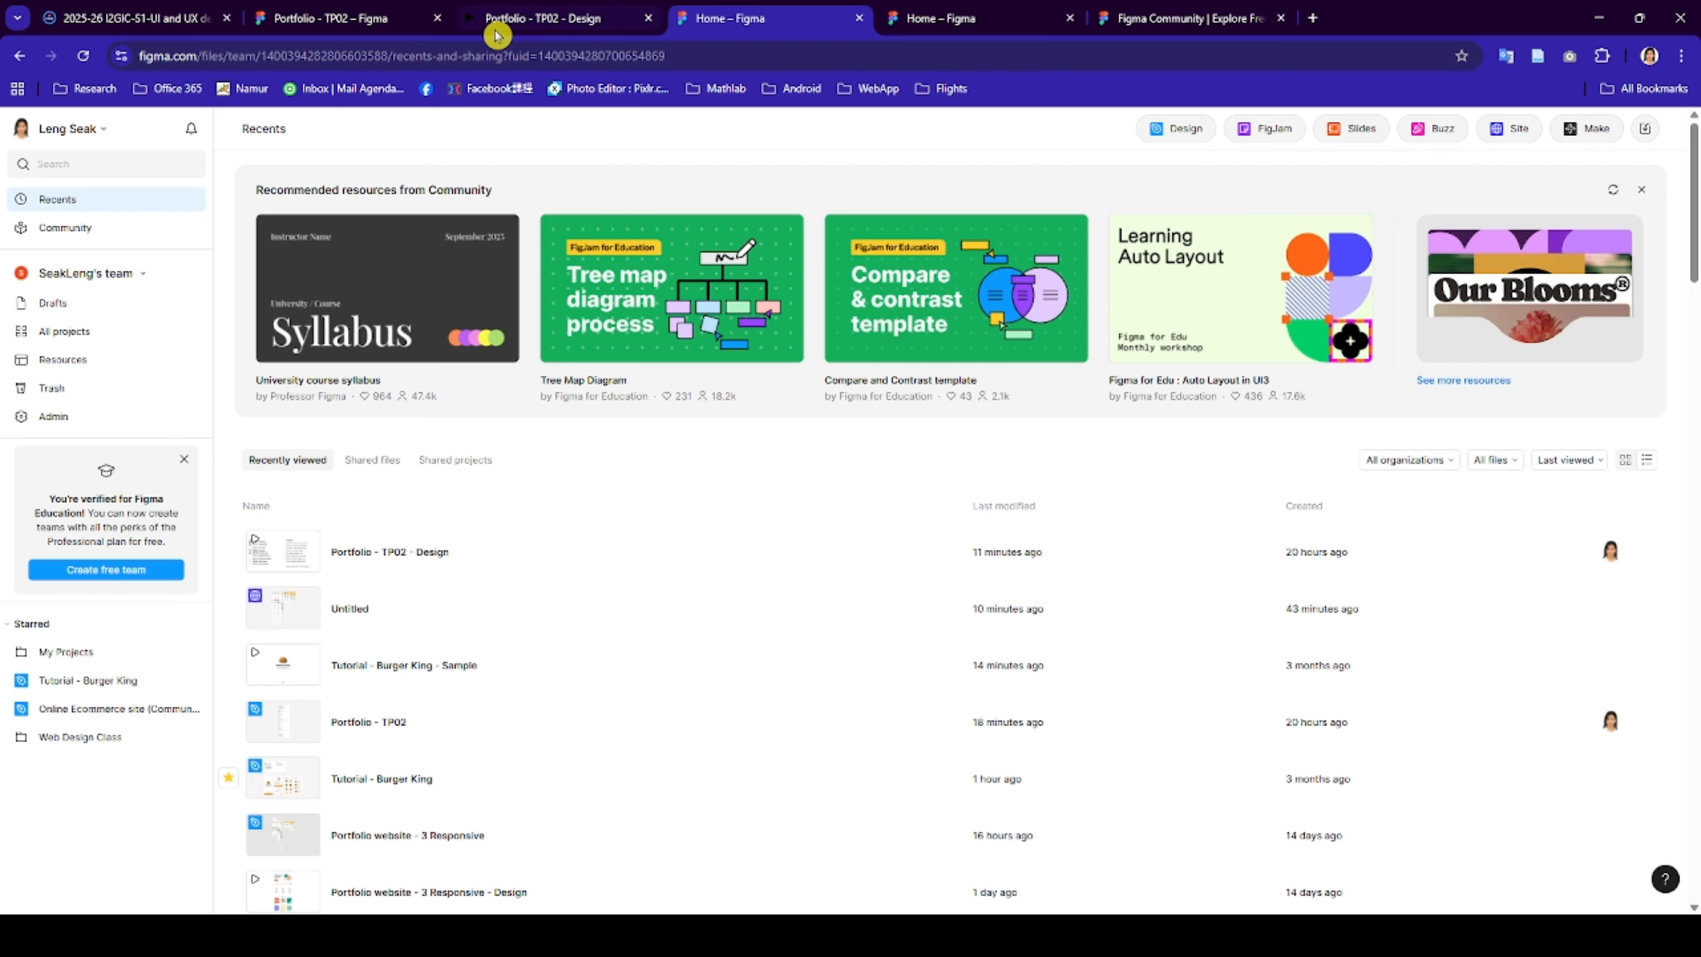
click(718, 56)
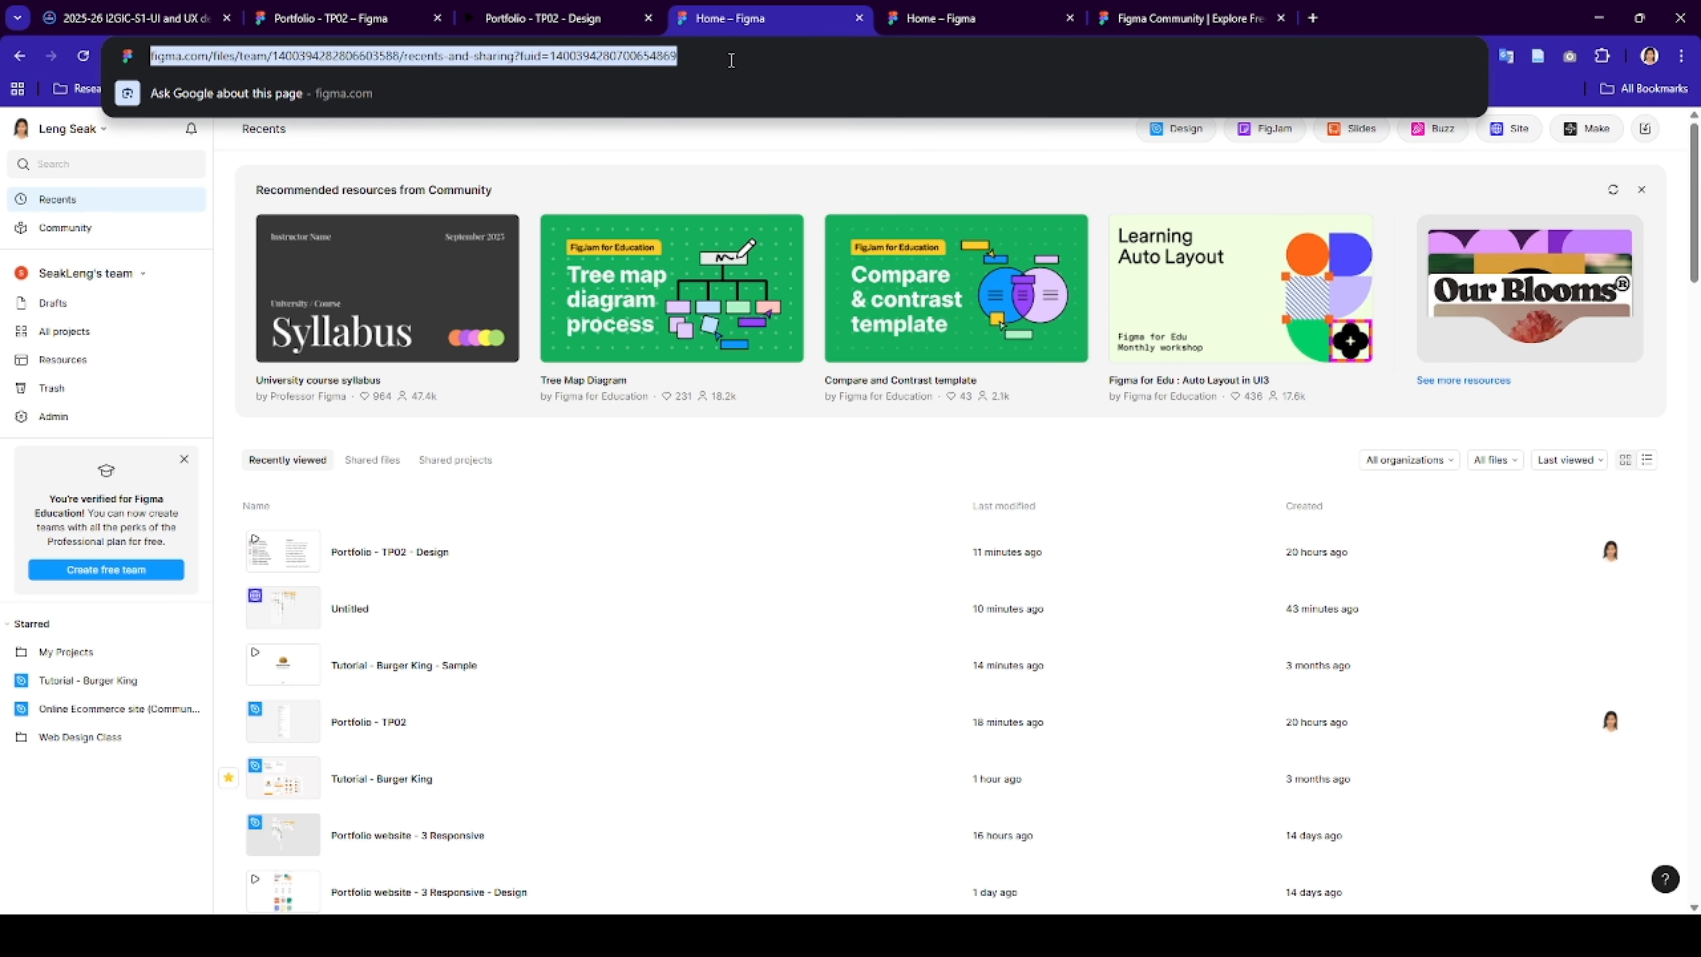
click(733, 60)
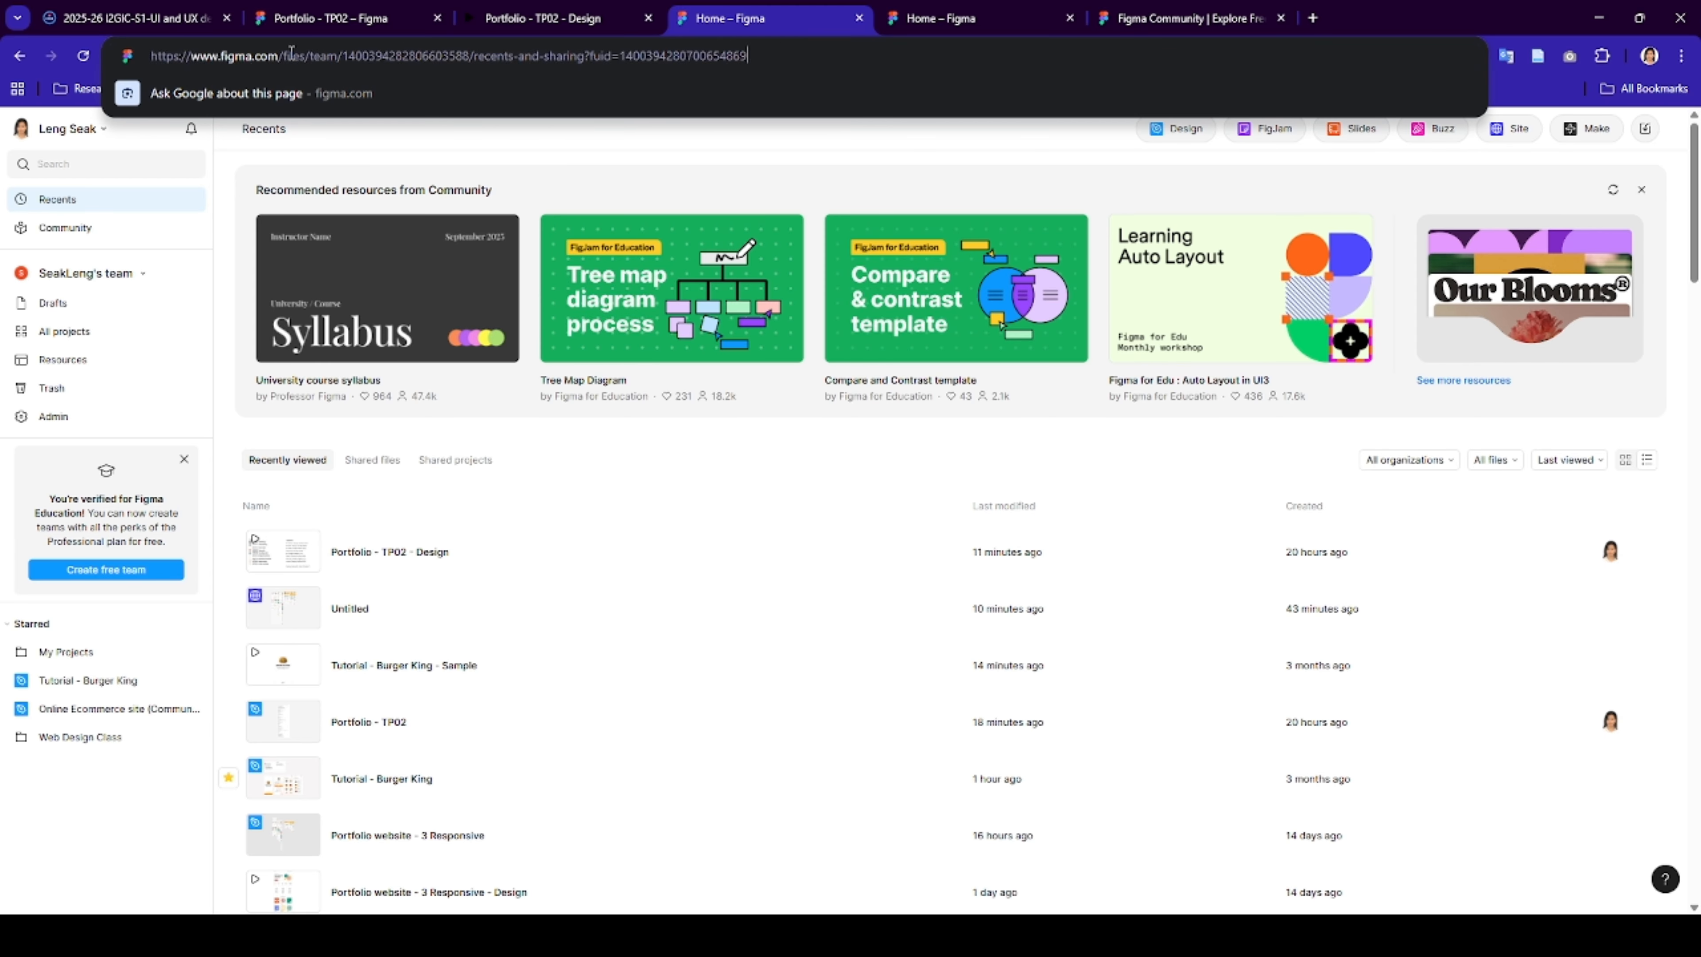
drag(283, 56, 138, 56)
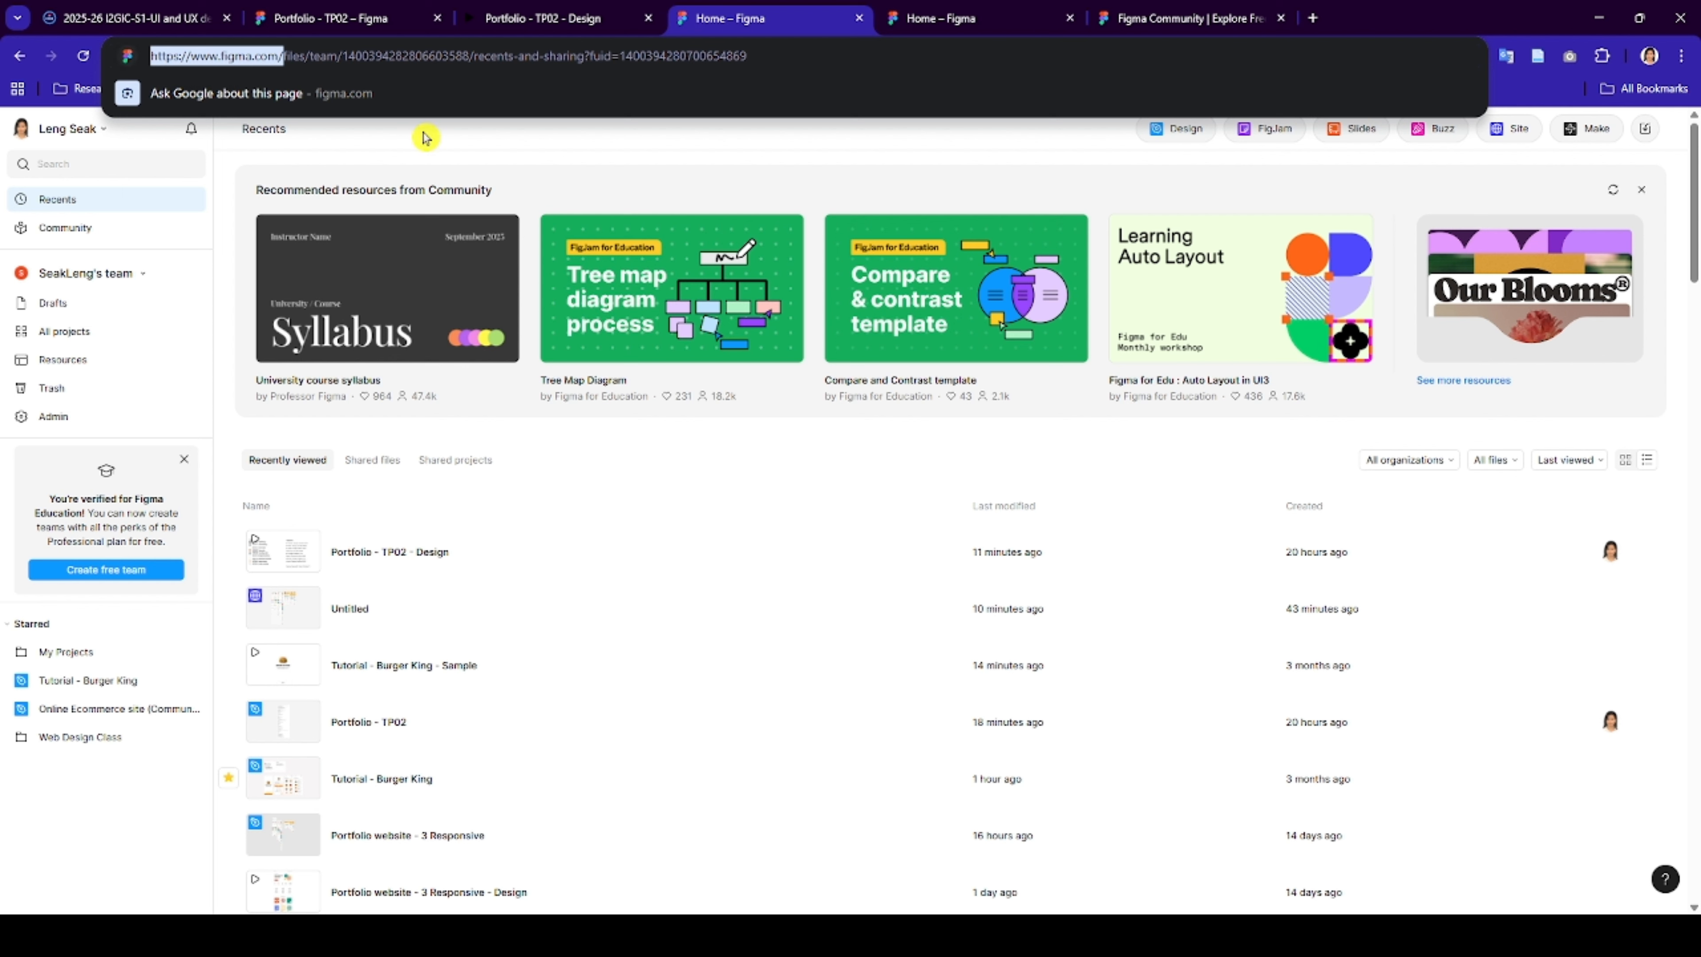
click(1101, 193)
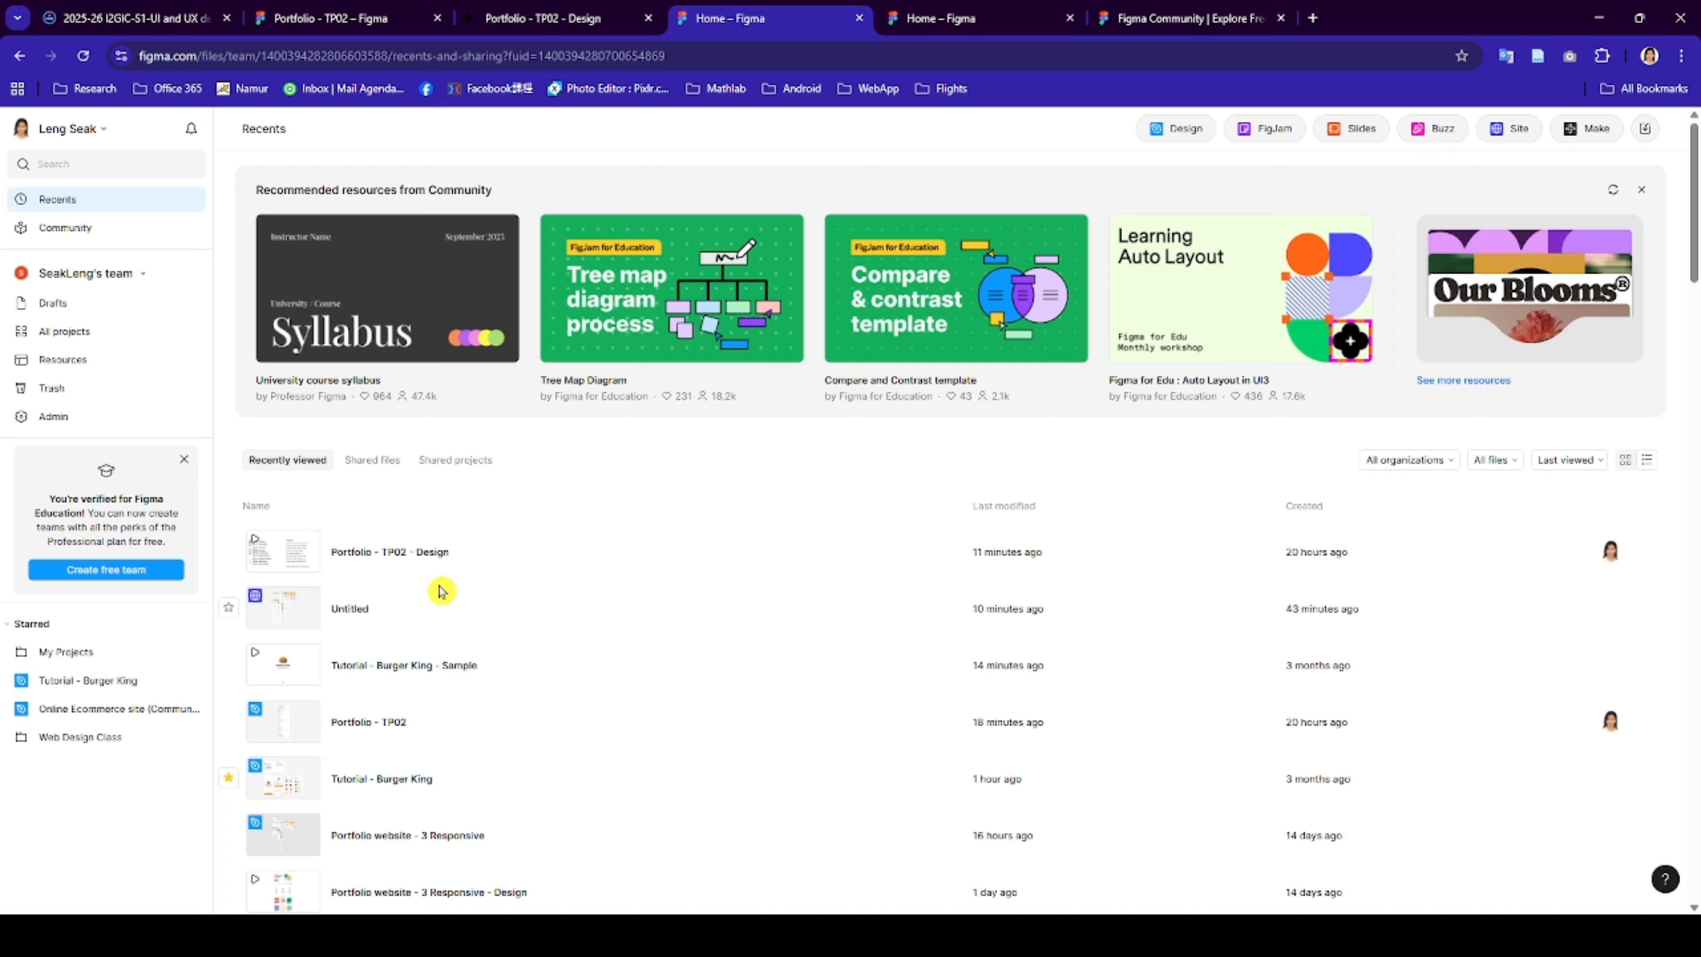
- Create a new blank design file in the team's Drafts
click(55, 303)
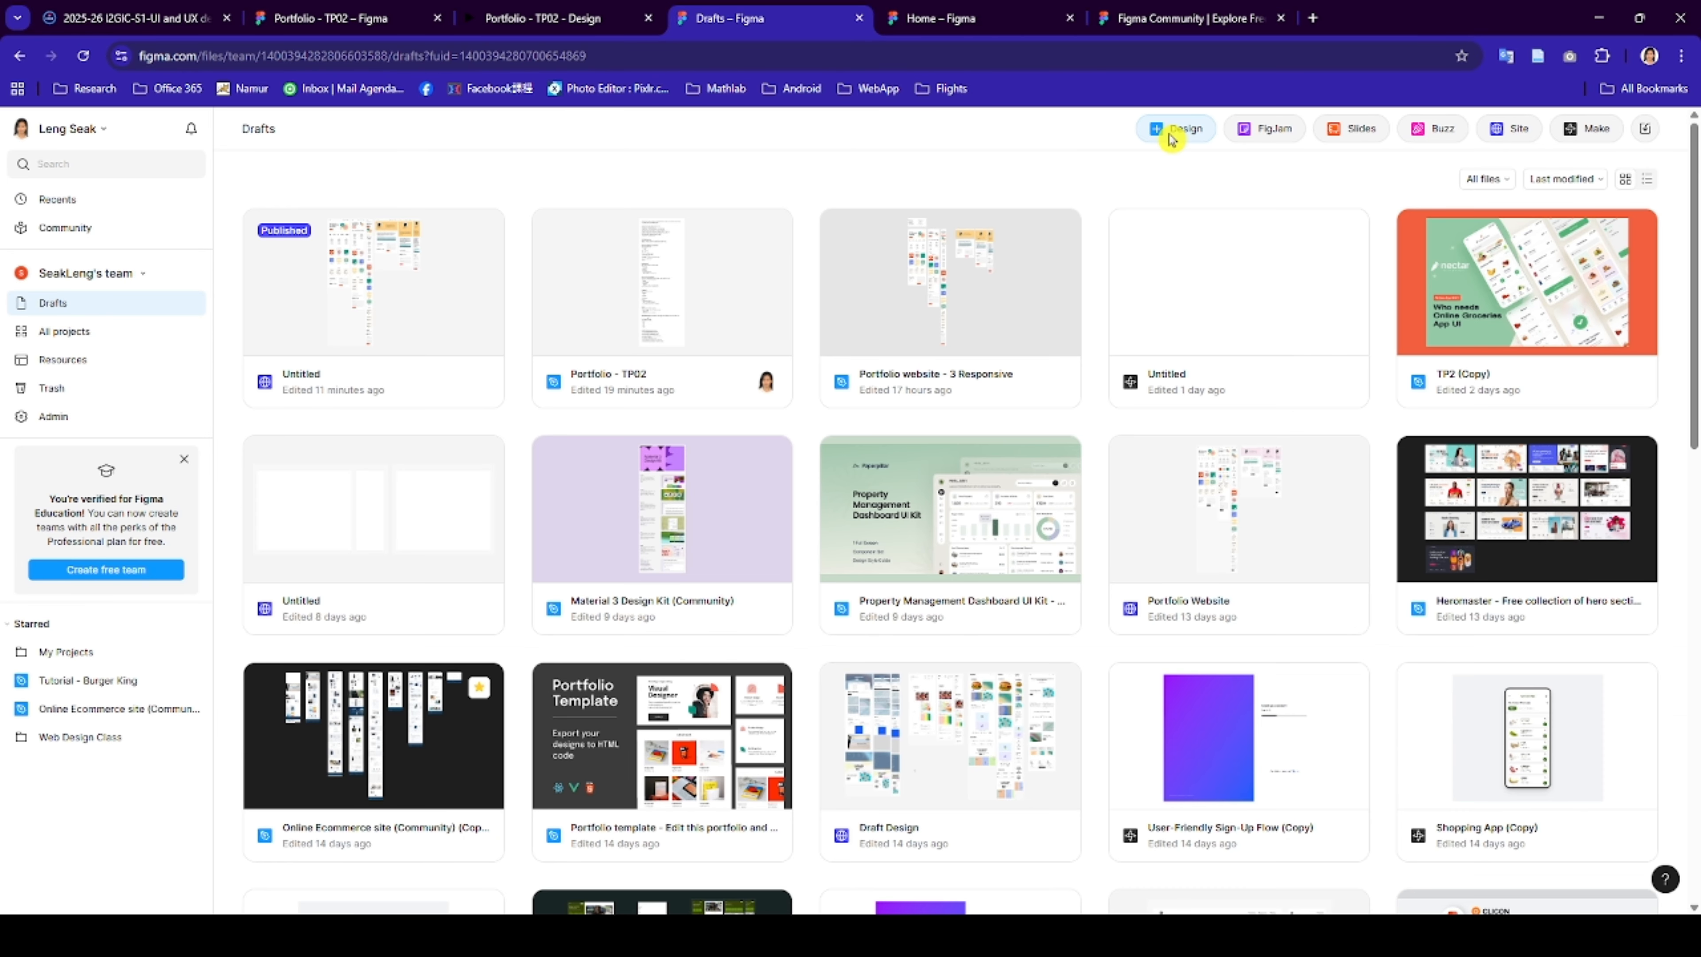
click(1170, 134)
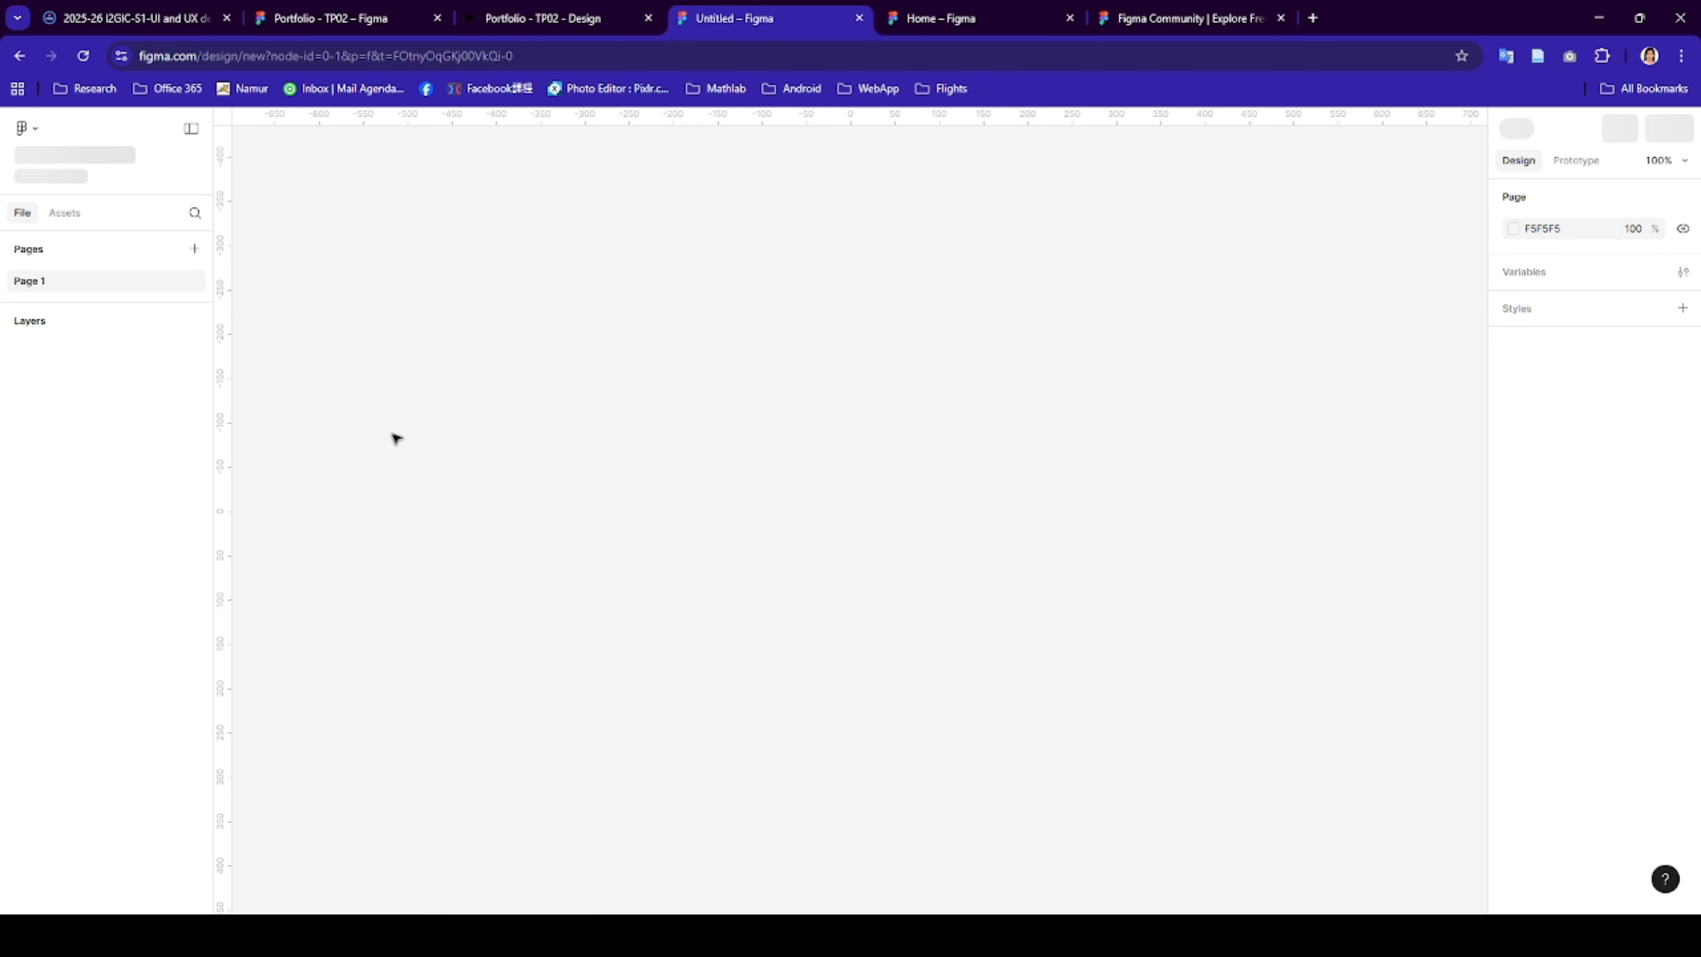
click(399, 435)
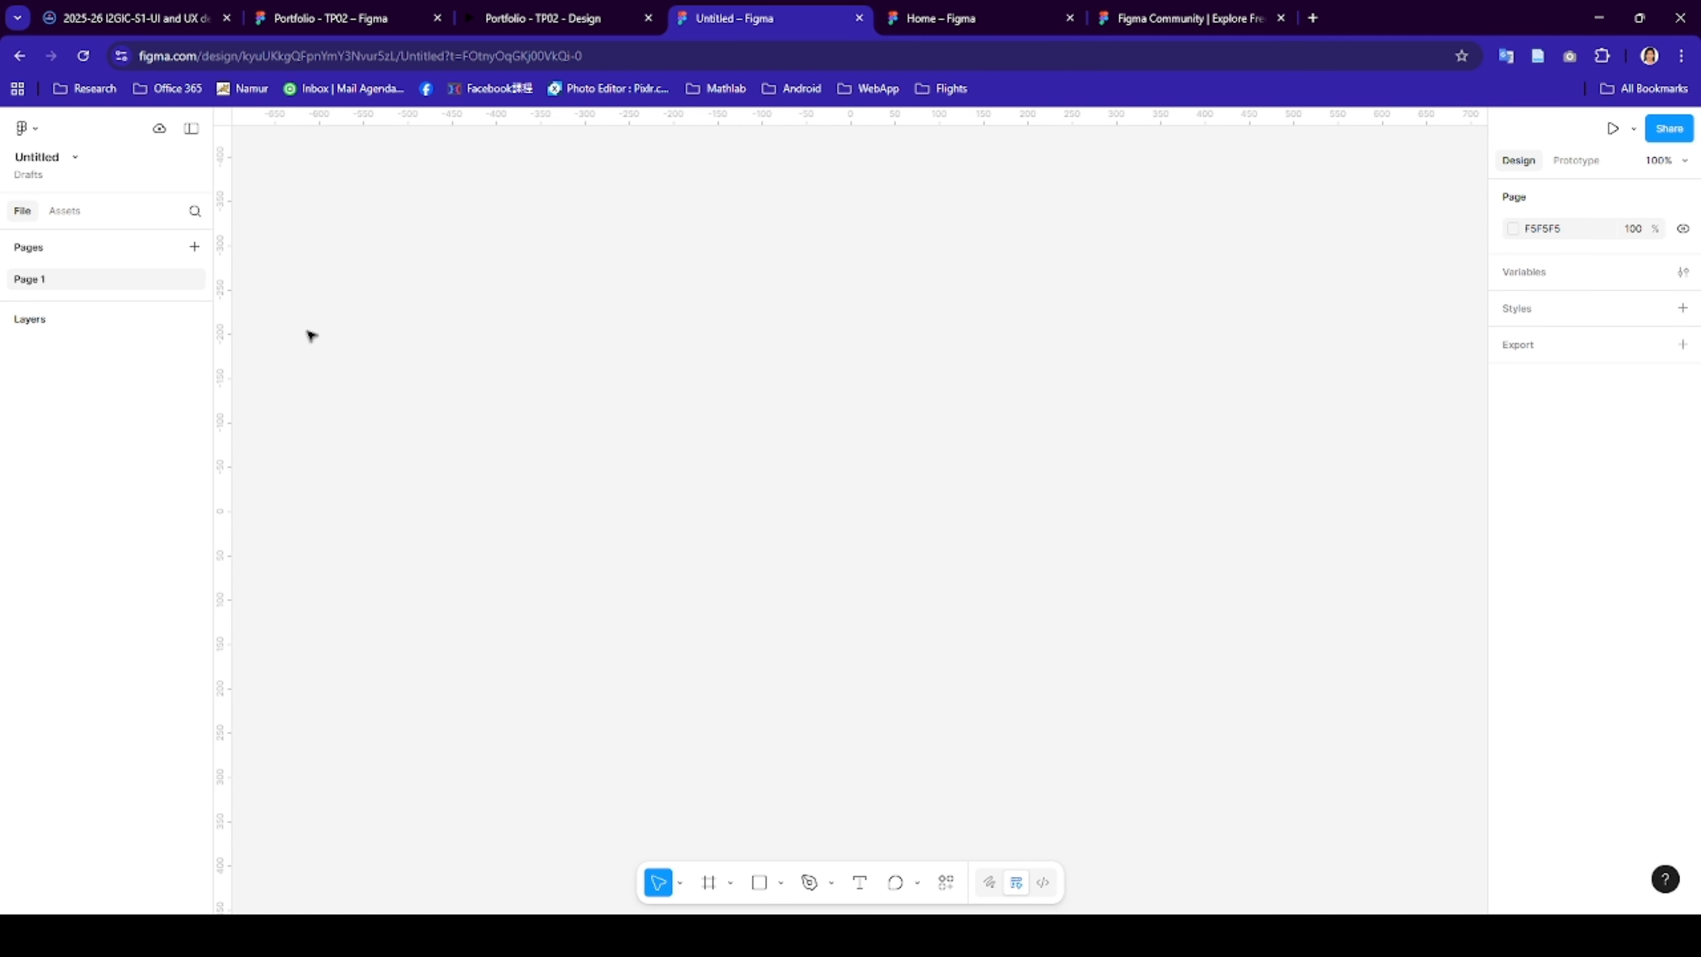
- Browse the Figma Make examples on the Figma Community page
click(1174, 20)
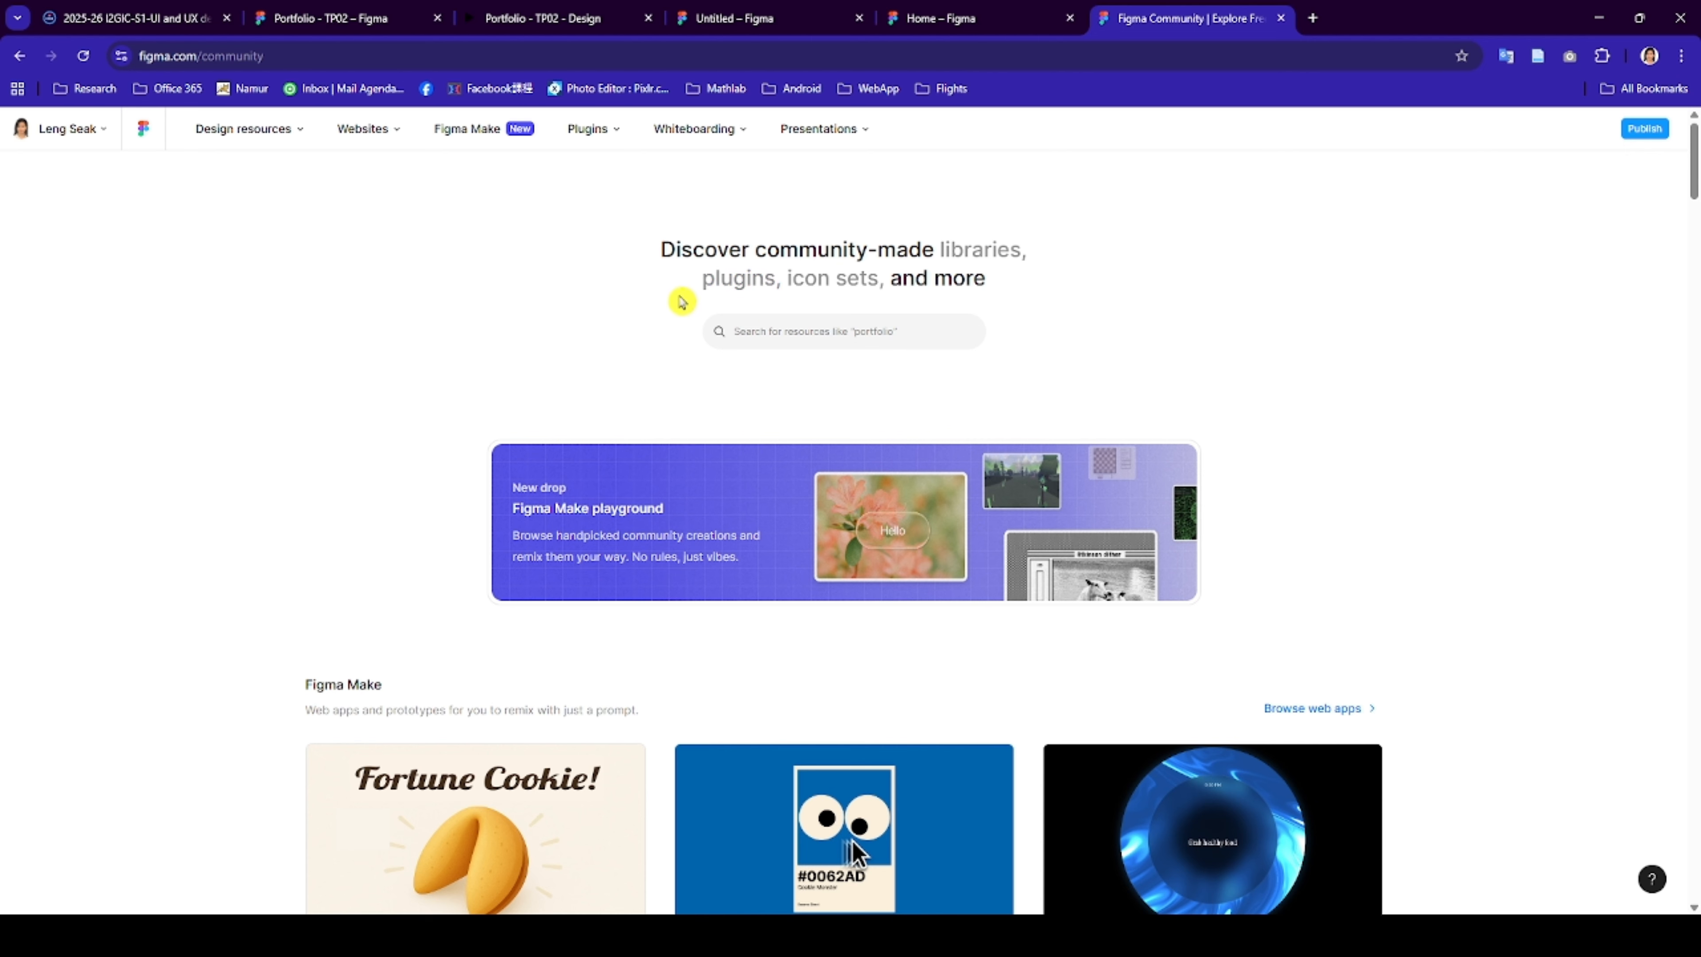
scroll(795, 566, down, 5)
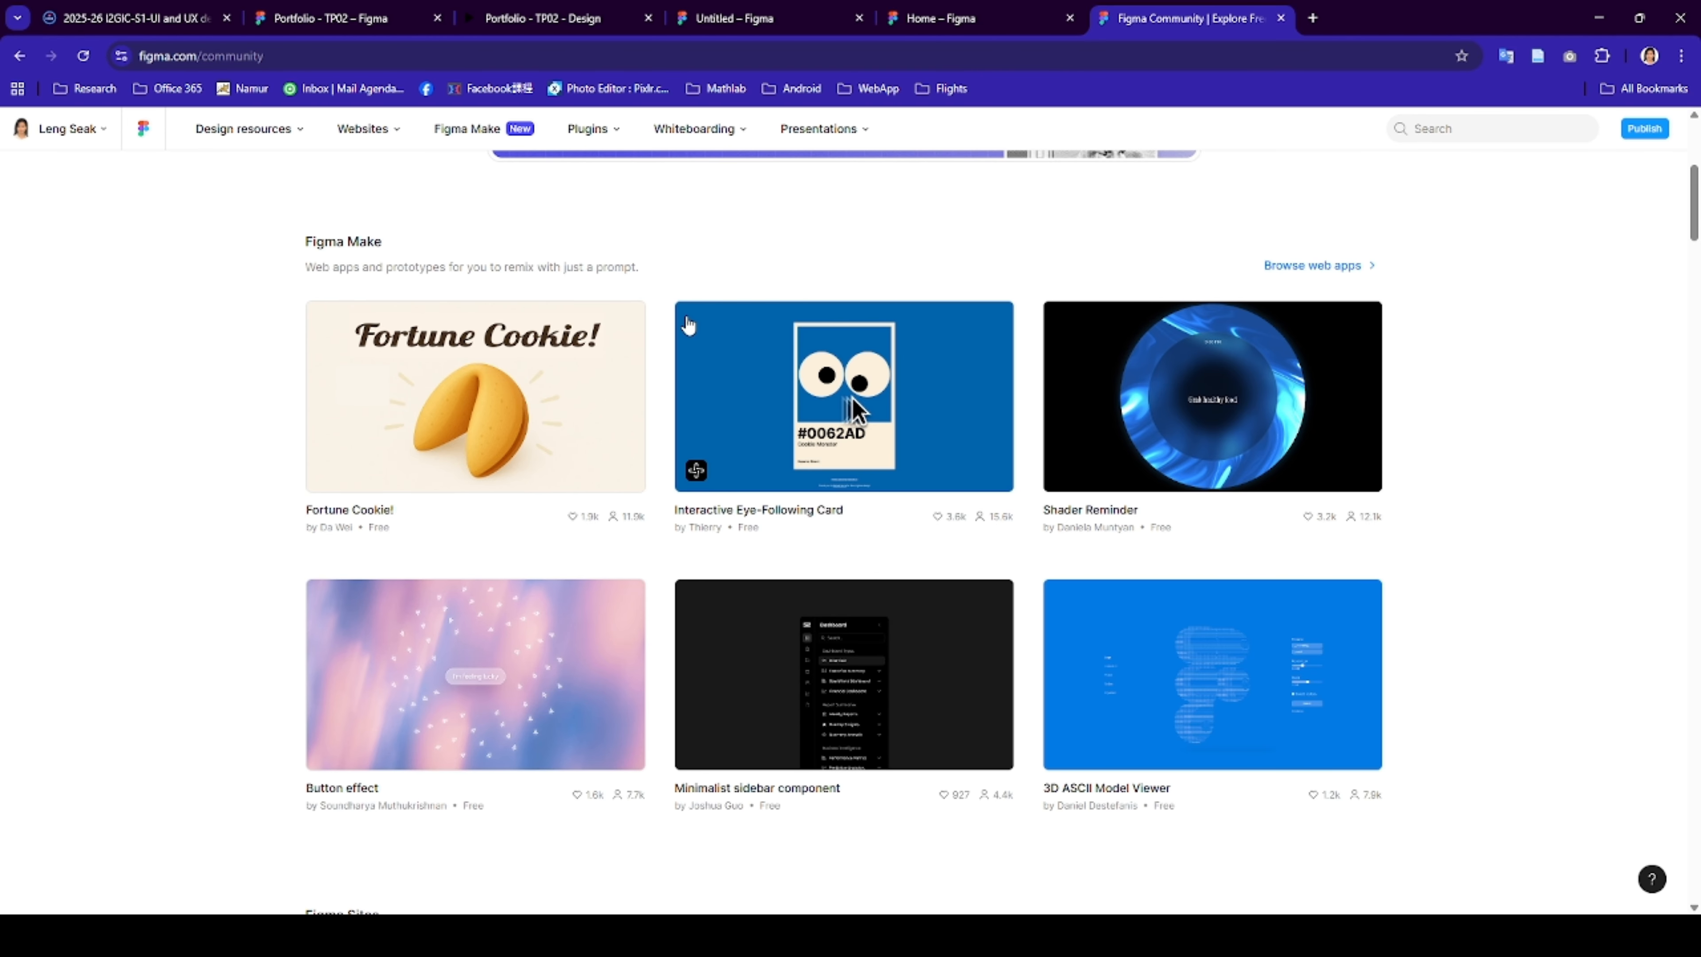
click(770, 25)
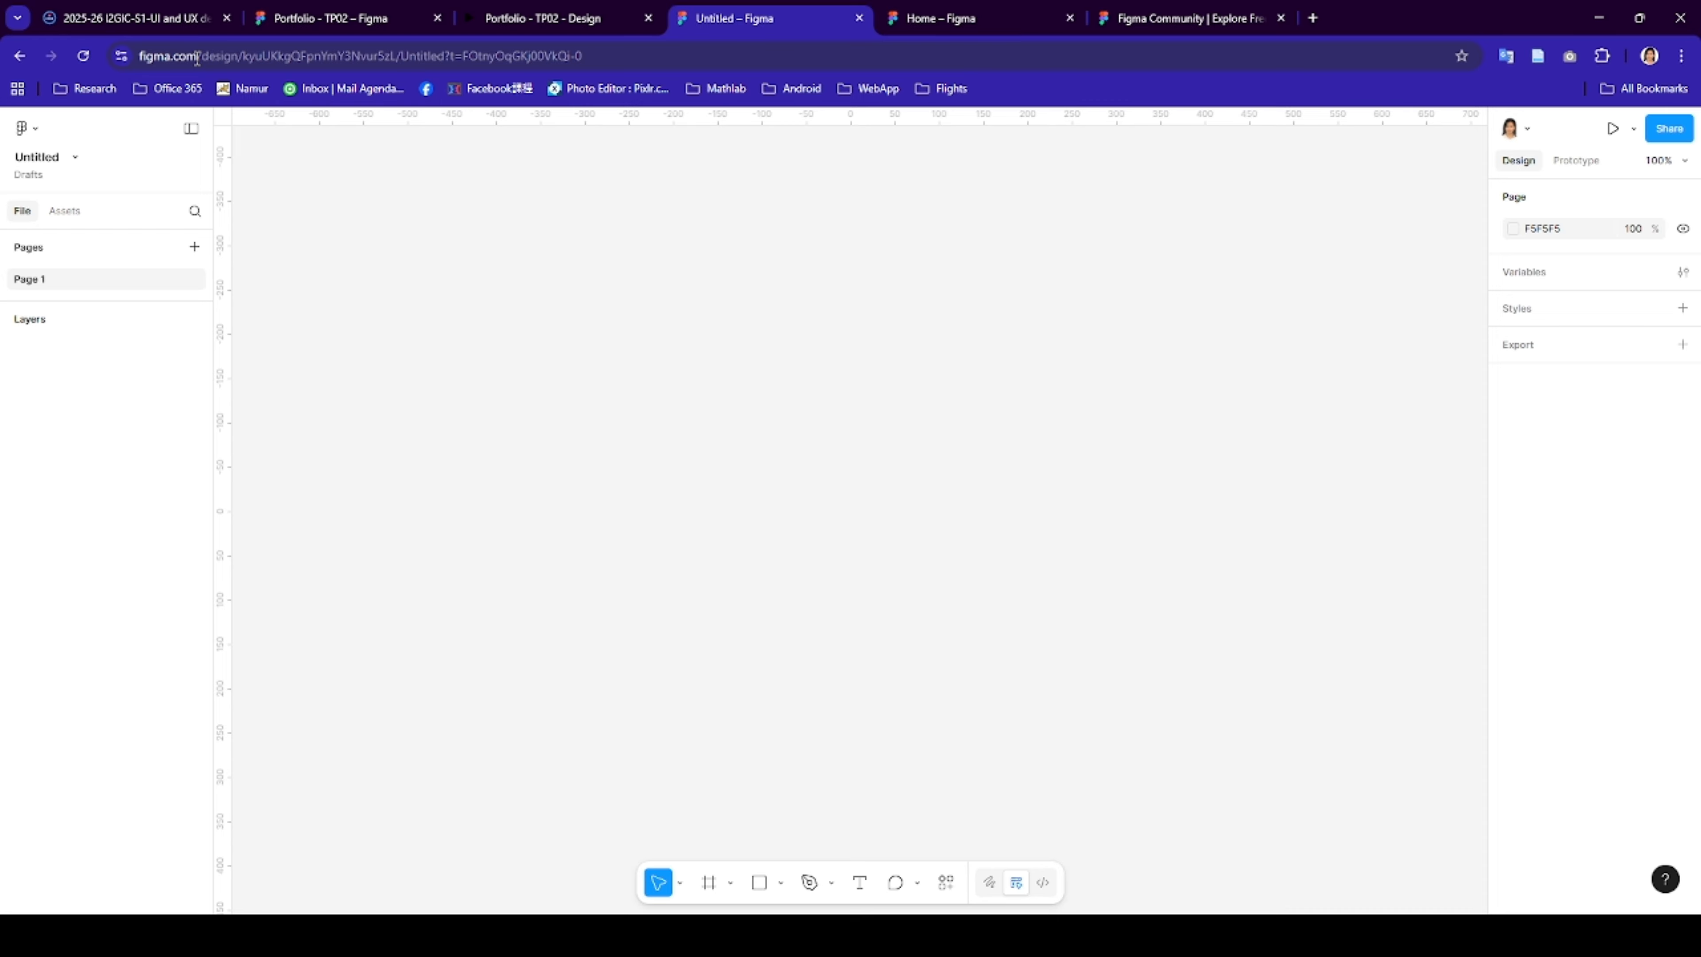
drag(197, 56, 142, 87)
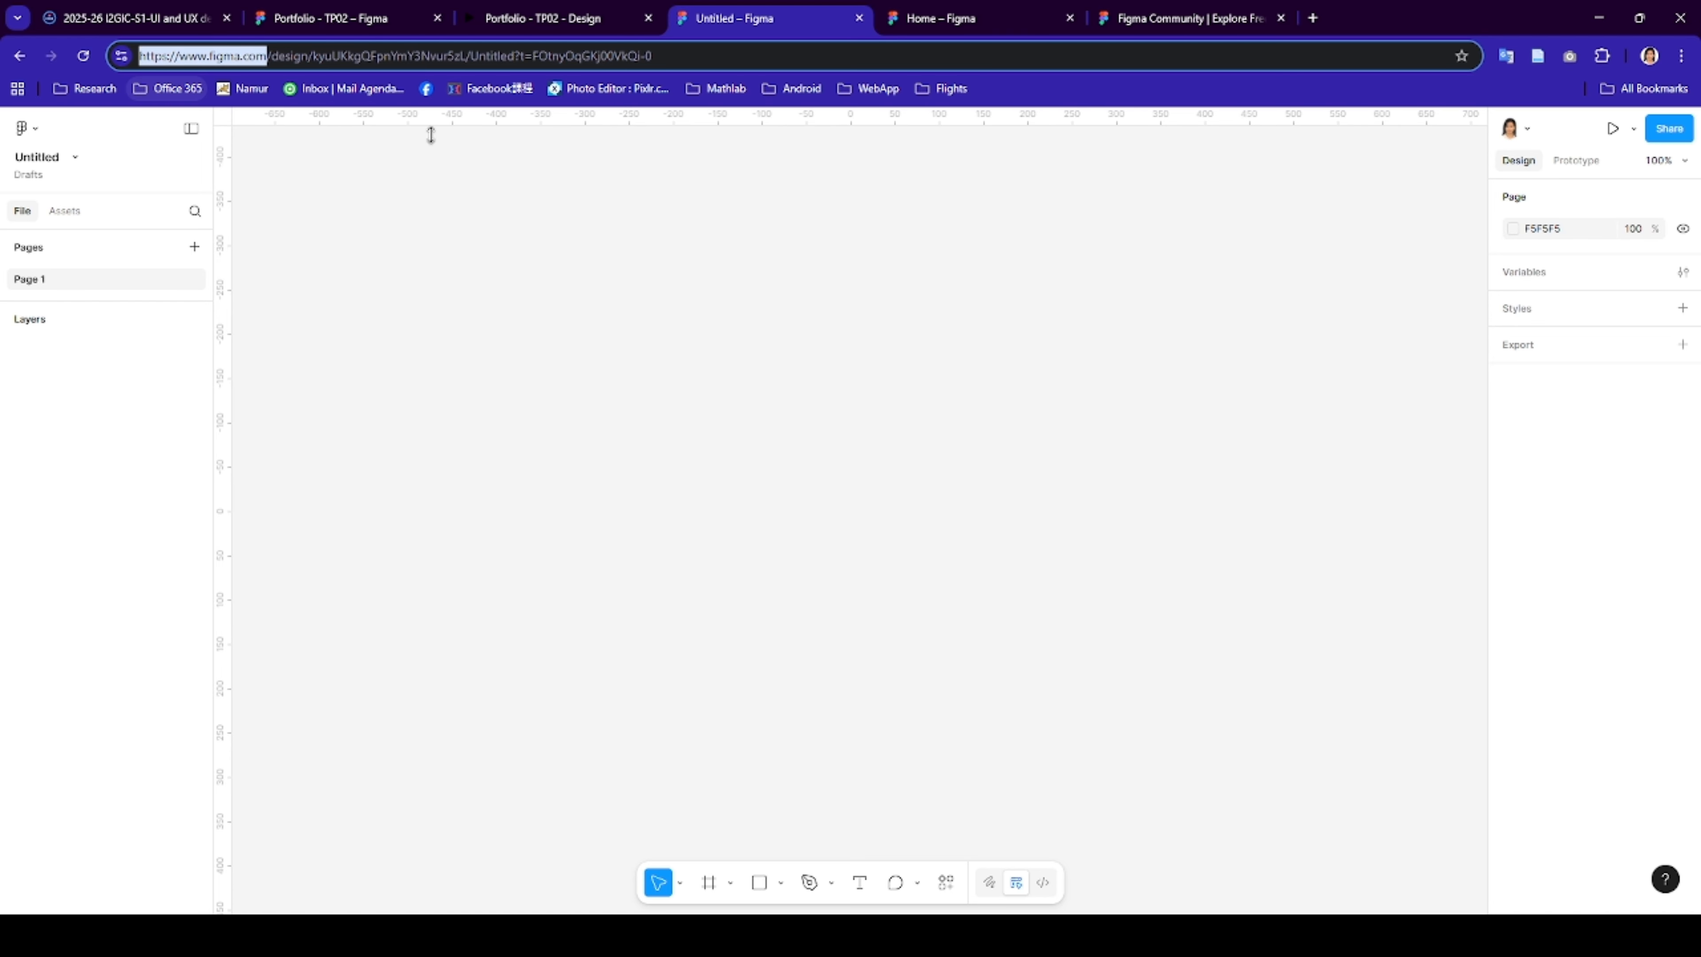
click(550, 25)
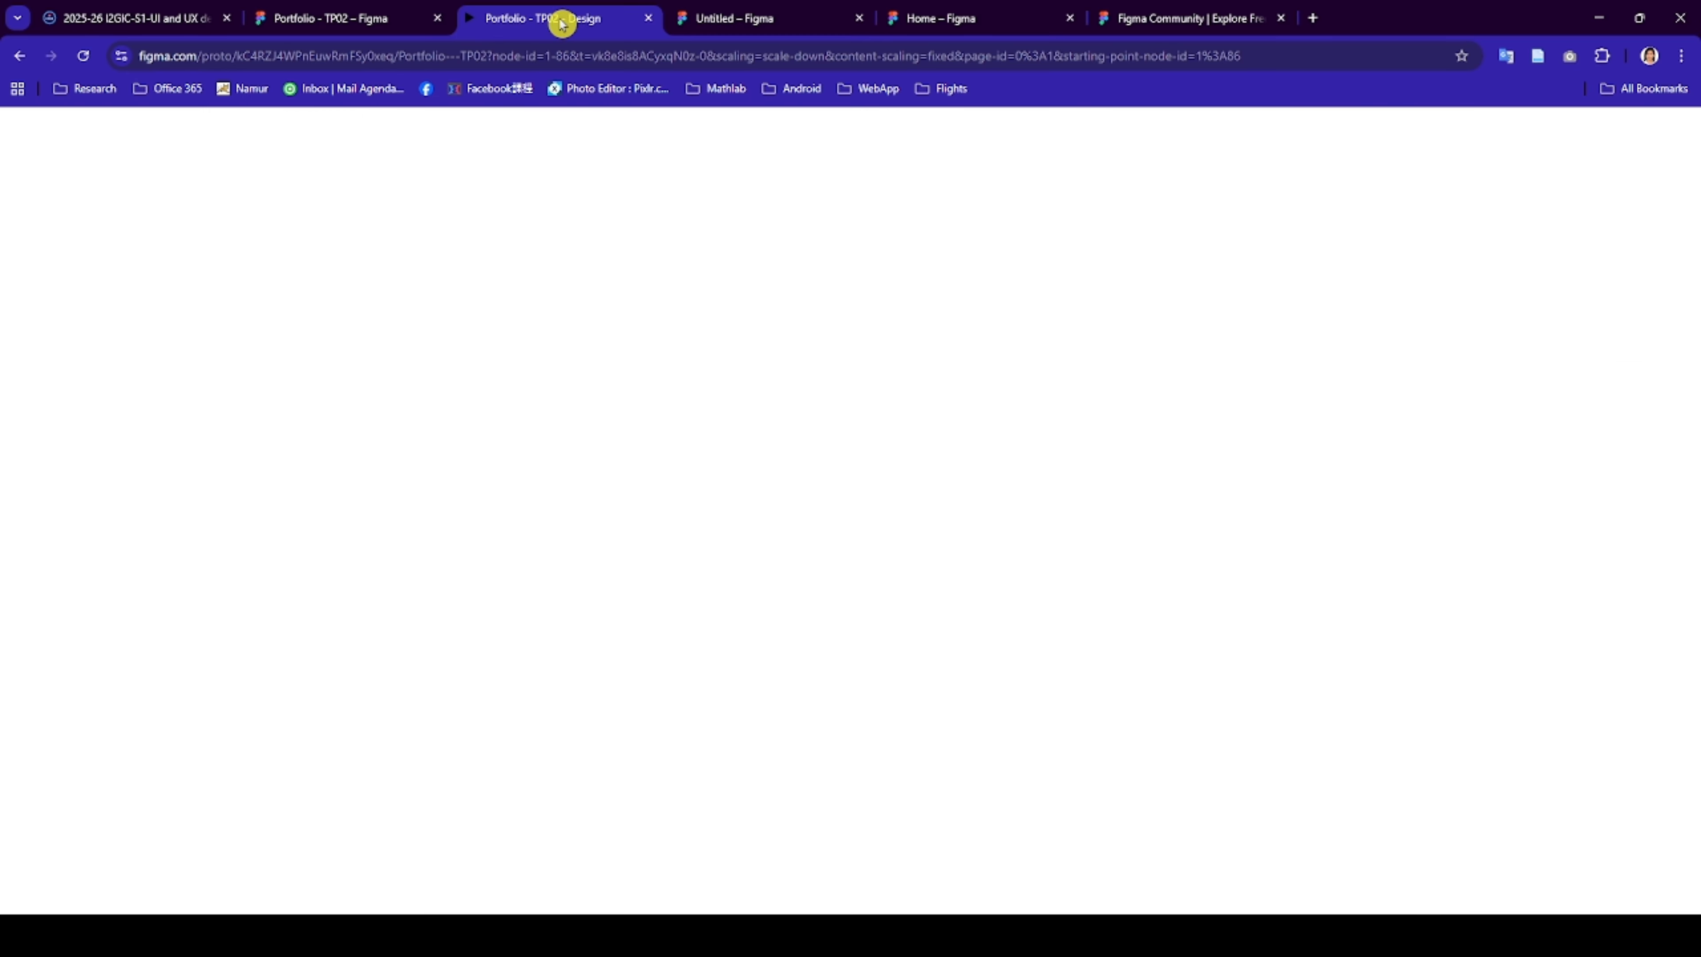
click(747, 20)
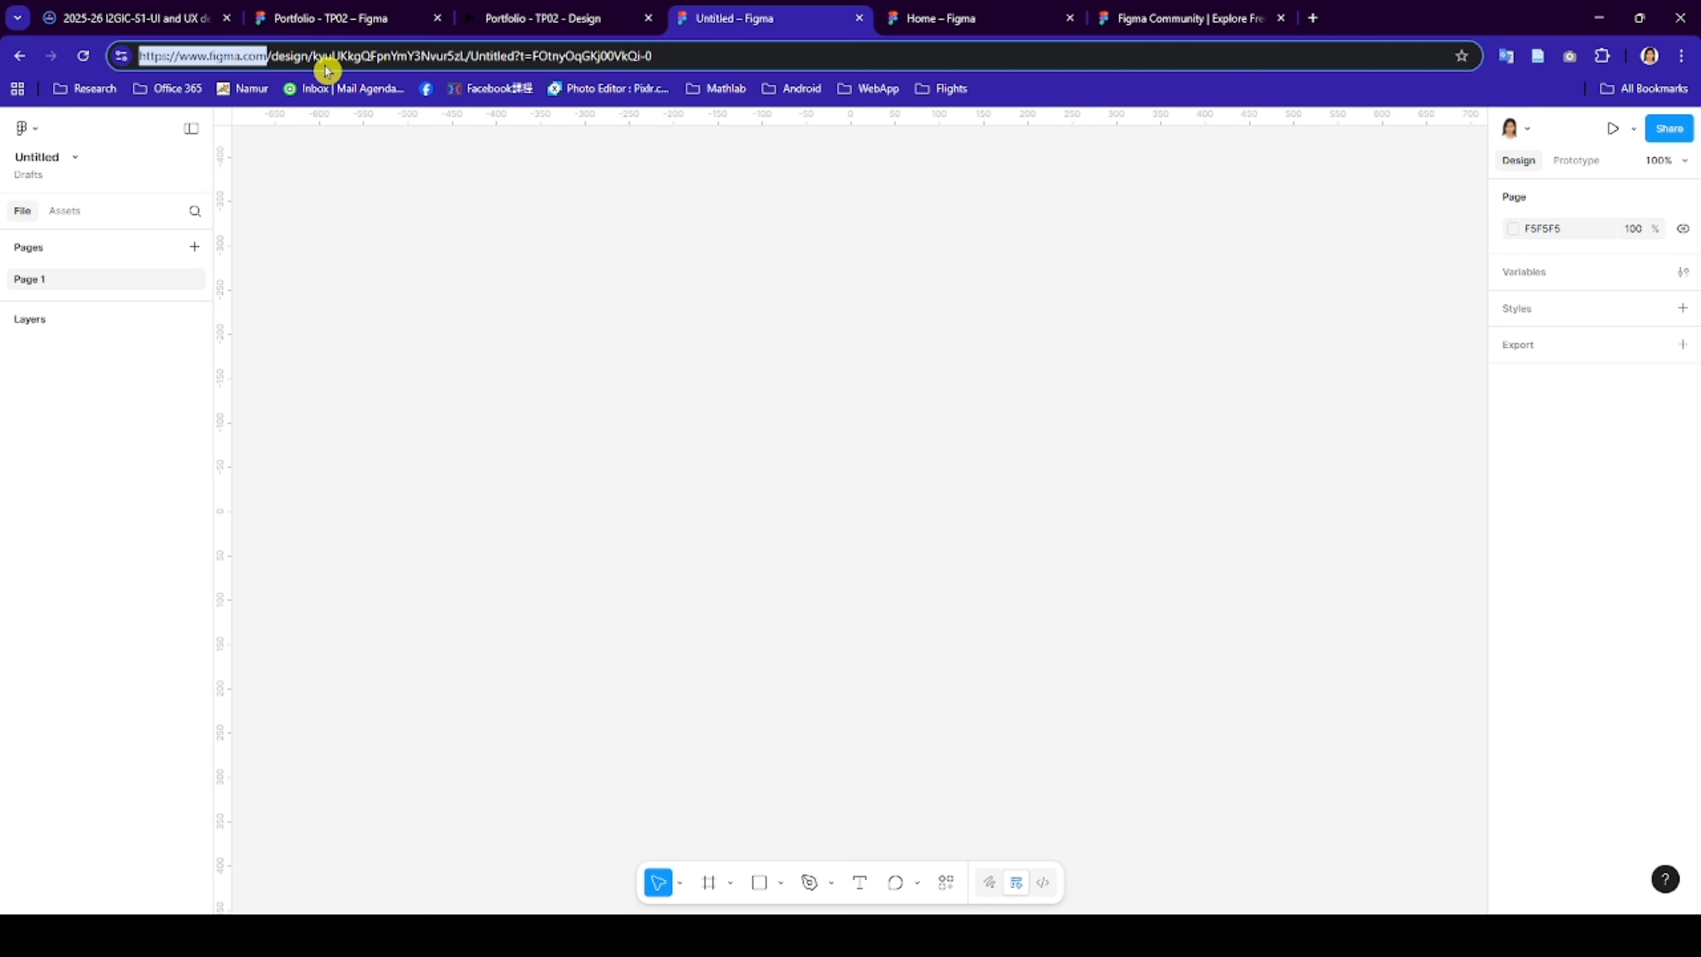
- Switch to the Portfolio - TP02 file and examine the Navigation and Header variants on its Component page
click(297, 29)
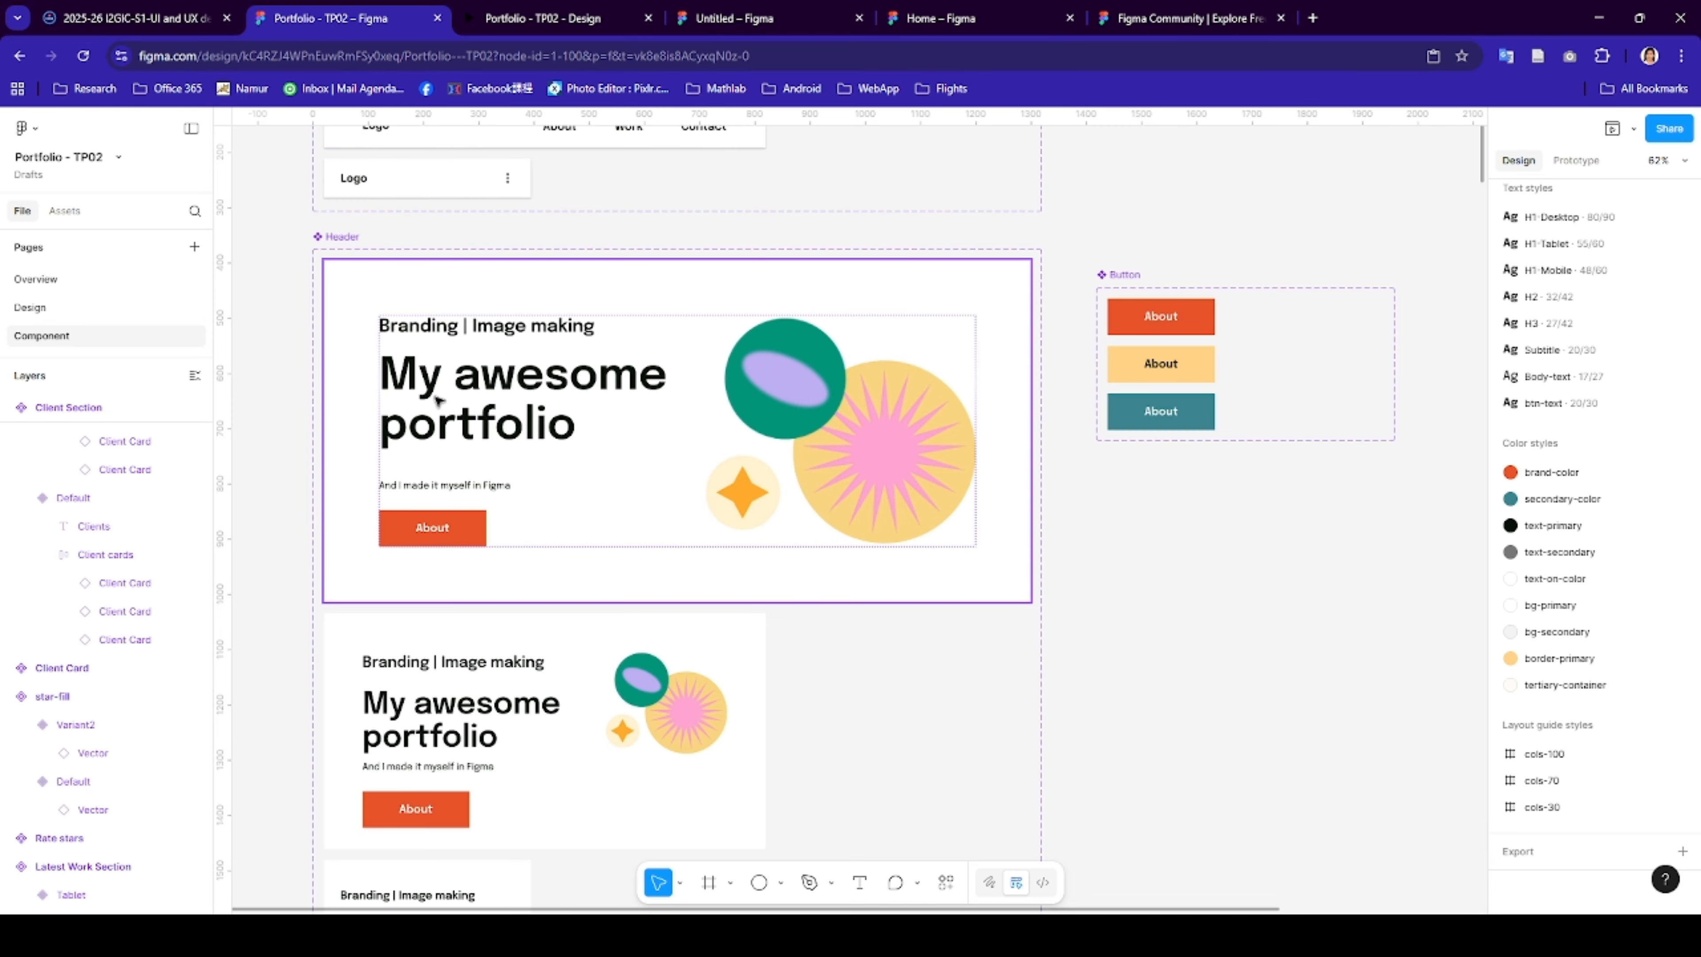
scroll(626, 293, up, 5)
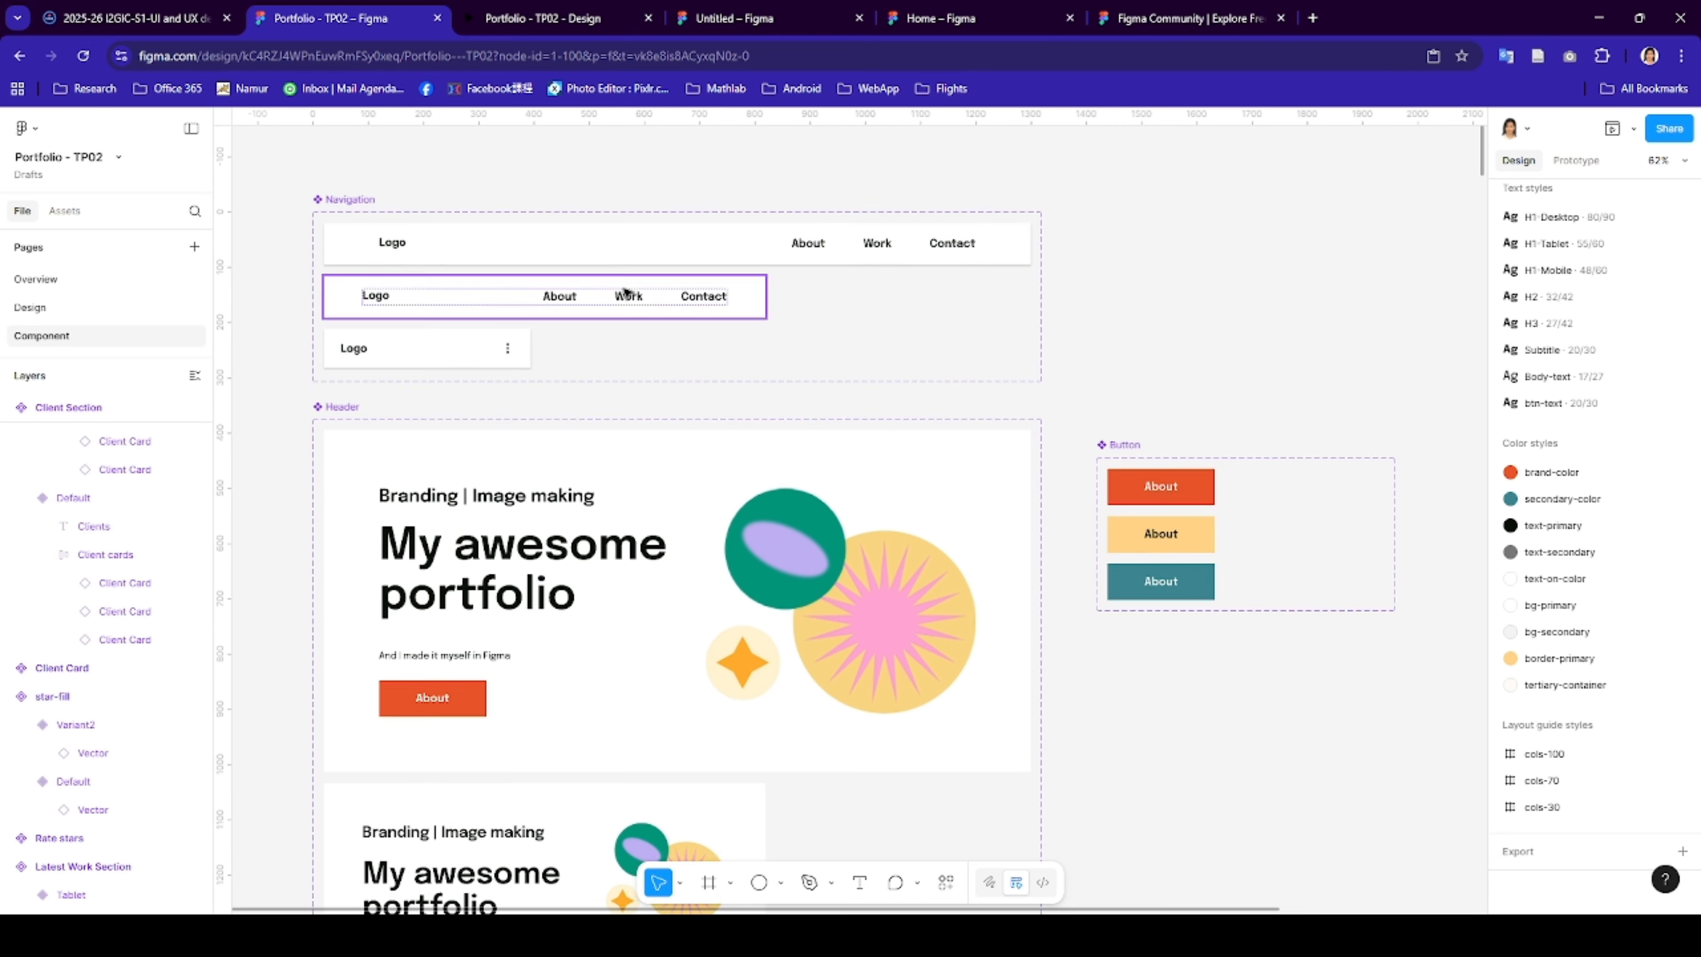
scroll(626, 289, up, 10)
scroll(626, 289, down, 7)
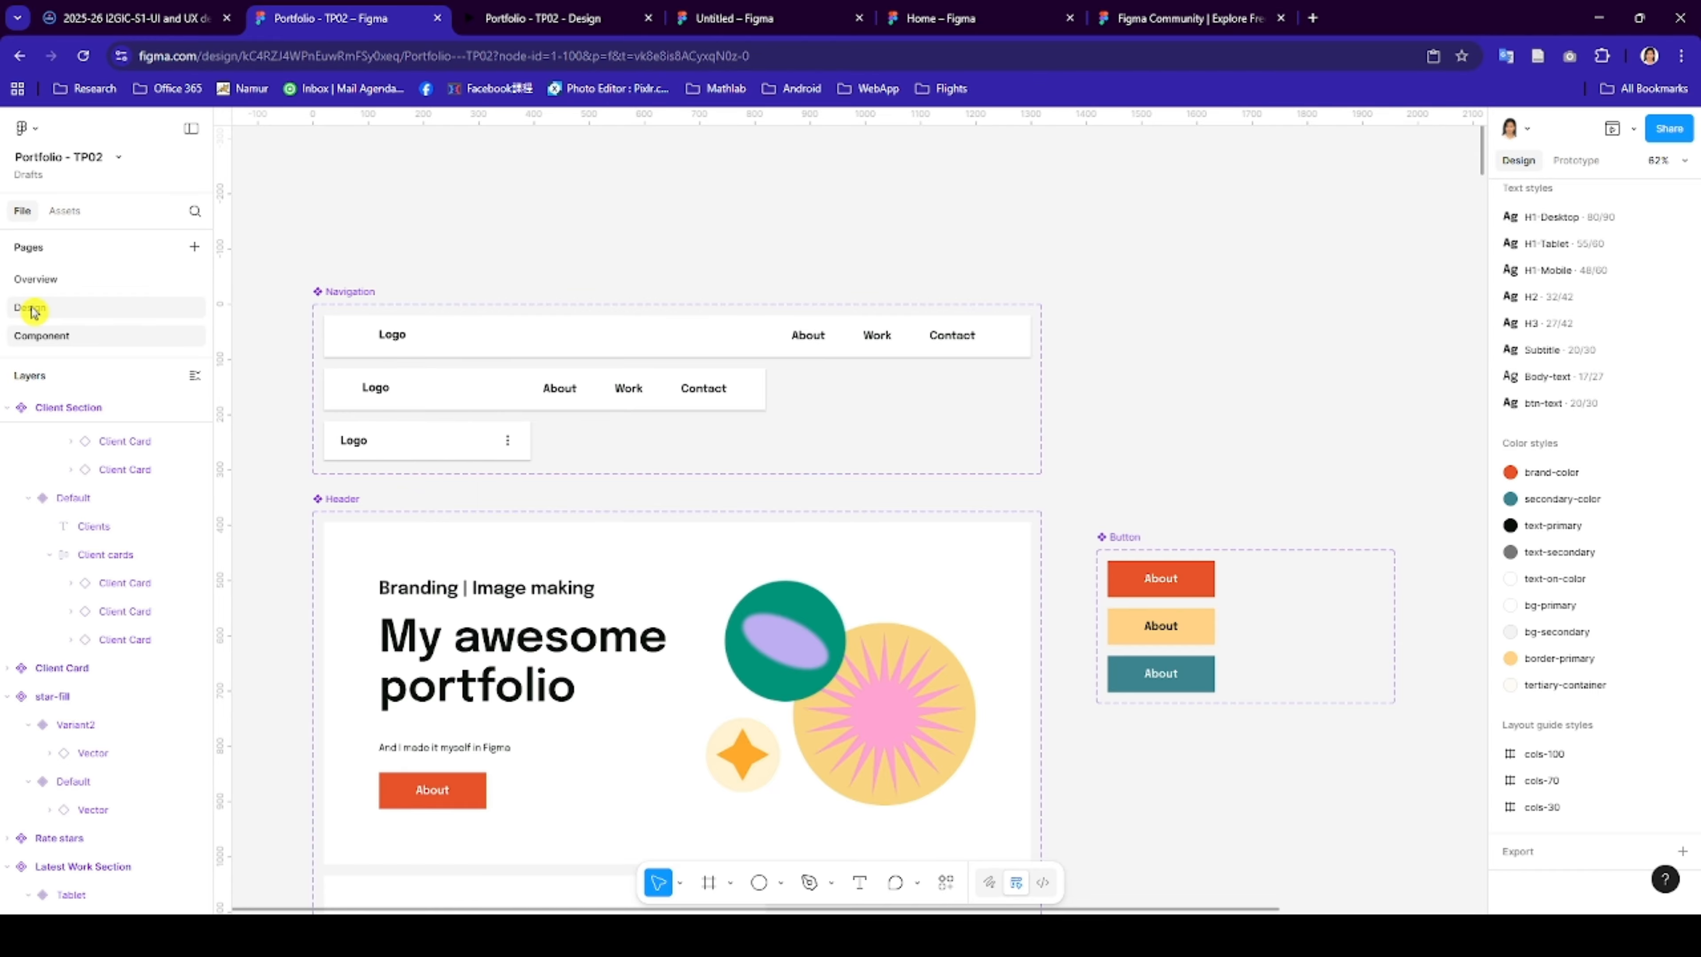
- Open the Design page and compare the PC, tablet and phone layouts of the Home and About pages
click(32, 308)
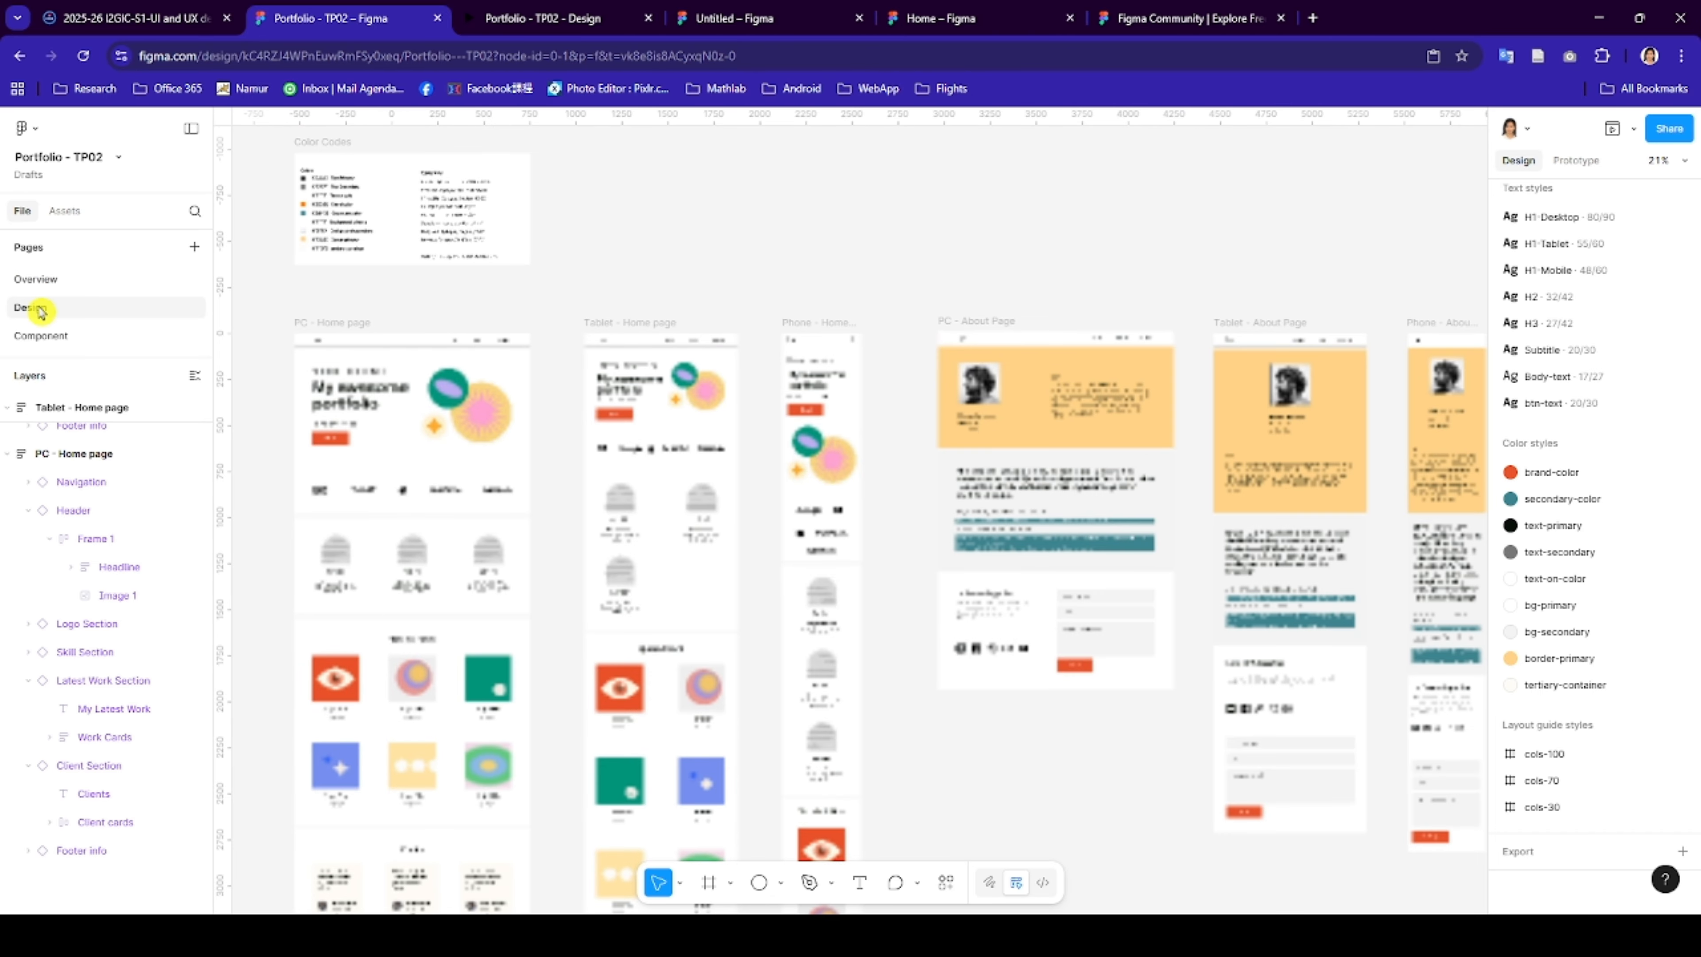
scroll(348, 335, down, 2)
scroll(335, 295, up, 5)
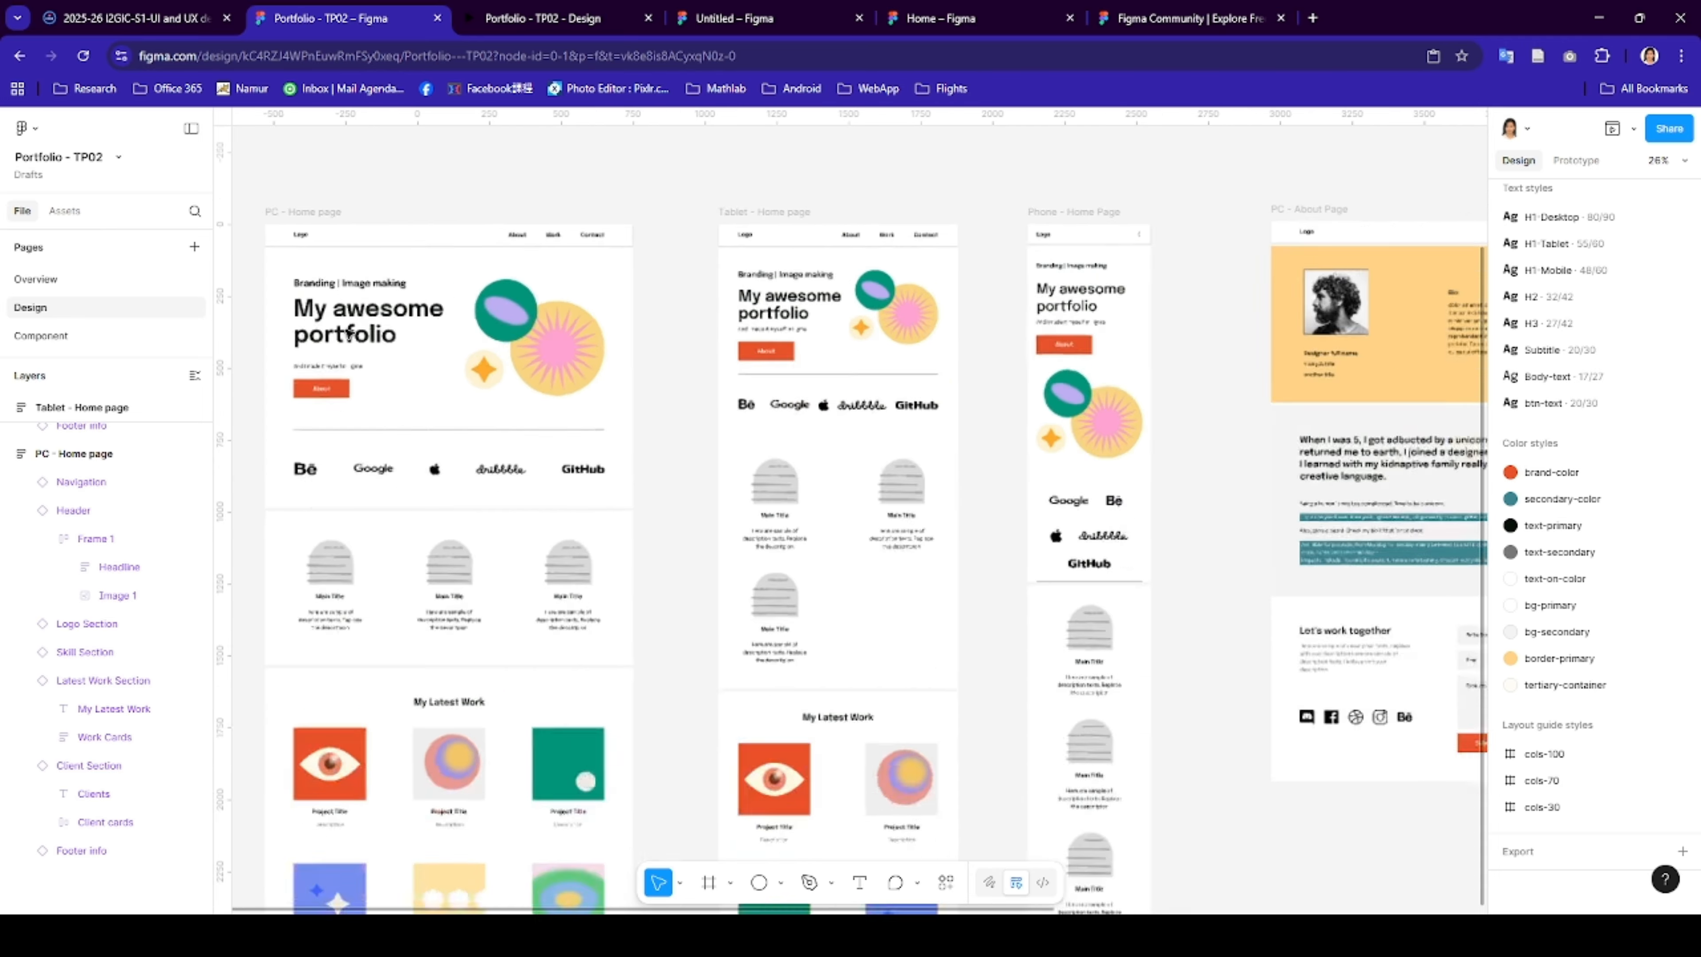
scroll(322, 258, down, 1)
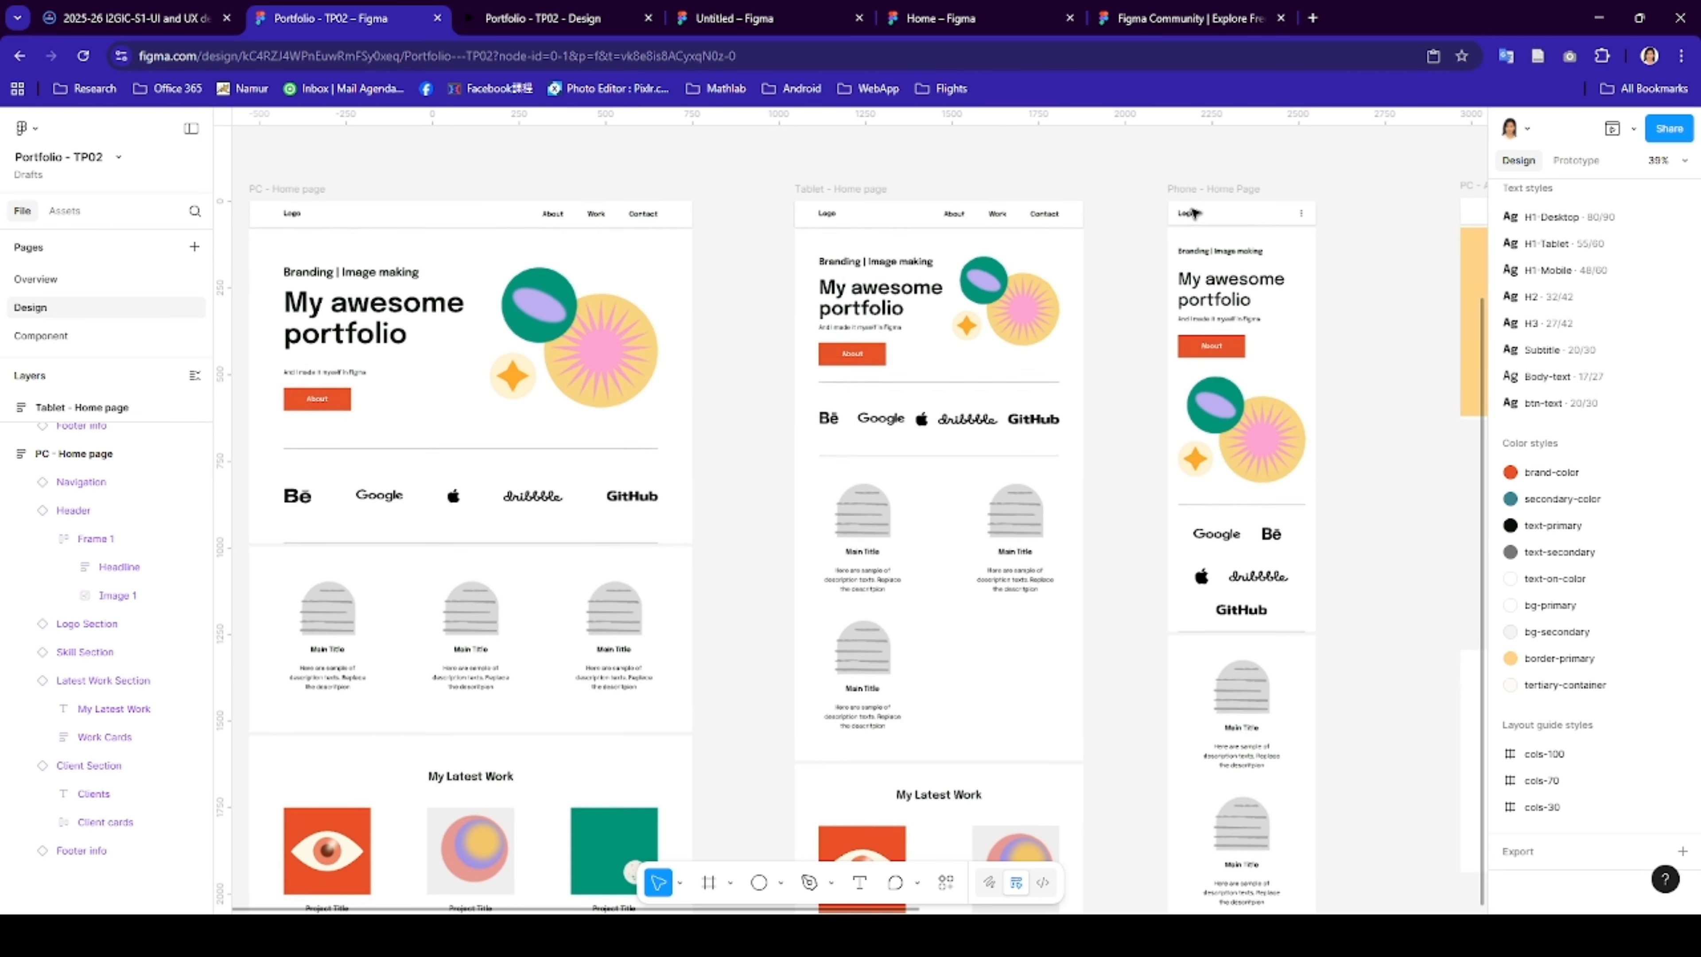
scroll(1066, 334, down, 5)
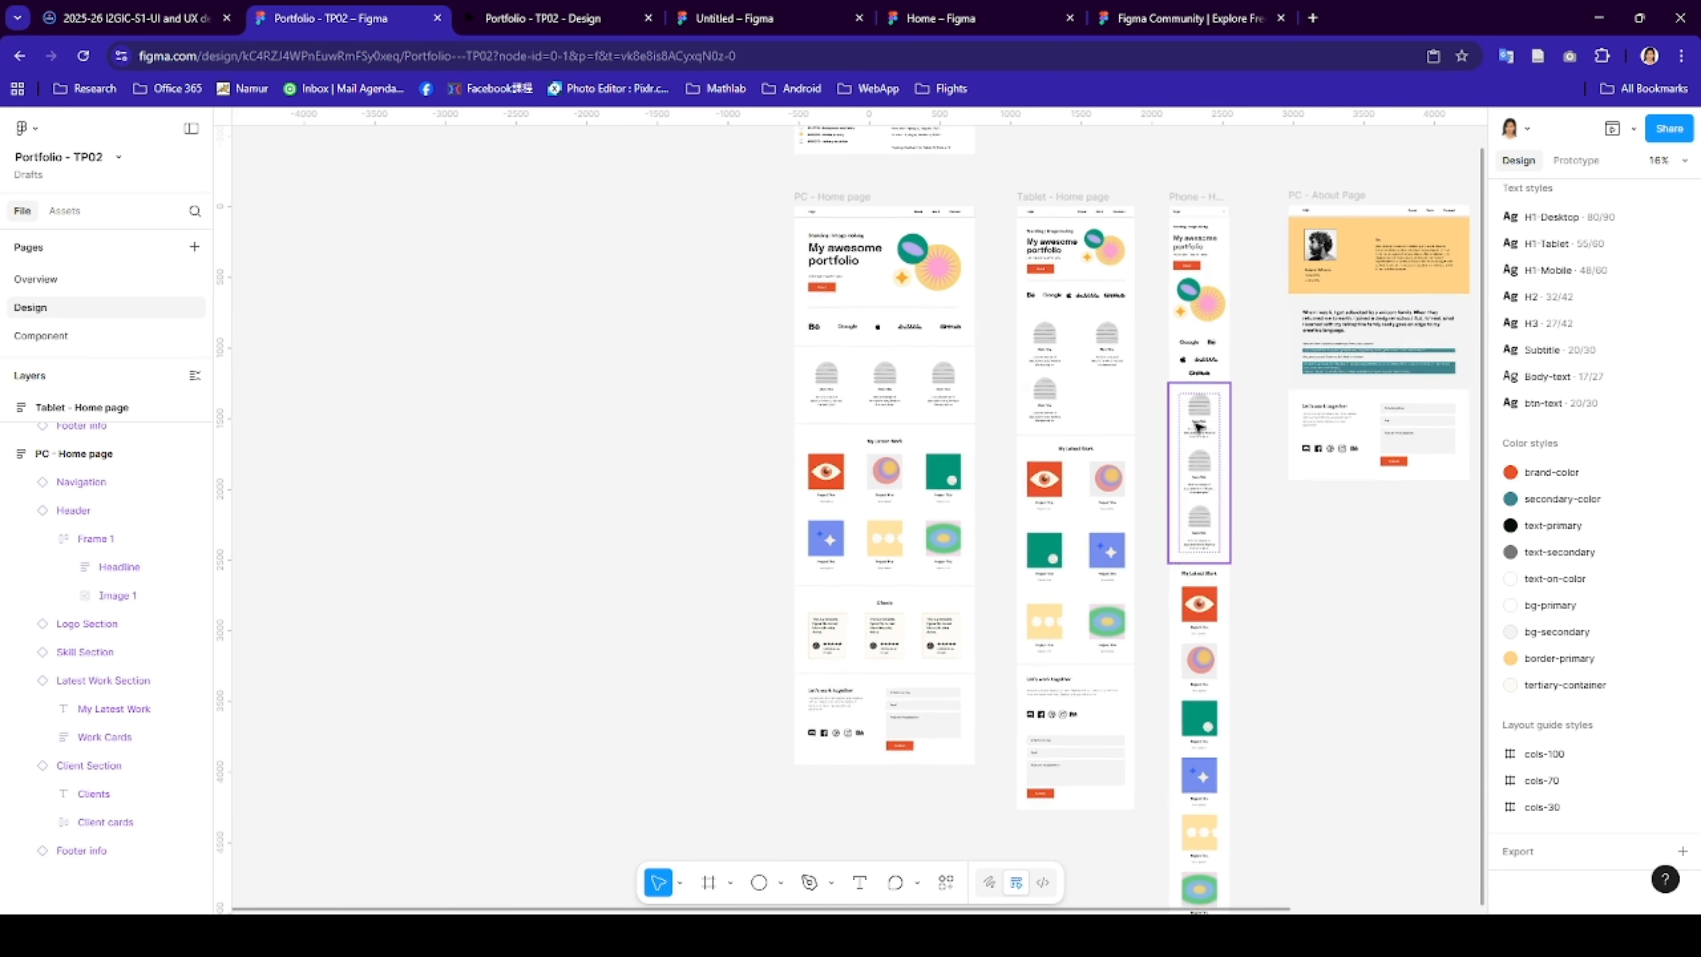
scroll(1199, 428, down, 3)
scroll(1186, 428, up, 5)
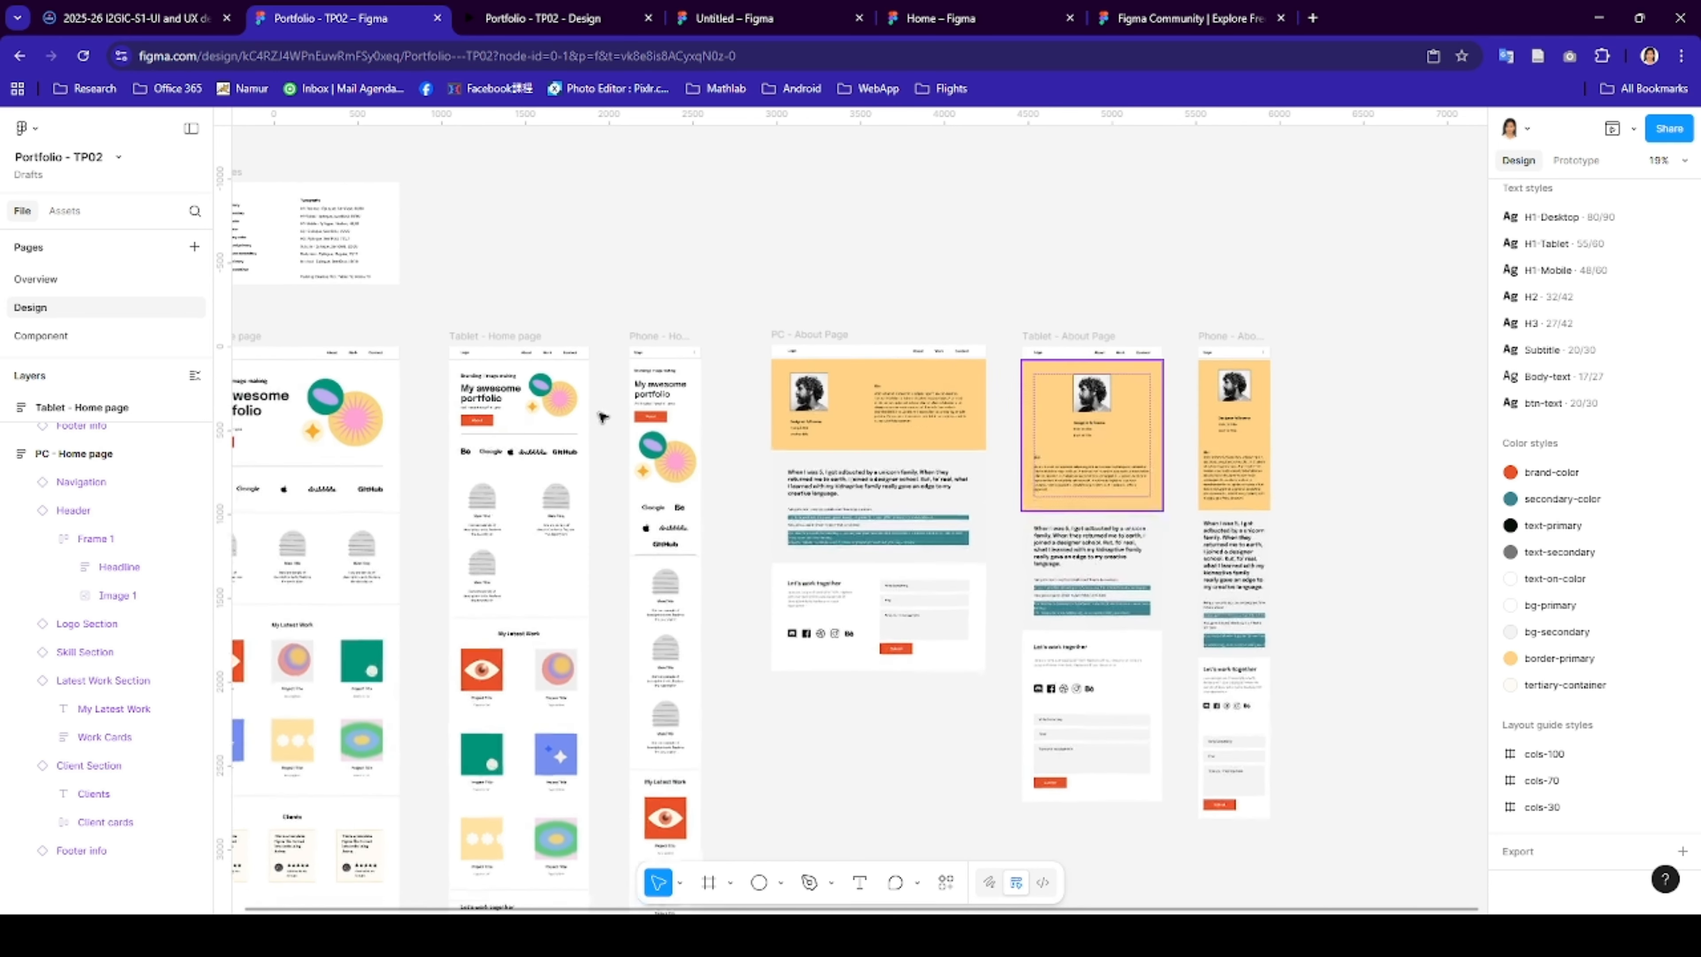
scroll(345, 389, down, 1)
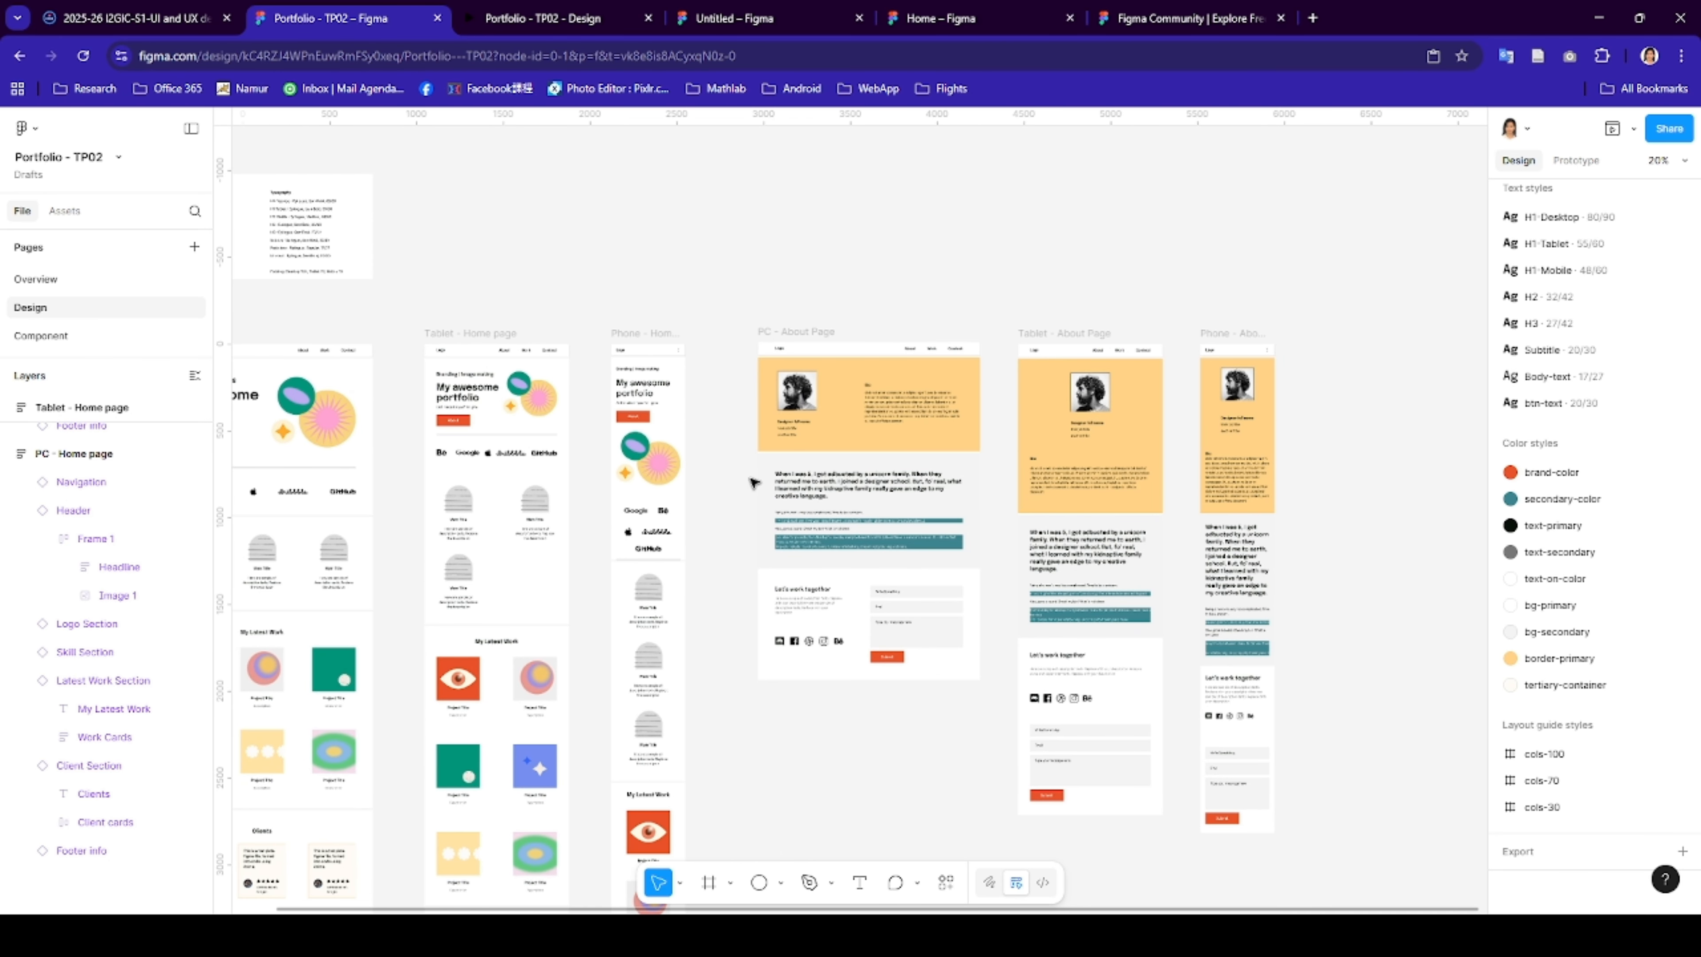
scroll(1359, 296, down, 1)
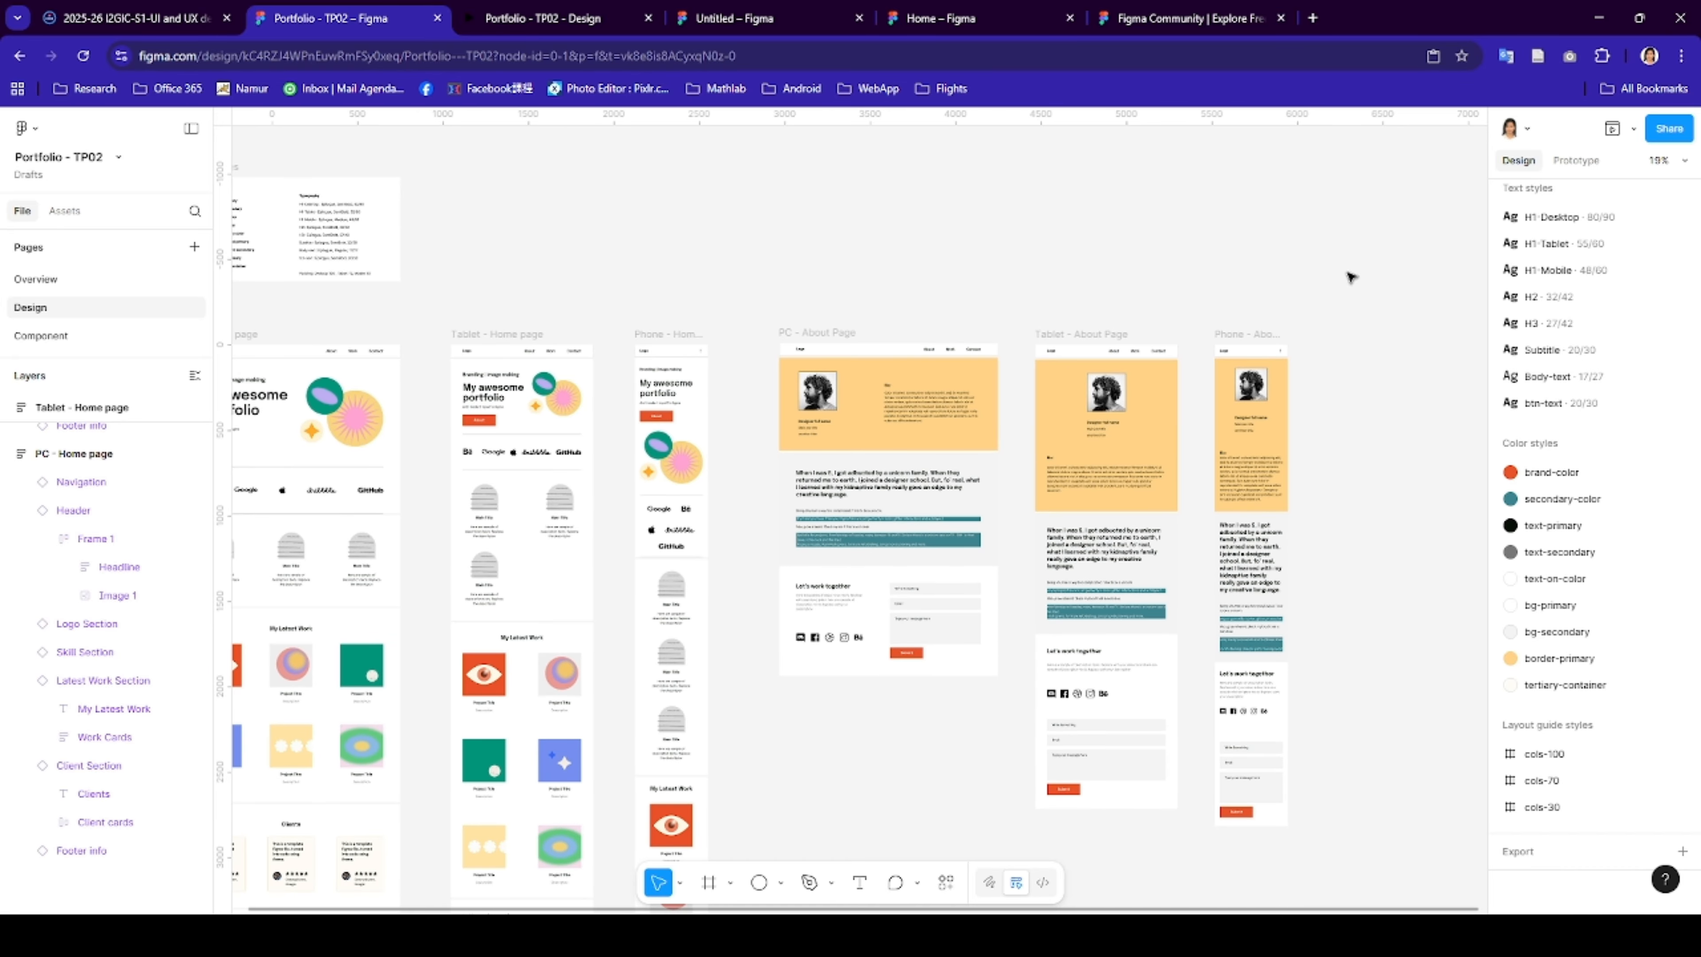
- Present the Portfolio - TP02 prototype, and return to the design file
click(1633, 128)
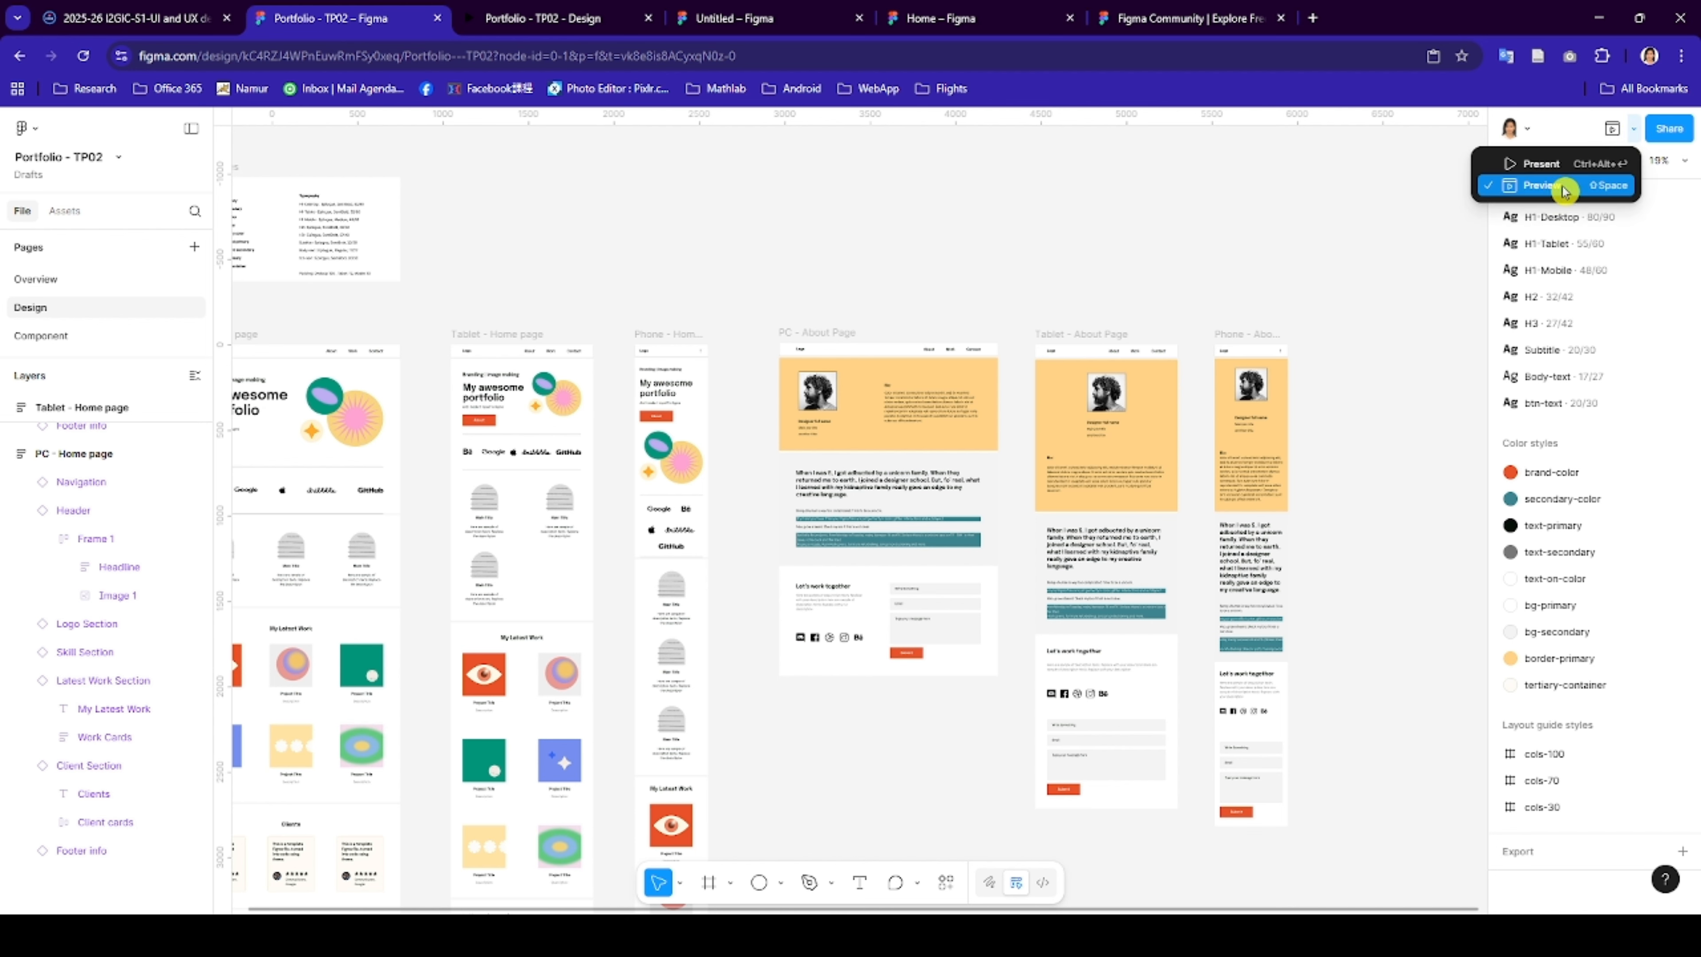
click(1533, 173)
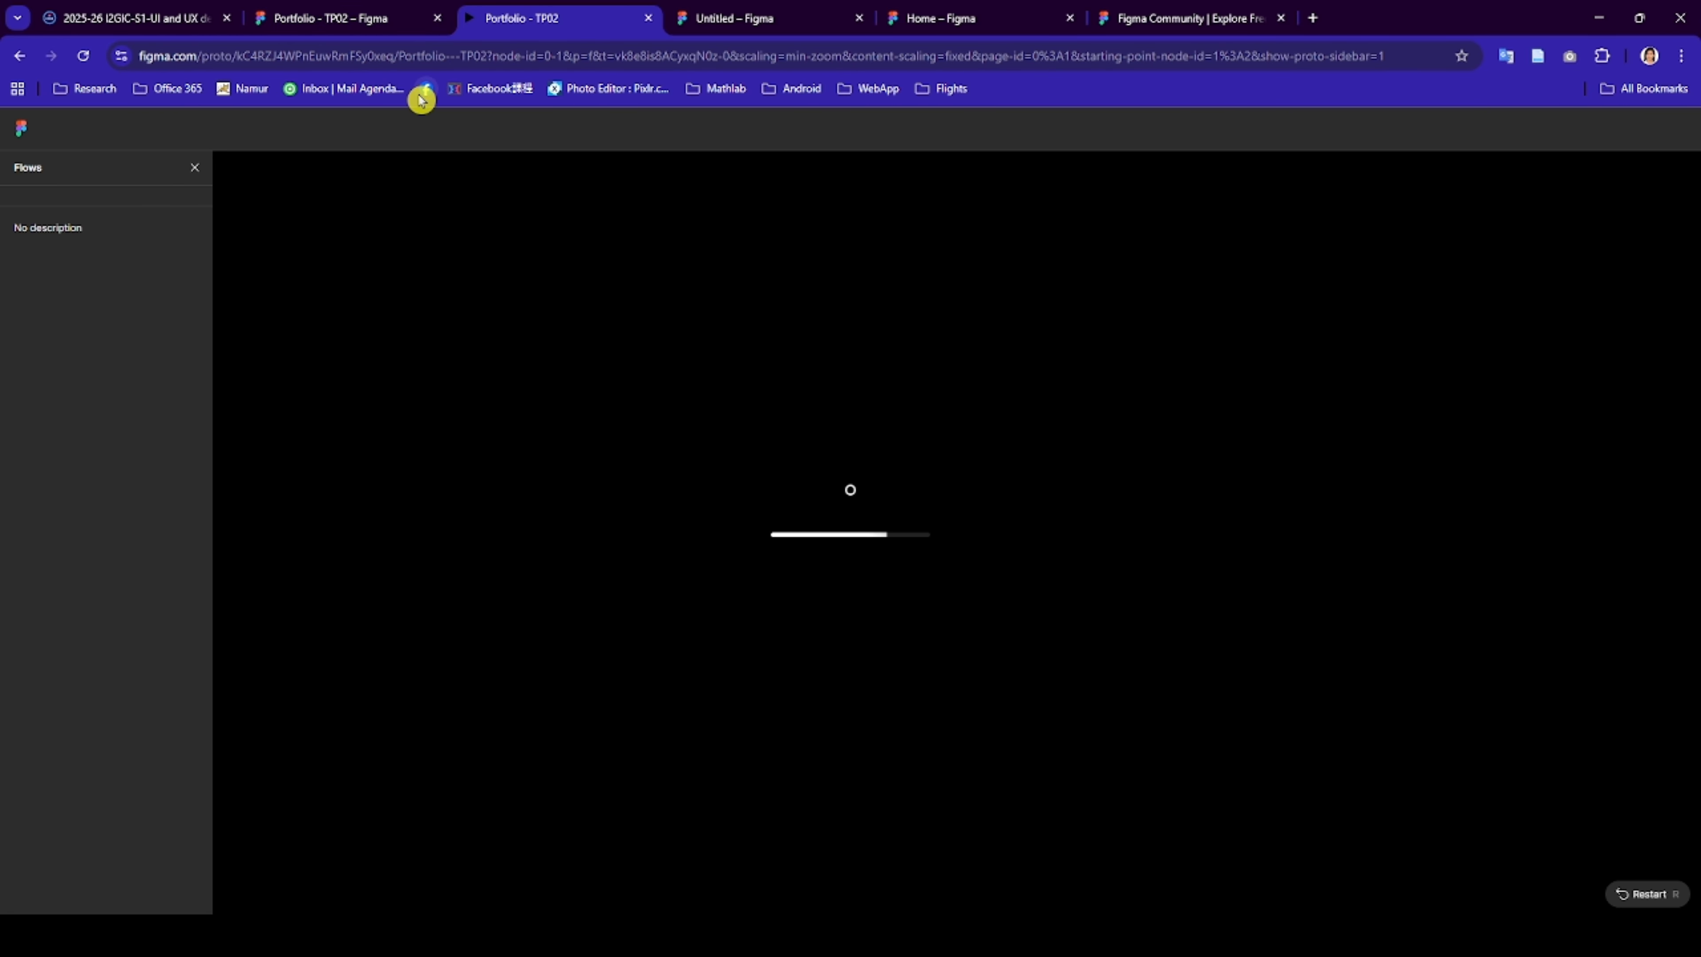
click(324, 25)
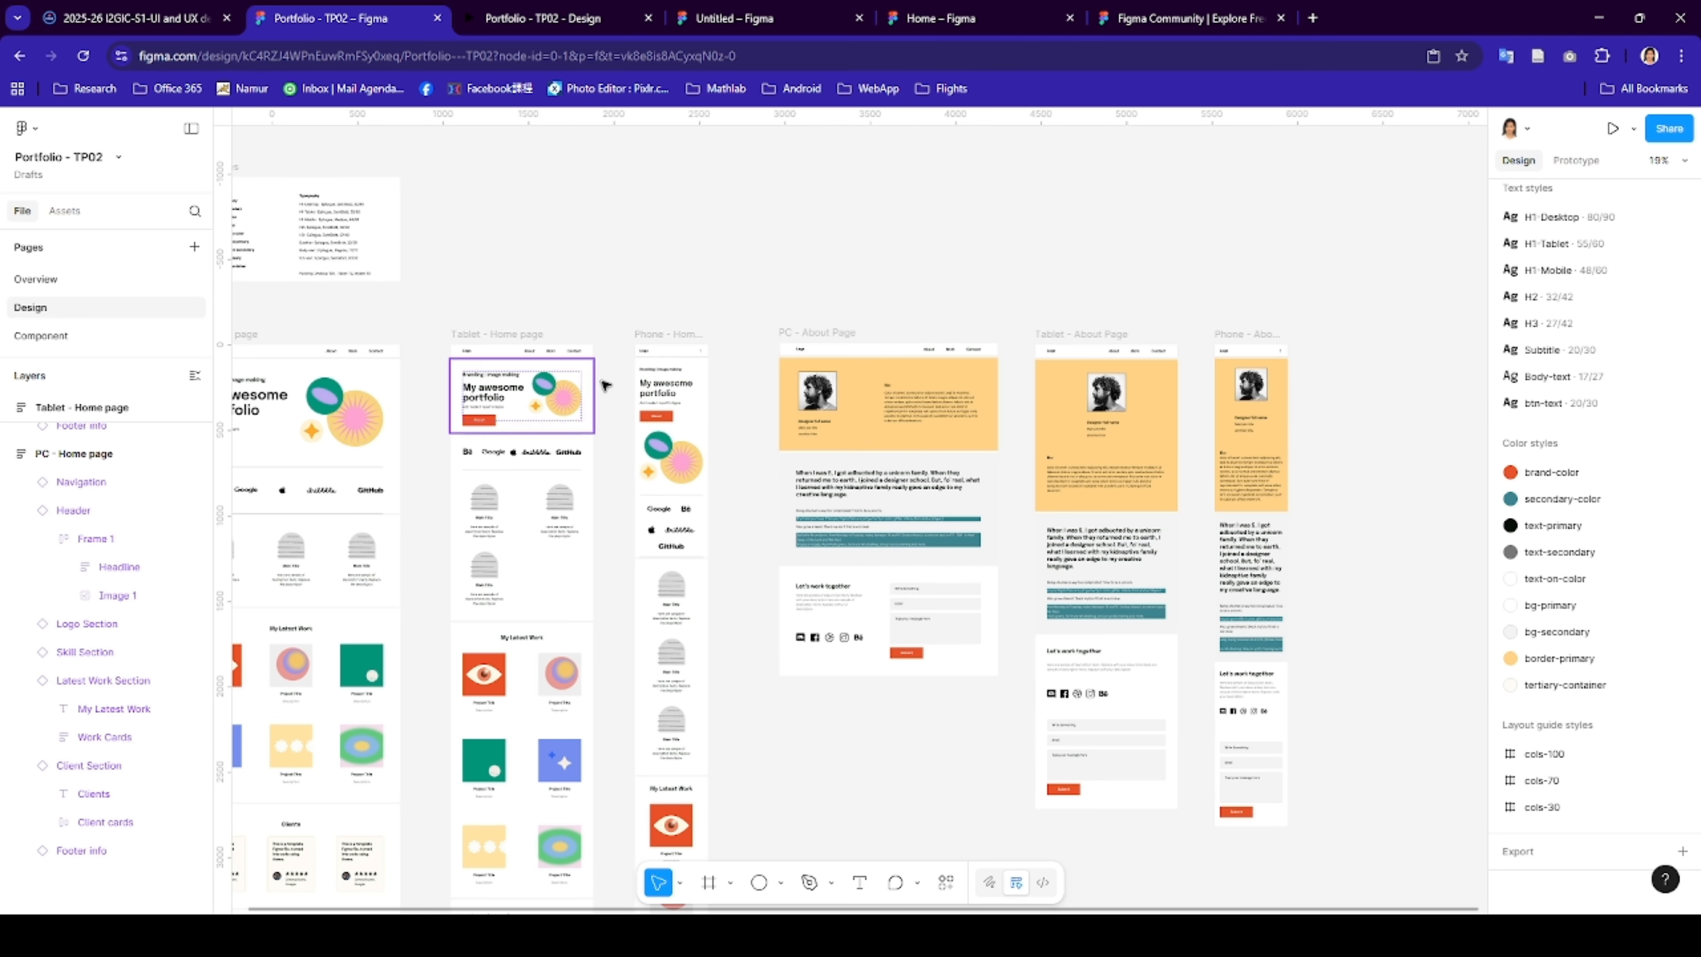
- Review who can access the Portfolio - TP02 file in its share settings, and copy the file's share link
scroll(607, 384, left, 2)
scroll(1037, 387, right, 1)
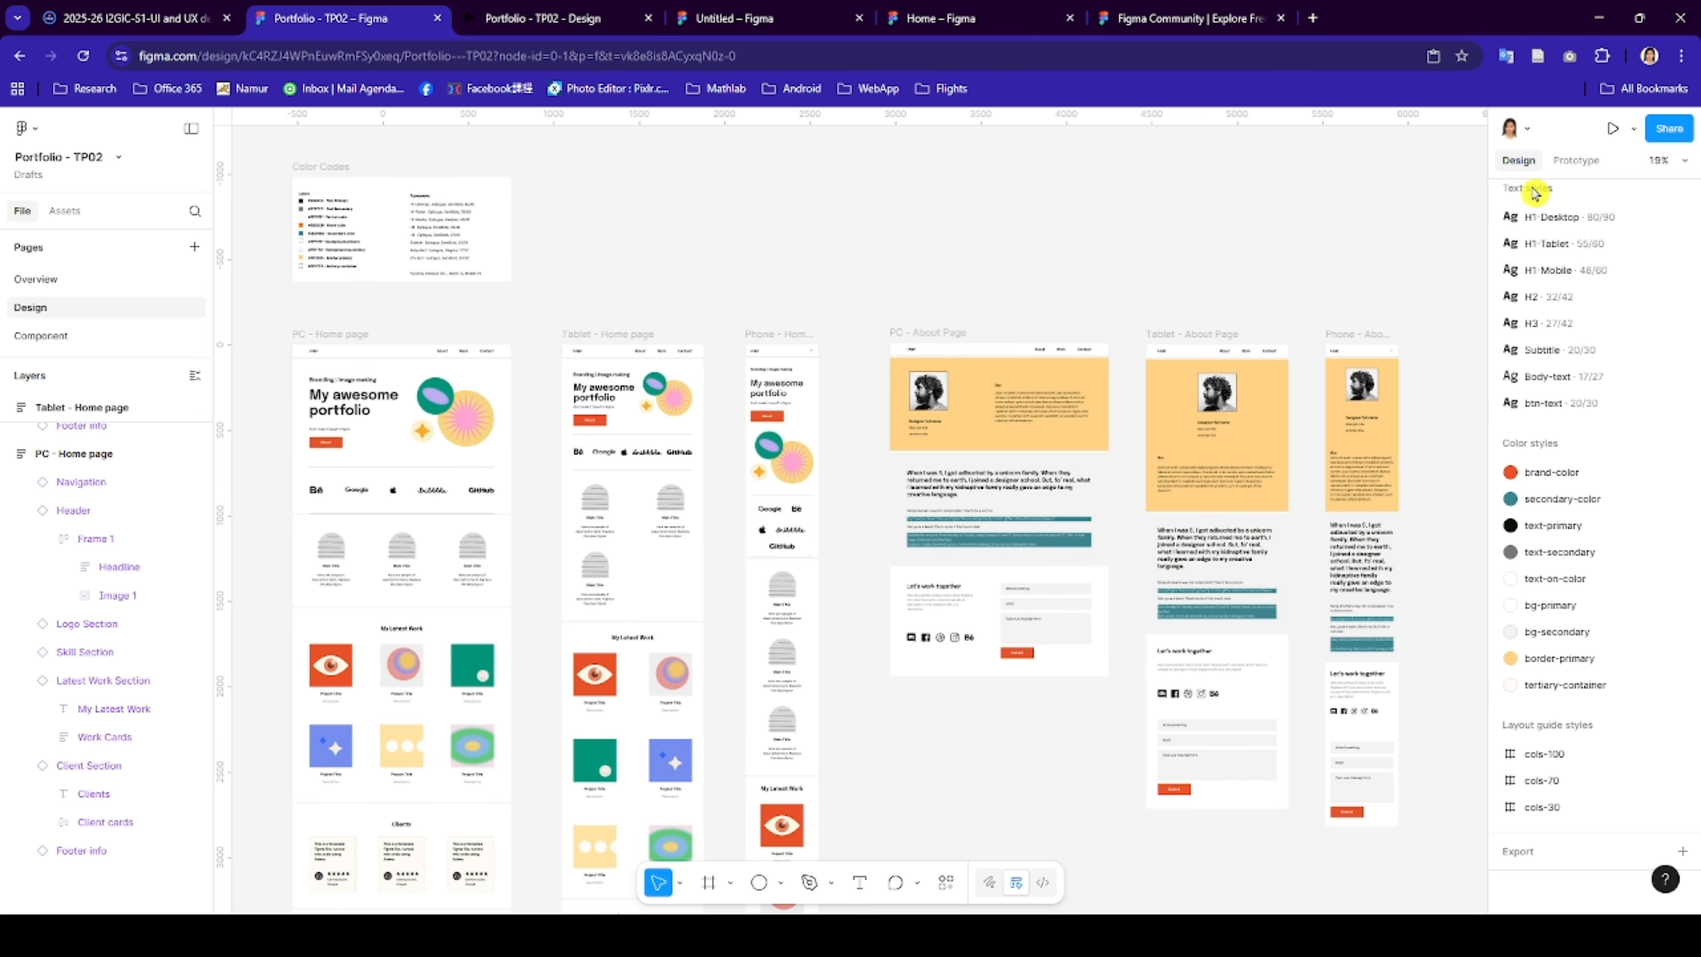
click(1668, 128)
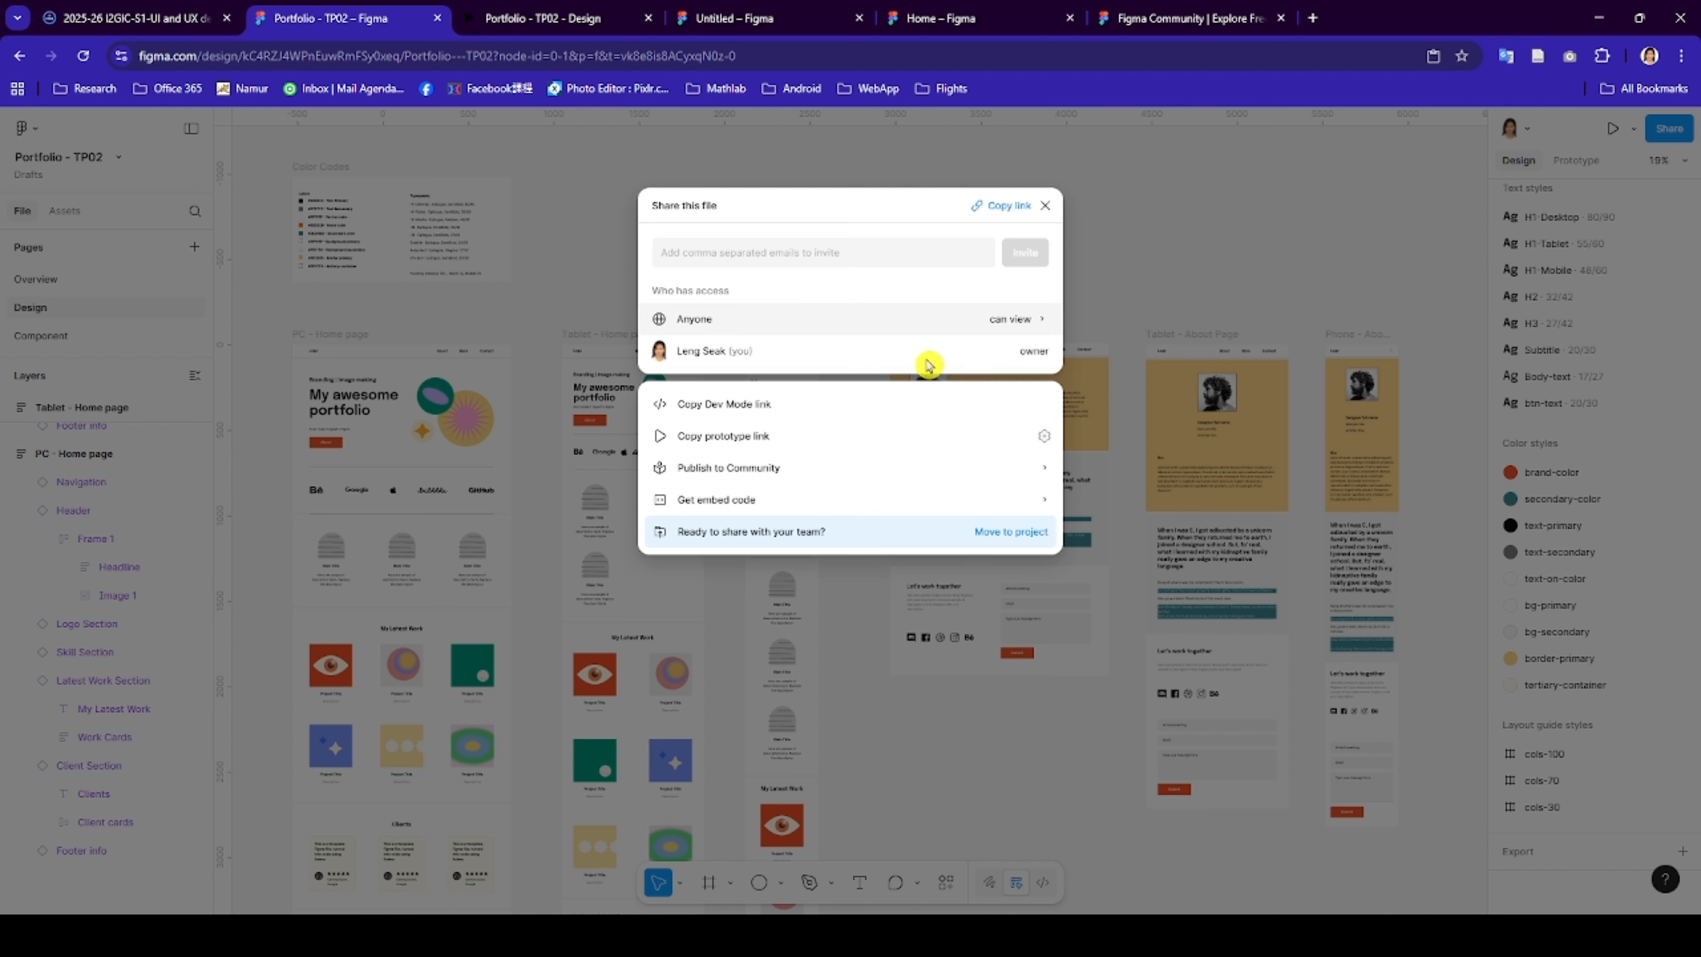
click(1005, 322)
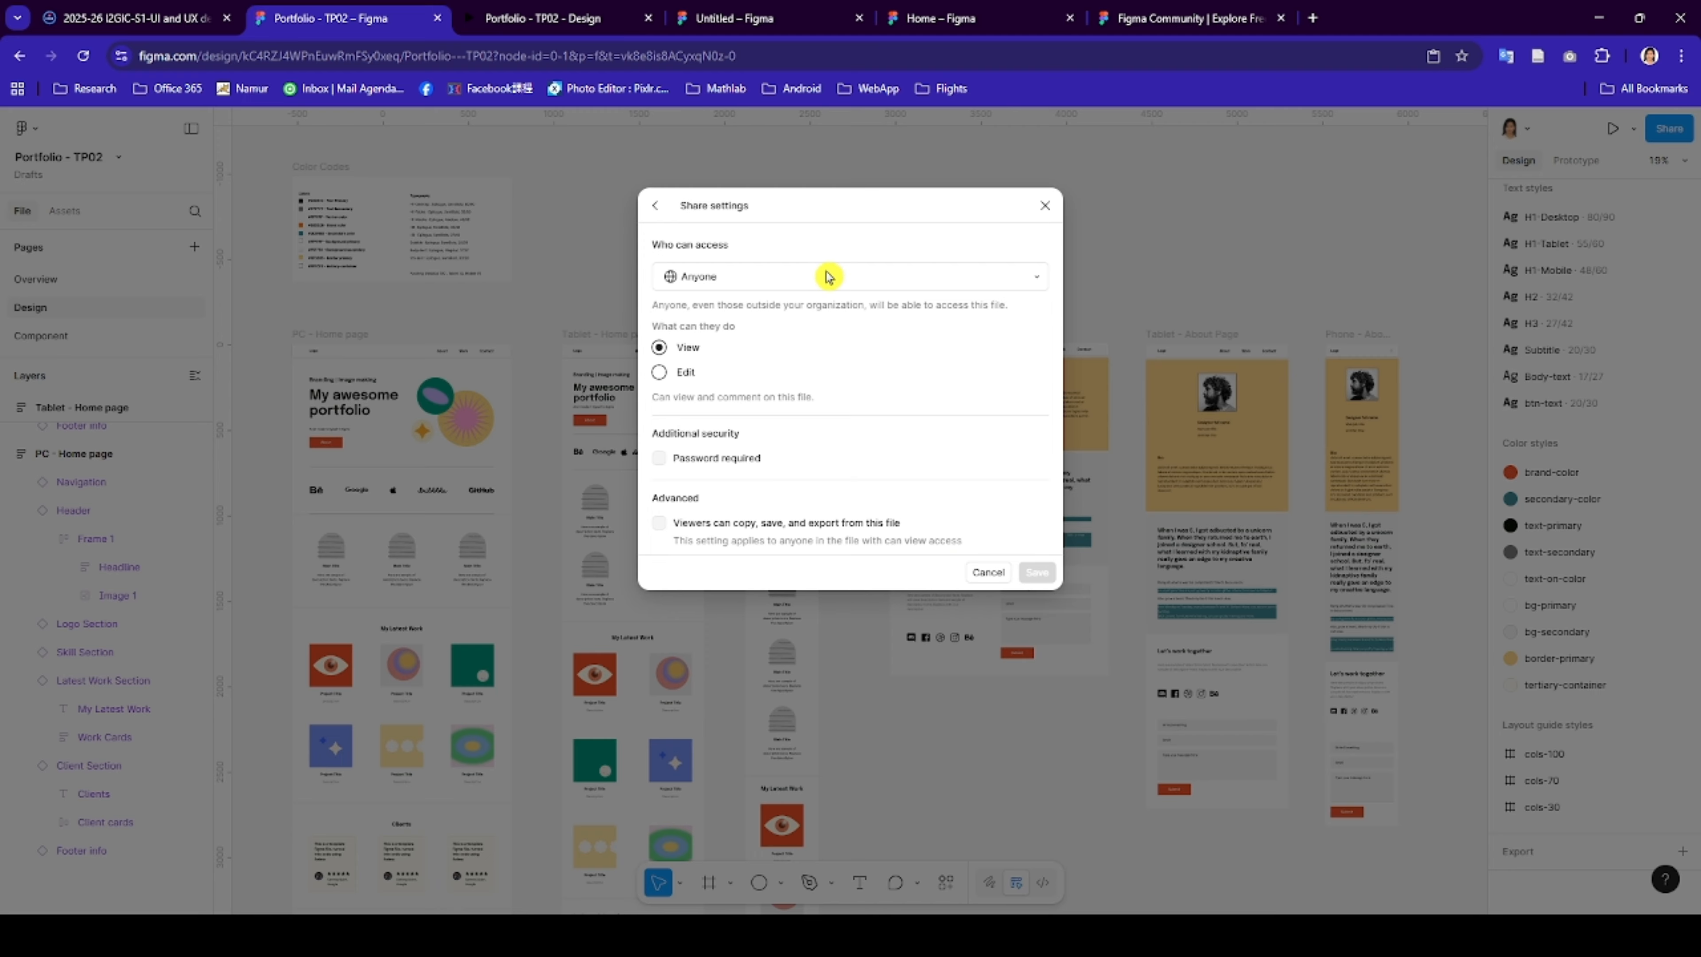
click(988, 572)
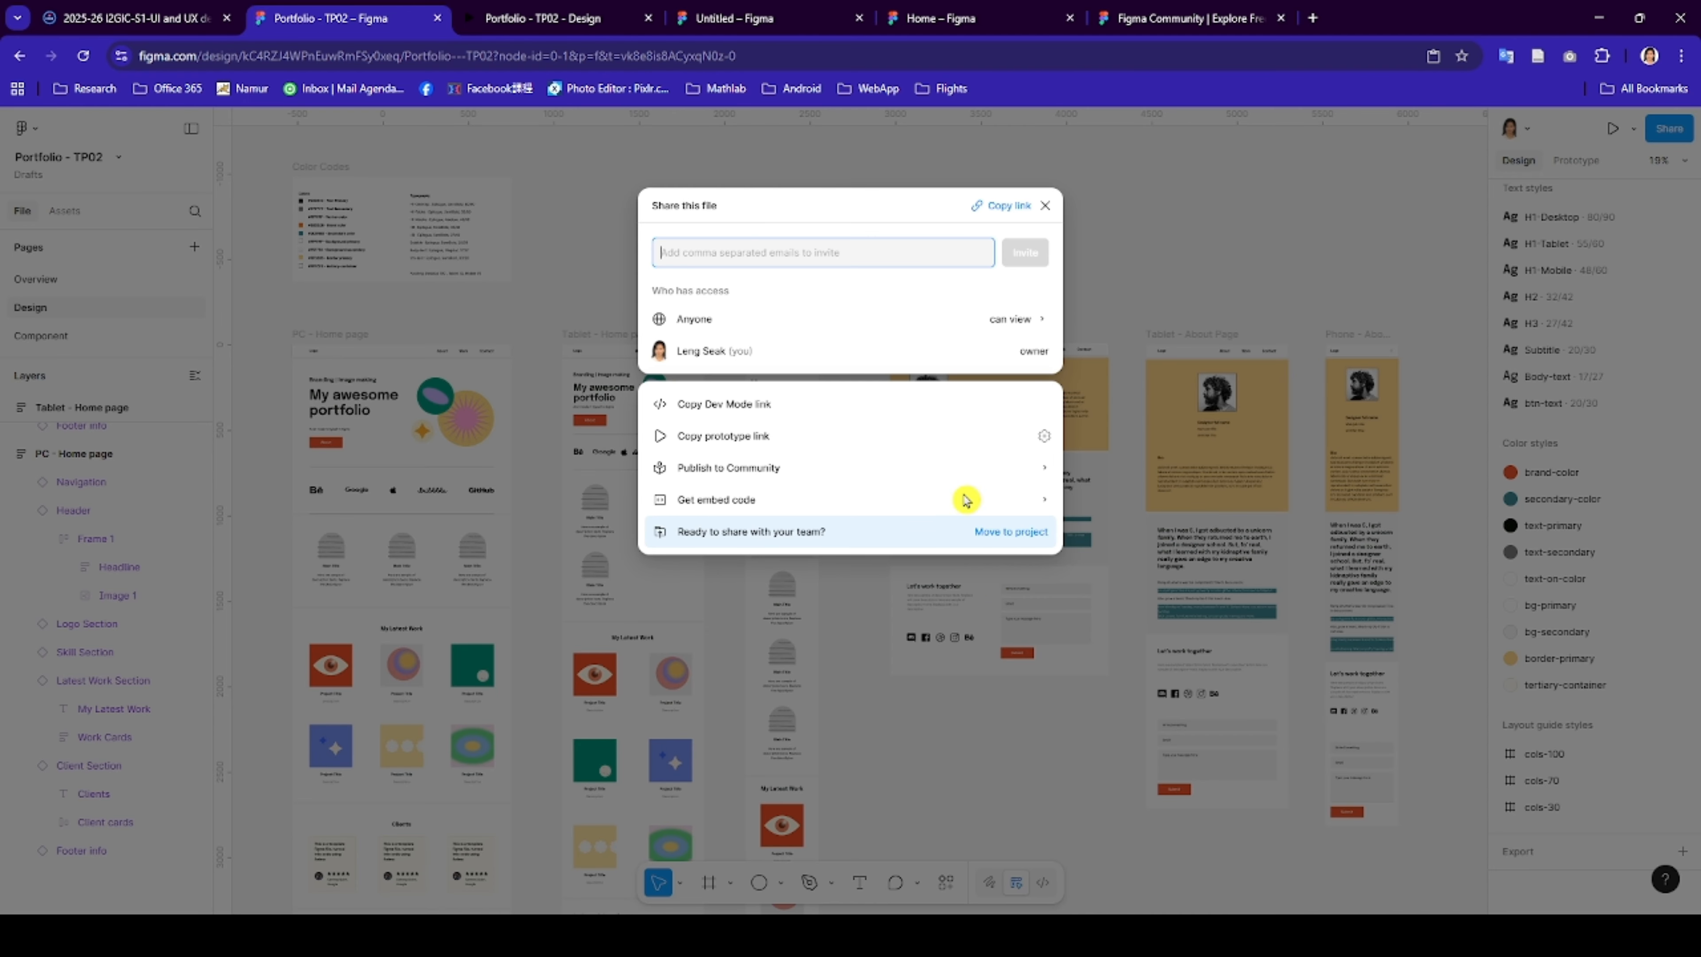
click(1004, 206)
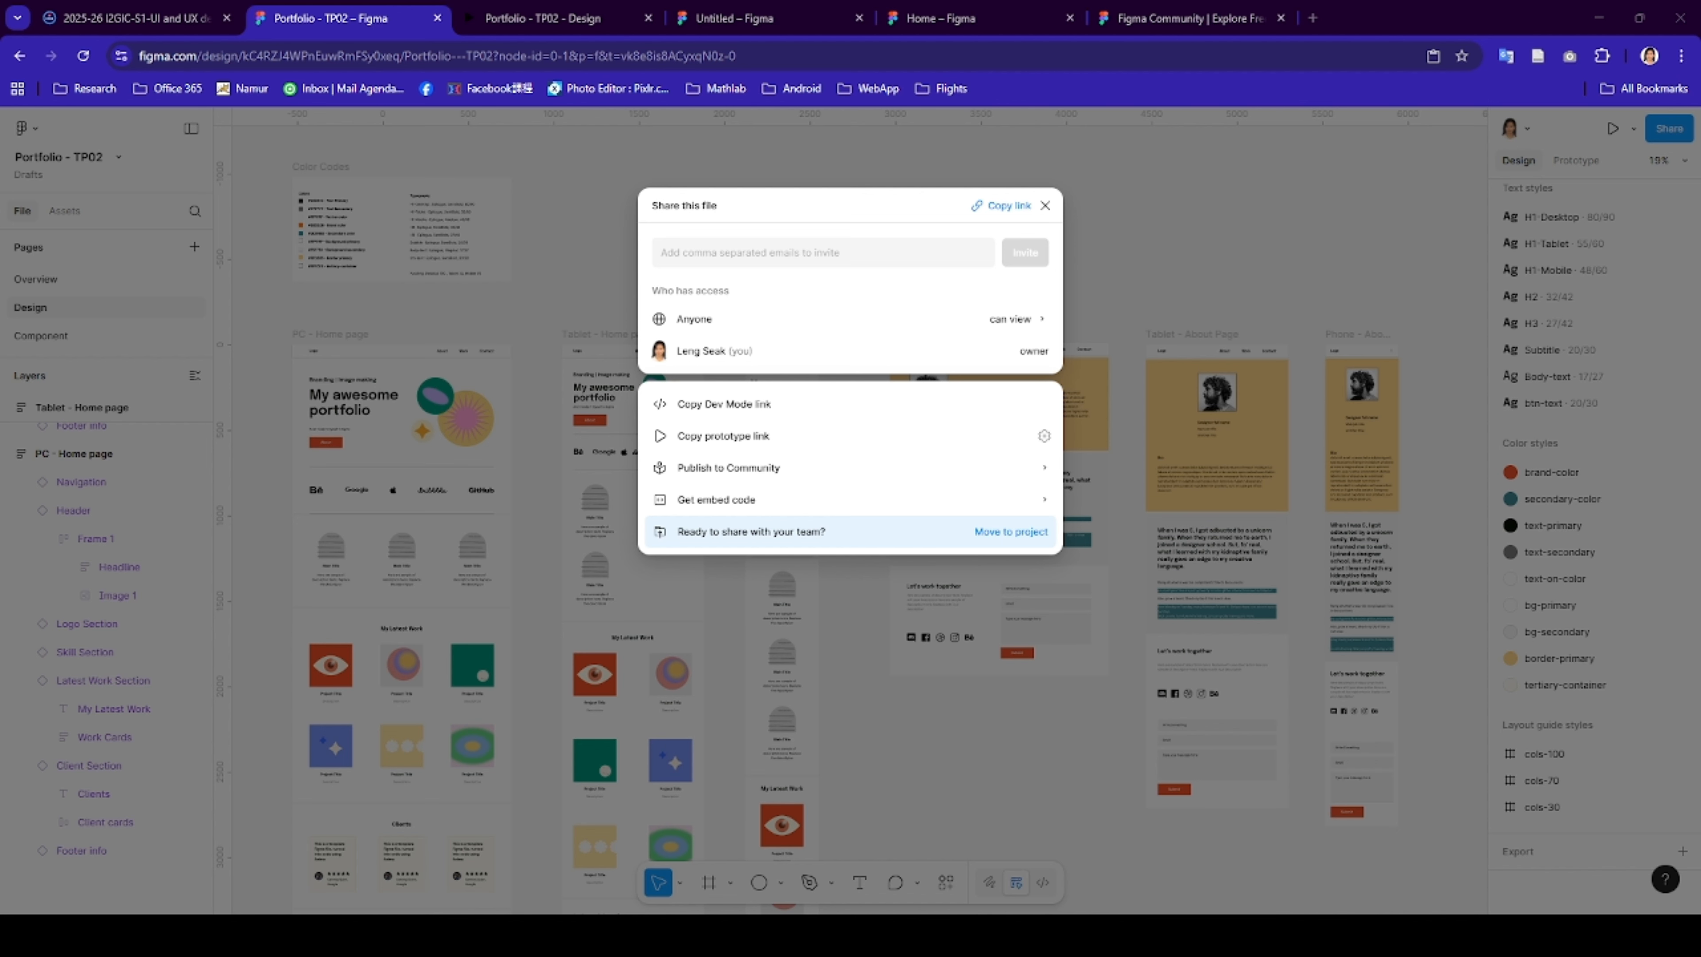
click(1100, 212)
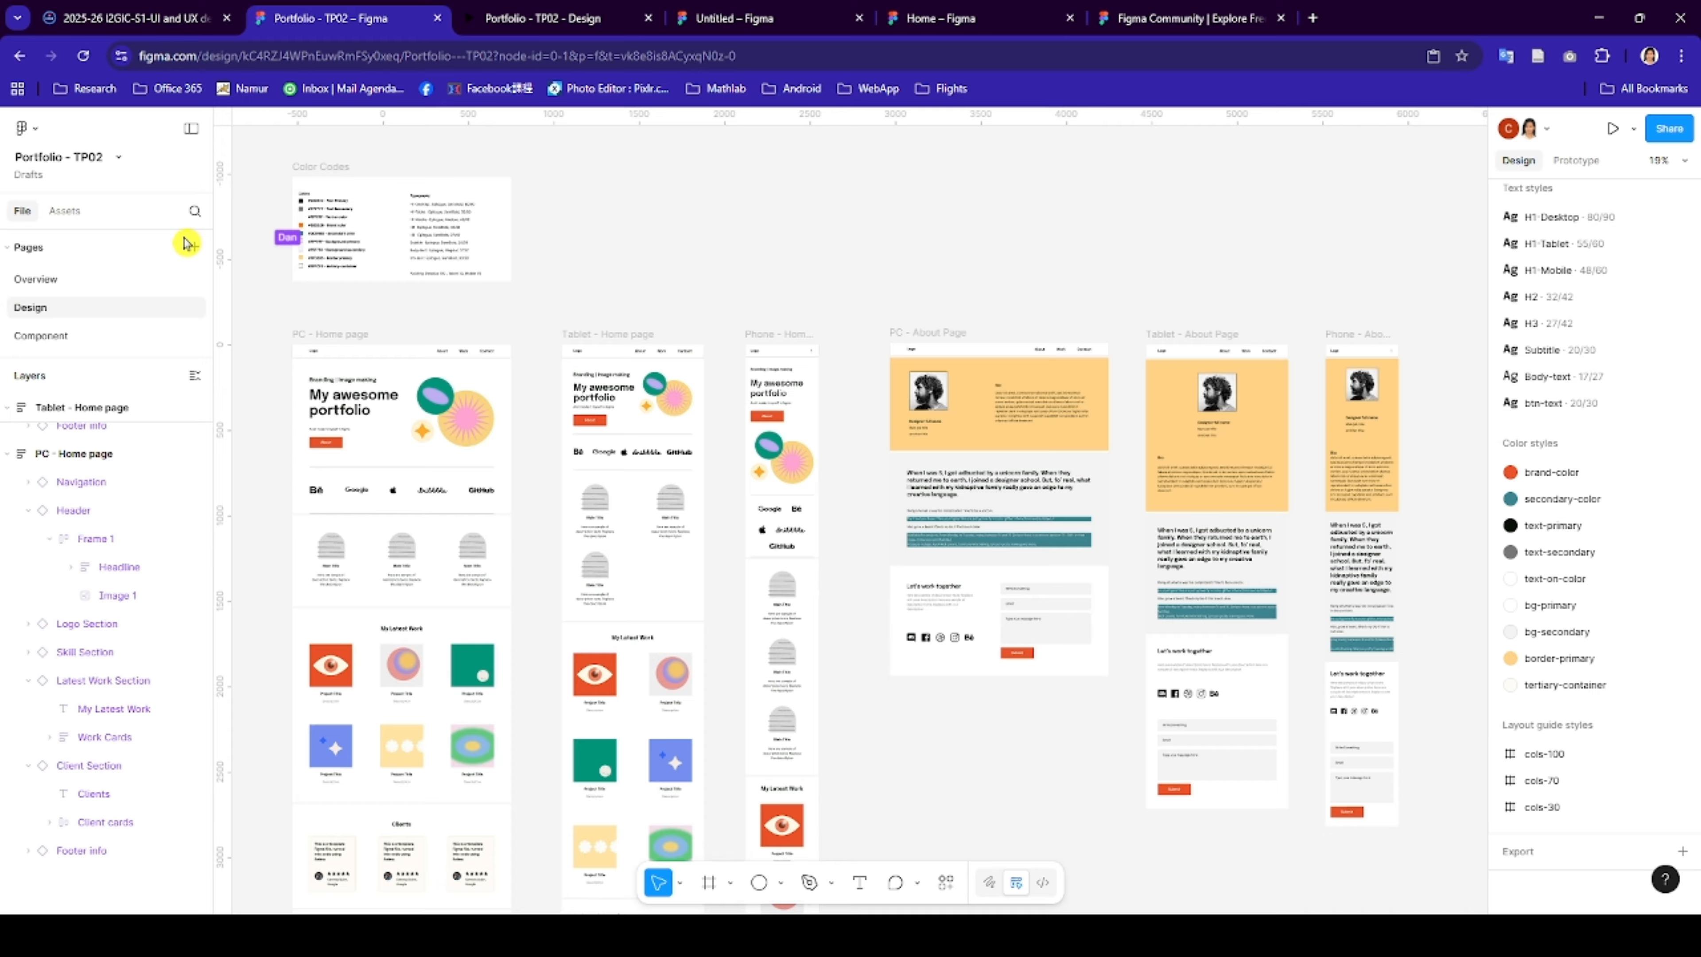
- Revisit the Component page, and select the PC - Home page frame on the Design page
click(59, 334)
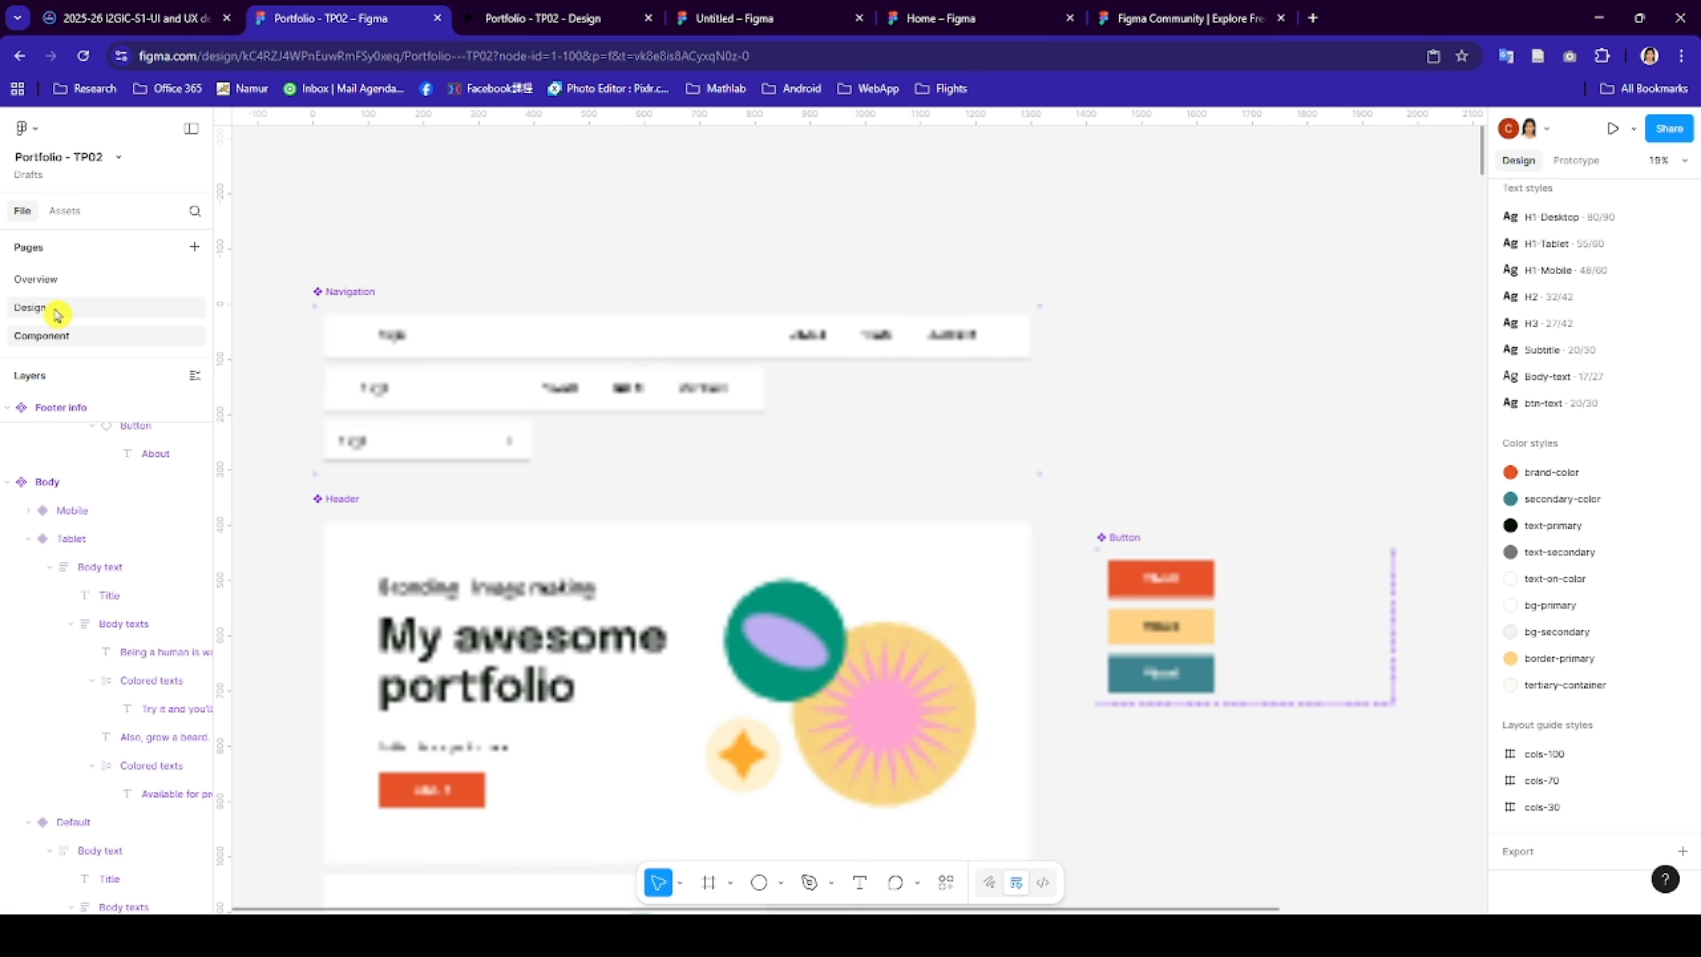
click(59, 311)
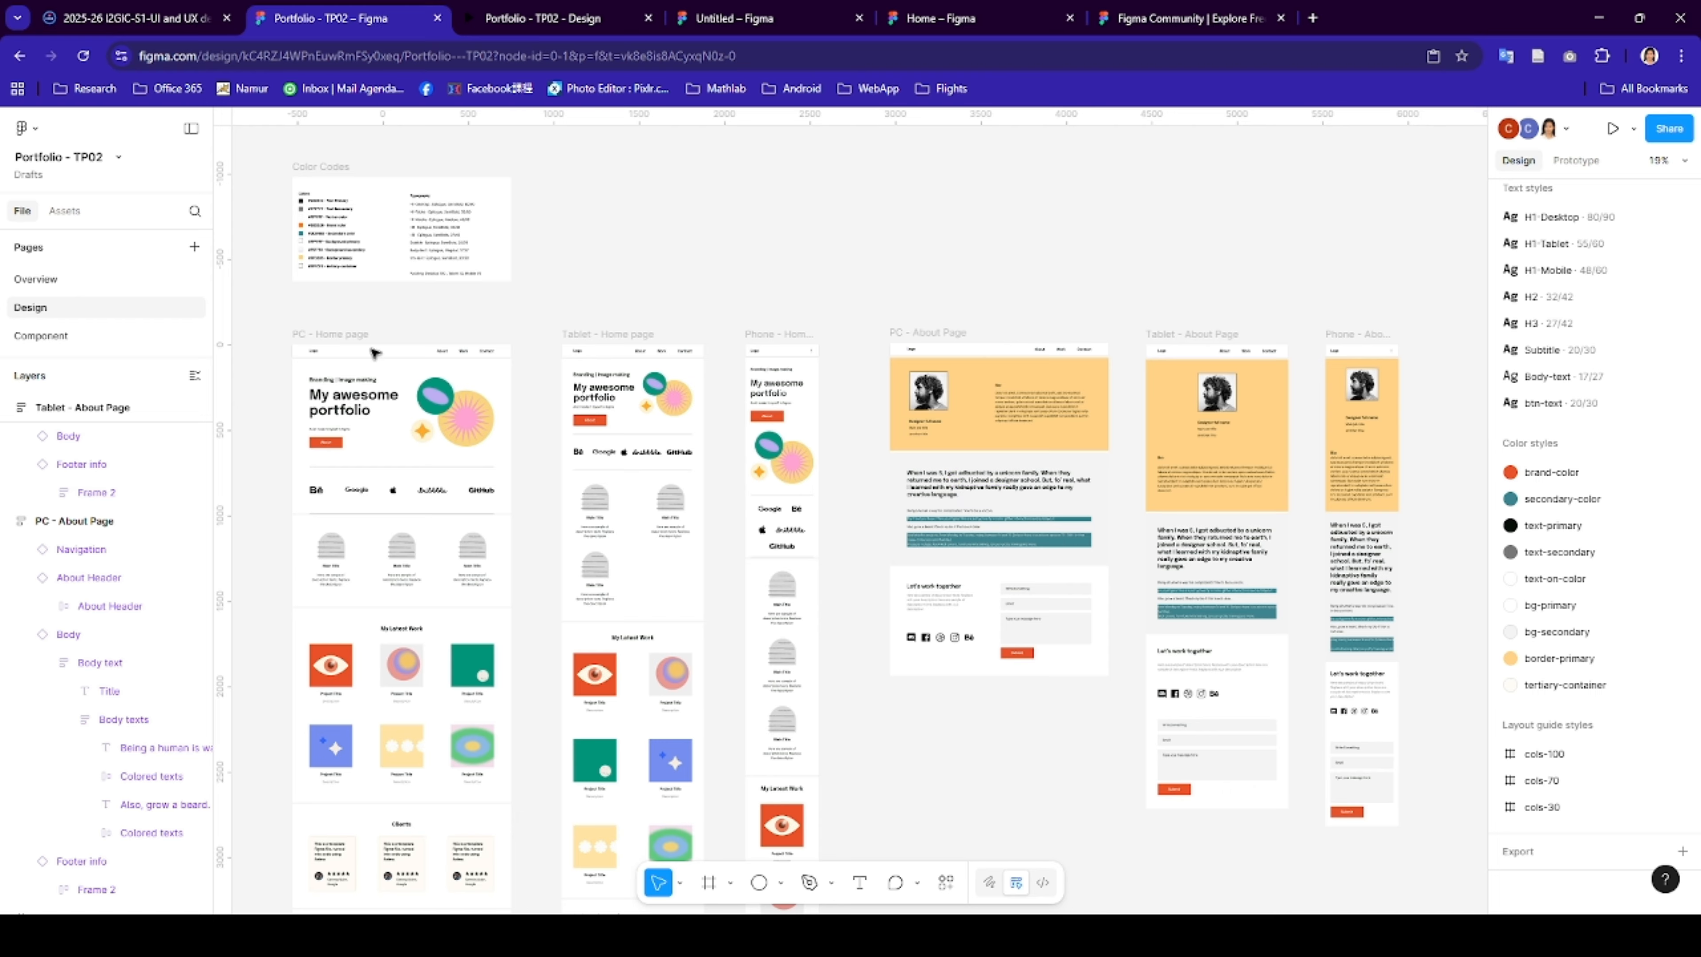
click(332, 338)
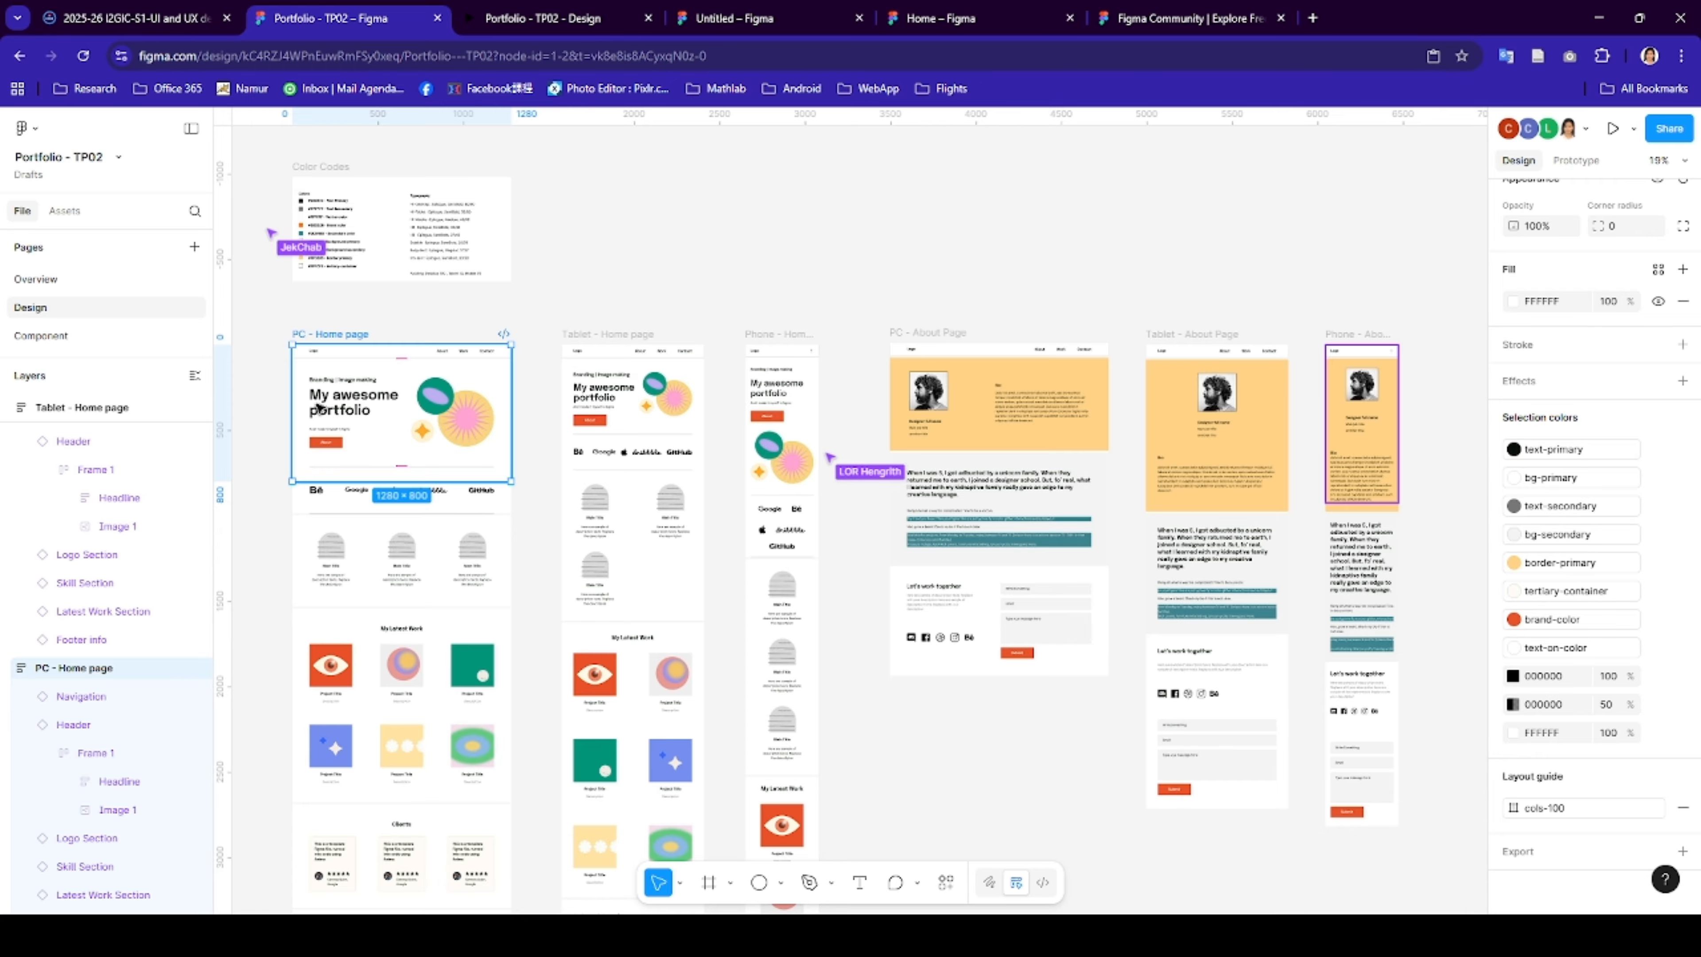
- Inspect the Navigation component of the PC - Home page, expanding its layers down to the Logo text
scroll(84, 737, down, 3)
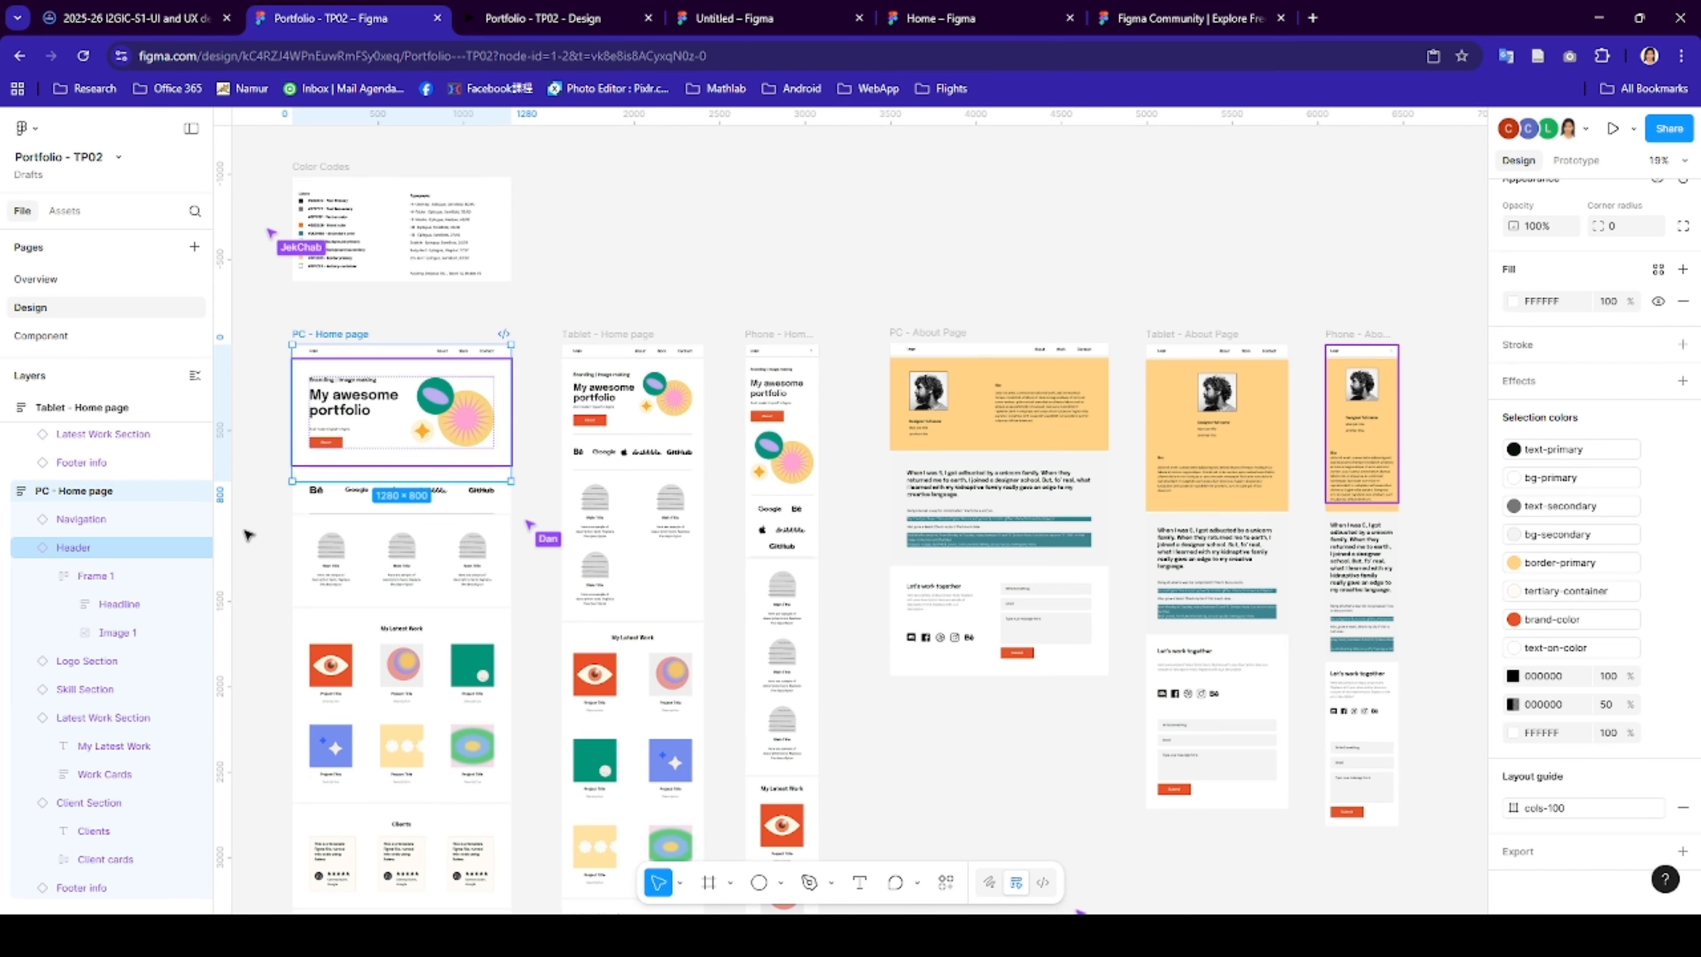
click(122, 522)
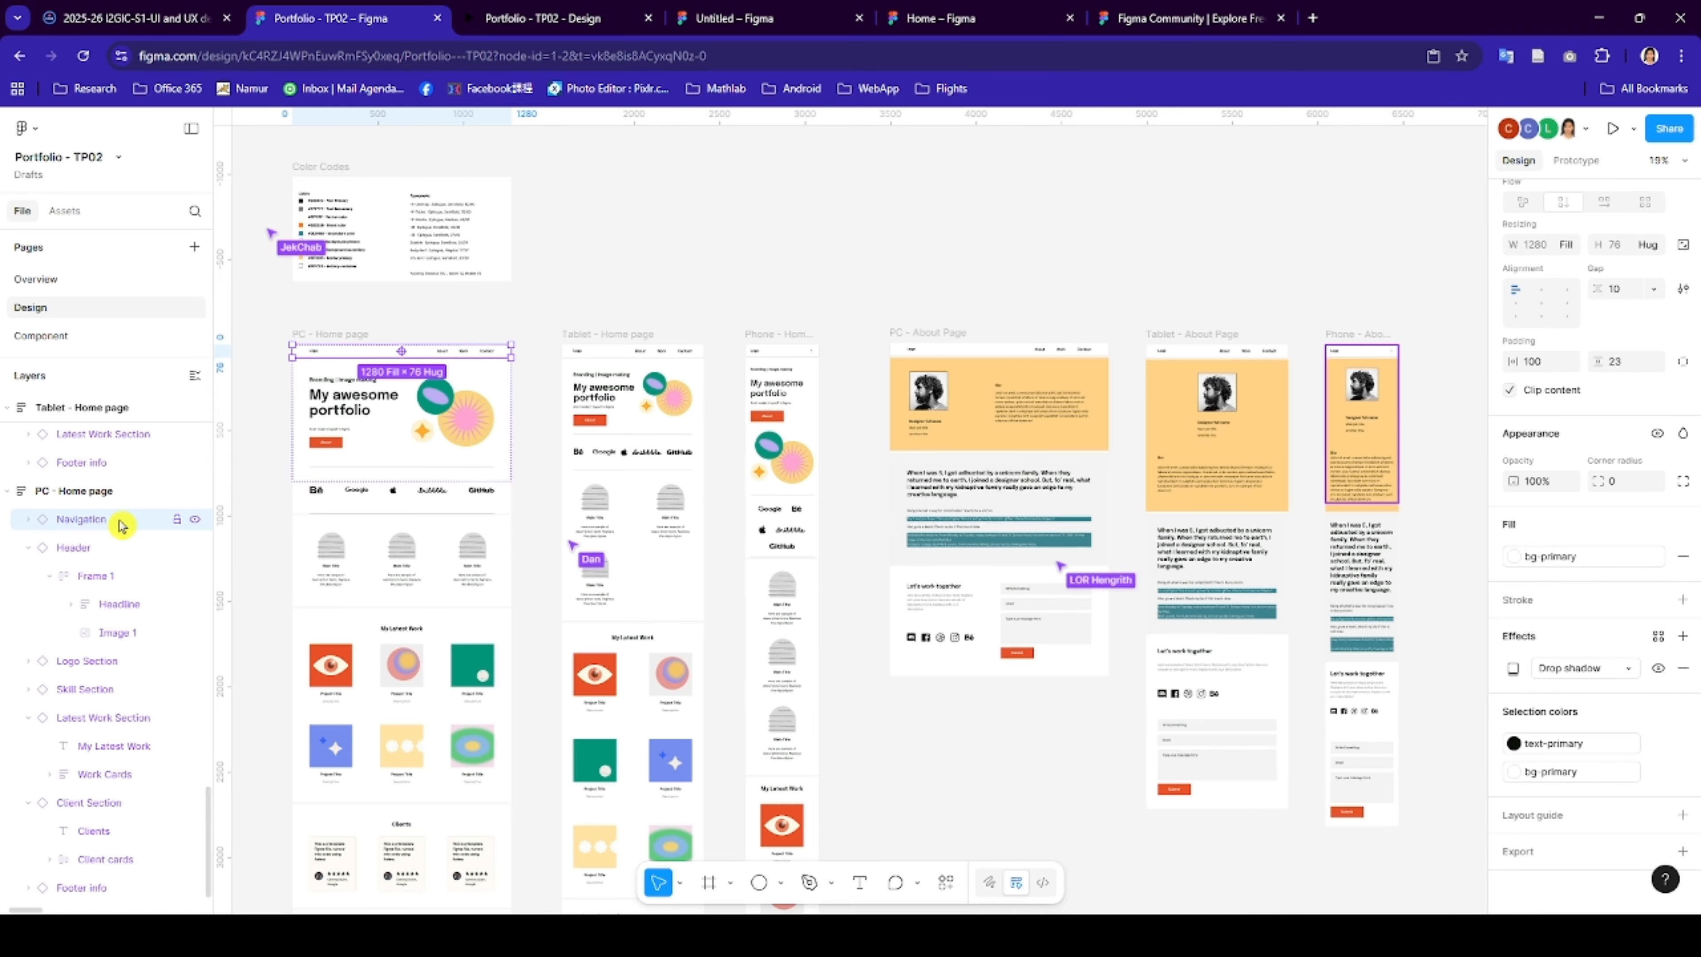
scroll(362, 443, up, 2)
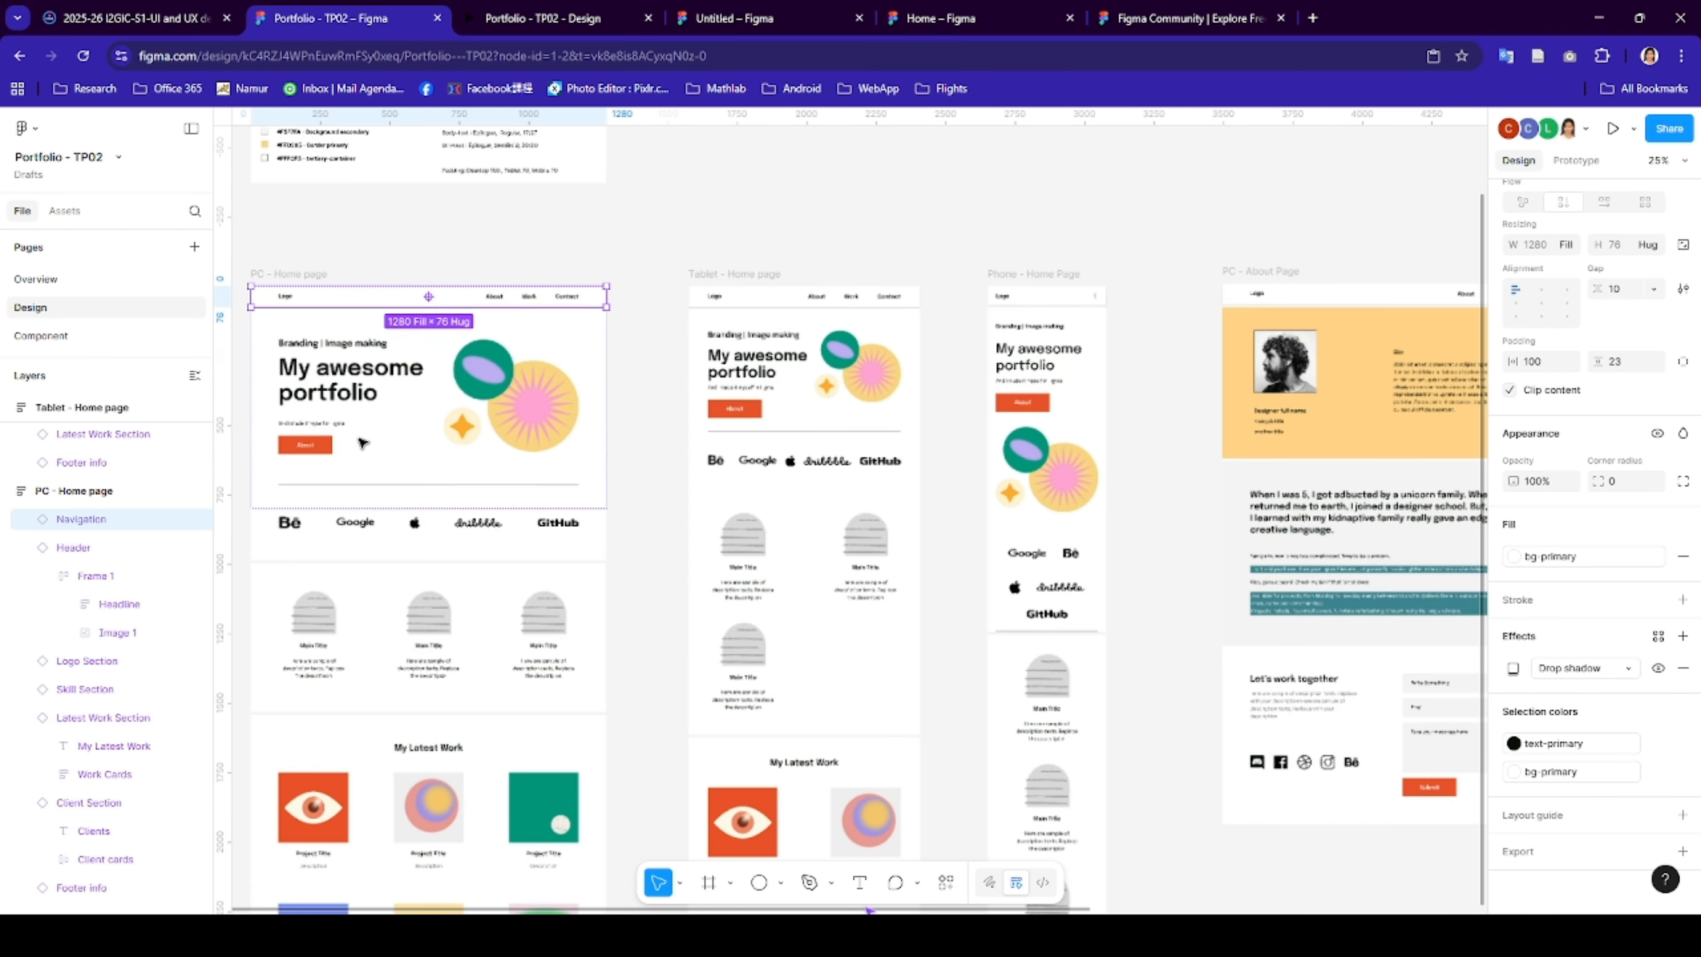
scroll(362, 443, up, 4)
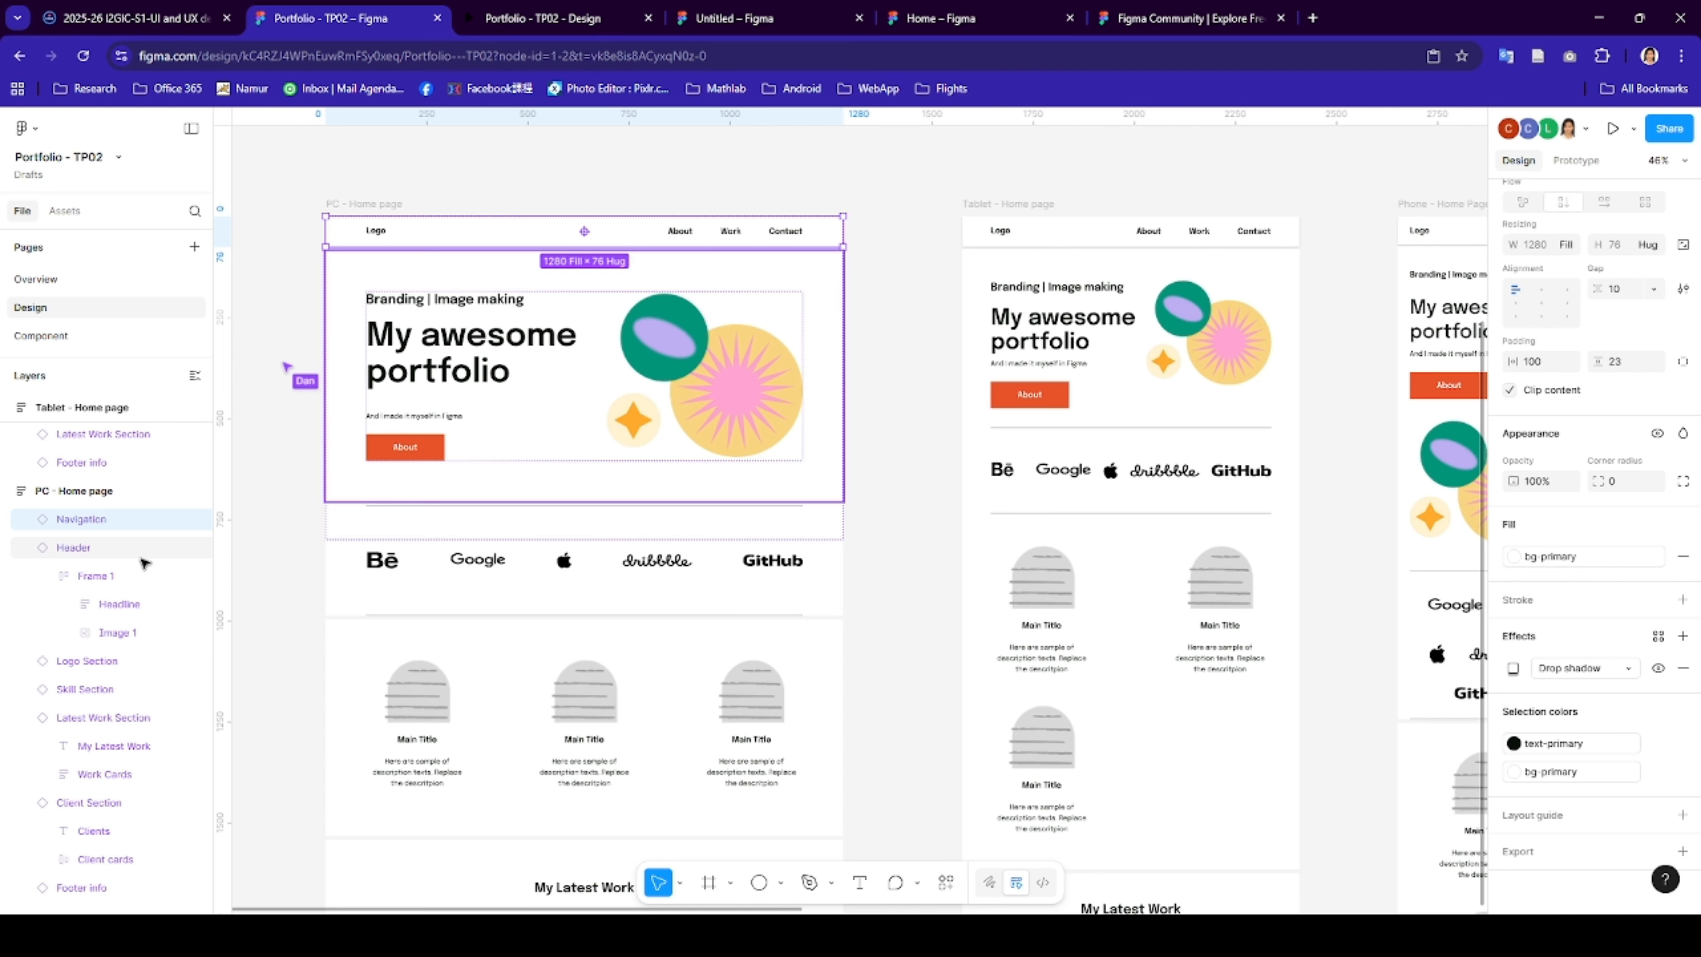
click(26, 521)
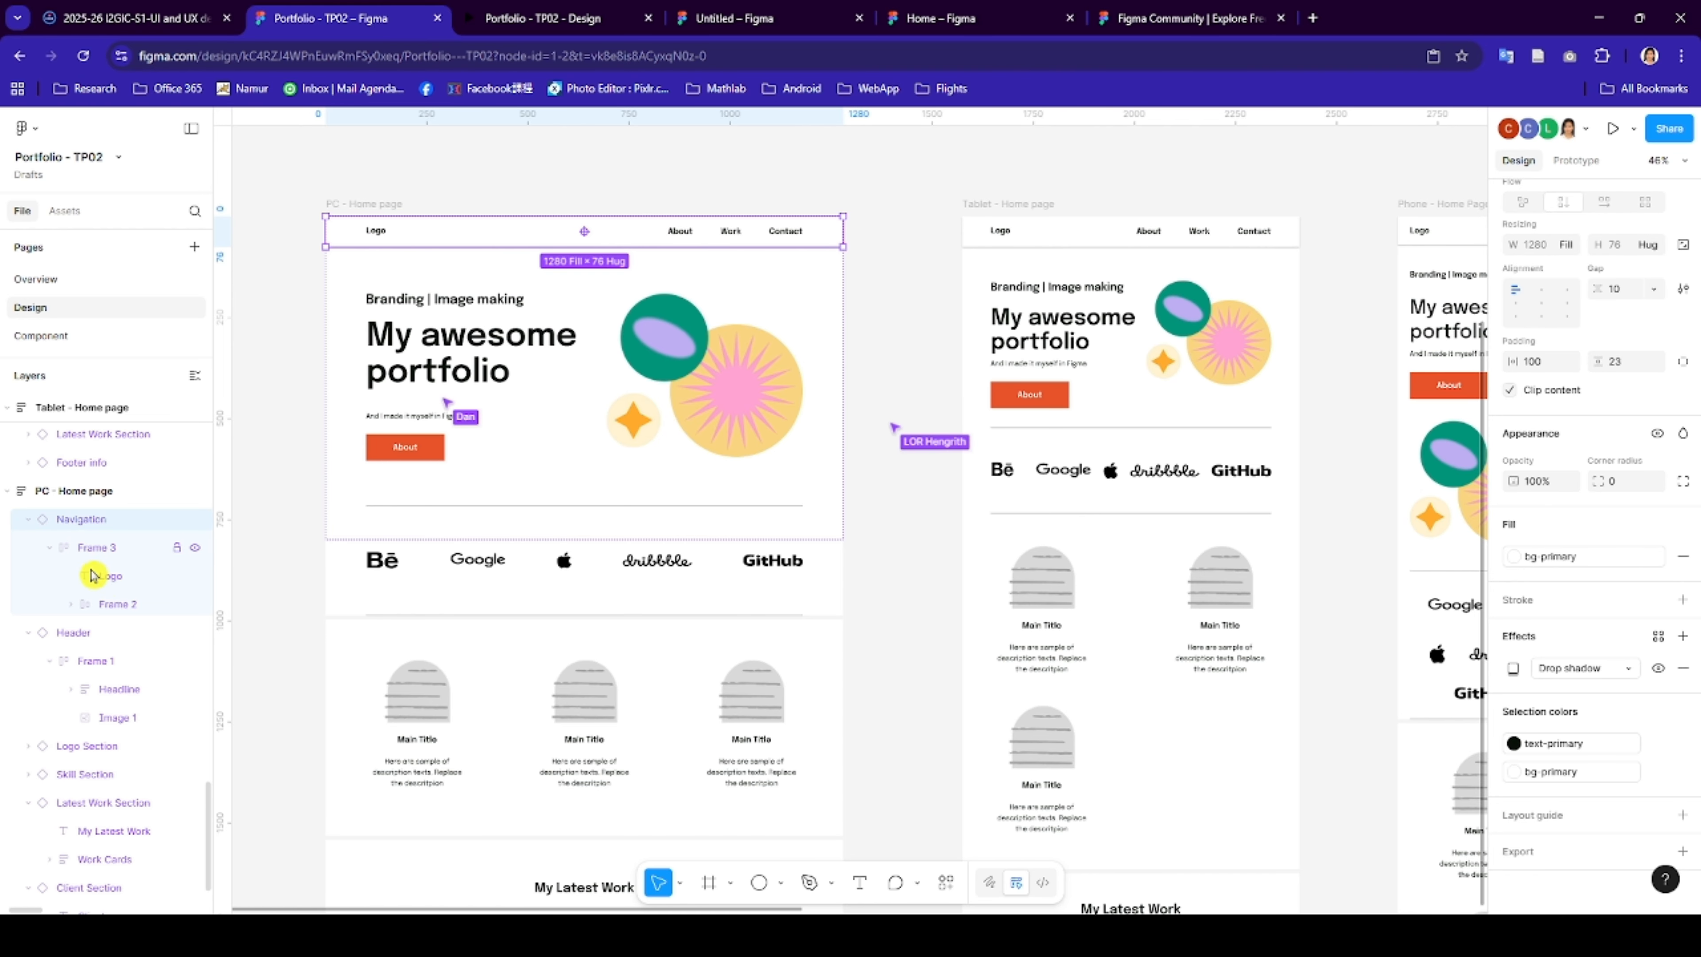
click(113, 577)
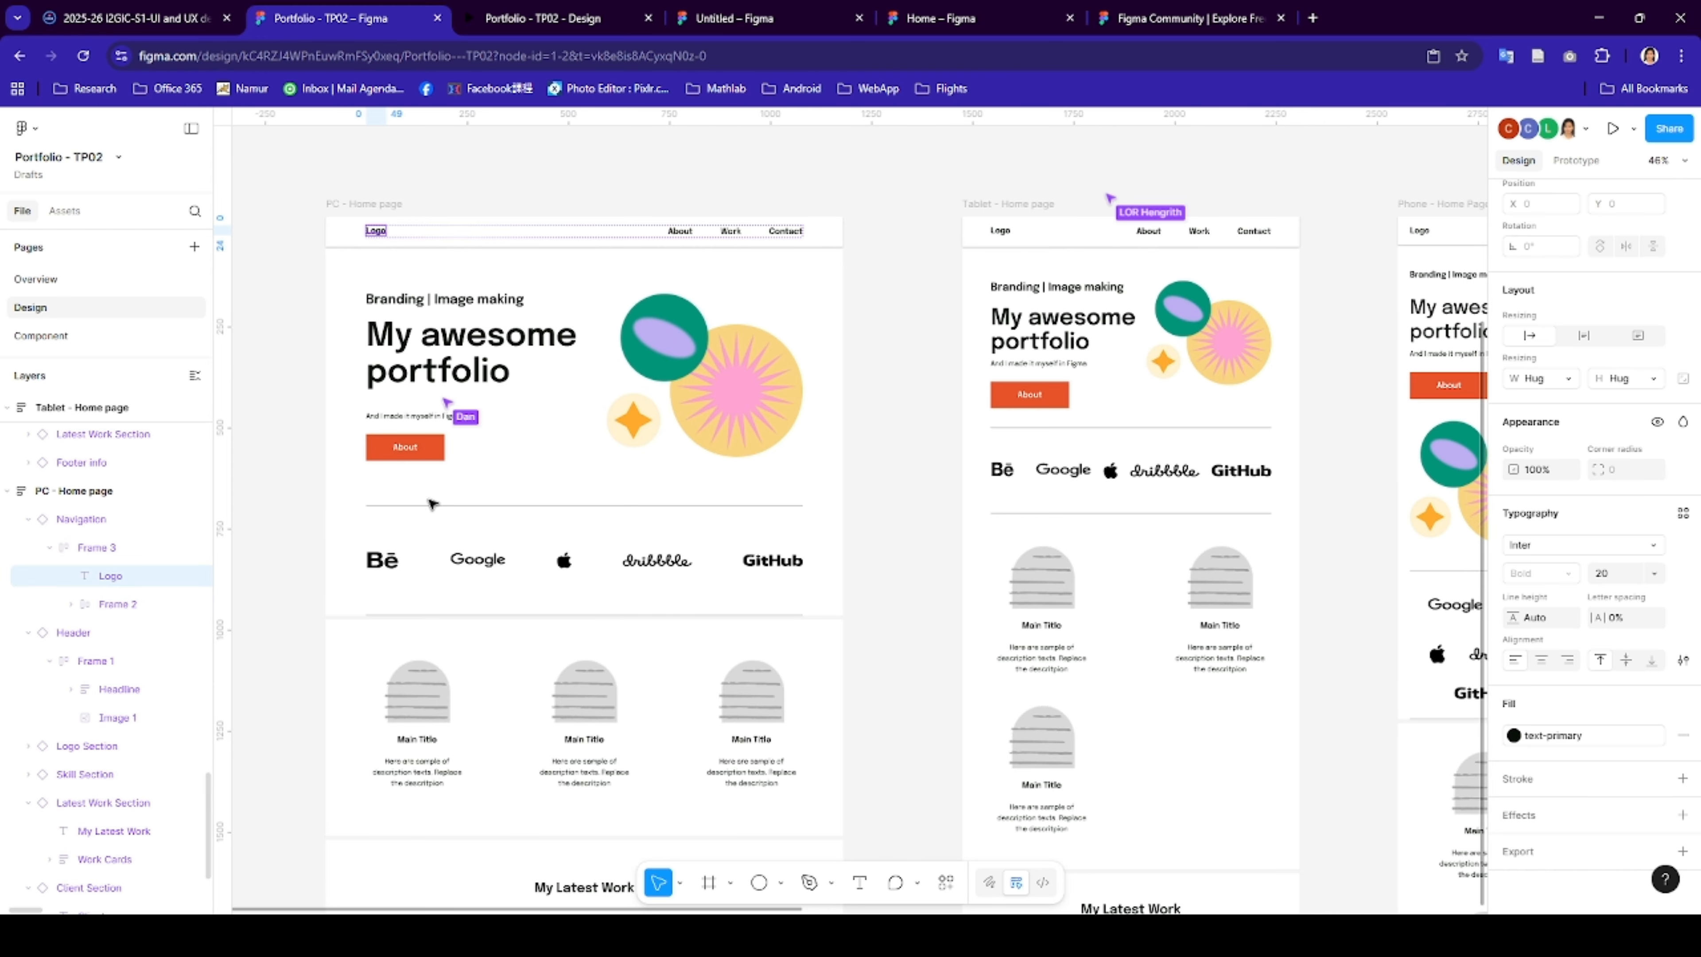
- Select the About button nested in the PC - Home page header and examine its design properties
click(433, 455)
click(436, 457)
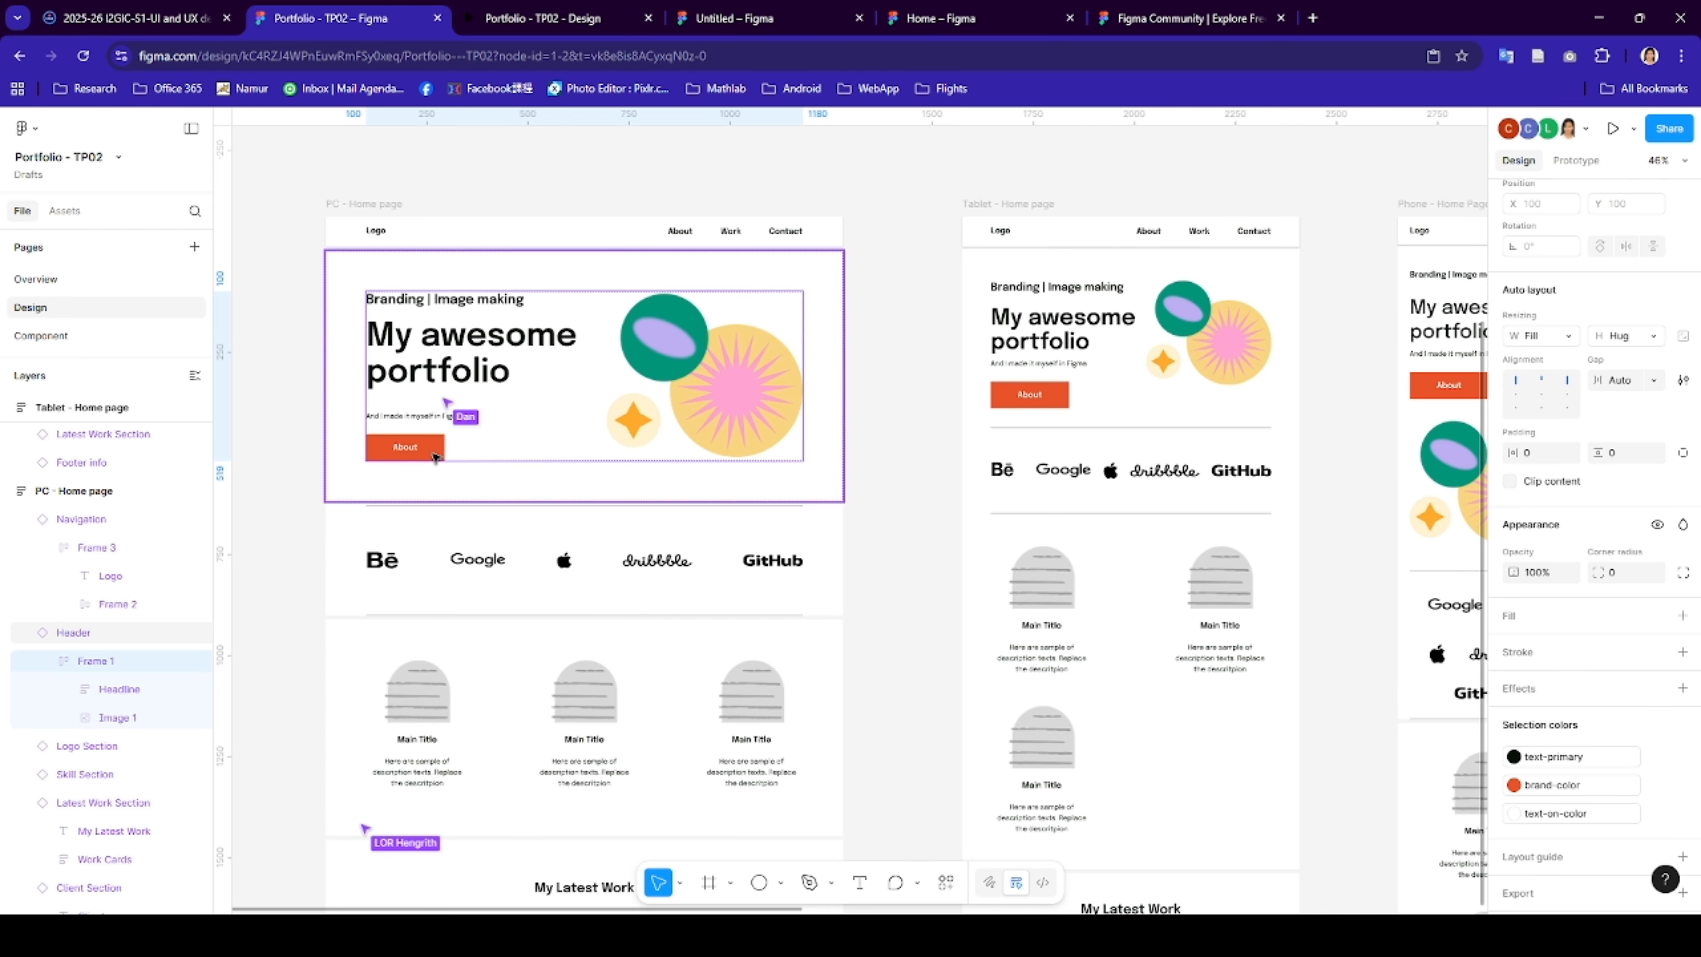
click(435, 457)
click(435, 457)
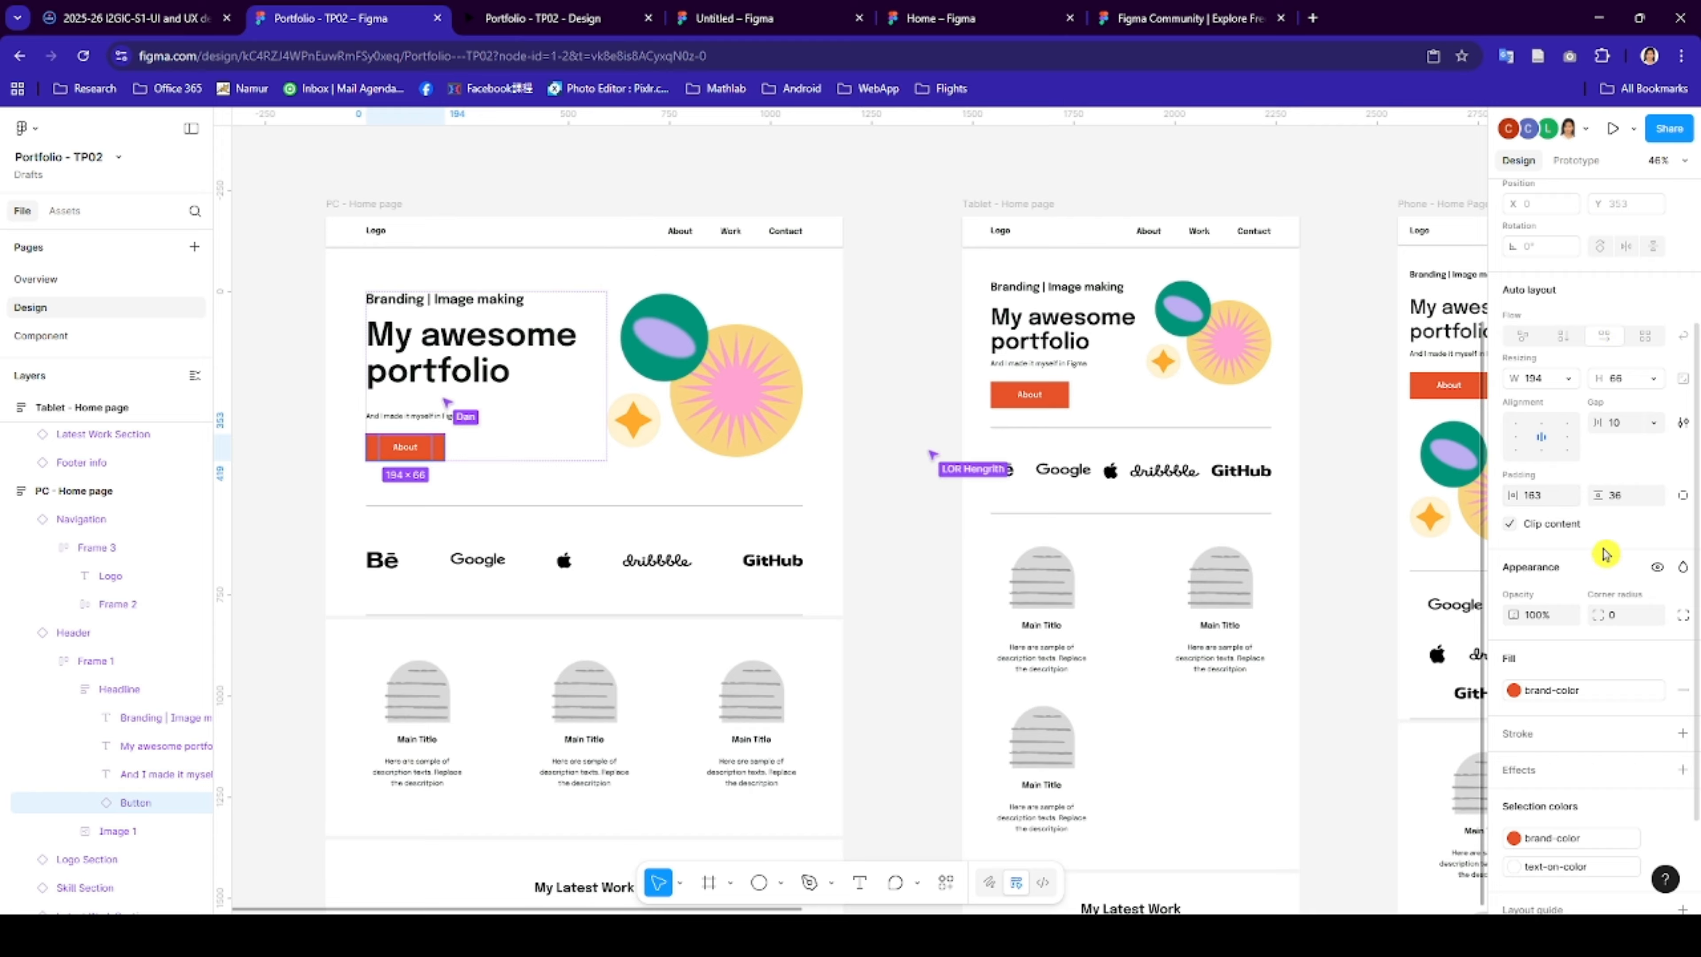
scroll(1549, 762, down, 3)
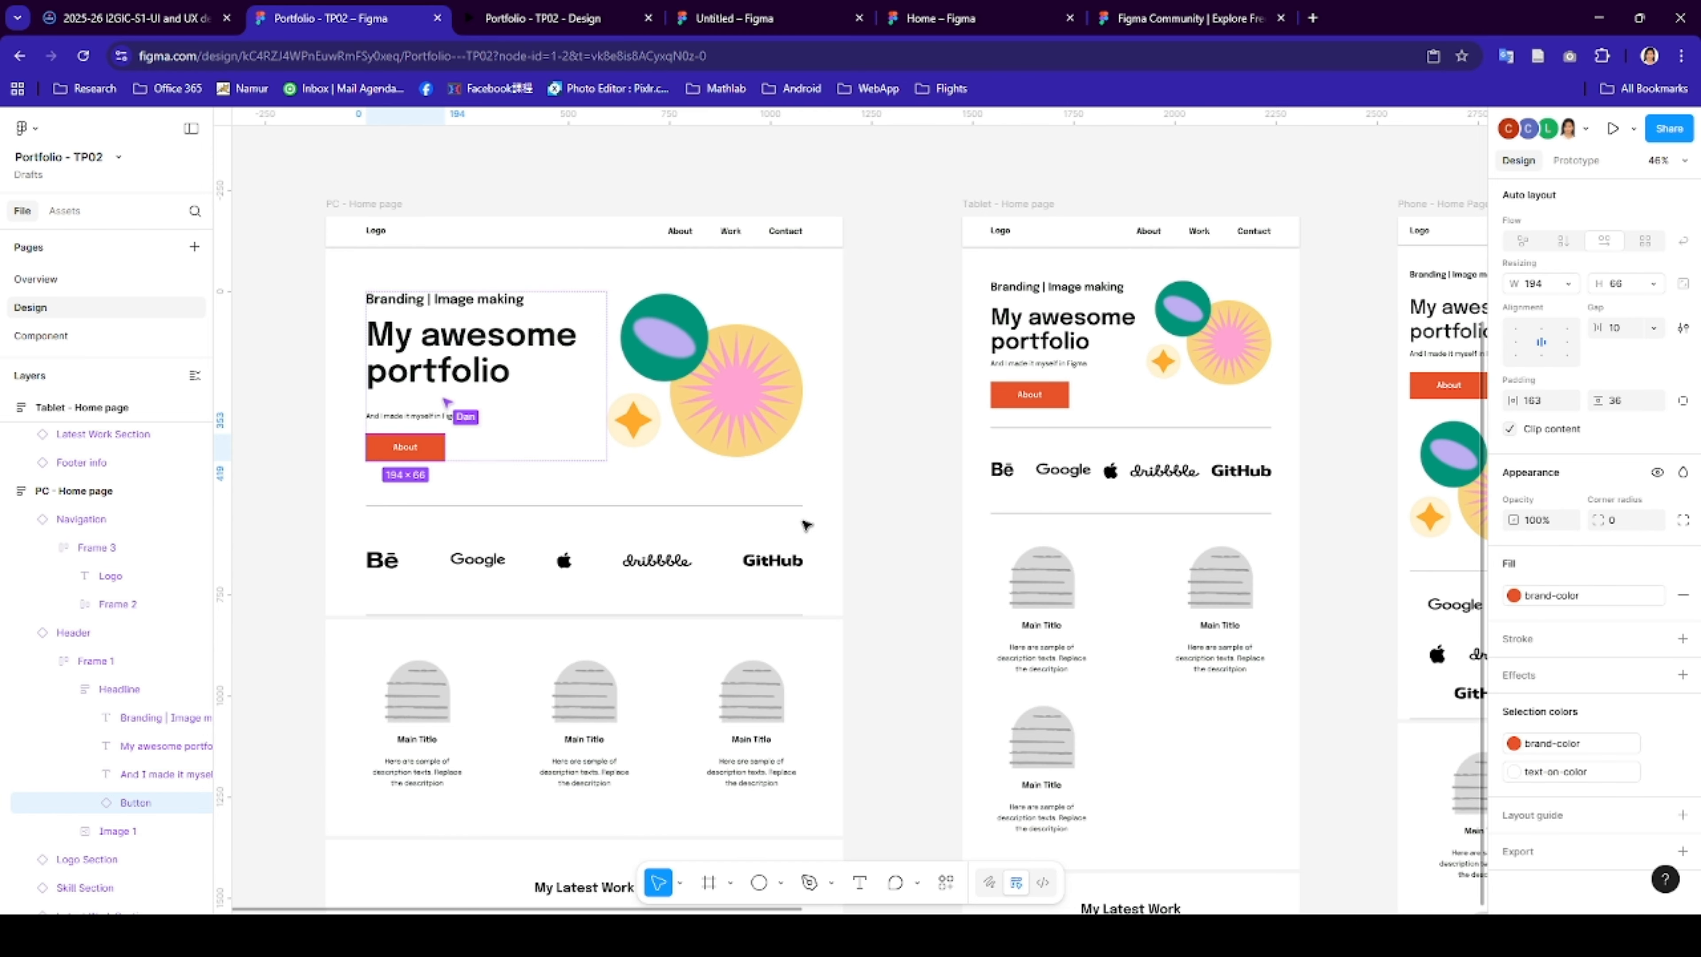
- Switch to the Untitled design file, rename the file as TP02 - UXUI, and rename Page 1 as Draft
click(767, 20)
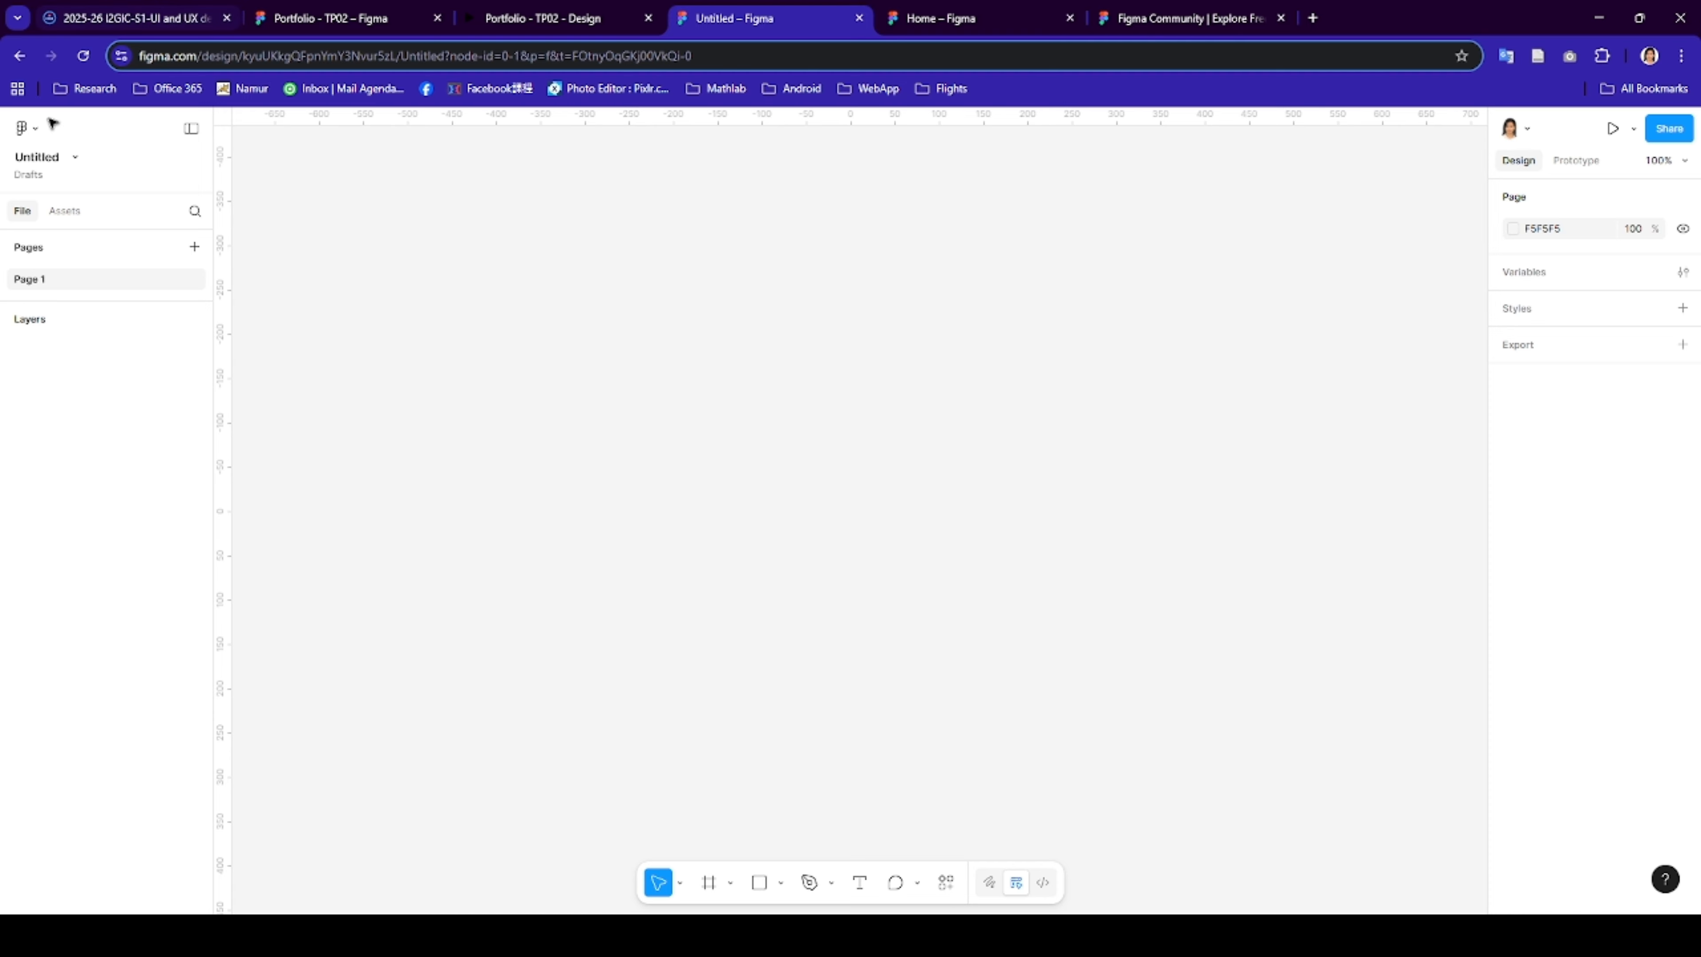
double_click(44, 158)
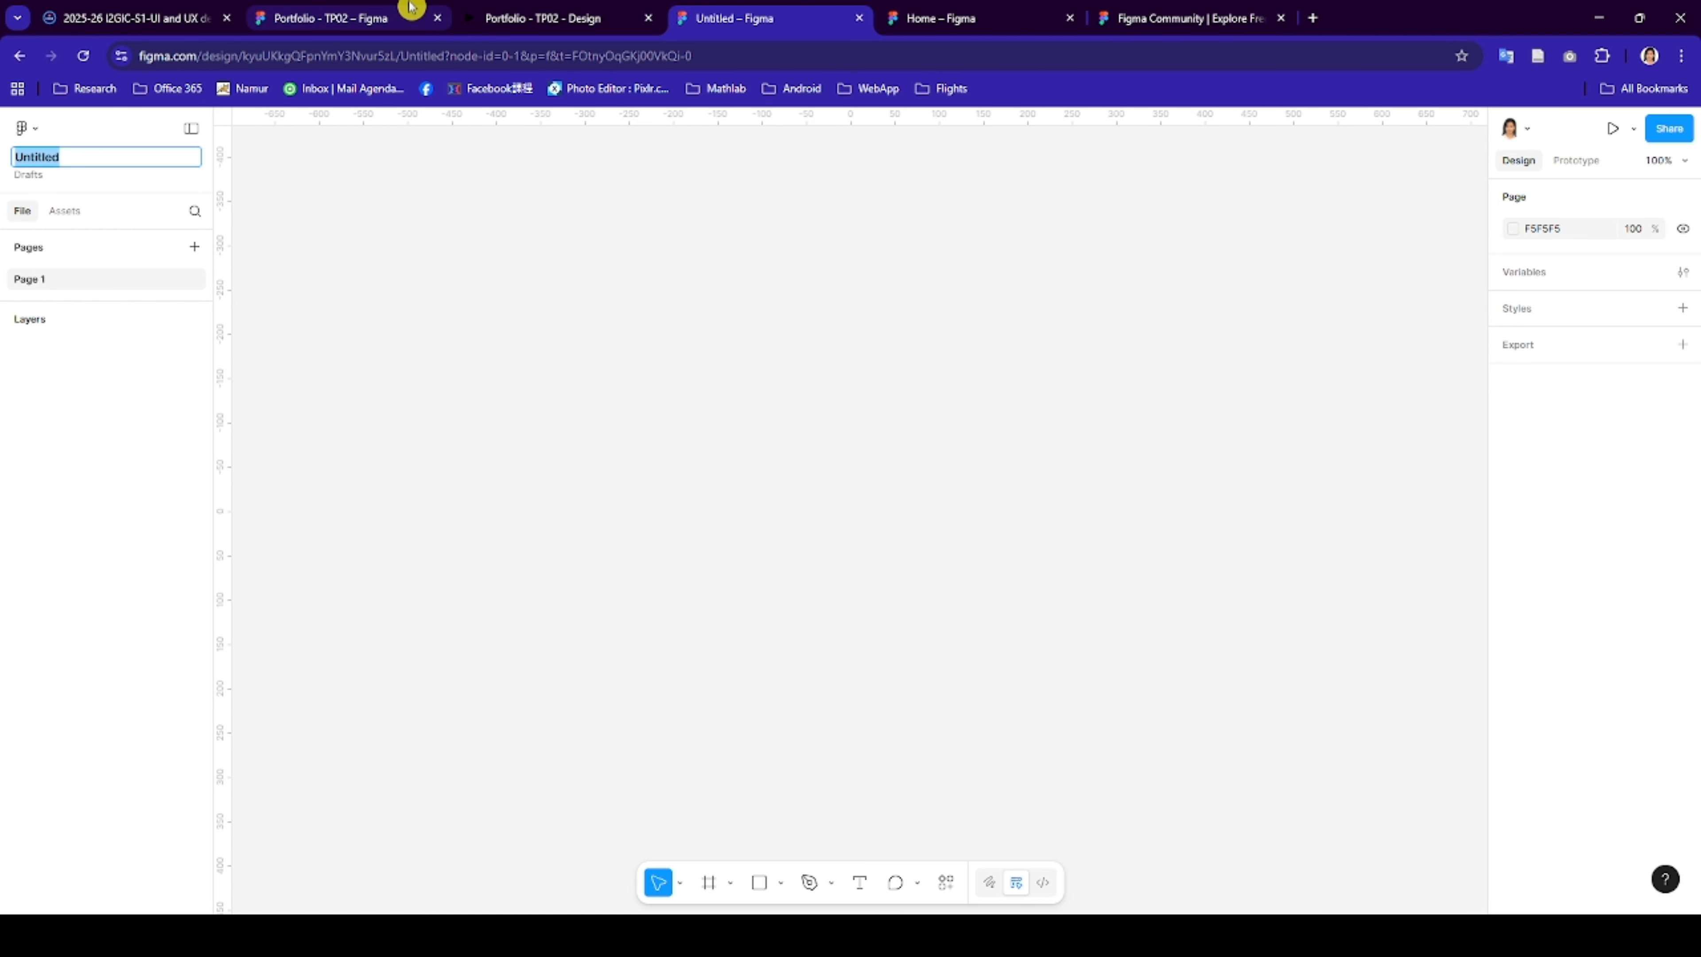
text(TP02 - UXUI)
key(Return)
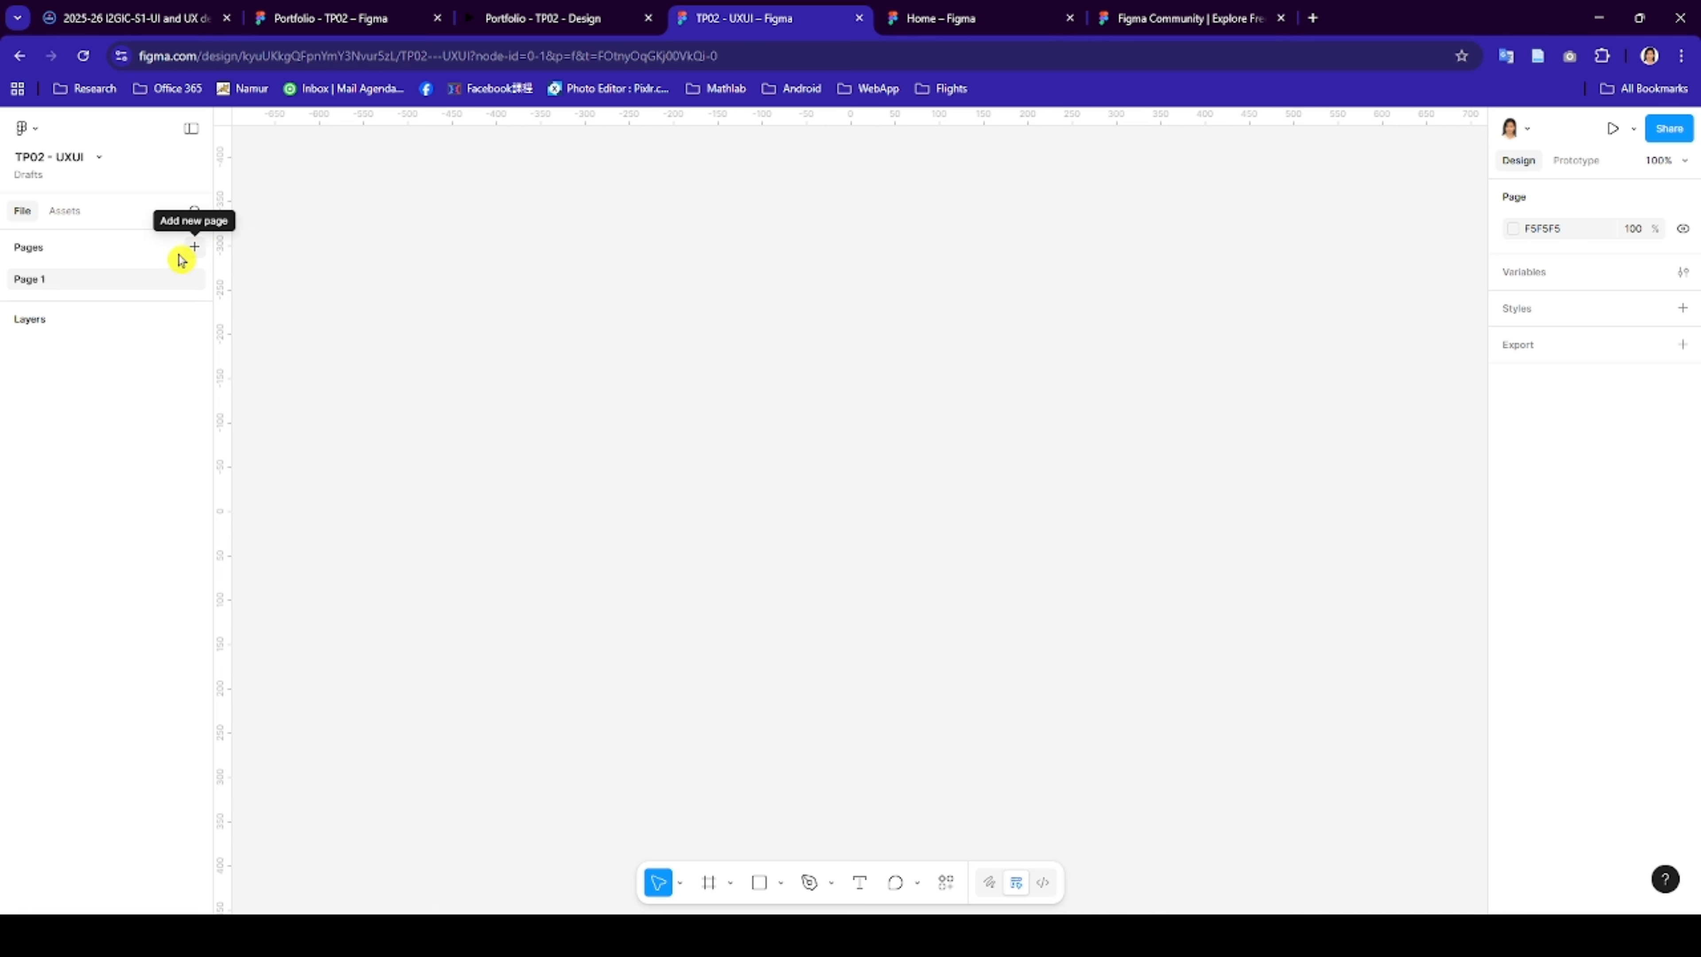
double_click(56, 288)
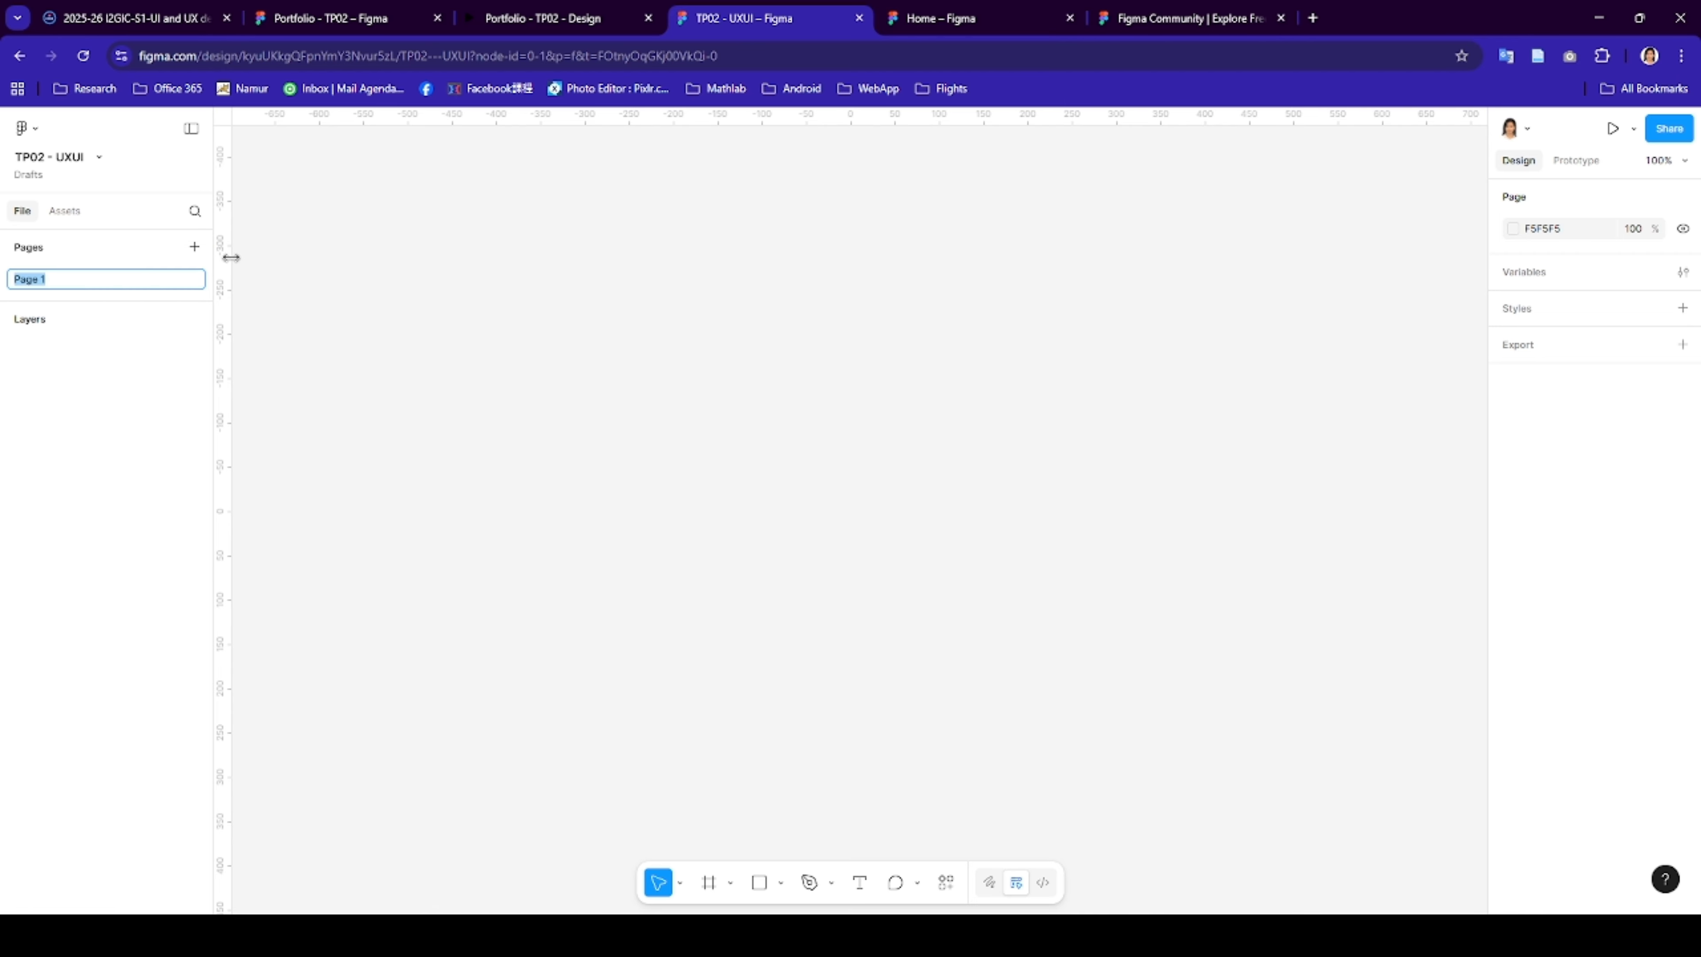
text(Draft)
key(Return)
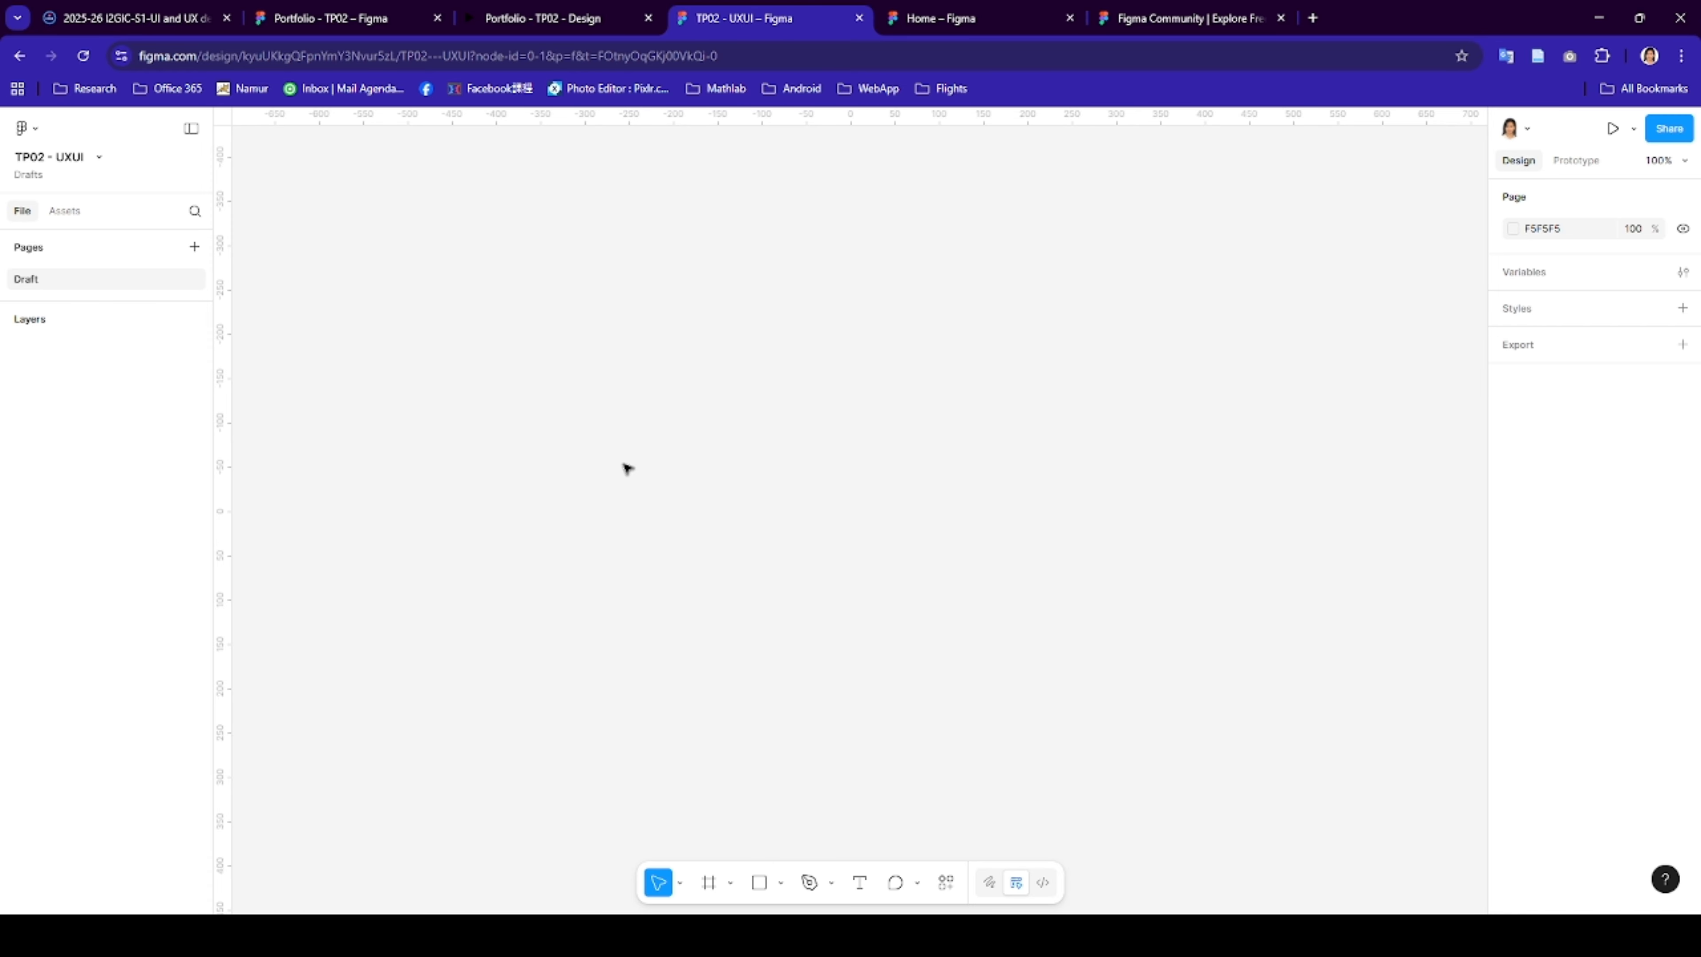
- Draw a frame about 399 × 321 on the empty Draft page and move it slightly upward
click(711, 882)
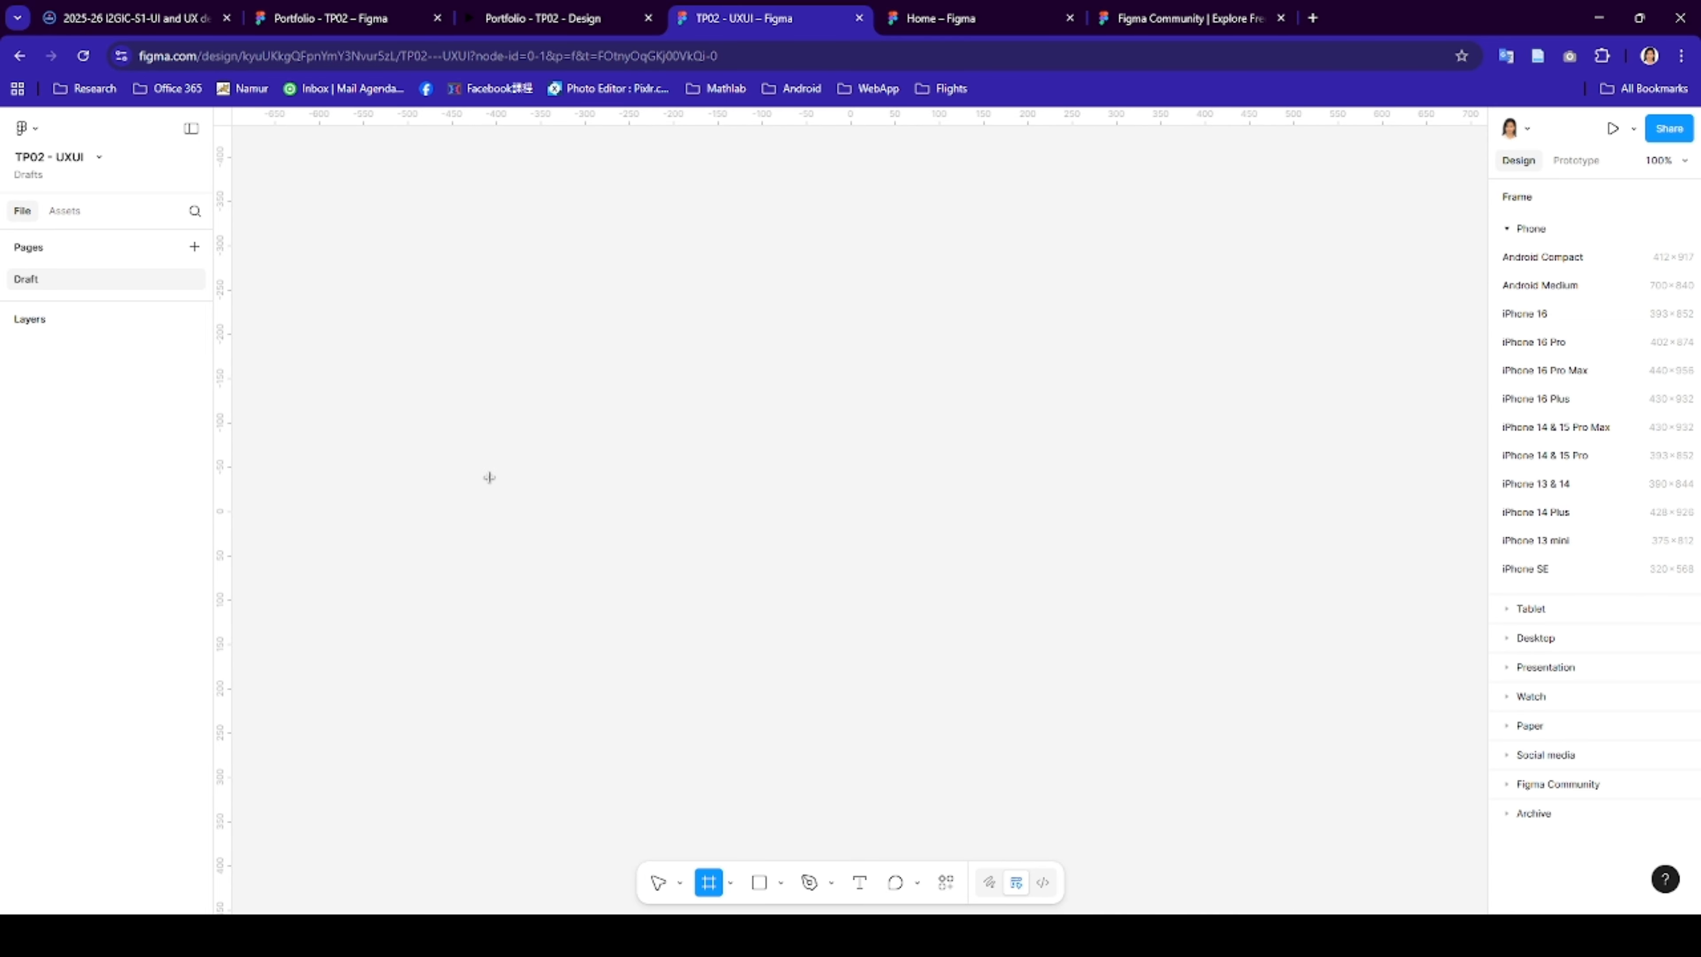
drag(434, 325, 787, 609)
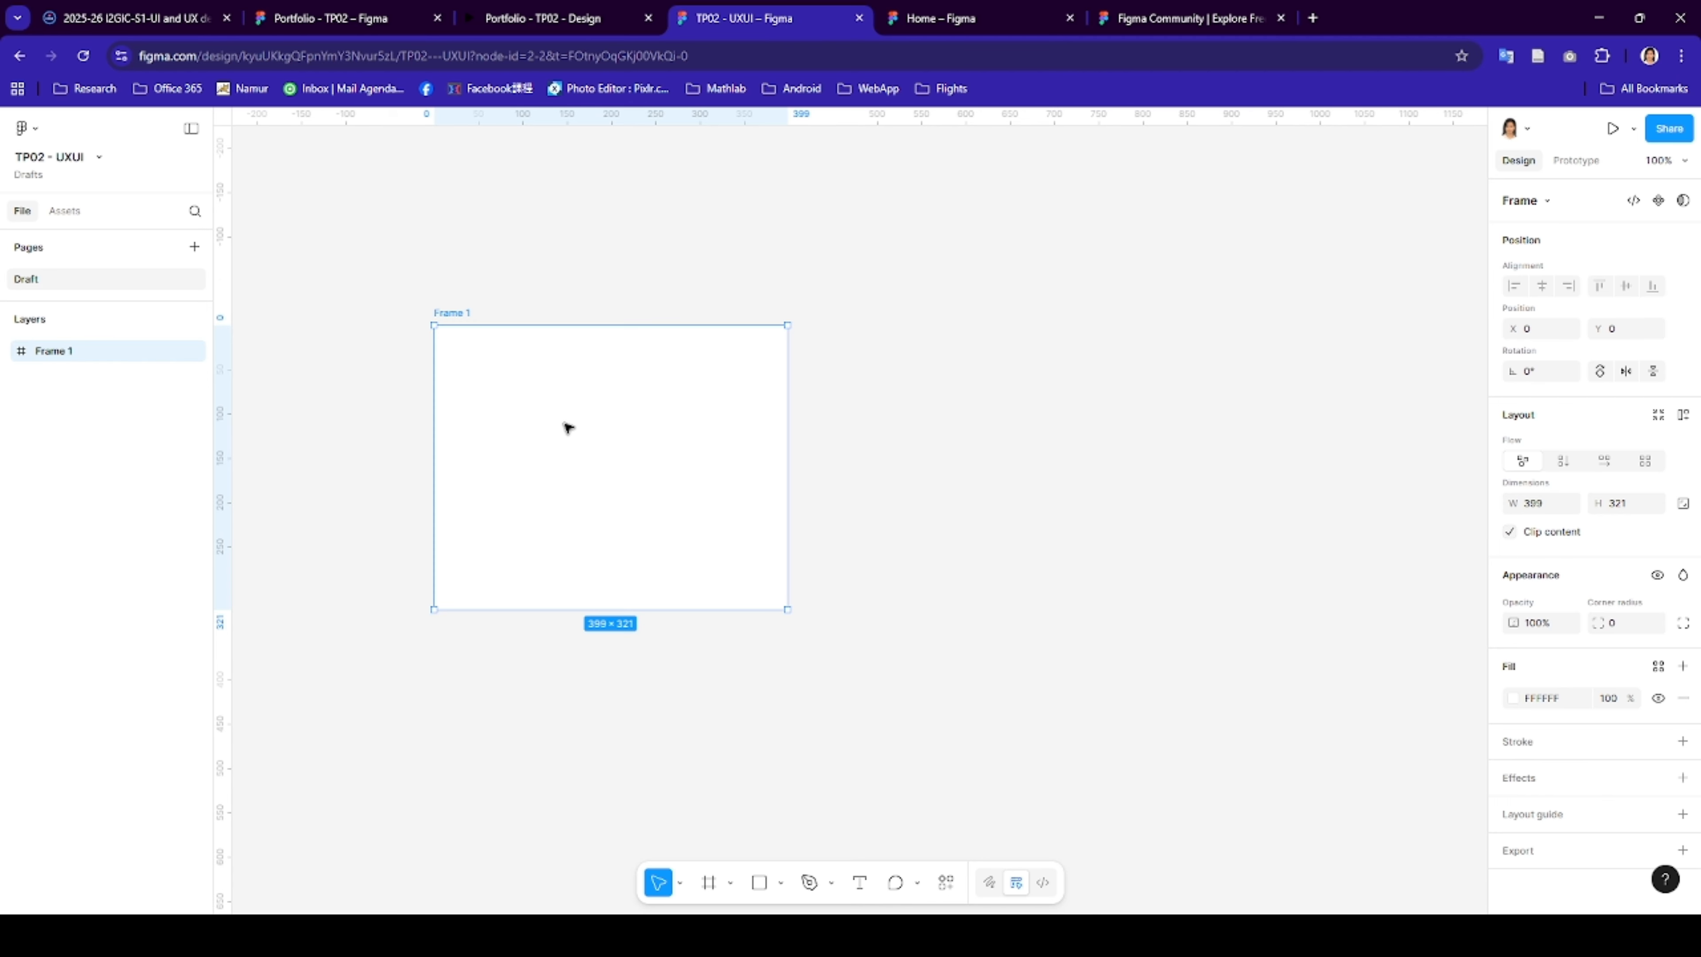
mouse_move(569, 419)
mouse_down()
mouse_move(612, 419)
mouse_move(578, 376)
mouse_up()
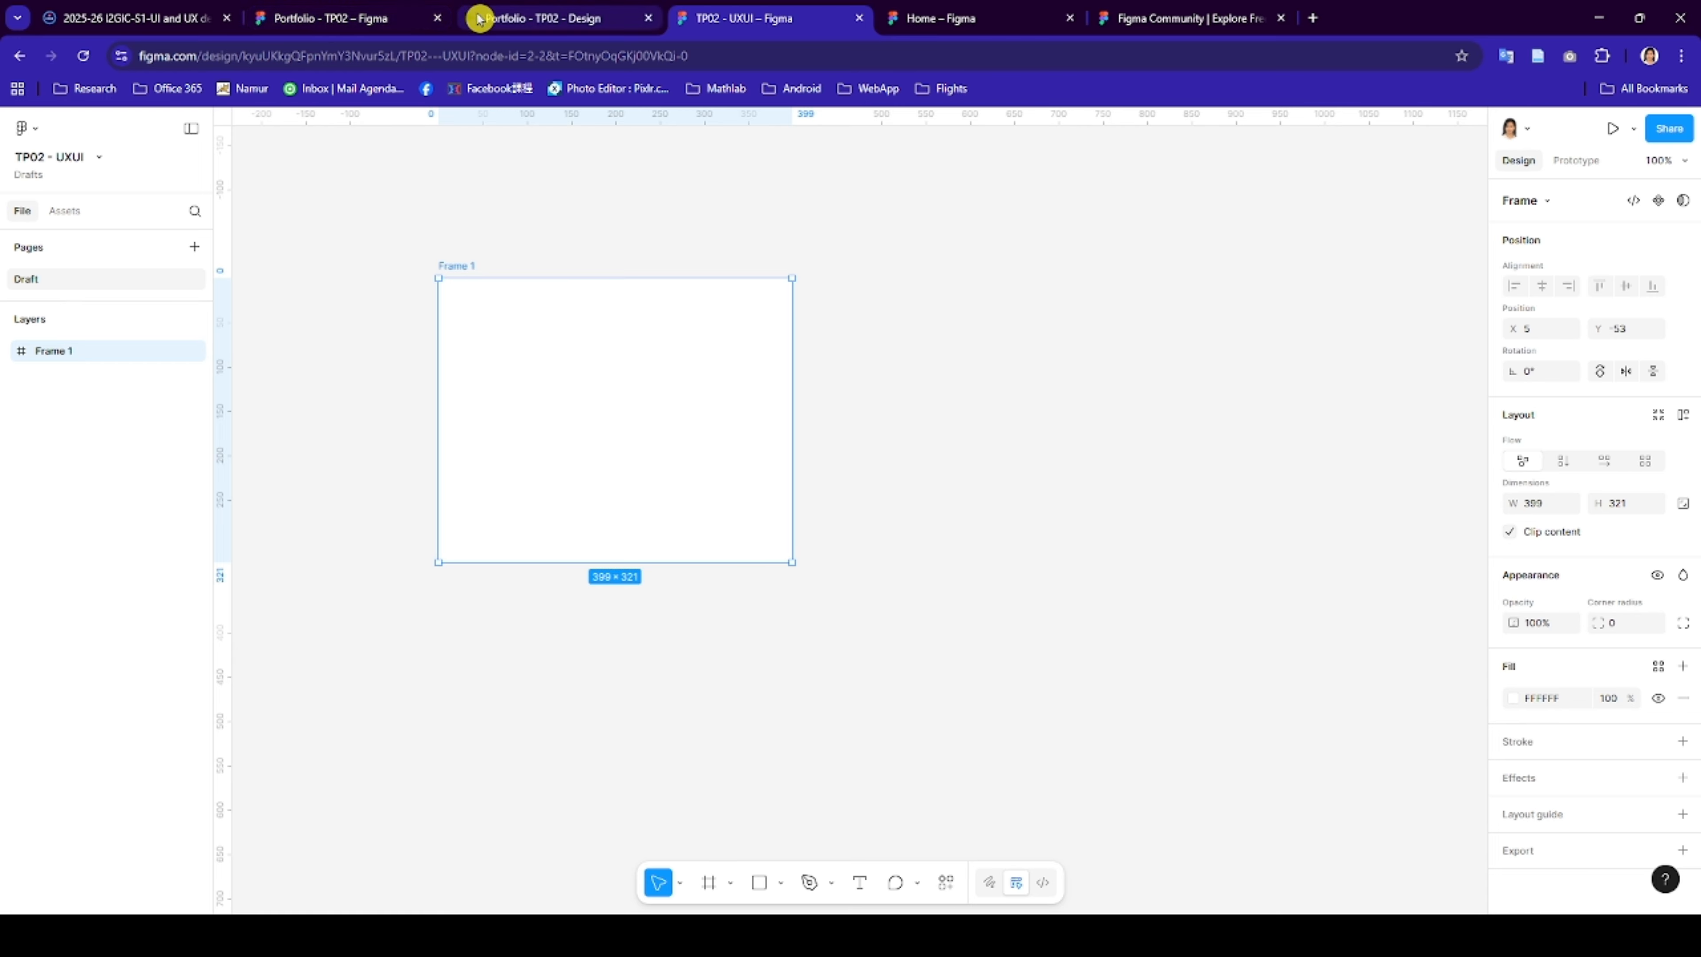
- Review the Core Design Features and the essential keyboard shortcuts on the Overview page of the Portfolio - TP02 file
click(330, 22)
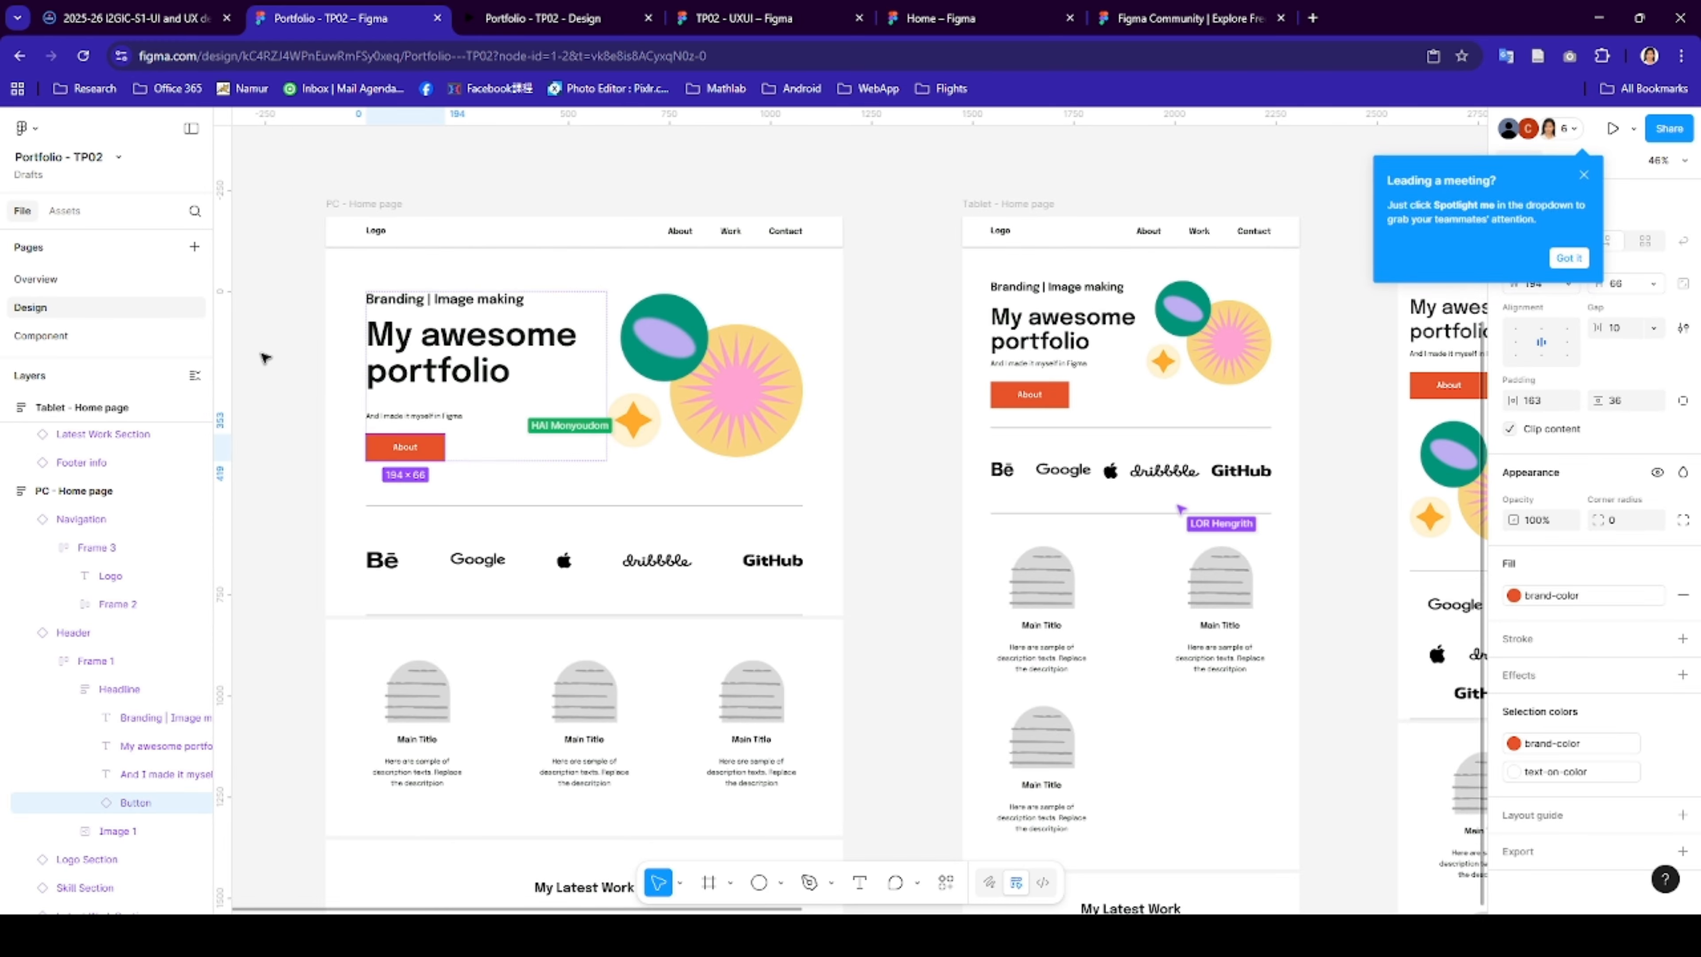
click(69, 285)
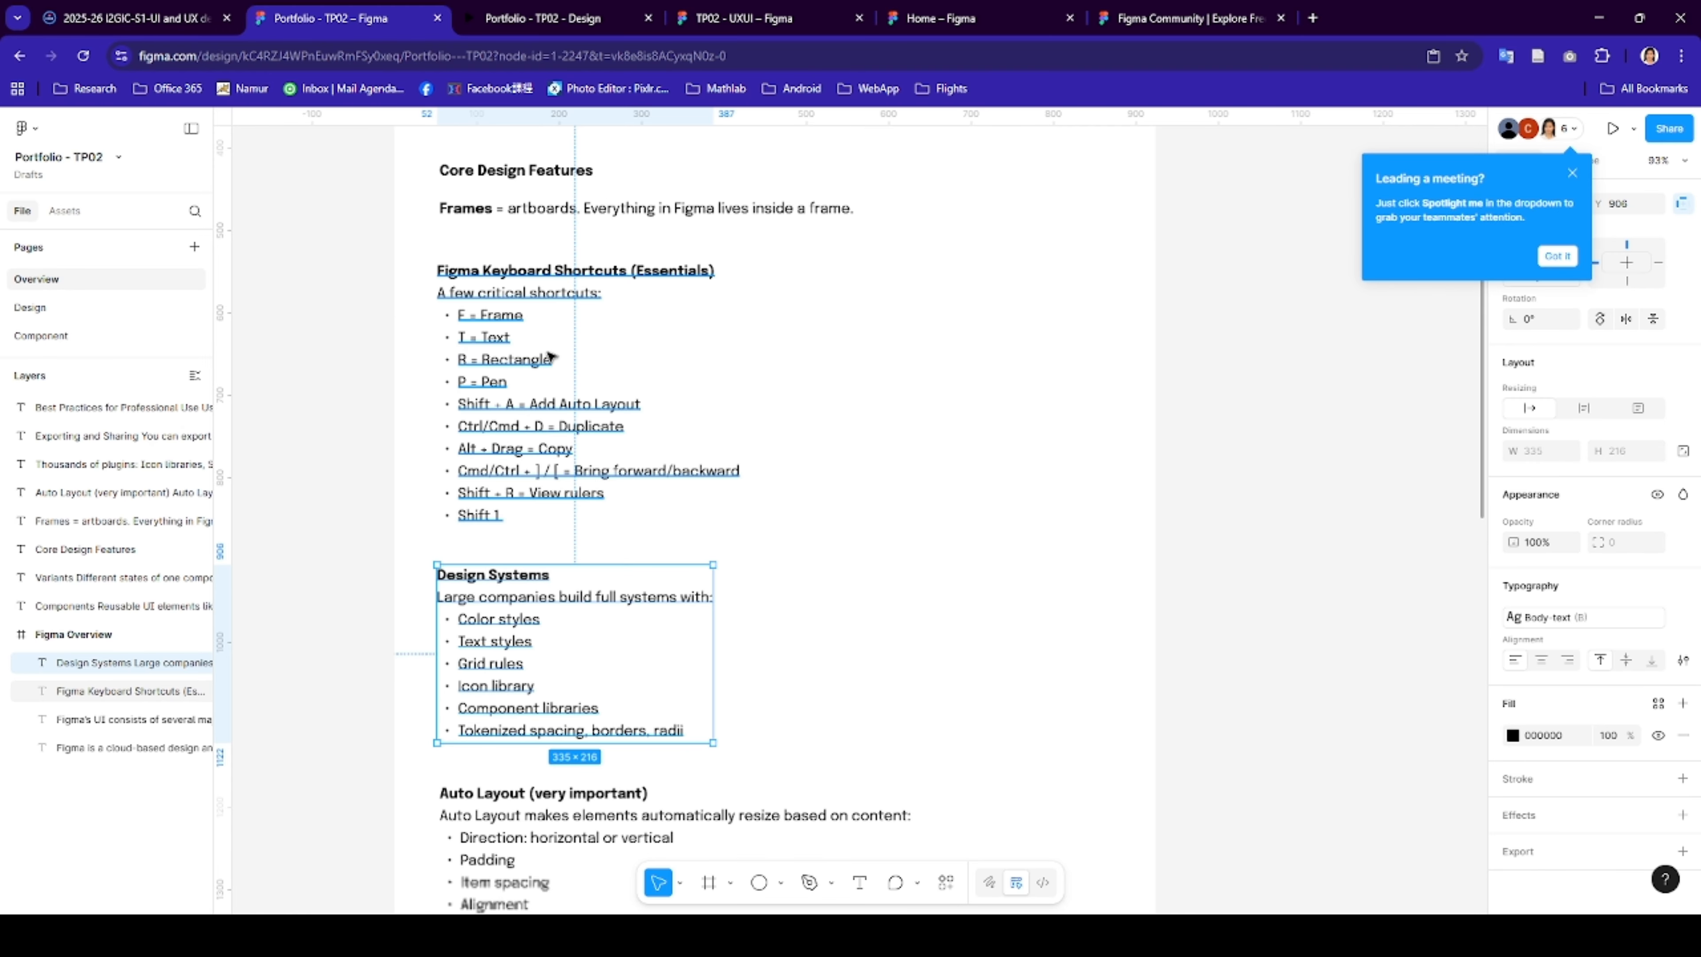
scroll(550, 613, down, 1)
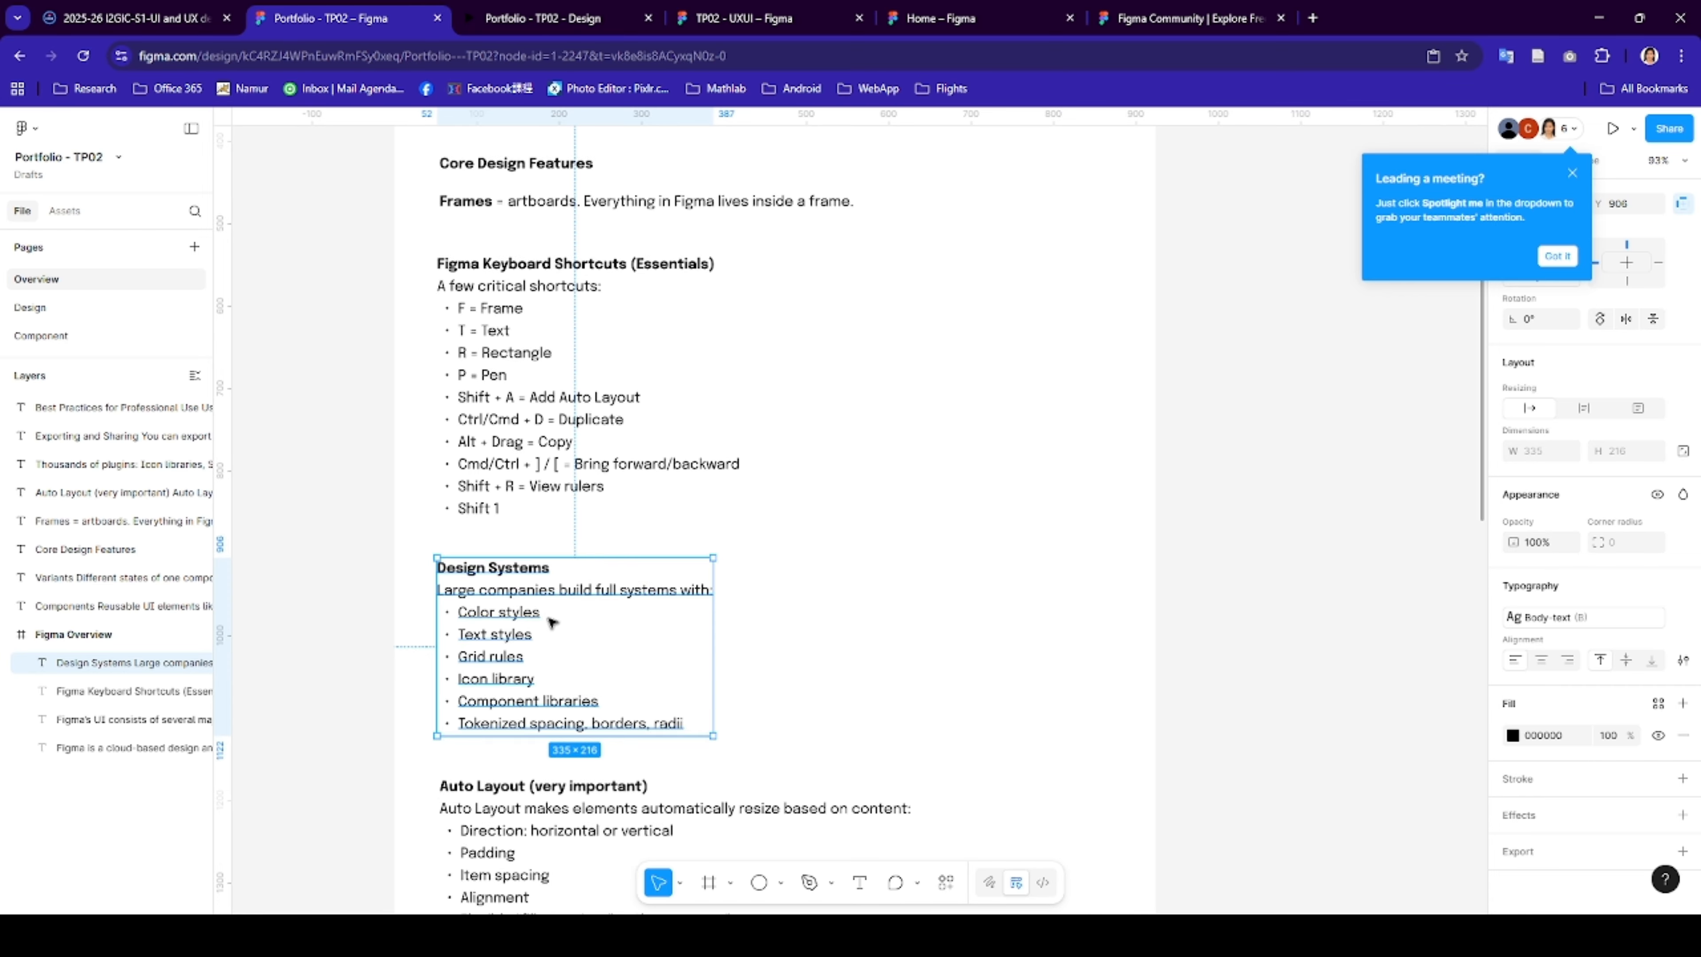
scroll(550, 623, down, 1)
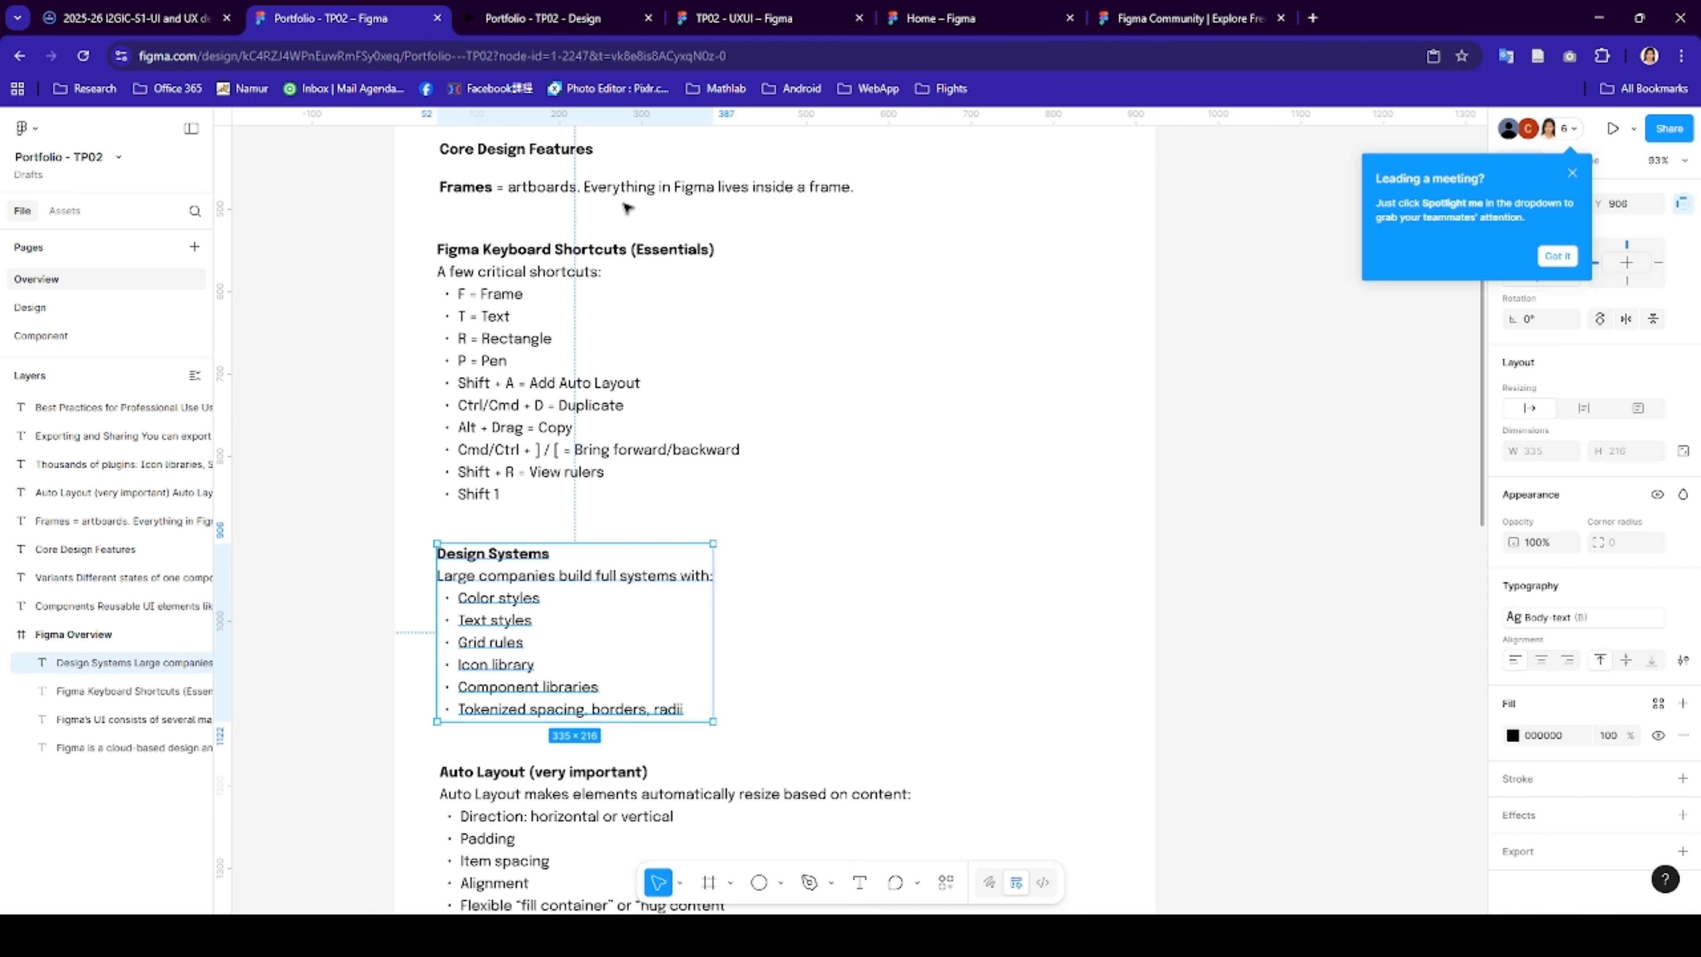
scroll(672, 230, up, 2)
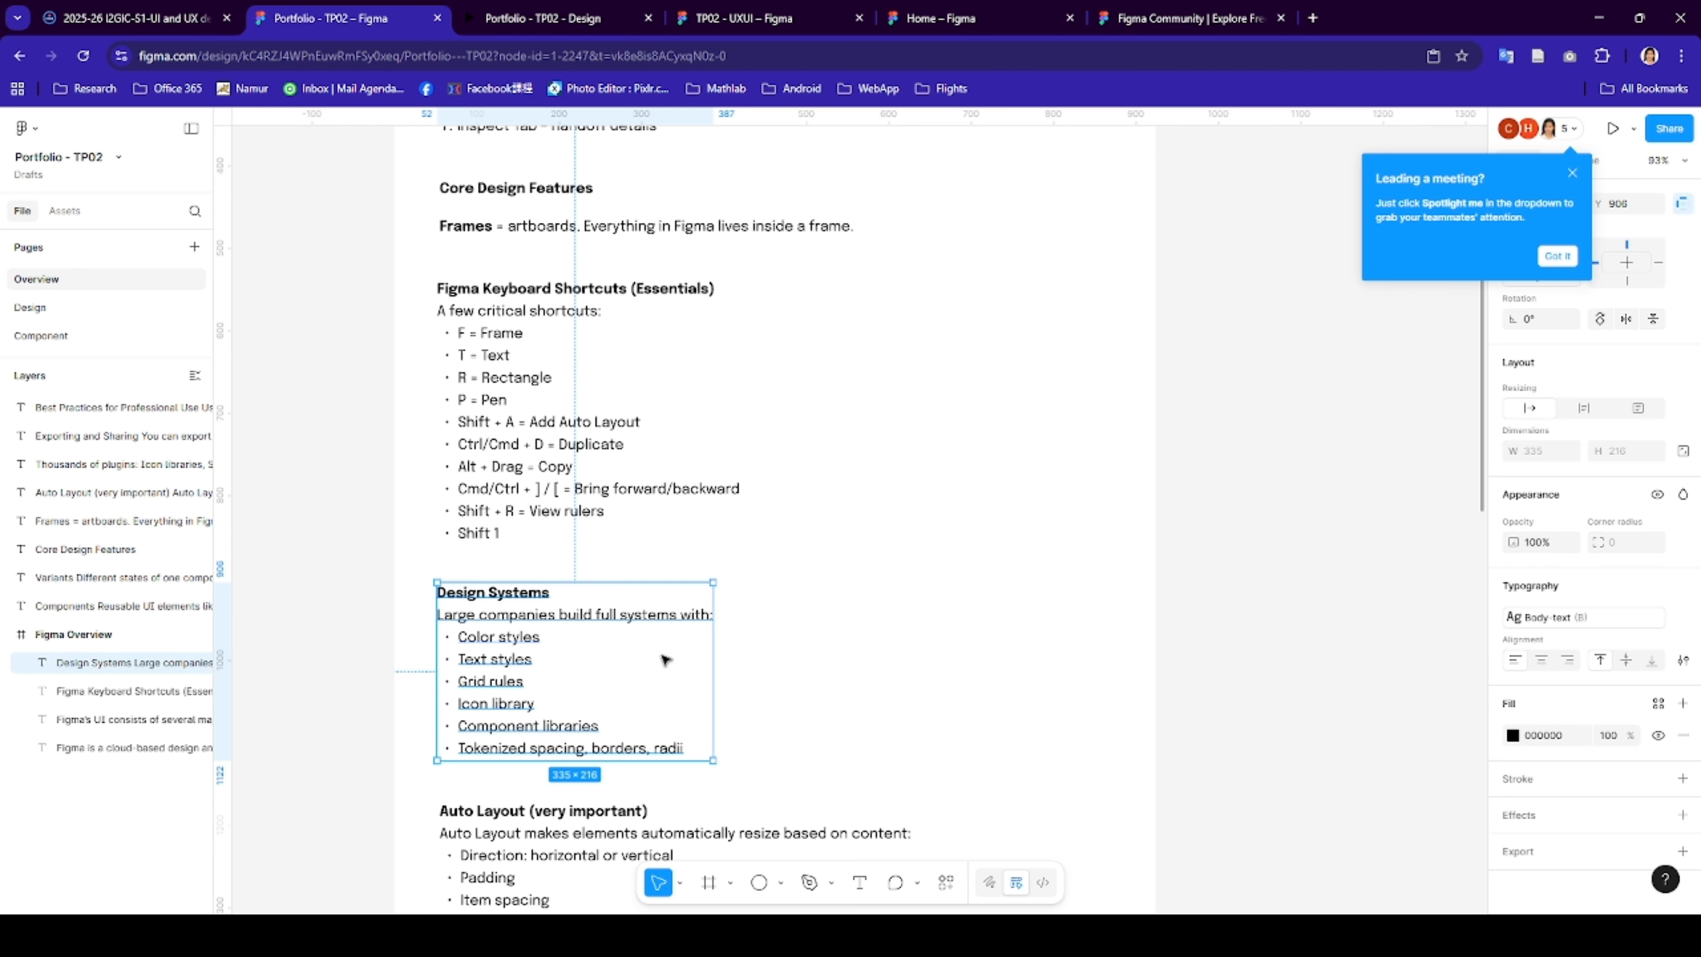
- Return to the TP02 - UXUI file and draw a rectangle about 179 × 55 inside the frame
click(757, 18)
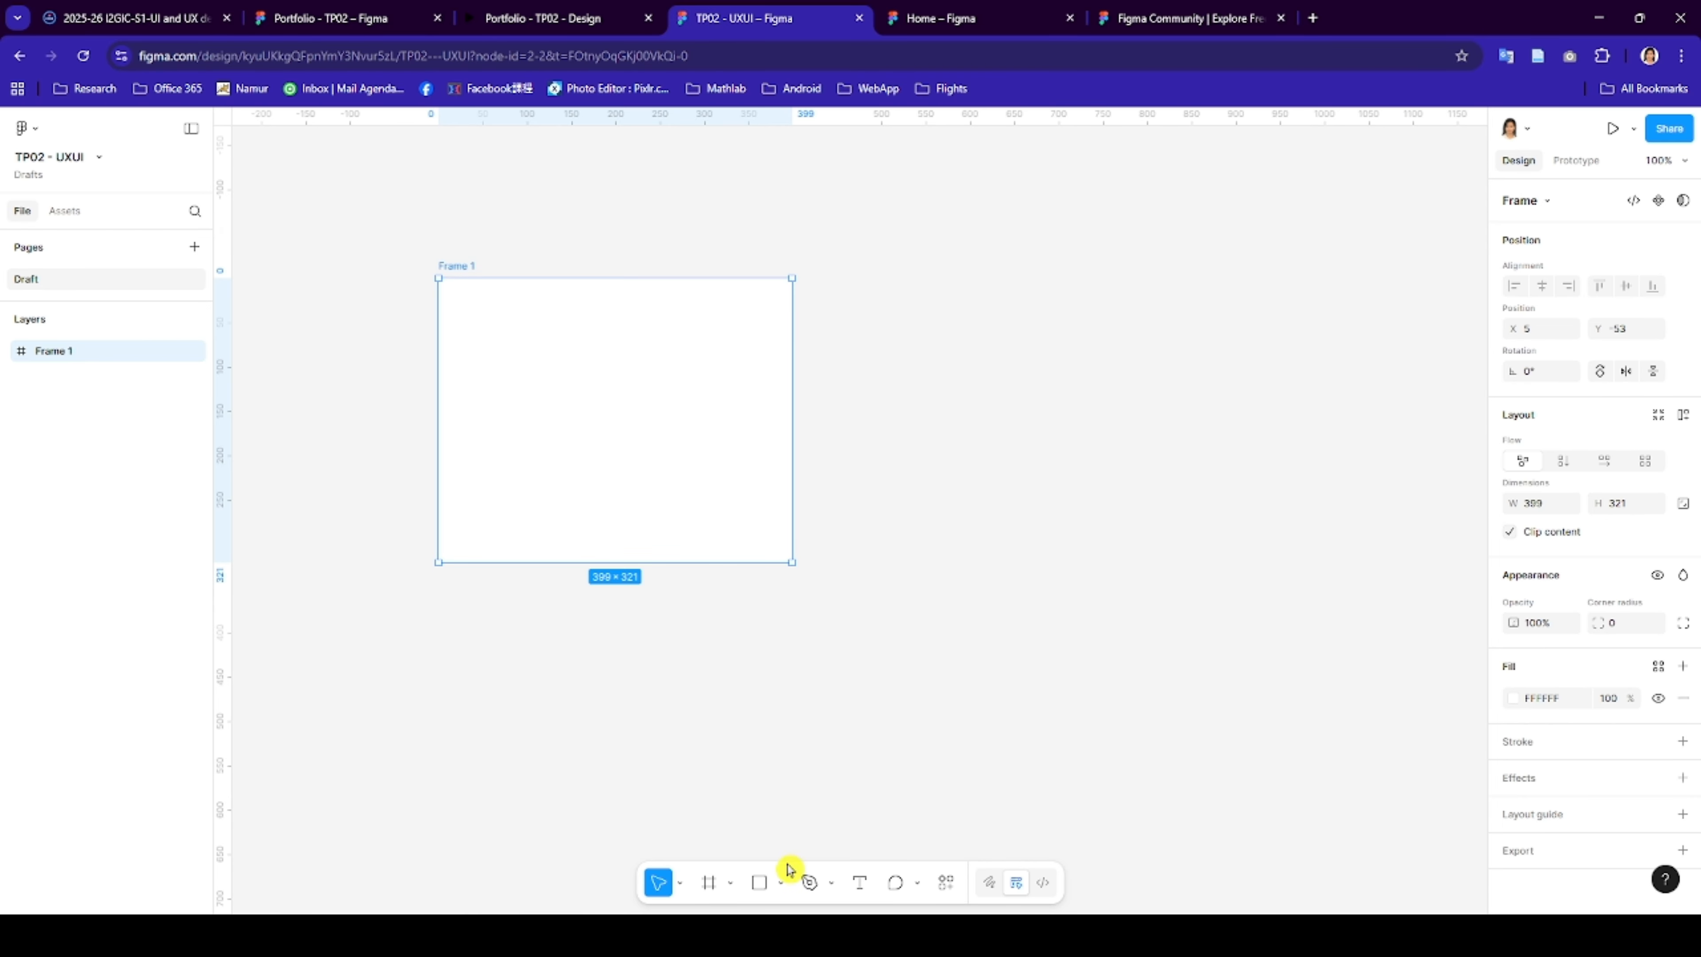
click(760, 883)
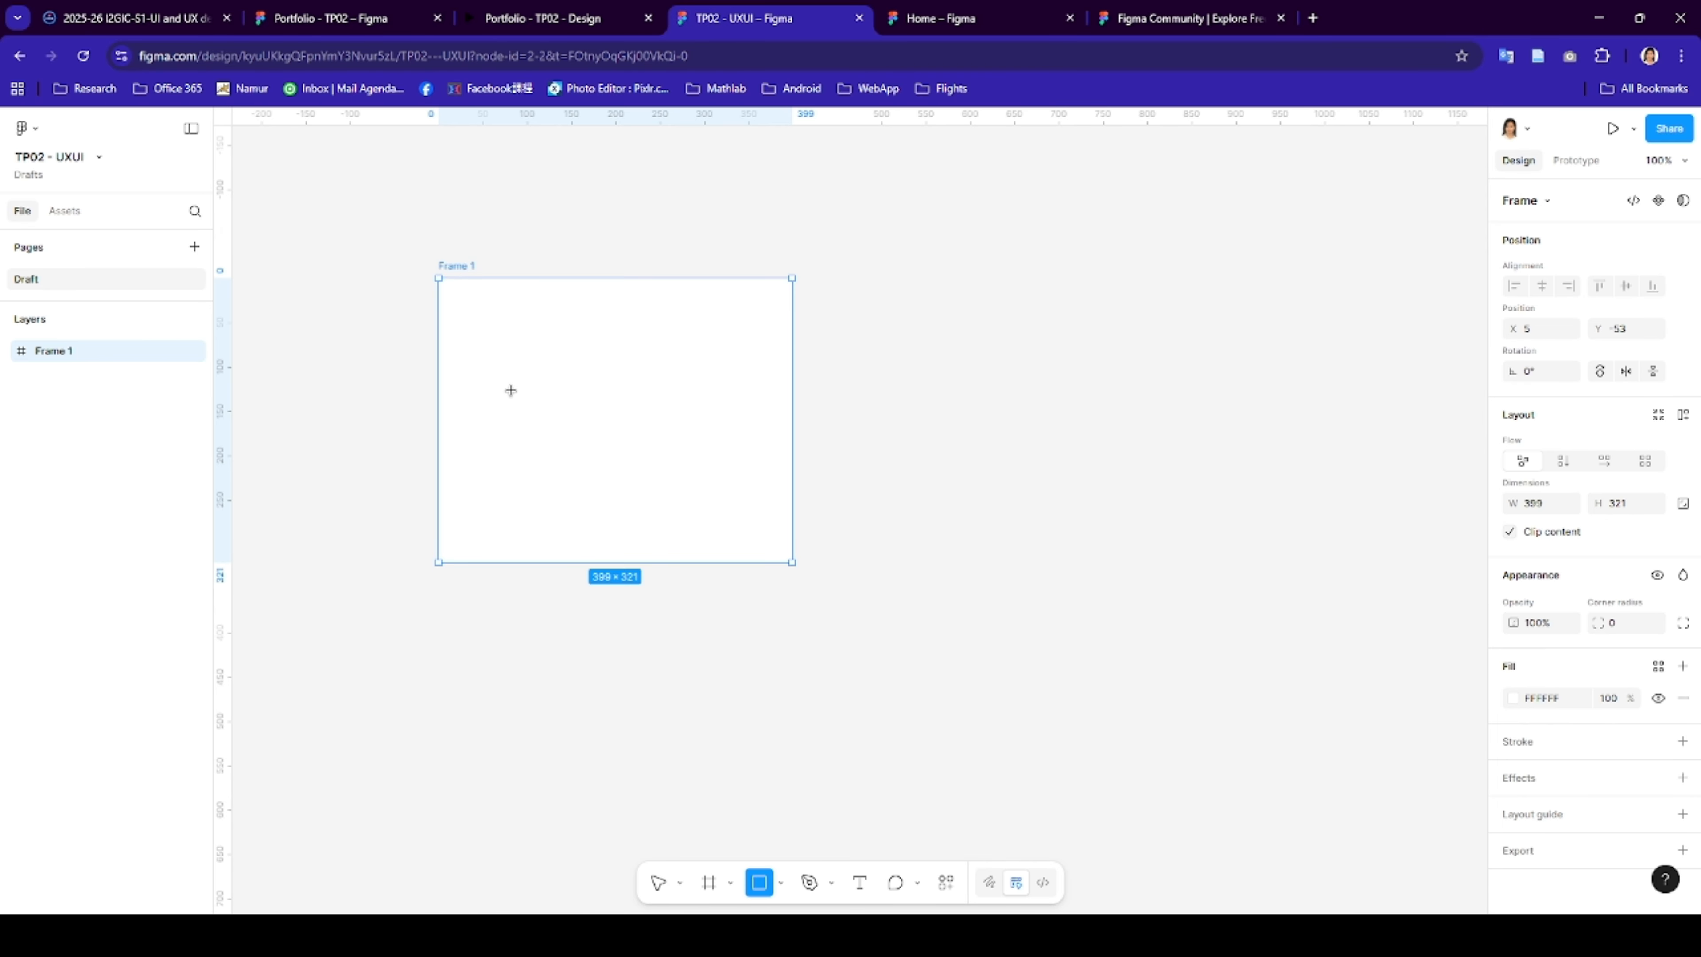
drag(511, 391, 670, 440)
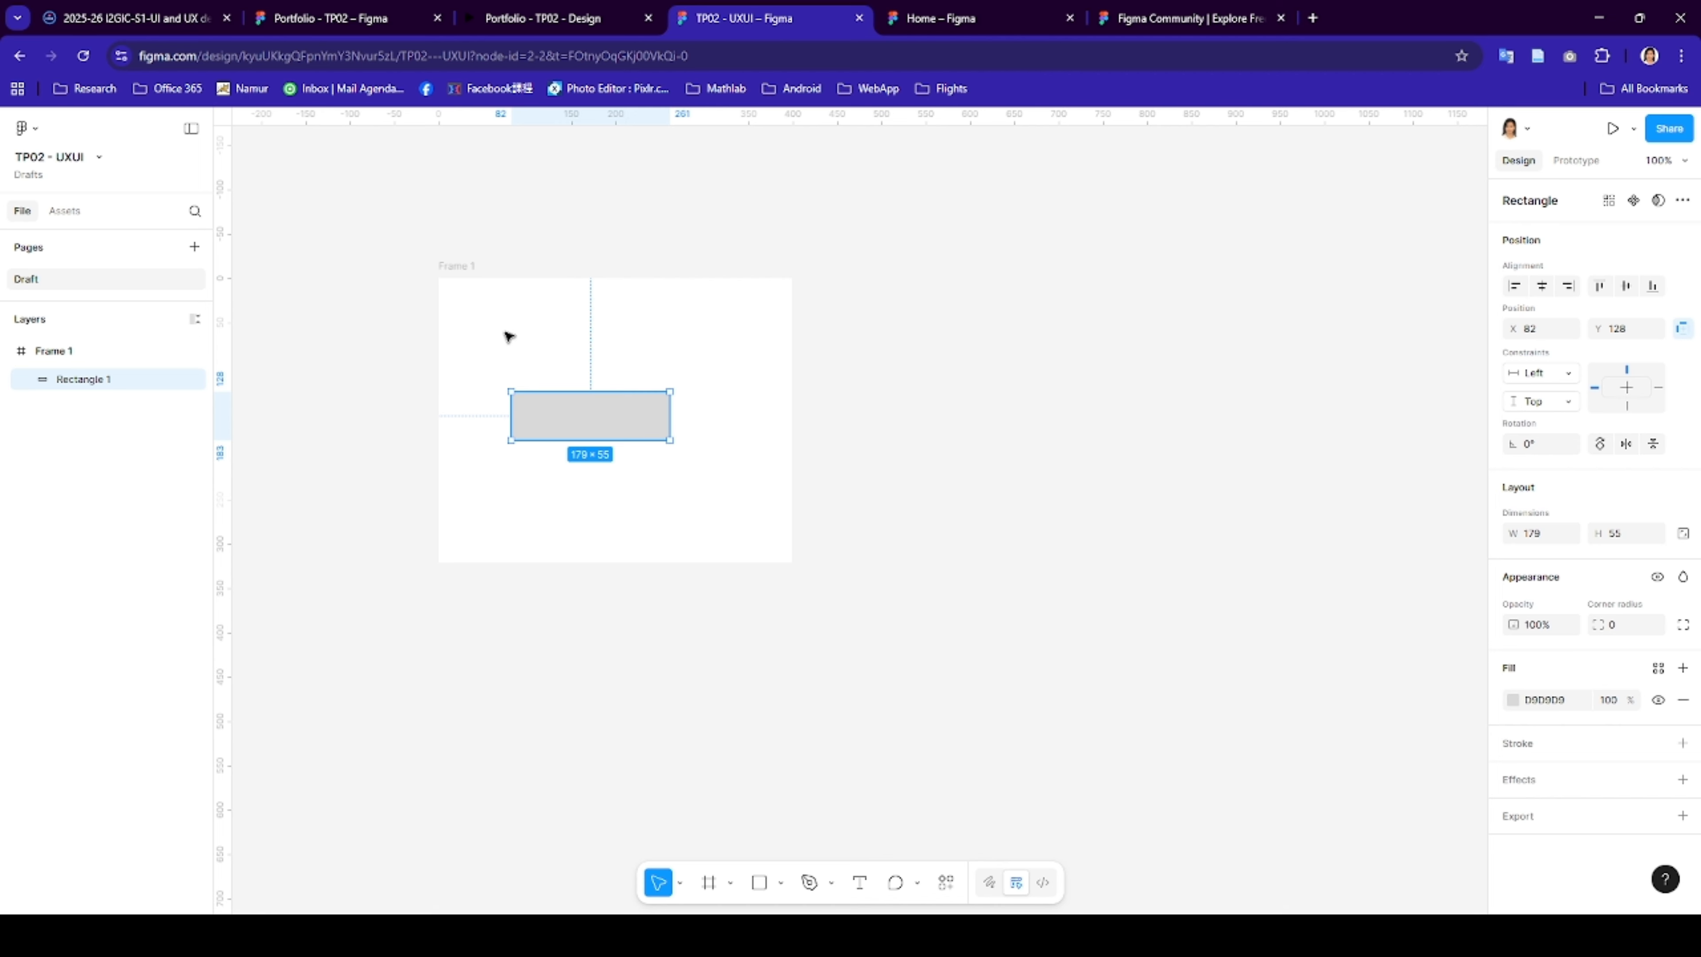
- Move the frame with its rectangle slightly up and to the left, and rename the frame as Desktop
drag(457, 270, 425, 233)
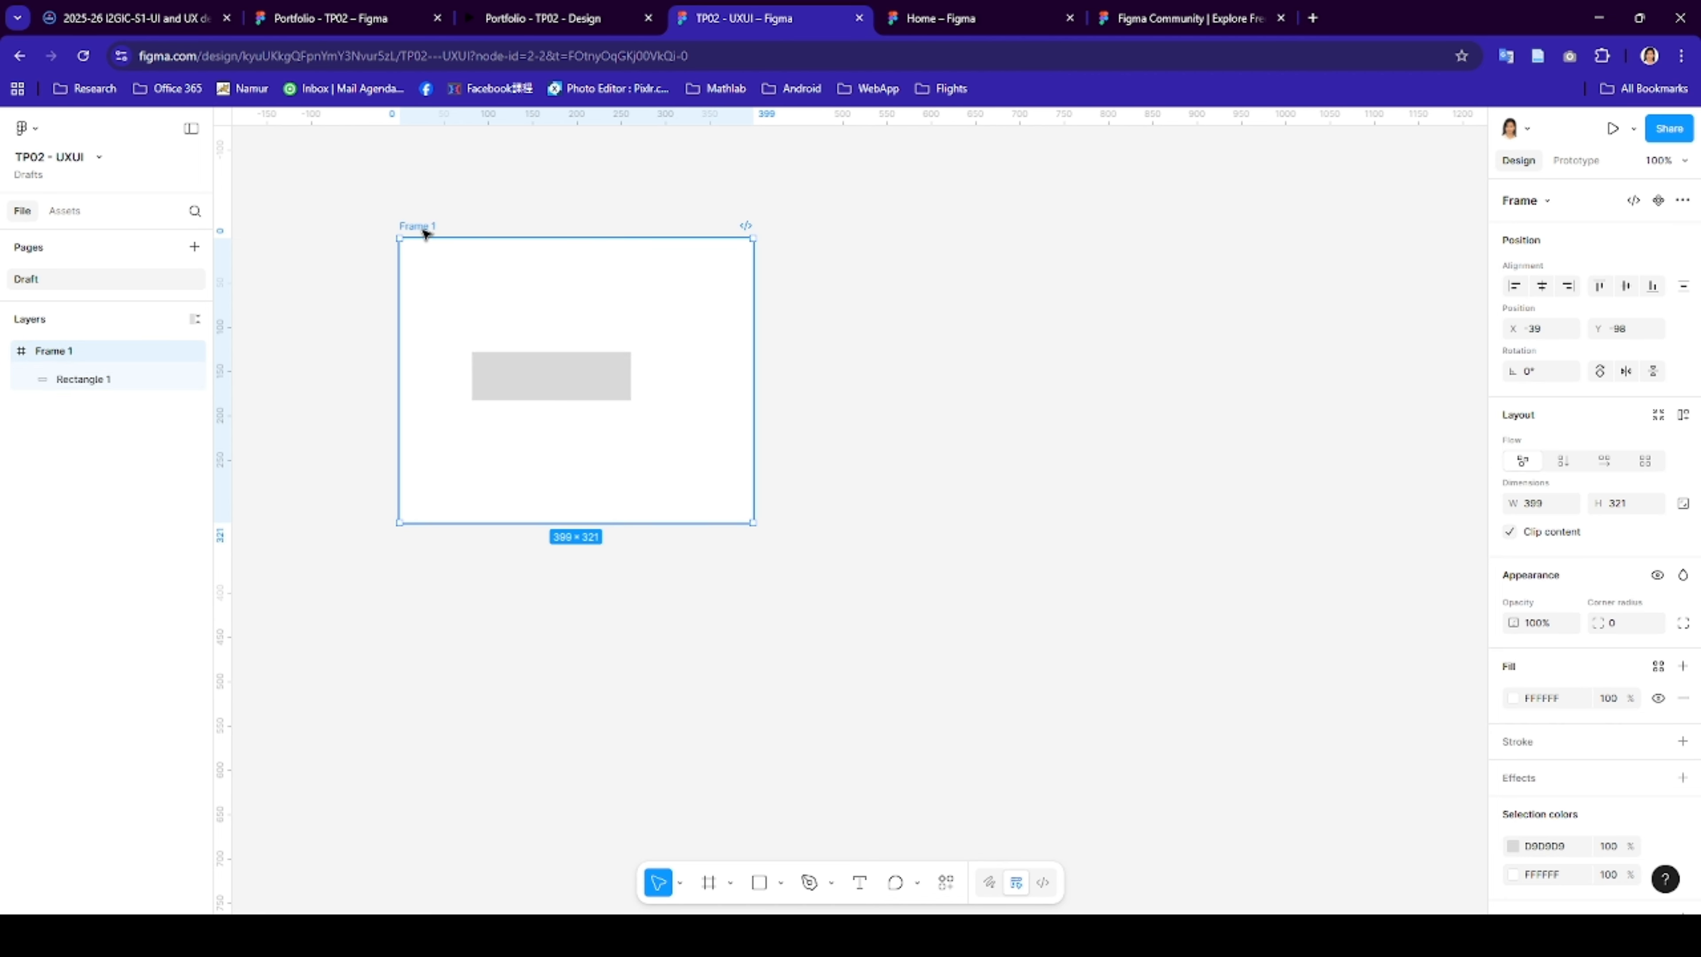
double_click(422, 228)
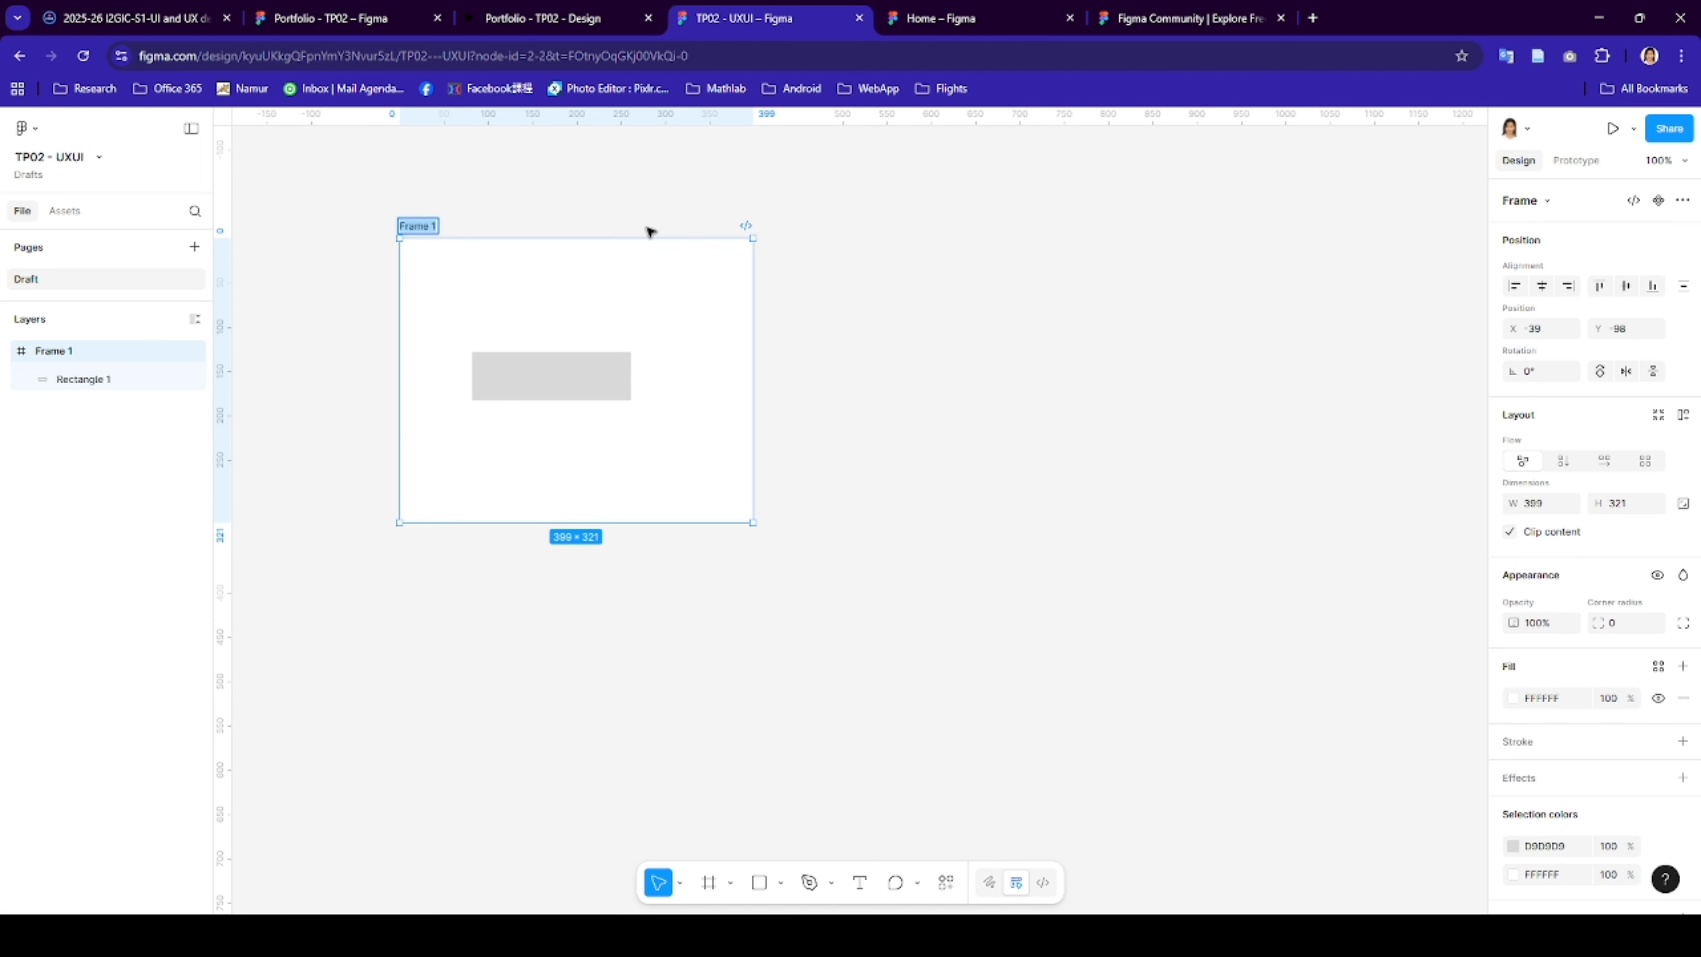
text(Desktop)
click(881, 281)
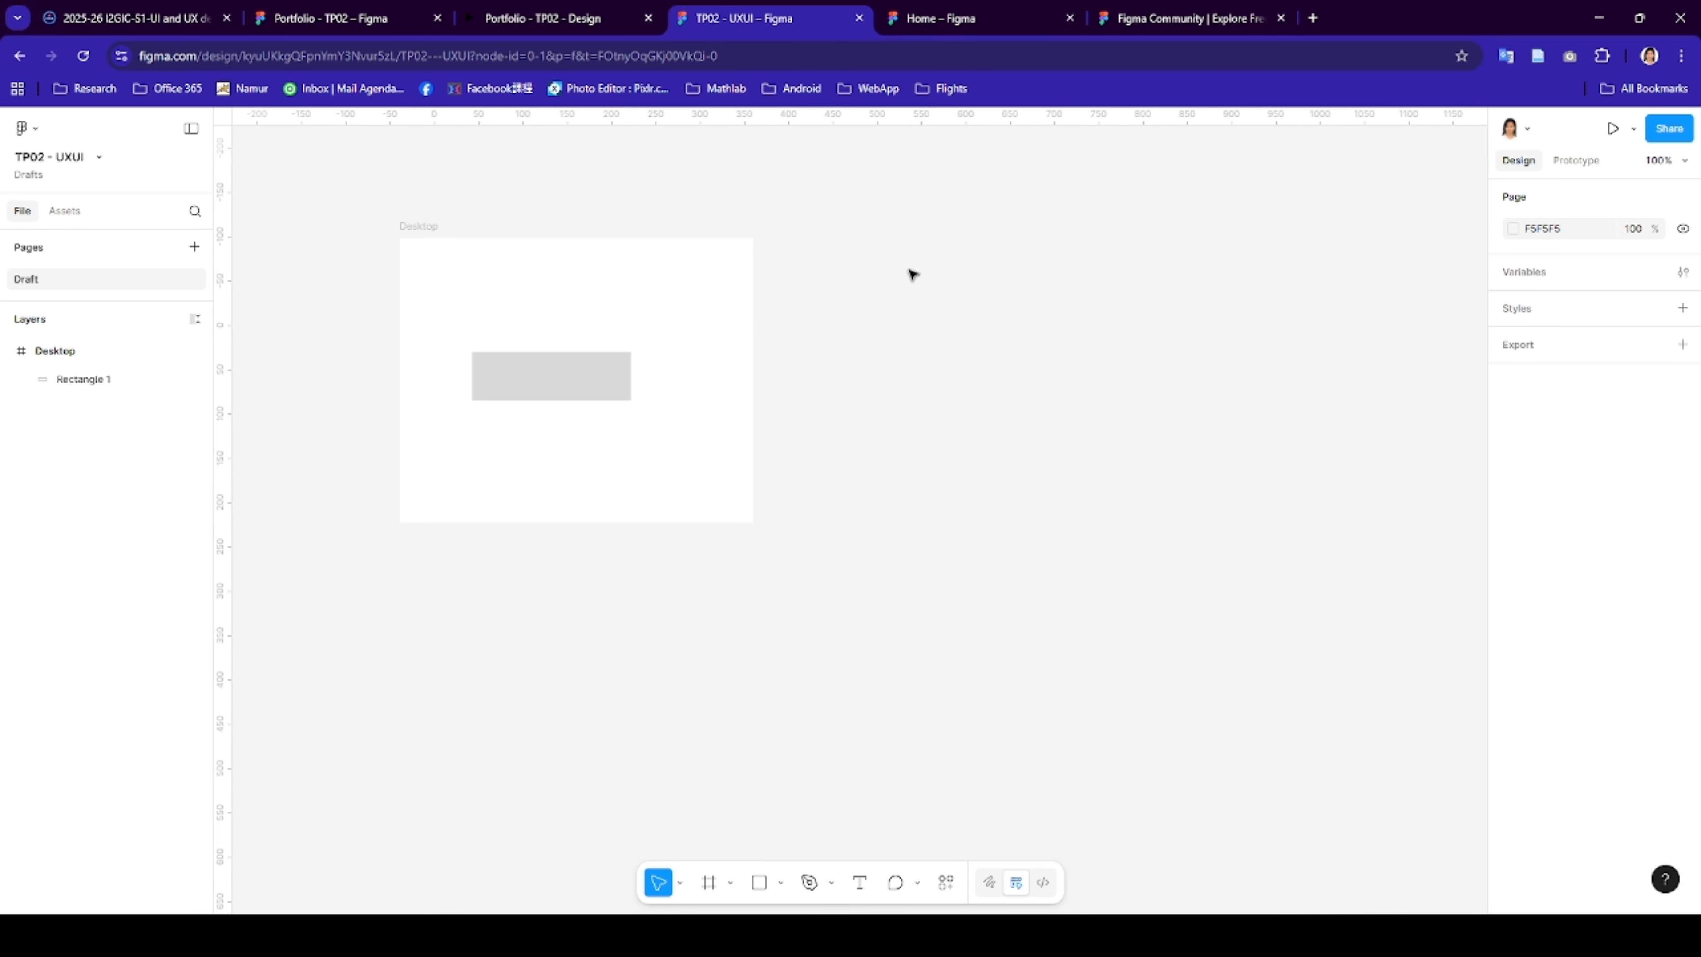
- Change the fill colour of the rectangle in the Desktop frame to red BC2929
click(577, 369)
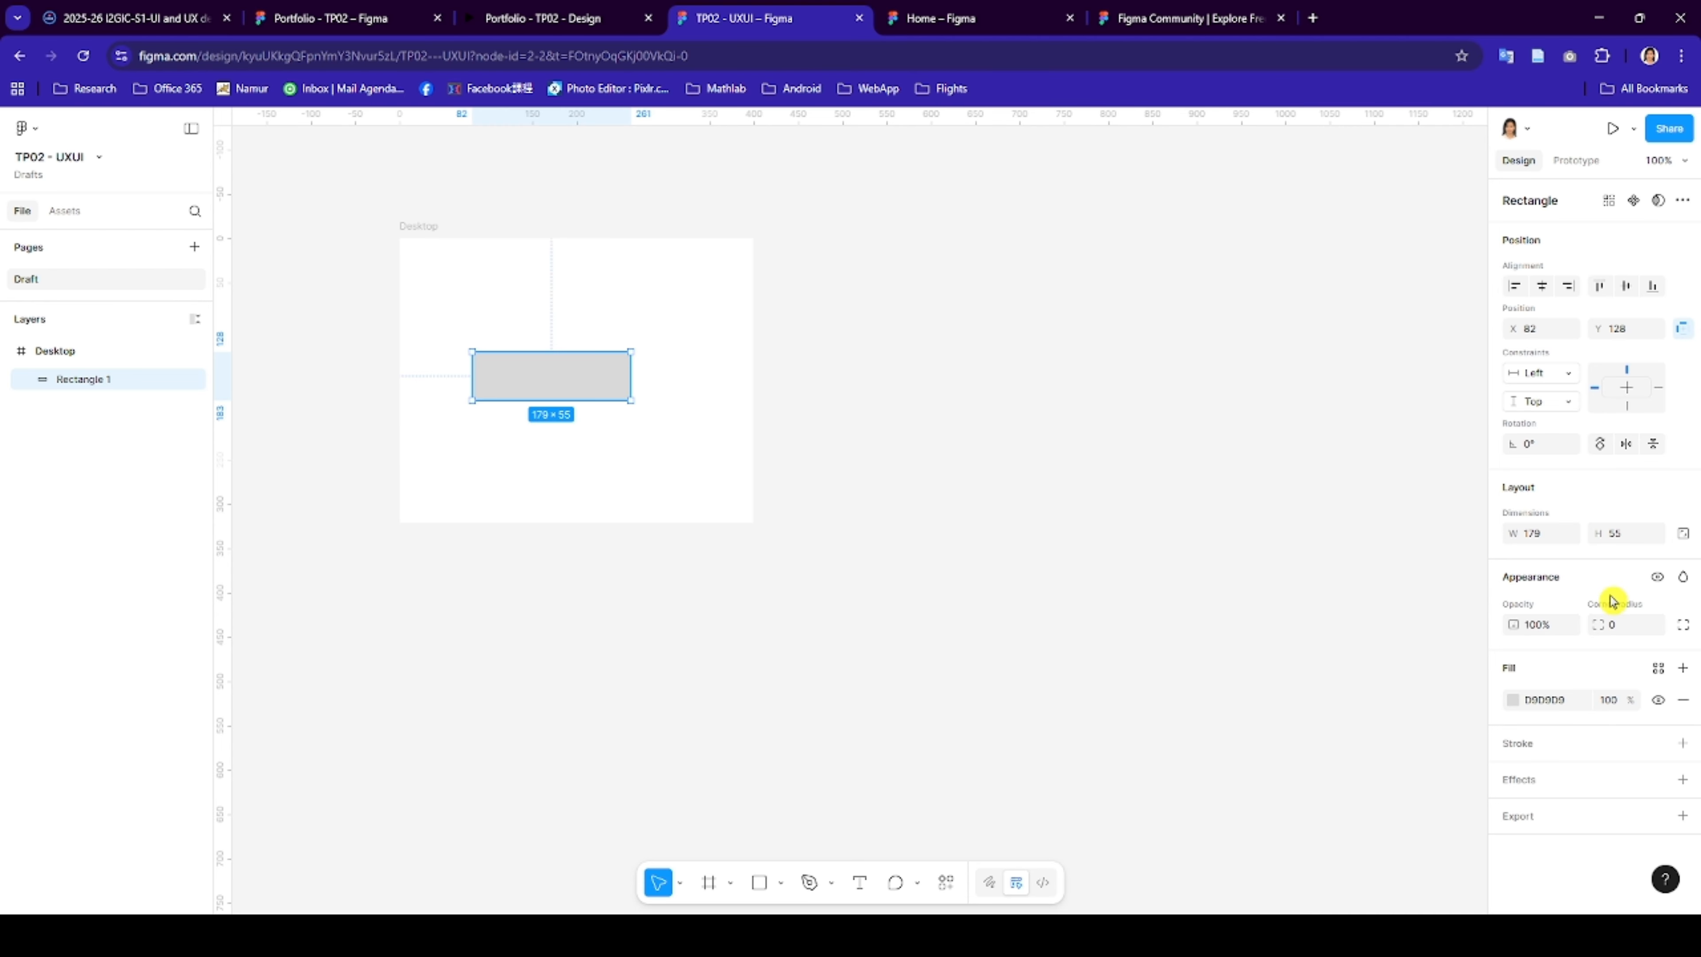
click(1517, 702)
click(1434, 601)
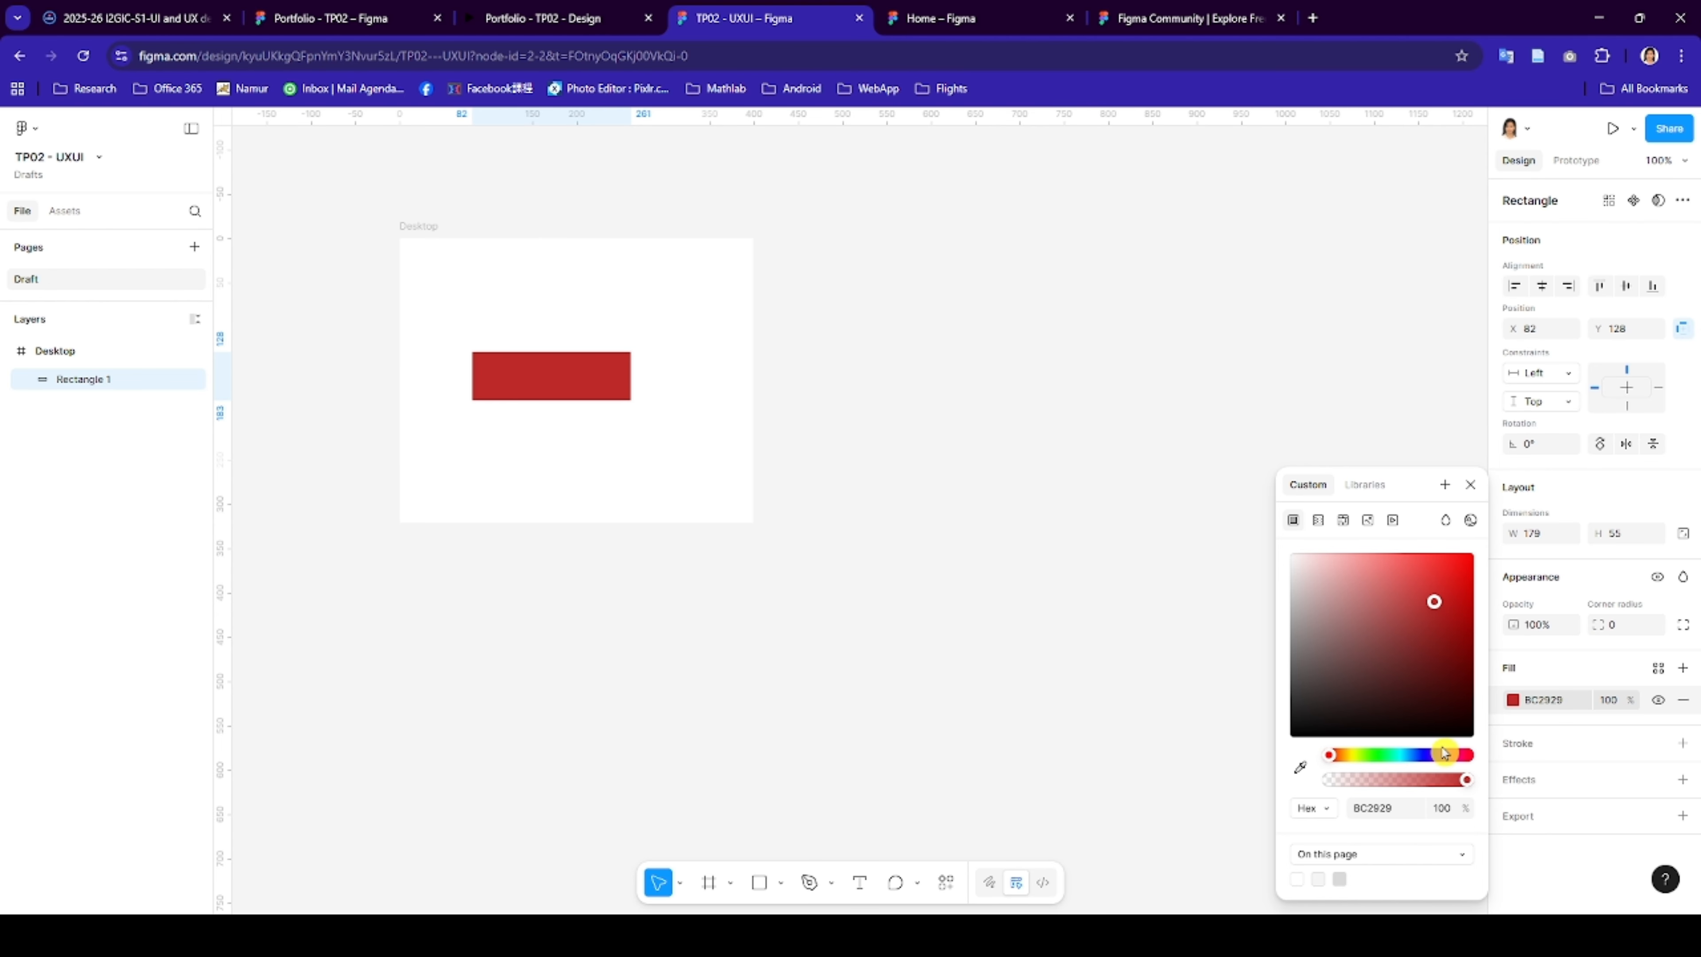
click(968, 630)
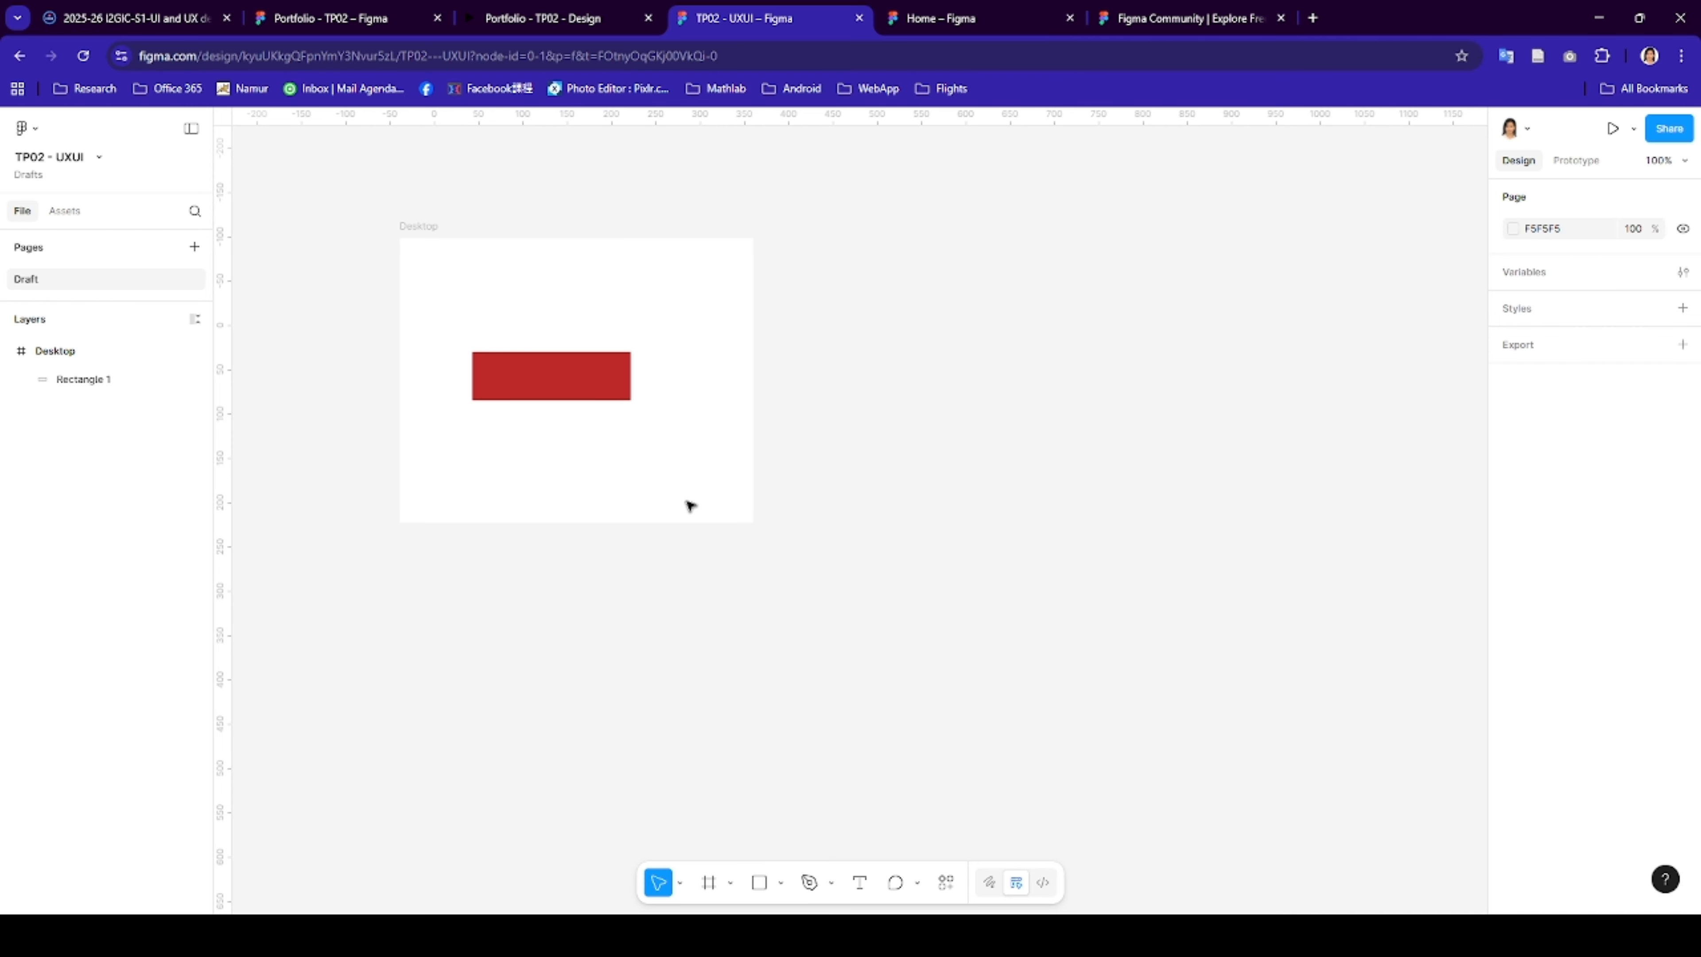
- Add the text "About" on top of the red rectangle
click(861, 883)
click(500, 364)
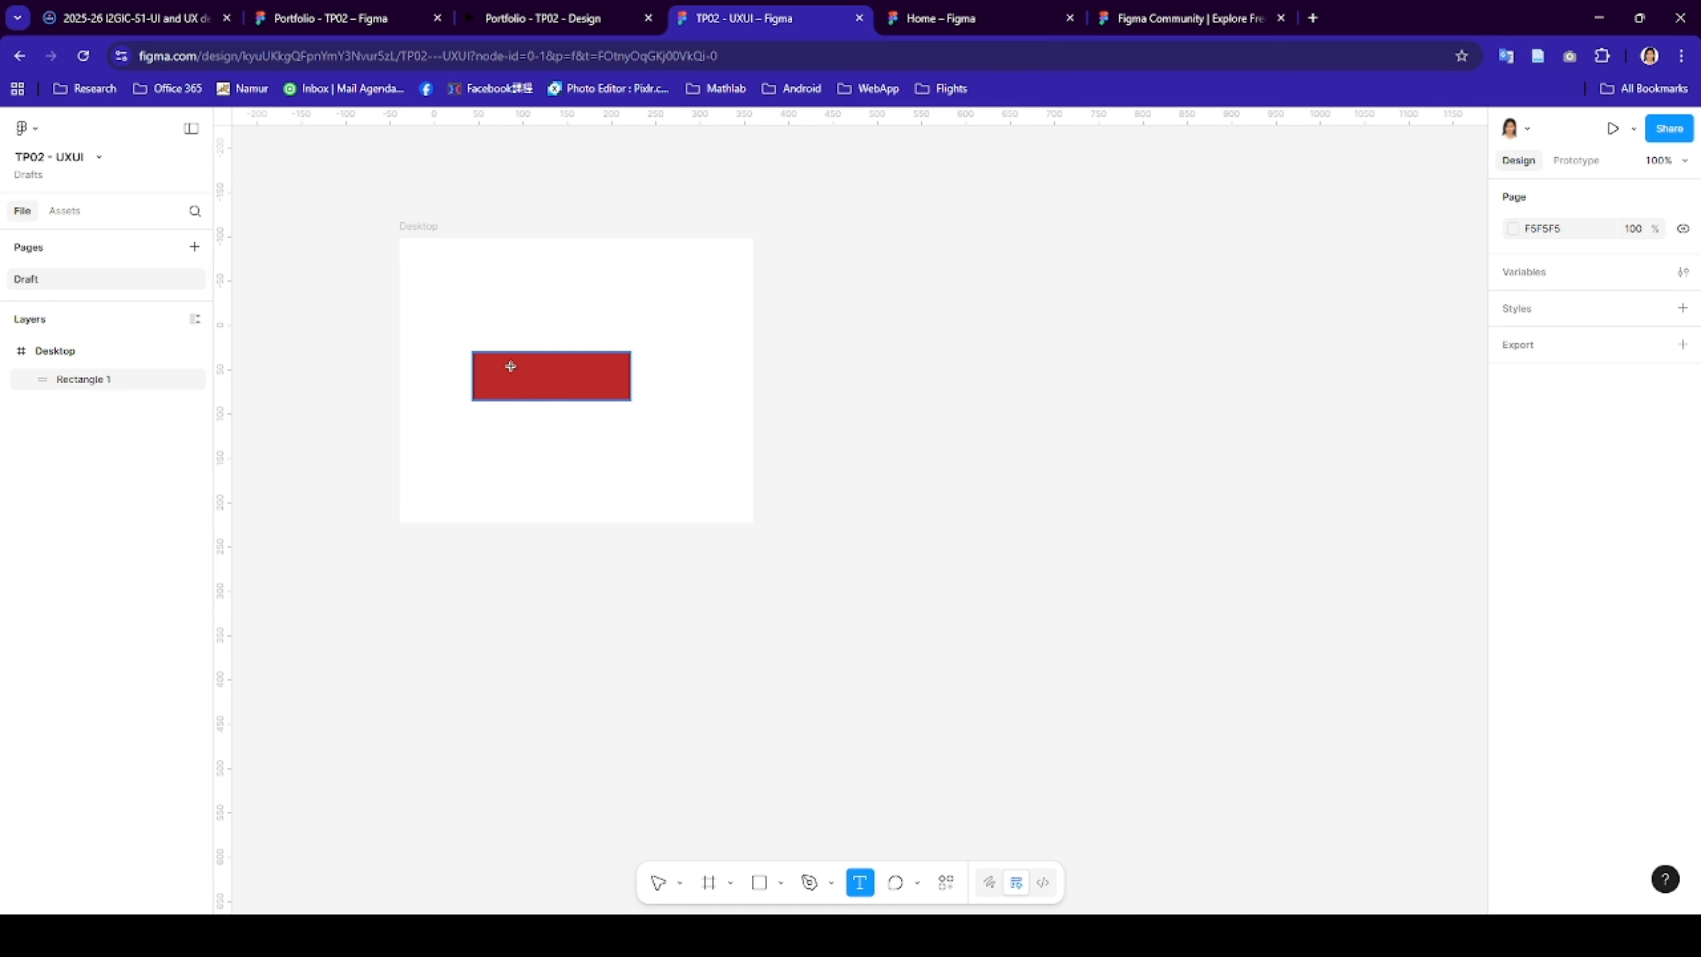
key(Escape)
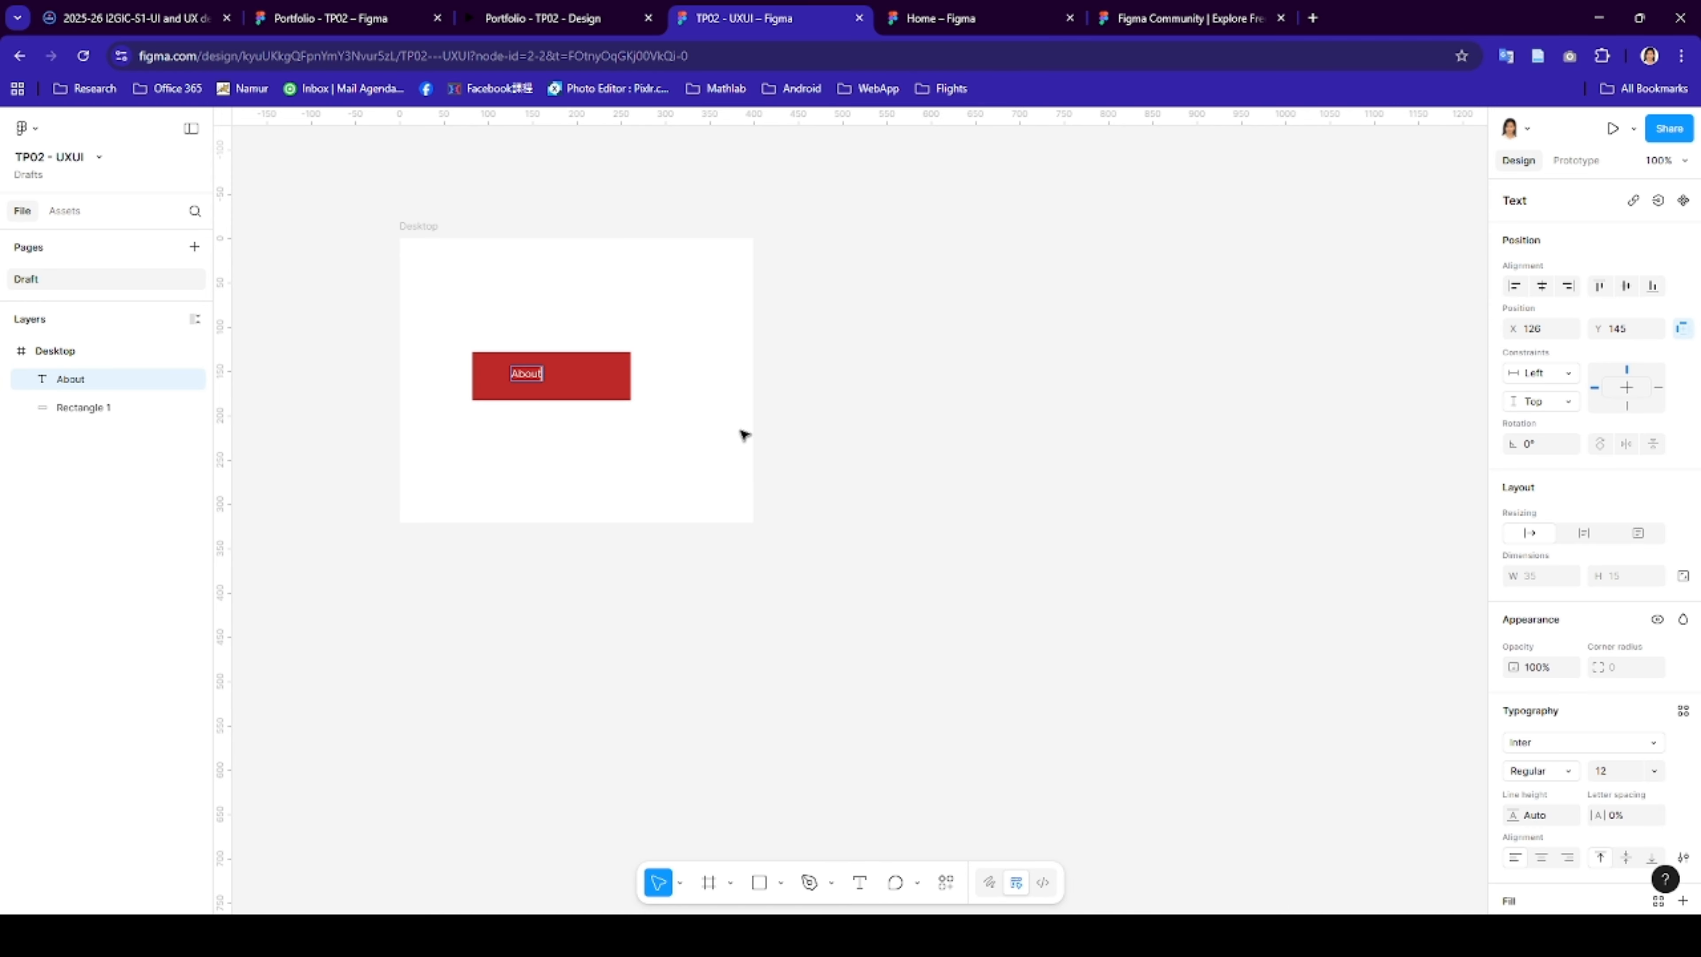
key(Escape)
- Align the vertical centres of the About text and the red rectangle
drag(360, 317, 683, 439)
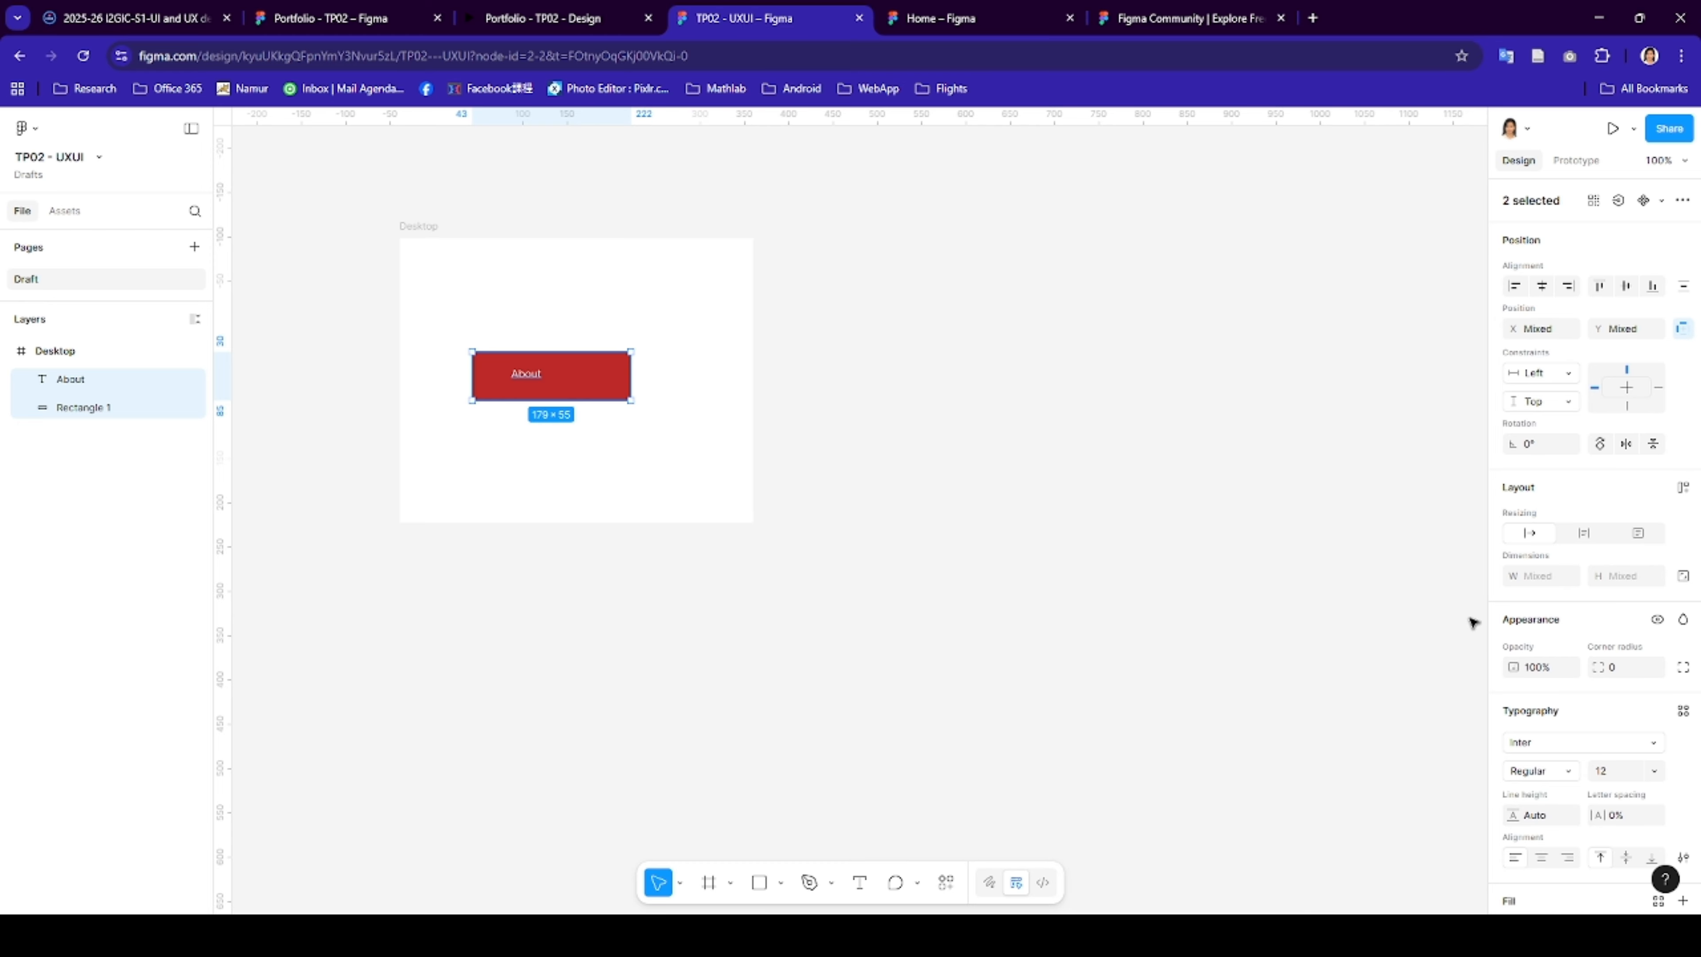
click(1627, 288)
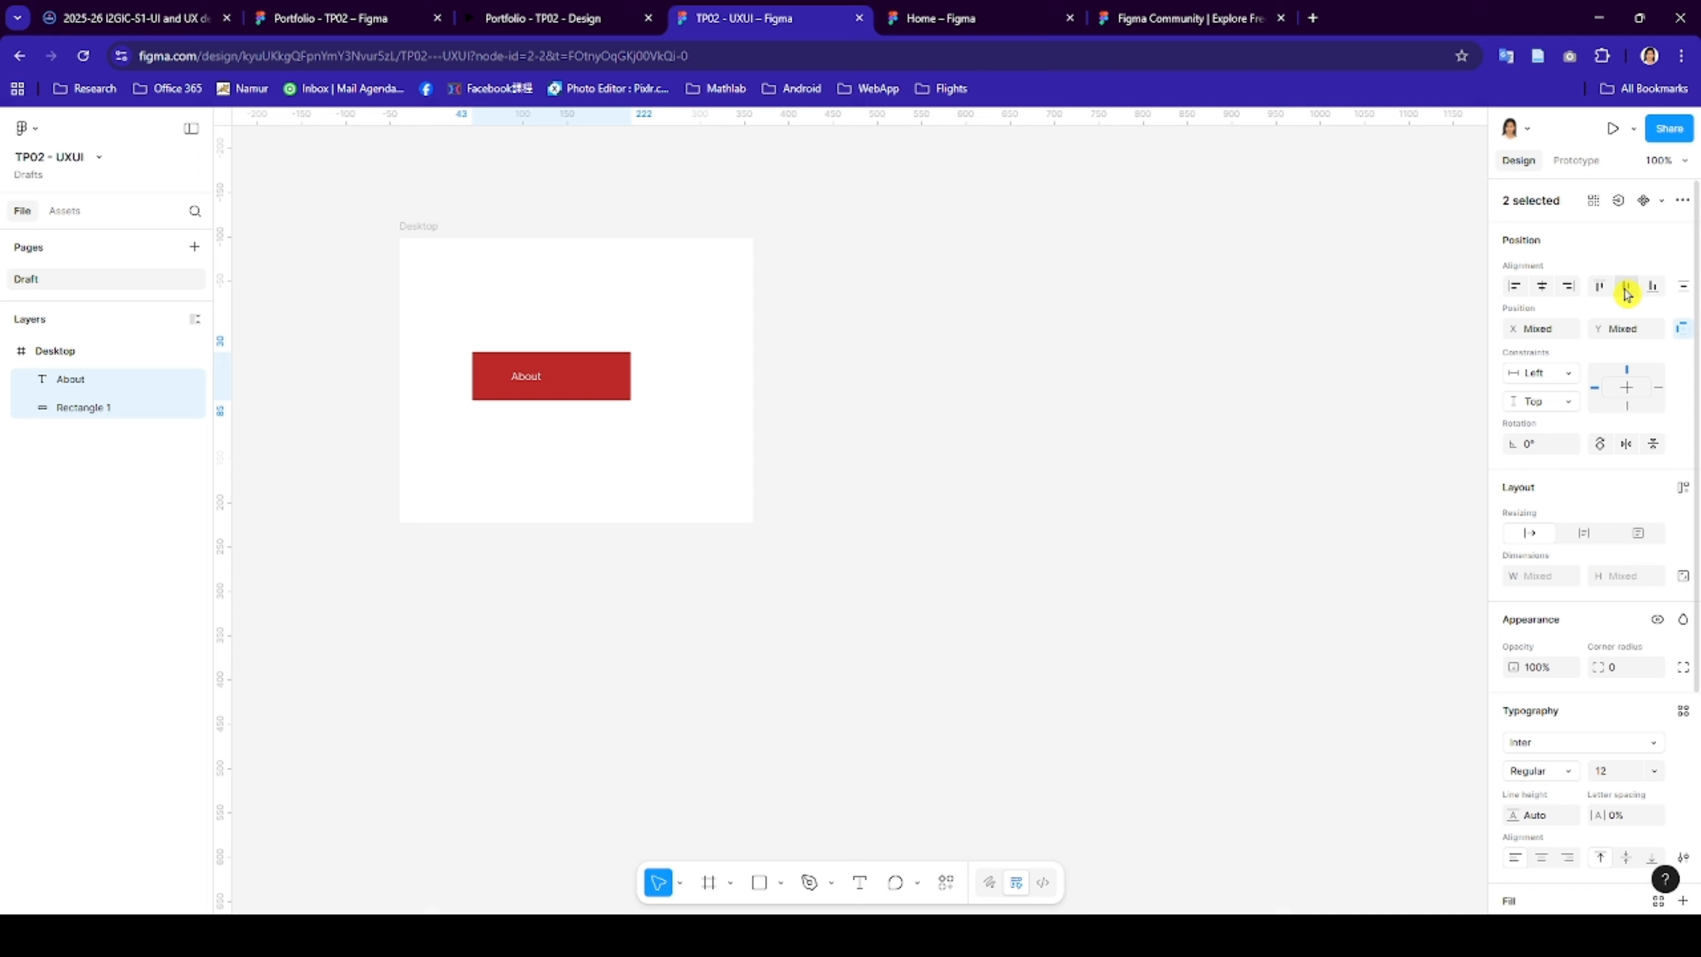
- Align the horizontal centres of the About text and the red rectangle
click(1543, 288)
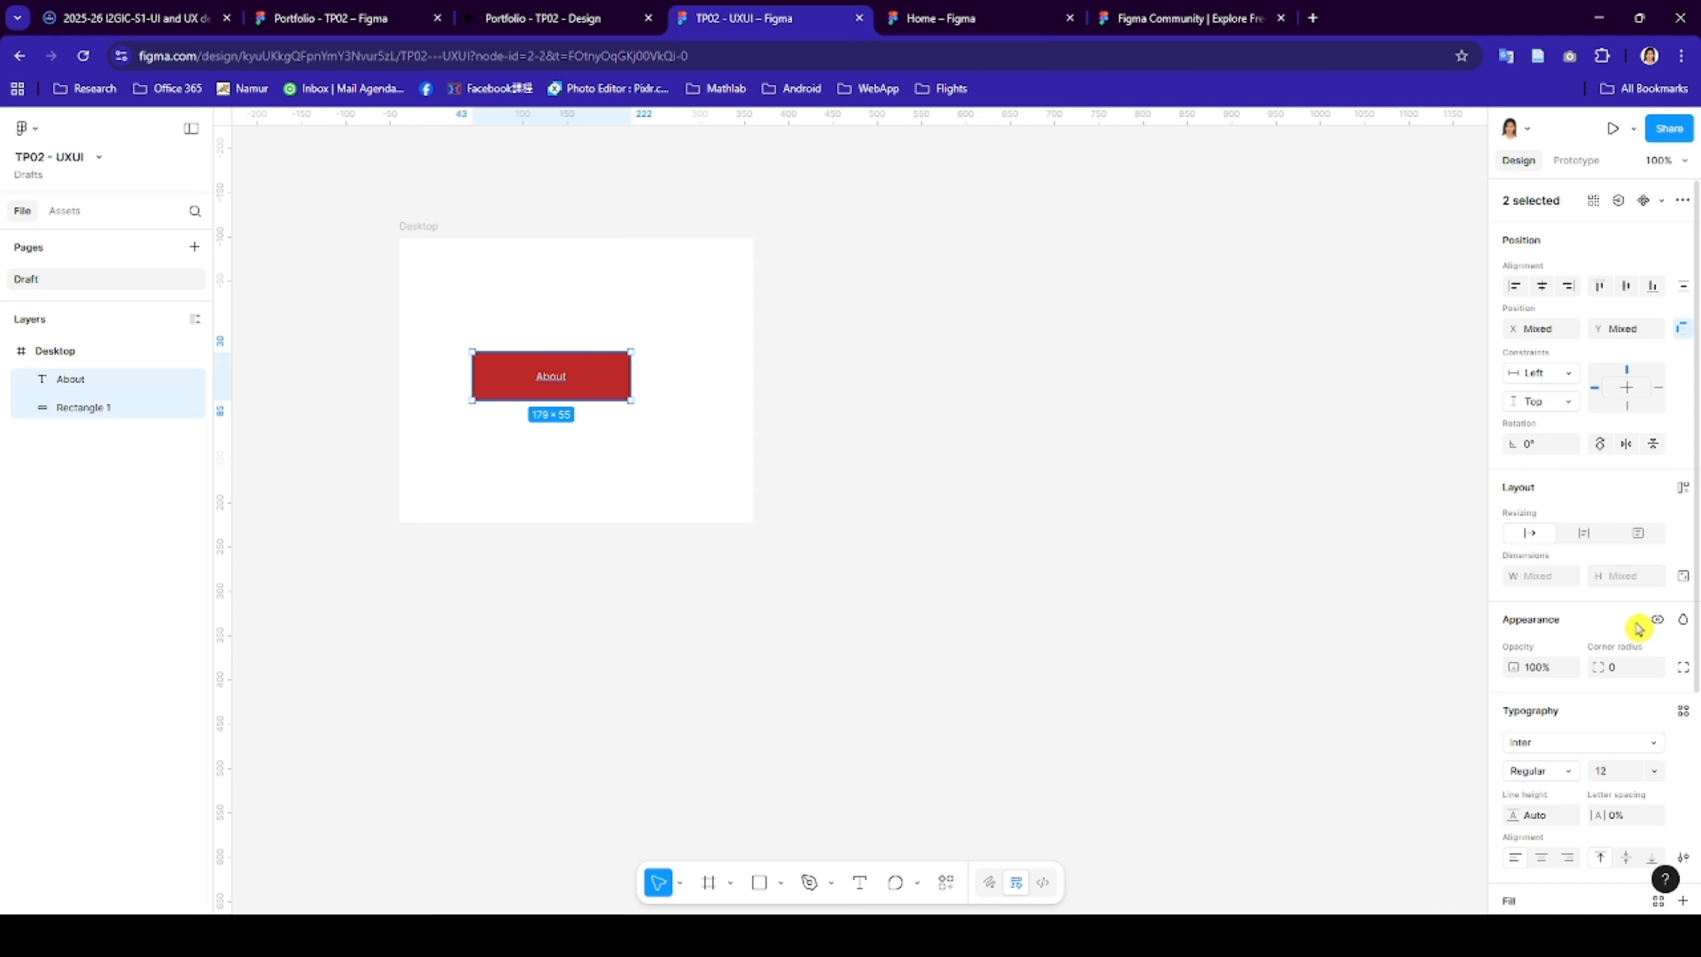
click(1037, 478)
- Change the colour of the About text from the selection colours of the text and rectangle to yellow EDED38
scroll(577, 382, up, 5)
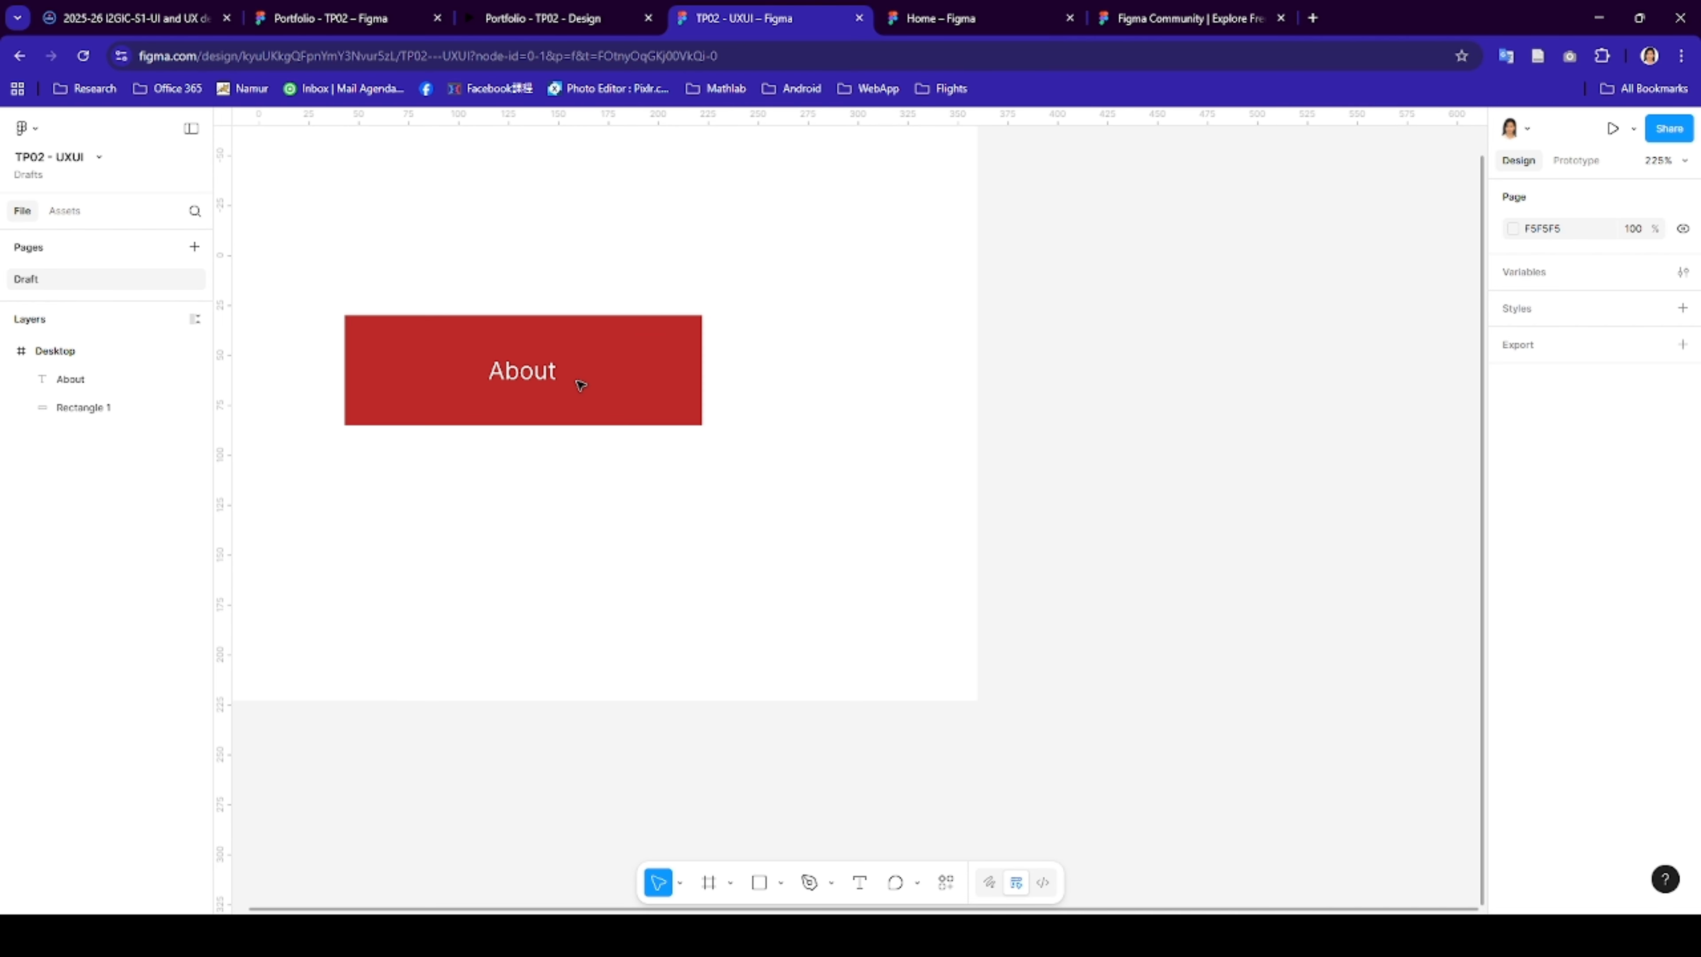
scroll(579, 382, left, 5)
drag(311, 259, 986, 512)
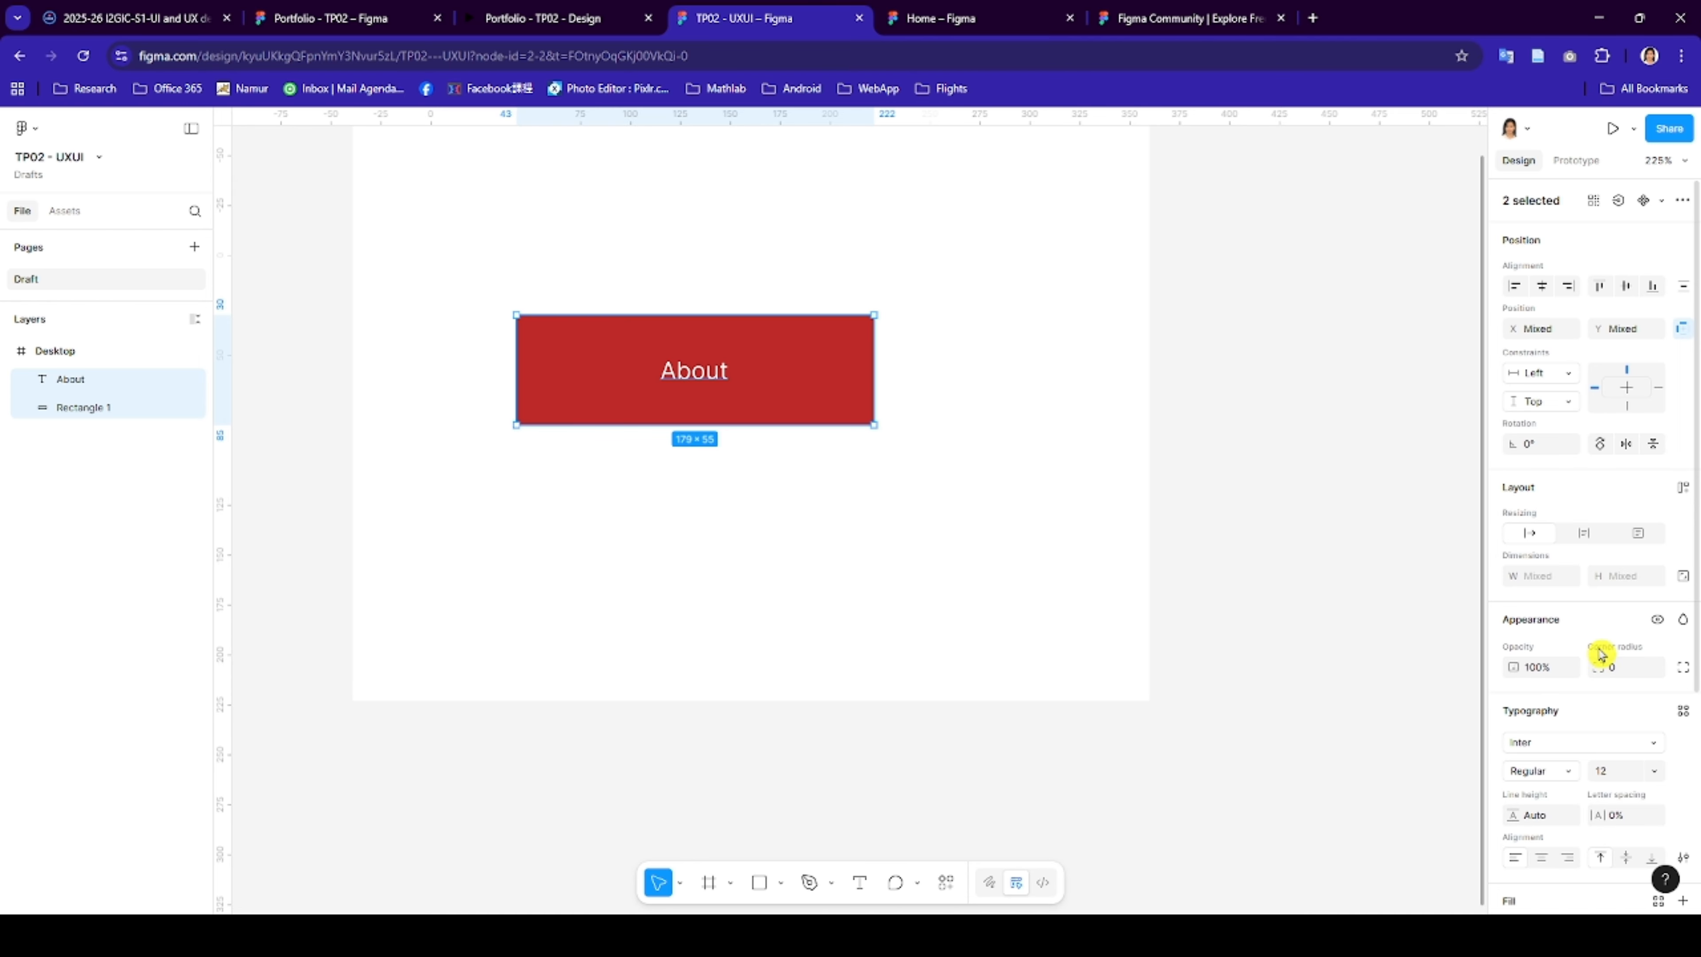
scroll(1583, 683, down, 5)
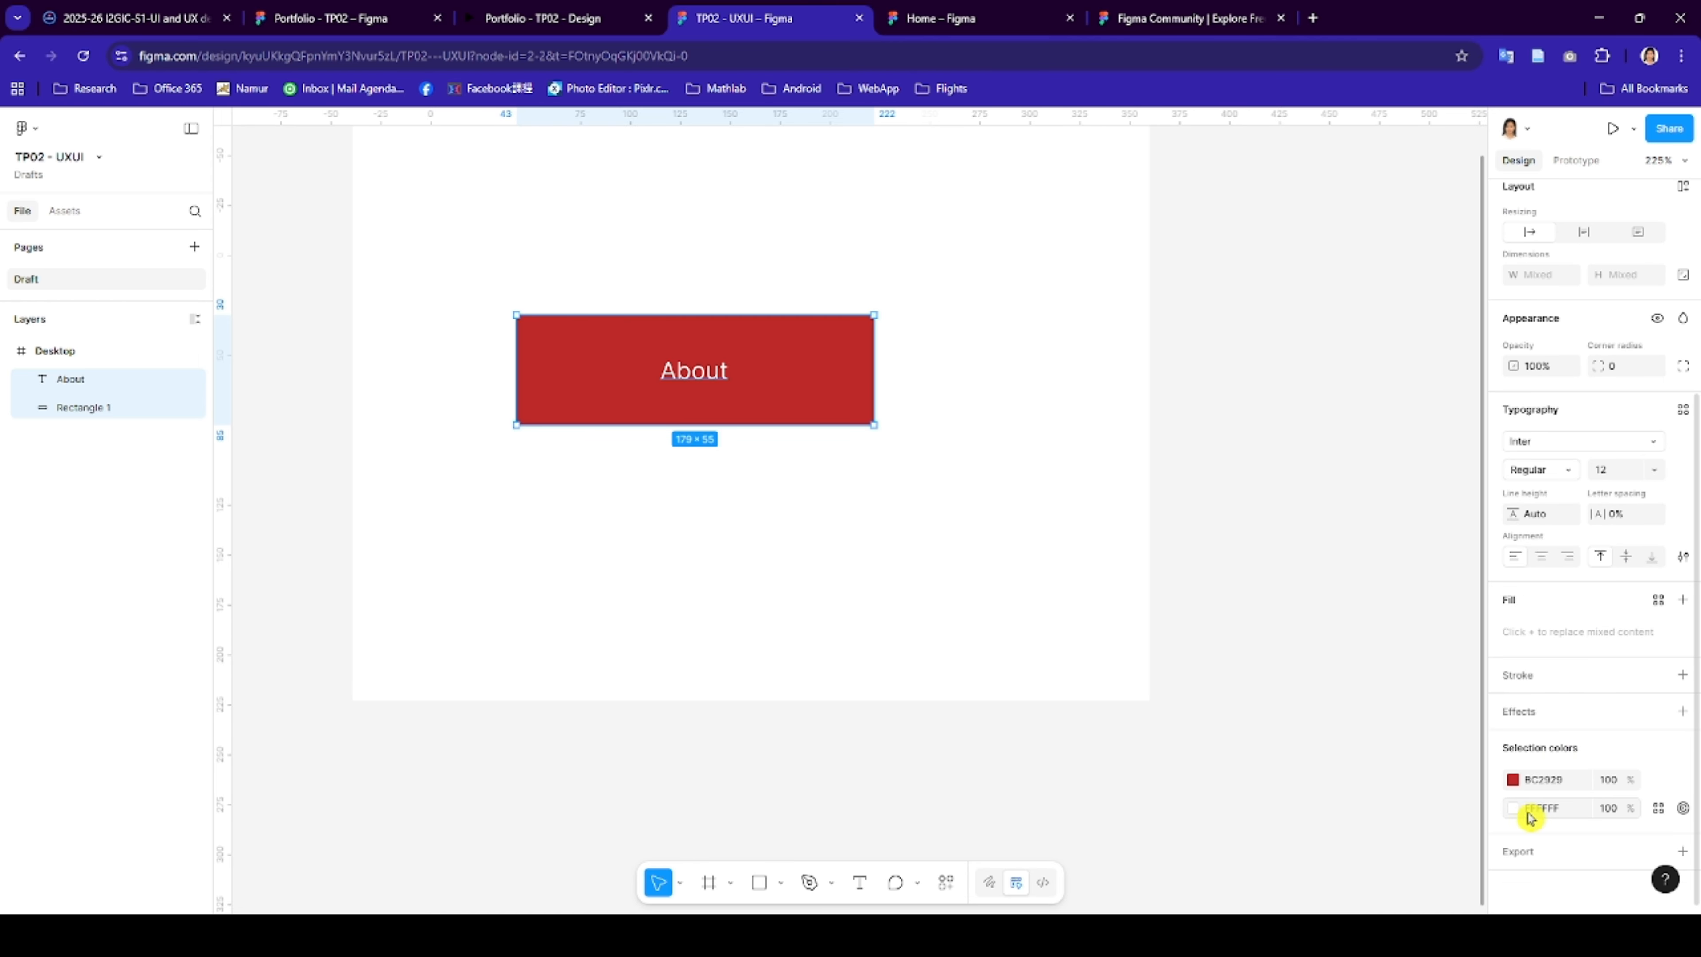
click(1533, 808)
click(1512, 808)
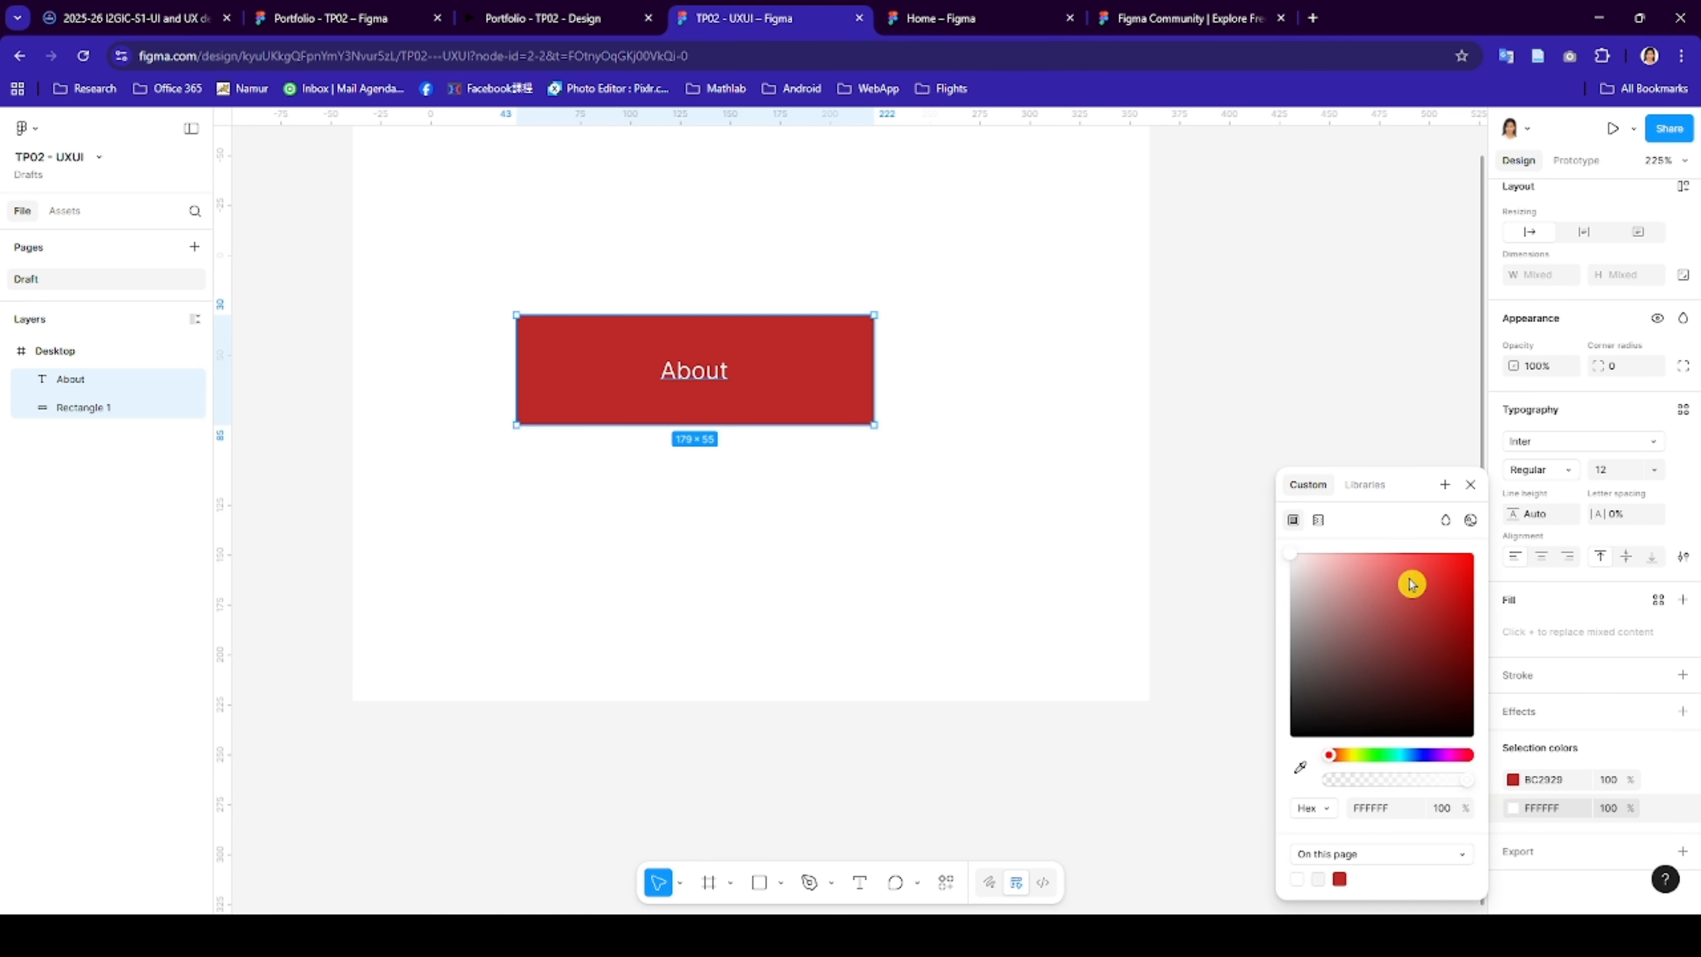
click(1352, 757)
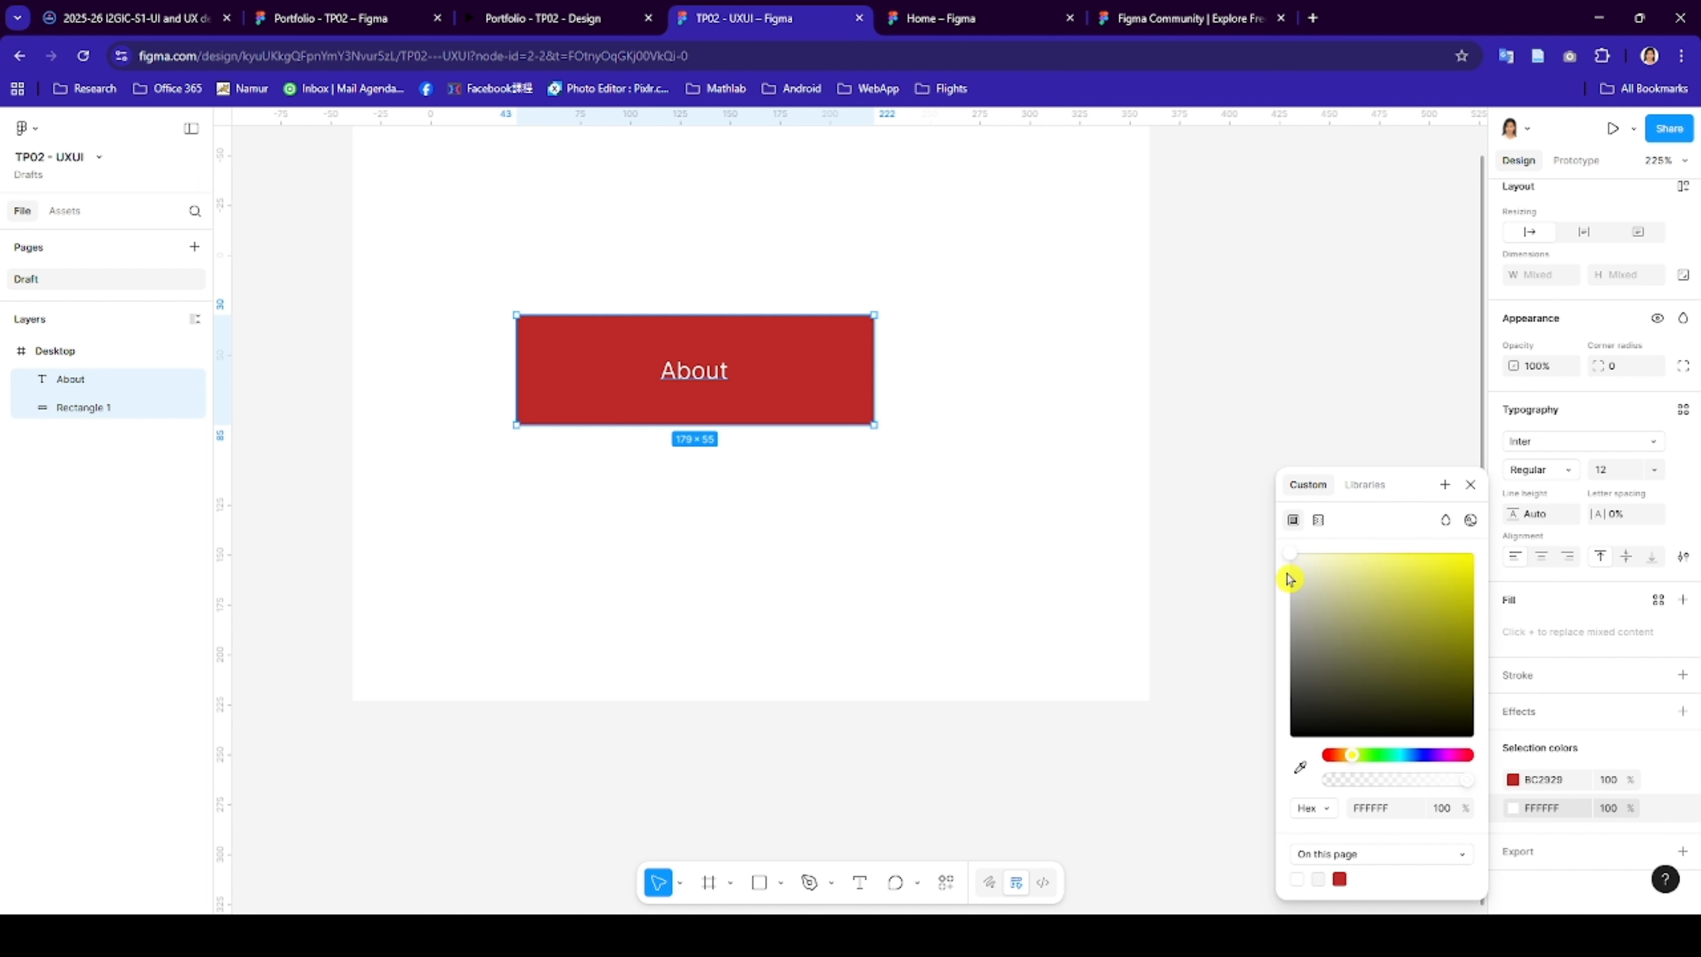
click(1422, 577)
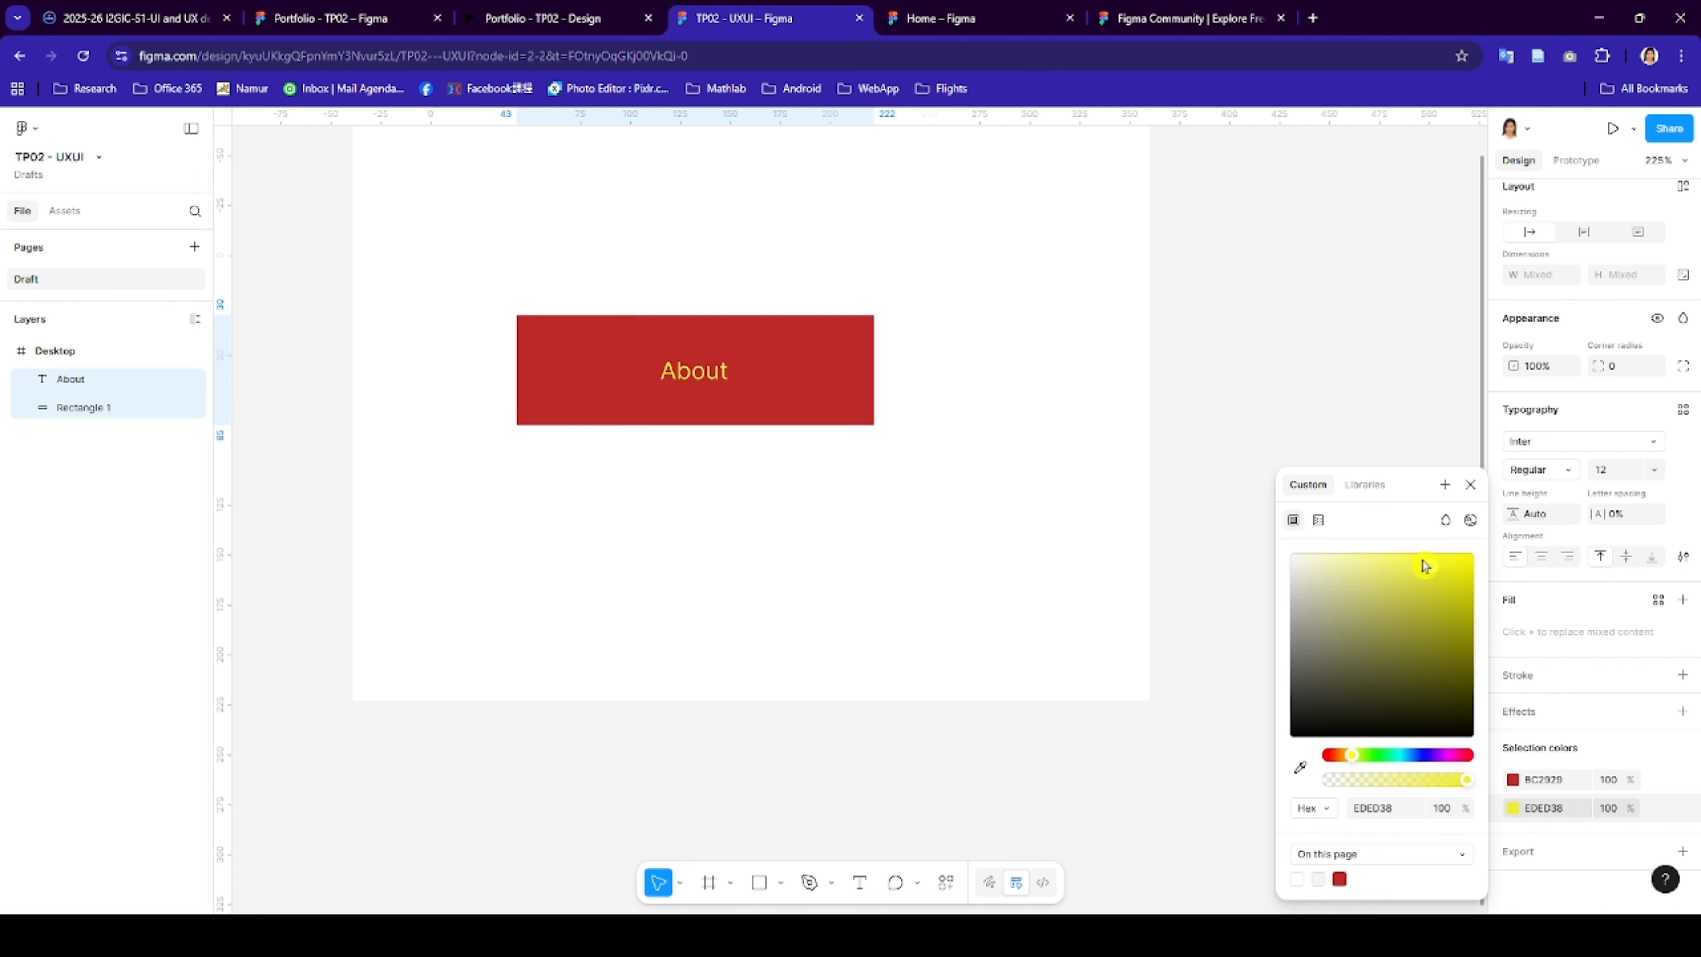
click(1335, 336)
- Set the font size of the About text to 20
click(732, 387)
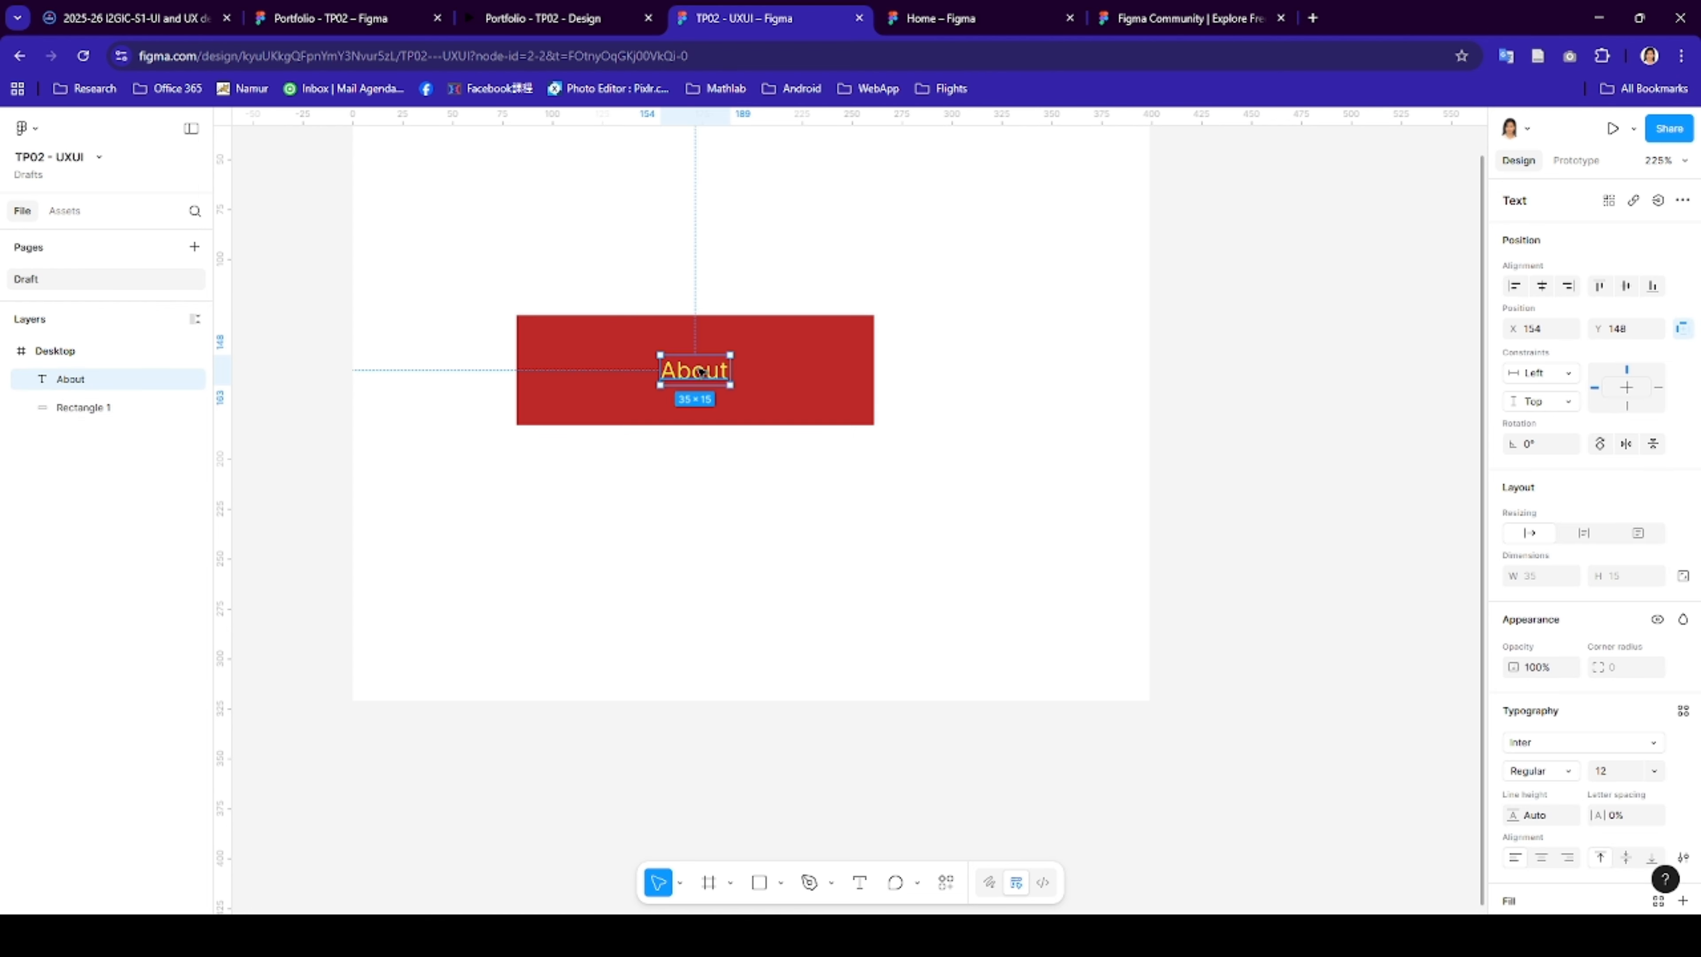
double_click(699, 367)
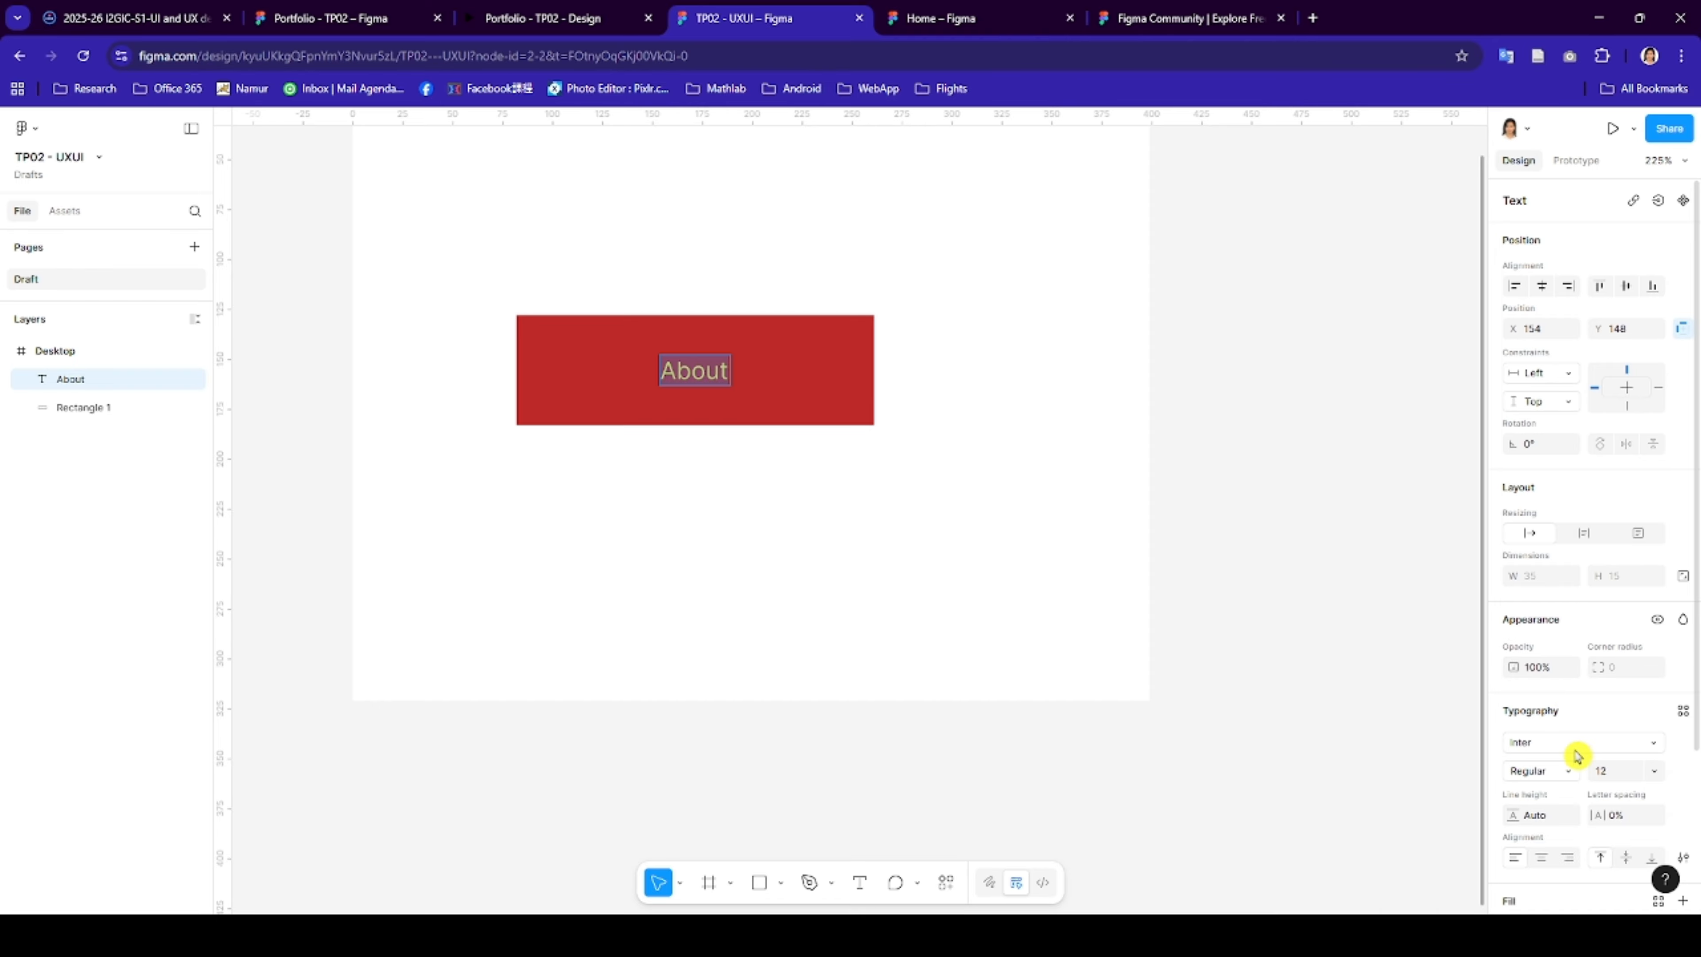
click(1656, 779)
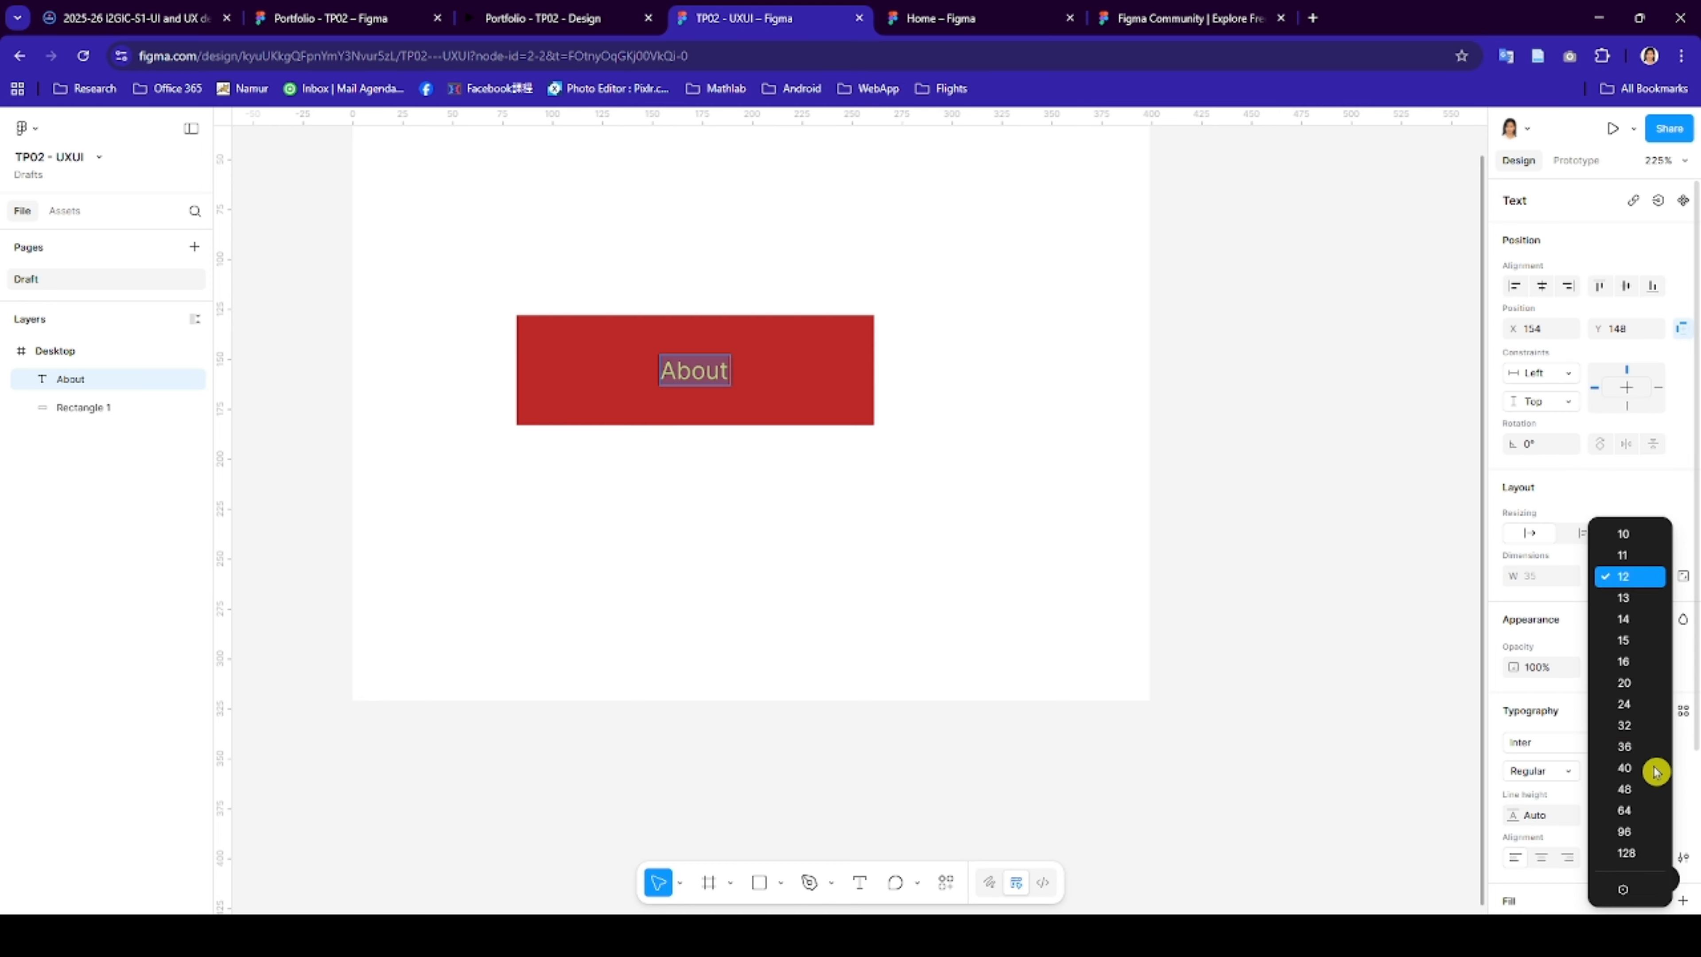
click(1631, 683)
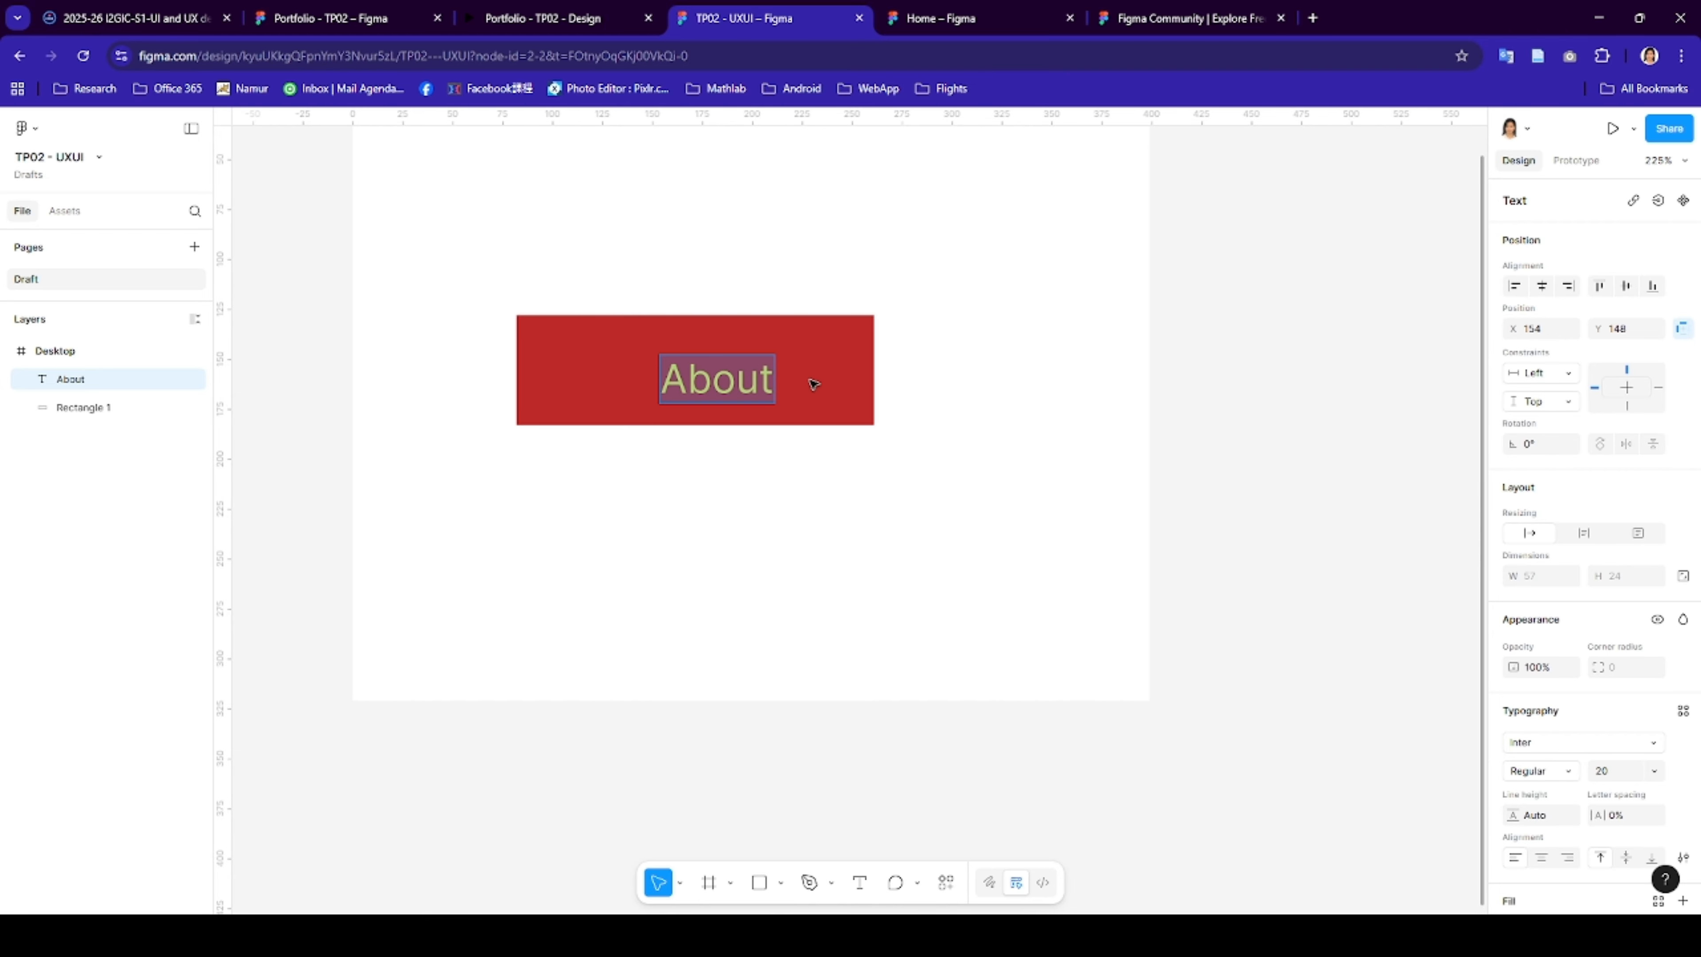
- Change the font of the About text to Inria Sans in the Bold style
click(1573, 744)
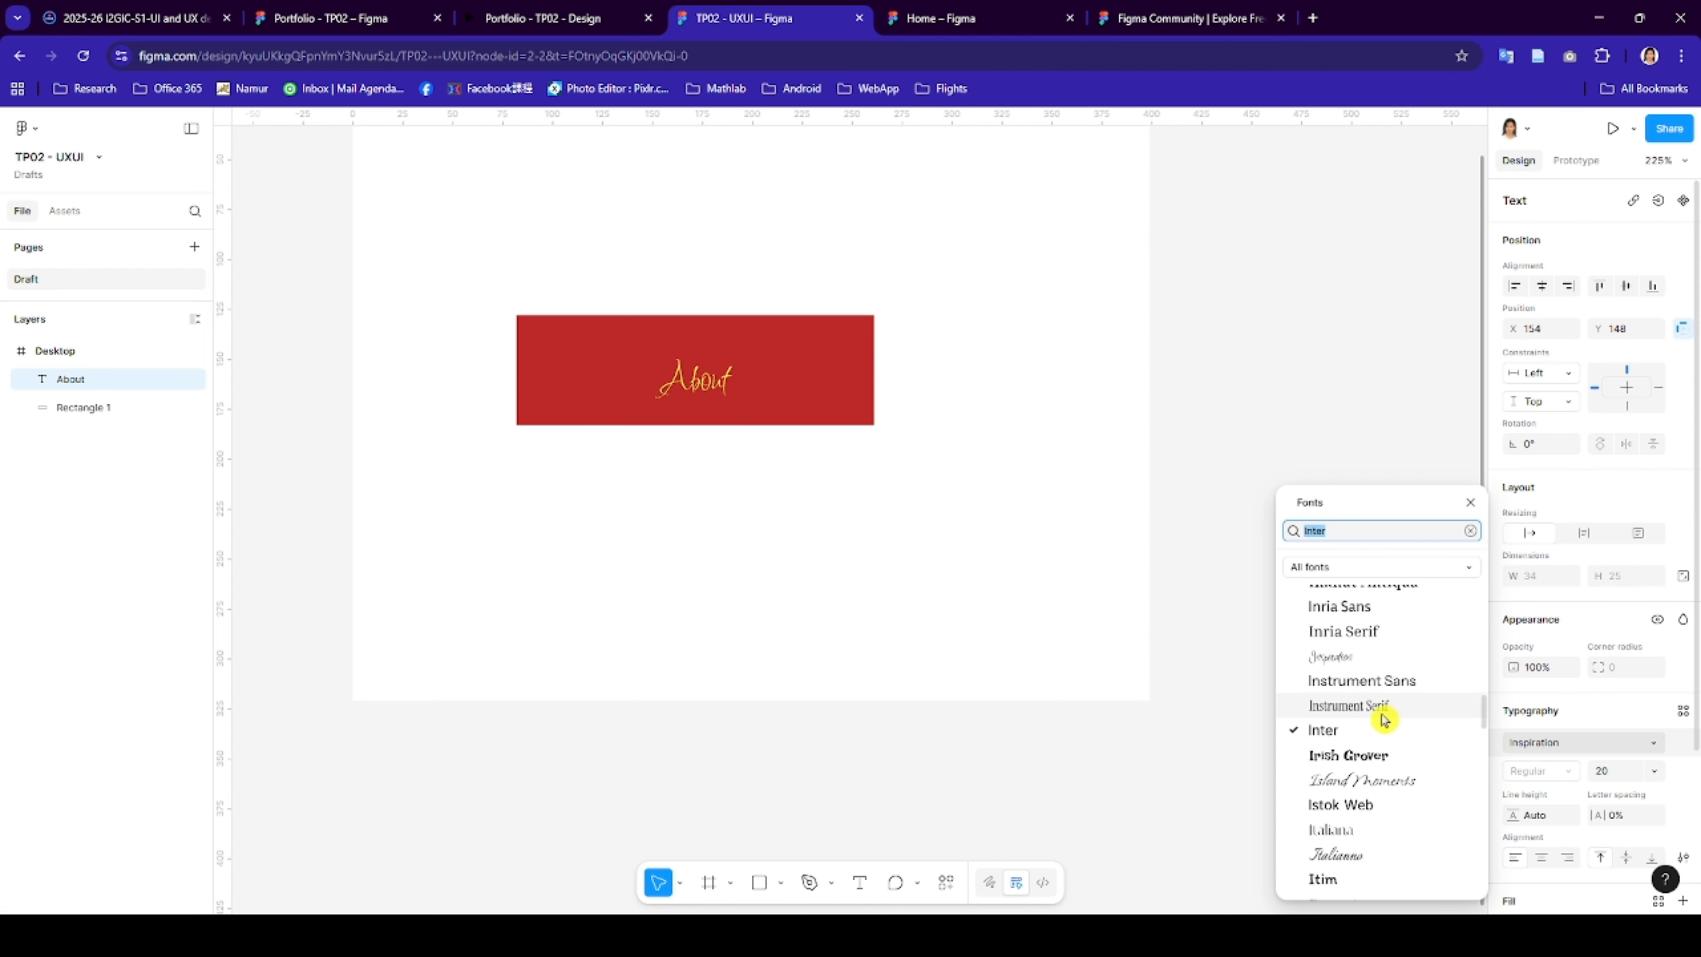
scroll(1386, 724, up, 1)
scroll(1388, 732, up, 3)
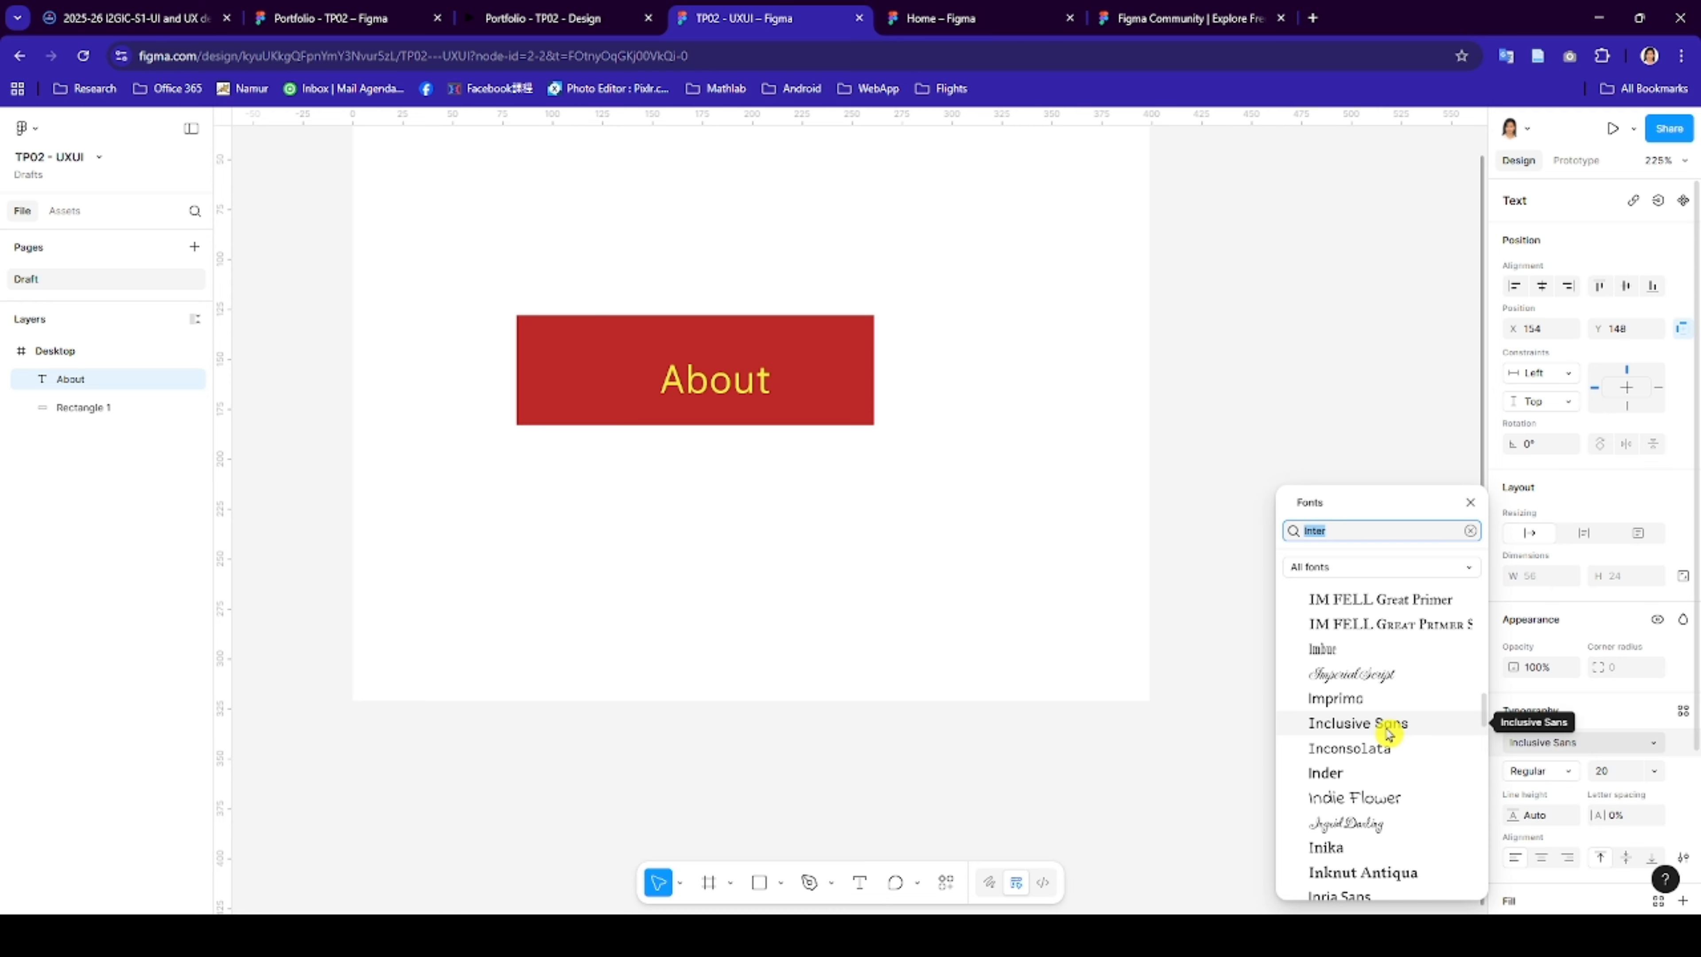
scroll(1388, 732, down, 4)
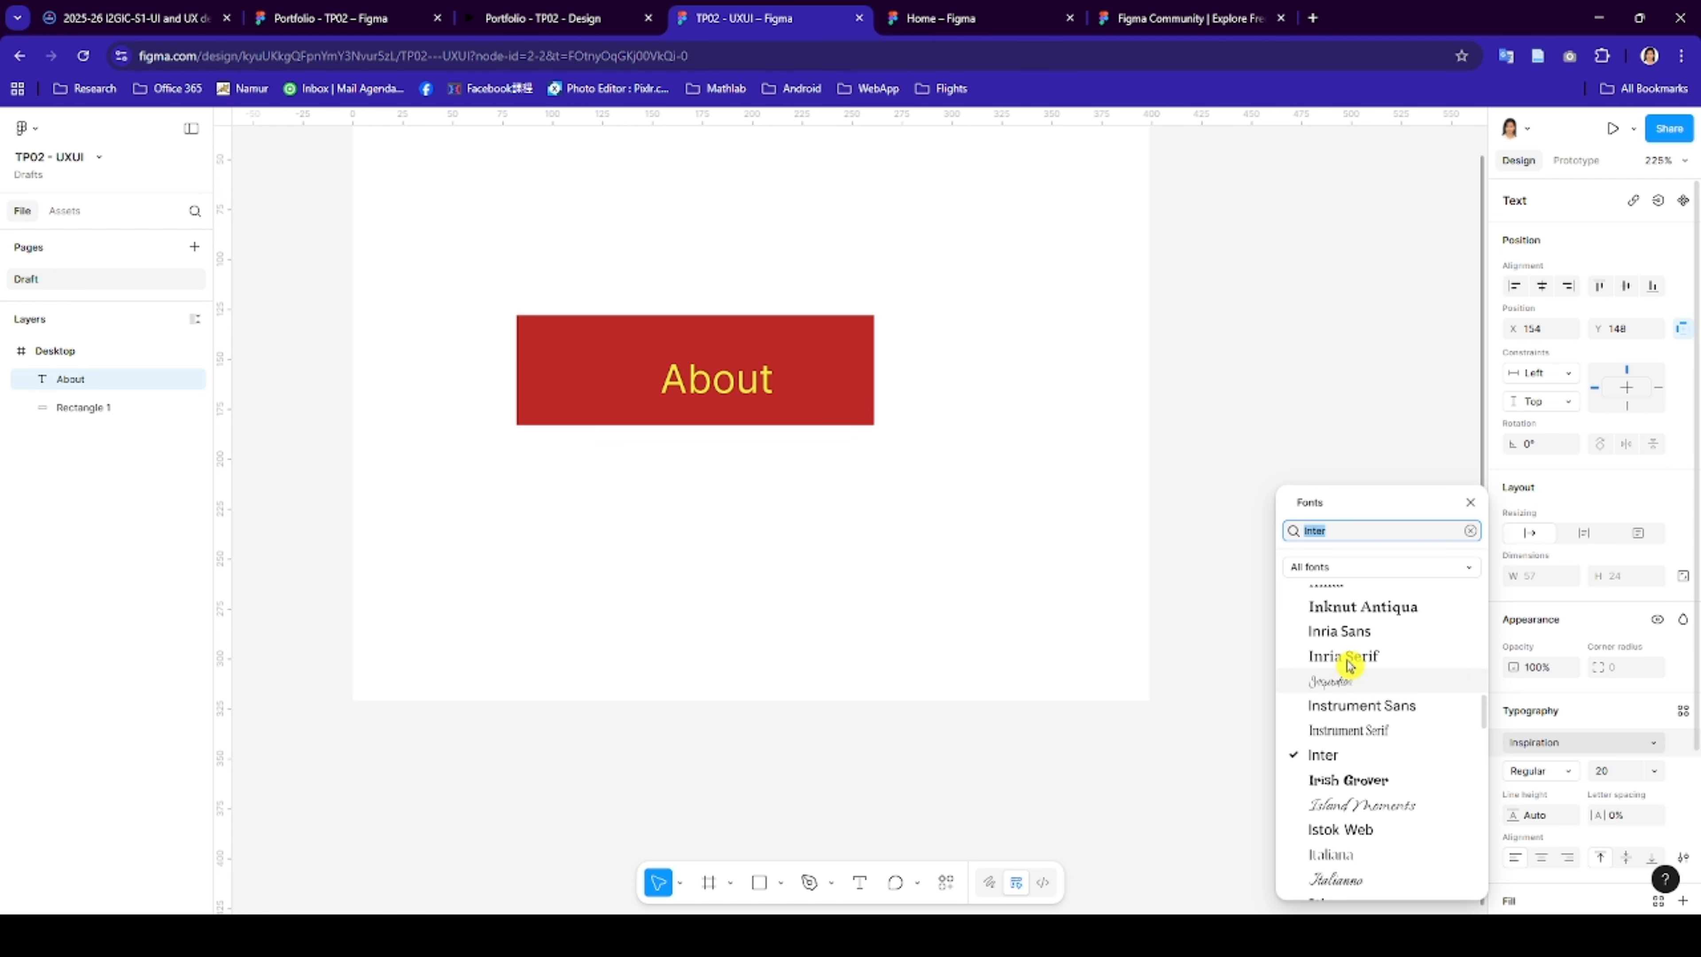
click(1352, 632)
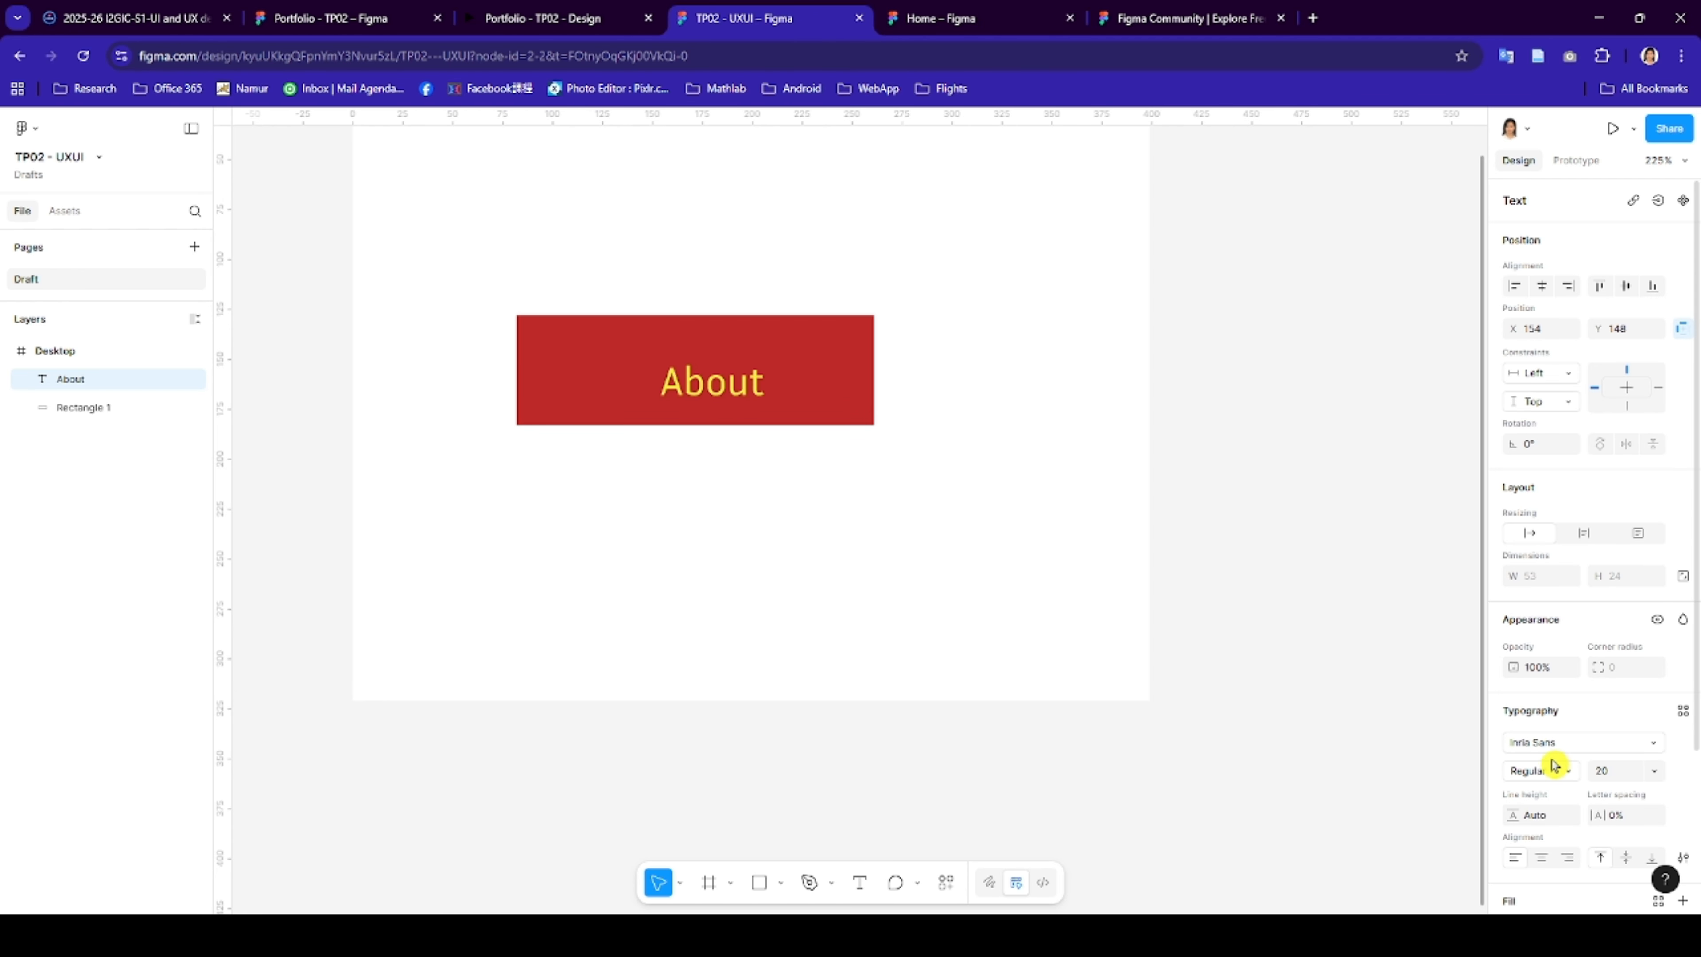
click(1564, 777)
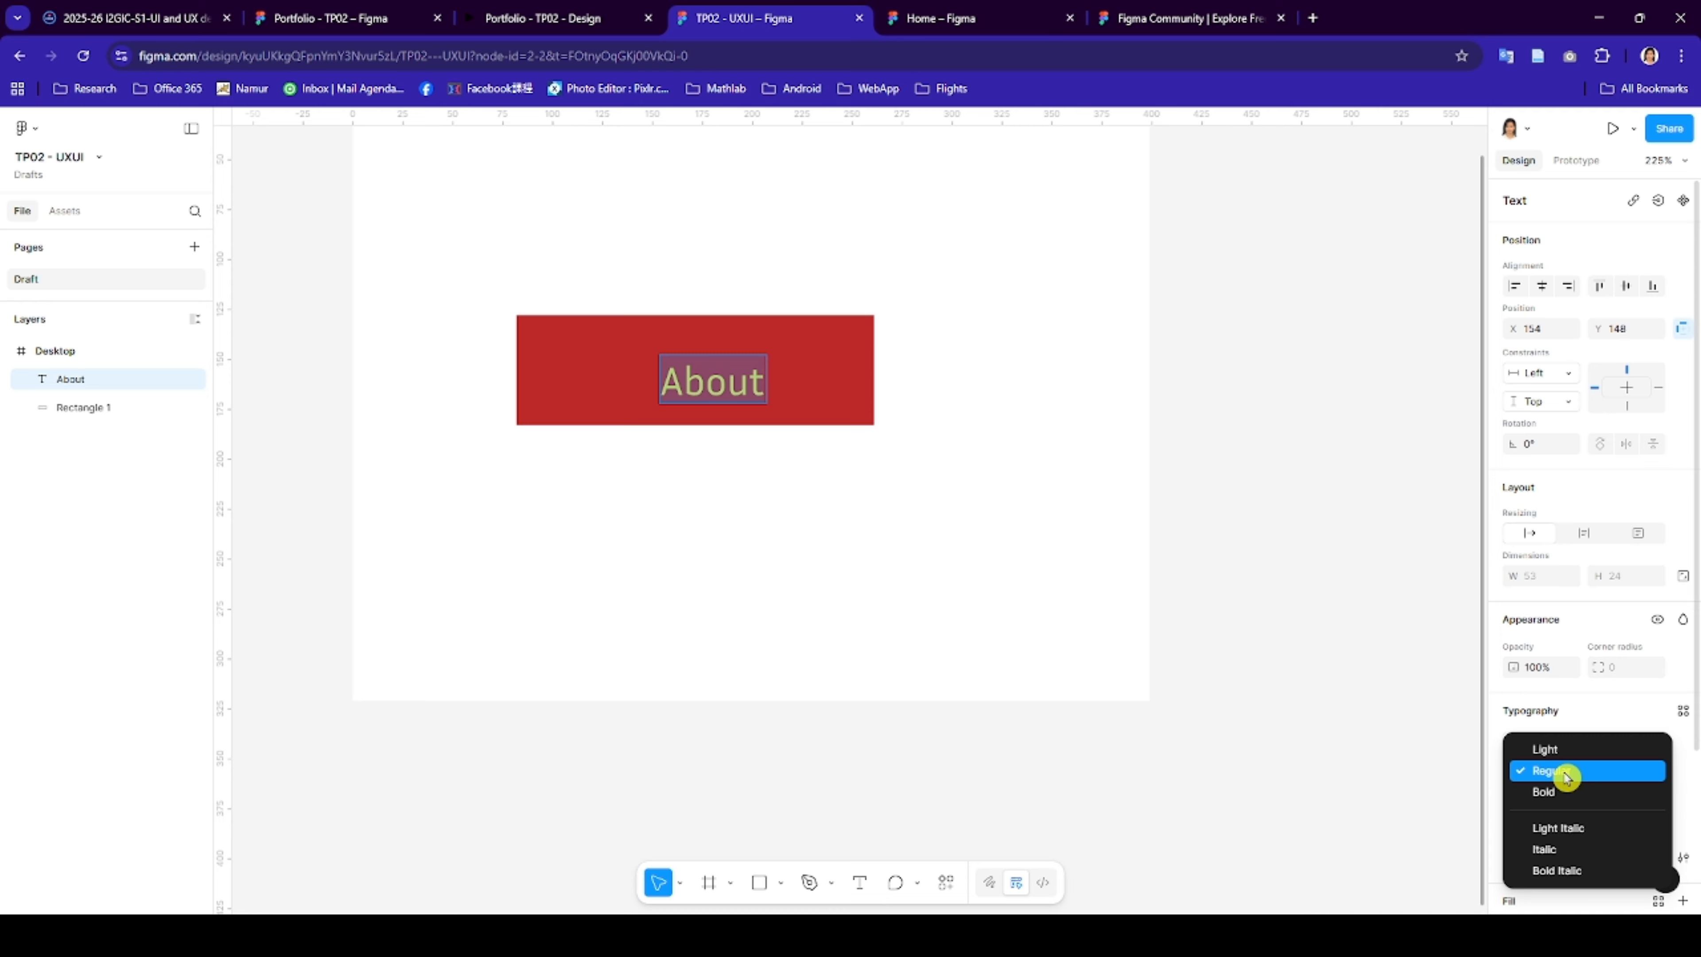
click(1573, 796)
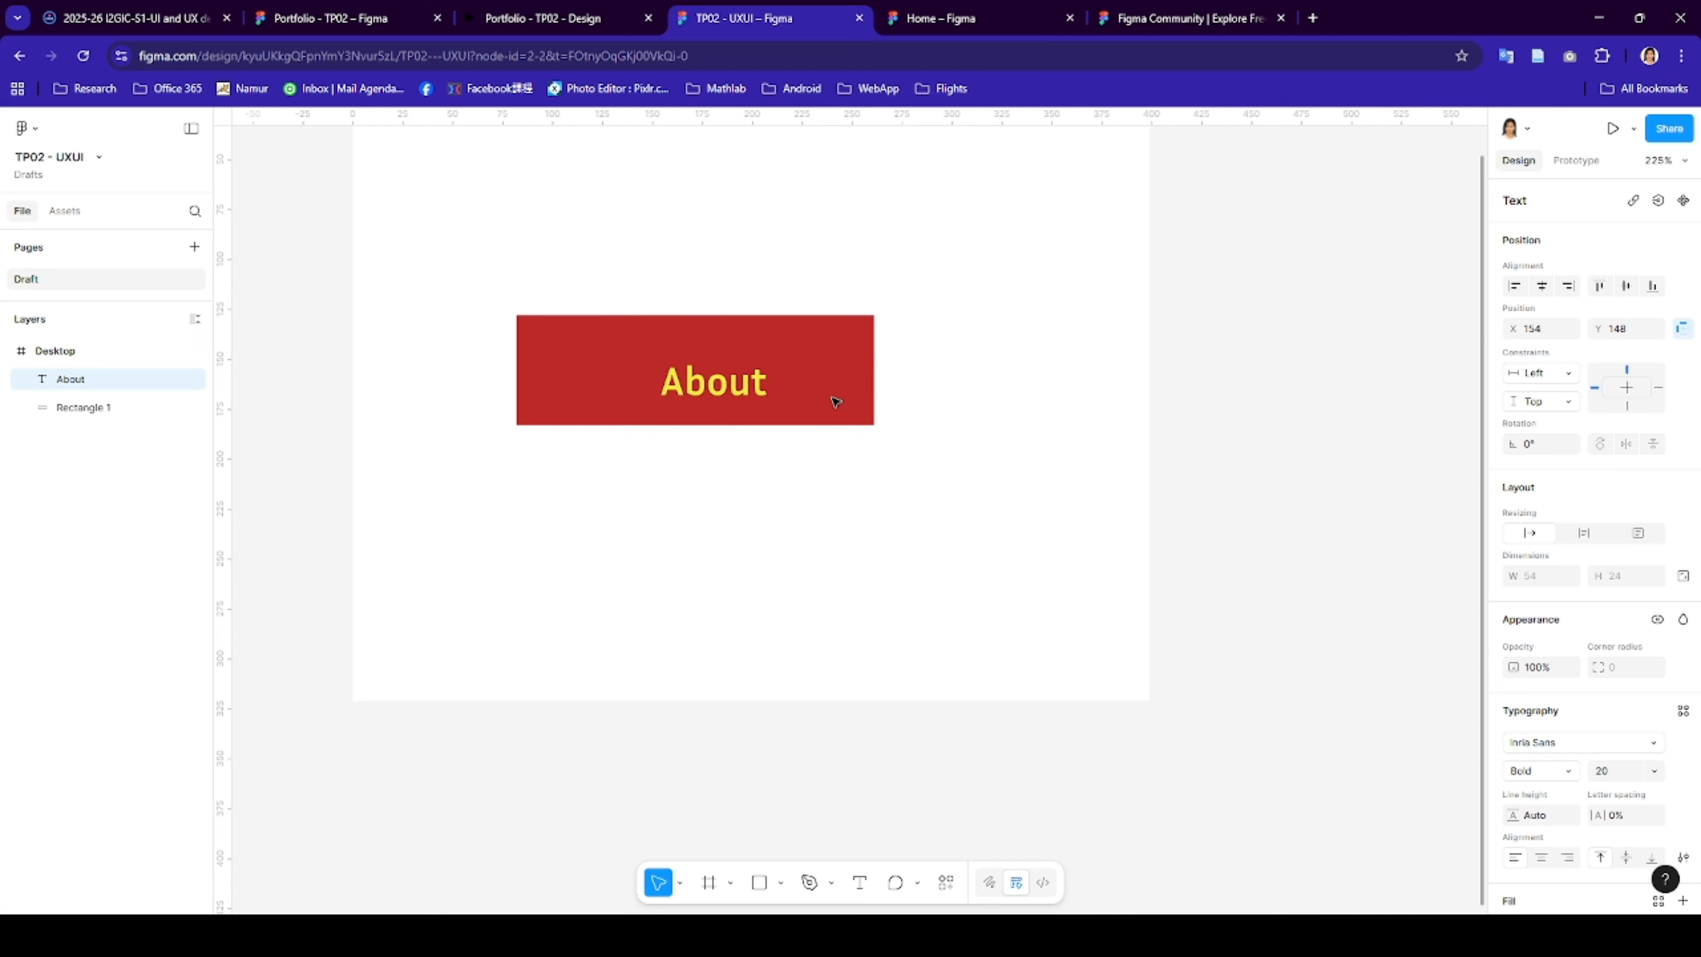
- Centre the About text and the red rectangle on each other both horizontally and vertically
drag(301, 278, 1001, 496)
click(1544, 286)
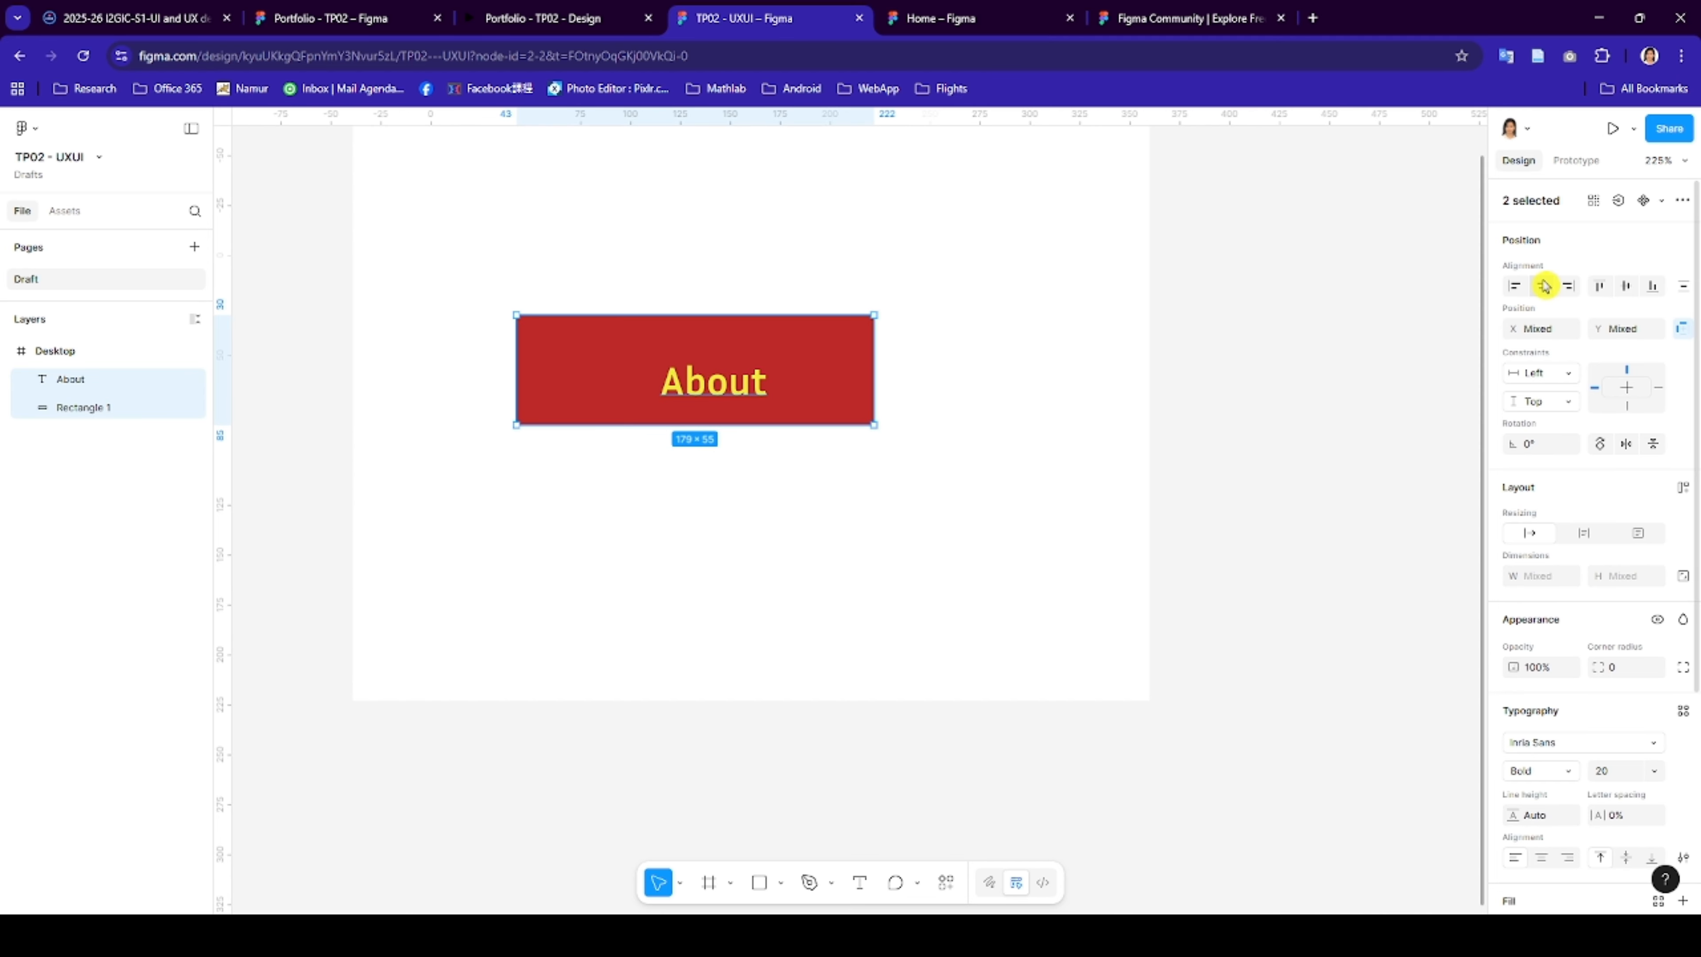
click(1625, 299)
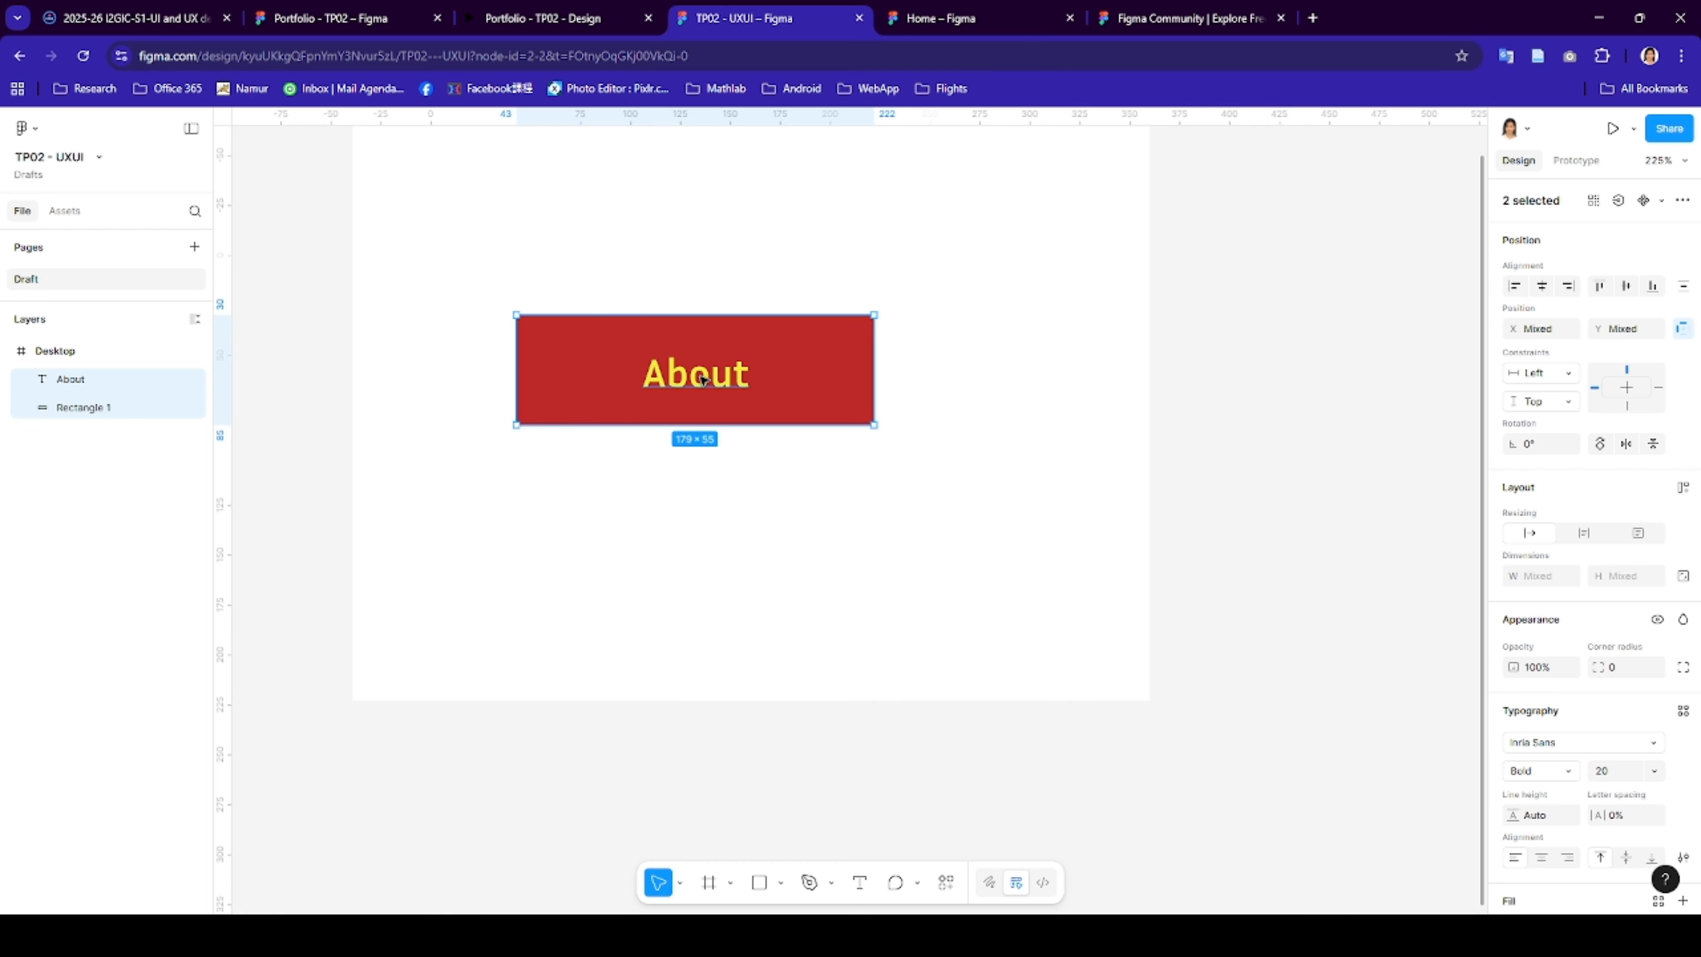
click(275, 390)
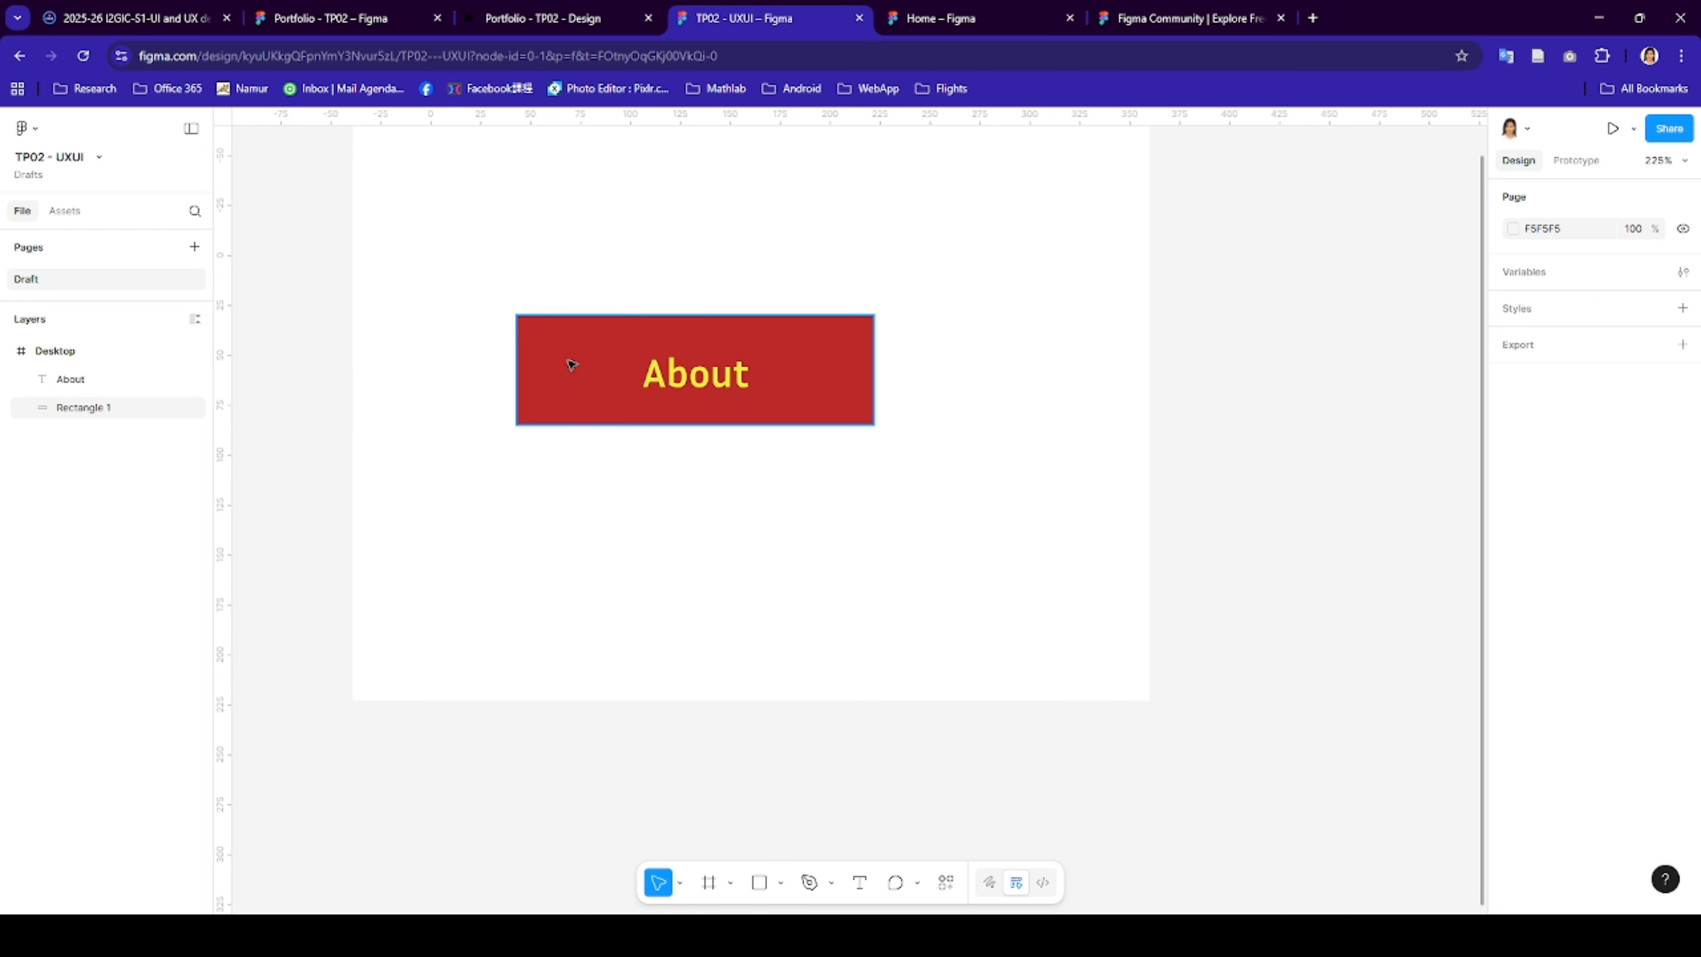
- Move the red rectangle down away from the About text and delete it
click(571, 364)
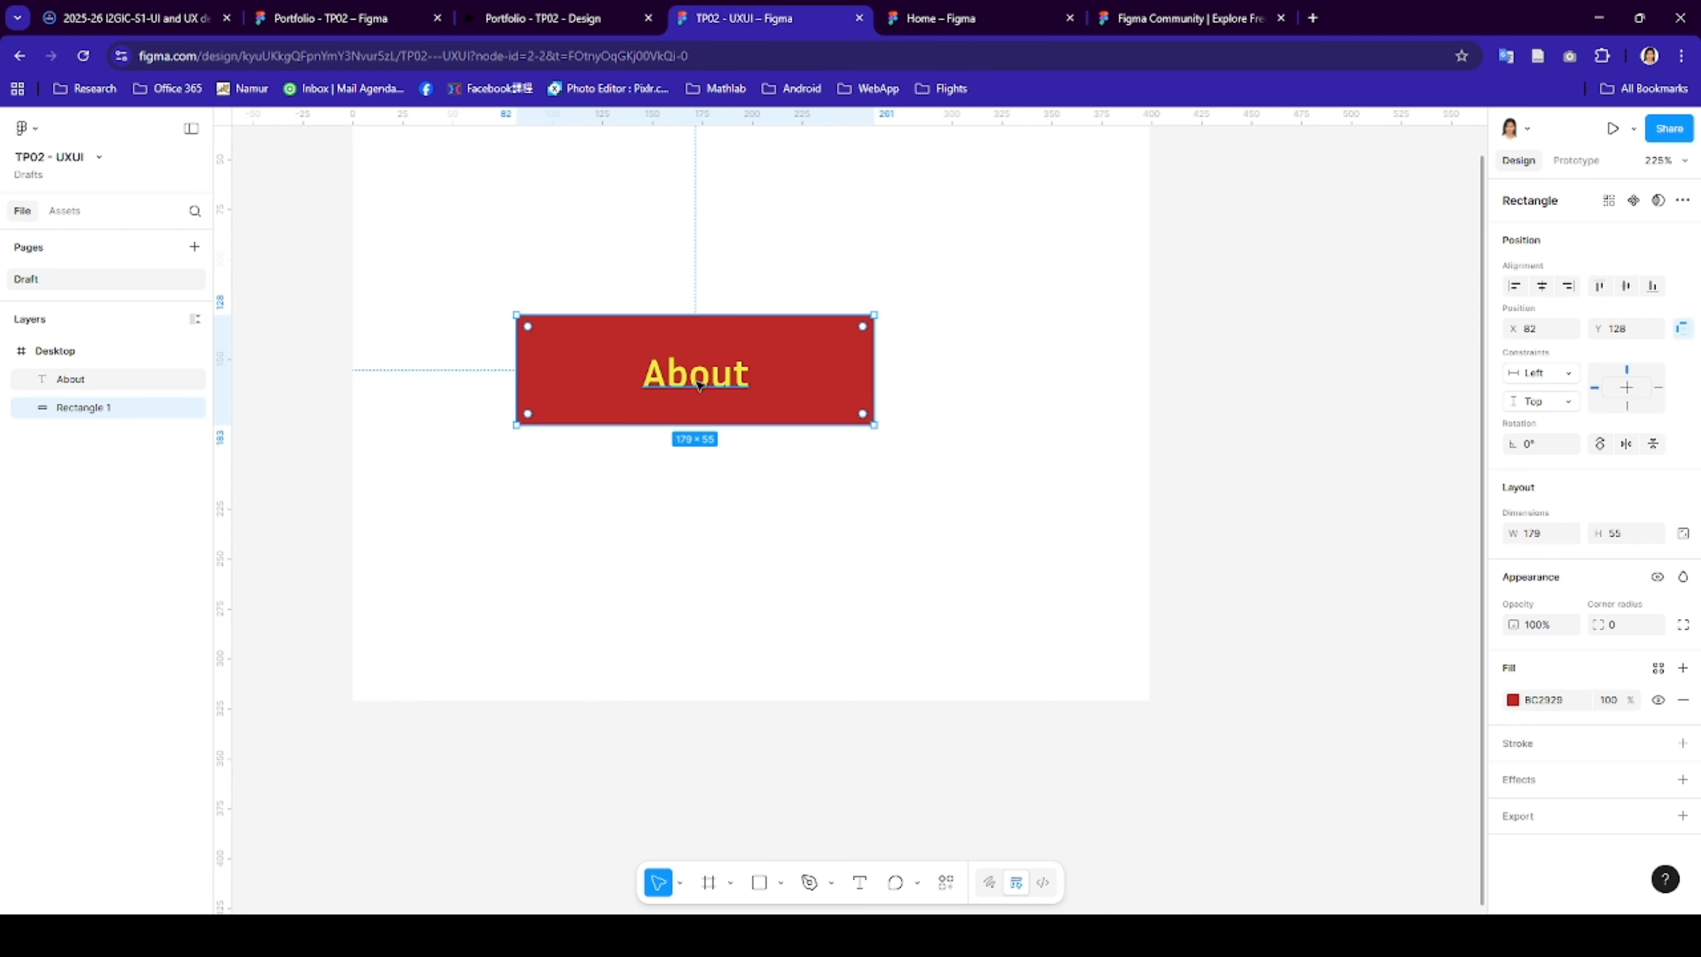
drag(698, 383, 702, 513)
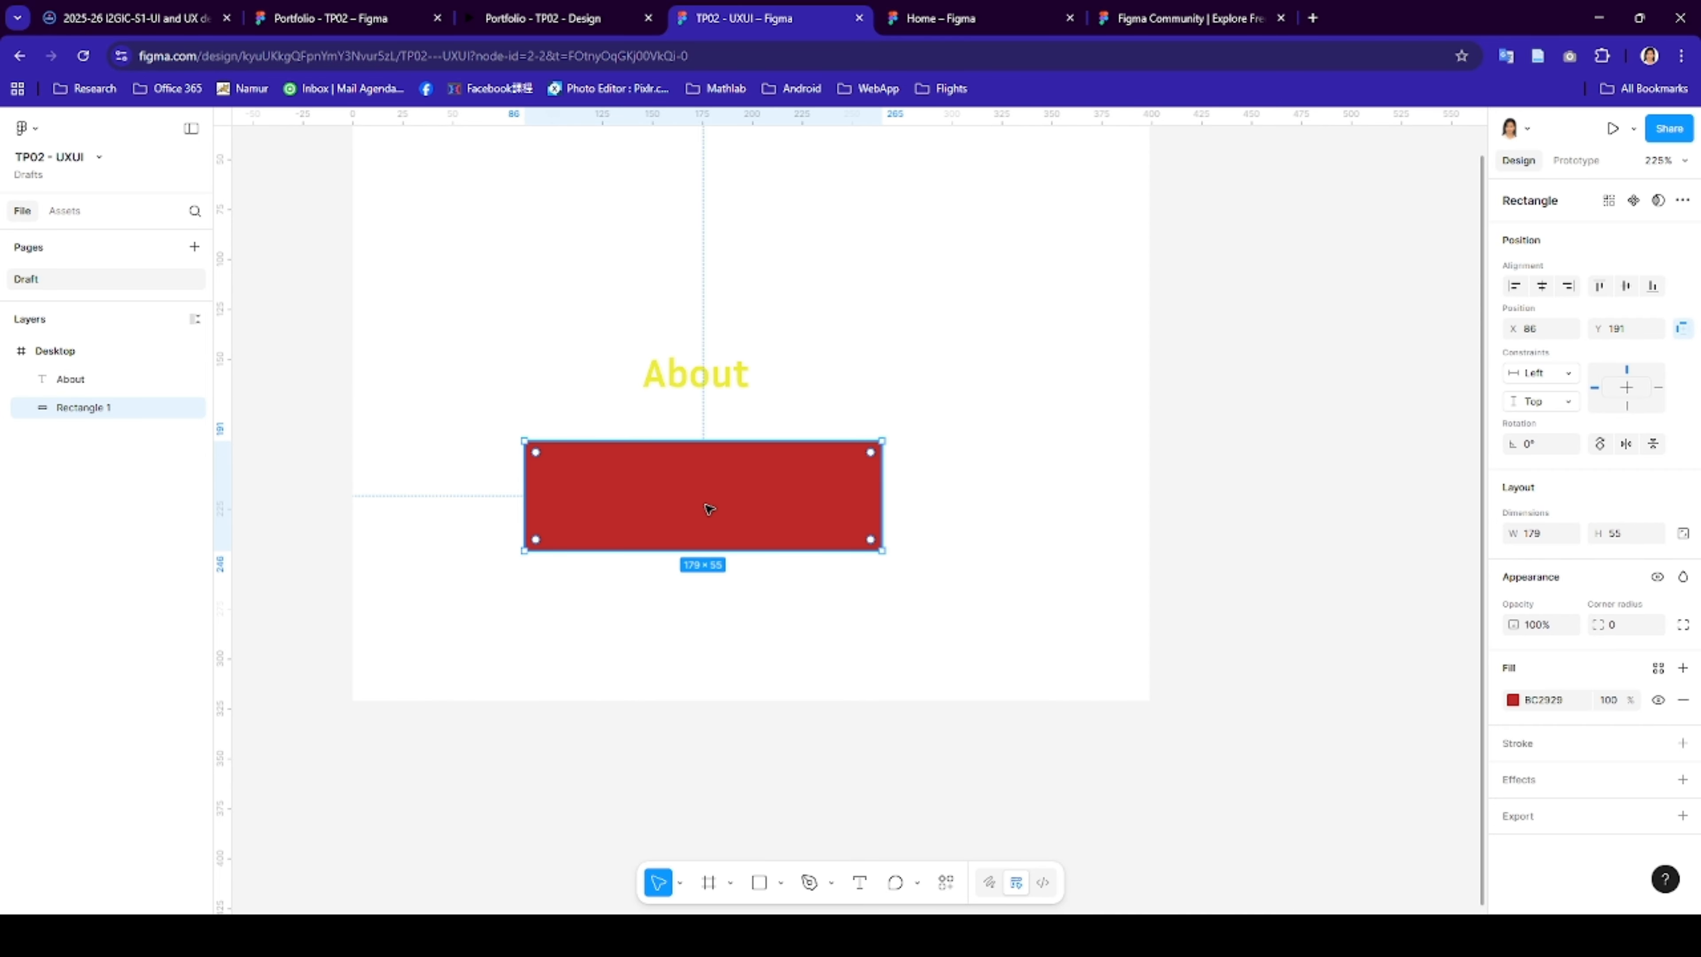
key(Delete)
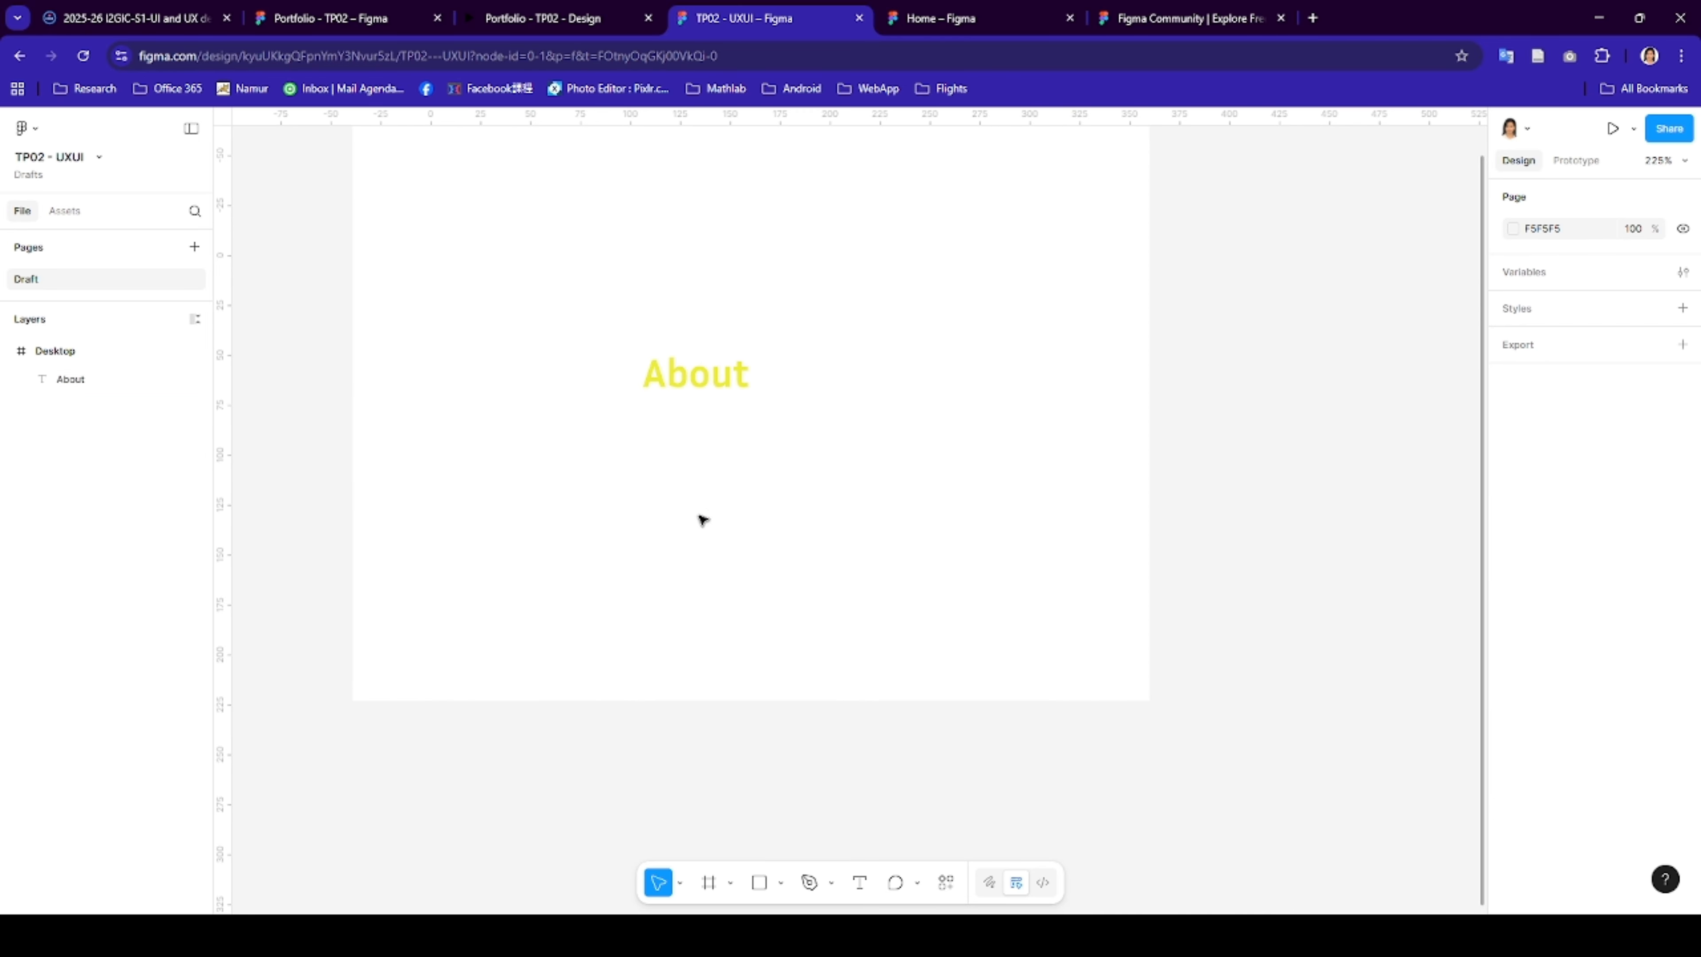
- Draw a frame of about 169 × 80 around the About text inside the Desktop frame
click(708, 883)
drag(532, 289, 870, 448)
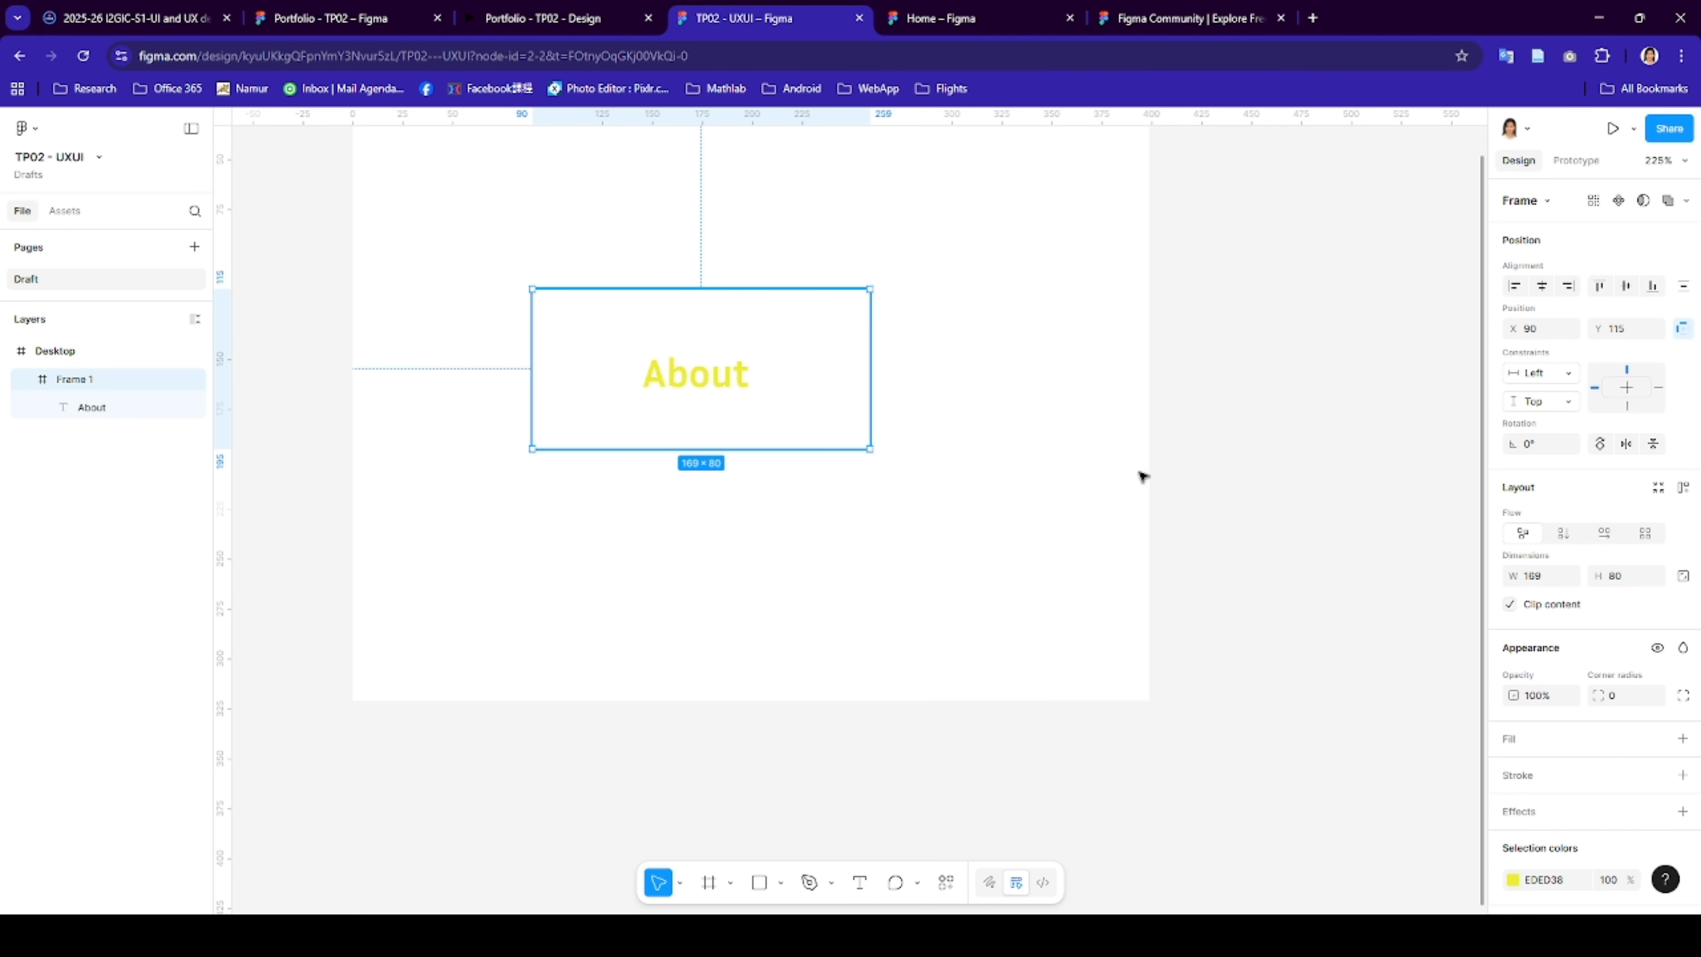
scroll(1540, 807, down, 2)
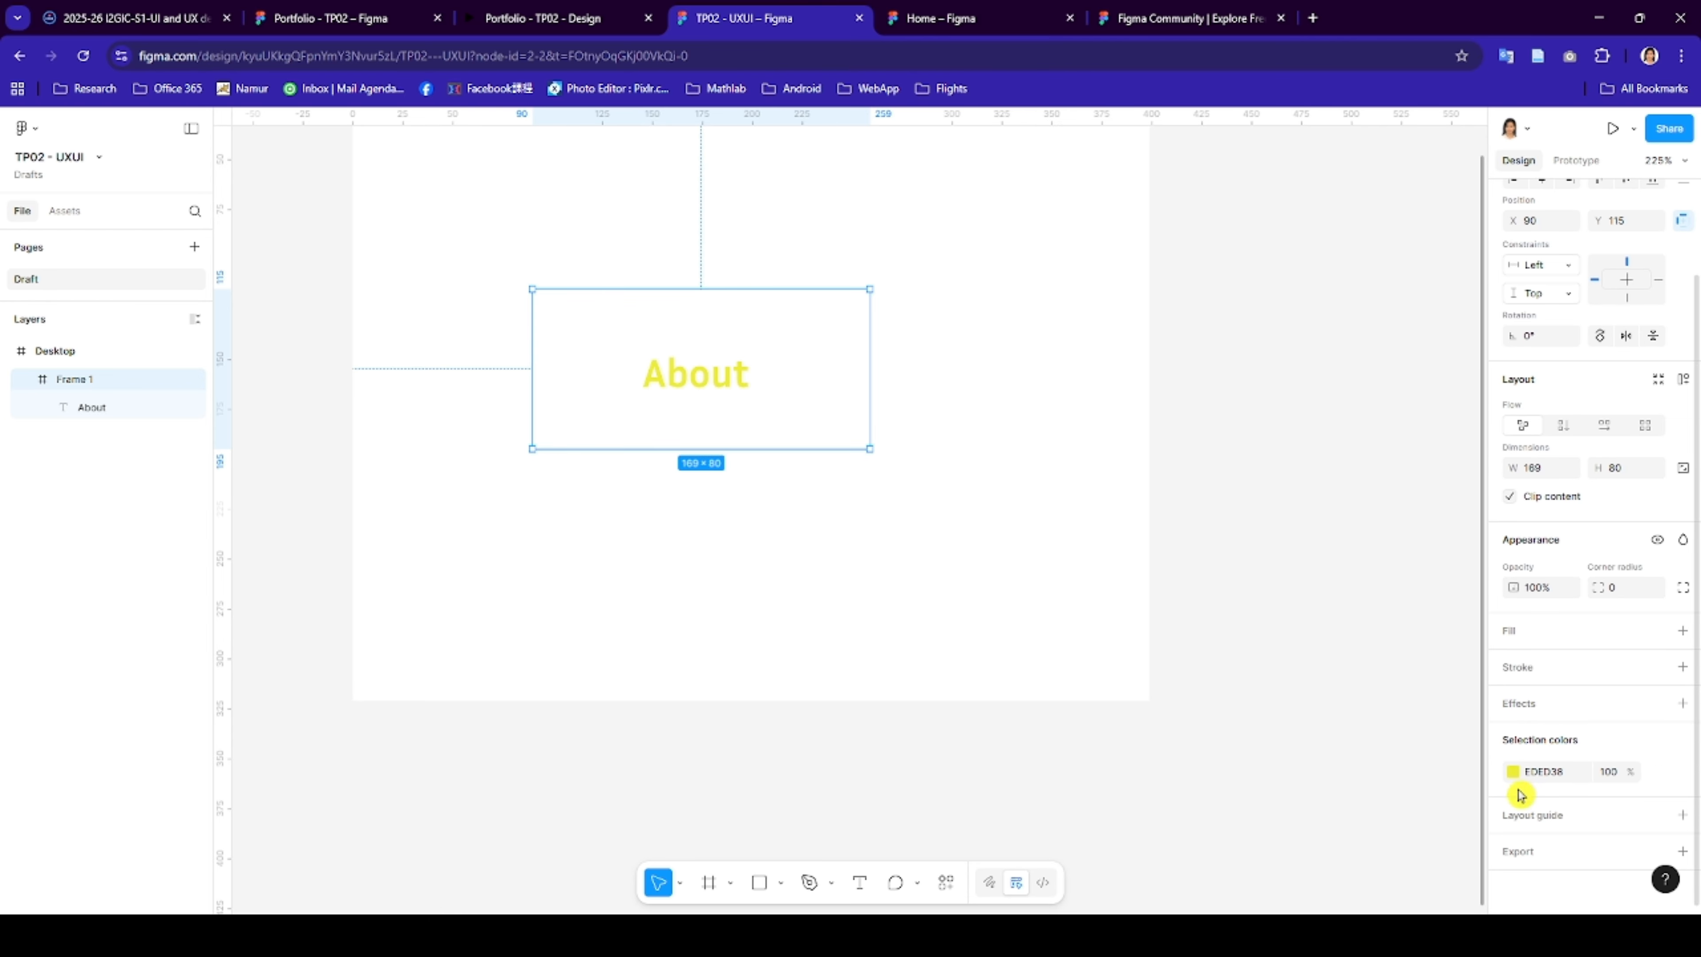
click(696, 628)
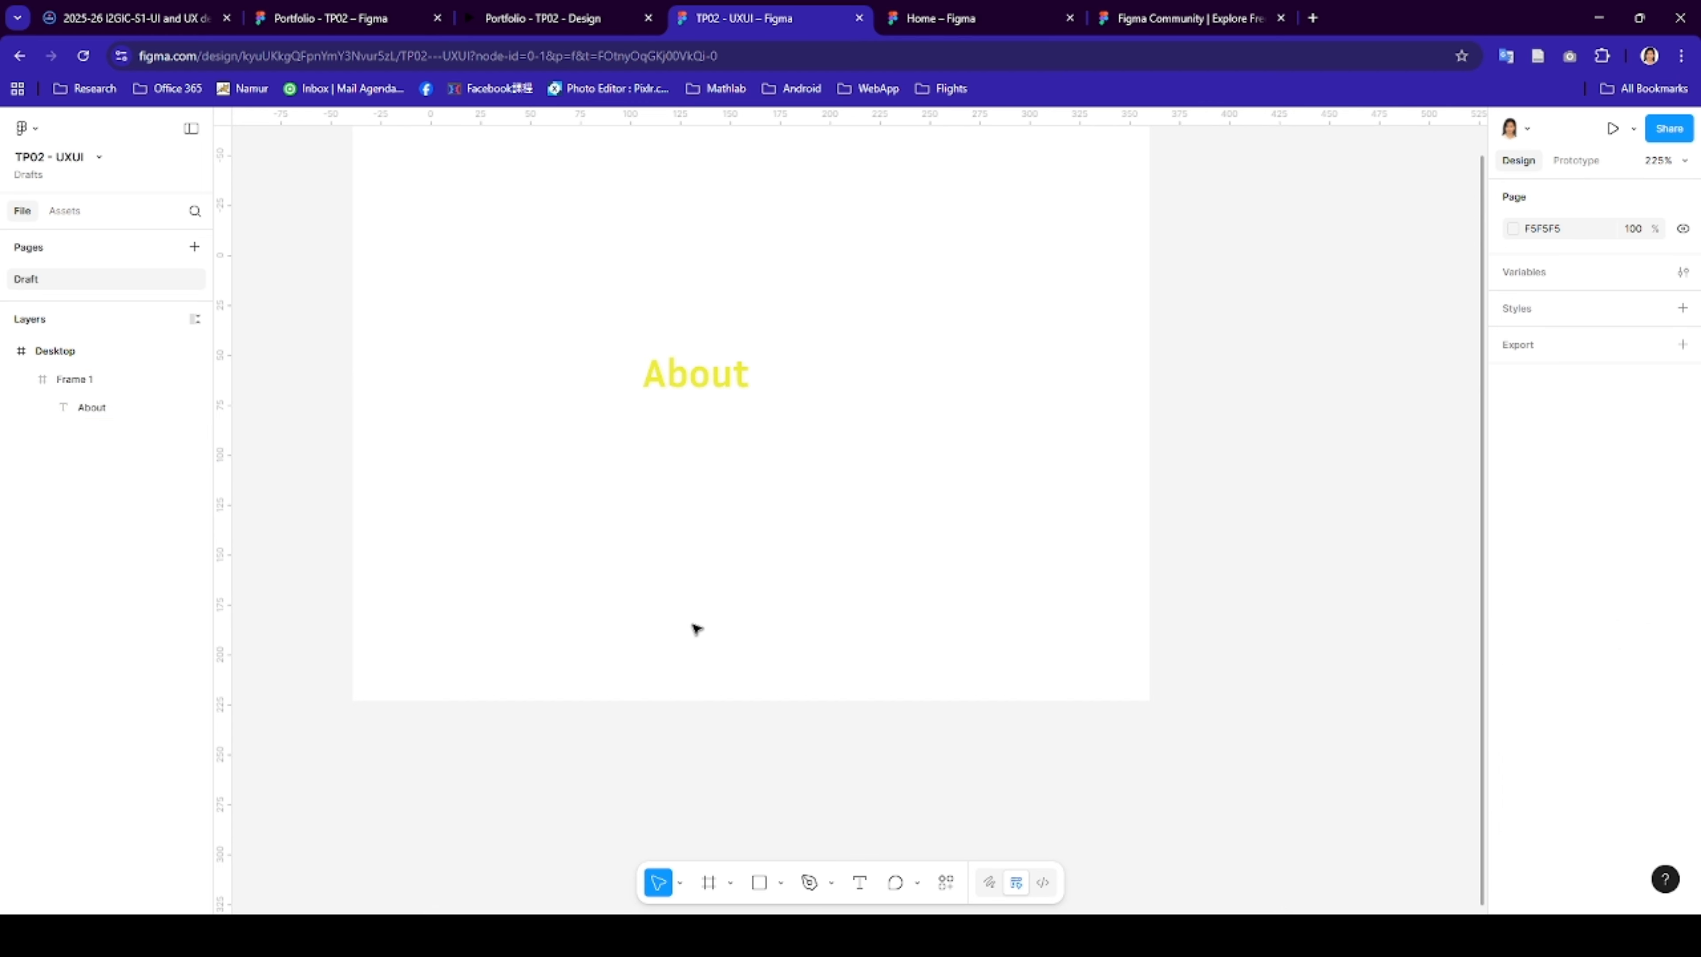
- Draw a second frame of about 163 × 64 around the About text and fill it with orange E2A433
click(708, 883)
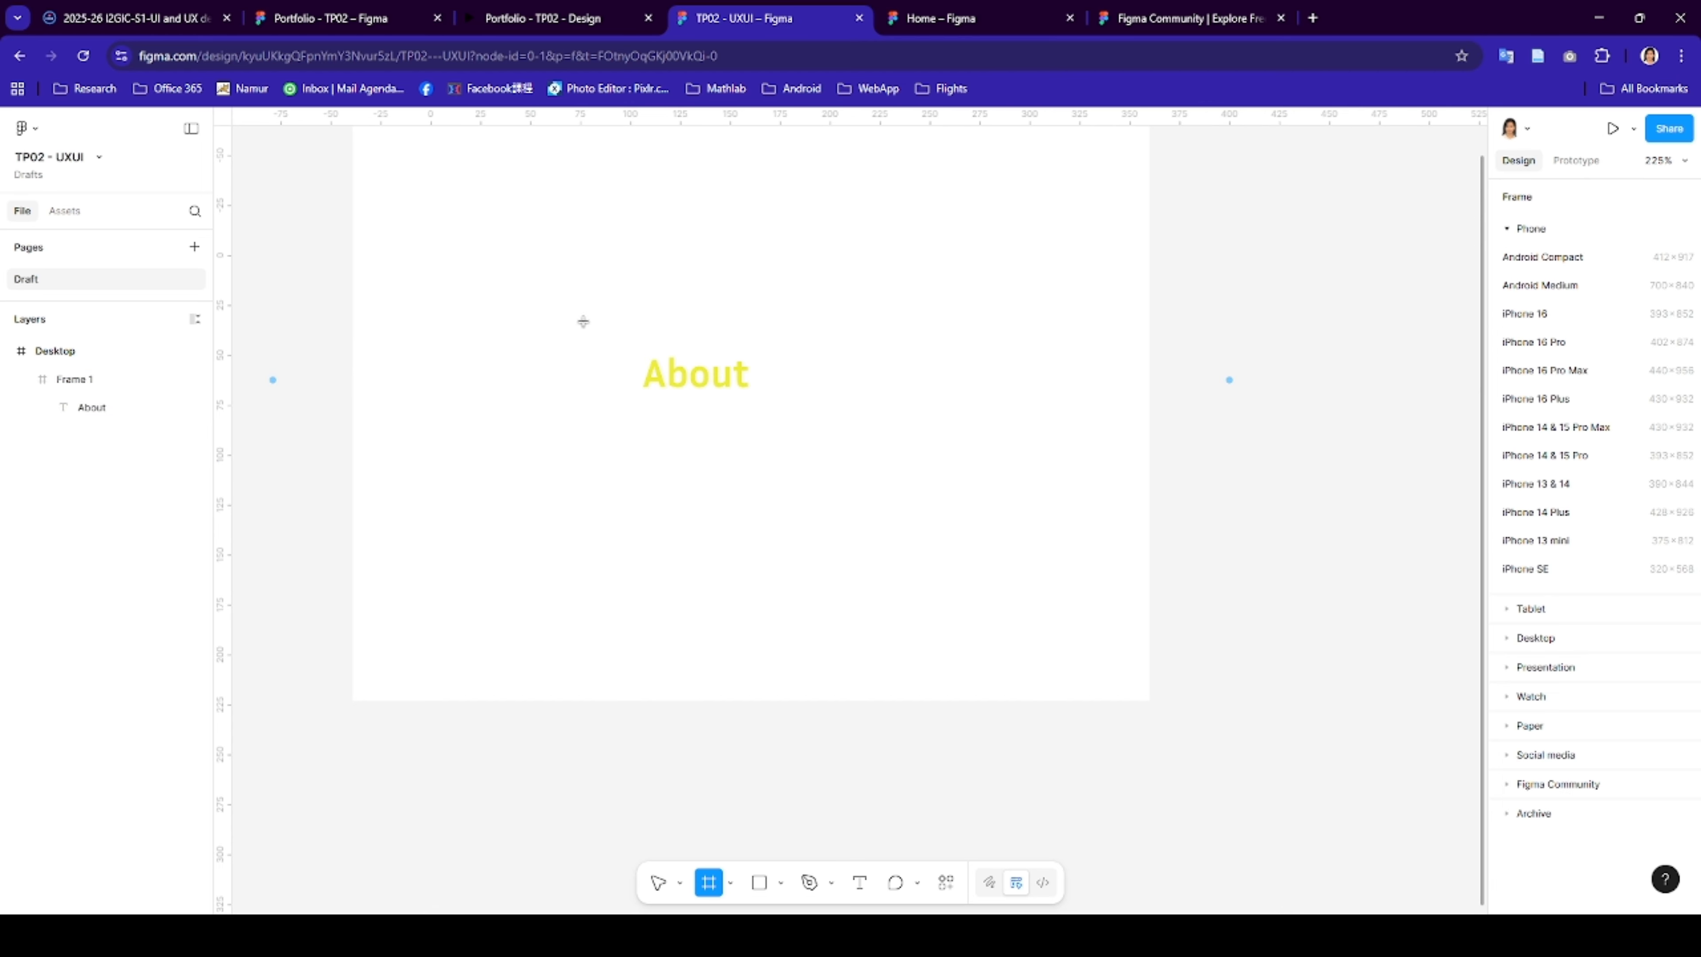
mouse_move(554, 321)
mouse_down()
mouse_move(843, 410)
mouse_move(880, 449)
mouse_up()
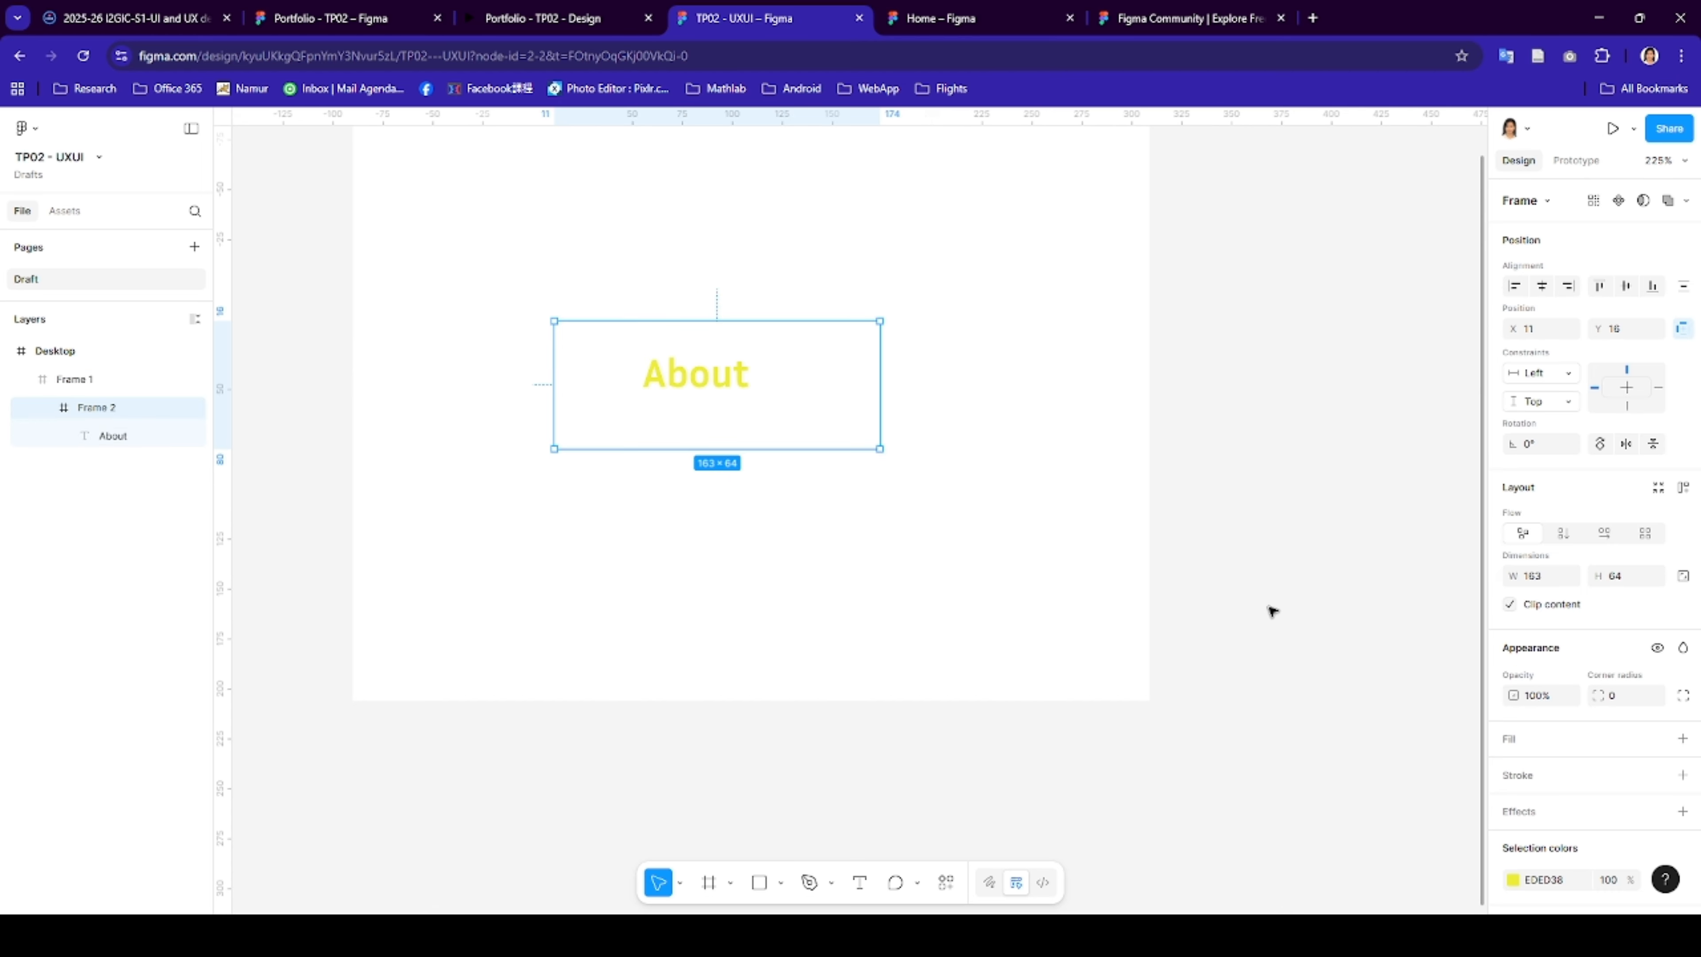
scroll(1529, 824, down, 3)
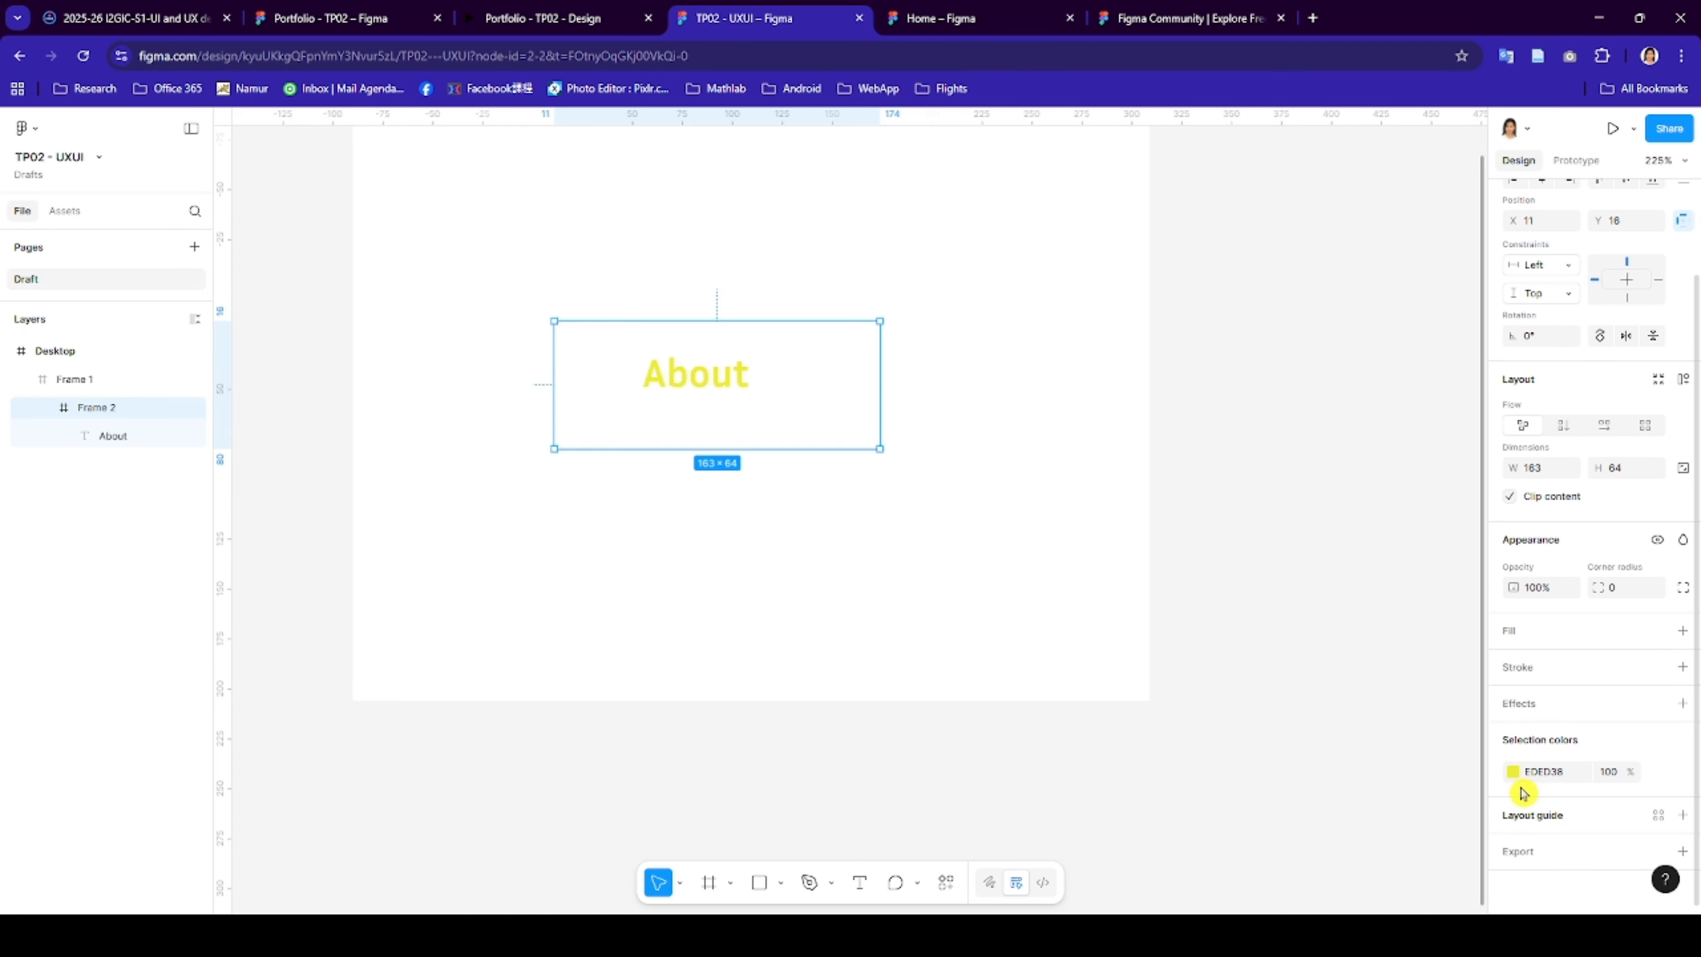
click(1511, 632)
click(1512, 662)
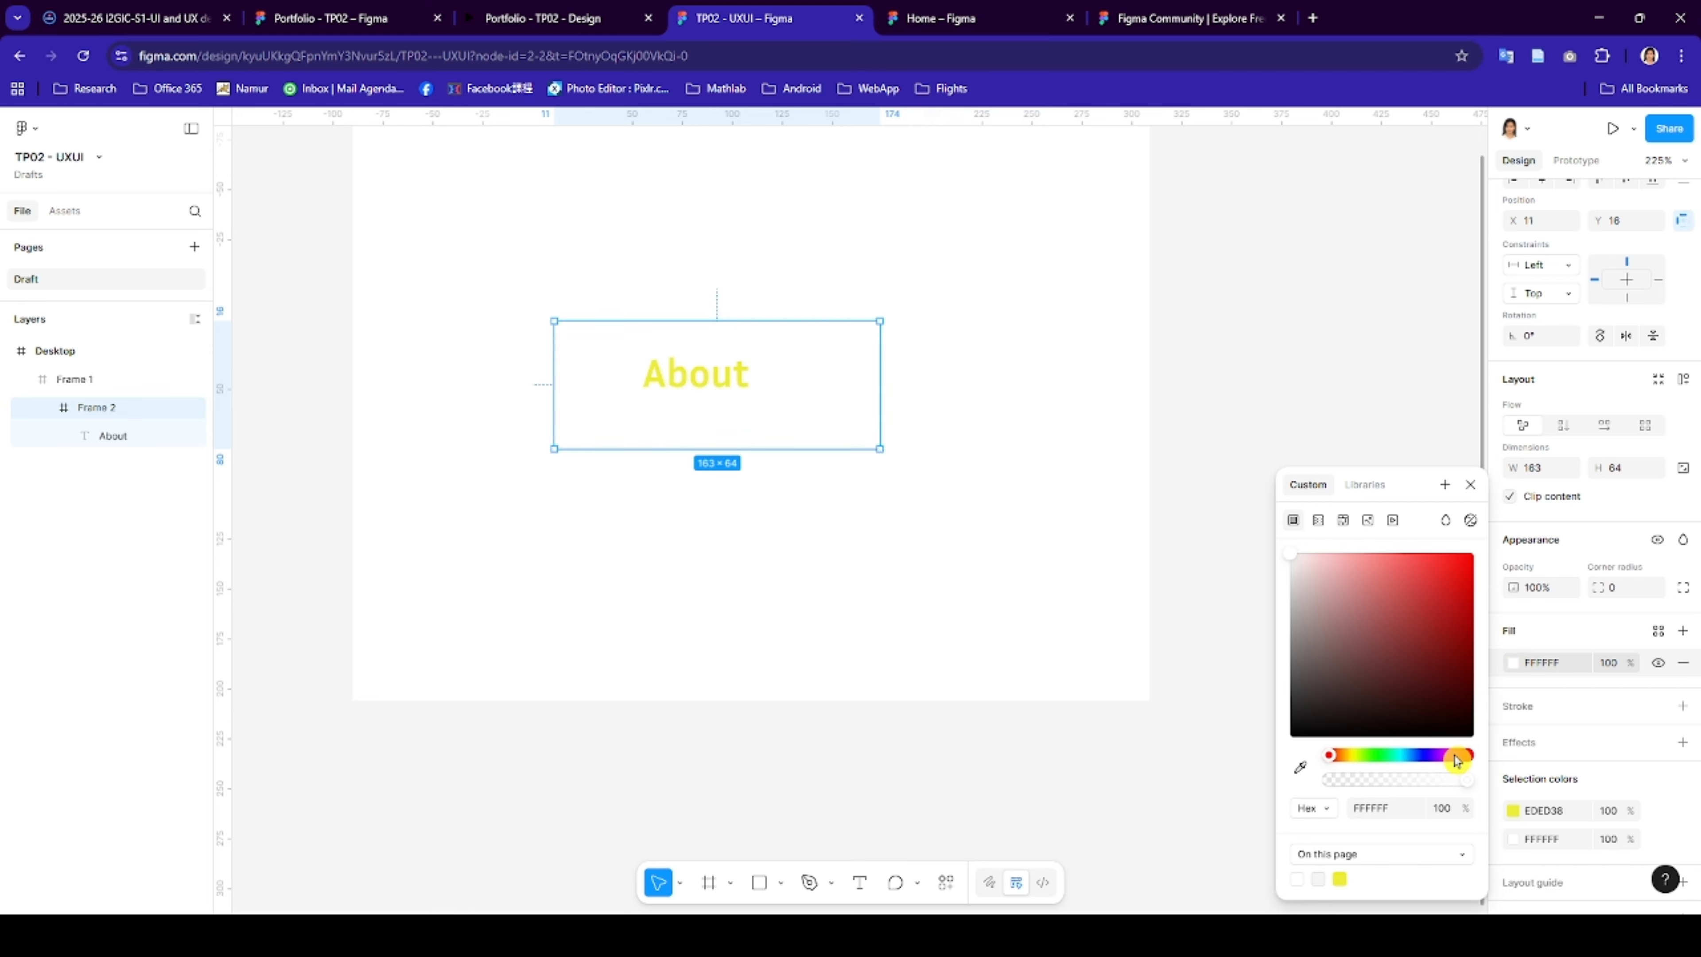
drag(1337, 757, 1348, 758)
click(1431, 574)
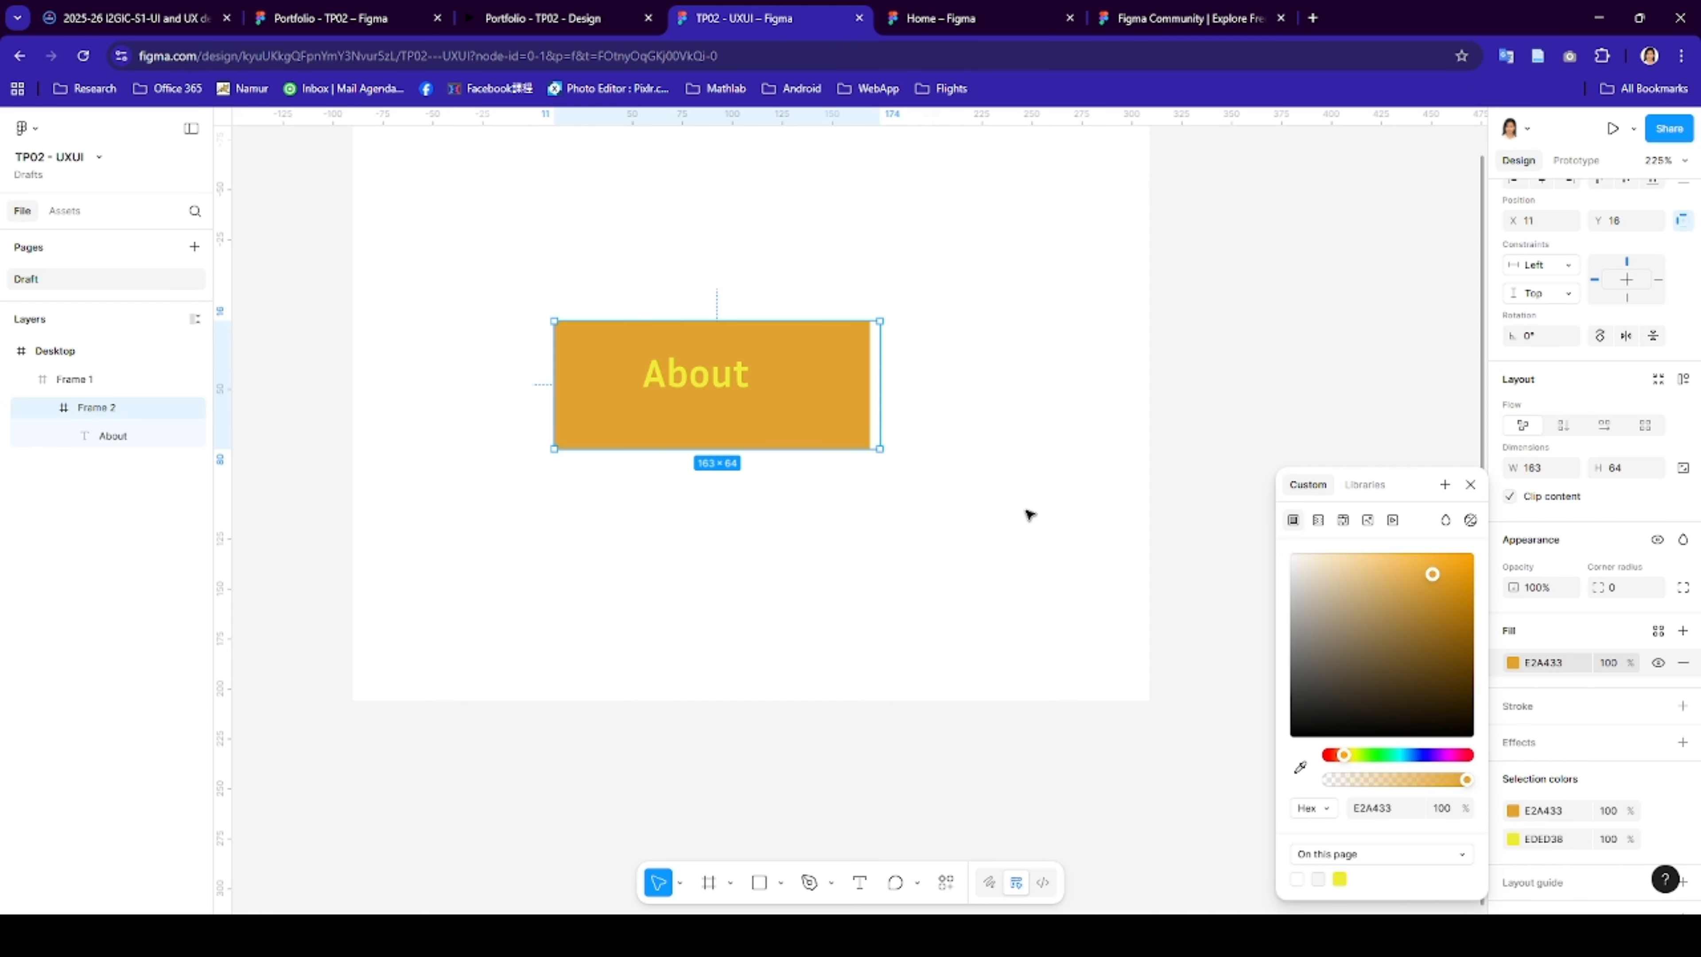
- Shift Frame 1 slightly to the right to X 98, and move it out of the Desktop frame in the layer hierarchy
click(694, 346)
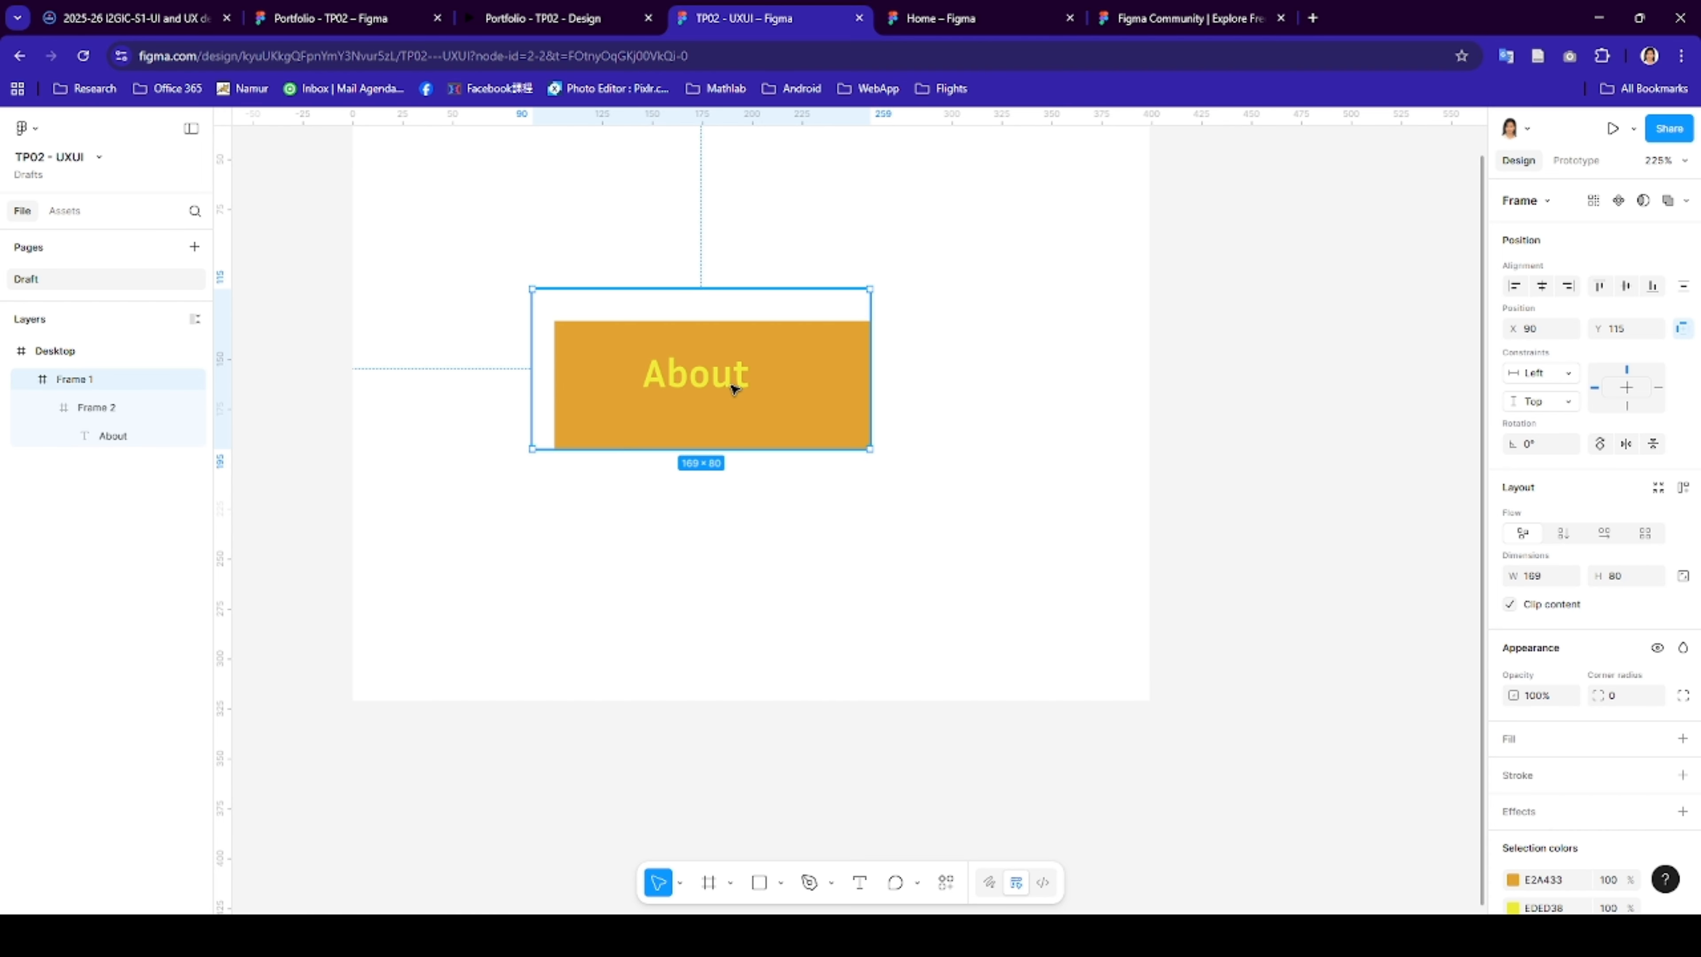
drag(734, 388, 750, 388)
click(91, 413)
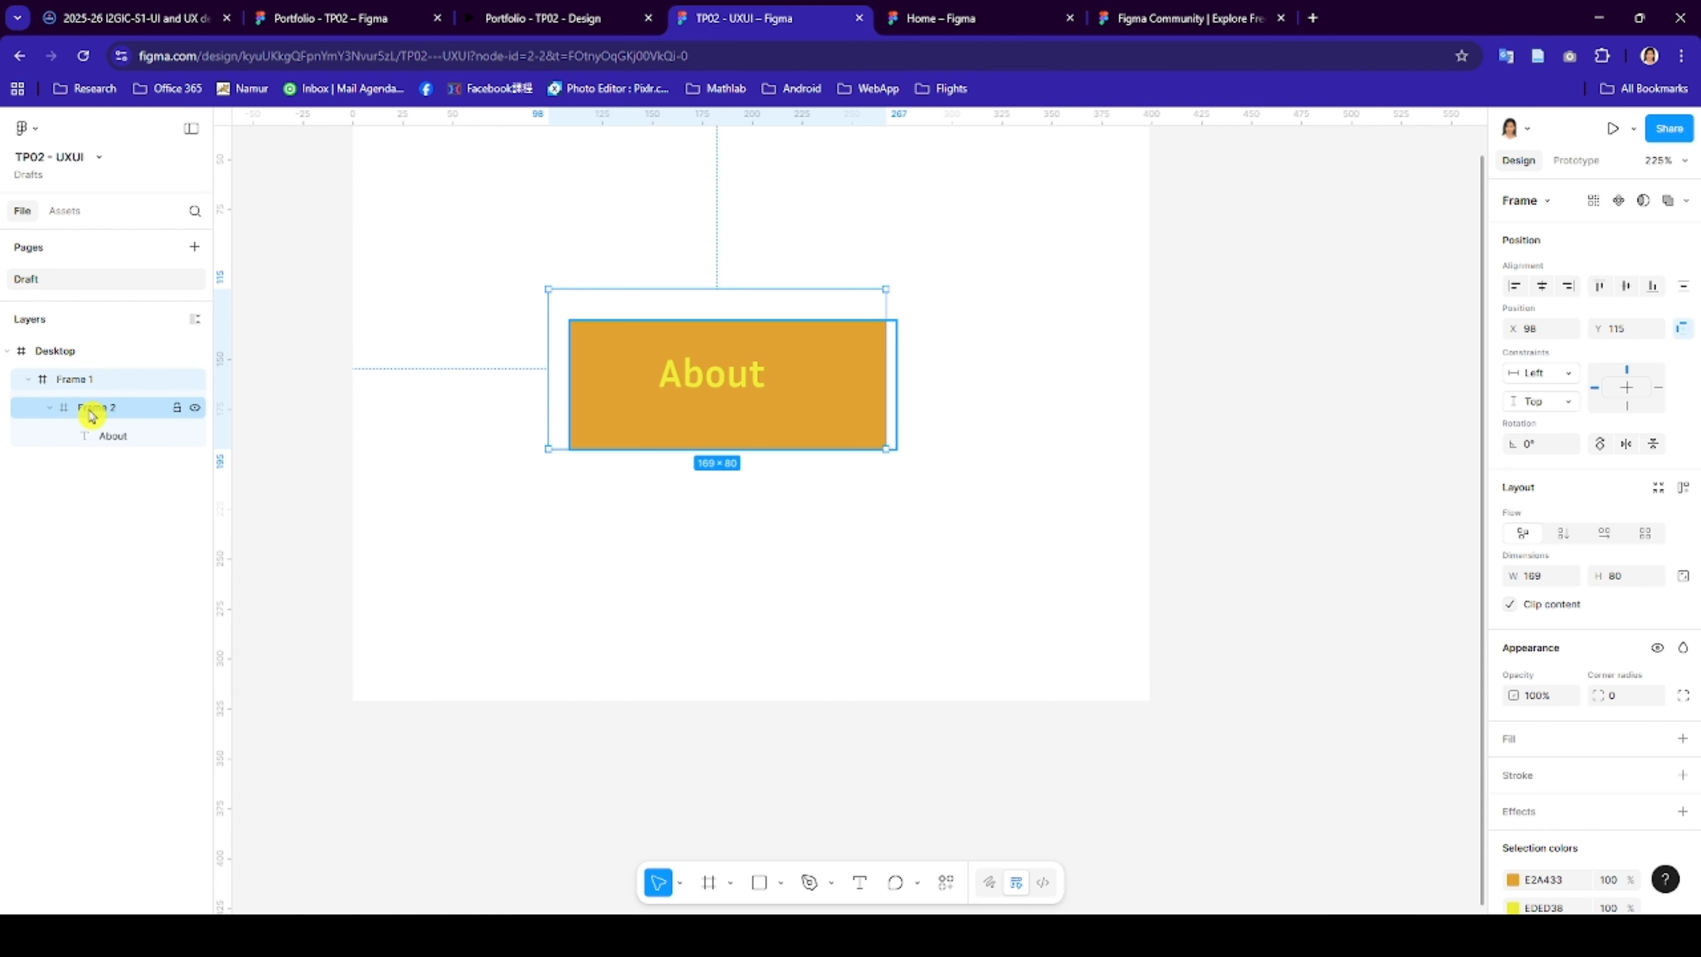
mouse_move(112, 441)
mouse_down()
mouse_move(93, 405)
mouse_move(107, 421)
mouse_up()
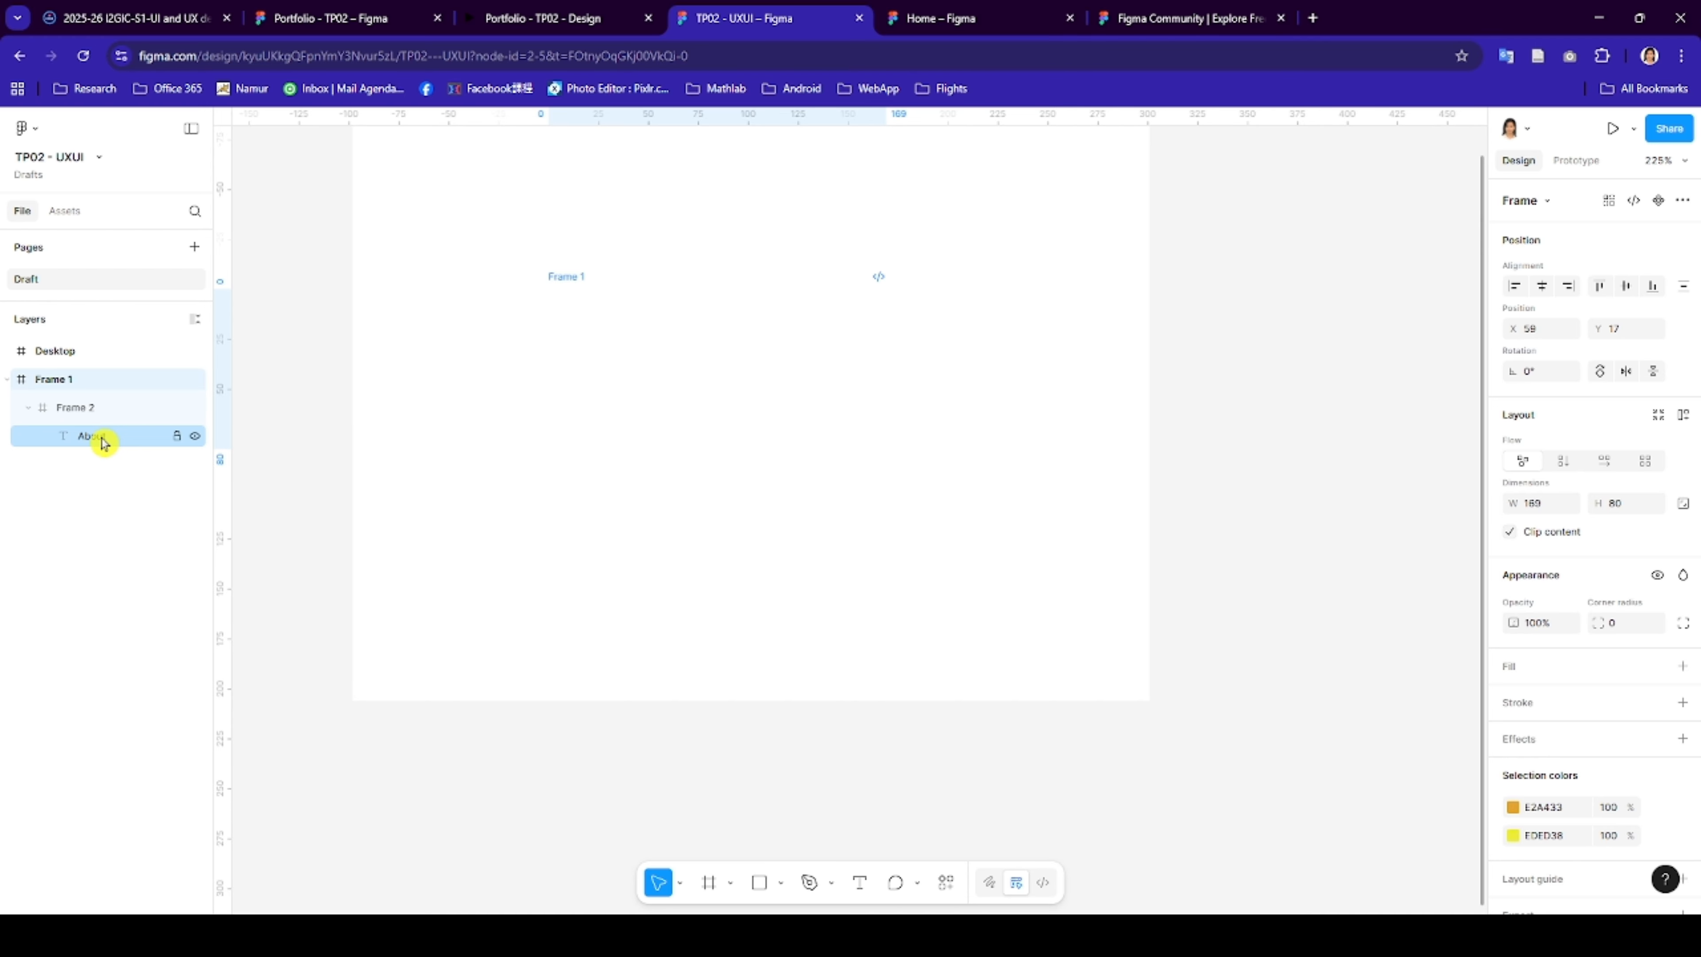
click(87, 412)
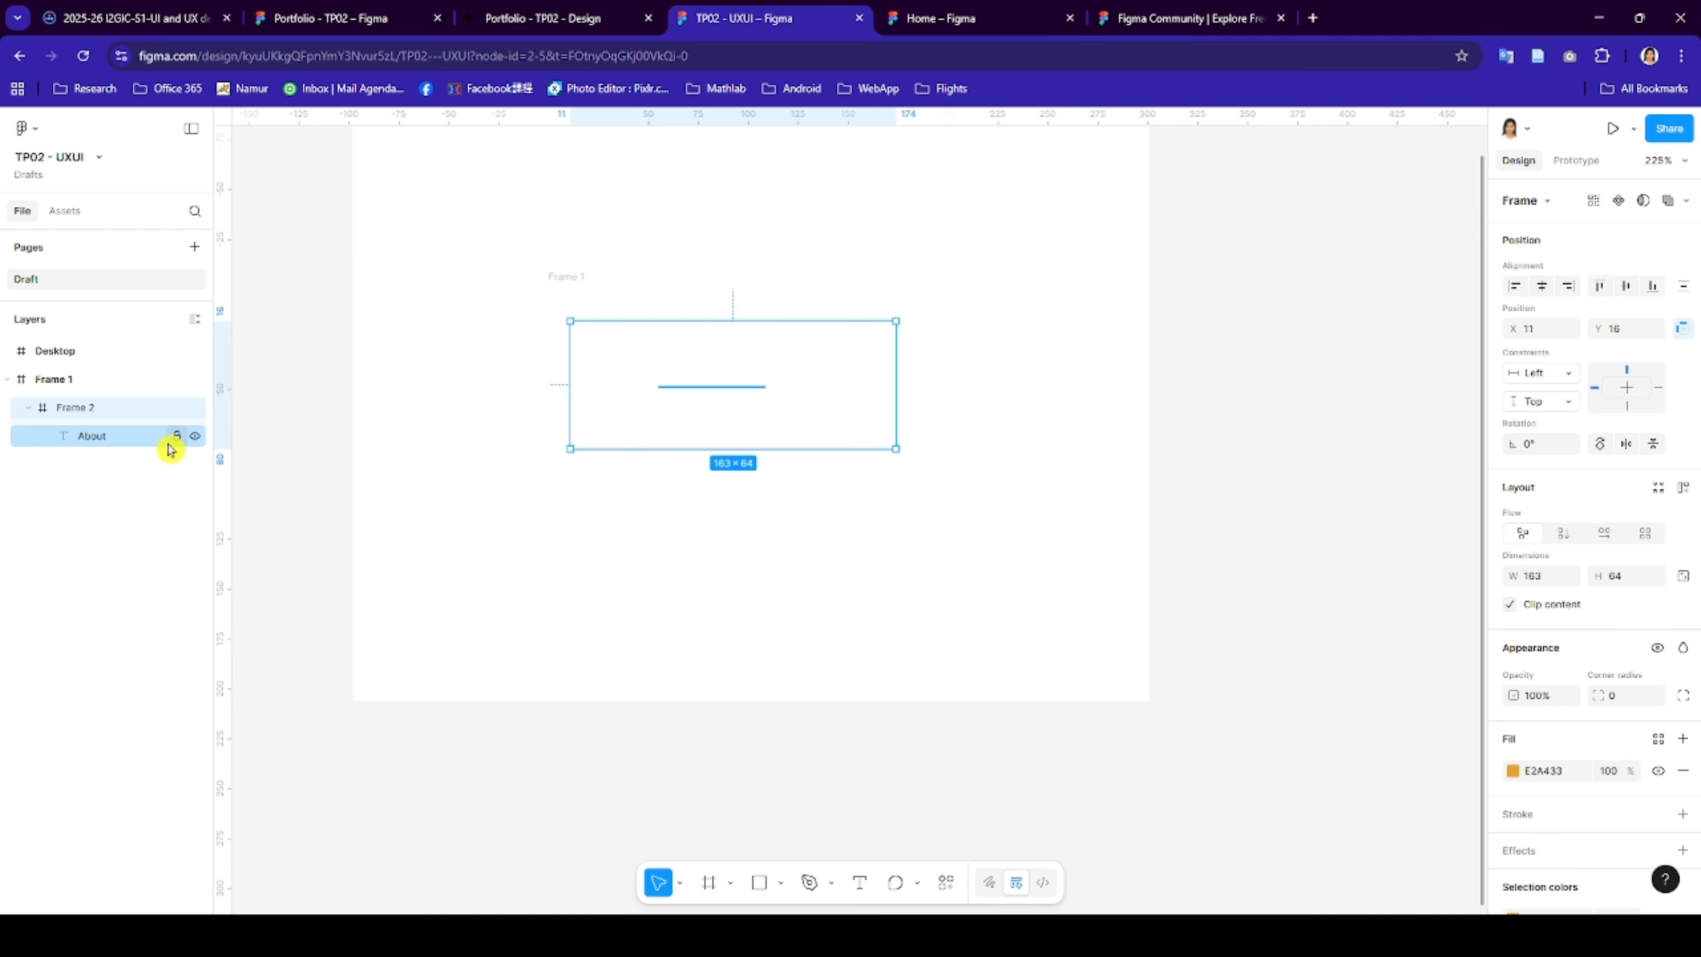
- Delete Frame 1 together with its nested Frame 2 and About text
click(29, 381)
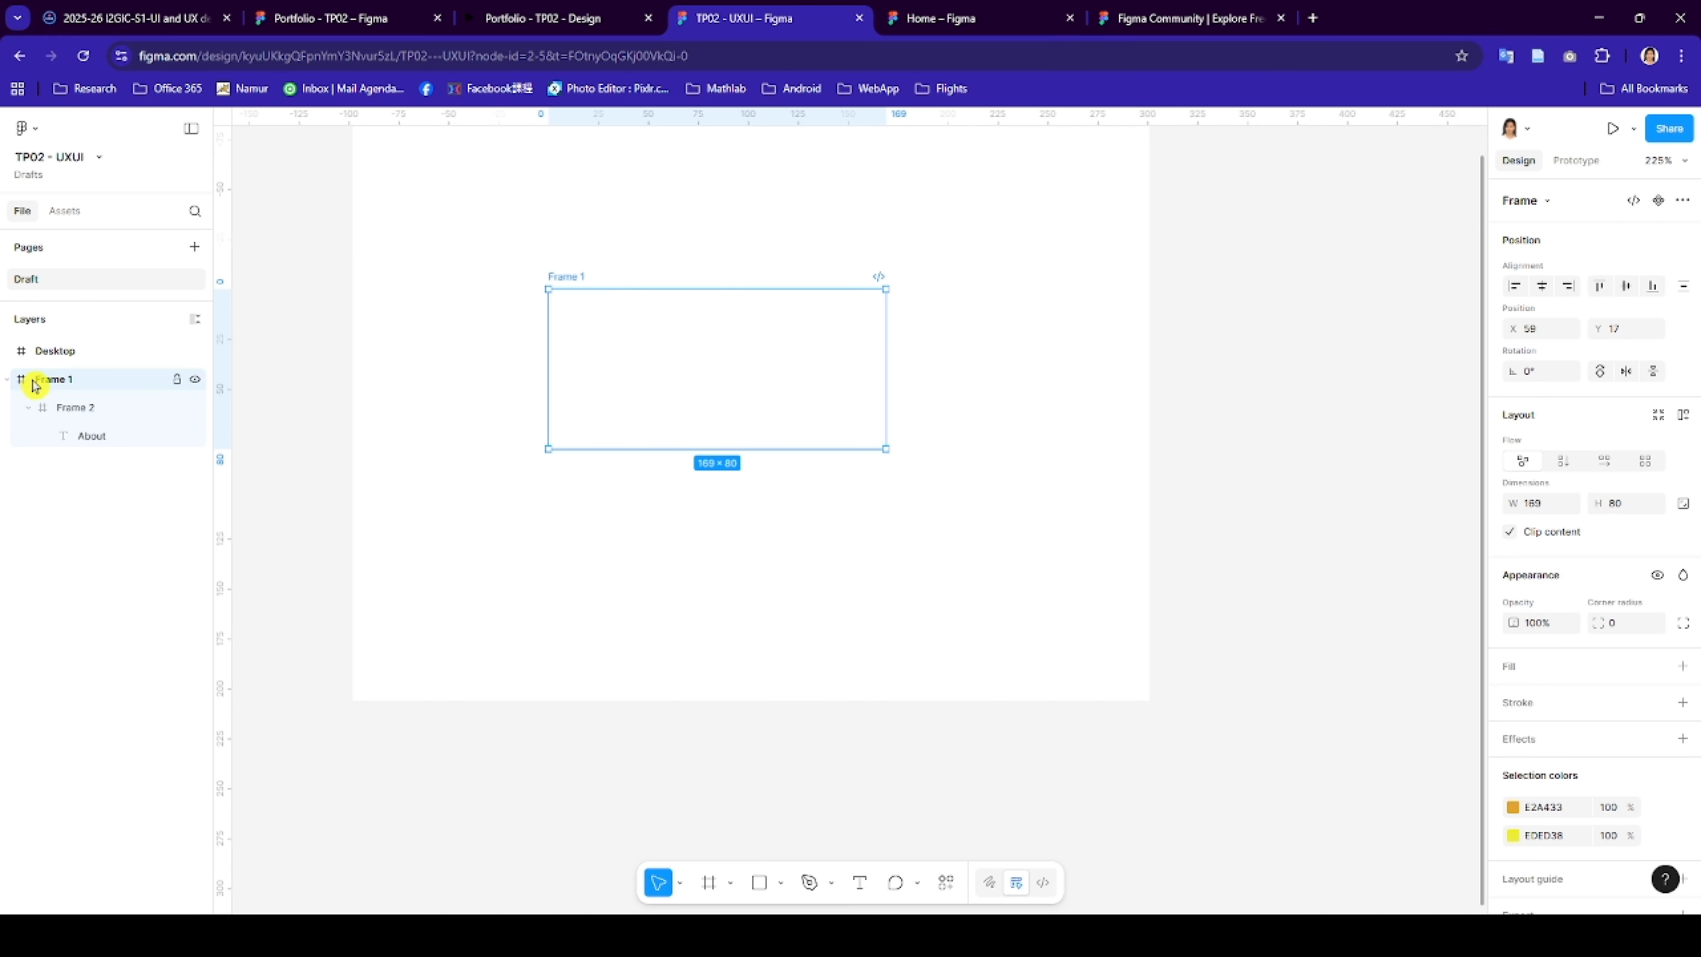
key(Delete)
scroll(635, 417, down, 2)
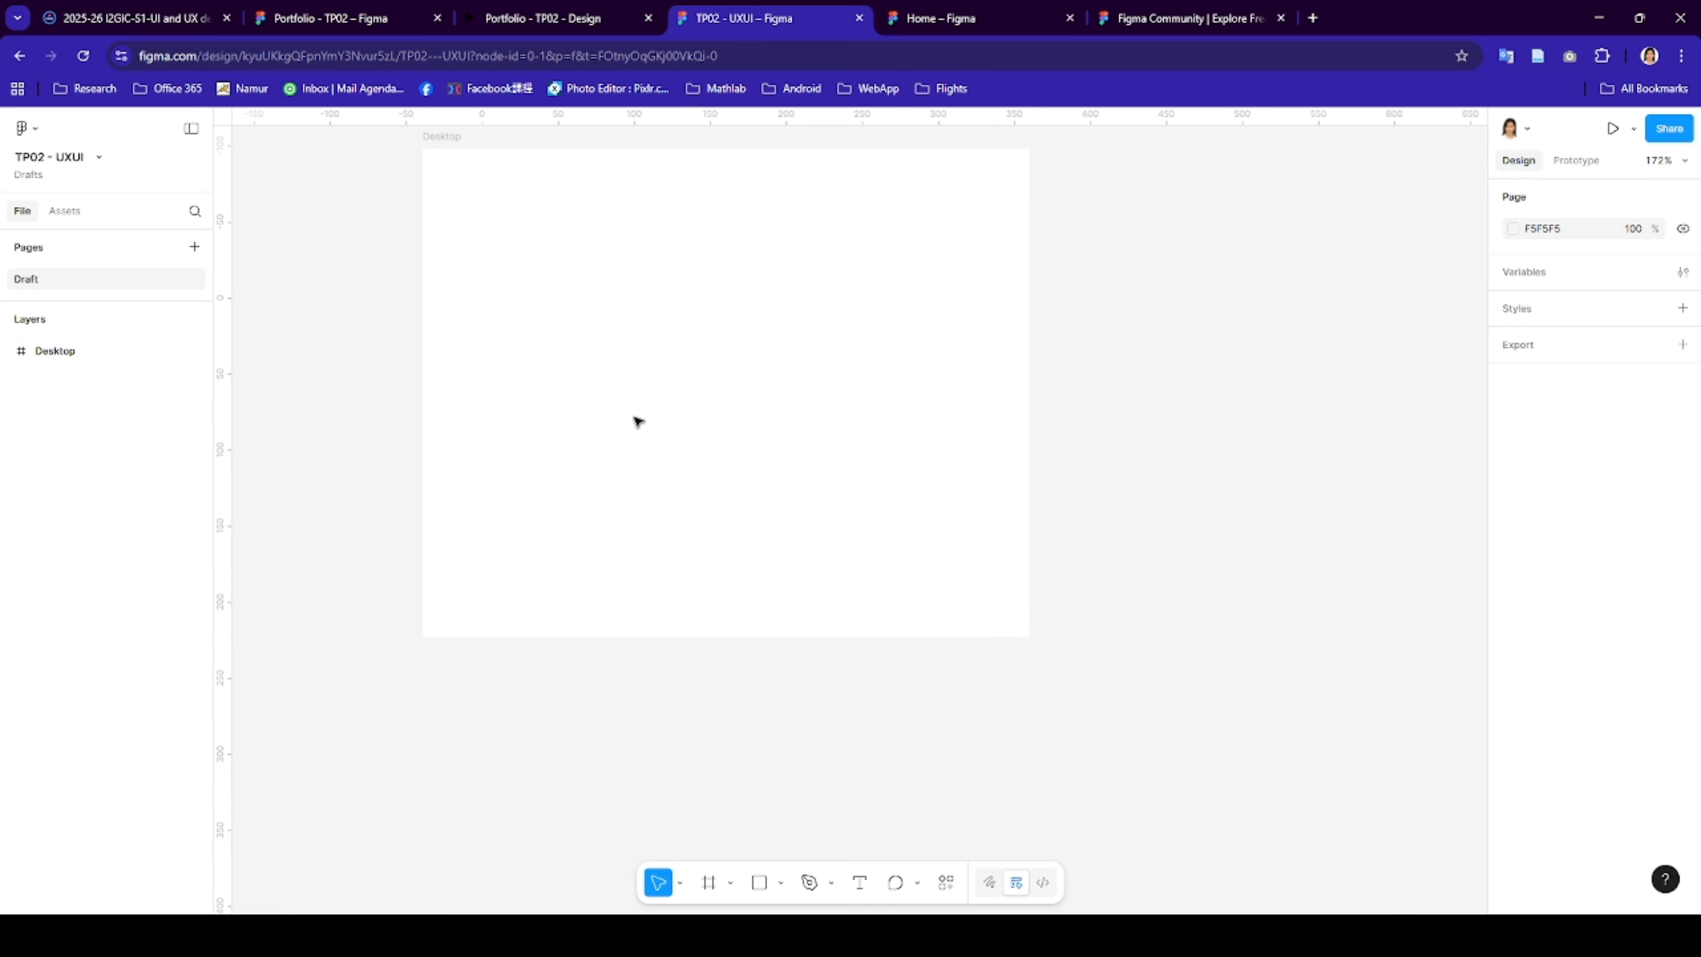
- Draw a rectangle of about 56 × 50 near the middle of the Desktop frame
scroll(634, 416, up, 1)
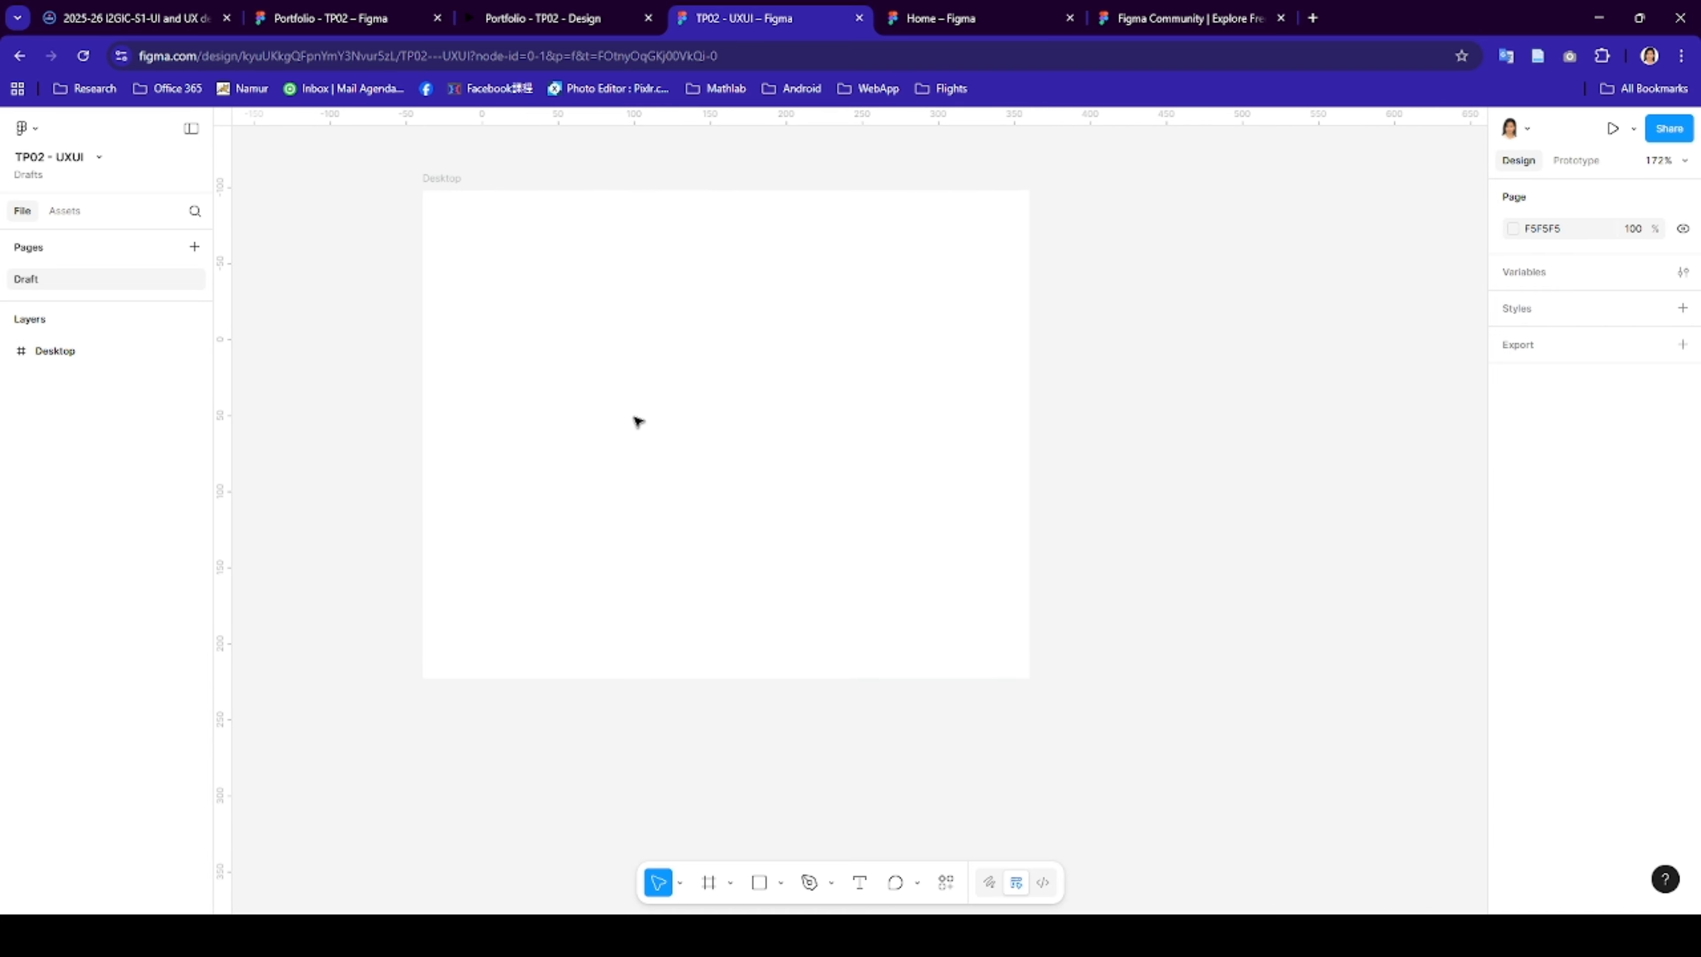
scroll(591, 387, up, 2)
click(758, 884)
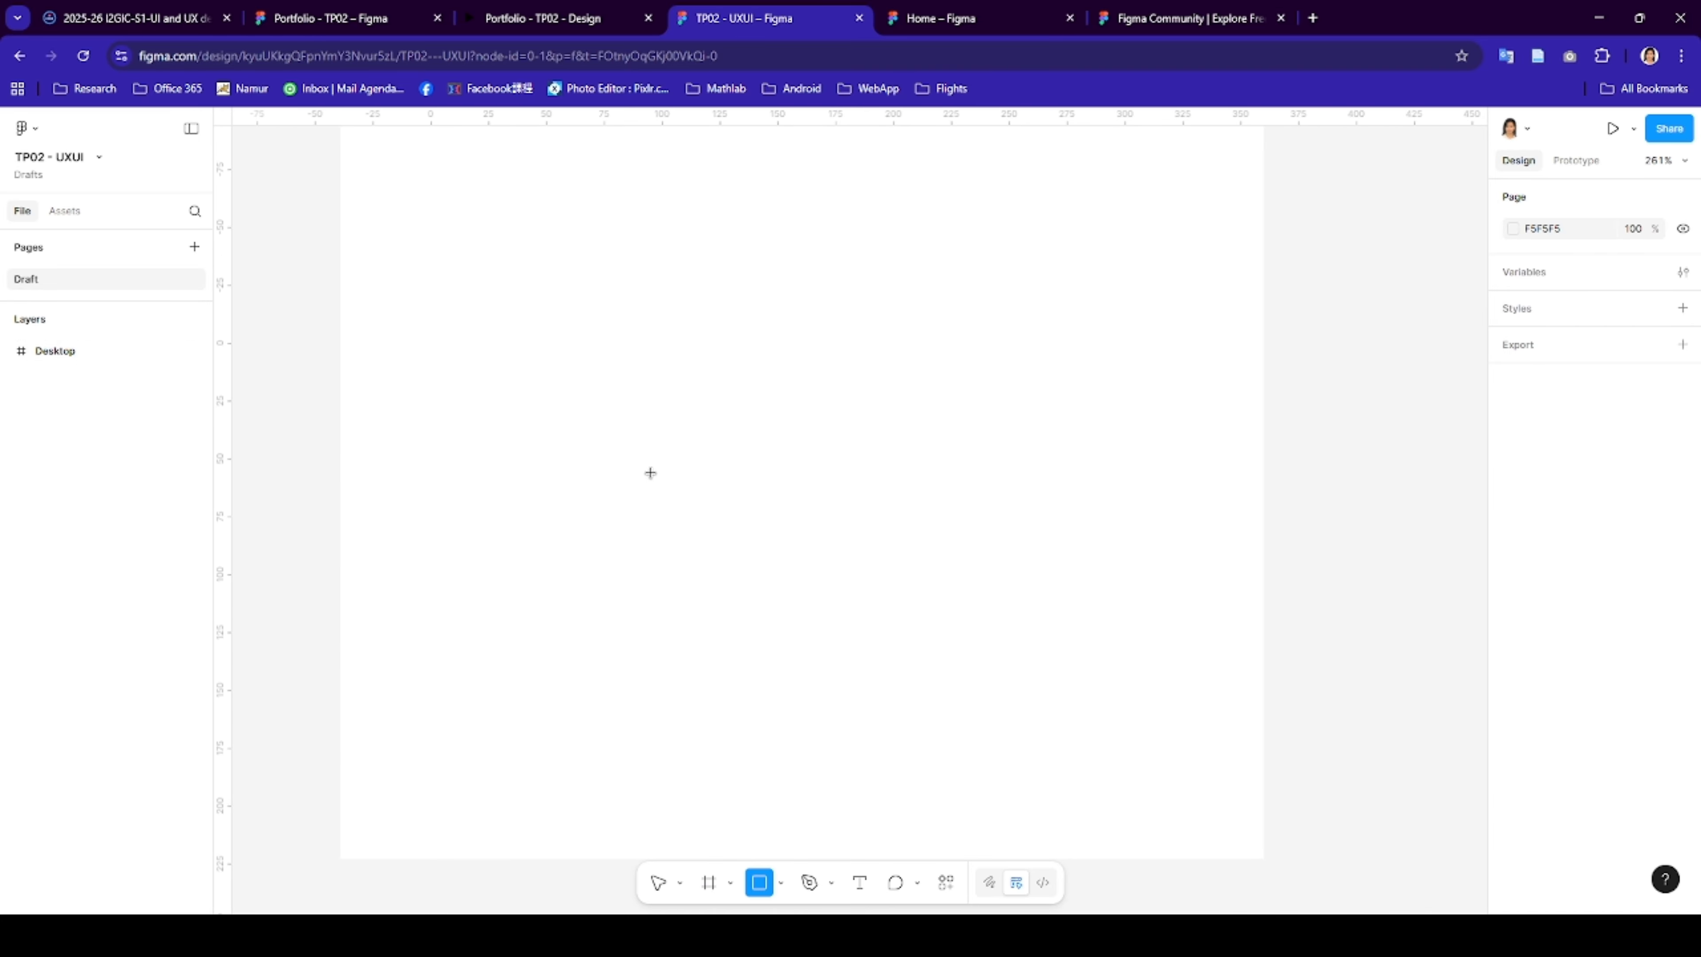
drag(649, 472, 780, 587)
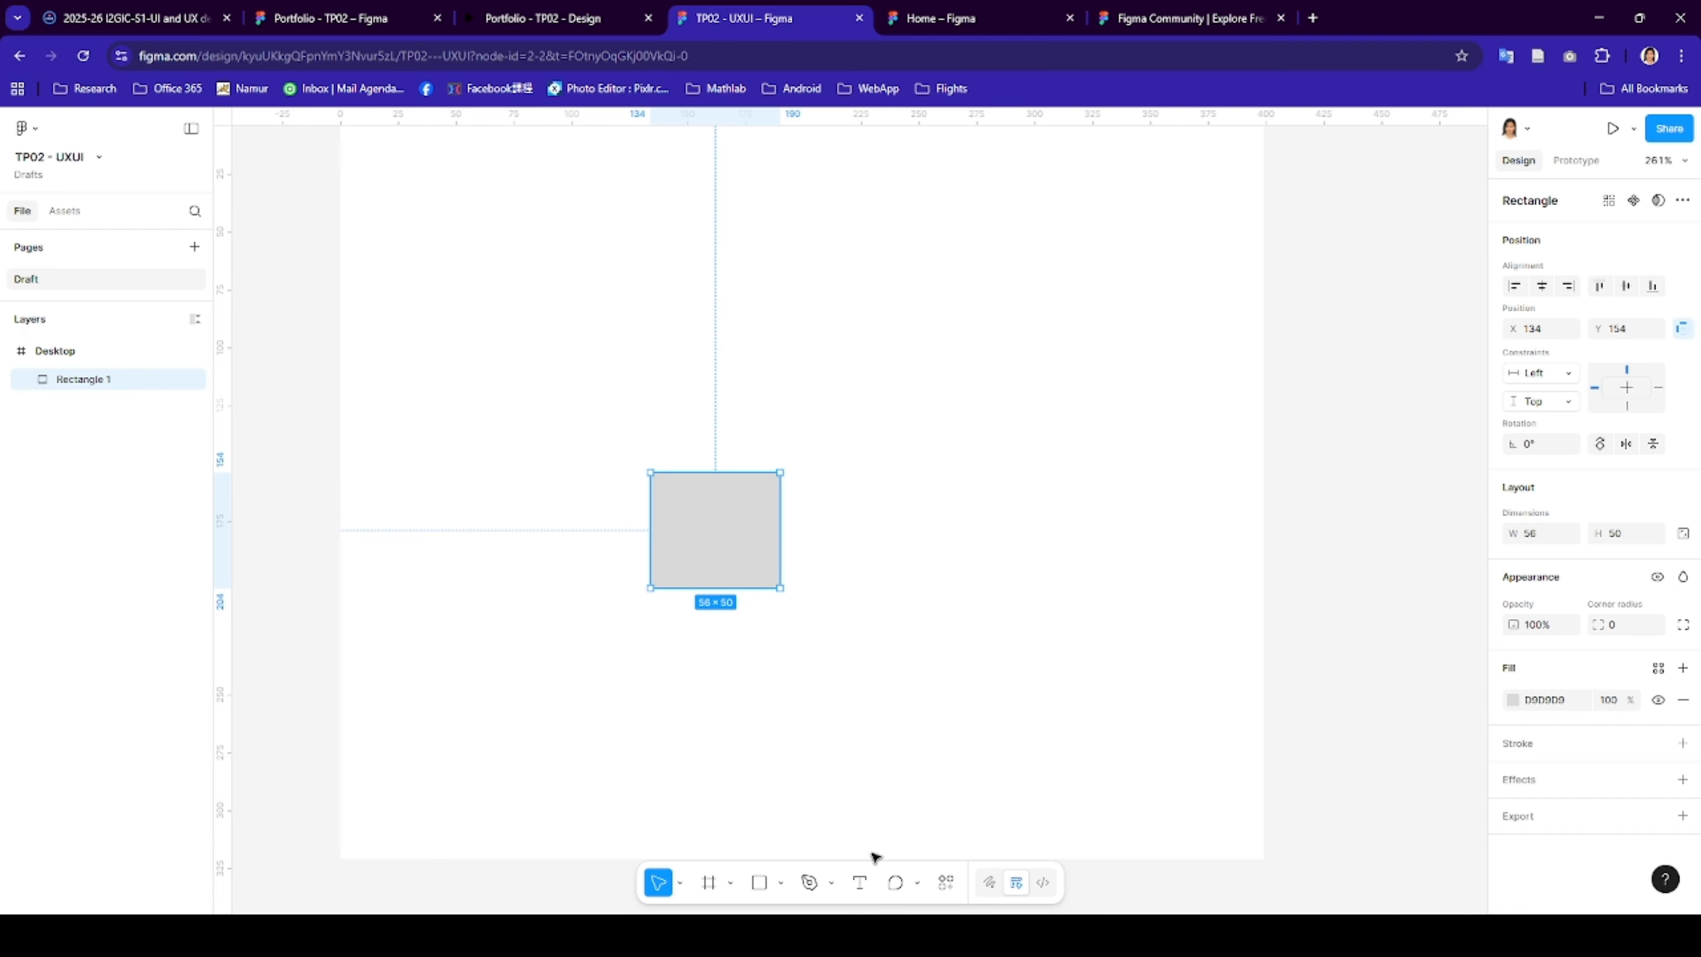
- Import the portrait image file and place it at about 102 × 102 above and beside the grey rectangle
click(780, 886)
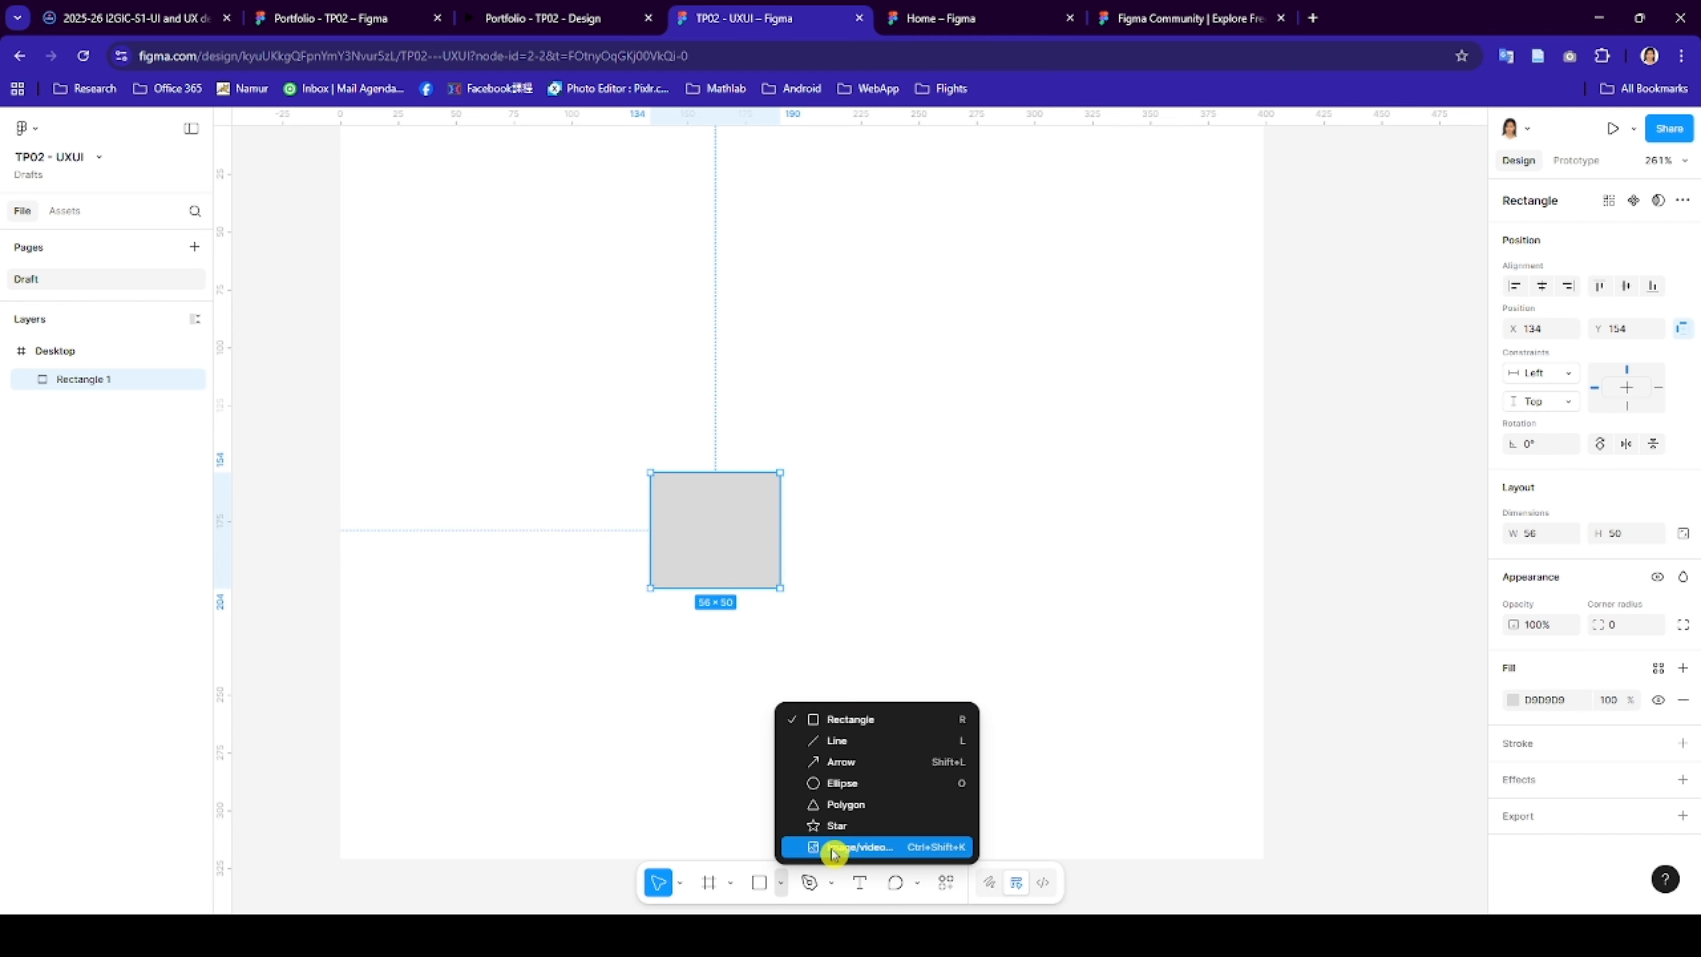
click(302, 611)
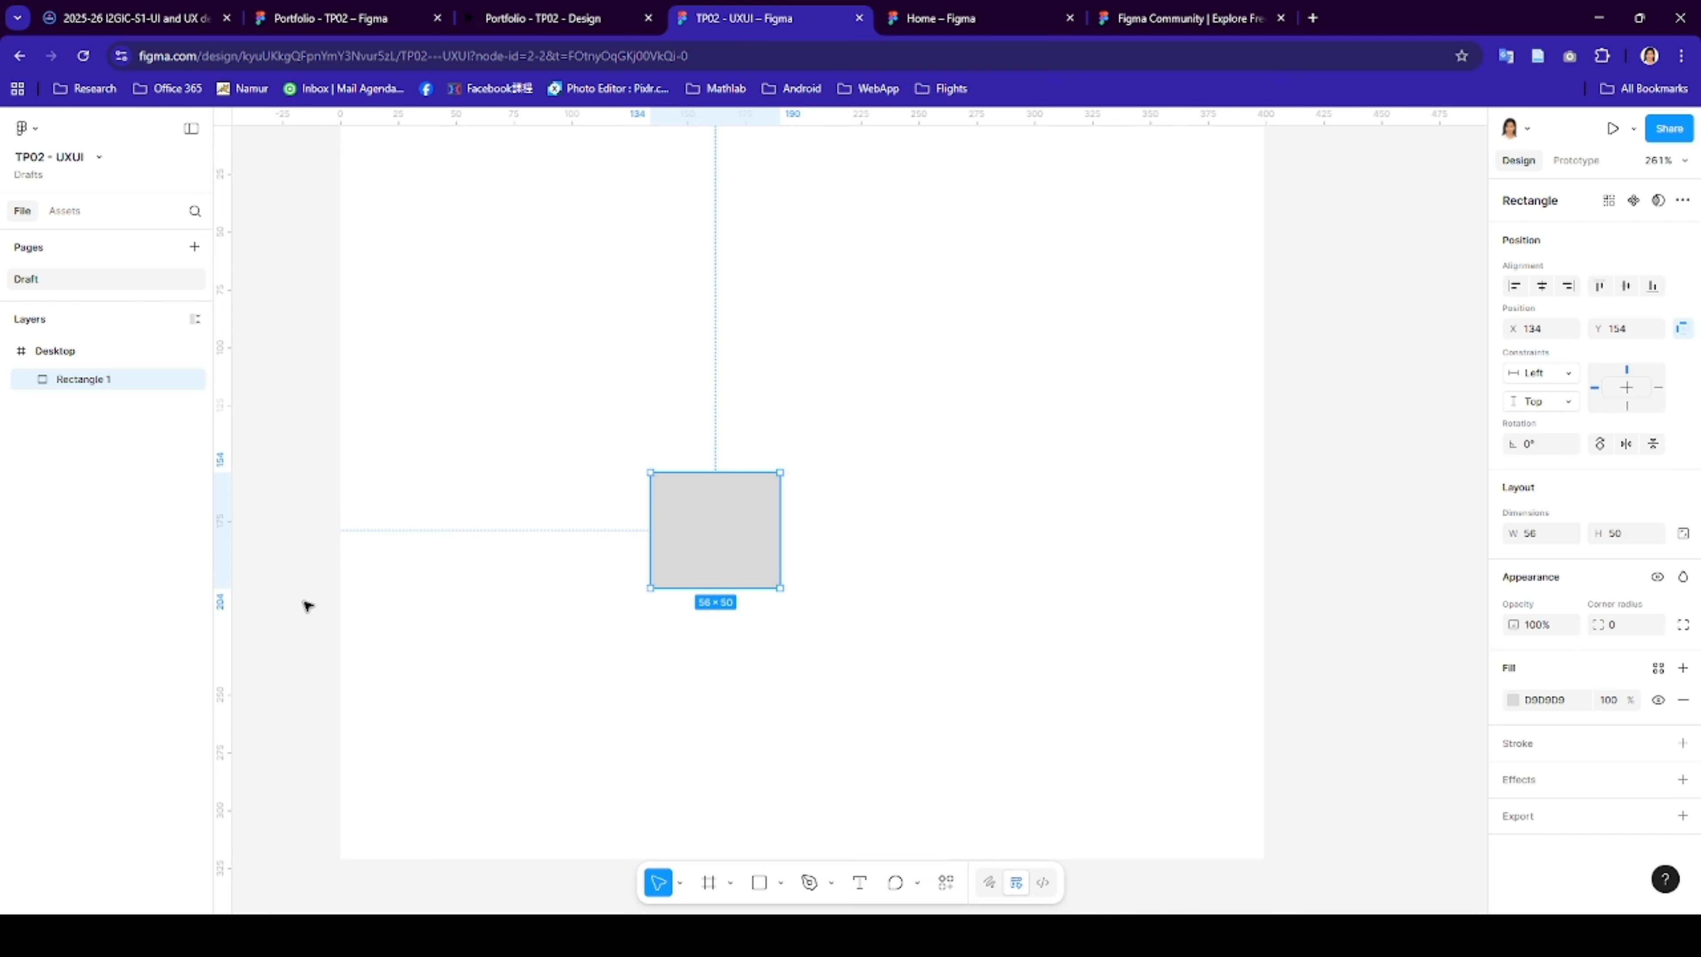
click(832, 888)
click(787, 890)
click(786, 888)
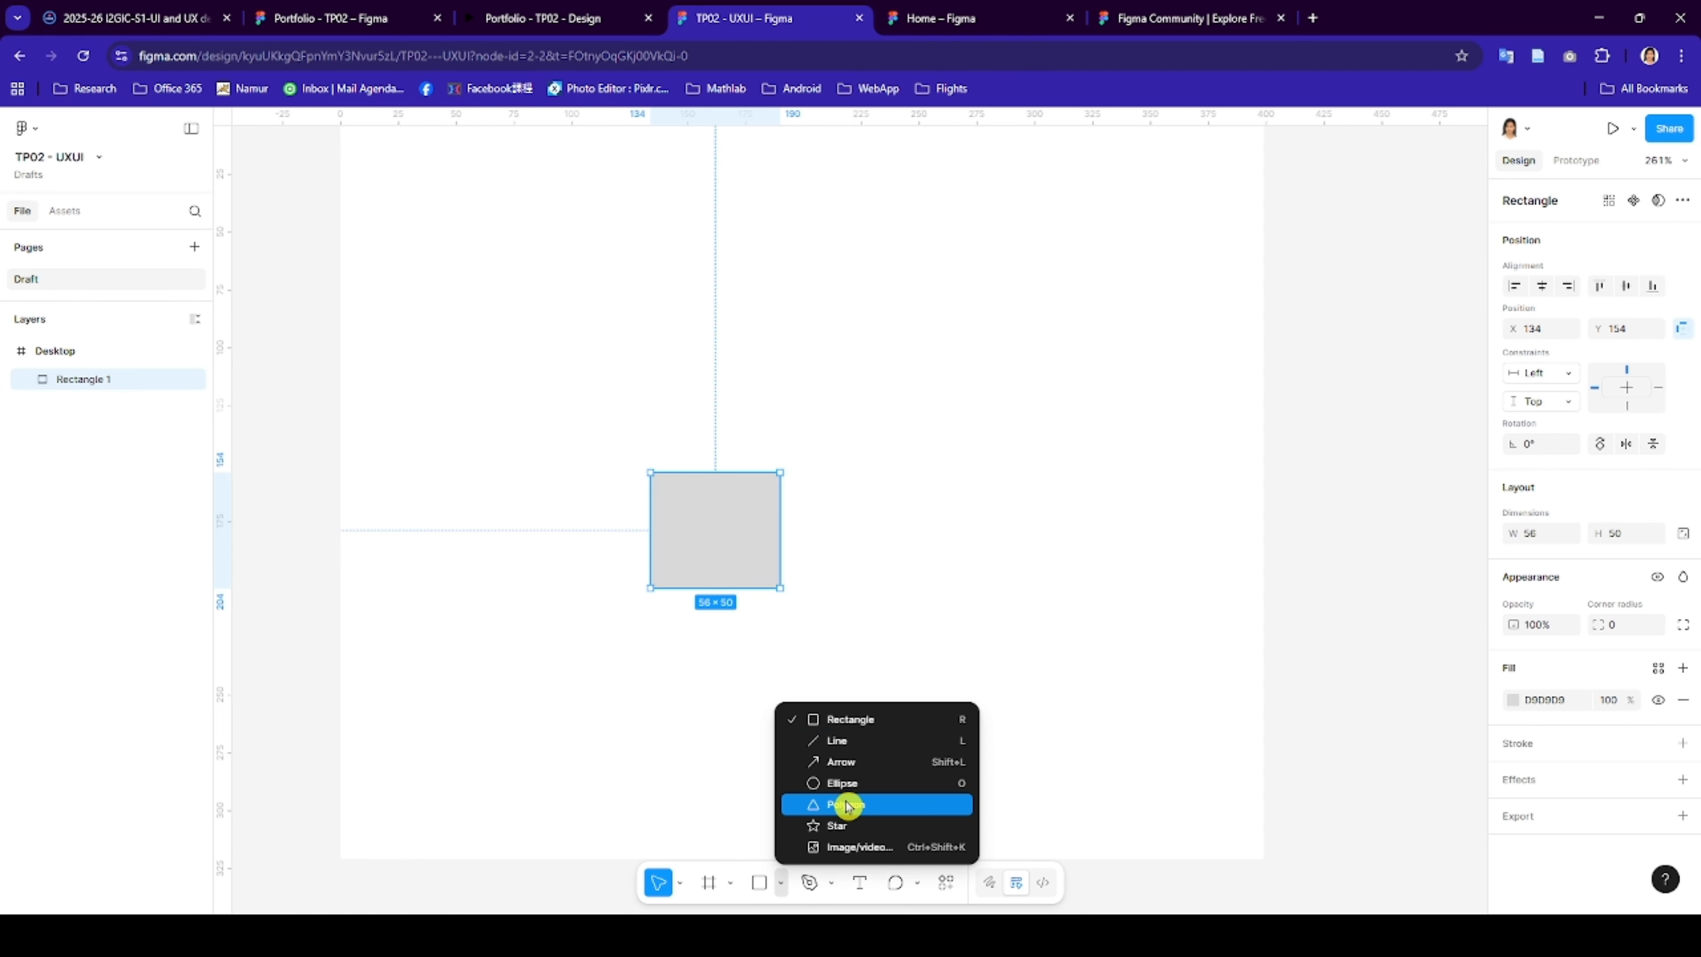
click(858, 850)
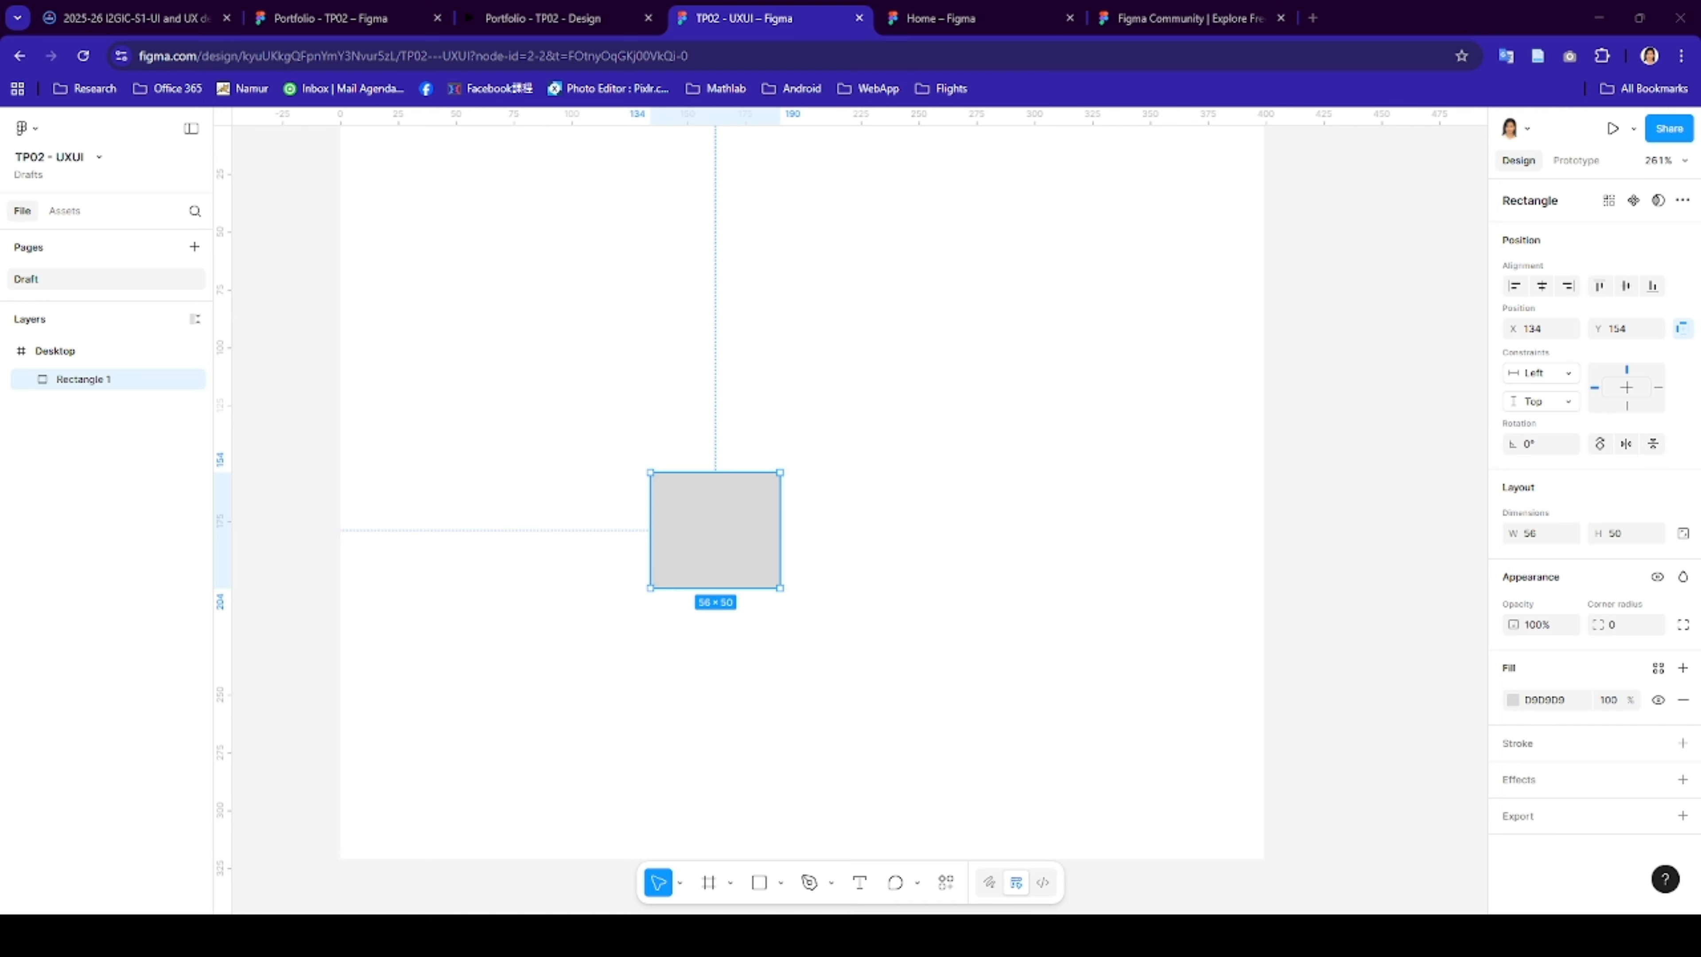
double_click(789, 386)
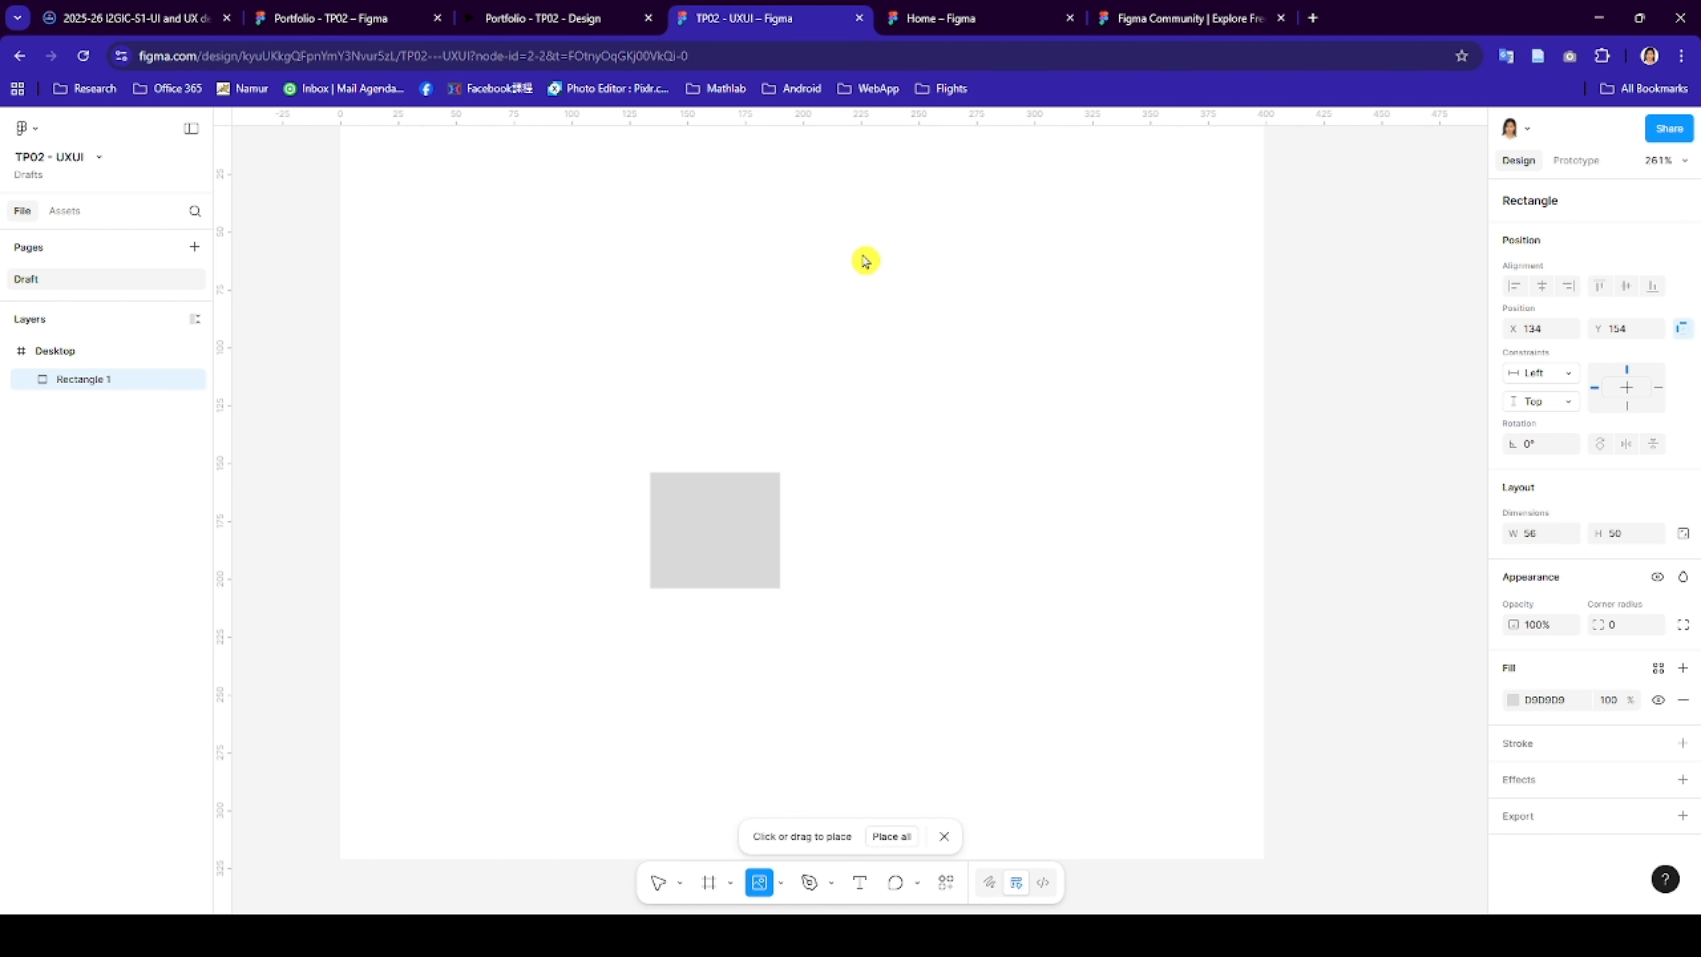
drag(886, 328, 1113, 567)
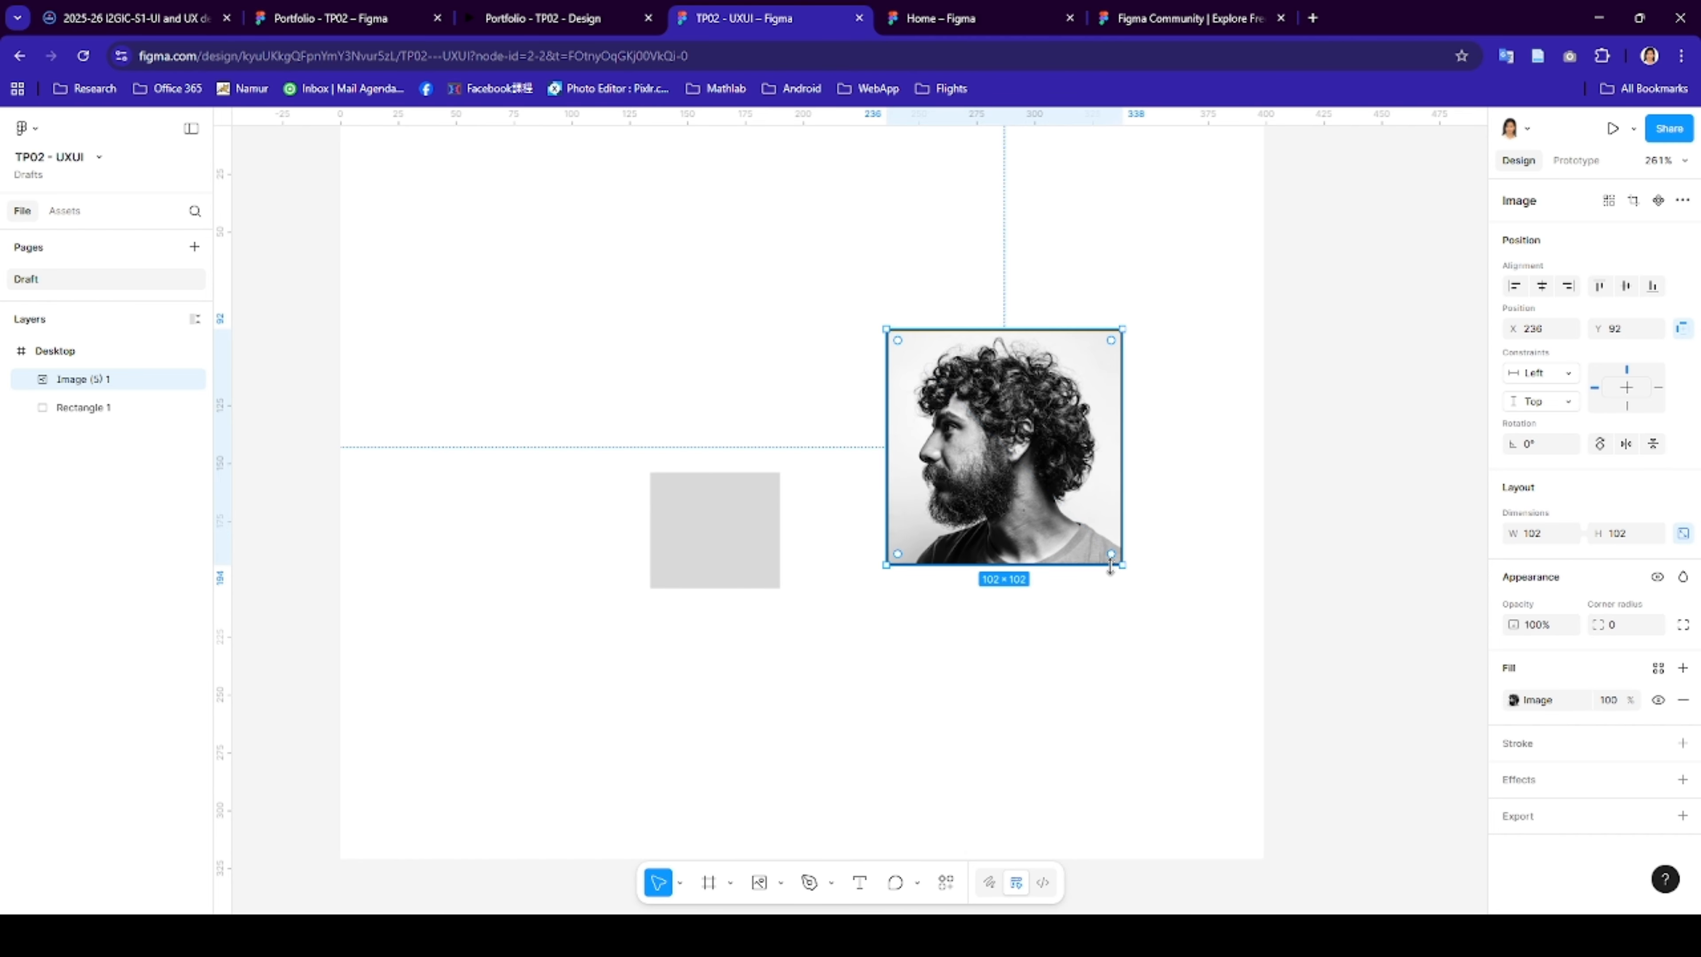
- Set the portrait image's fill mode to Fit and shrink the image to about 66 × 69
click(1514, 703)
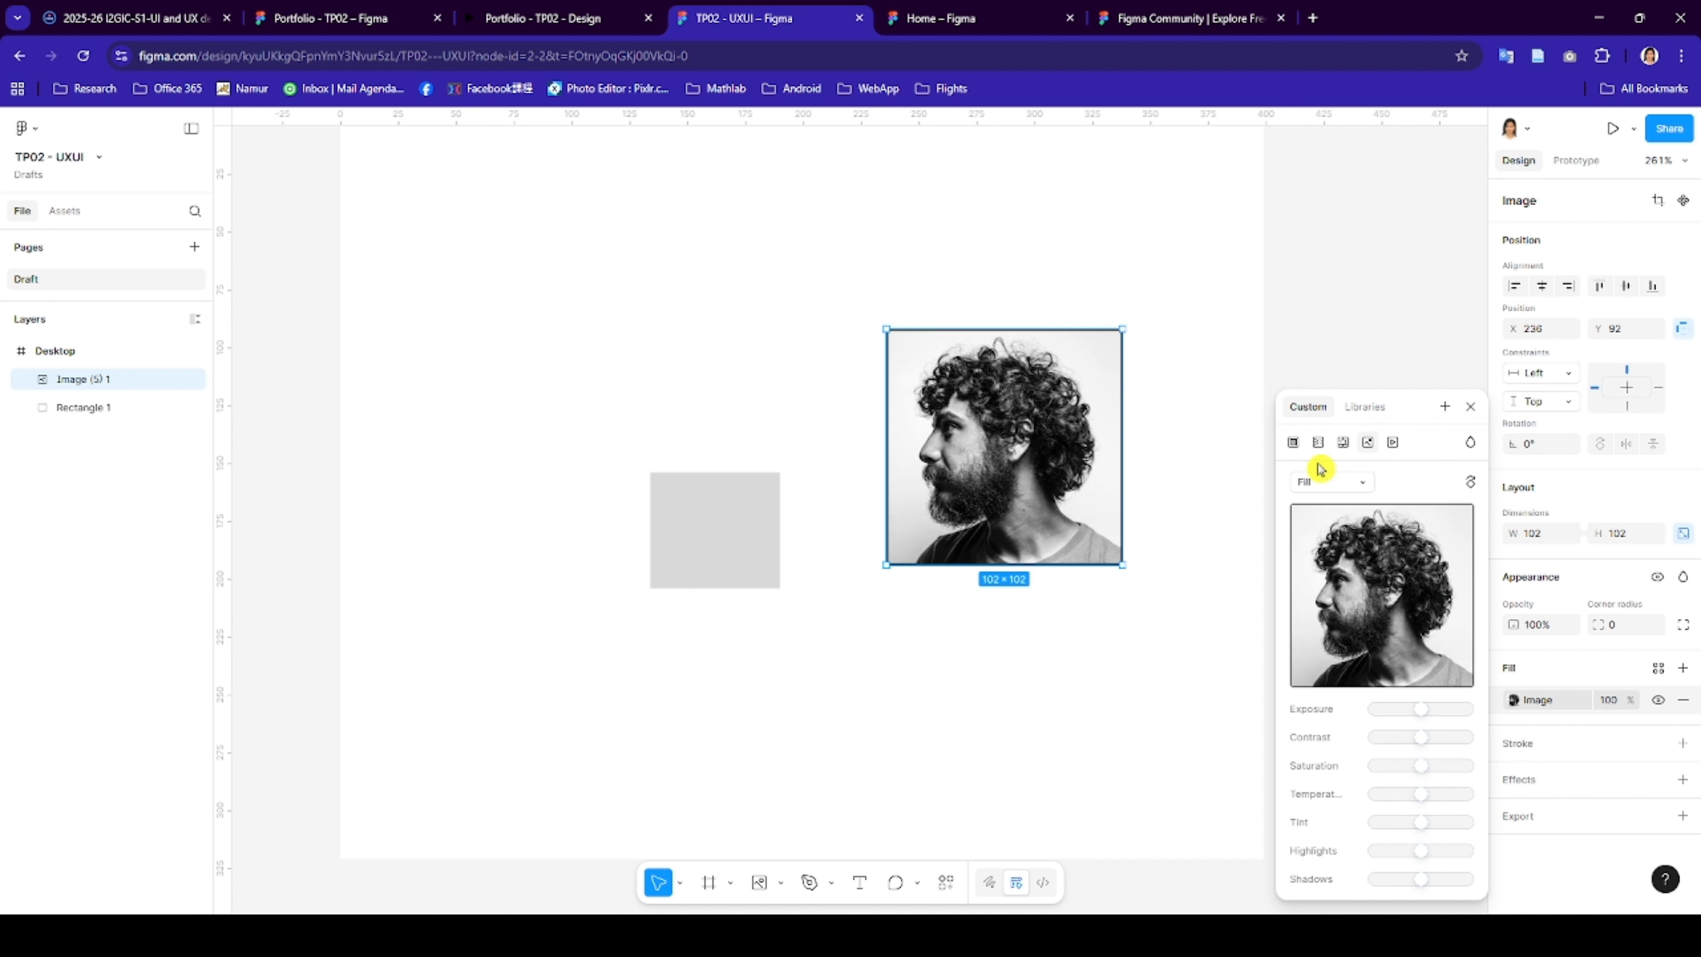
click(1320, 481)
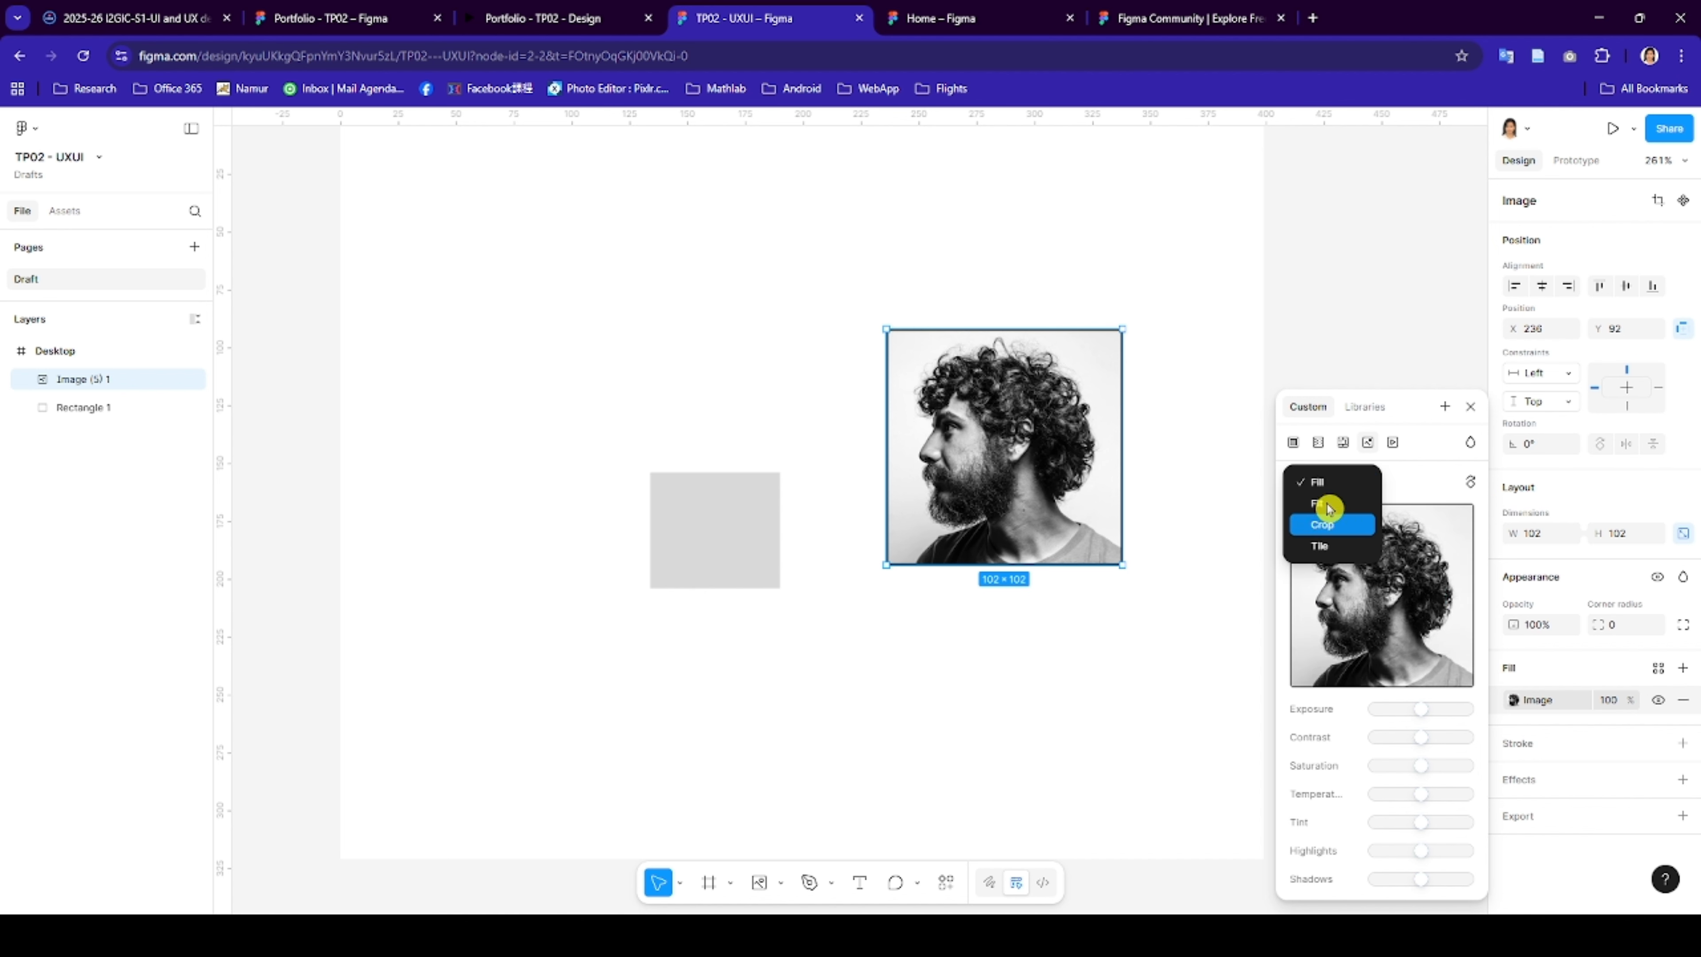
click(1327, 504)
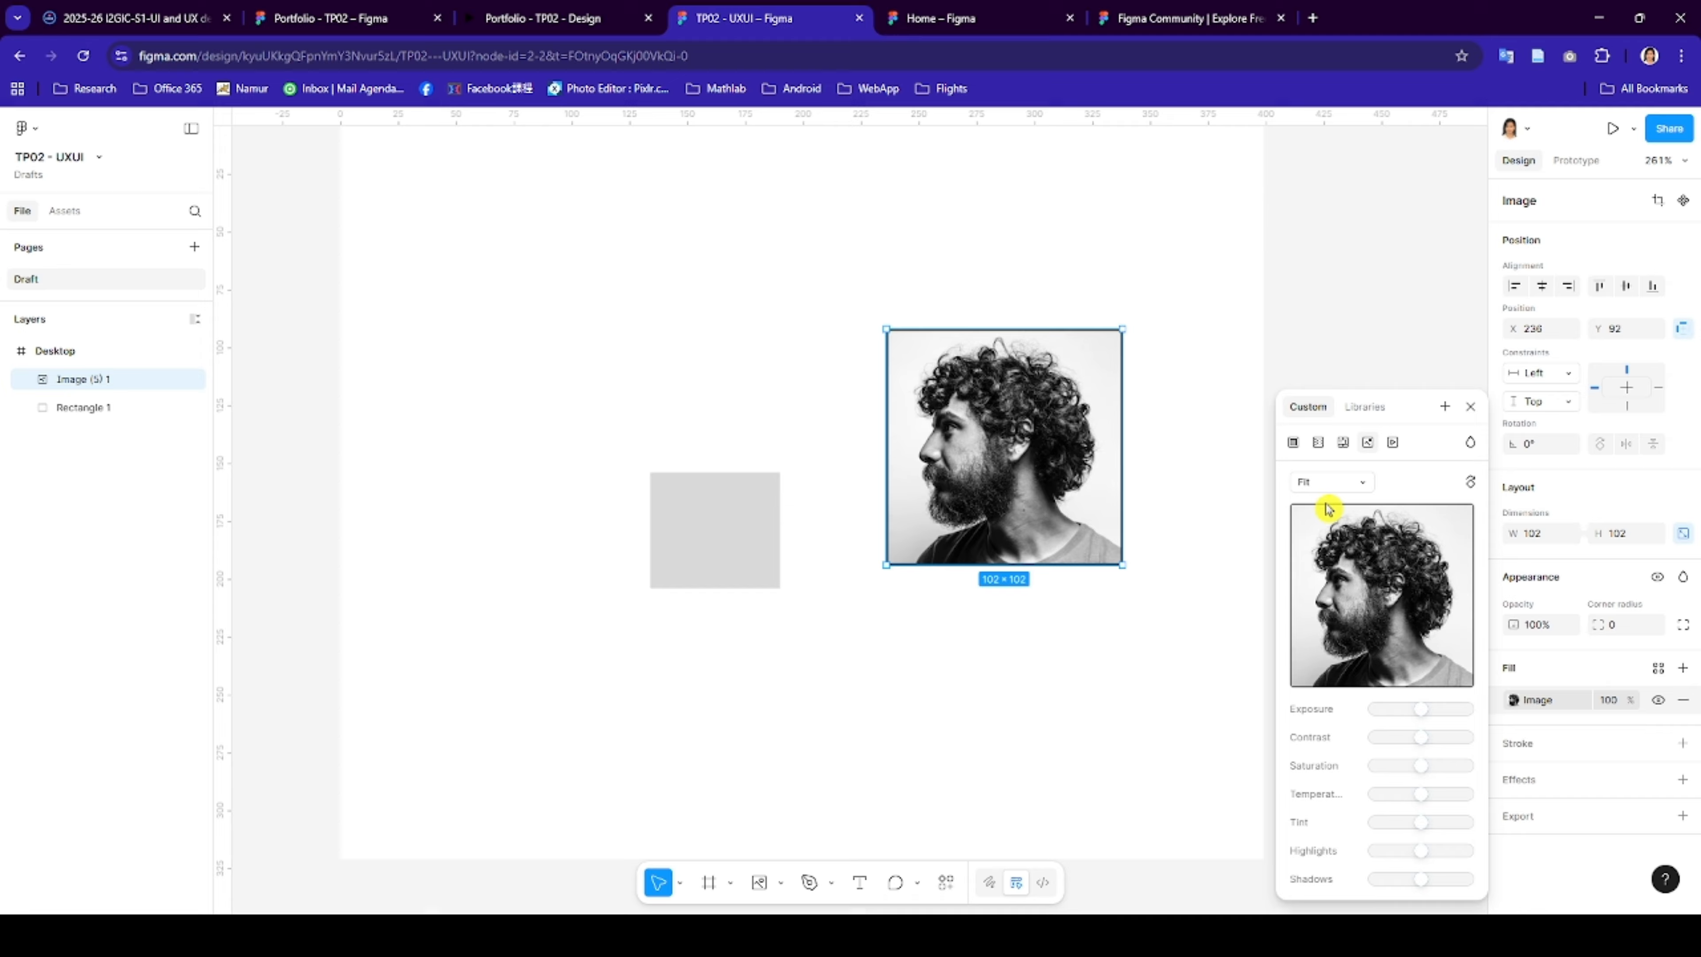
click(1329, 480)
click(1078, 533)
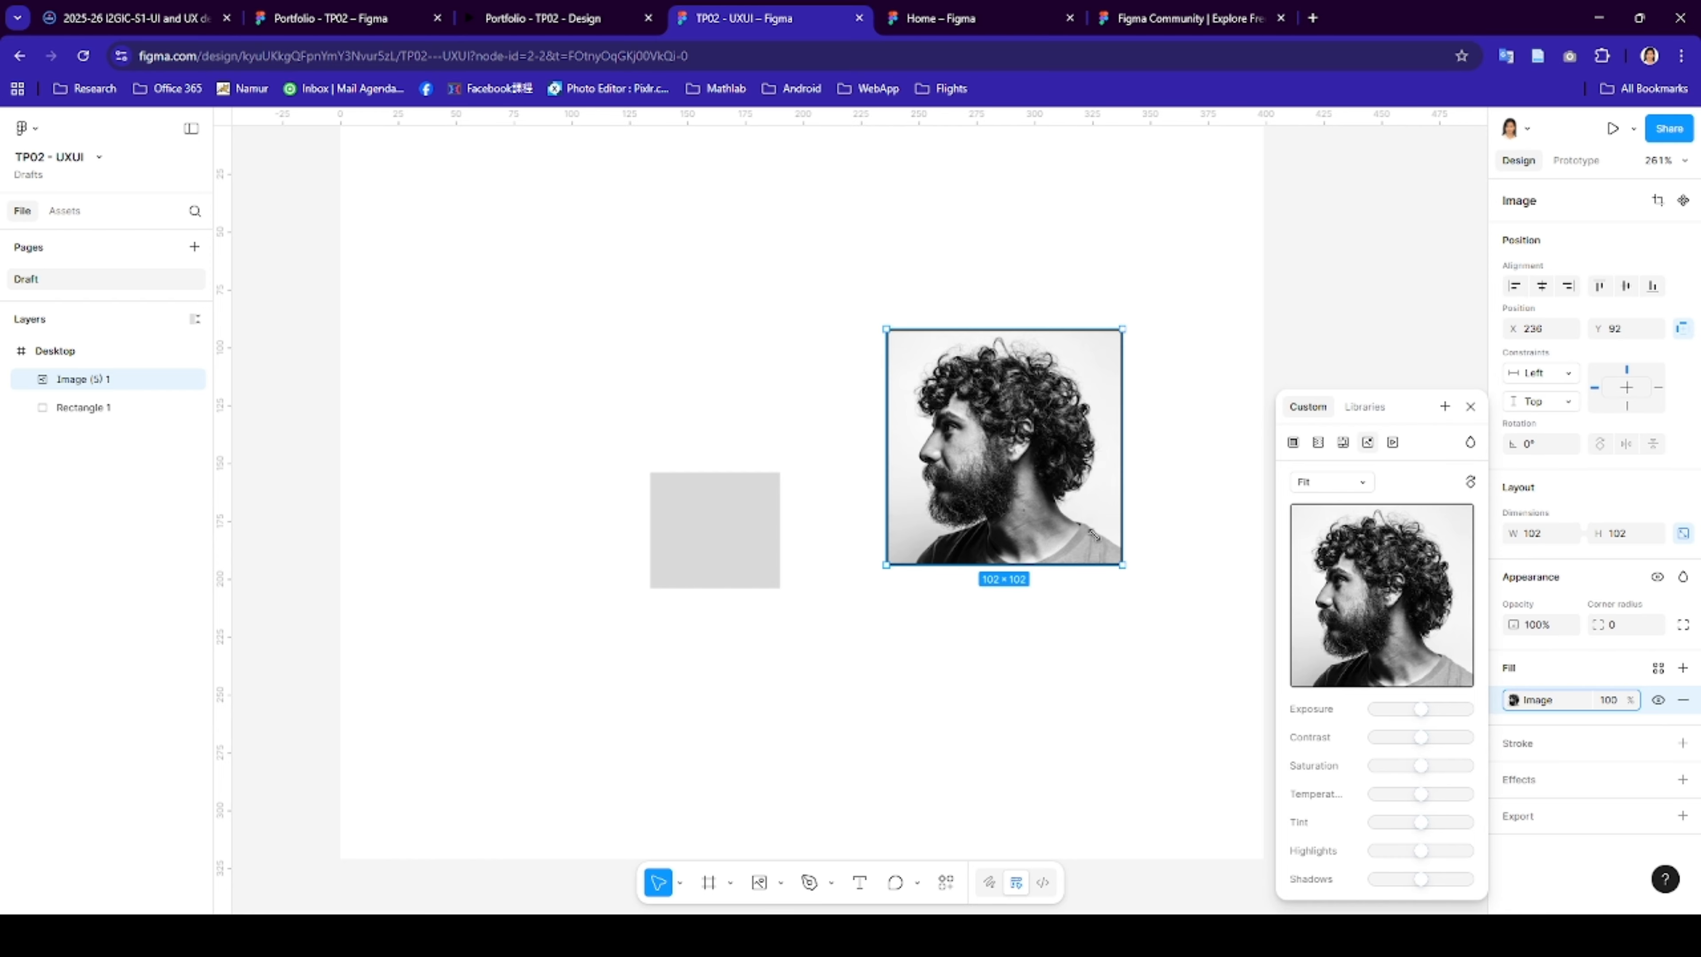
drag(1122, 564, 1039, 489)
- Switch the portrait image's fill mode to Fill and back to Fit to compare the two
click(1333, 482)
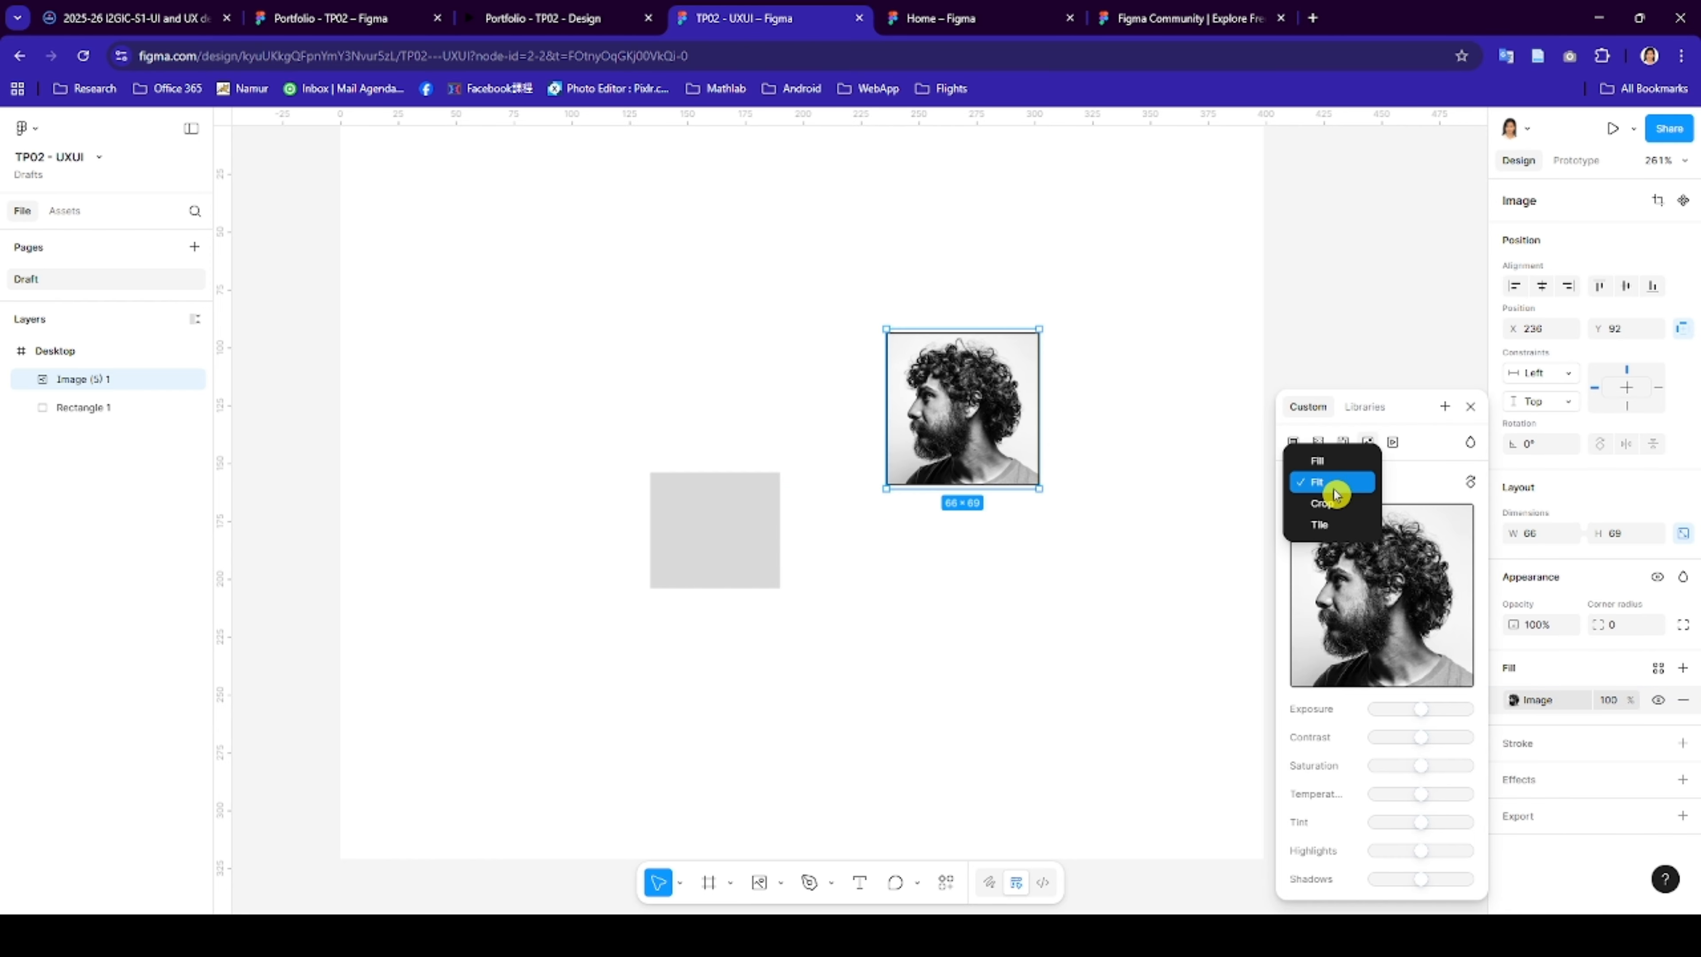
click(1322, 461)
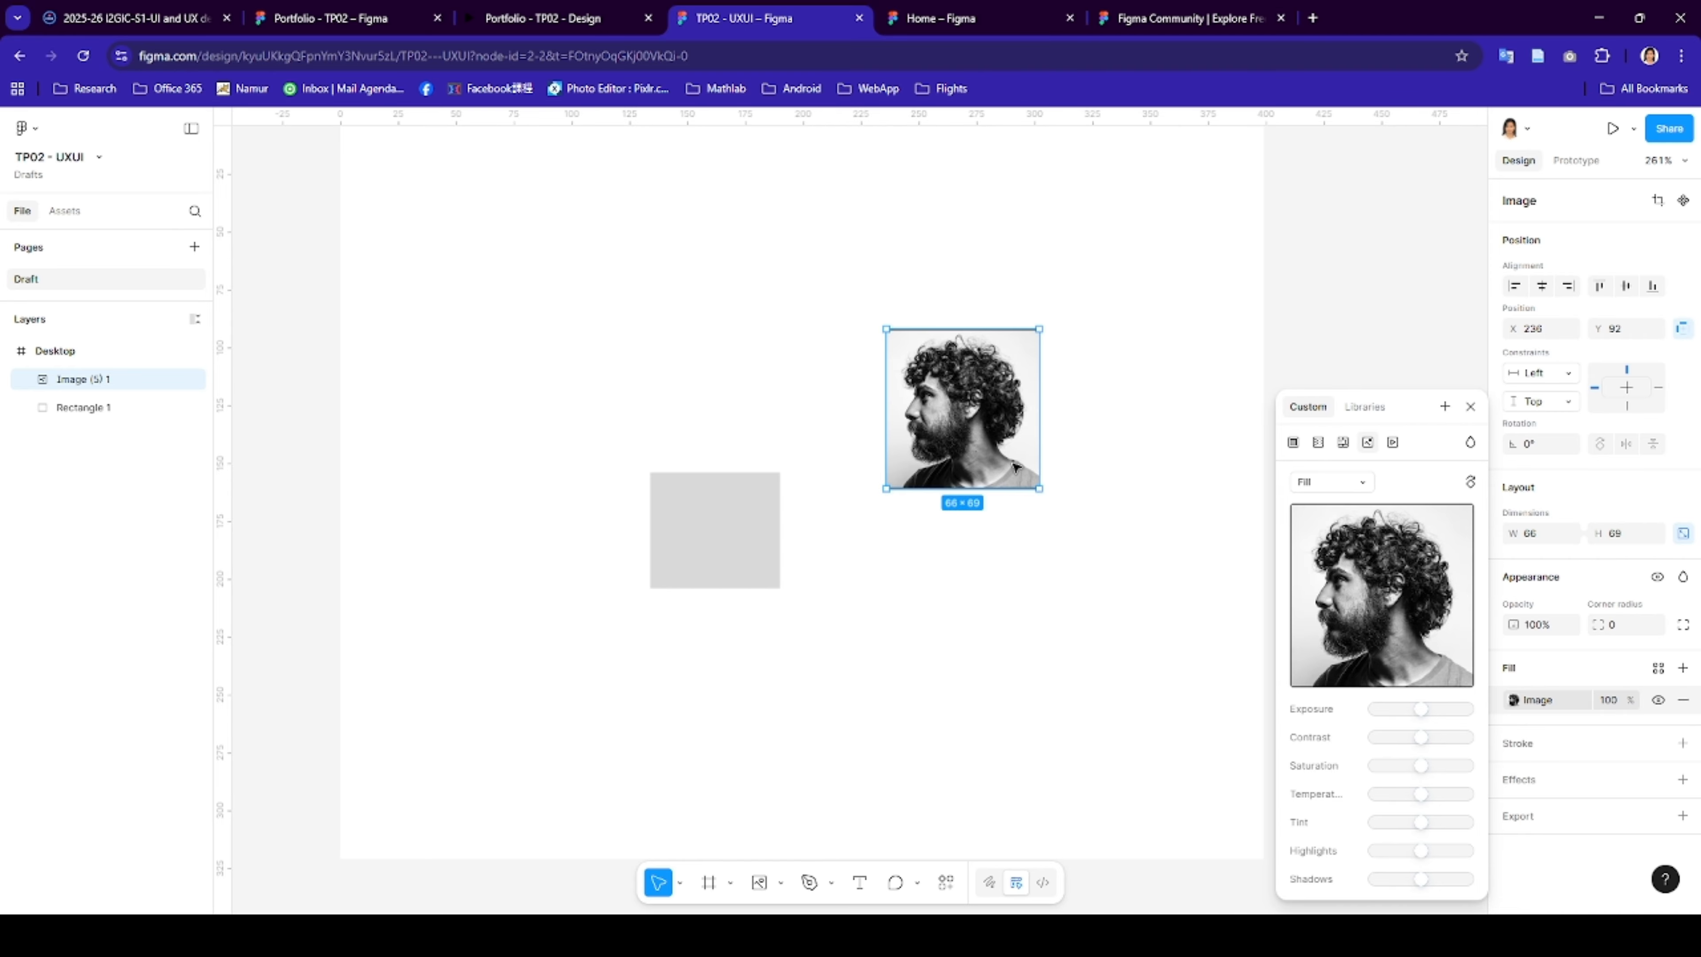
click(1350, 483)
click(1338, 503)
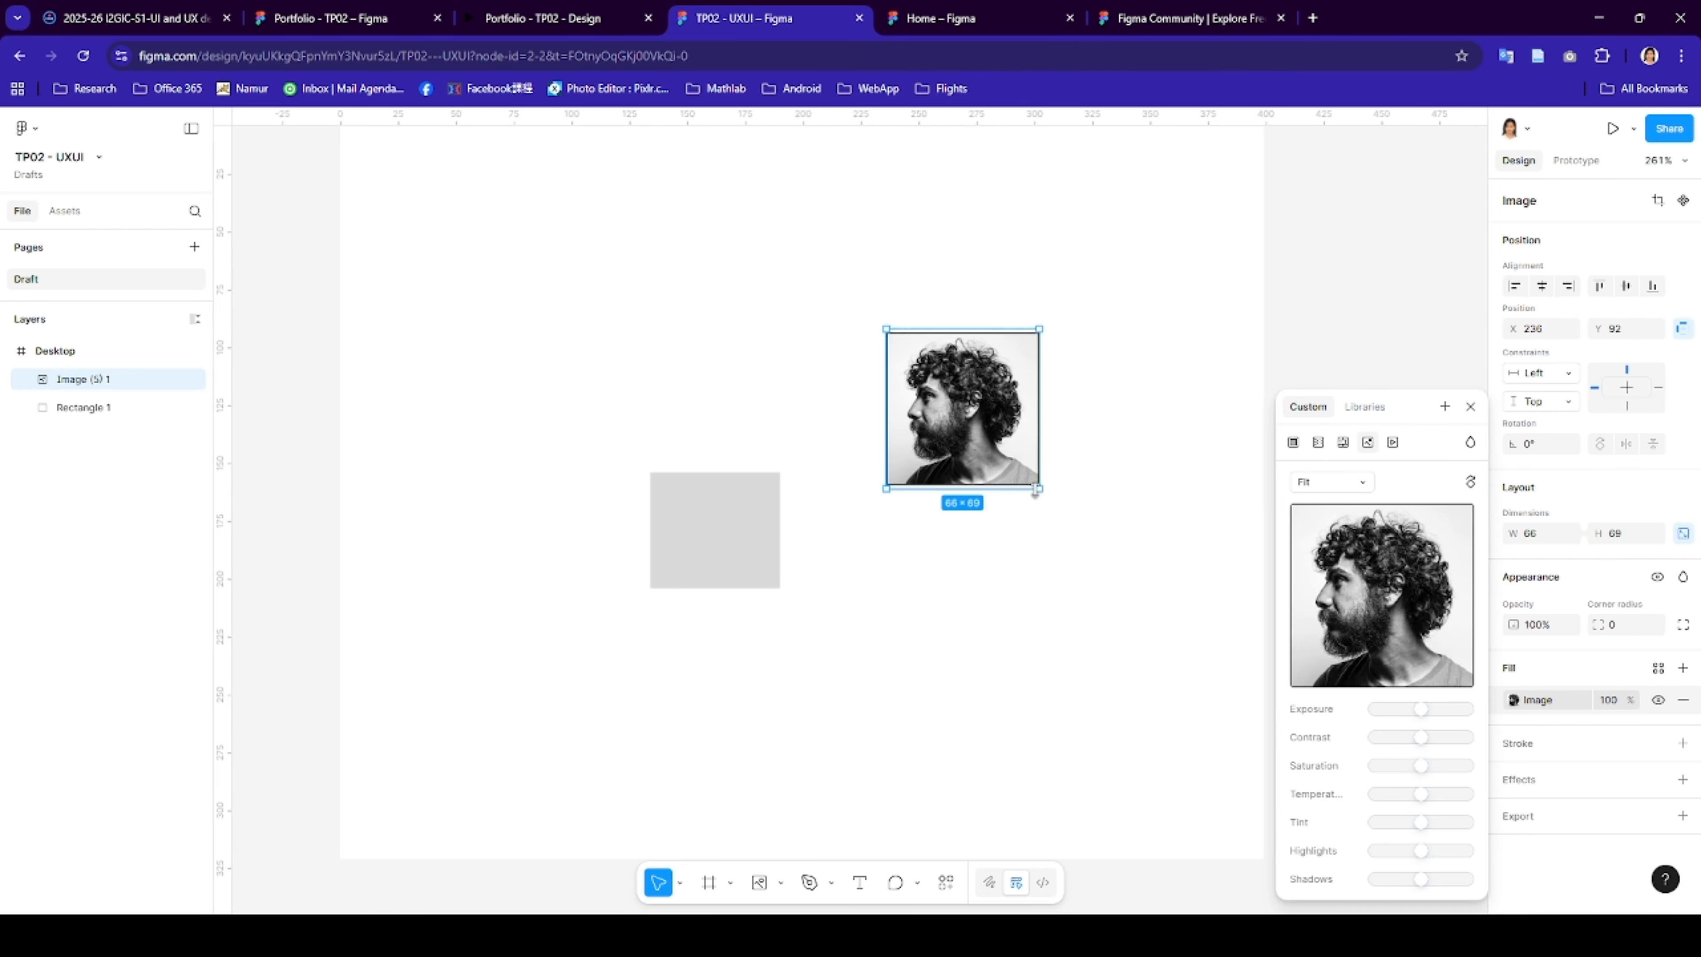
- Resize the image box to about 53 × 50 and replace the portrait with the colourful circles picture from the computer
drag(1038, 489, 1083, 412)
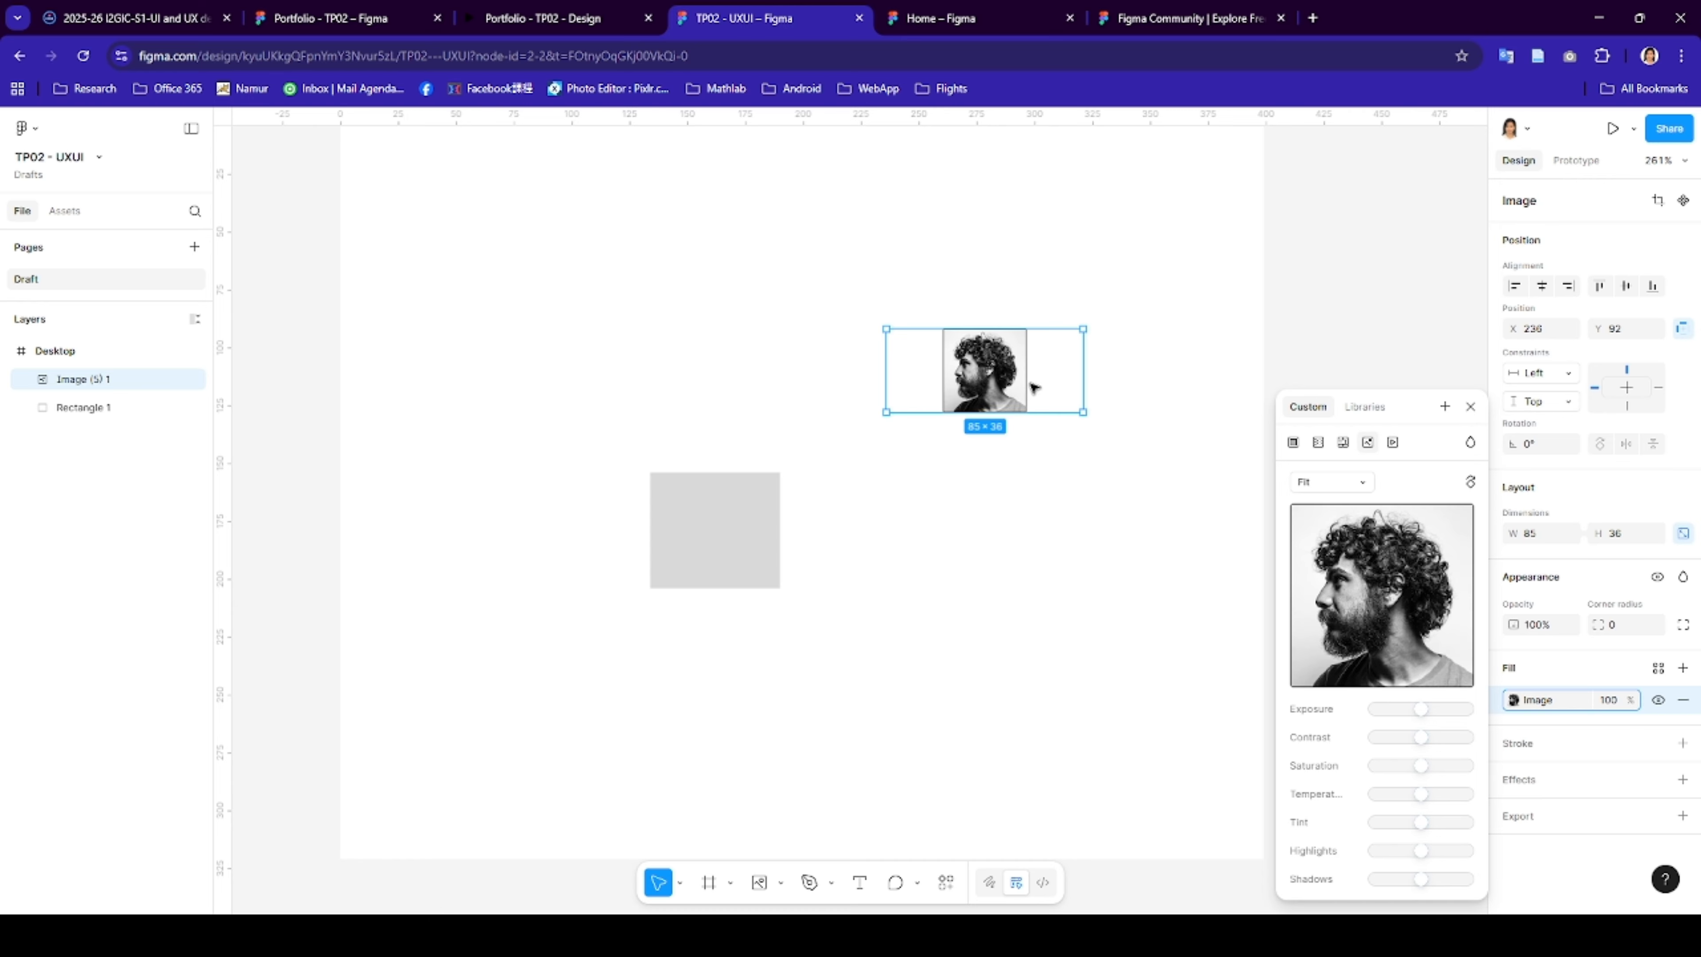
drag(1077, 409, 1010, 447)
mouse_move(1373, 581)
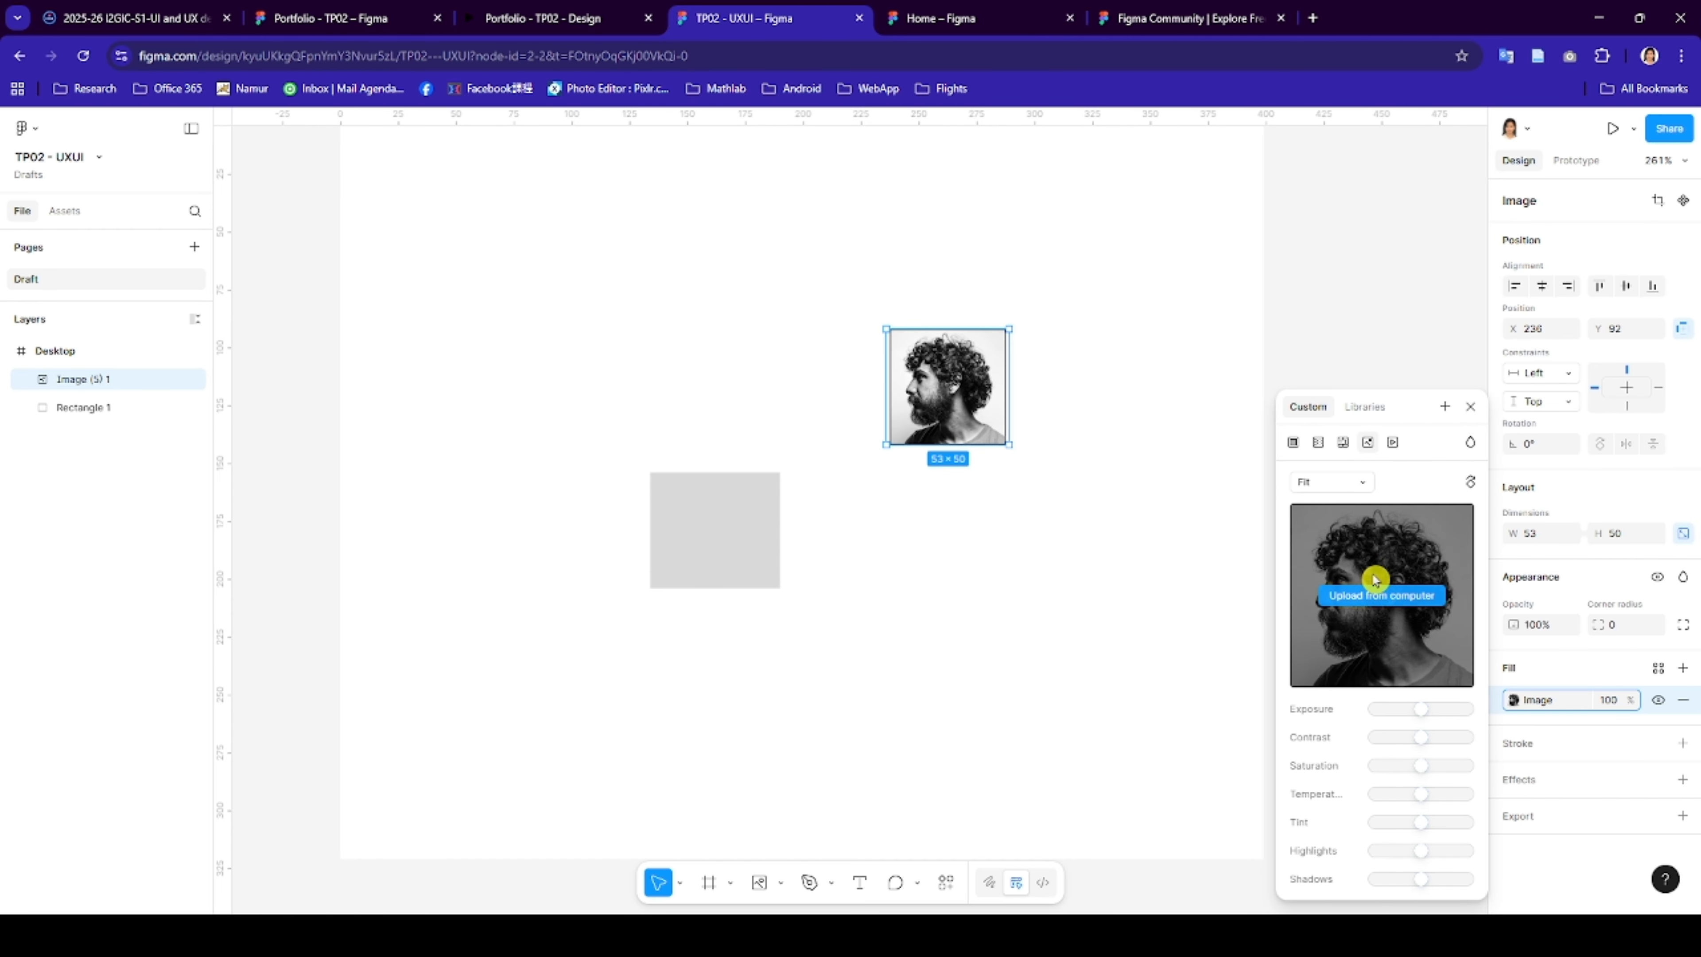
click(1382, 596)
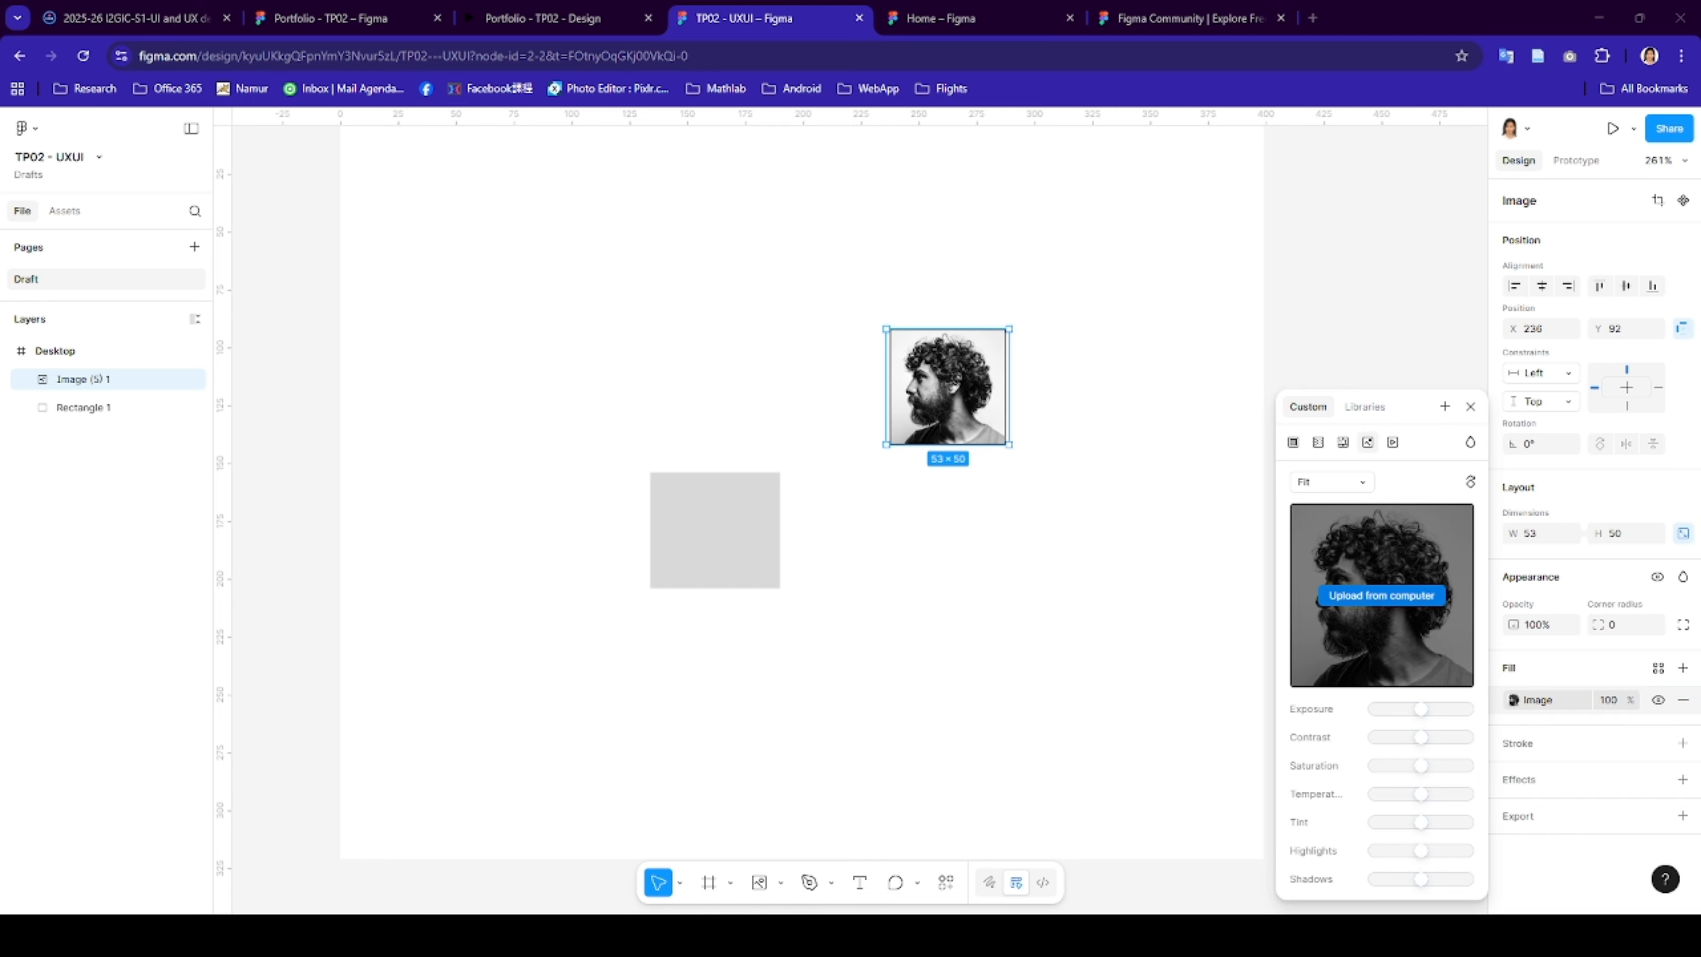
click(696, 447)
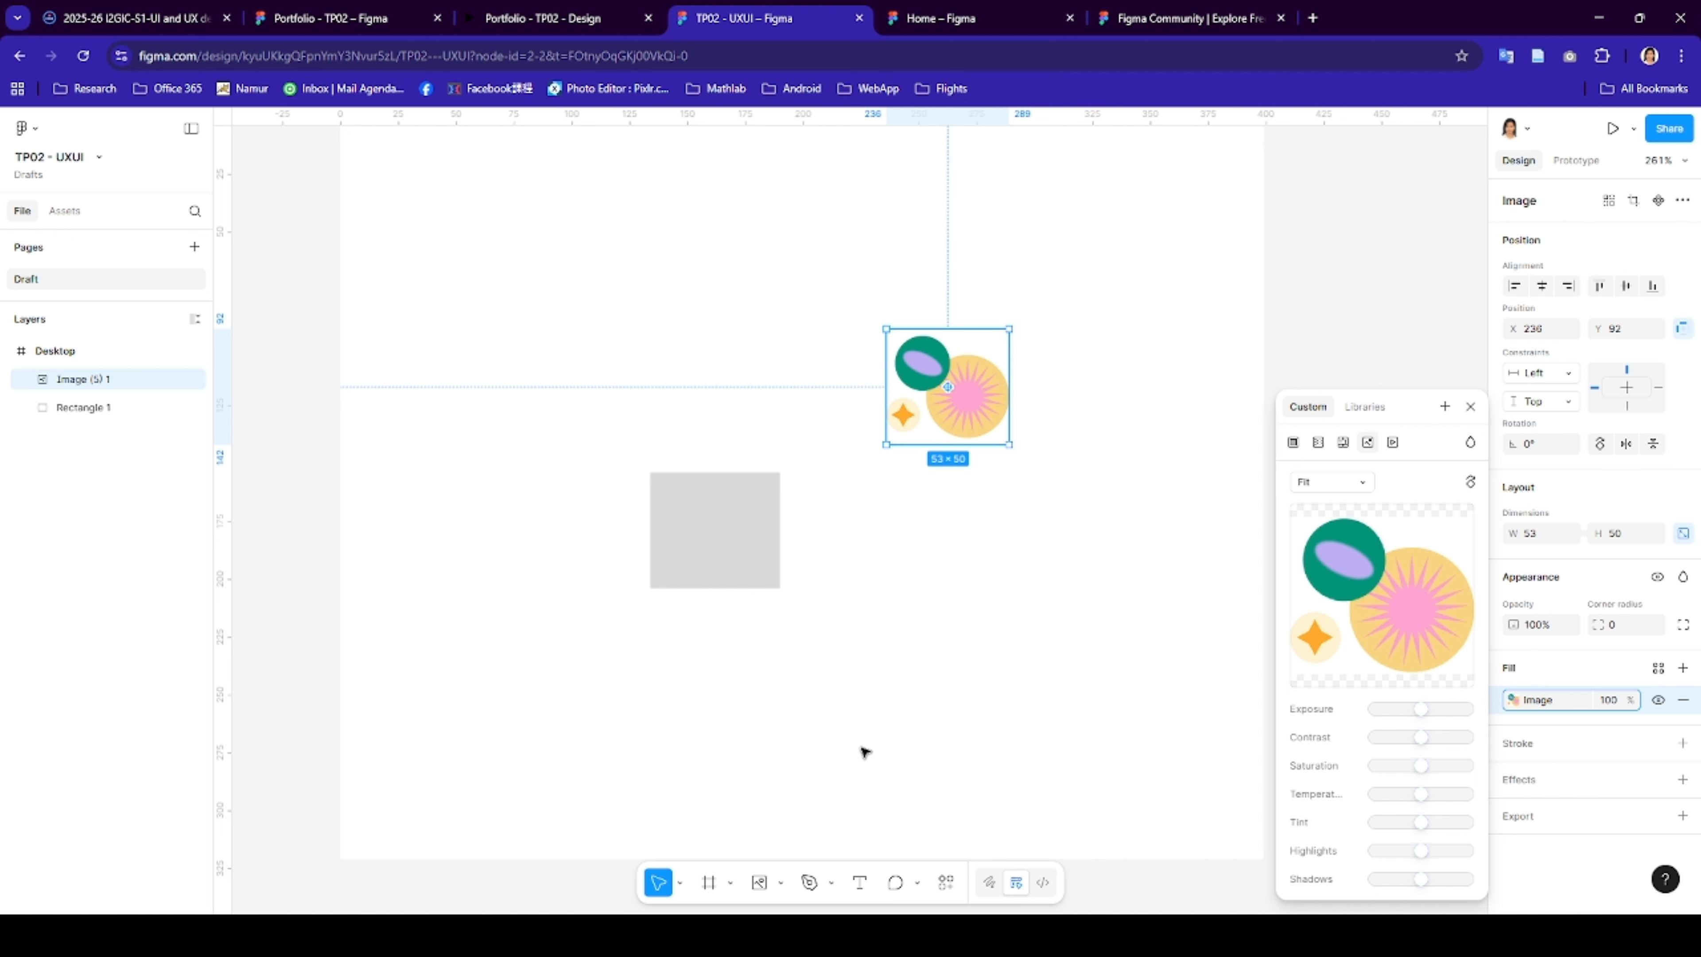
- Set the grey rectangle's corner radius to 25
click(717, 577)
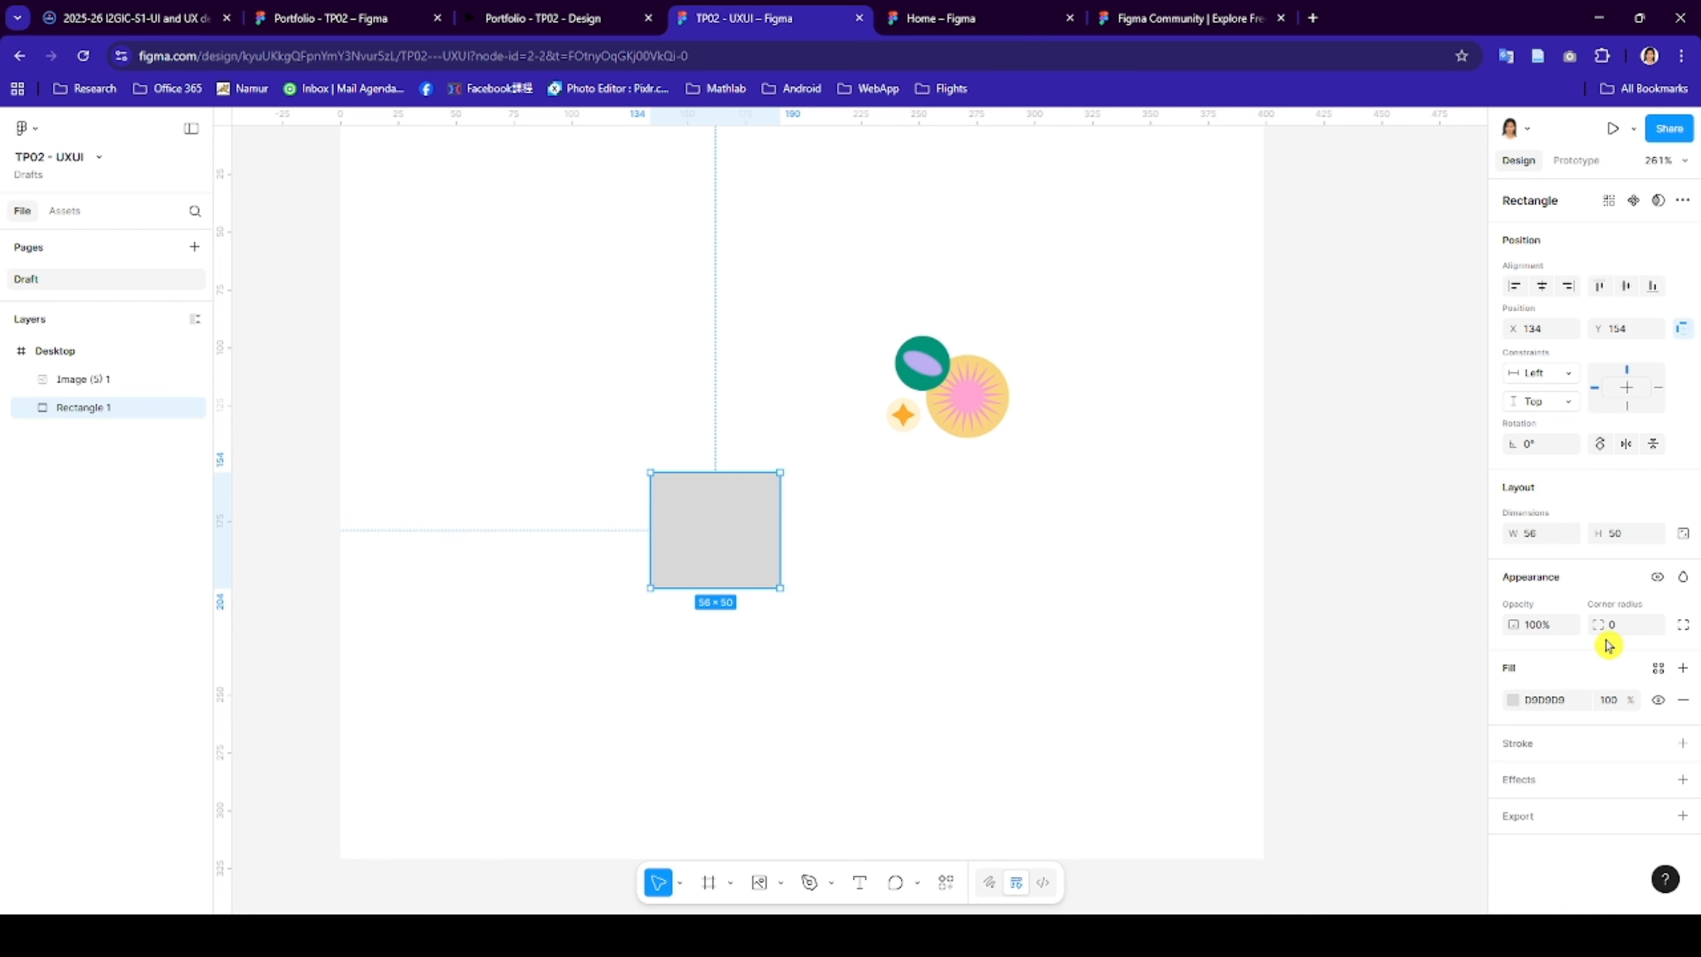
click(1623, 631)
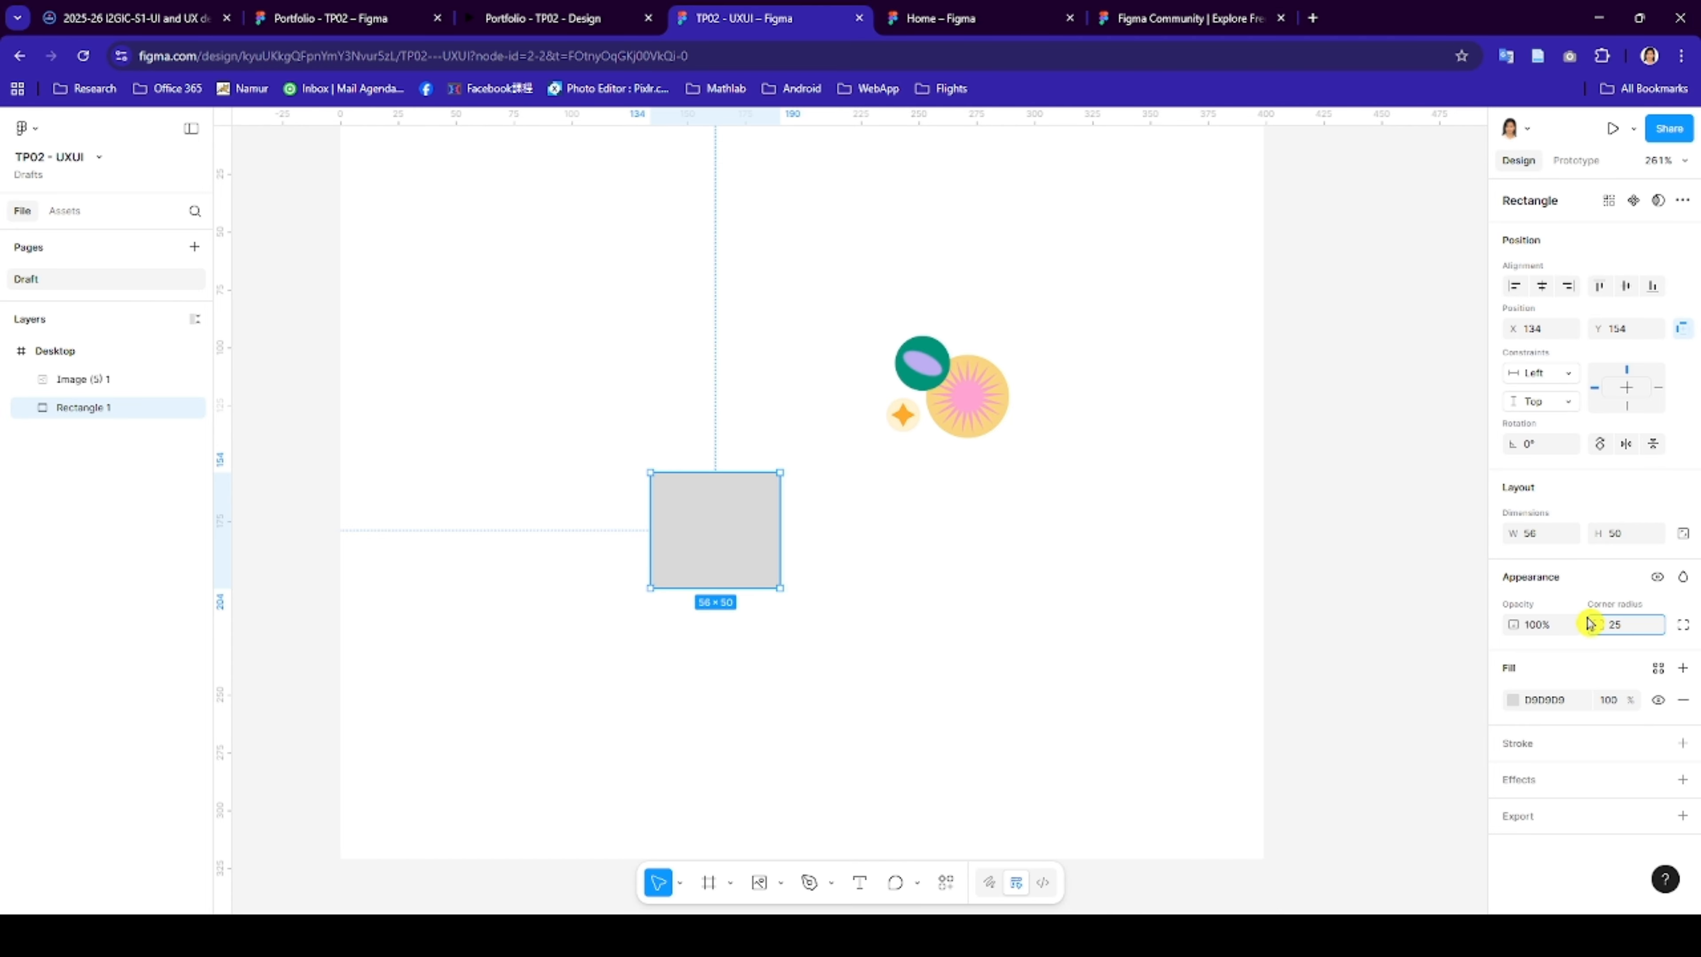
click(1364, 612)
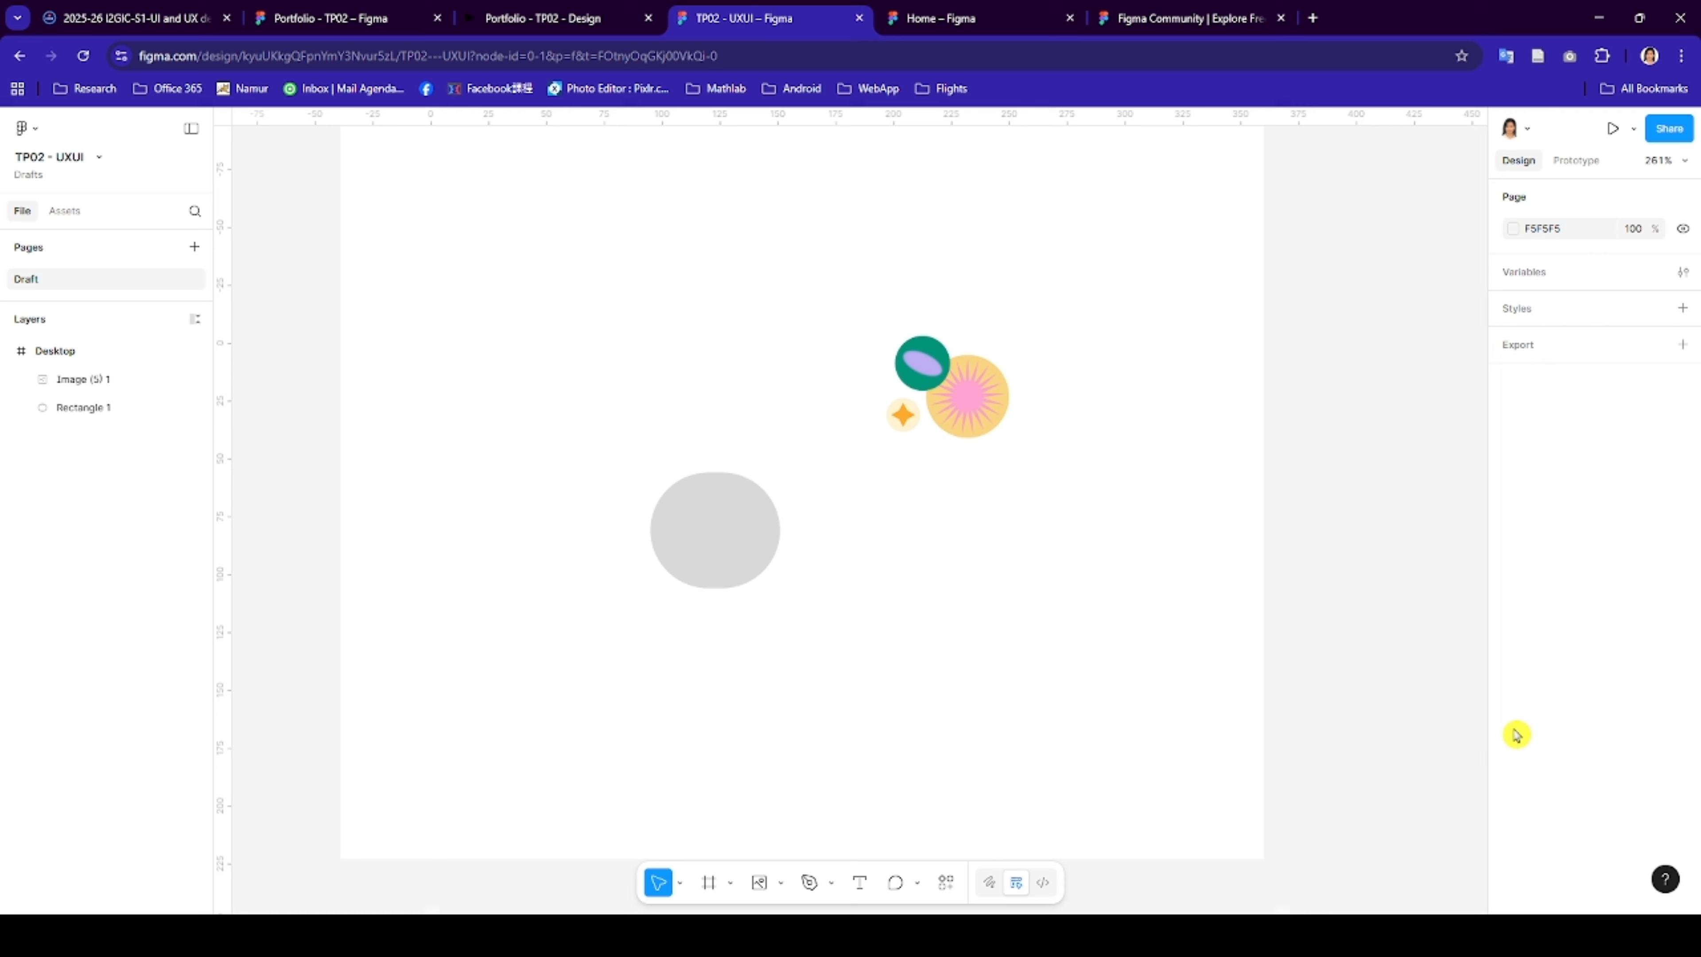
- Widen the grey rectangle to about 162 × 51 and set its corner radius to 10
click(701, 508)
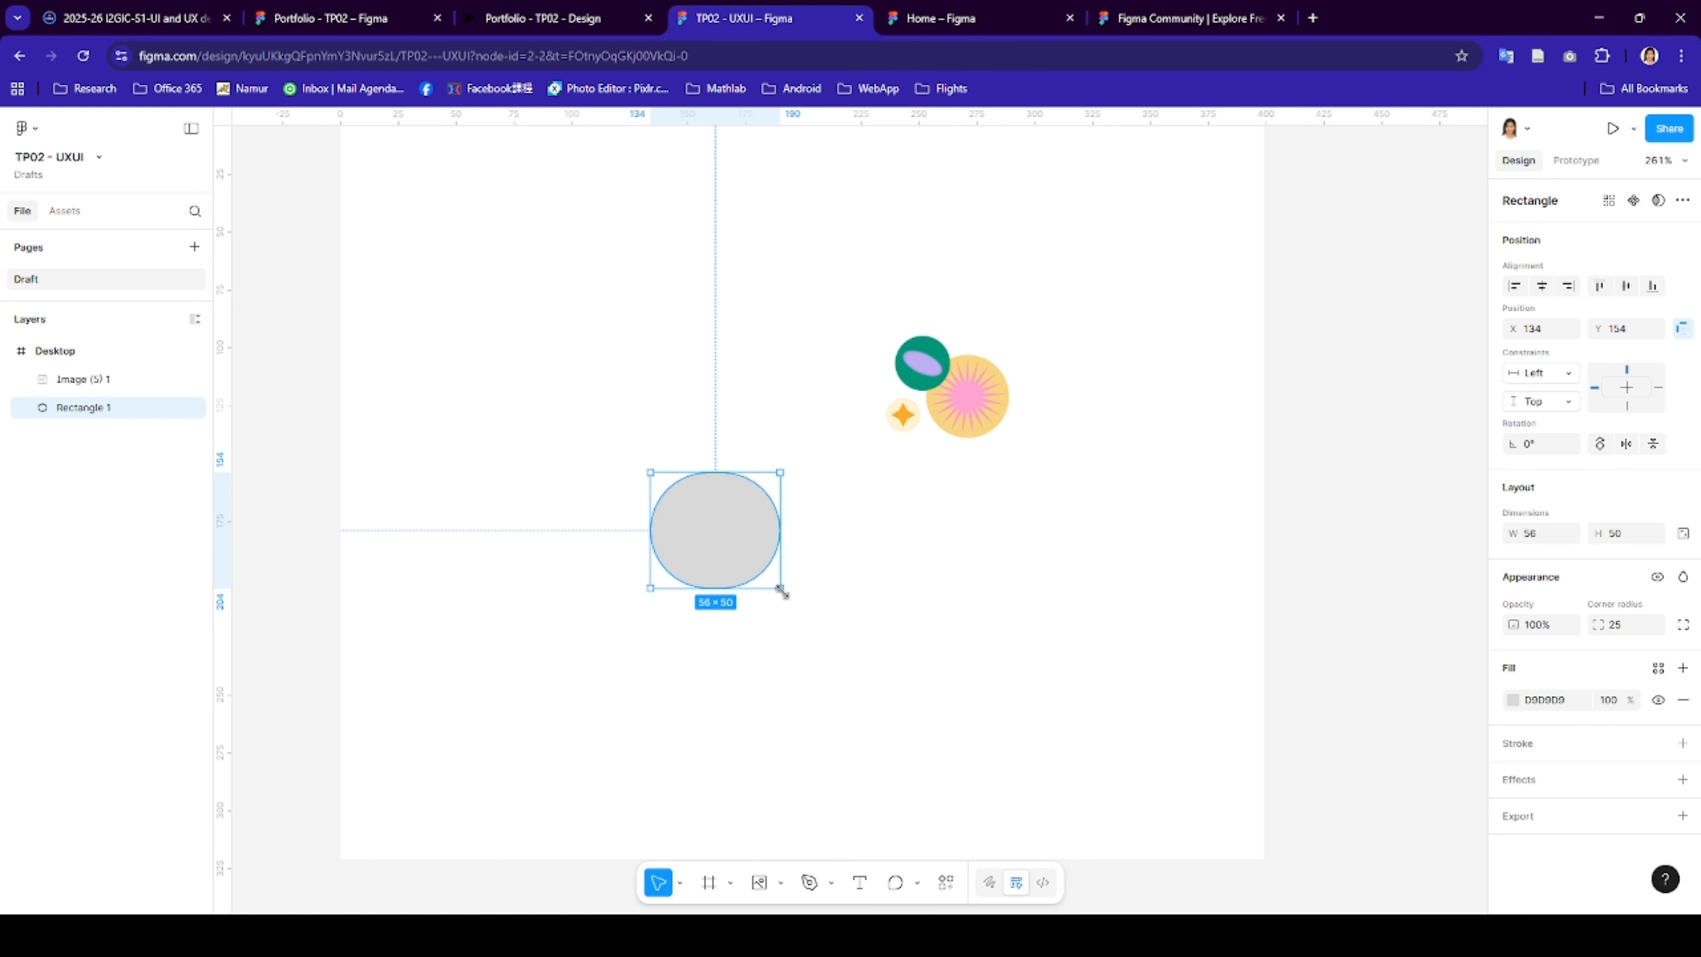
drag(780, 588, 1026, 589)
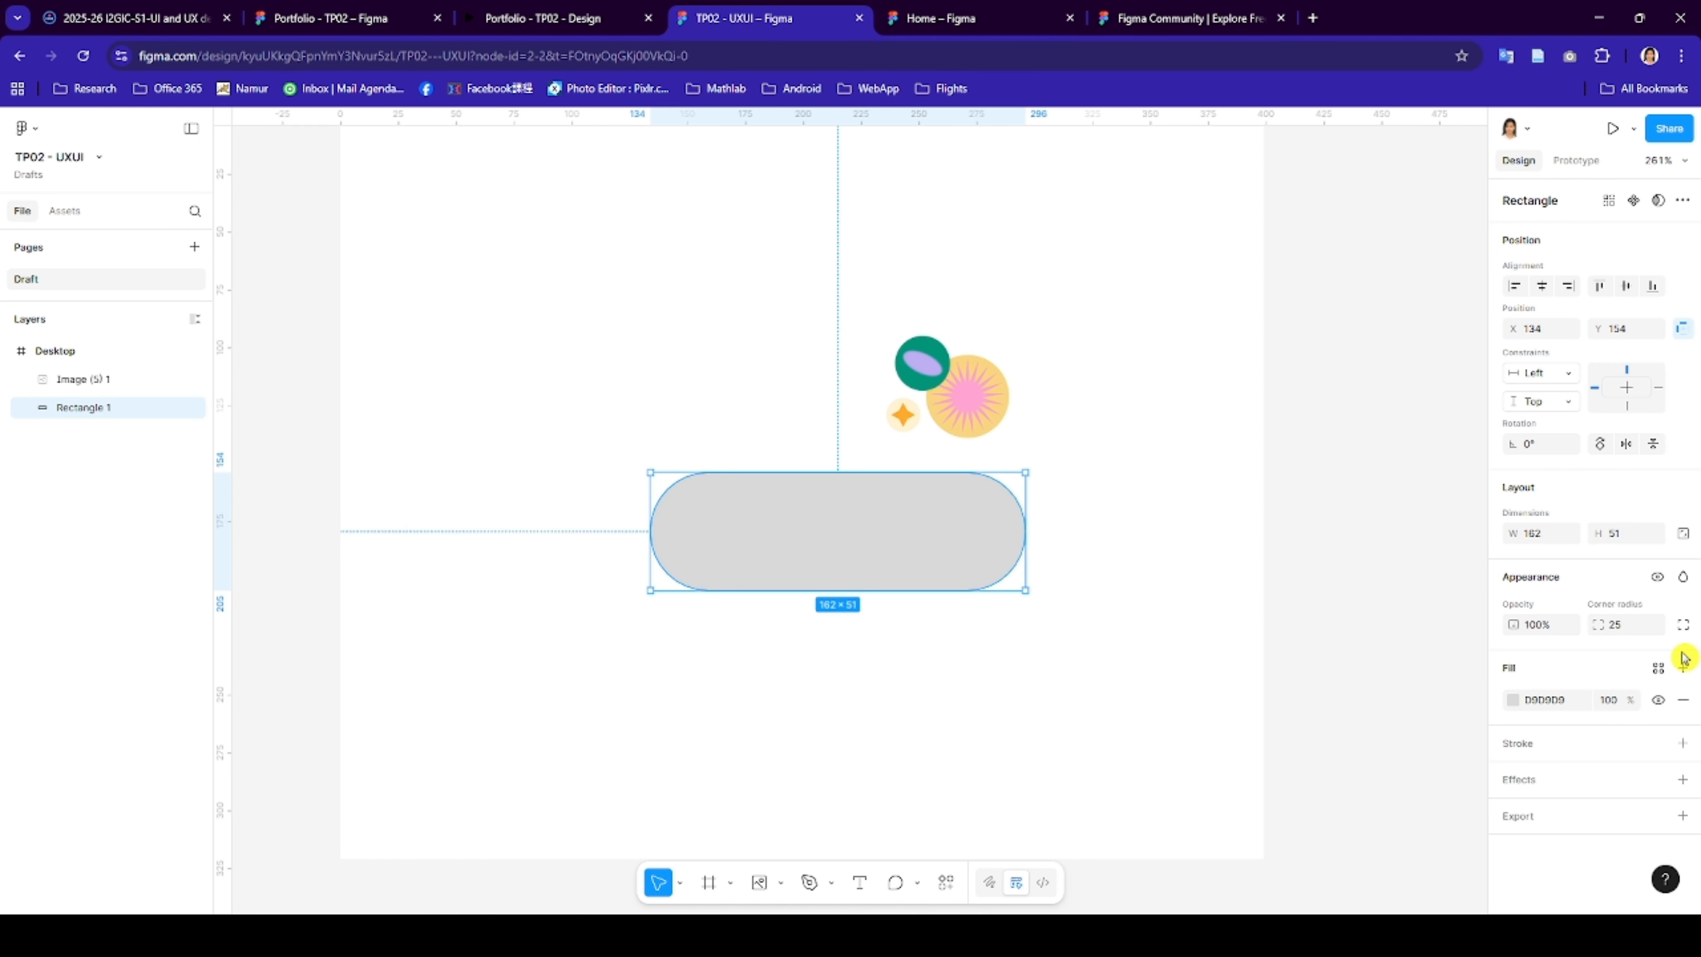
click(1599, 636)
text(1)
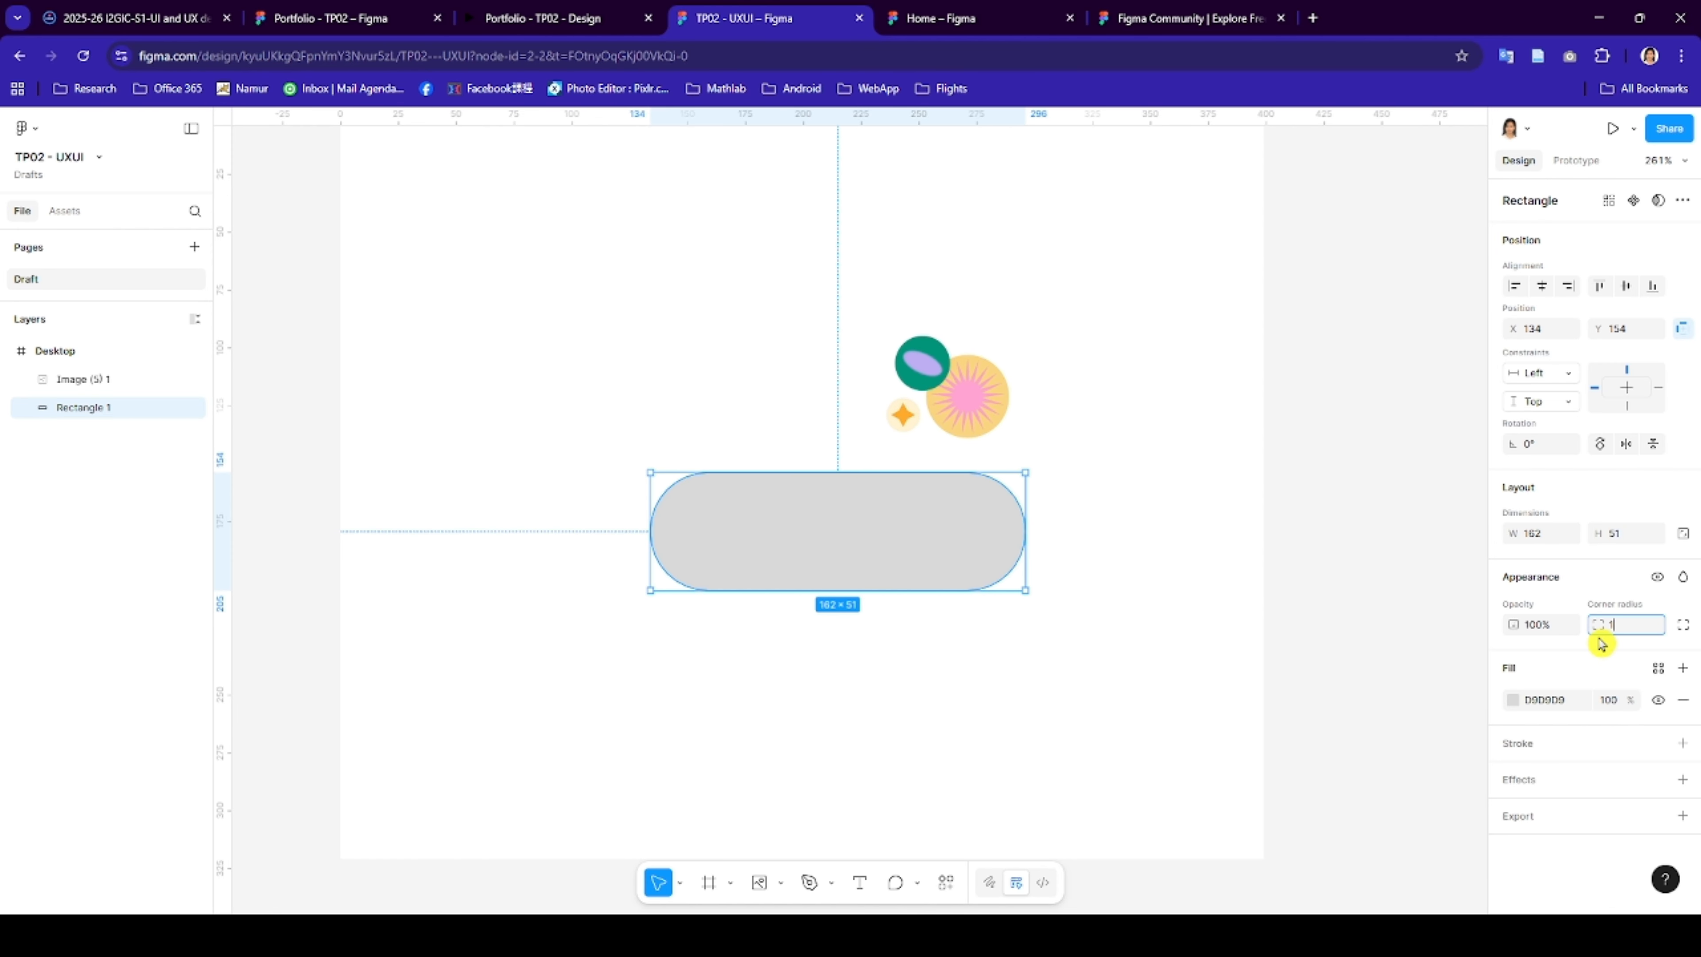
text(0)
key(Return)
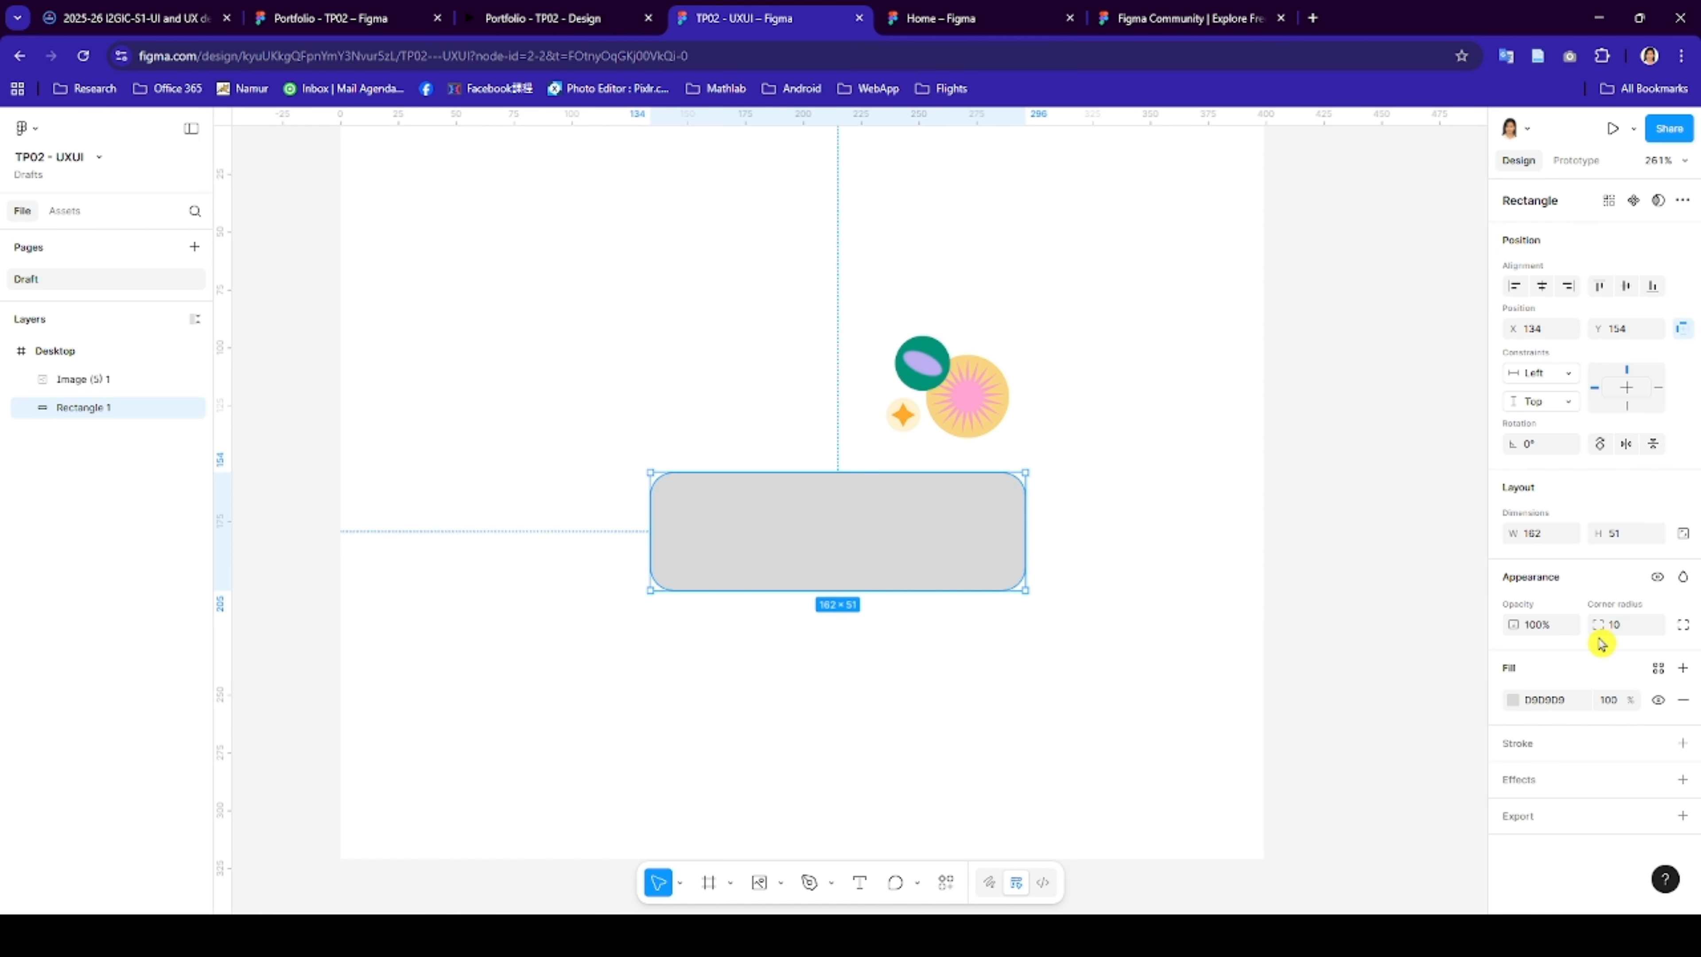
- Change the rounded rectangle's fill color to dark red 983737
click(1513, 700)
drag(1410, 642, 1407, 627)
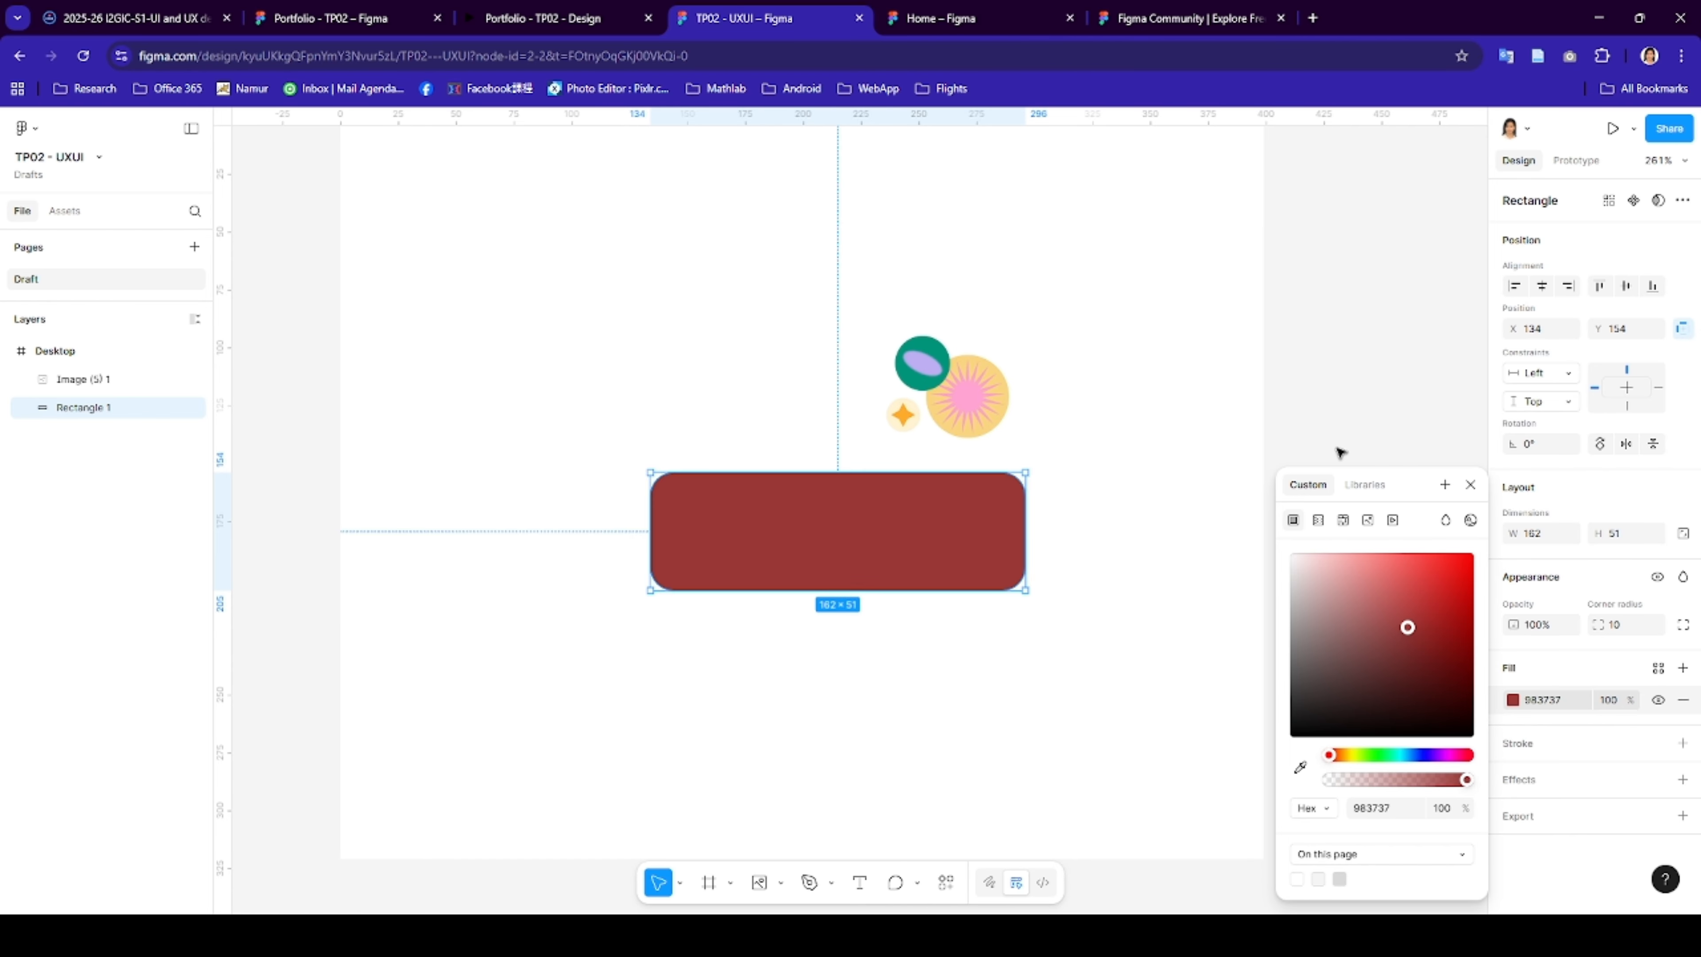
click(1303, 461)
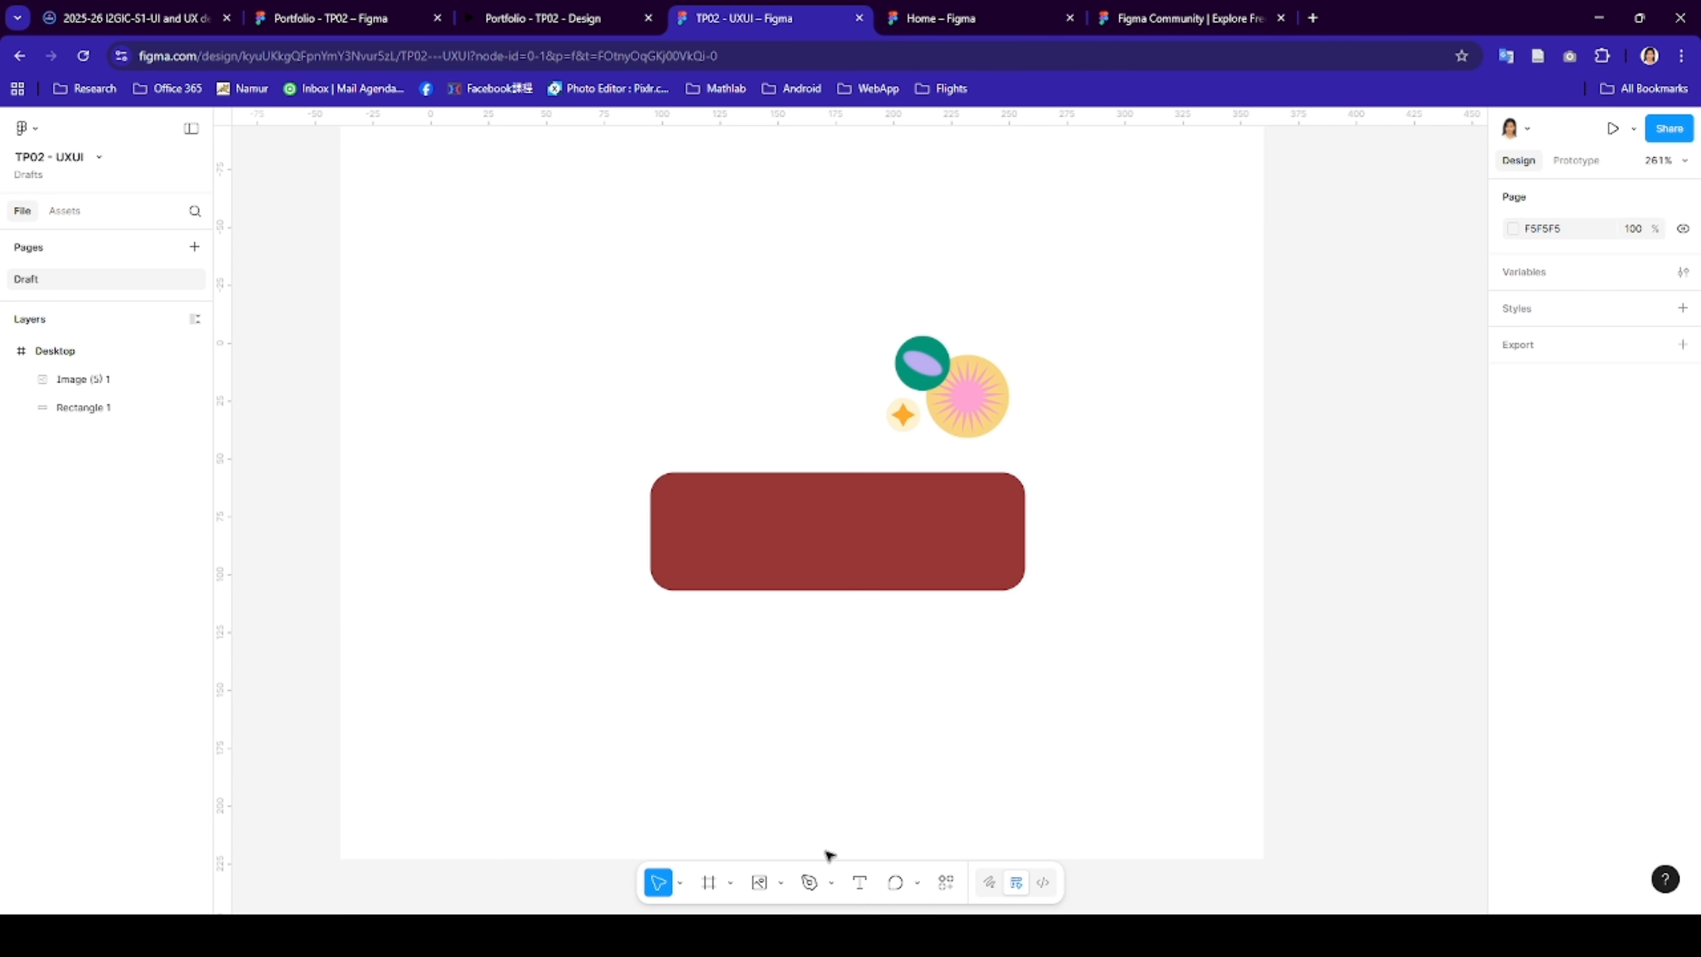
- Add the text "About me" in the upper part of the Desktop frame, above the red rectangle
scroll(665, 657, down, 2)
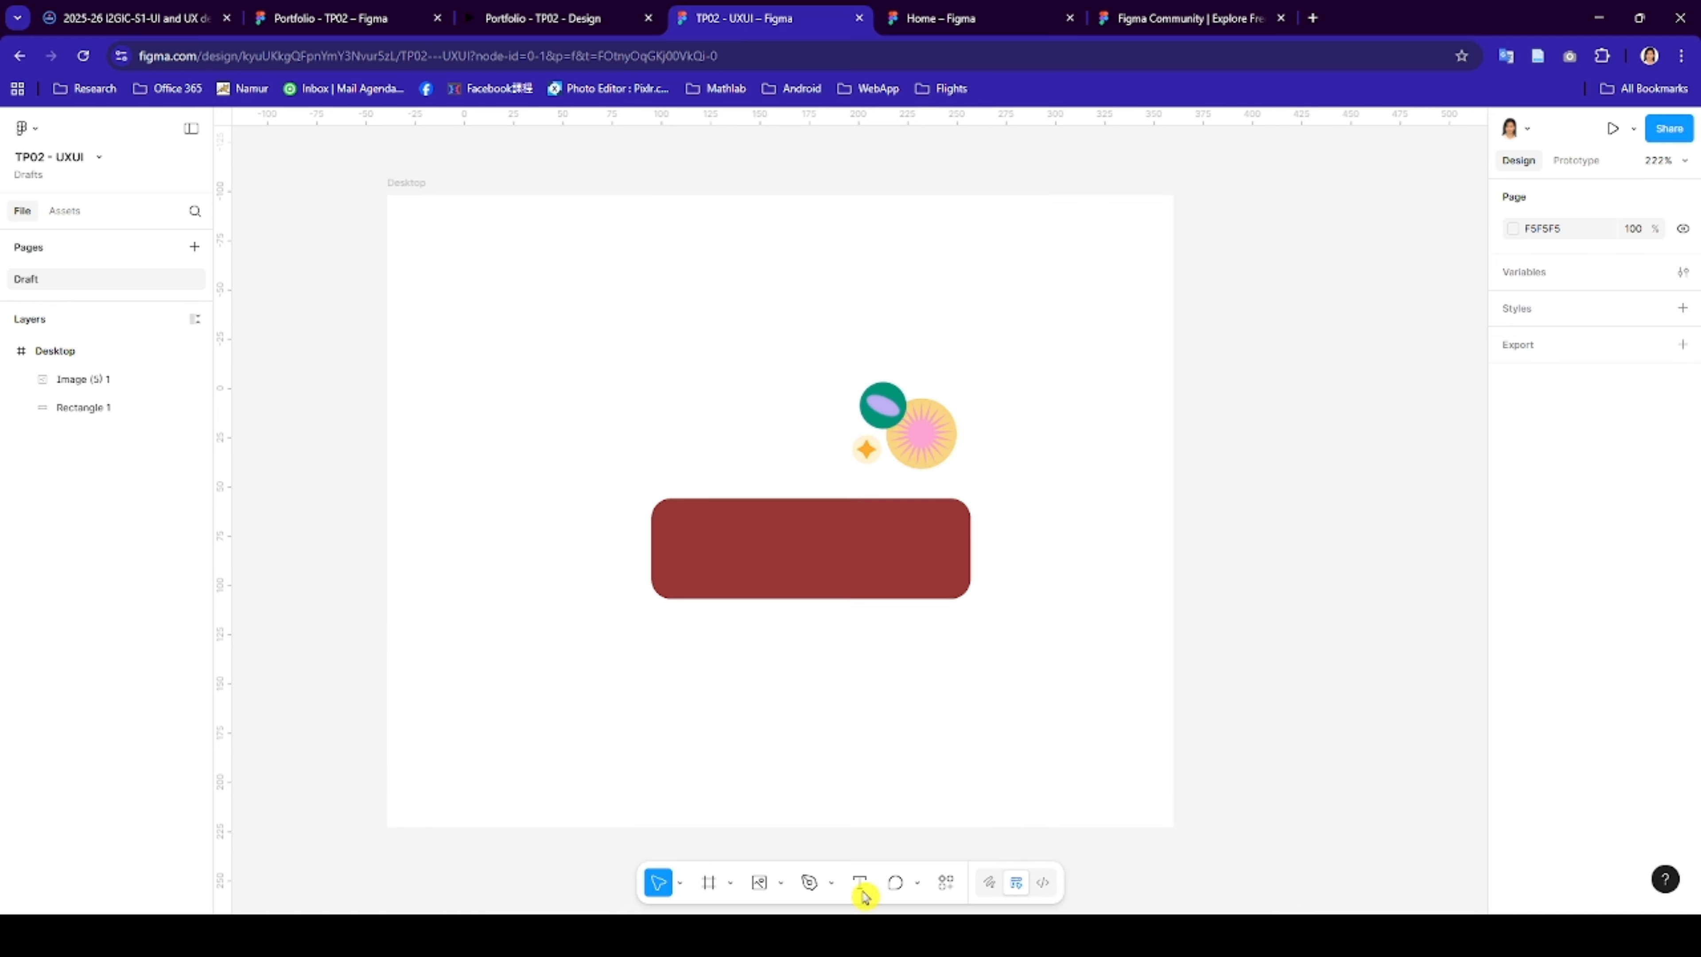
key(t)
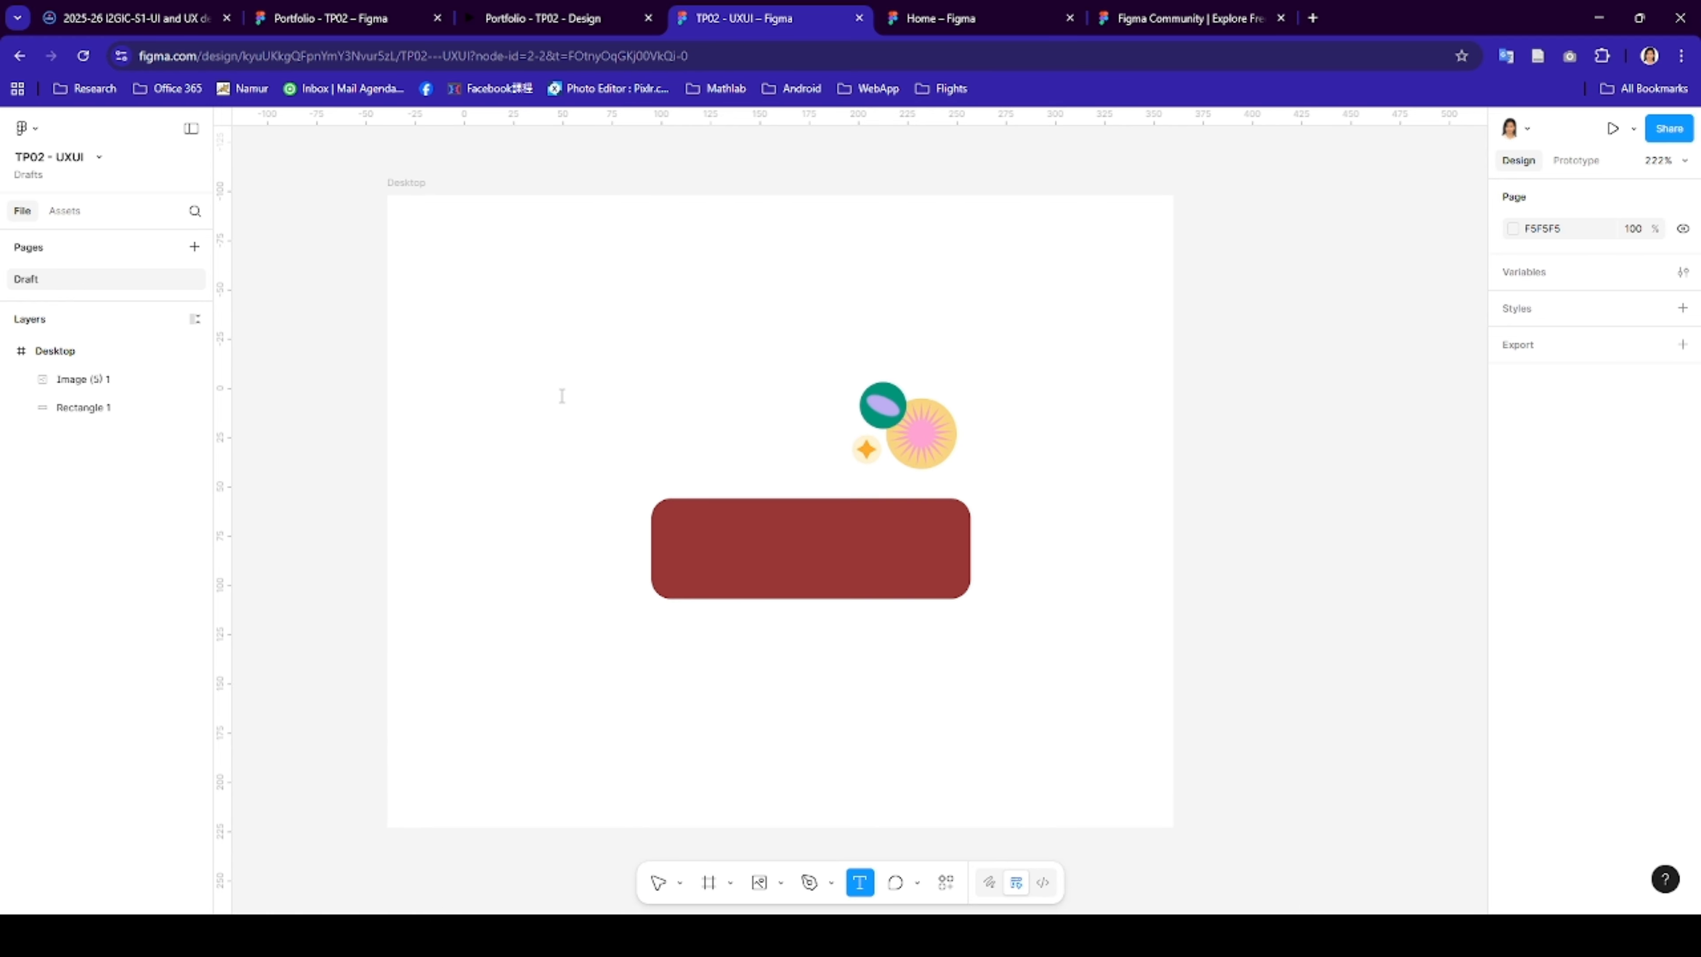
click(543, 314)
key(Escape)
text(About me)
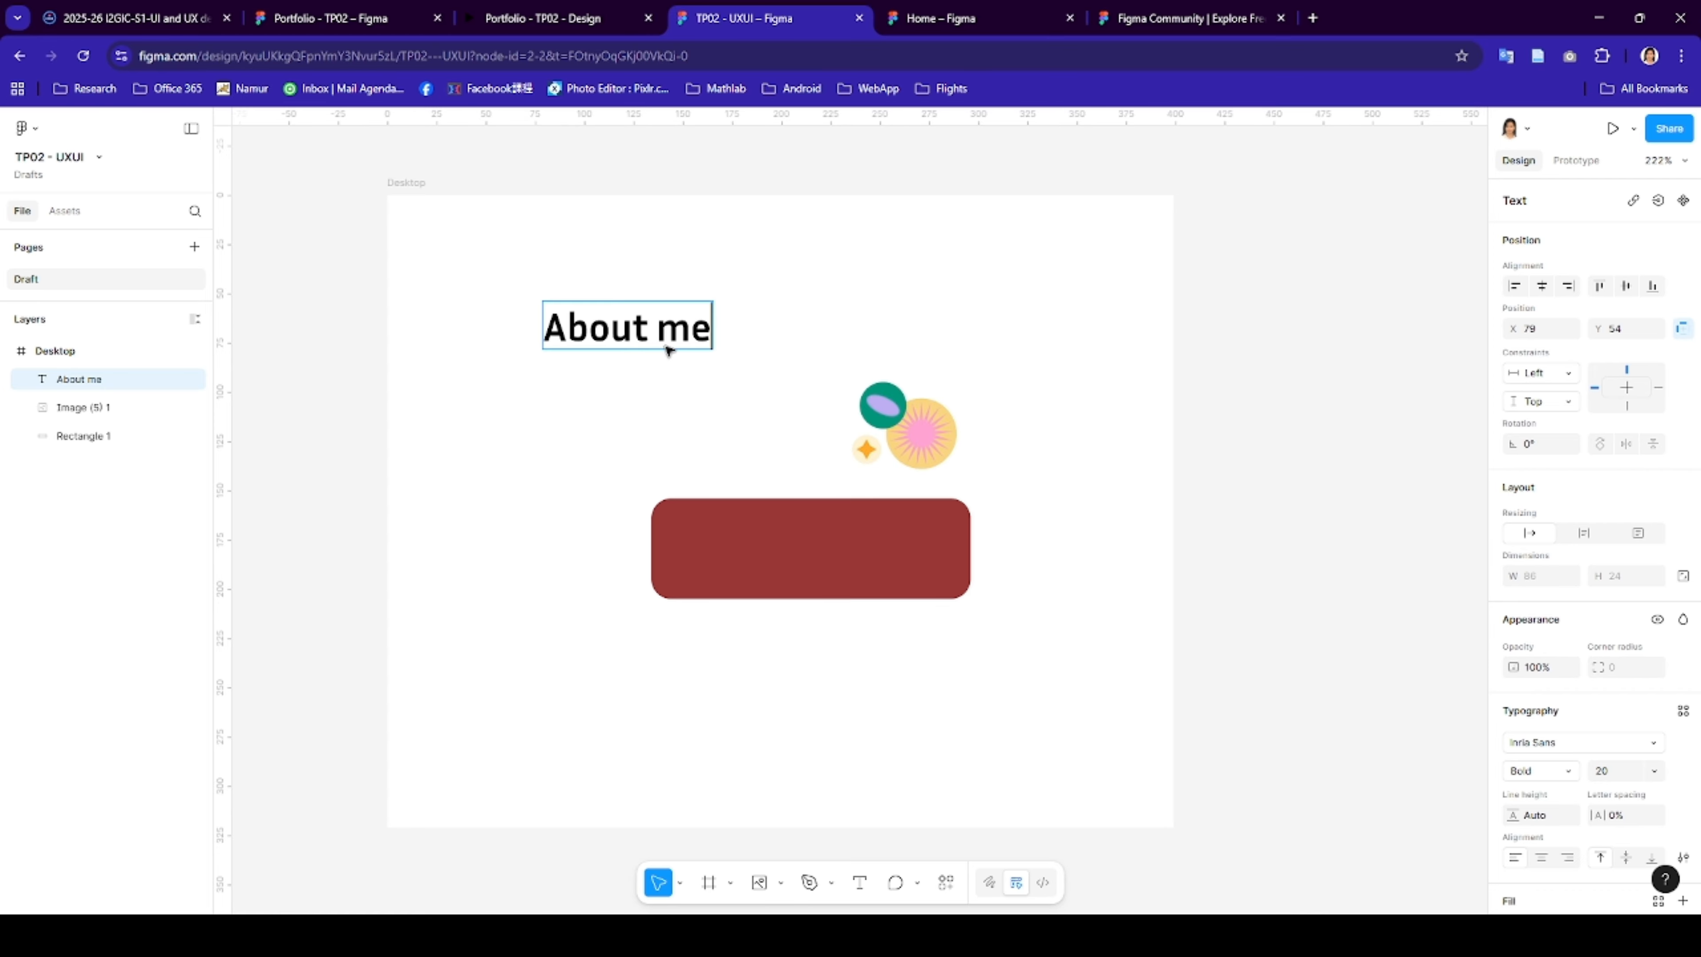
key(Escape)
scroll(1567, 756, down, 2)
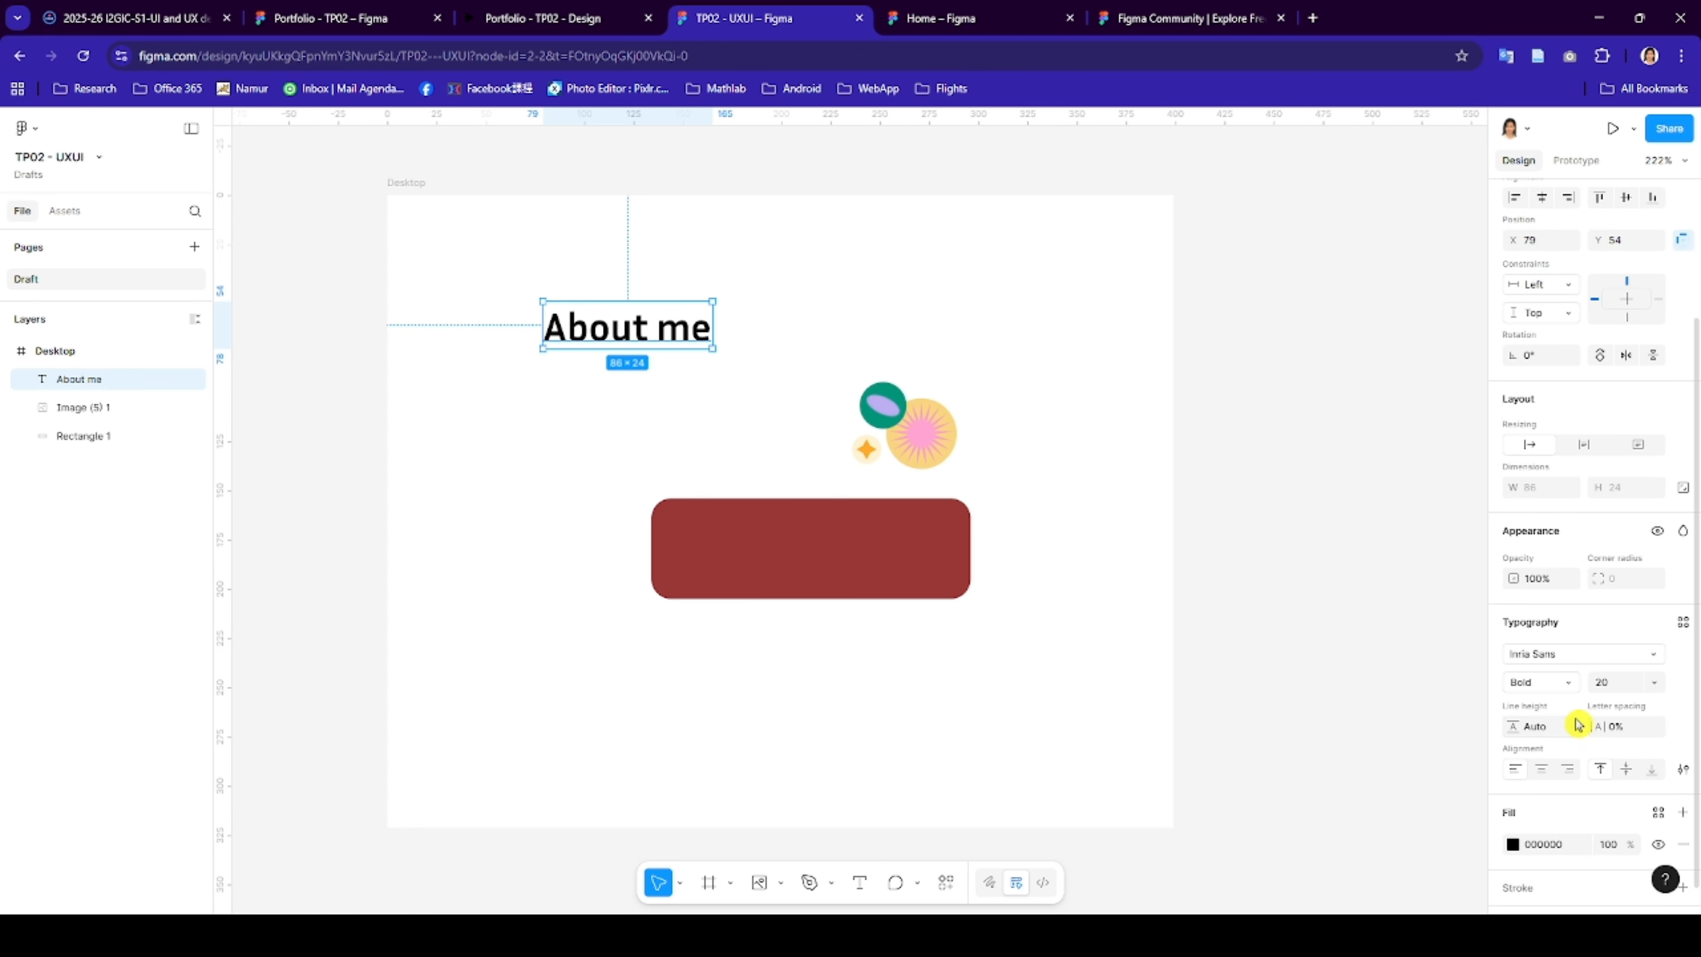
- Switch to the Portfolio - TP02 file and review the Overview page's notes on design systems, Auto Layout, components and variants
scroll(1577, 680, up, 2)
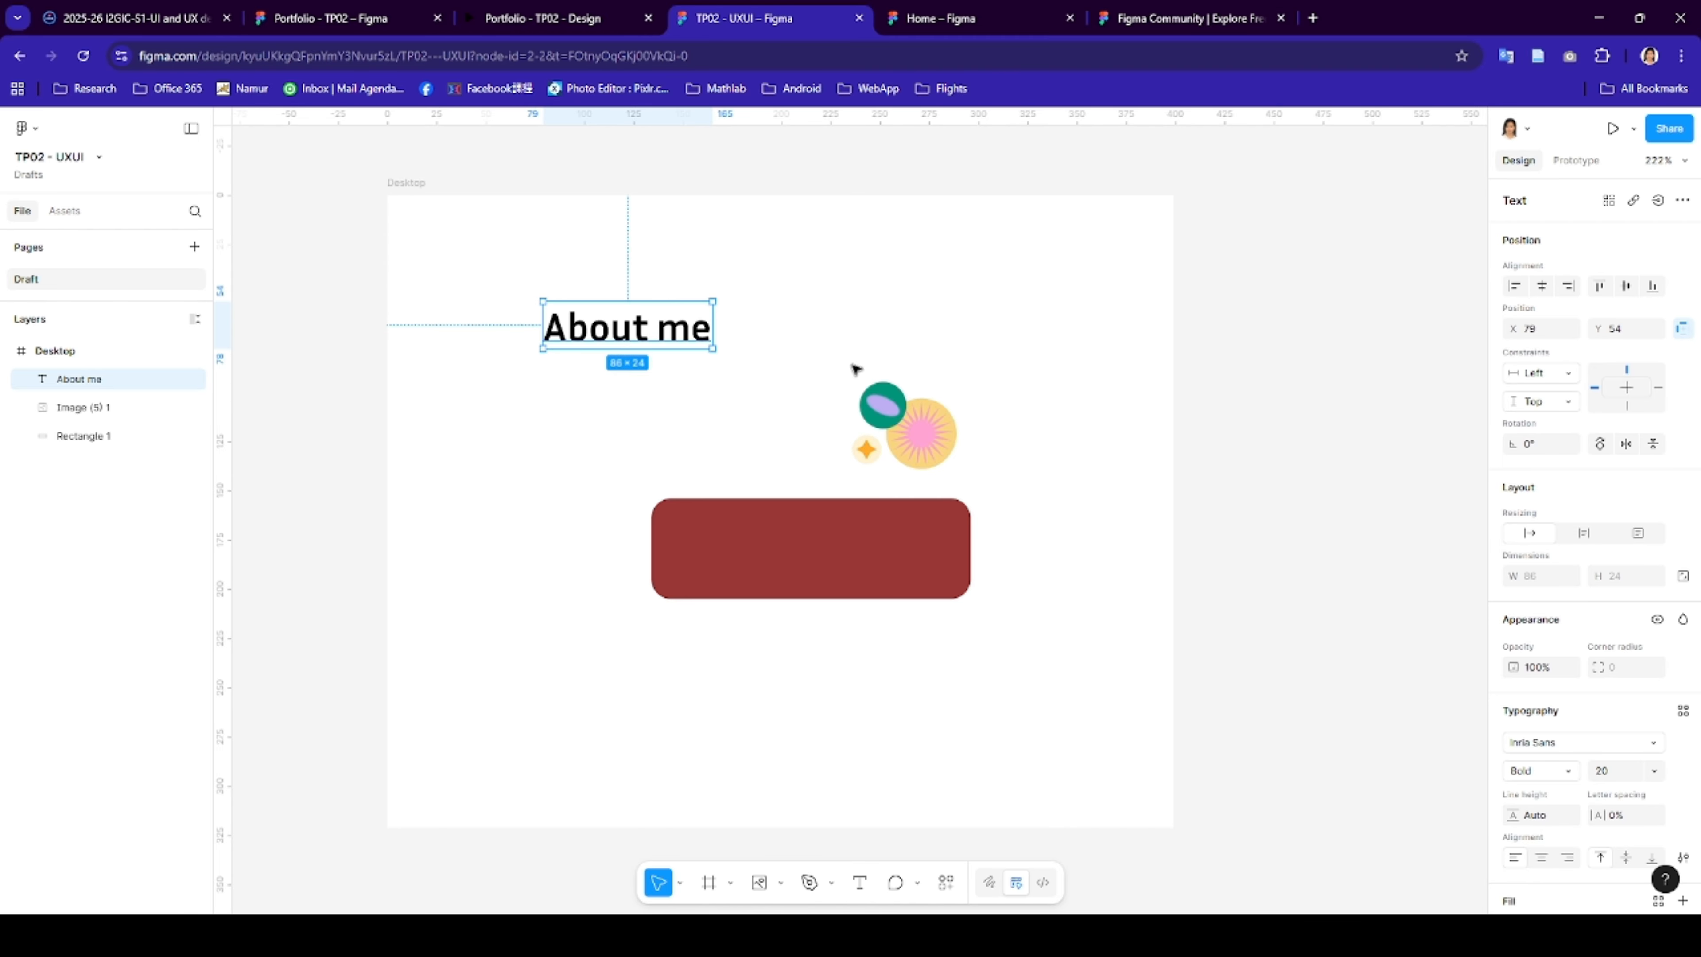
click(333, 20)
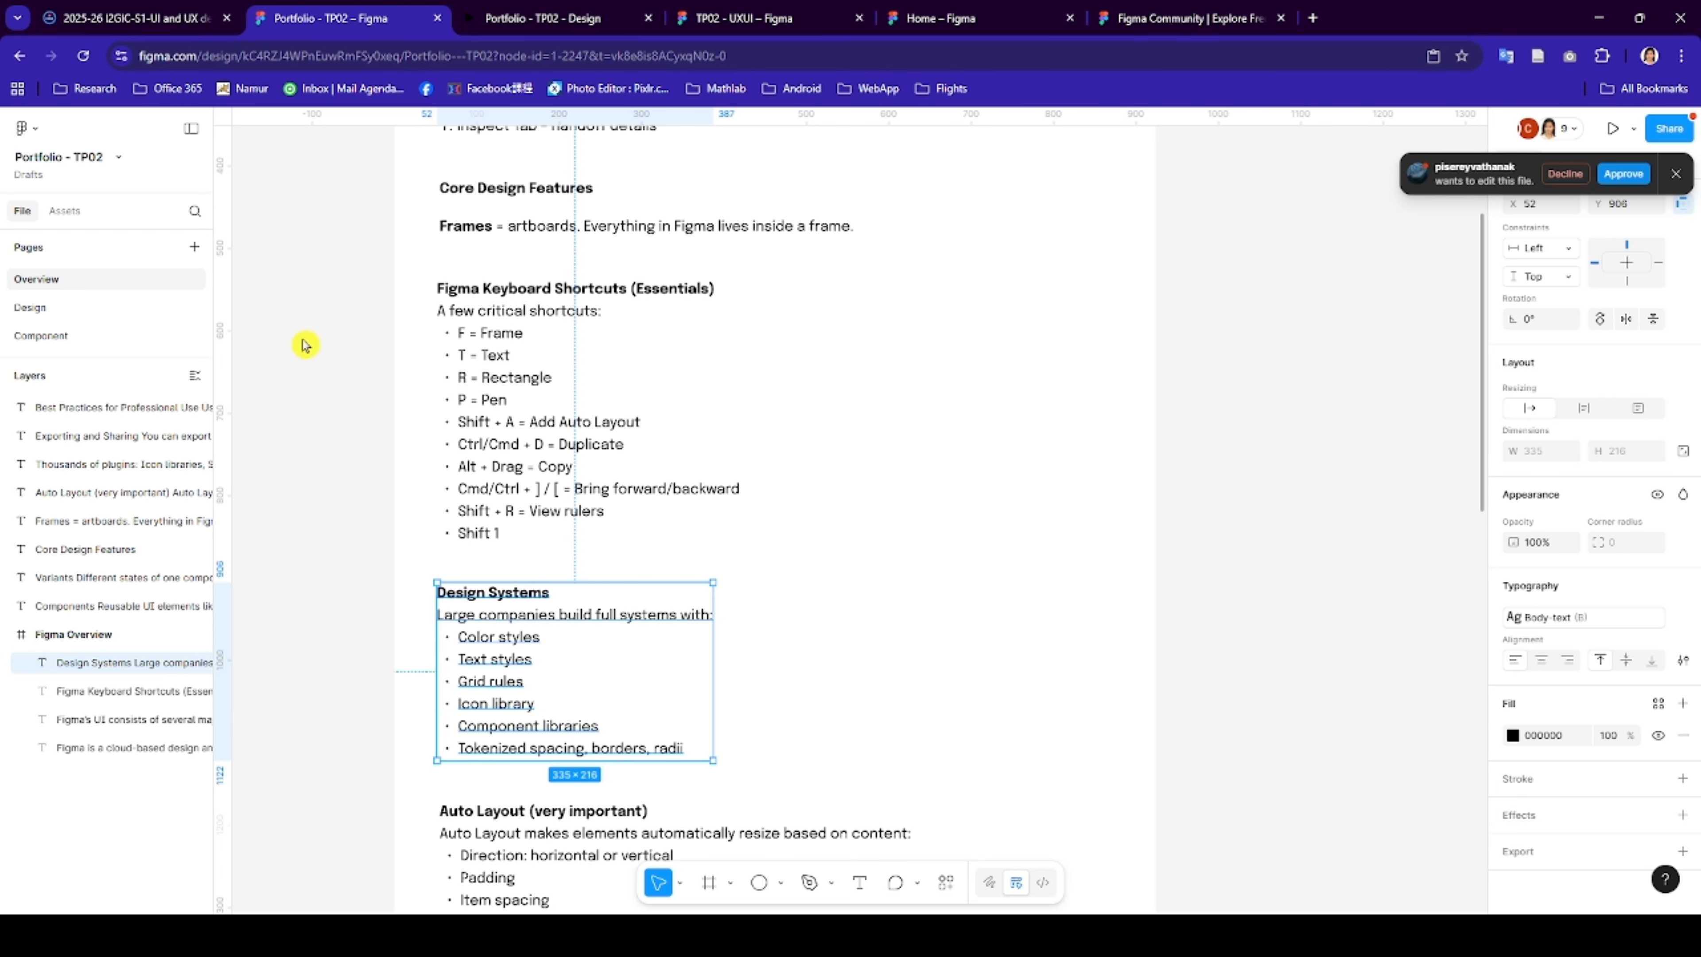
scroll(646, 576, down, 2)
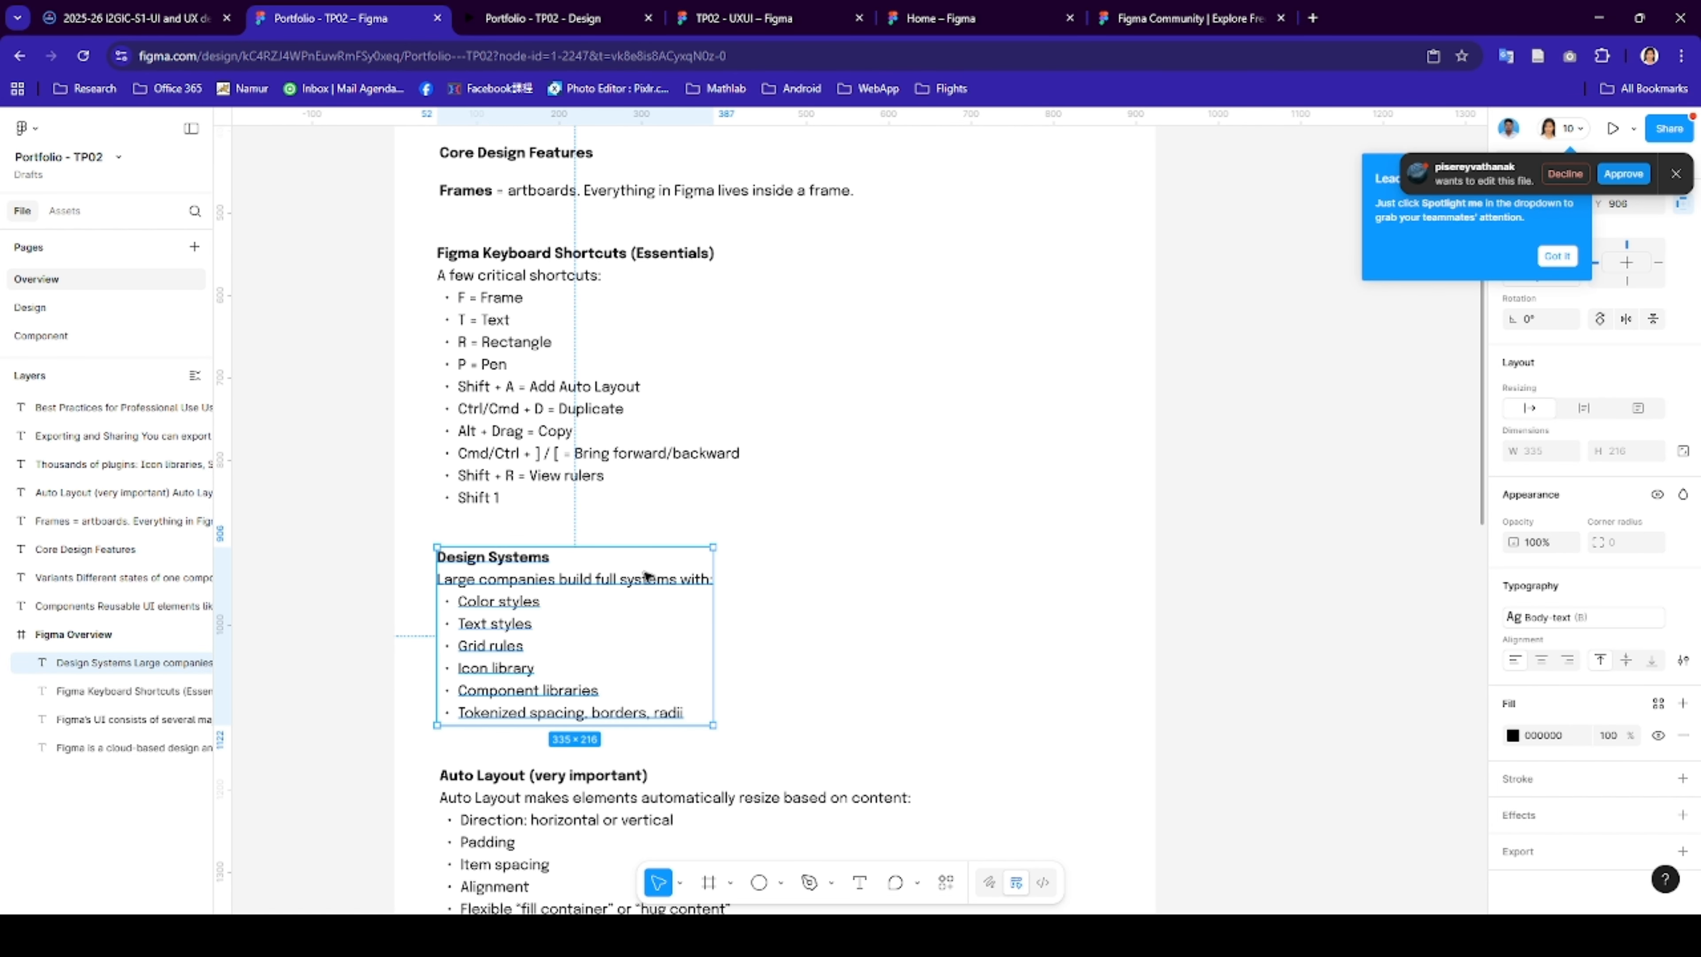
scroll(646, 575, down, 5)
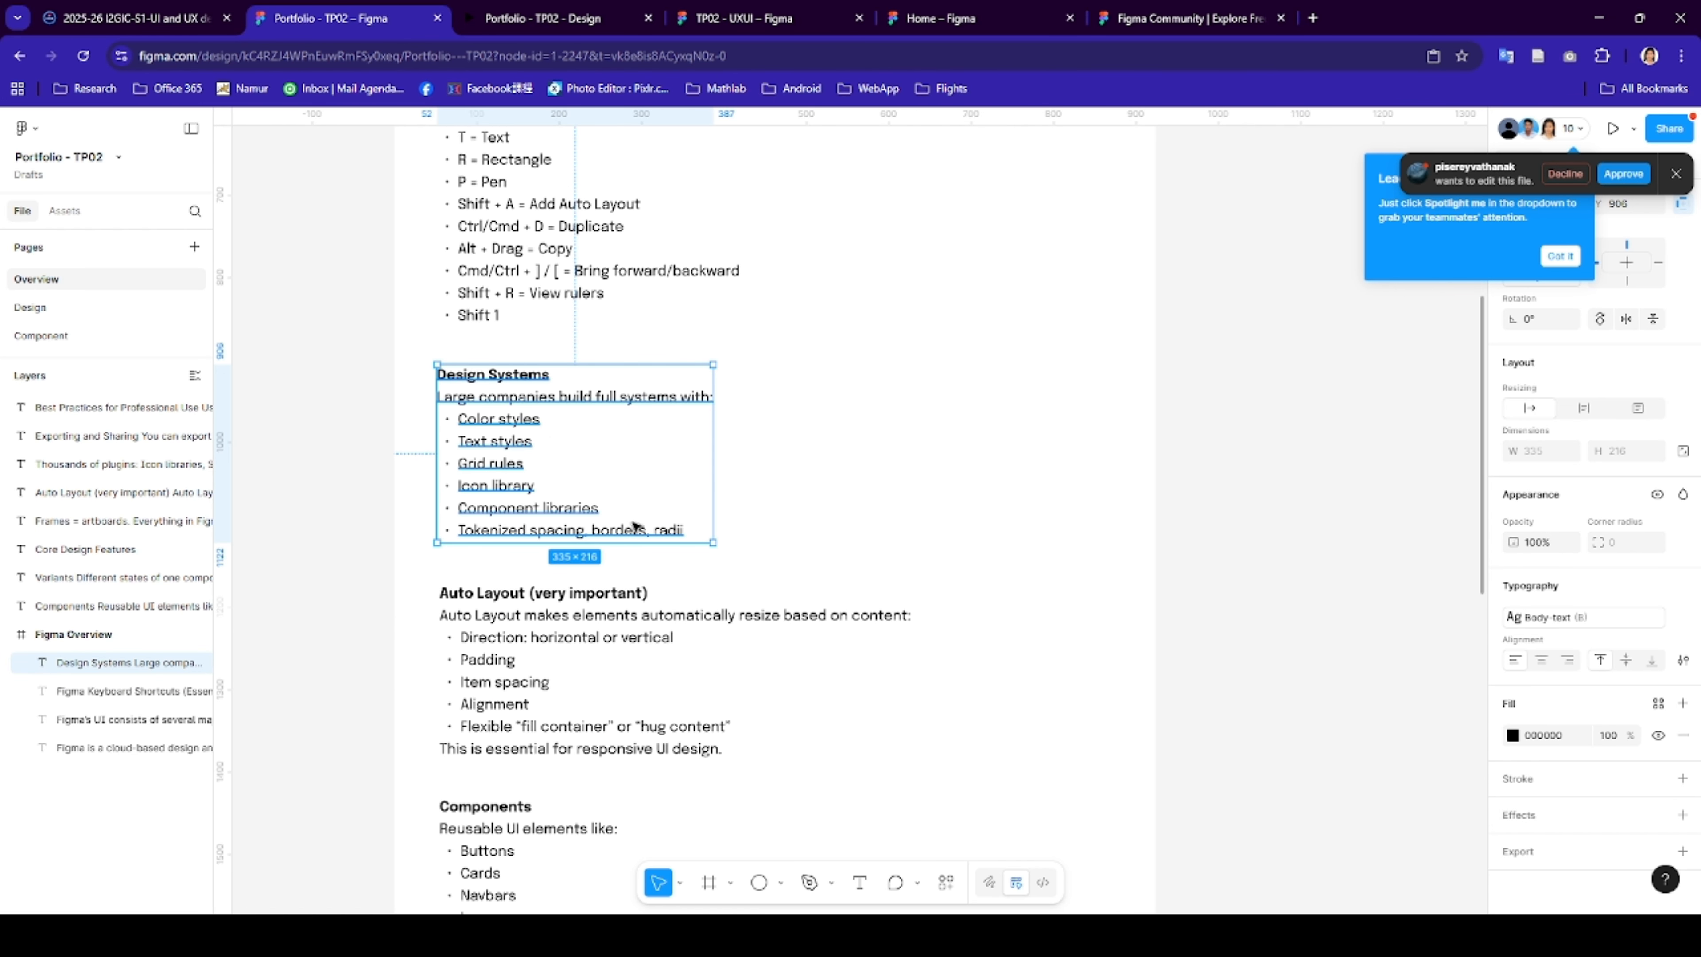
scroll(635, 521, down, 10)
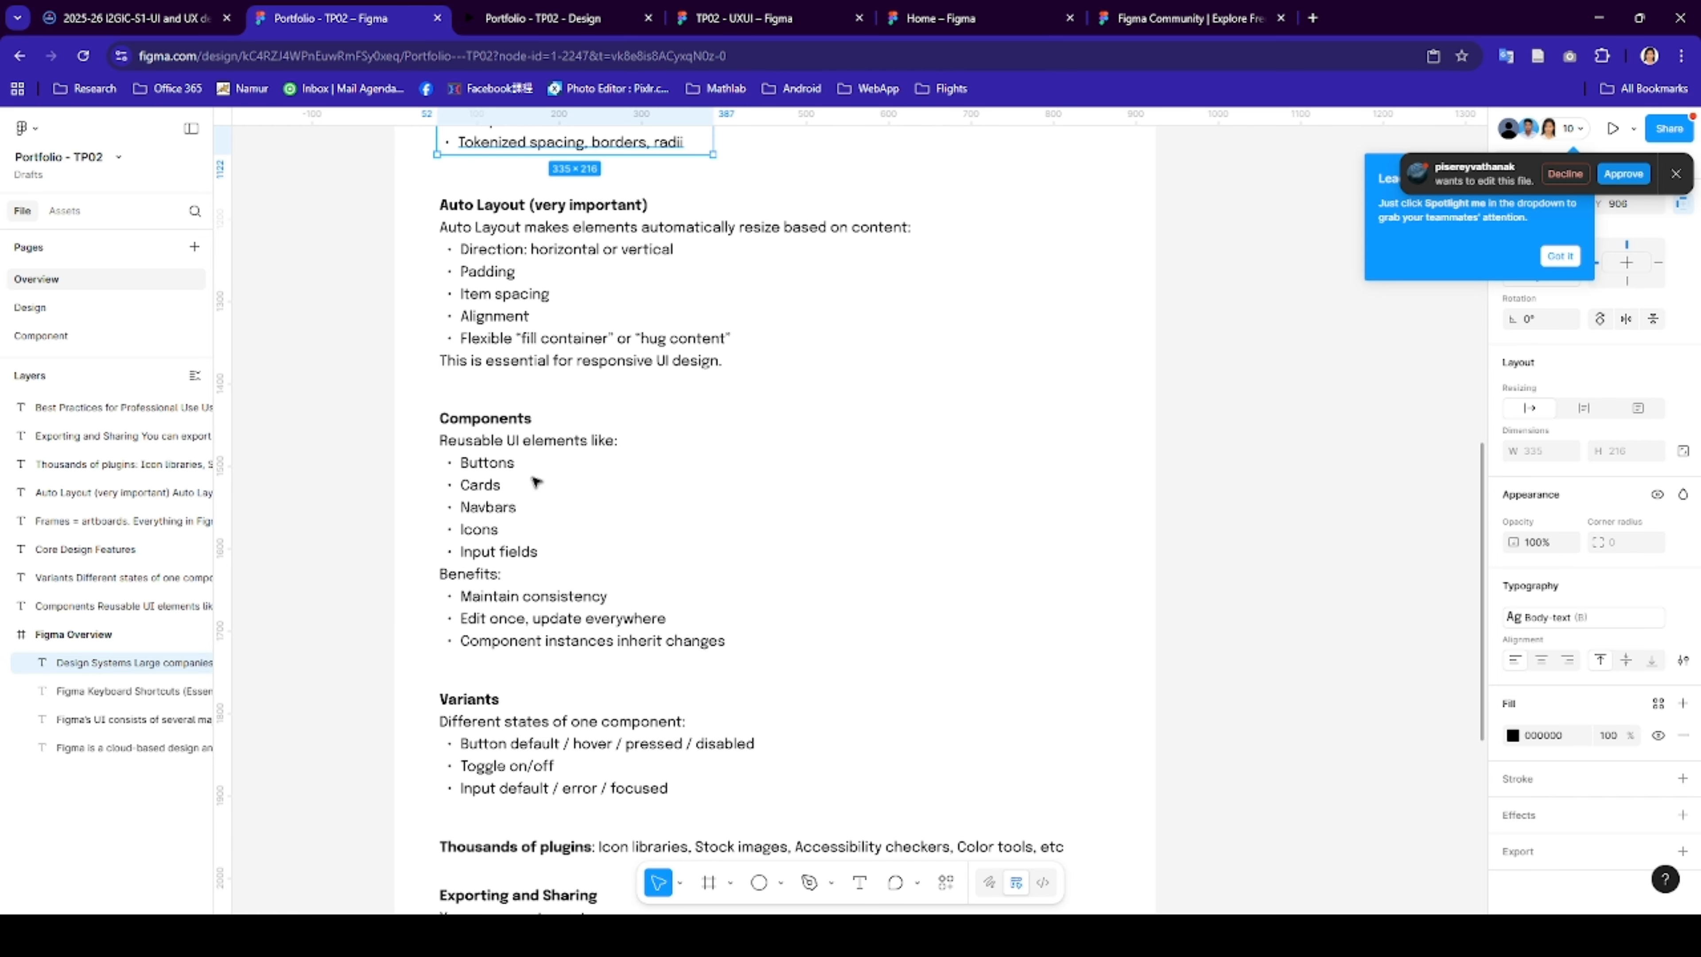
- Open the Design page of Portfolio - TP02 and approve the pending edit request
click(34, 308)
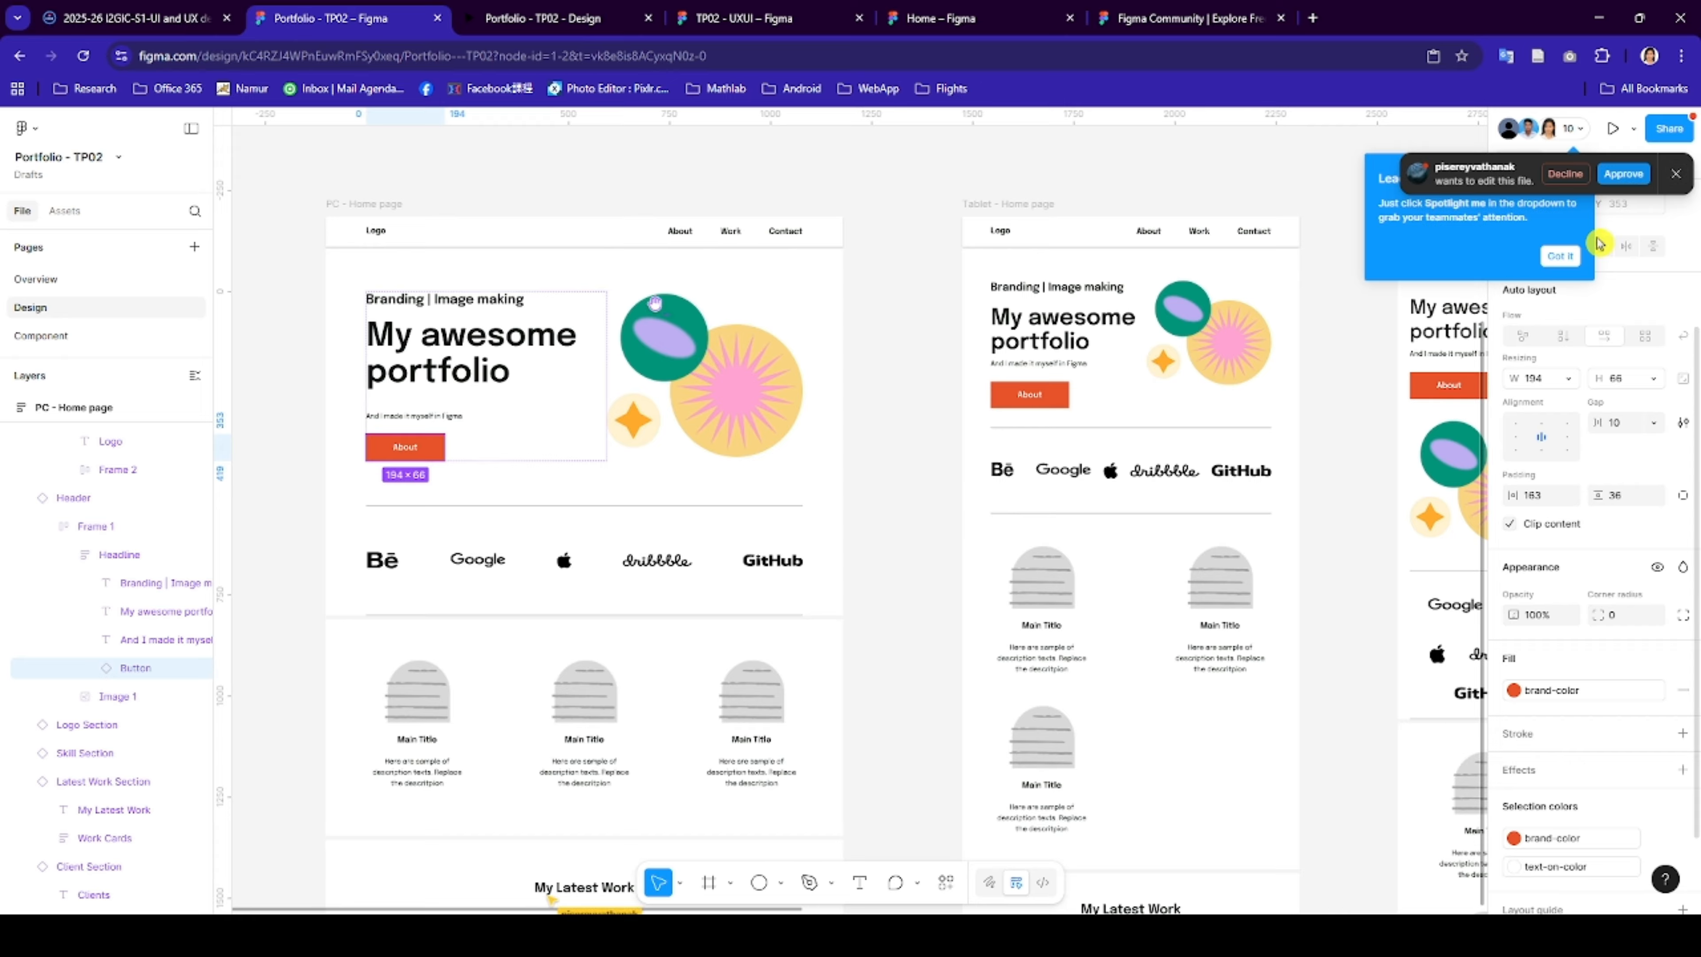
click(1620, 174)
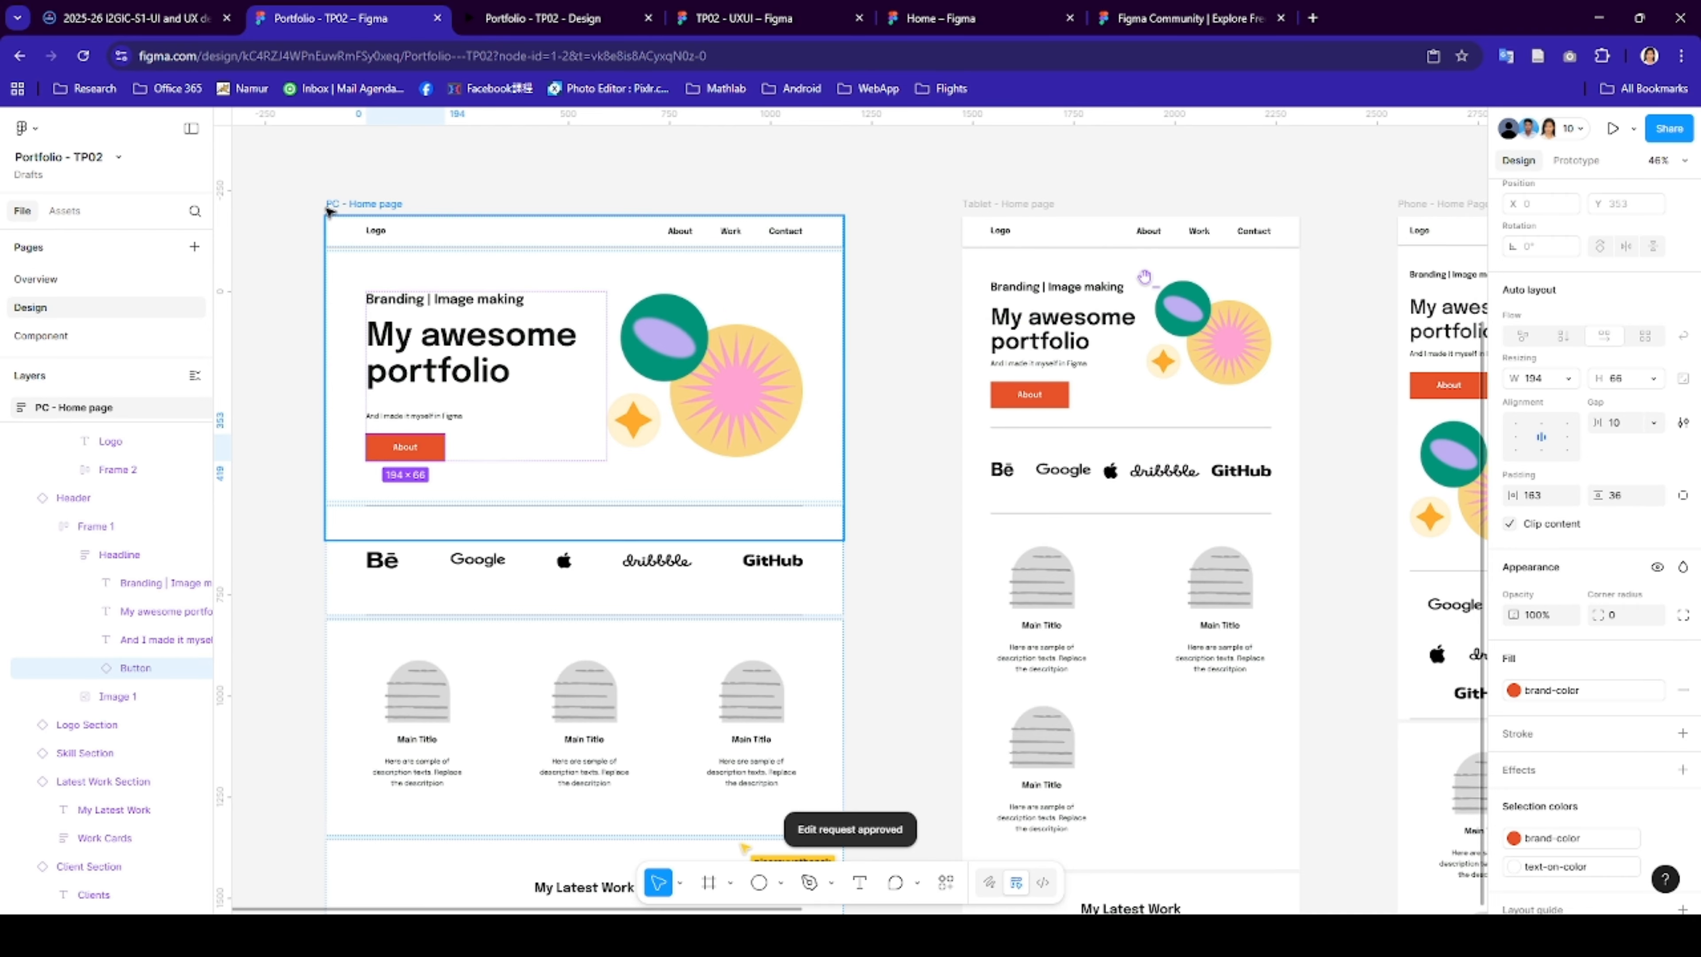
- Examine the Color Codes frame above the home pages, including its list of color codes and its typography specifications
scroll(714, 302, down, 1)
scroll(714, 302, down, 2)
scroll(679, 273, up, 3)
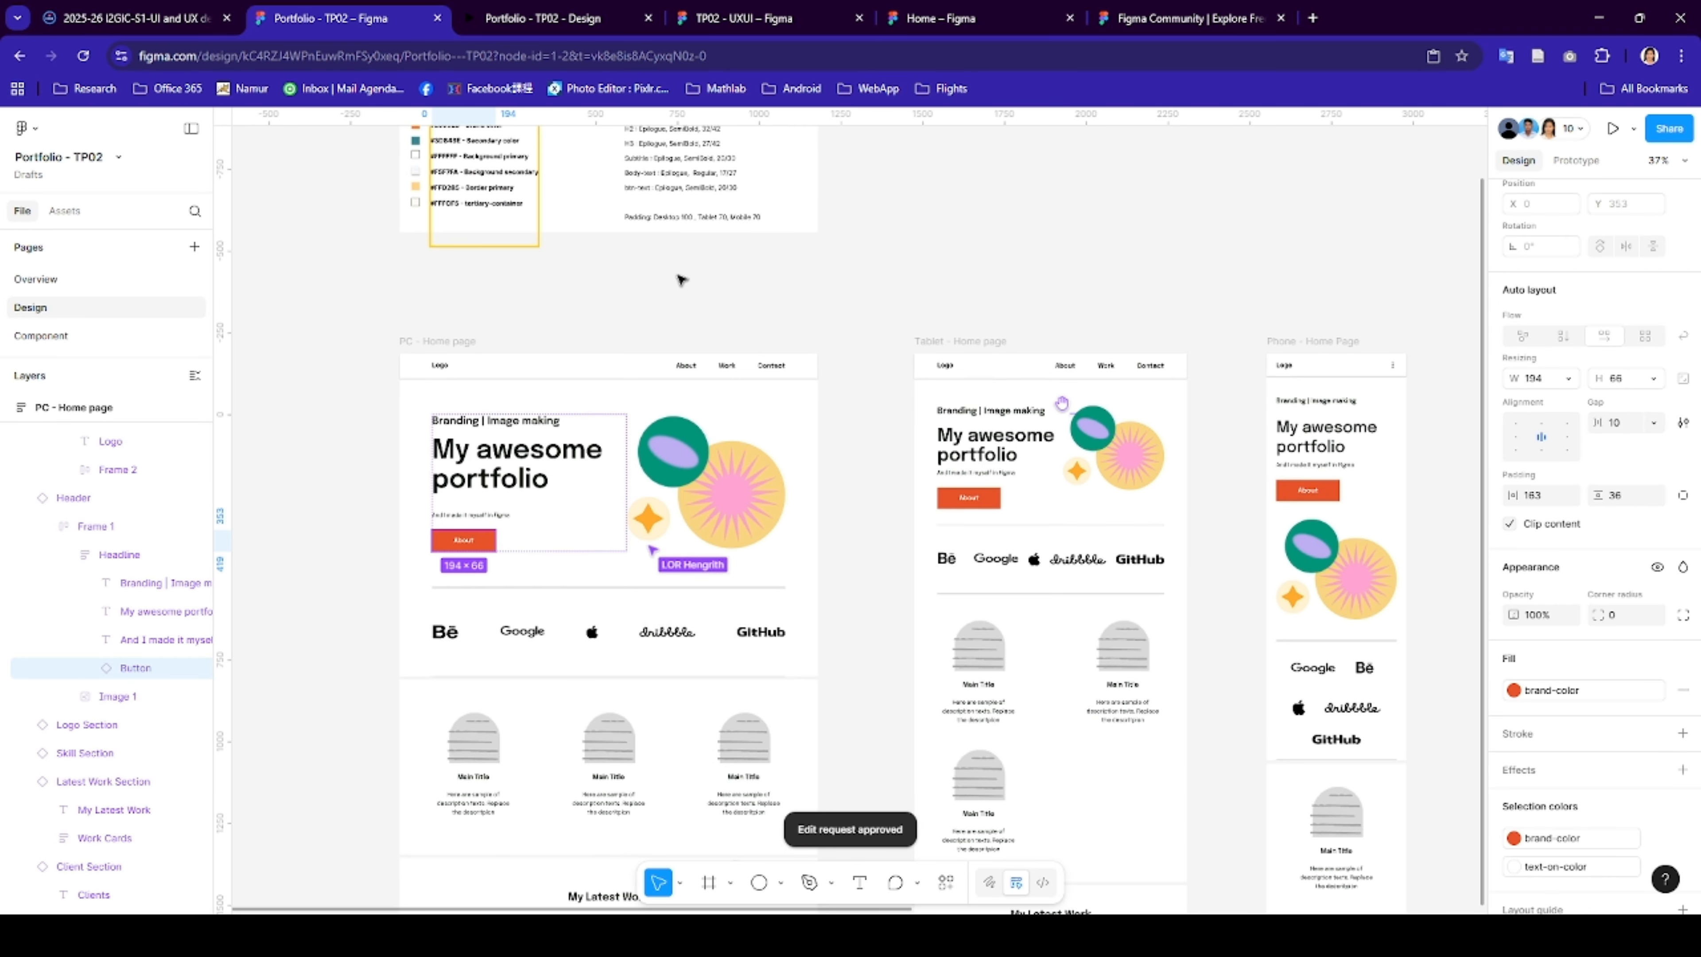
scroll(476, 179, up, 1)
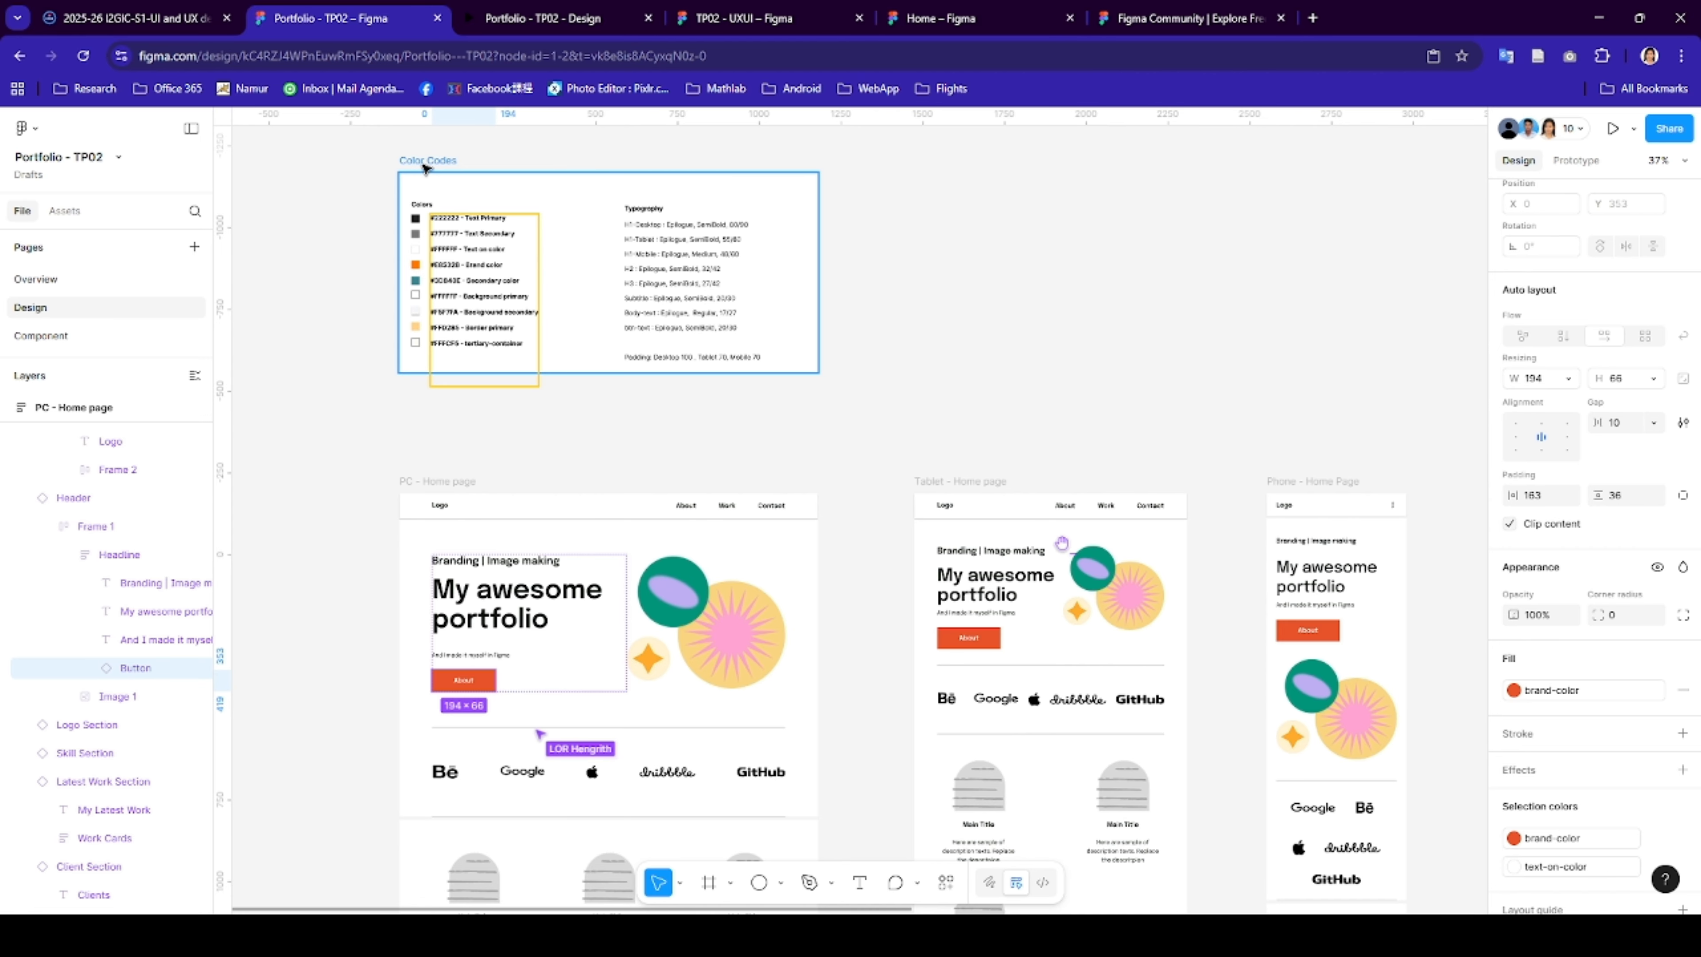
click(424, 167)
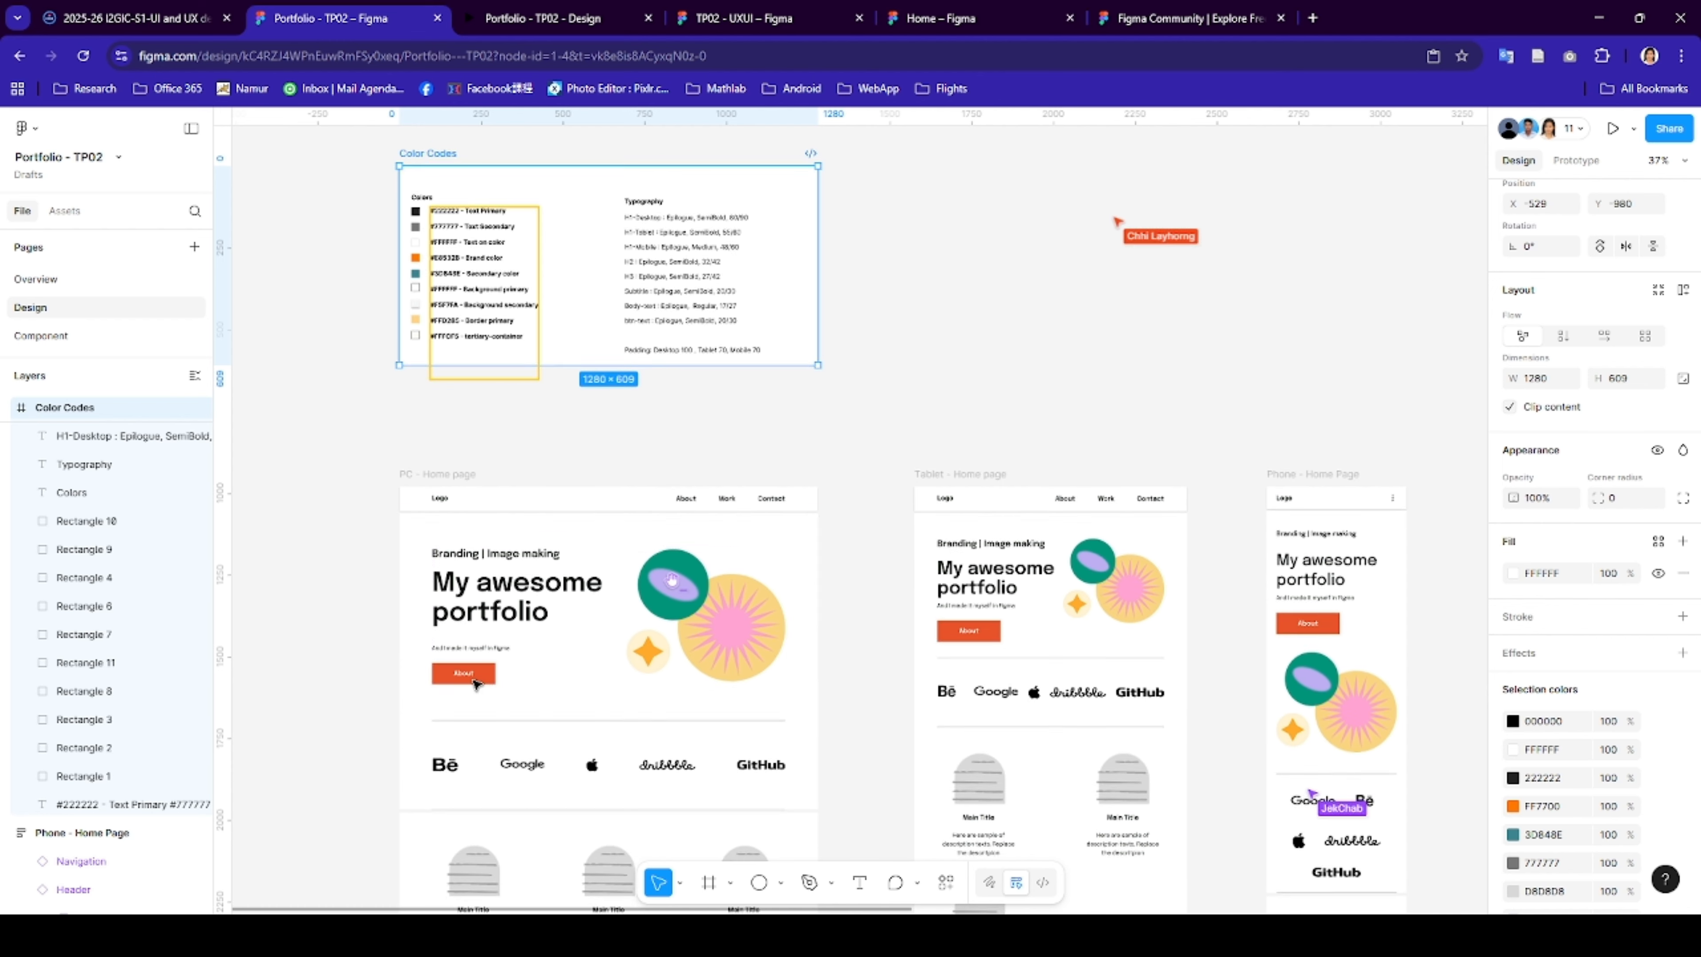
scroll(473, 670, down, 1)
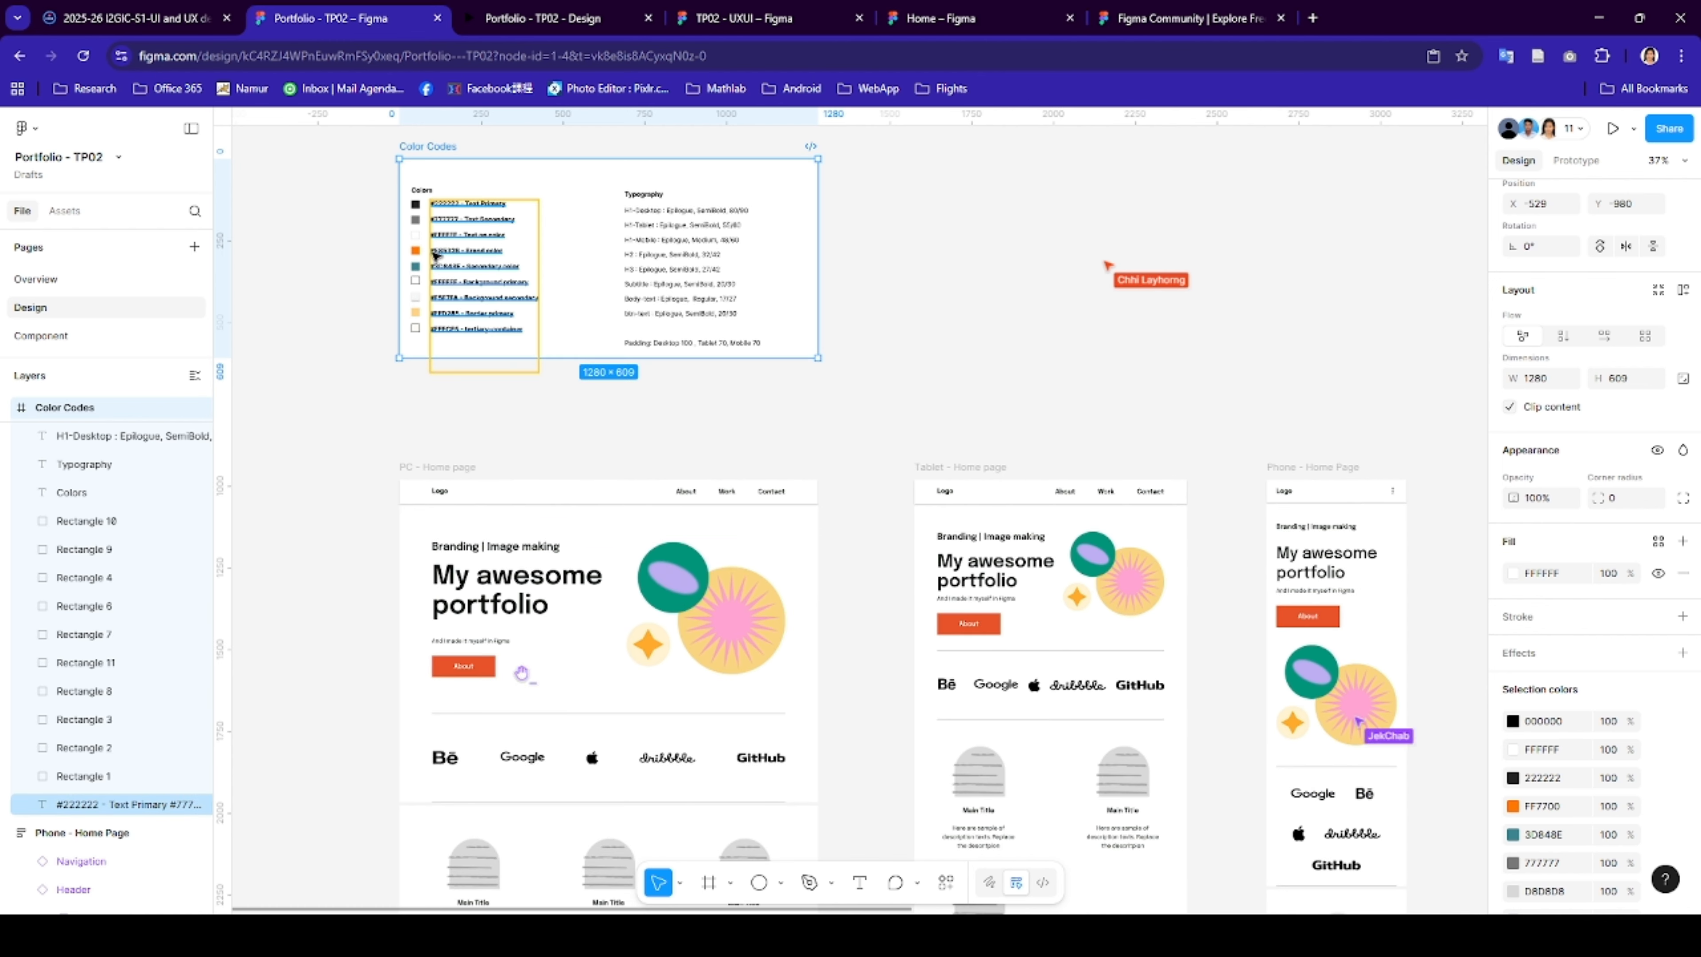
click(454, 257)
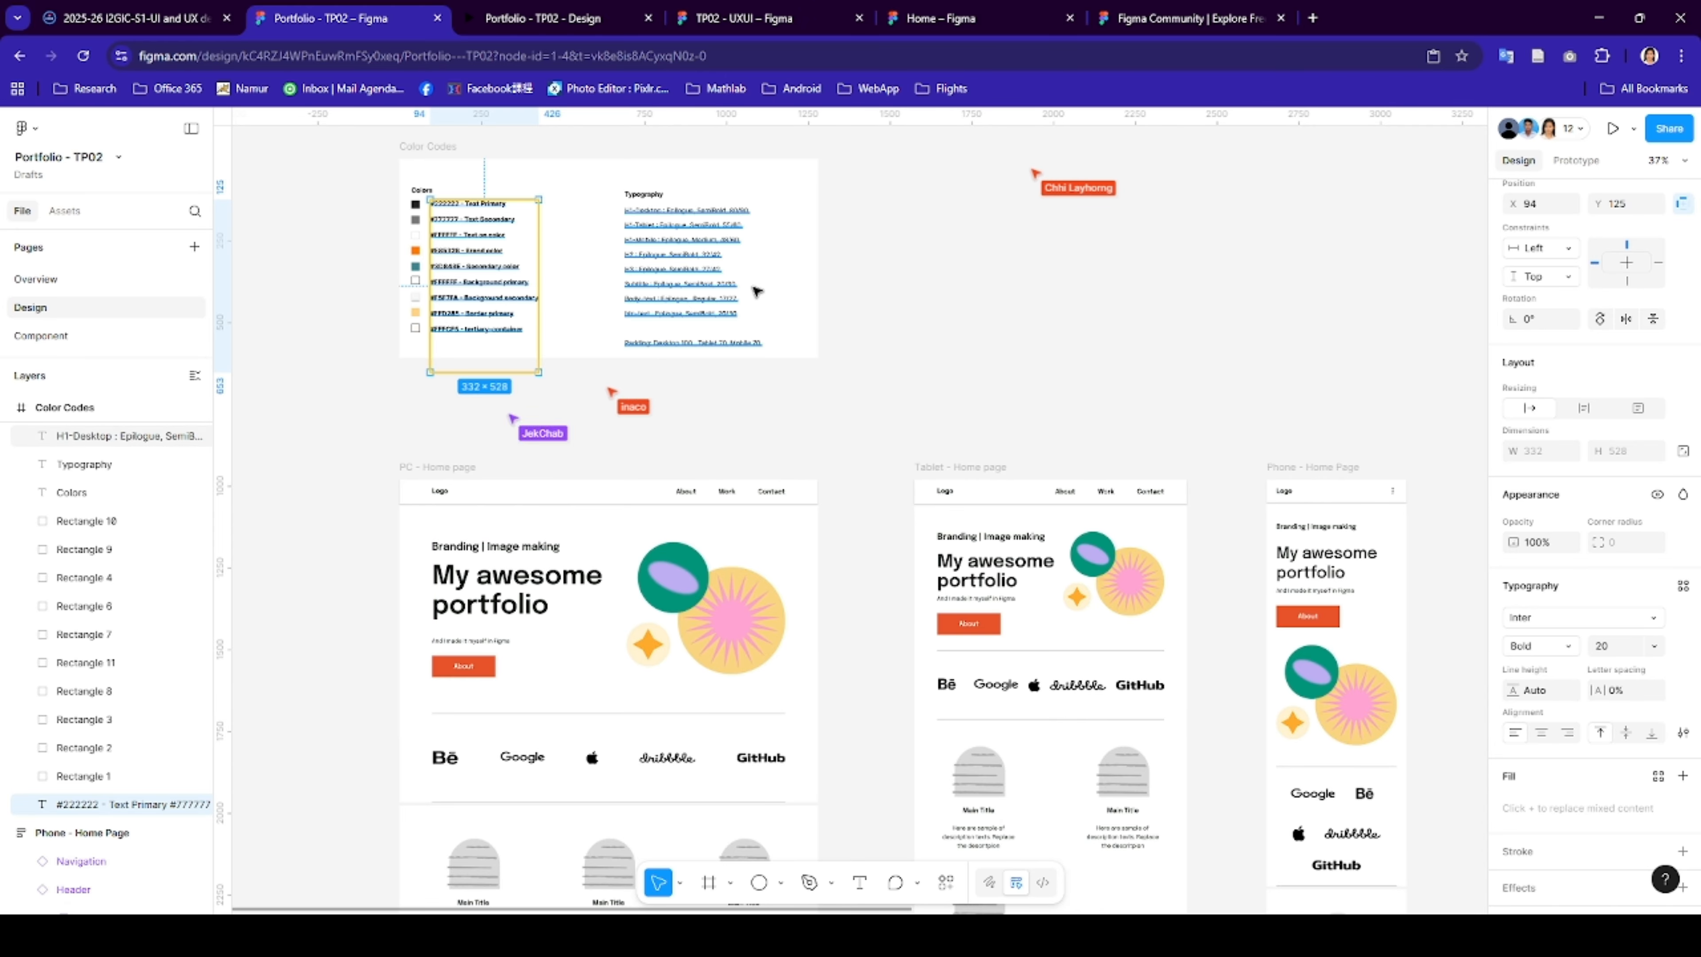
click(896, 401)
scroll(454, 637, down, 1)
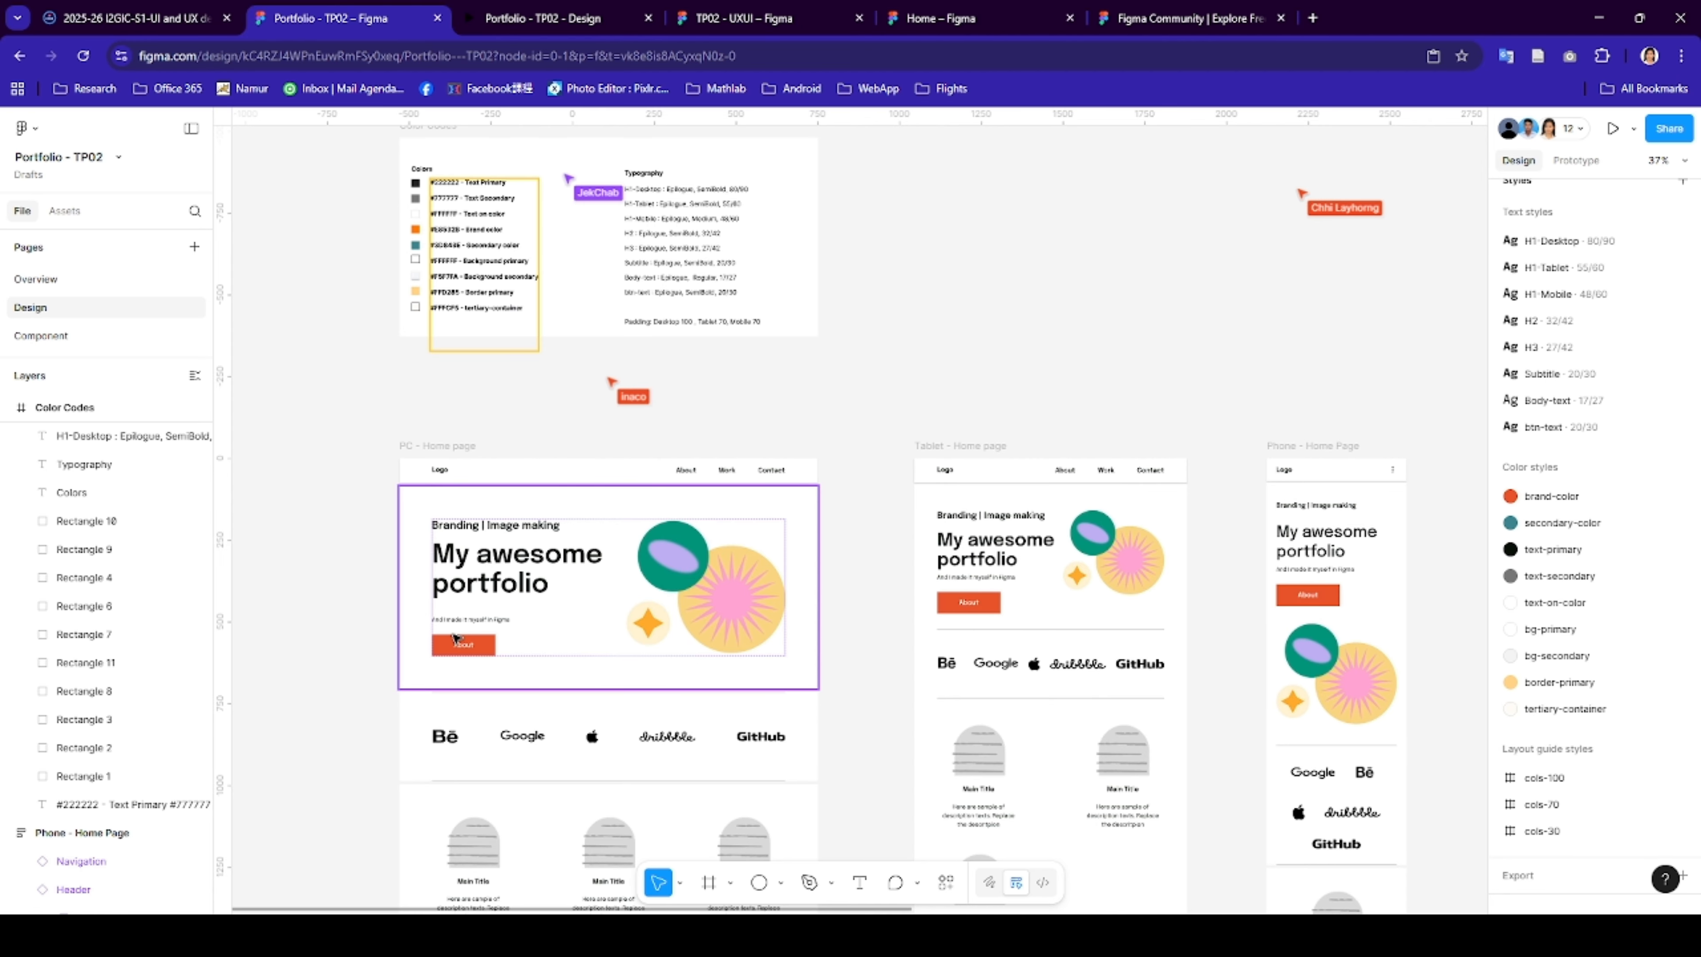
- Edit the brand-color style and change its color to a bright, saturated blue
click(684, 589)
click(918, 414)
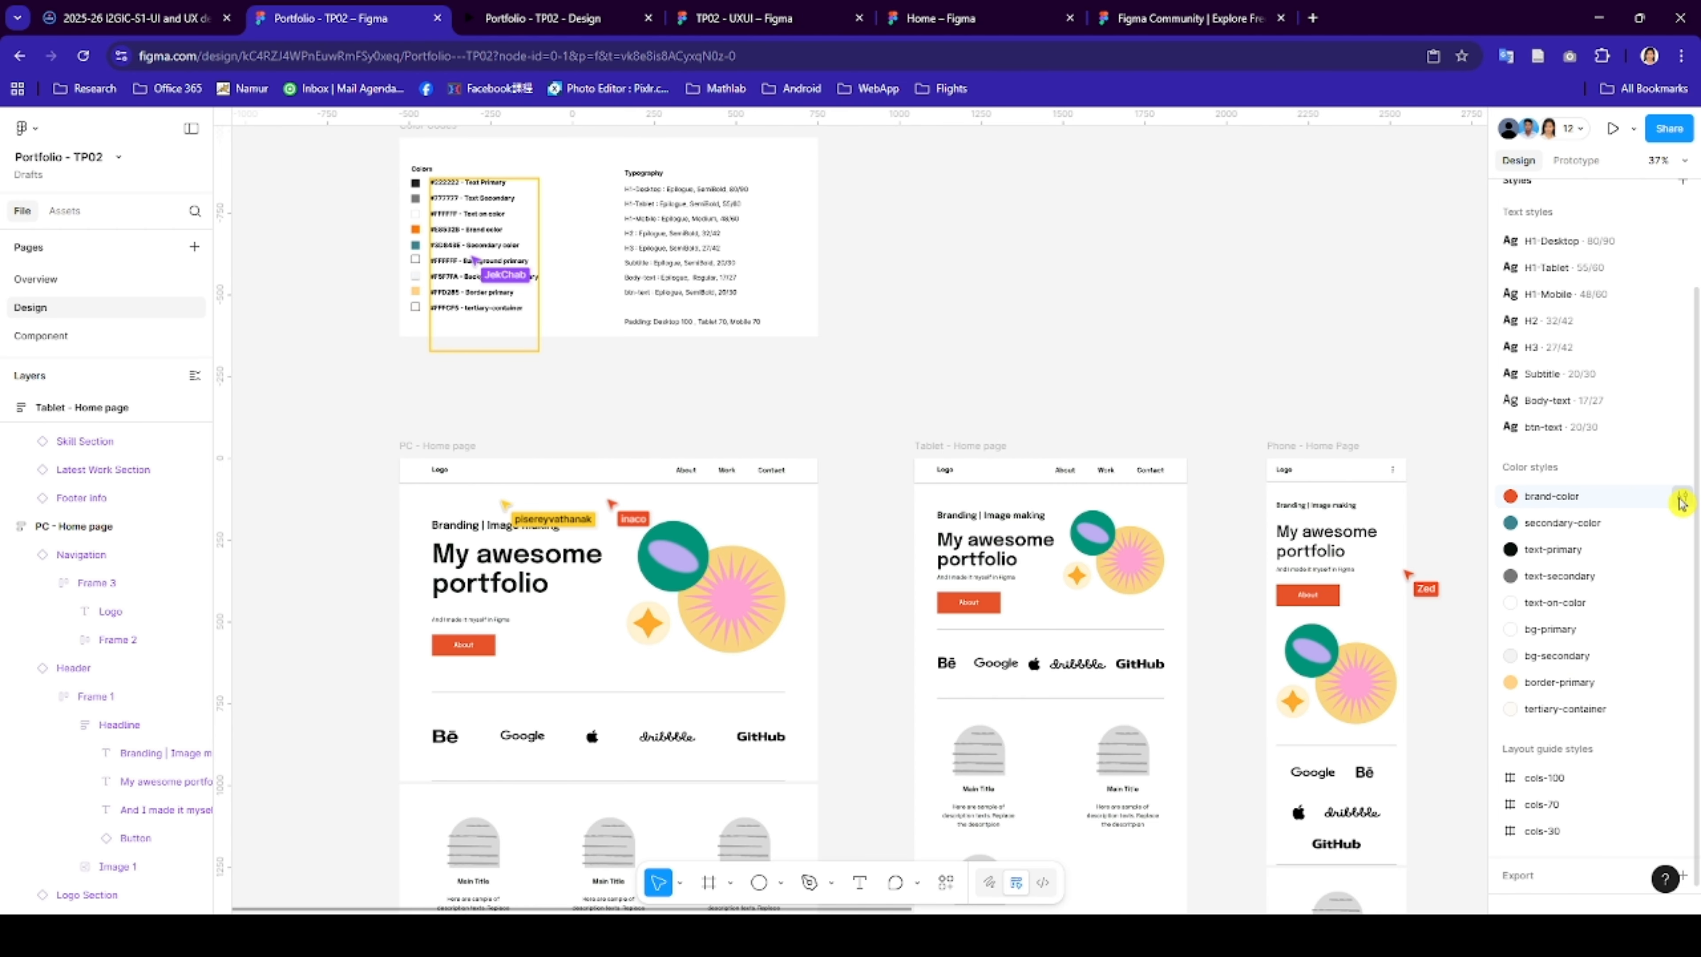
click(1681, 500)
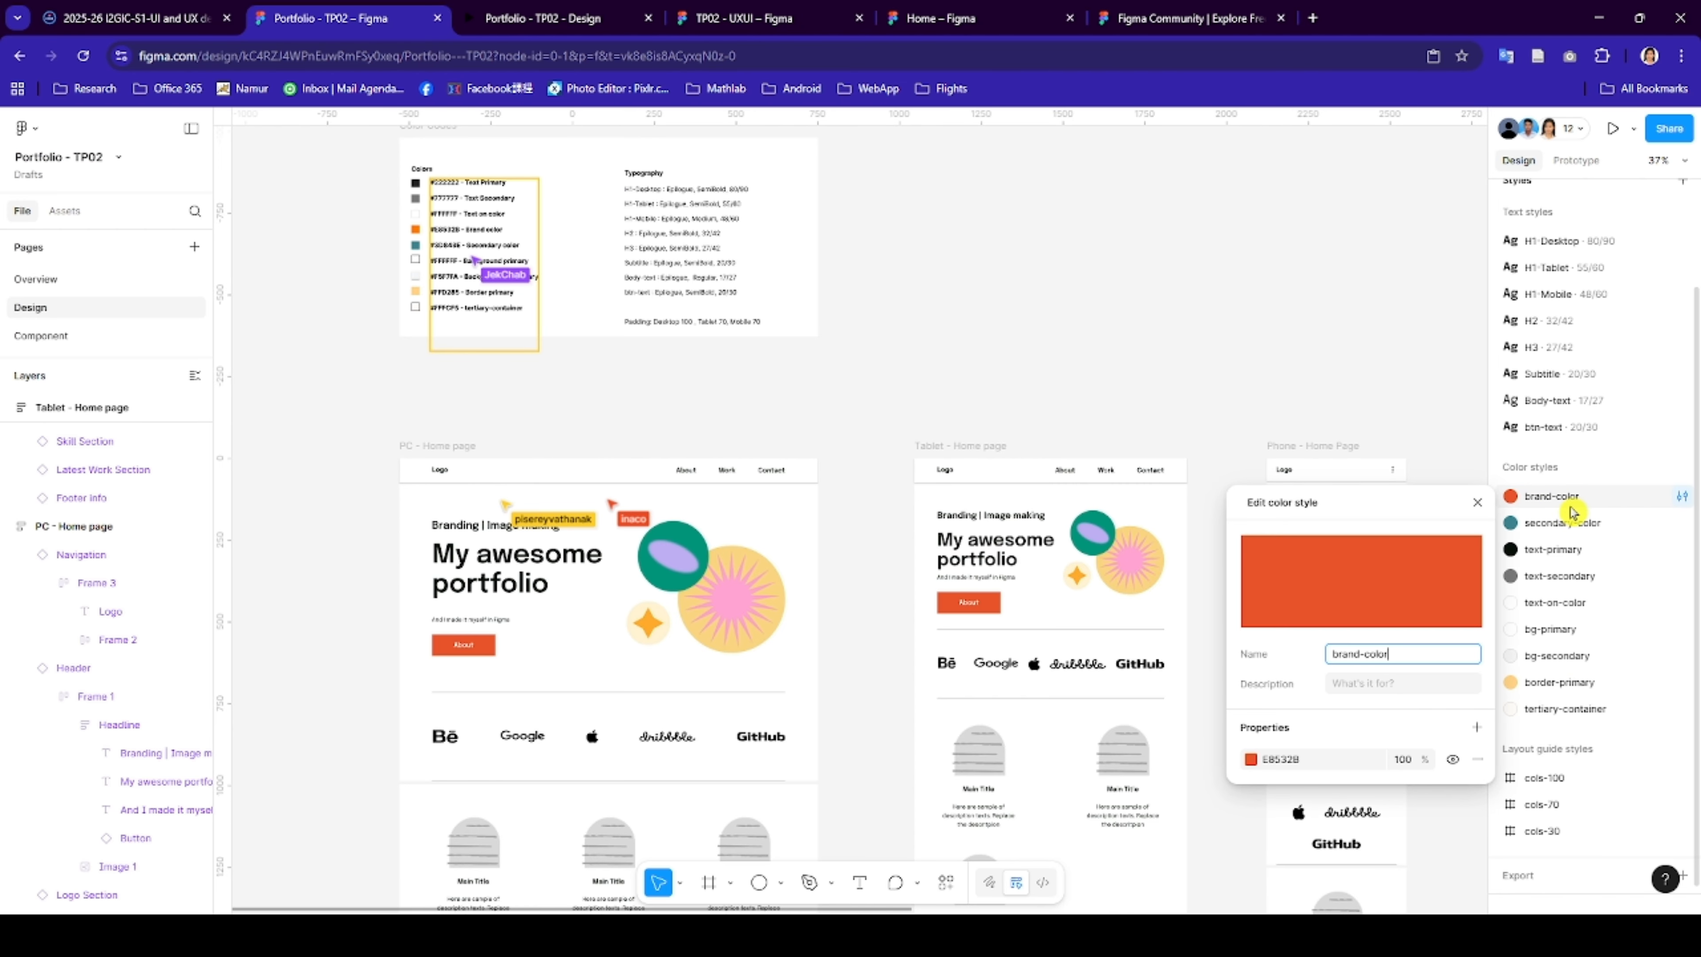
click(1249, 759)
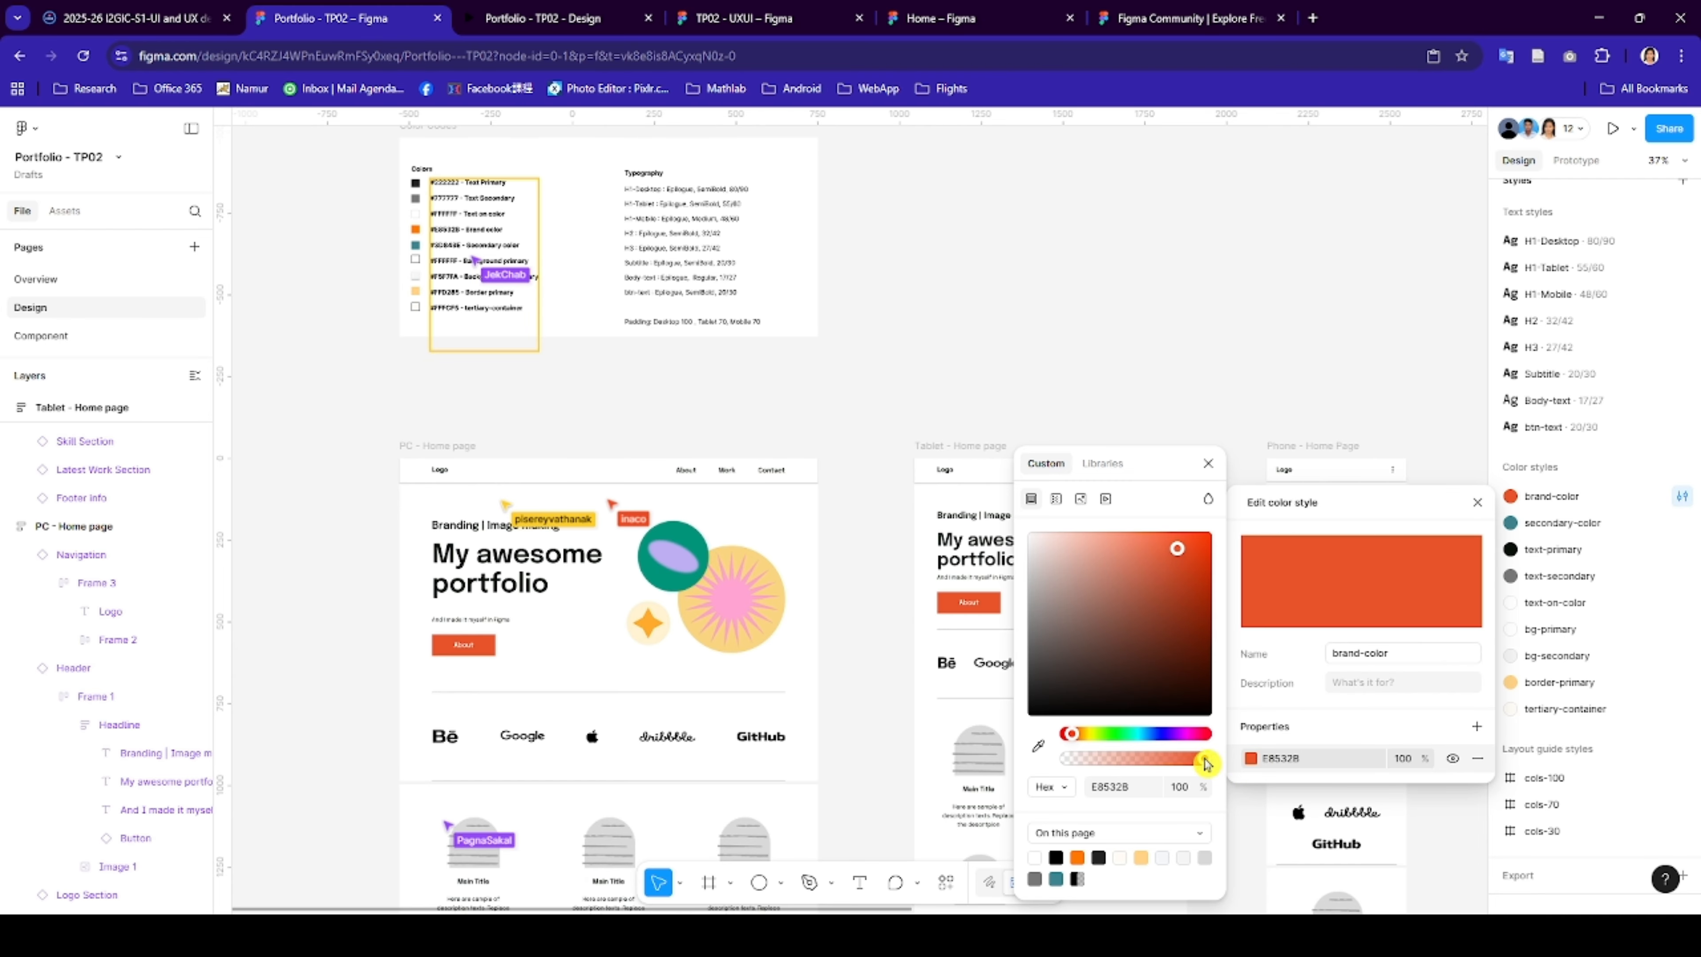
click(1157, 733)
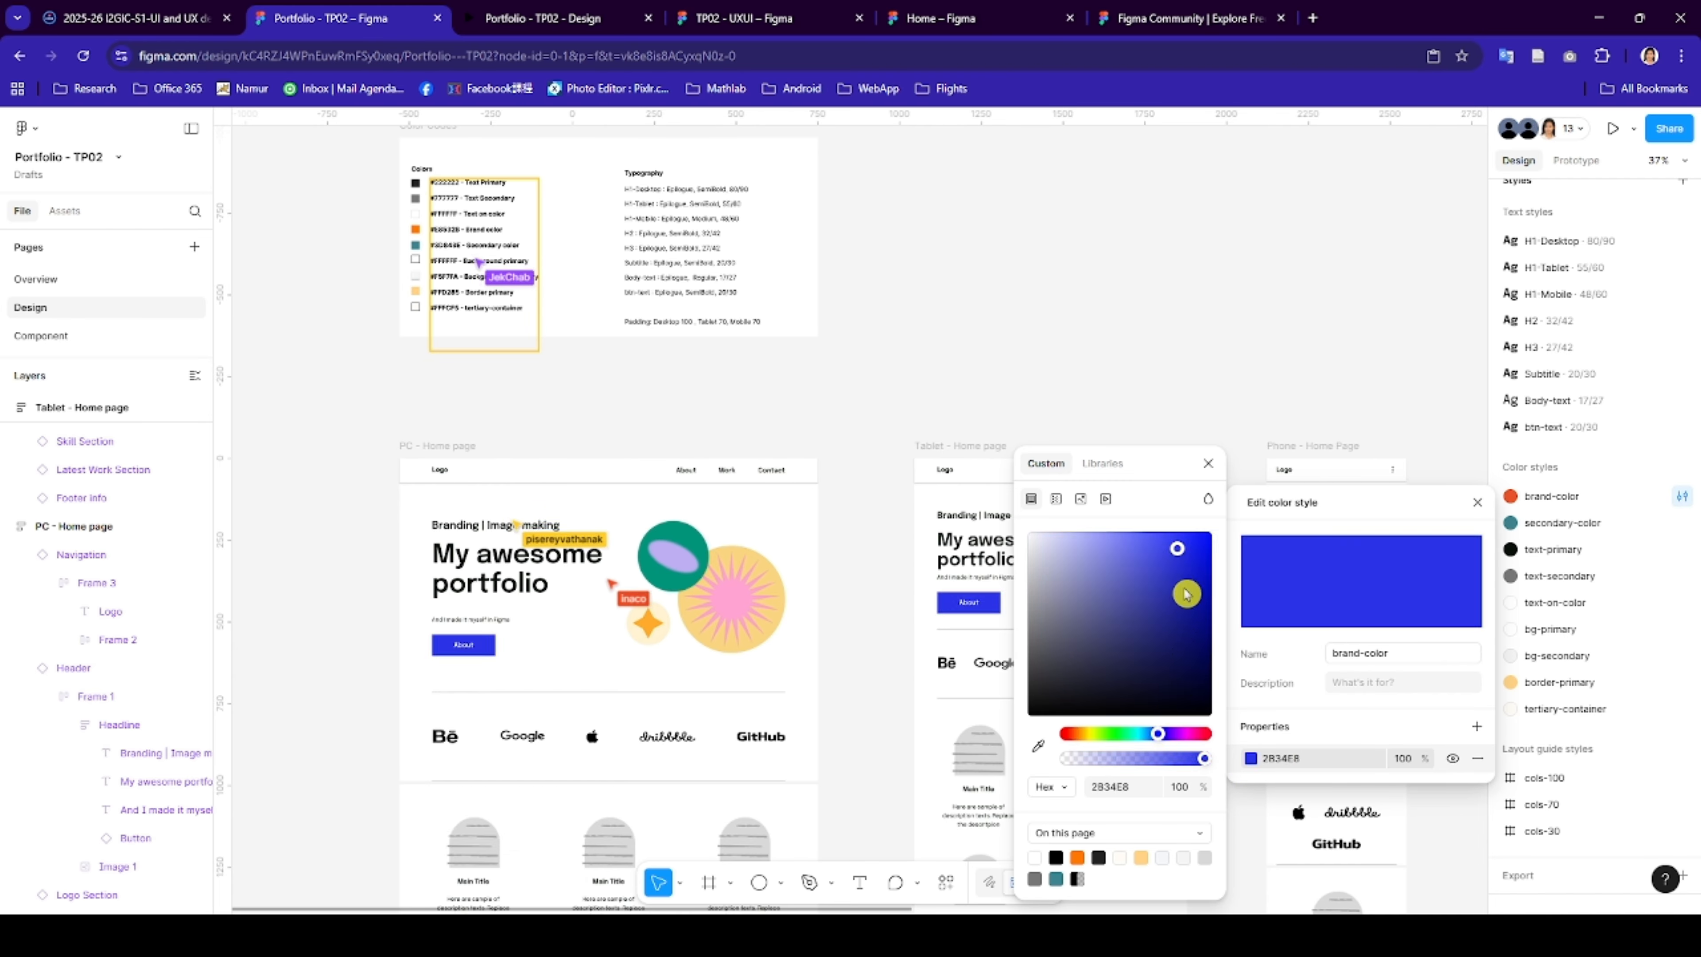
drag(1190, 593, 1202, 589)
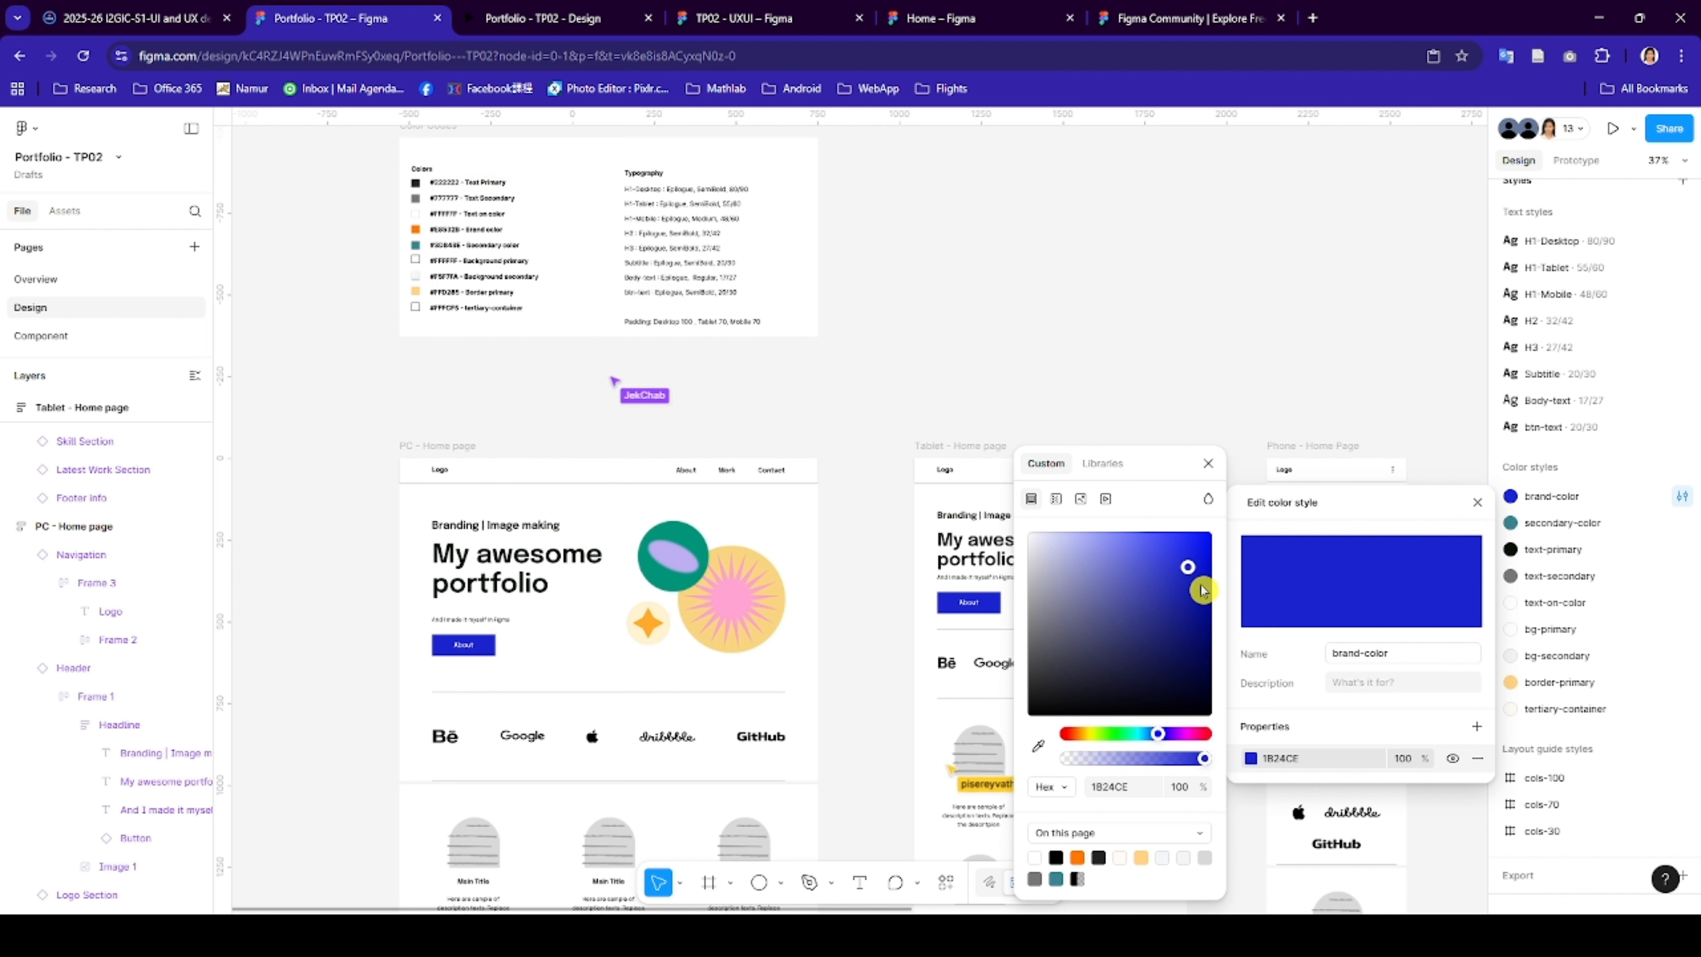
drag(1201, 590, 1211, 536)
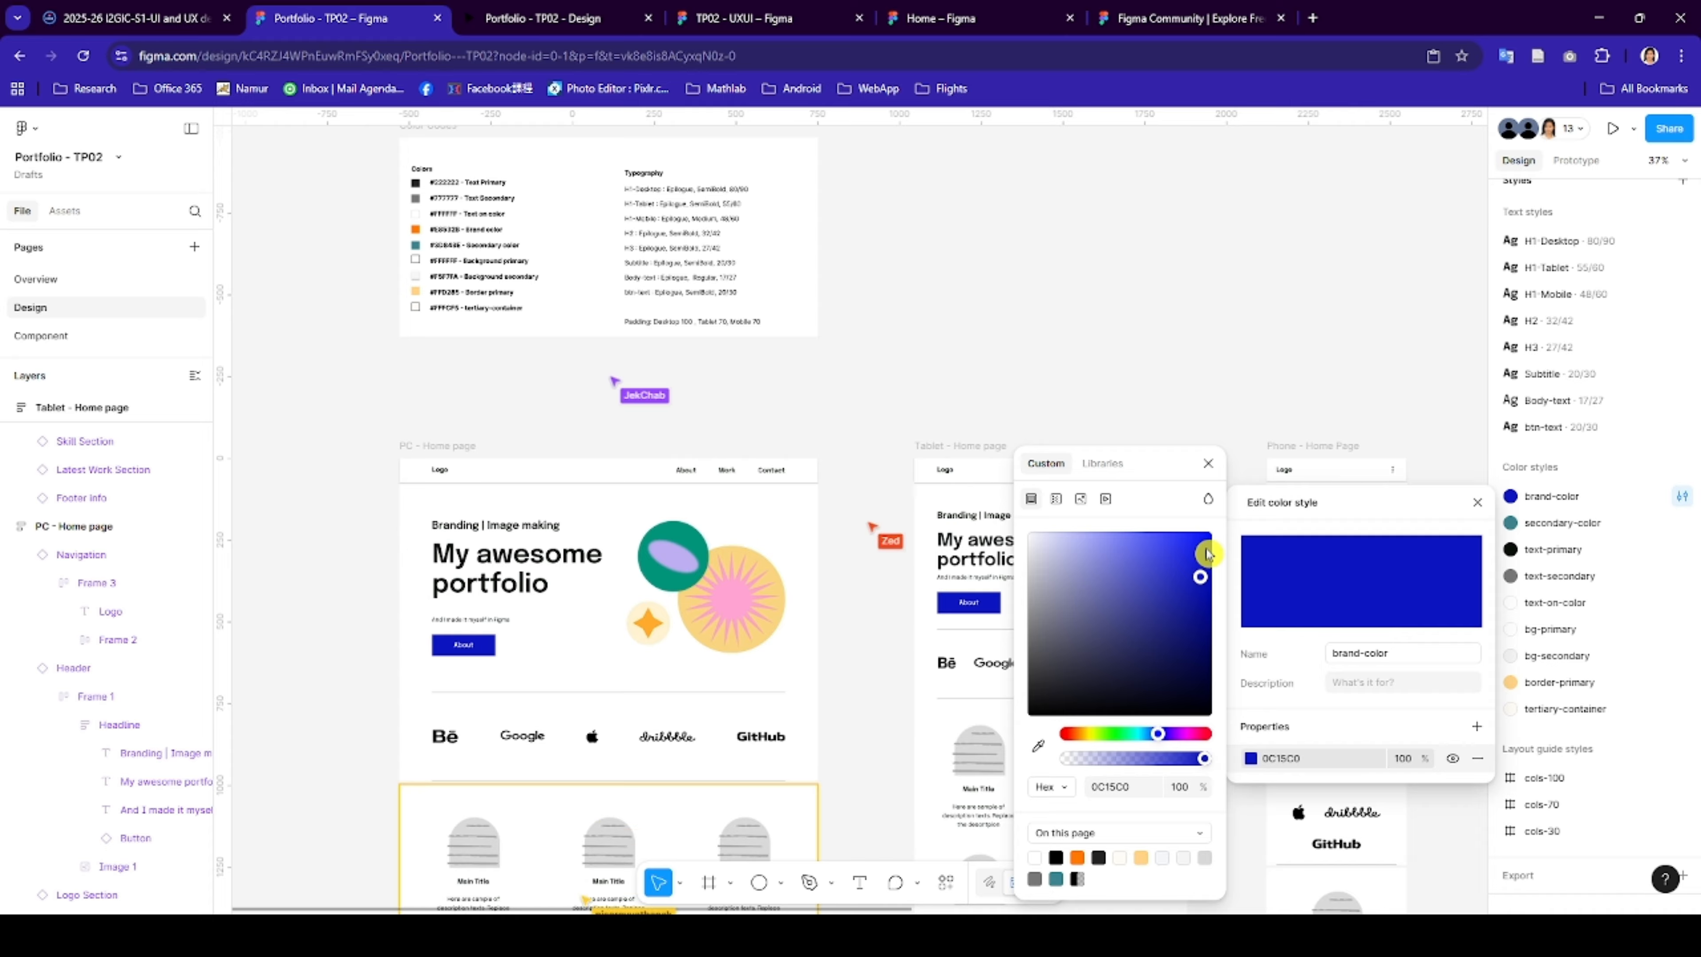
click(1319, 357)
- Inspect the desktop, tablet and phone home pages and the About page to see where the brand color is used
scroll(1029, 605, down, 5)
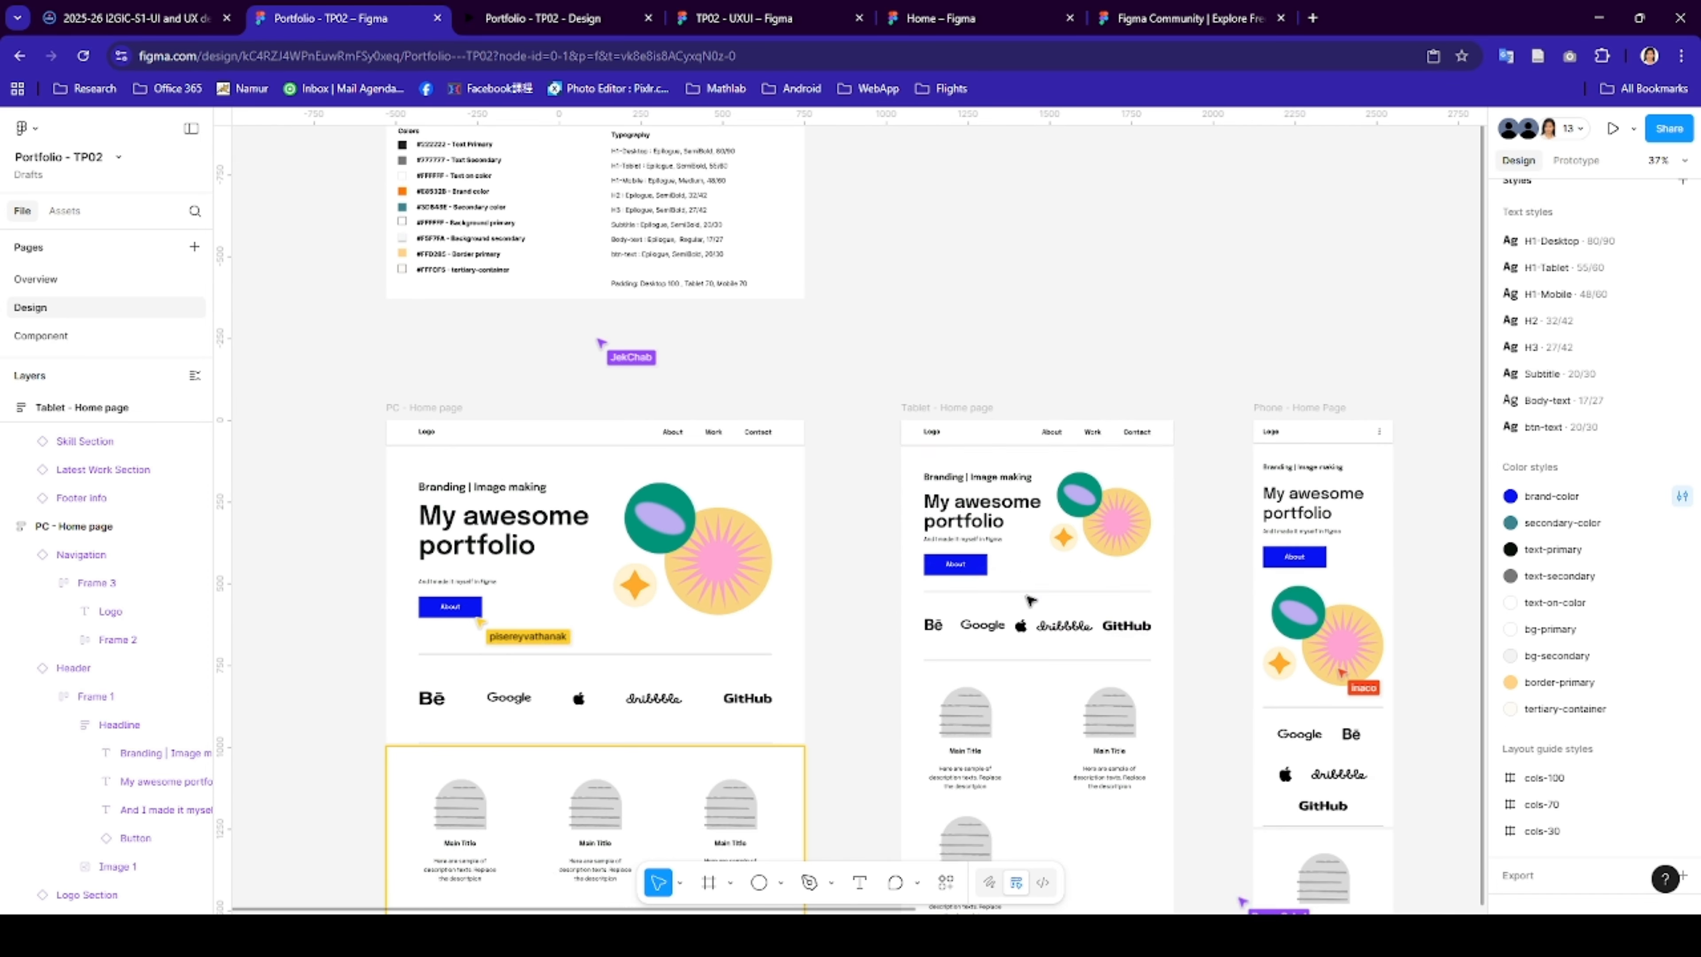
scroll(1028, 605, down, 5)
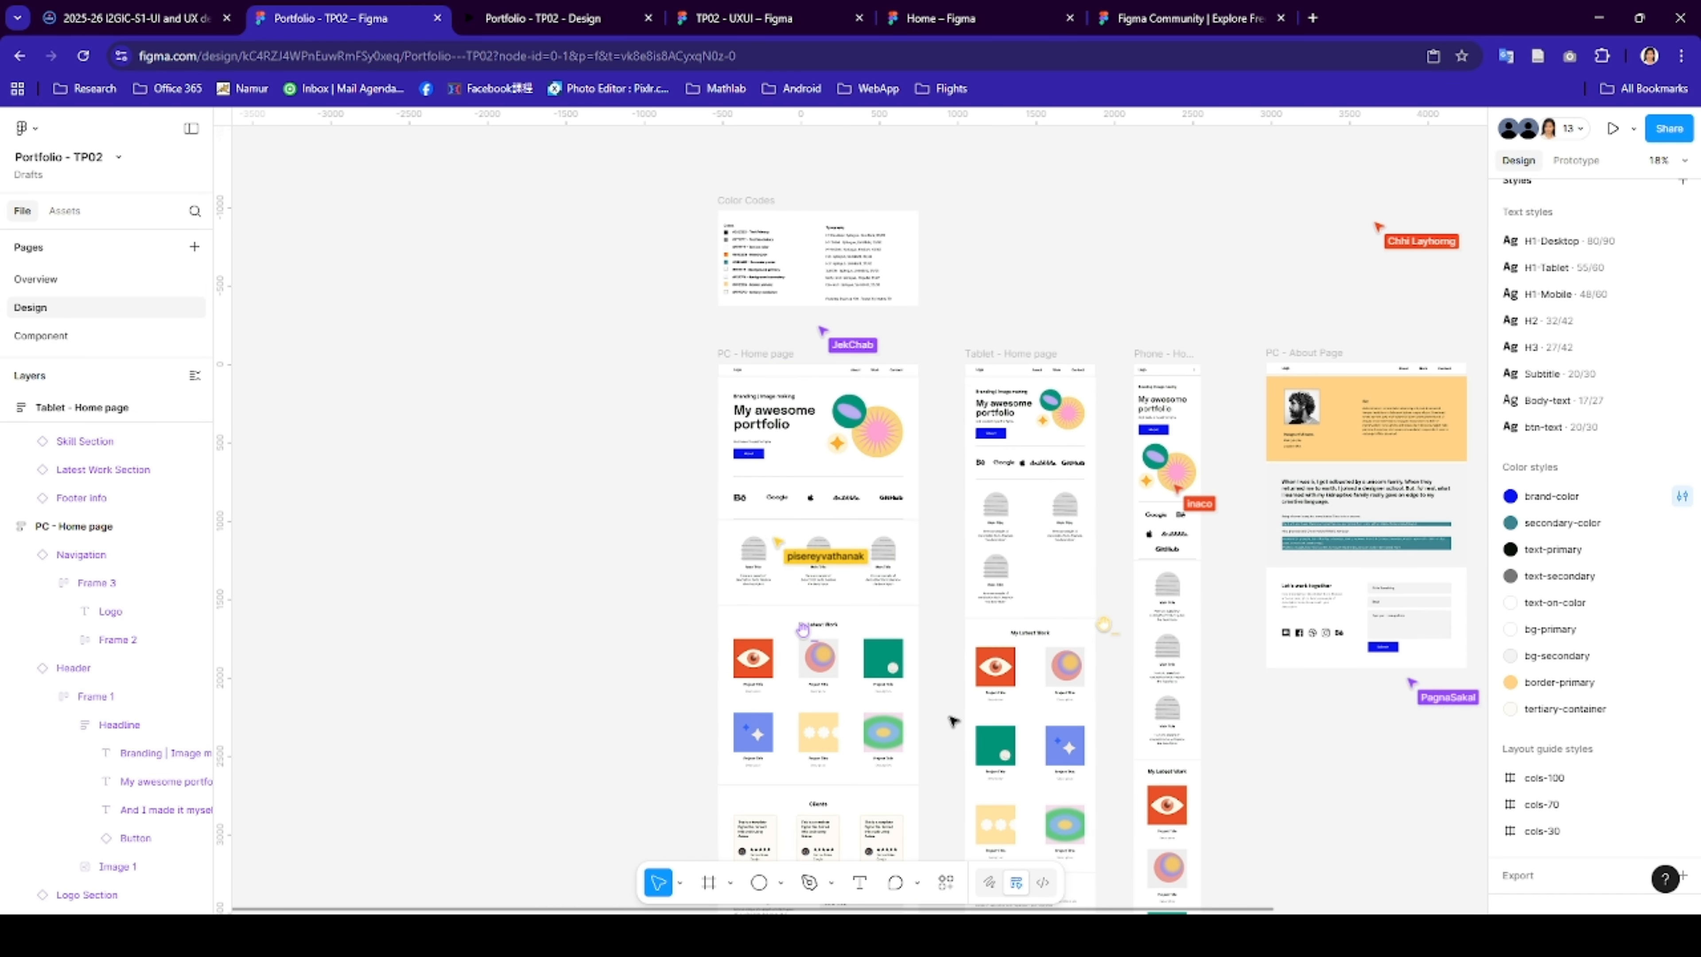
scroll(1044, 736, down, 2)
scroll(1063, 755, down, 3)
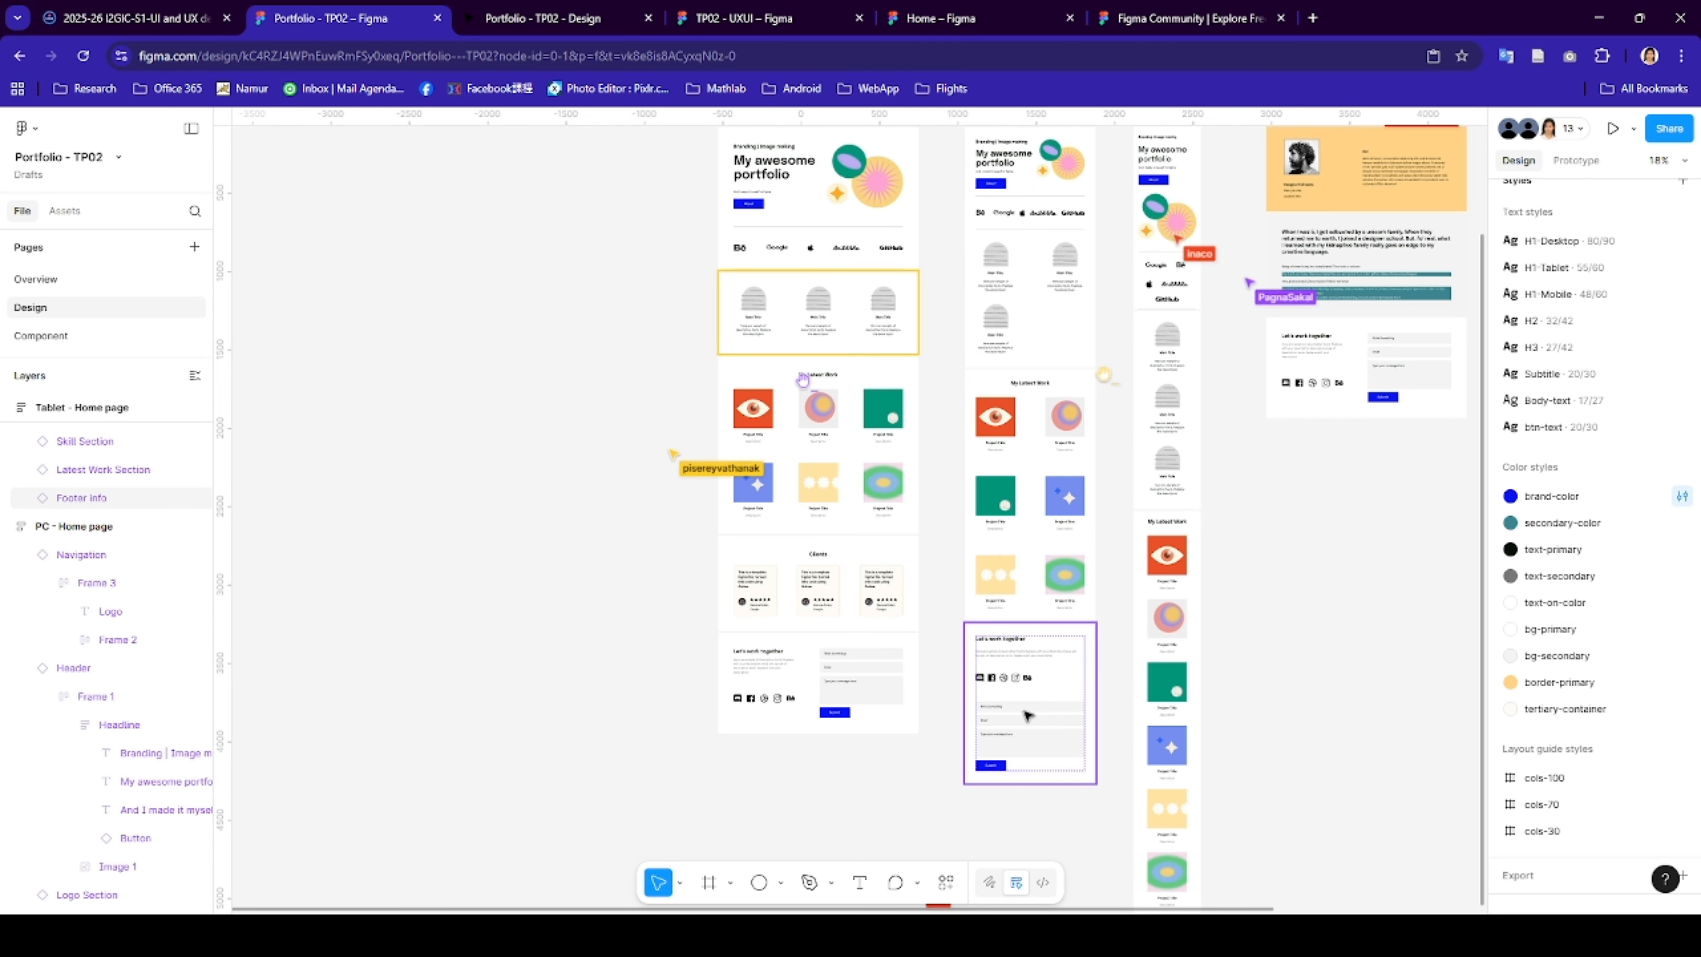
scroll(870, 640, down, 1)
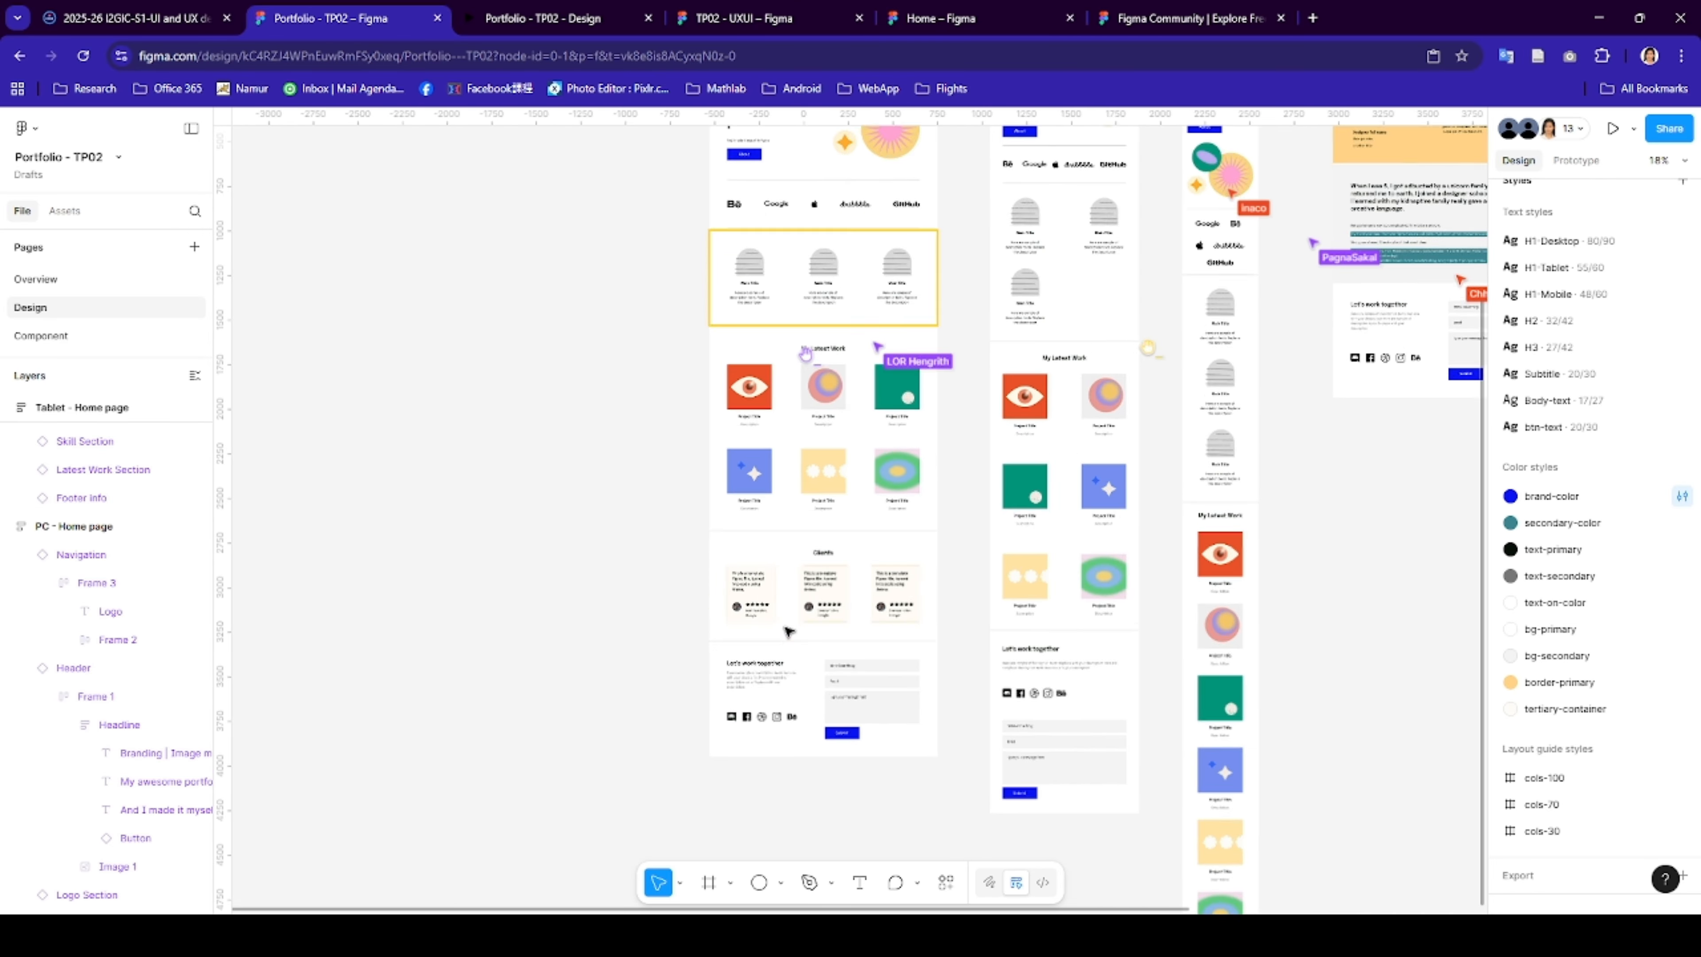
scroll(783, 510, up, 3)
scroll(607, 422, up, 1)
scroll(607, 421, down, 2)
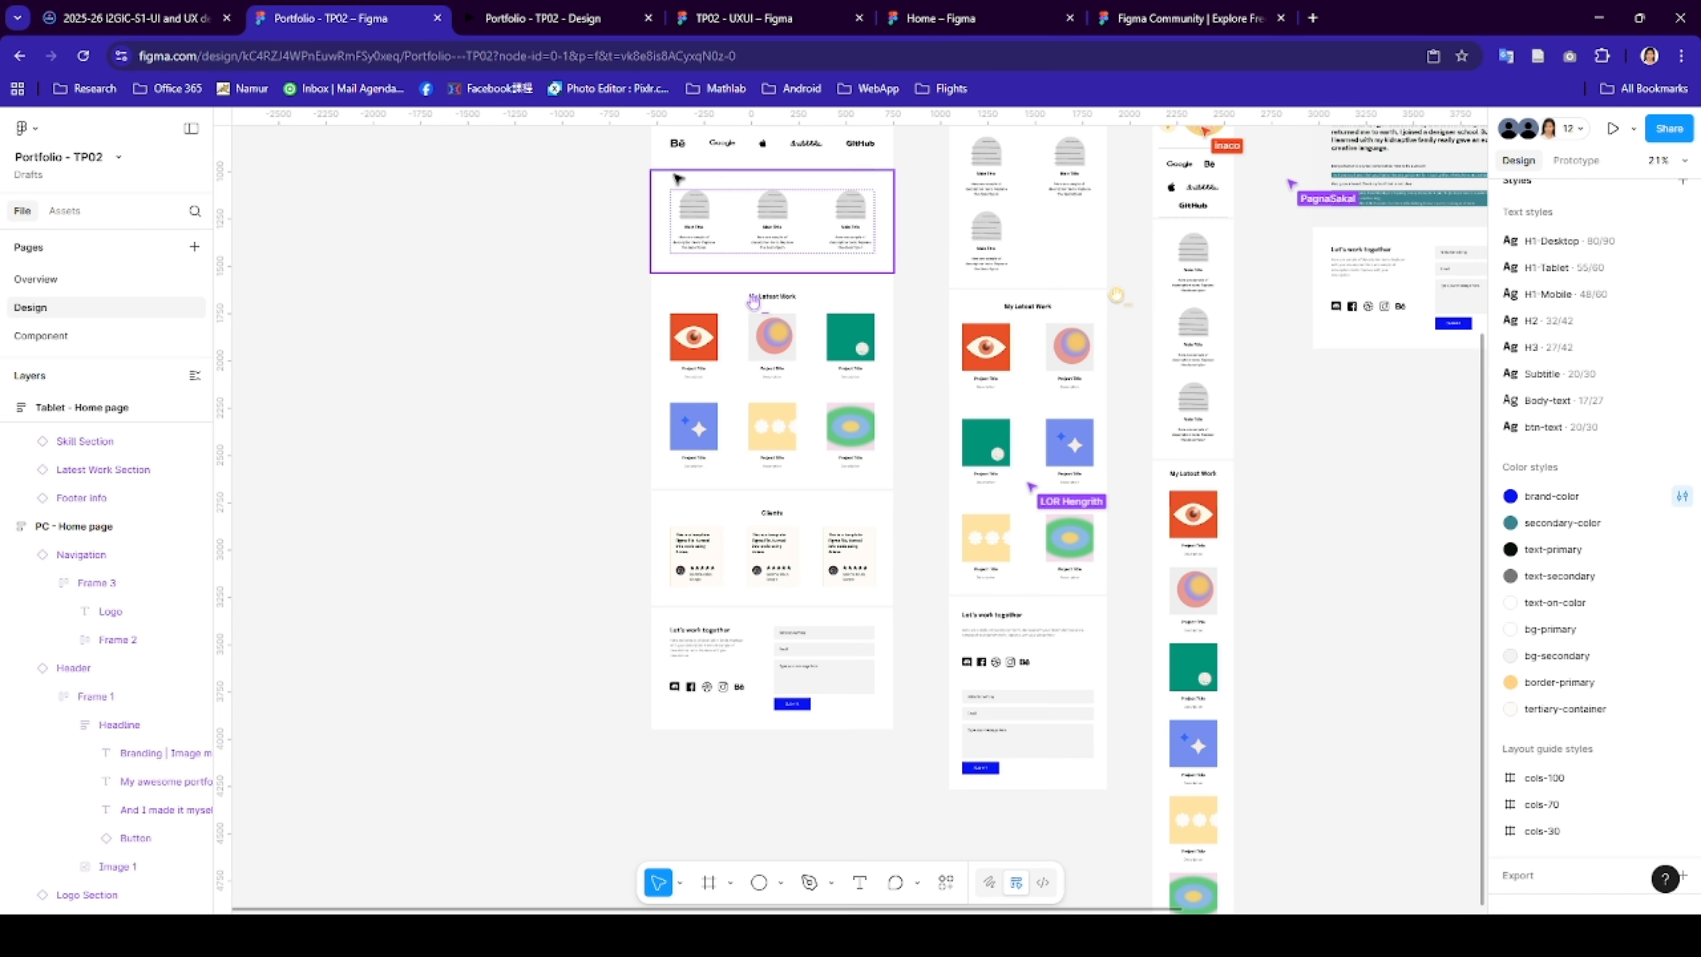
scroll(860, 314, up, 2)
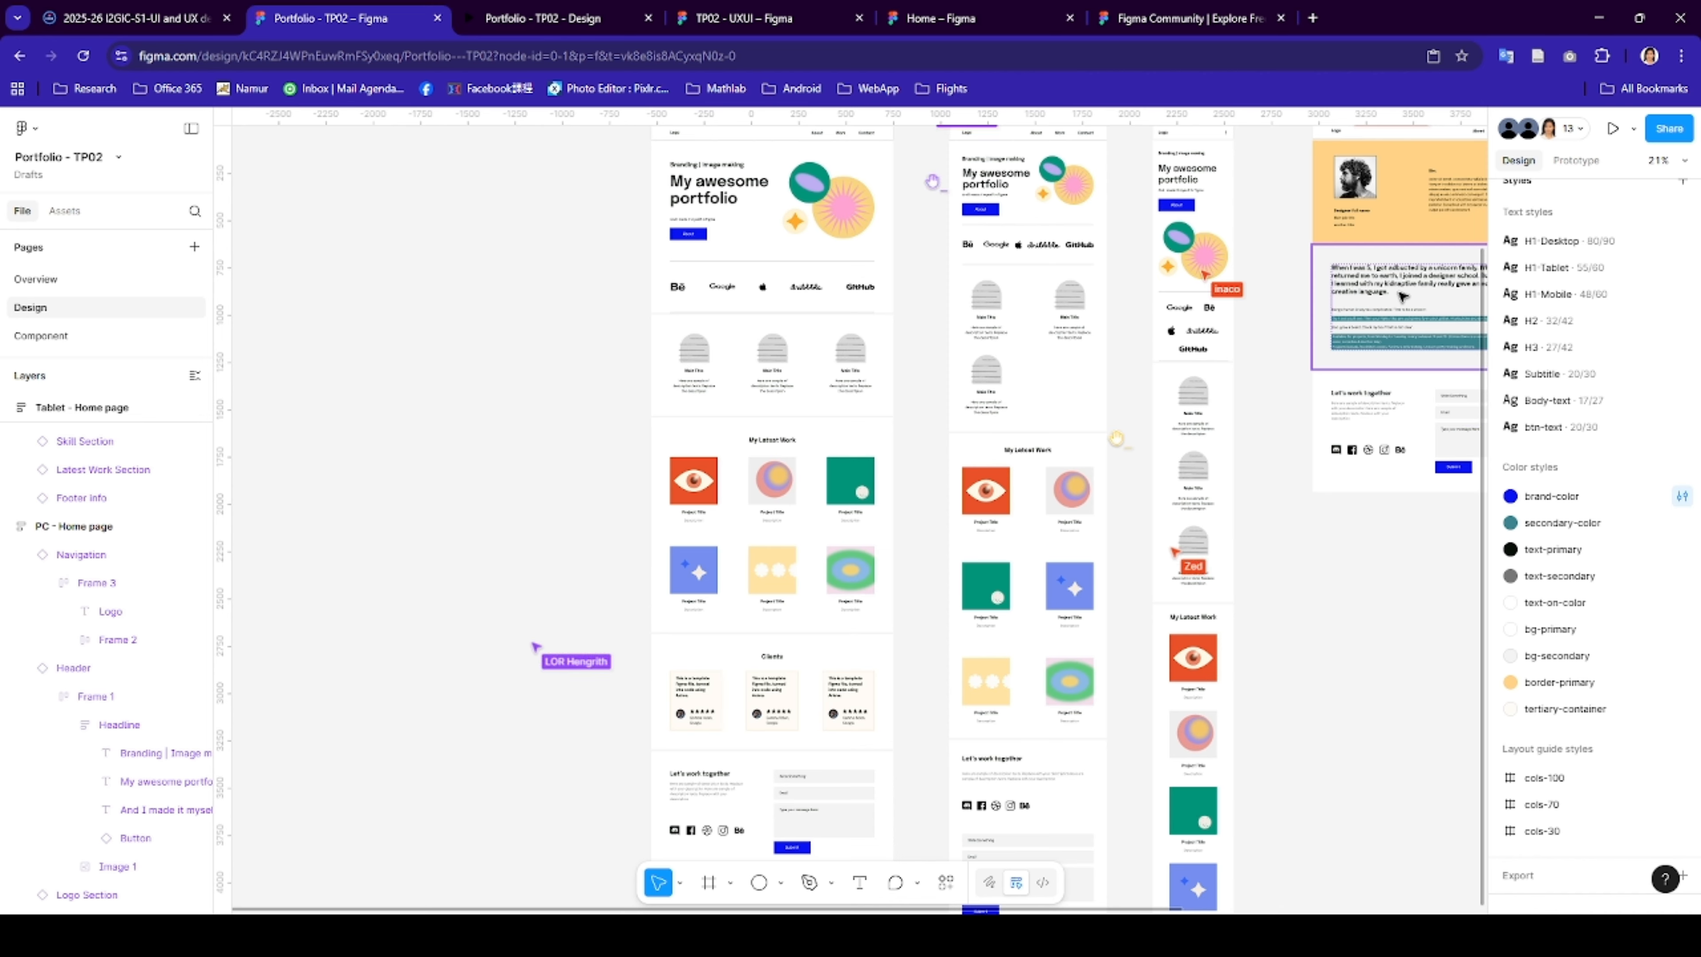
scroll(629, 433, right, 5)
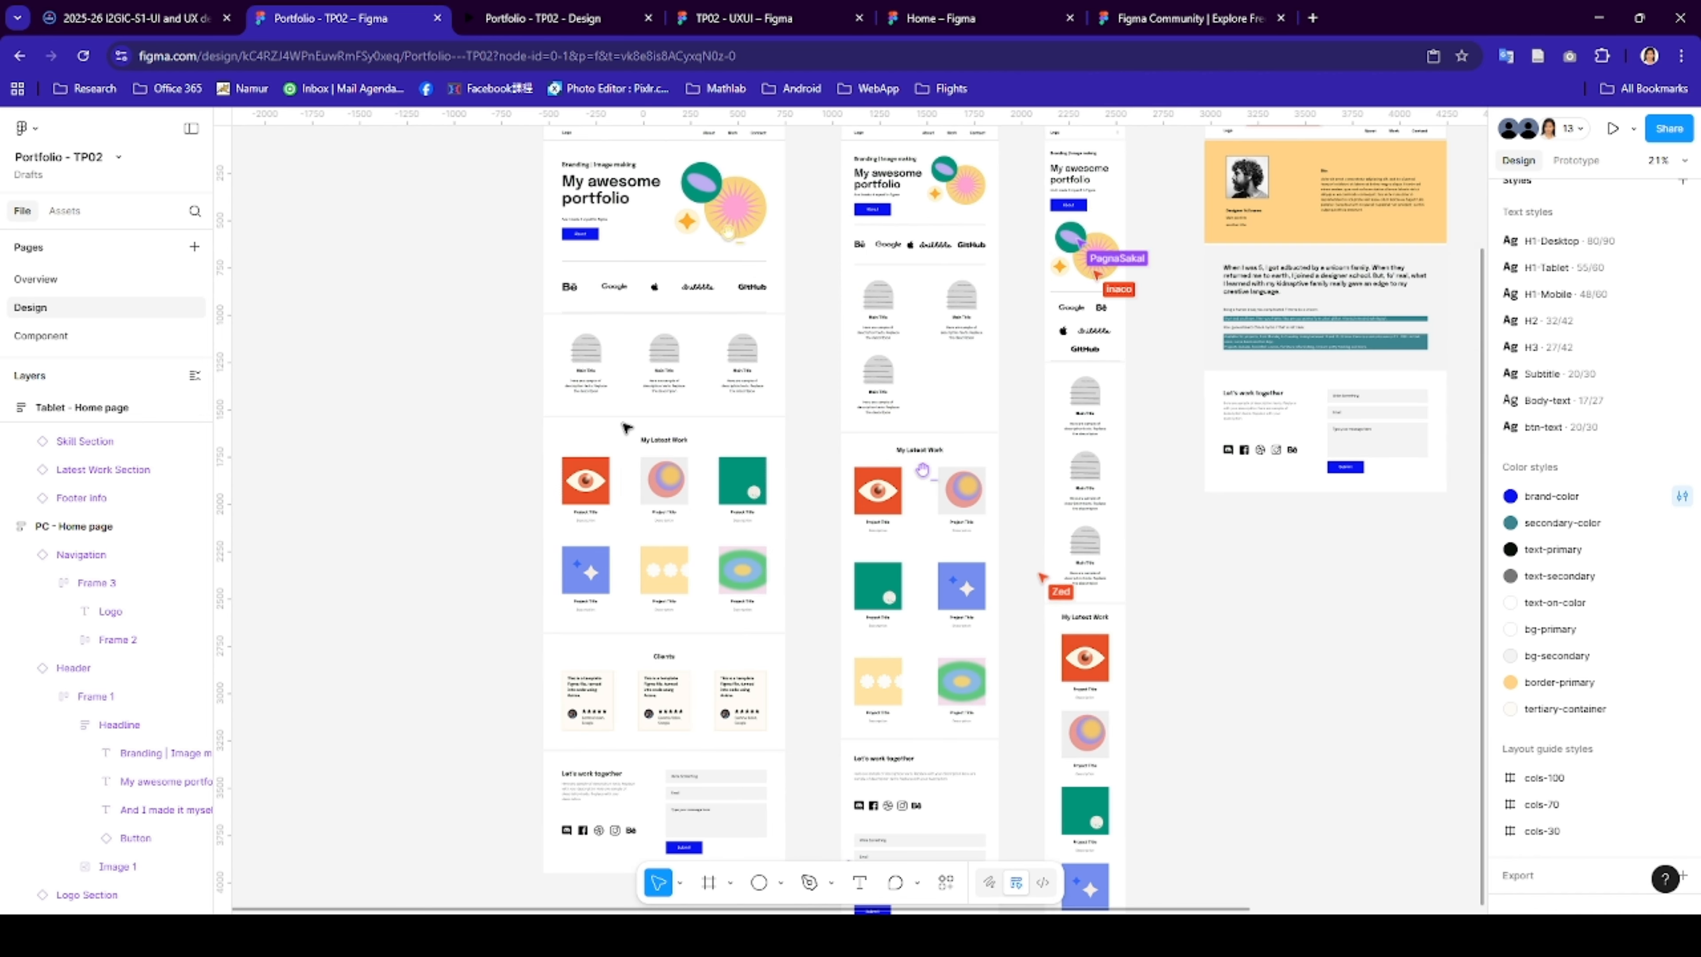
scroll(627, 428, up, 3)
- Select the whole Color Codes frame on the Design page and copy it
right_click(554, 271)
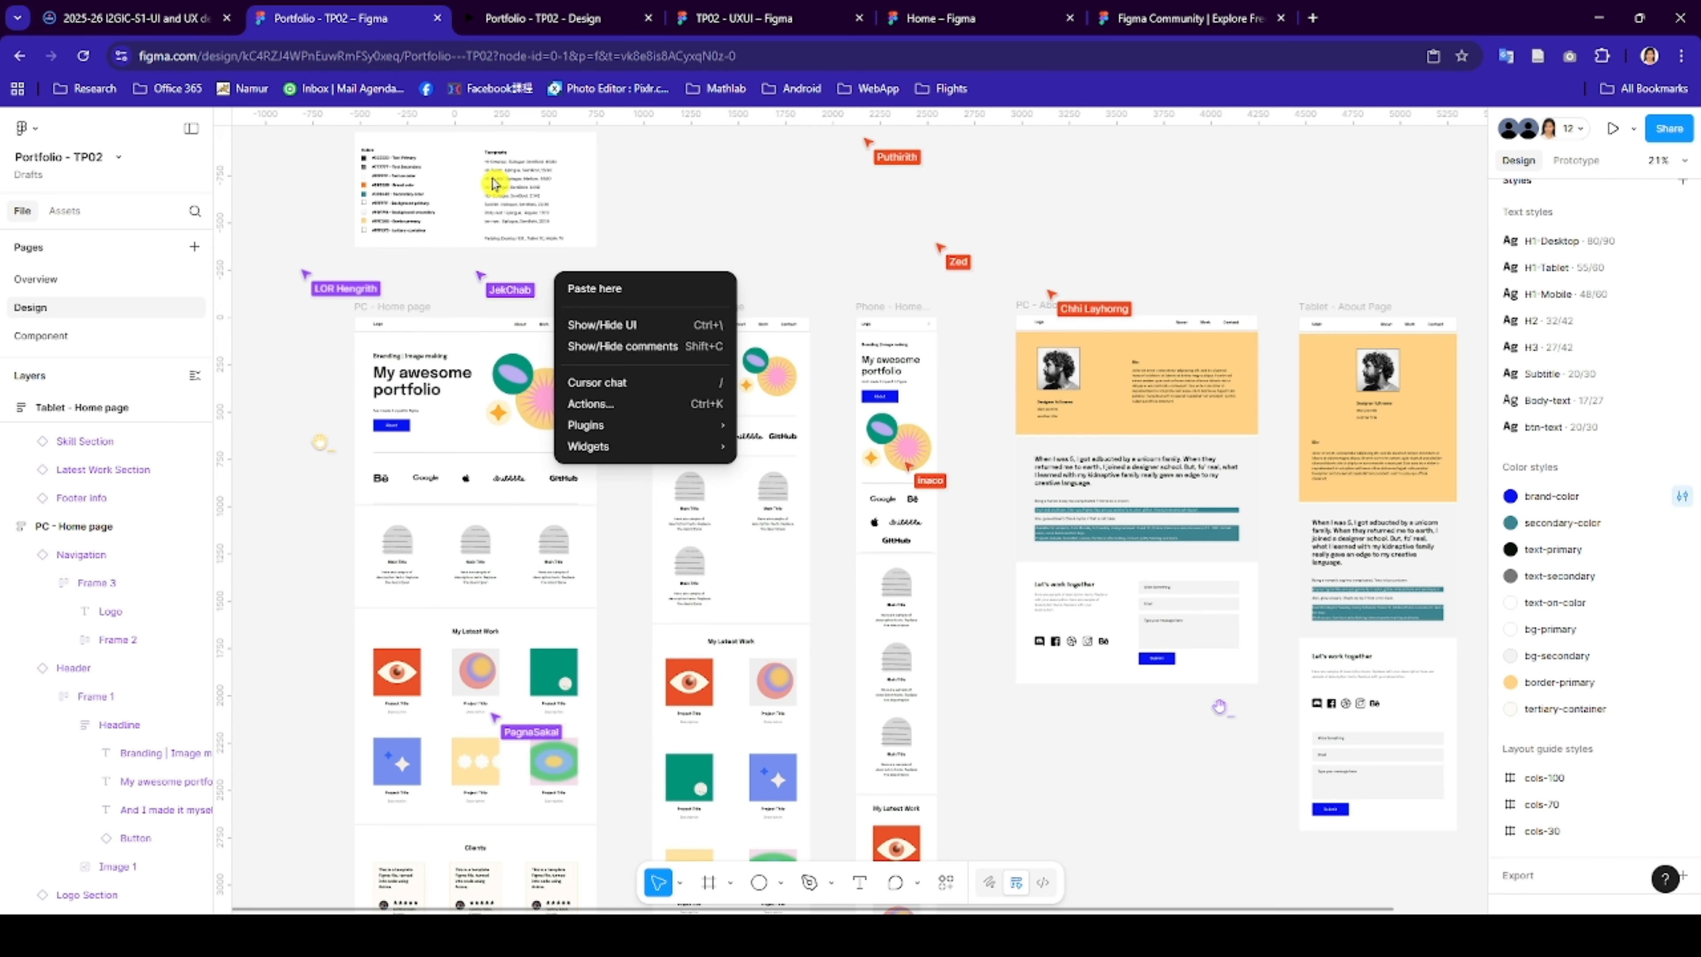
click(449, 160)
ctrl+scroll(448, 166, up, 5)
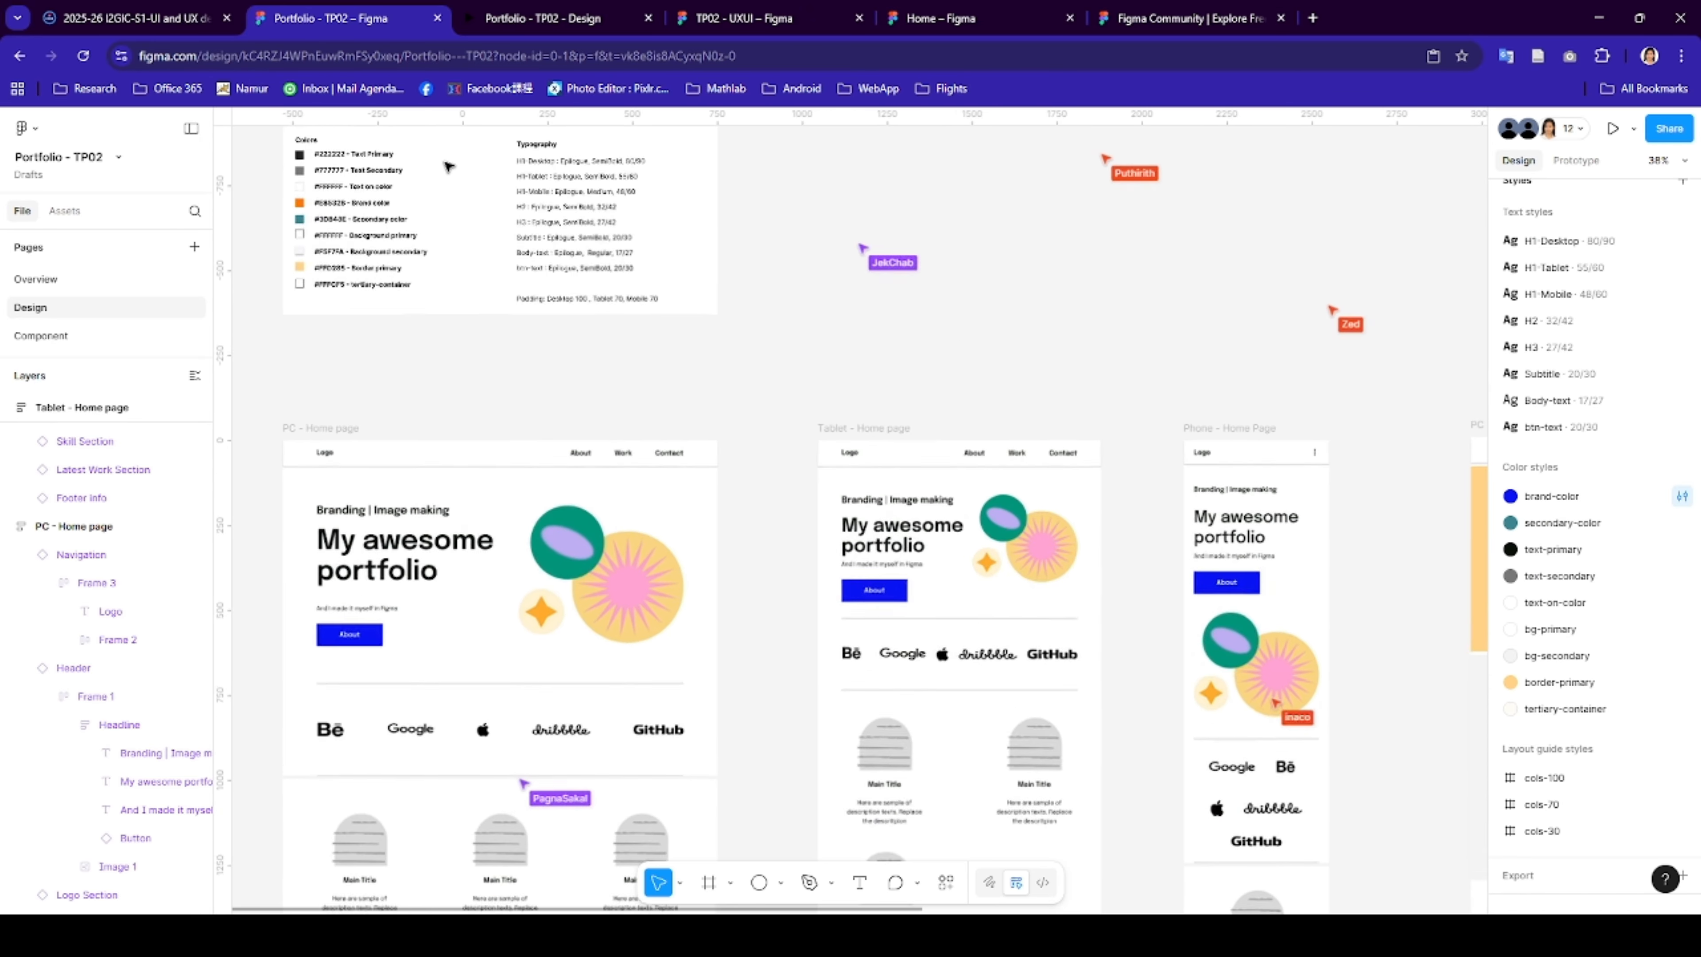
ctrl+scroll(449, 167, up, 4)
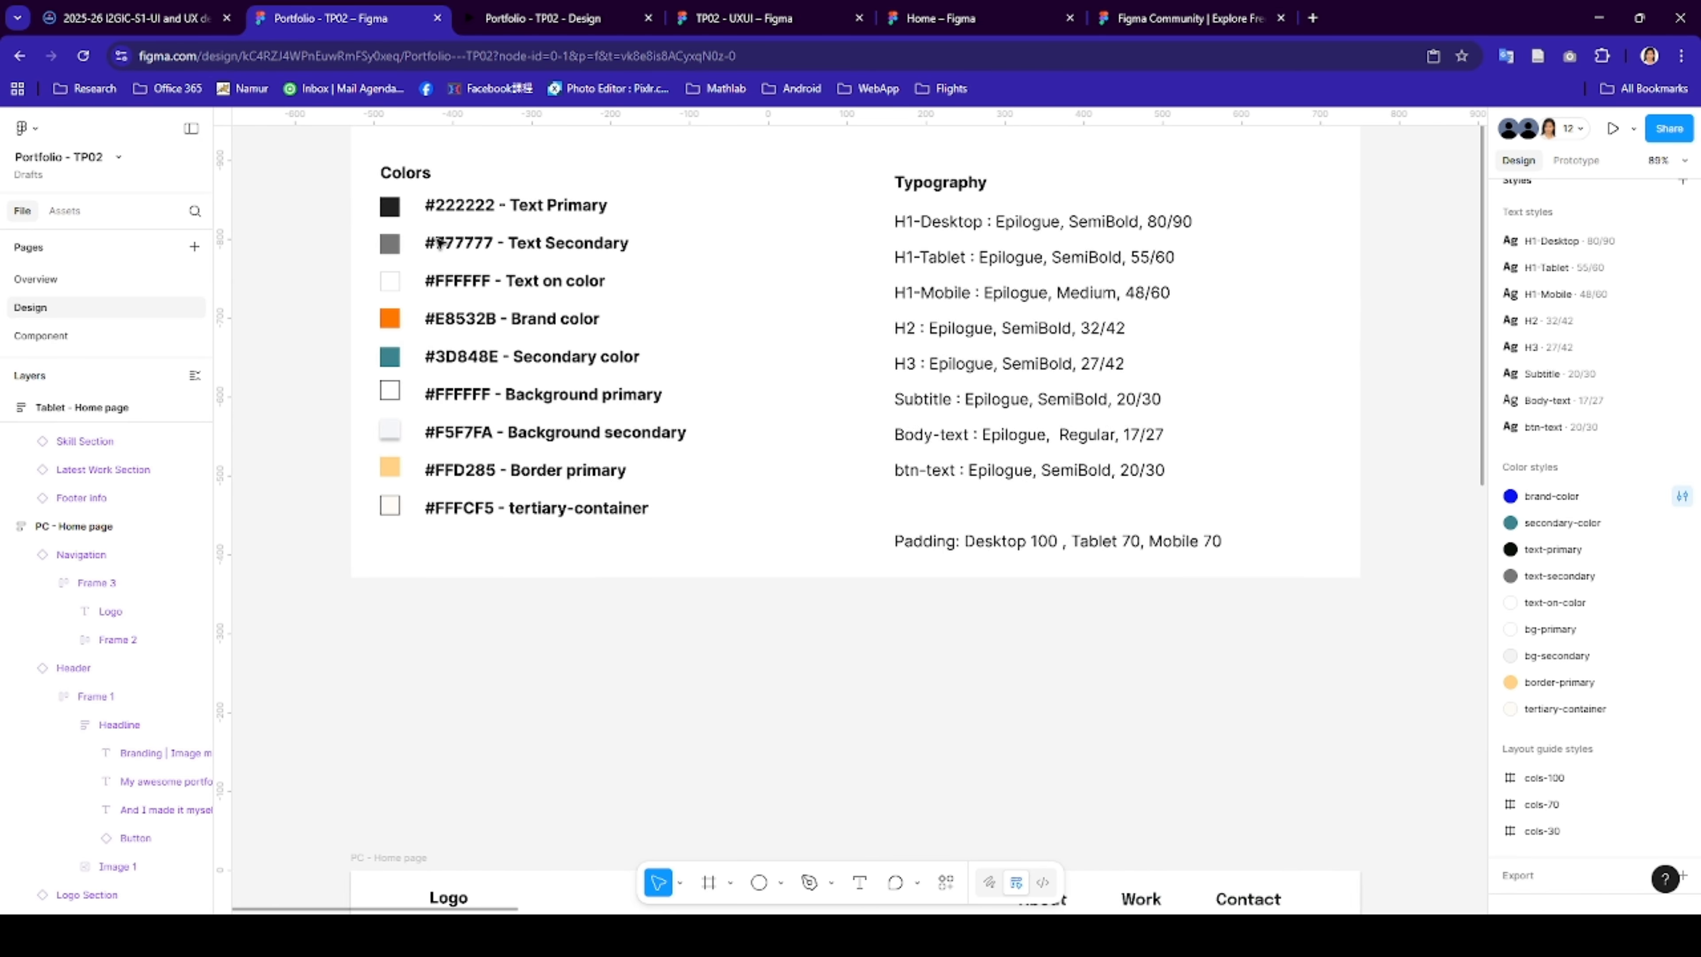
scroll(428, 201, up, 3)
click(330, 222)
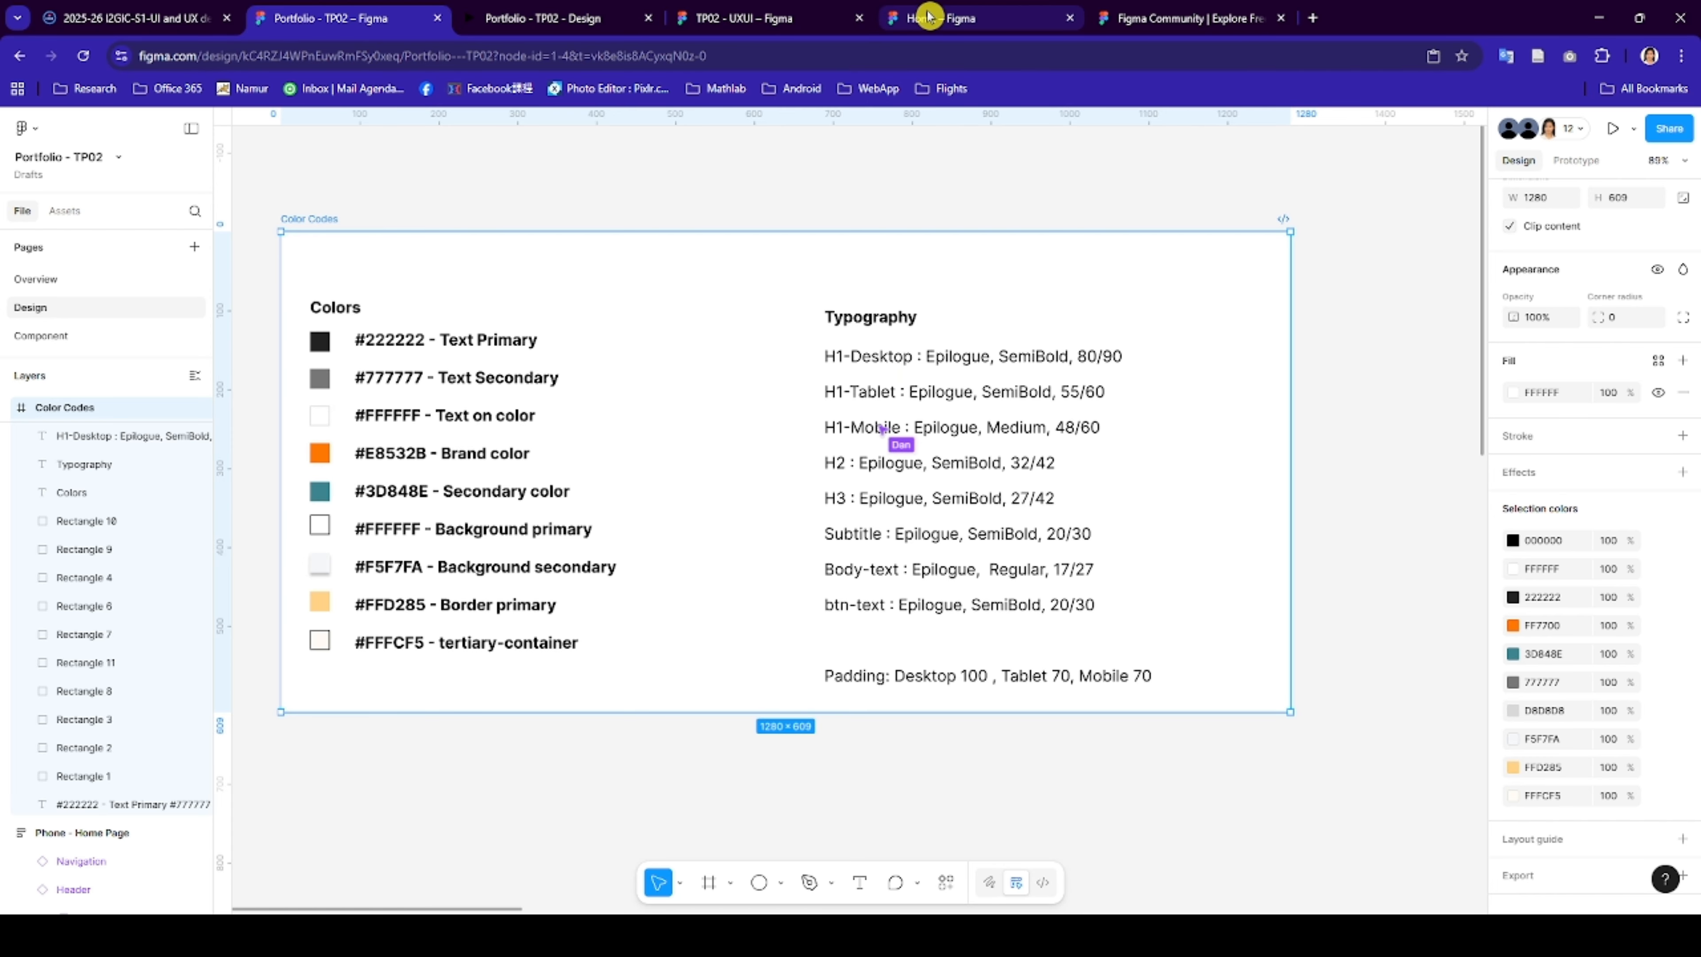
- In the TP02 - UXUI file, add a page named Design and paste the copied Color Codes frame onto it
click(710, 20)
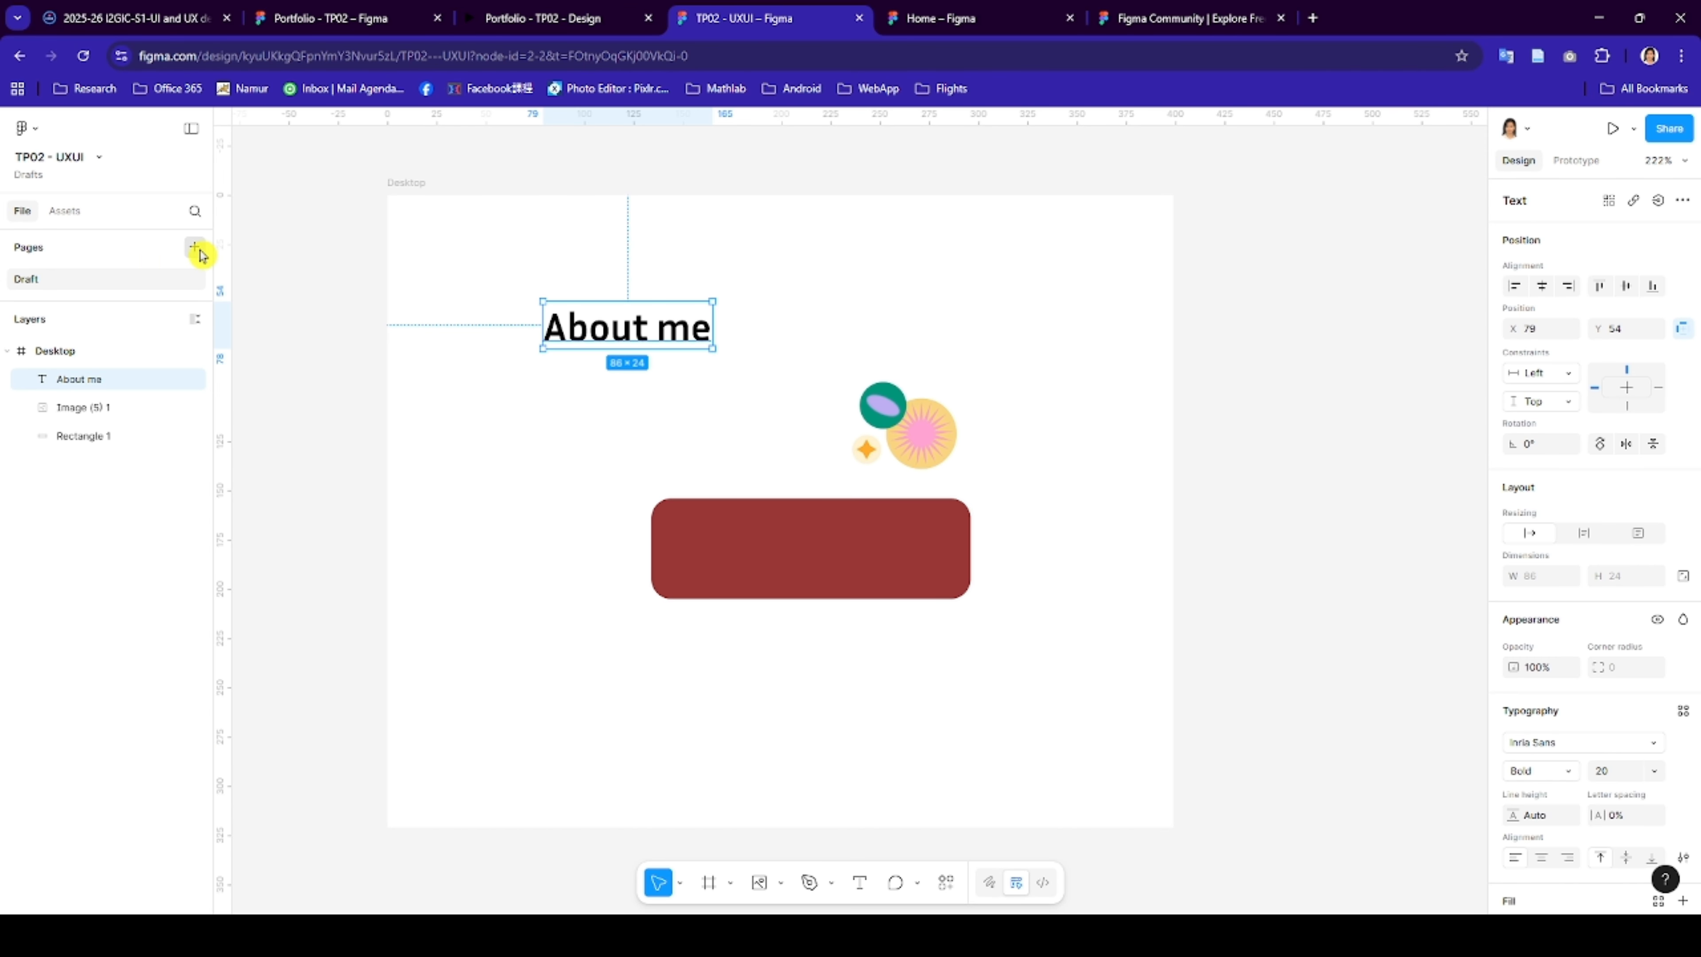
click(198, 251)
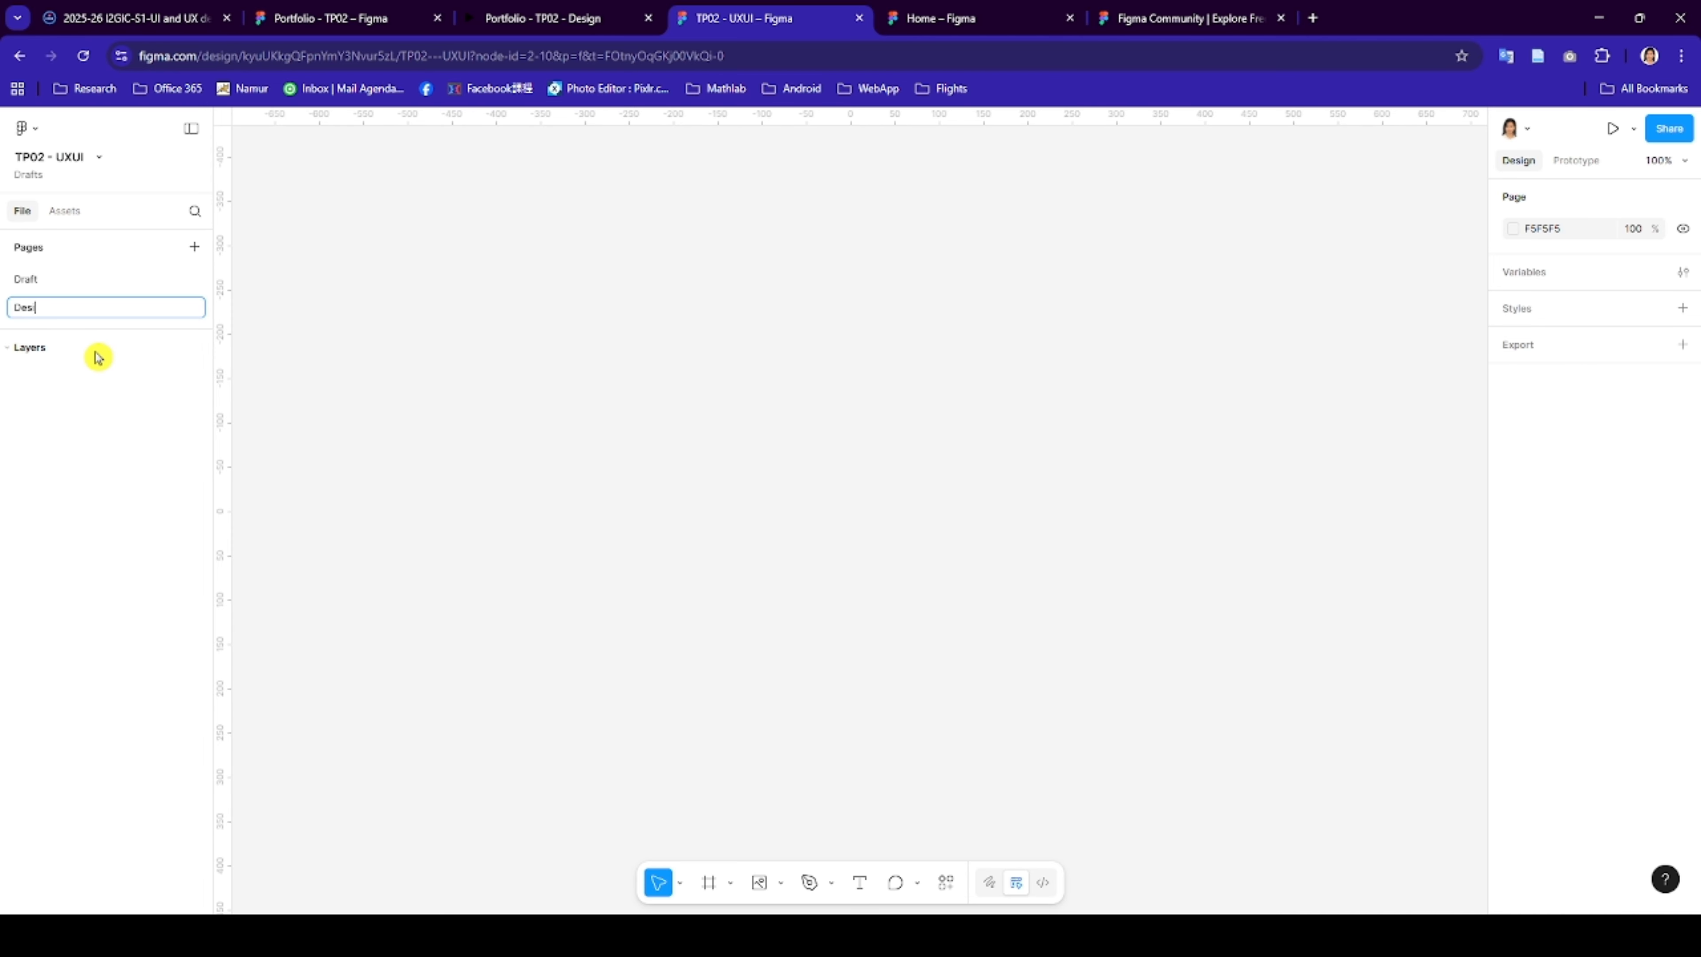
key(Return)
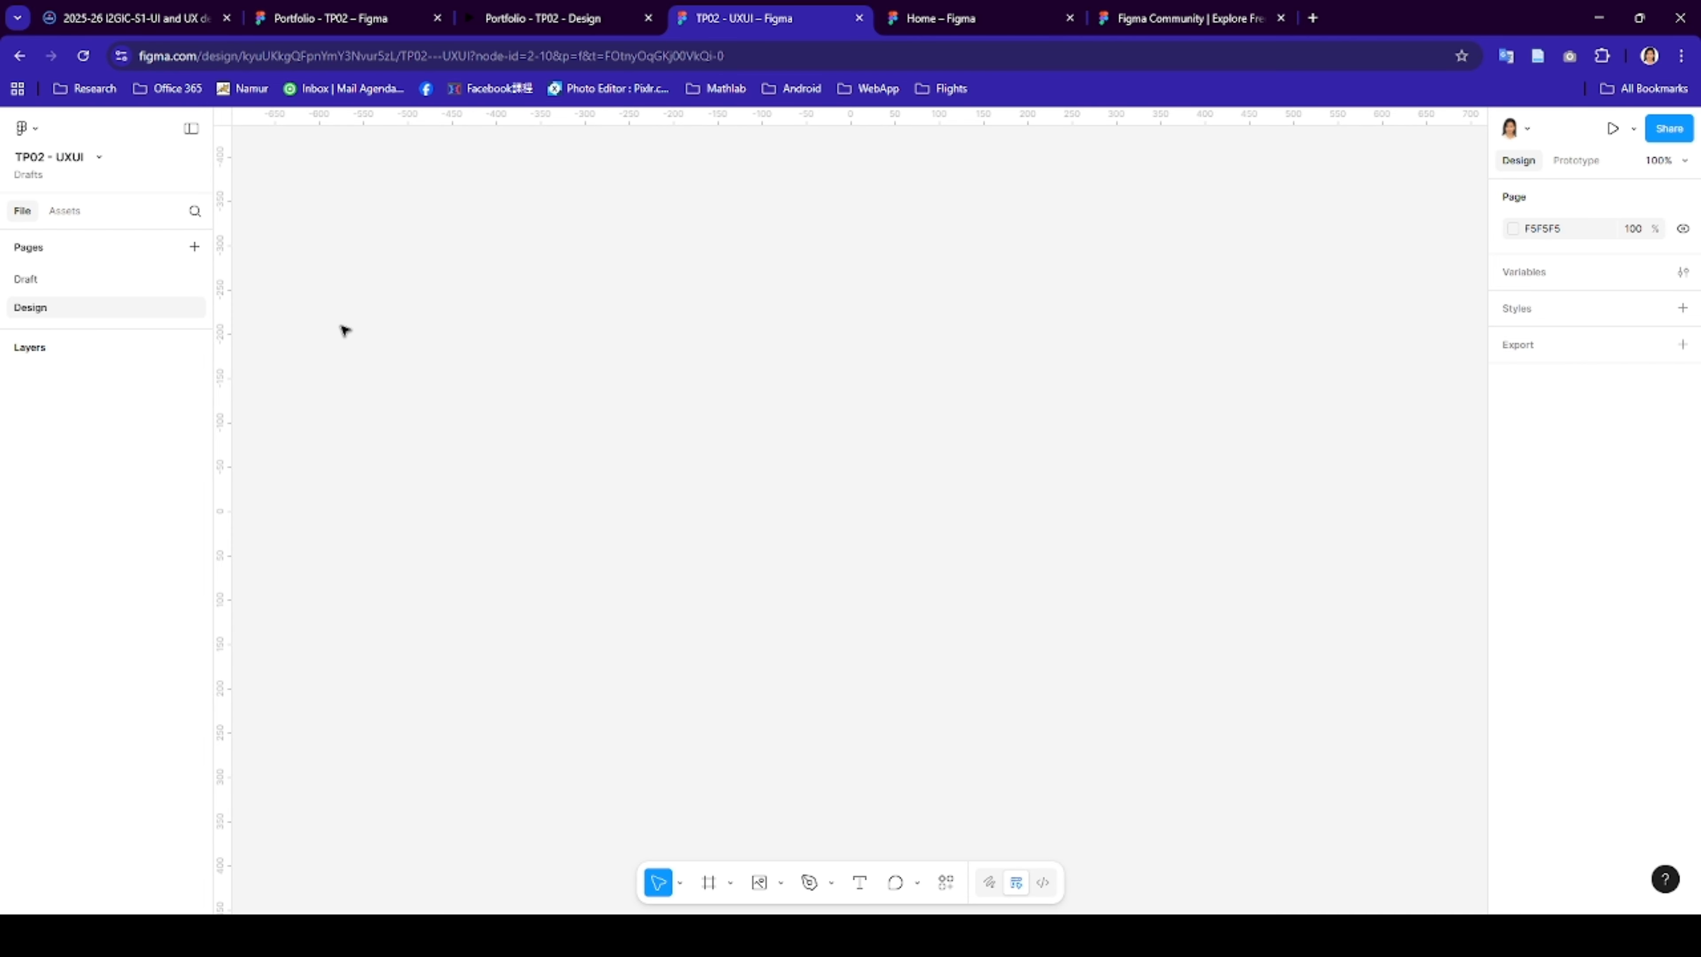
key(ctrl+v)
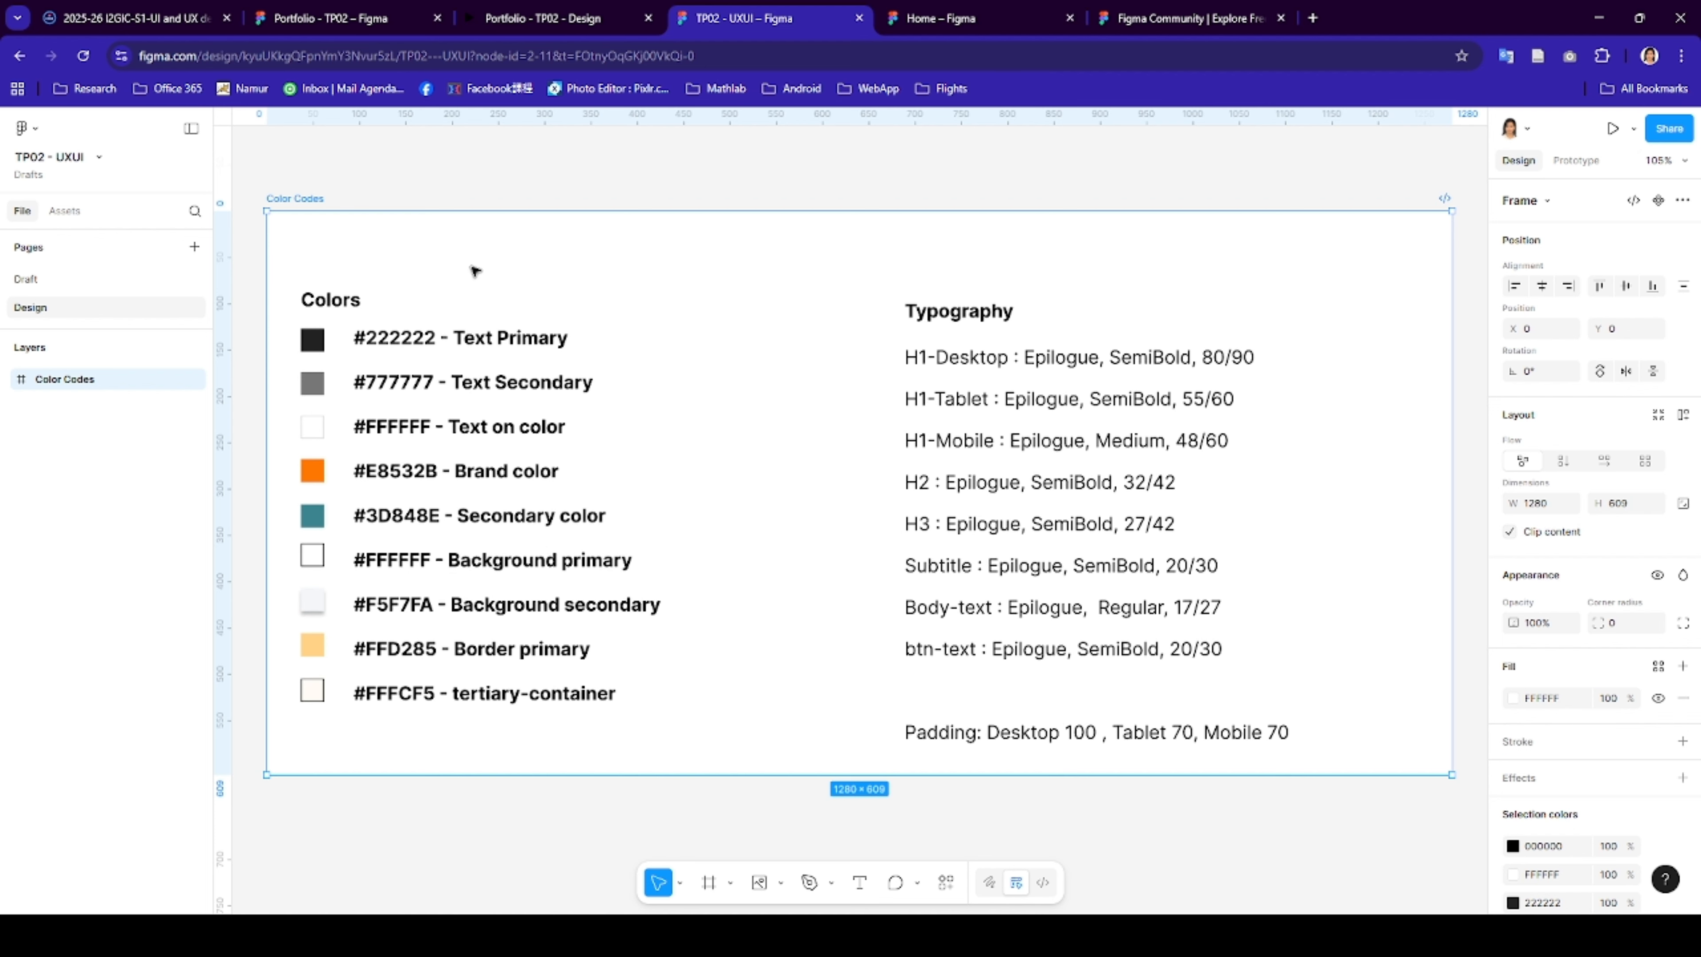
click(655, 169)
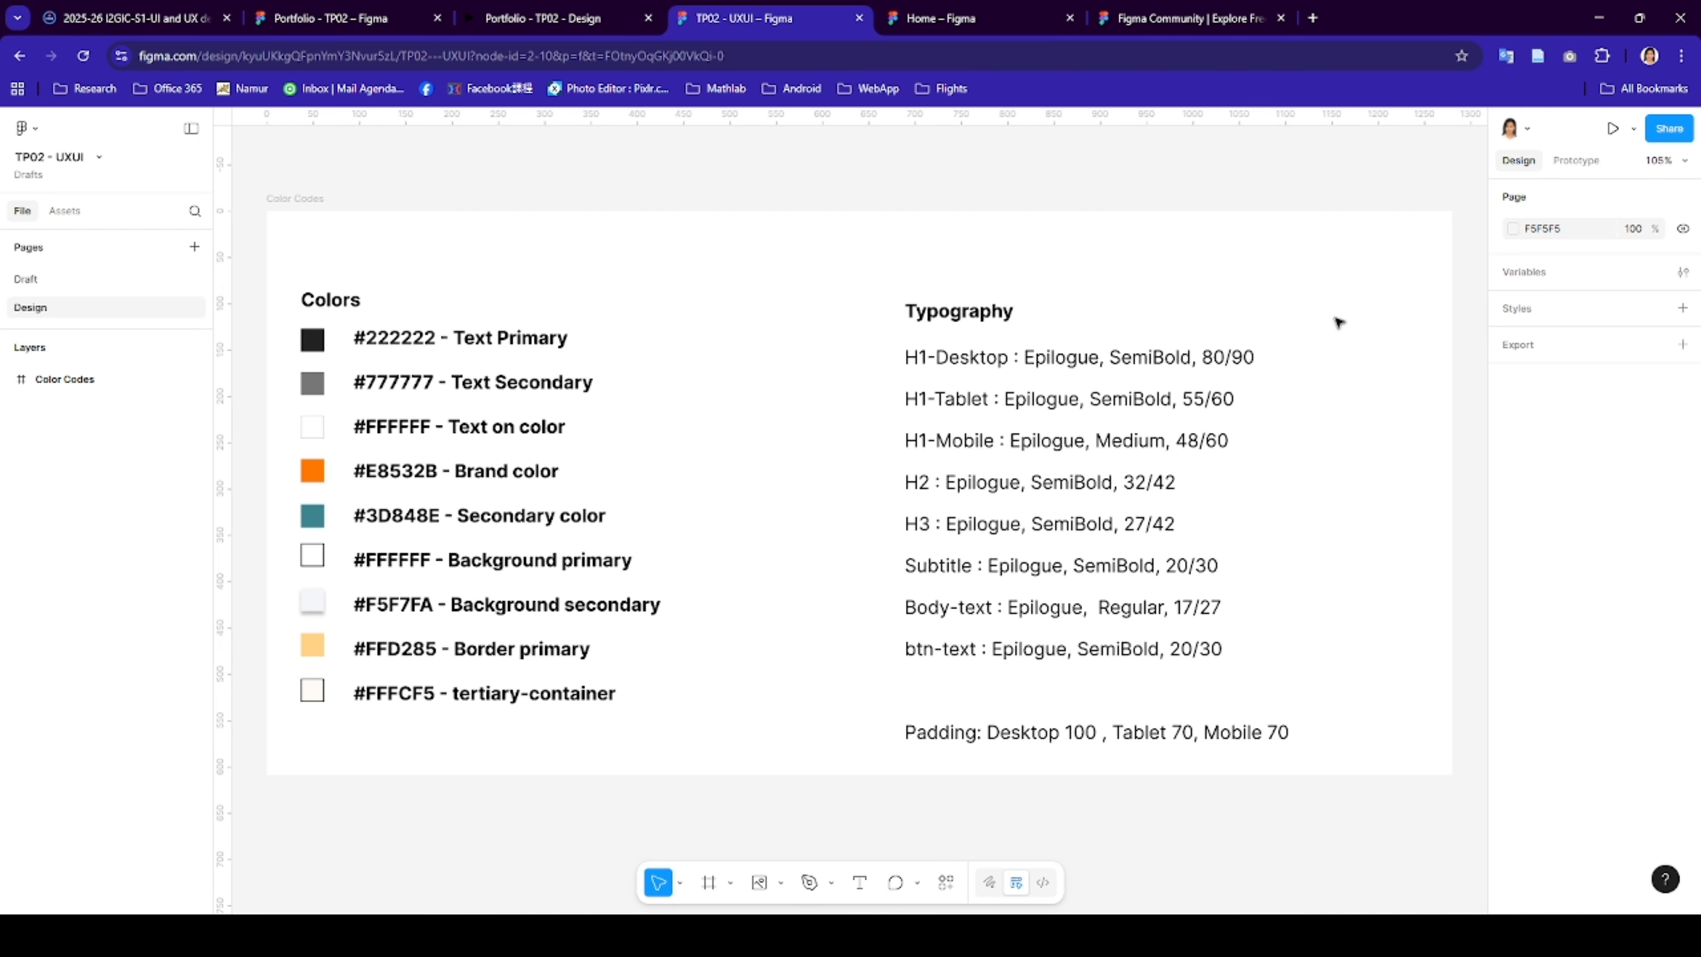
- Move the Color Codes frame up and to the left, to about X -508, Y -54, and deselect it
scroll(1053, 244, down, 5)
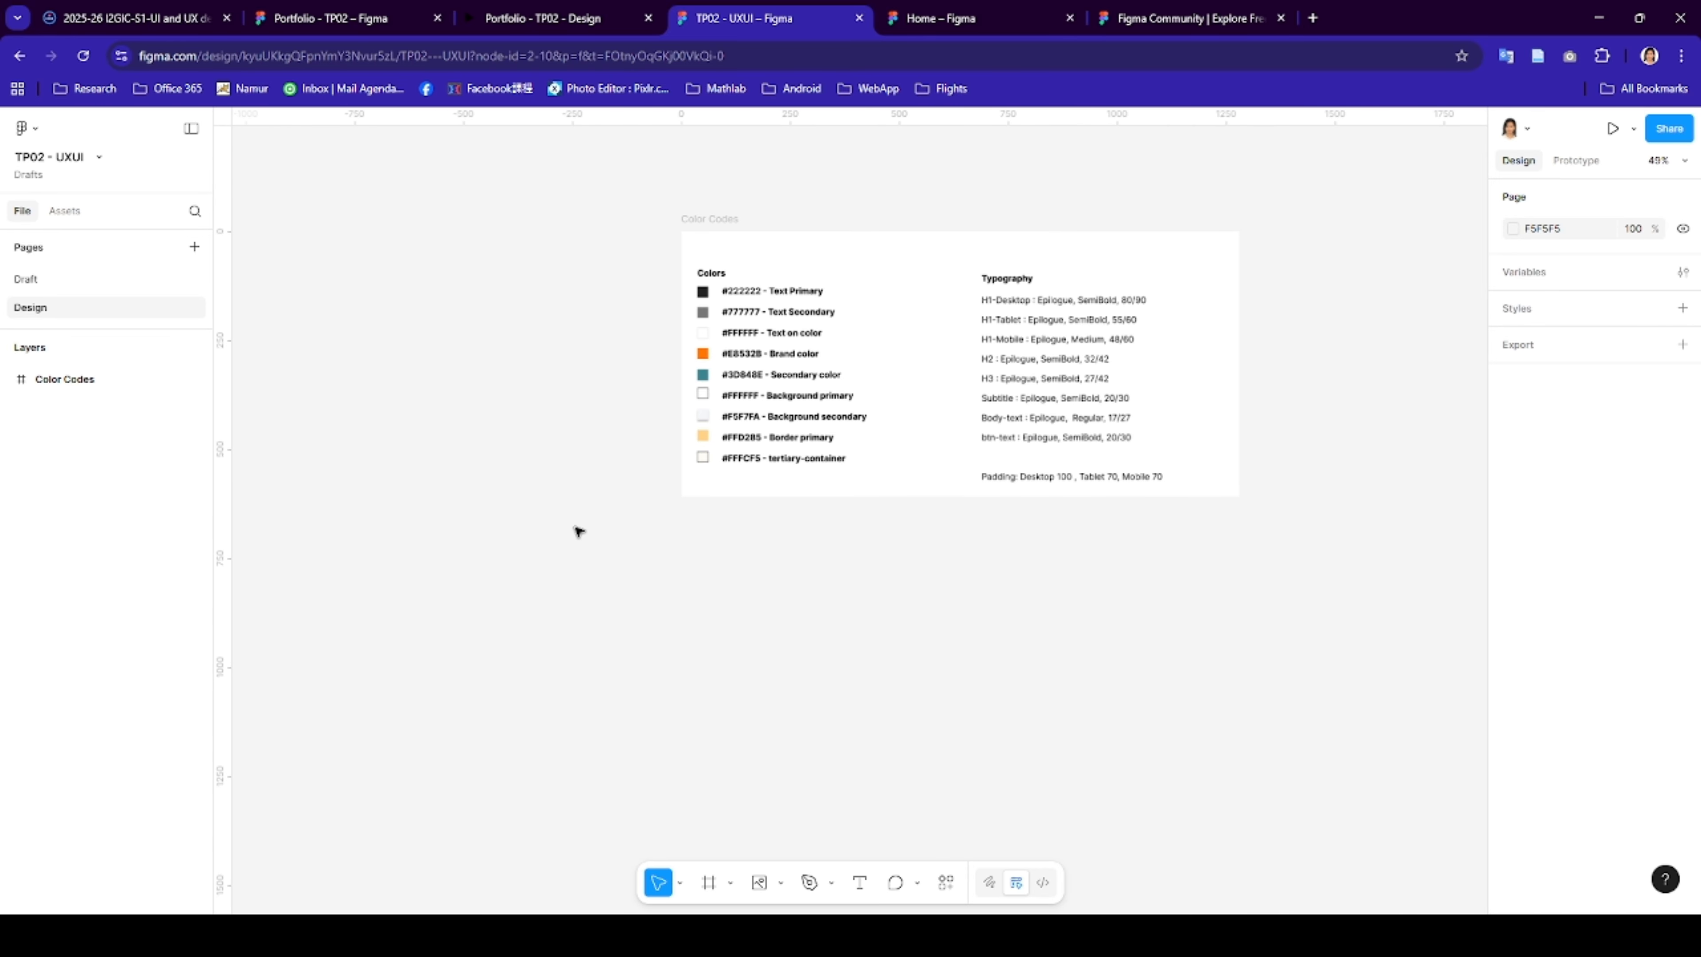
drag(713, 219, 497, 190)
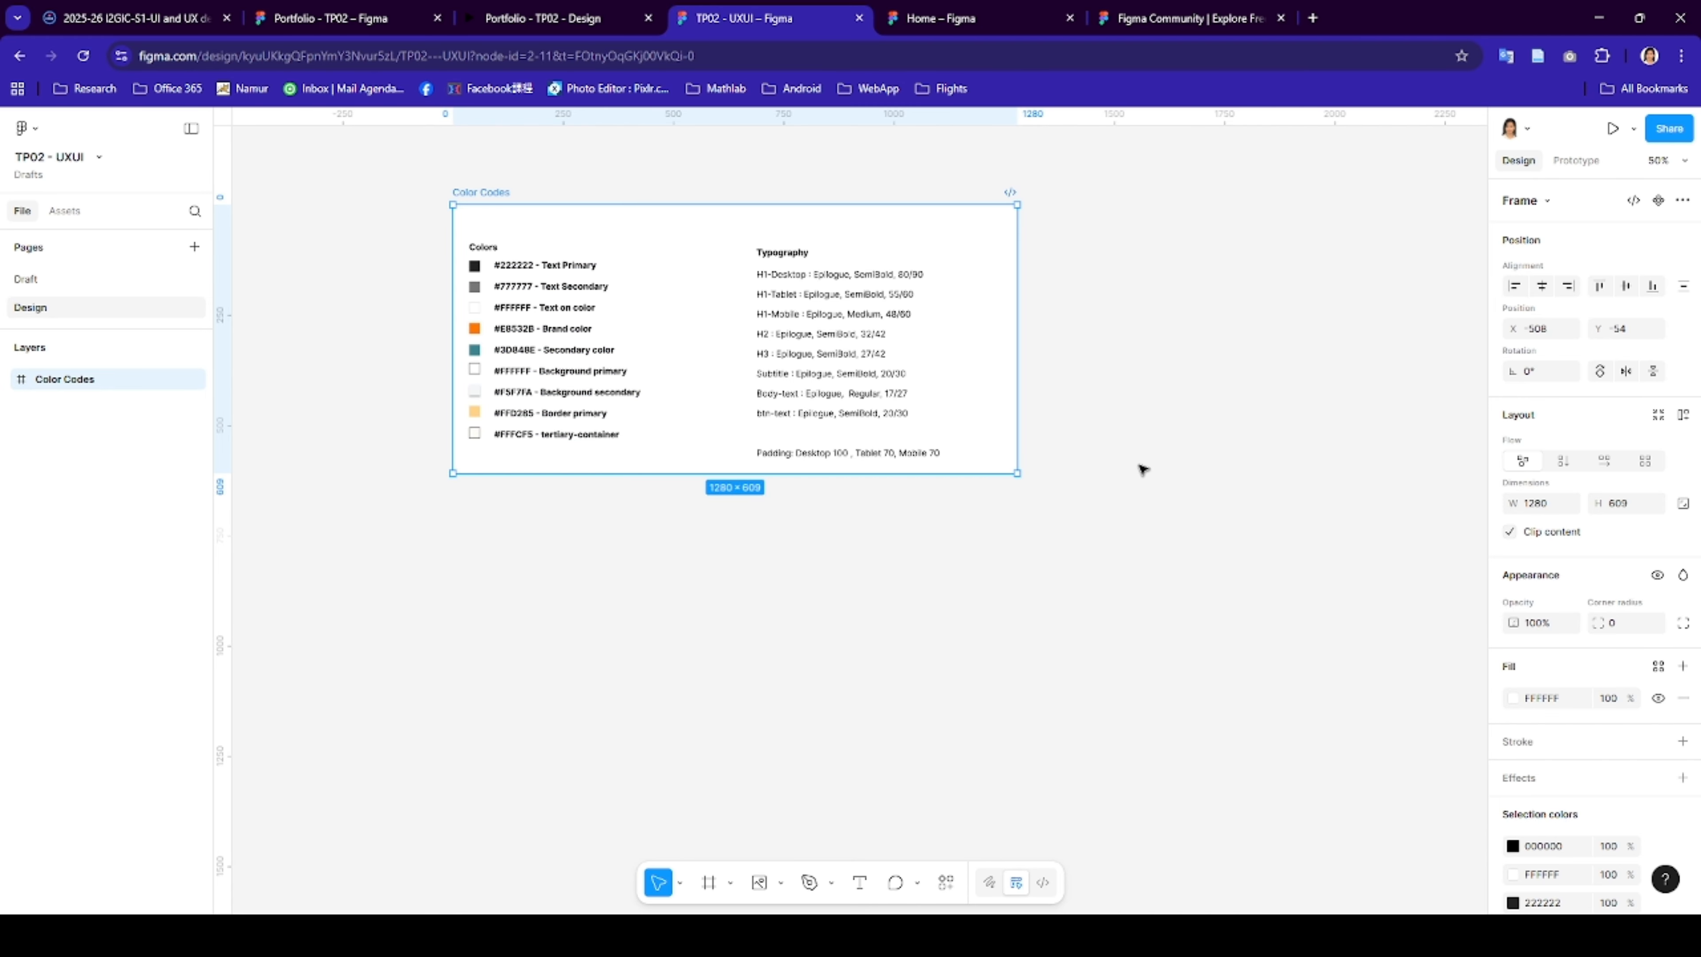
scroll(1275, 498, up, 3)
scroll(1044, 328, down, 2)
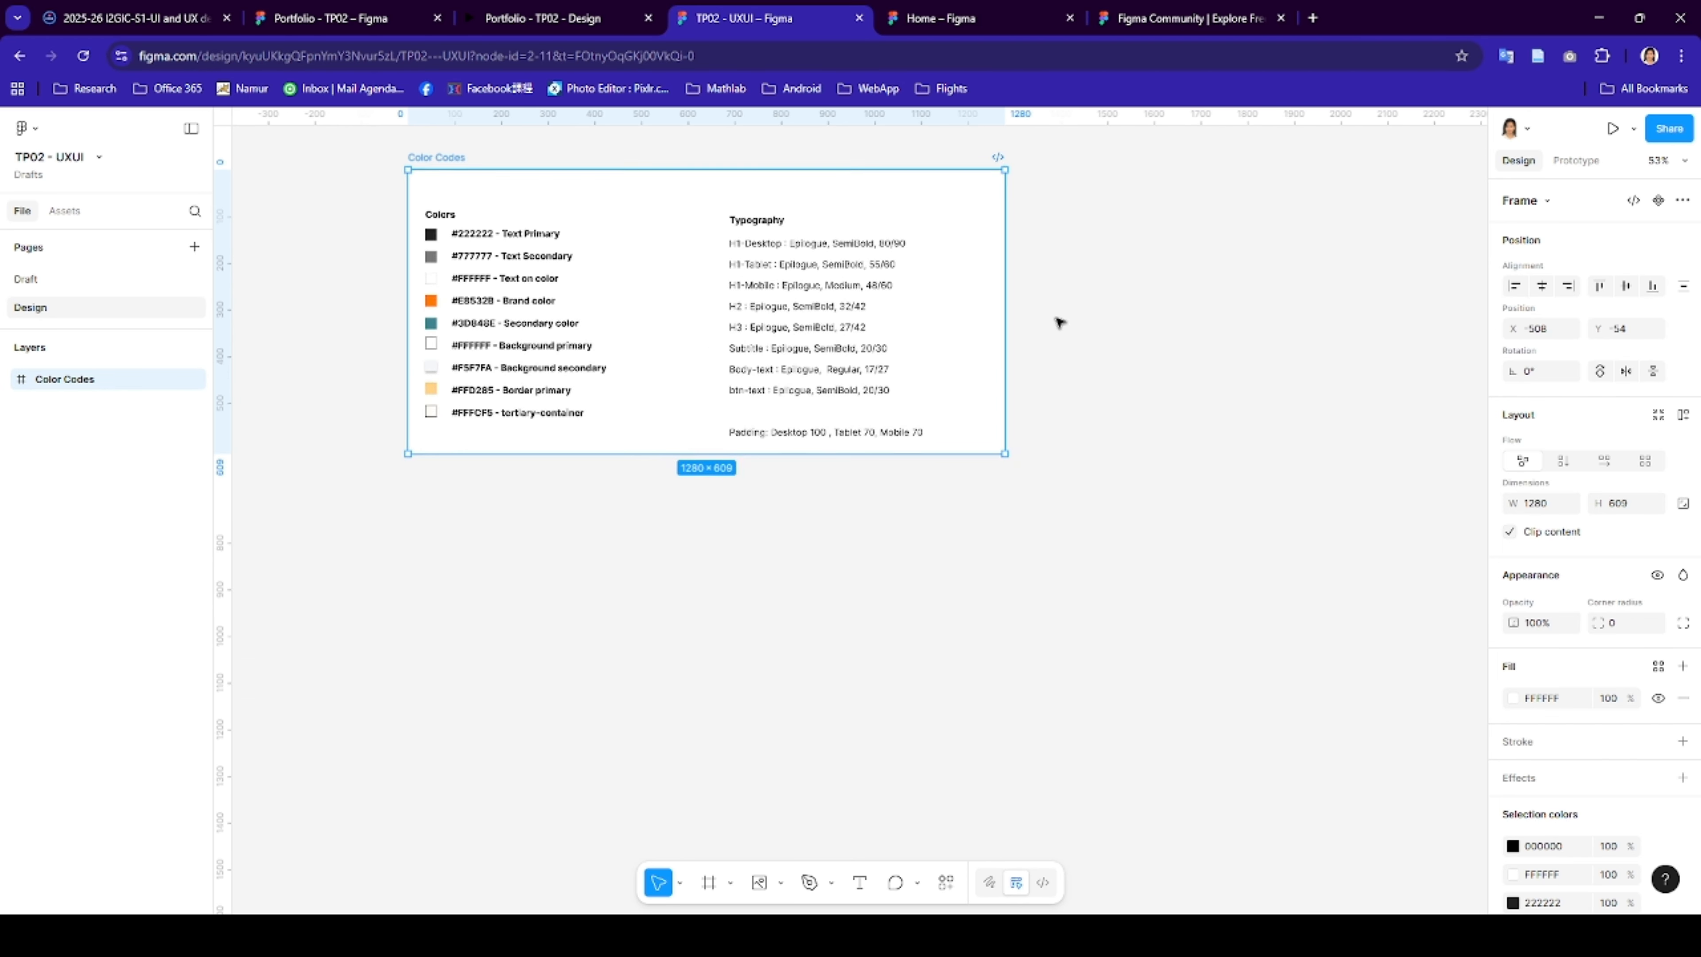
click(1074, 301)
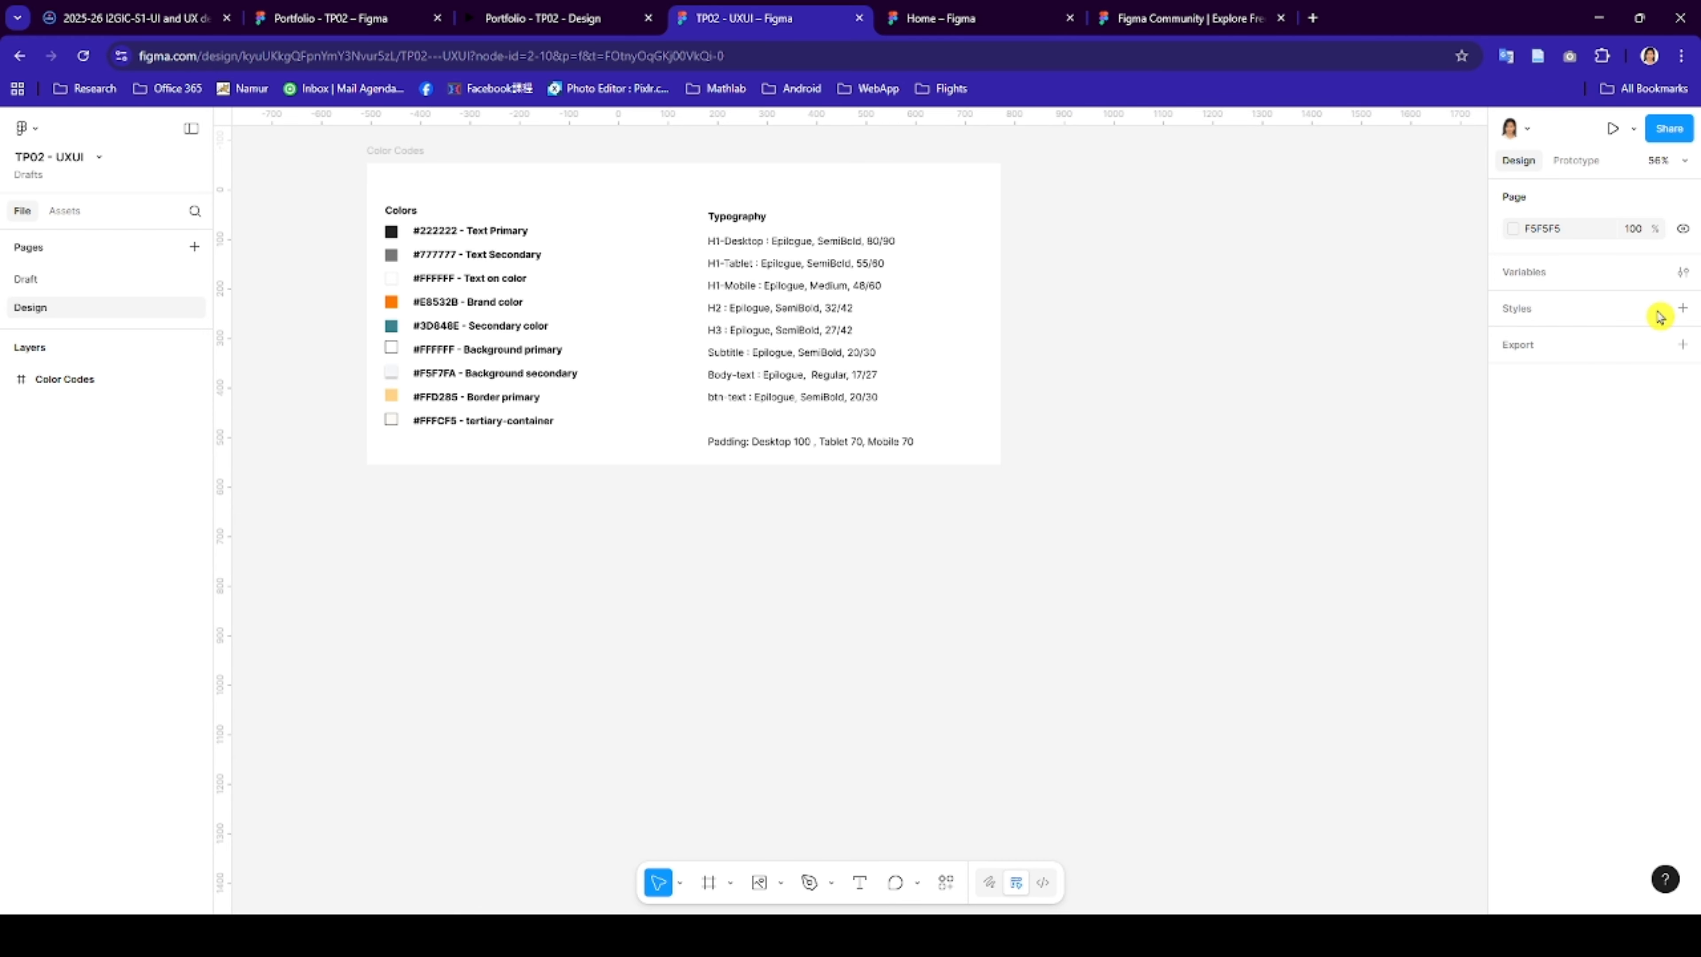
- Try to create a color style named text-primary with #222222 sampled from the Text Primary swatch
click(1683, 309)
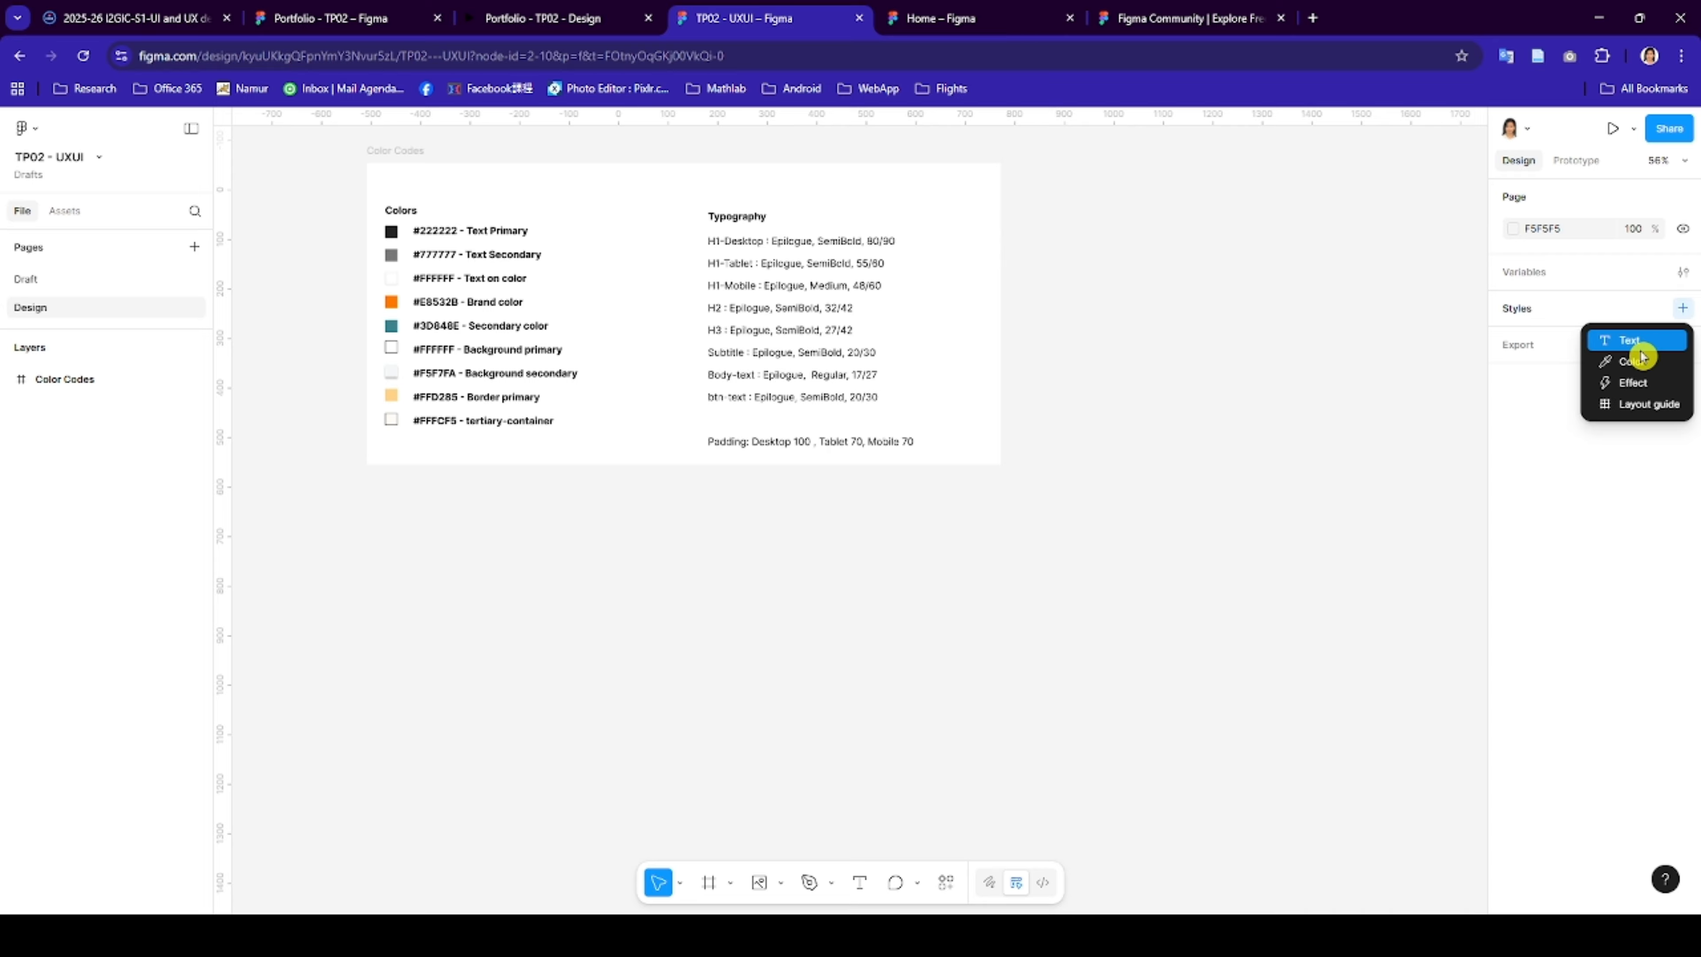
click(1625, 371)
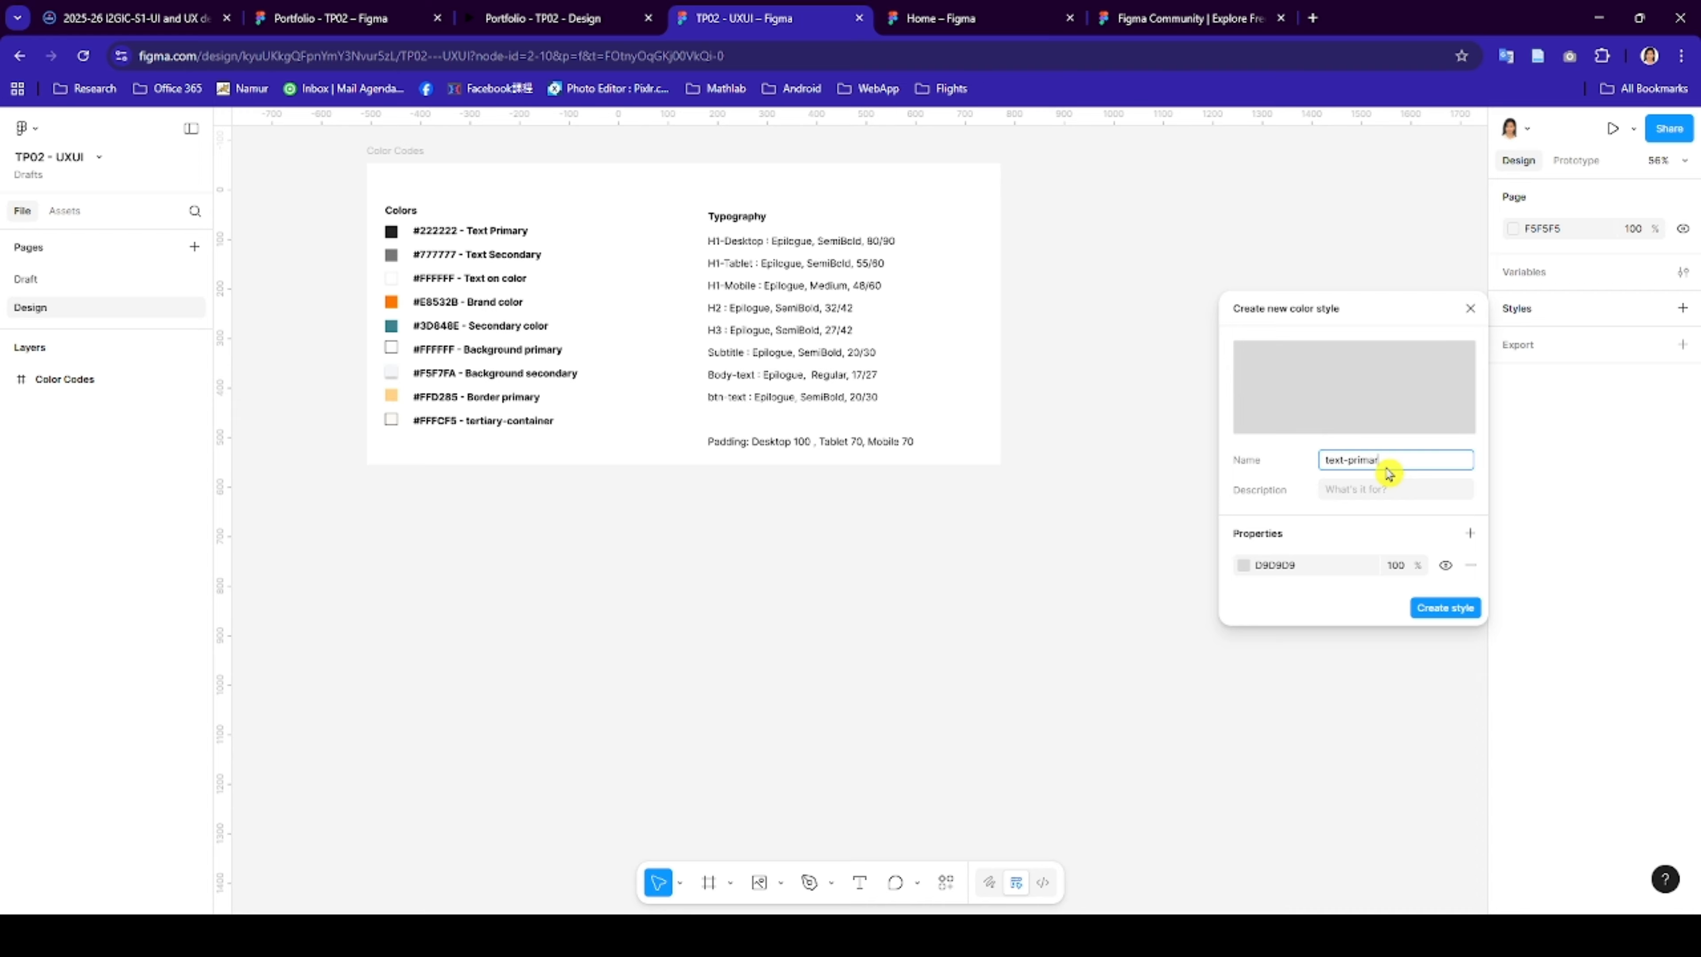
click(1291, 565)
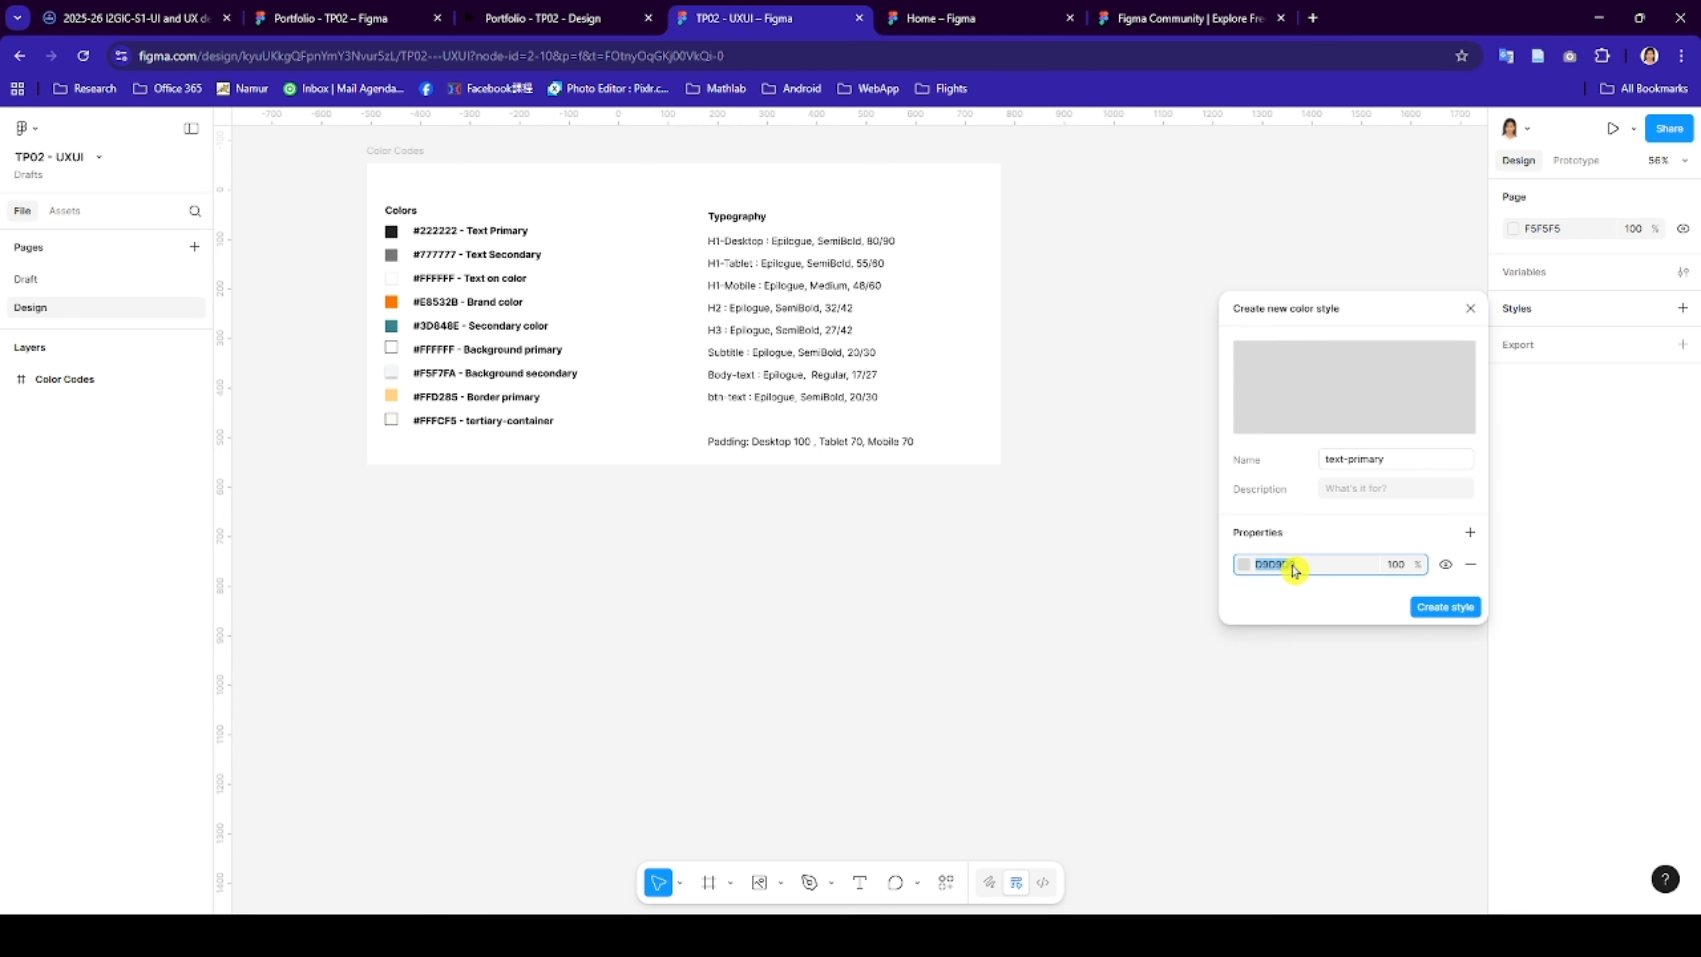
click(1249, 569)
click(1247, 571)
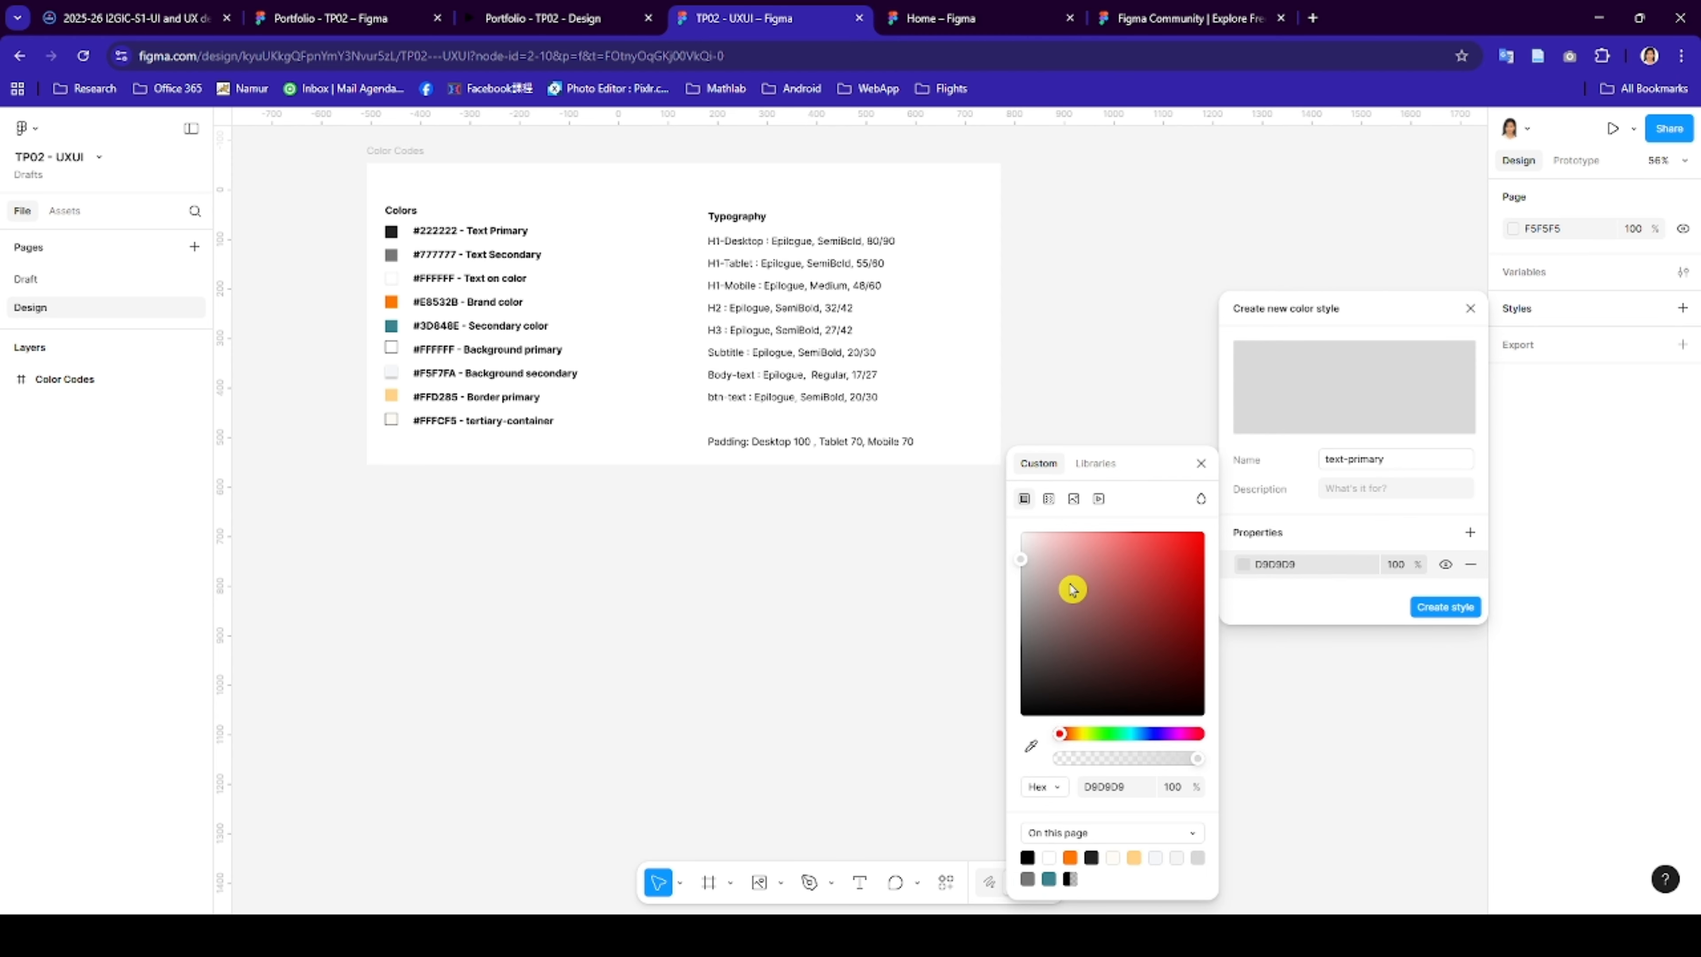
click(1035, 748)
click(1131, 787)
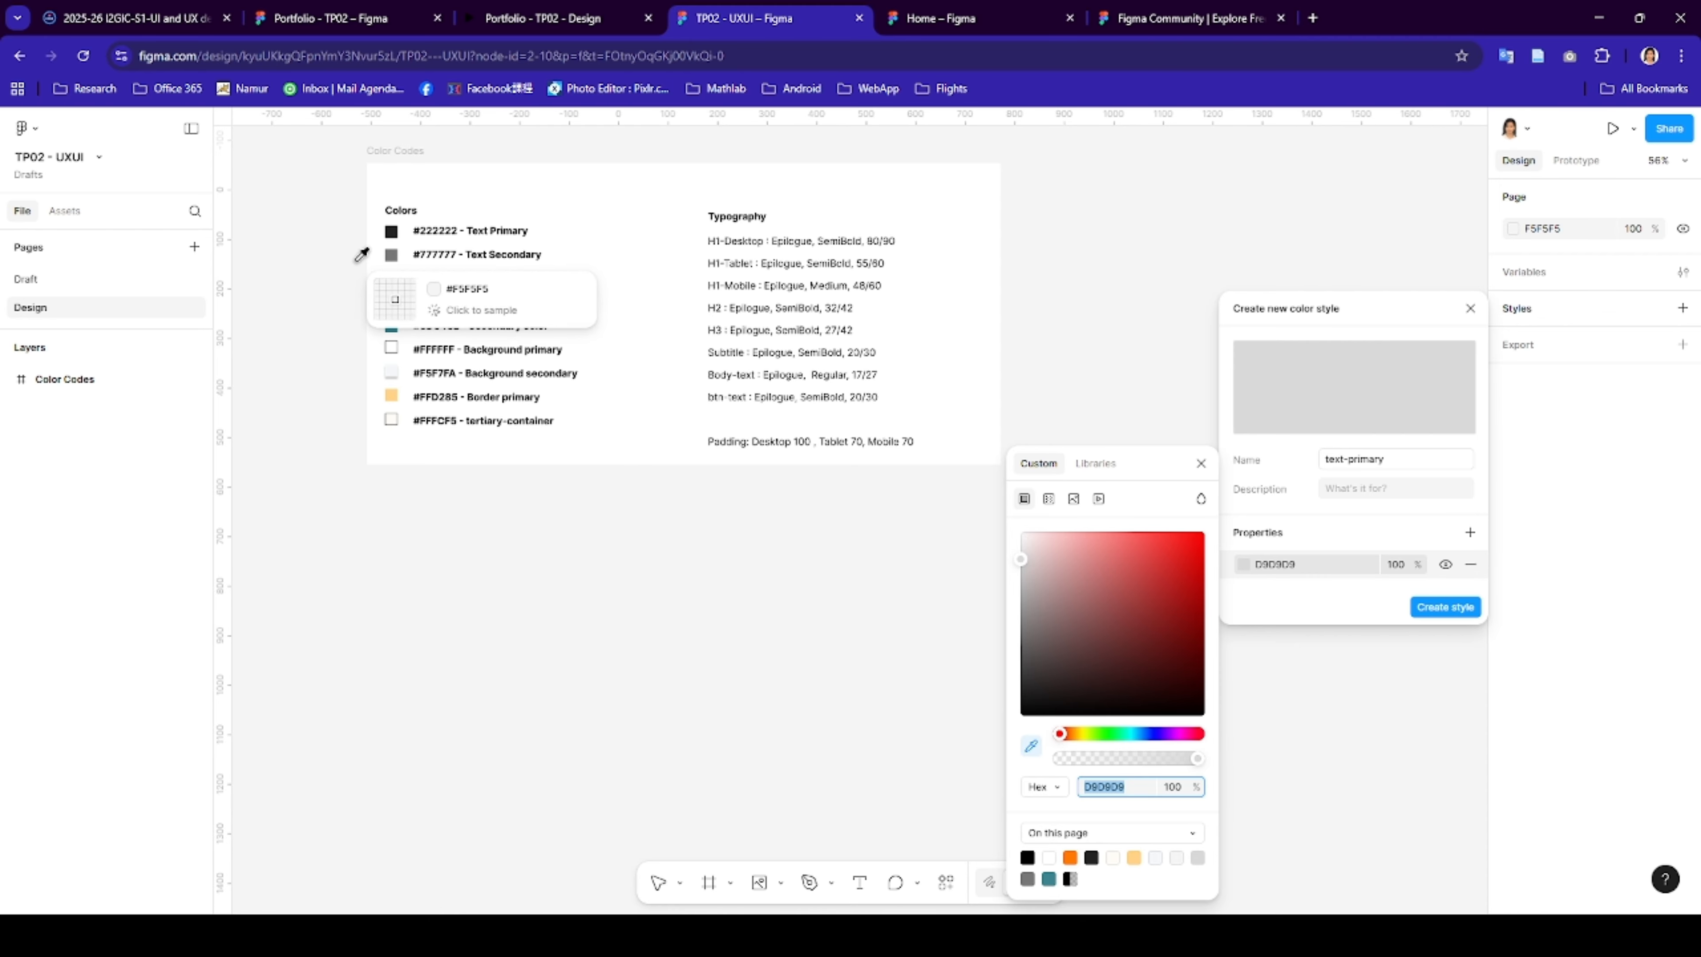
click(395, 232)
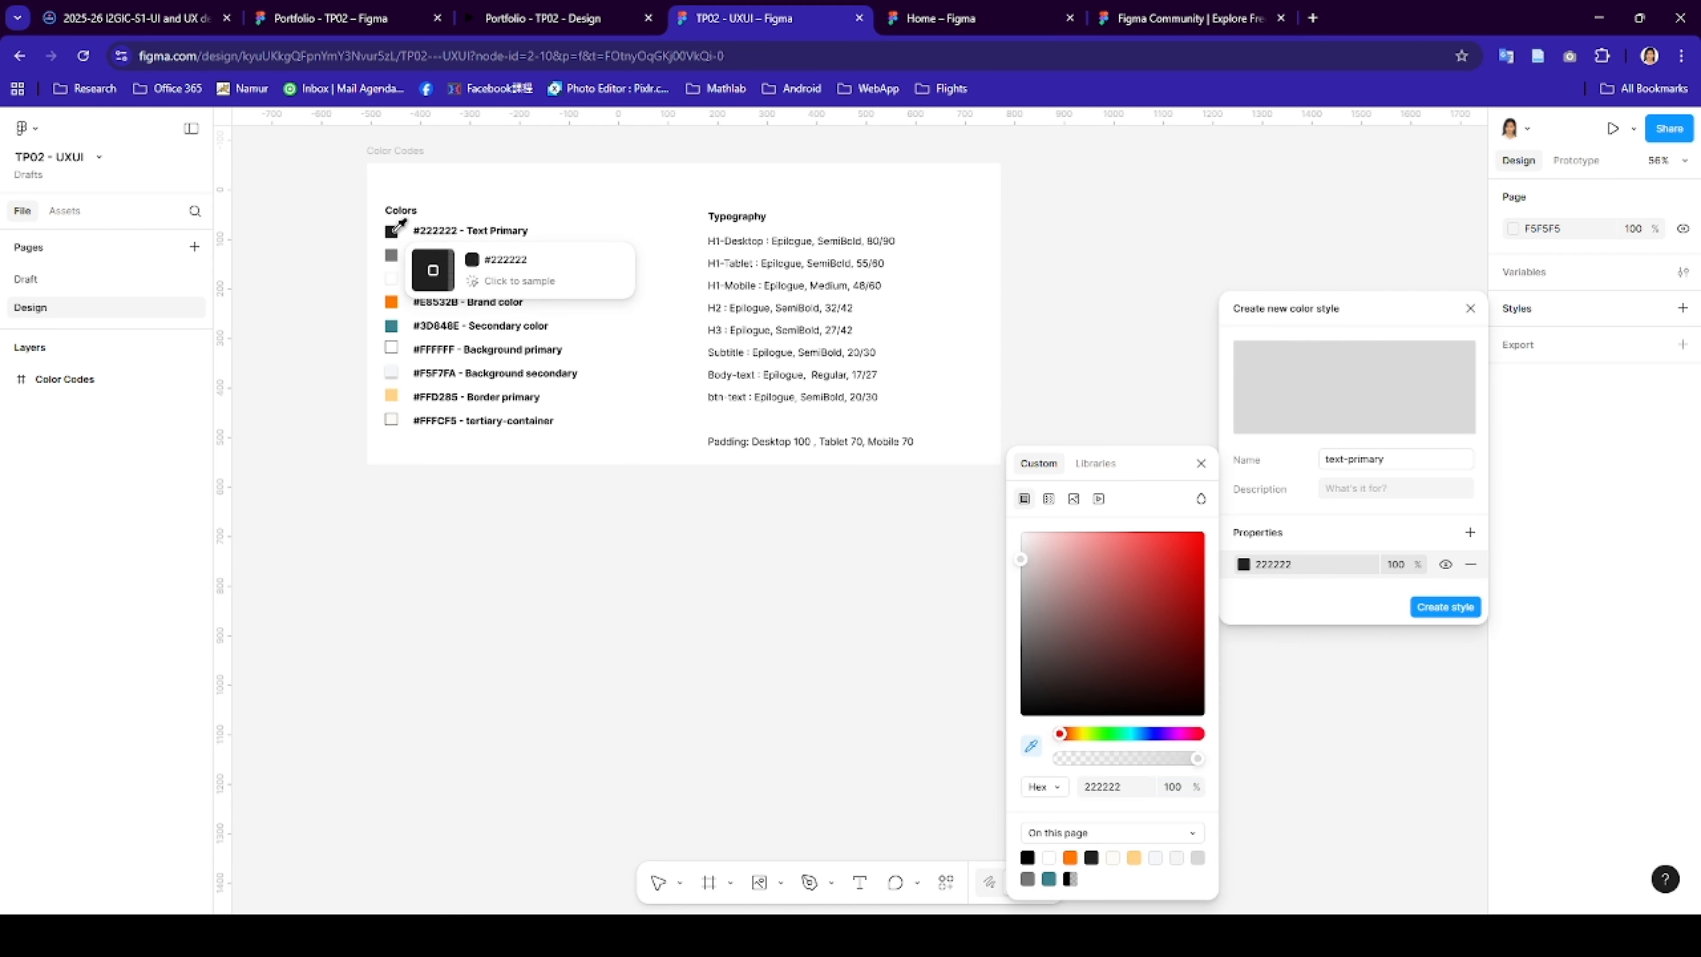
click(1385, 635)
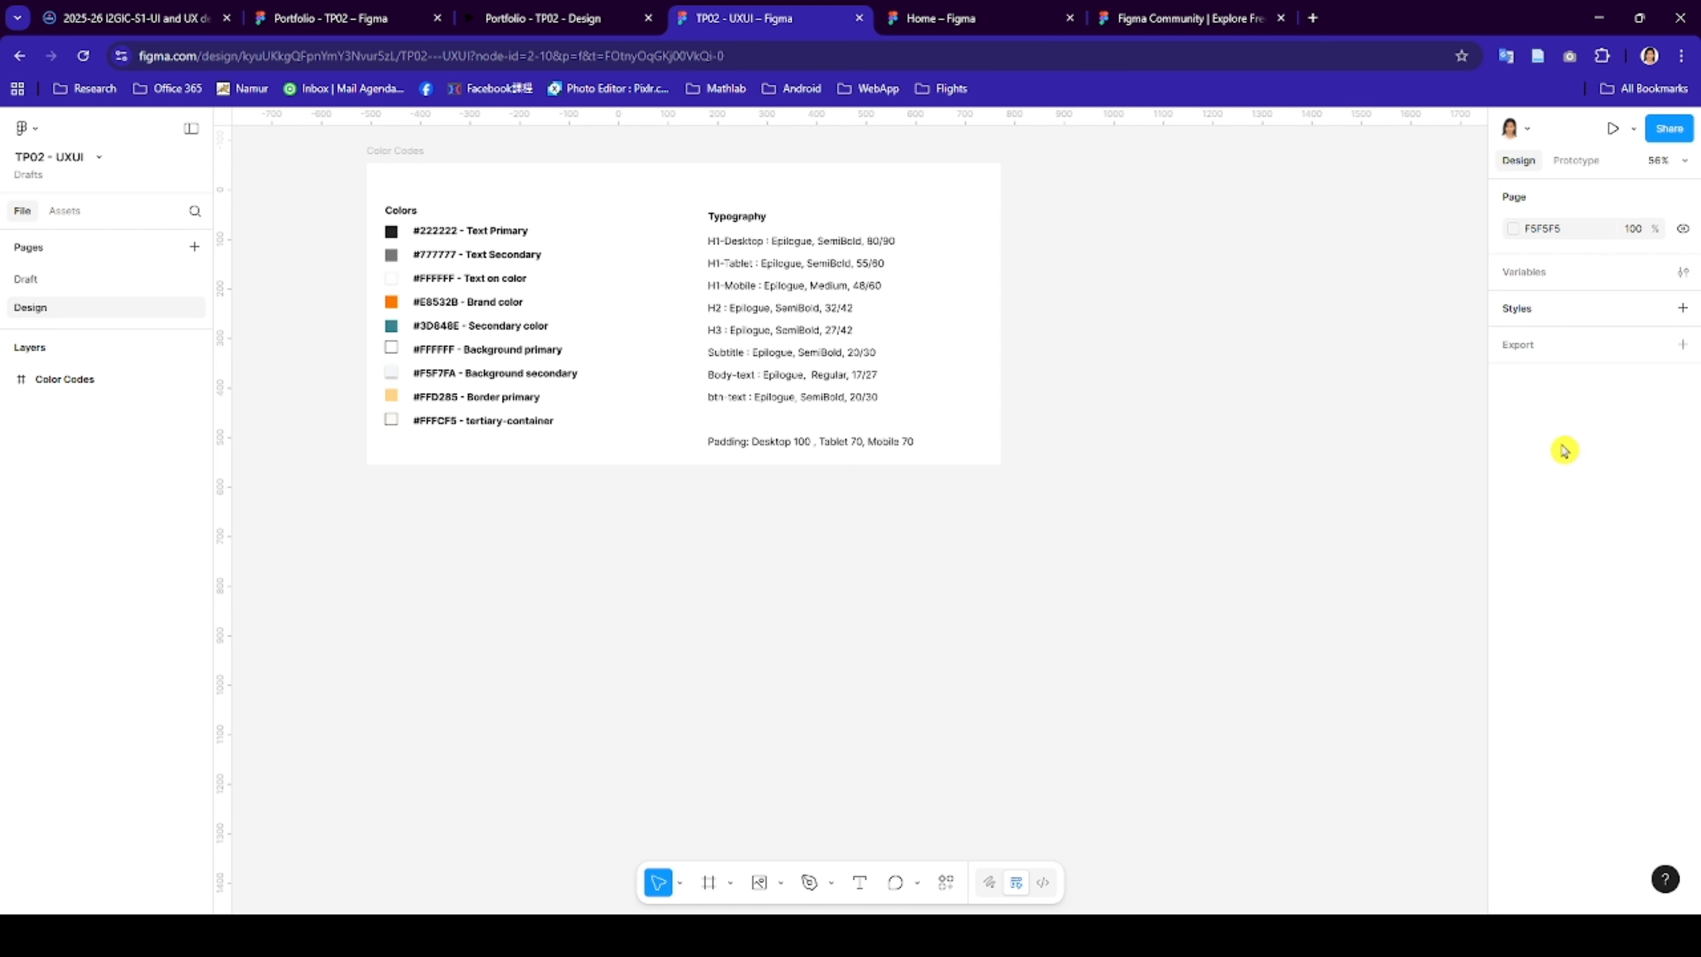
- Try again to start a new color style and reload the TP02 - UXUI file
click(1681, 309)
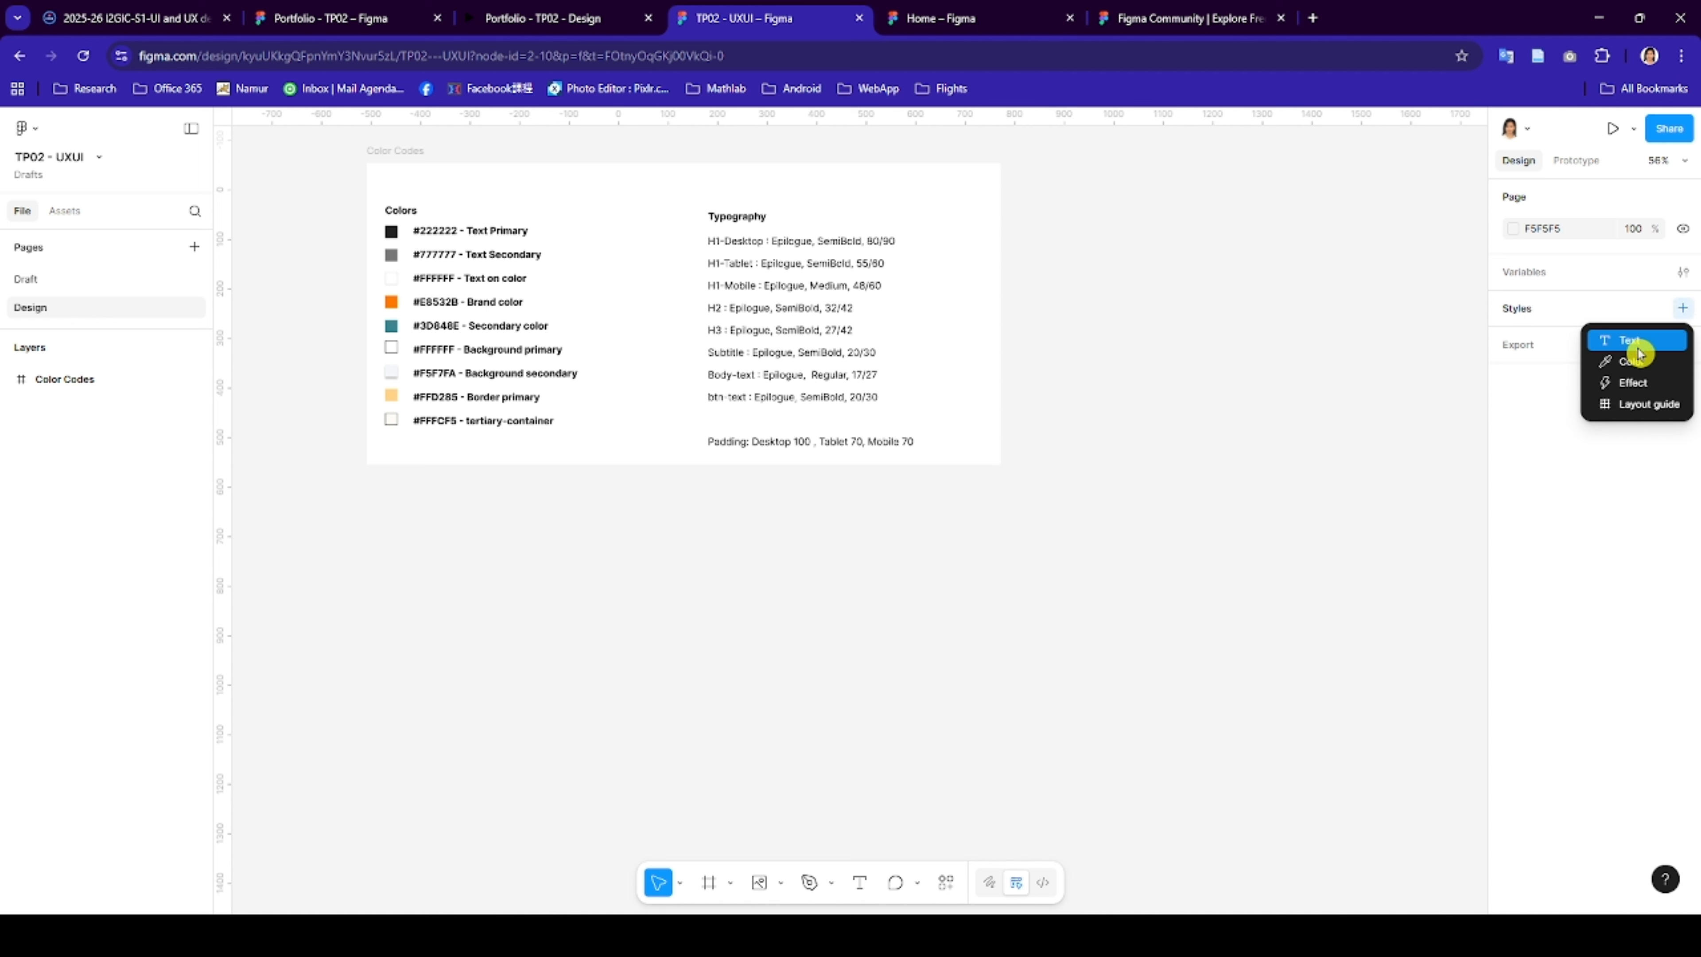
click(1634, 365)
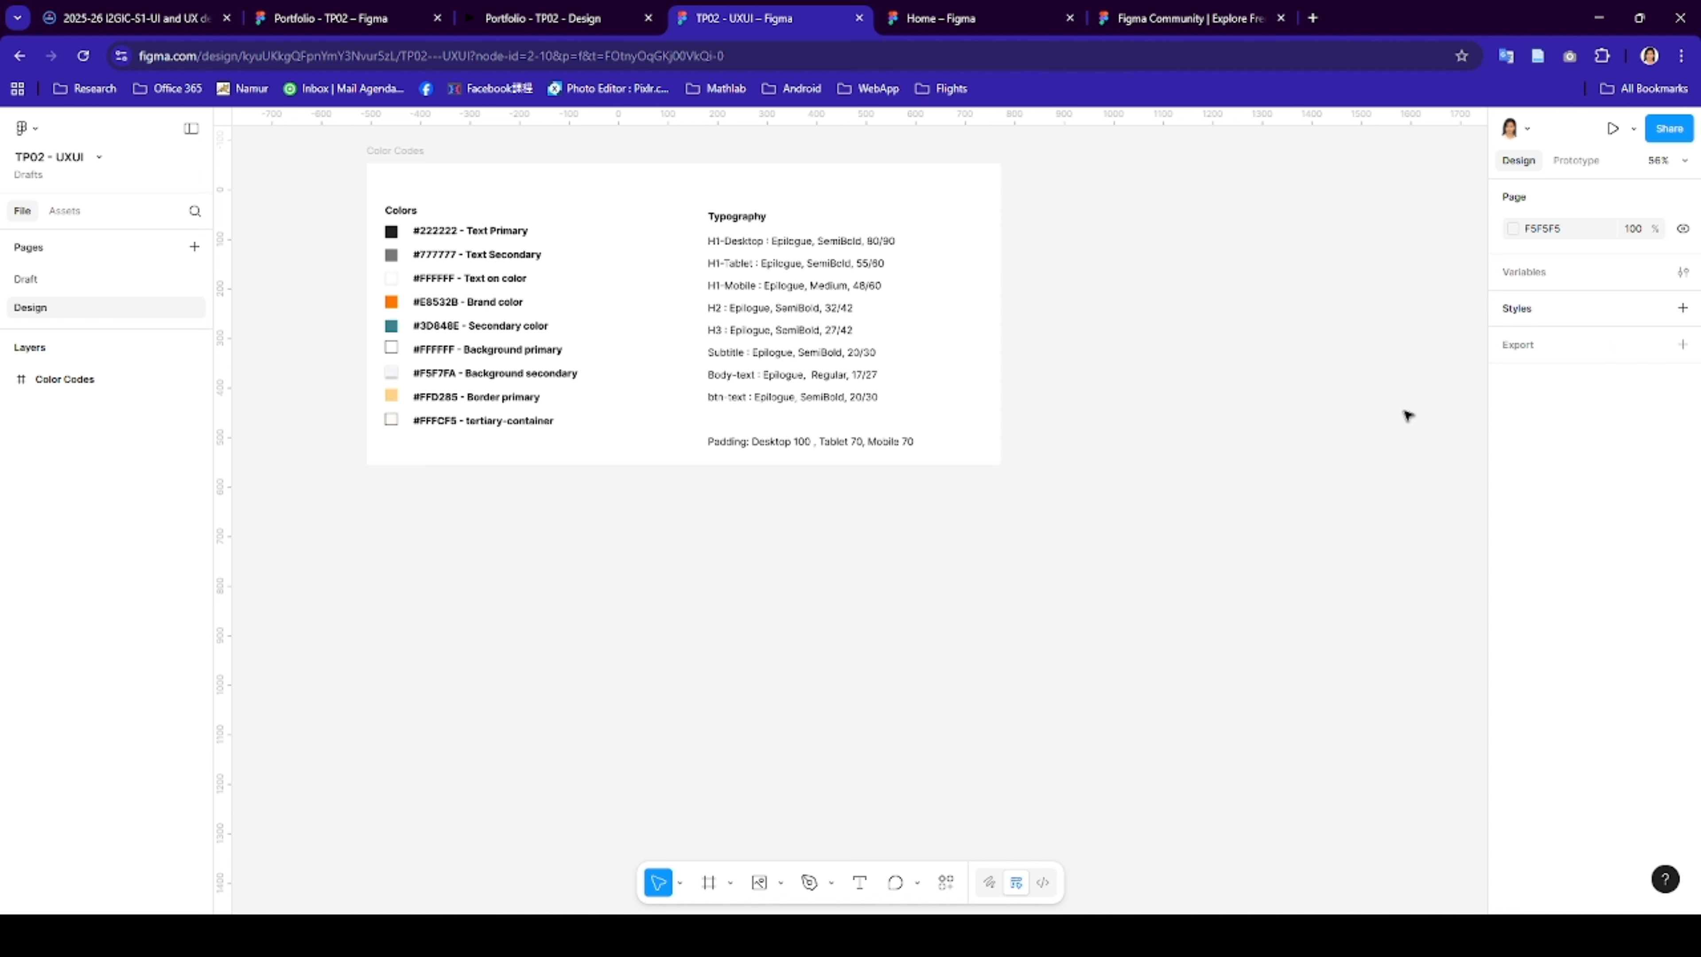
click(1681, 309)
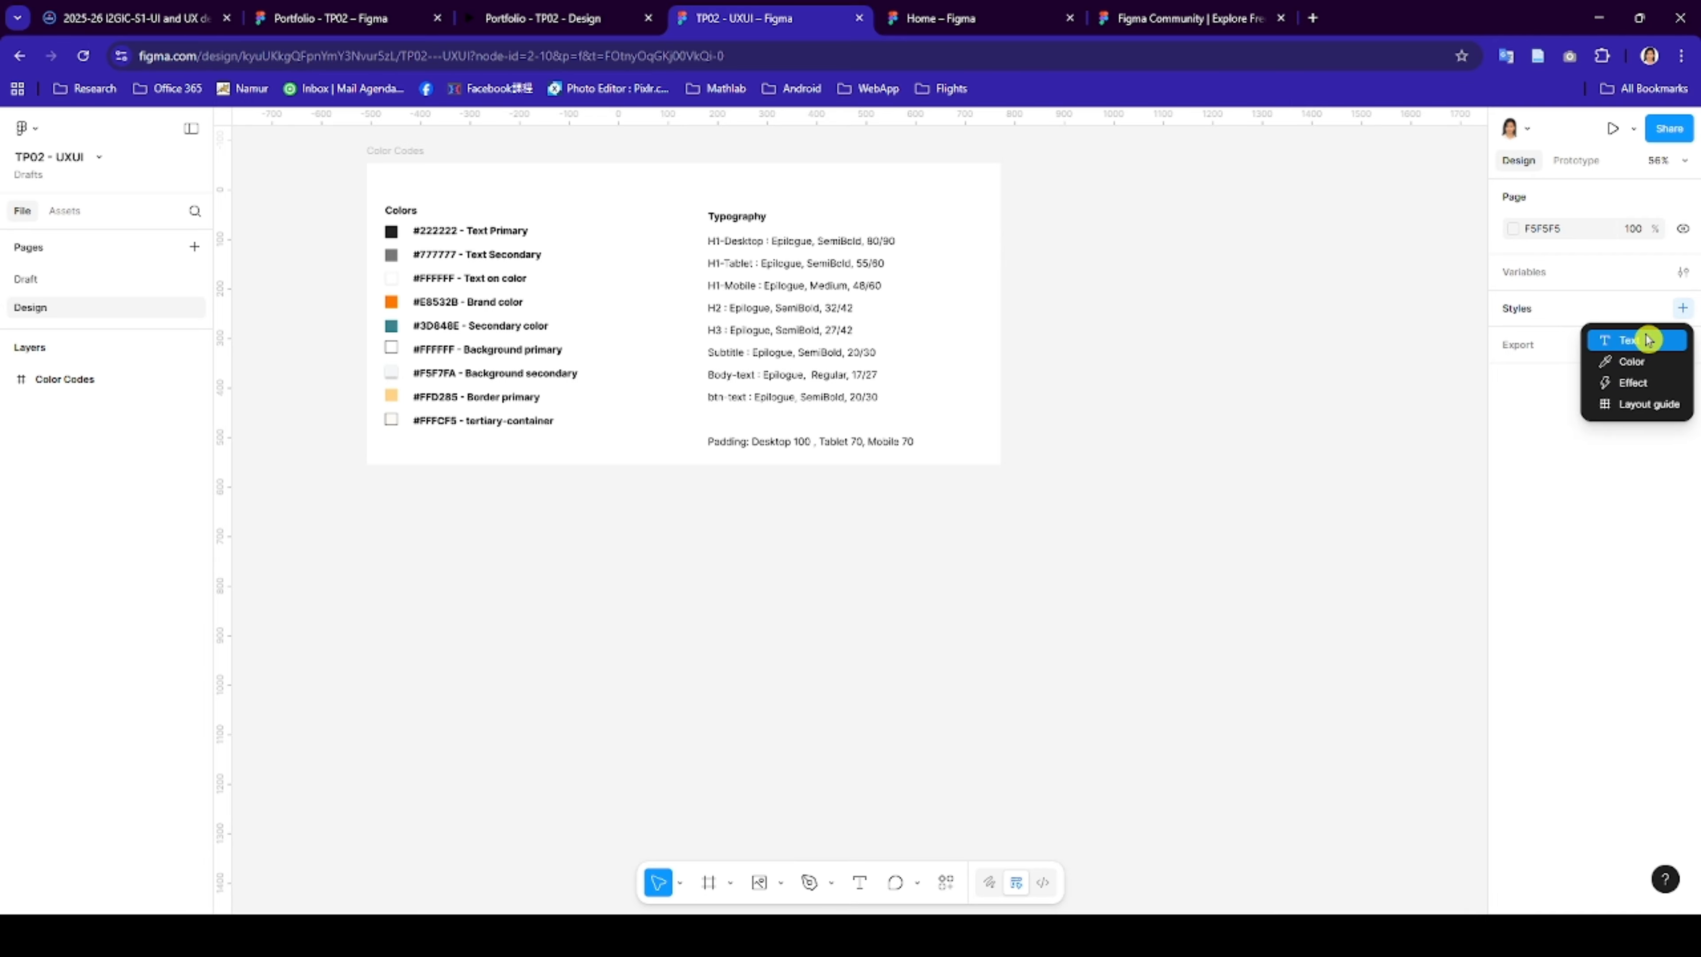
click(1631, 368)
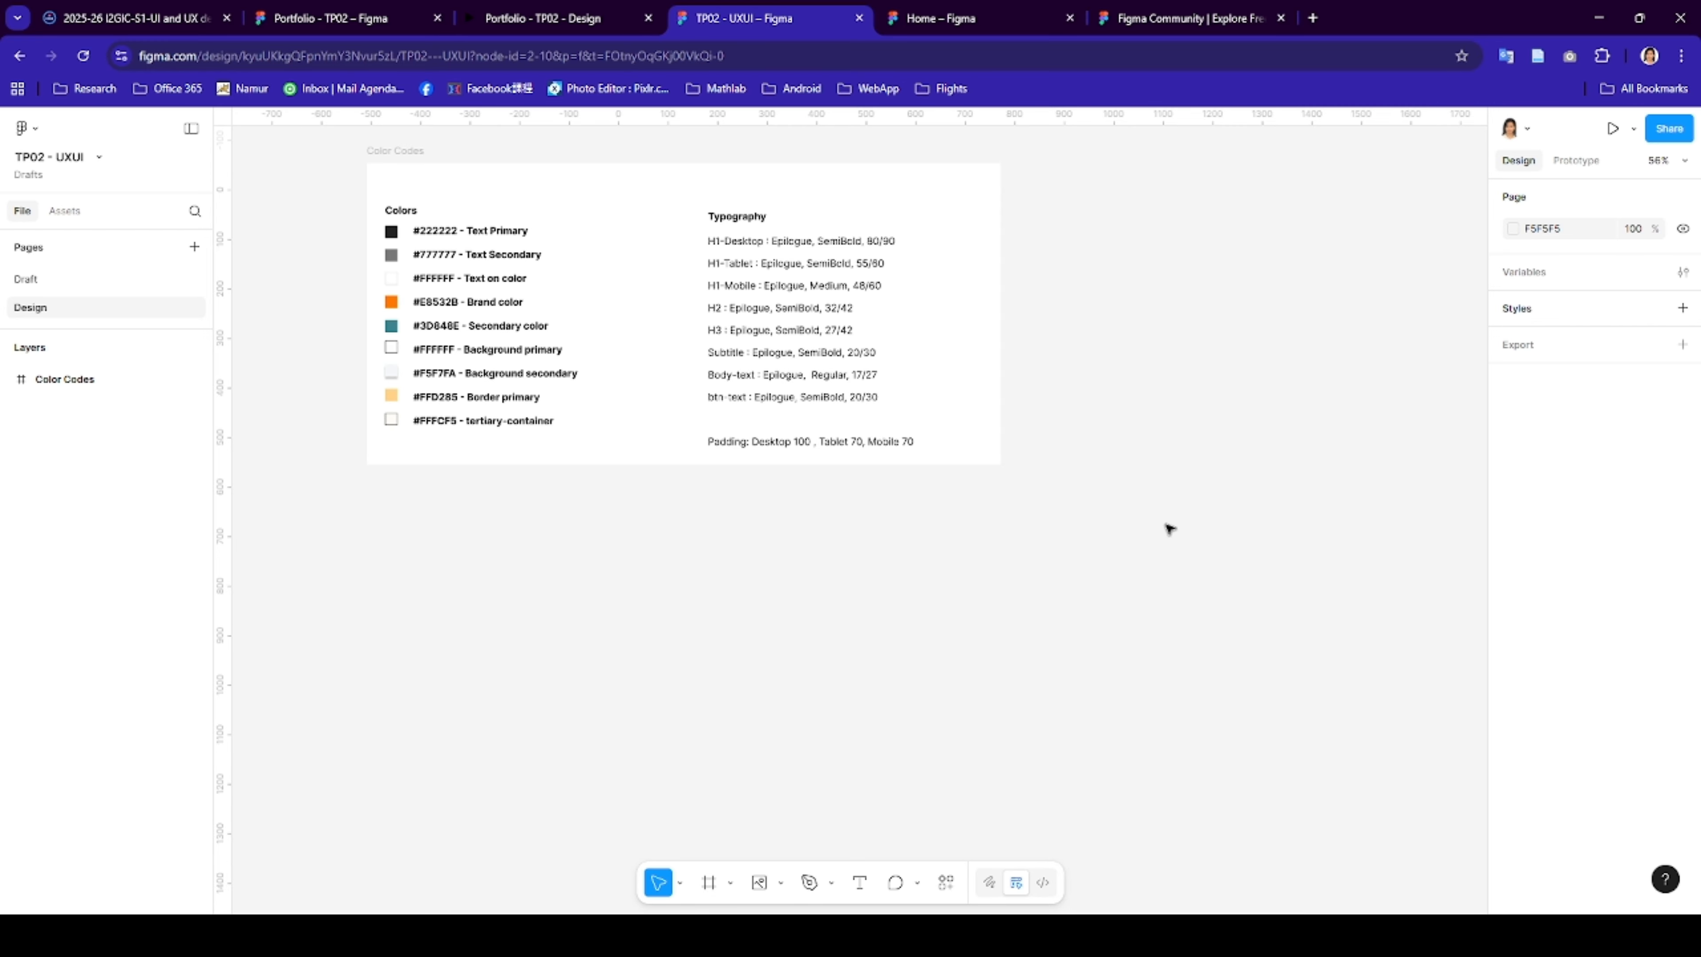
scroll(1168, 529, down, 2)
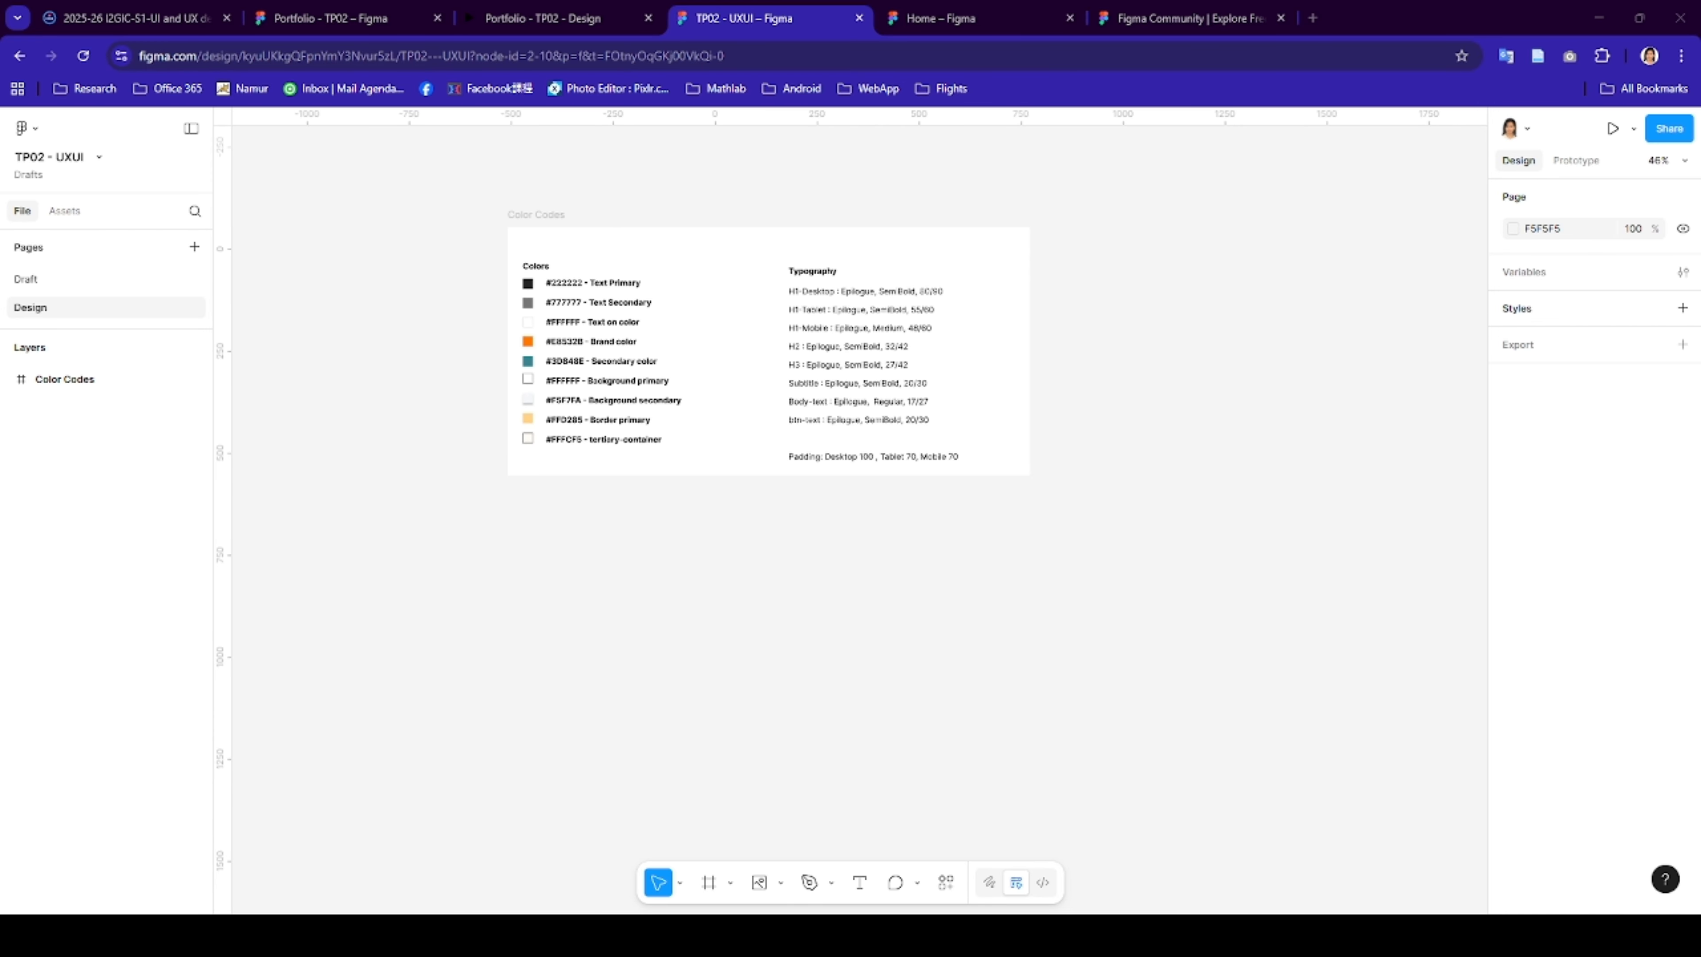
click(1681, 308)
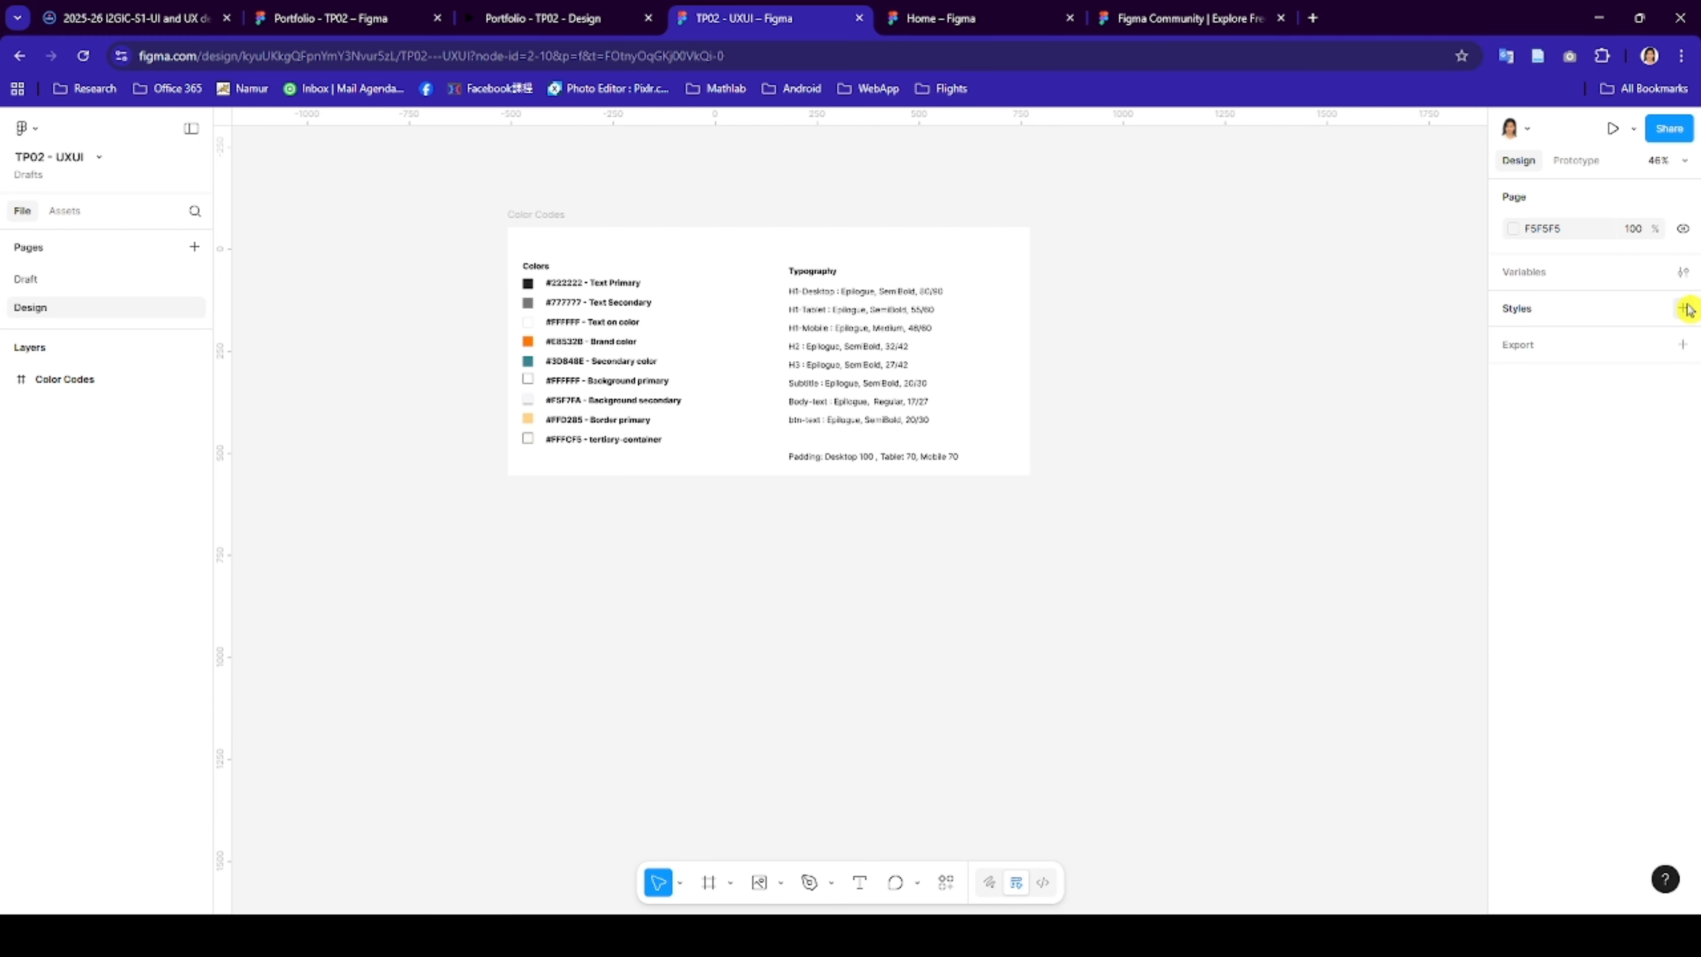
click(1367, 331)
click(83, 57)
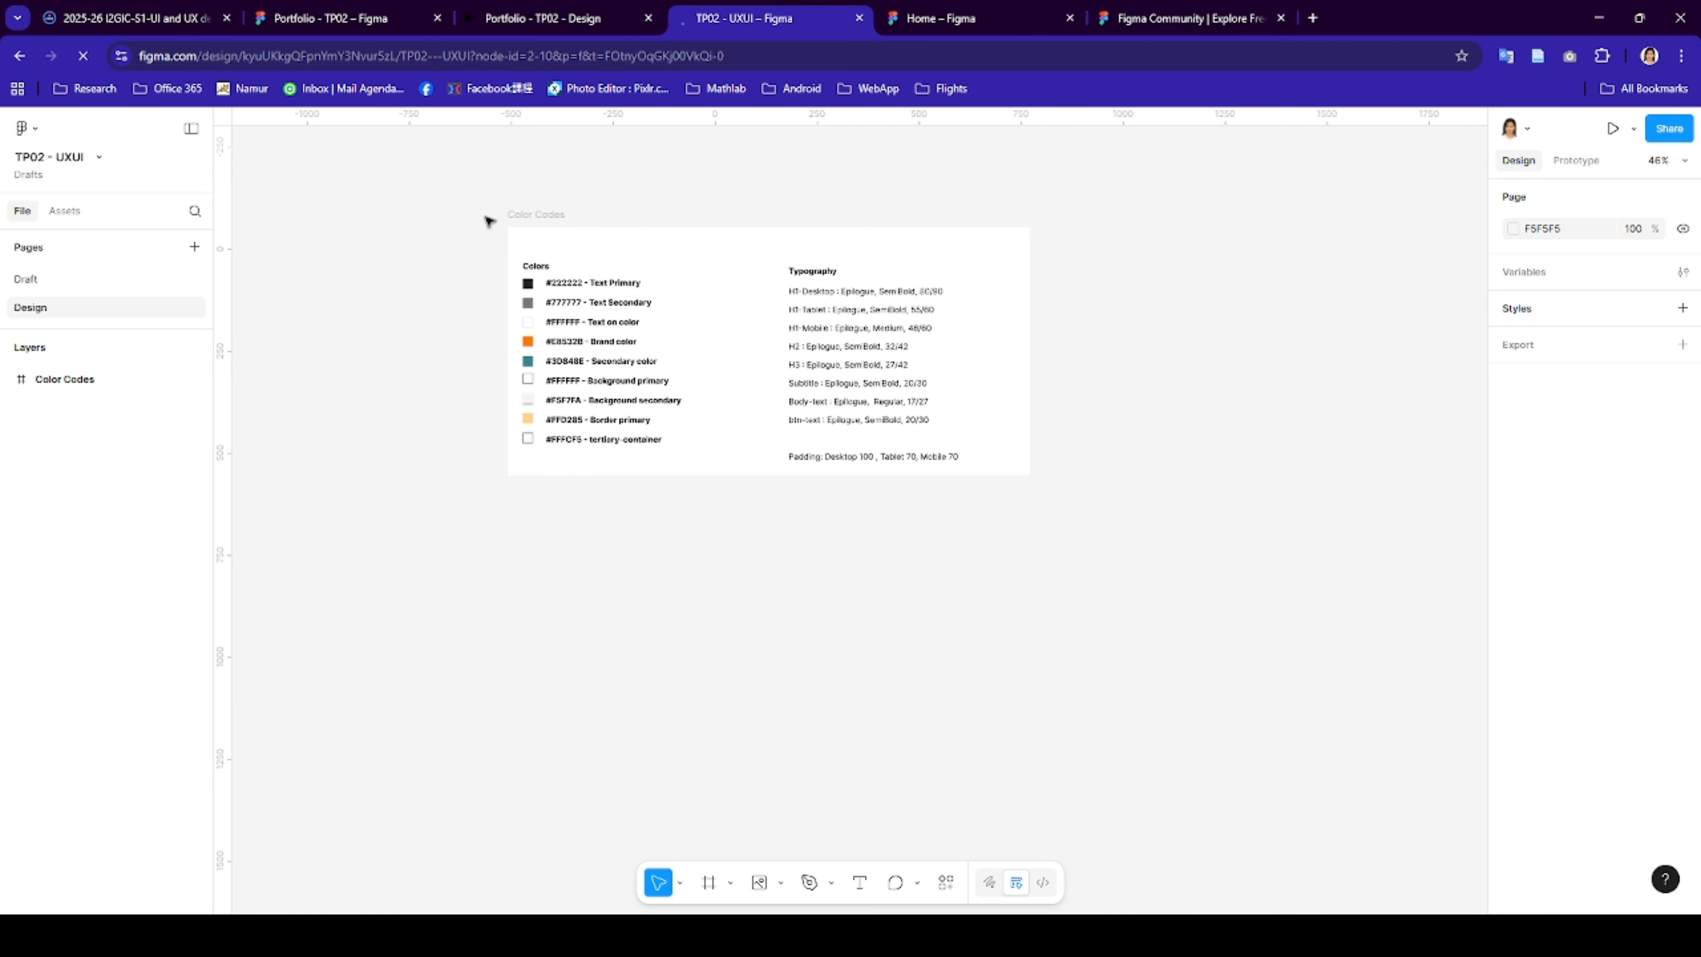
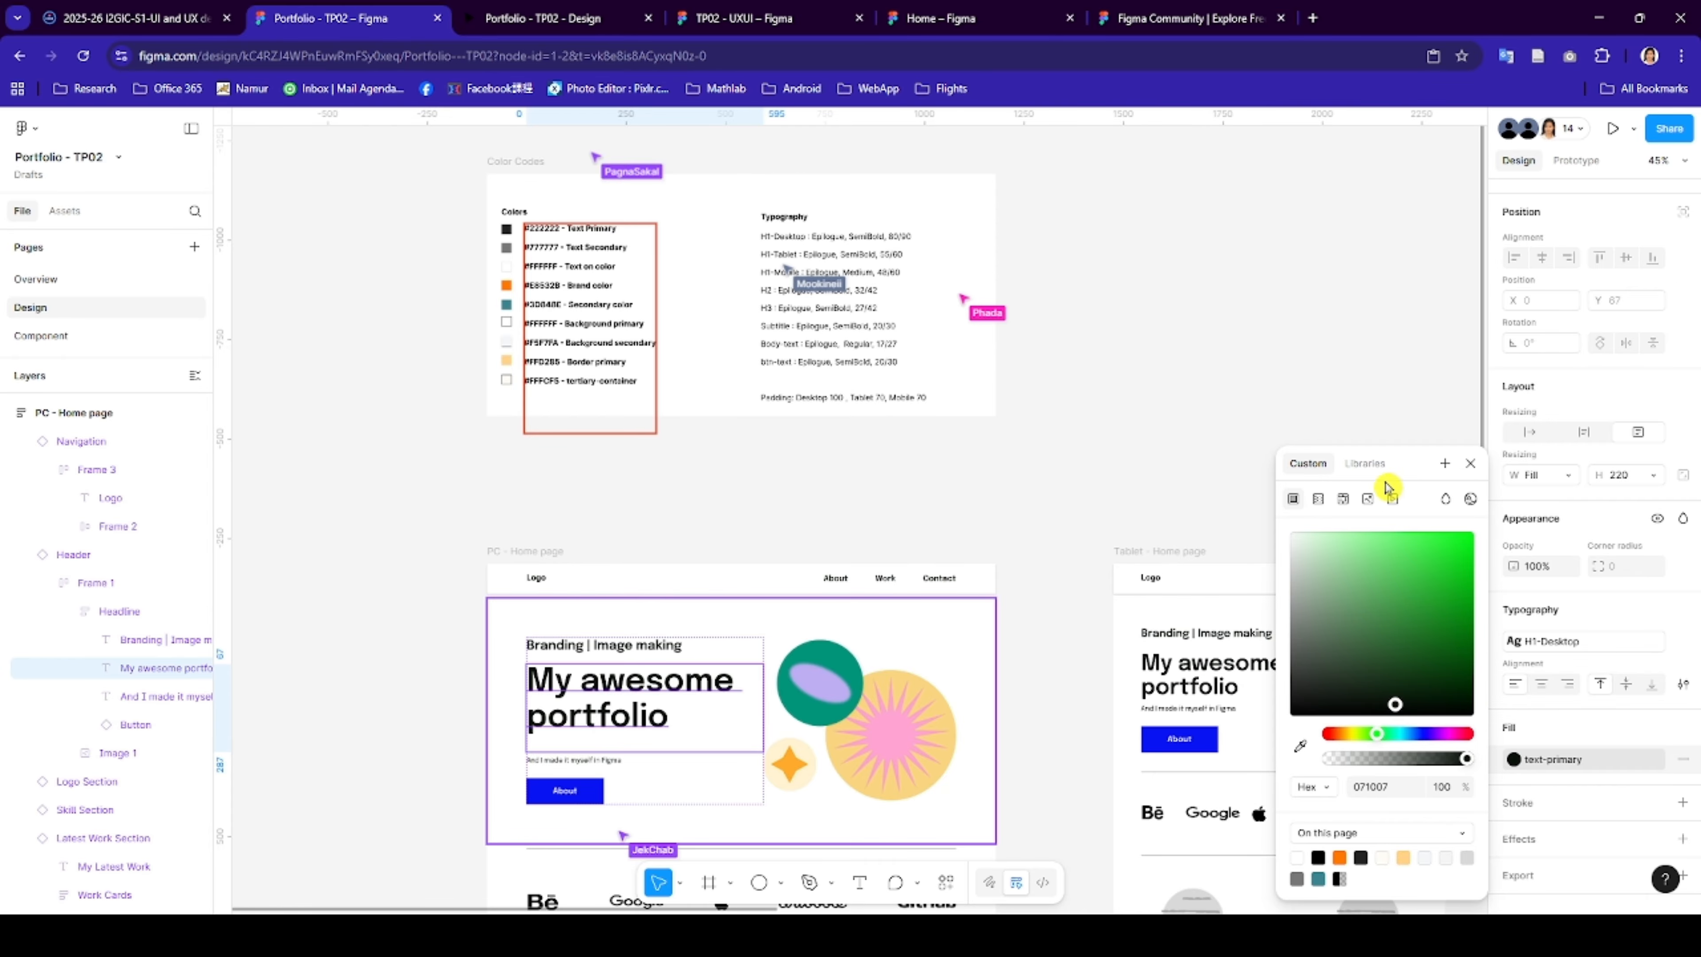
- In the Portfolio - TP02 file, review the library colors offered for the headline's fill and the file's style lists
click(1364, 469)
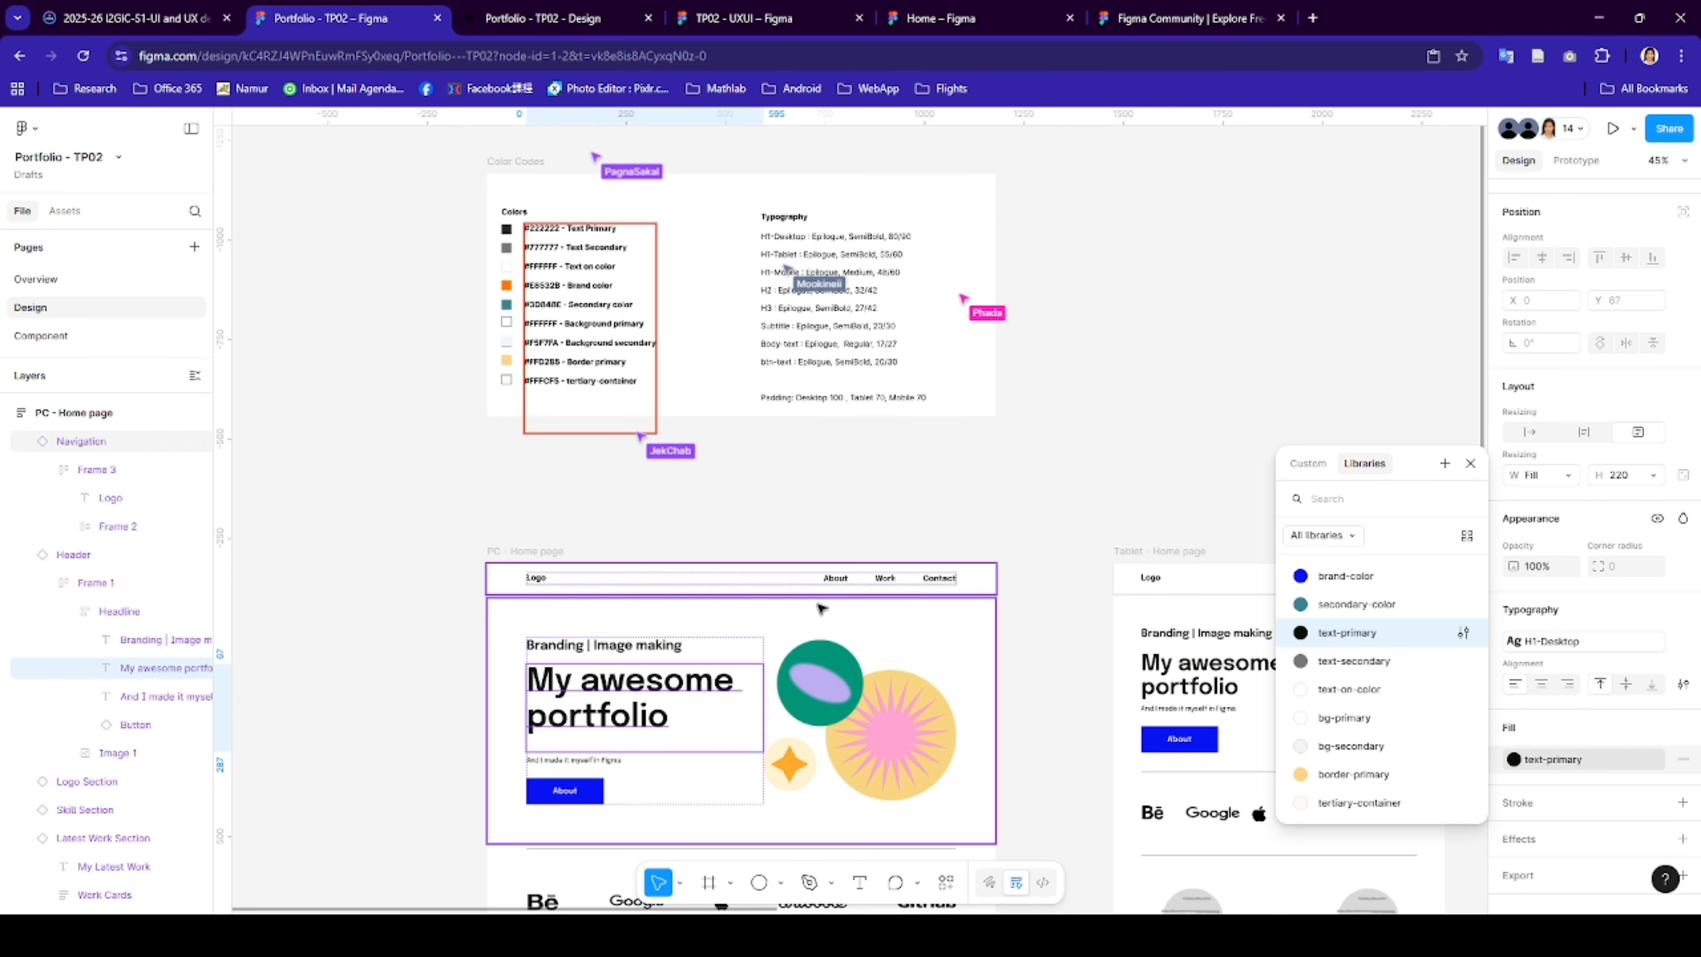
click(938, 552)
scroll(937, 556, down, 3)
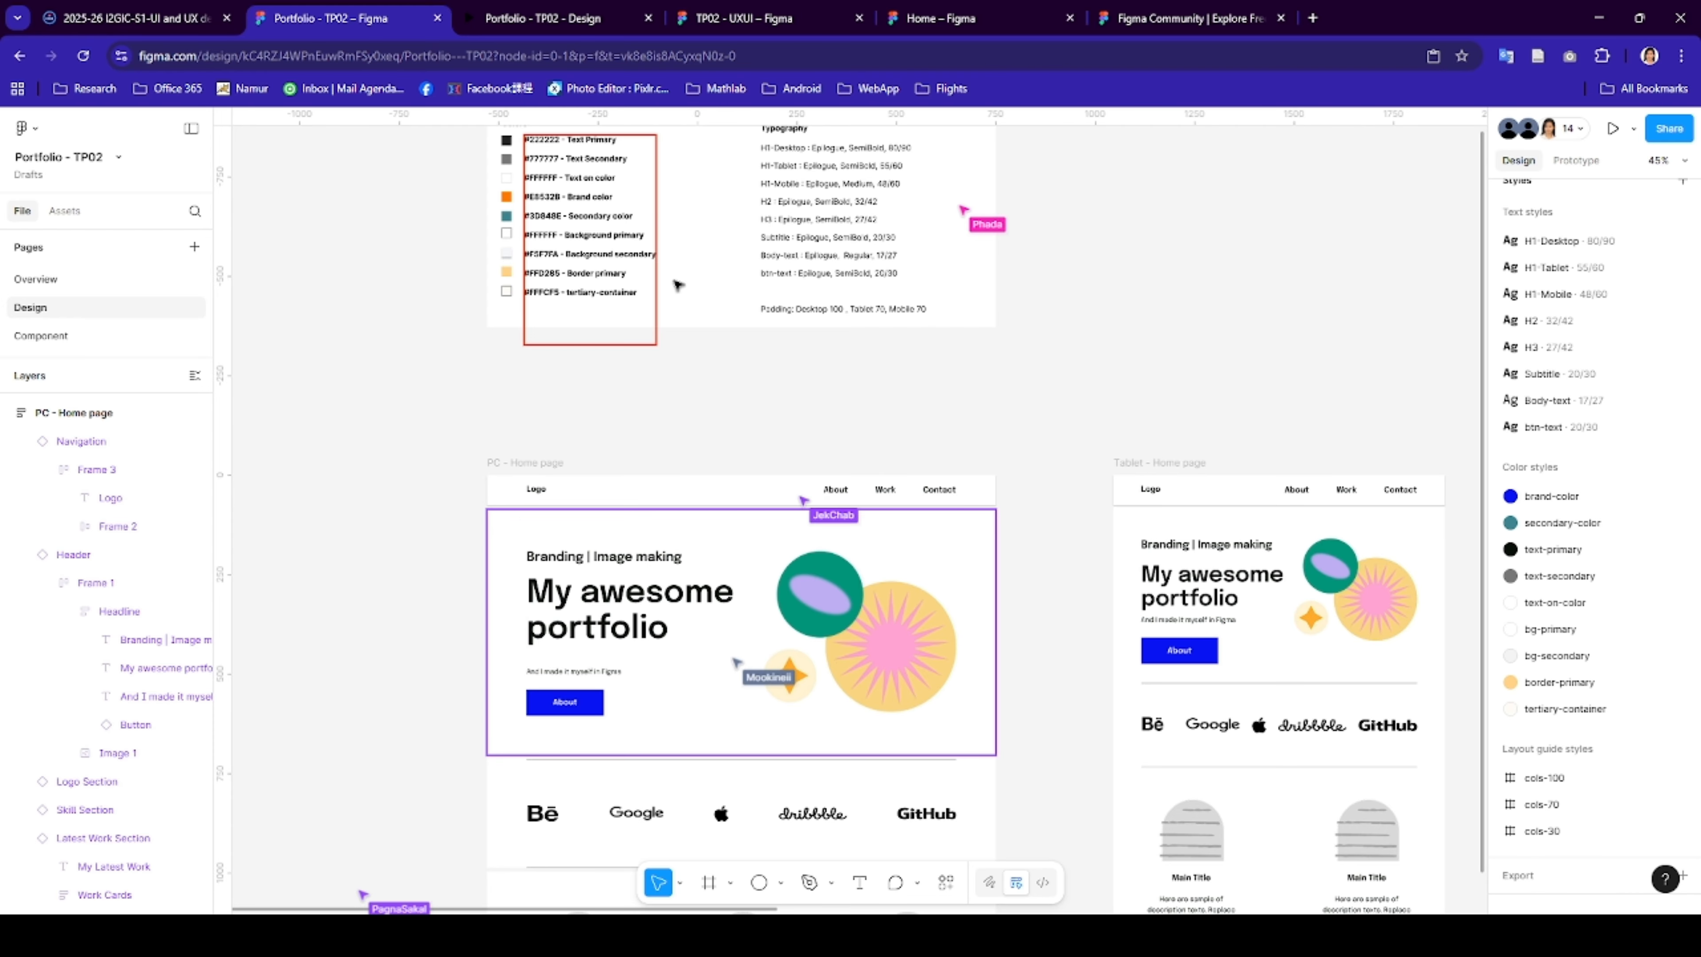
- In the TP02 - UXUI file, create a color style named text-primary with #222222 sampled from the Text Primary swatch
click(814, 25)
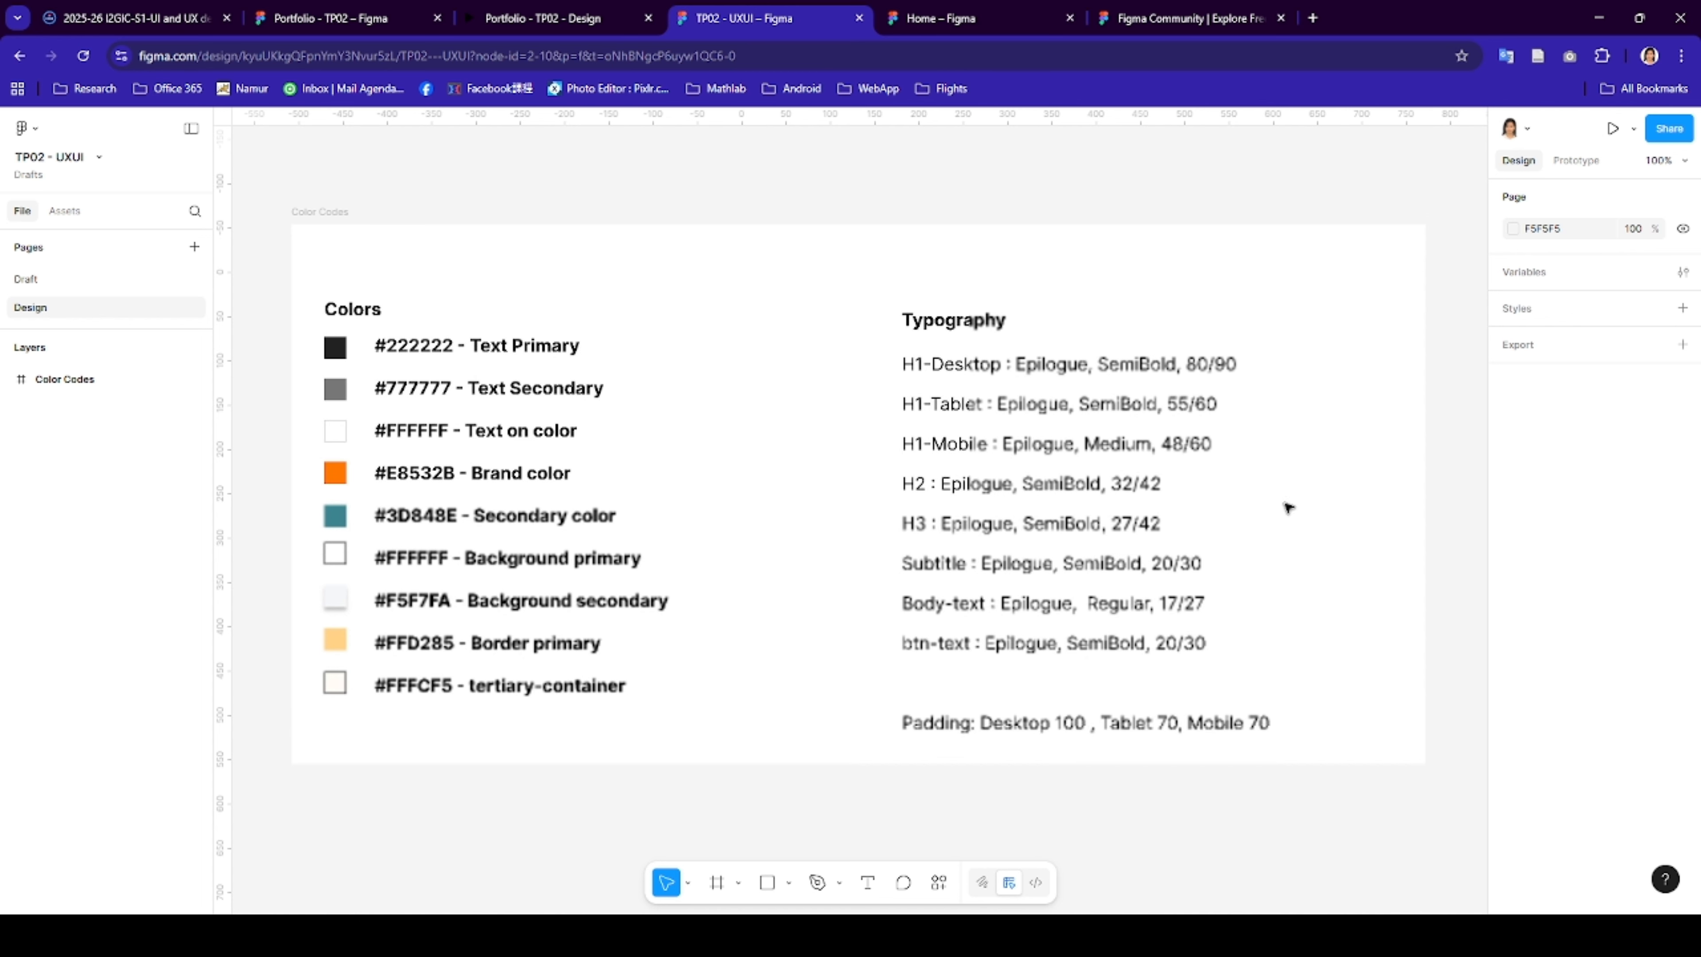
click(1683, 308)
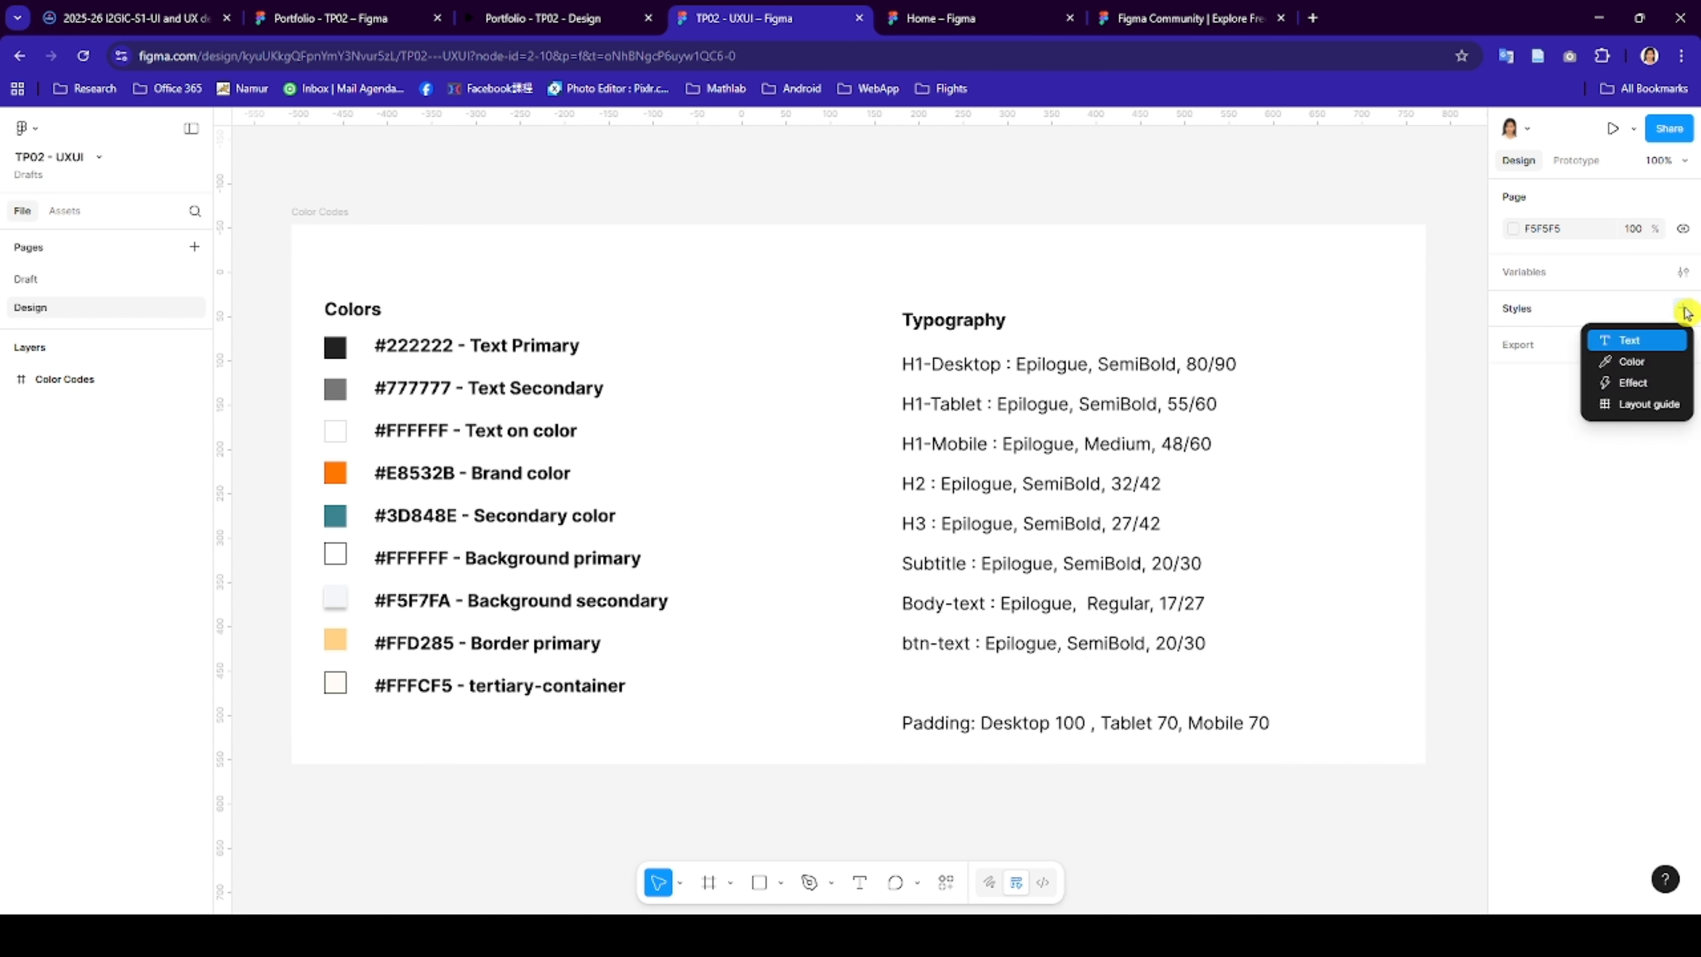
click(1634, 366)
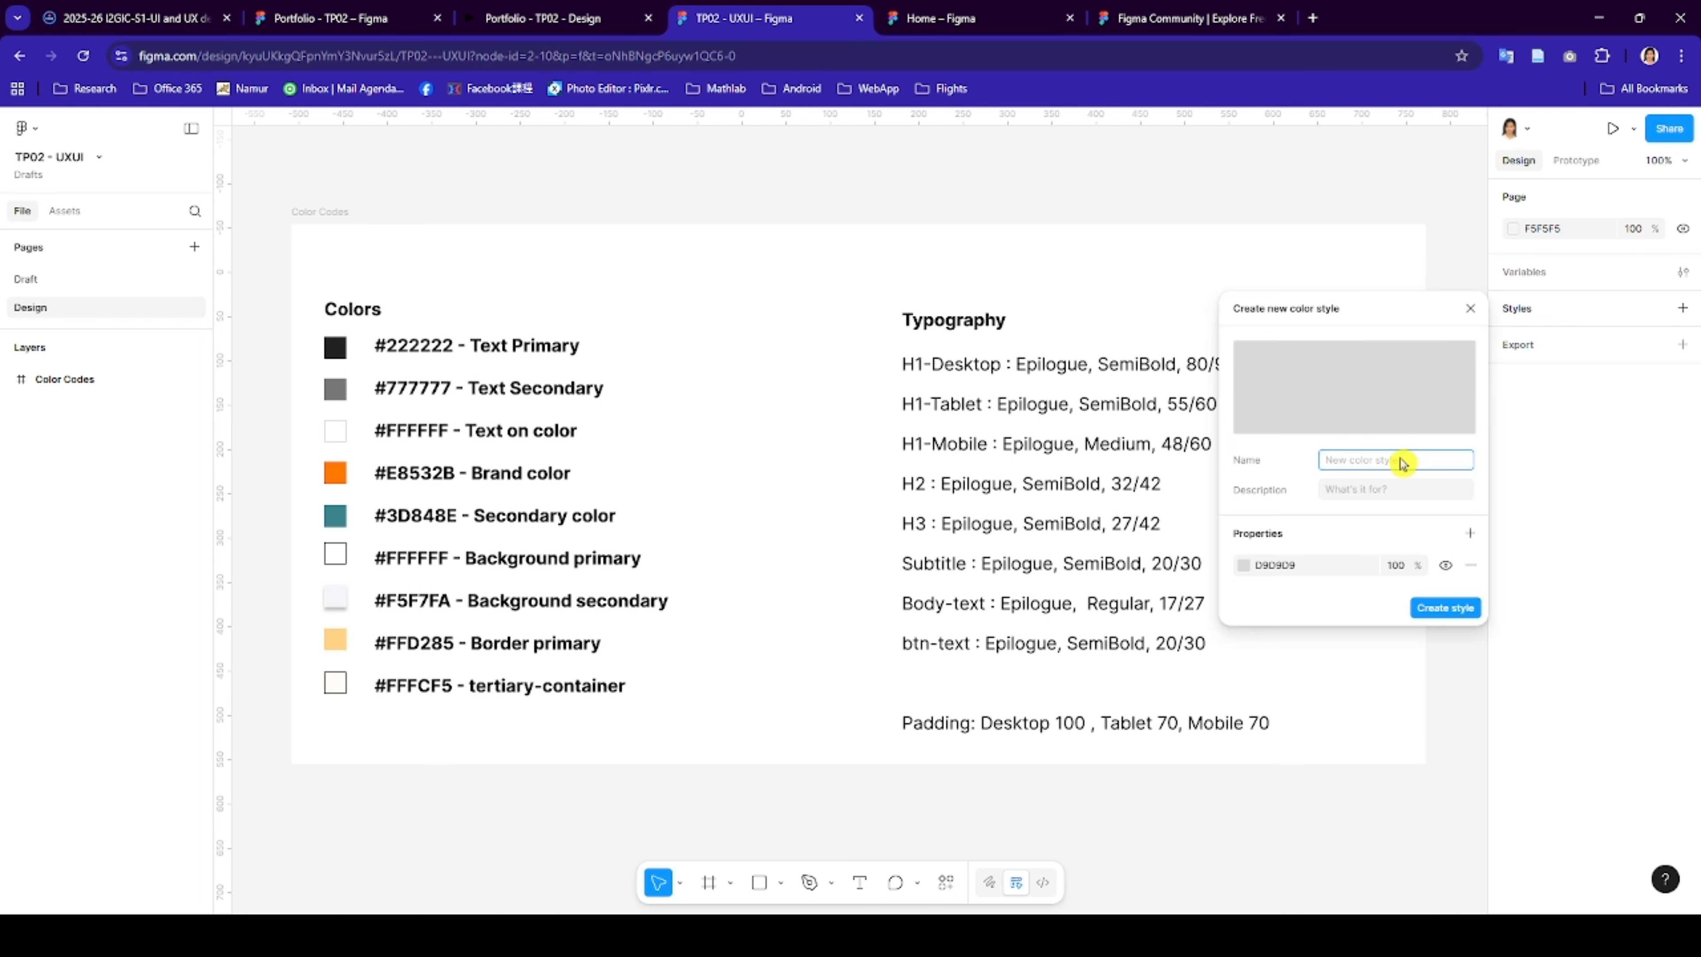
text(text-primar)
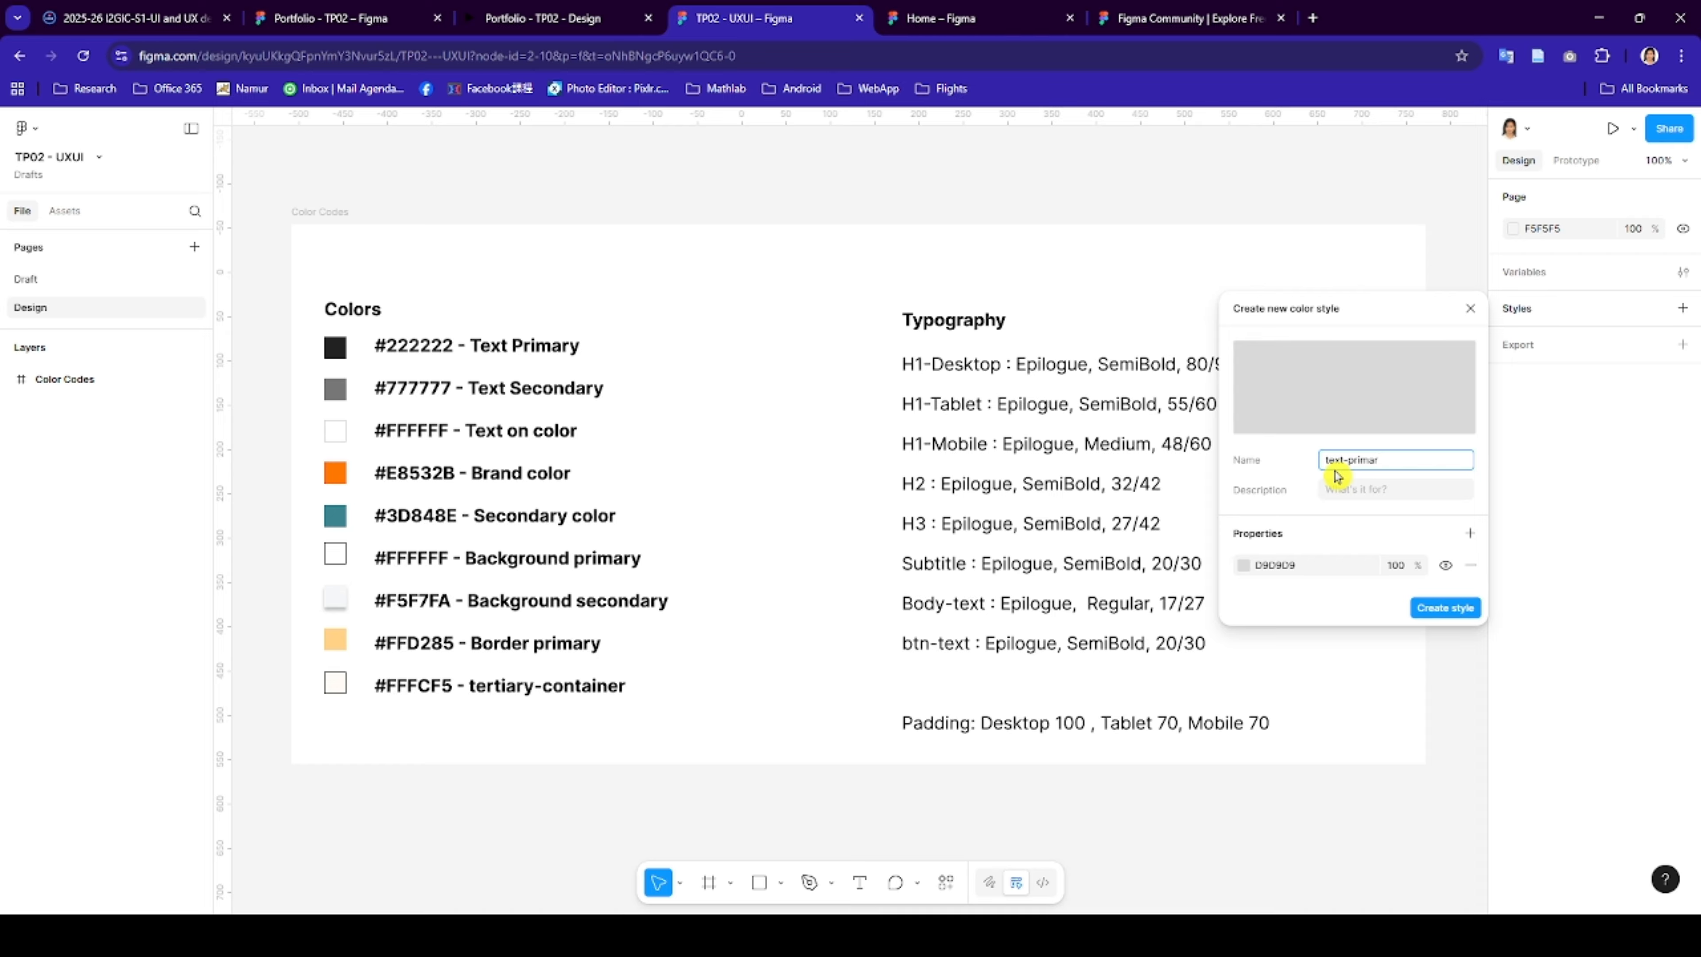
text(y)
click(1243, 565)
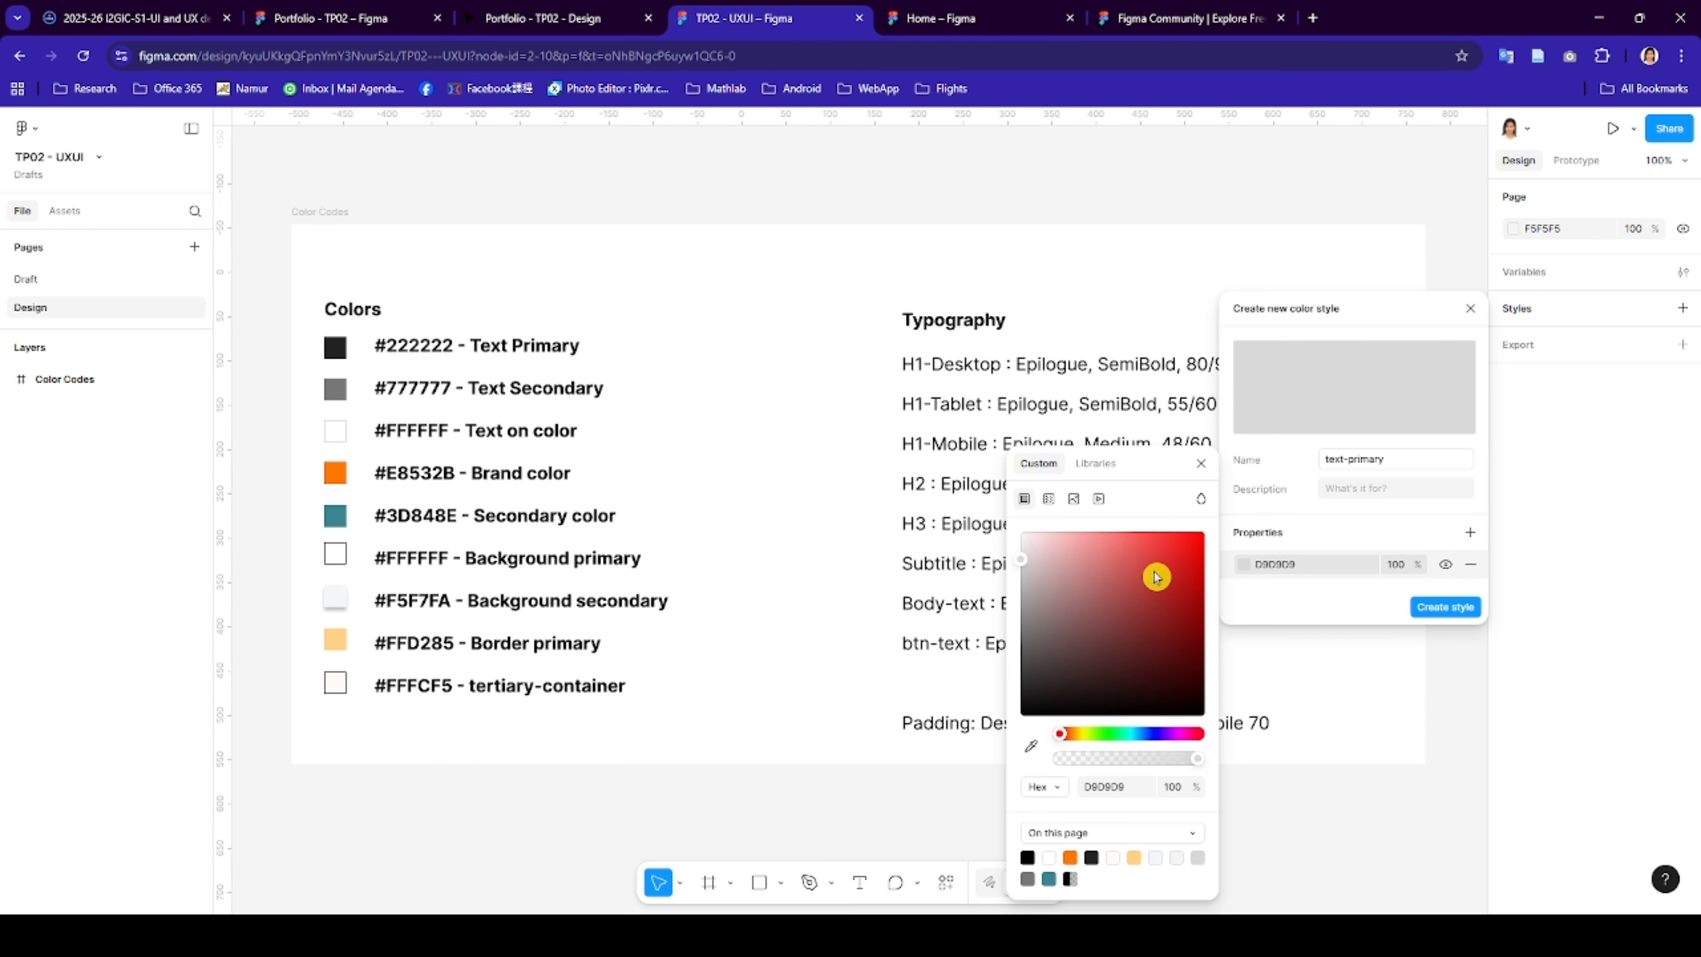
click(1033, 749)
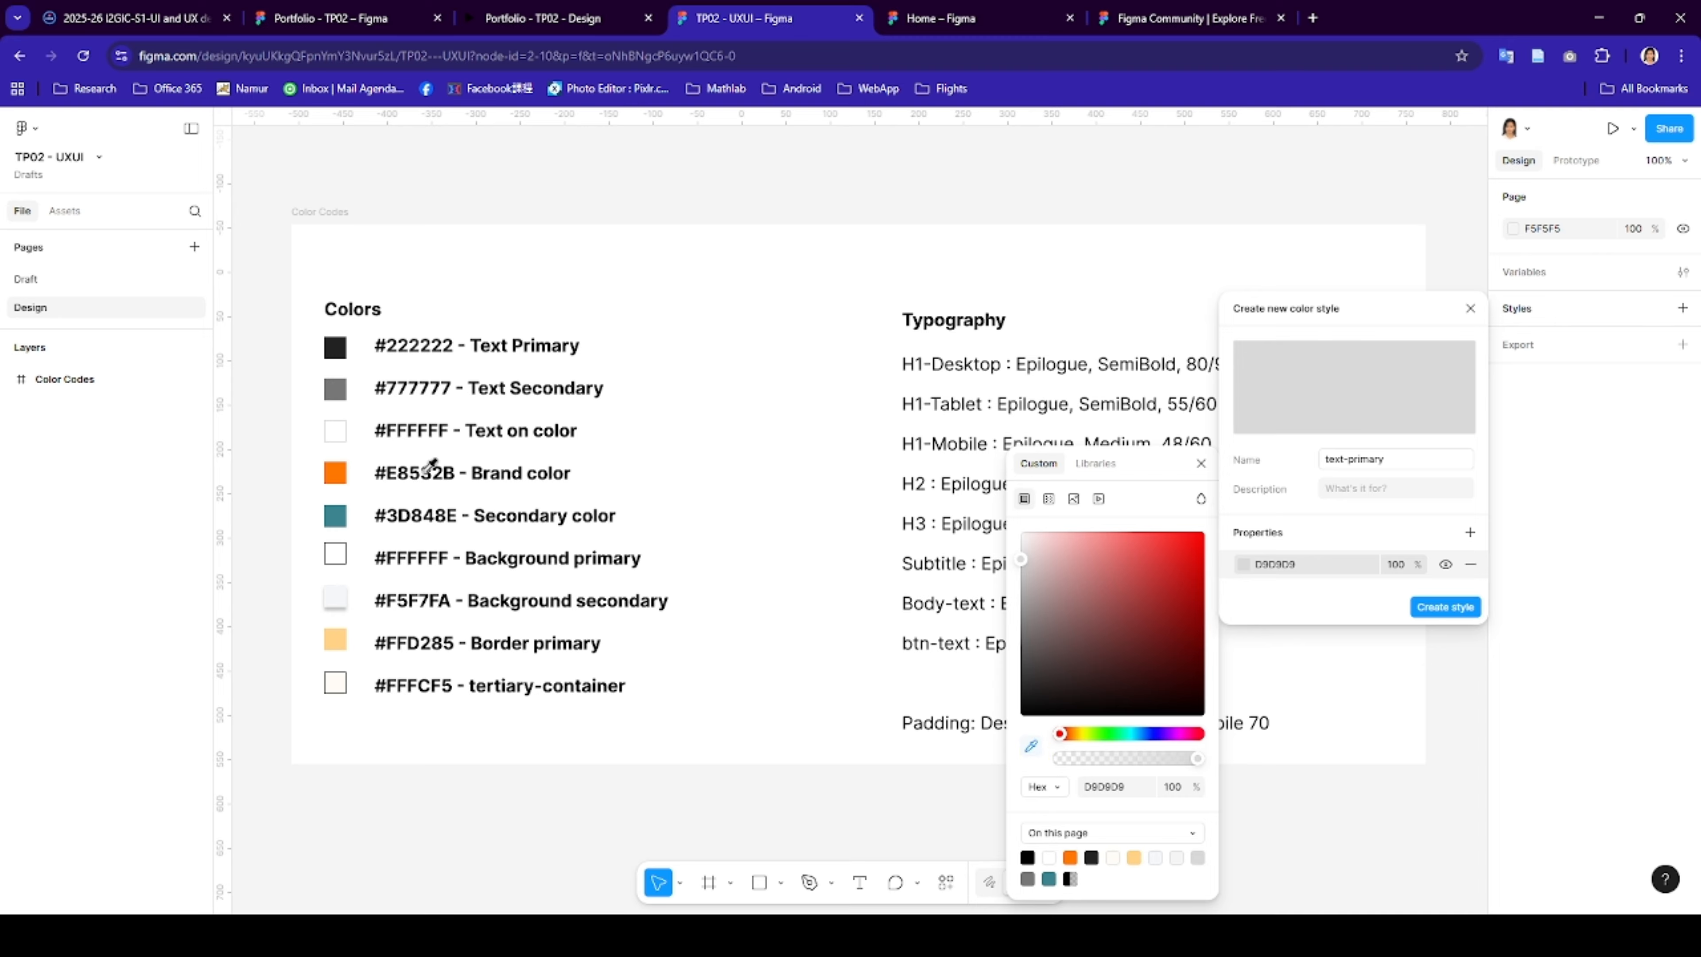
click(343, 345)
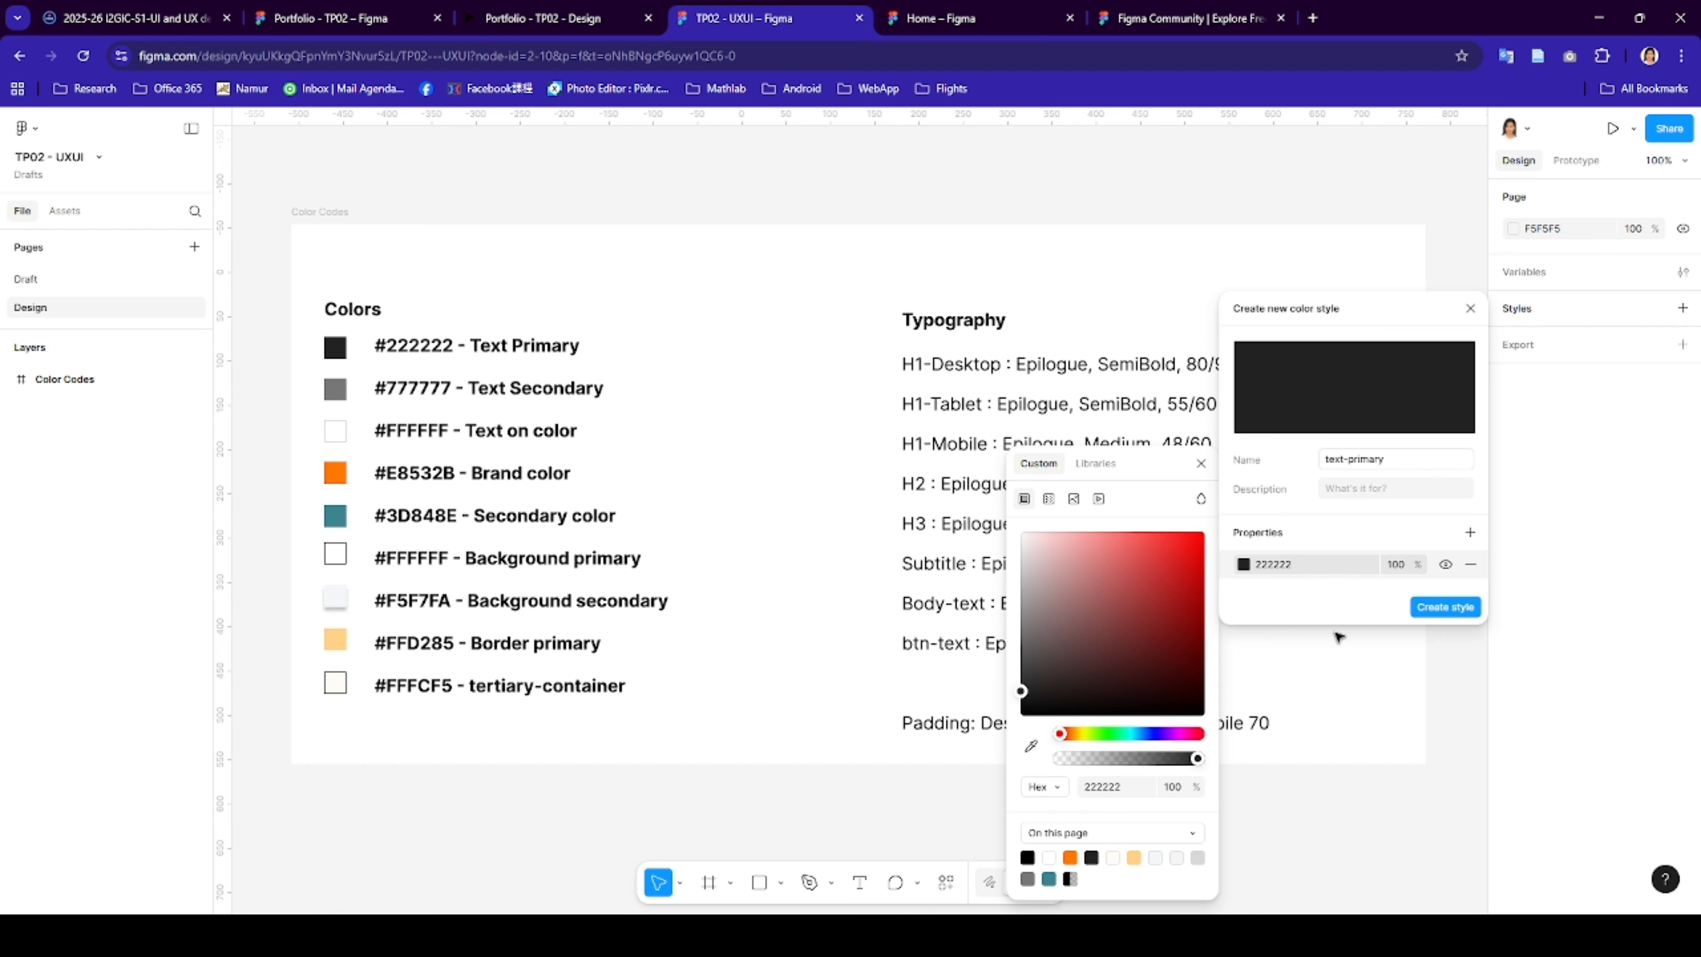
click(1434, 608)
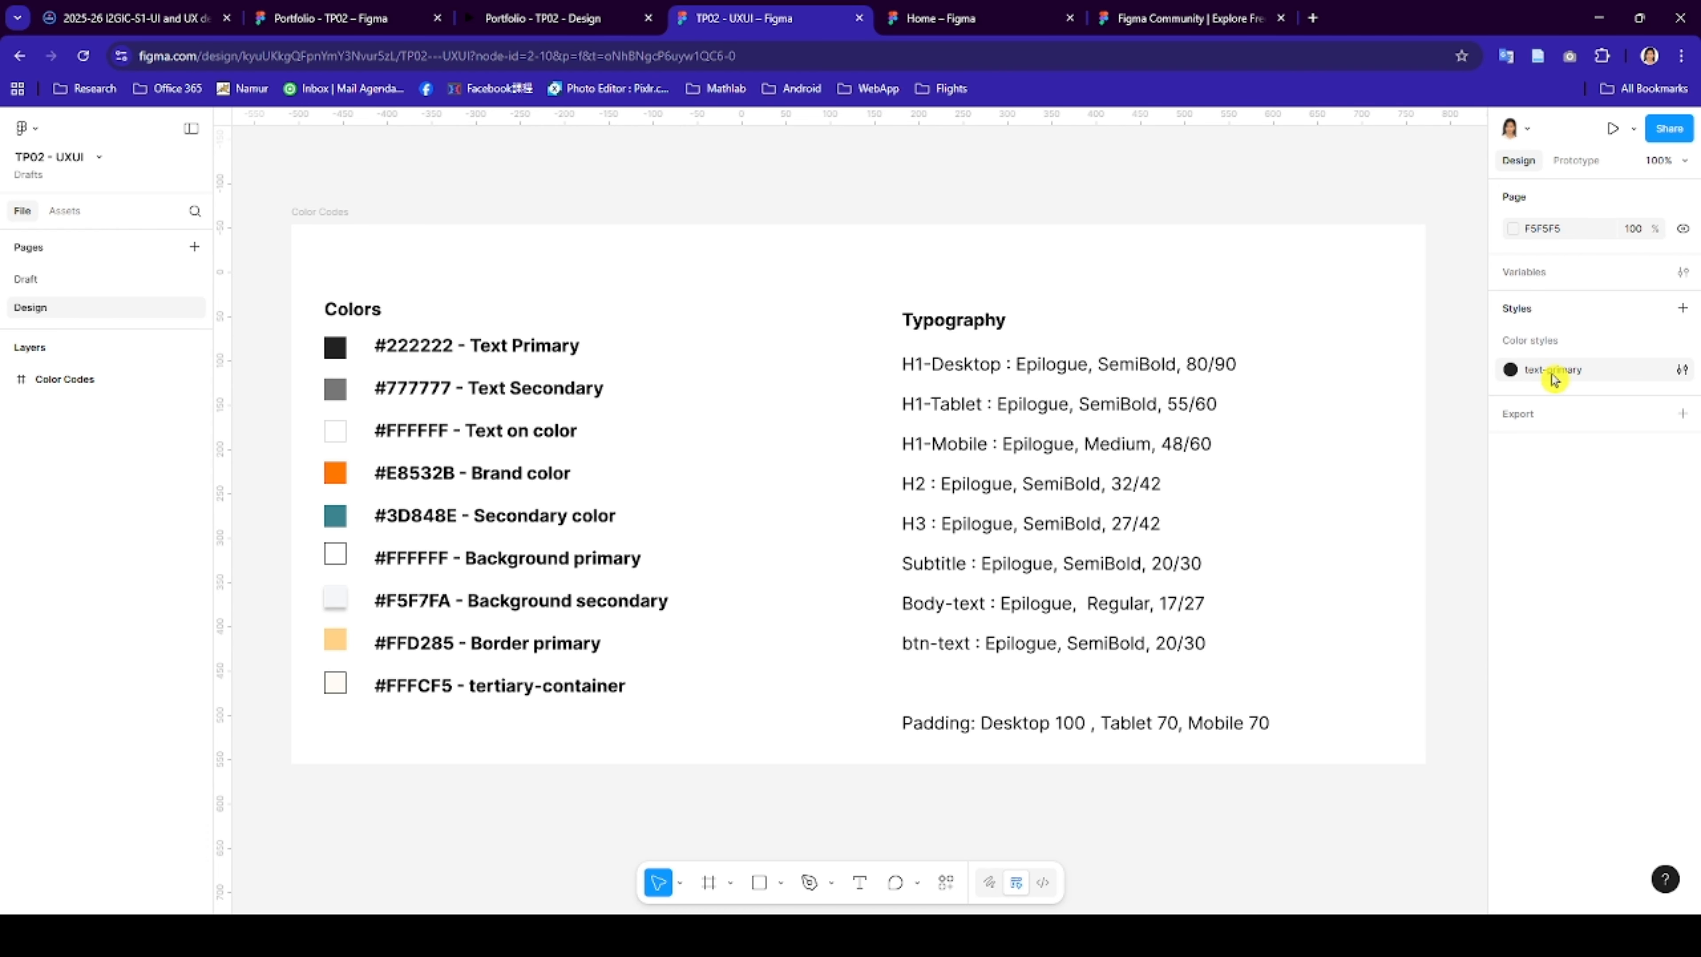
- Create a color style named text-secondary with #777777 sampled from the Text Secondary swatch
click(1684, 345)
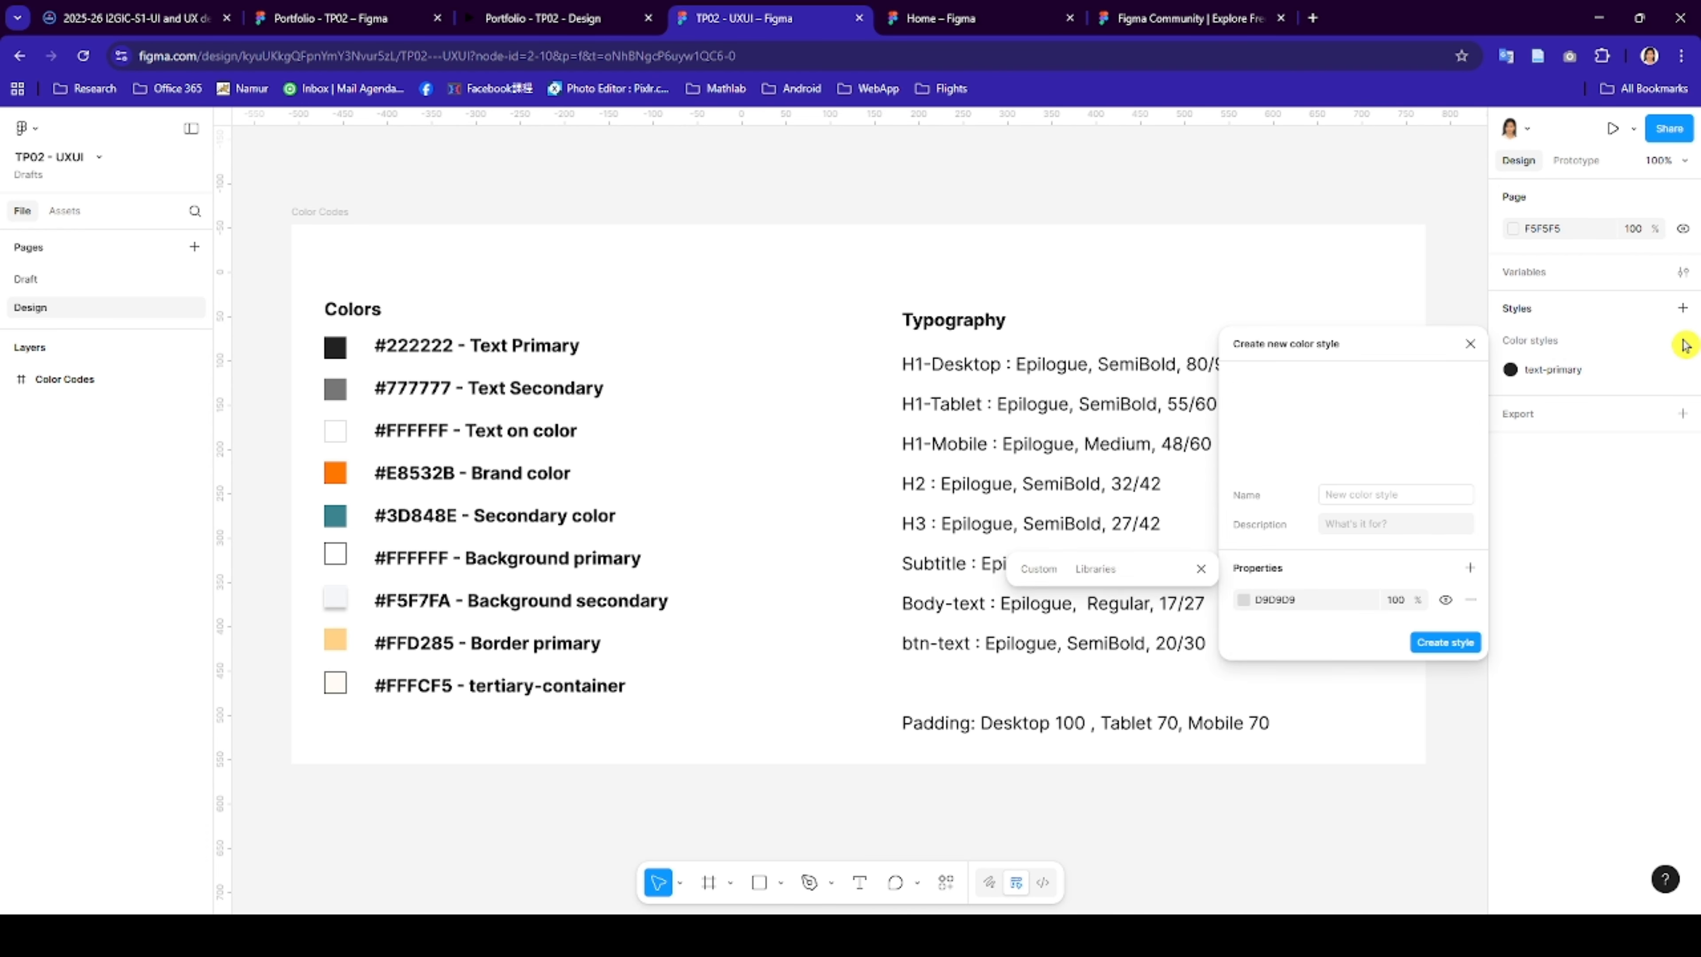
click(1242, 599)
click(1356, 495)
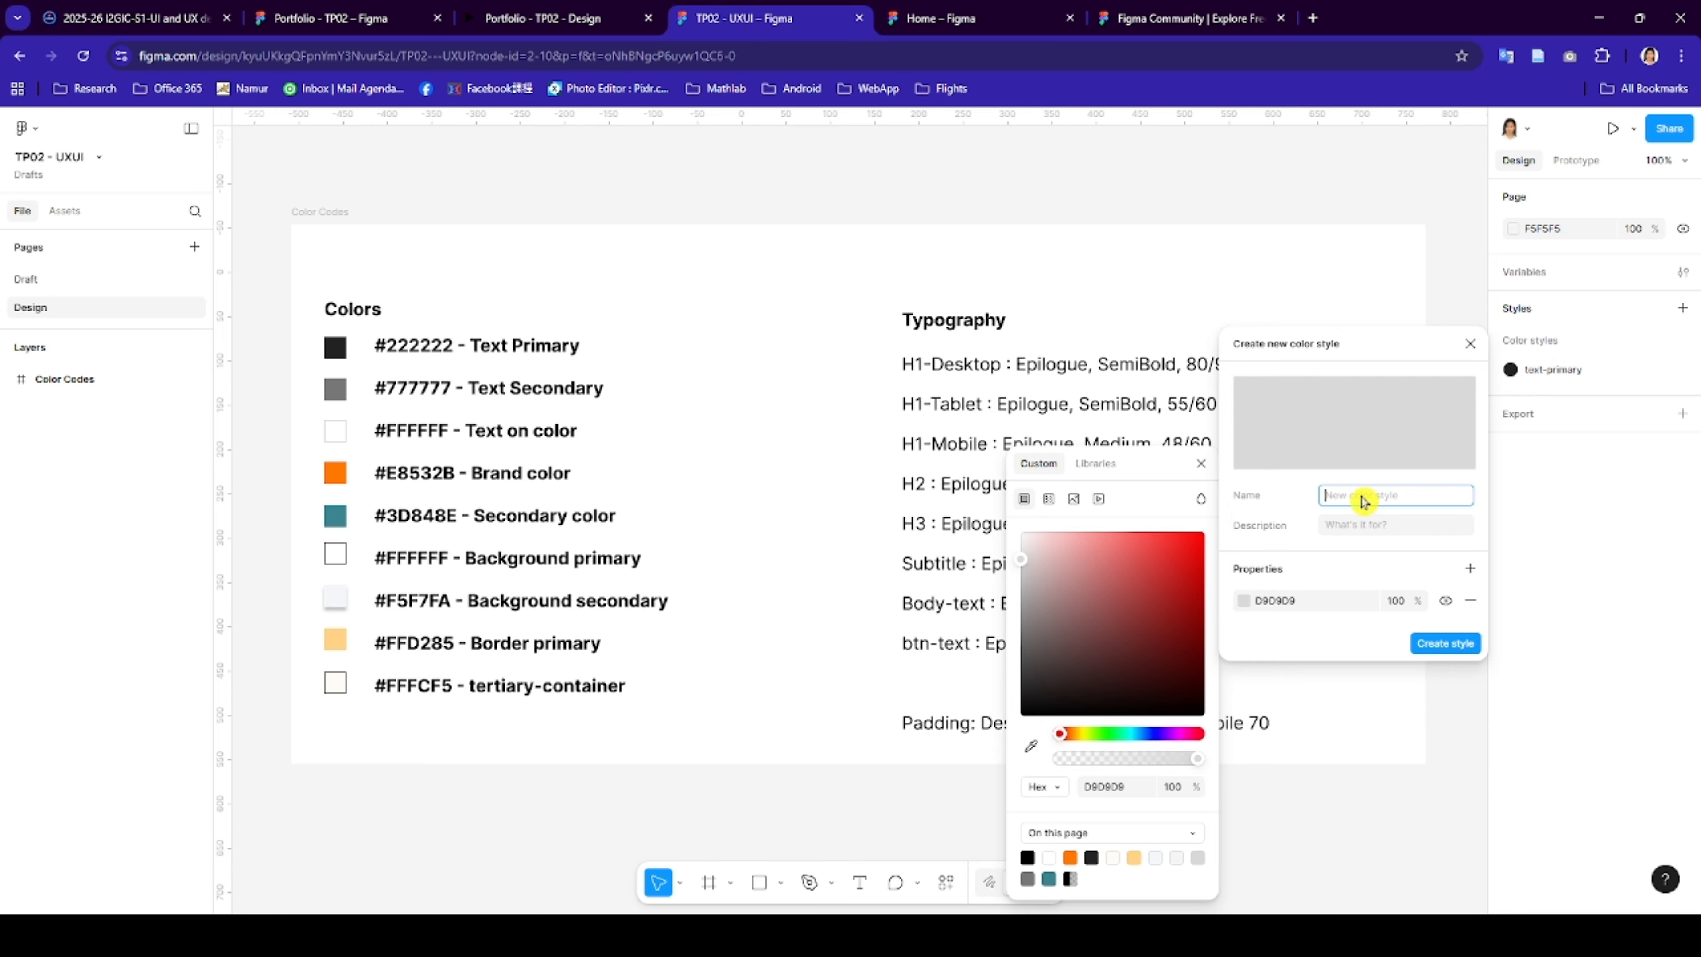
text(text-secondary)
click(1242, 600)
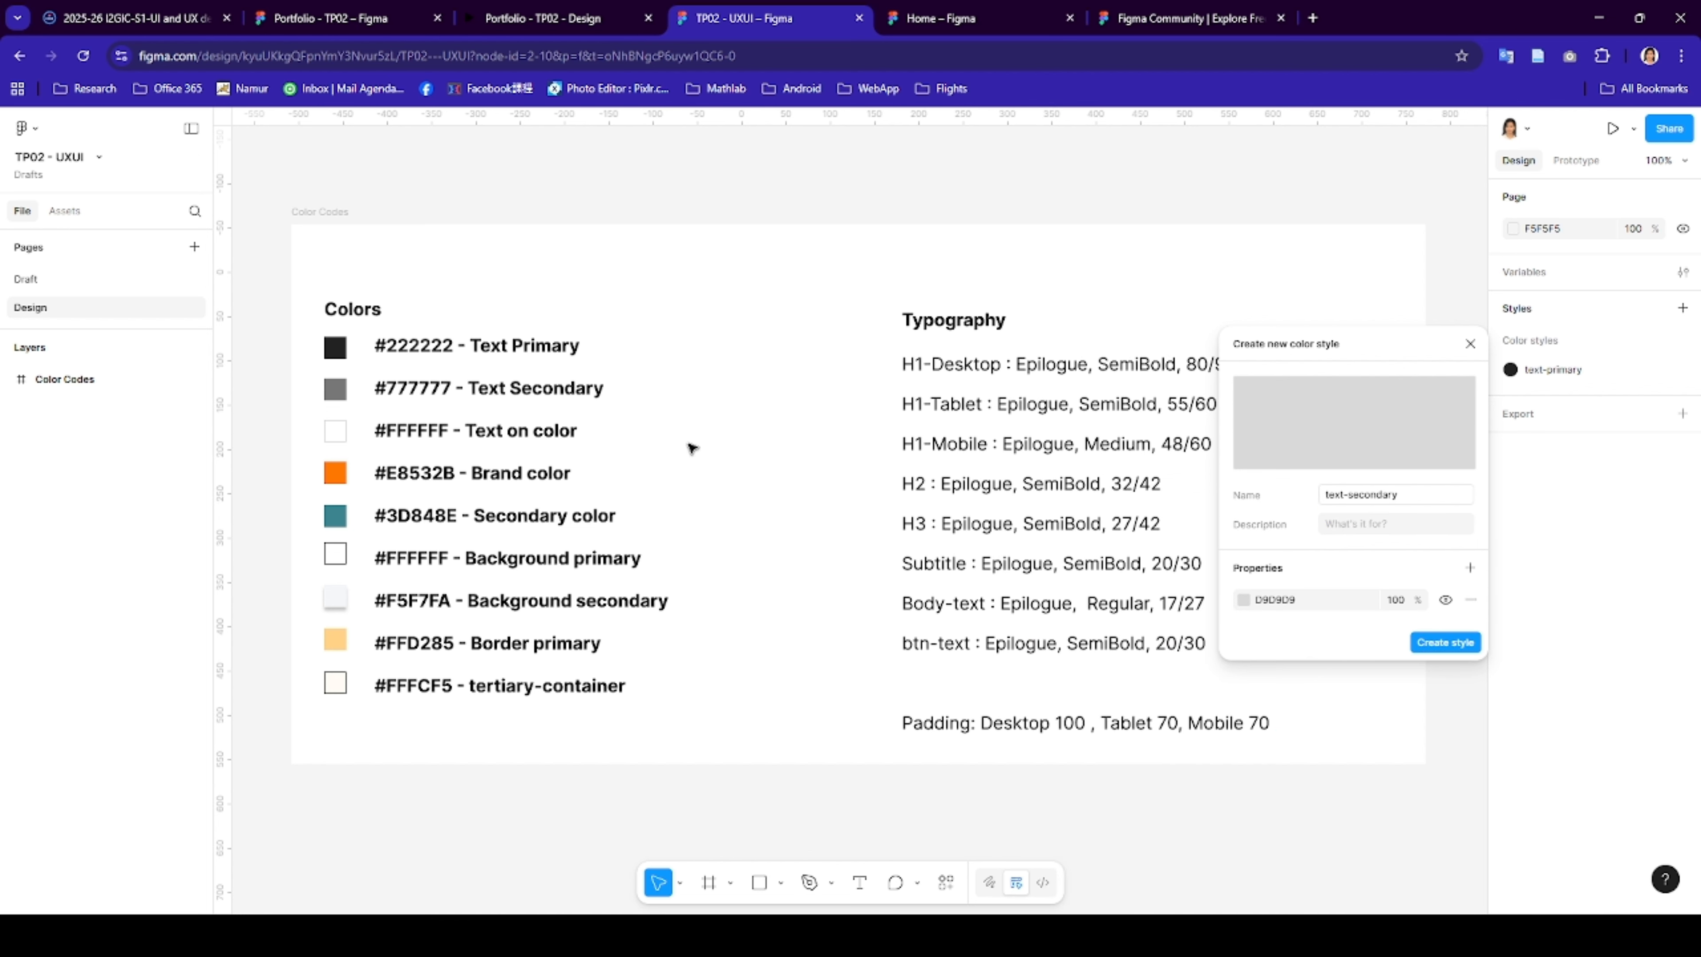
click(1253, 600)
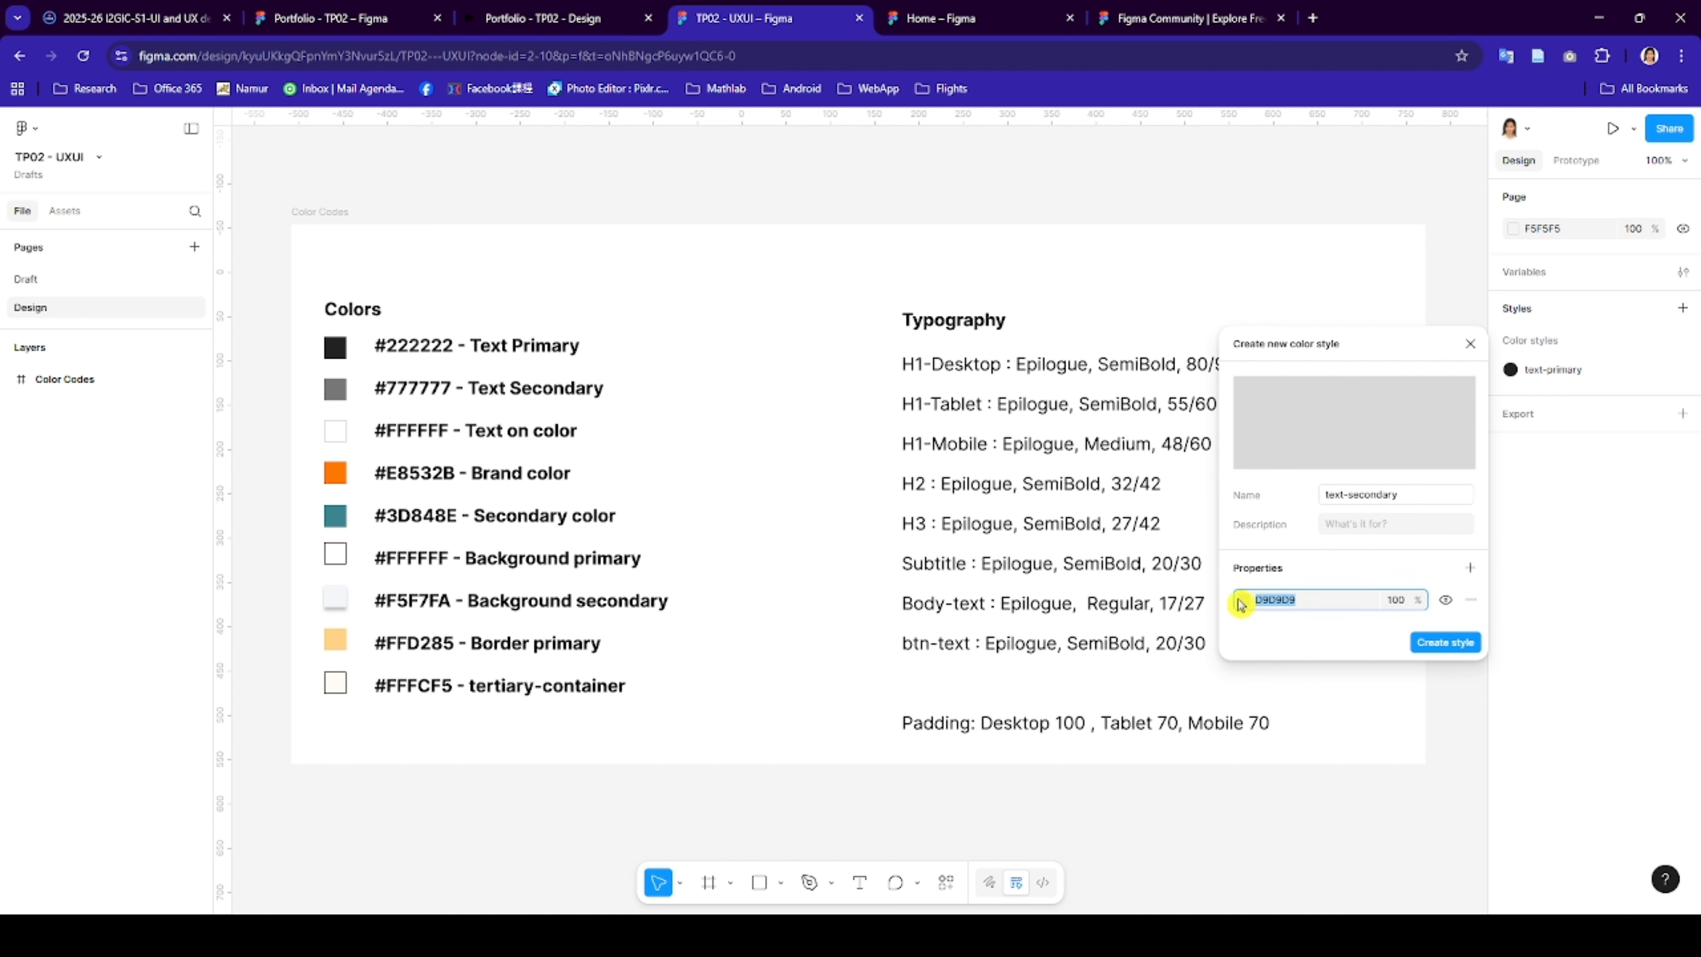
click(1240, 603)
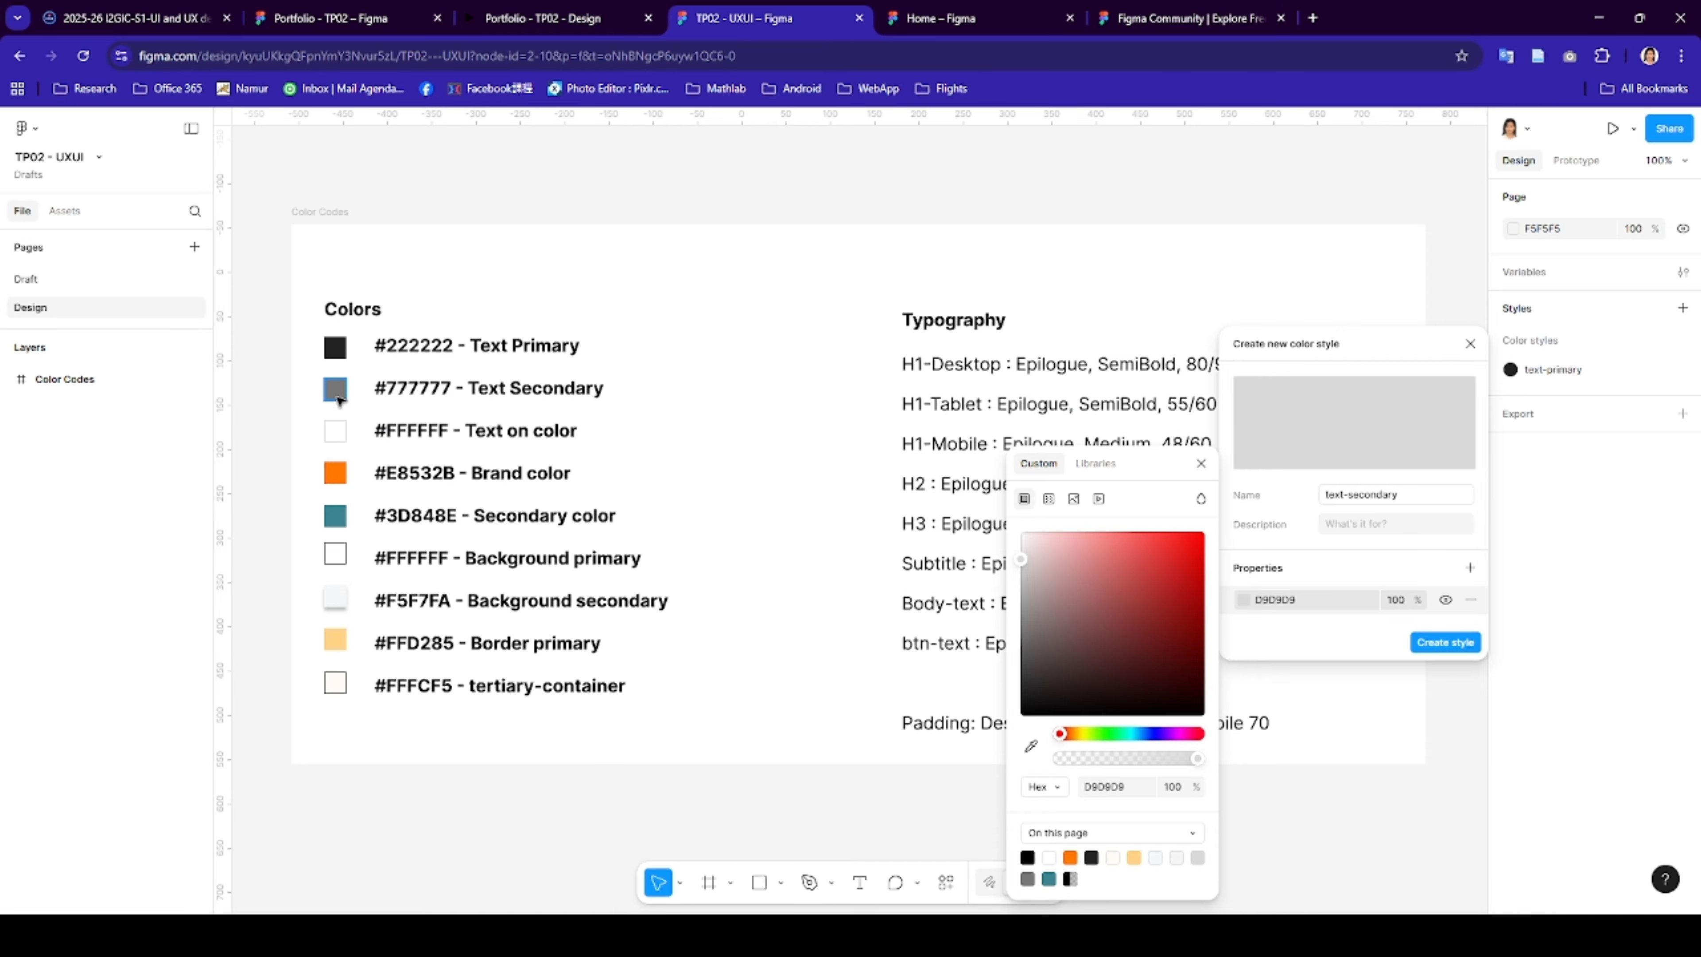
click(1031, 745)
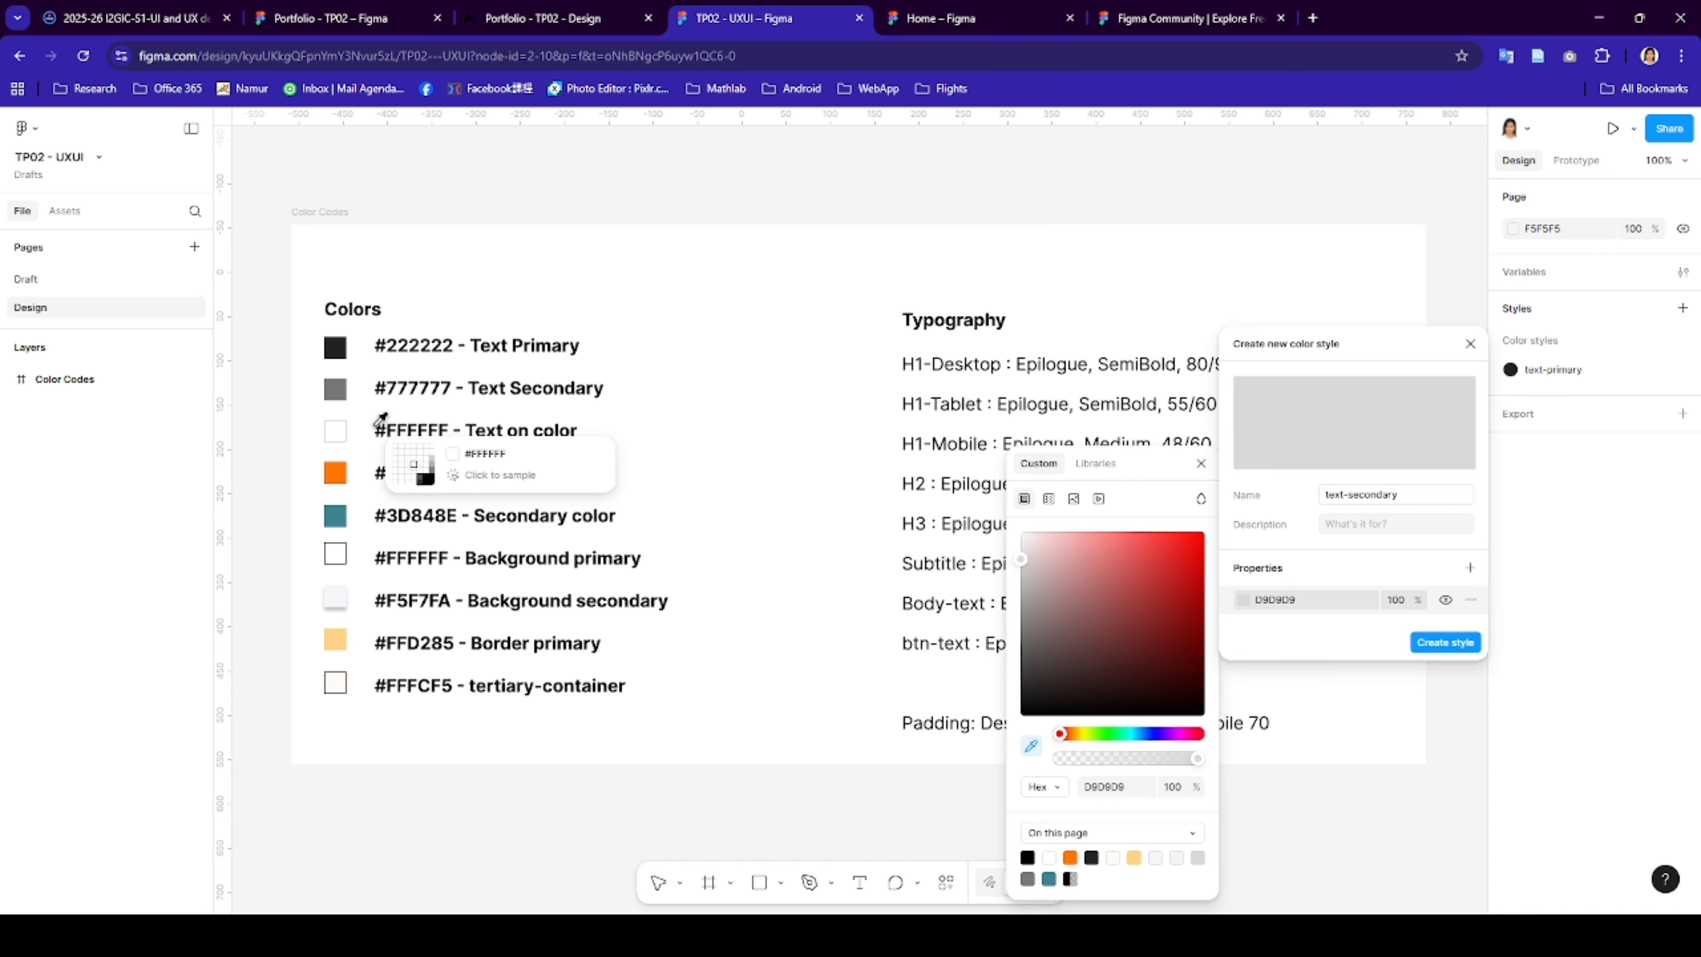
click(335, 389)
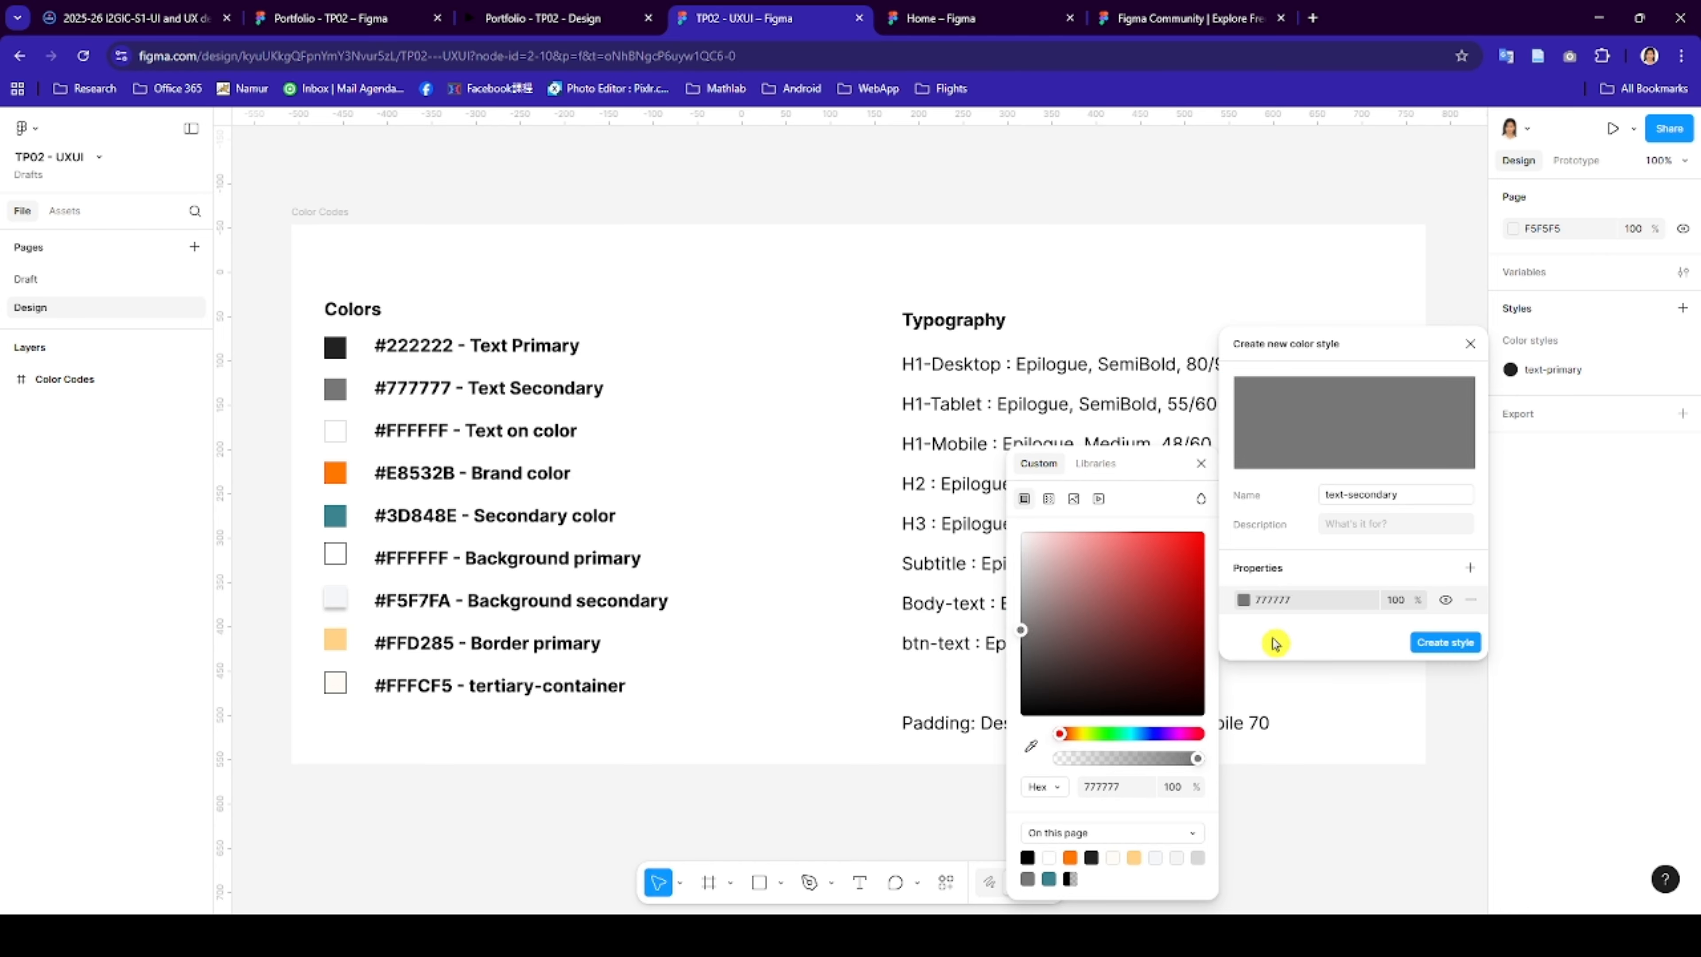
click(1440, 642)
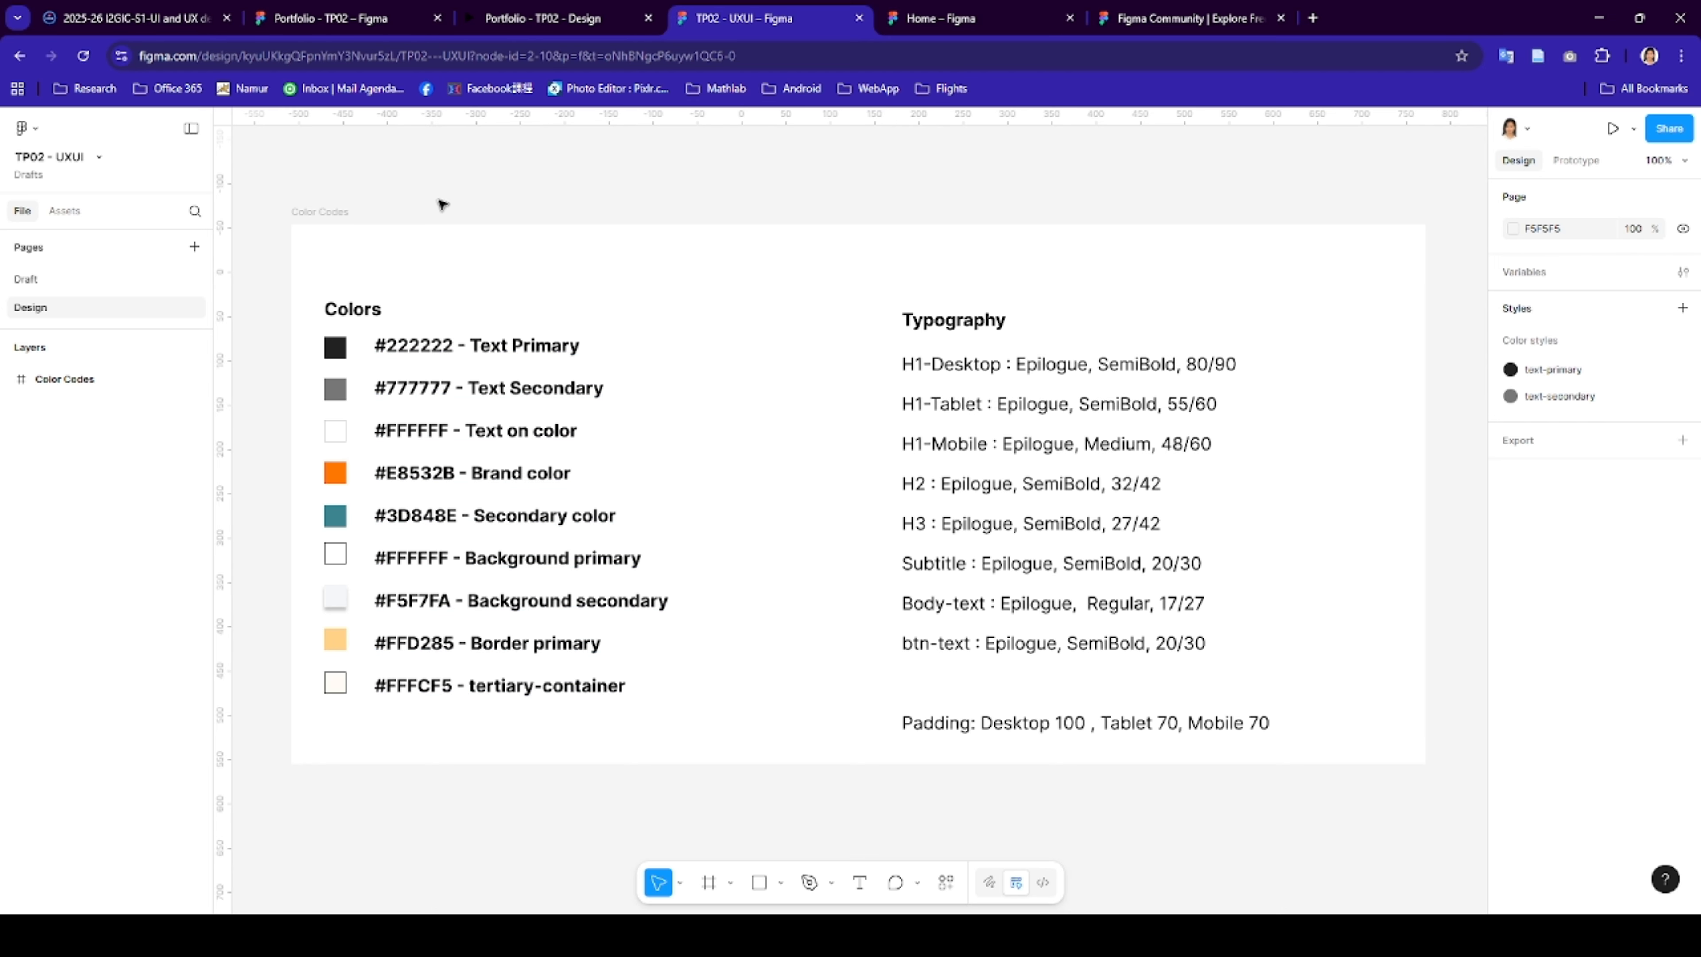
- Copy all color styles, brand-color through tertiary-container, from the Portfolio - TP02 file and paste them into the TP02 - UXUI file
click(318, 18)
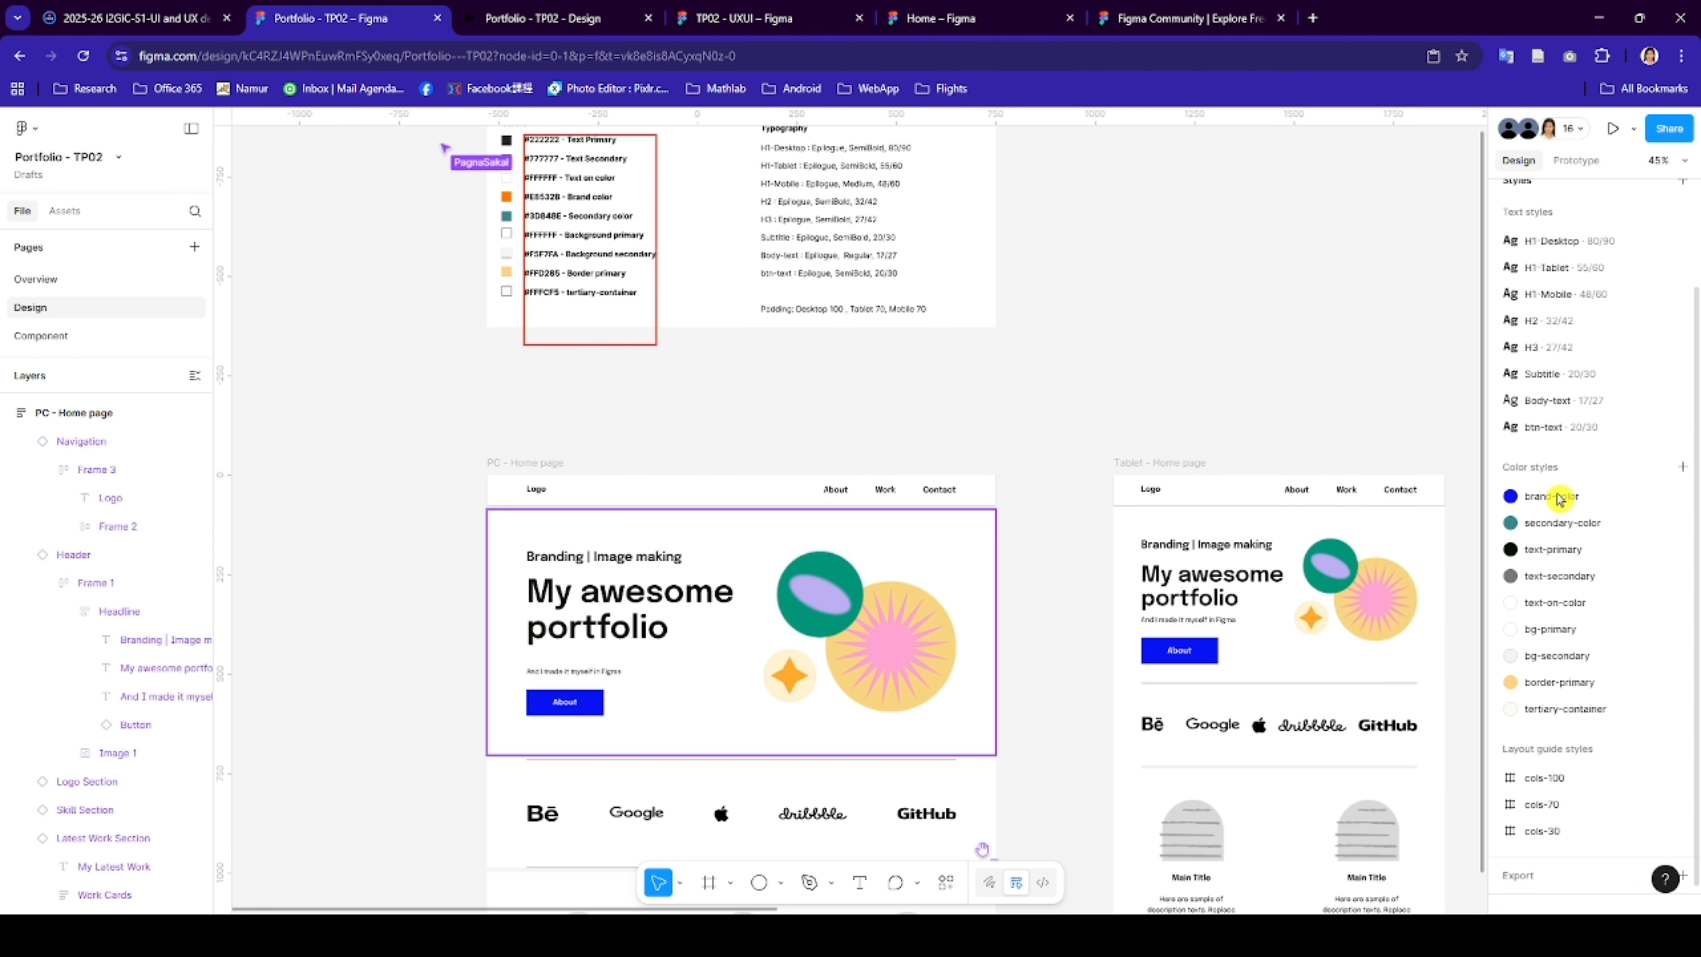
click(1557, 496)
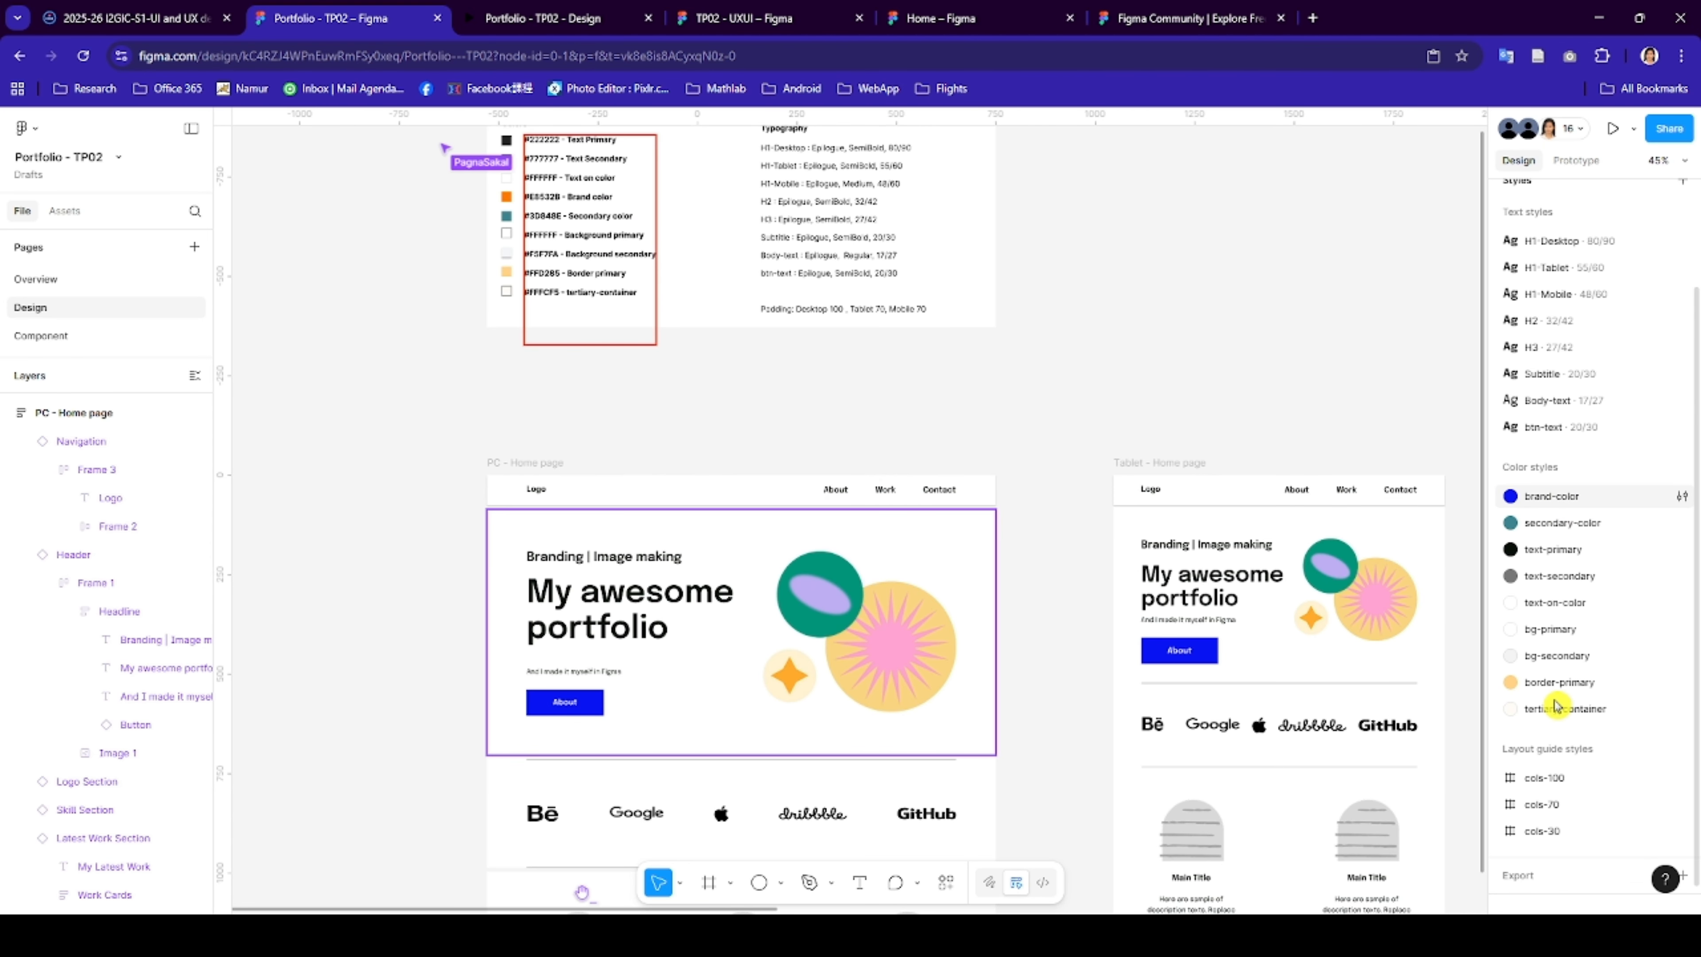
shift+click(1561, 714)
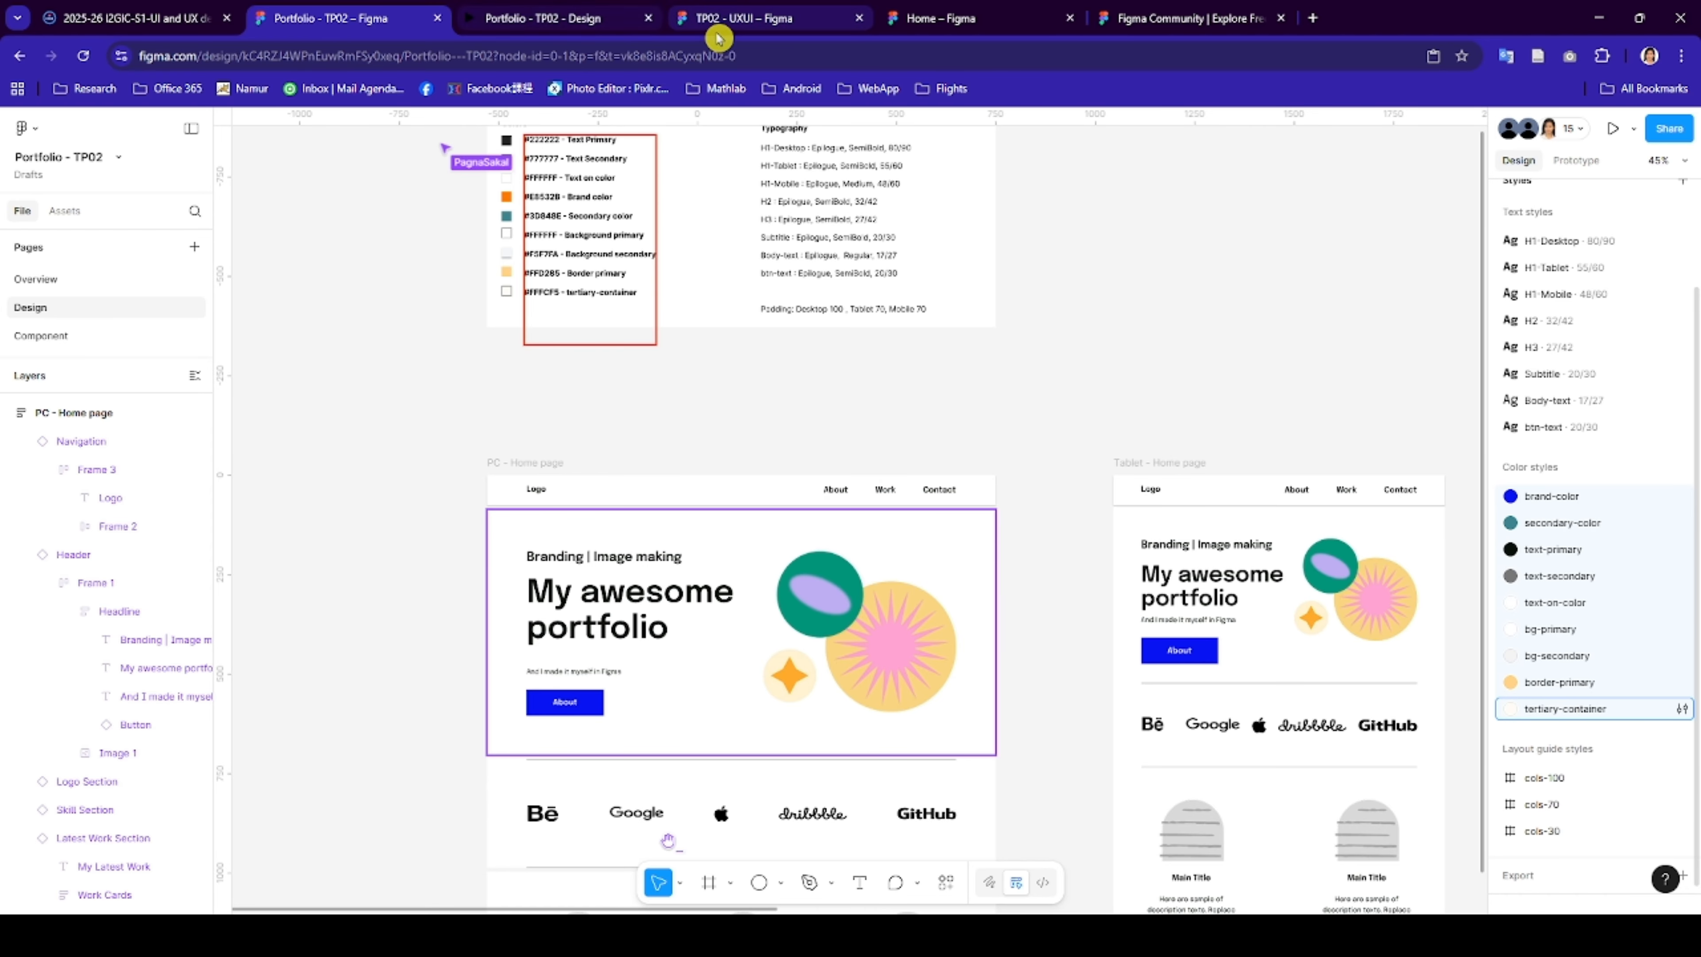
click(730, 18)
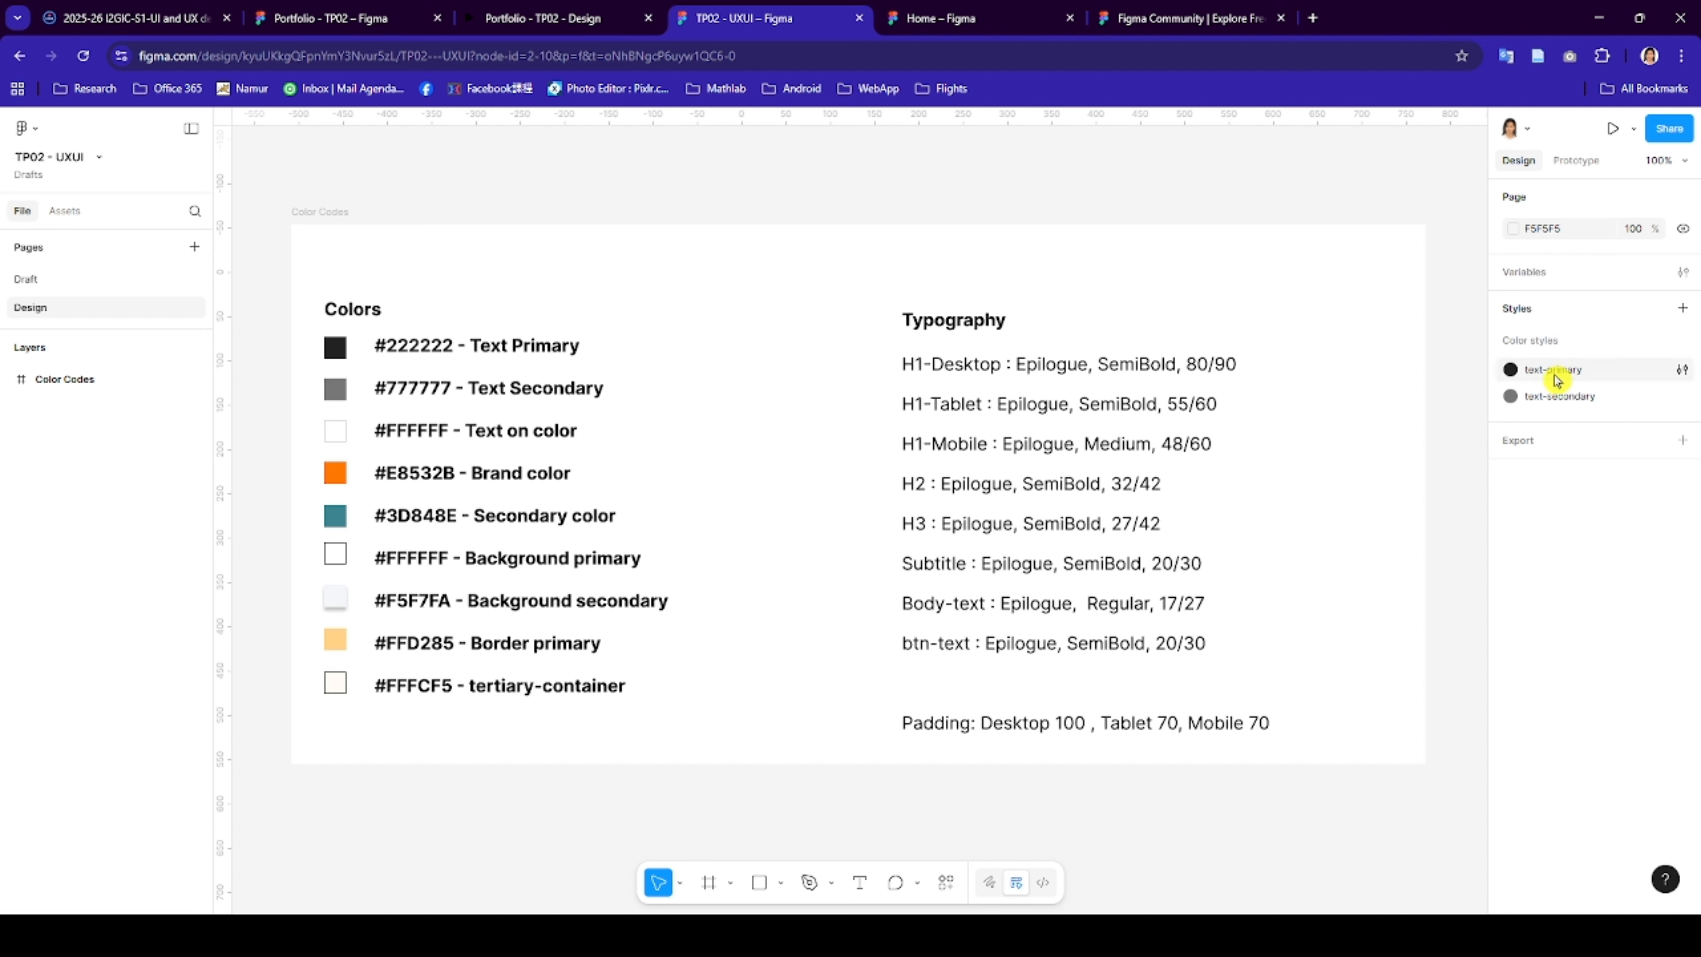
key(ctrl+v)
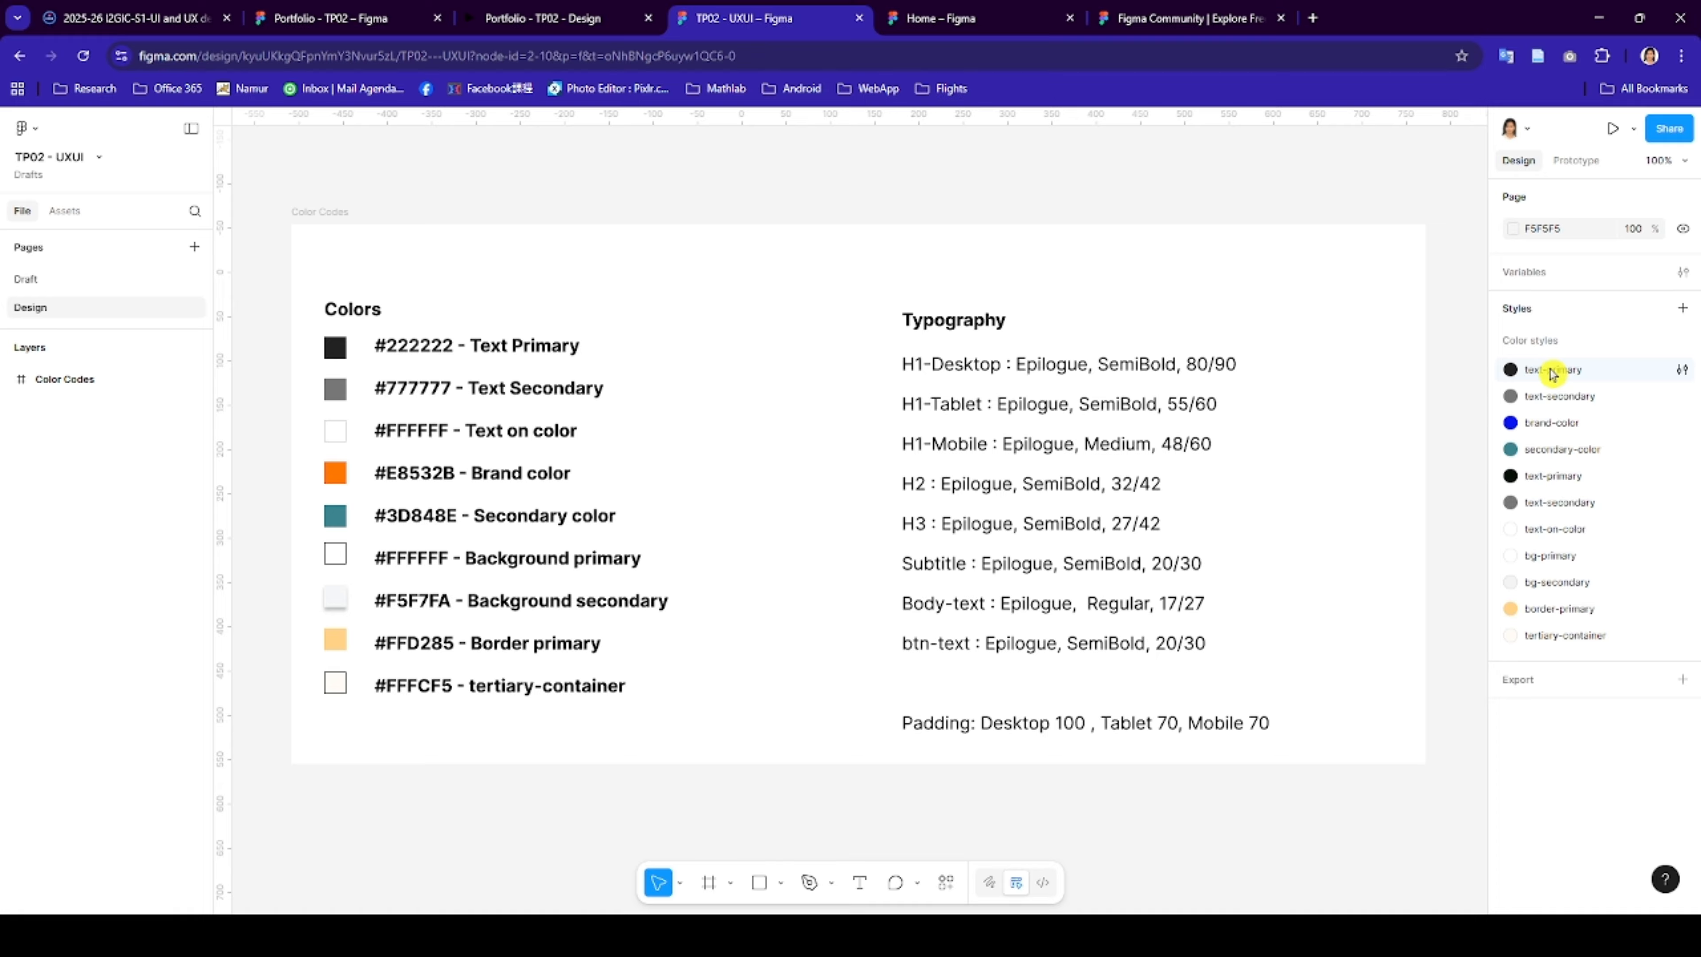
- Delete the pasted duplicate text-primary and text-secondary color styles below secondary-color
click(1553, 477)
key(Delete)
click(1555, 481)
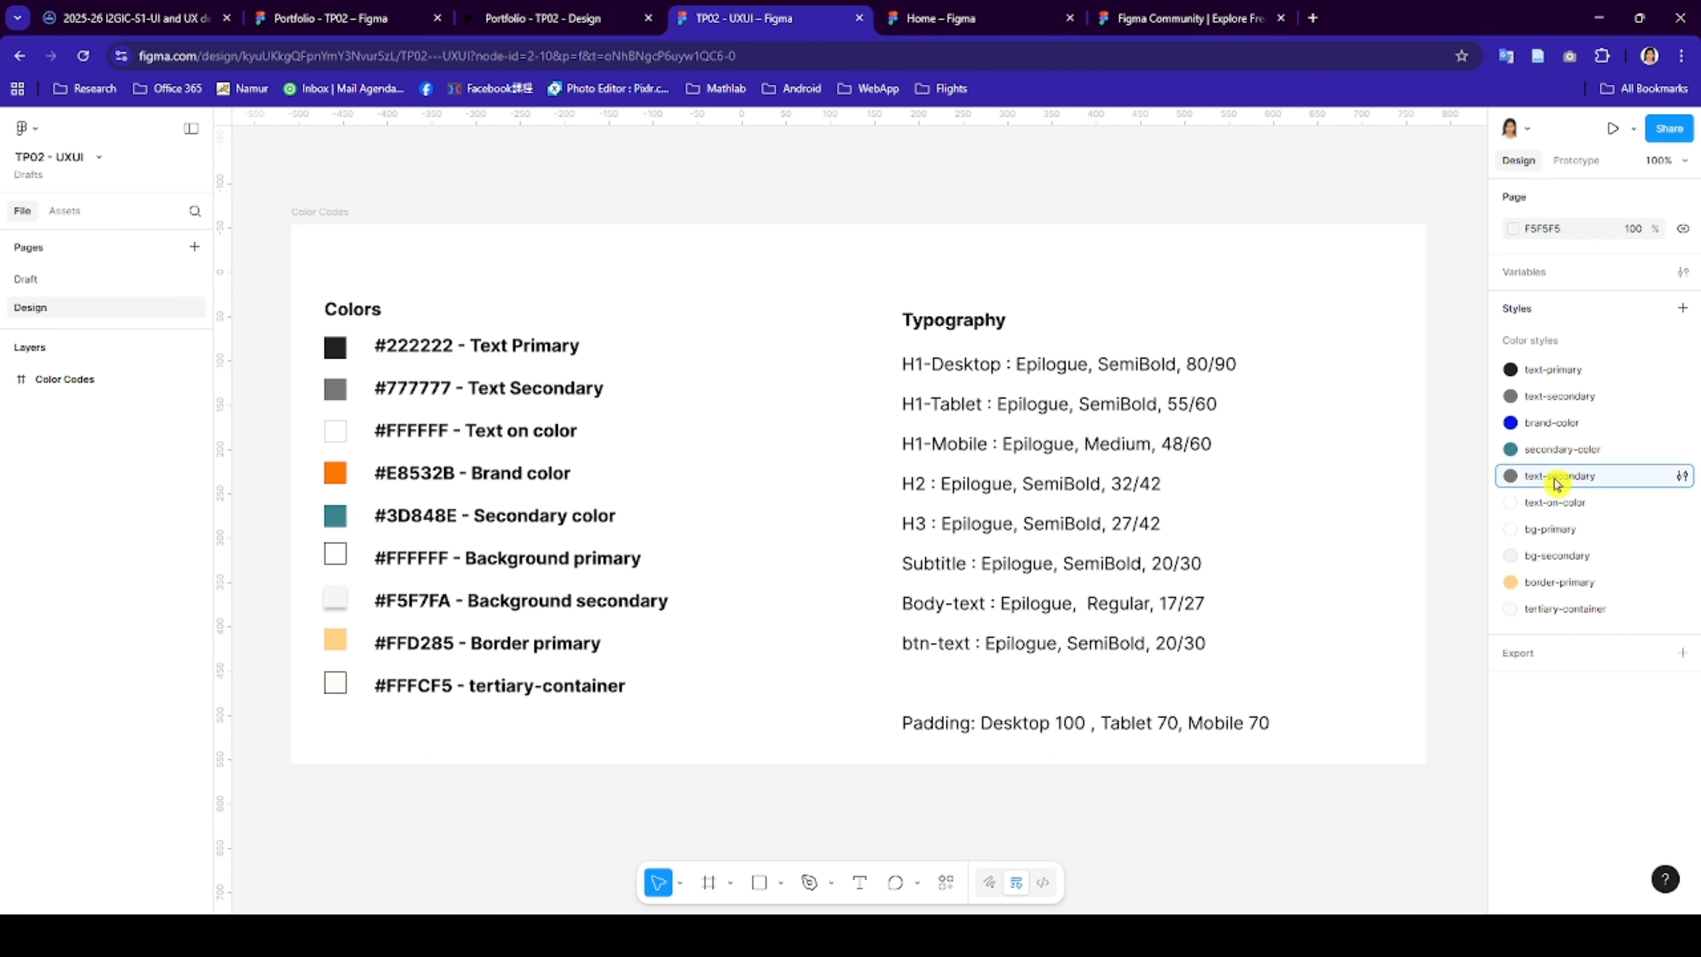
key(Delete)
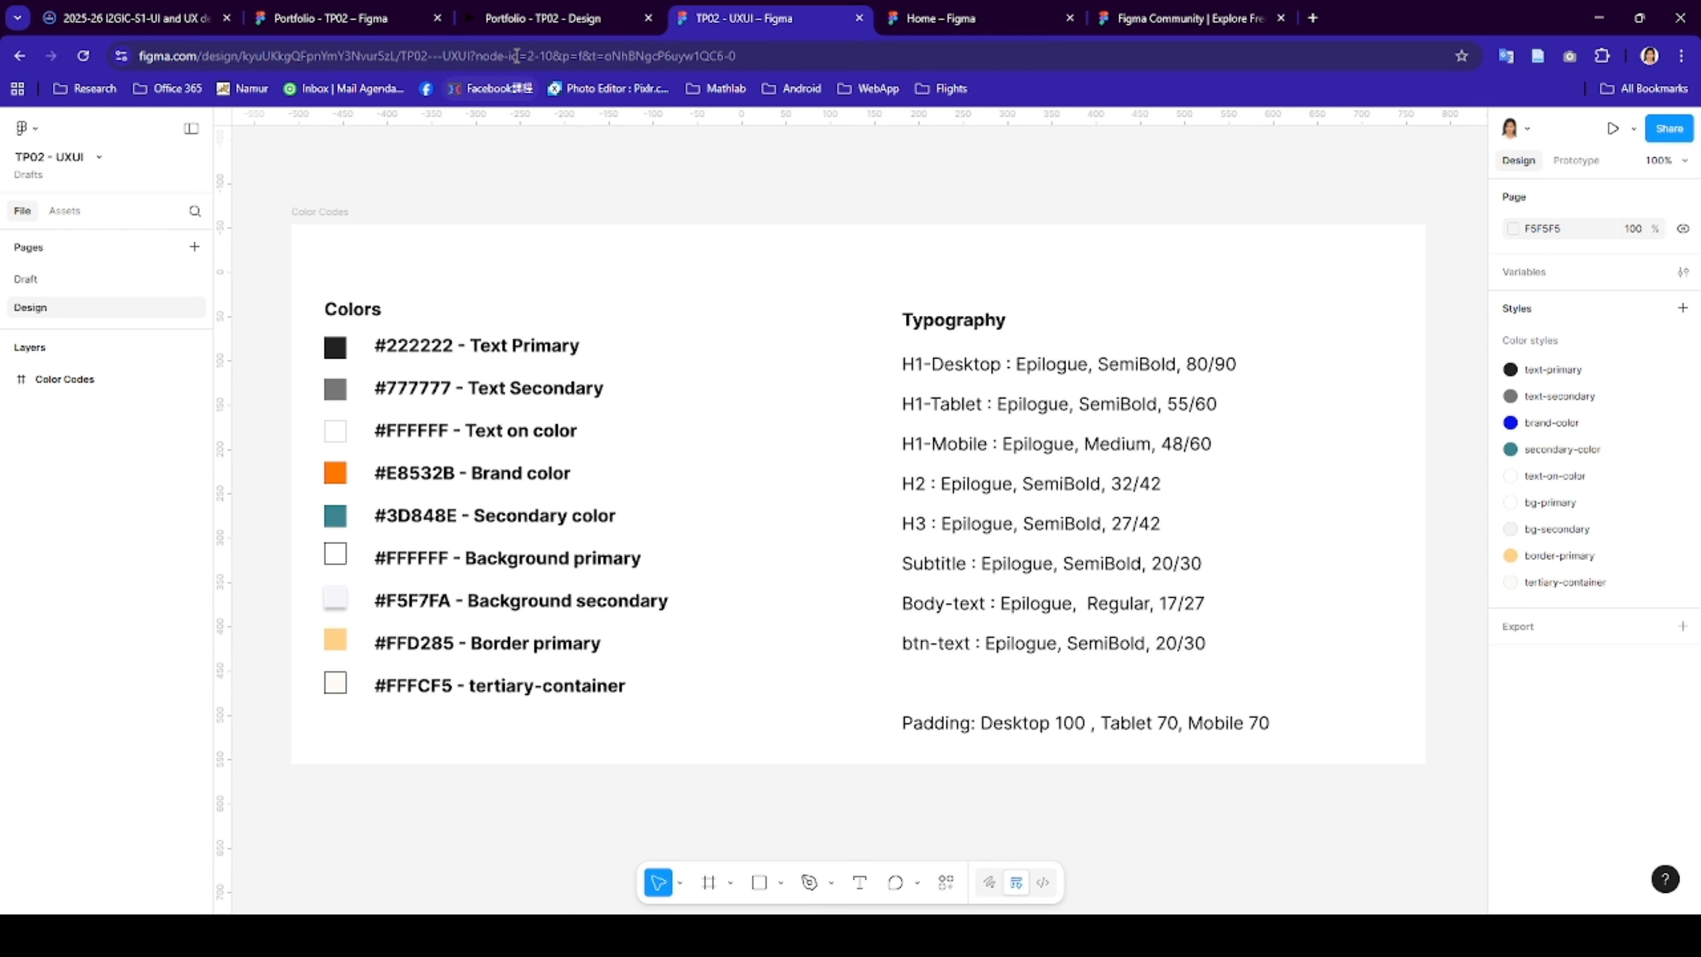
click(340, 18)
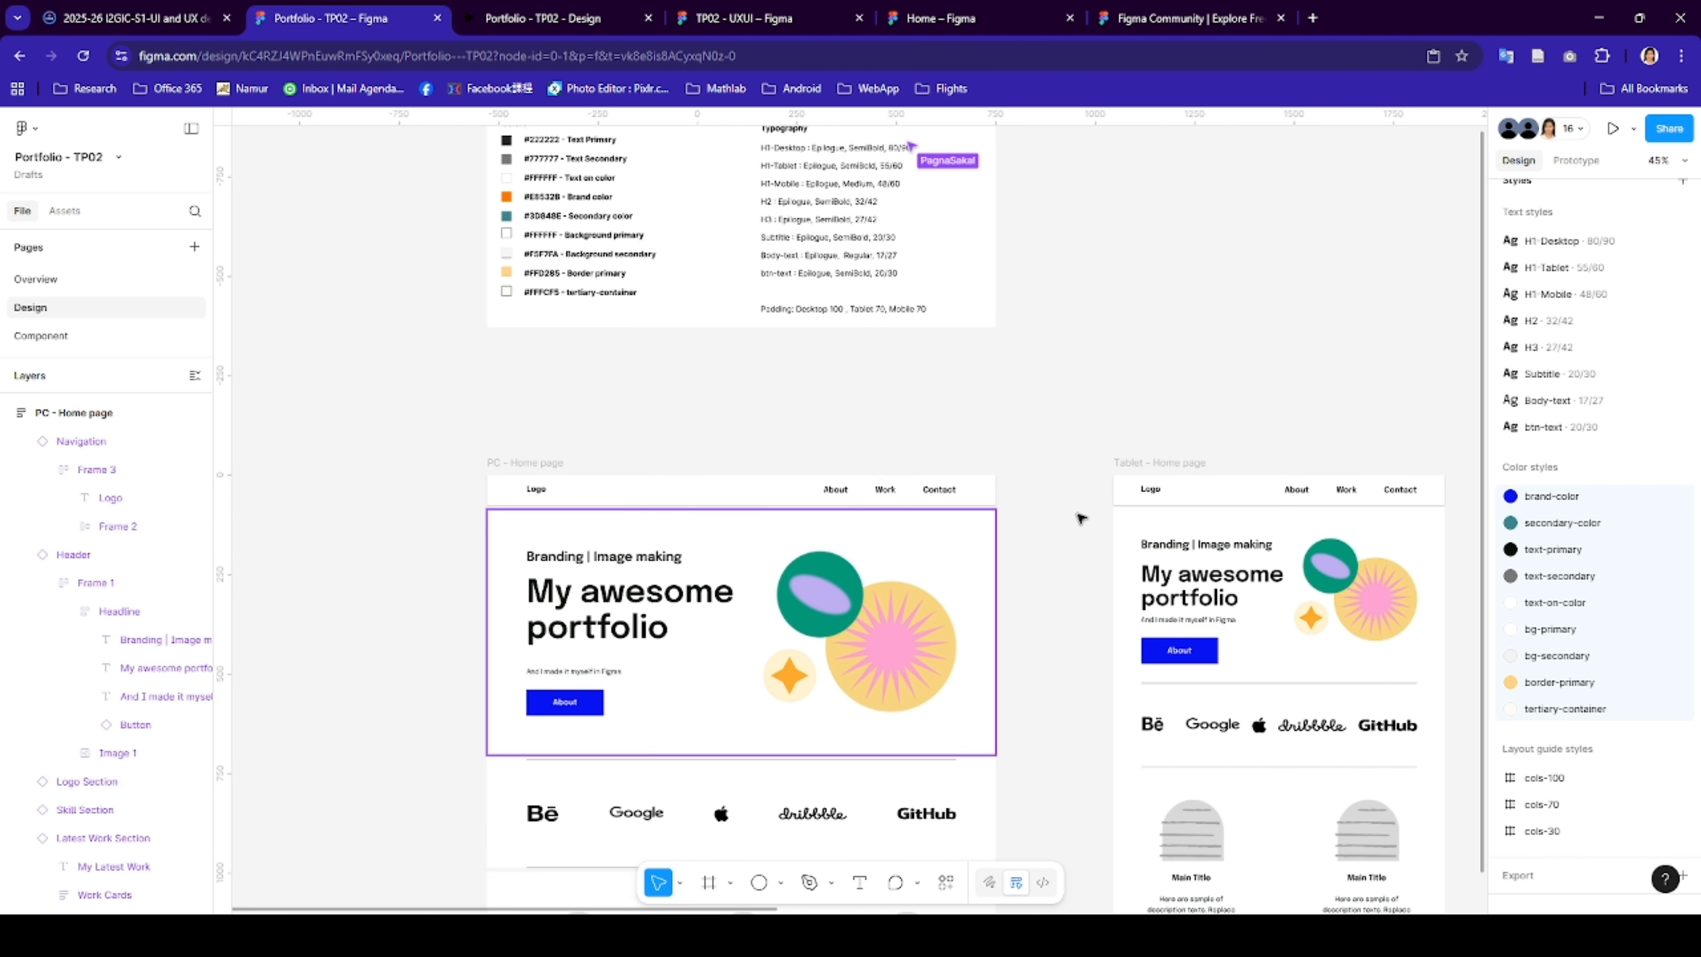
click(543, 18)
click(371, 18)
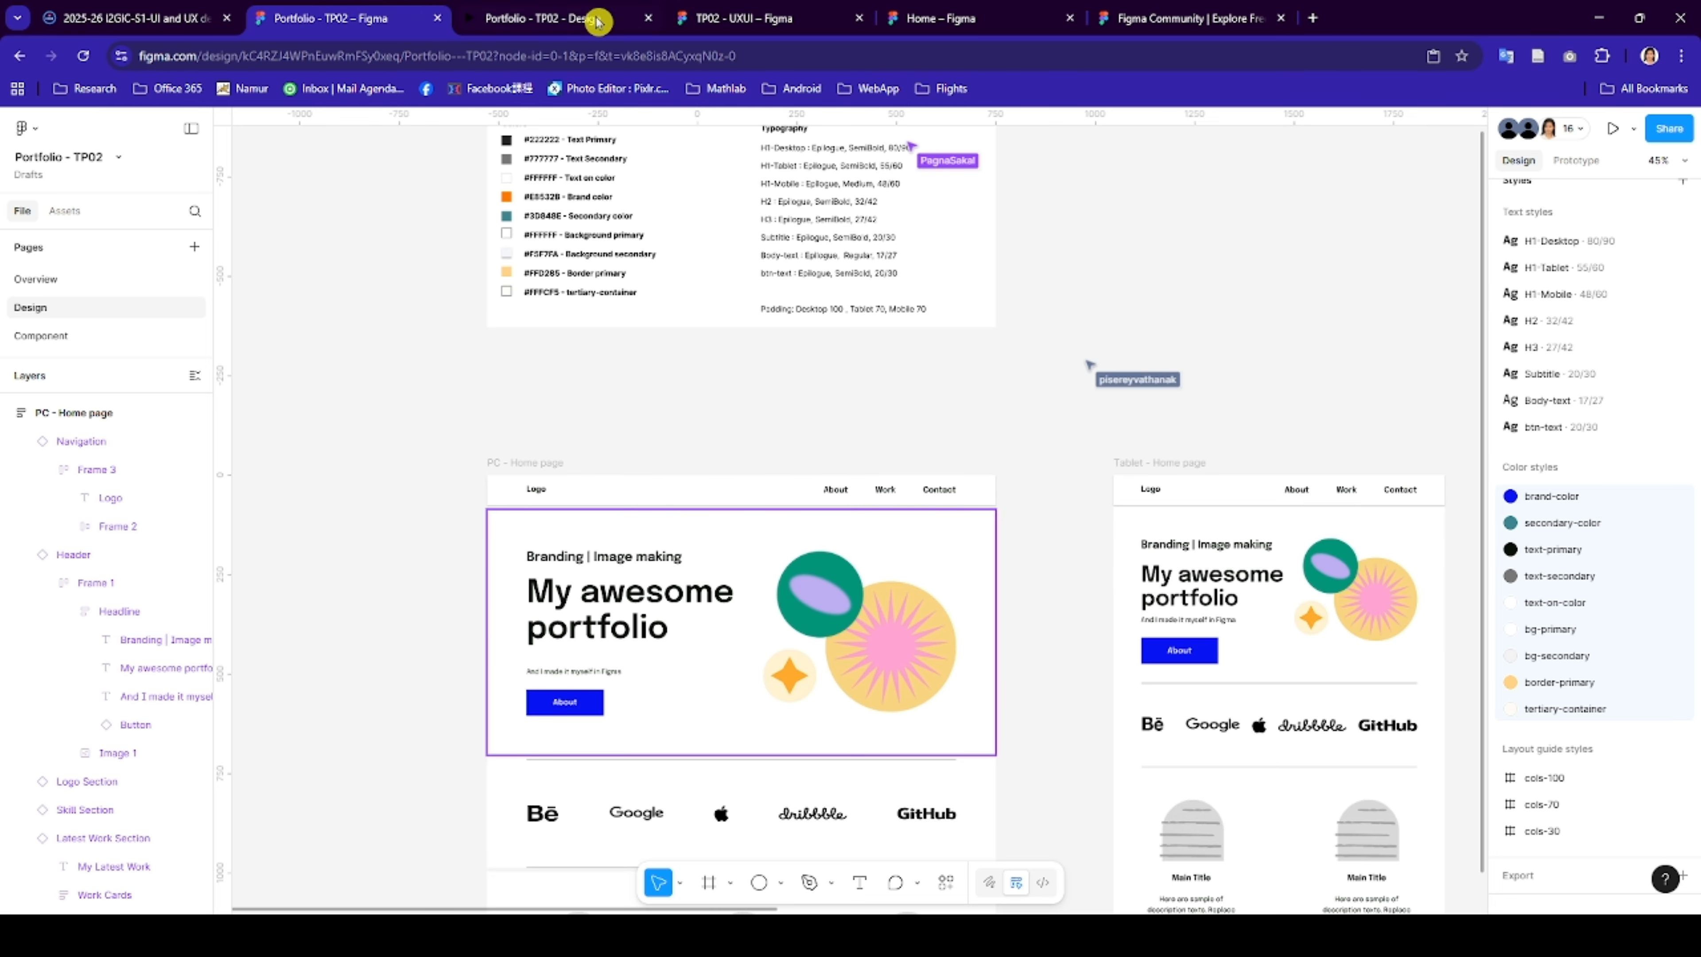
click(754, 19)
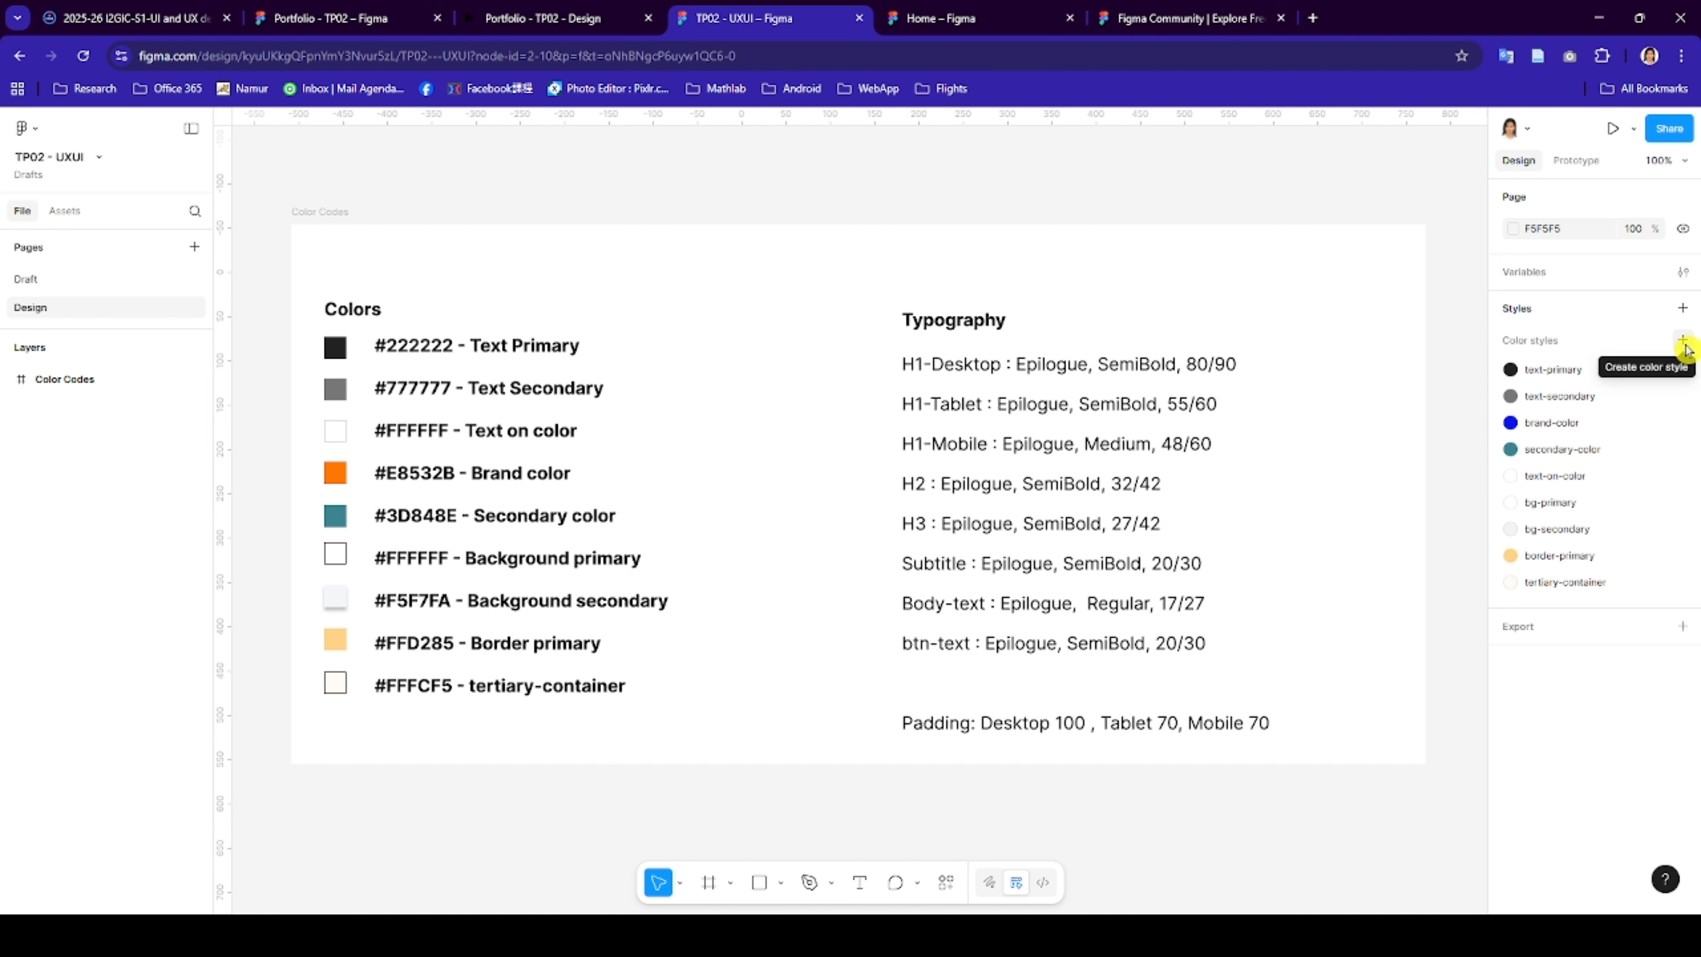
click(1683, 341)
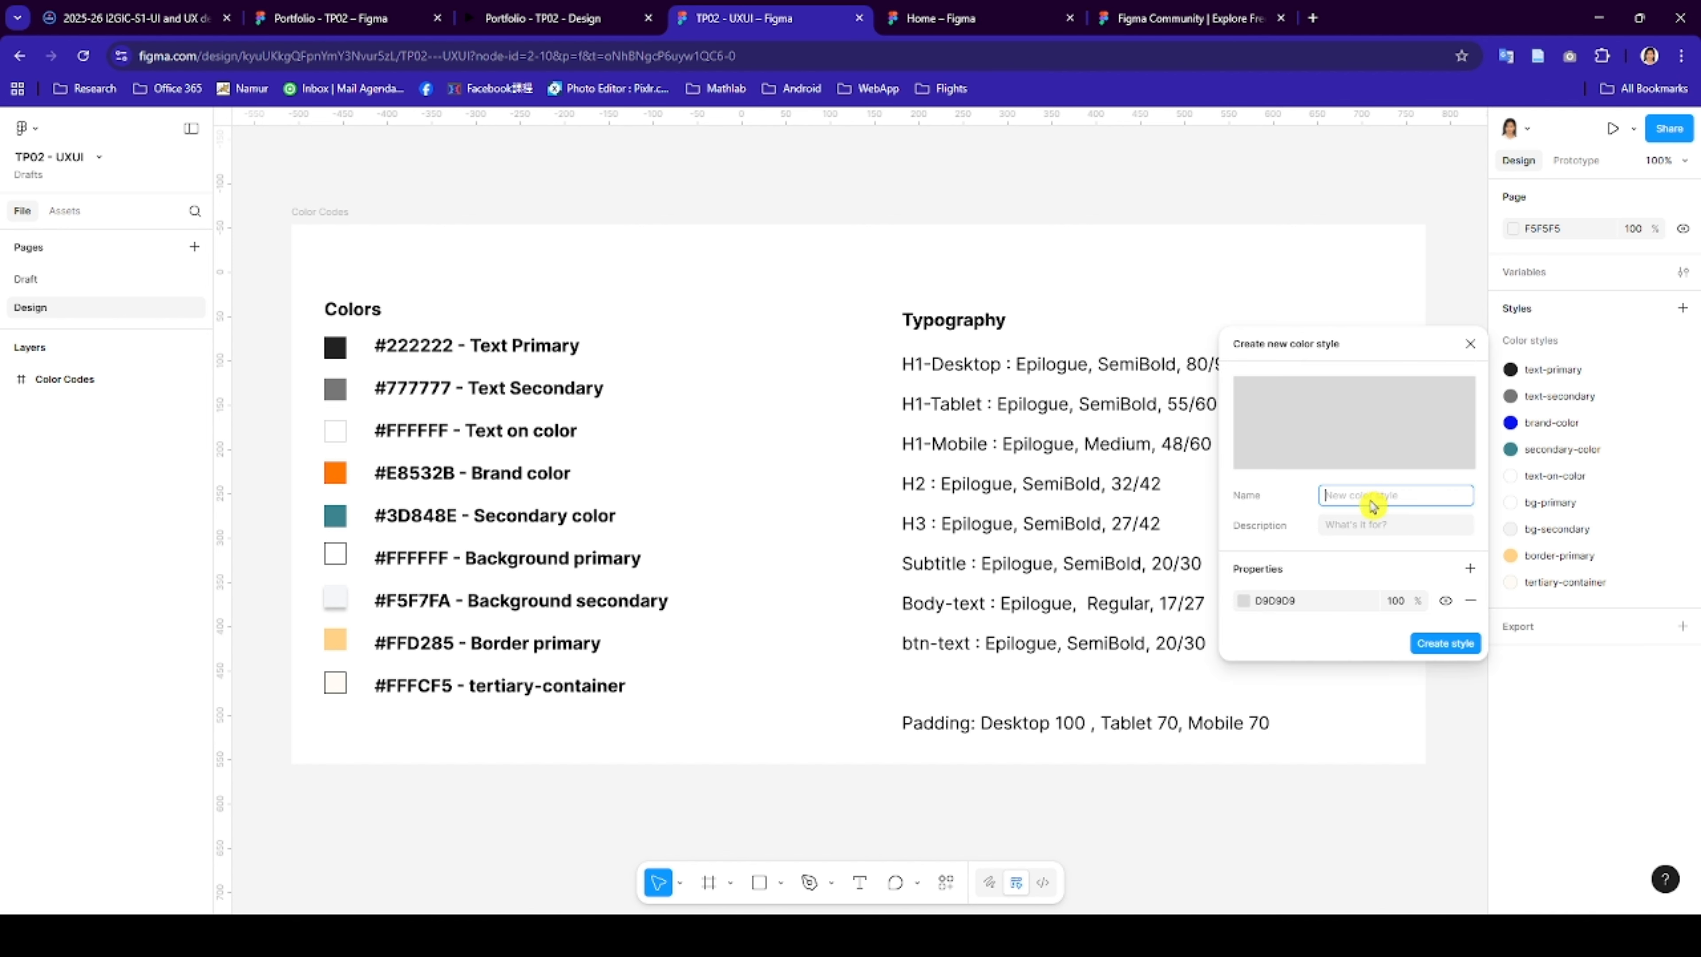
click(1469, 345)
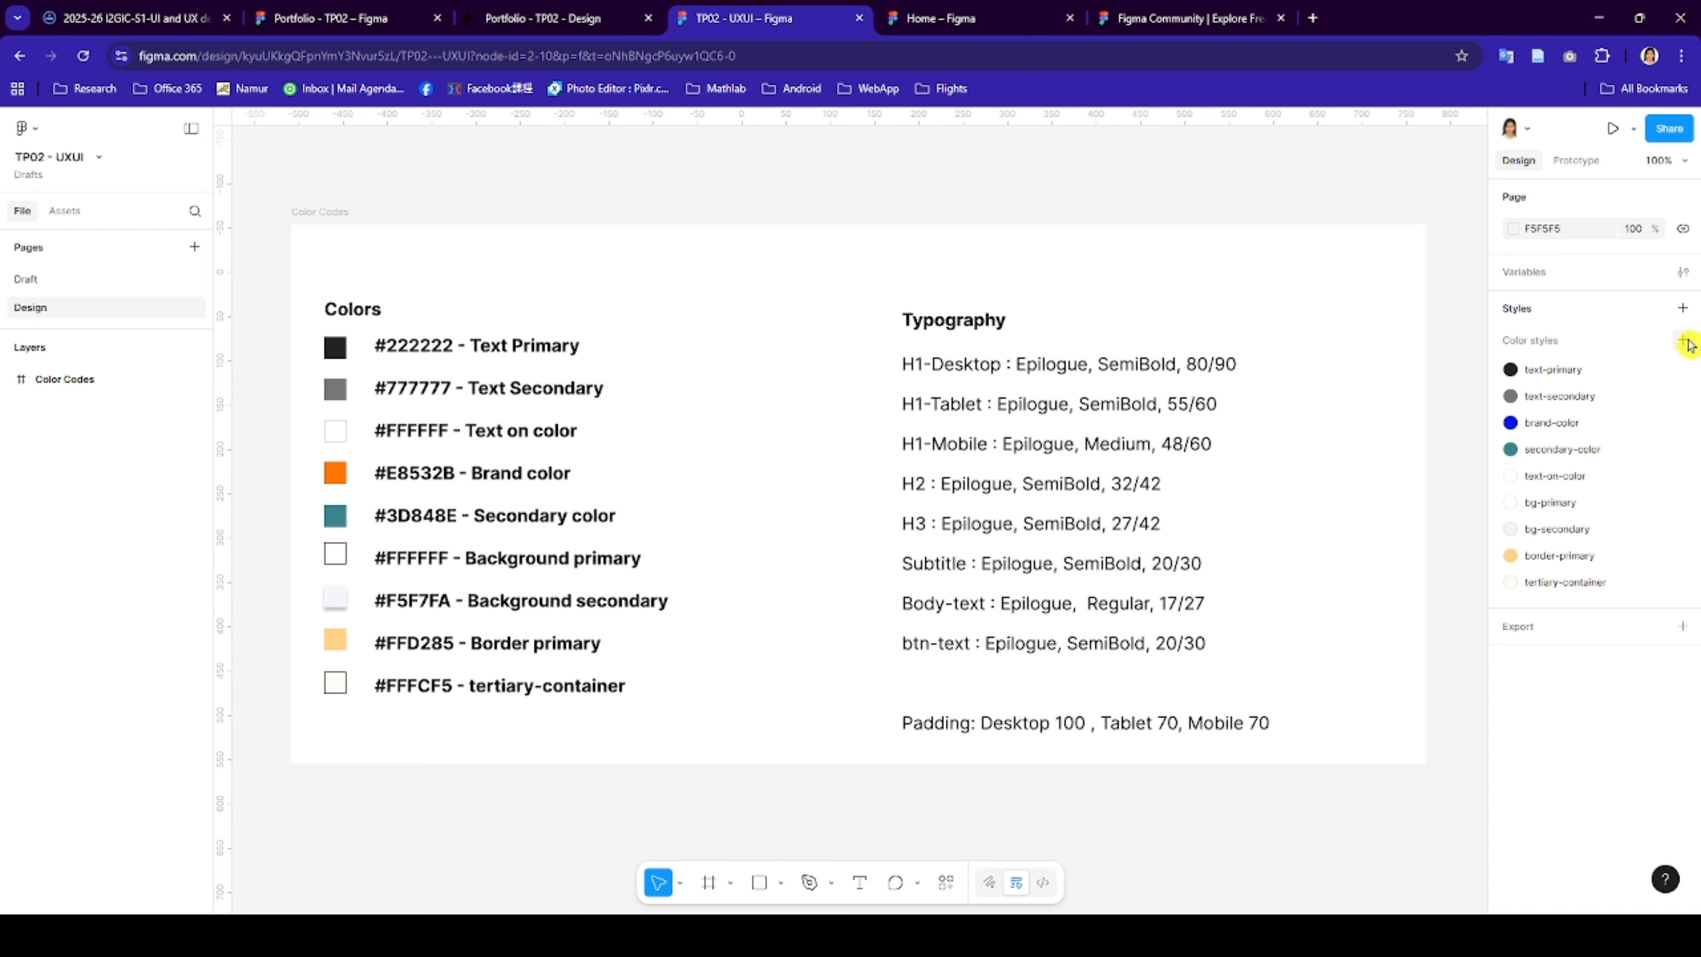
- Start a new text style named H1-Desktop and set its font to Epilogue
click(1682, 309)
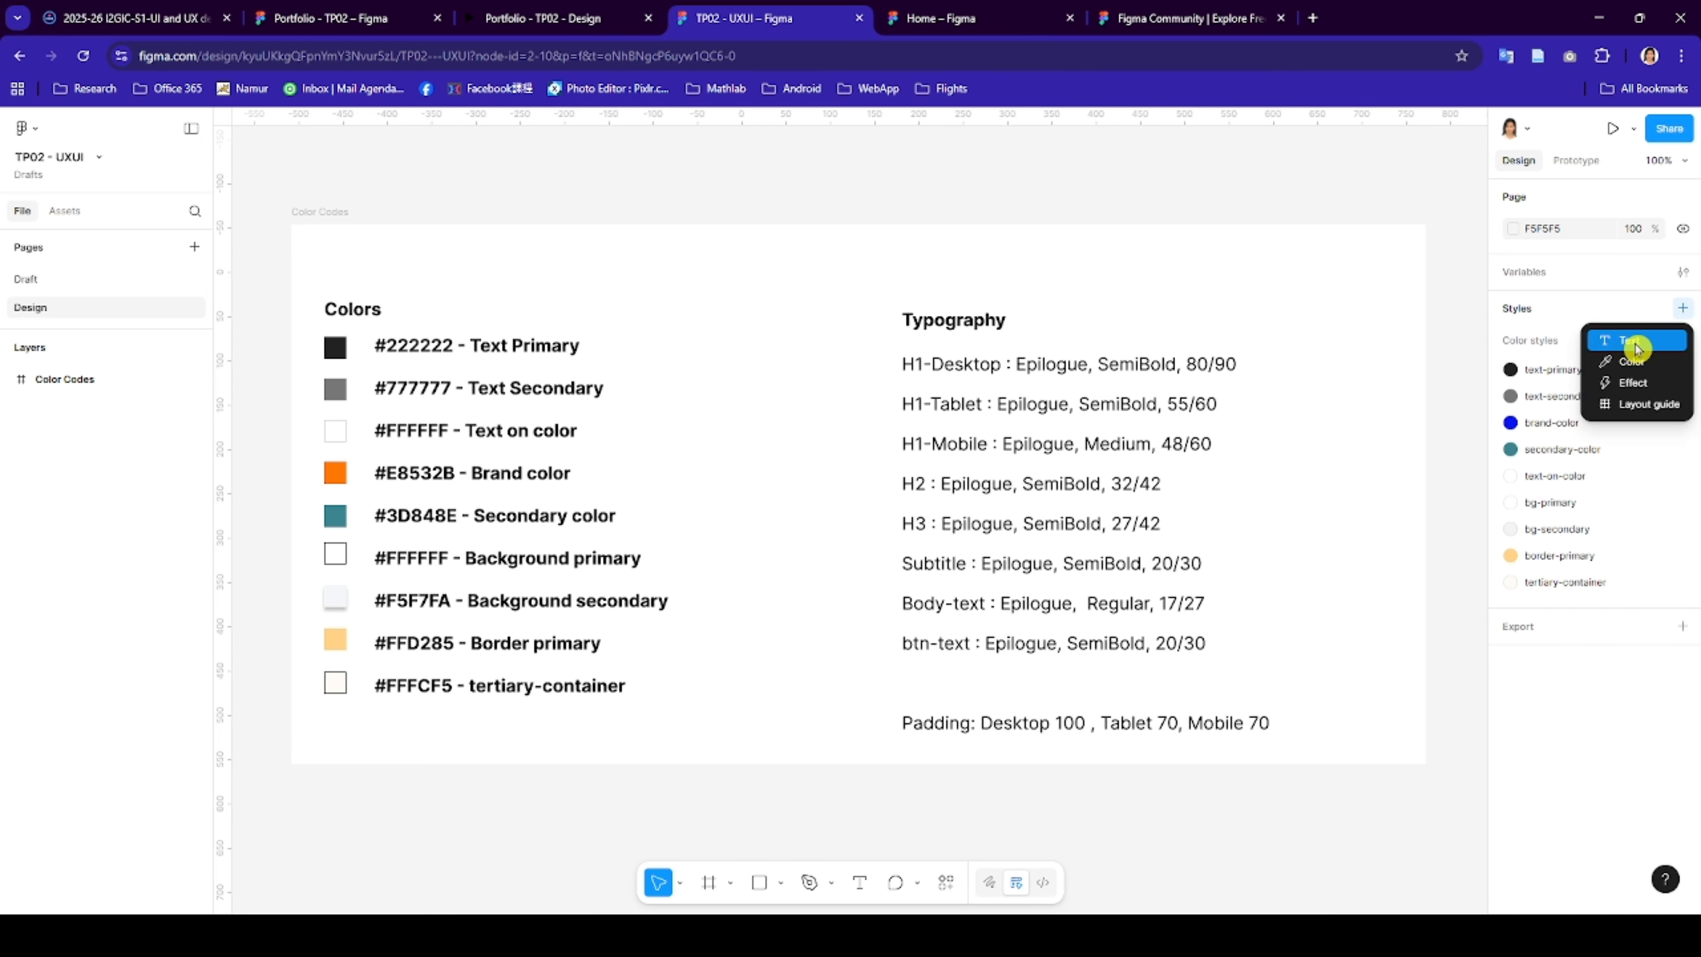
click(1652, 343)
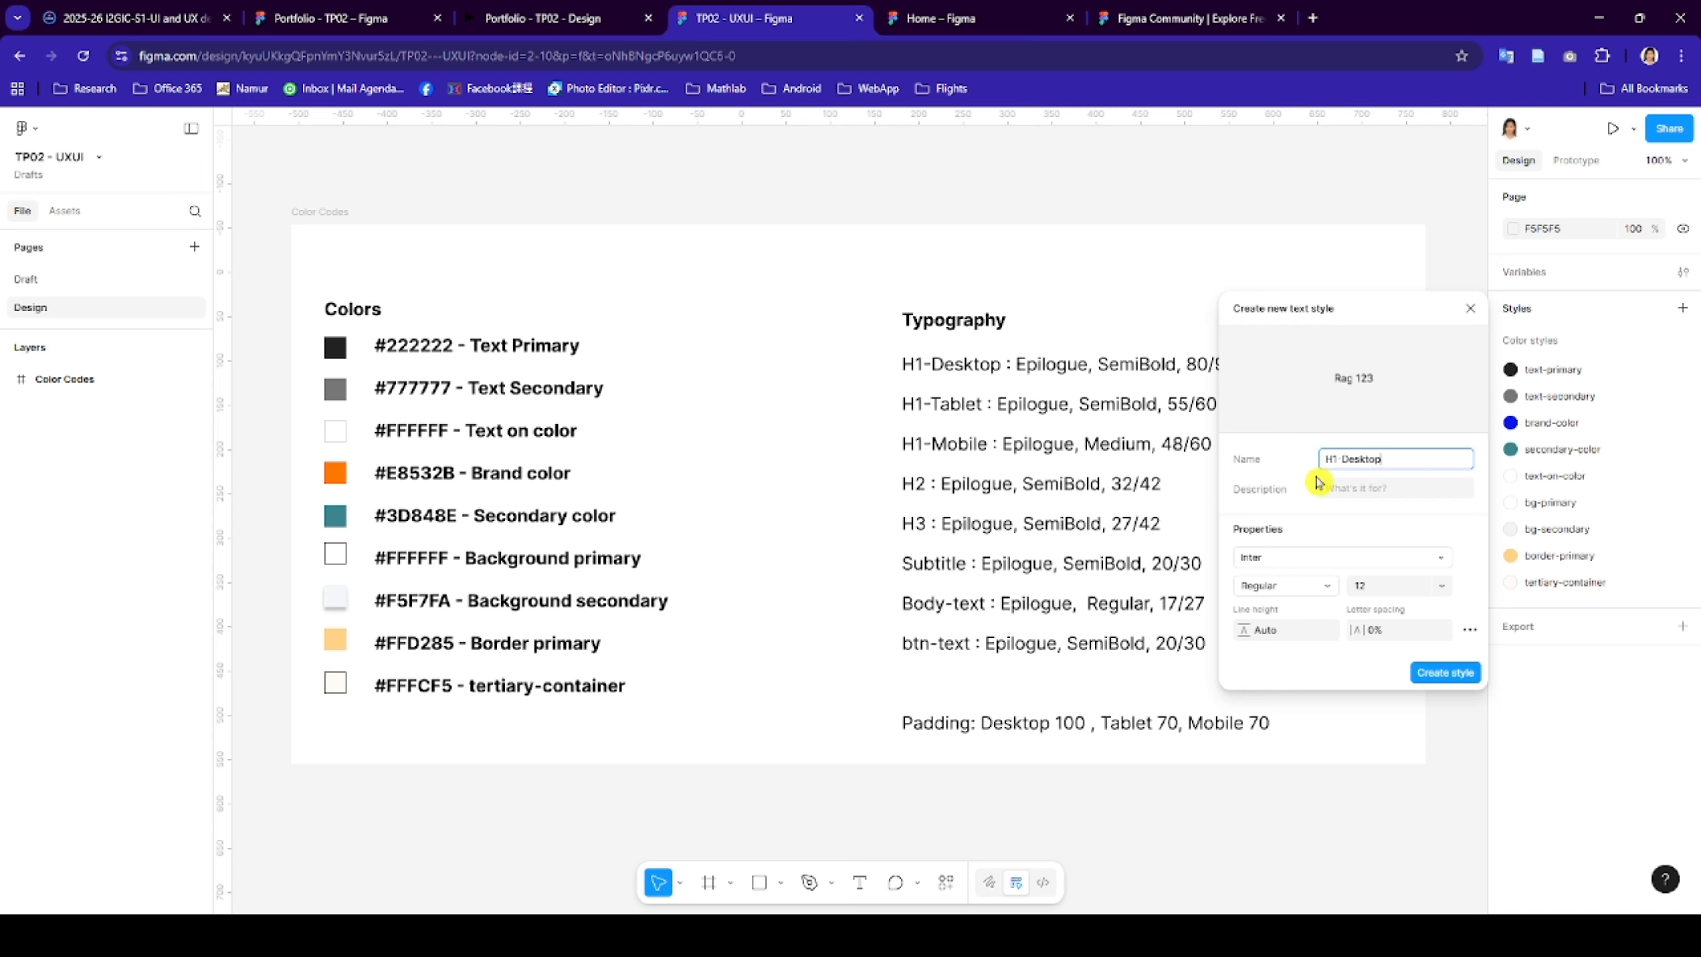
click(1262, 557)
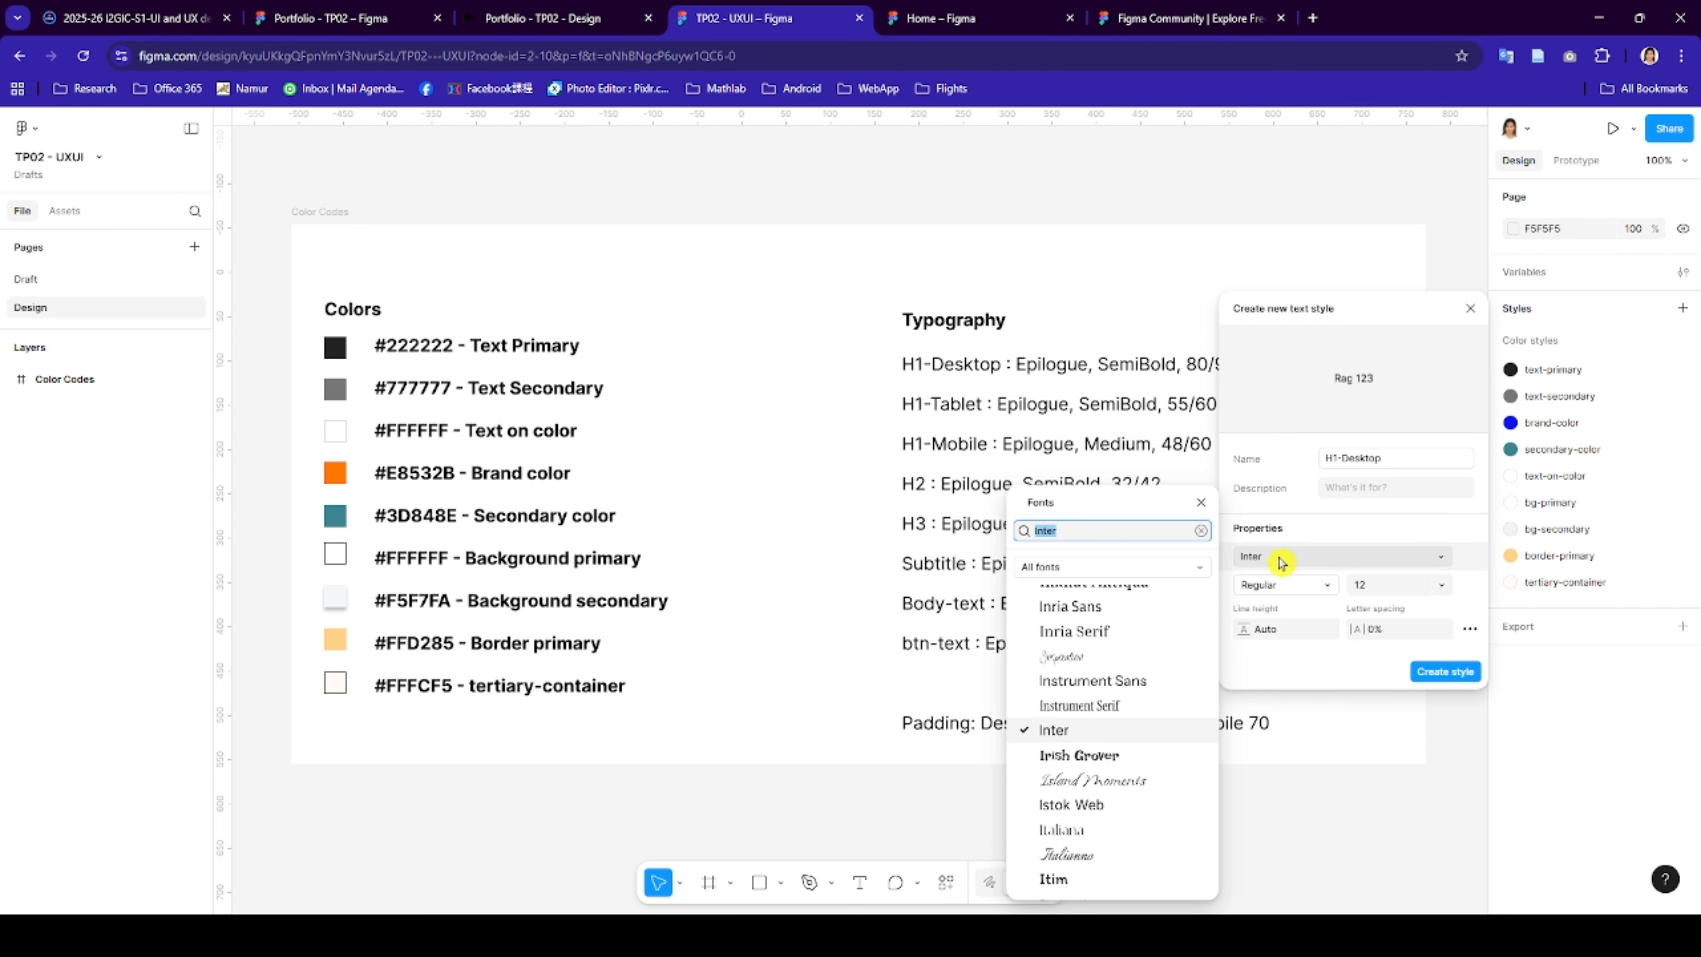
text(El)
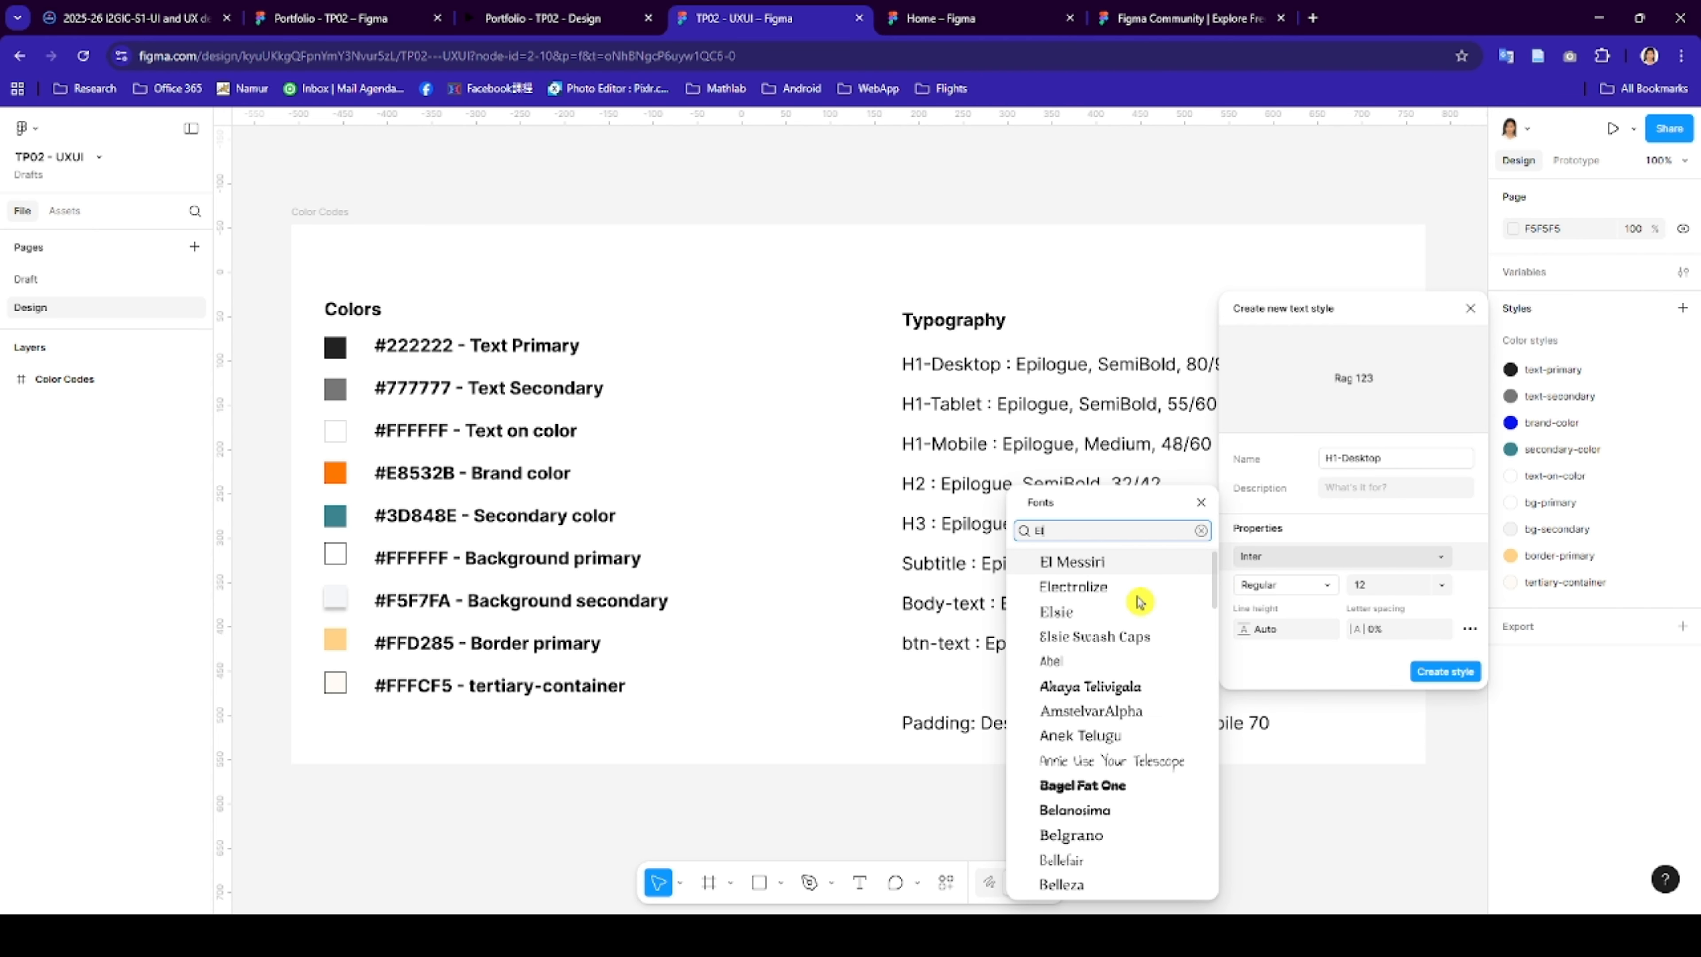
key(BackSpace)
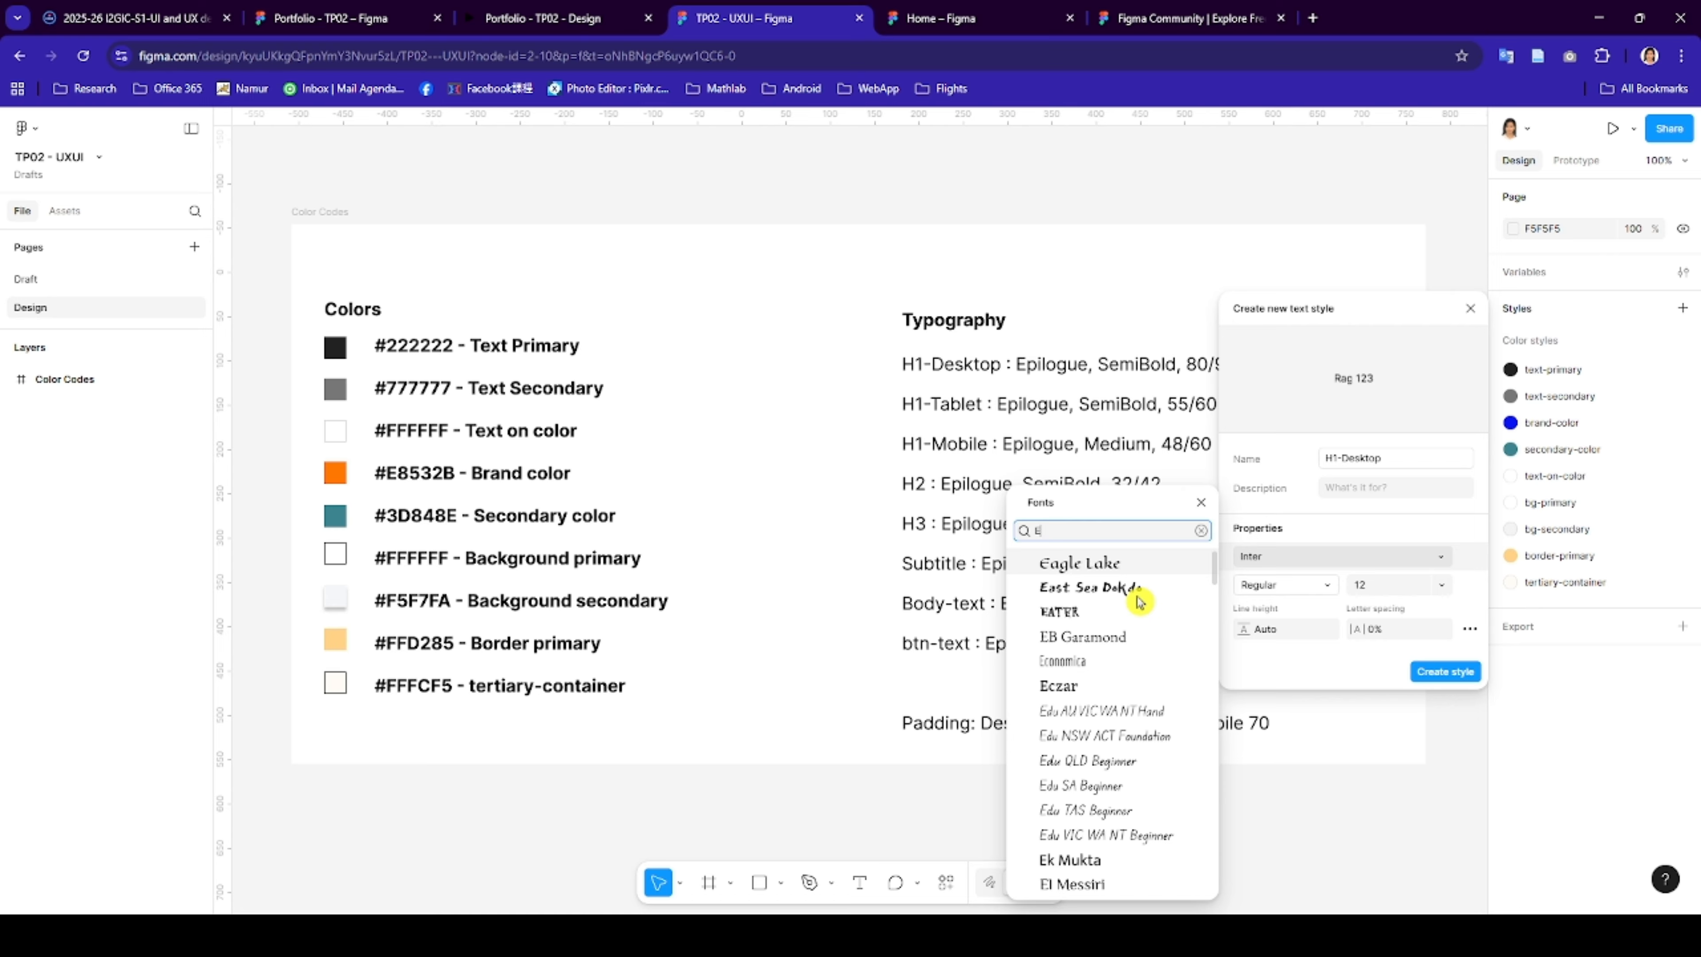
text(pil)
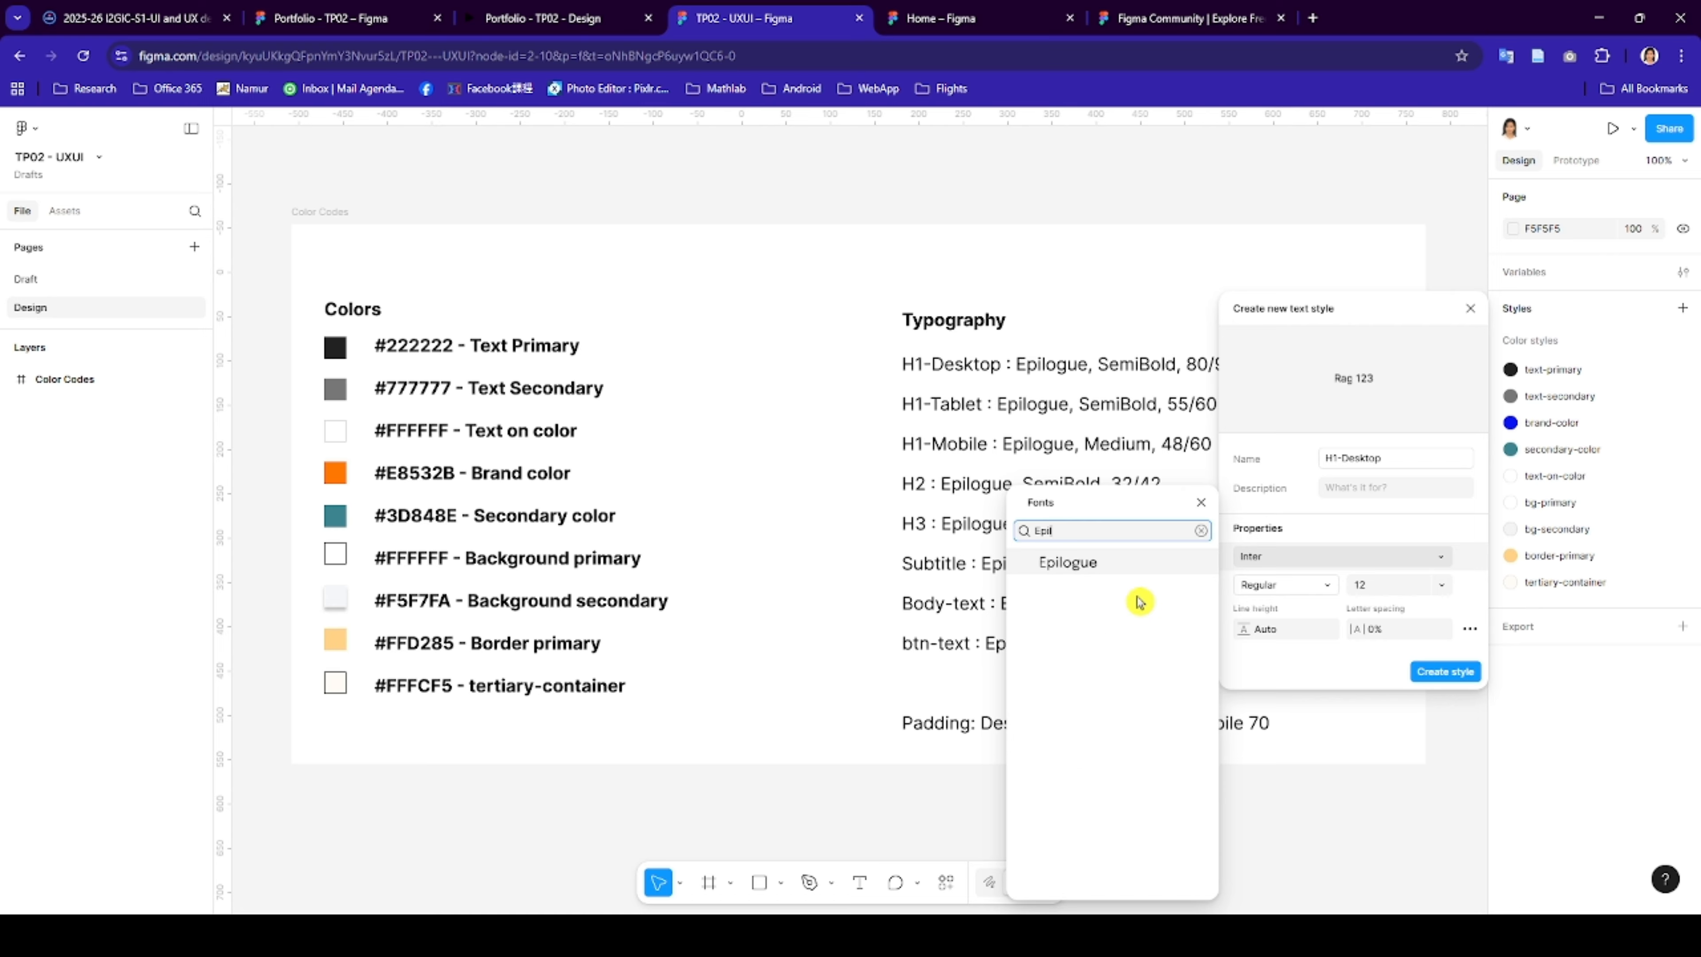
click(1098, 564)
- Set the H1-Desktop style to SemiBold, size 80 and line height 90, and create it
click(1287, 588)
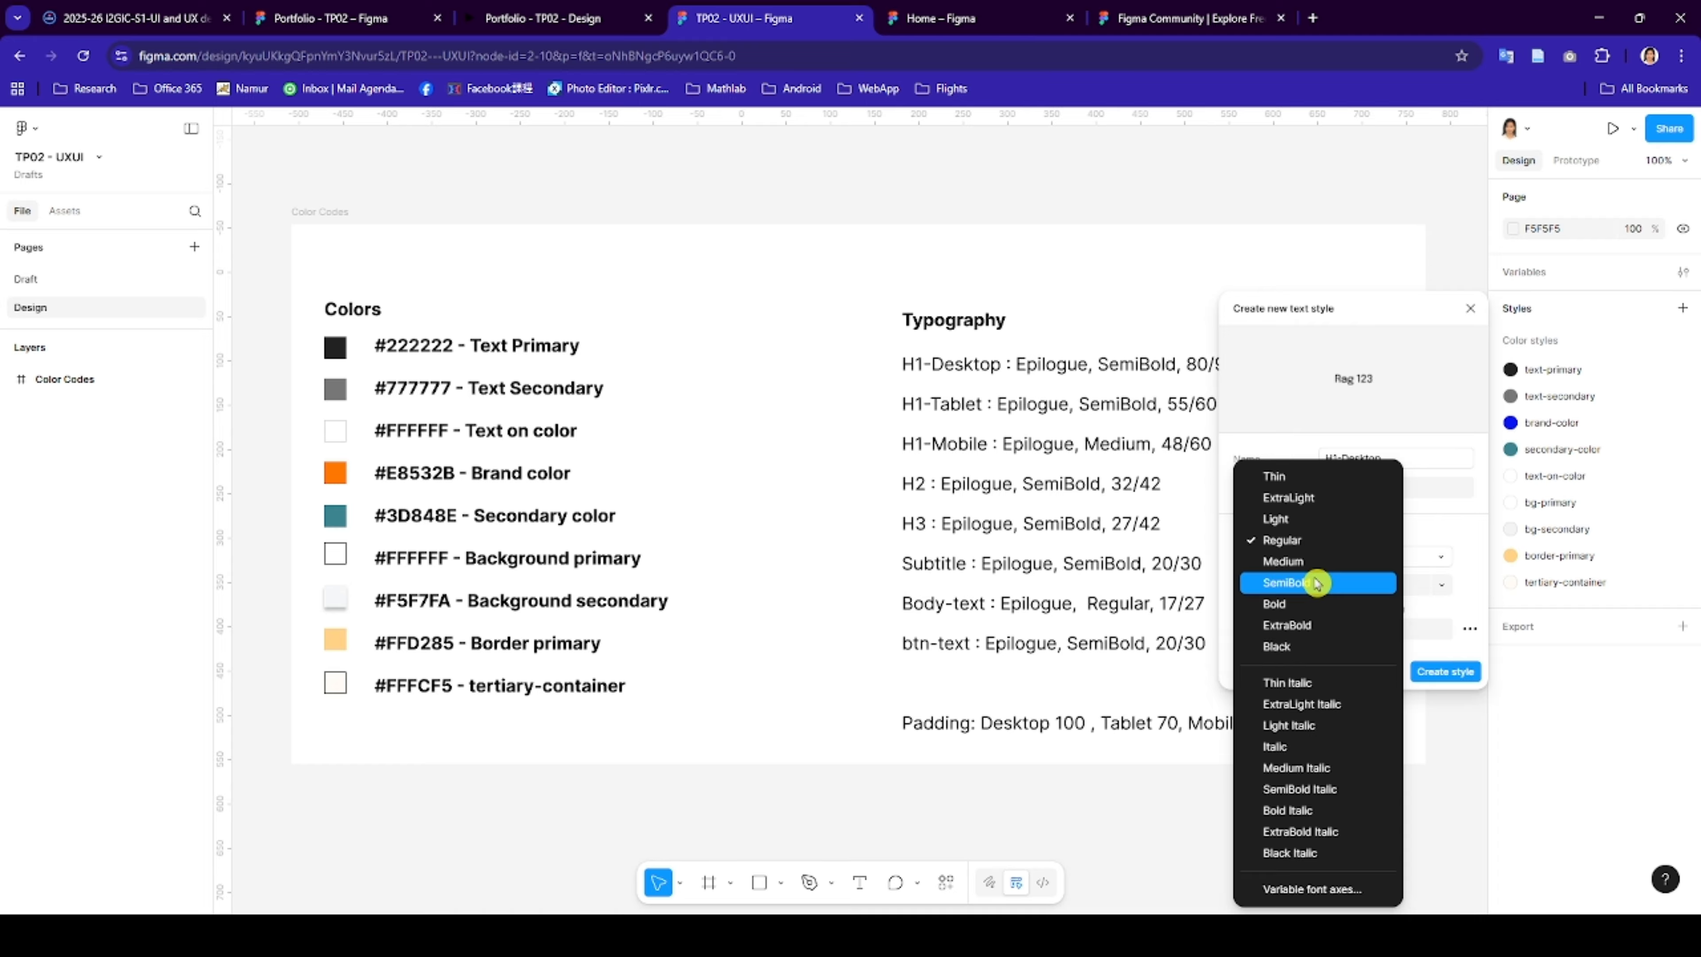
click(1314, 582)
click(1372, 587)
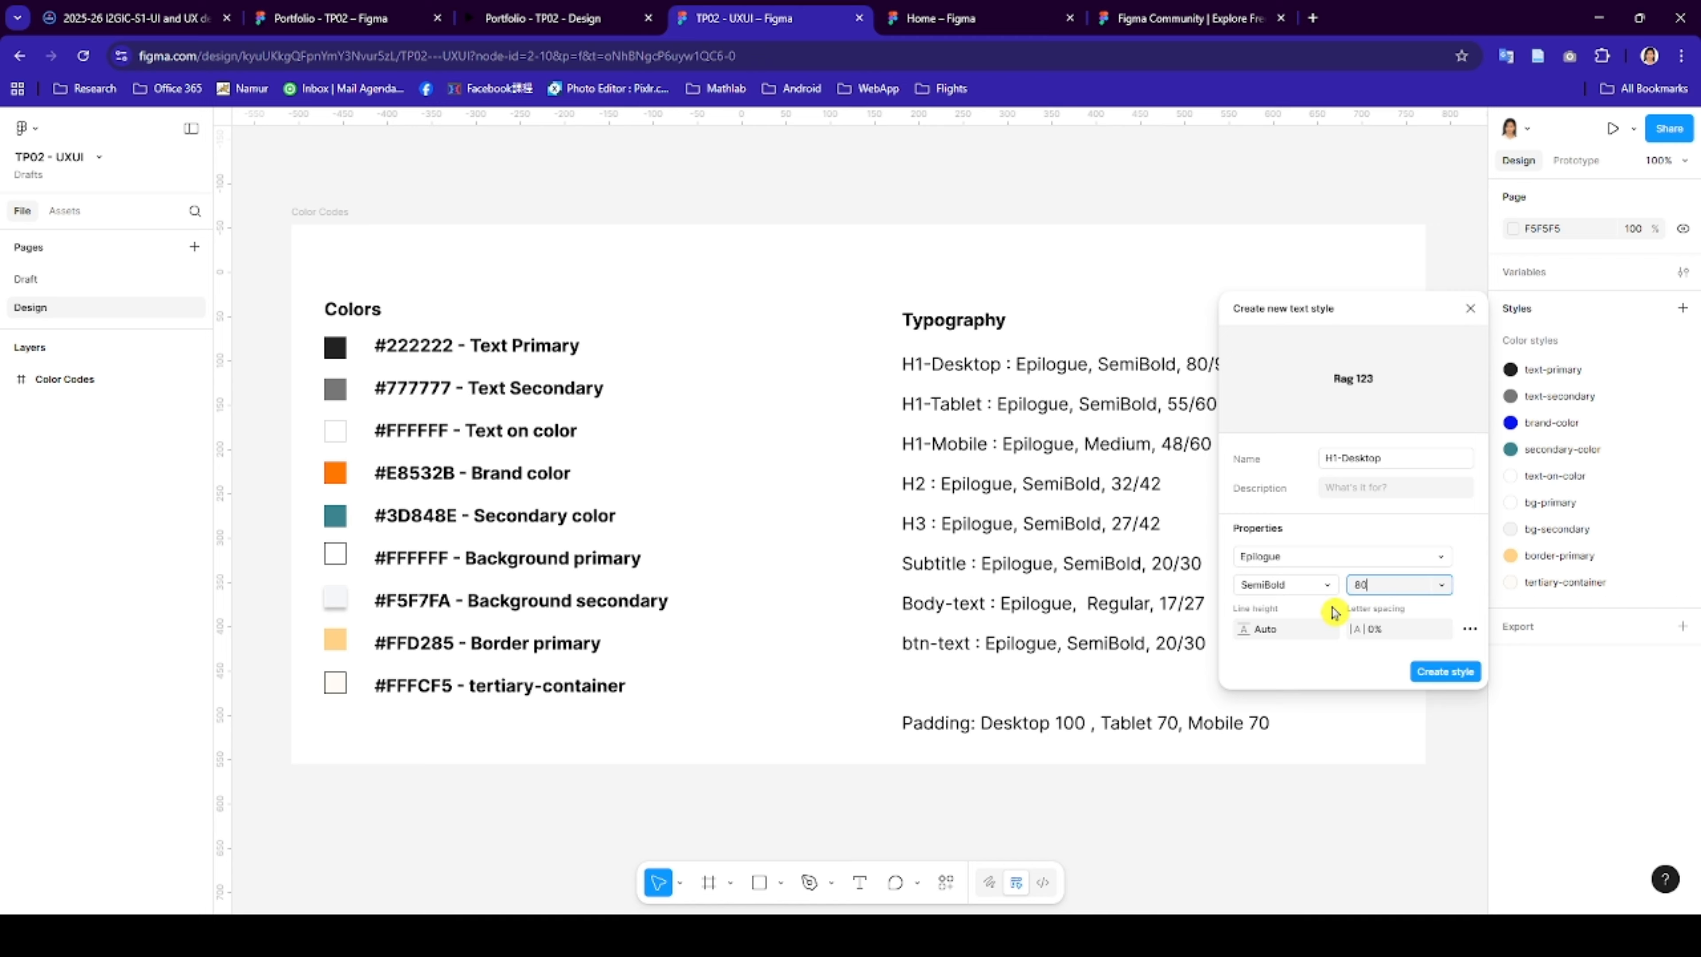
text(80)
click(1293, 630)
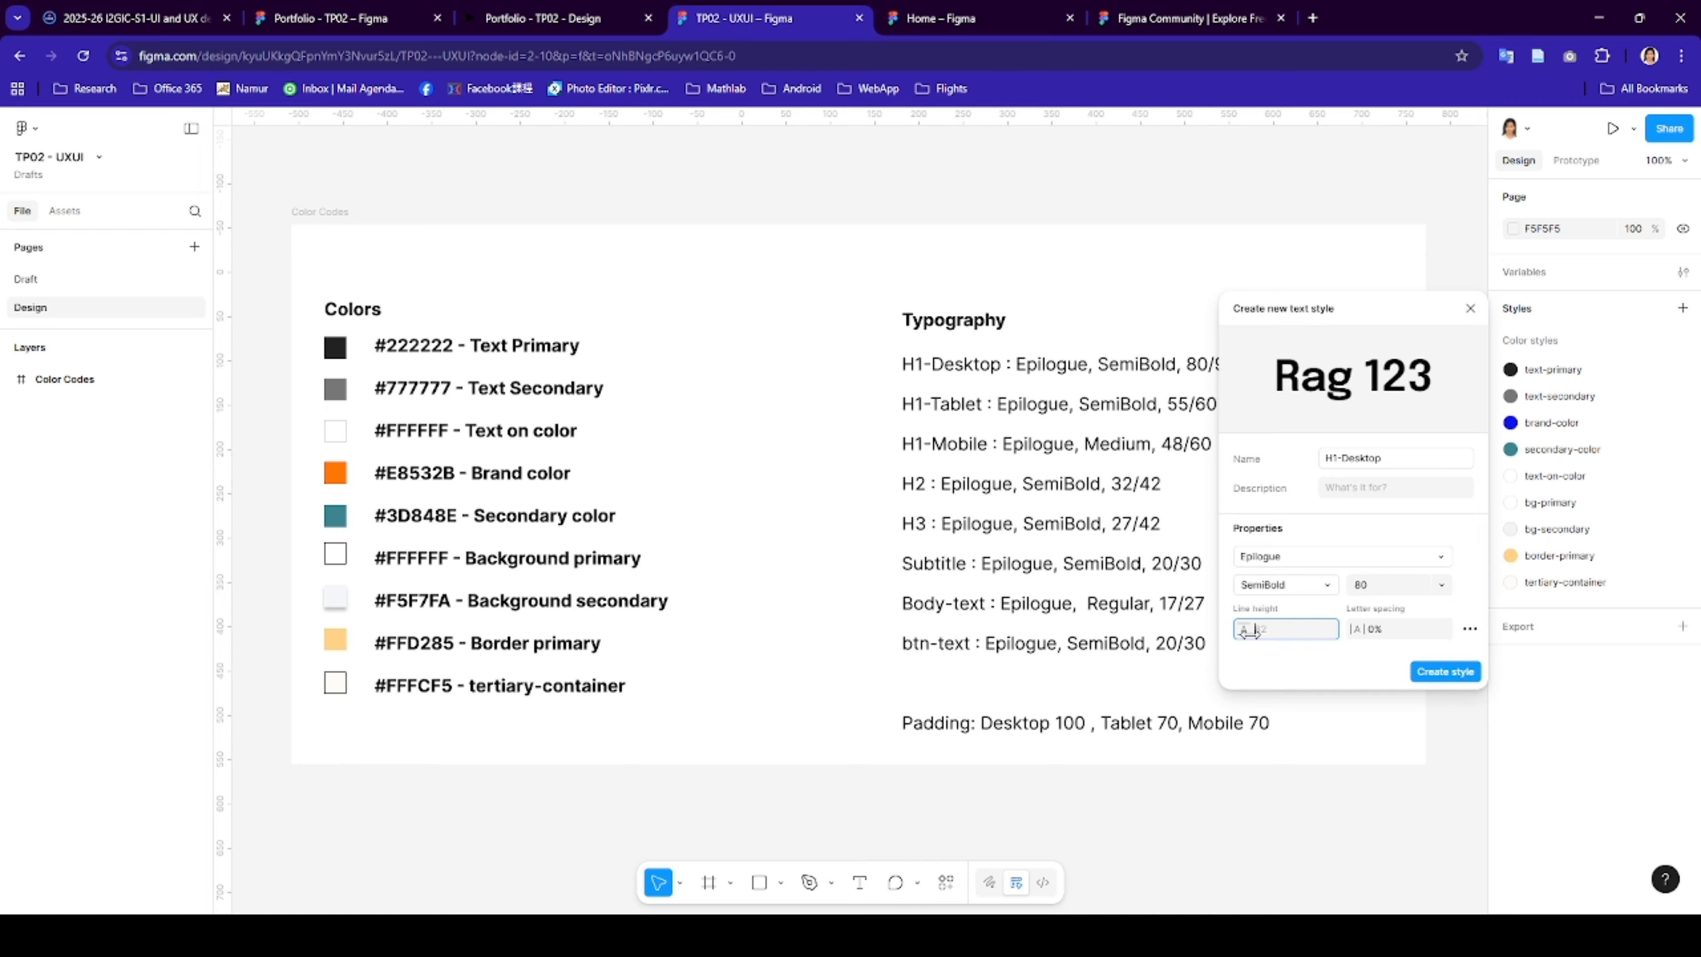
drag(1367, 315, 1391, 388)
click(1270, 696)
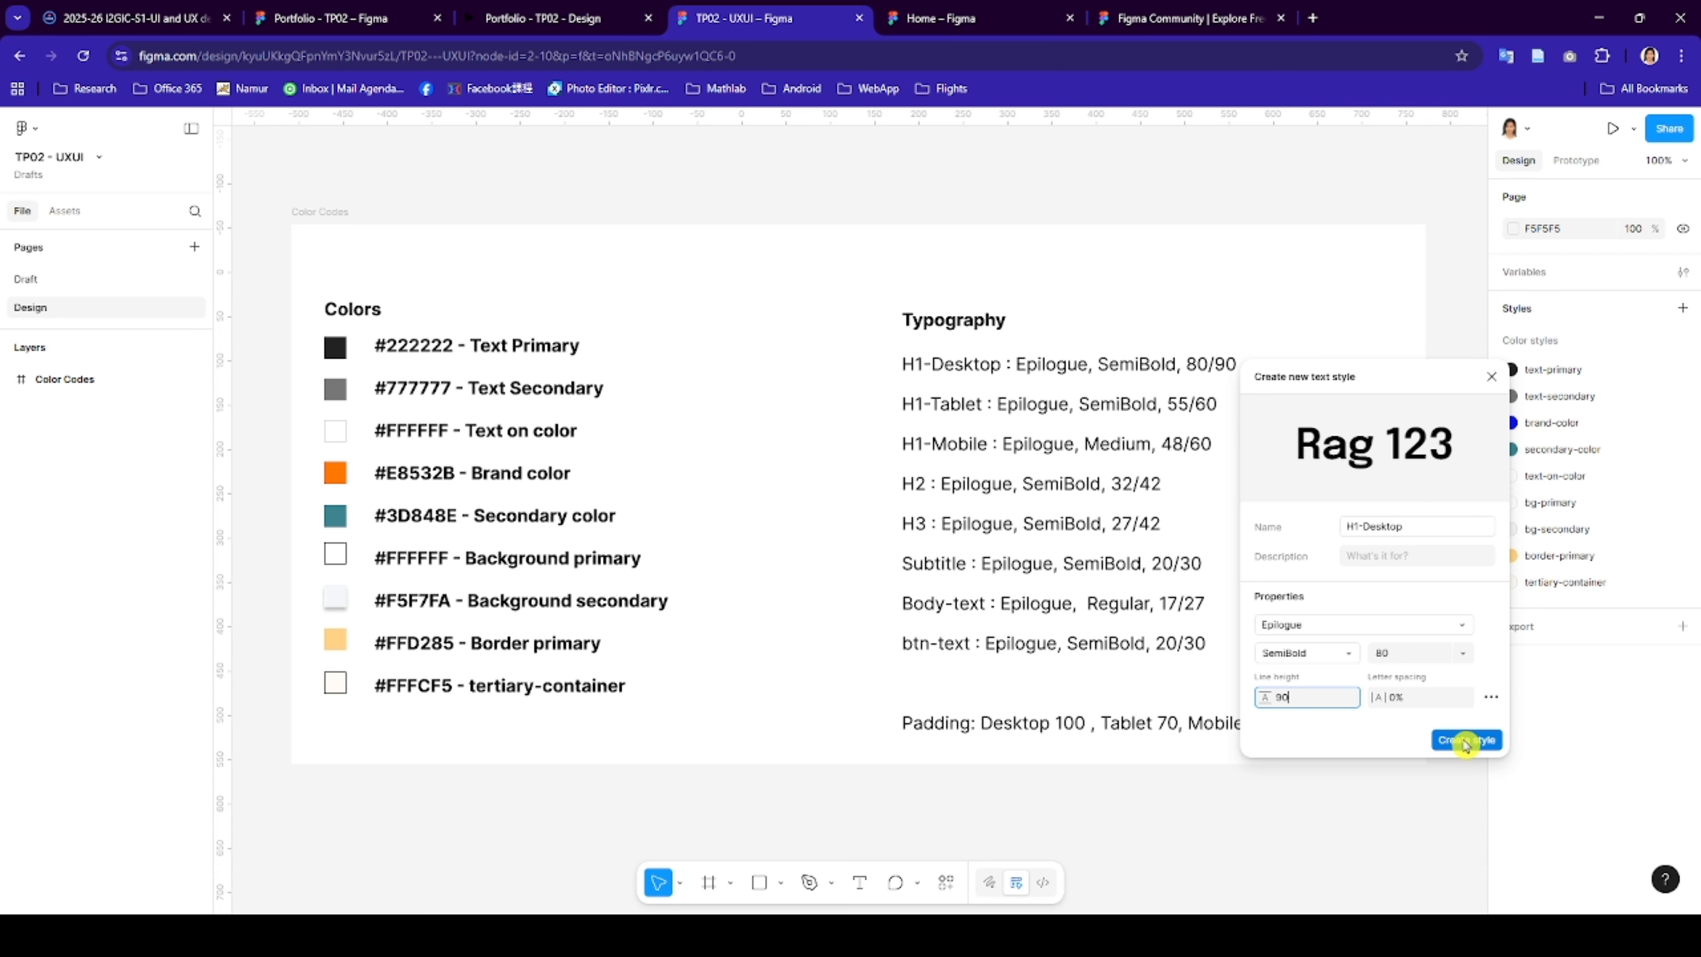
click(1465, 742)
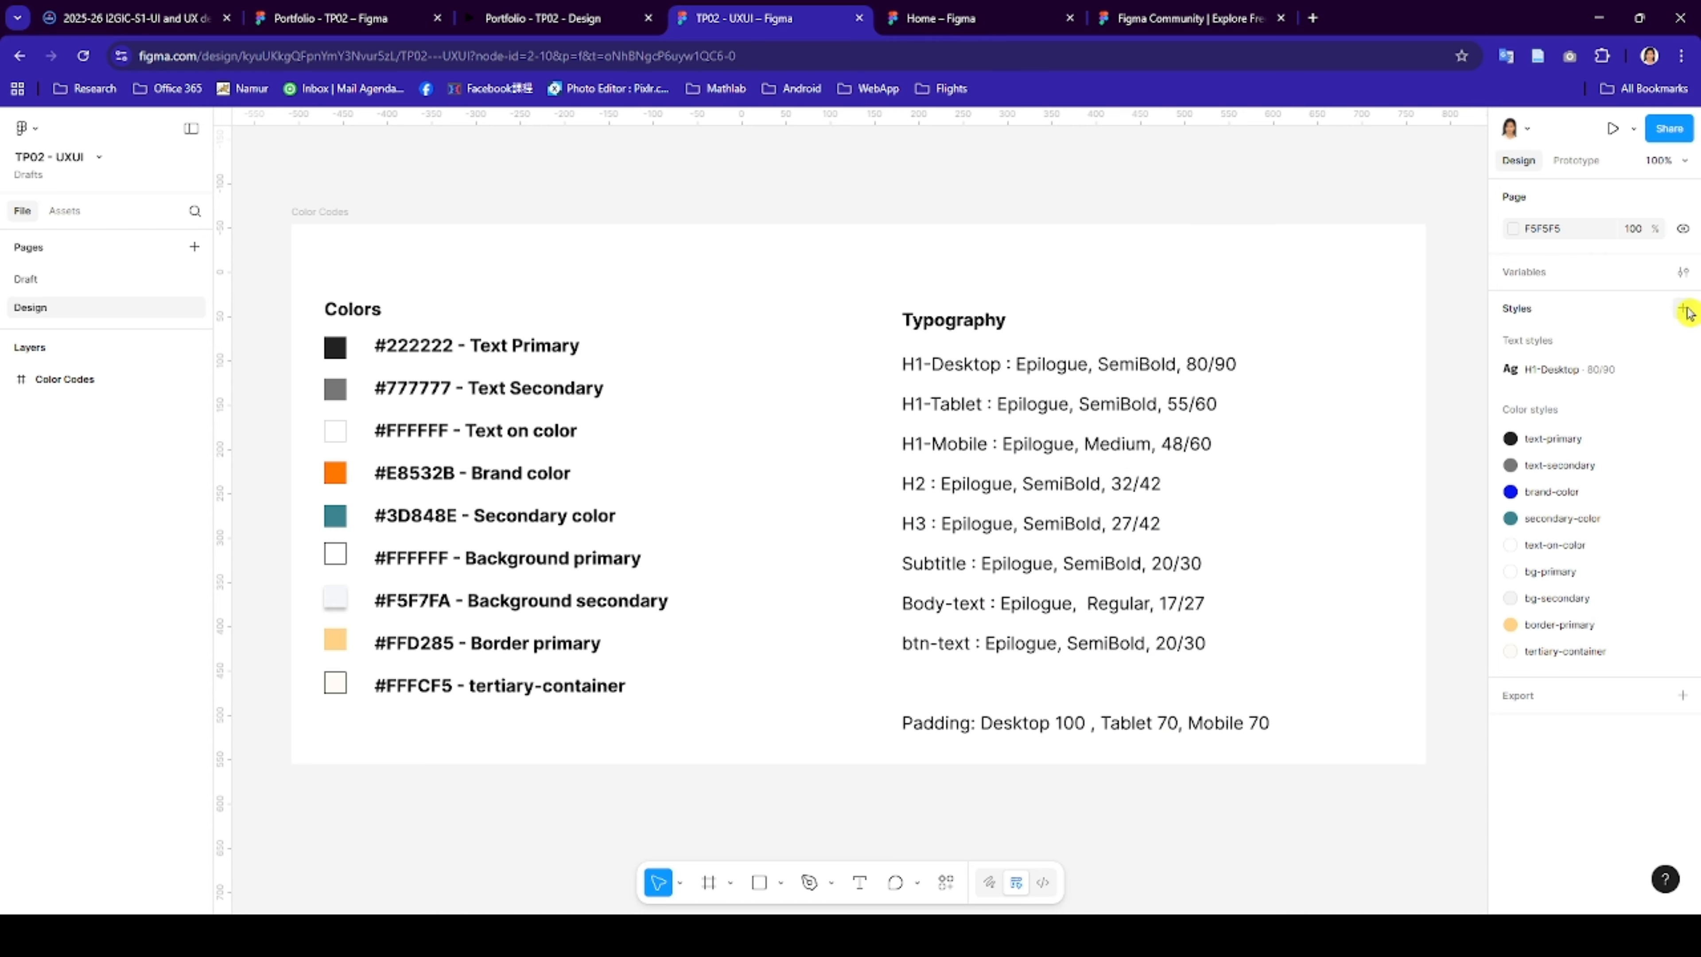
- Start a new text style named H1-Tablet and set its font to Epilogue
click(1689, 341)
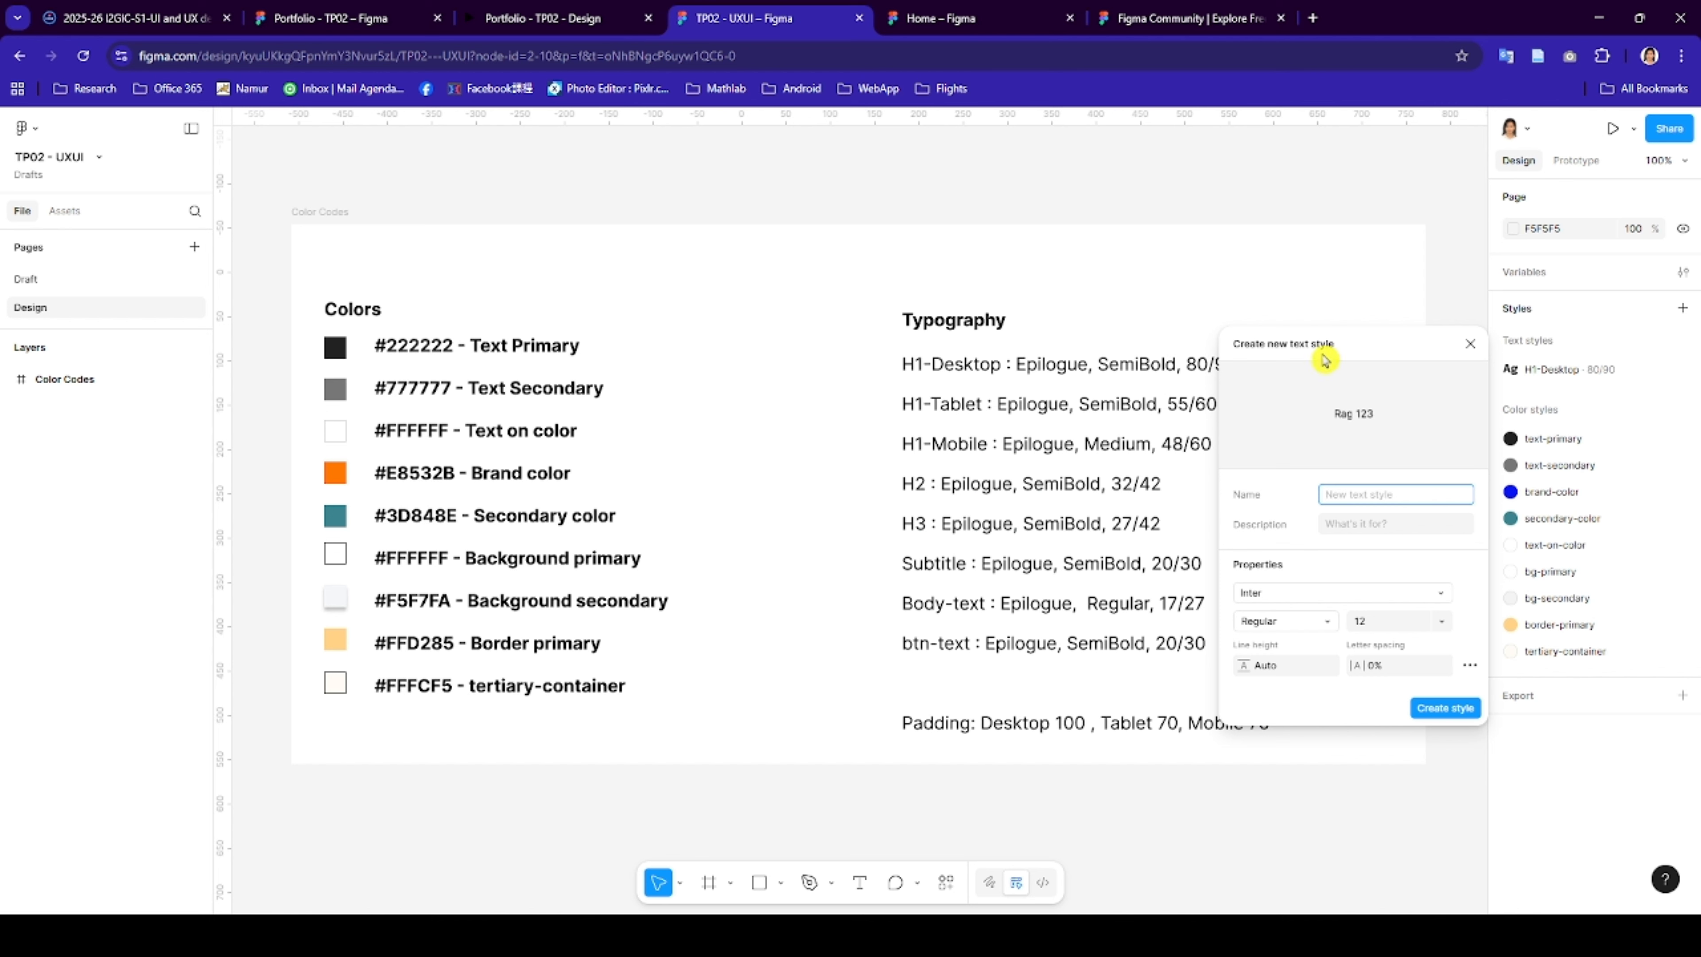
text(H1-Tablet)
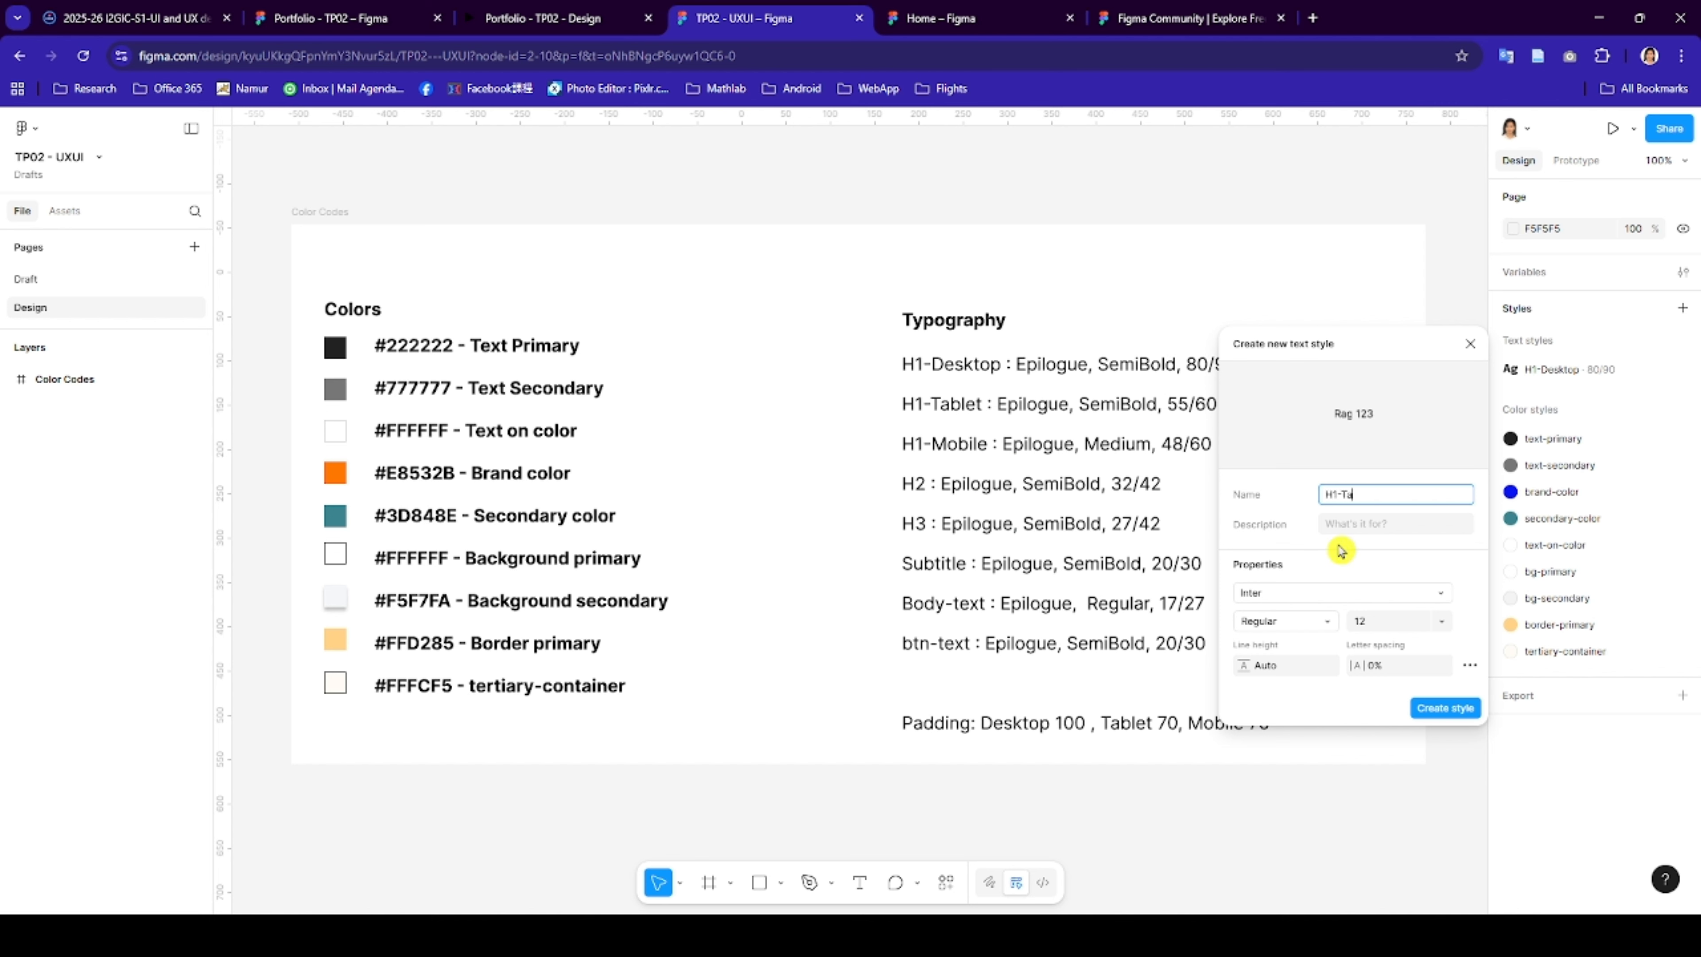
click(1298, 598)
text(Ep)
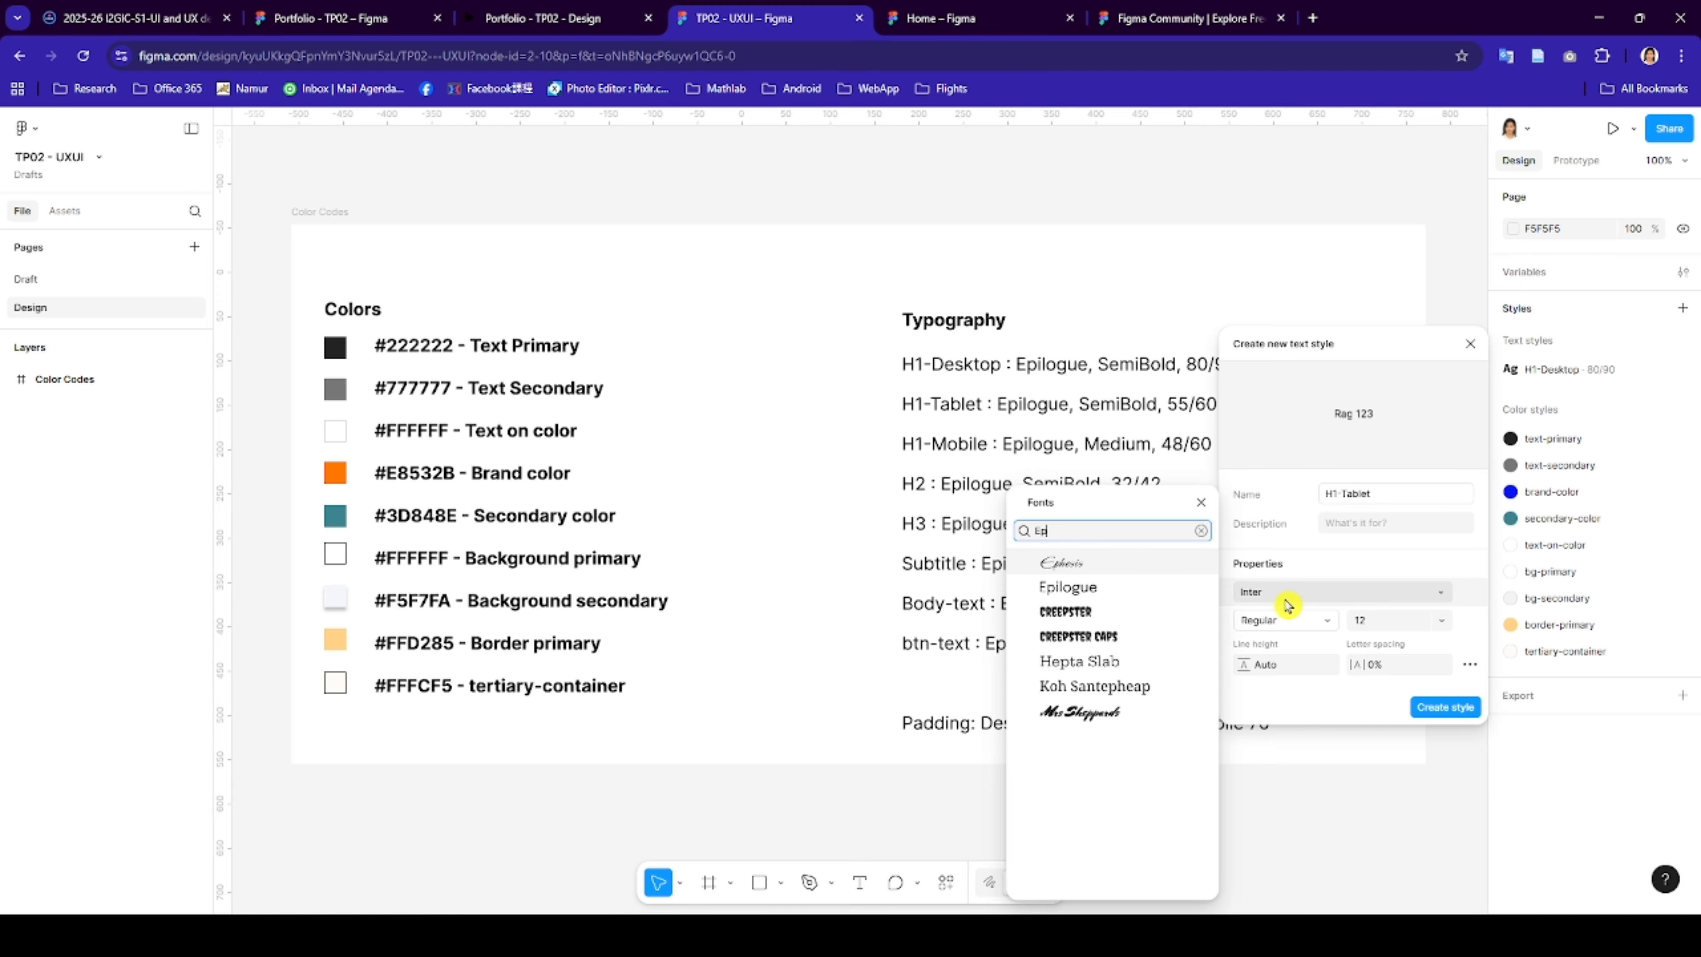
text(il)
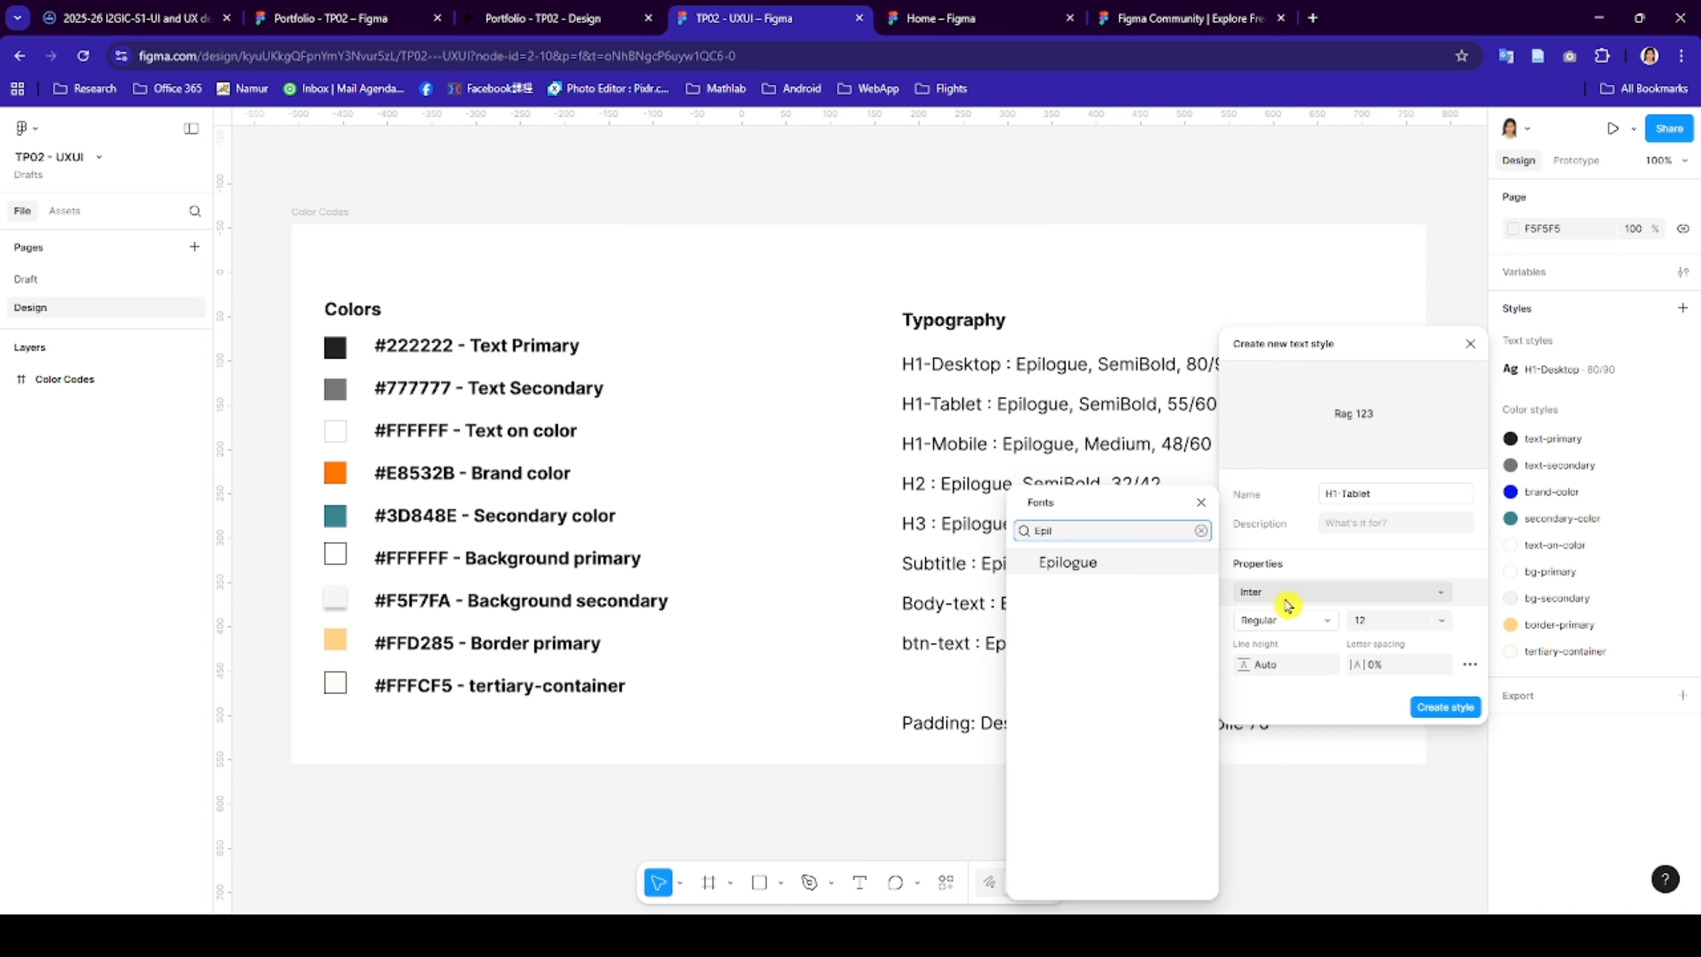
key(Return)
- Set the H1-Tablet style to SemiBold, size 55 and line height 60, and create it
click(1295, 623)
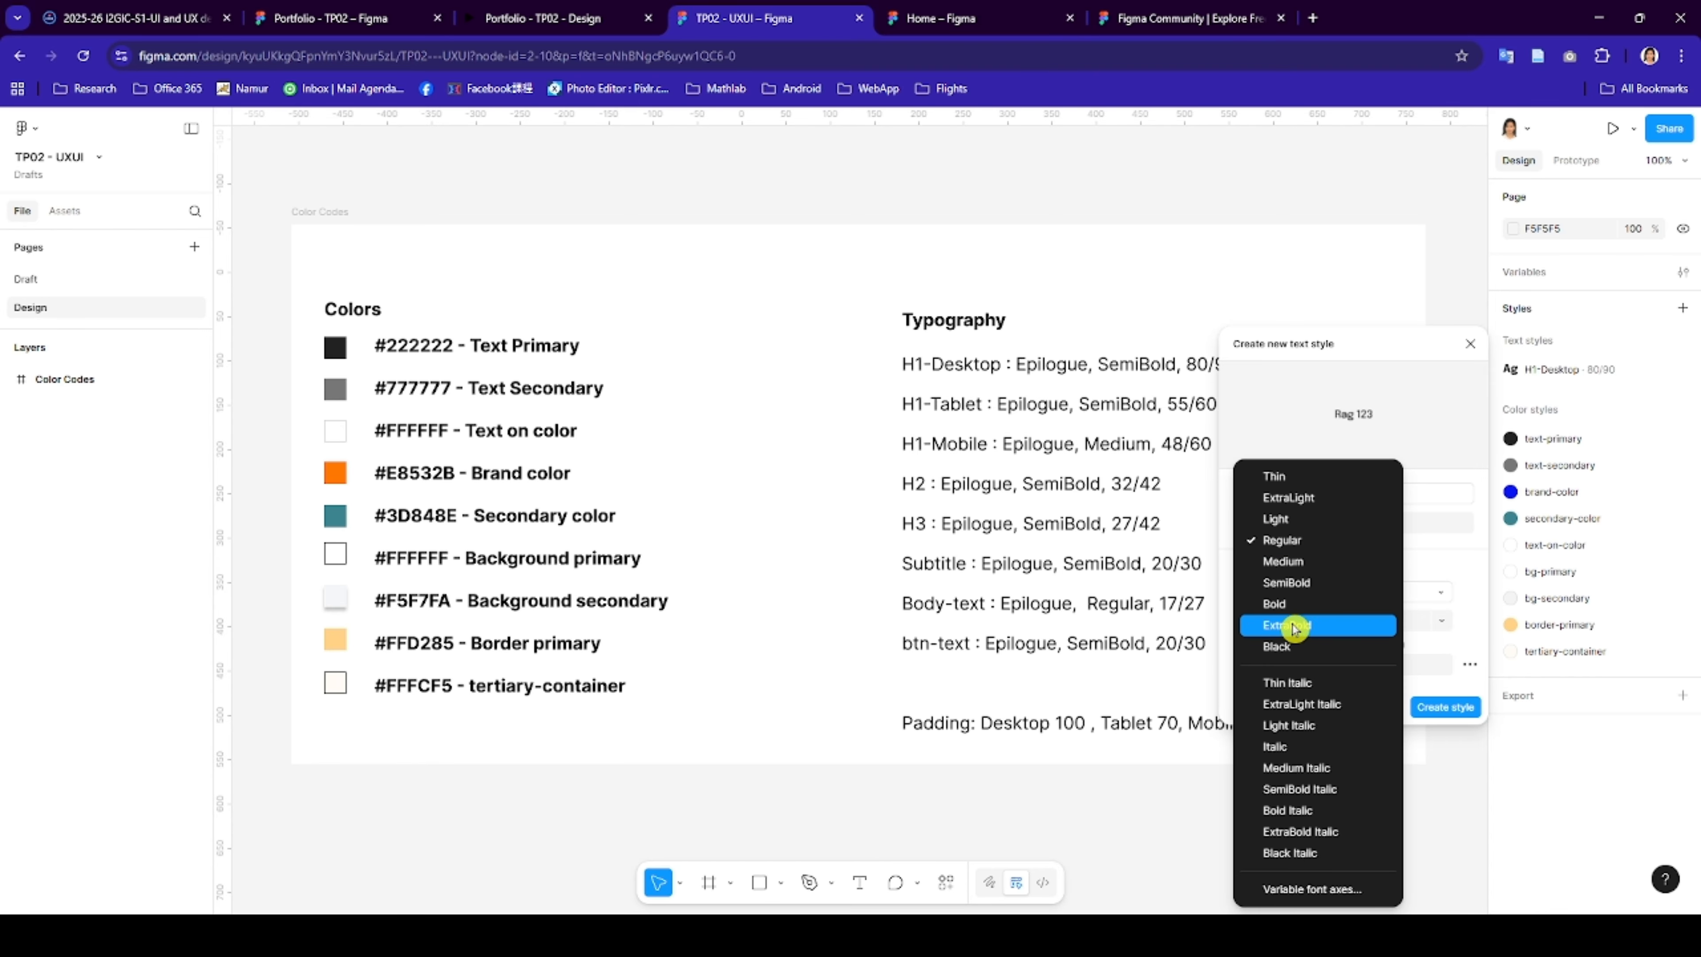
key(Up)
key(Up)
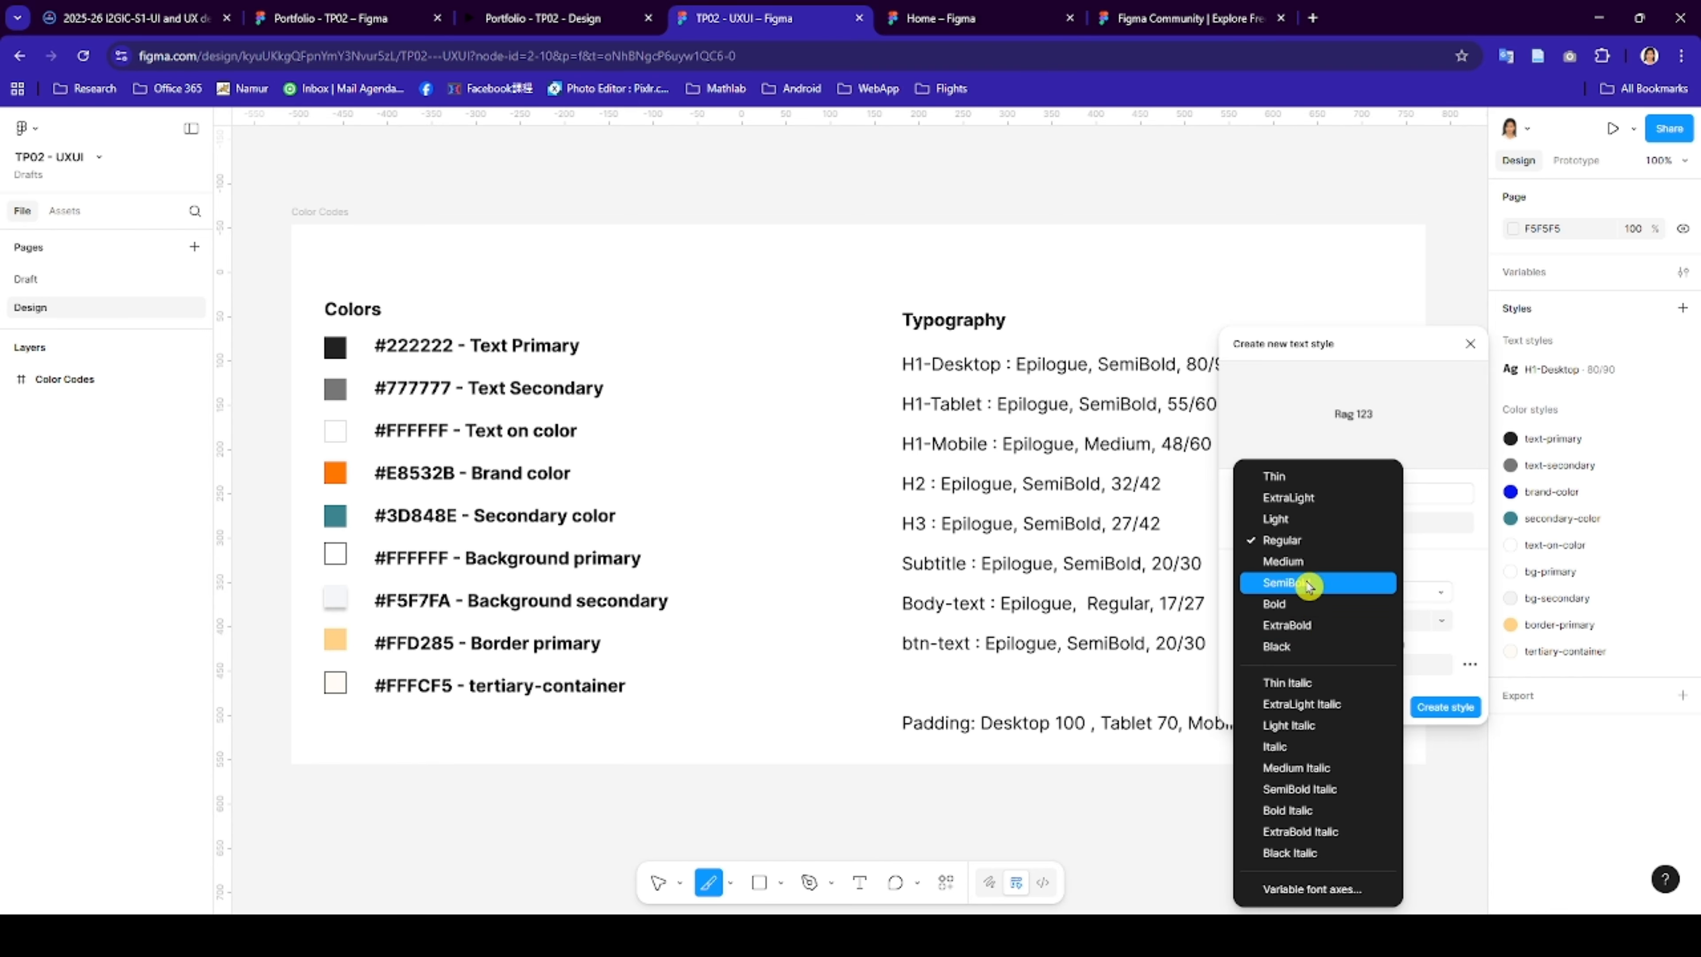
click(1302, 582)
click(1379, 622)
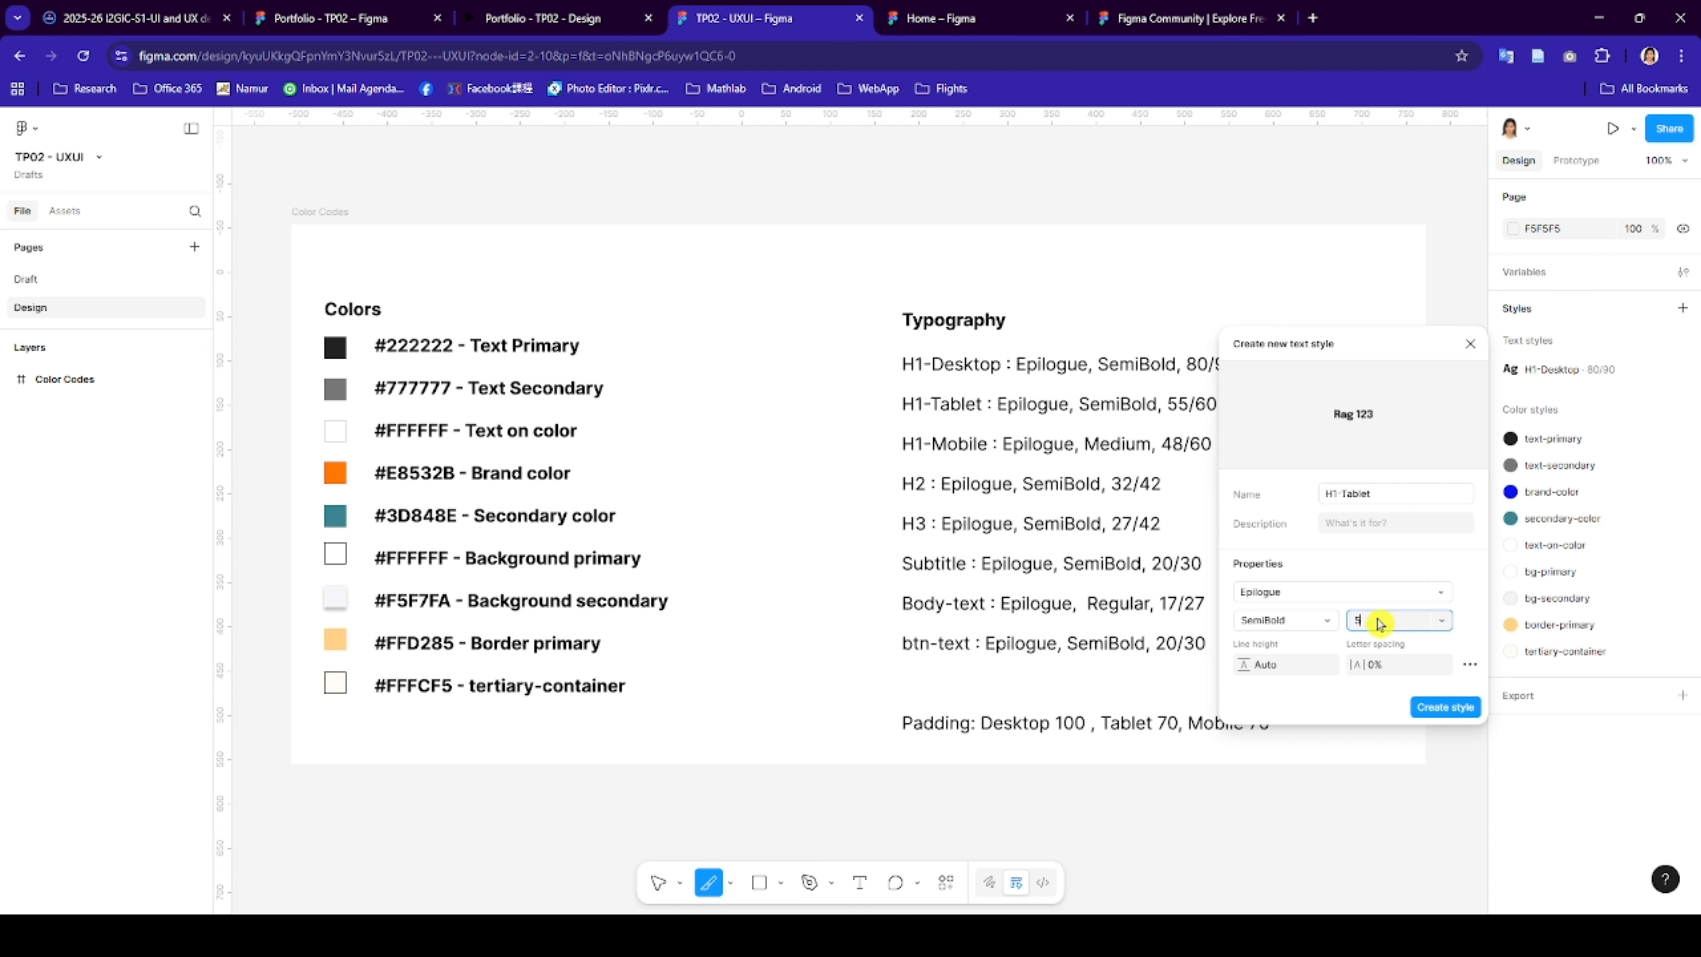
text(55)
click(1298, 668)
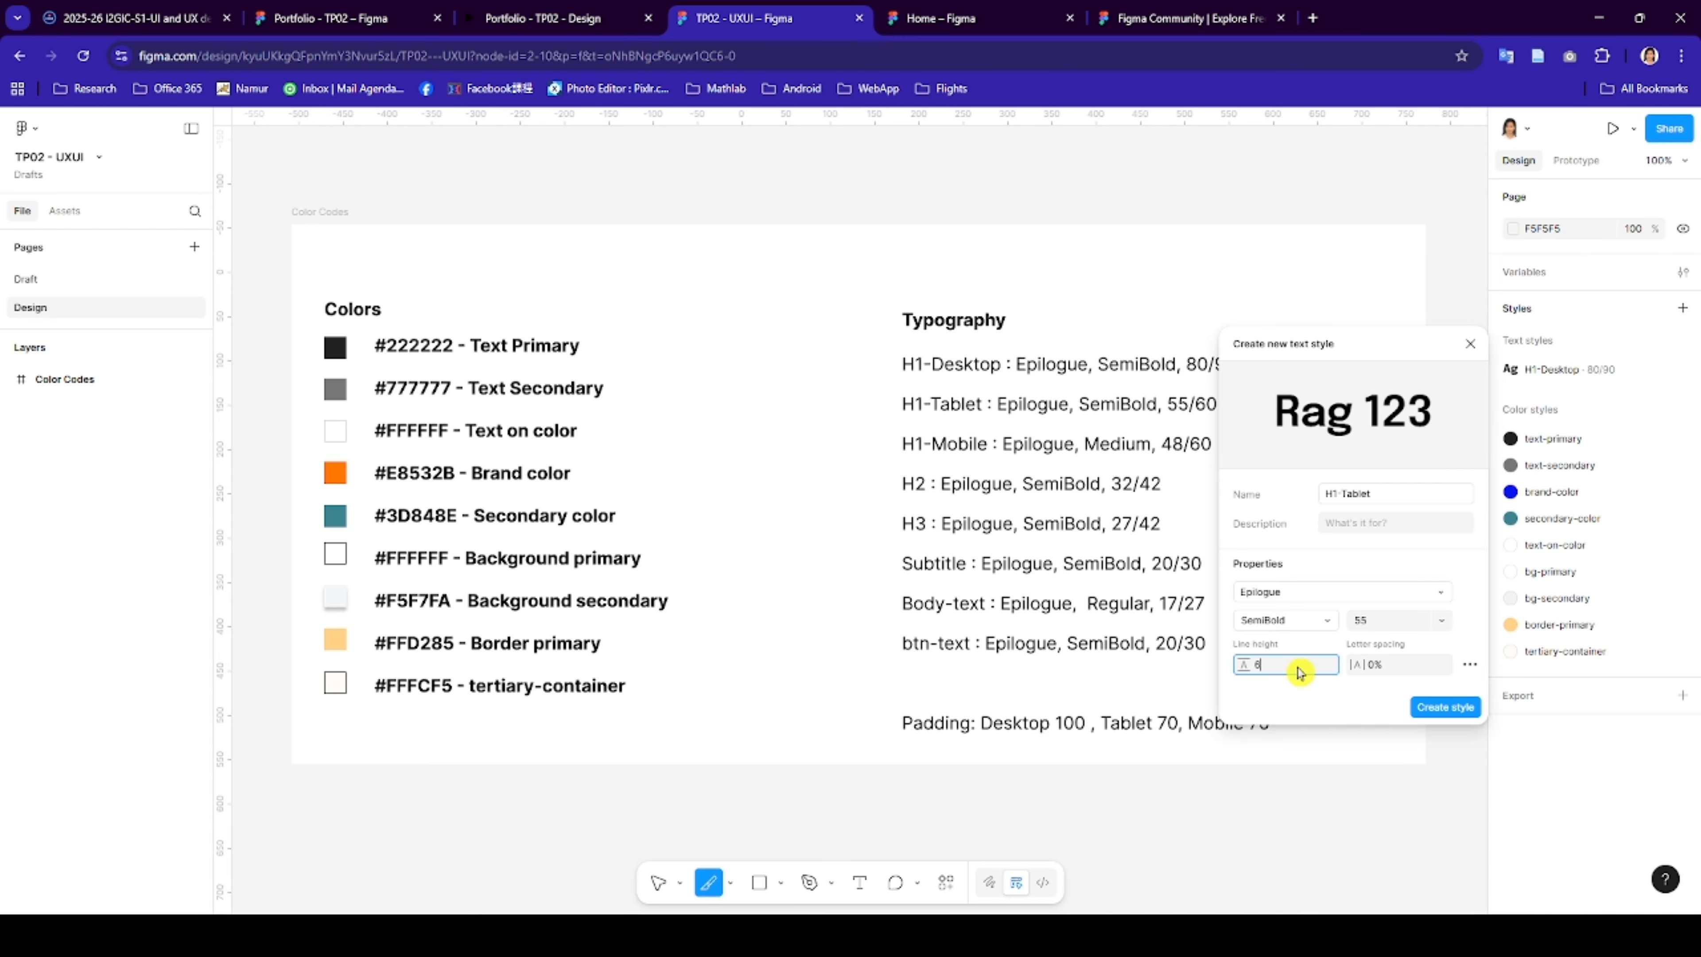
click(1441, 706)
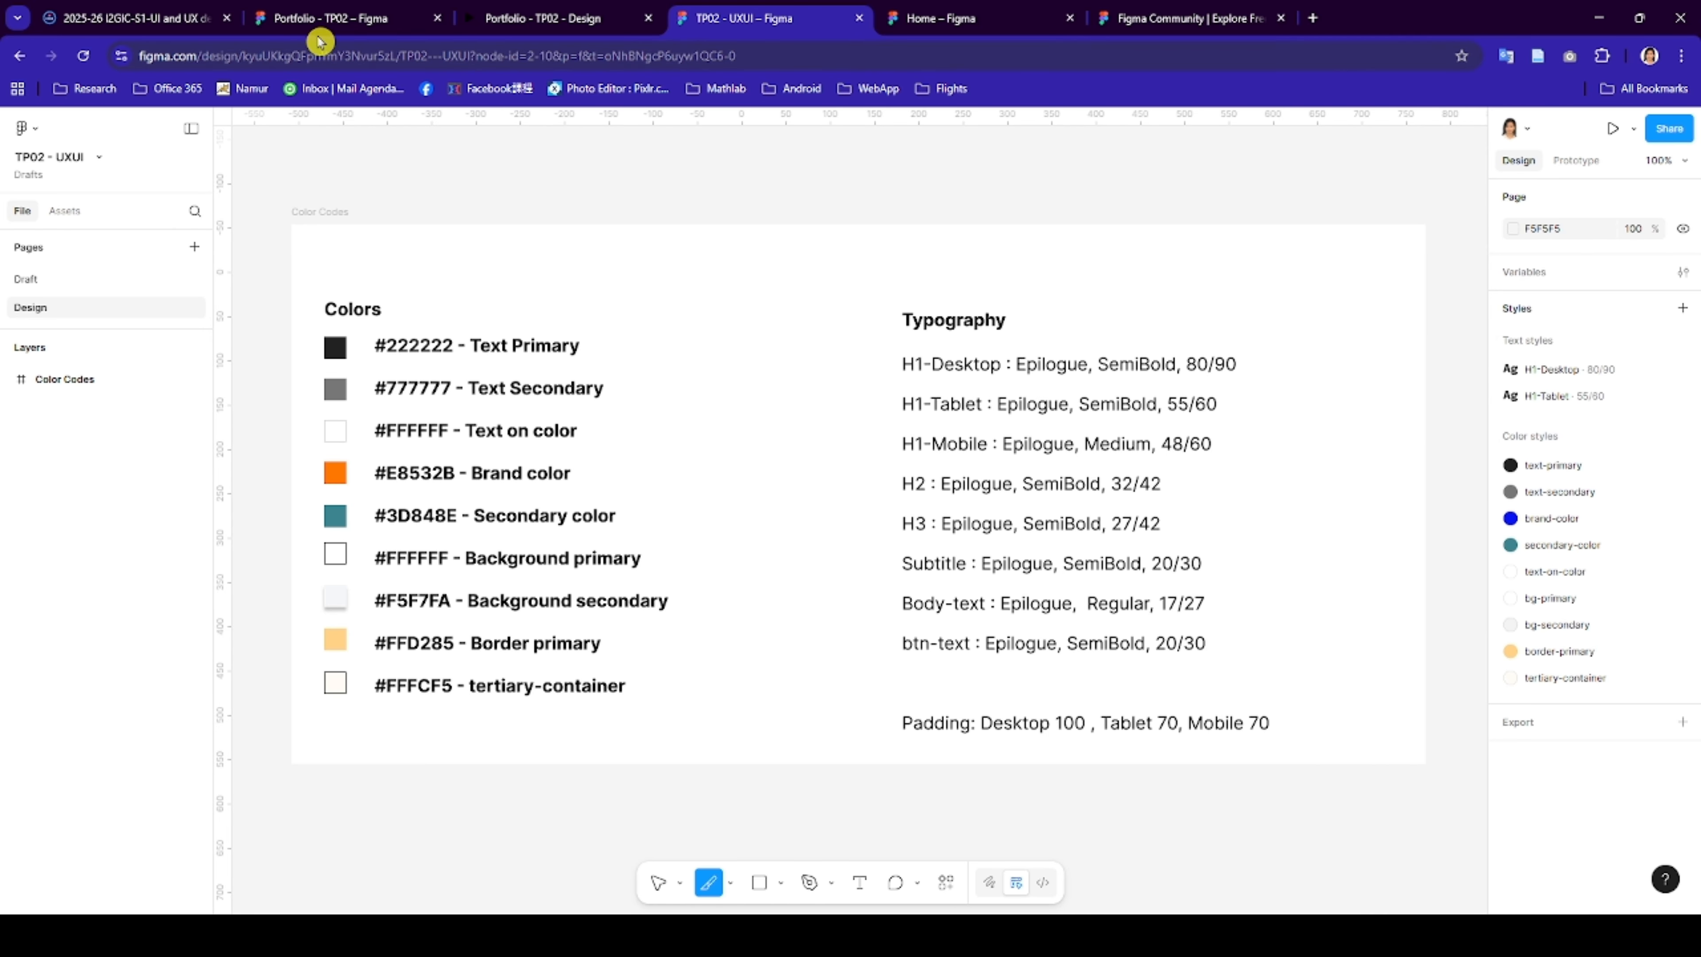
- Copy the text styles H1-Mobile through btn-text from the Portfolio - TP02 file and paste them into the TP02 - UXUI file
click(324, 20)
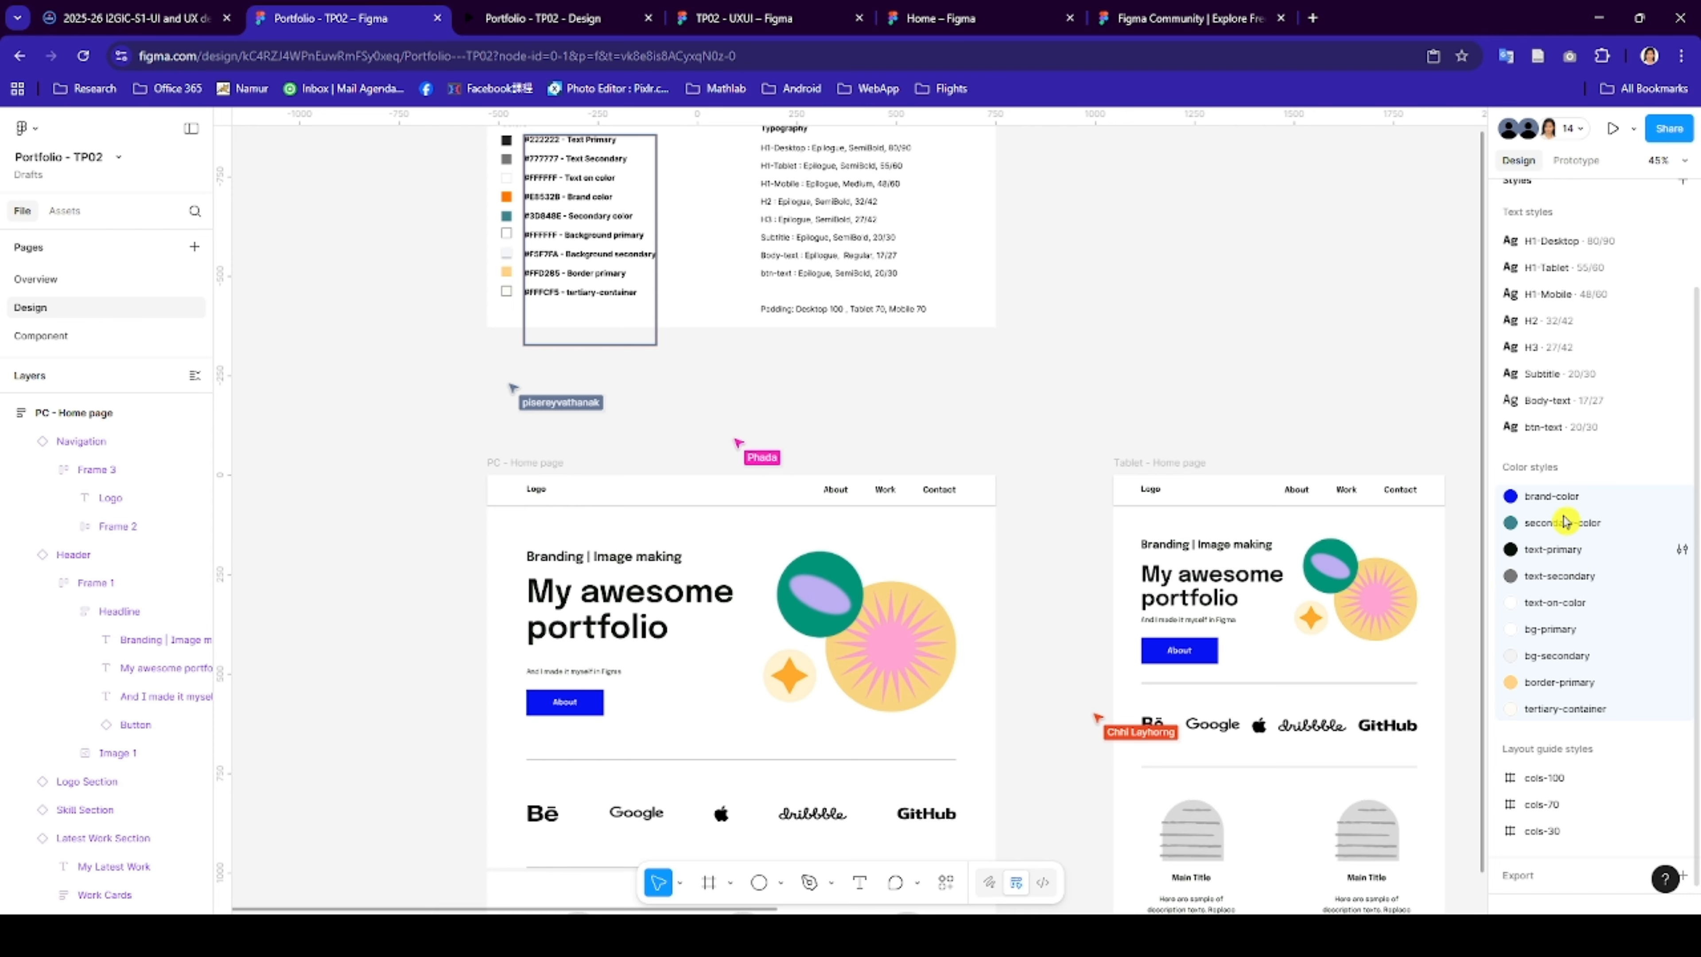
click(1564, 298)
shift+click(1567, 430)
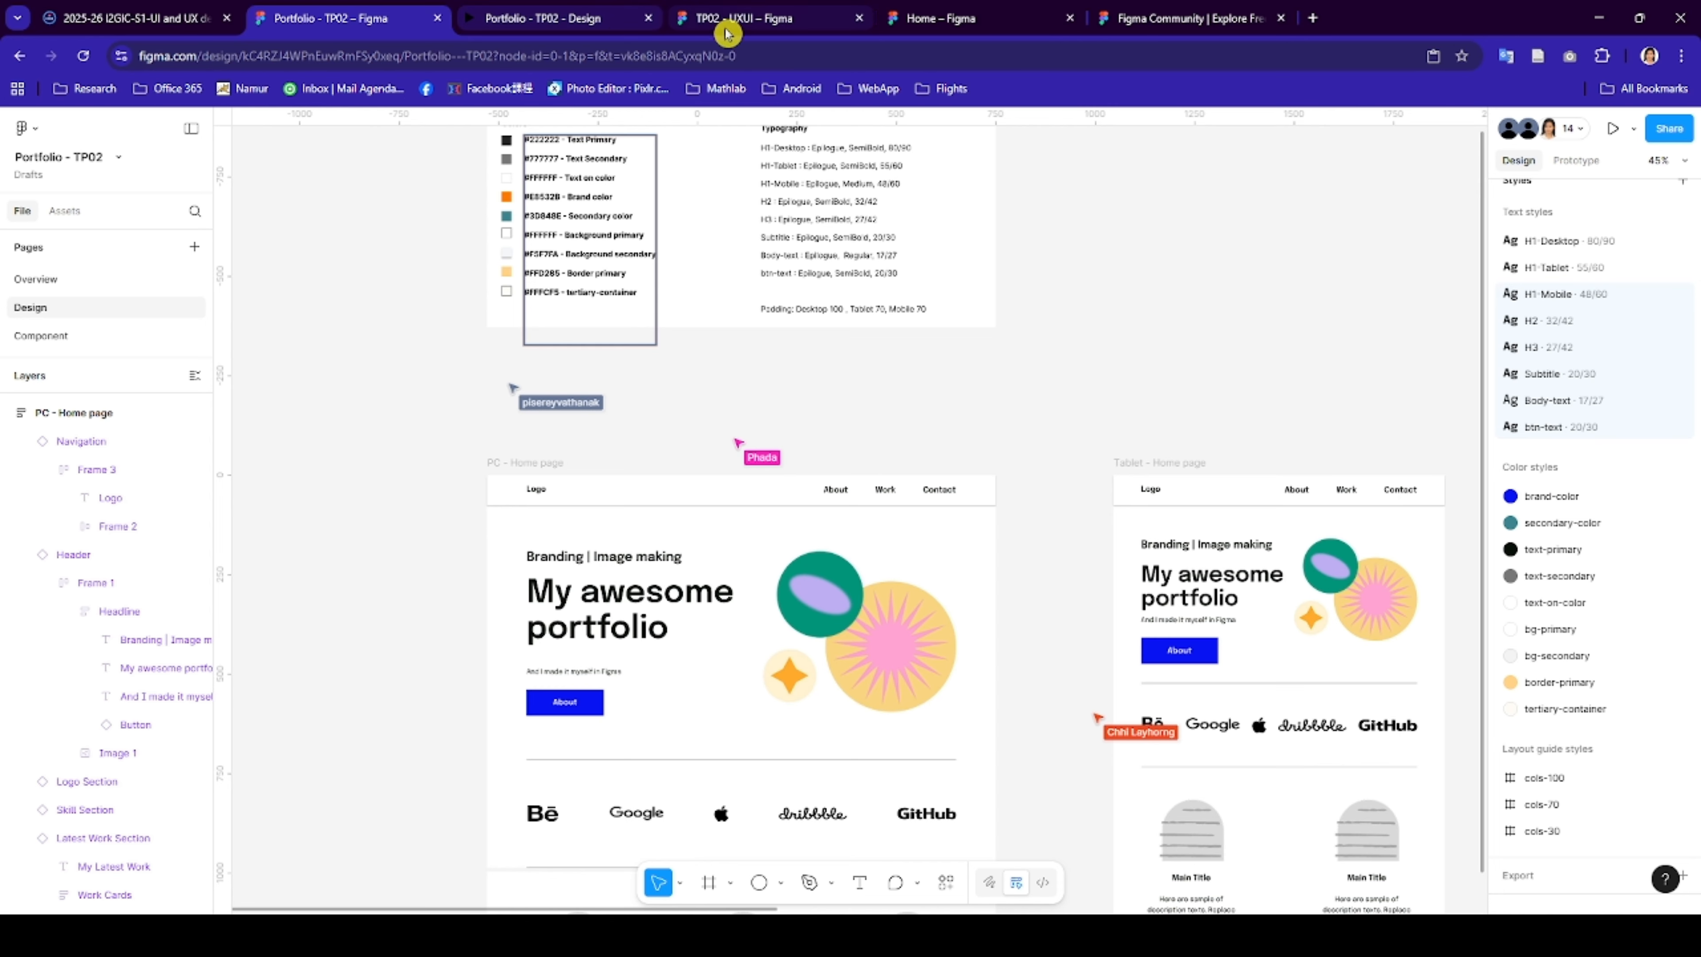
click(740, 20)
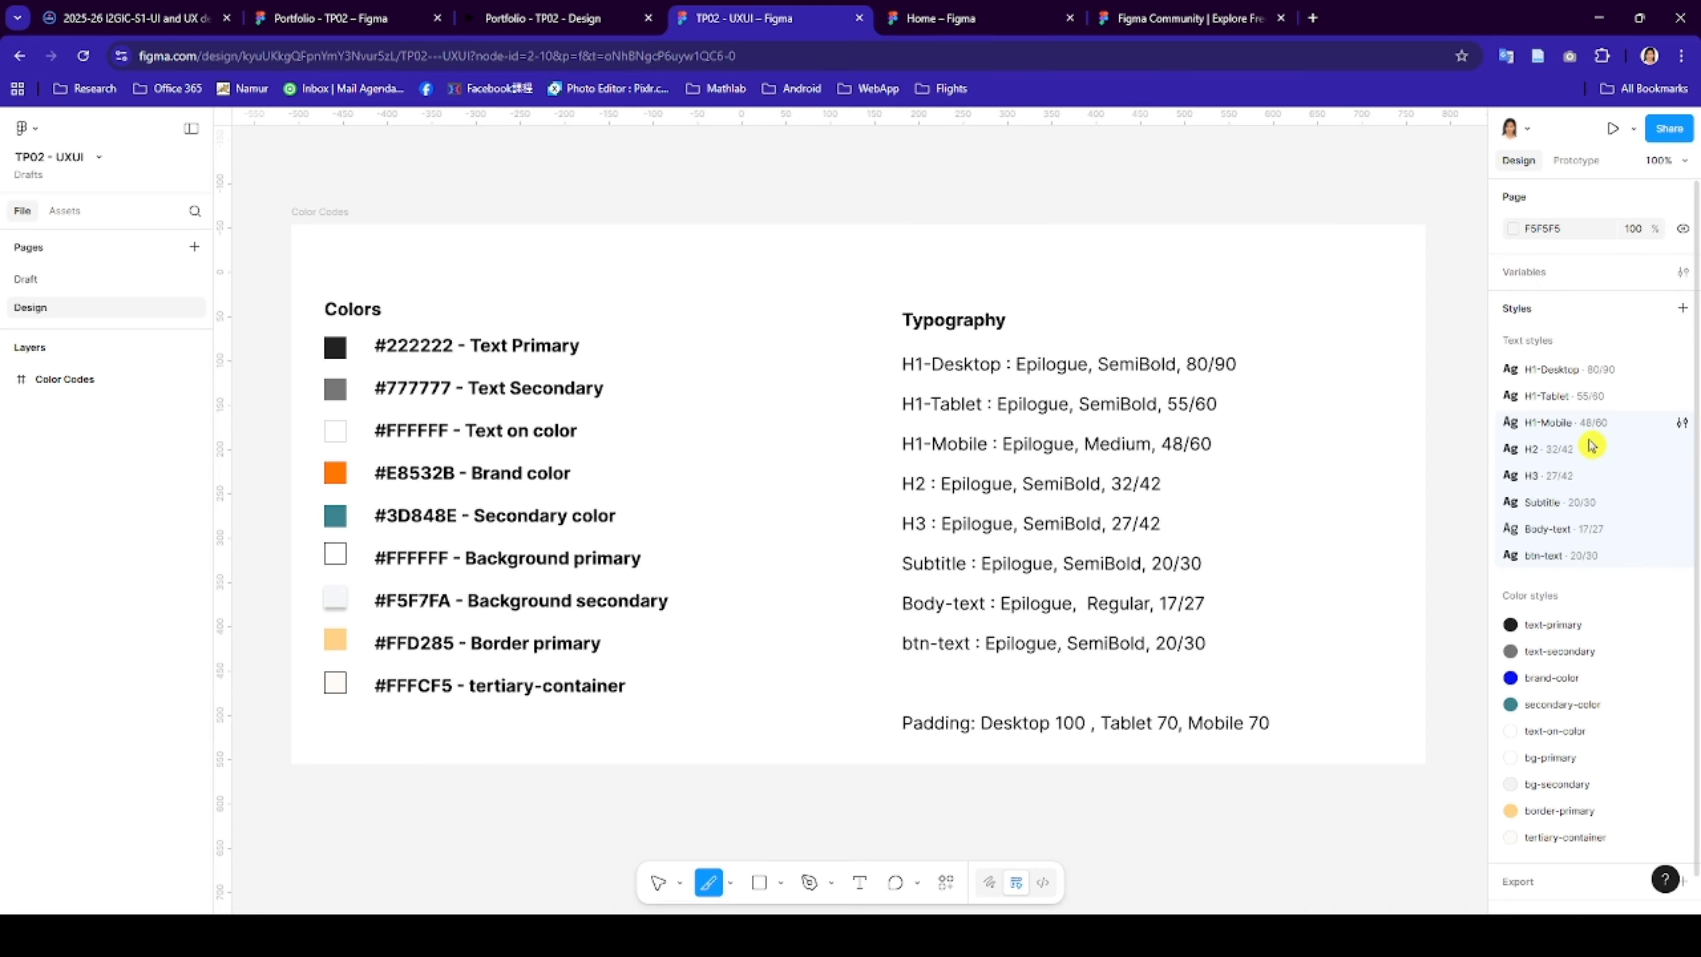
- Delete the text styles below H1-Desktop and bring back H1-Mobile through btn-text
click(1589, 402)
key(Delete)
click(1572, 424)
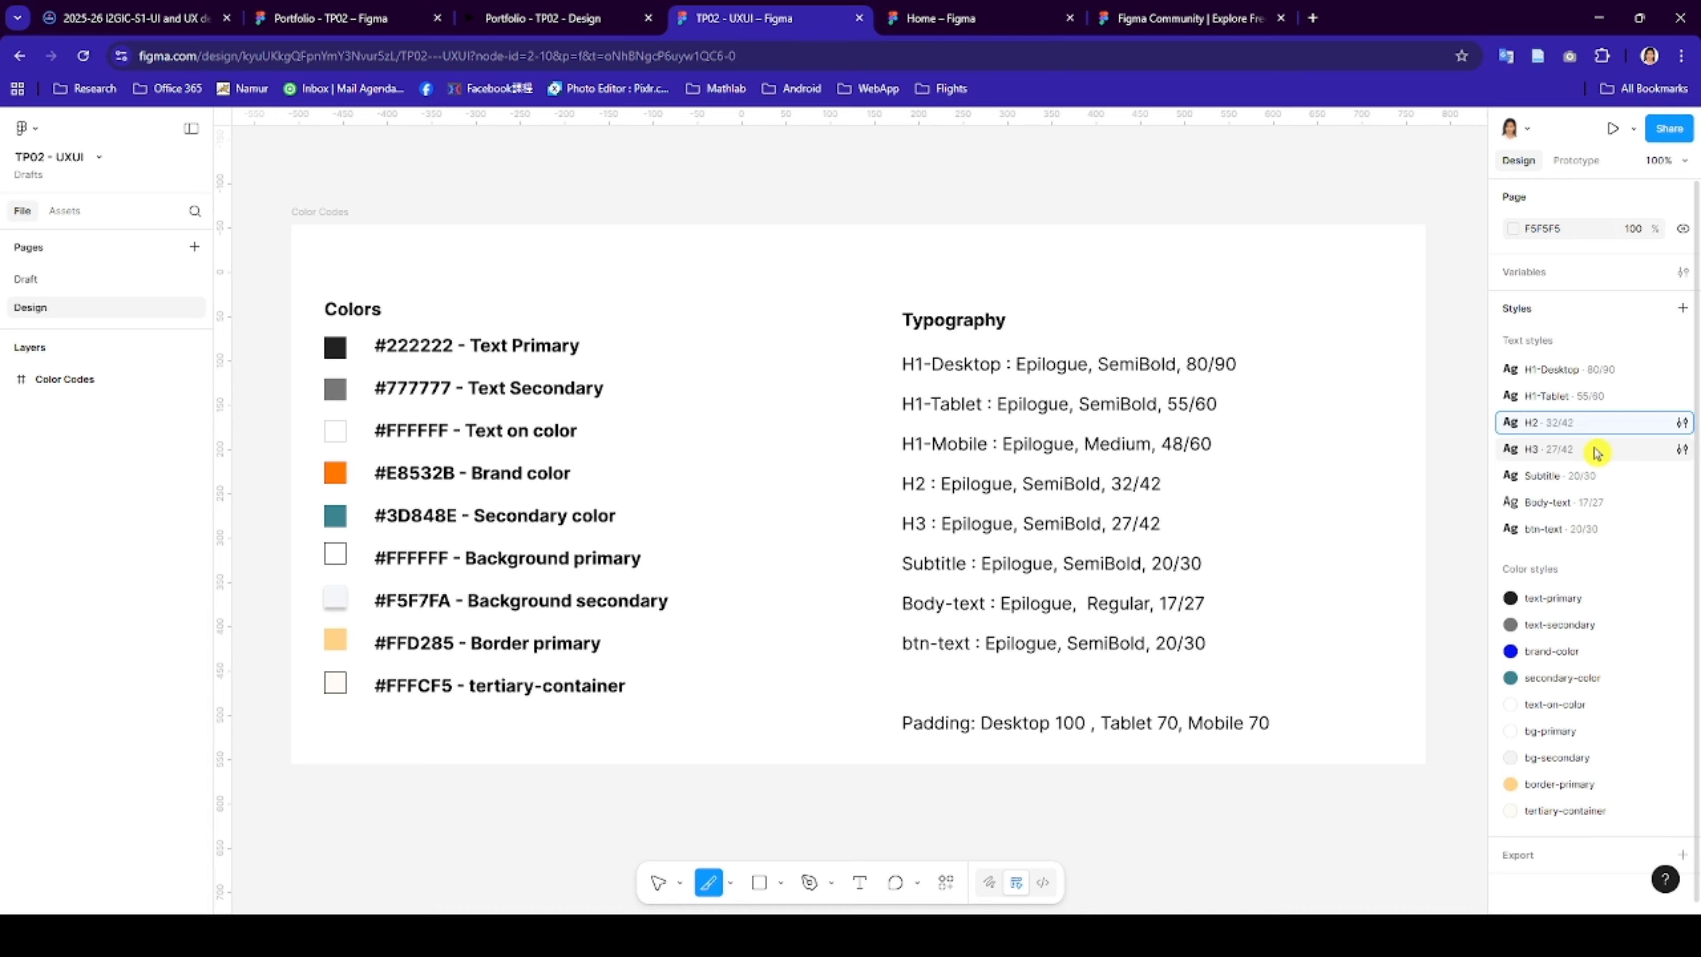
key(Delete)
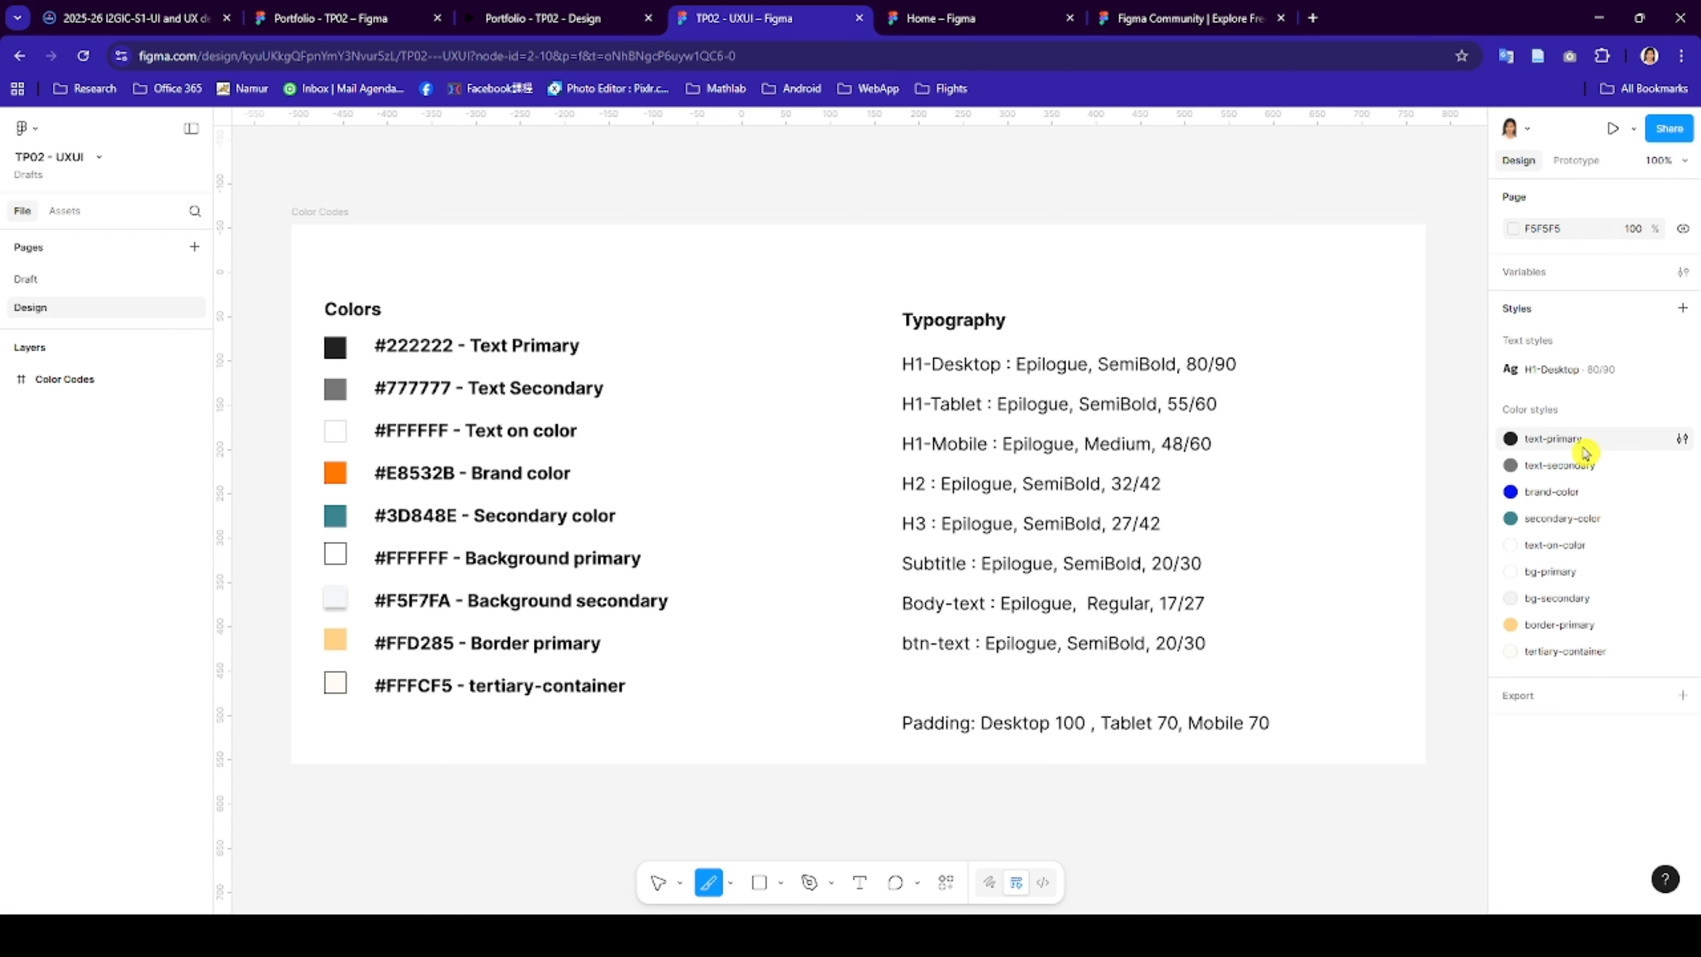
click(1546, 377)
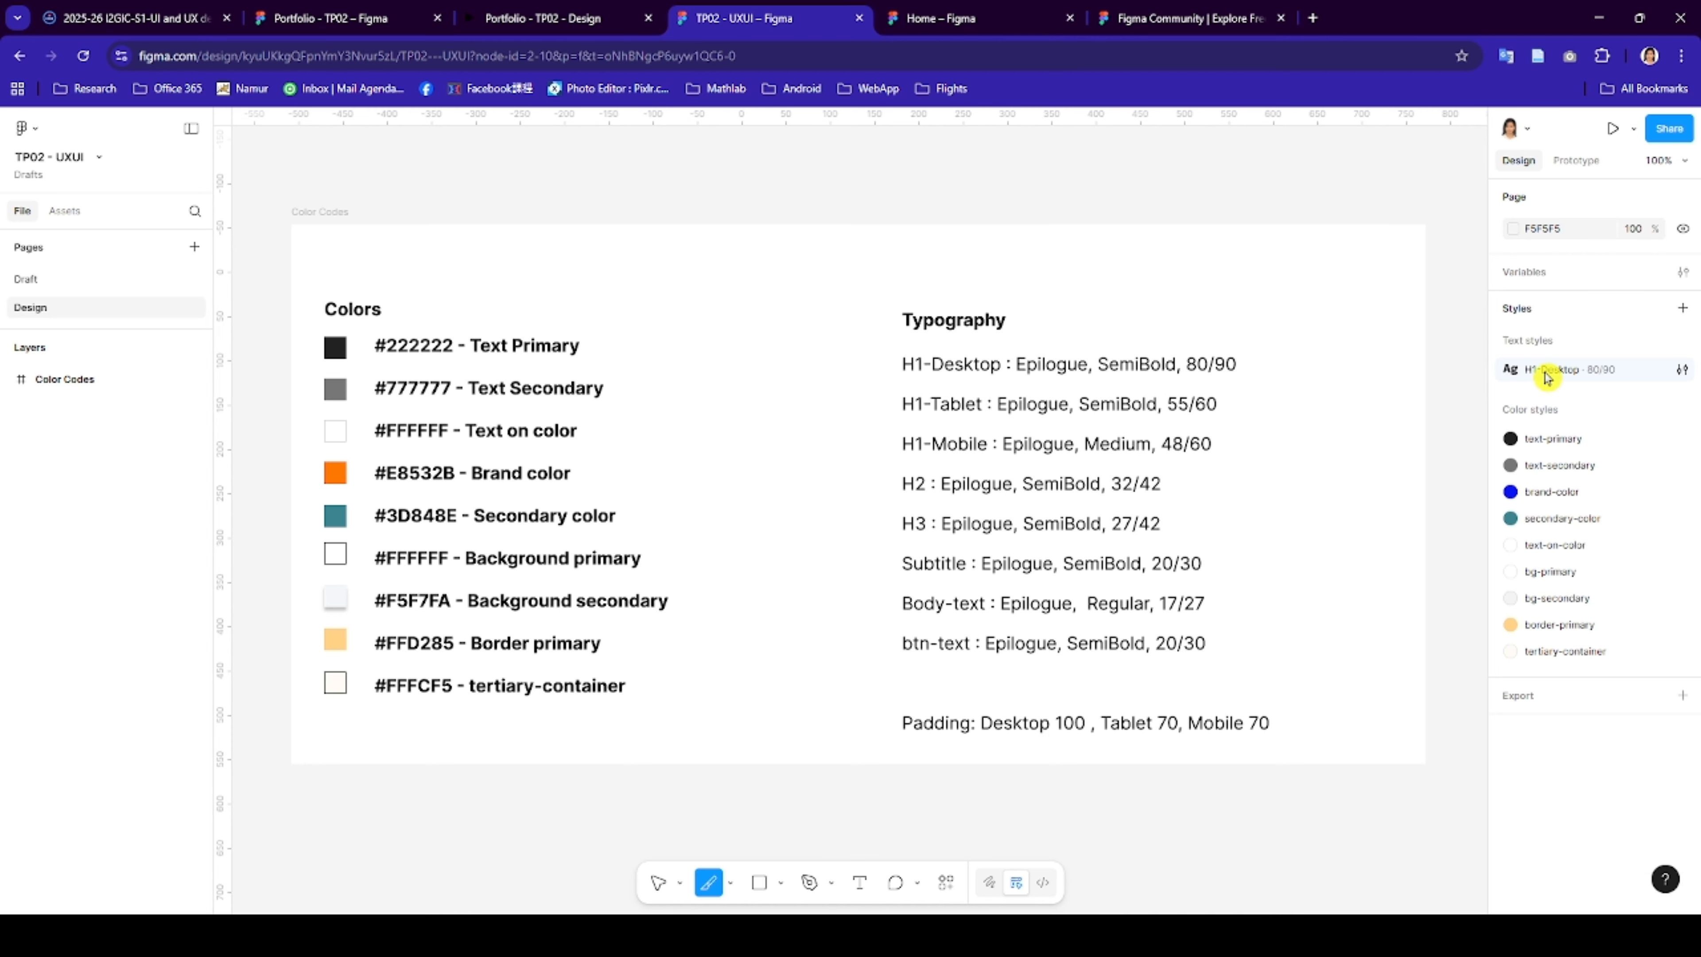
key(ctrl+z)
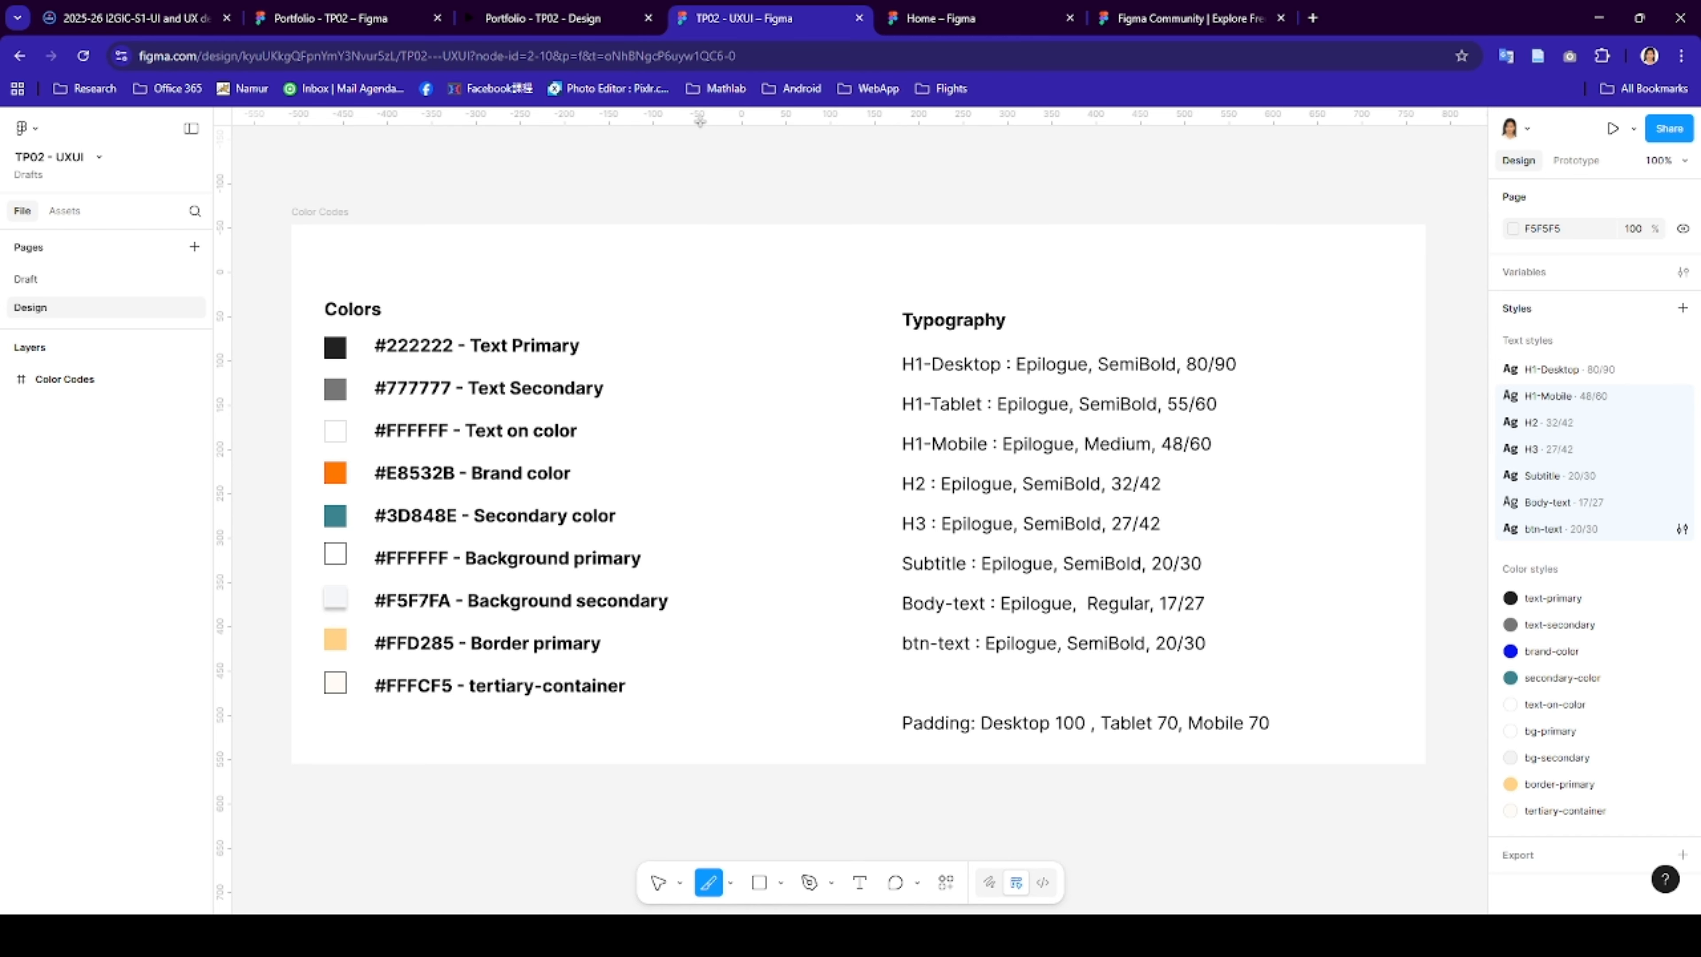
- Copy the H1-Tablet text style from the Portfolio - TP02 file and paste it into the TP02 - UXUI file
click(372, 18)
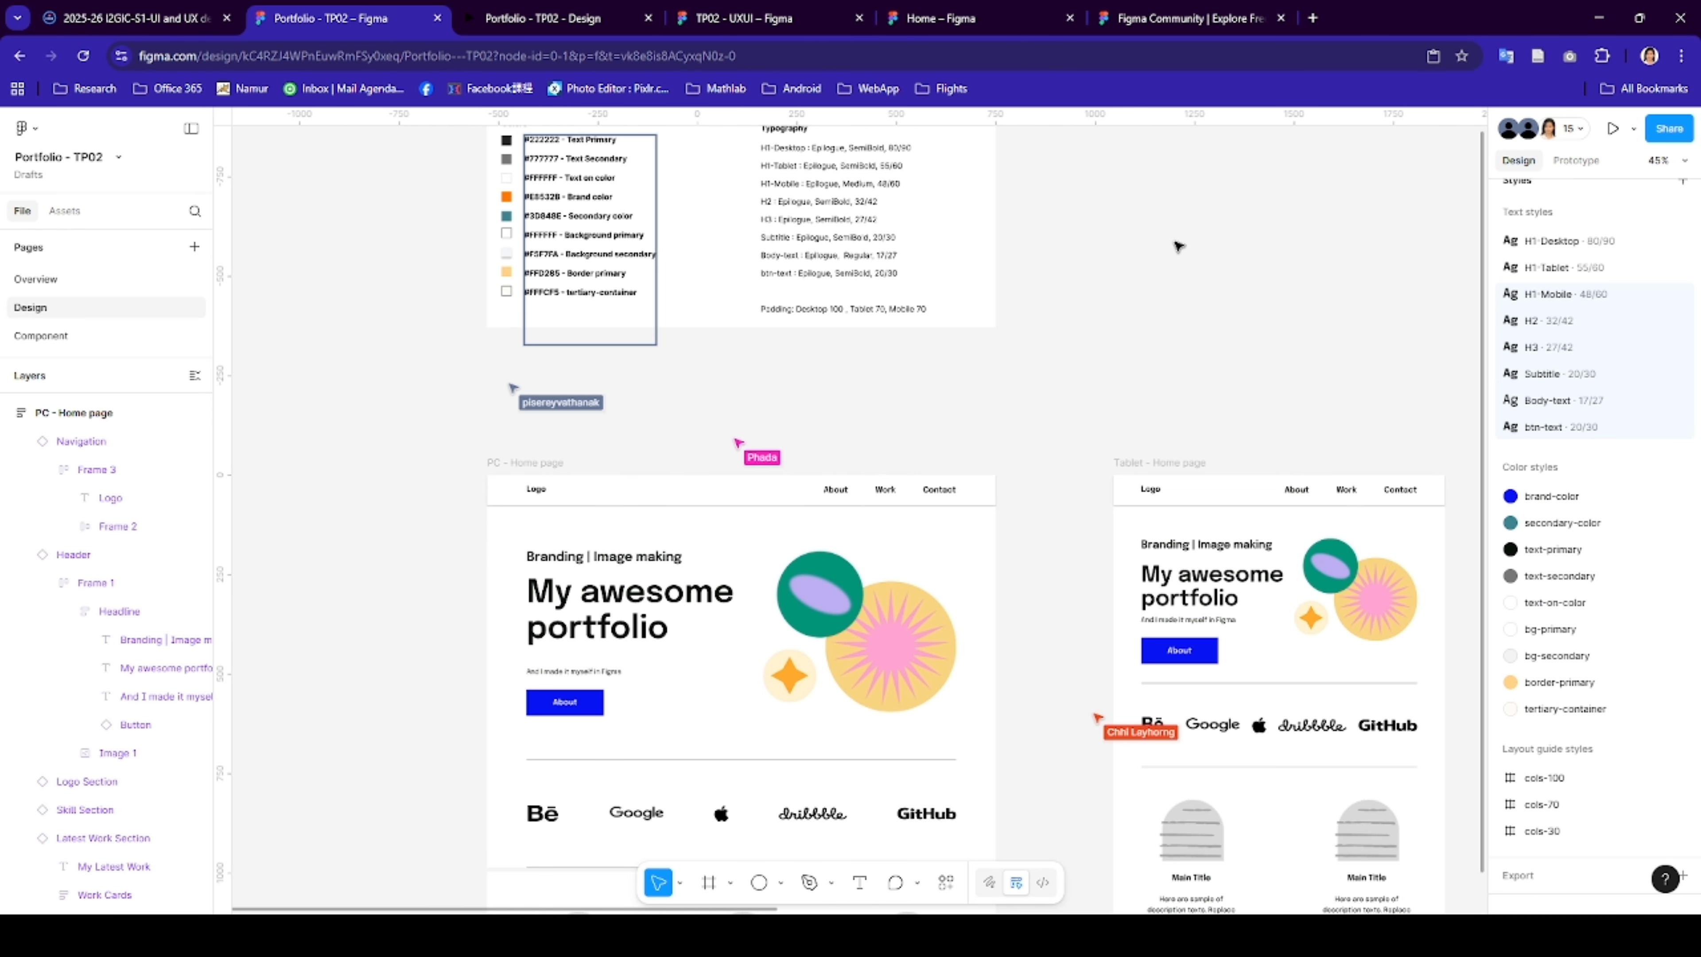
click(1562, 272)
click(1563, 271)
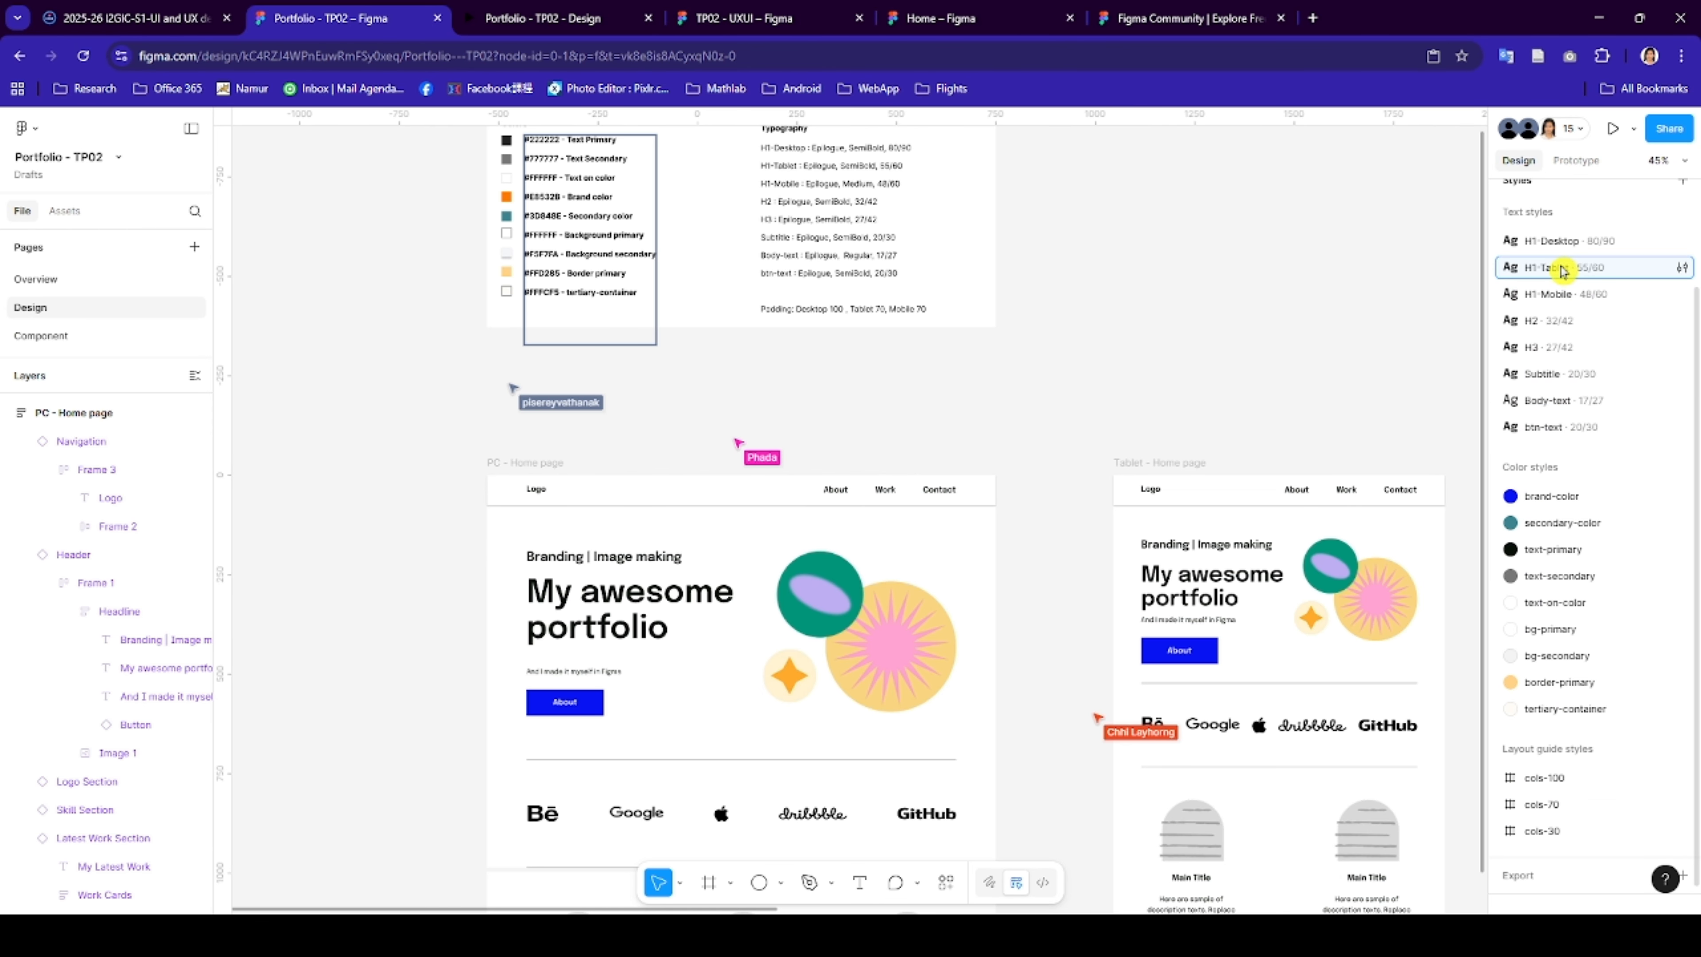
click(721, 19)
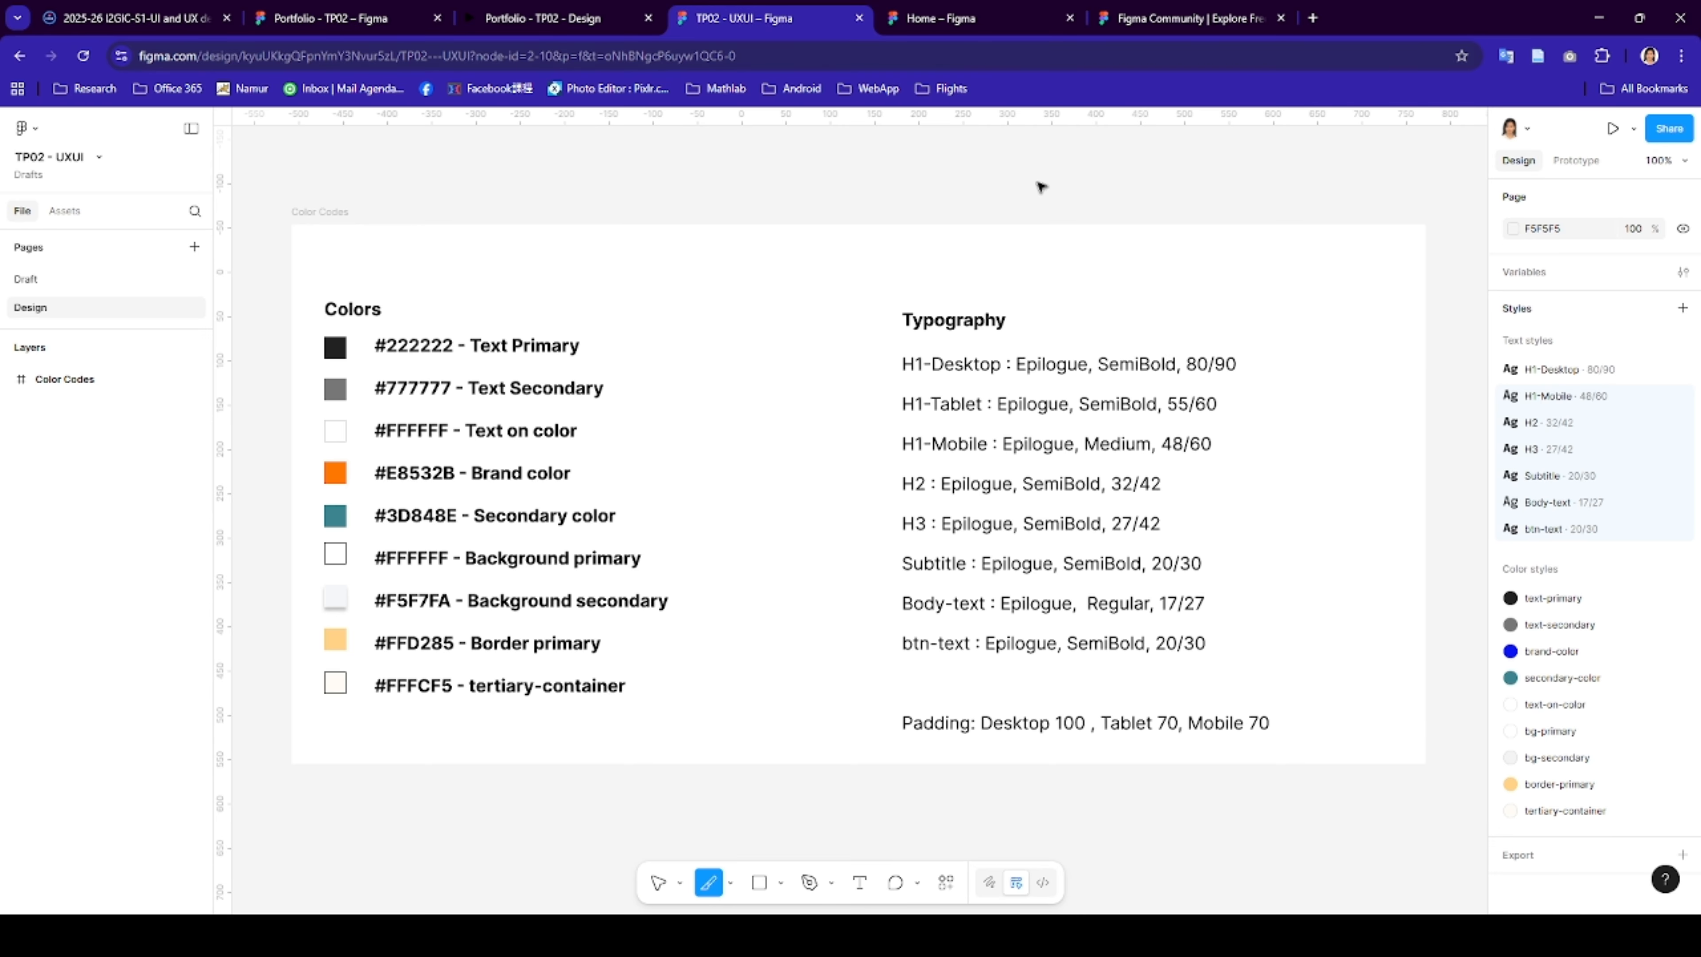
key(ctrl+v)
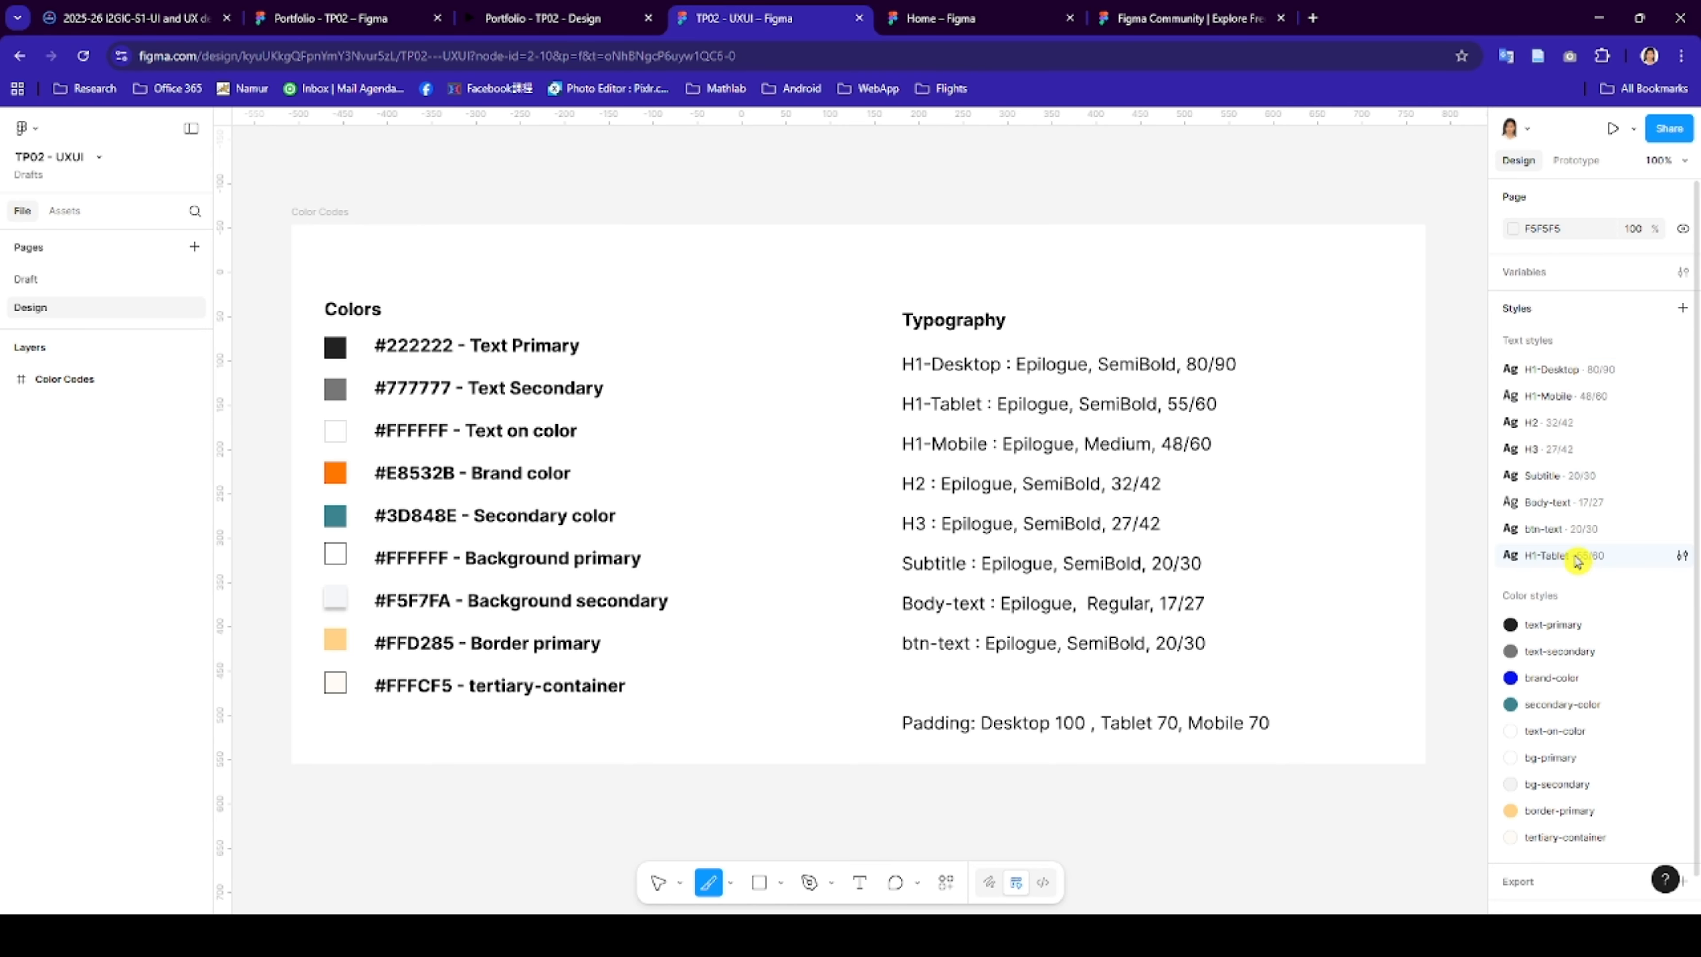
- Switch to the Portfolio - TP02 file, select the PC - Home page frame and examine its layout and properties
scroll(1539, 555, down, 1)
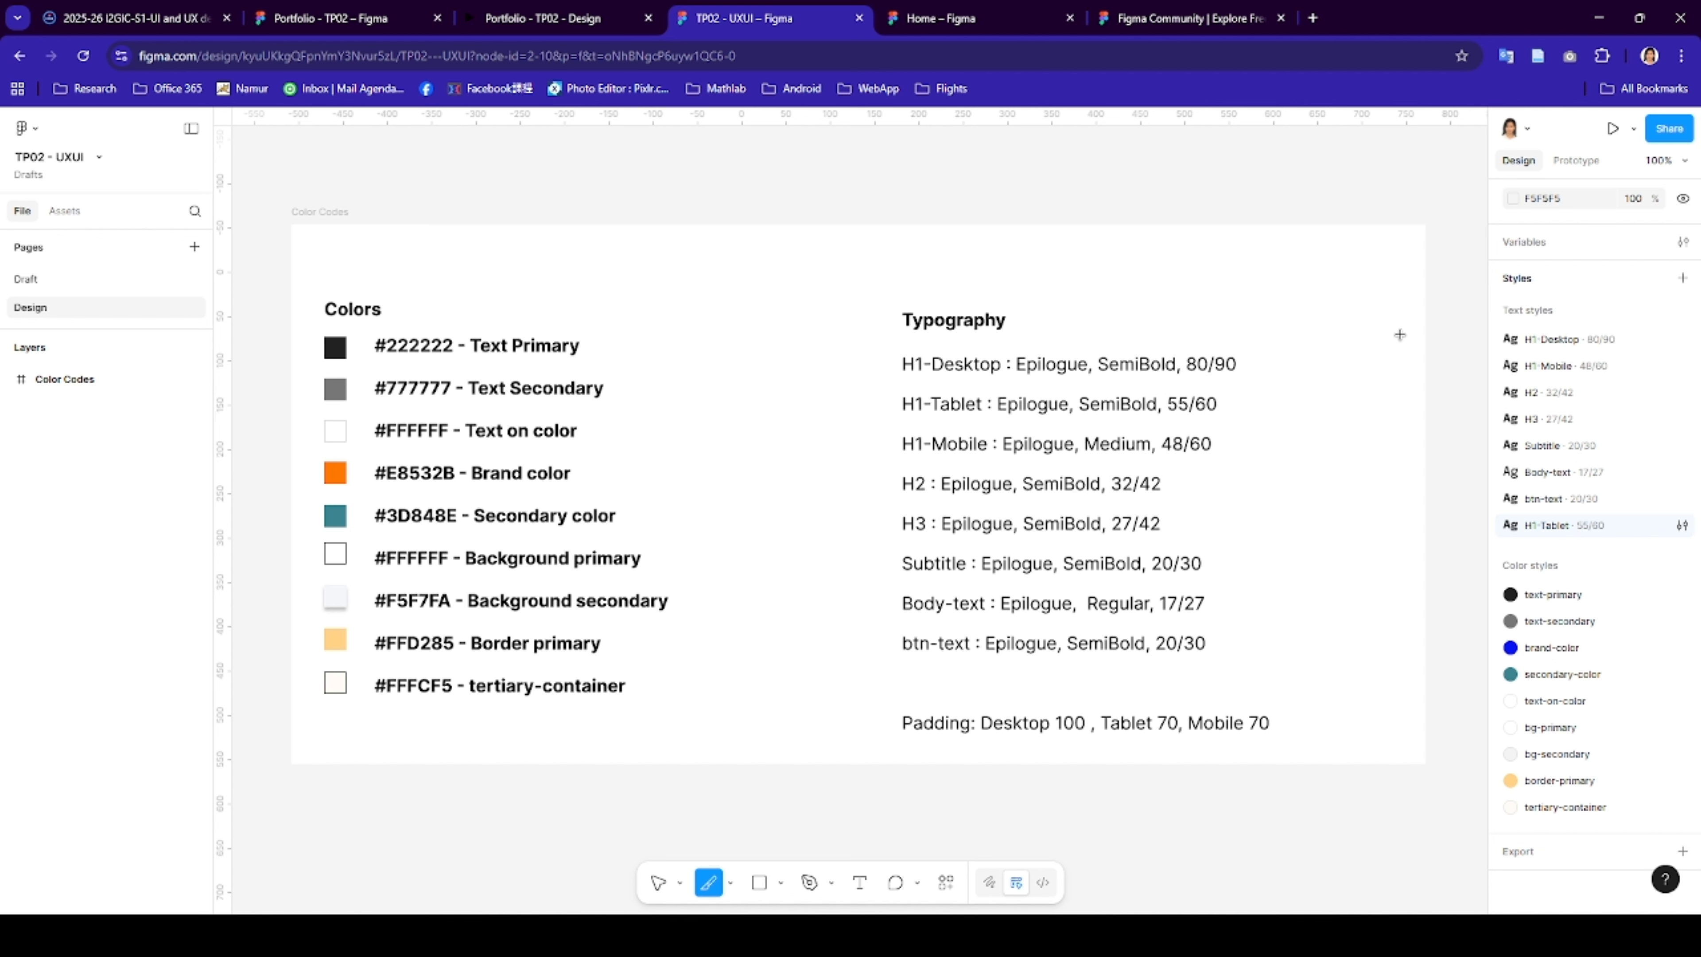
scroll(1399, 334, down, 1)
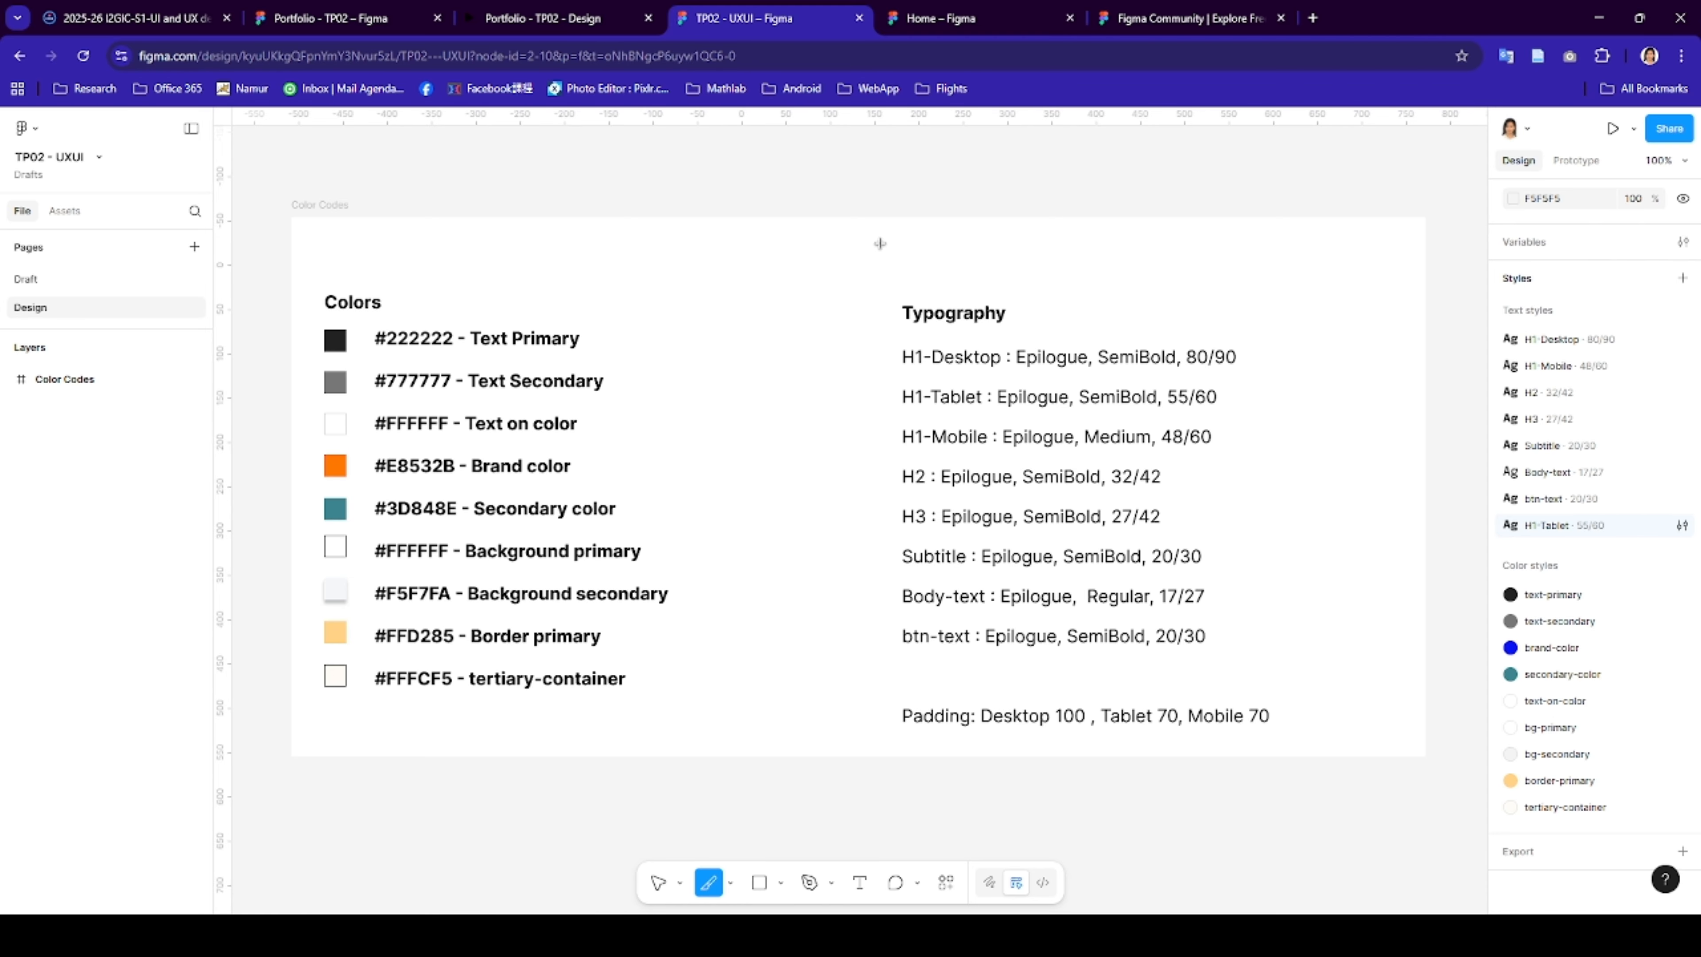
scroll(880, 243, down, 4)
click(342, 18)
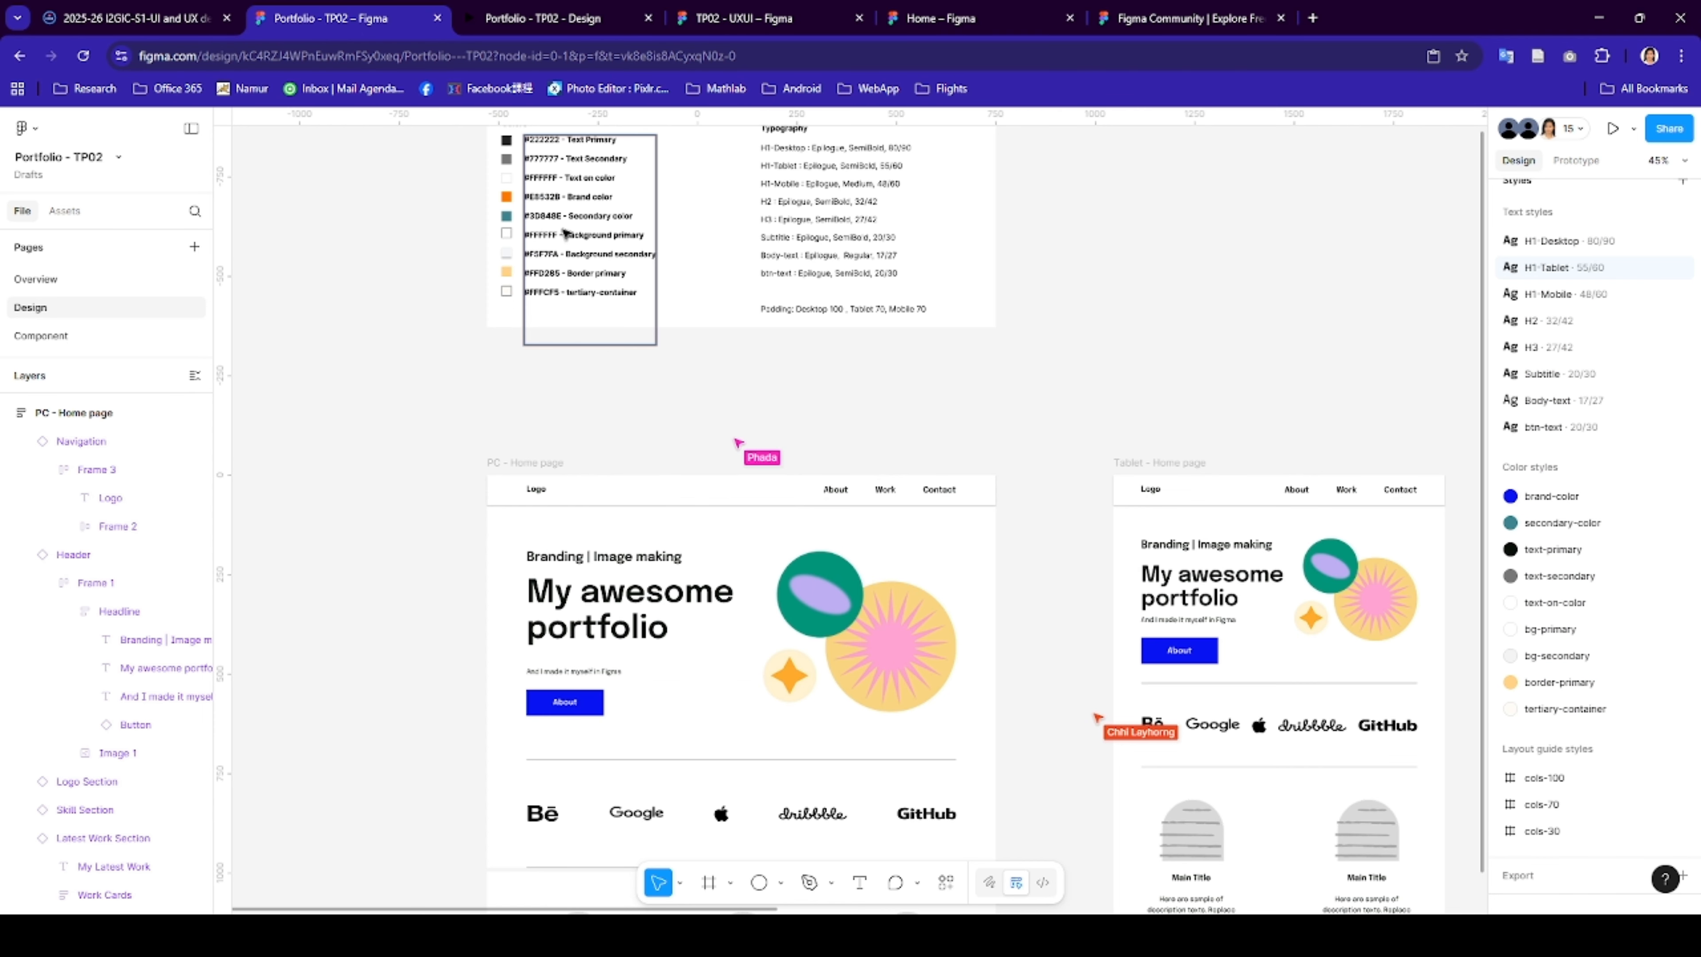
click(534, 464)
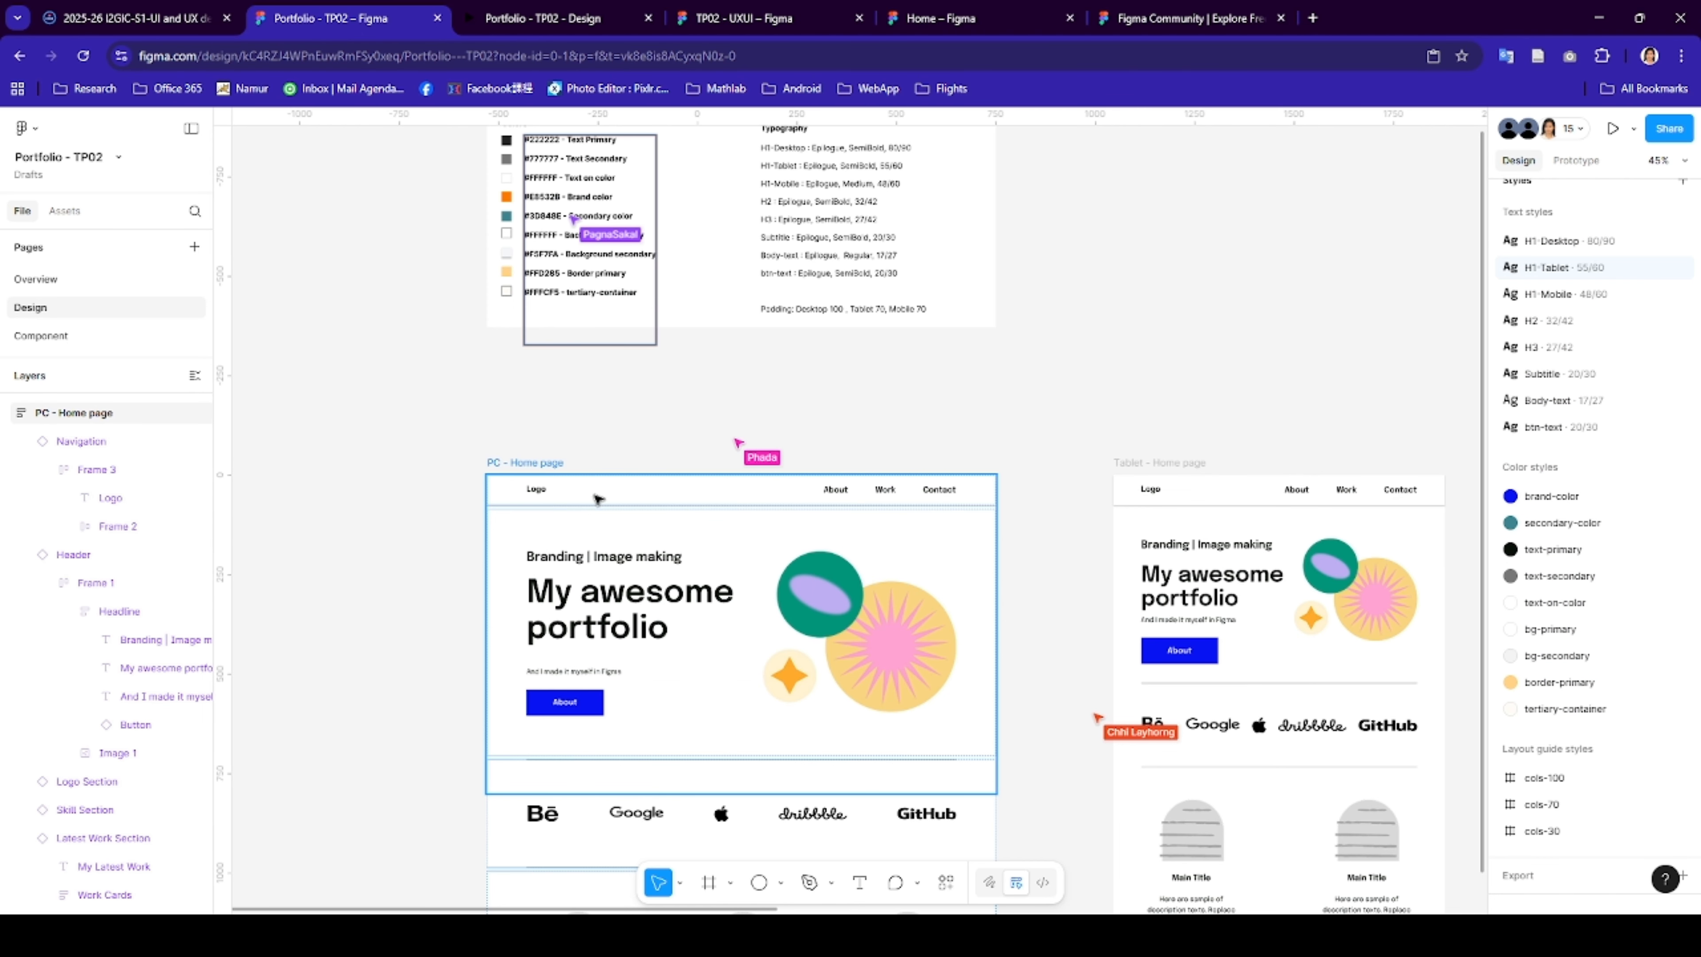
scroll(569, 472, down, 1)
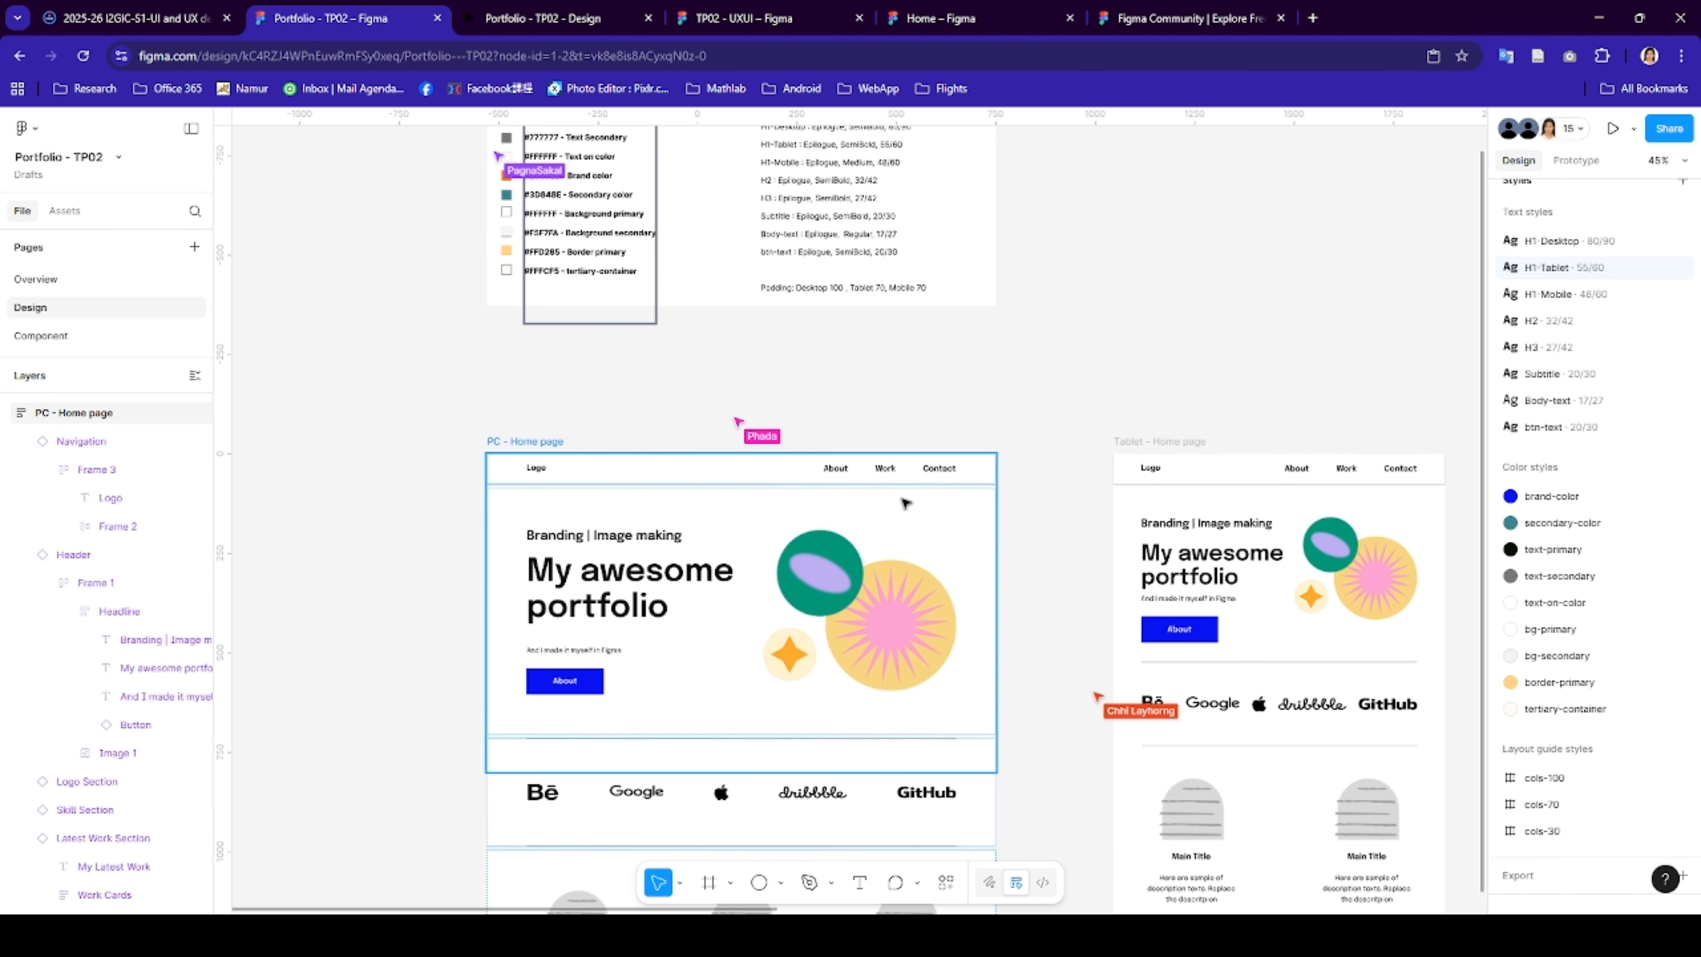
click(905, 502)
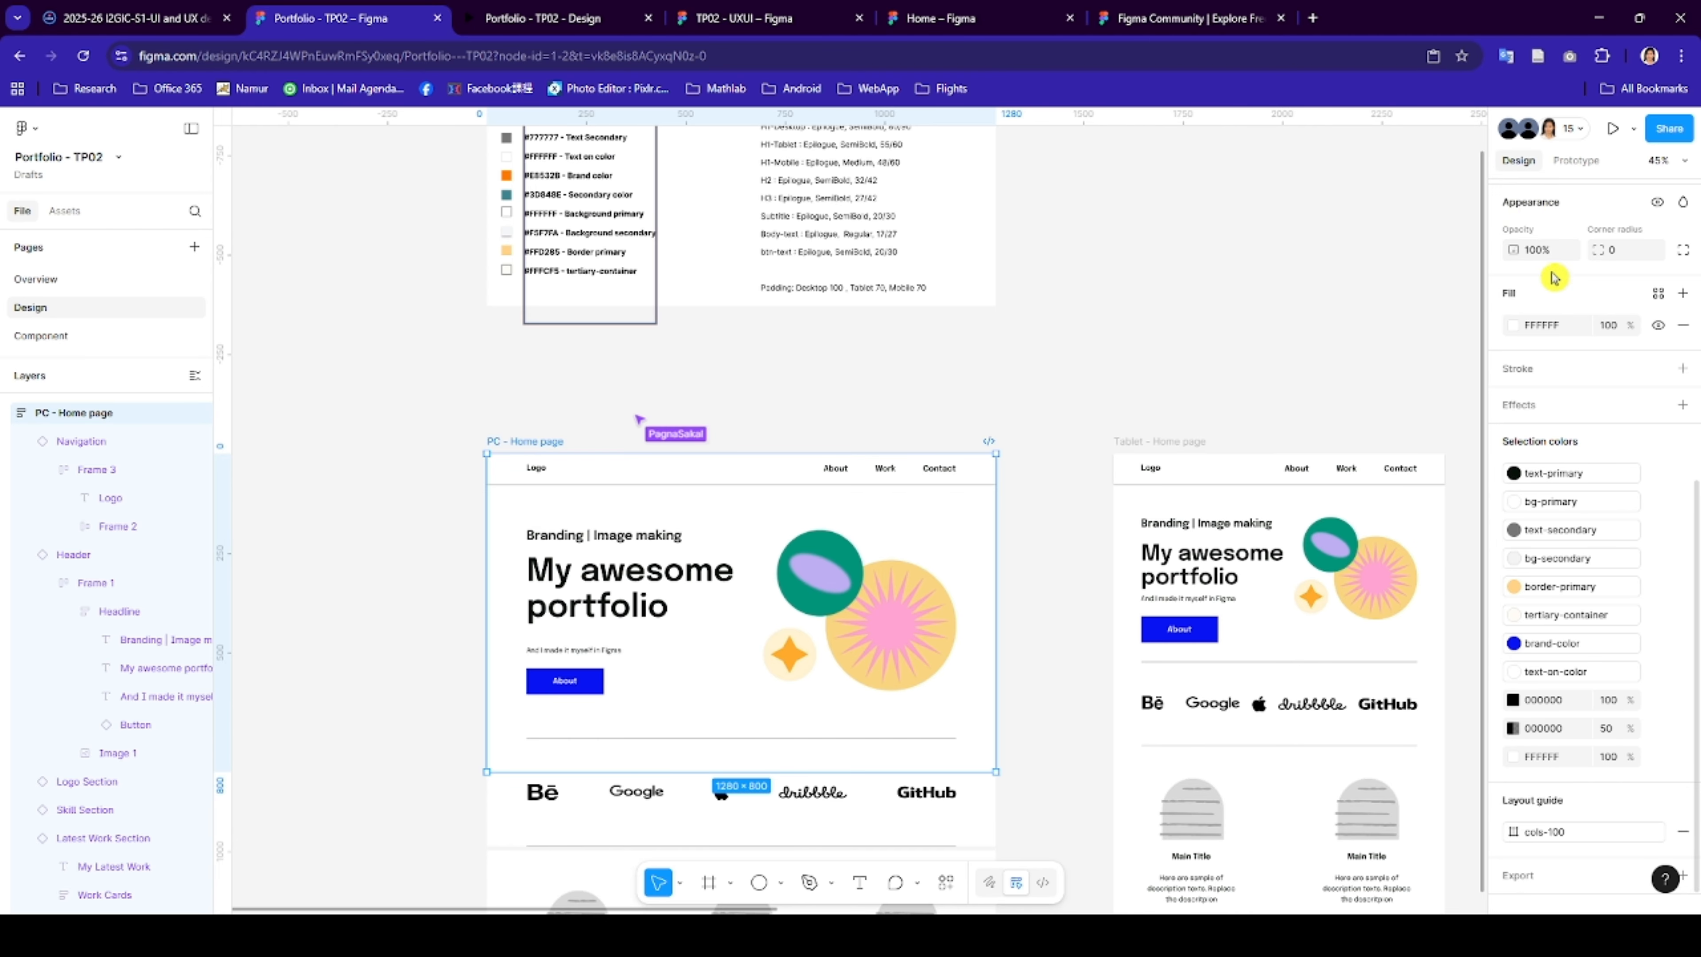
scroll(1553, 268, up, 5)
scroll(1549, 204, up, 3)
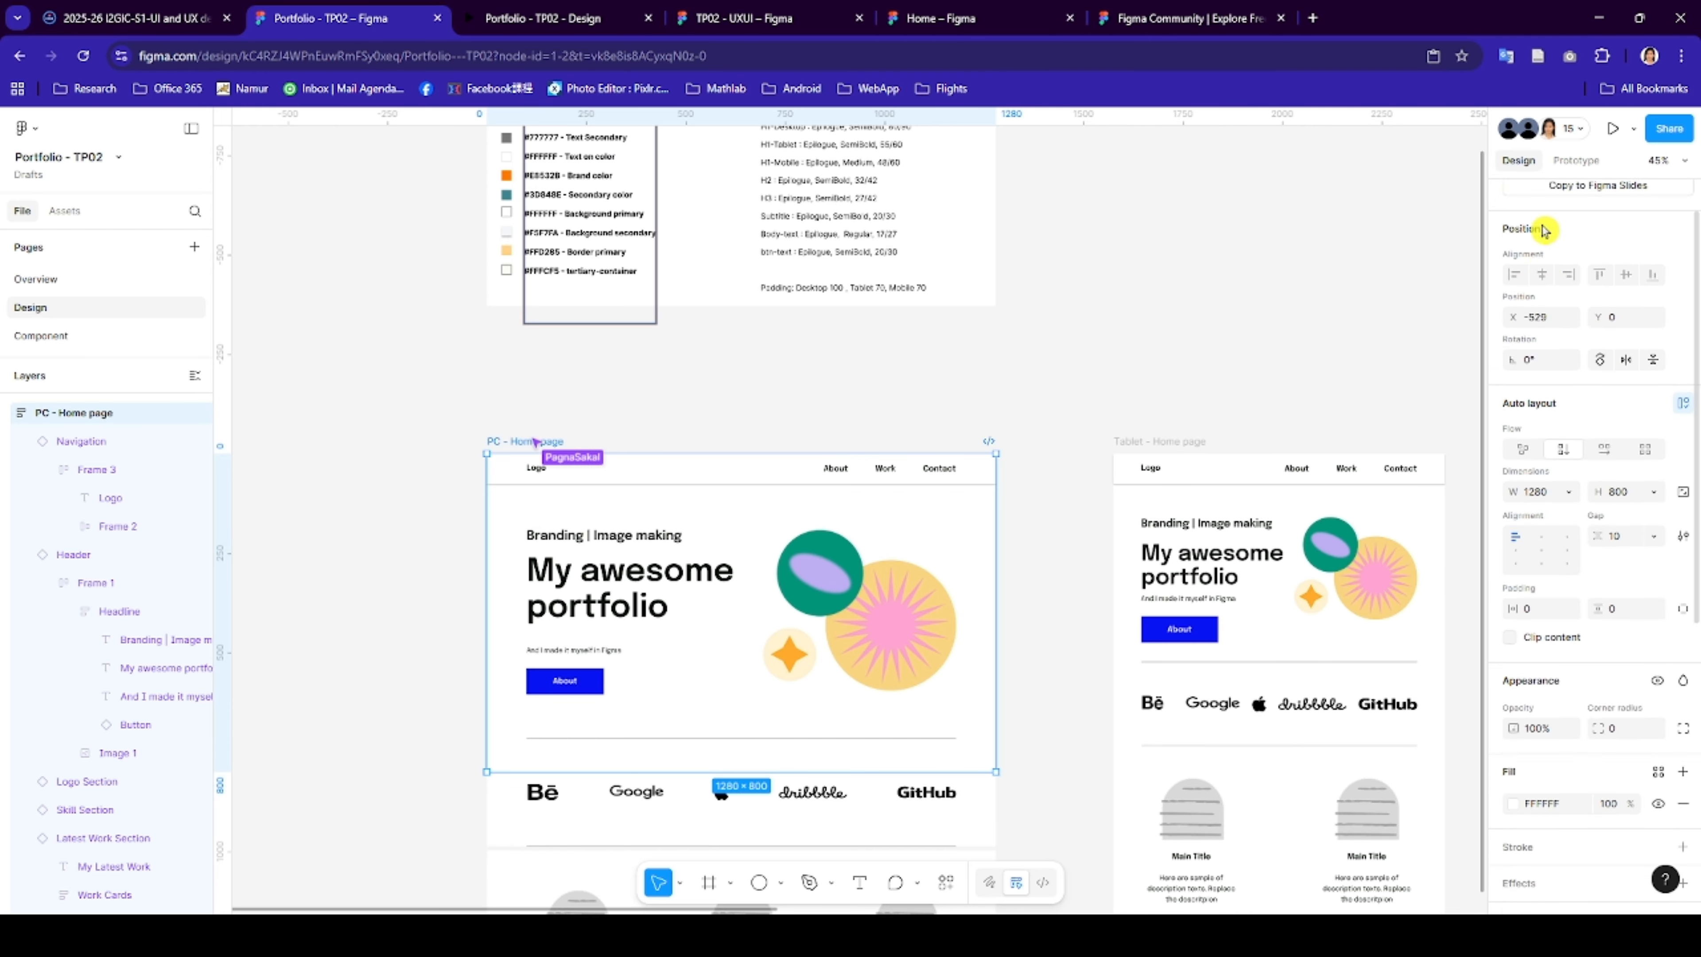
scroll(960, 511, down, 3)
scroll(961, 511, right, 2)
scroll(960, 511, down, 2)
scroll(961, 510, right, 1)
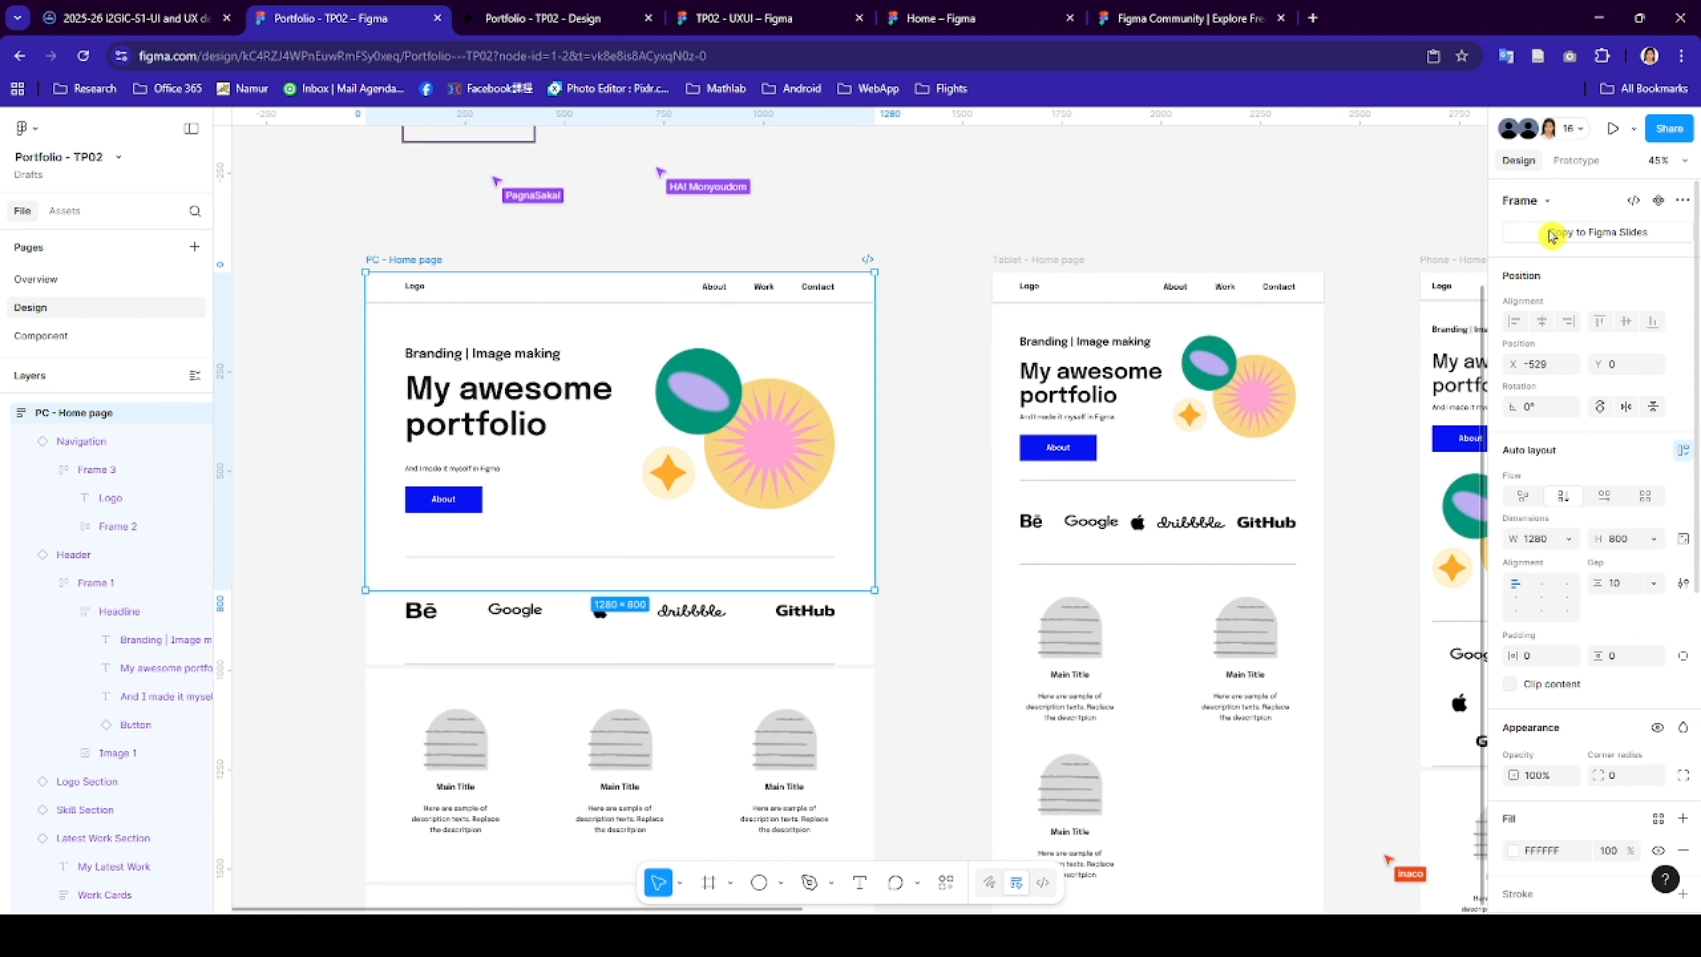
- Browse the frame size presets and change the PC - Home page frame to MacBook, 1152 × 700
click(1545, 211)
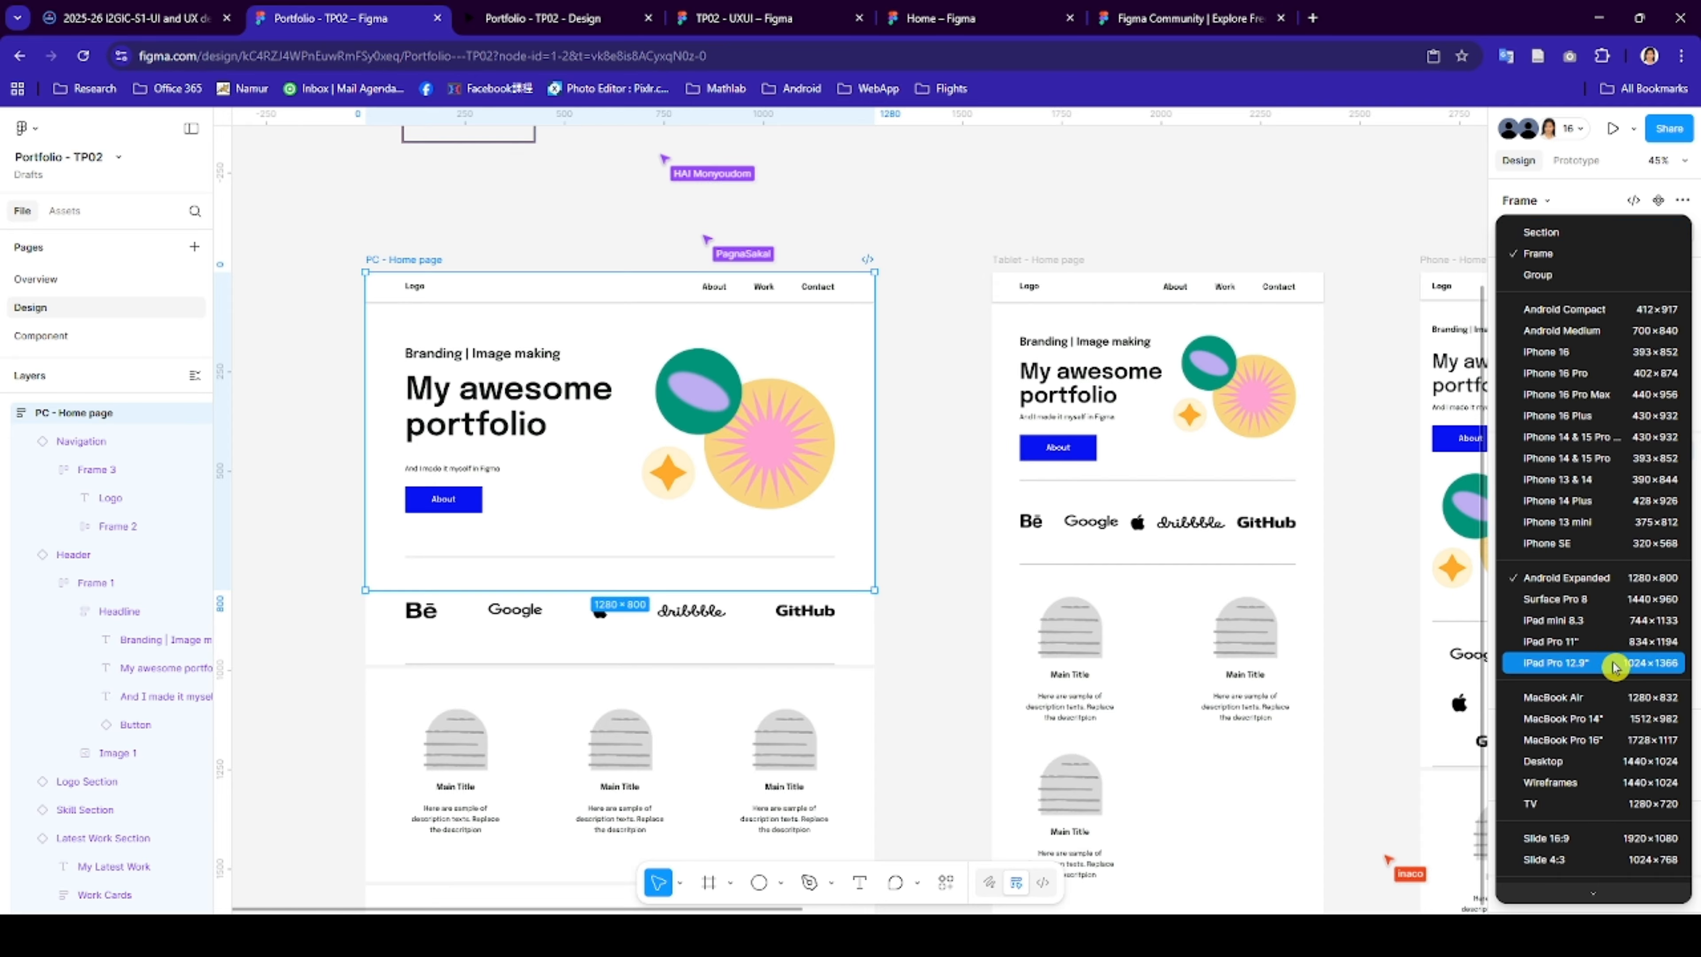
scroll(1569, 602, down, 5)
scroll(1569, 609, down, 6)
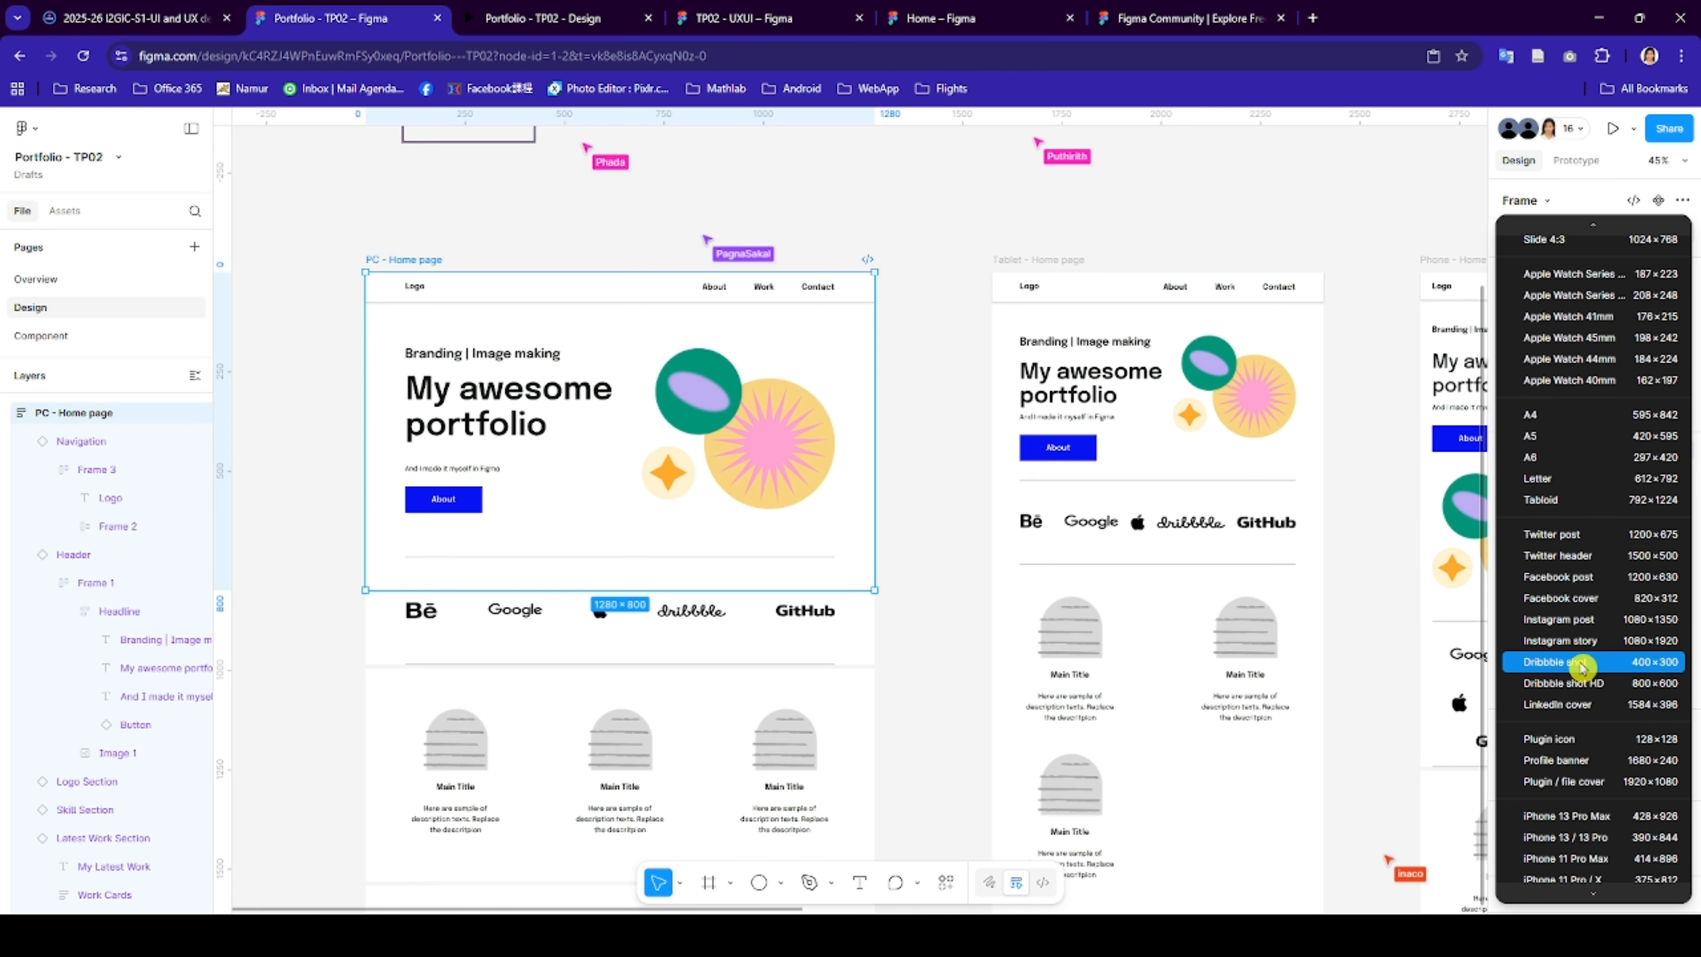
scroll(1587, 656, up, 5)
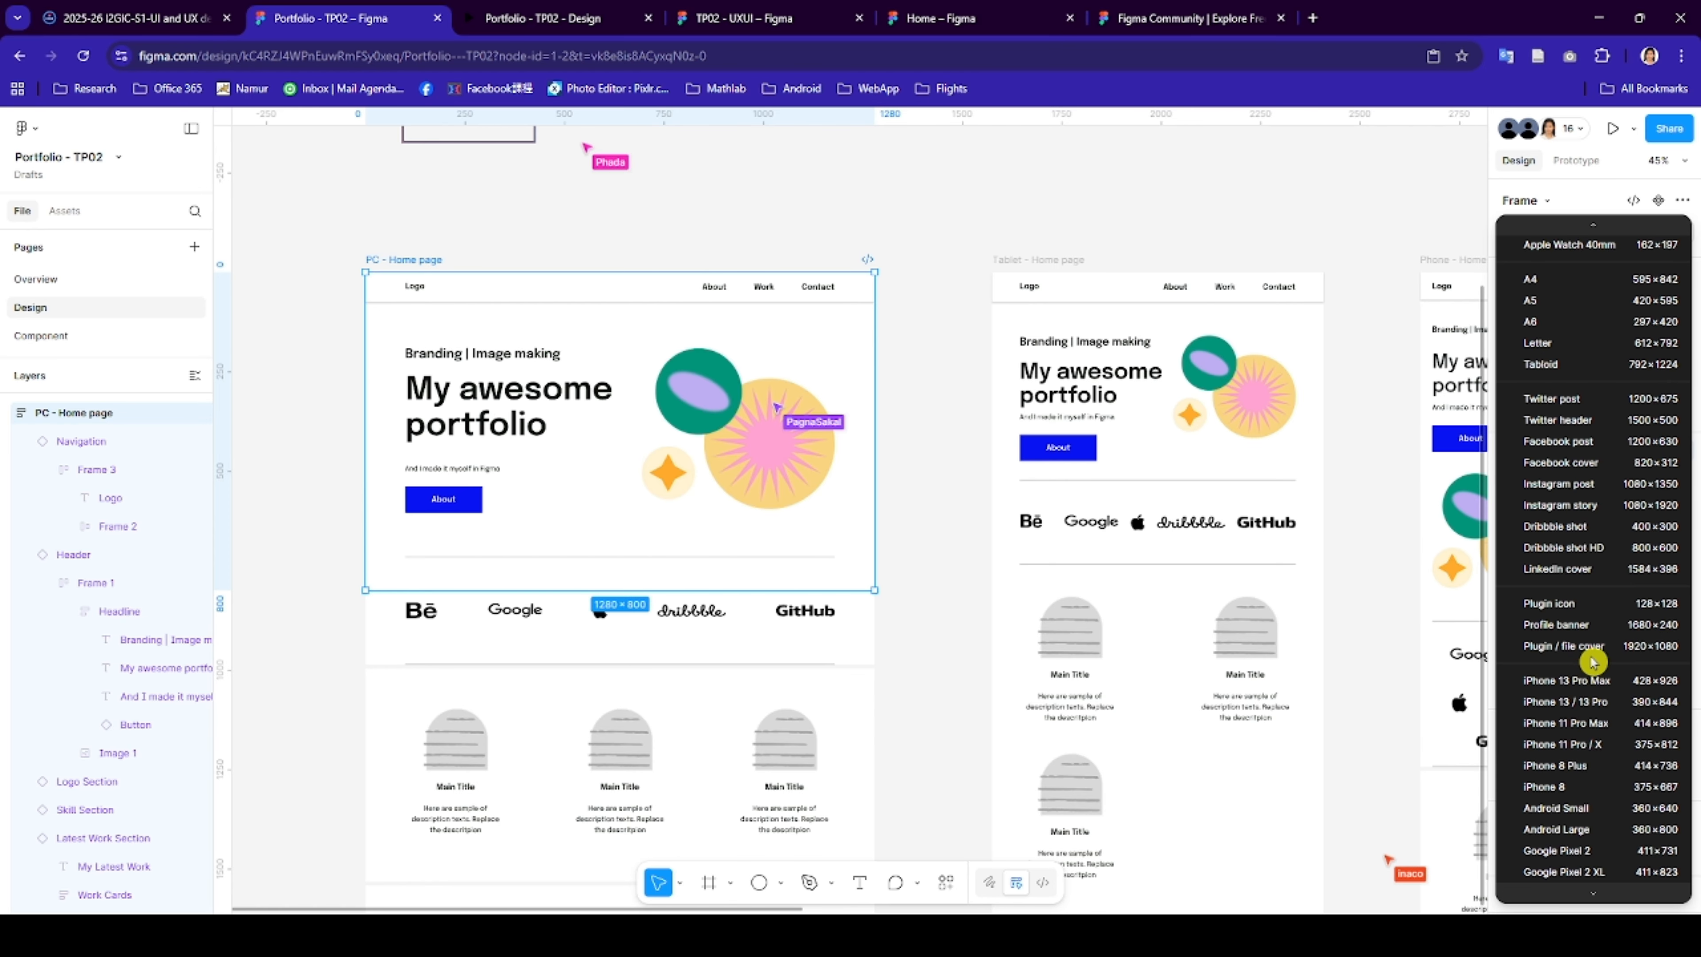
scroll(1595, 643, up, 3)
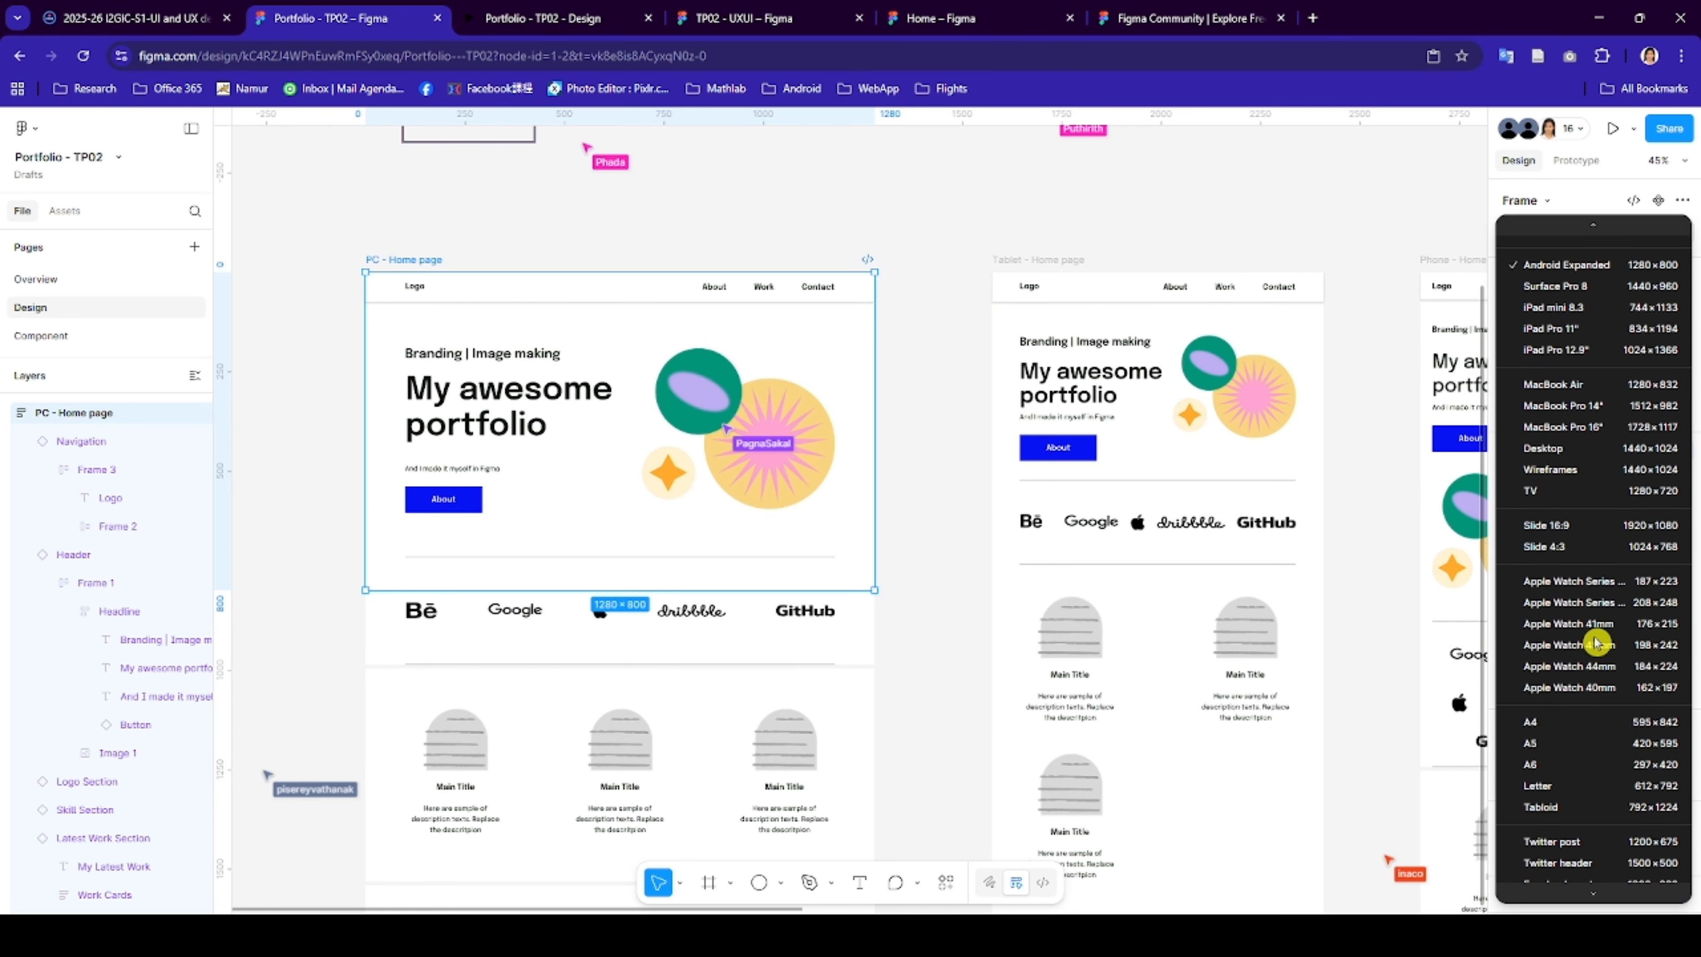
scroll(1598, 636, down, 8)
scroll(1599, 633, down, 1)
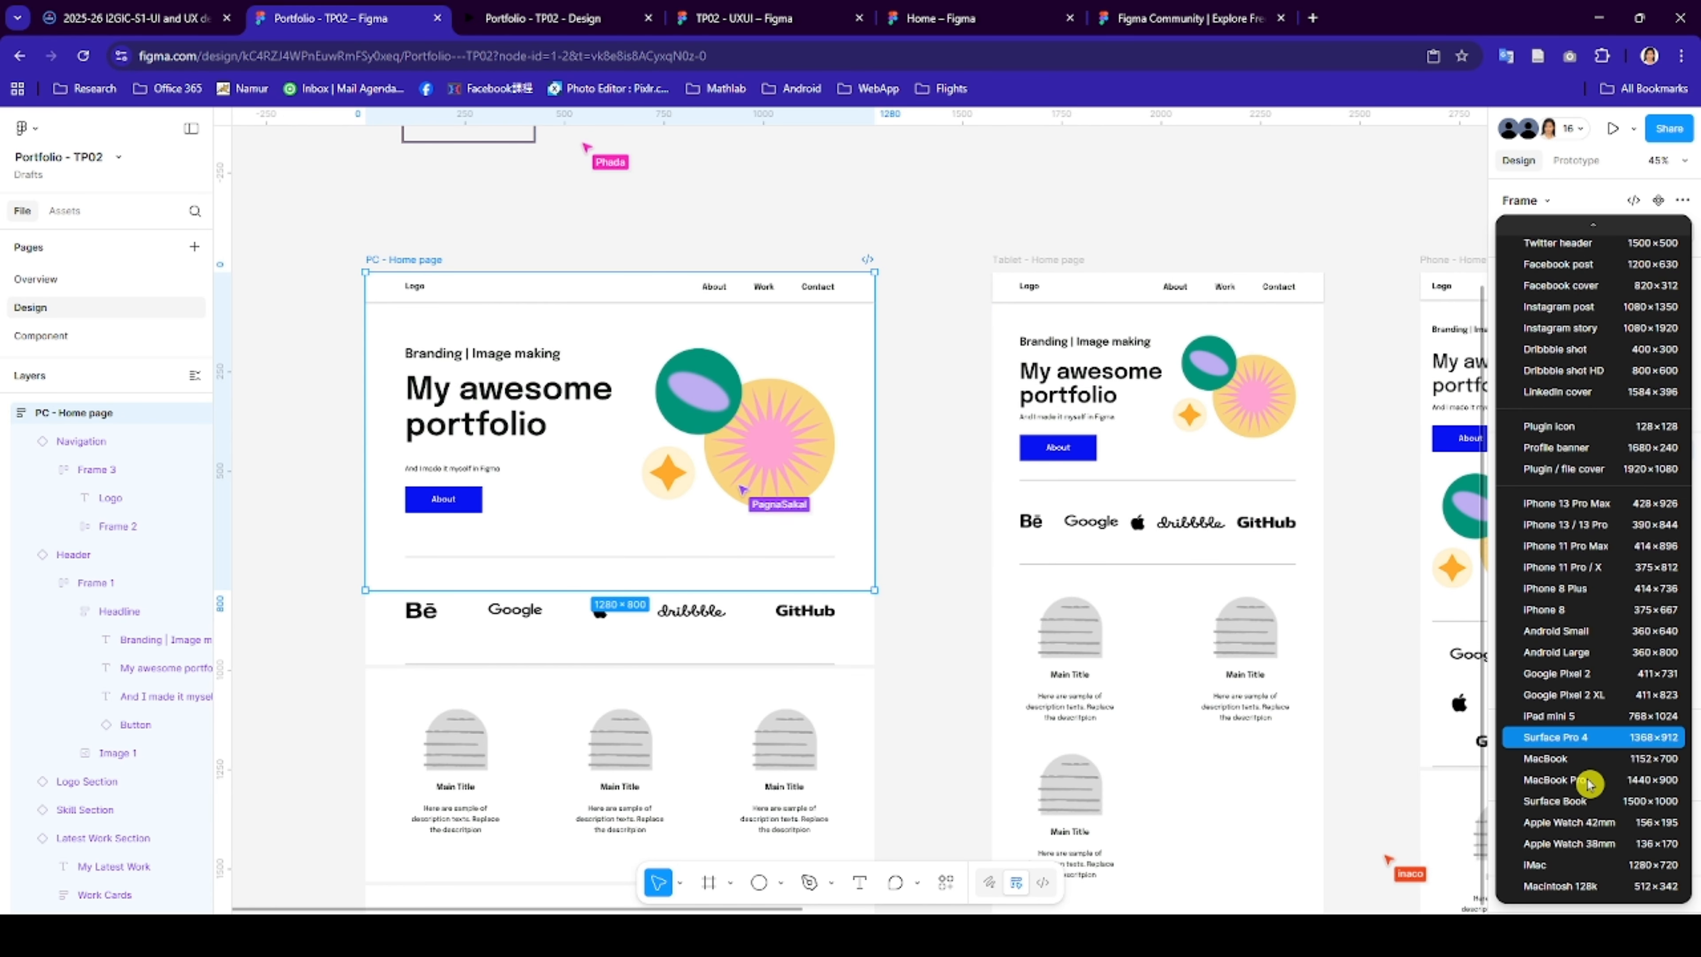
click(1604, 759)
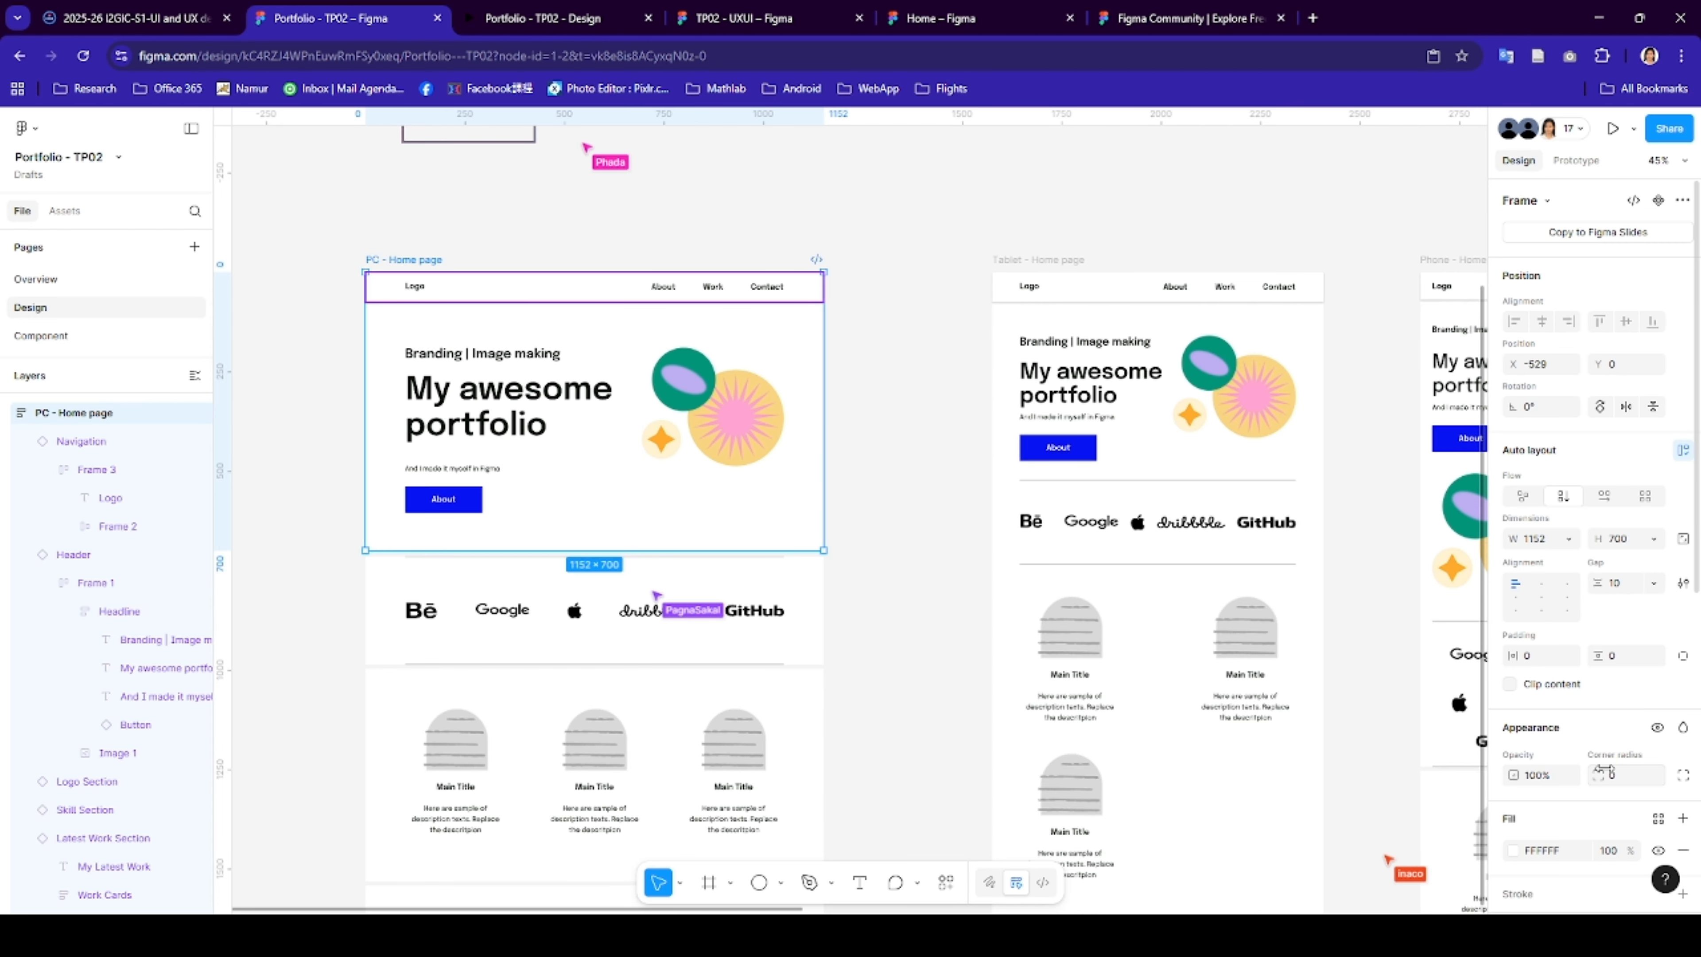
- Change the PC - Home page frame to the MacBook Pro 16" size, 1728 × 1117, and move it clear of the Tablet - Home page frame
click(1548, 205)
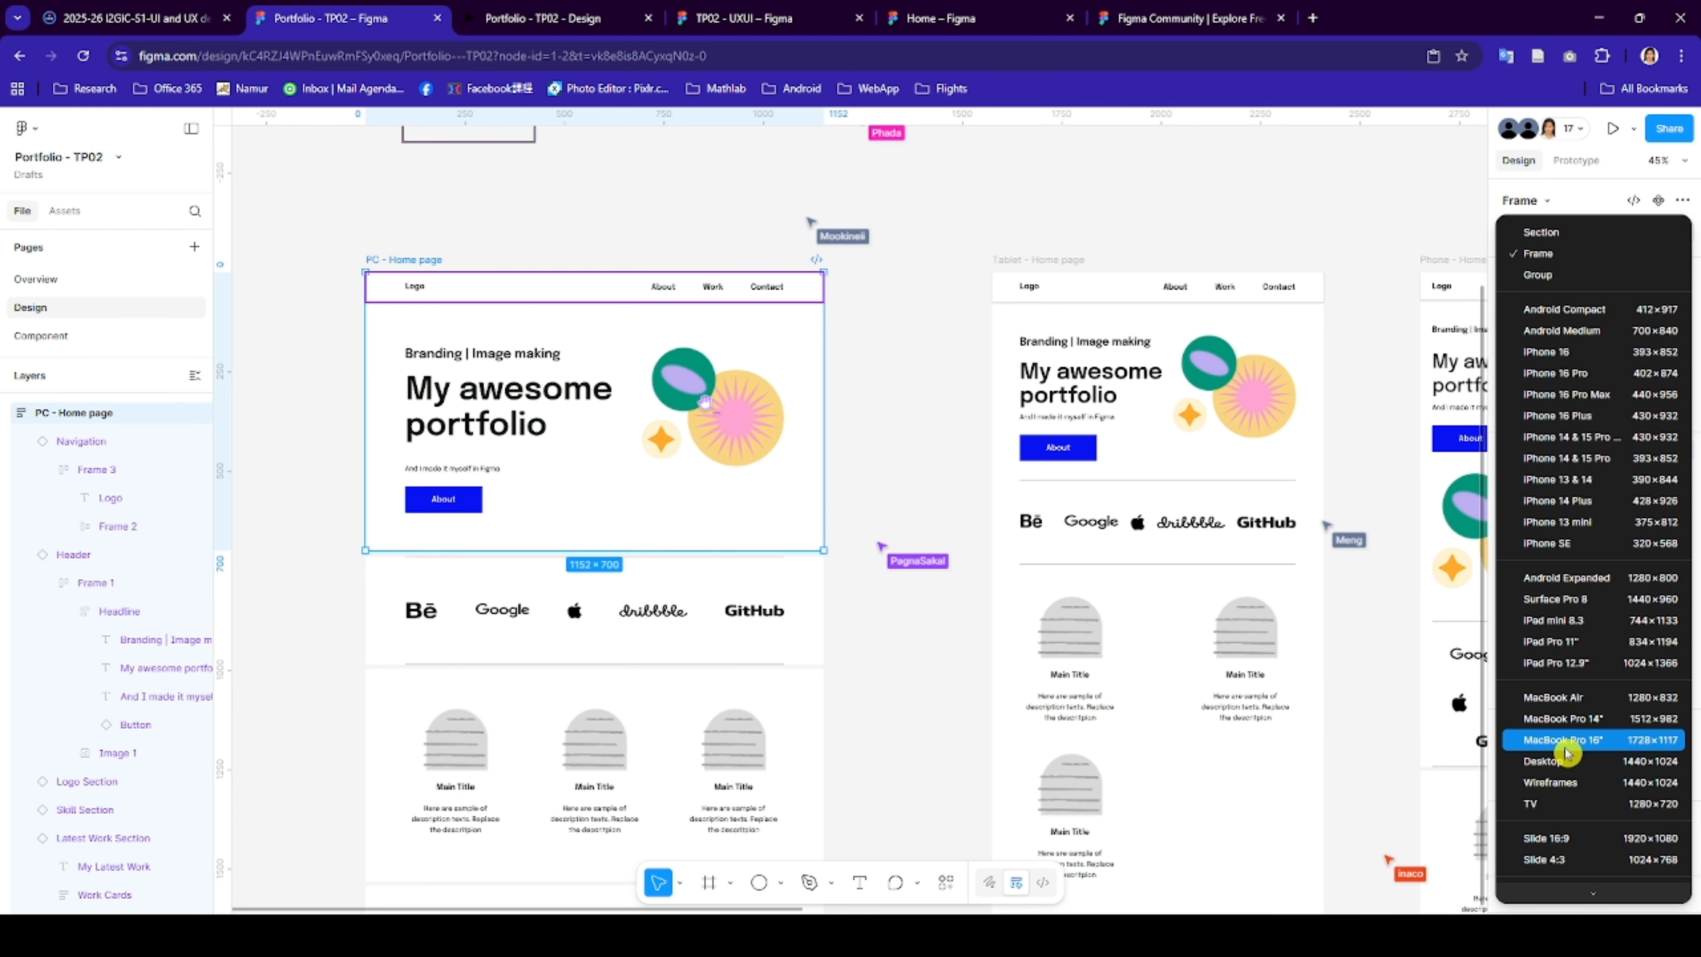
click(1564, 740)
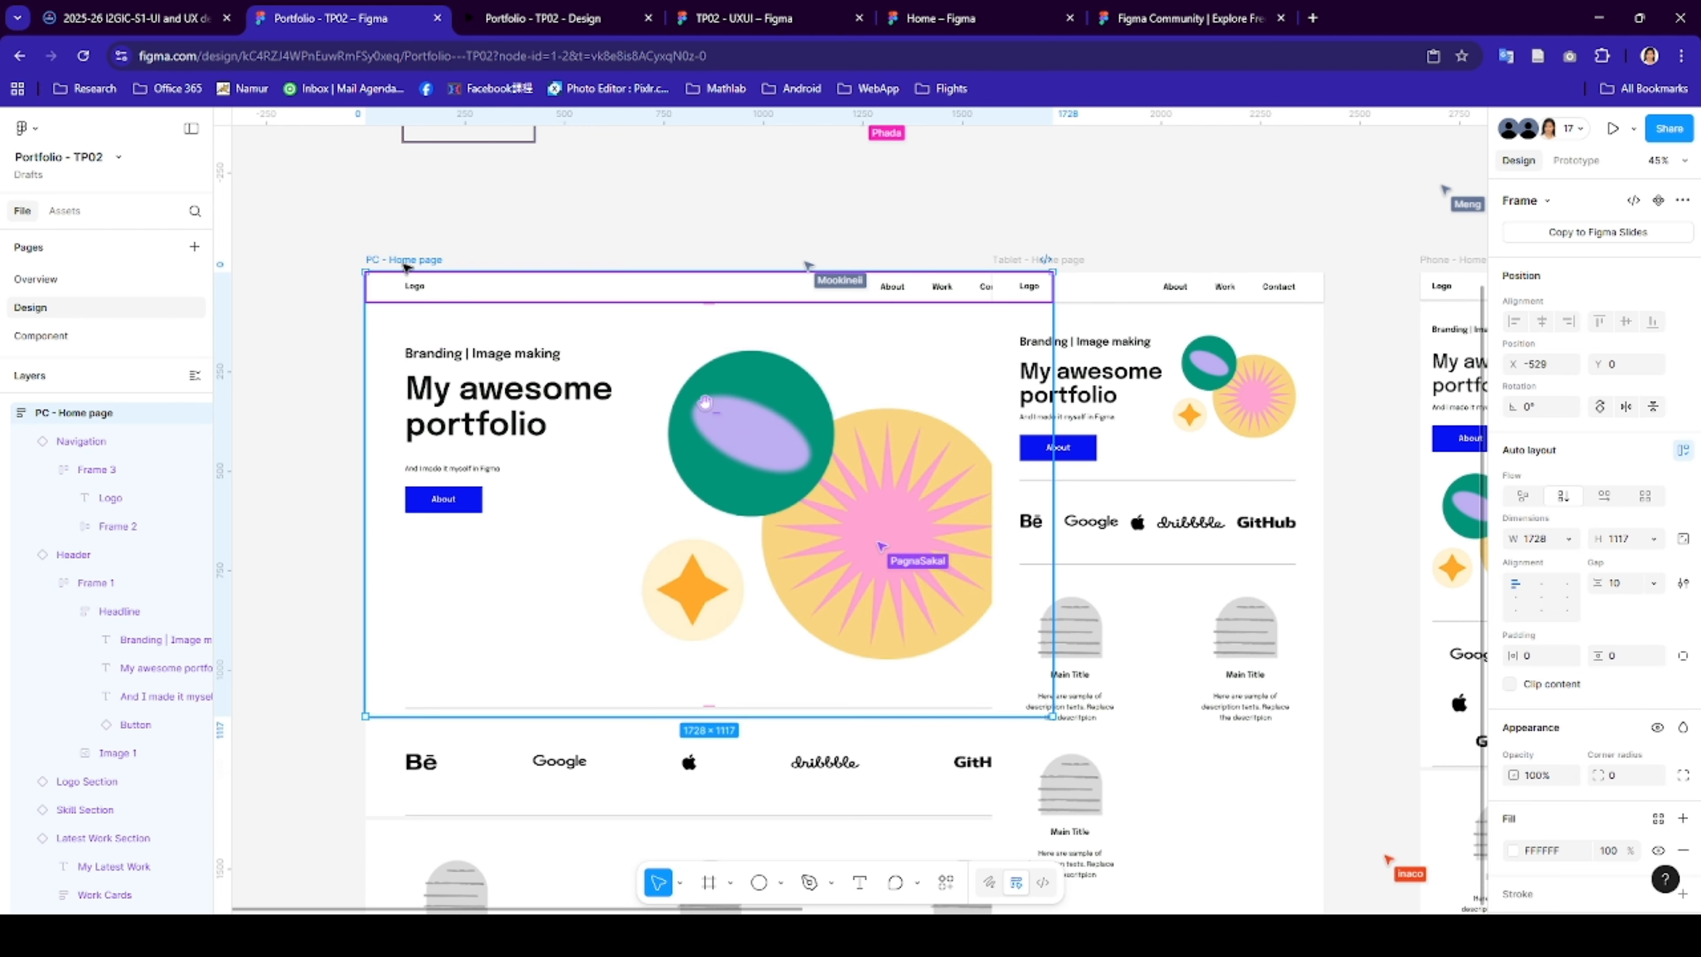
drag(405, 267, 307, 258)
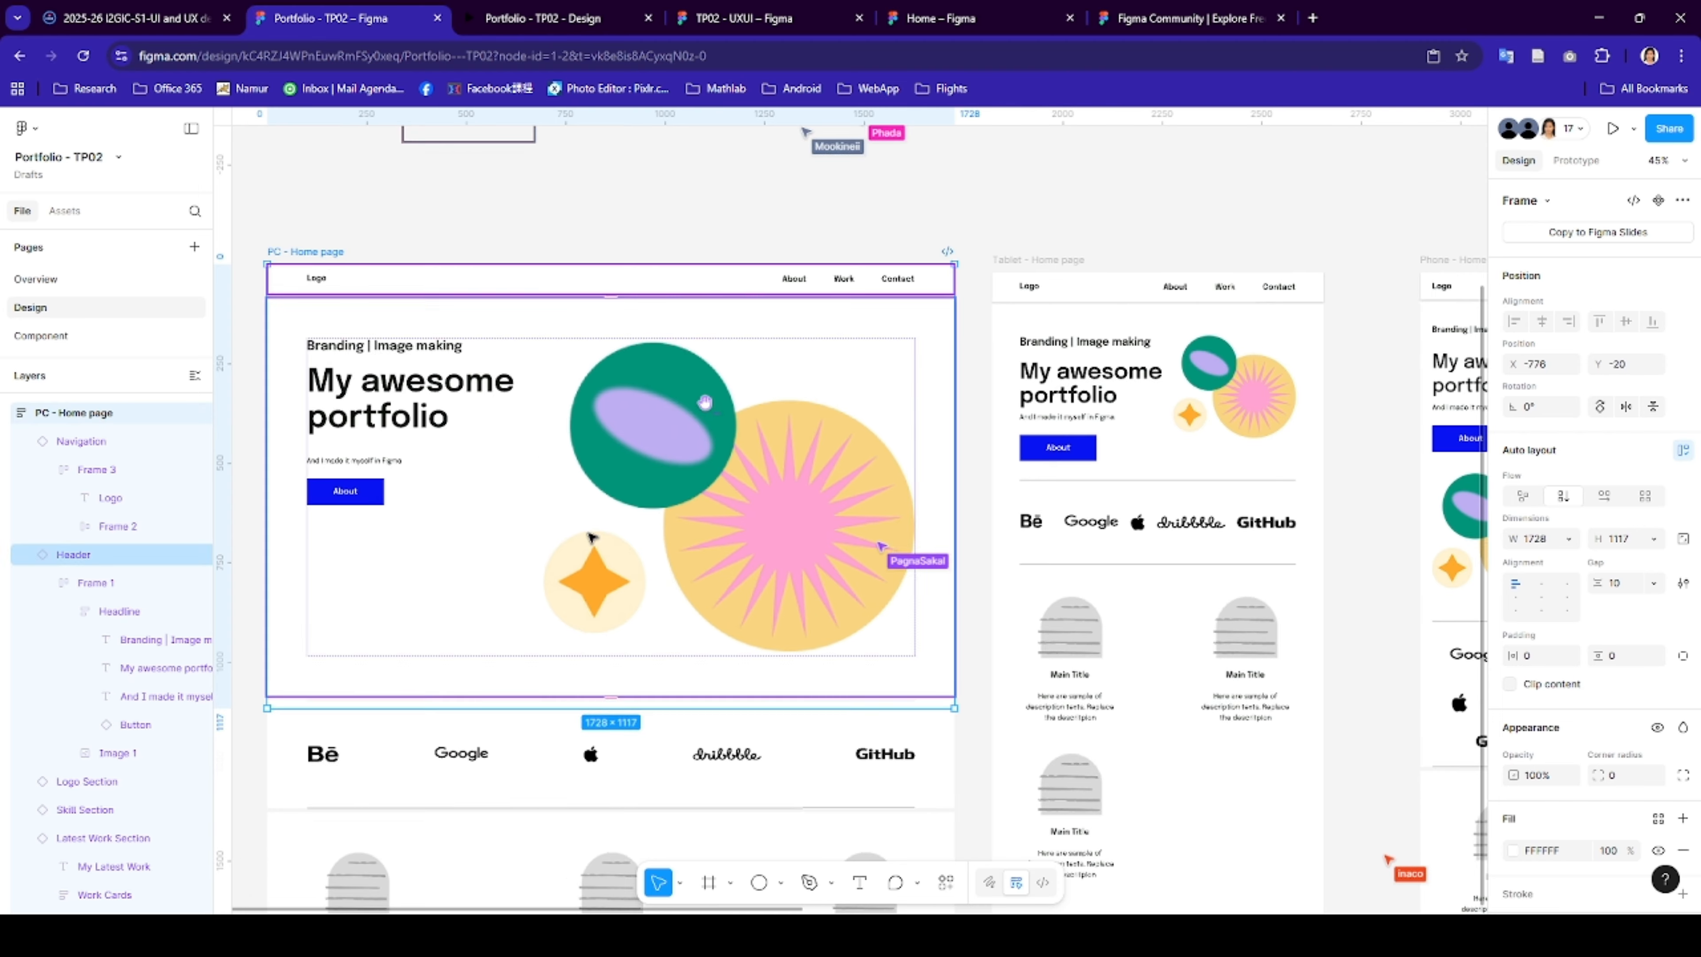
scroll(591, 535, down, 4)
scroll(591, 536, up, 6)
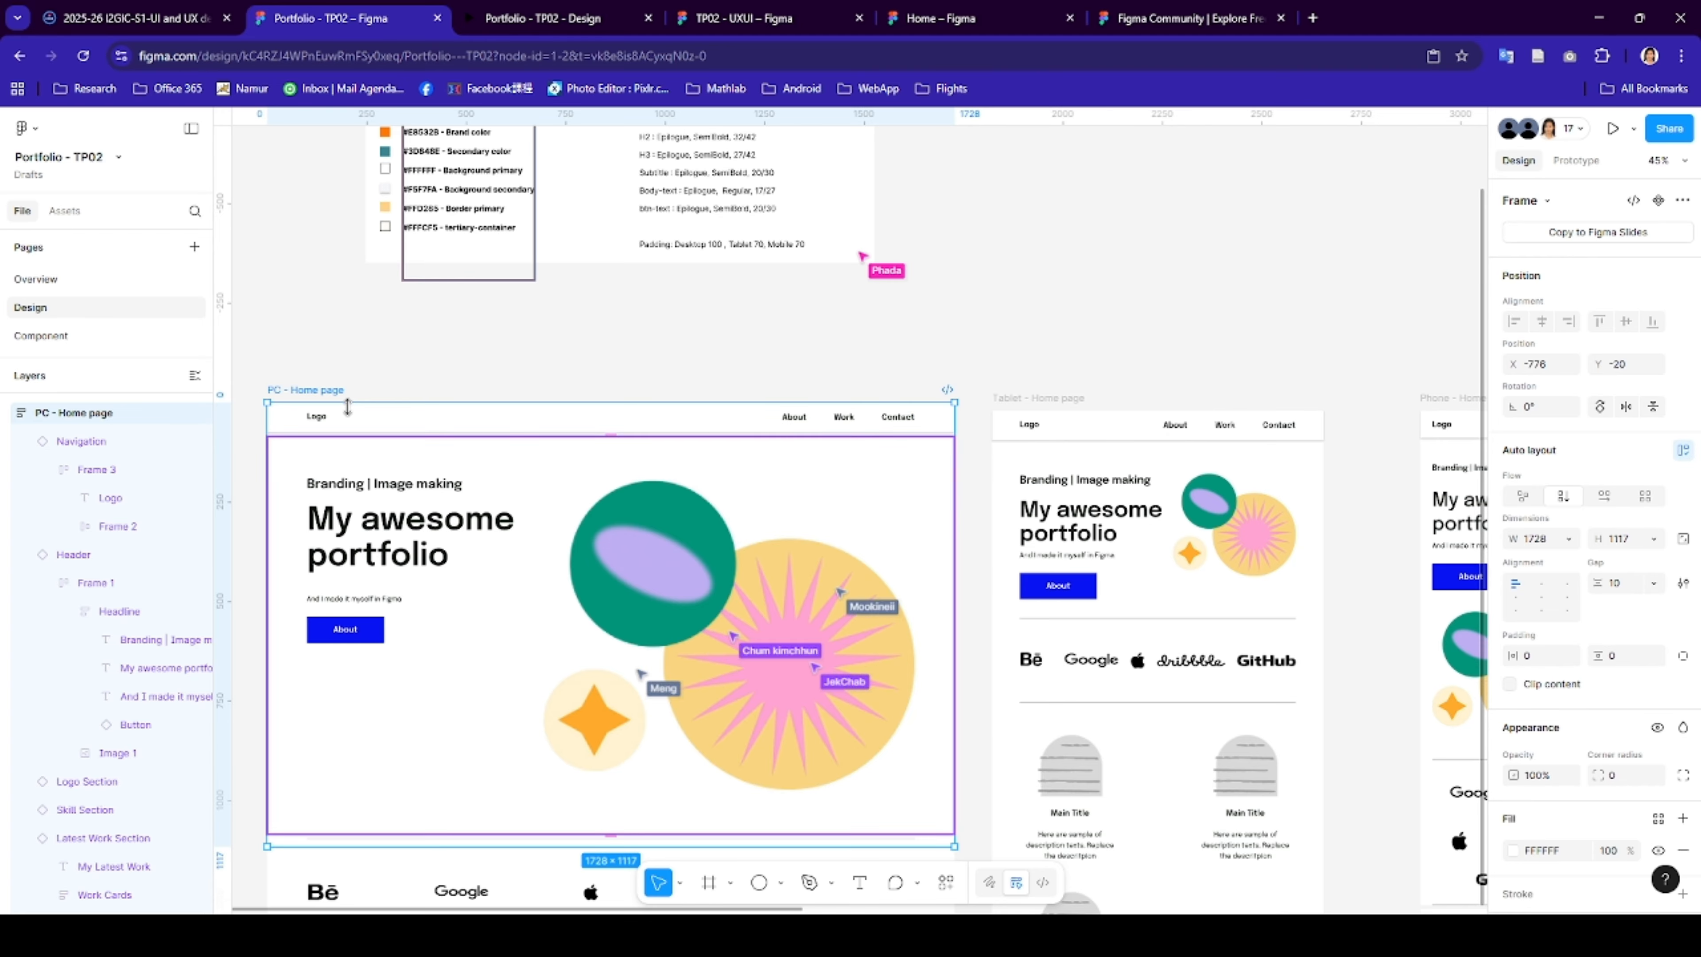
- Examine the frame sizes of Tablet - Home page, Phone - Home Page and PC - Home page in turn
click(1039, 399)
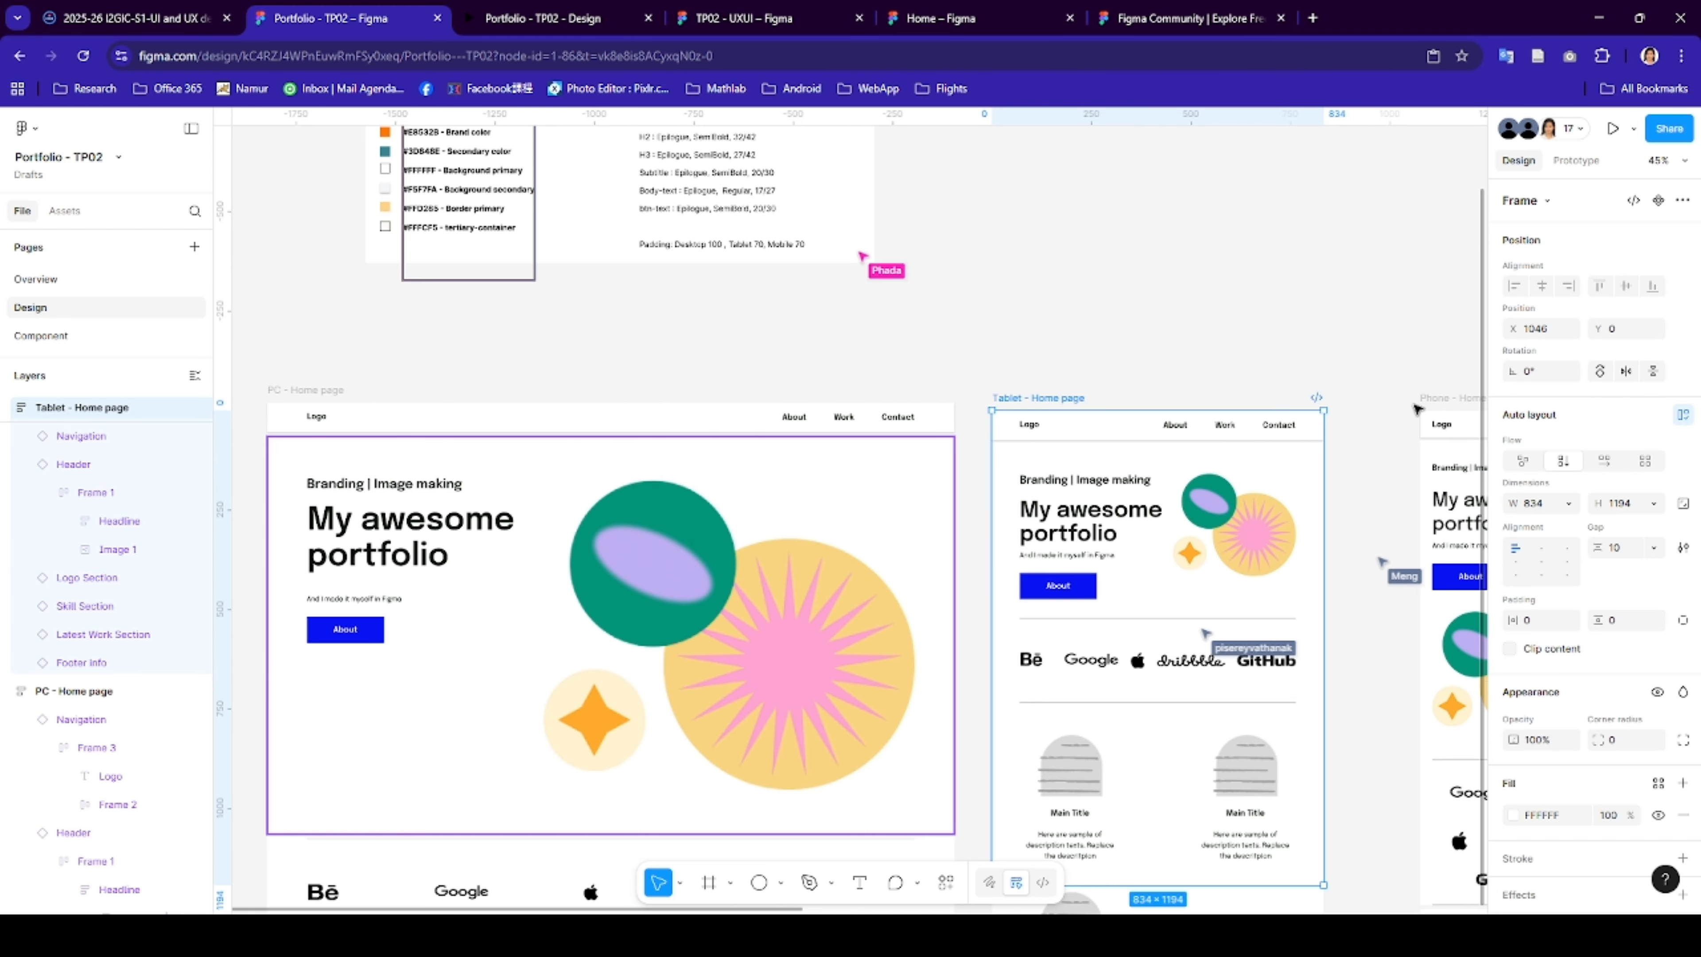
click(1431, 400)
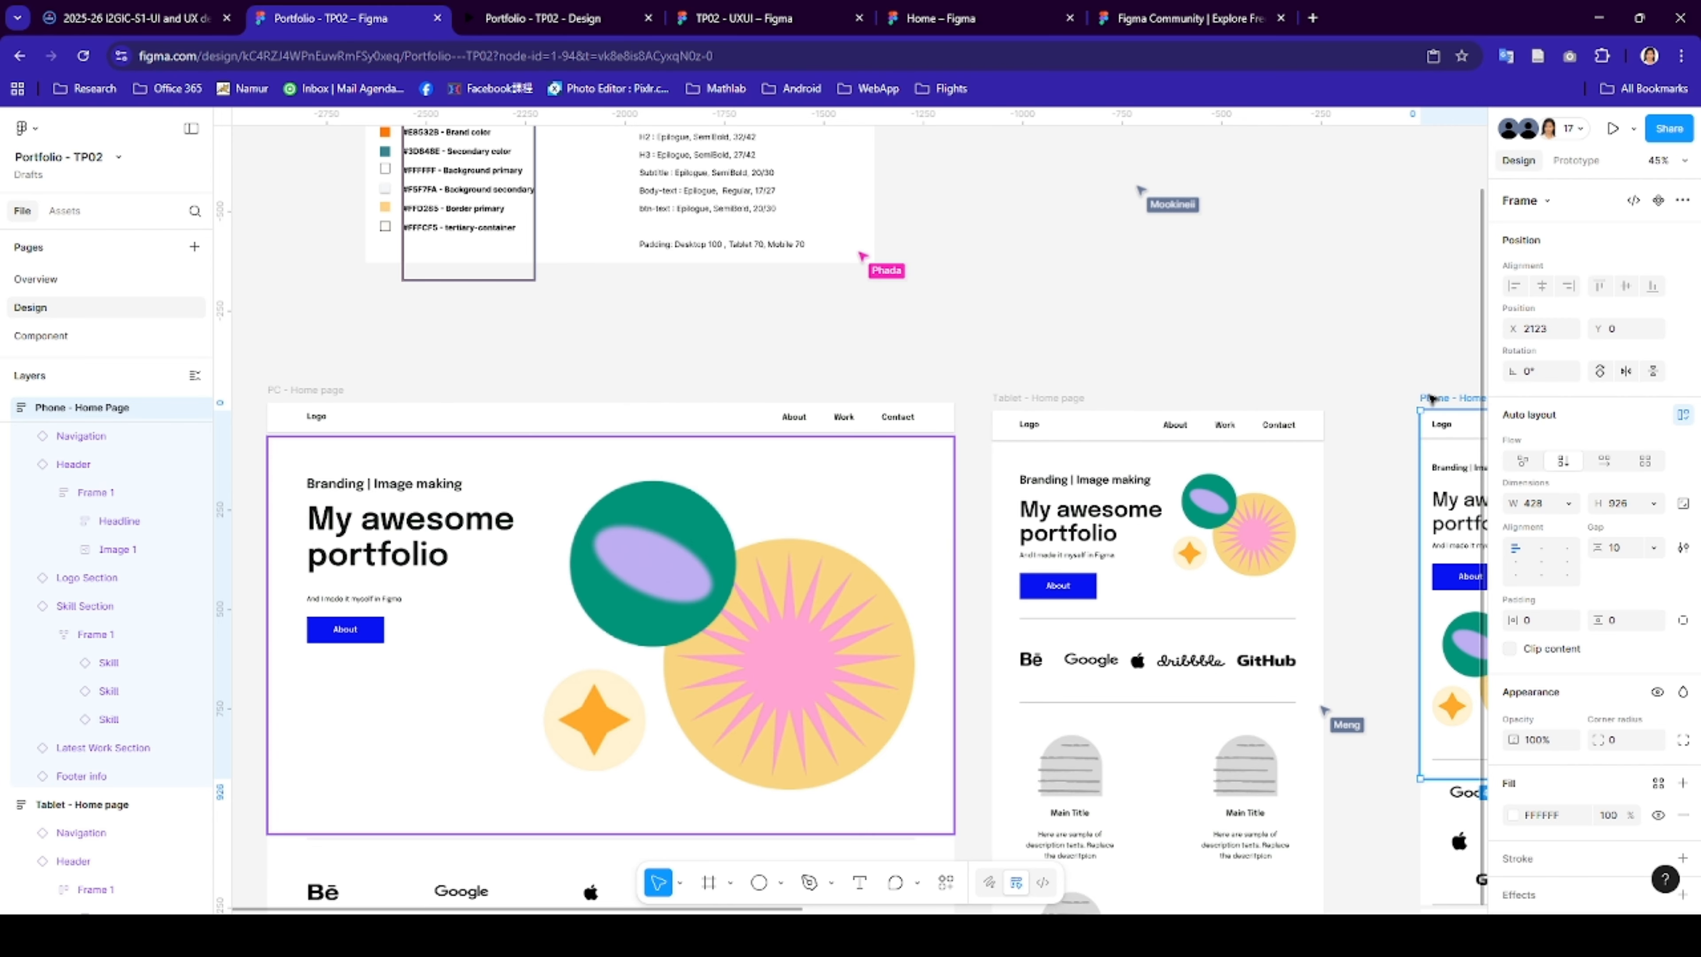
scroll(878, 507, down, 1)
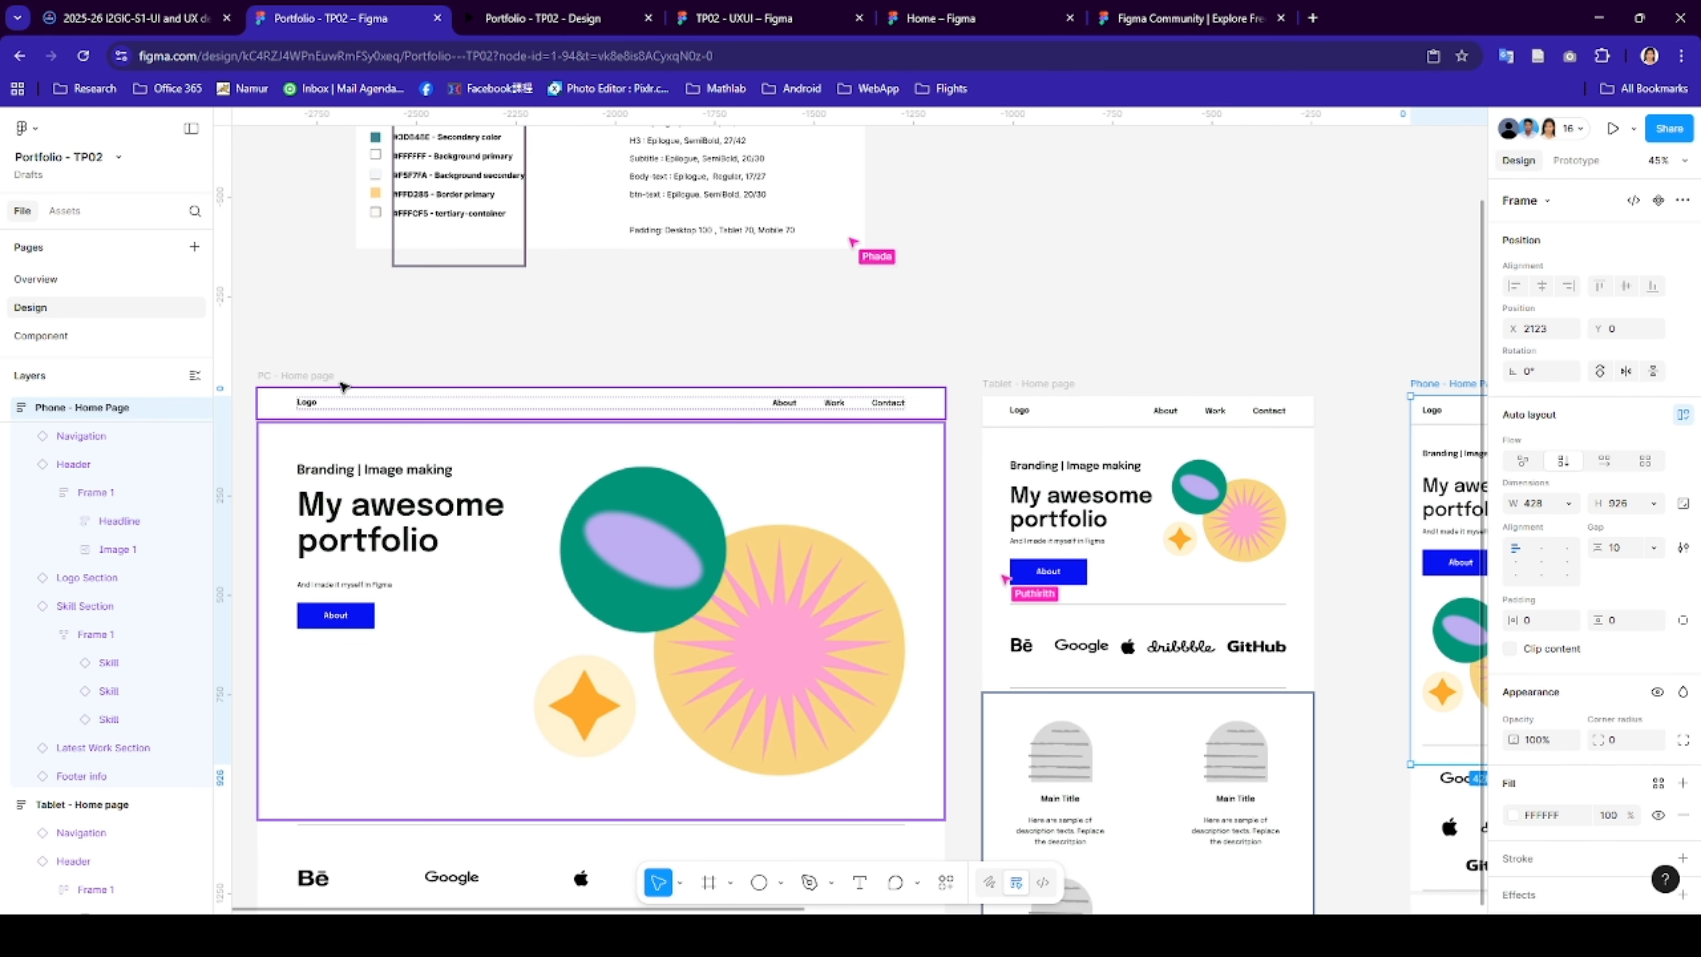
click(313, 377)
click(333, 370)
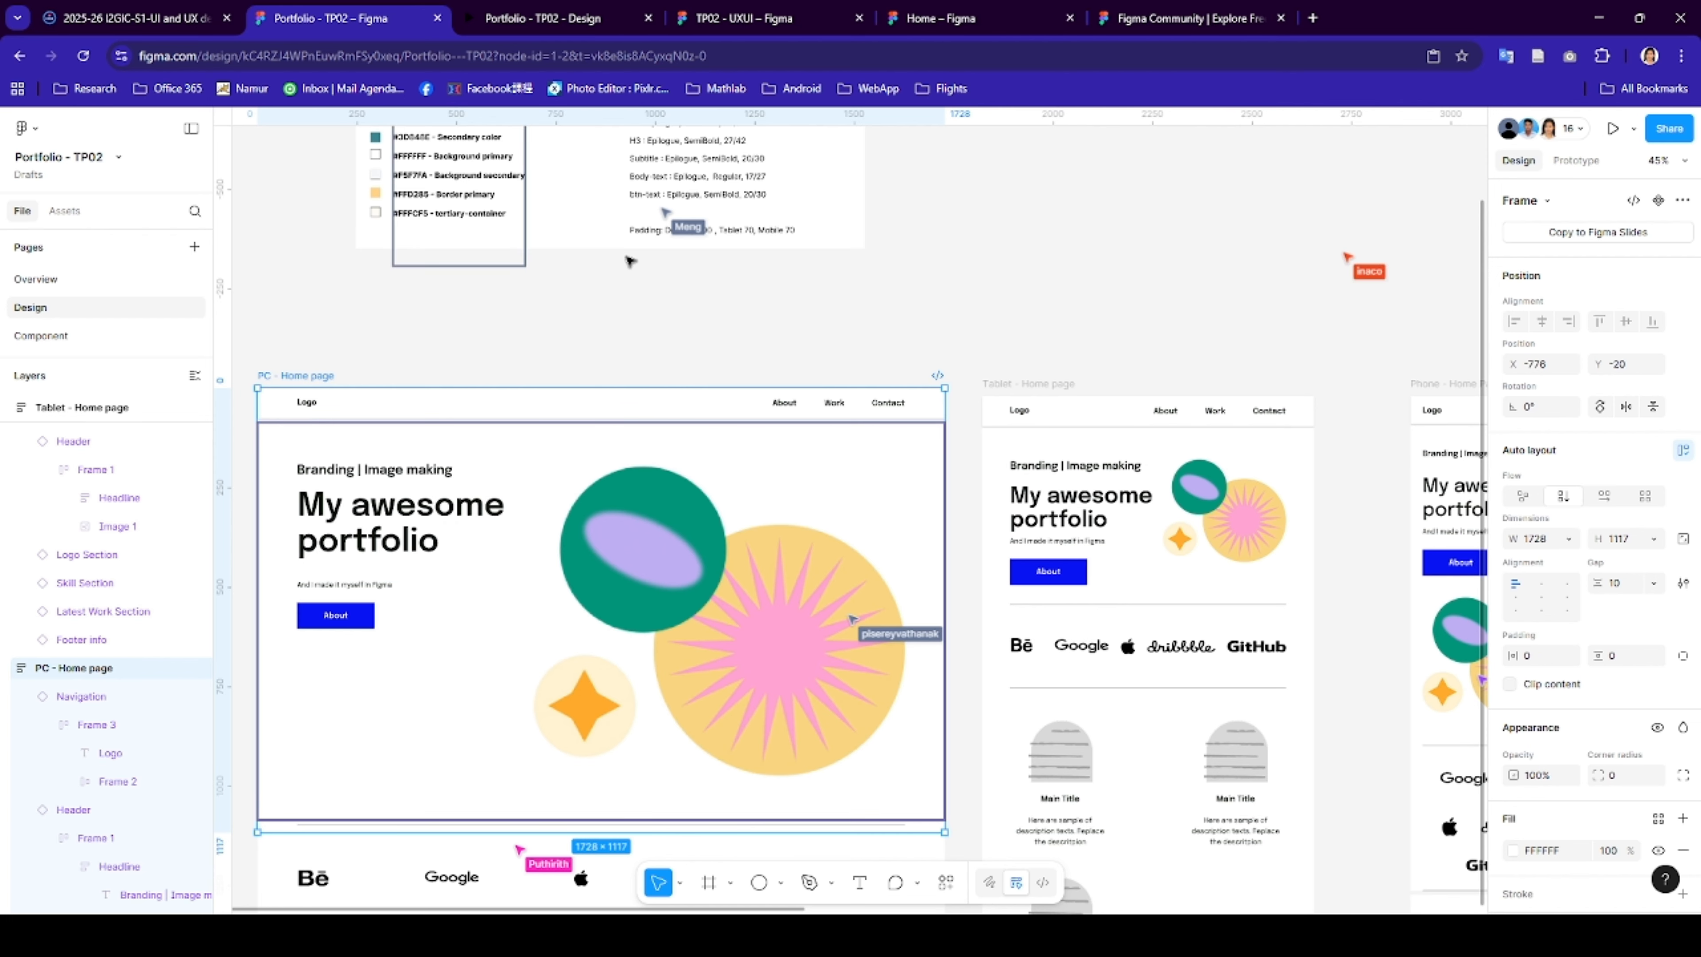
scroll(669, 355, down, 5)
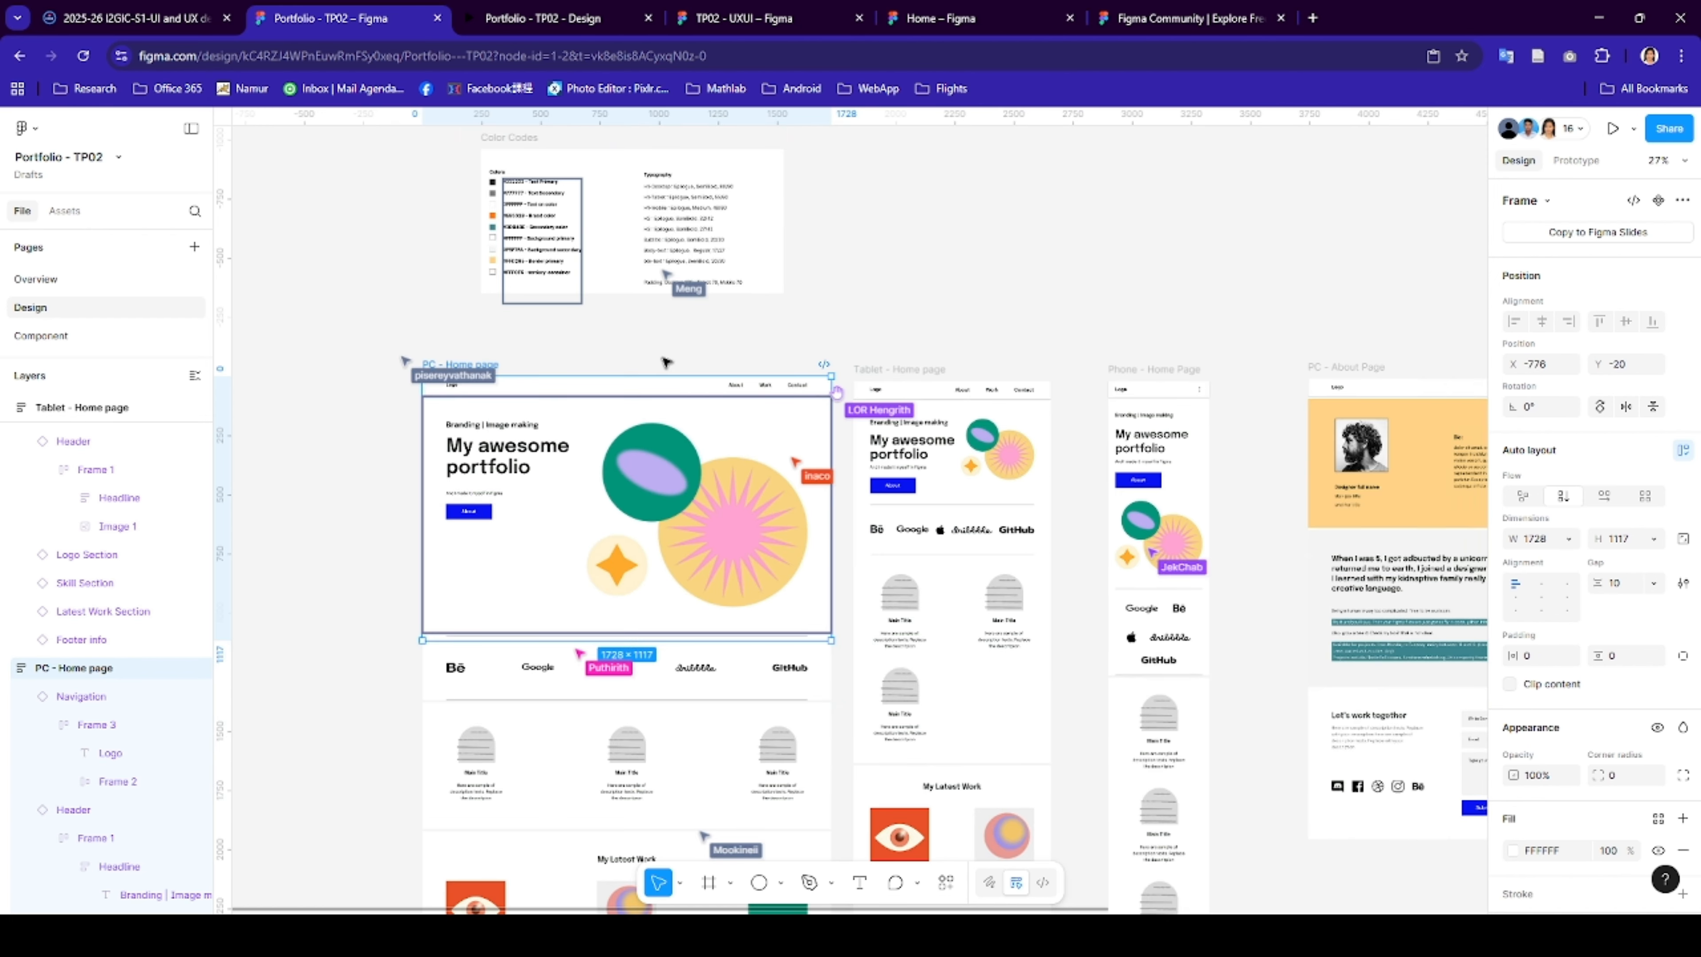
- Switch to the TP02 - UXUI file and draw a frame about 765 × 592 below the Color Codes frame
click(775, 27)
scroll(694, 738, down, 3)
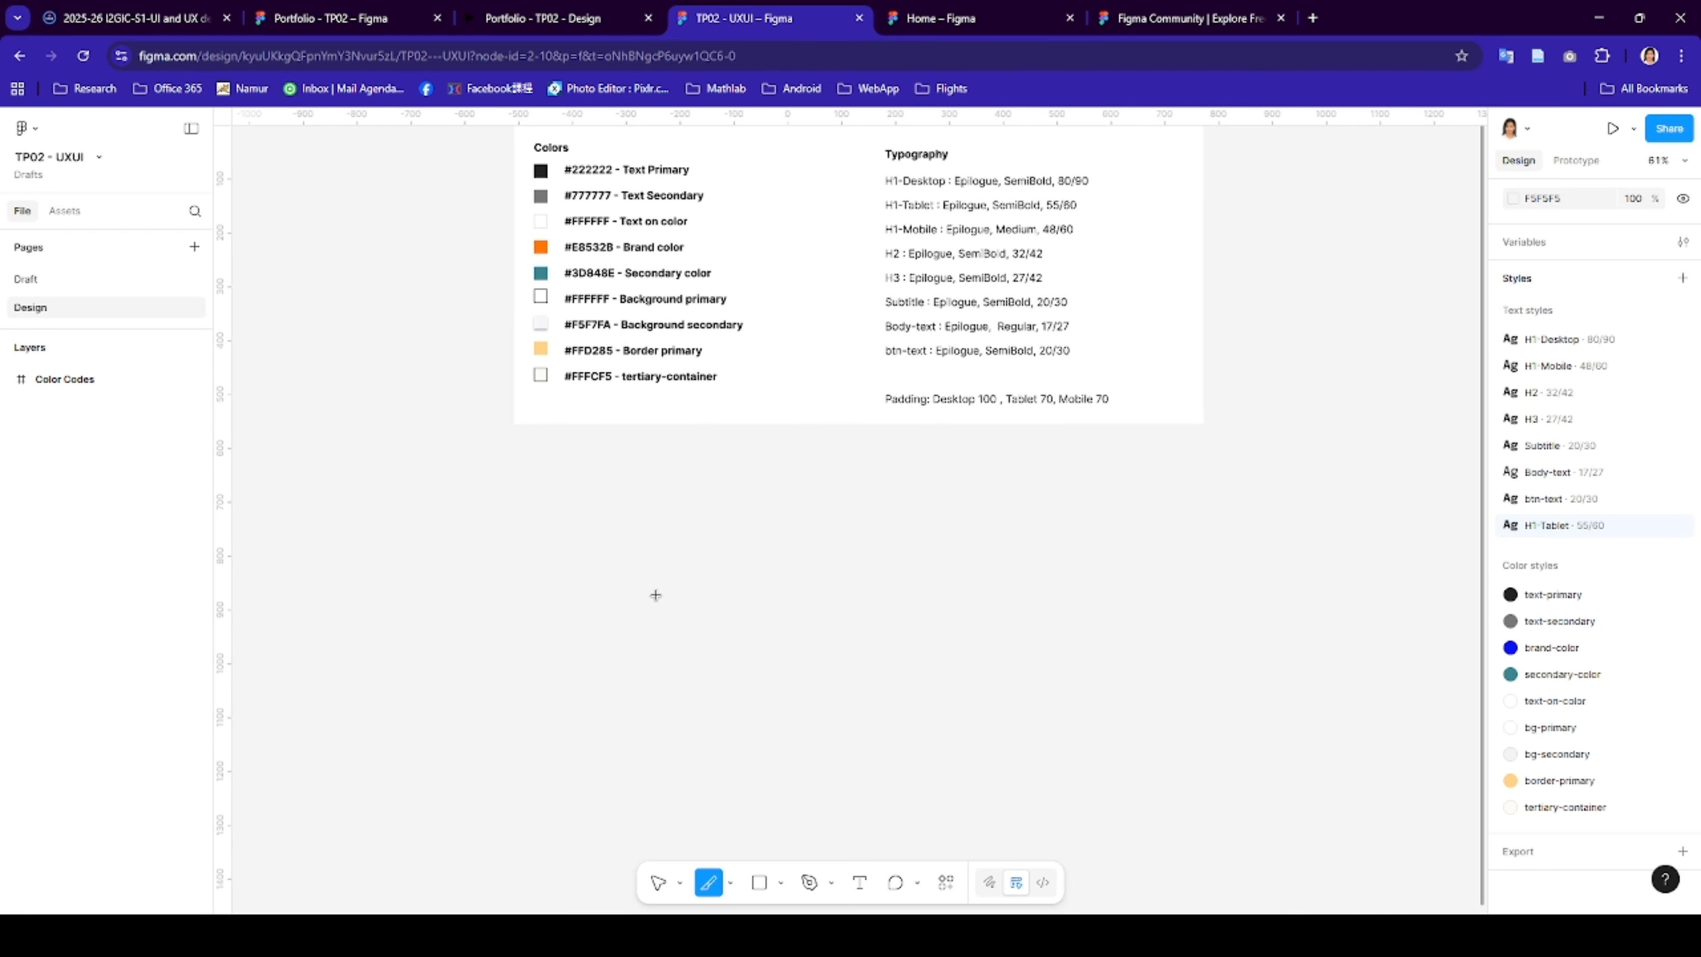
click(735, 884)
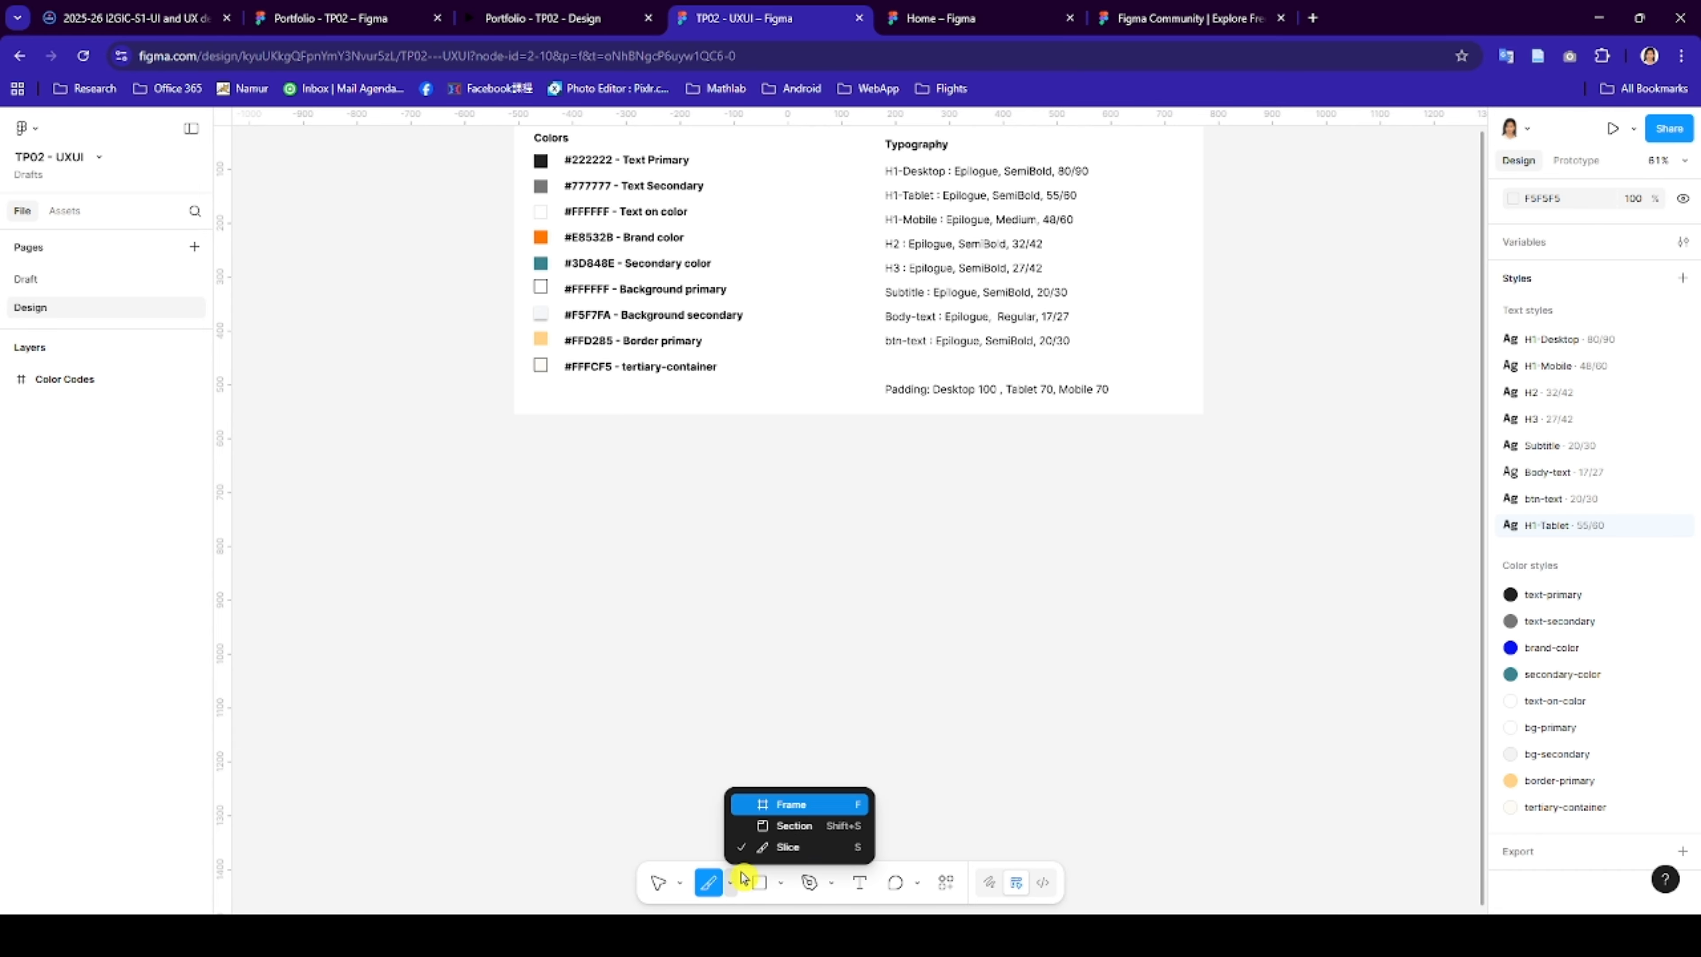
click(778, 807)
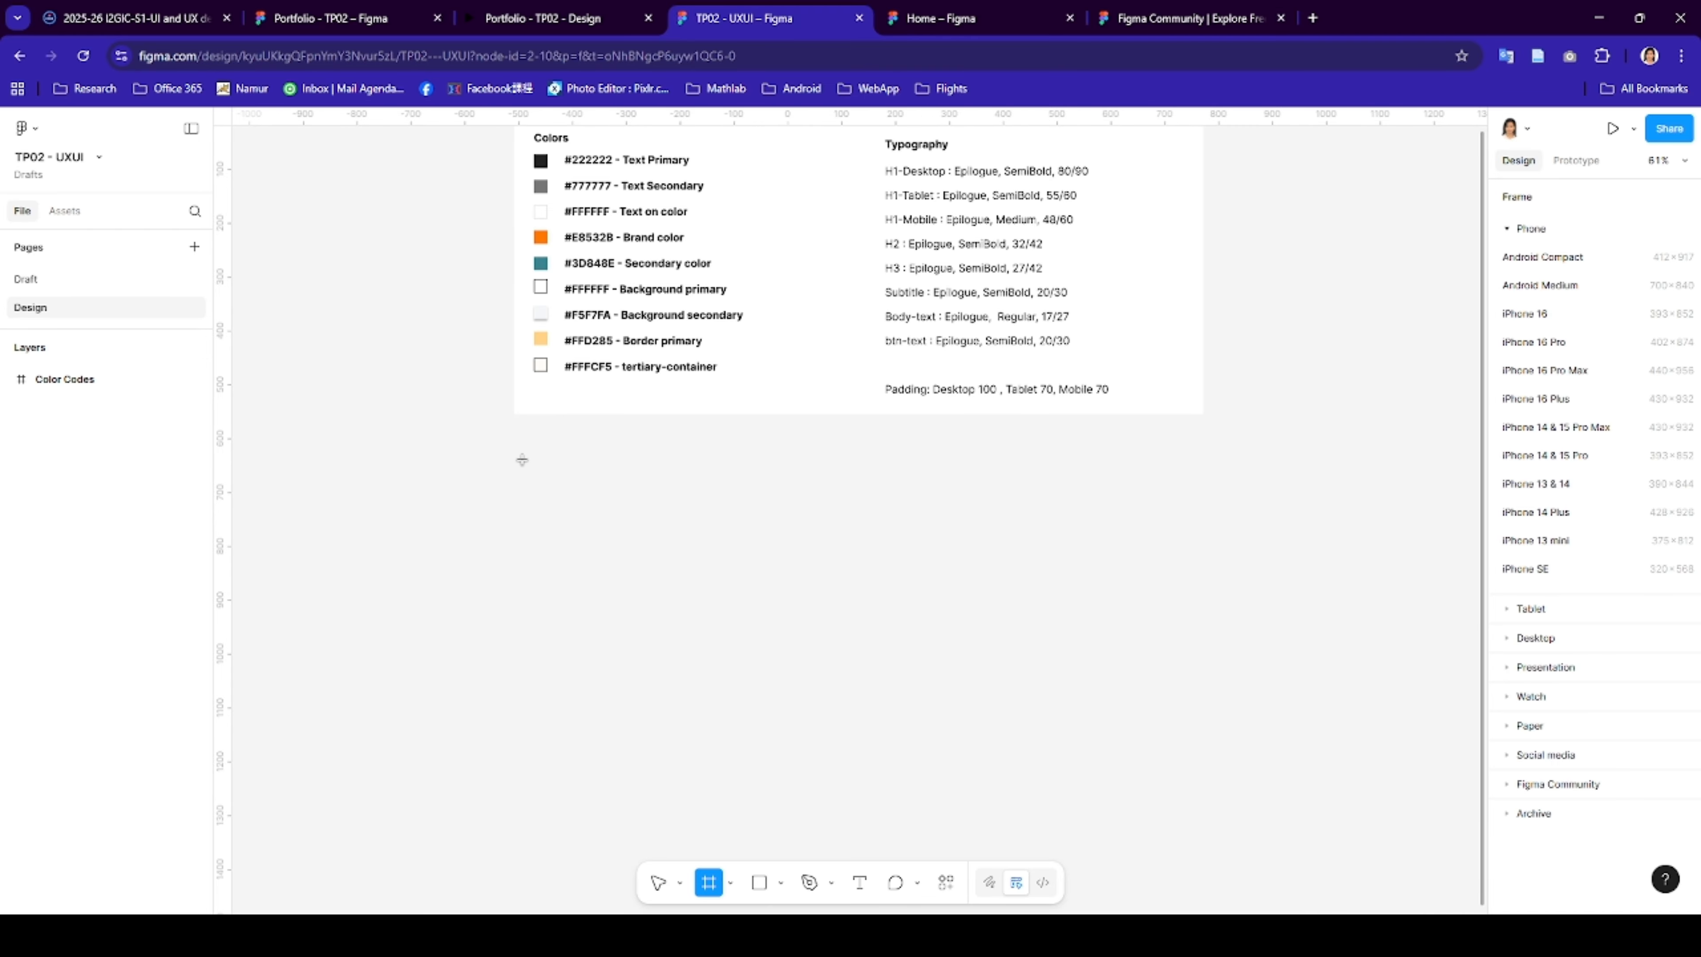
drag(513, 444, 926, 763)
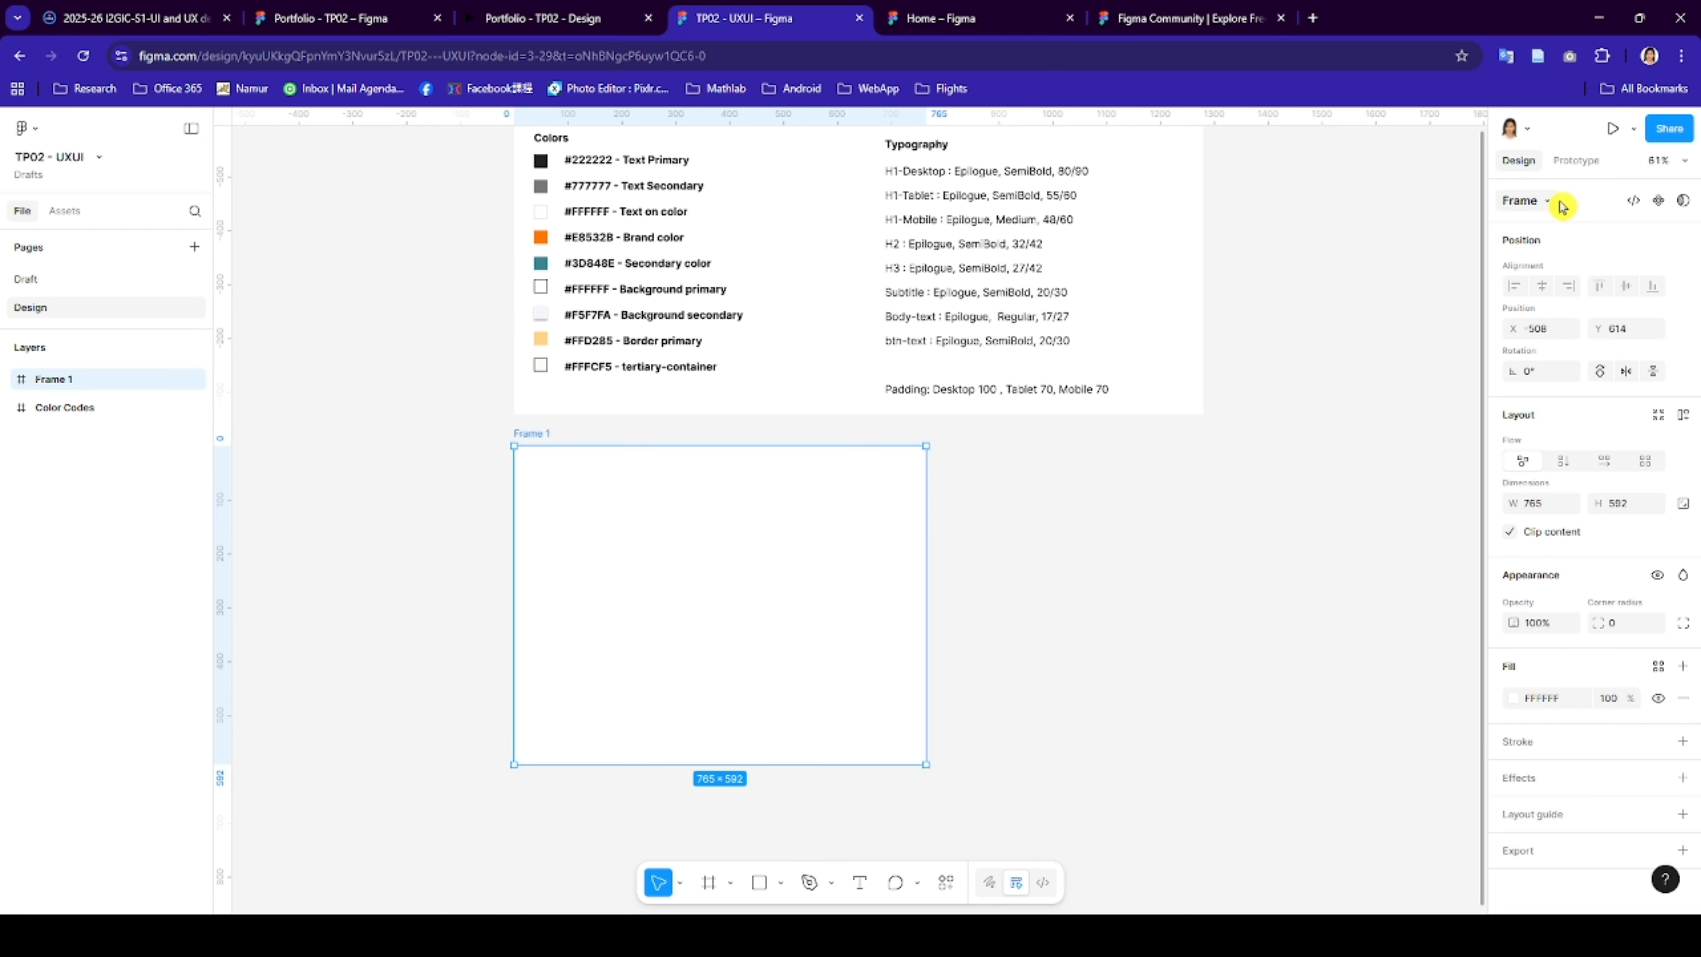
- Change the new frame to the MacBook Air size, 1280 × 832, and rename it PC - Home
click(1552, 203)
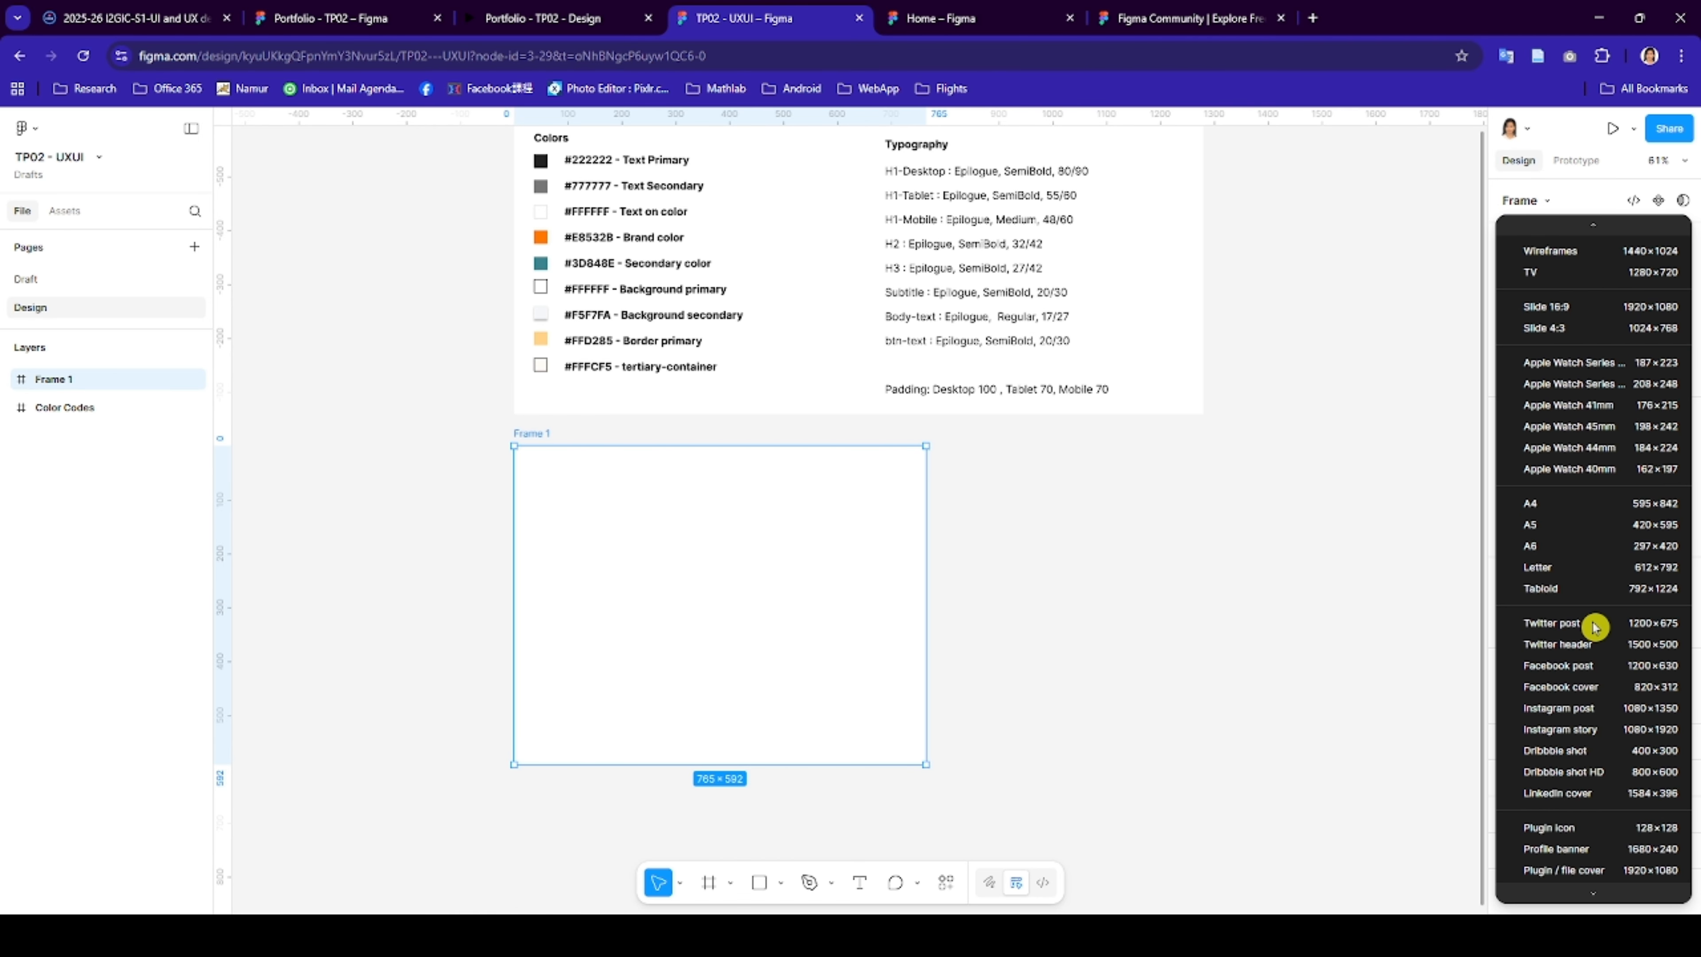
scroll(1600, 680, down, 5)
scroll(1600, 679, down, 1)
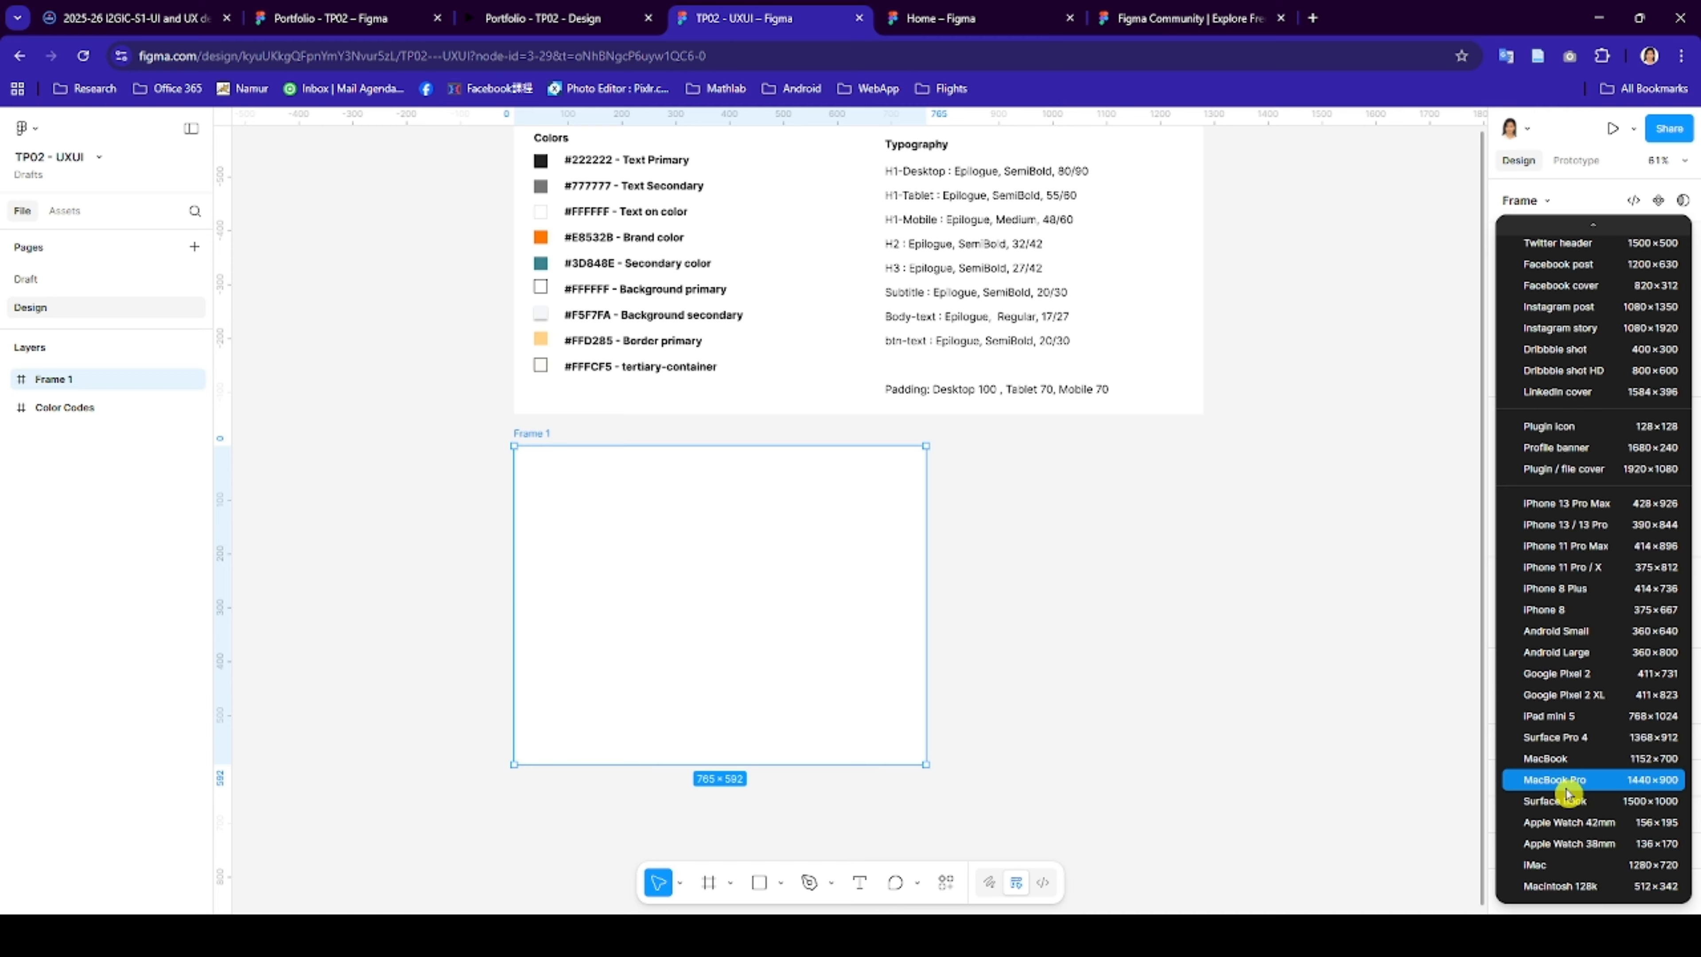
scroll(1570, 791, up, 4)
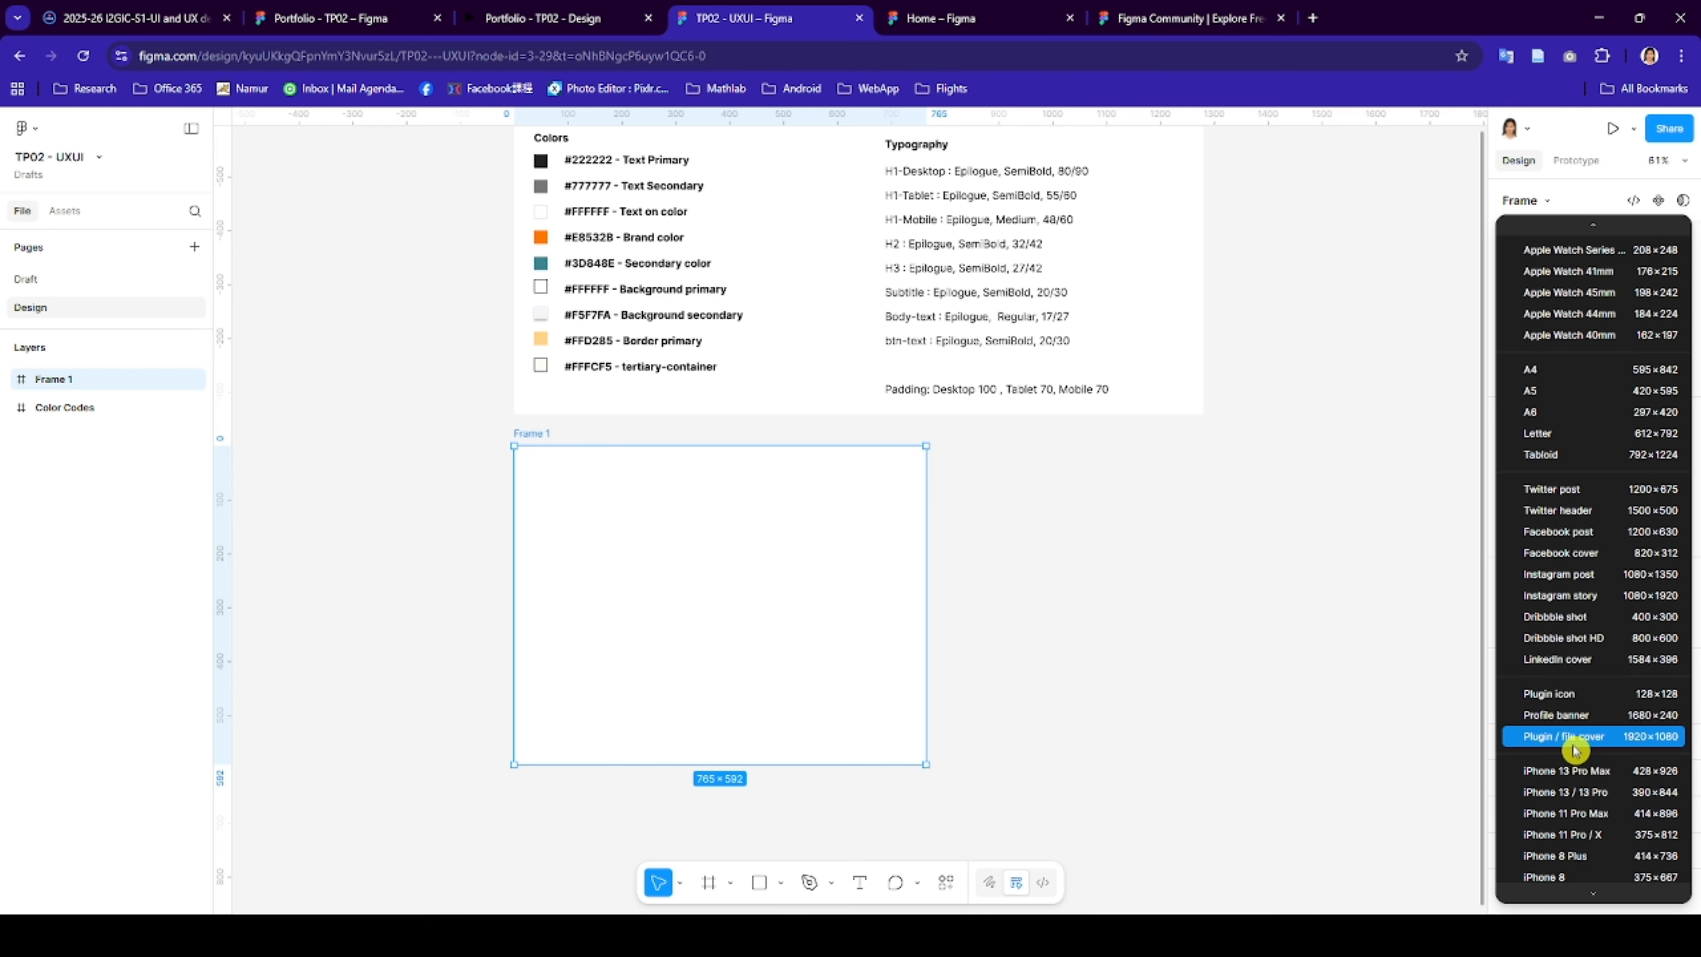
scroll(1575, 749, up, 7)
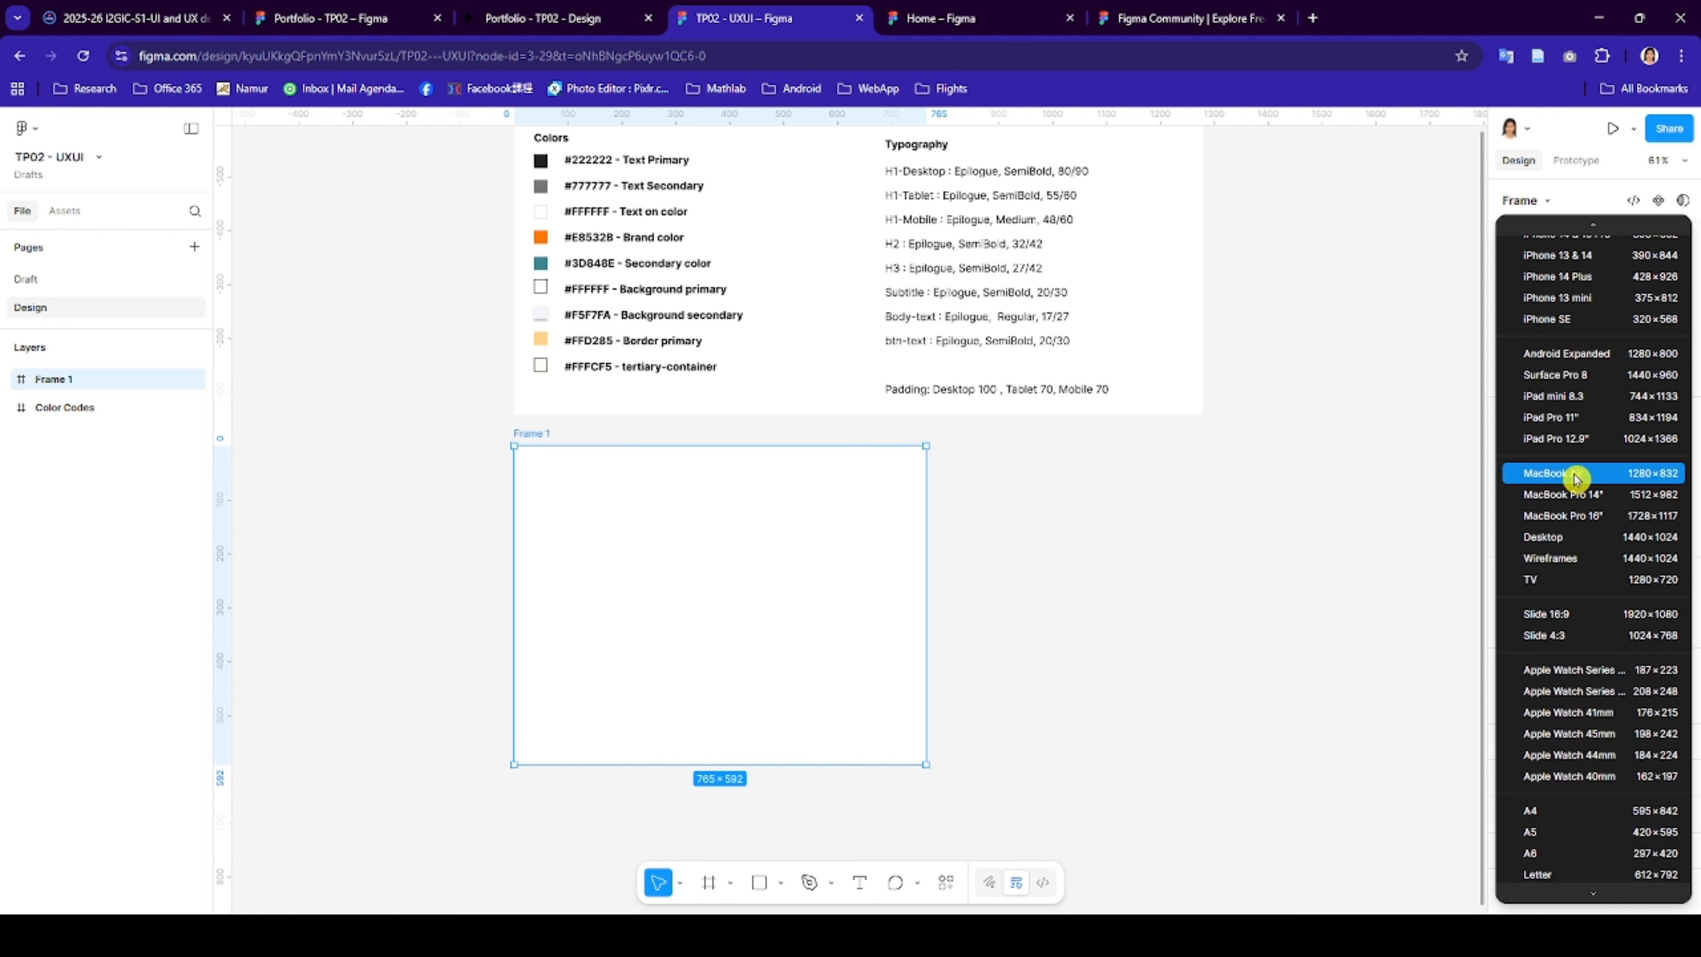
click(1604, 482)
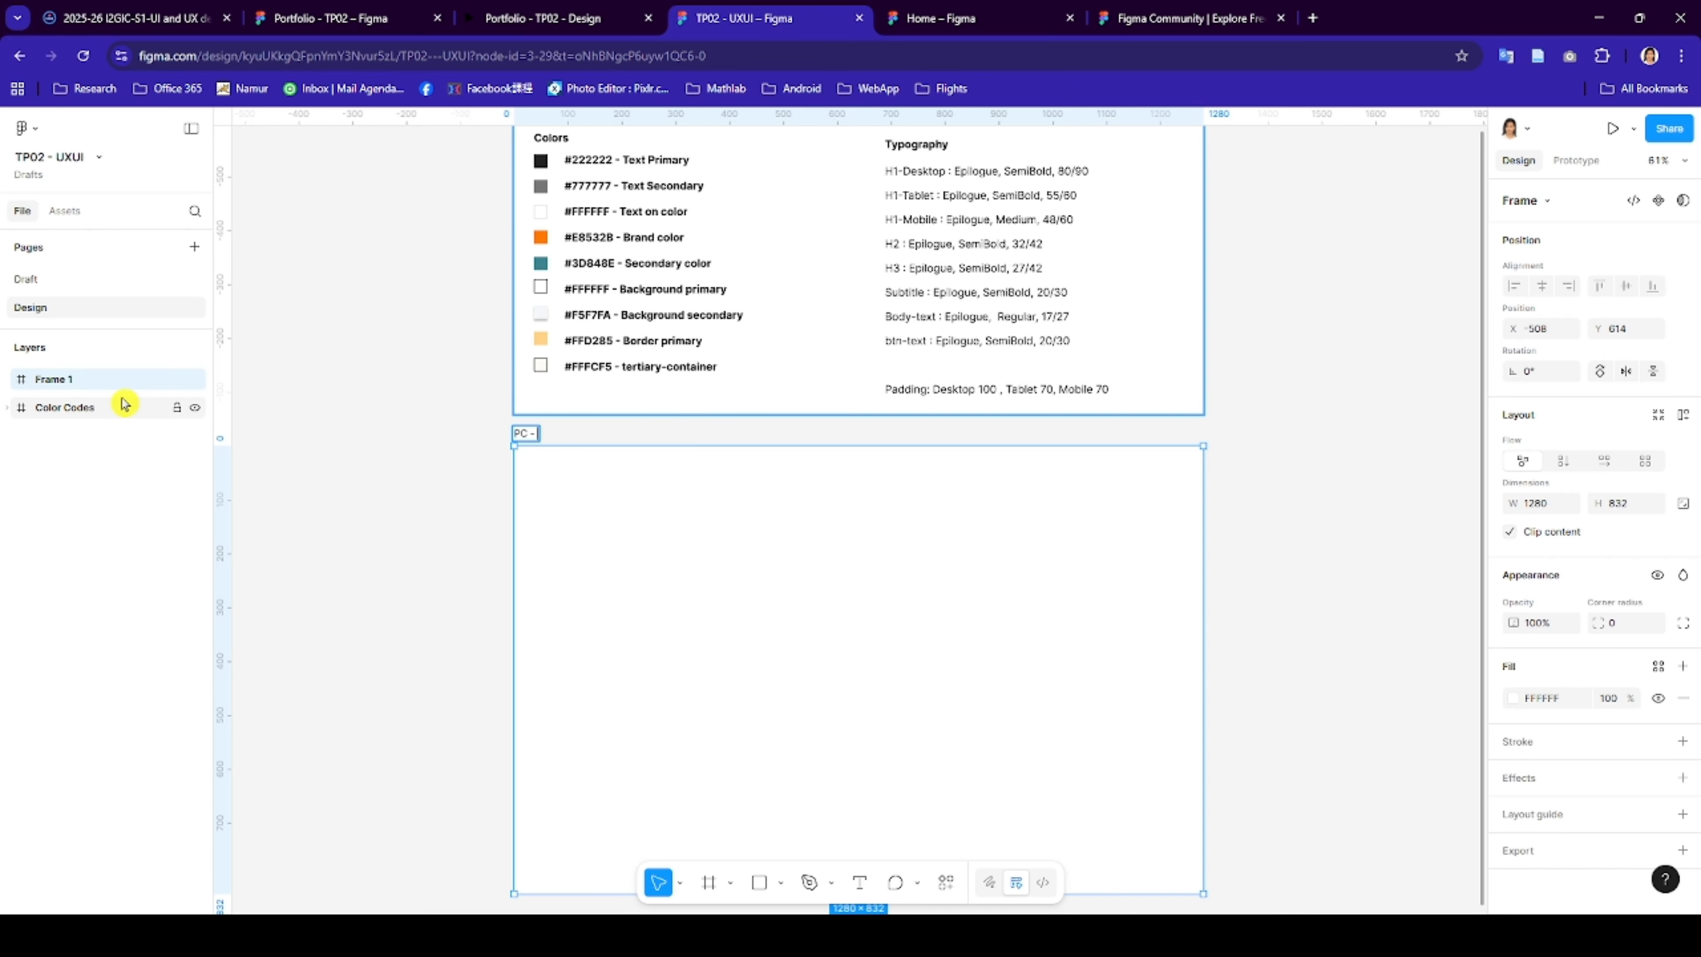
key(Return)
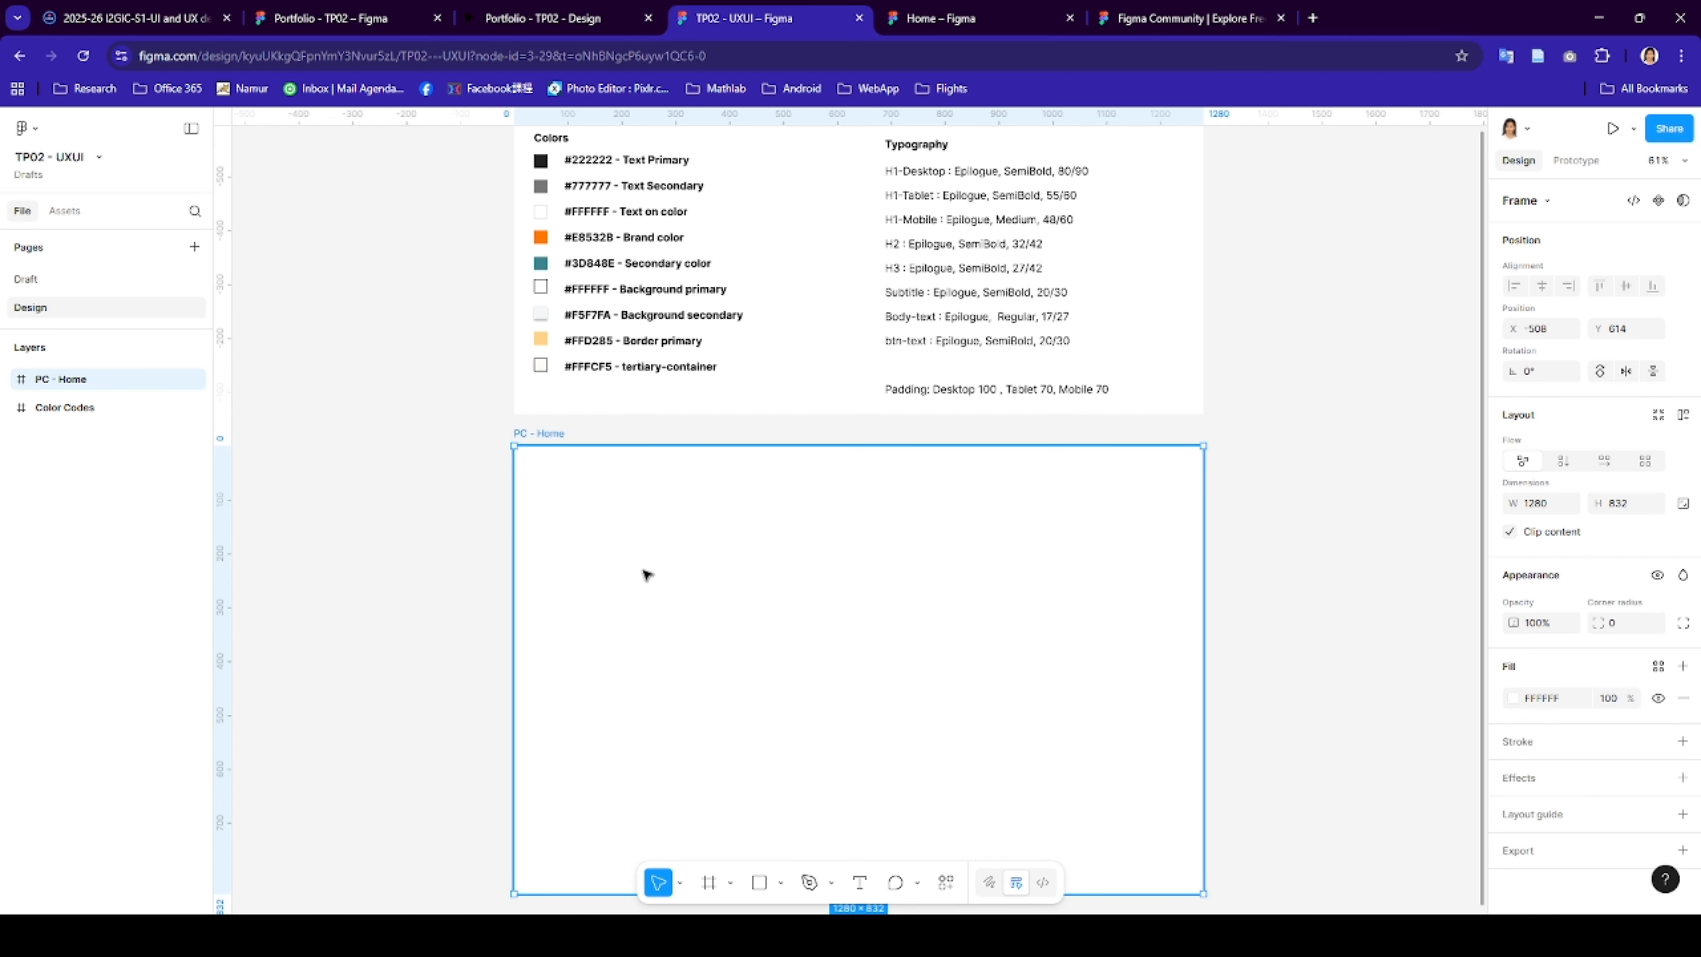
- Switch to the Portfolio - TP02 file and examine the navigation bar of the PC - Home page design
click(341, 18)
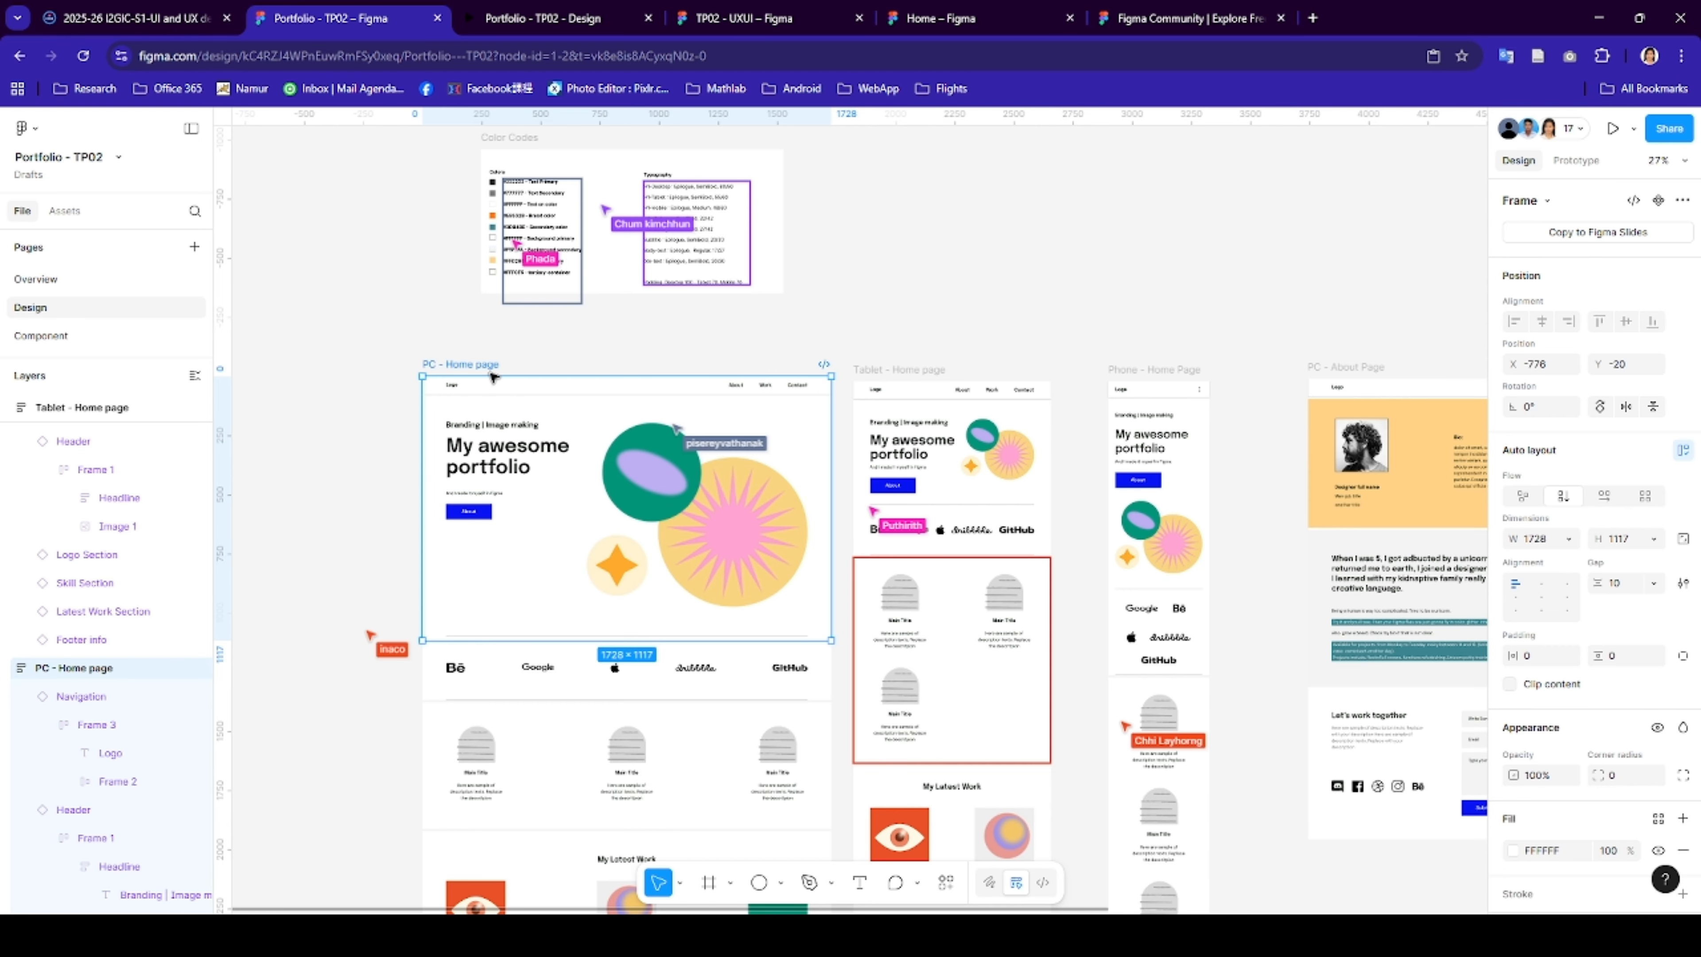
scroll(432, 388, up, 5)
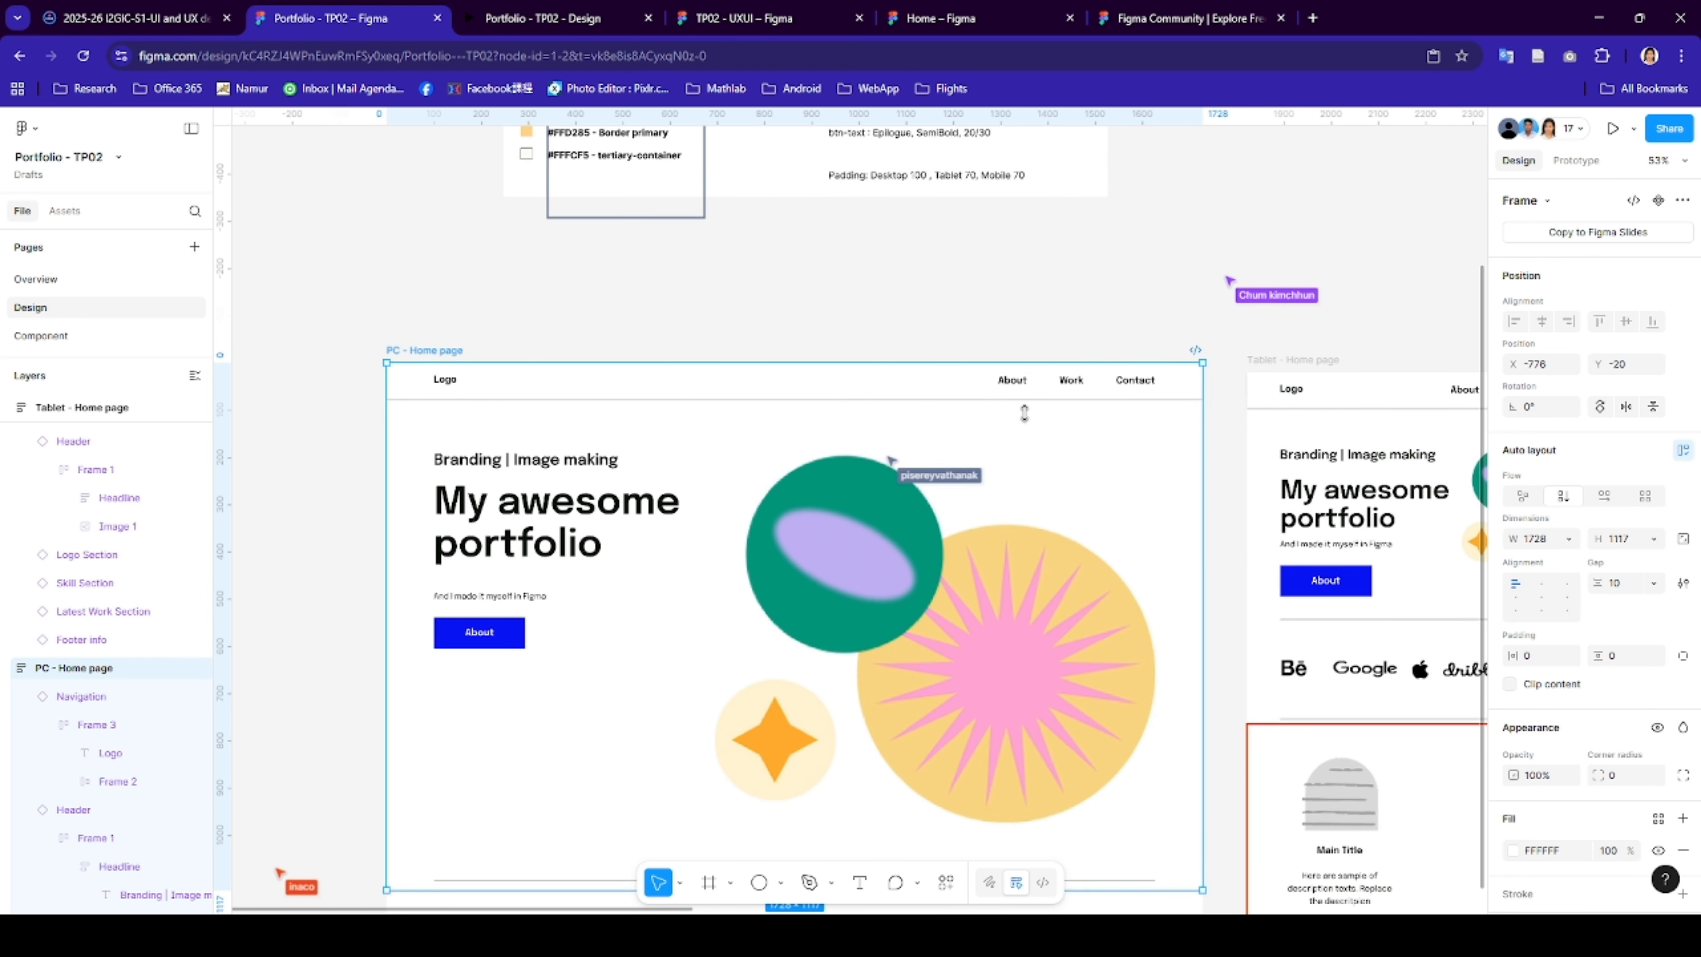
scroll(431, 388, down, 1)
click(546, 18)
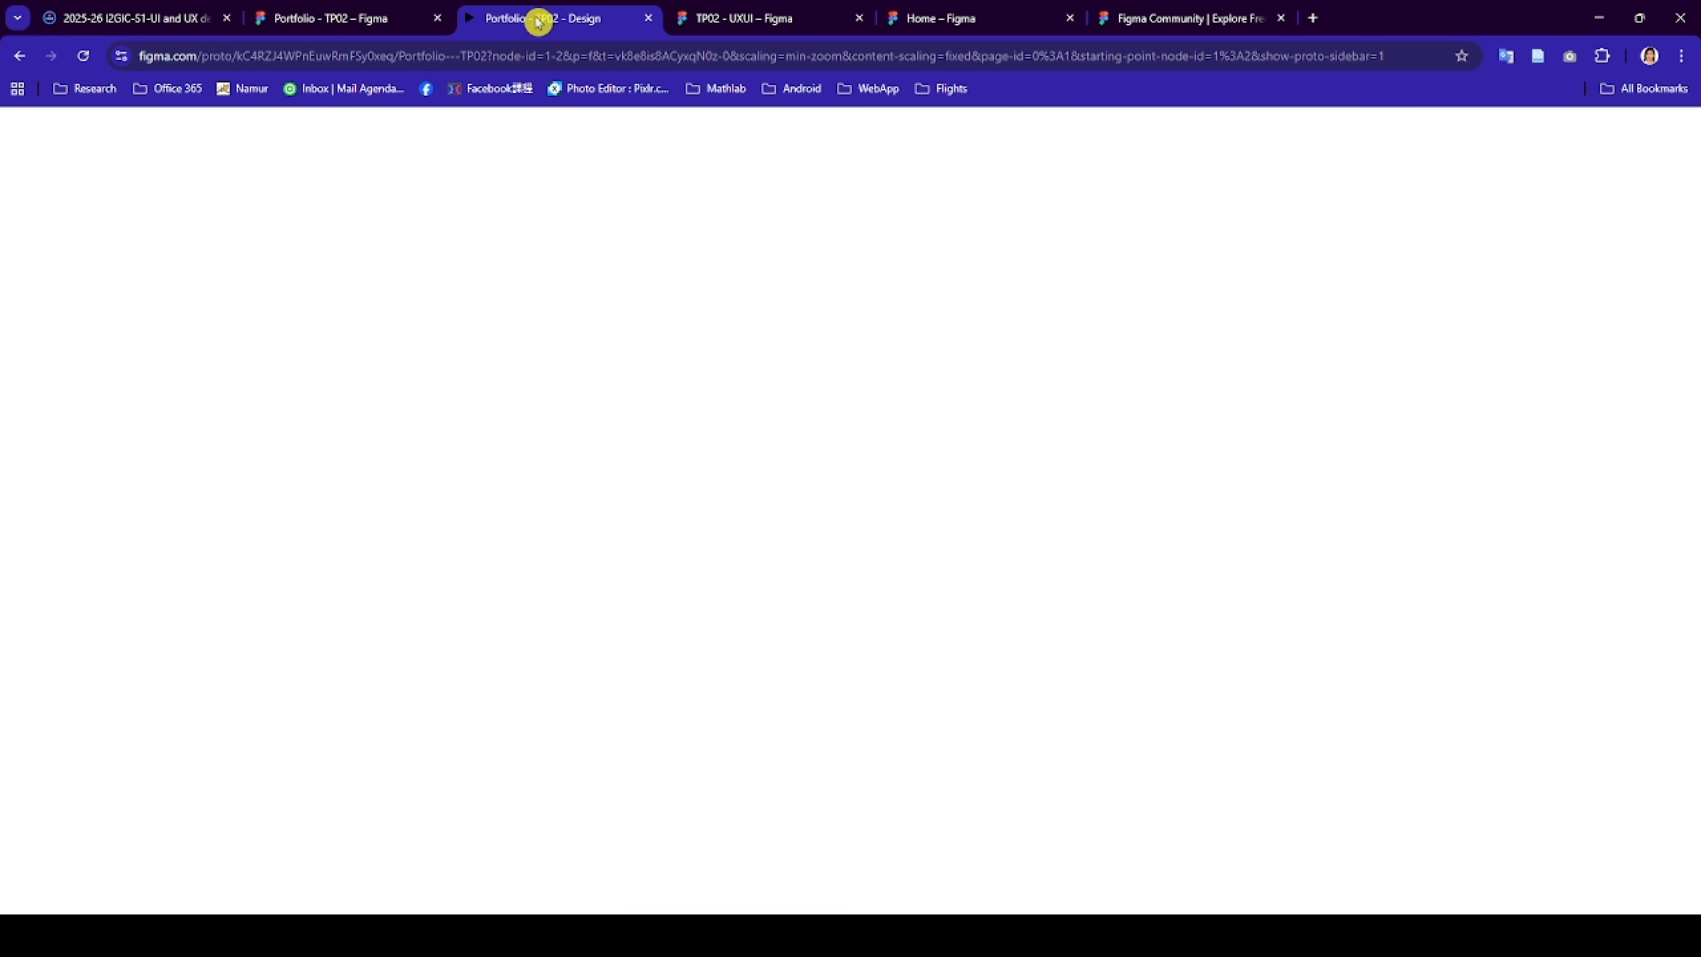
- Back in the TP02 - UXUI file, draw a frame about 793 × 79 beside PC - Home and set its width to 1280
click(740, 18)
scroll(1103, 589, right, 5)
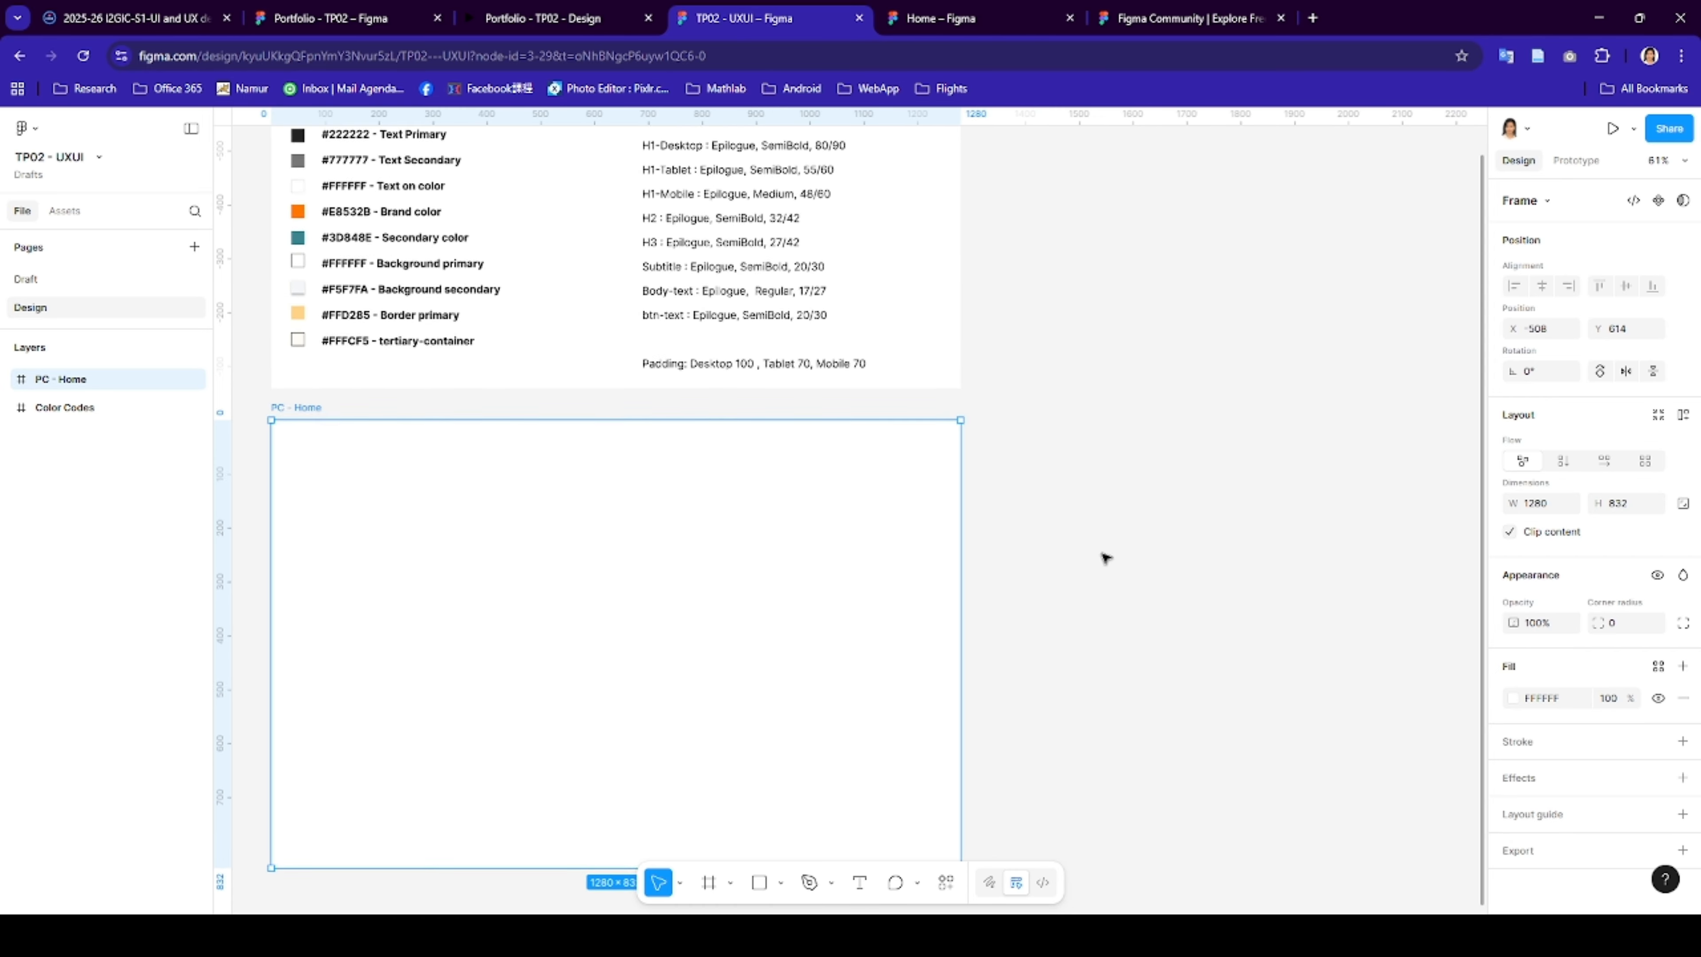
scroll(1104, 558, down, 2)
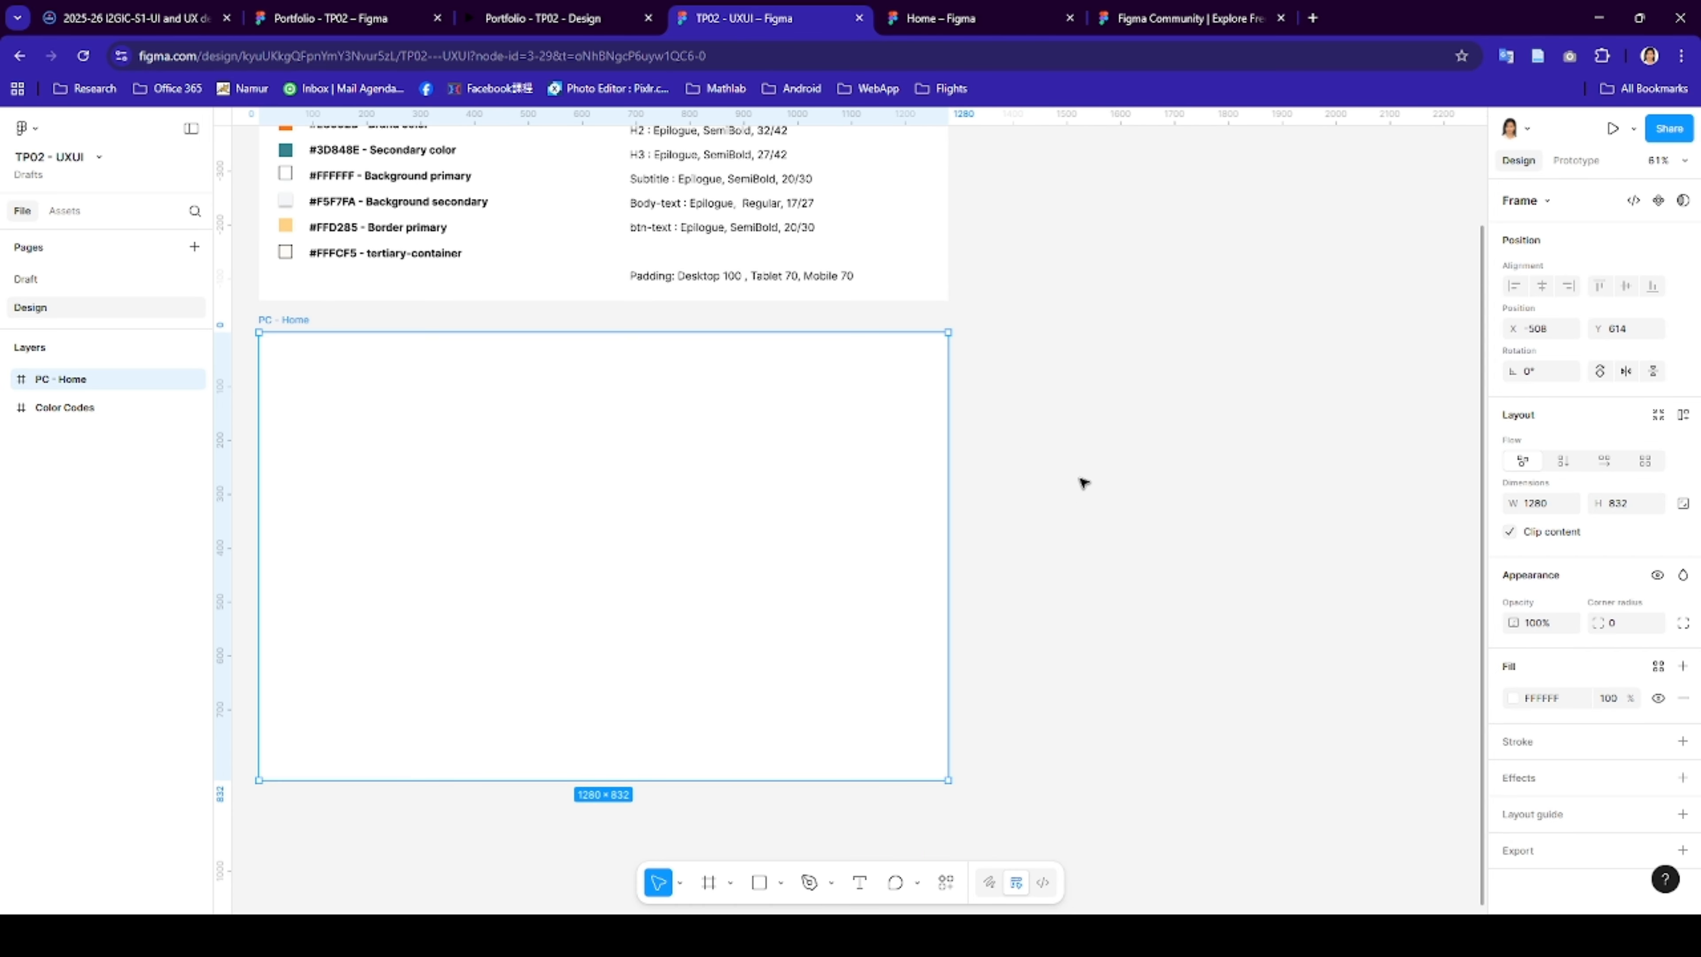
key(f)
drag(1004, 331, 1432, 375)
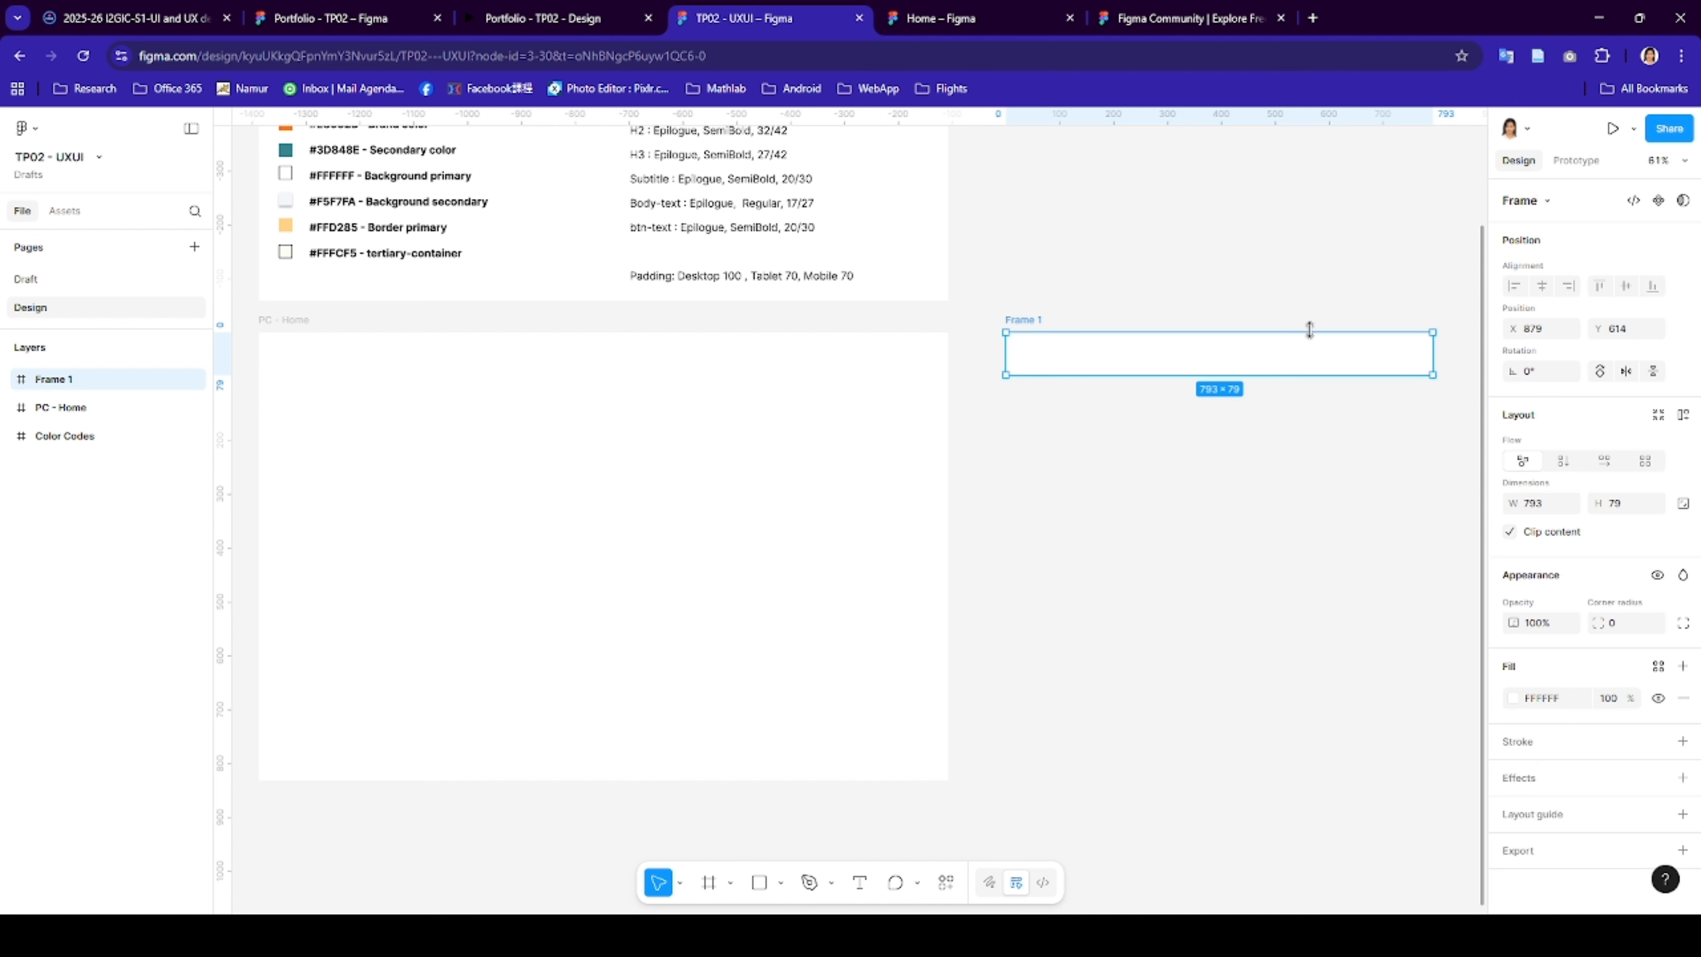
click(1549, 506)
key(Return)
- Rename the 1280-wide frame beside PC - Home as Navigation
scroll(1299, 446, right, 3)
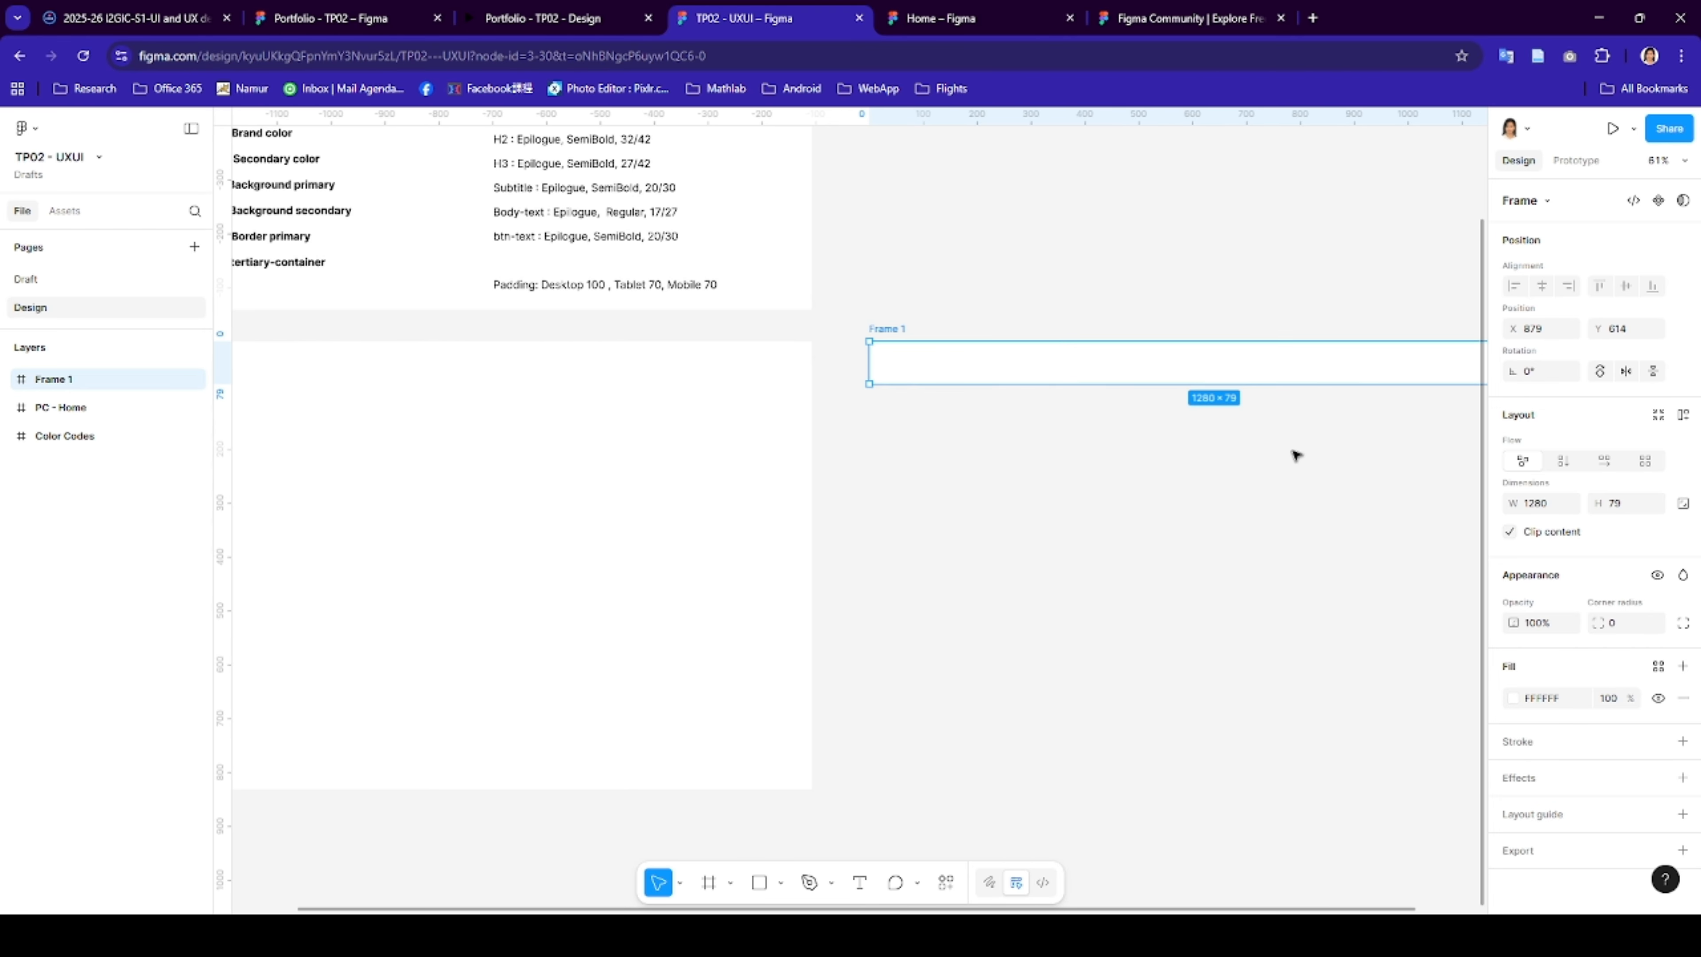
double_click(883, 332)
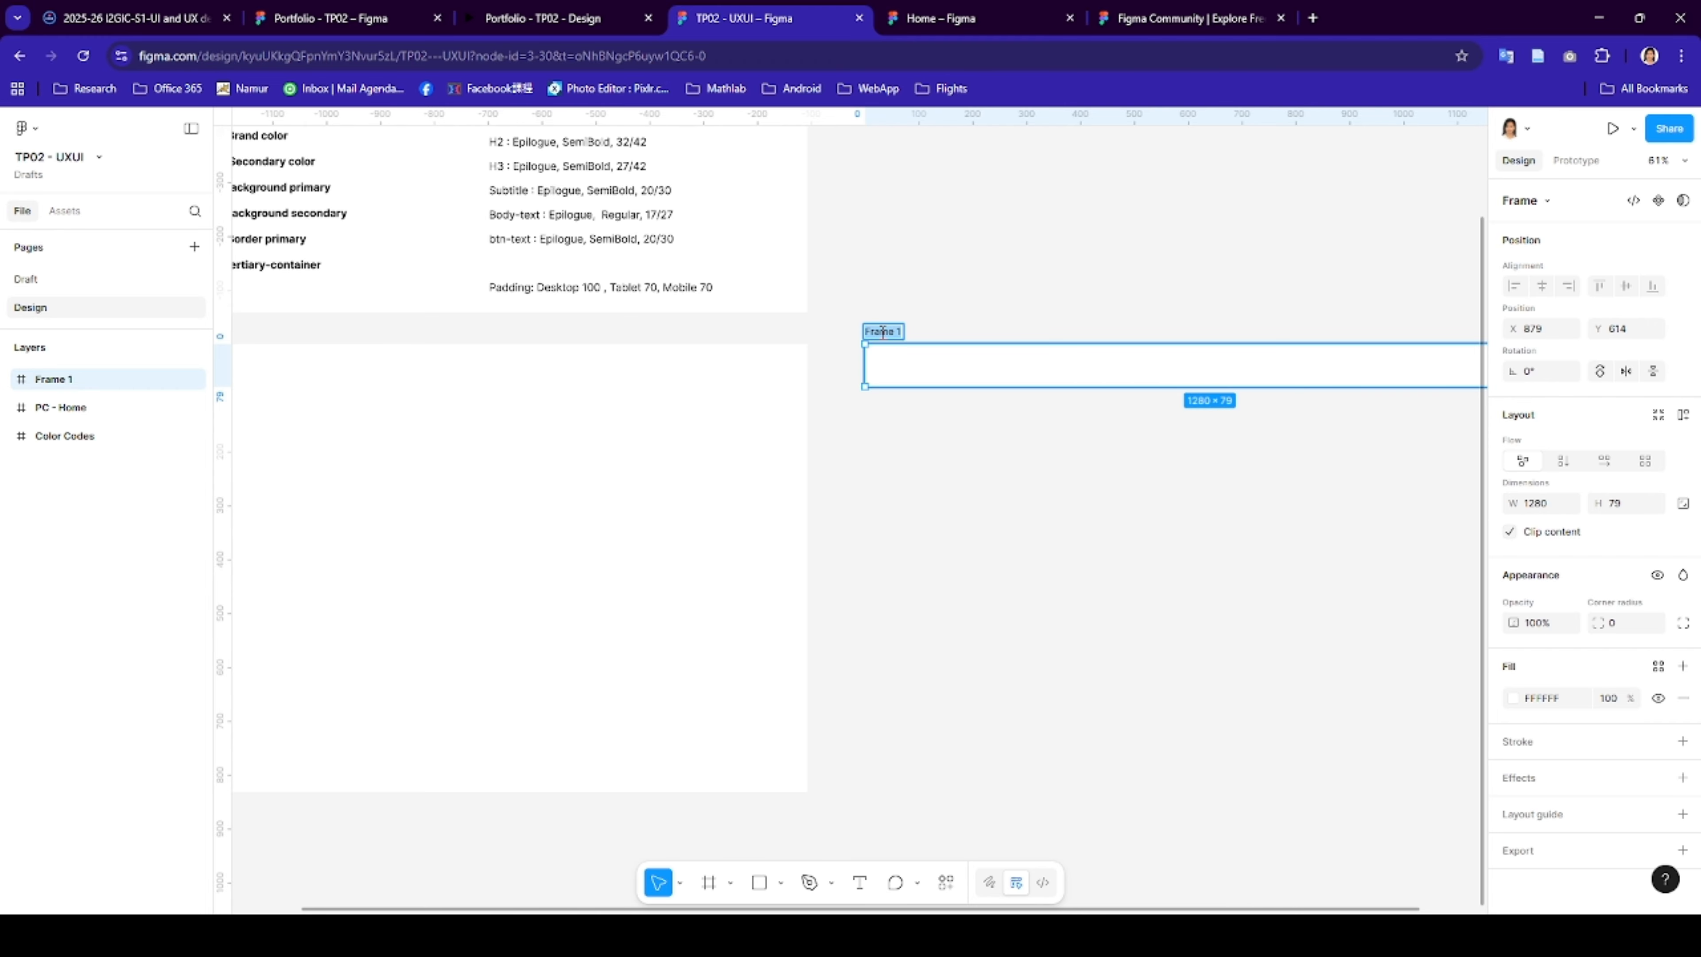
text(Na)
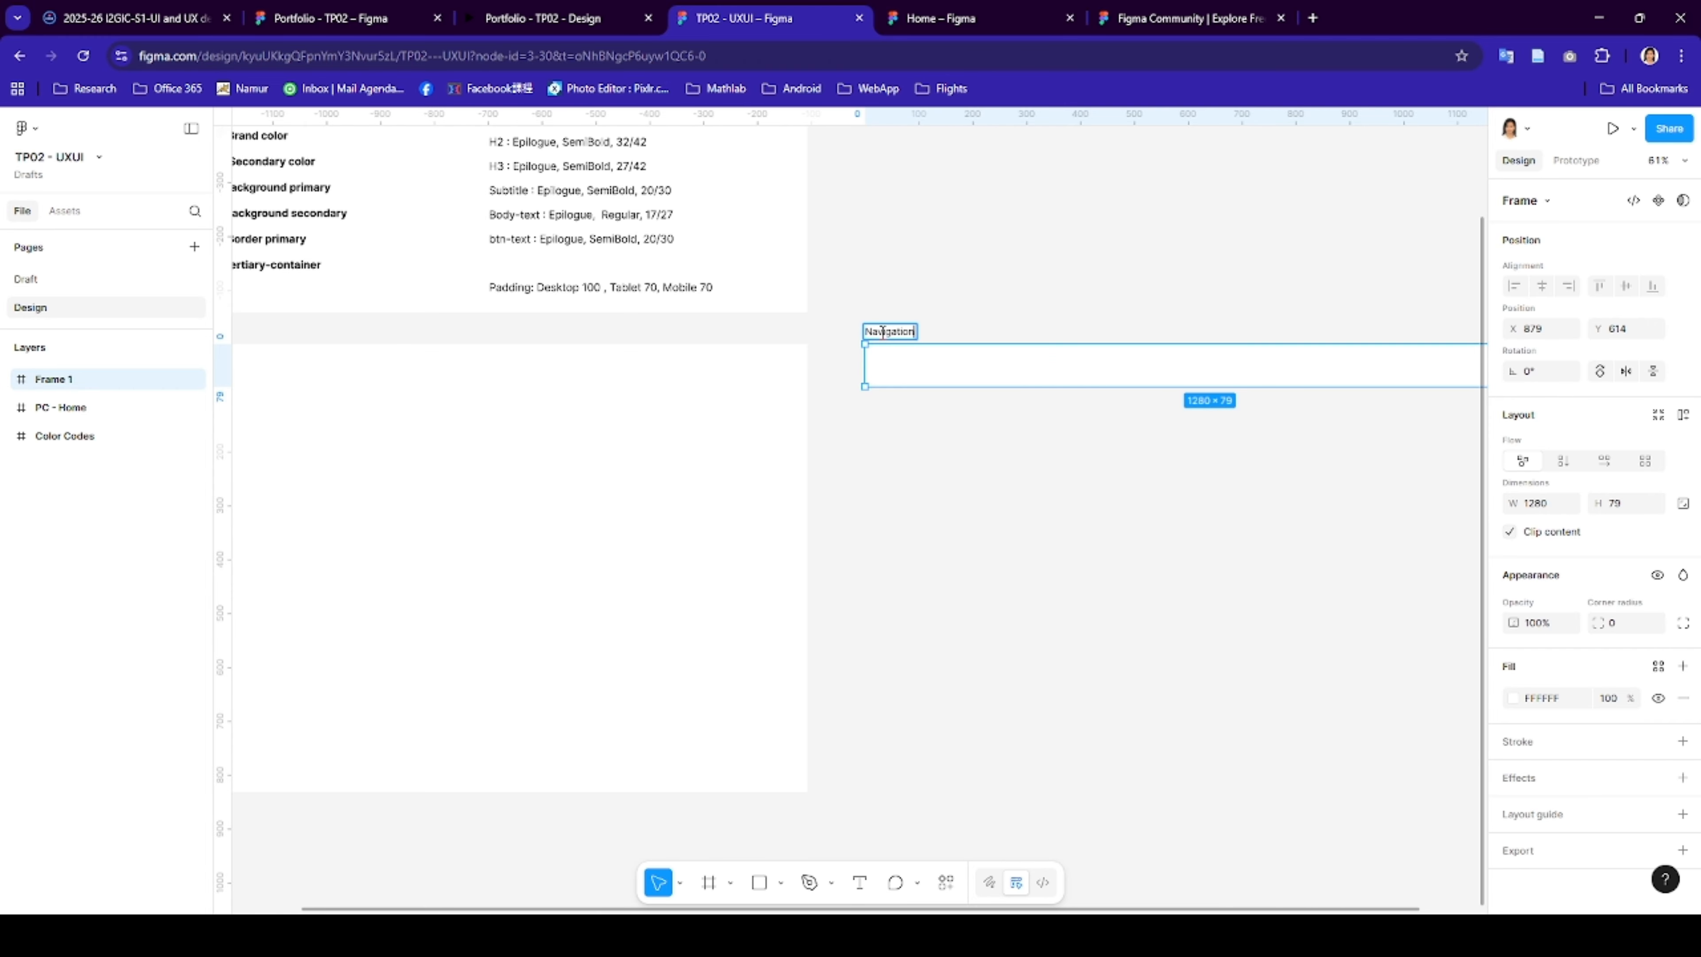
text(vigation)
key(Return)
scroll(986, 474, right, 5)
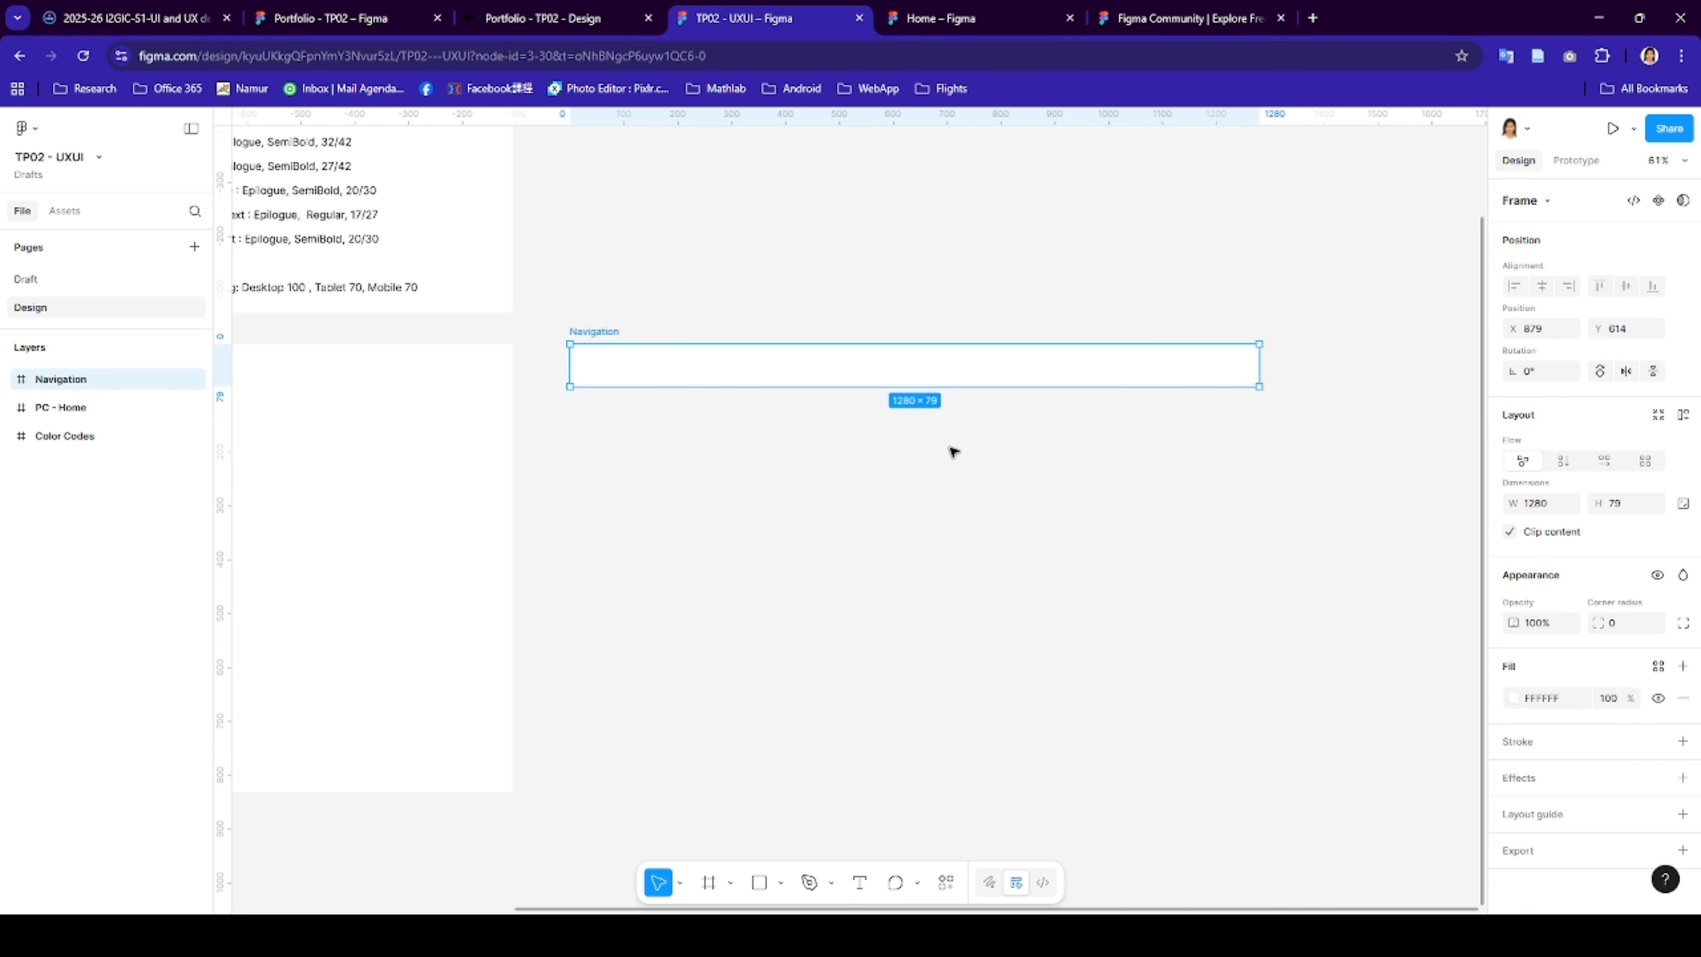
- After checking the Portfolio - TP02 reference, add the text Logo inside the Navigation frame and place it at about X 41, Y 28
click(323, 19)
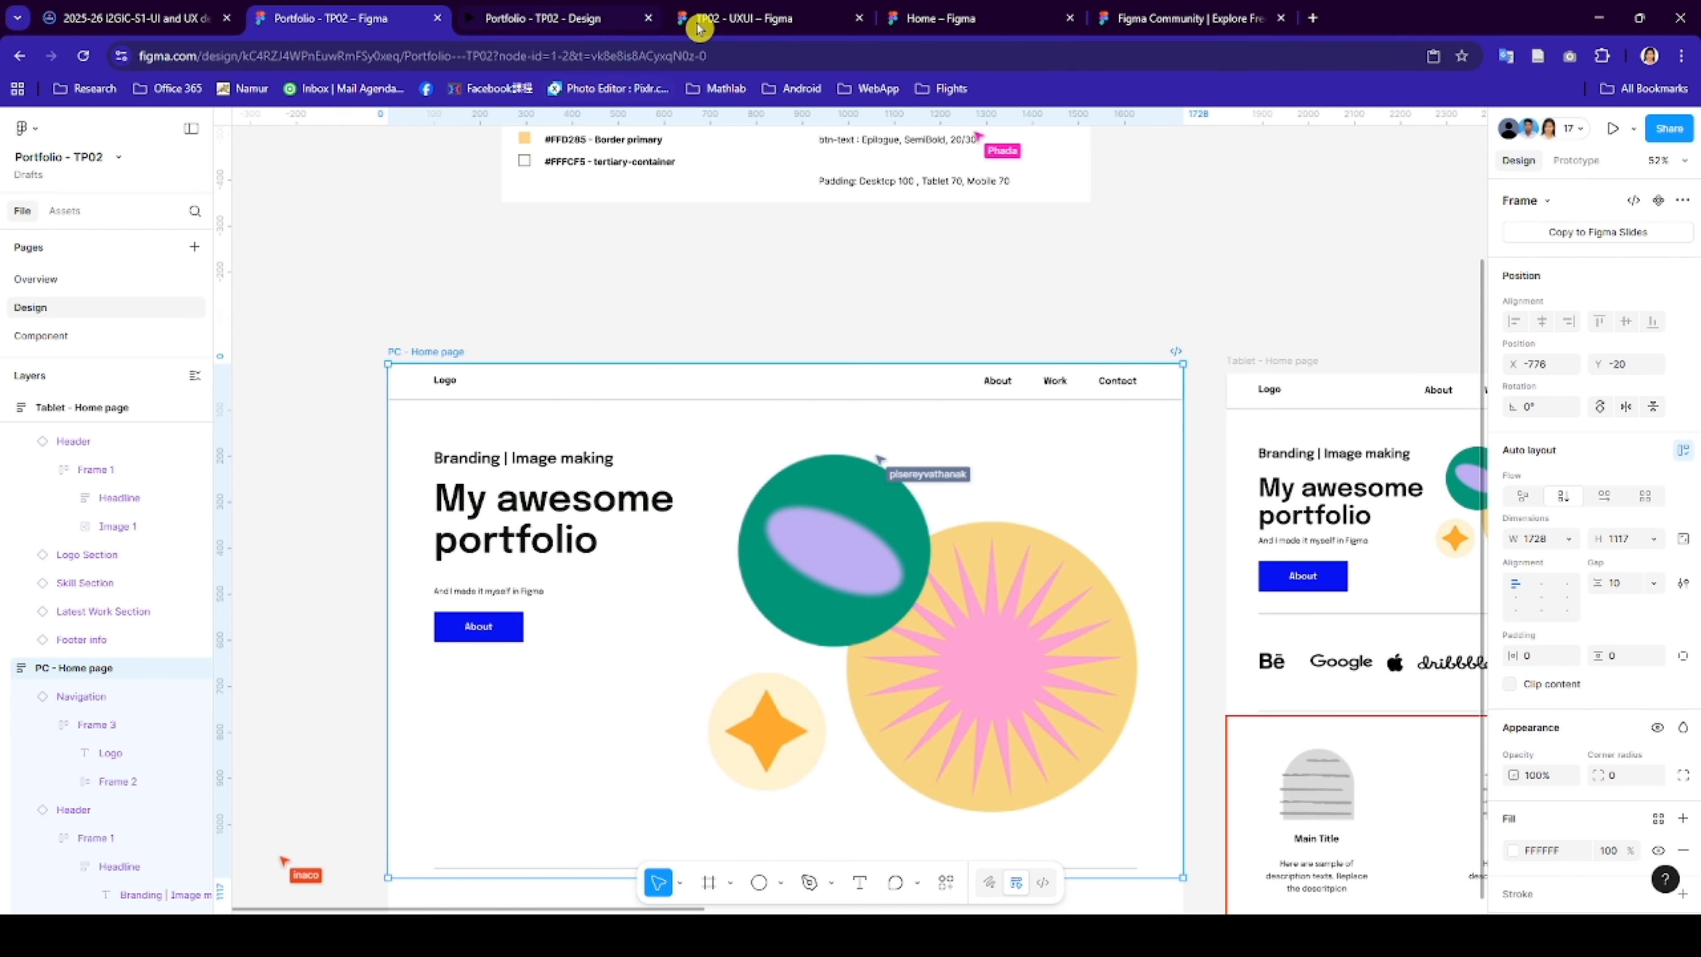
click(746, 18)
scroll(791, 449, up, 5)
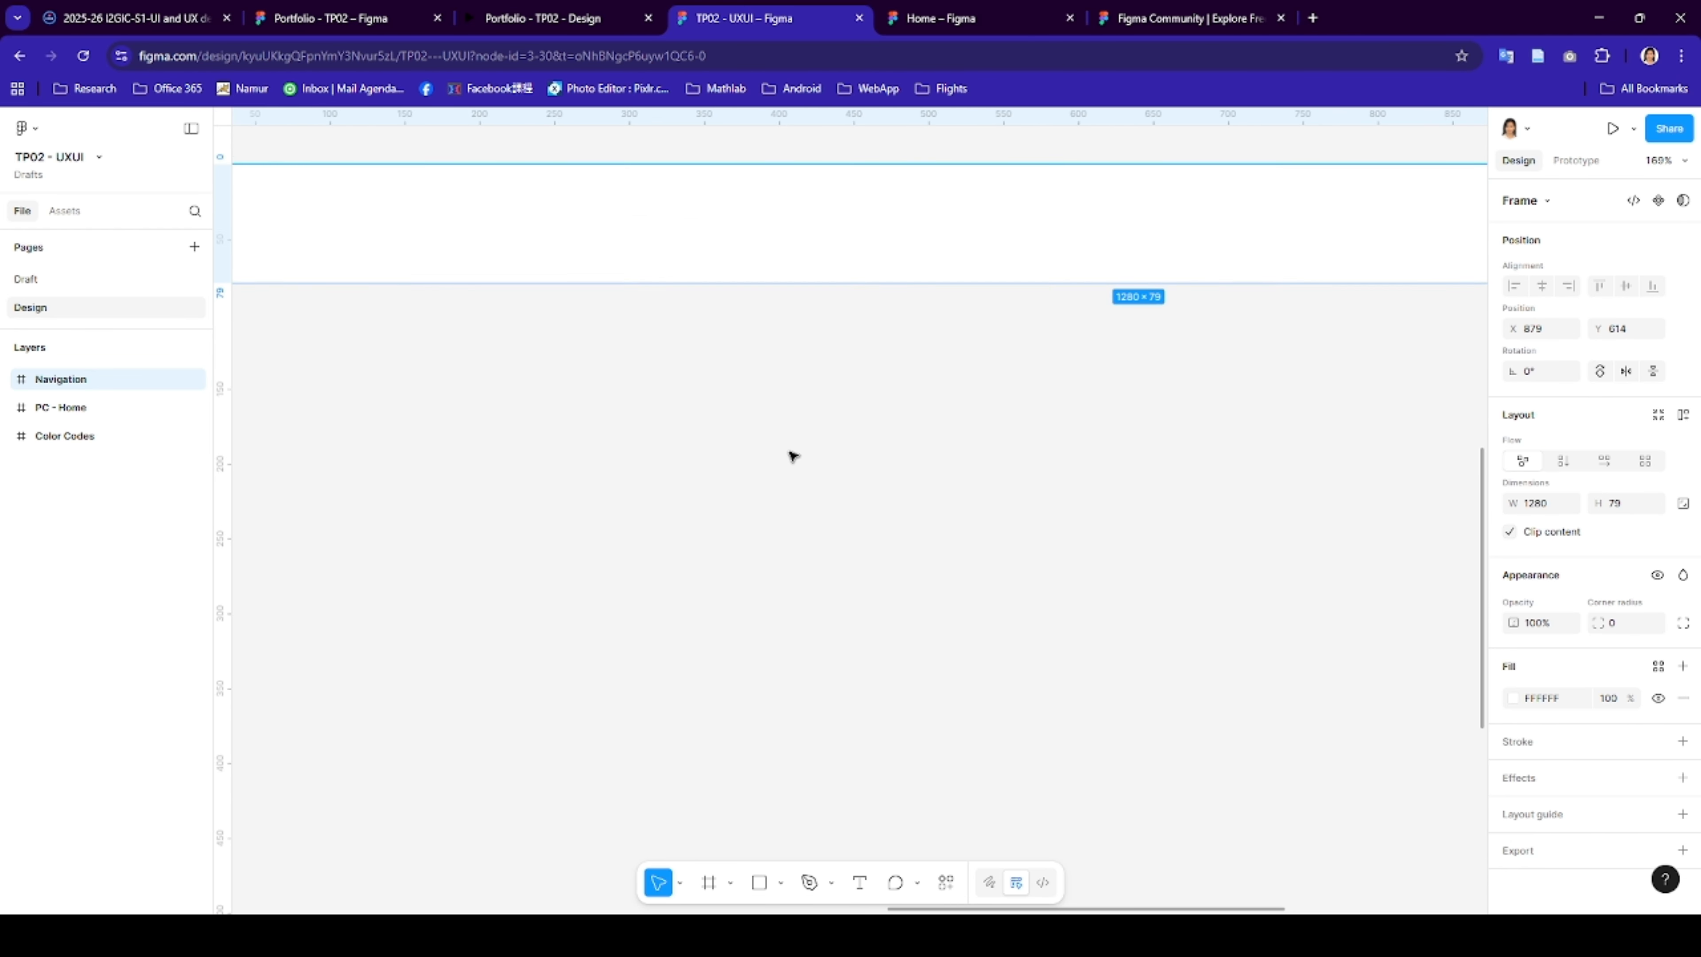
click(868, 886)
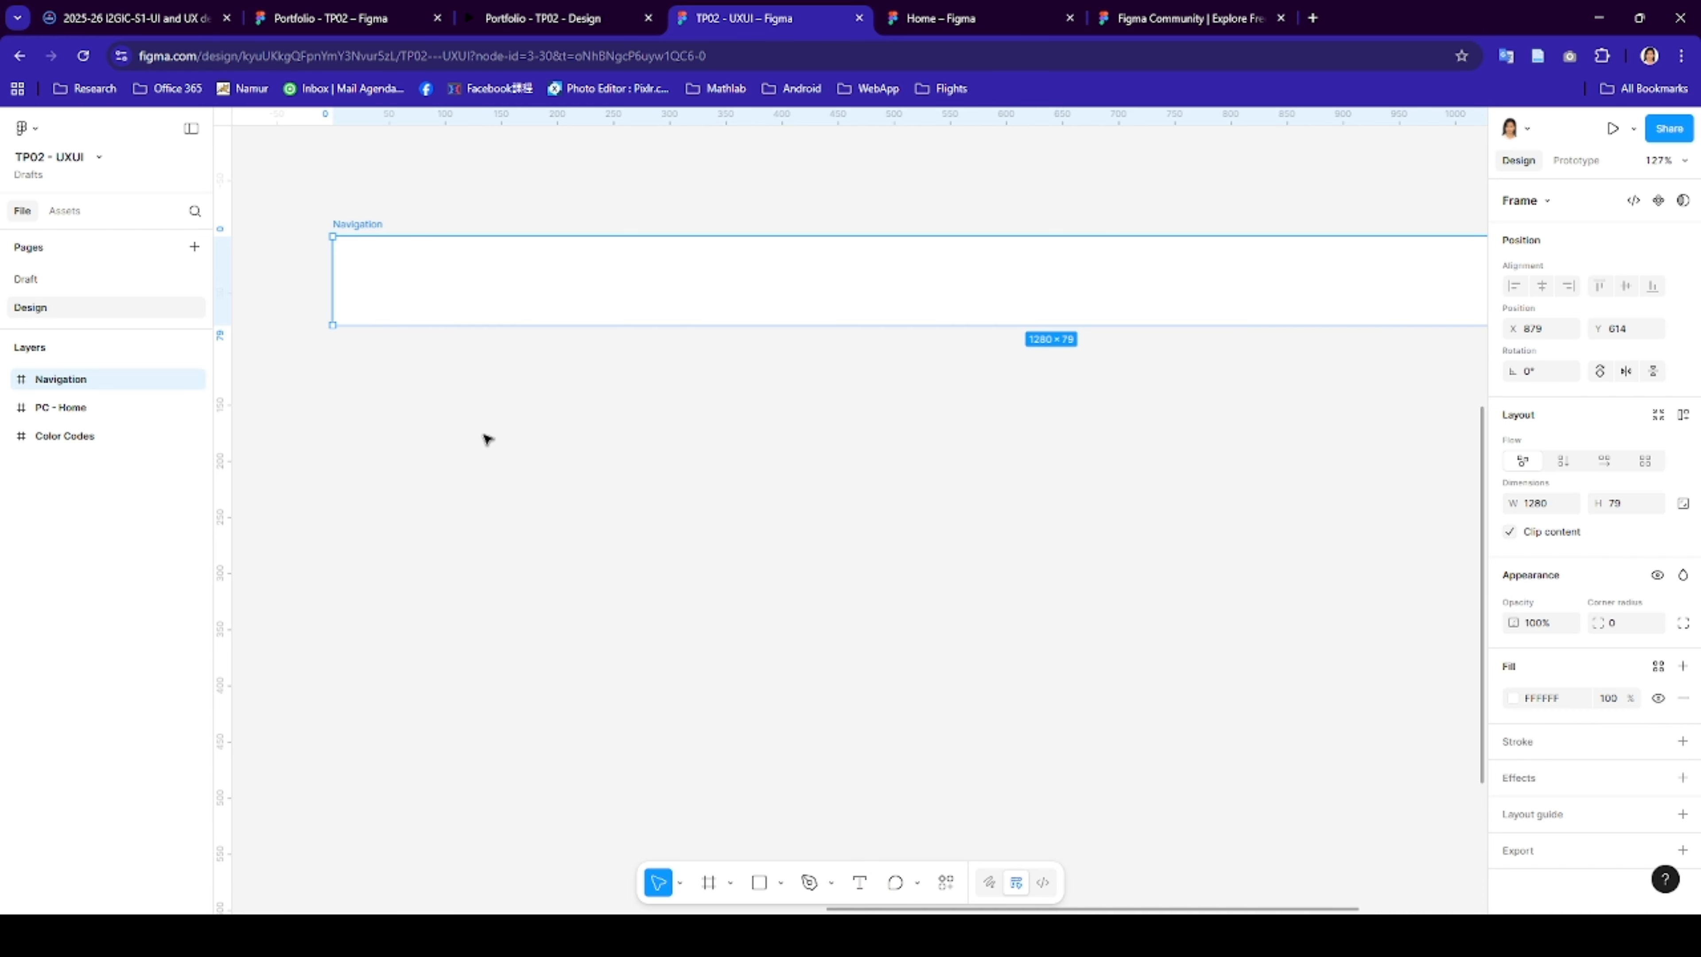
click(385, 276)
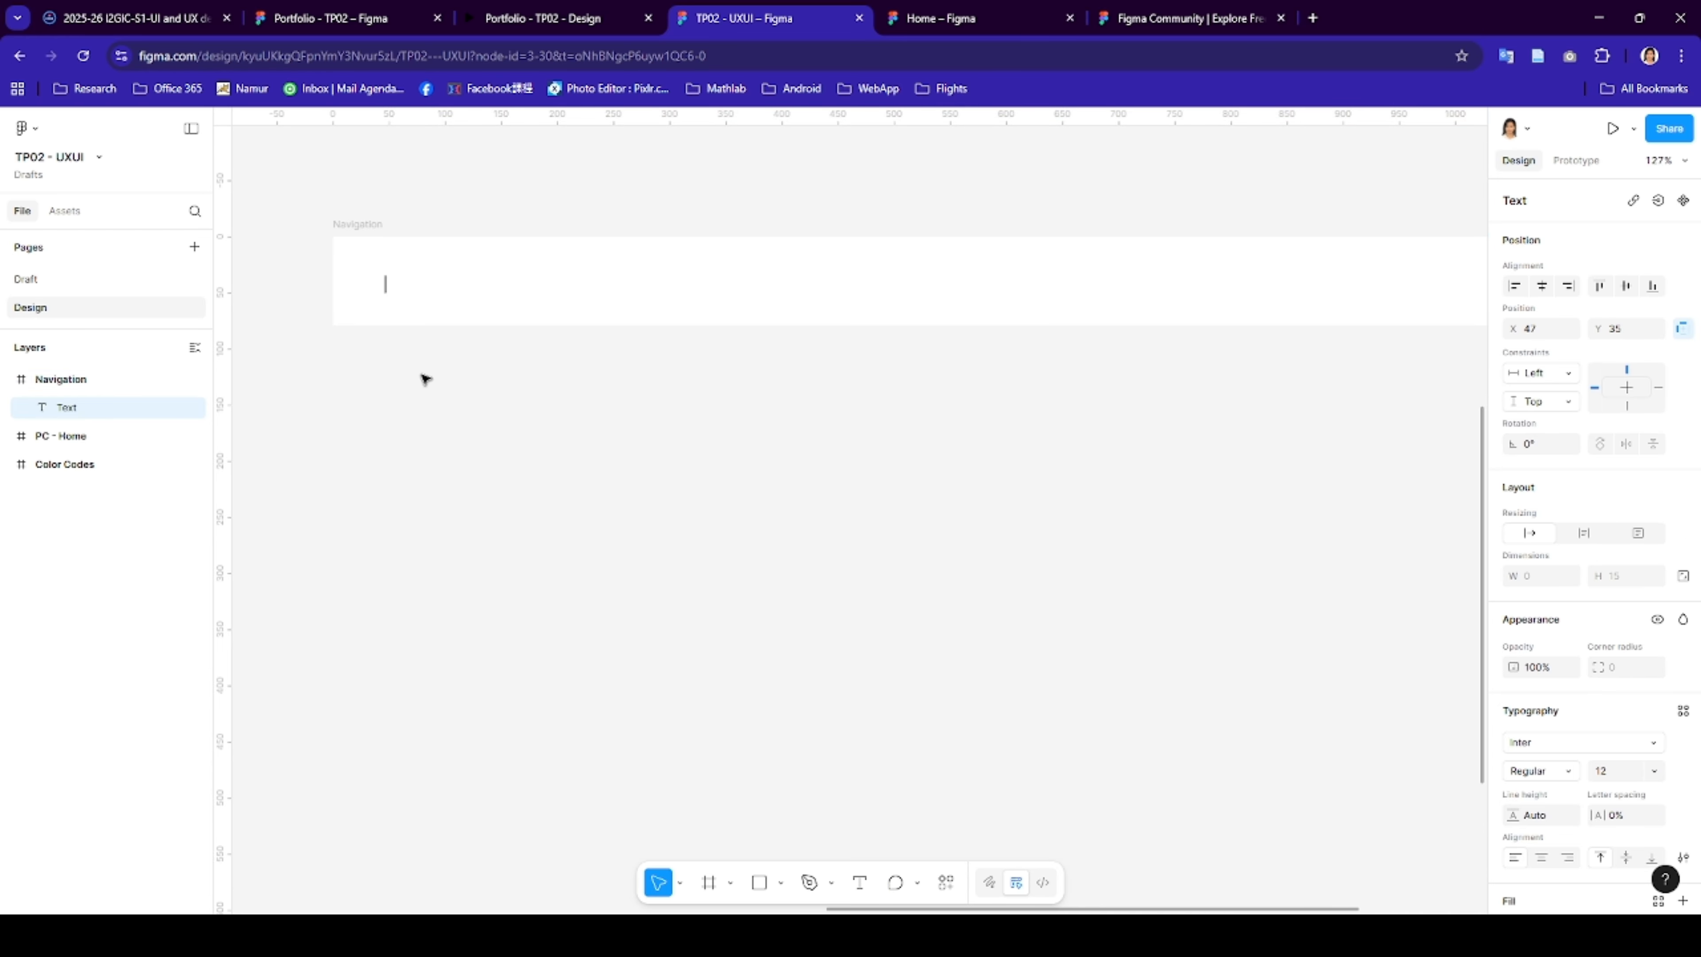
text(Logo)
key(Escape)
drag(411, 278, 404, 270)
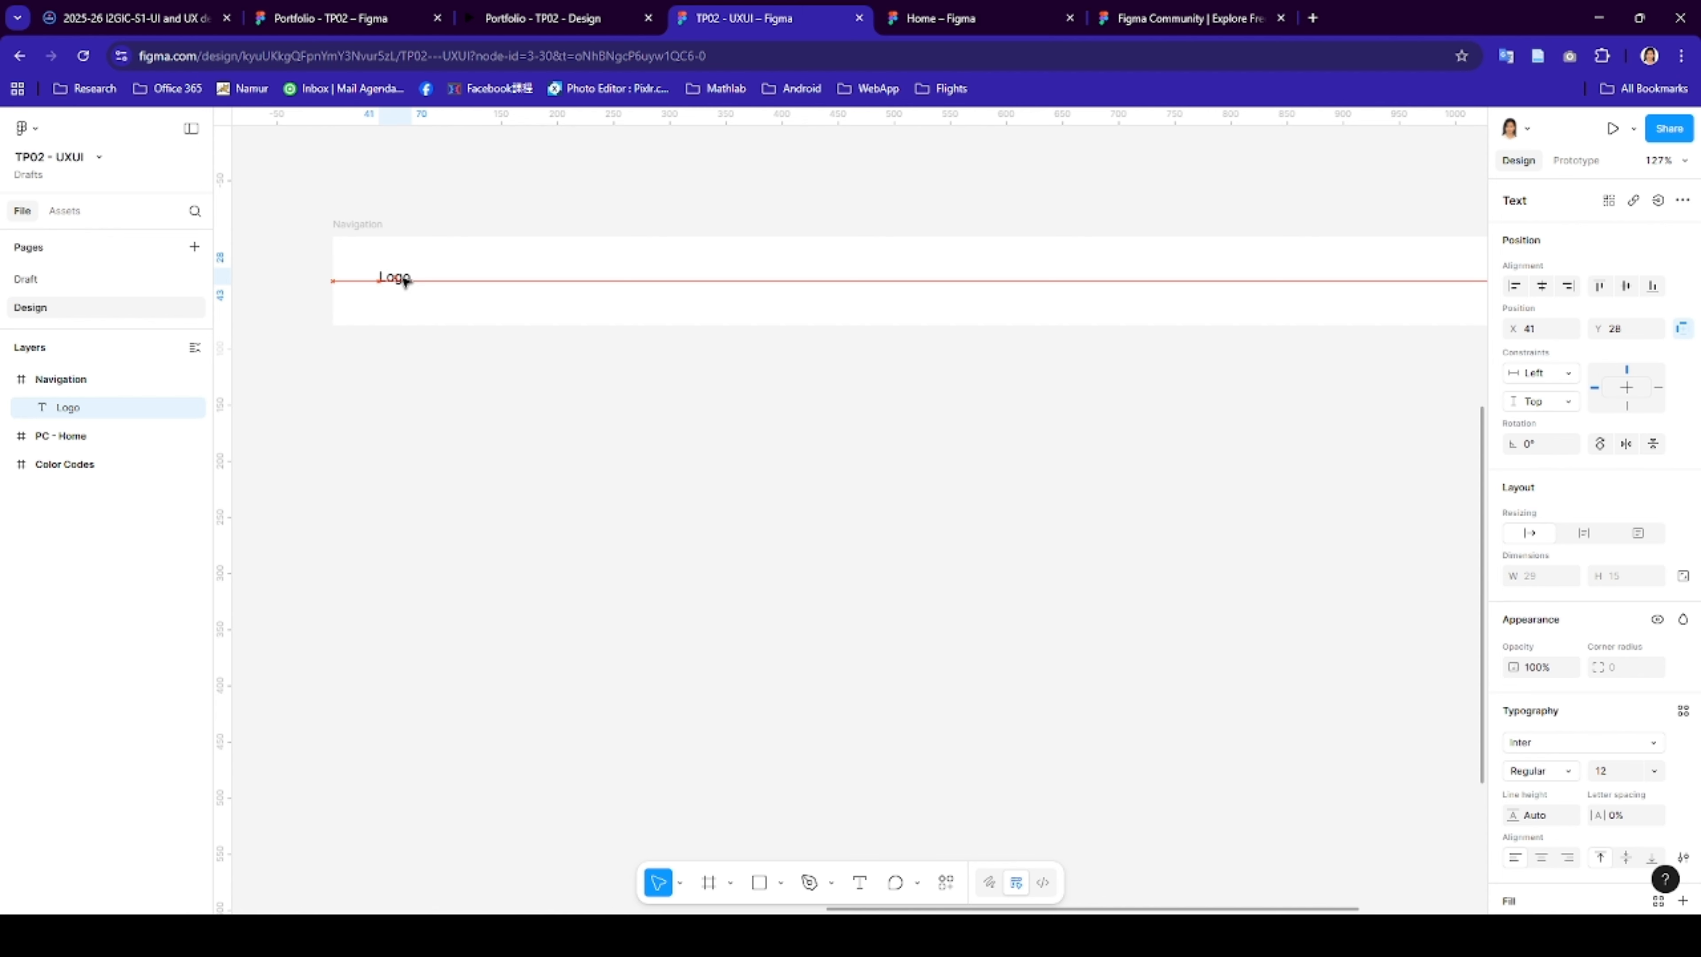
- Try the H2 text style on the Logo text in the Navigation frame and detach it
click(1600, 745)
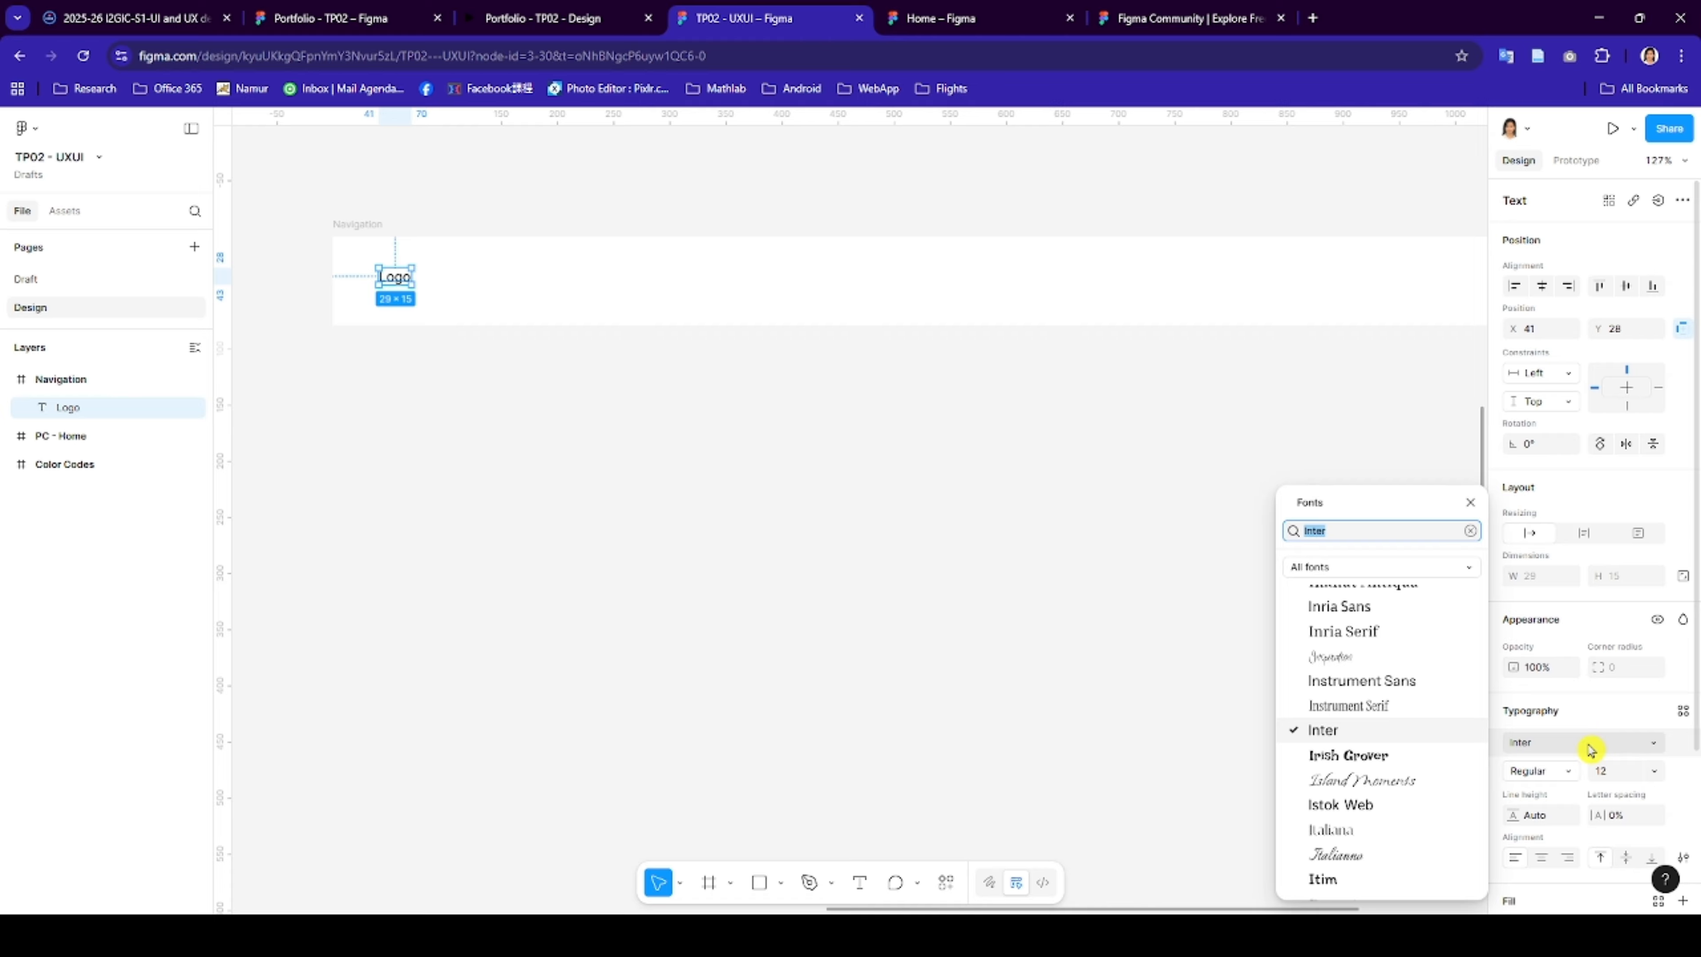
click(1558, 770)
click(1678, 781)
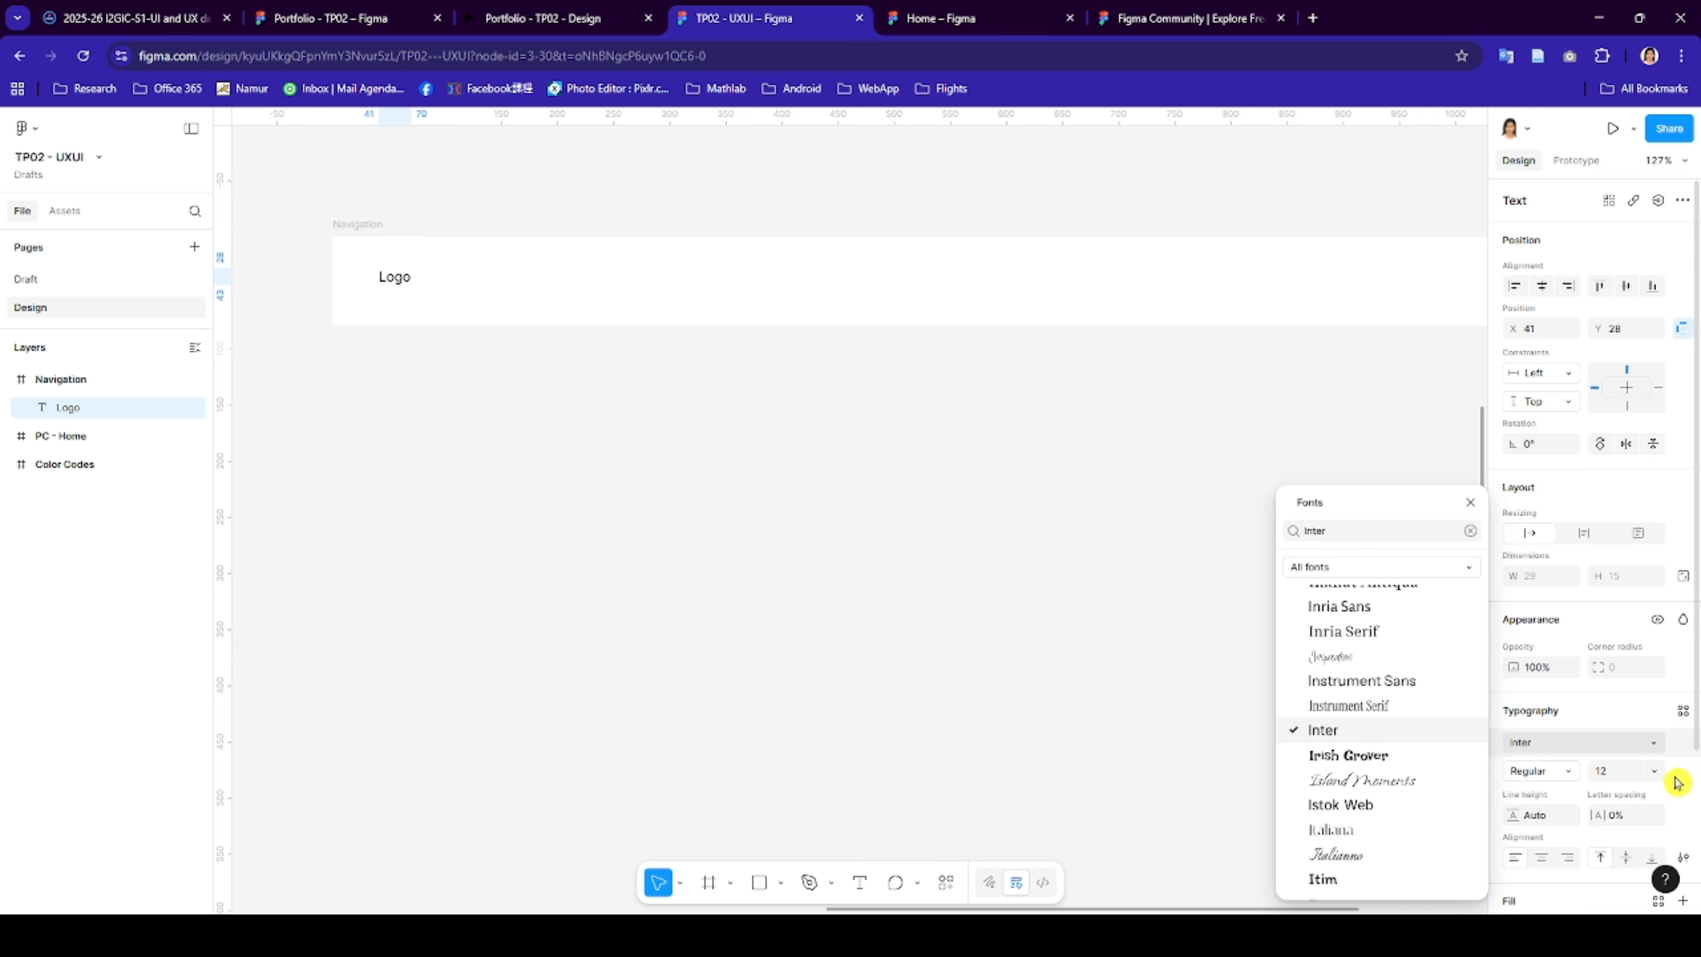
click(1677, 781)
click(1682, 710)
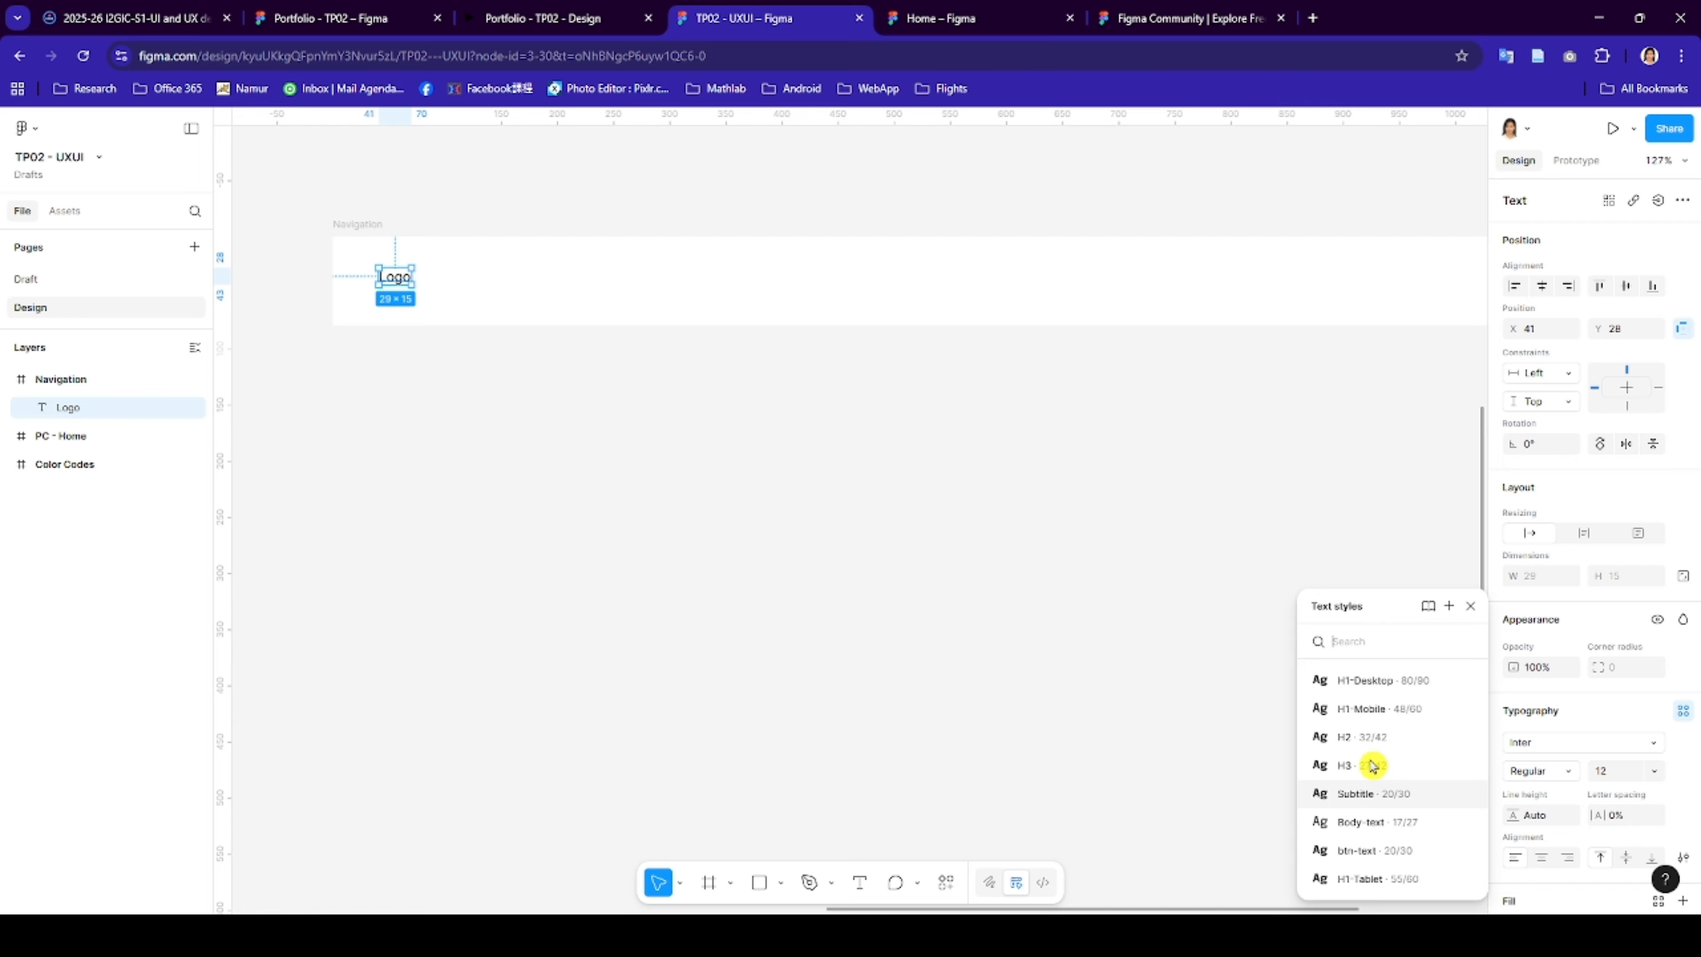
click(1364, 740)
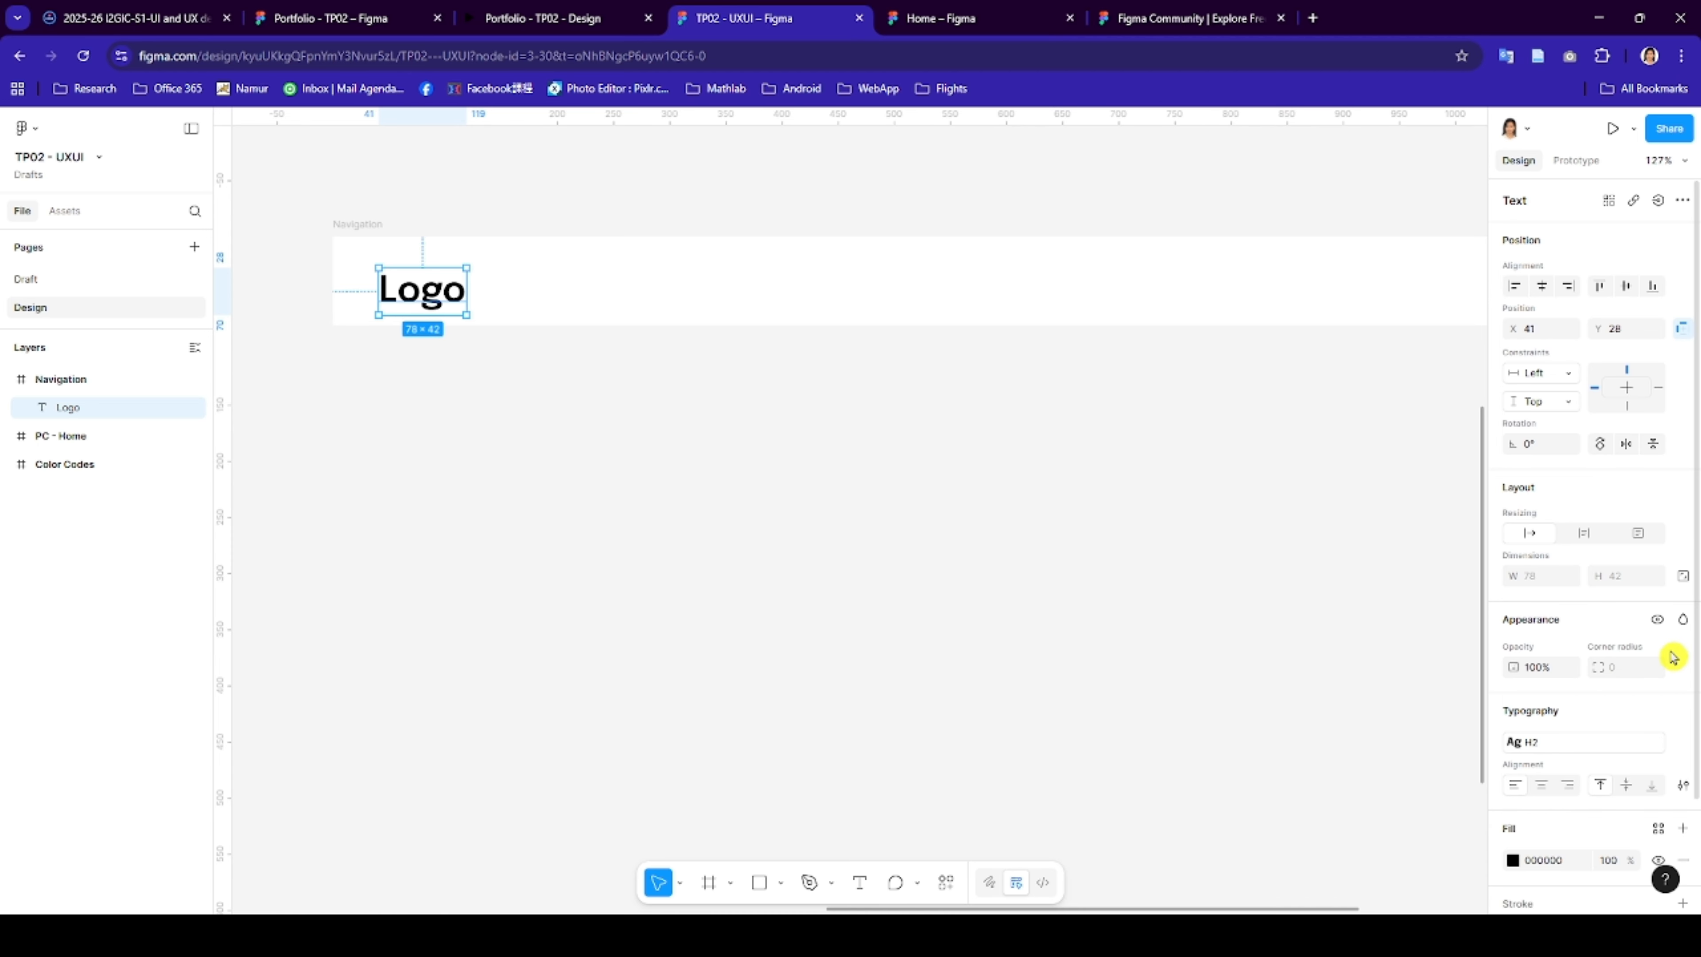
click(1681, 746)
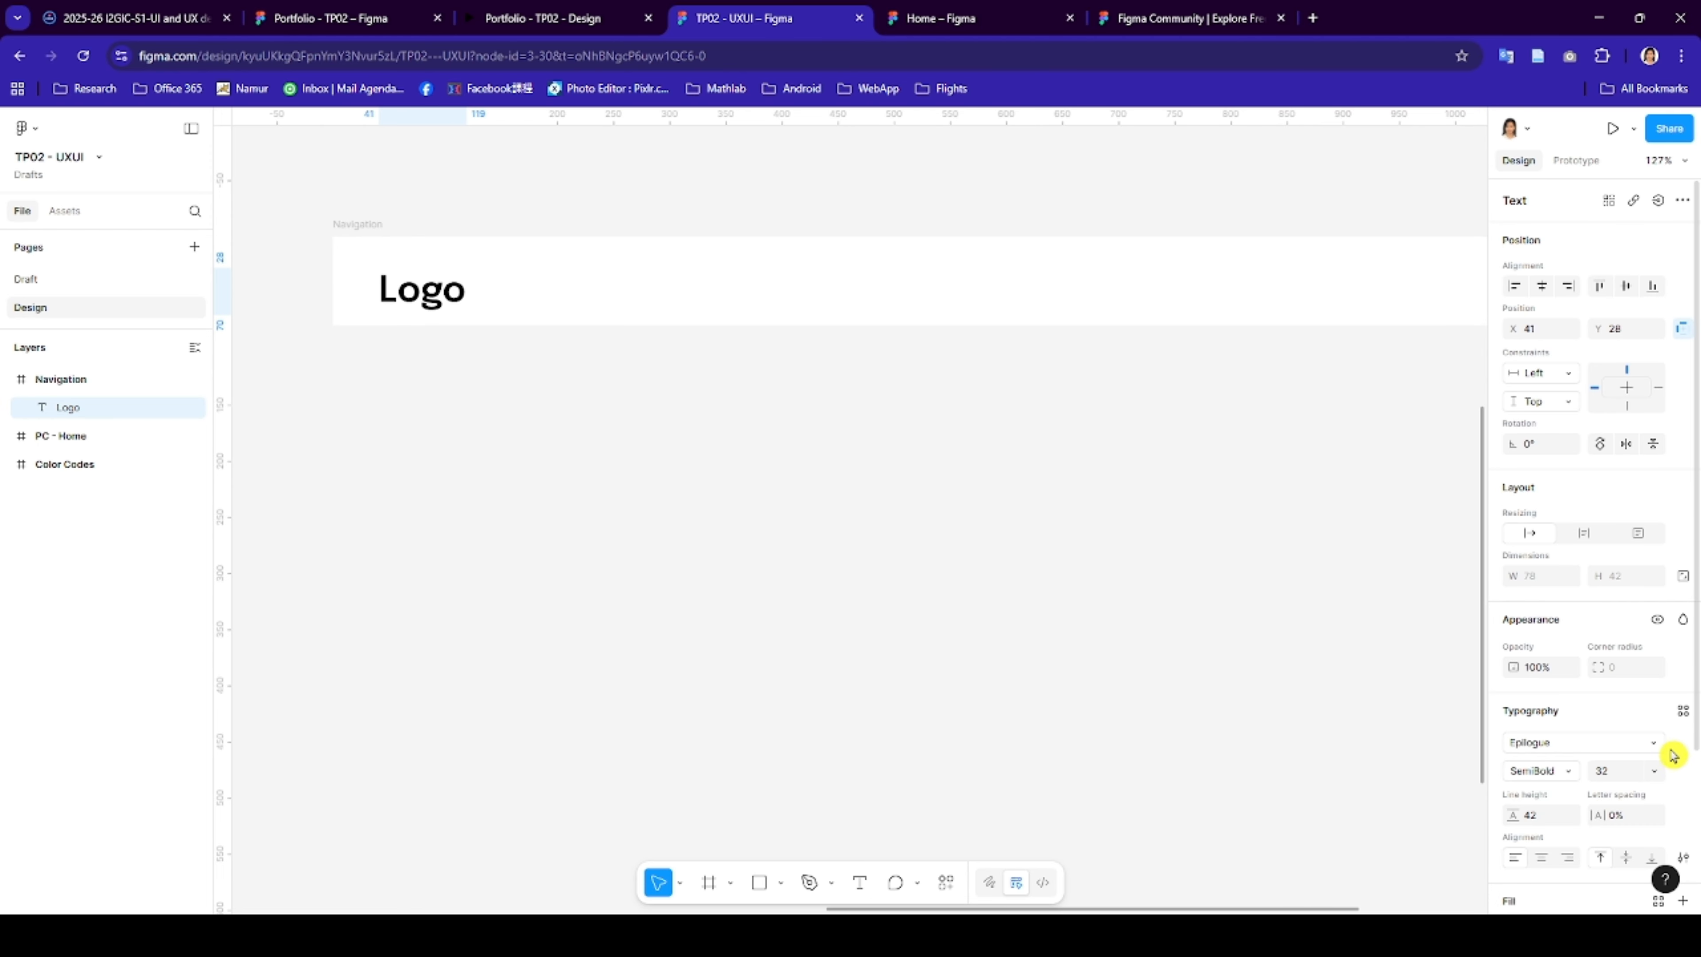
- Apply the Subtitle text style to the Logo text in the Navigation frame
click(1684, 711)
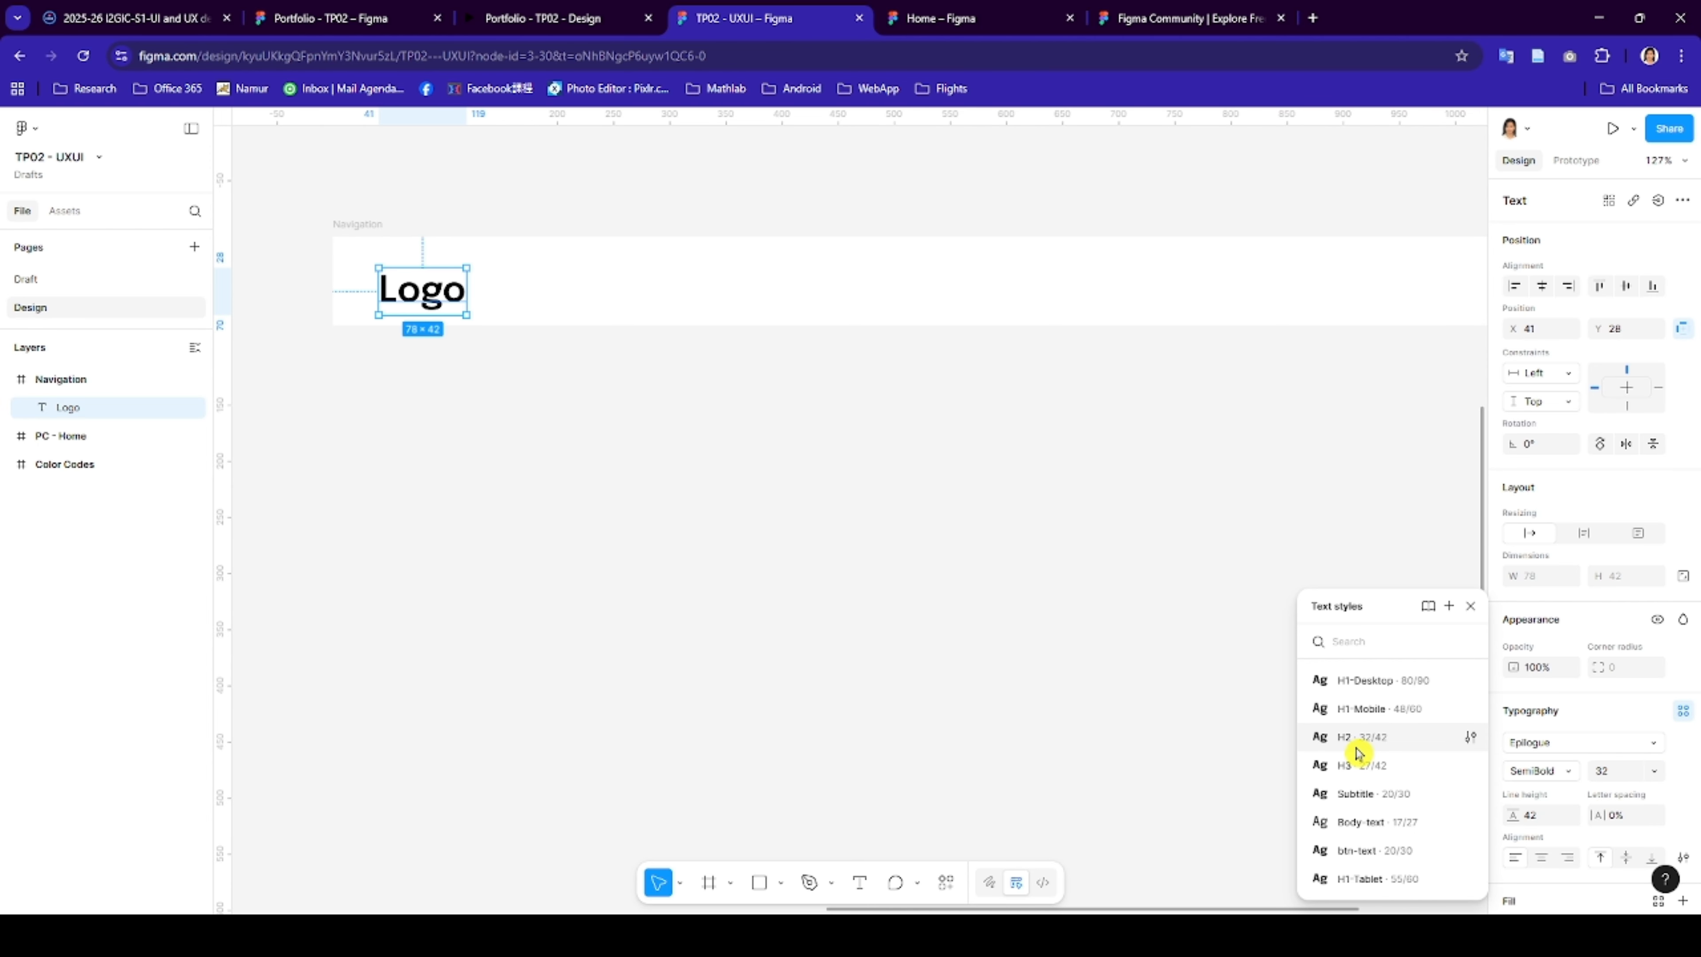
click(1367, 795)
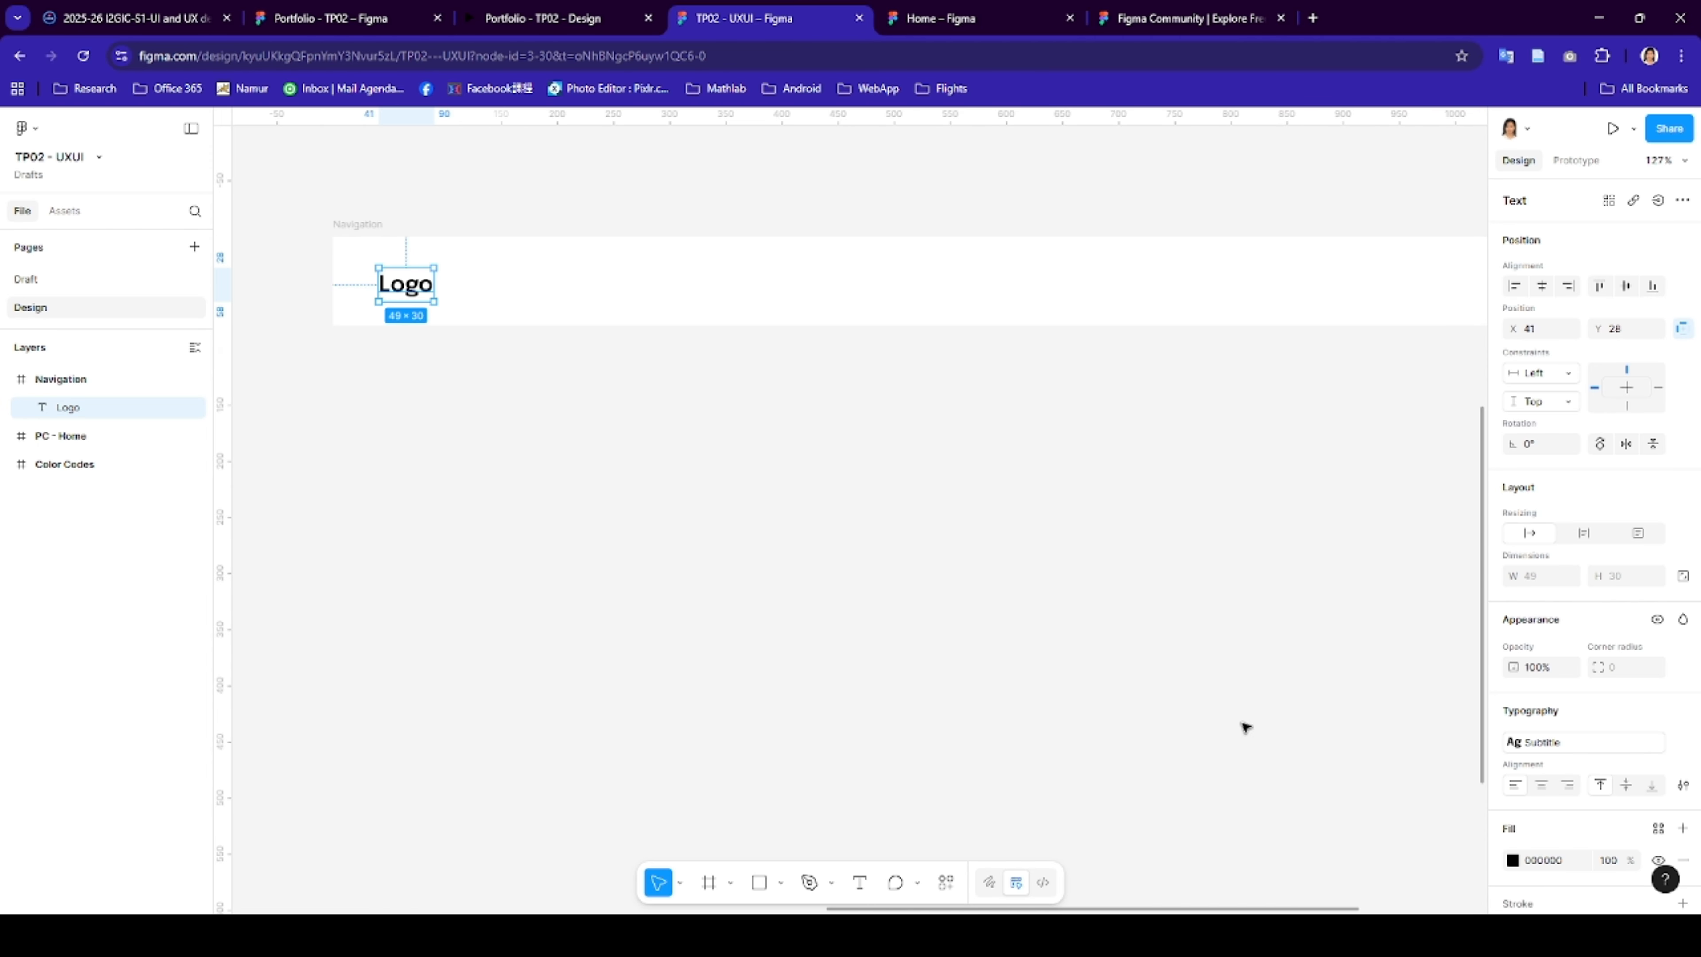
click(599, 474)
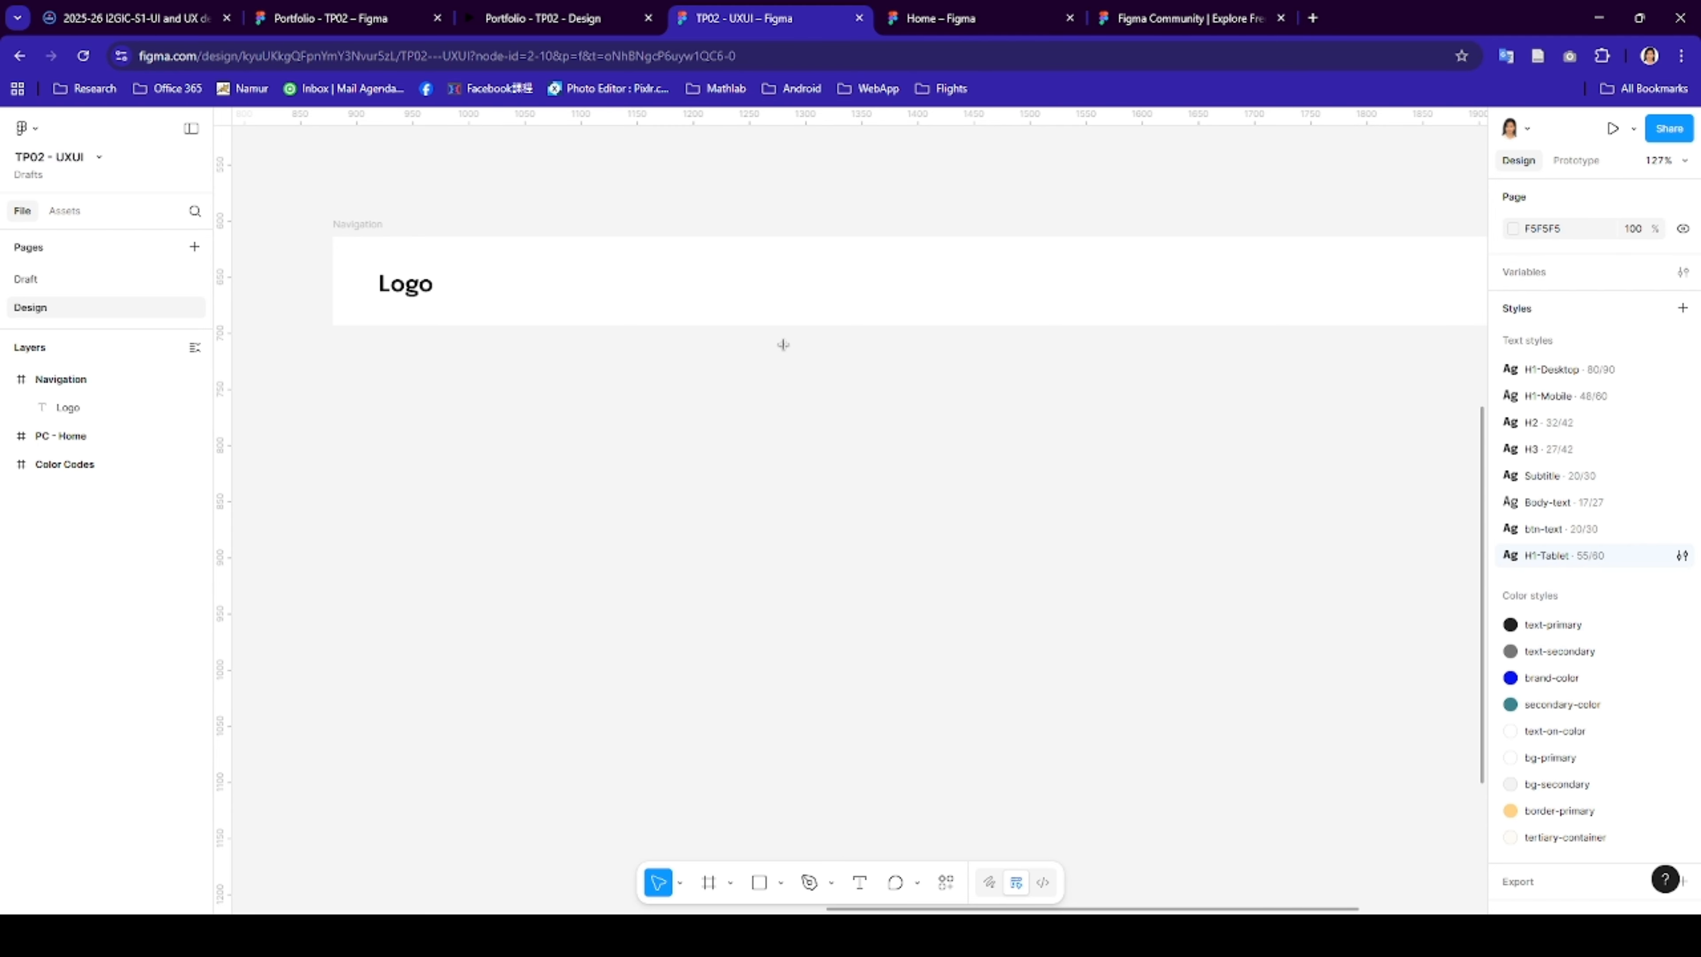
- Add the text About inside the Navigation frame at about X 785, Y 32
key(t)
click(1218, 273)
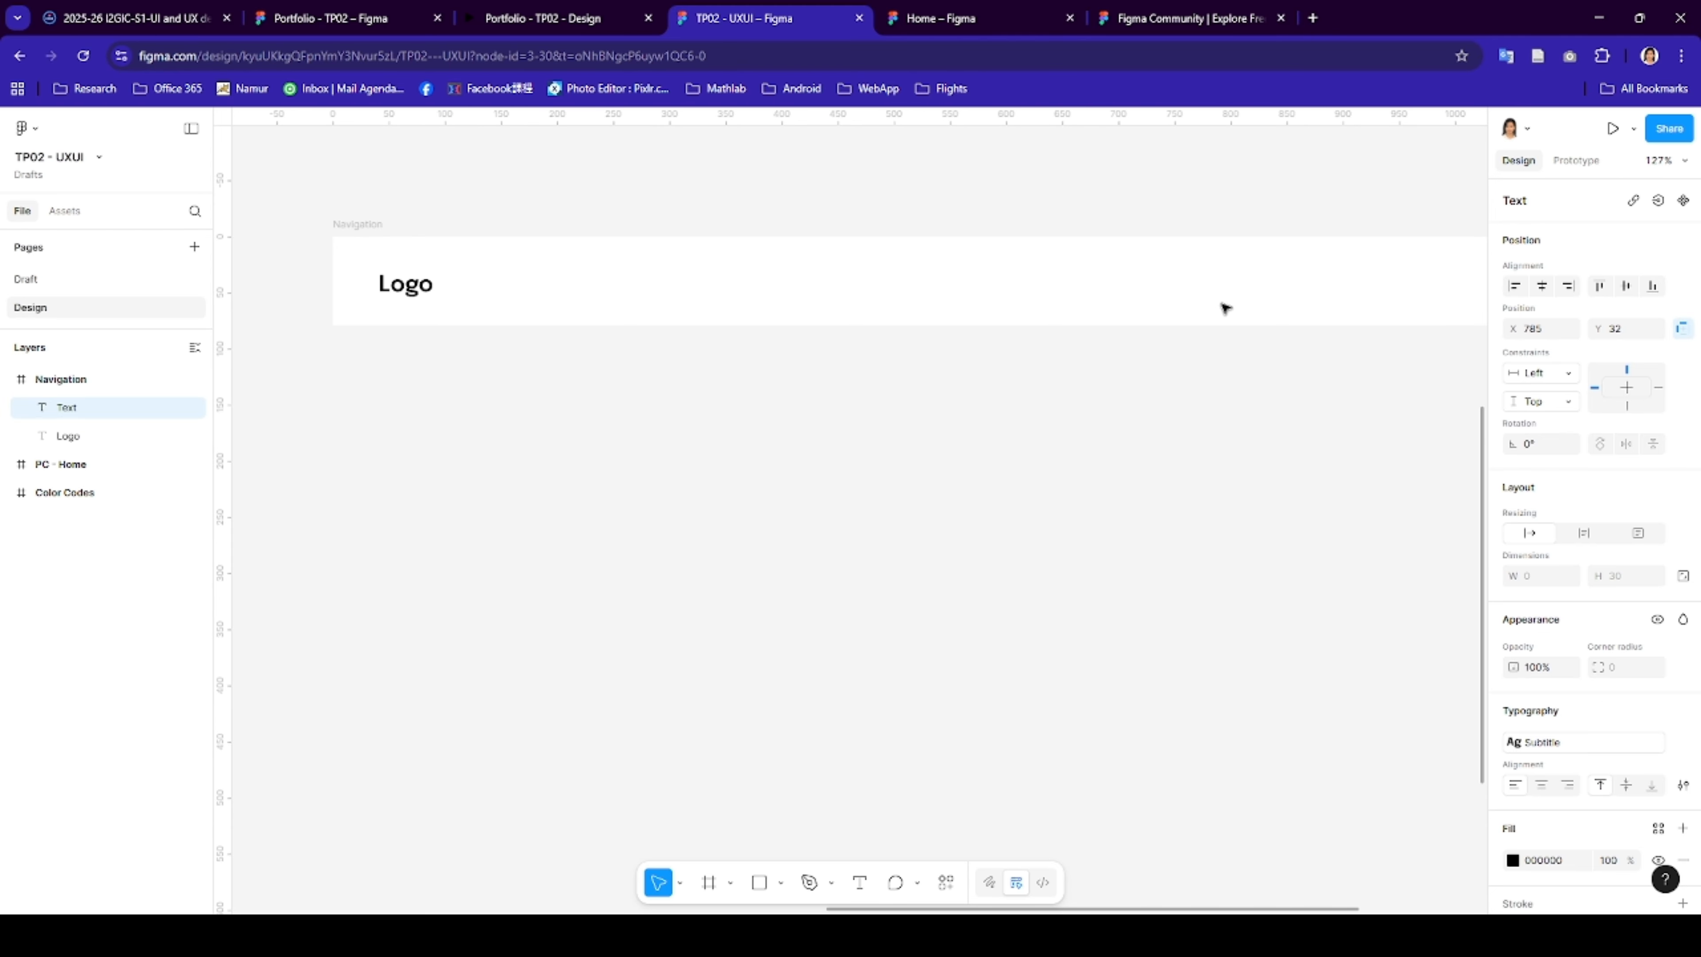
text(About)
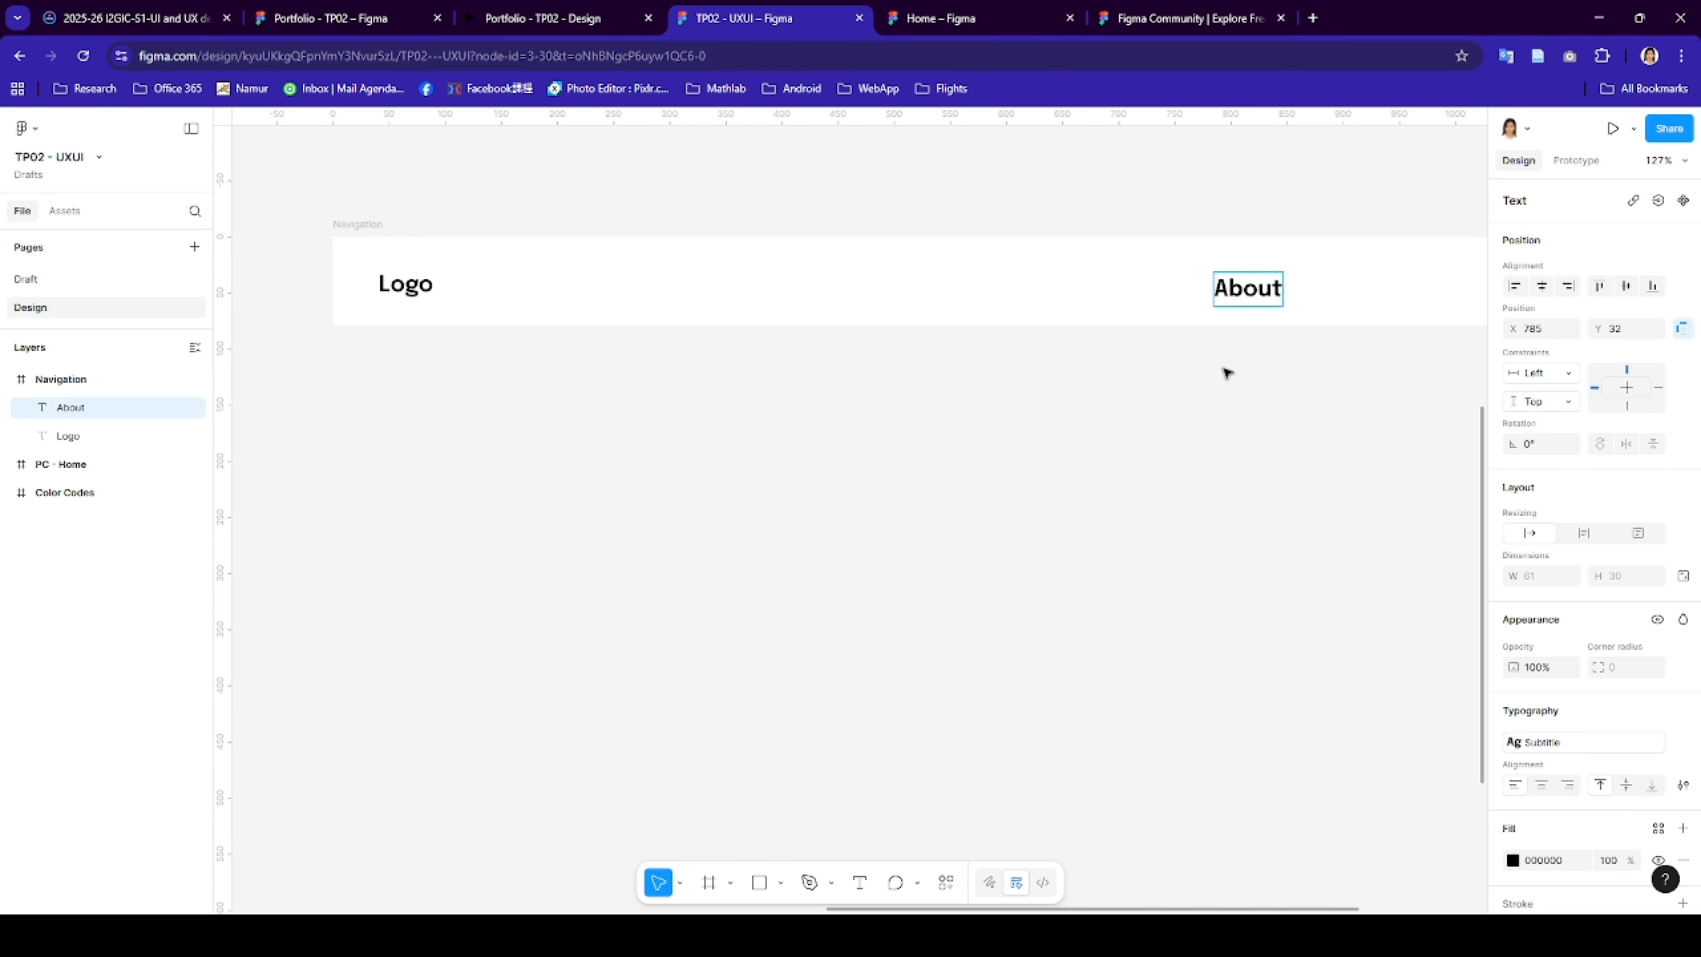
key(Escape)
- Add the text Work beyond About in the Navigation frame at about X 934, Y 35, removing the stray letter t
scroll(1216, 341, right, 3)
key(t)
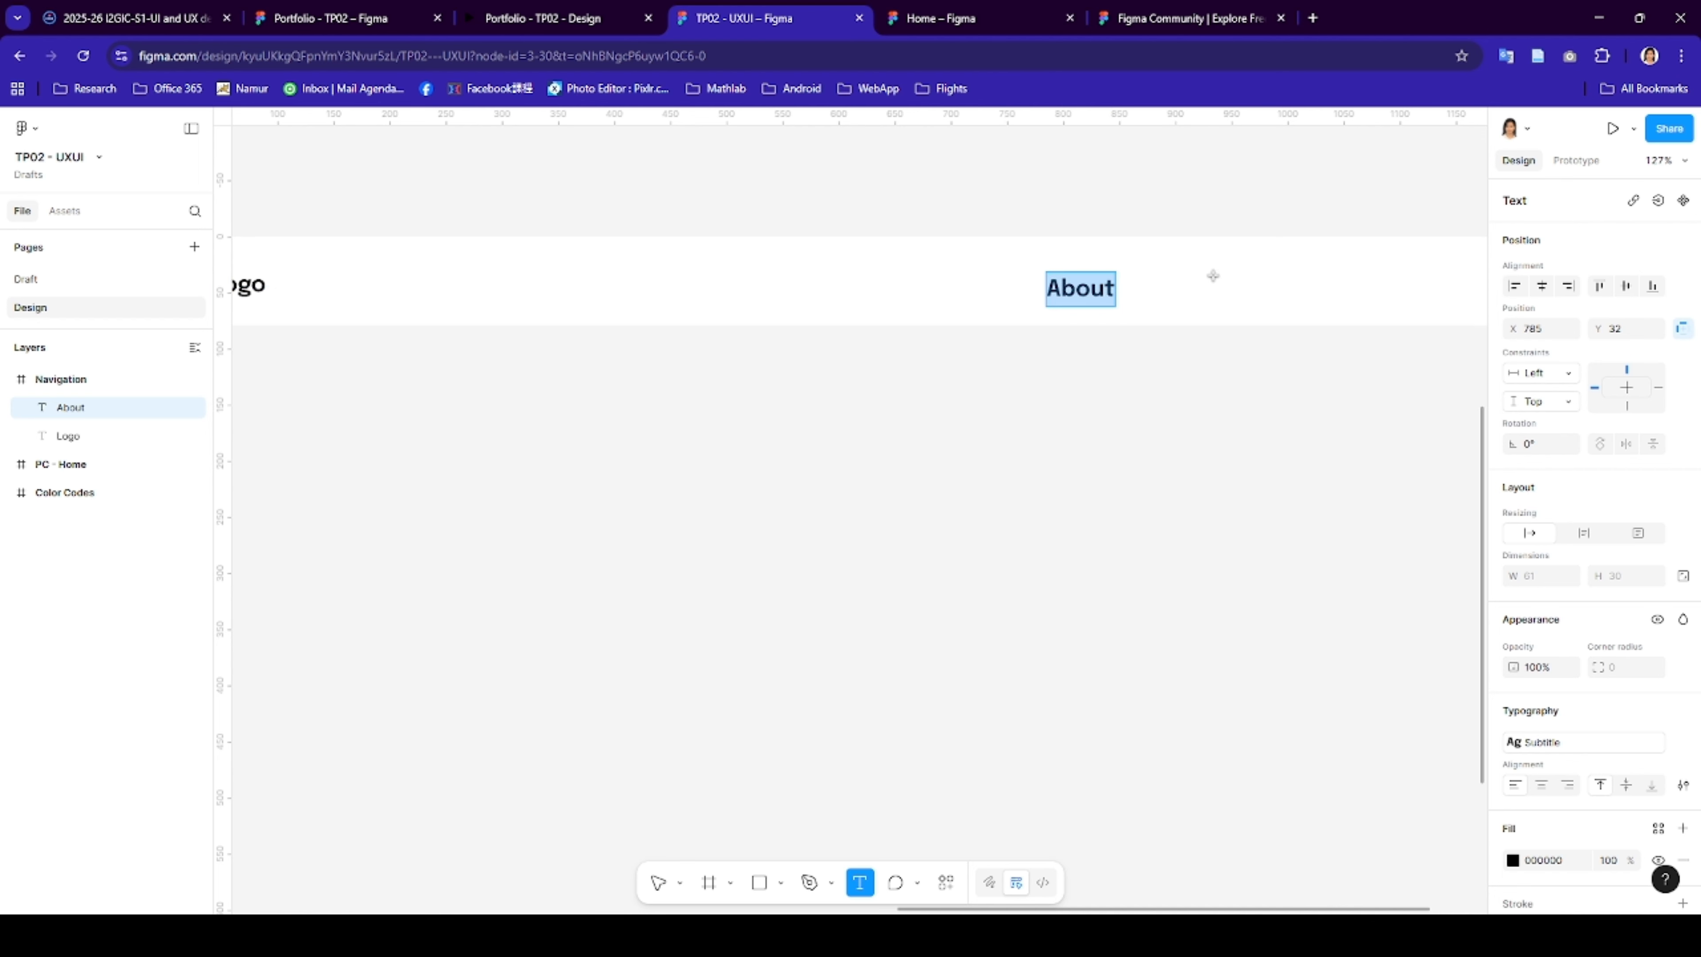
click(1214, 275)
text(Work)
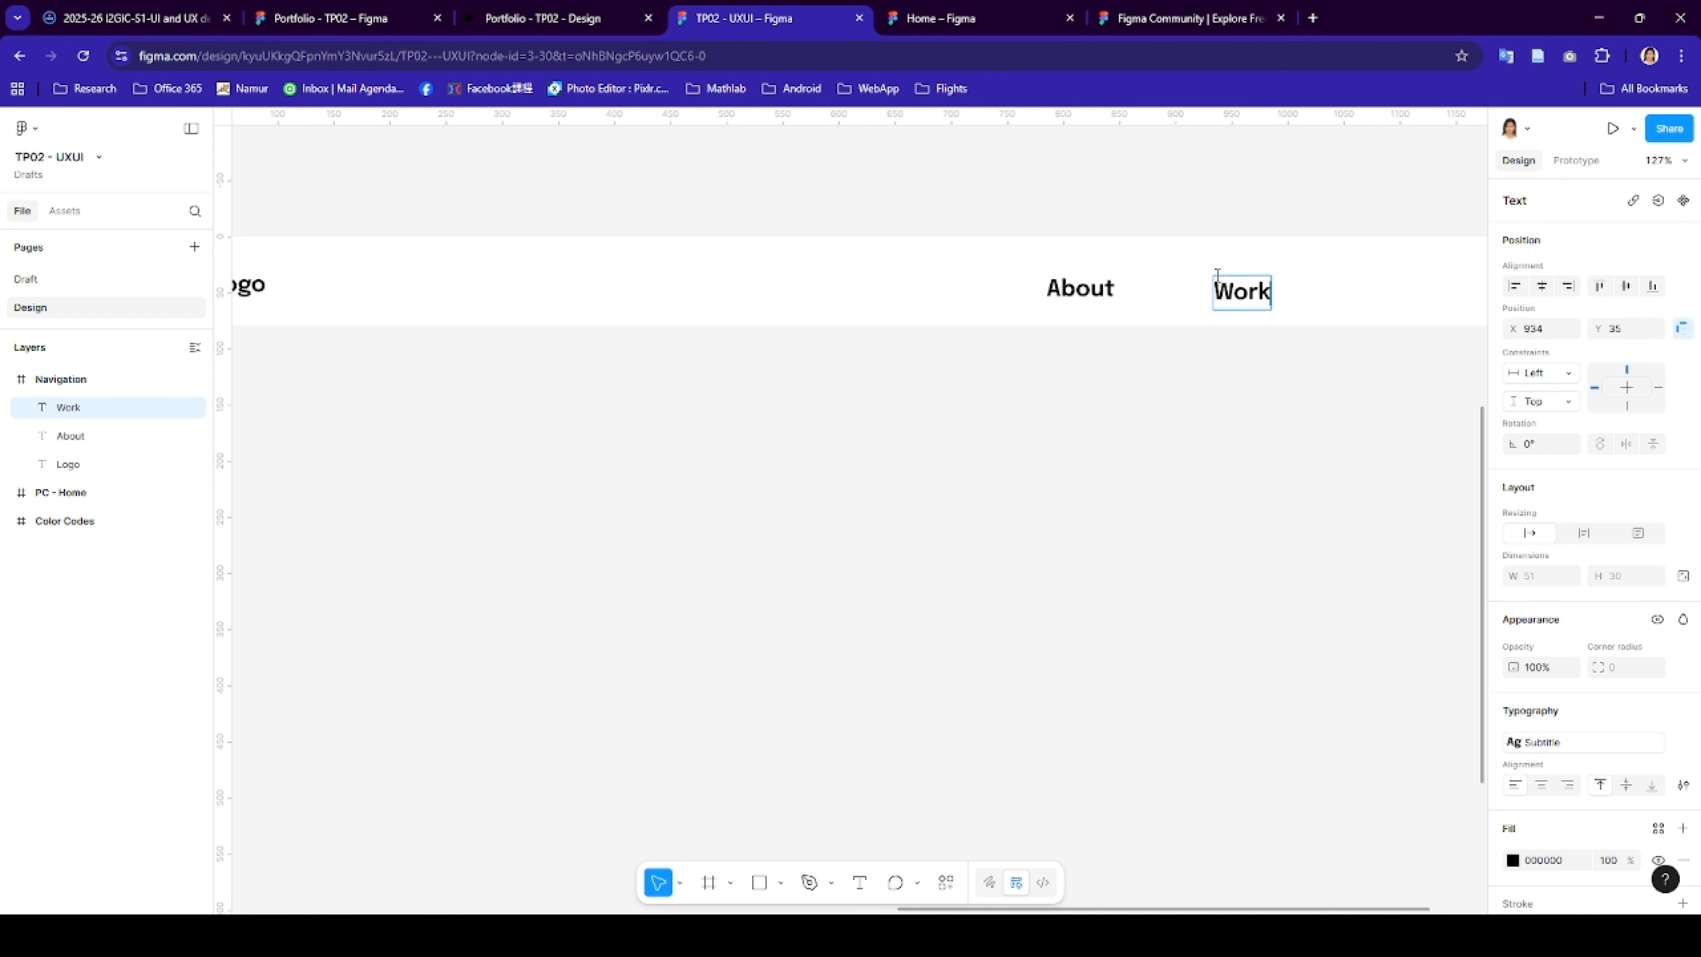
scroll(1306, 332, right, 3)
scroll(1305, 331, up, 1)
text(t)
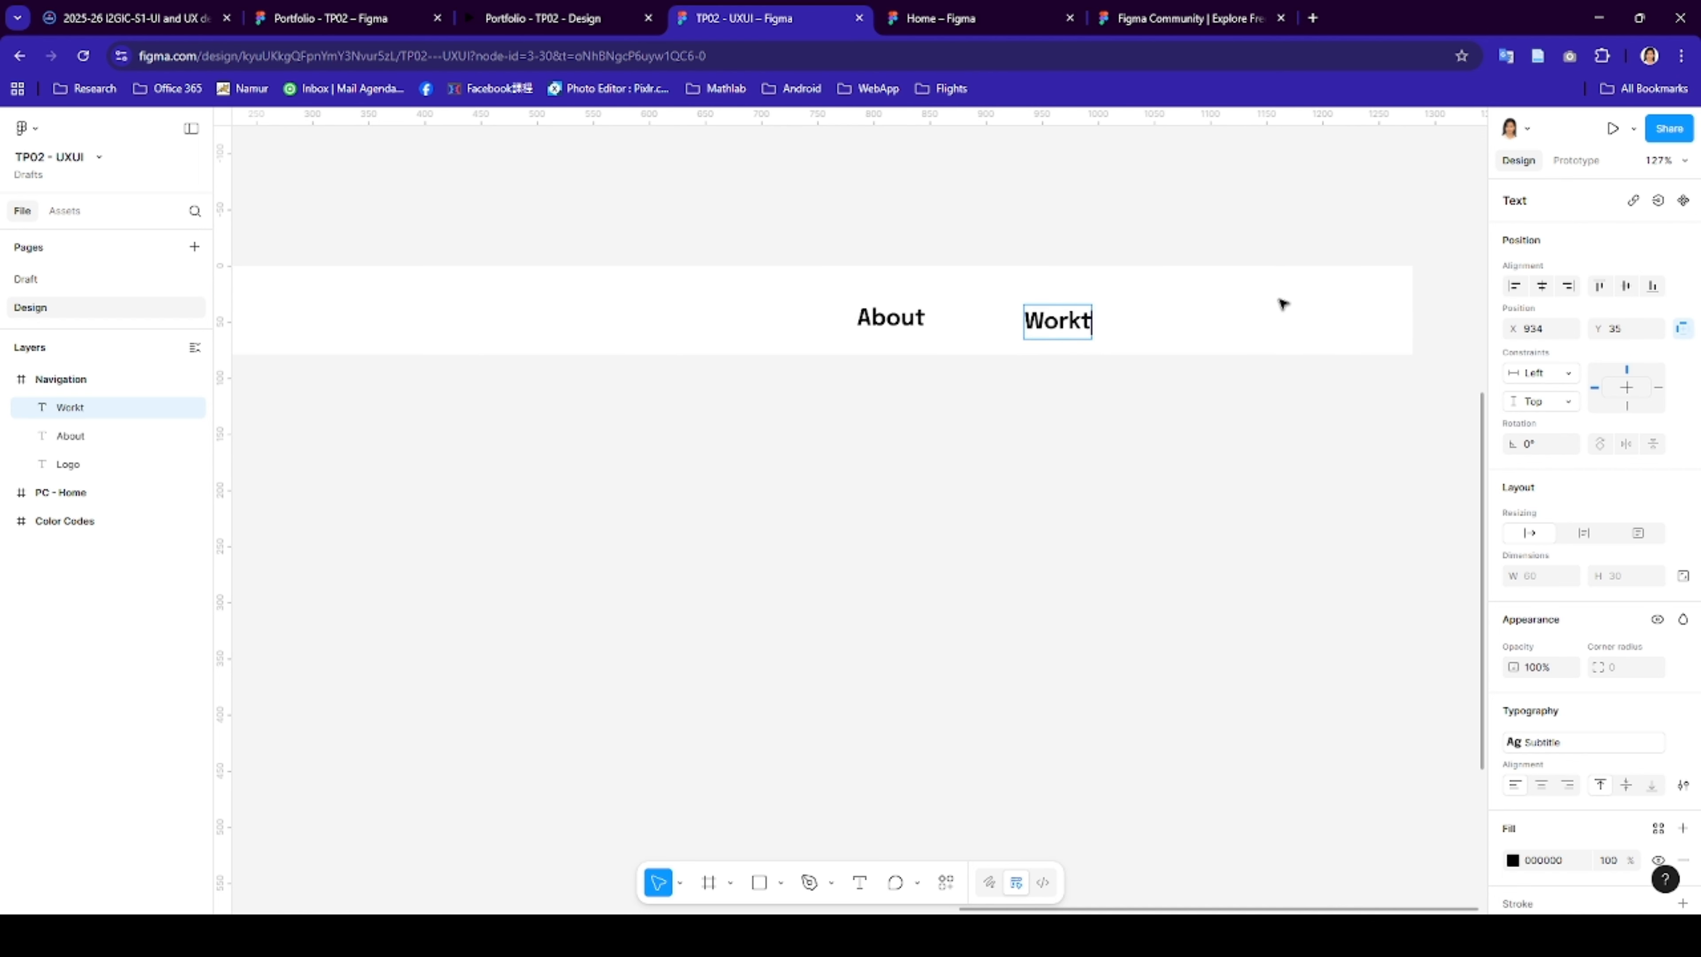
key(Escape)
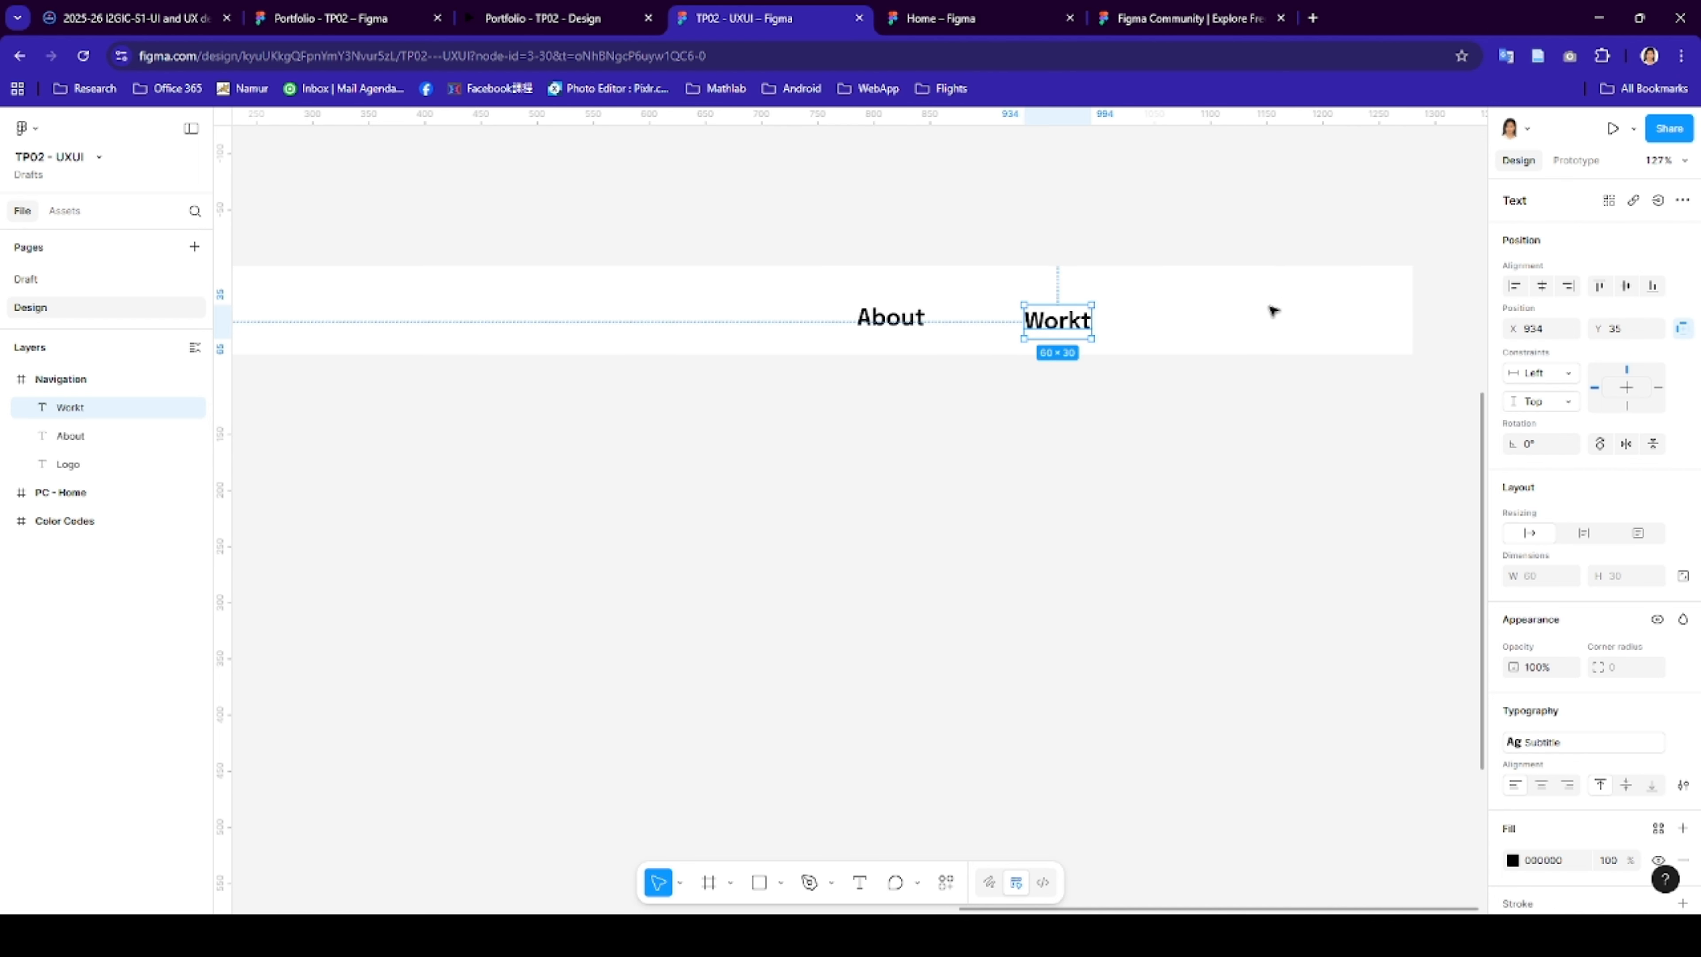
double_click(1087, 324)
click(1088, 332)
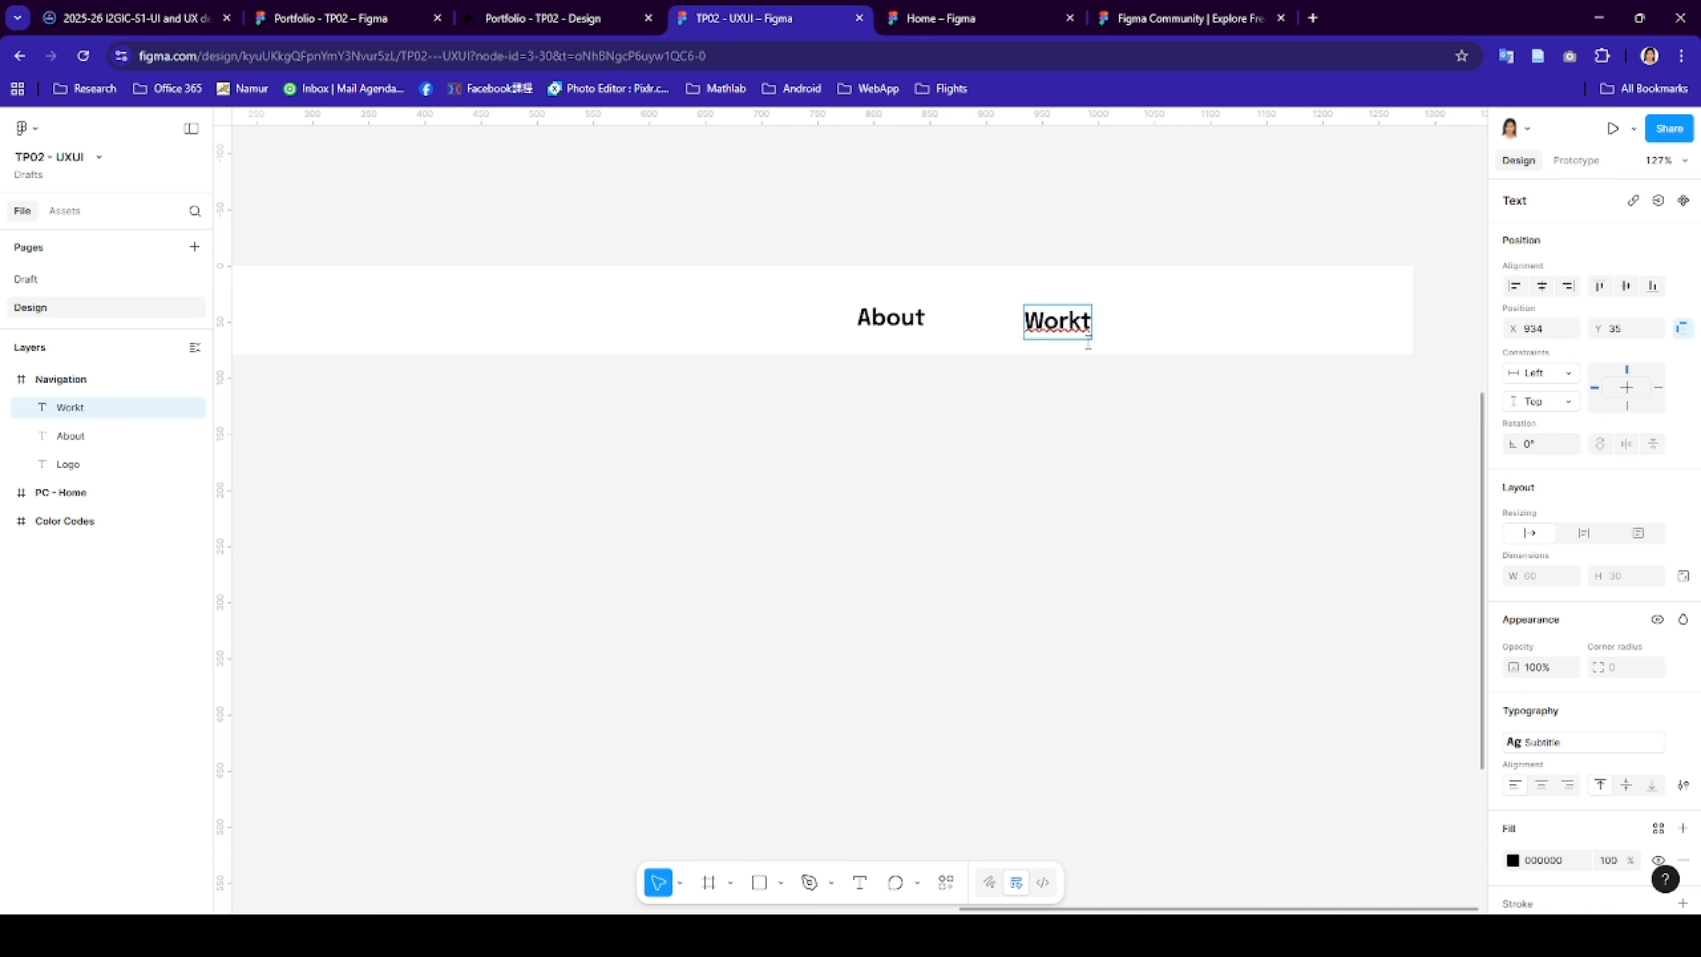
key(BackSpace)
key(Escape)
- Add the text Contact near the far end of the Navigation frame at about X 1142, Y 33
key(Return)
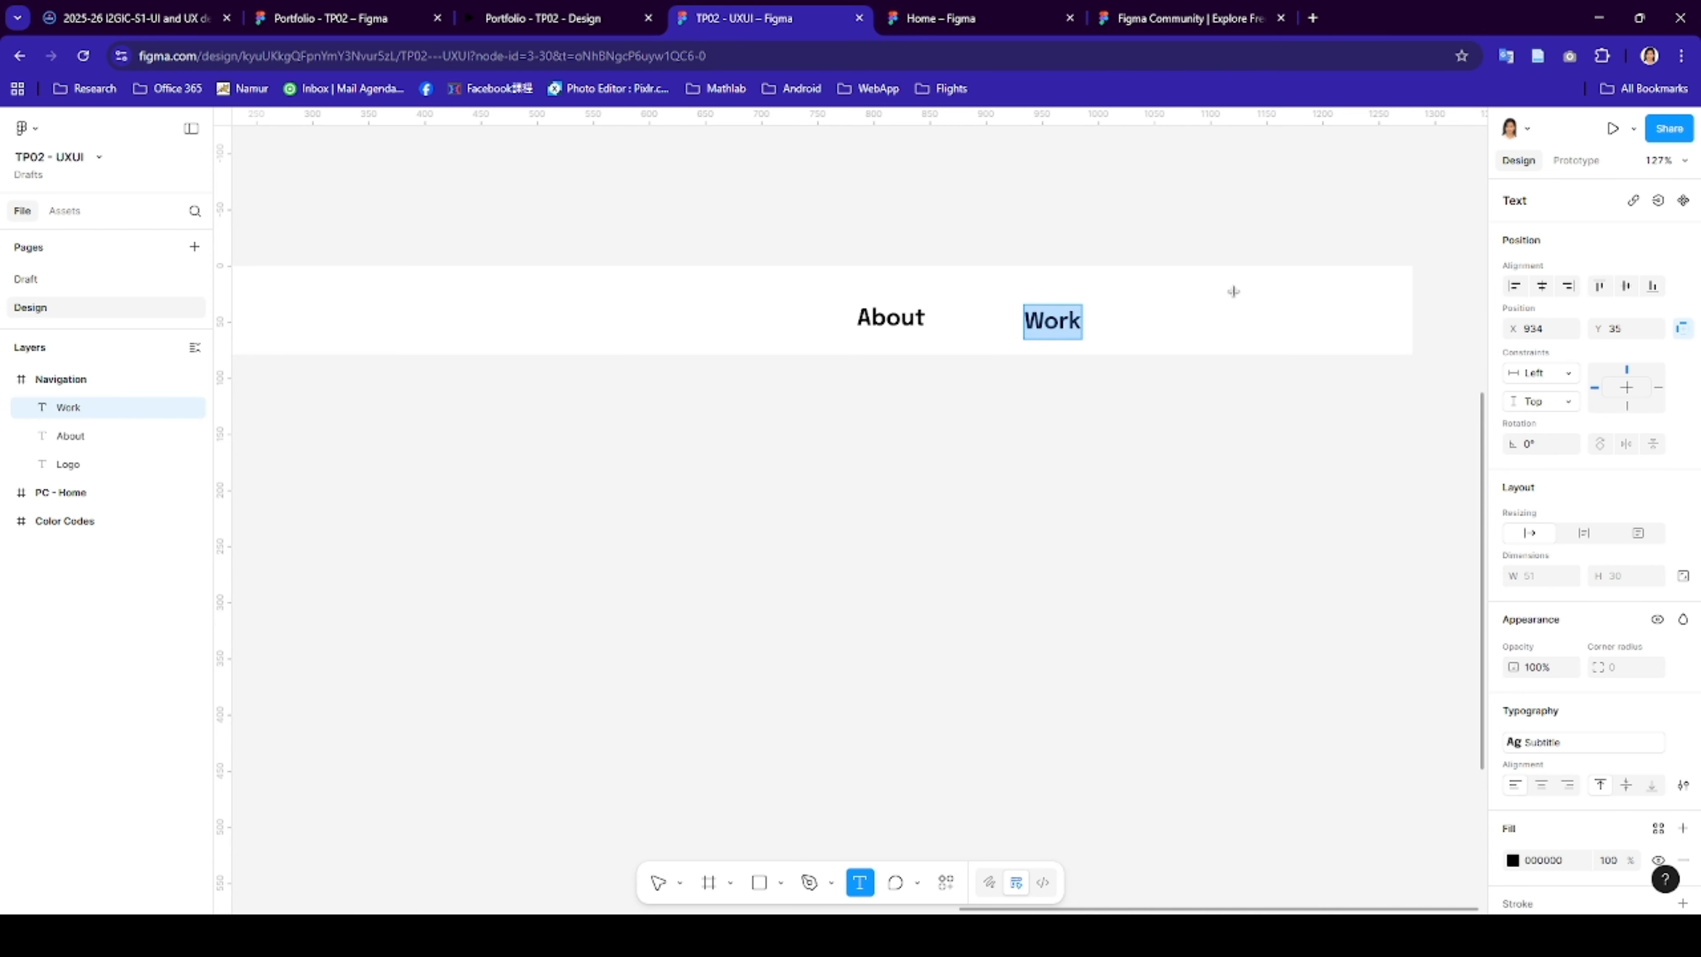
click(1257, 303)
text(Contact)
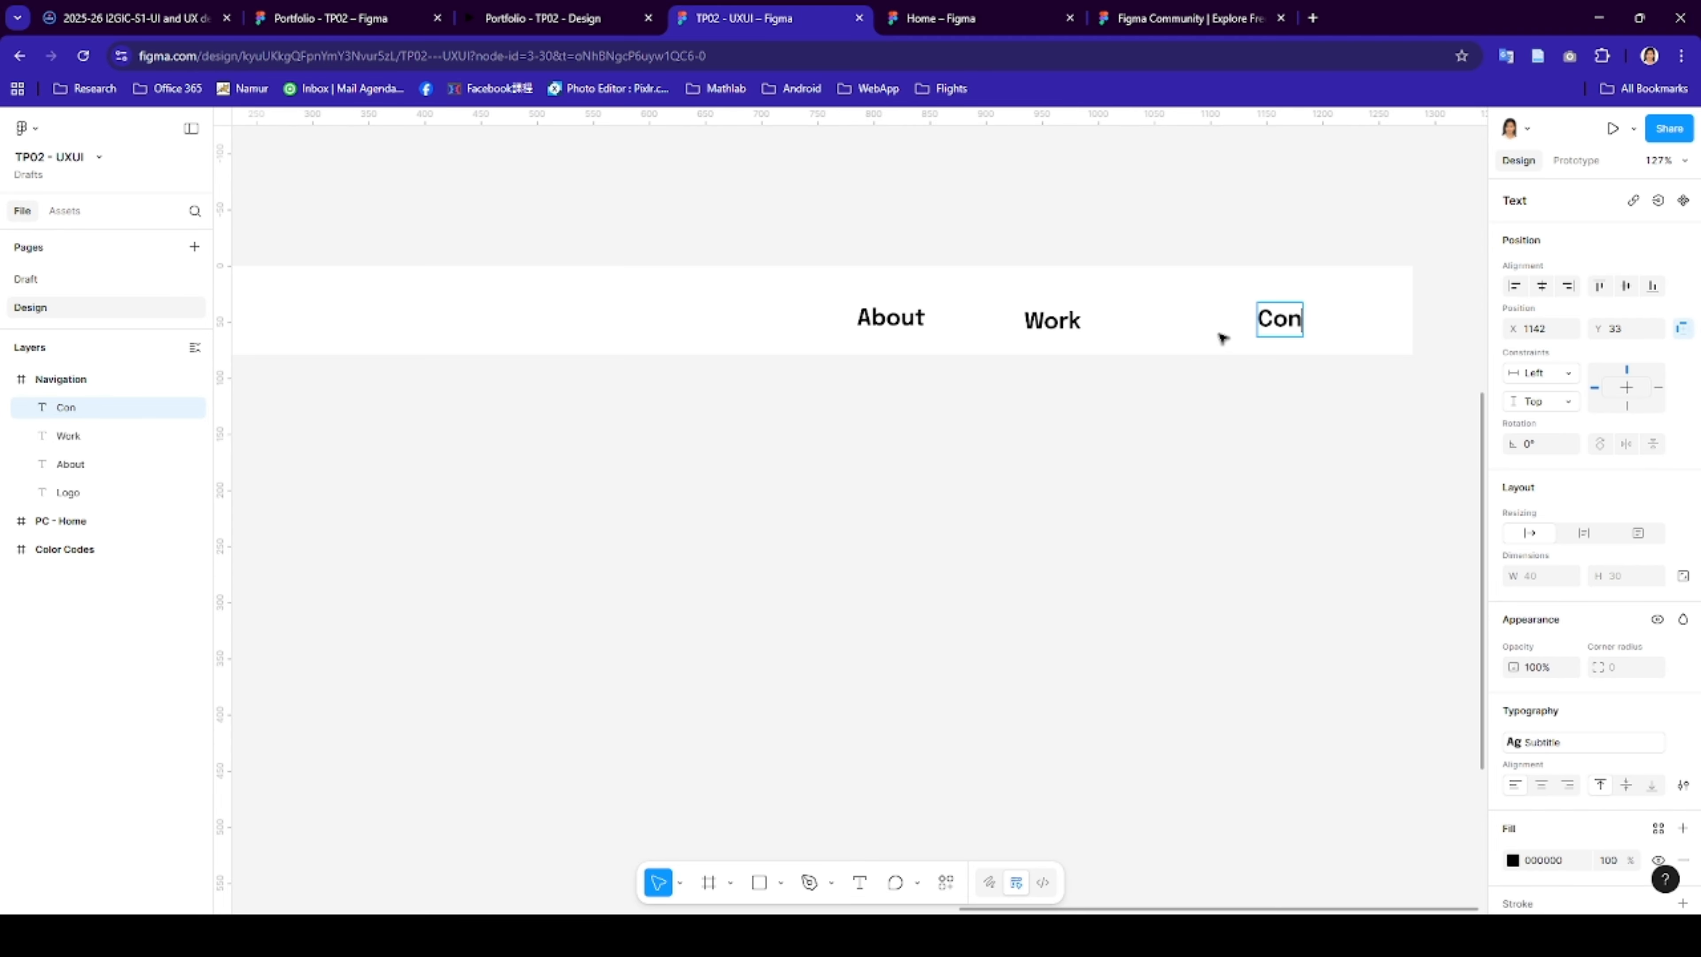
click(1224, 389)
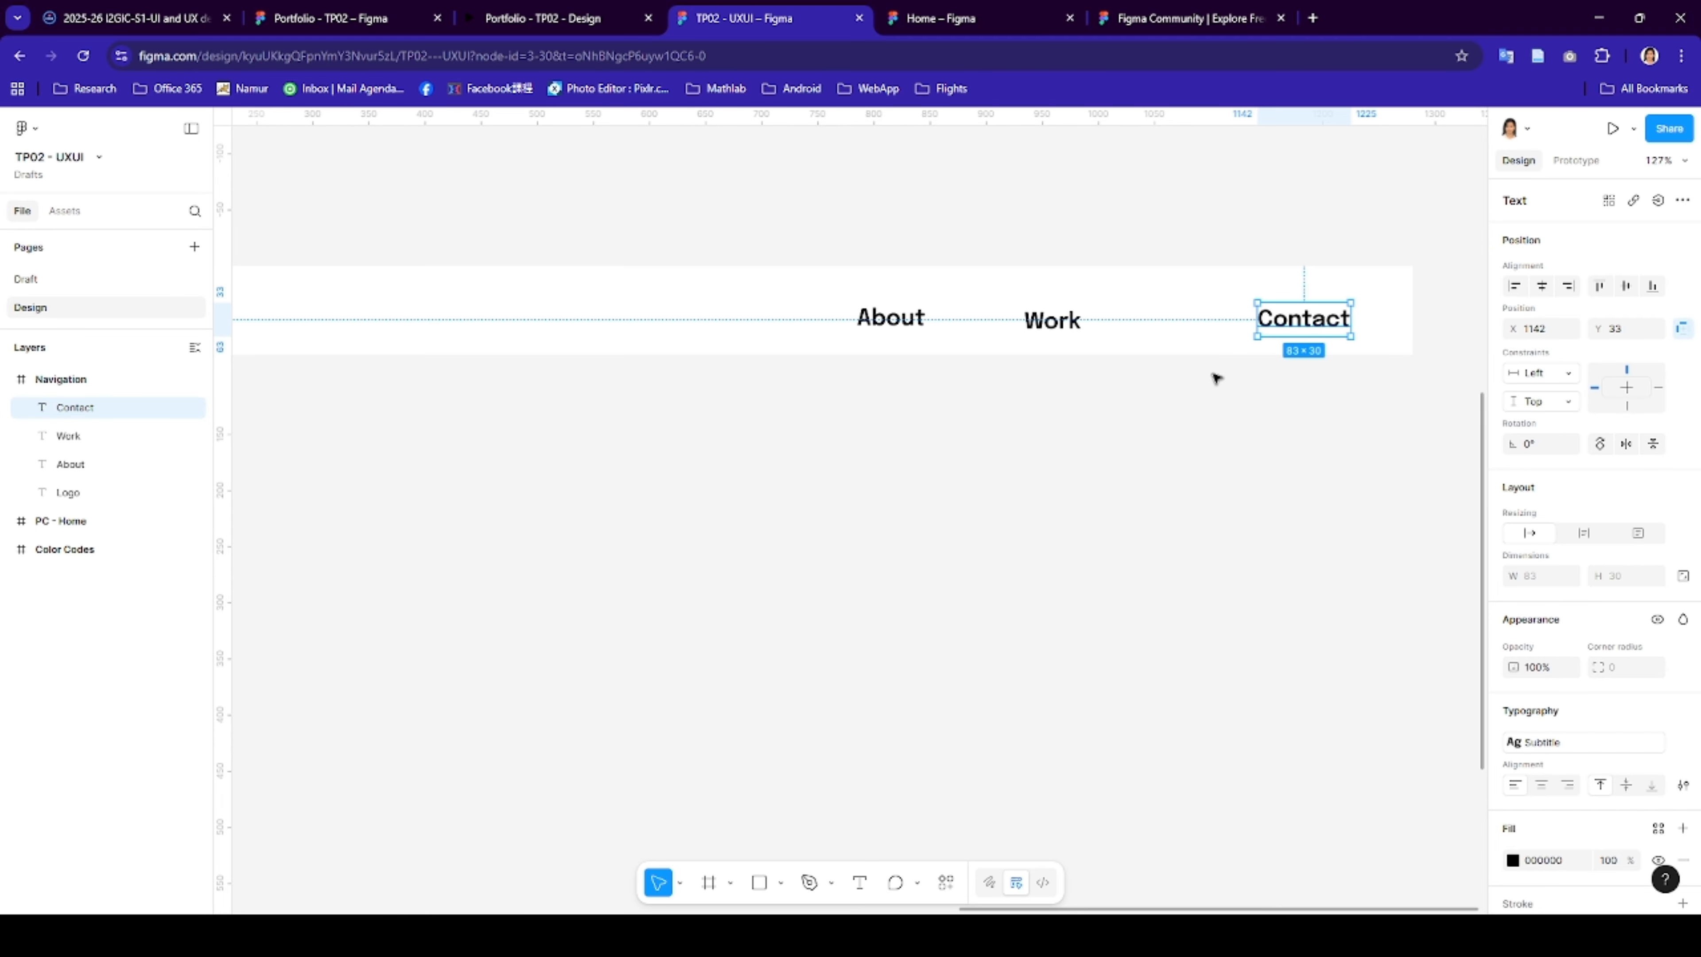
- Align the About, Work and Contact texts on their vertical centers
scroll(1017, 395, left, 1)
scroll(1018, 395, down, 1)
scroll(1021, 396, down, 2)
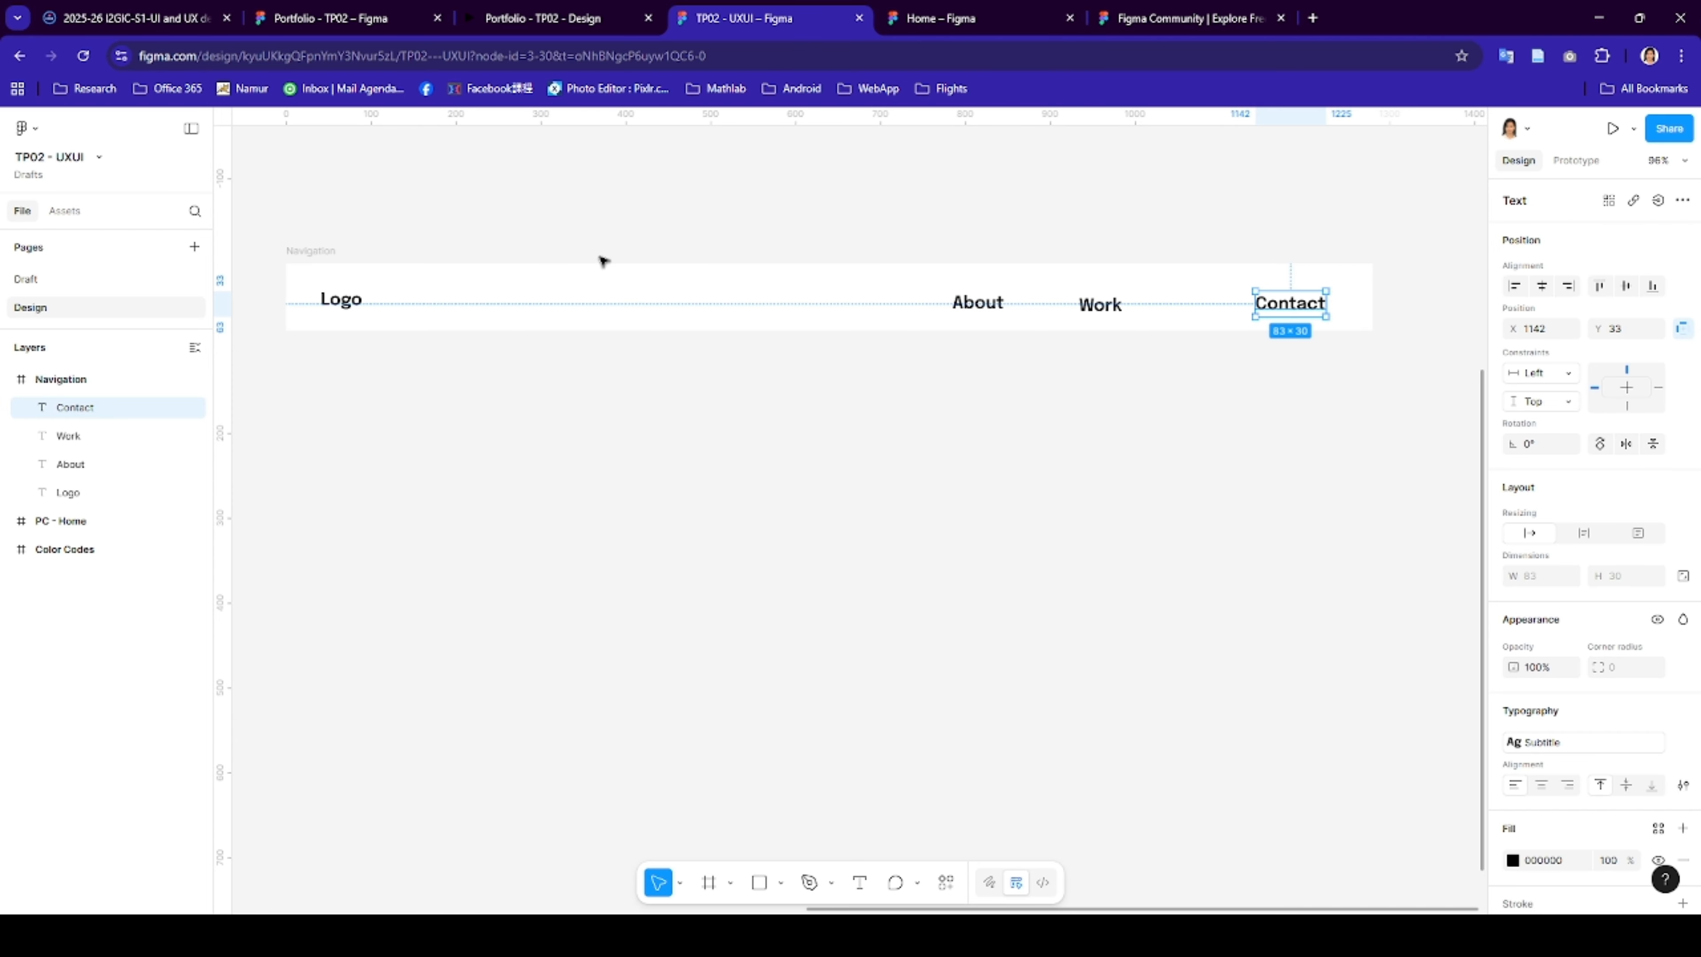
click(1322, 328)
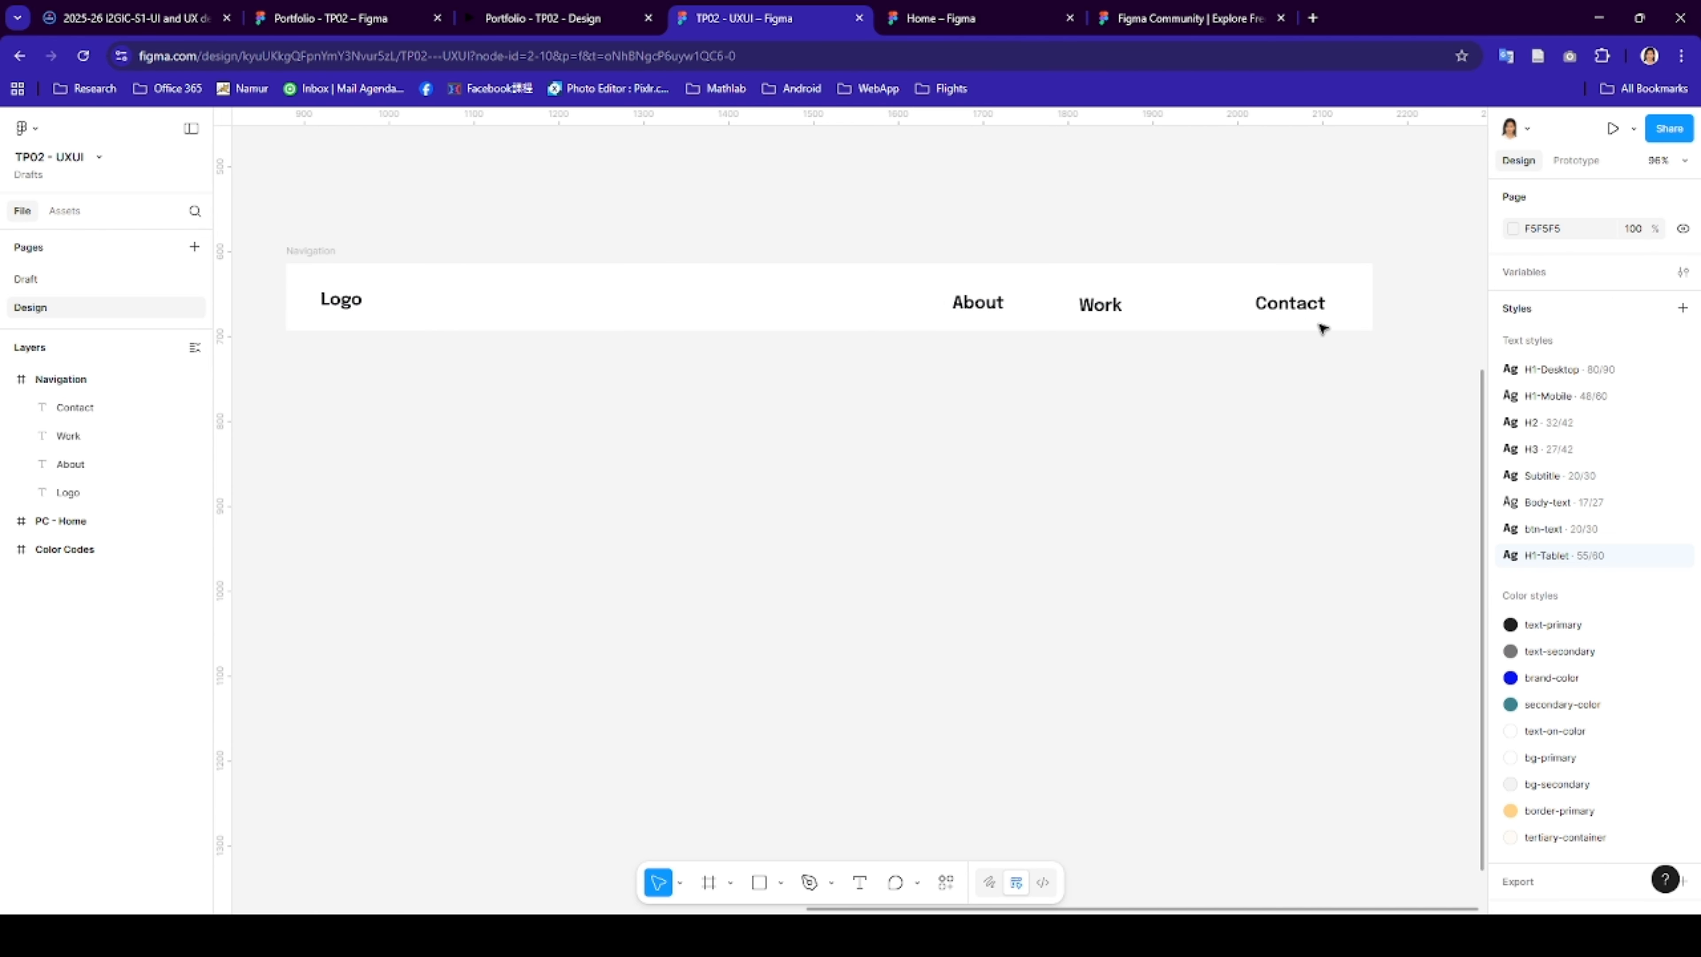
drag(930, 393, 1325, 238)
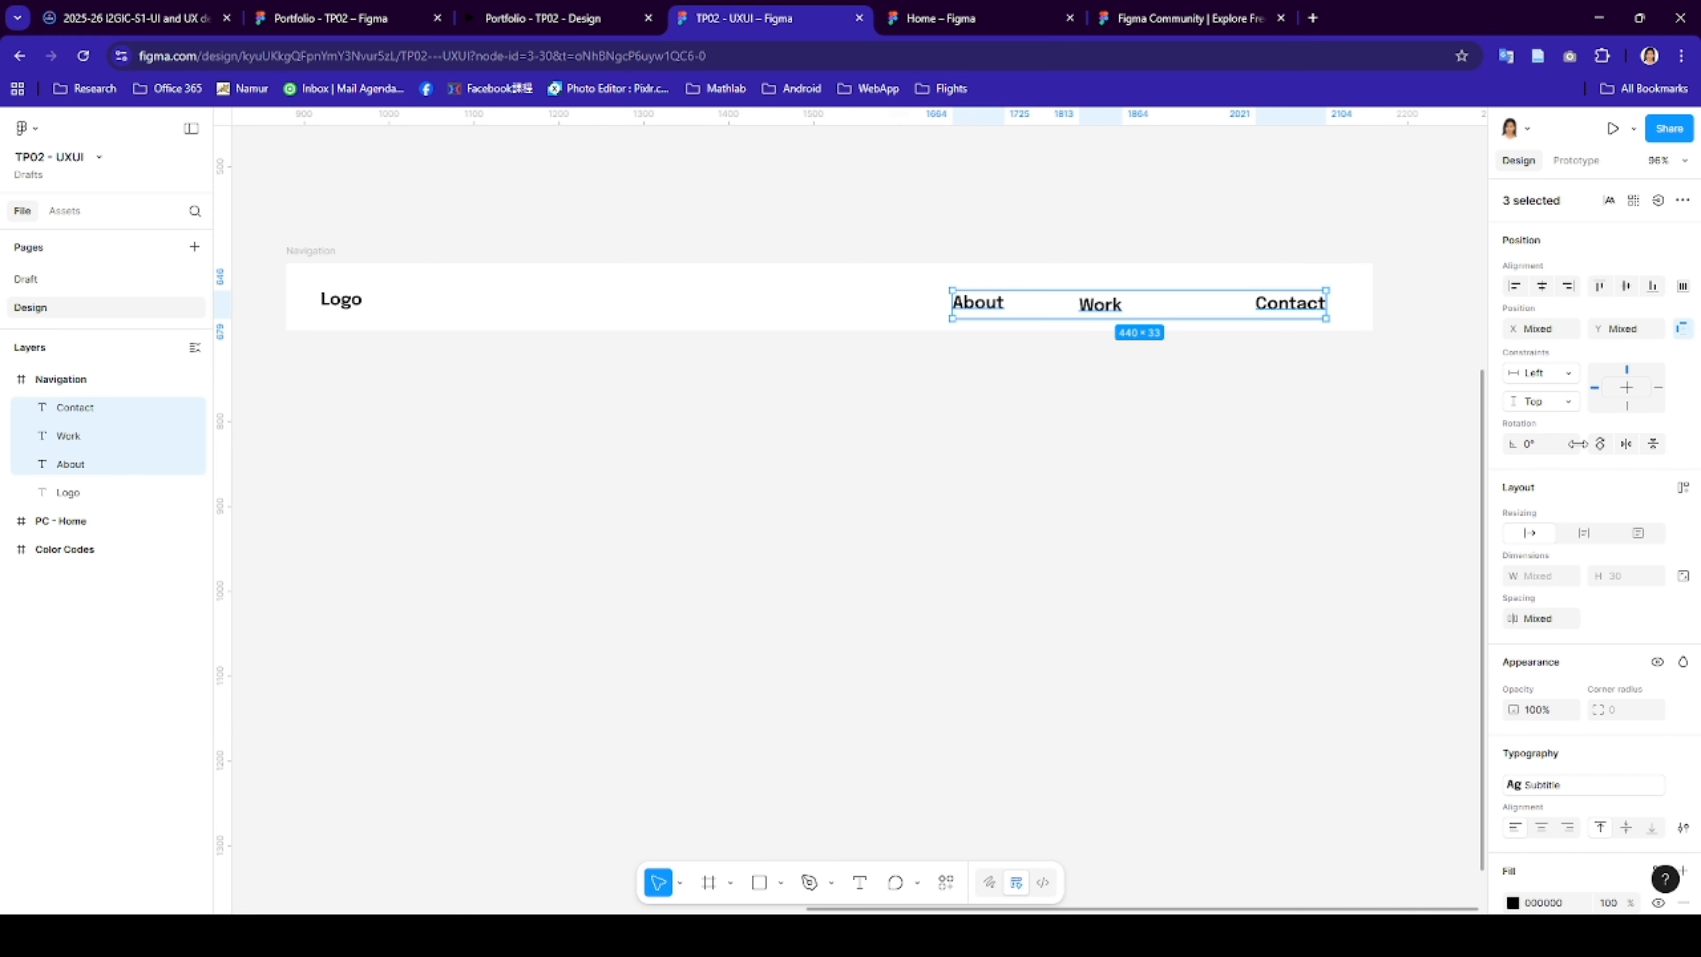
click(1542, 288)
key(ctrl+z)
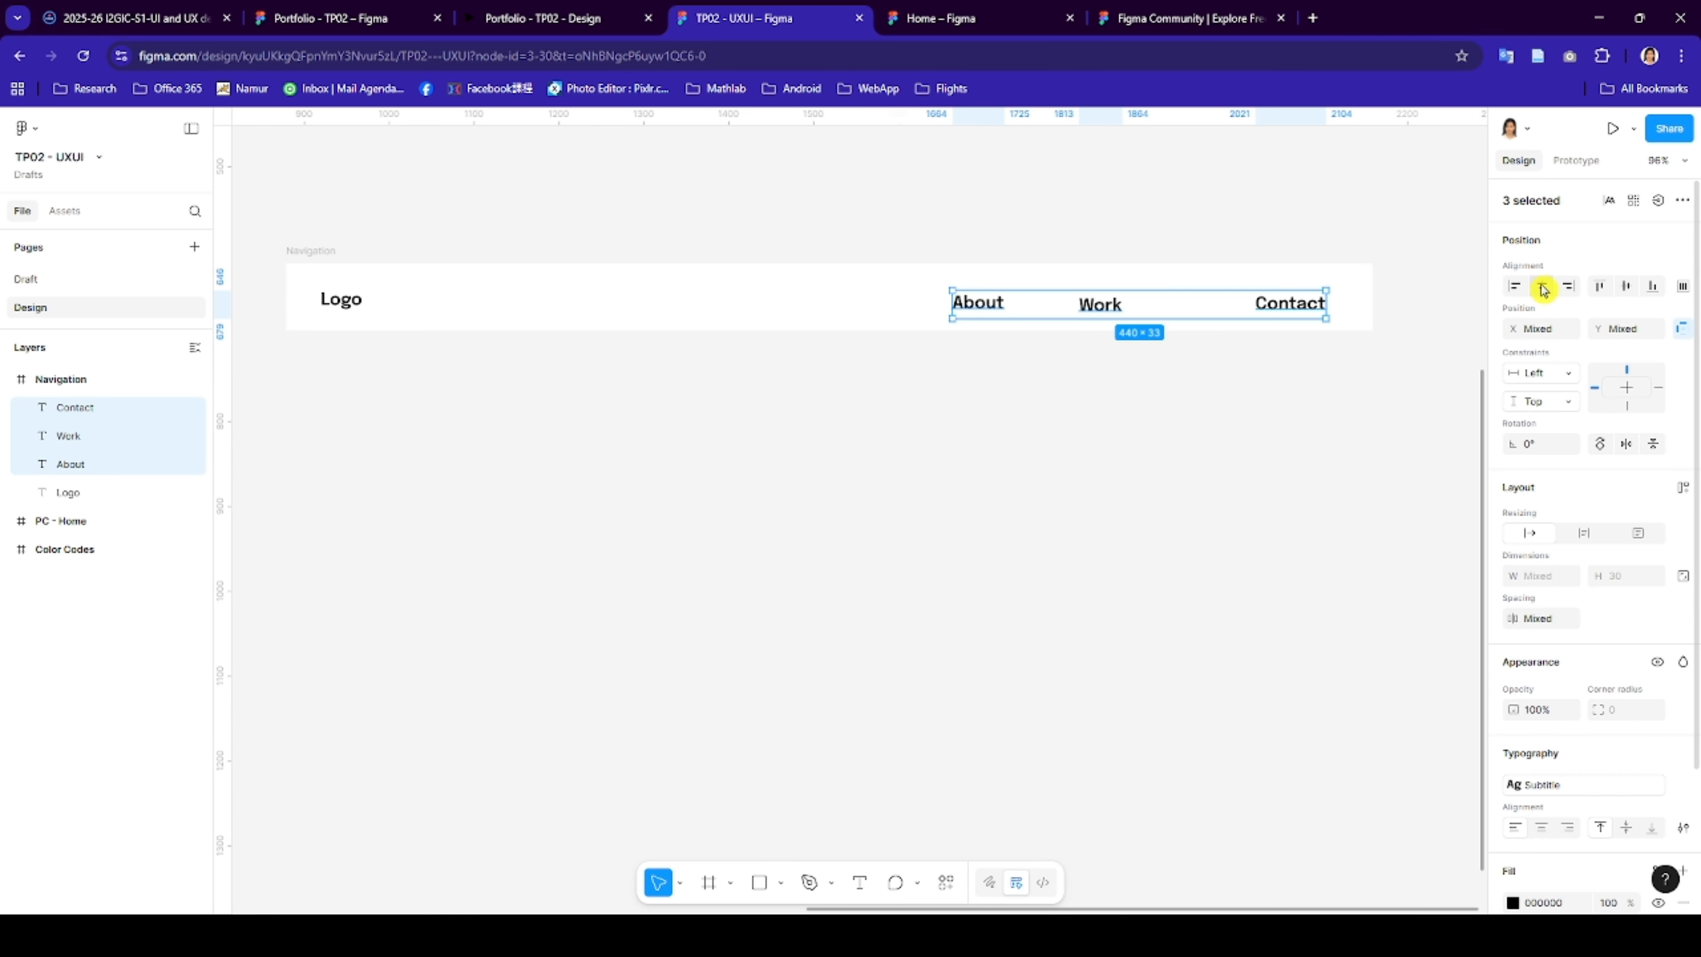
click(1625, 288)
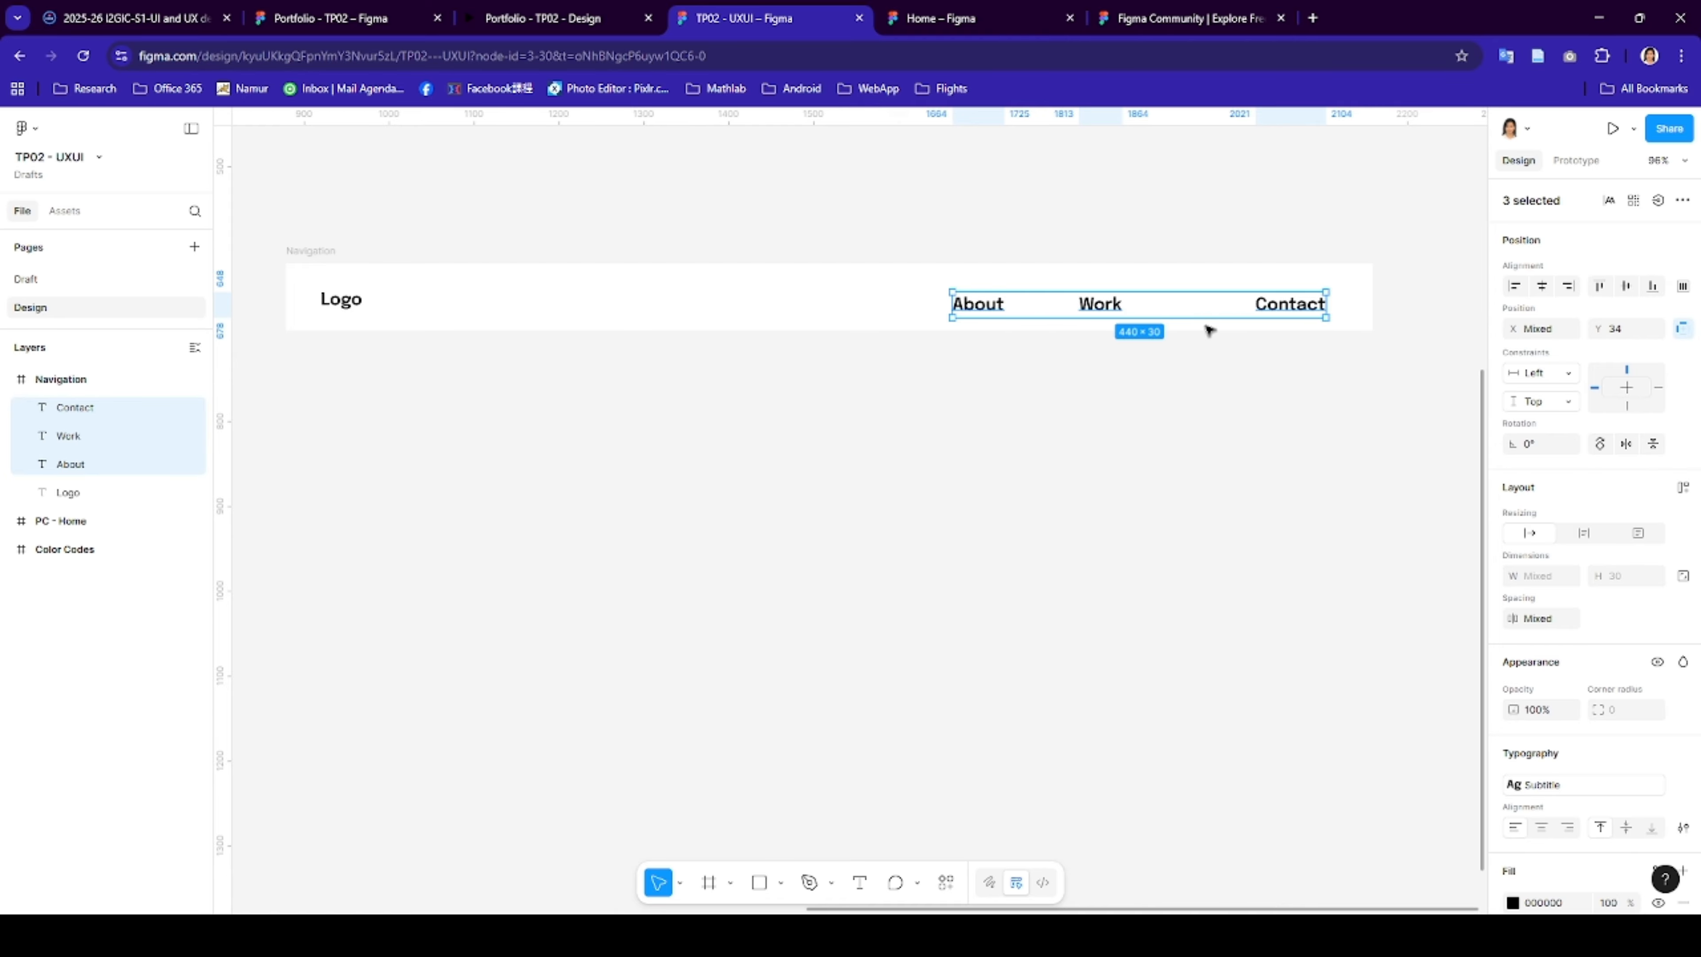
- Wrap the About, Work and Contact texts in a frame and rename it Menu
right_click(1209, 310)
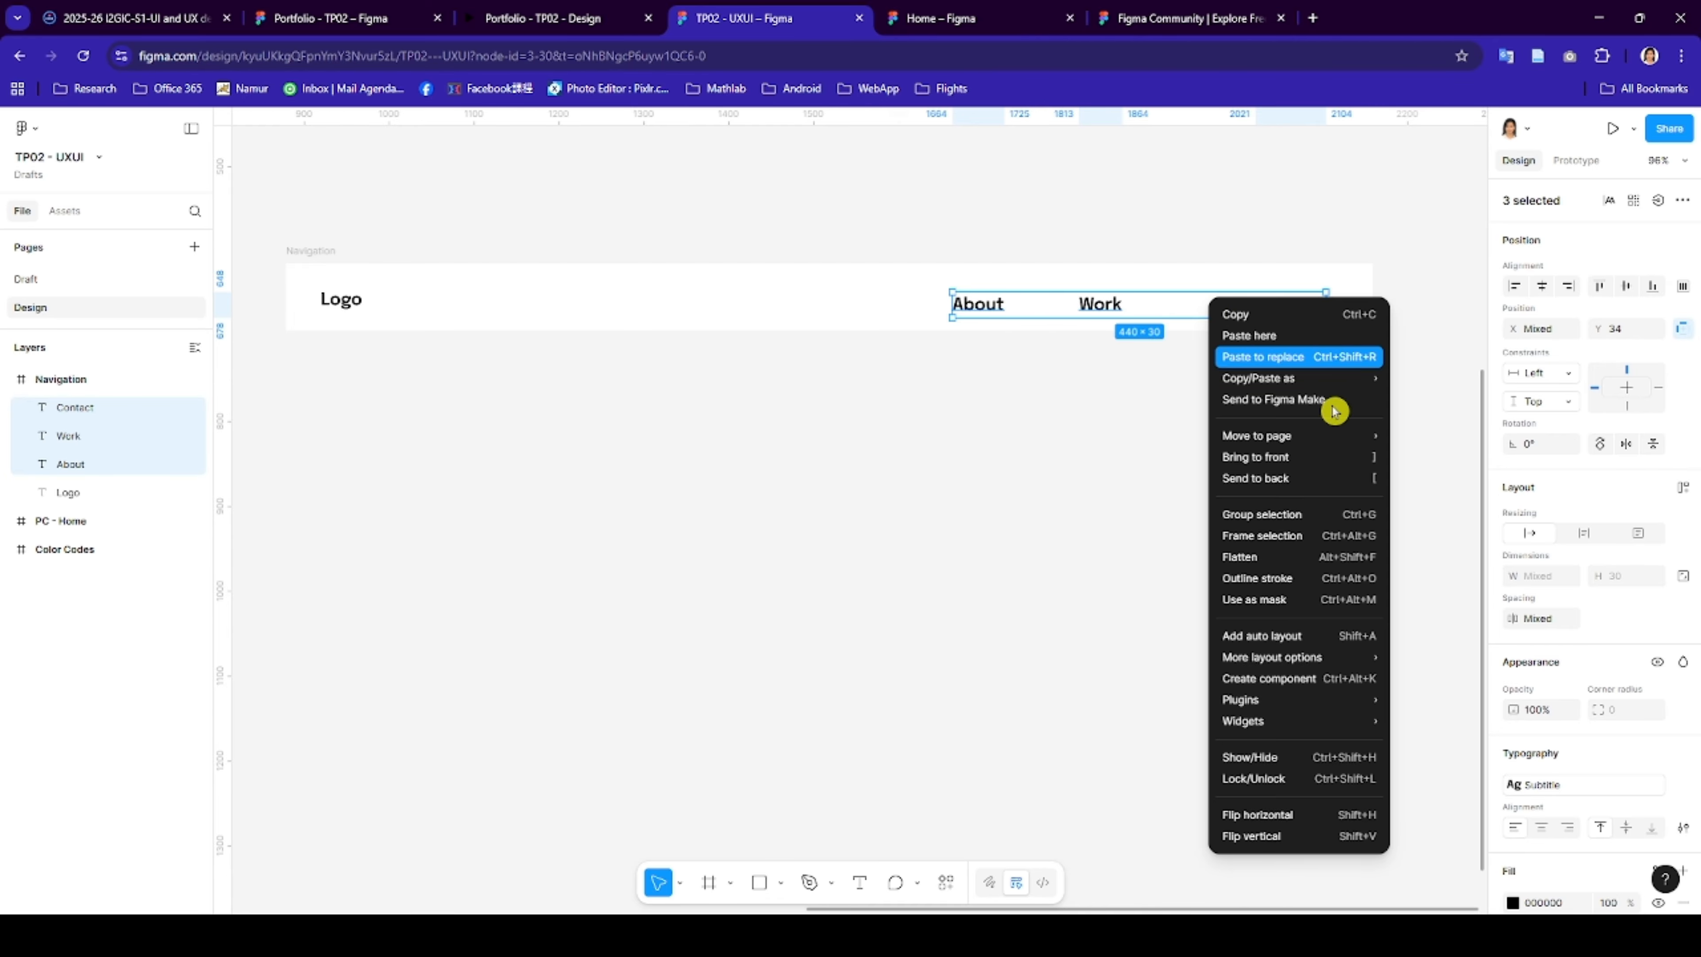
click(1289, 535)
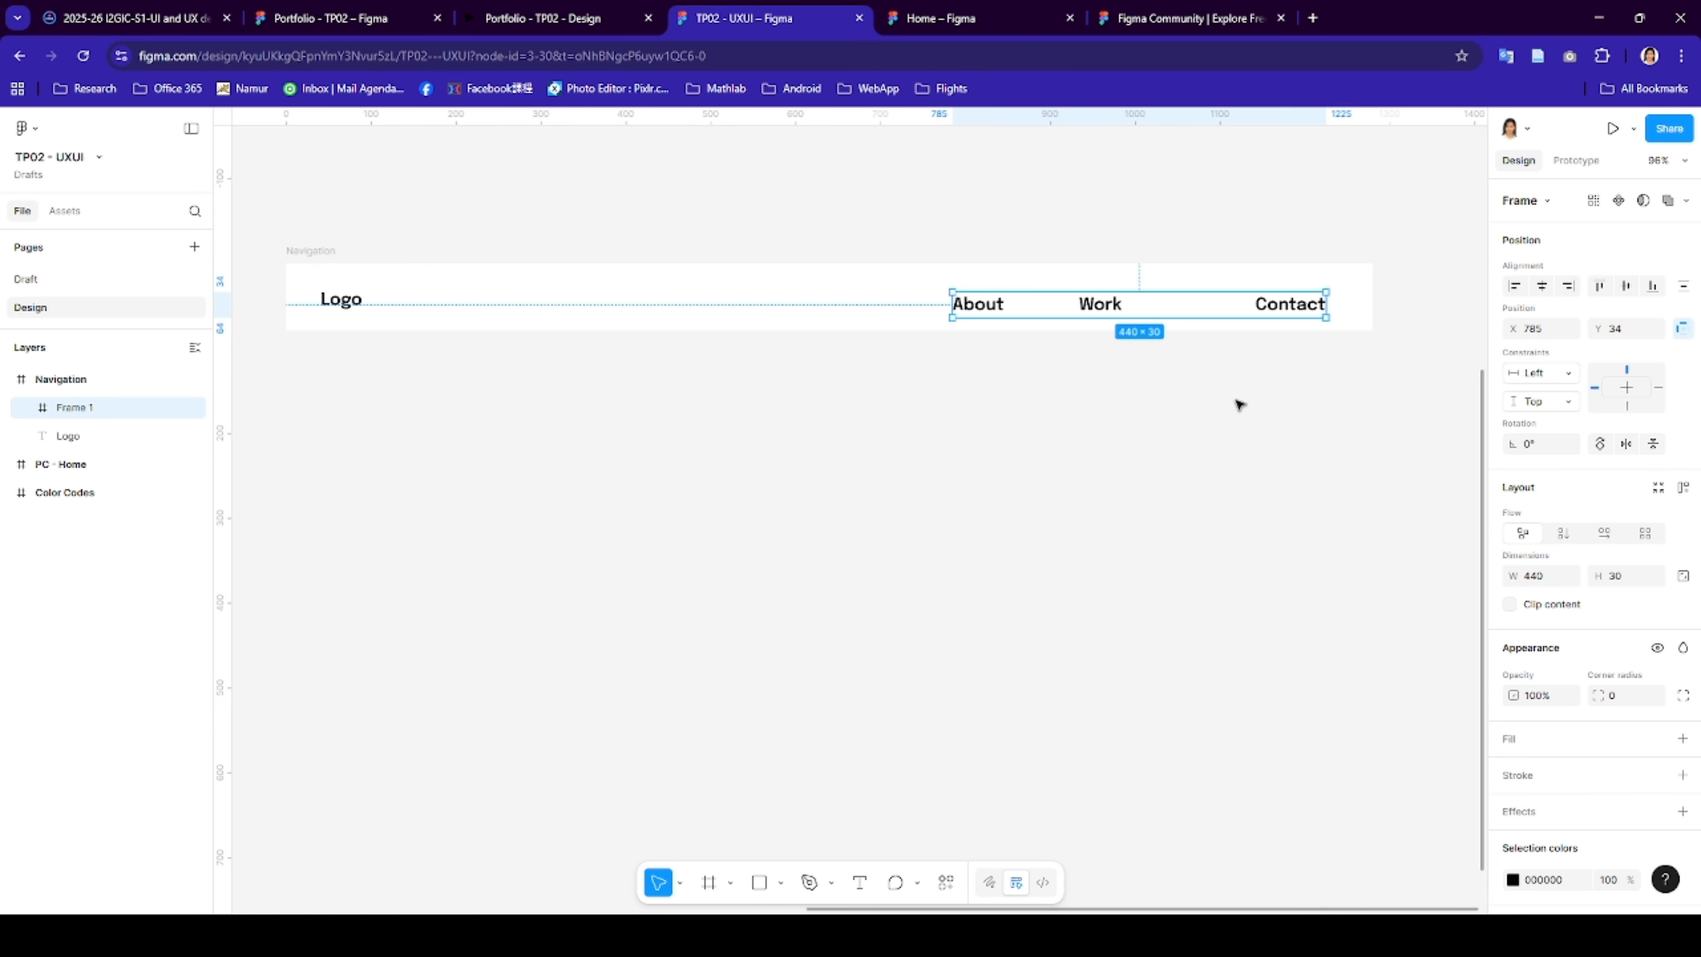
click(28, 409)
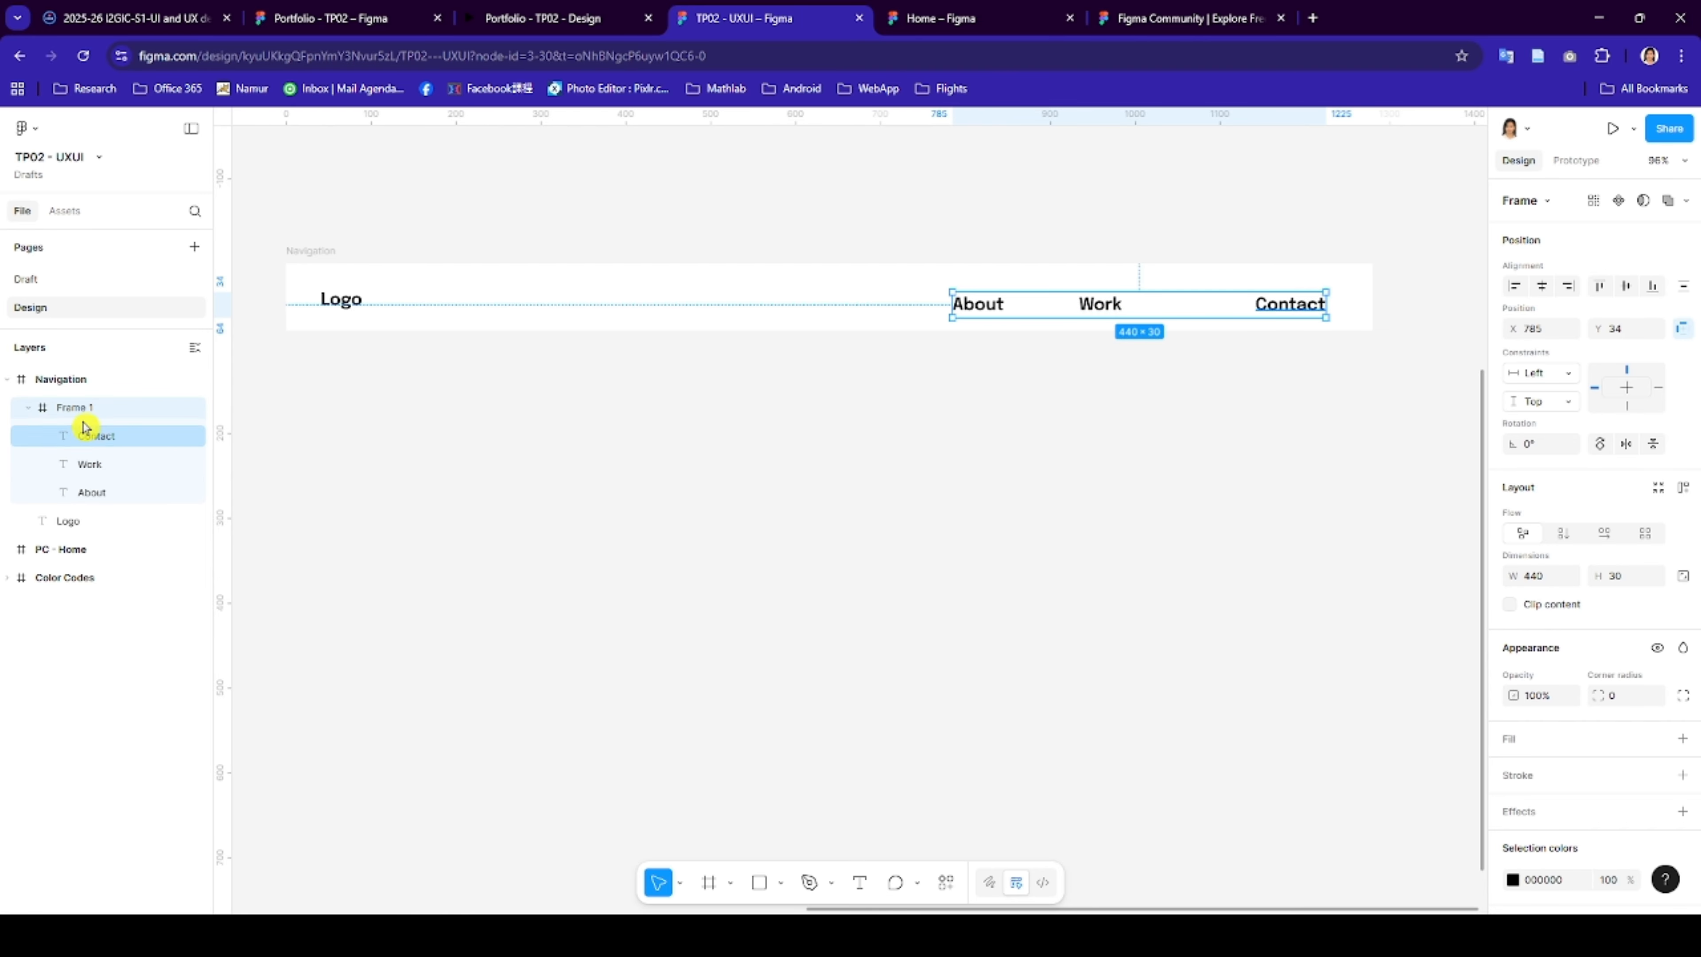
double_click(75, 408)
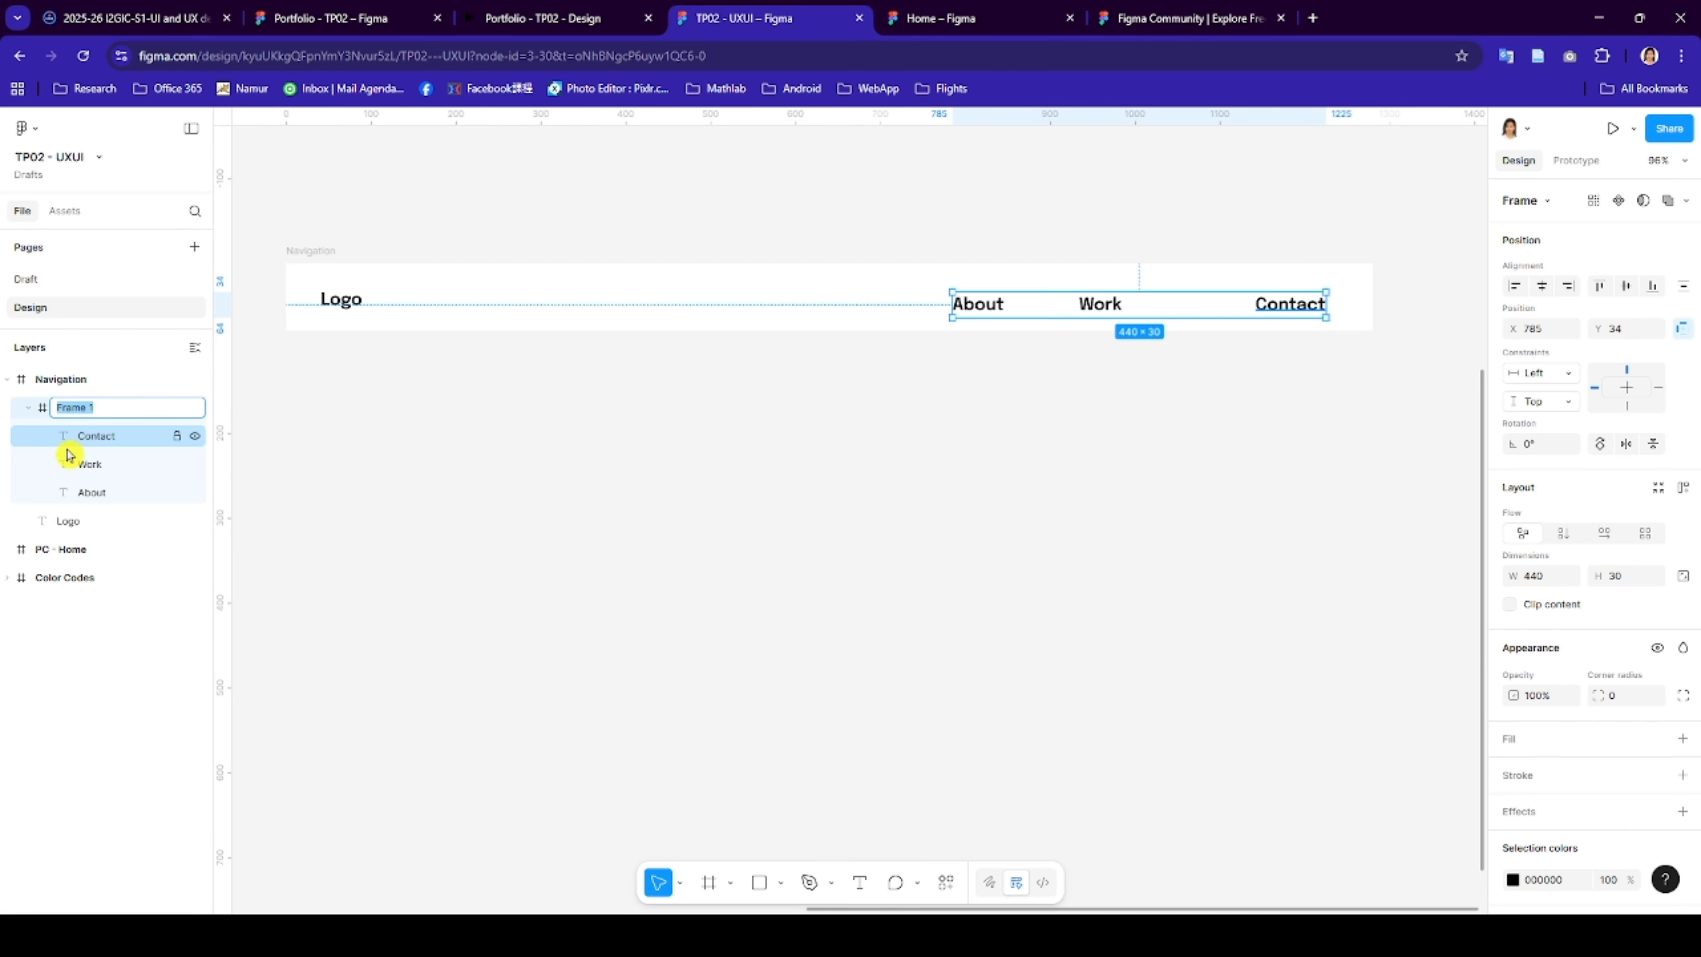
text(Menu)
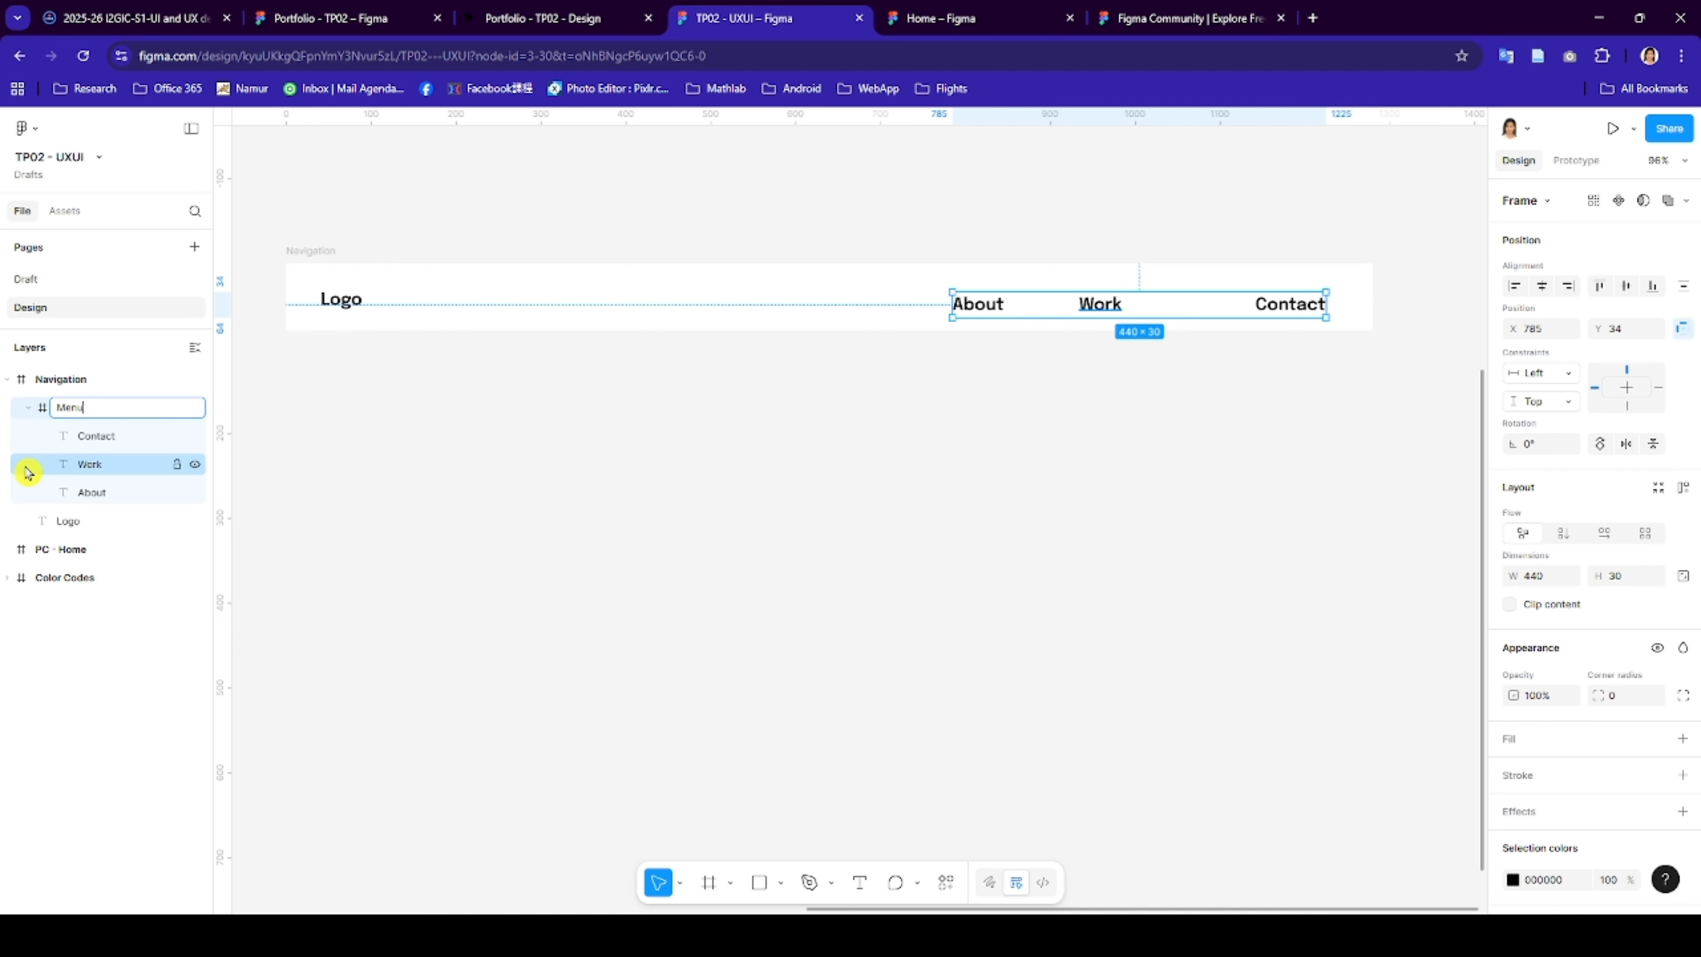
click(958, 439)
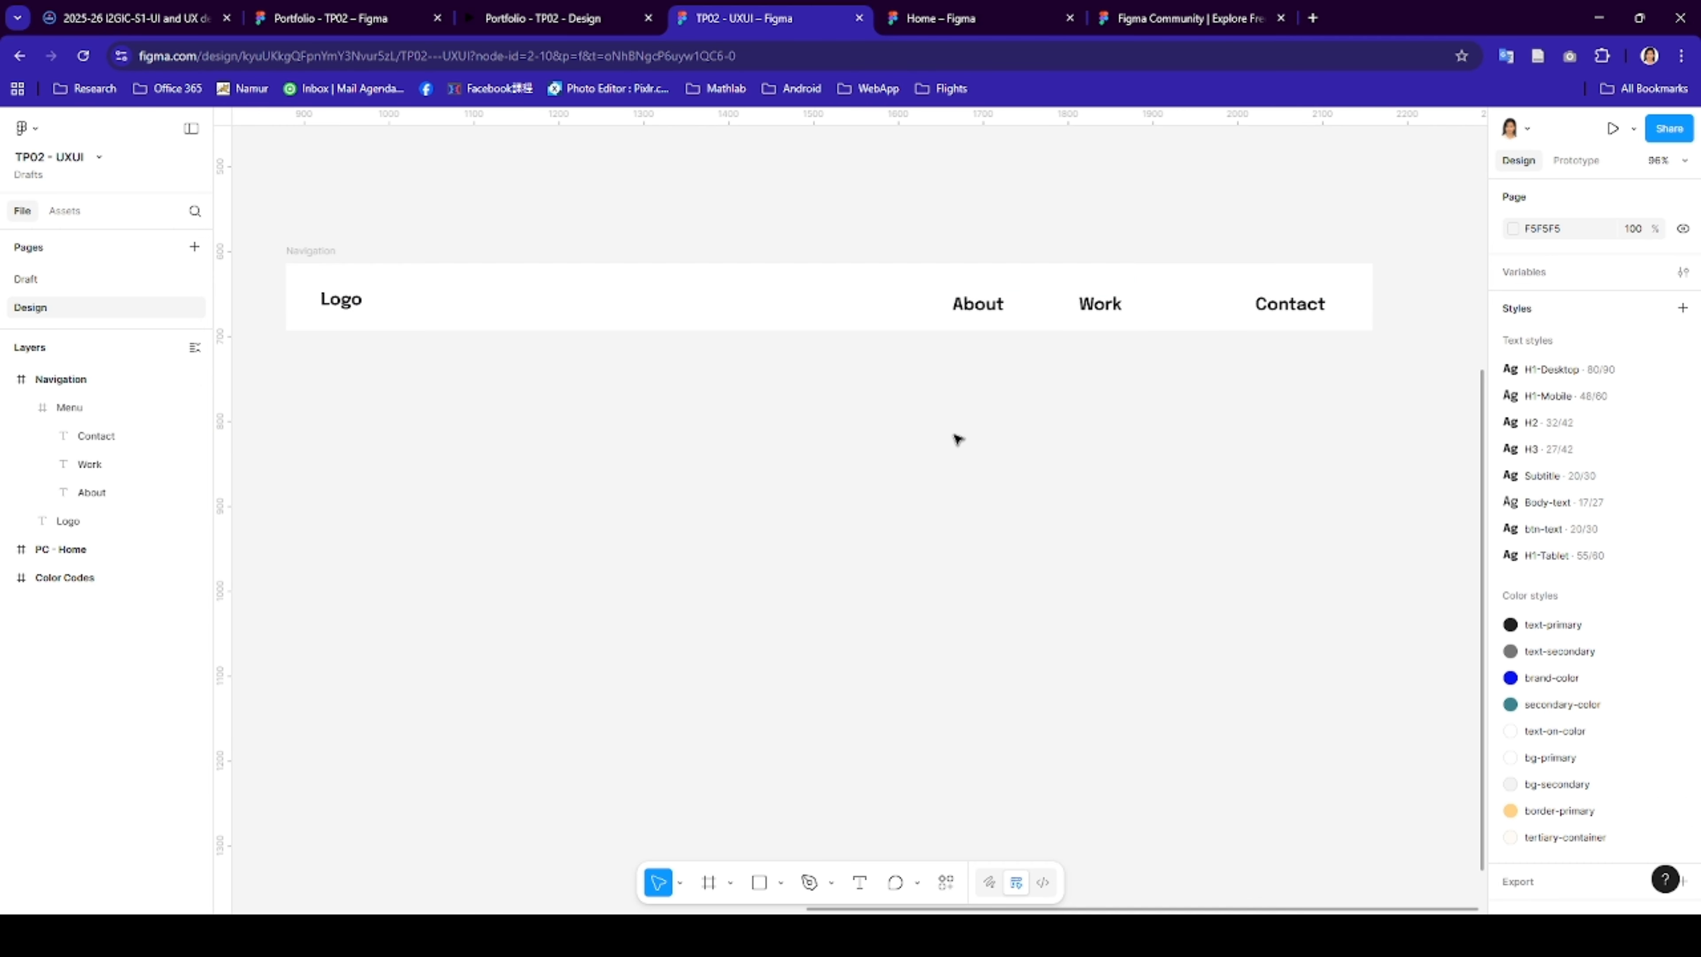
- Add auto layout to the Menu frame and move it to about X 793, Y 28
click(1061, 307)
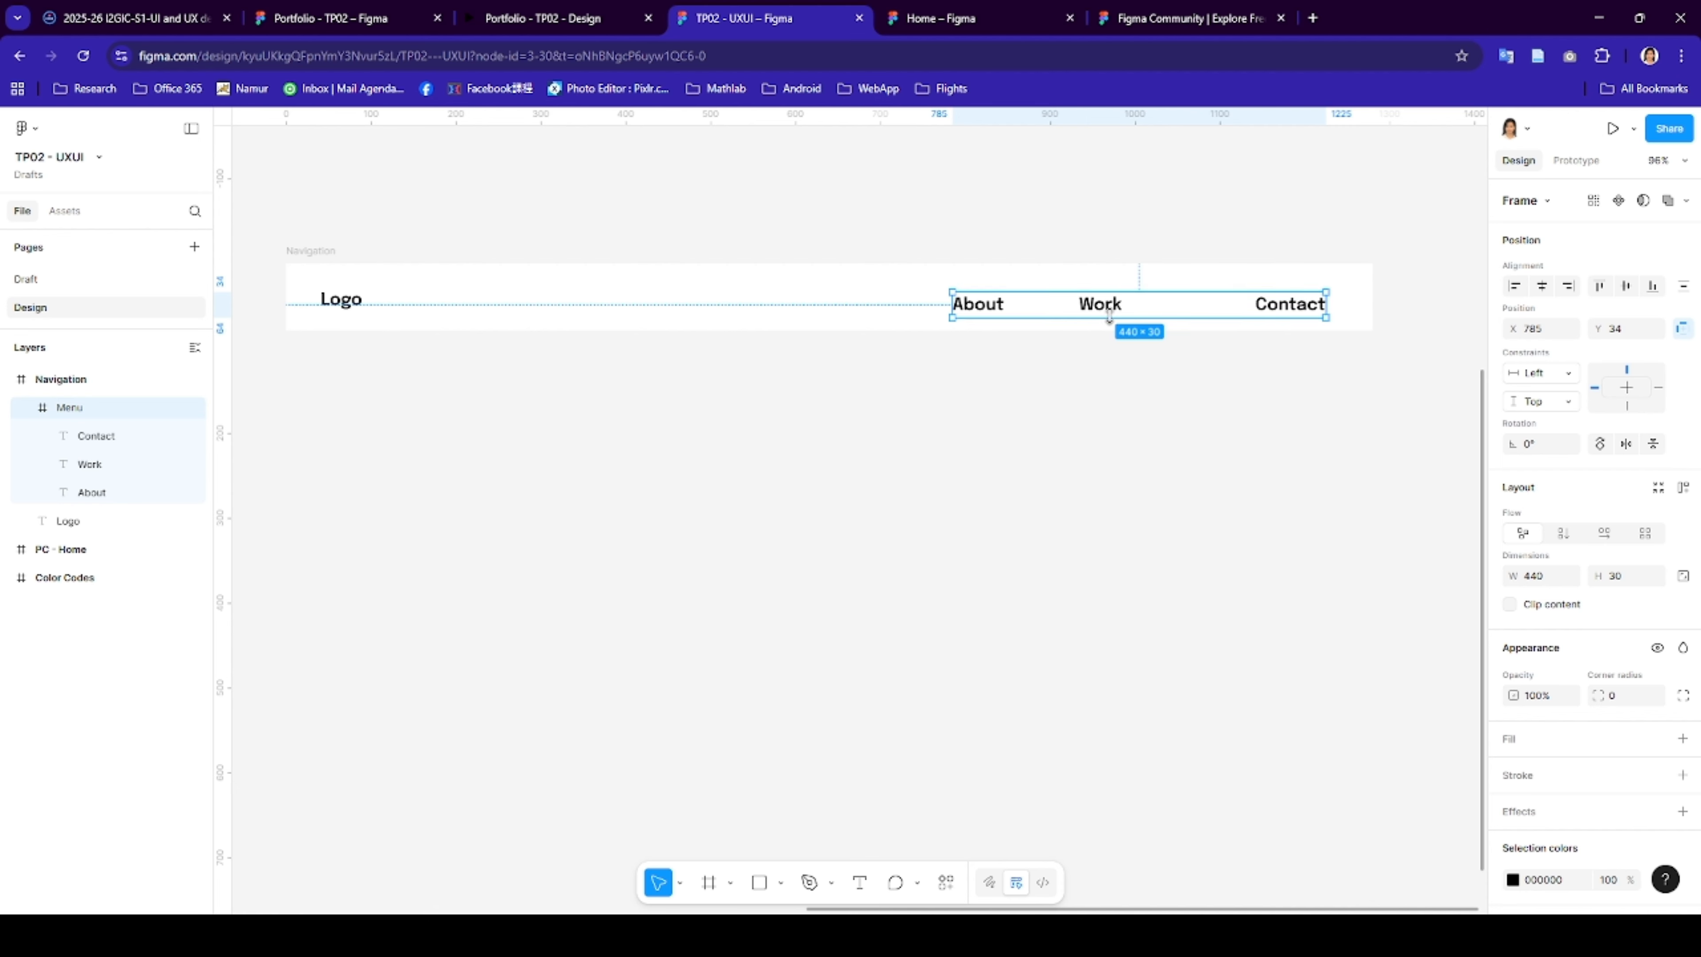
right_click(1095, 304)
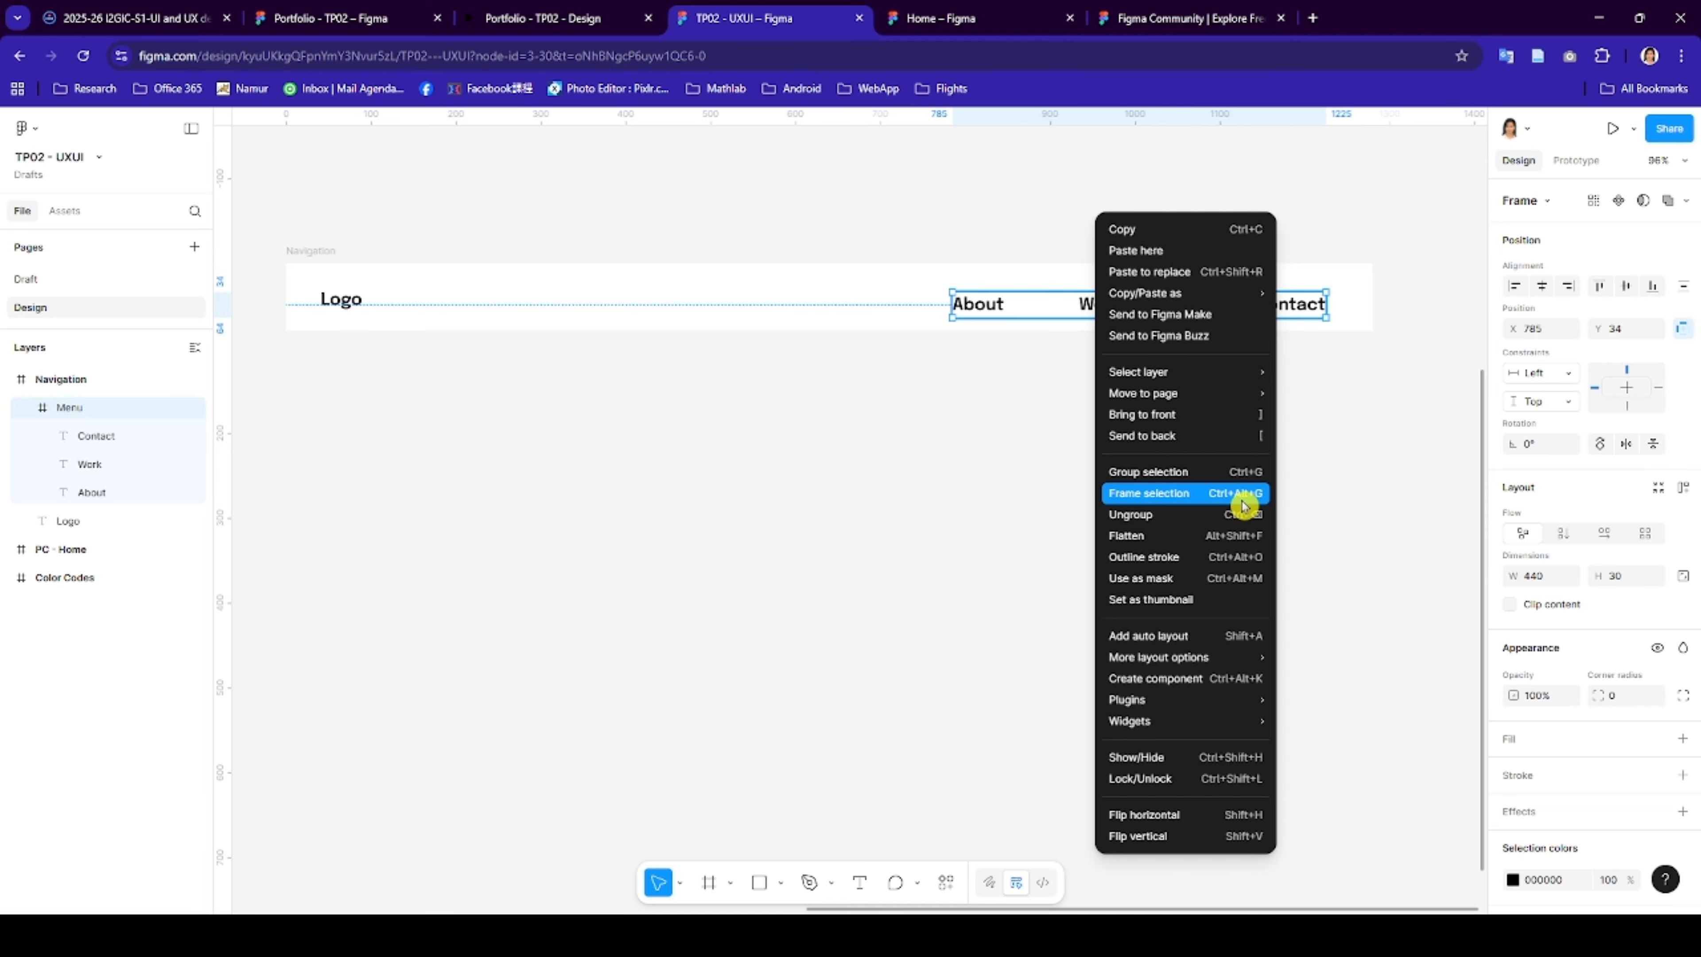
click(1206, 640)
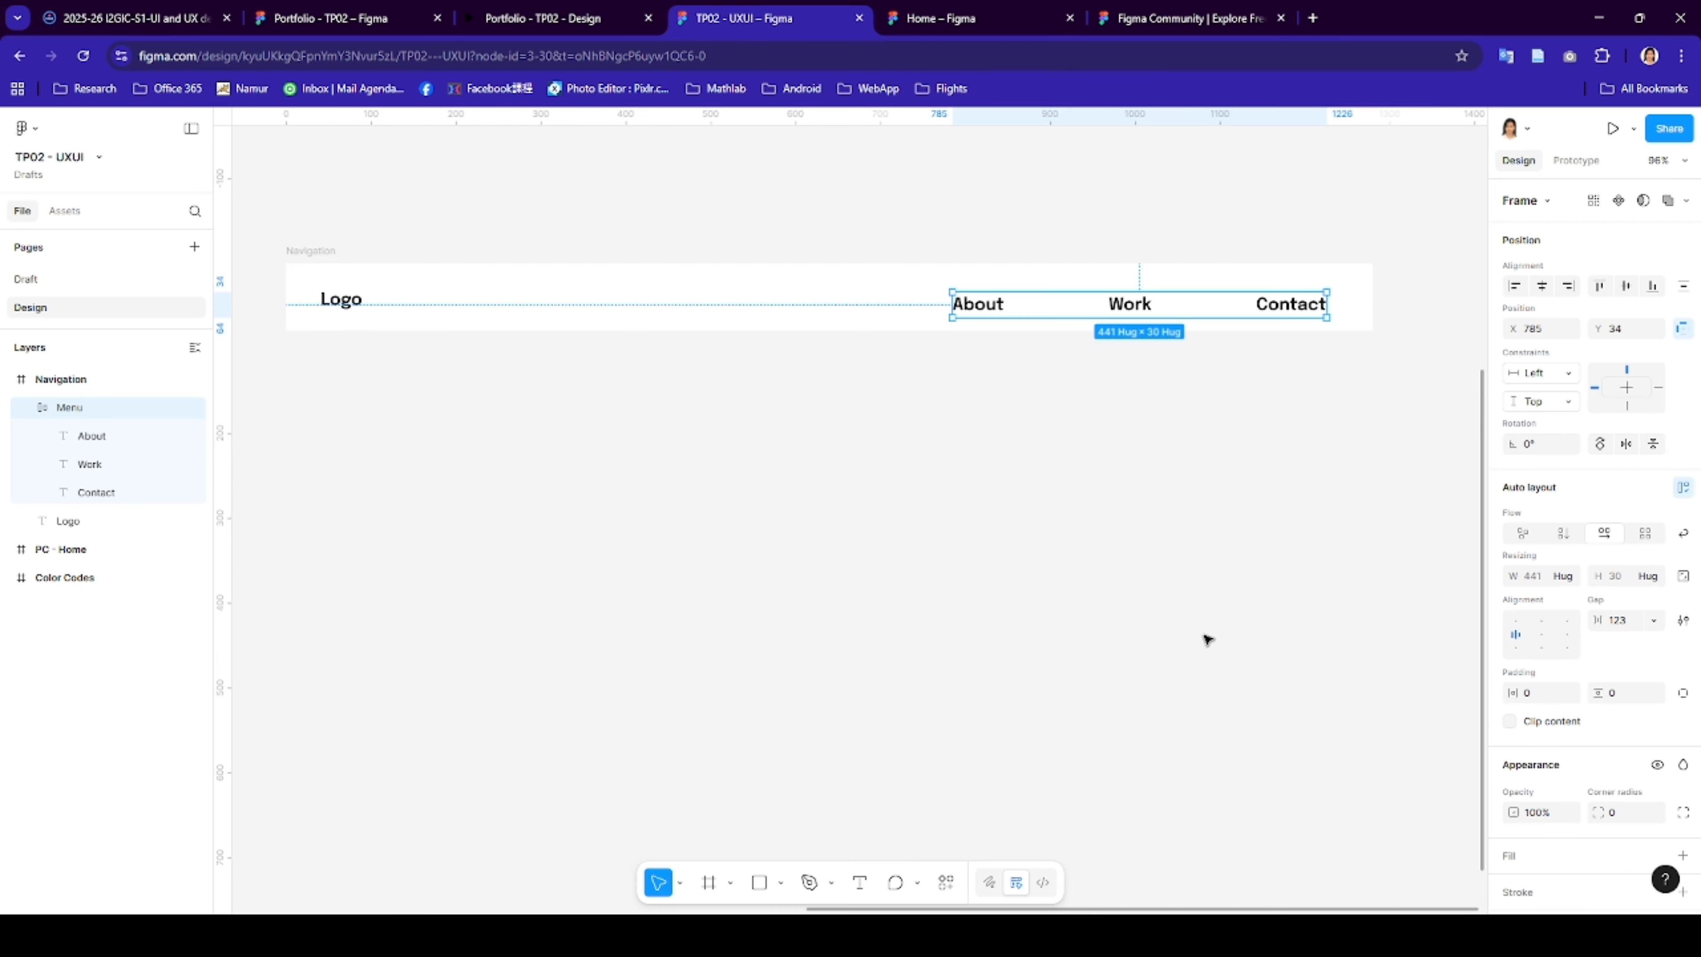
drag(1138, 309, 1146, 305)
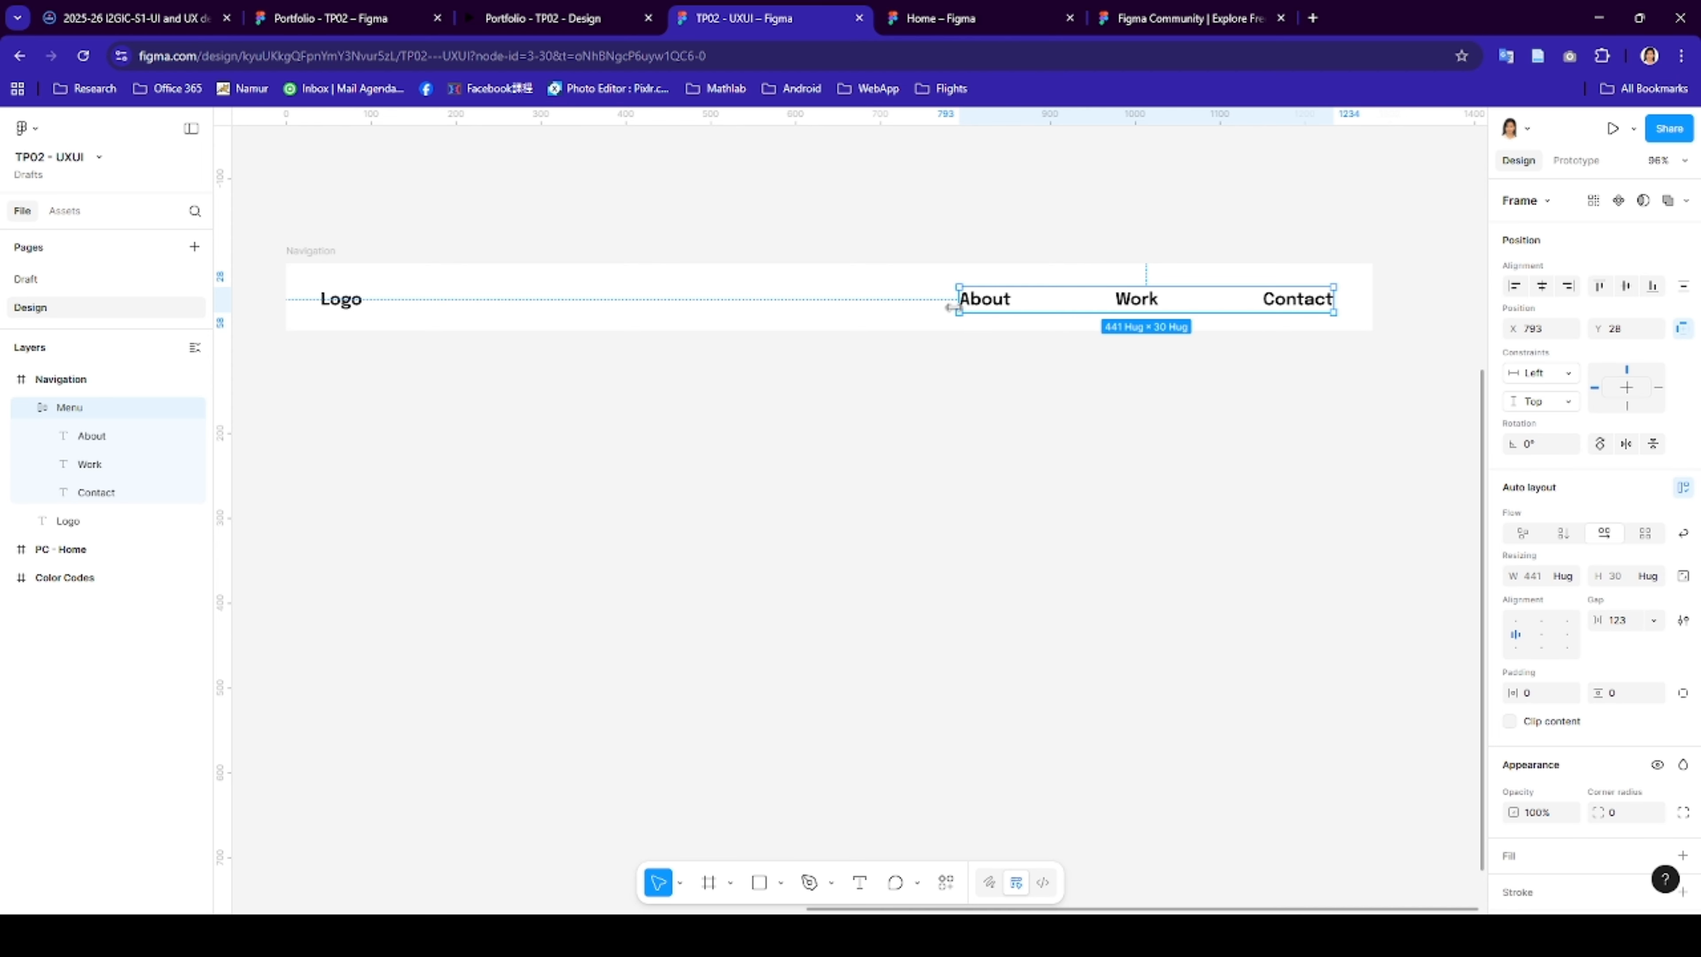
- Set the Menu frame's gap to Auto and resize the frame to about 407 wide so the links spread evenly
drag(961, 314, 786, 313)
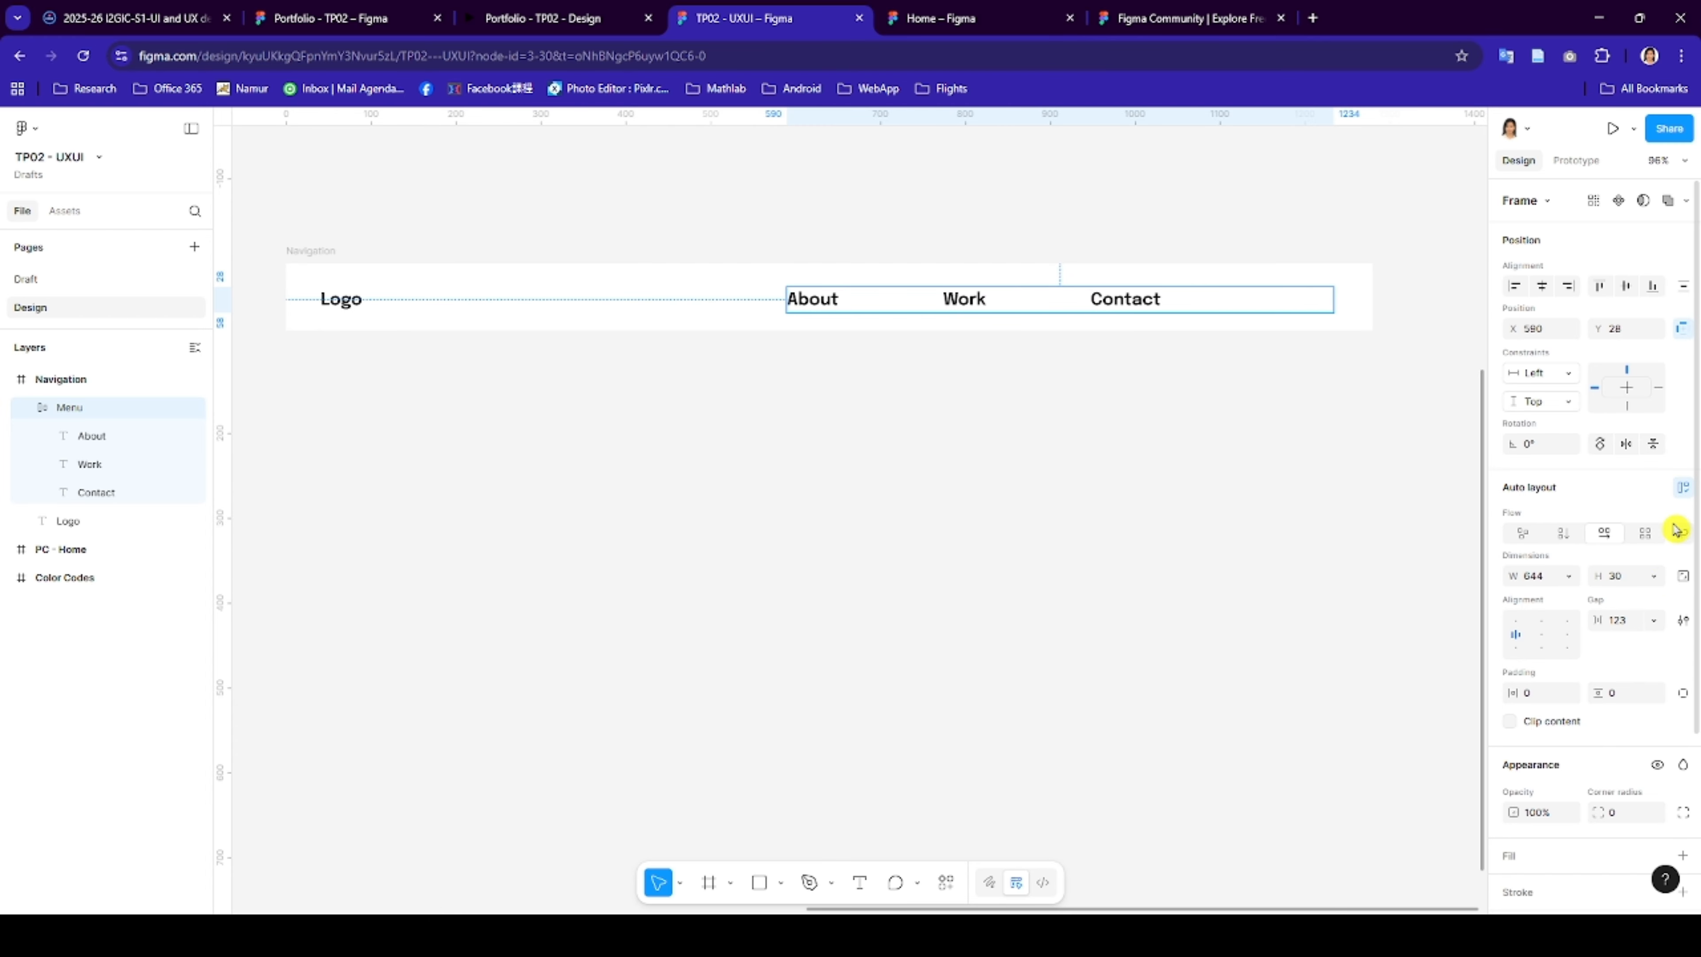
click(1623, 619)
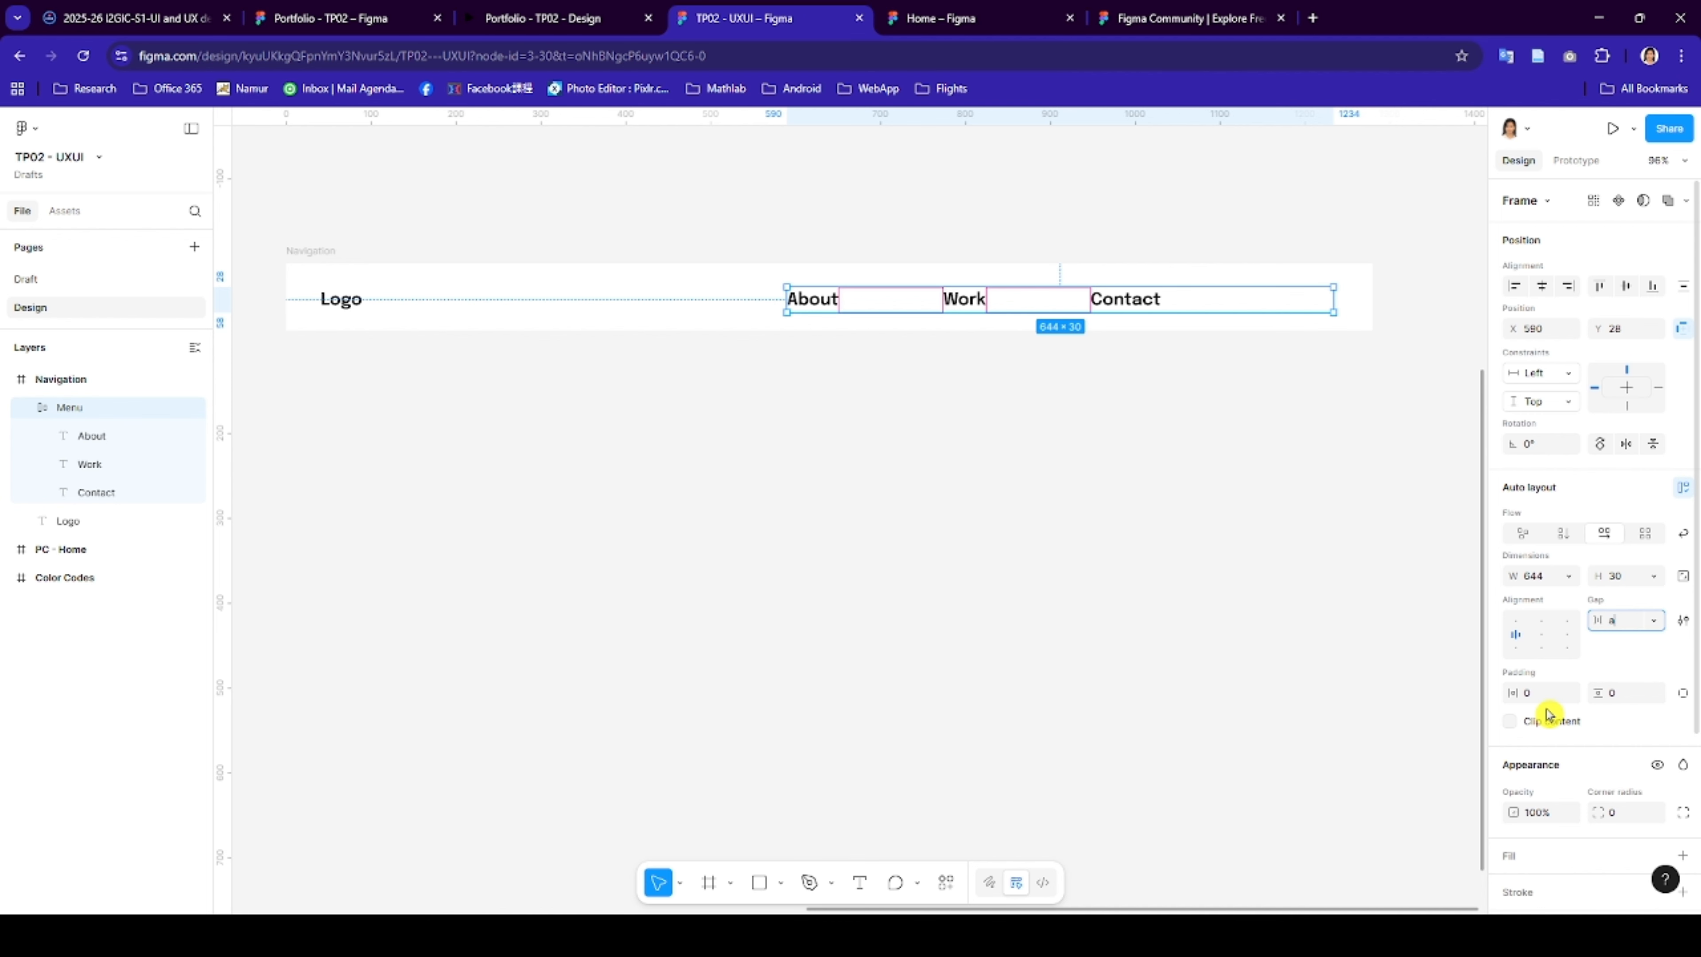
text(auto)
key(Return)
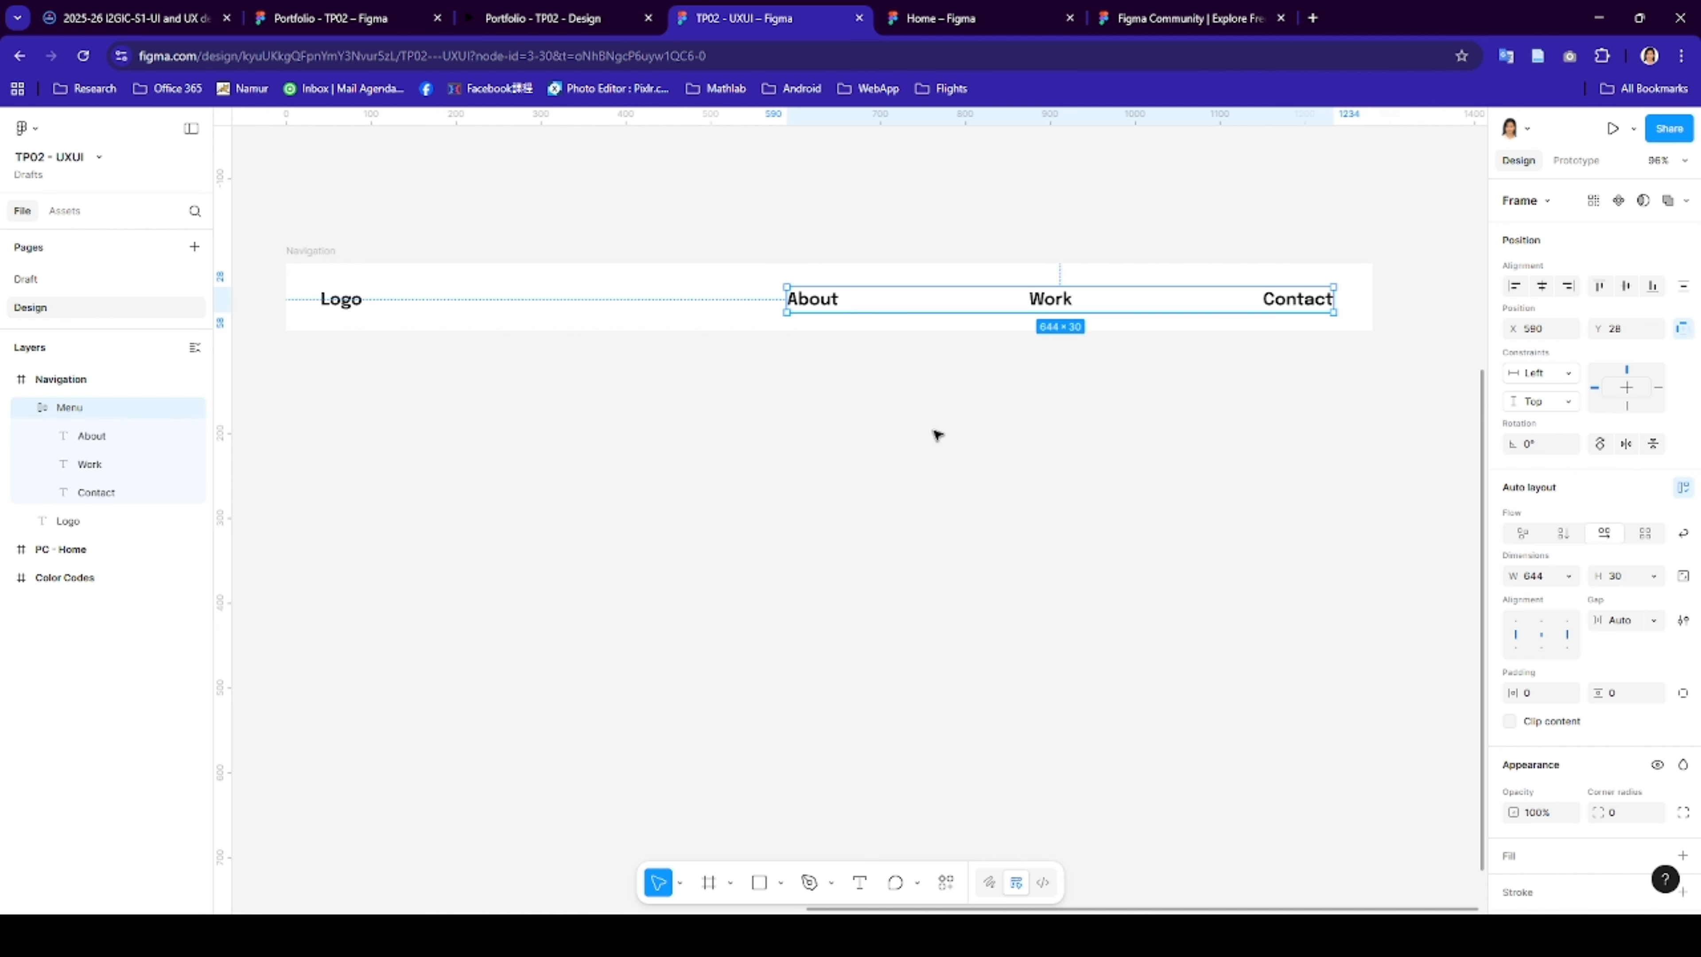
drag(787, 314, 988, 307)
- Align the Logo text and the Menu frame on their vertical centers
click(338, 300)
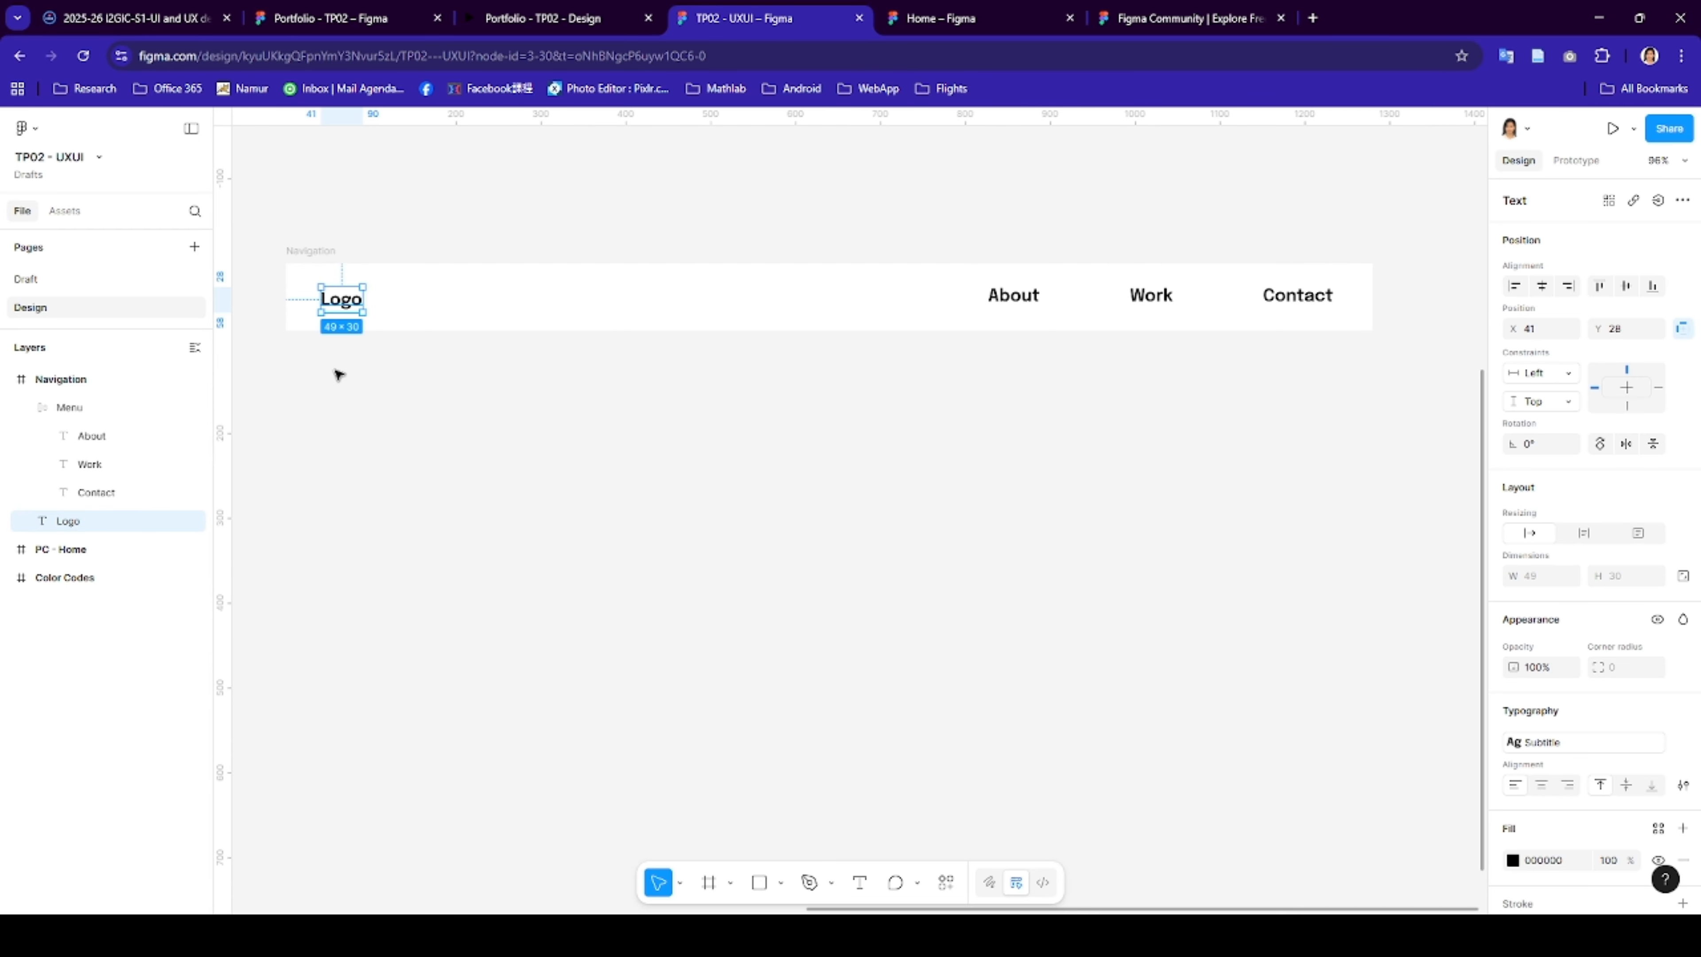
drag(297, 367, 1331, 243)
right_click(1239, 303)
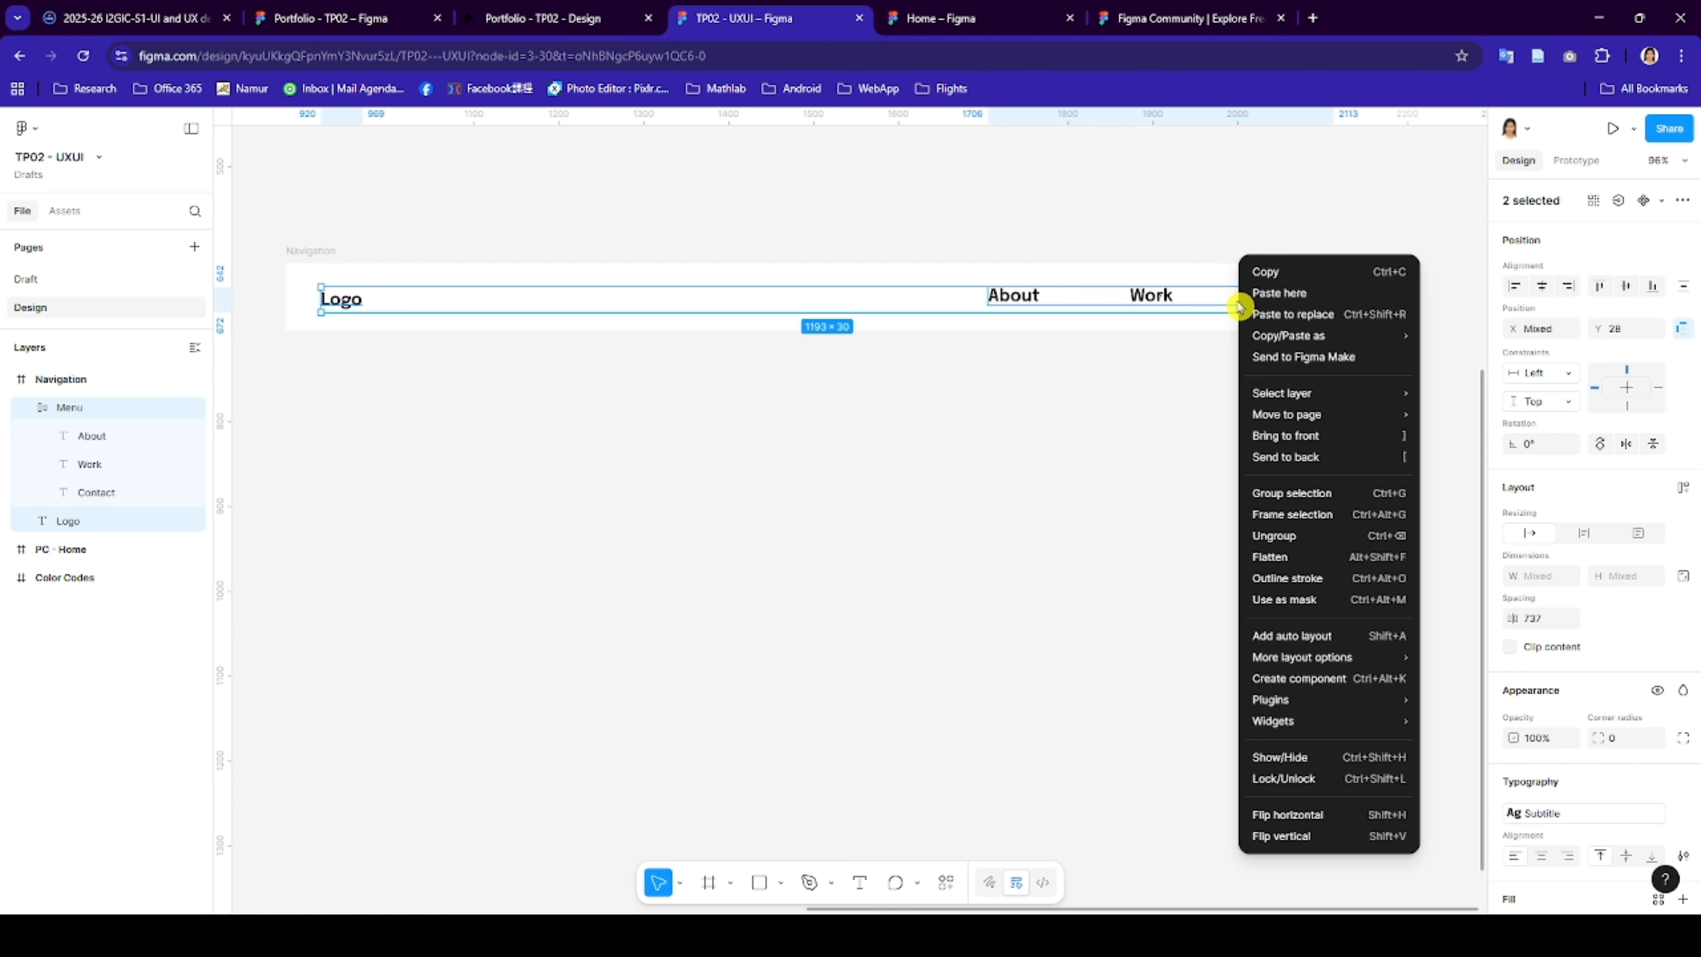
click(1626, 291)
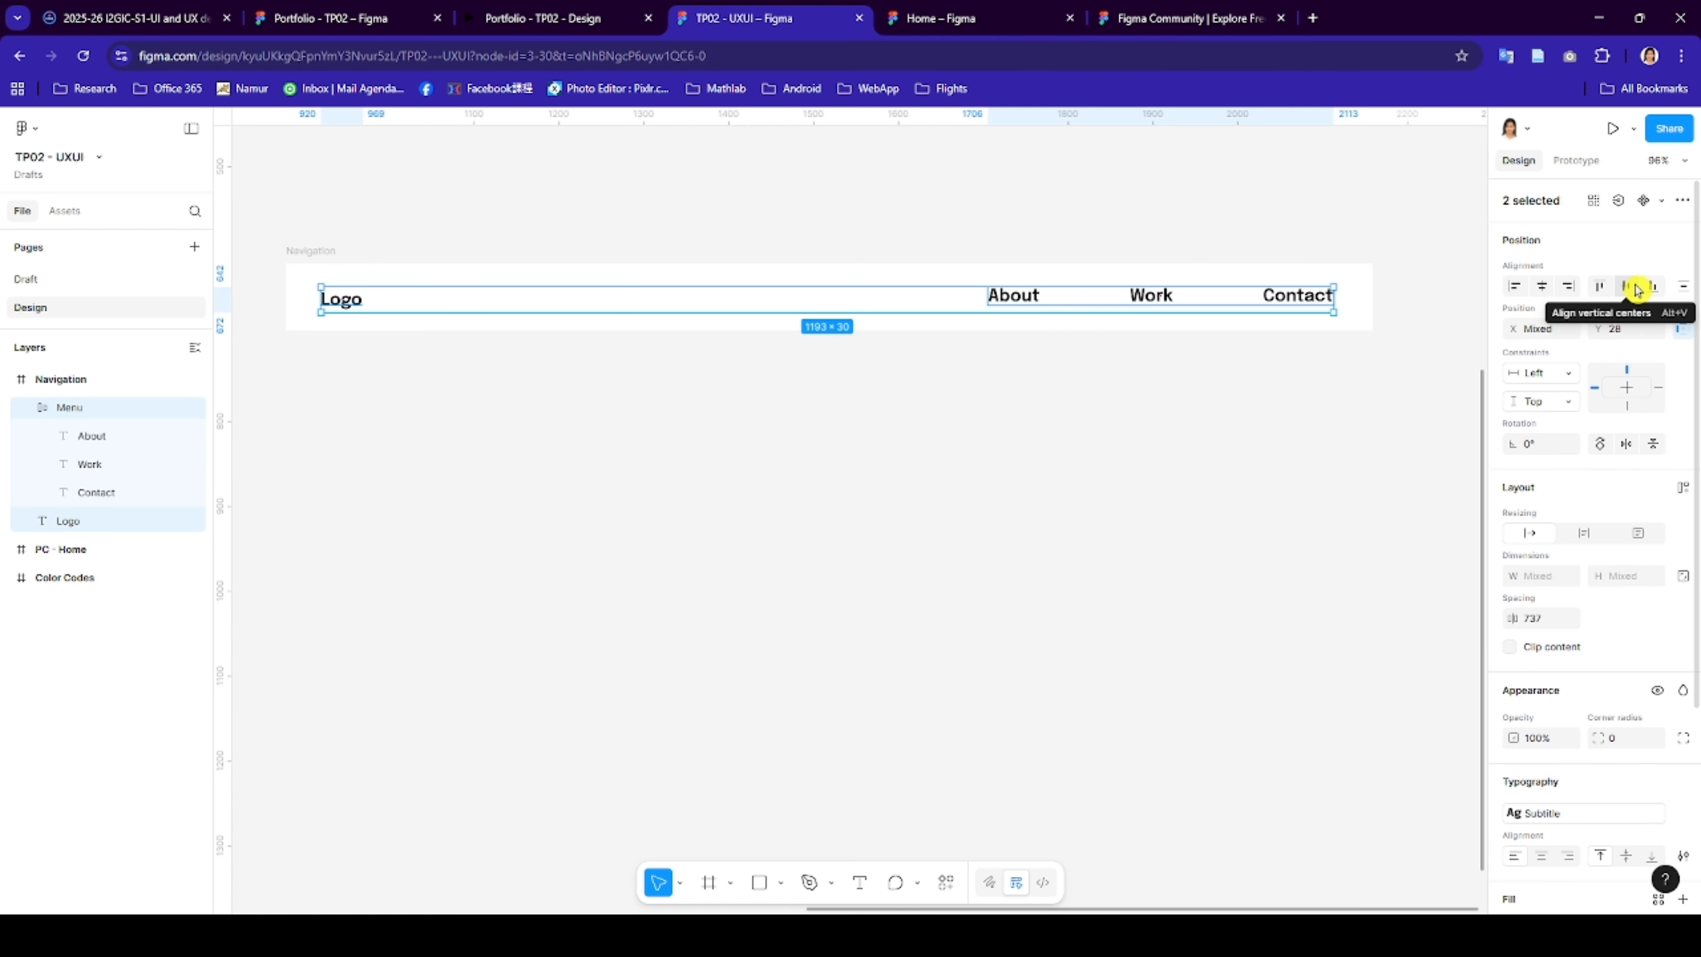
- Align the Logo text and the Menu group on their vertical centers and wrap both in a new frame
click(1627, 291)
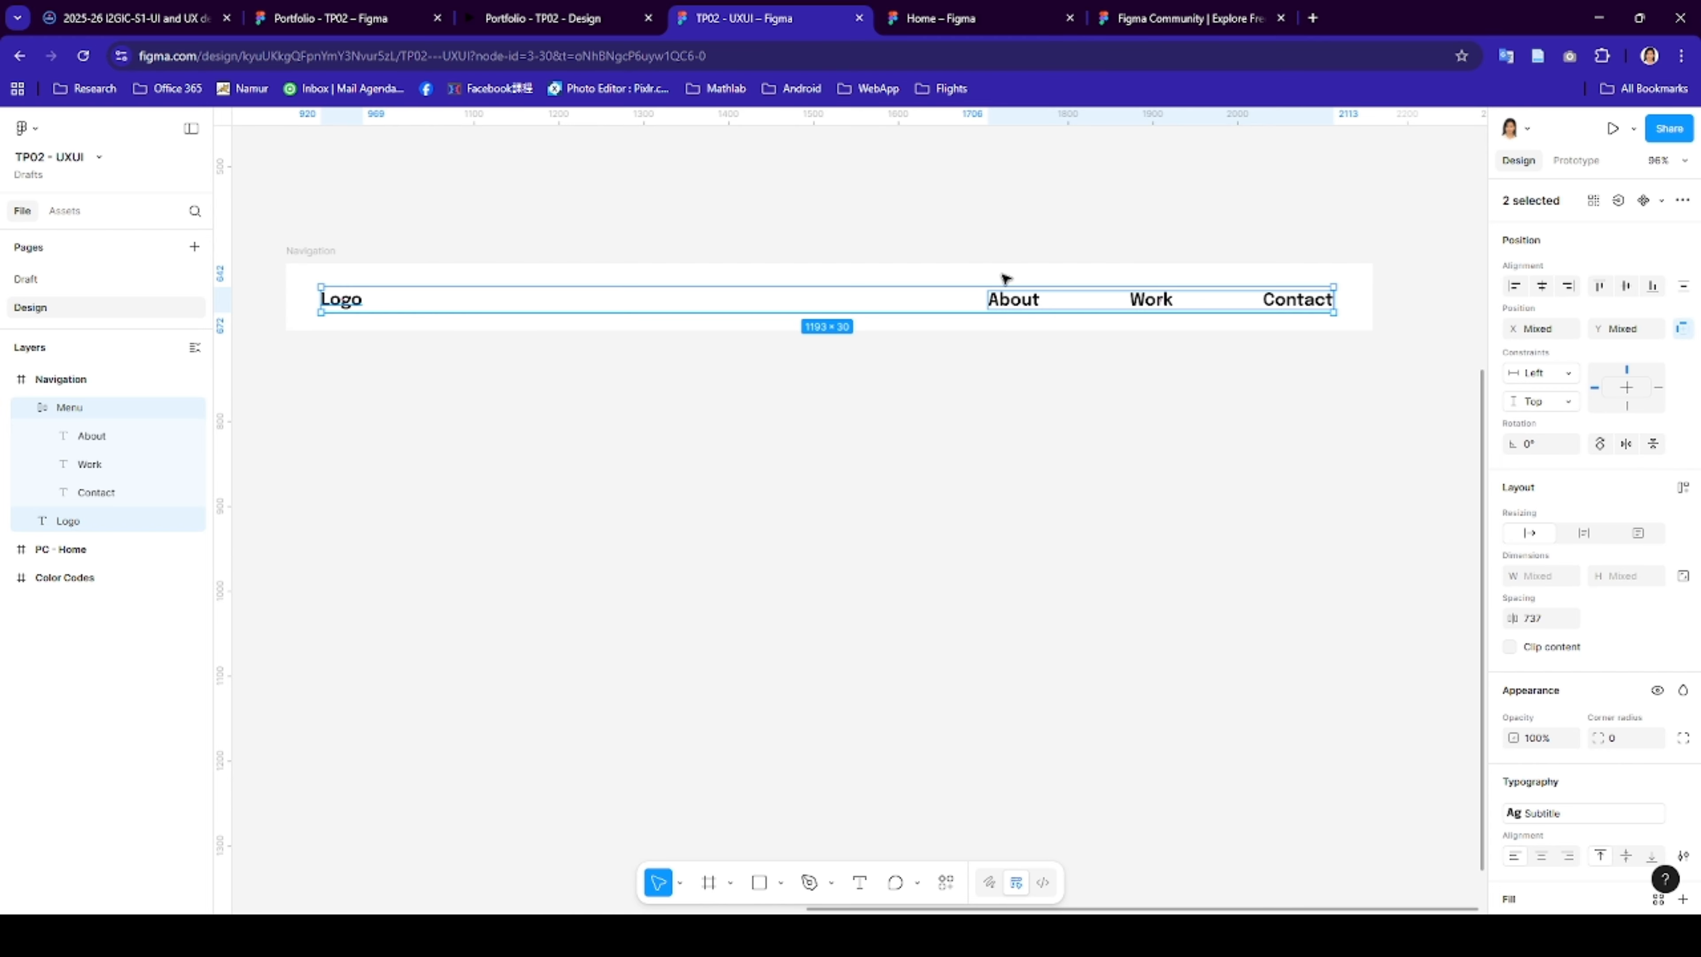
right_click(1013, 302)
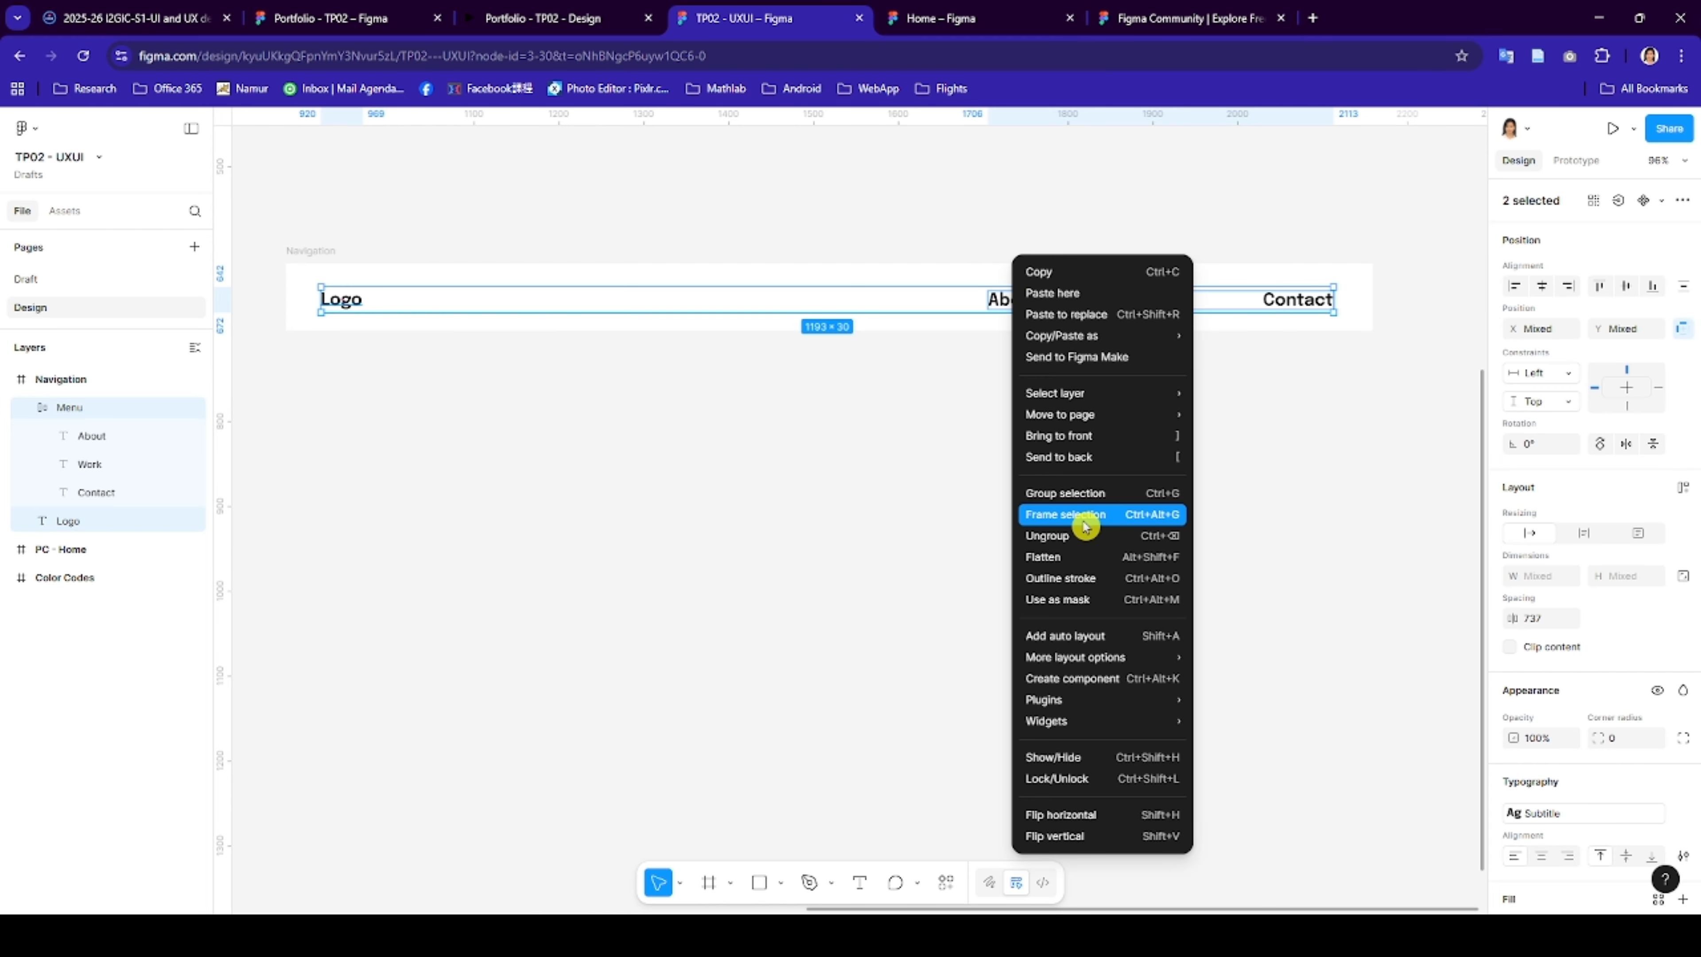
click(1066, 514)
- Add auto layout to the new frame holding Logo and Menu, keeping the gap on Auto
right_click(1004, 298)
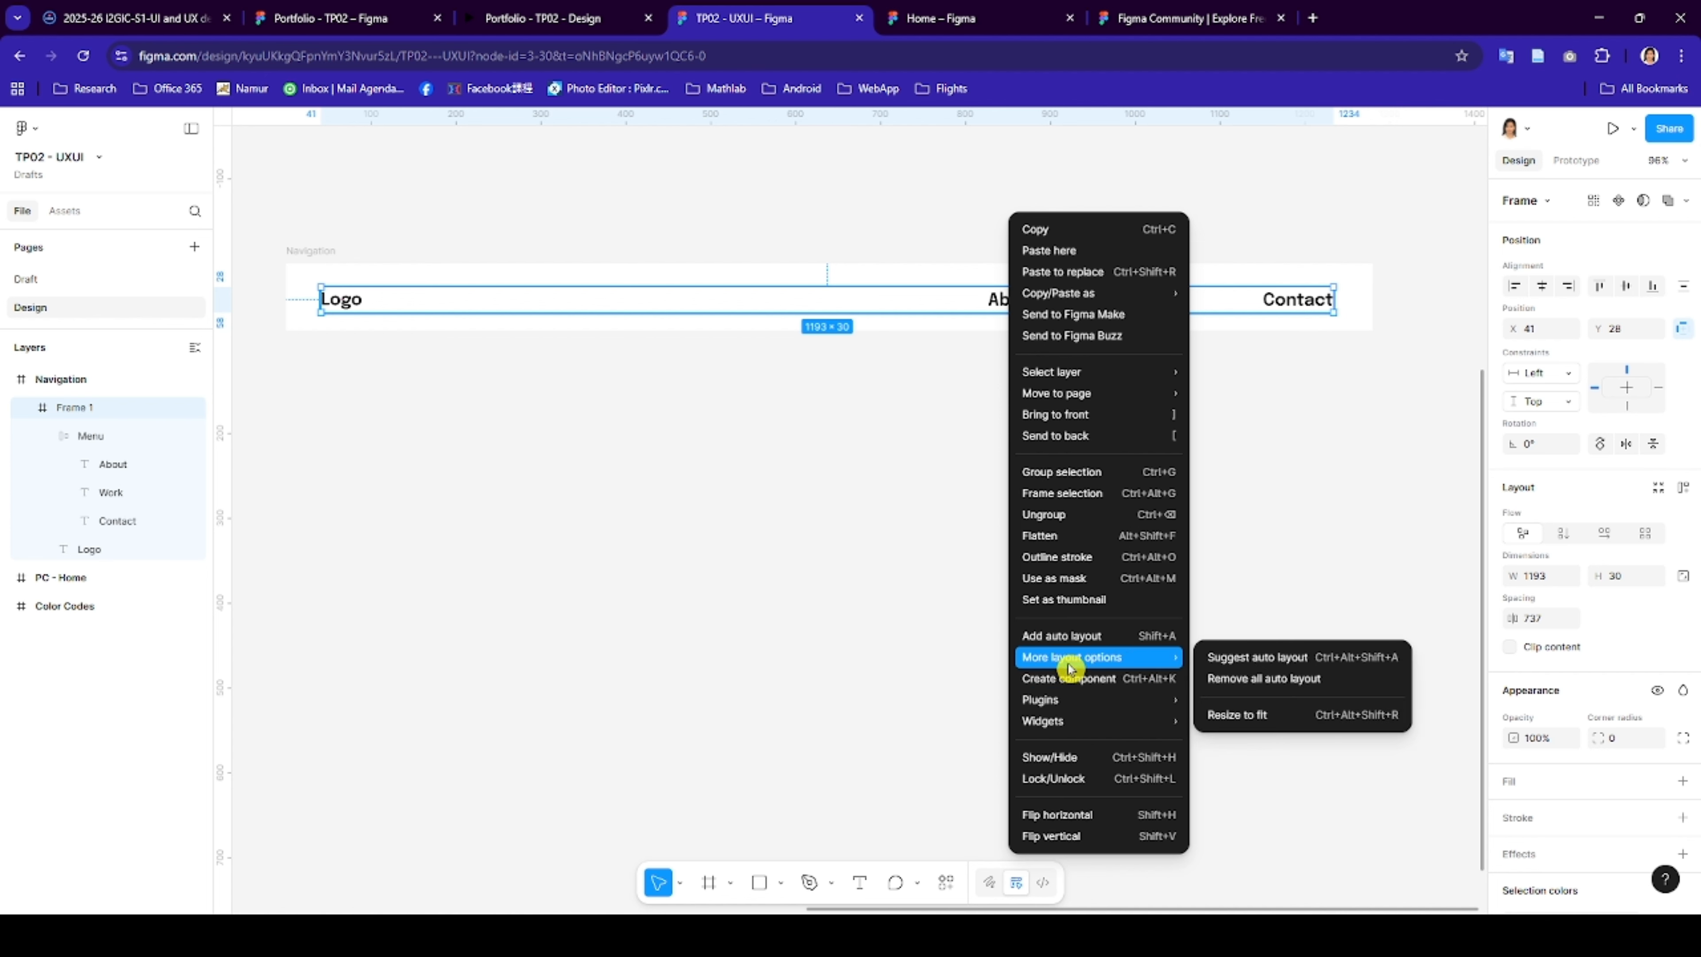
click(1068, 636)
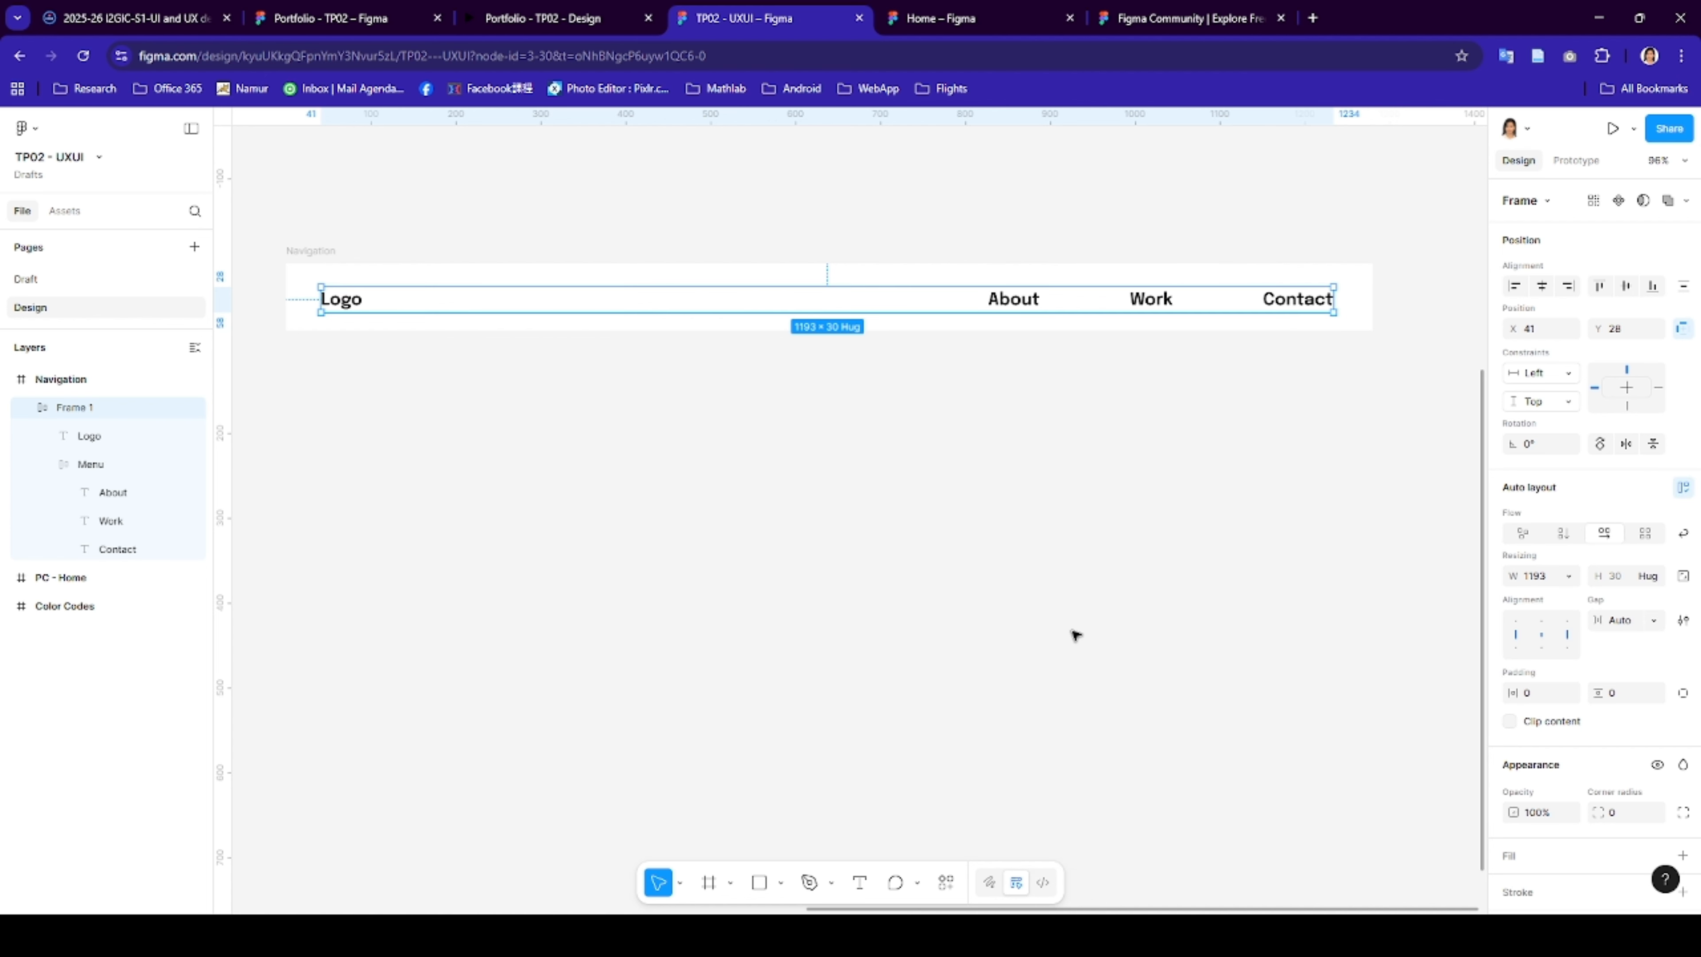
click(1625, 627)
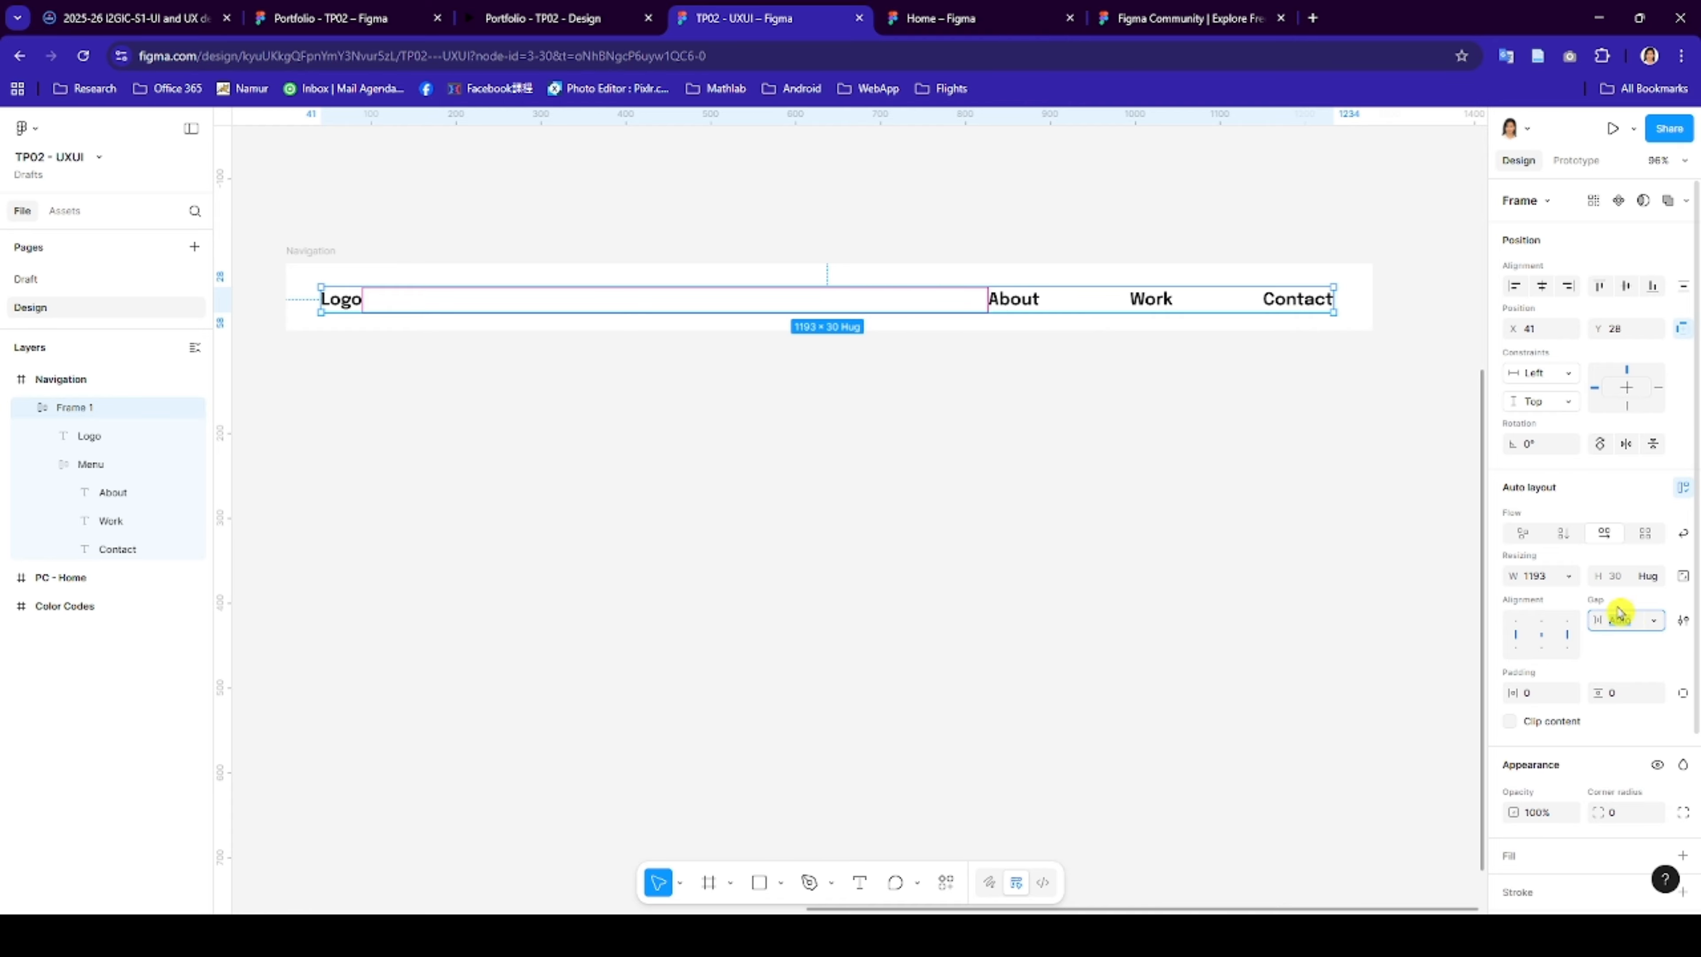
click(1126, 258)
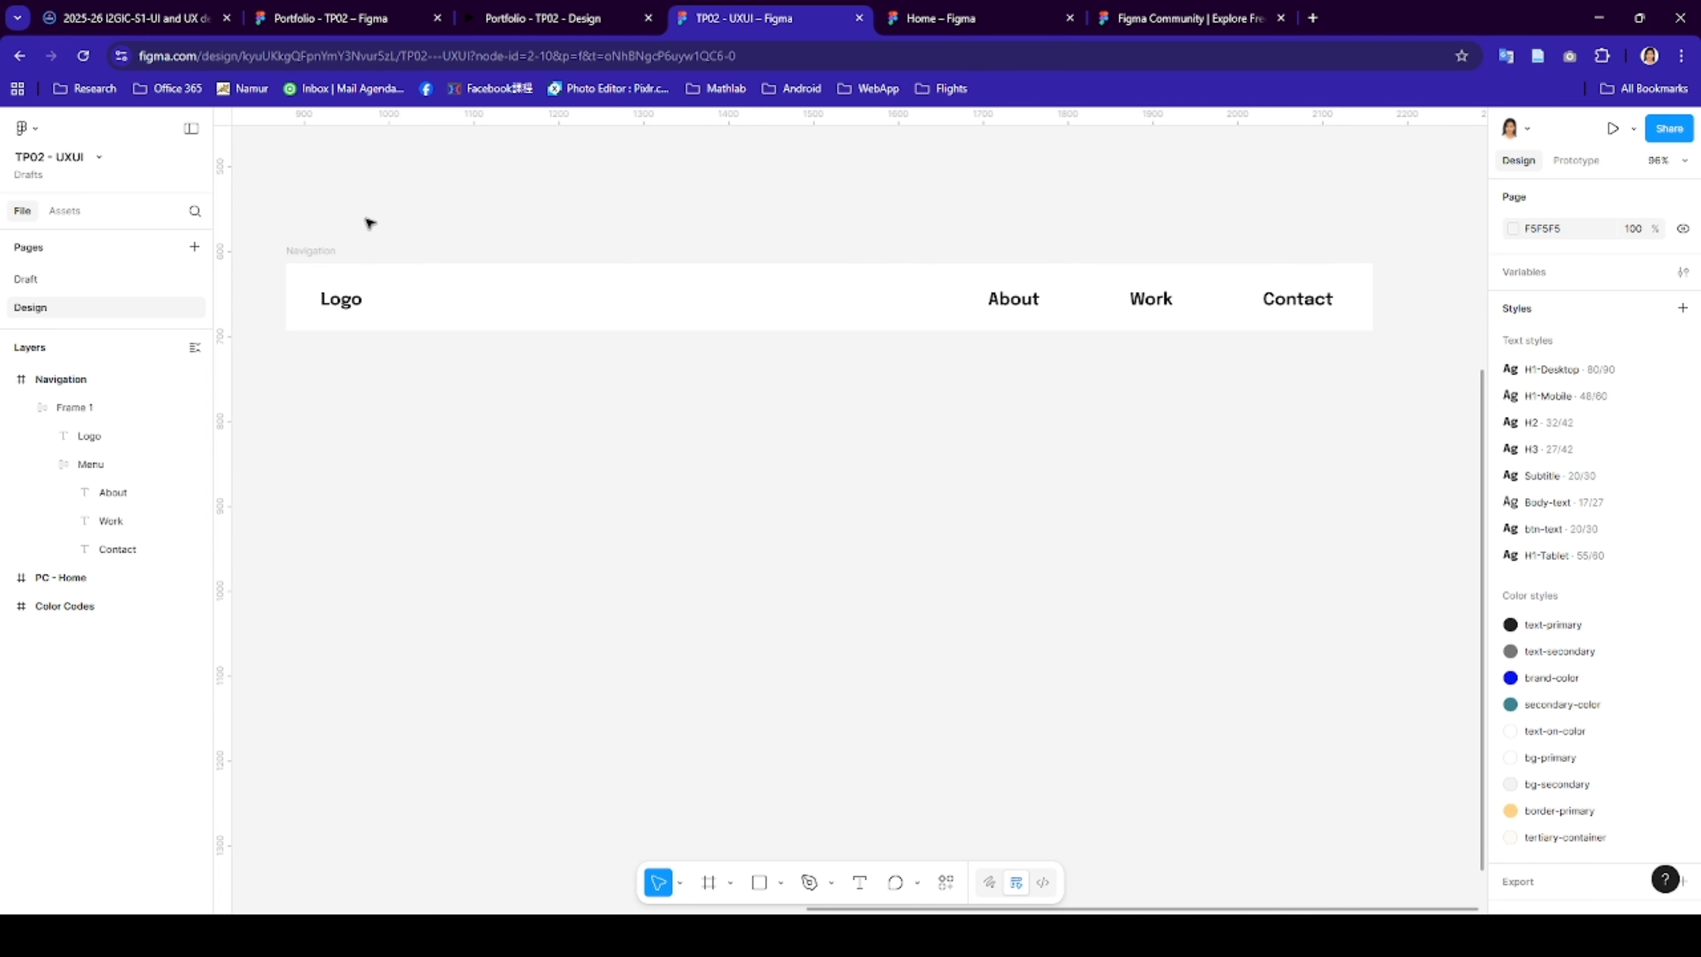
- Switch to the Portfolio - TP02 reference file and display the layout grid over the PC - Home page frame
click(338, 18)
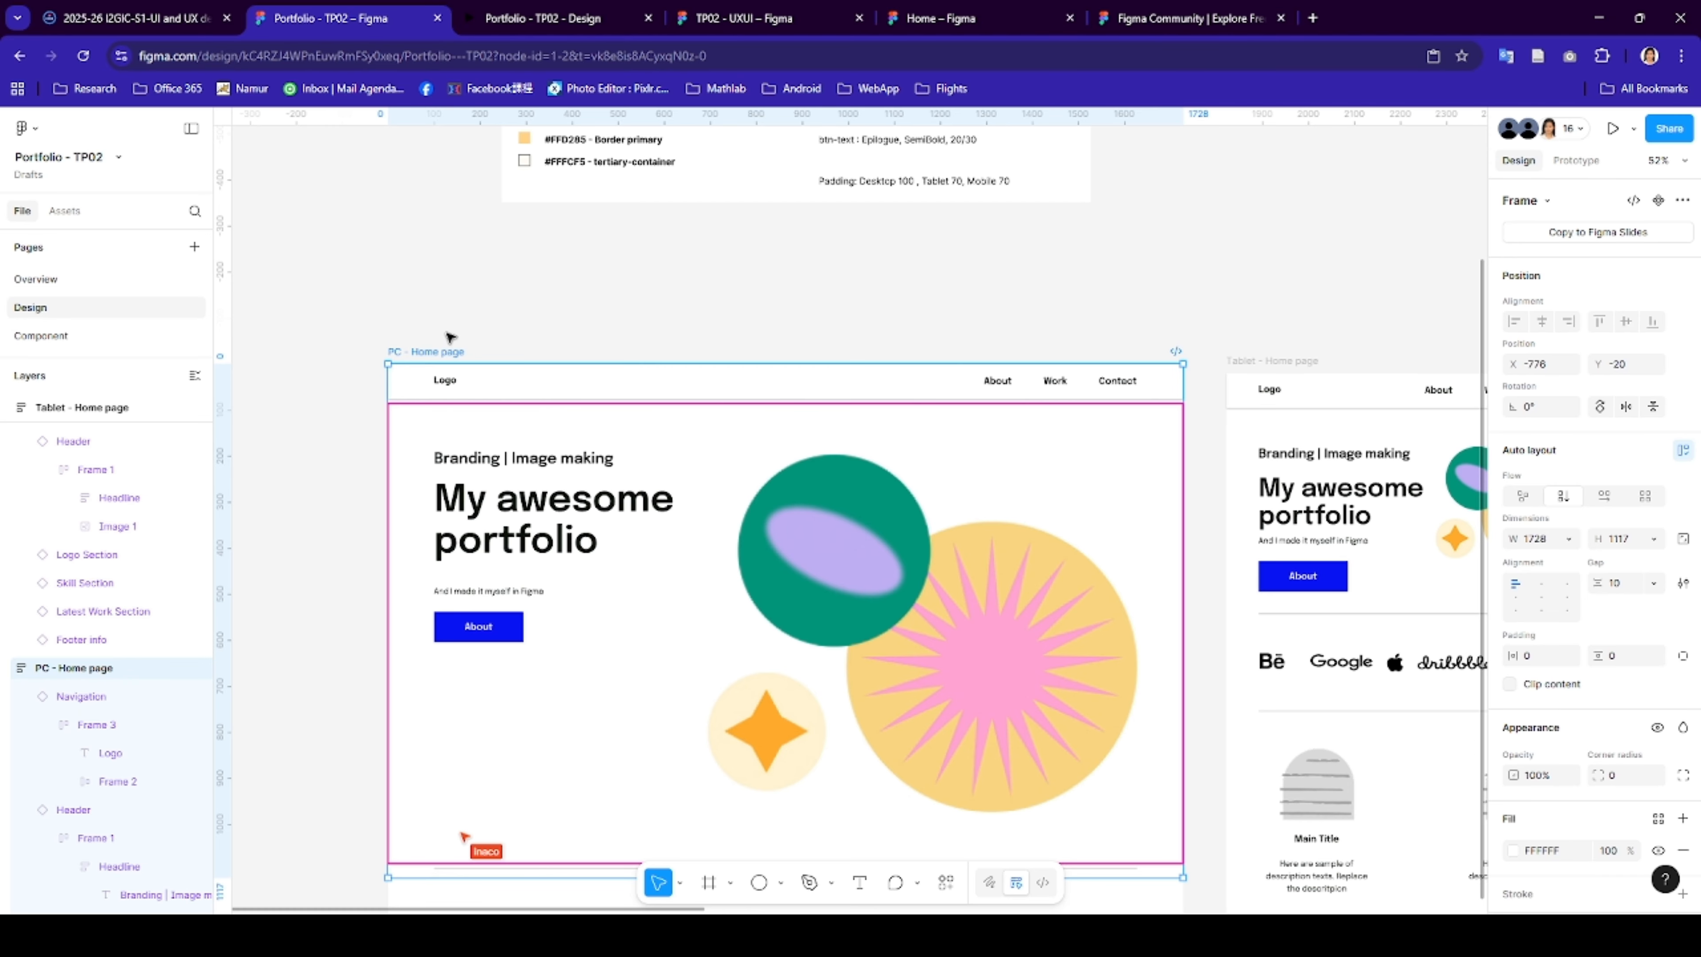
scroll(507, 422, down, 1)
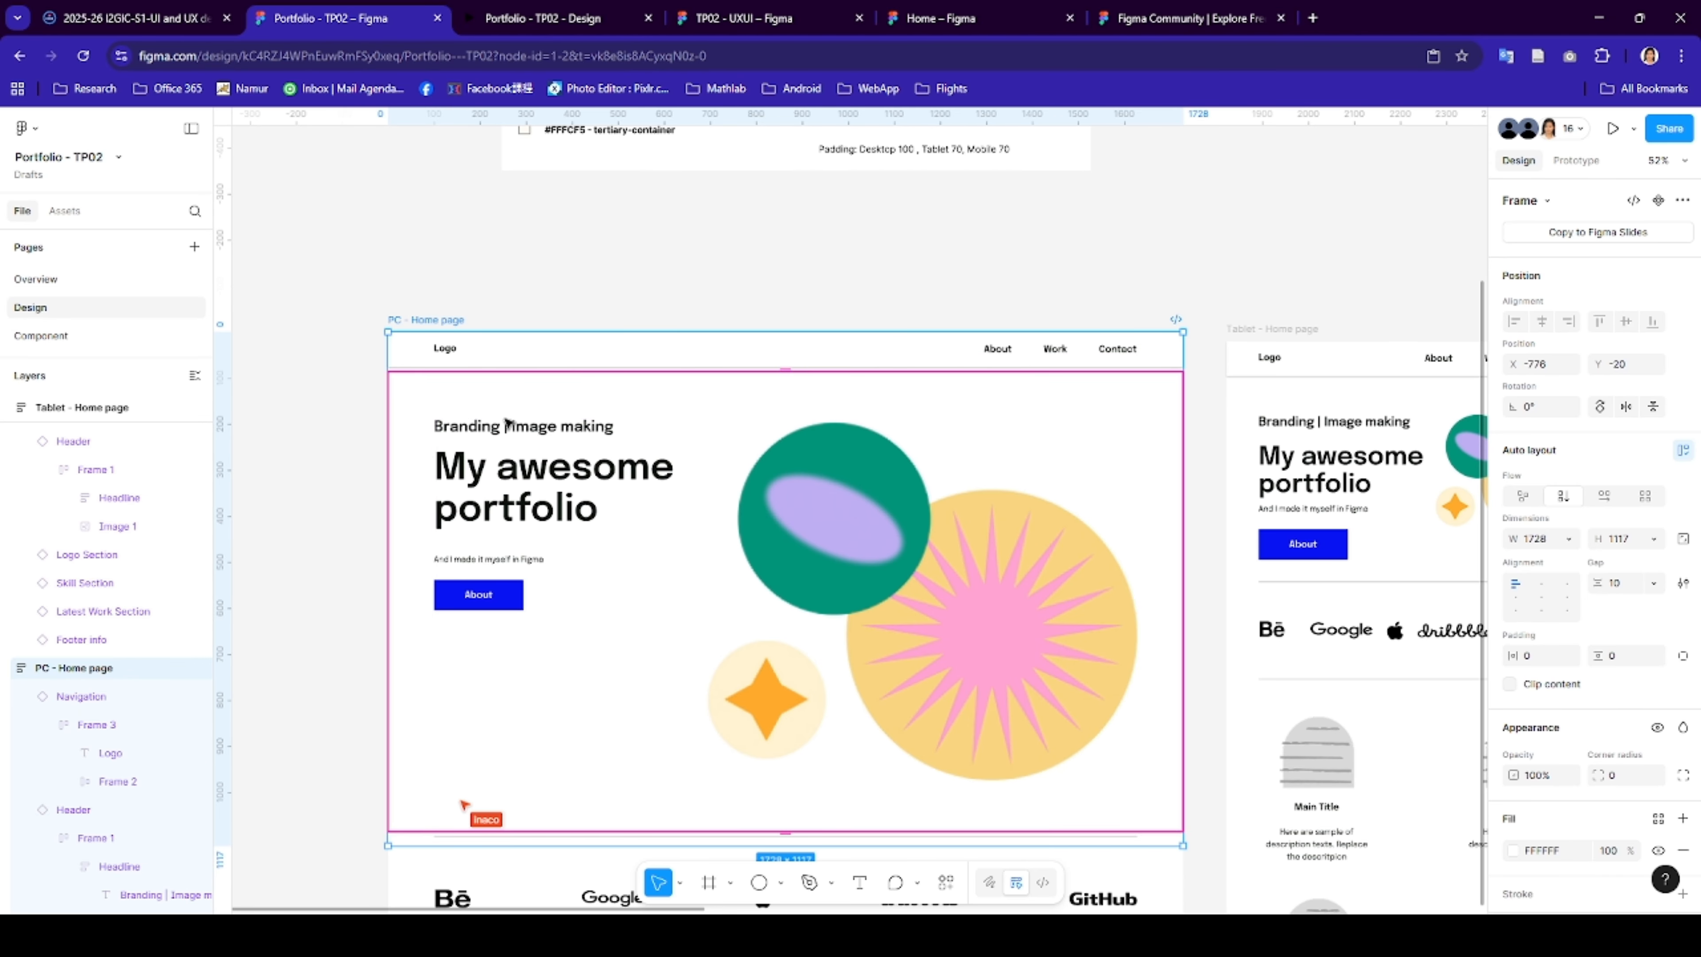
click(416, 345)
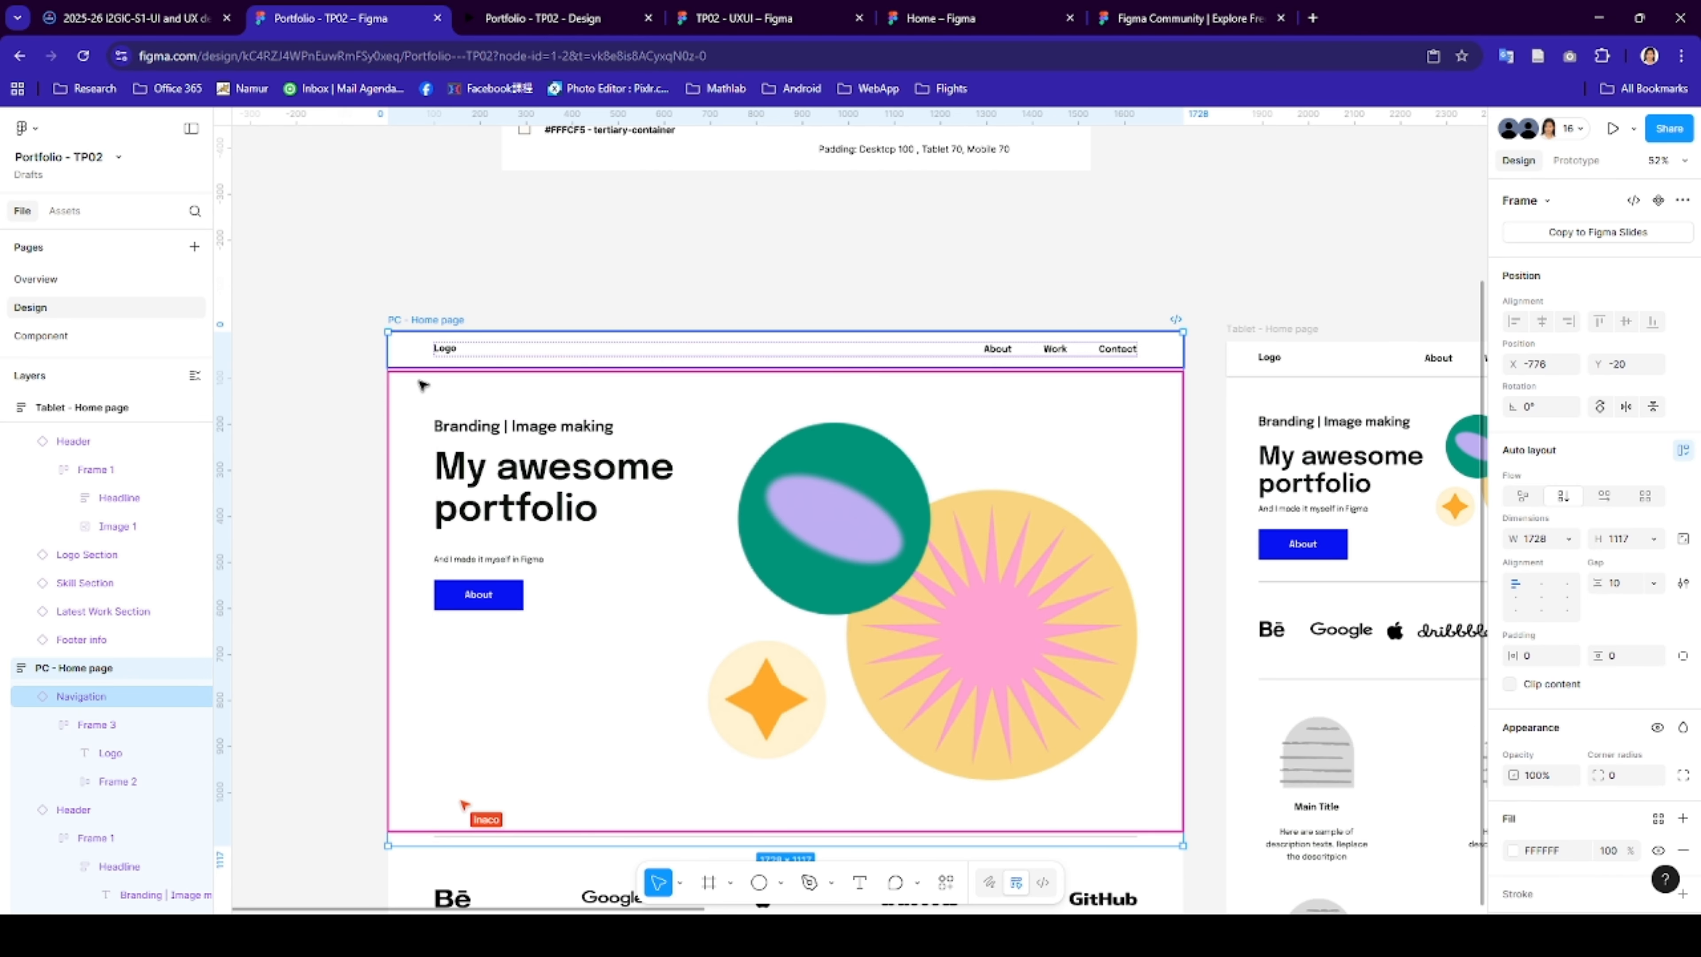
click(423, 321)
key(ctrl+shift+4)
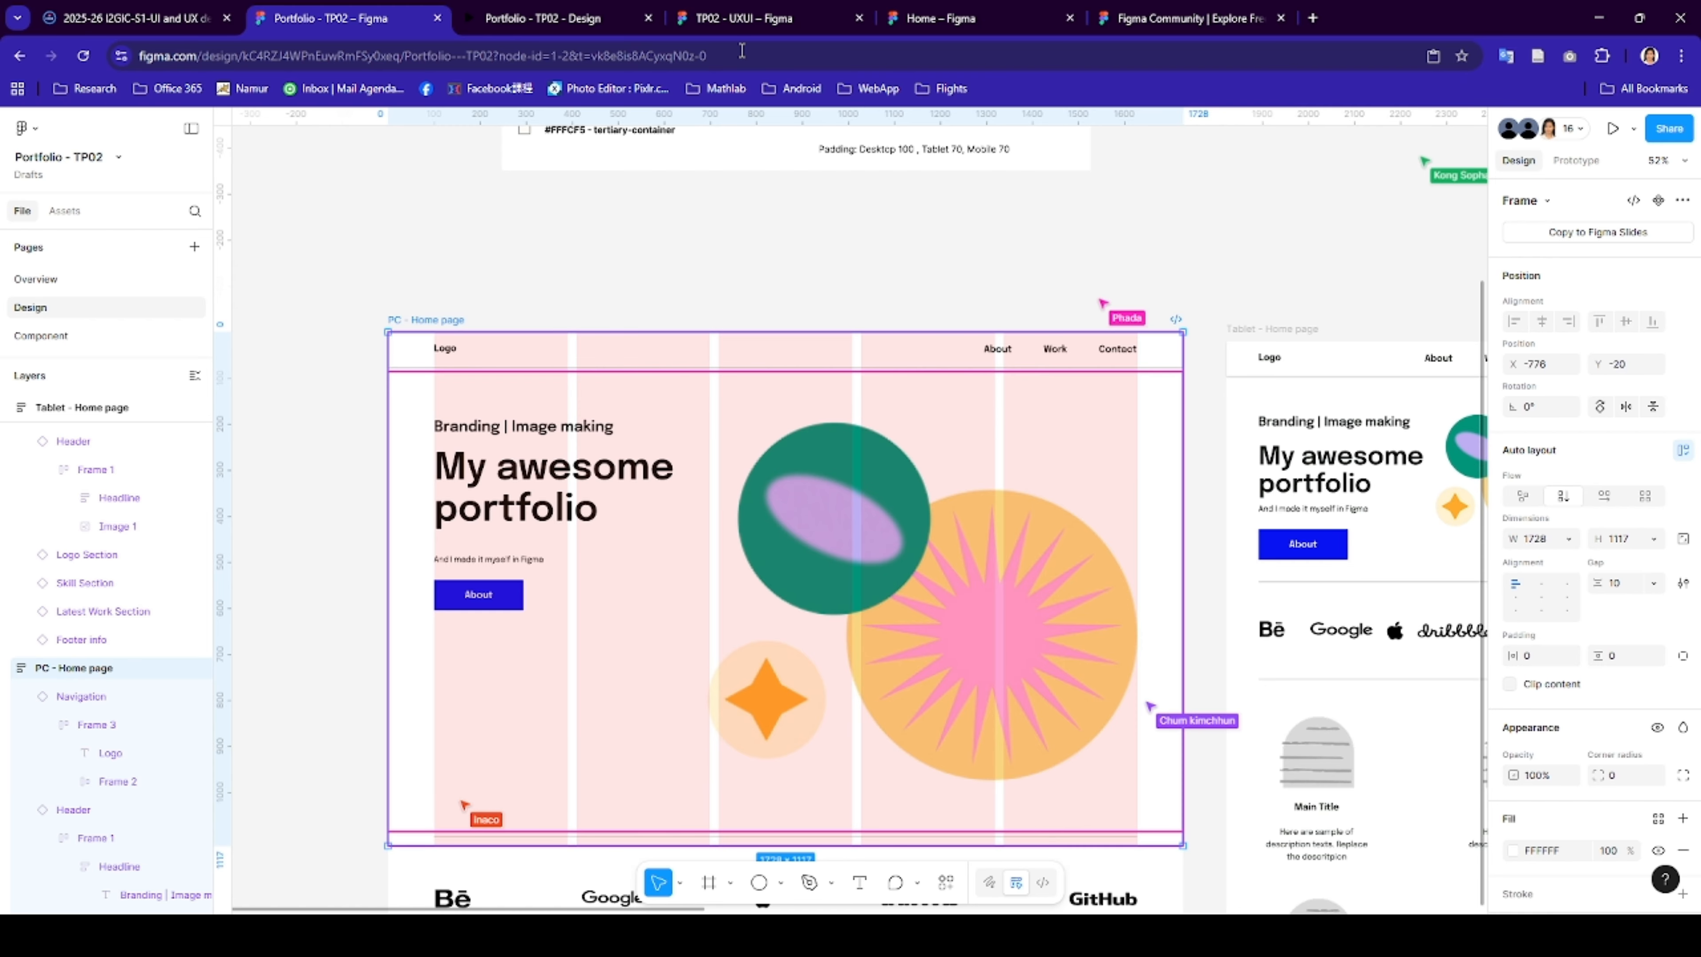
- Return to the TP02 - UXUI file and add auto layout to the outer Navigation frame
click(759, 24)
click(592, 295)
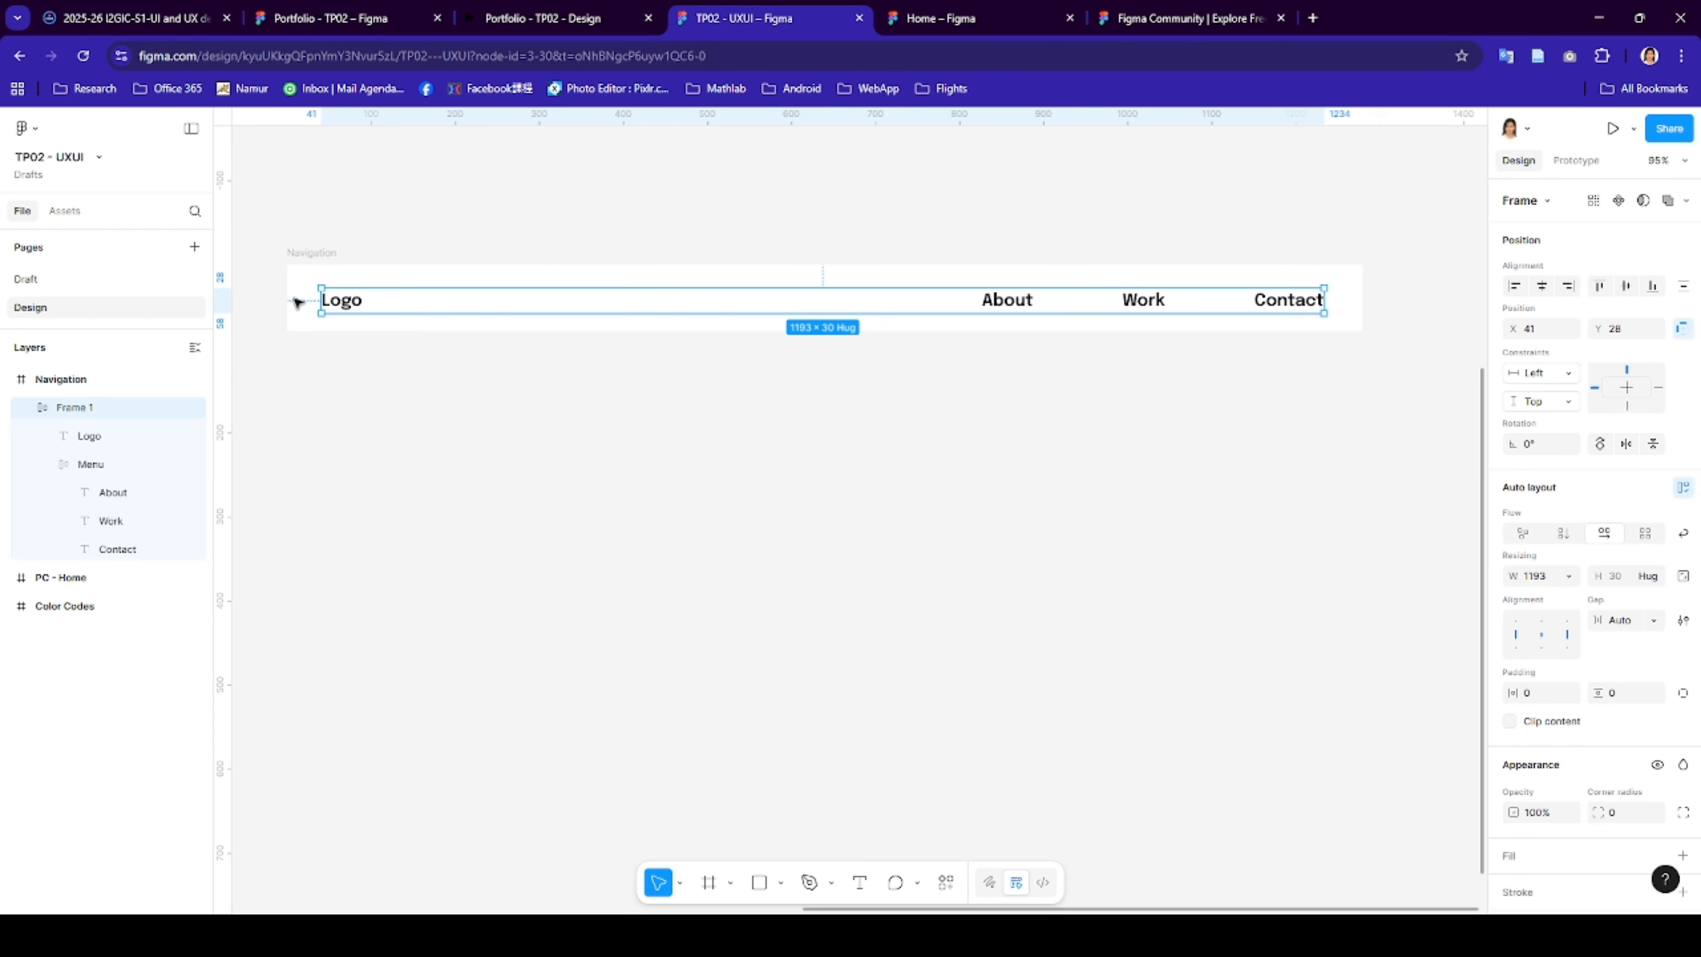
click(305, 252)
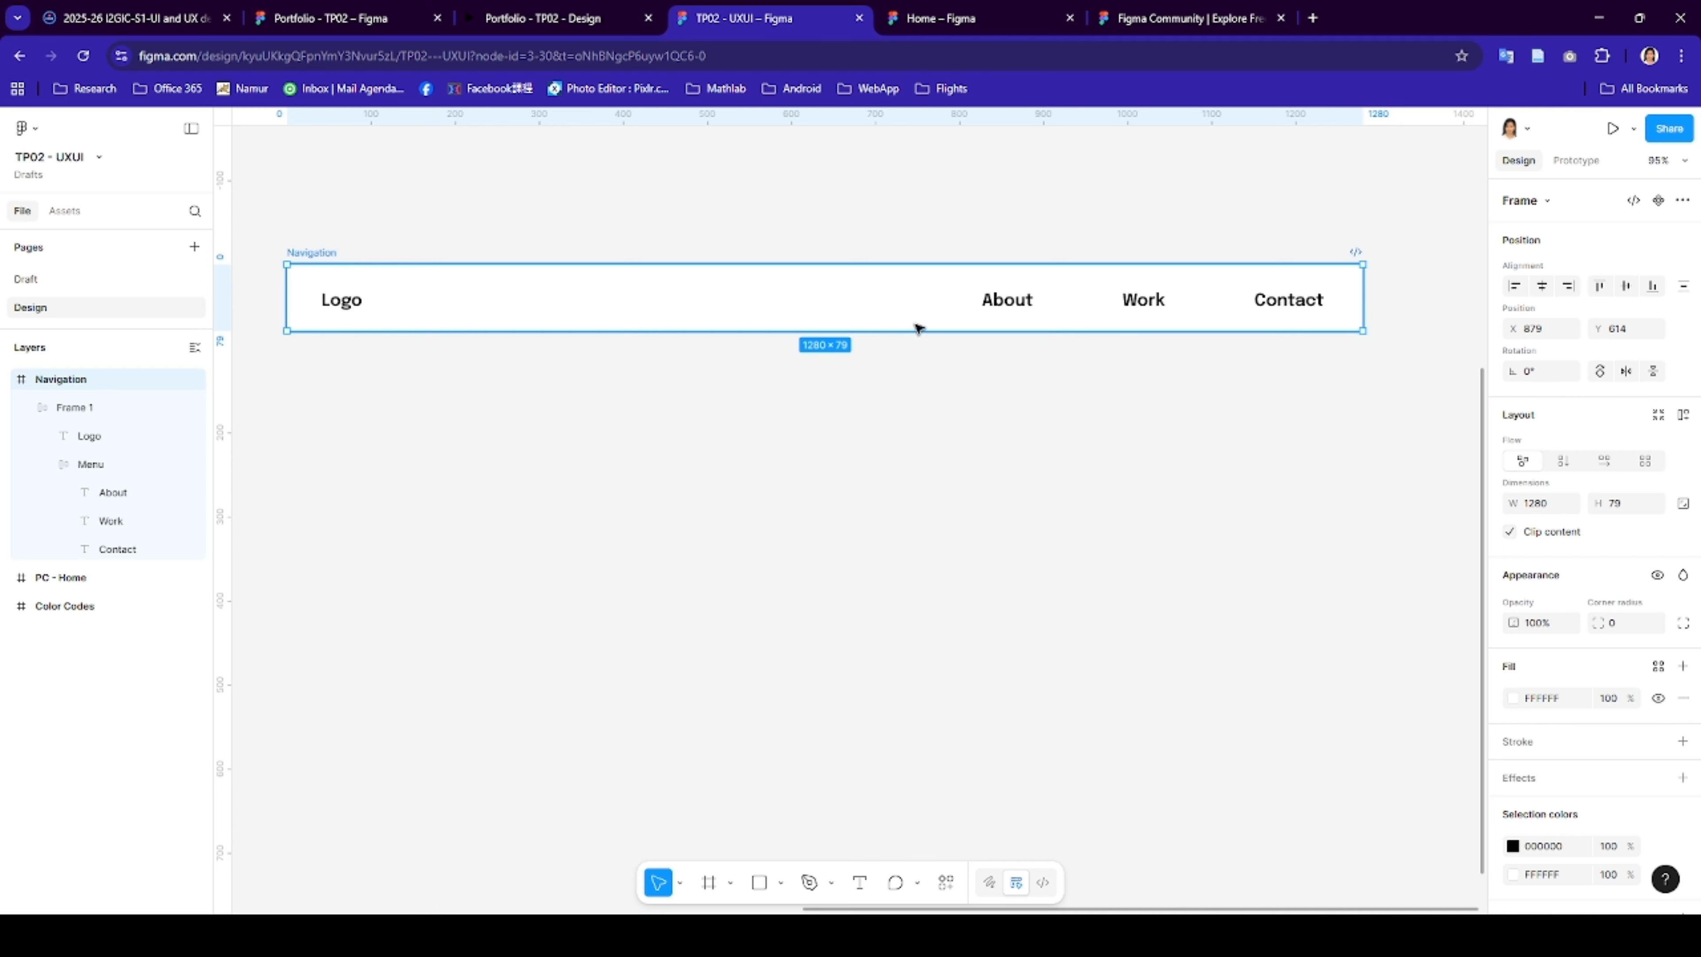
click(1683, 419)
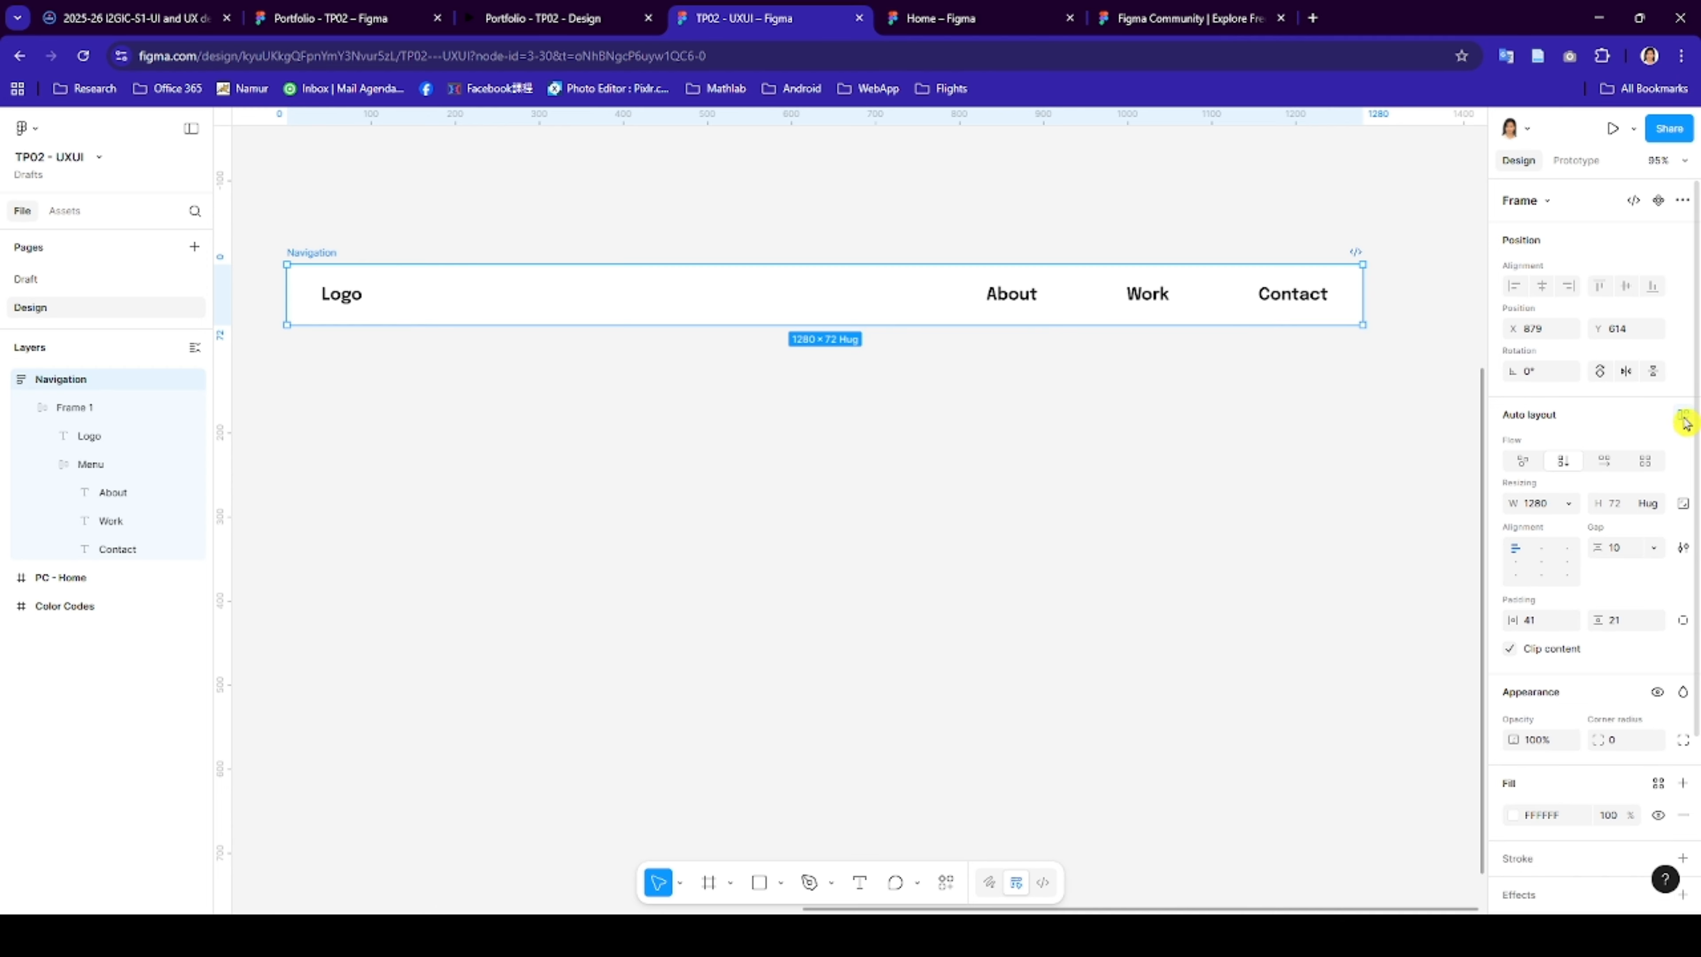
right_click(293, 261)
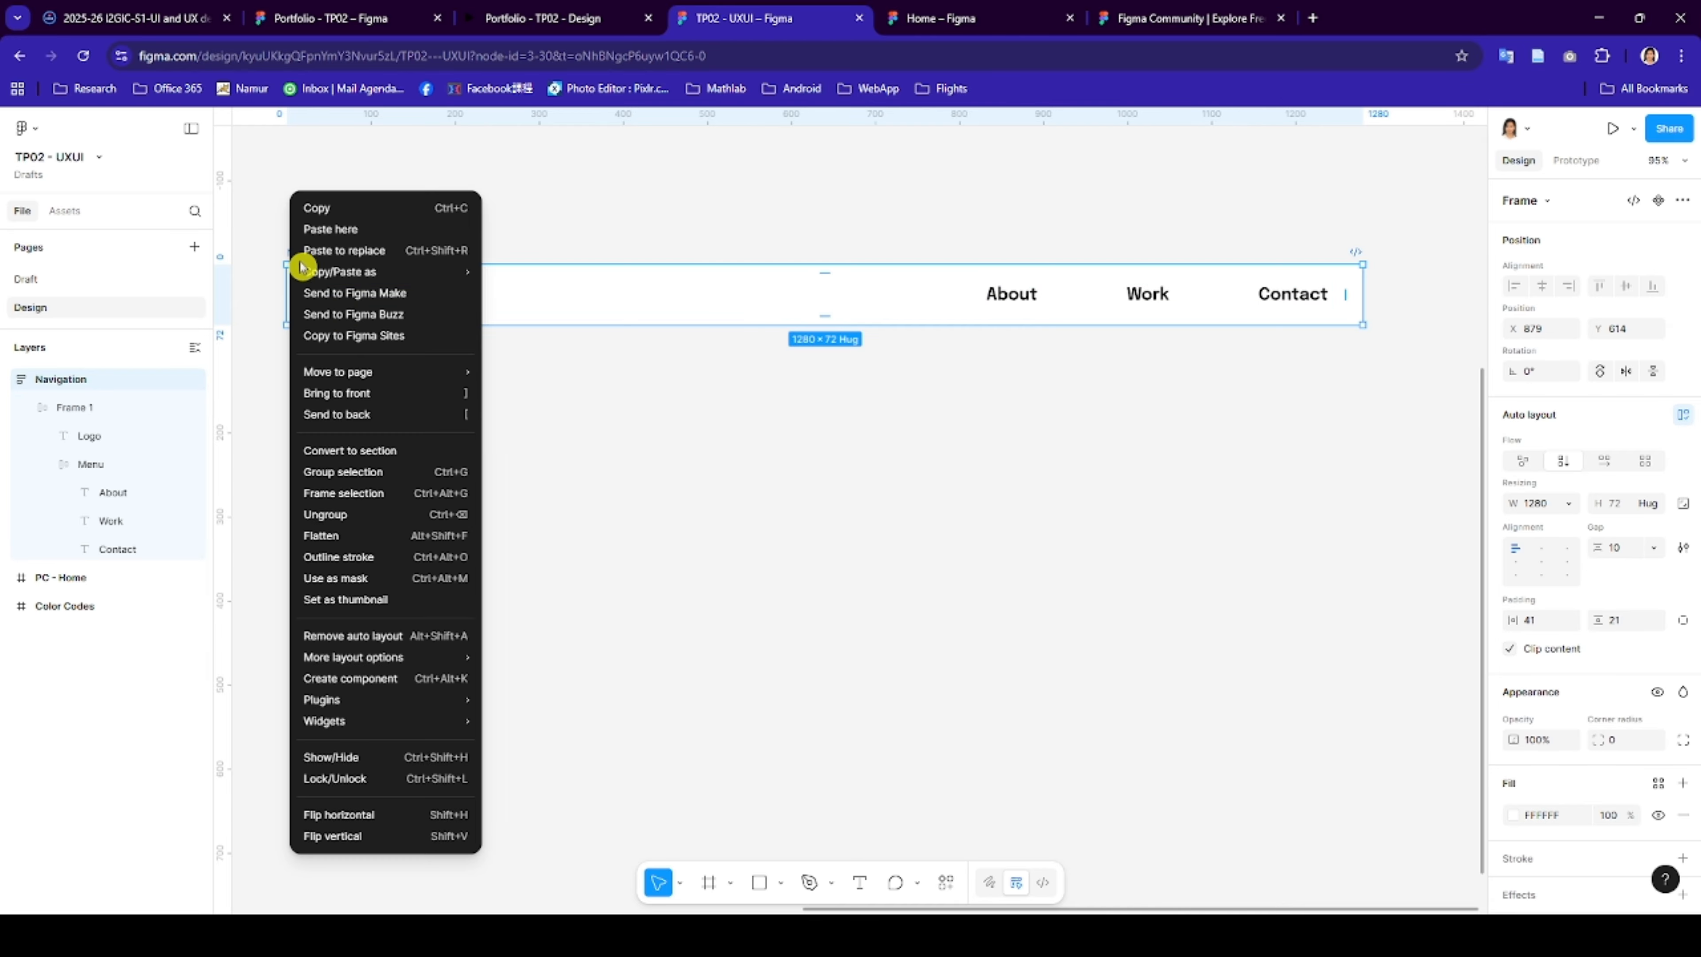
click(649, 535)
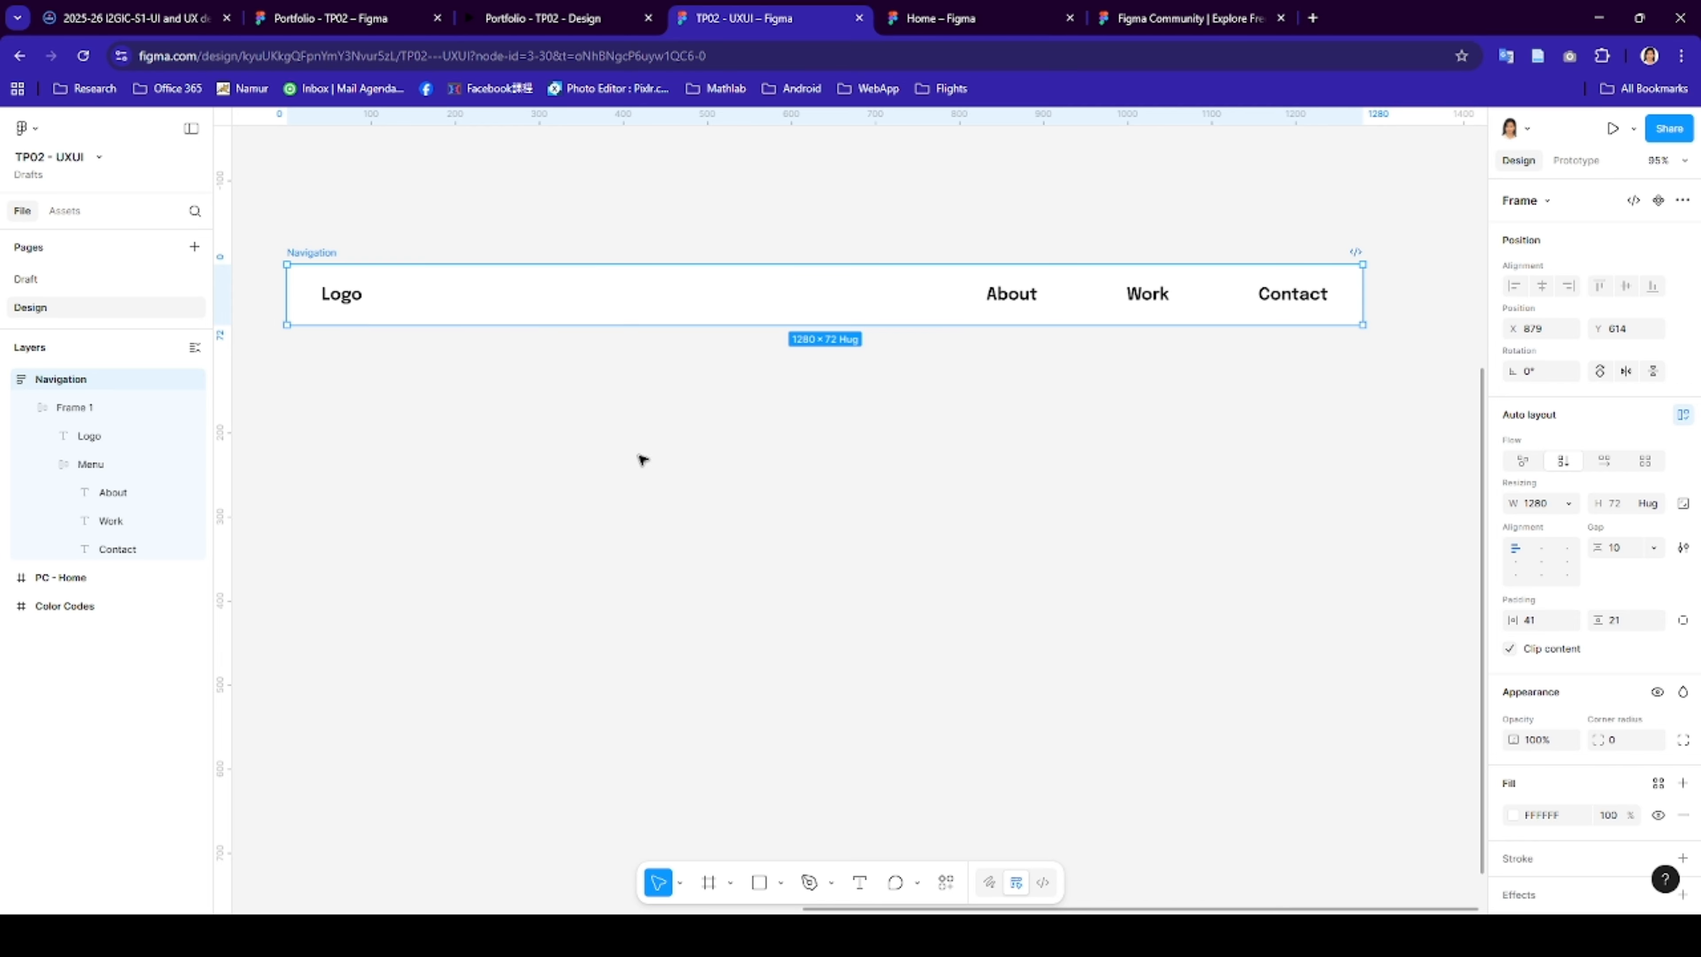
- Set both the horizontal and vertical padding of the Navigation frame to 100
click(1538, 621)
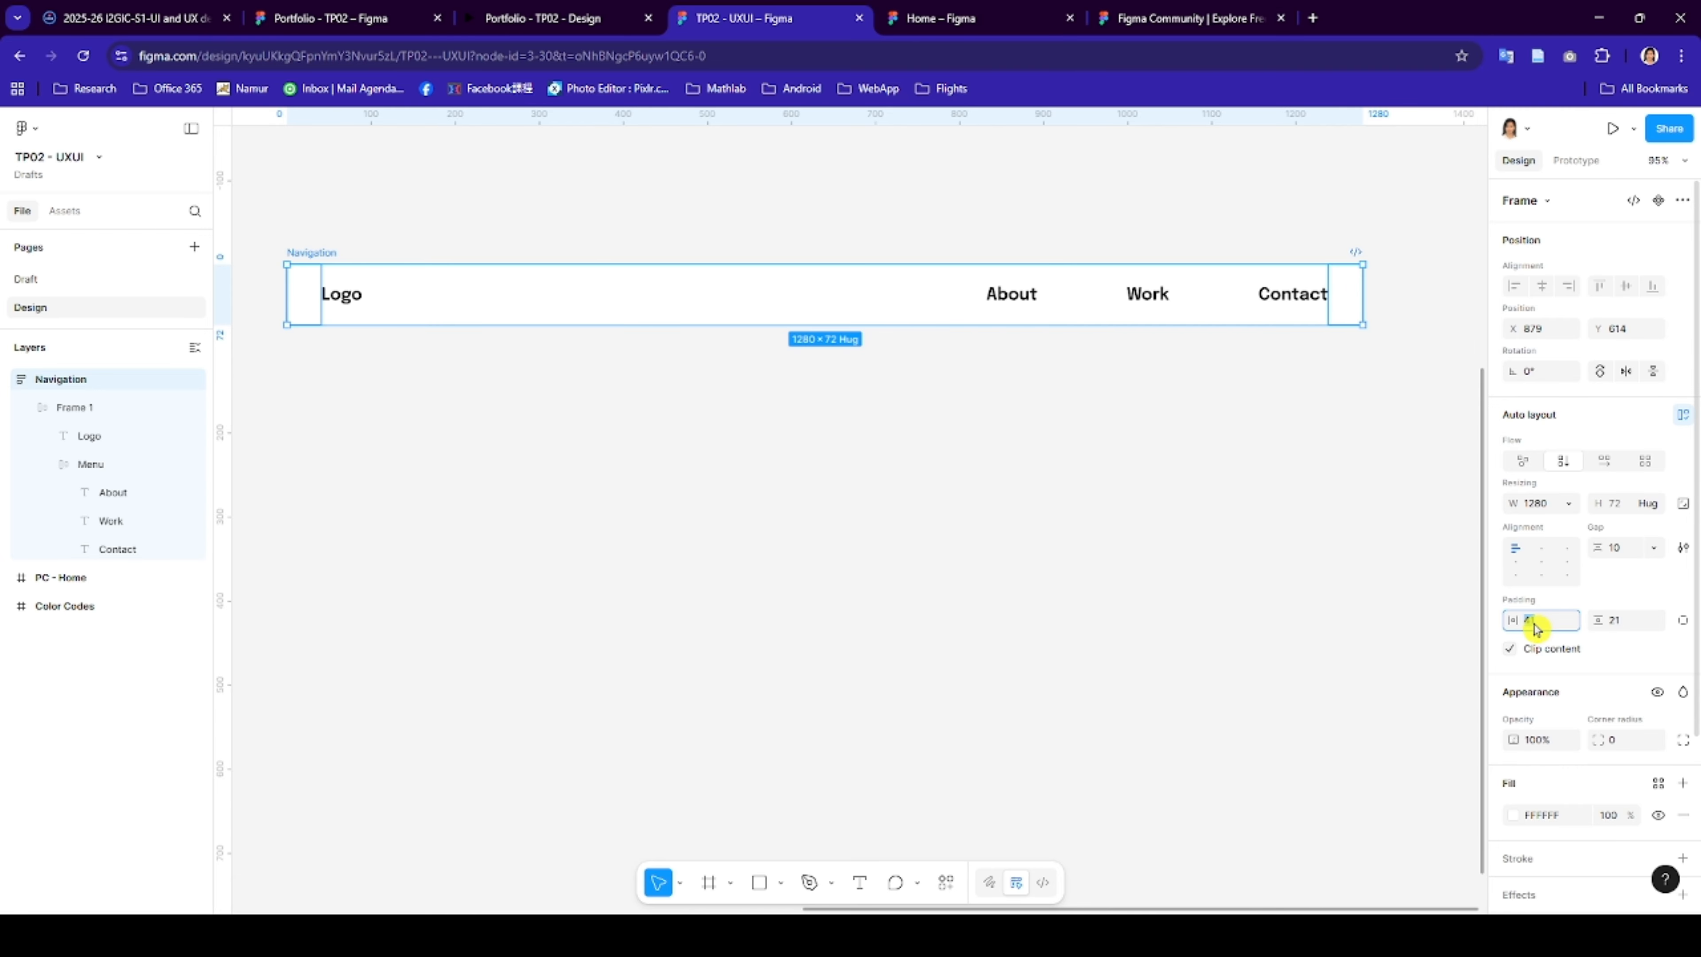
text(100)
key(Tab)
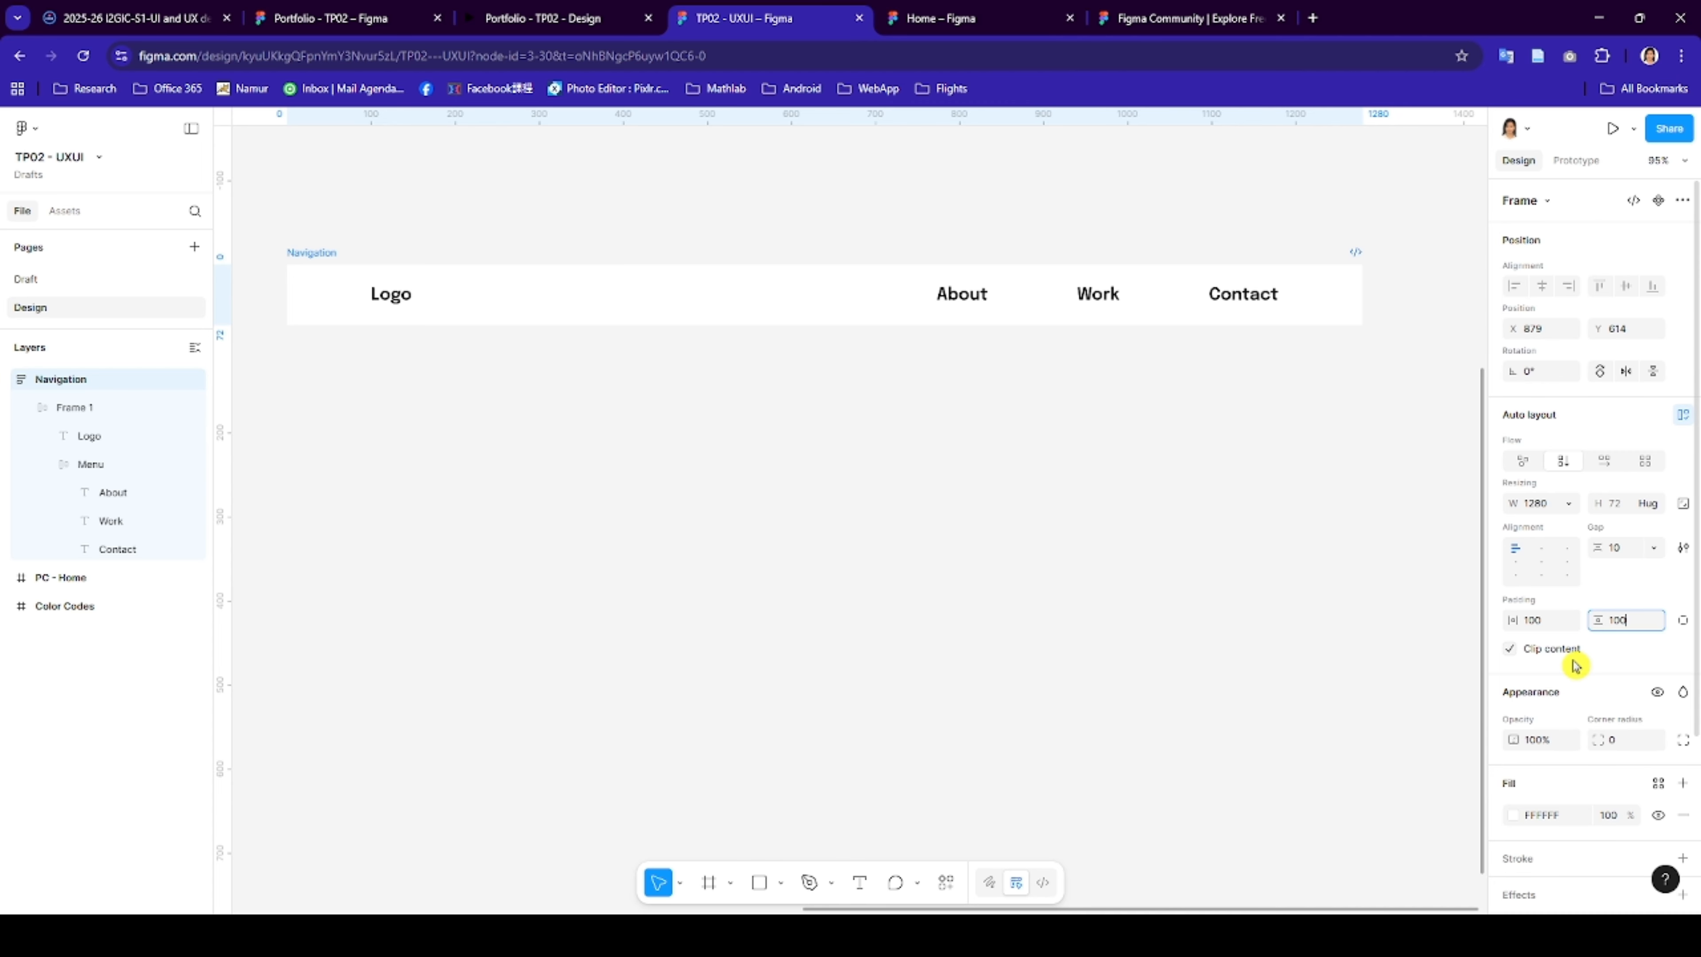
click(1098, 485)
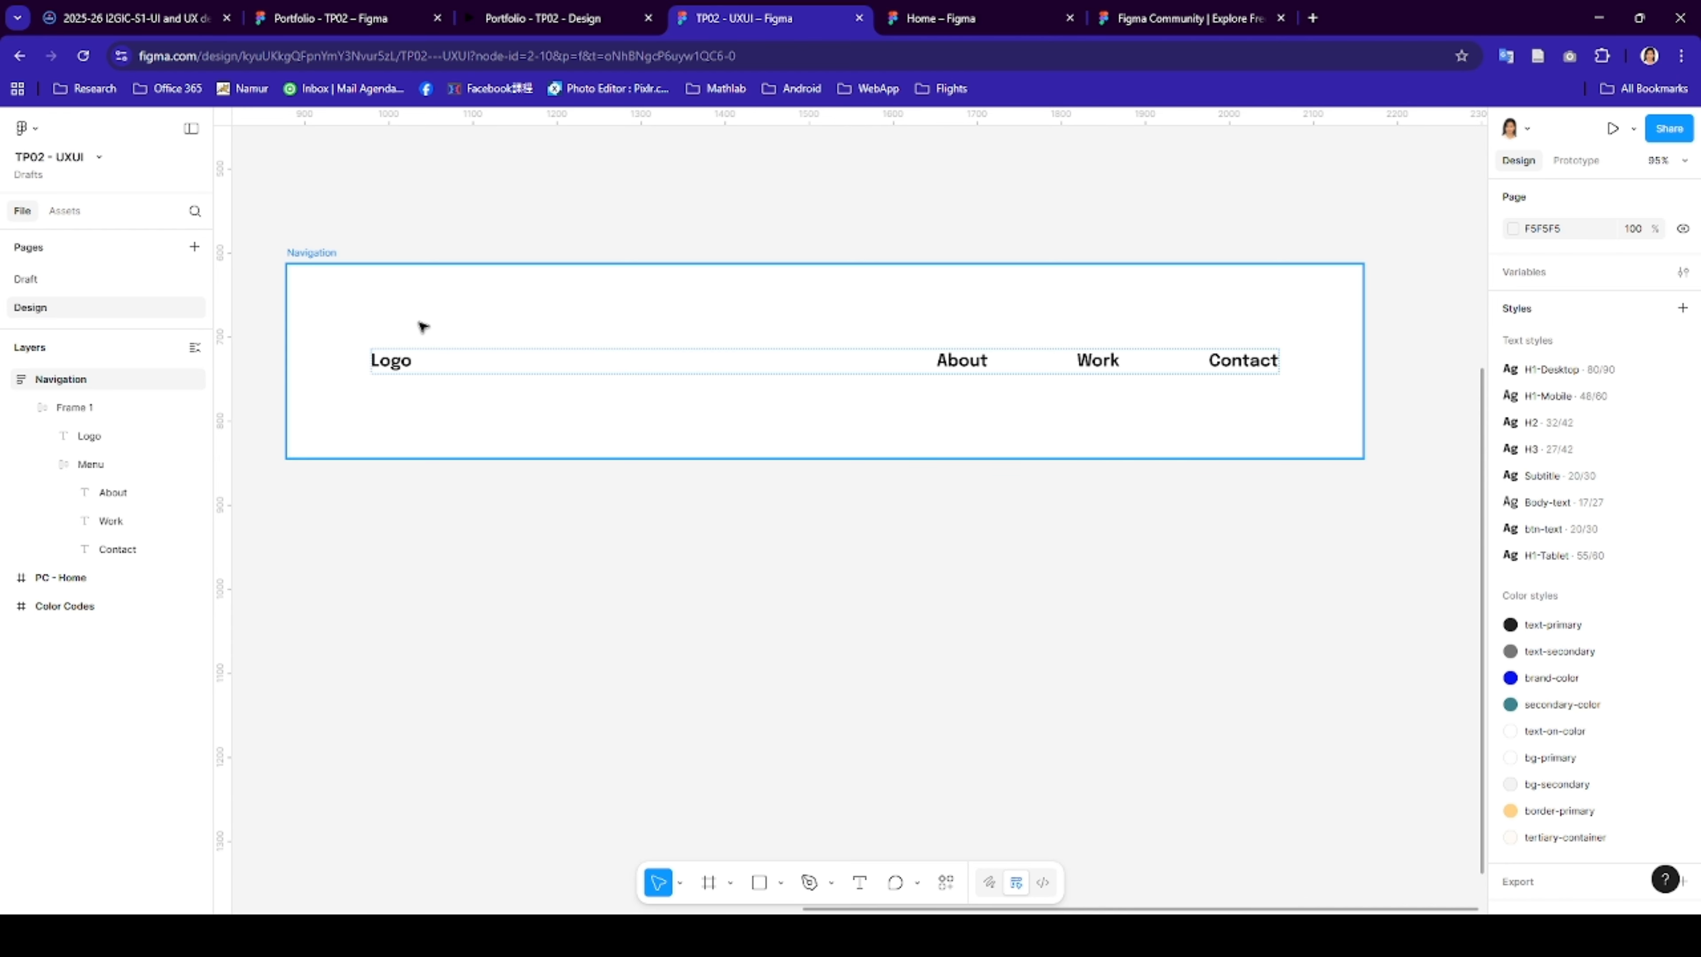
- Set the Navigation frame's vertical padding to 50
click(315, 258)
click(1618, 623)
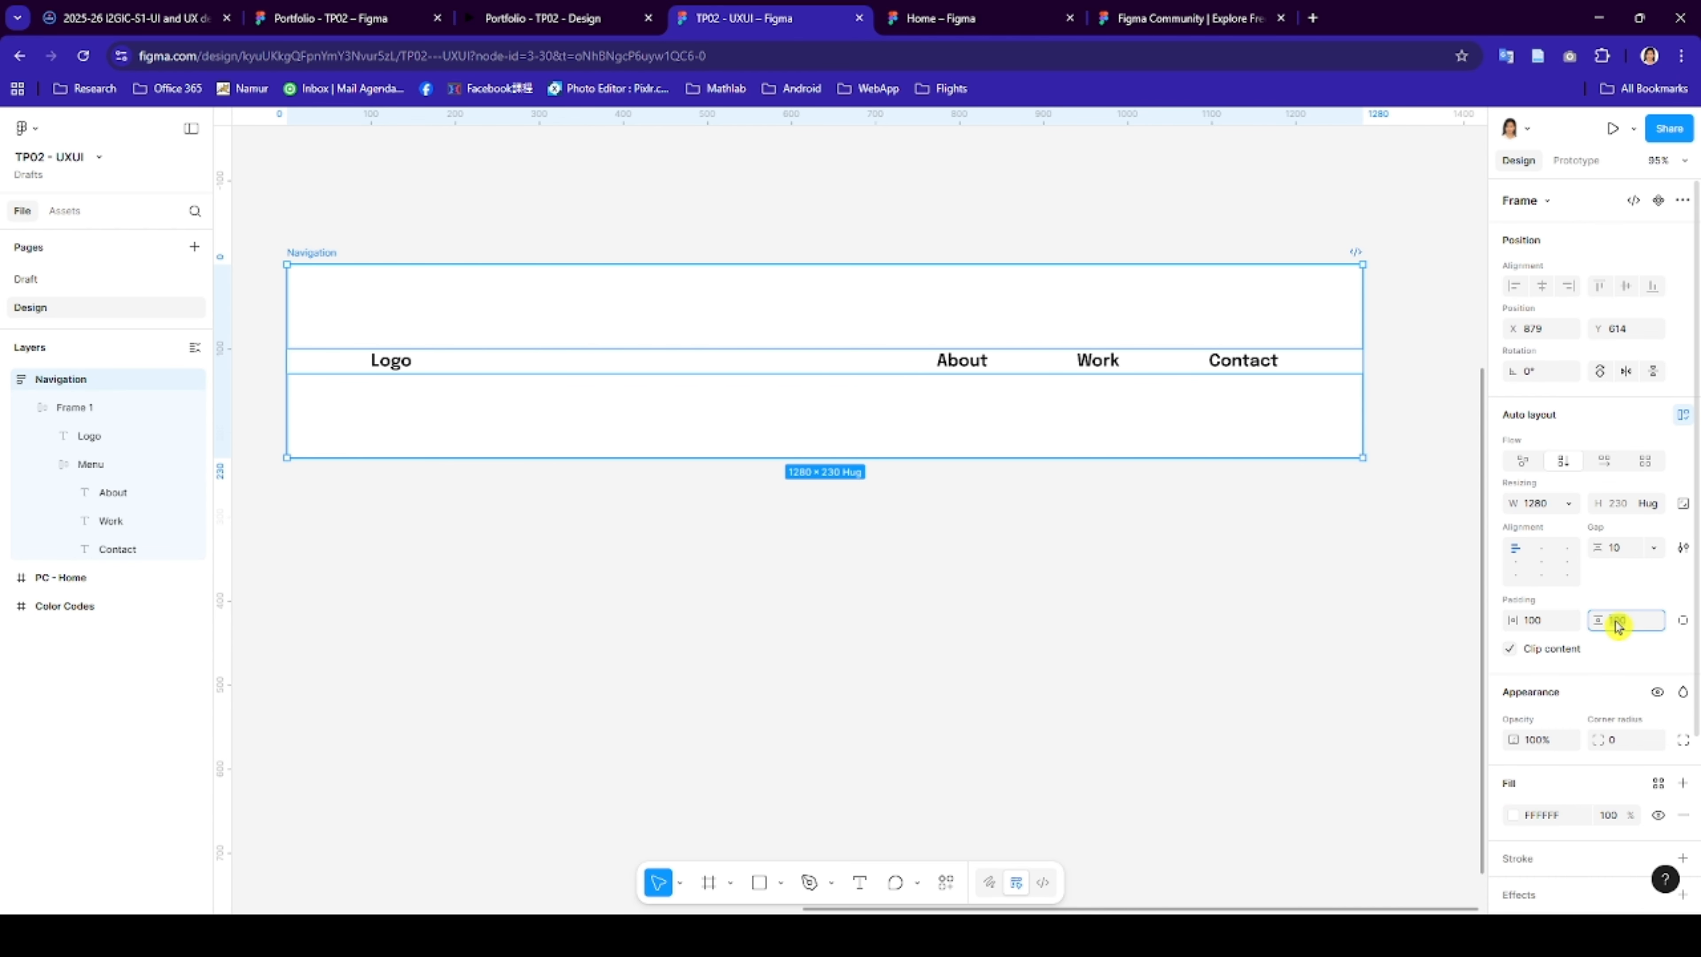
text(50)
key(Return)
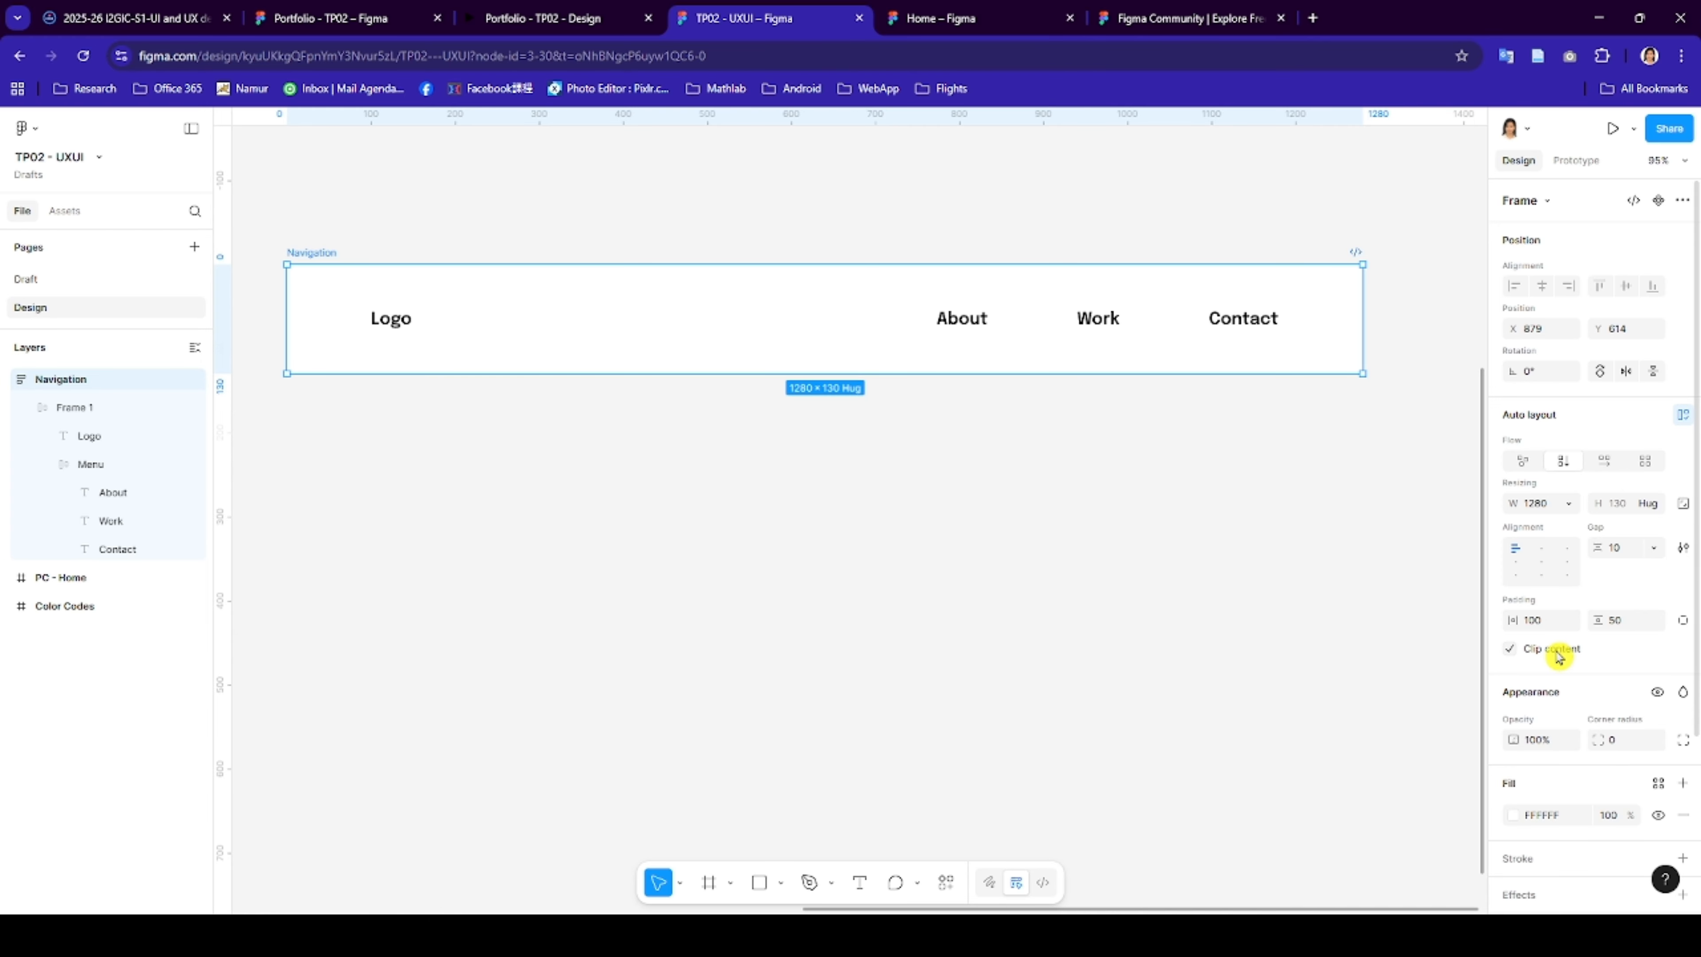
- Turn the Navigation frame into a component and add a second variant named Tablet
scroll(934, 546, down, 5)
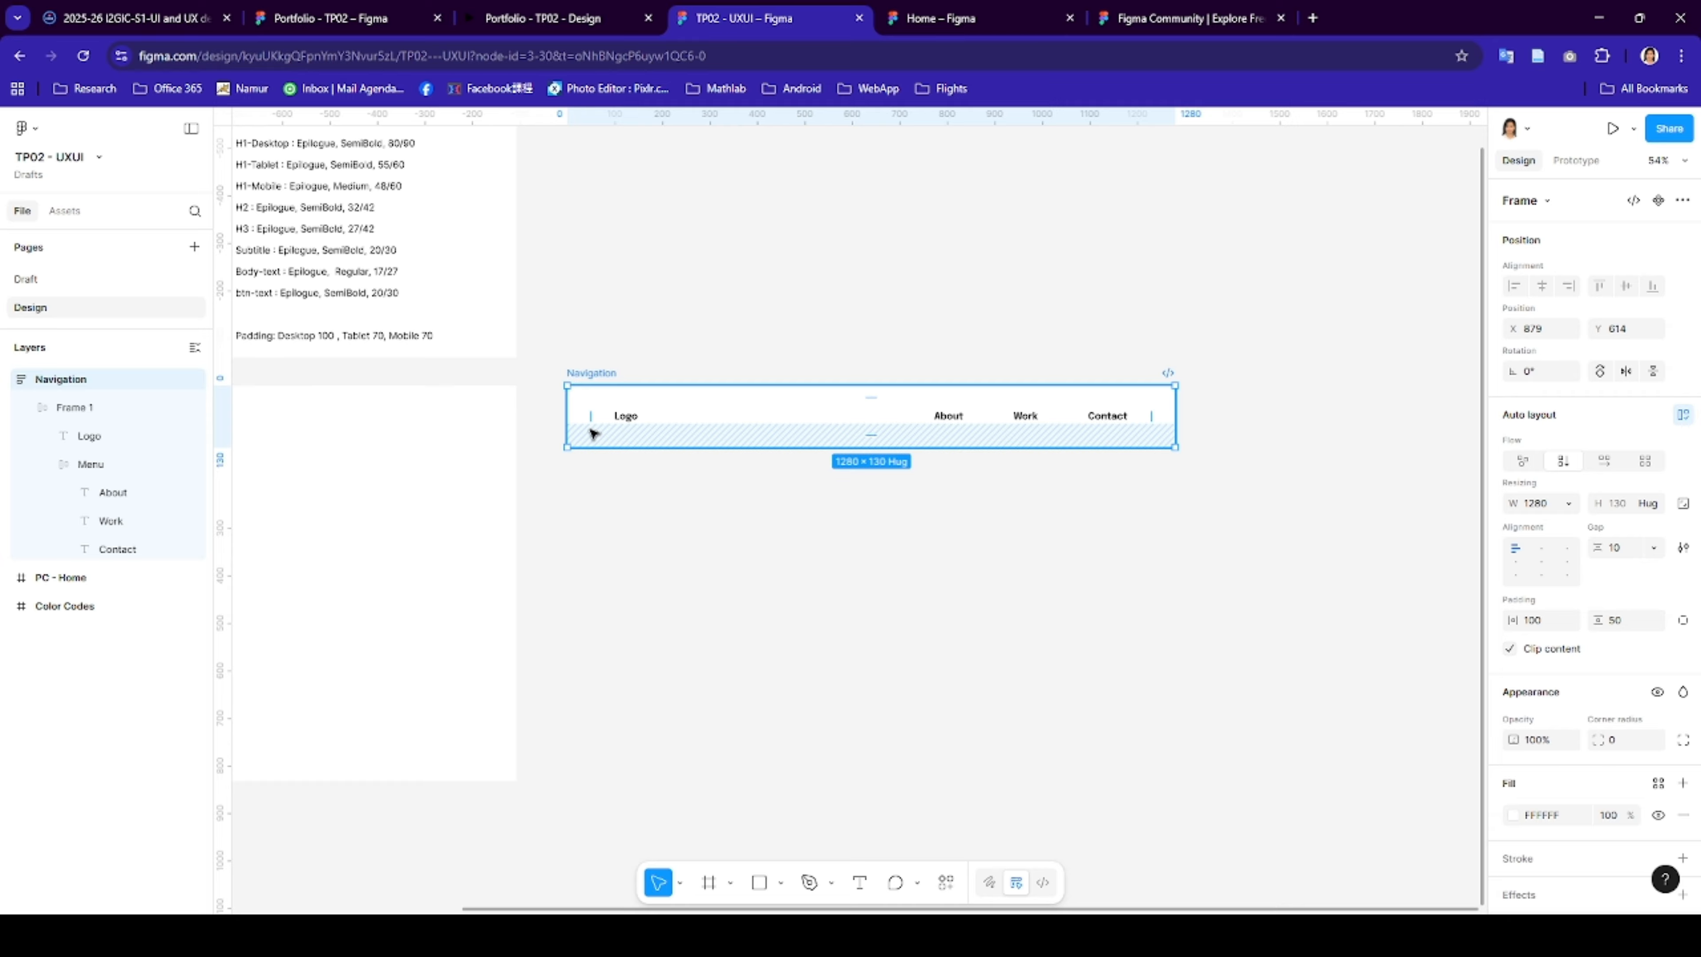
right_click(600, 378)
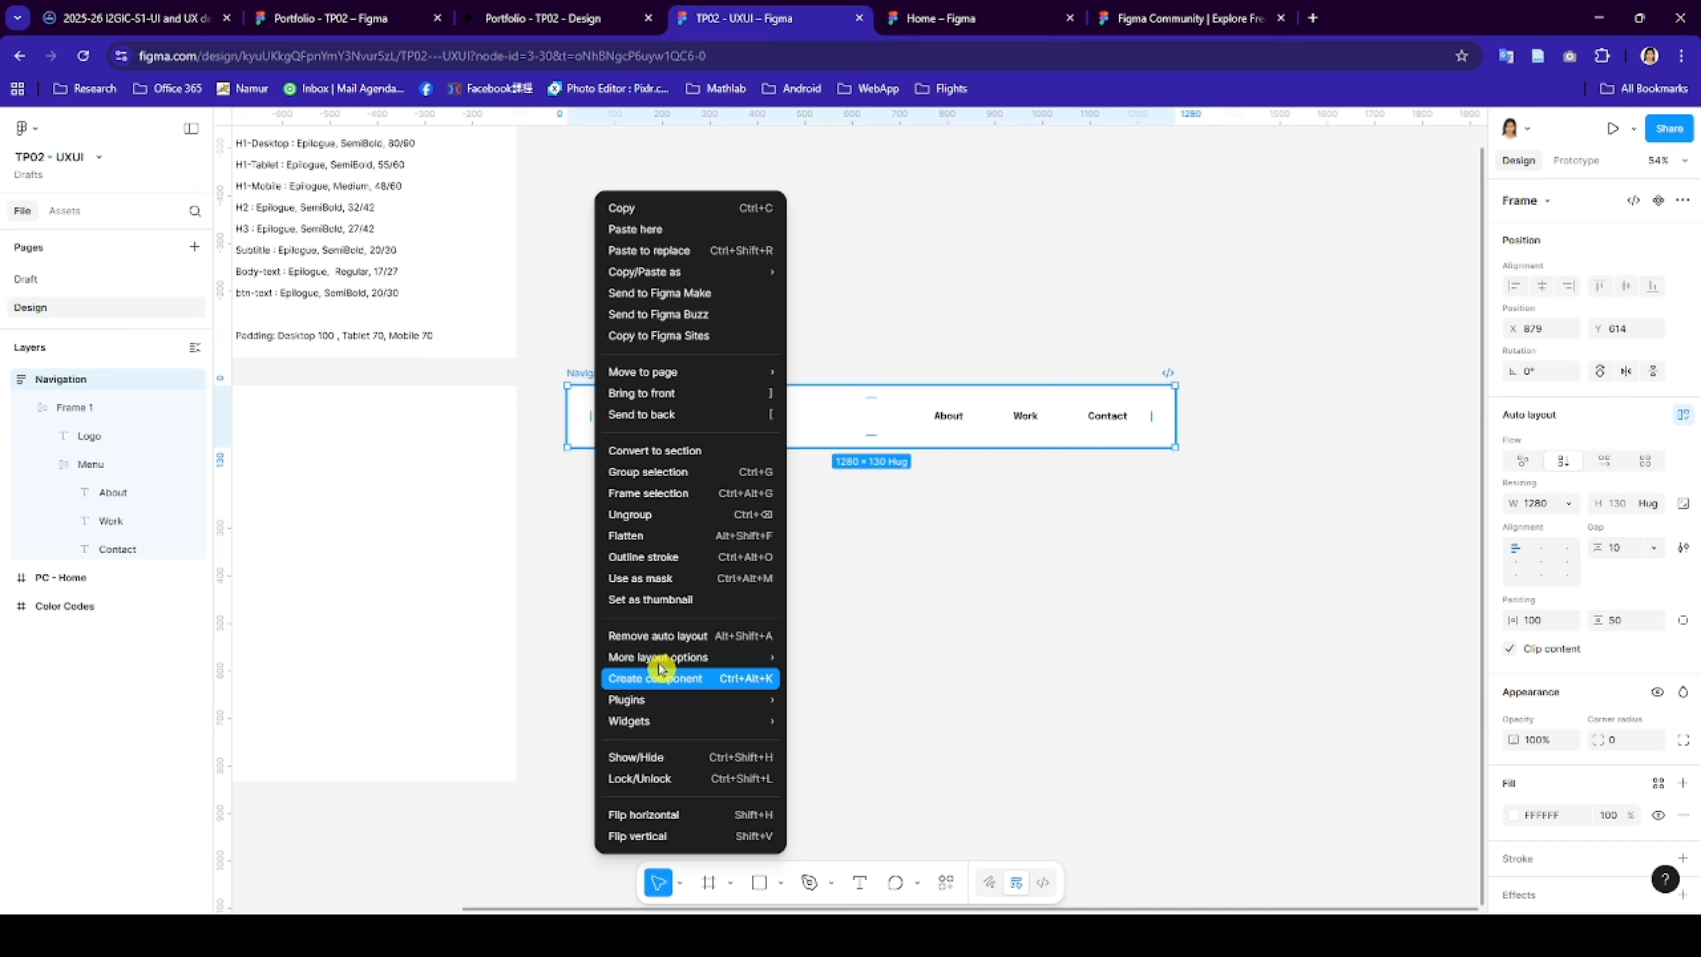
mouse_move(662, 668)
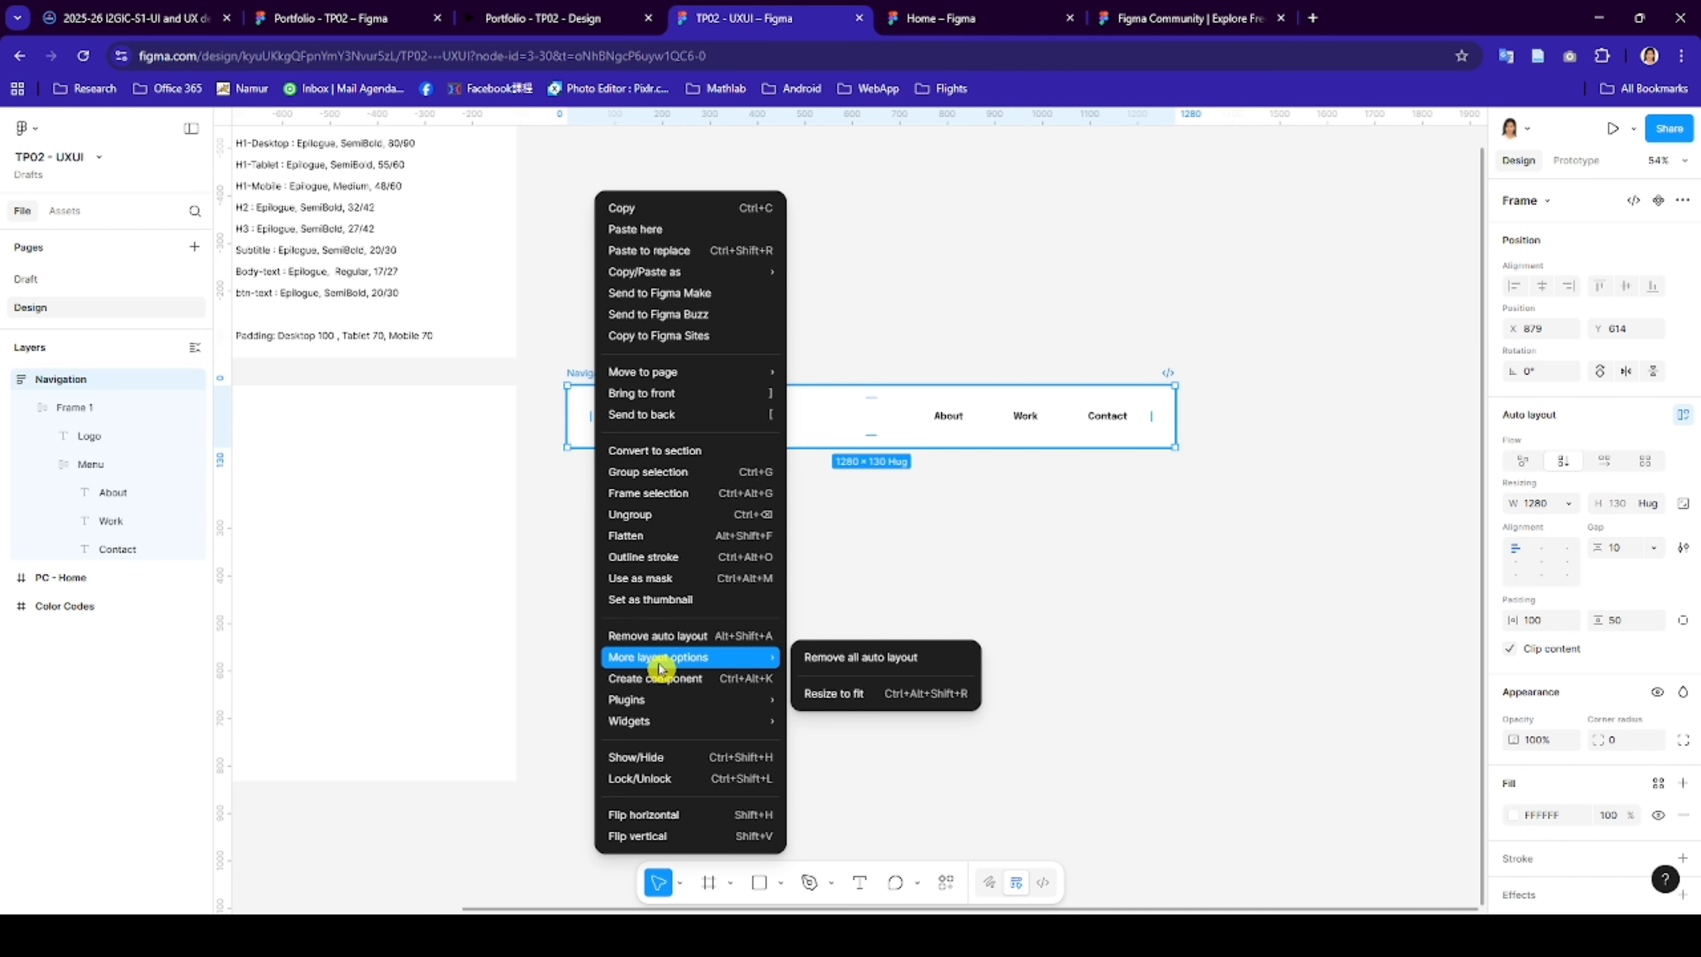
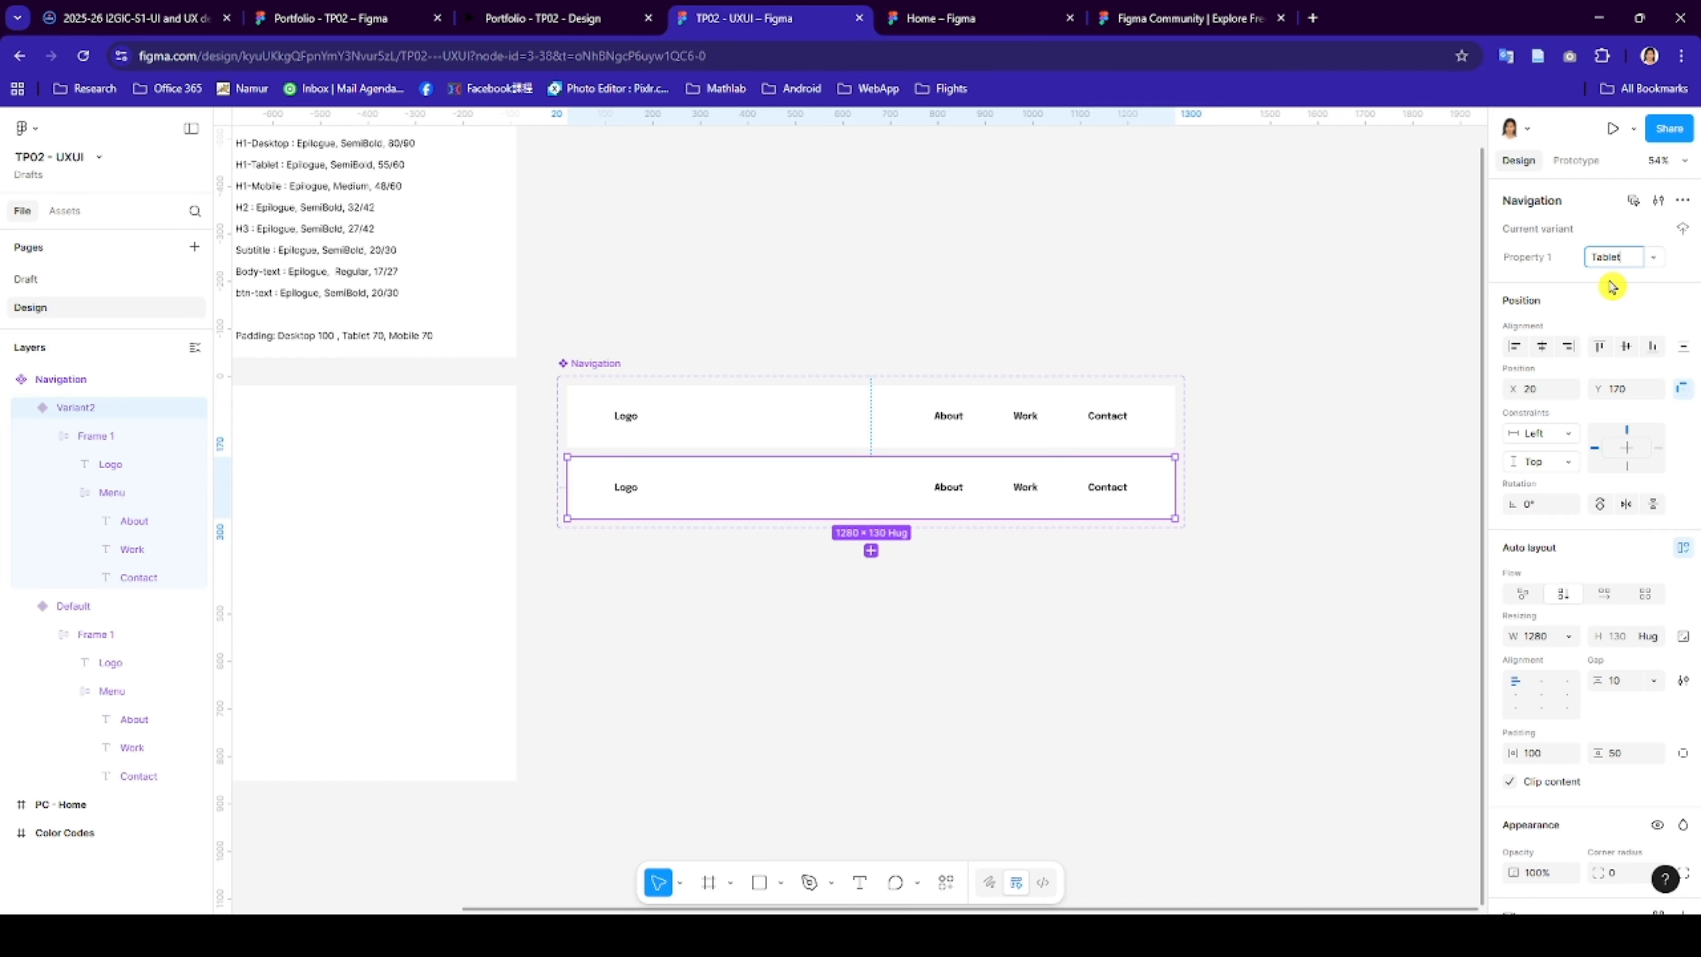
key(Return)
- Set the width of the Tablet variant to 800
click(1543, 637)
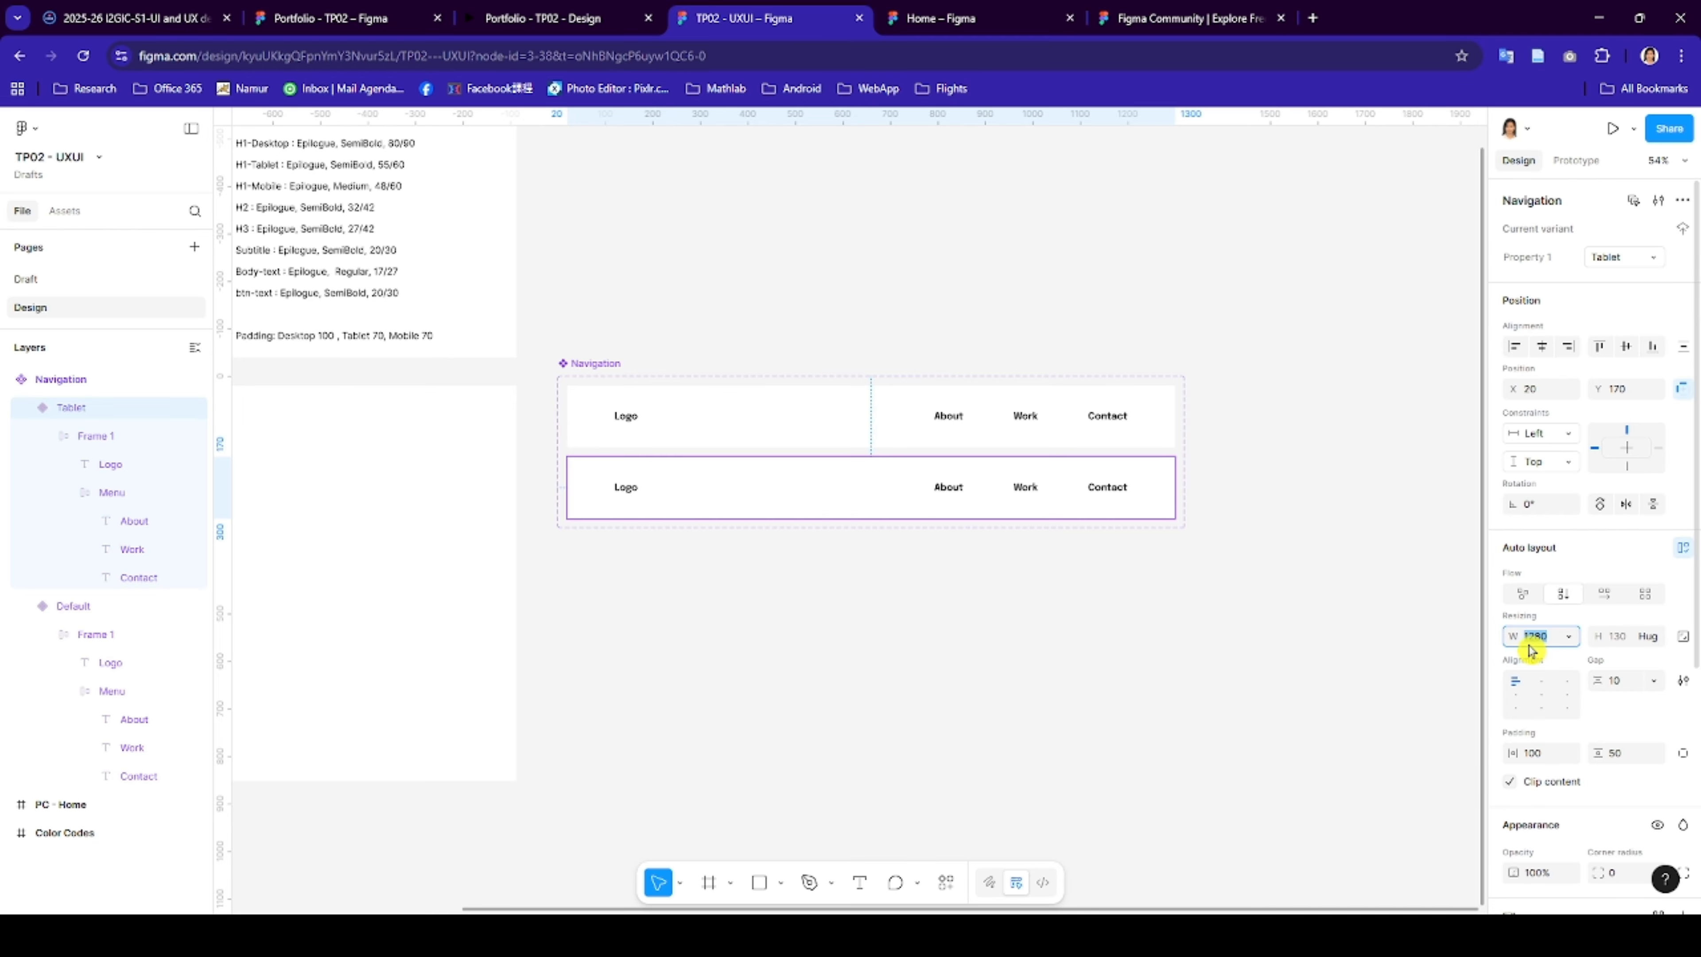
click(1132, 640)
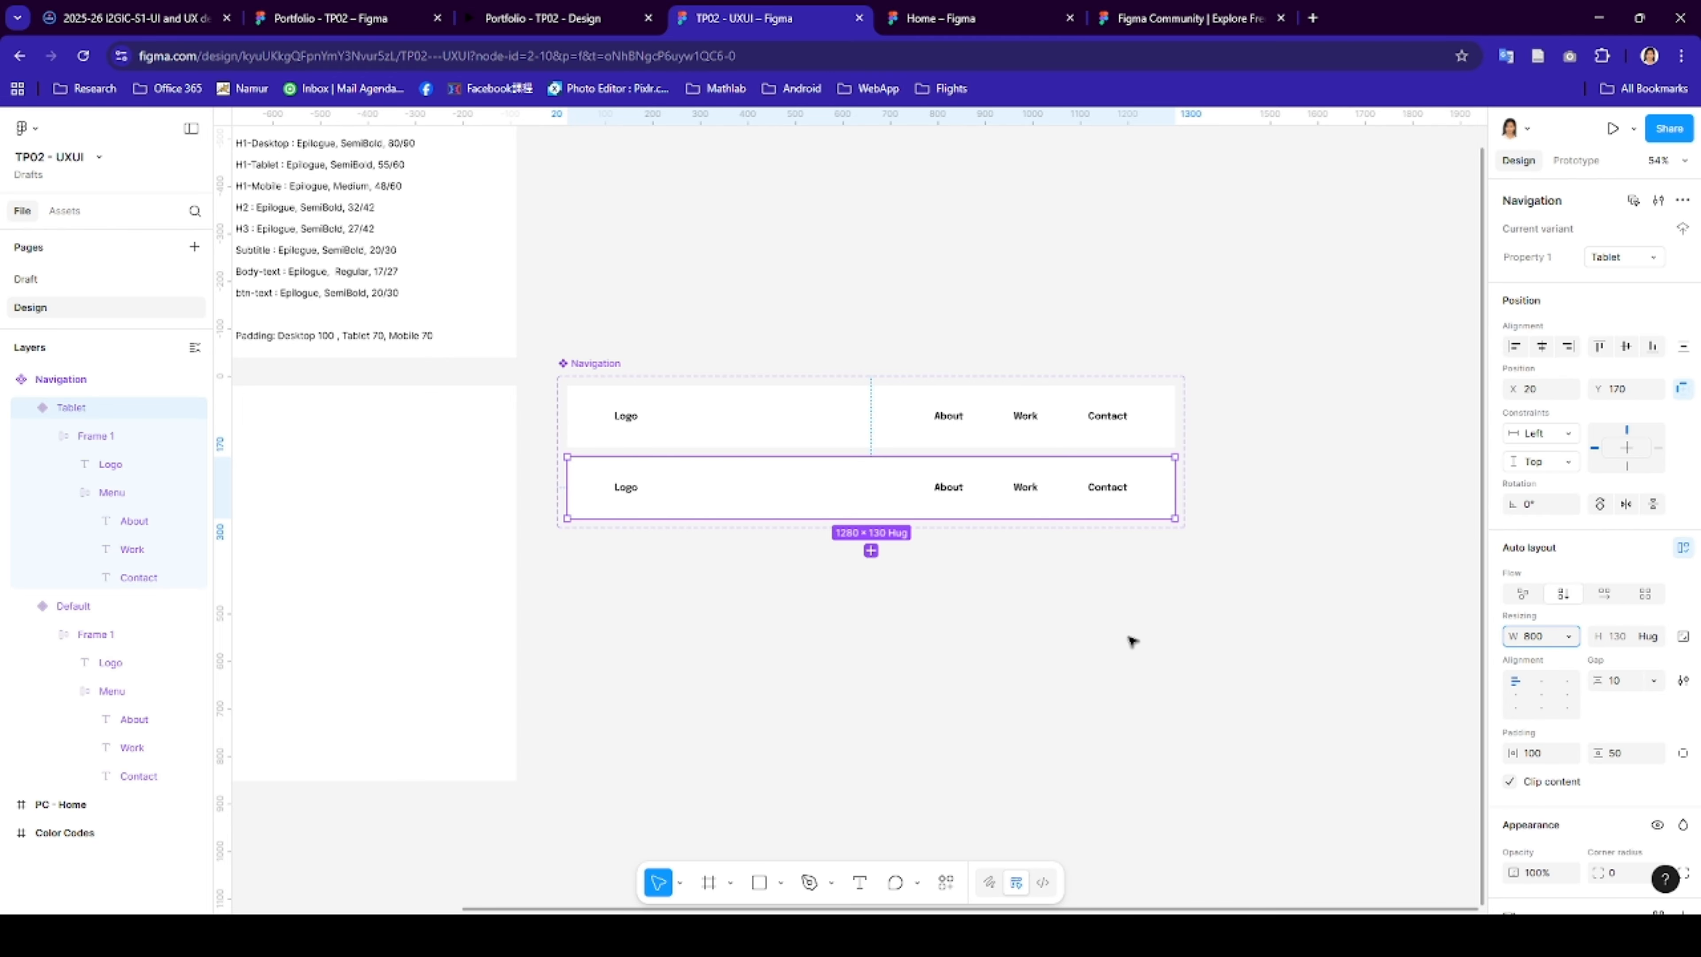
- Set the height of the Menu frame inside the Tablet variant to hug its contents
click(721, 488)
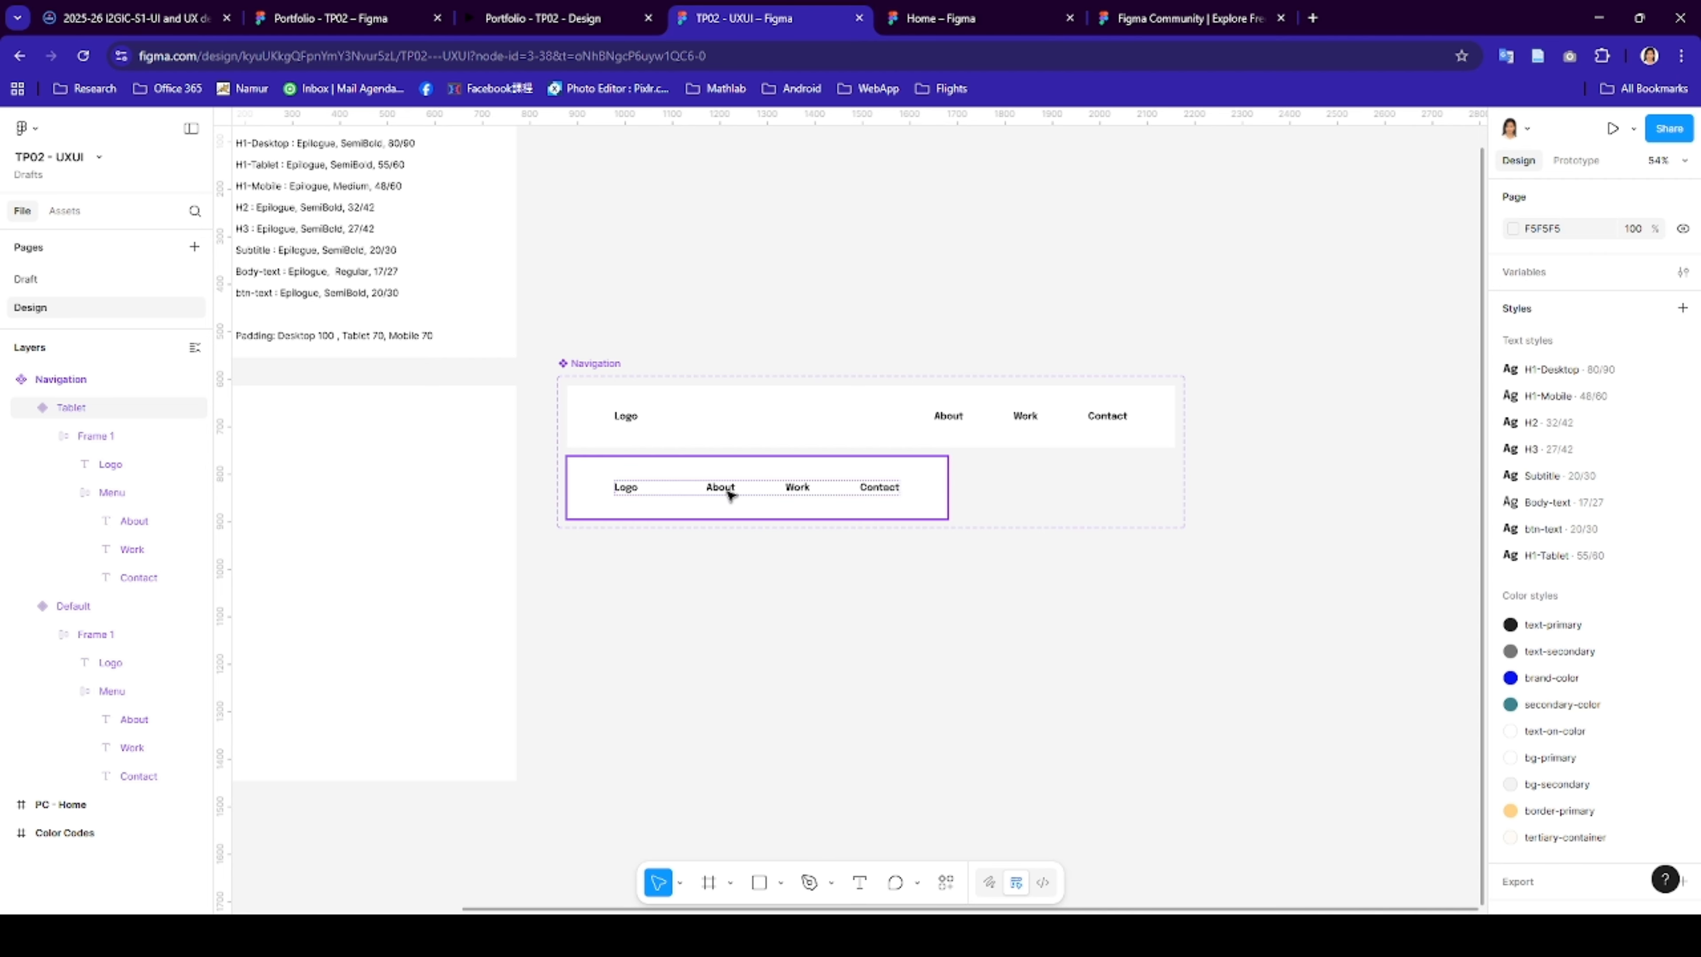
click(723, 491)
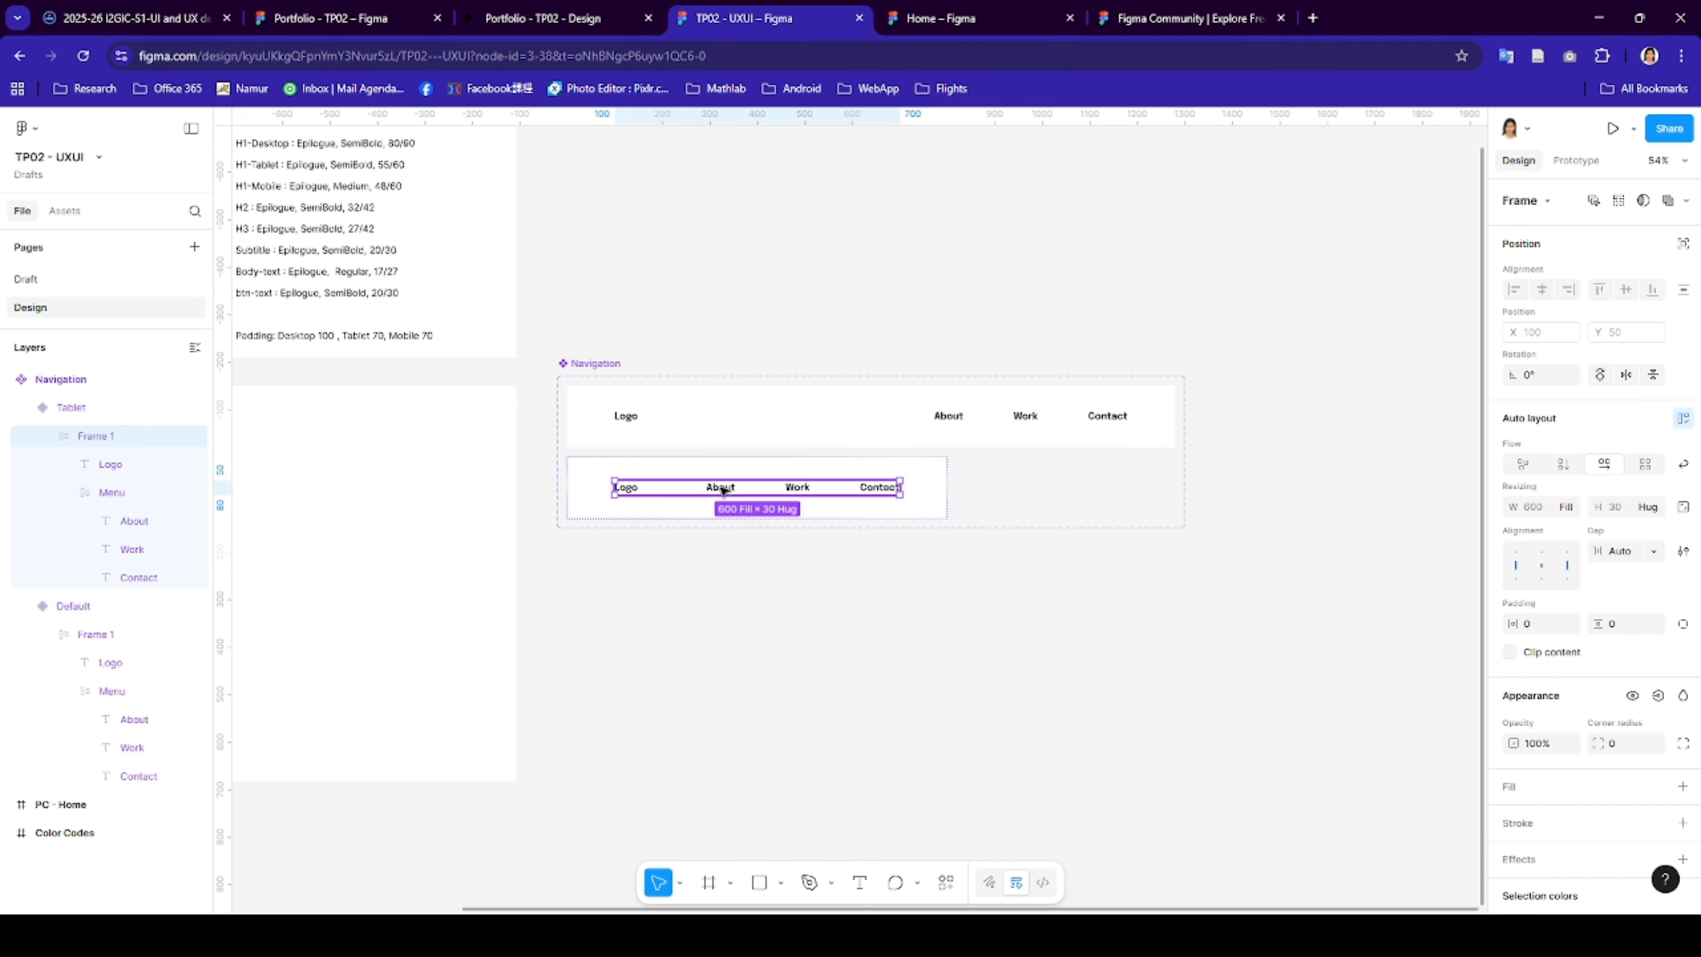
double_click(723, 491)
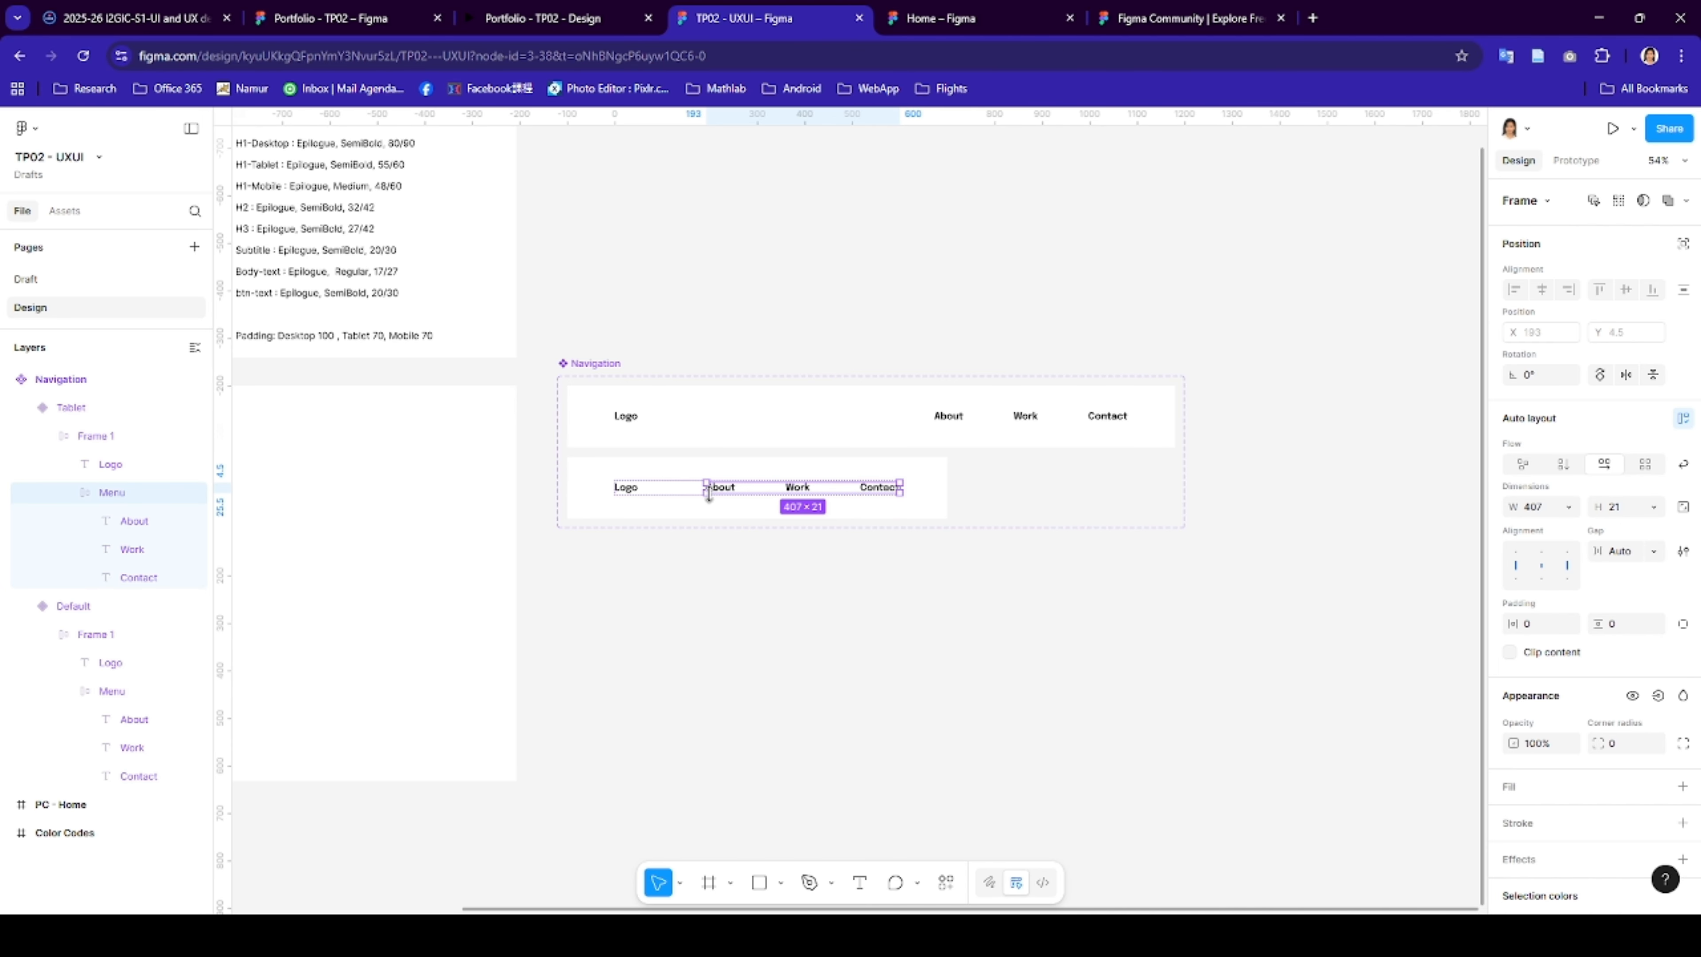
drag(725, 496, 726, 490)
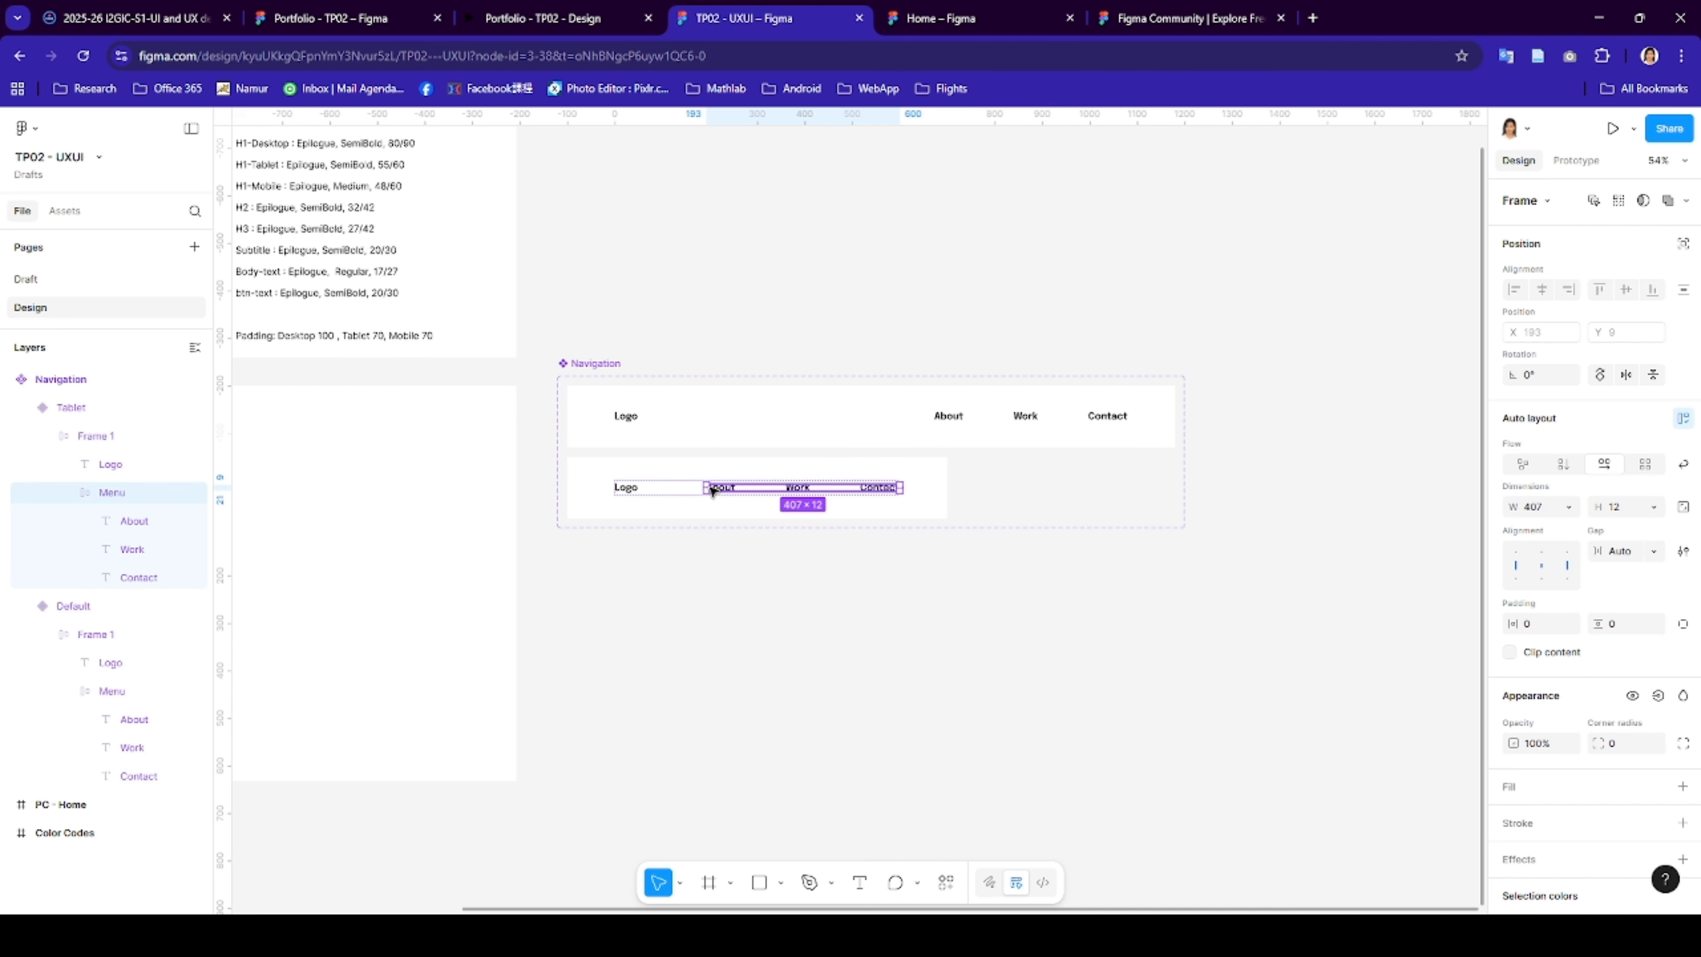
scroll(748, 522, up, 6)
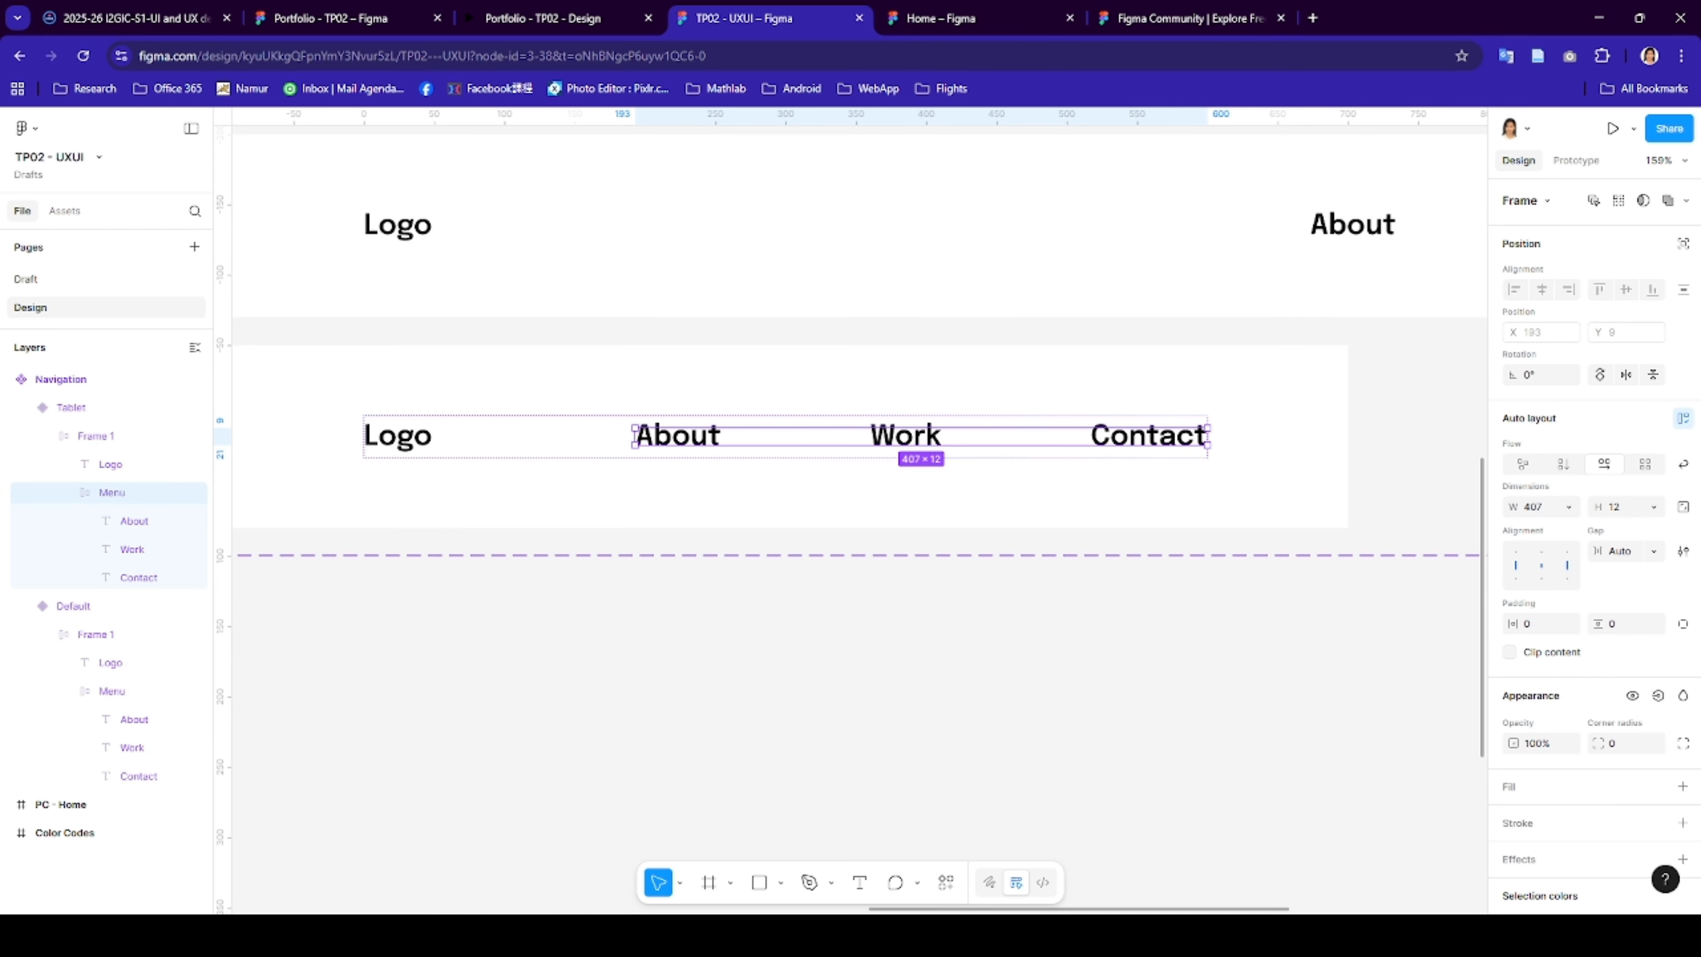
click(1659, 514)
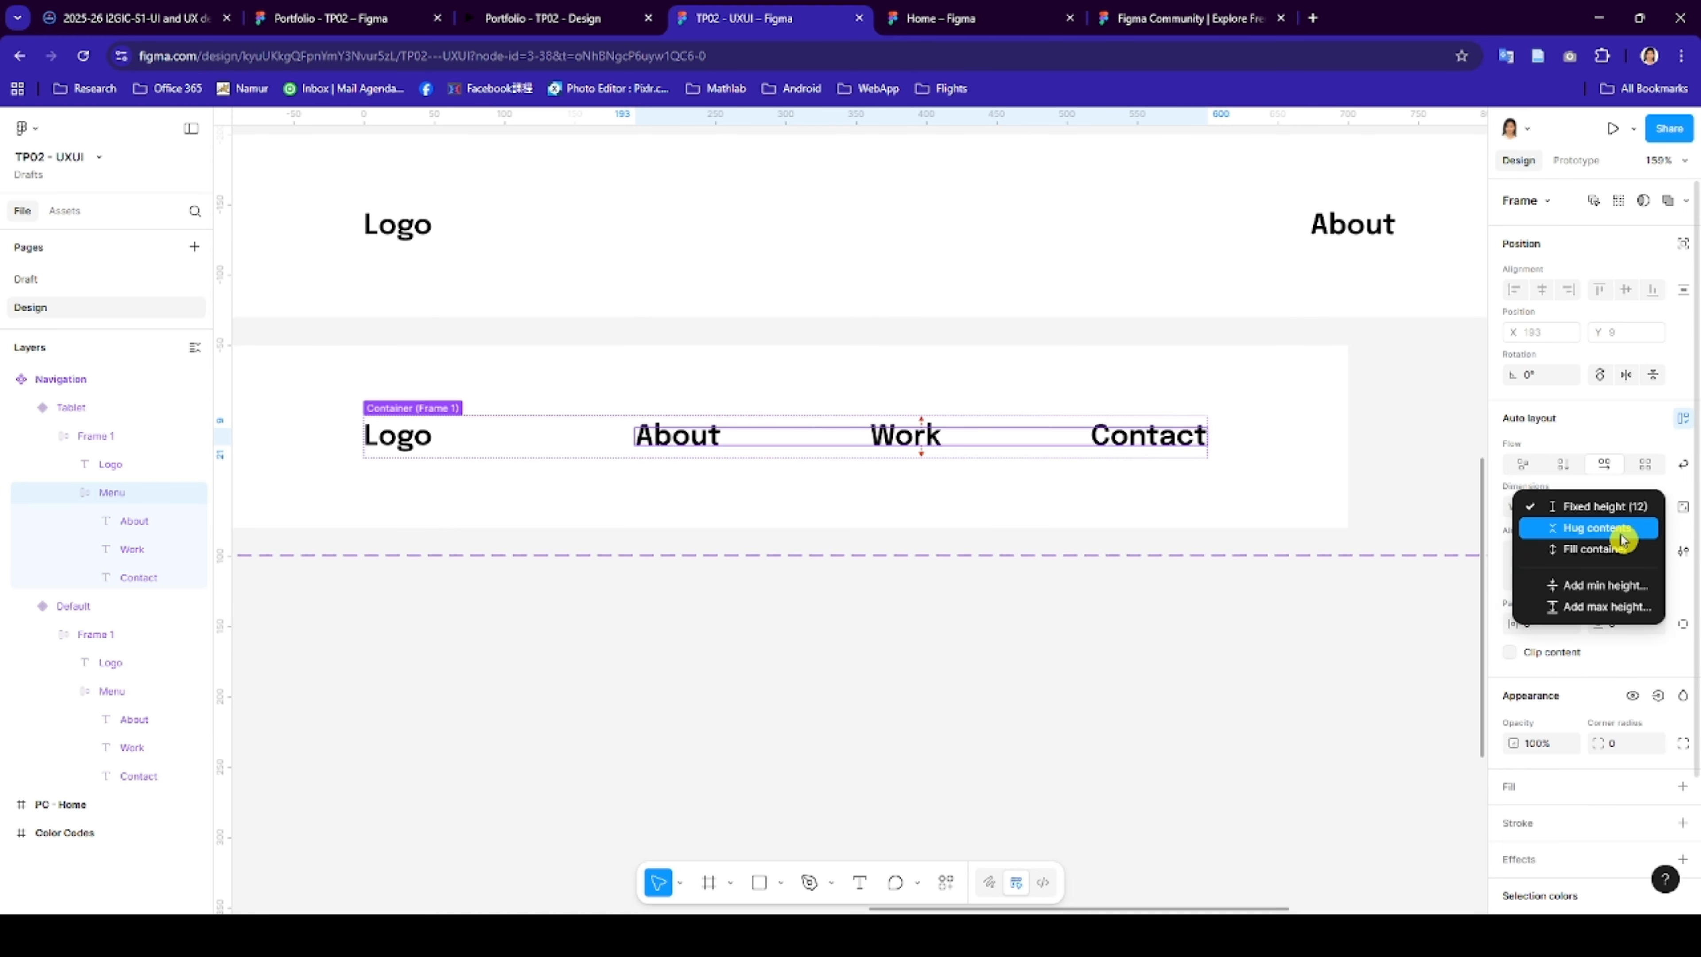
click(1625, 529)
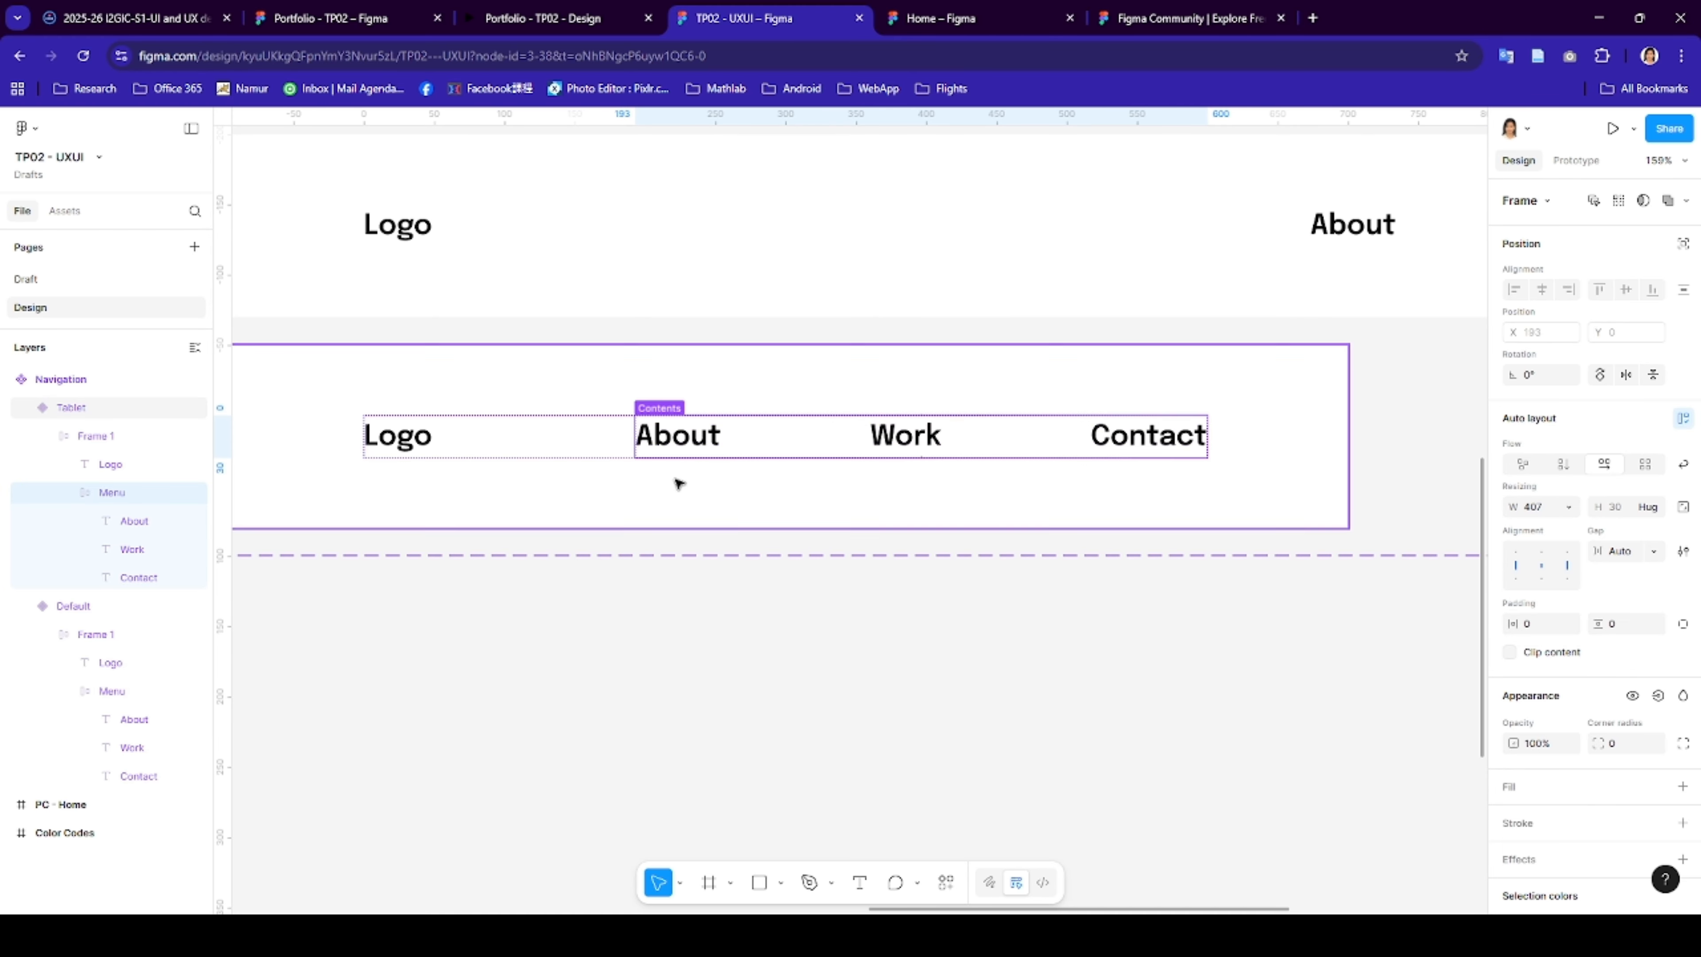
- Set the Tablet variant's horizontal padding to 70
click(645, 450)
click(644, 453)
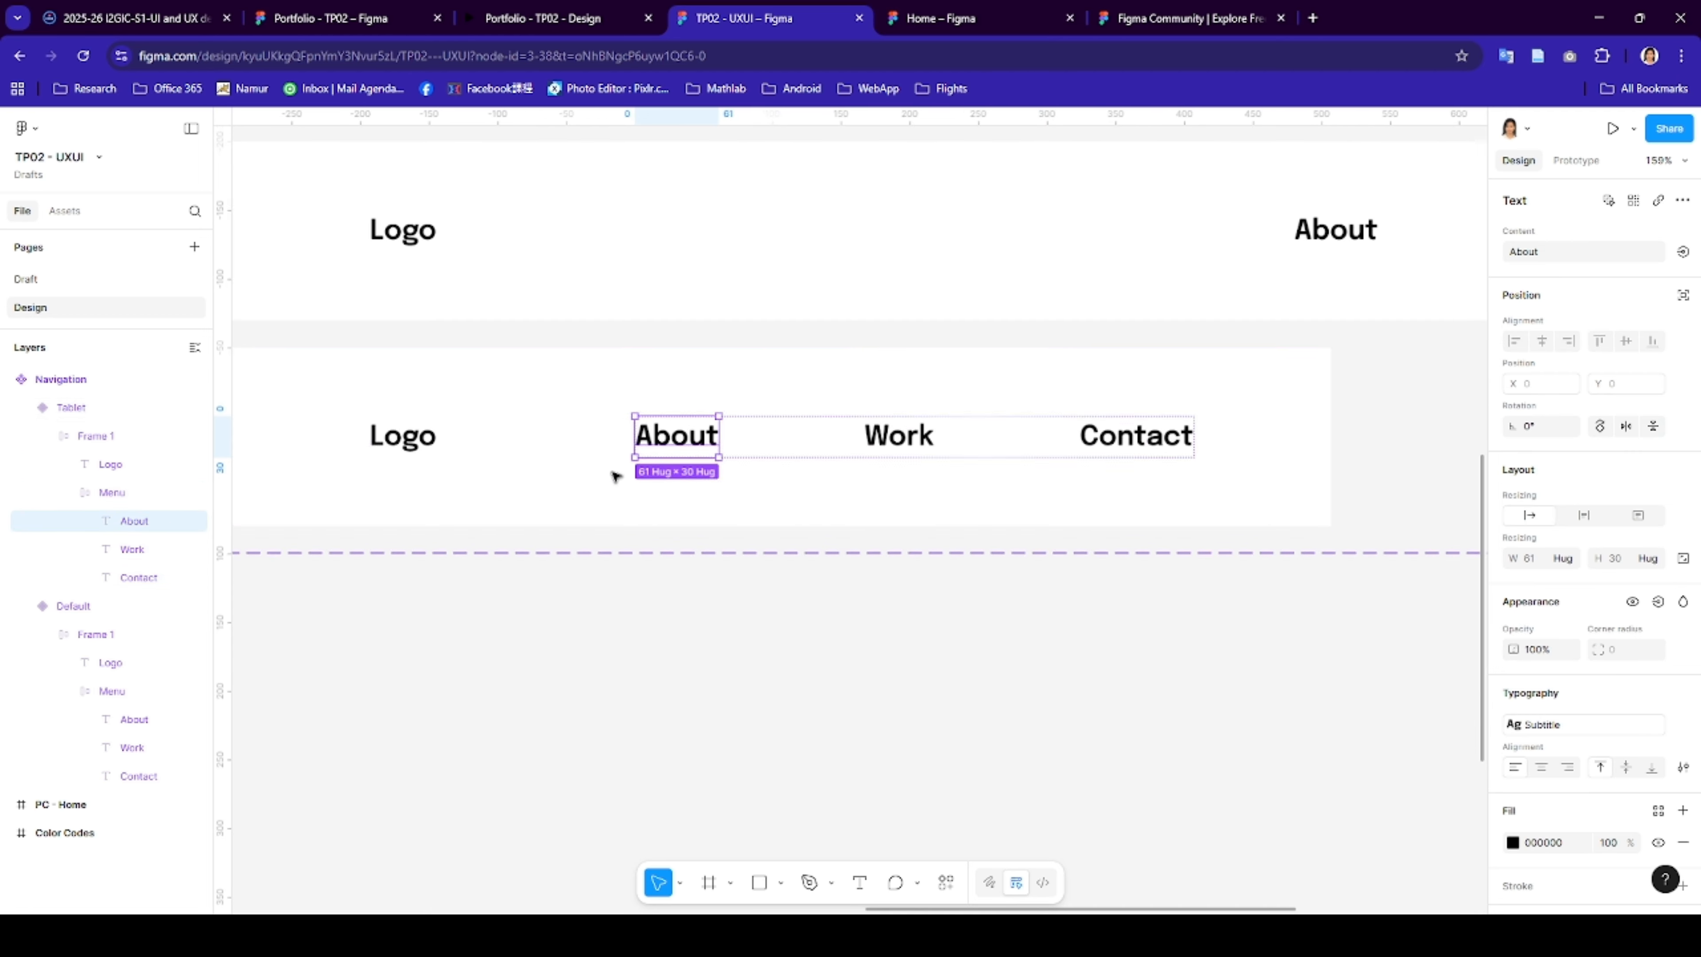
scroll(618, 471, down, 4)
click(400, 449)
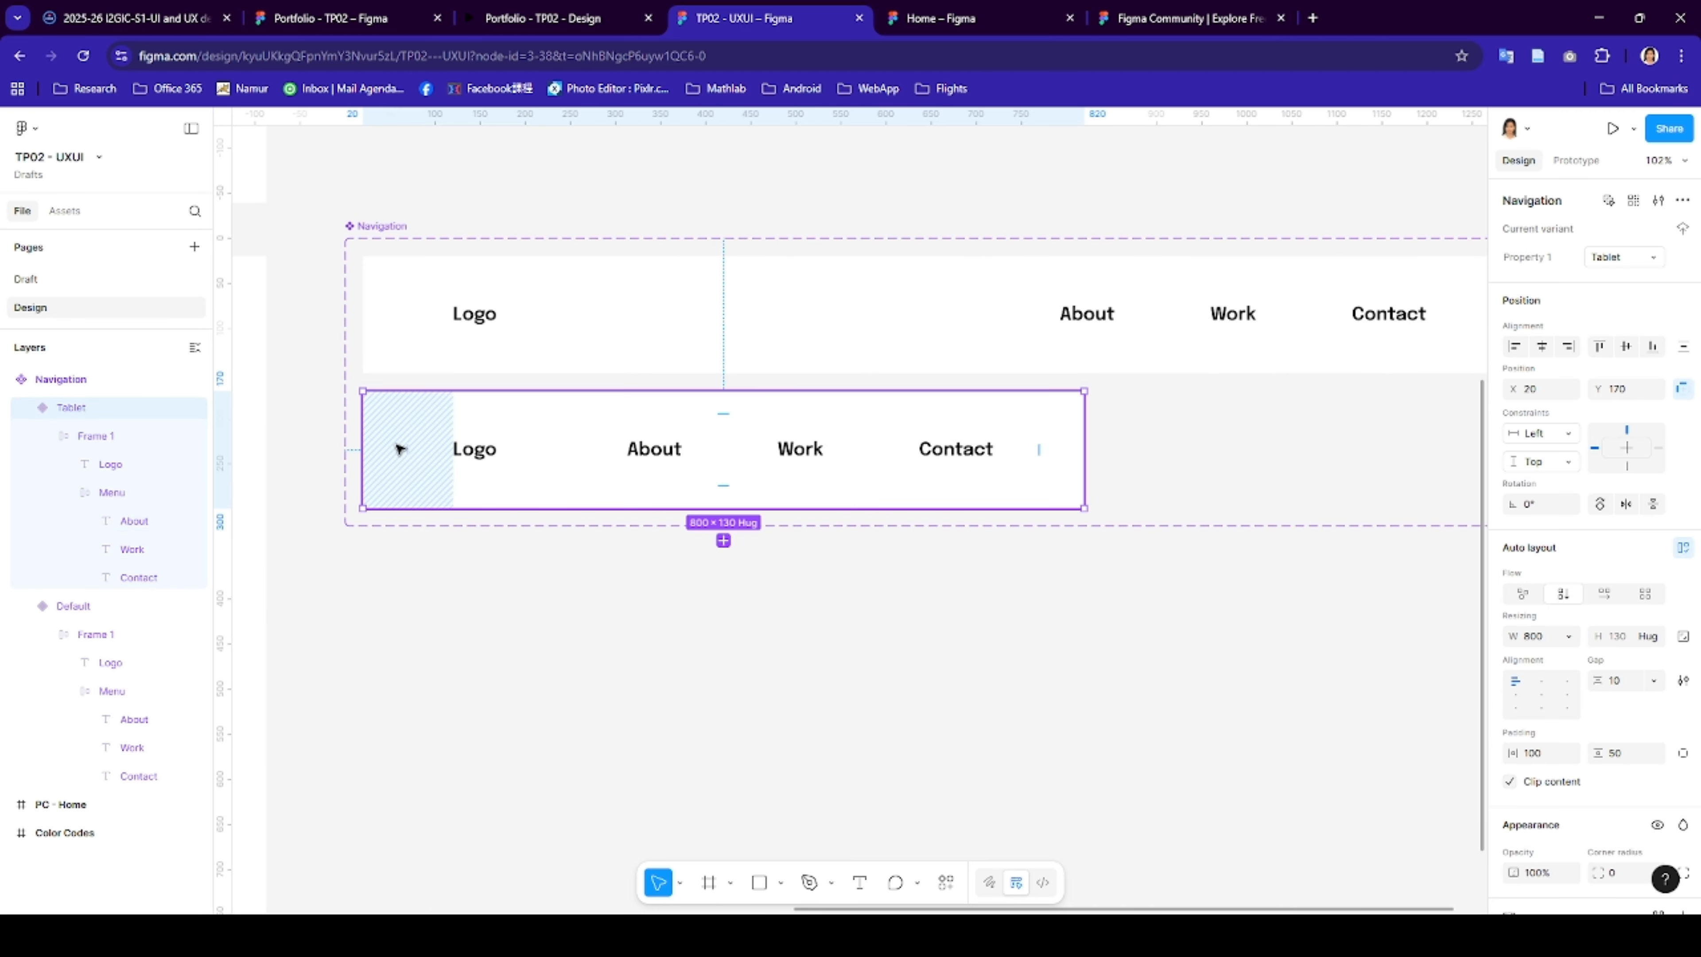
click(1540, 637)
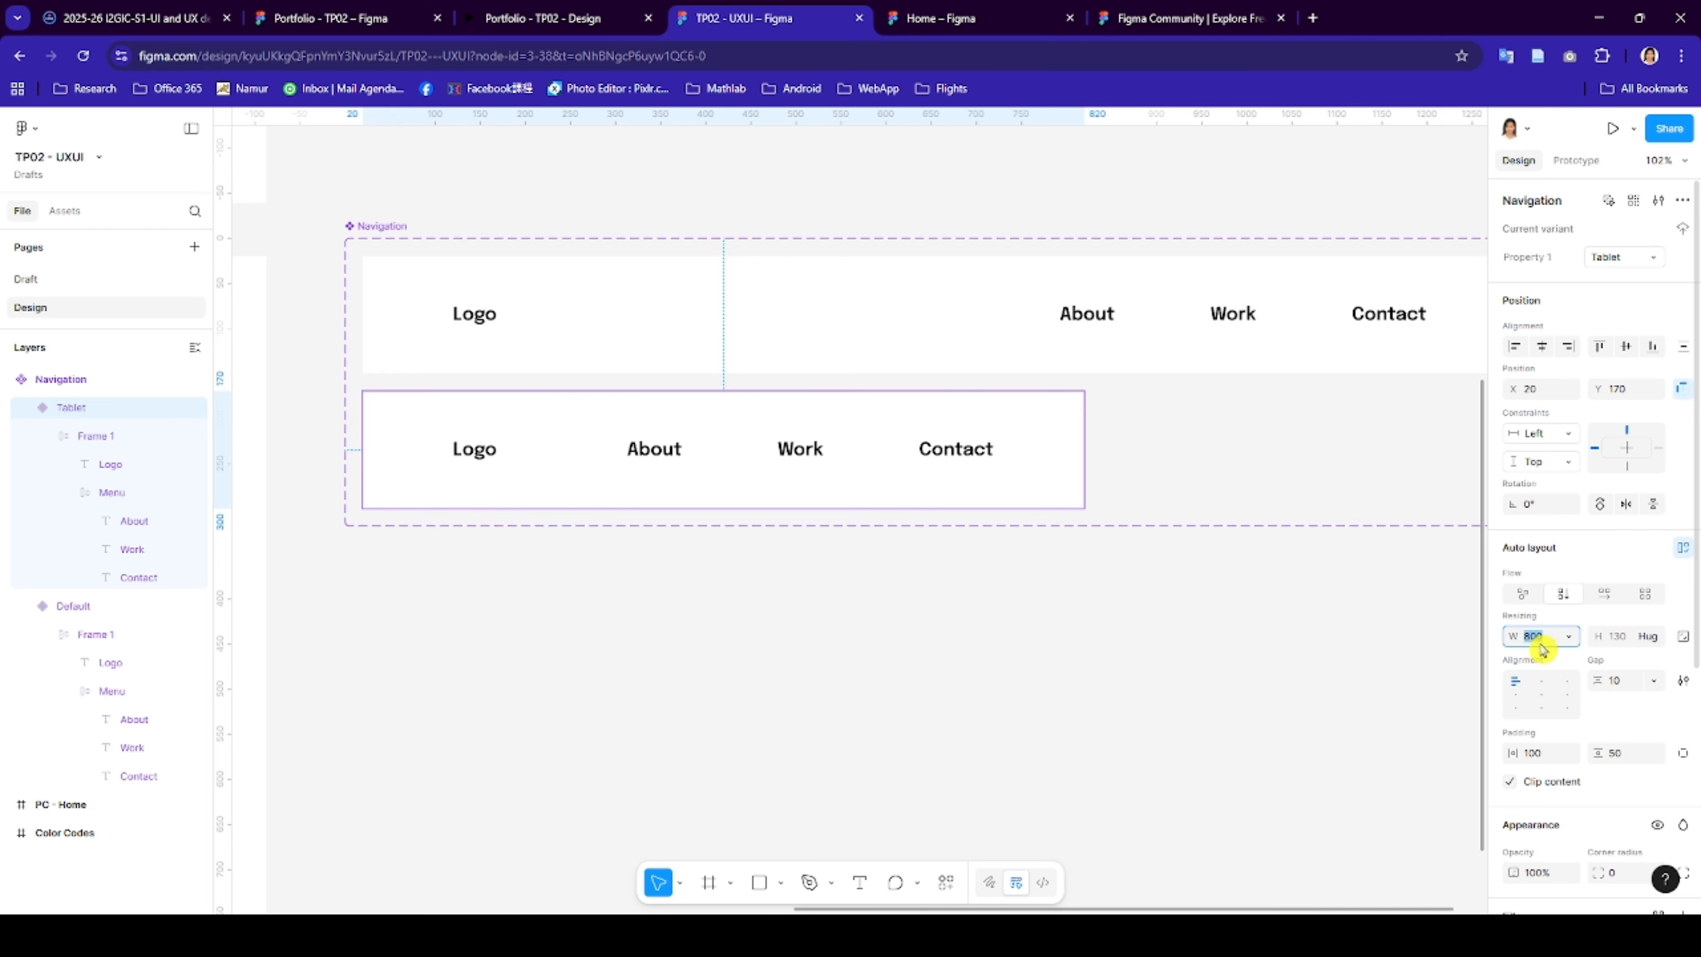
click(1534, 754)
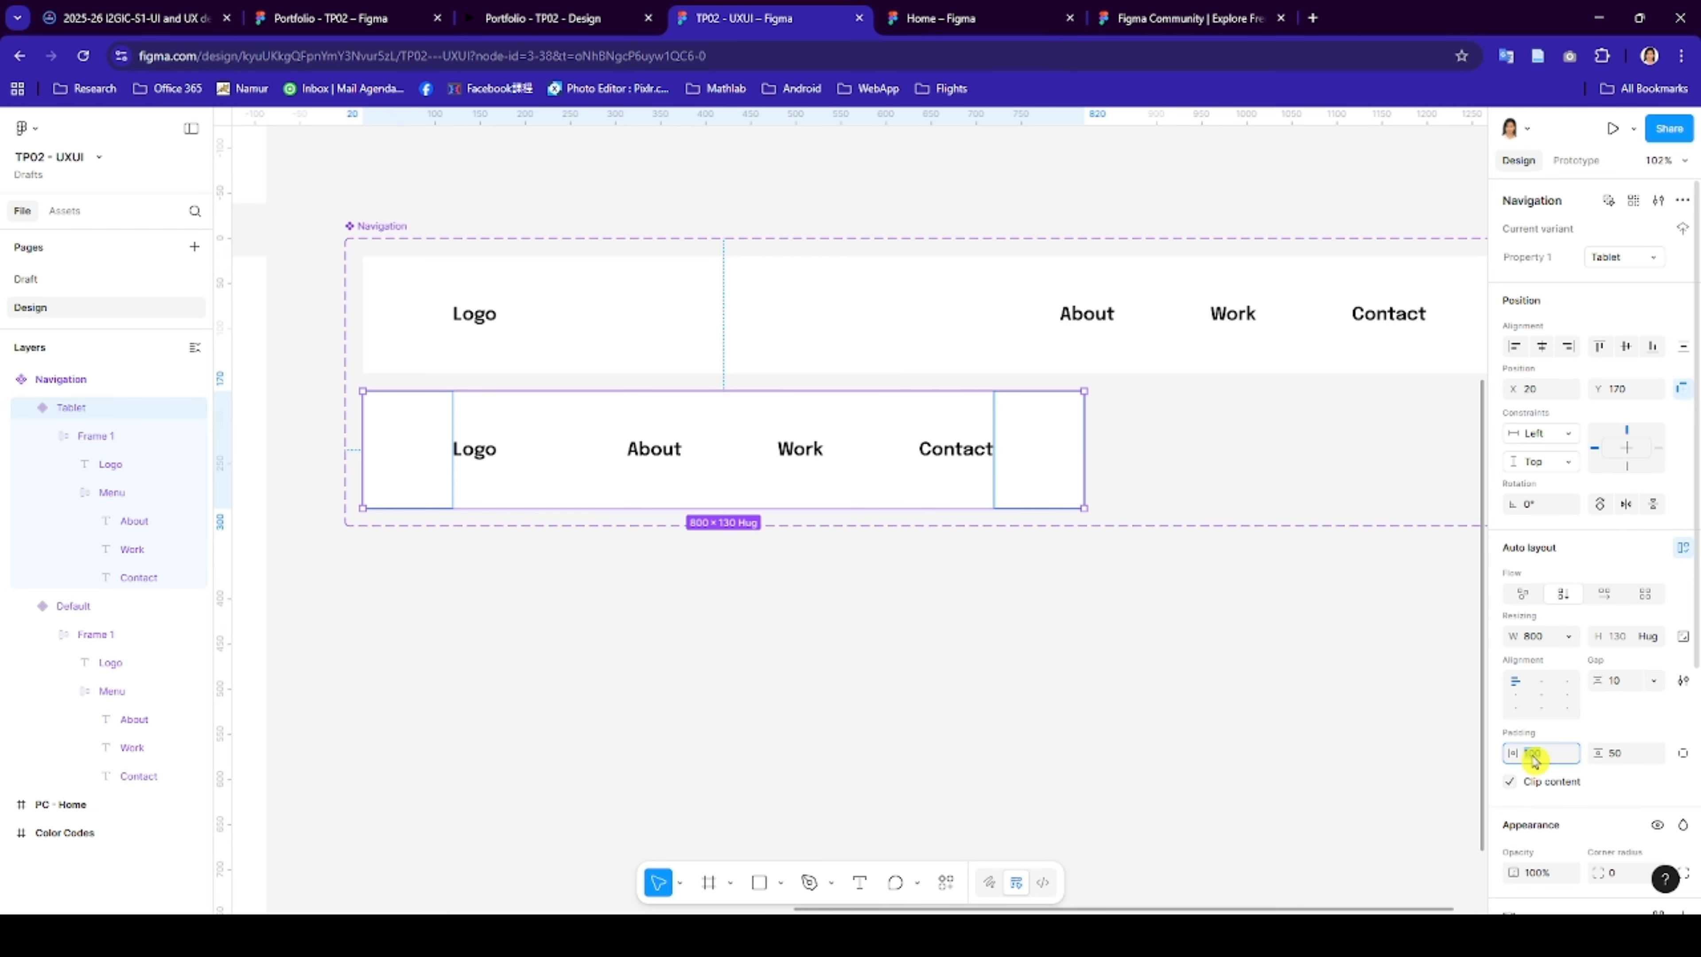
click(1624, 754)
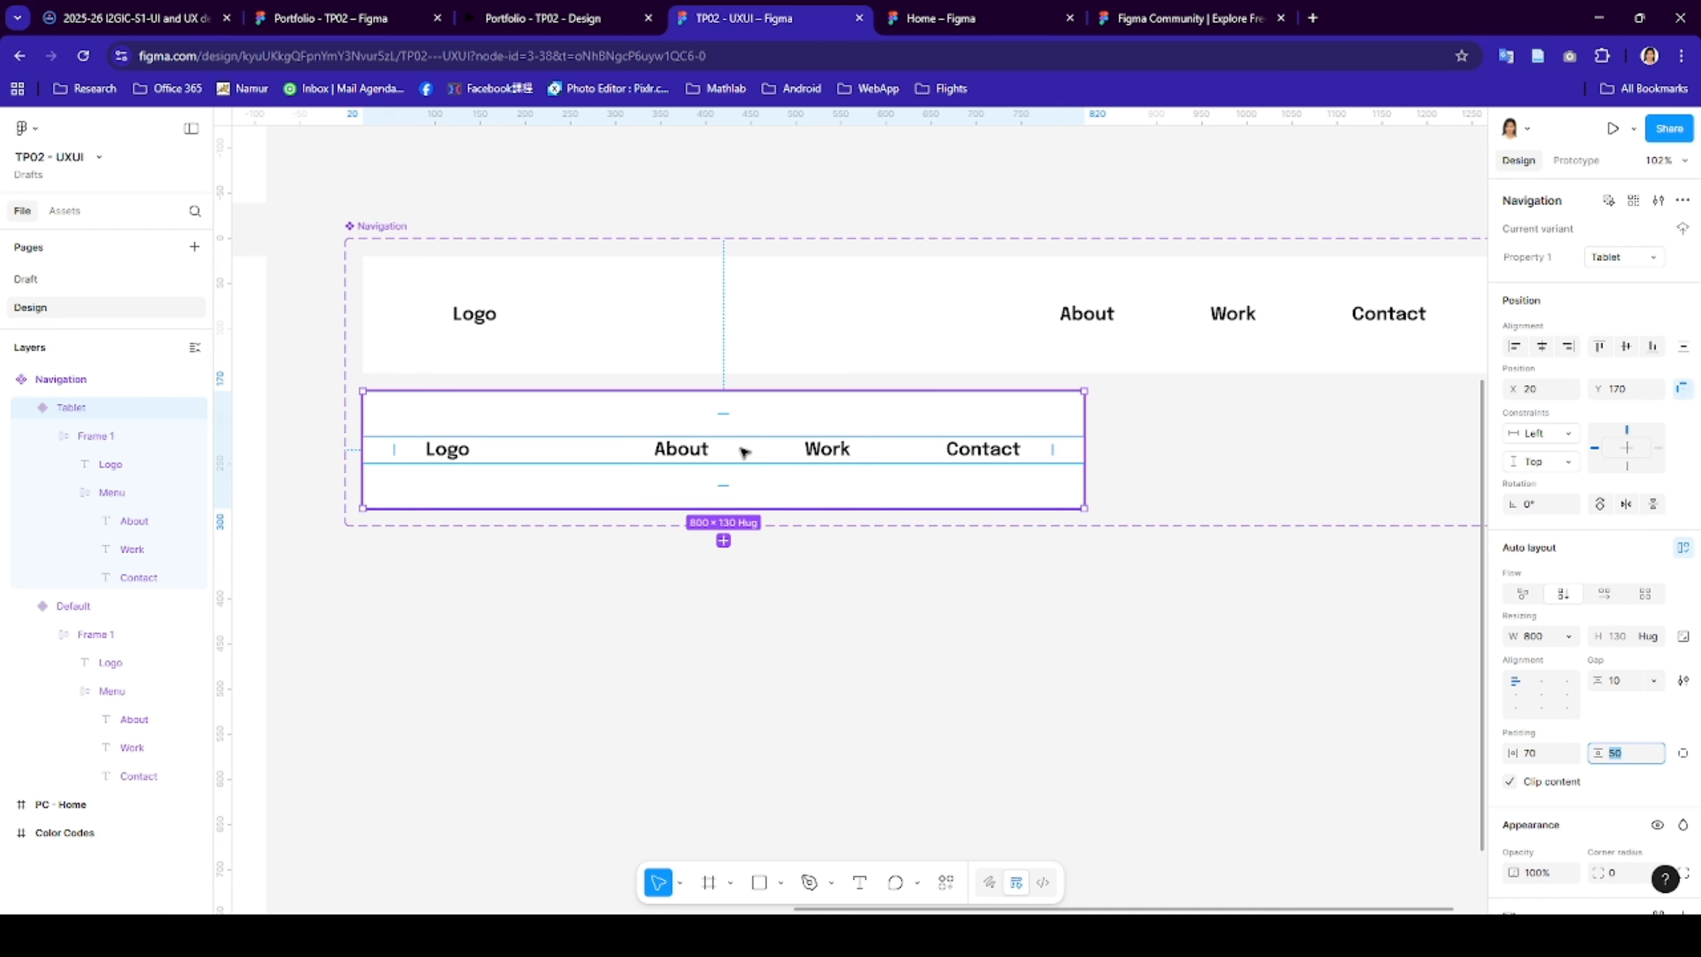
- Narrow the Menu frame in the Tablet variant from its left side to about 285 wide
click(686, 452)
double_click(687, 452)
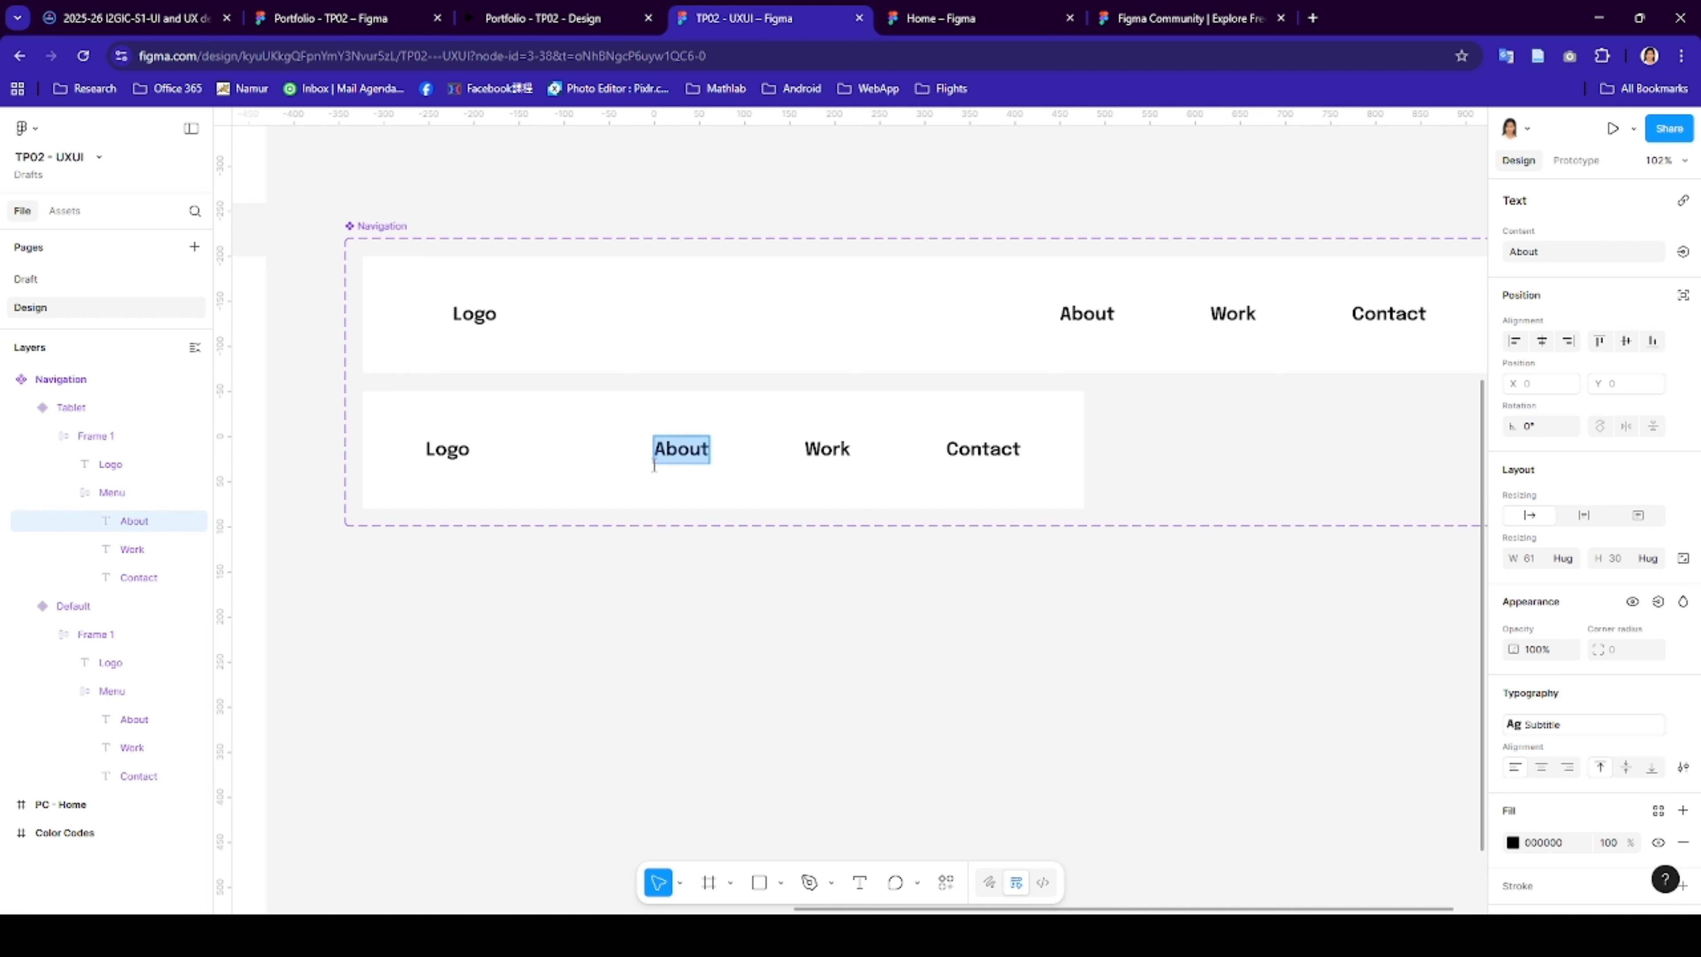
key(Escape)
key(Escape)
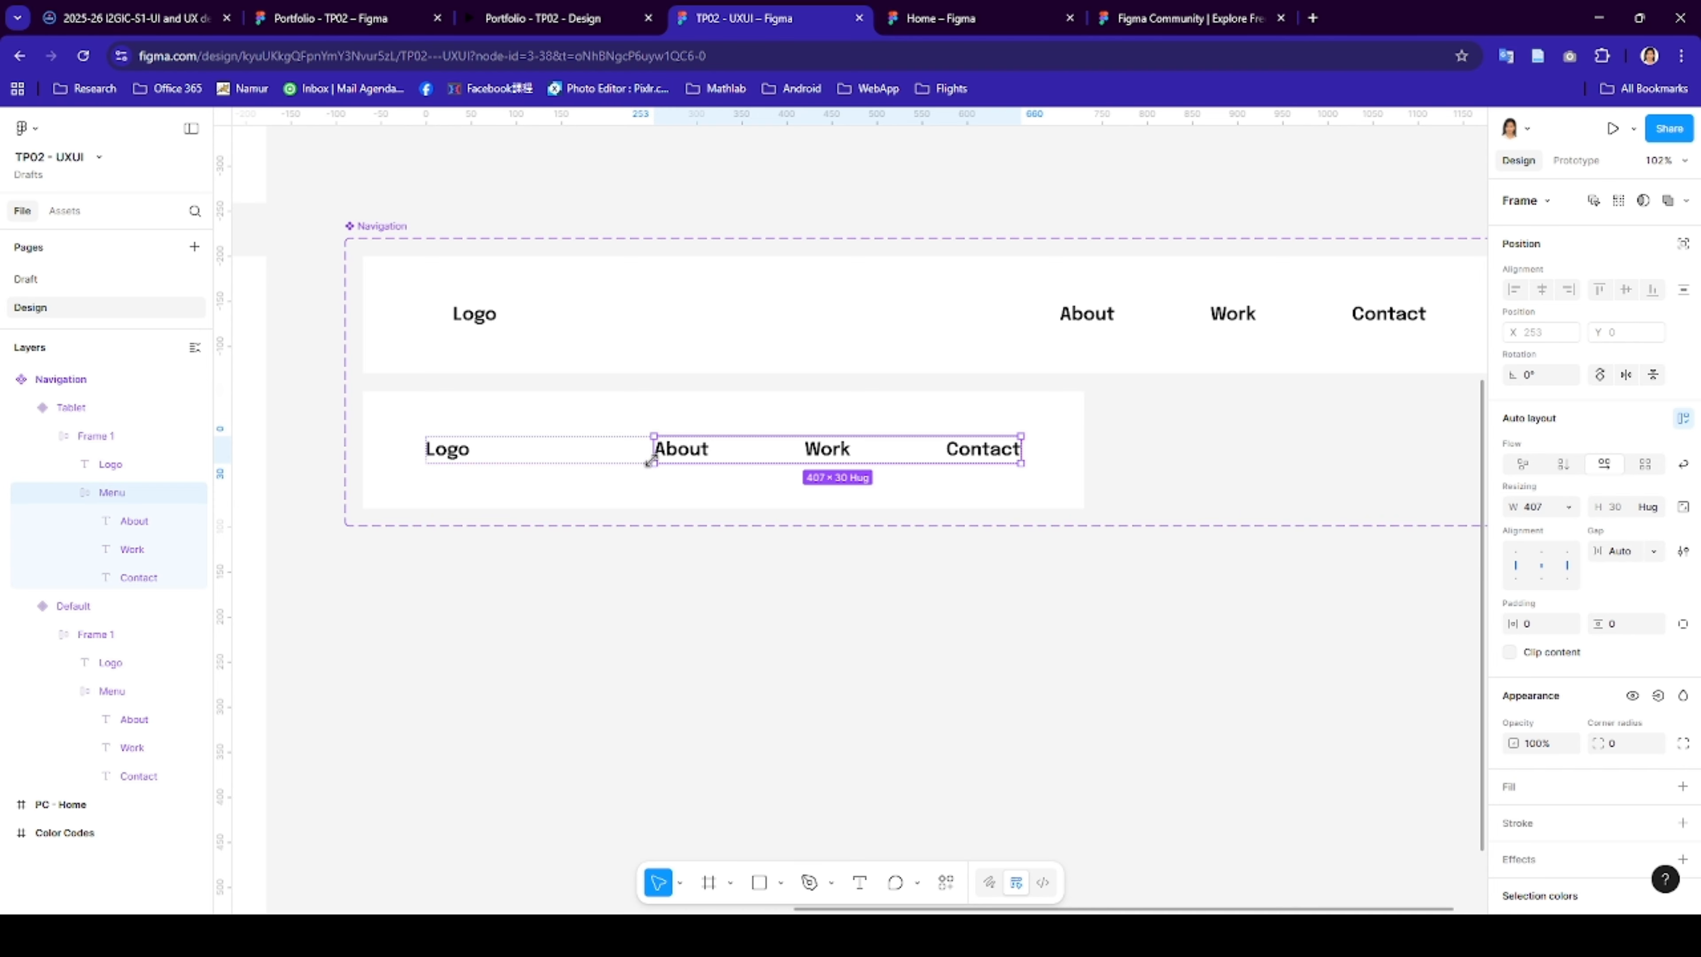
drag(658, 464, 711, 462)
click(915, 630)
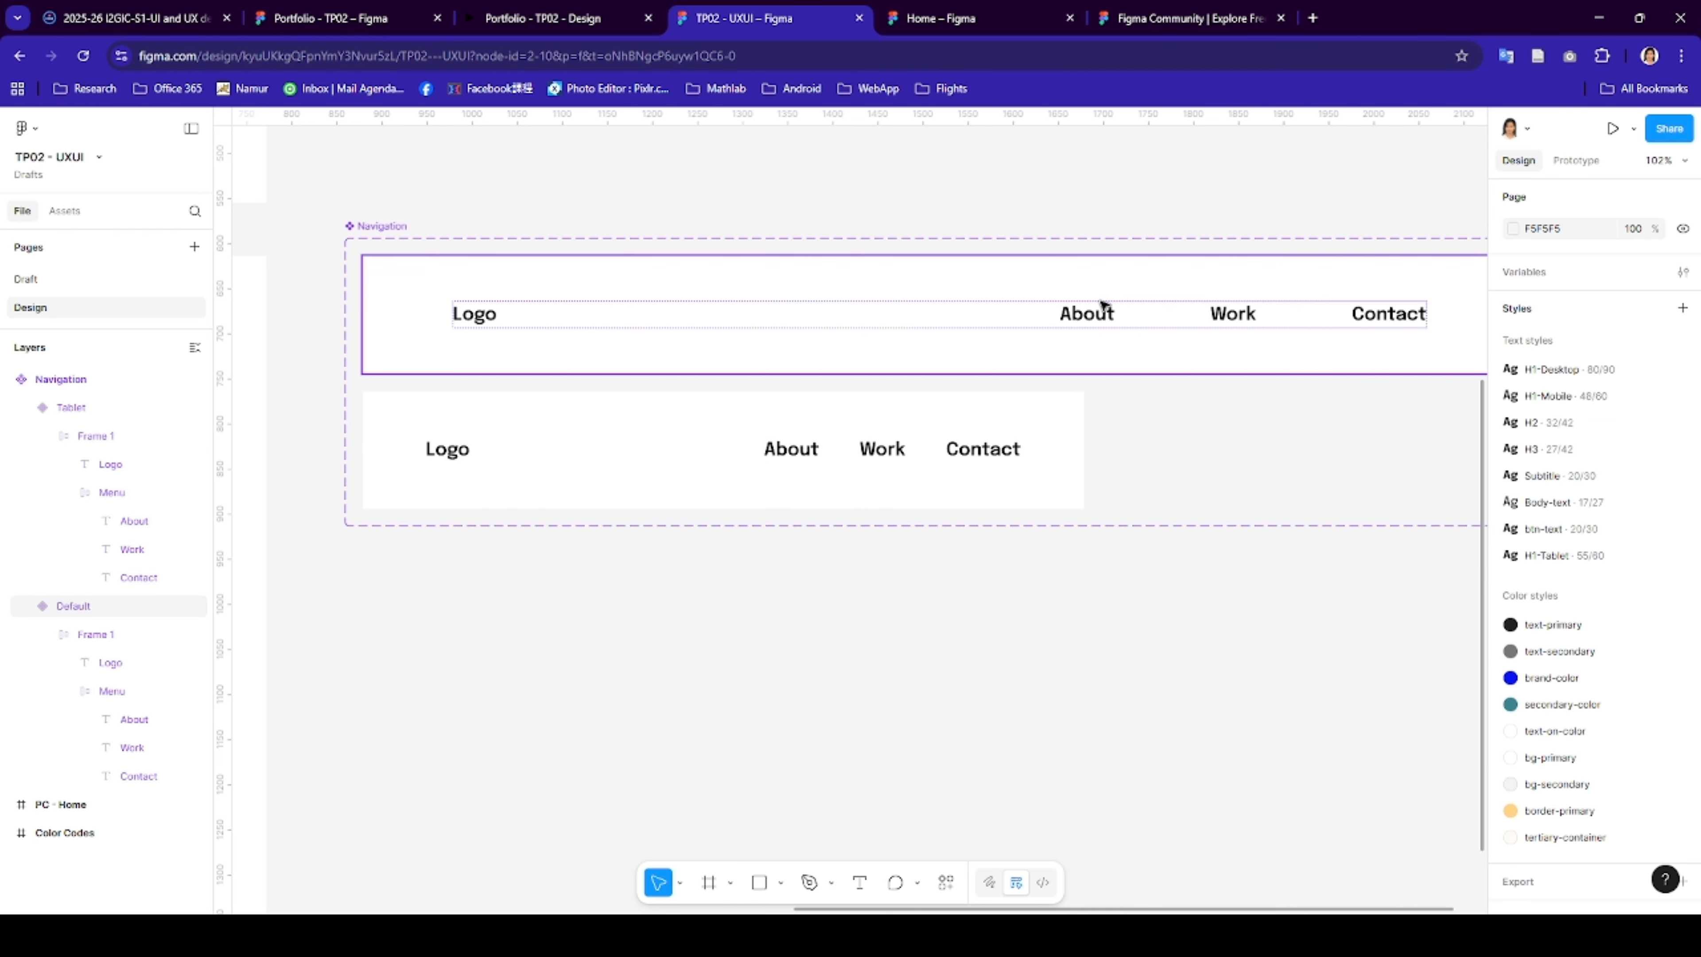
click(1096, 319)
double_click(1097, 319)
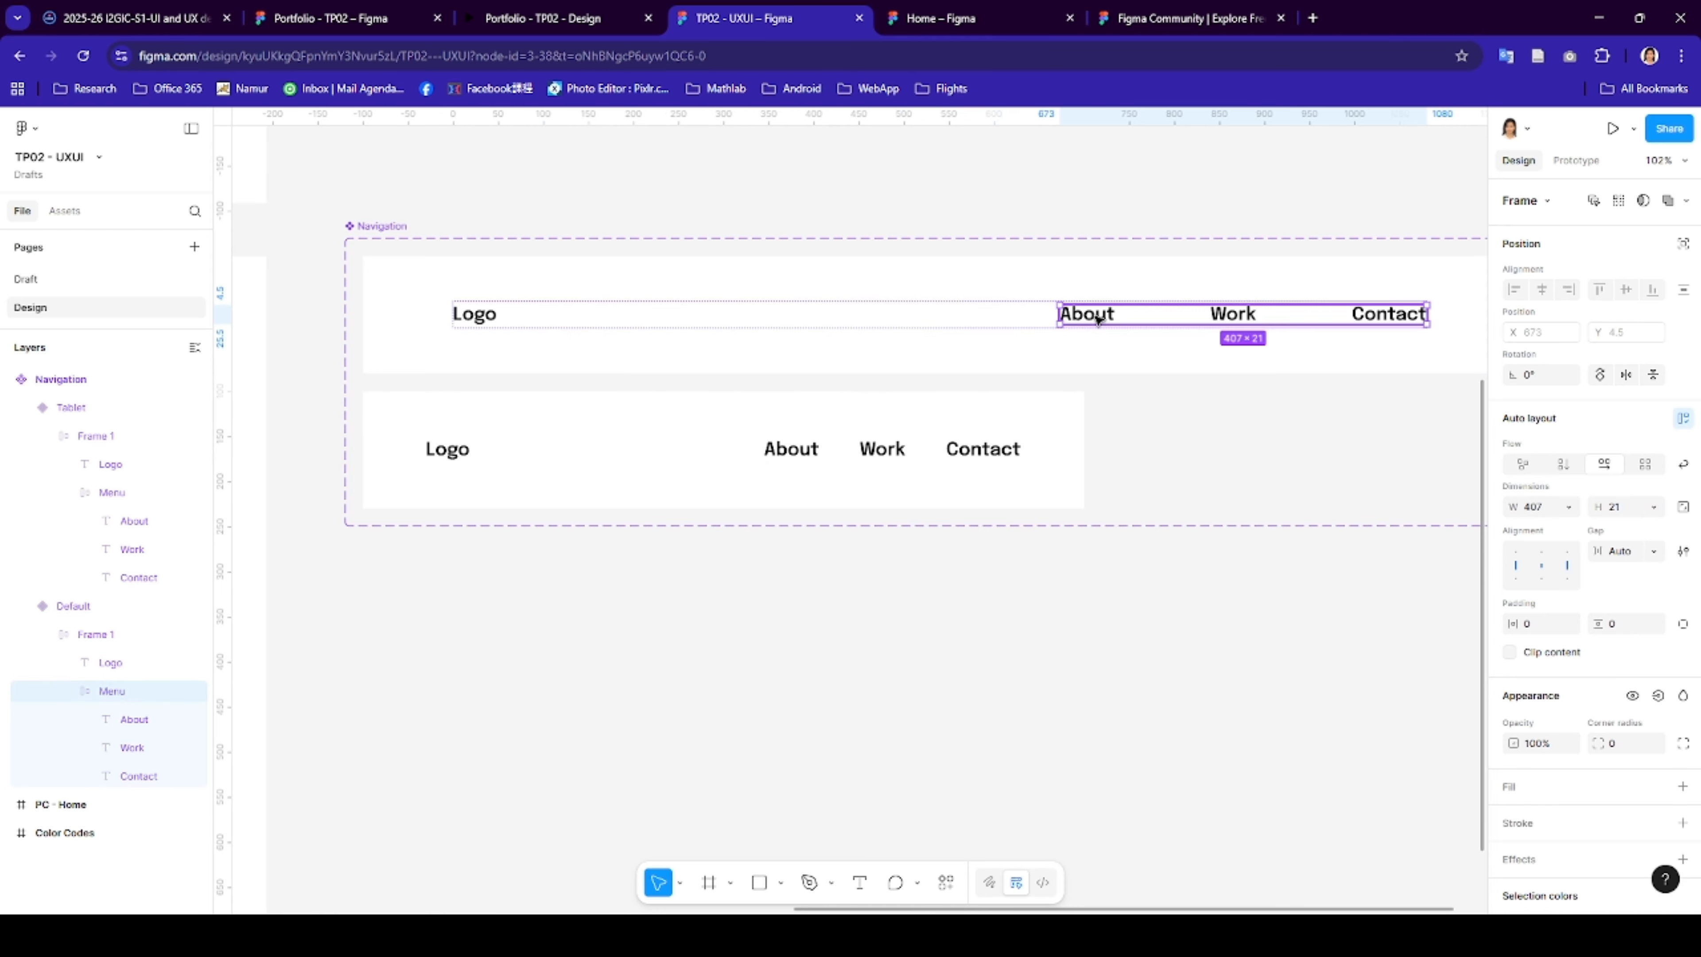
double_click(1092, 315)
click(1649, 562)
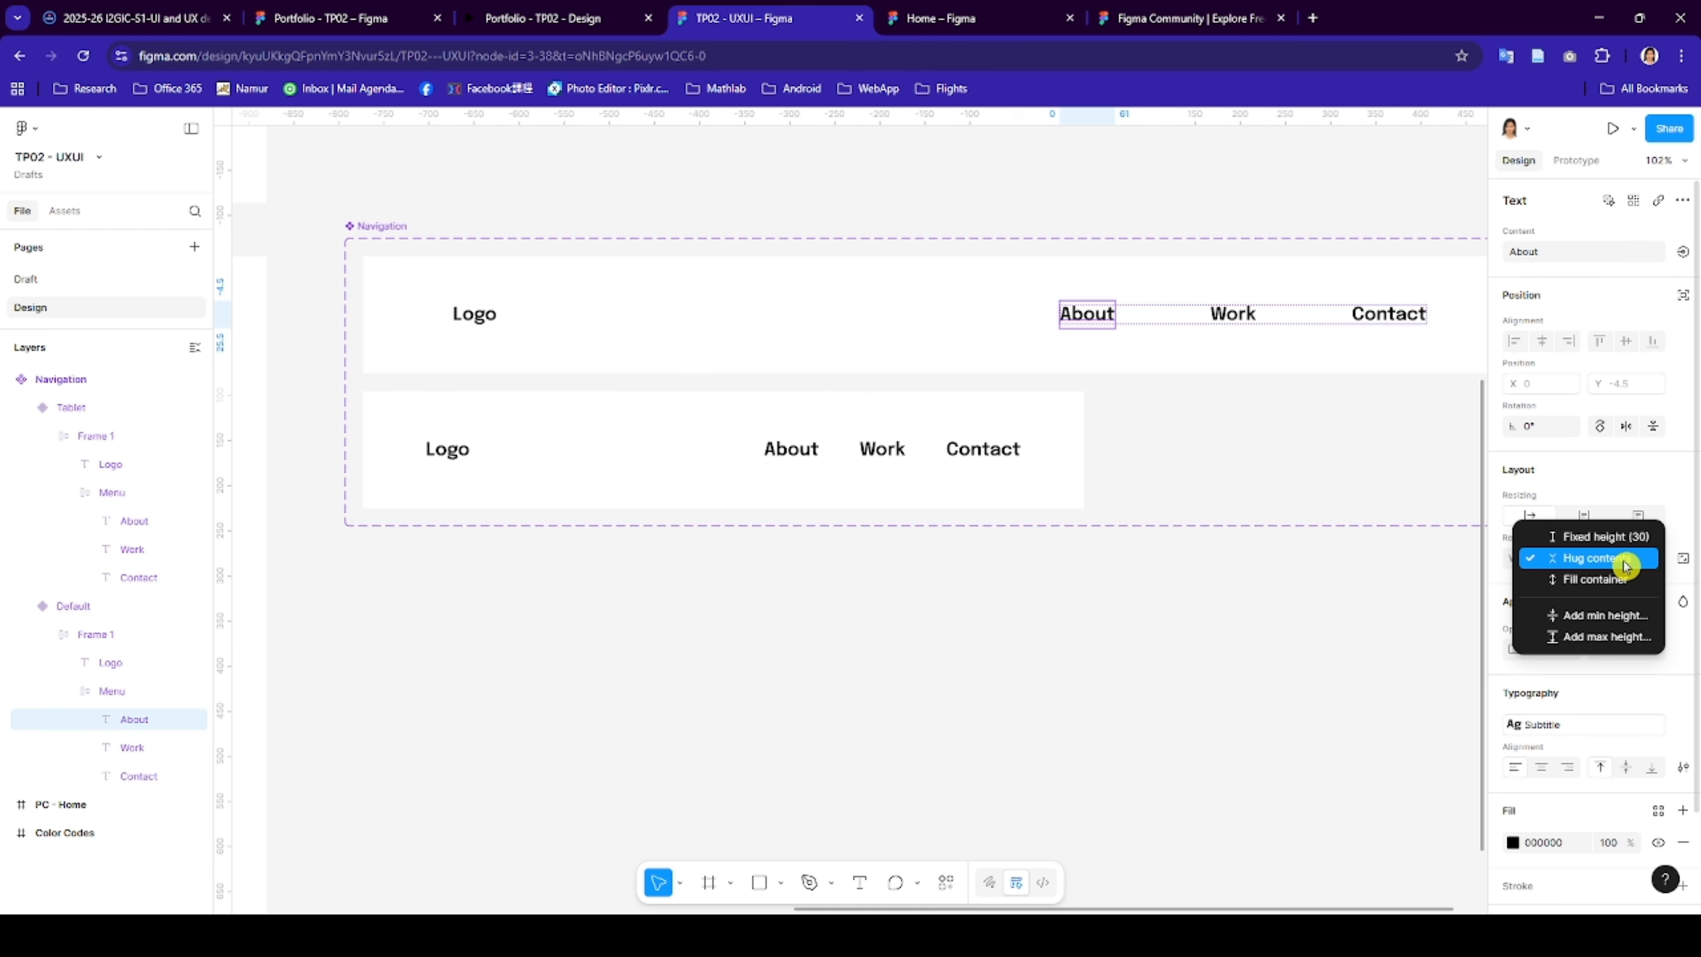
click(1249, 670)
key(Escape)
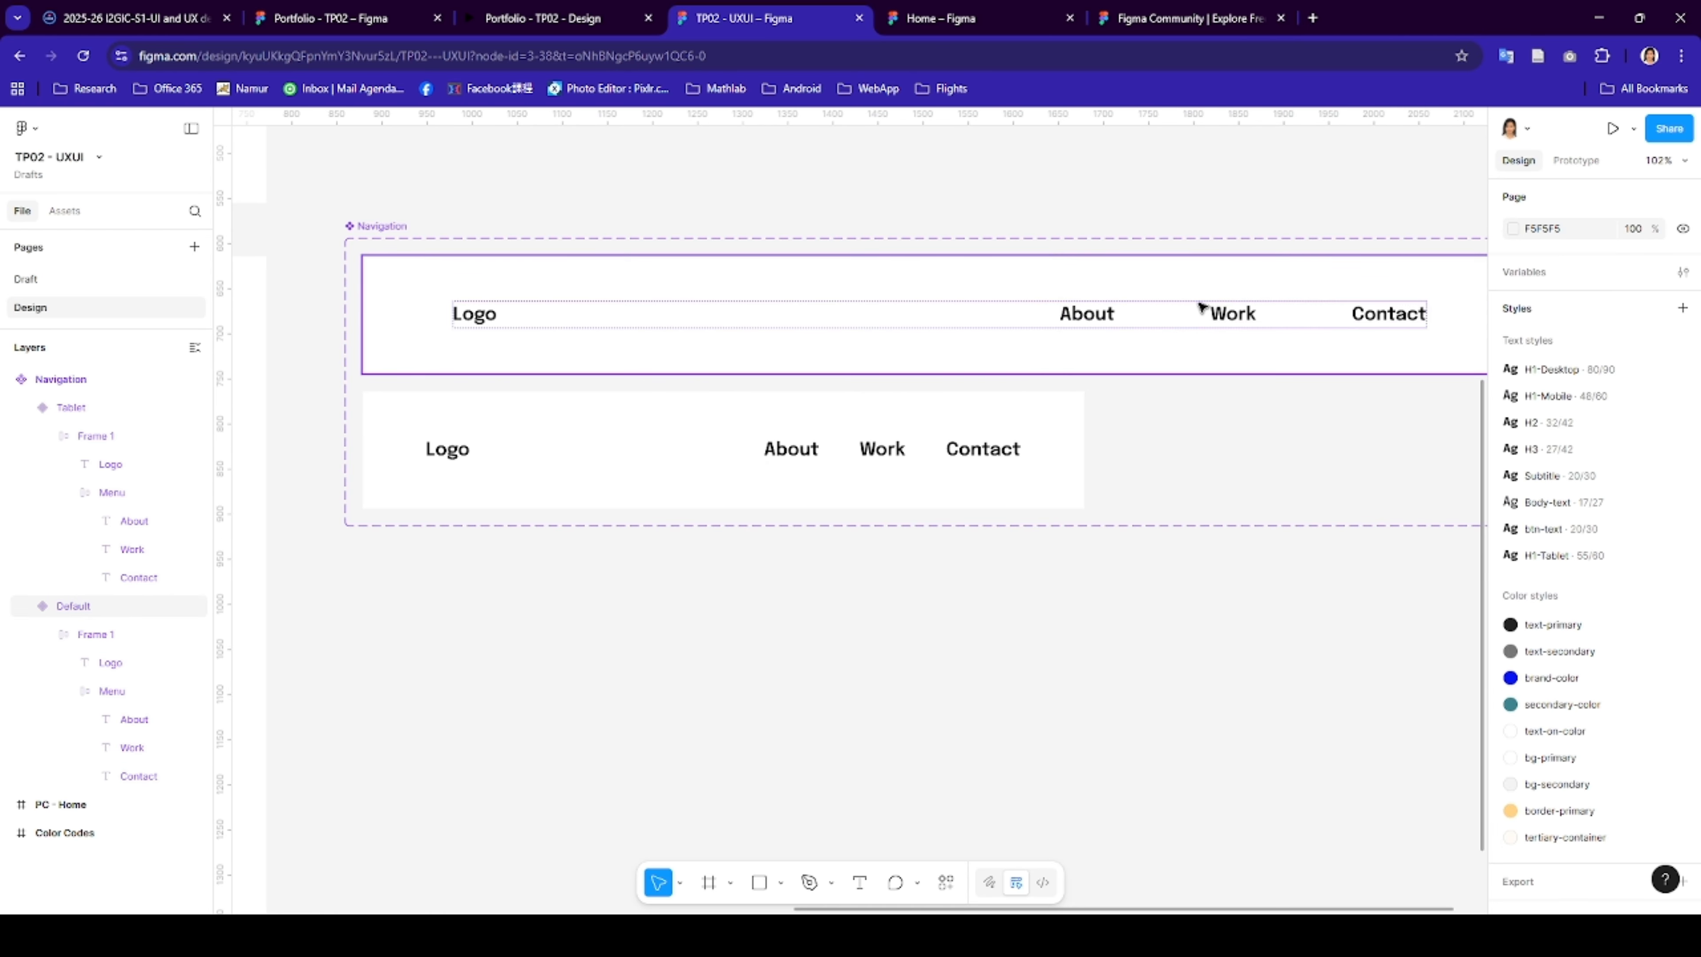
- Set the height of the Menu frame in the Default variant to hug its contents
click(1202, 310)
double_click(1201, 309)
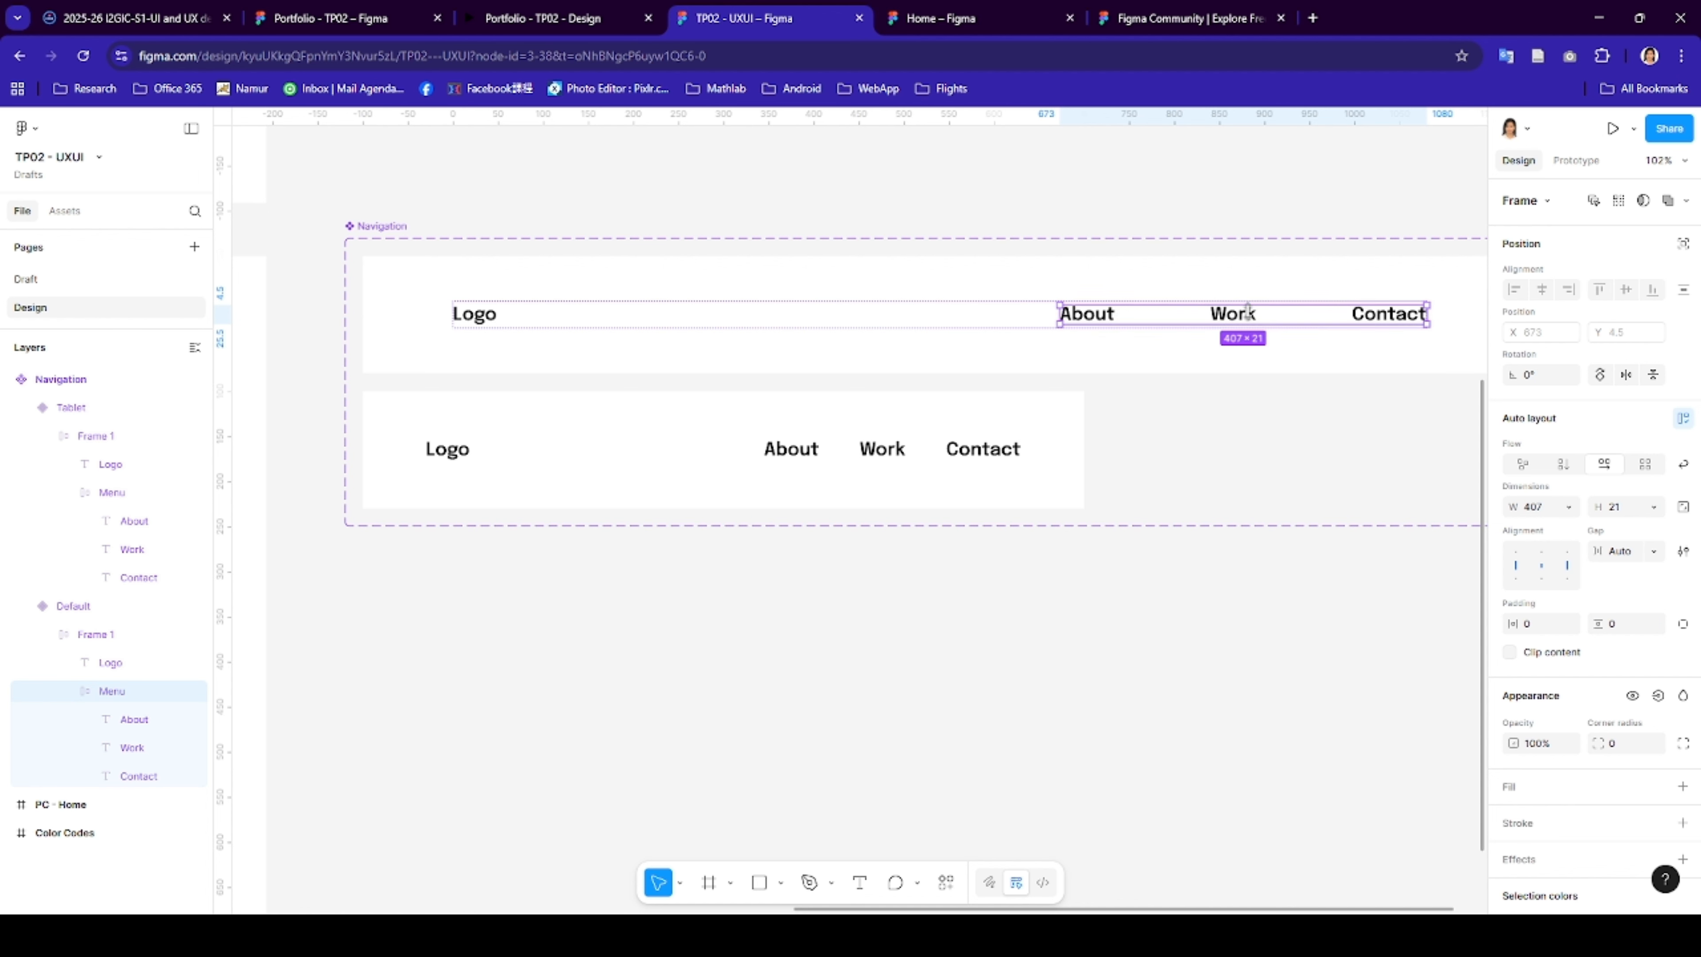
click(1654, 507)
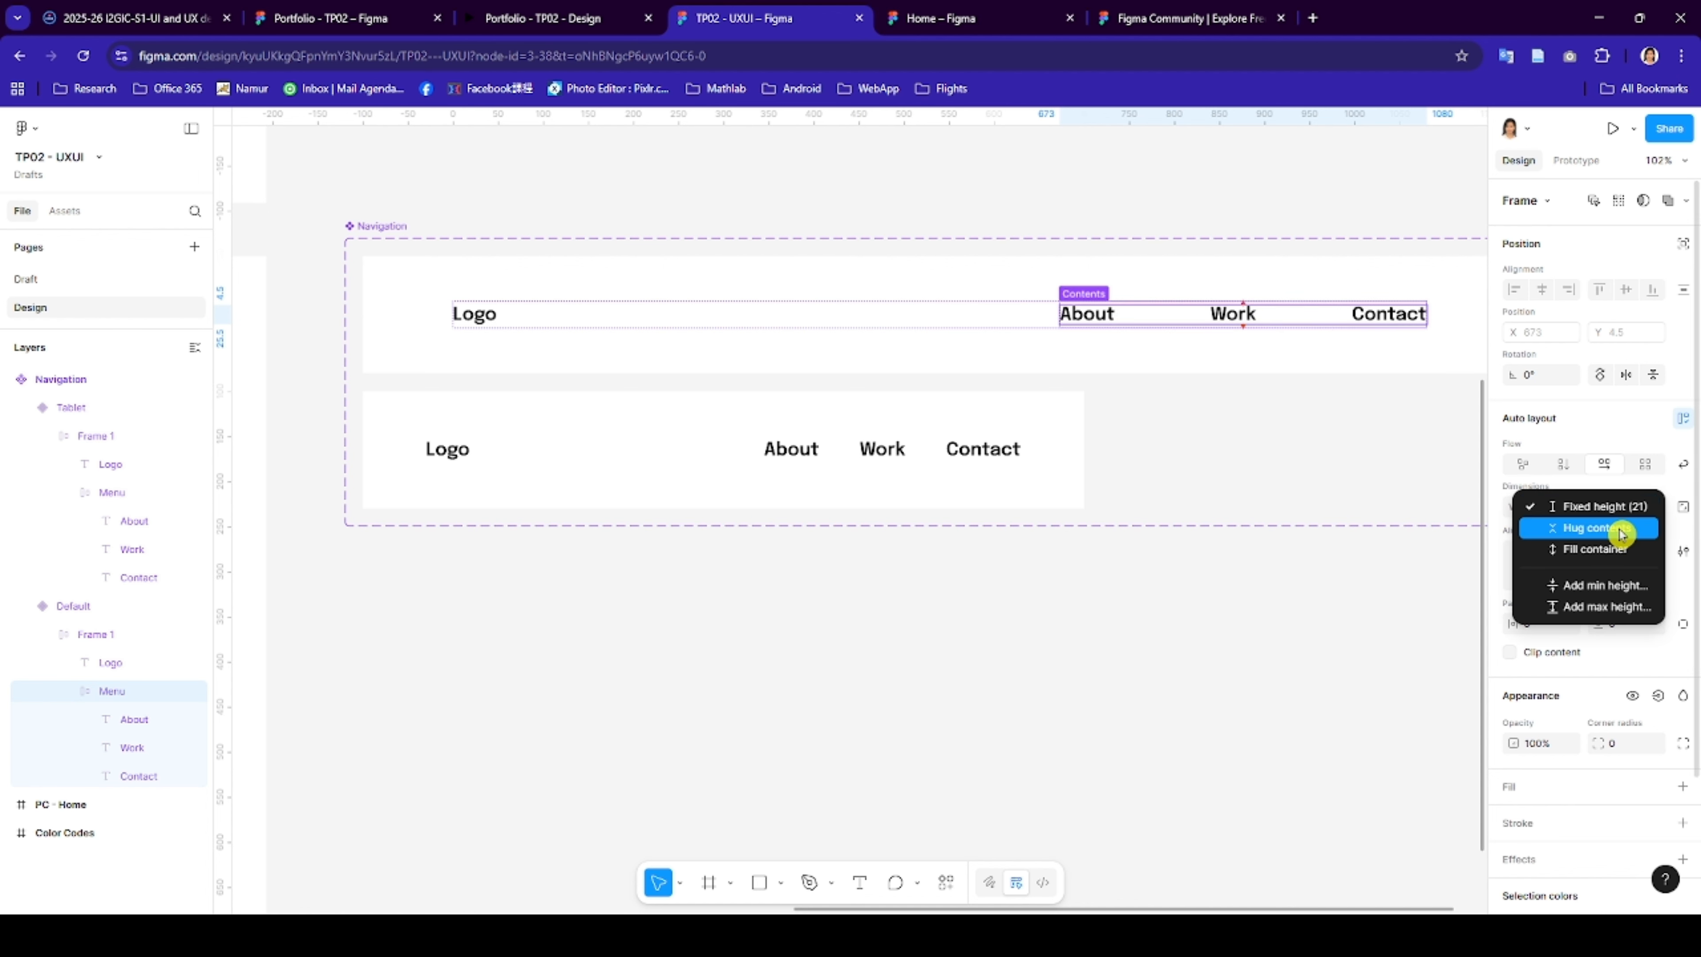
click(1619, 529)
click(1215, 637)
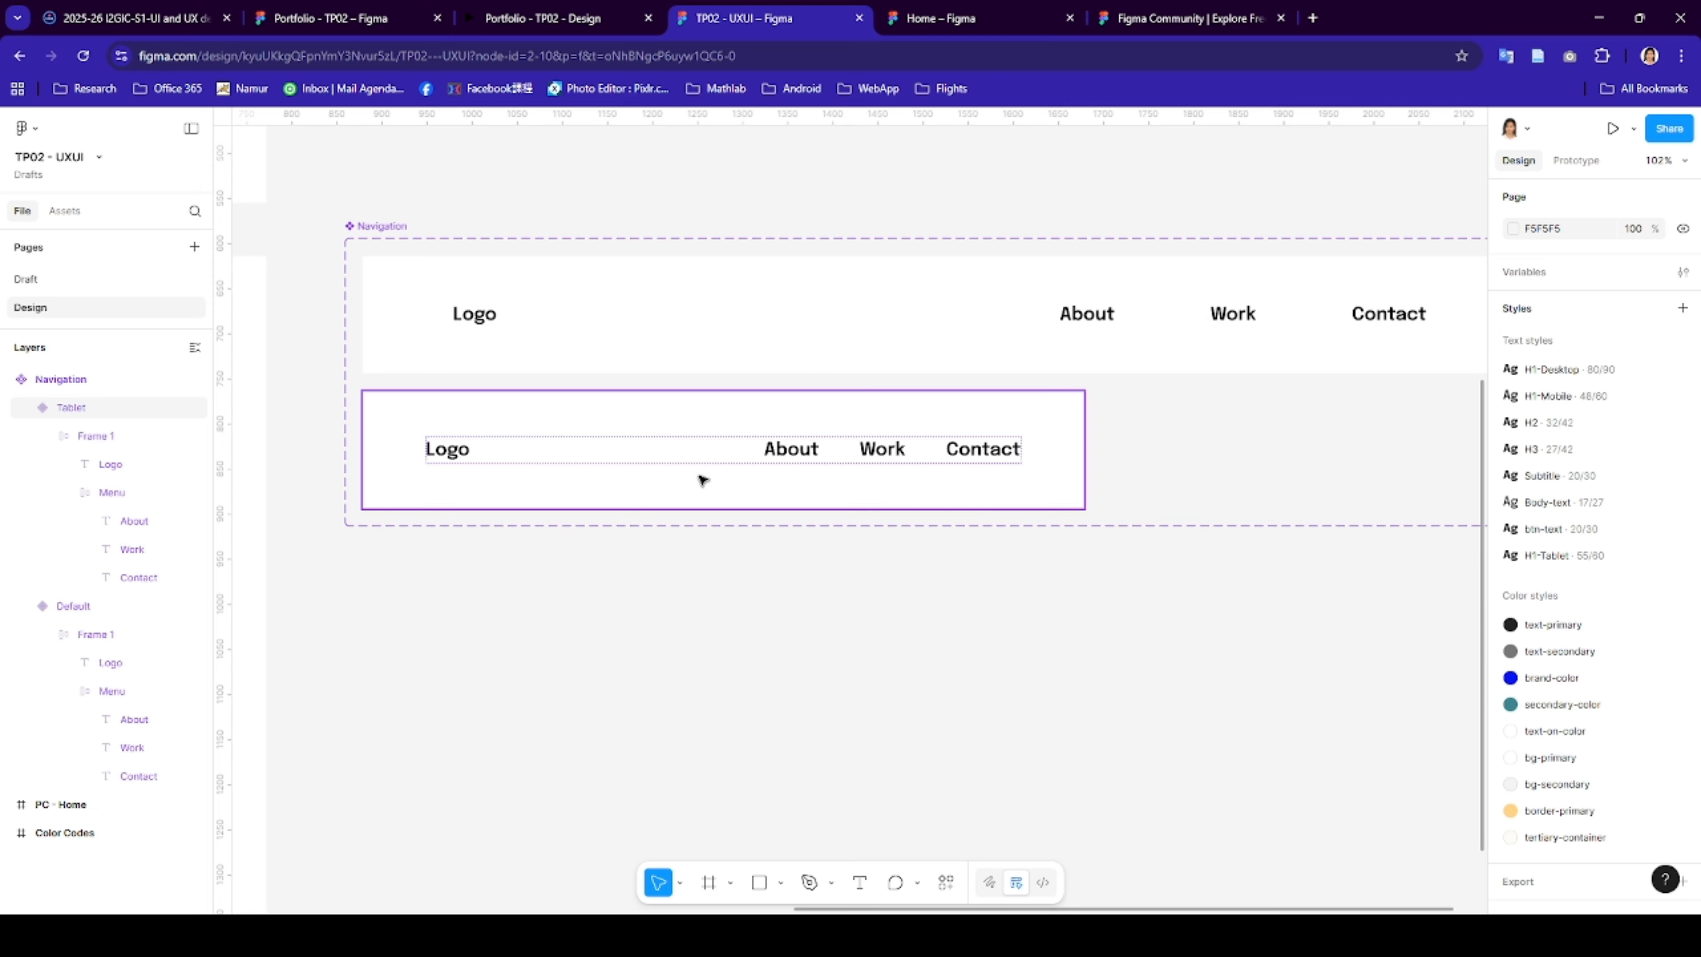
- Resize the Tablet variant to about 783 by 126 and add a third variant to the Navigation component
click(617, 469)
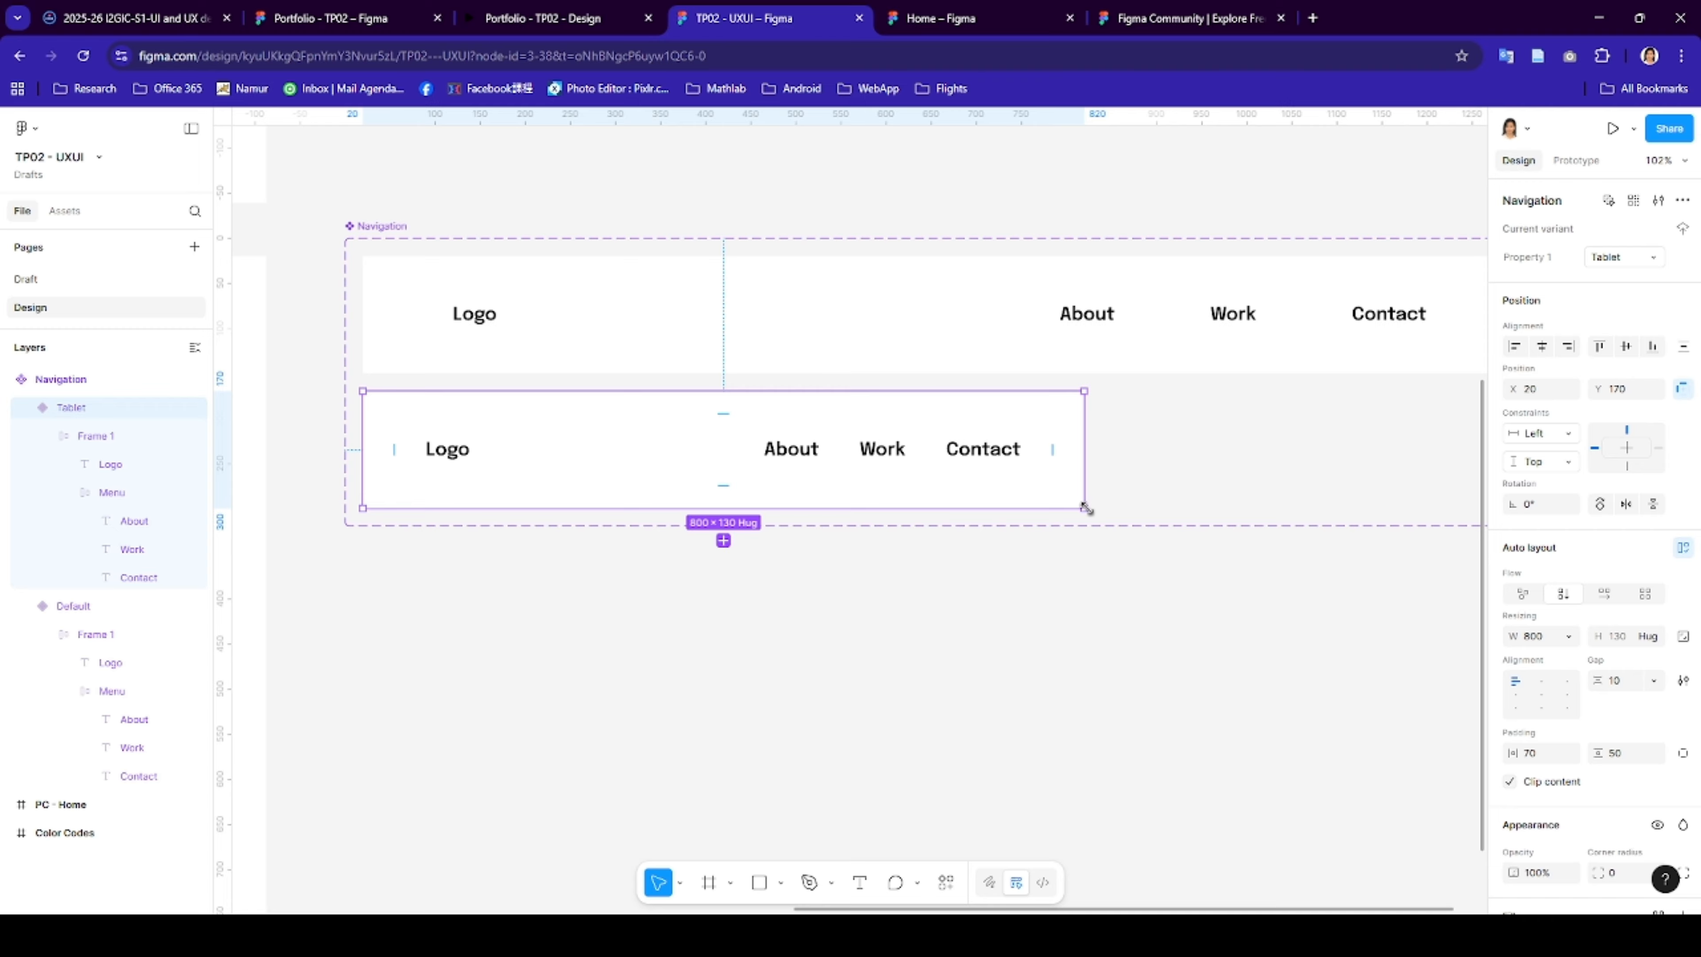
mouse_move(1085, 507)
mouse_down()
mouse_move(1226, 509)
mouse_move(1067, 506)
mouse_up()
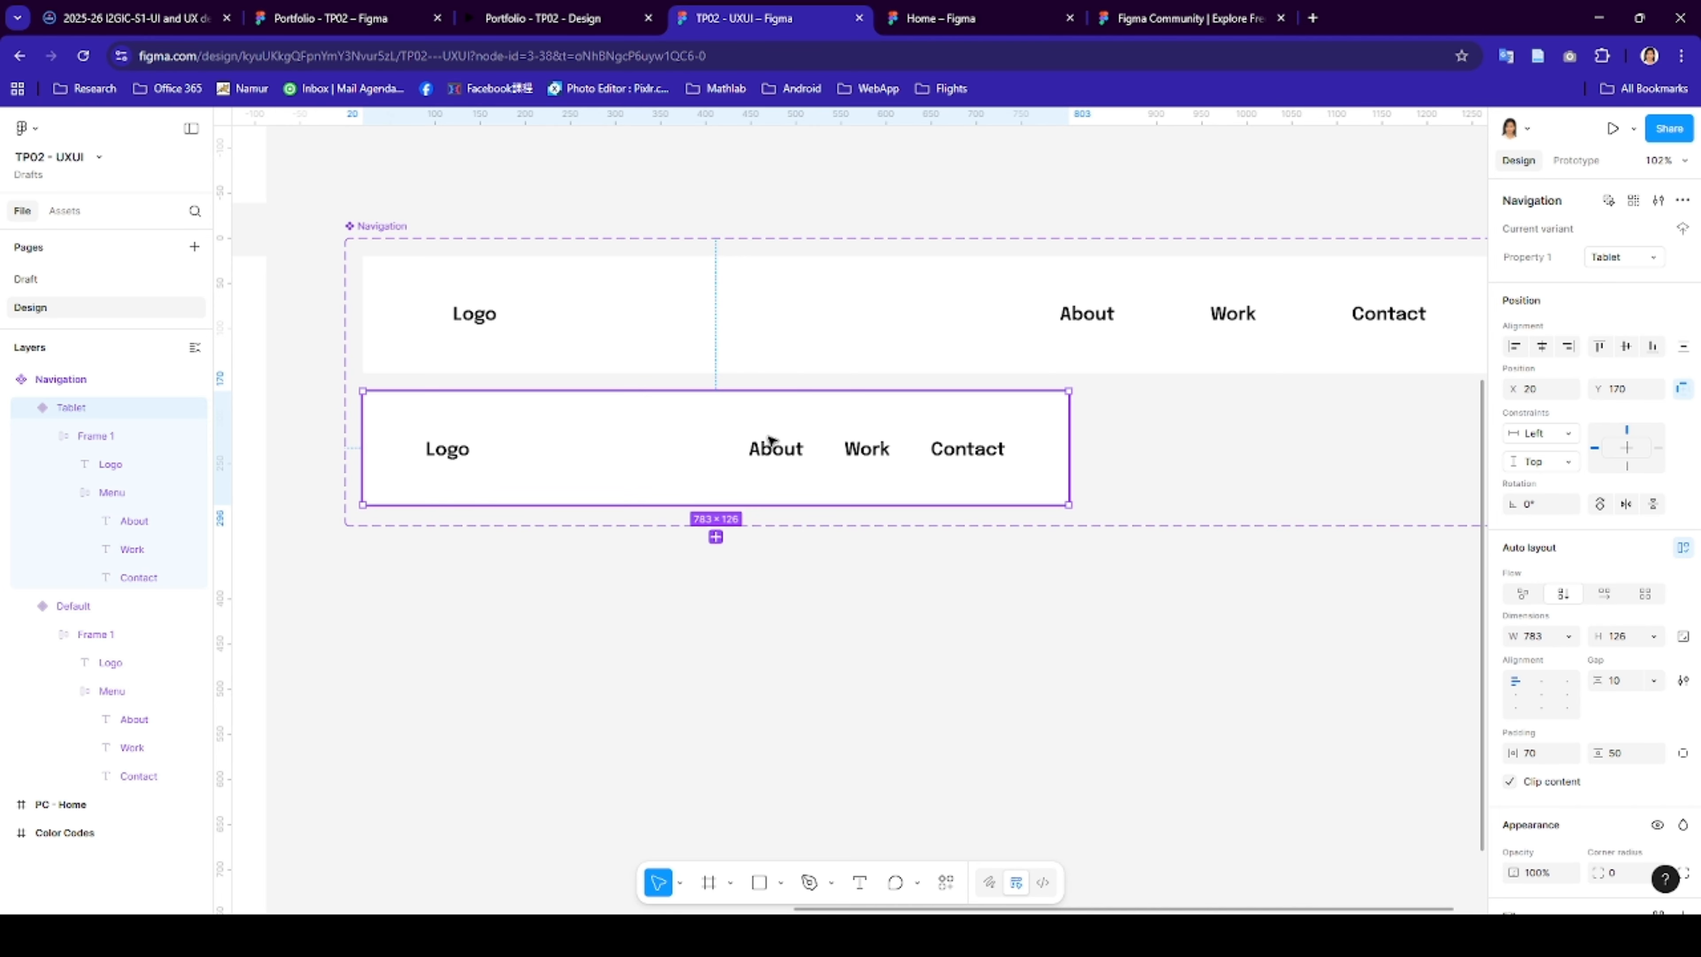
click(715, 537)
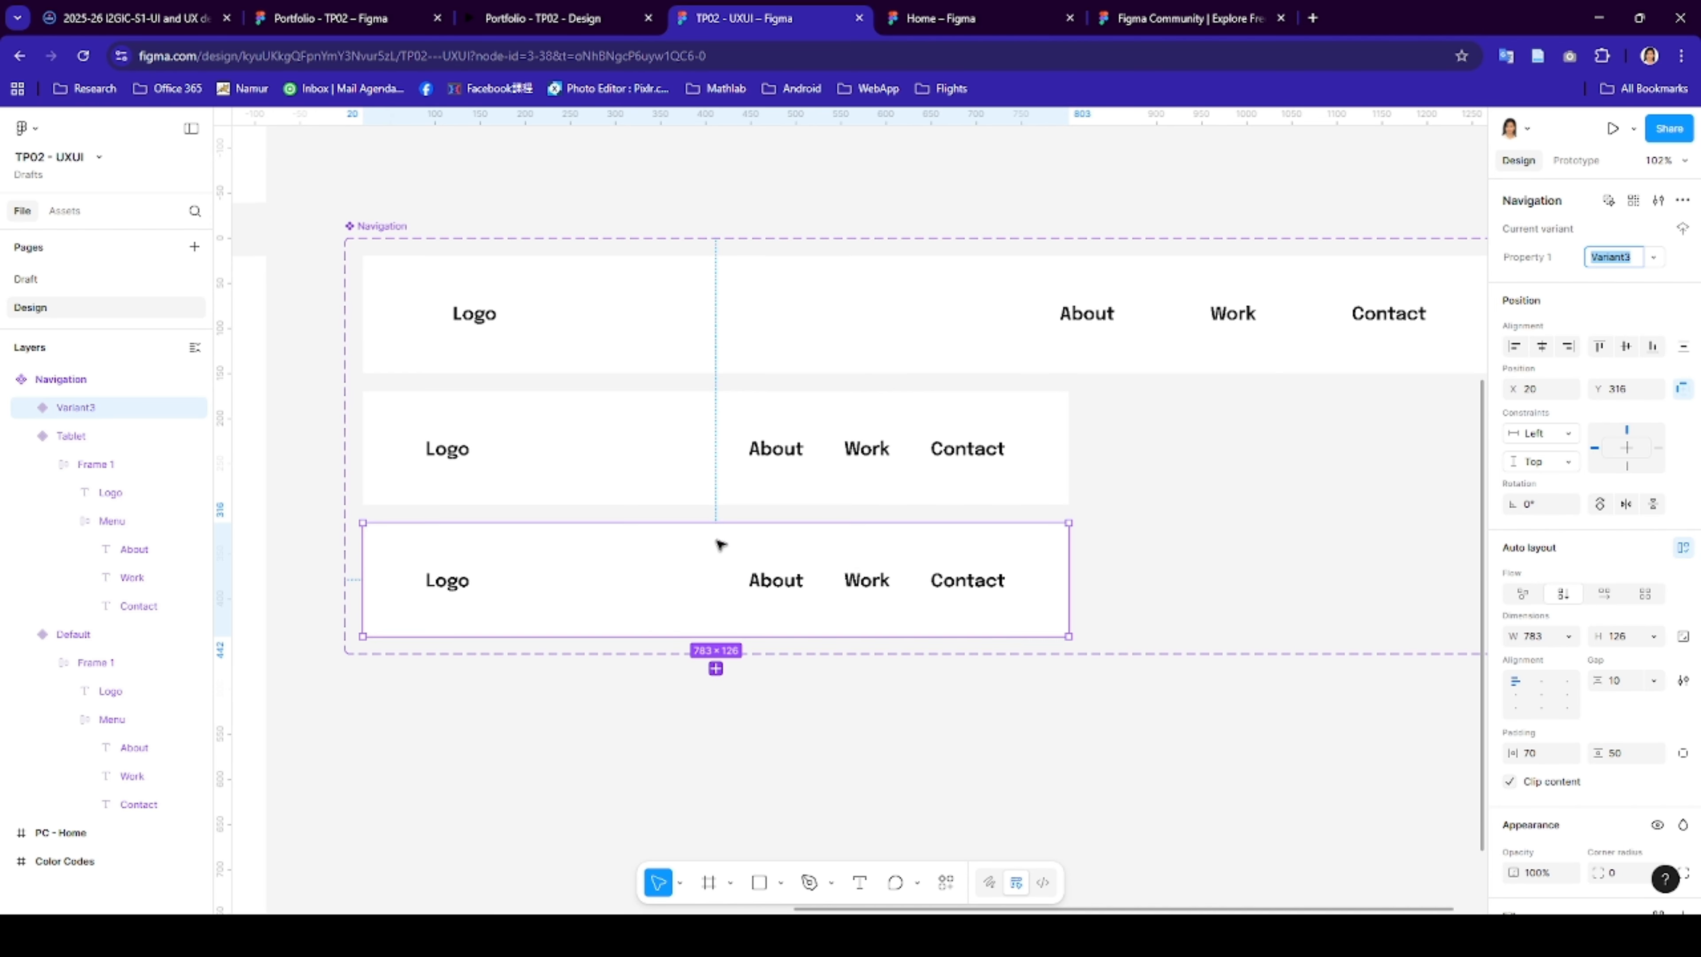
- Set the width of the third Navigation variant to 375
click(1540, 638)
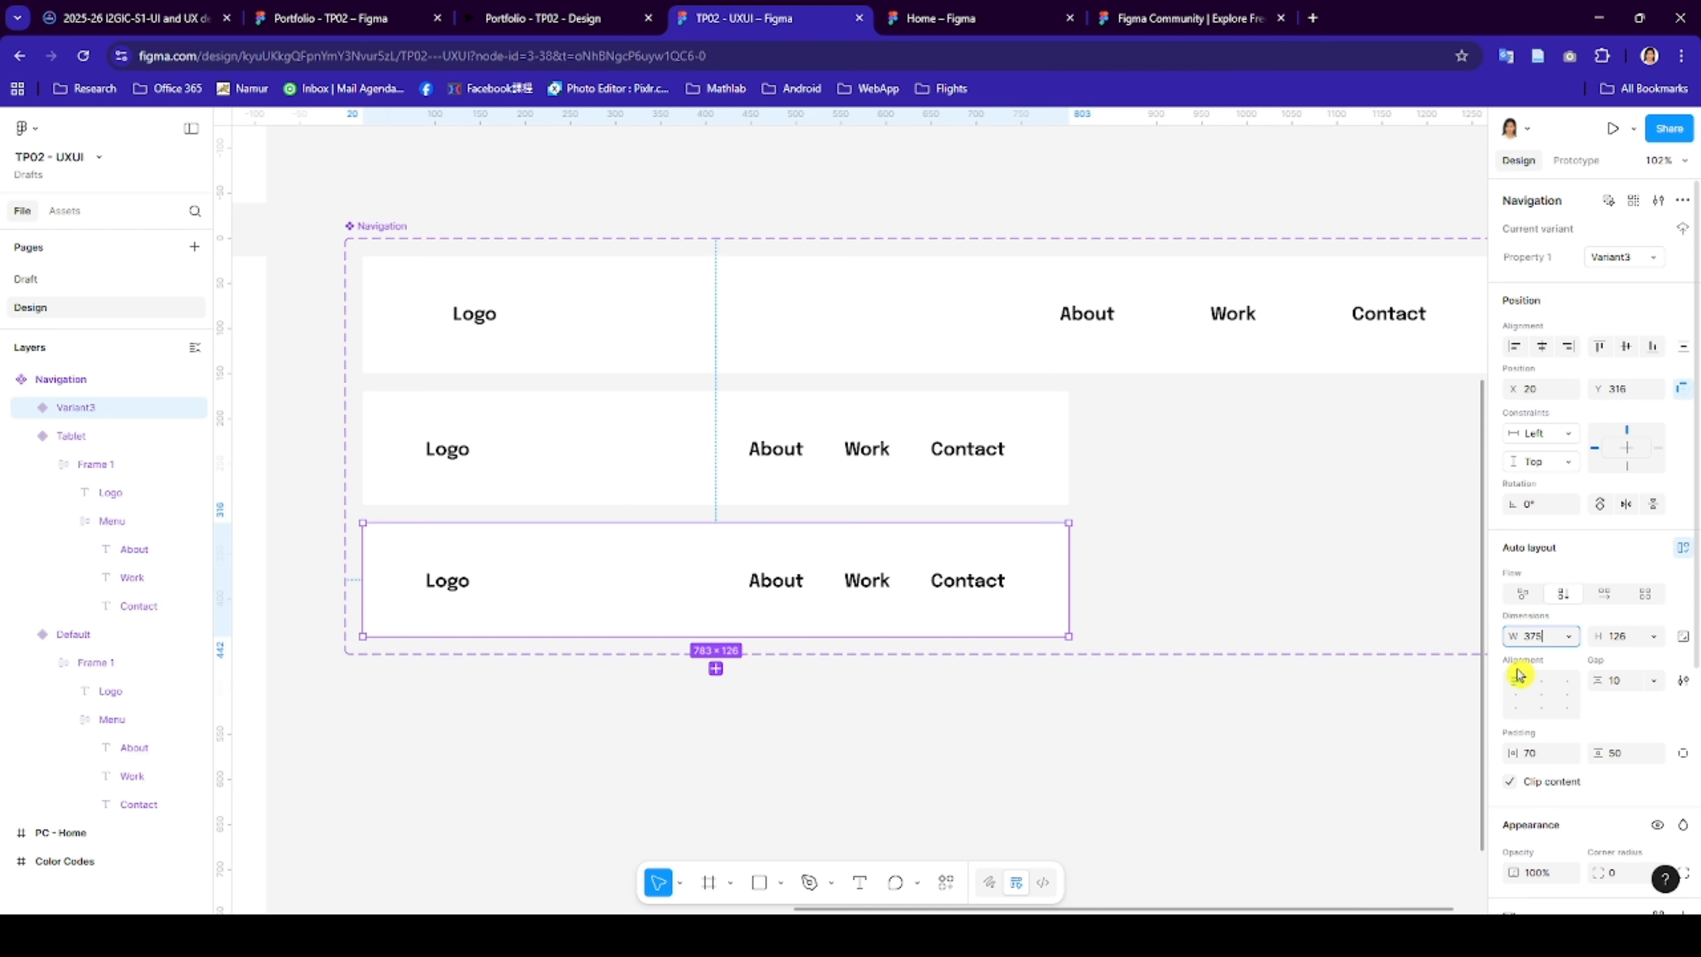
text(375)
click(1395, 667)
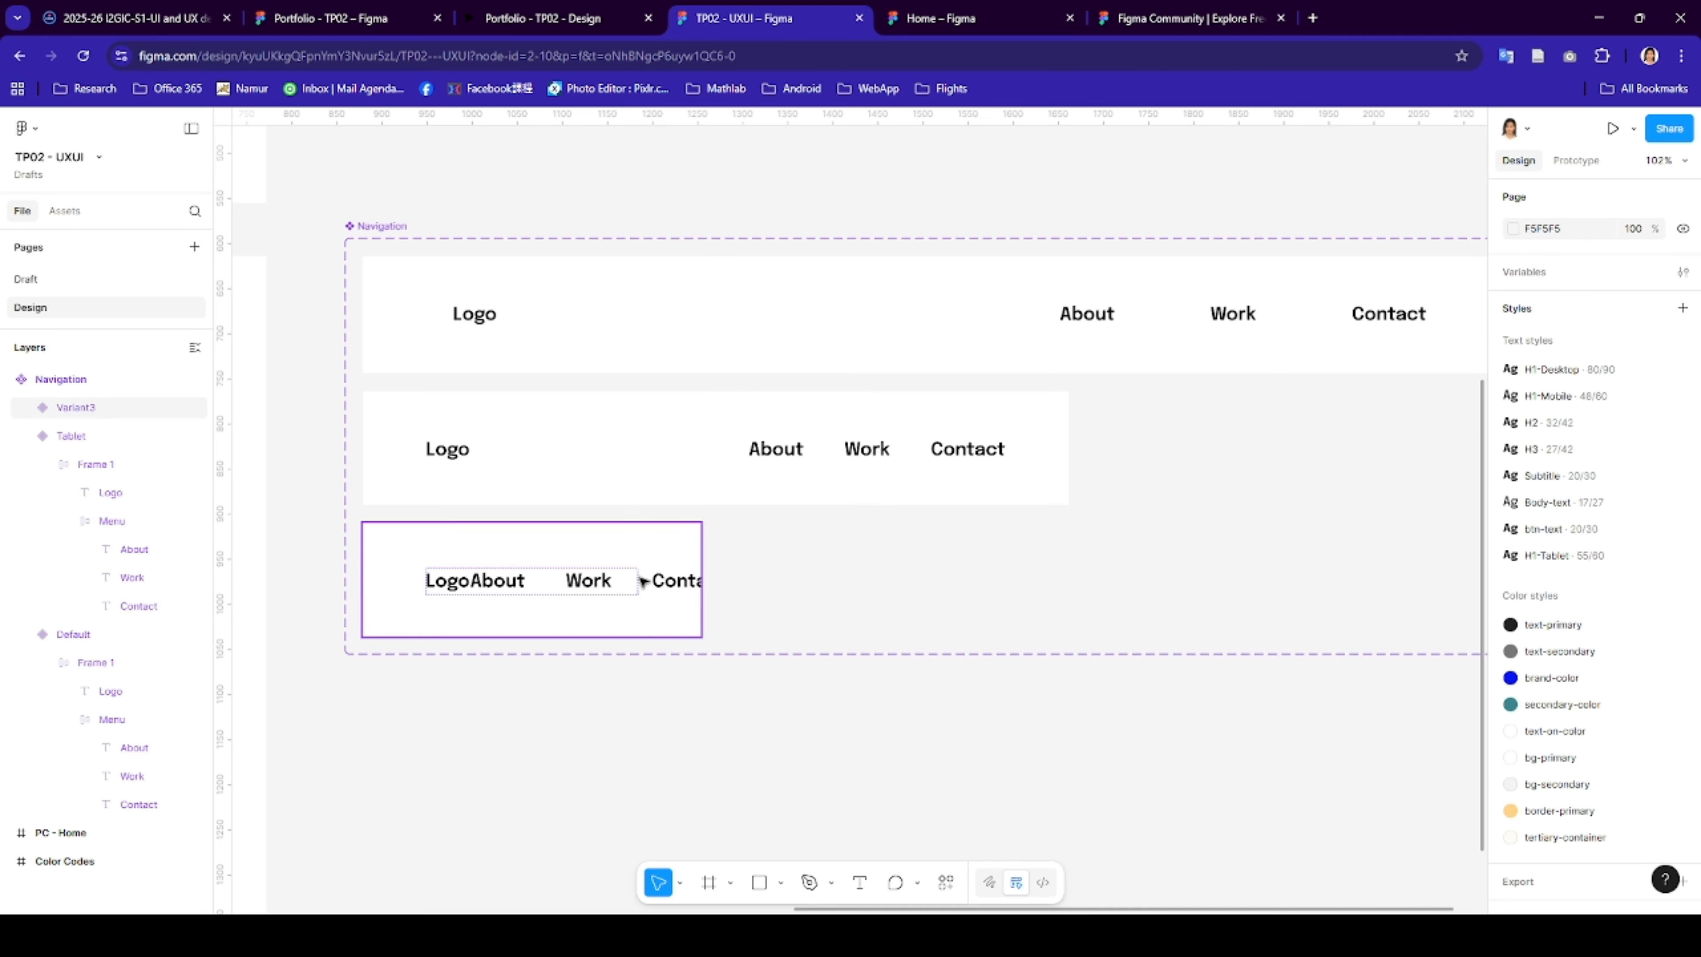
click(604, 588)
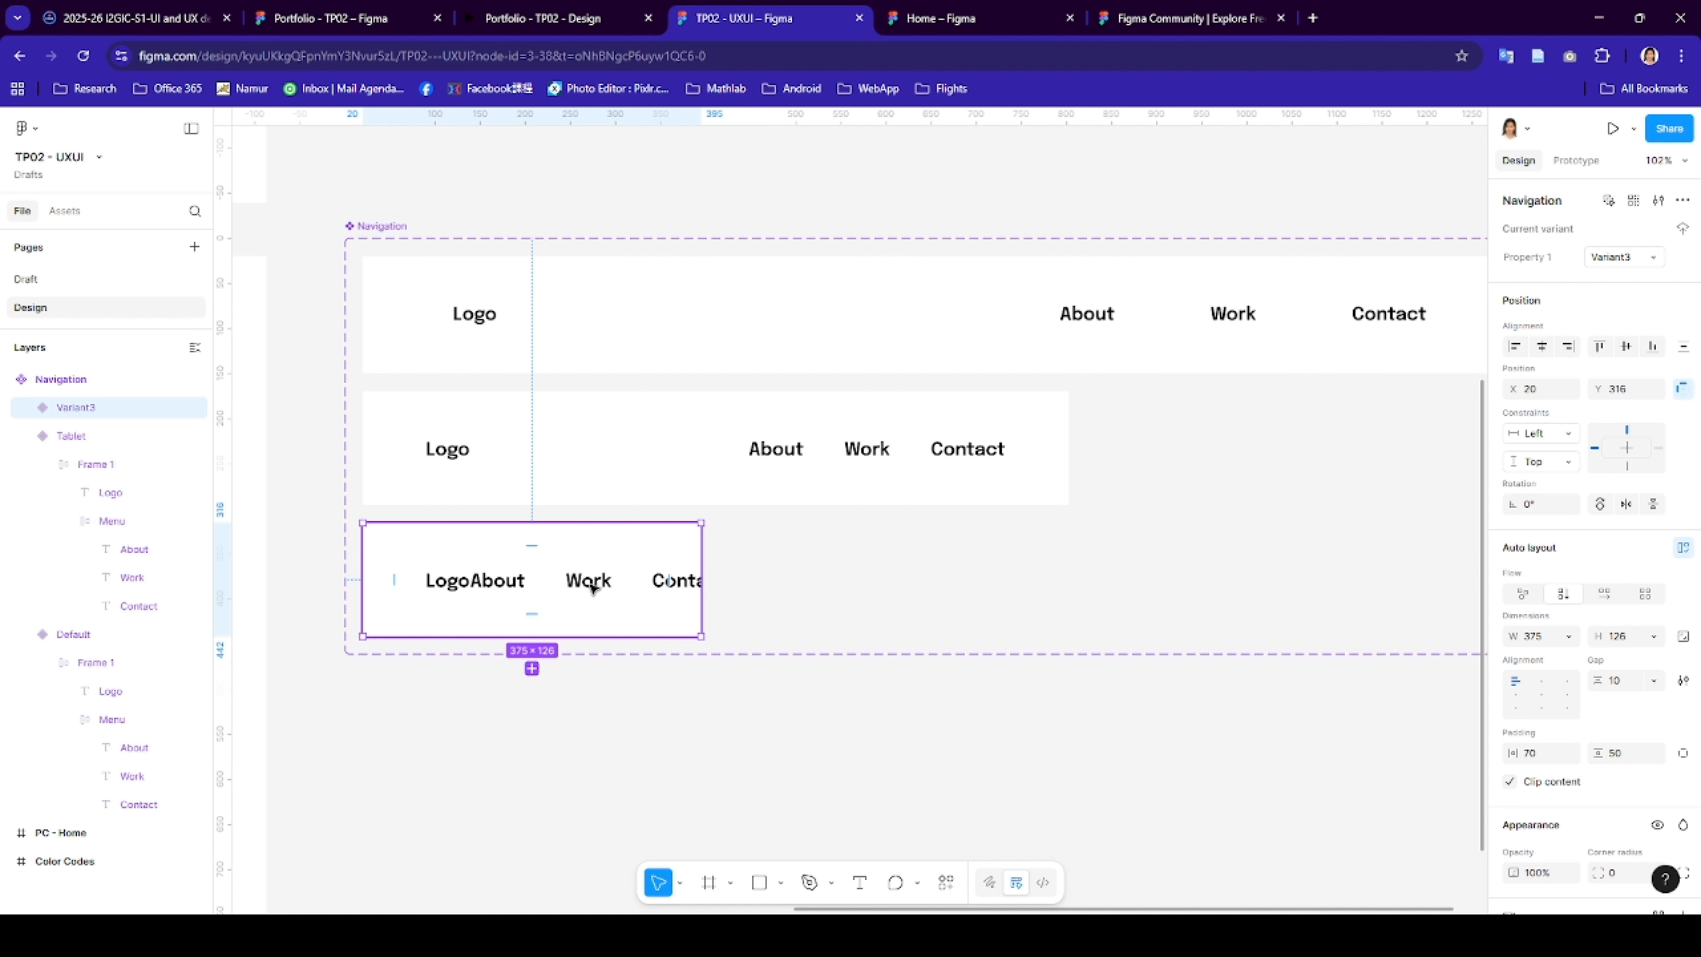
- Examine the phone header in the reference Portfolio - TP02 prototype's Mobile View and design file, and return to the TP02 - UXUI file
click(323, 20)
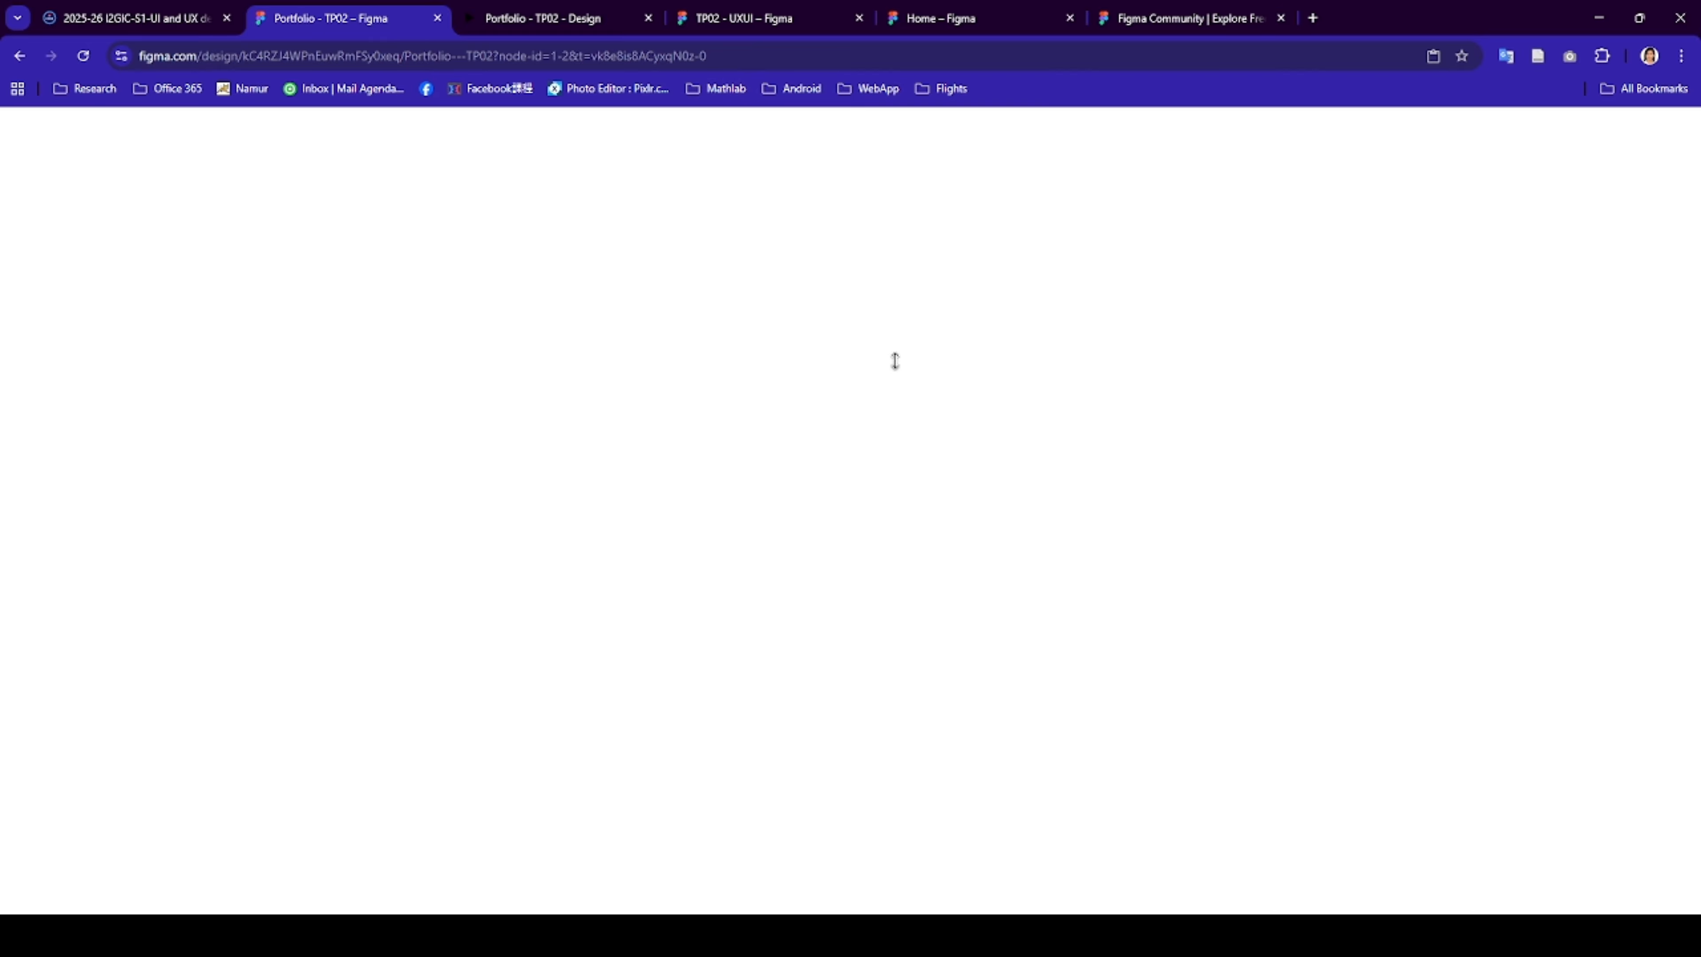
click(580, 25)
click(355, 31)
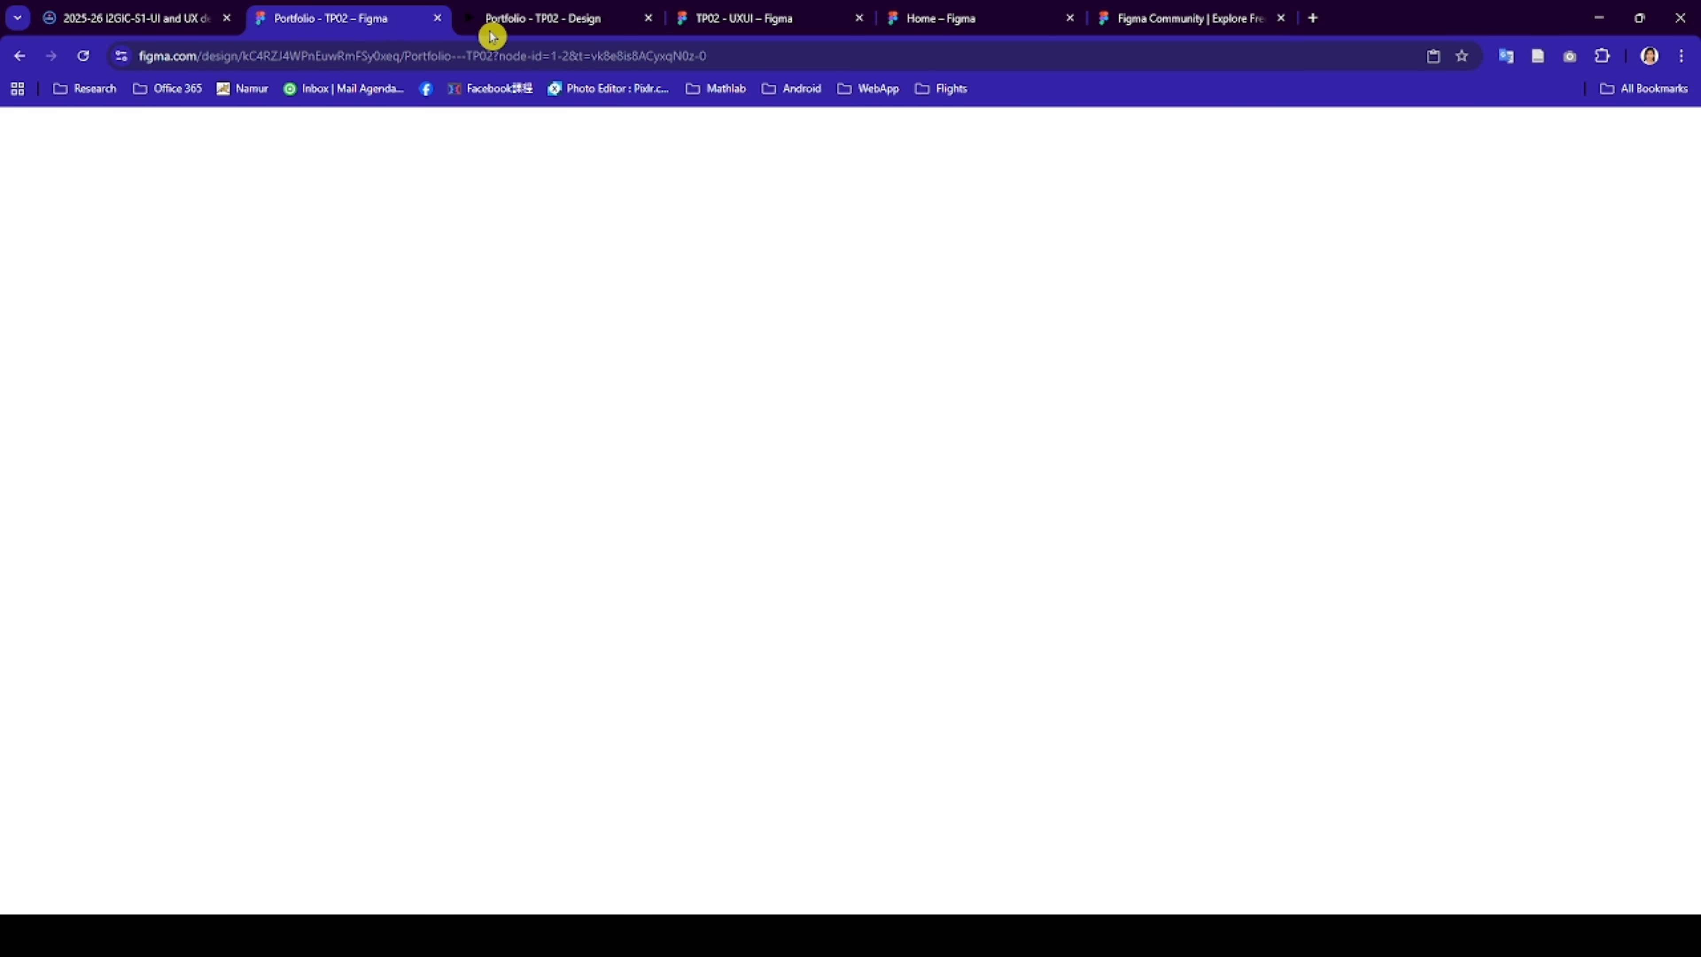
click(565, 28)
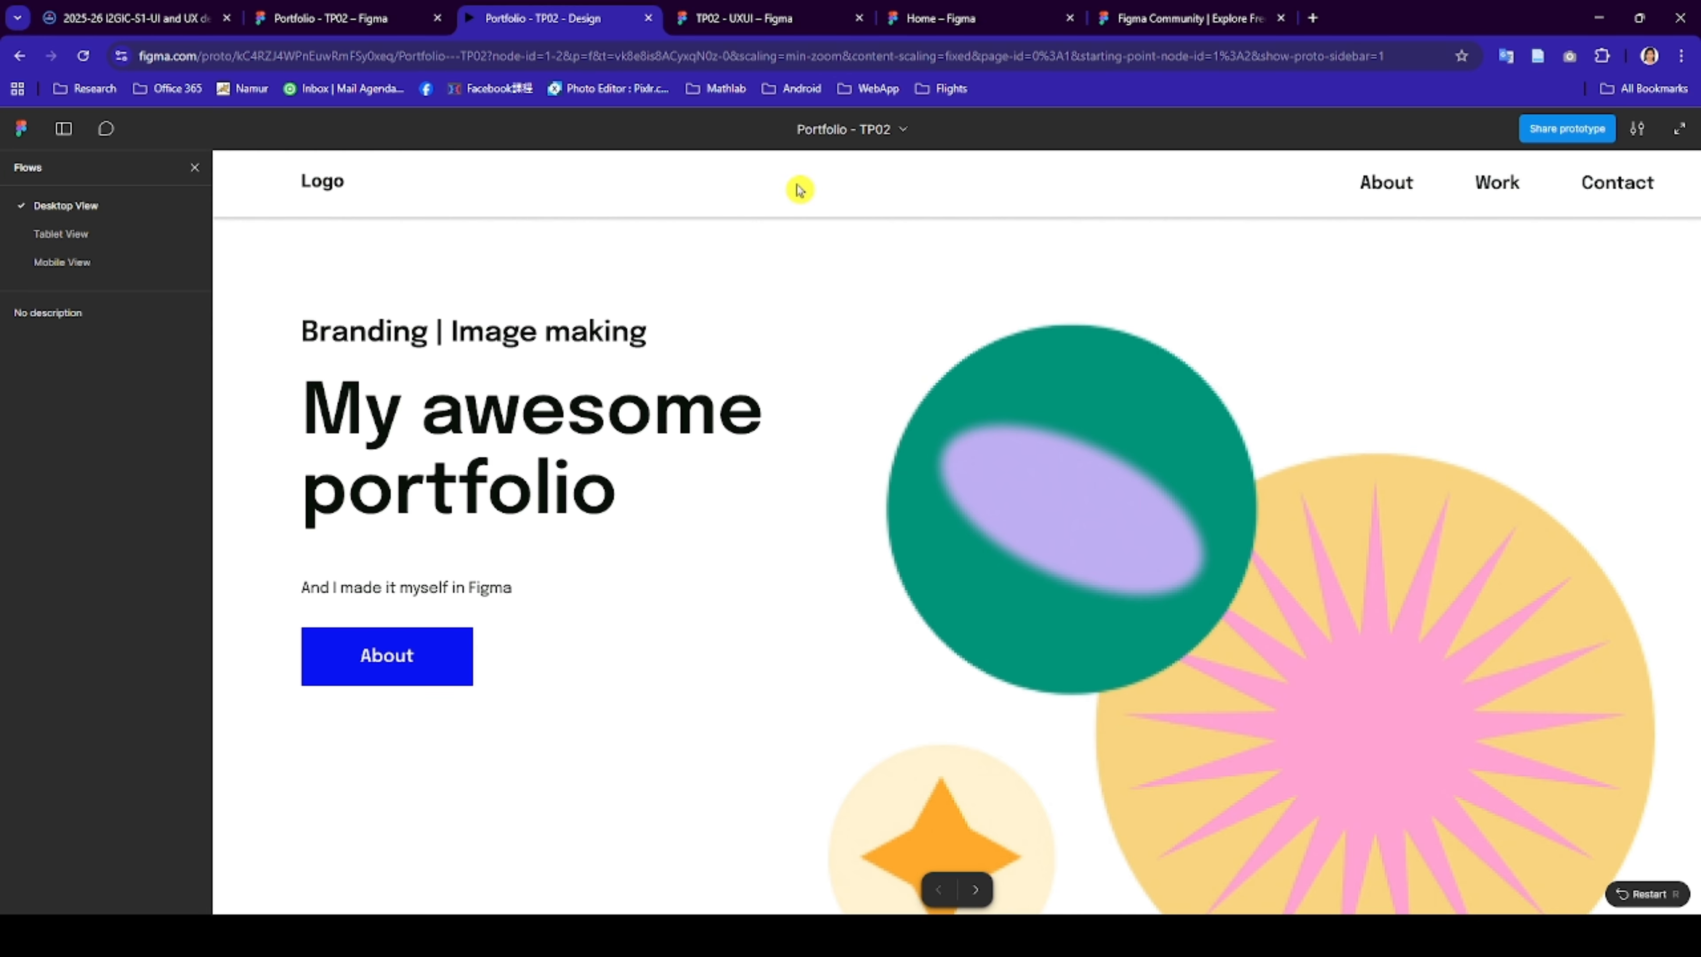
click(76, 270)
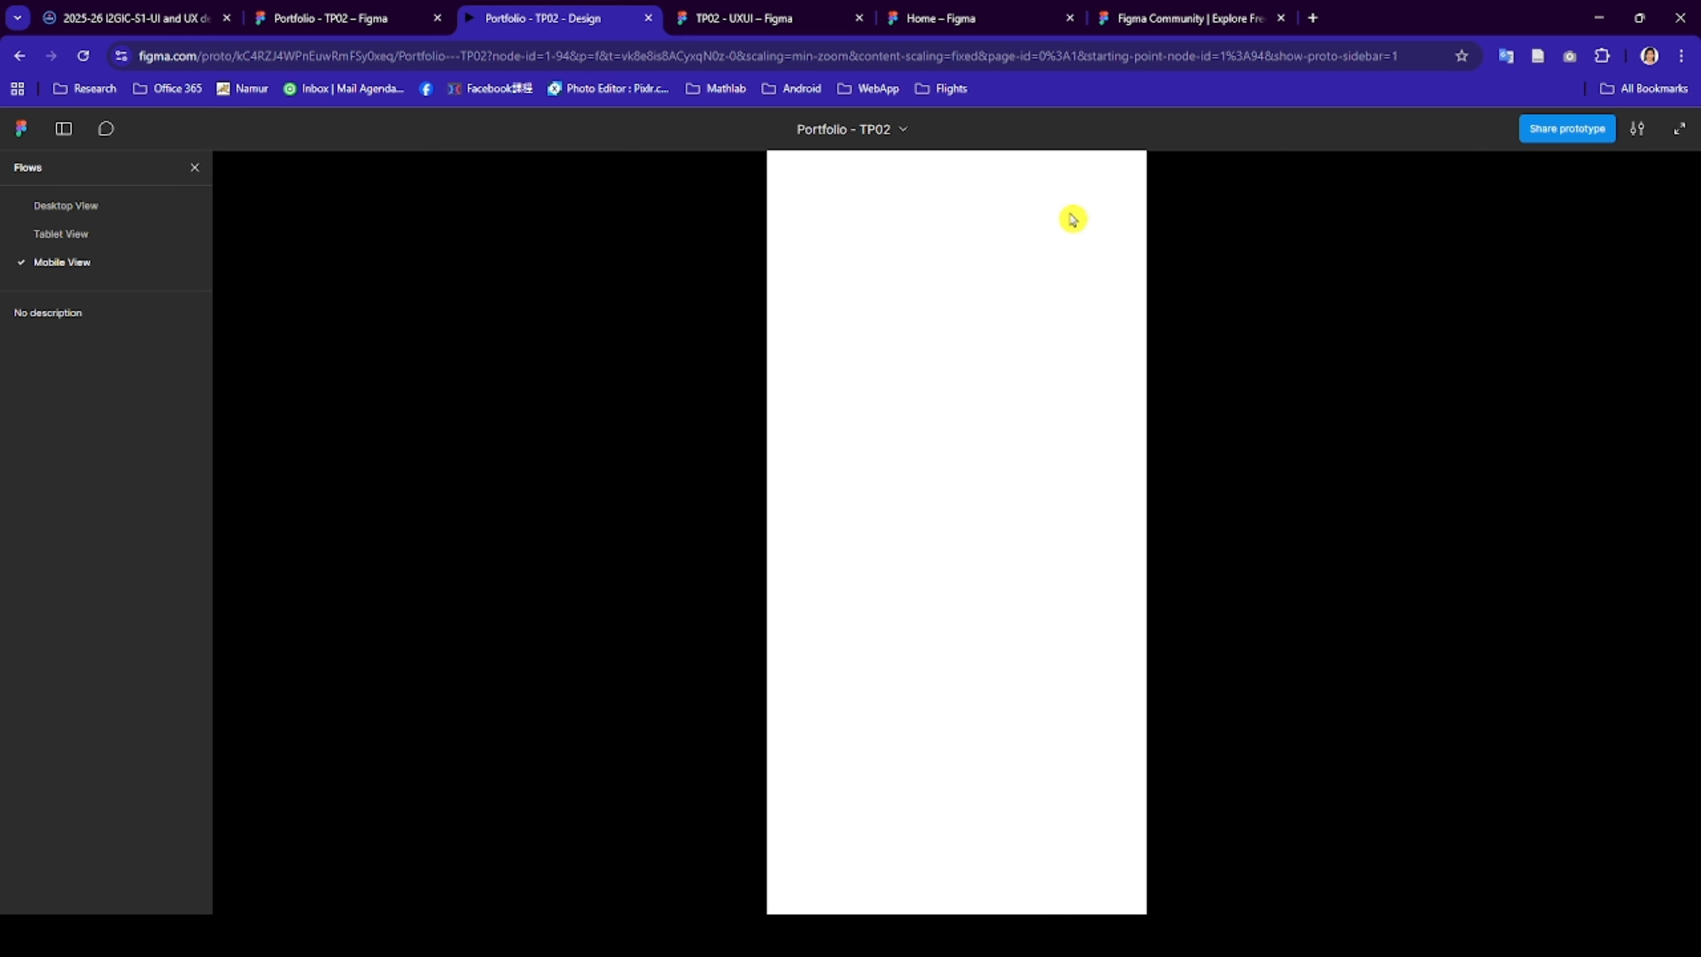
click(330, 20)
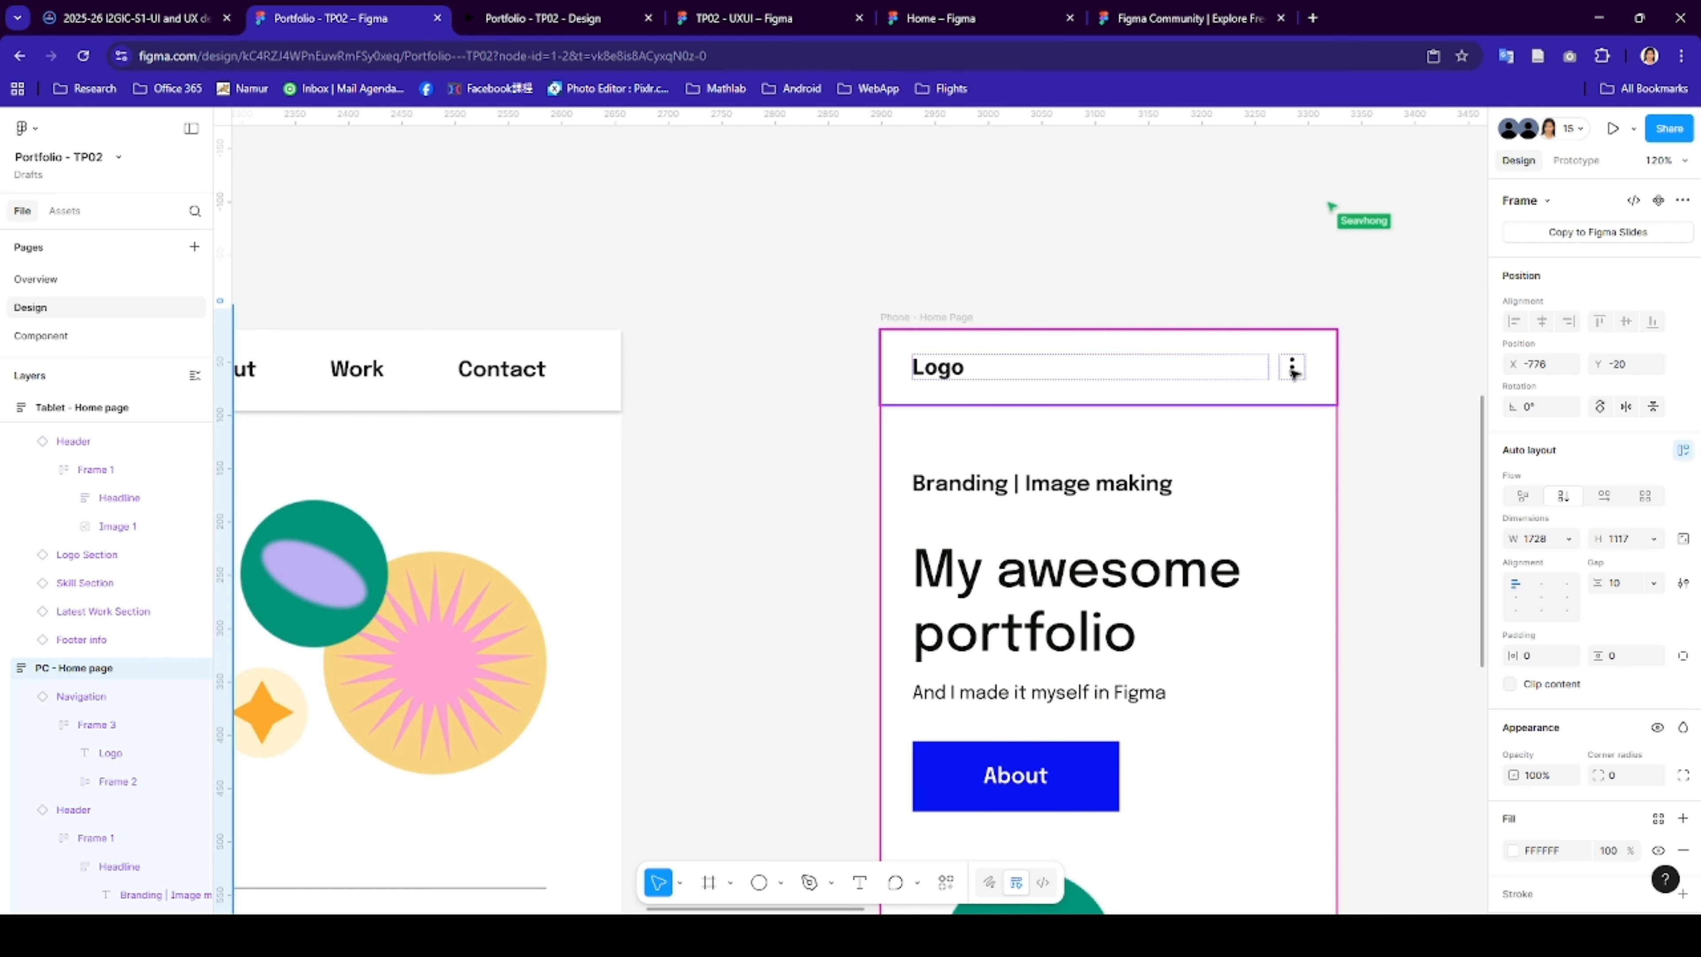
click(723, 18)
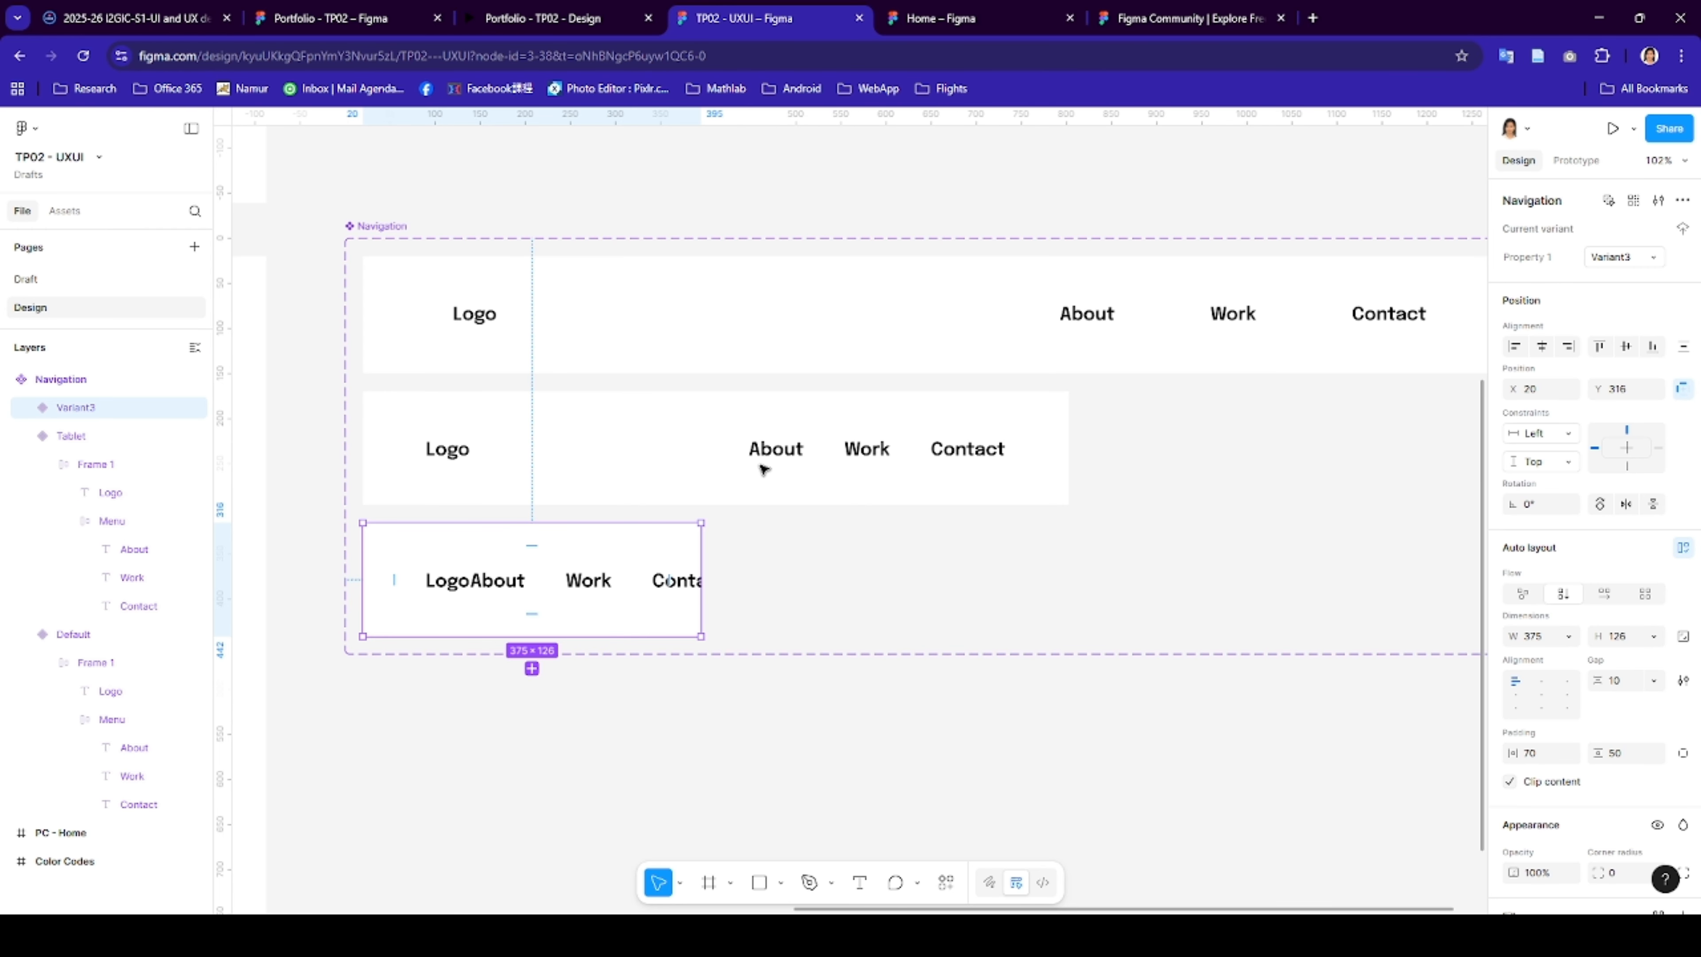
- Delete the Menu frame with About, Work and Contact from the third variant, keeping only the Logo
click(579, 584)
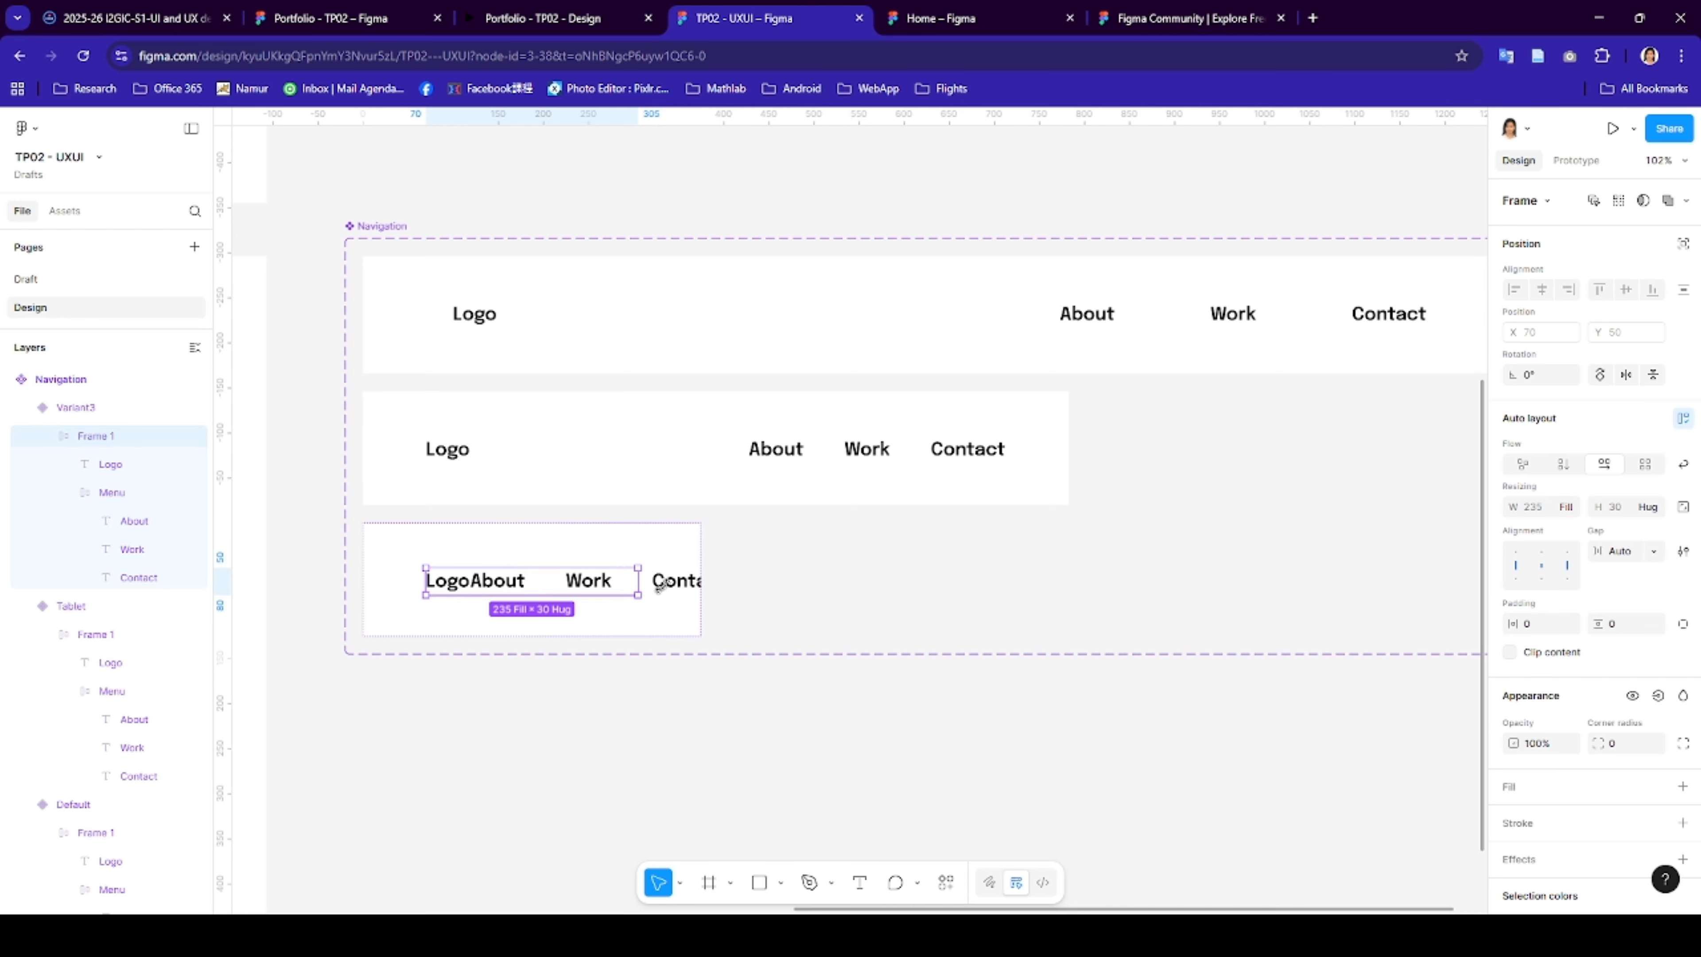
click(581, 587)
click(667, 587)
click(607, 580)
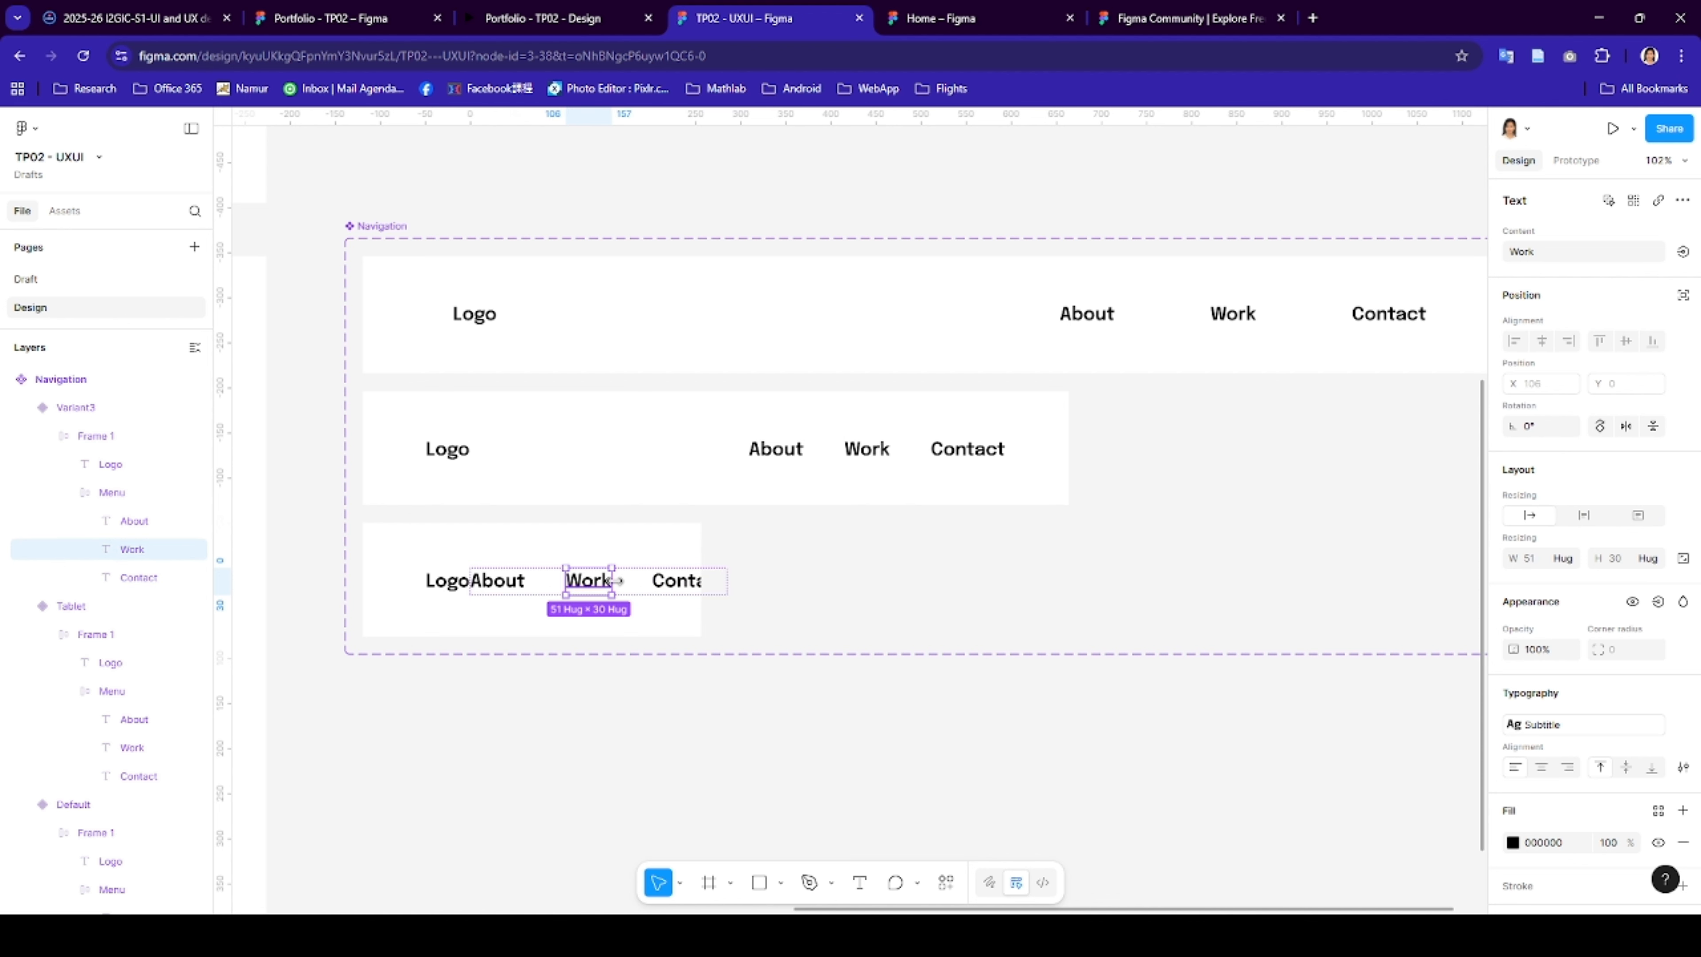
click(638, 583)
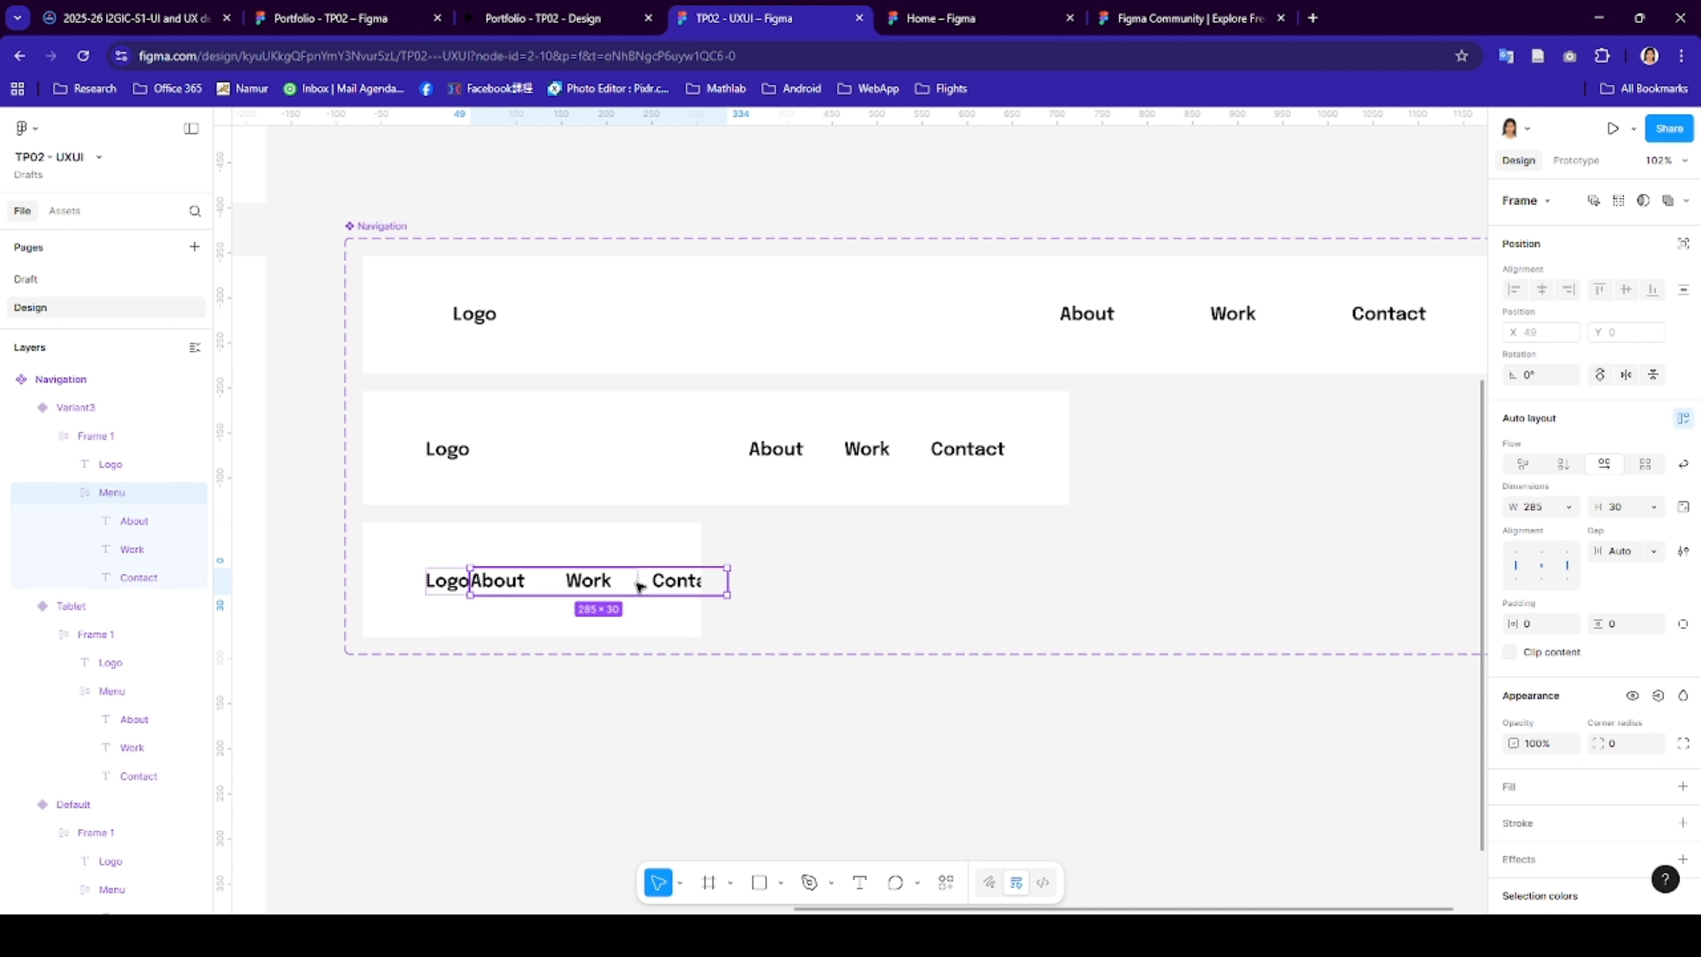
key(Delete)
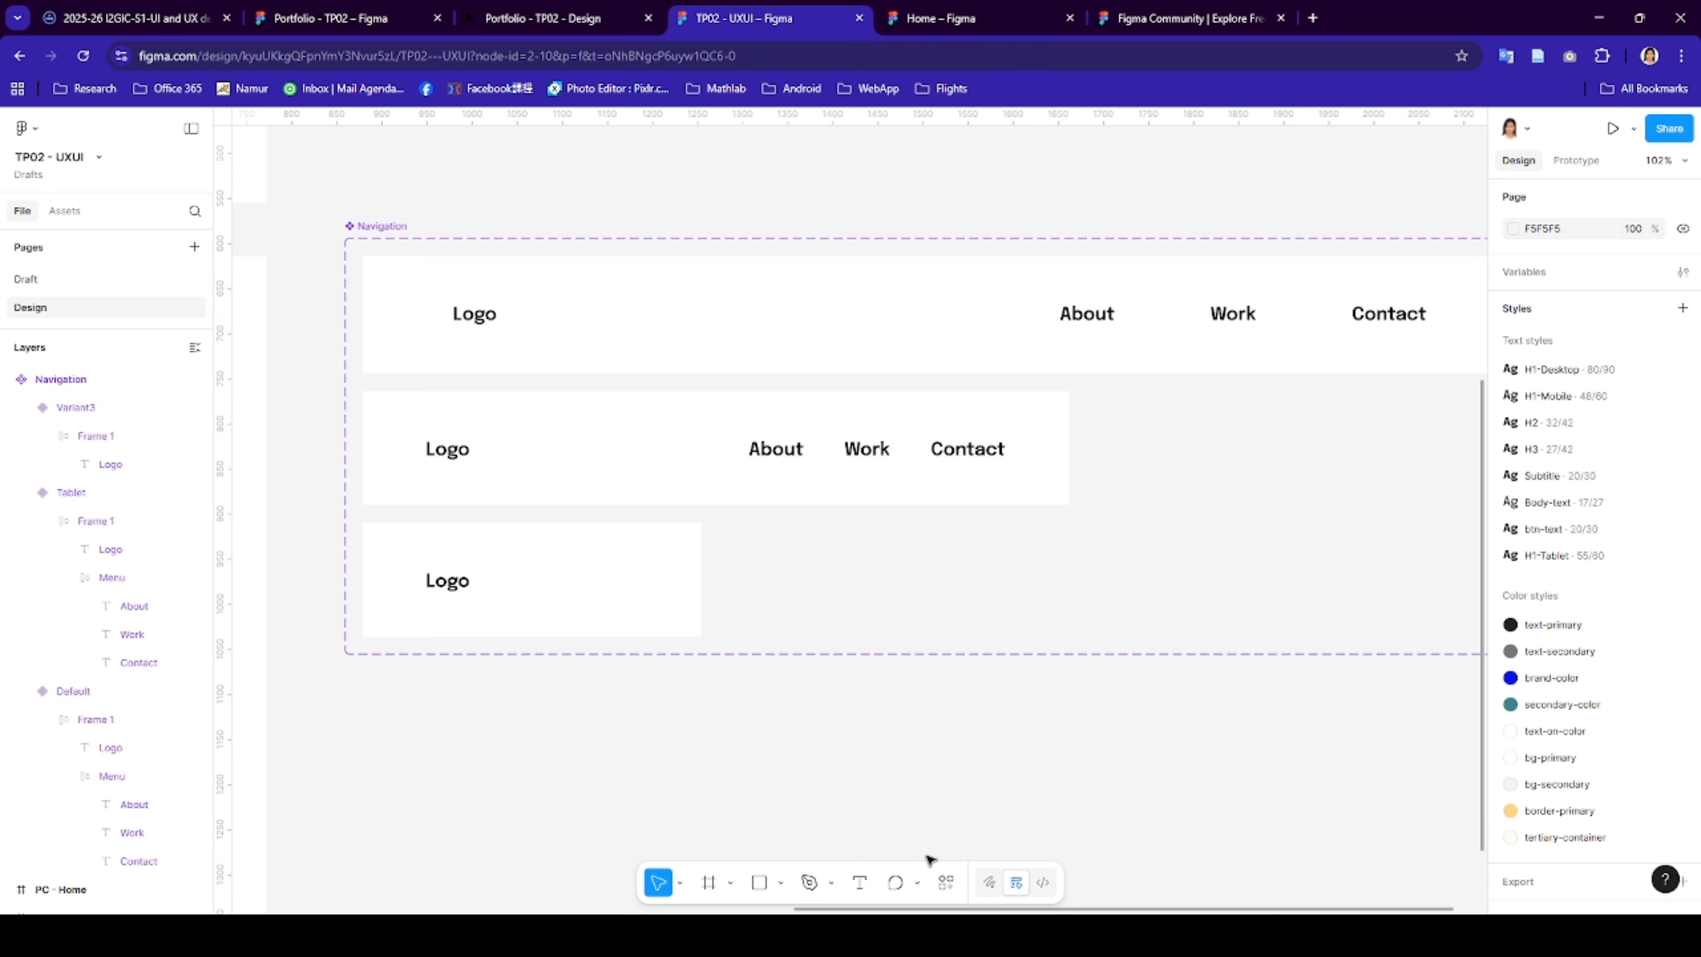
- Find and run the RemixIcon plugin, and search its icons for "menu"
click(943, 888)
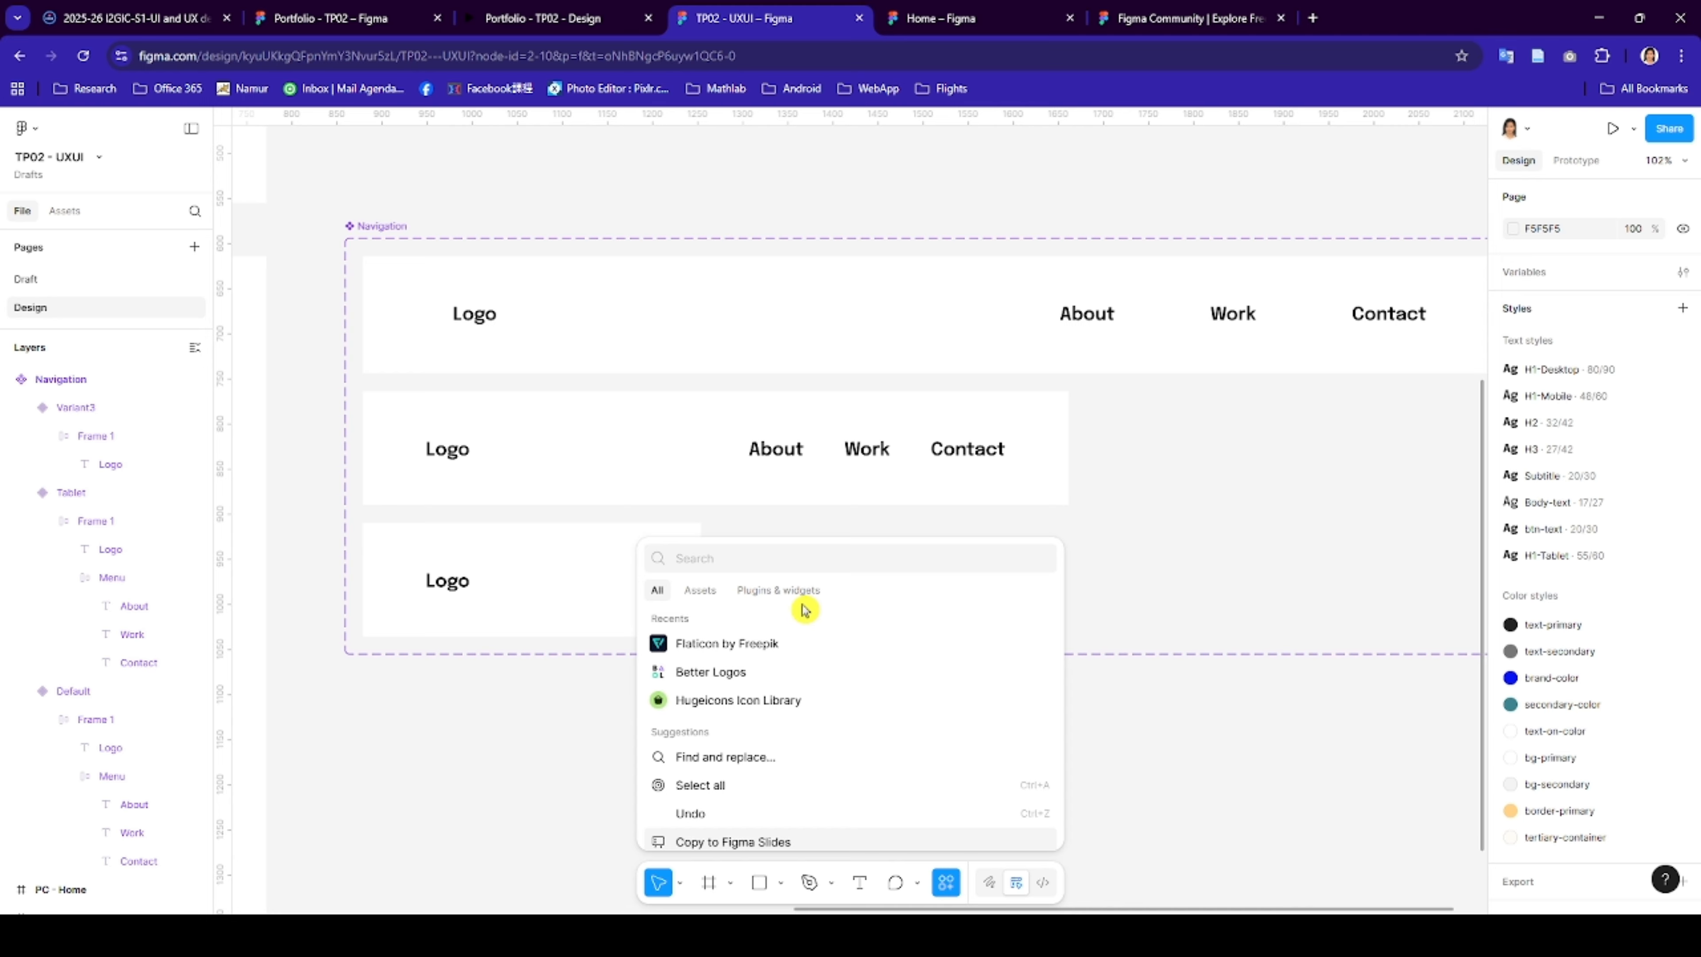
click(793, 591)
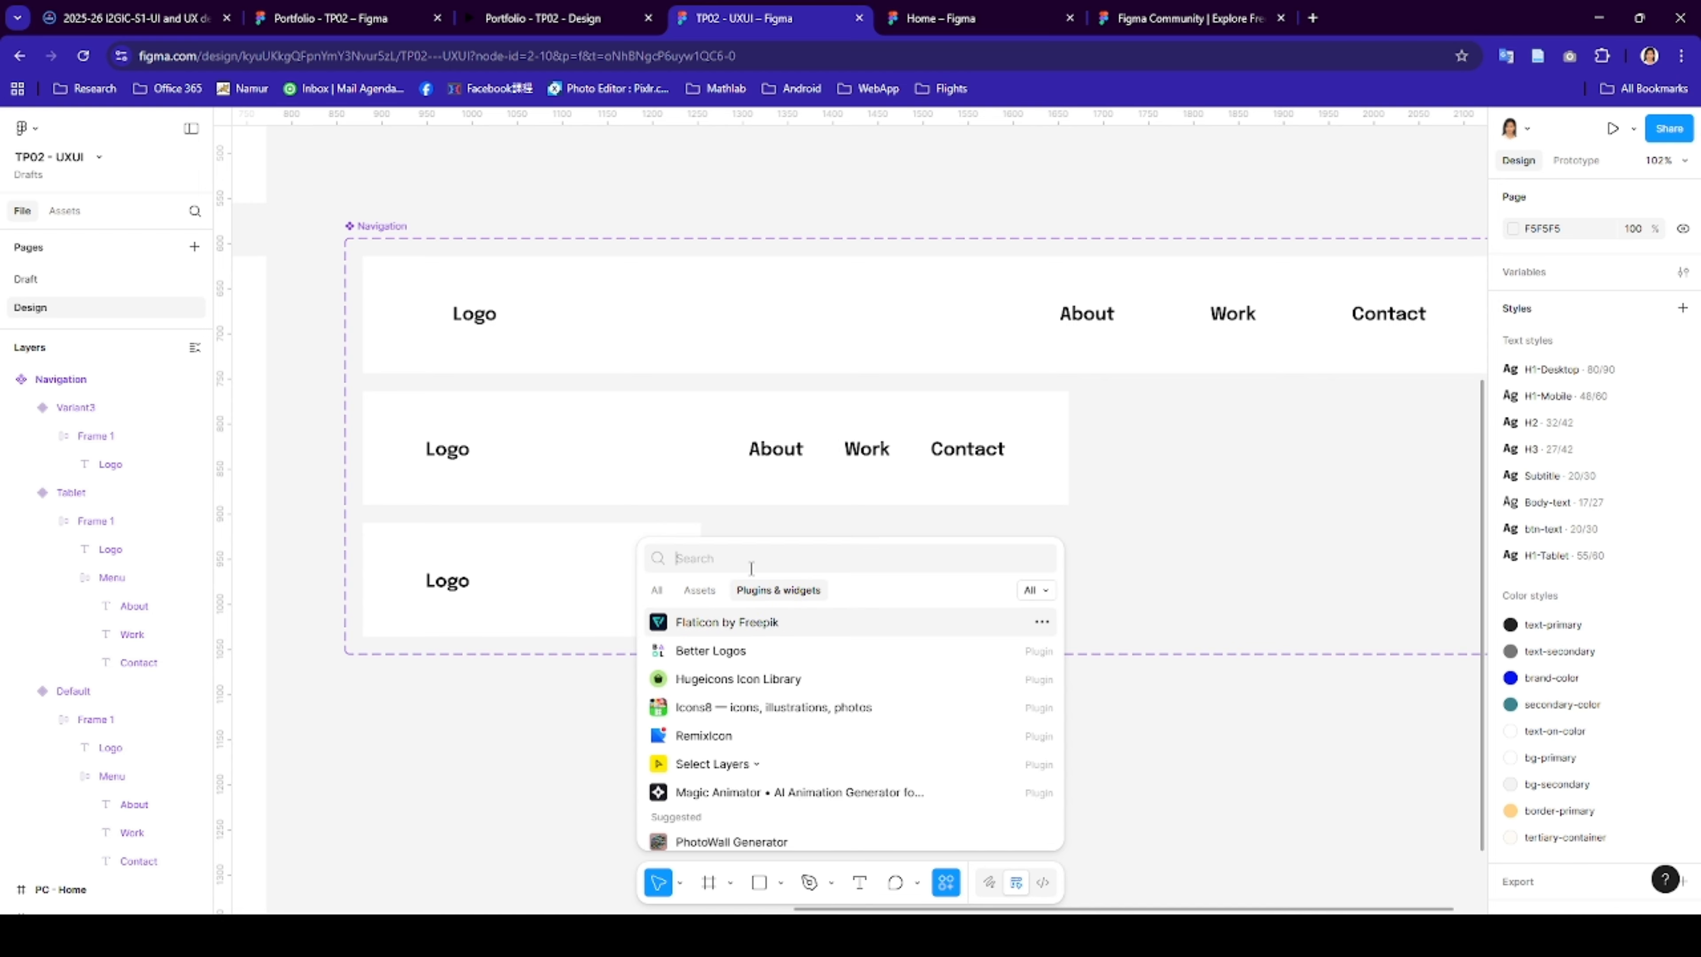
text(remixi)
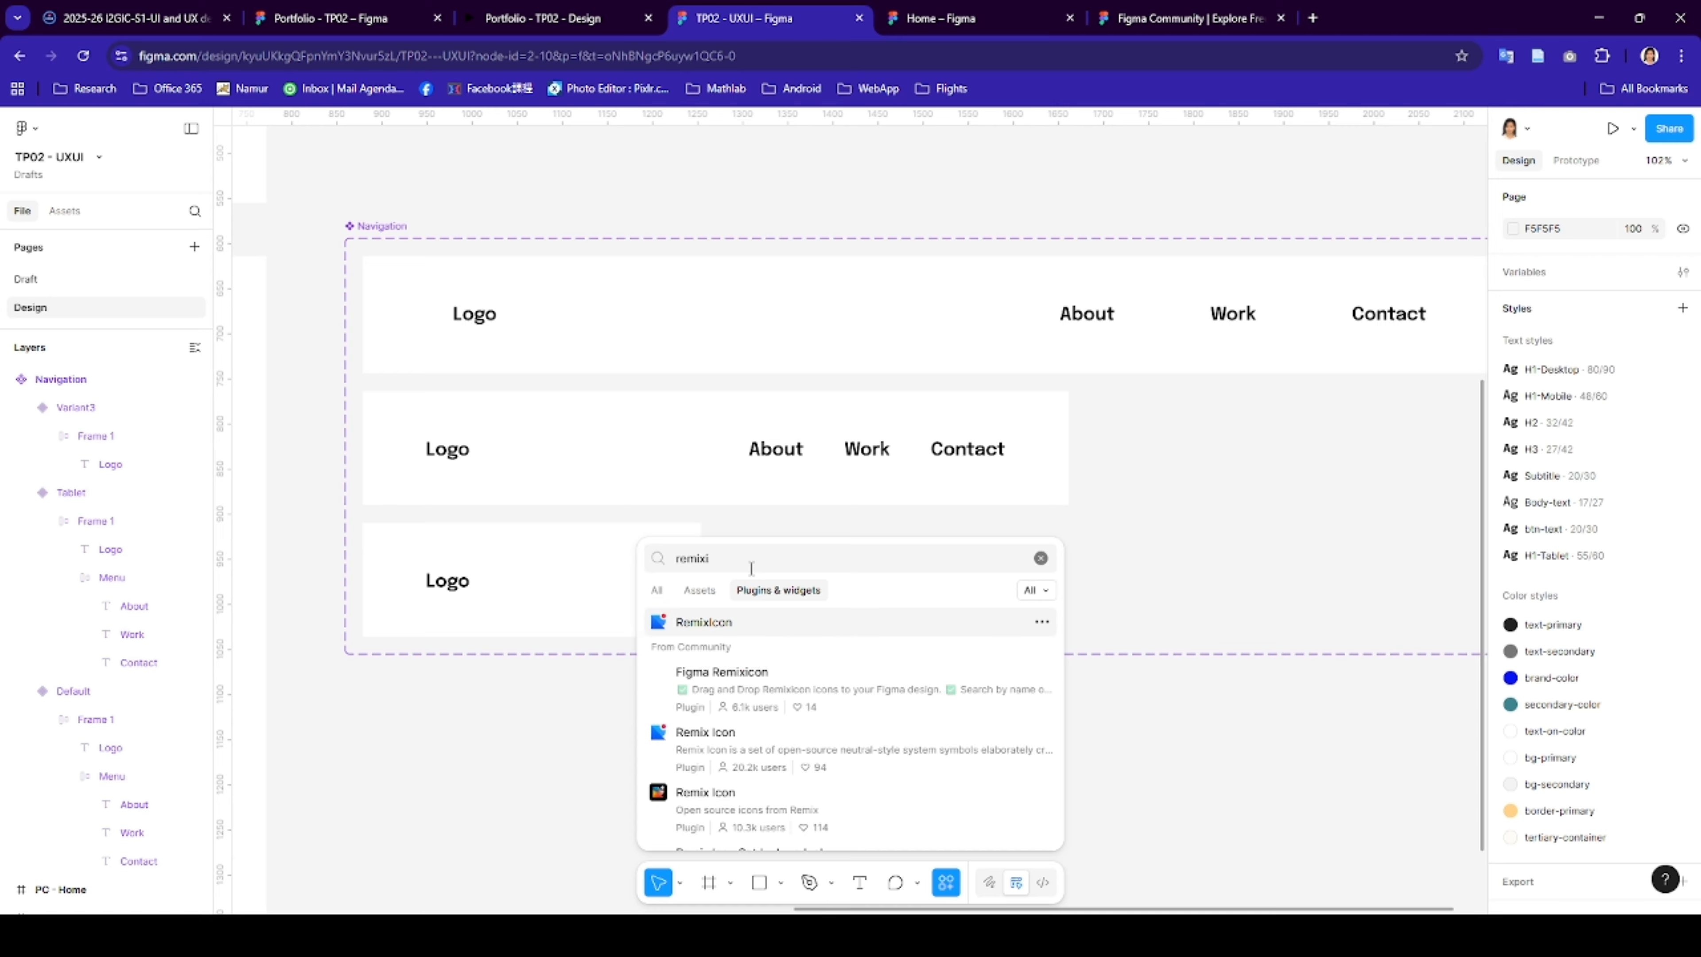
click(729, 624)
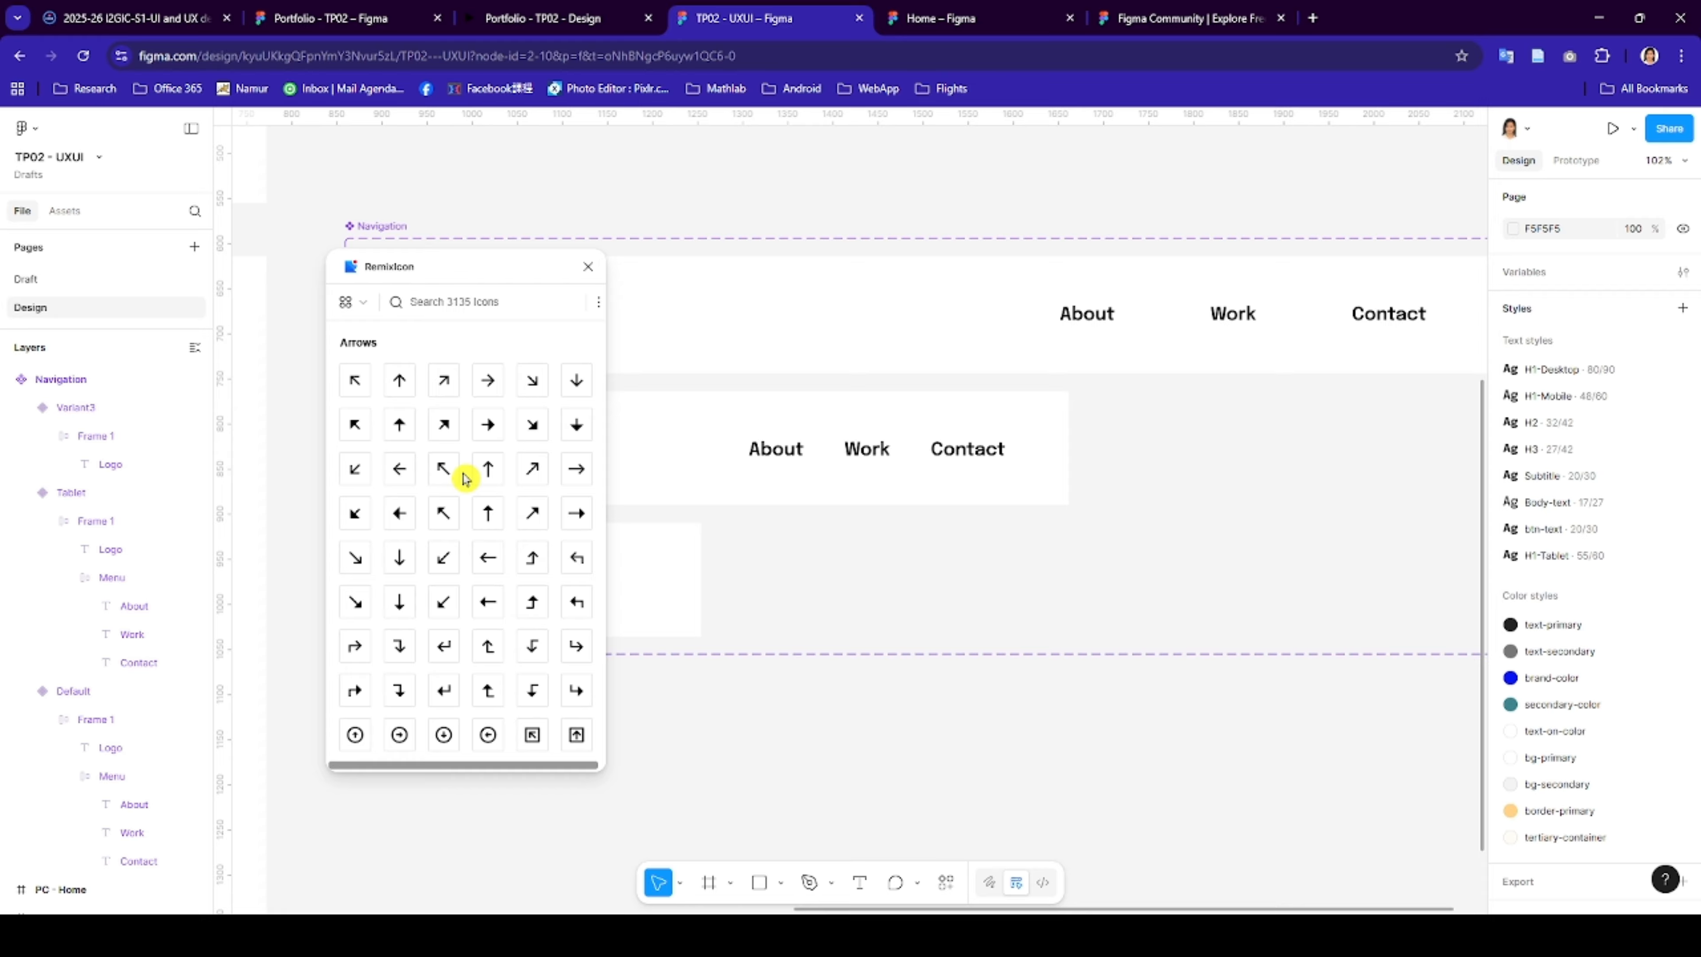
click(546, 315)
text(menu)
scroll(476, 550, down, 1)
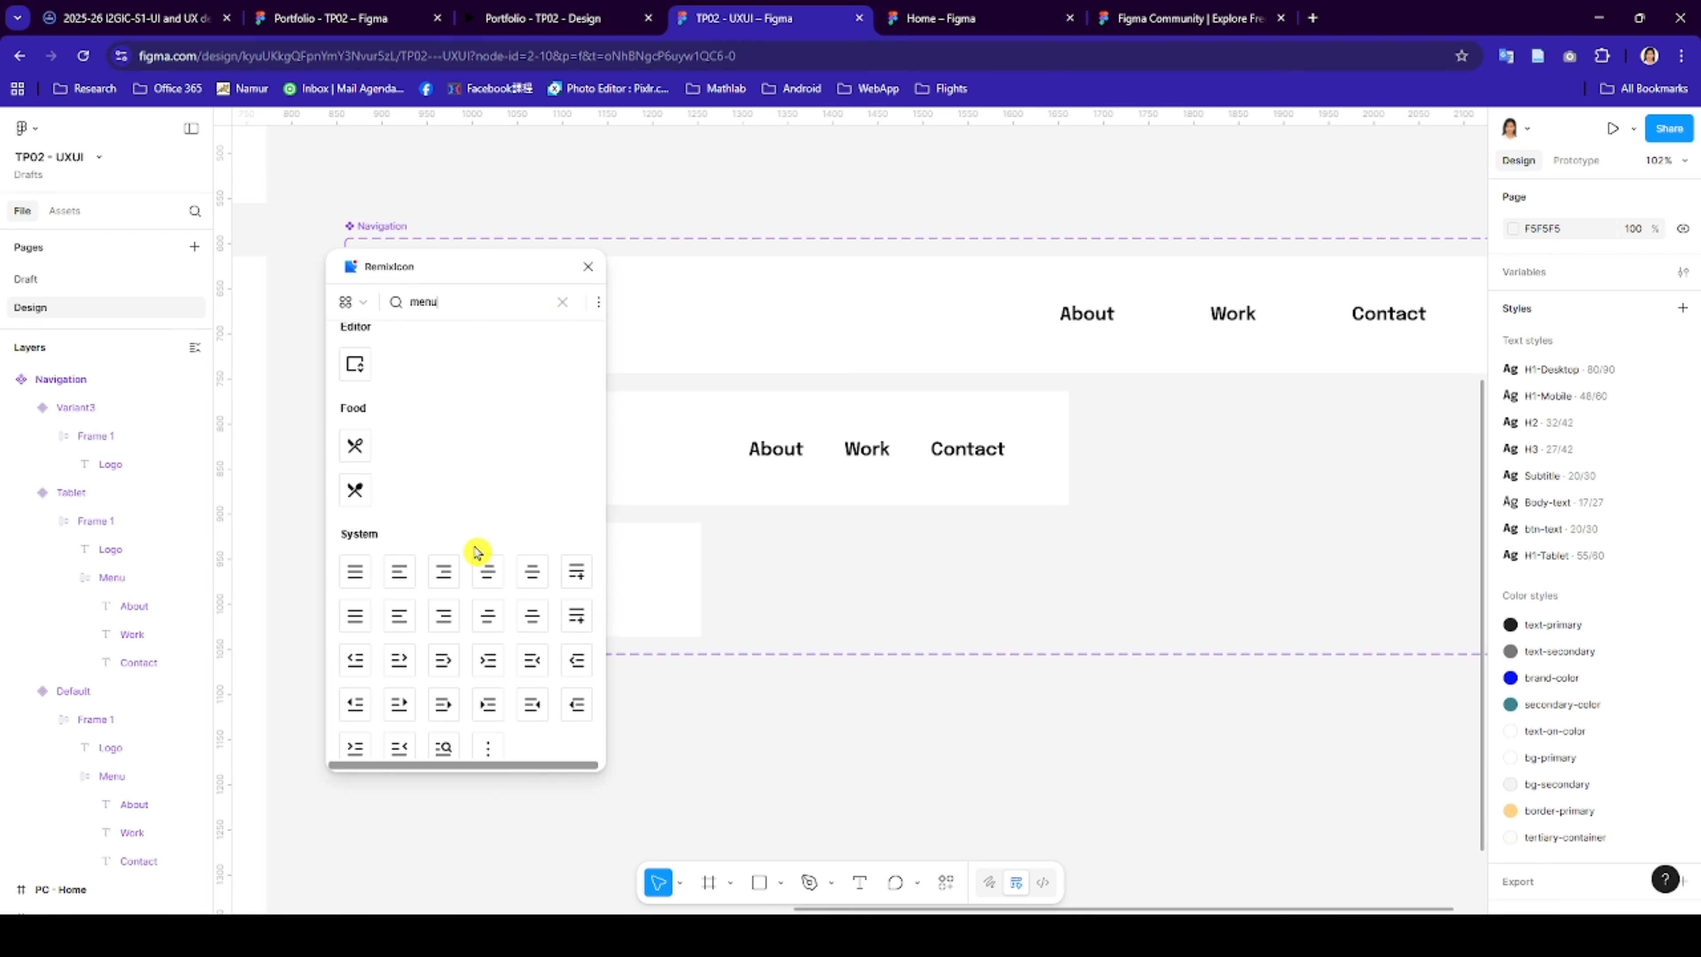
- Insert the filled vertical three-dot menu icon from RemixIcon and place it beside the Logo in the third Navigation variant
scroll(476, 550, down, 2)
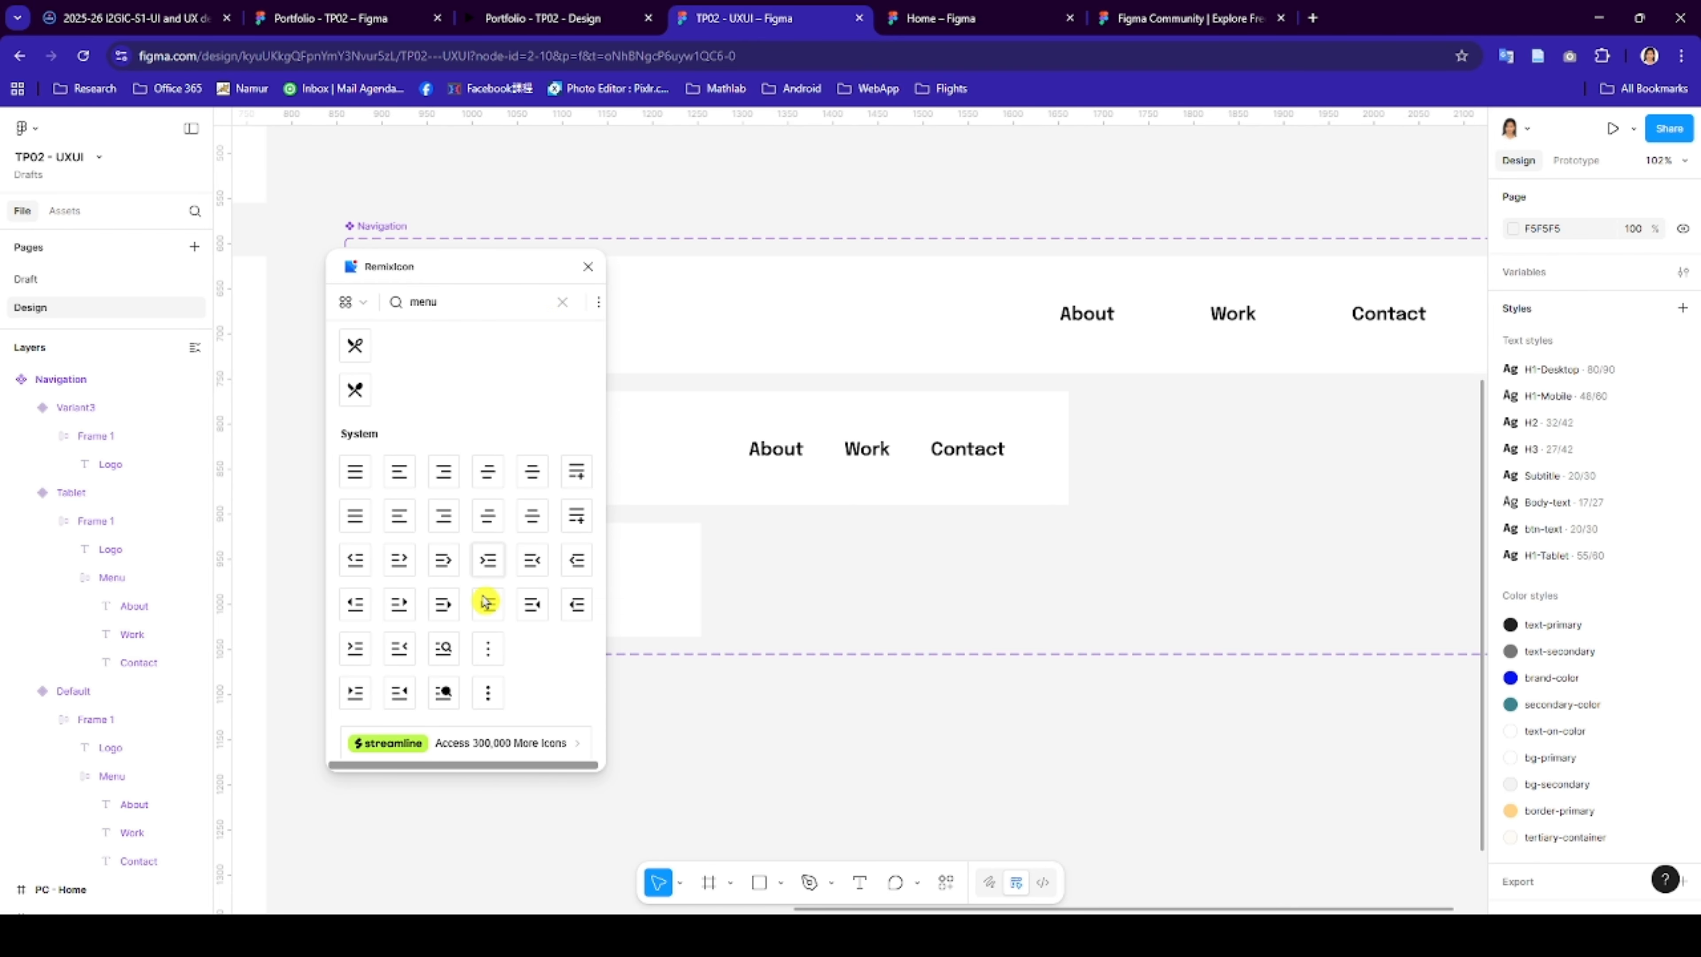
click(489, 688)
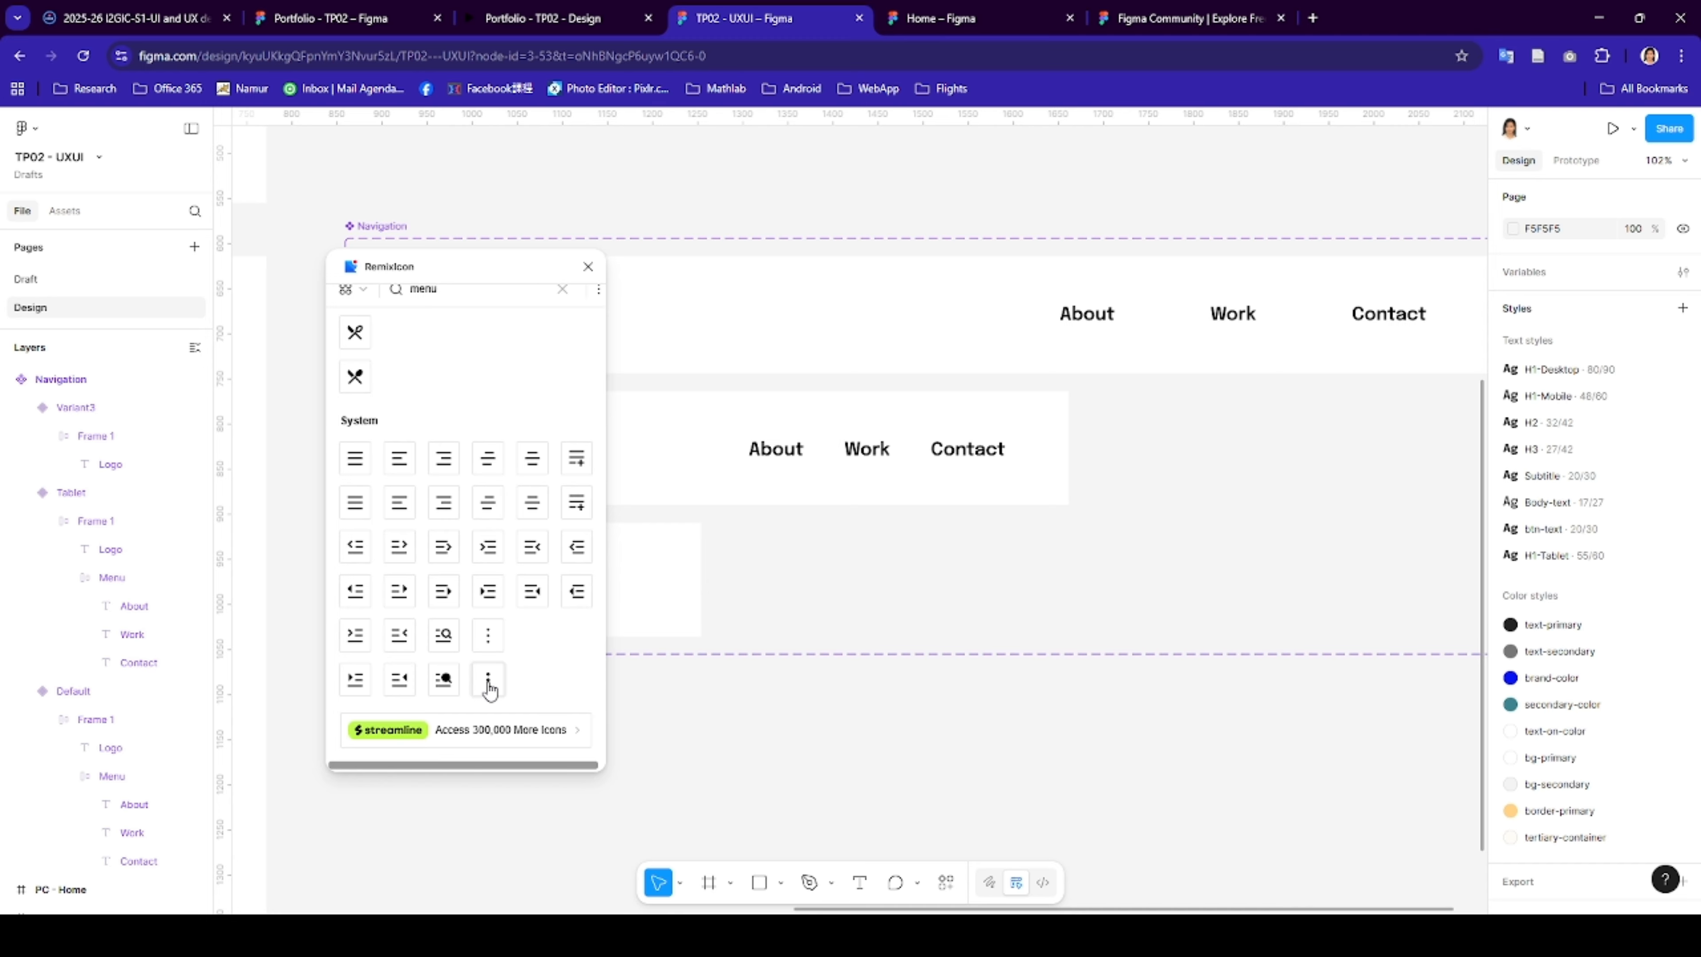
click(592, 271)
drag(861, 521, 857, 524)
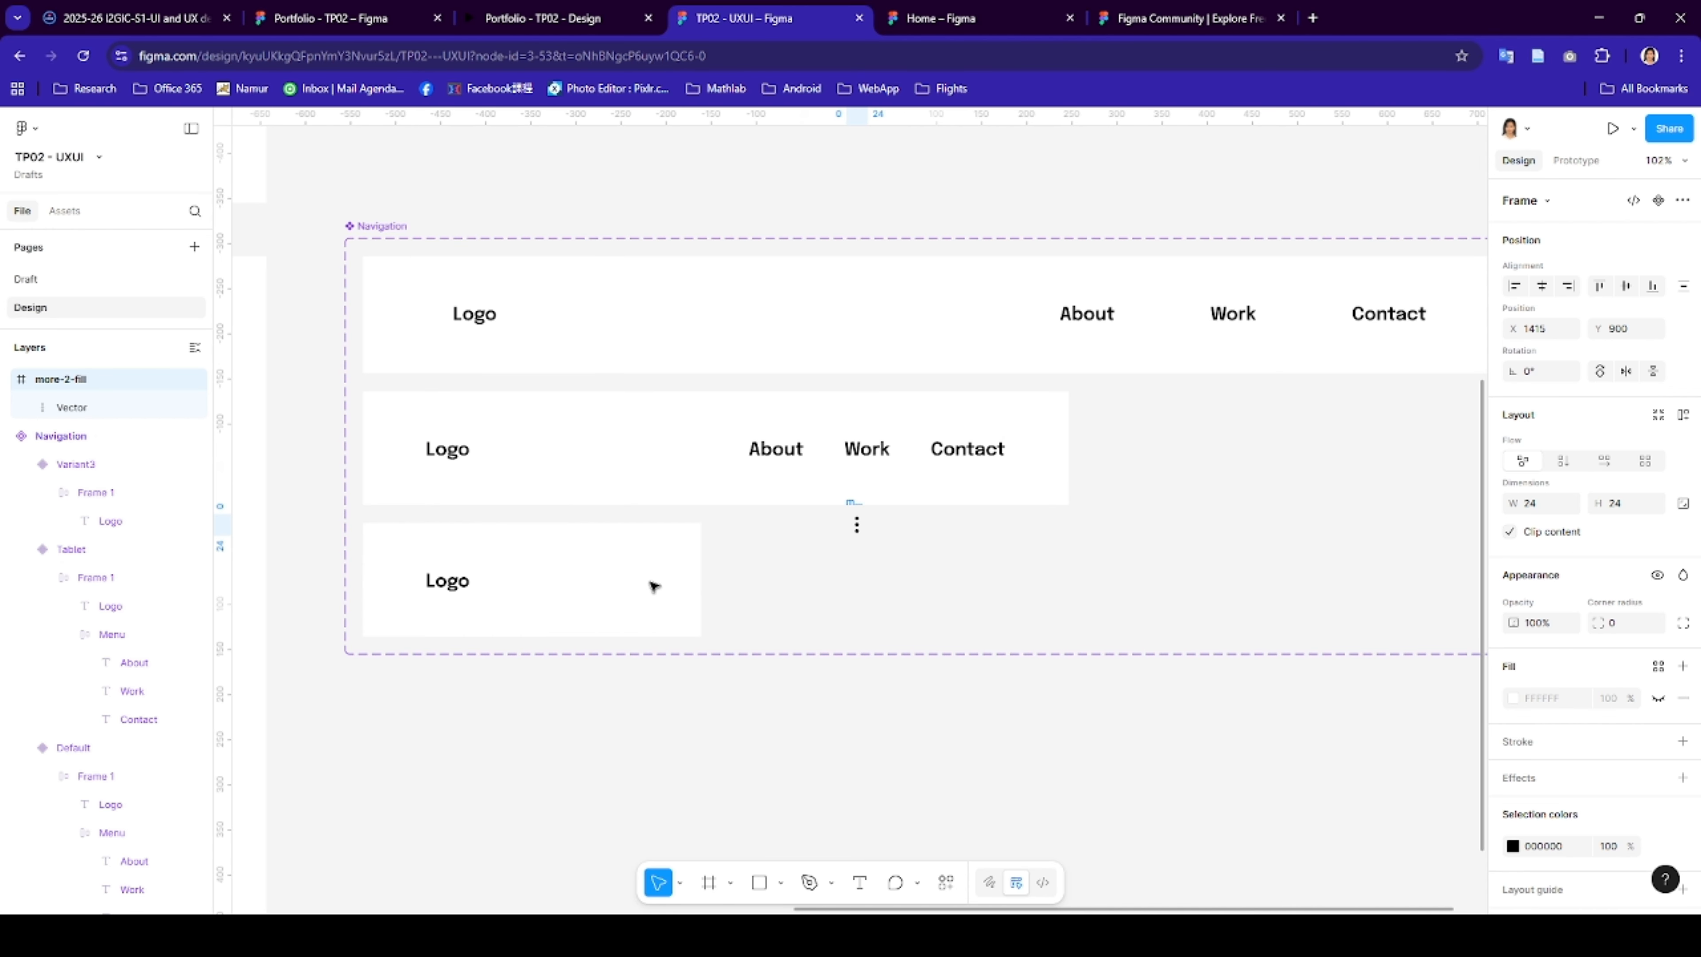
mouse_move(654, 585)
mouse_down()
mouse_move(600, 596)
mouse_move(628, 585)
mouse_up()
click(630, 717)
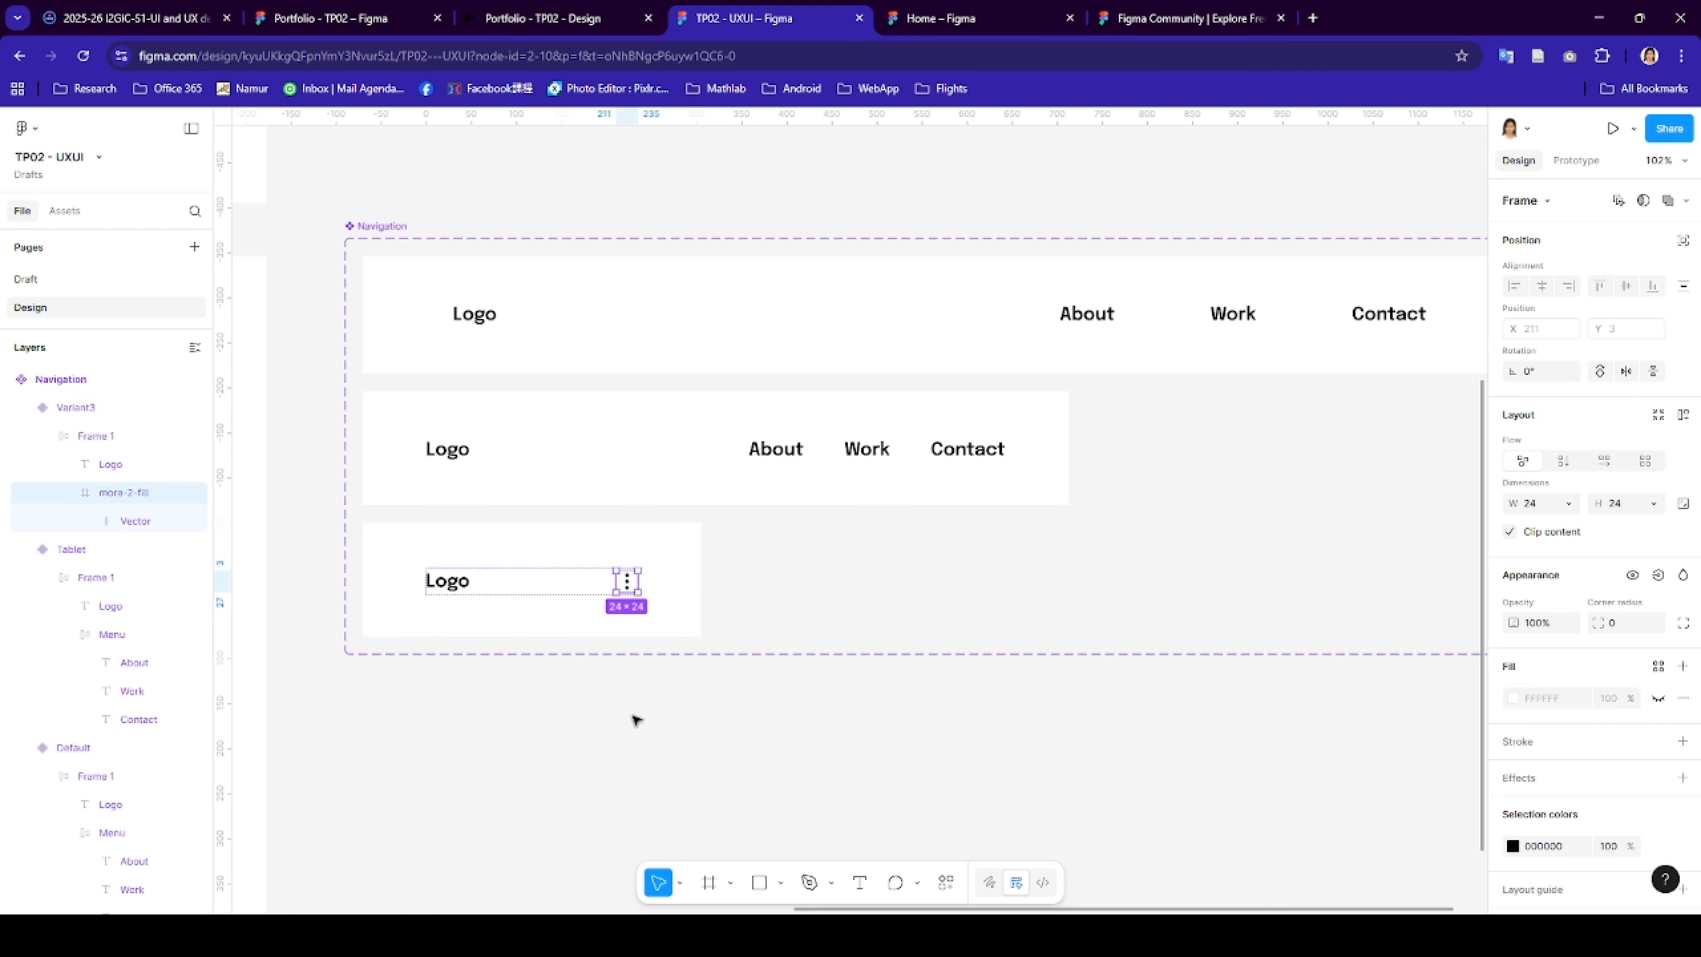
- Set the third Navigation variant's horizontal and vertical padding to 30
click(672, 581)
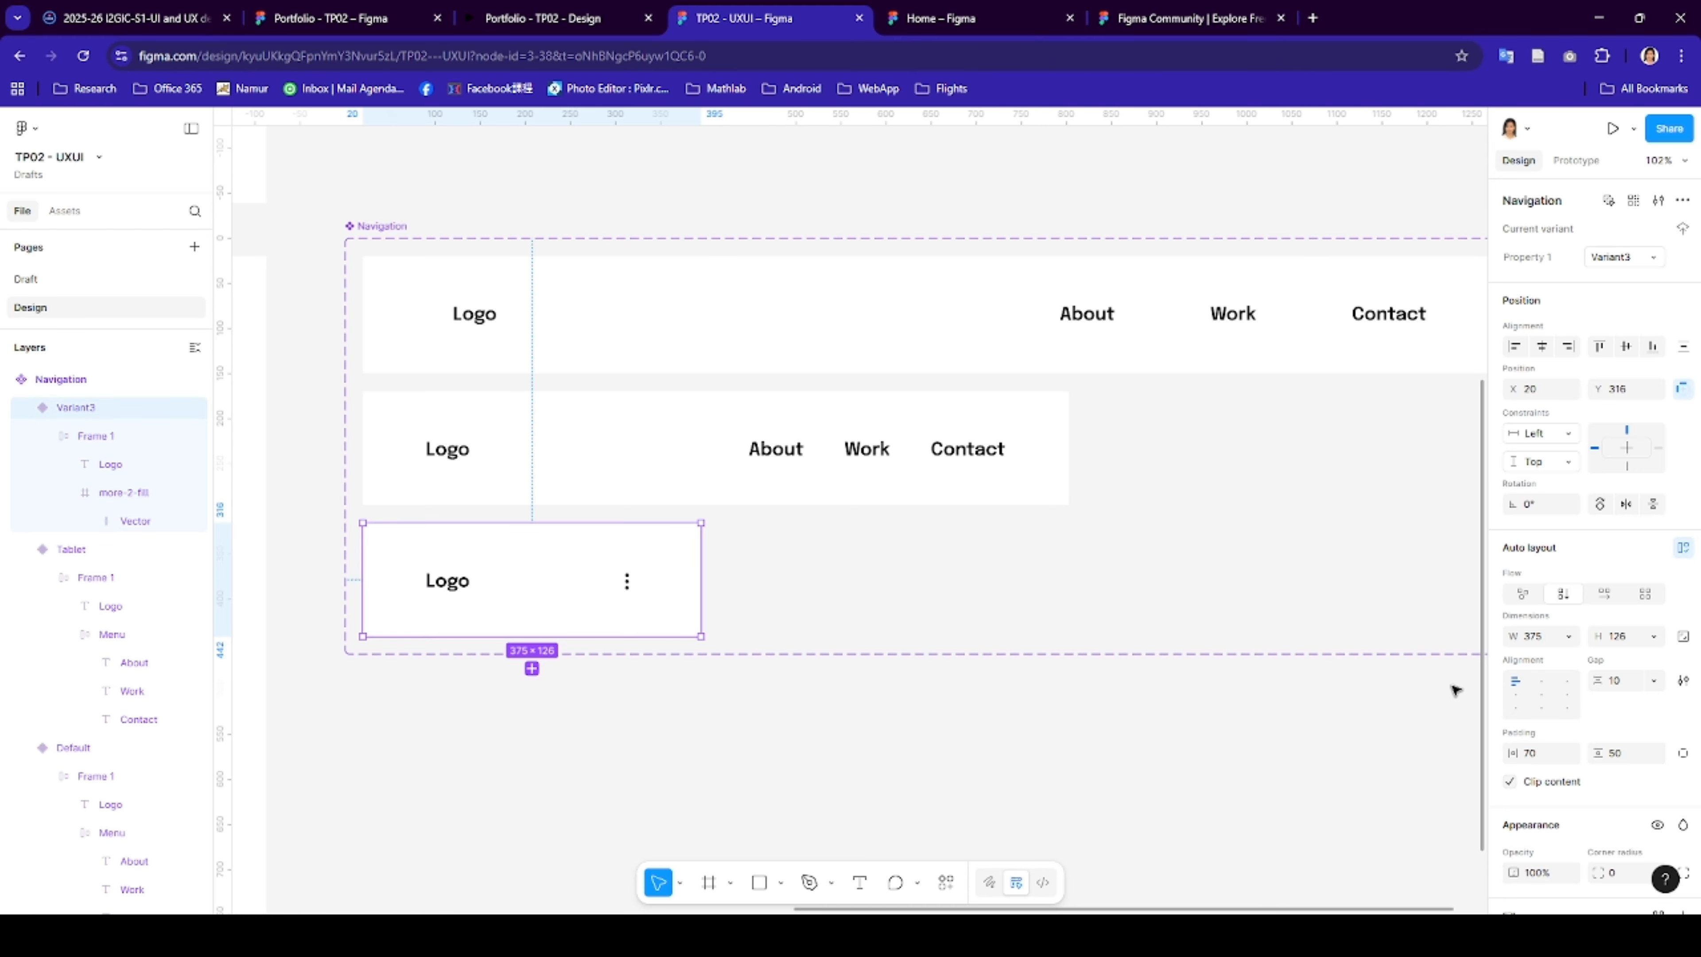
click(1526, 754)
text(3)
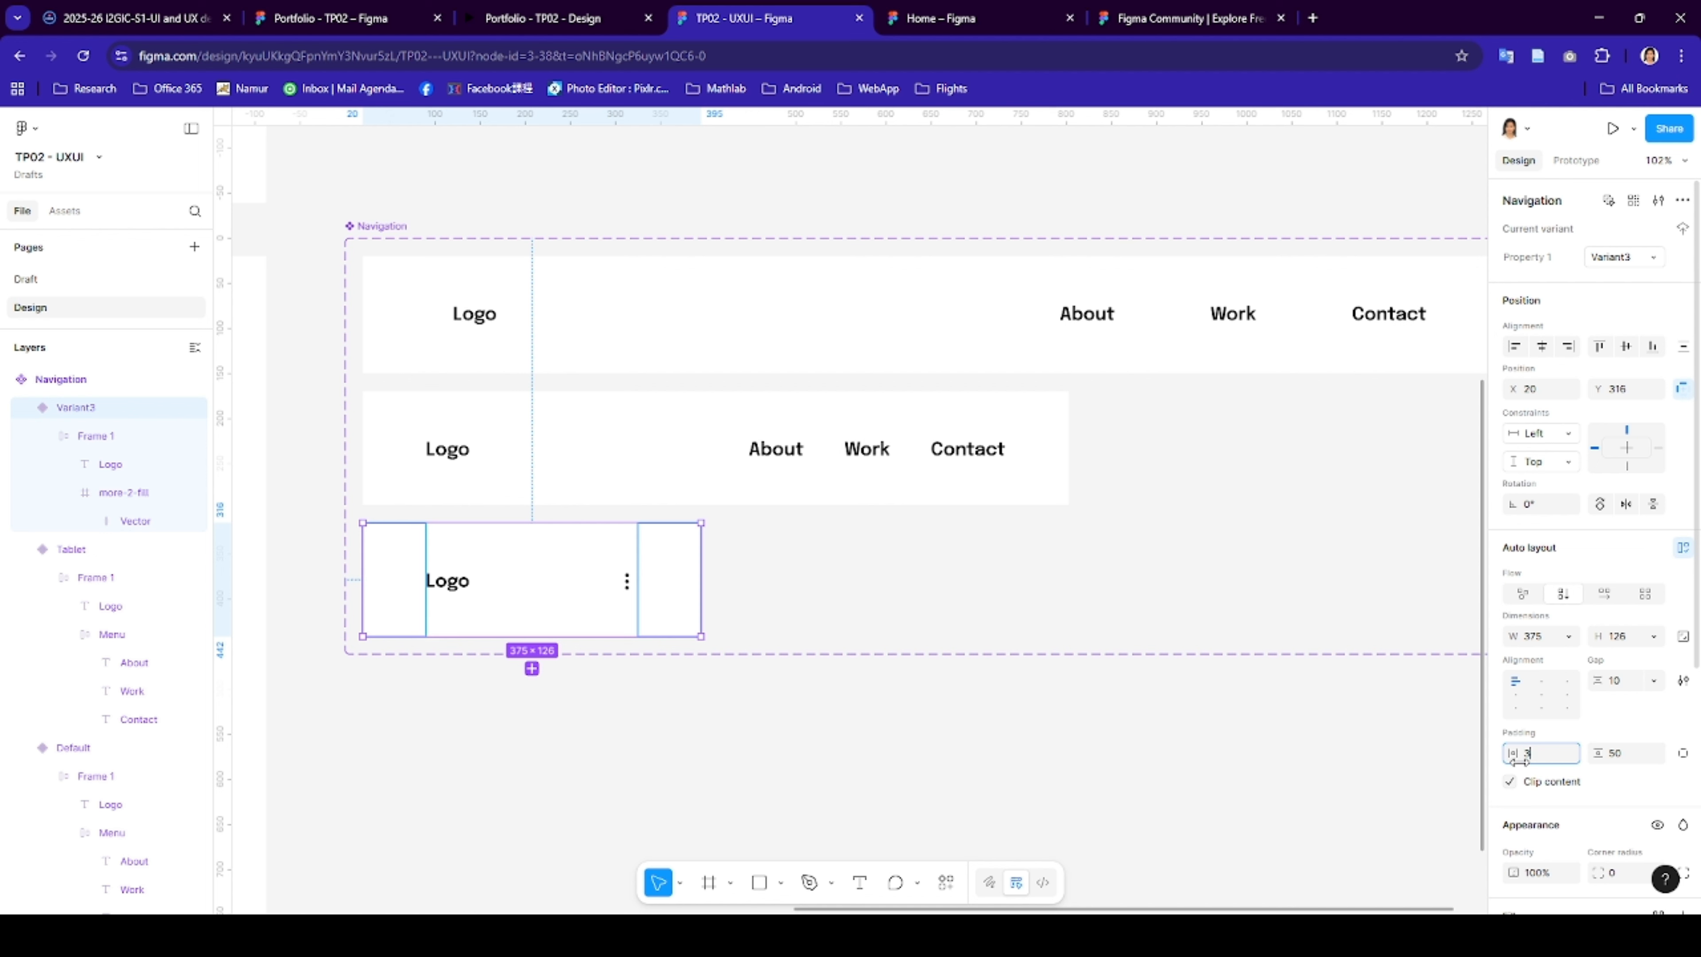
text(0)
click(1631, 757)
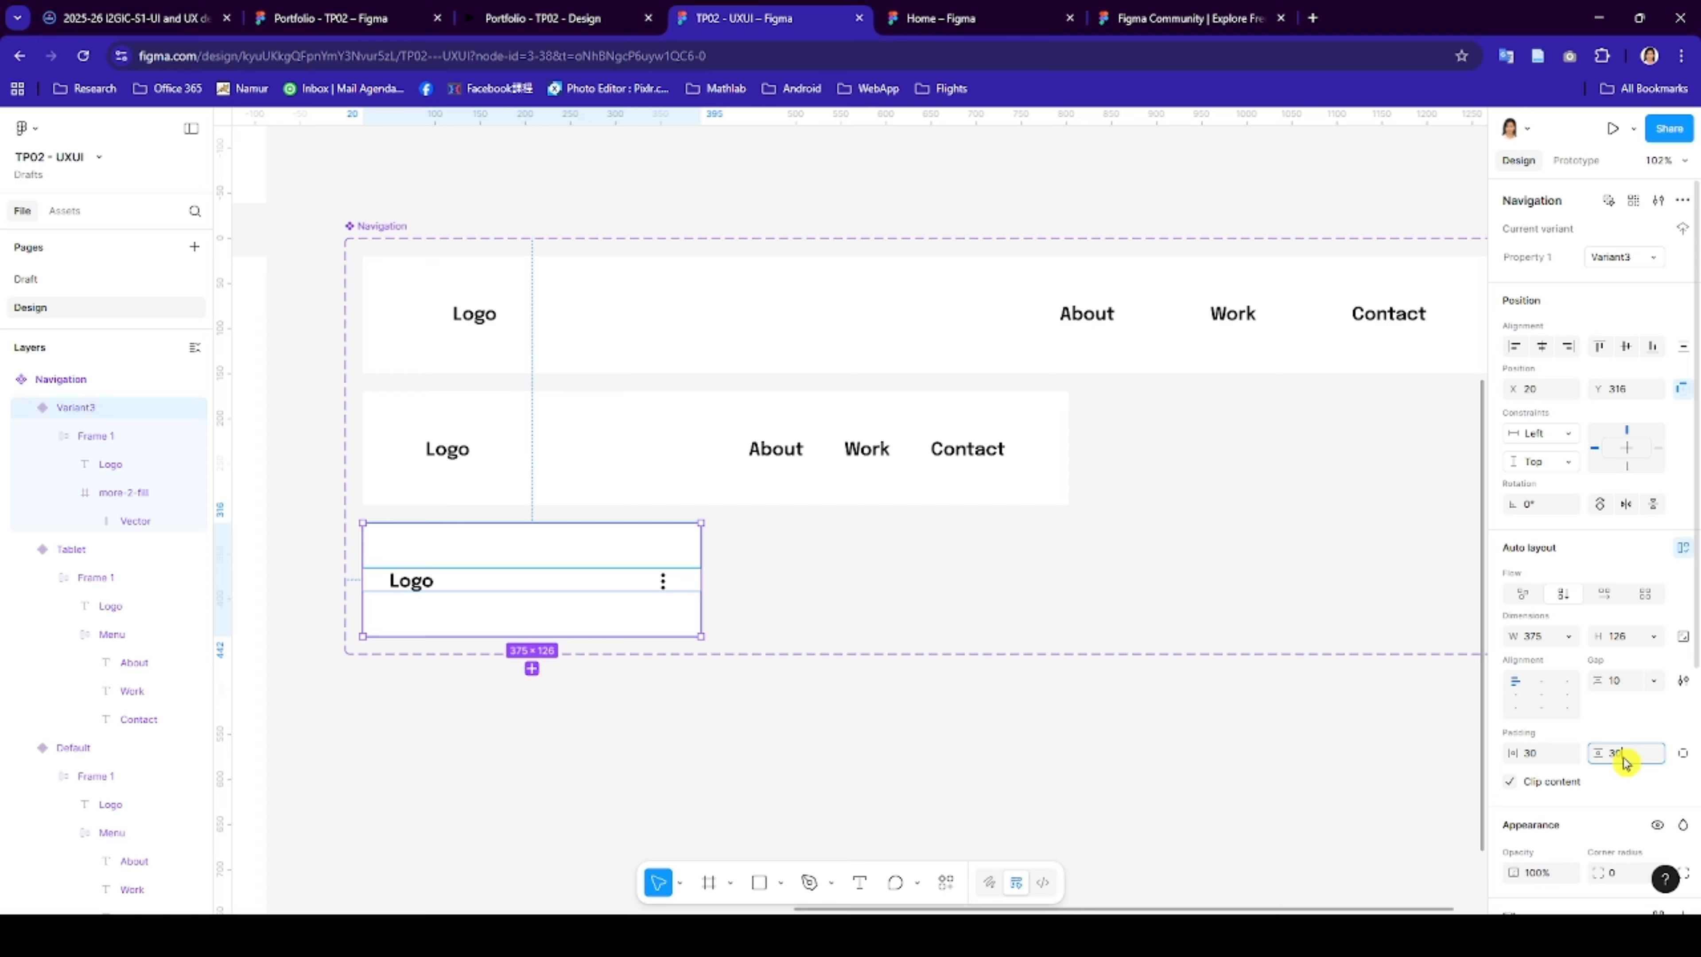
key(Return)
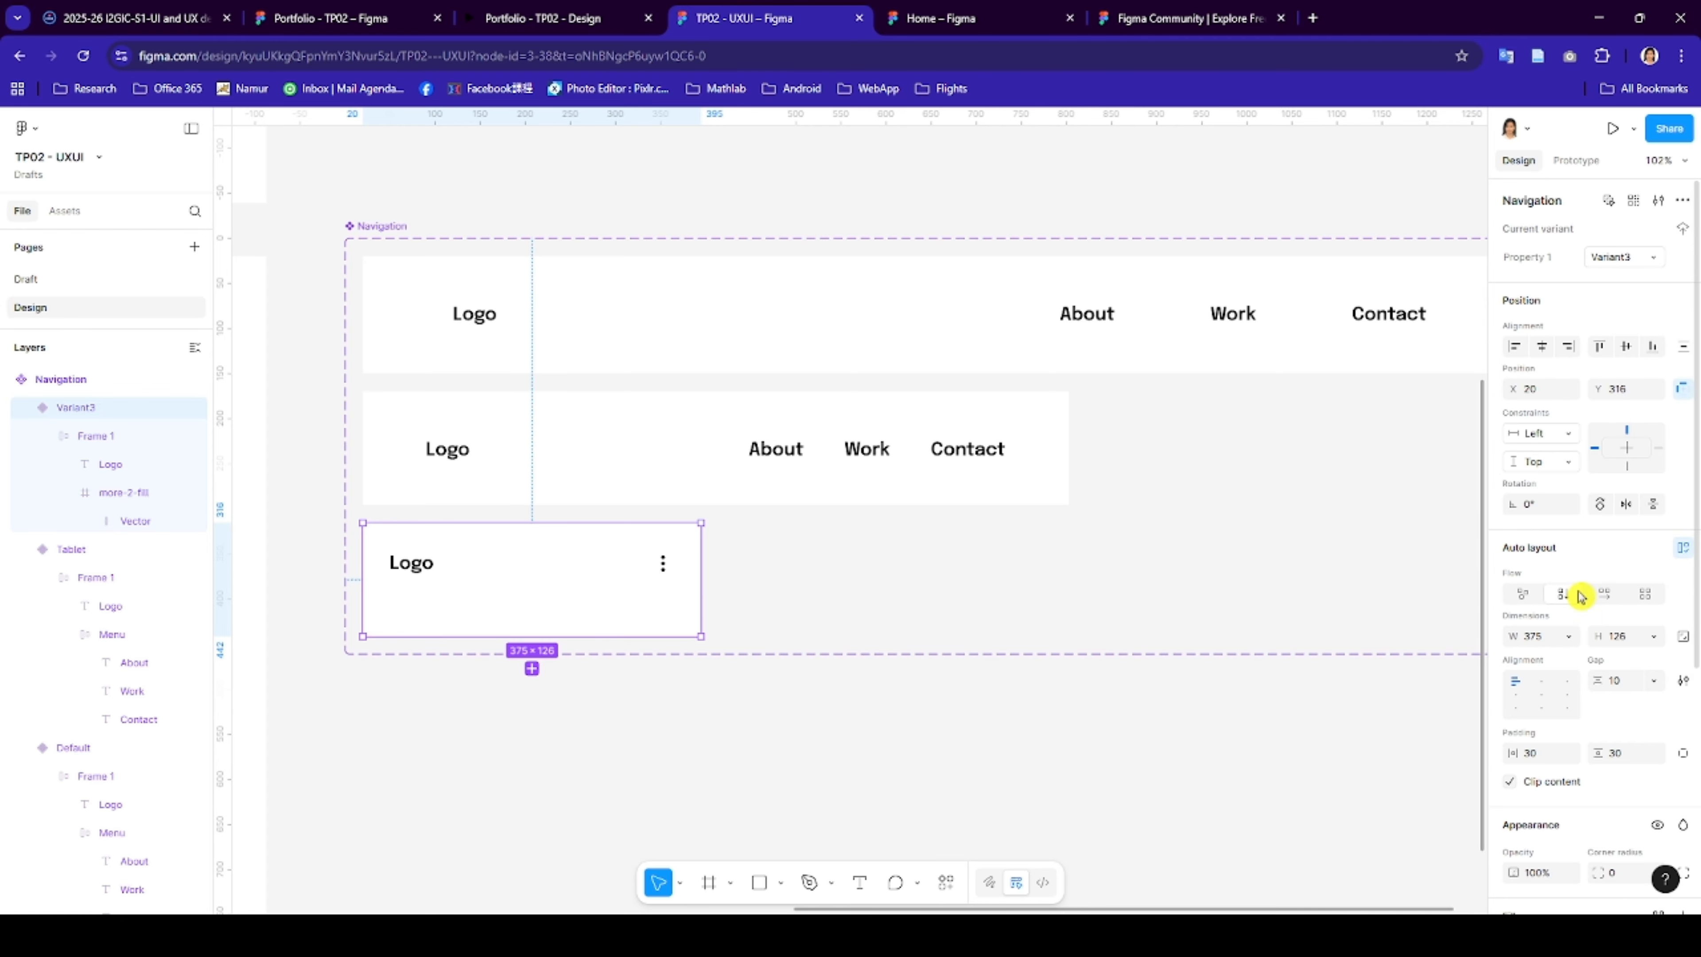
- Set the height of both the third variant and the Tablet variant to Hug contents
click(1653, 636)
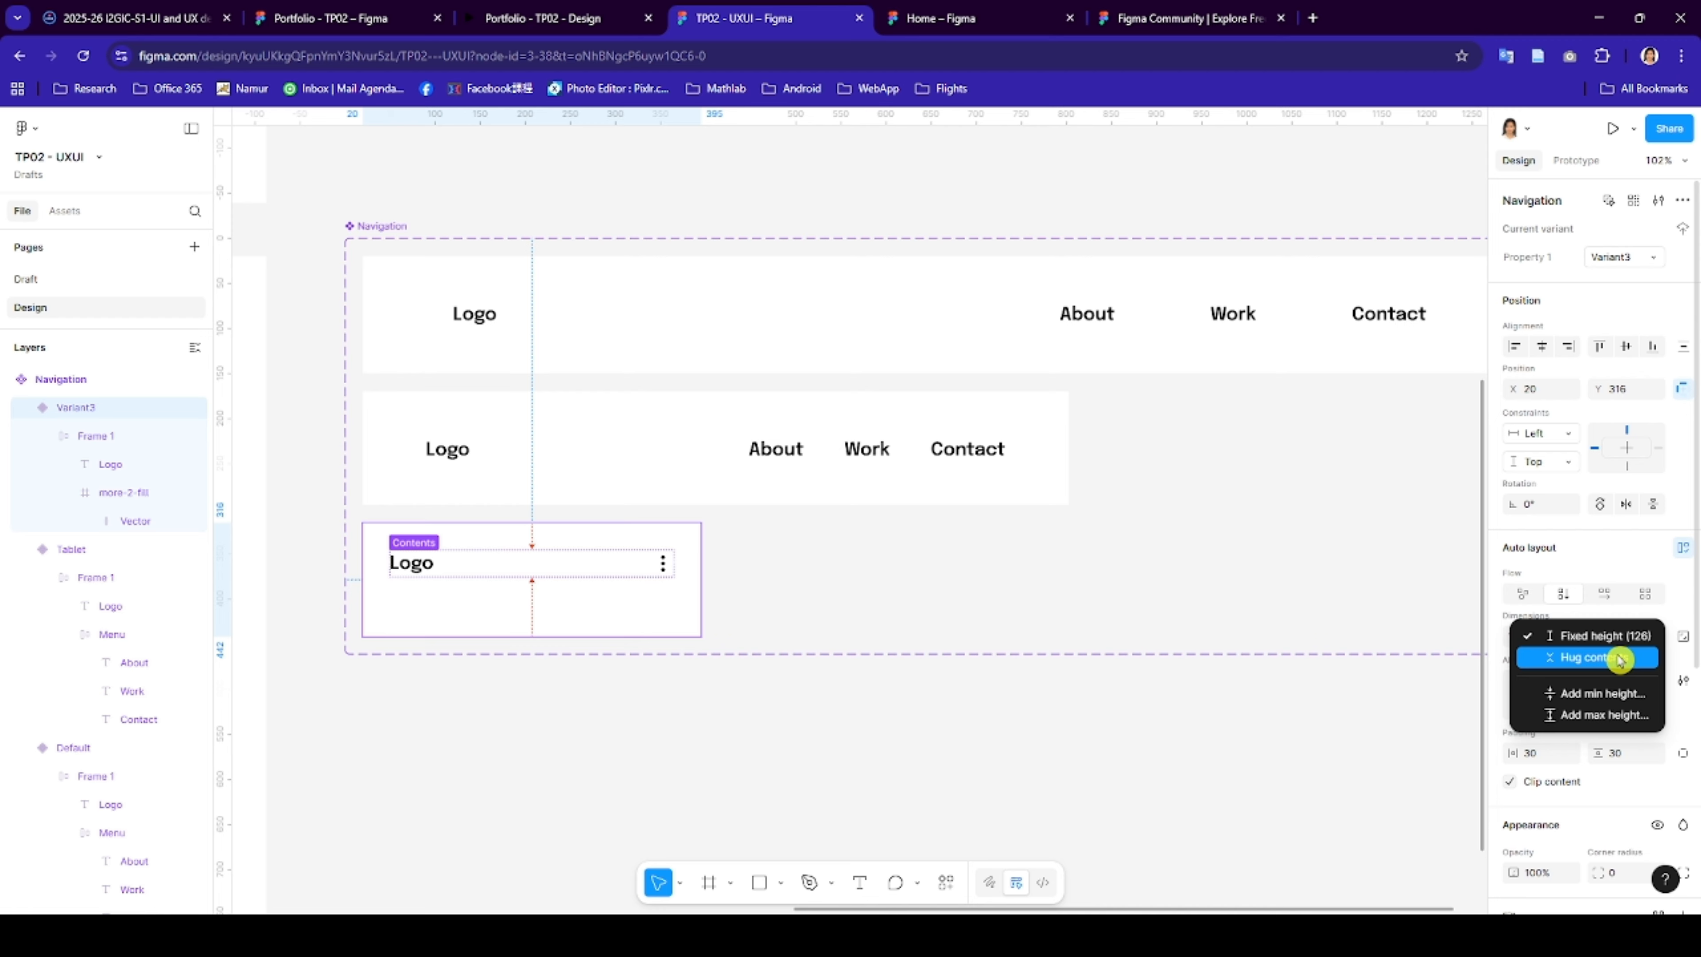
click(1619, 660)
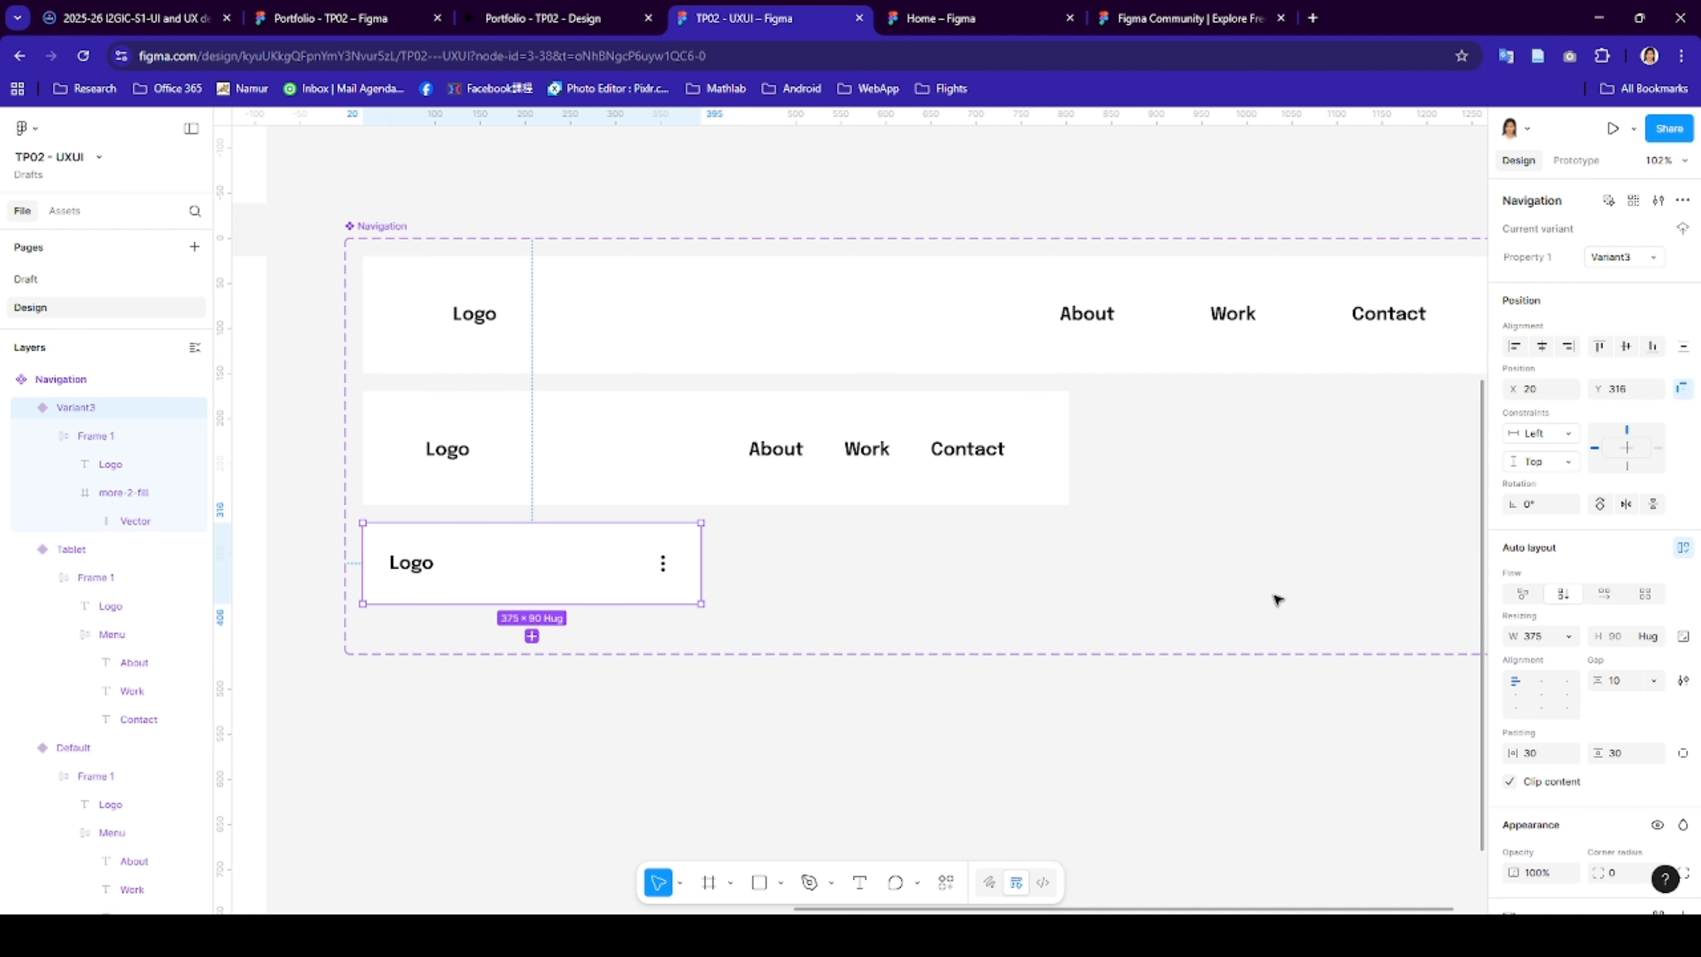
click(412, 408)
click(1655, 640)
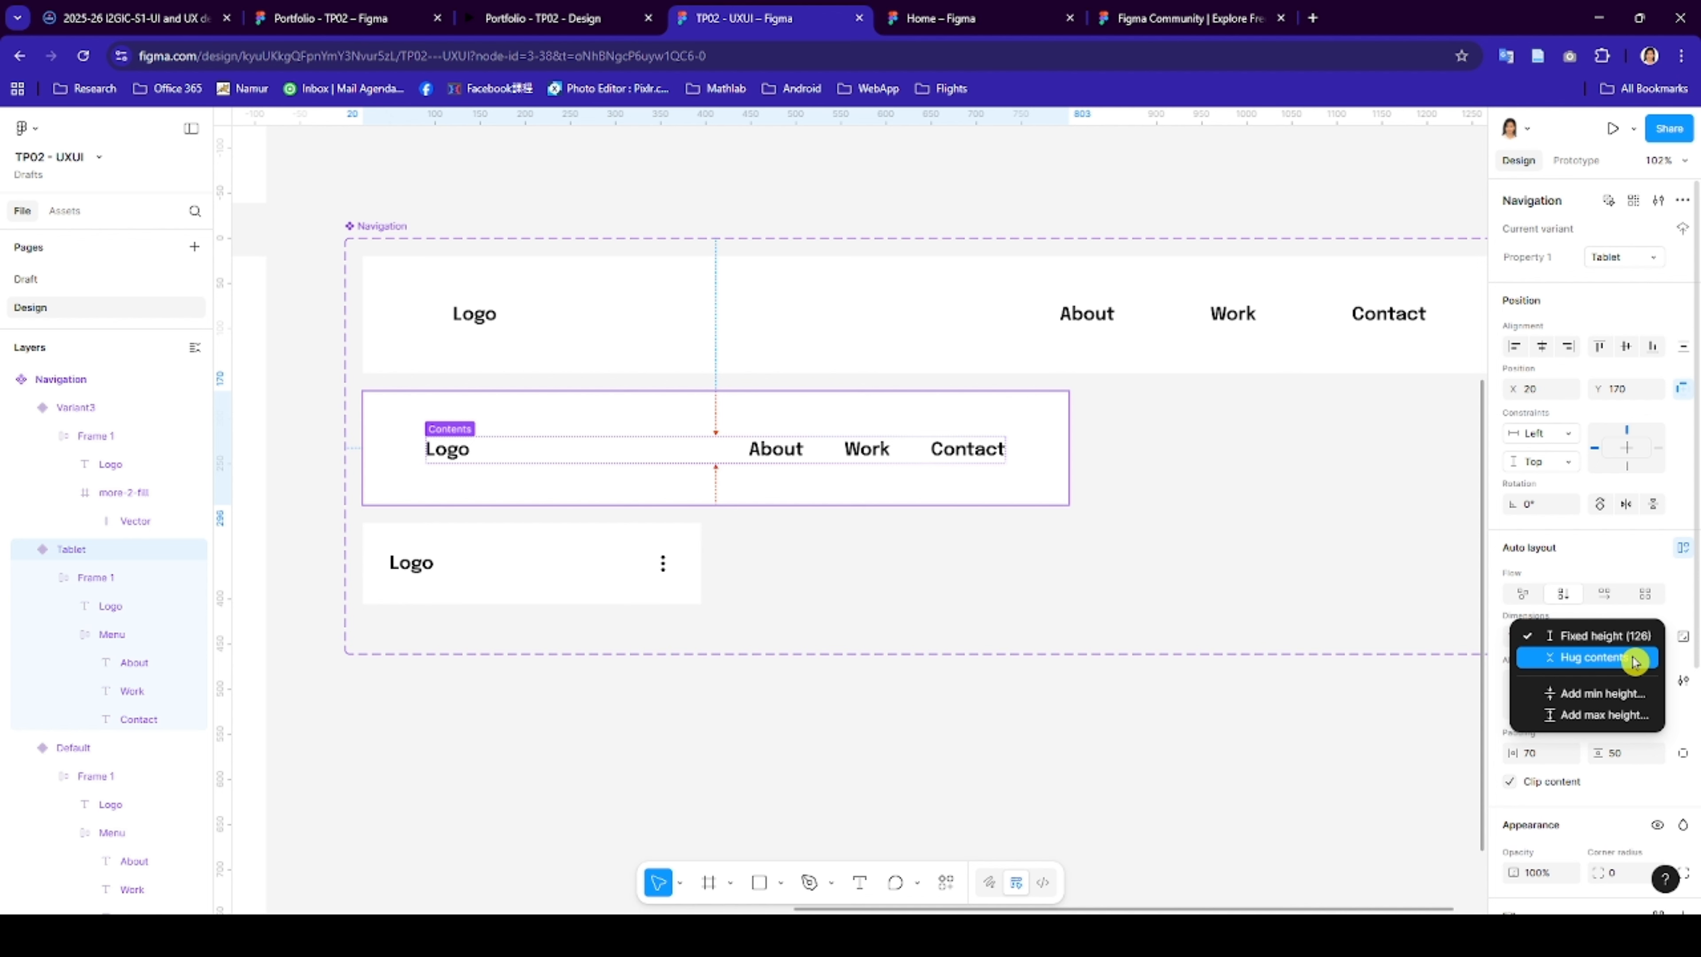
click(1631, 659)
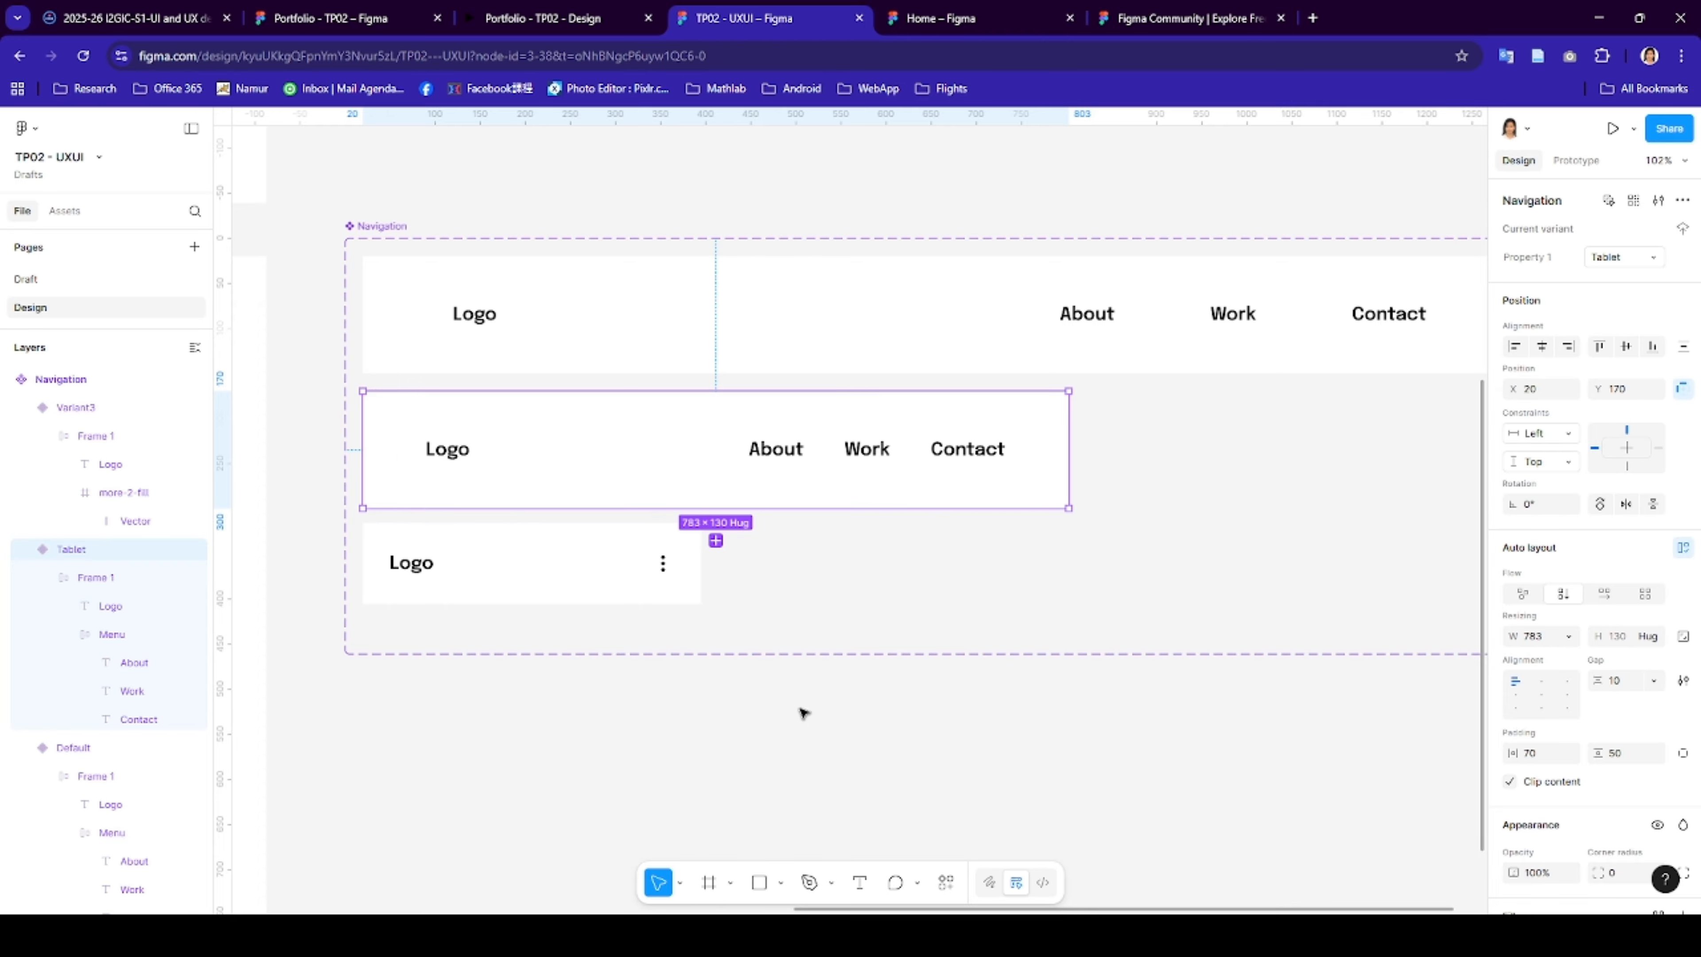
- Create an instance of the Default Navigation variant on the canvas above the component set
scroll(803, 712, down, 4)
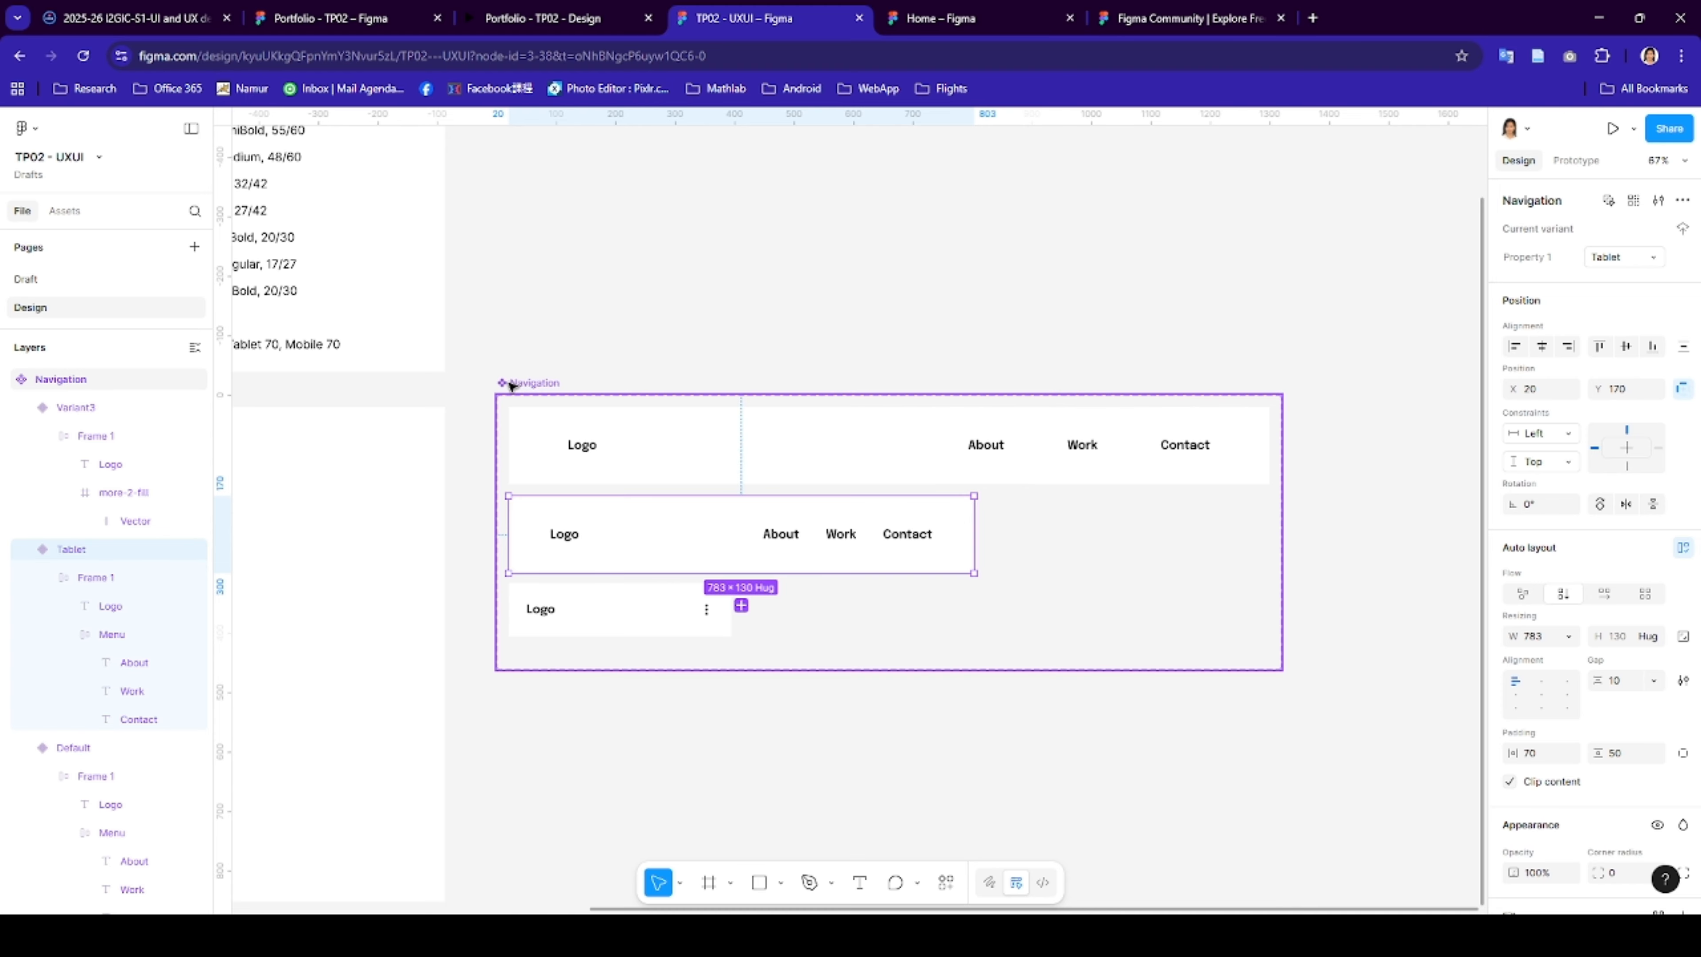
click(511, 386)
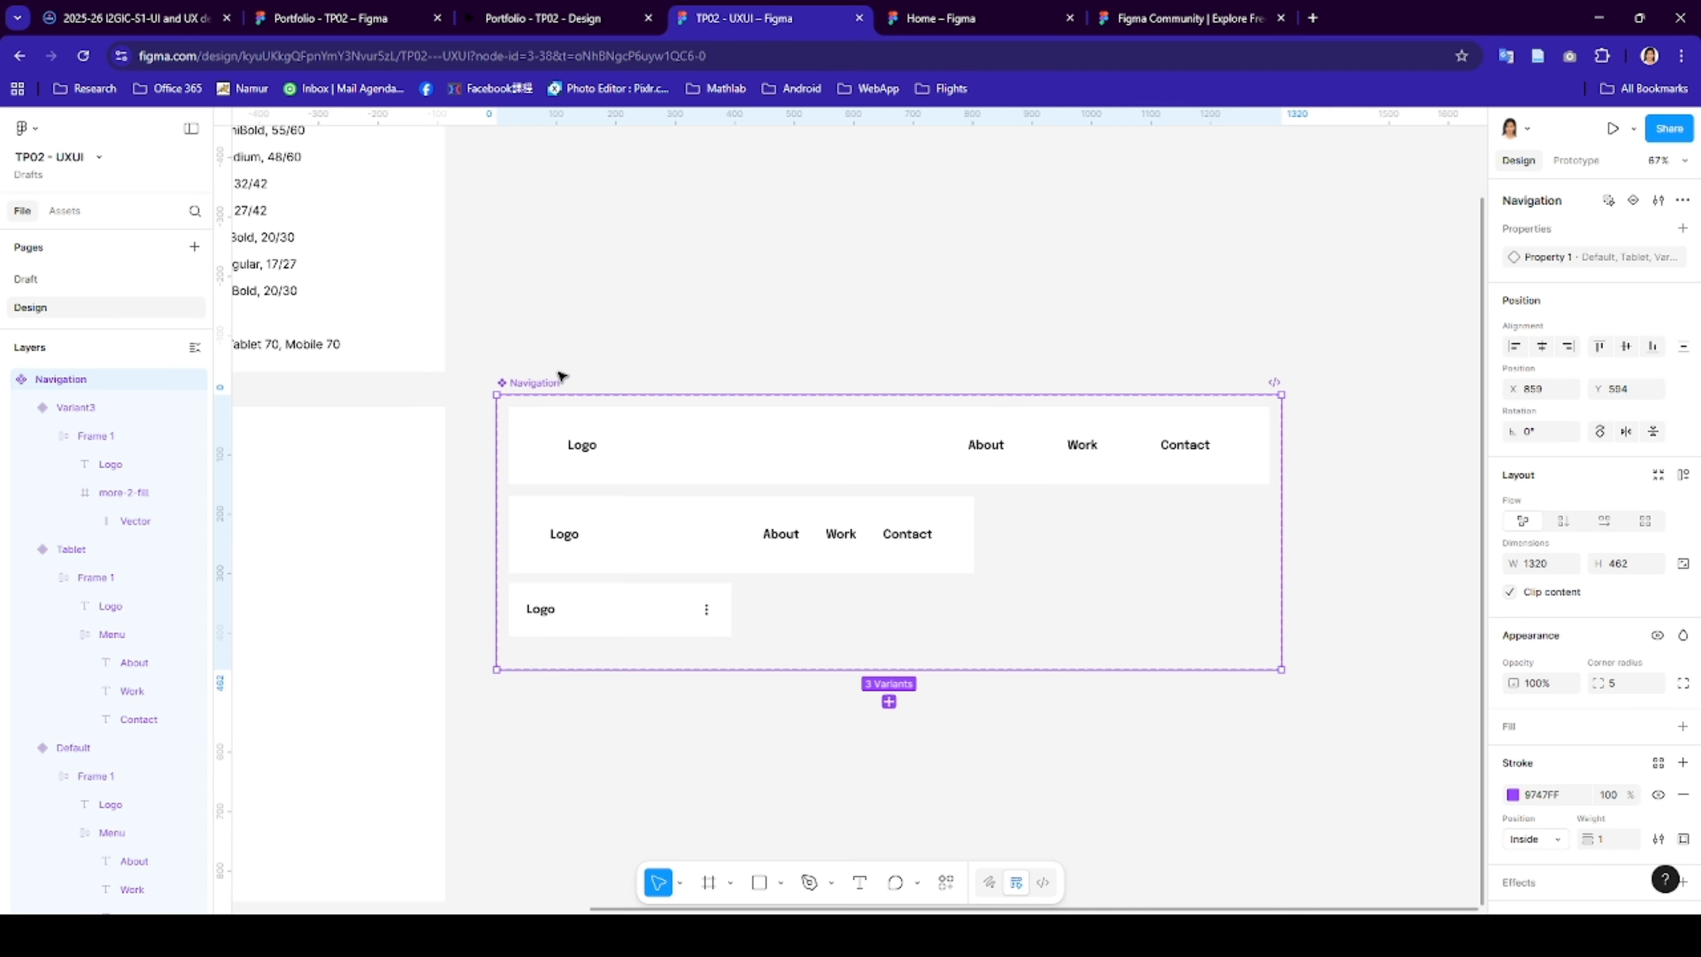
click(743, 410)
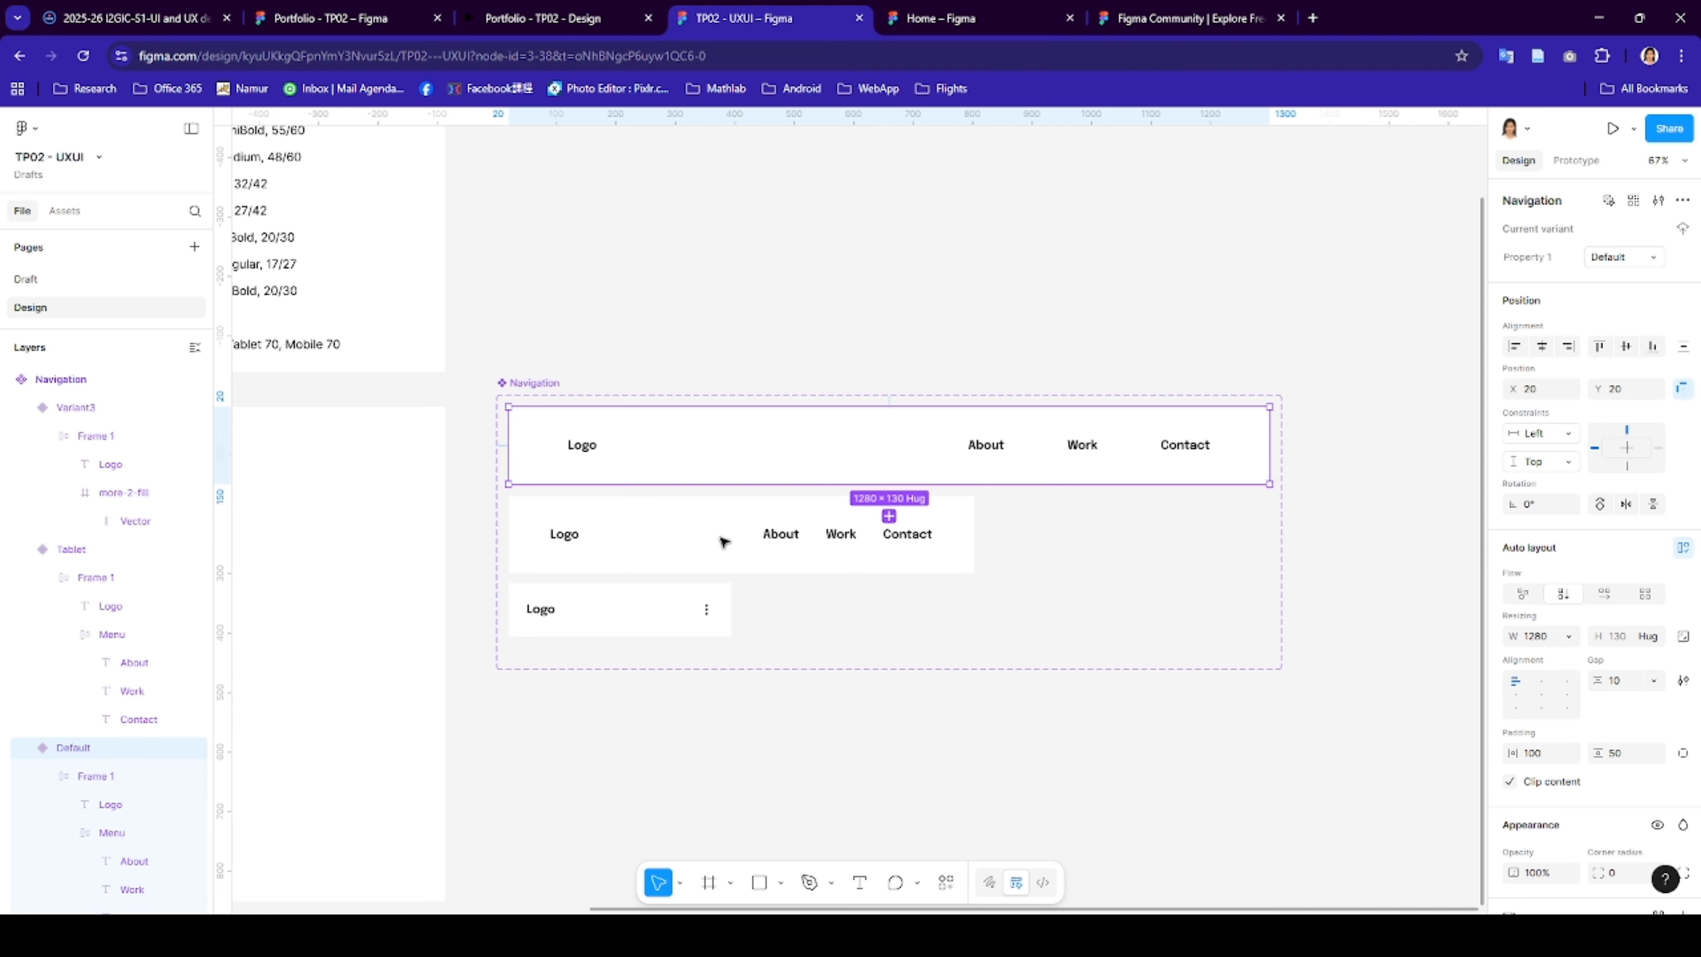
click(536, 419)
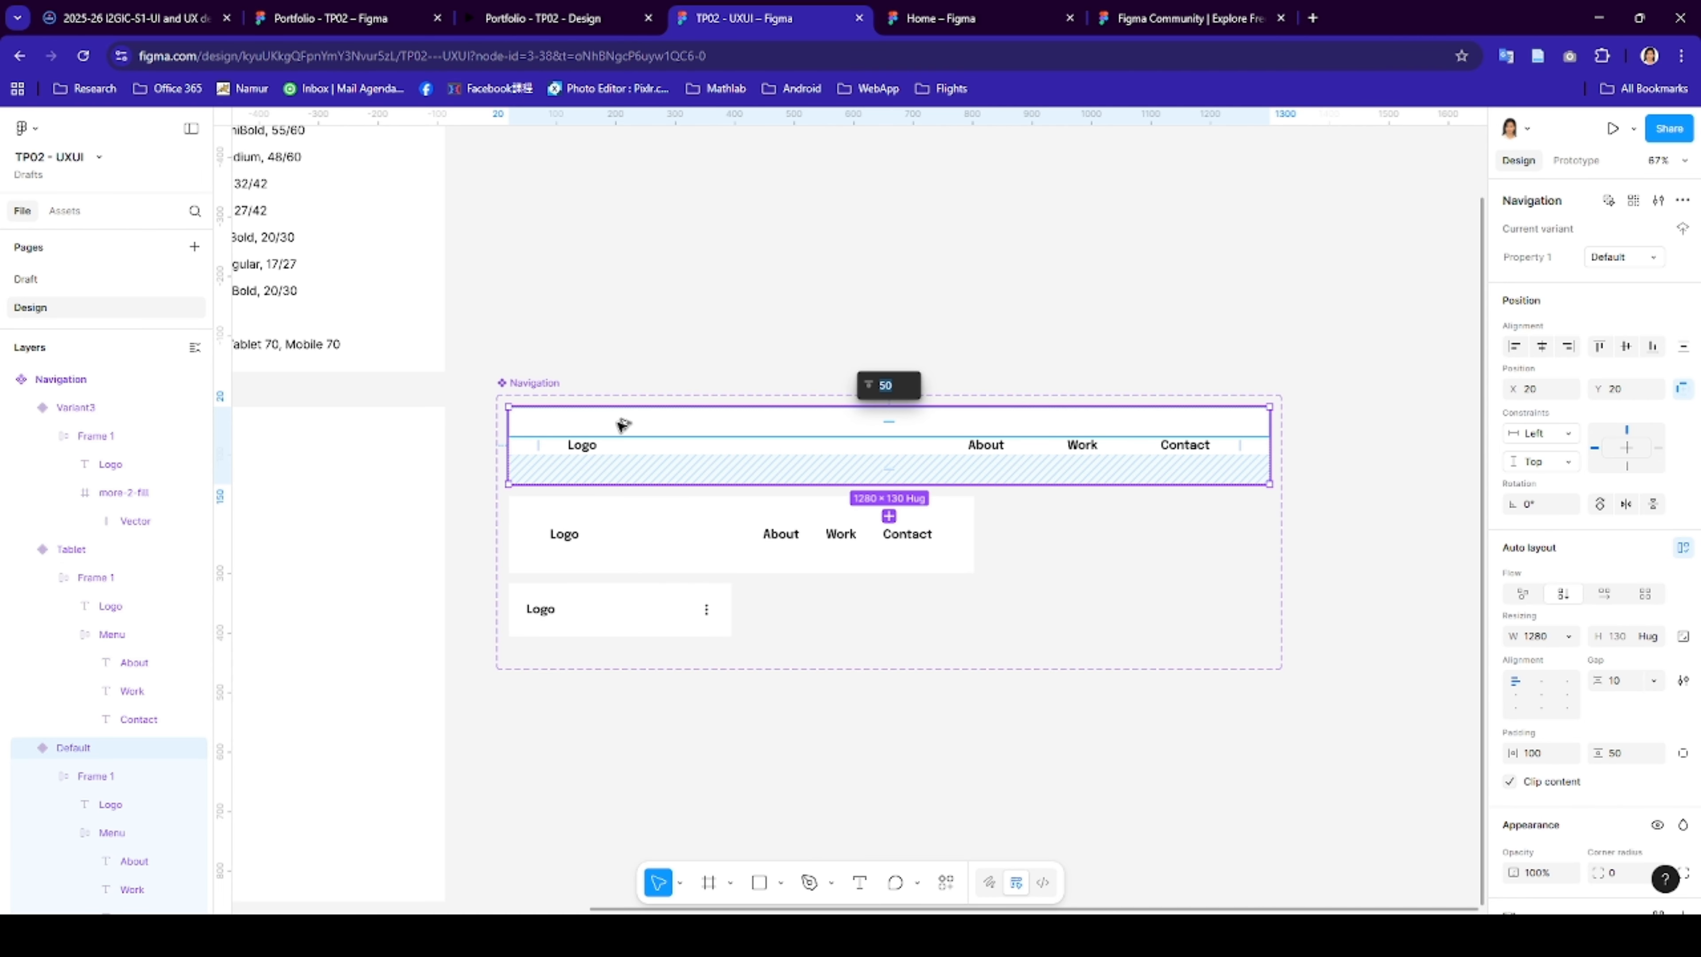
drag(541, 421, 694, 266)
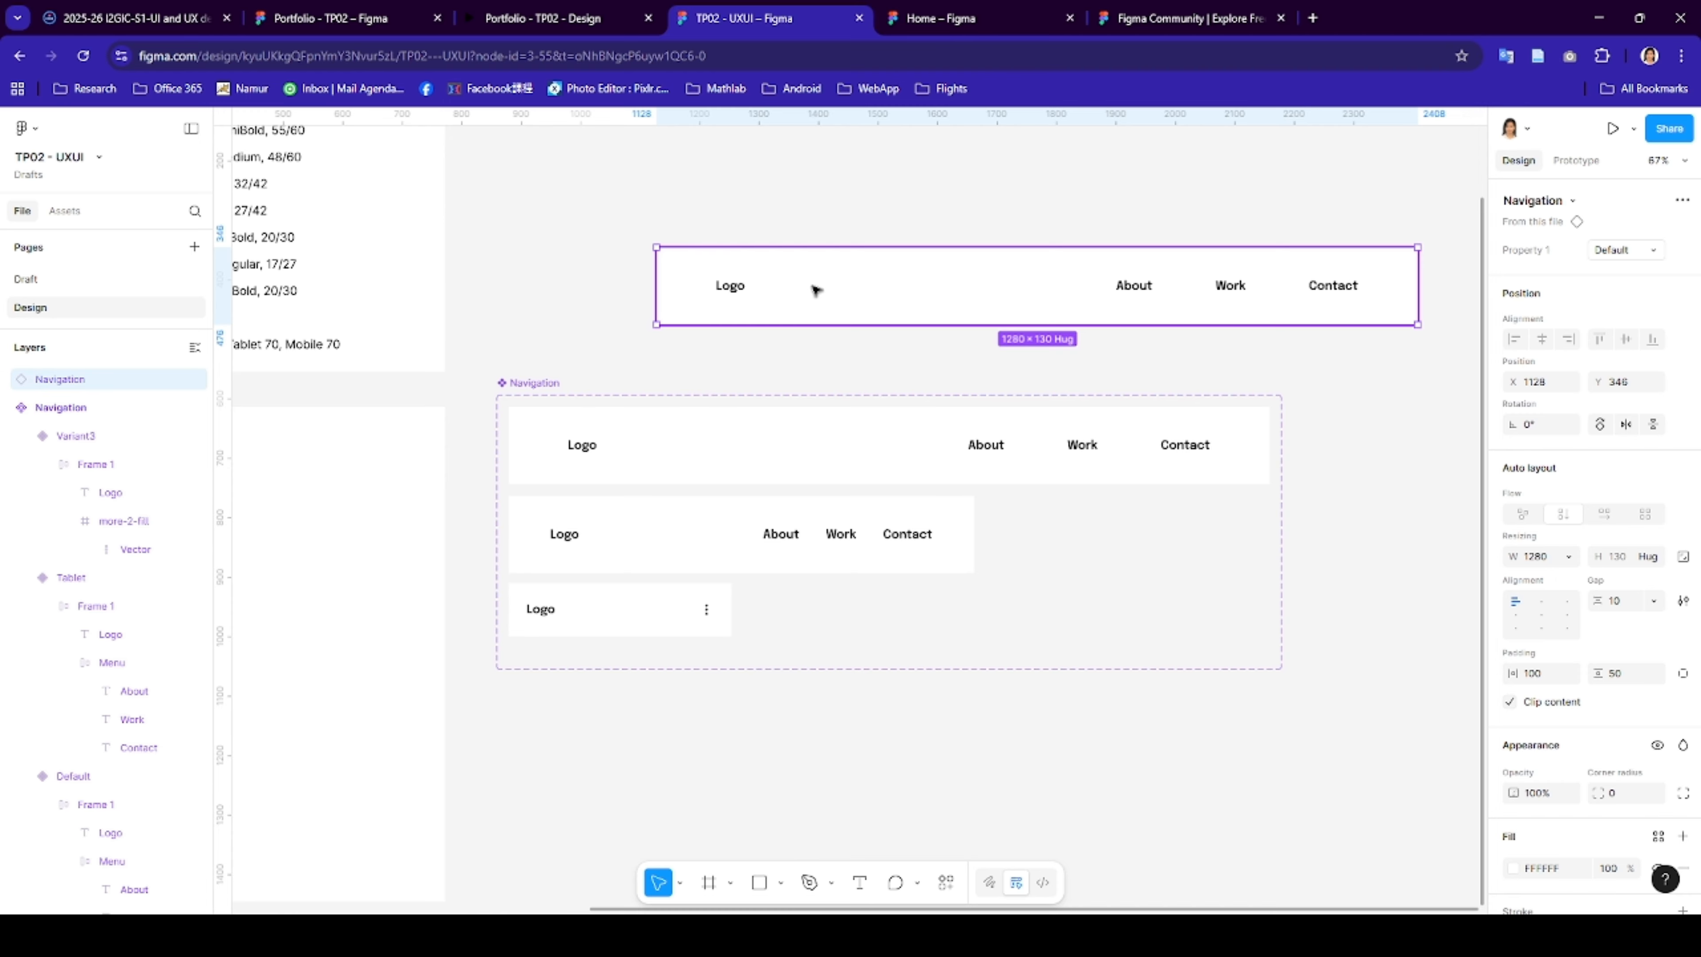
- Move the Navigation instance into the PC - Home frame and align it to the frame's top edge at X 0, Y 0
scroll(816, 285, down, 3)
scroll(821, 284, left, 5)
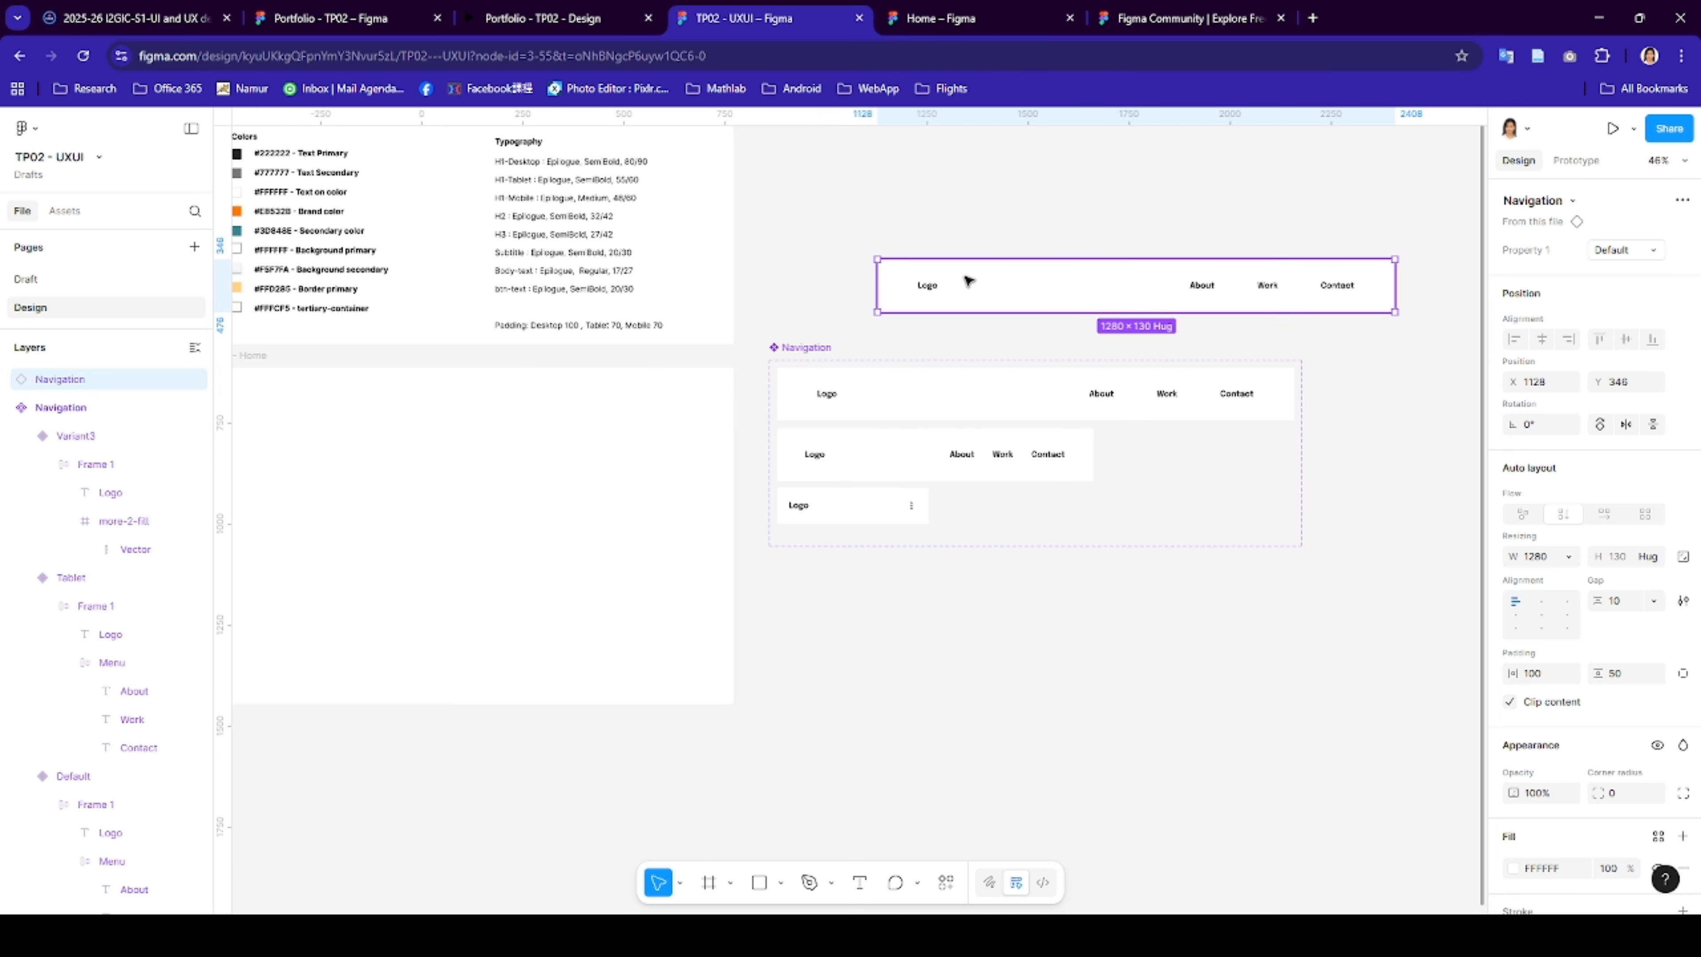
drag(1077, 270, 413, 380)
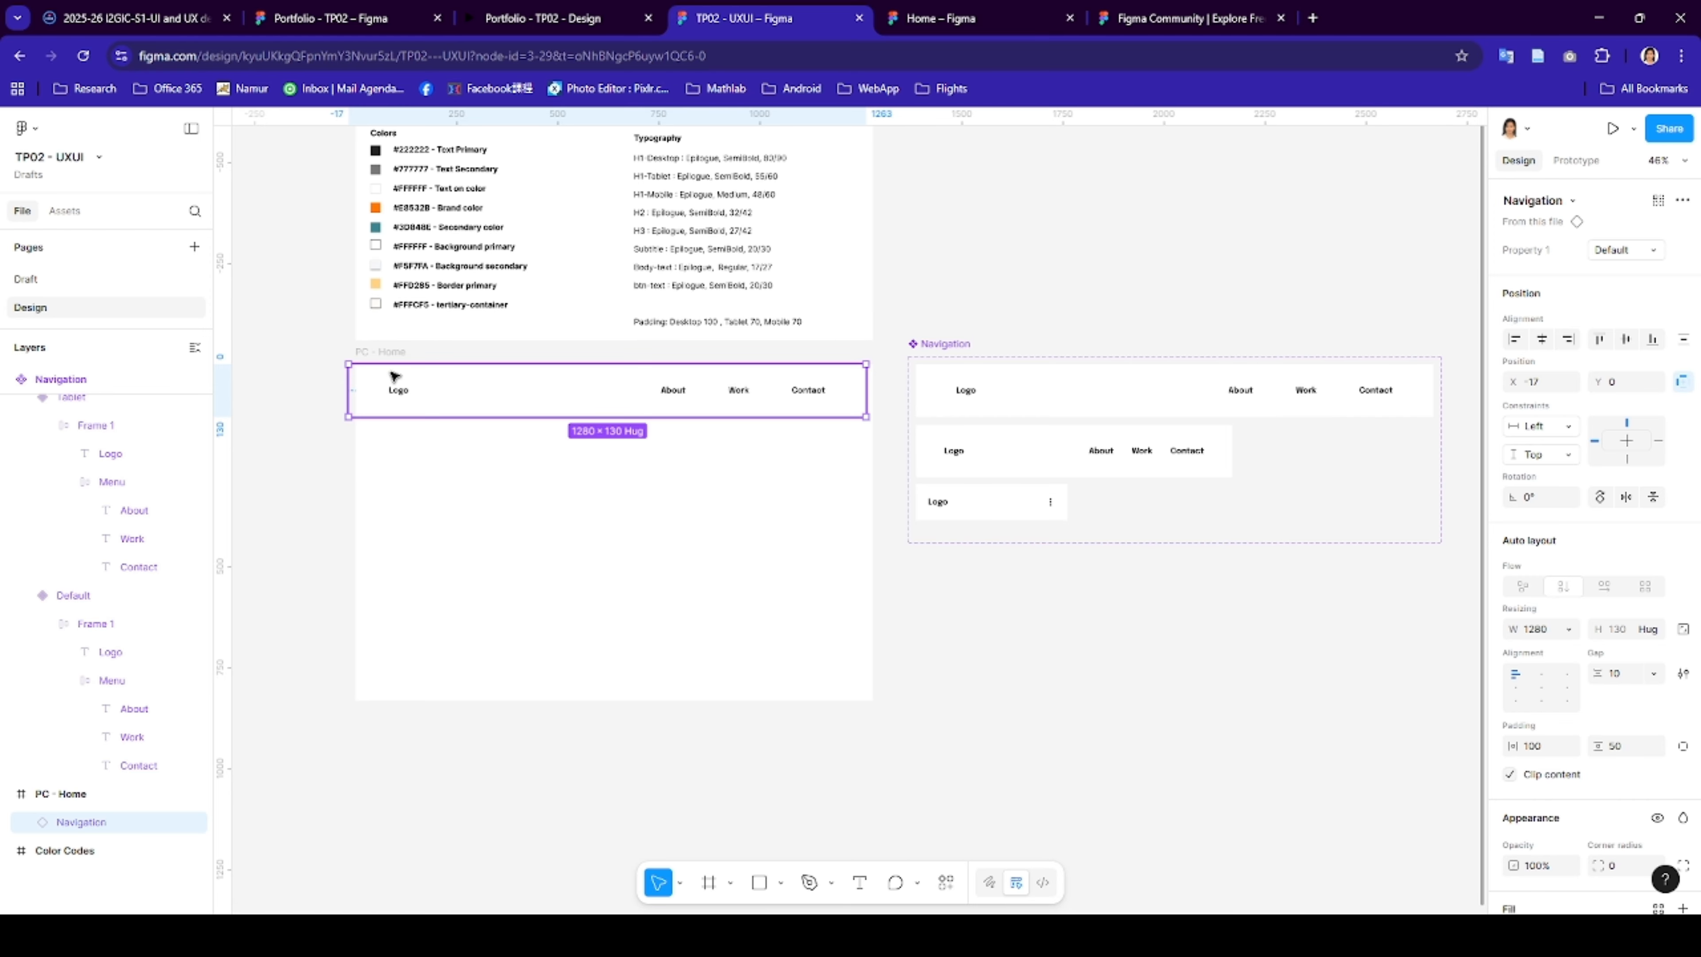
drag(374, 383, 379, 379)
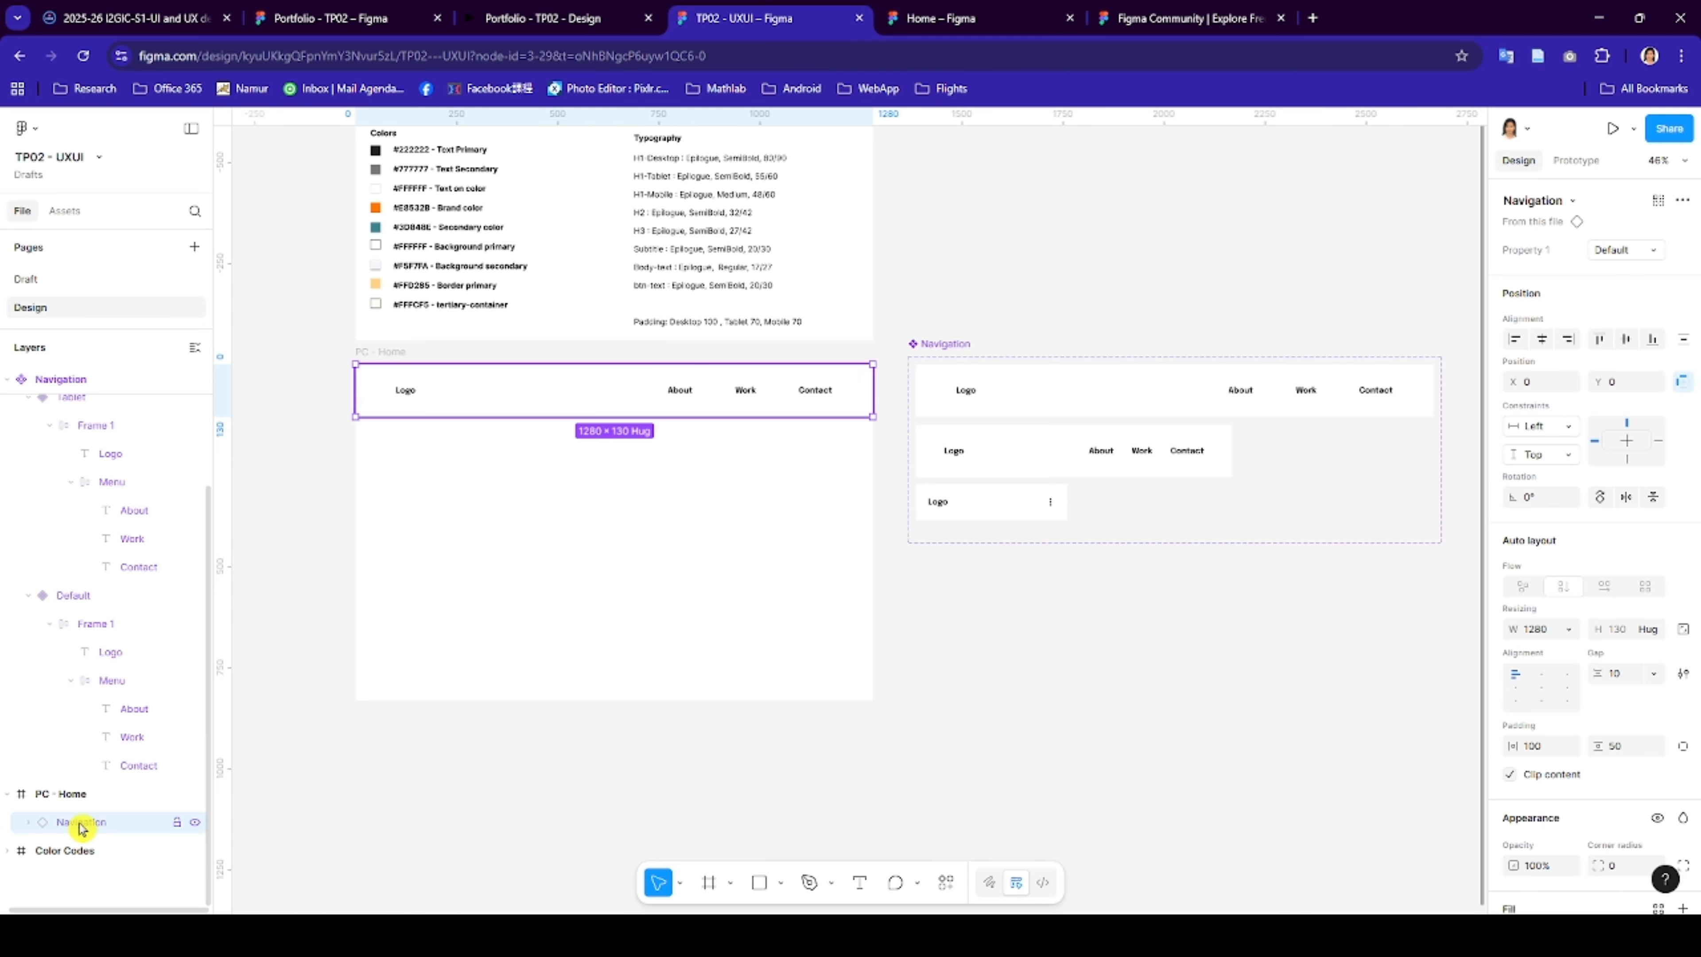
- Add auto layout to the PC - Home frame and set its Navigation instance's width to Fill container
click(72, 795)
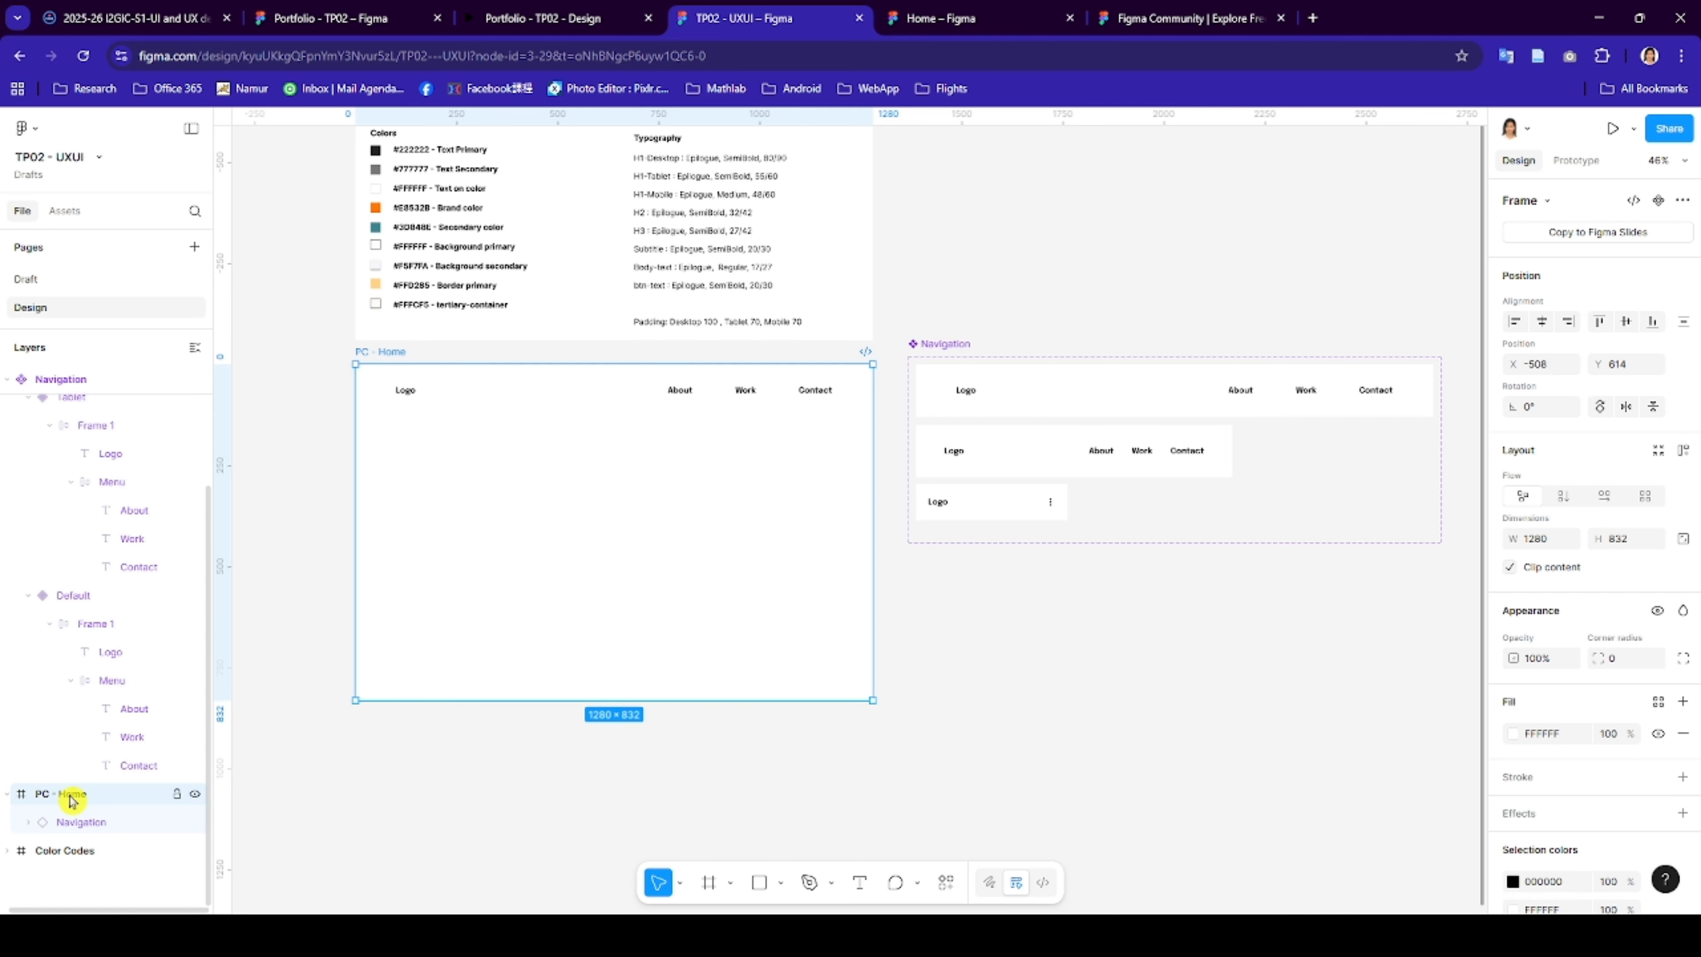
right_click(404, 357)
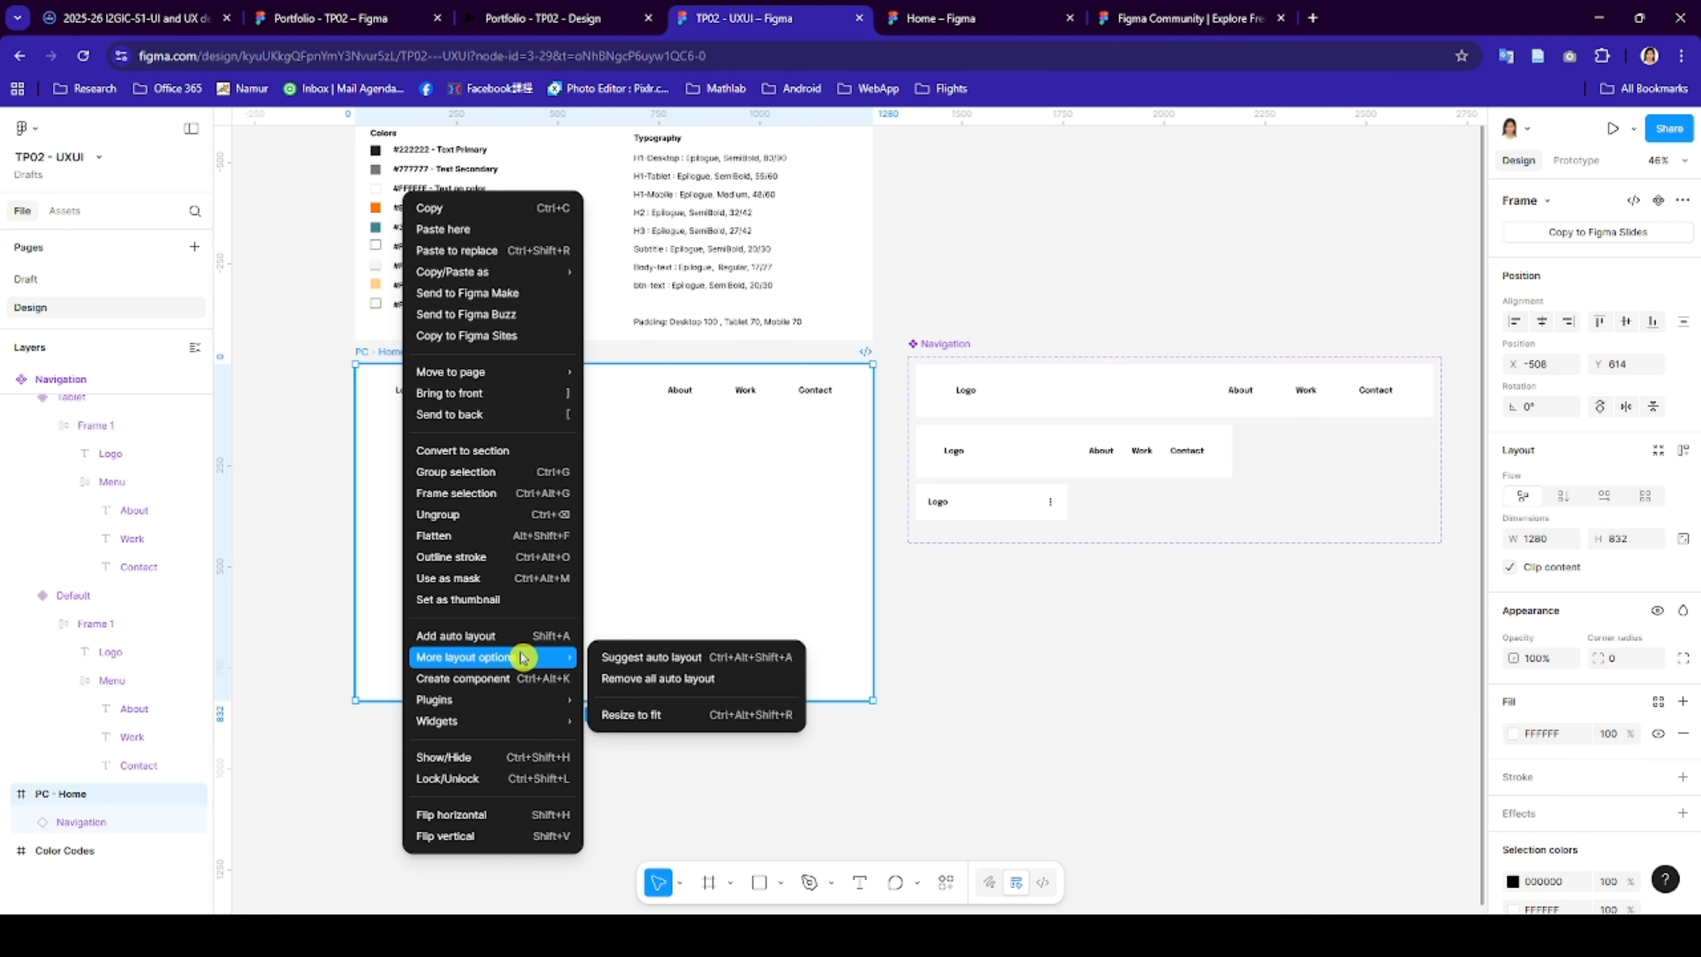
click(481, 637)
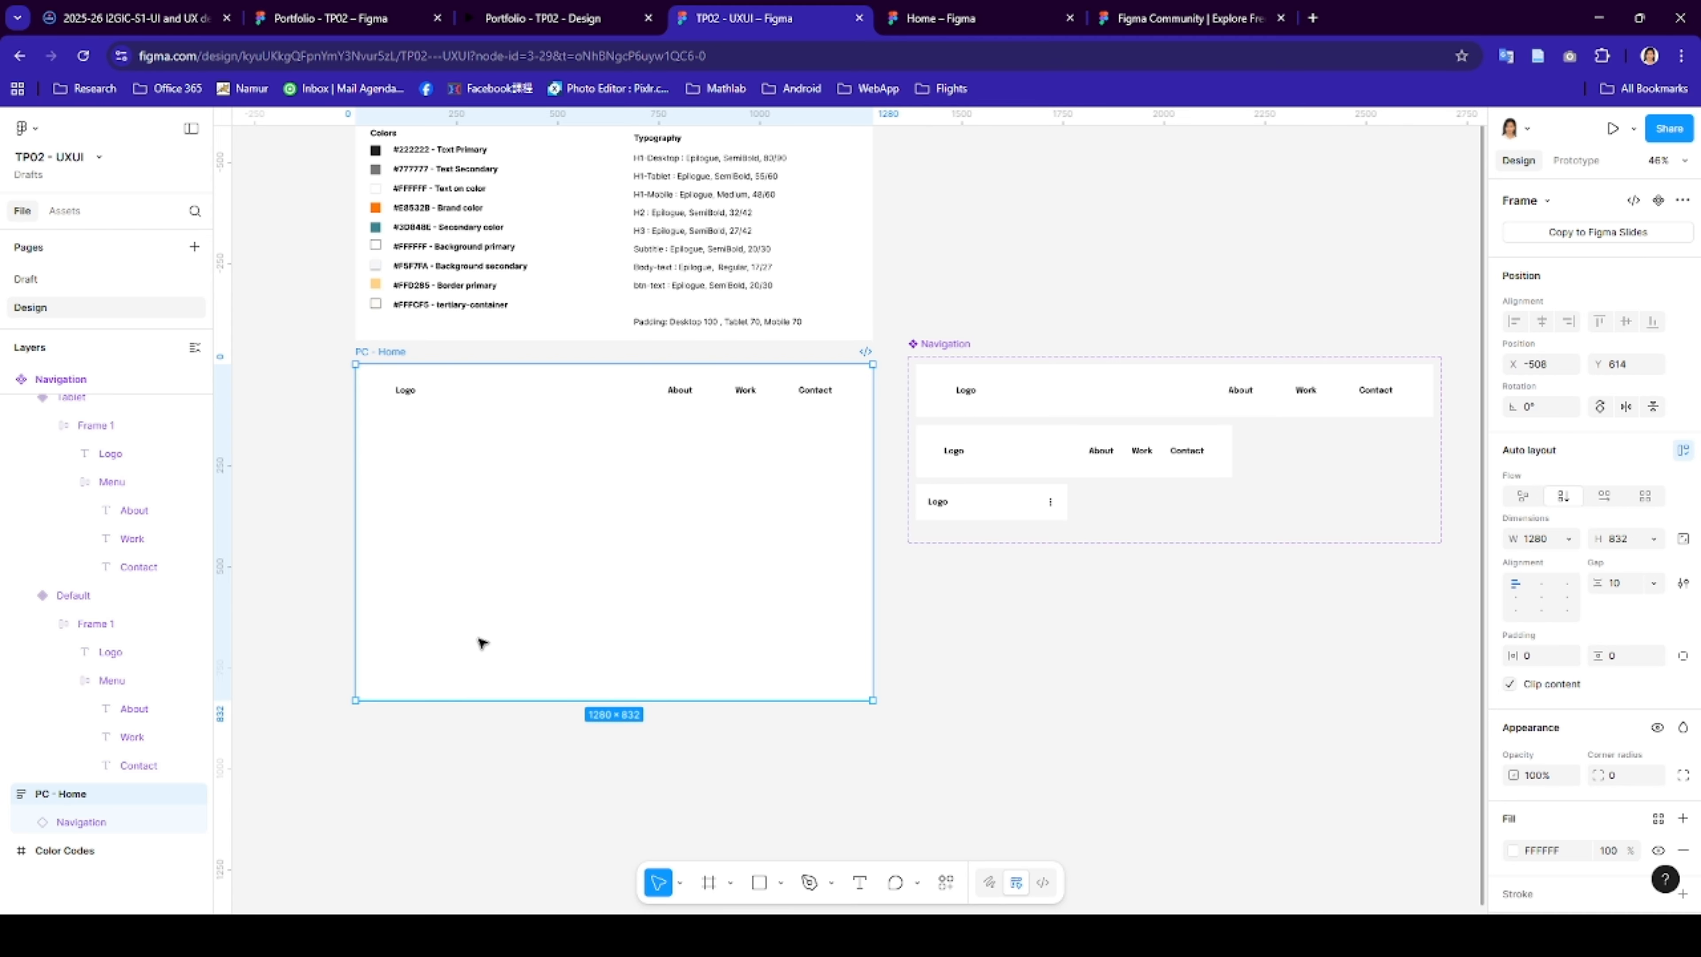
click(833, 392)
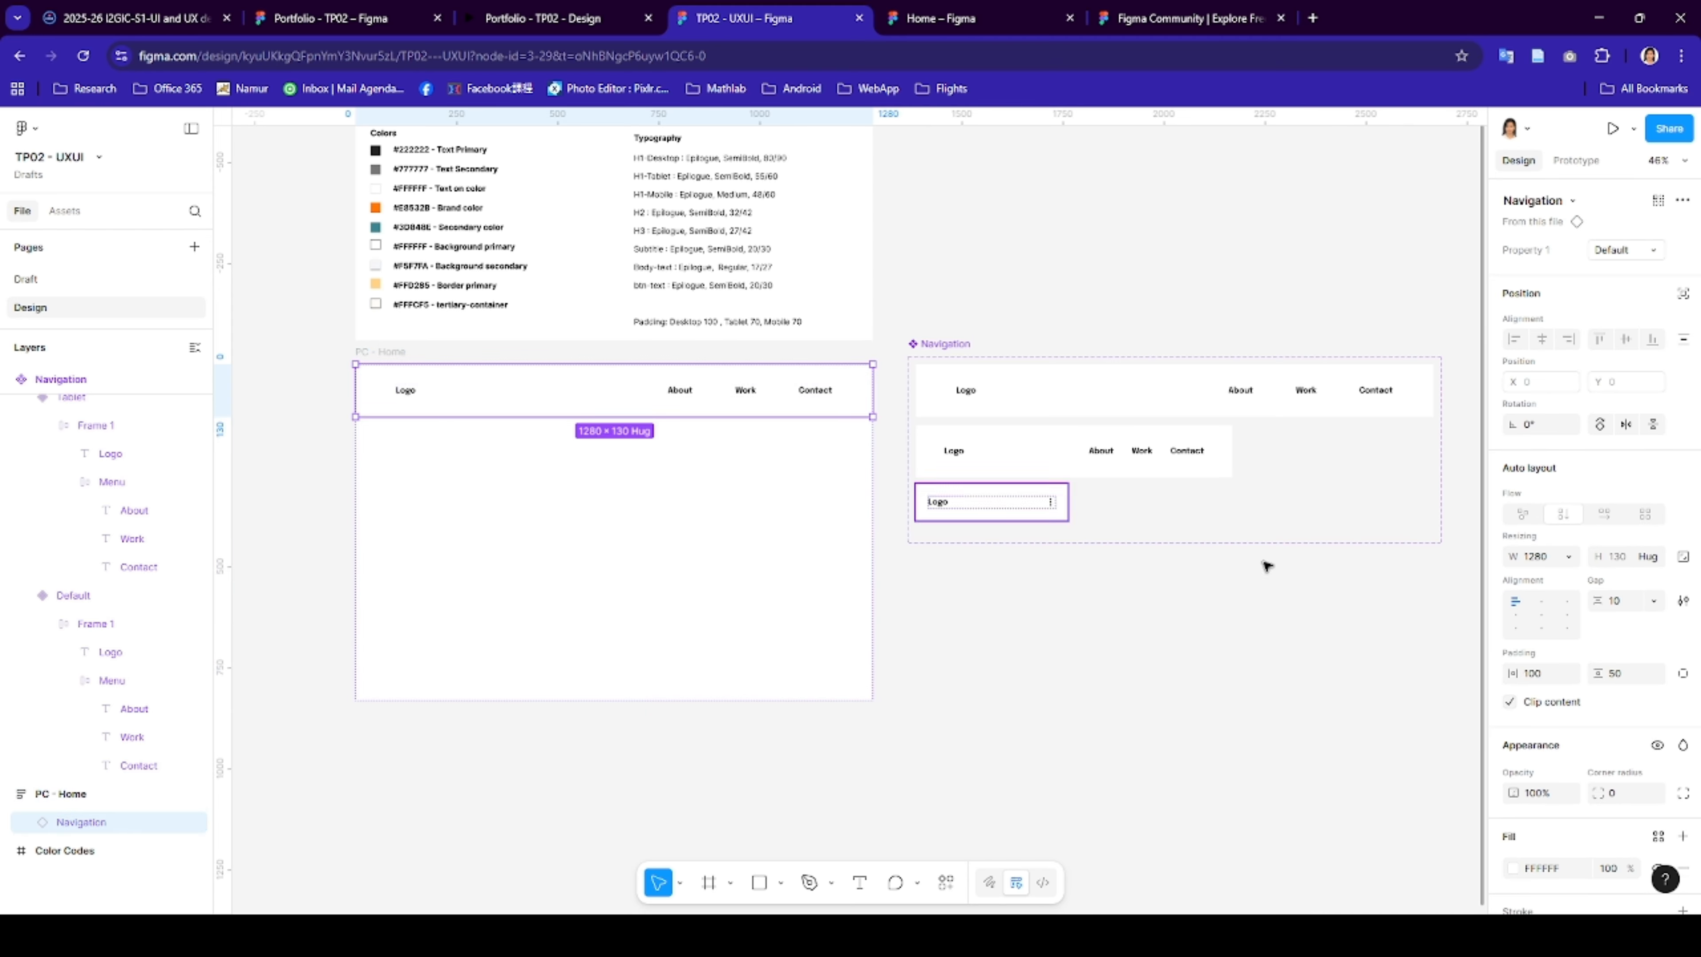
click(1571, 560)
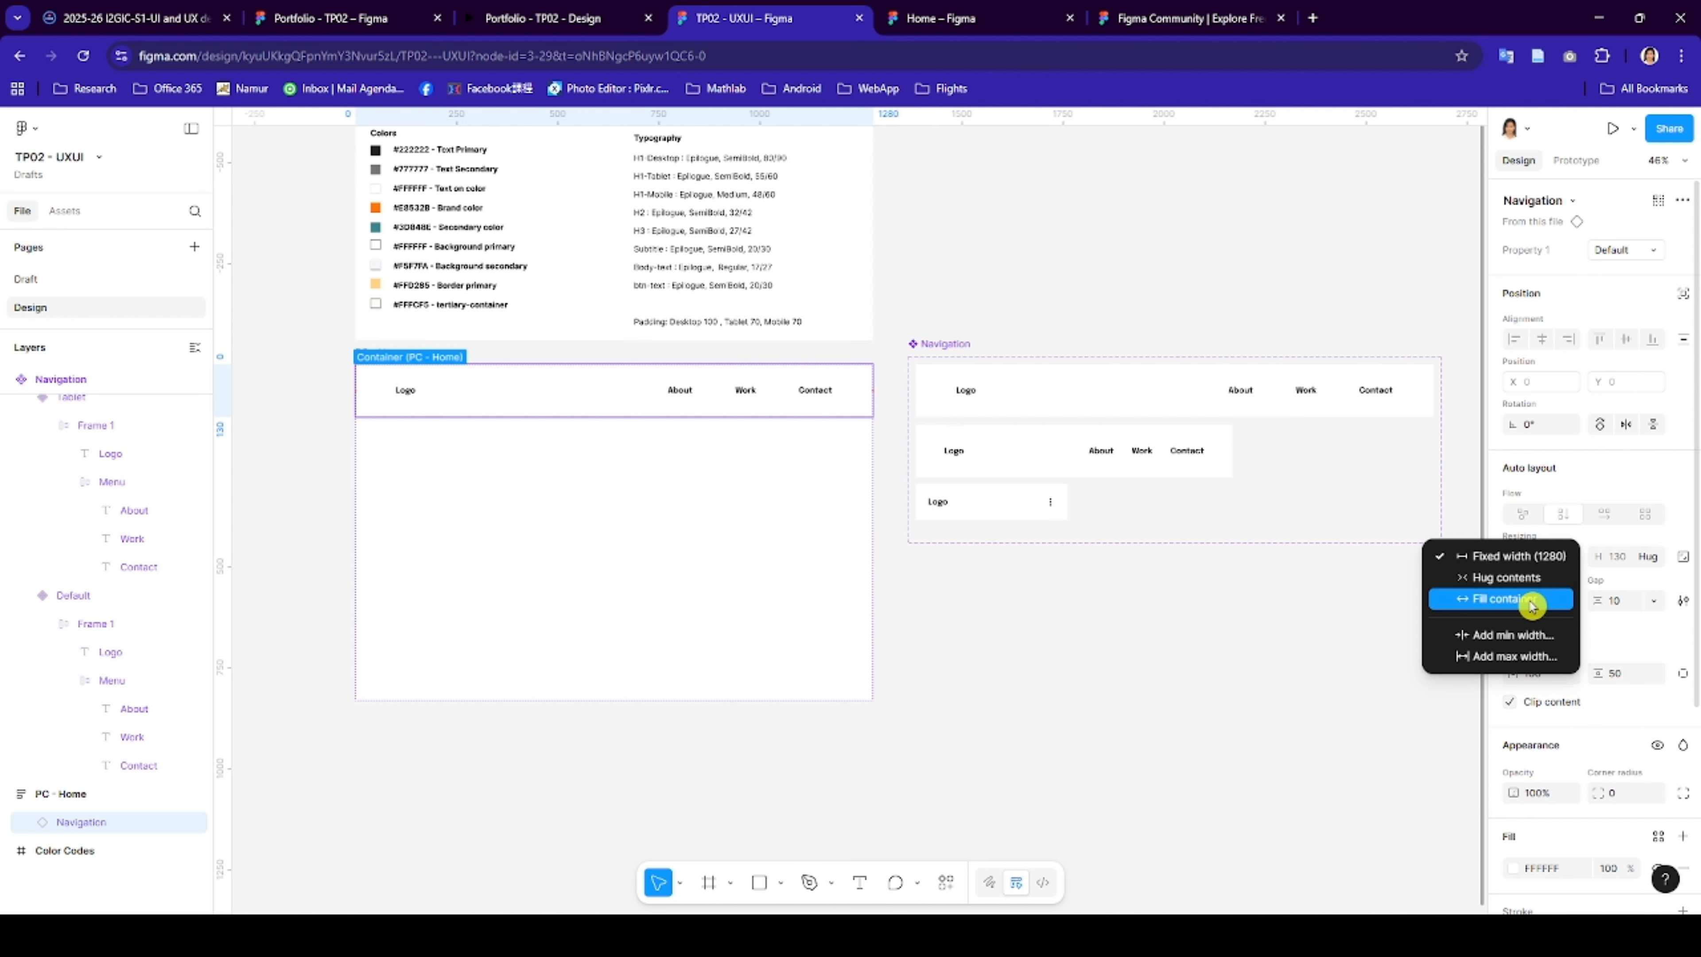
click(1552, 607)
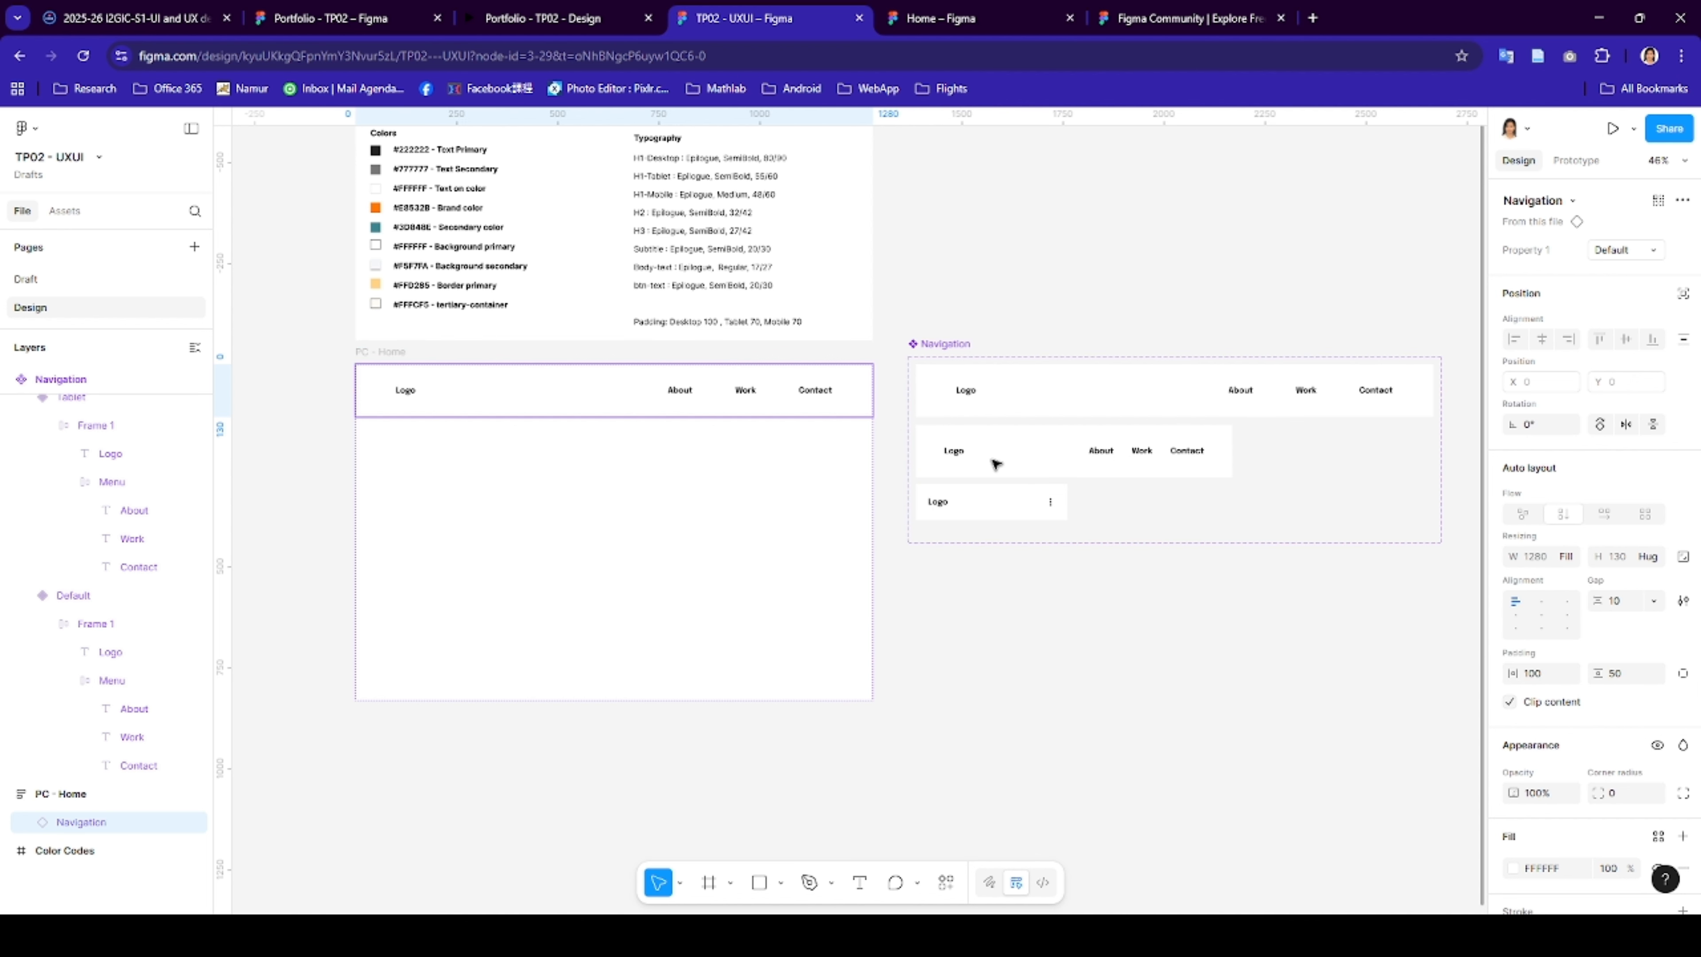
- Move the Navigation component set off the Design page onto a new page named Component
drag(981, 329, 1009, 267)
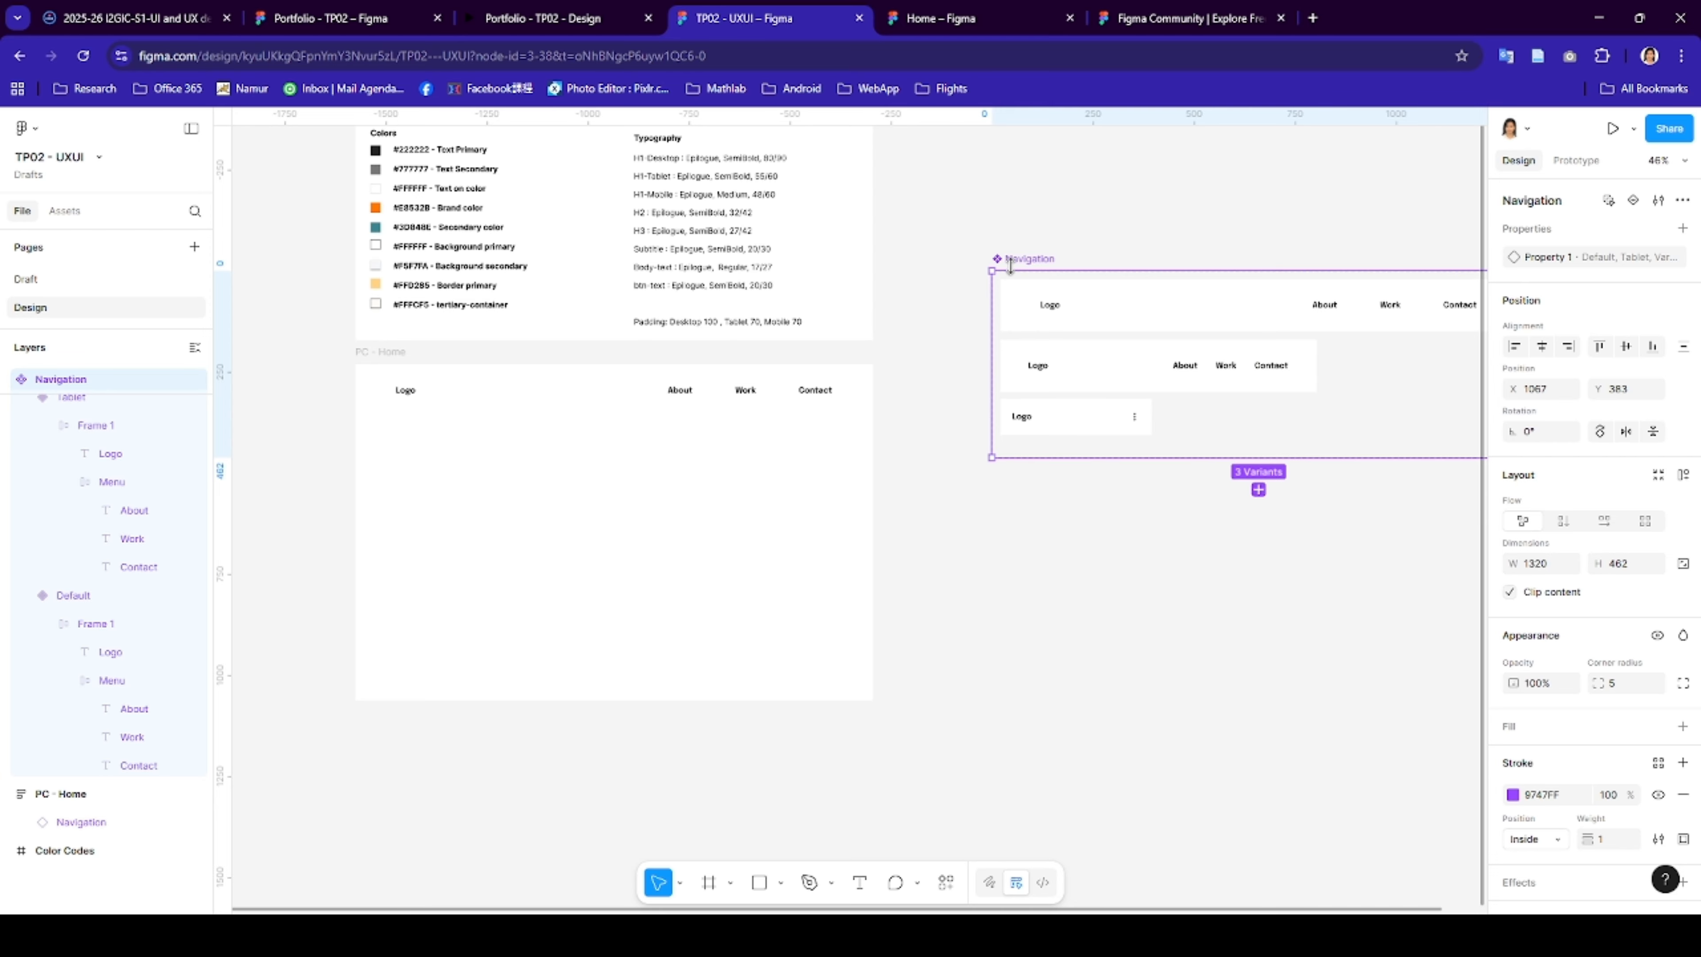
key(Delete)
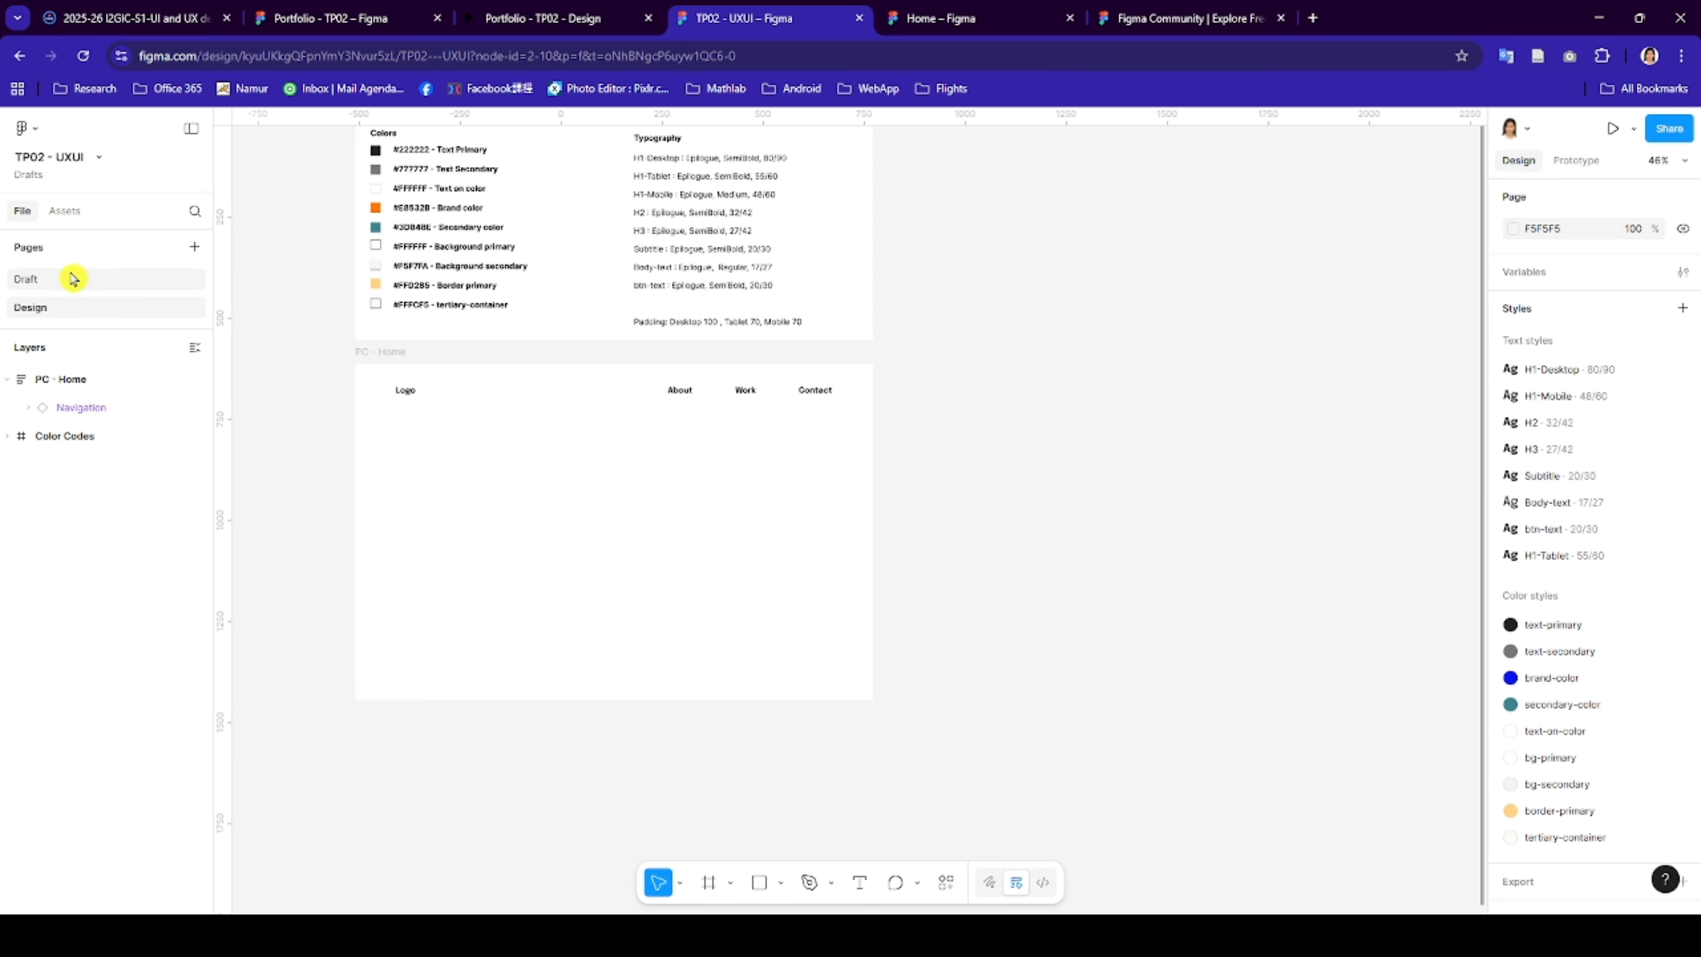
click(194, 247)
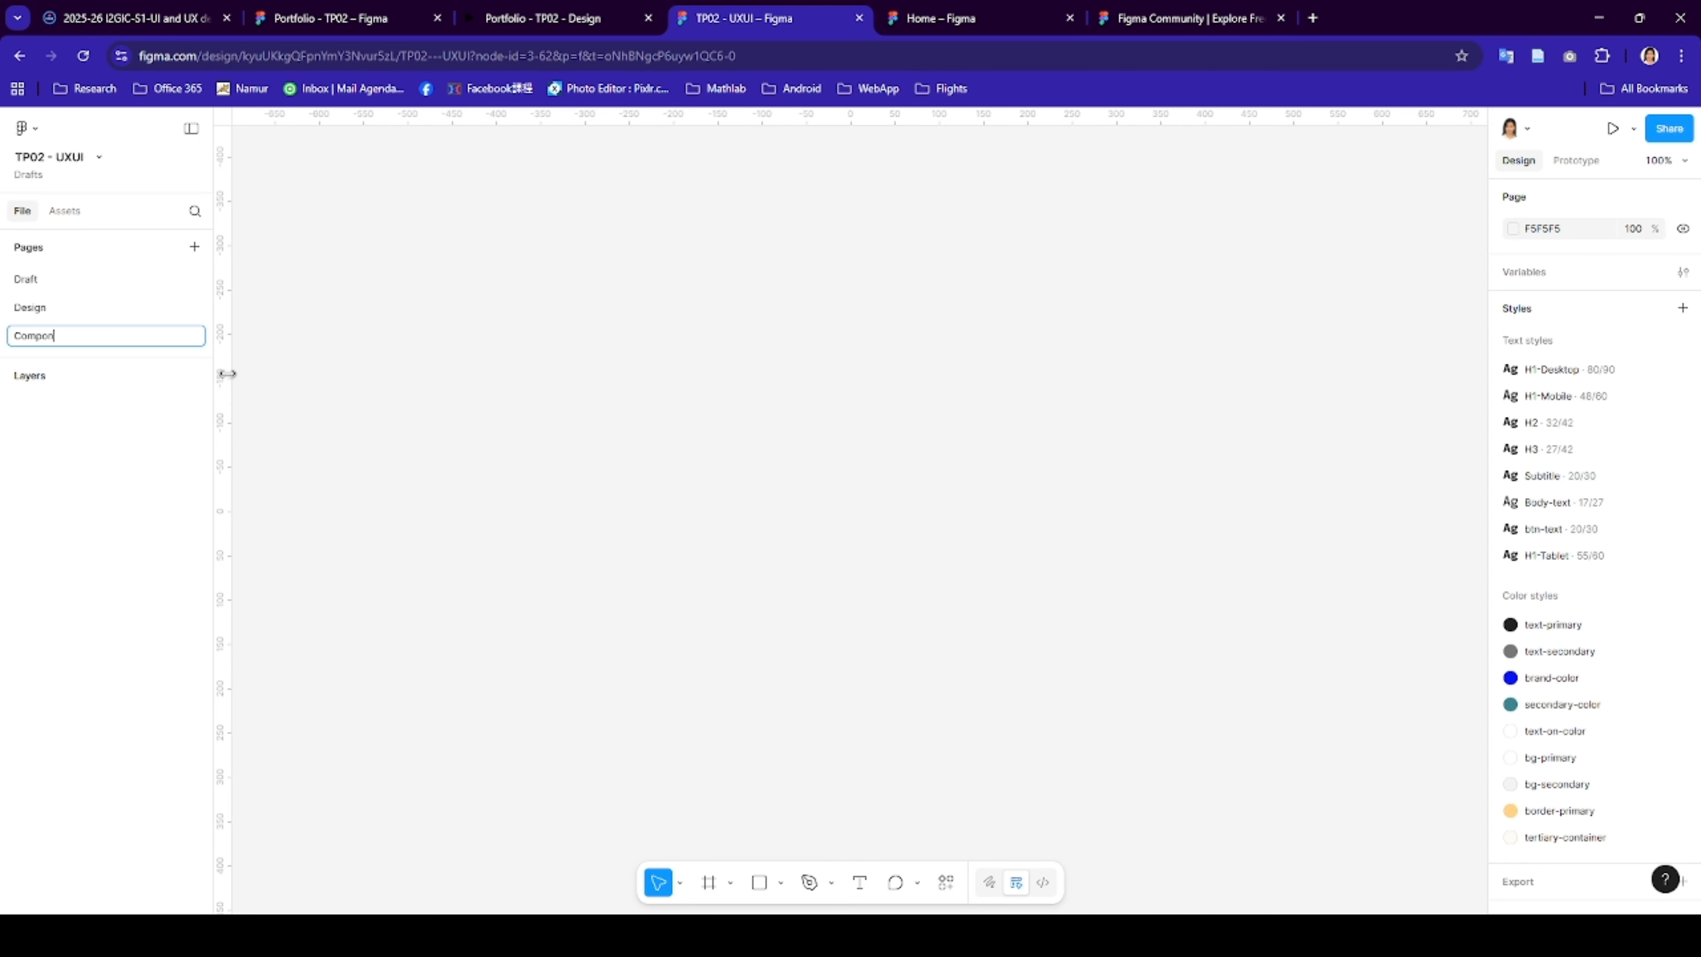
key(Return)
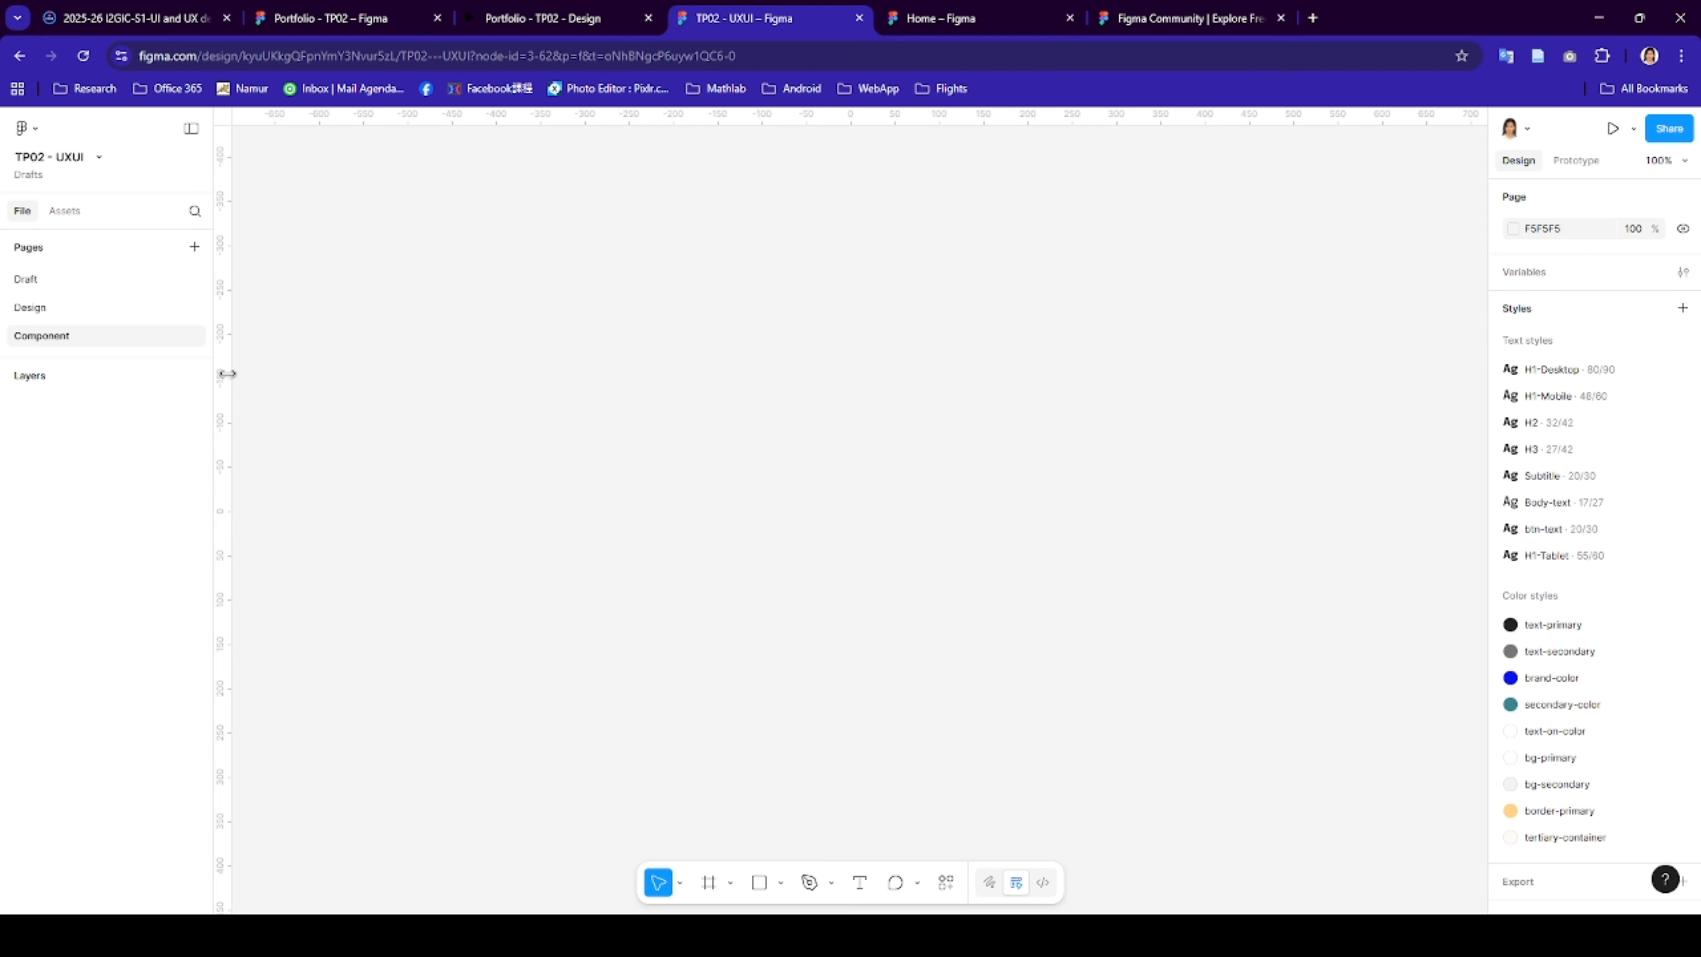
key(ctrl+v)
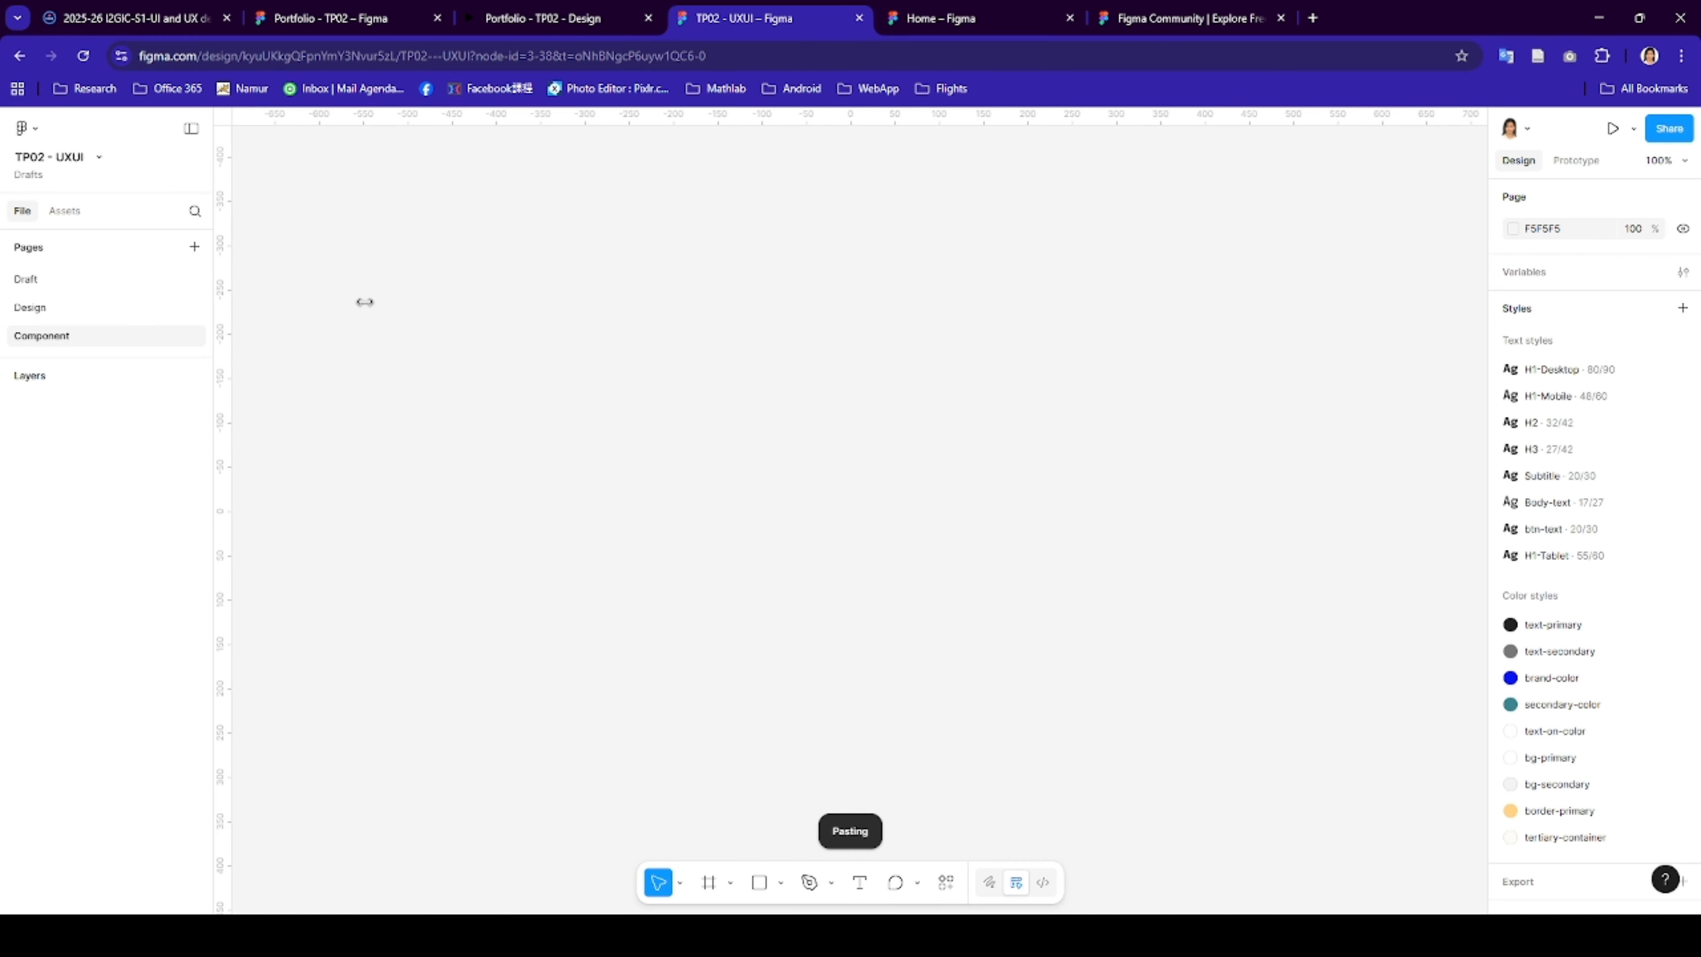
- Return to the Design page and test how the Navigation responds to resizing the PC - Home frame's width
click(47, 310)
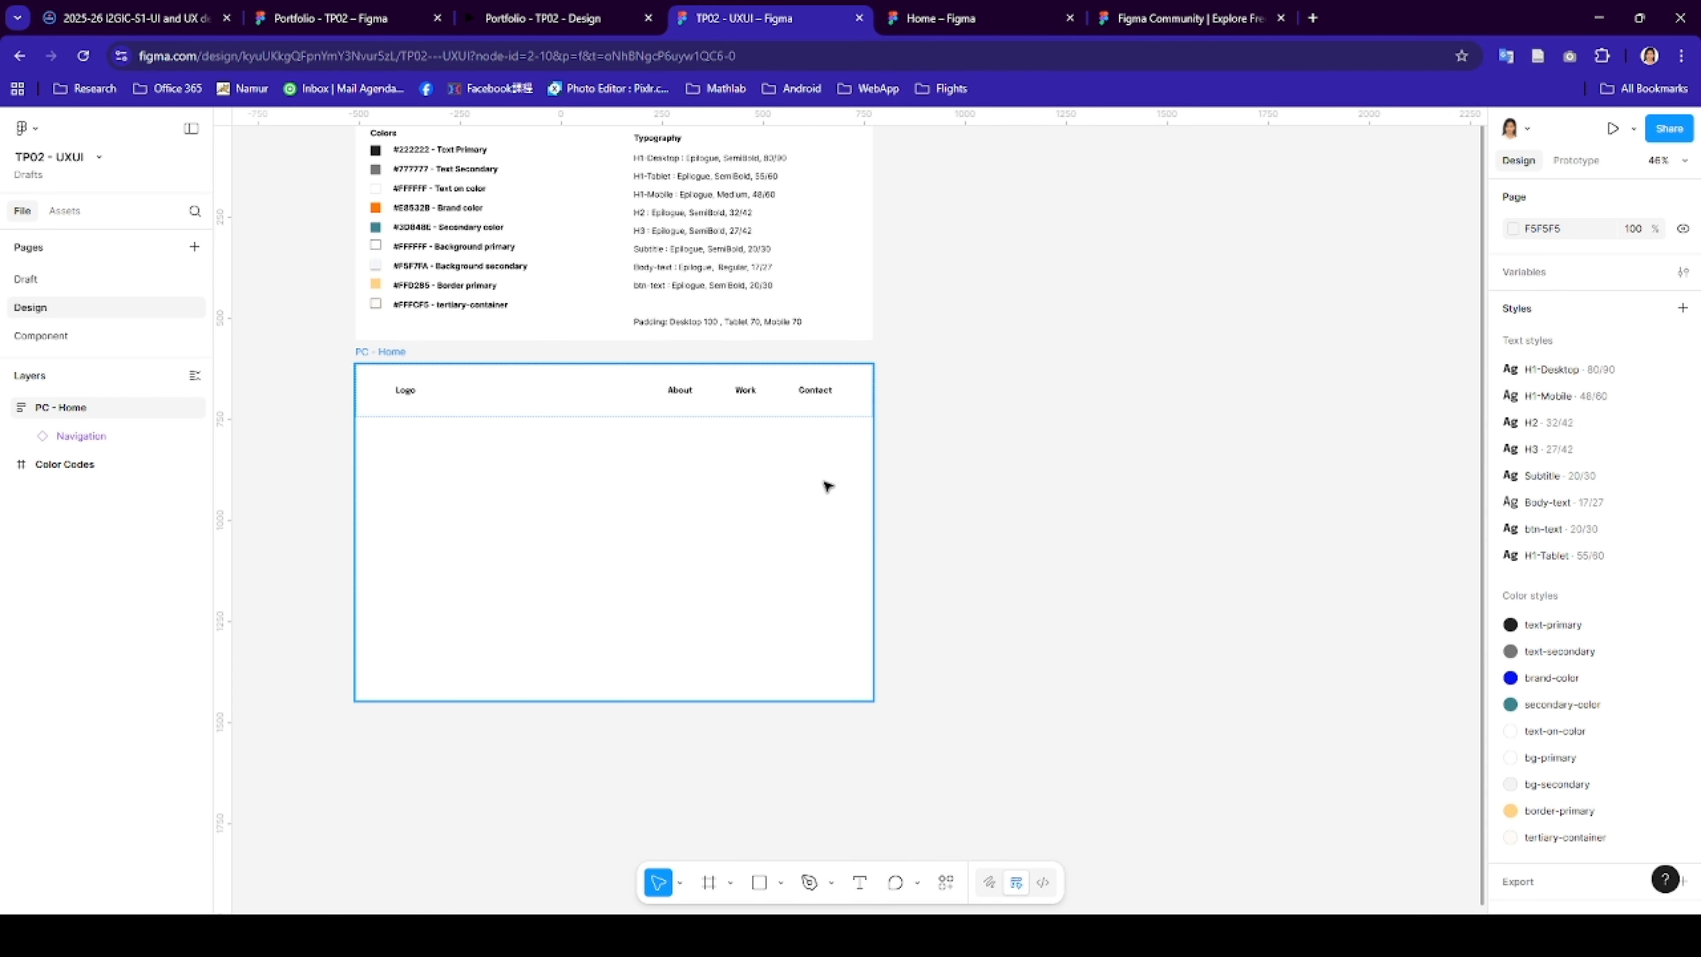
click(395, 353)
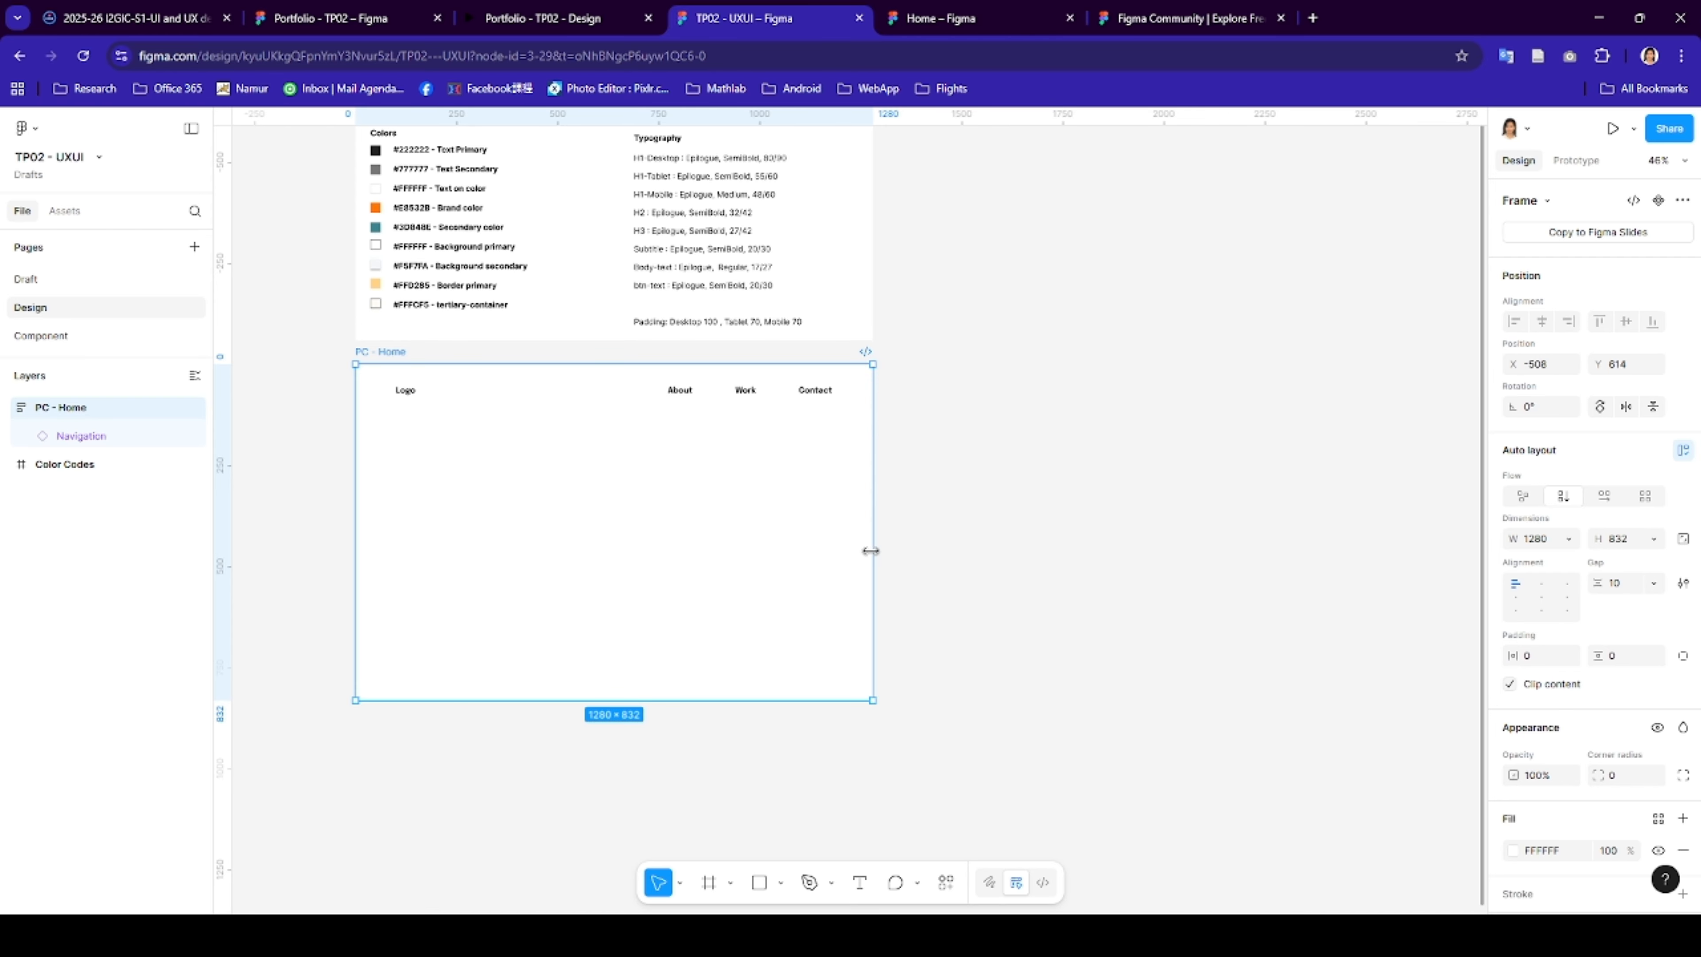
mouse_move(871, 550)
mouse_down()
mouse_move(1135, 543)
mouse_move(968, 562)
mouse_move(997, 561)
mouse_move(884, 550)
mouse_up()
click(932, 532)
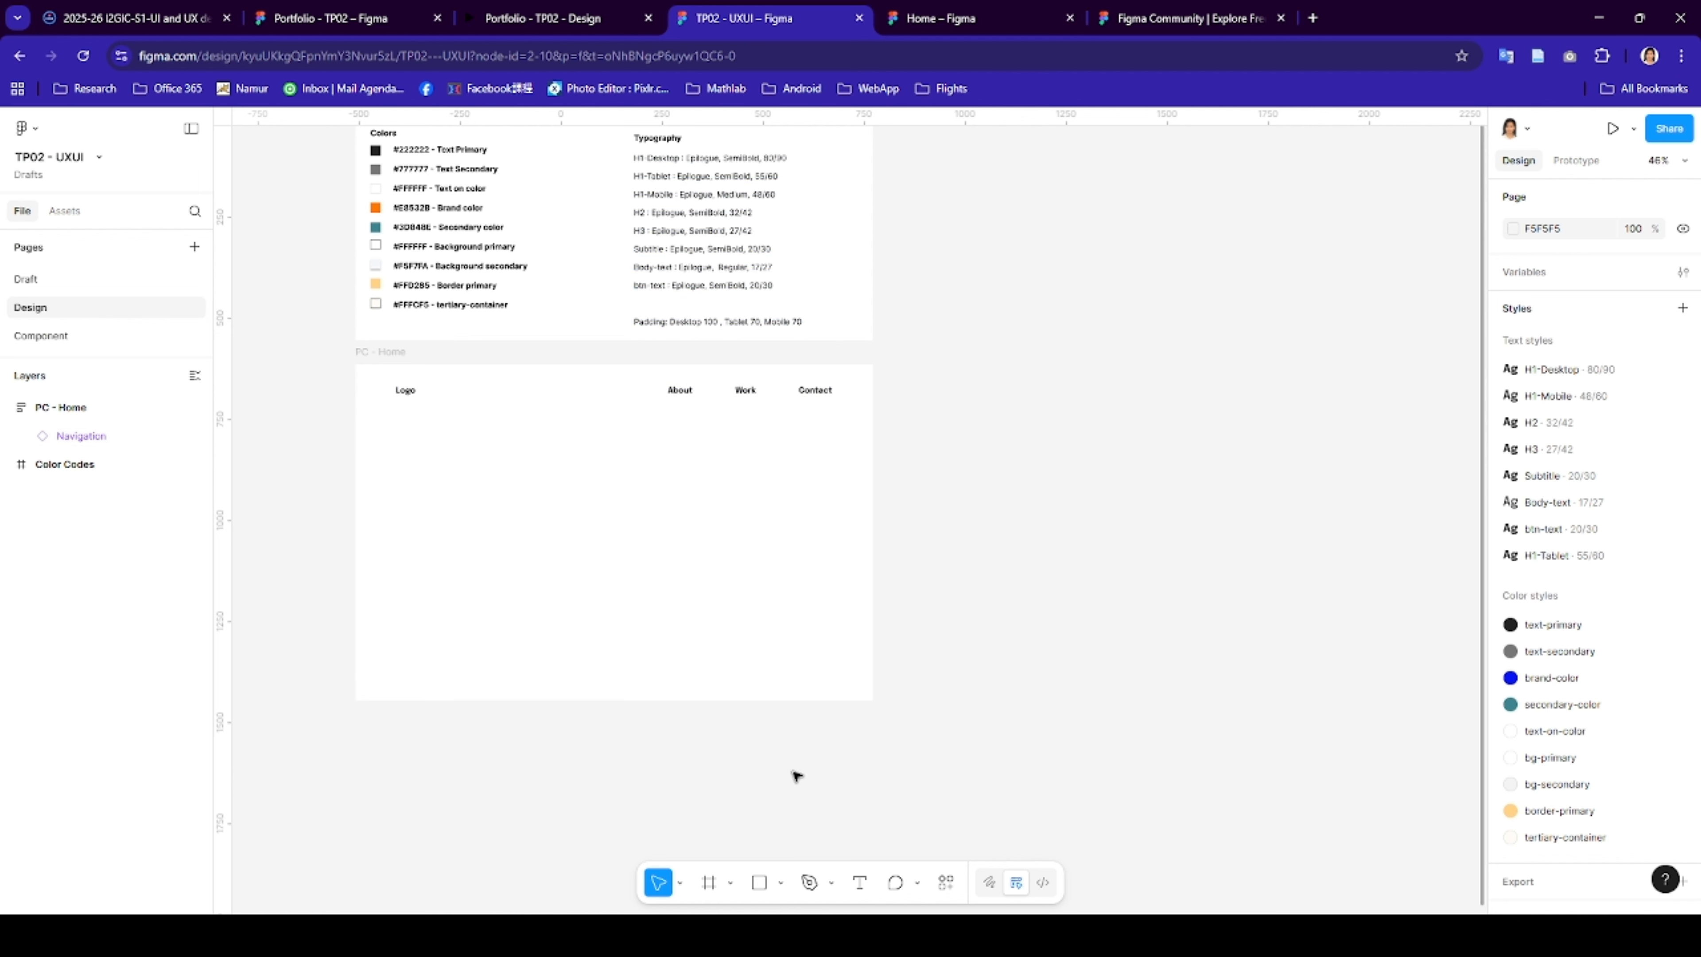
- Duplicate the PC - Home frame and place the copy beside the original
click(708, 882)
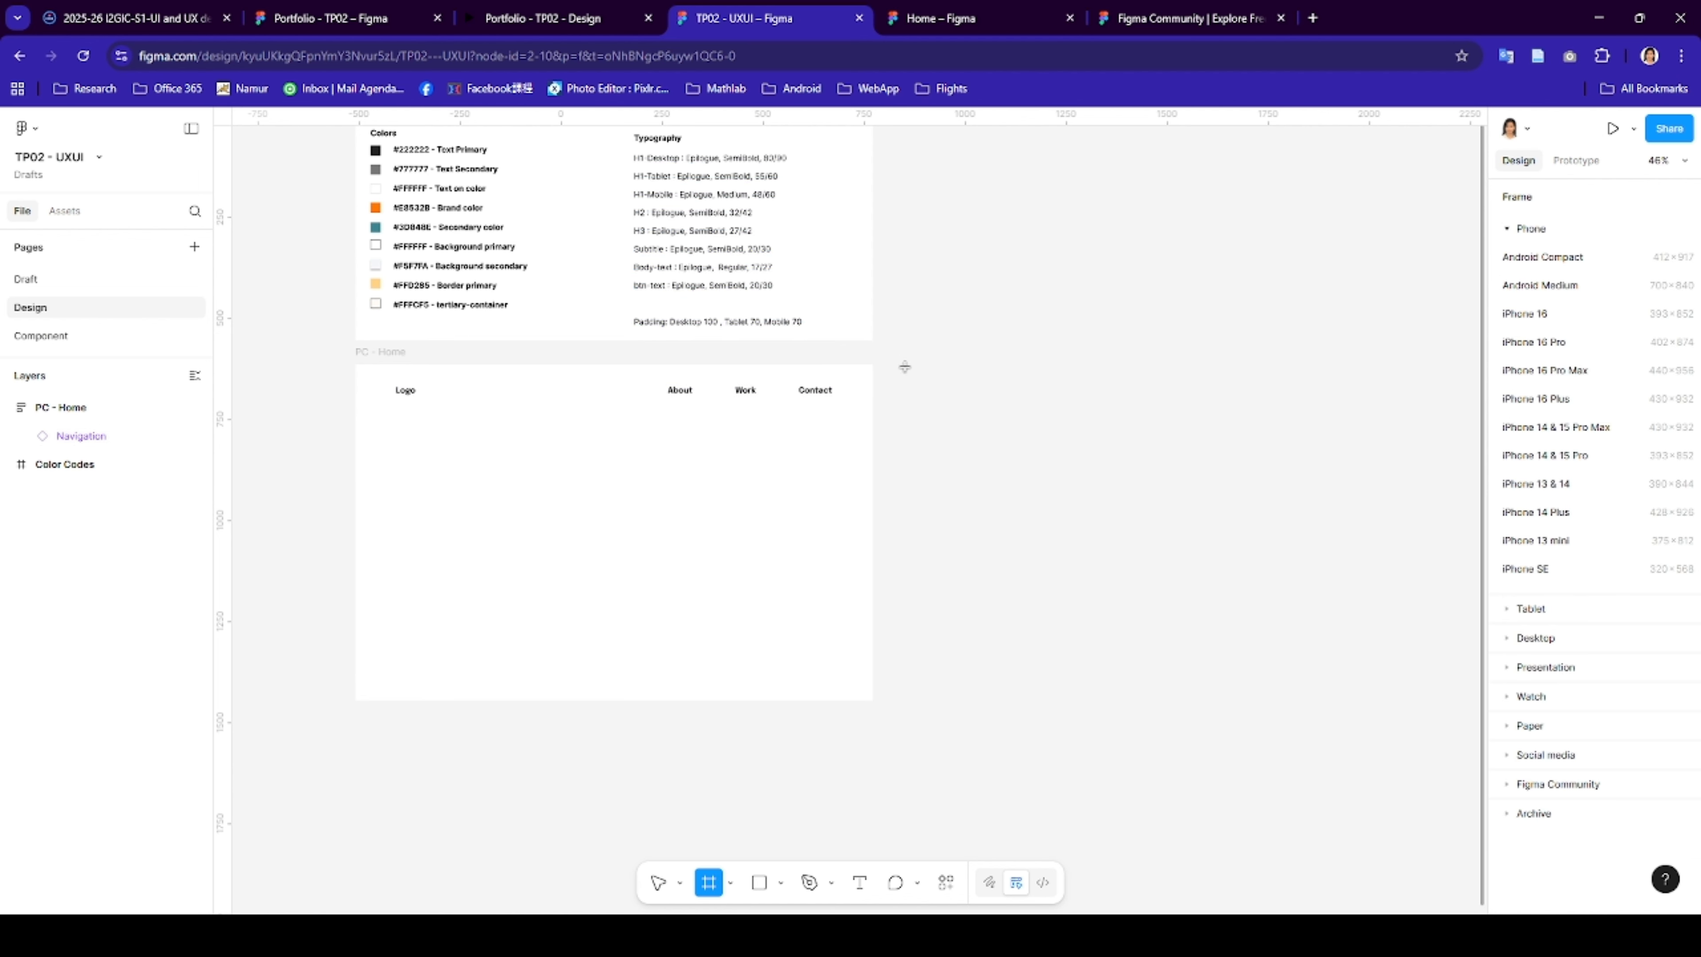
key(Escape)
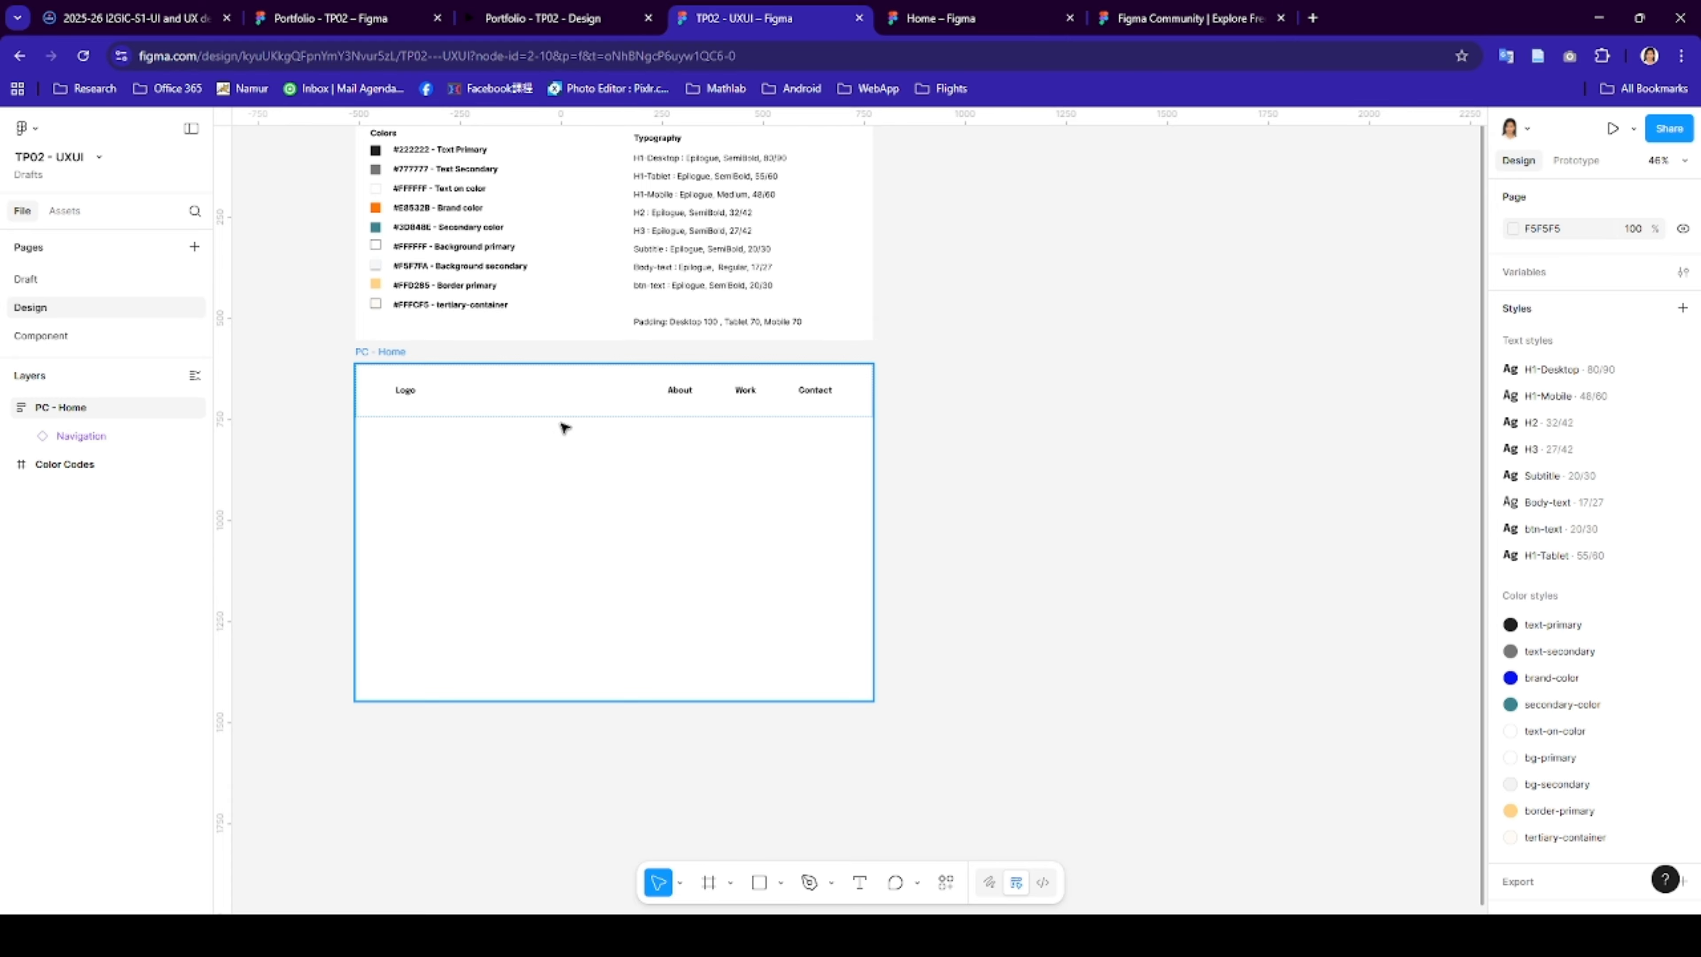
click(392, 354)
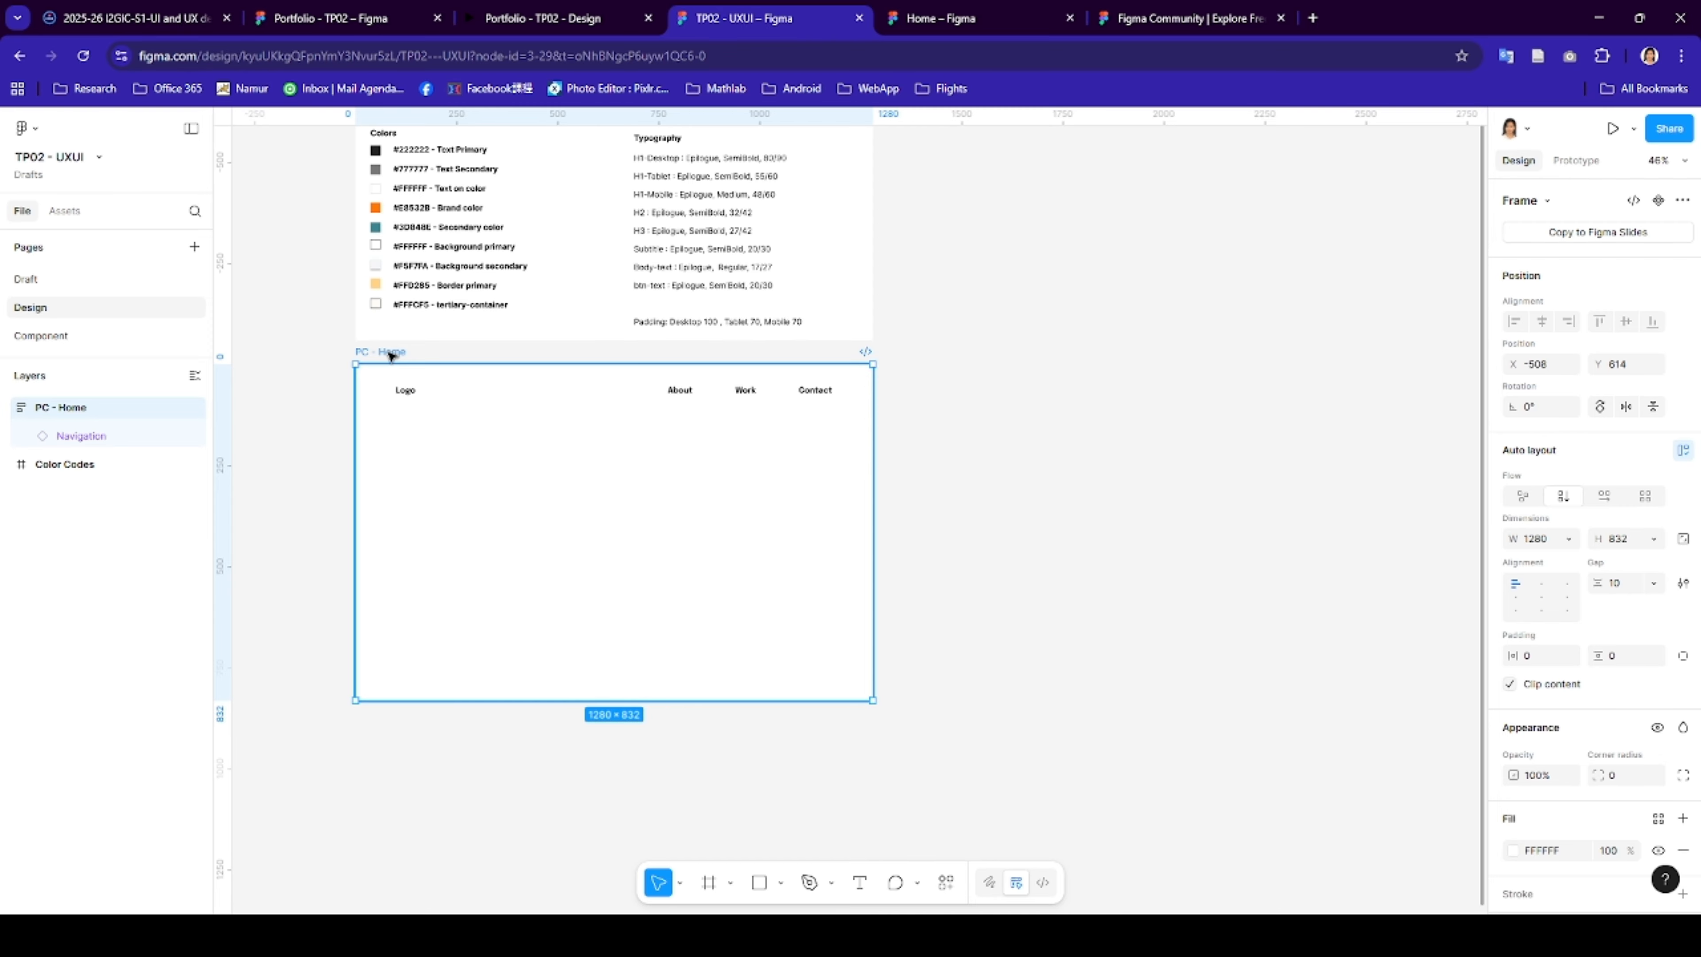
right_click(392, 356)
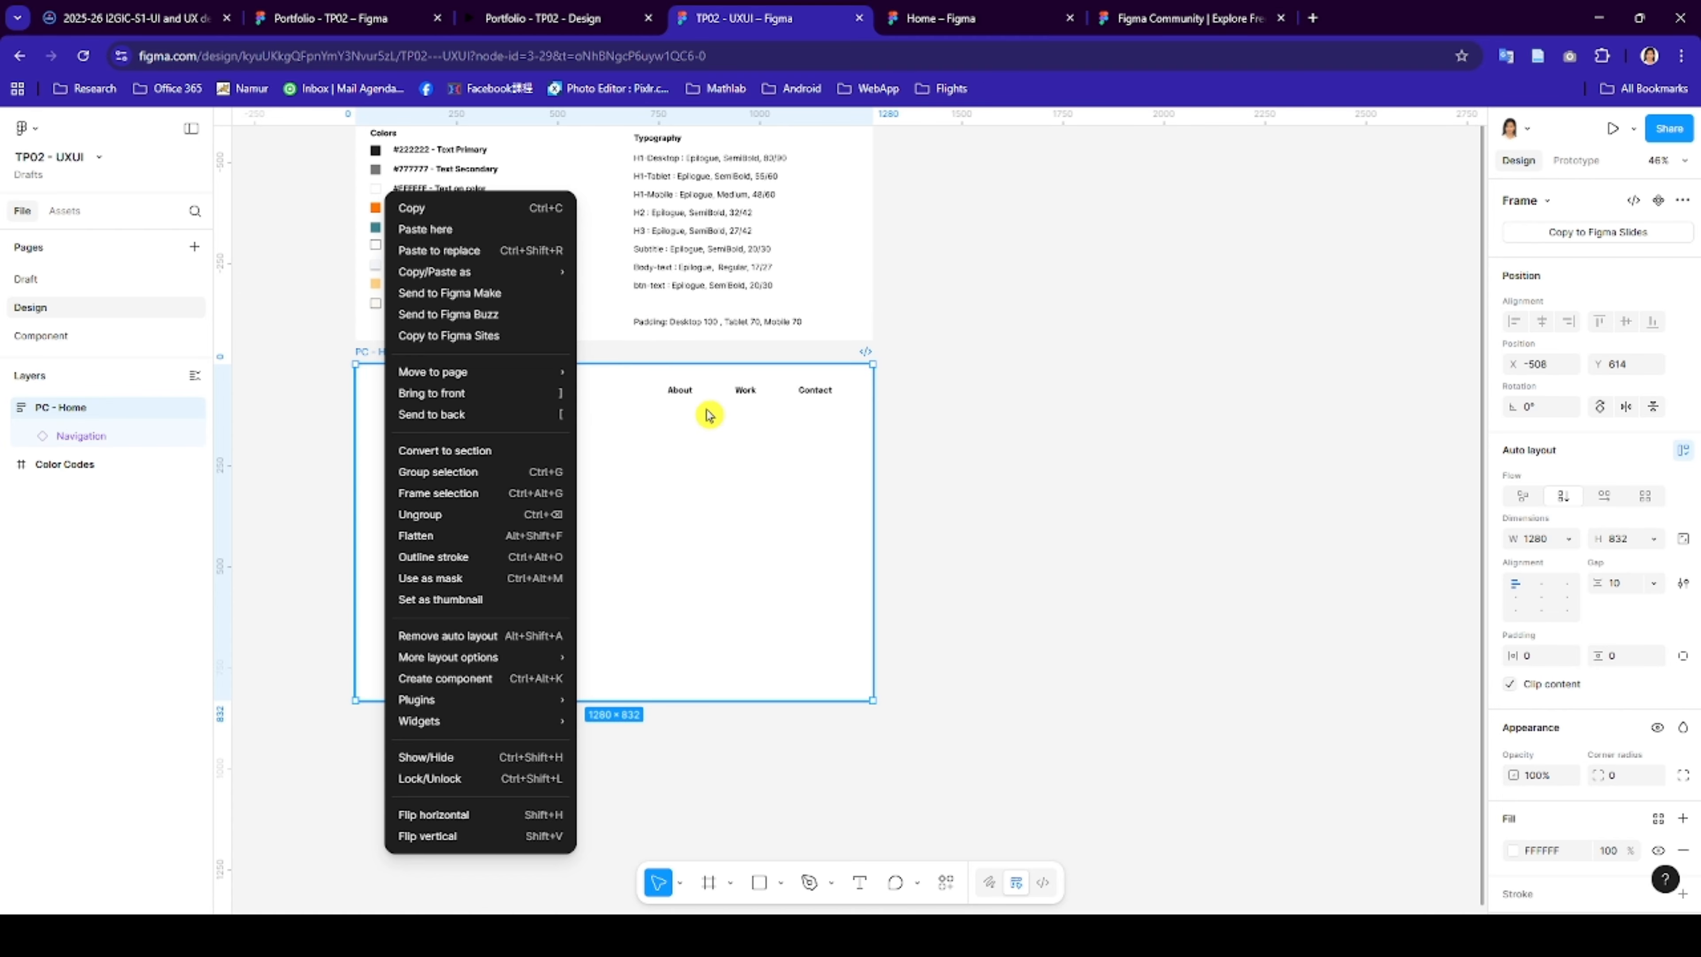
click(730, 518)
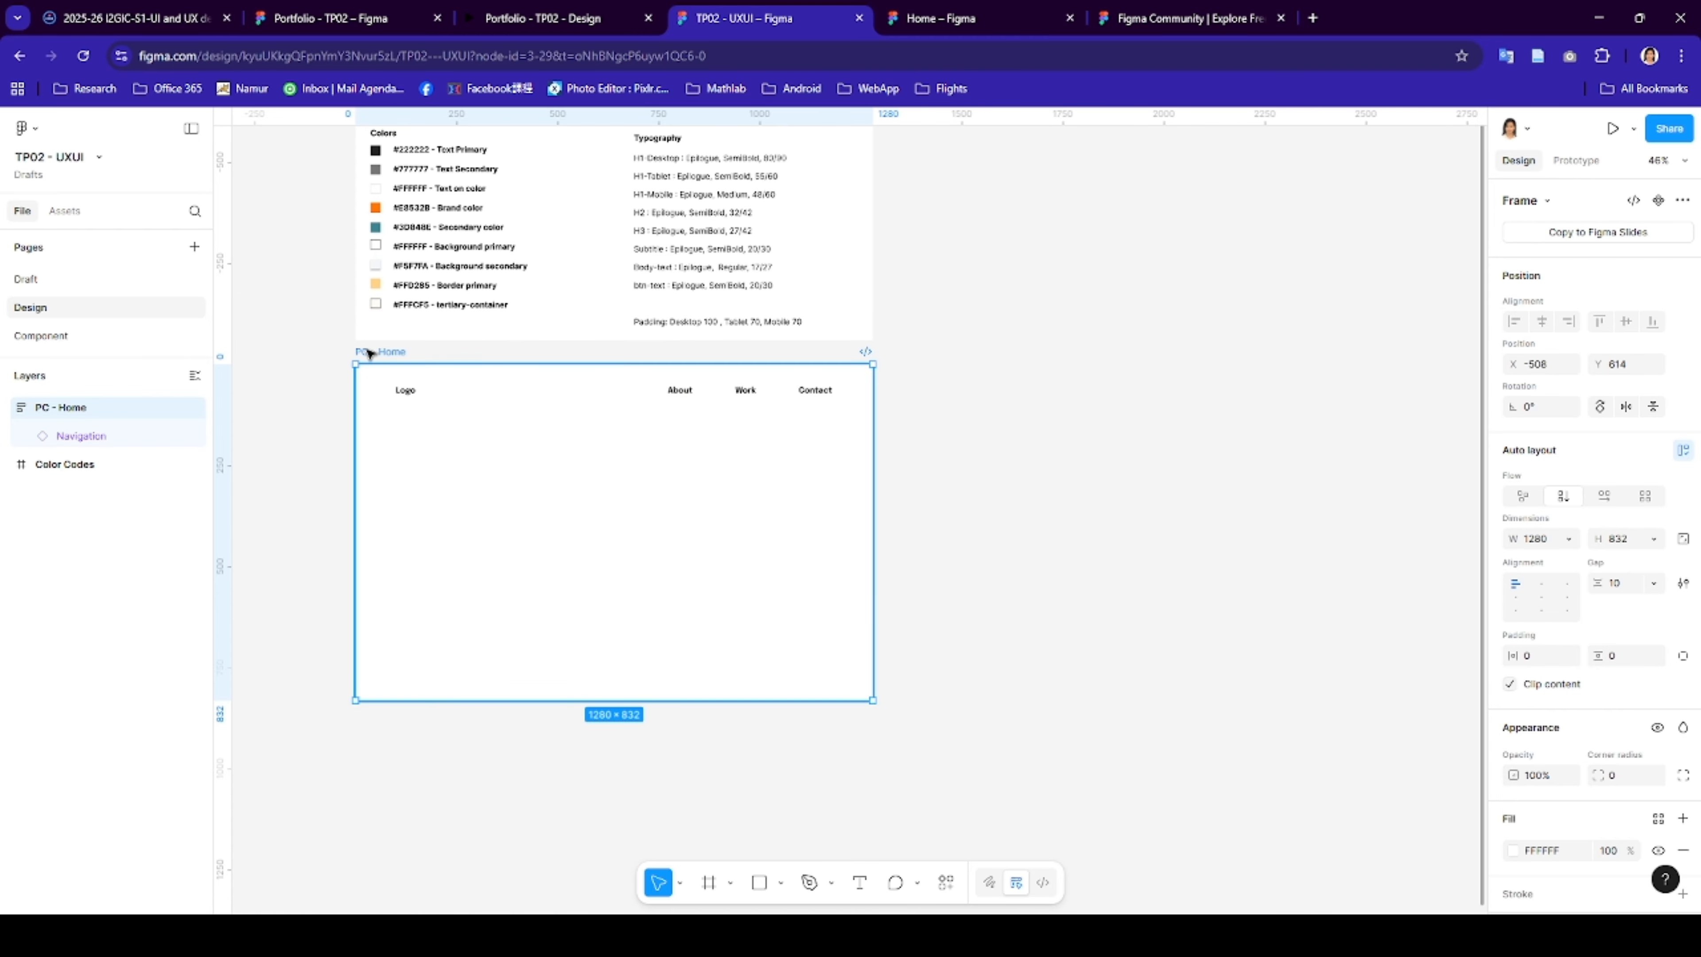
key(ctrl+d)
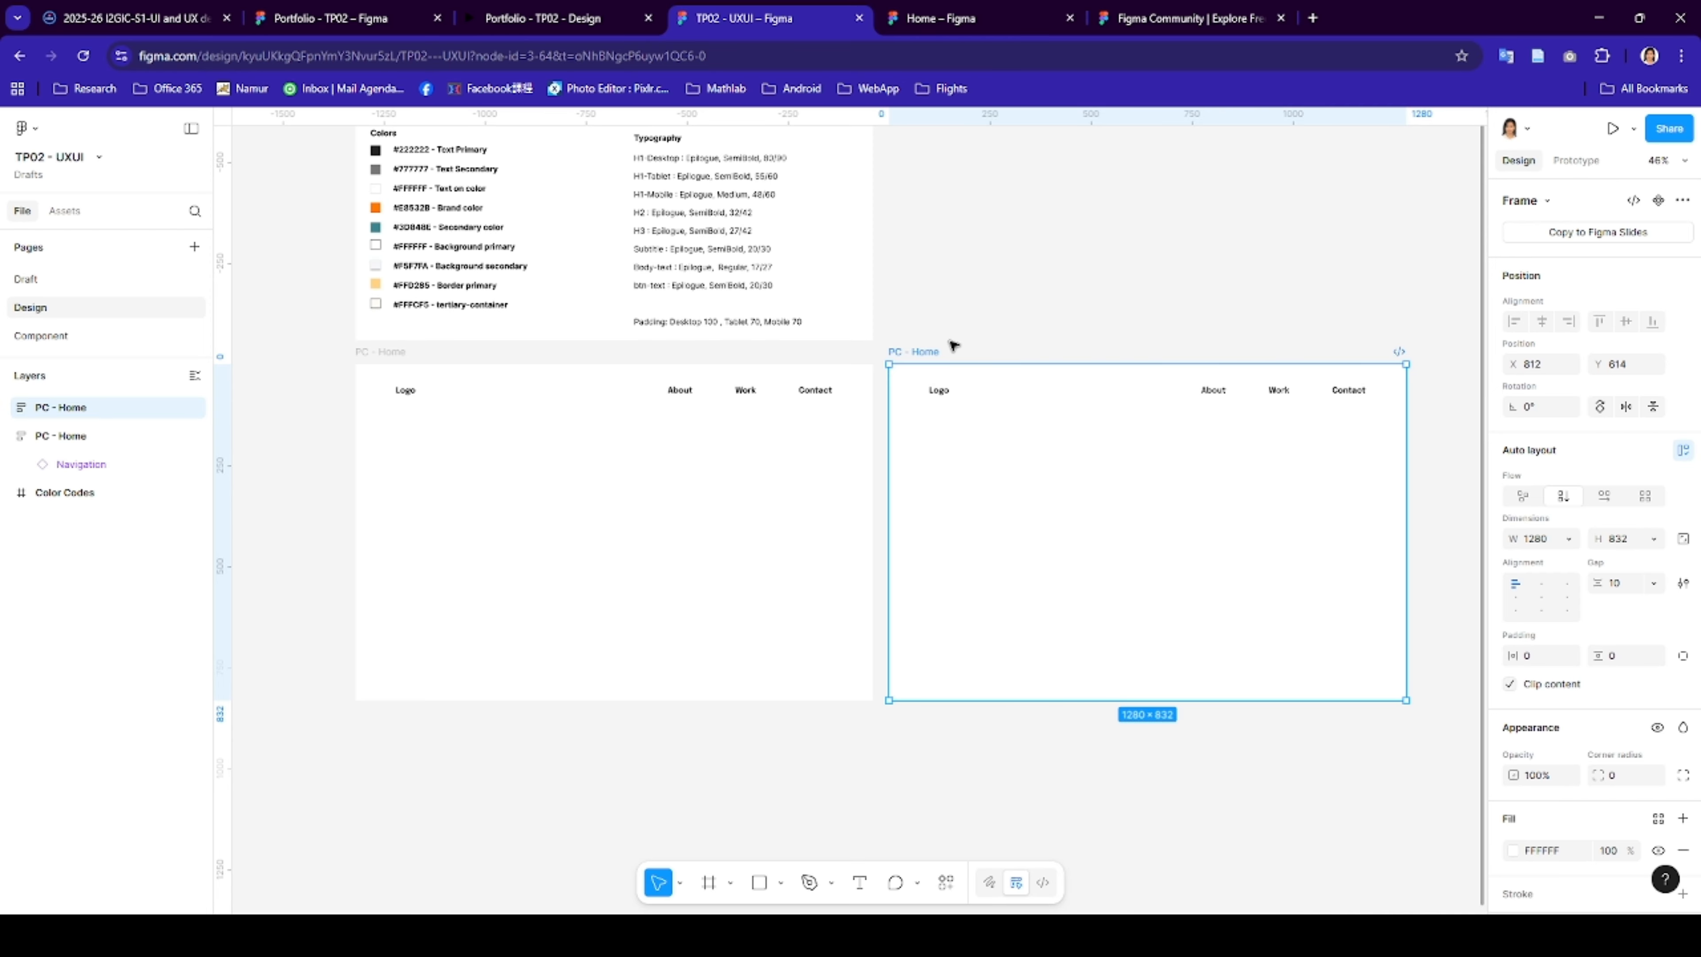
- Resize the duplicated PC - Home frame to the iPad Pro 11" preset, 834 × 1194
click(1547, 202)
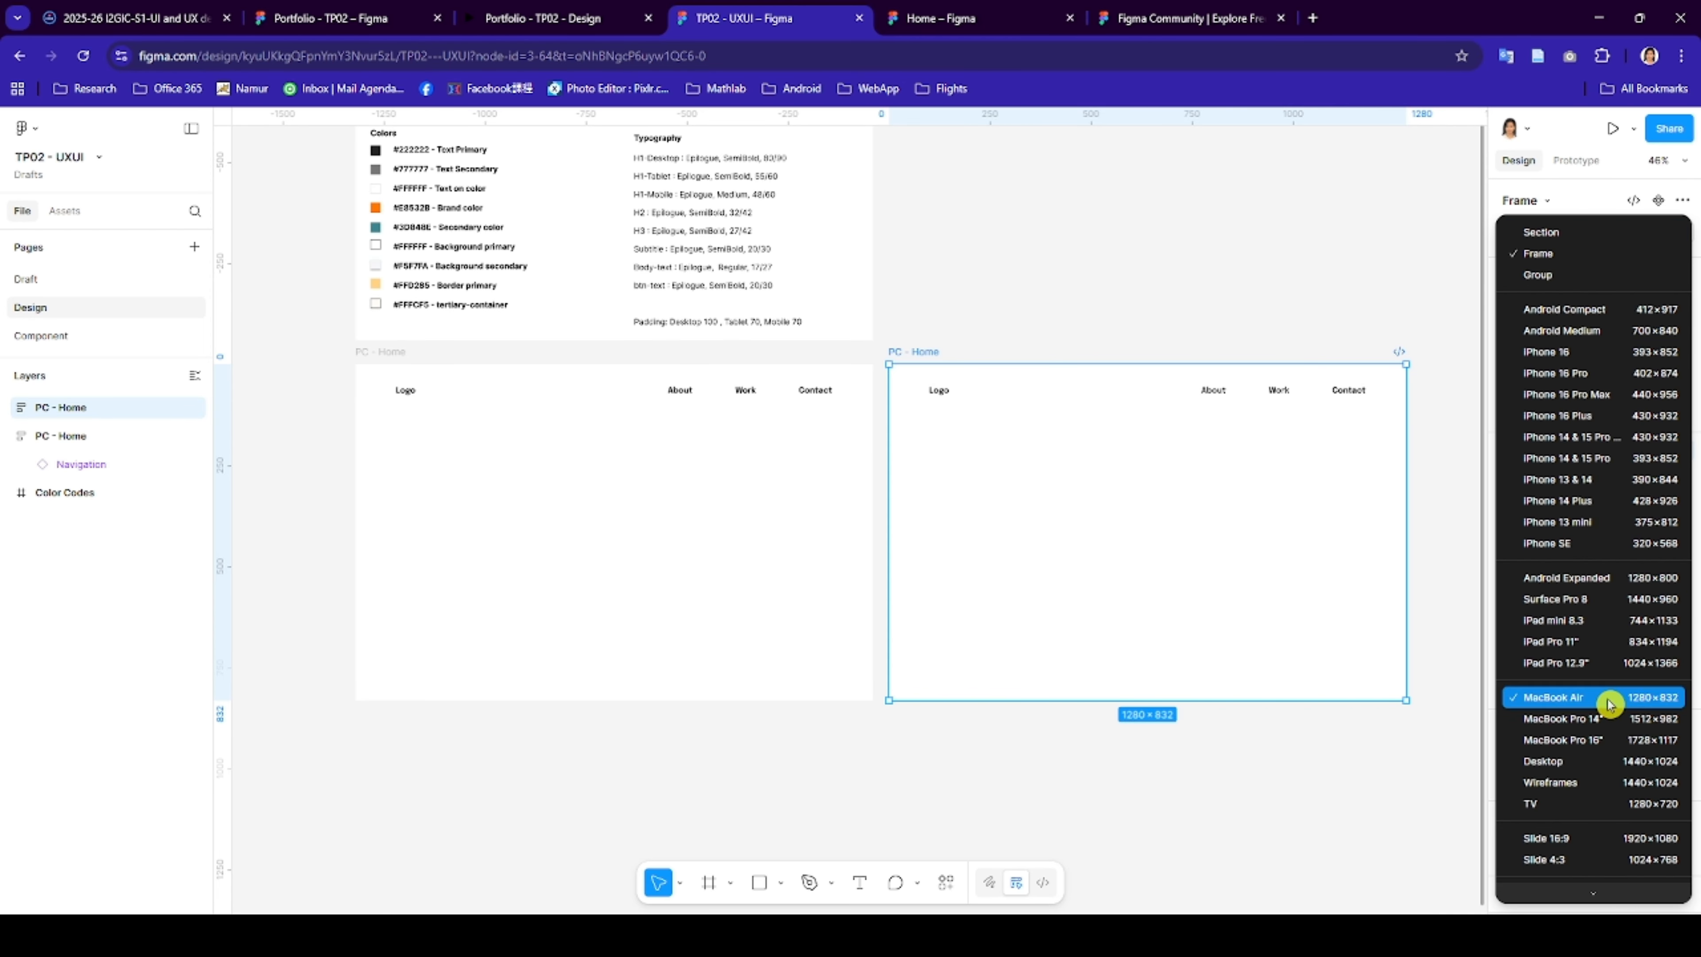
scroll(1607, 529, down, 5)
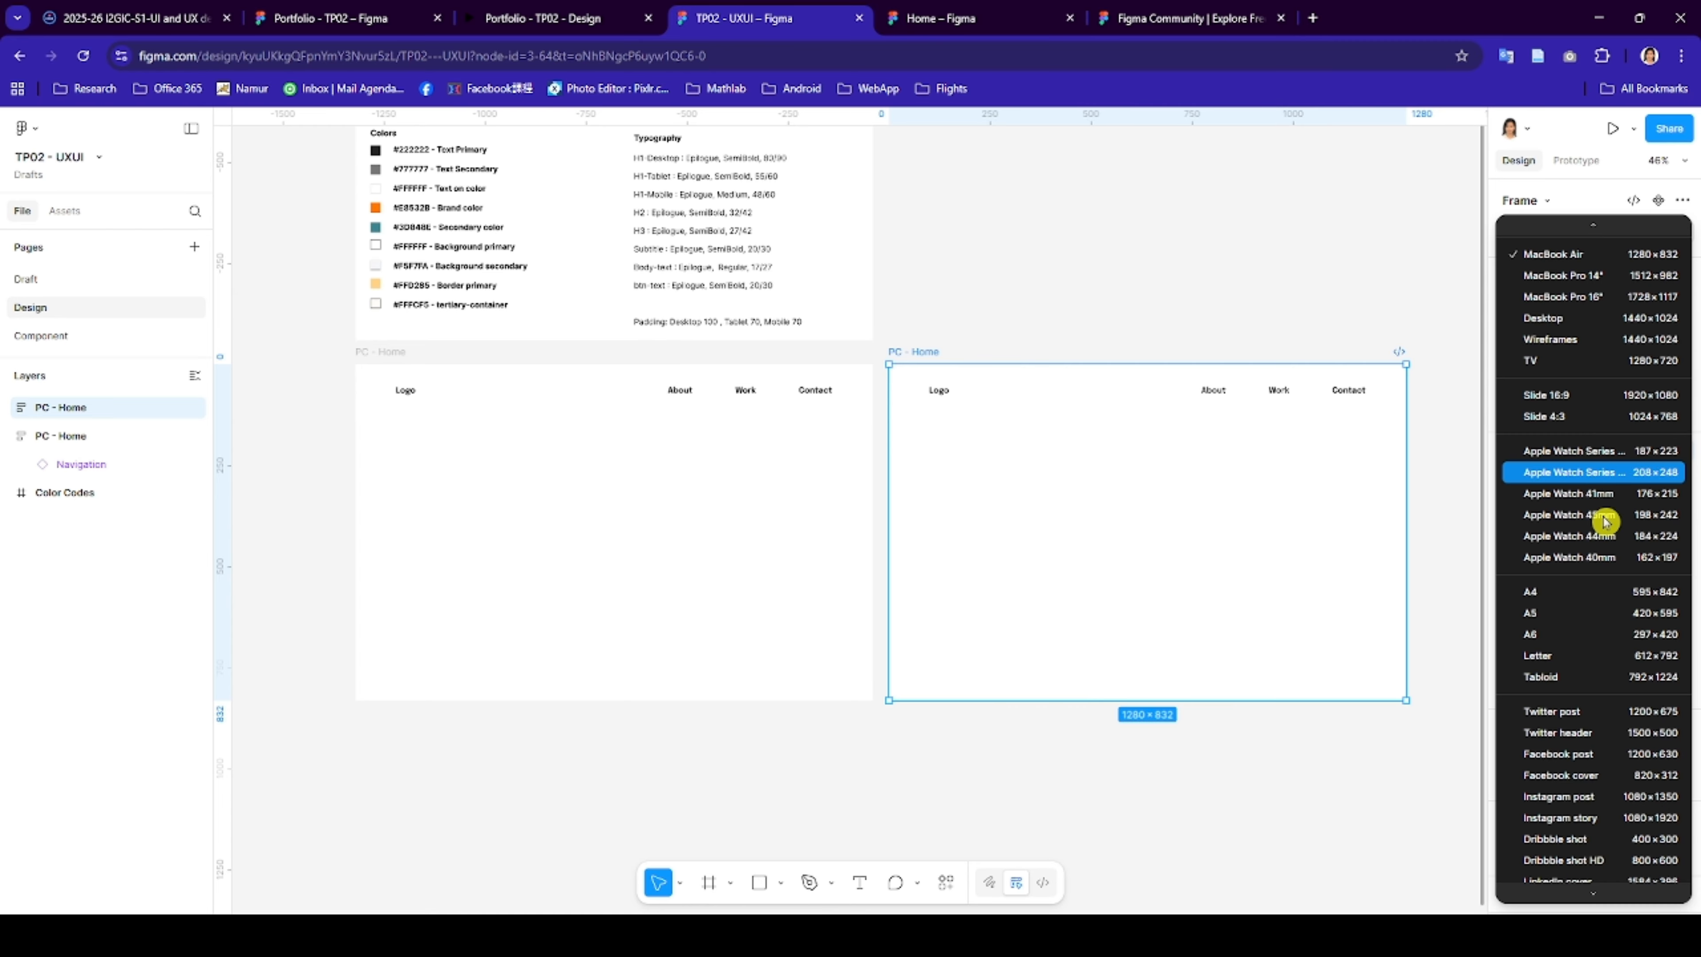
scroll(1609, 684, down, 5)
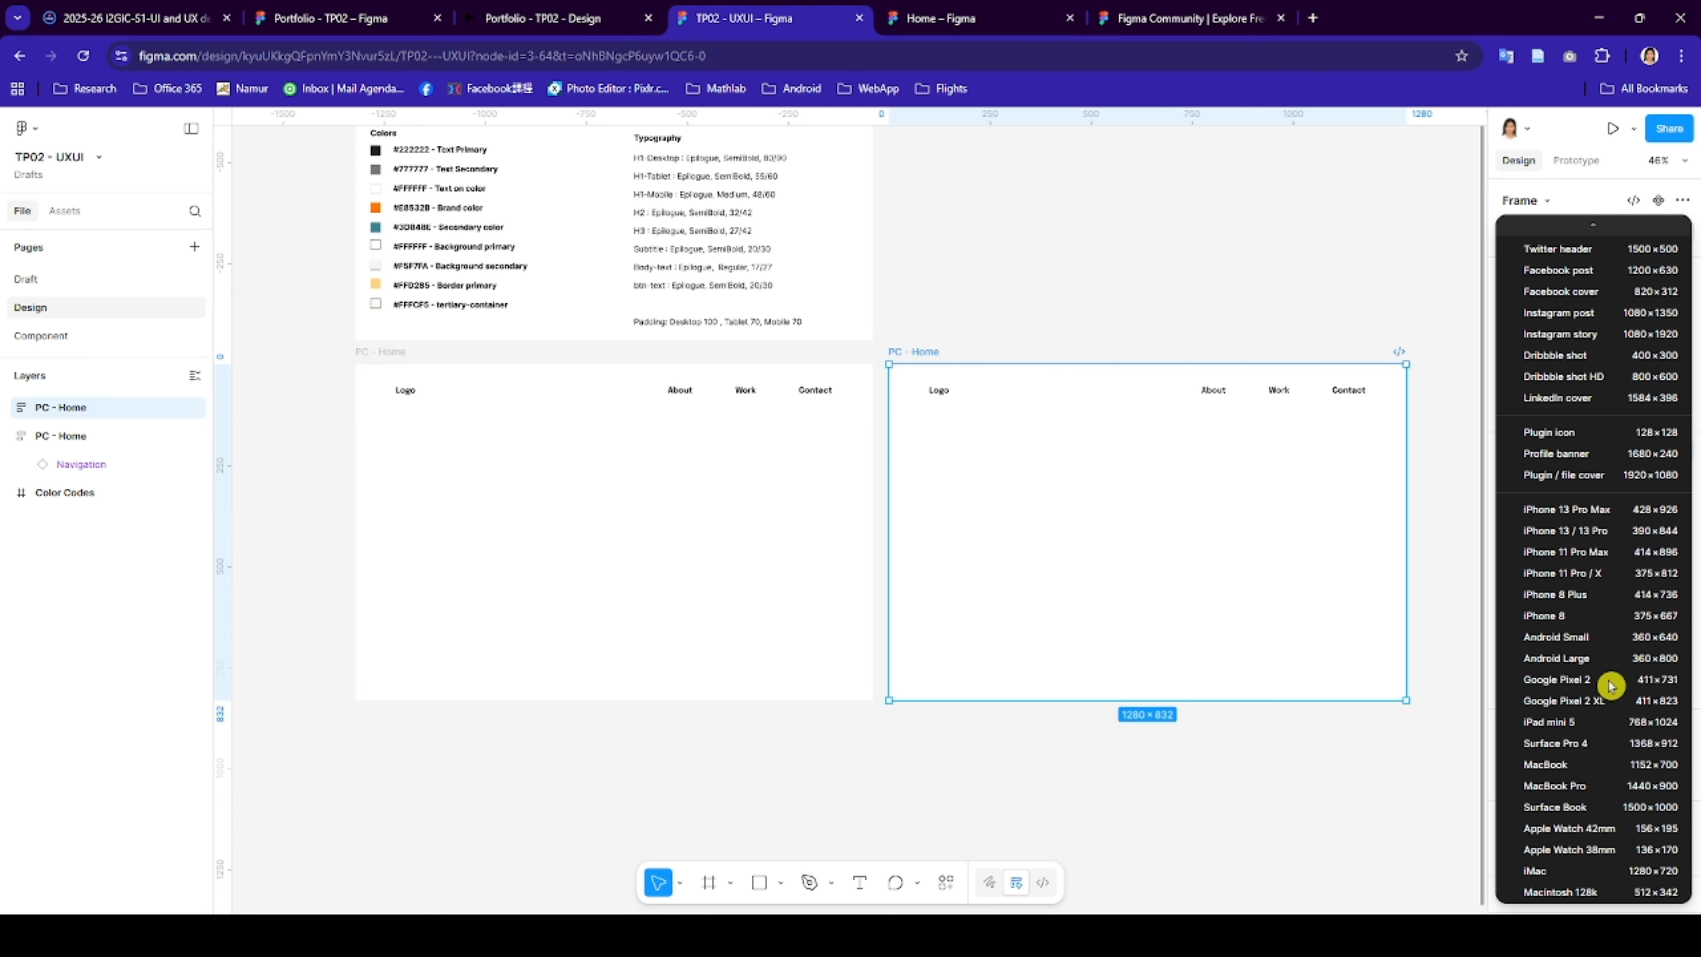
scroll(1604, 703, down, 1)
scroll(1611, 633, up, 2)
scroll(1622, 609, down, 3)
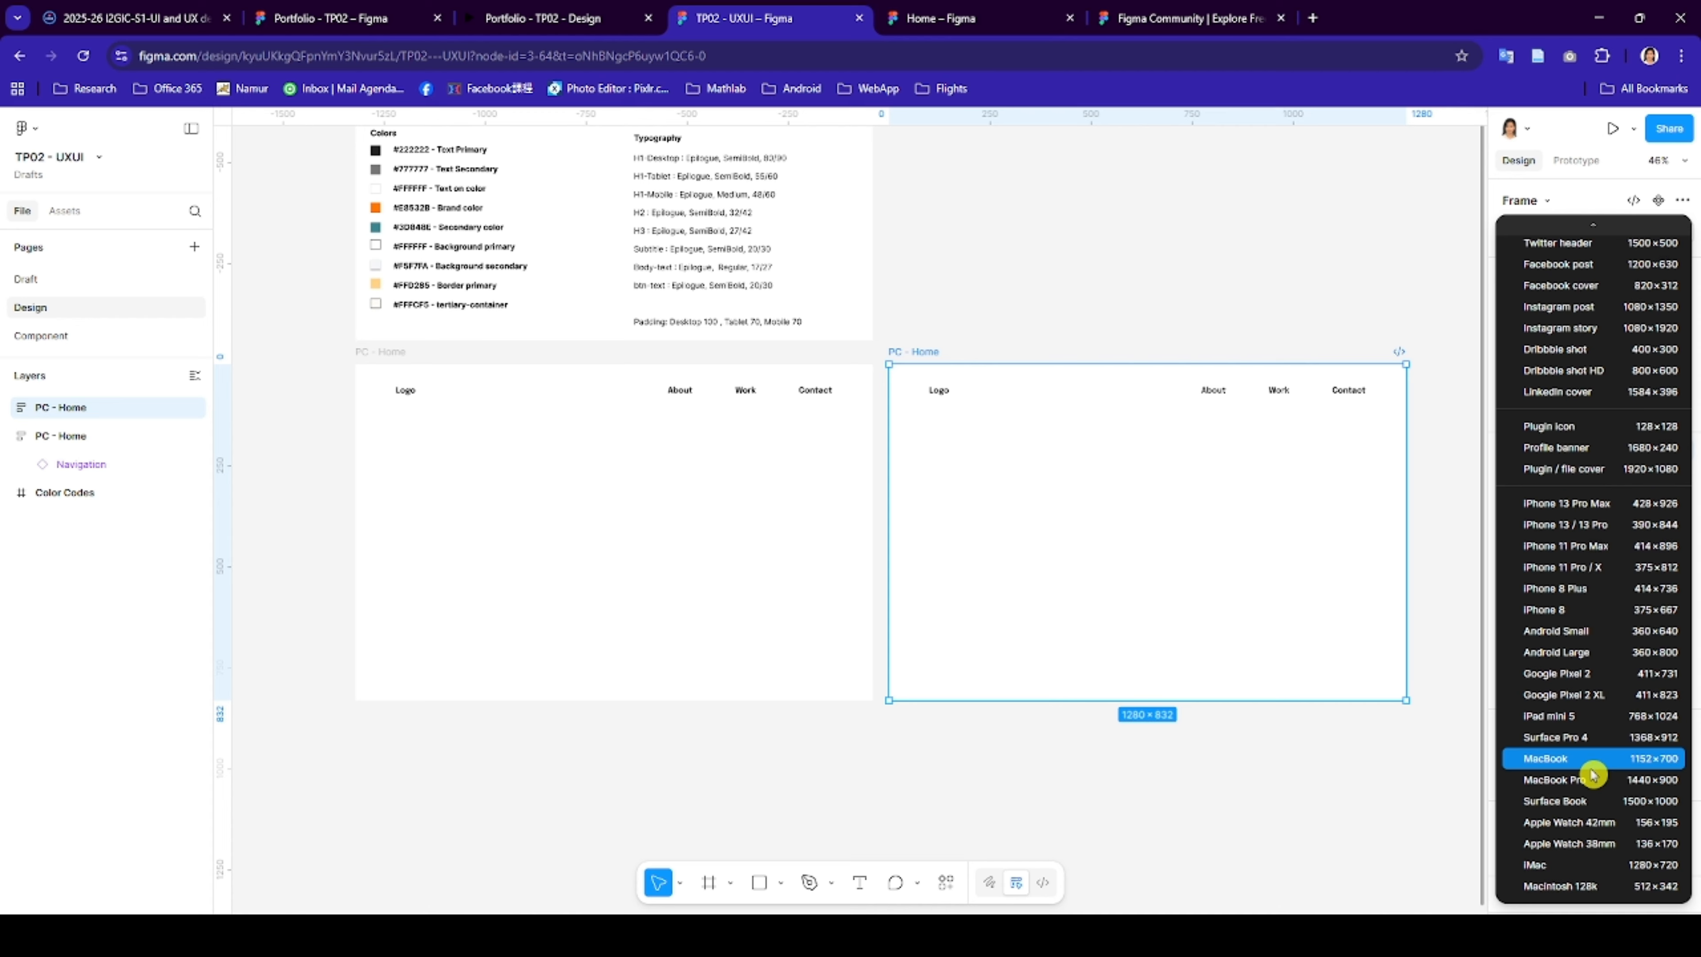
scroll(1599, 750, up, 3)
scroll(1600, 663, down, 3)
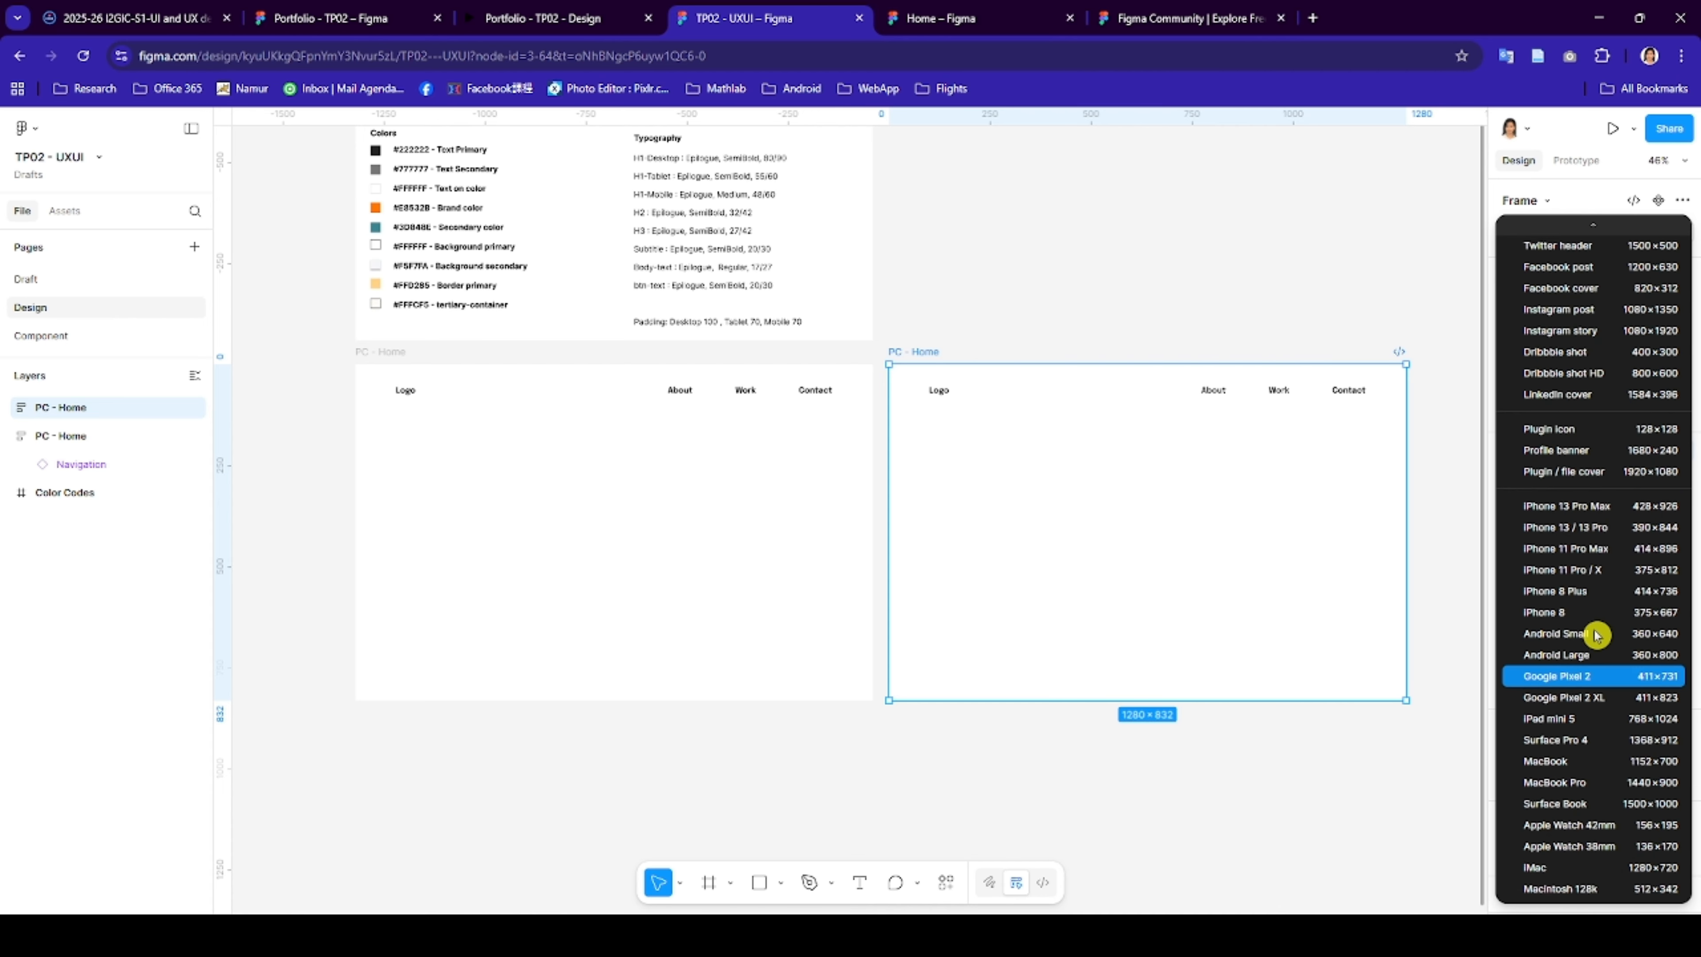
scroll(1573, 502, up, 8)
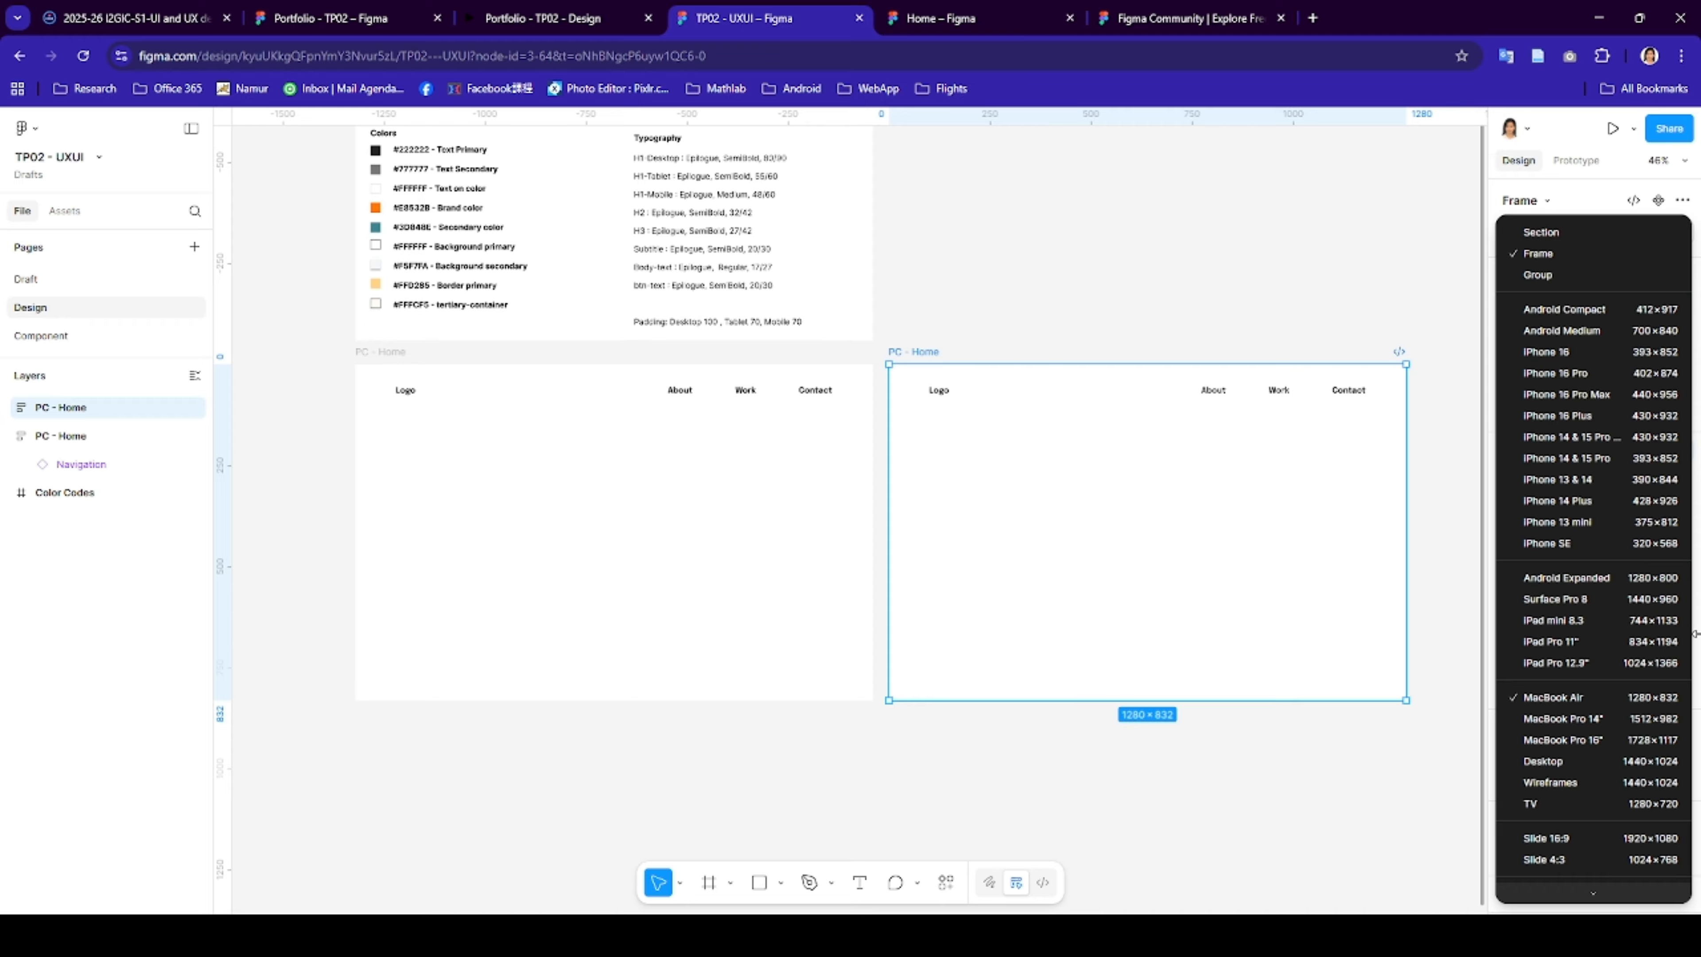
click(1582, 643)
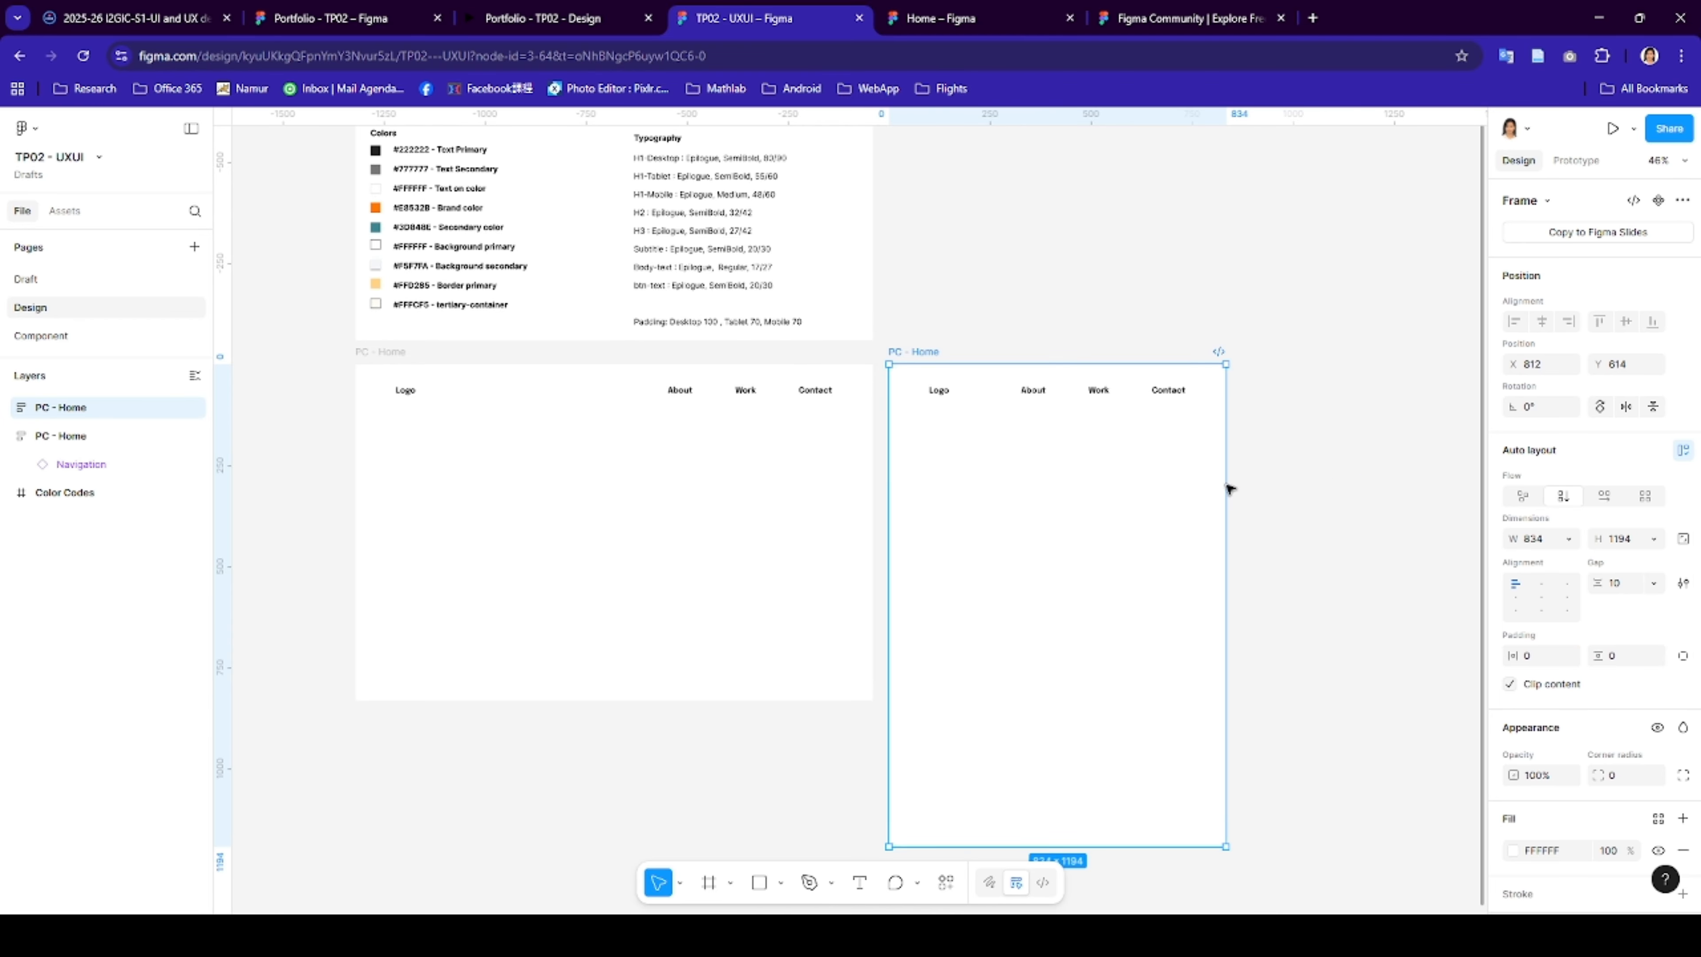
- Switch the Navigation instance in the 834 px wide frame to the Tablet variant
click(1049, 390)
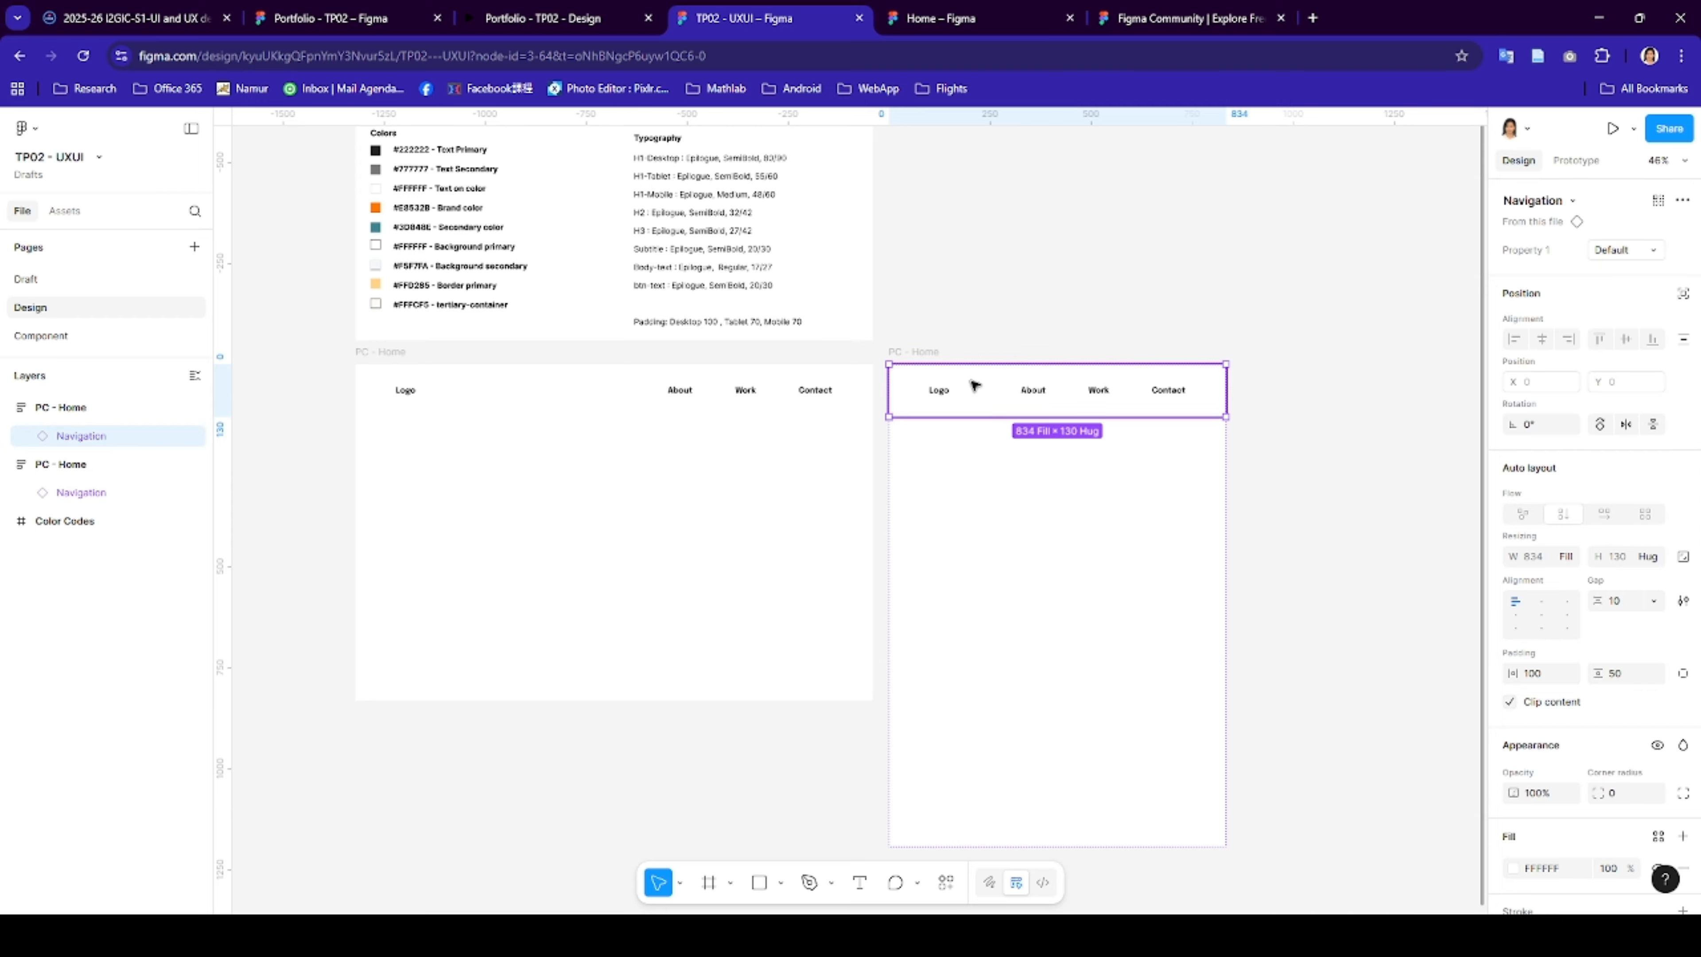
click(1648, 253)
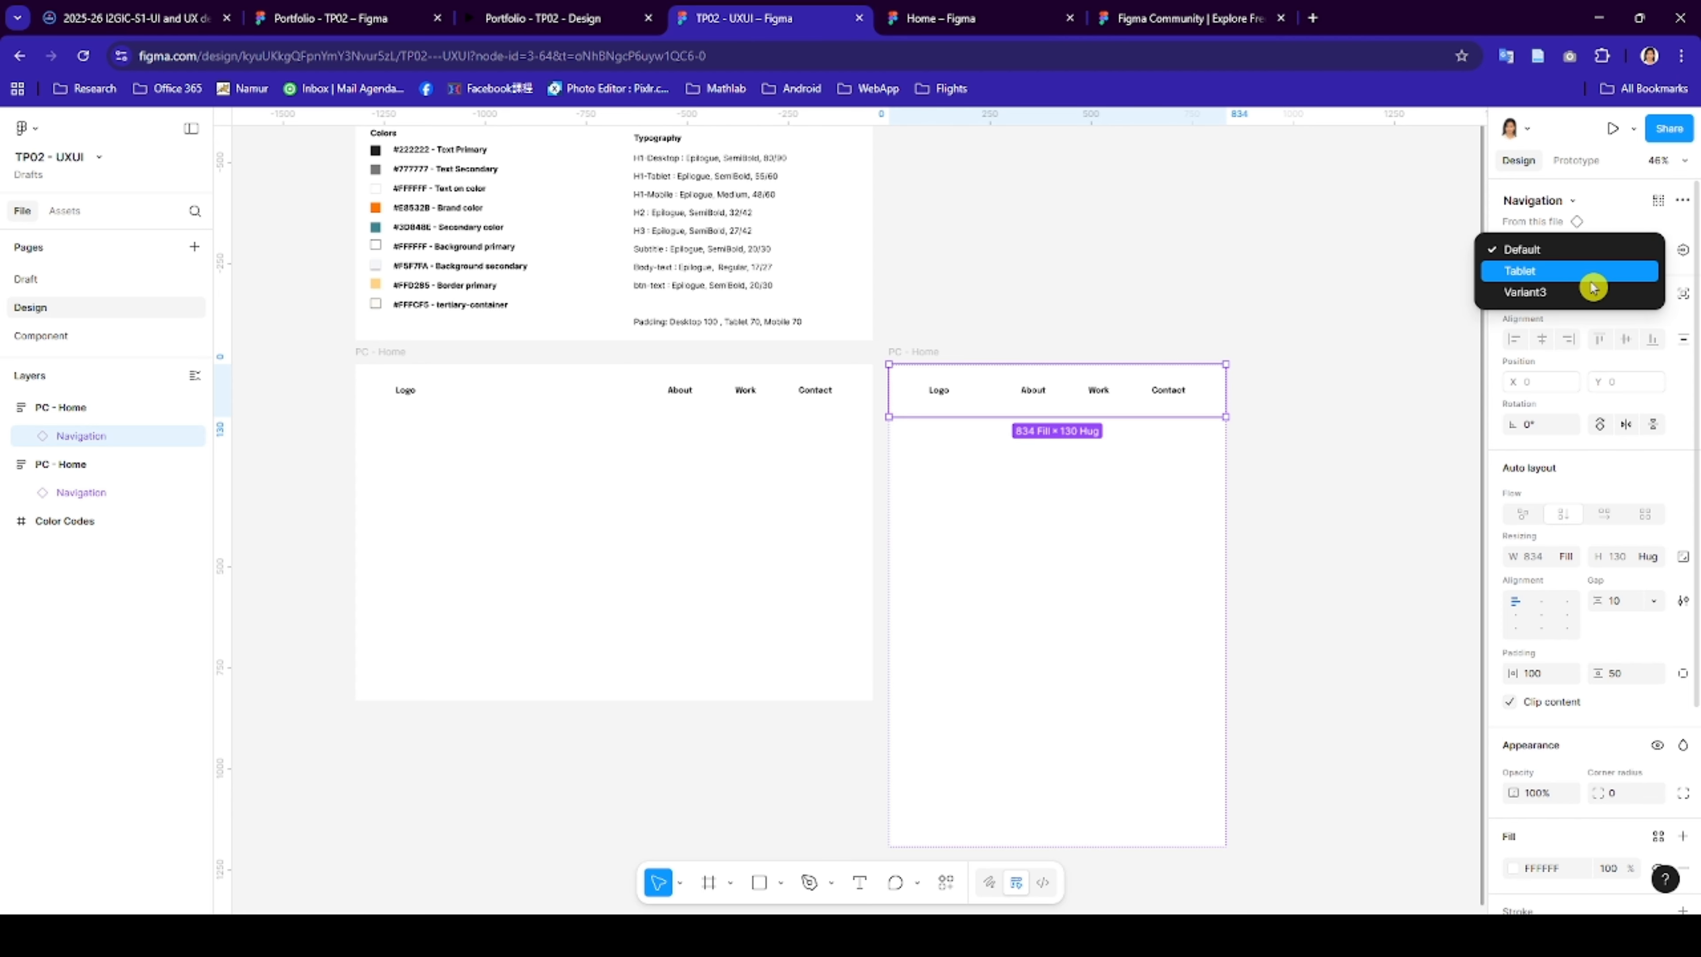
click(1576, 276)
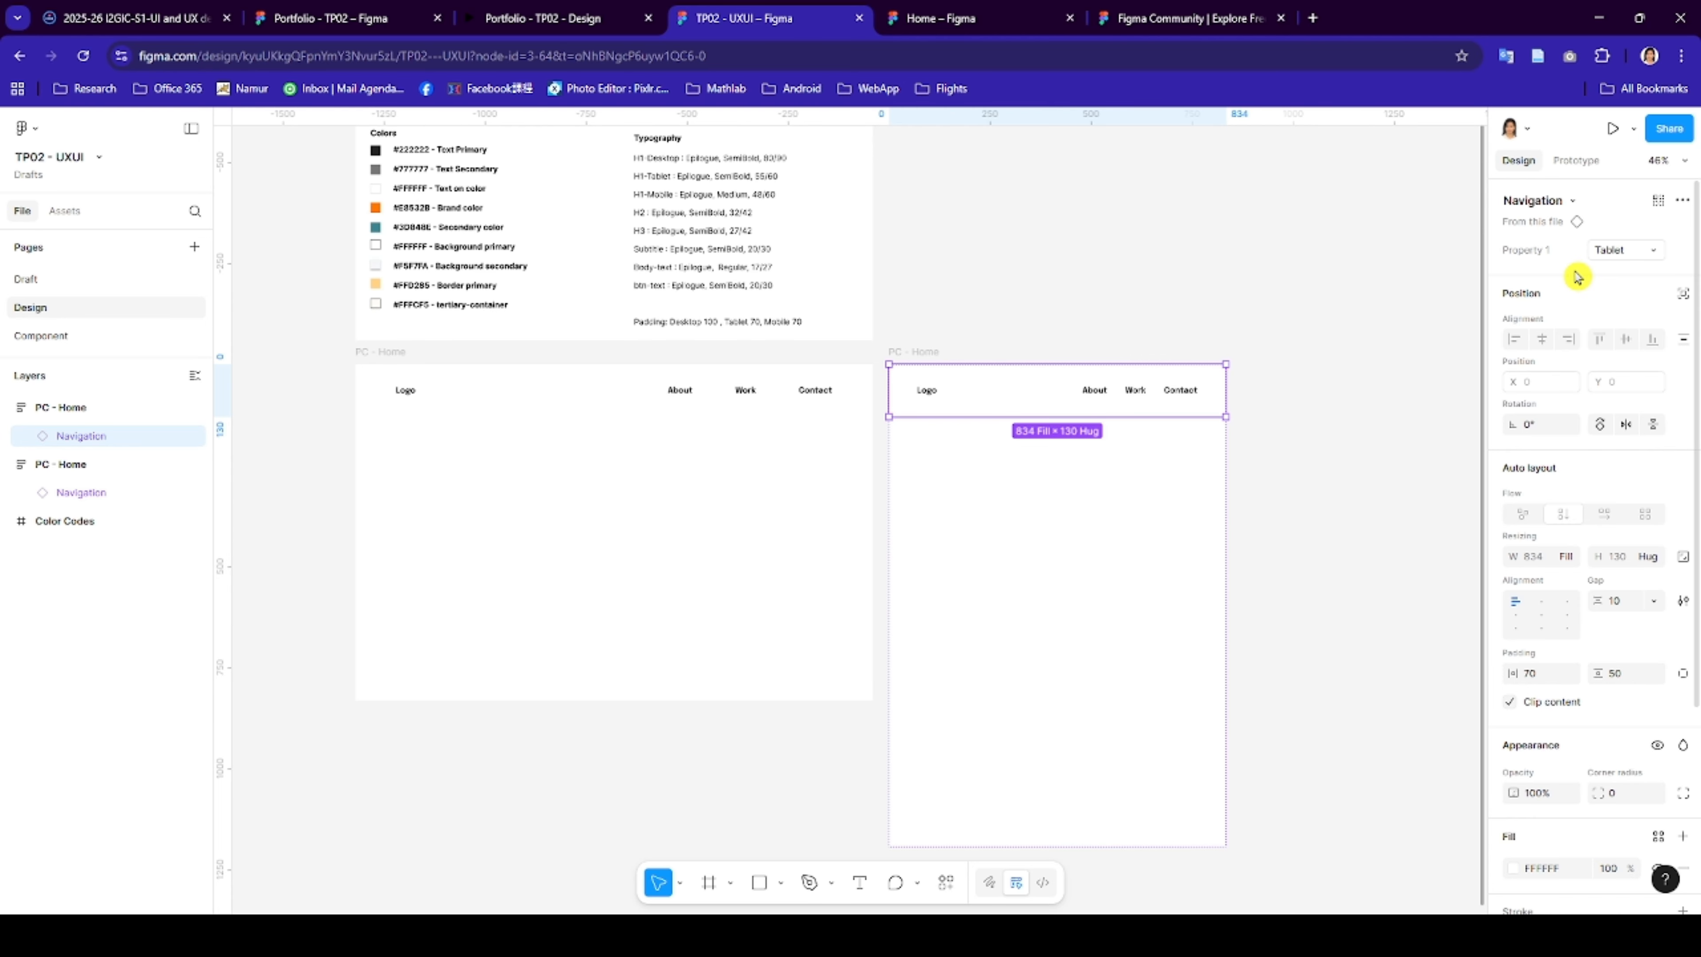
- Rename the 834 px wide PC - Home copy as Tablet
click(906, 347)
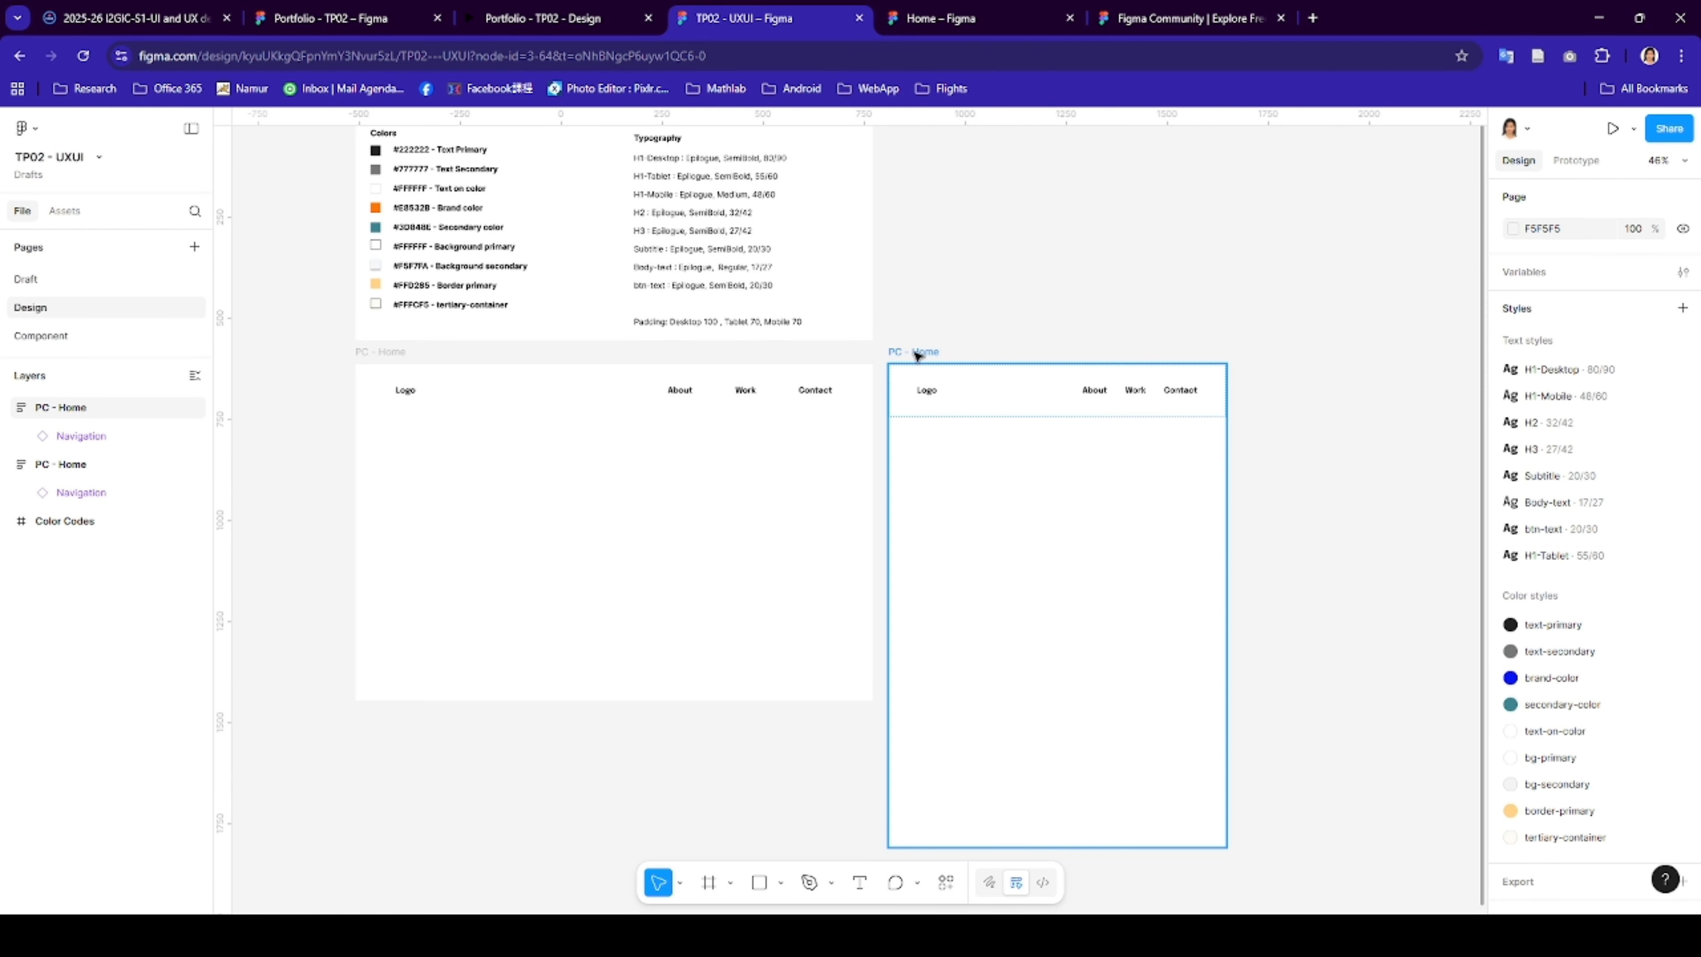
double_click(917, 355)
text(Tab)
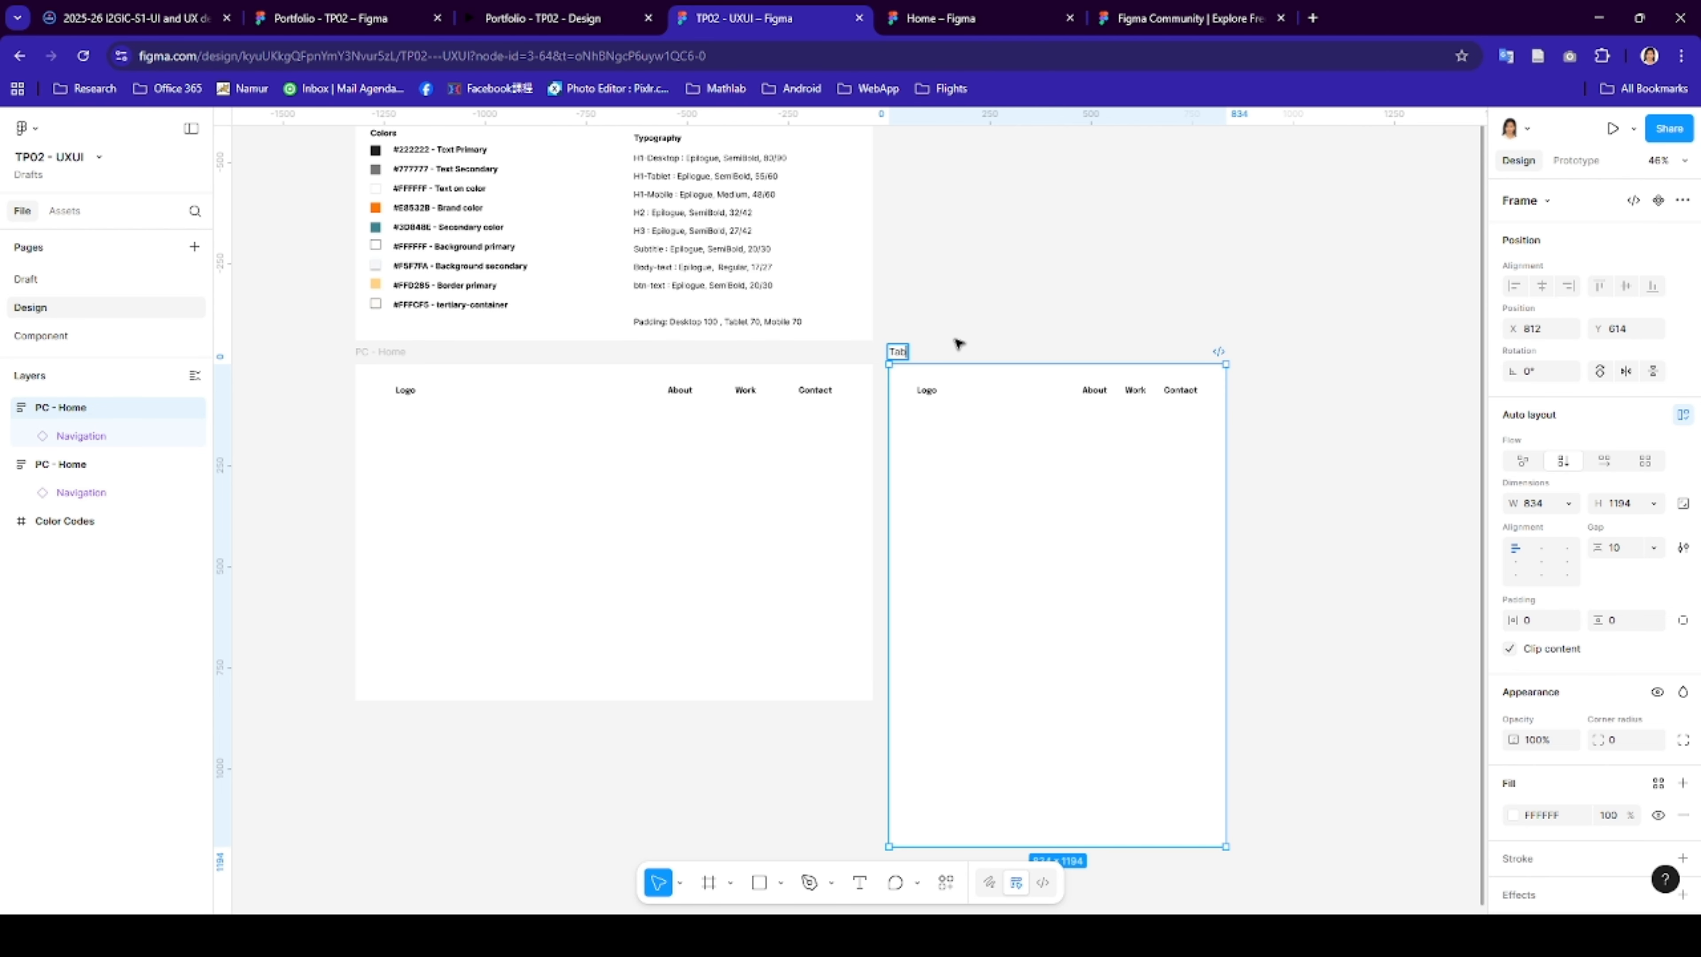
text(let)
key(Return)
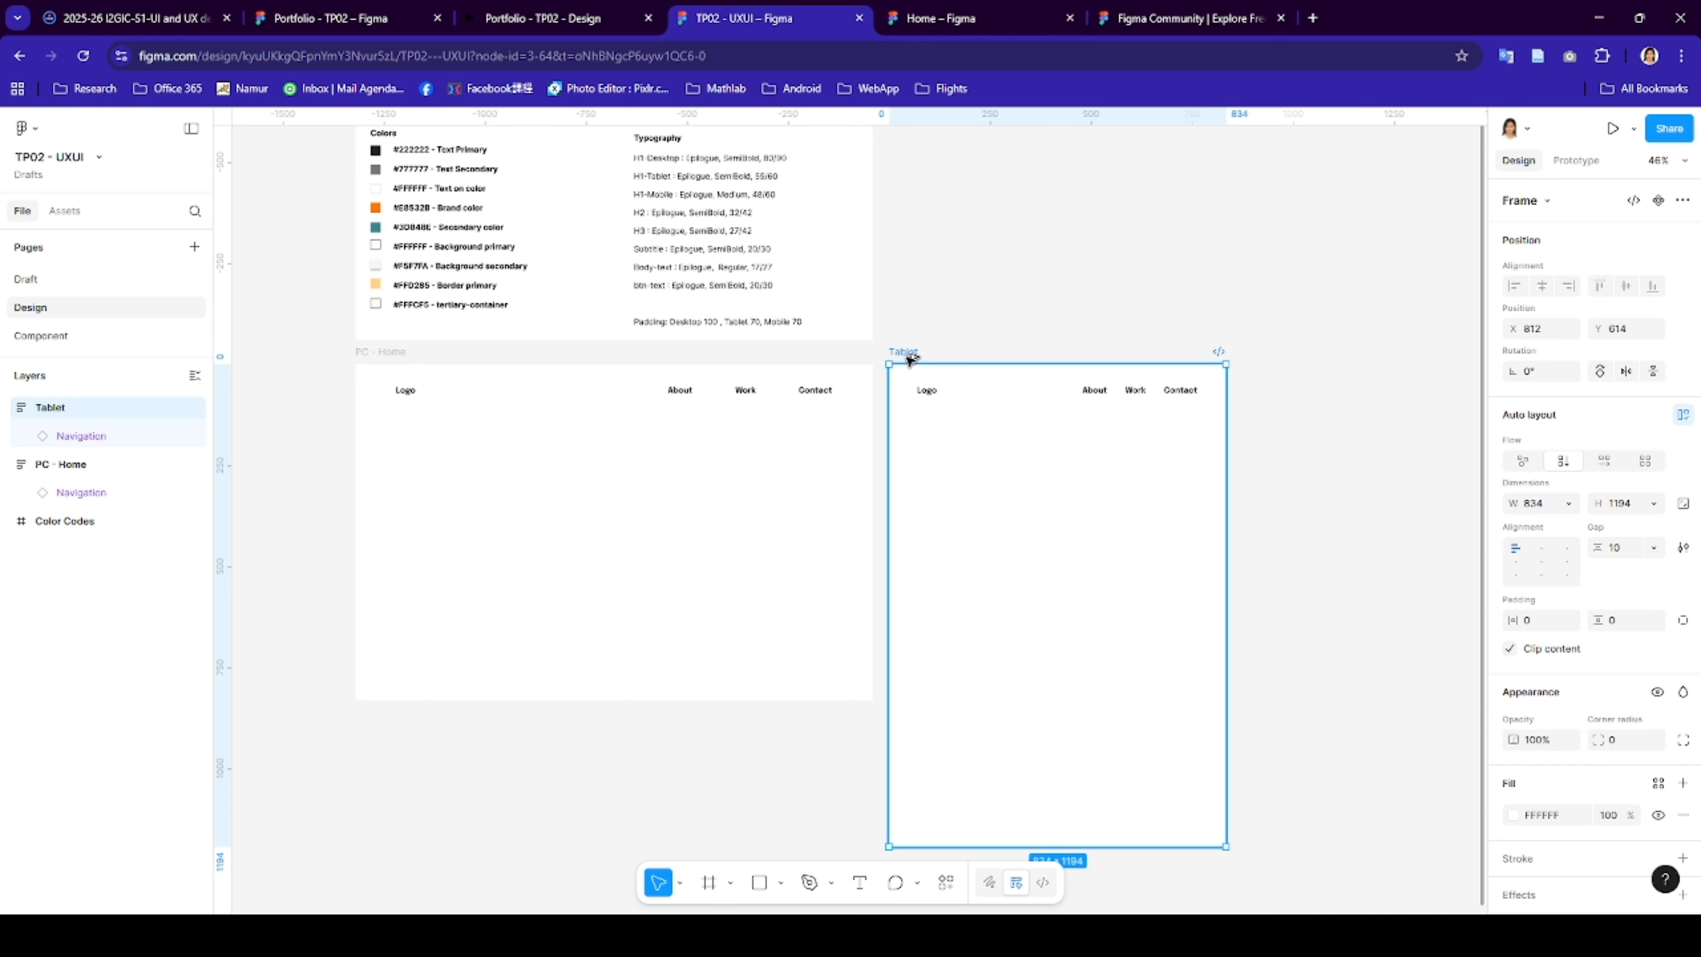
- Duplicate the Tablet frame beside the original and resize the copy to the iPhone 13 mini preset, 375 × 812
key(ctrl+d)
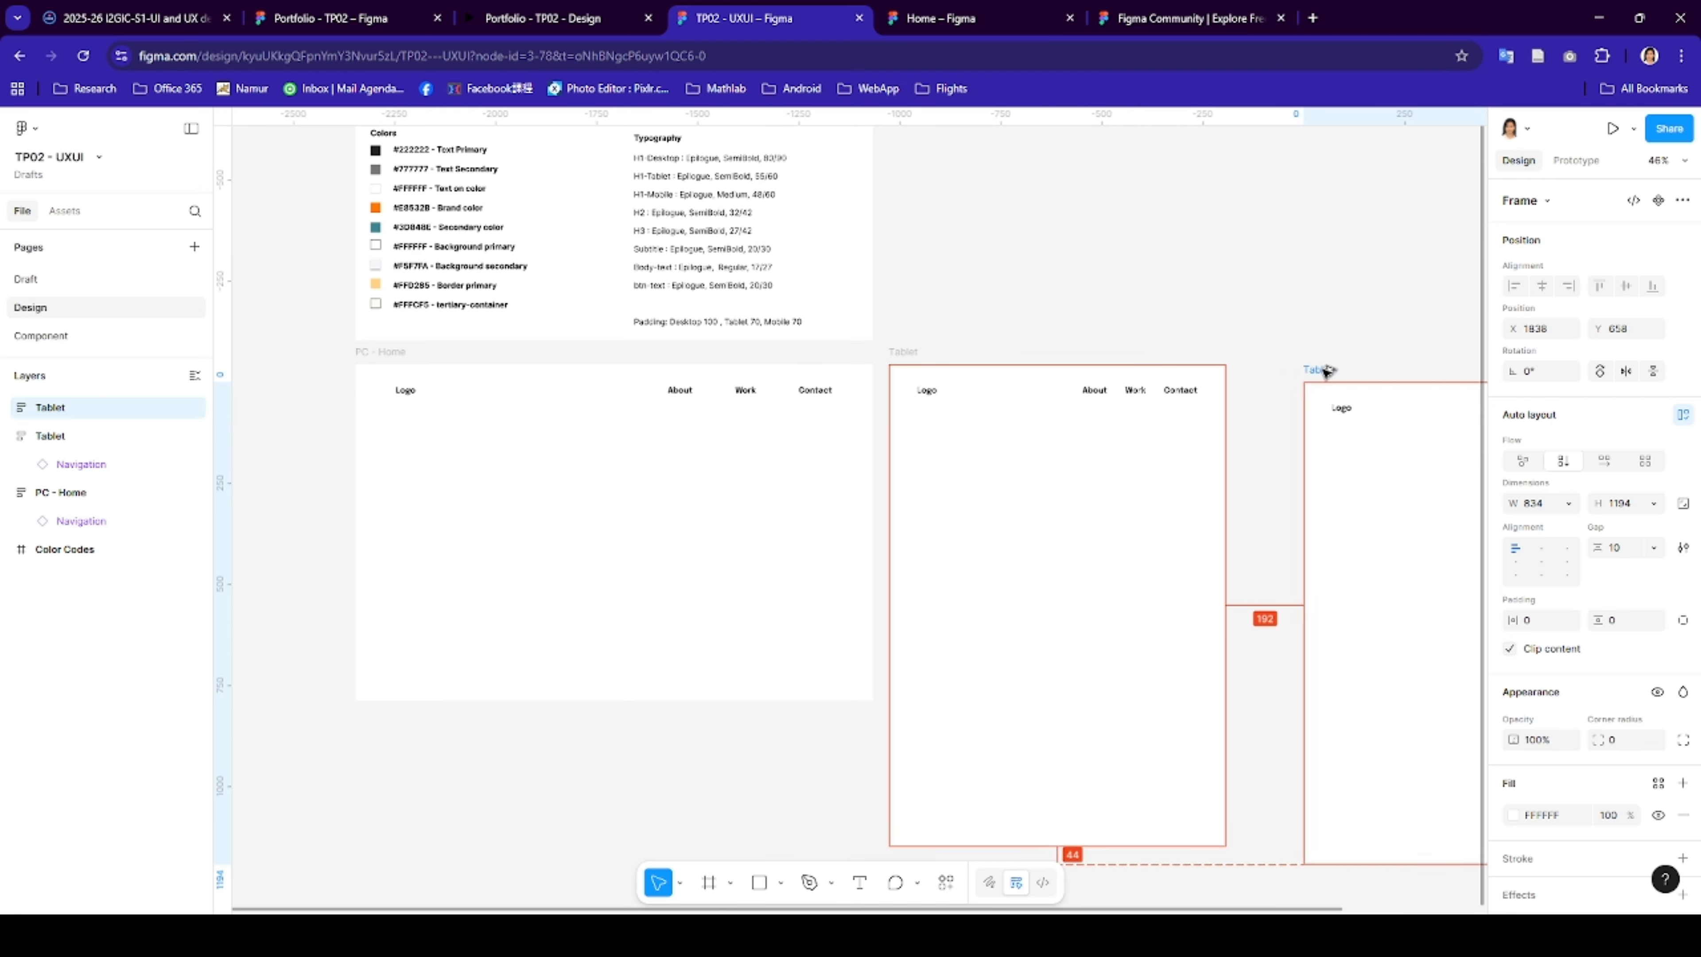
scroll(1282, 378, right, 7)
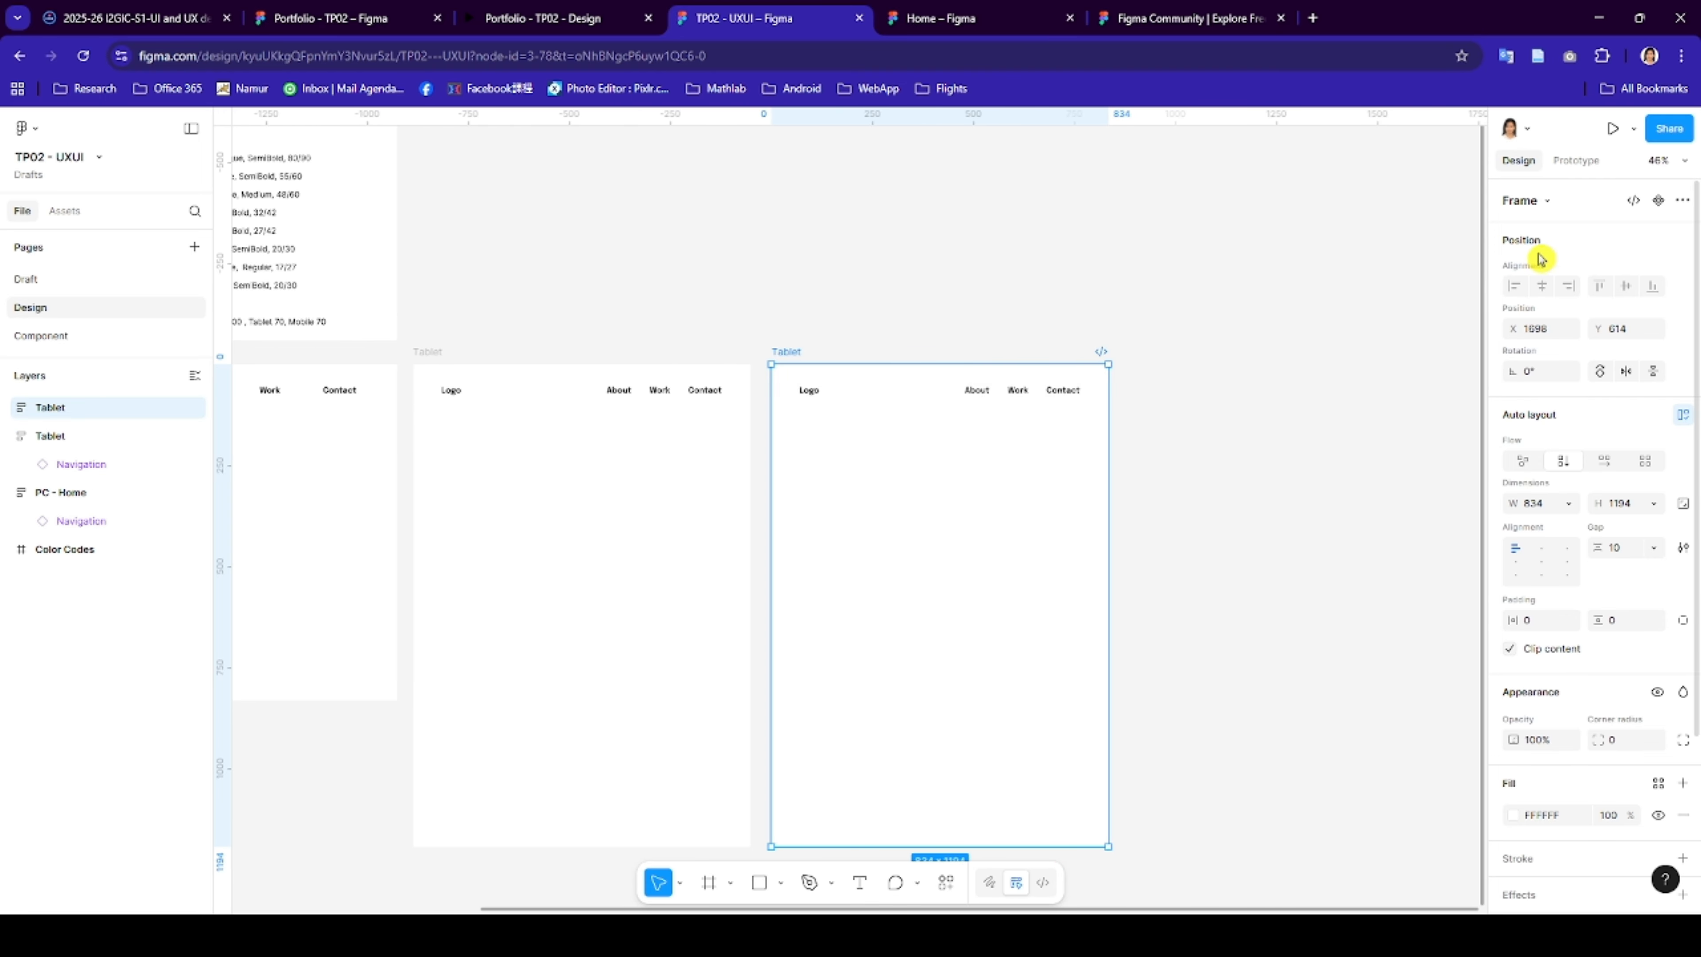
click(1543, 203)
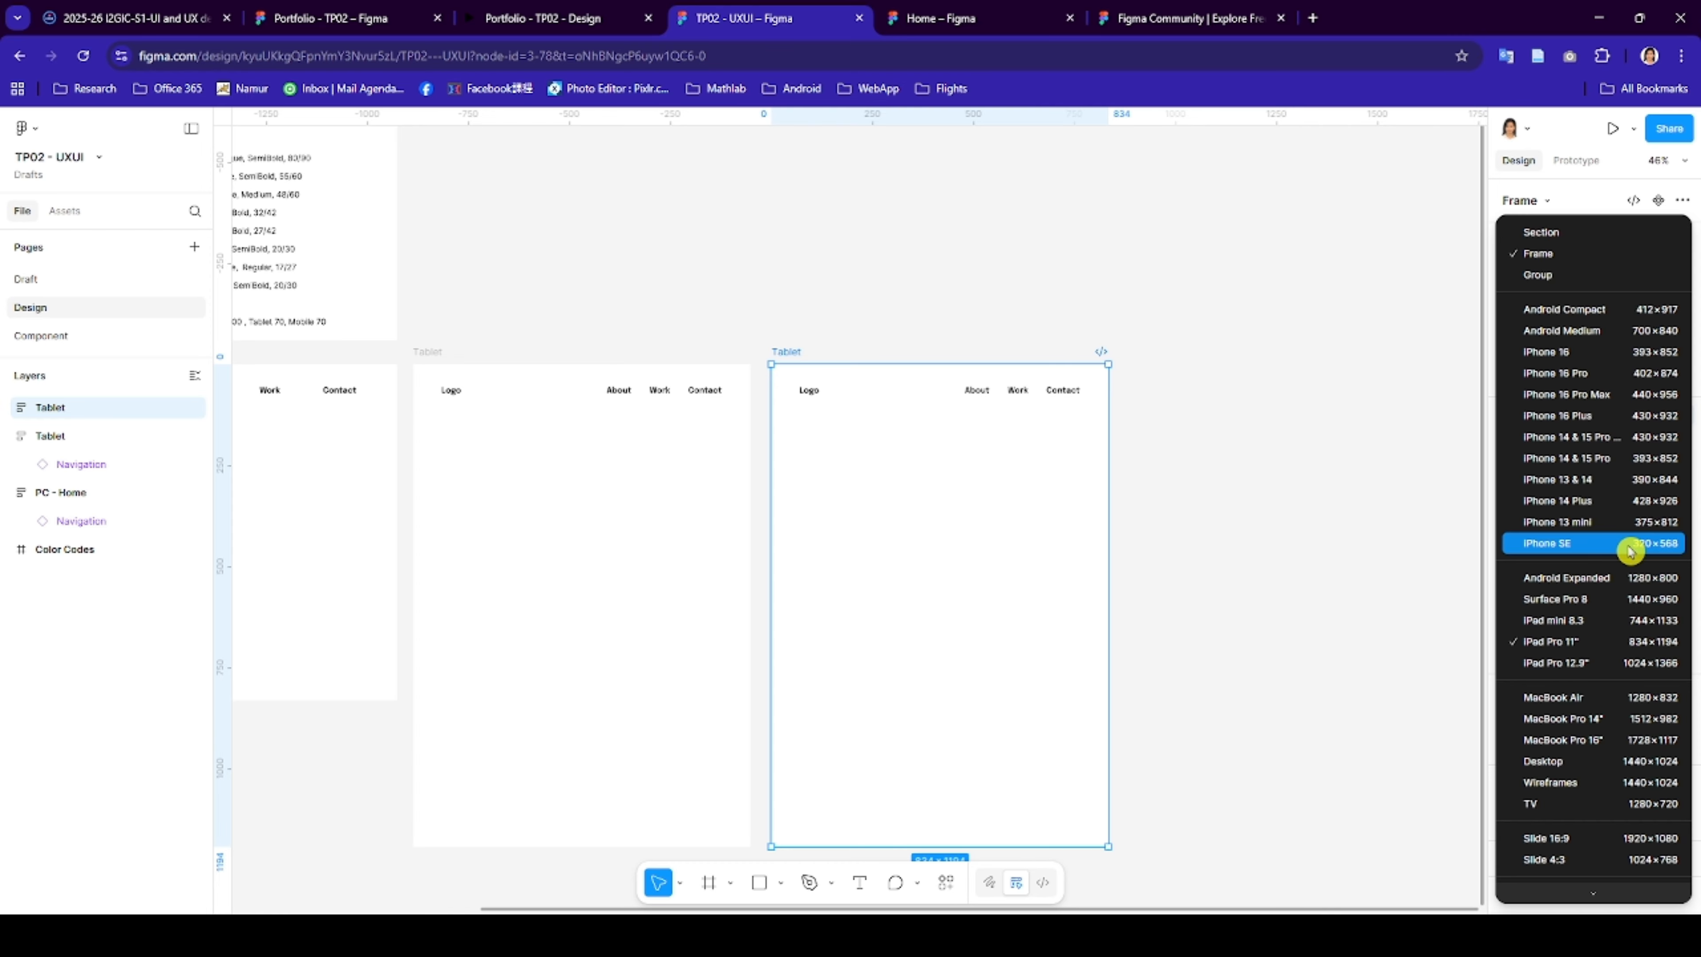
click(1588, 529)
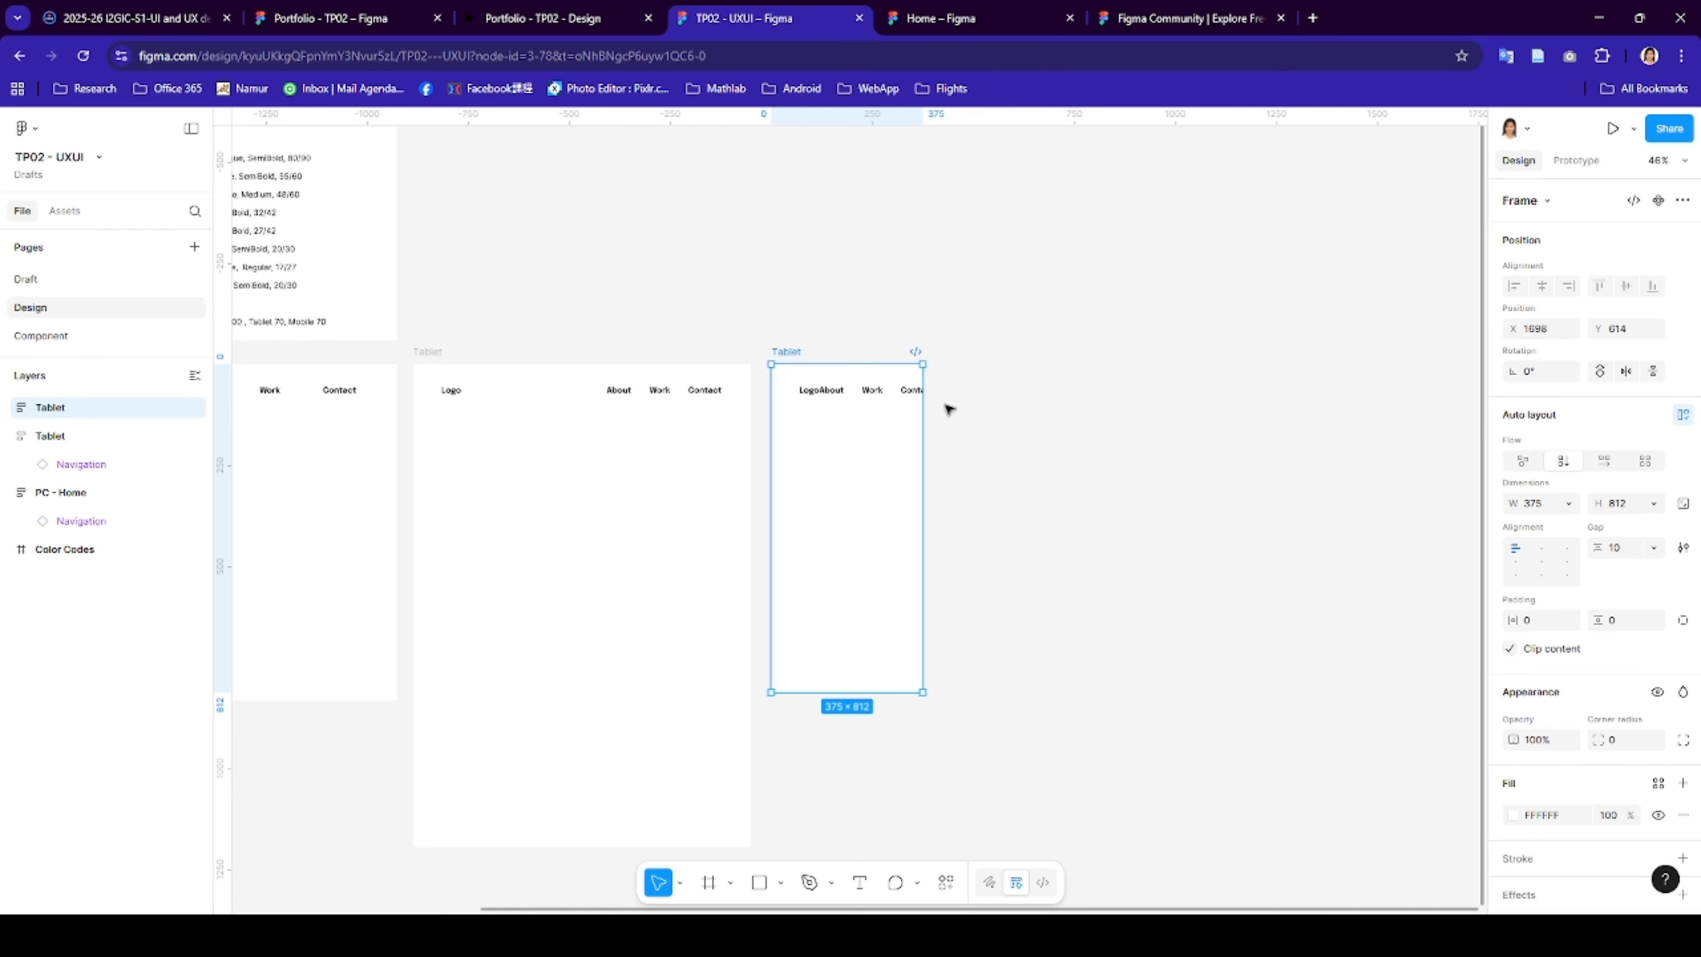
- Switch the Navigation instance in the 375 px wide frame to Variant3
click(867, 392)
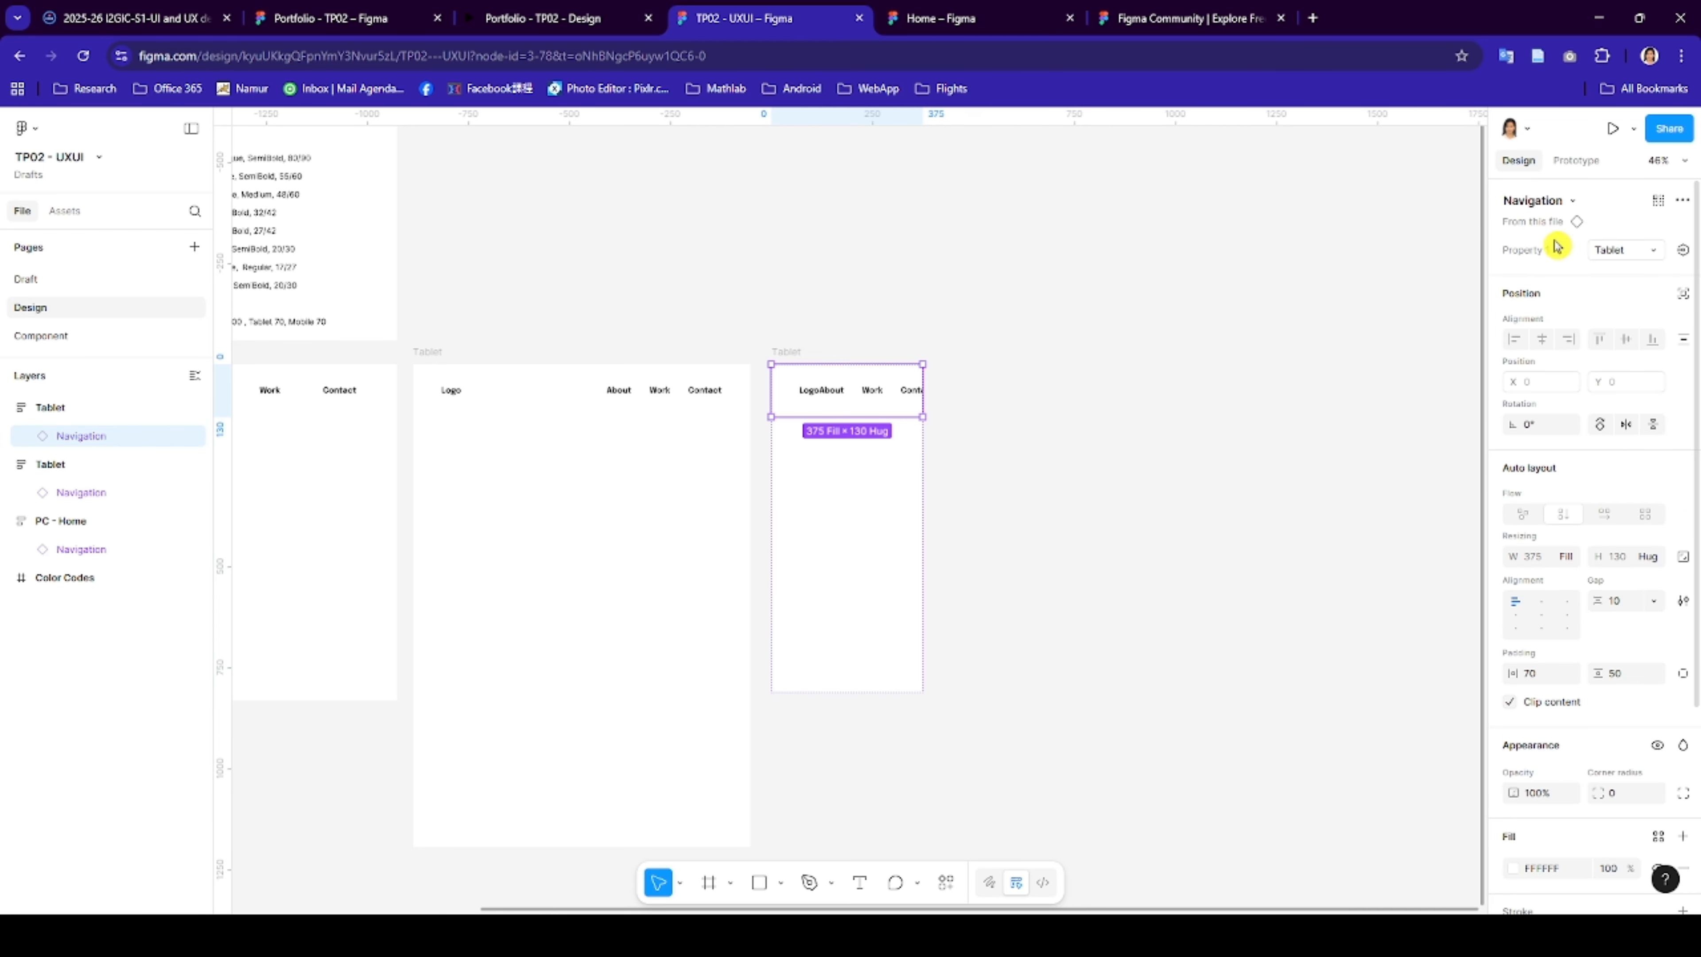
click(1624, 250)
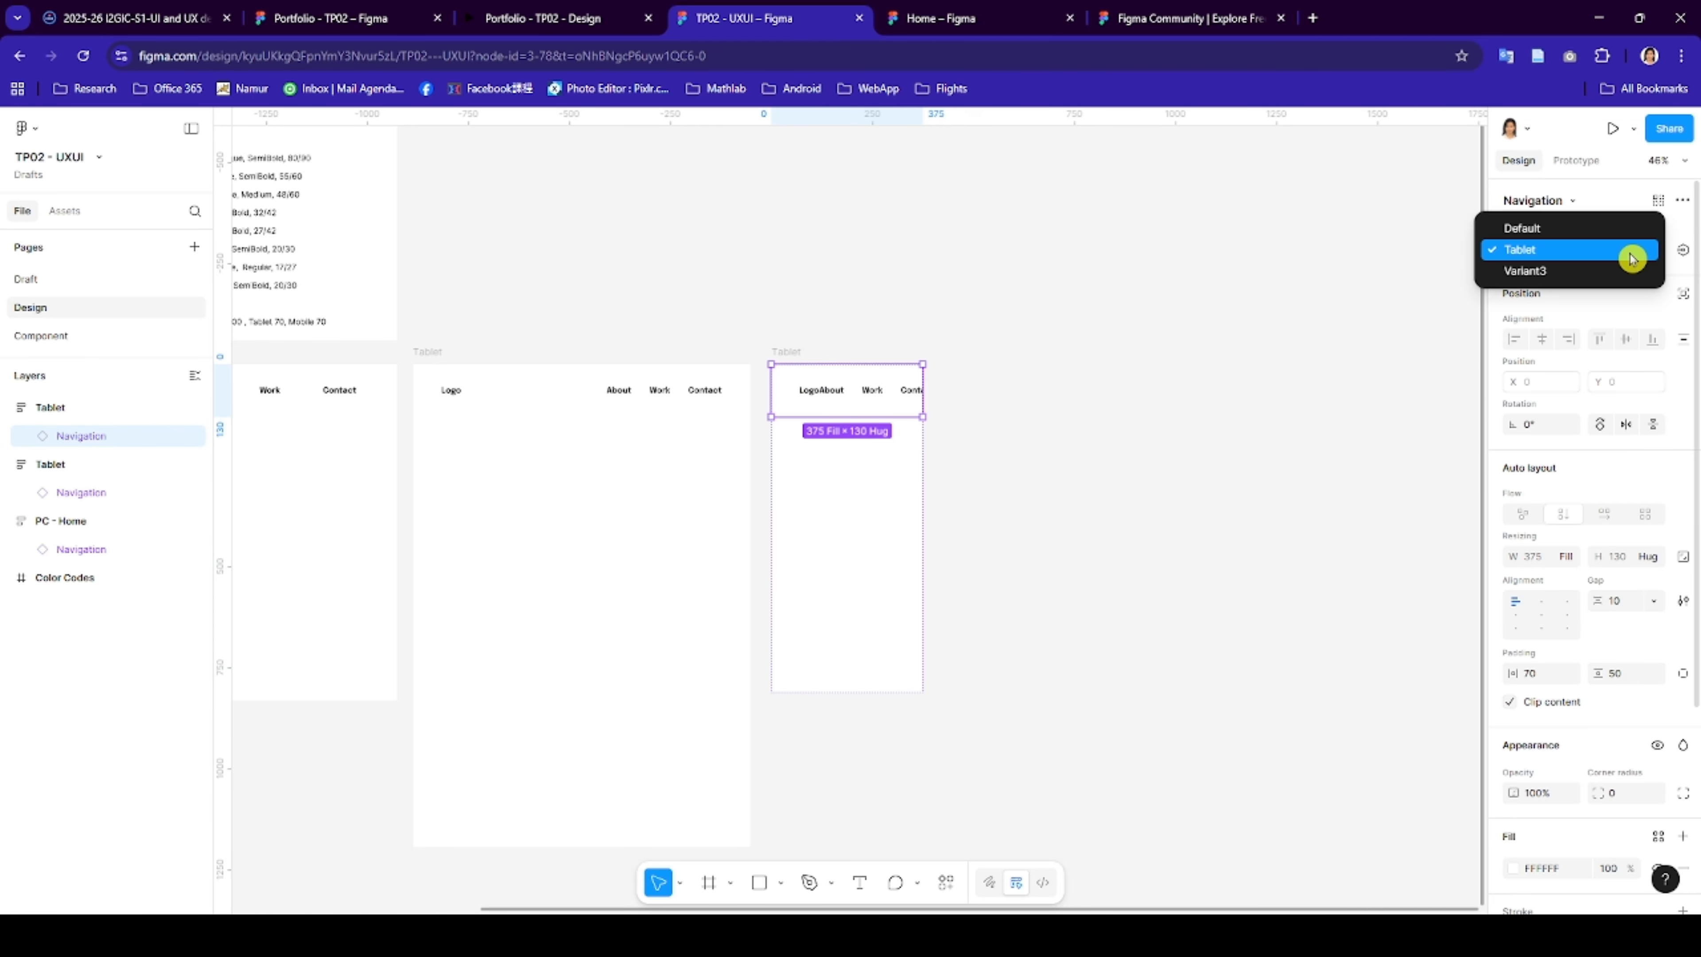
click(1552, 274)
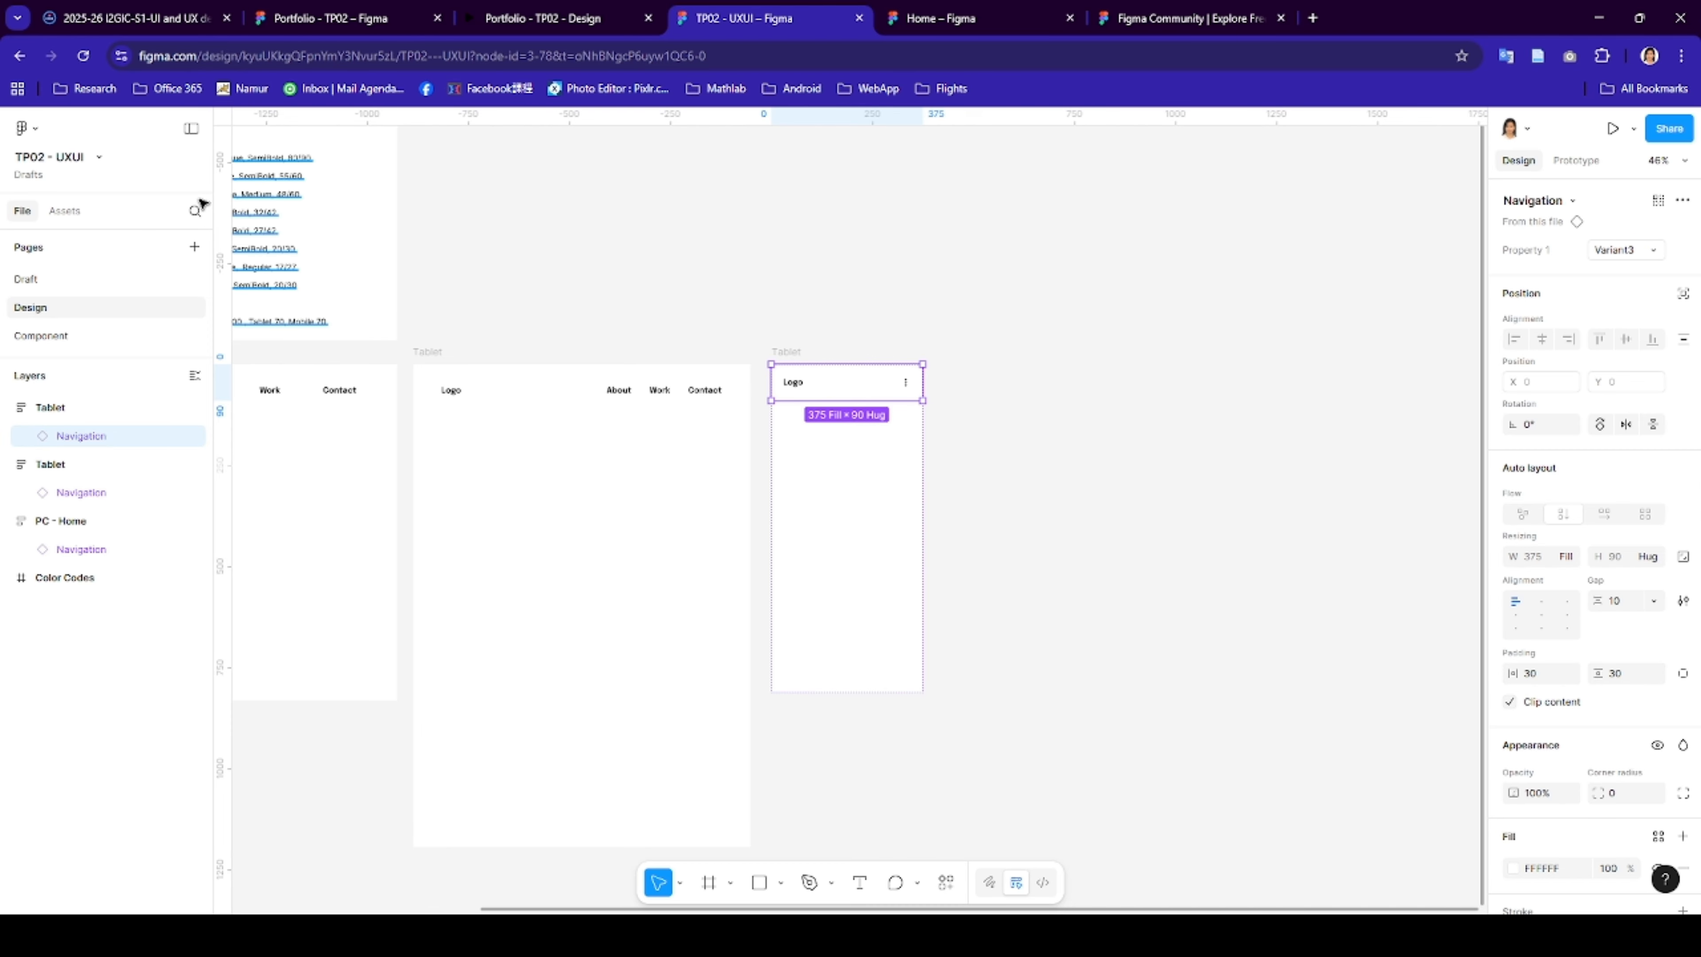
- On the Component page, rename the Navigation component's Variant3 as Mobile
click(30, 337)
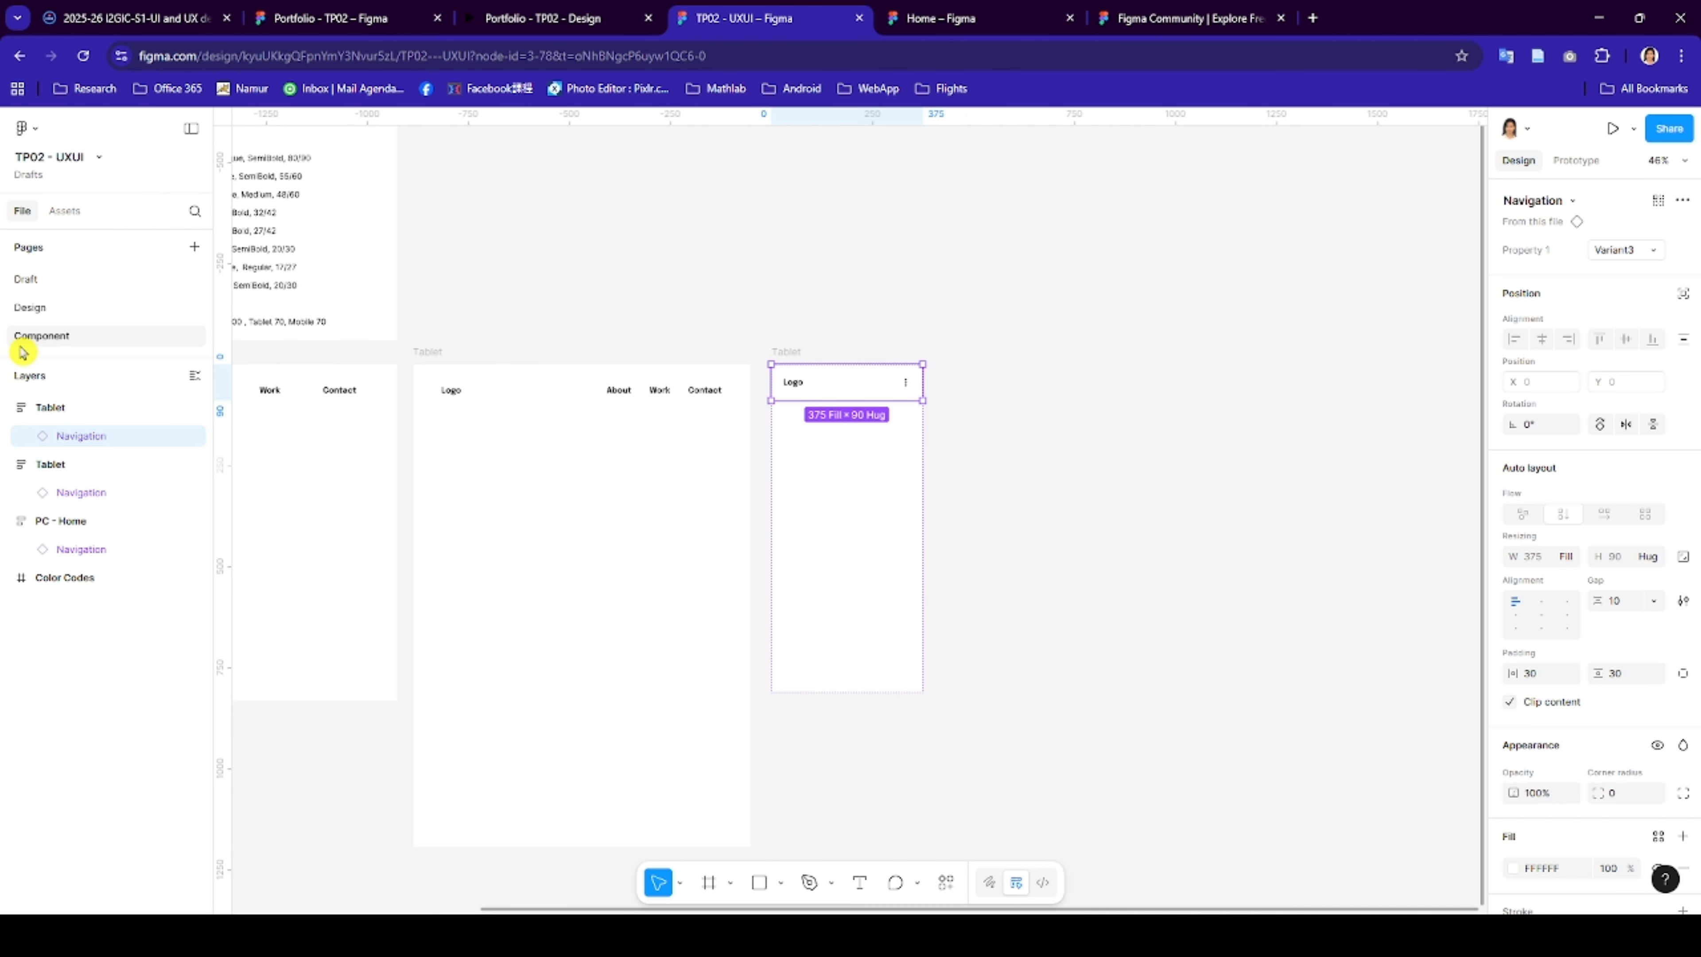
click(451, 626)
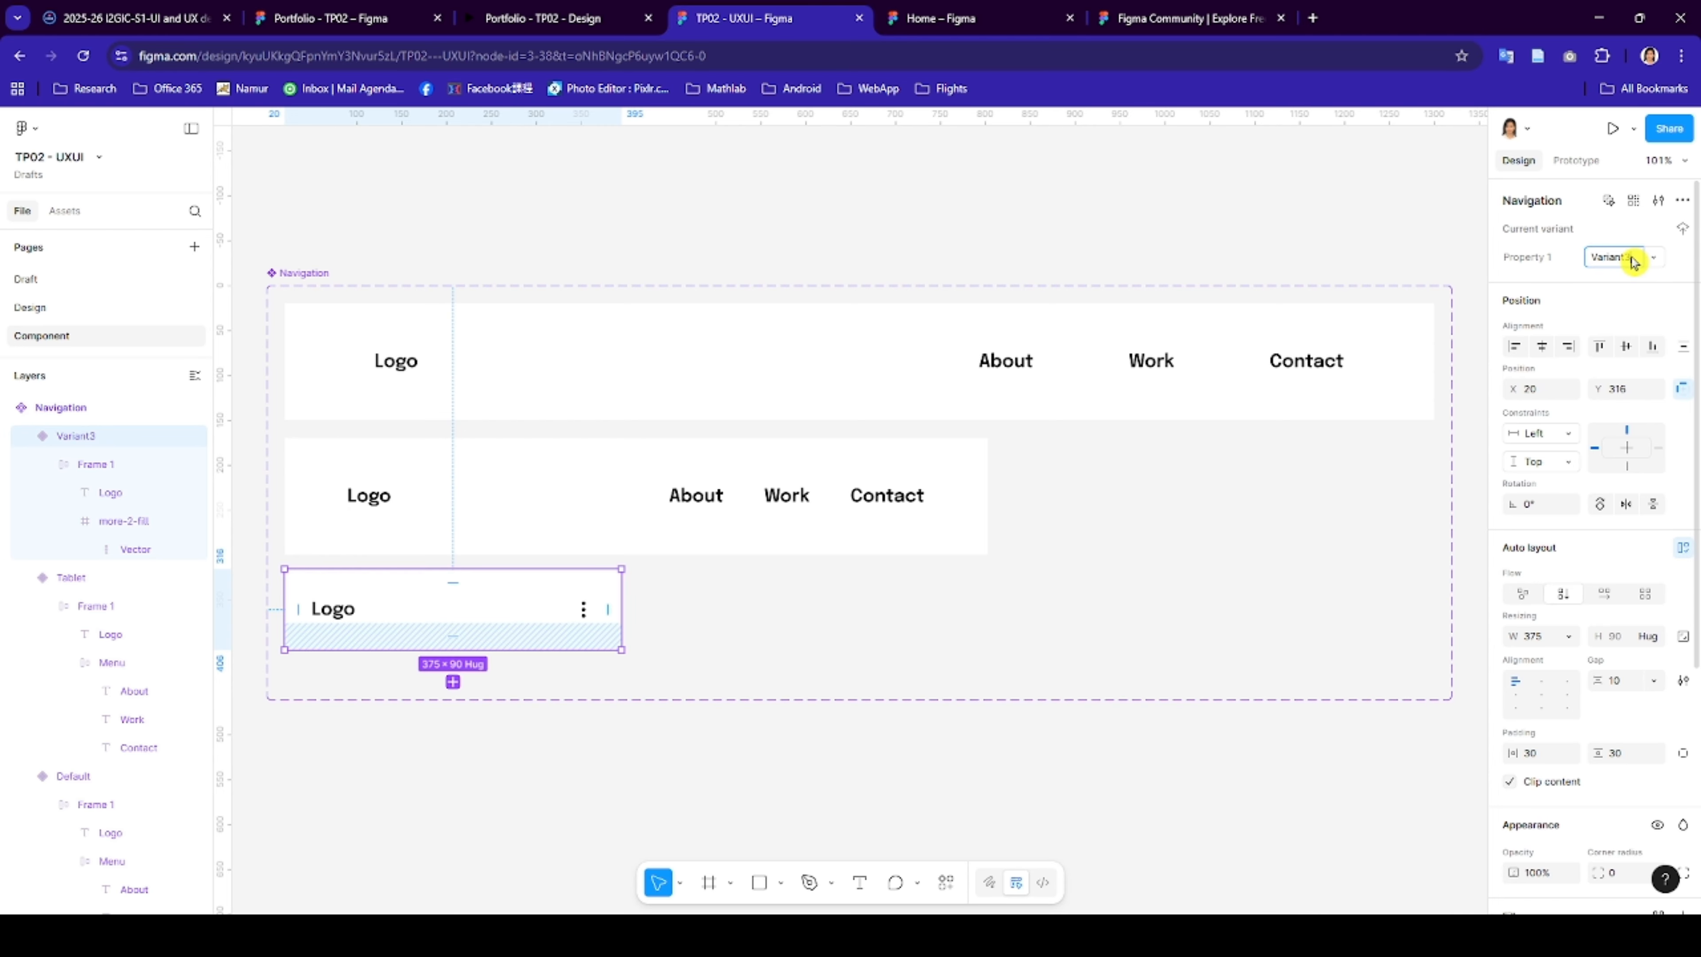
text(Mo)
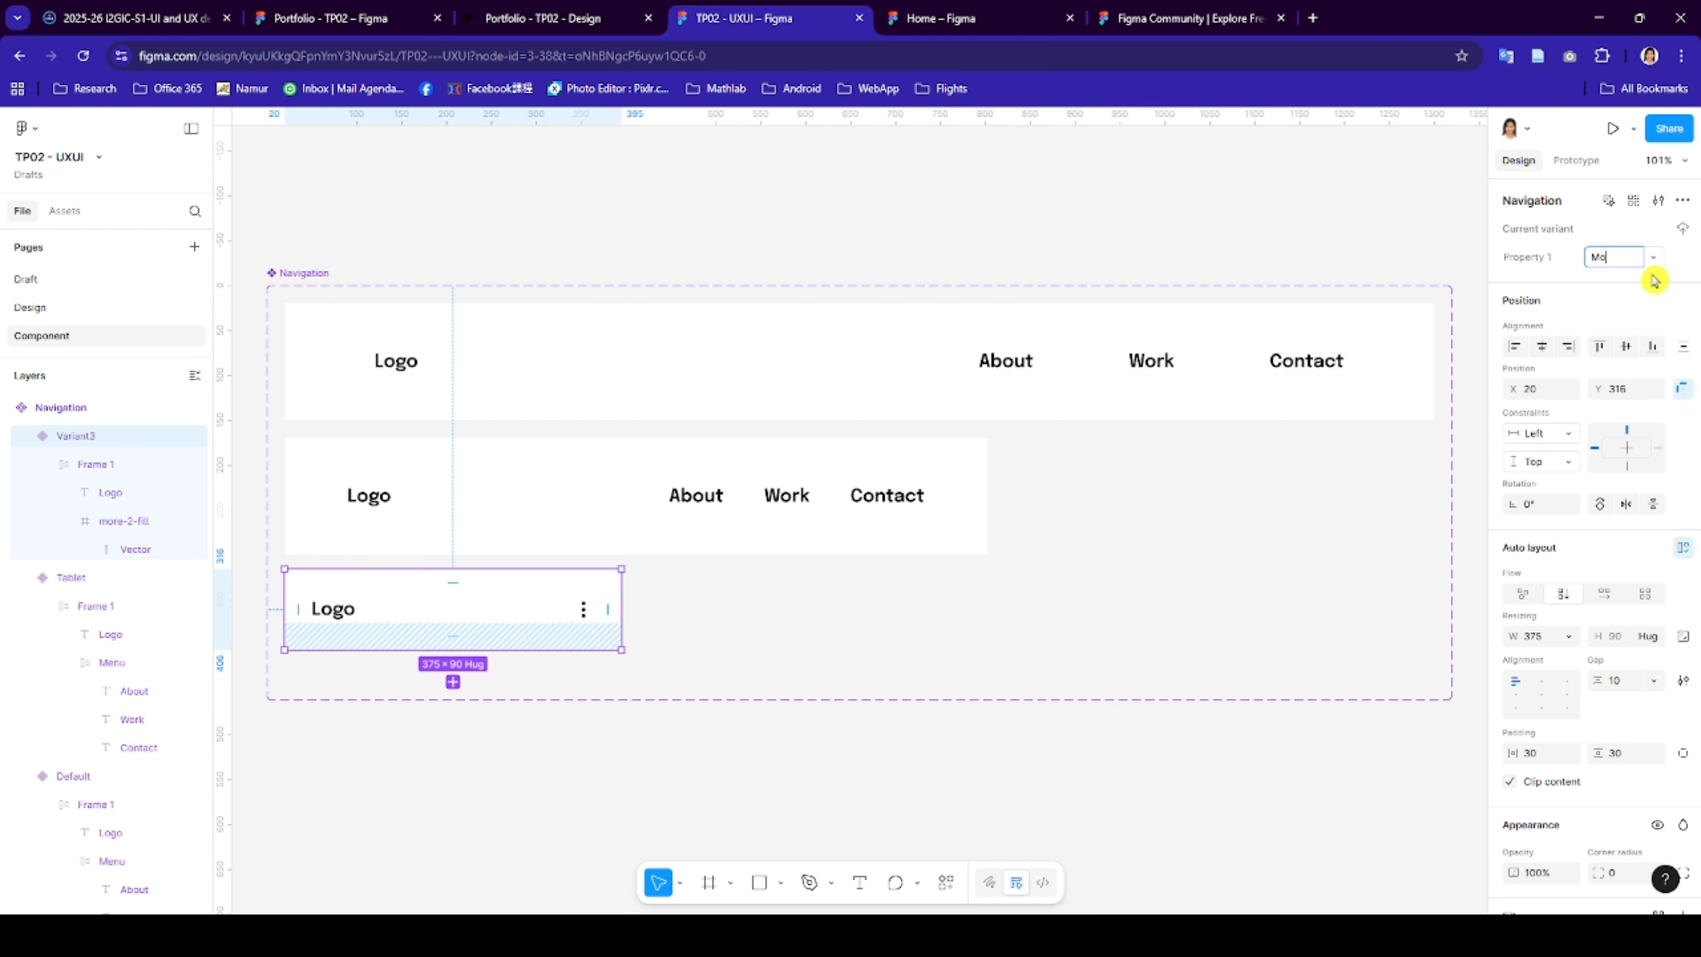
text(bile)
key(Return)
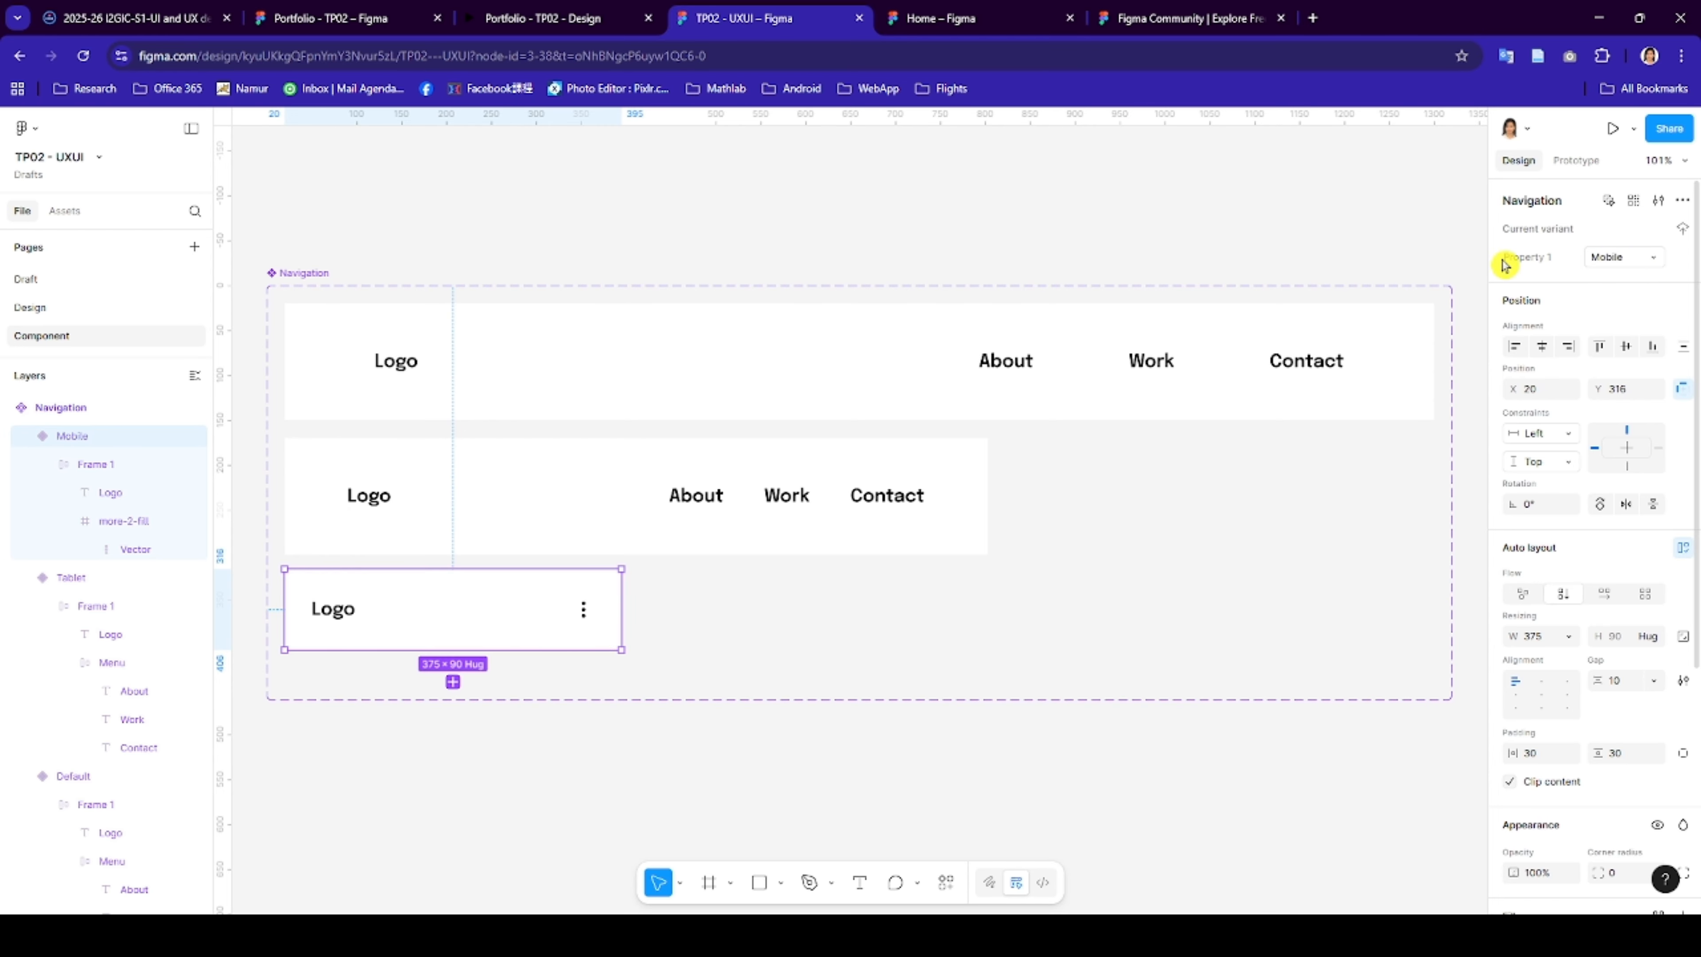
- Return to the Design page and rename the 375 px wide Tablet copy as Phone
click(41, 315)
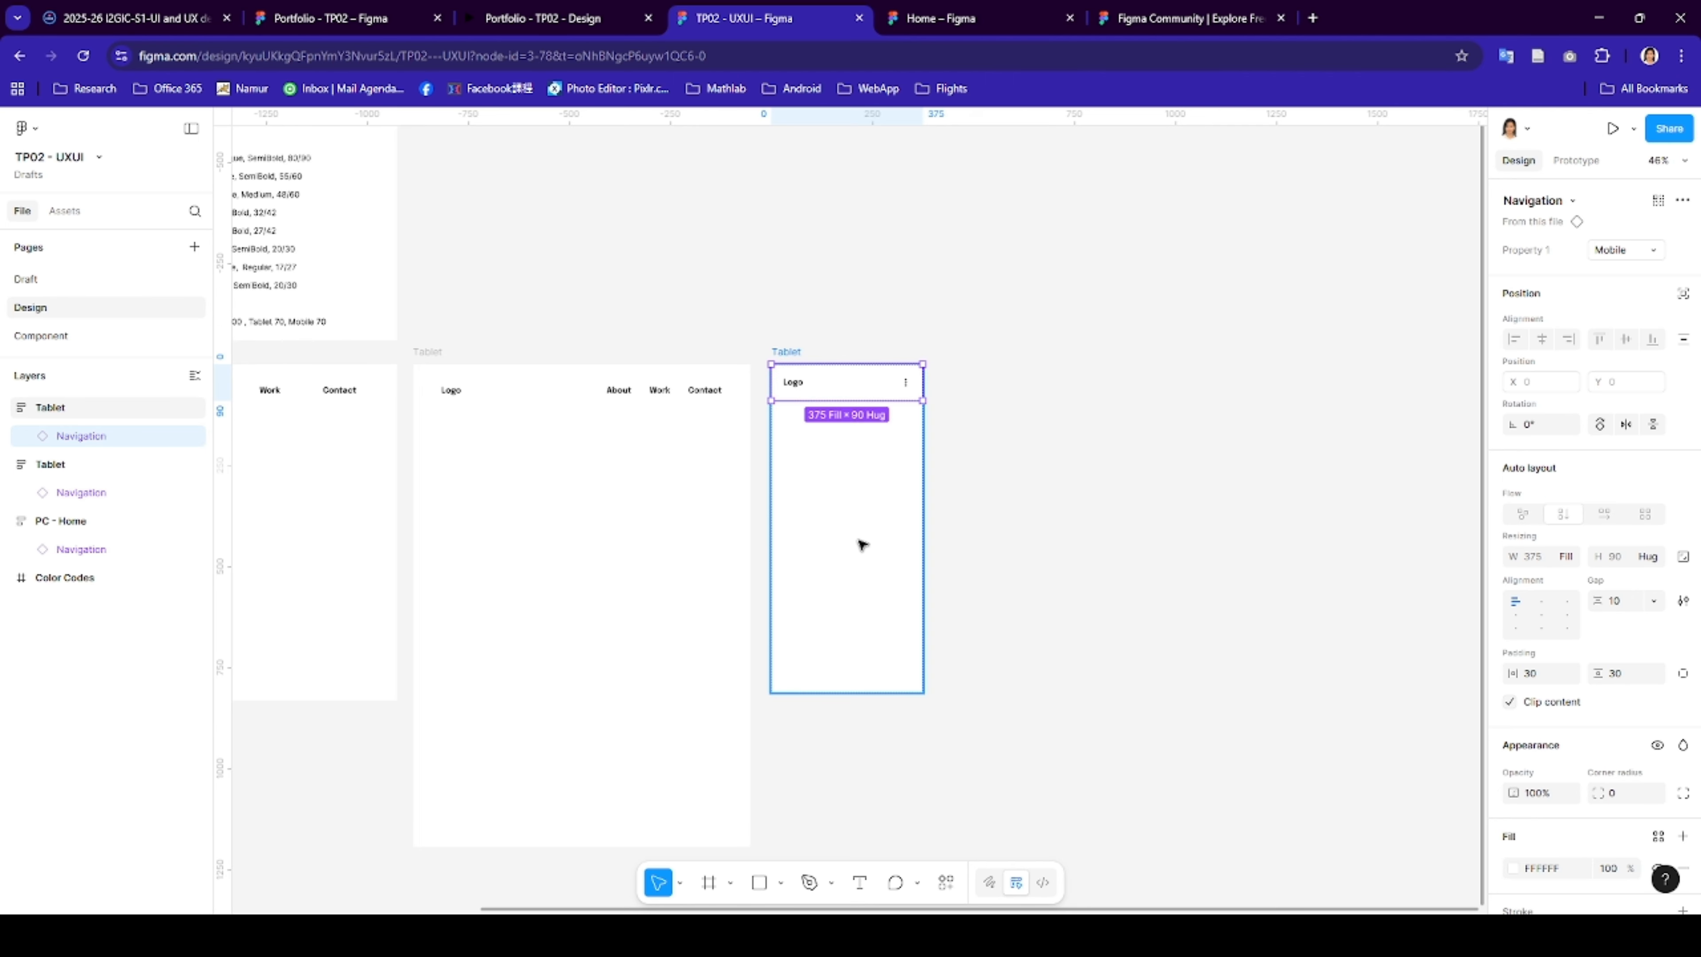
scroll(862, 544, left, 5)
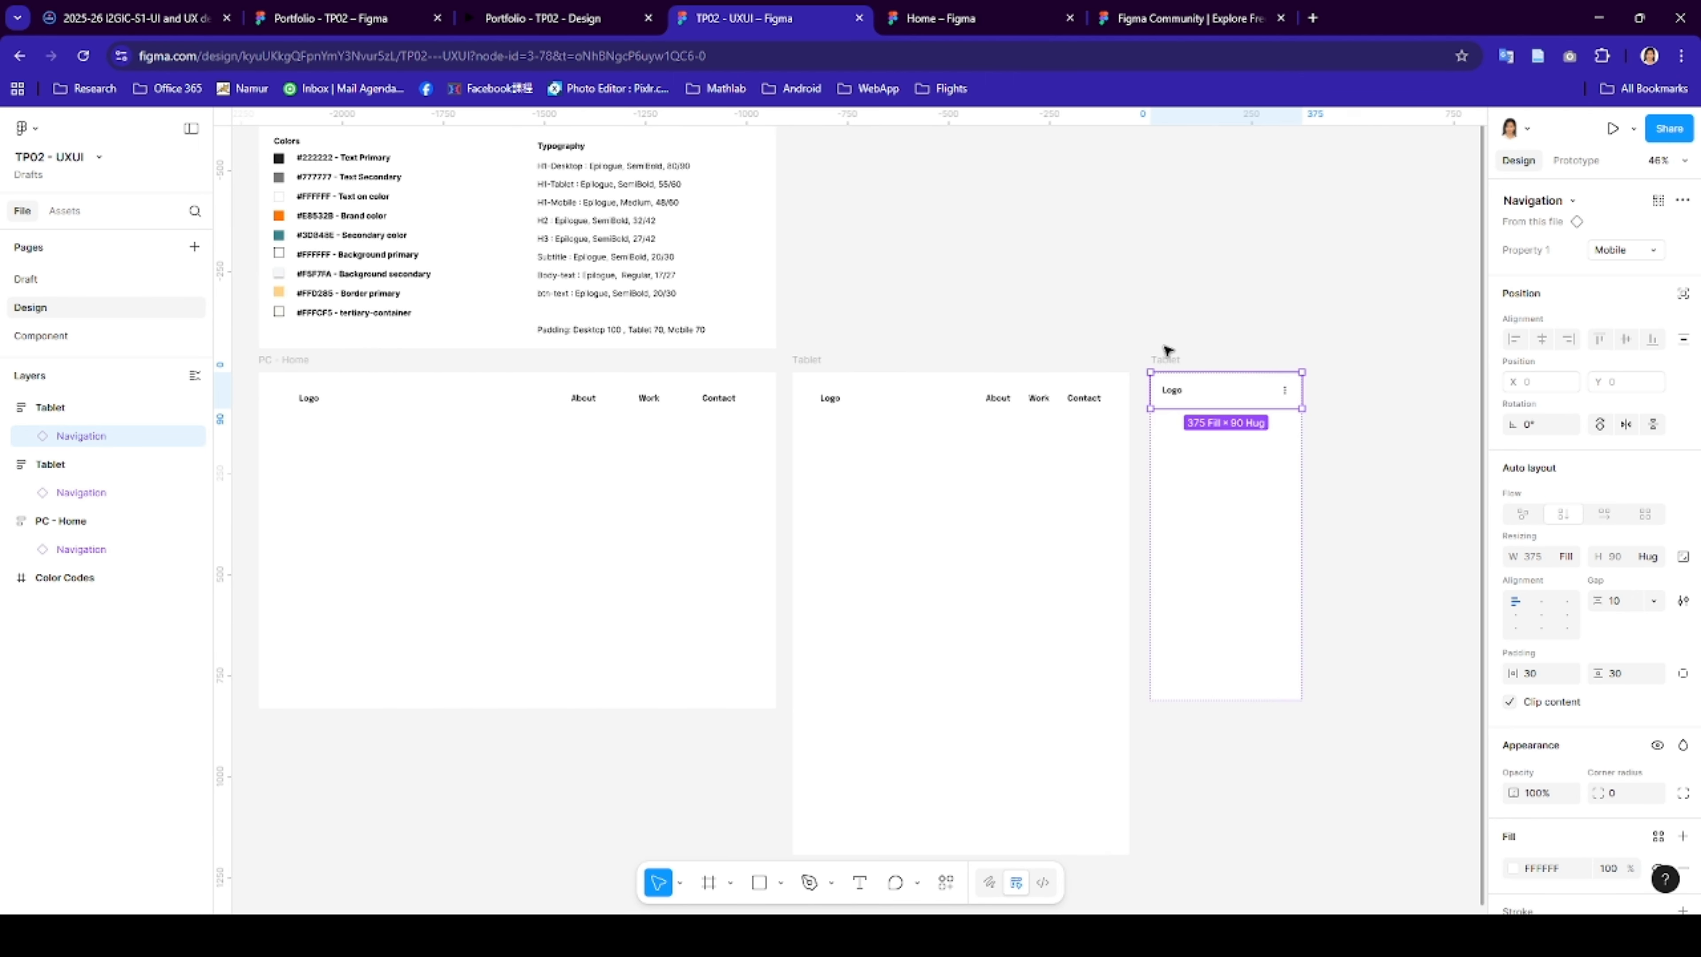
click(1166, 362)
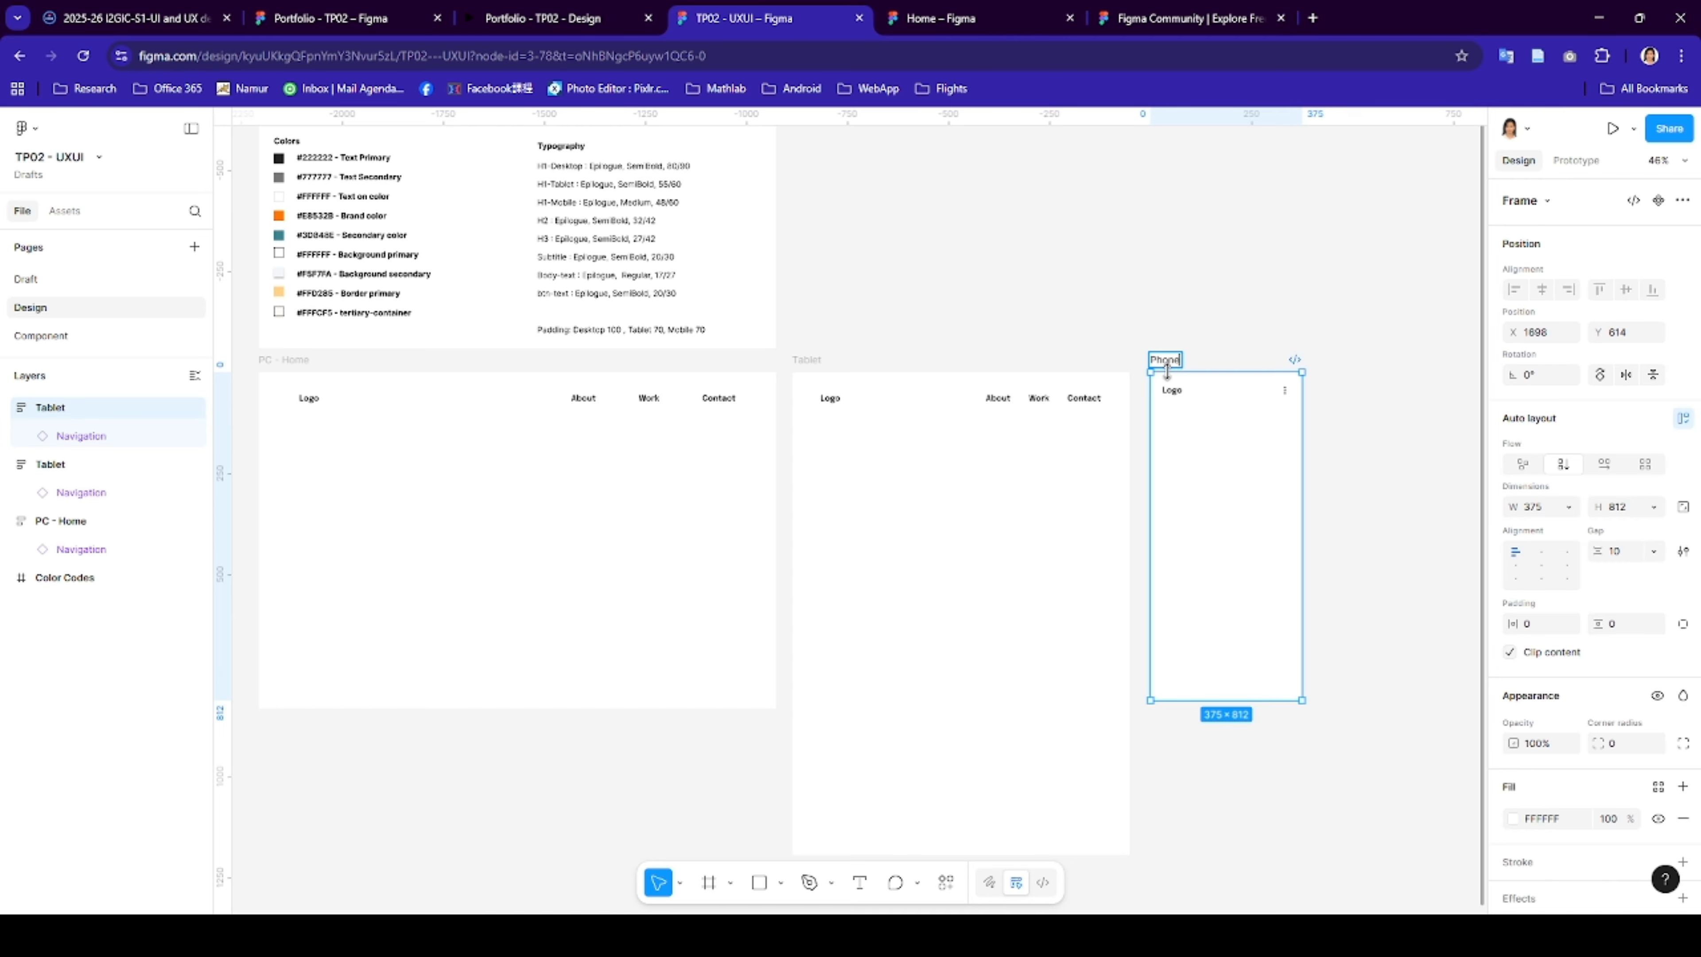
key(Return)
click(1344, 409)
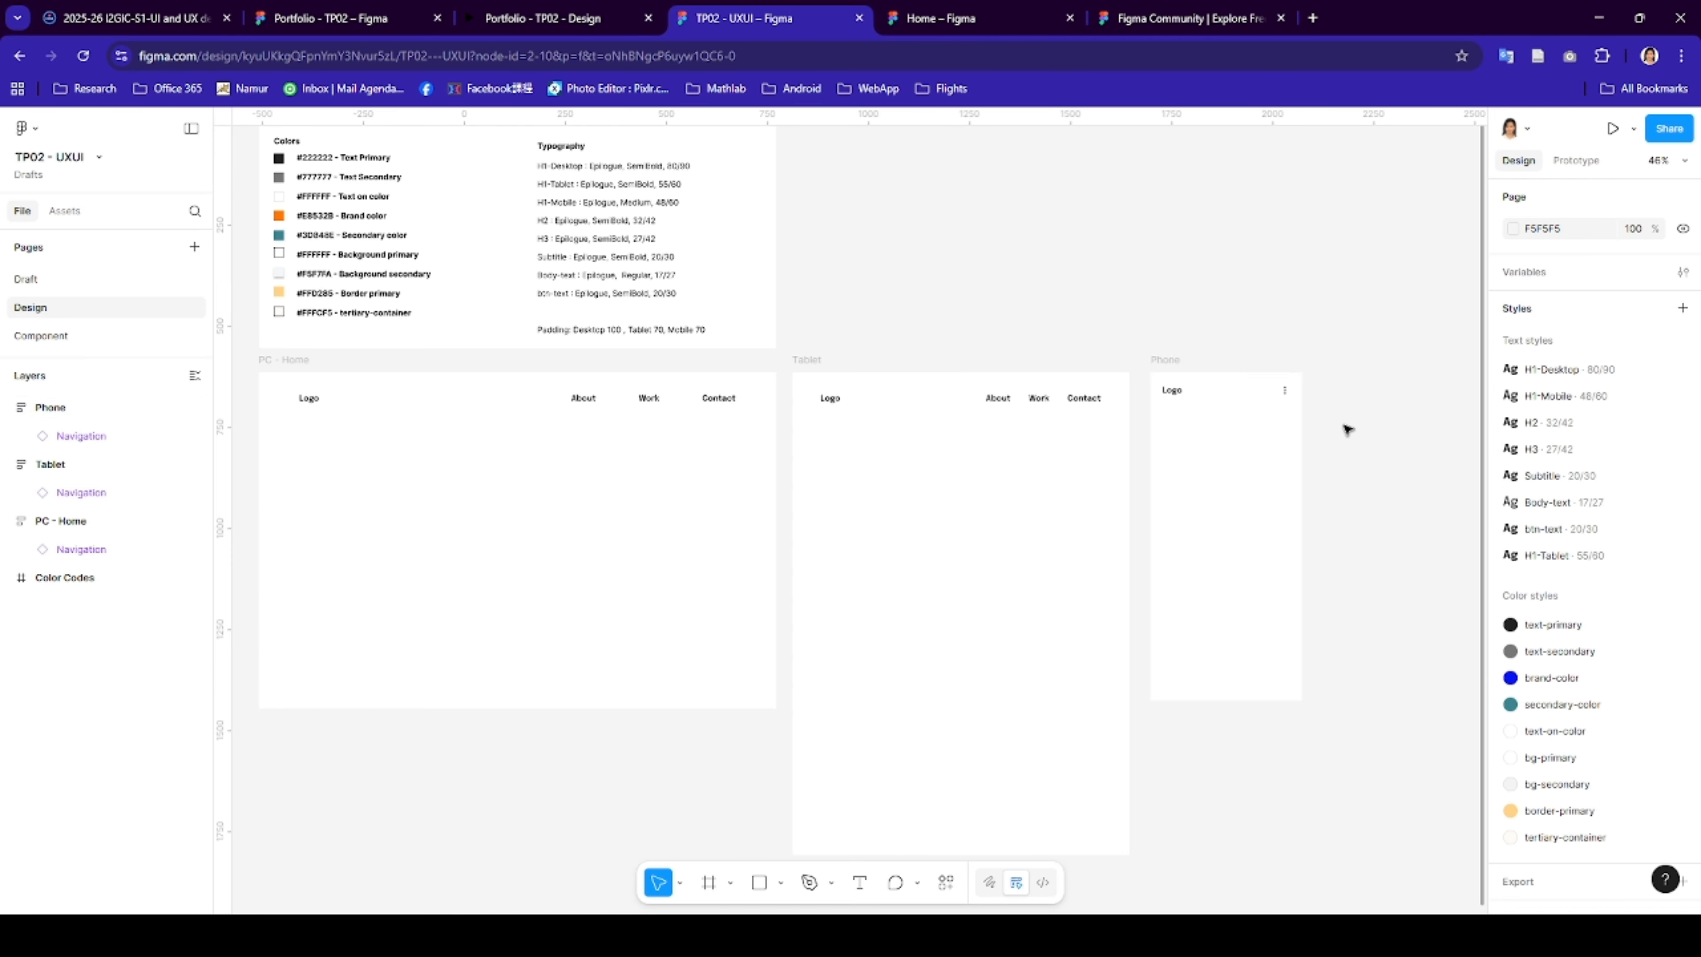
- Resize the Phone frame to the iPhone 16 Pro Max preset, 440 × 956
click(1283, 440)
click(1543, 203)
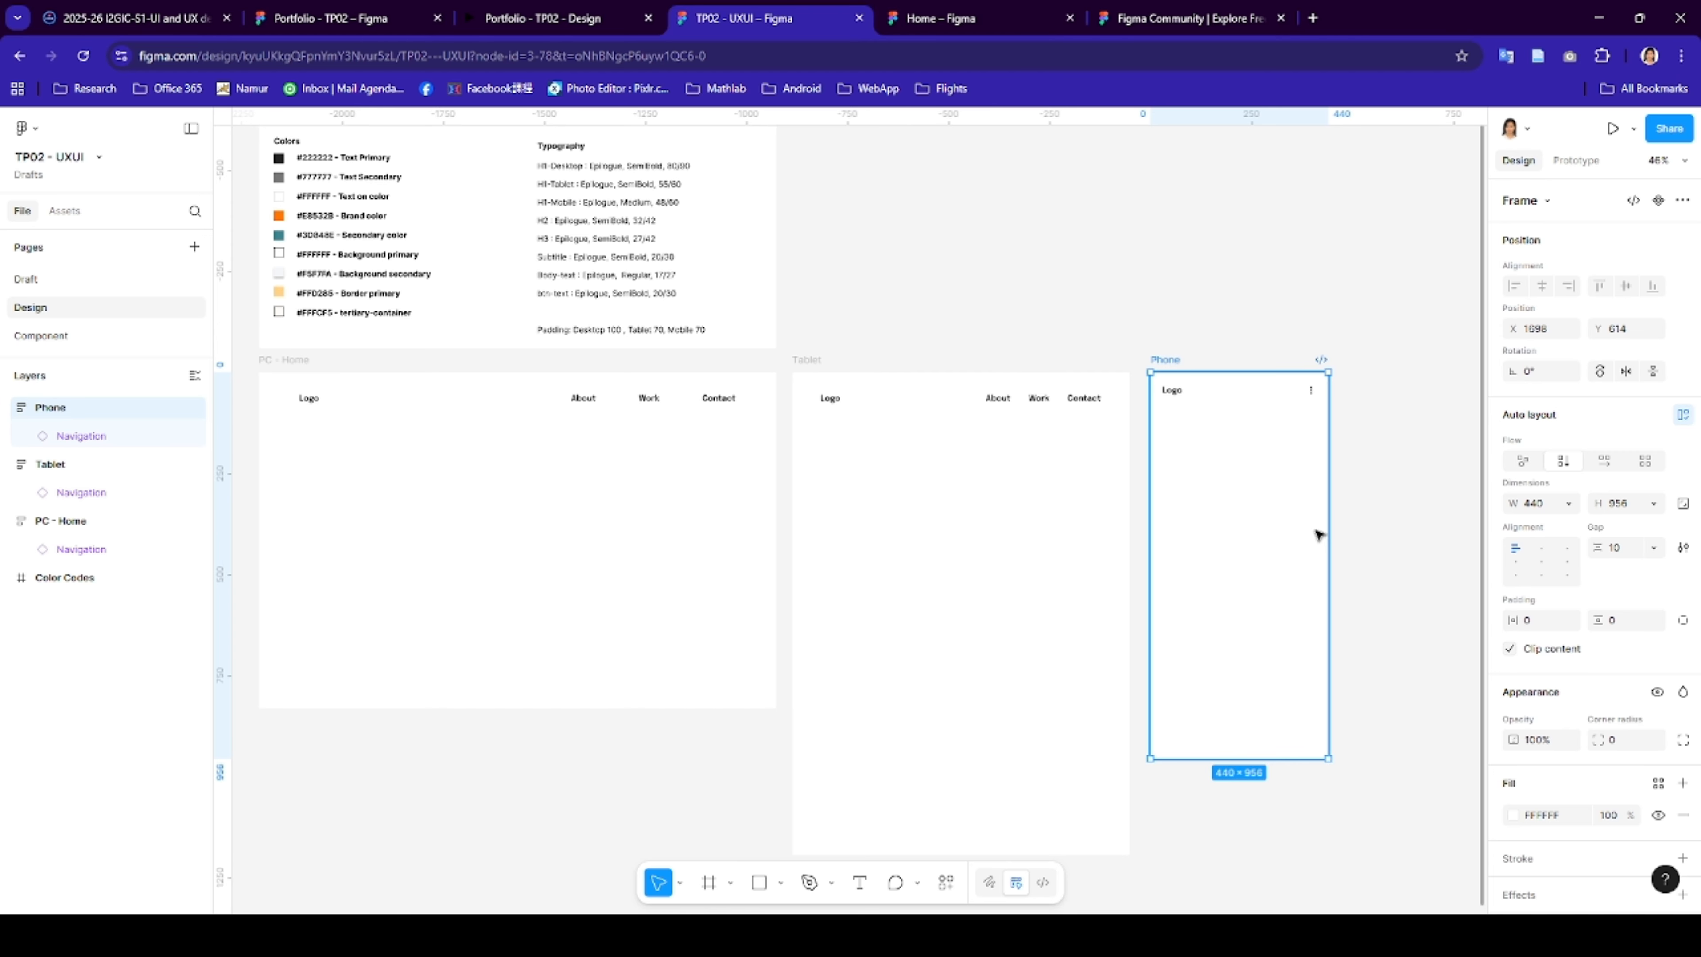
- Examine the hero header of the Tablet home page in the Portfolio - TP02 file, and return to the TP02 - UXUI file
click(1082, 528)
click(394, 470)
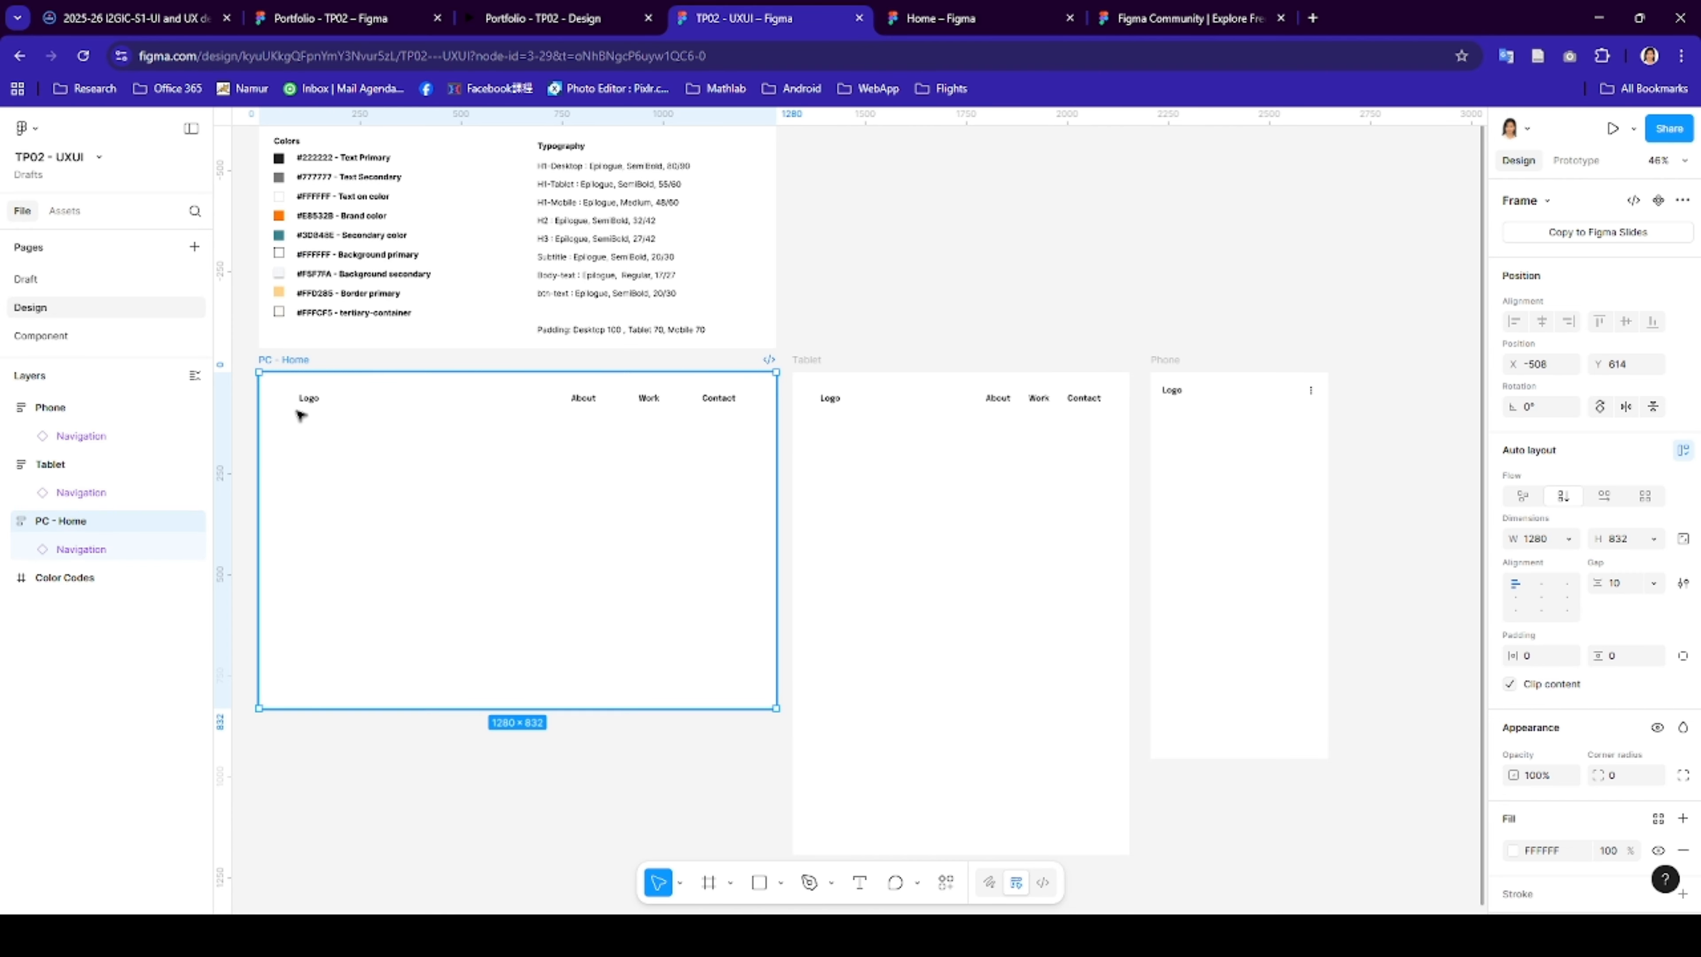
click(335, 18)
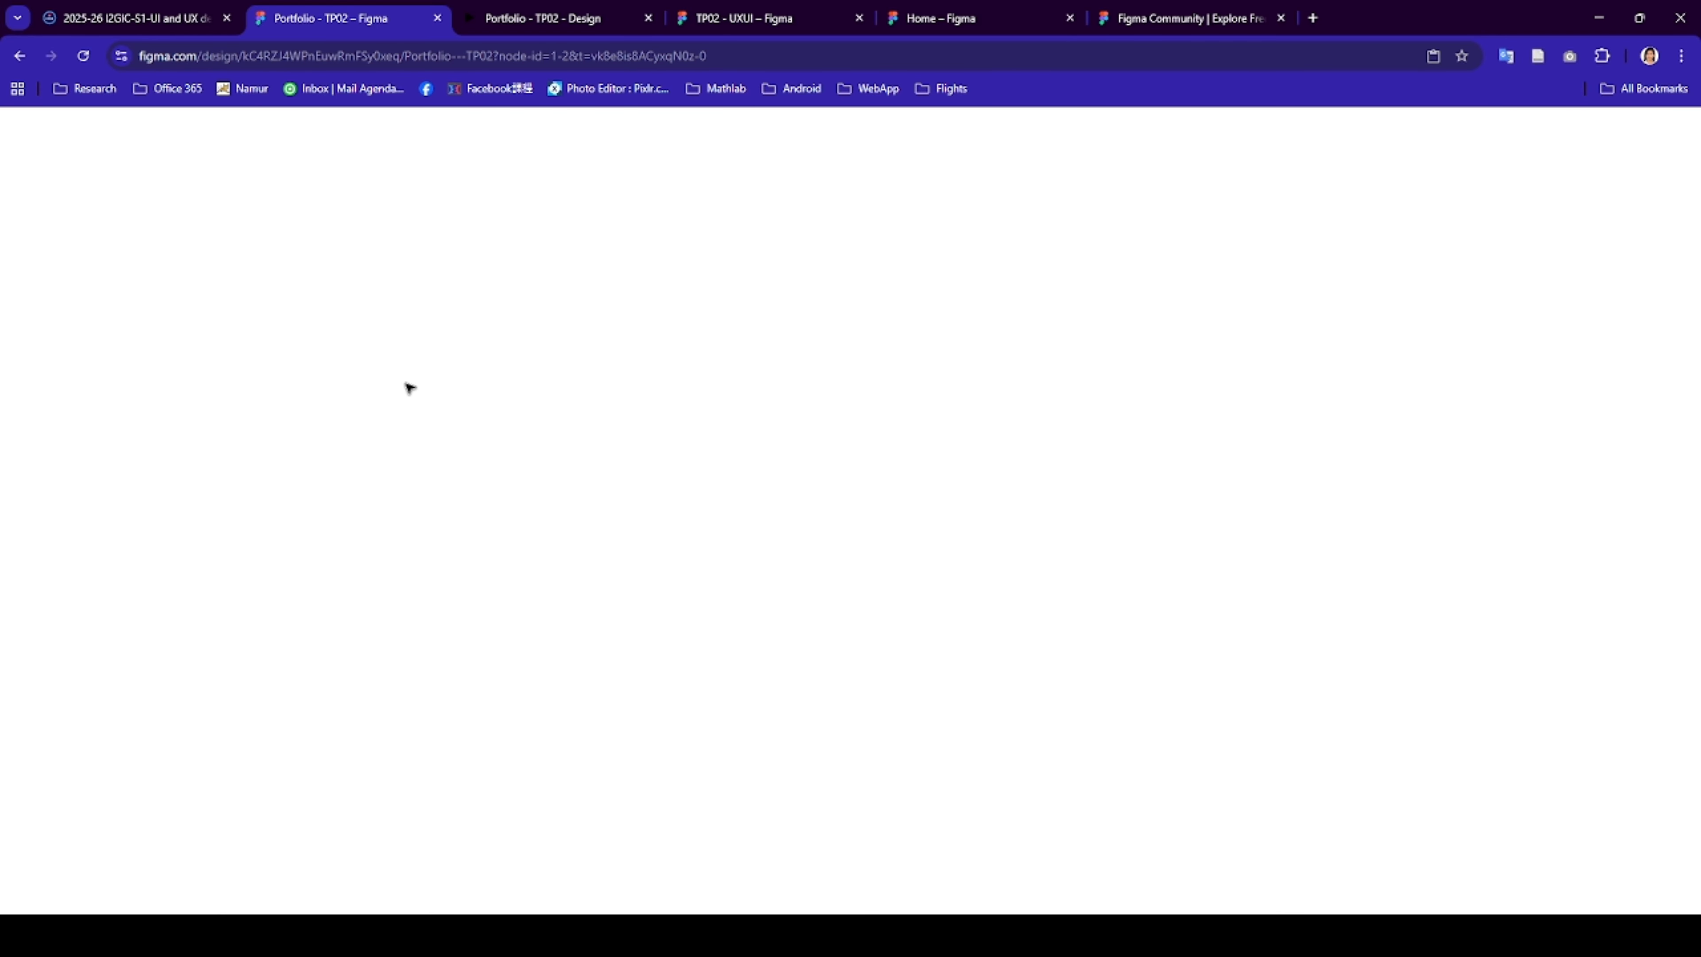
scroll(444, 479, left, 6)
scroll(443, 479, down, 2)
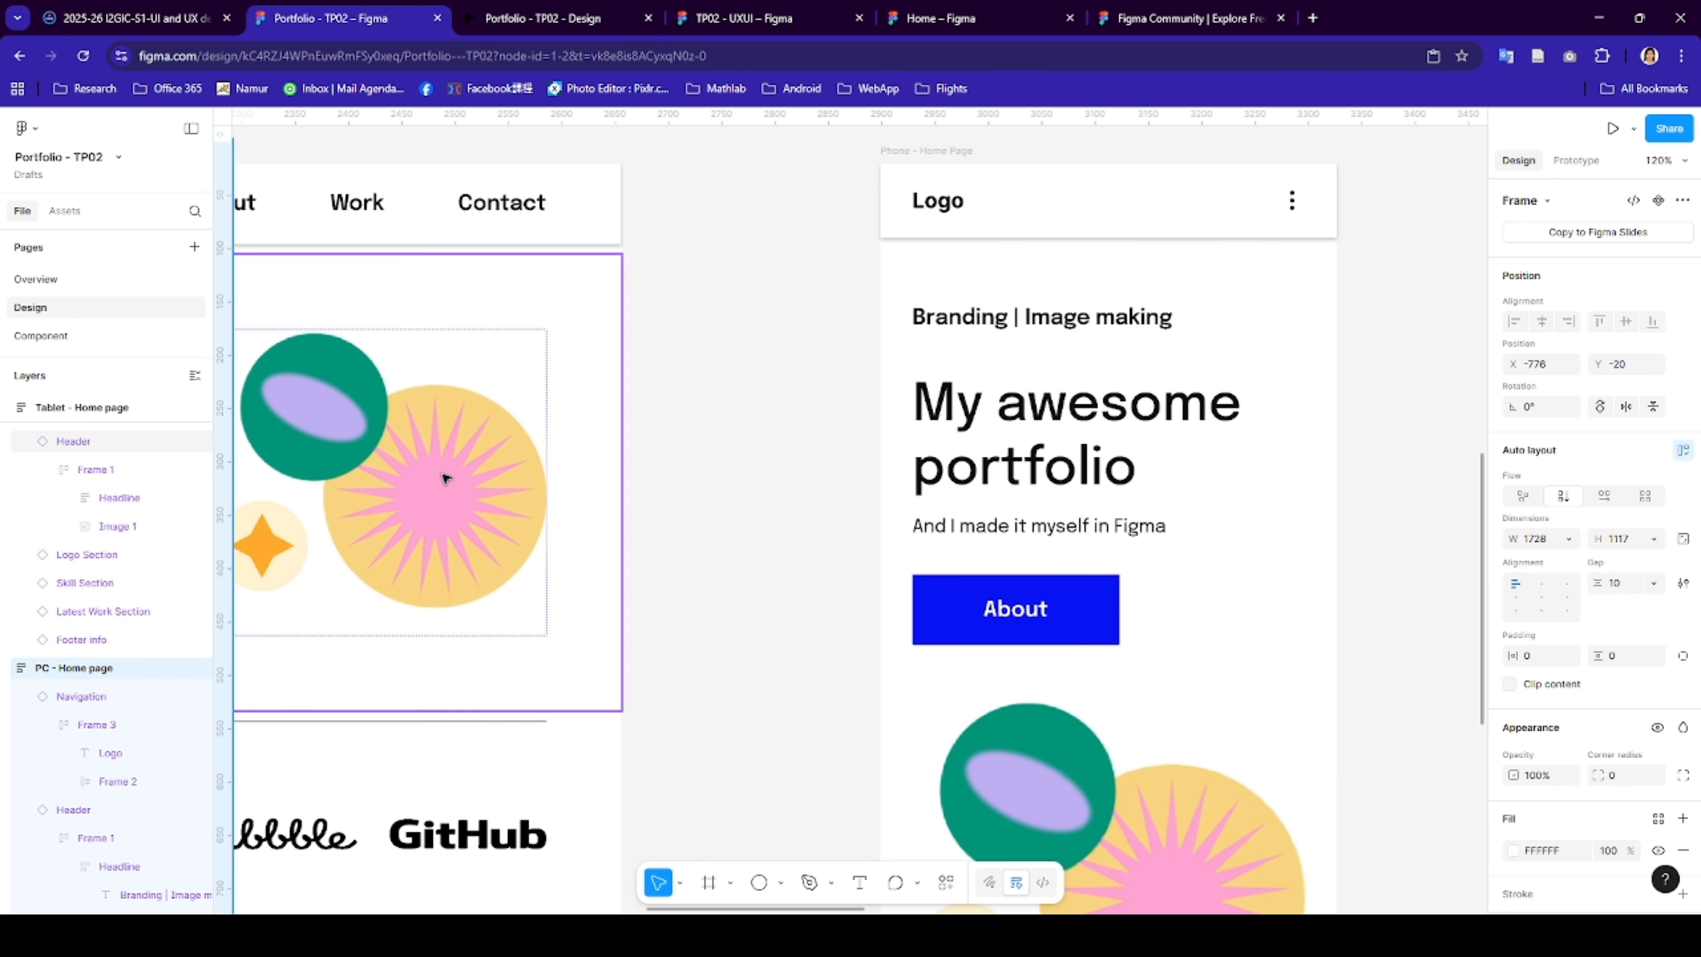
scroll(446, 473, left, 2)
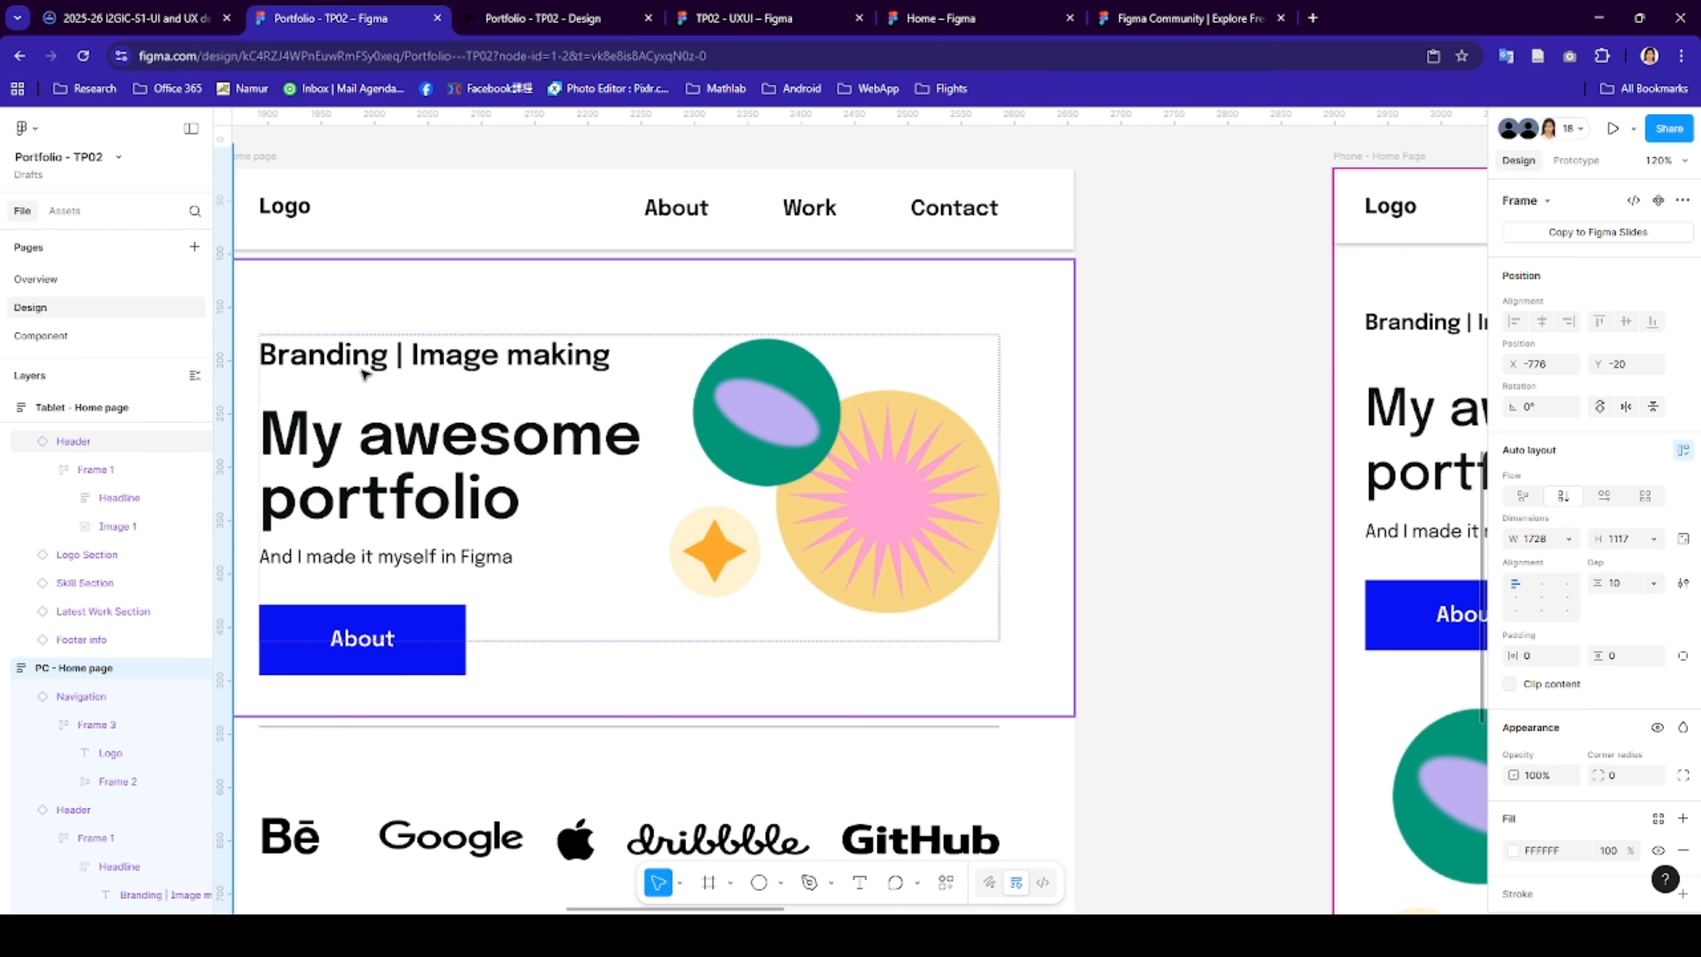
click(730, 18)
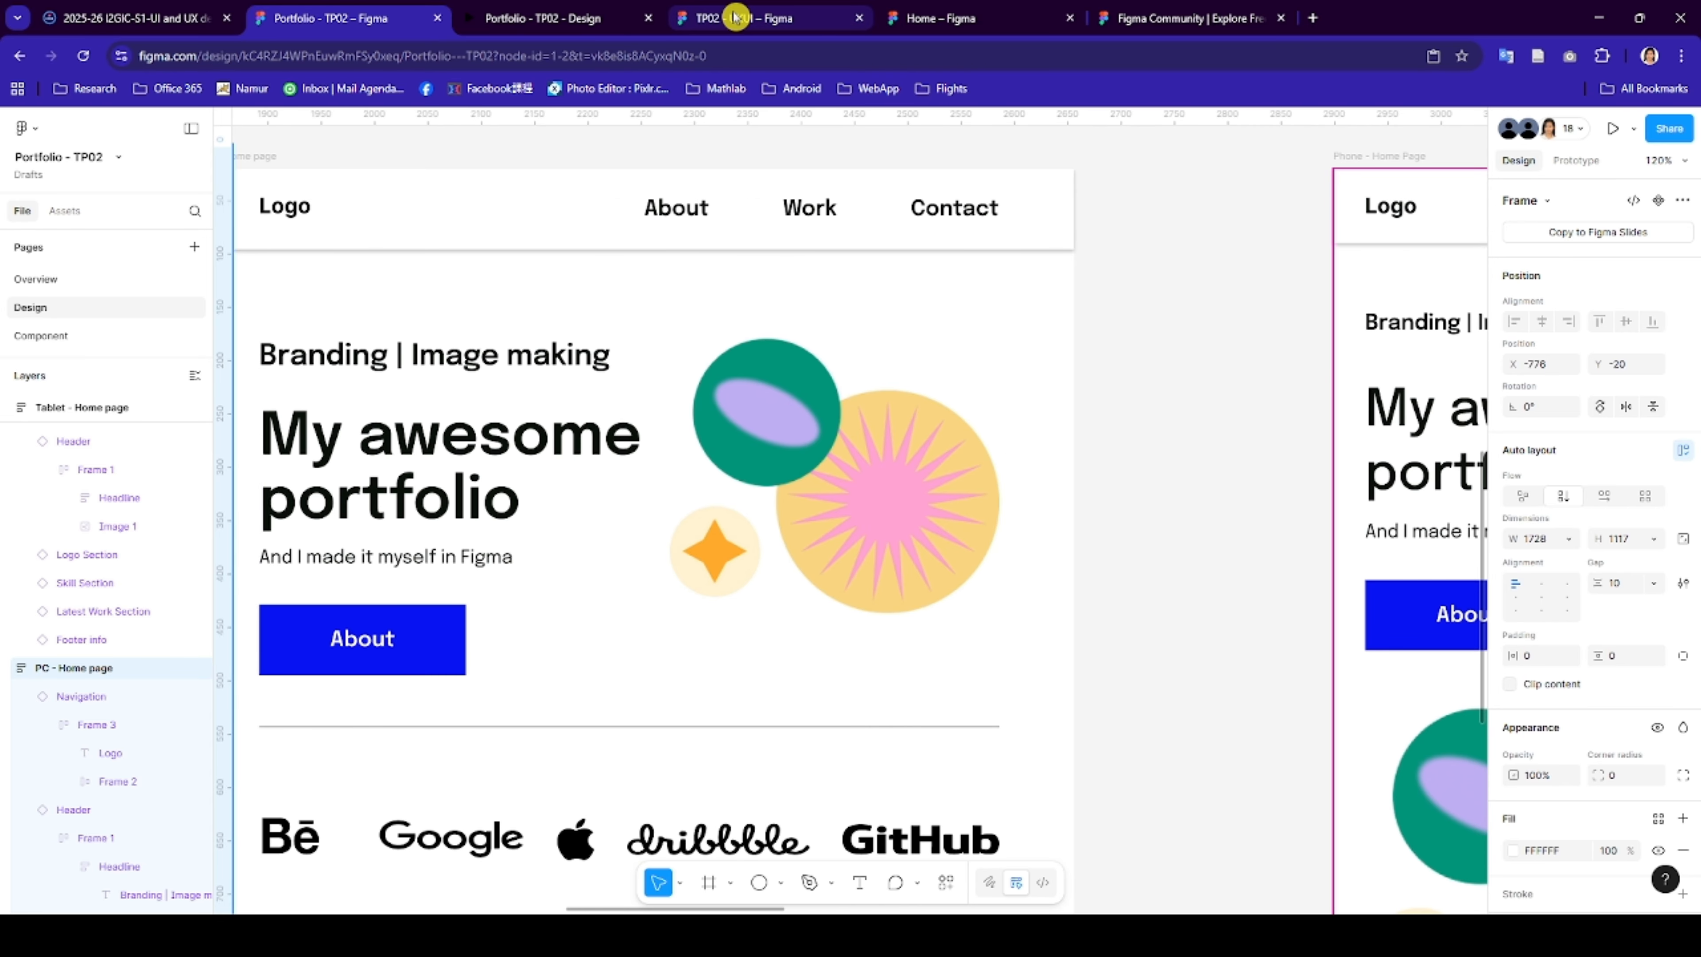
scroll(1023, 232, down, 8)
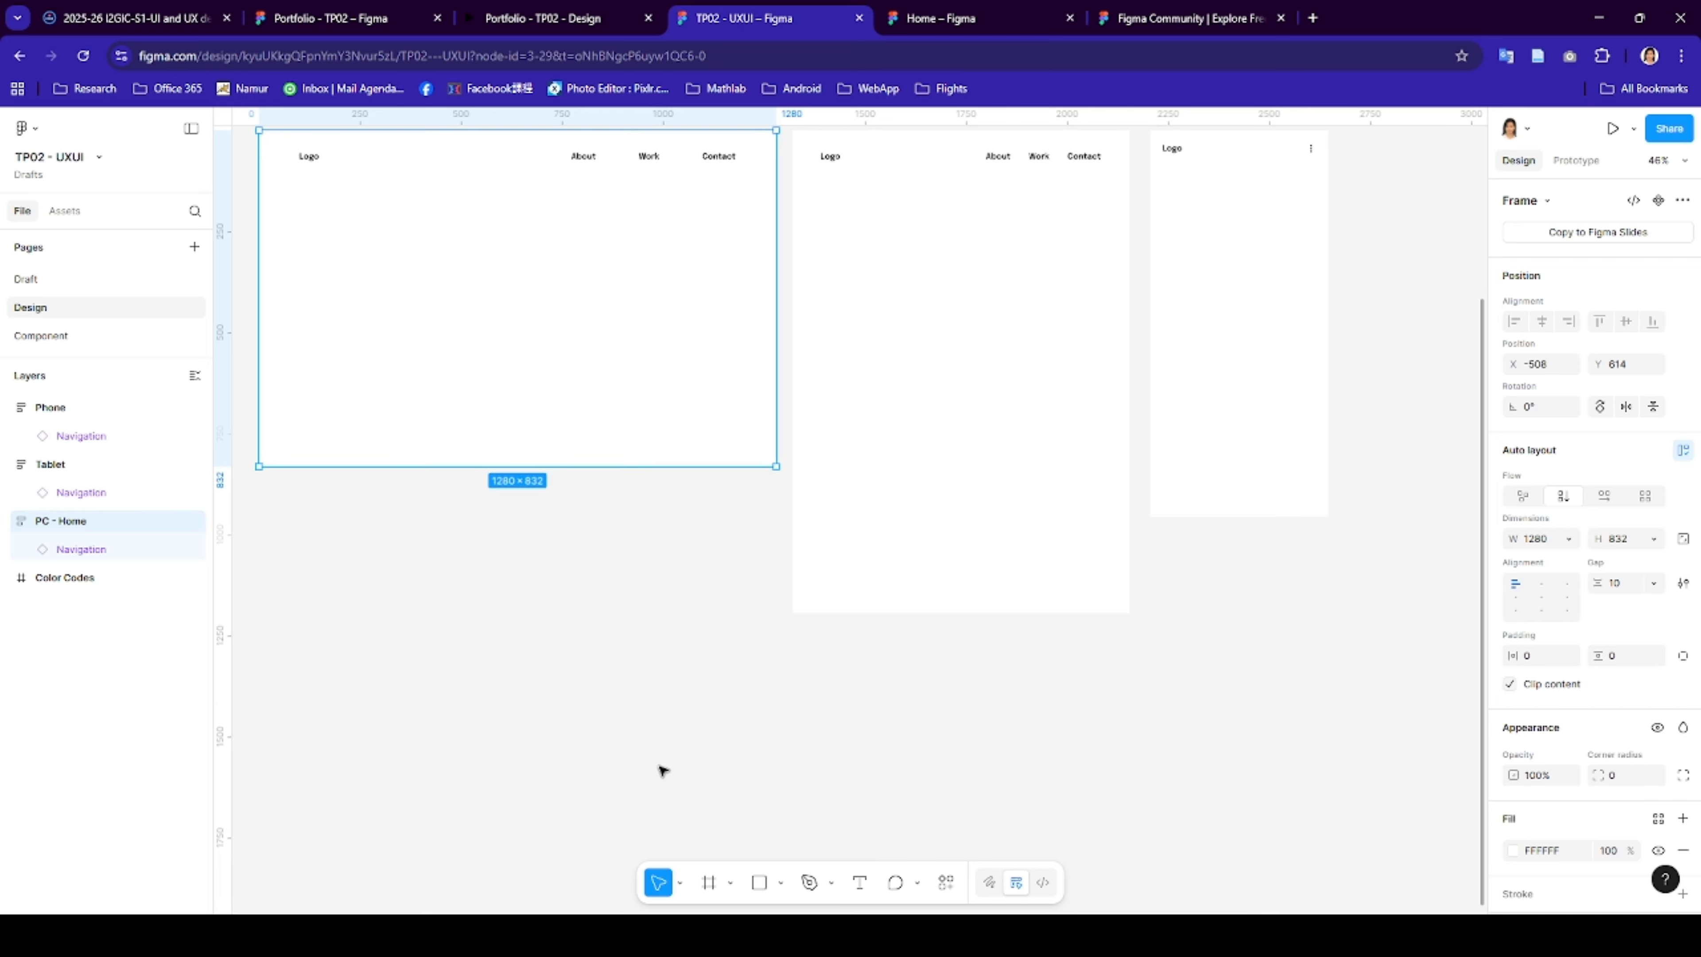
scroll(660, 762, left, 4)
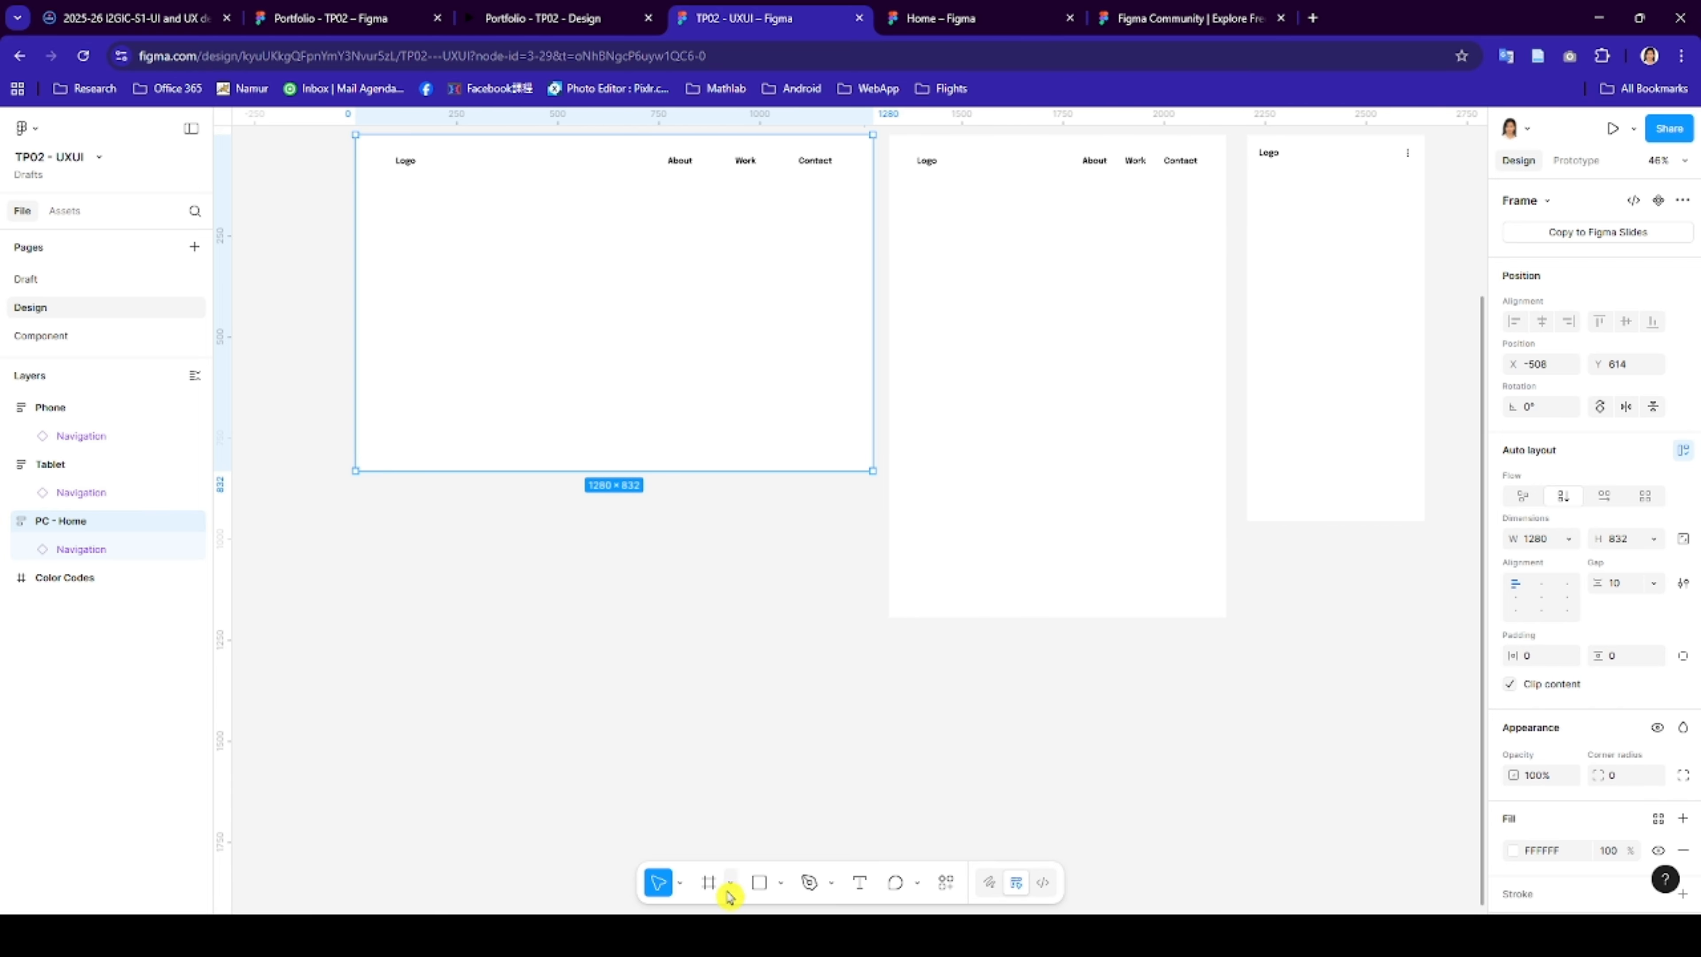
click(860, 883)
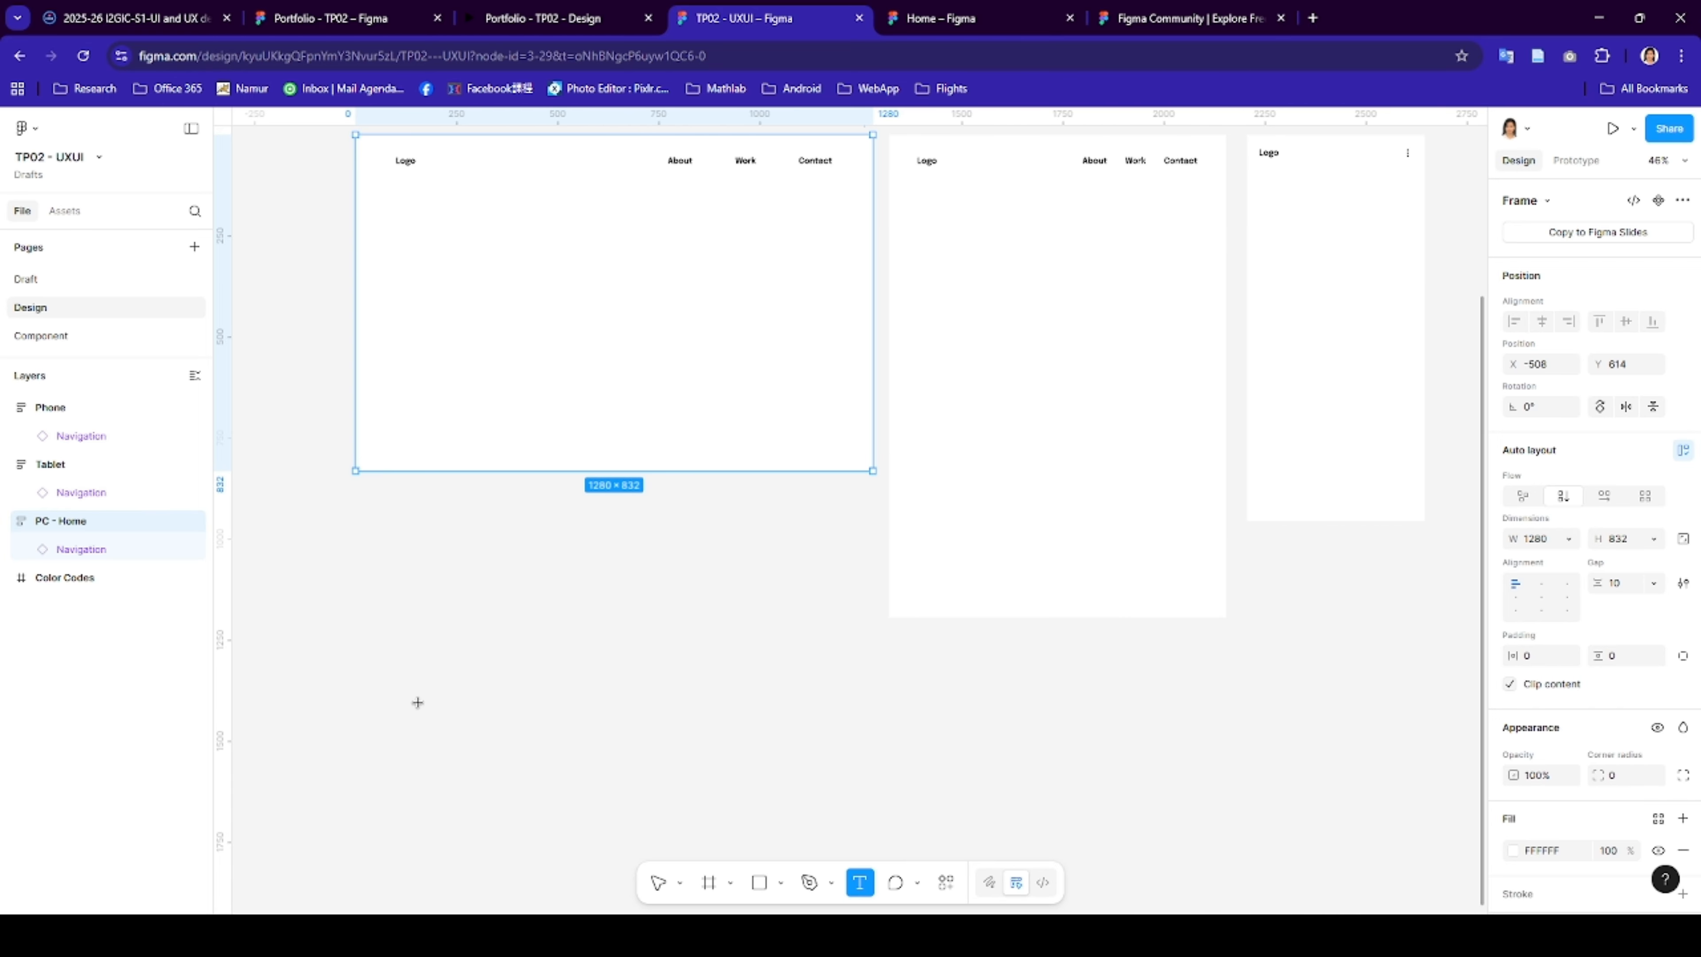
click(398, 674)
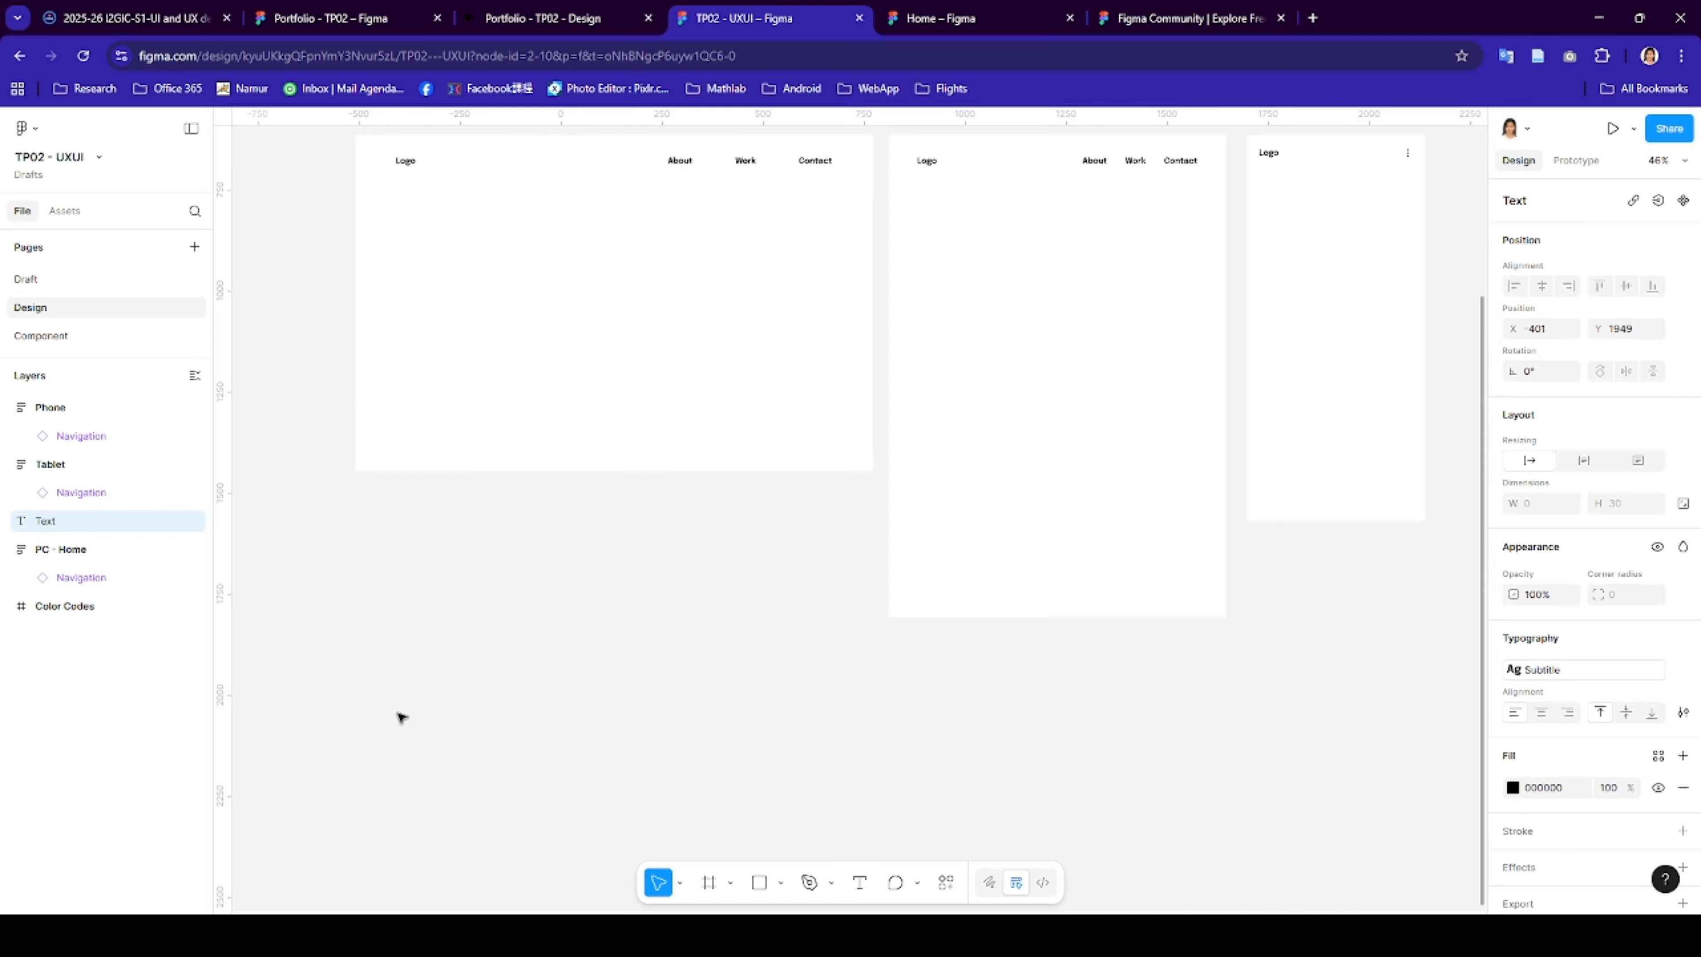
- Inspect the text style of the "My awesome portfolio" headline in the Portfolio - TP02 file, and return to TP02 - UXUI
click(313, 18)
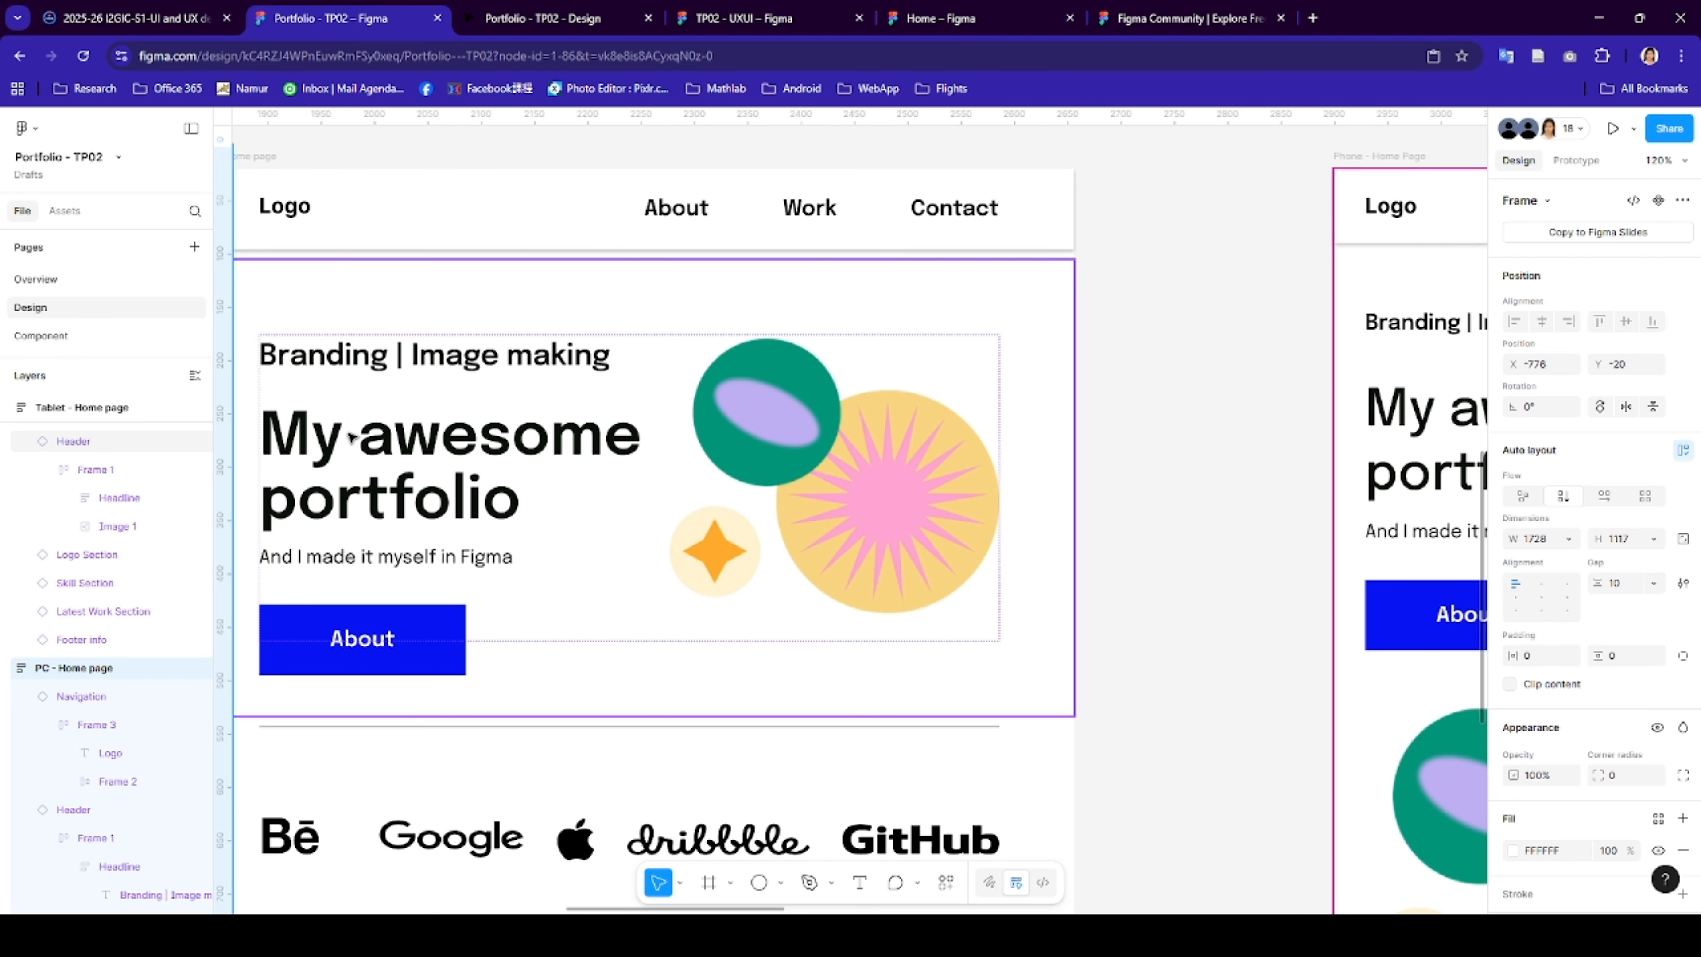
double_click(351, 436)
double_click(351, 437)
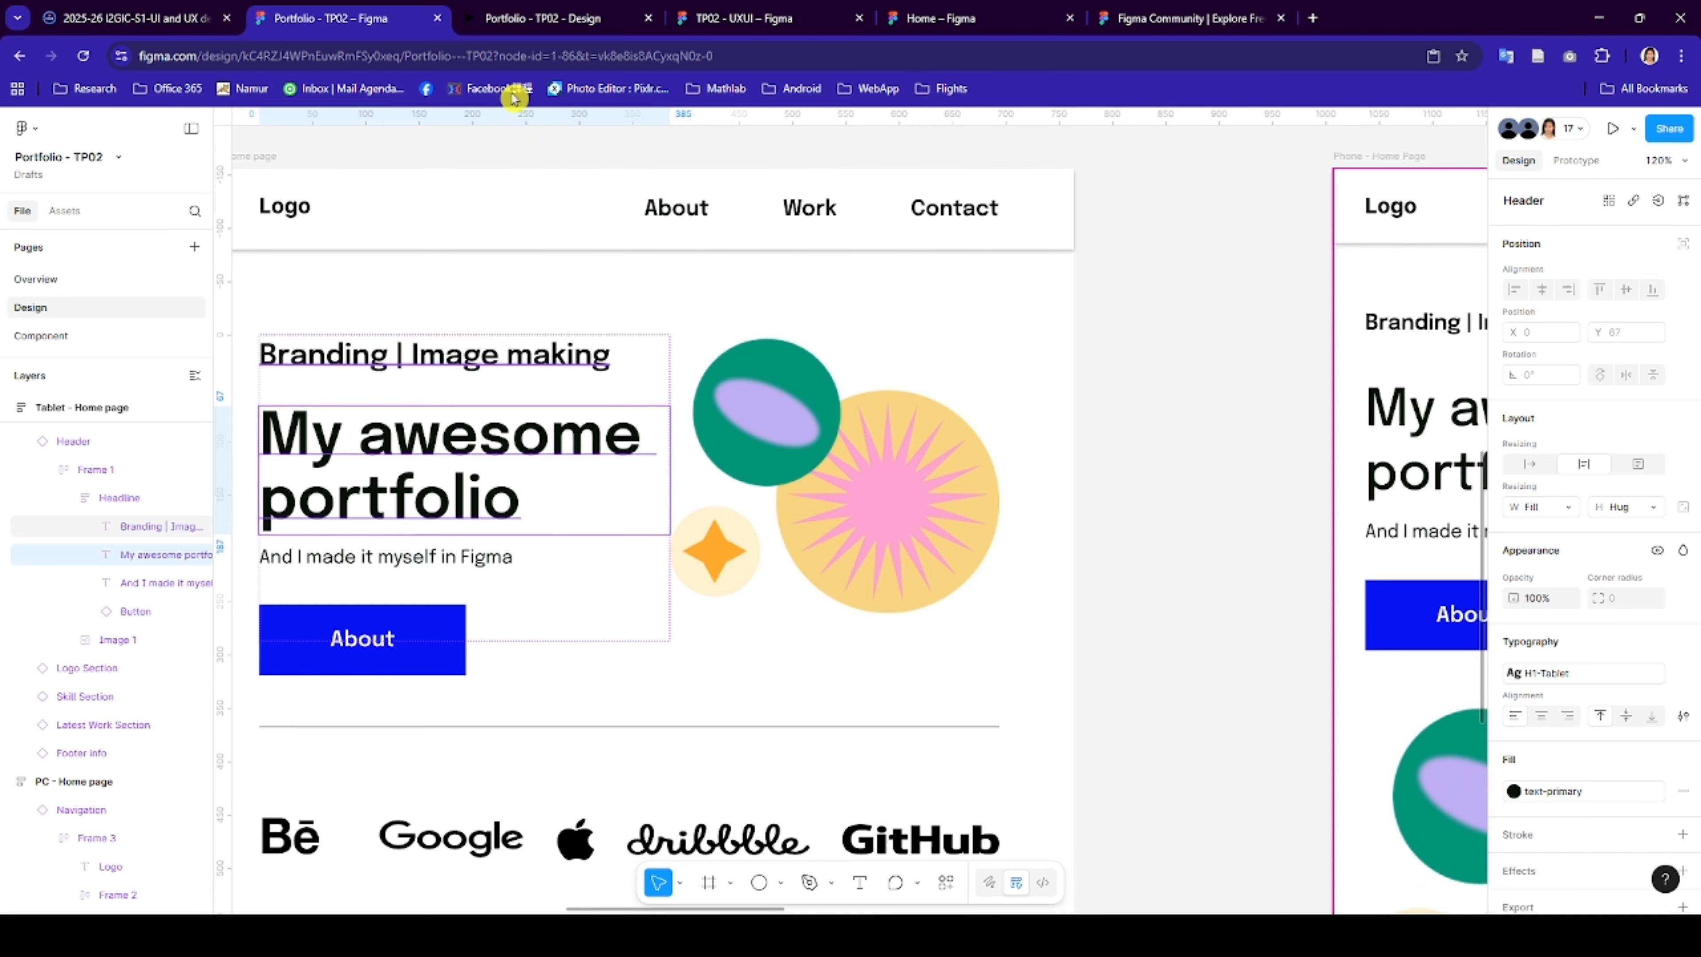
click(744, 17)
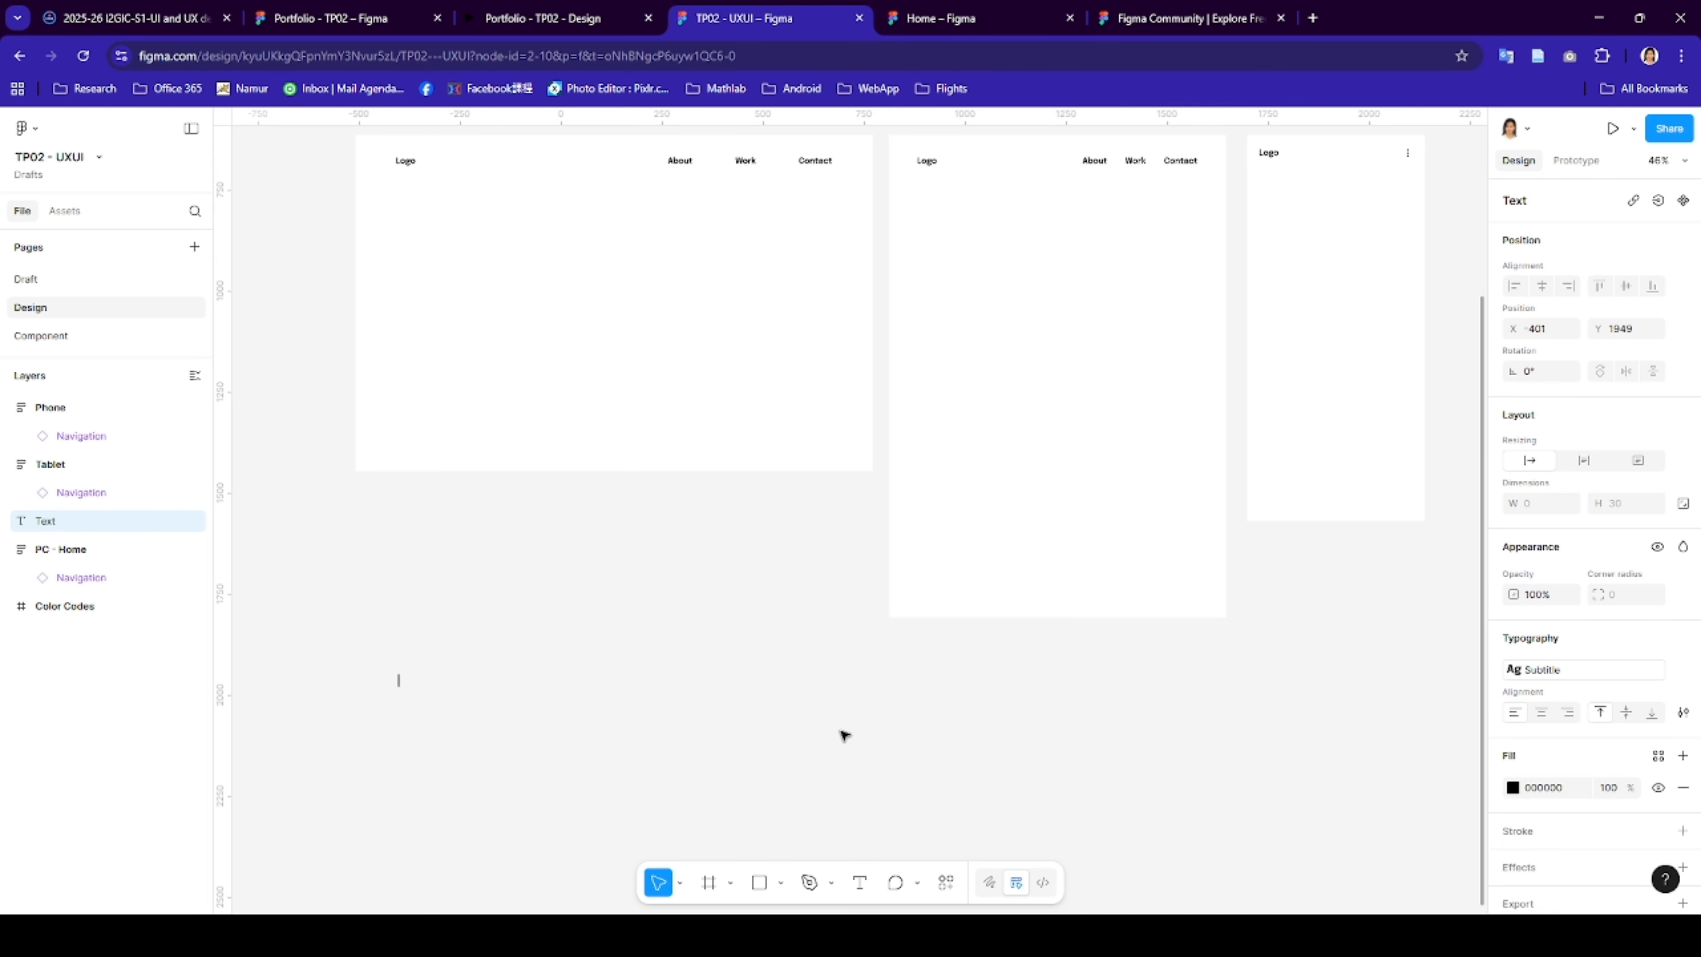
click(424, 709)
key(r)
key(a)
key(n)
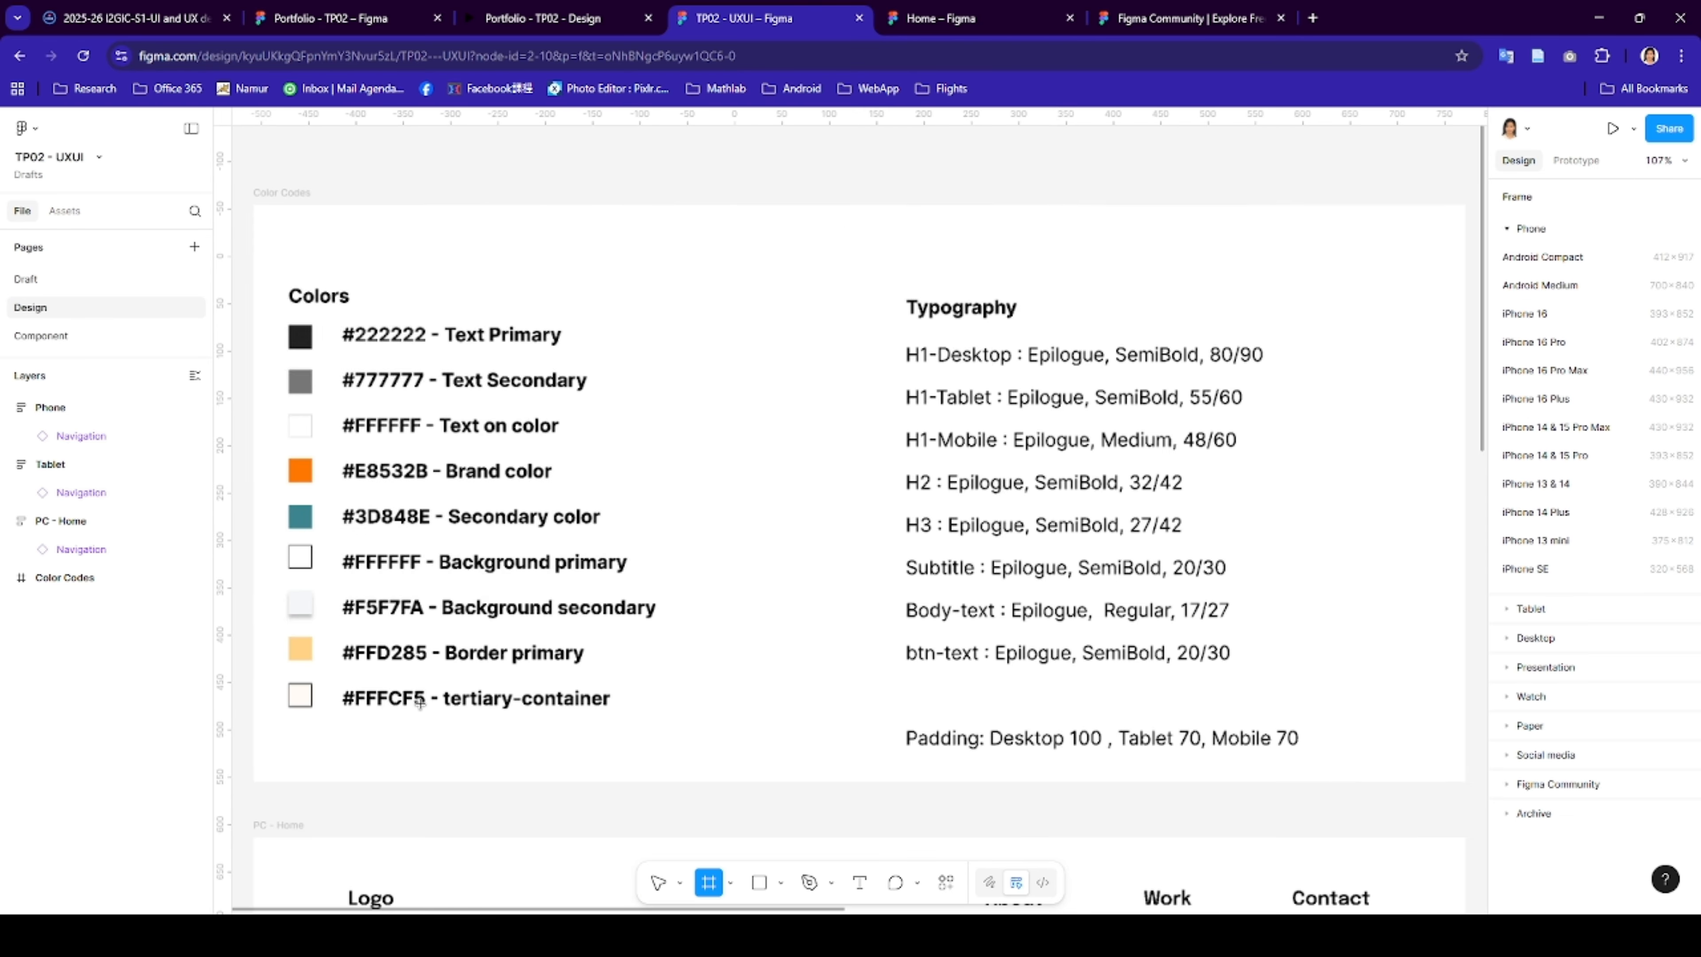
key(i)
- Add a text reading "Branding | Image" on the empty canvas below the PC - Home frame
scroll(551, 529, down, 5)
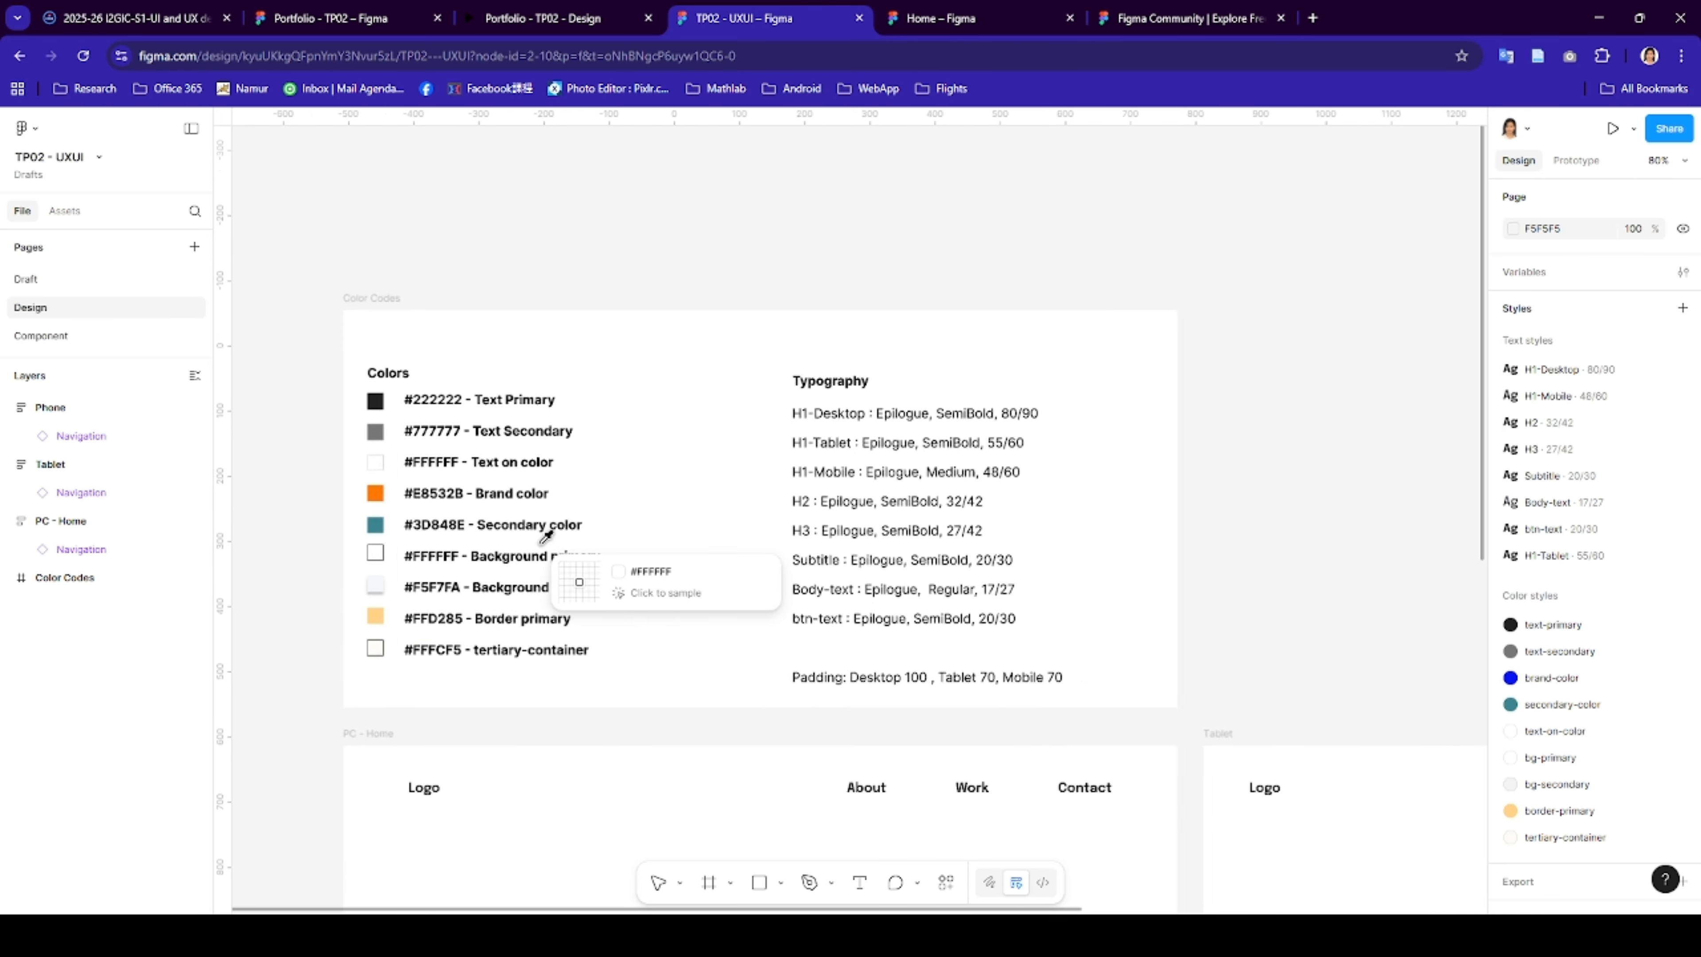
scroll(521, 634, down, 4)
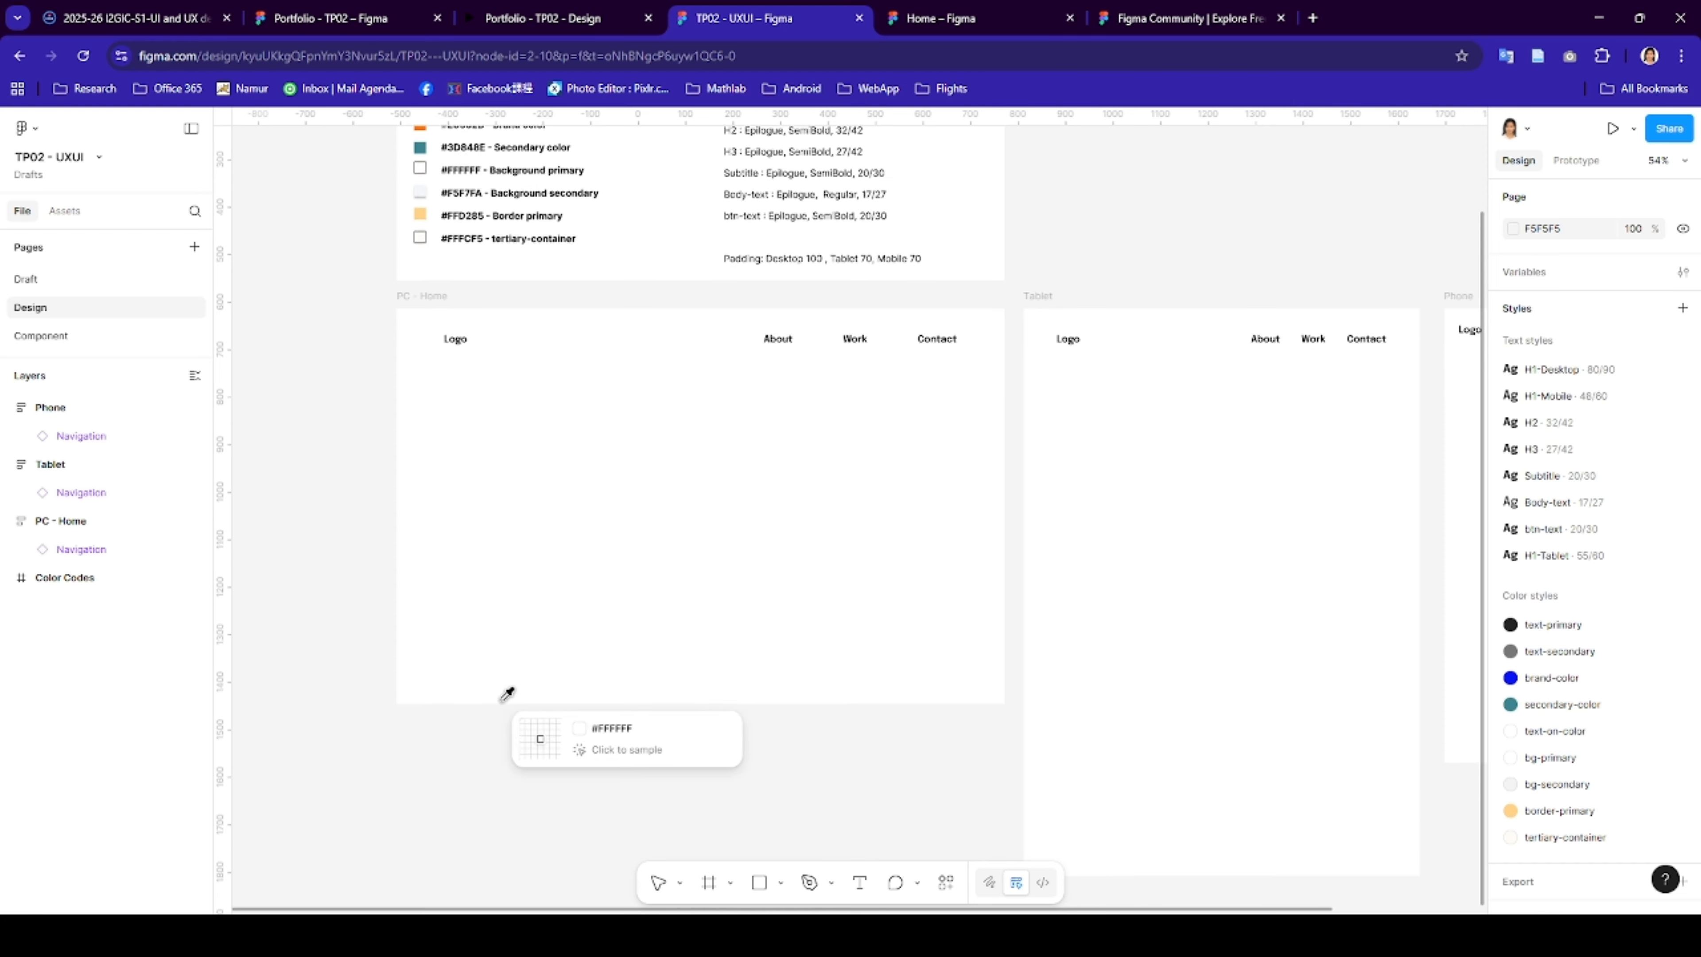
scroll(509, 691, down, 2)
key(t)
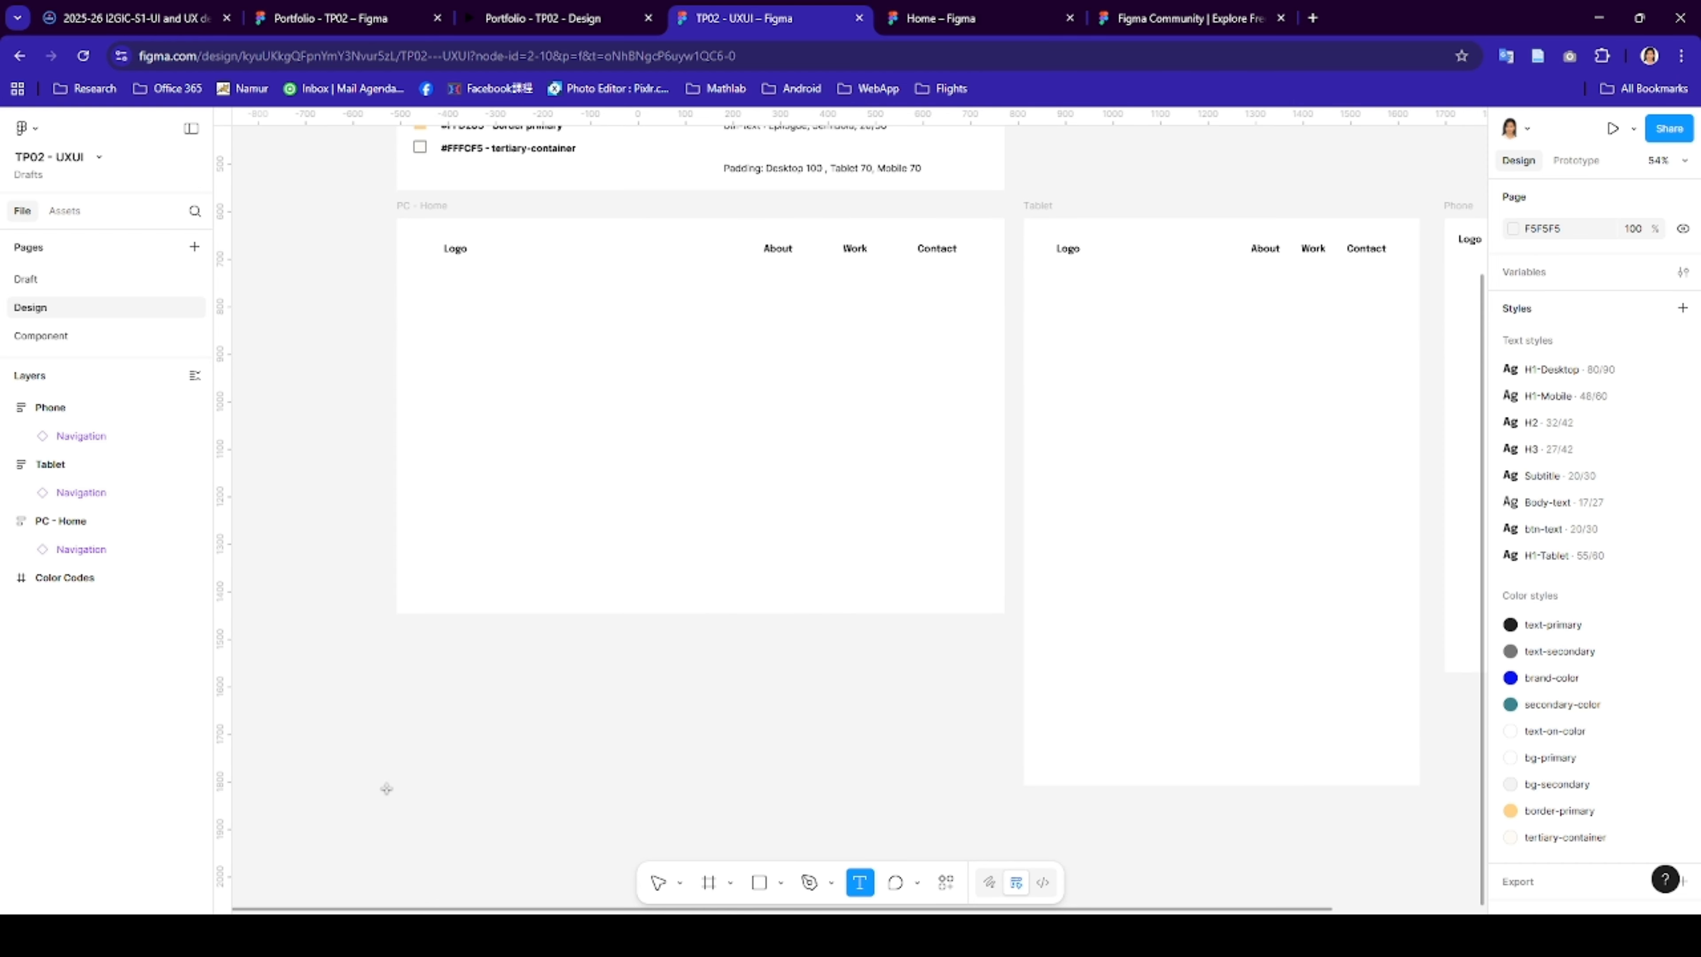
click(372, 767)
scroll(398, 805, down, 1)
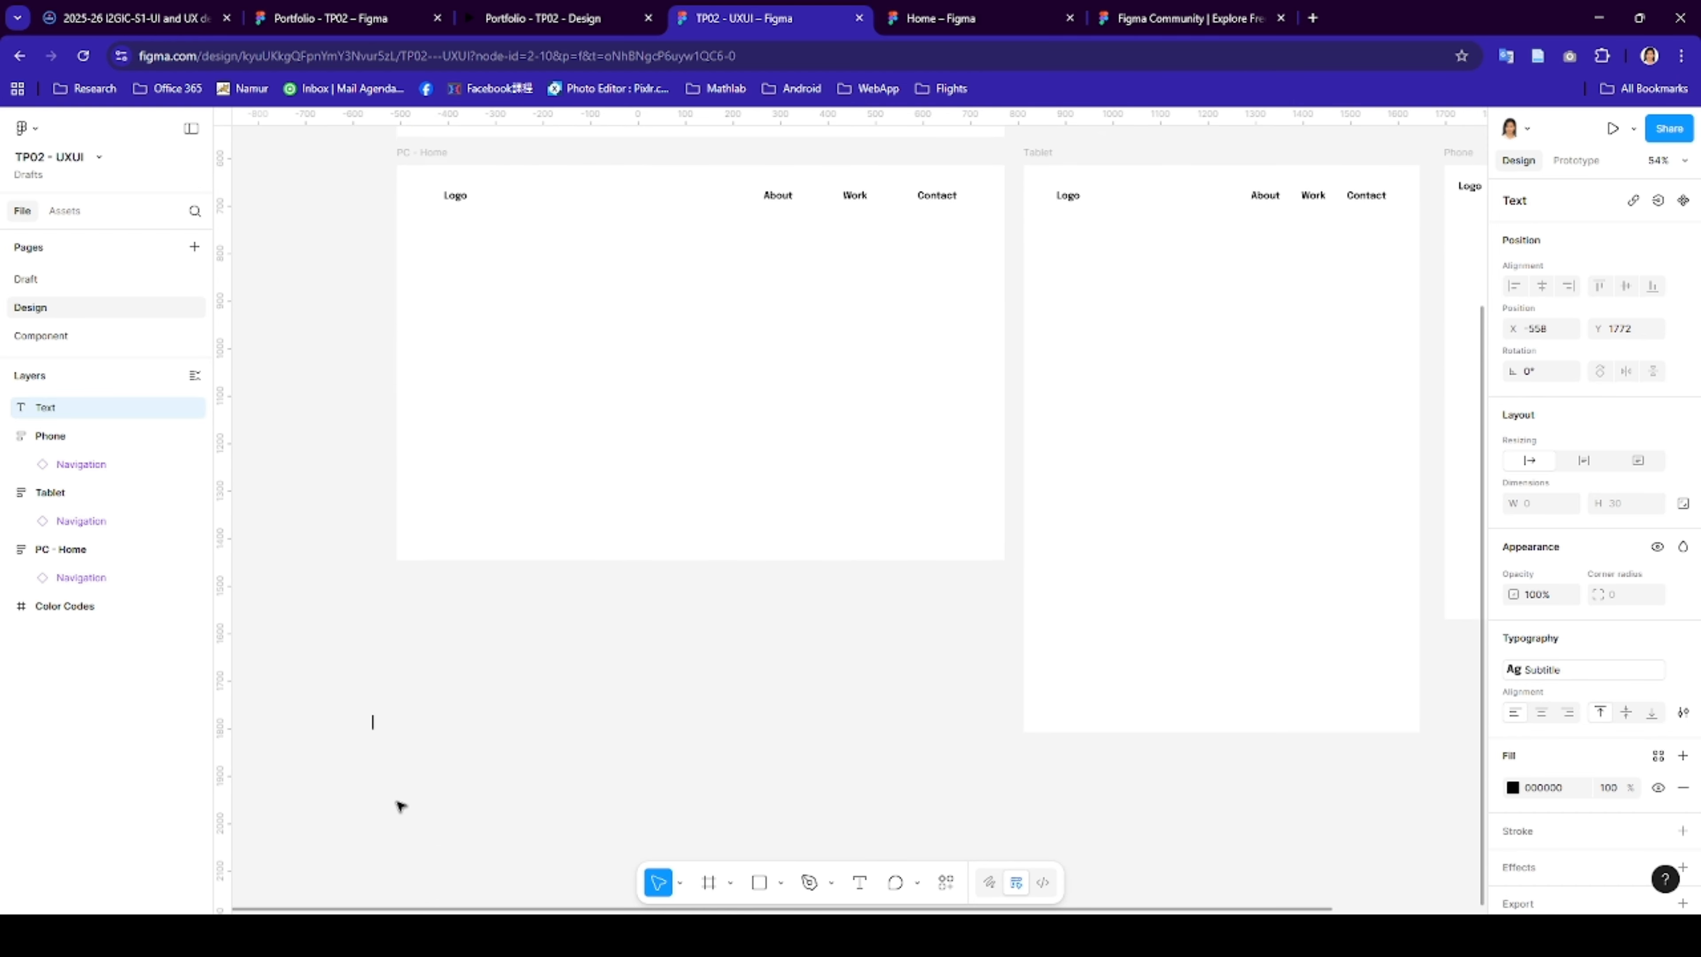
scroll(400, 805, up, 3)
scroll(400, 805, up, 2)
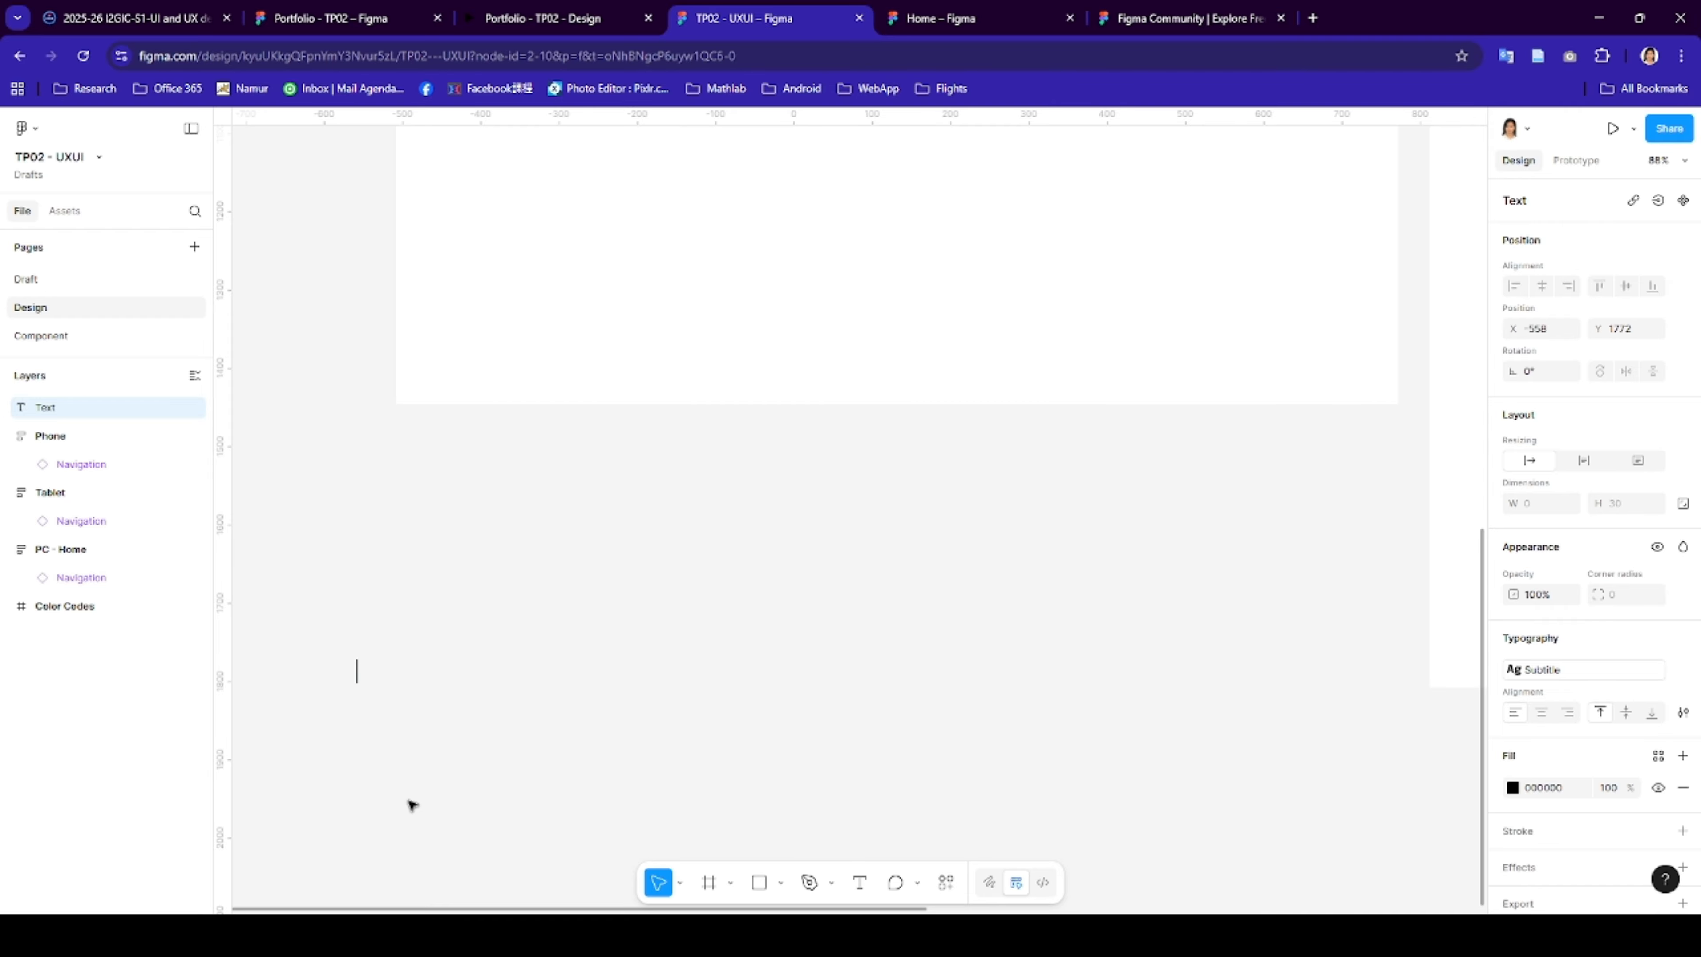
text(Branding )
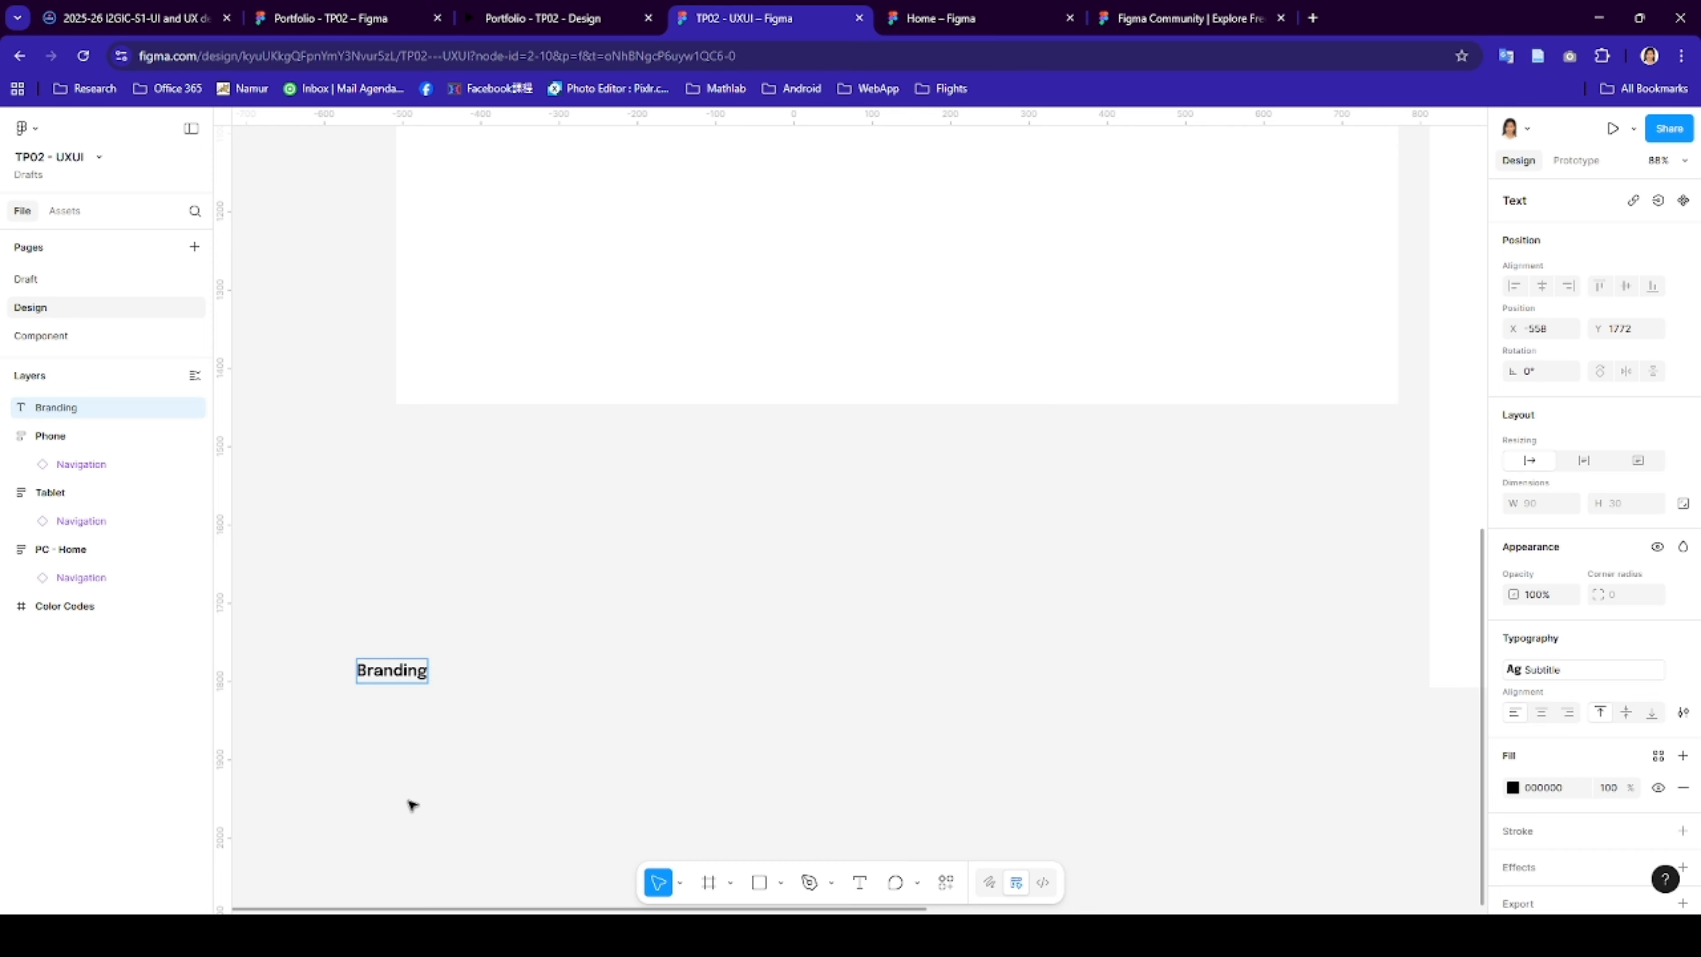
text(| Image)
key(Return)
key(BackSpace)
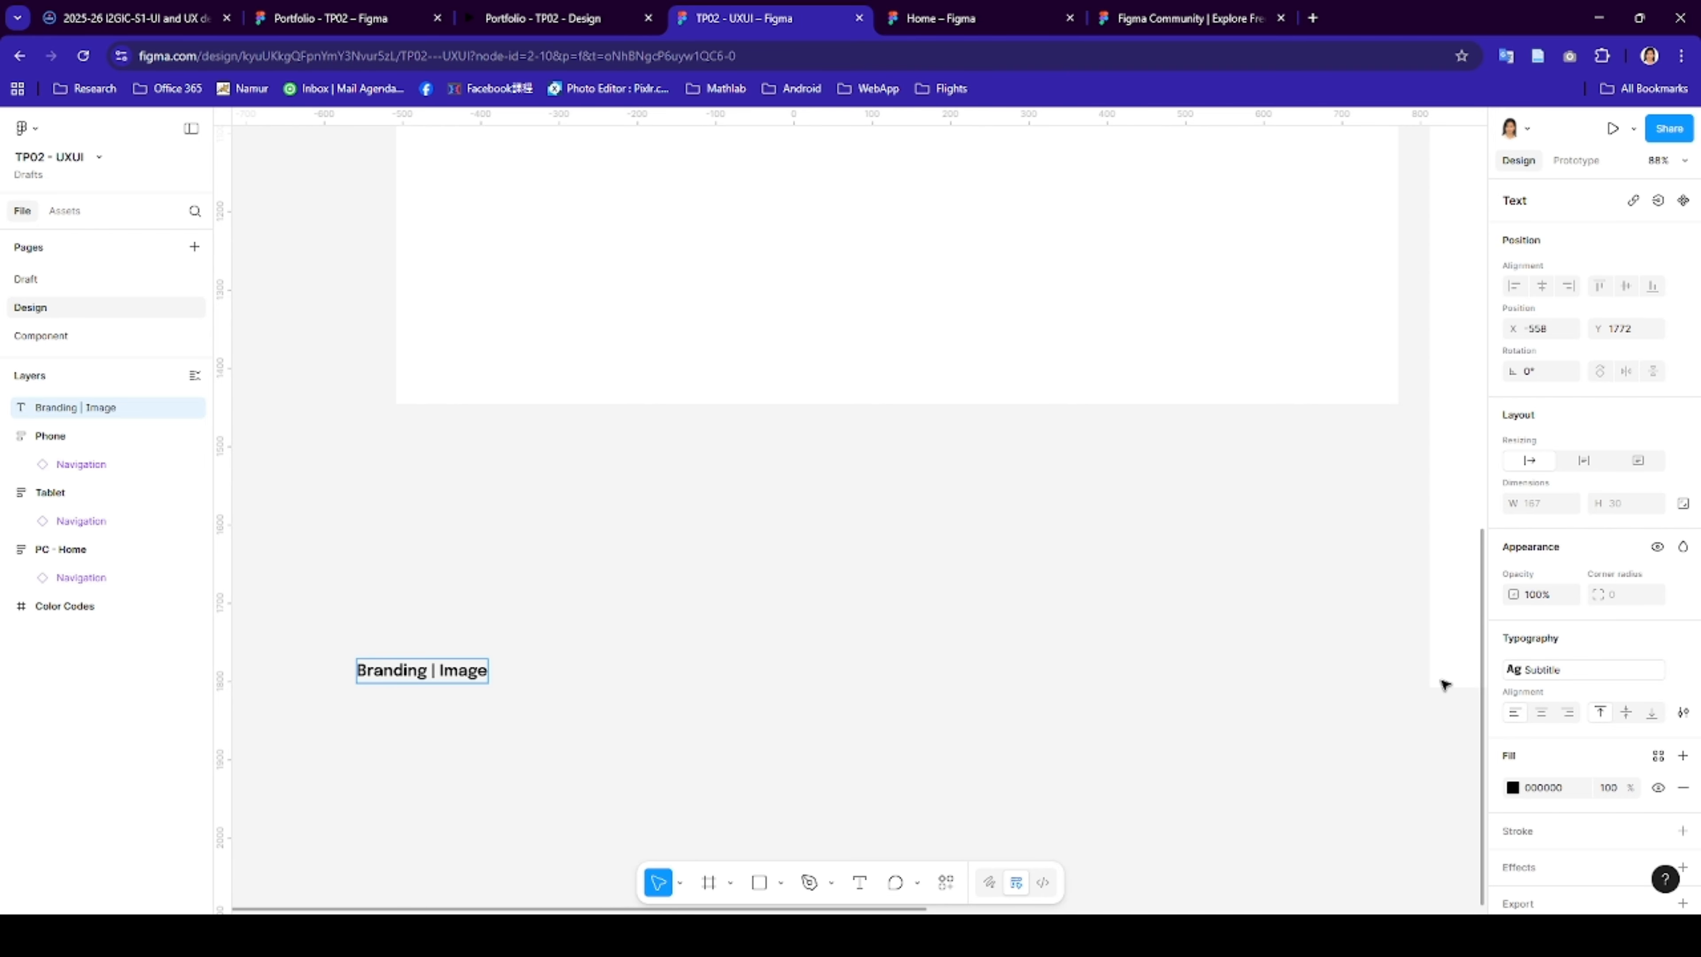
- Try to apply the text-primary color style to the "Branding | Image" text
scroll(1543, 750, down, 1)
click(1540, 736)
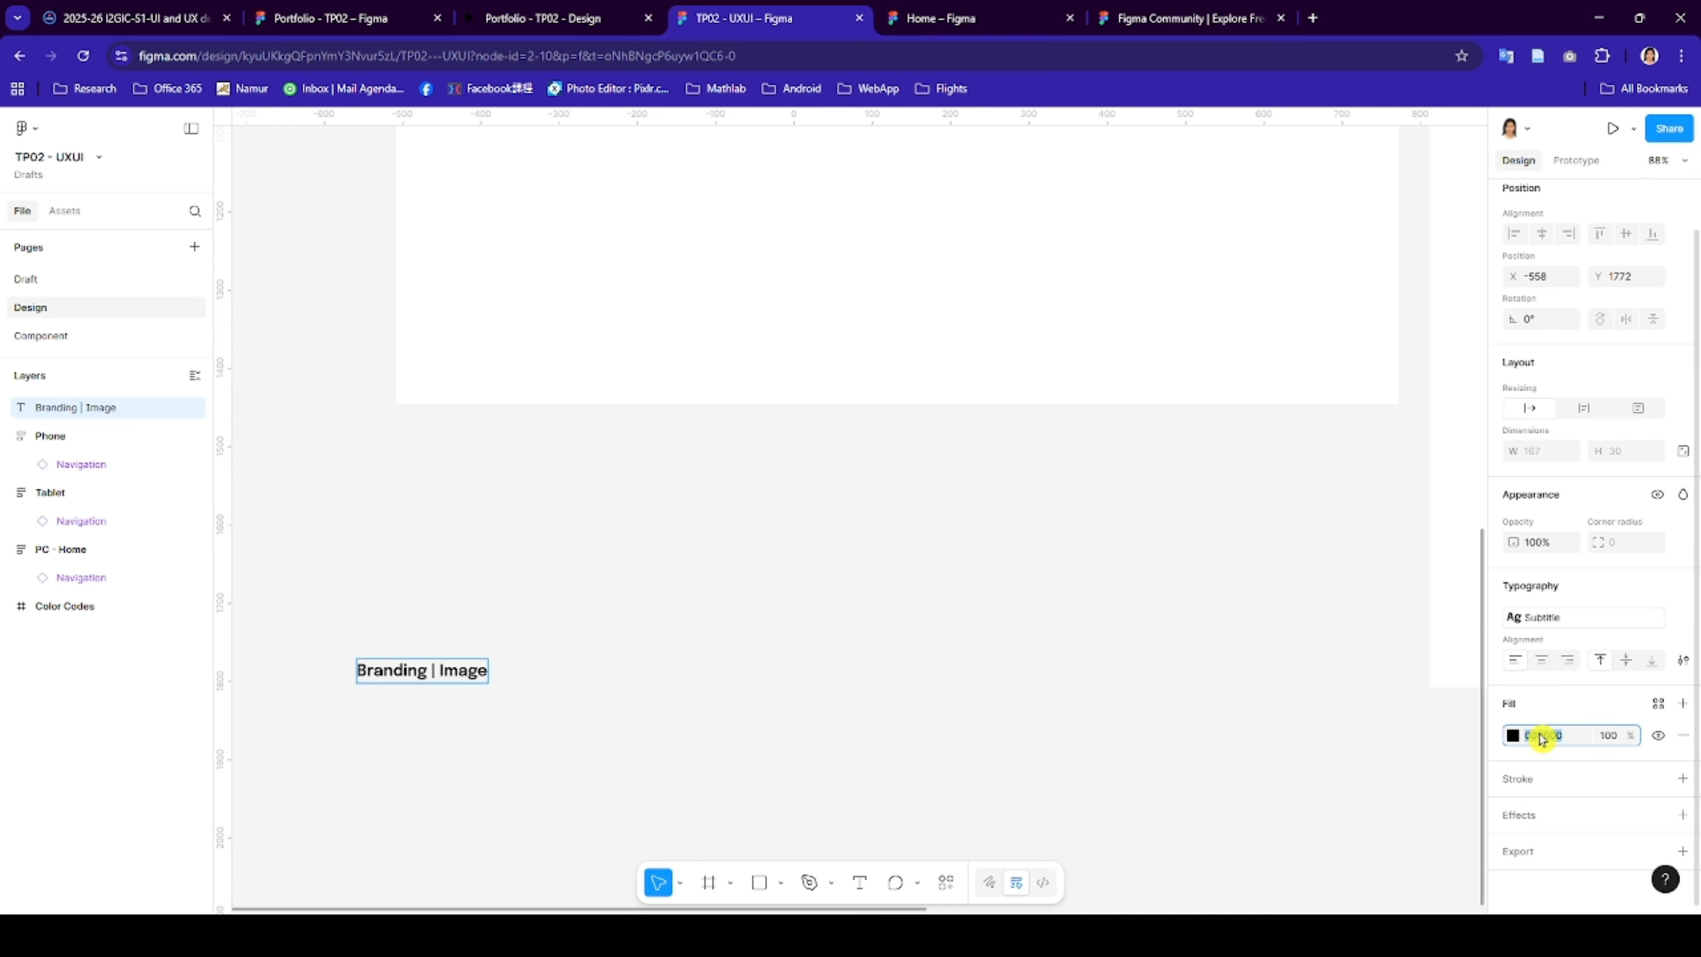
click(1512, 735)
click(1364, 463)
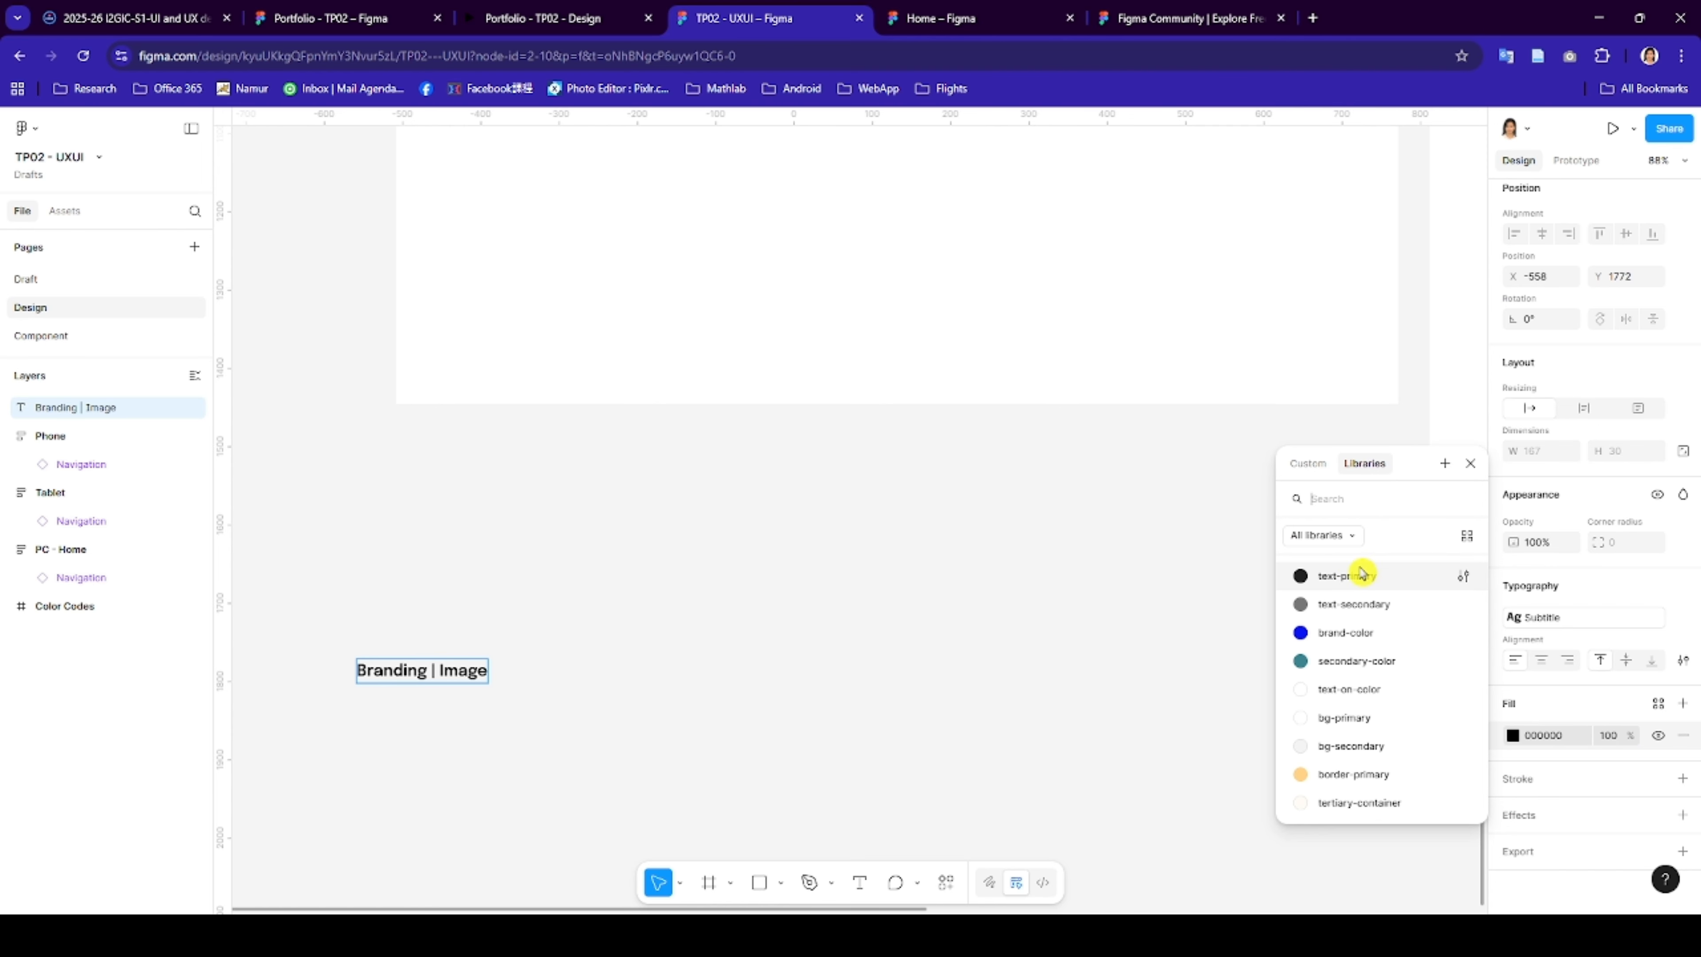
click(1360, 575)
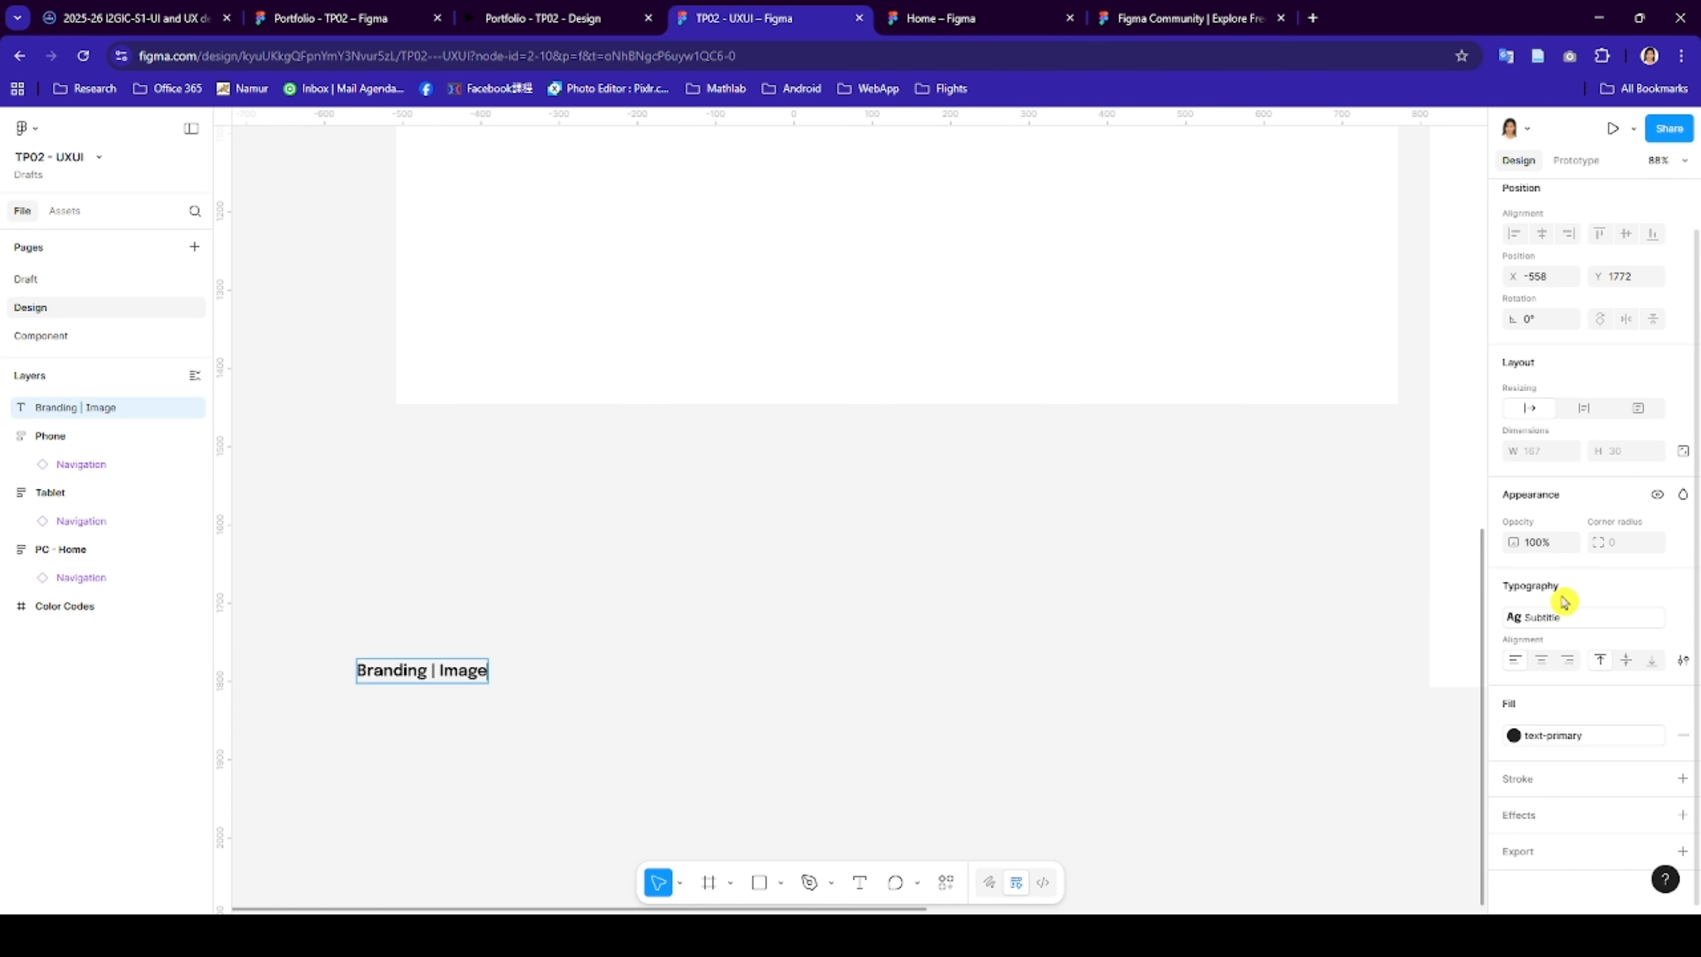
- Check which text style is applied to the "Branding | Image" text, and deselect it
click(1569, 615)
click(1557, 594)
click(457, 672)
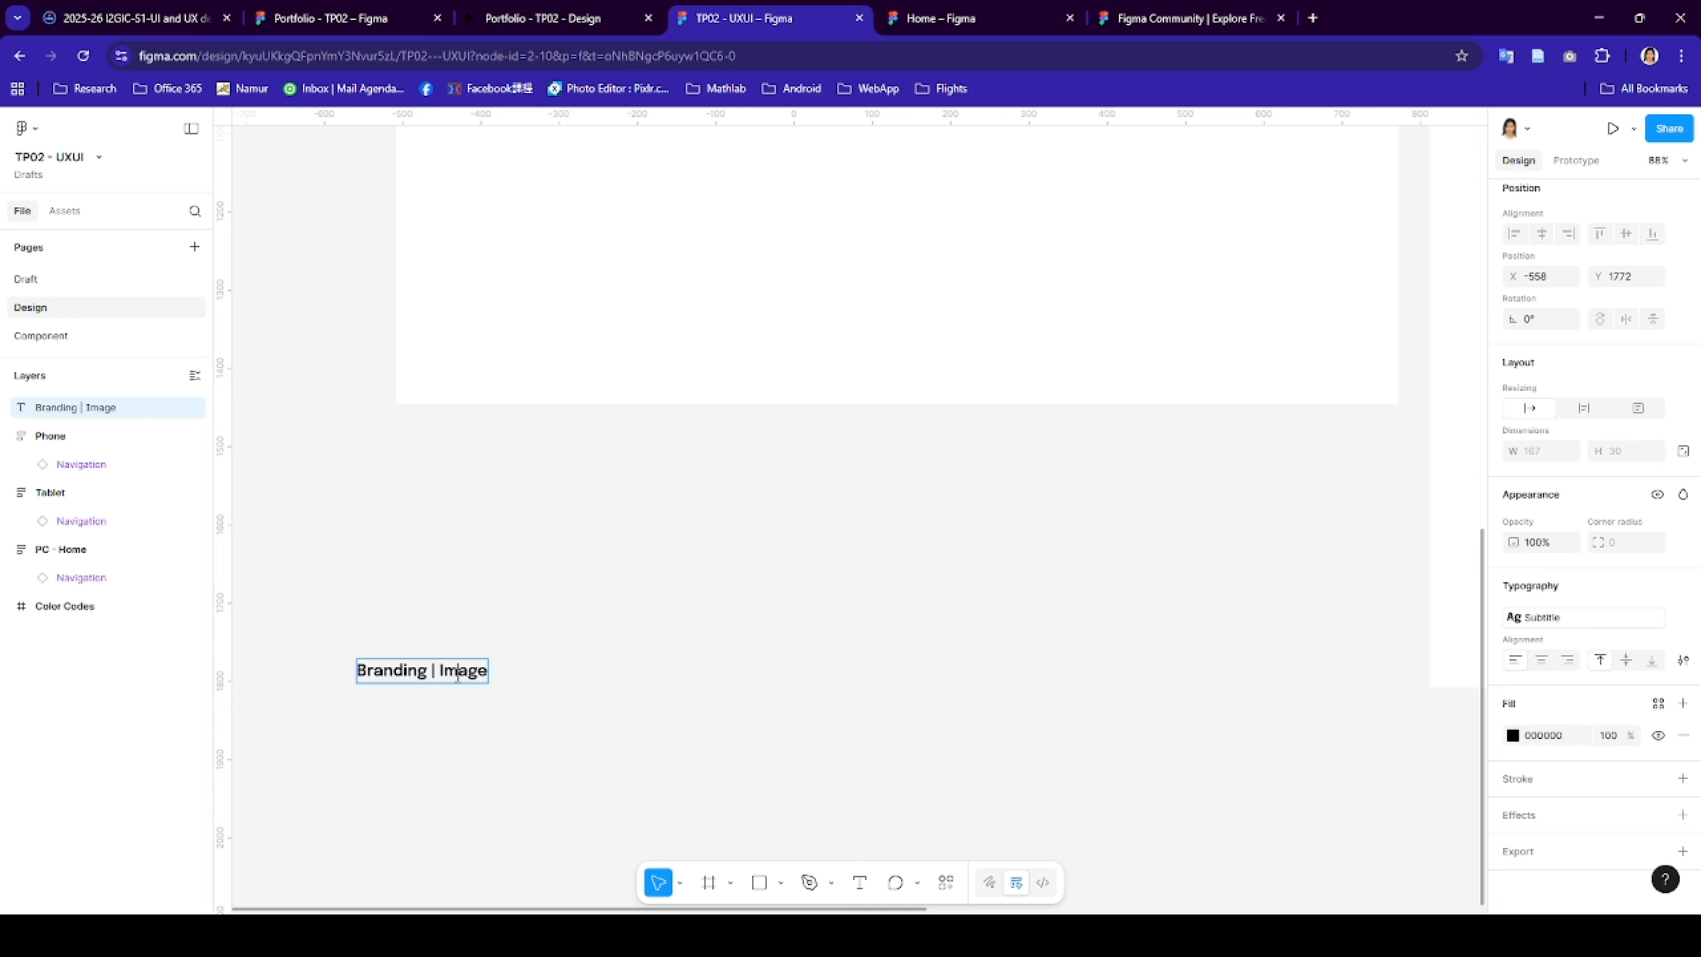
key(ctrl+a)
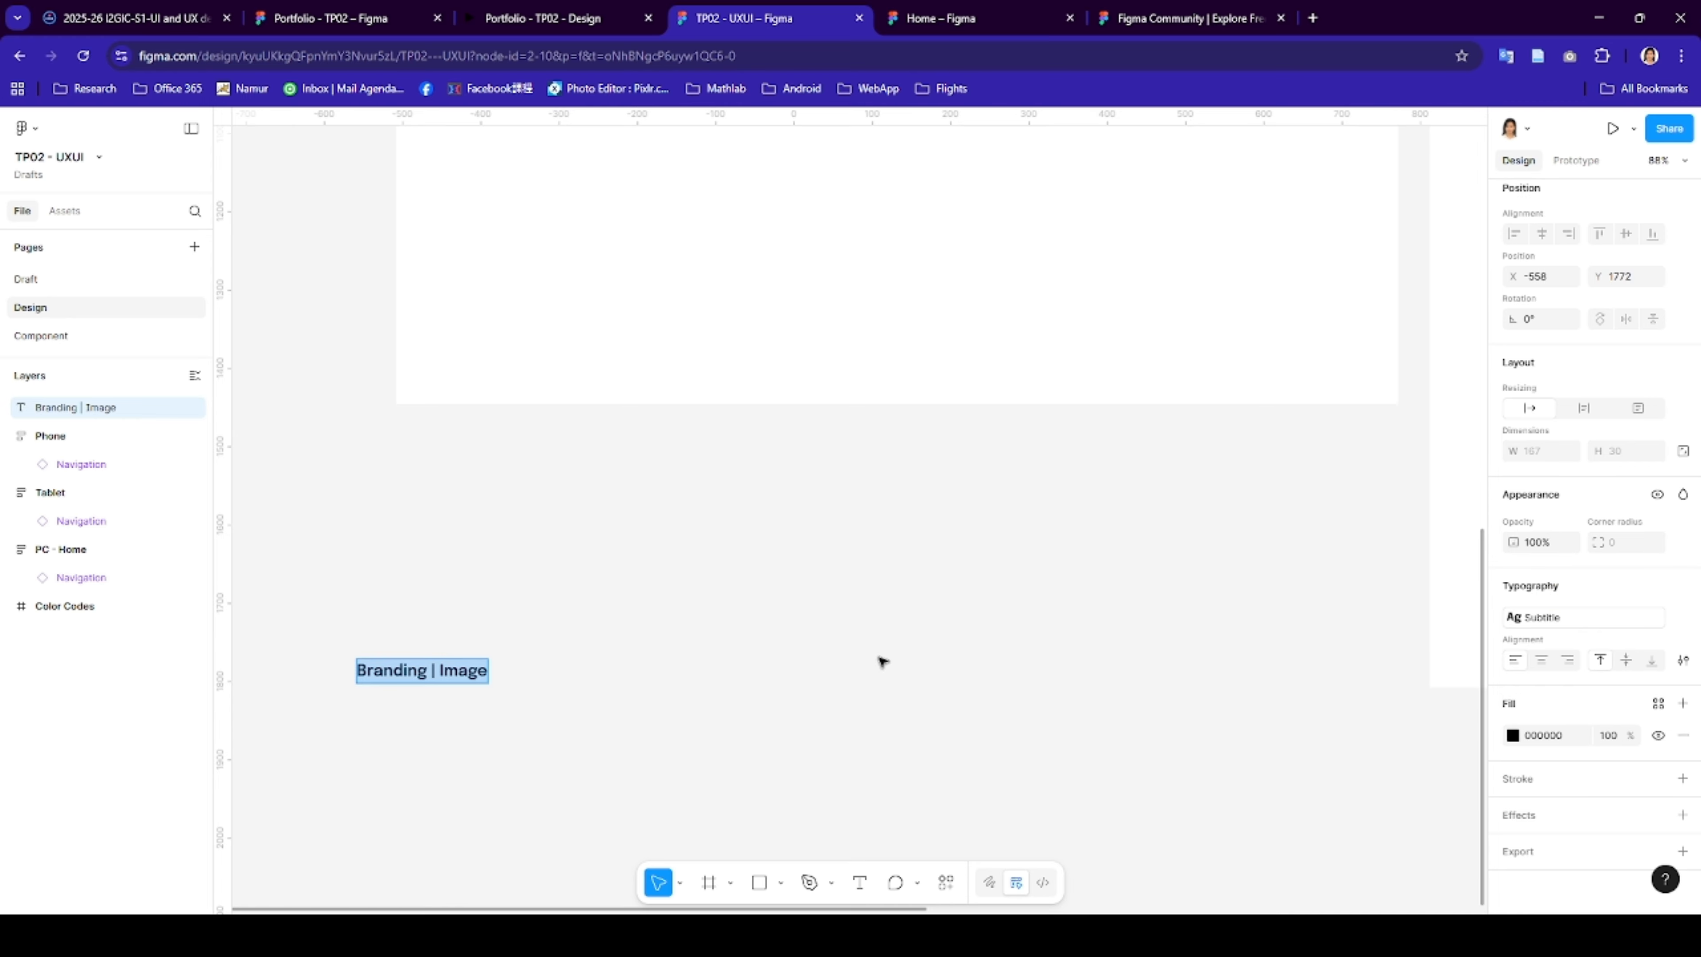
click(882, 661)
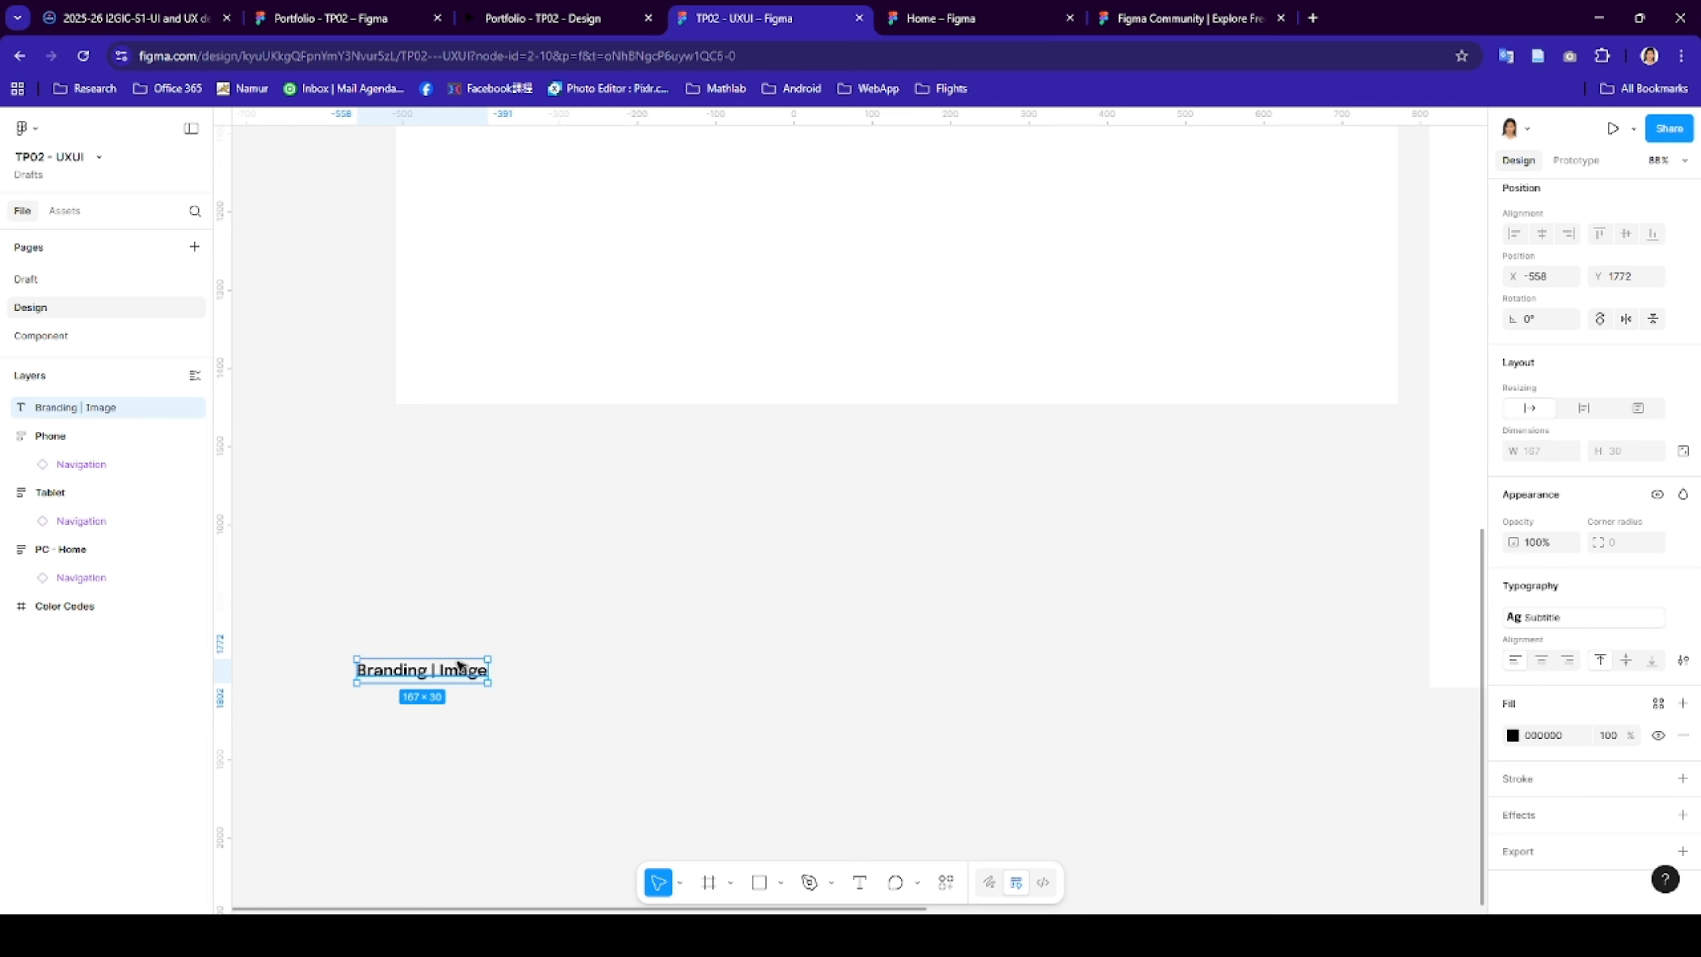
click(1575, 616)
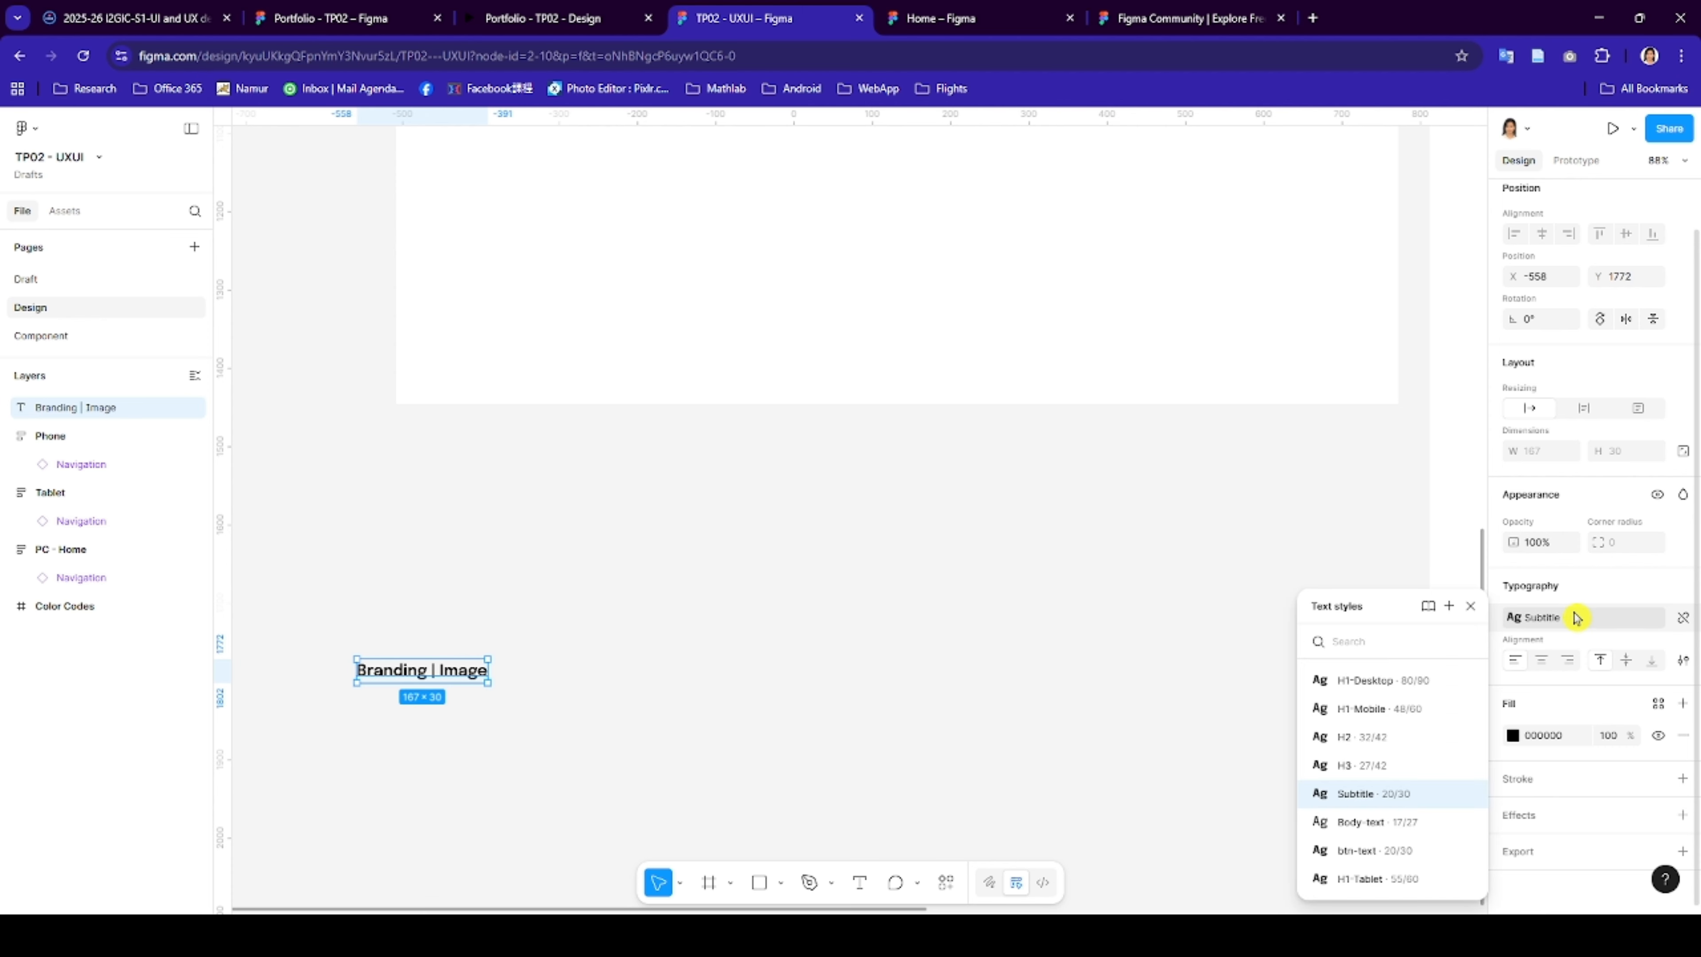
click(1576, 617)
click(1577, 617)
click(633, 822)
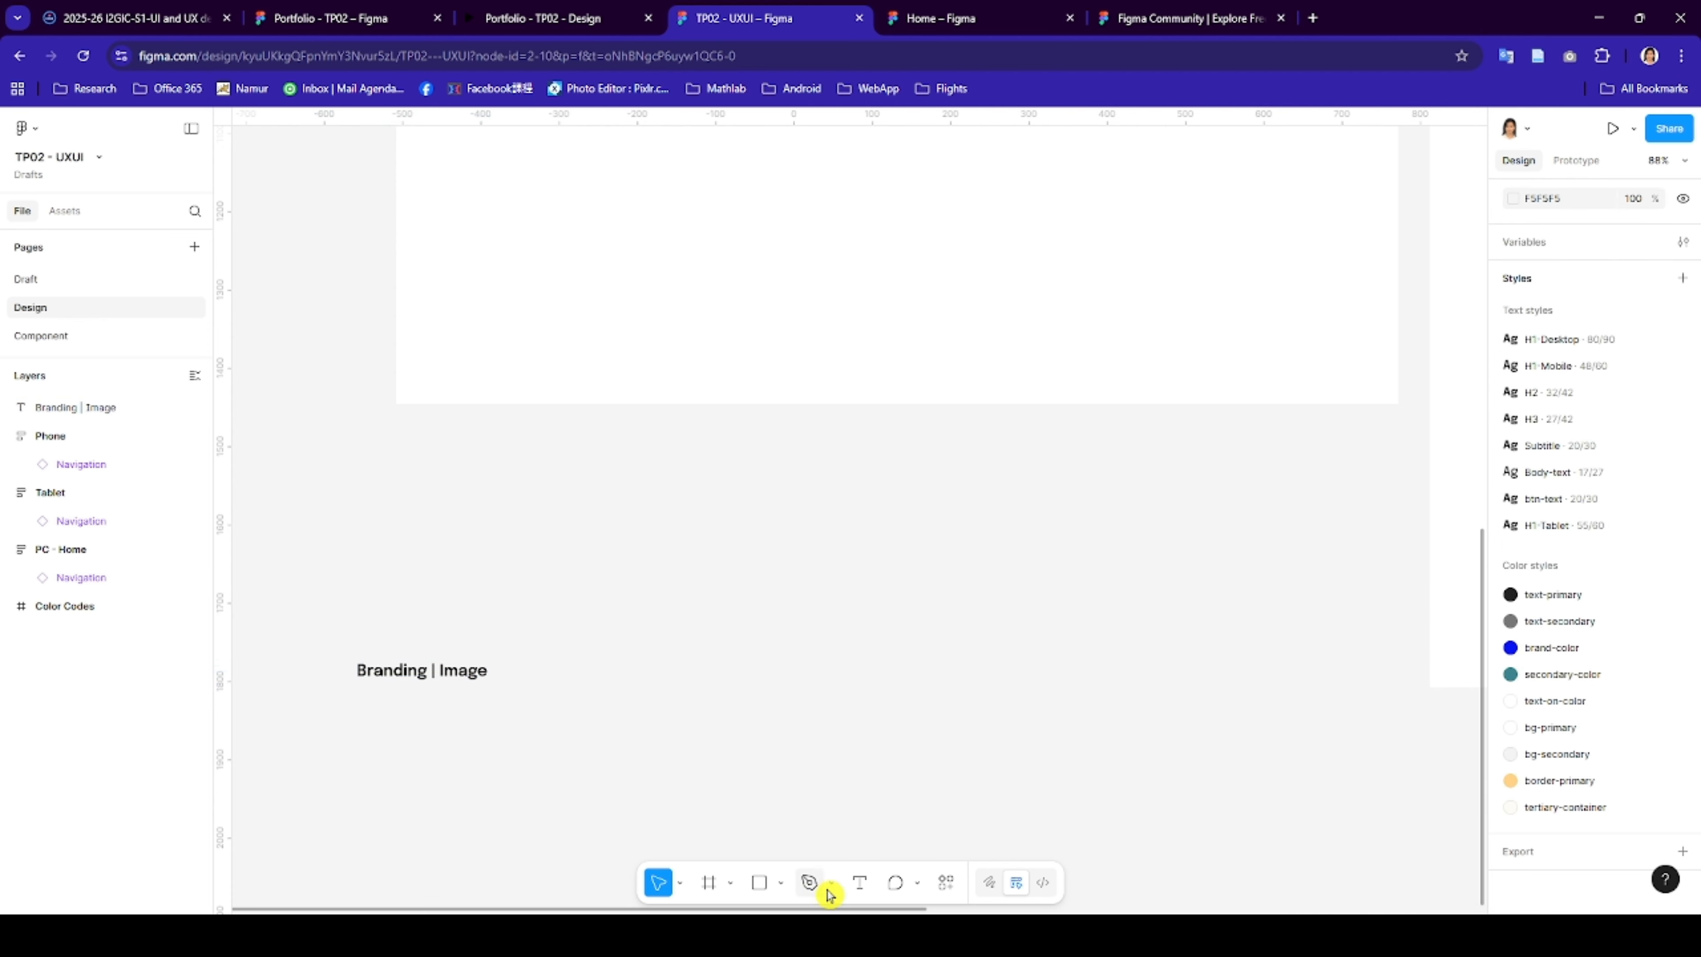
- Add a text reading "My Portfolio Website" just below the "Branding | Image" text
click(859, 882)
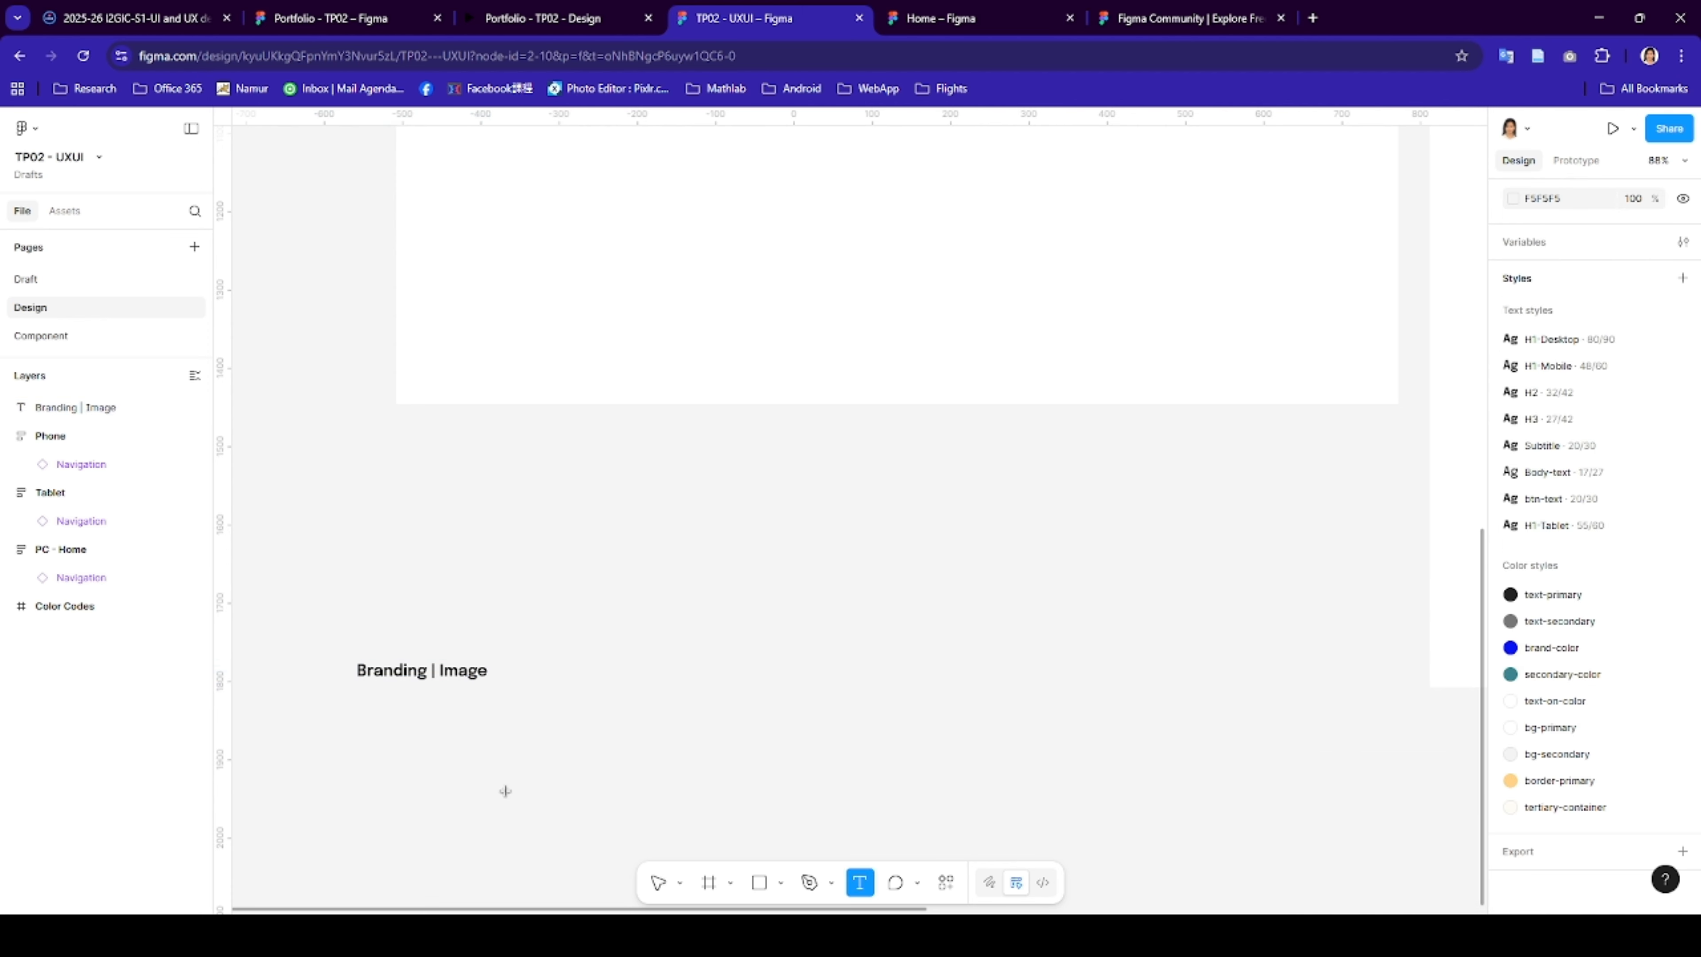
click(358, 710)
text(My)
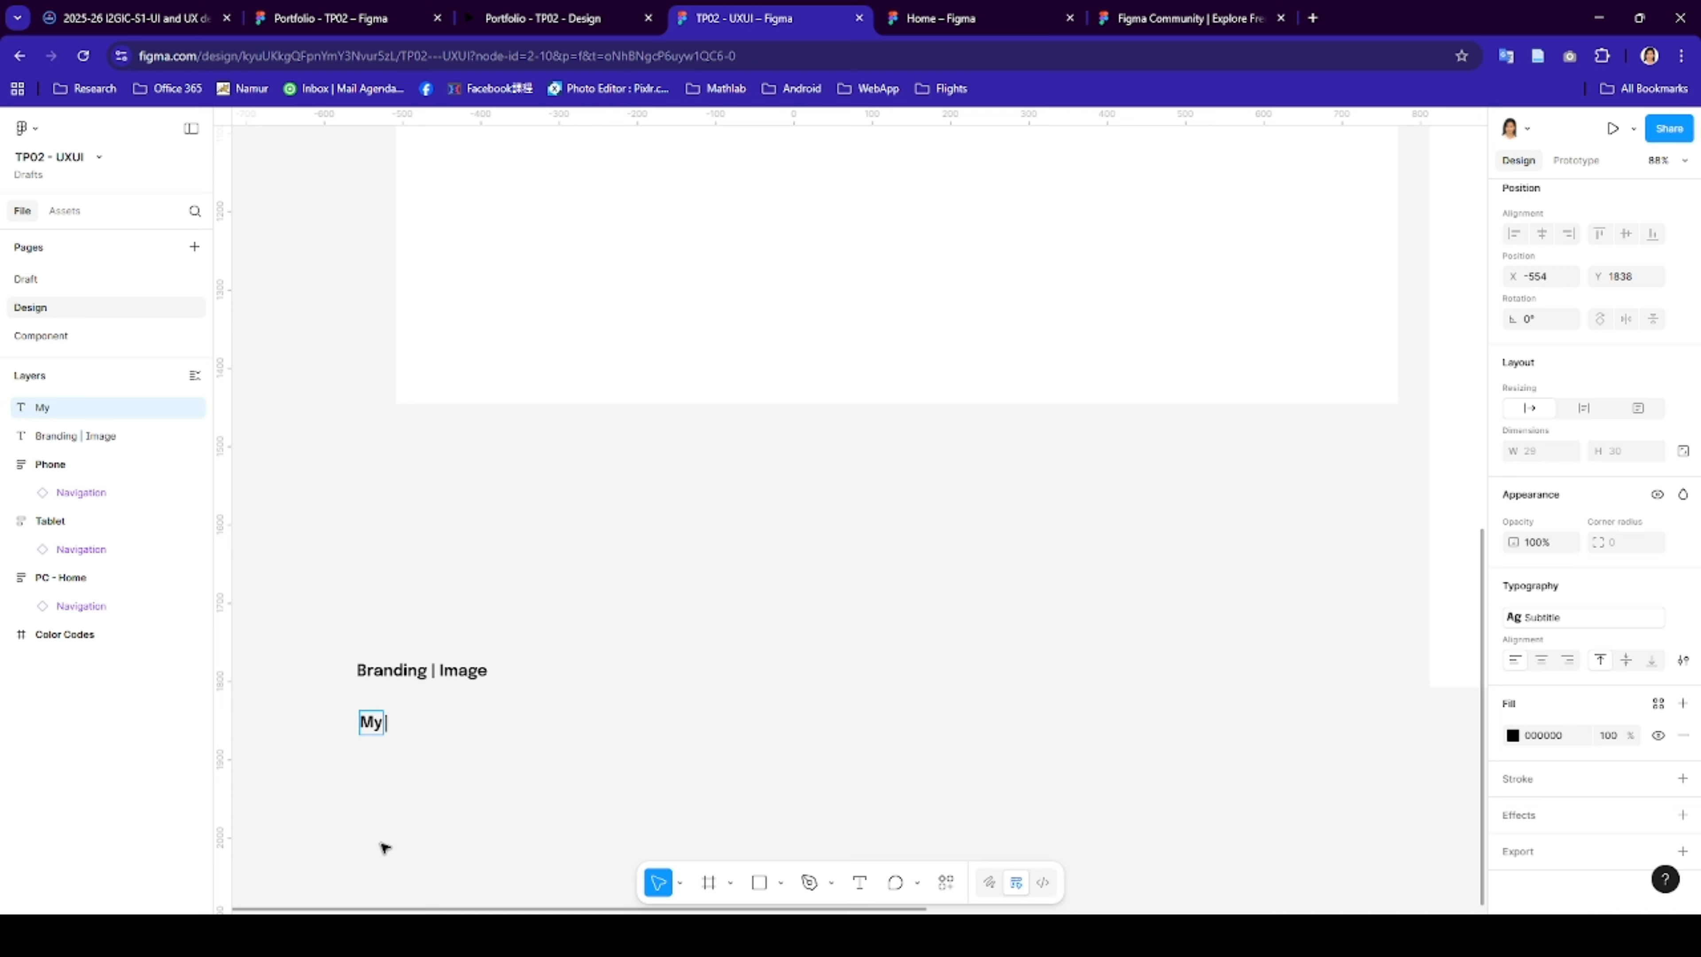
text( Portfolio Website)
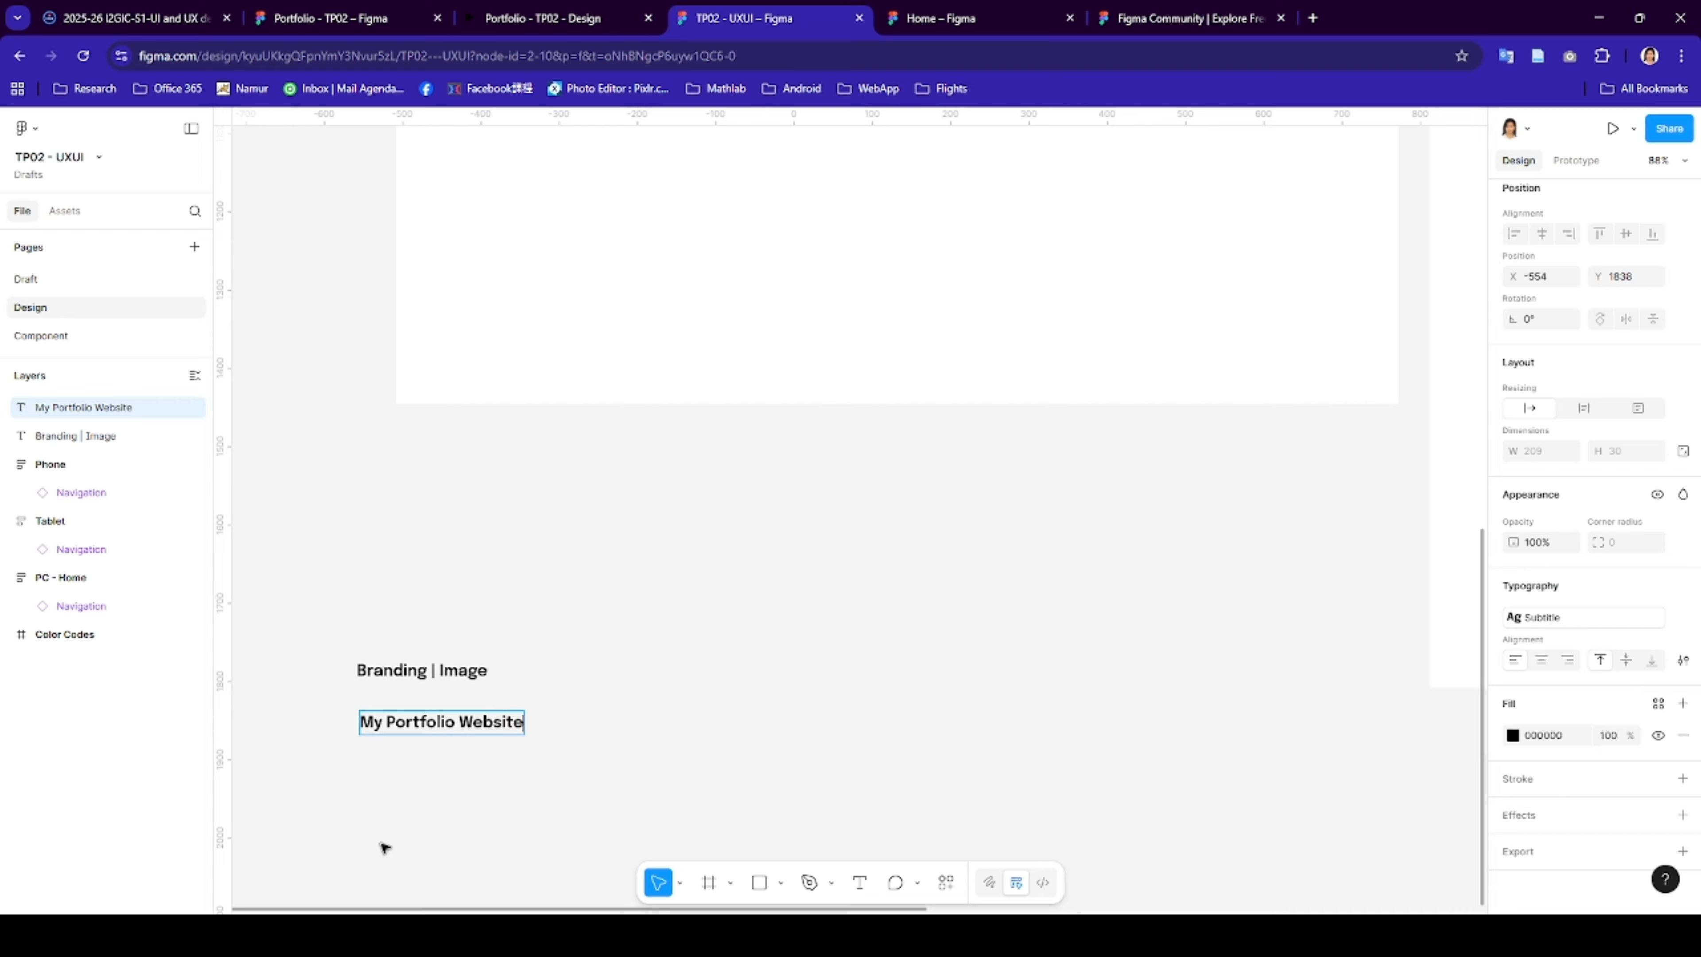
key(Escape)
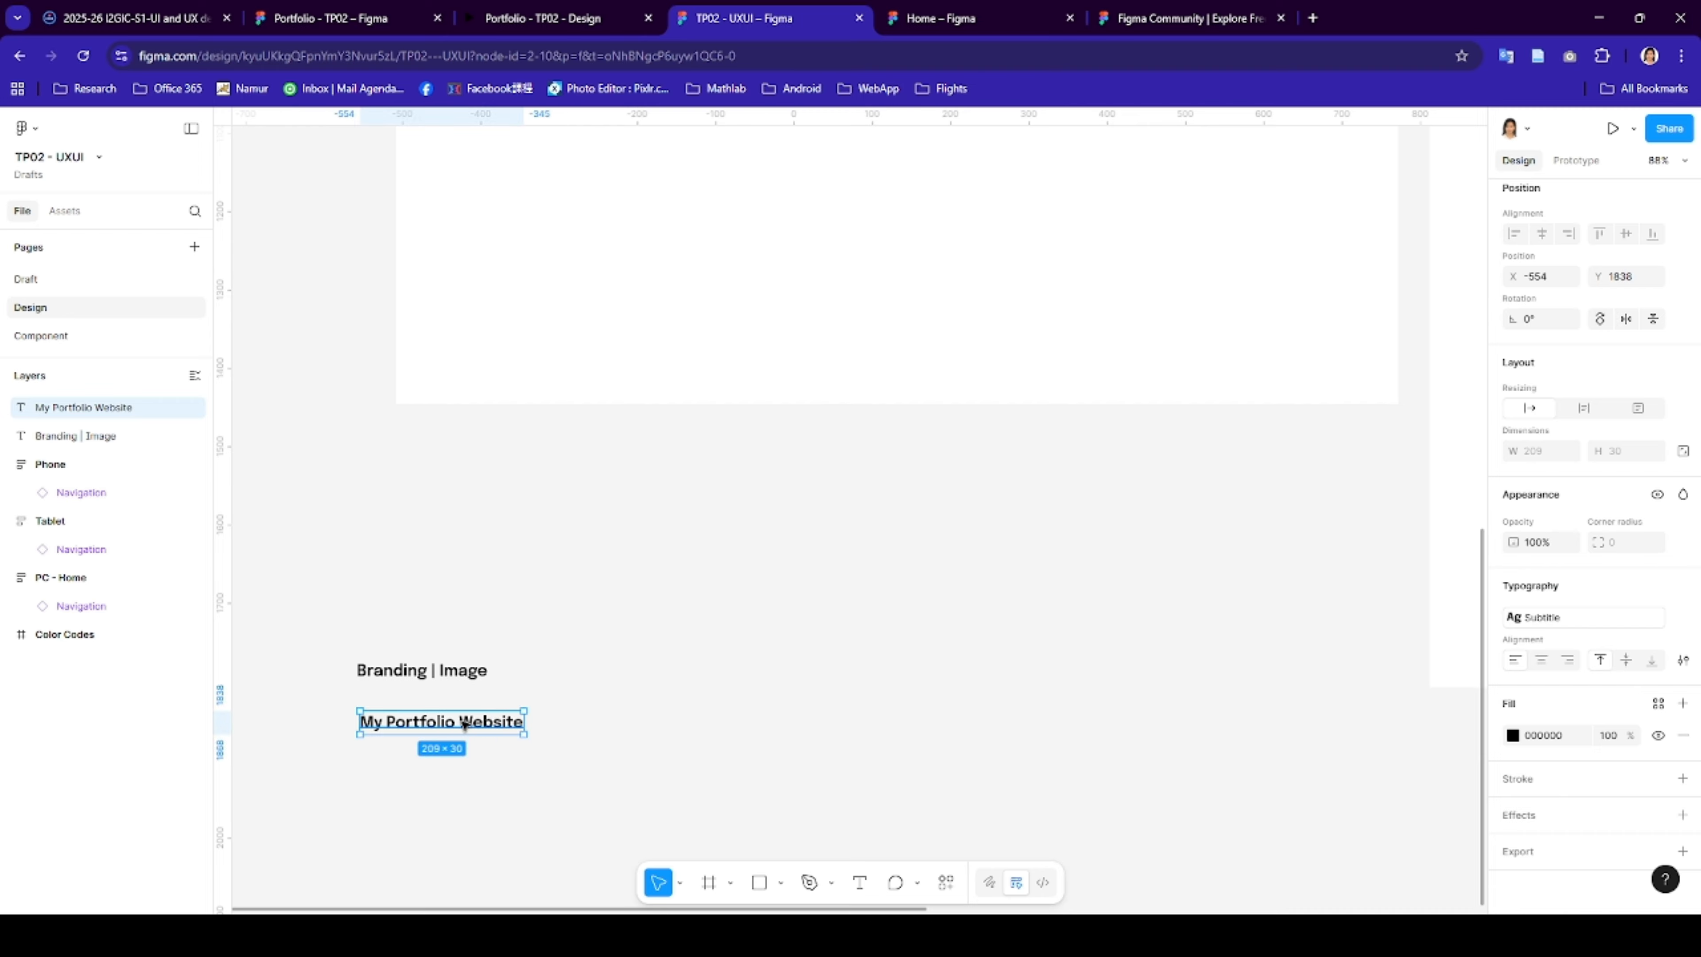
- Apply the H1-Desktop text style to "My Portfolio Website" and resize its text box to about 512 × 96 so it wraps
click(1588, 616)
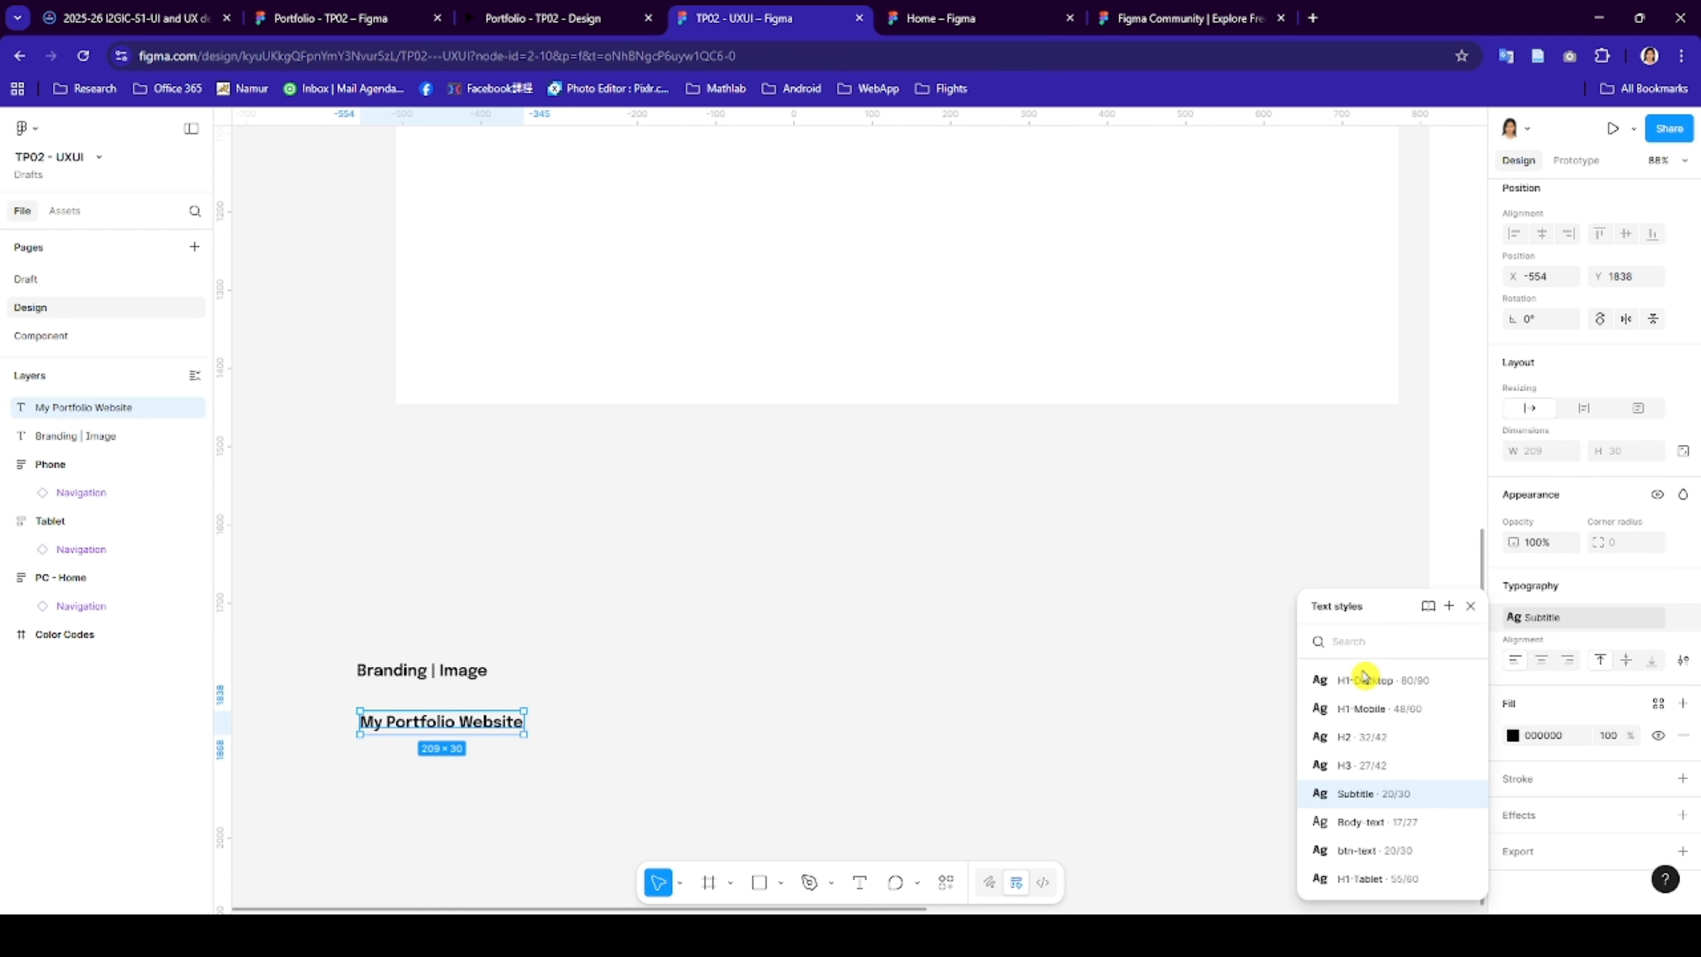
click(1363, 678)
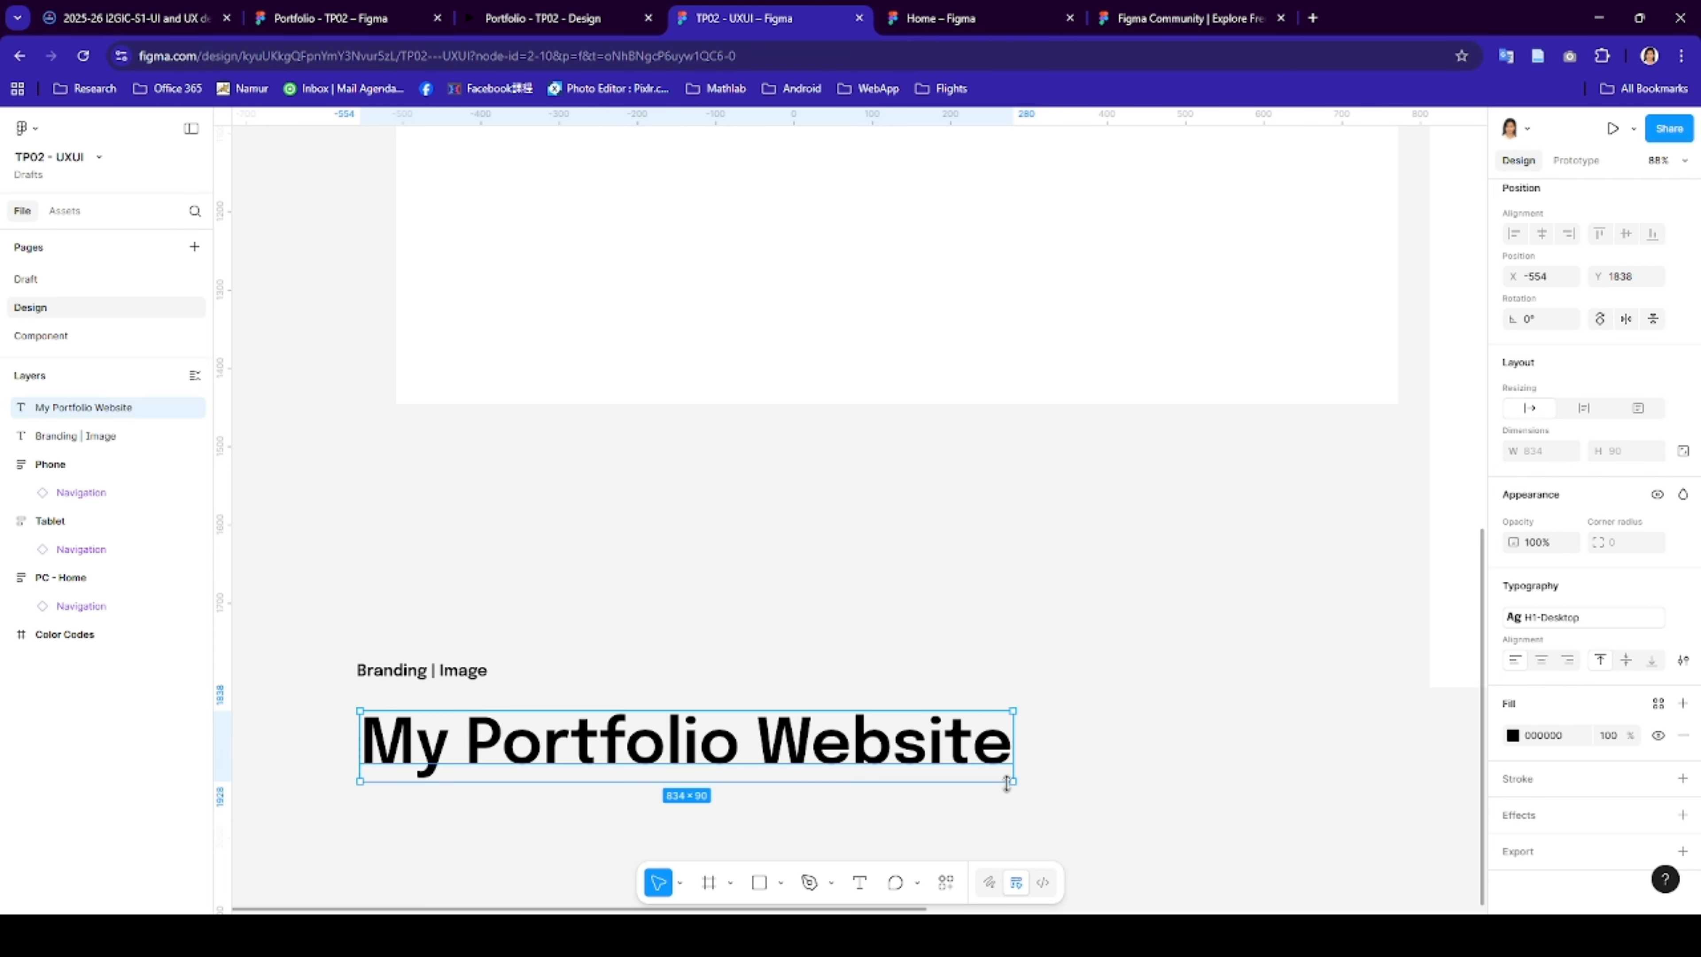
drag(915, 799, 757, 786)
scroll(767, 807, down, 5)
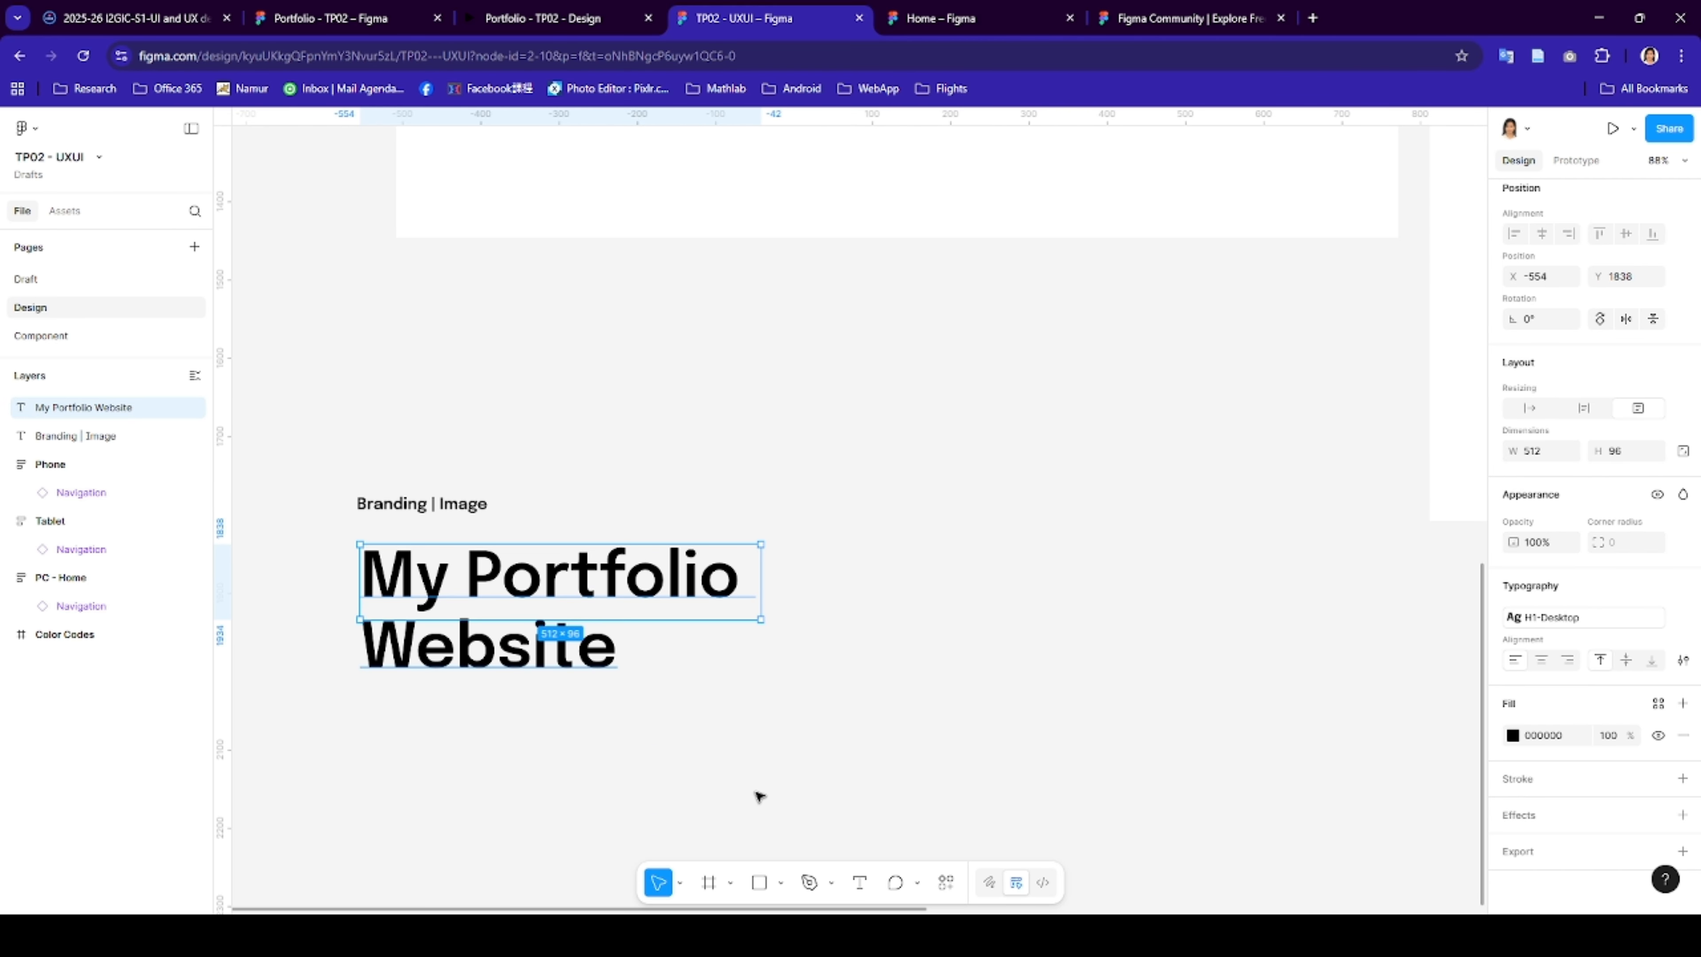
- Check the reference portfolio's header, and add the text "And I made it myself in Figma" just below "My Portfolio Website"
click(320, 18)
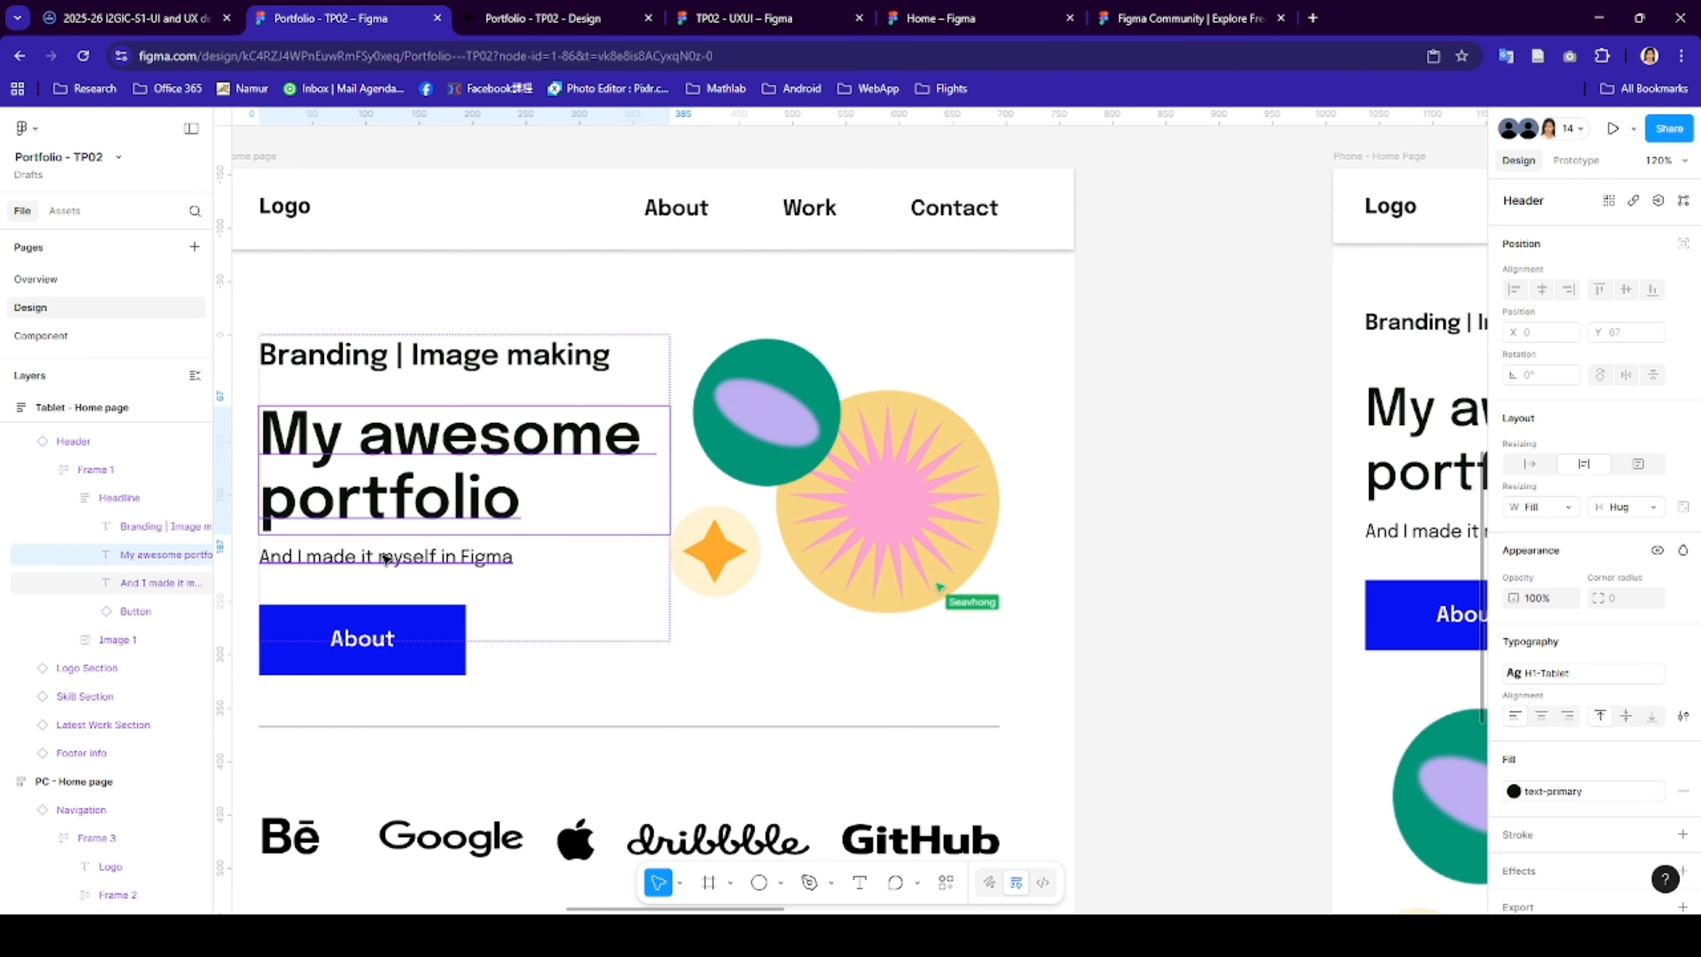
click(743, 18)
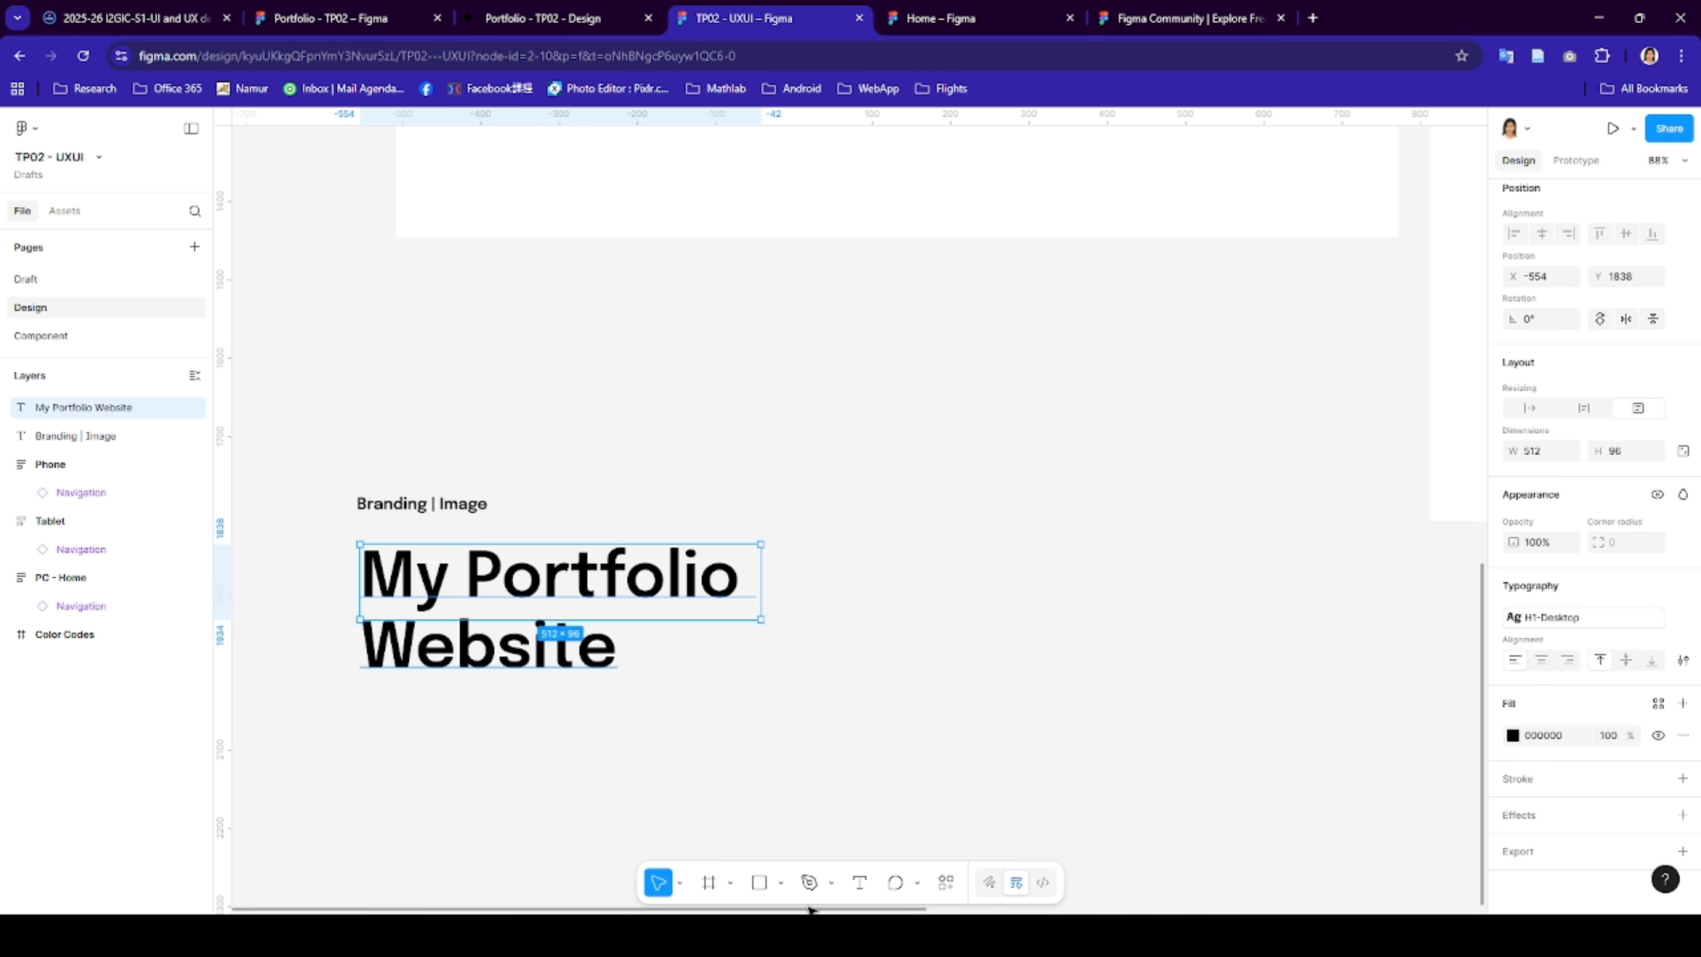
click(859, 882)
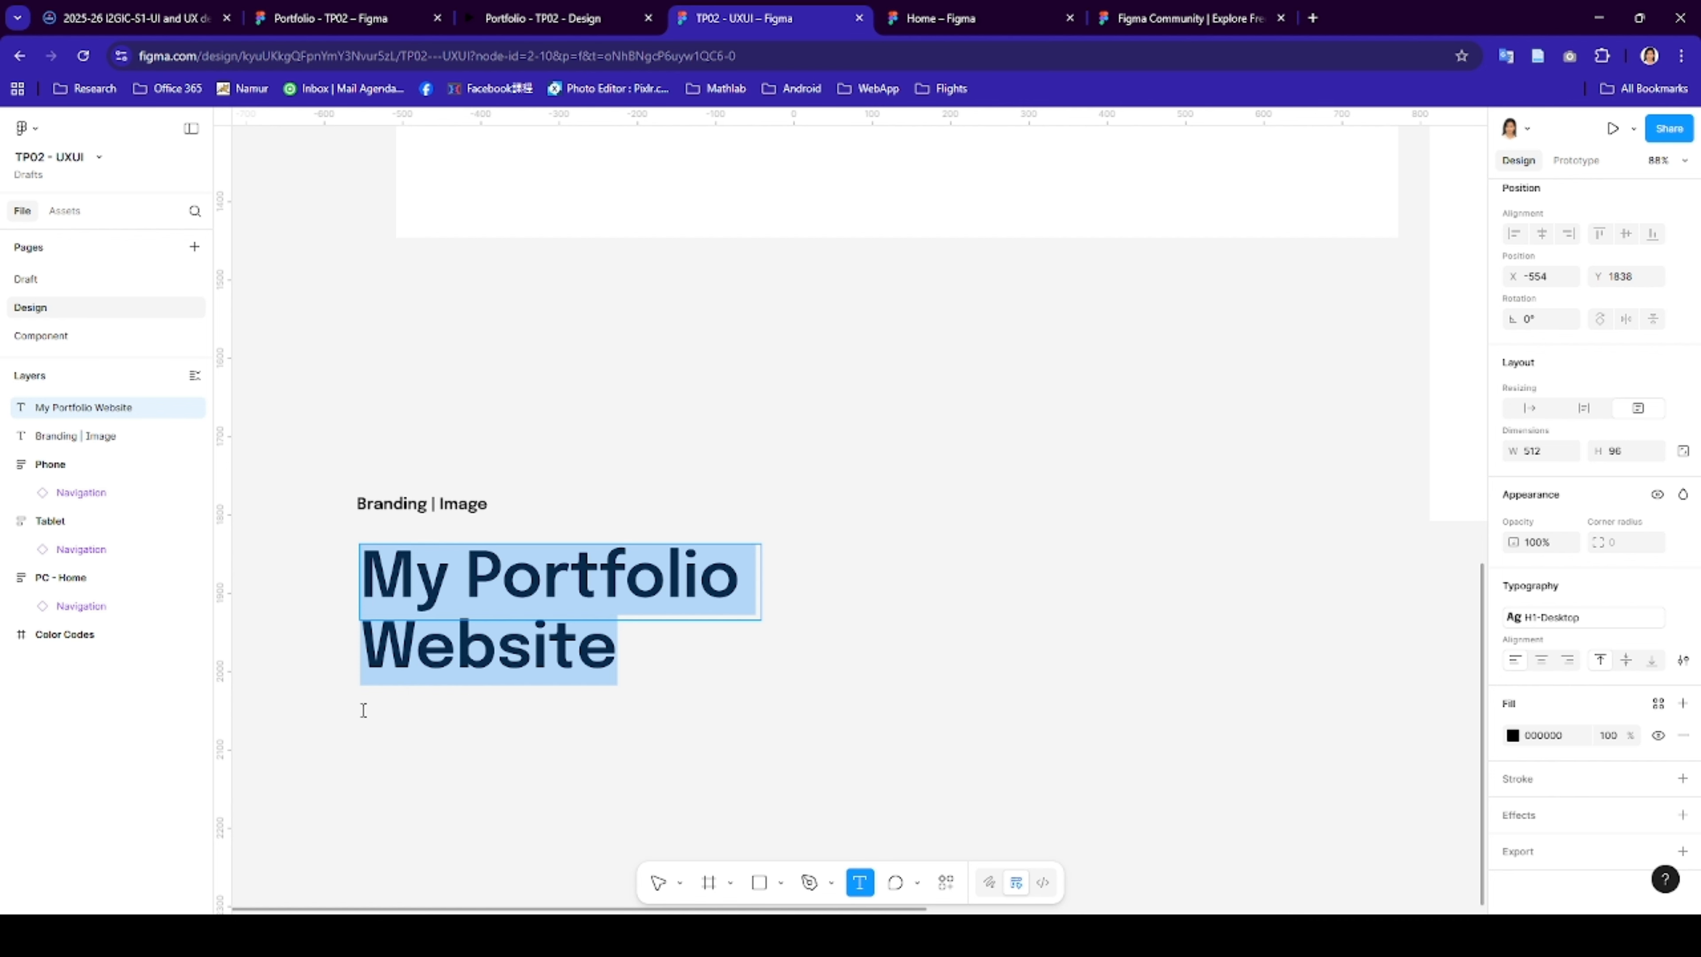
click(363, 710)
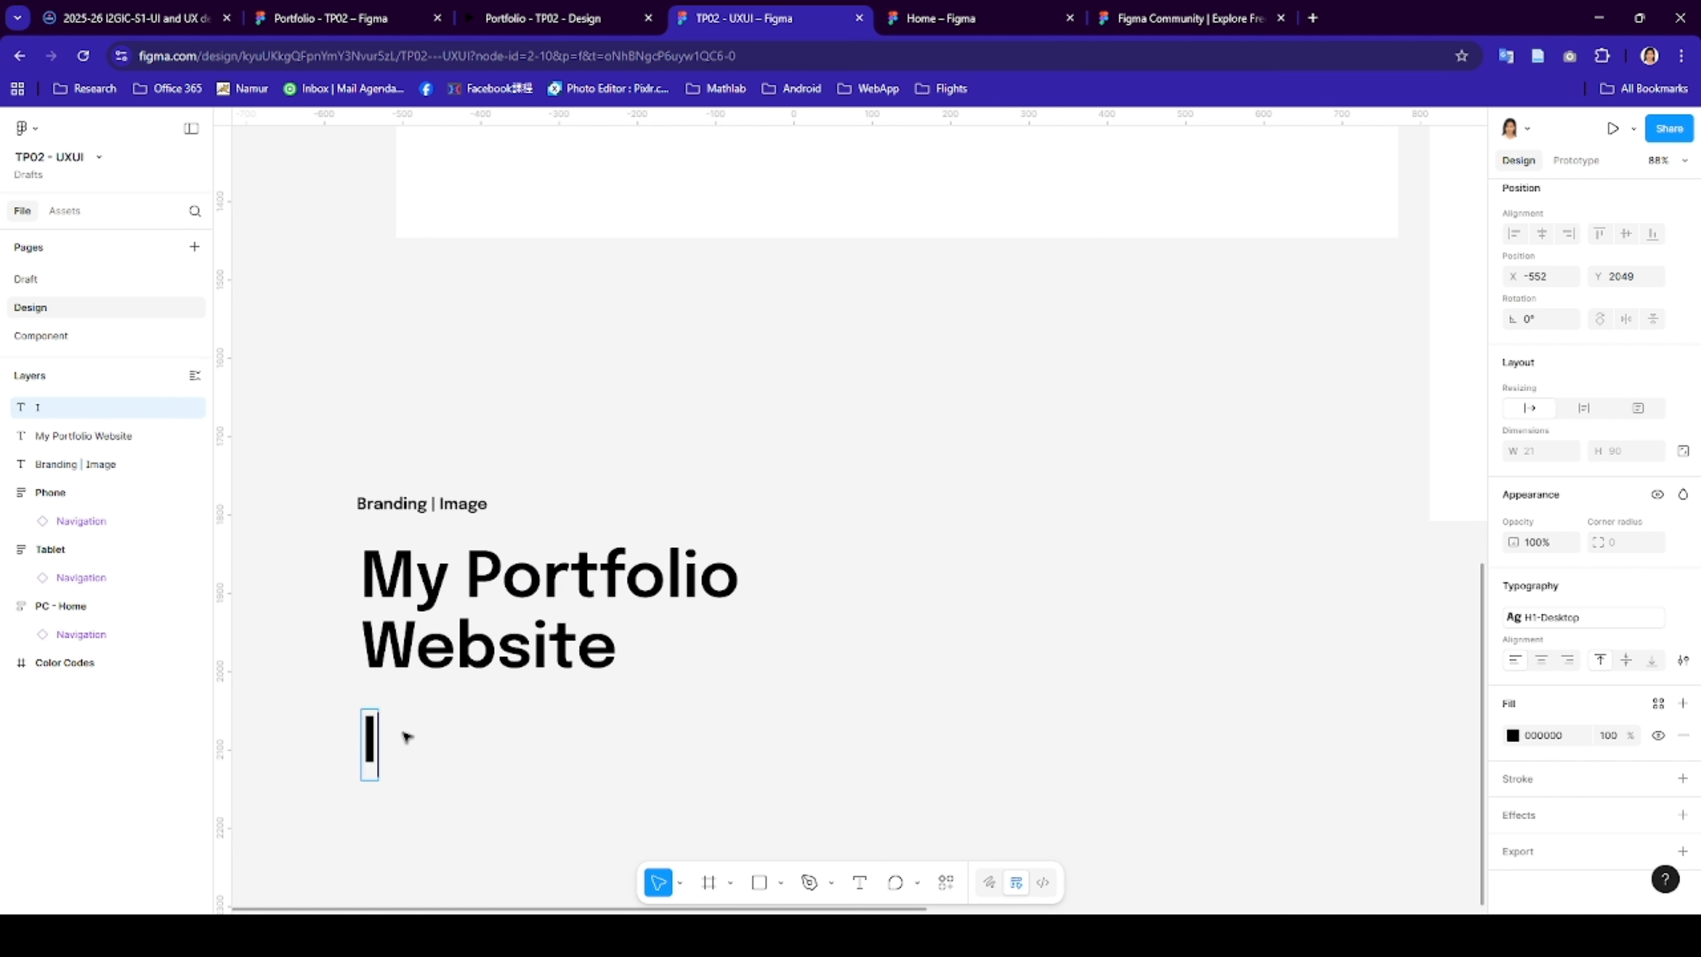
text(And I mad)
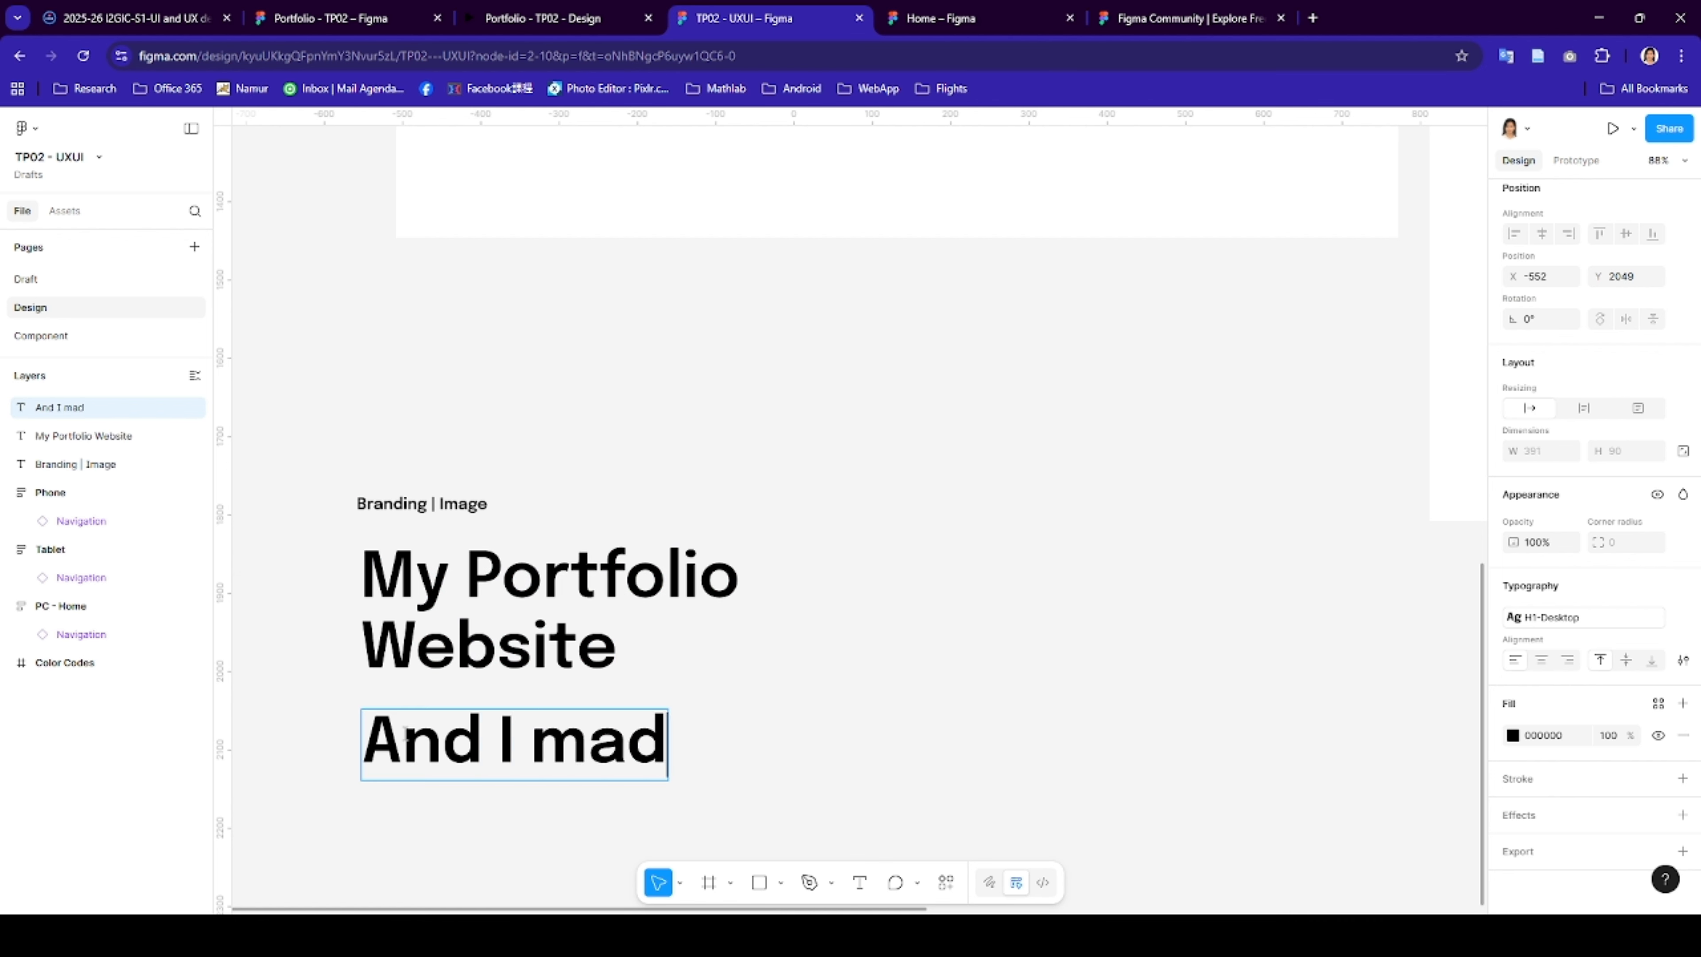
text(e it myself)
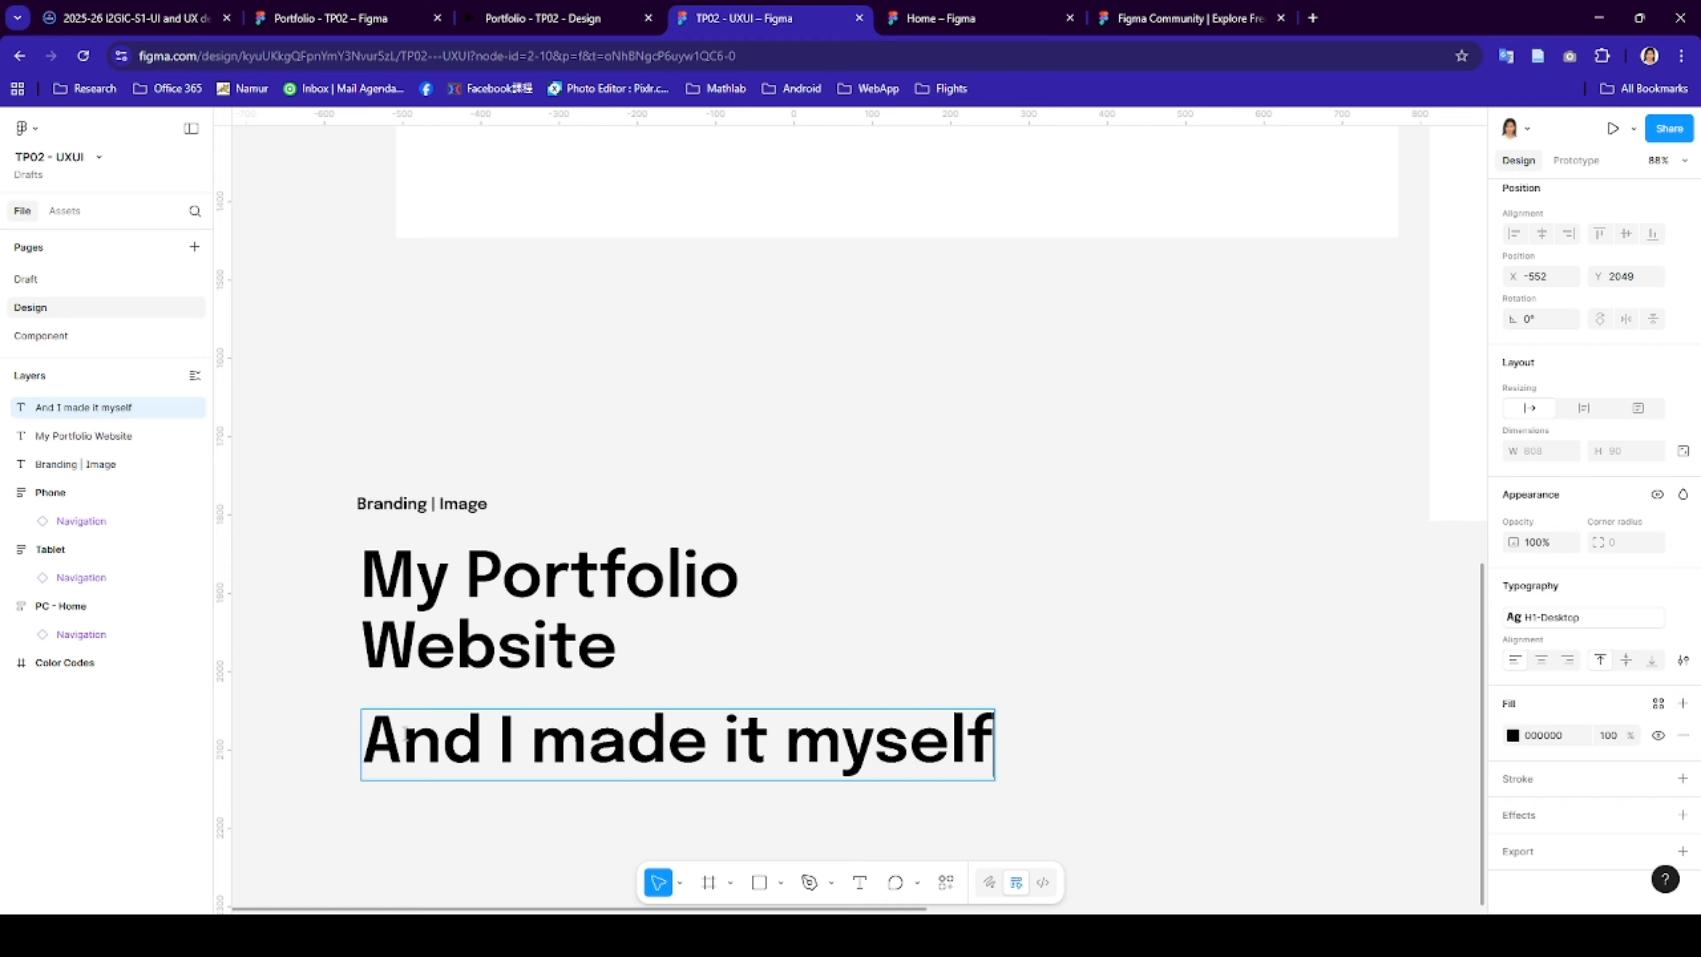
text( in Figma)
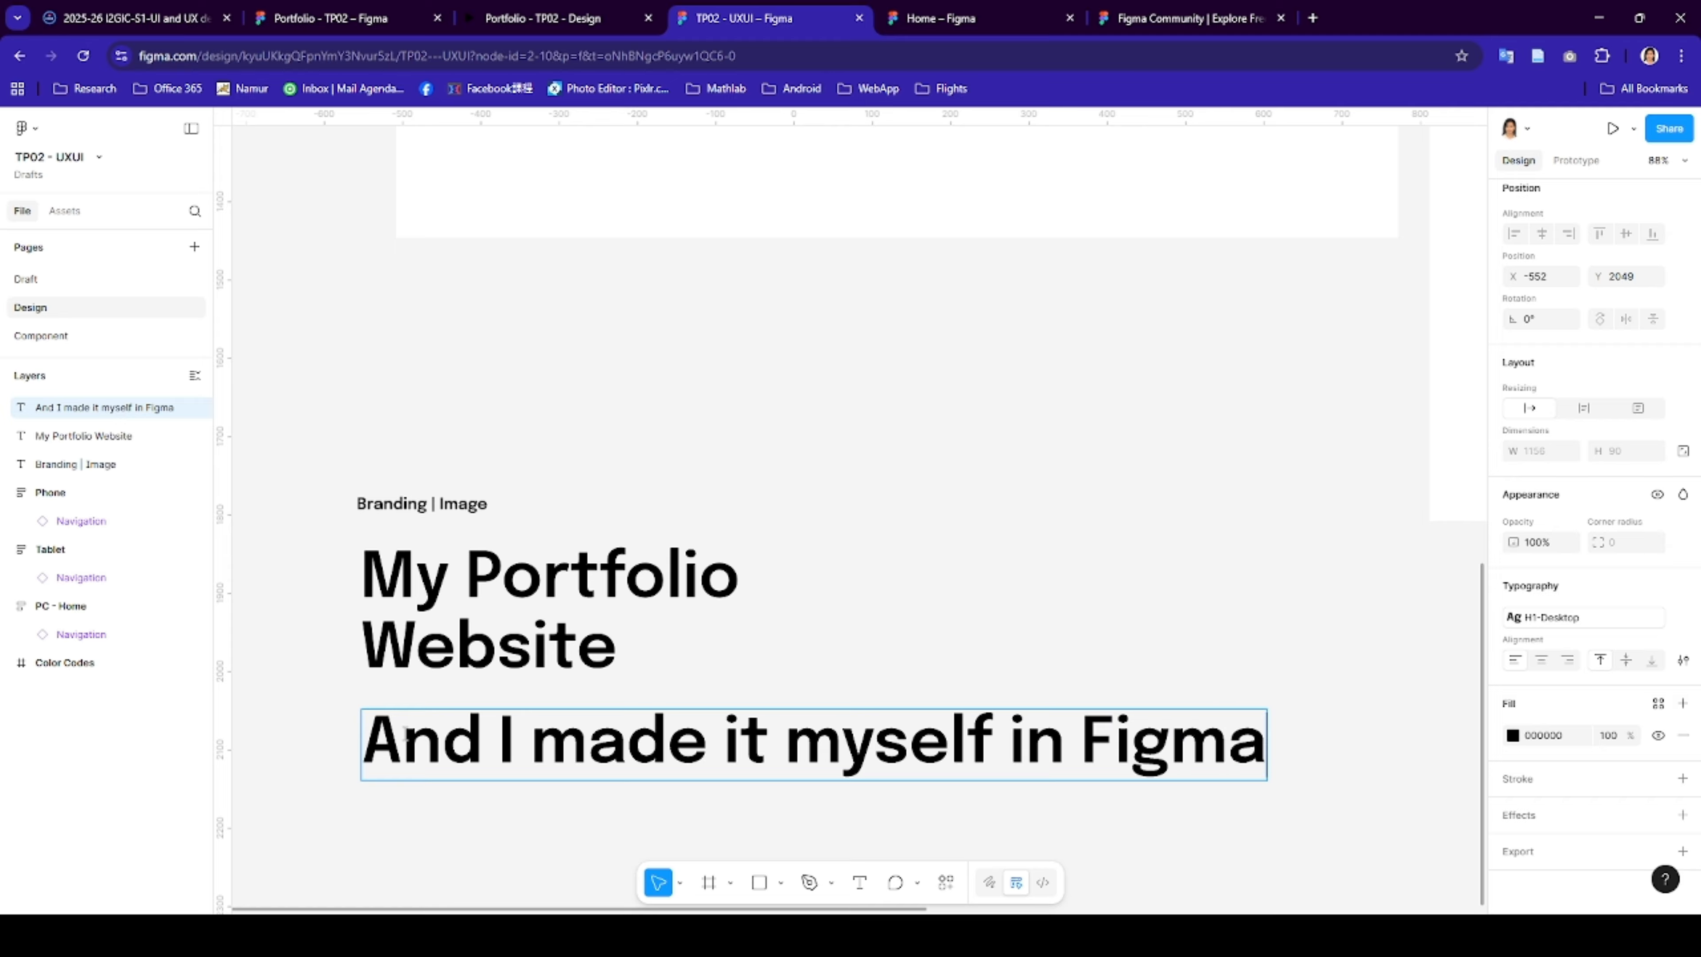
key(Escape)
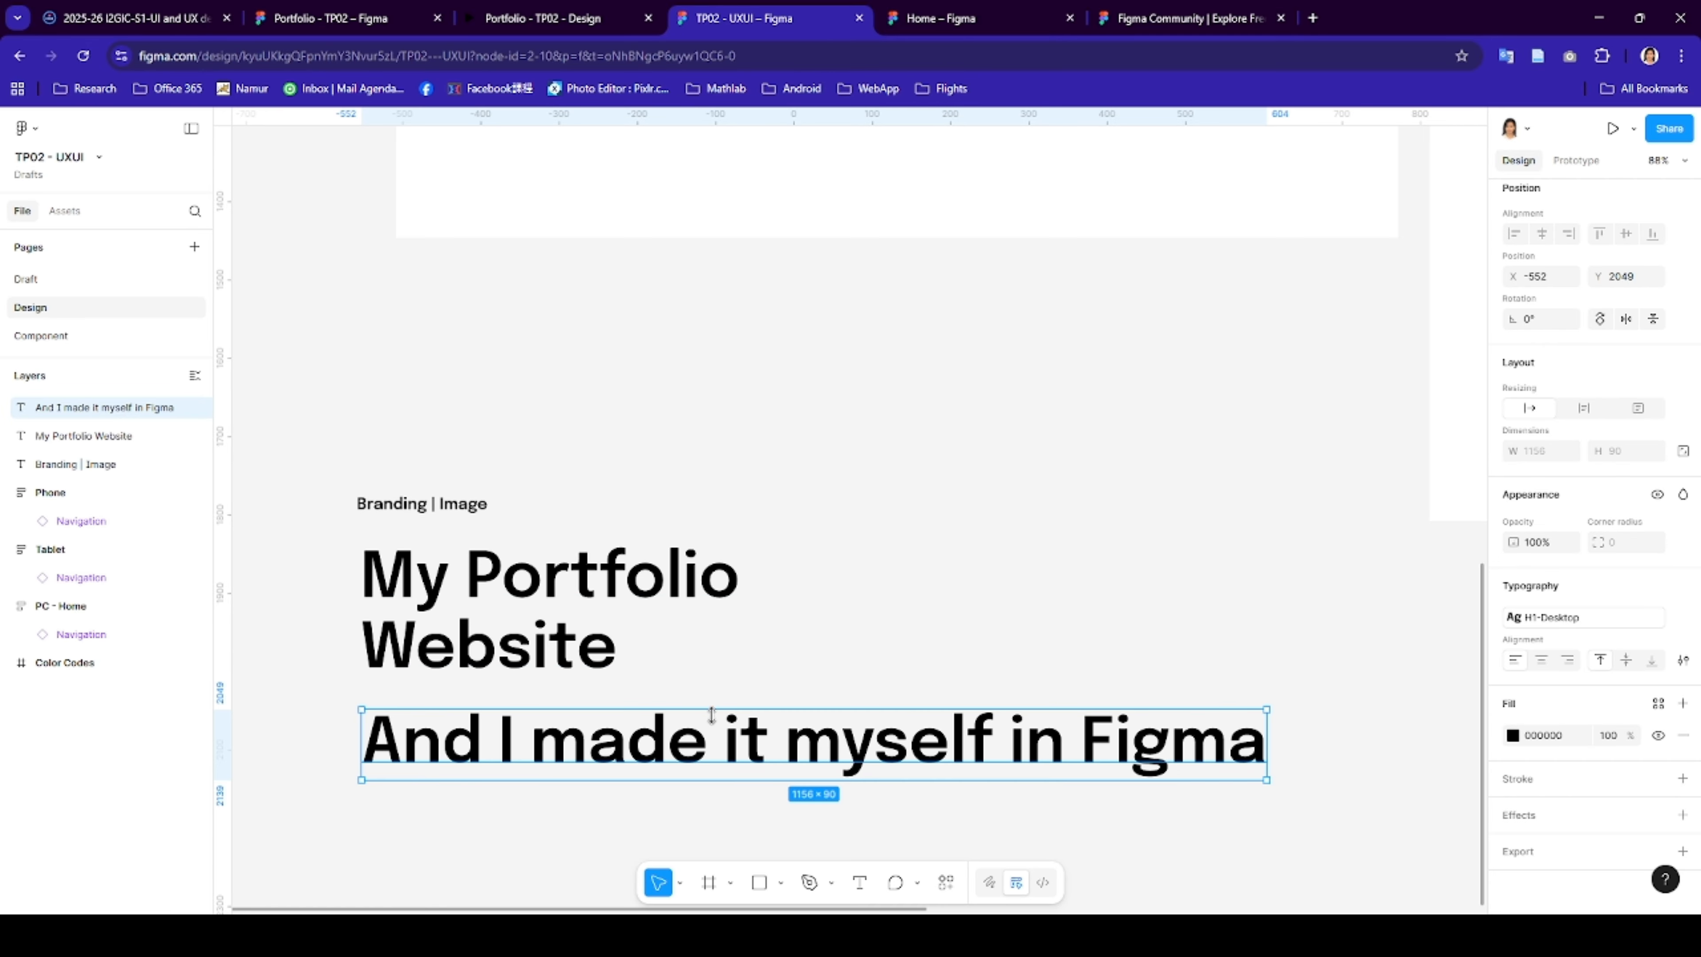
key(Escape)
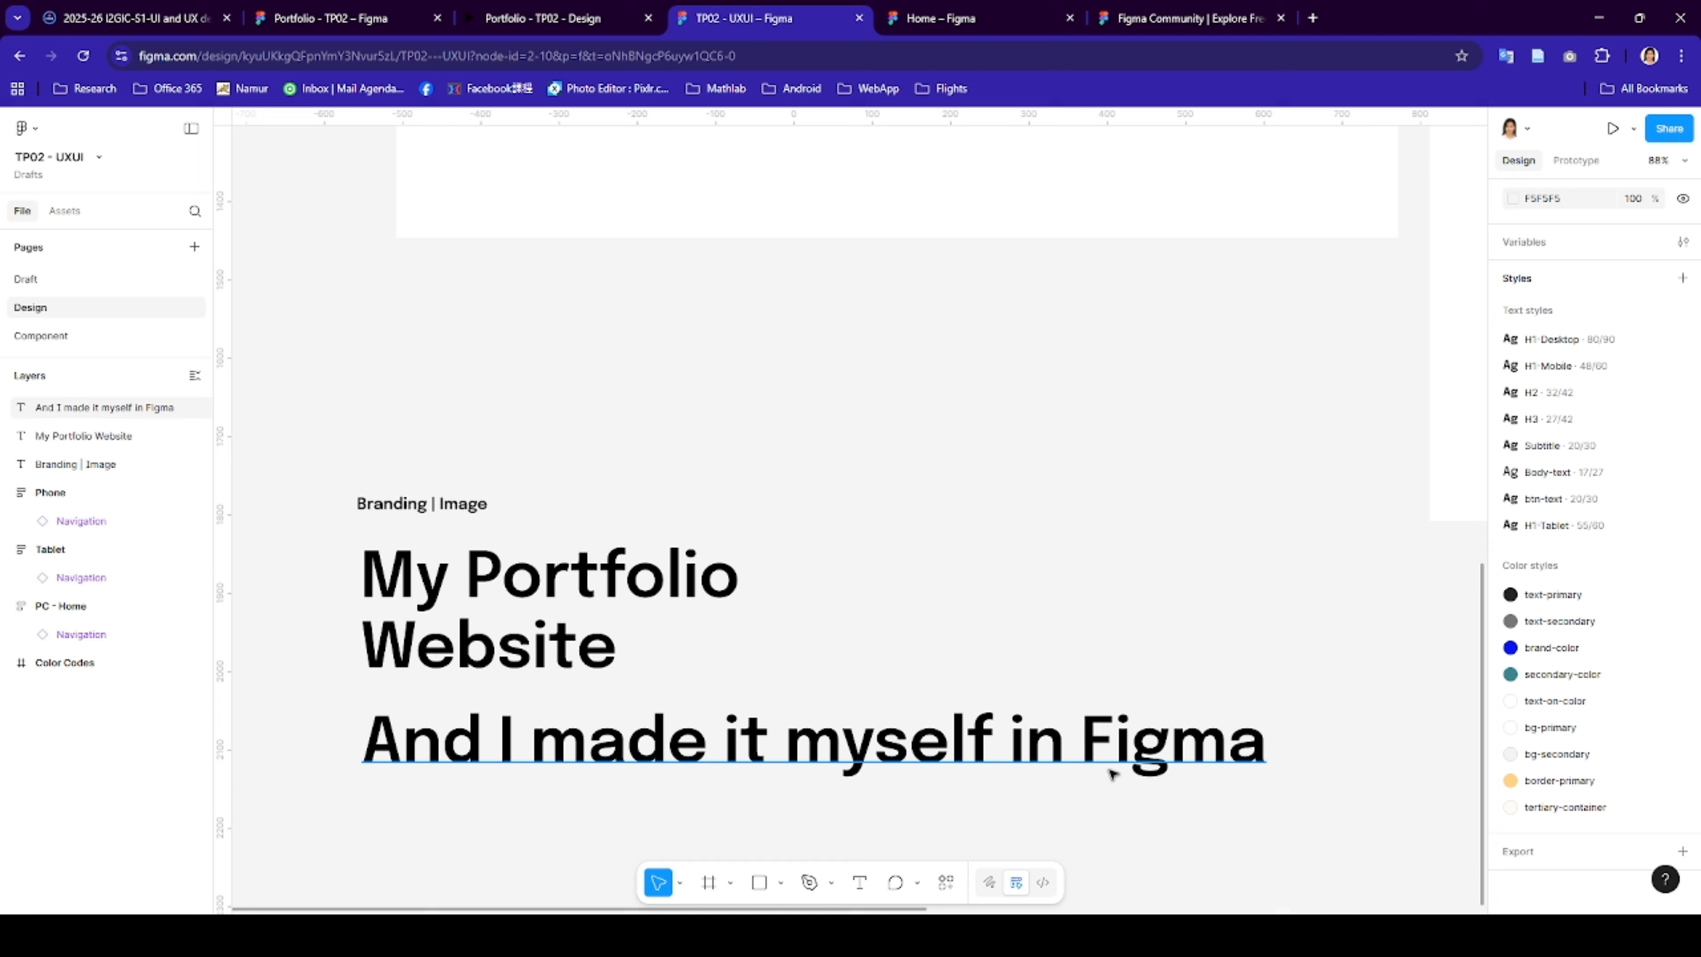
- Apply the Body-text text style to the "And I made it myself in Figma" text
click(1064, 745)
click(1596, 623)
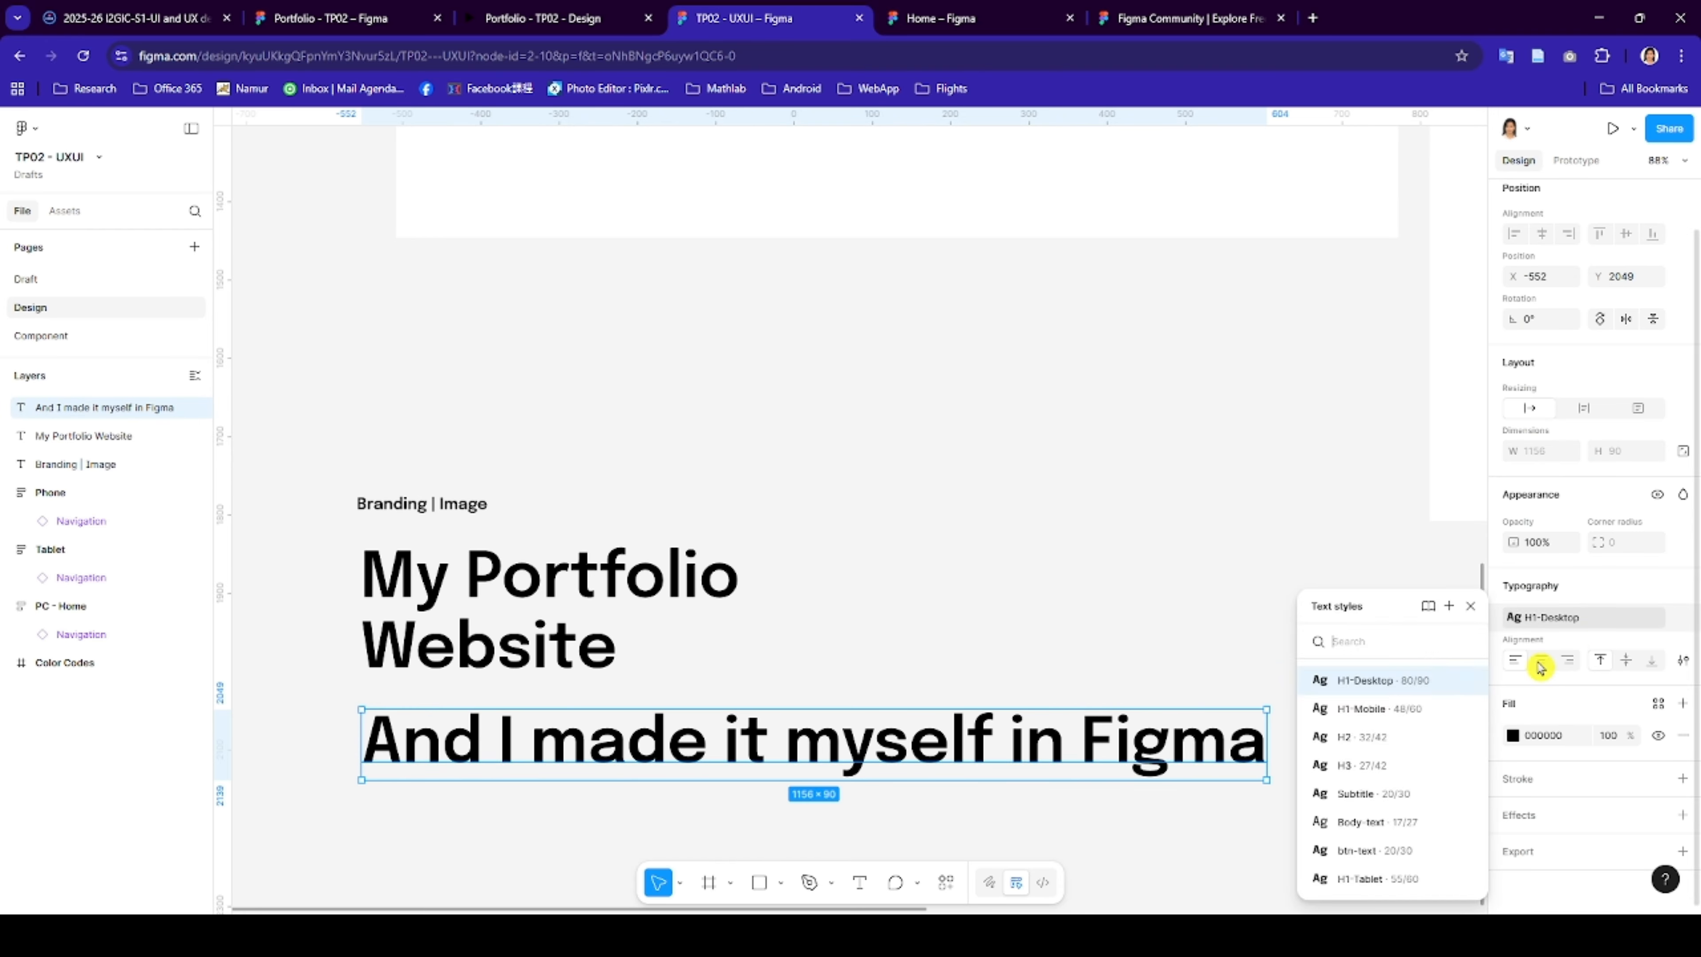
click(1387, 822)
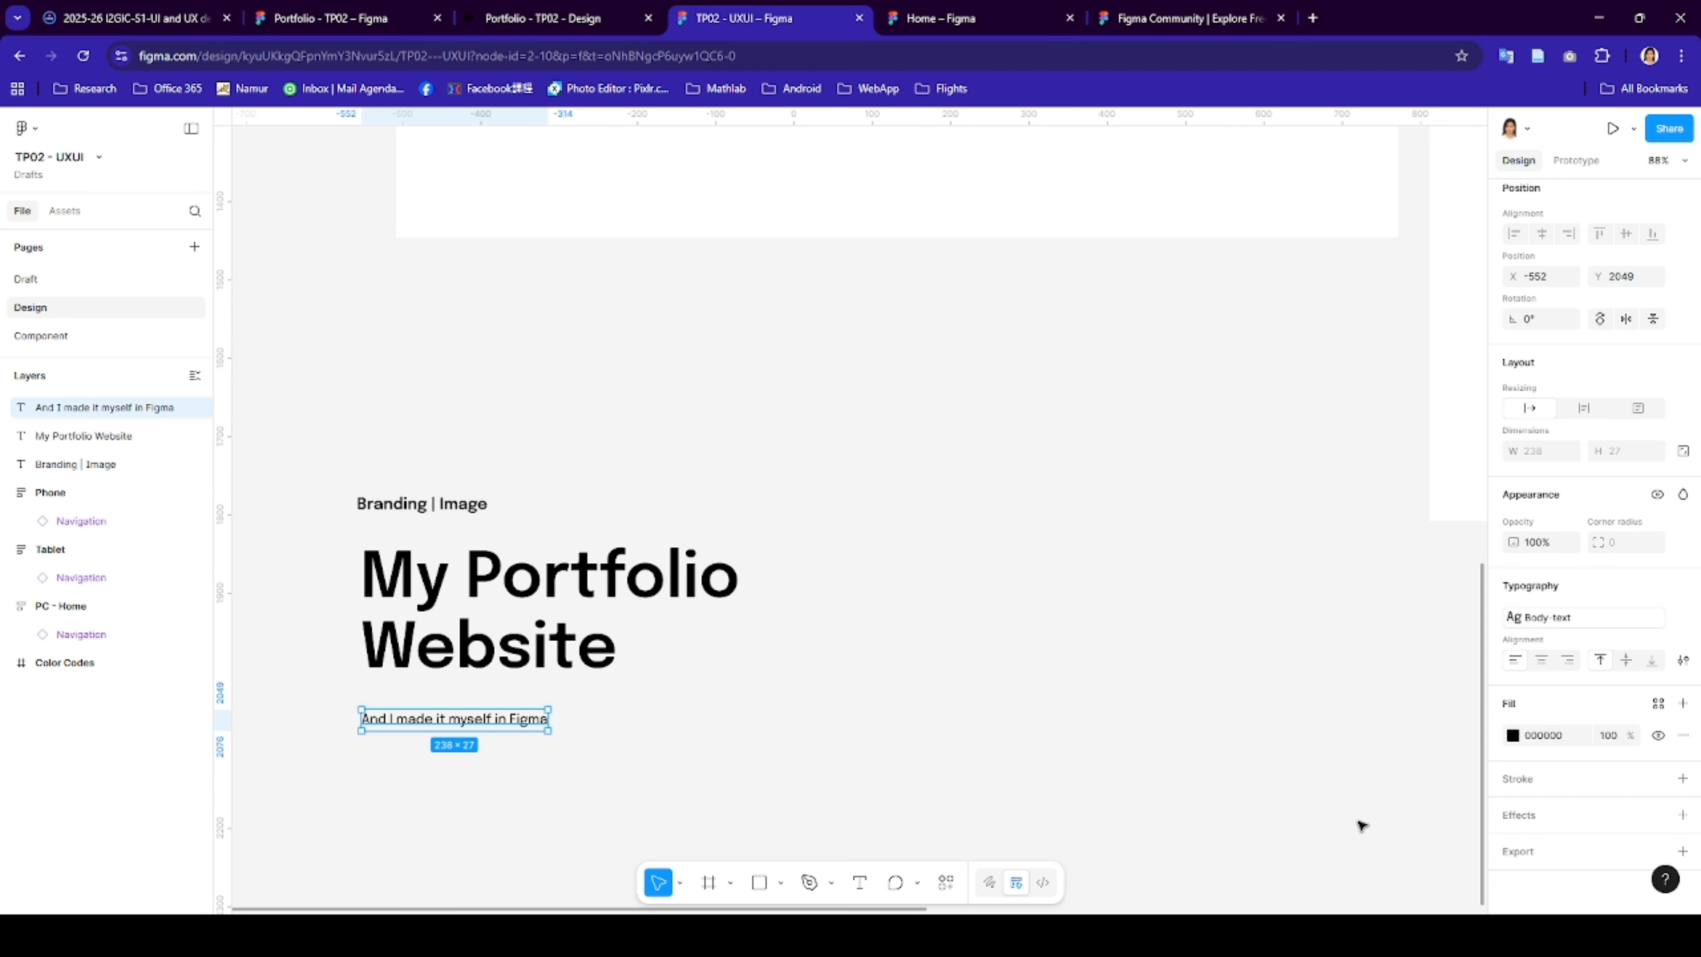
- Align the left edges of the "Branding | Image", "My Portfolio Website" and "And I made it myself in Figma" texts
click(421, 508)
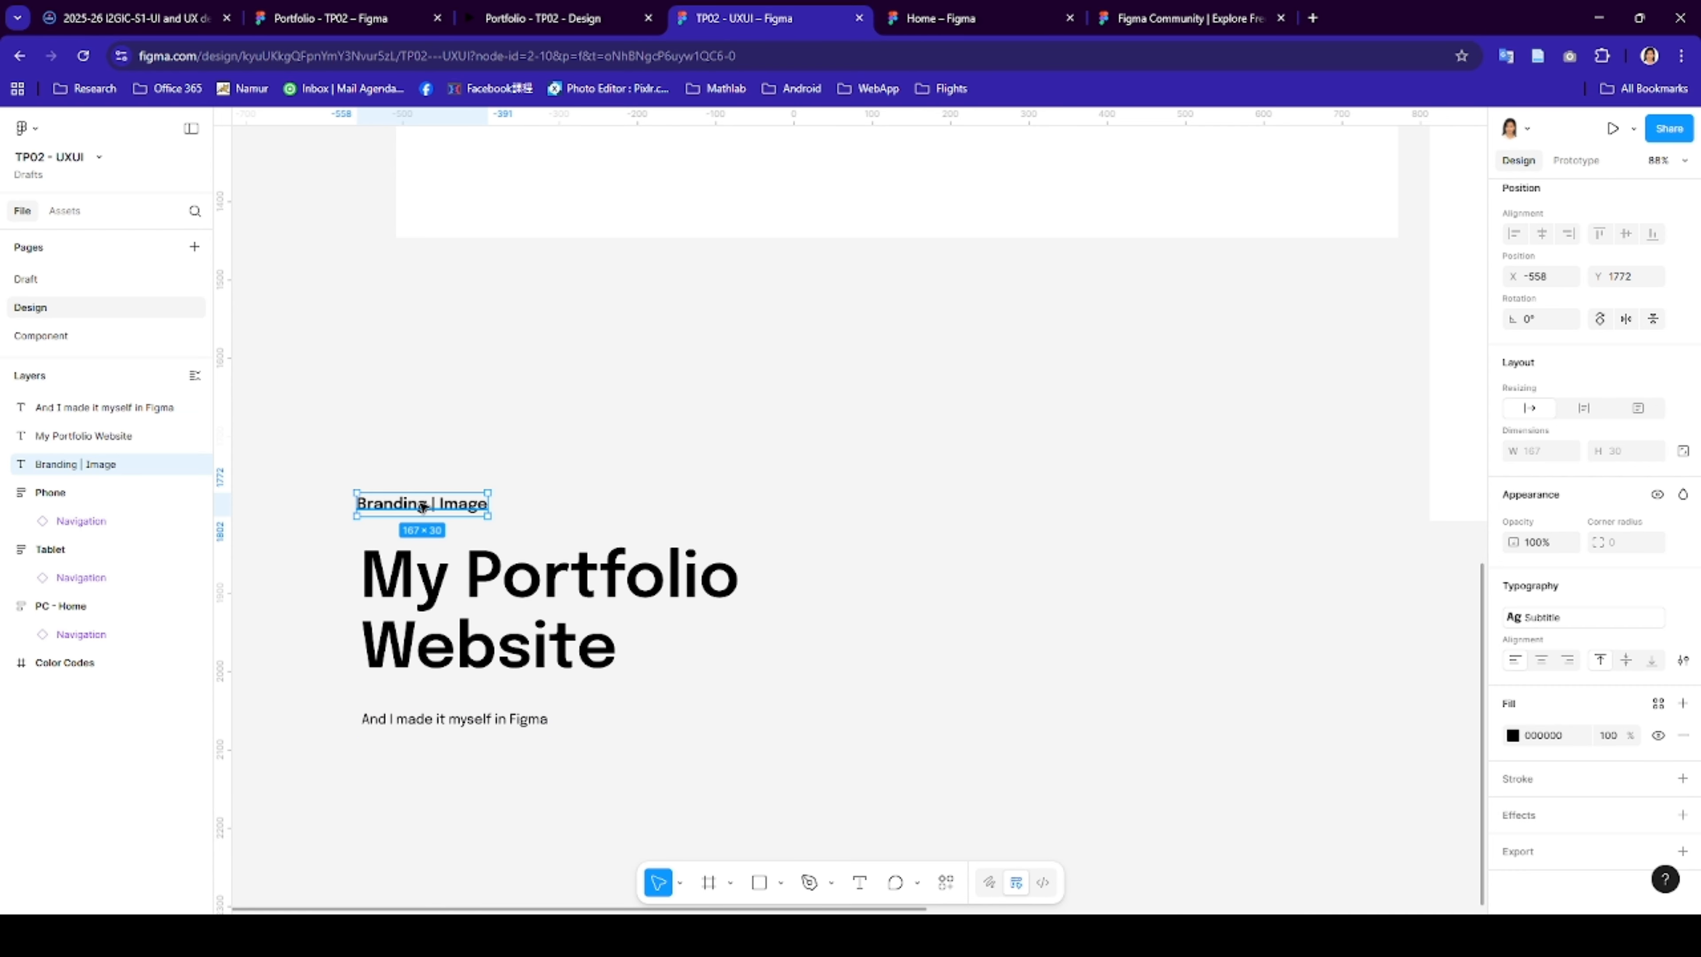
click(413, 598)
shift+click(448, 721)
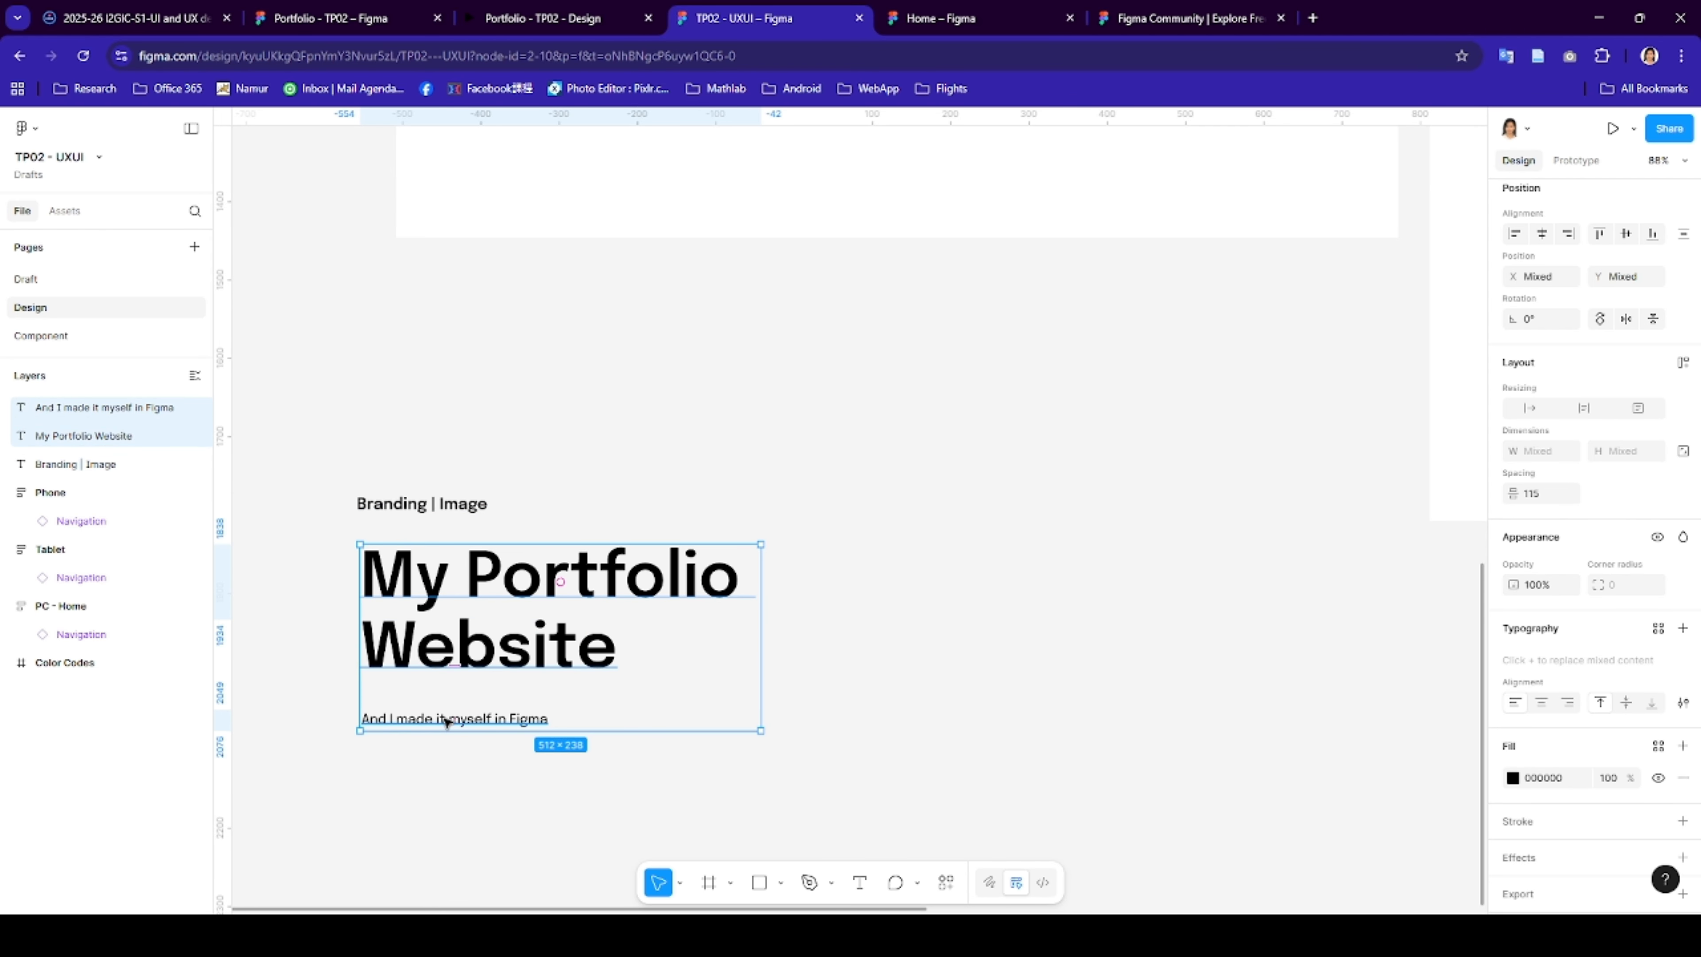
shift+click(419, 503)
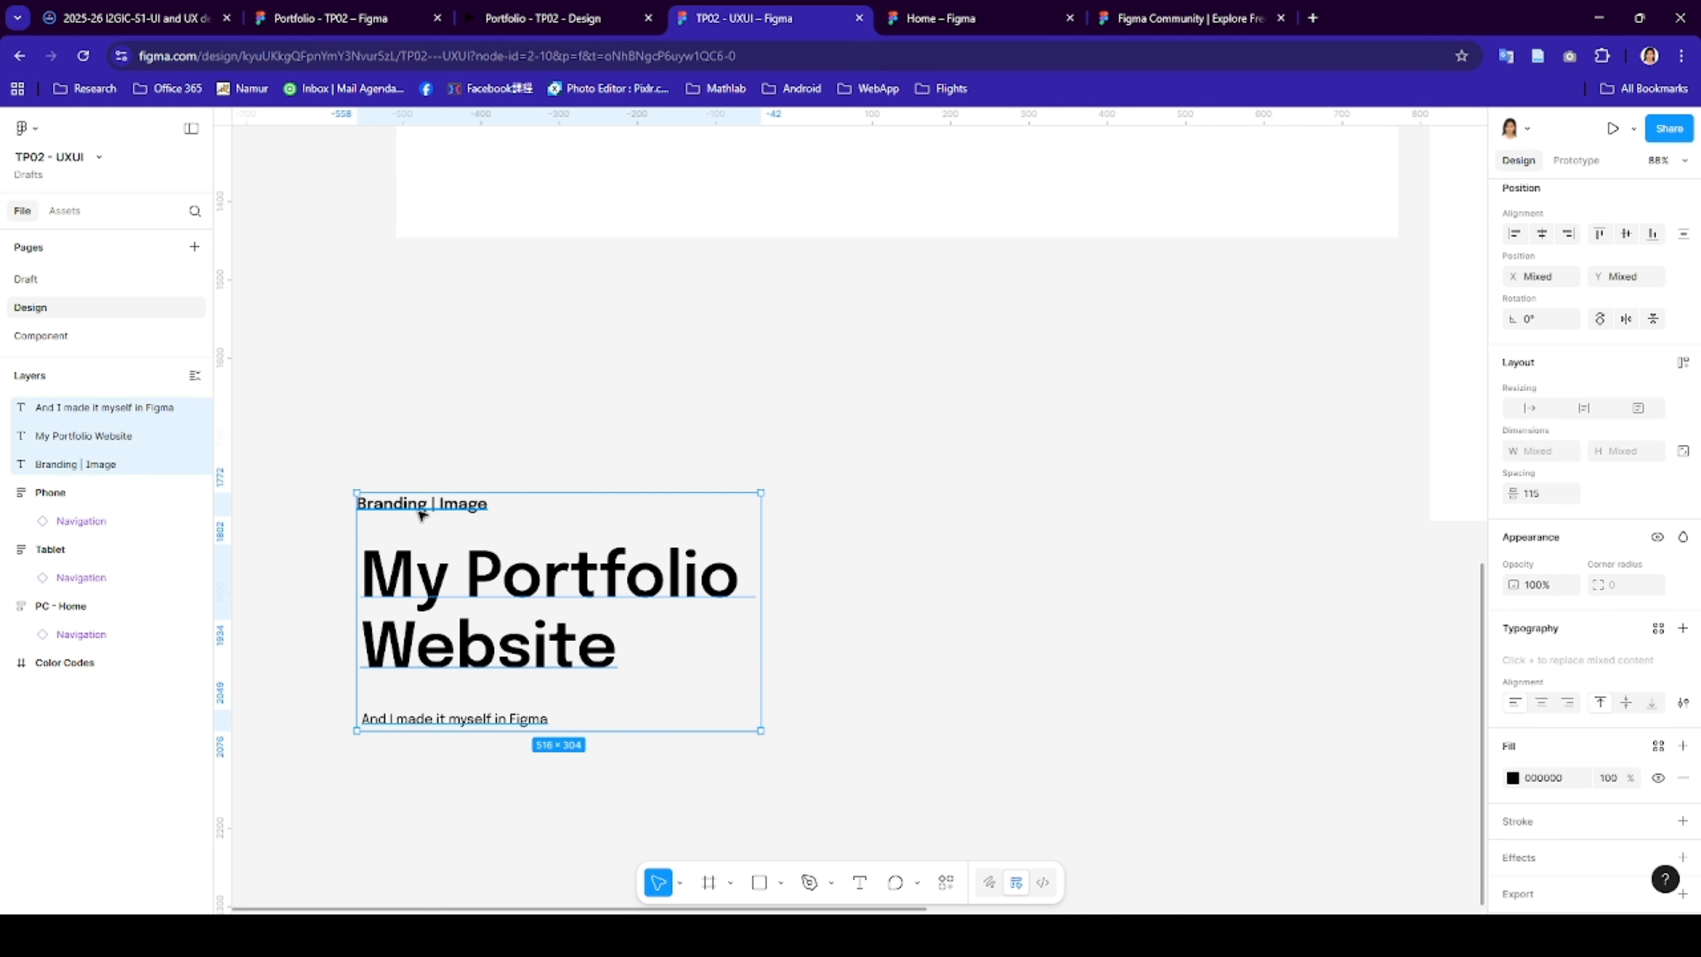
click(1516, 234)
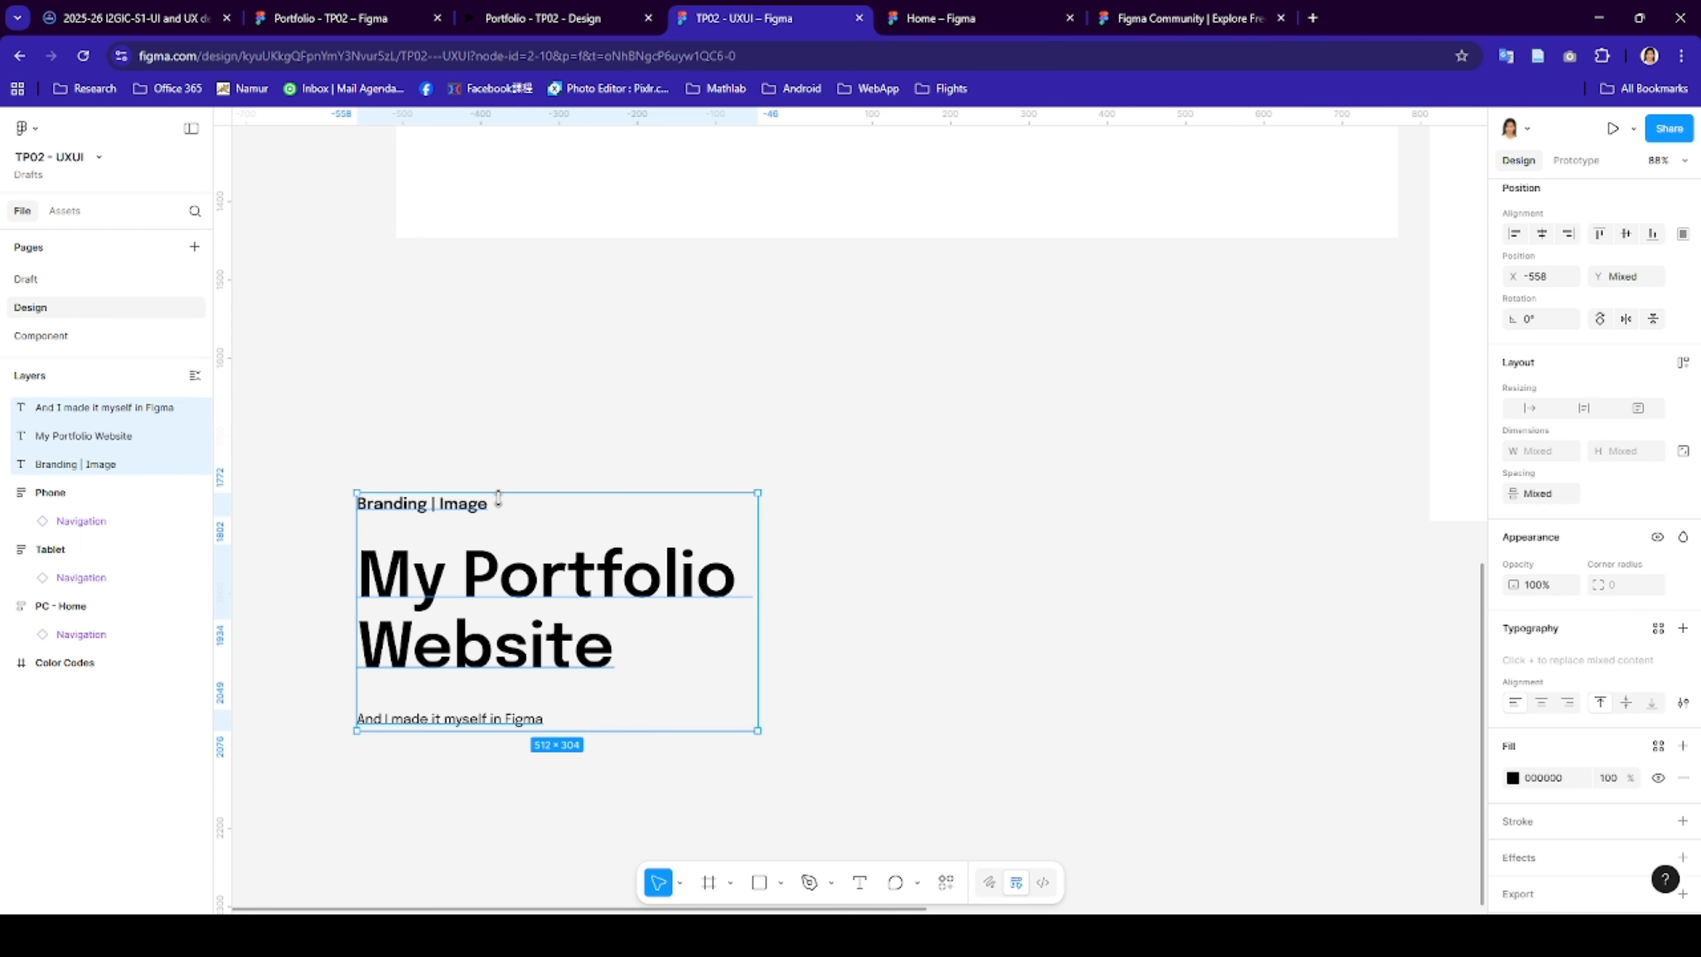
- Wrap the three selected header texts in a frame and add auto layout to it
right_click(485, 509)
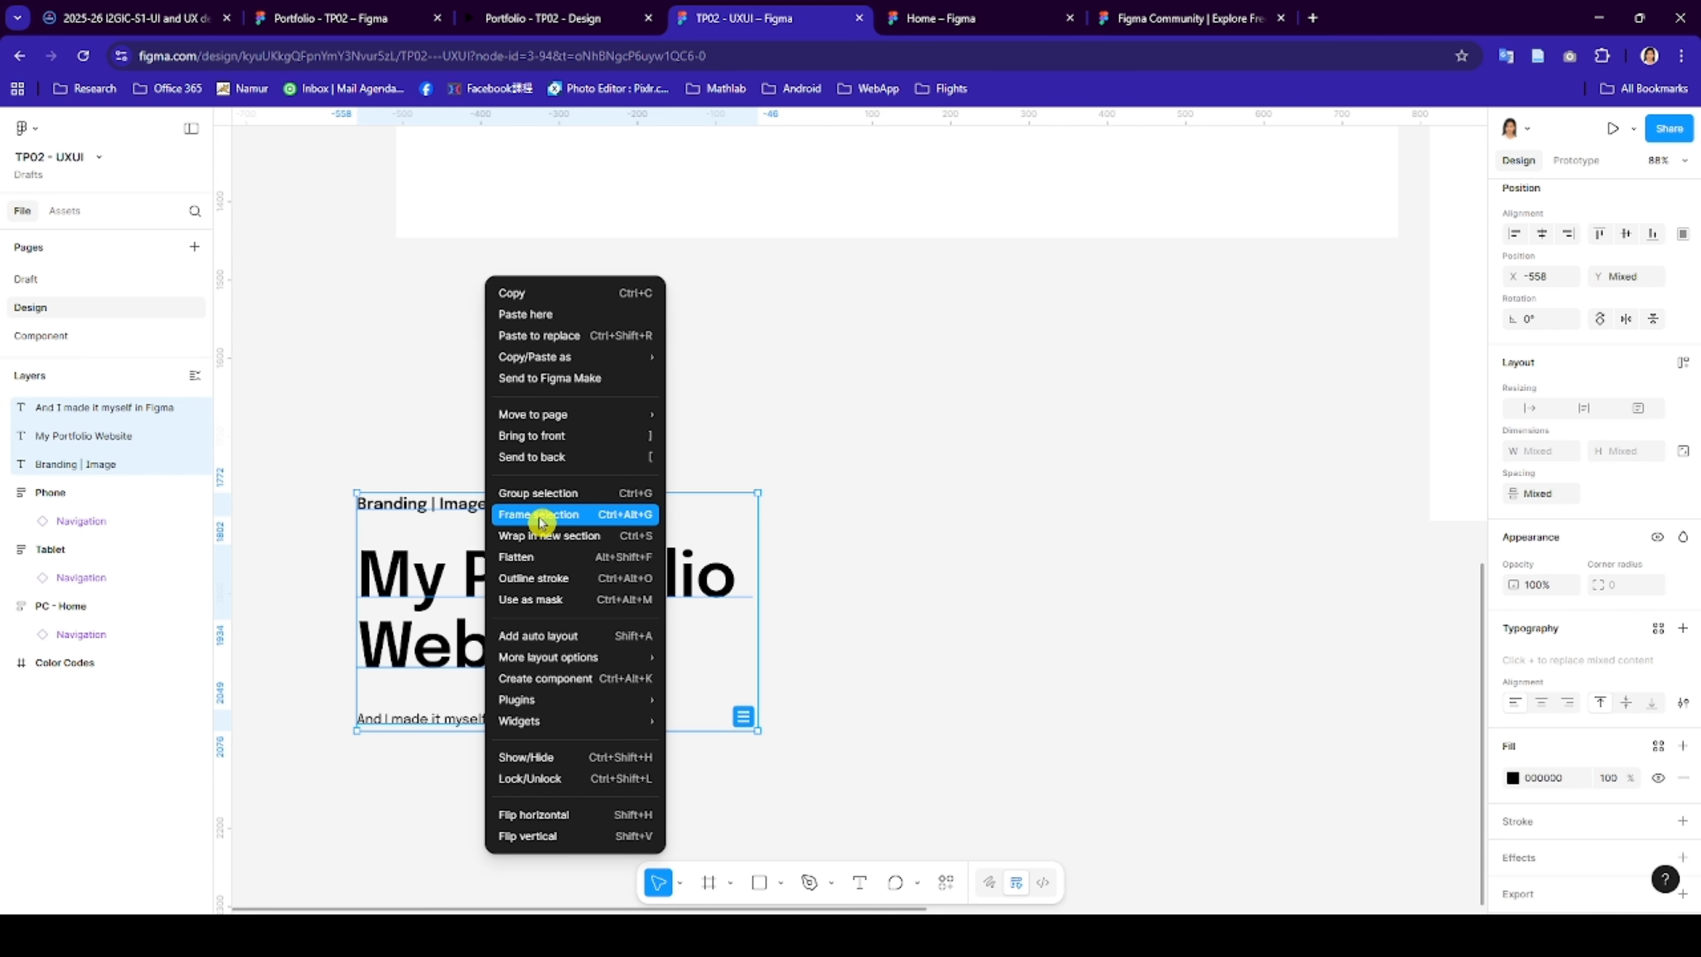
click(553, 521)
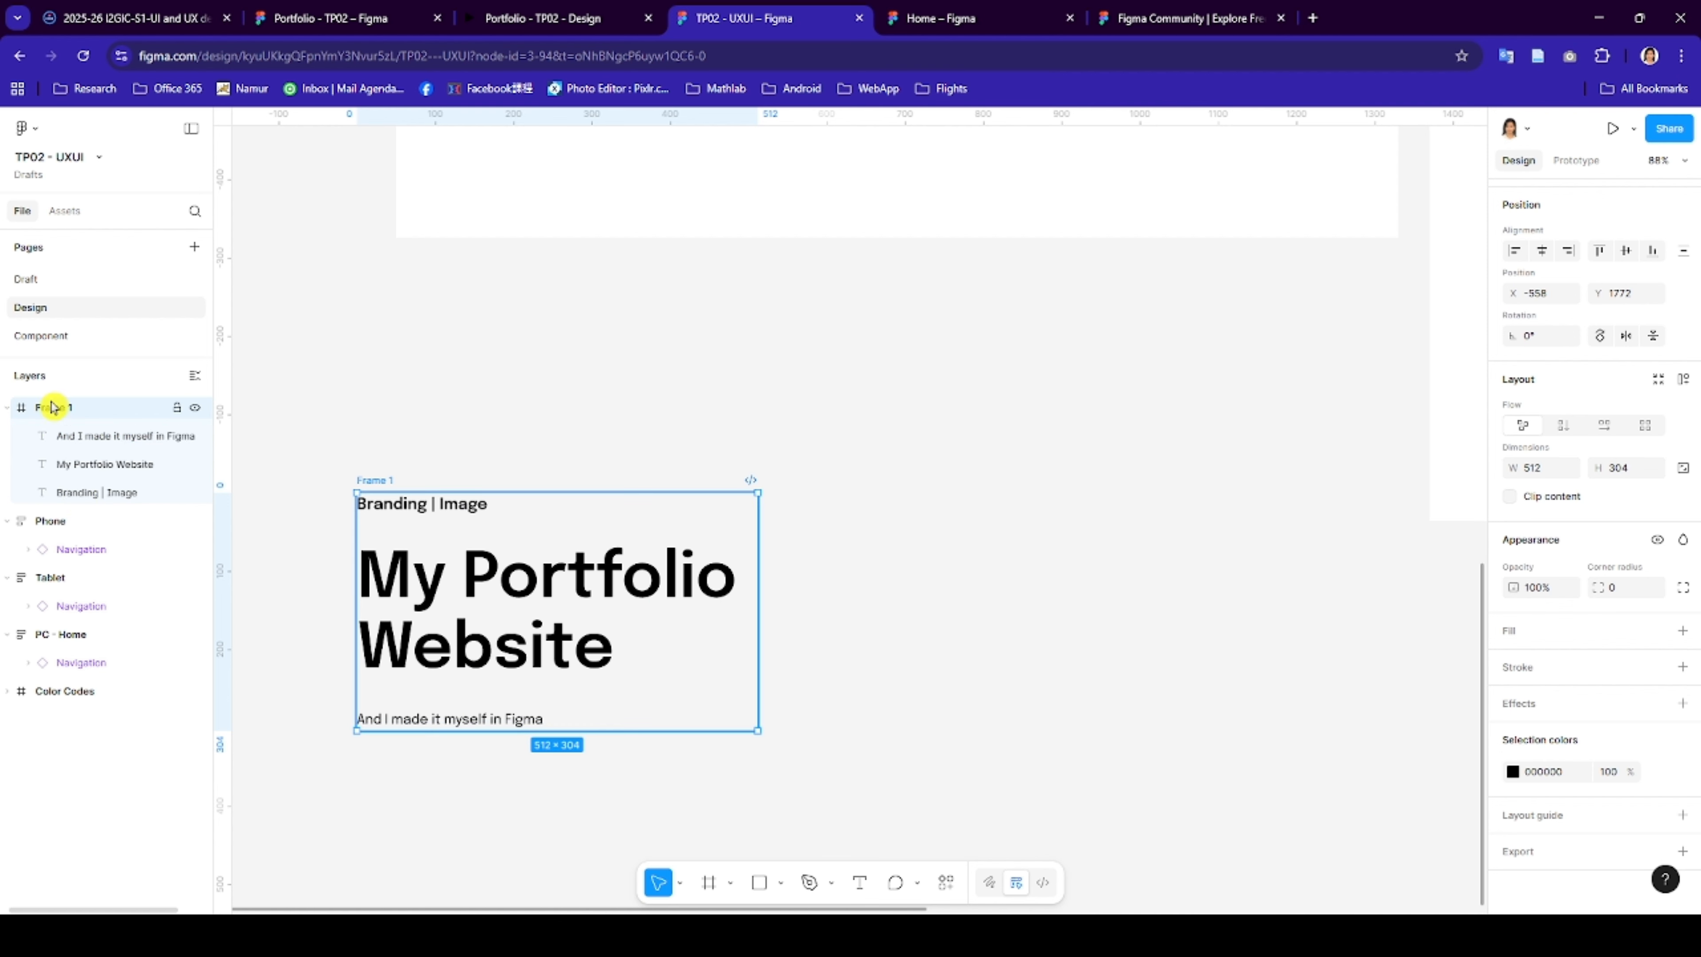
right_click(454, 507)
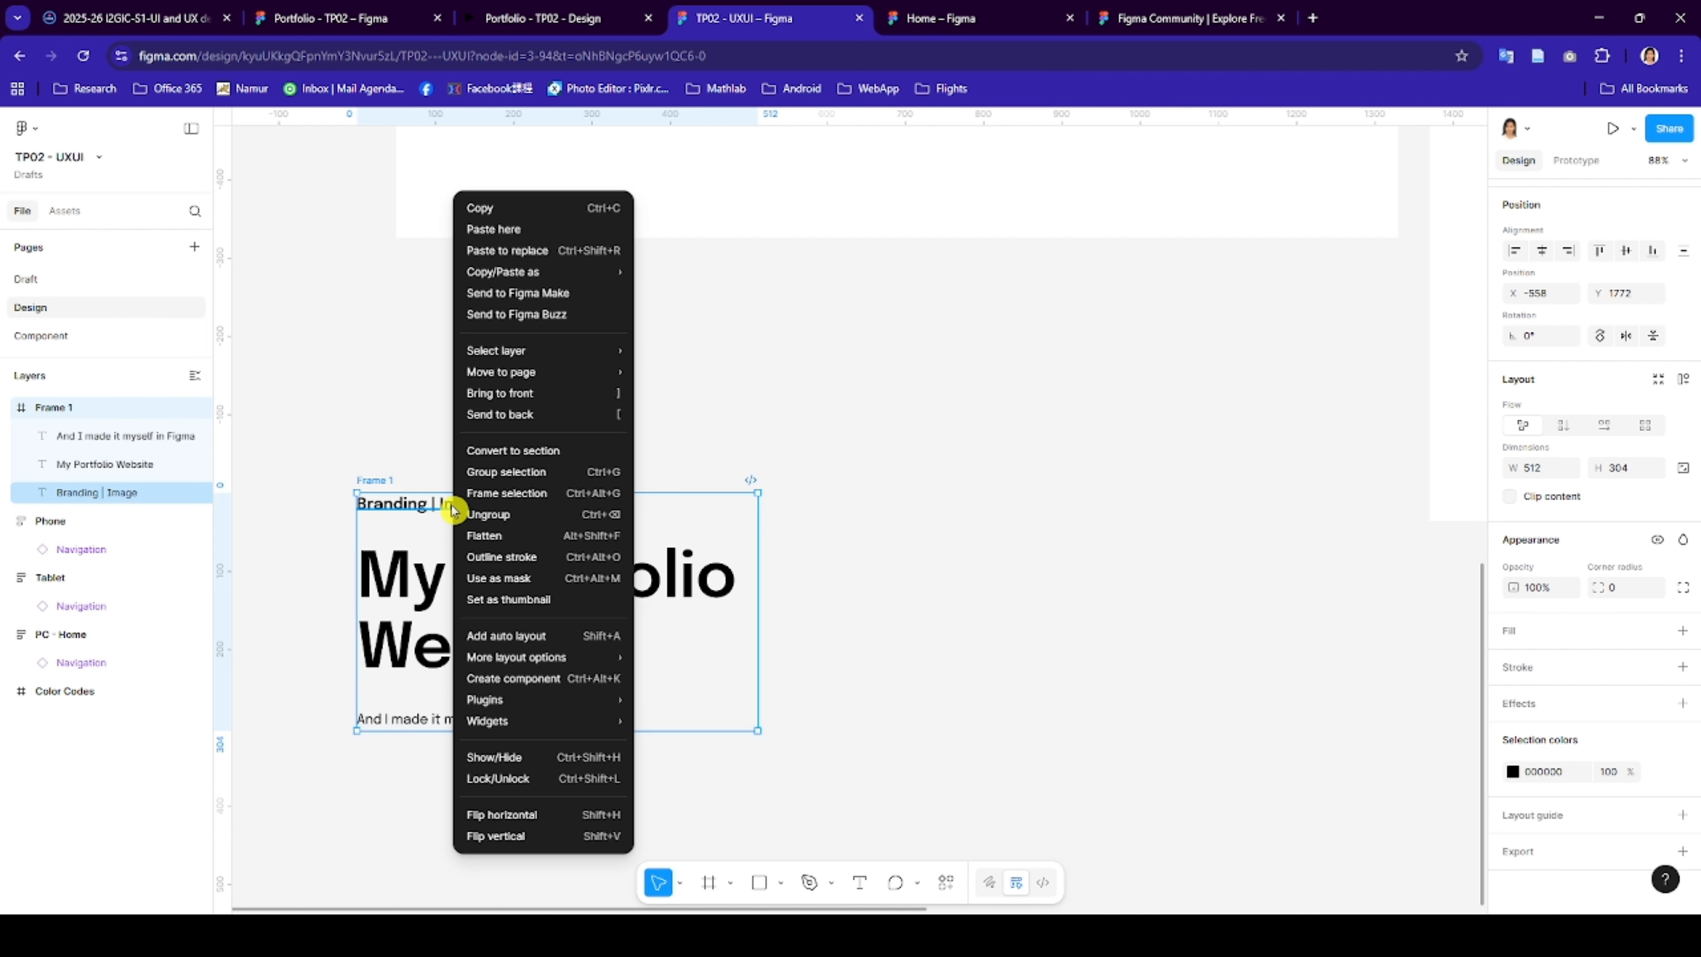
click(560, 642)
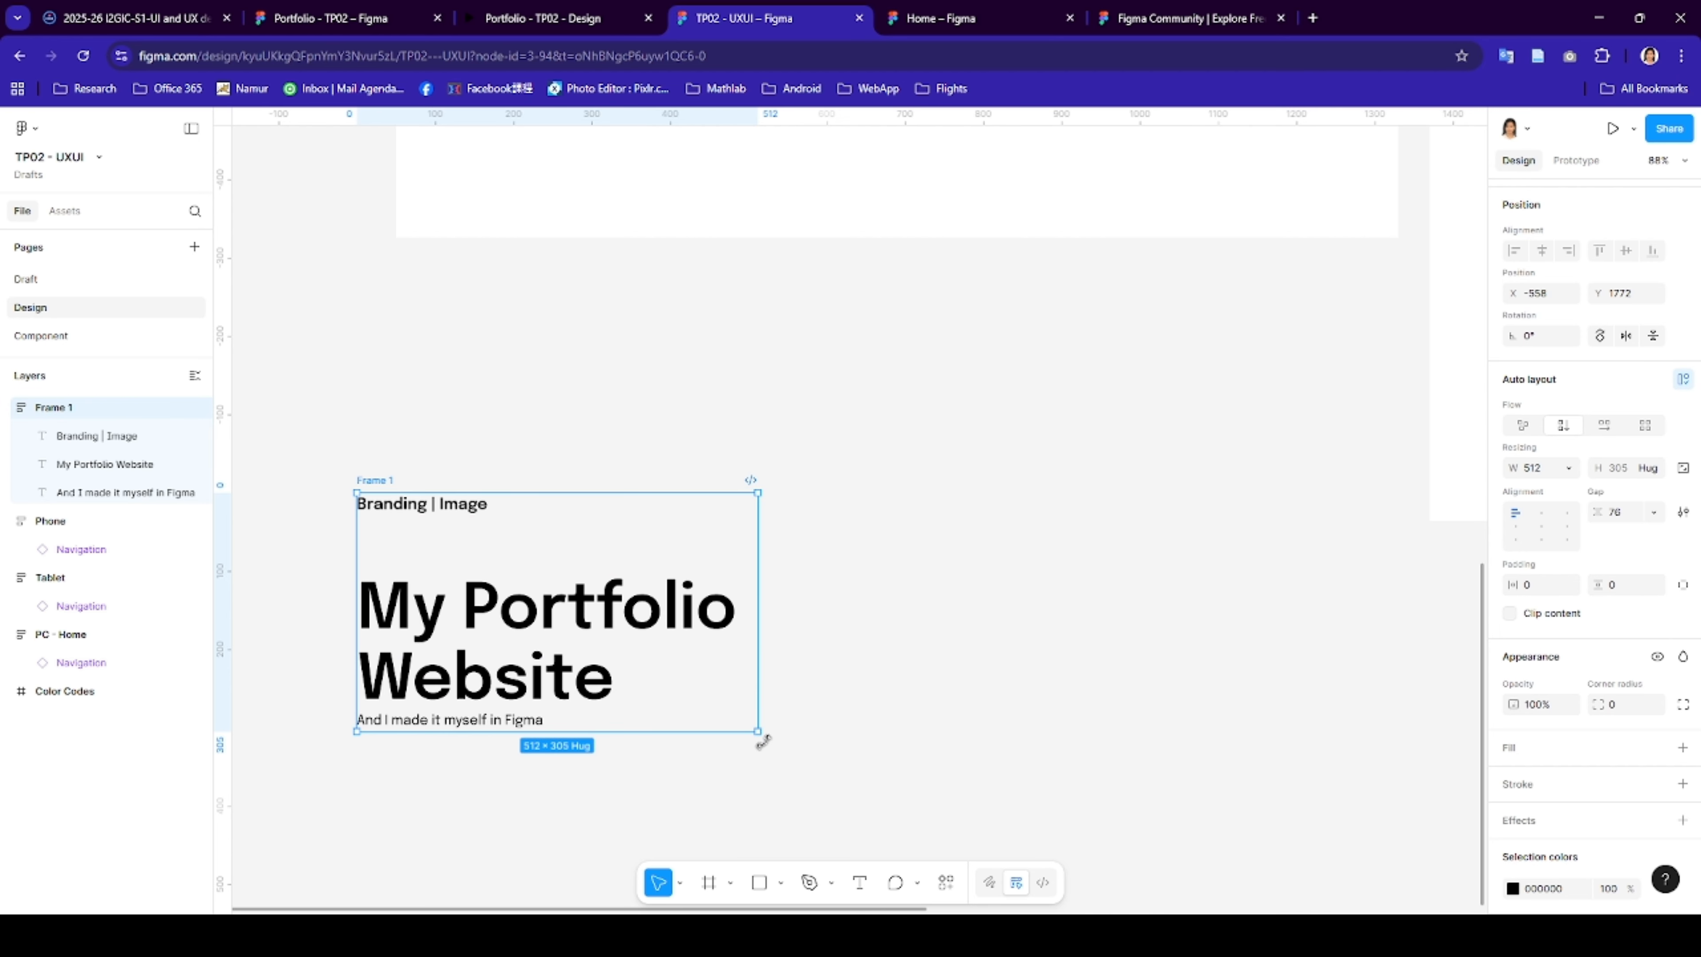
- Widen the header text frame to about 962 × 344 and try a horizontal flow, returning it to vertical
drag(837, 730, 1110, 761)
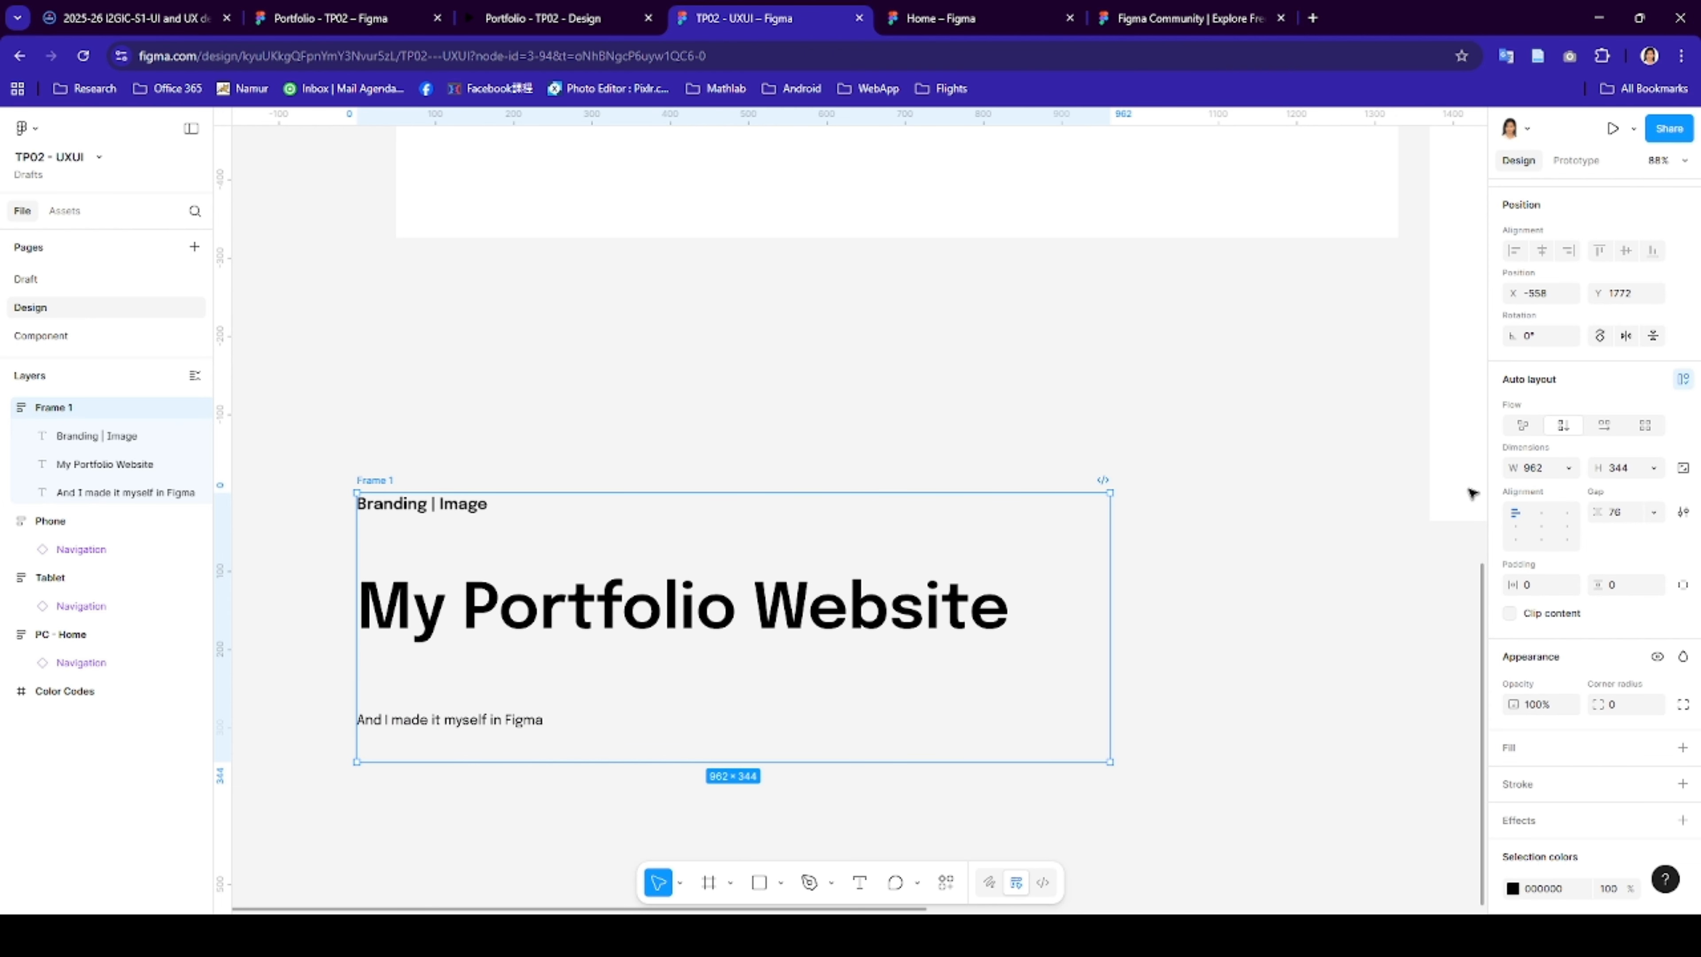
click(1605, 426)
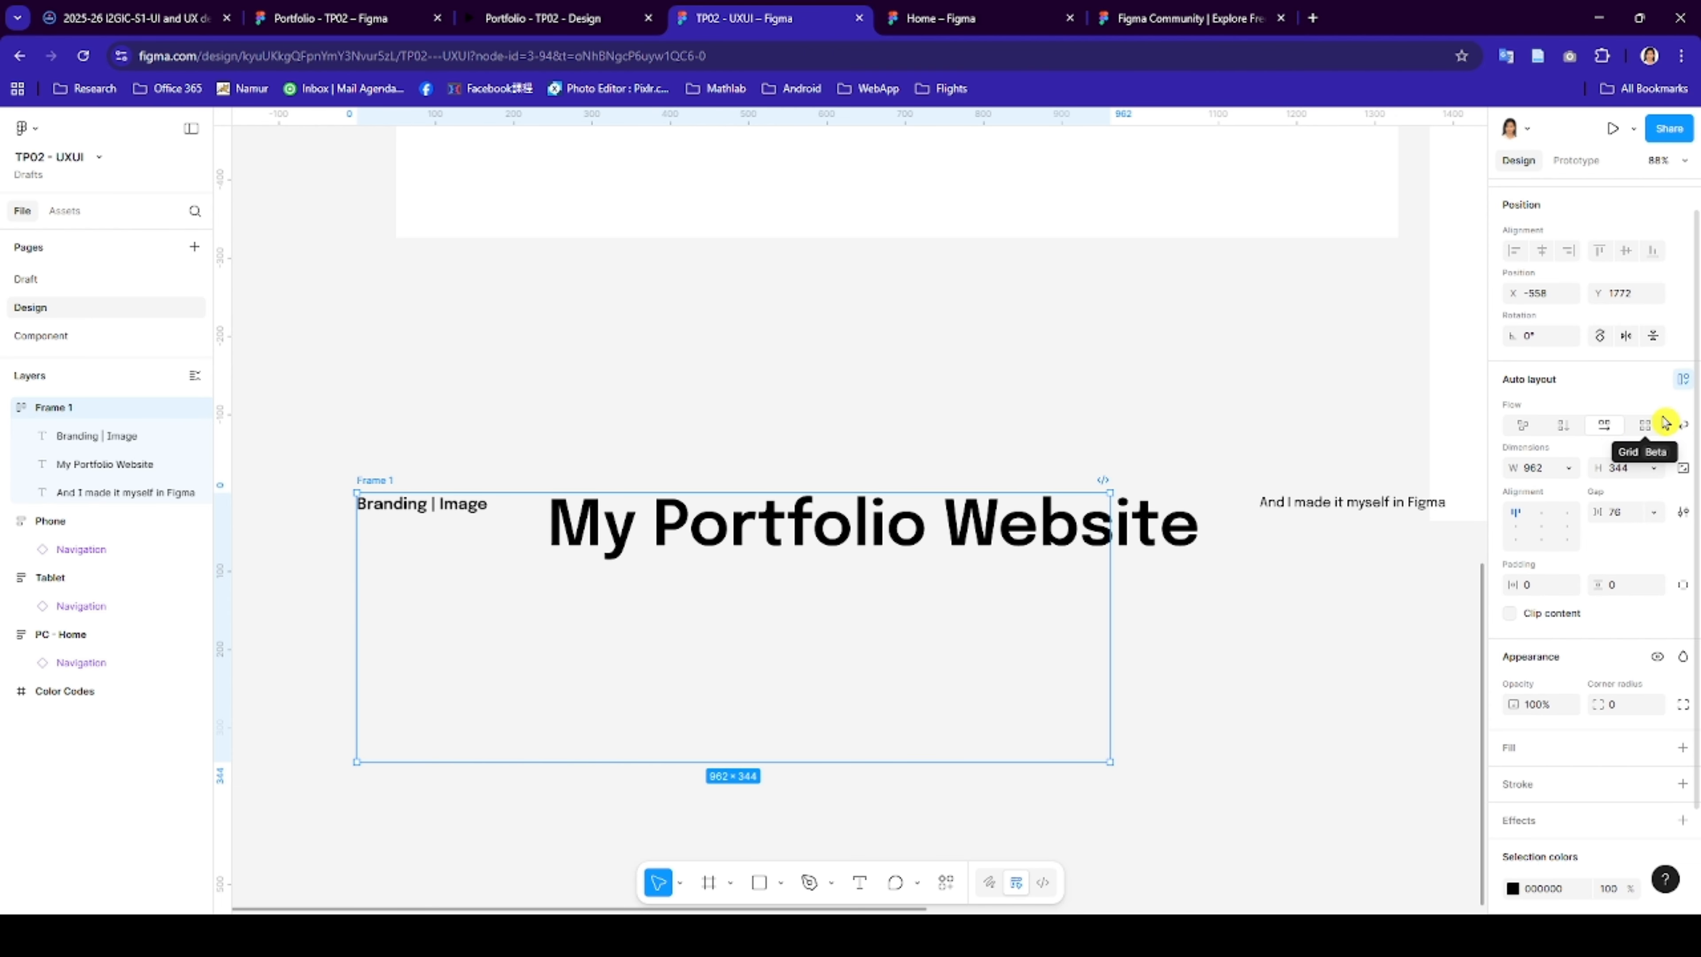
click(1563, 425)
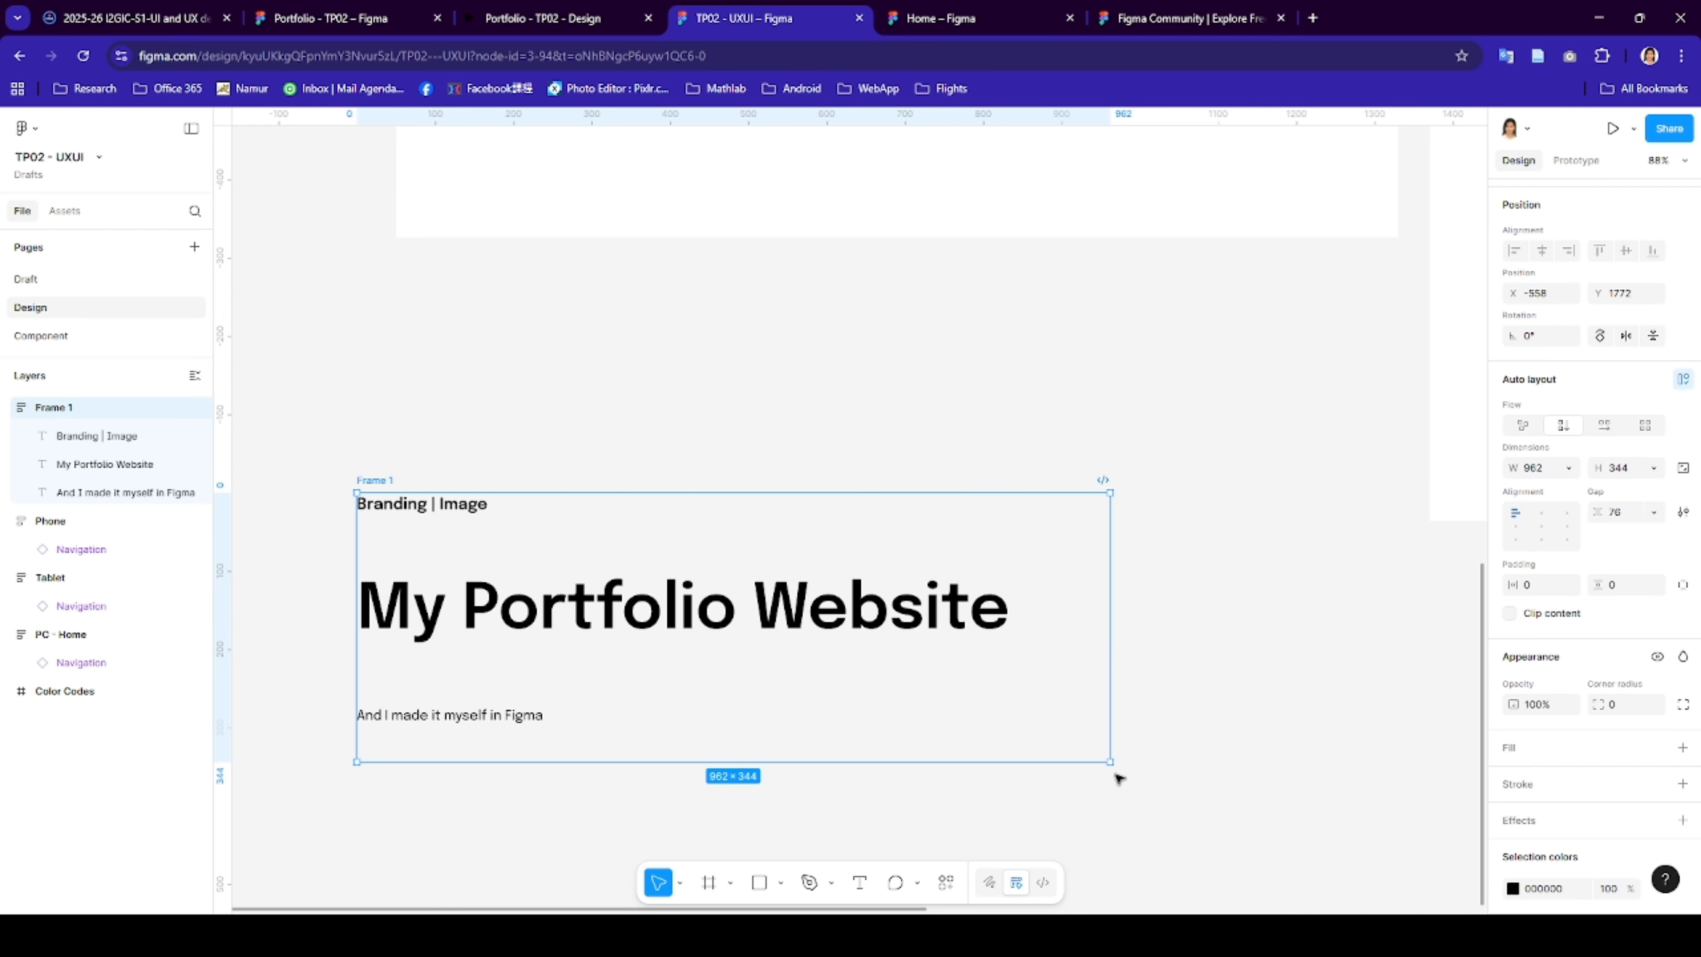
- Resize the header text frame to about 560 × 322 and its "My Portfolio Website" text box to about 543 × 78 so it wraps
drag(1106, 761, 795, 744)
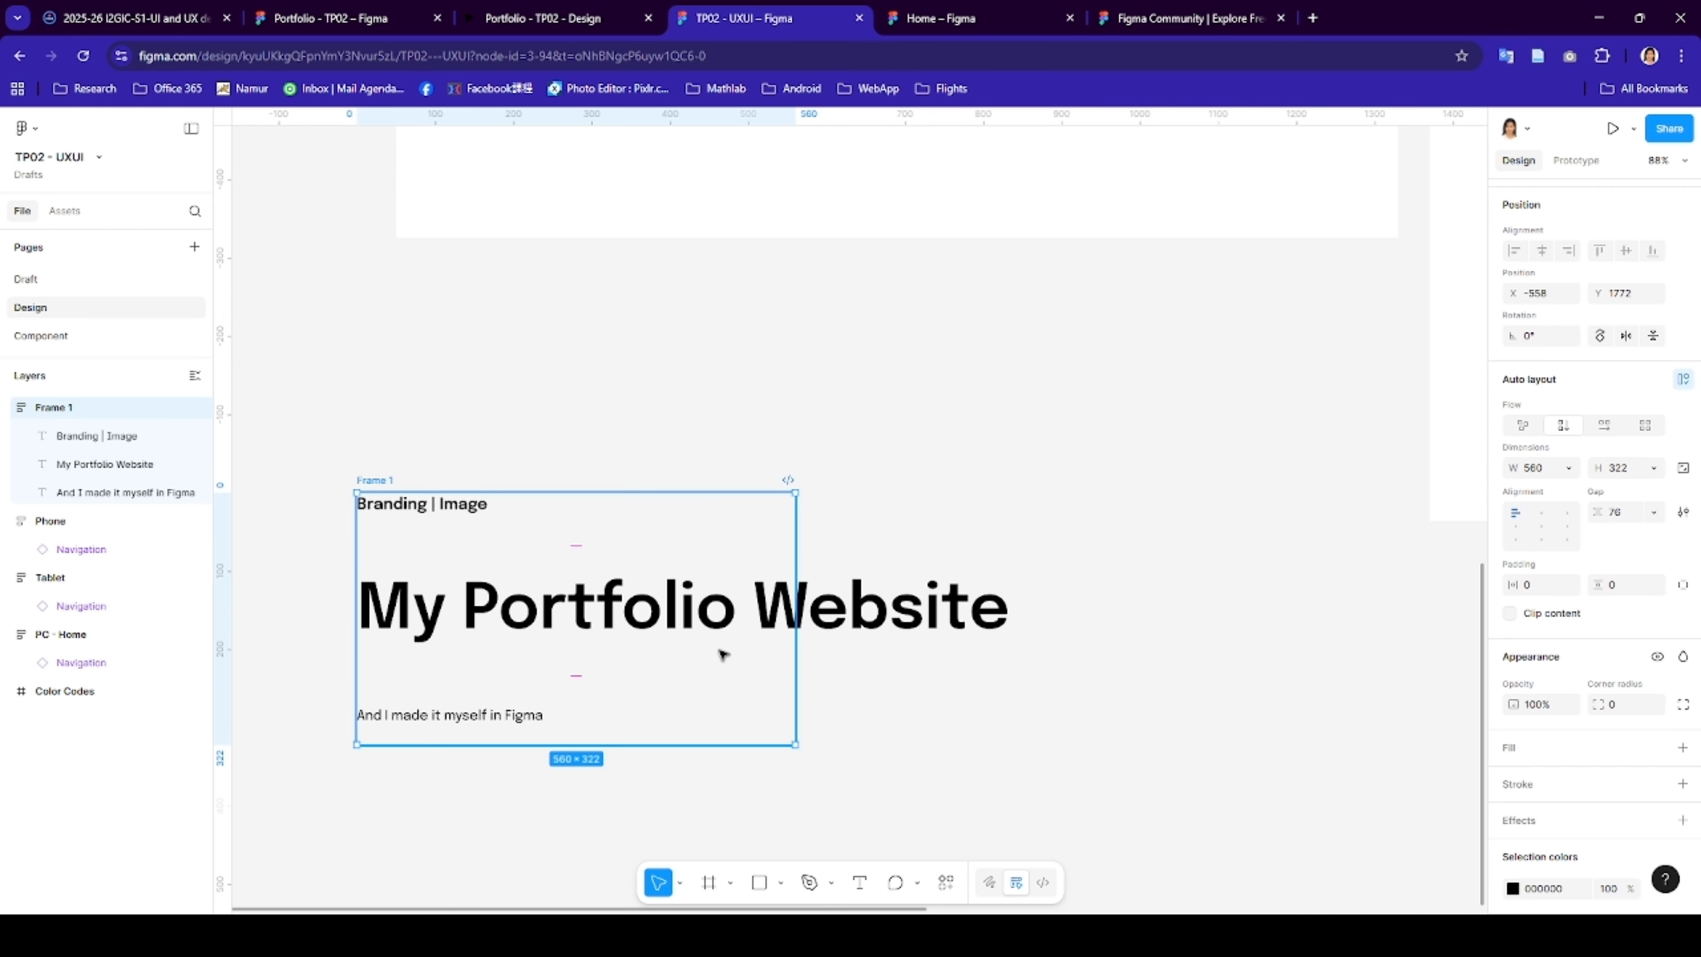
click(736, 620)
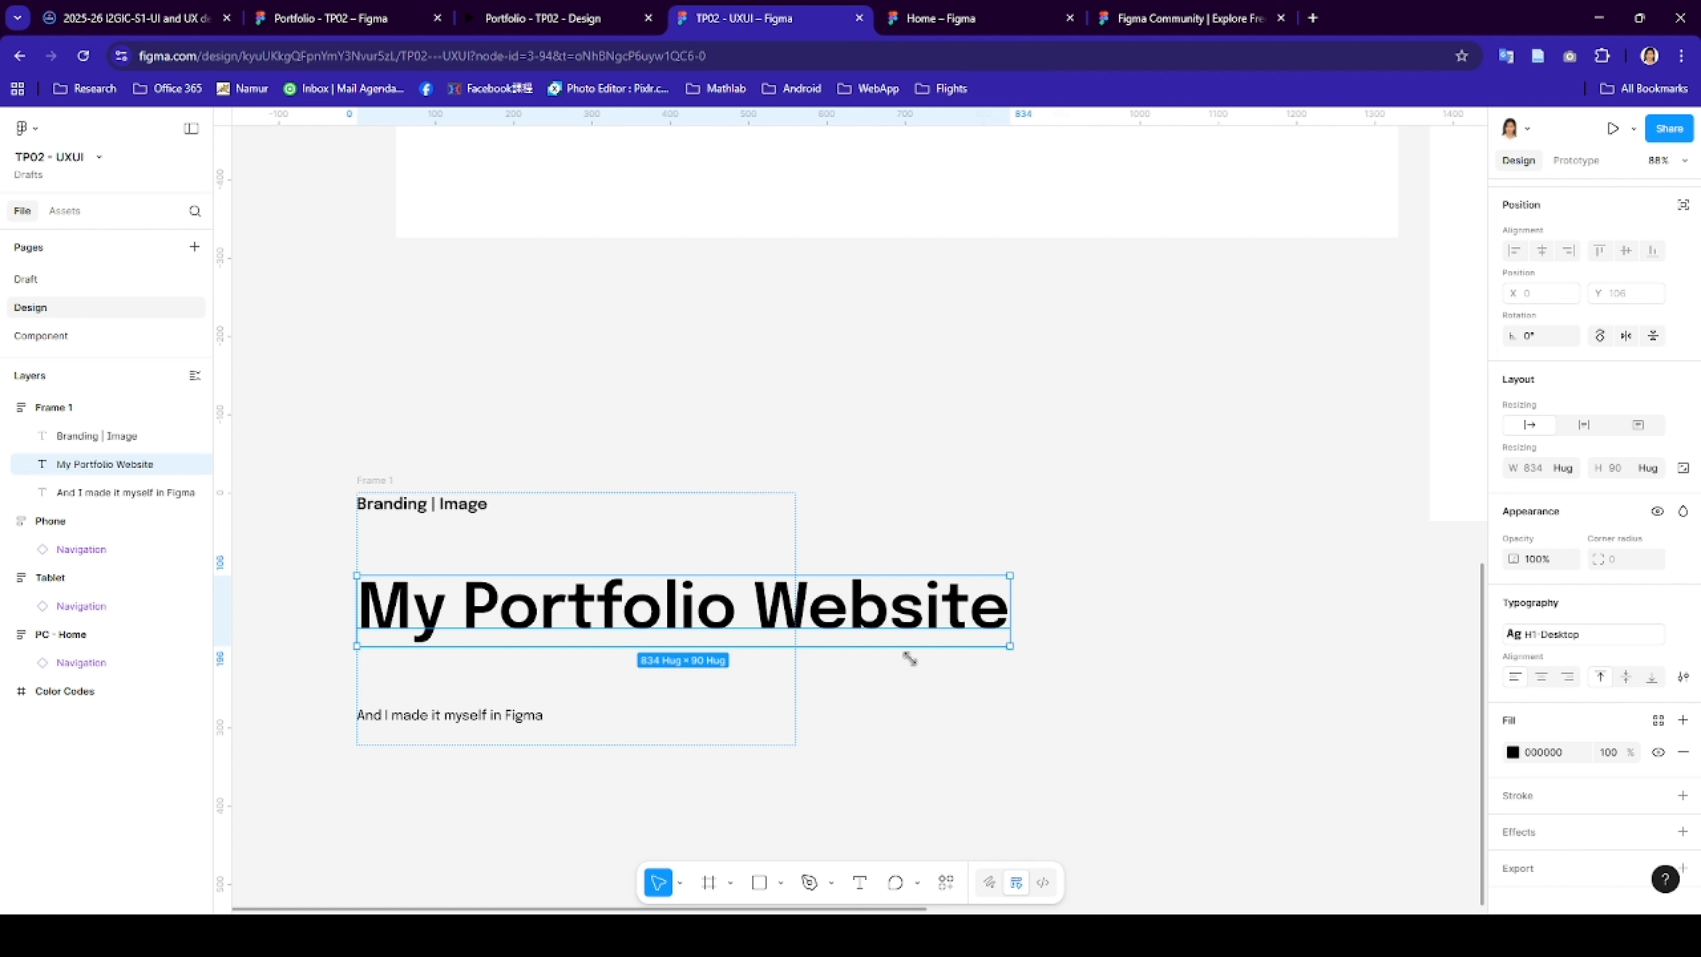
drag(909, 659, 781, 635)
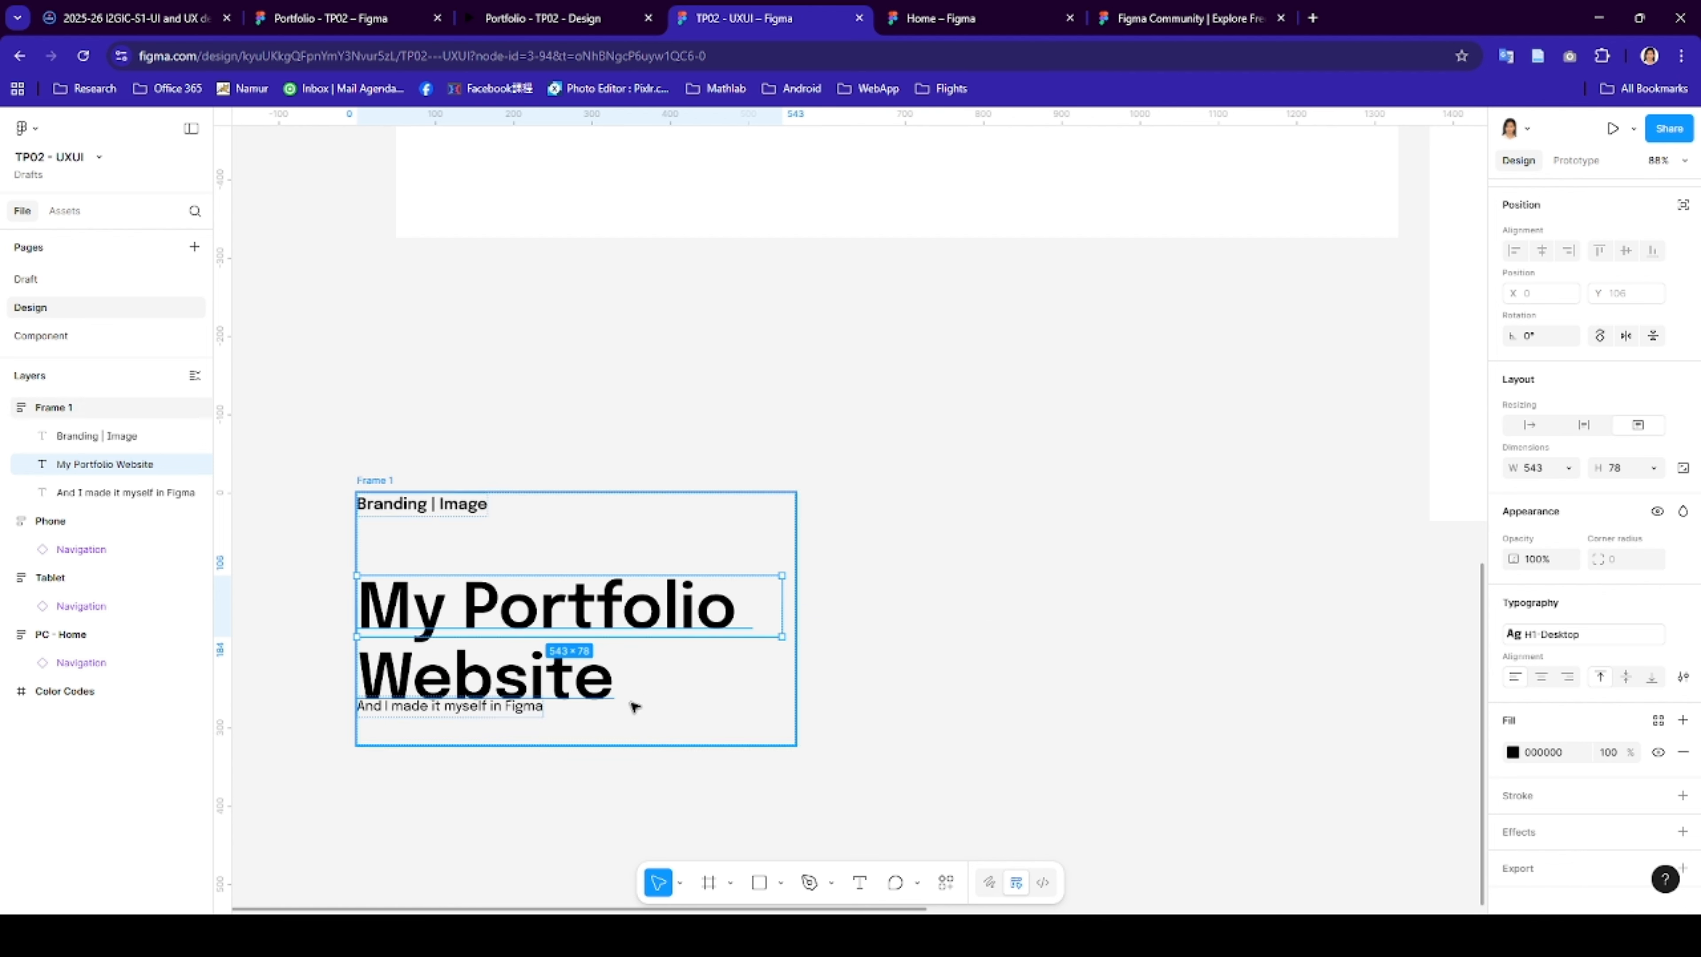
- Set the auto layout gap of the header text frame to 100
click(542, 496)
key(shift+a)
click(1634, 516)
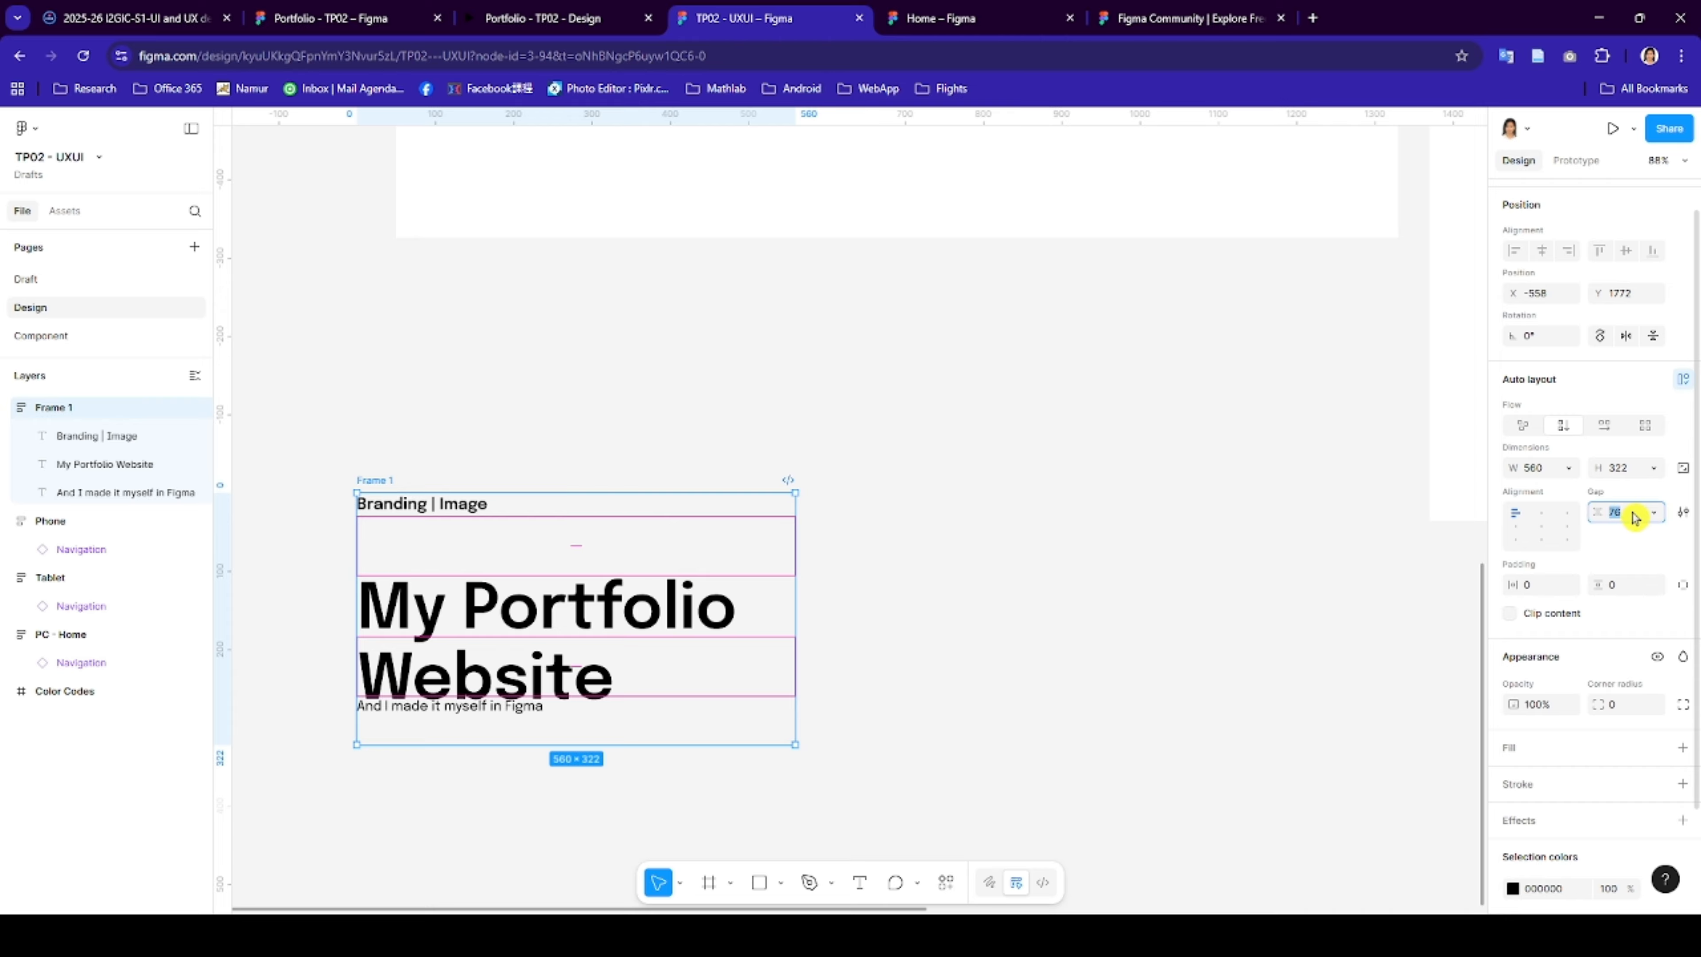
text(100)
key(Return)
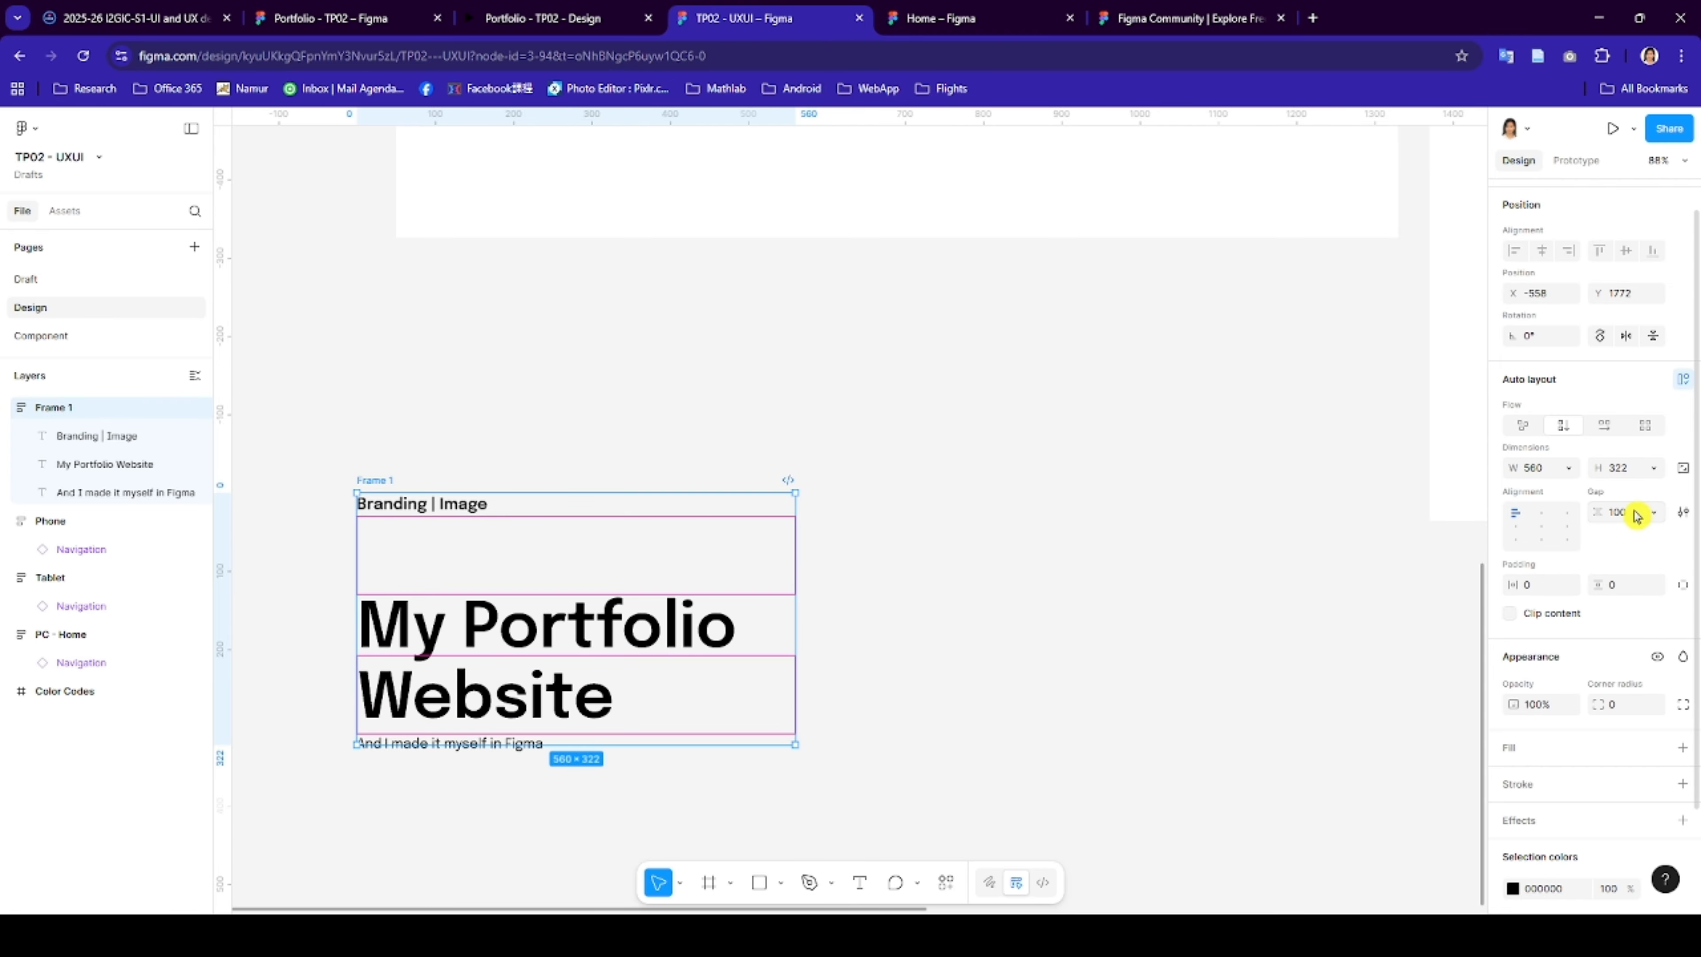
- Reselect the header text frame and set its auto layout gap to 50
click(889, 722)
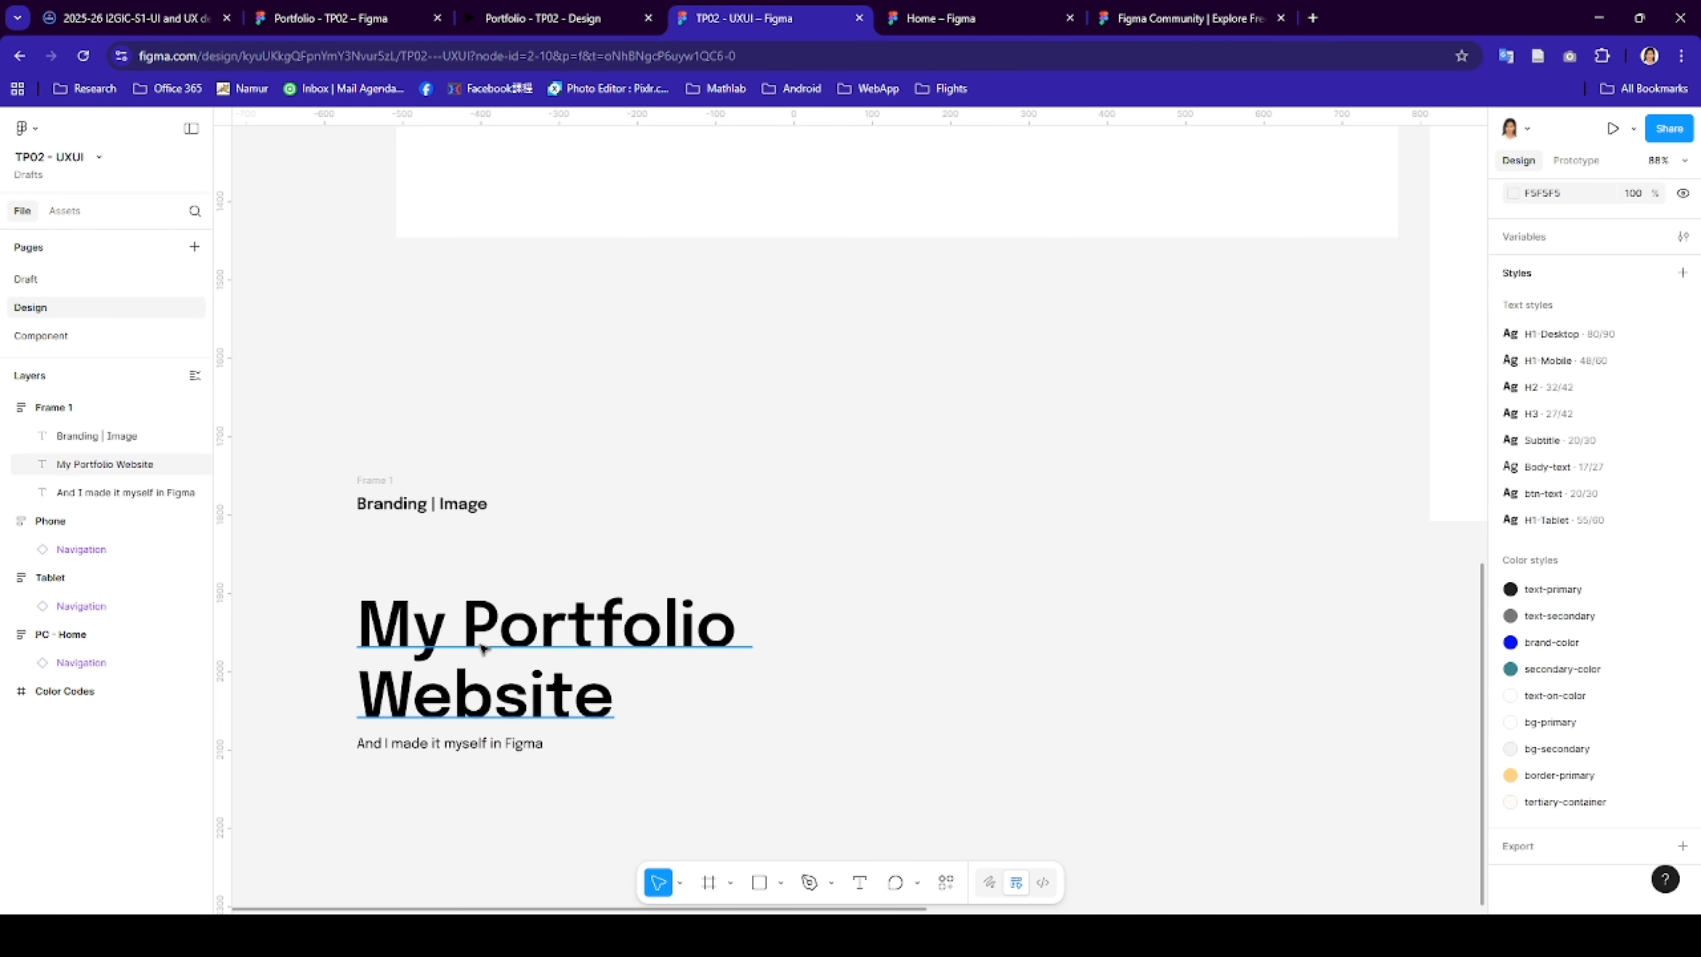
click(480, 643)
click(415, 657)
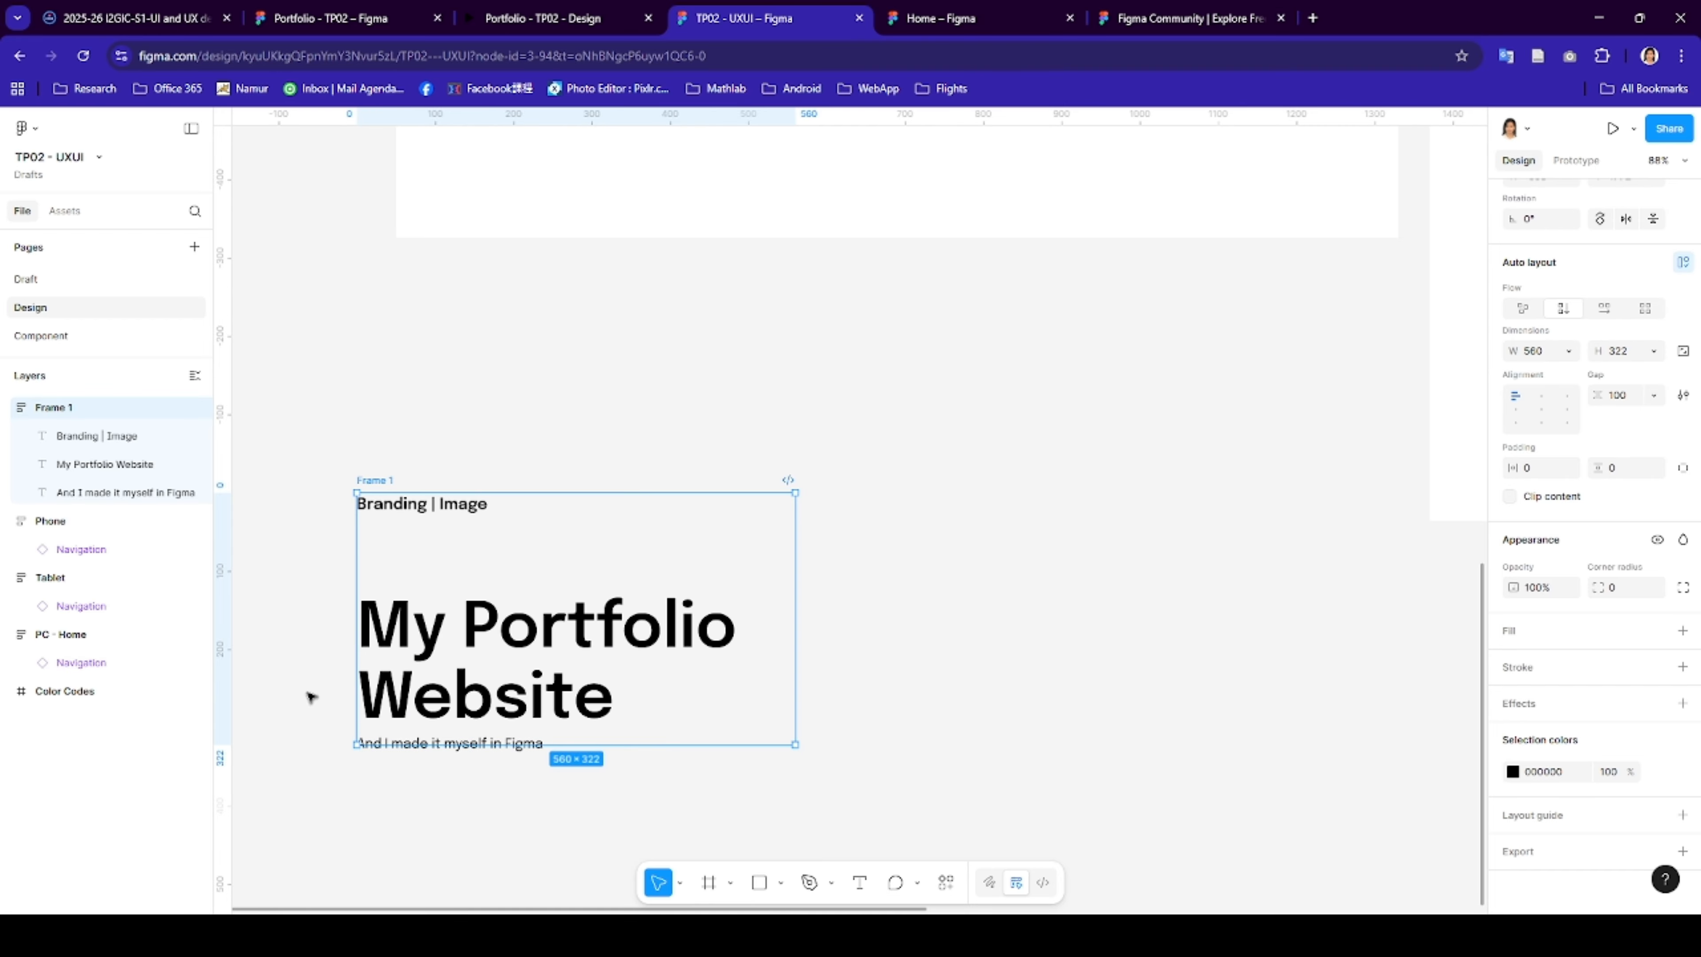
click(421, 598)
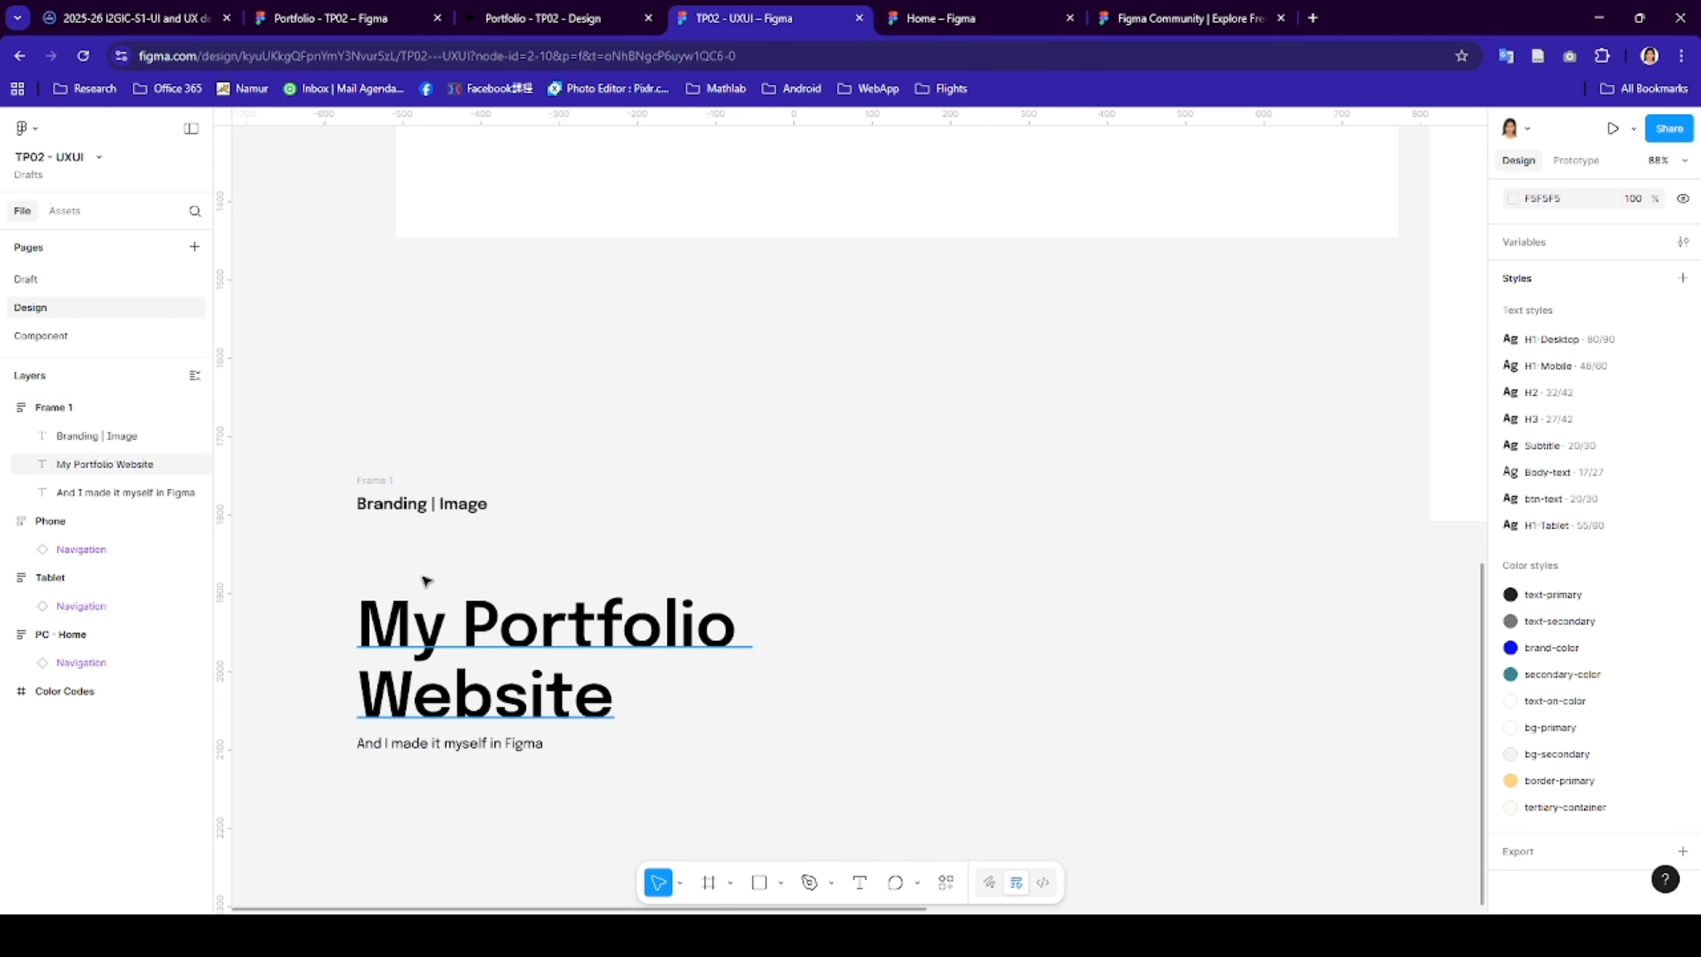
click(456, 505)
click(576, 553)
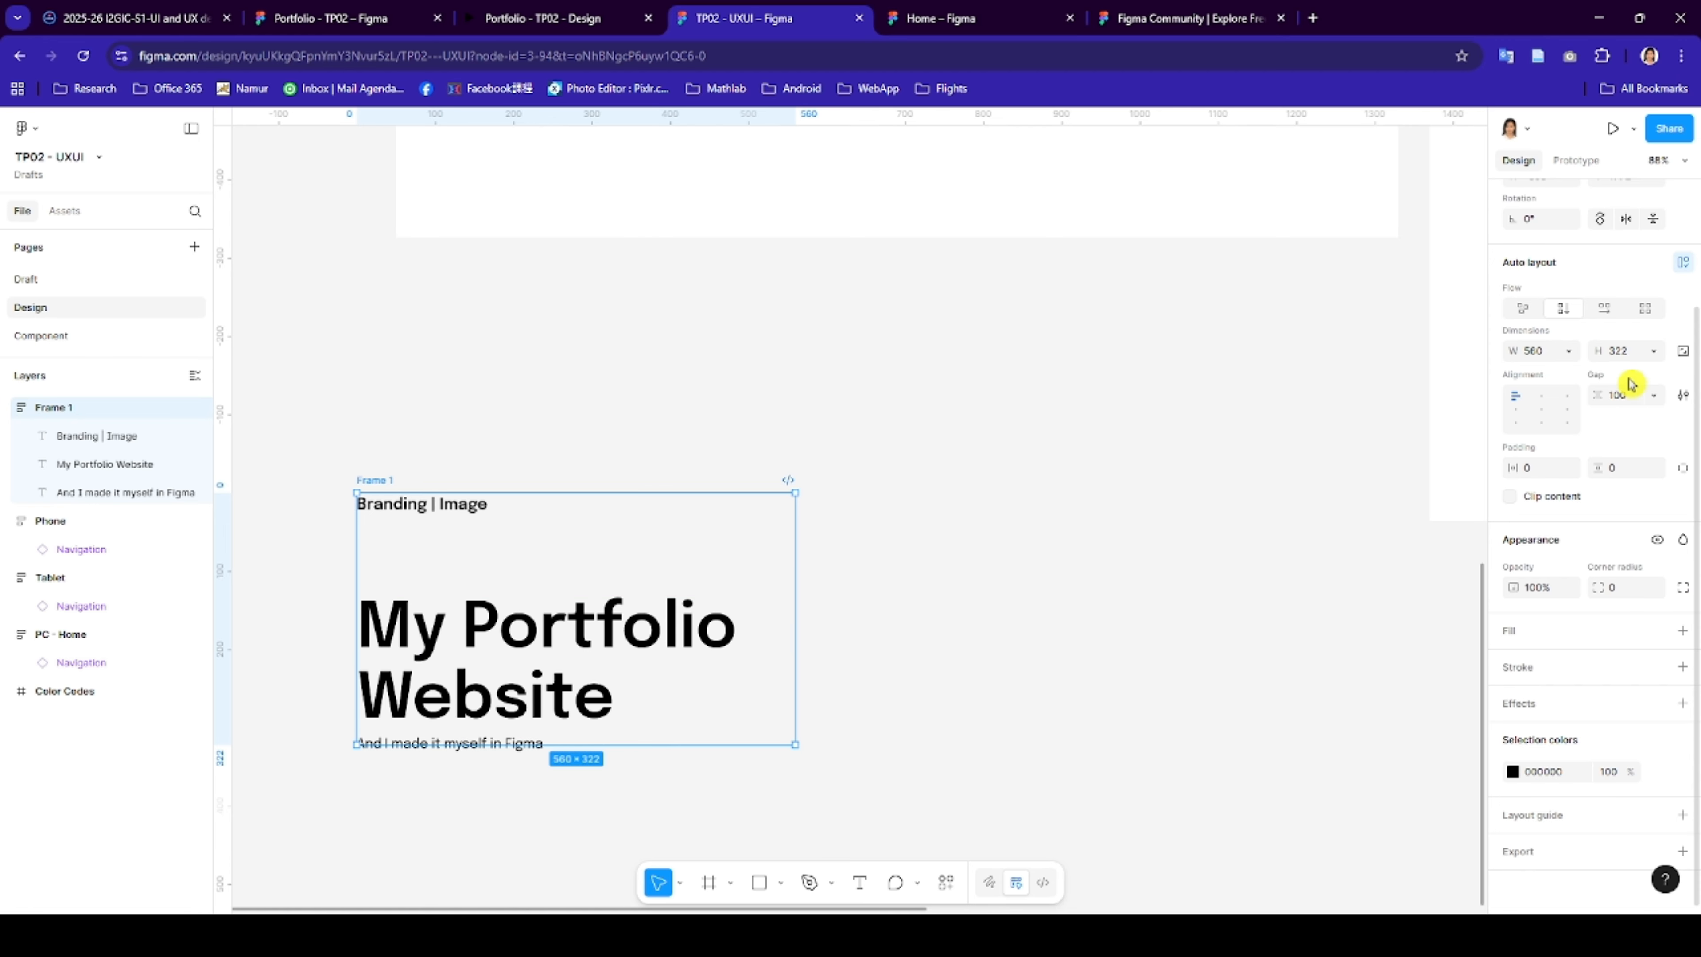
click(1627, 398)
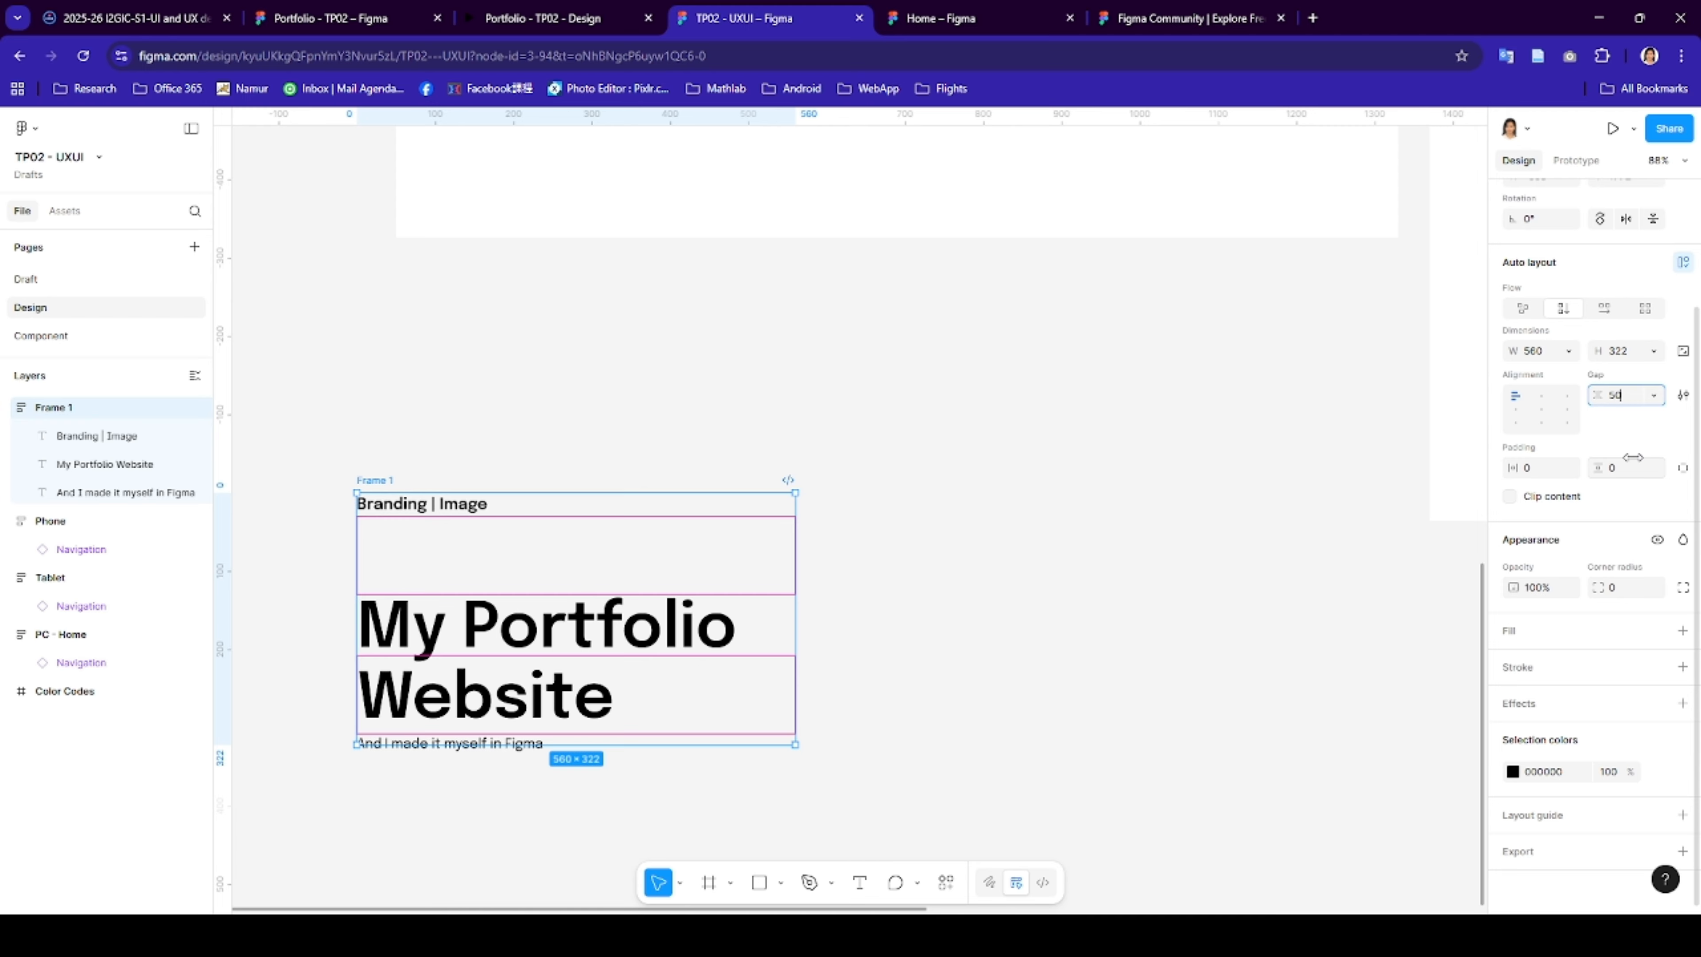
key(Return)
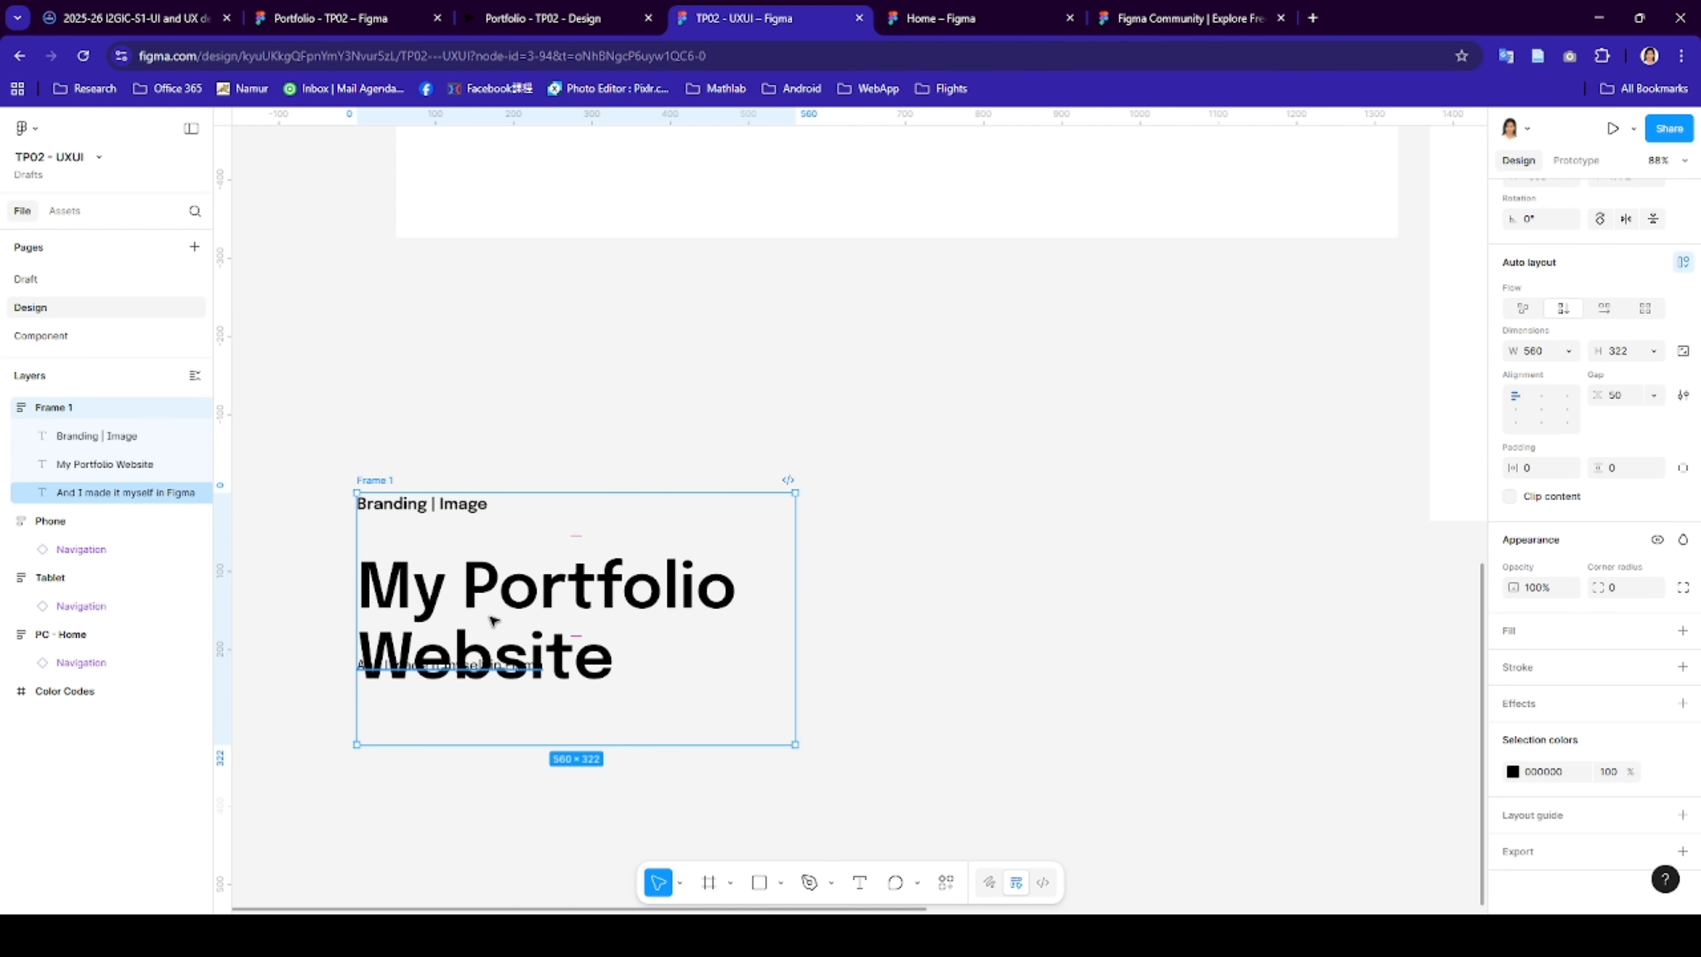
- Set the height of the "My Portfolio Website" text box to Hug contents
double_click(509, 600)
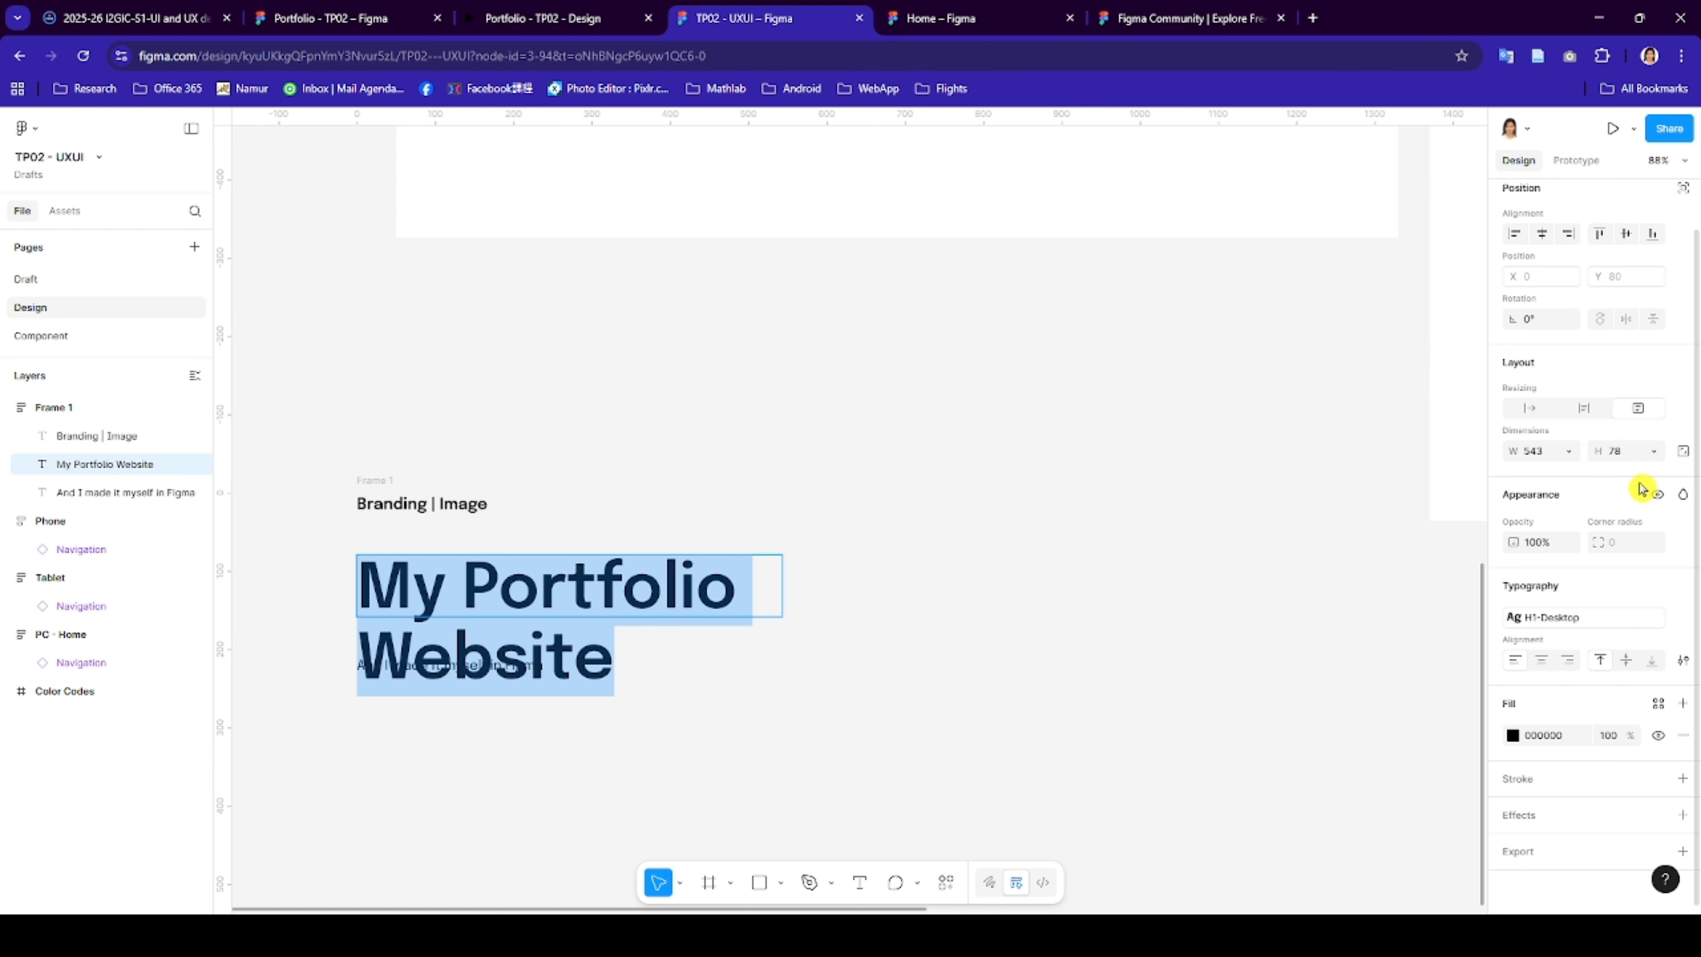
click(1653, 451)
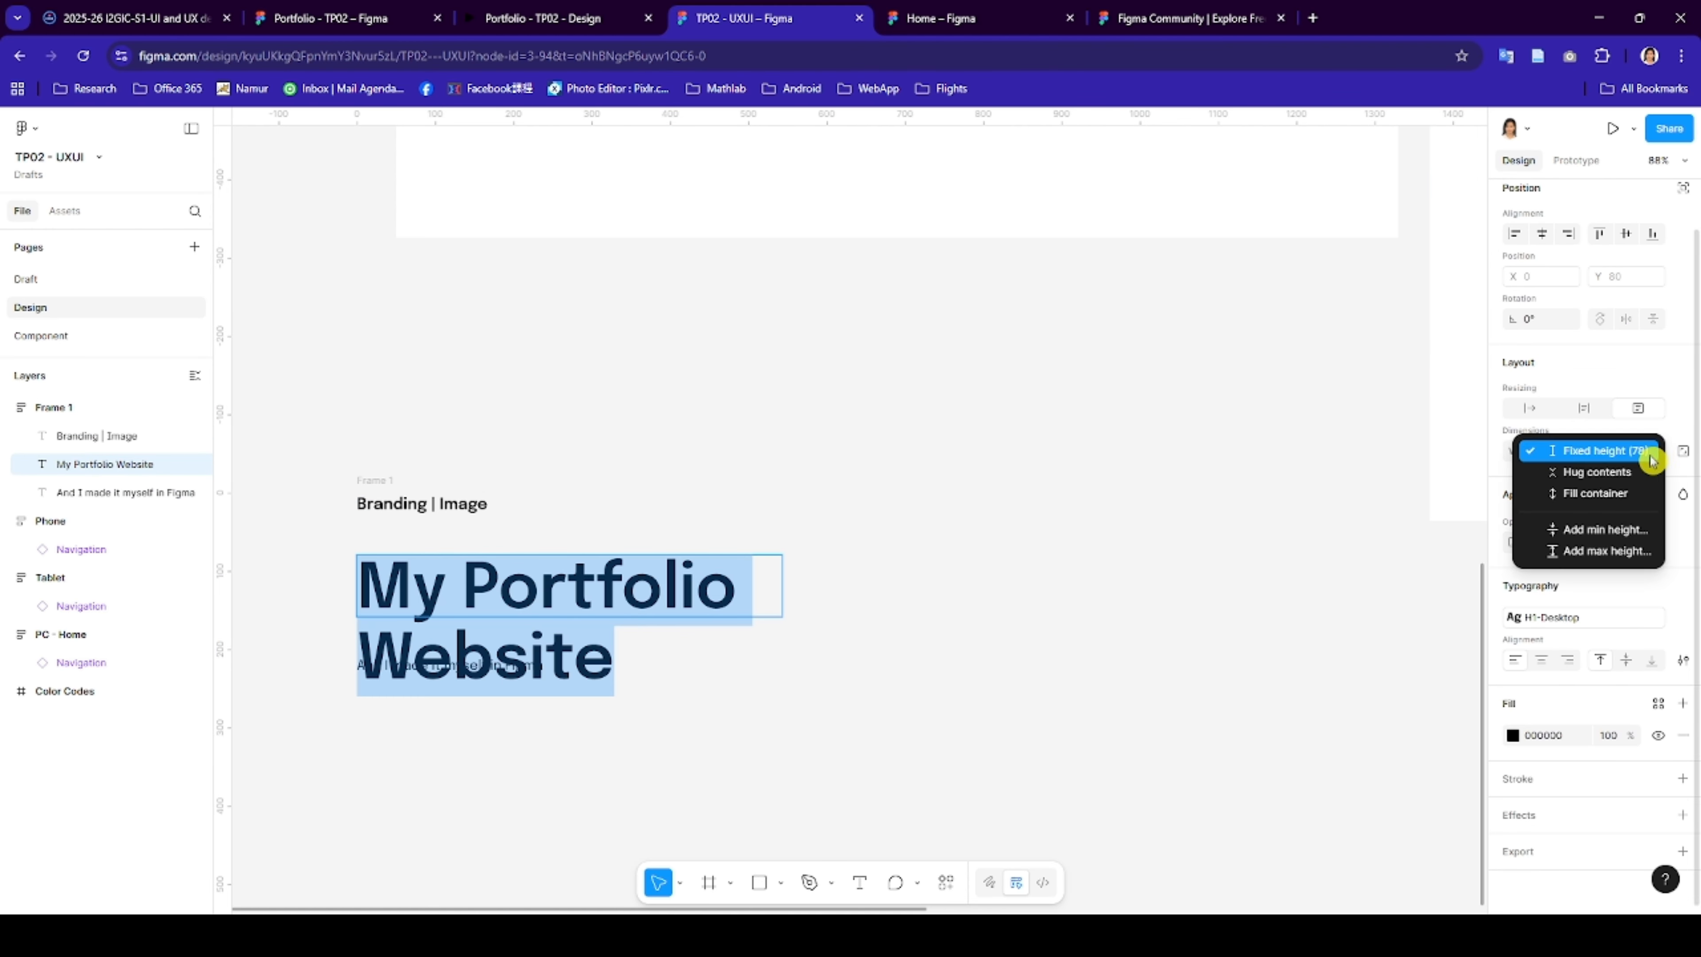
click(1610, 475)
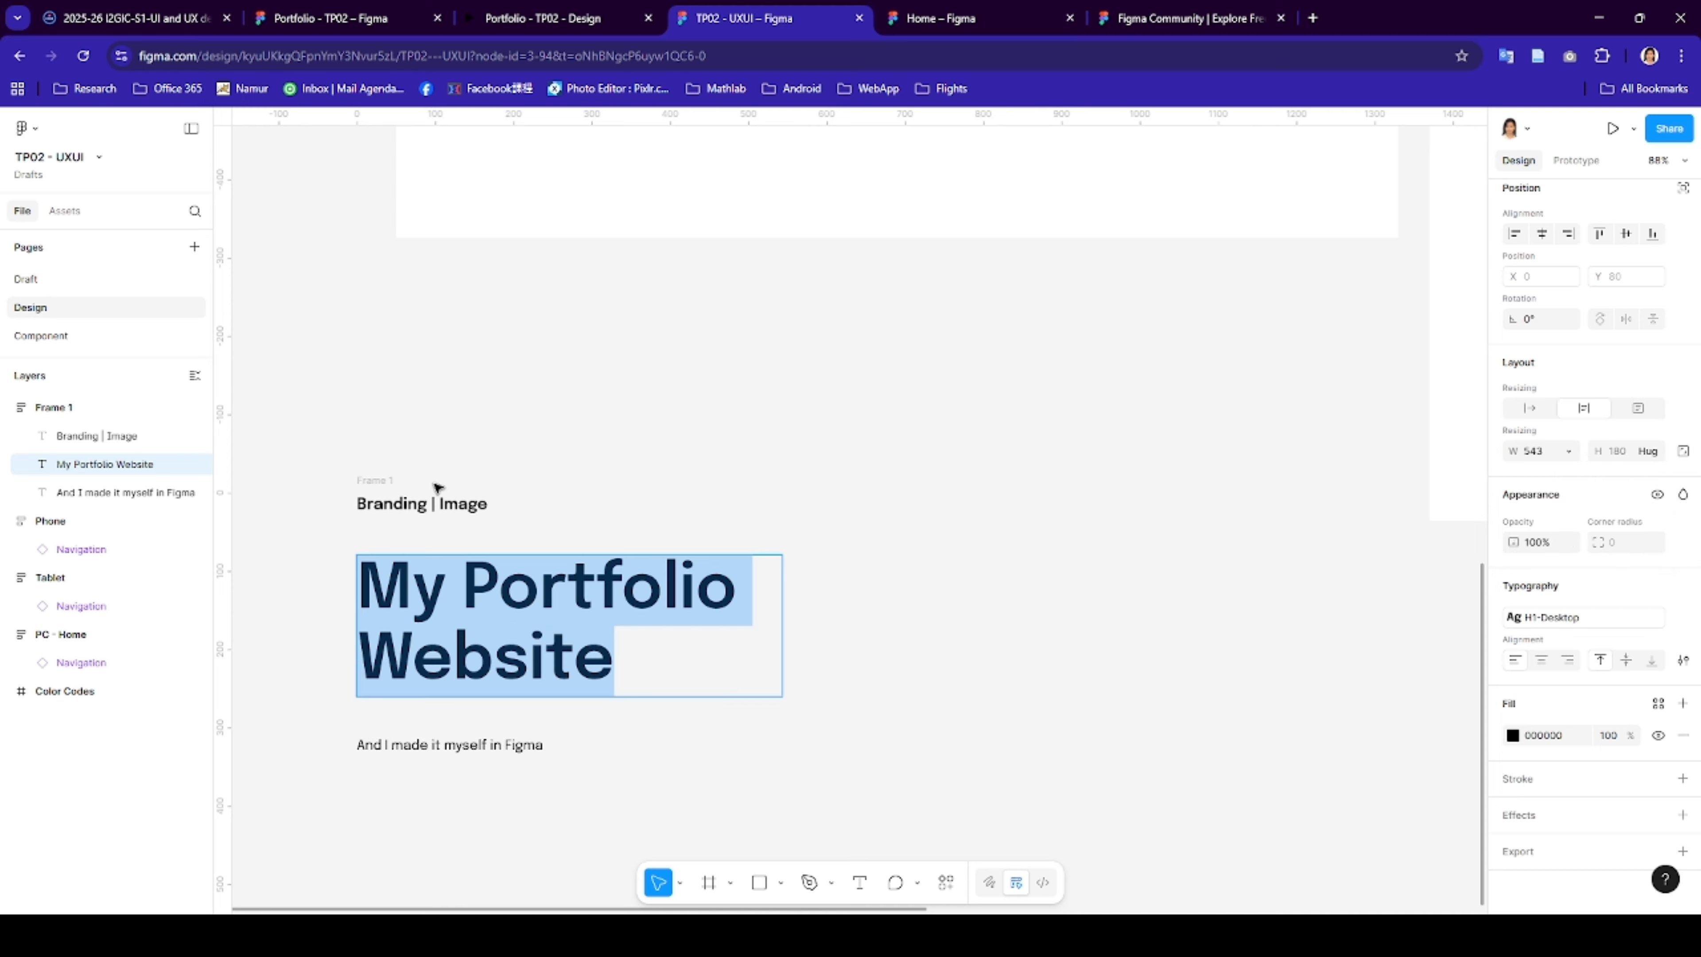
- Wrap the "My Portfolio Website" and "And I made it myself in Figma" texts in a nested auto layout frame
click(430, 504)
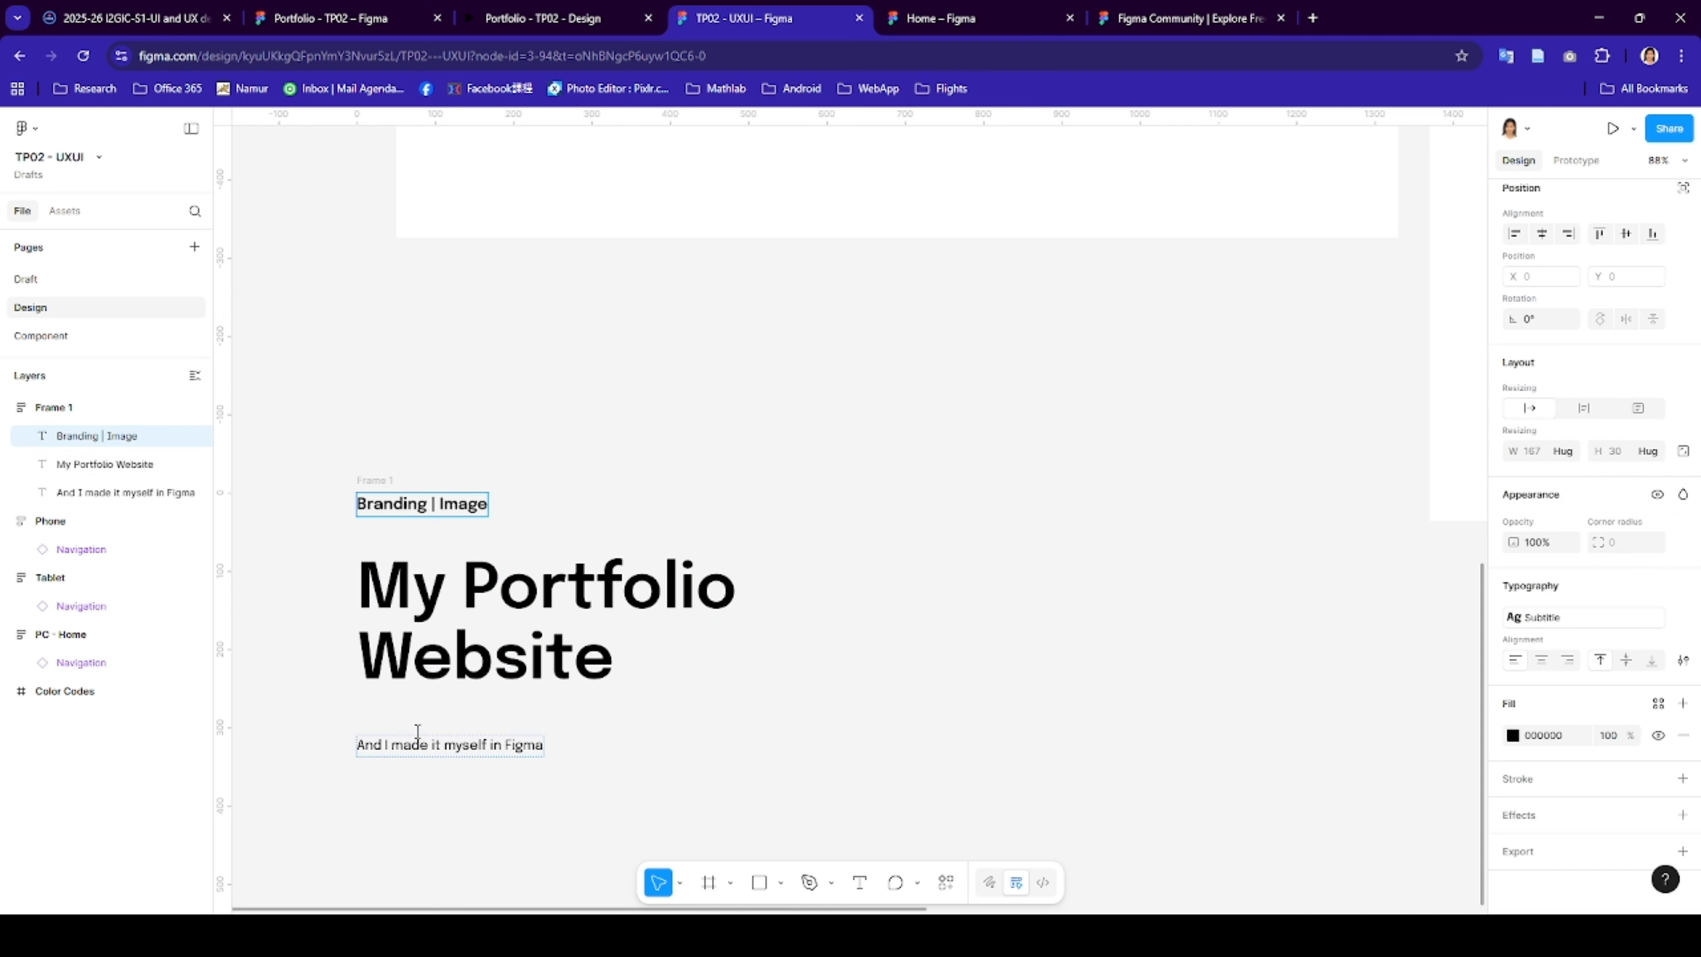
click(411, 660)
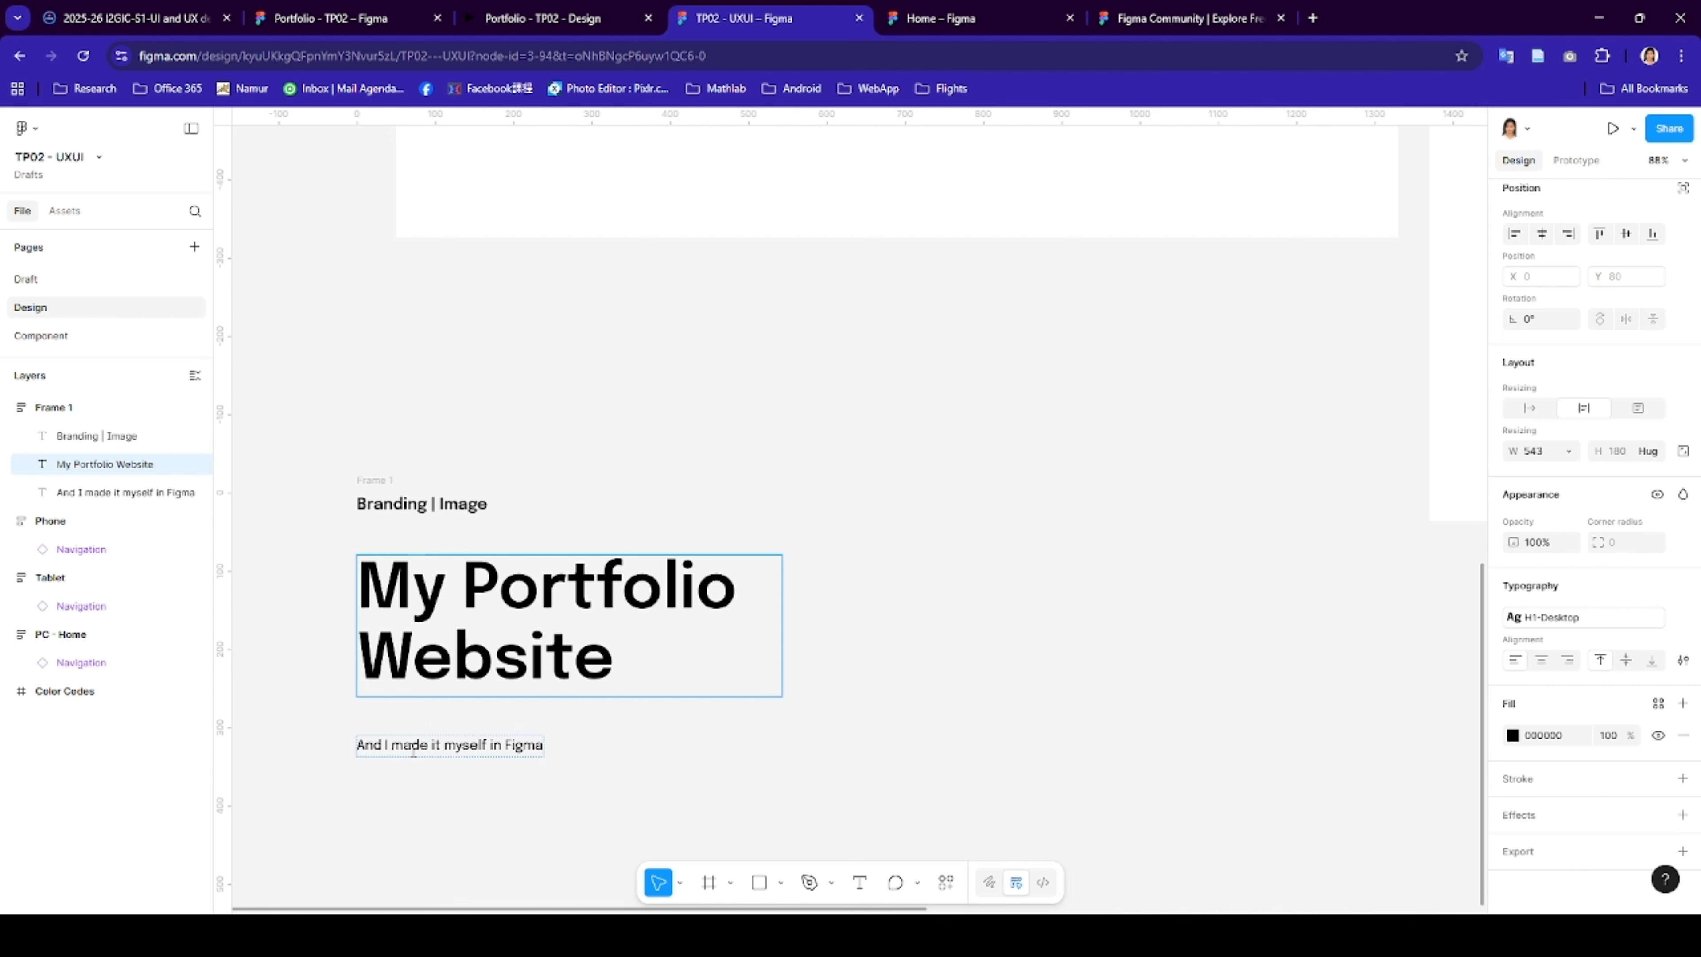
double_click(413, 749)
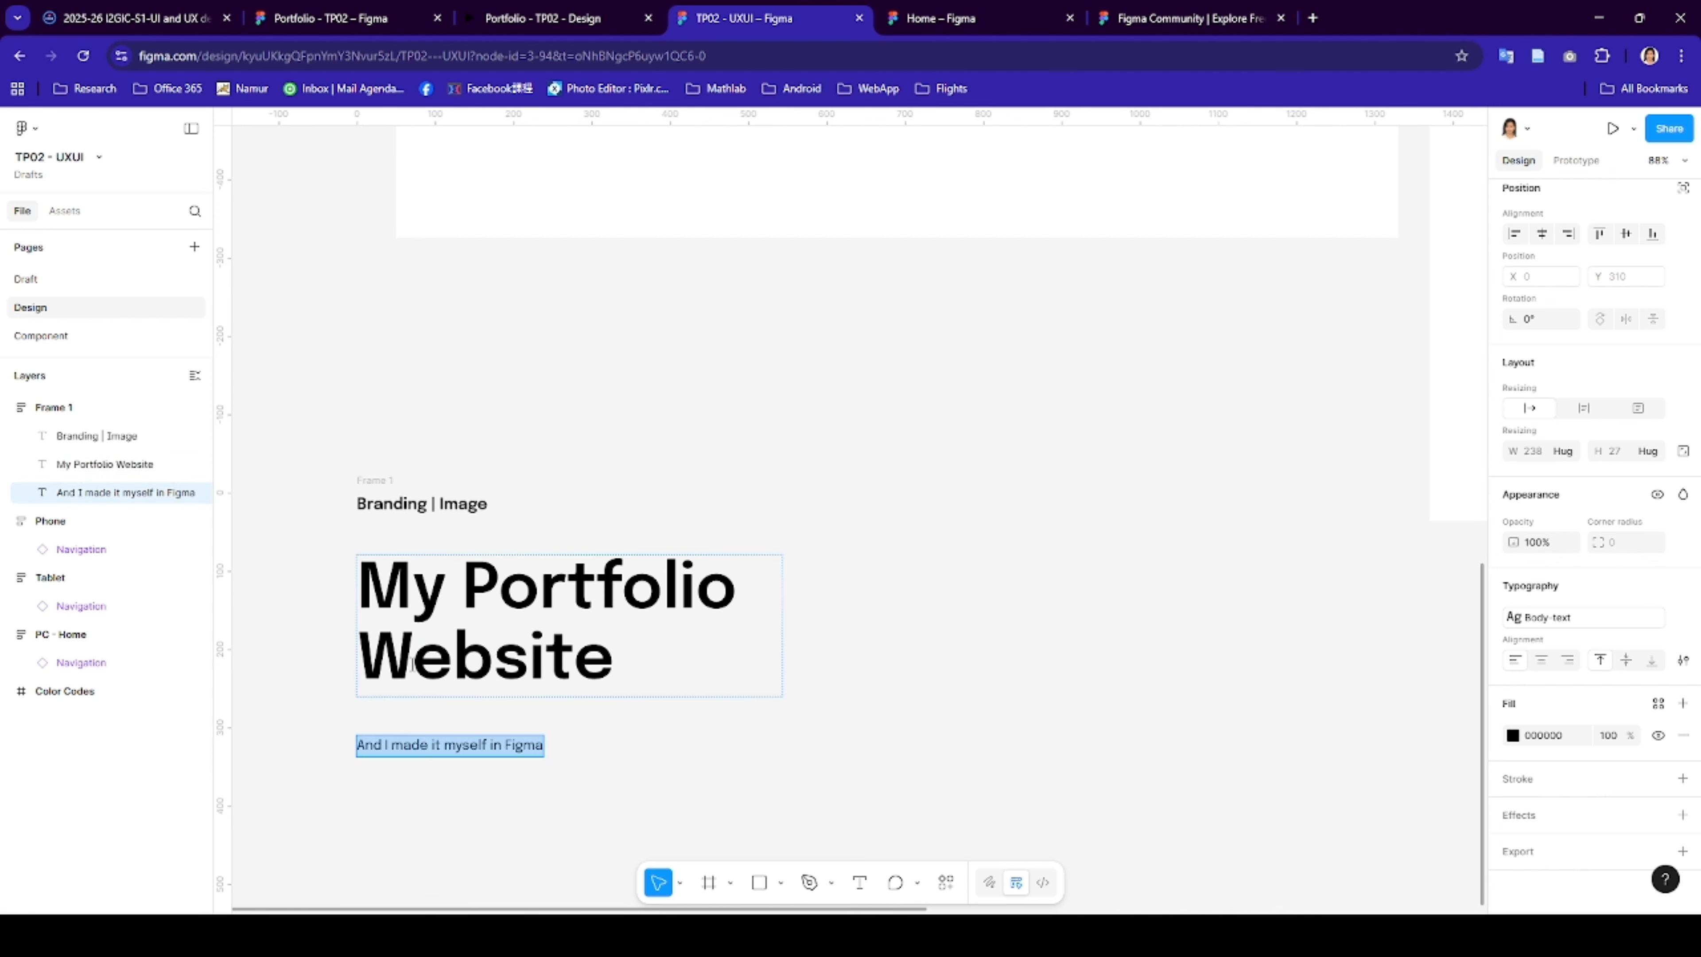
shift+click(114, 463)
right_click(115, 469)
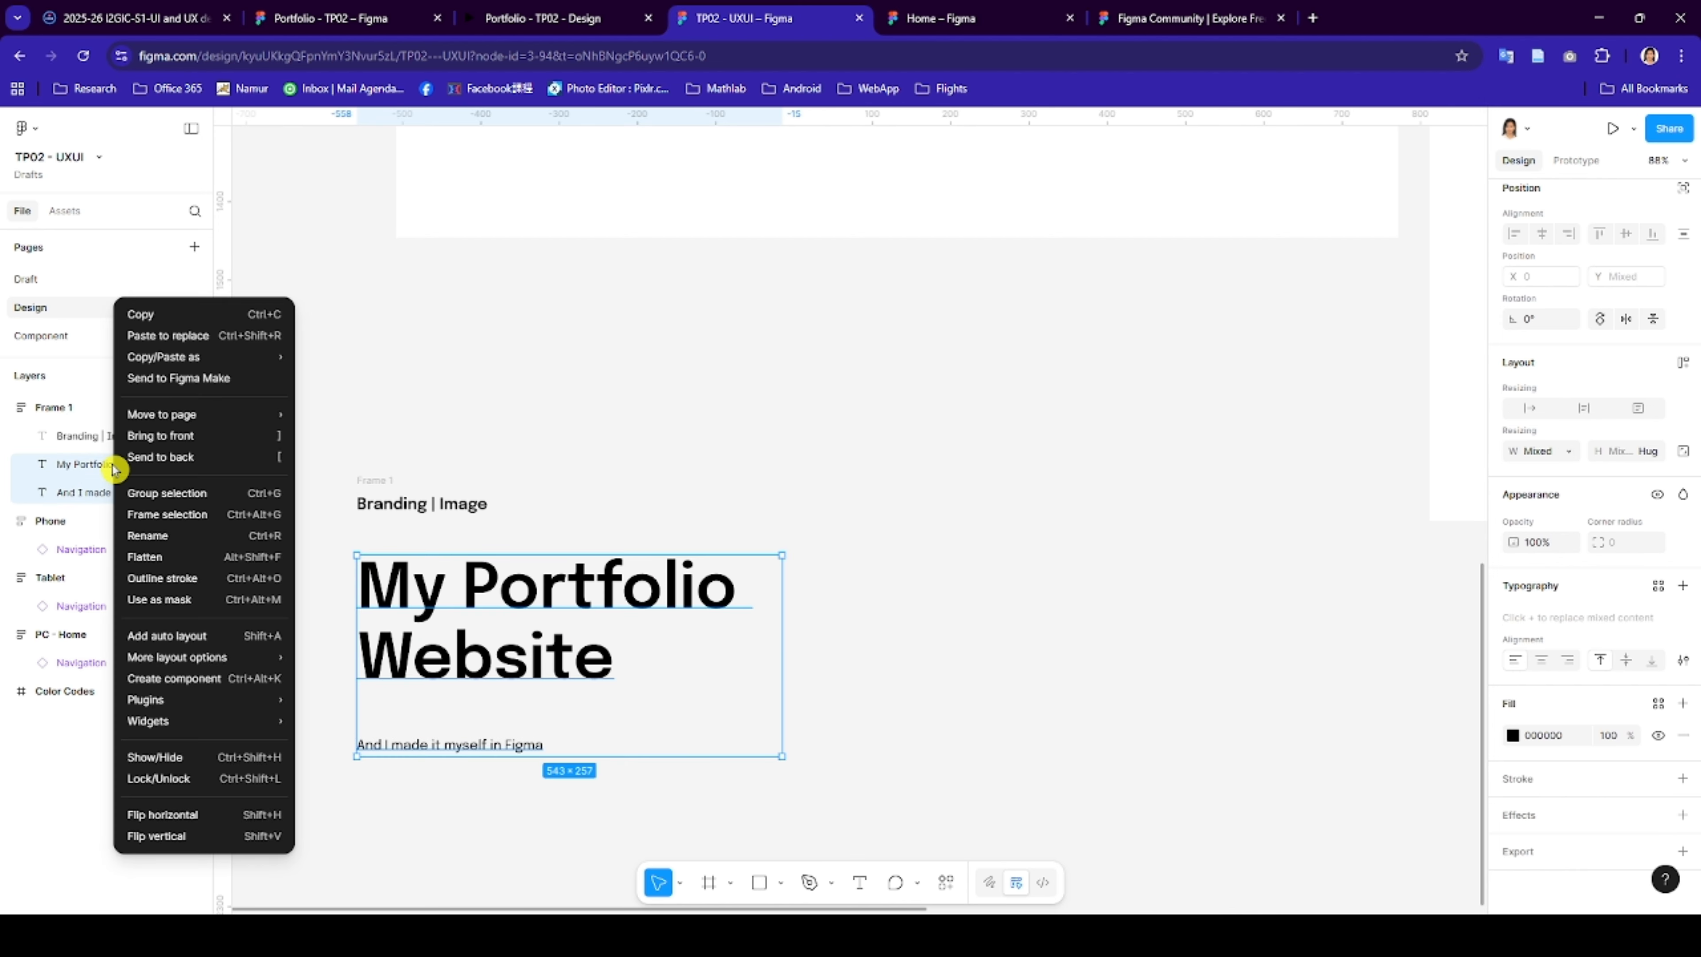
click(188, 641)
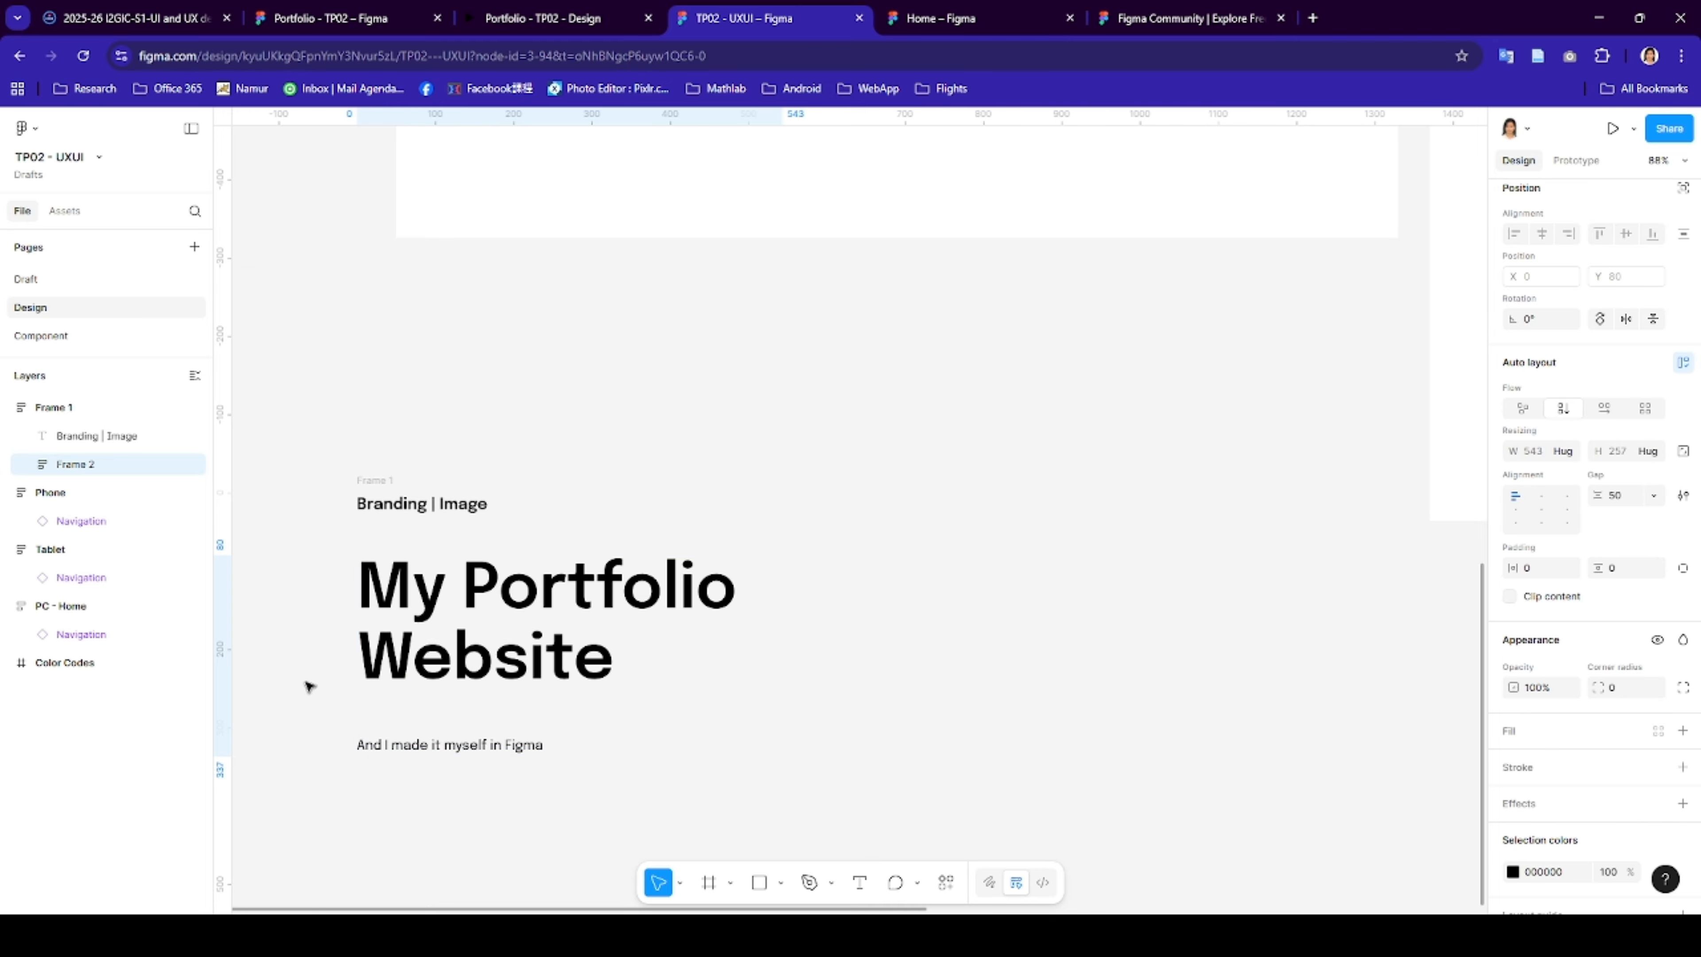
- Set the nested heading frame's auto layout gap to 20 after trying 30
click(1627, 500)
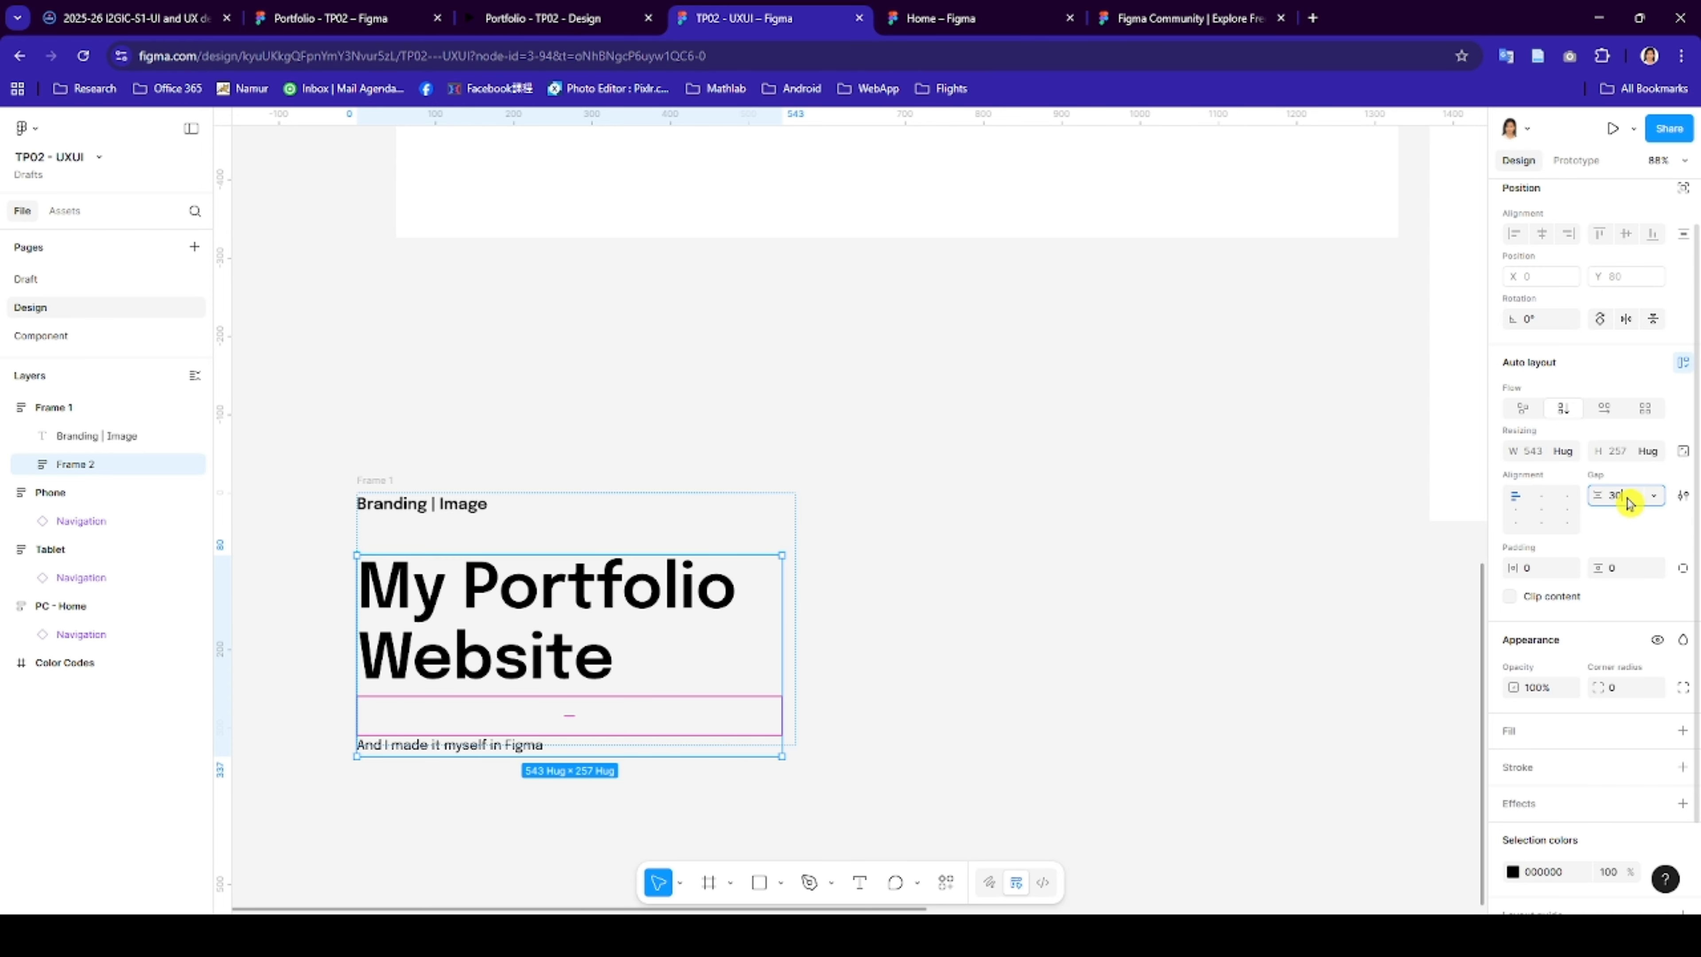
text(30)
key(Return)
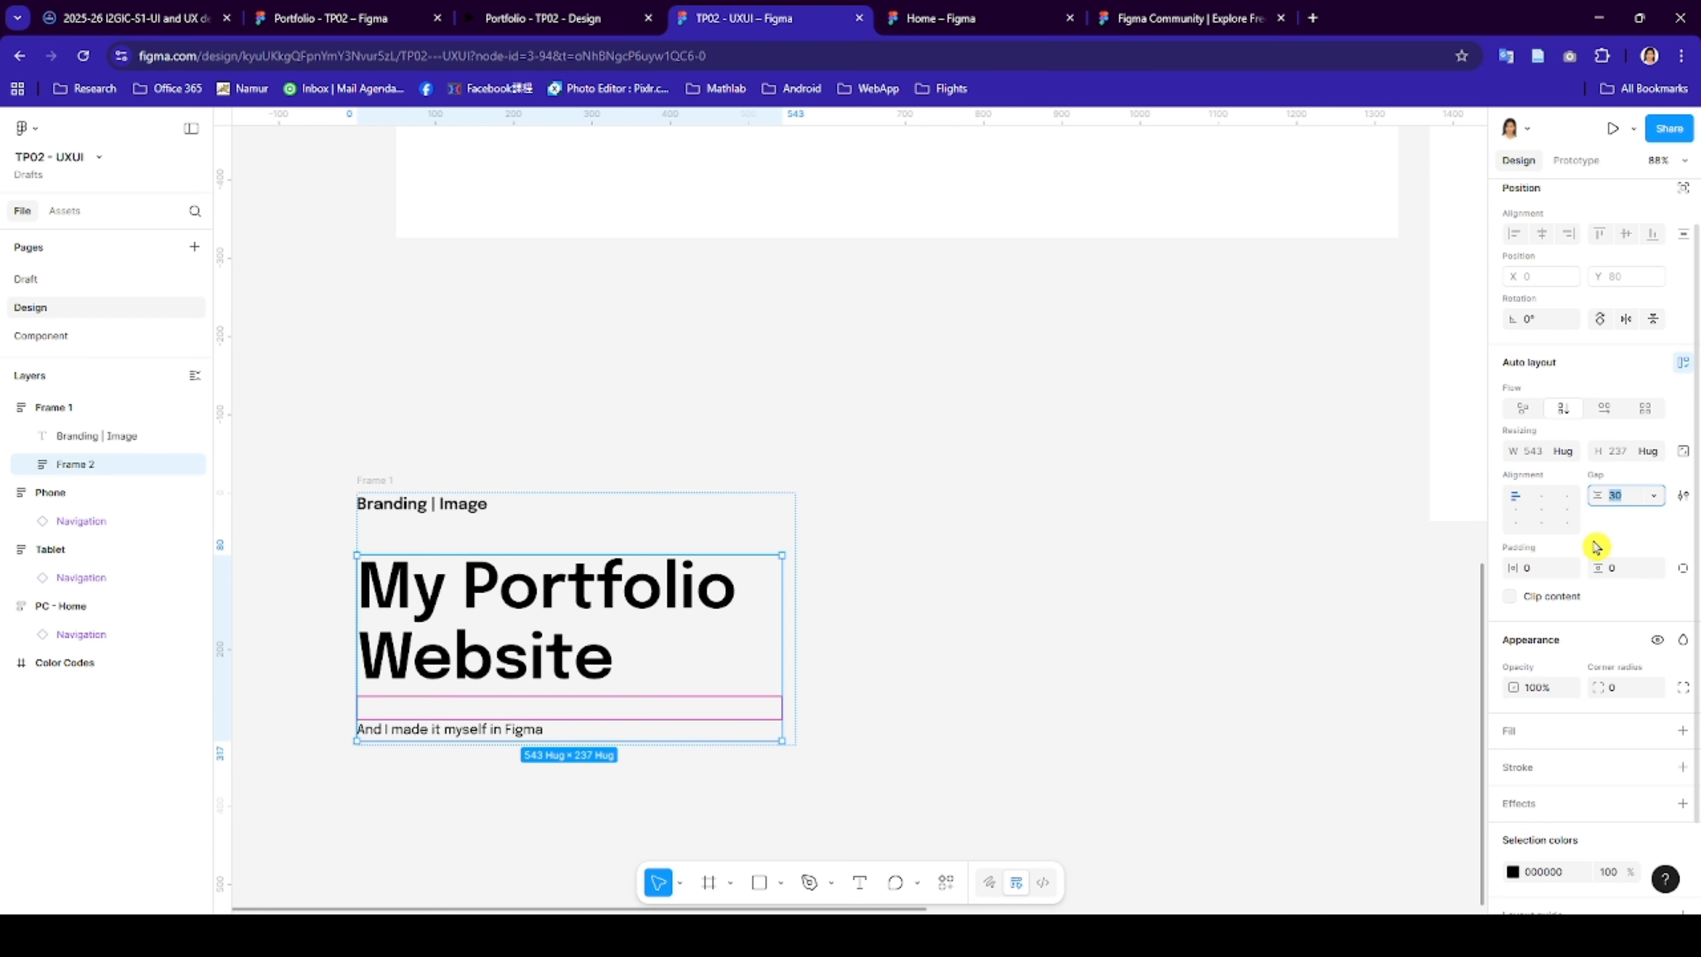
key(Return)
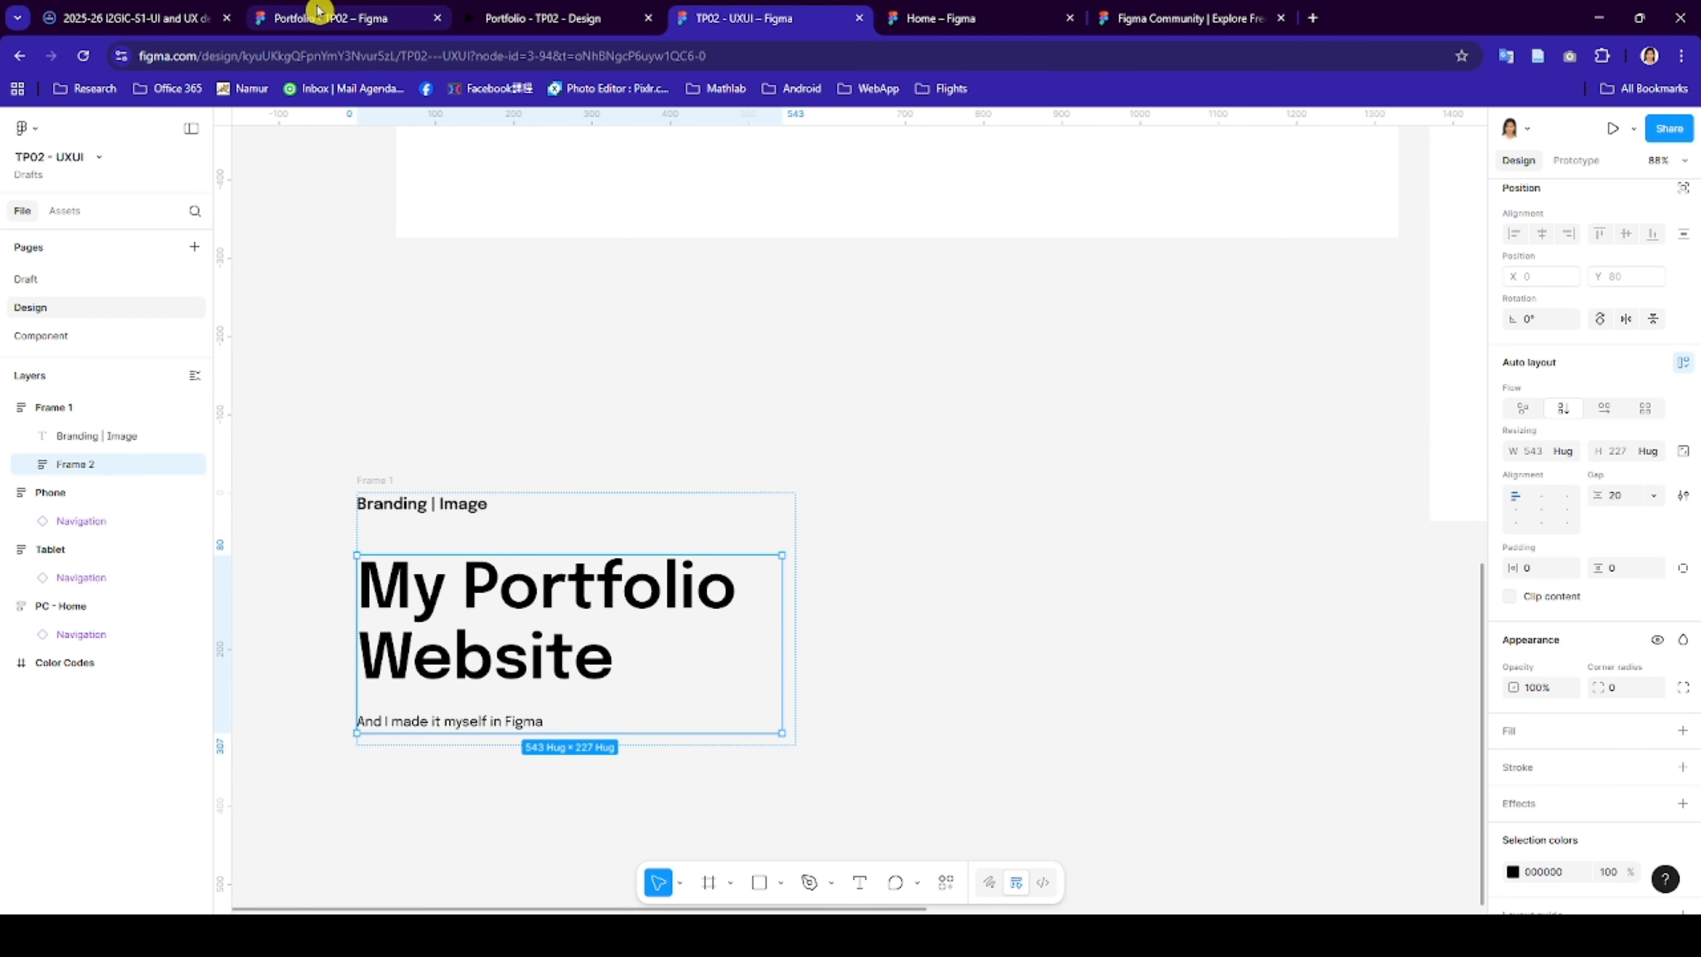
- Check the header in the Portfolio - TP02 reference file and draw a button frame about 307 × 109 beside the header texts in TP02 - UXUI
click(325, 22)
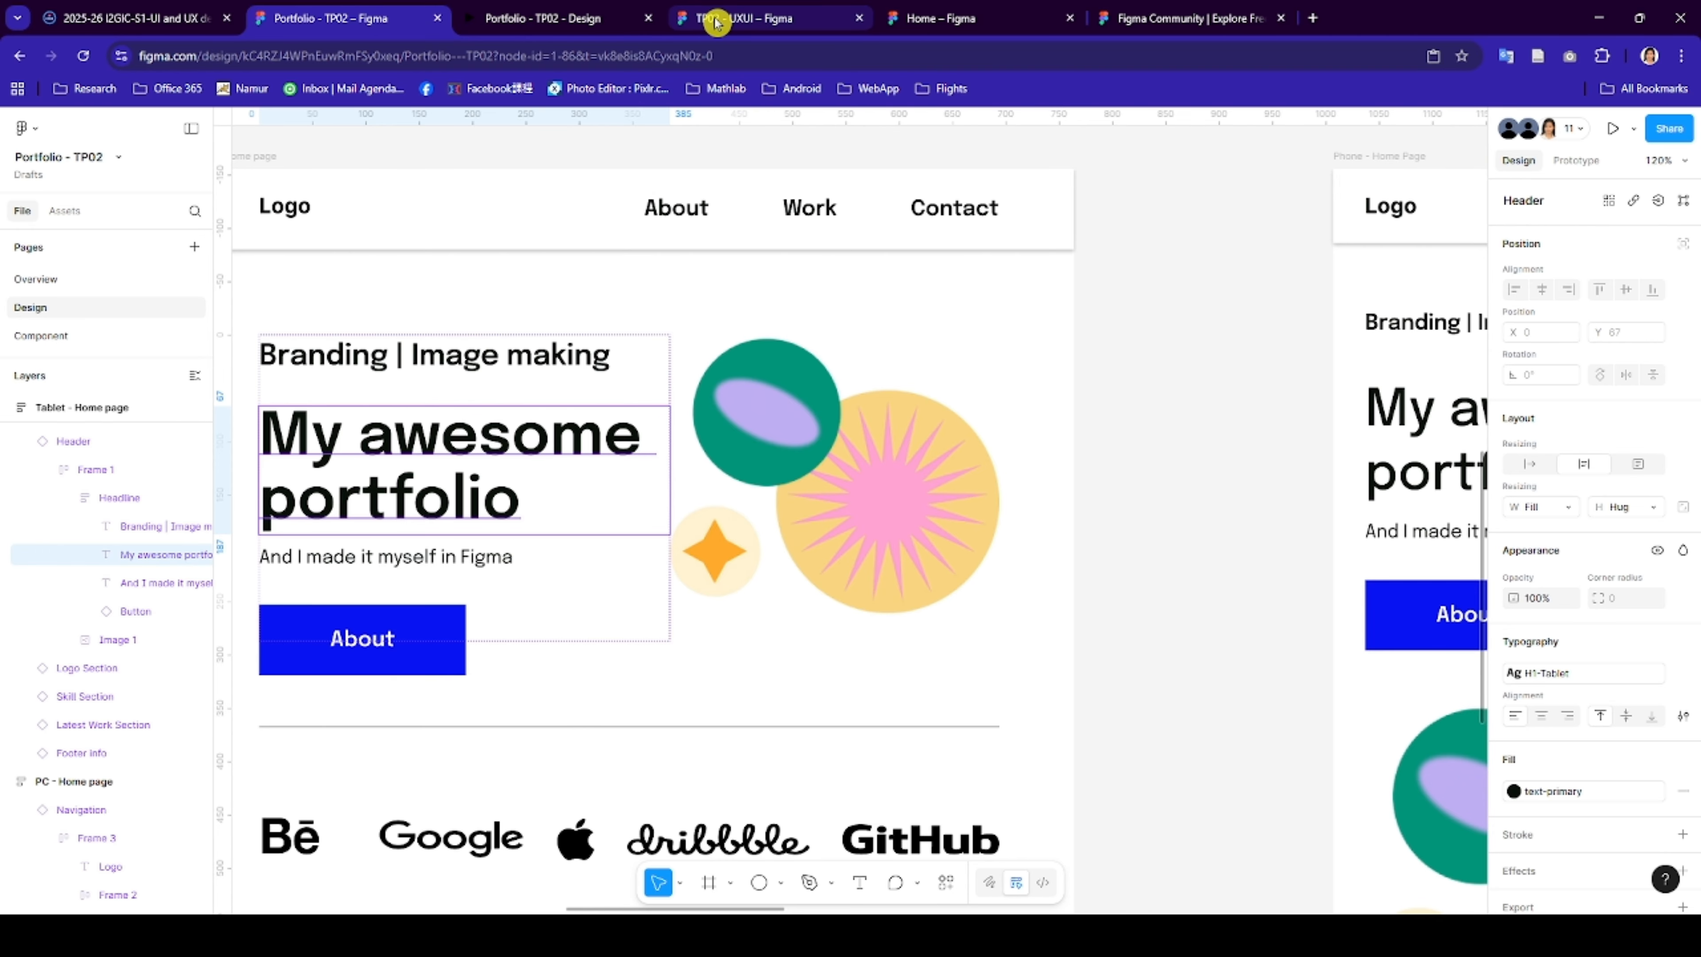
click(728, 20)
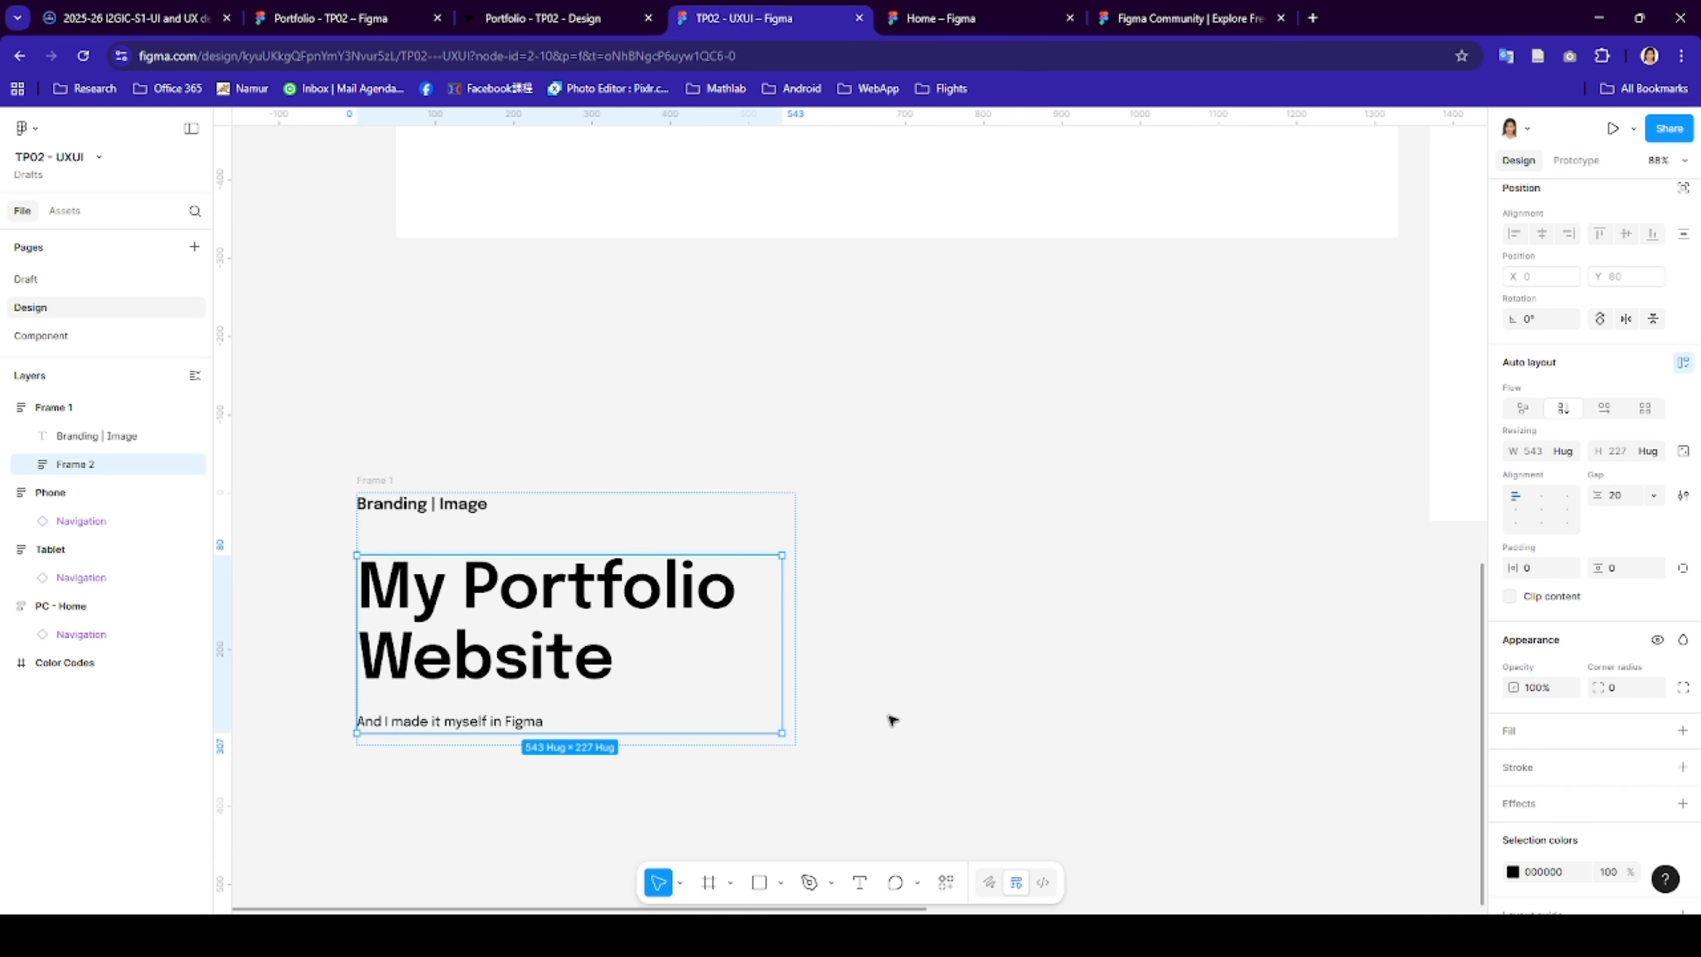
click(965, 713)
key(f)
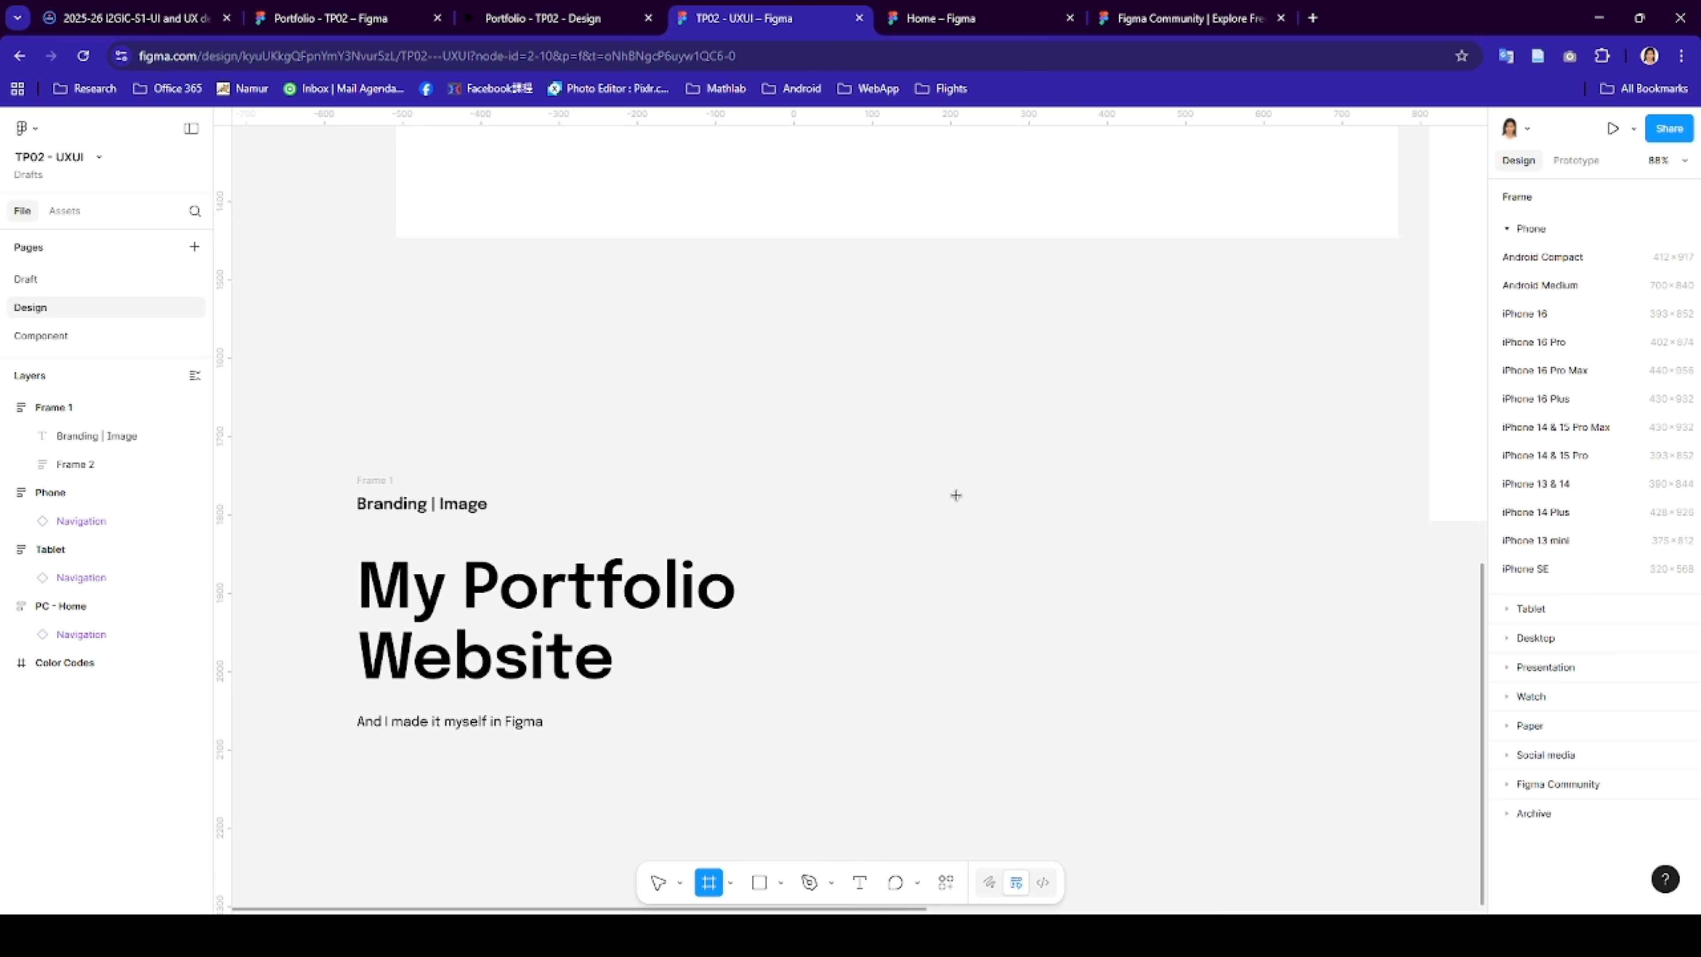
drag(956, 492, 1196, 577)
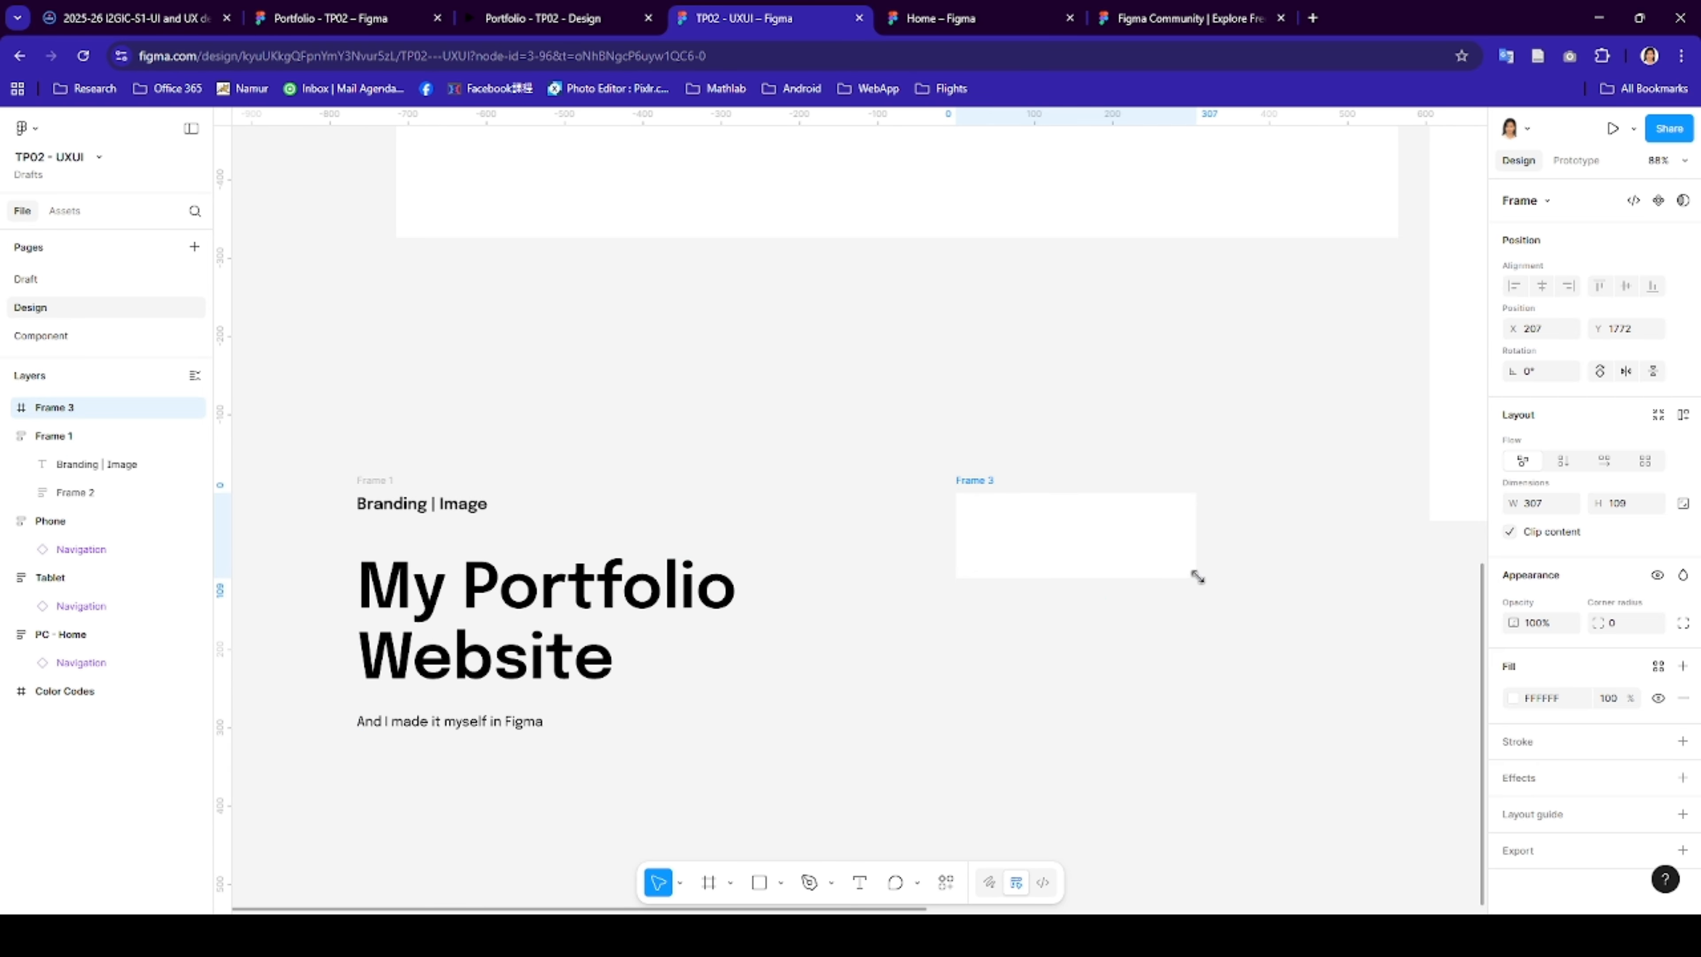
- Add the text "About" in a box about 65 × 28 inside the button frame and apply the Subtitle text style
key(t)
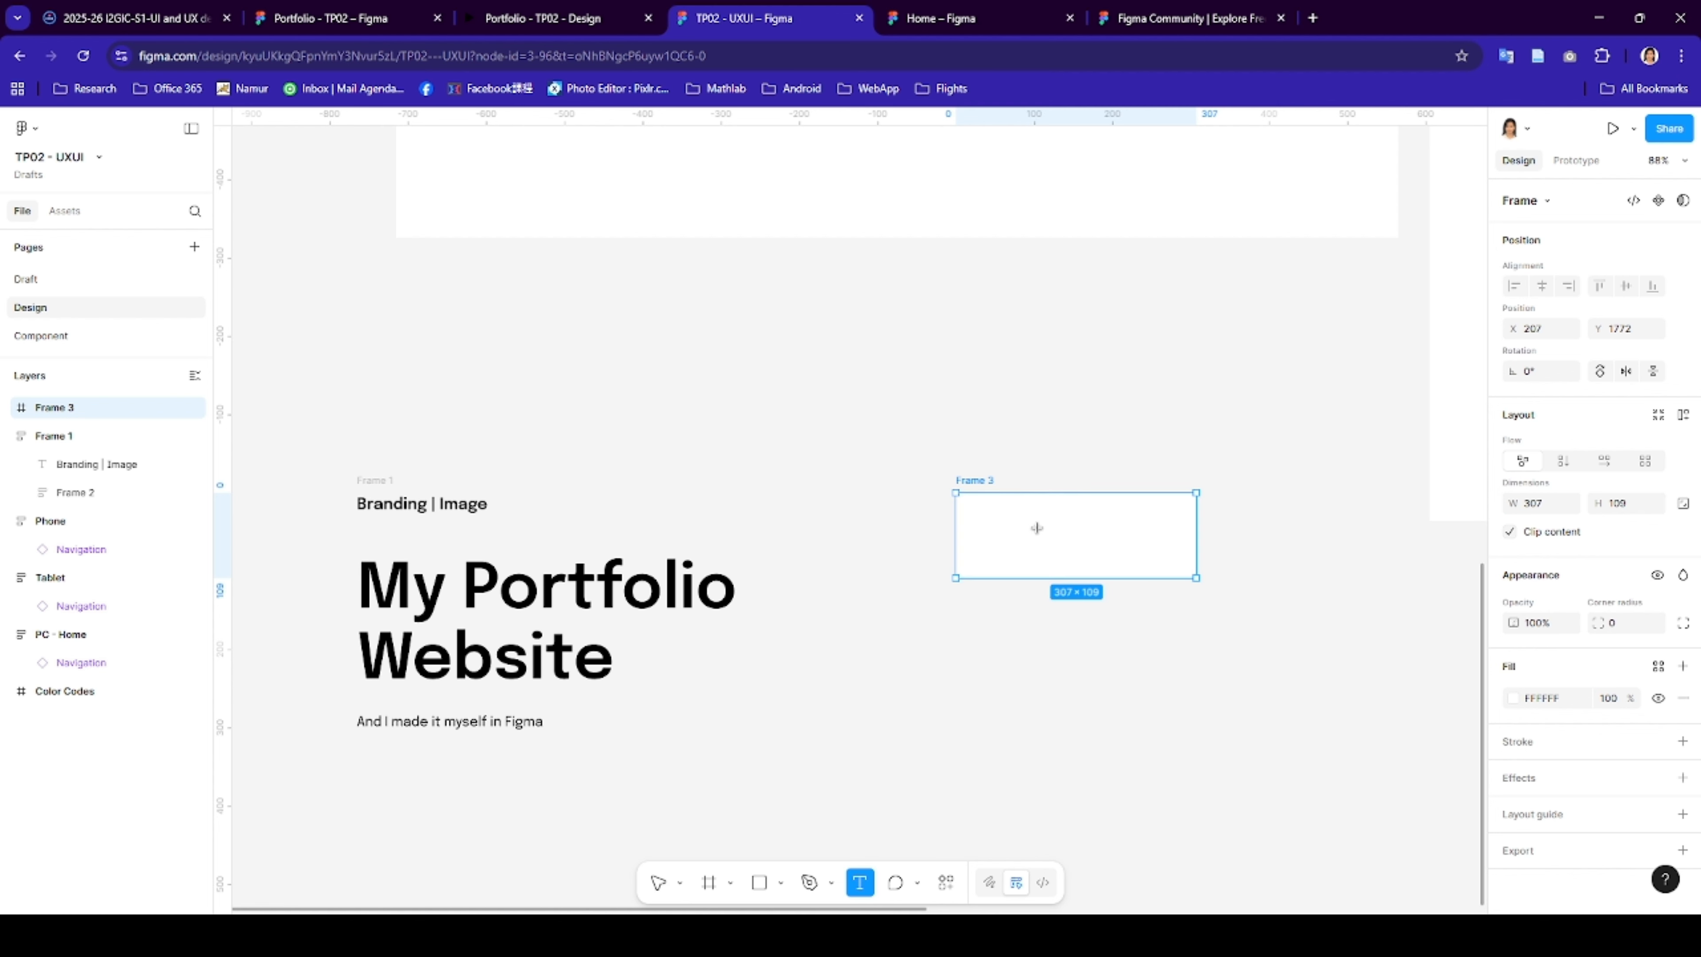
drag(1037, 528, 1089, 551)
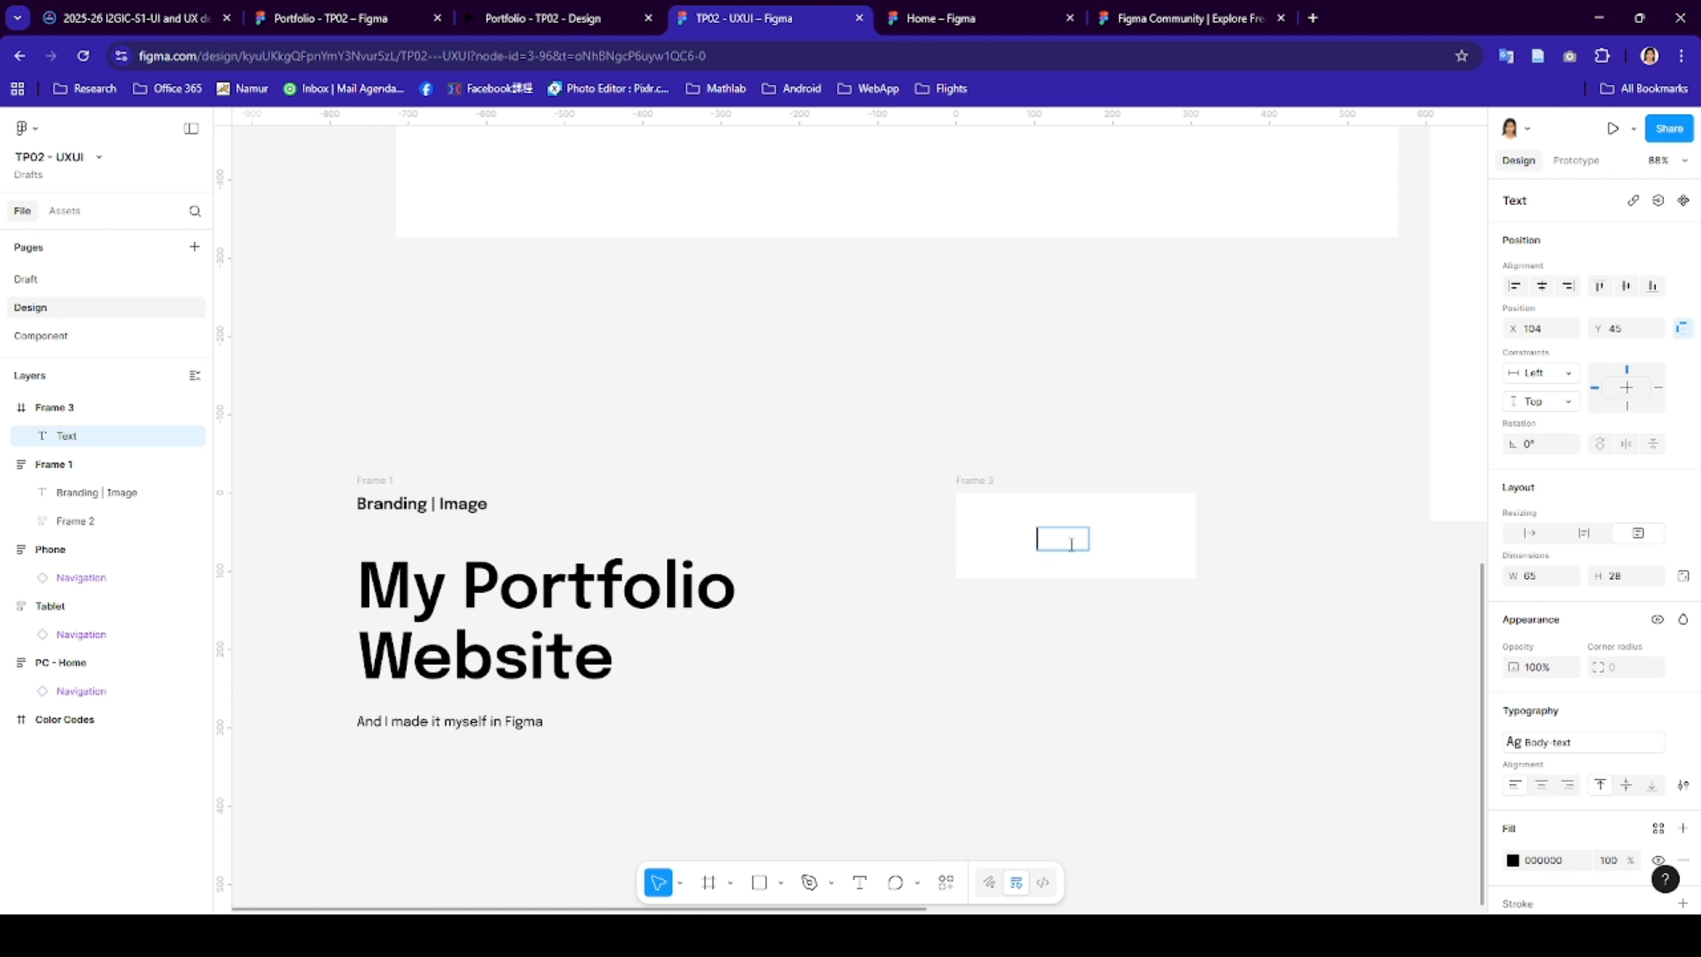
text(About)
key(Escape)
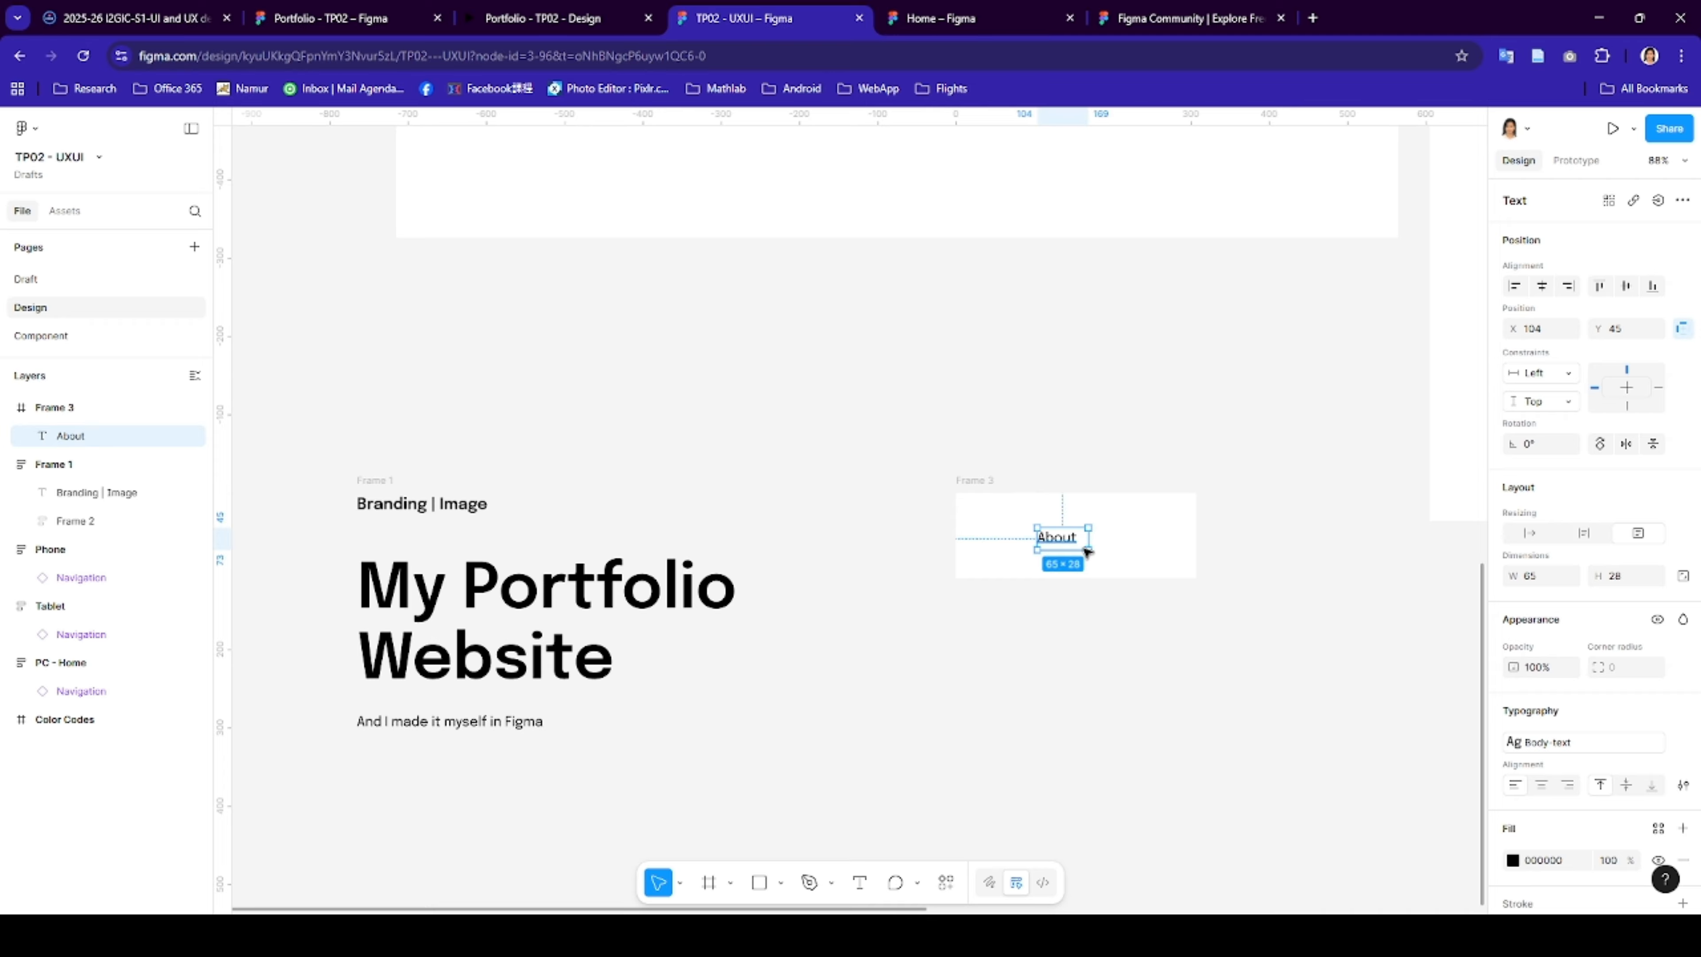
click(1537, 742)
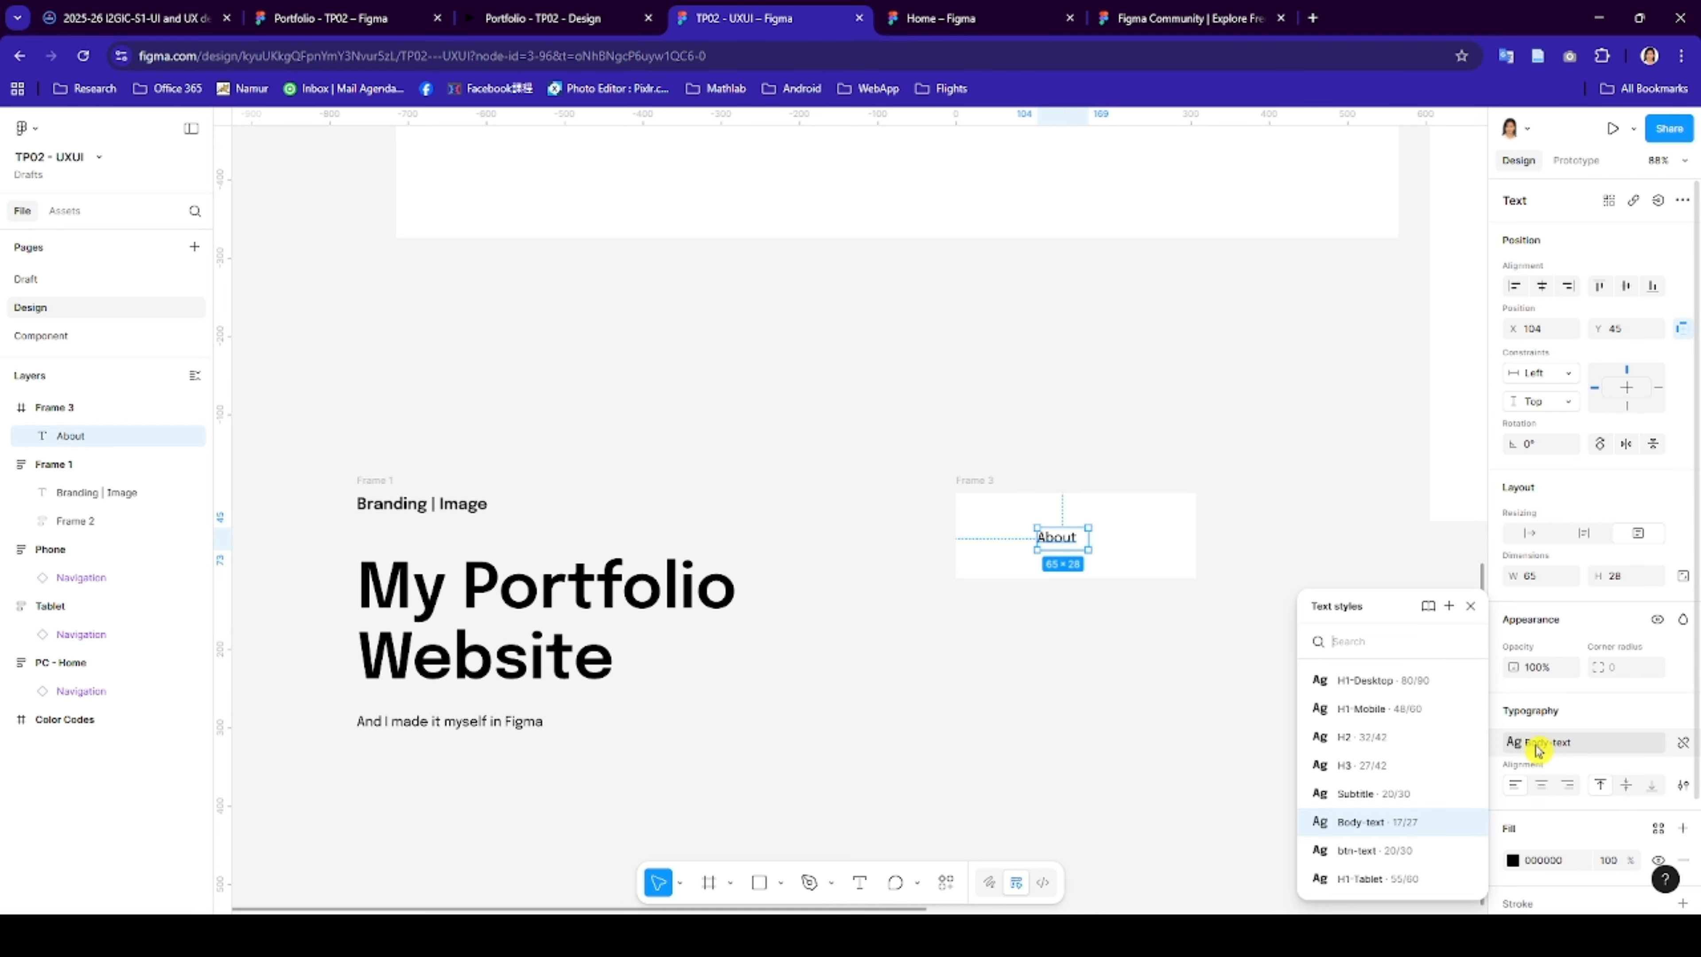
click(1390, 821)
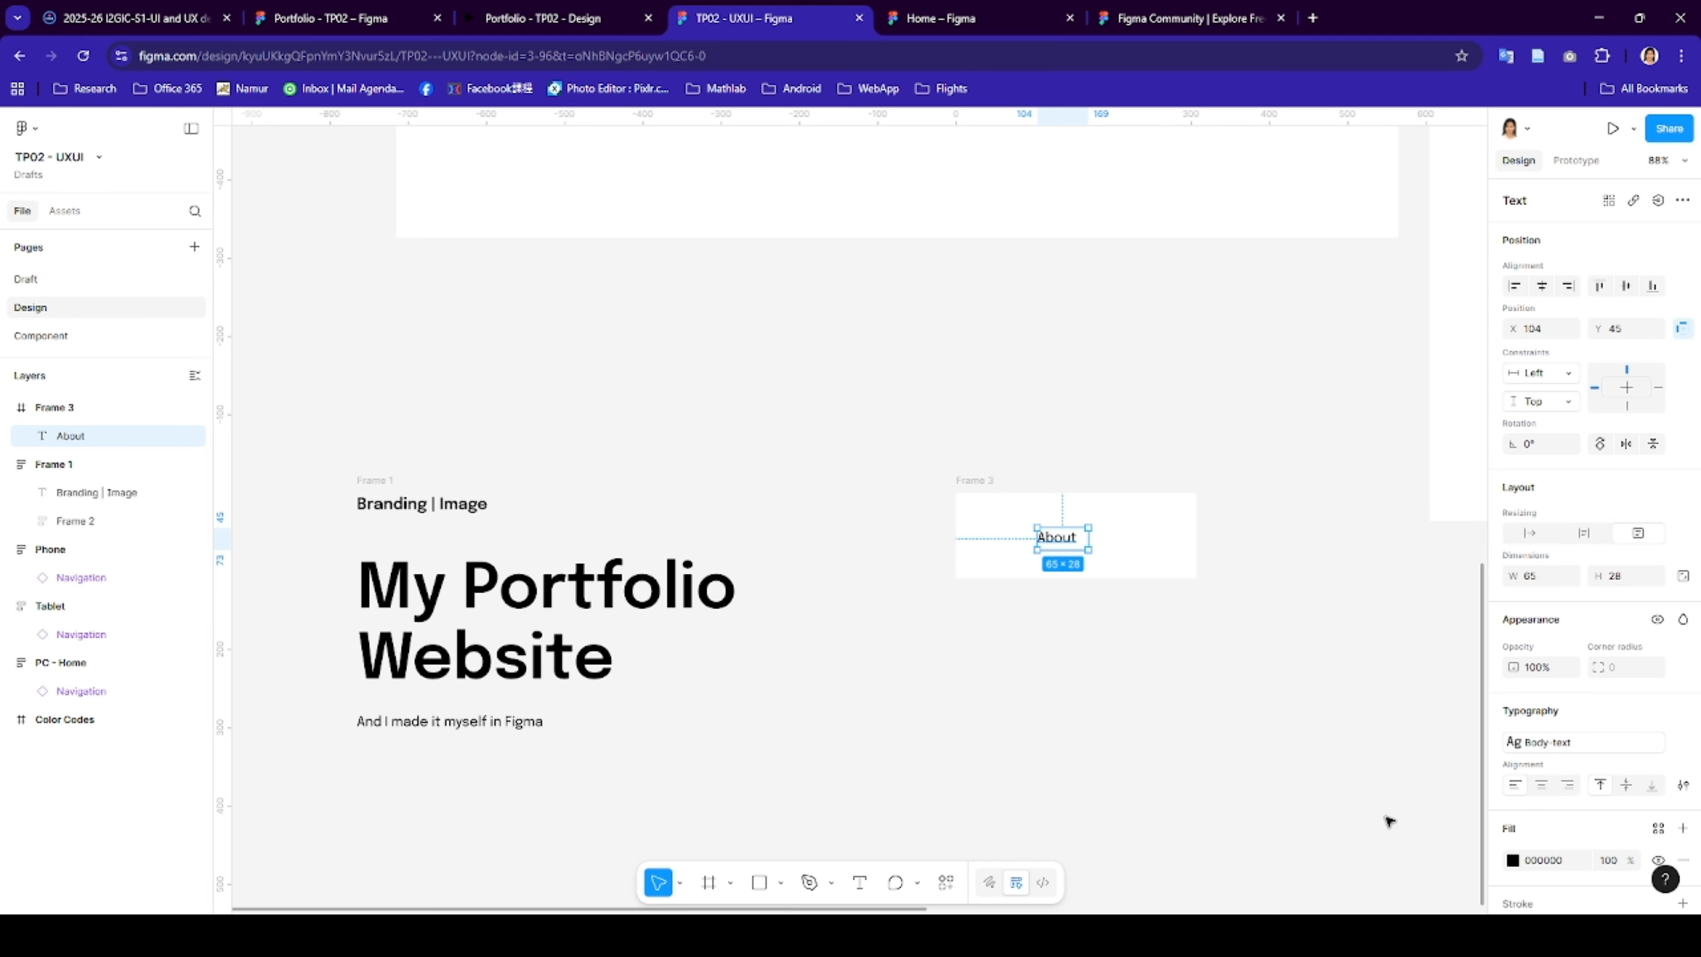
click(1555, 743)
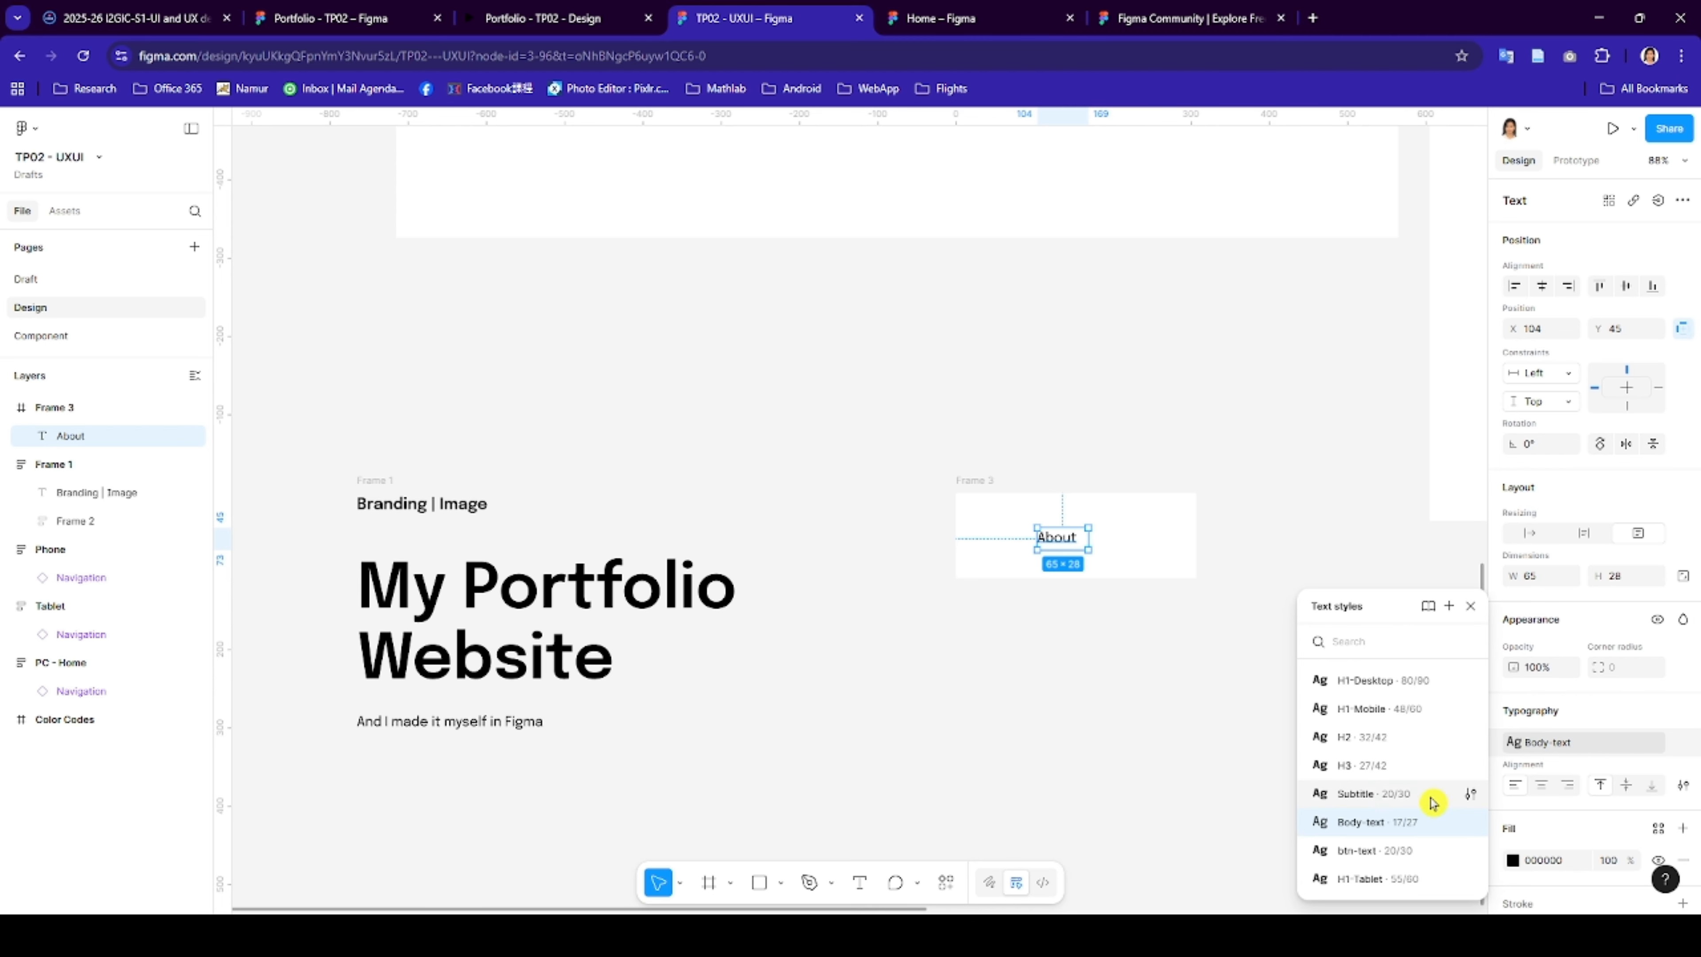
click(1363, 796)
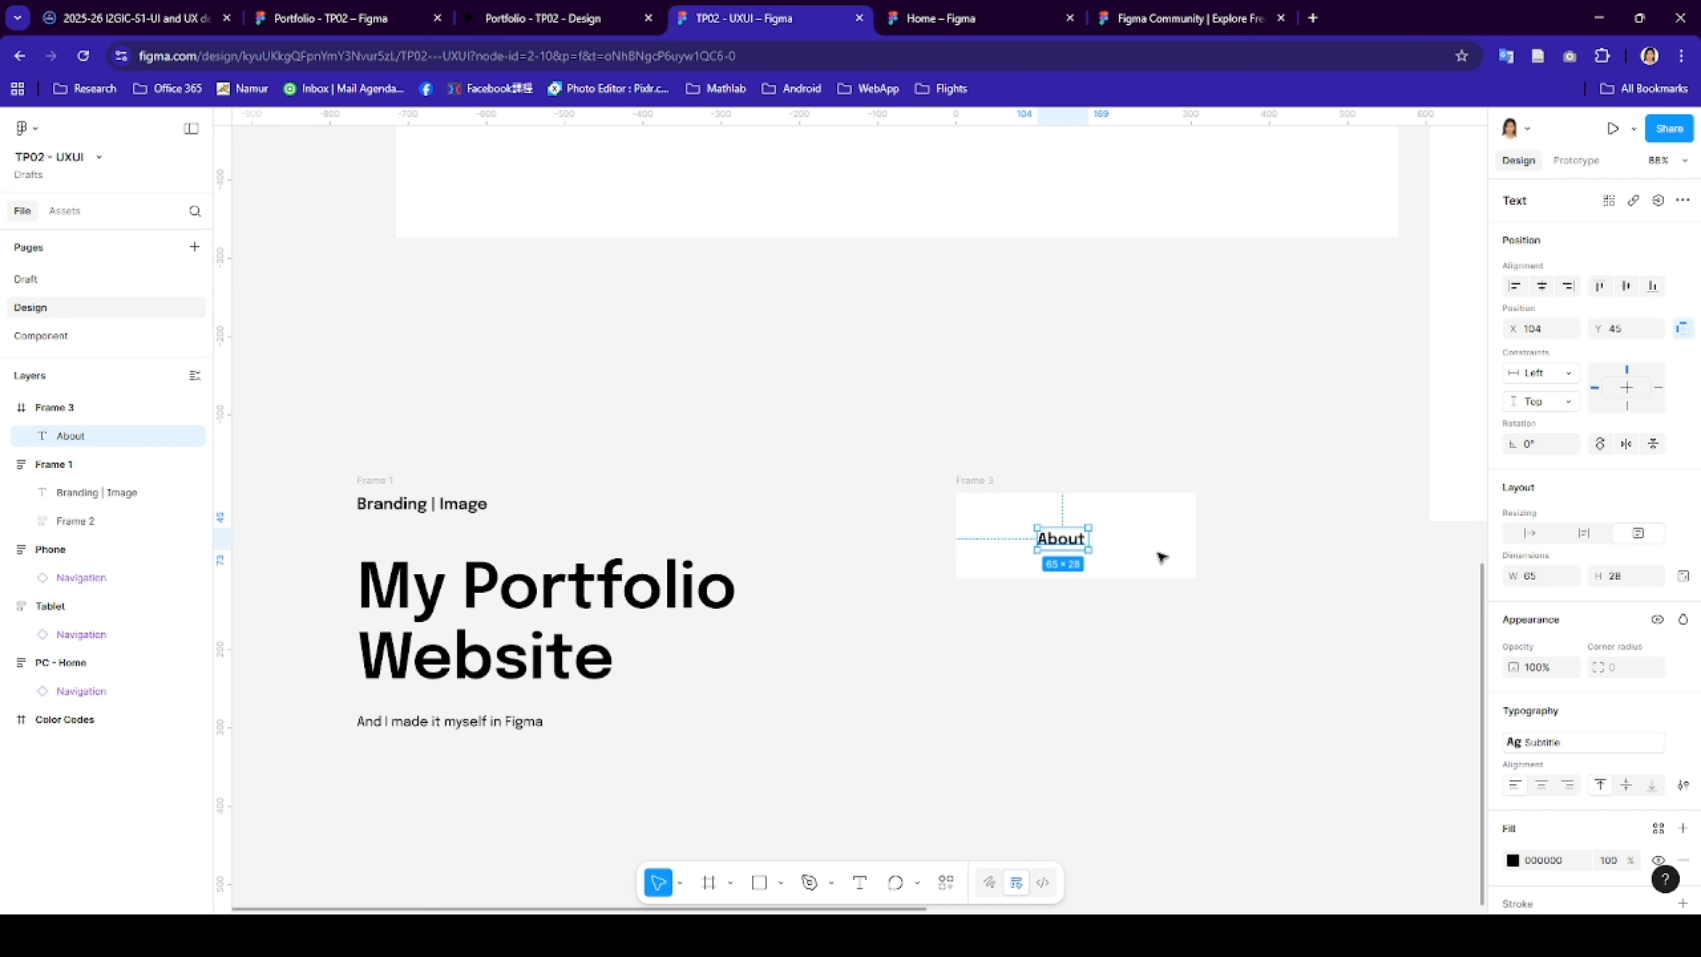
- Try the brand-color style on the "About" text and undo it
click(1160, 556)
click(1064, 544)
click(1515, 860)
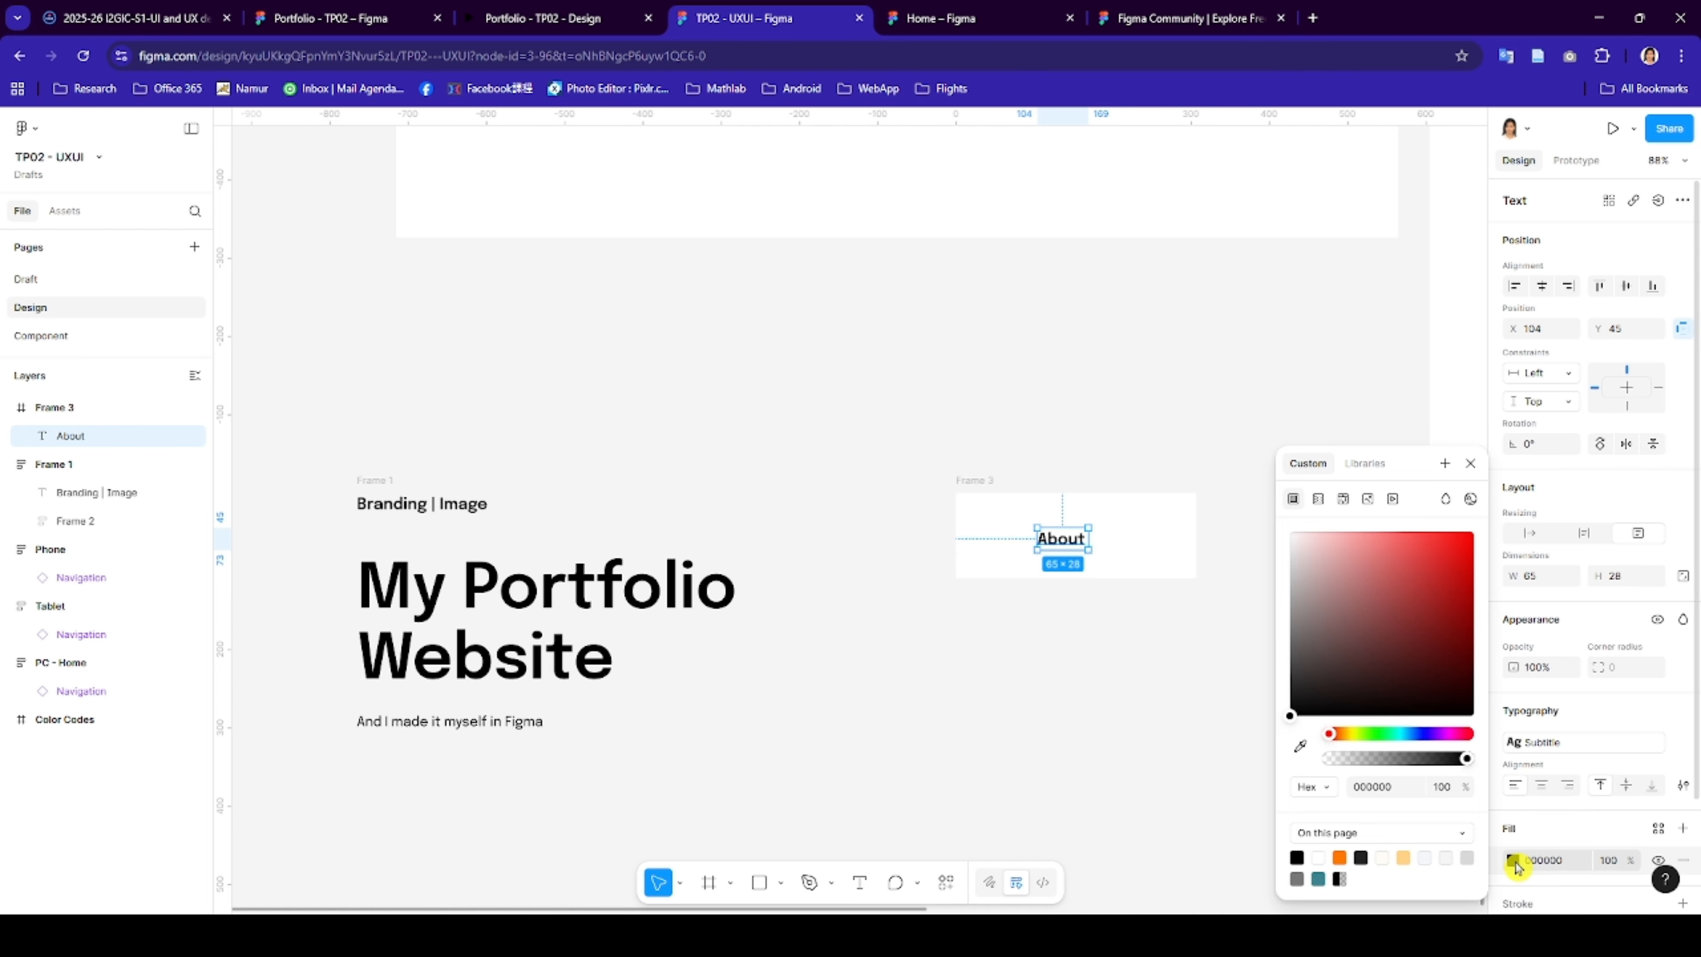
click(1202, 519)
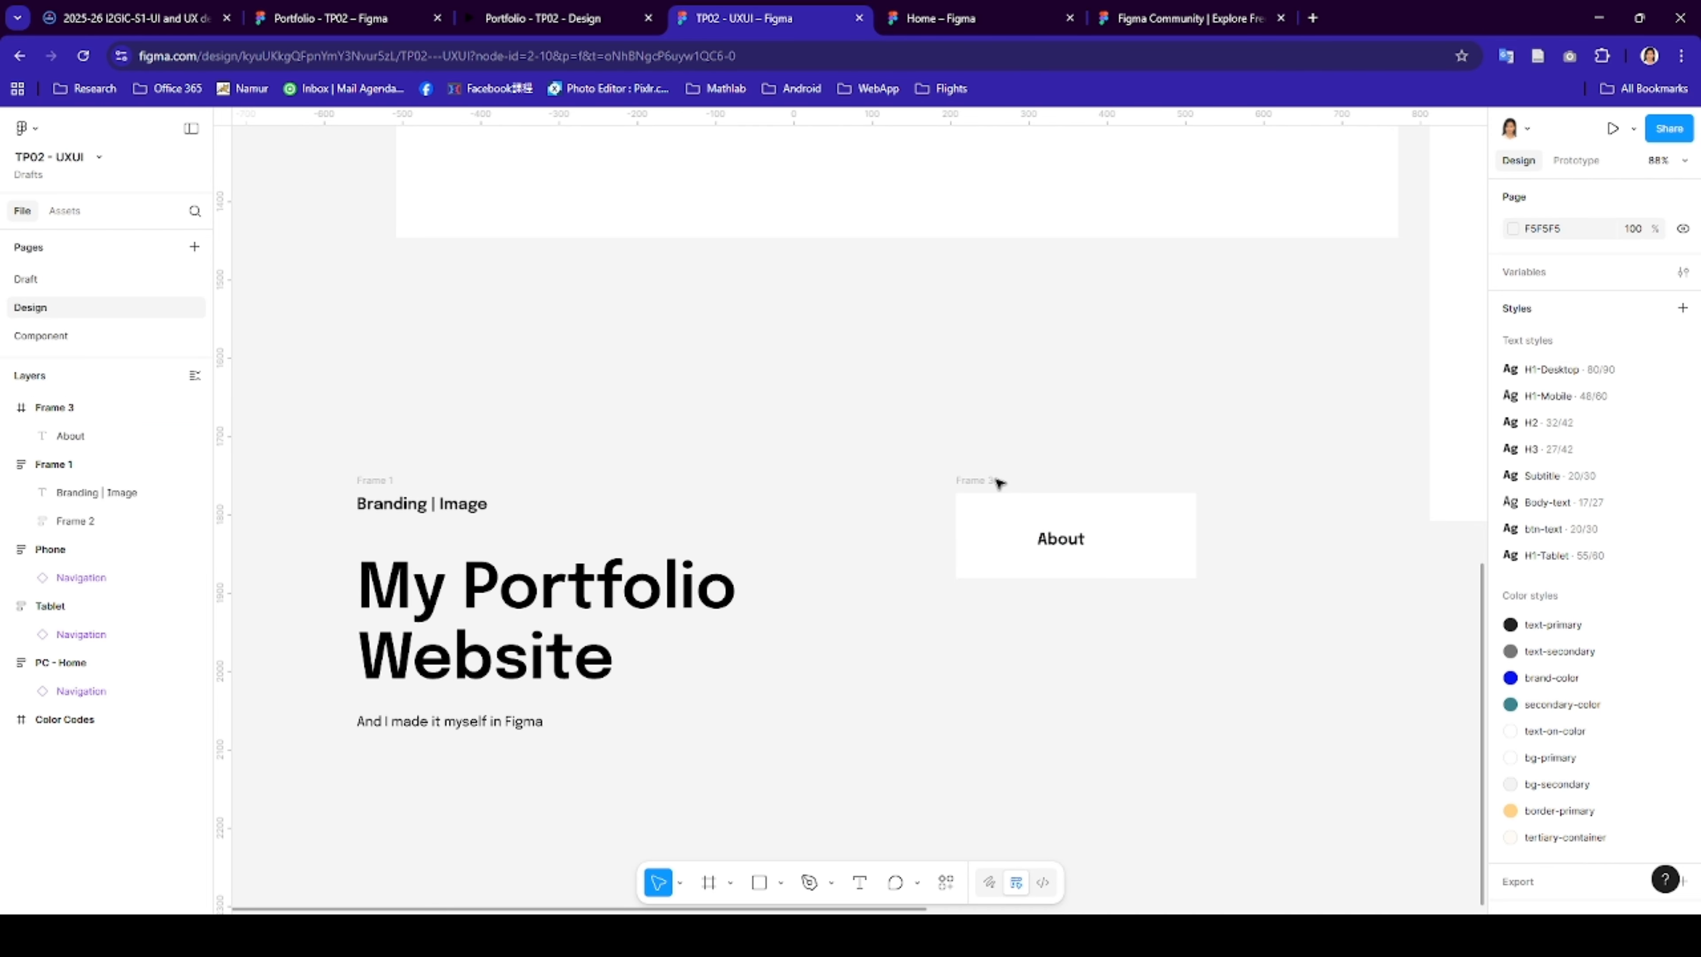
click(997, 482)
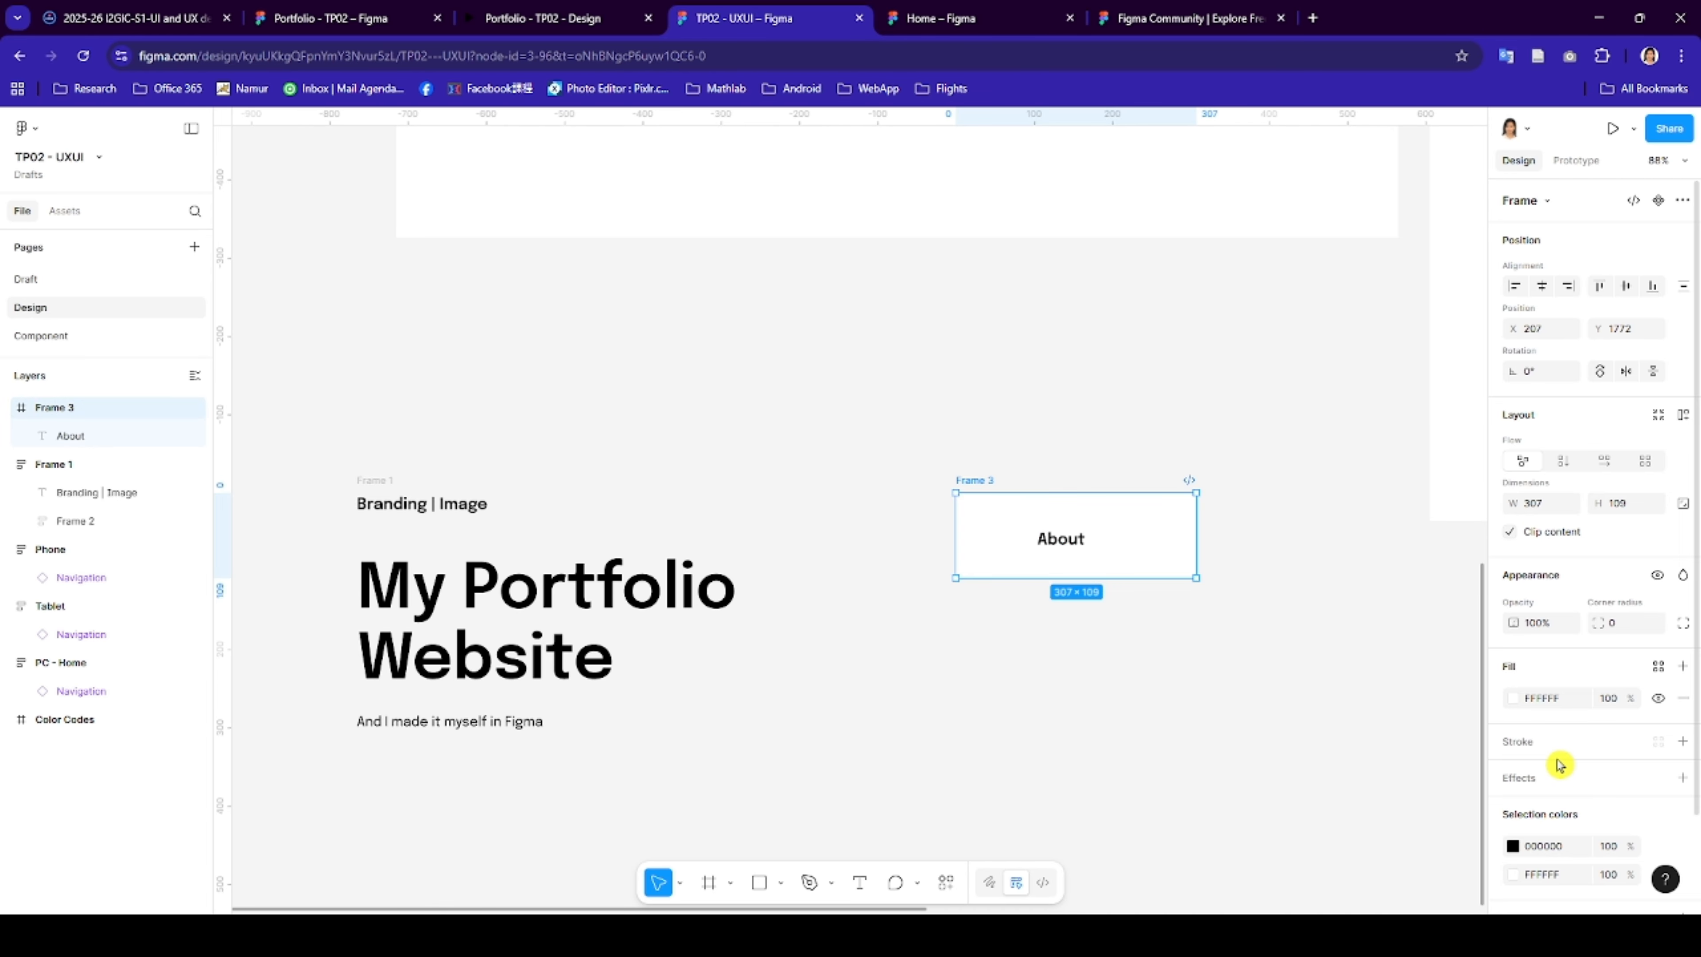
click(1515, 848)
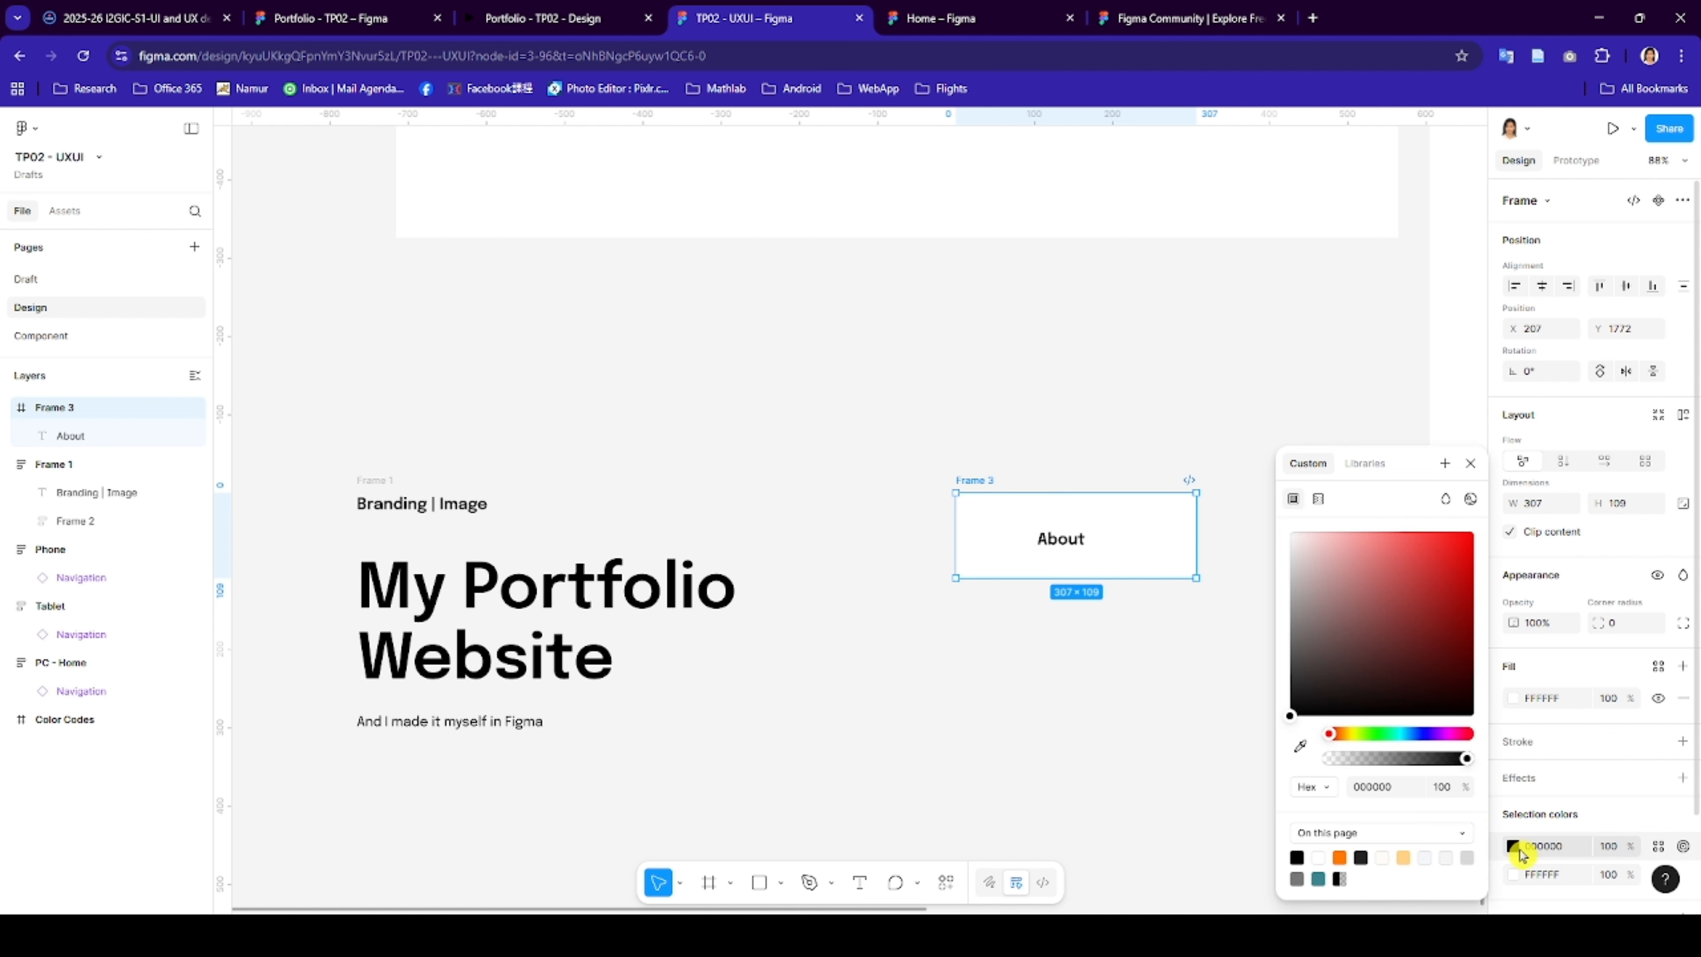
click(1365, 463)
click(1345, 632)
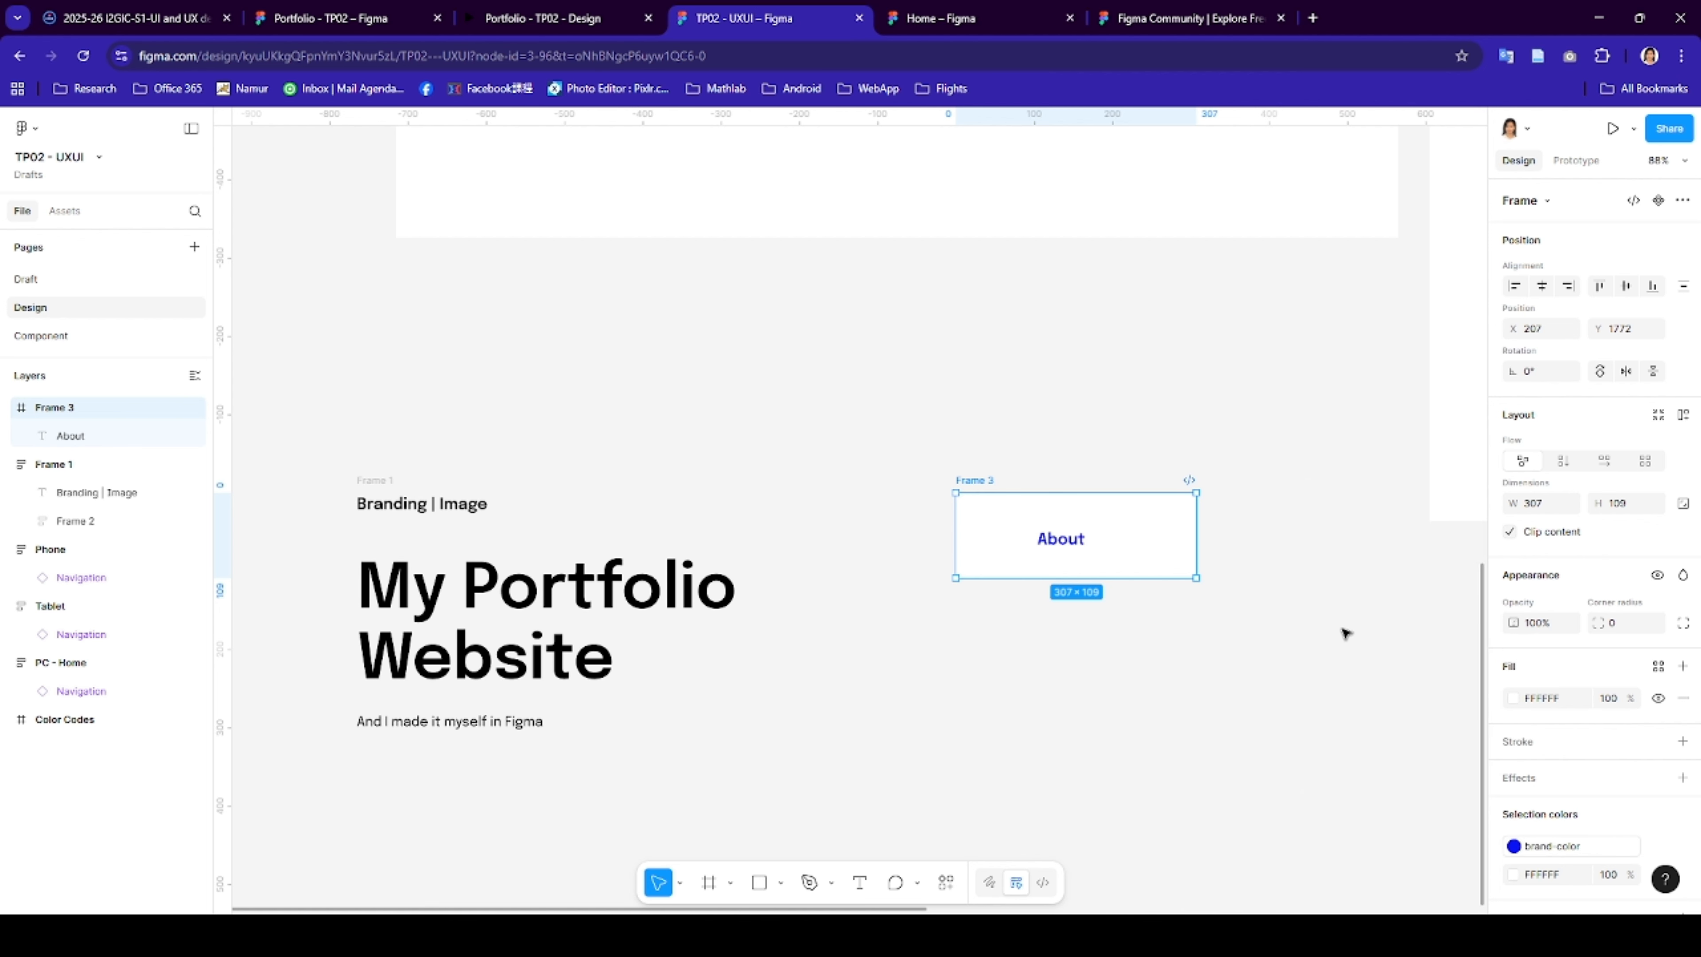
key(ctrl+z)
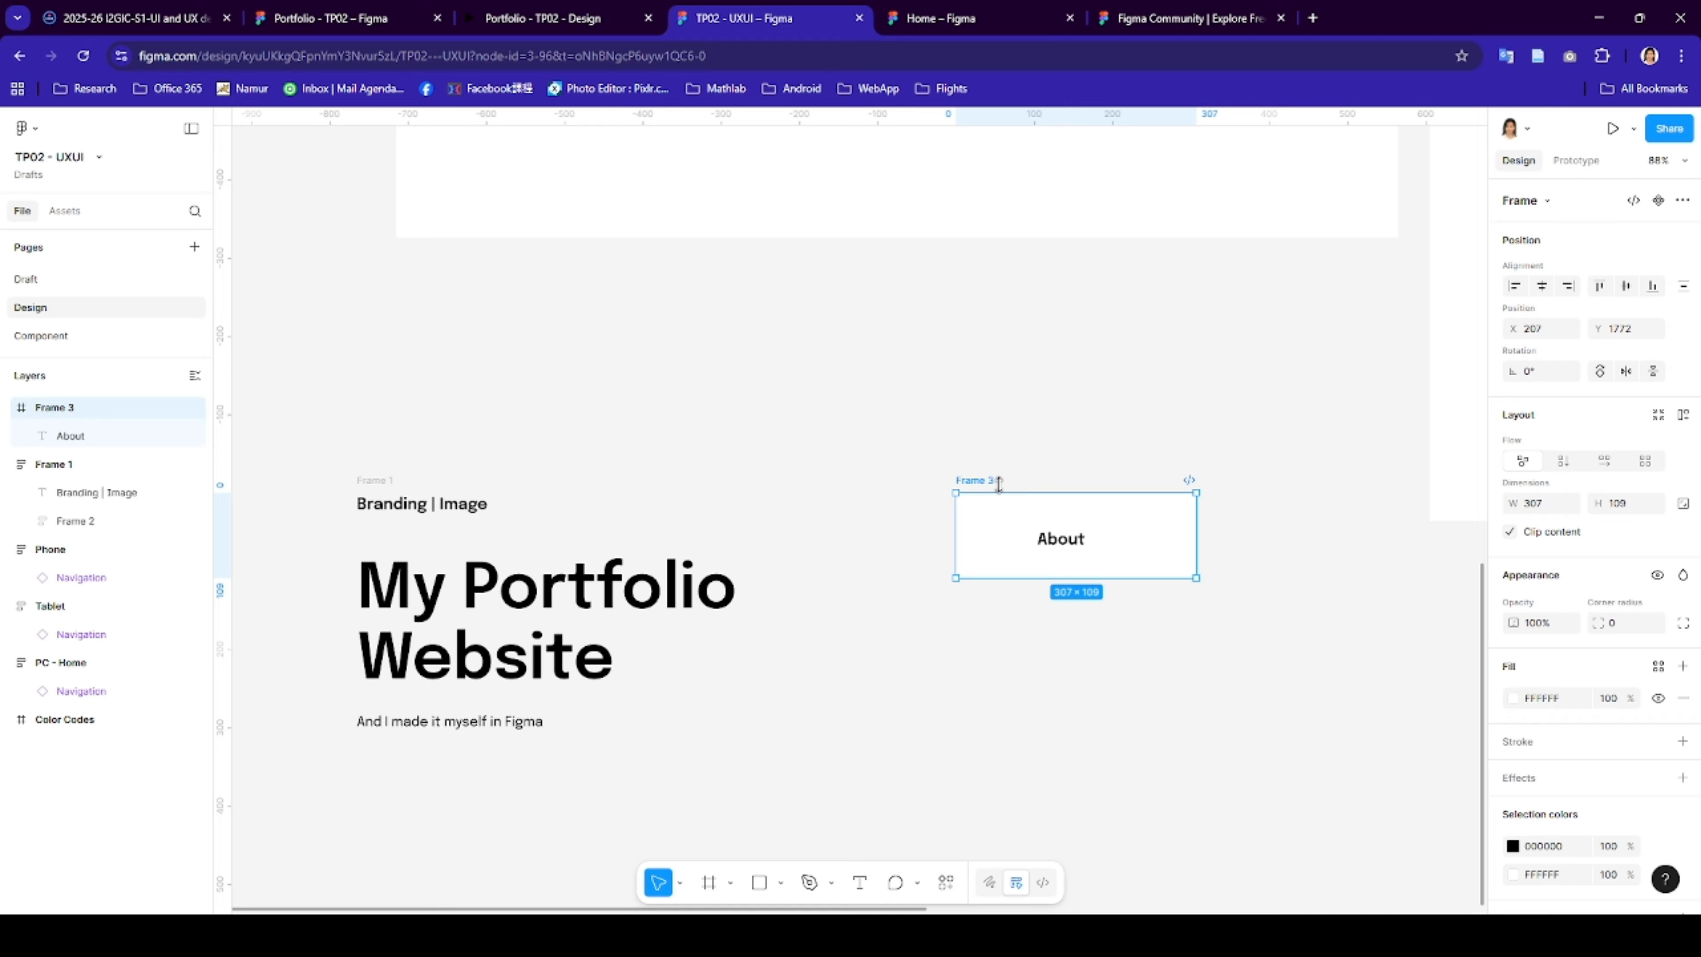
- Fill the button frame with the brand-color library style
click(1512, 697)
click(1364, 463)
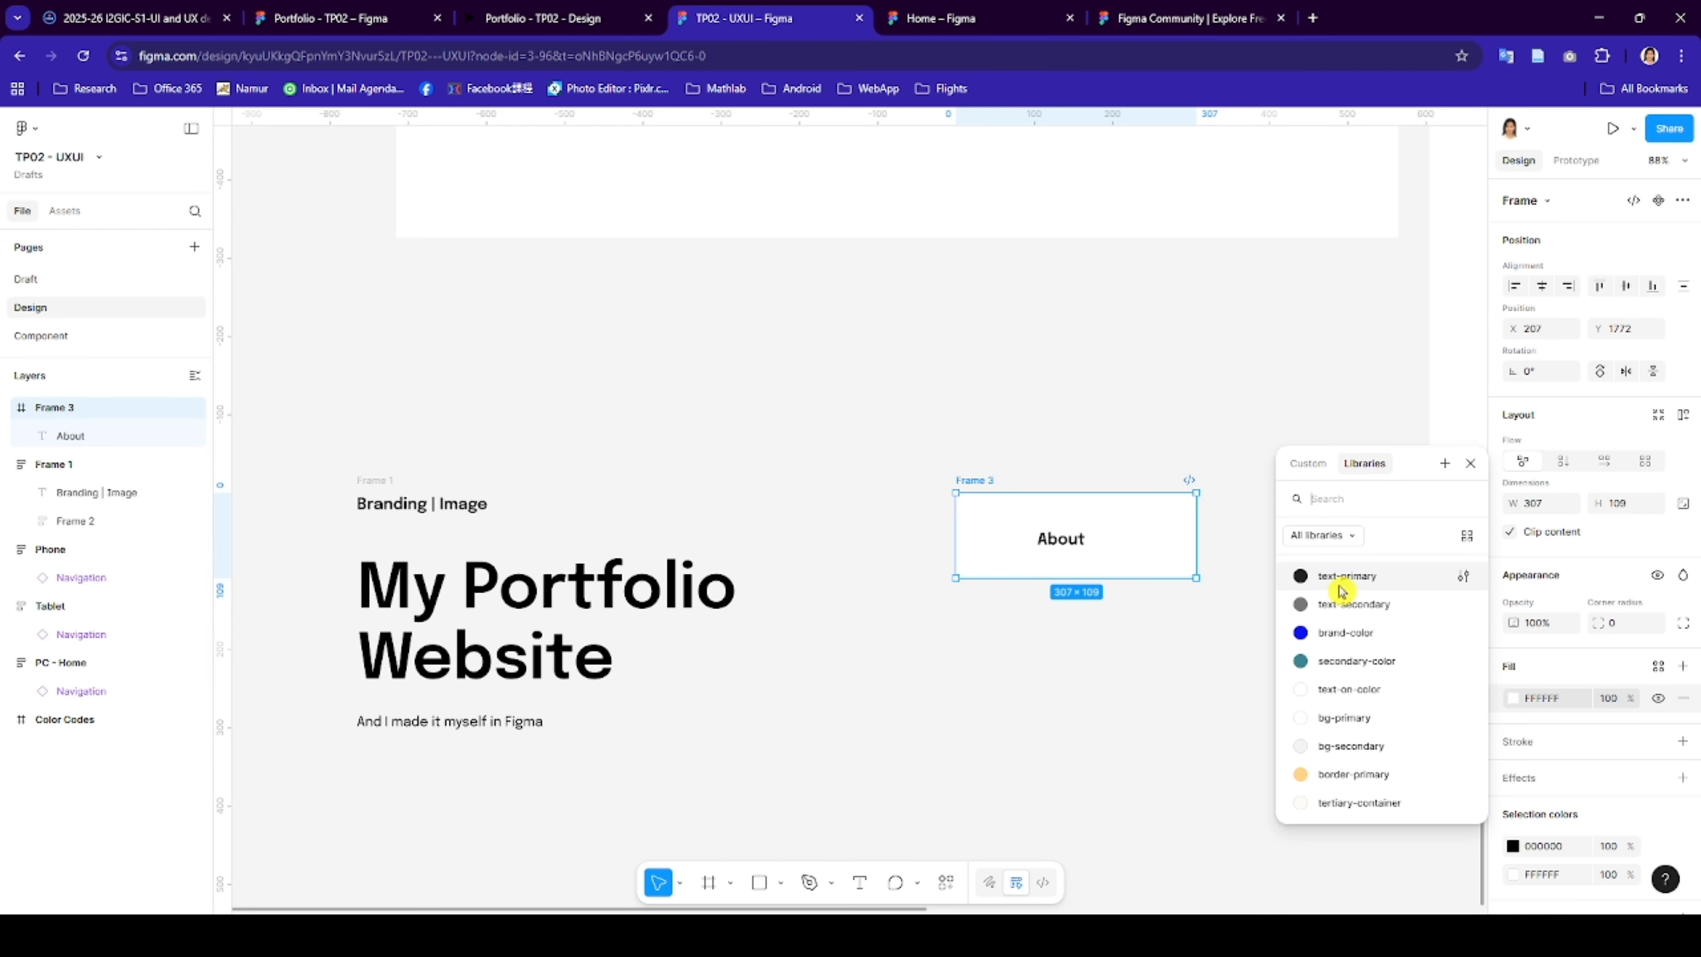
click(1309, 634)
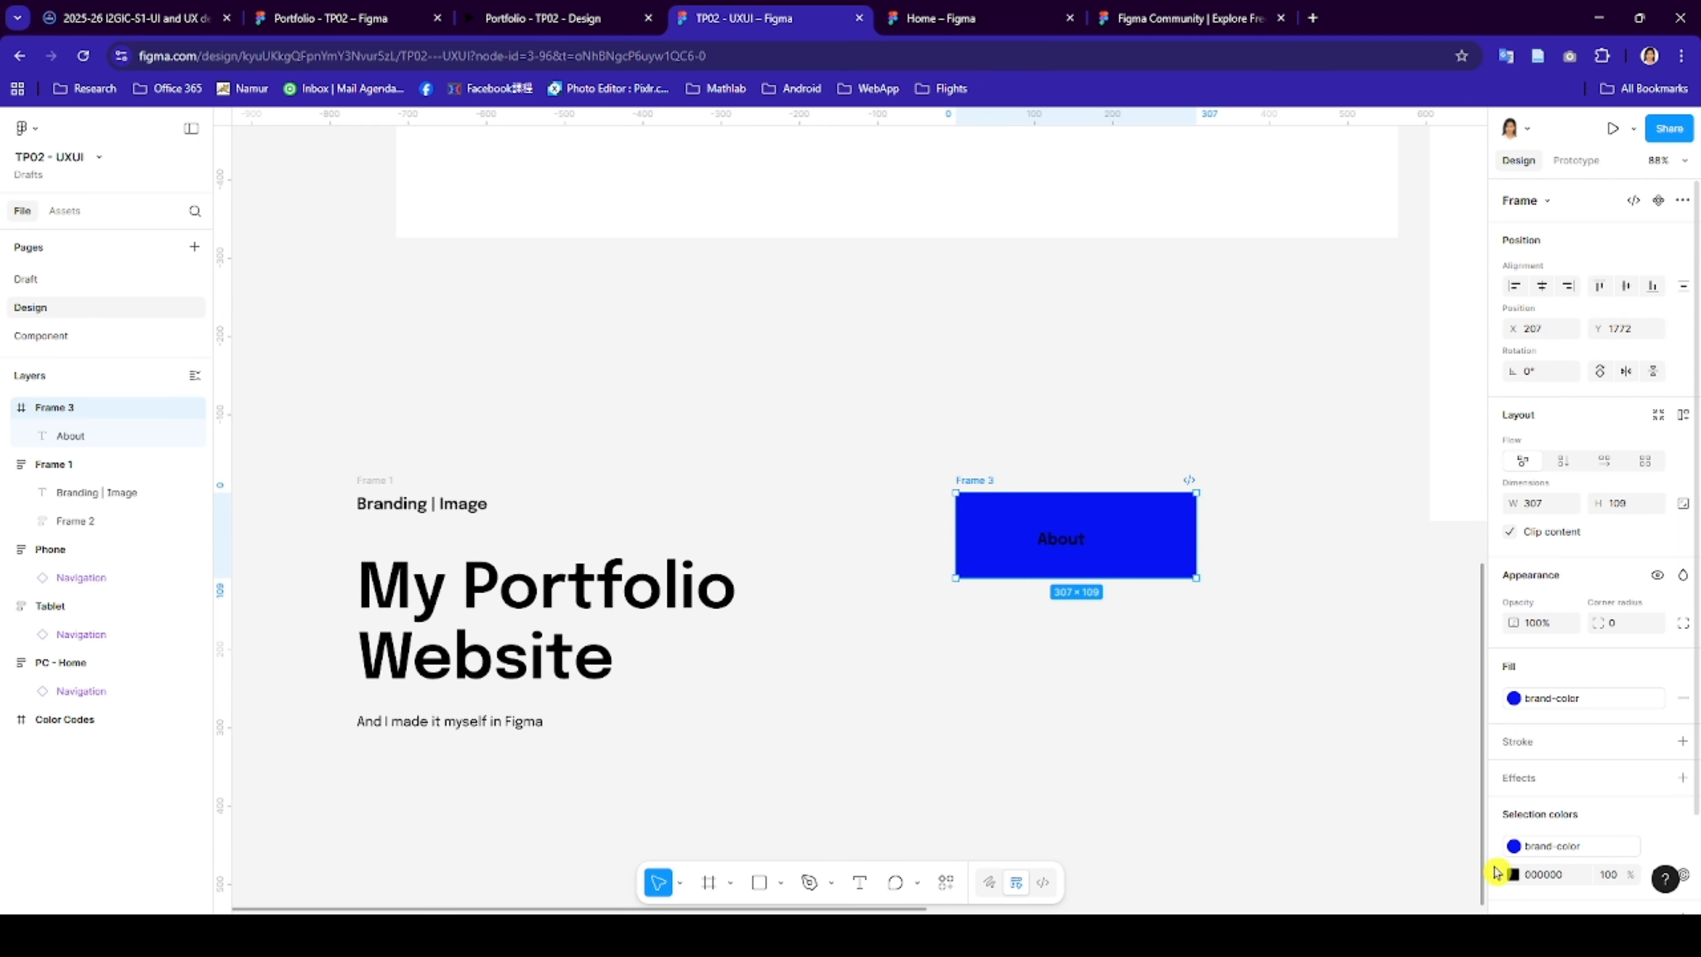
click(1236, 520)
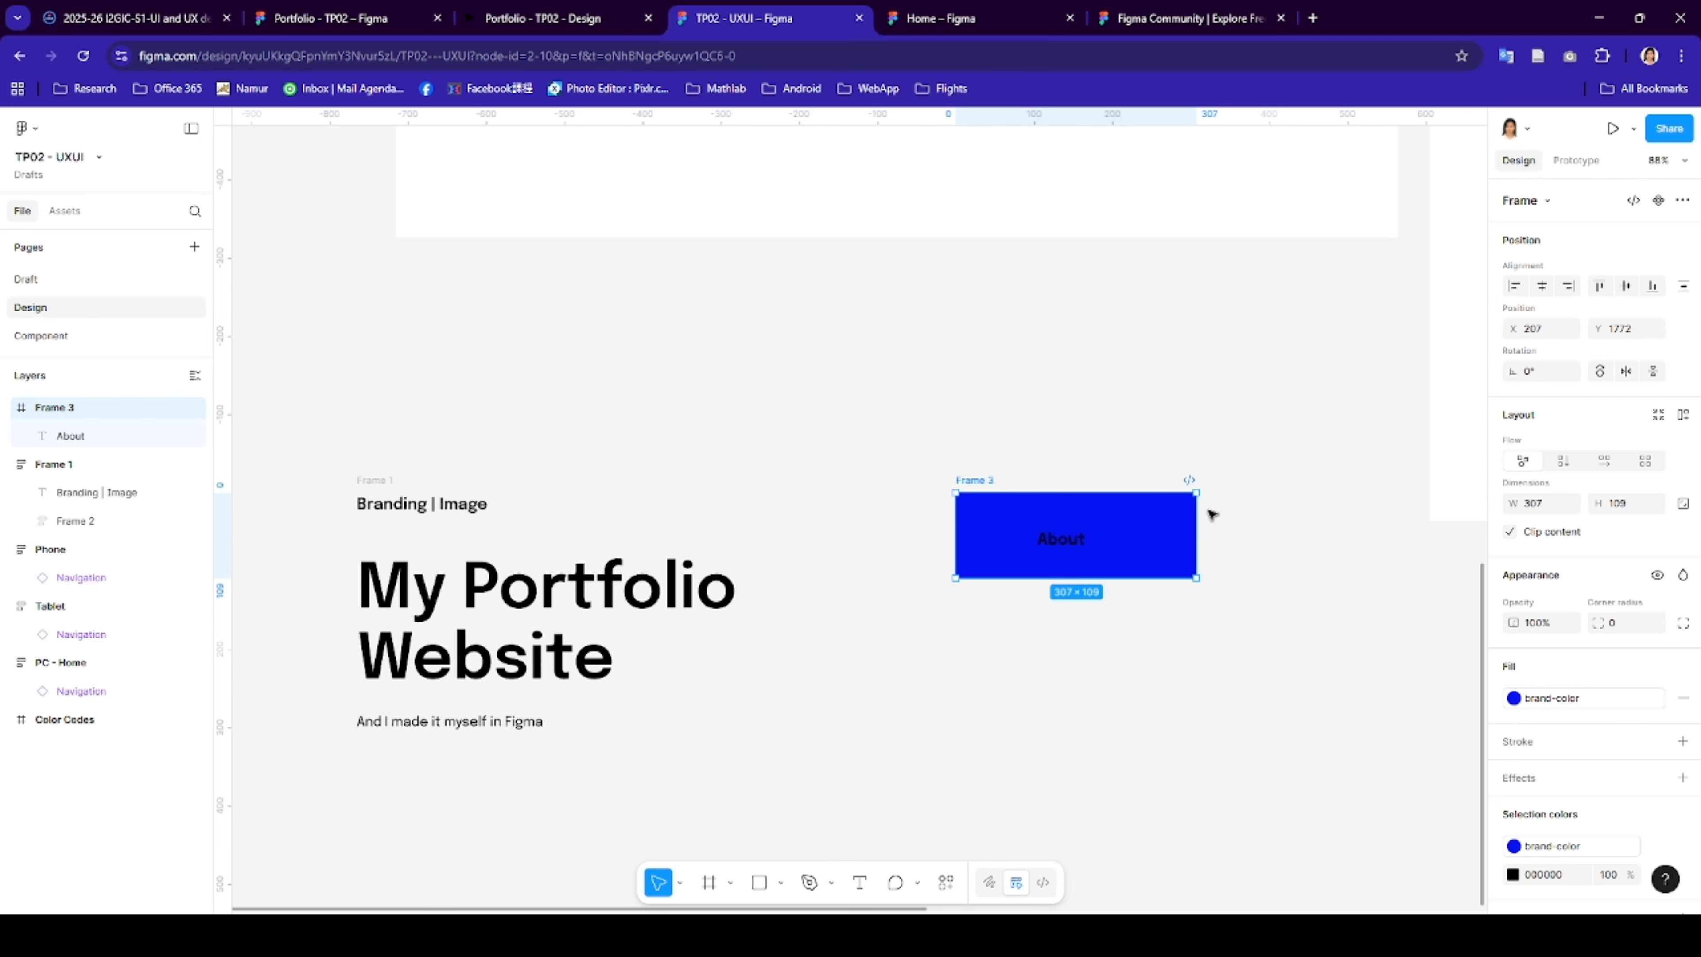
- Apply the text-on-color library style to the button's "About" text
click(983, 493)
click(1067, 548)
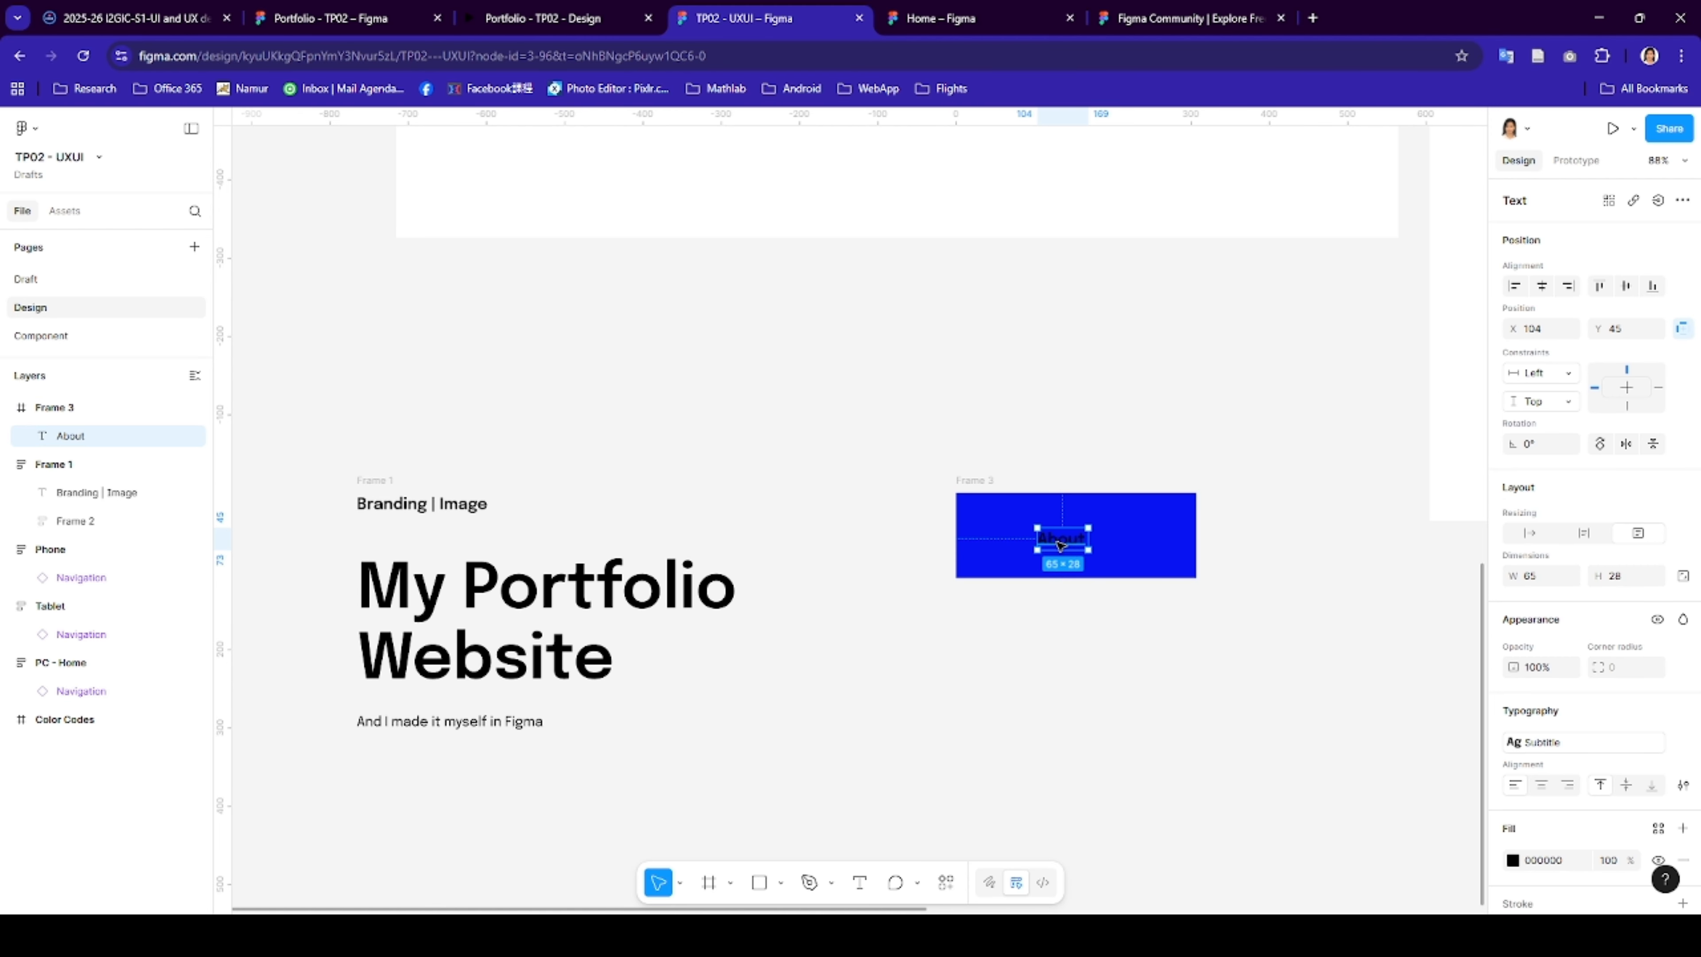
click(1540, 861)
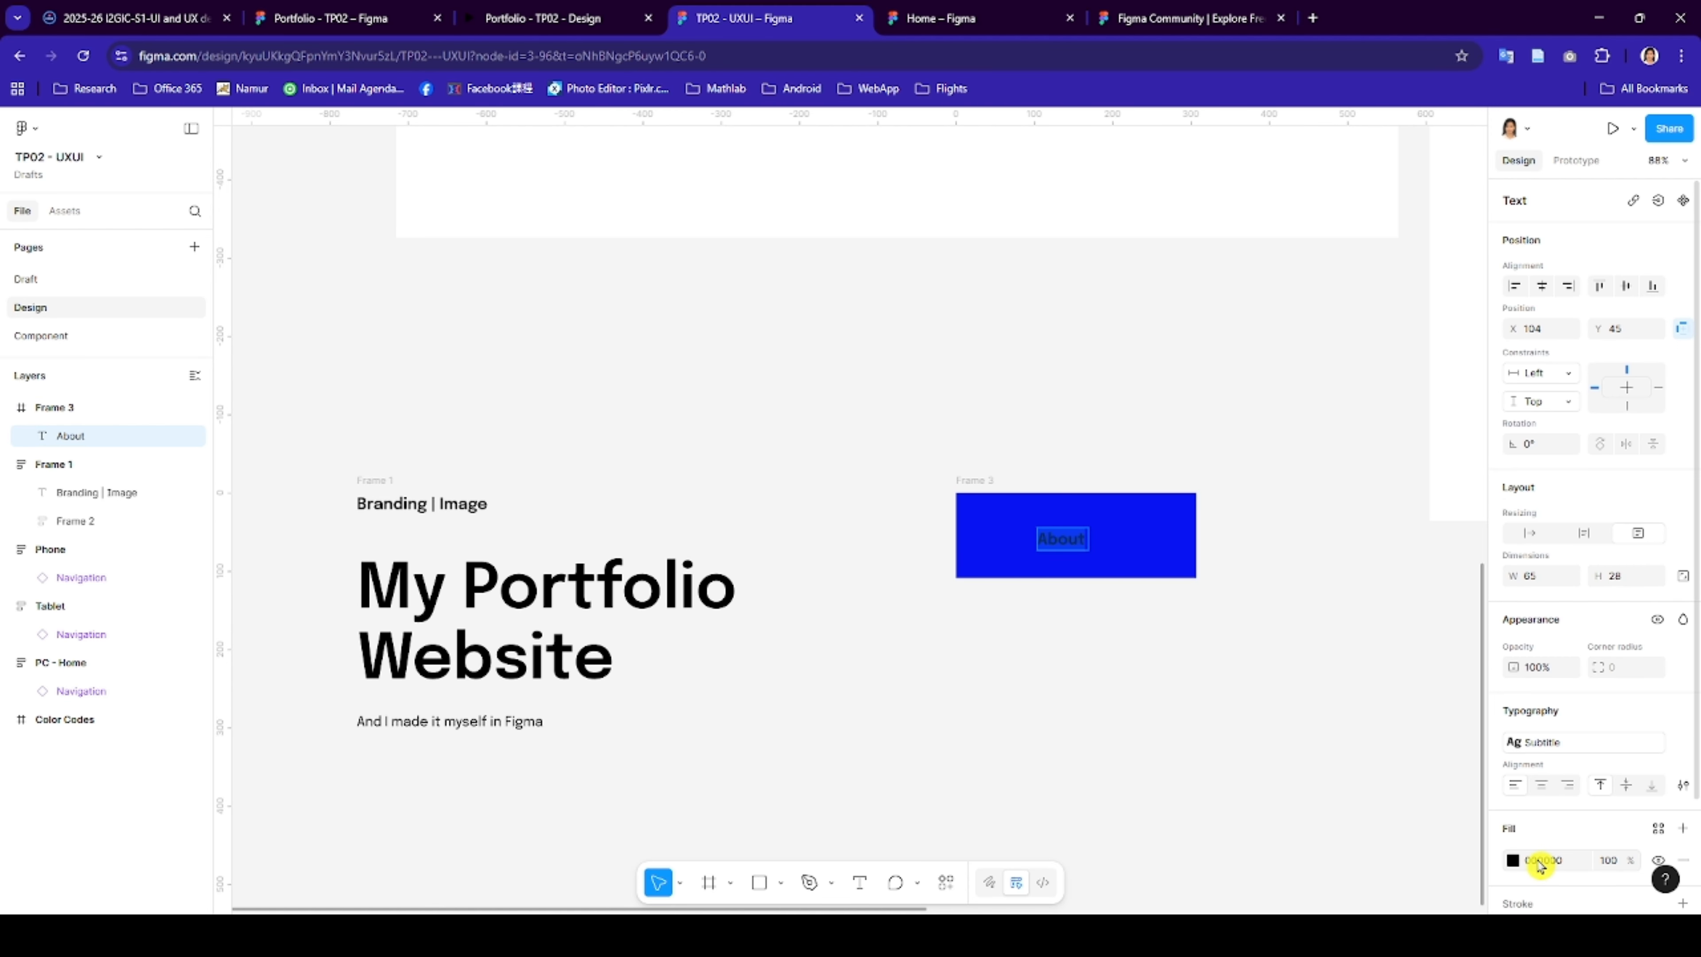
click(1514, 860)
click(1376, 469)
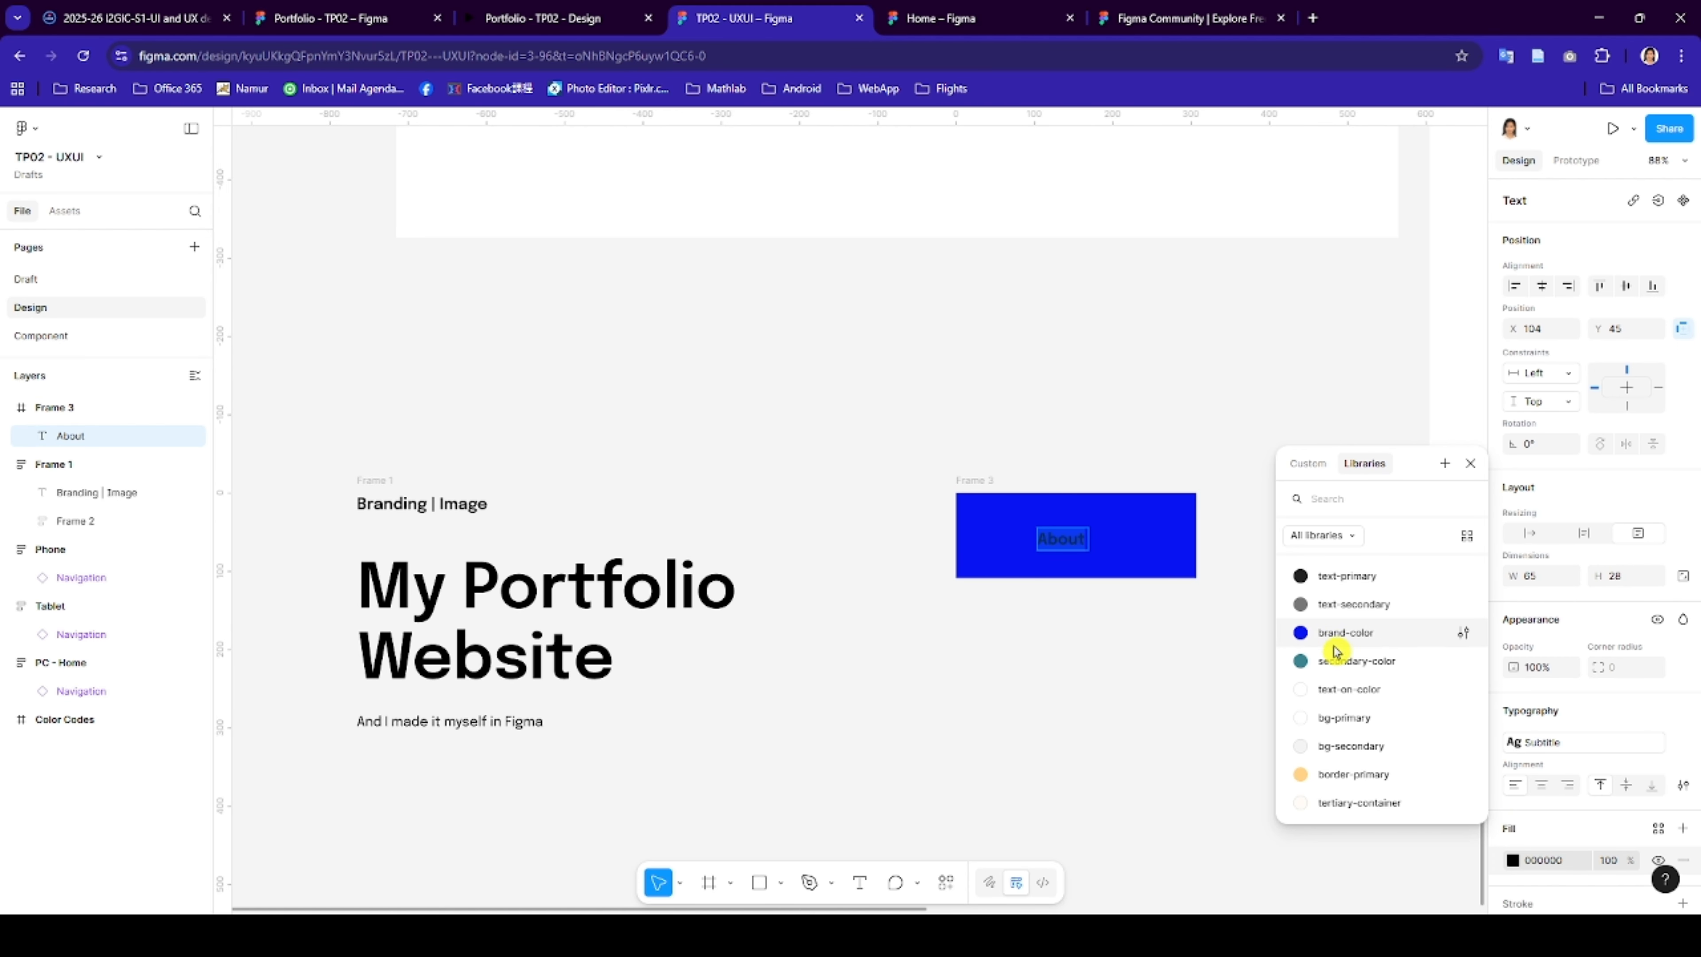
click(1348, 688)
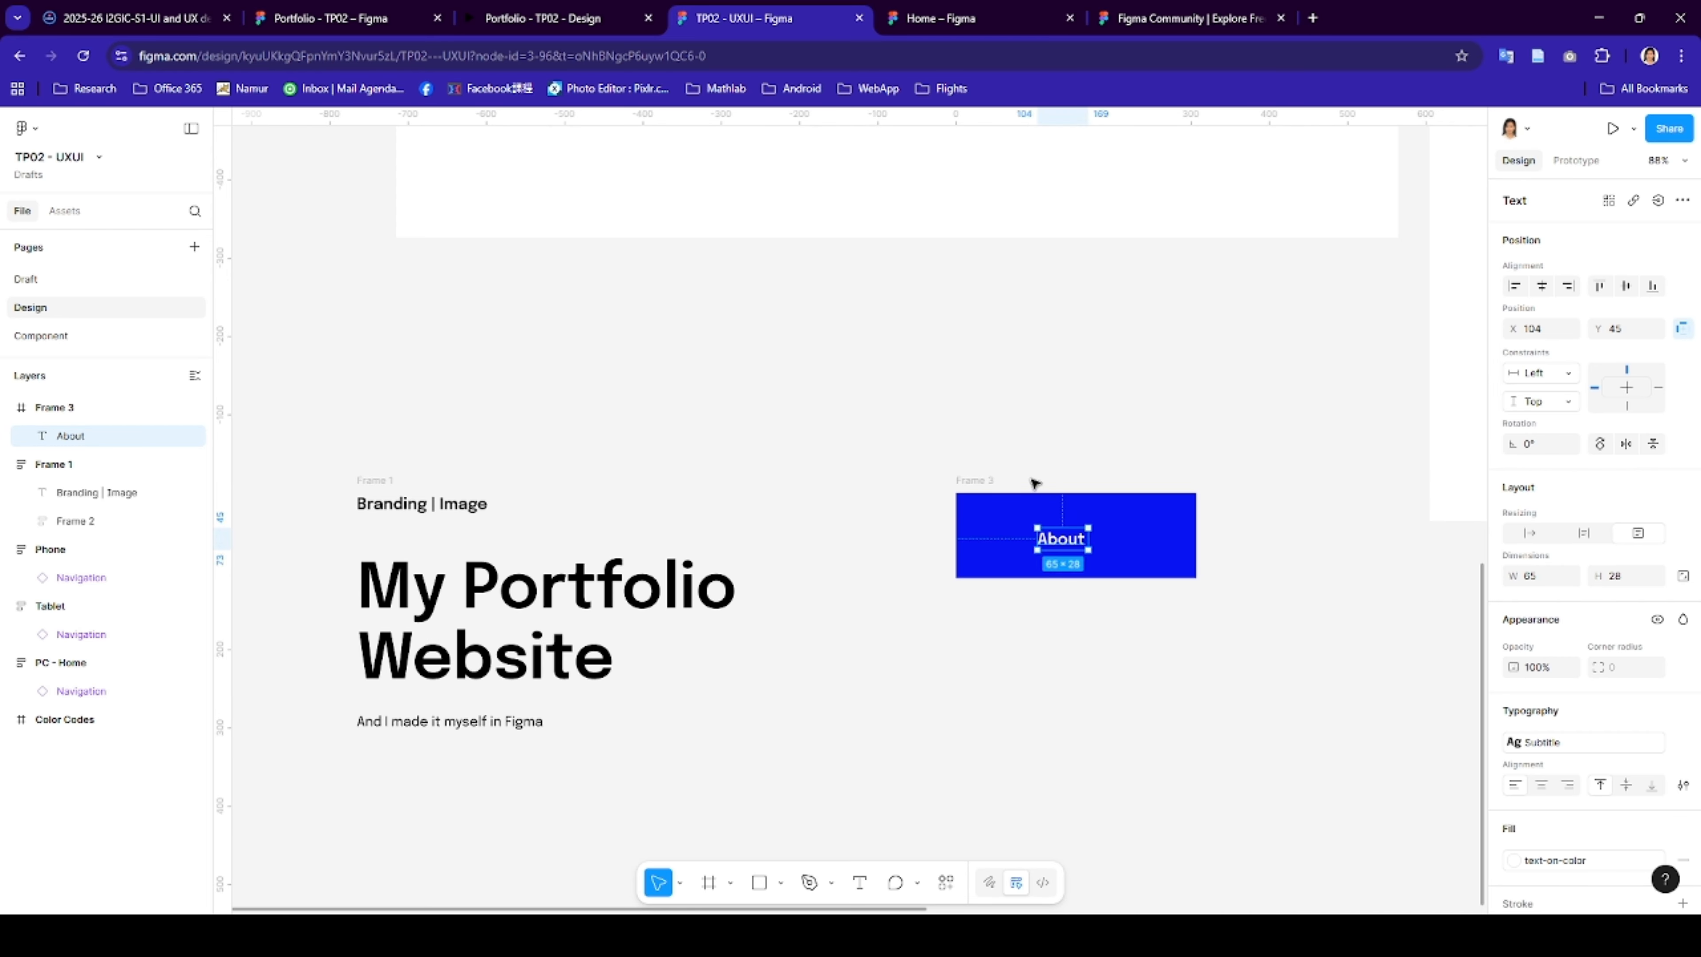
- Turn off content clipping on the blue button frame and add auto layout to it
click(983, 480)
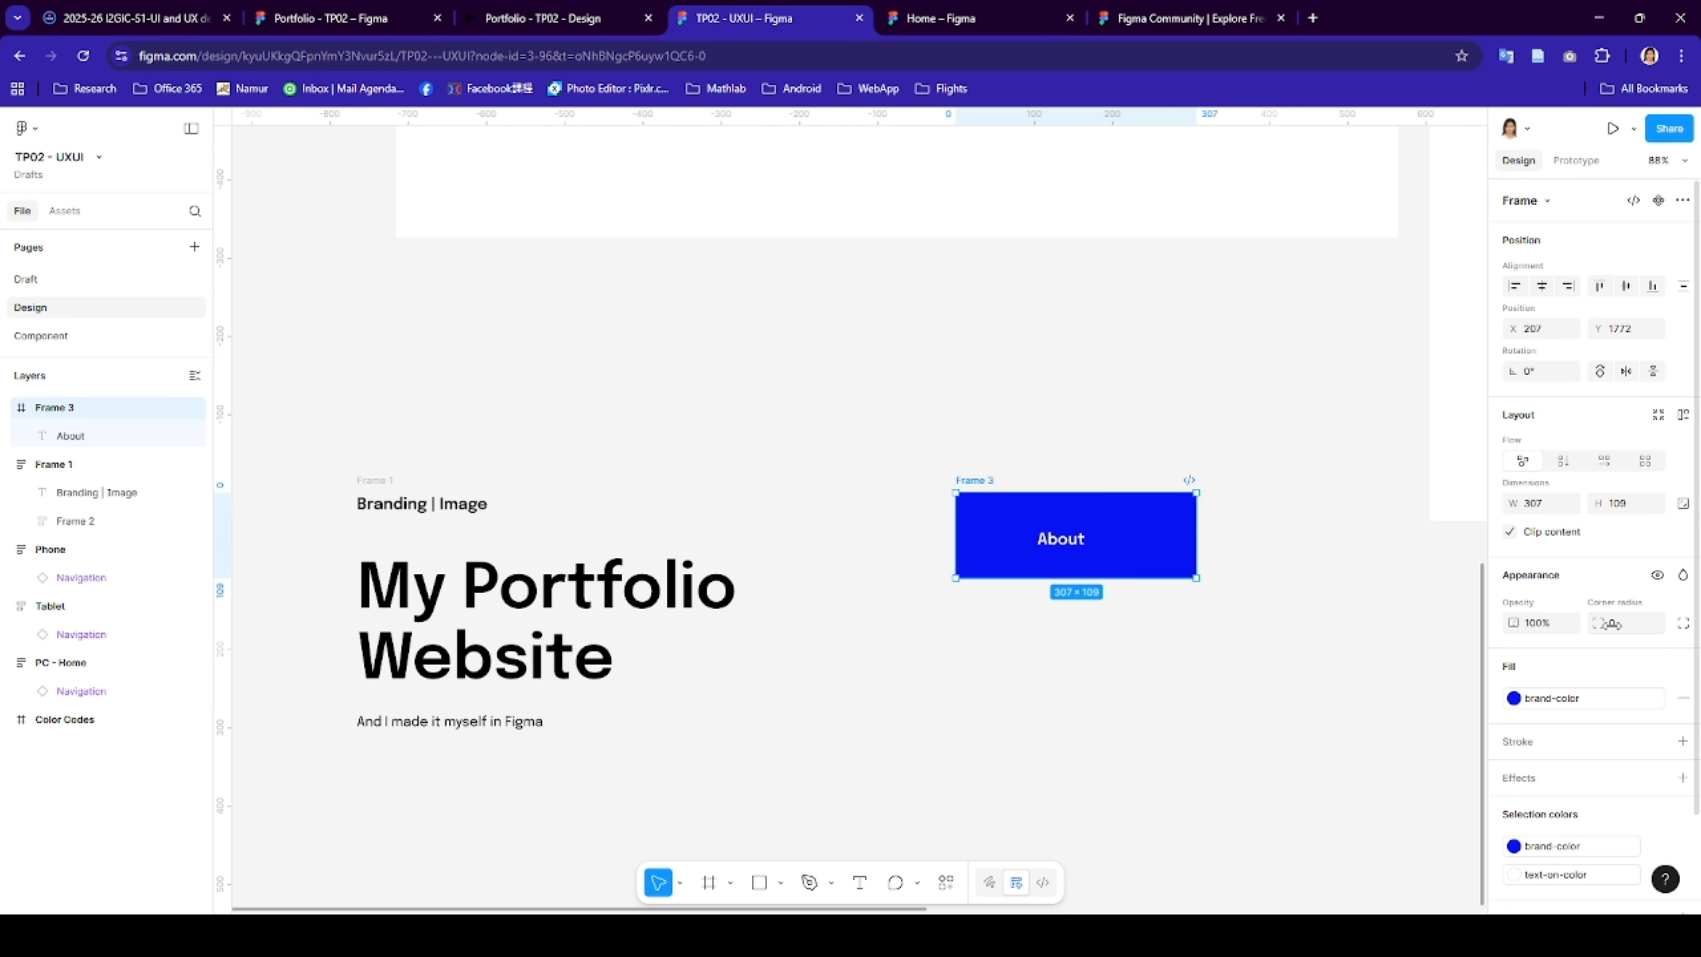
click(1650, 507)
click(1627, 534)
click(1629, 533)
right_click(985, 488)
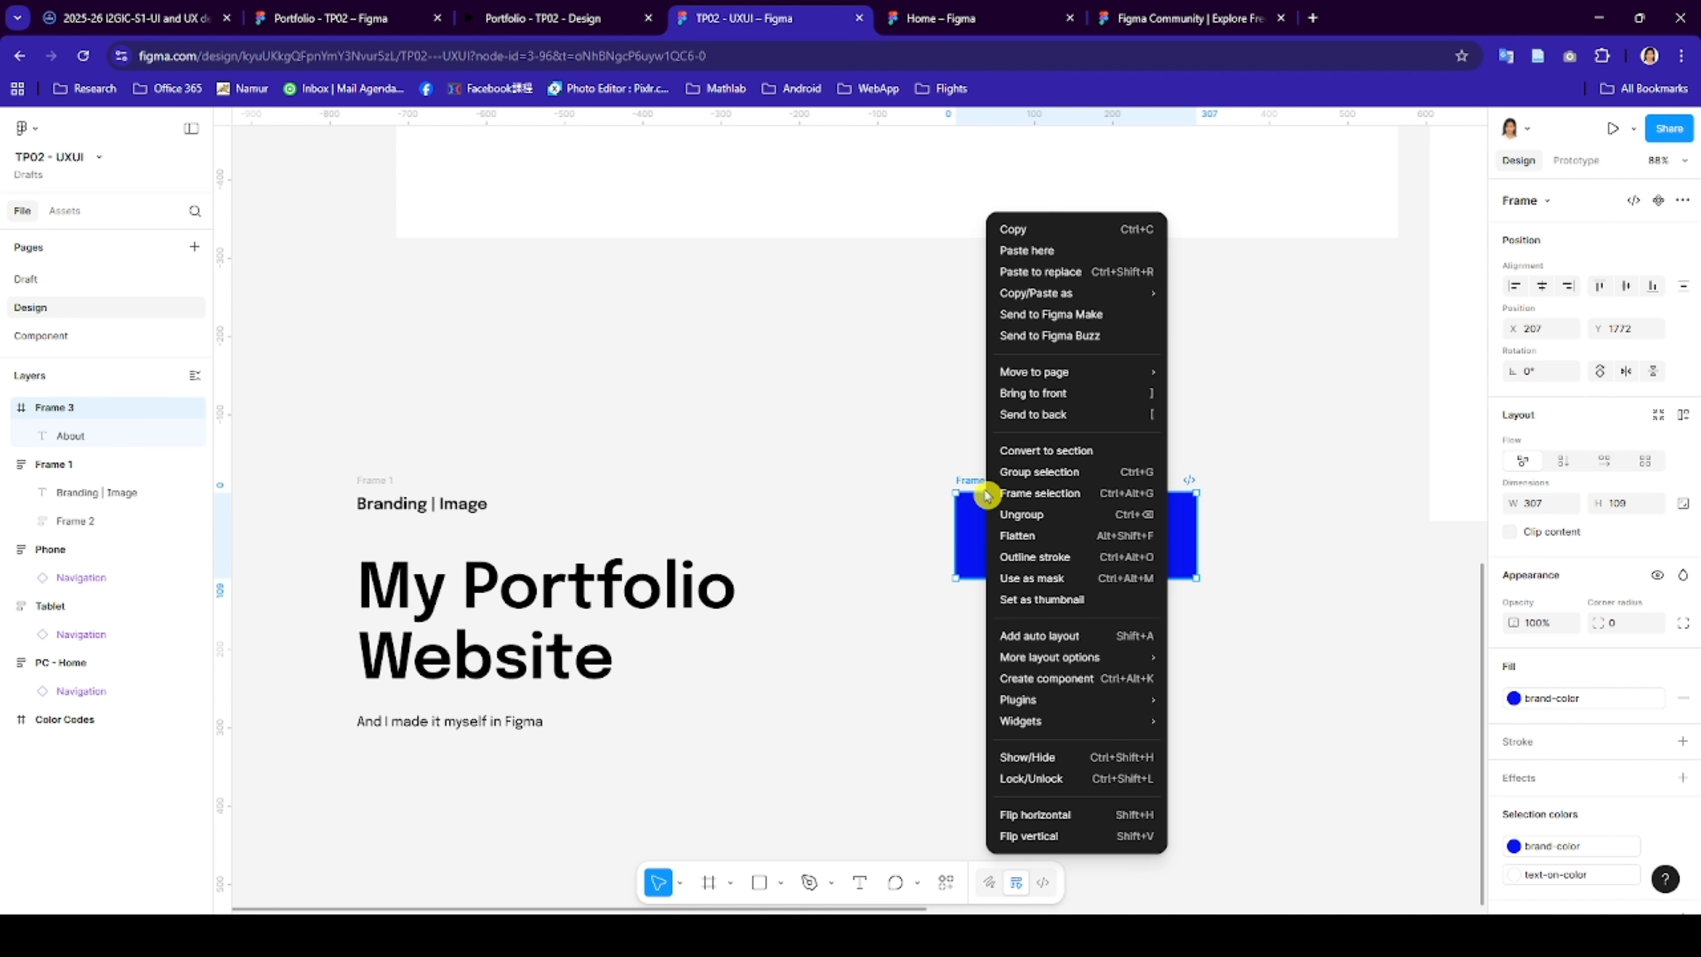
click(1074, 646)
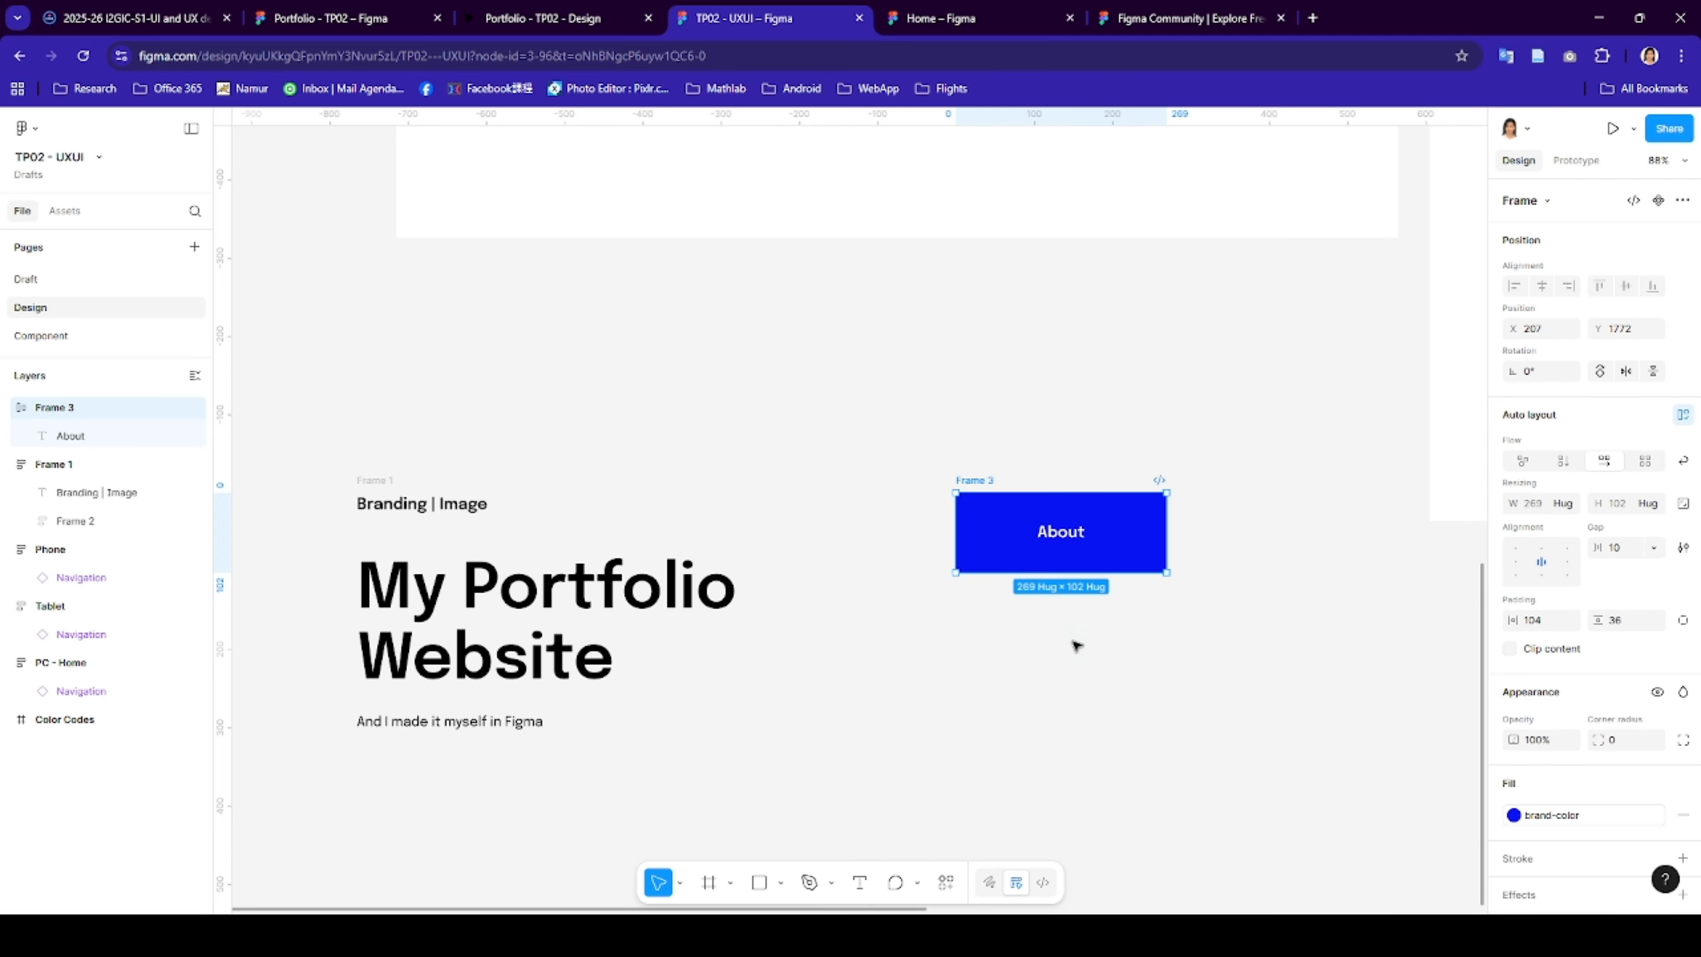
click(1653, 507)
click(1597, 505)
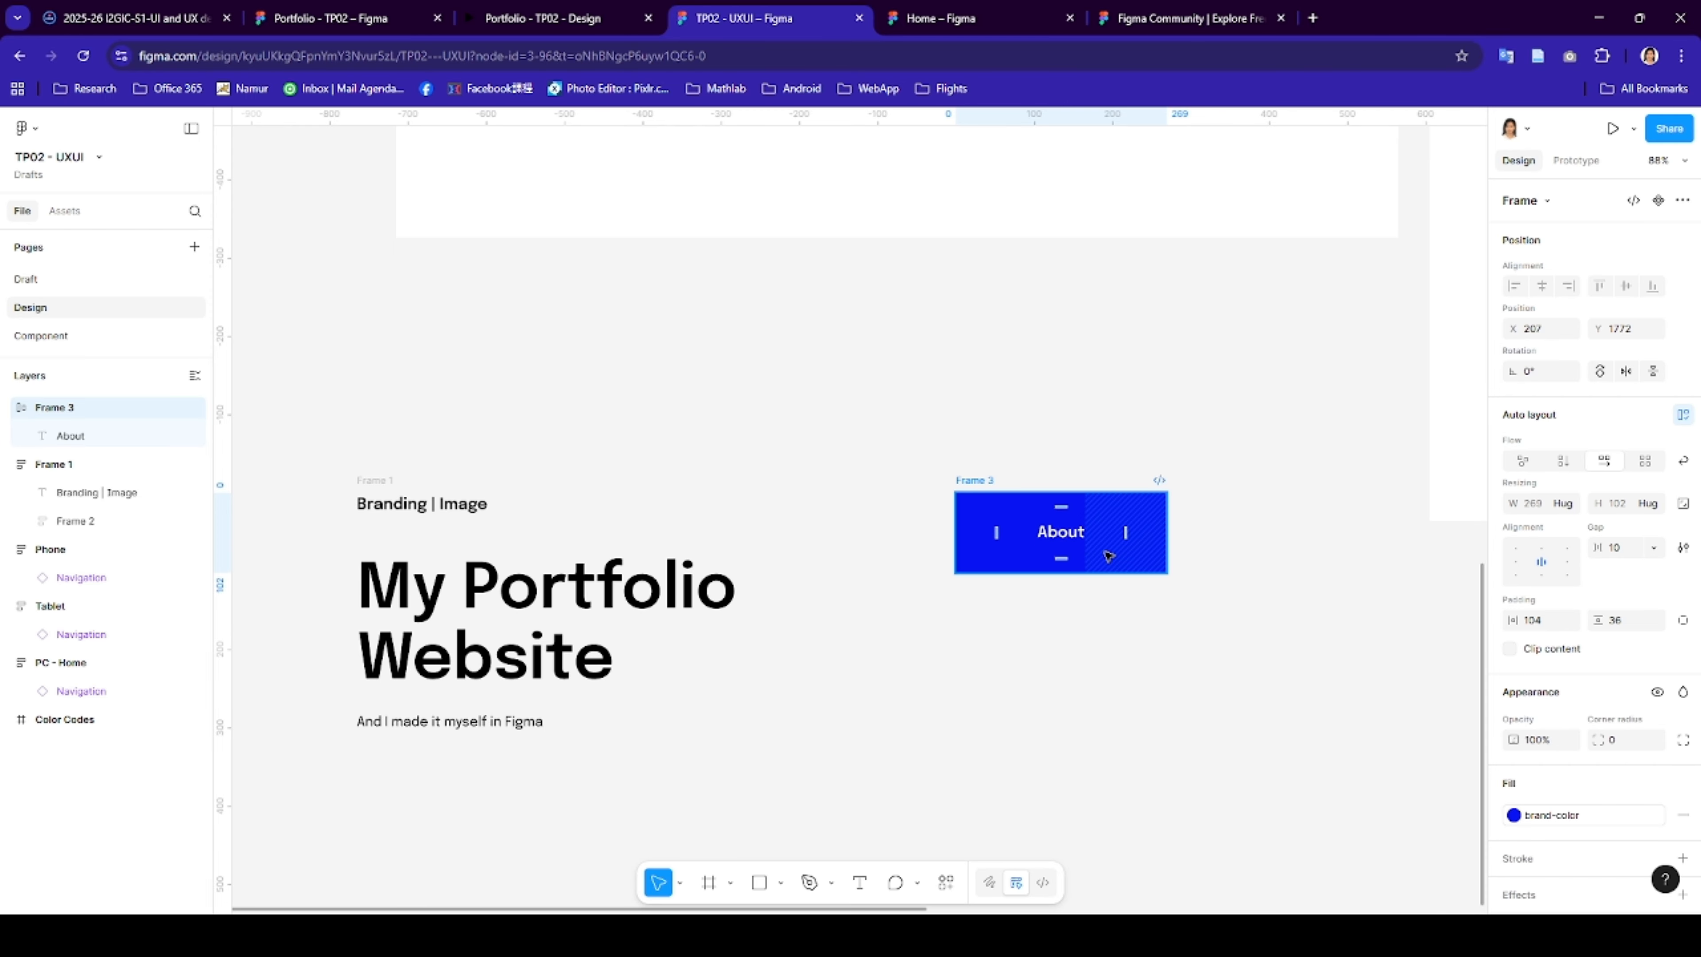
click(1237, 557)
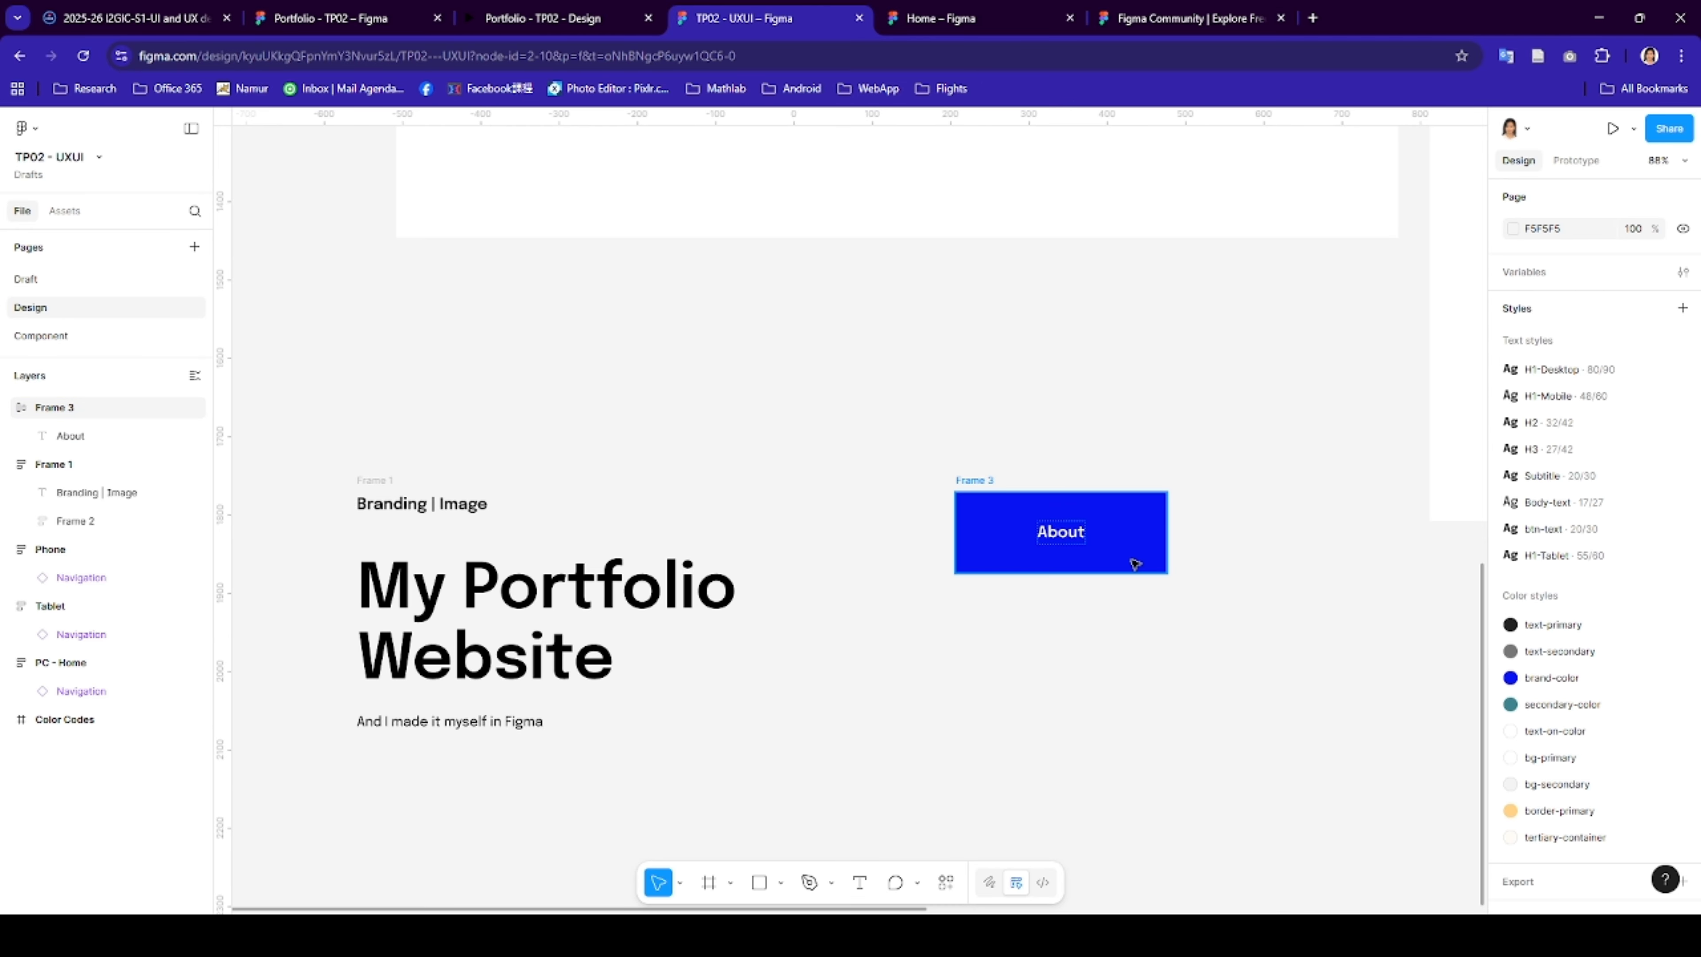
- Rename the blue button frame as Button
click(978, 482)
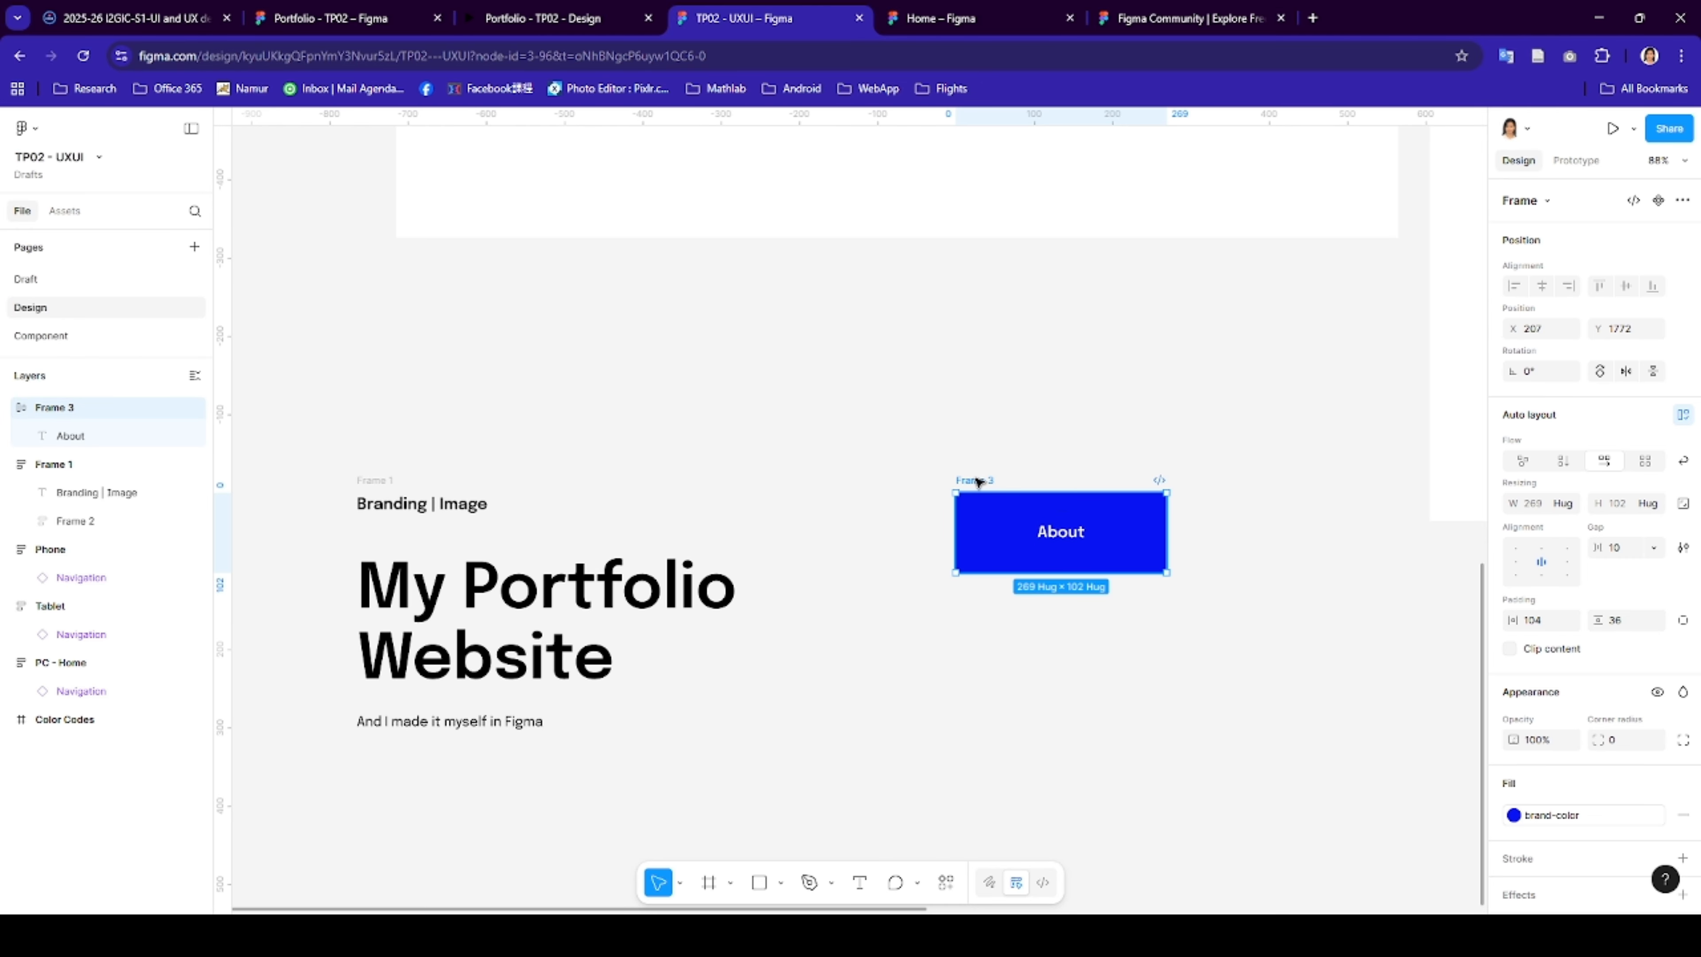
text(Butto)
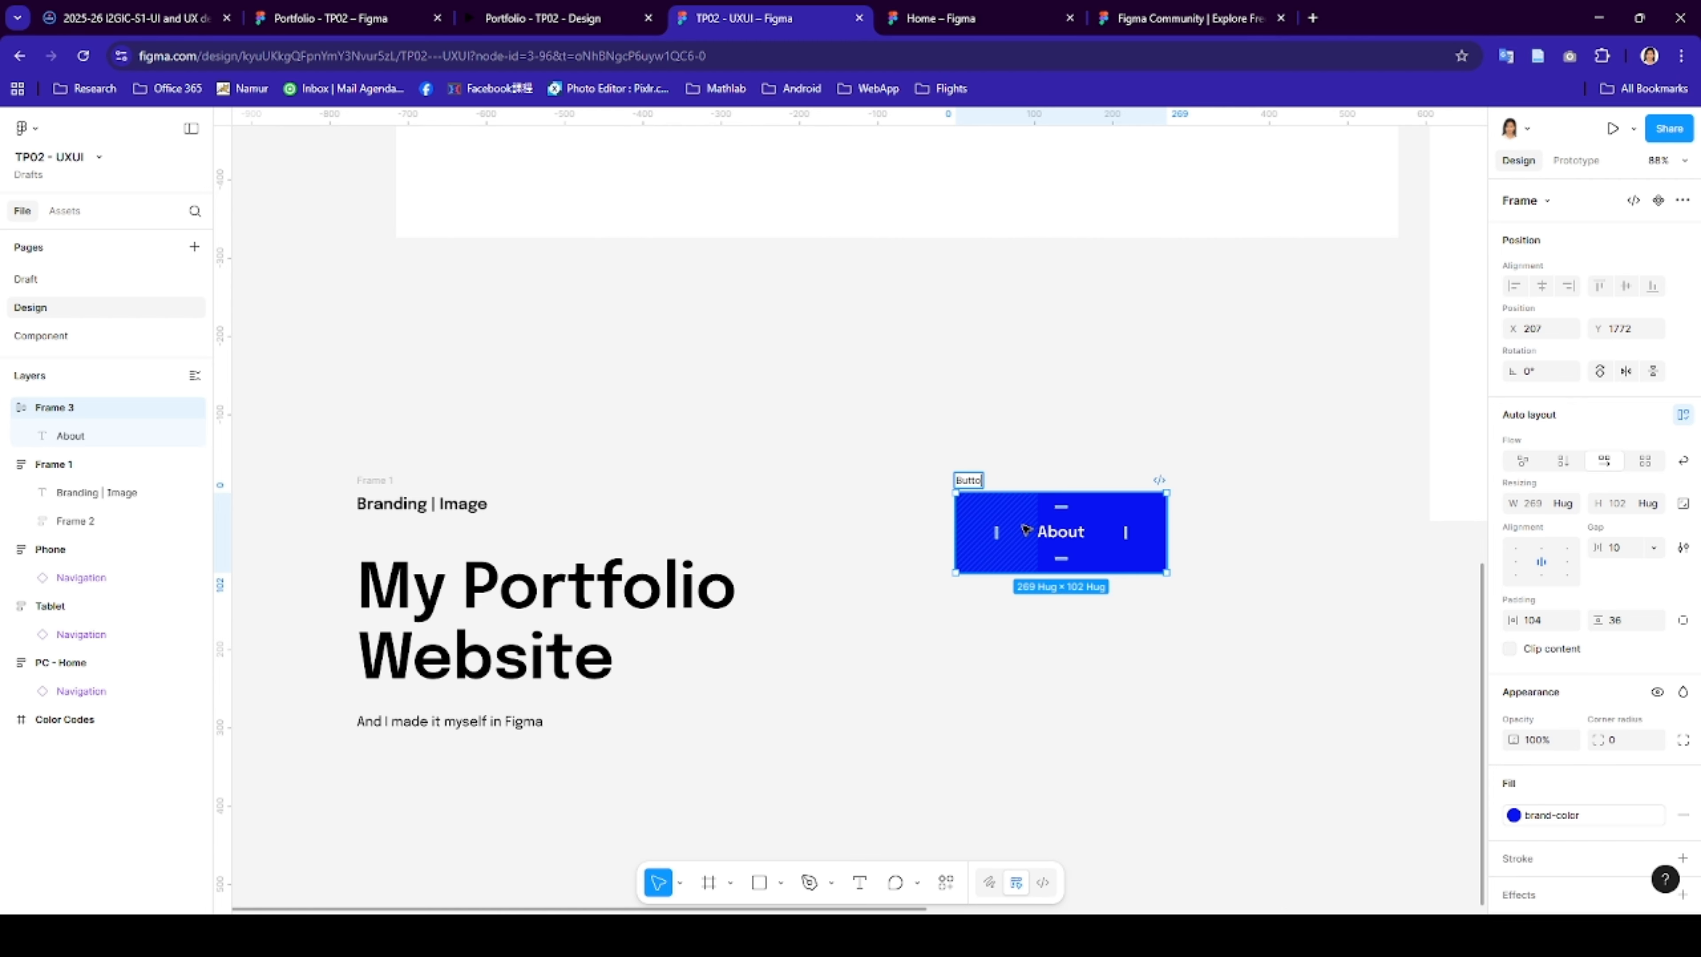
text(n)
key(Return)
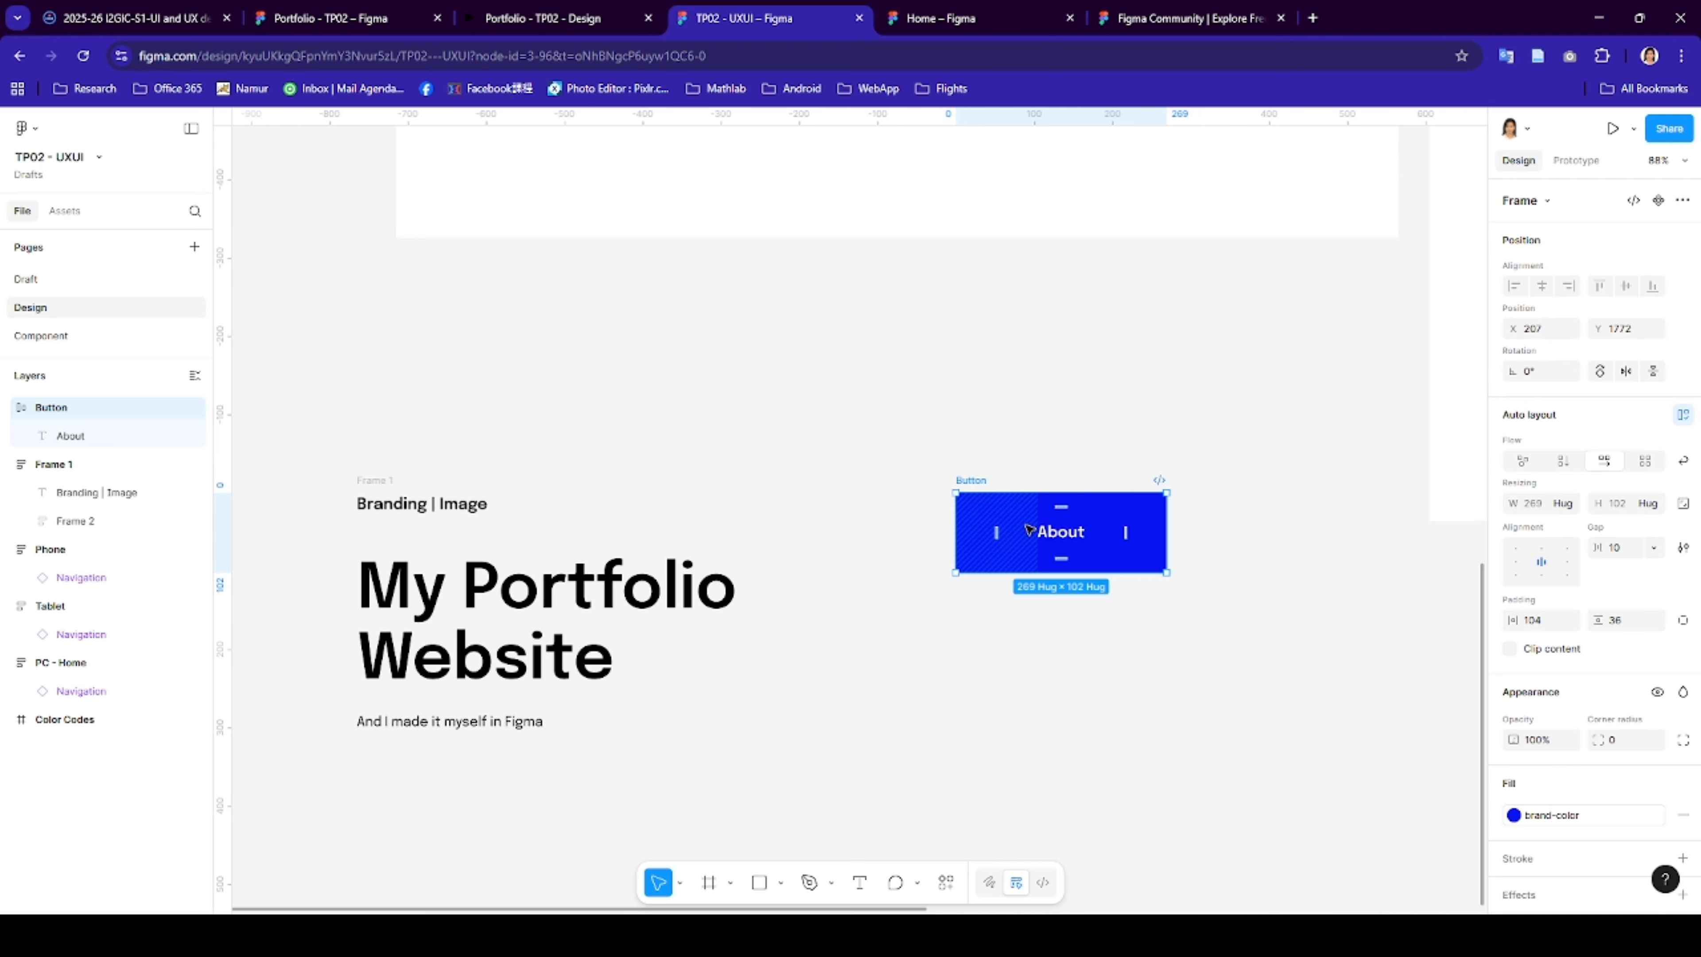
- Check the About button in the Portfolio - TP02 prototype and turn the Button frame into a component
click(528, 18)
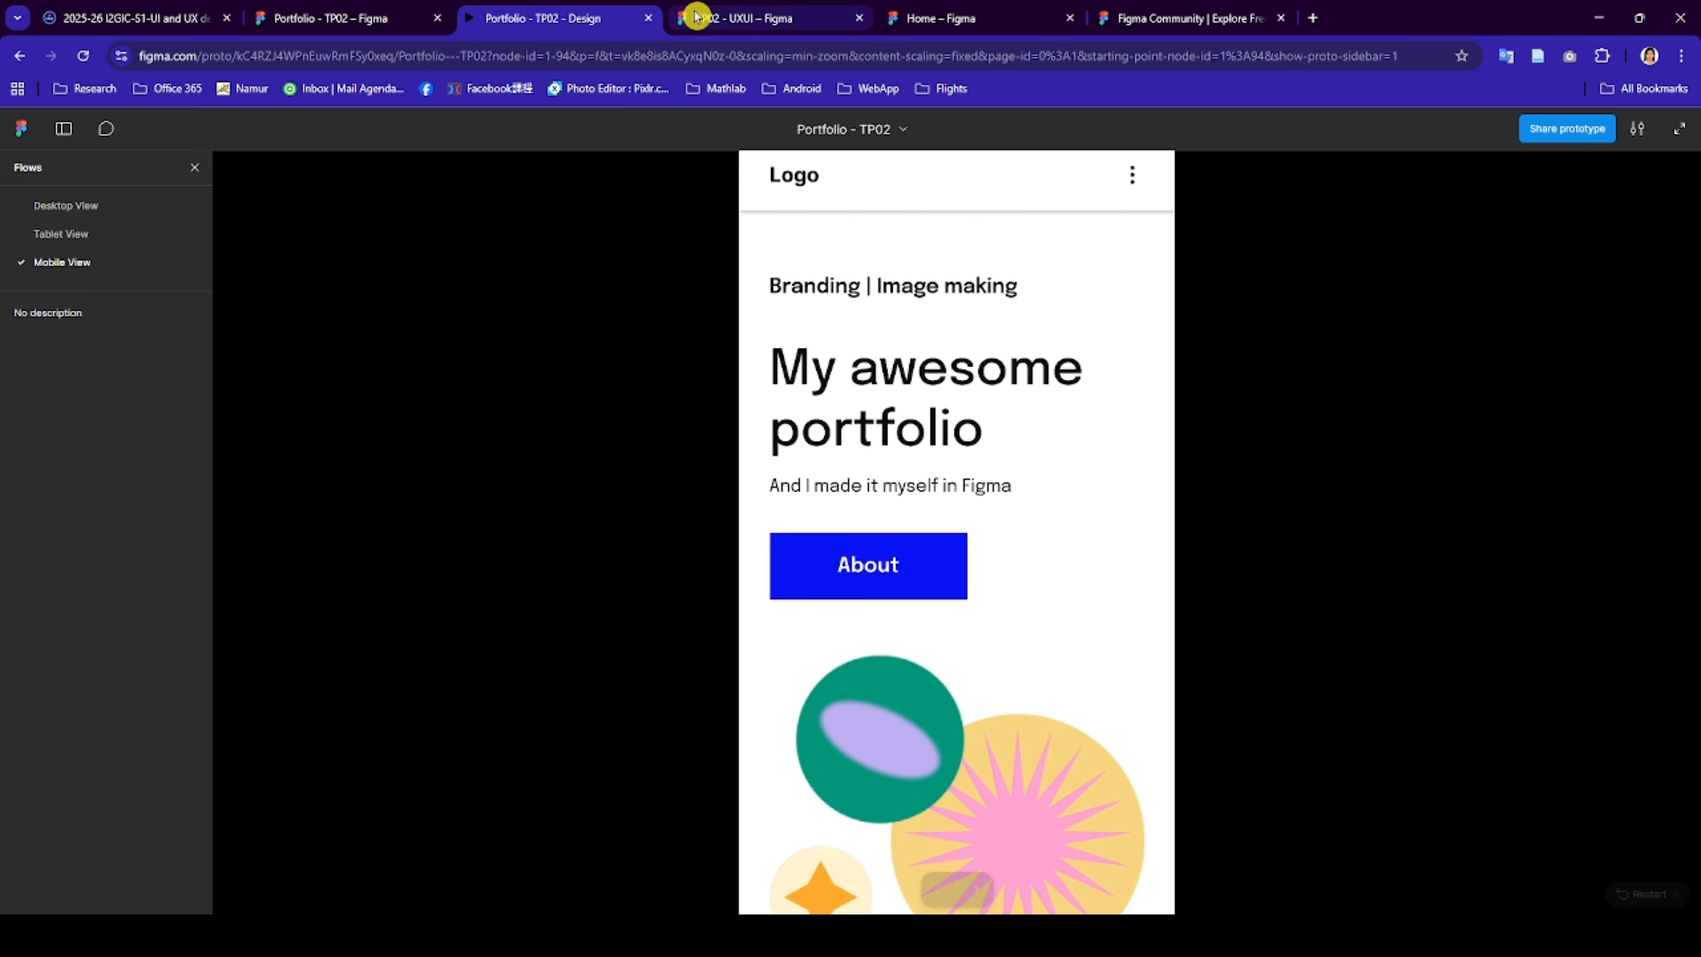
click(727, 25)
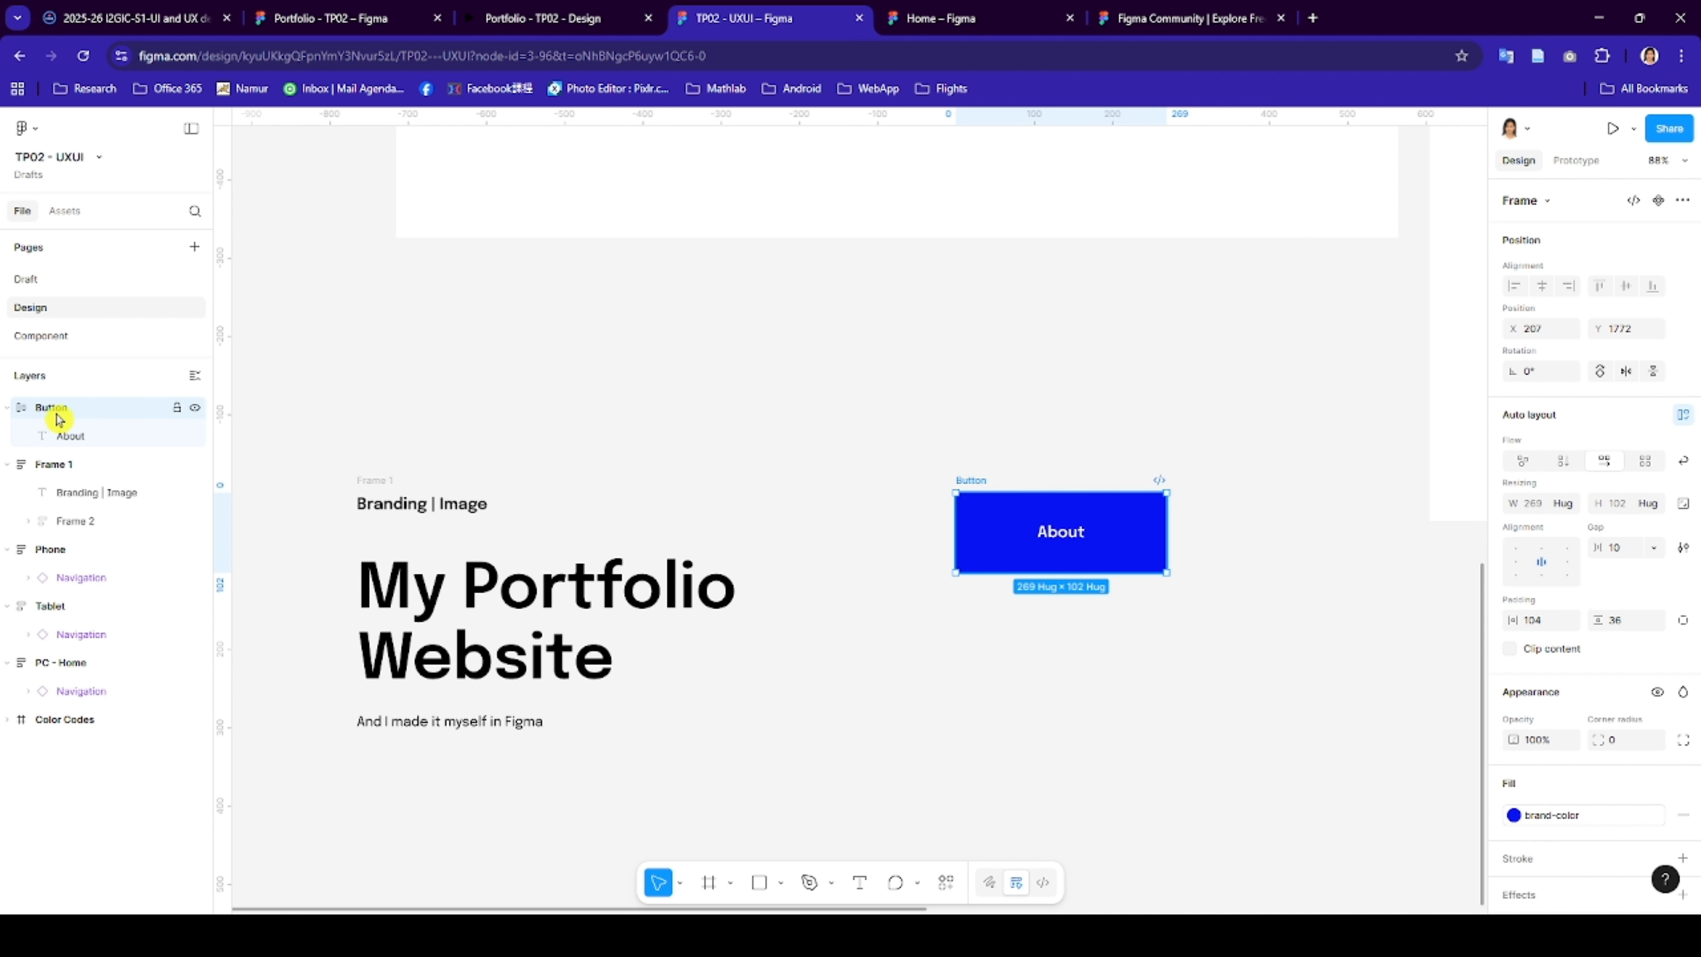
right_click(1014, 523)
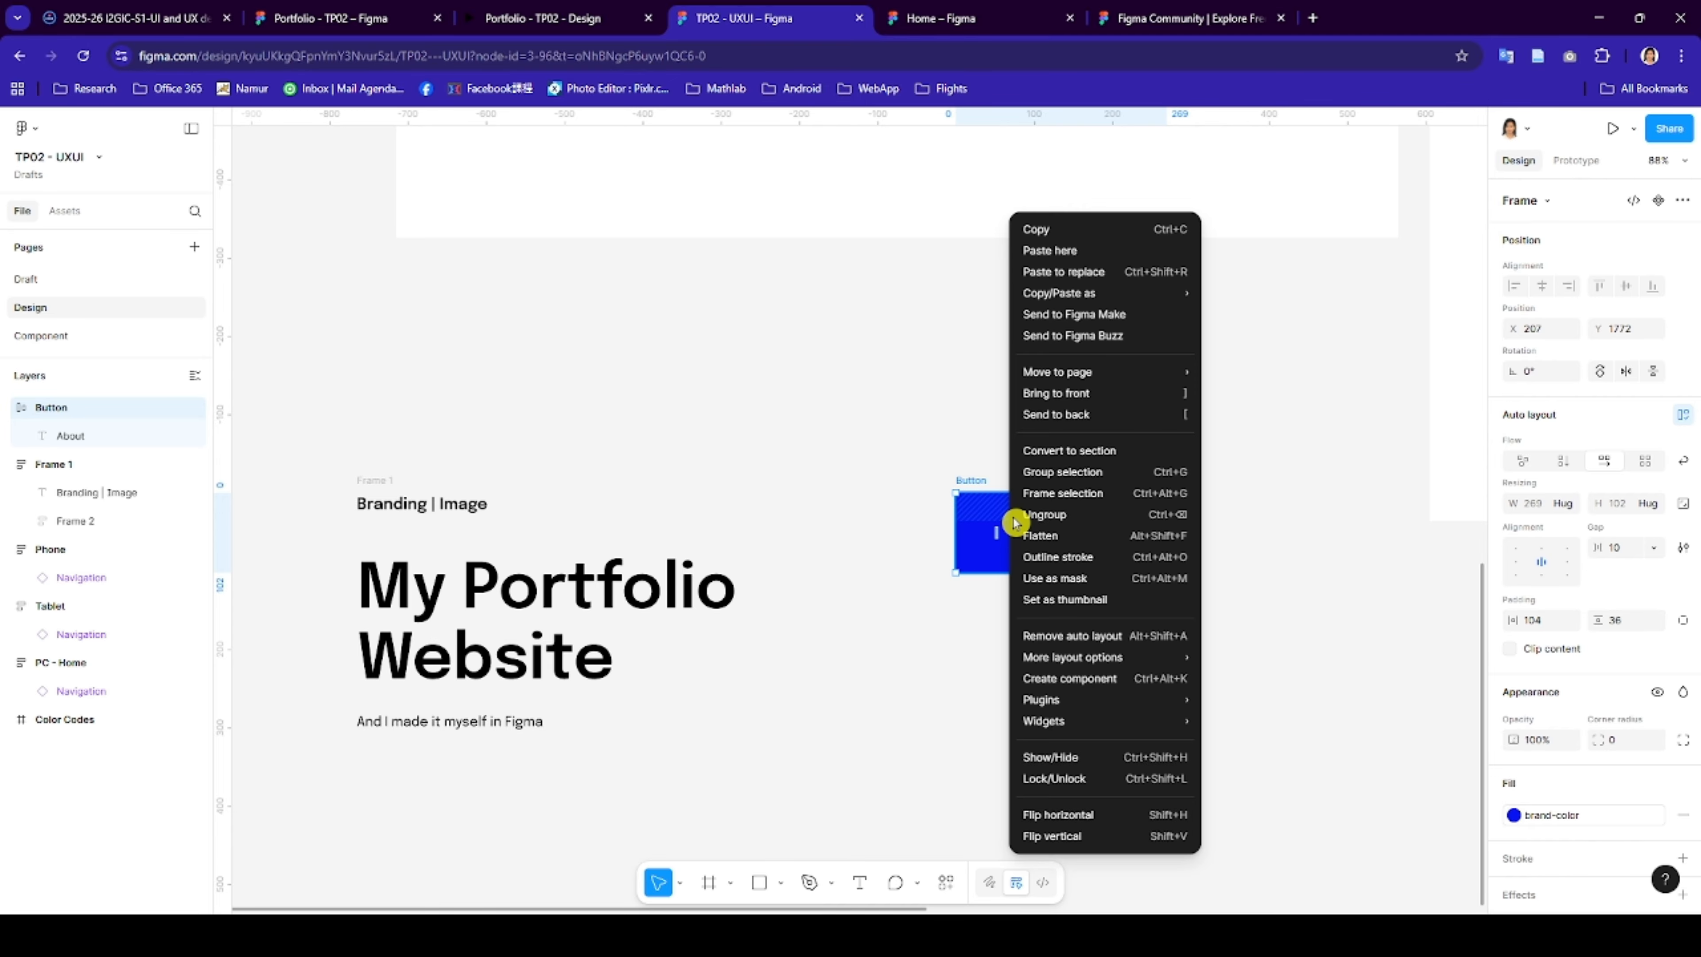
click(1108, 680)
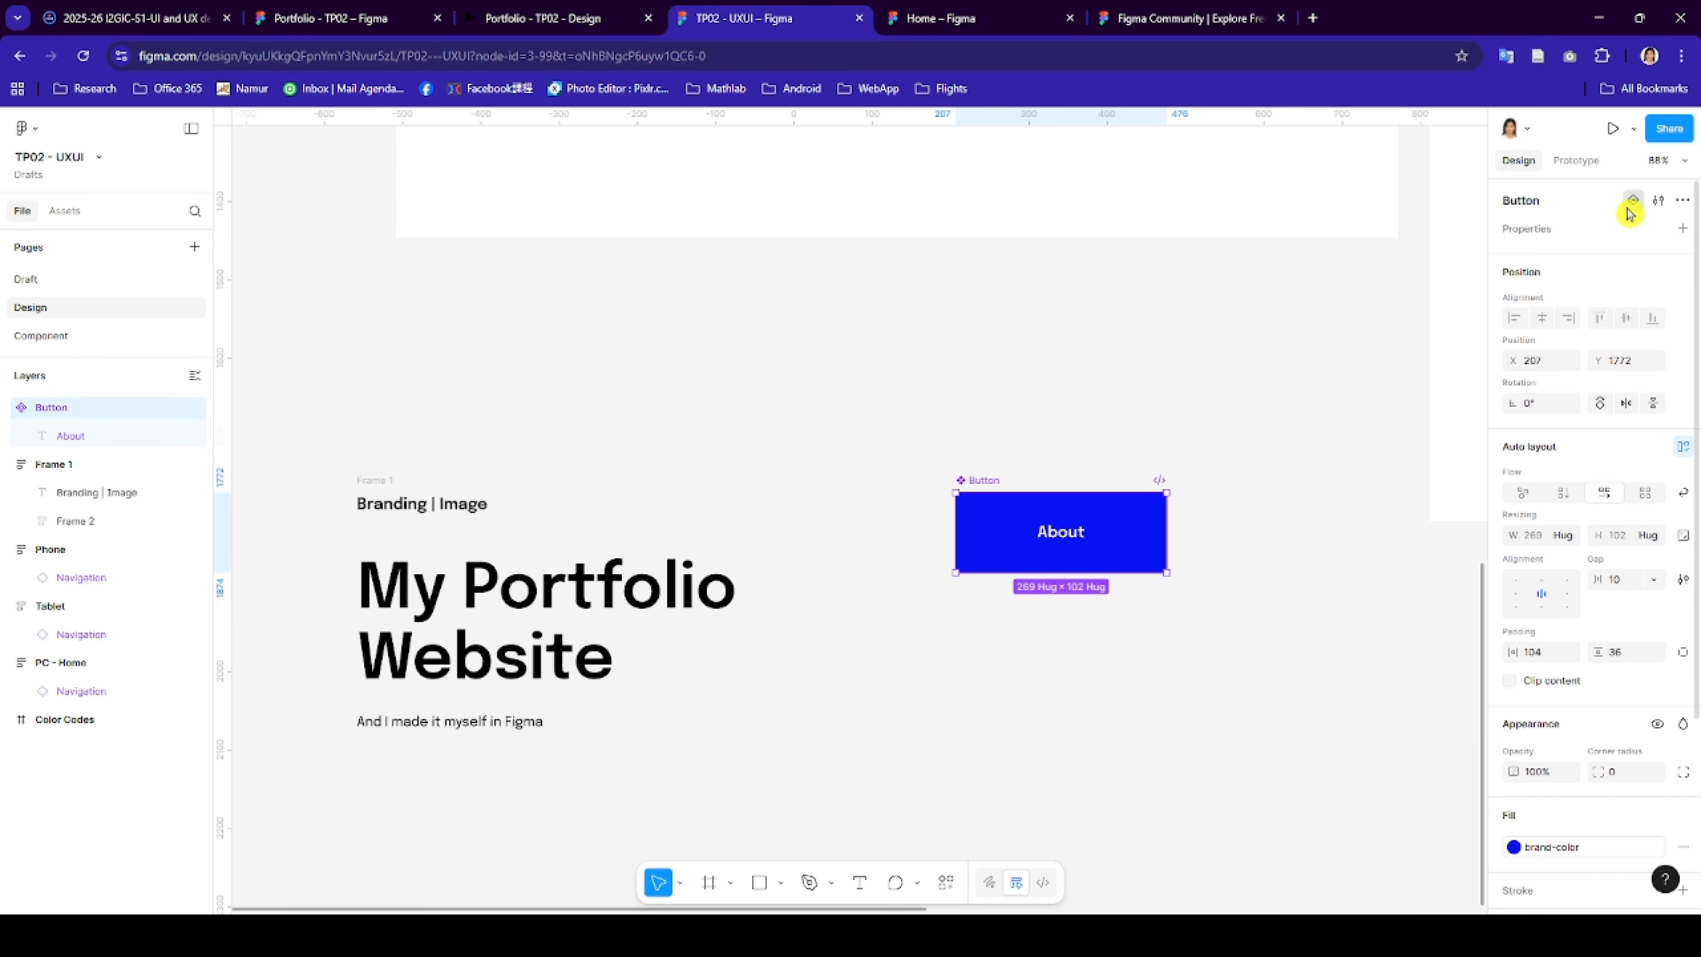
- Add a variant to the Button component and set its Property 1 value to Hovered
click(1632, 207)
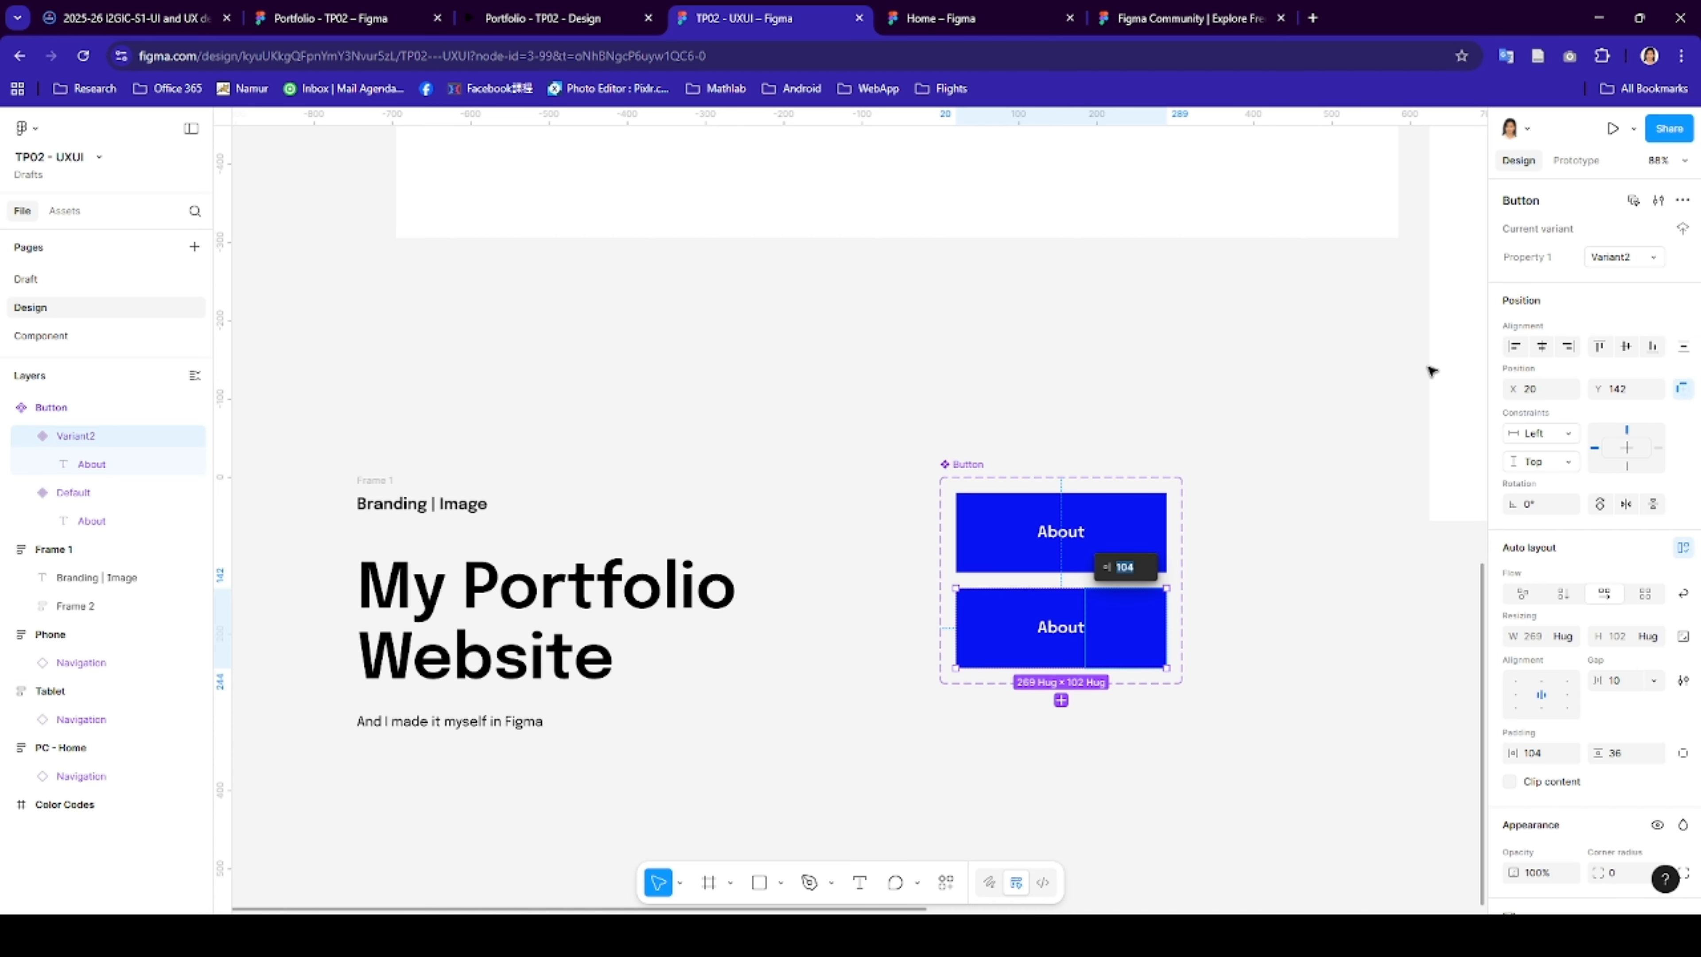
click(1617, 261)
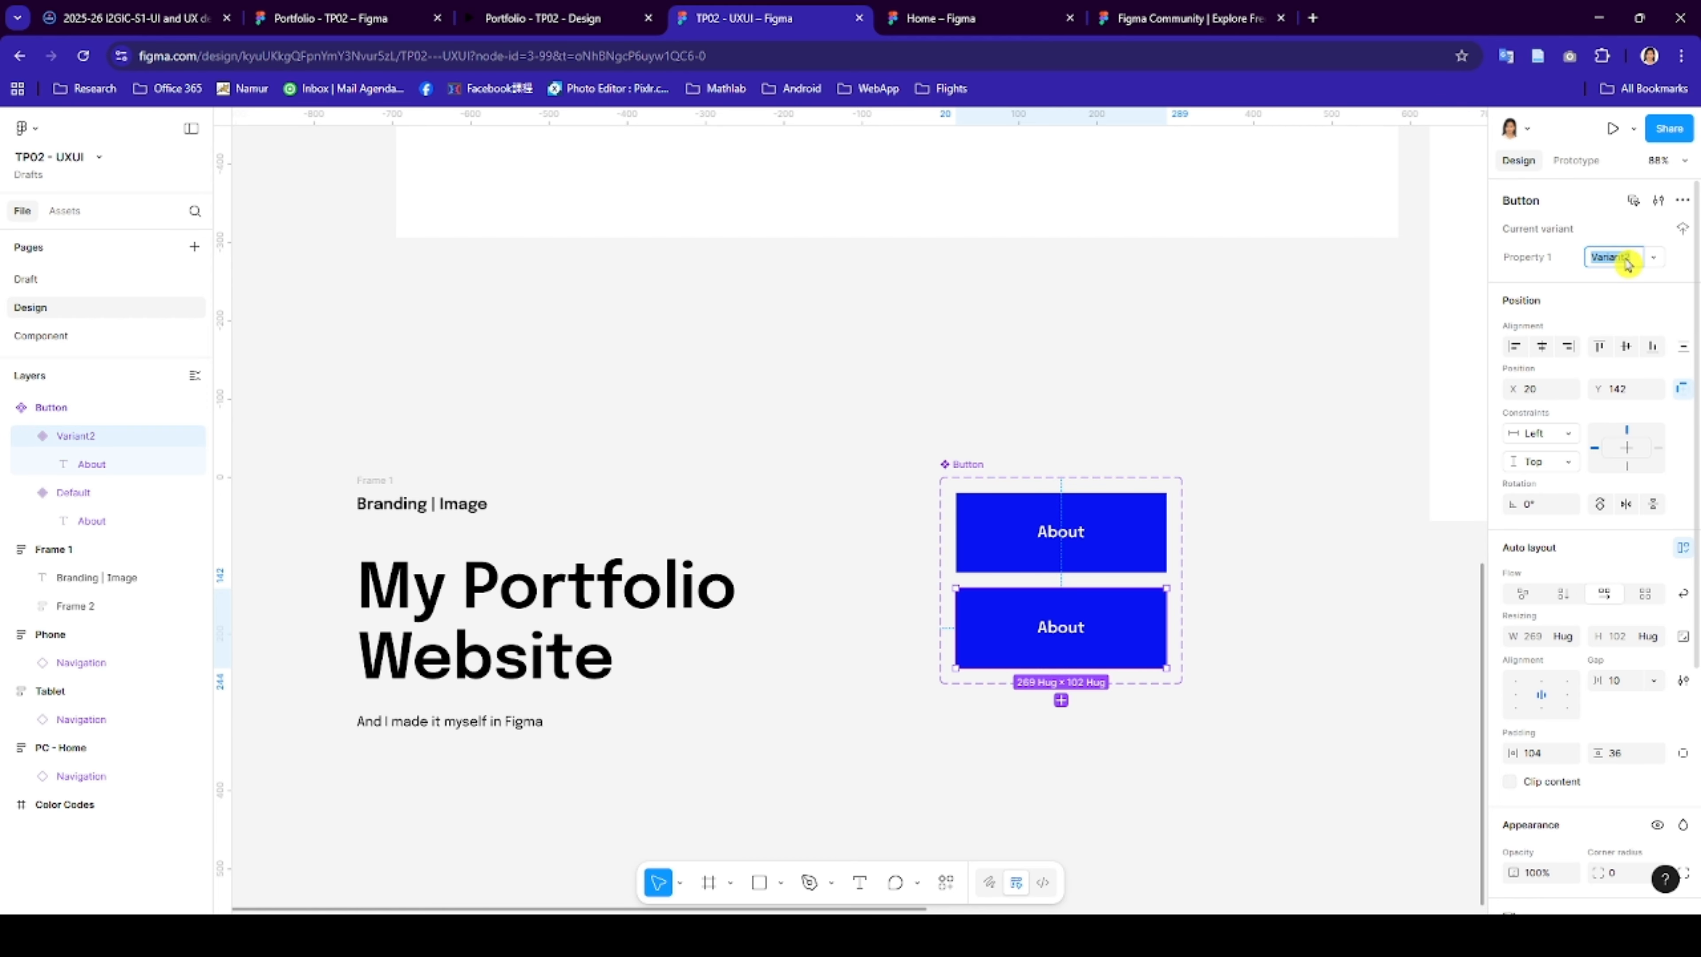
text(Hovered)
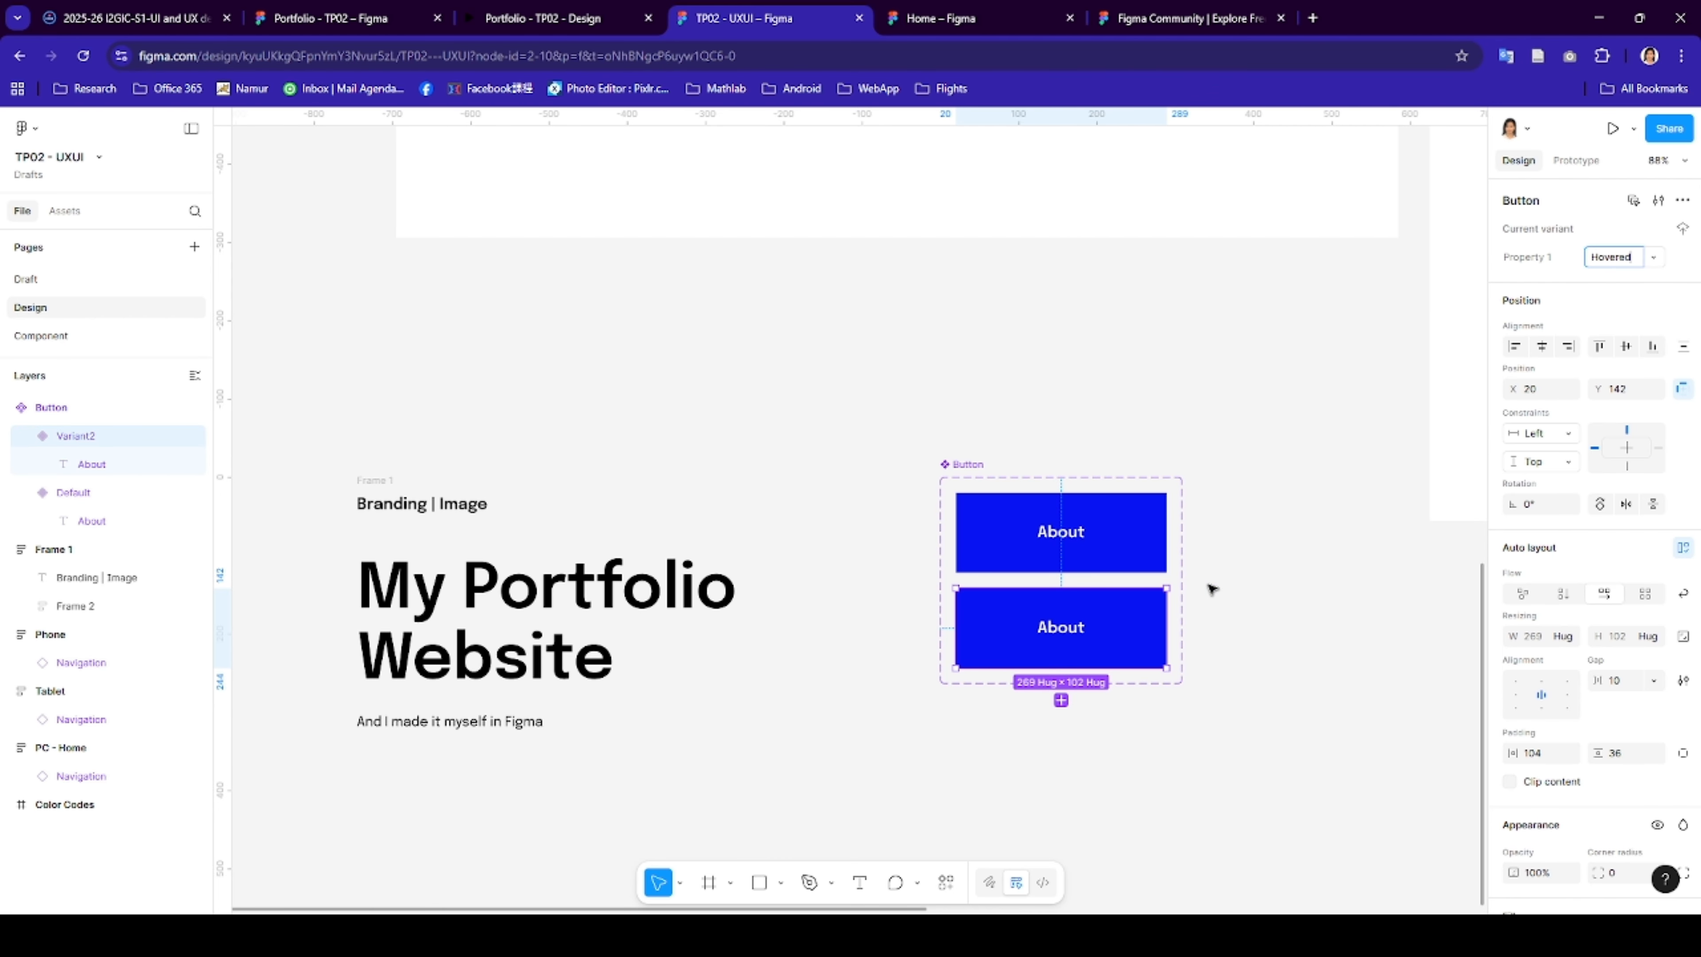
click(1210, 589)
- Fill the Hovered variant with the border-primary library style
click(1132, 628)
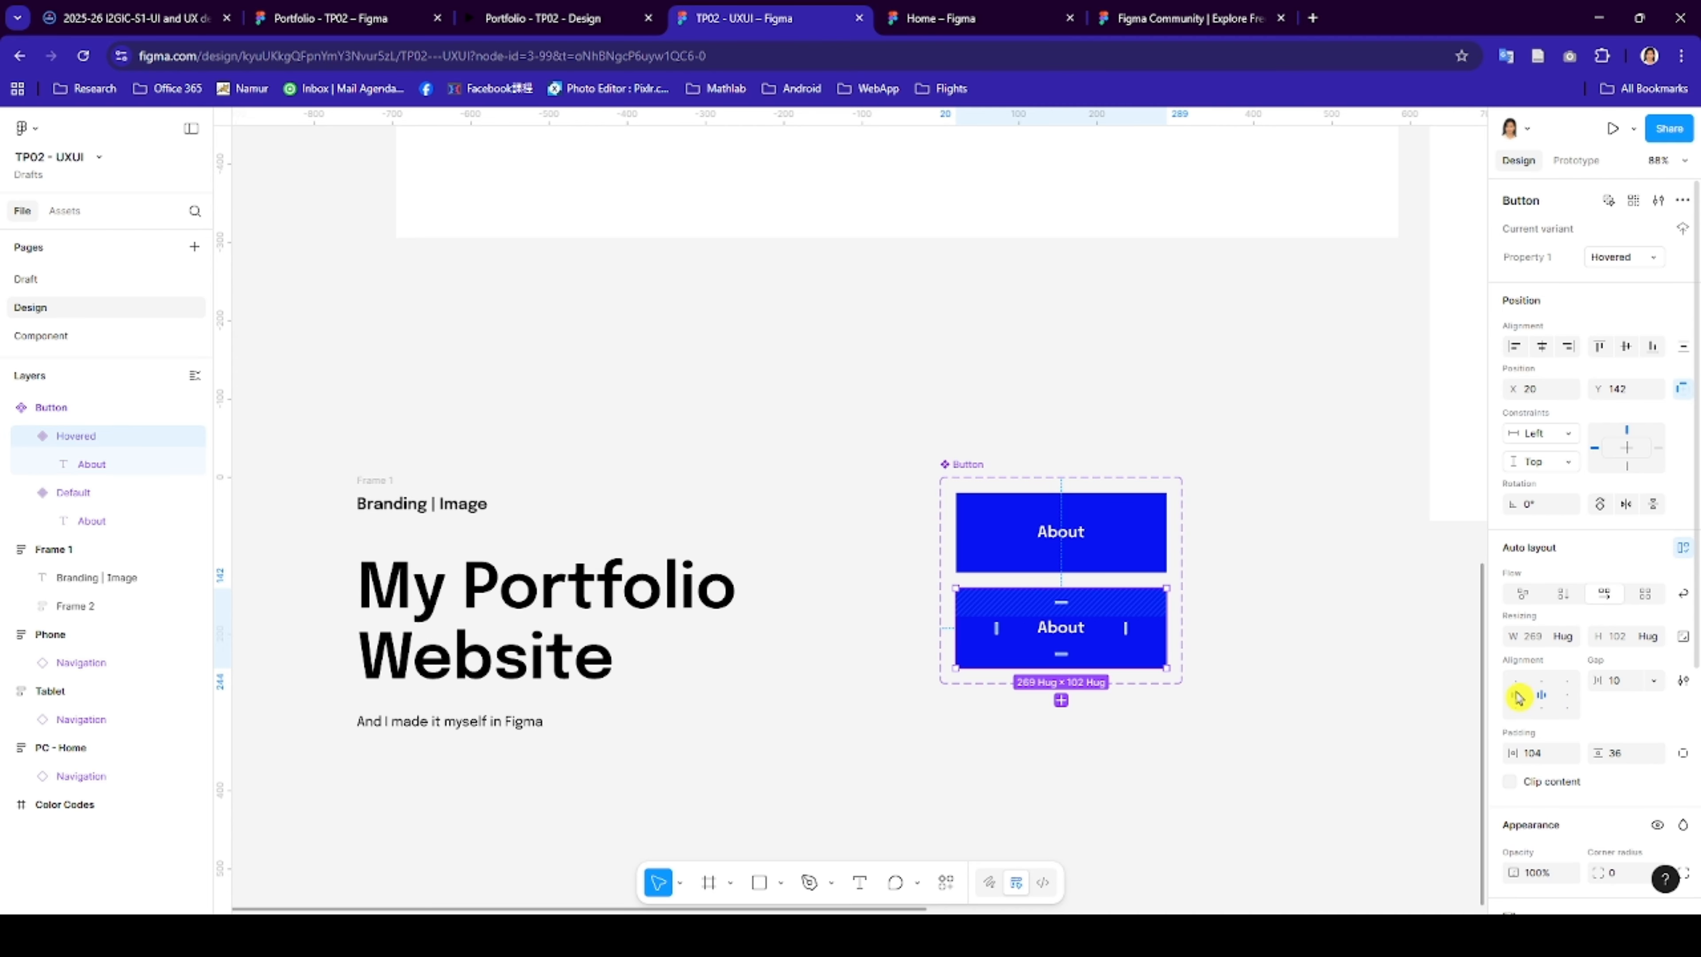
scroll(1526, 805, down, 4)
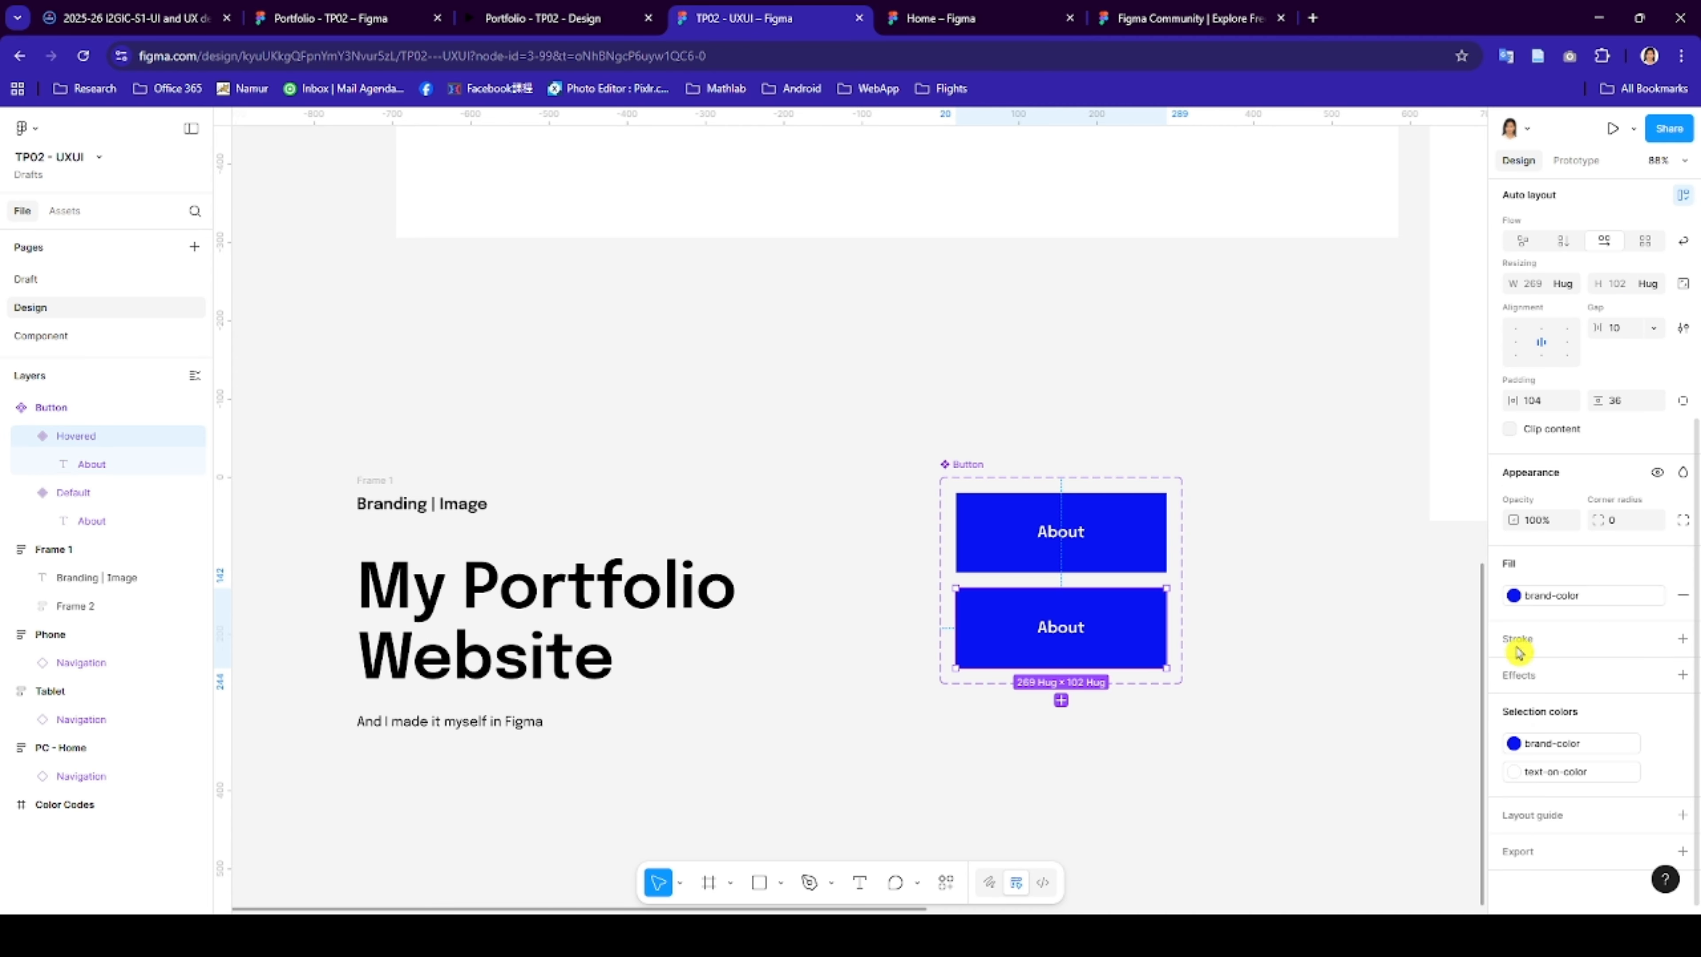
click(1514, 597)
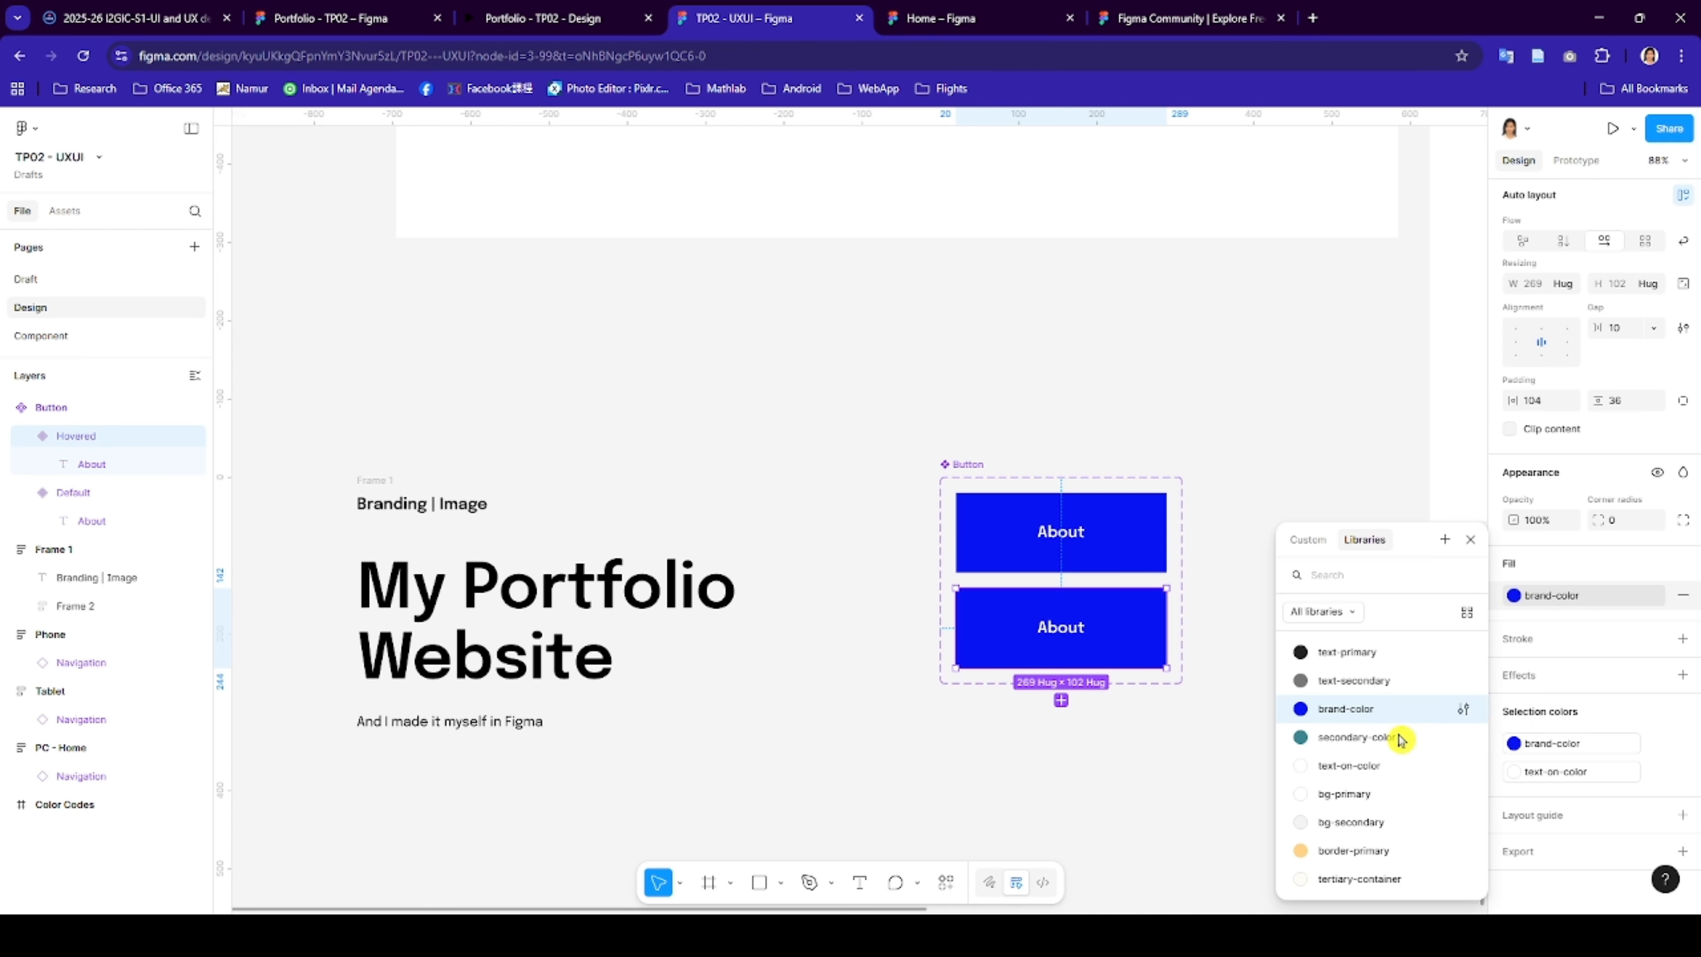
click(1370, 856)
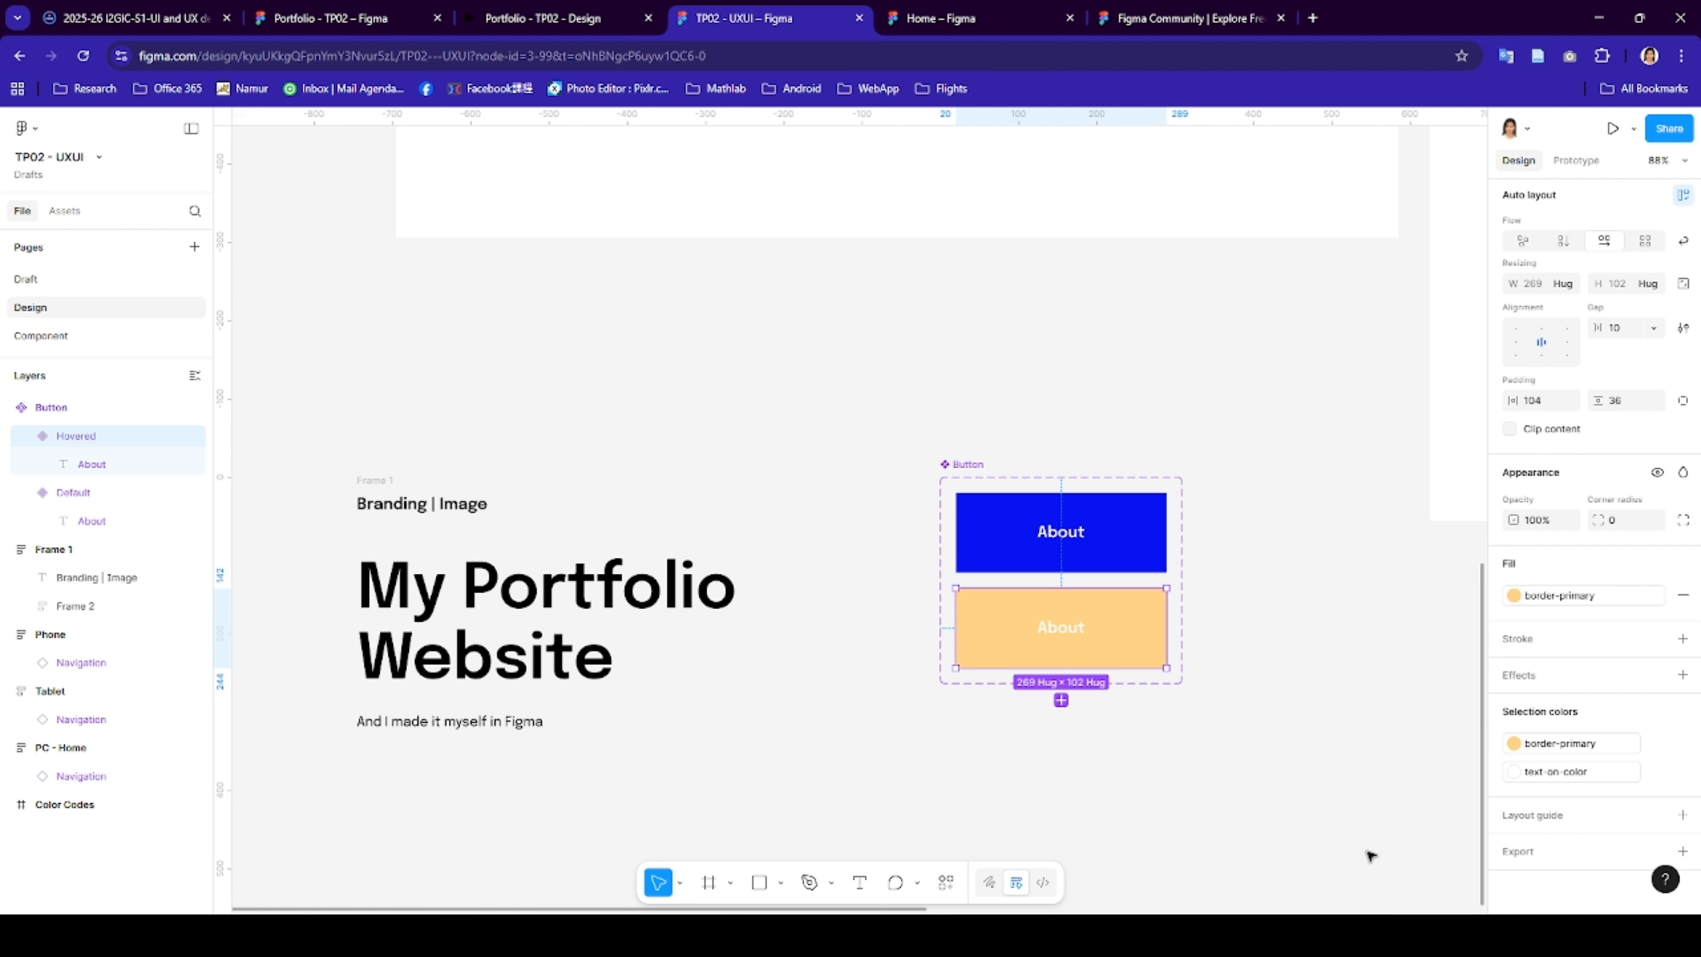
- Apply the text-primary library style to the "About" text of the Hovered variant
double_click(1071, 629)
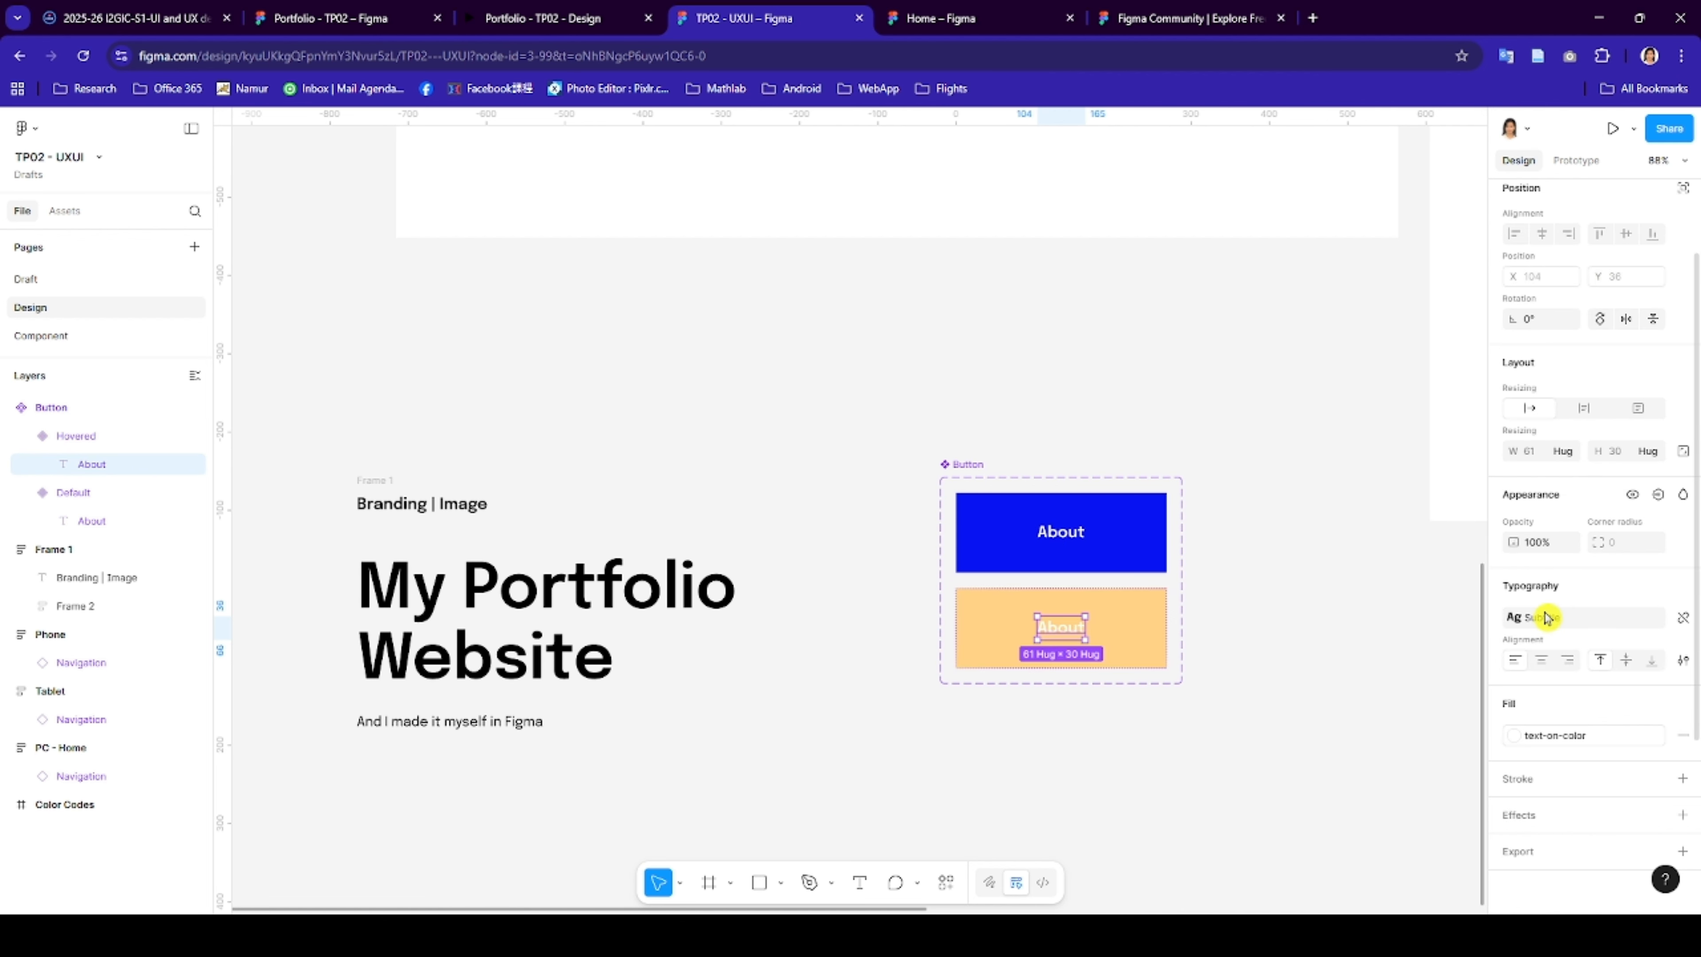
click(1129, 624)
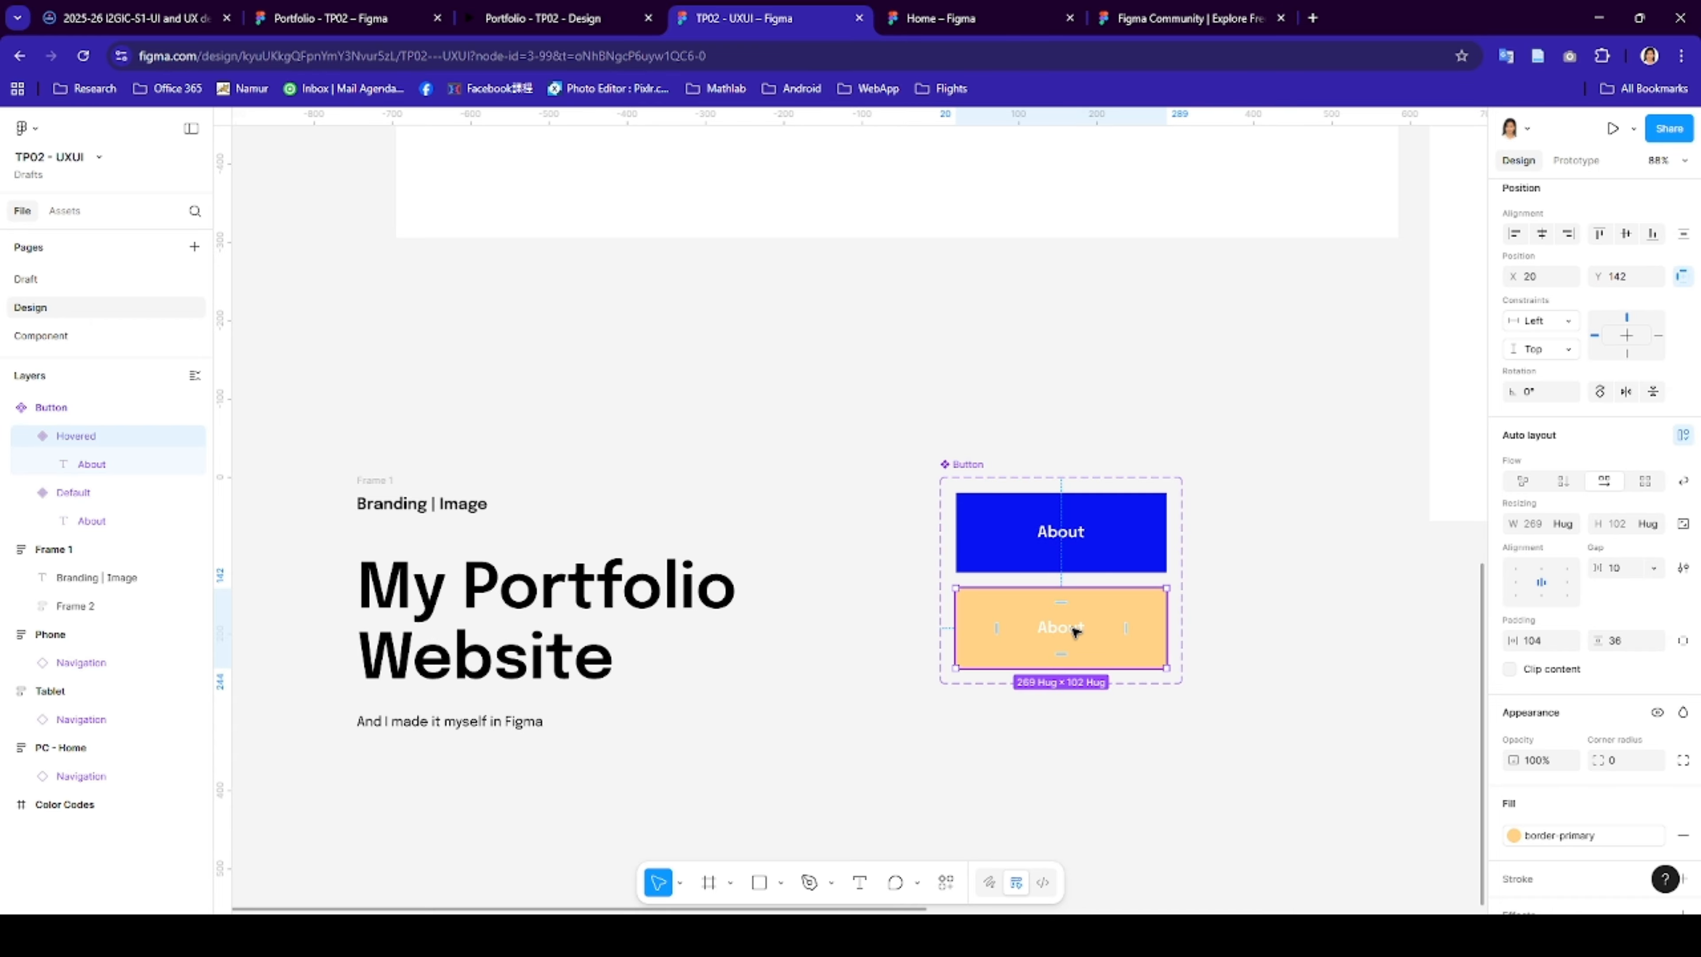
double_click(1072, 629)
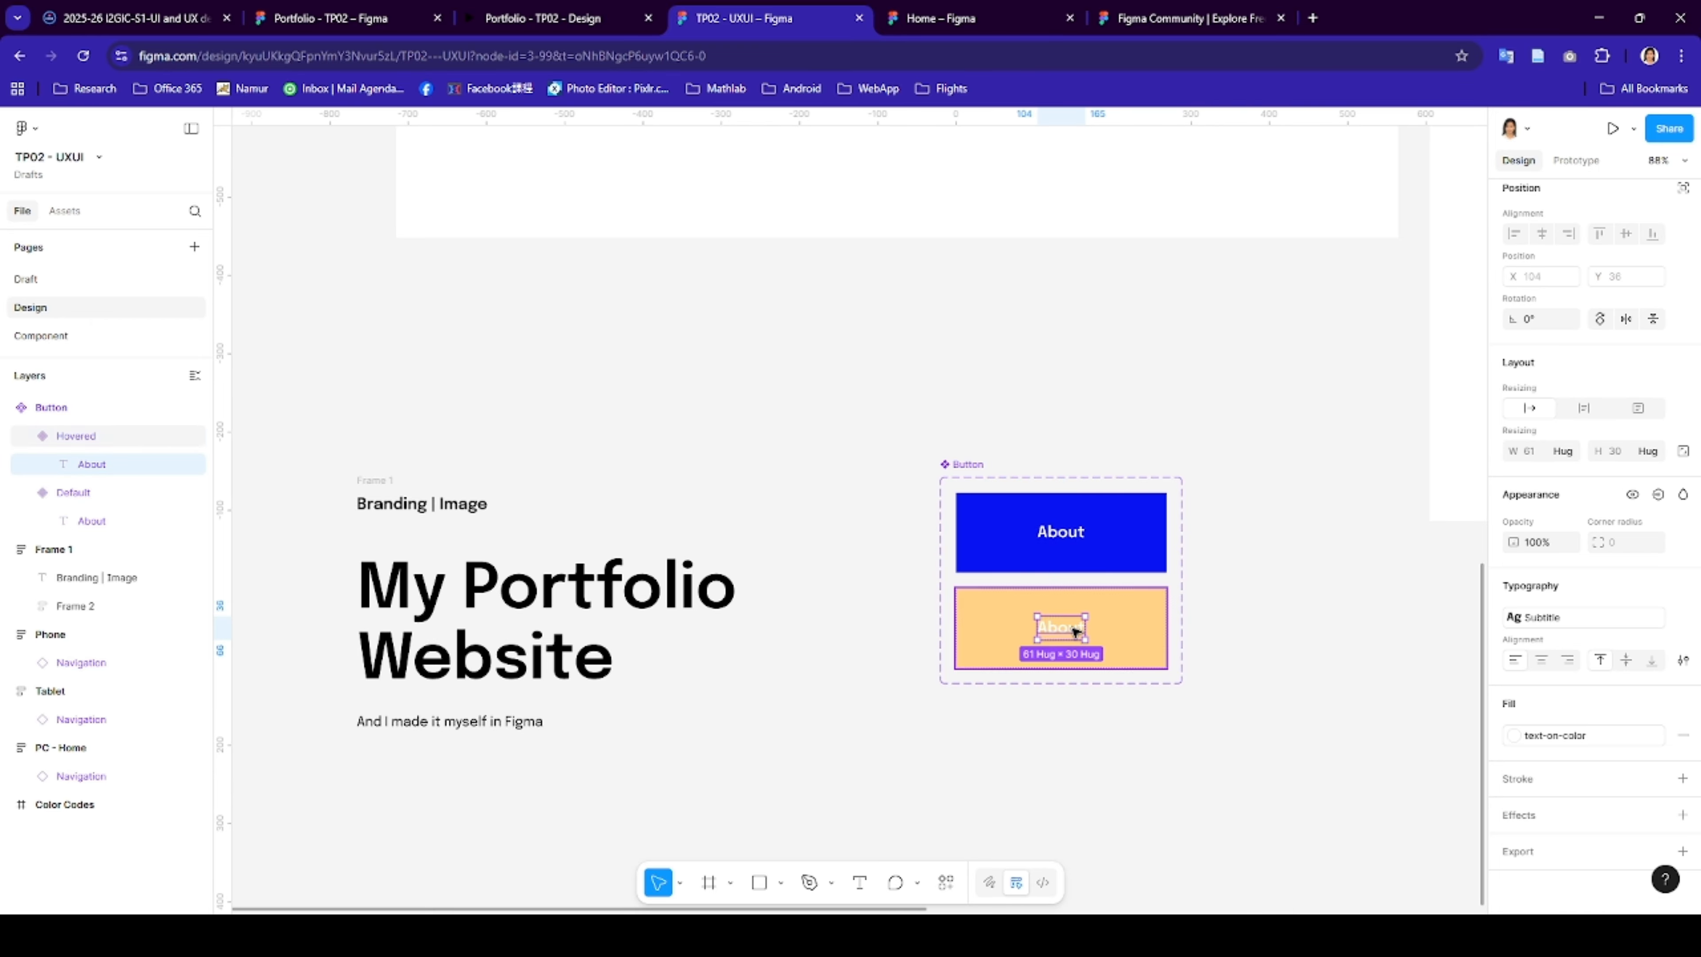
click(1513, 740)
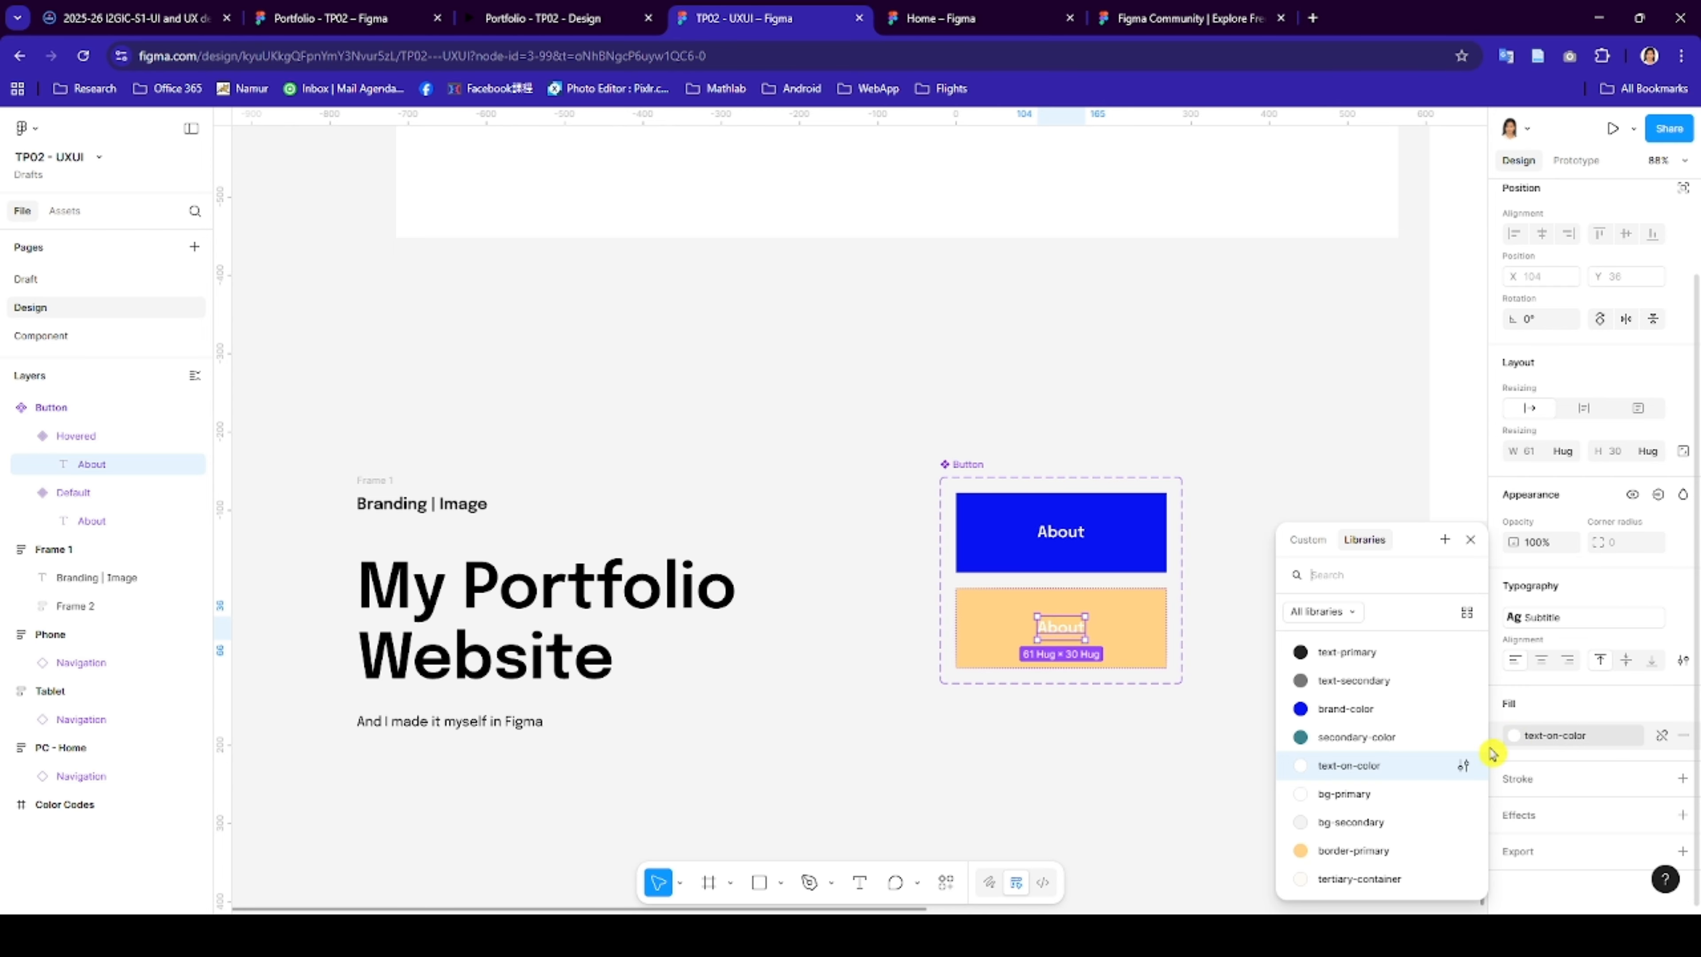
click(1336, 653)
click(1196, 673)
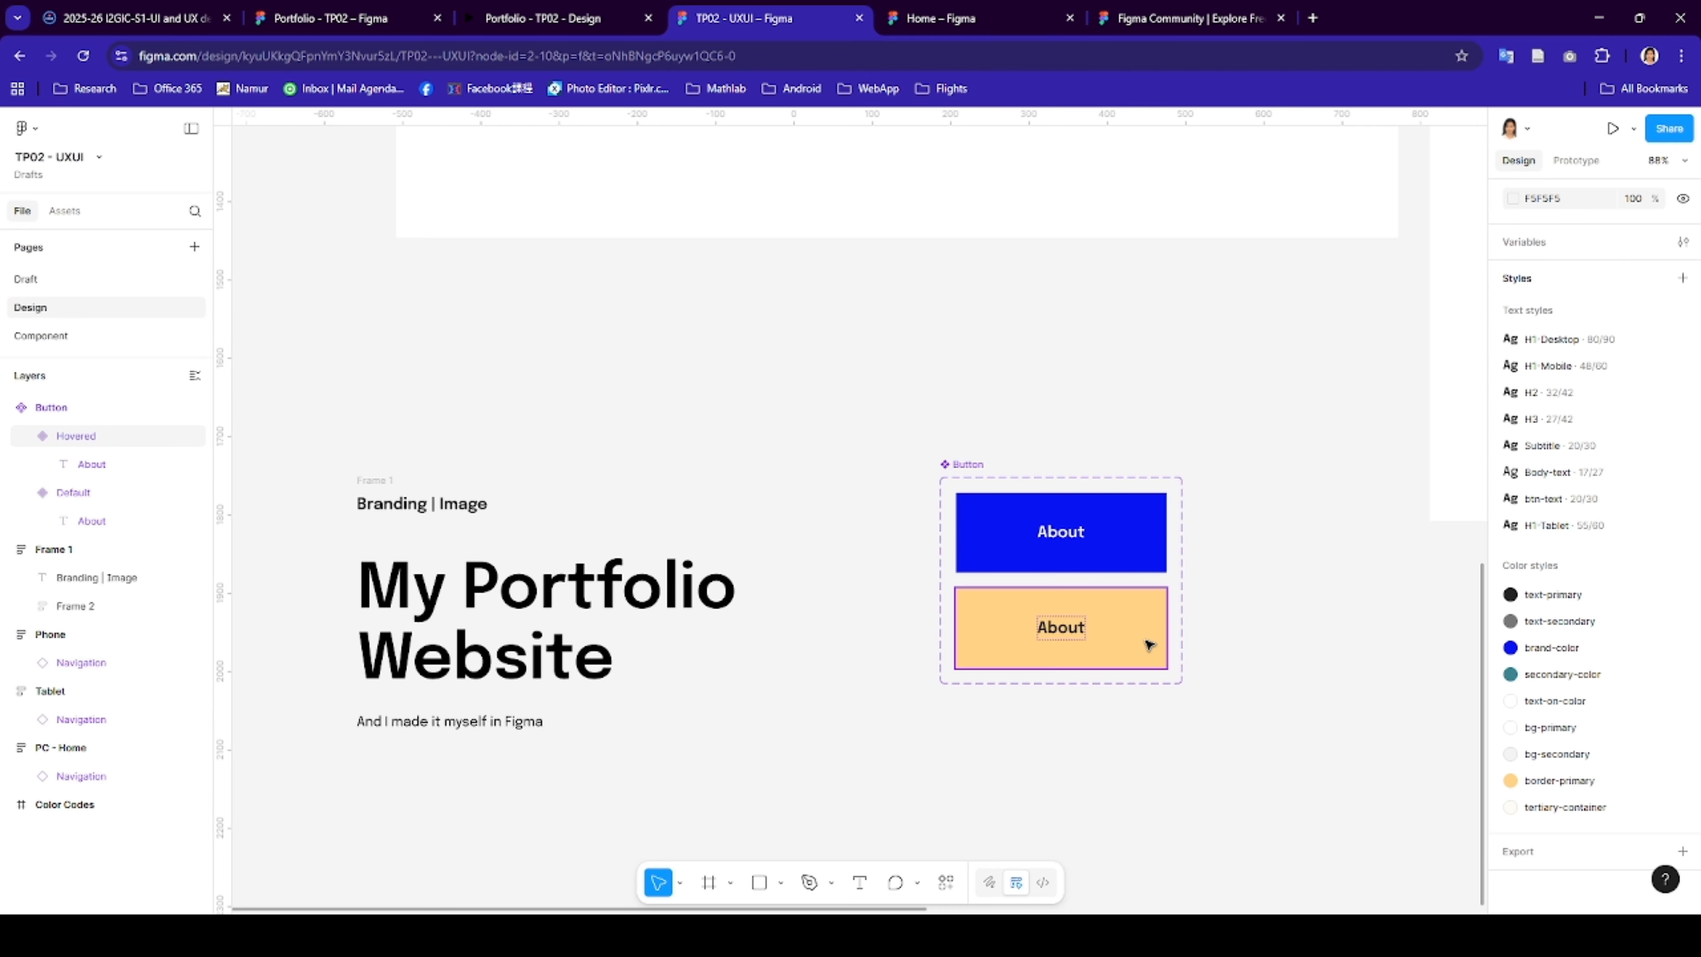
click(1149, 644)
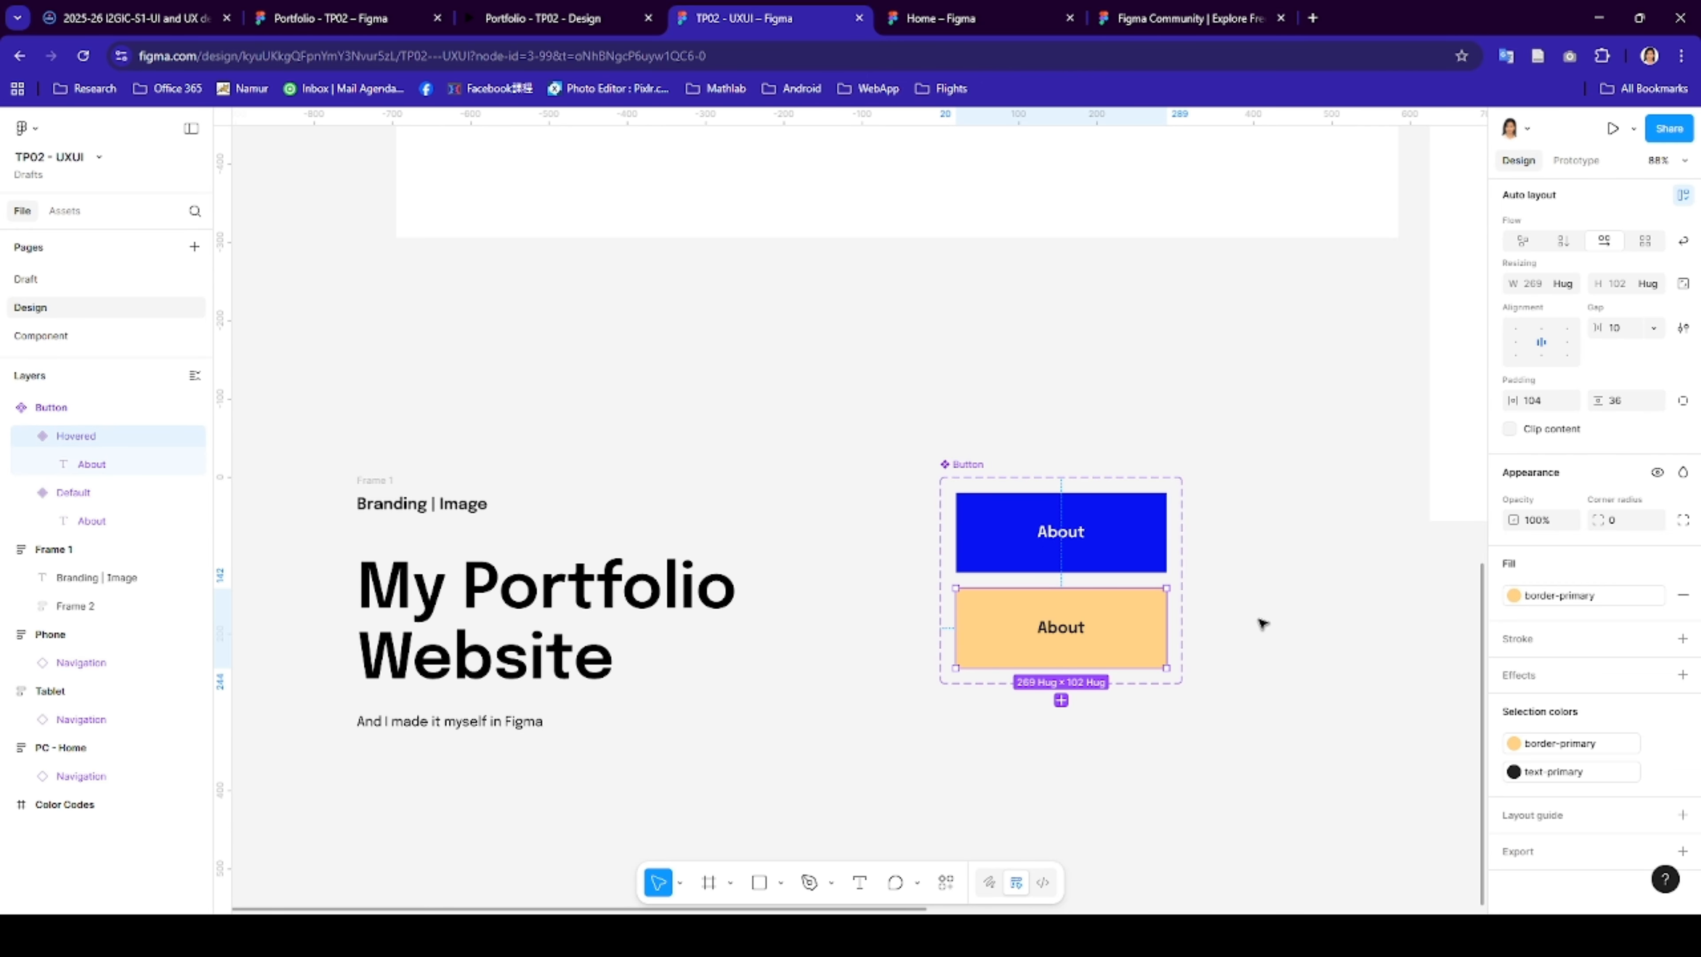
- Add a third variant to the Button component and set its Property 1 value to Clicked
click(1139, 512)
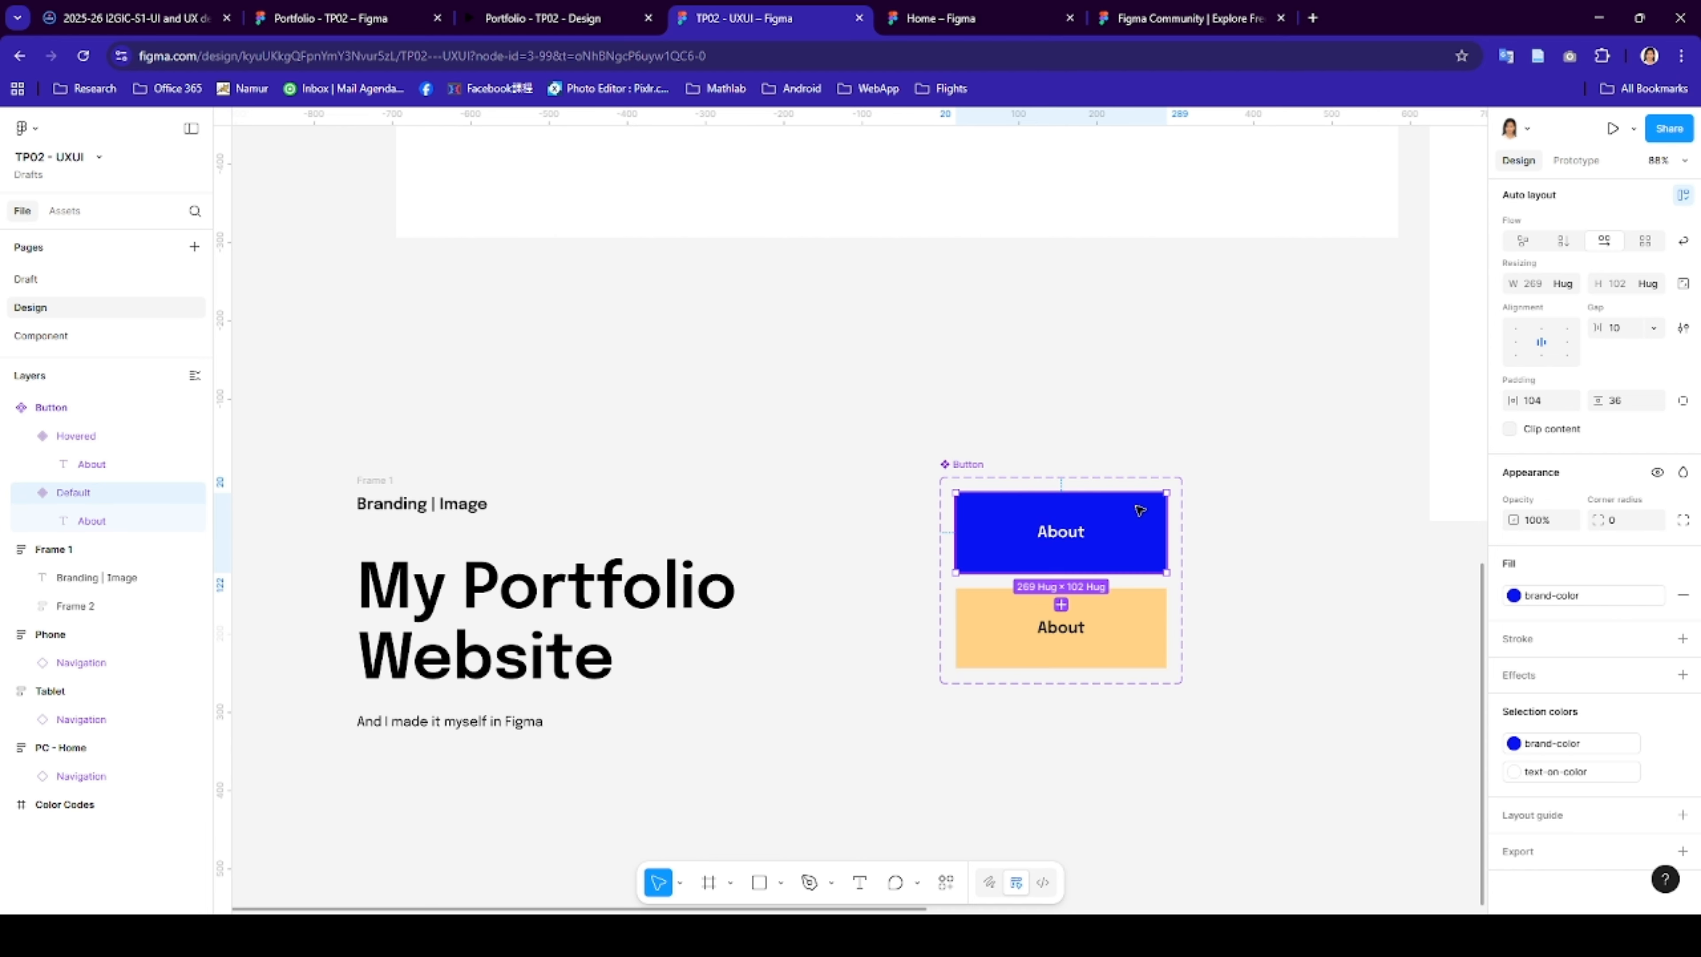
click(972, 466)
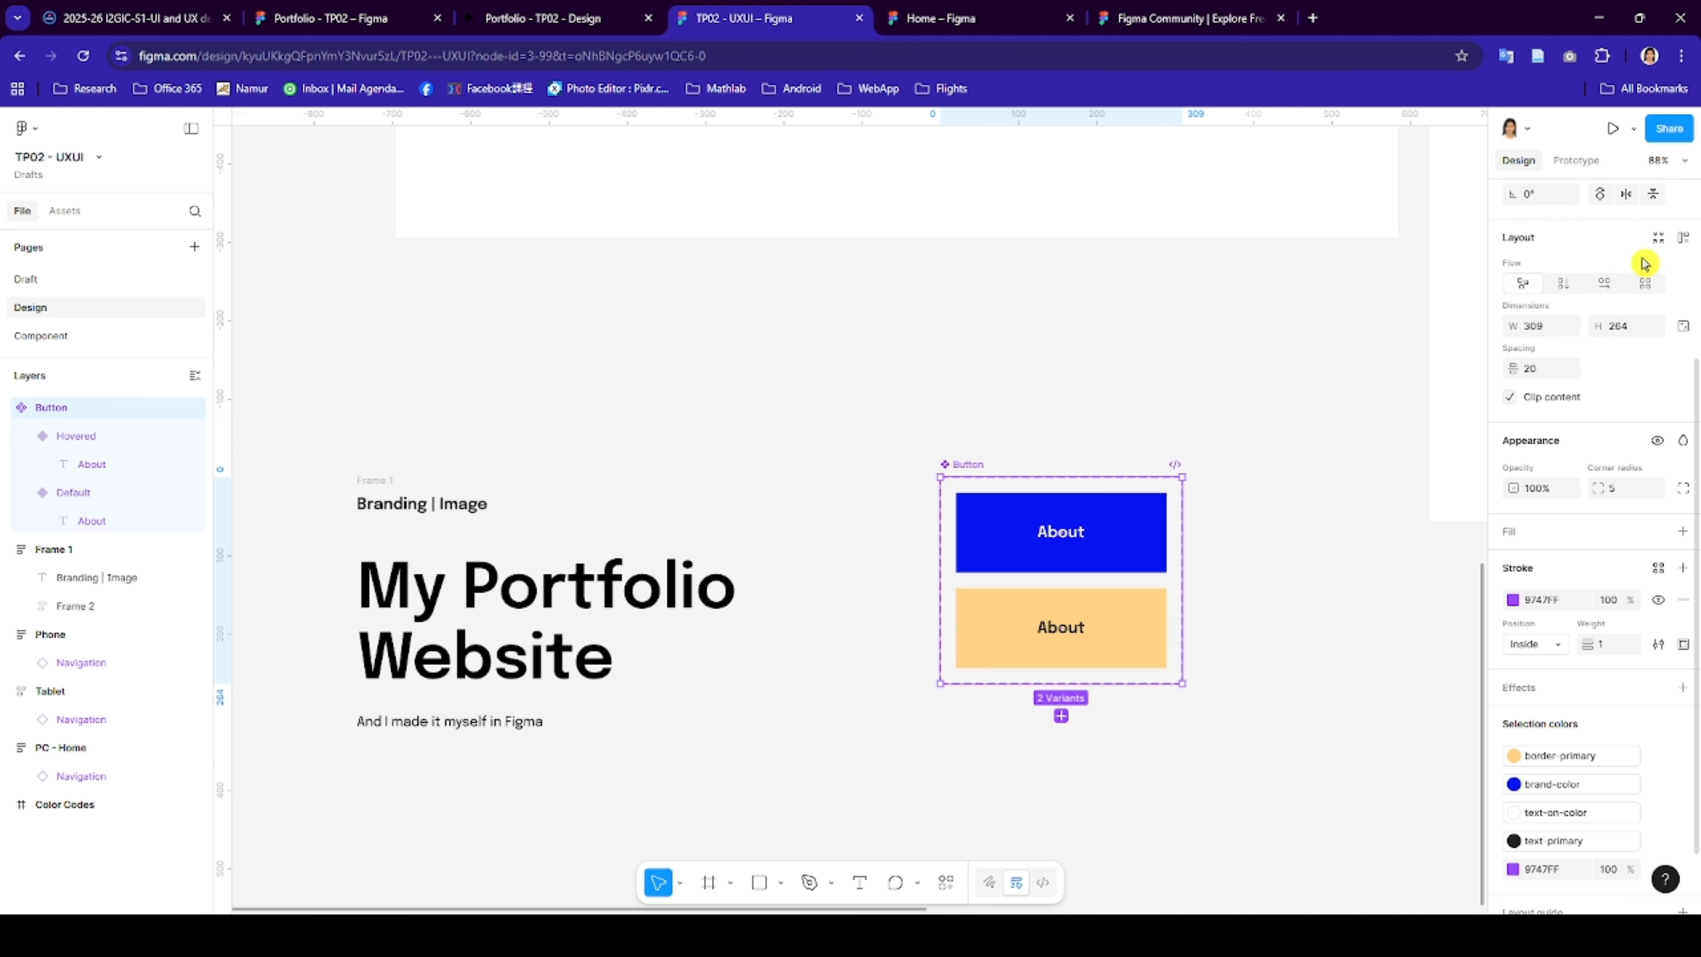
click(1634, 201)
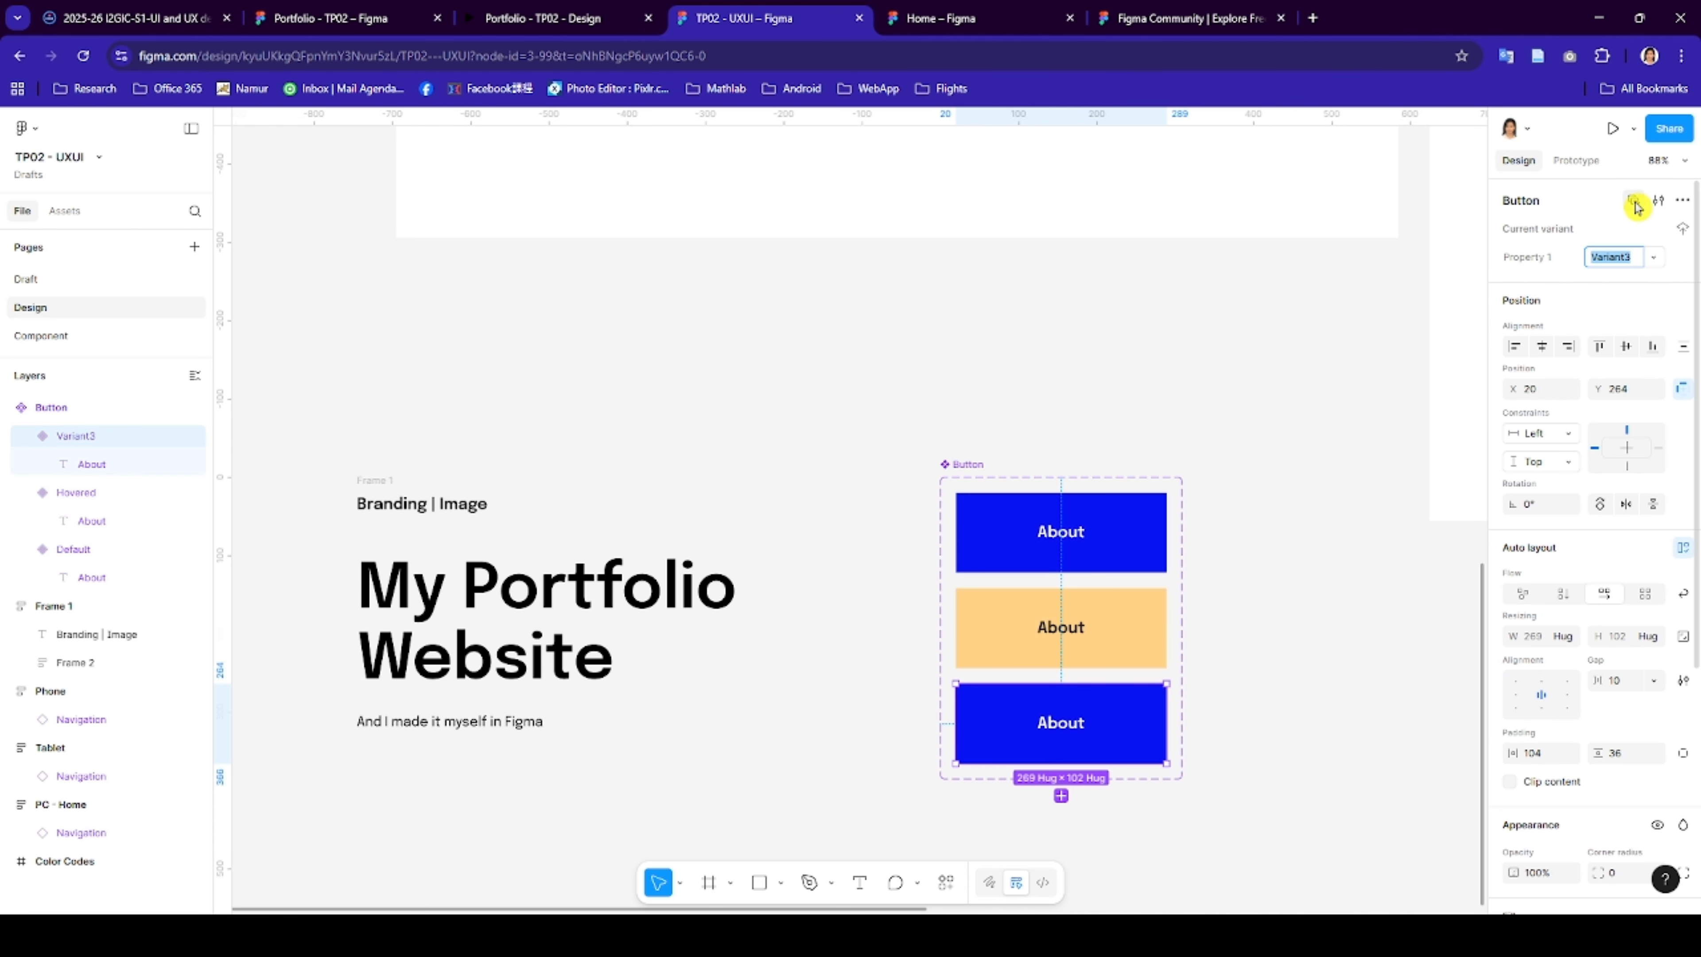
click(1613, 267)
text(Clicked)
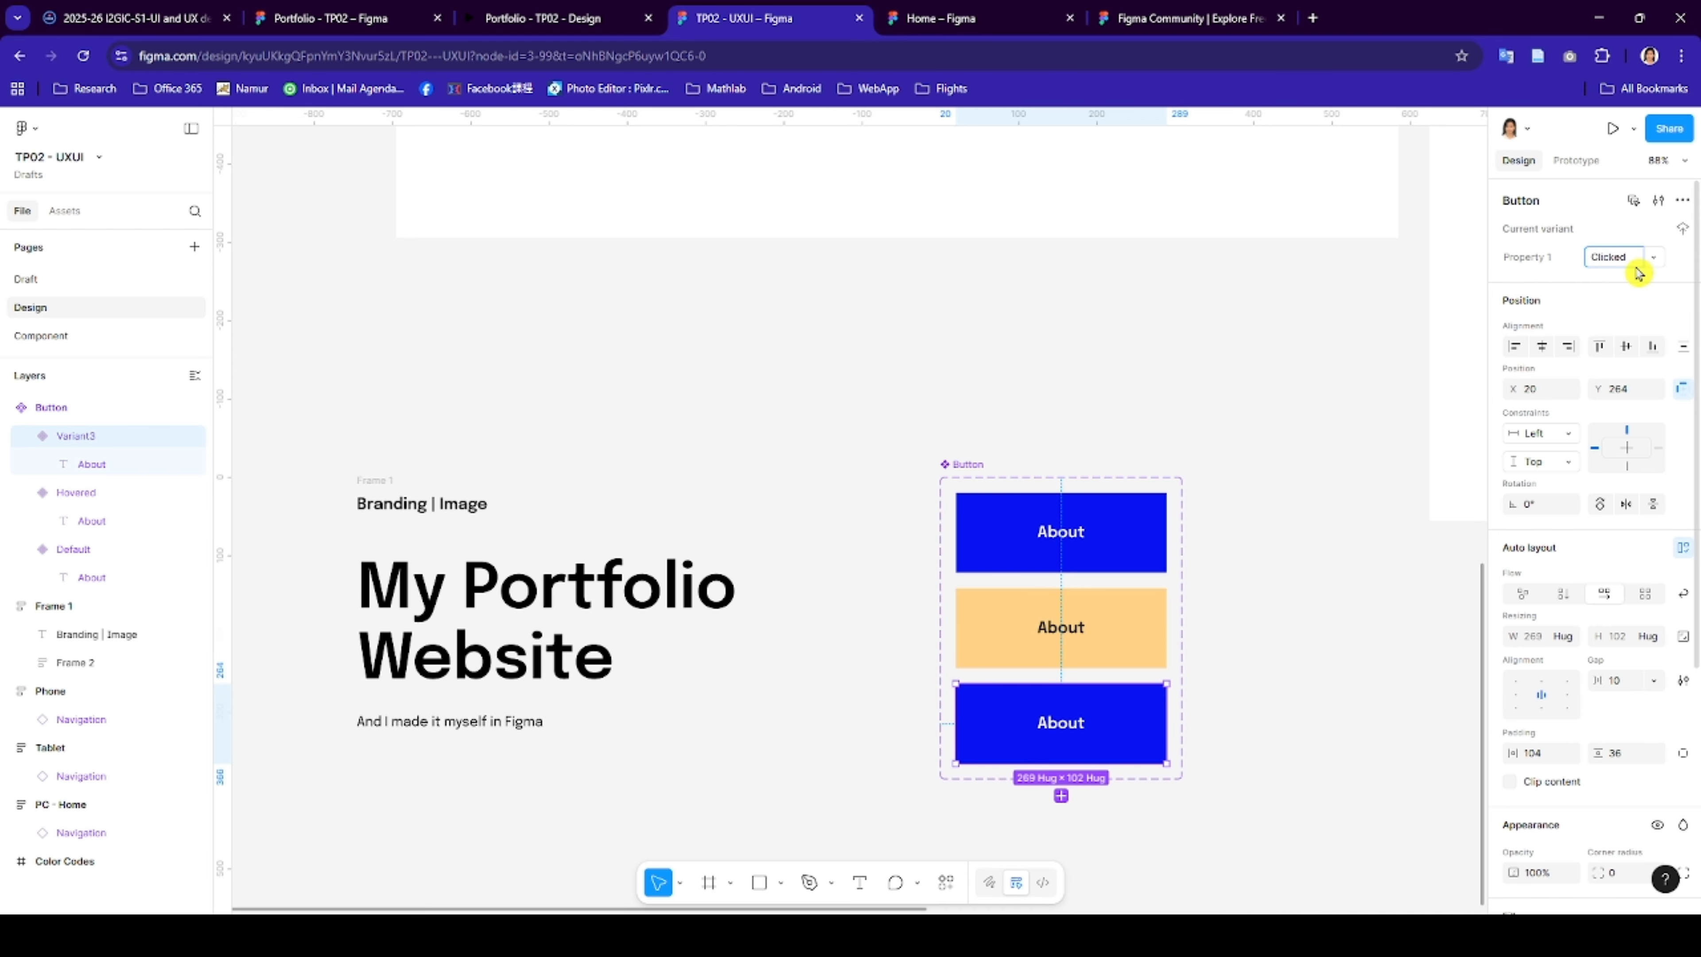
click(1359, 520)
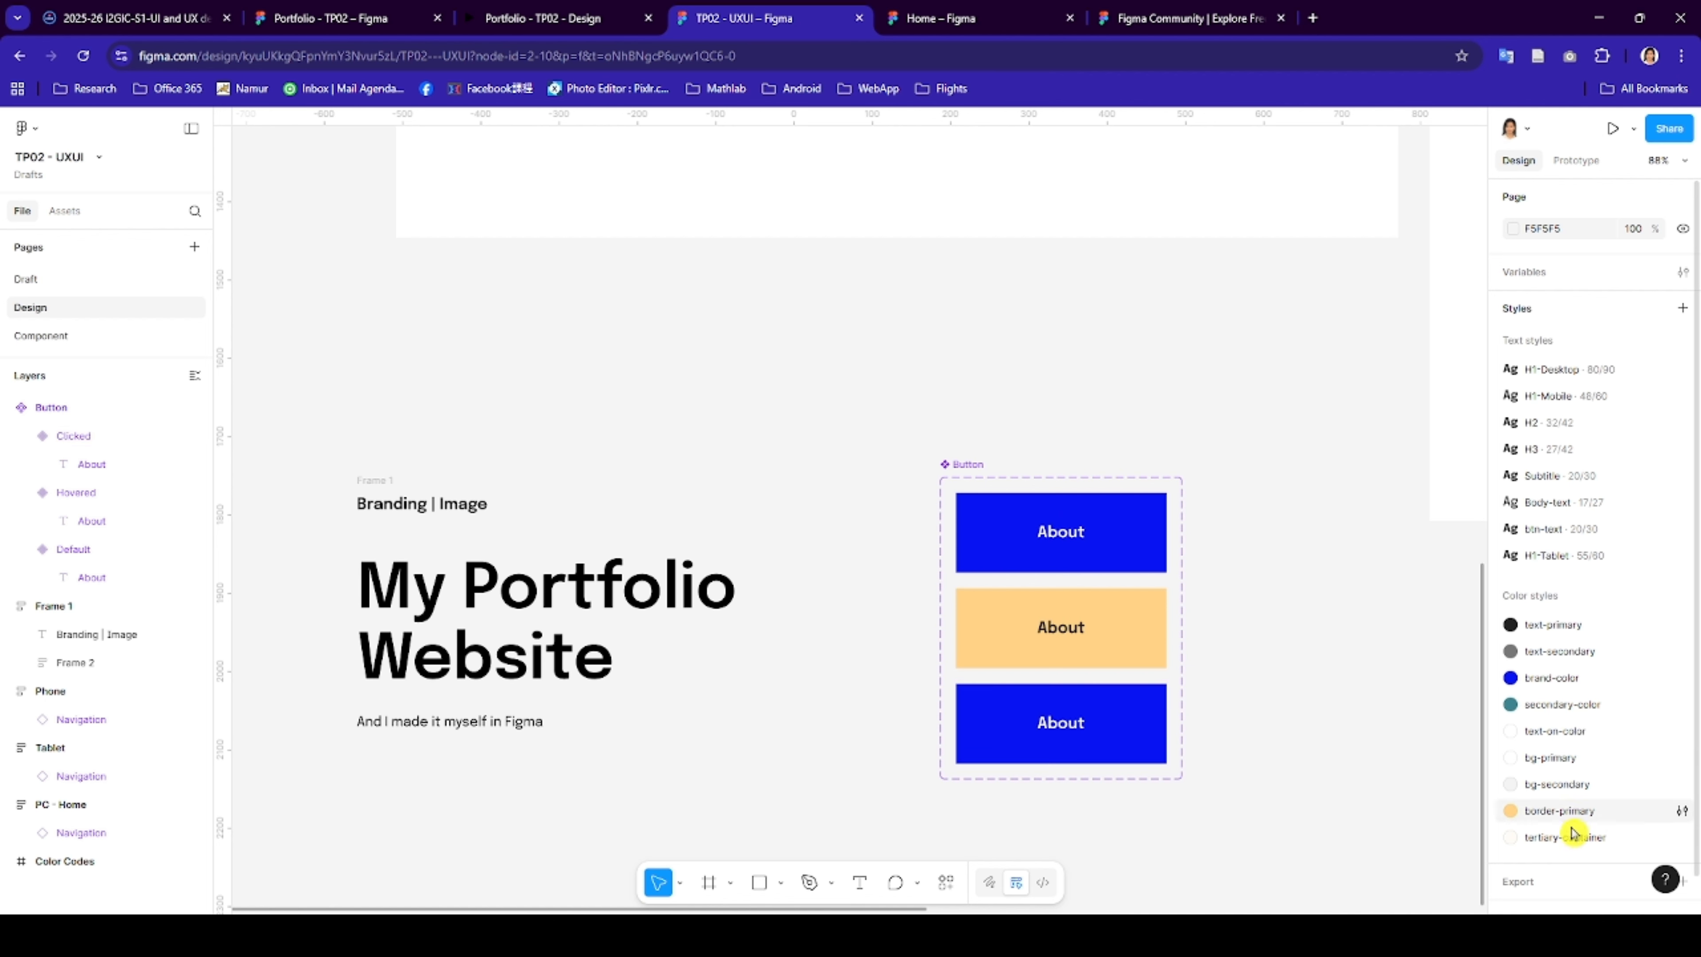
- Fill the Clicked variant with the text-secondary library style
click(1102, 727)
scroll(1540, 804, down, 5)
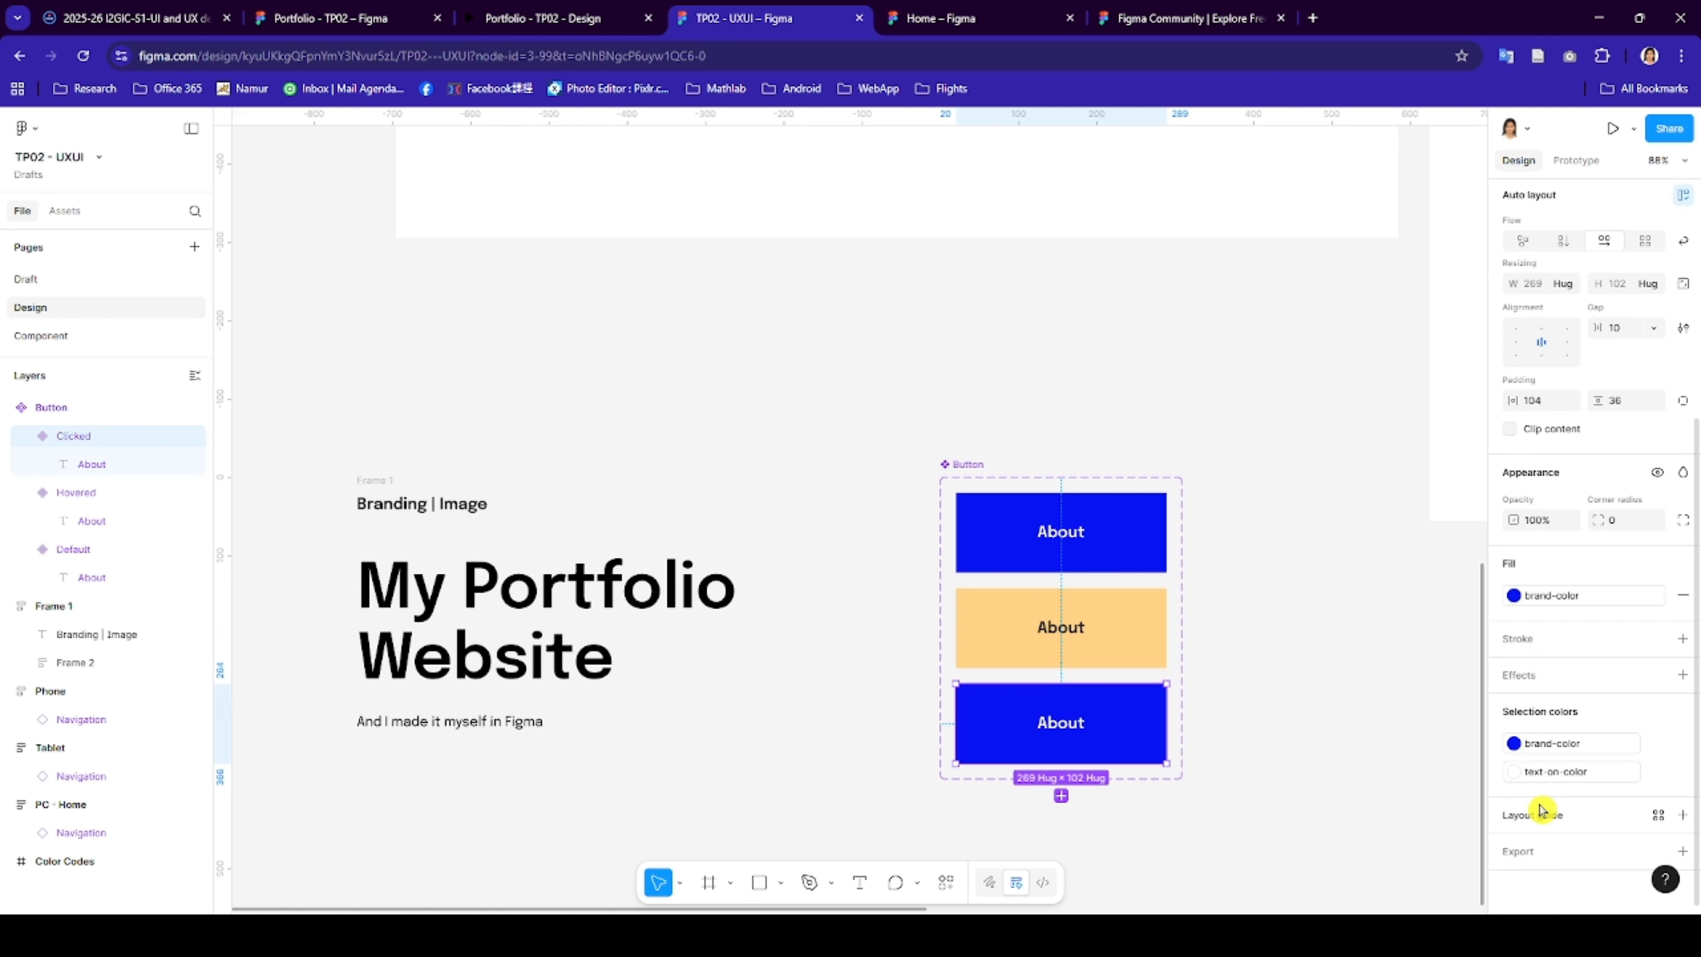
click(1513, 742)
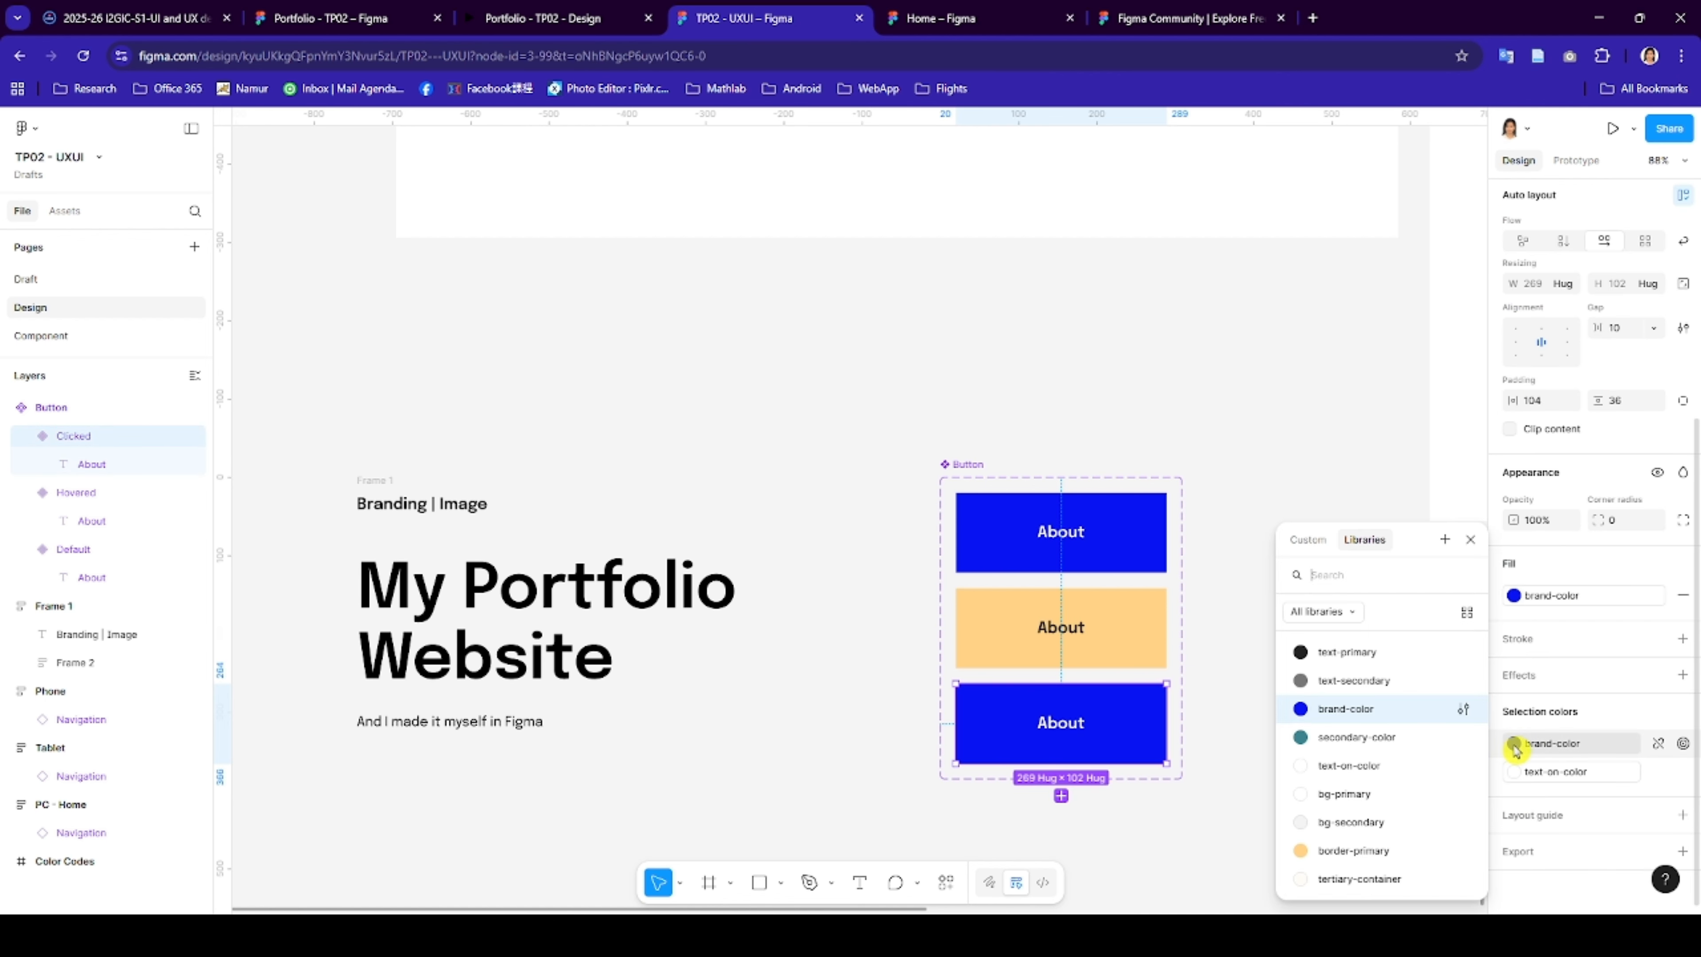
click(1302, 682)
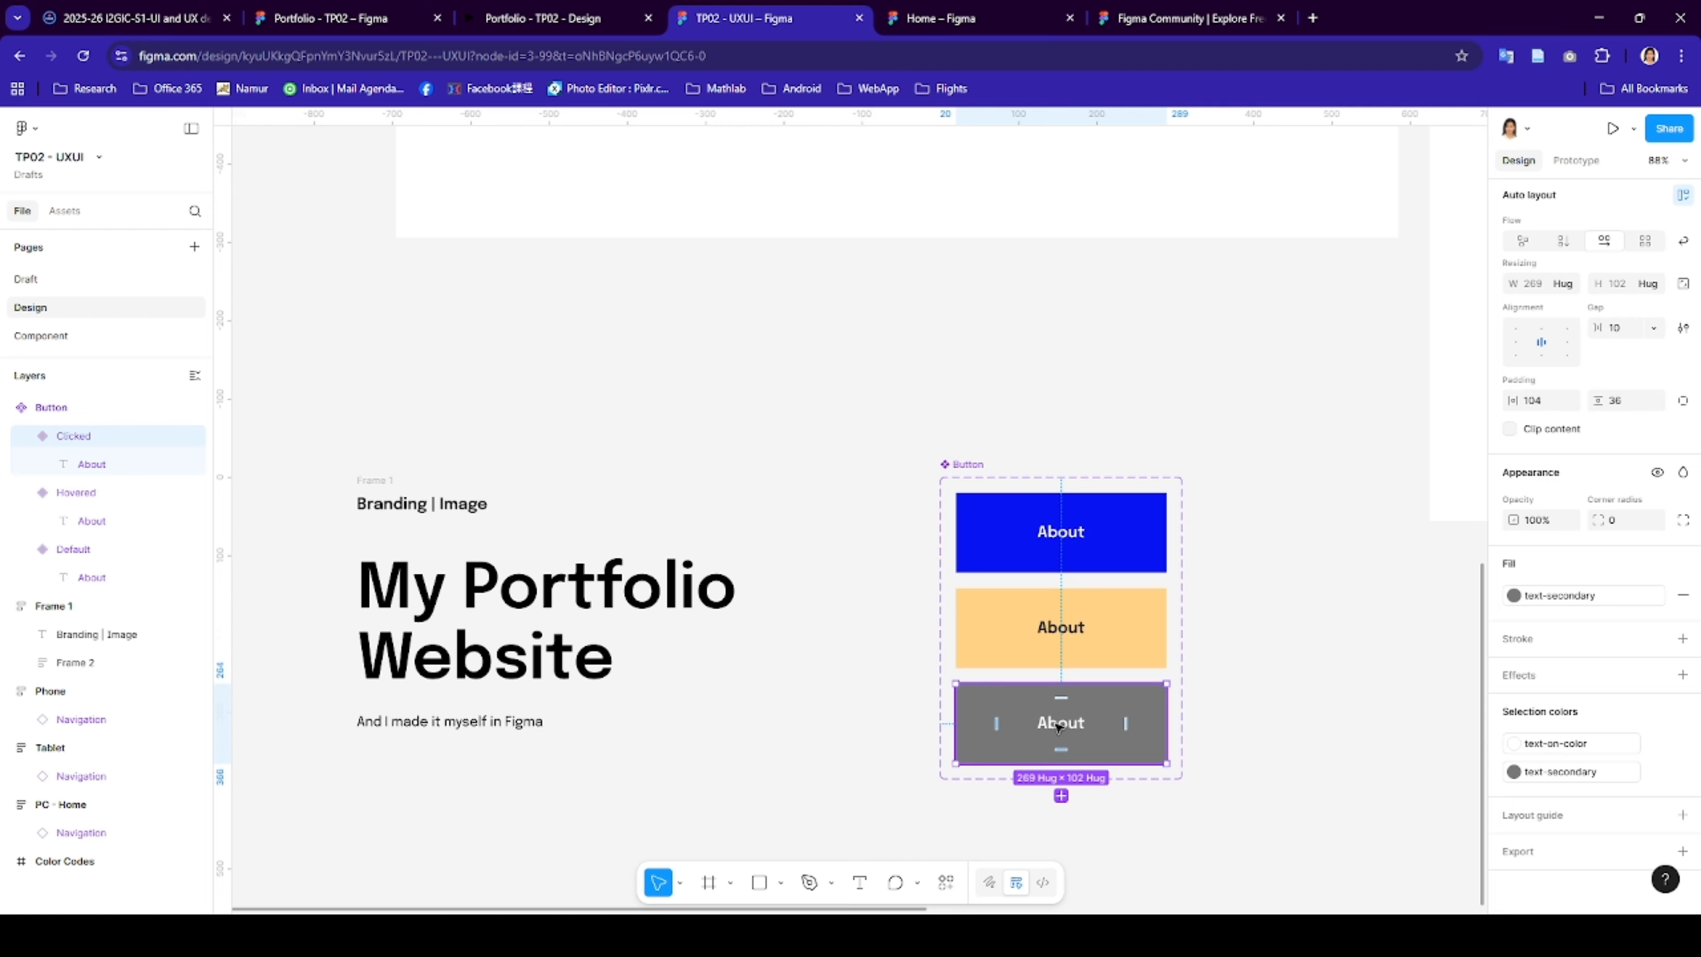
- Add a prototype connection from the Default variant to Hovered, with the While hovering trigger and Change to action
click(1141, 566)
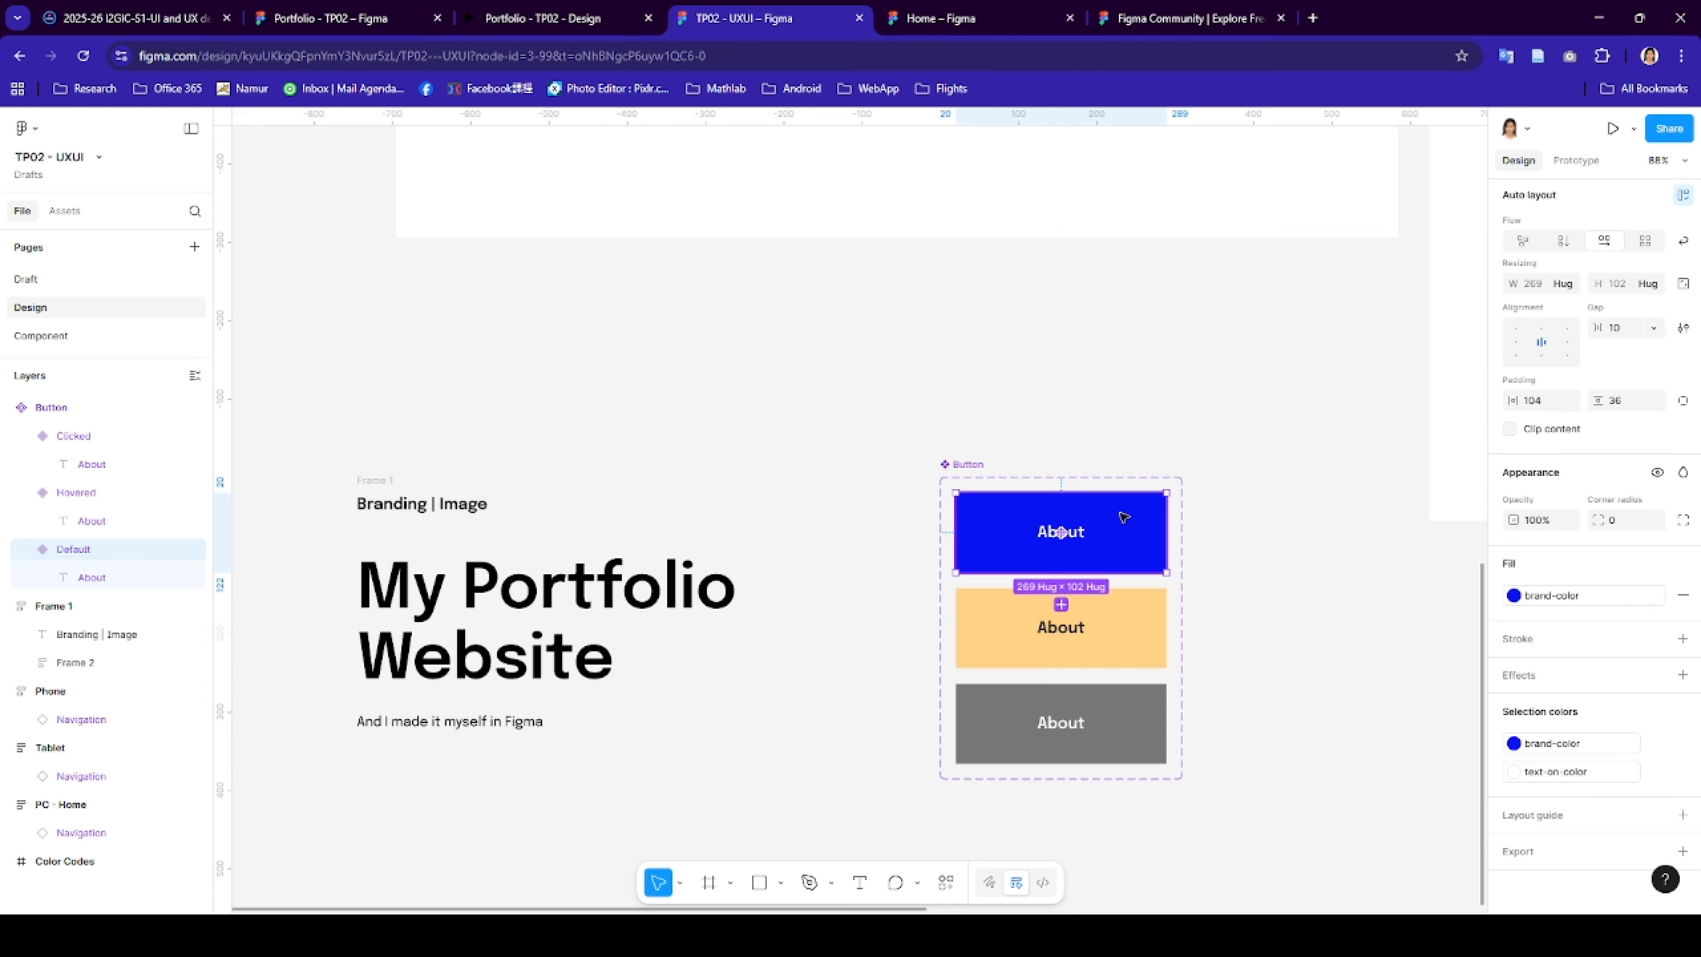
click(1124, 515)
click(1581, 165)
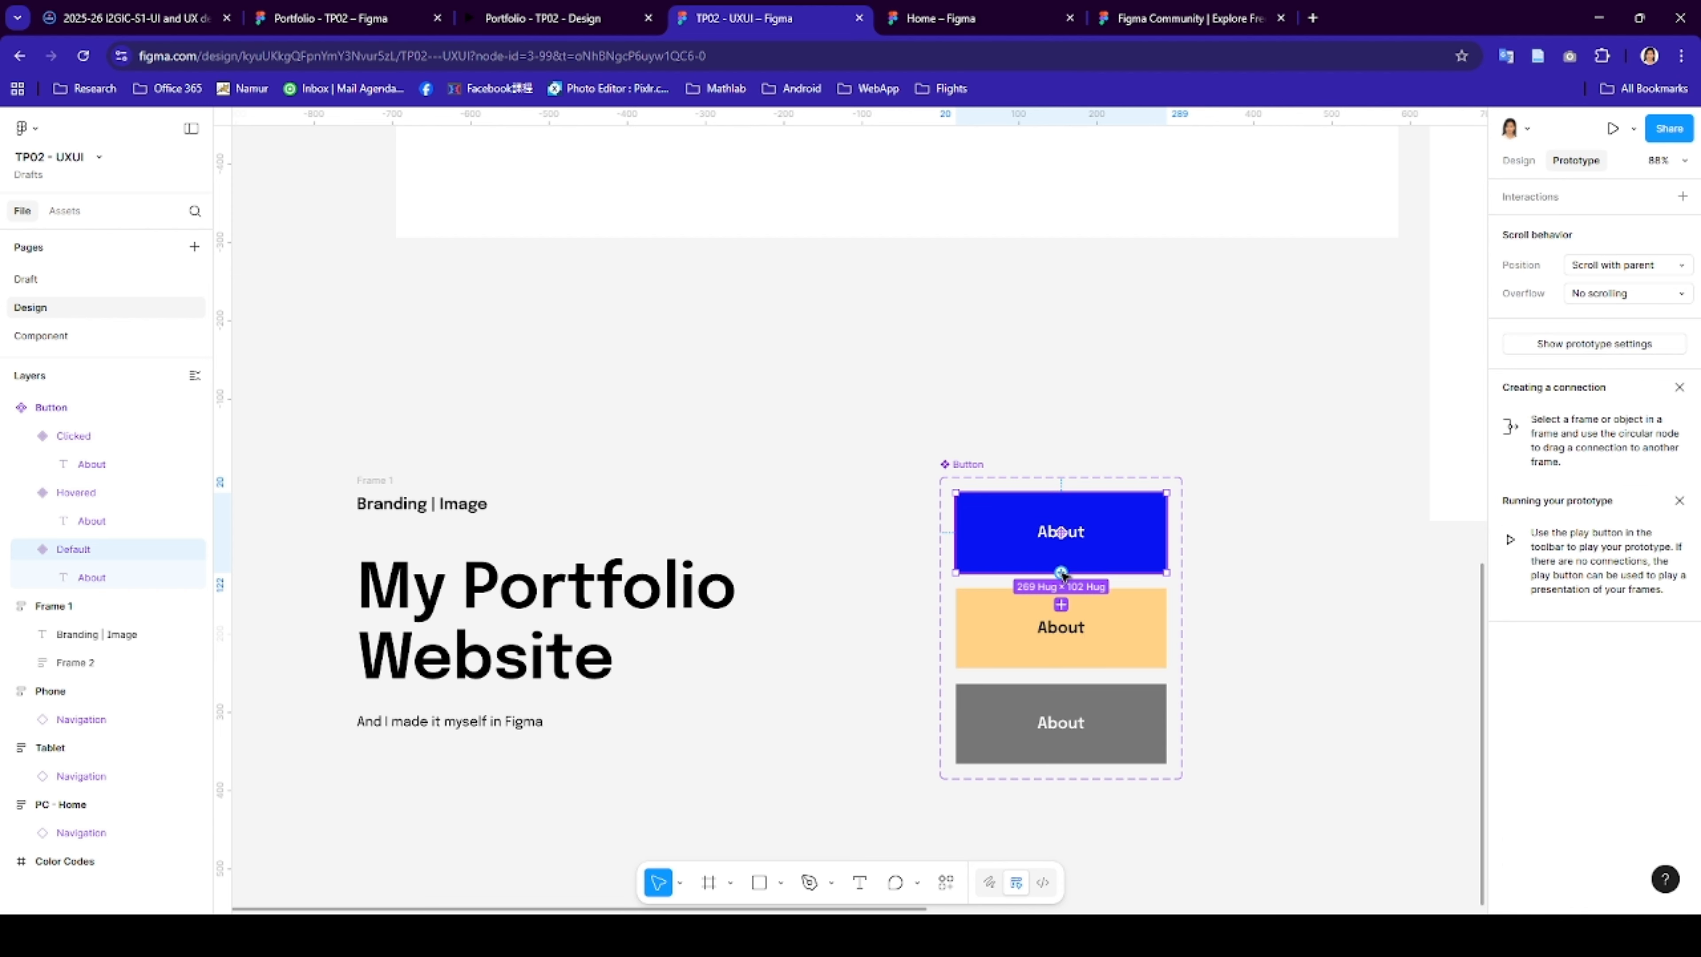
scroll(1064, 575, up, 5)
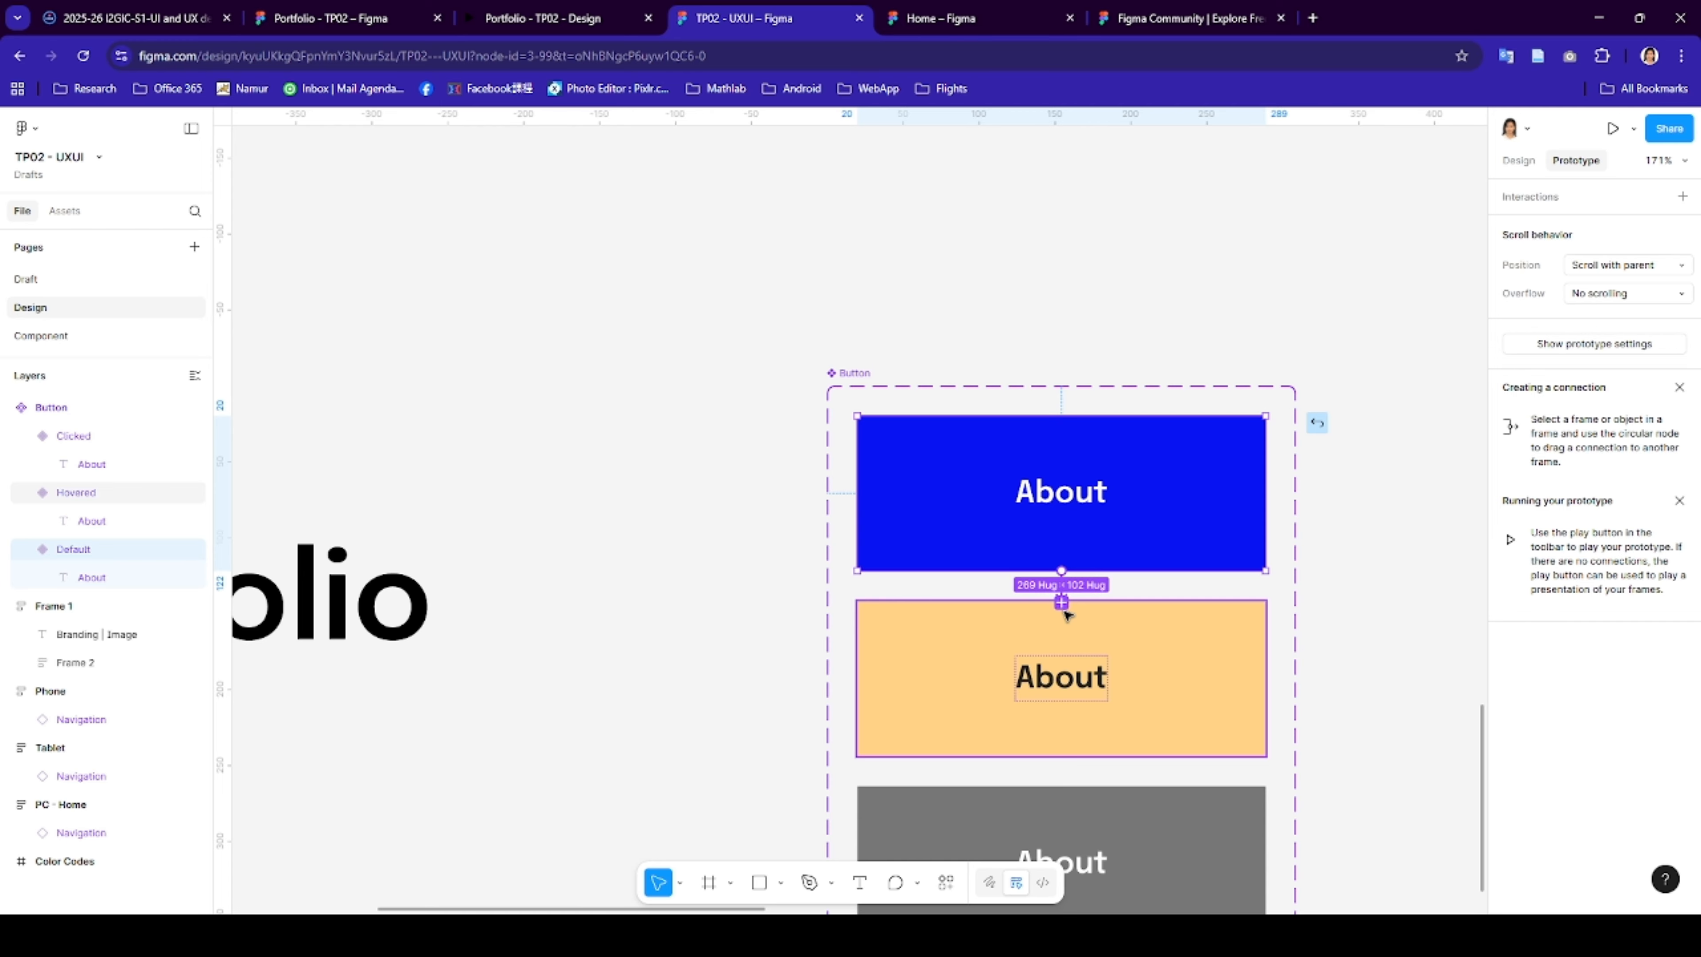
drag(1064, 613, 1064, 610)
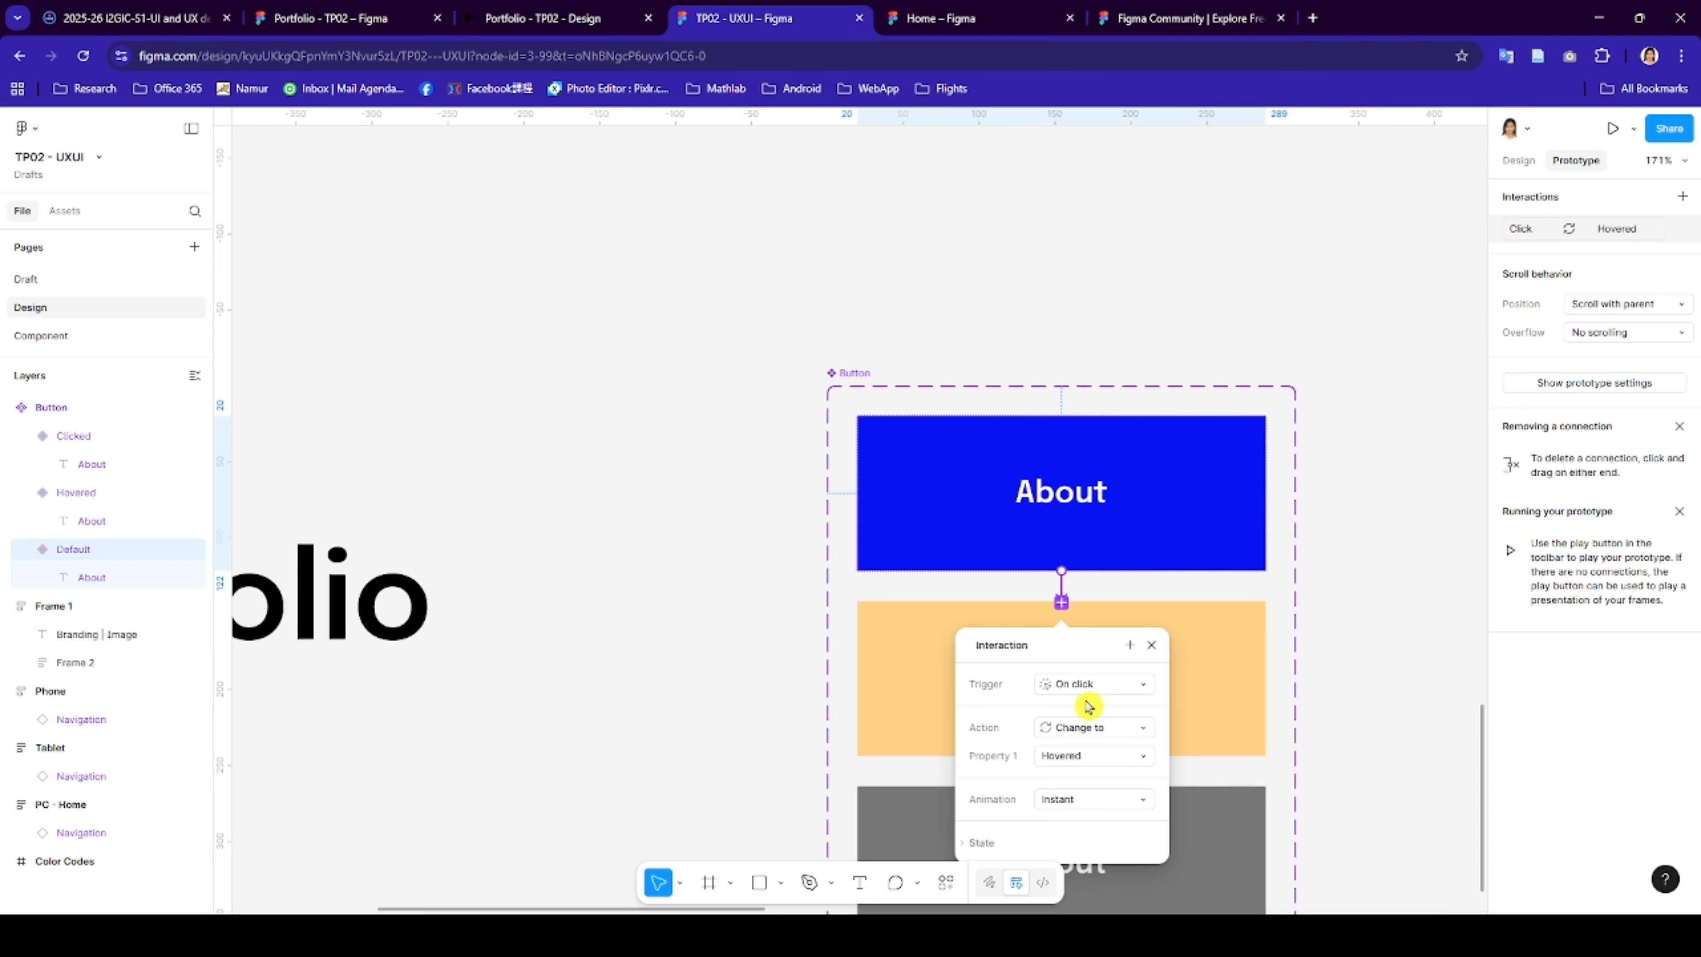
click(1133, 686)
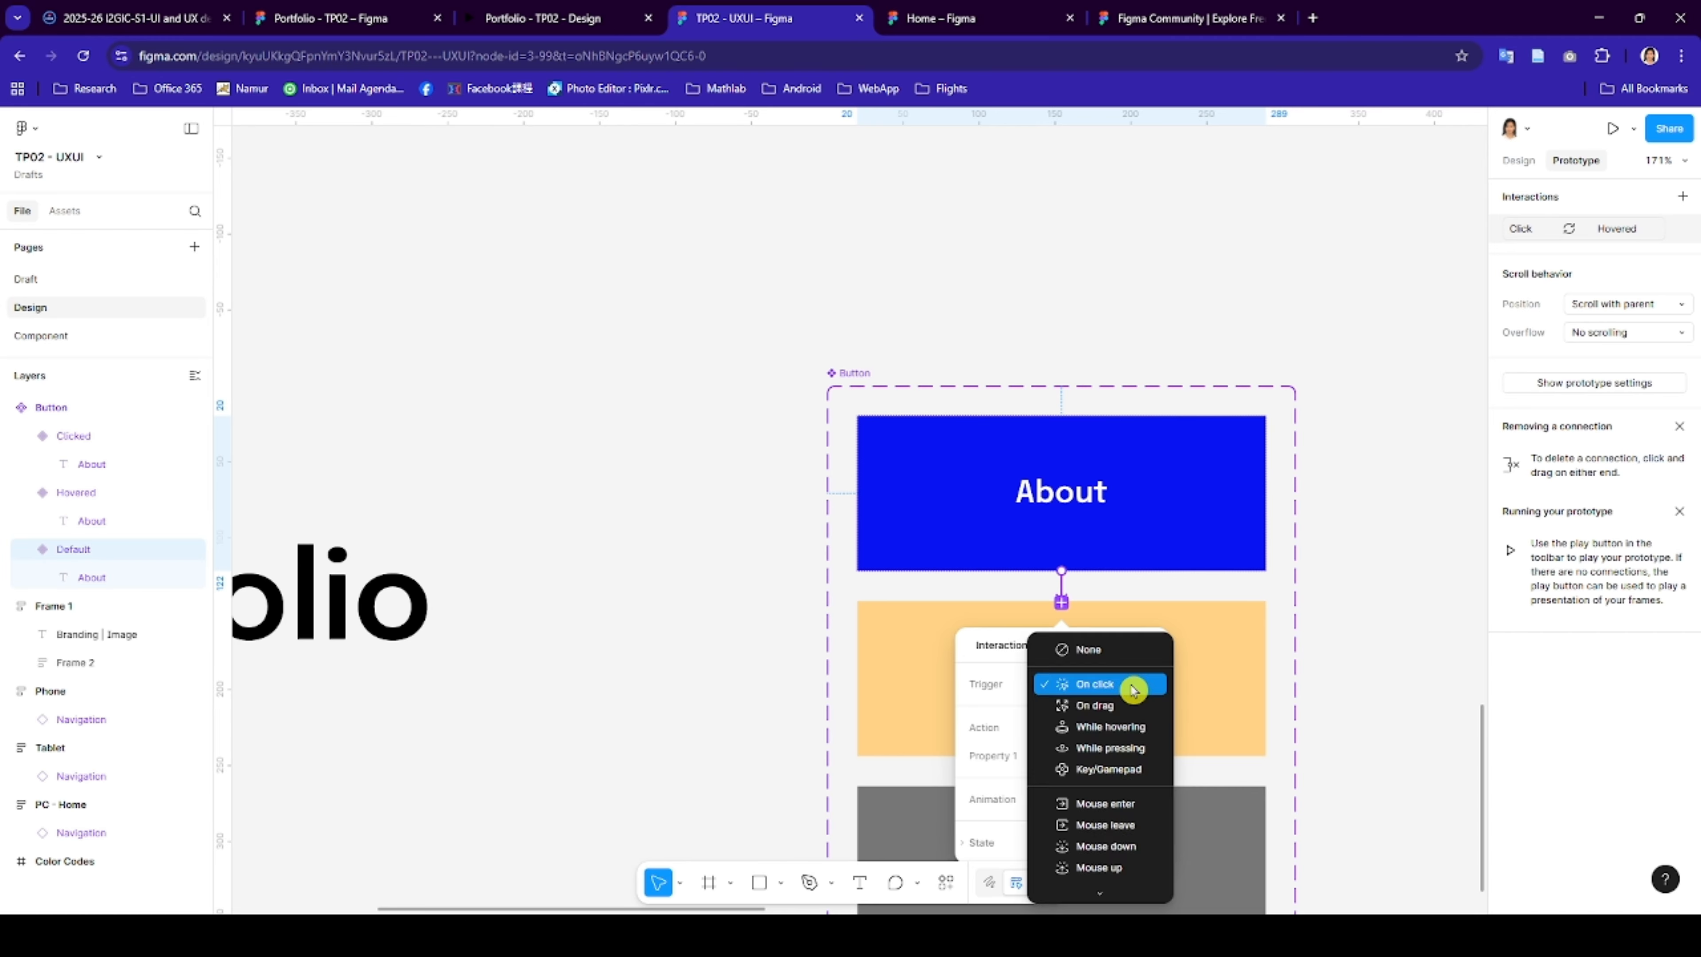
click(1136, 730)
scroll(1239, 589, down, 2)
click(1198, 576)
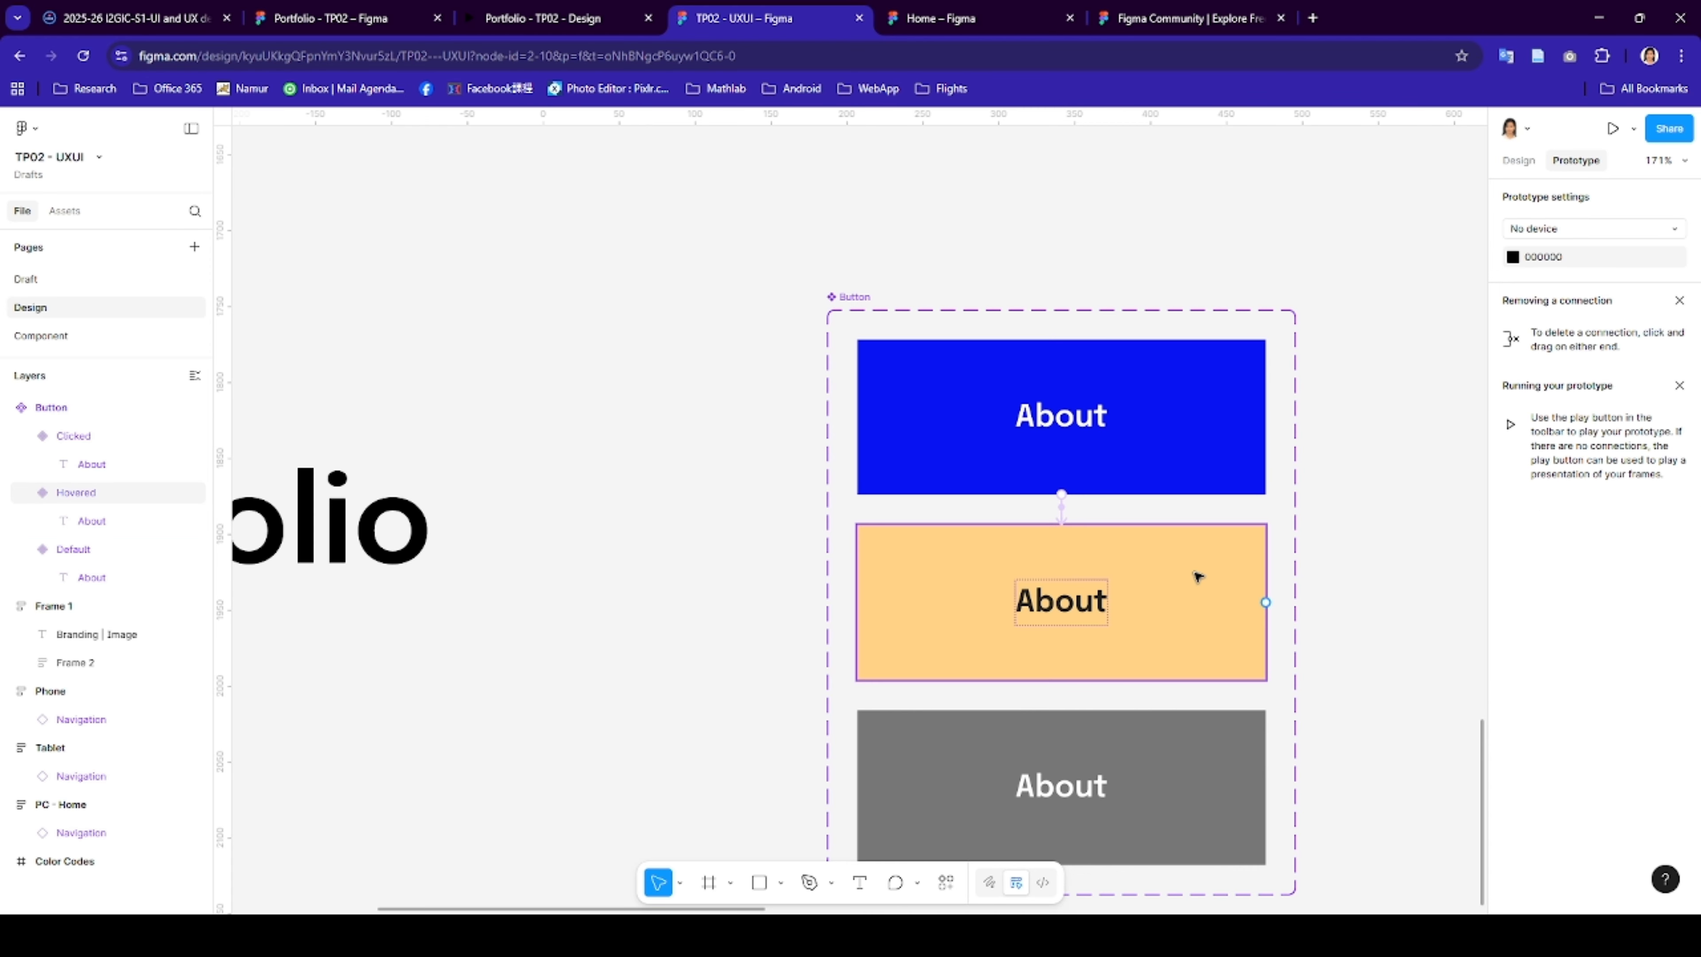
- Connect the Hovered variant to the Clicked variant with an On click trigger and Change to action
click(1198, 576)
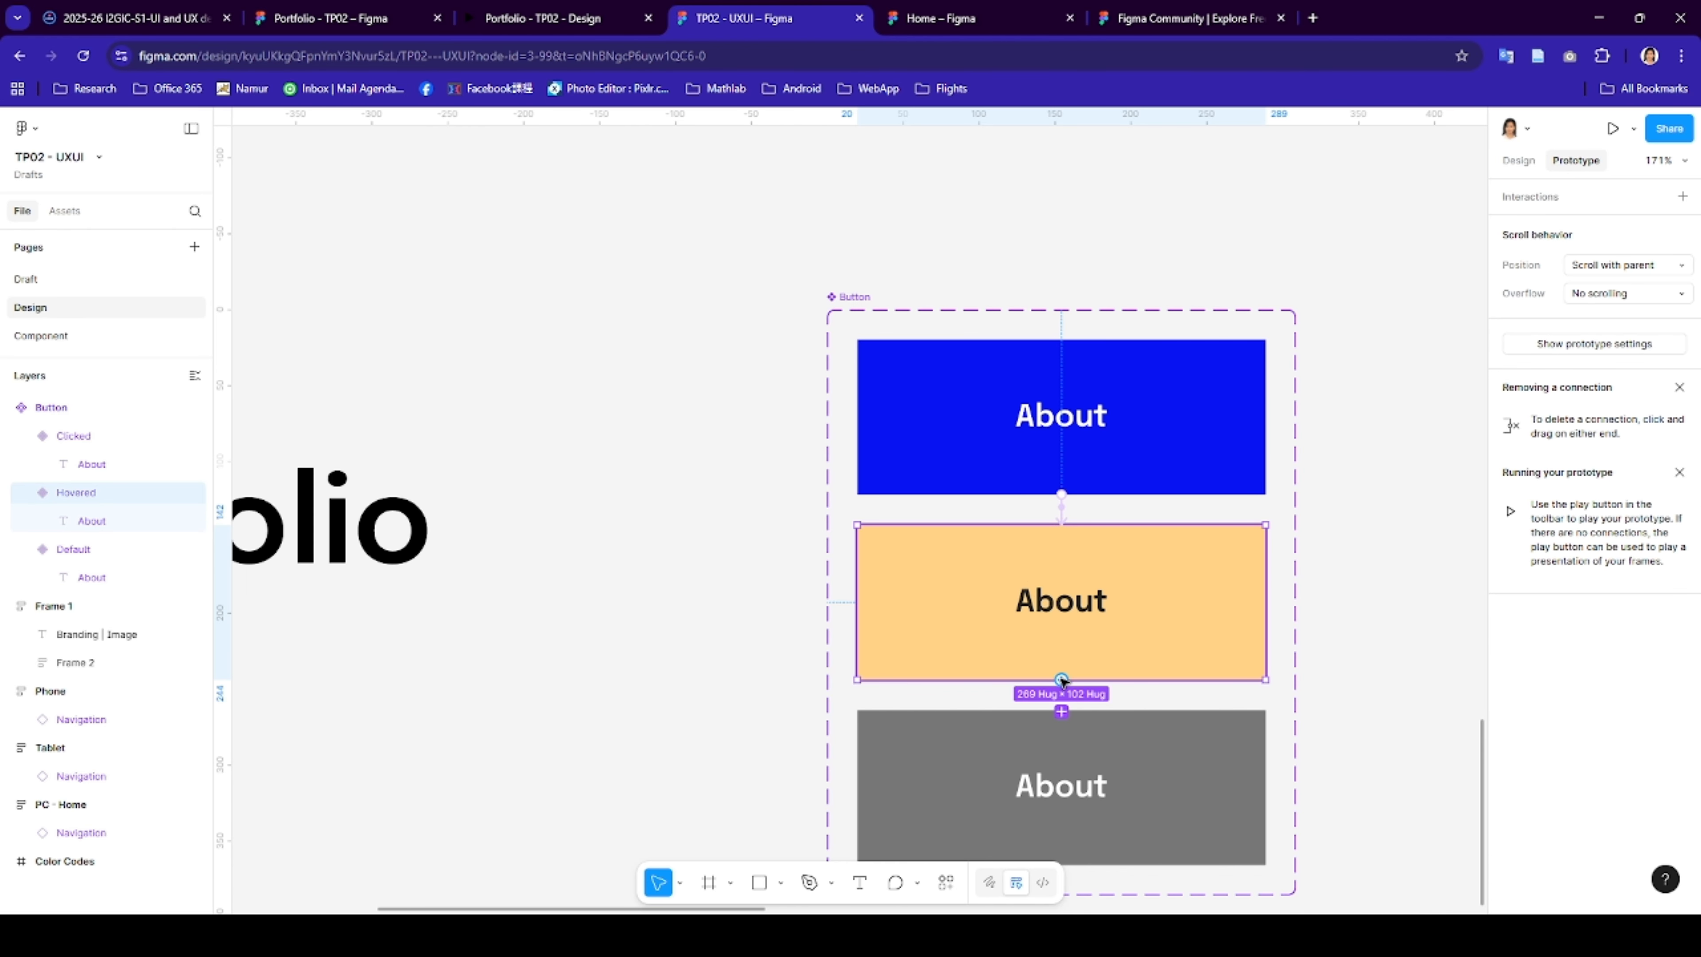
drag(1061, 679, 1062, 731)
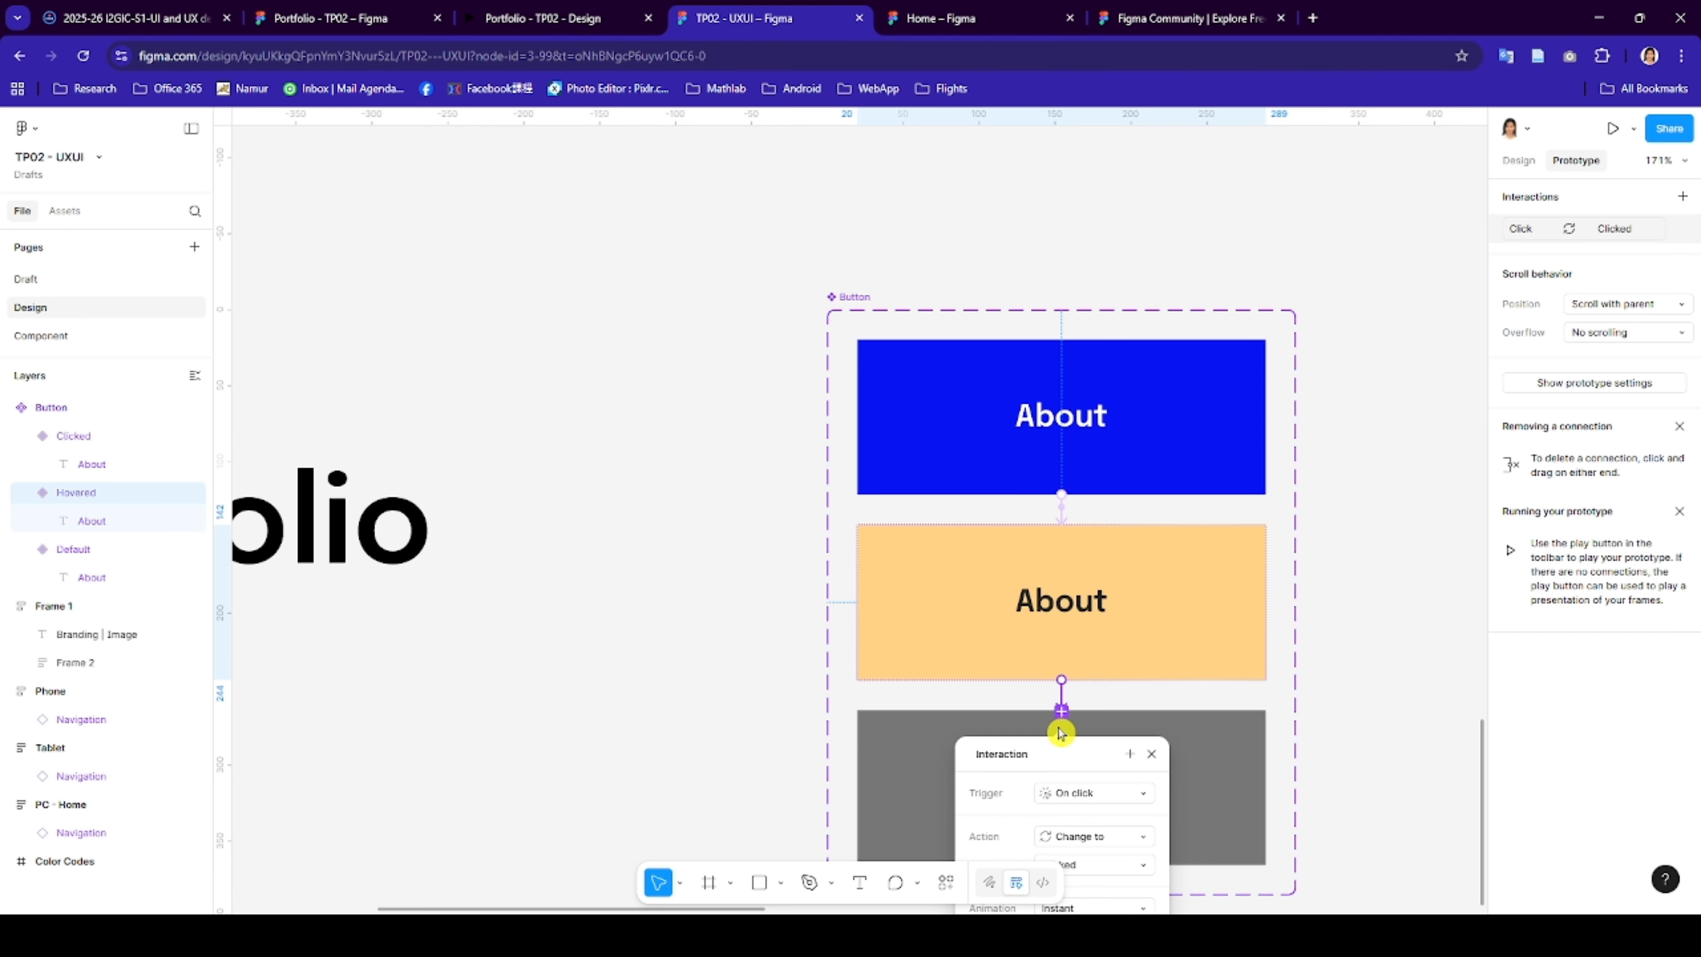
click(1096, 795)
click(1100, 795)
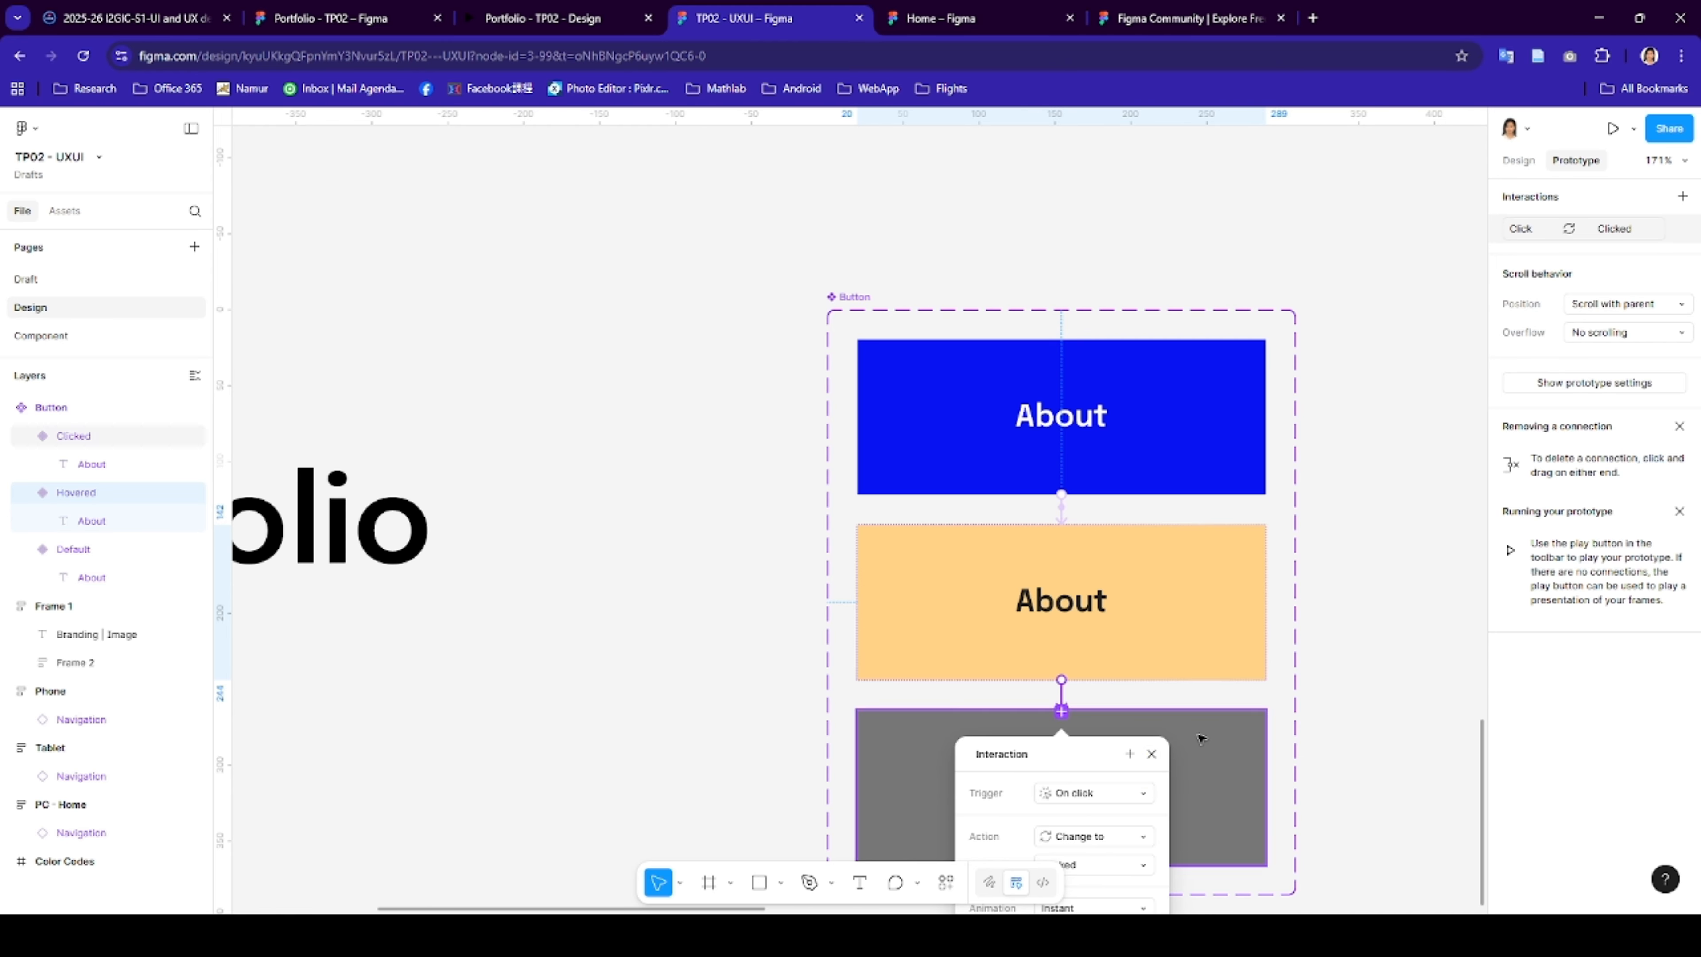
scroll(1218, 704, down, 2)
click(1316, 657)
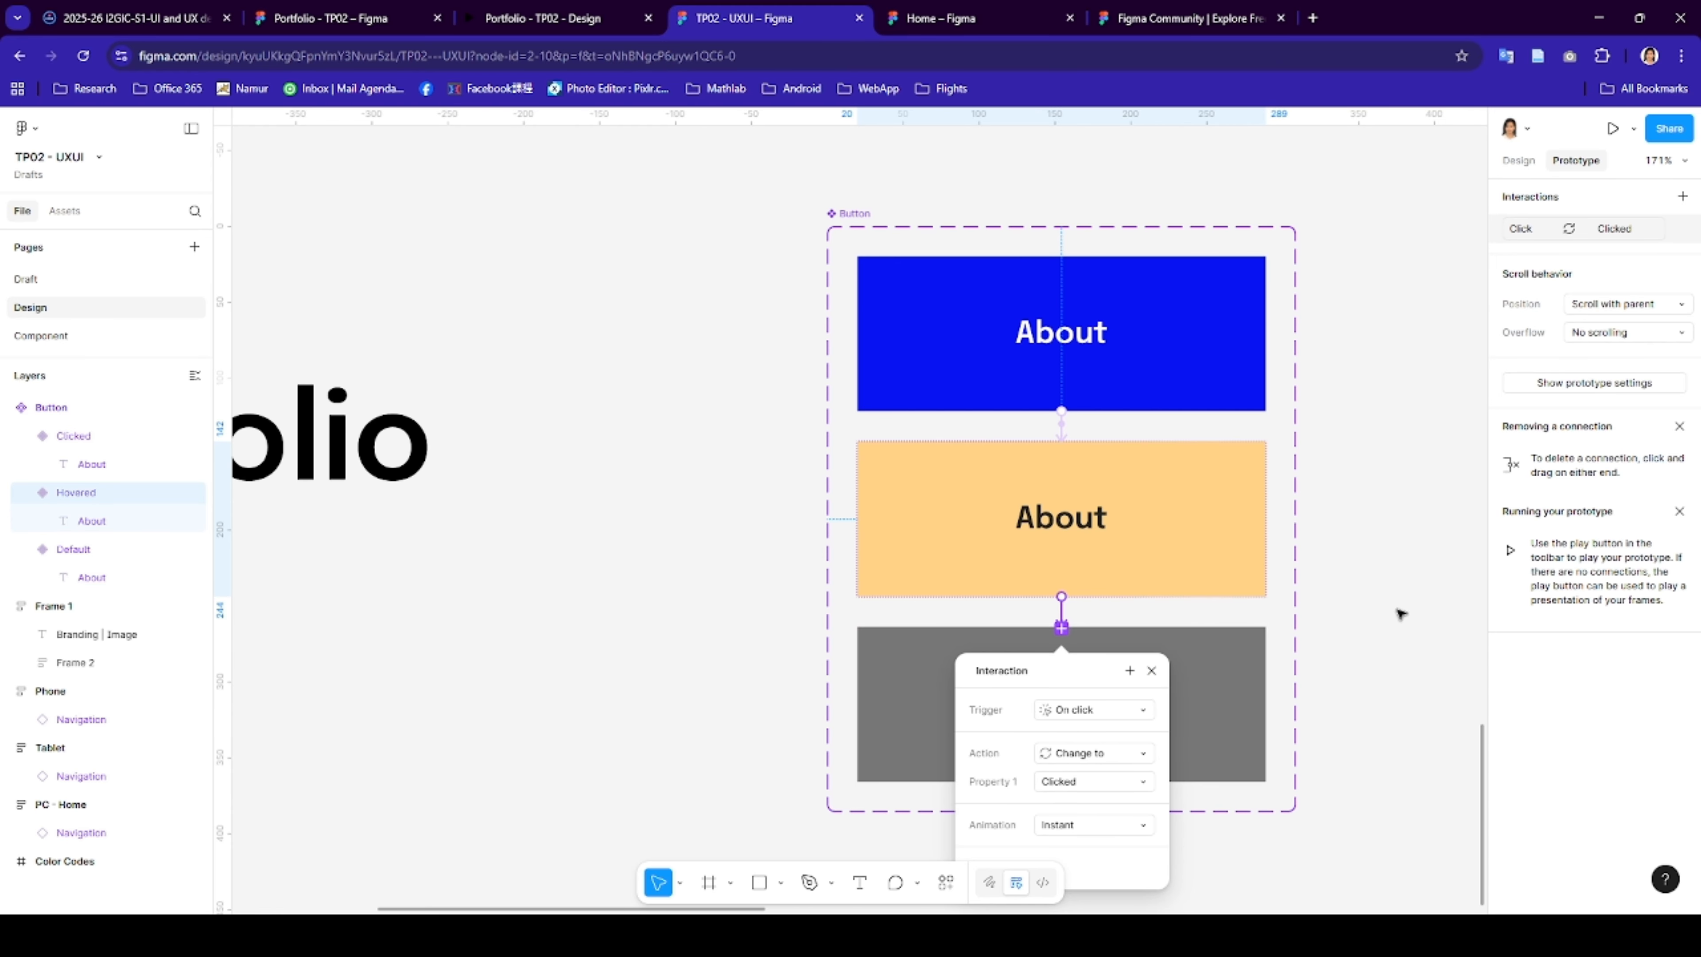
- Move the Button component set farther right of the header text and place an instance of its Default variant between them
scroll(818, 400, down, 5)
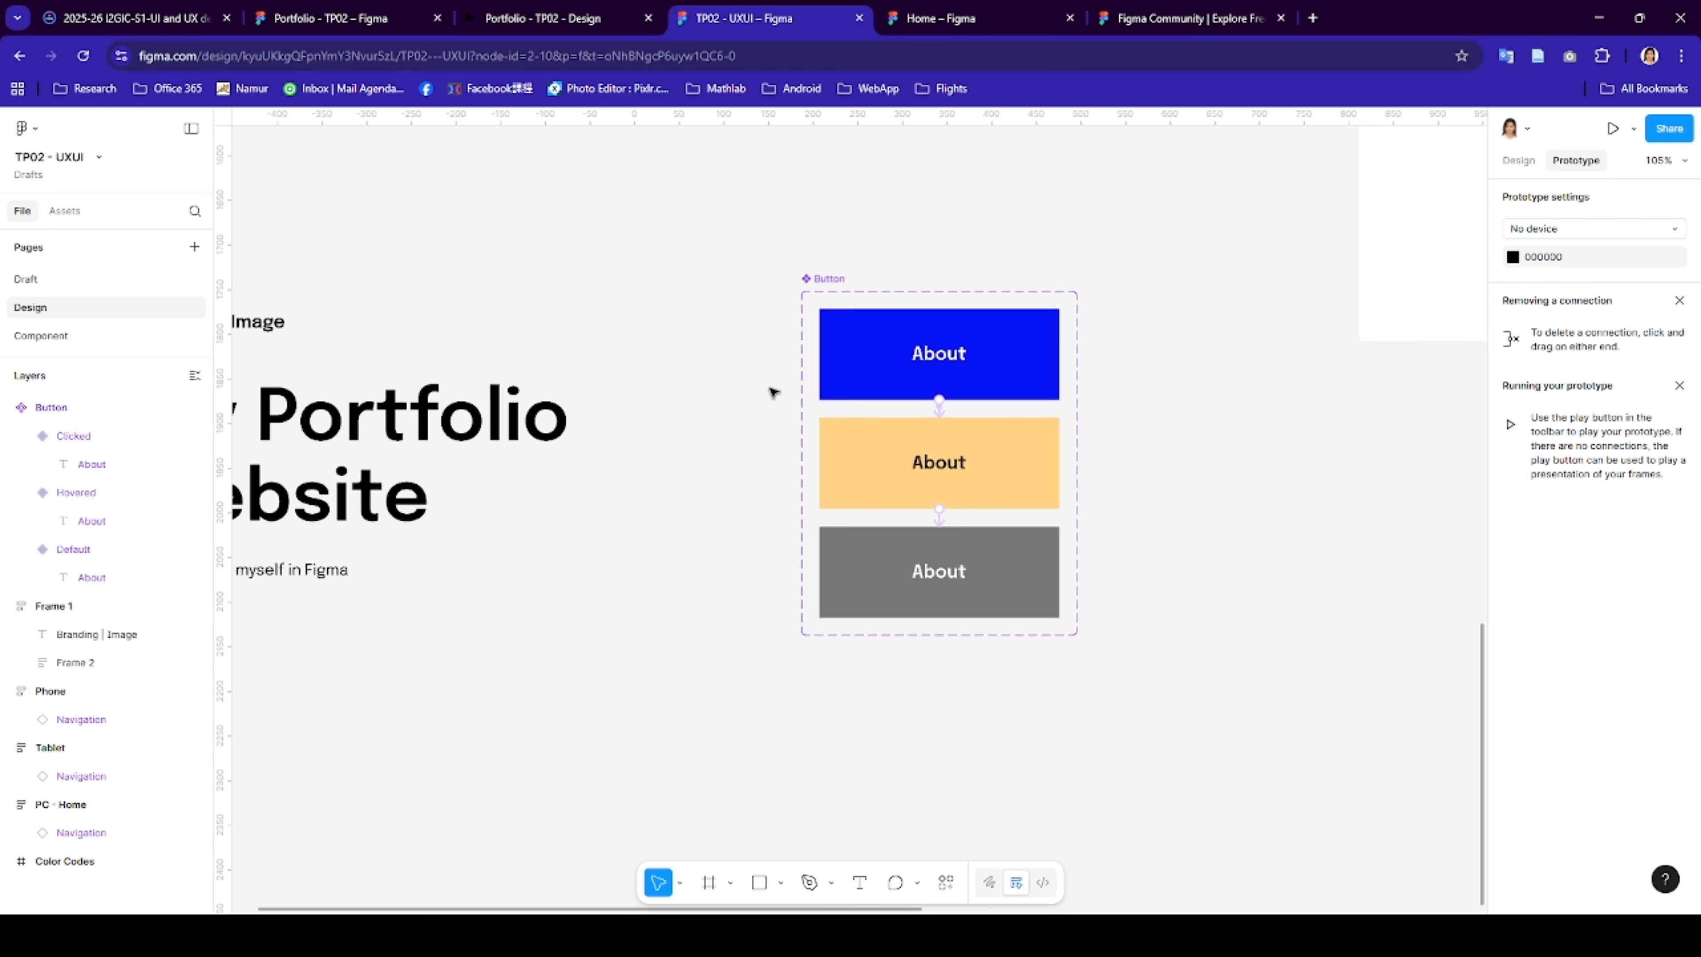
click(830, 321)
drag(831, 320, 1252, 417)
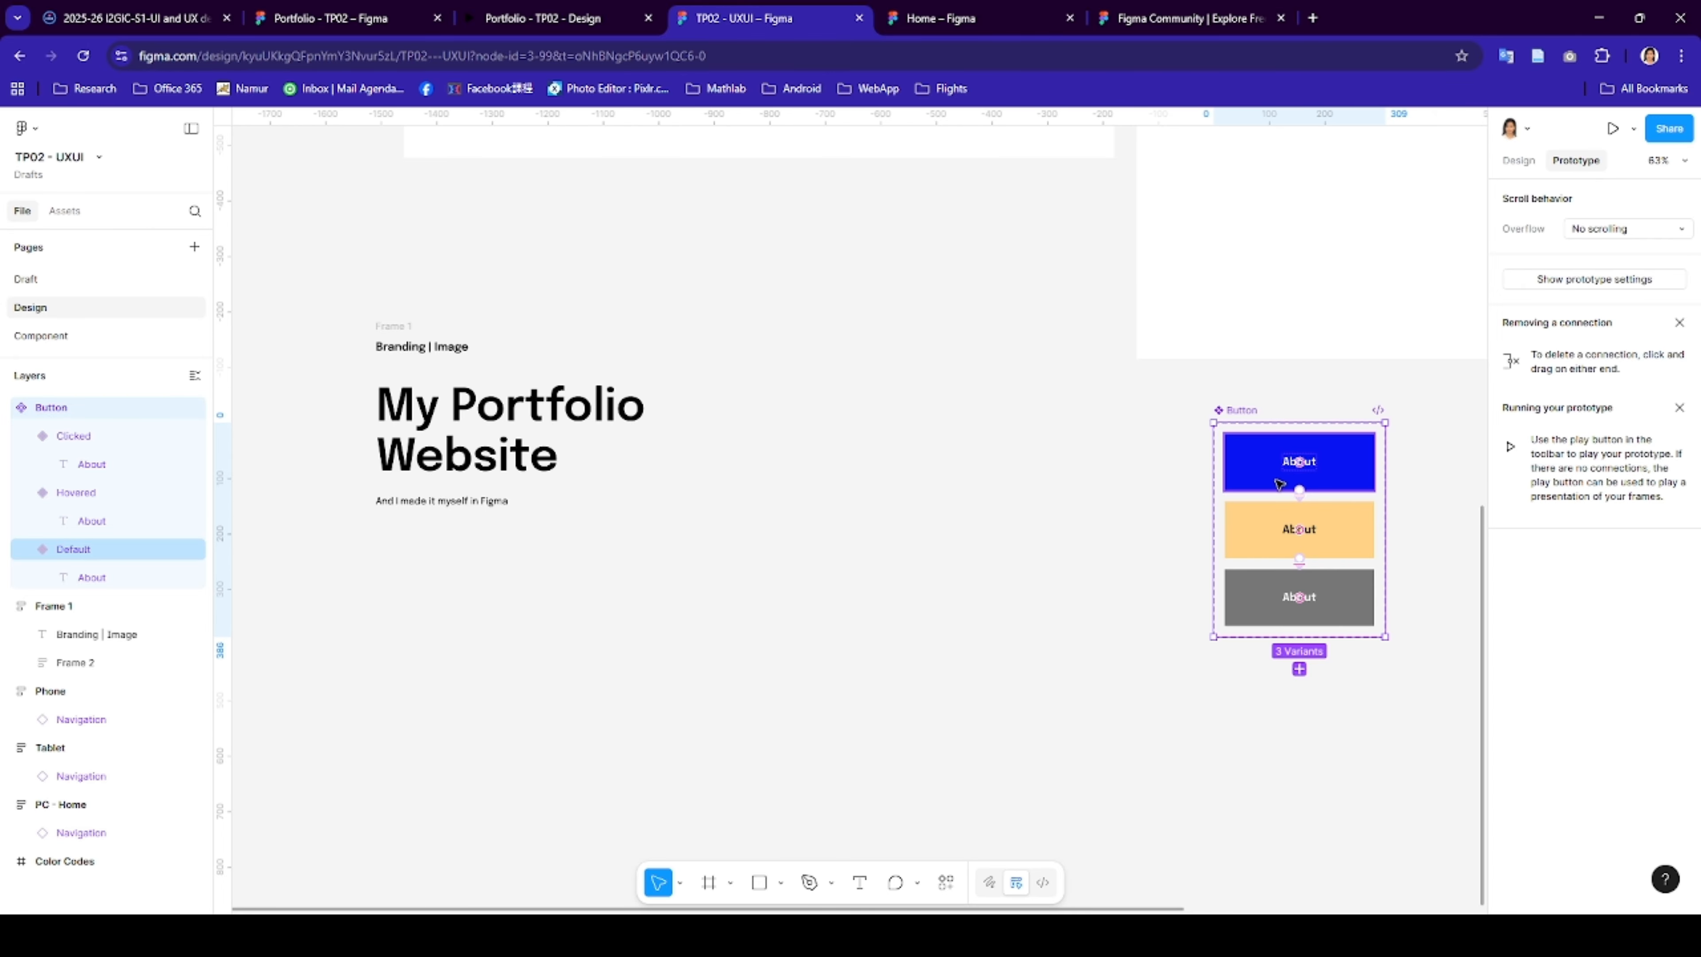
click(1252, 465)
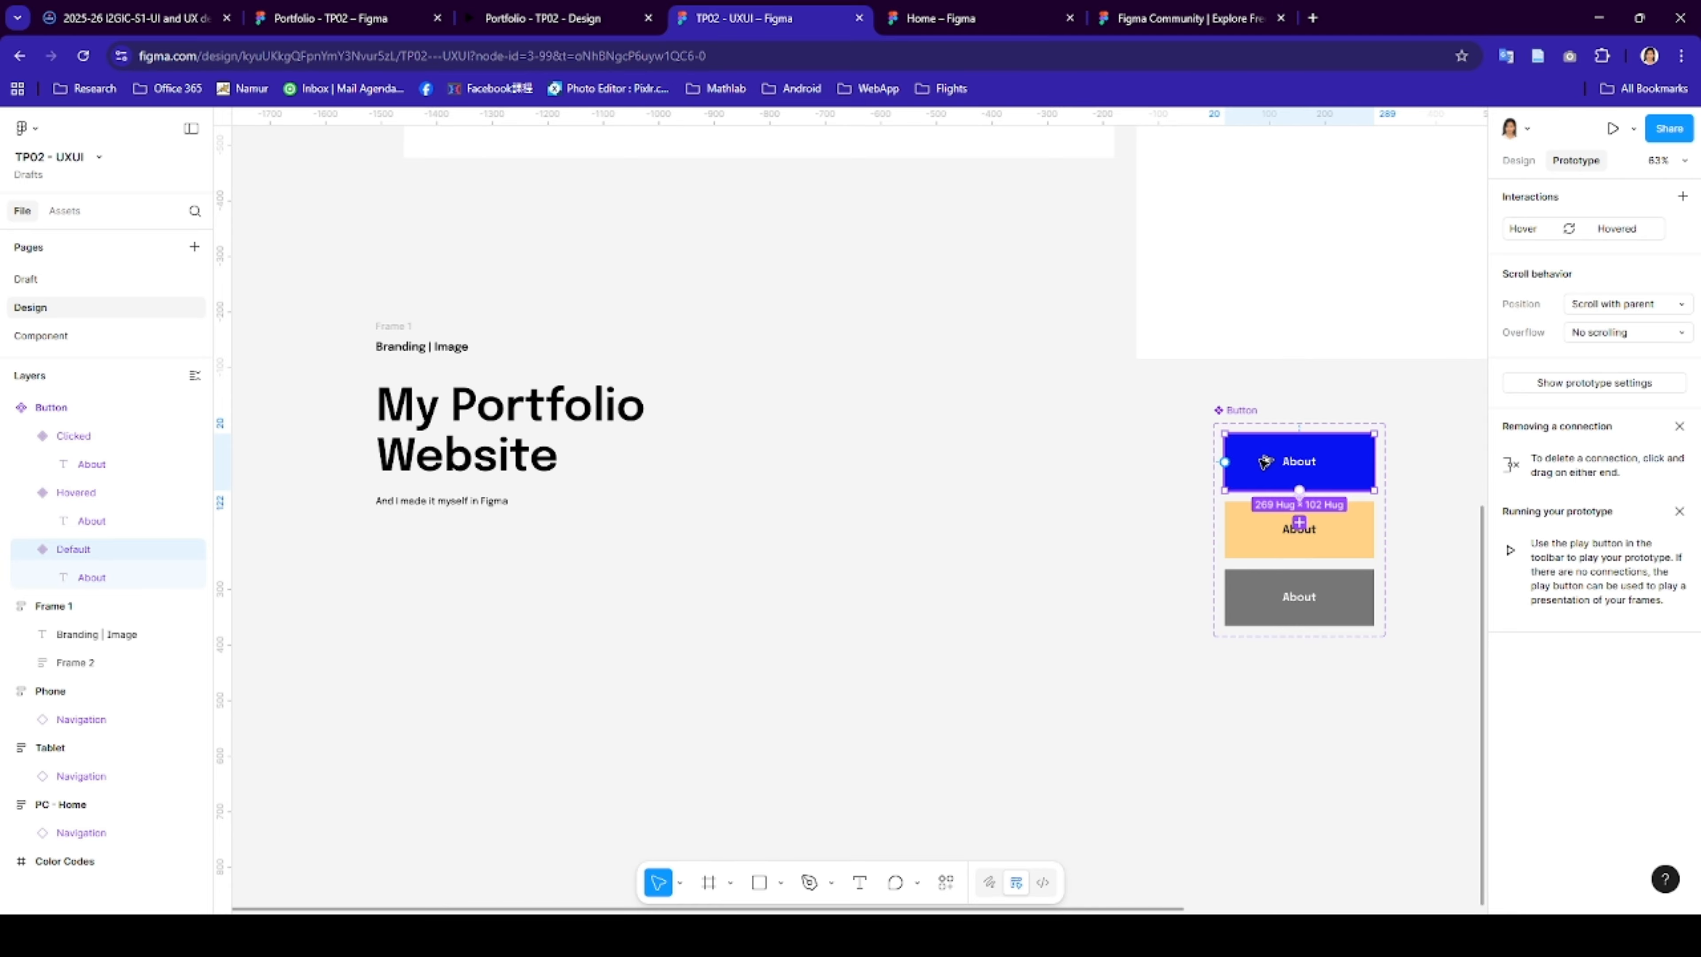
drag(1263, 463, 1037, 525)
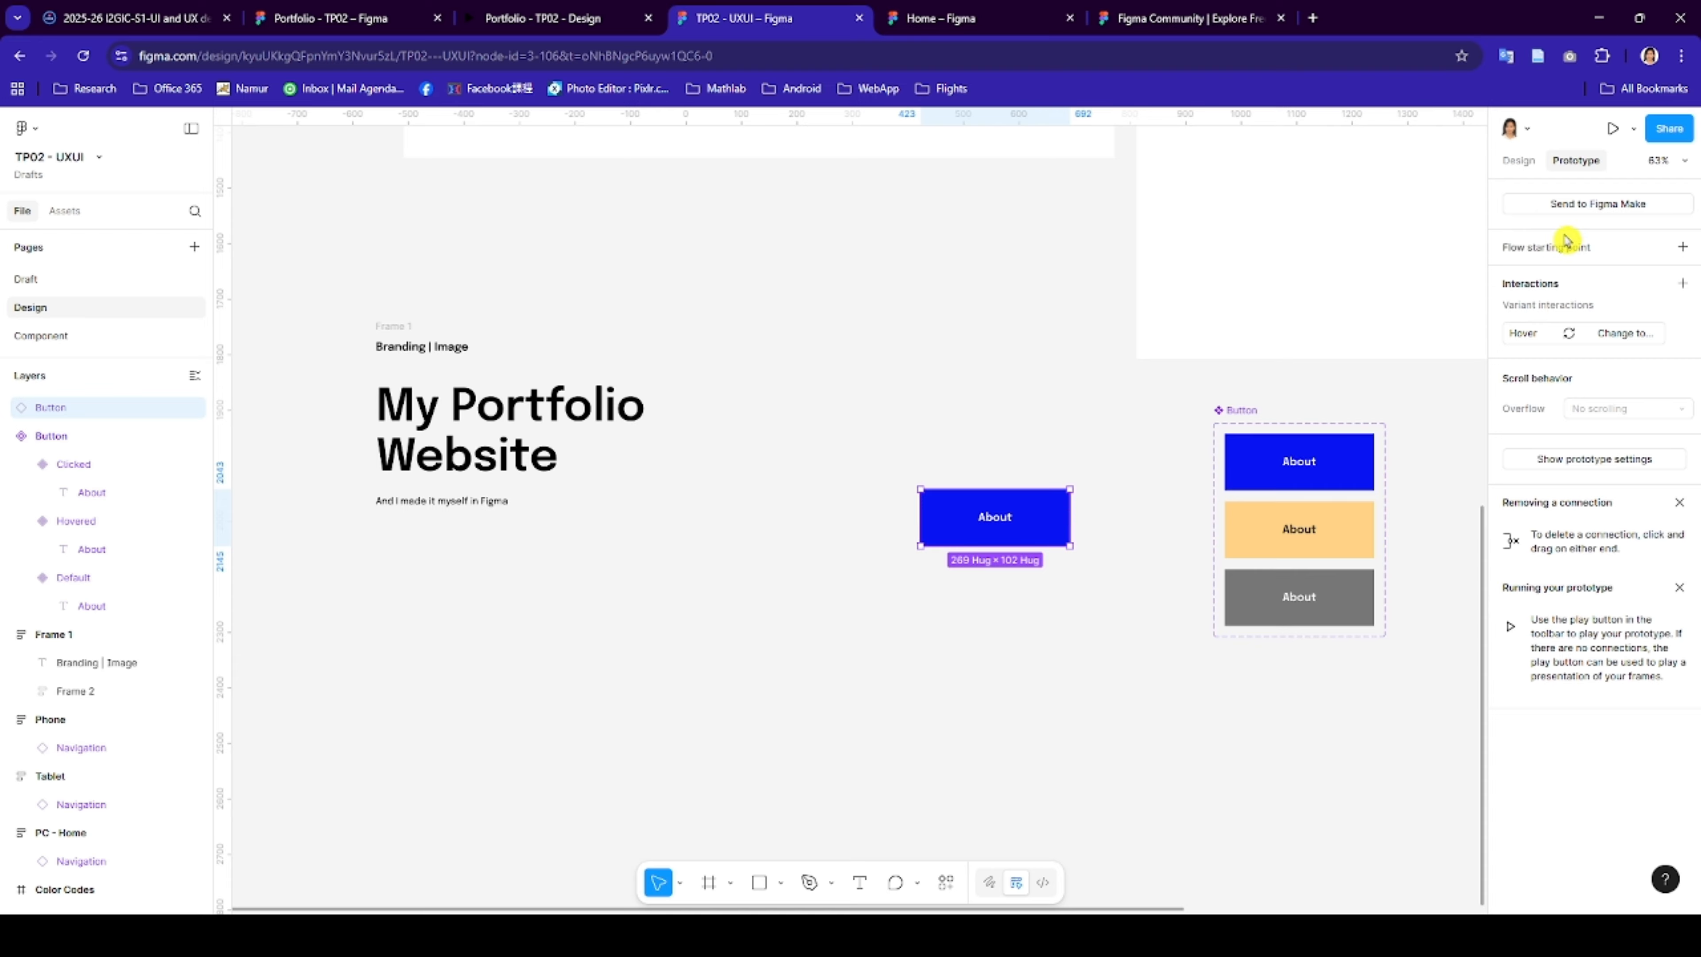
- Try the Hovered and Clicked variants on the Button instance, then return its Property 1 to Default
click(1523, 162)
click(1647, 257)
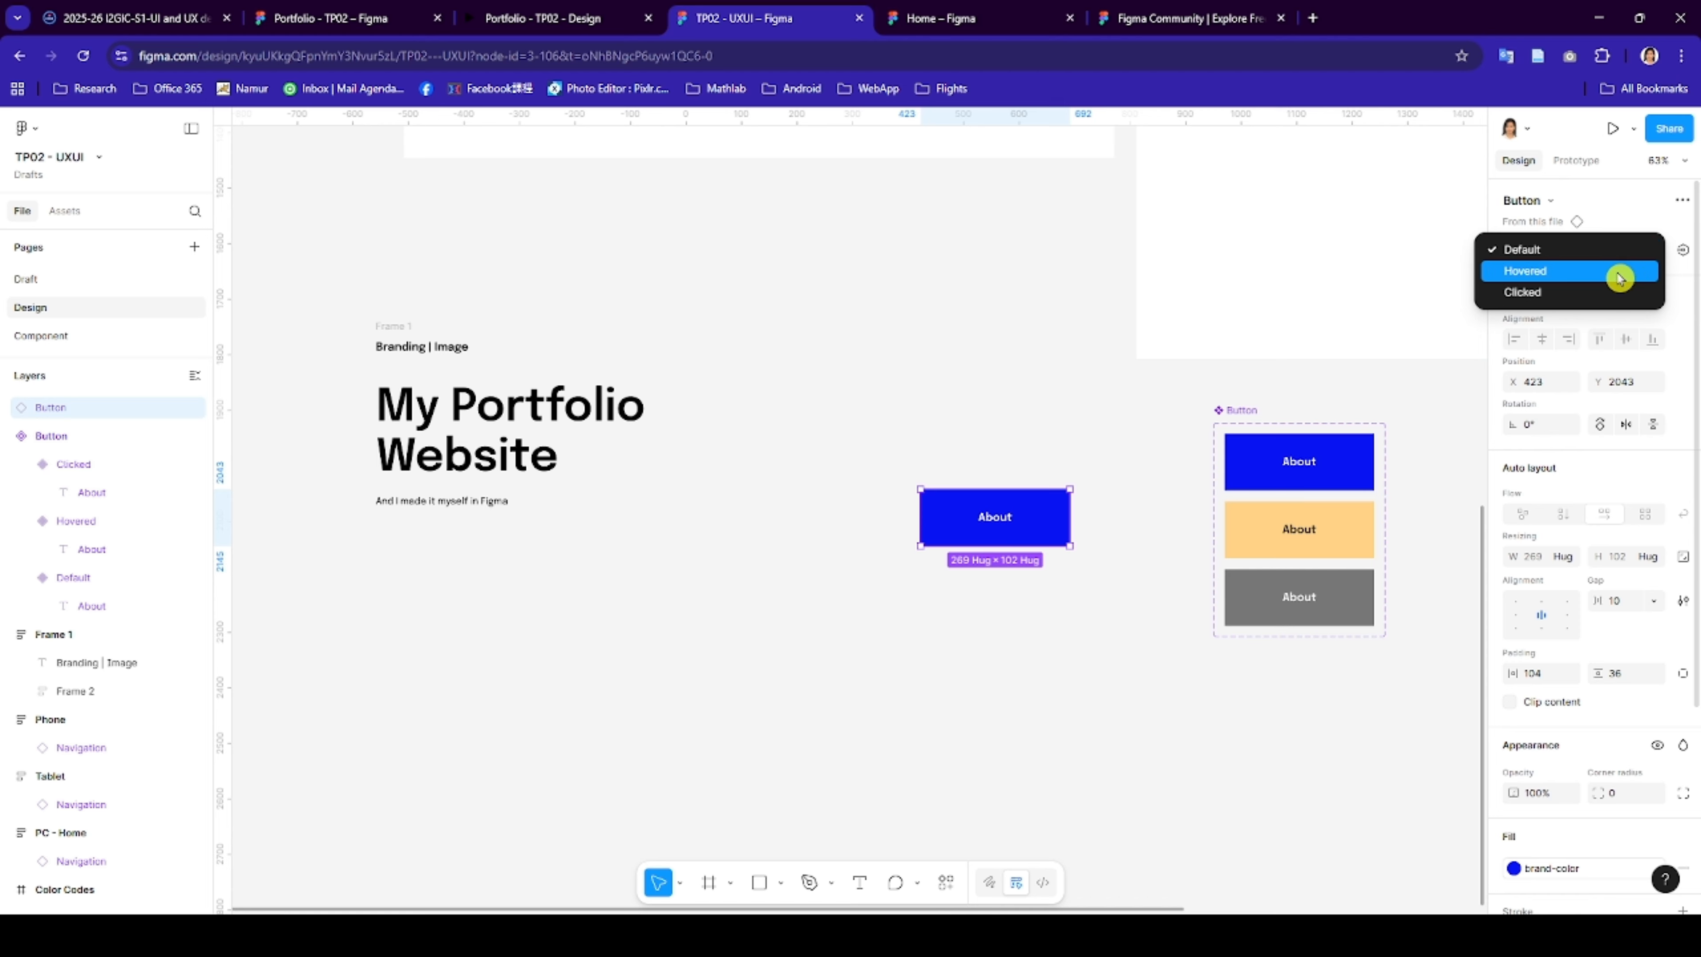
click(1620, 272)
click(1647, 251)
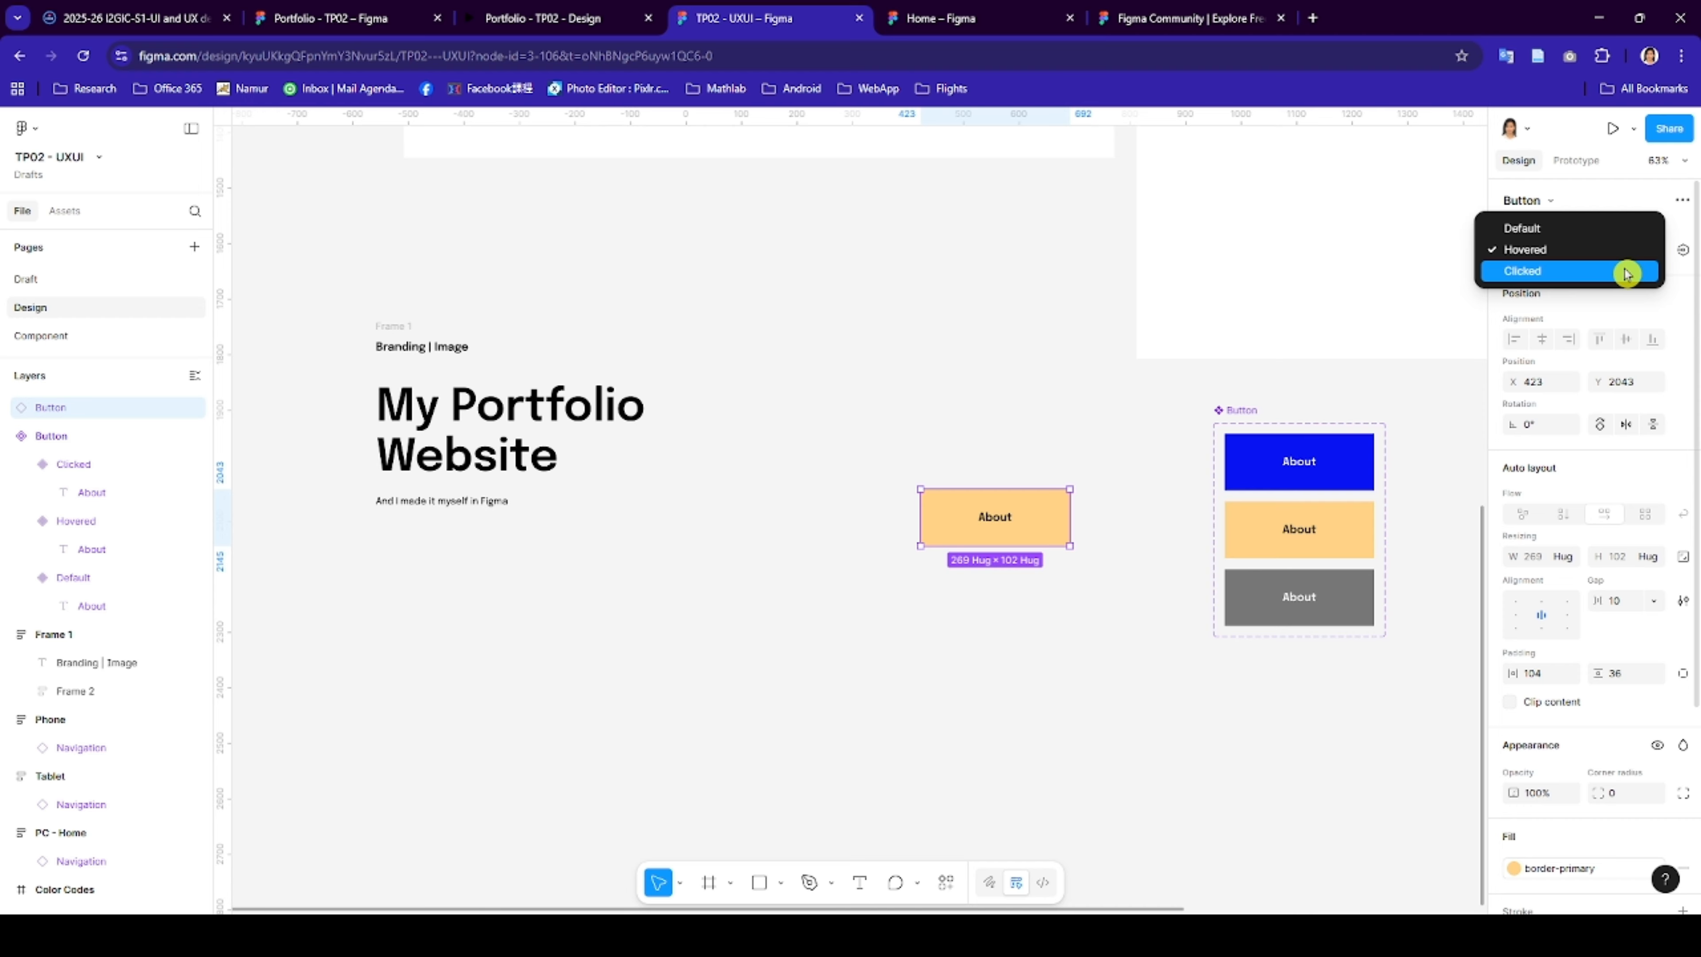
click(1632, 268)
click(1640, 254)
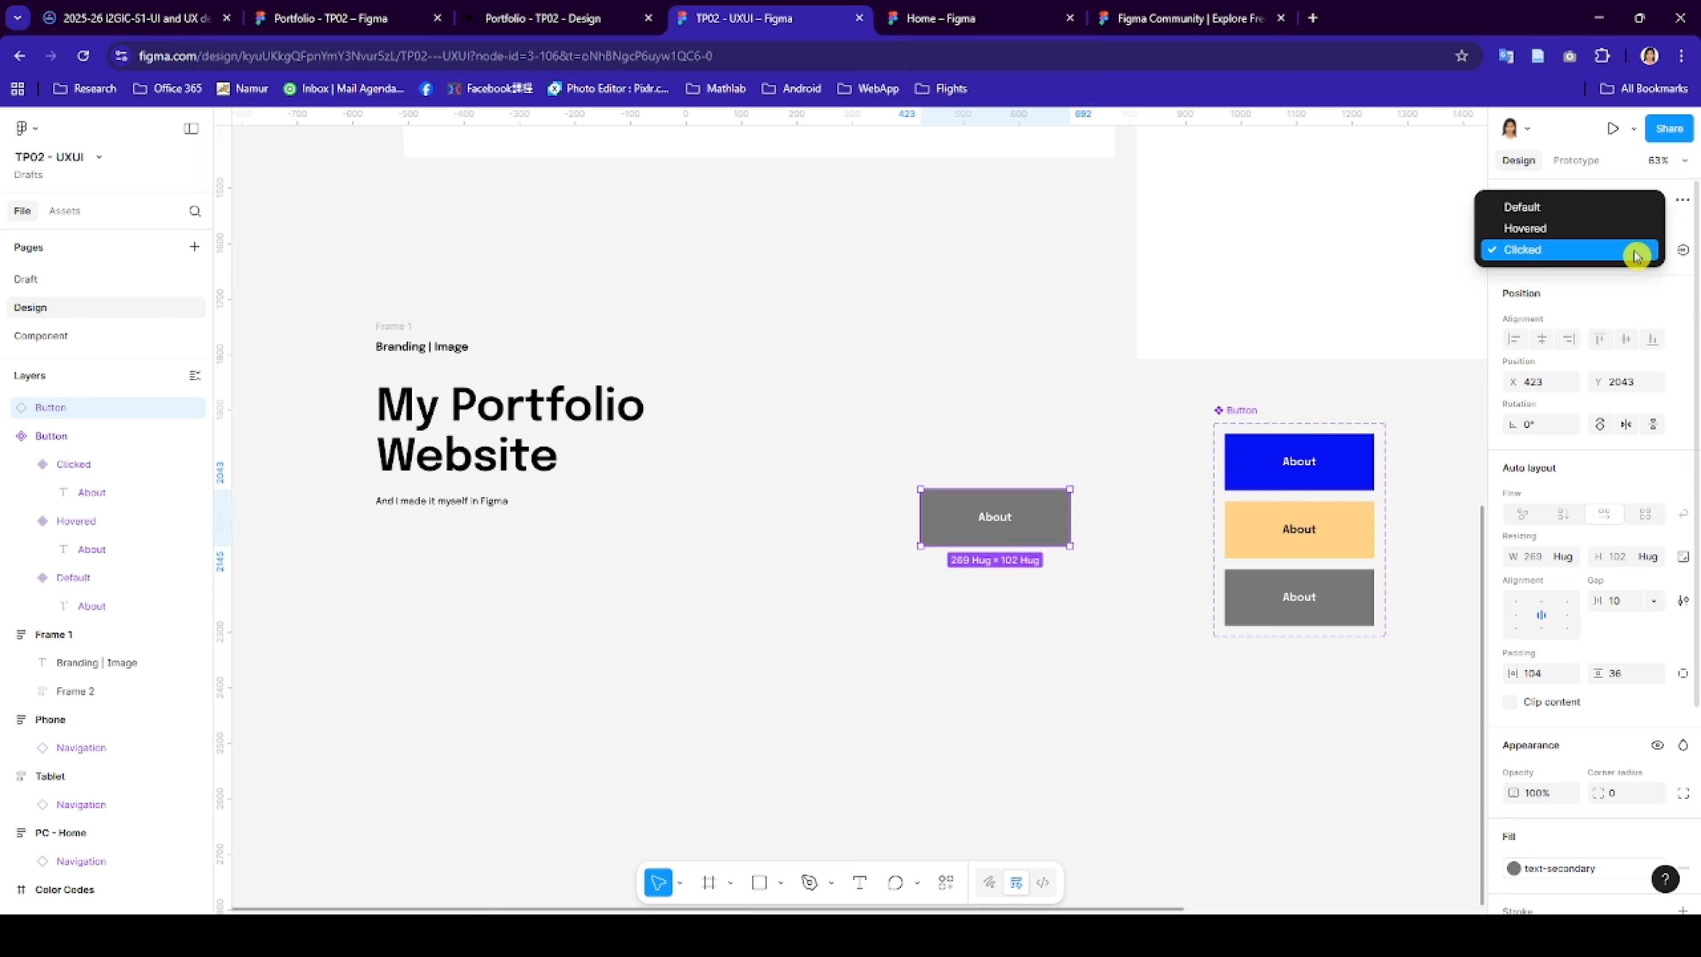
click(1555, 213)
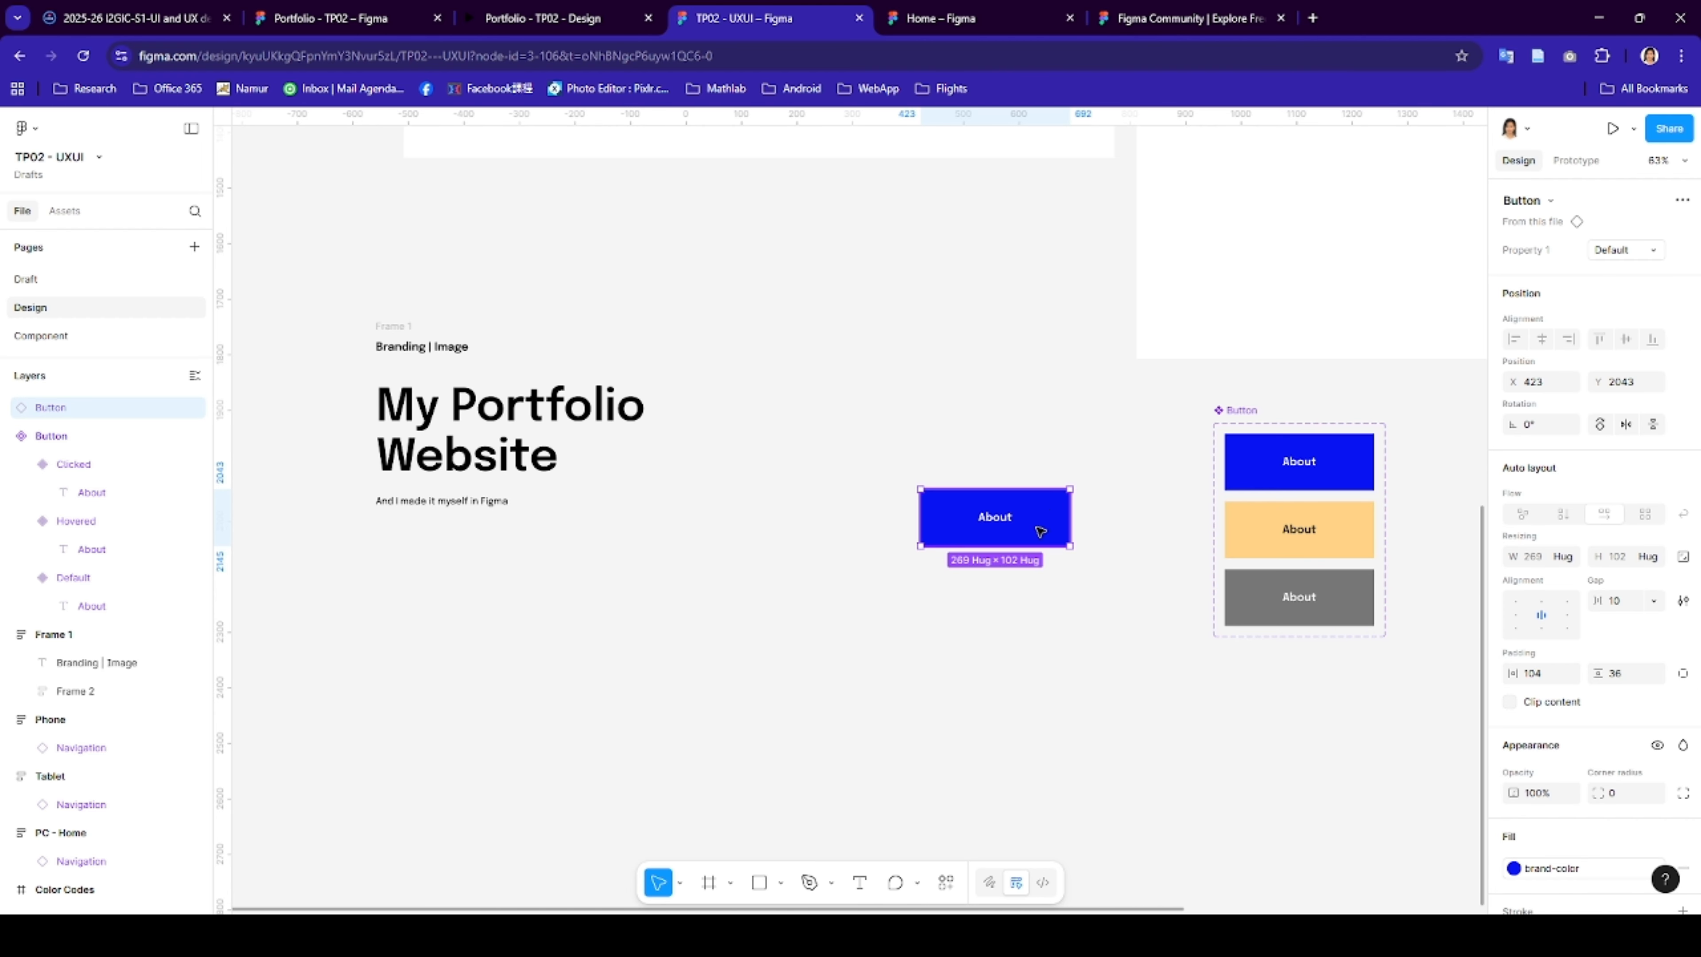
- Place the Button instance directly below the header text, flush with its left edge, and rename Frame 1 to "Header texts"
drag(1039, 530, 503, 549)
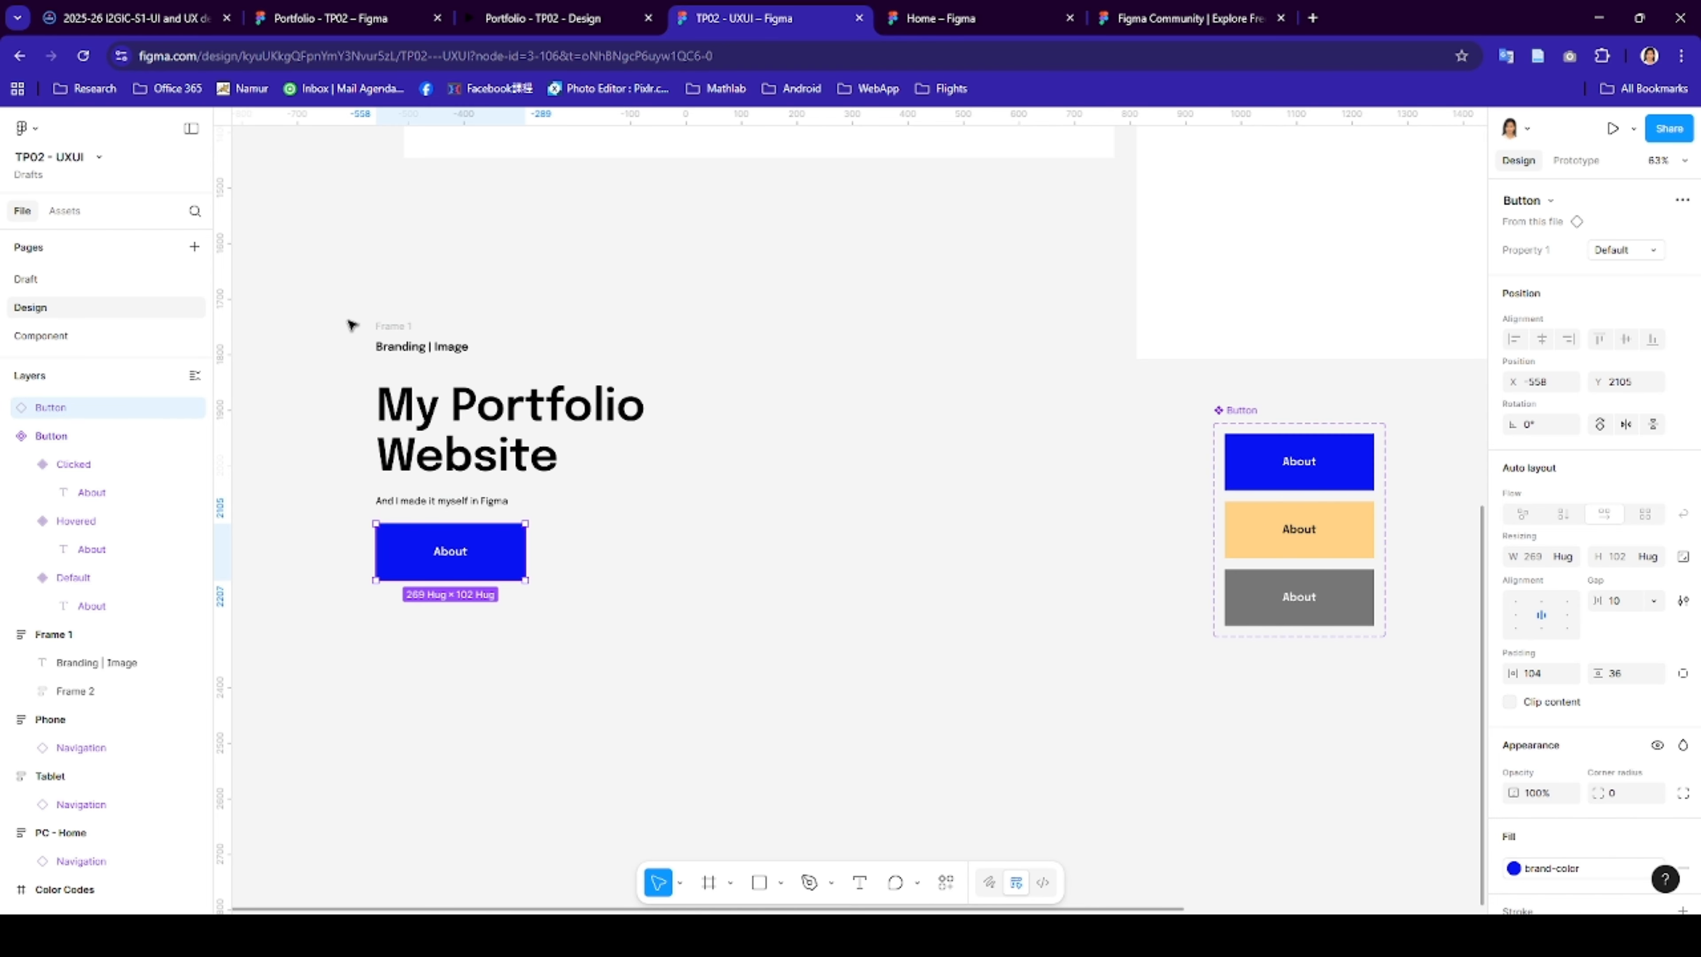
click(396, 327)
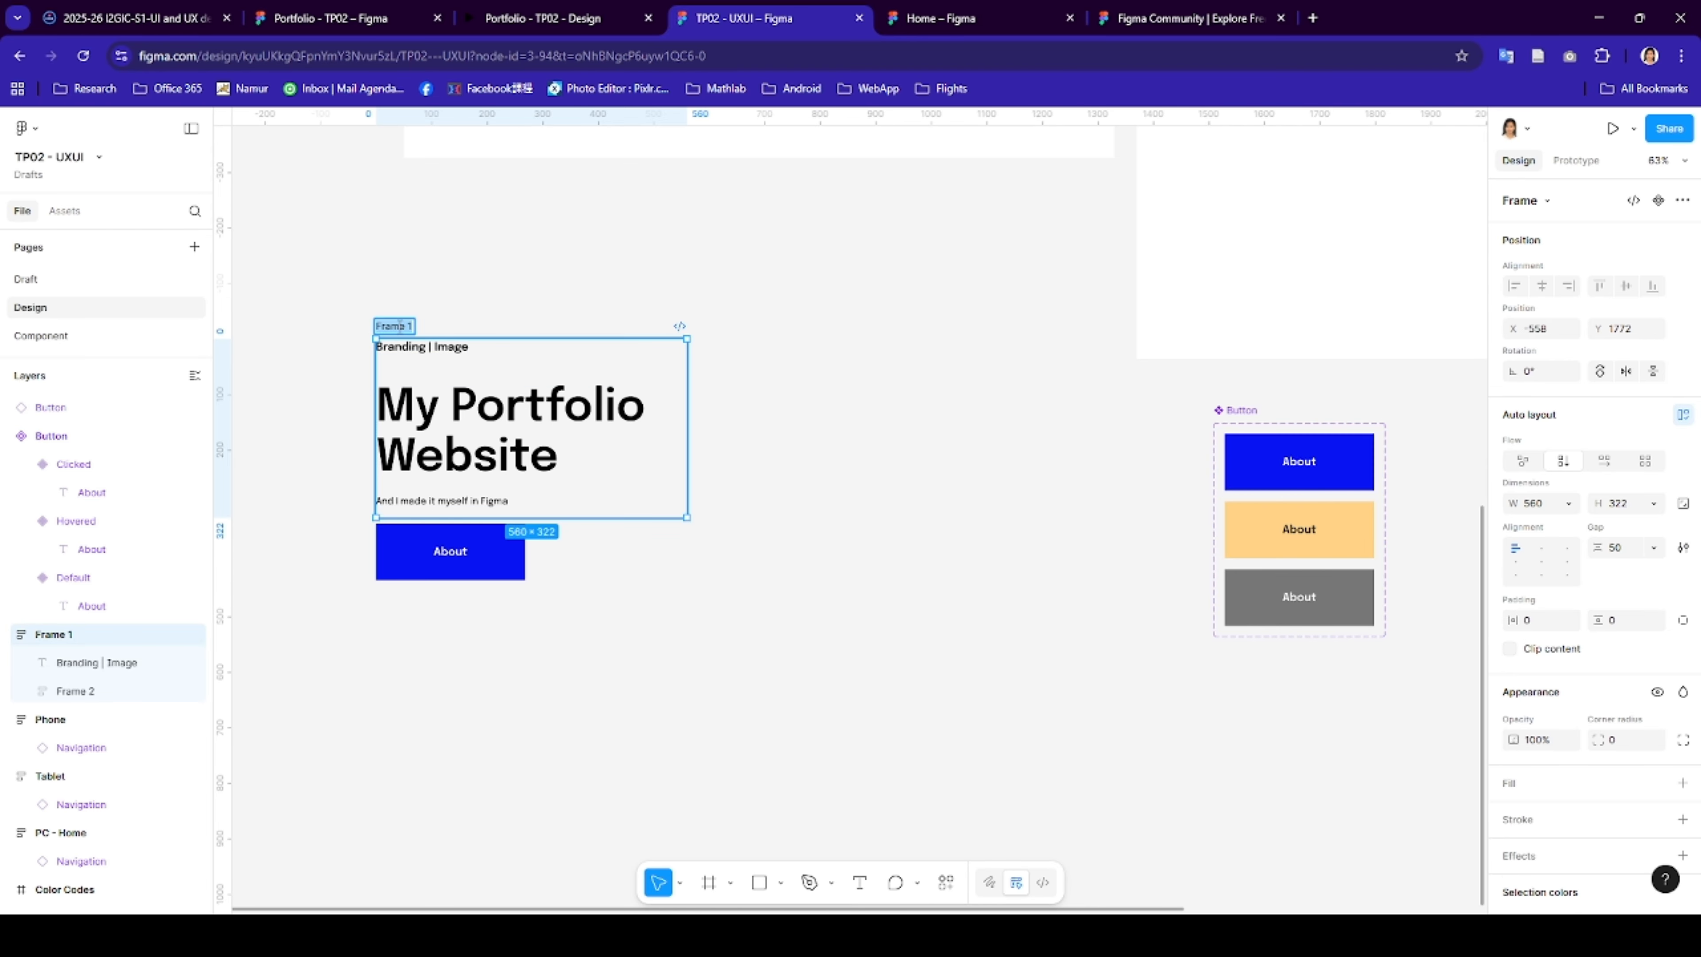
text(Header te)
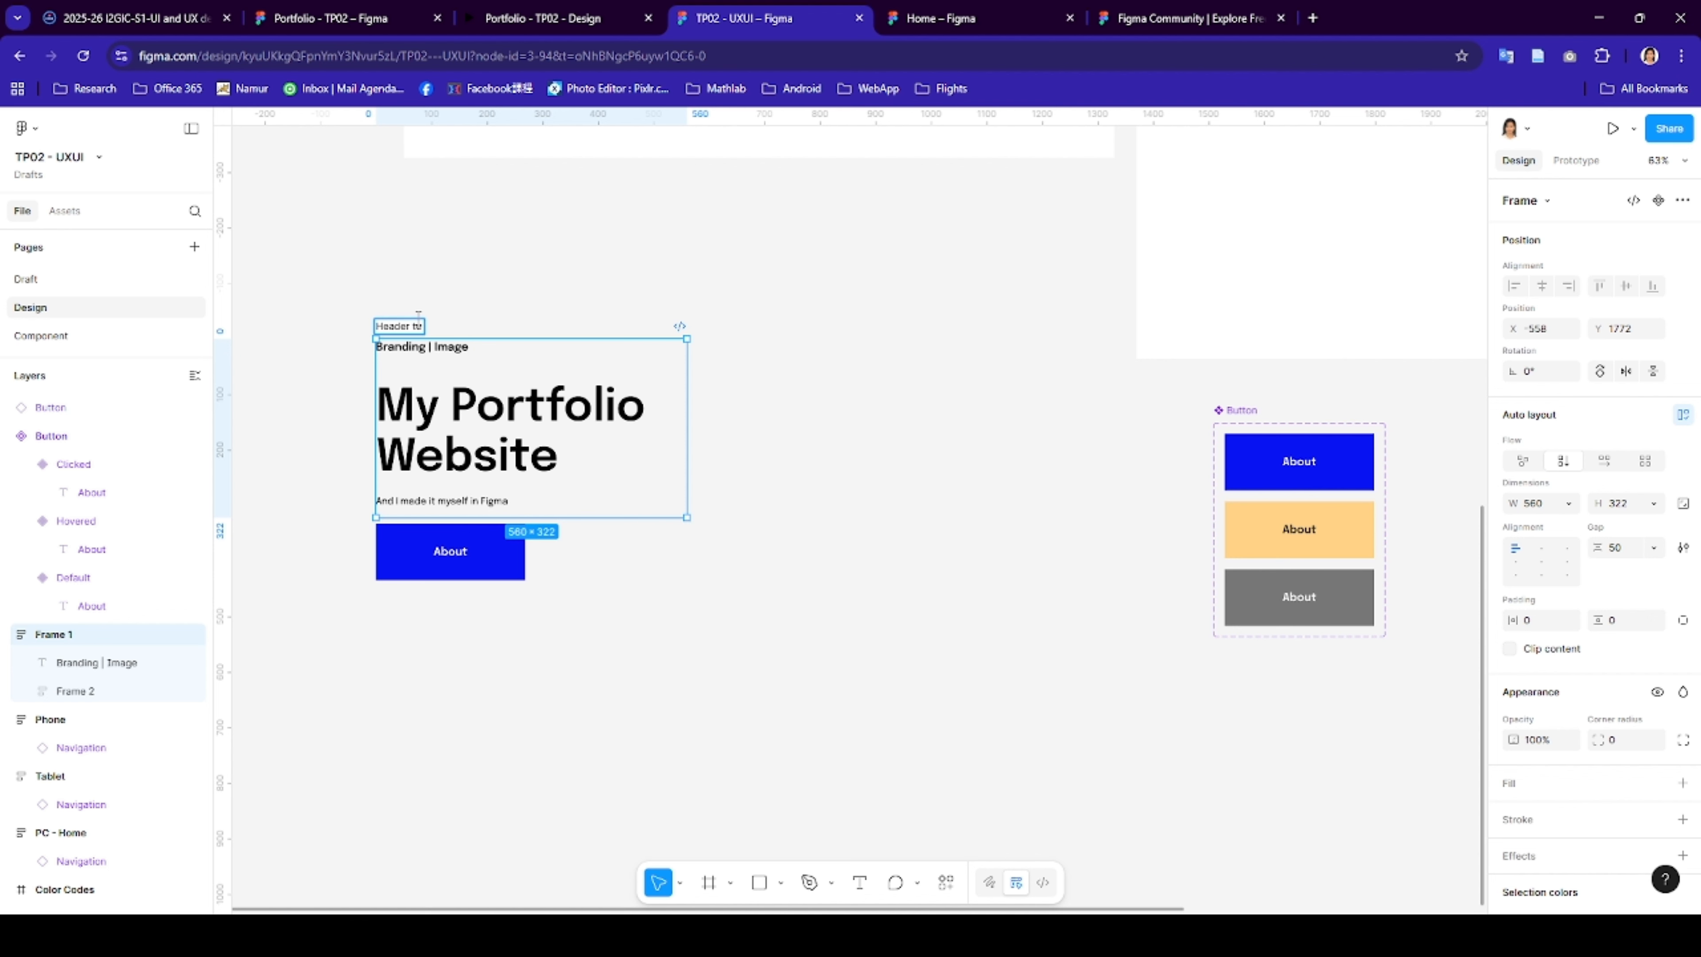
text(xts)
key(Return)
- Wrap the Header texts frame and the Button instance together in an auto layout
drag(306, 310, 630, 627)
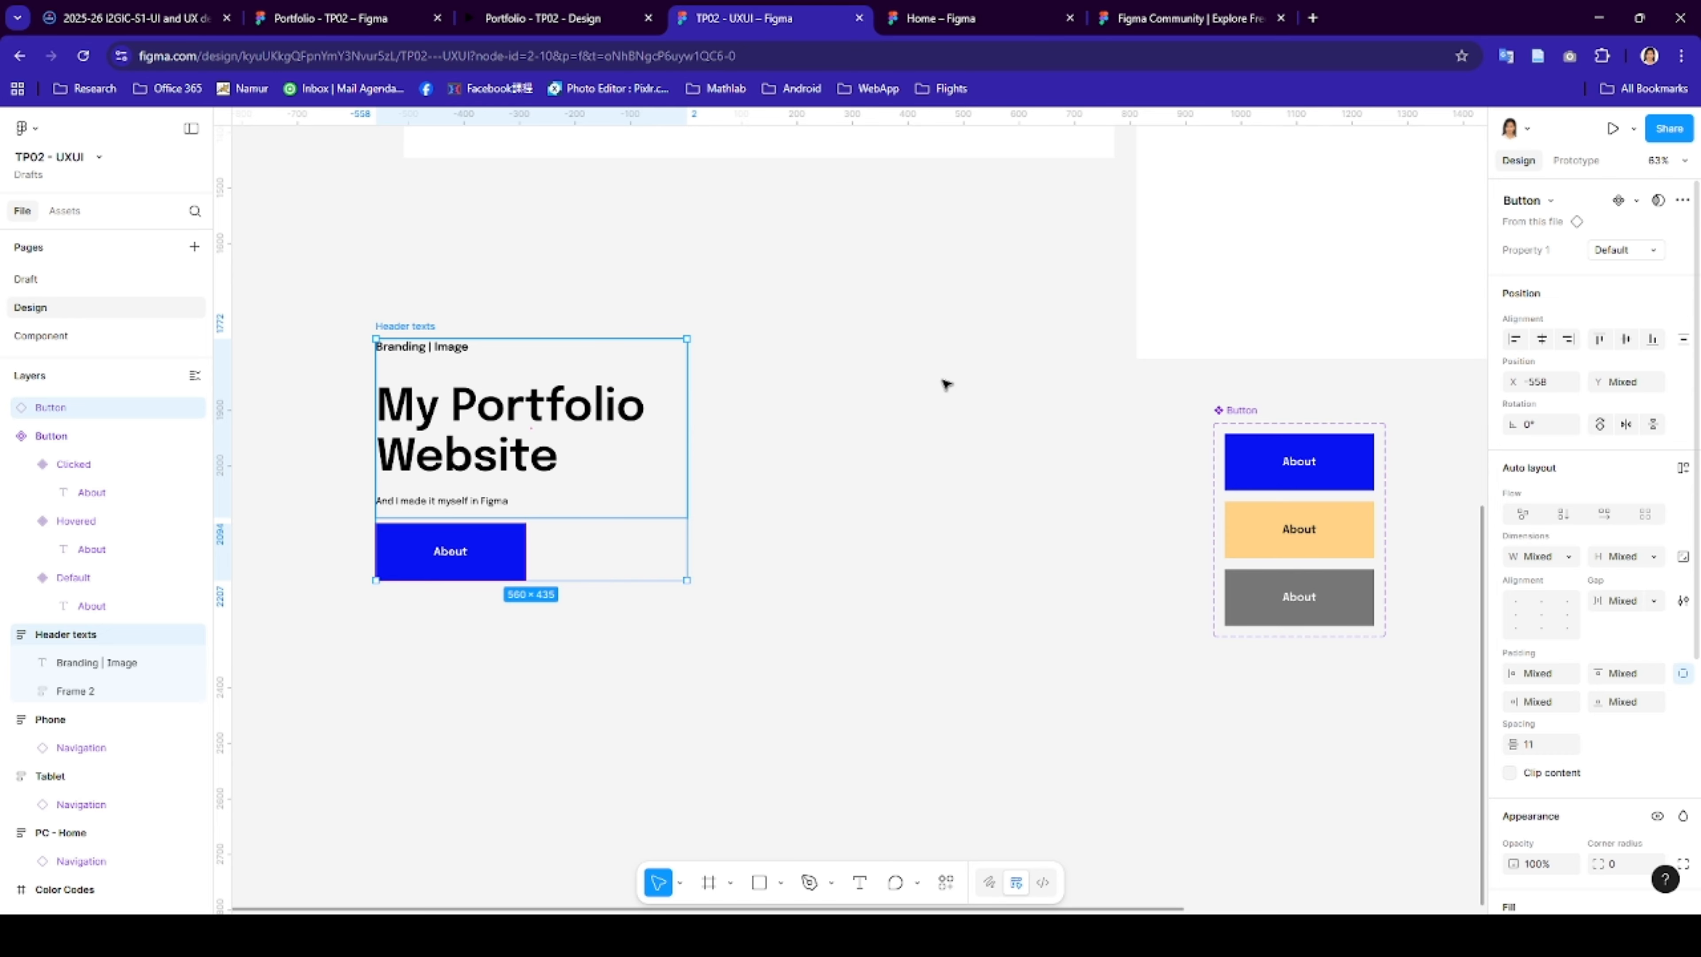
right_click(493, 410)
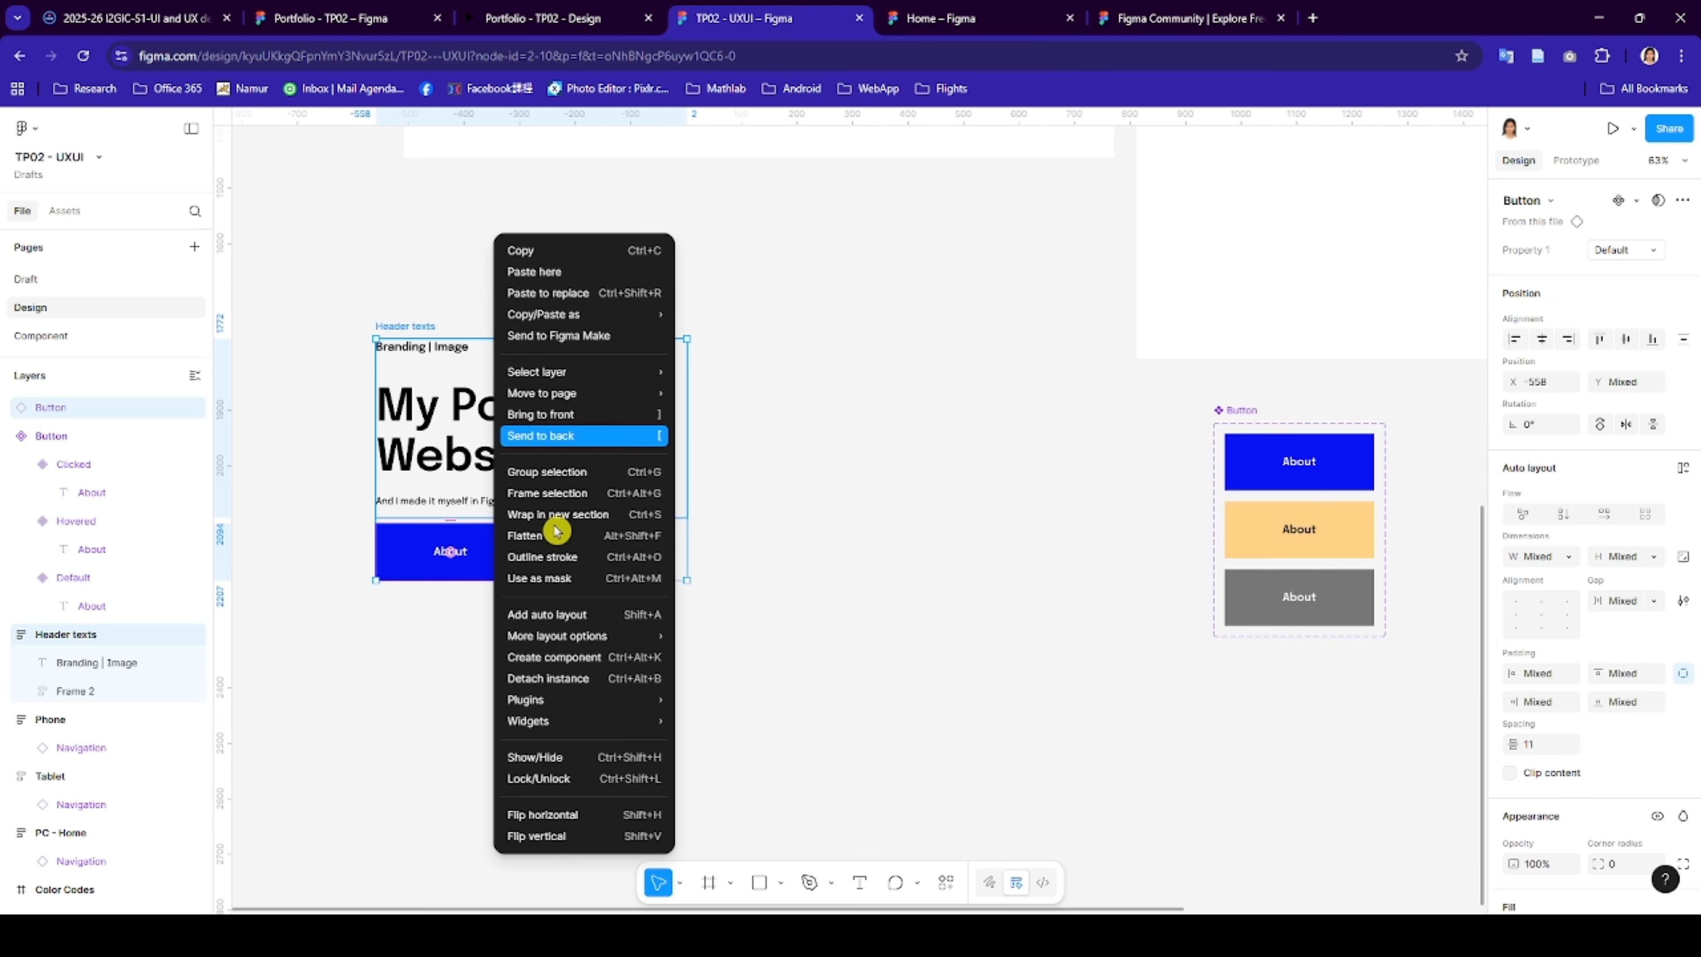
click(541, 619)
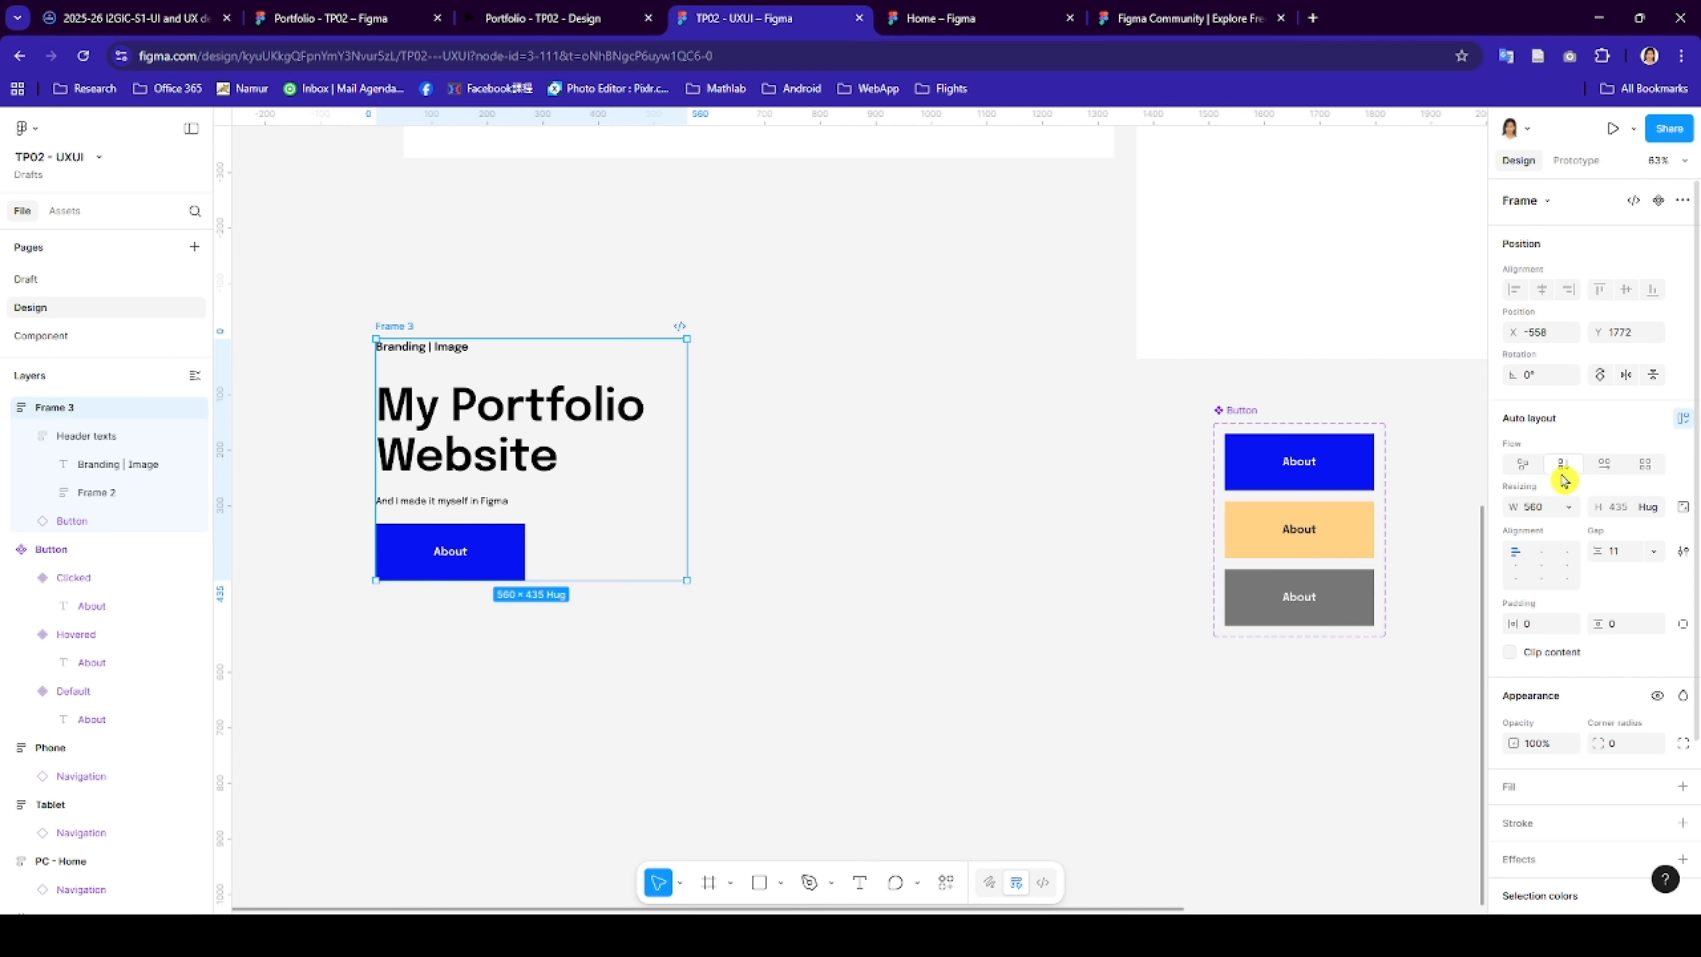
click(915, 473)
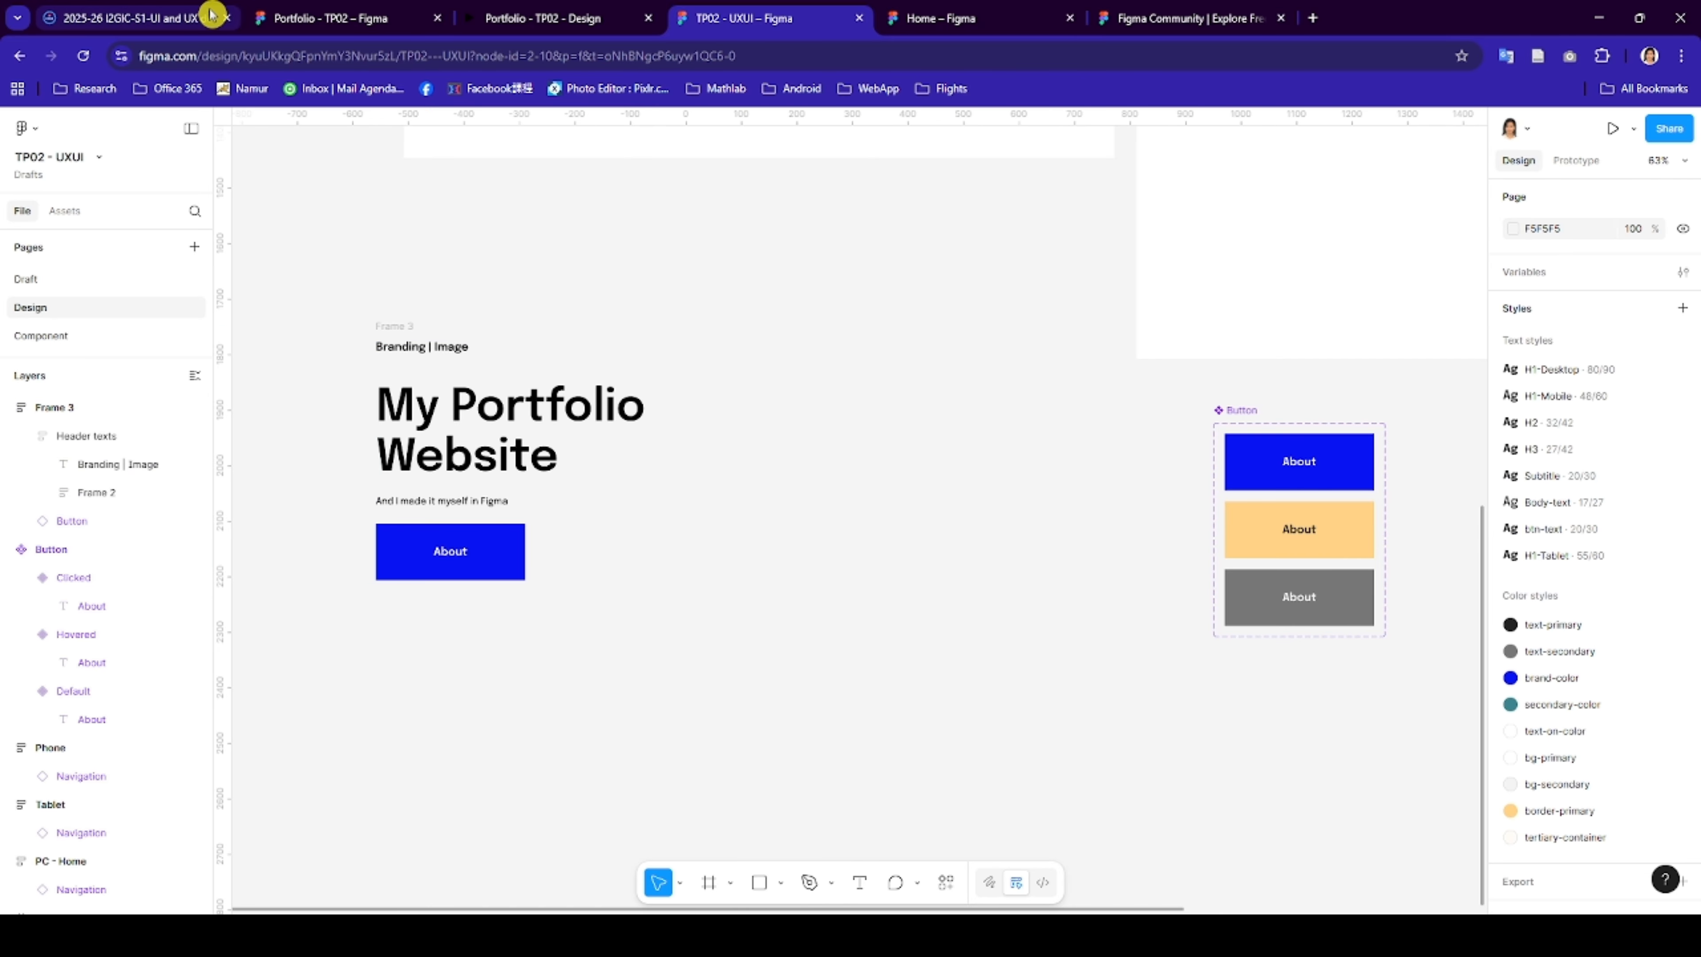
- Check the reference portfolio, then place the circles-and-star image at about 368 × 315 beside the header text, aligned with its top edge
click(300, 18)
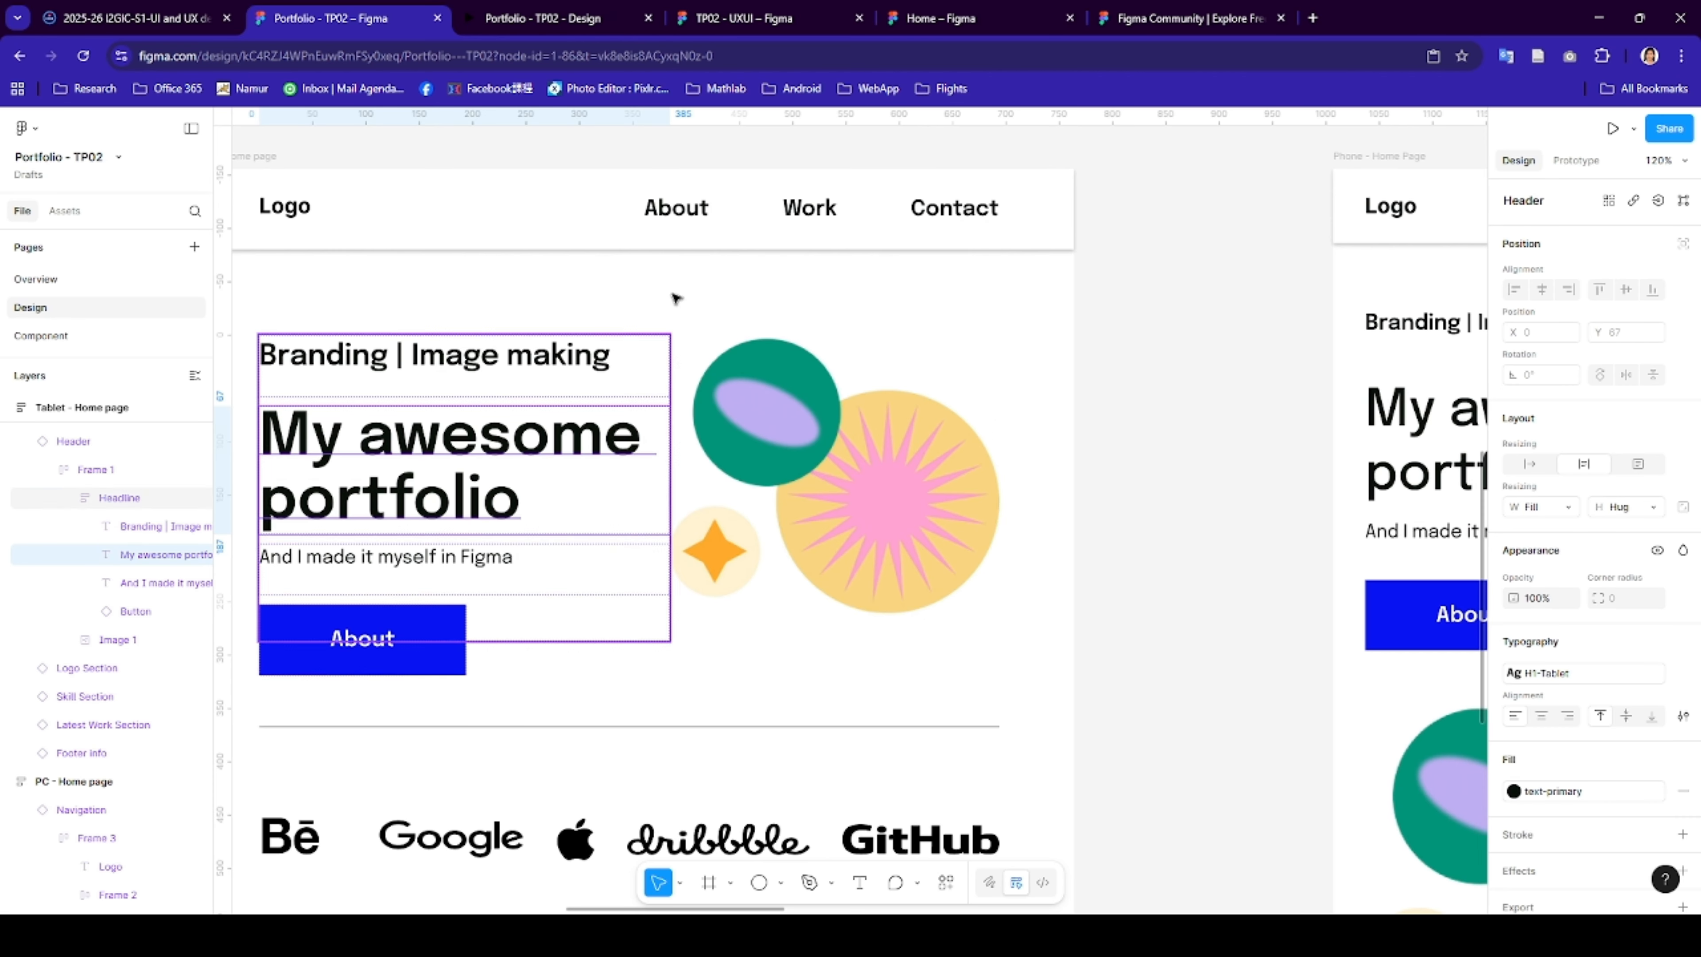
click(718, 20)
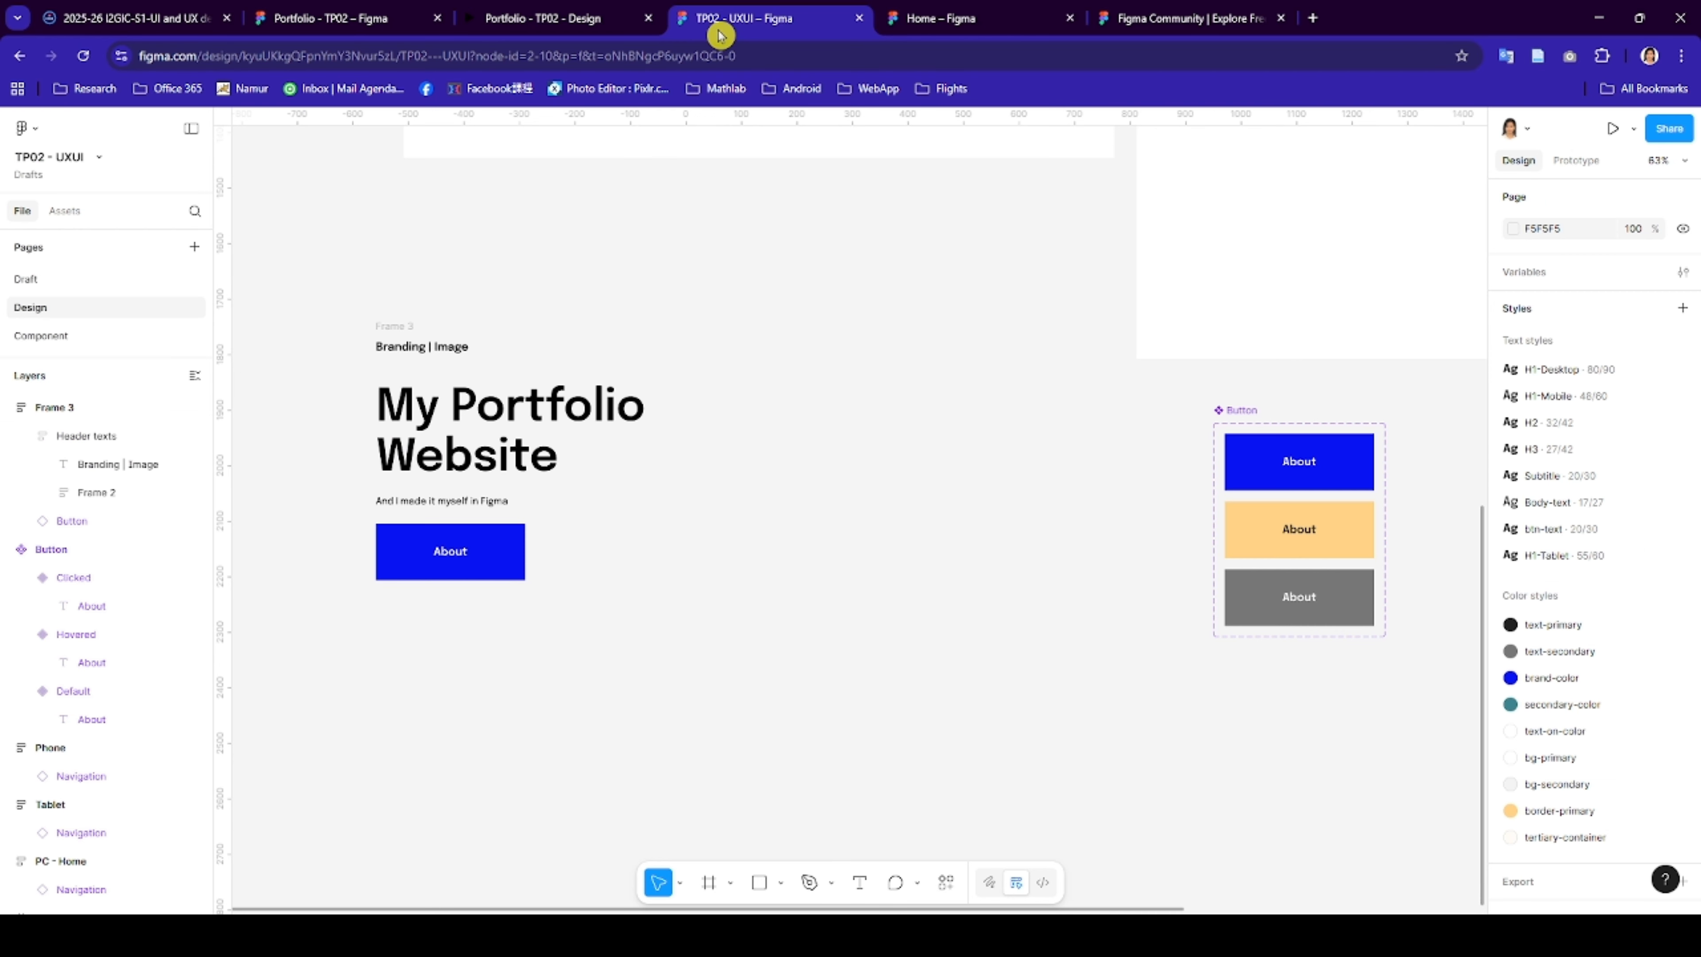
click(781, 885)
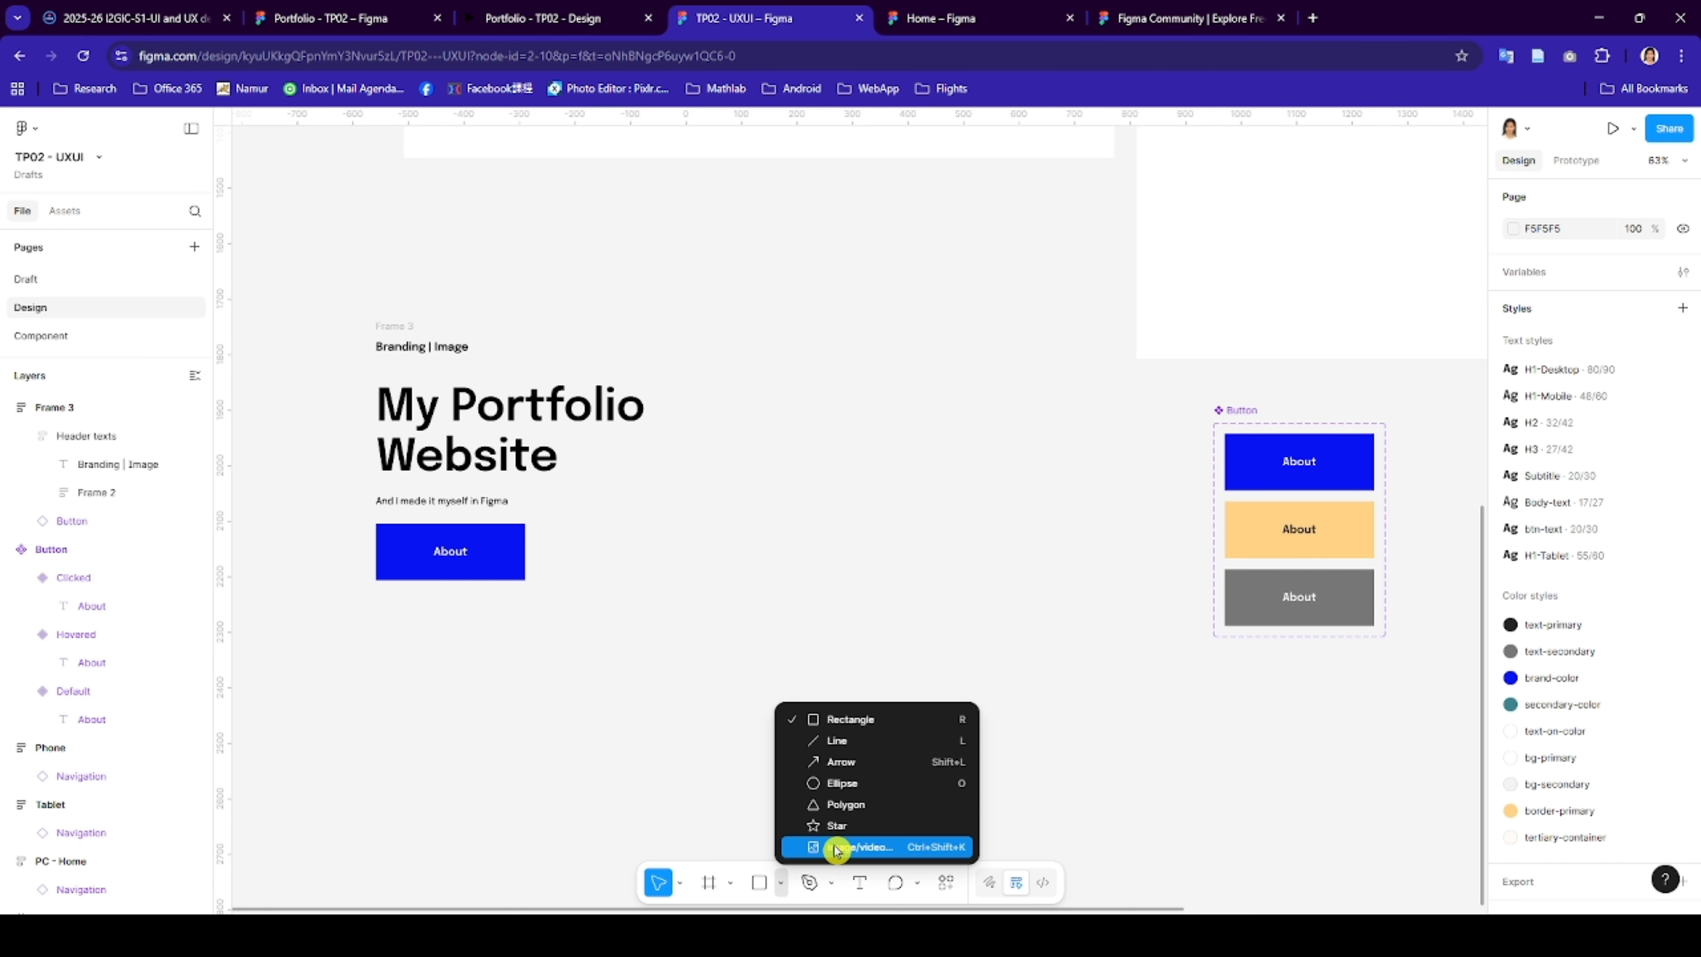
click(835, 848)
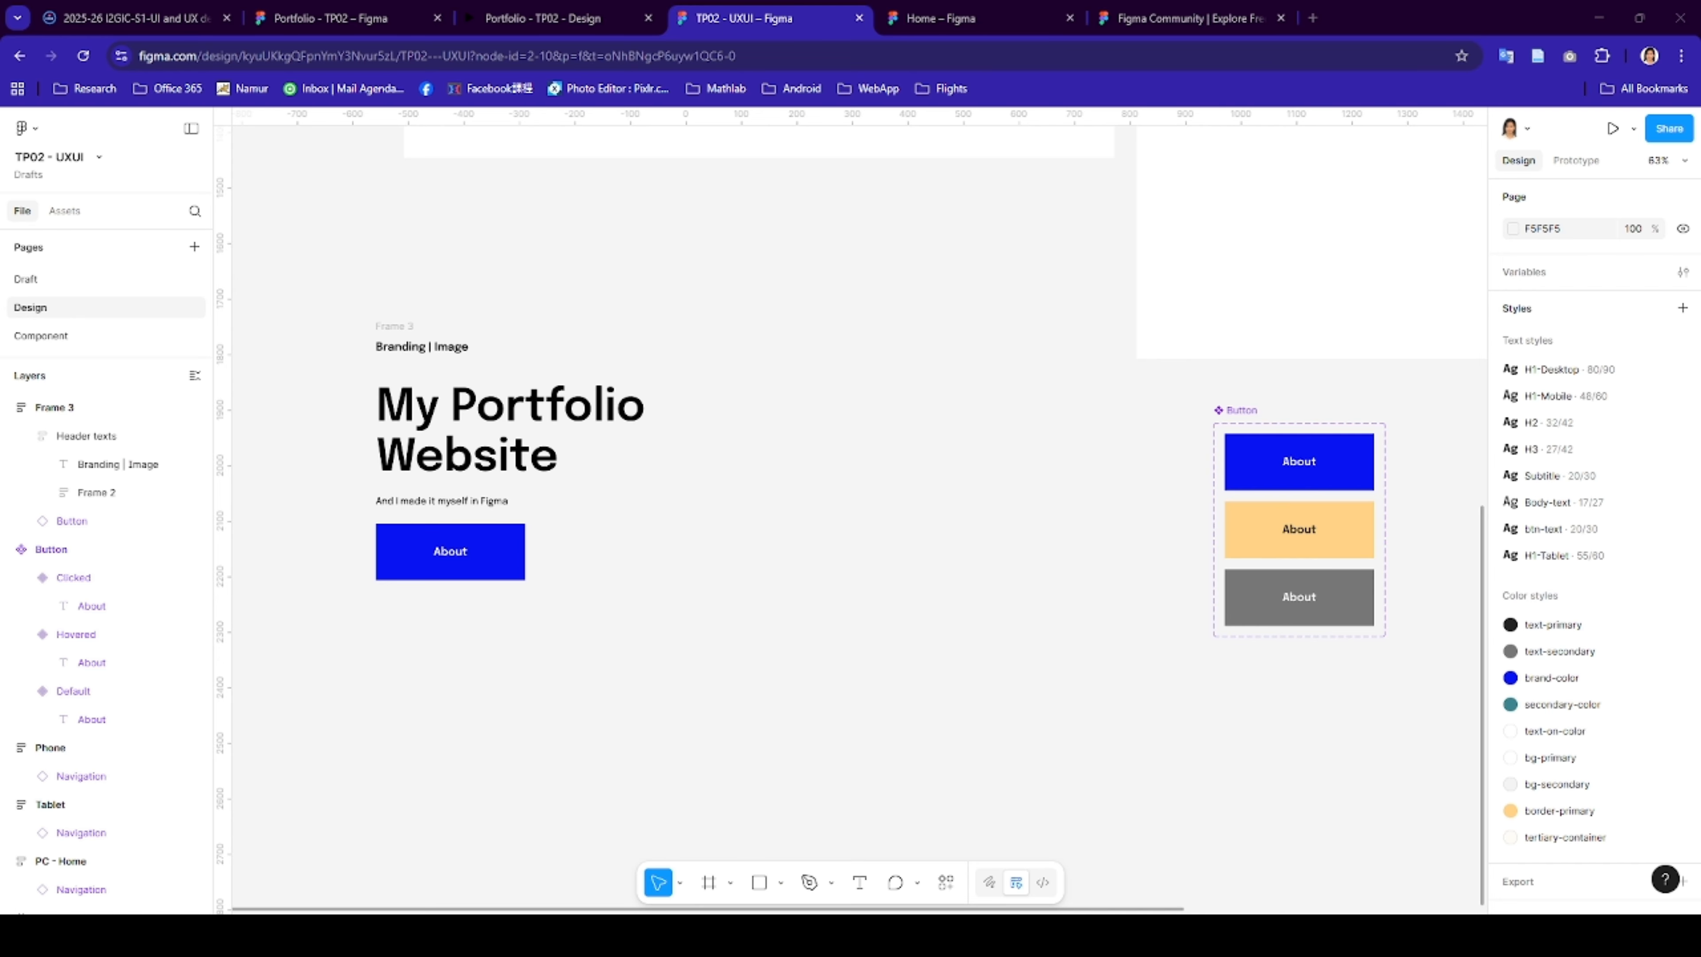
double_click(767, 400)
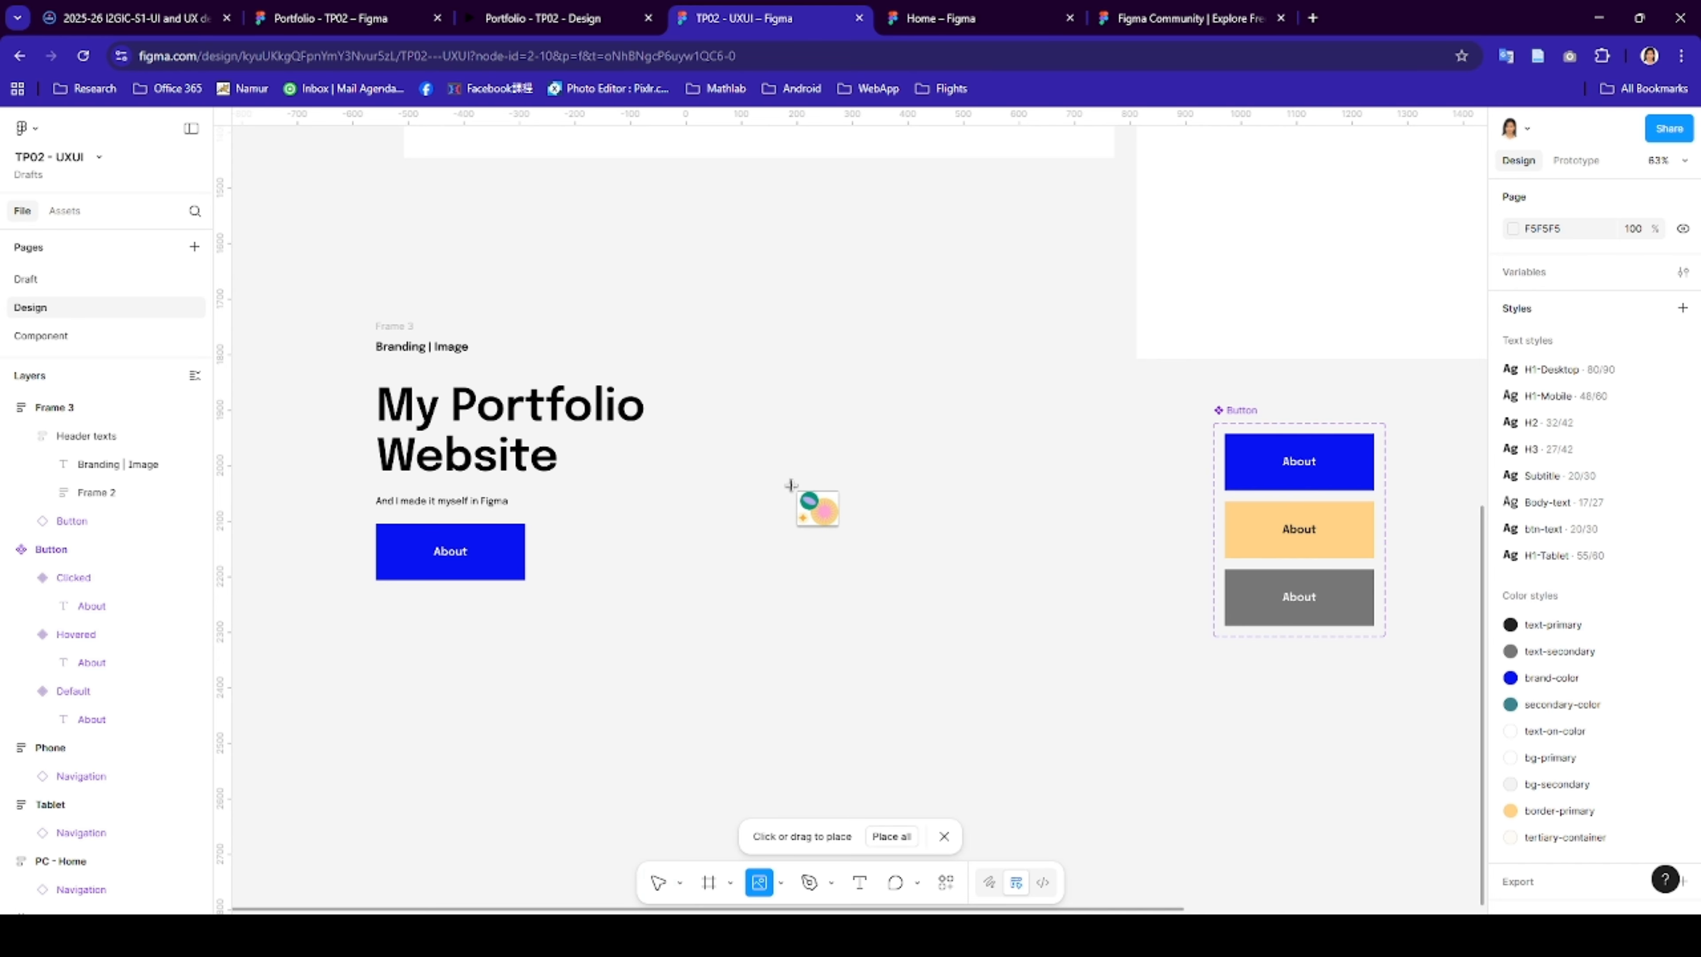
drag(749, 370, 954, 546)
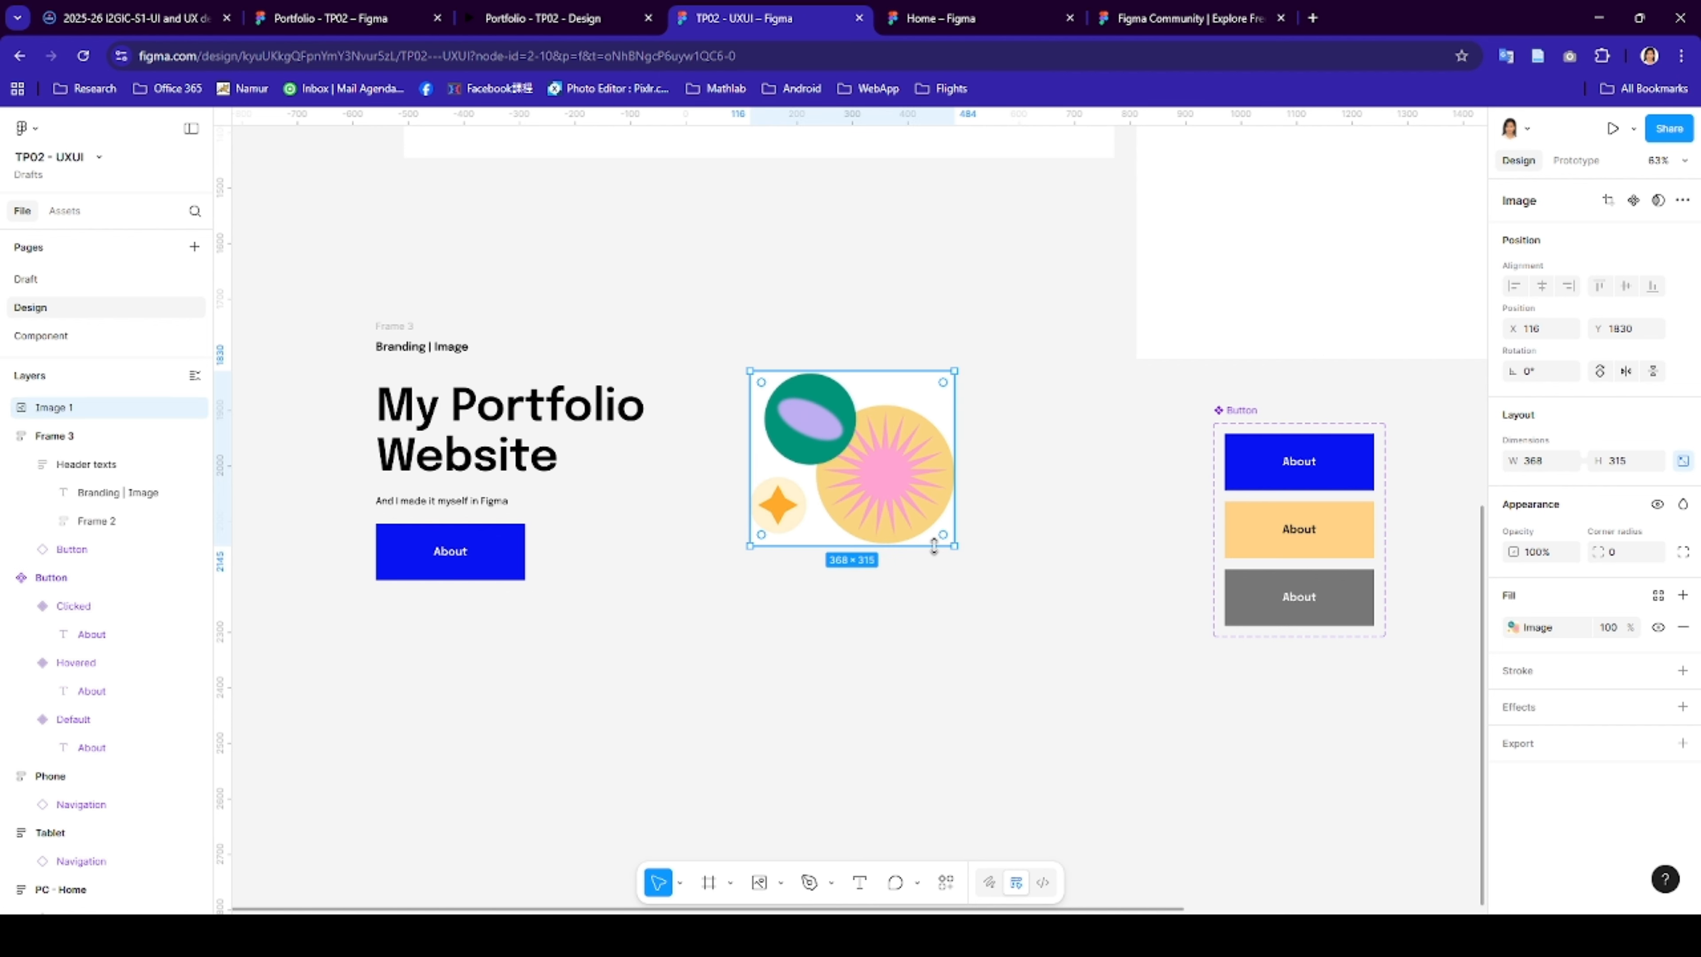
drag(854, 466, 833, 430)
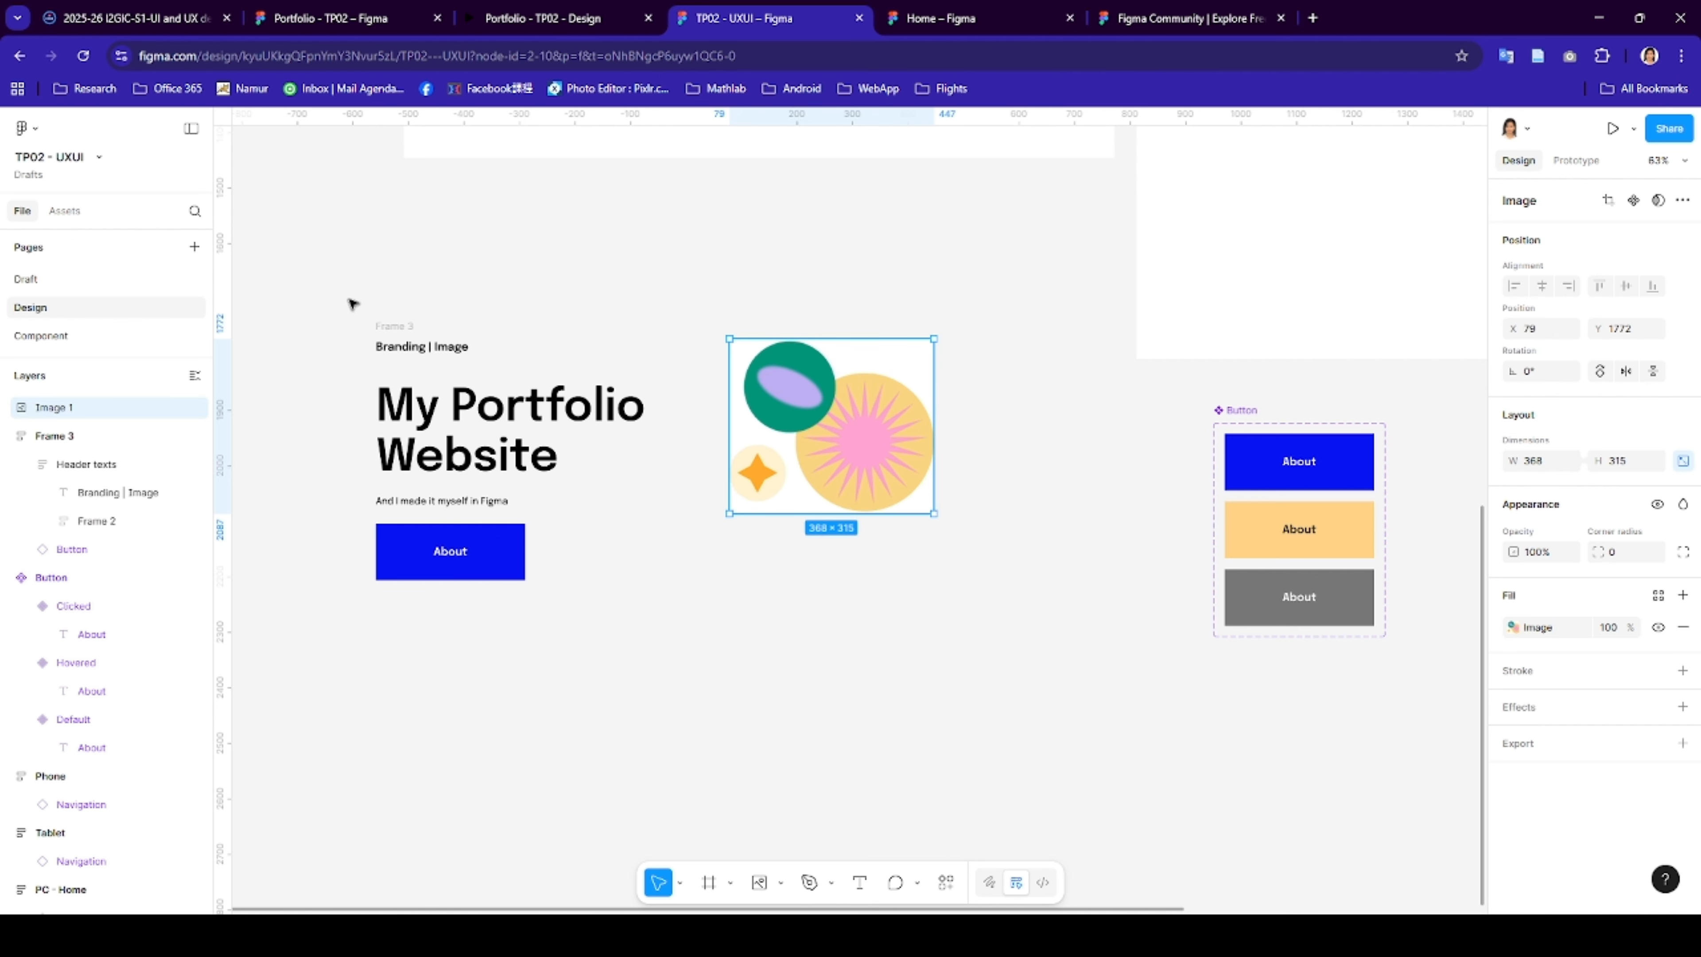
- Wrap the header text frame and the image together in an auto layout
drag(350, 300, 959, 612)
right_click(830, 380)
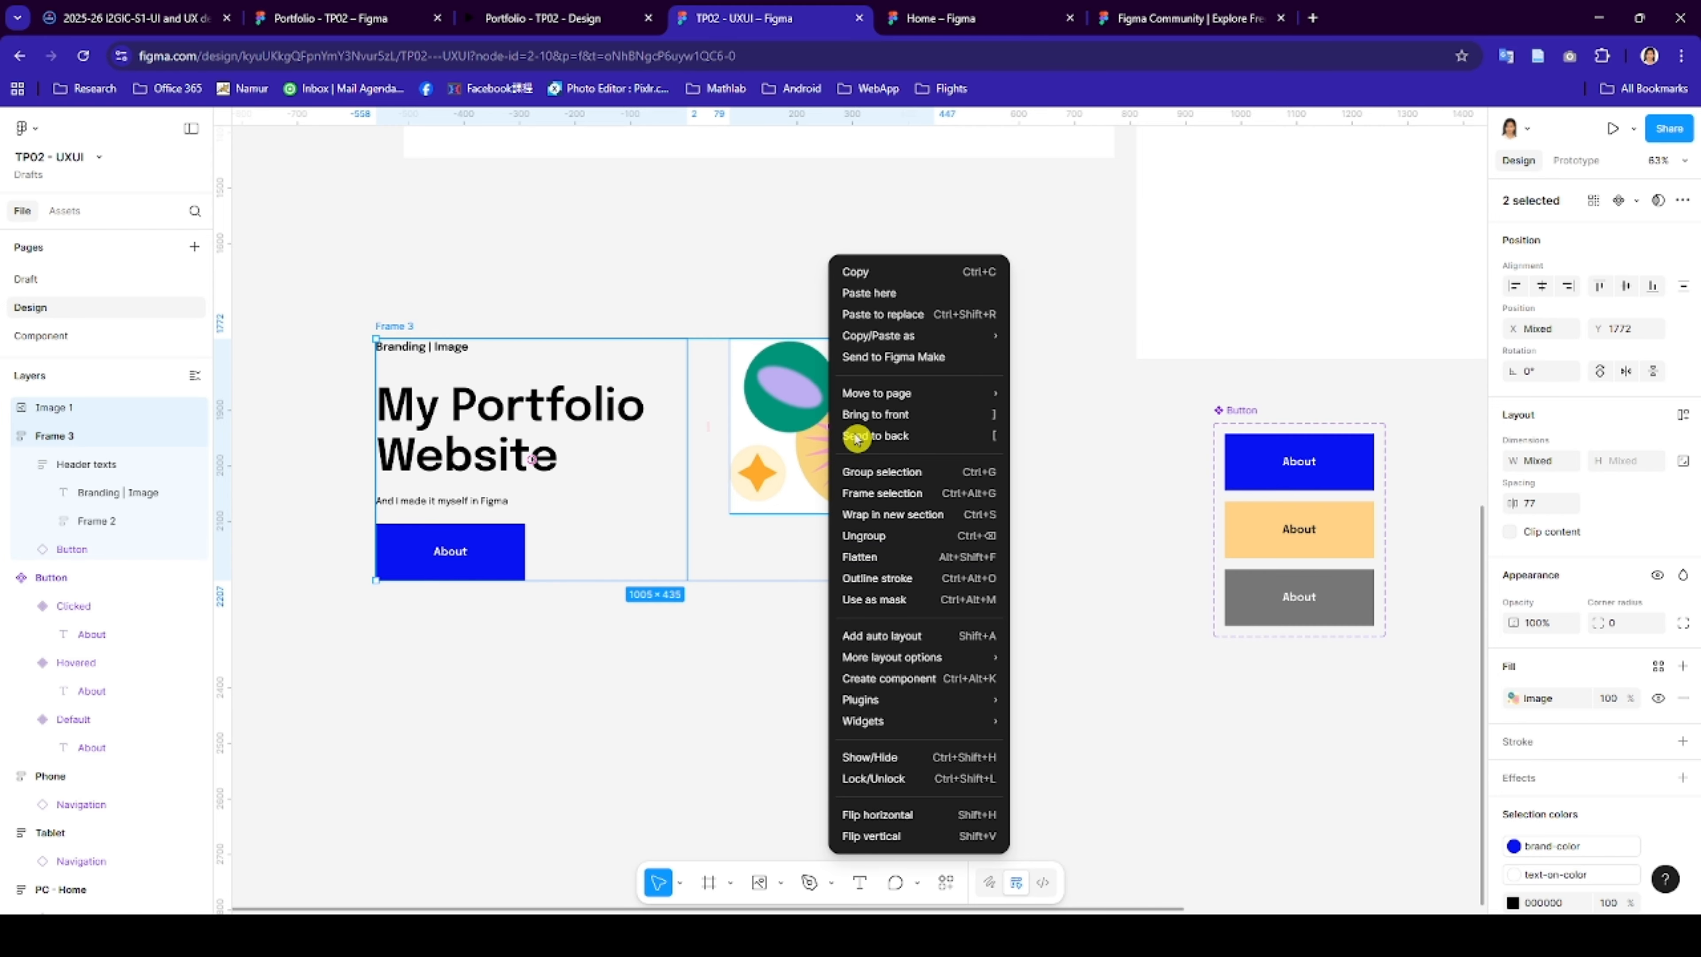
click(870, 642)
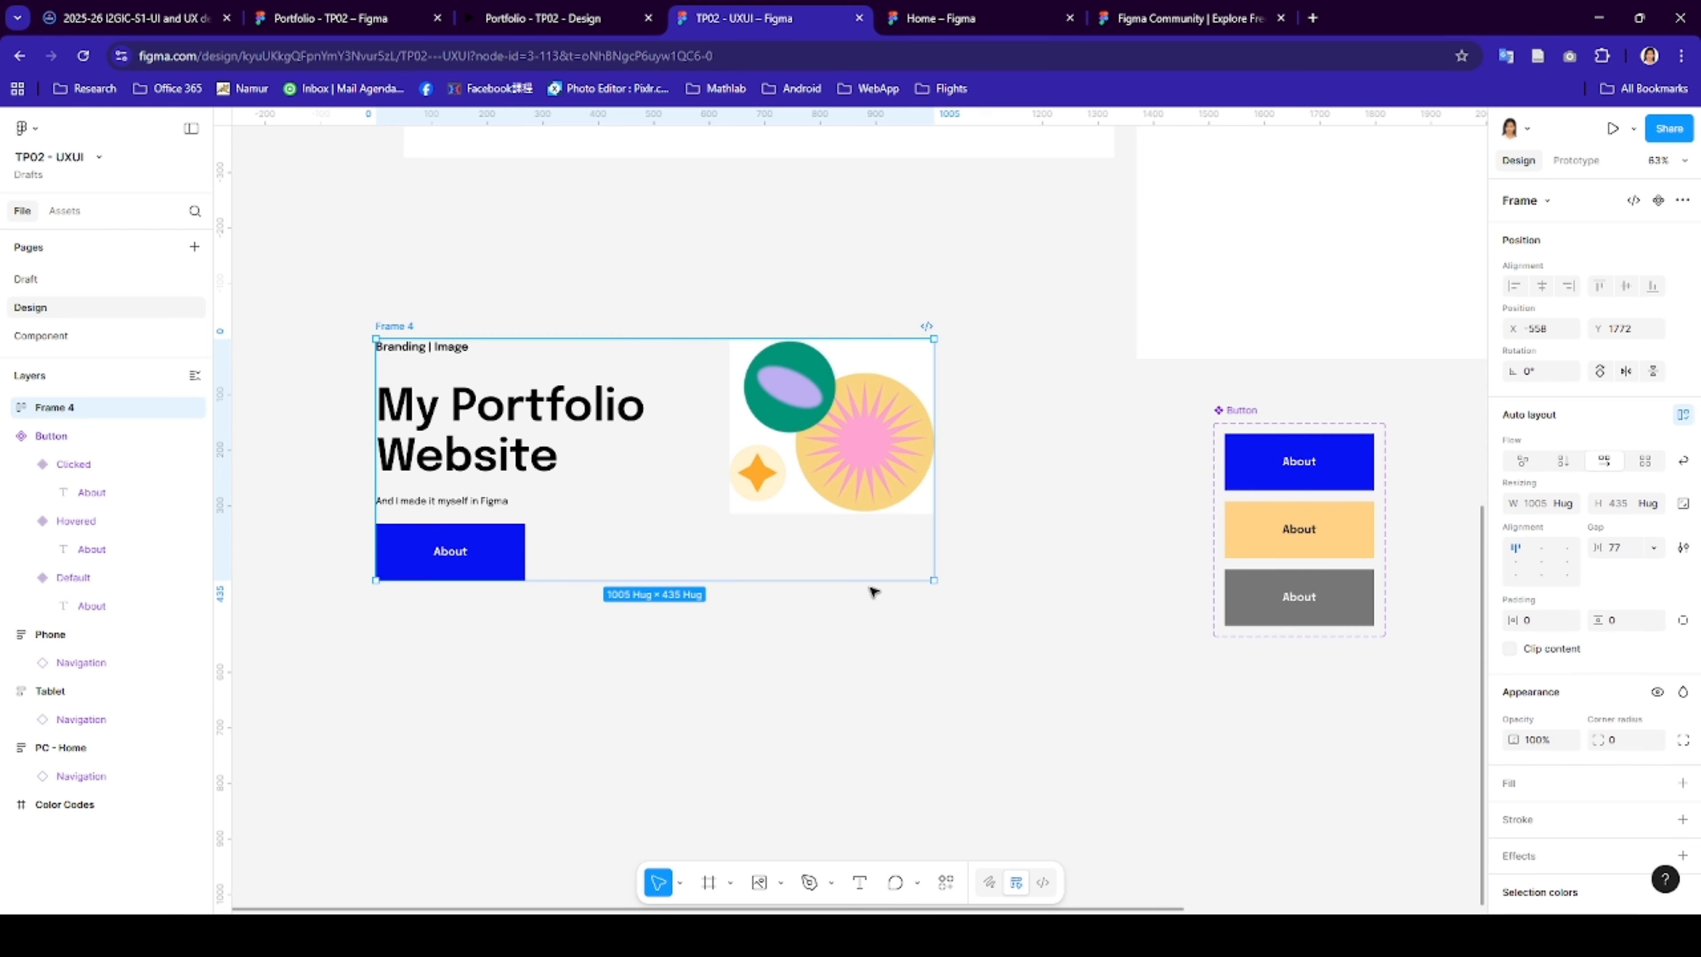
- Rename the auto layout frame holding the header texts and image as "Header"
double_click(404, 328)
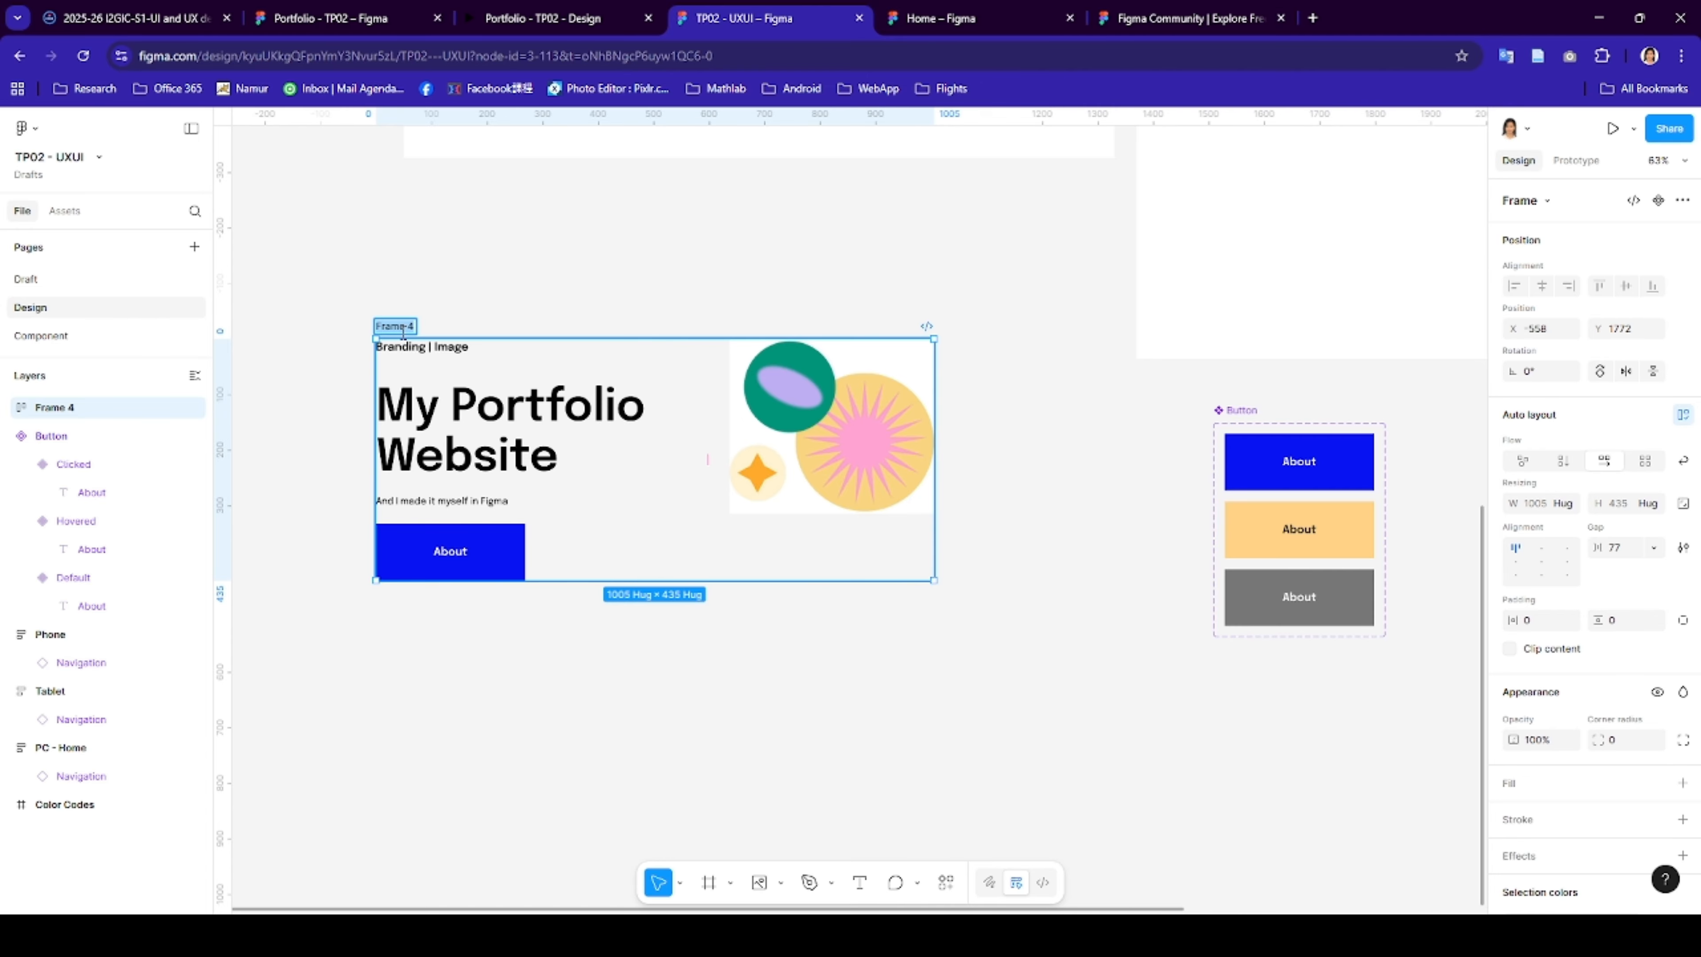
text(Header)
key(Return)
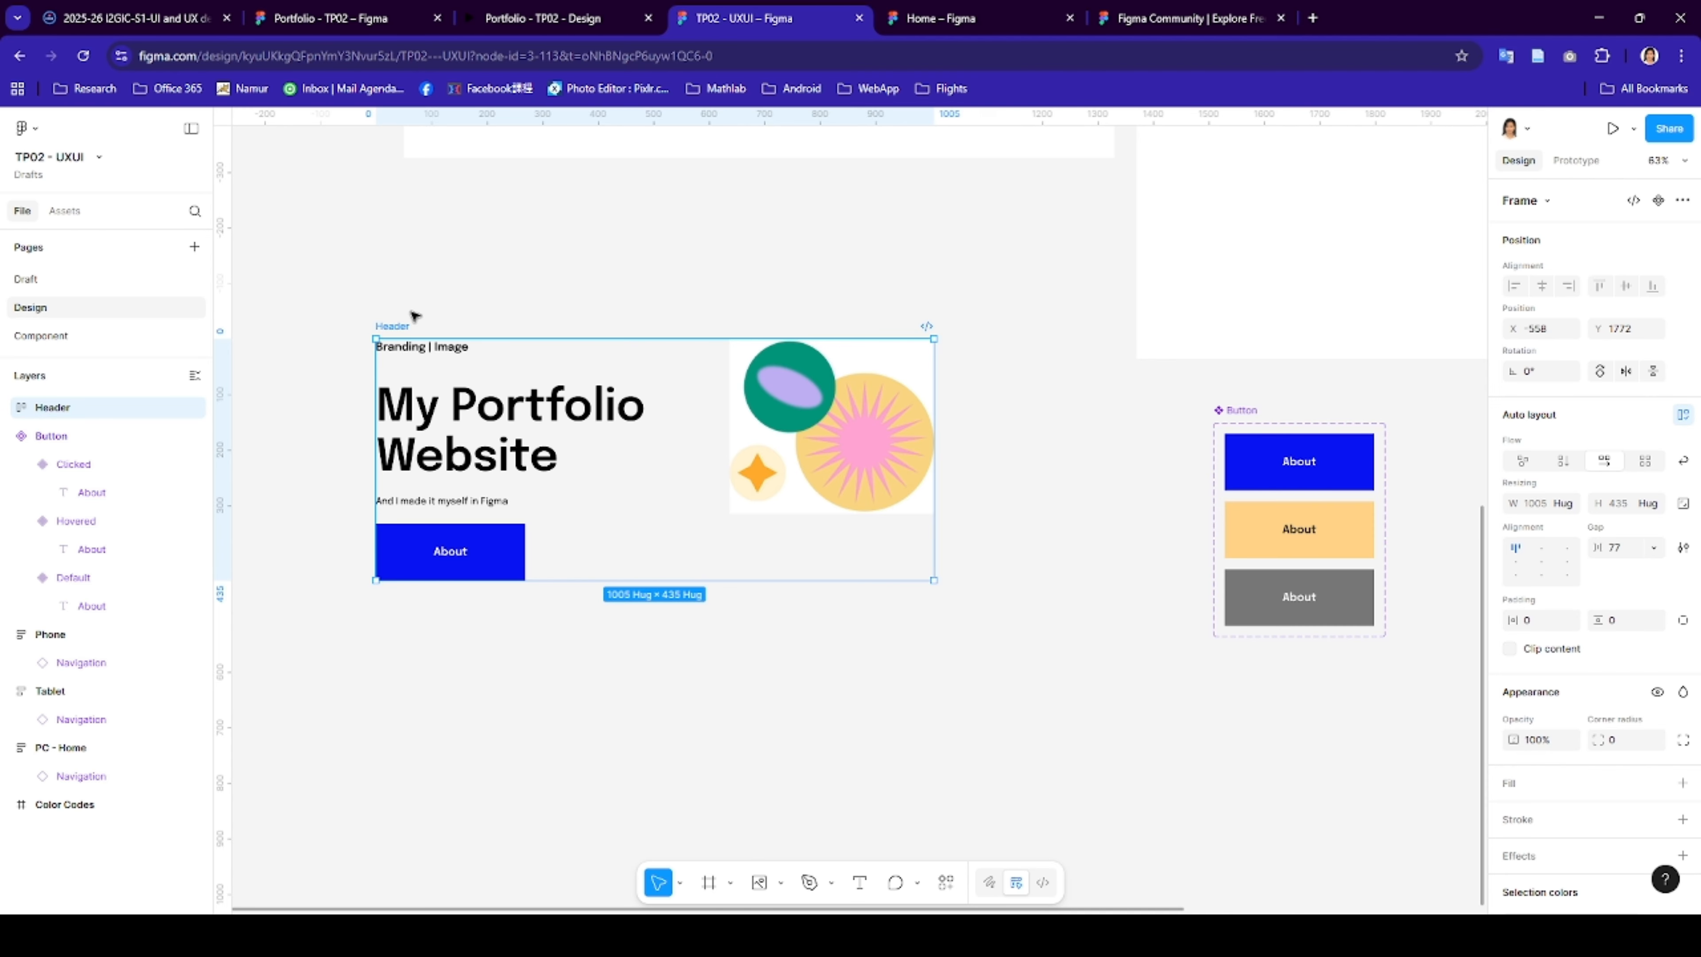
- Draw a frame about 551 high around the Header with space on all sides, and set its width to 1280
key(f)
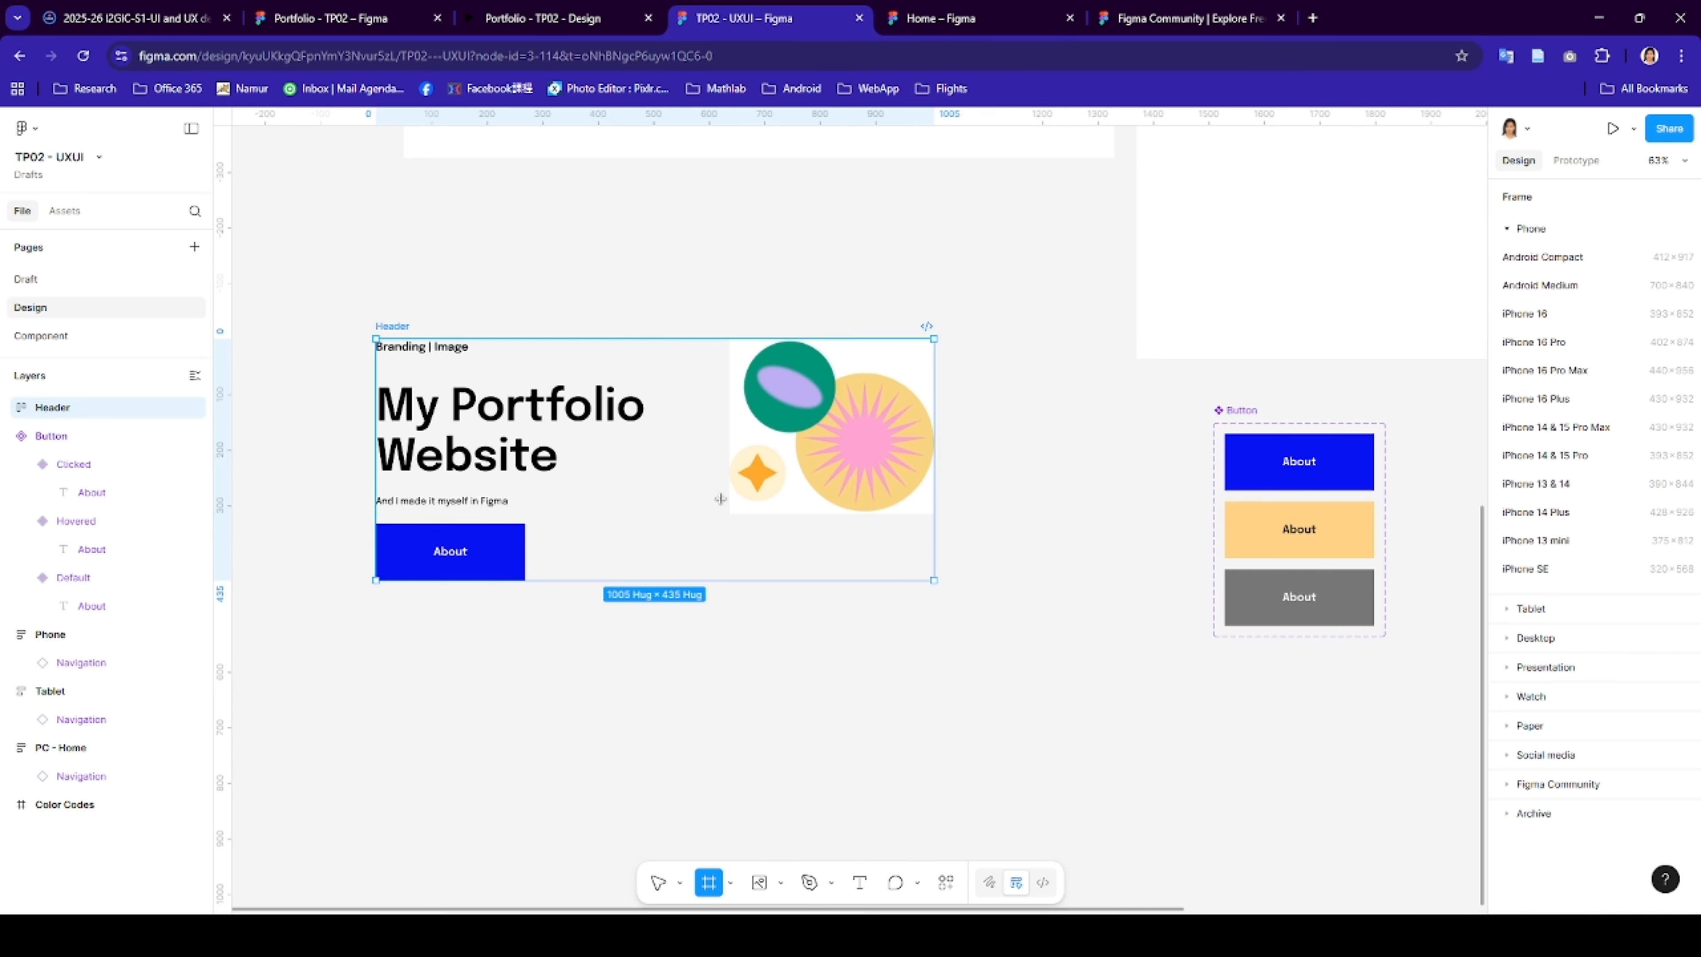
drag(337, 304, 991, 609)
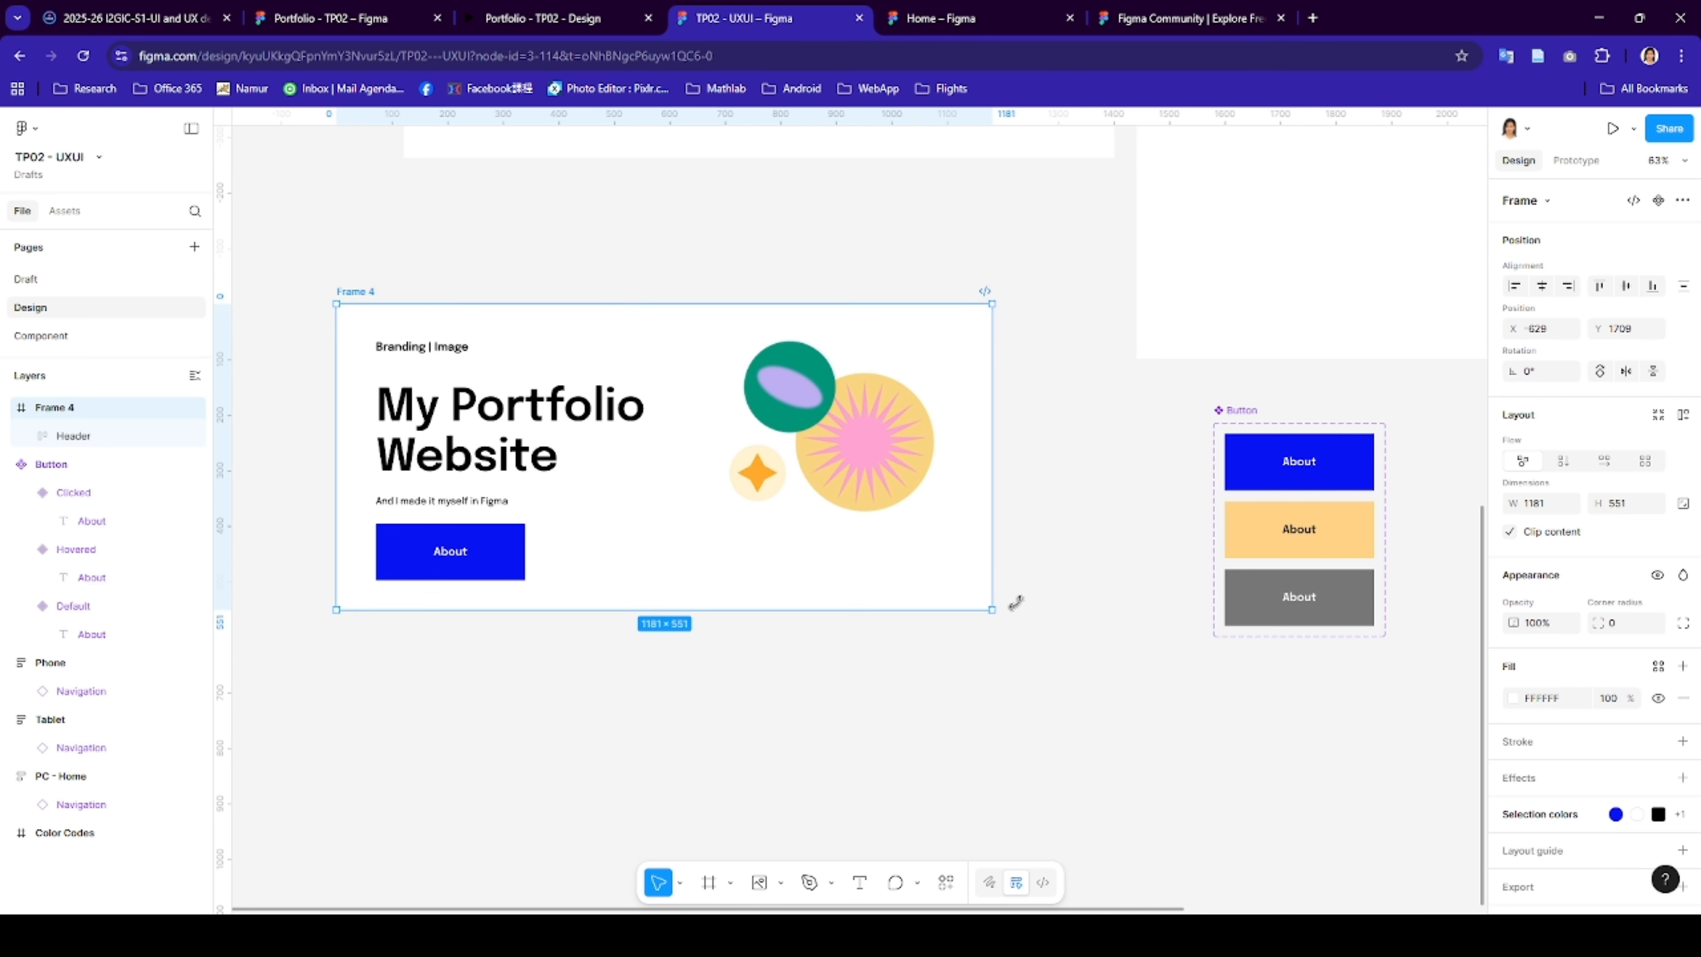
click(1551, 507)
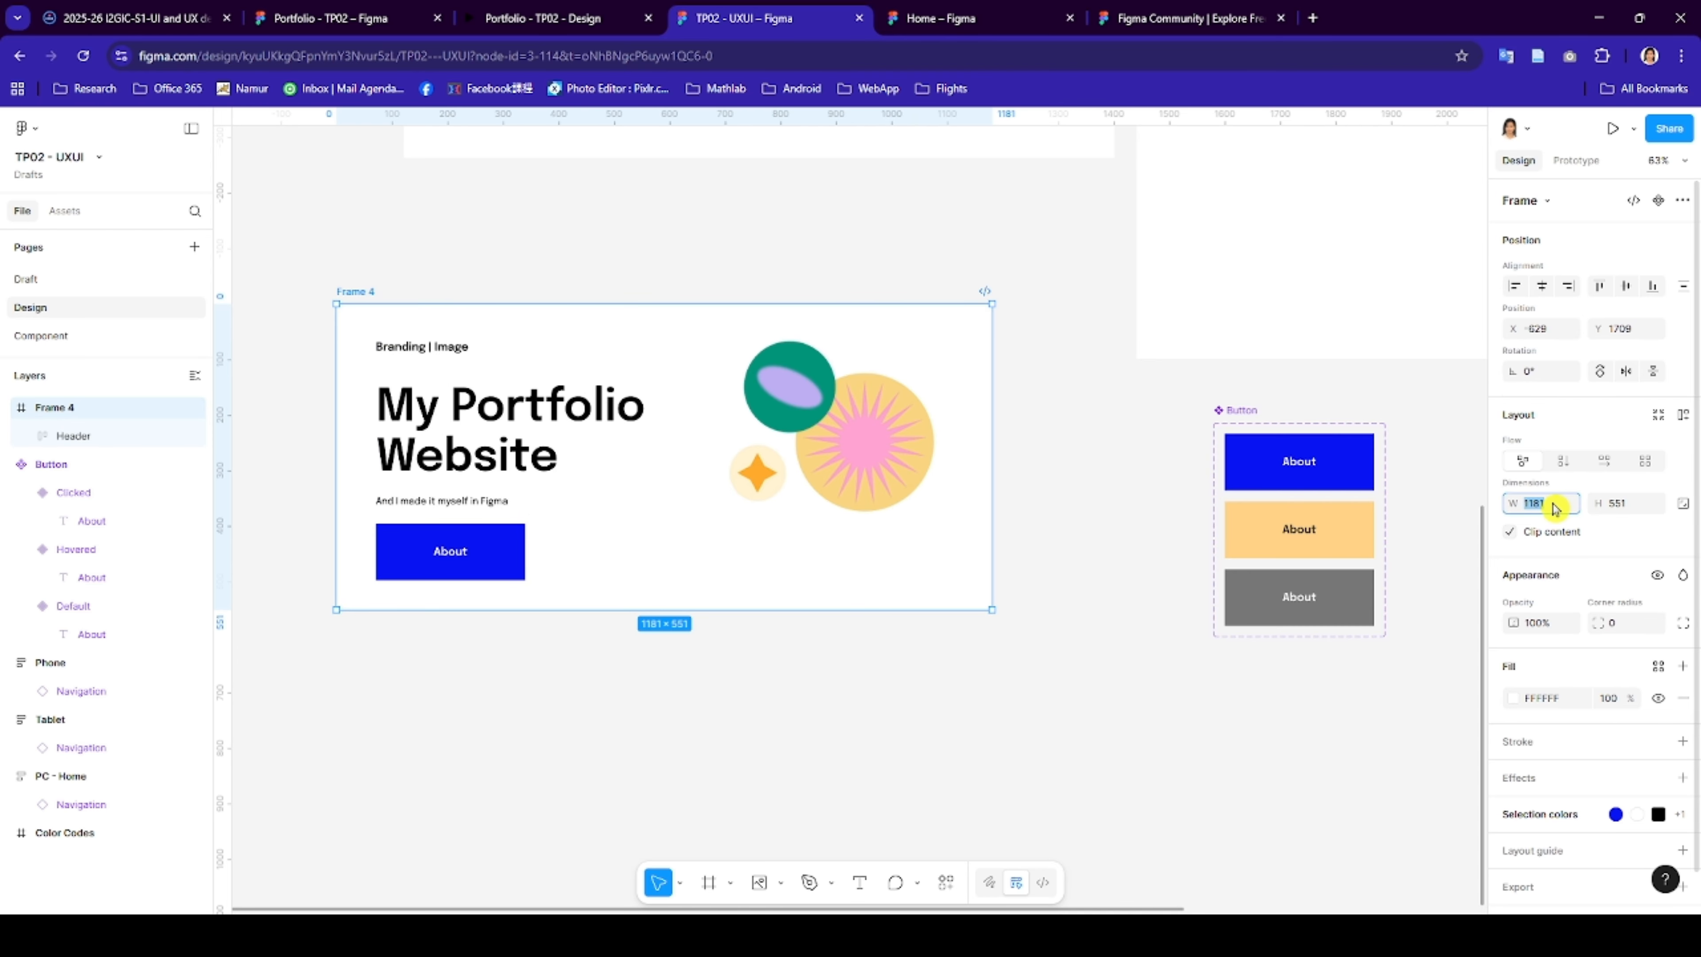
key(Return)
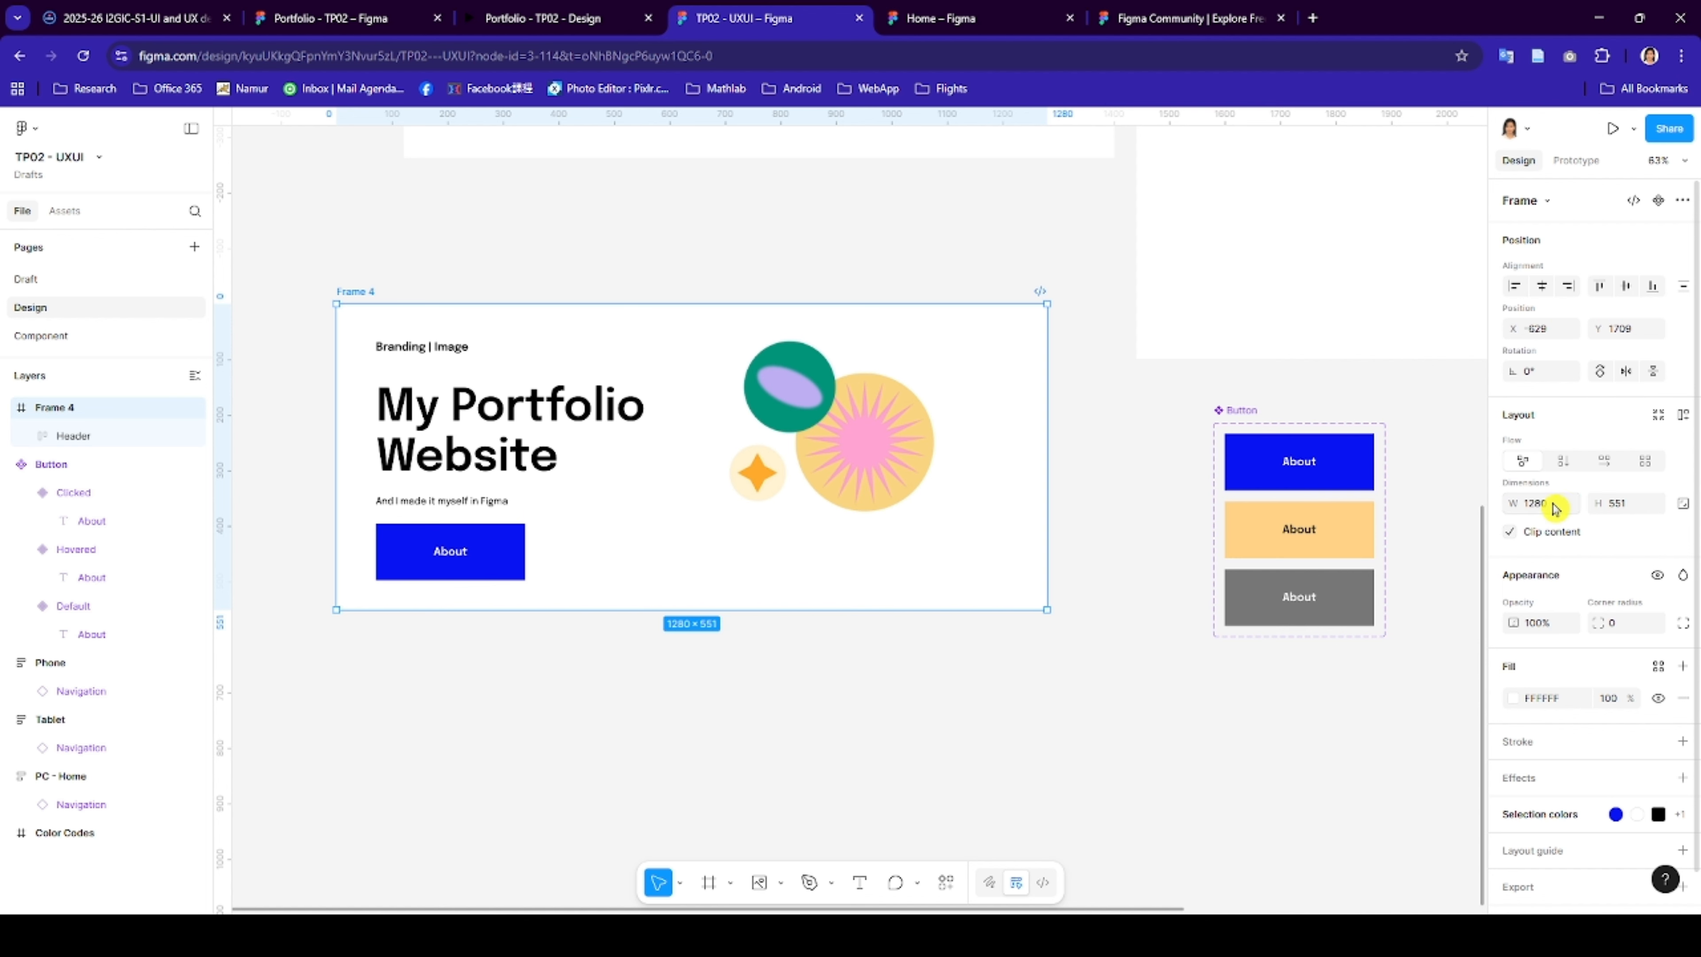
click(891, 460)
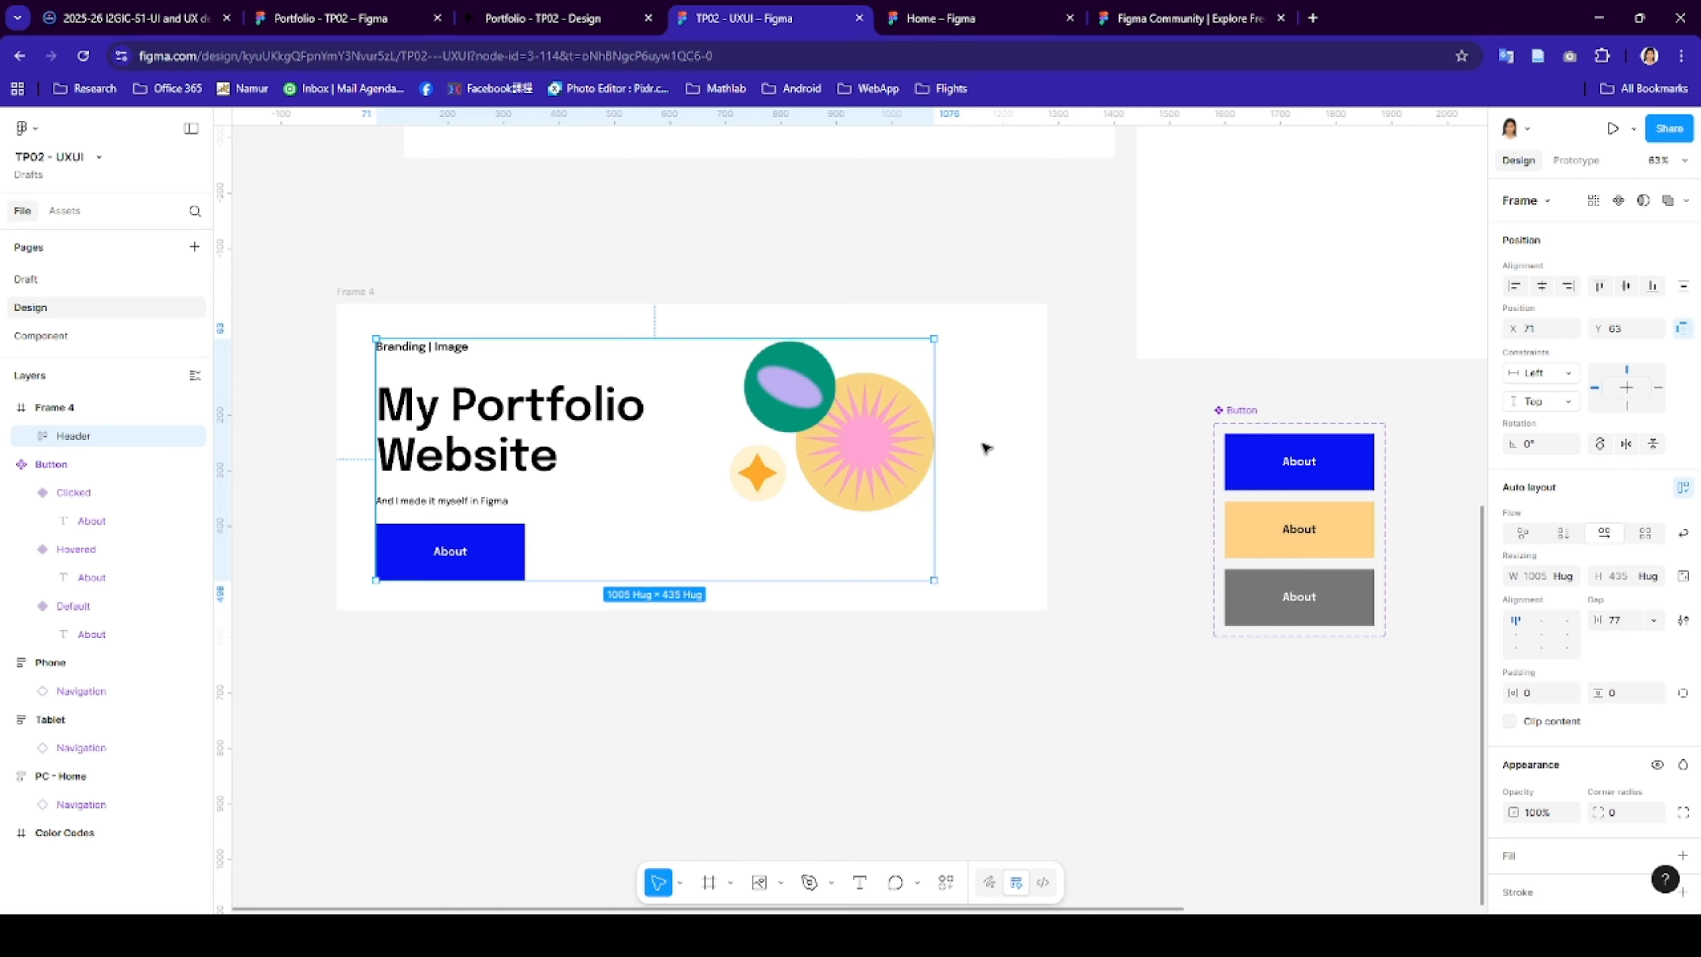
- Rename the new outer frame around the Header as "Header section"
click(346, 289)
double_click(348, 290)
text(Header frame)
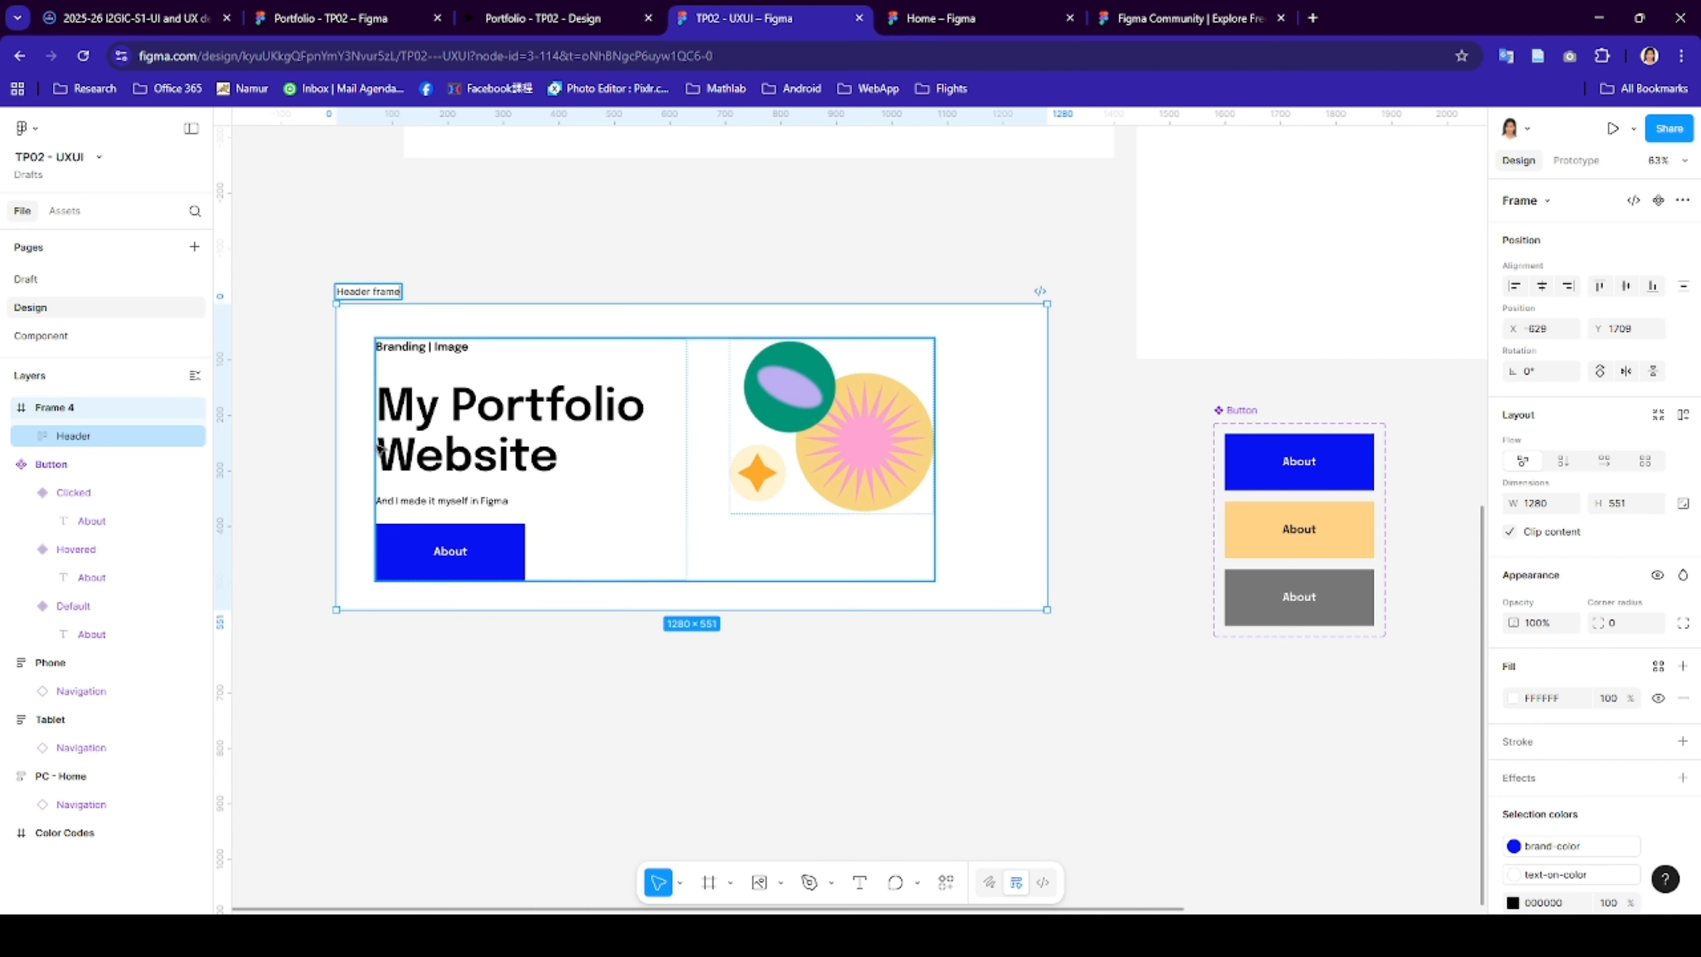
key(Return)
drag(387, 295, 386, 283)
double_click(386, 287)
click(384, 285)
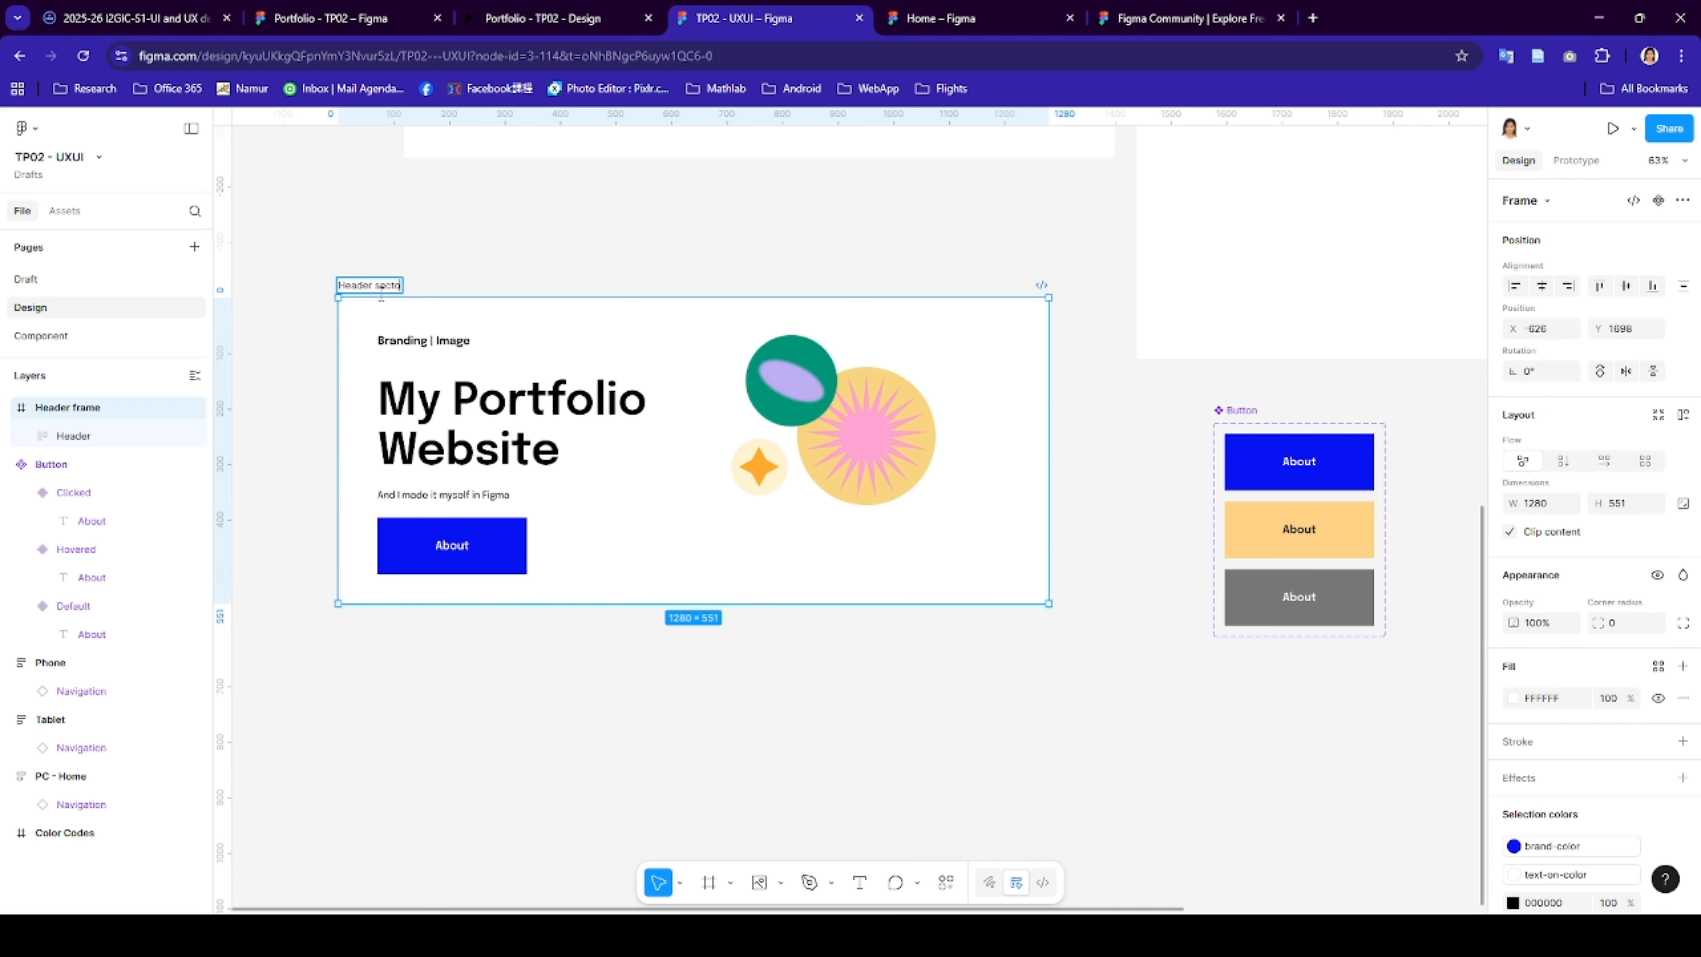
text(section)
key(Return)
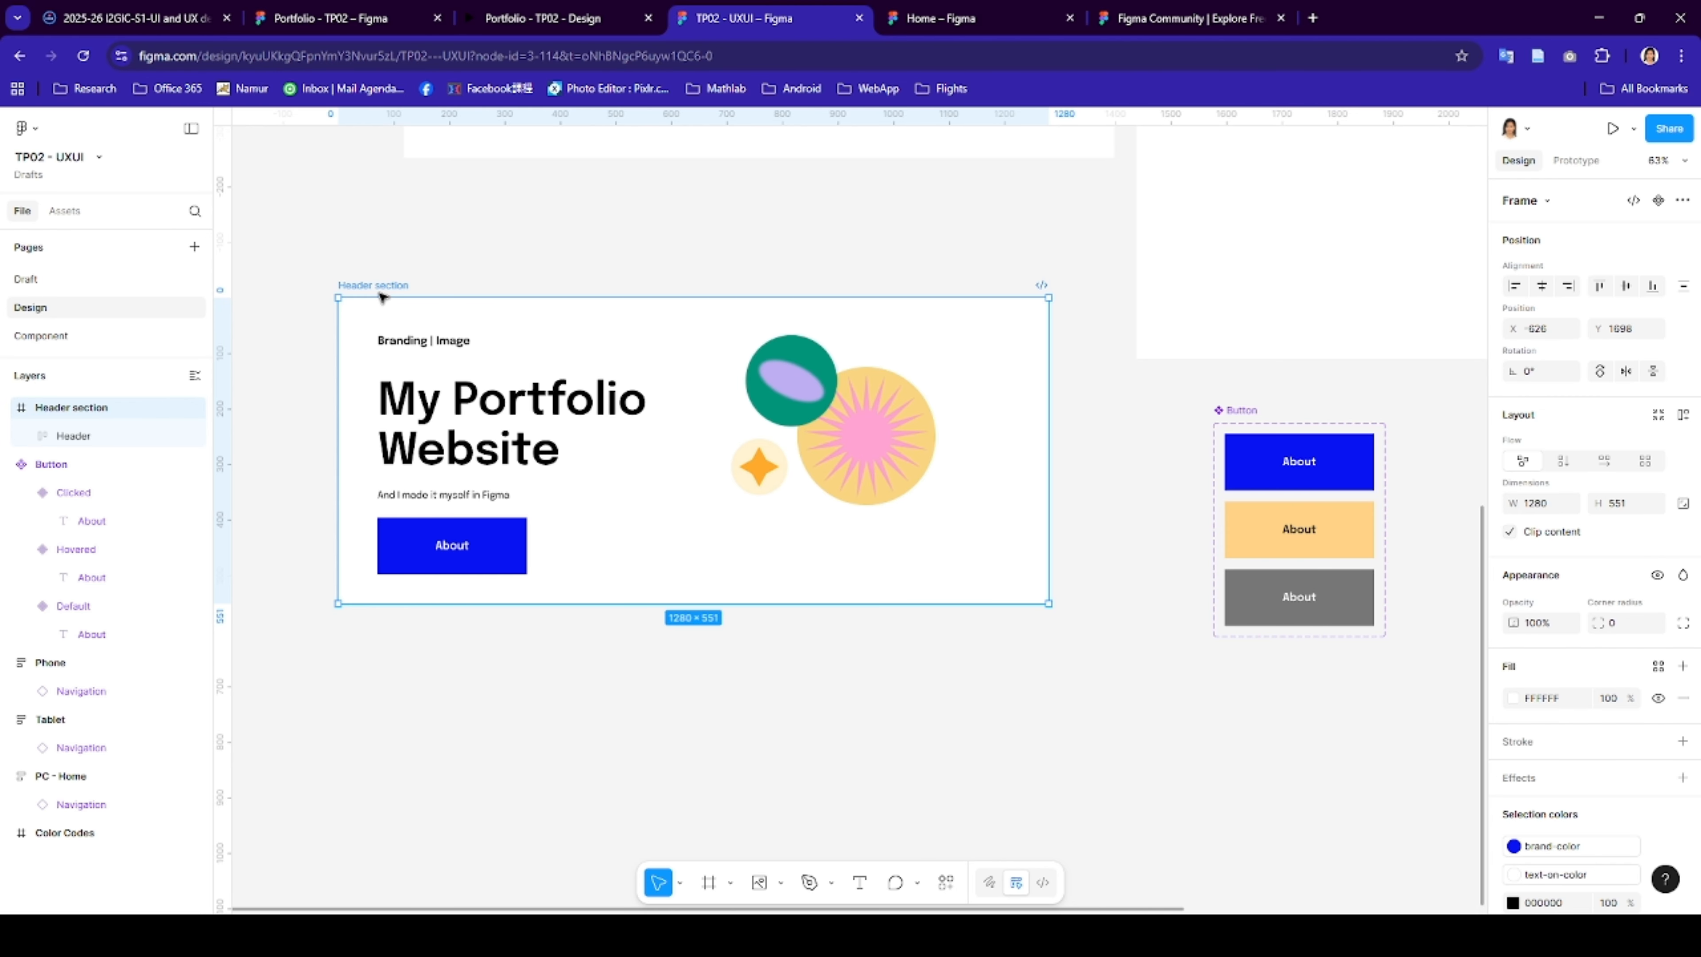
- Add auto layout to the Header section frame
click(563, 369)
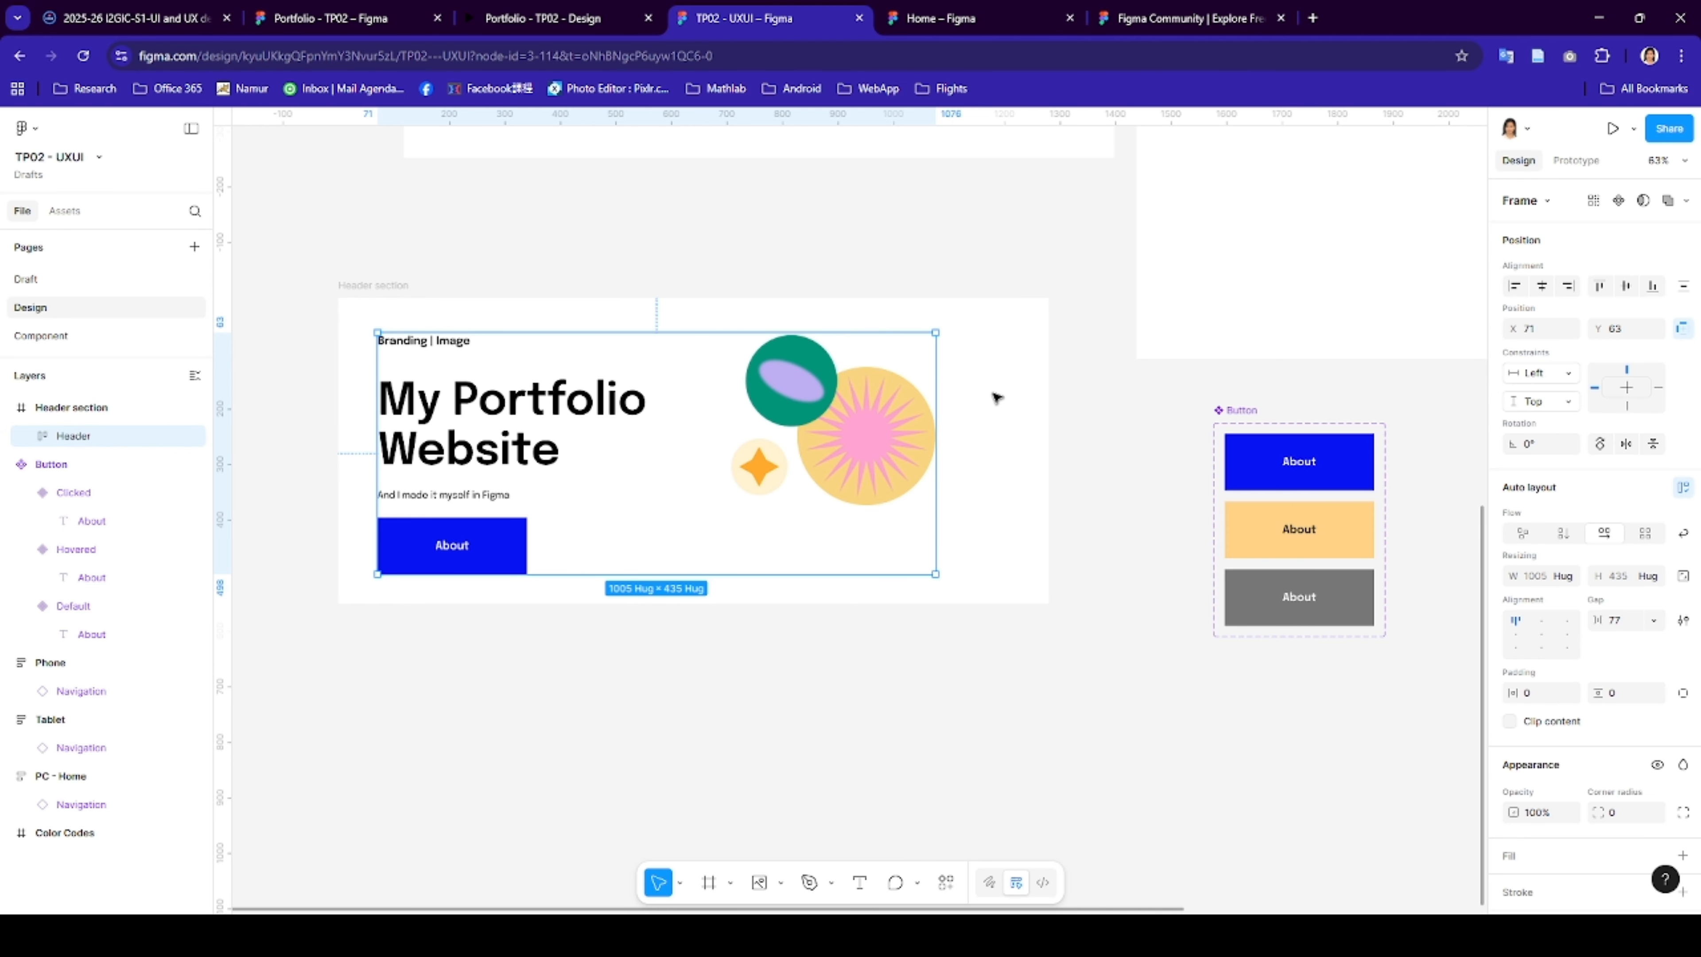
click(383, 285)
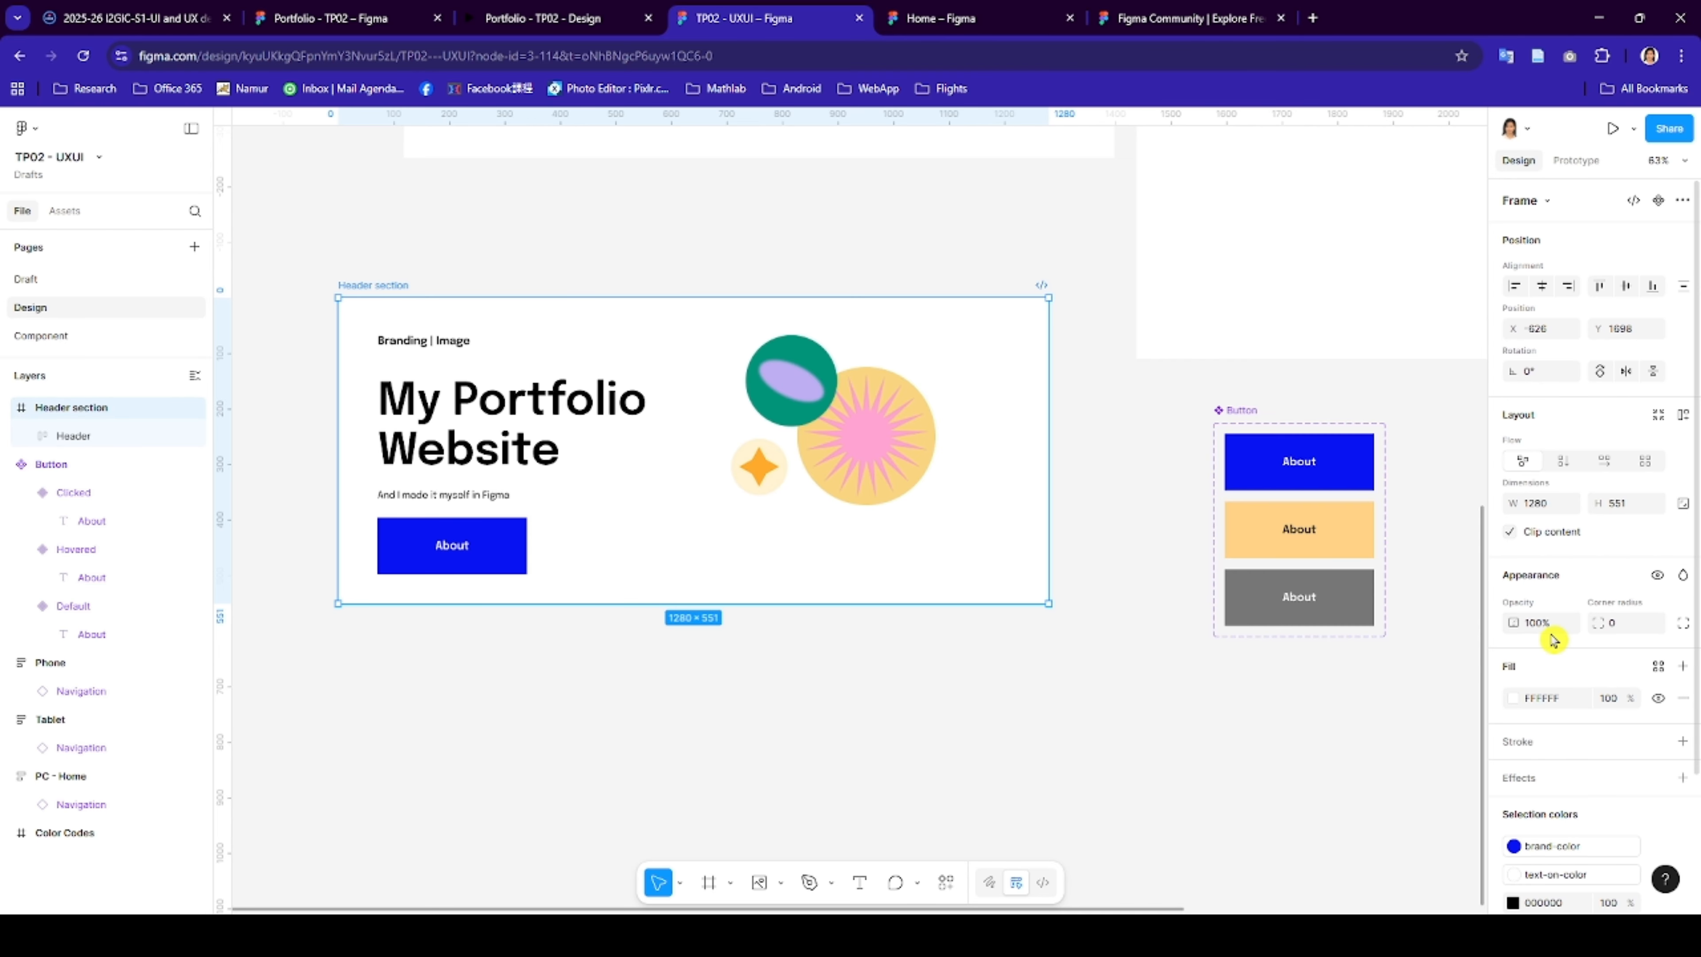
scroll(1551, 640, down, 3)
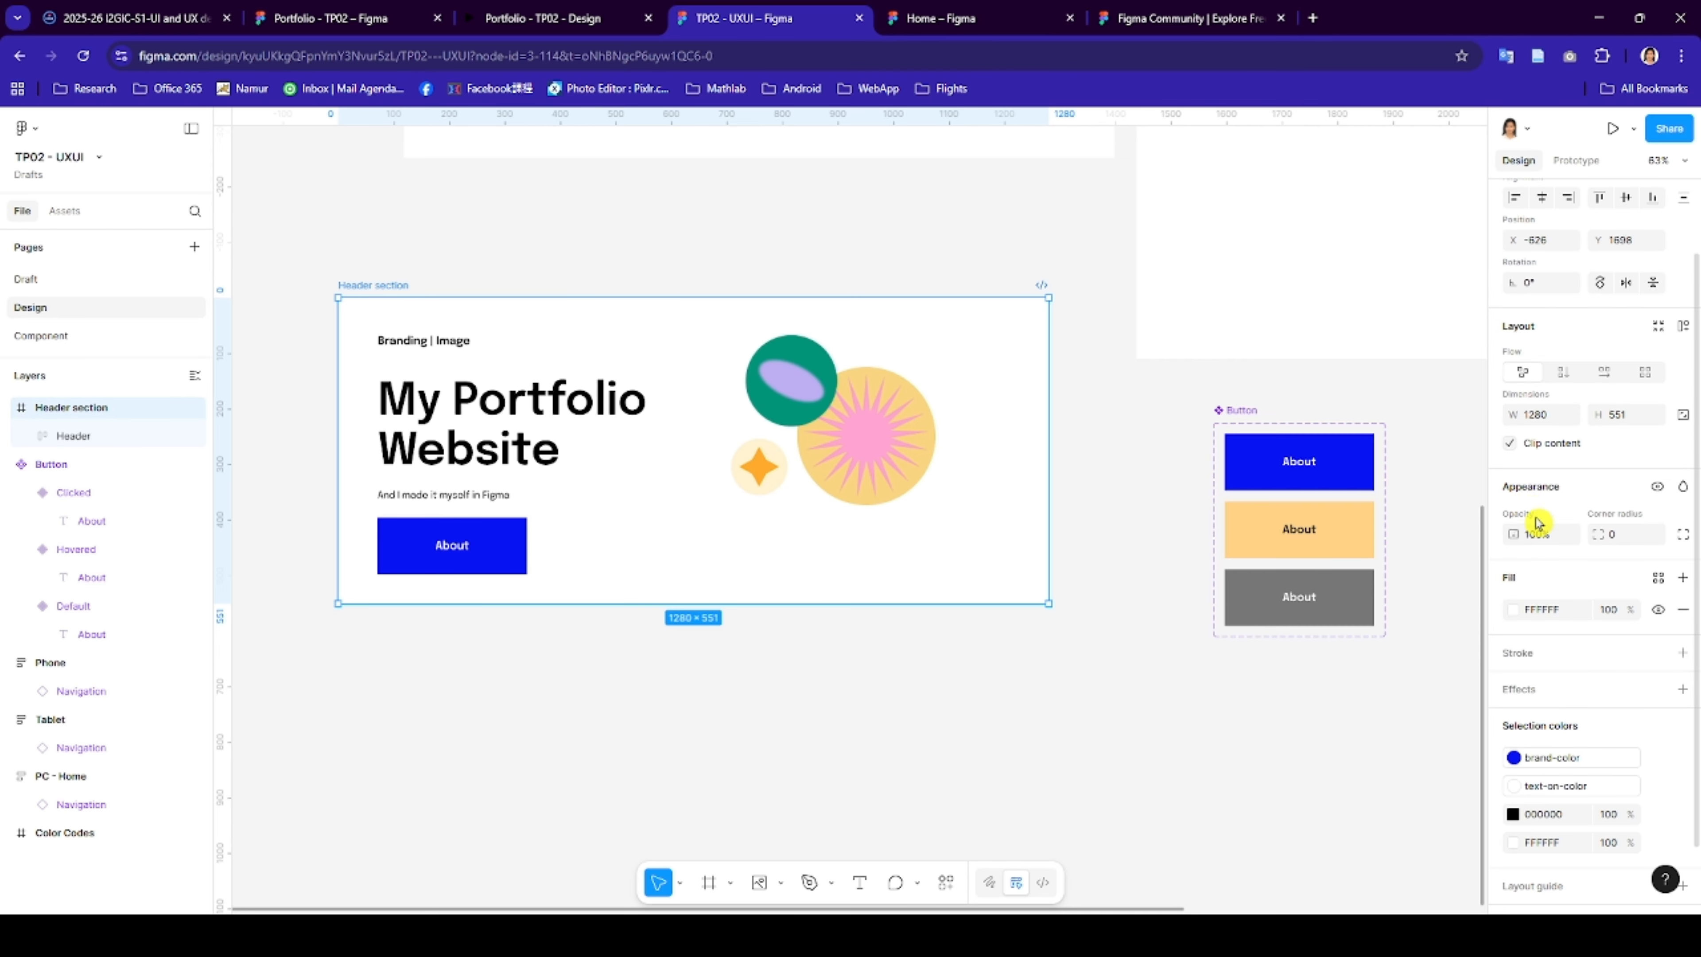
click(1131, 377)
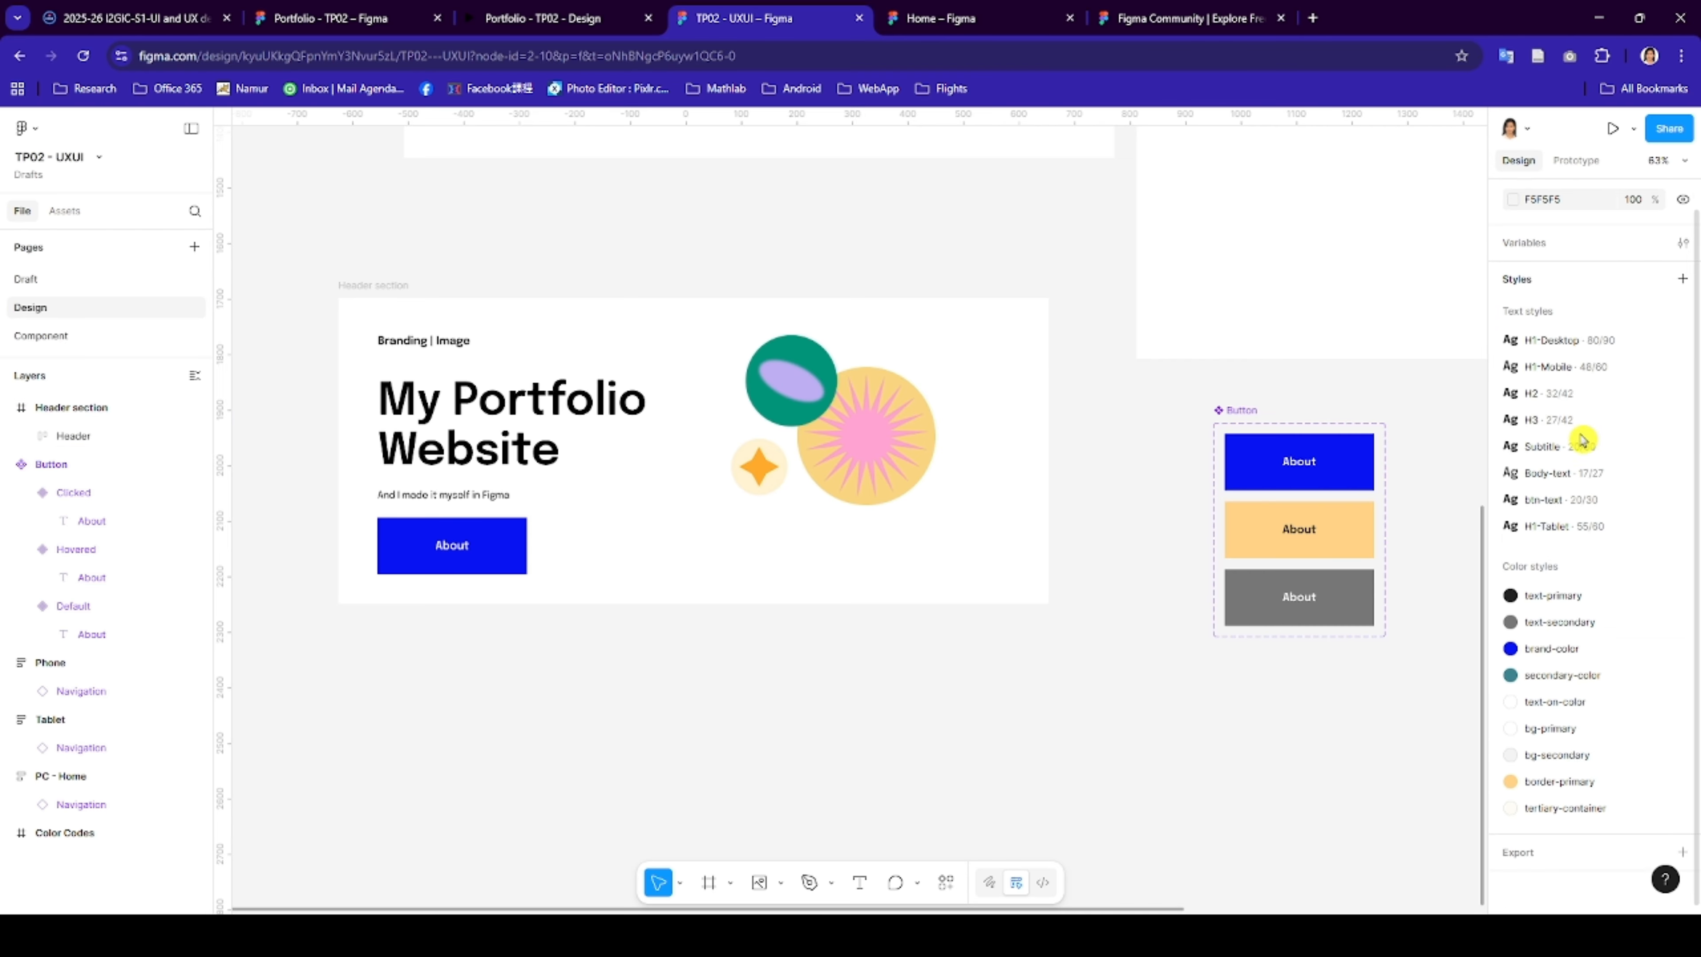
click(395, 287)
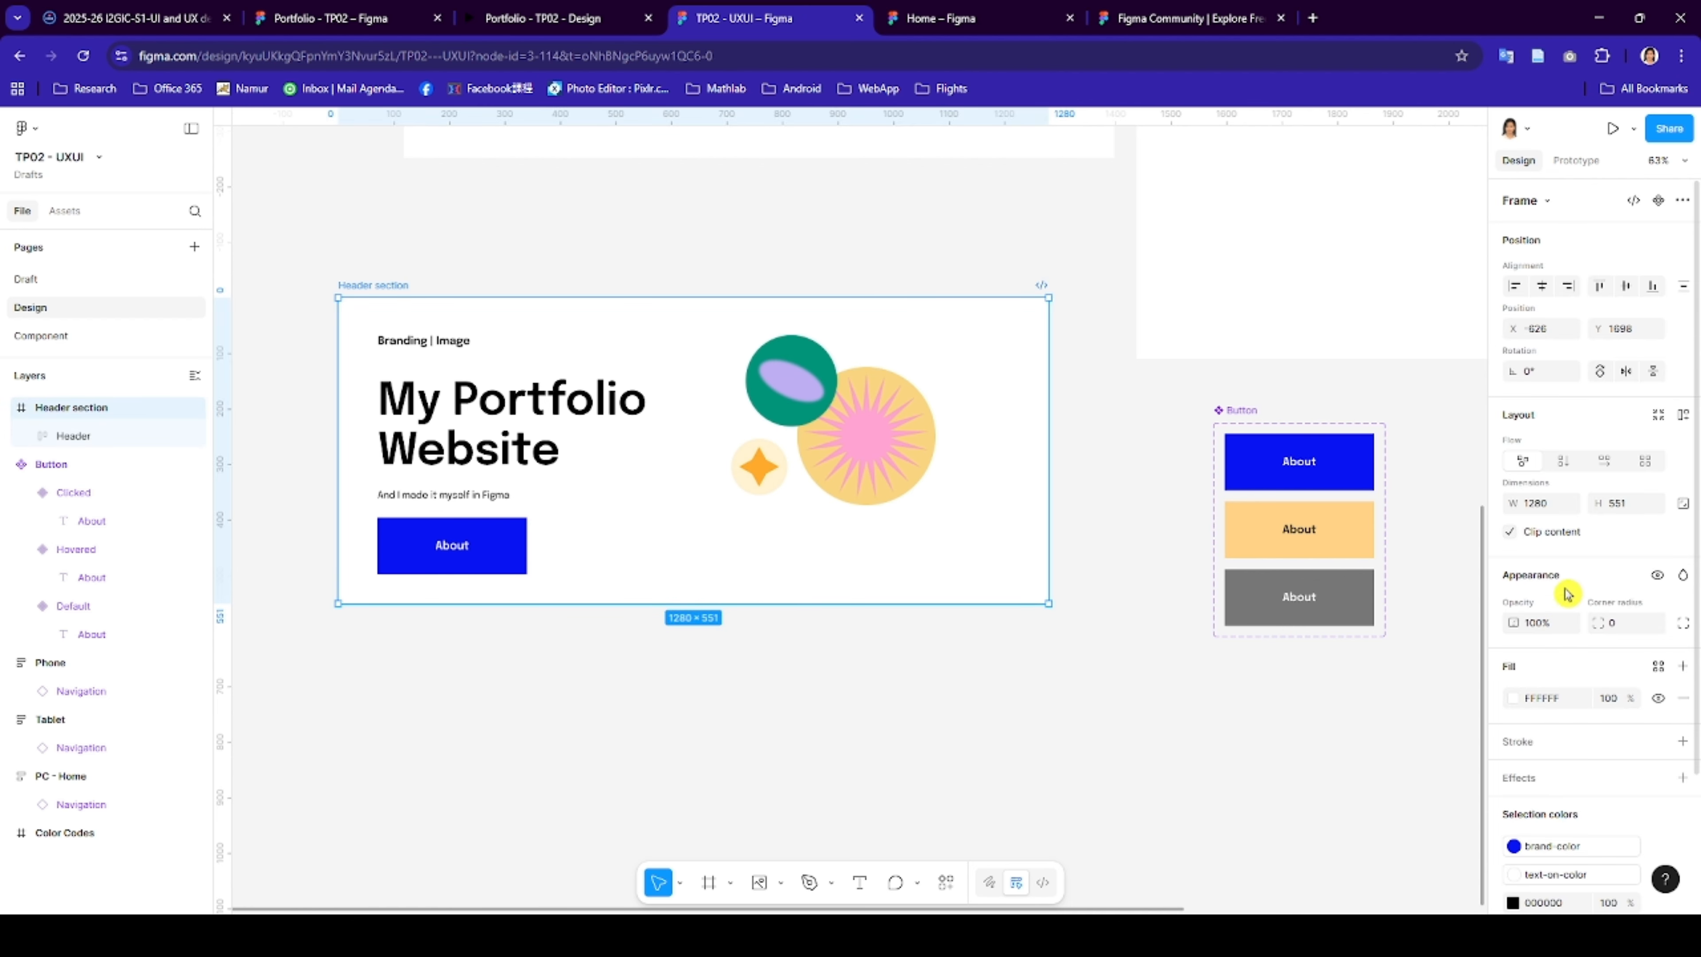
scroll(1567, 574, down, 2)
scroll(1567, 574, up, 2)
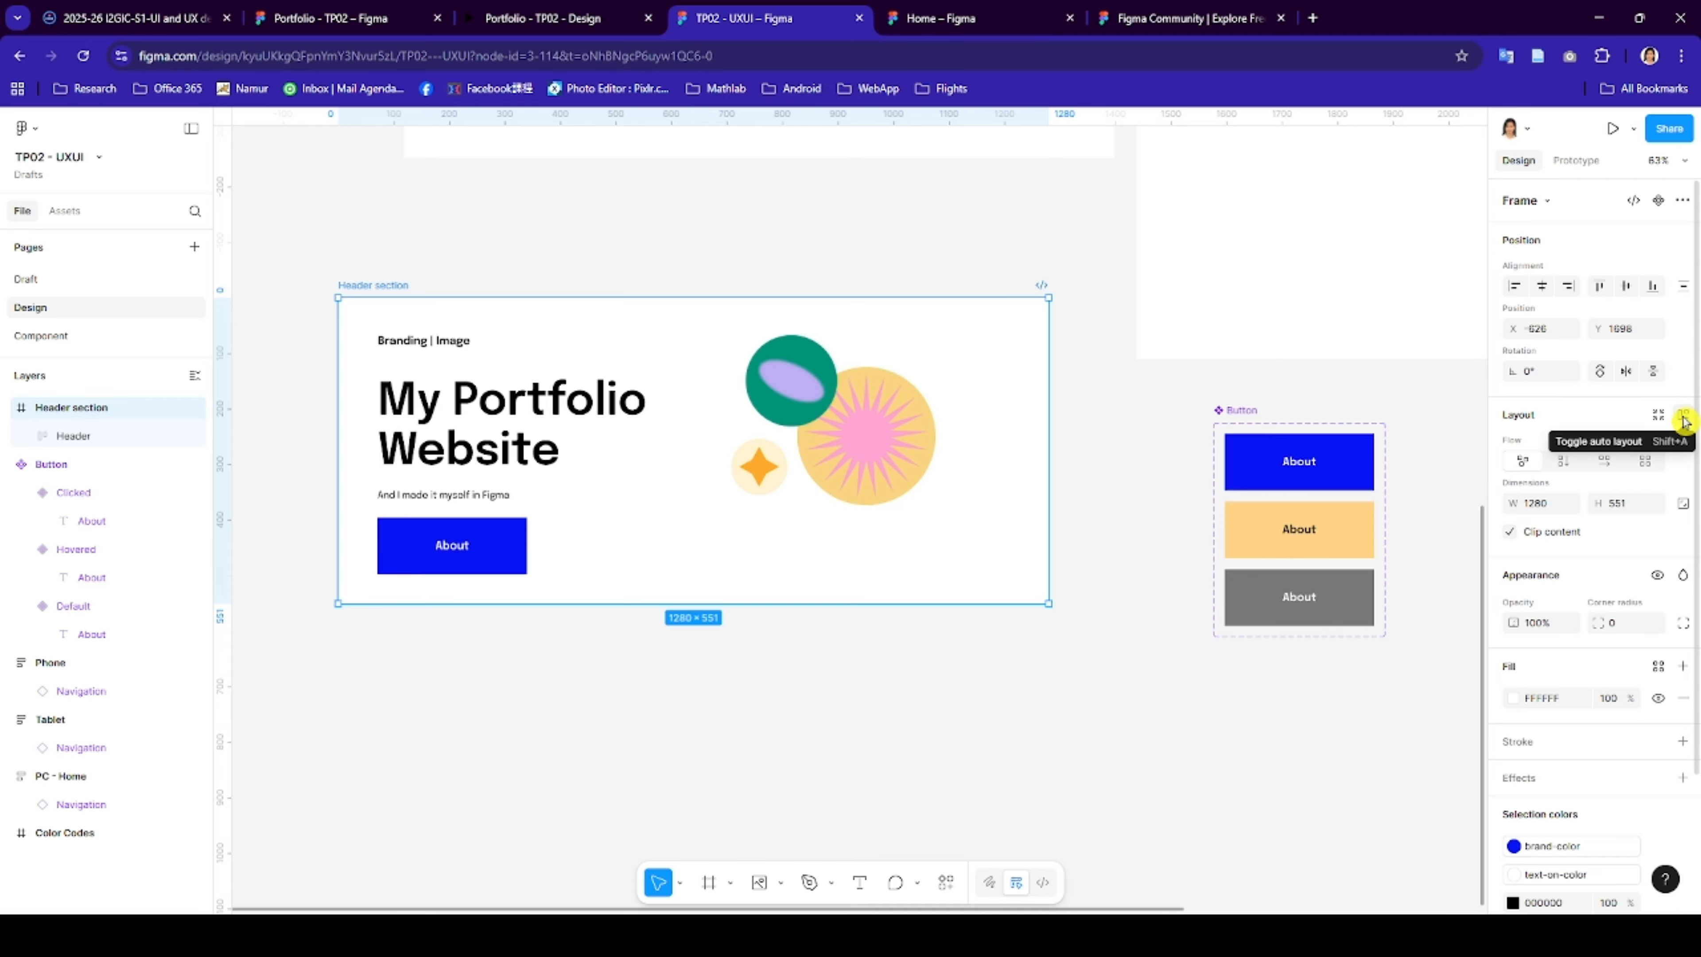
right_click(375, 321)
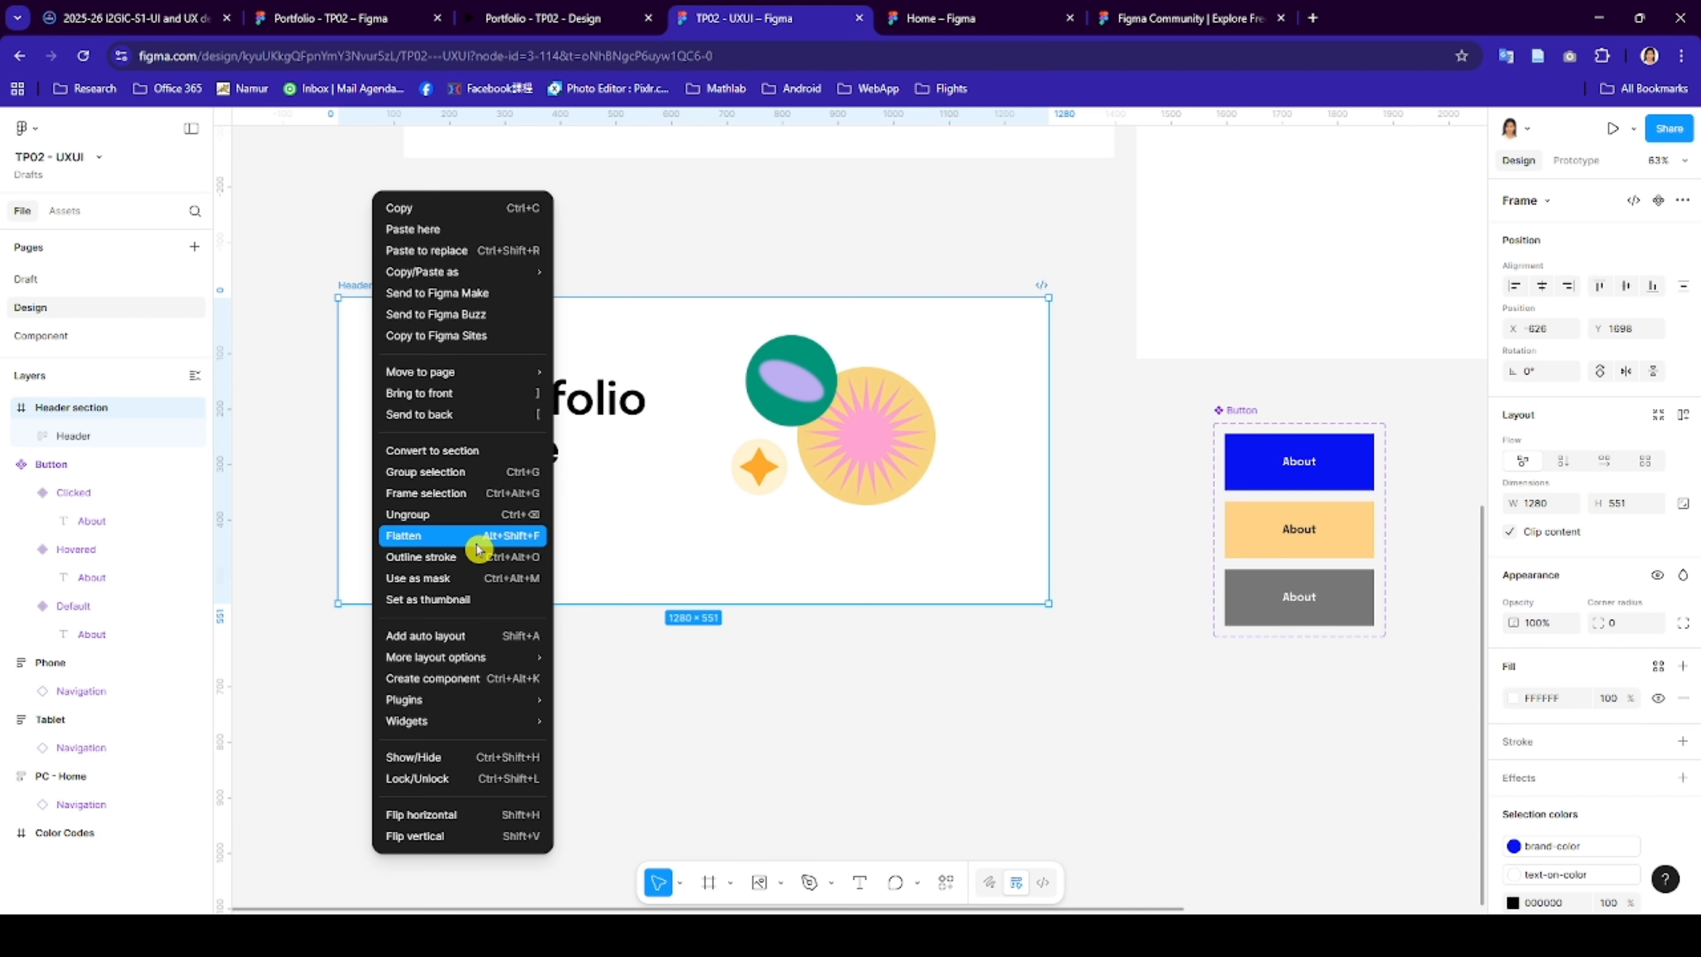
click(472, 642)
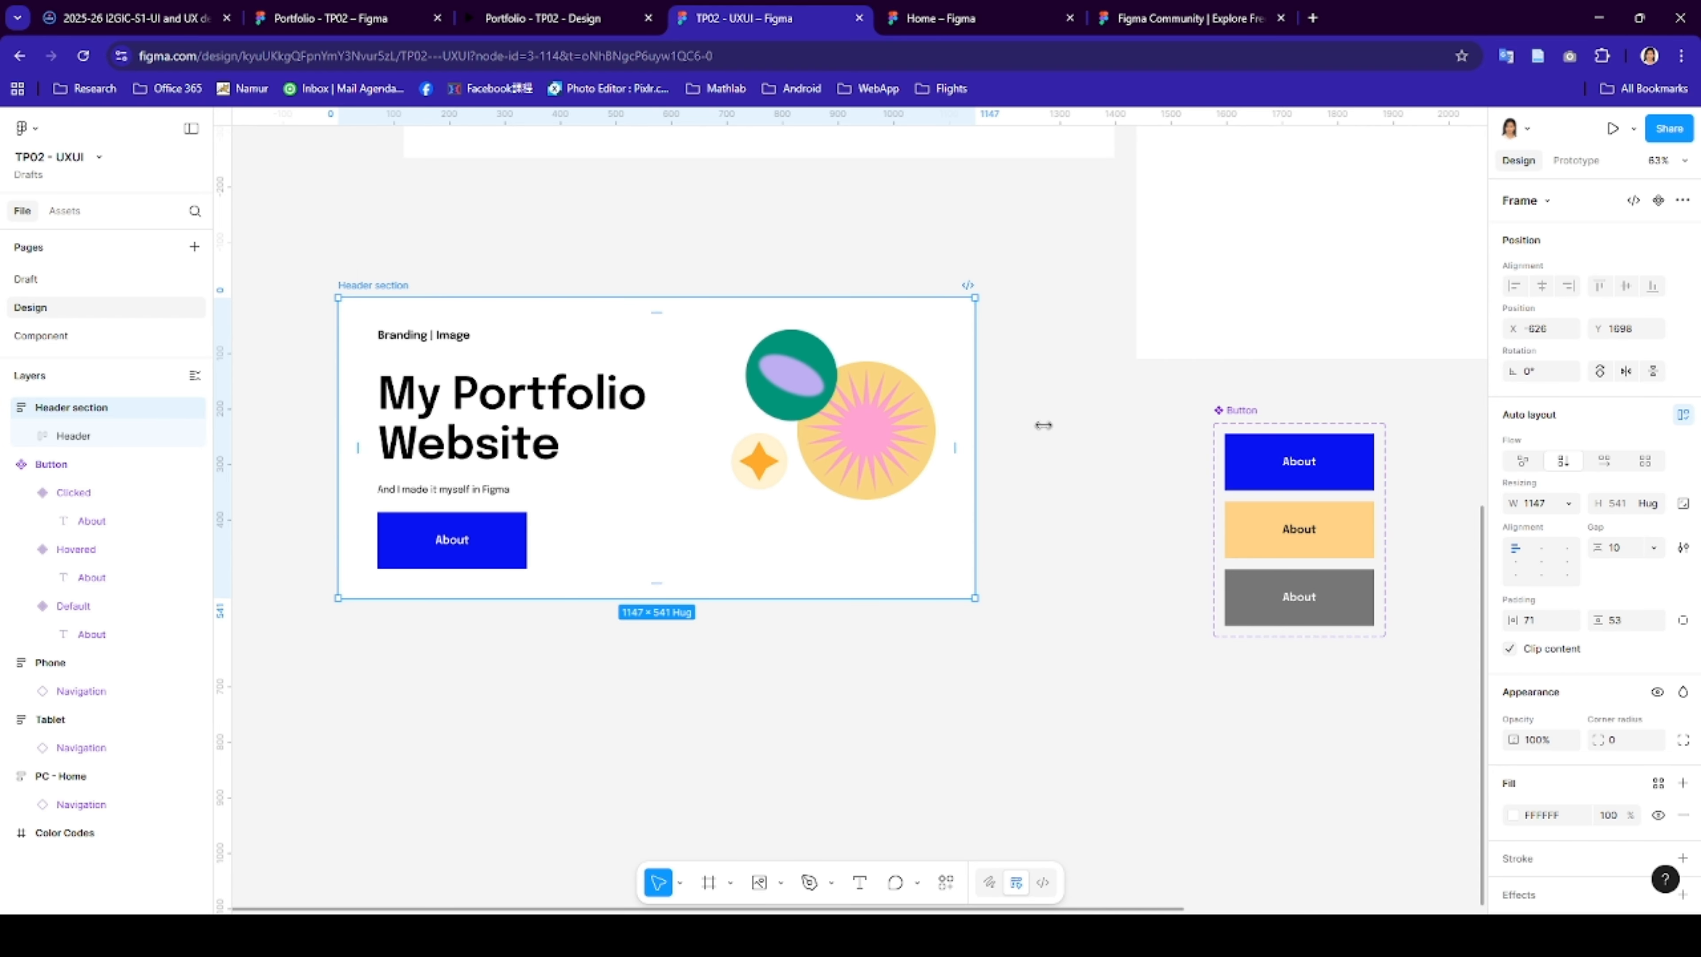
- Set the Header section's horizontal and vertical padding to 100 each
click(1540, 620)
text(100)
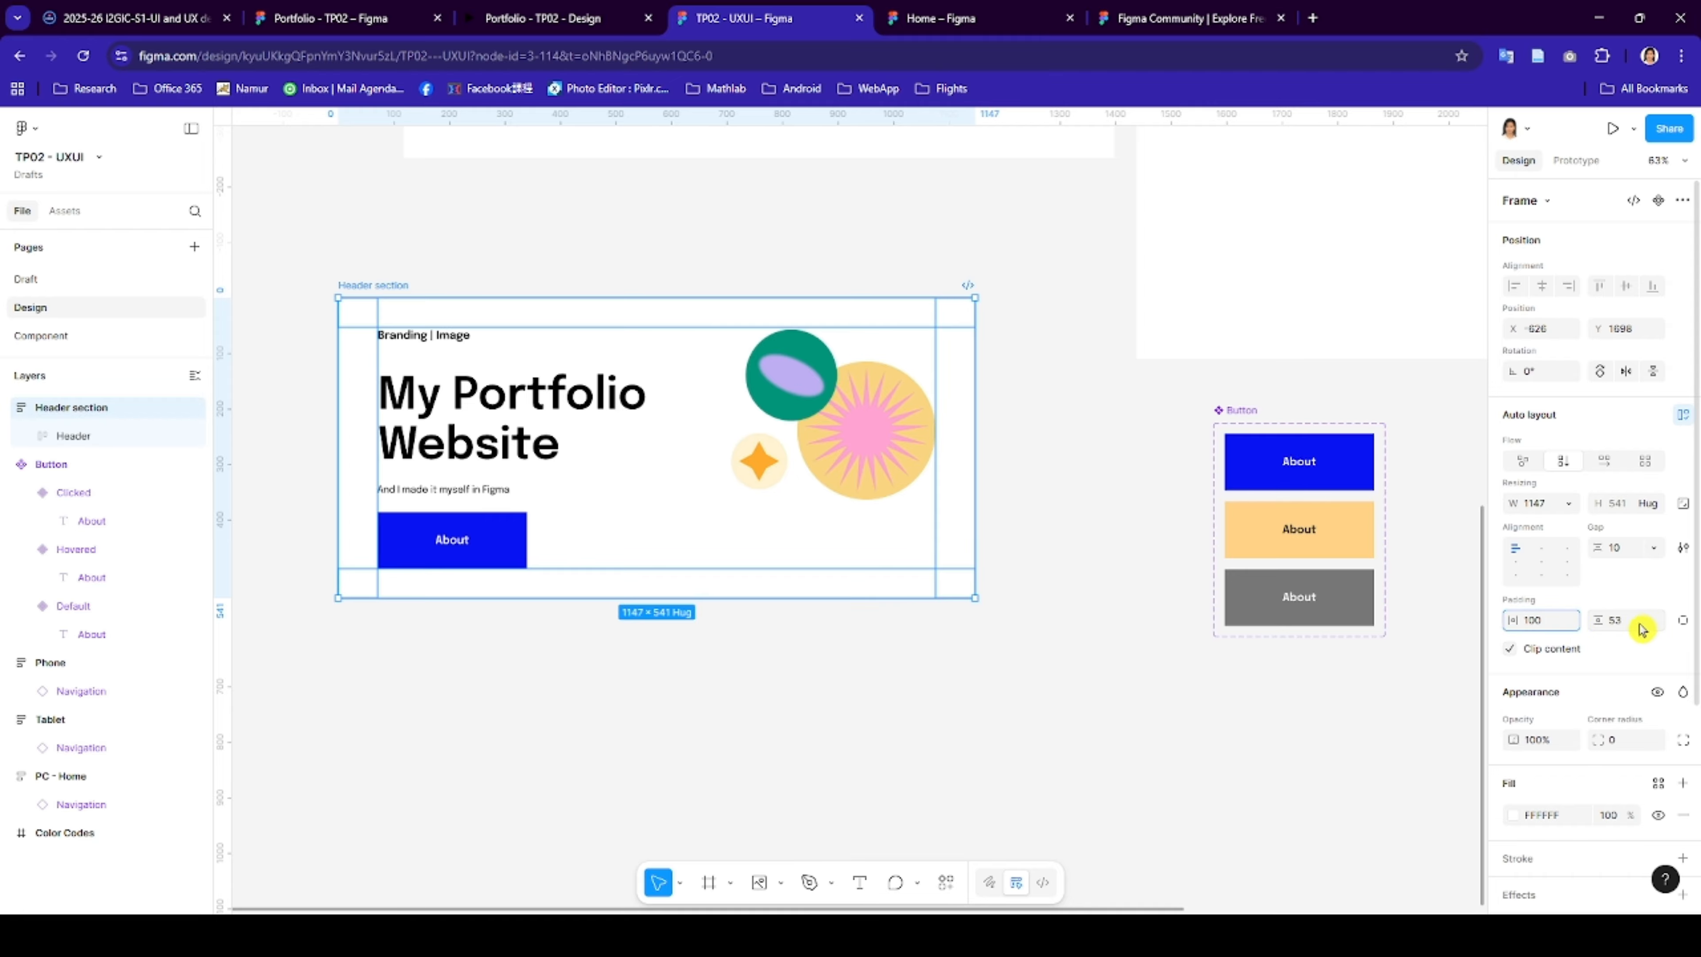
click(1637, 622)
text(100)
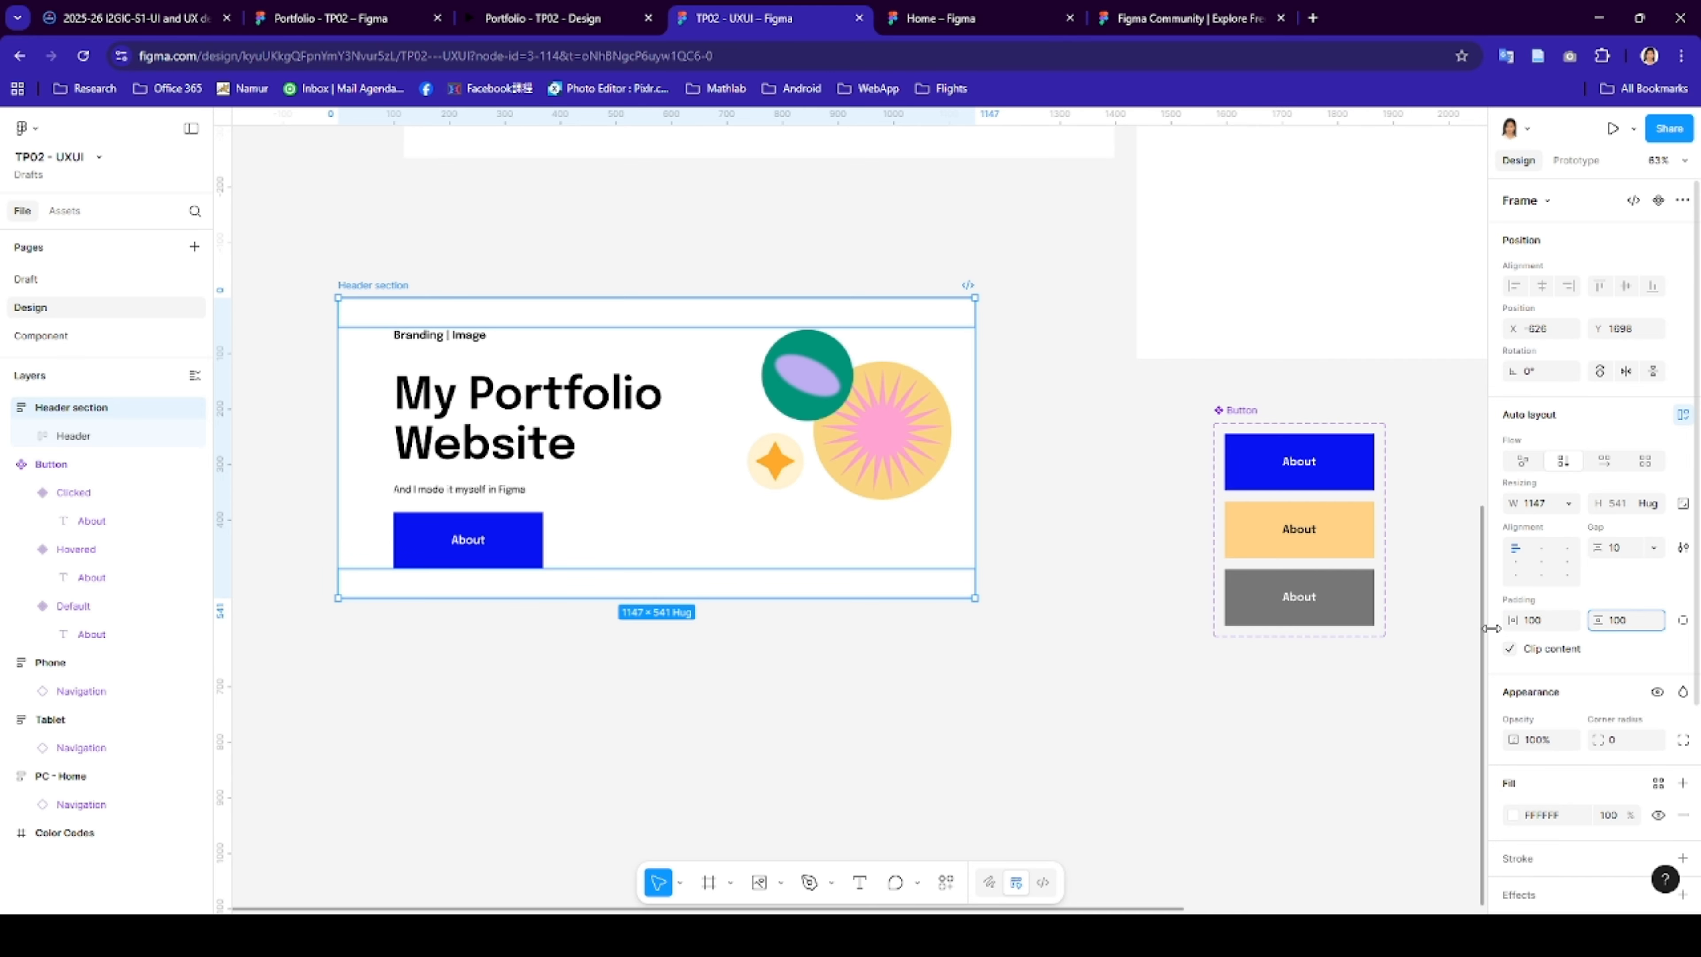
click(1257, 733)
- Set the width of the circles-and-star image inside the Header to Fill container
click(852, 496)
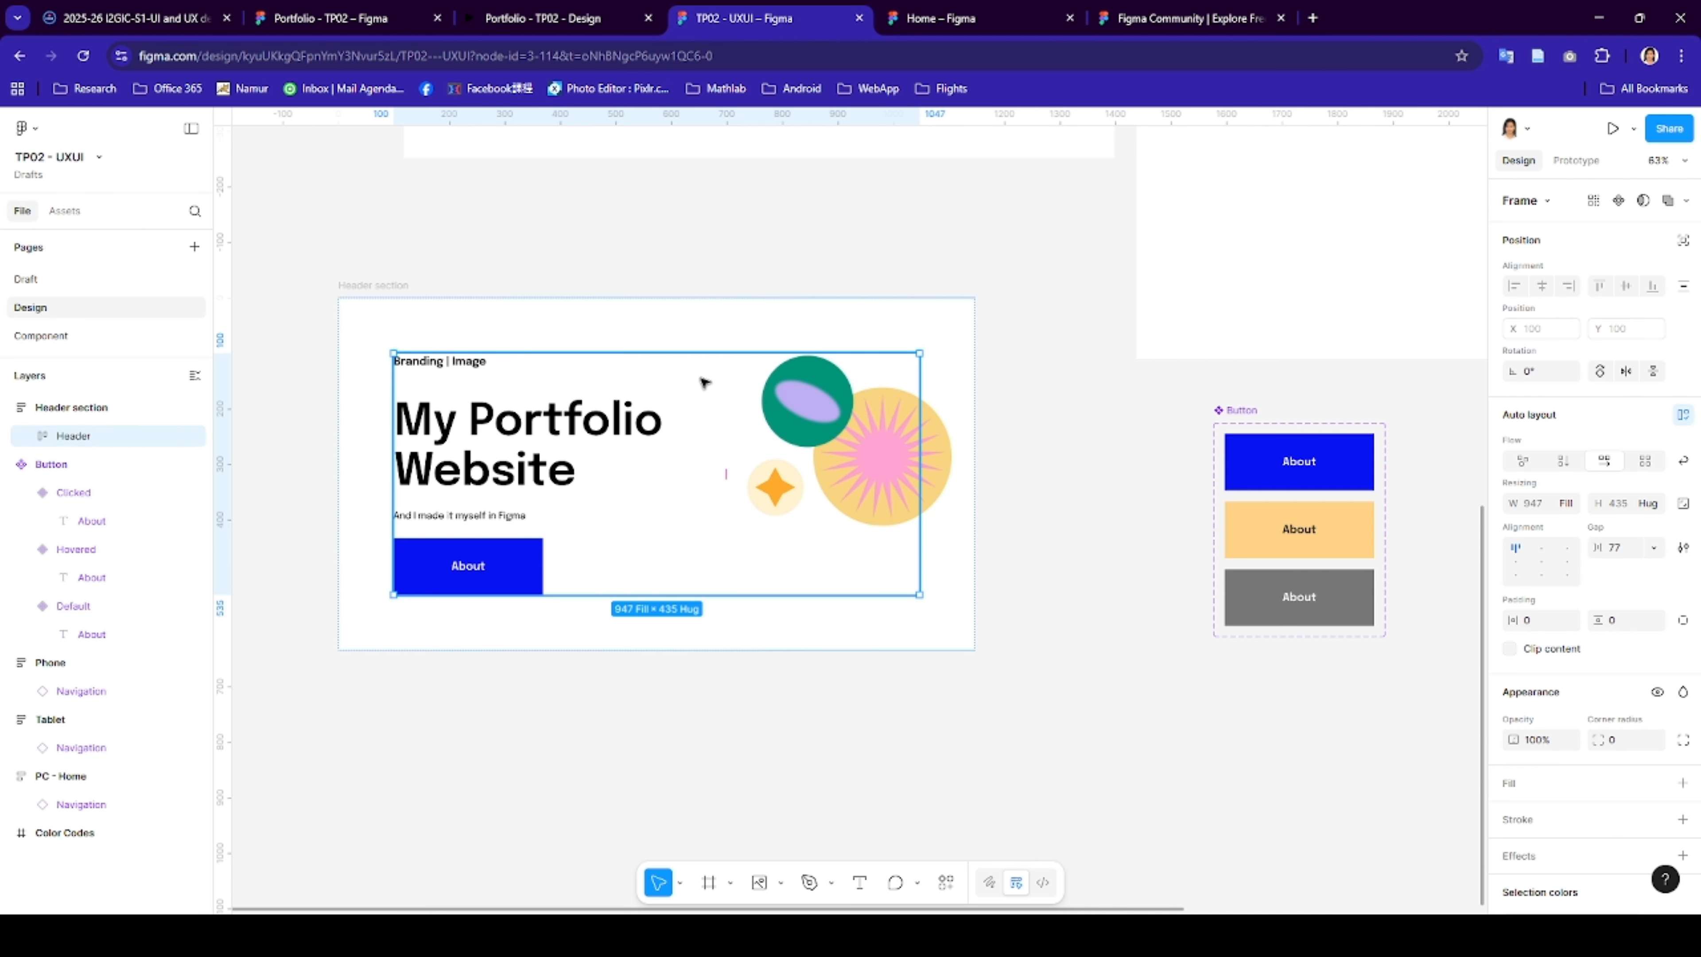
click(34, 439)
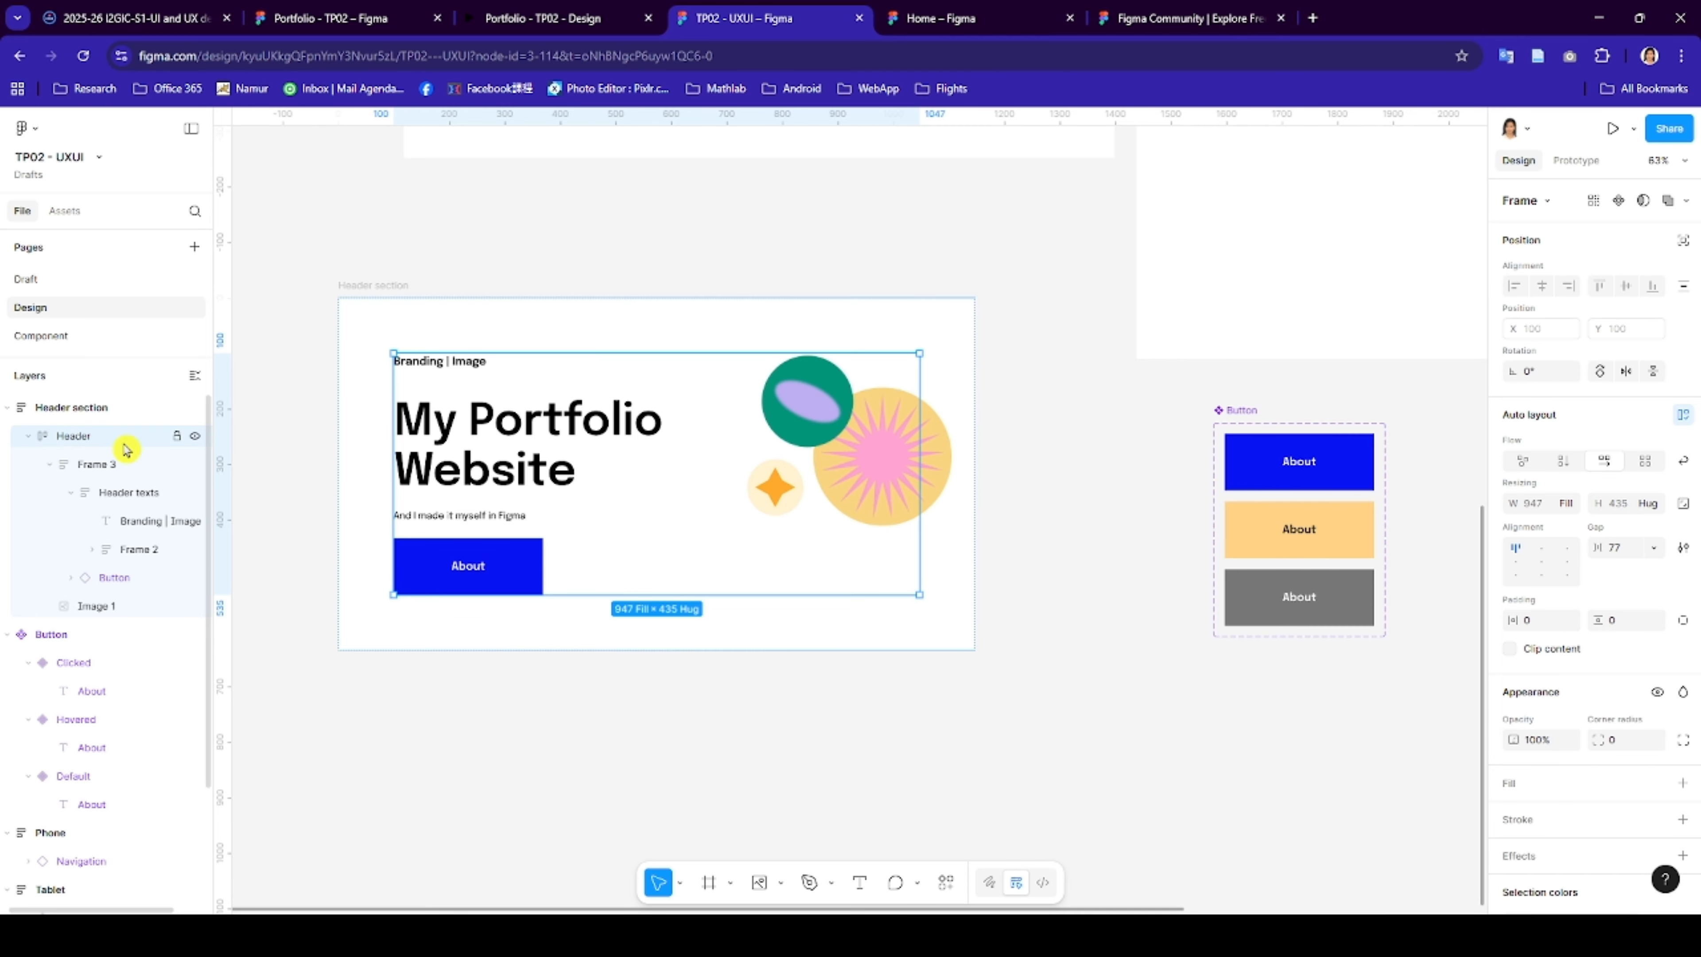
click(1566, 503)
click(1525, 504)
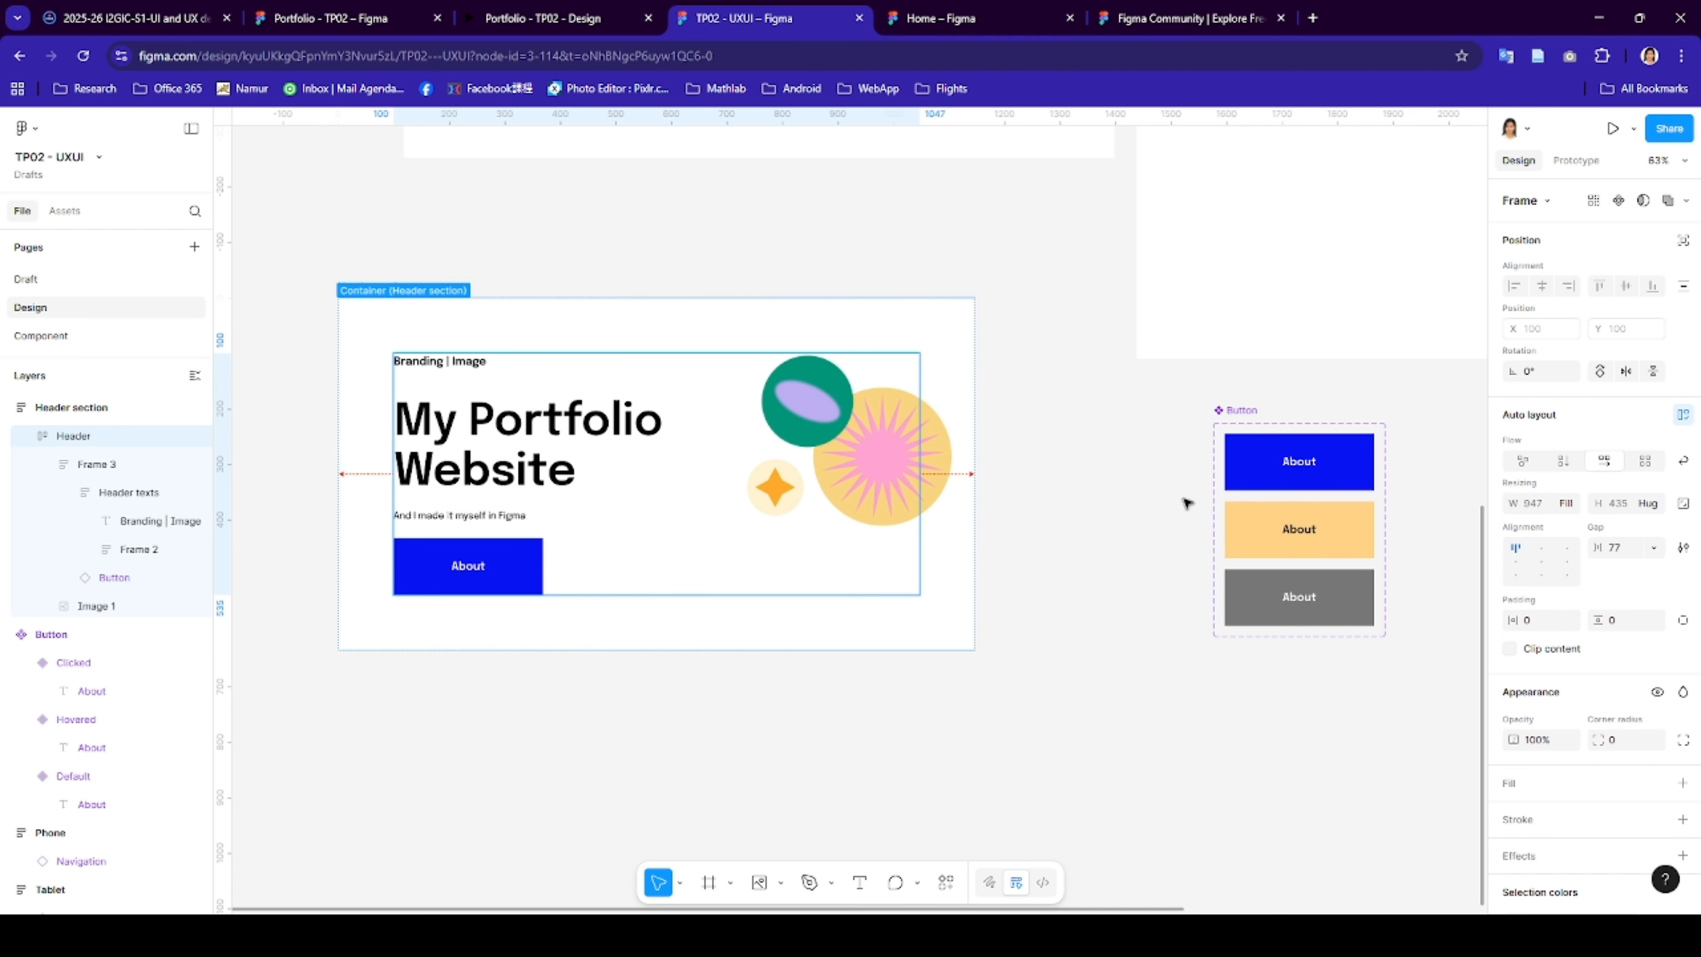
click(847, 462)
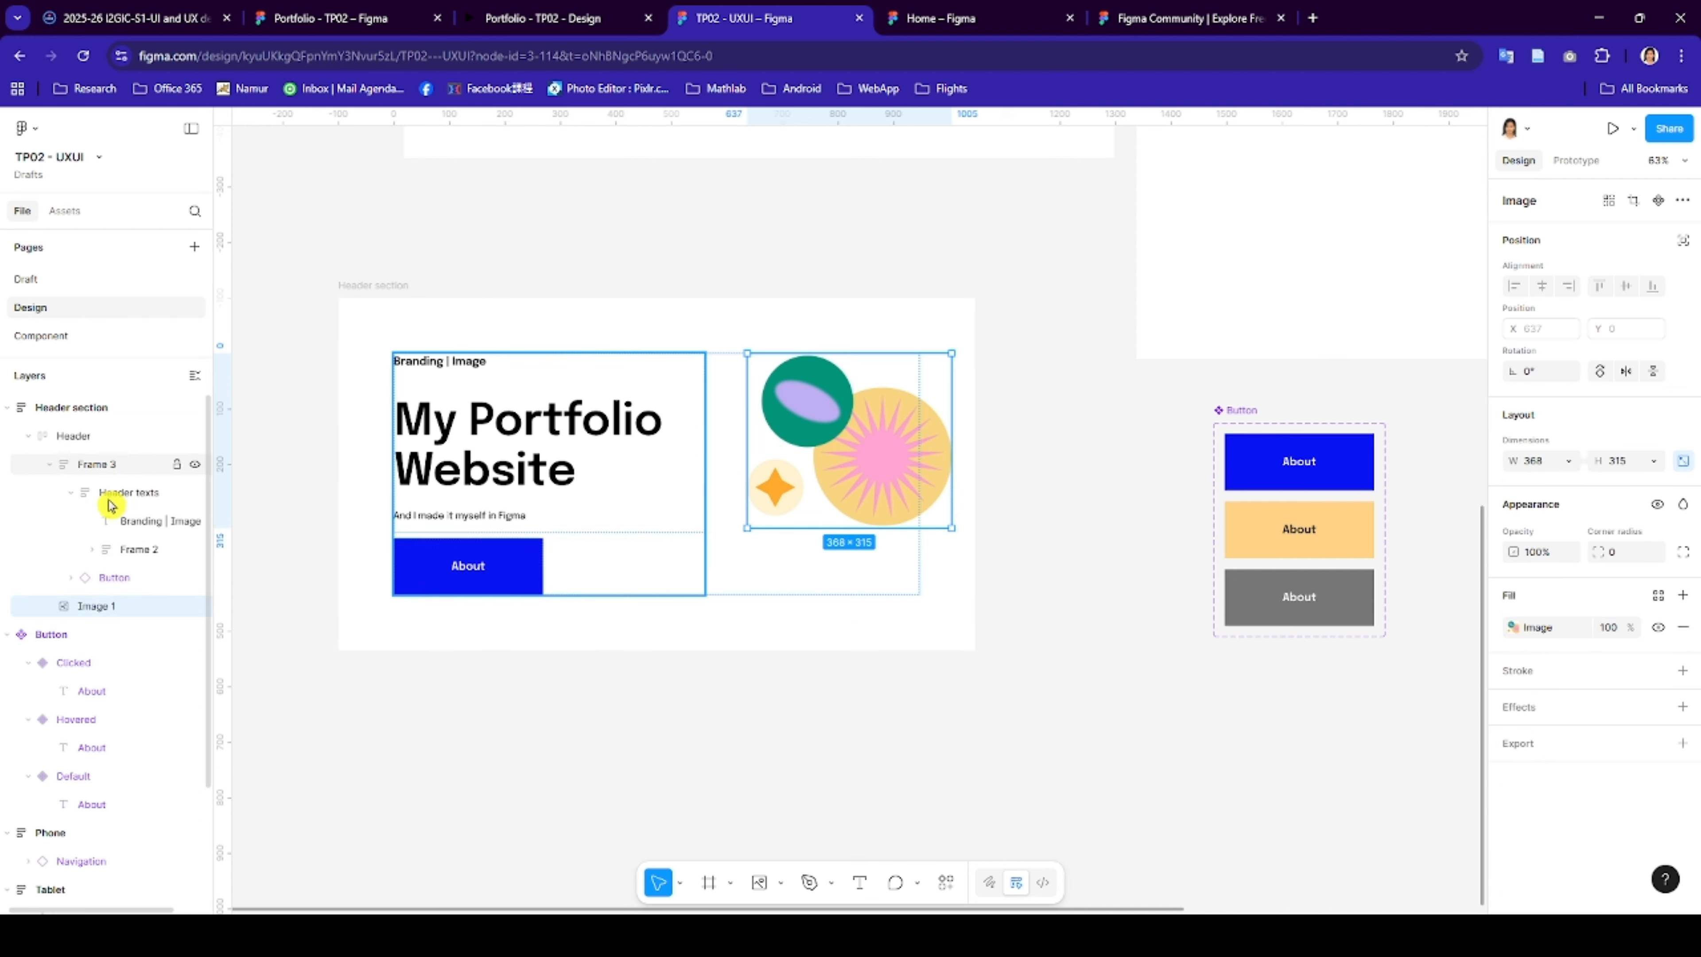
click(114, 581)
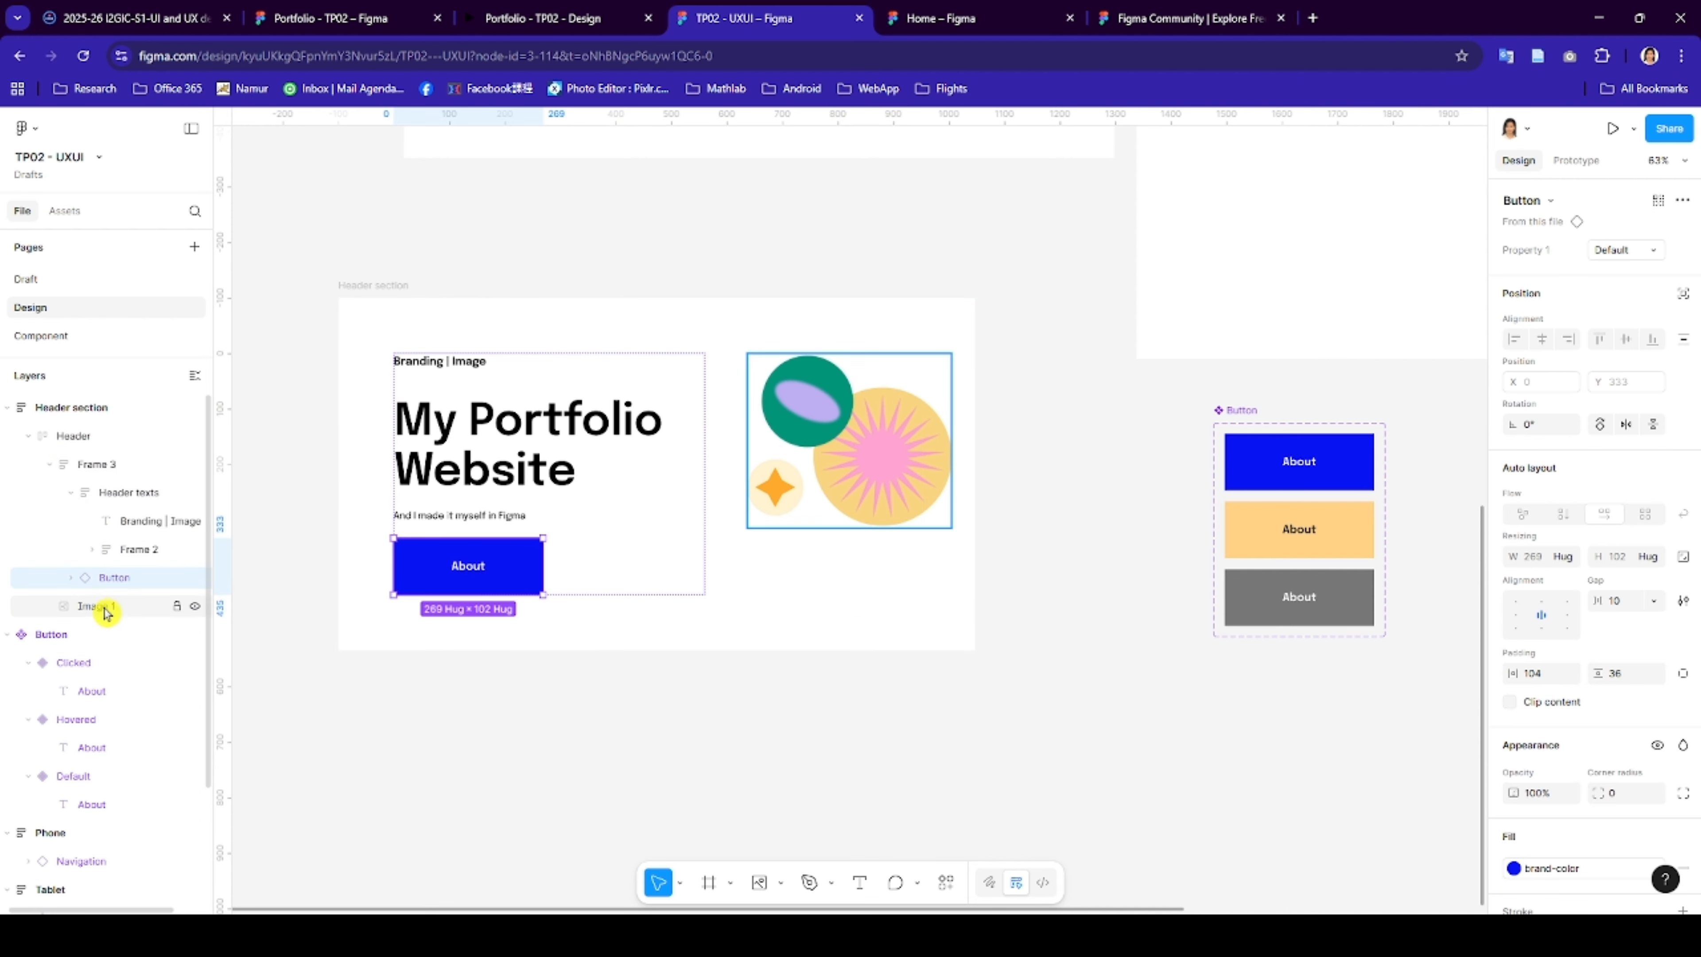
click(106, 605)
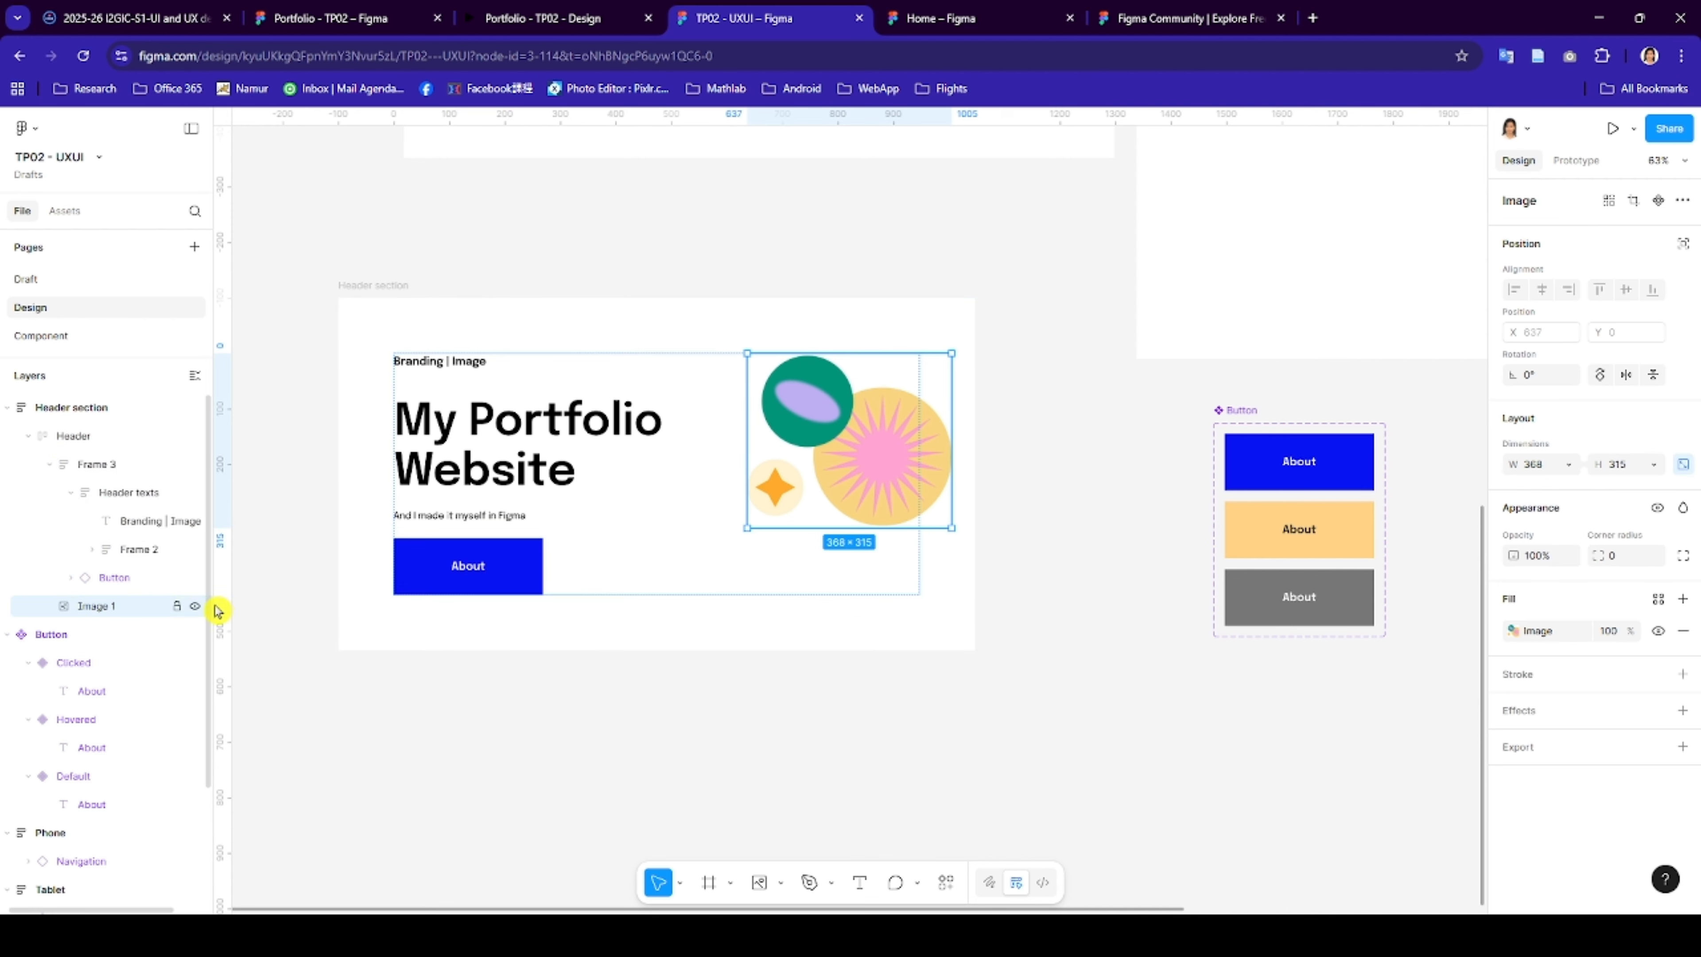
click(1566, 464)
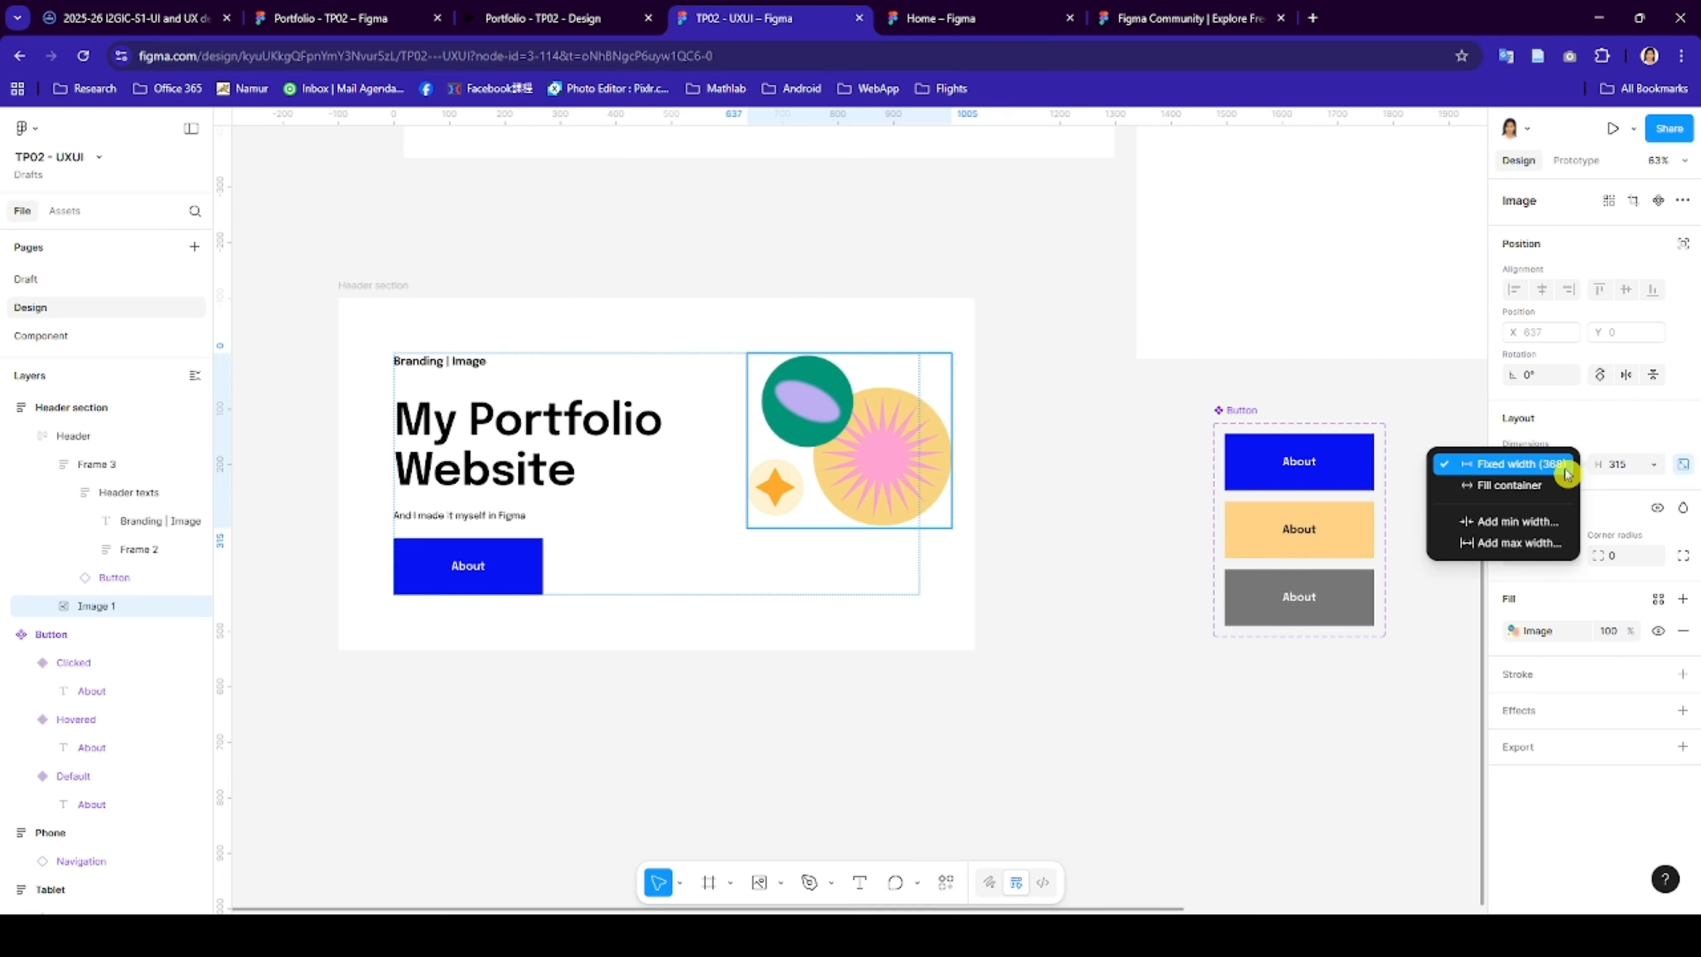
click(1528, 488)
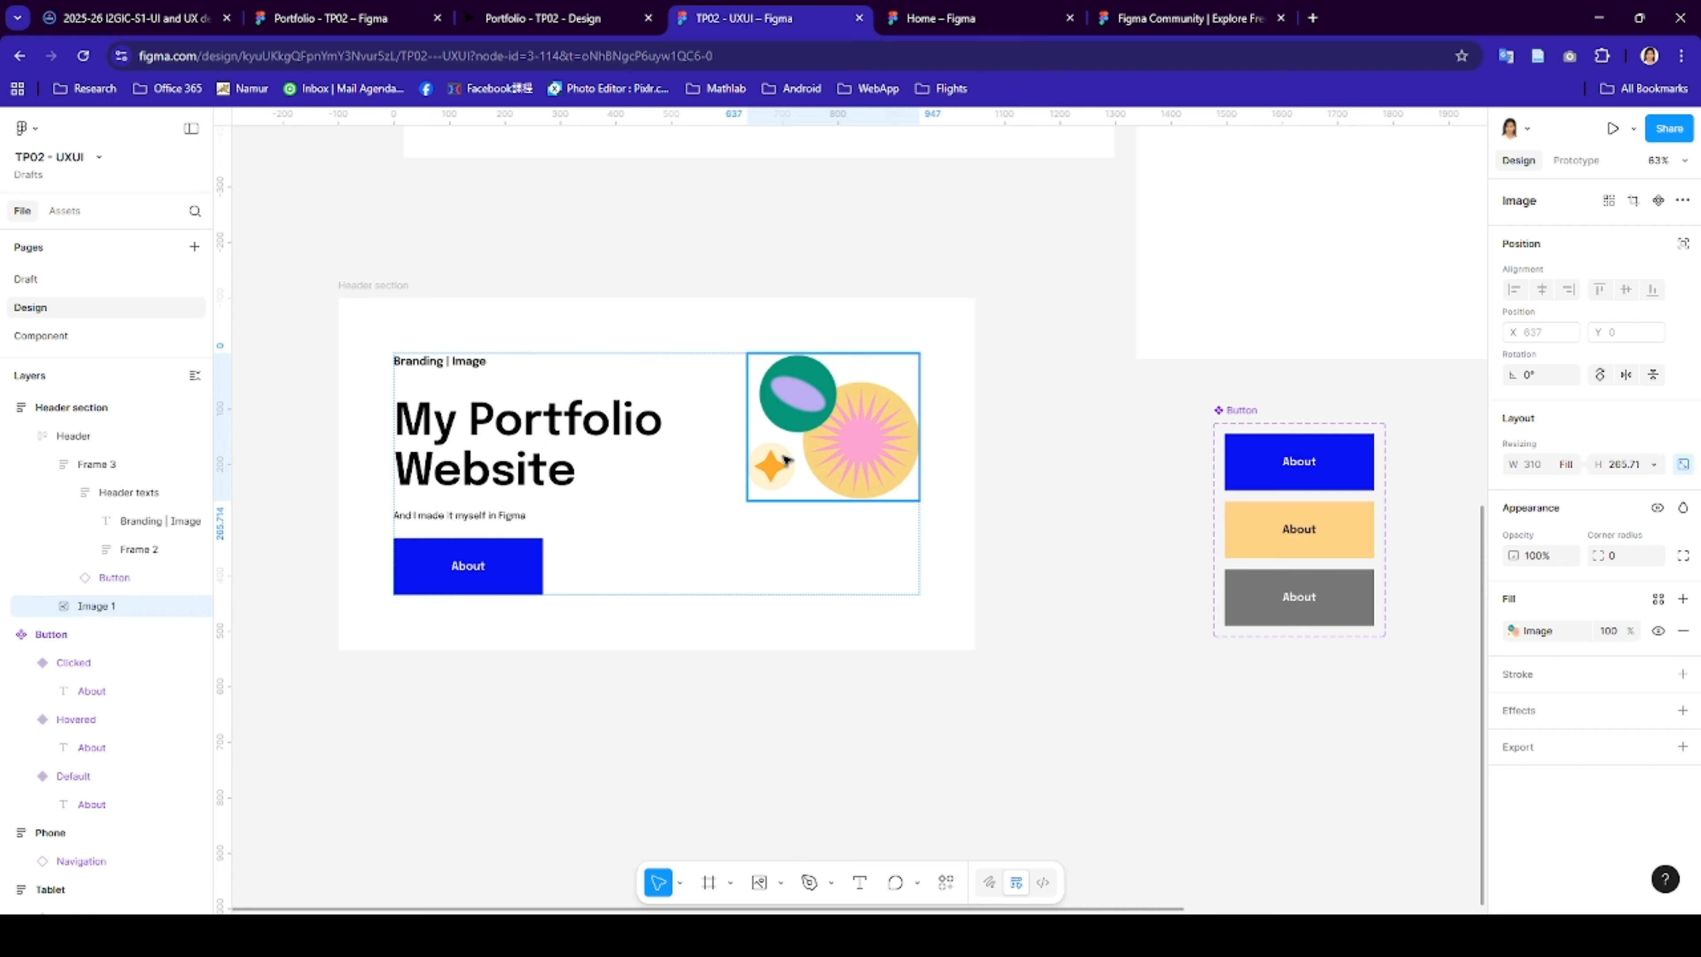
- Resize the circles-and-star image to about 309 × 265
mouse_move(753, 498)
mouse_down()
mouse_move(733, 513)
mouse_move(743, 480)
mouse_up()
drag(745, 469, 747, 466)
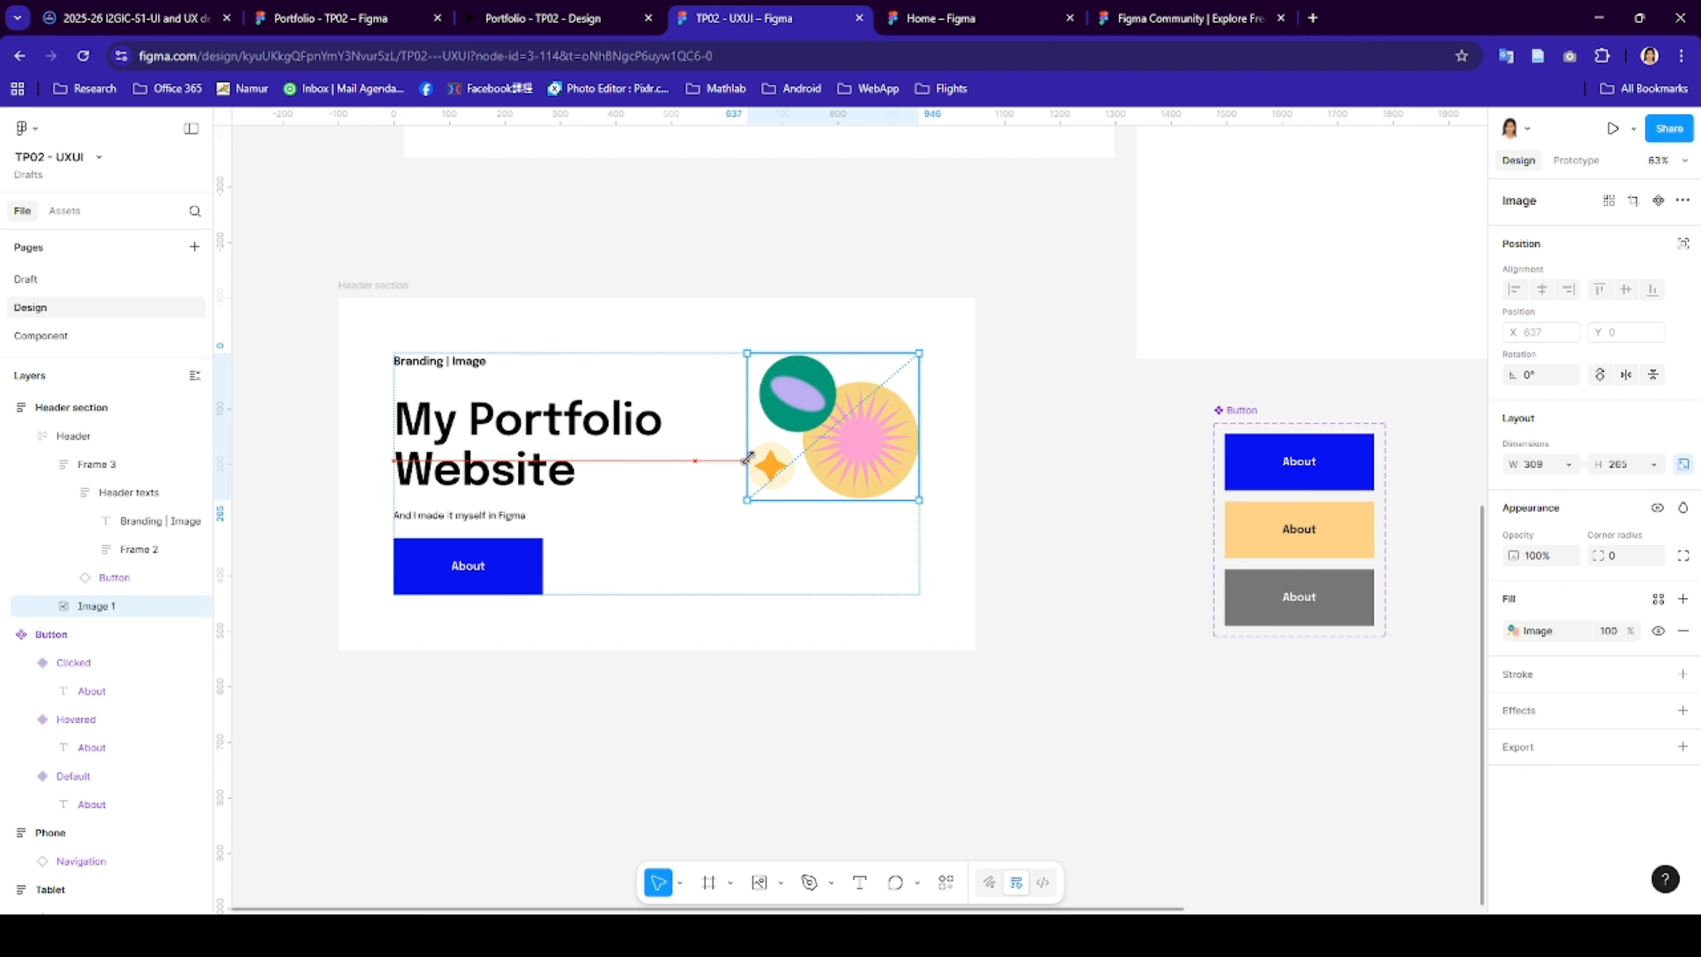
click(646, 386)
- Set the Header's gap between the text column and the image to 30
click(834, 512)
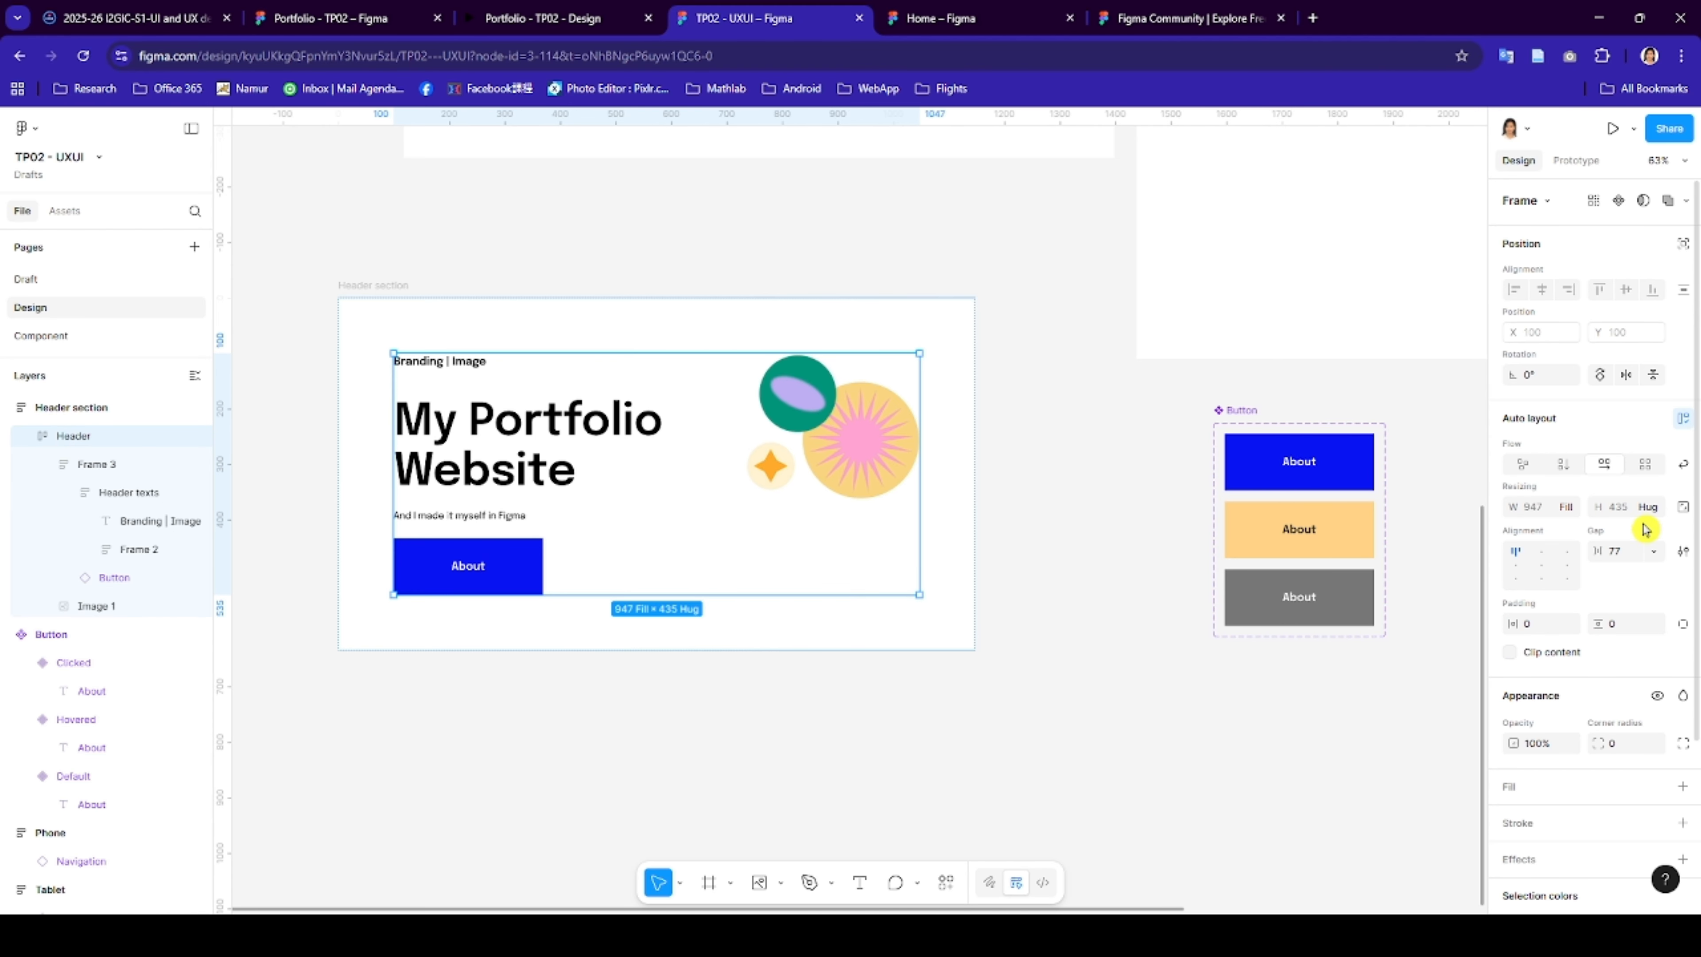
click(1634, 557)
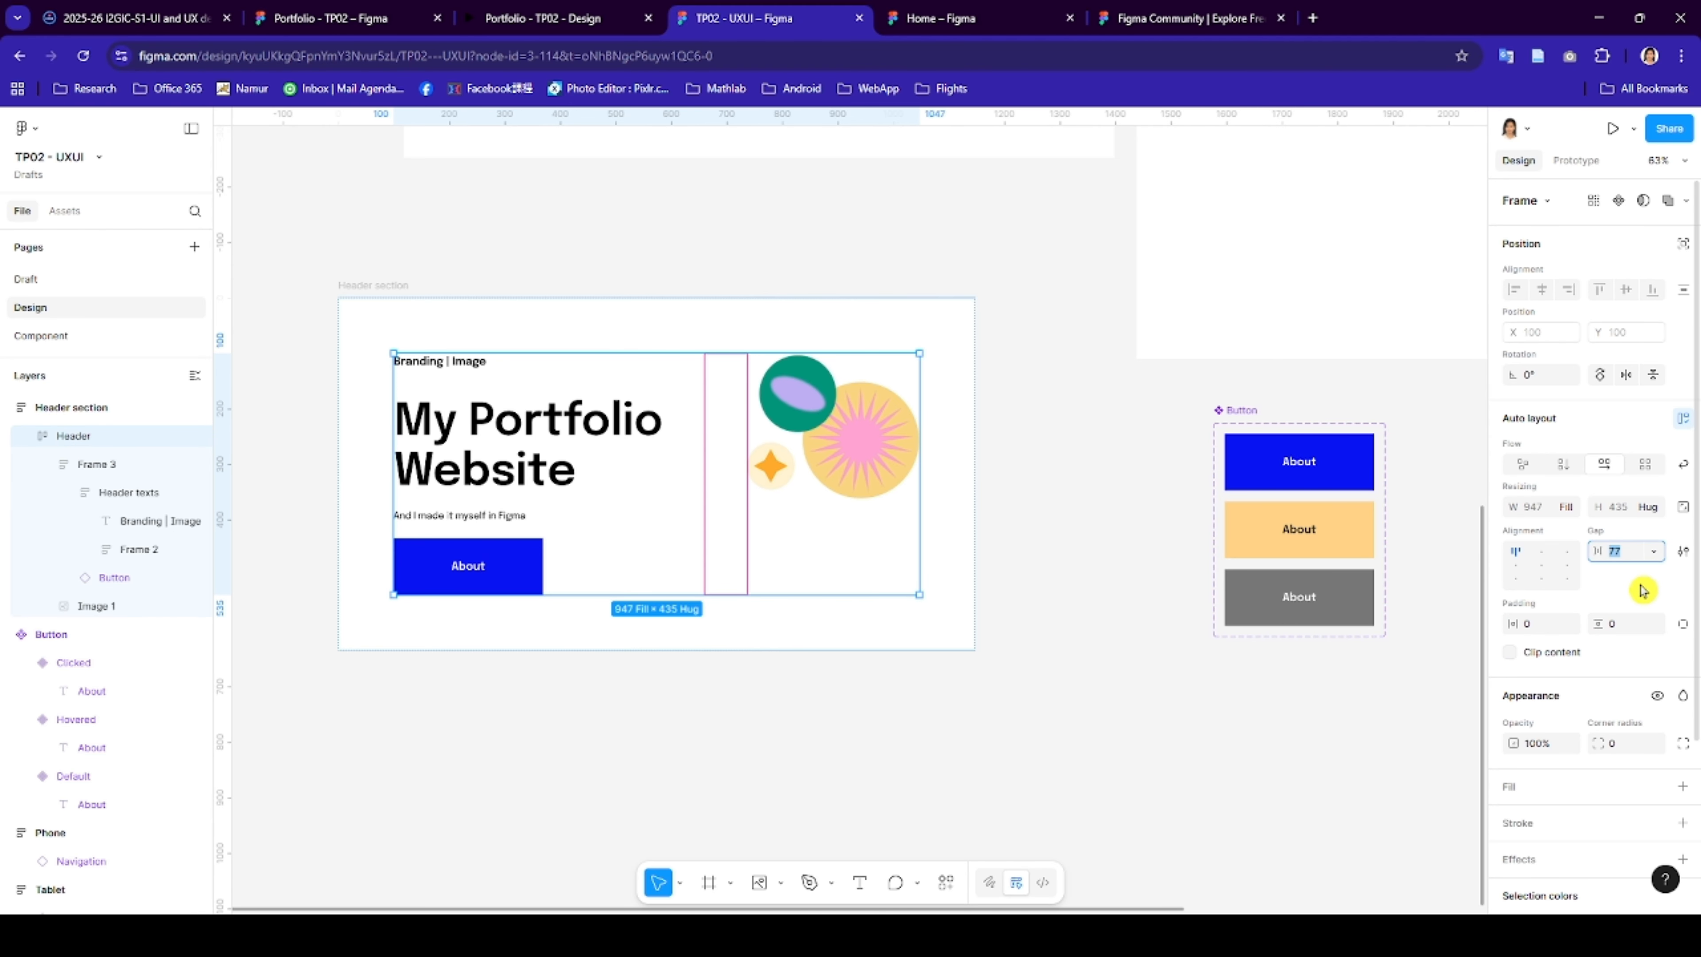
key(Return)
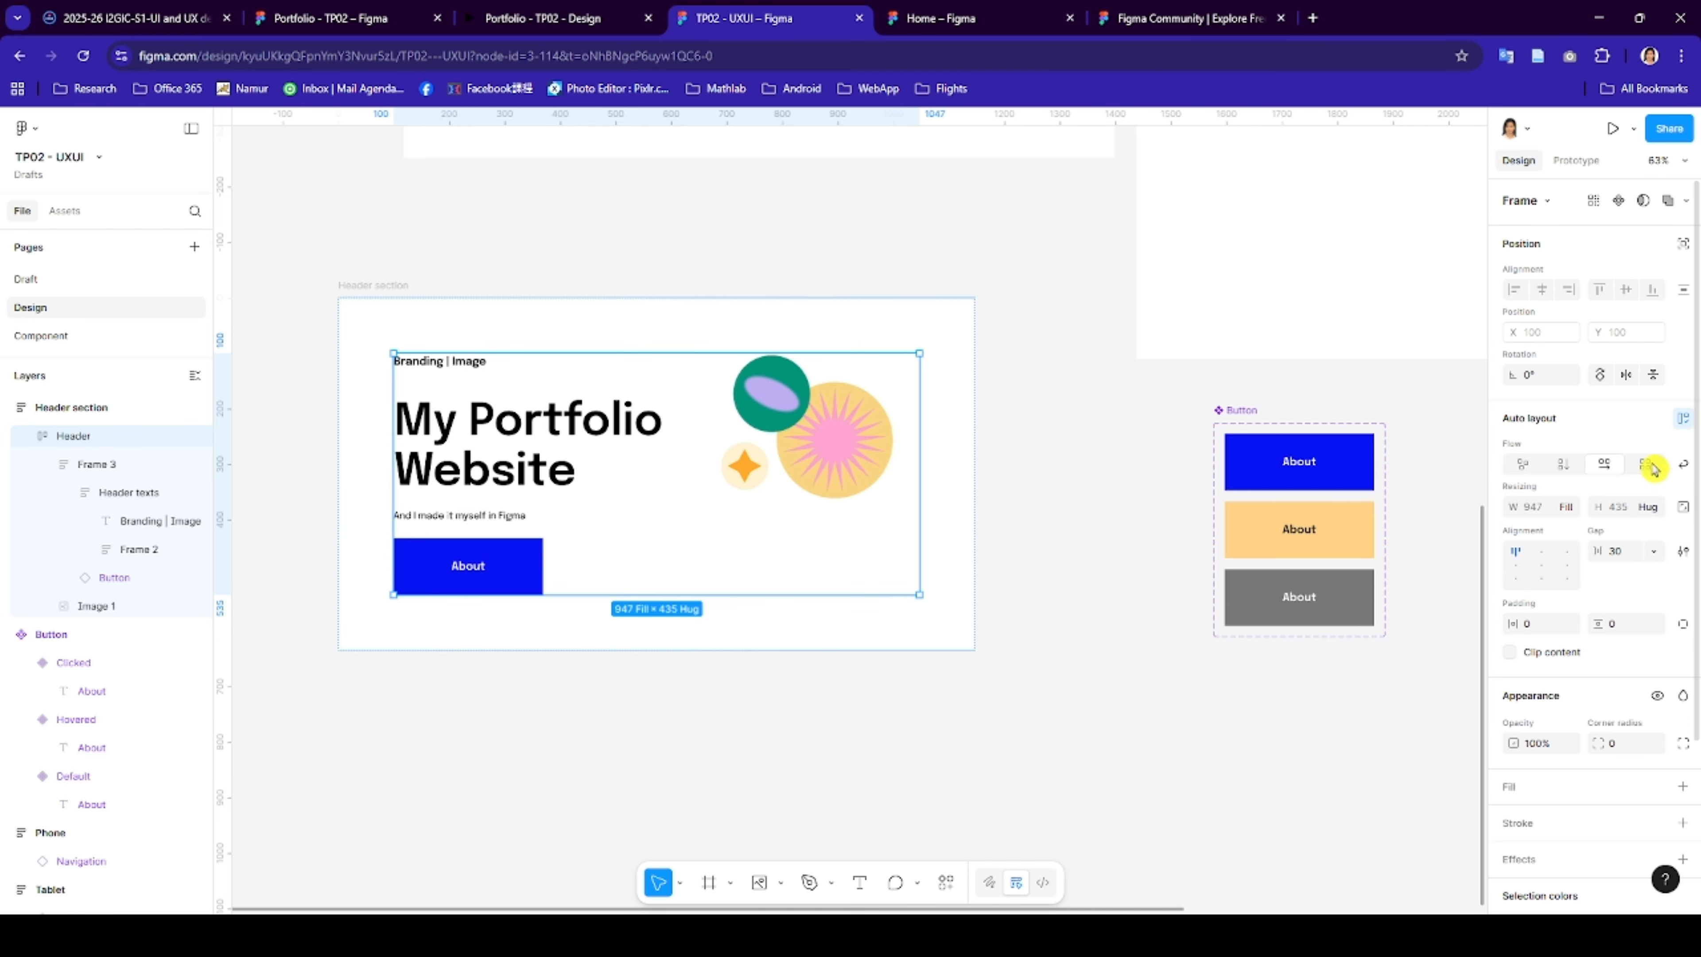
click(1564, 507)
click(1540, 513)
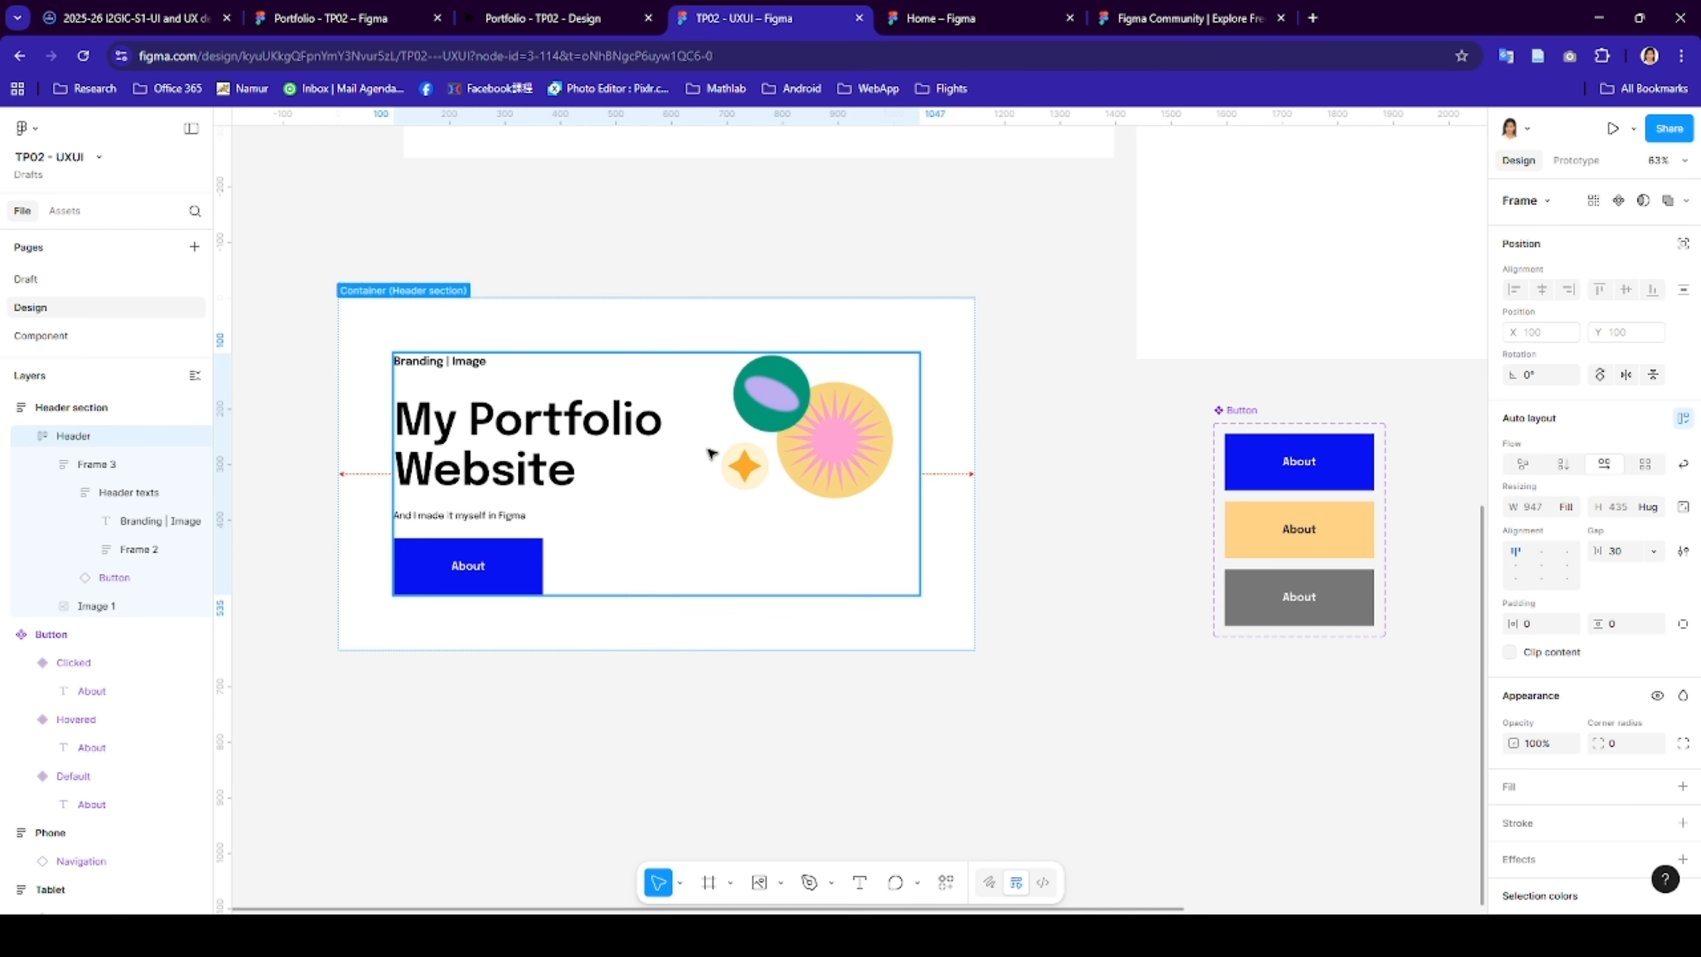
click(766, 445)
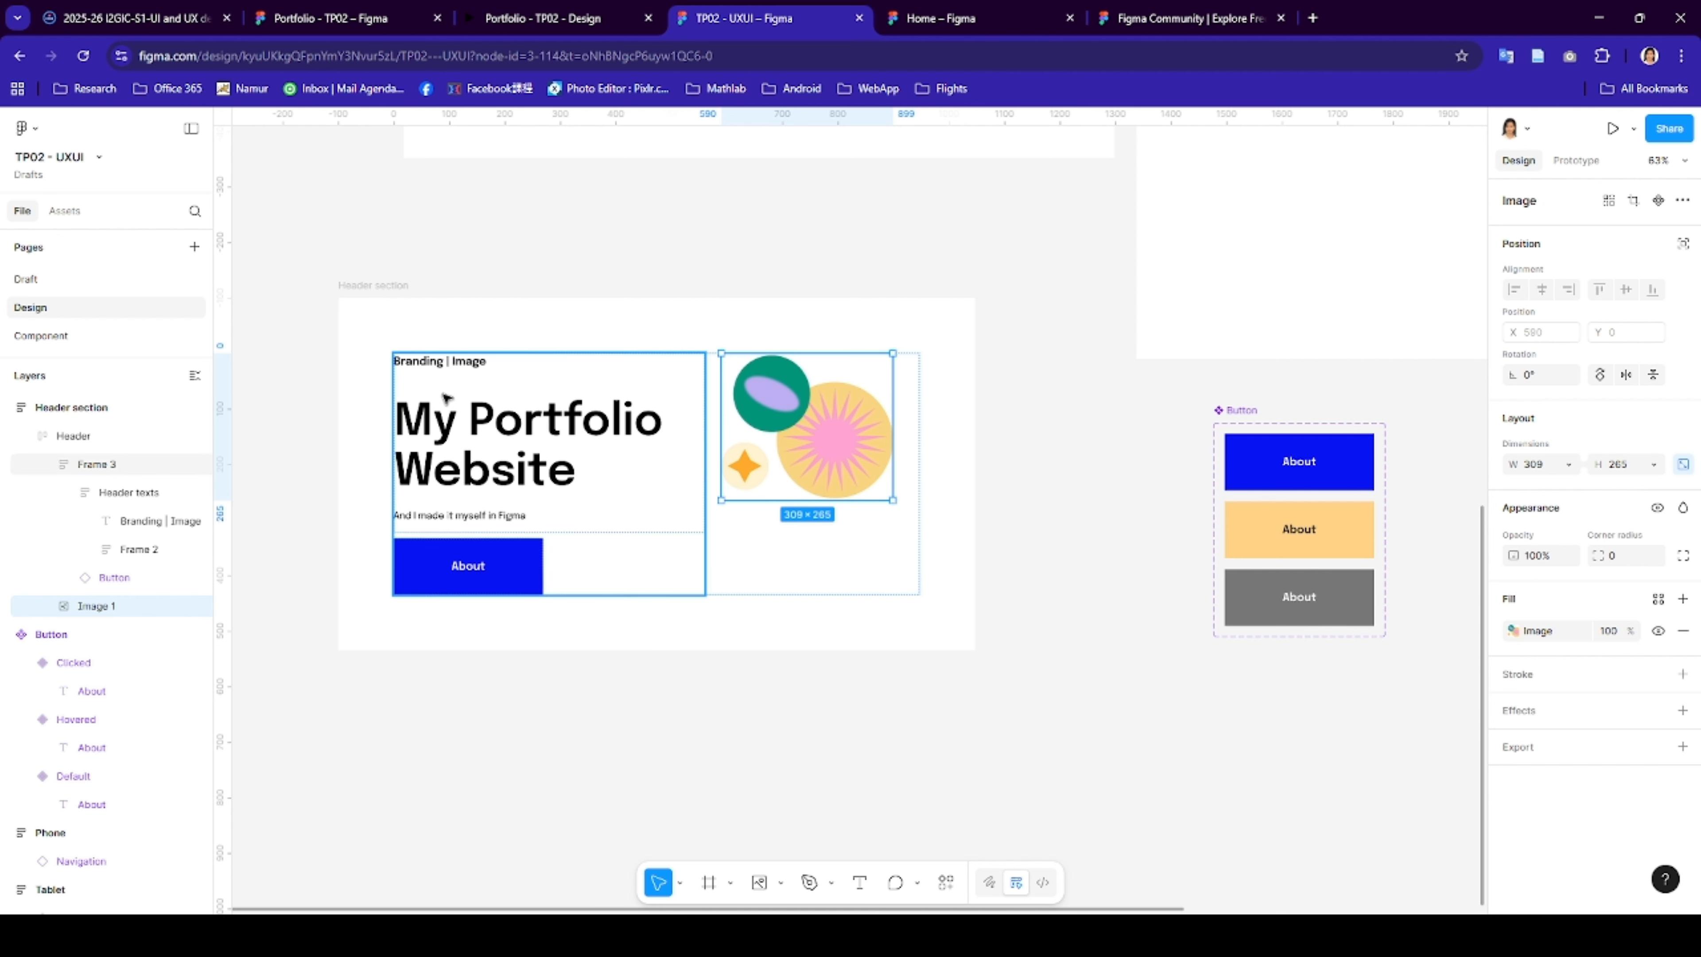
click(763, 524)
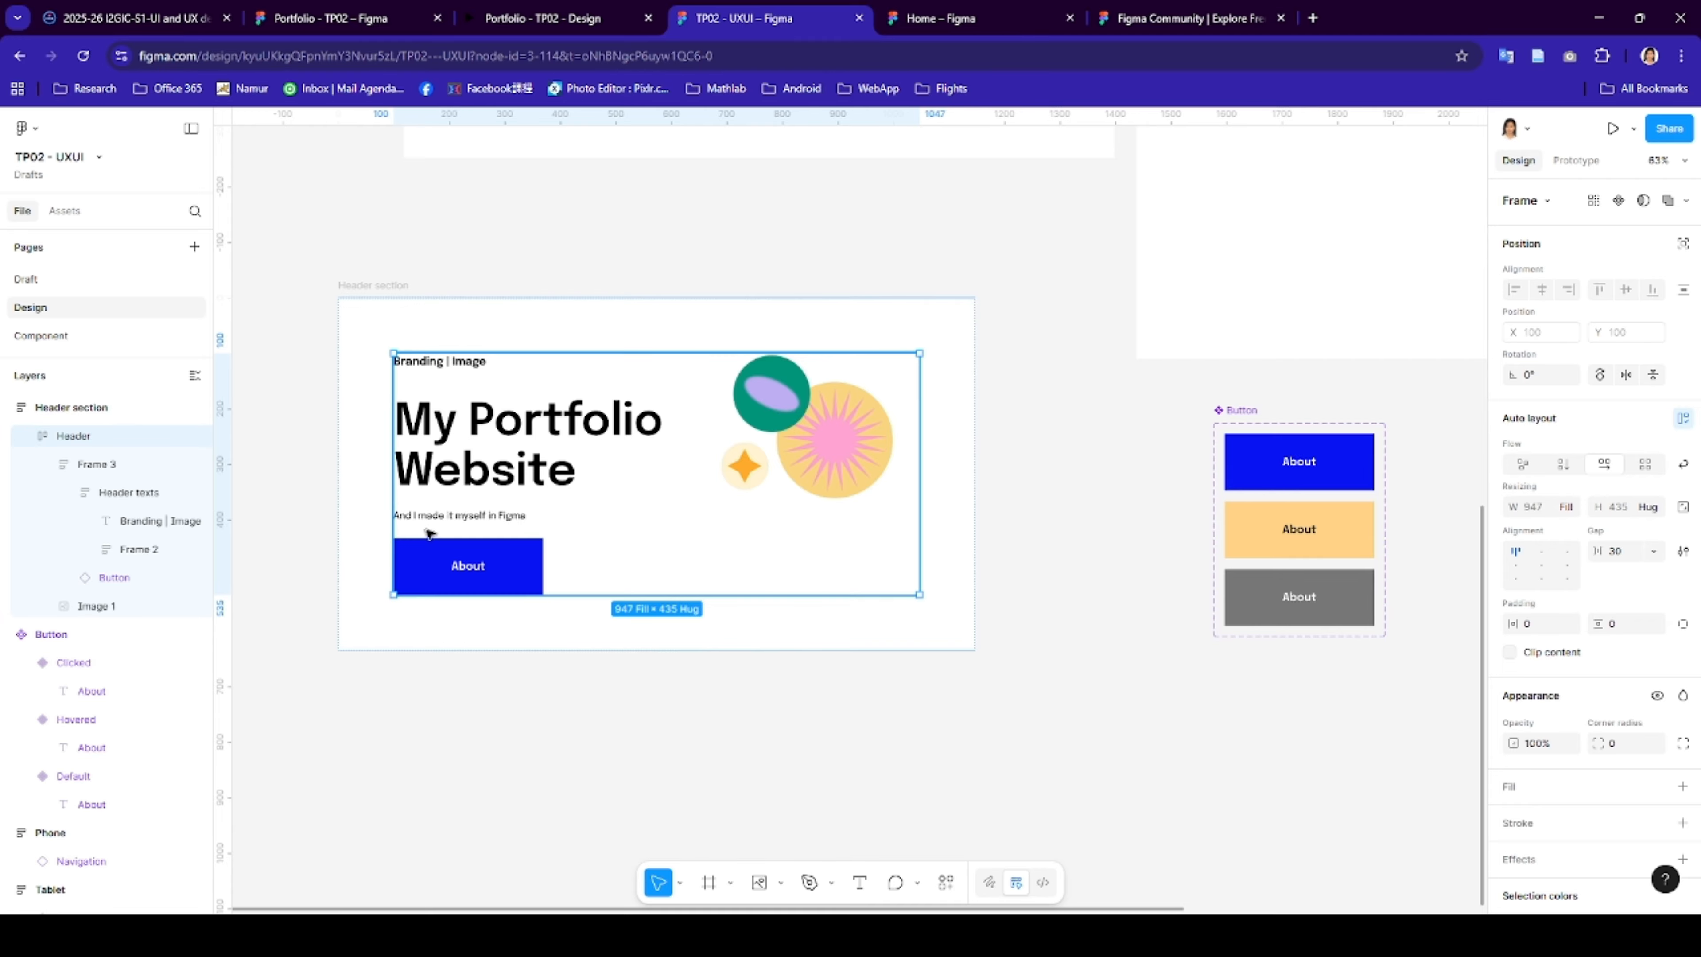
- Set the width of Image 1 in the header to fill its container
click(83, 606)
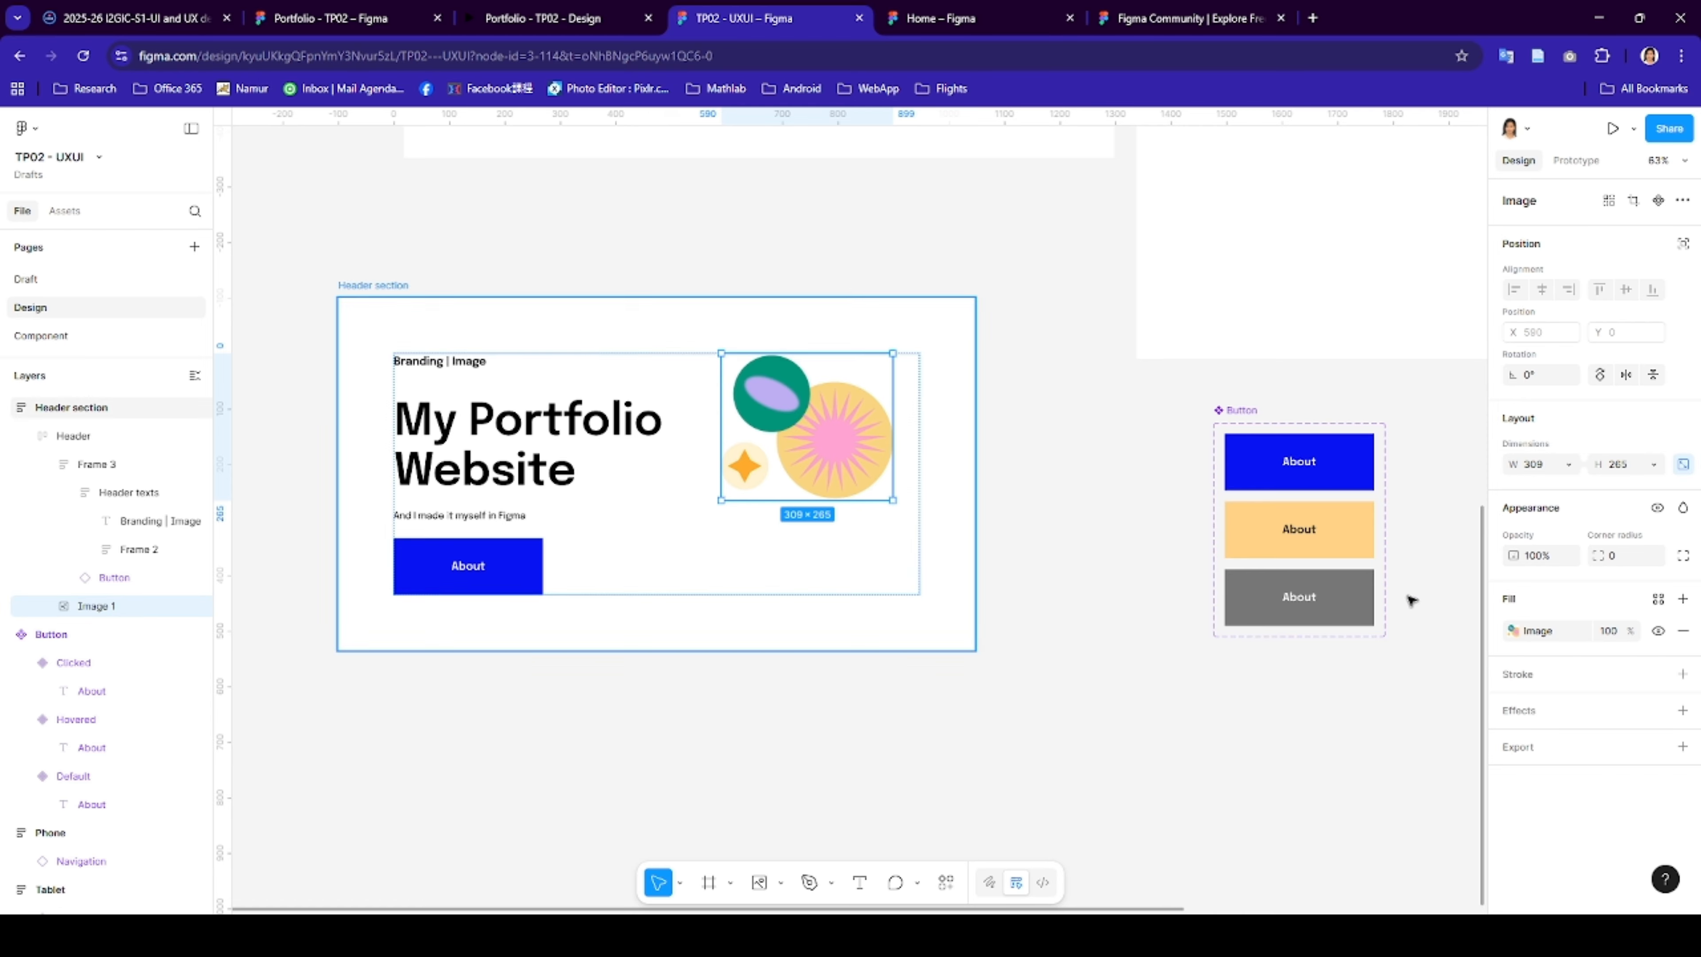
click(1567, 463)
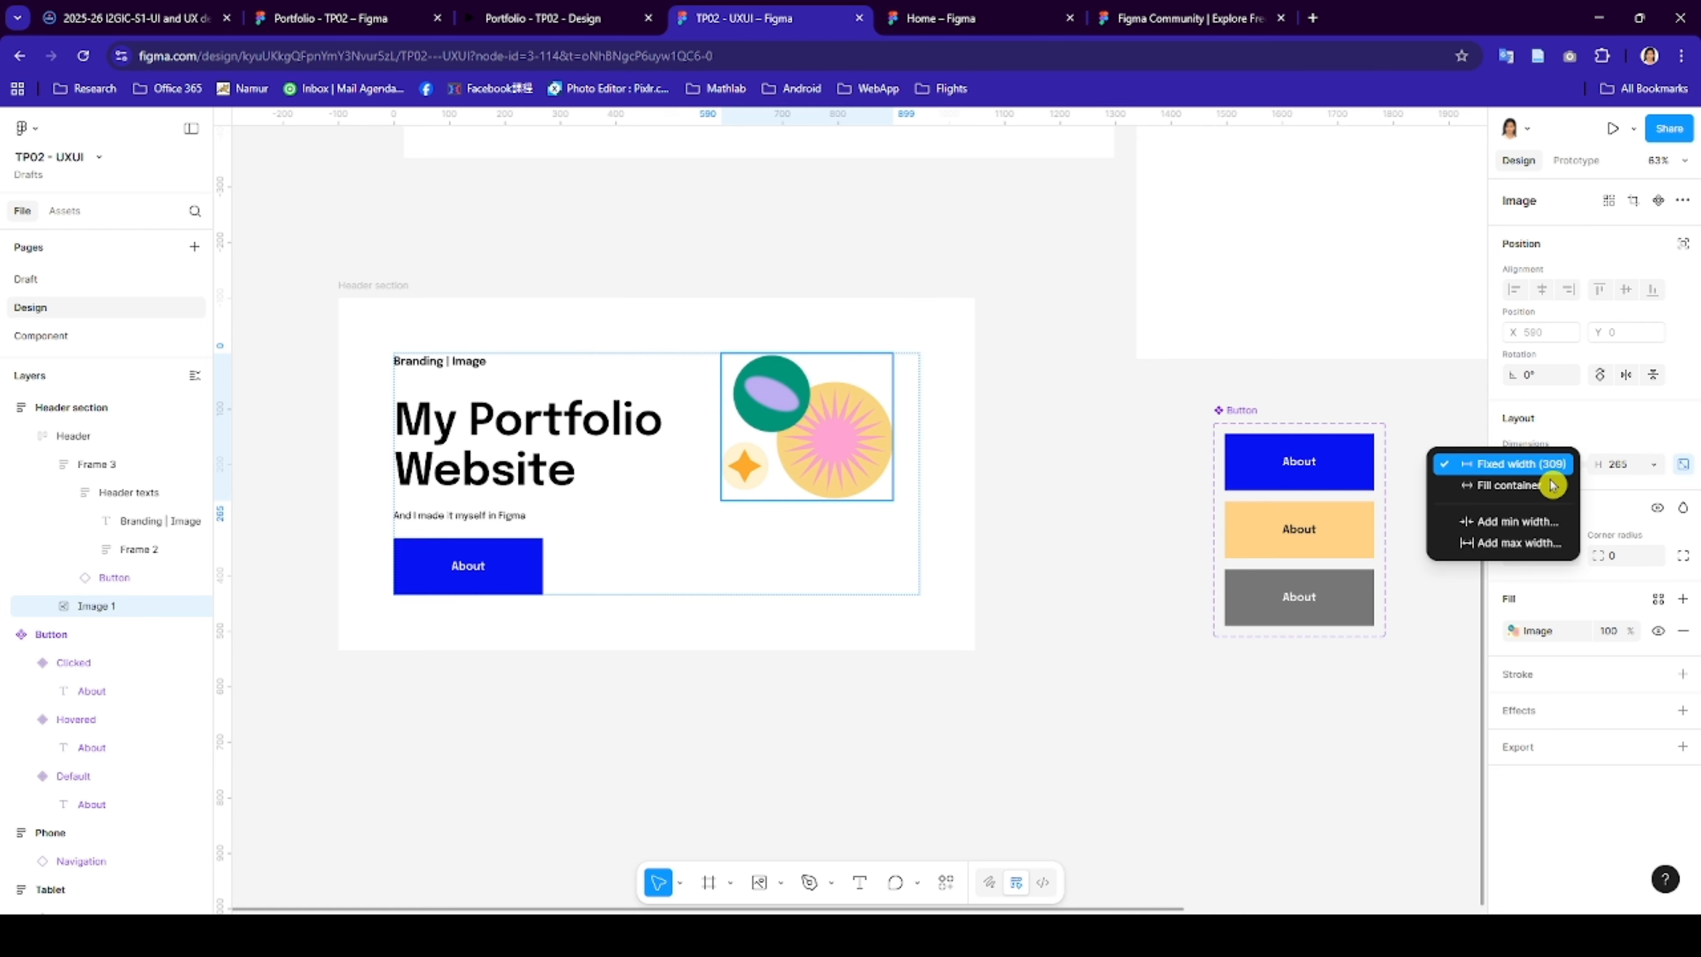
click(1549, 485)
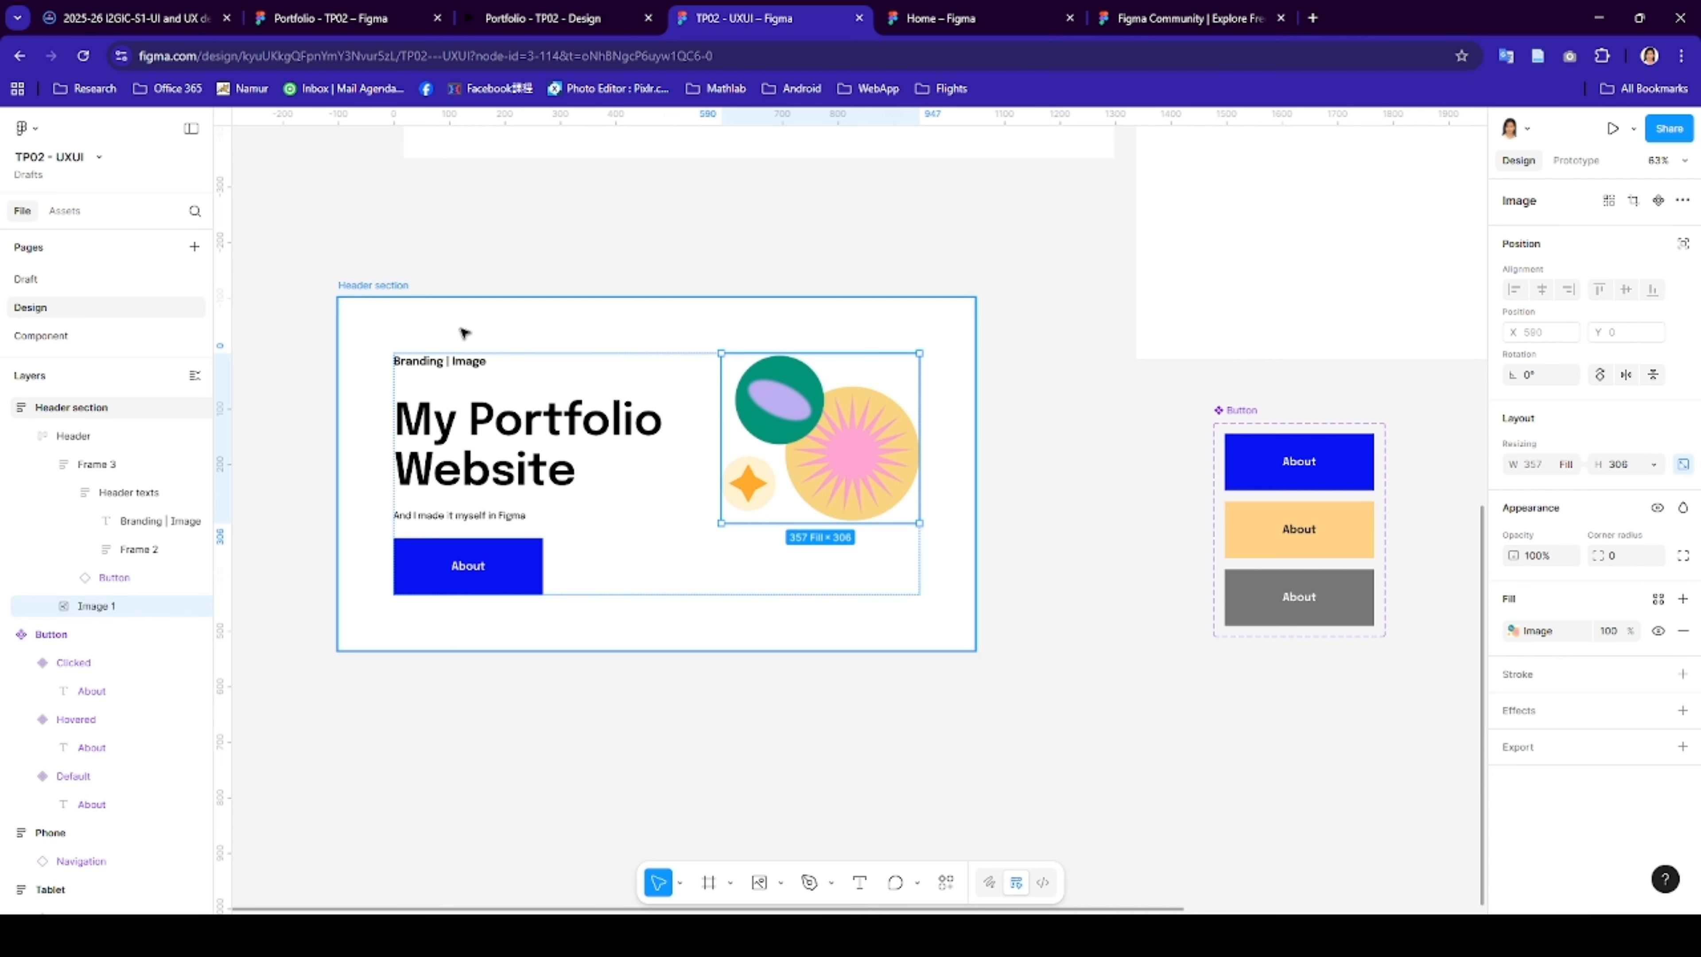
- Turn the Header section frame into a component
click(389, 286)
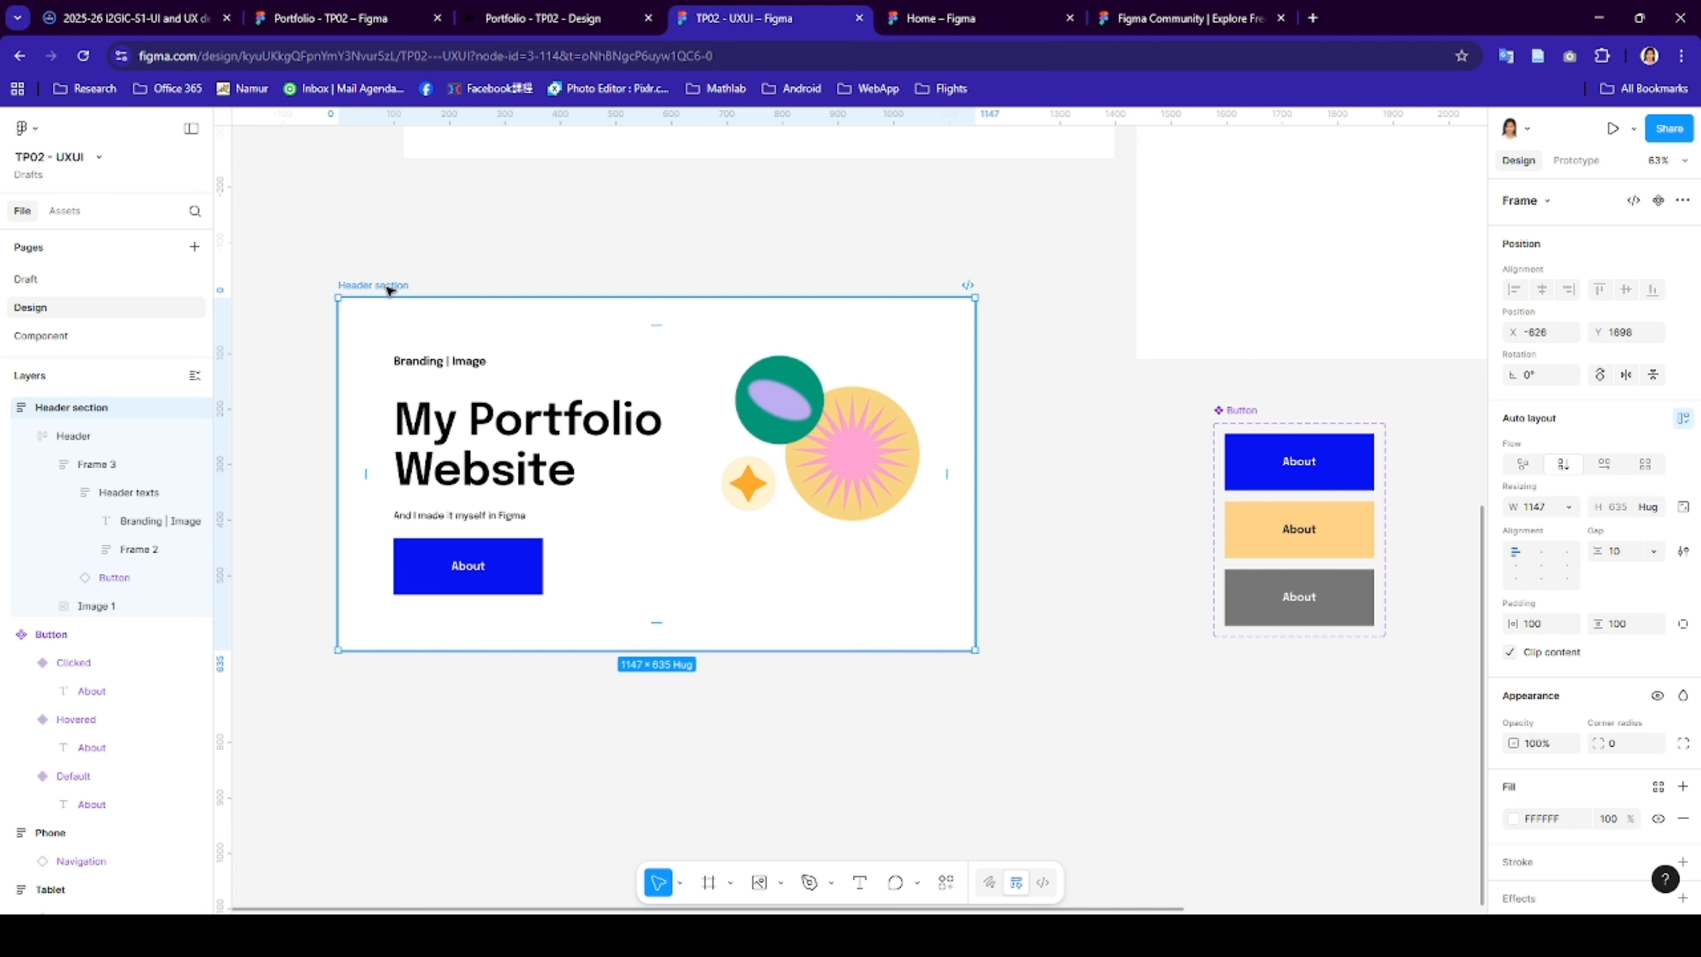
right_click(388, 288)
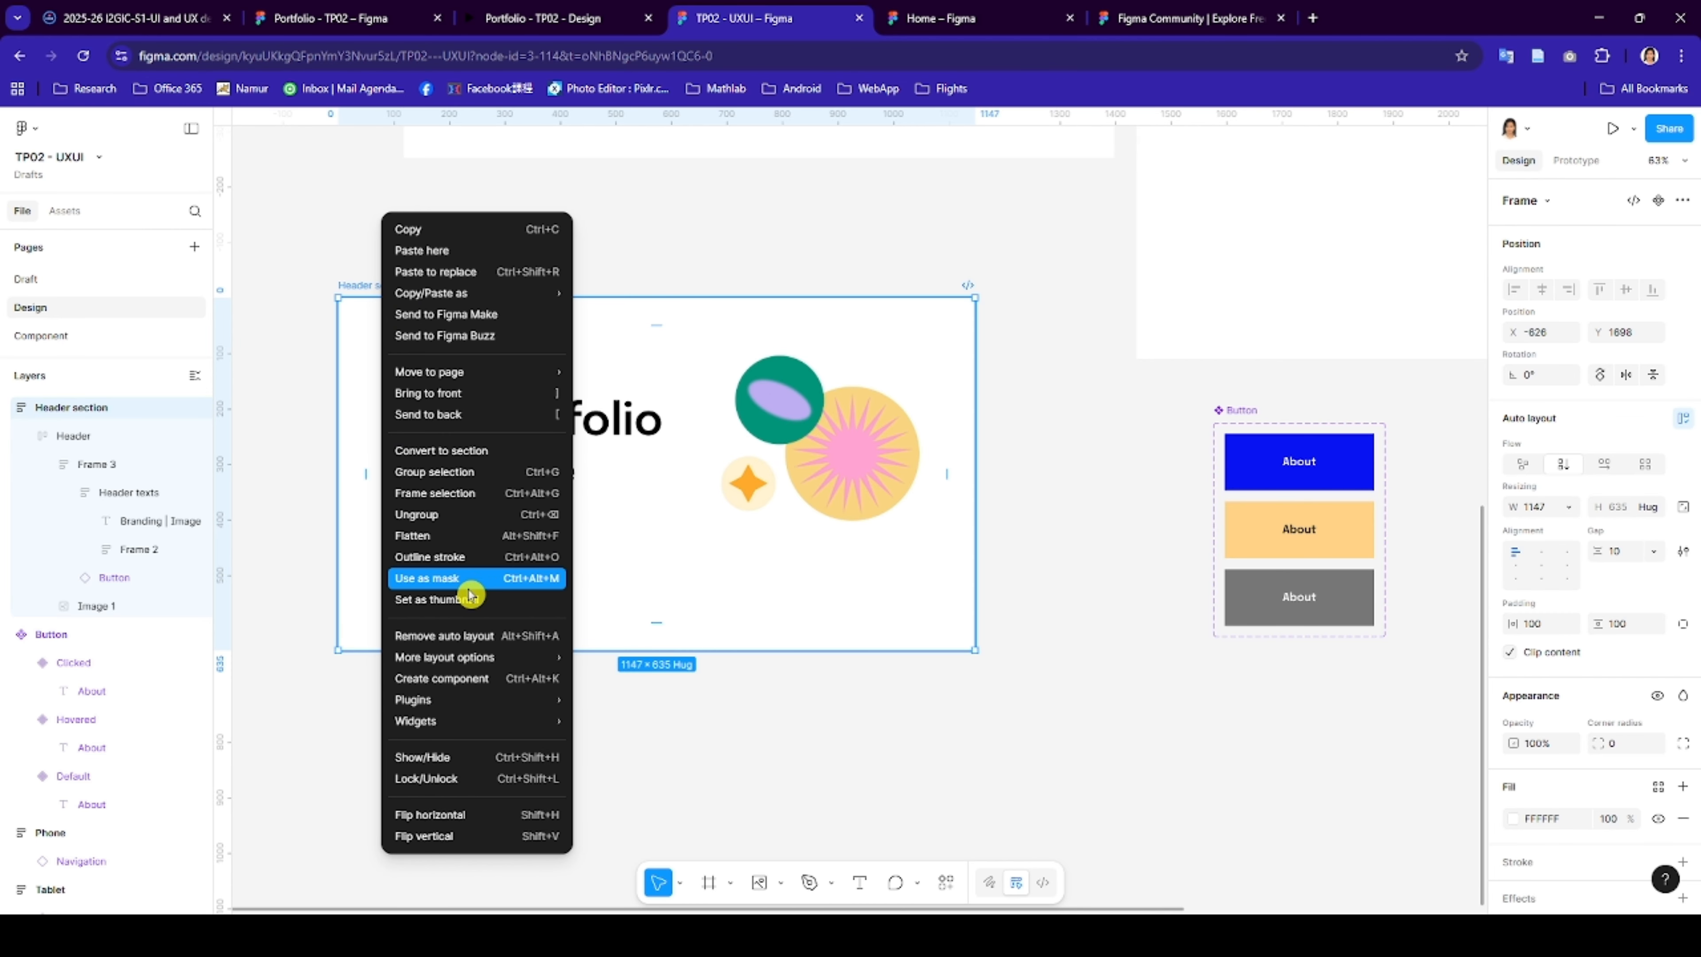
click(459, 680)
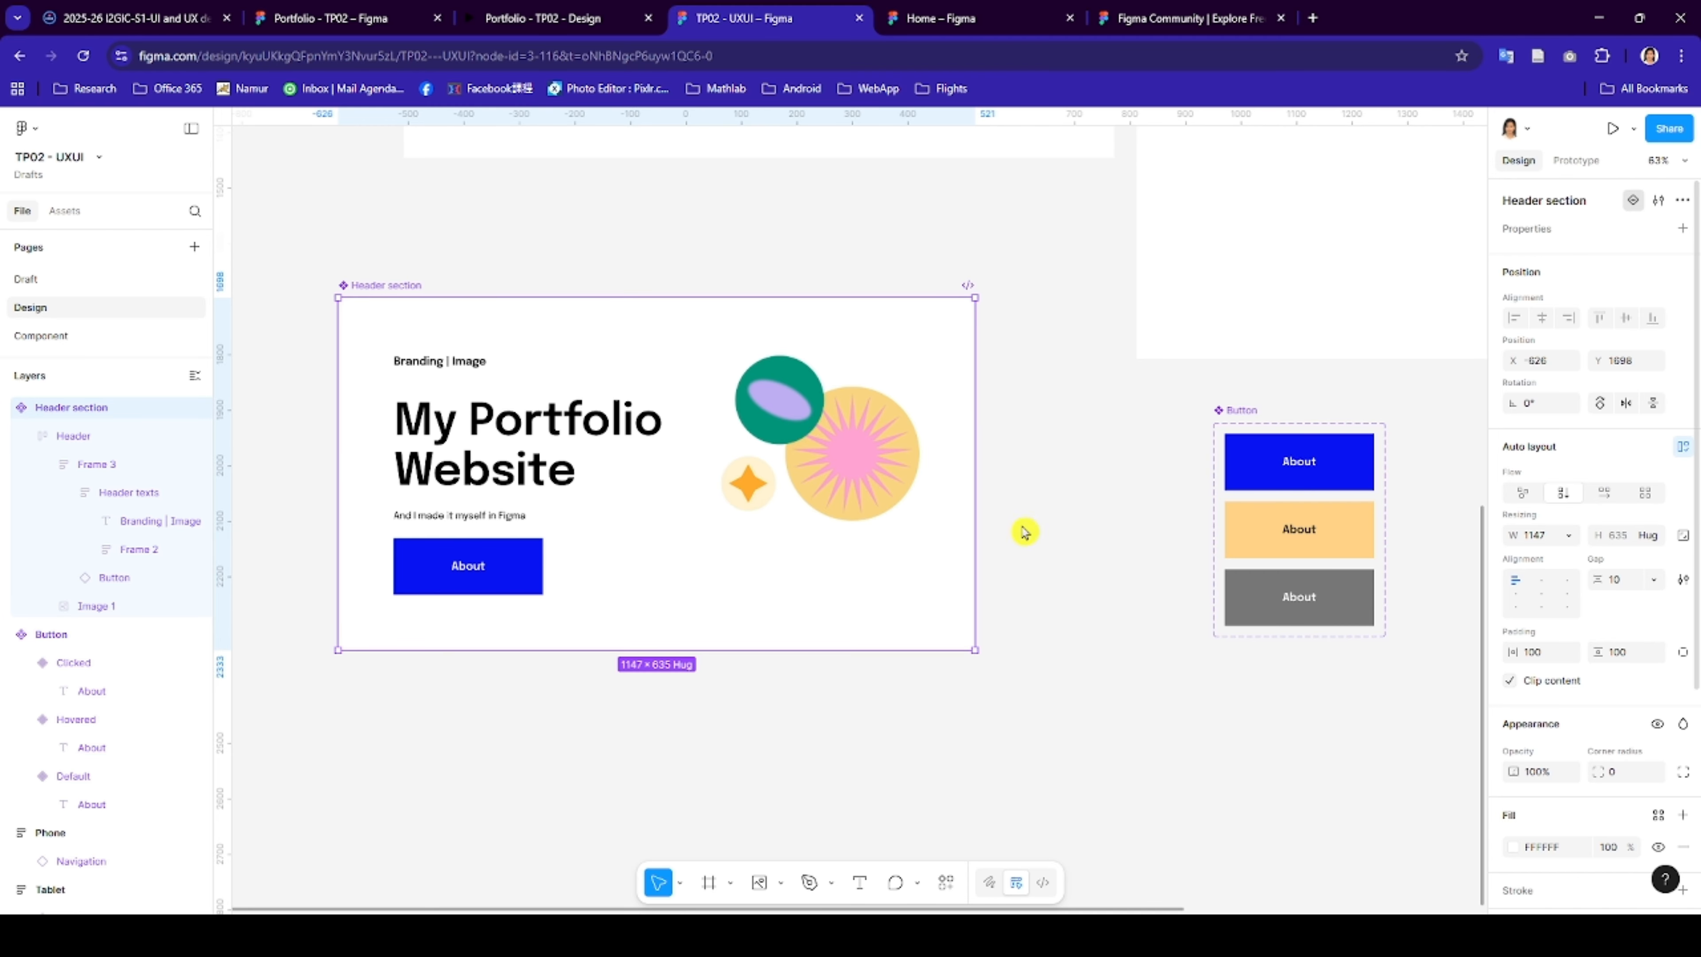
- Add a second variant to the Header section component and name it Tablet
scroll(895, 608, down, 1)
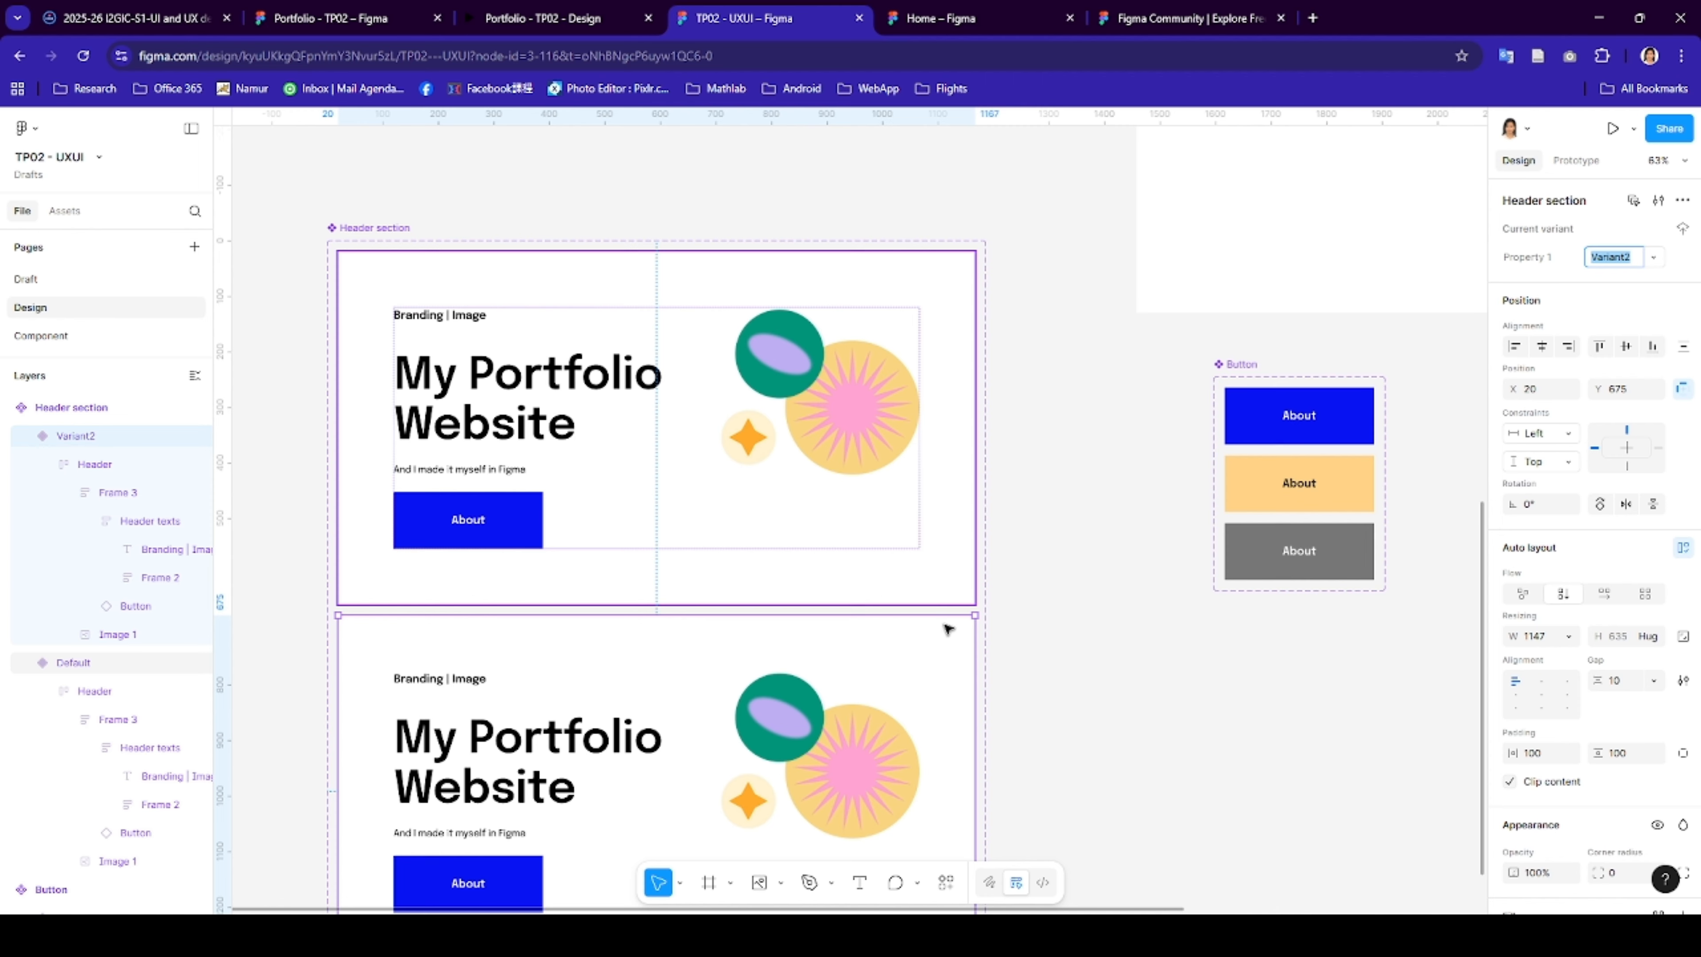
scroll(946, 629, down, 1)
text(Ta)
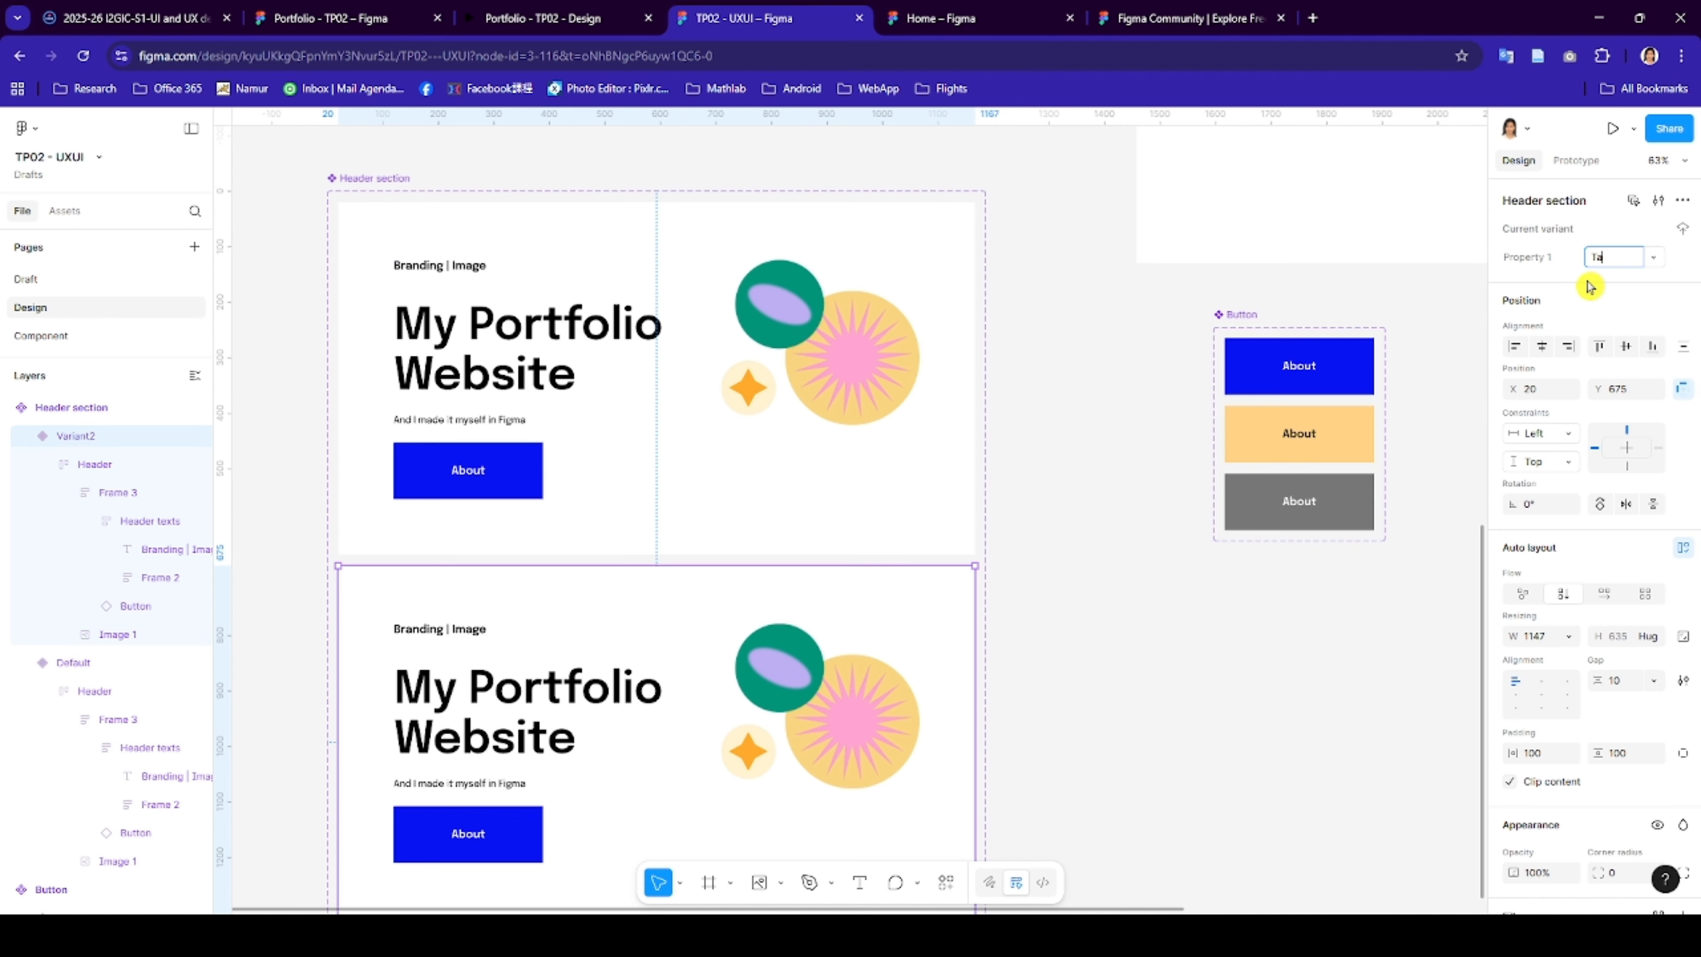
text(blet)
key(Return)
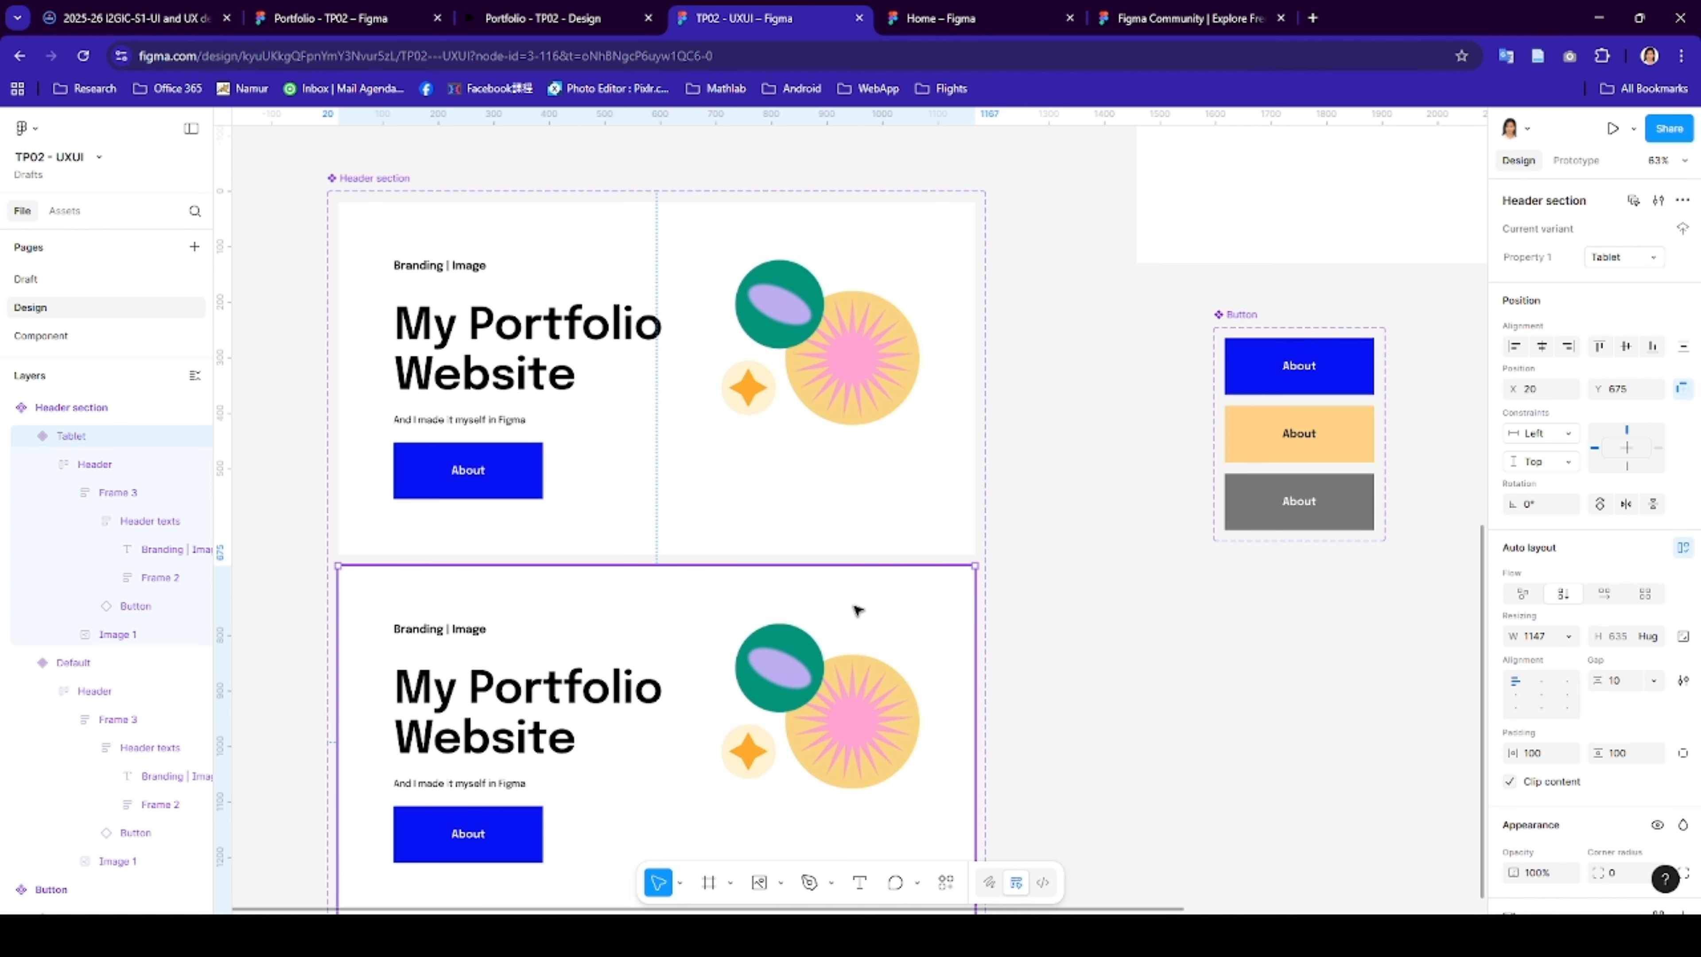
- Set the Tablet variant's horizontal padding to 70 and vertical padding to 80
scroll(870, 602, down, 2)
scroll(1540, 636, down, 2)
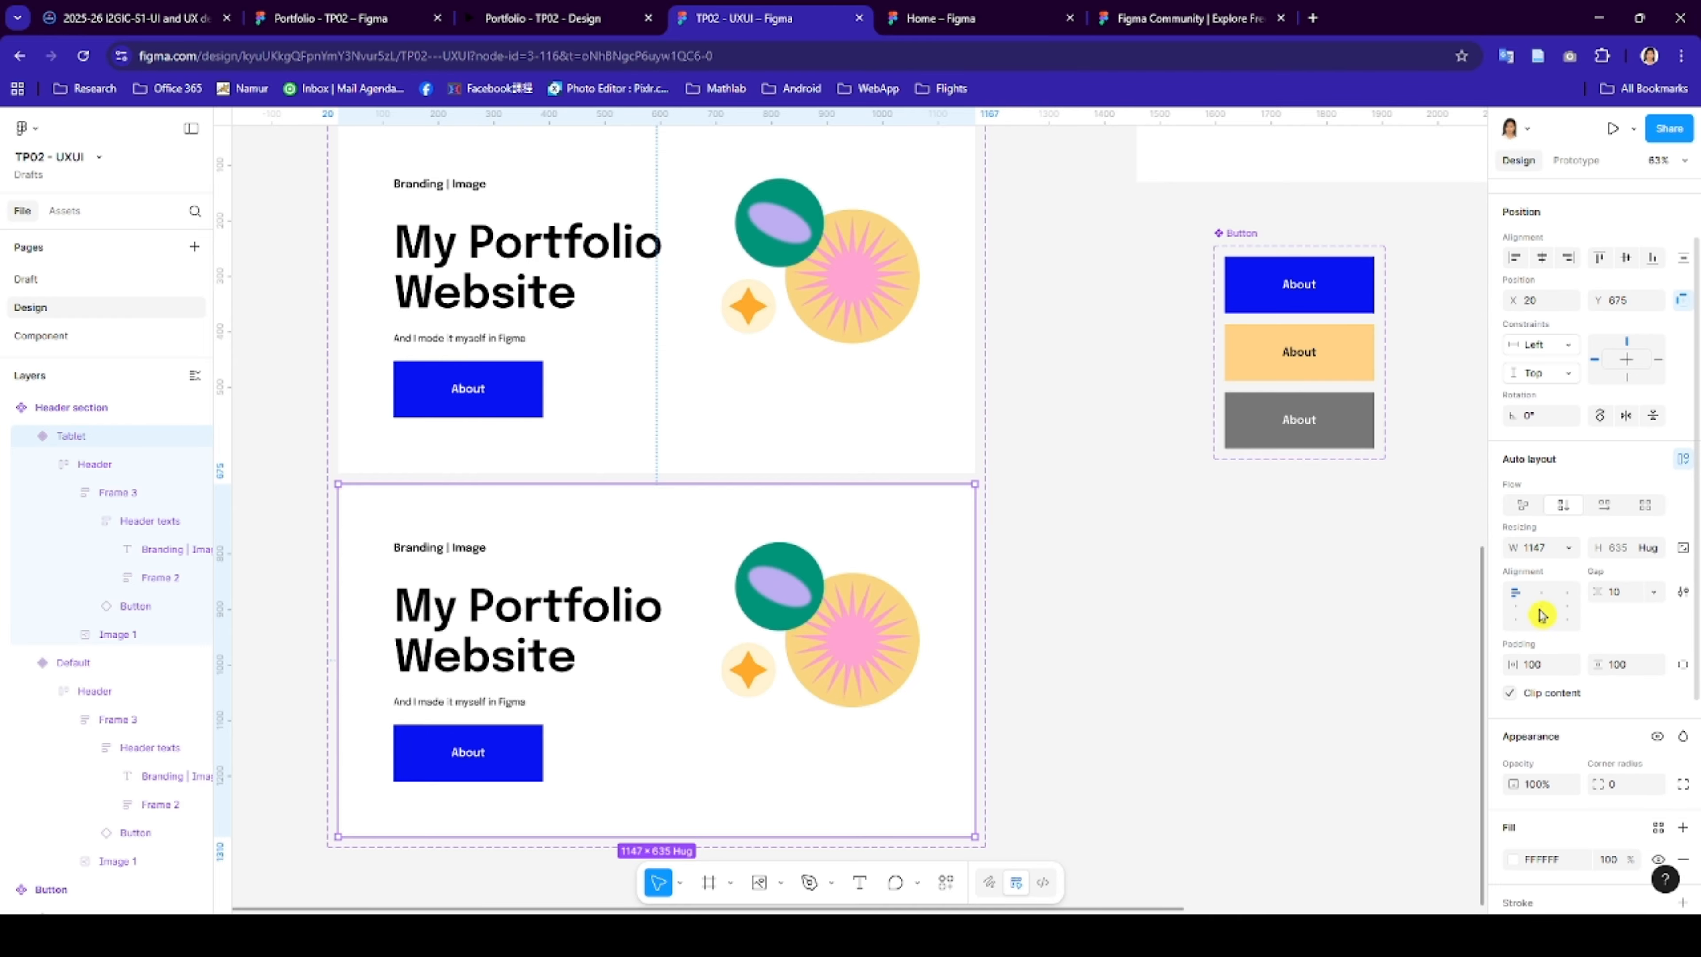
click(1534, 549)
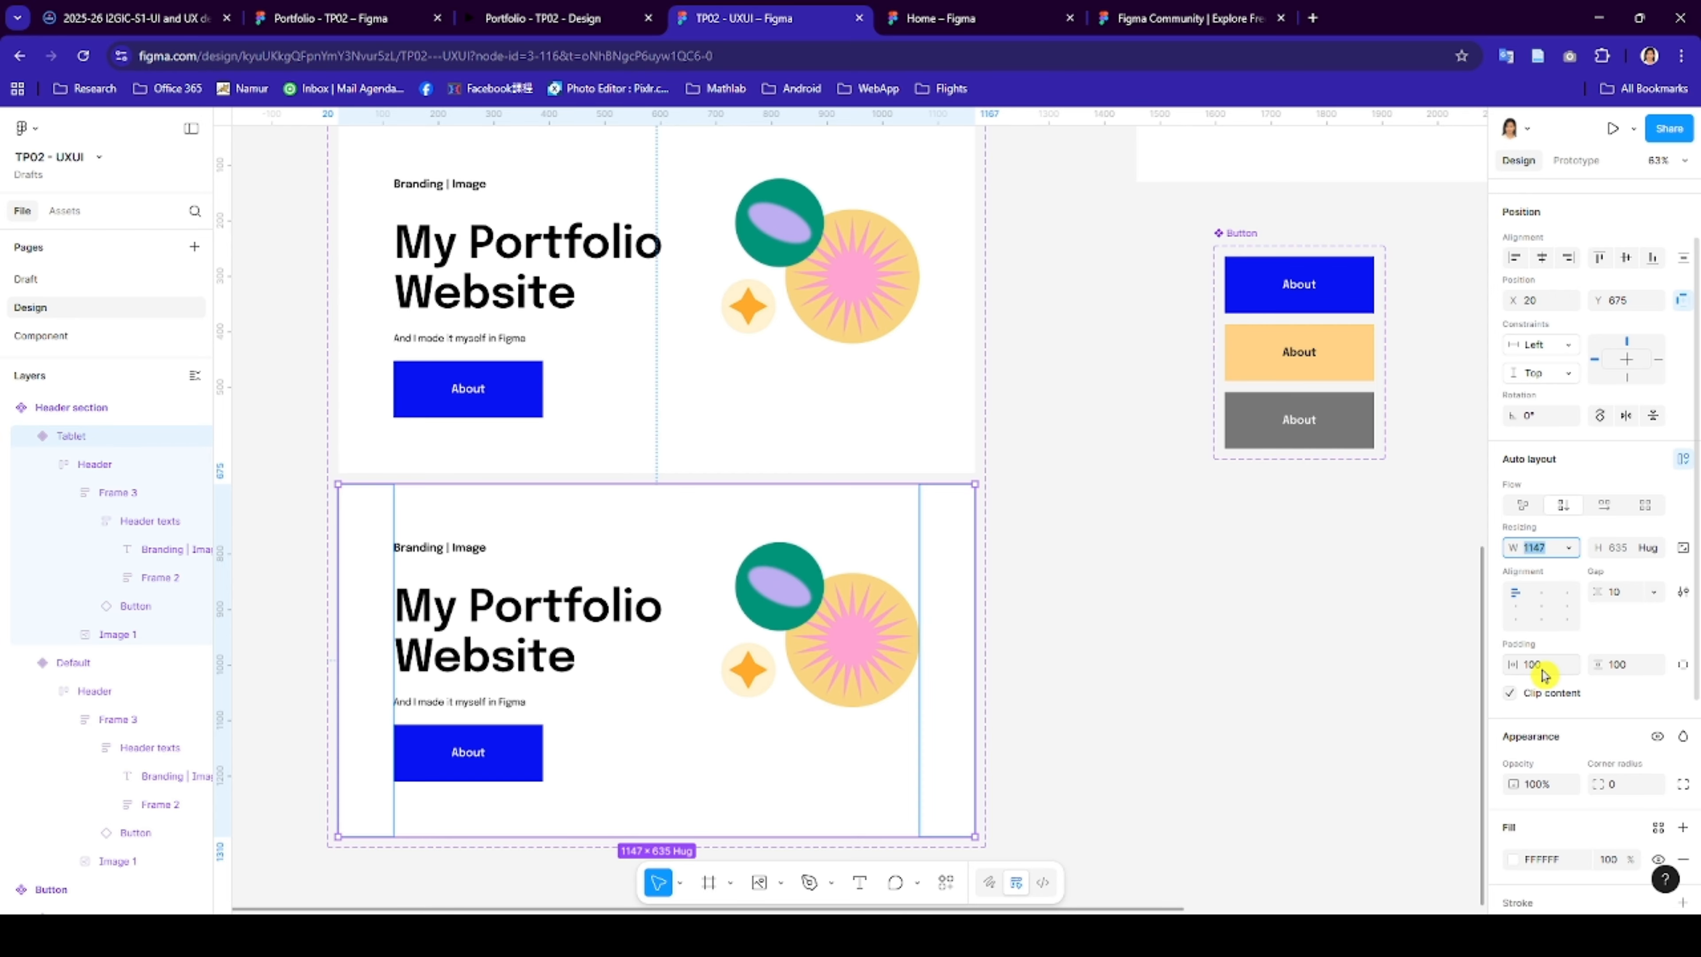
click(1514, 664)
text(70)
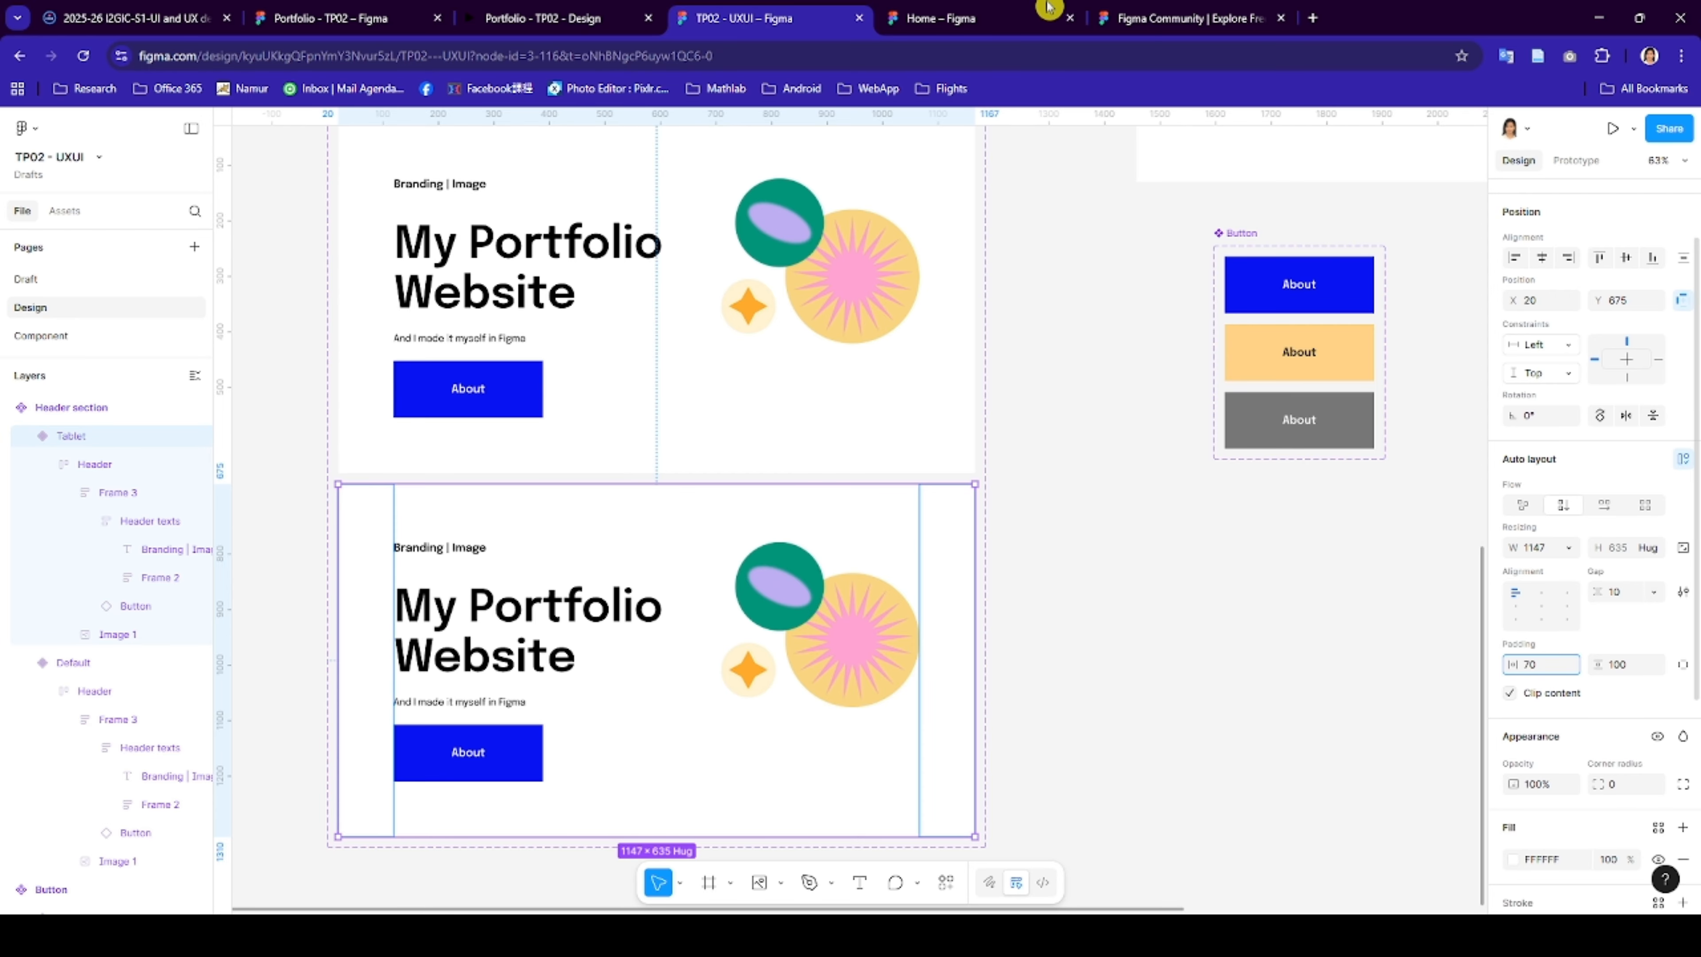
click(1618, 664)
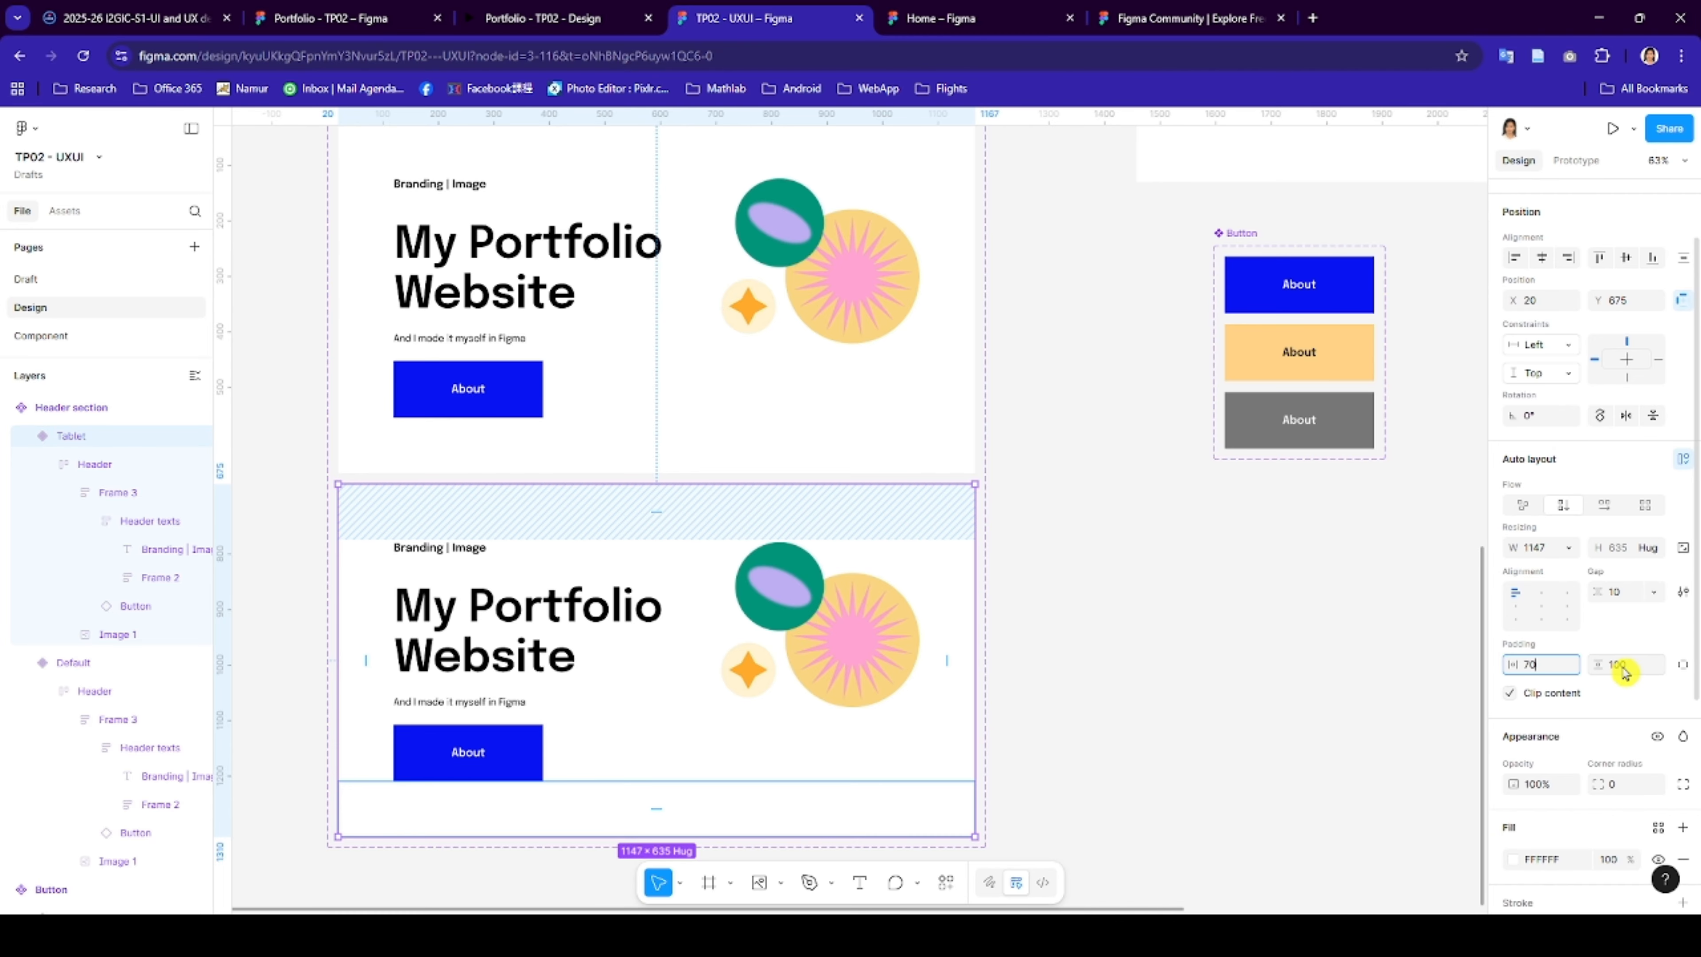
click(1623, 671)
text(80)
key(Return)
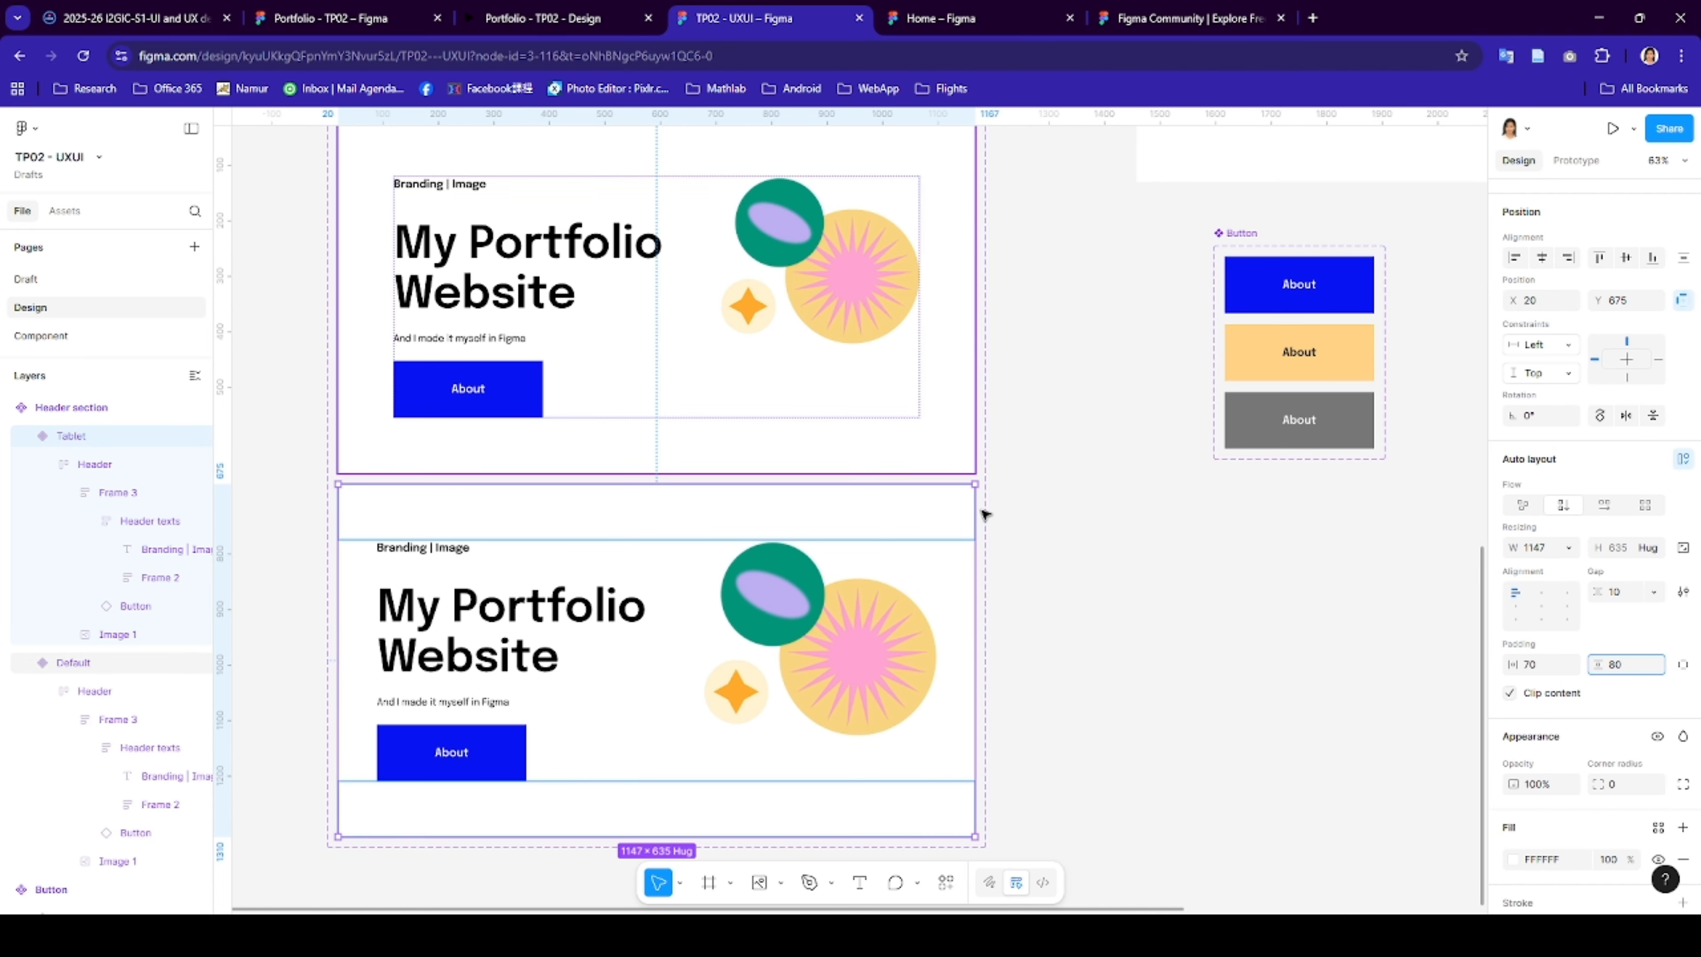
click(1073, 558)
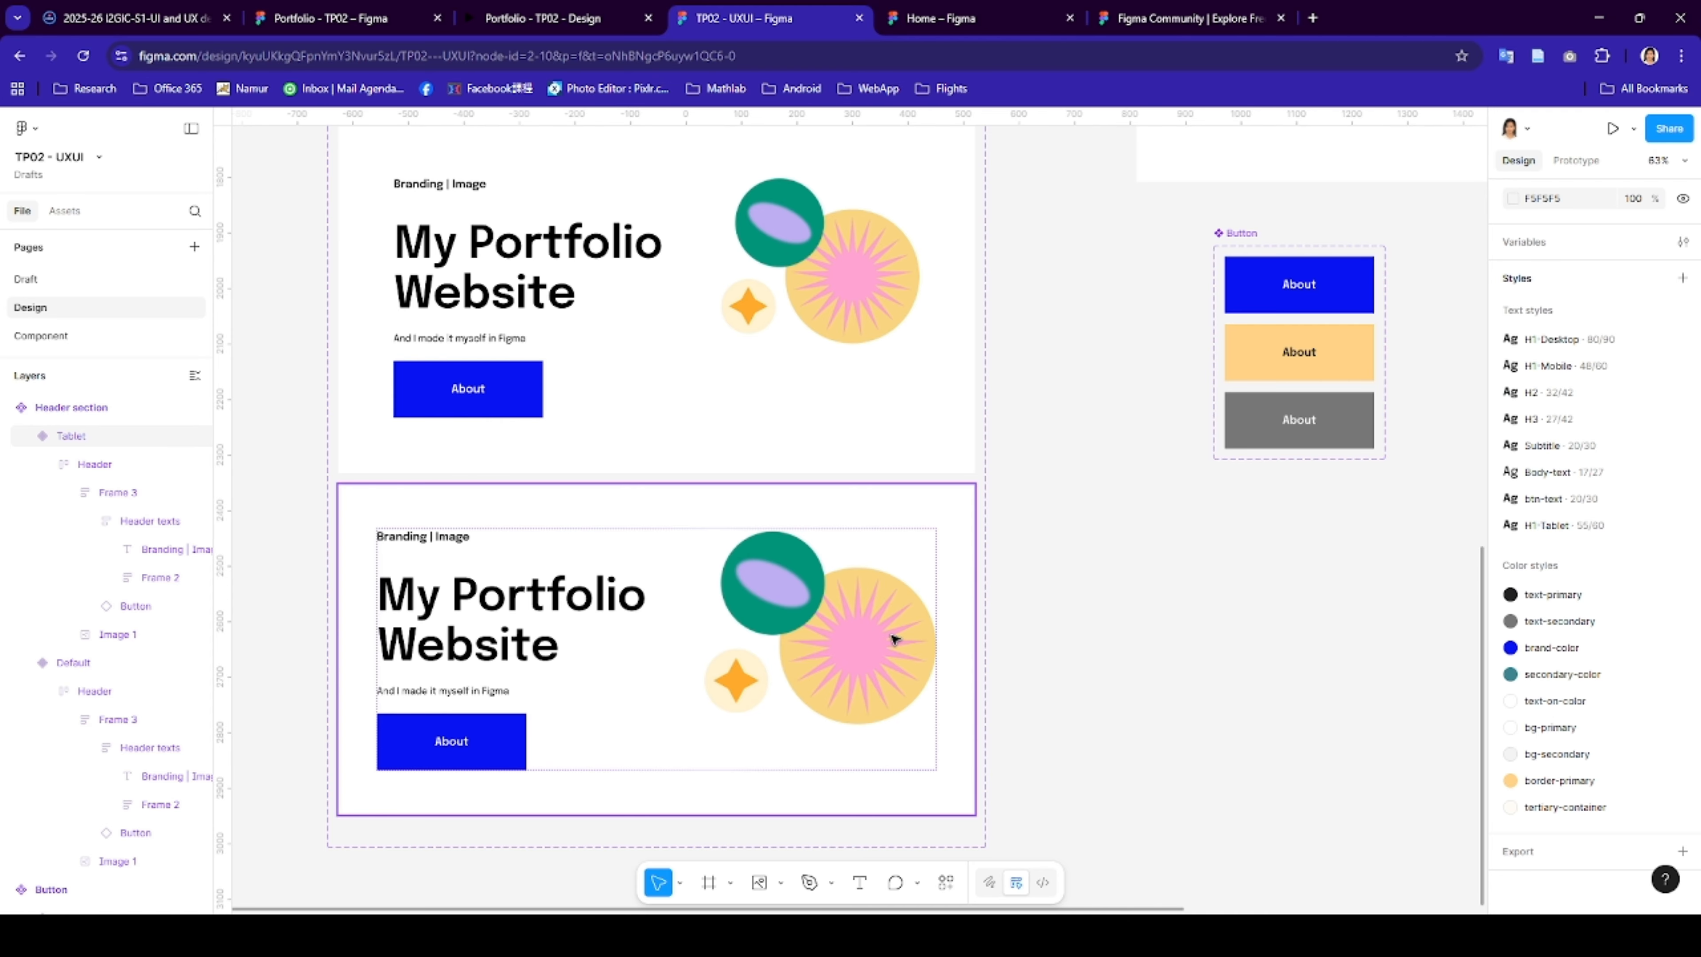
- Add another variant below the Tablet header variant and name it Mobile
click(952, 506)
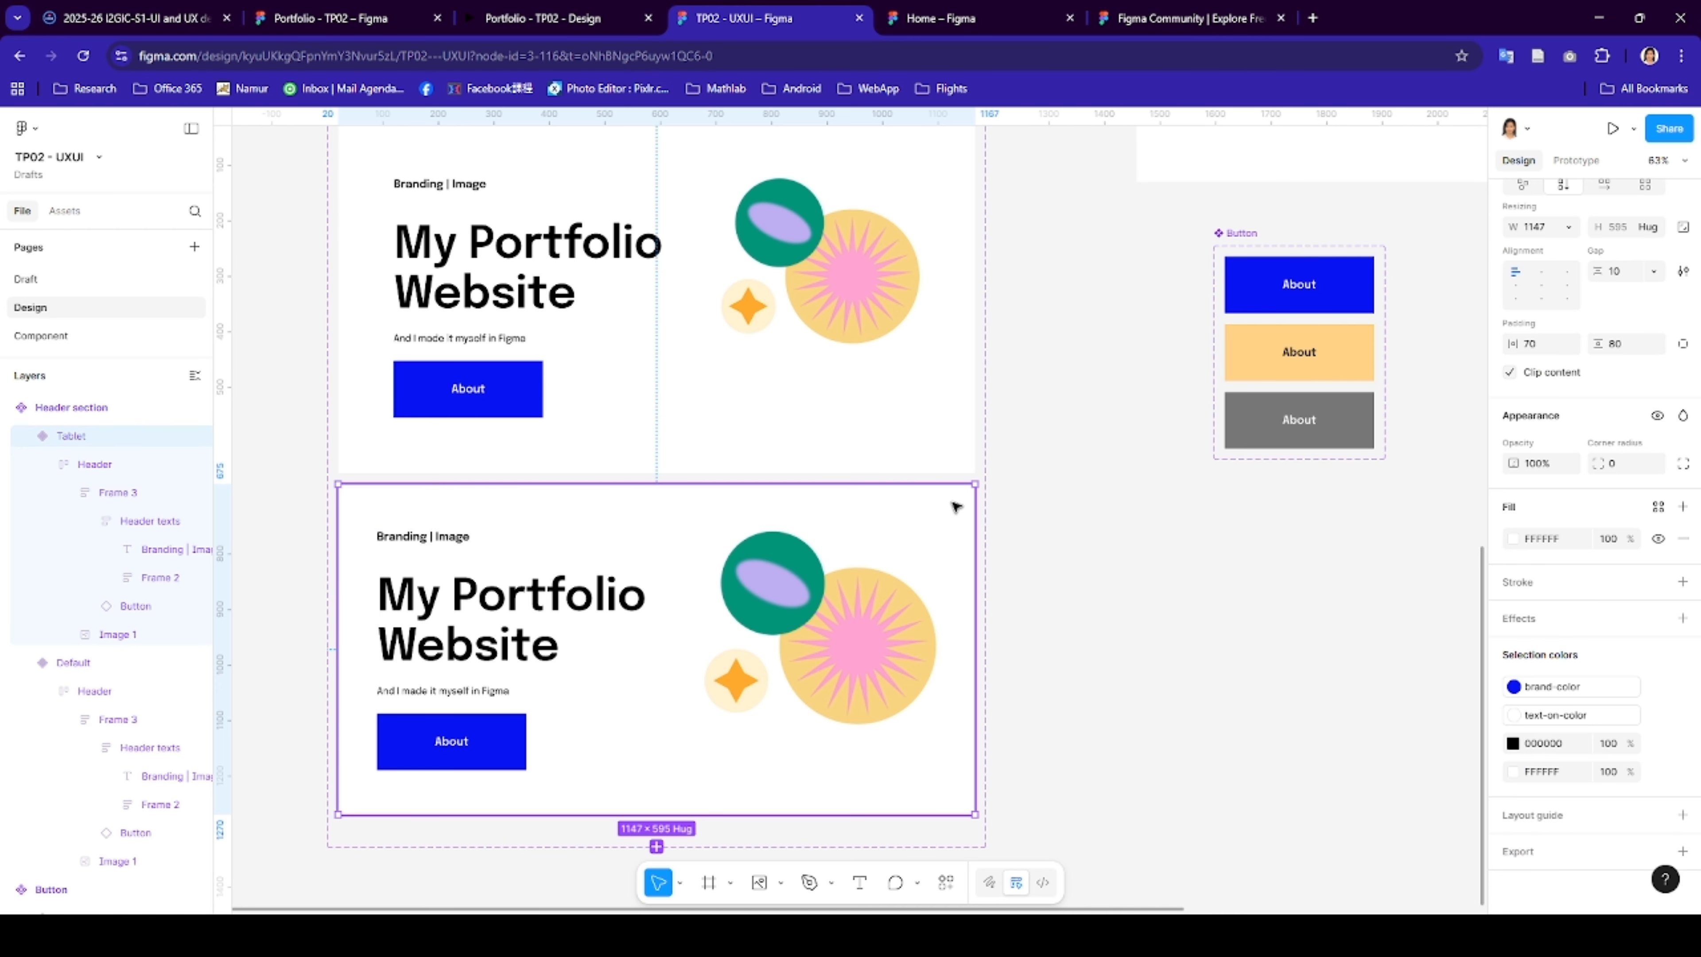
click(657, 845)
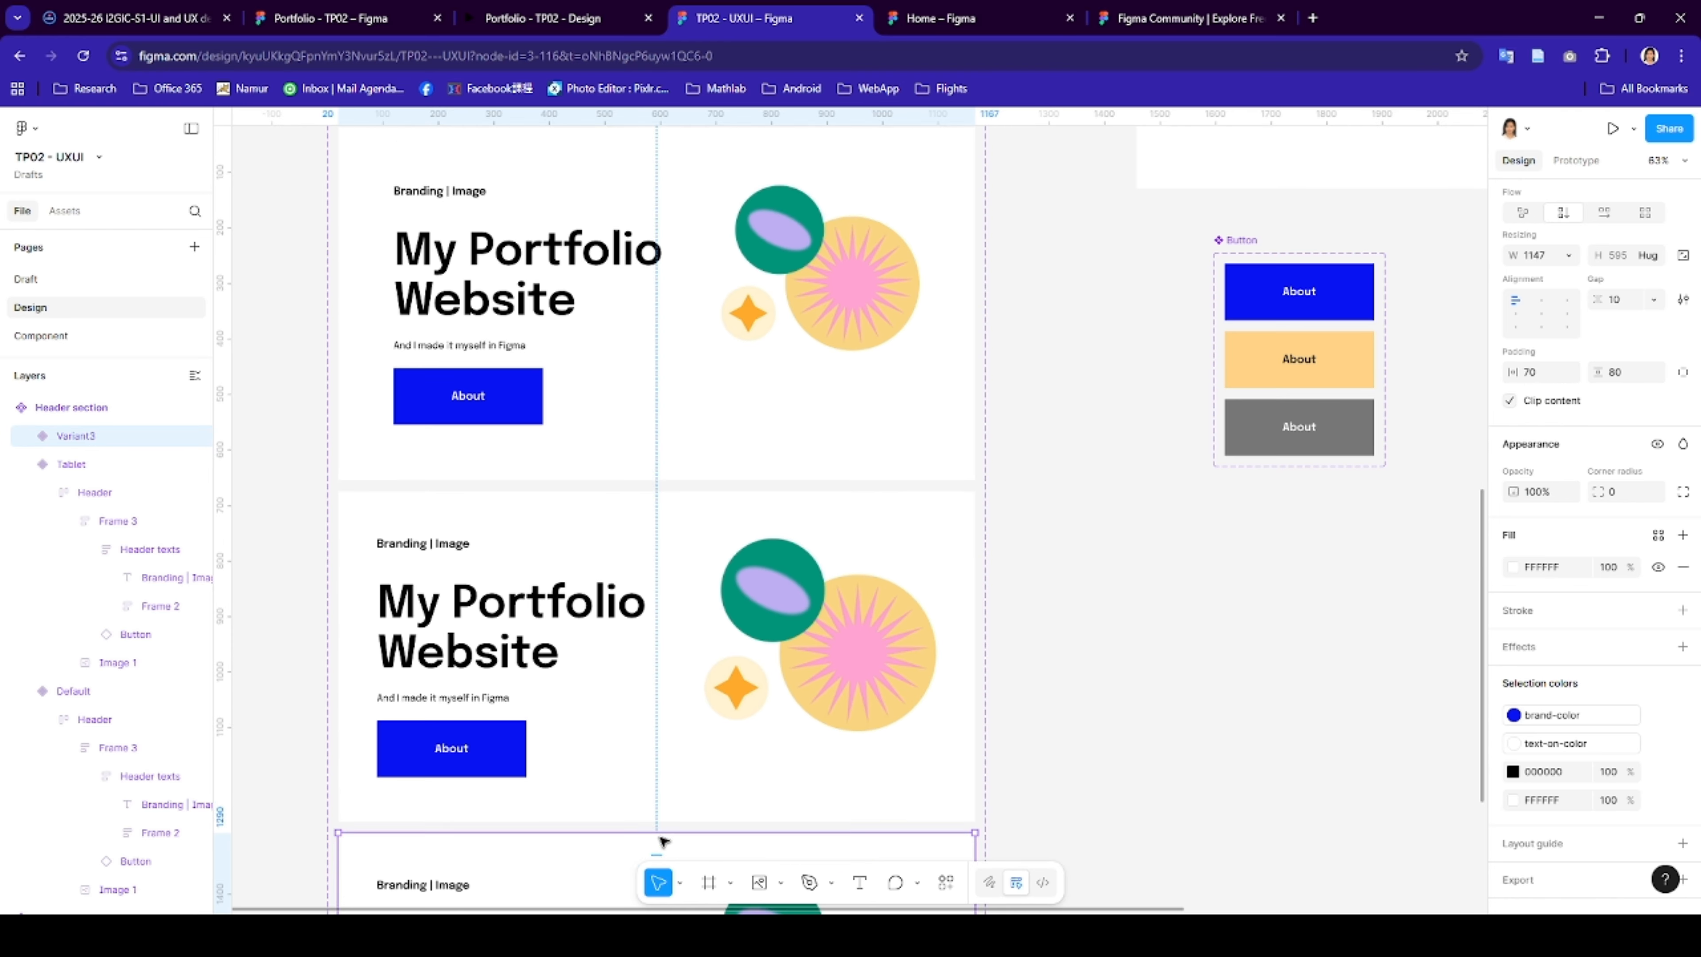
scroll(663, 841, down, 1)
scroll(670, 804, down, 4)
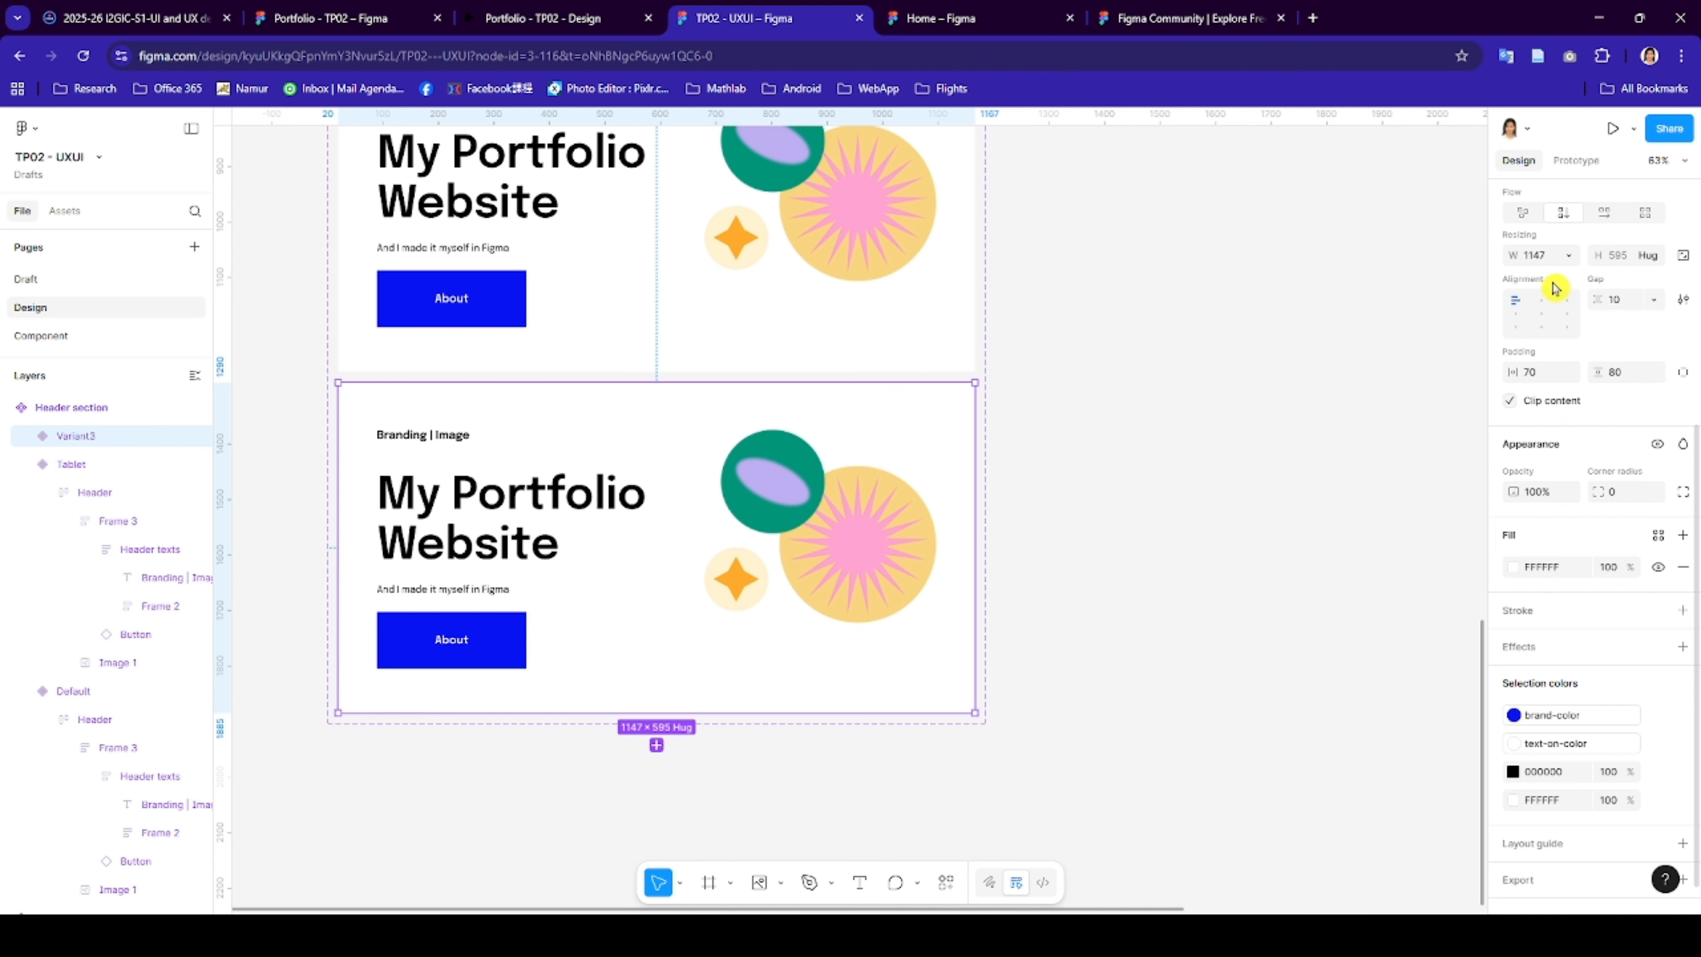
scroll(1560, 284, up, 5)
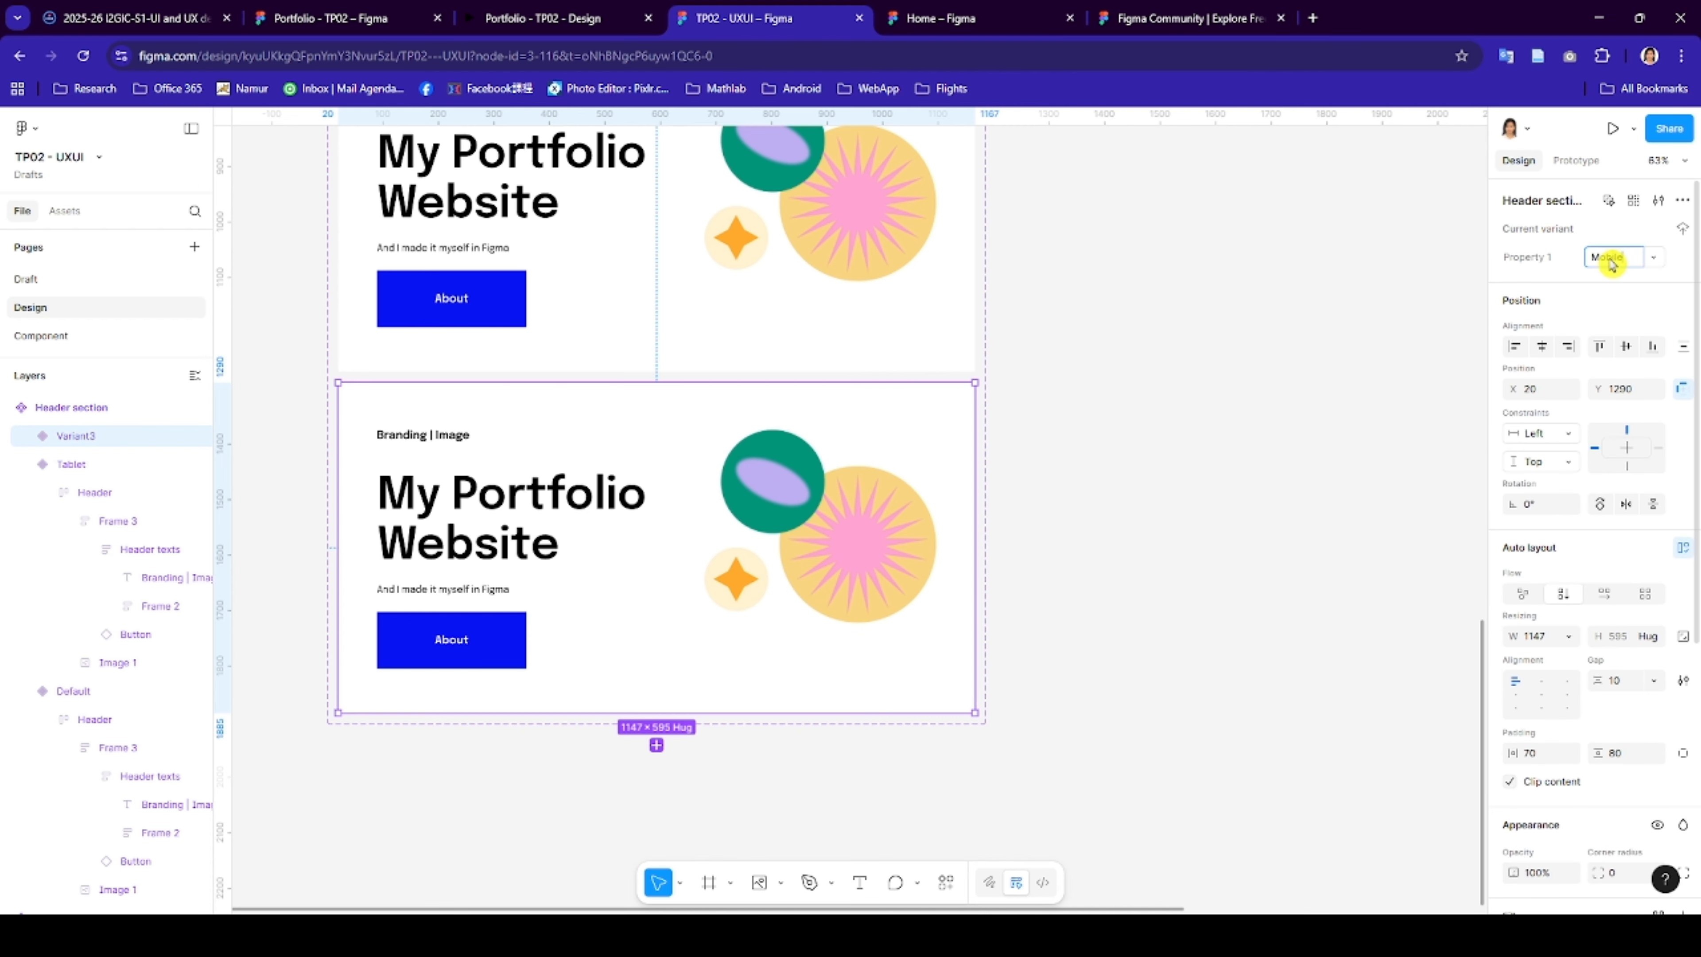
key(Return)
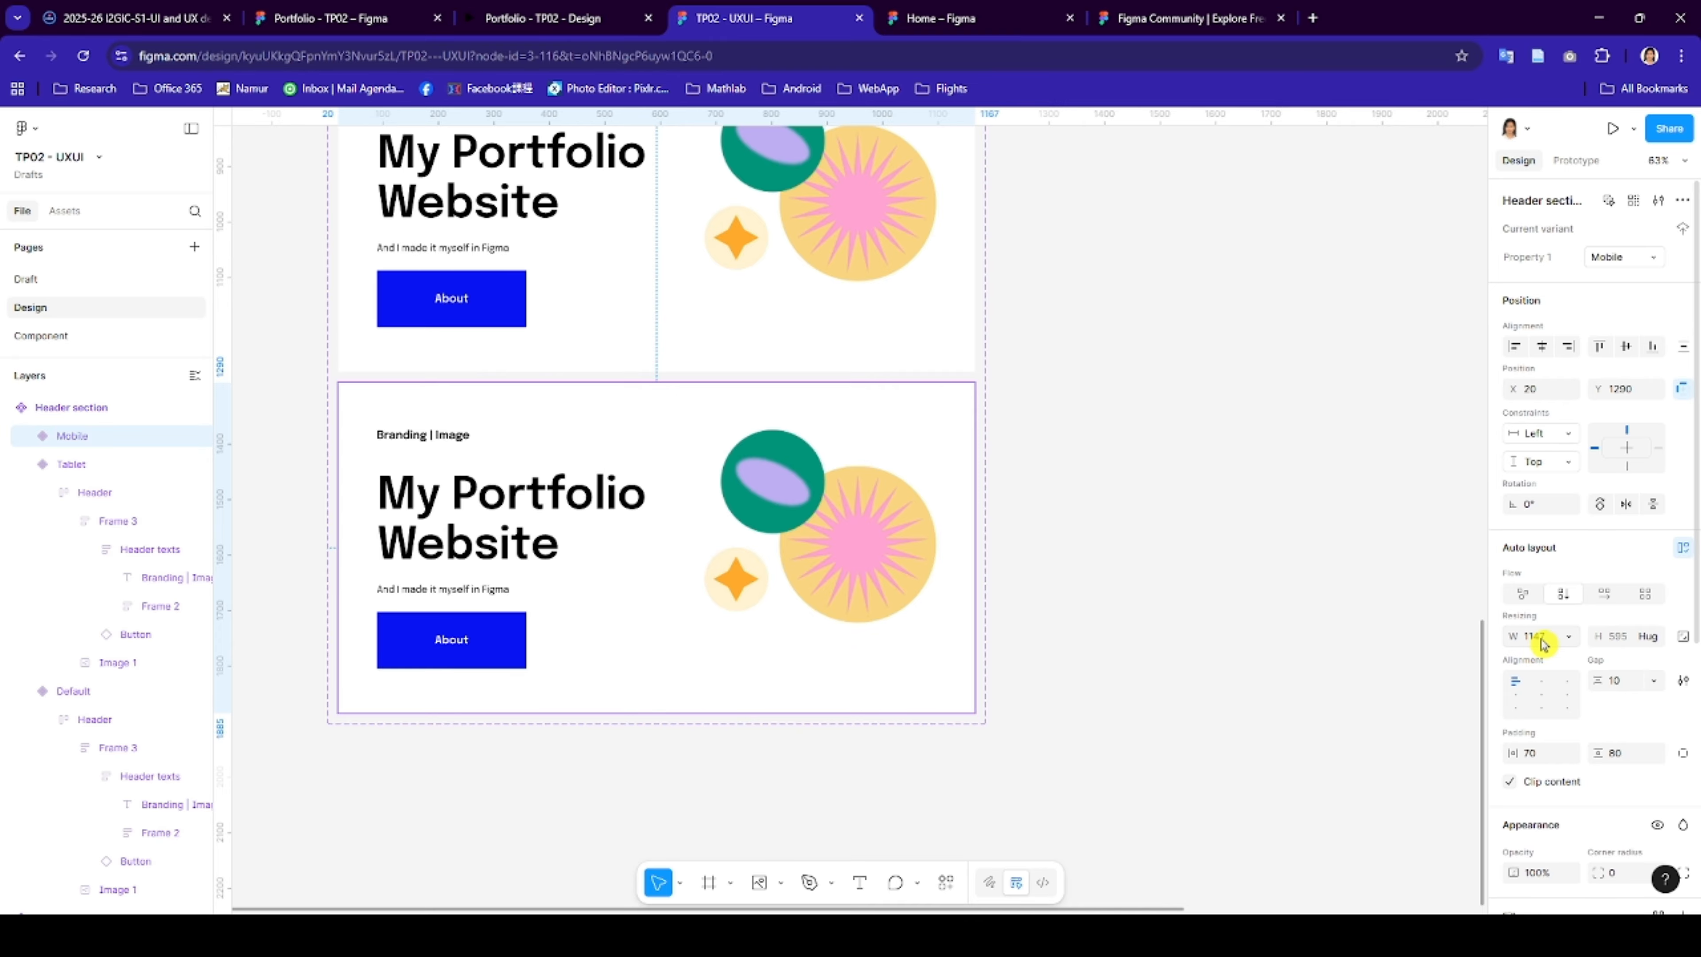
- Set the Mobile header variant's width to 375
click(1439, 665)
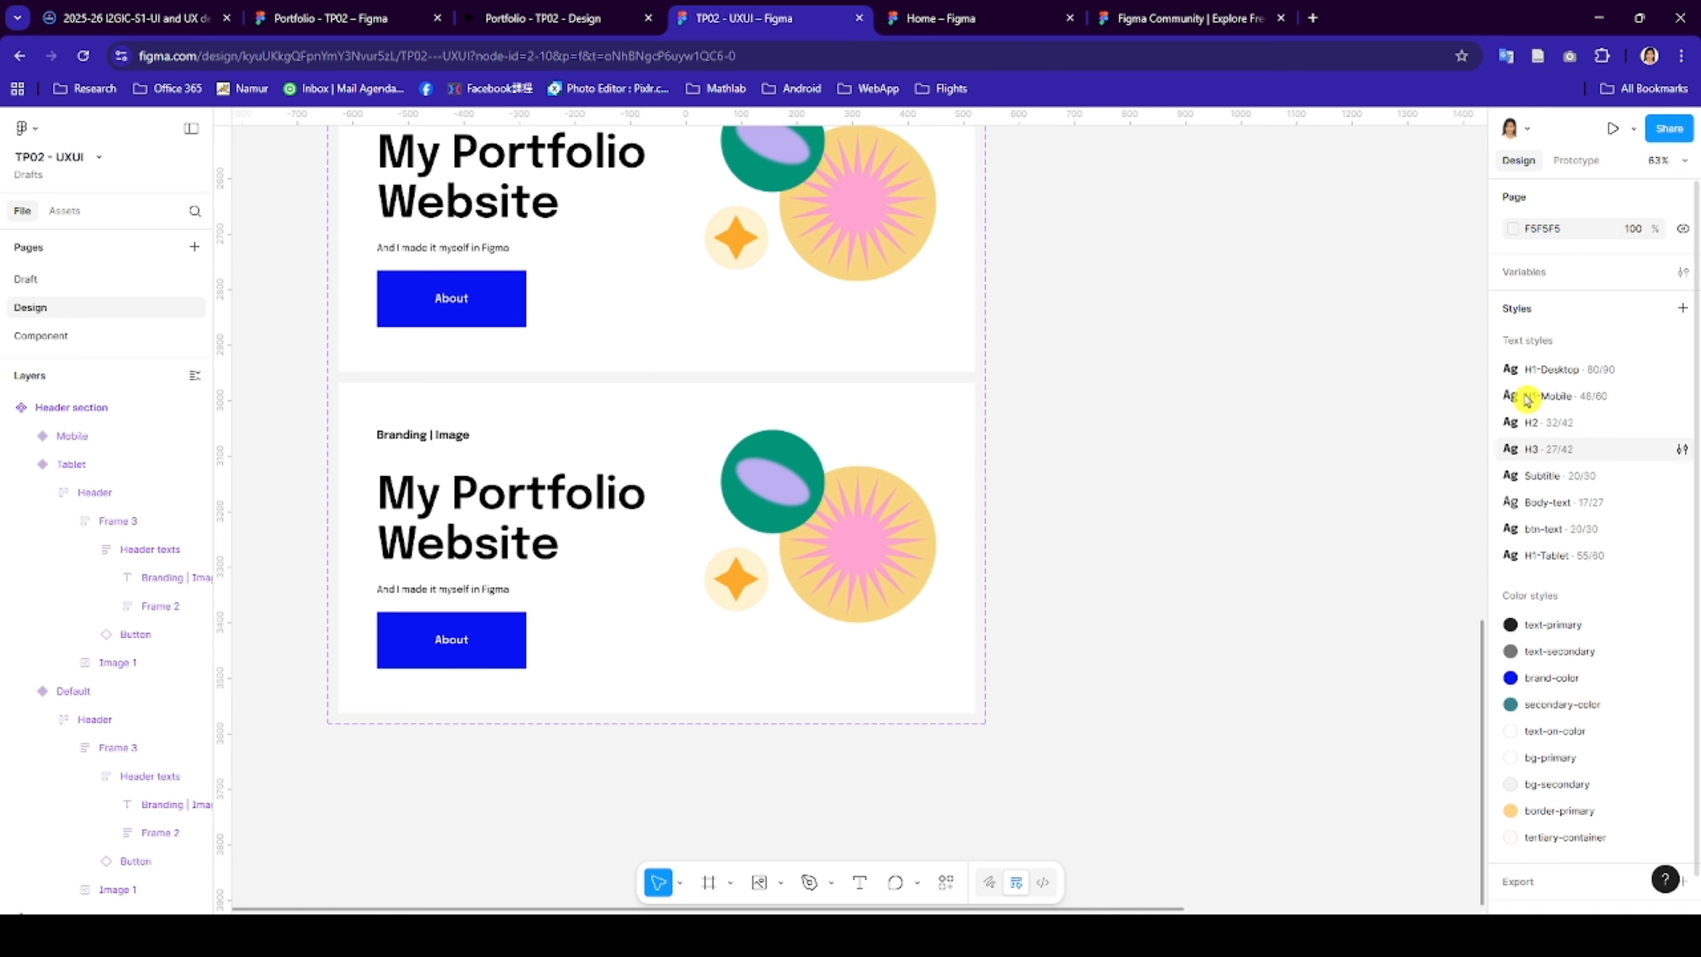
click(903, 410)
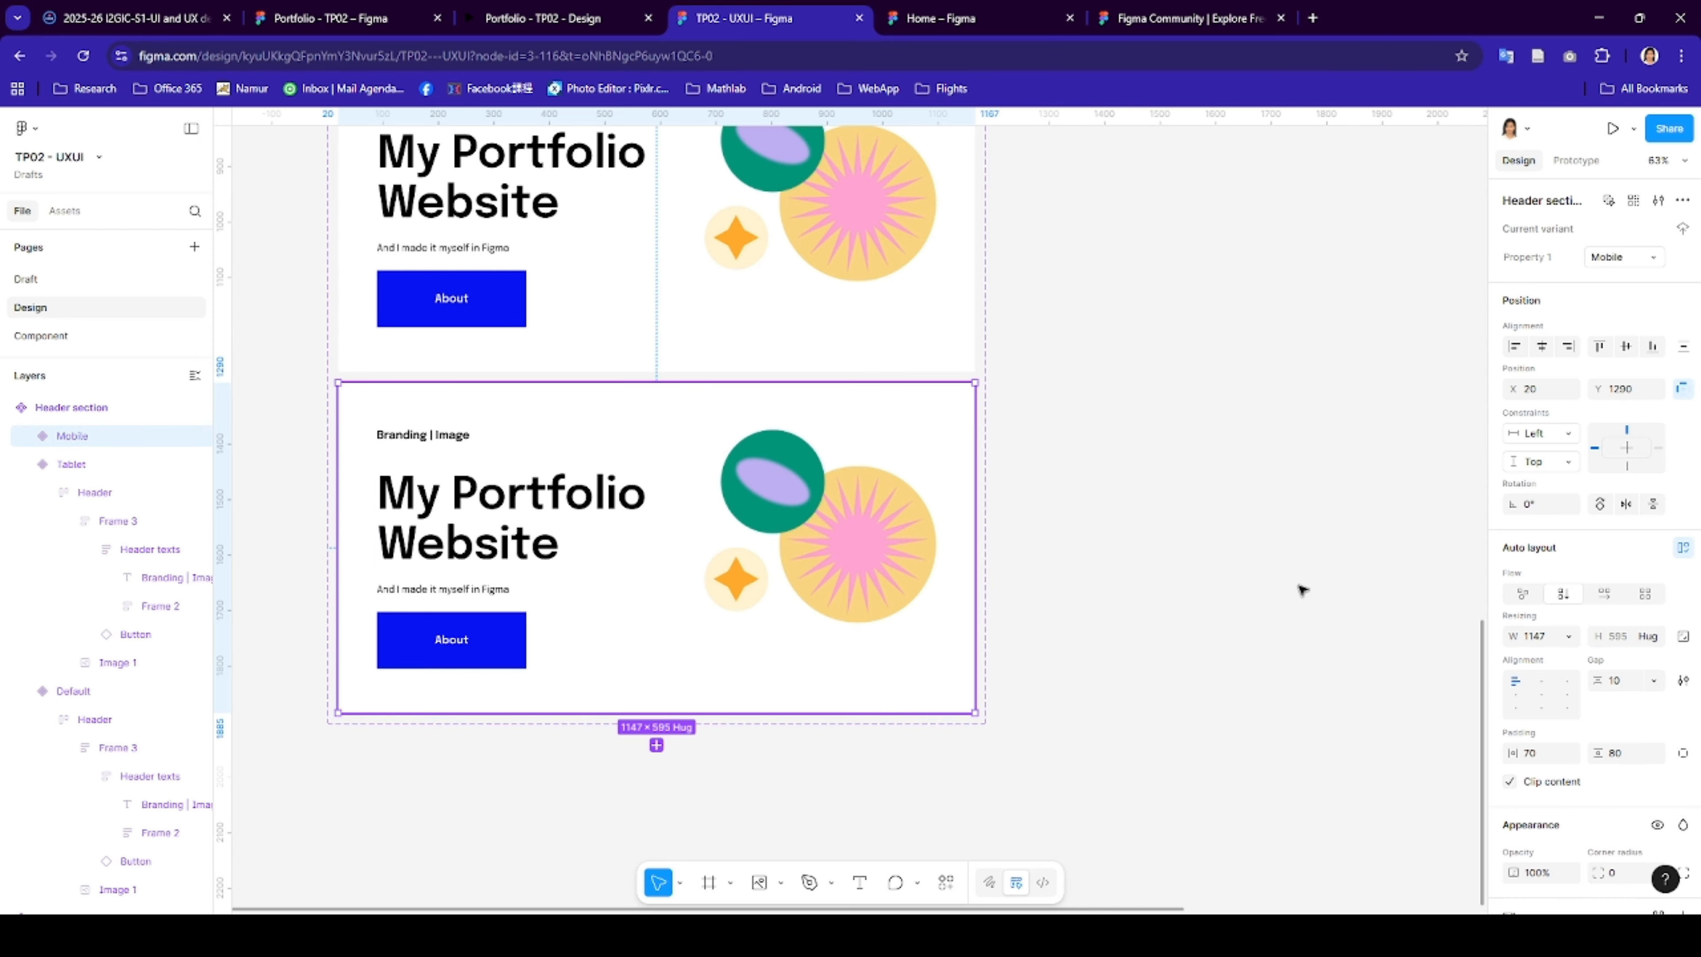
click(1540, 637)
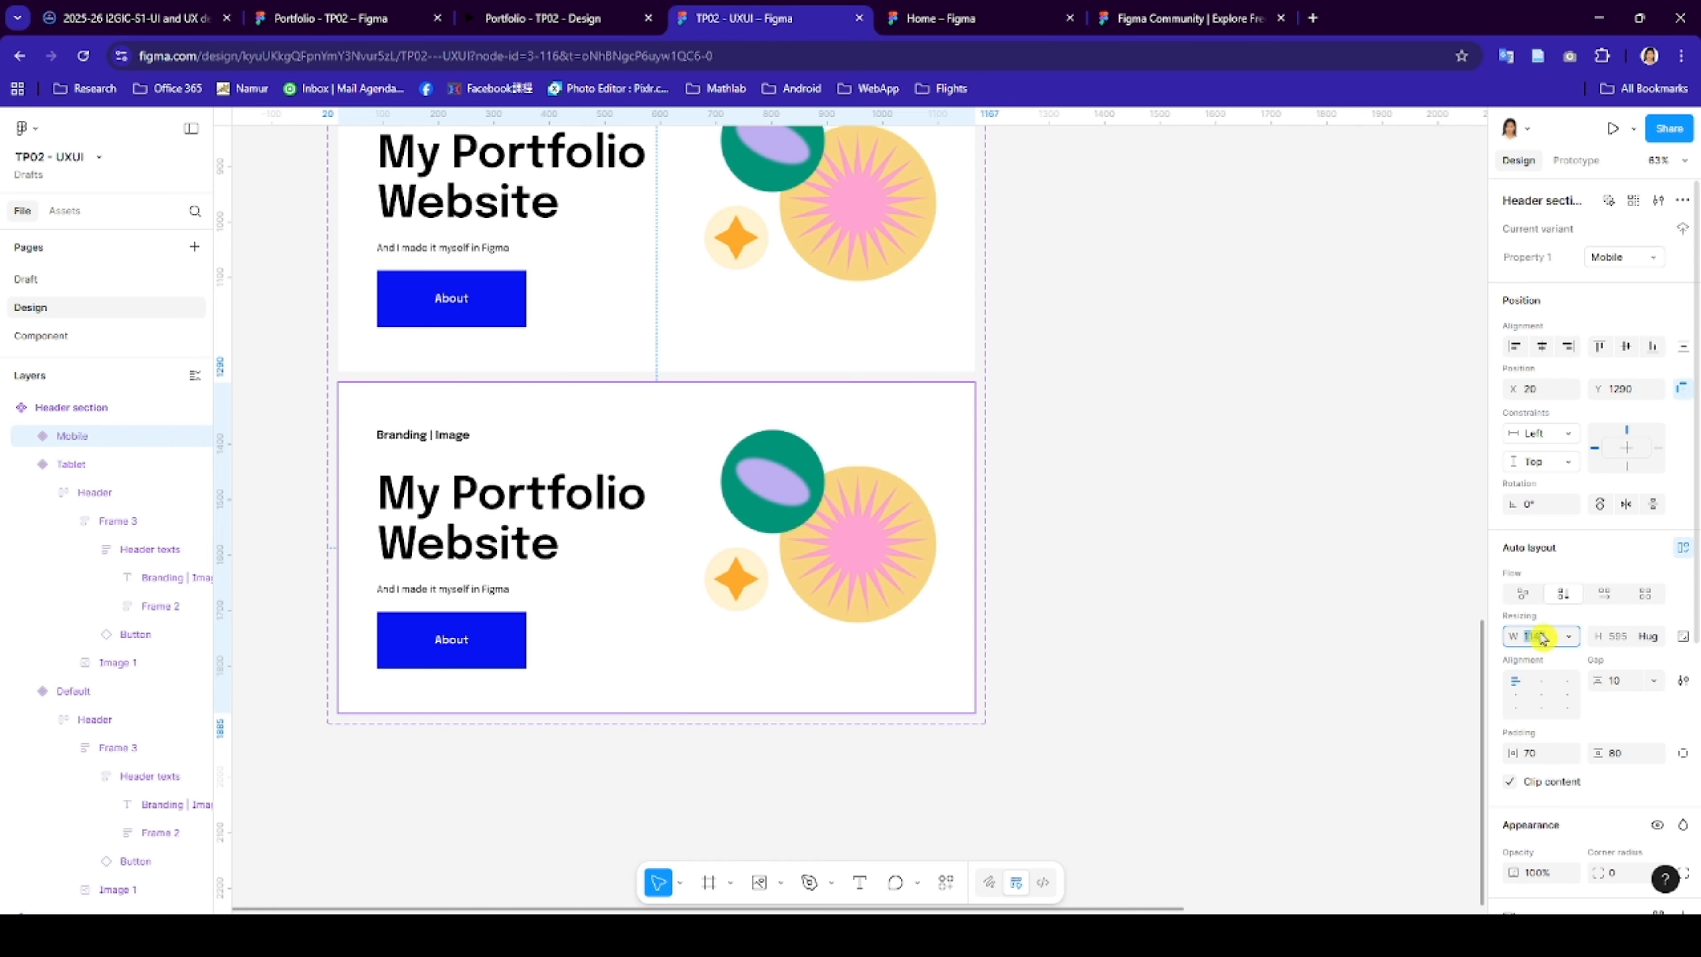
key(Return)
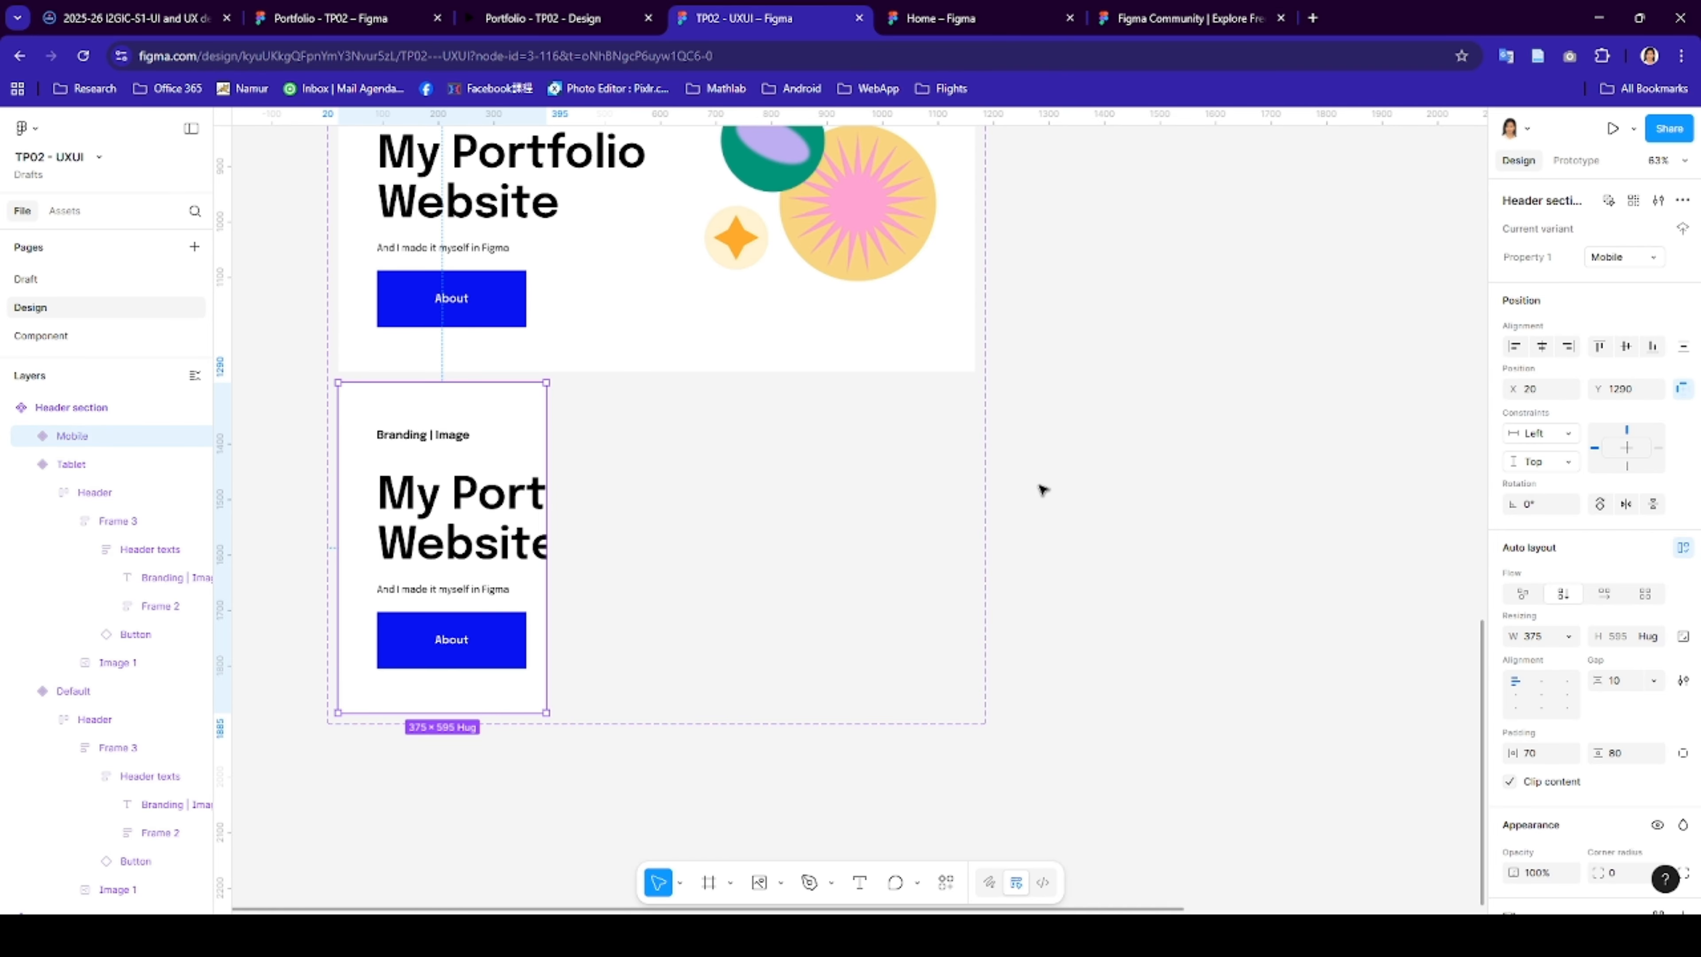
- Set the Tablet header variant's width to 800
click(898, 359)
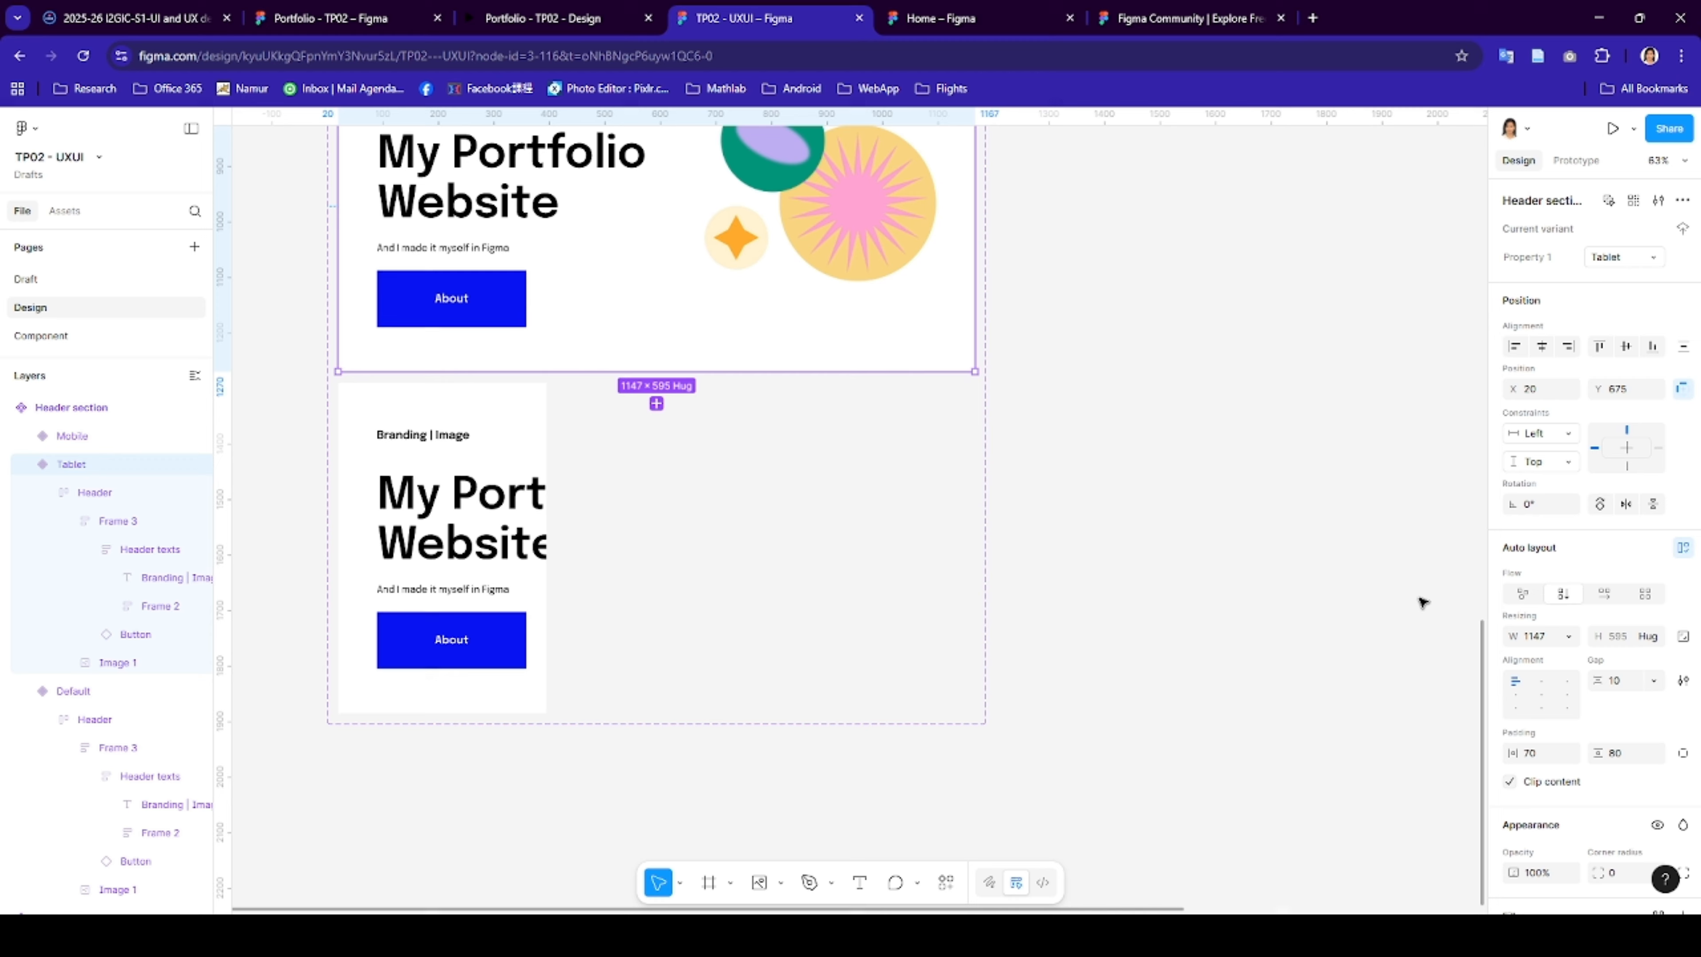
click(1539, 637)
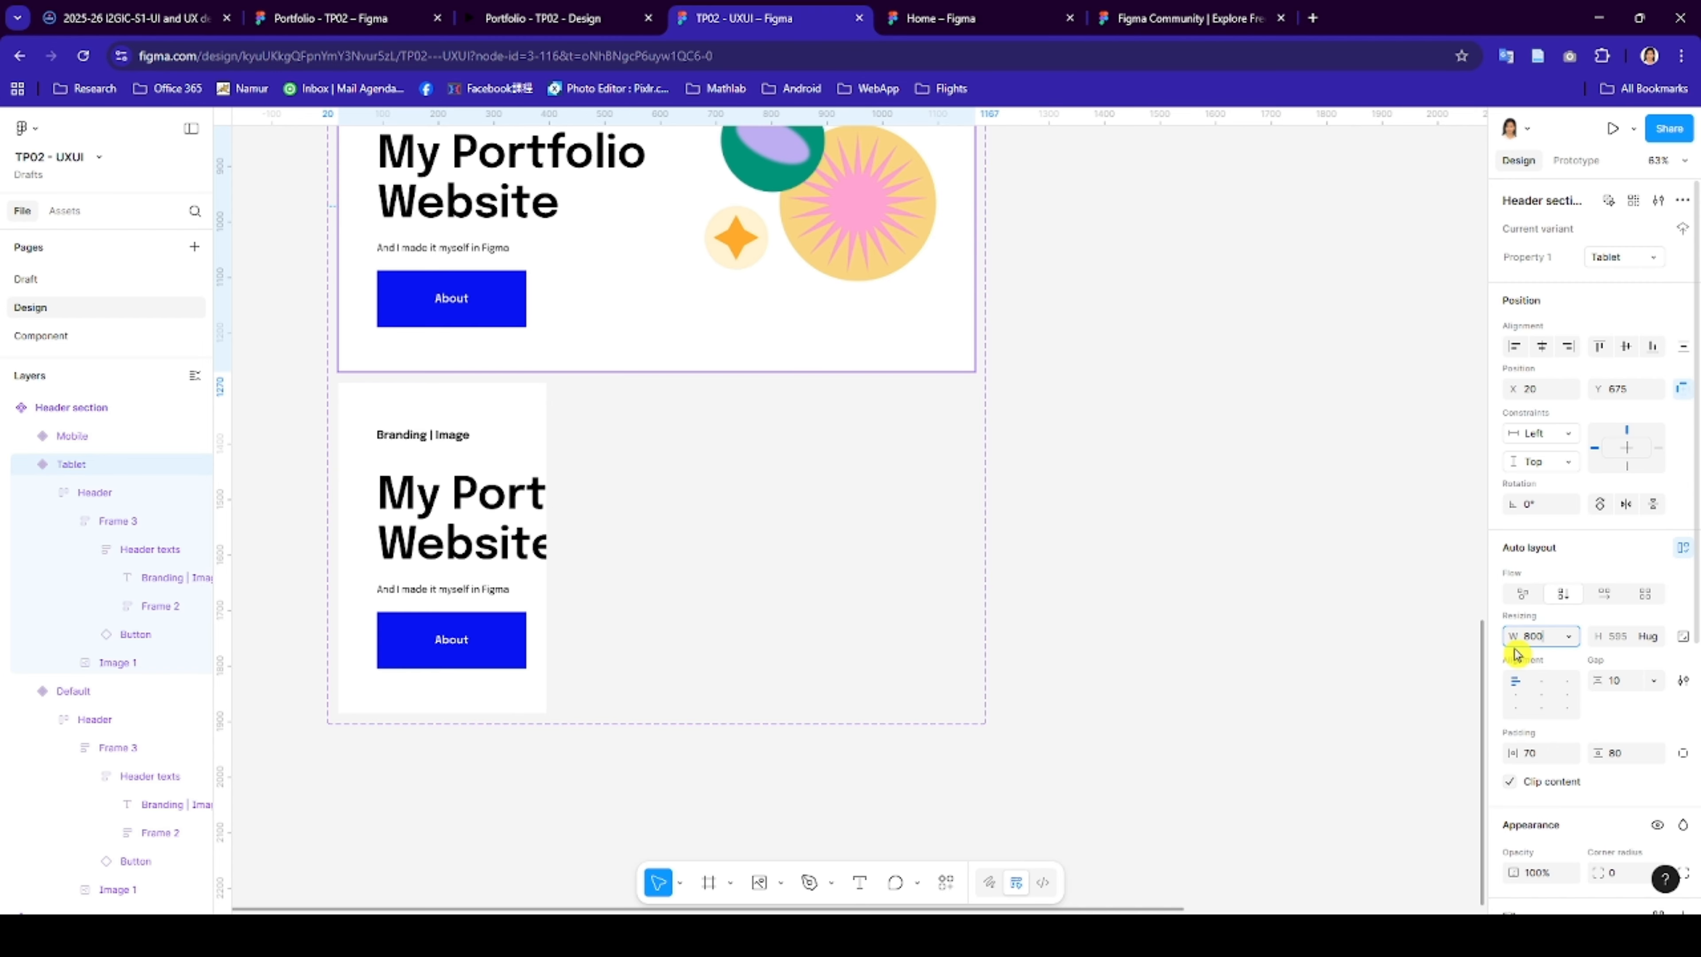
text(800)
key(Return)
scroll(924, 456, up, 4)
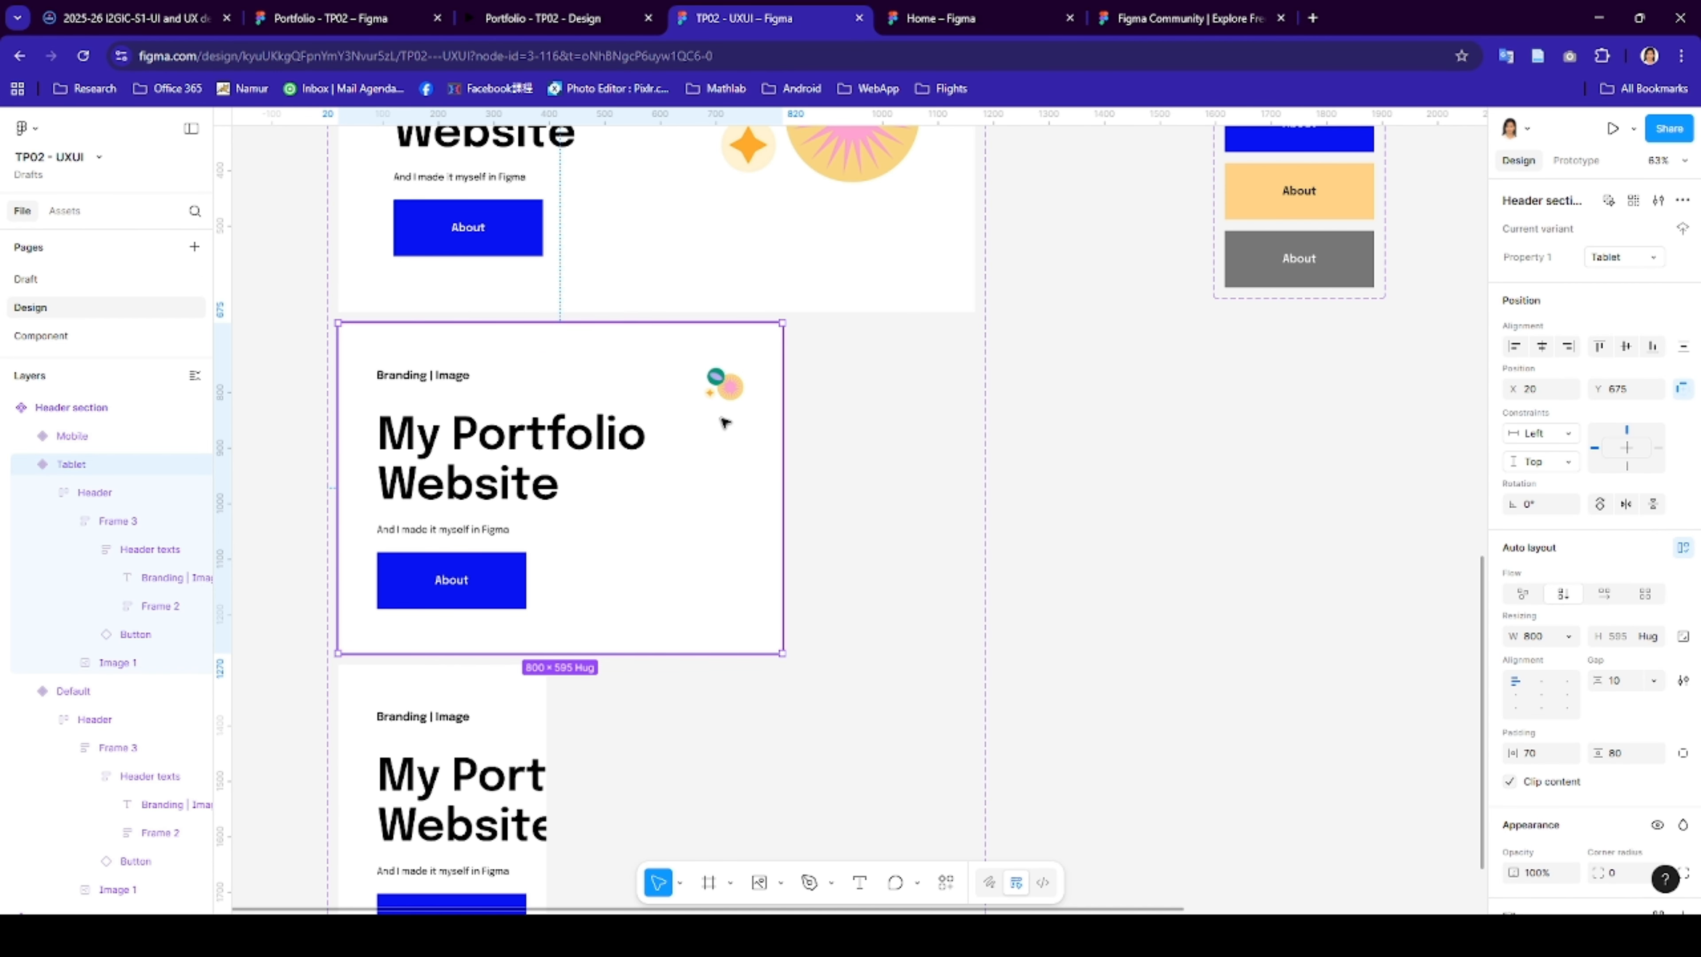
- Apply the H1-Tablet text style to the "My Portfolio Website" heading in the Tablet variant
double_click(539, 436)
double_click(536, 438)
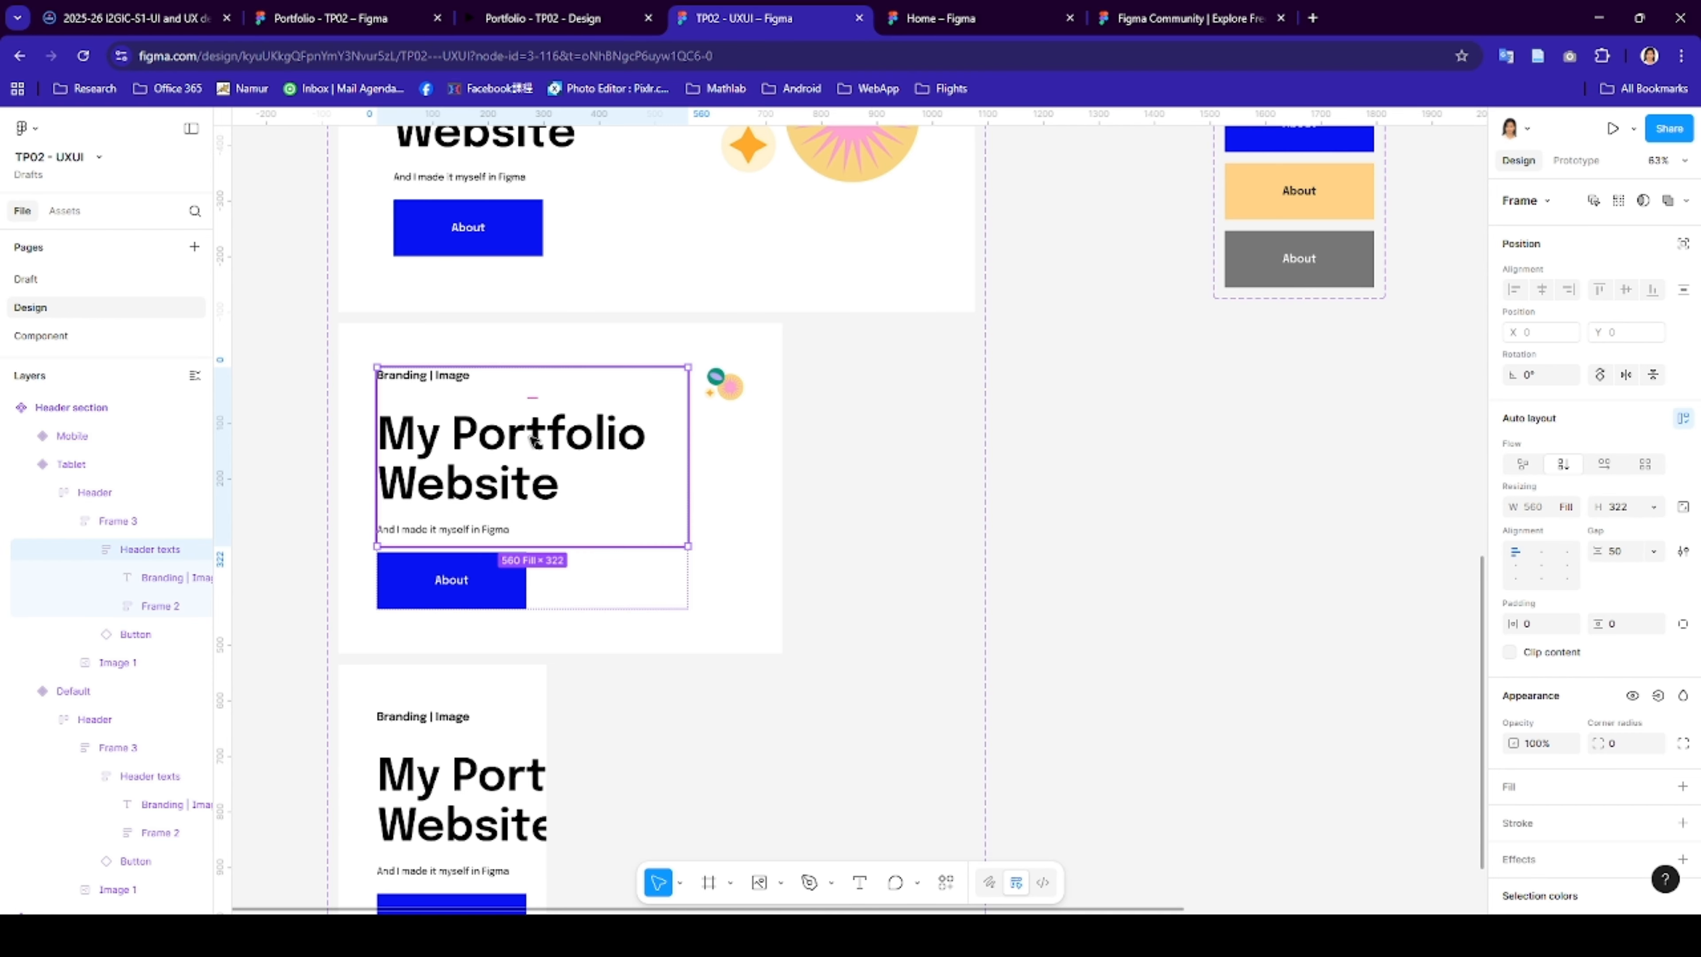
double_click(534, 439)
double_click(534, 439)
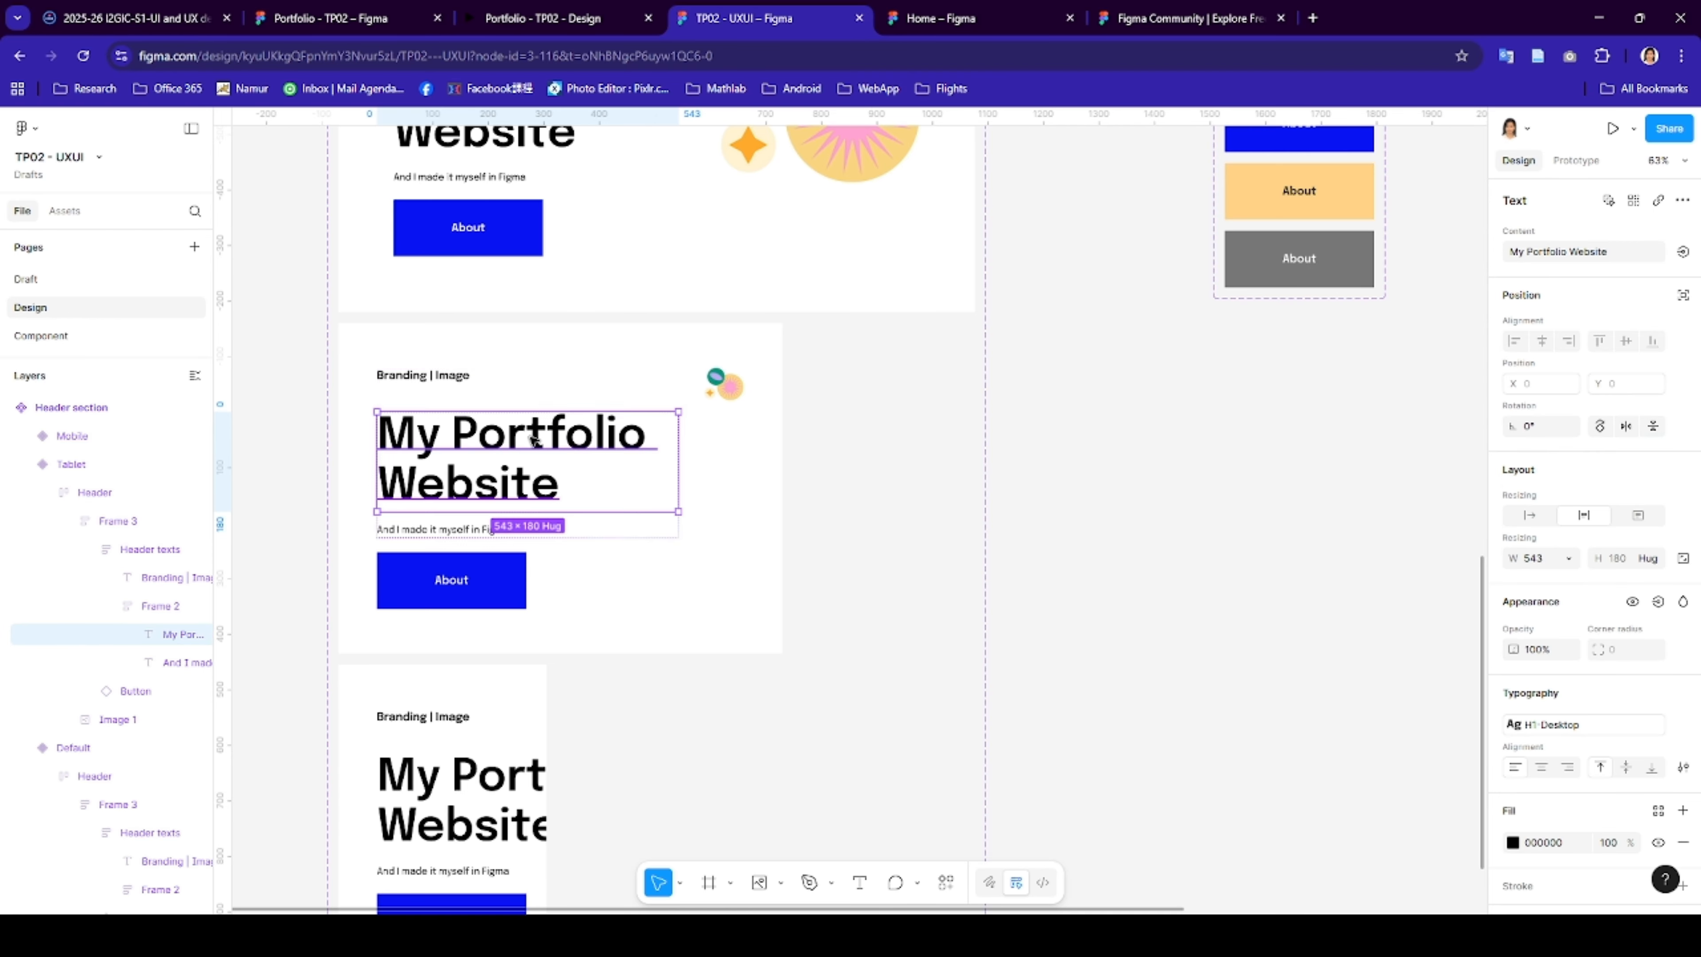
click(1570, 729)
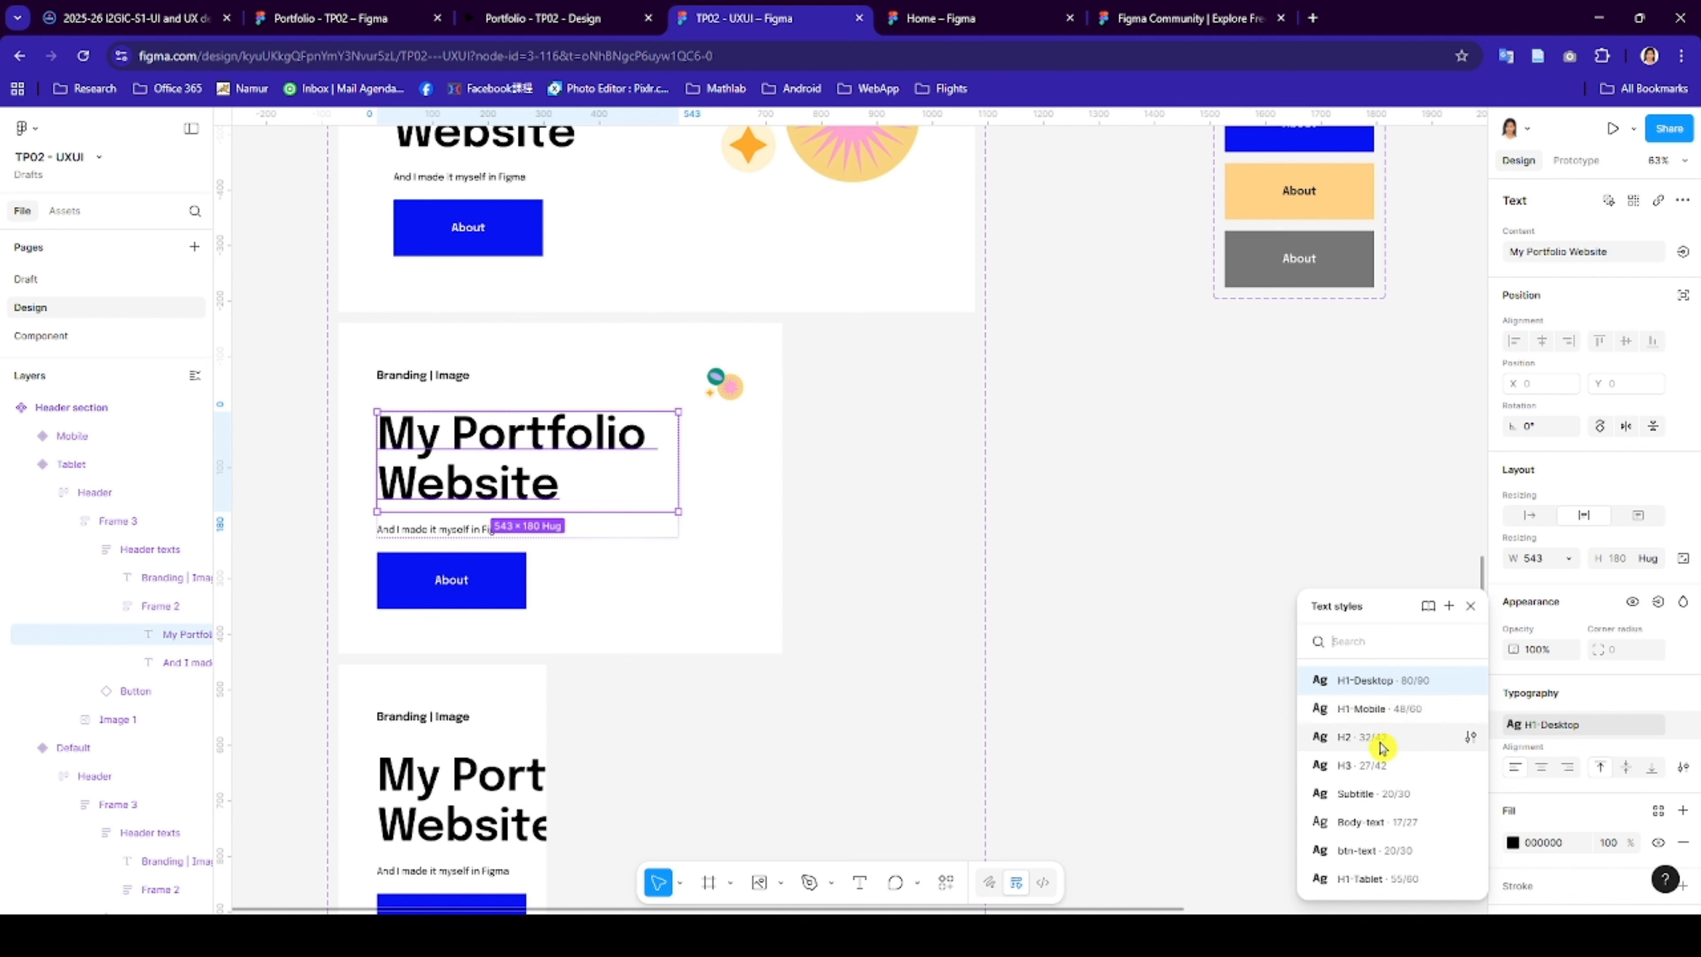
click(1379, 886)
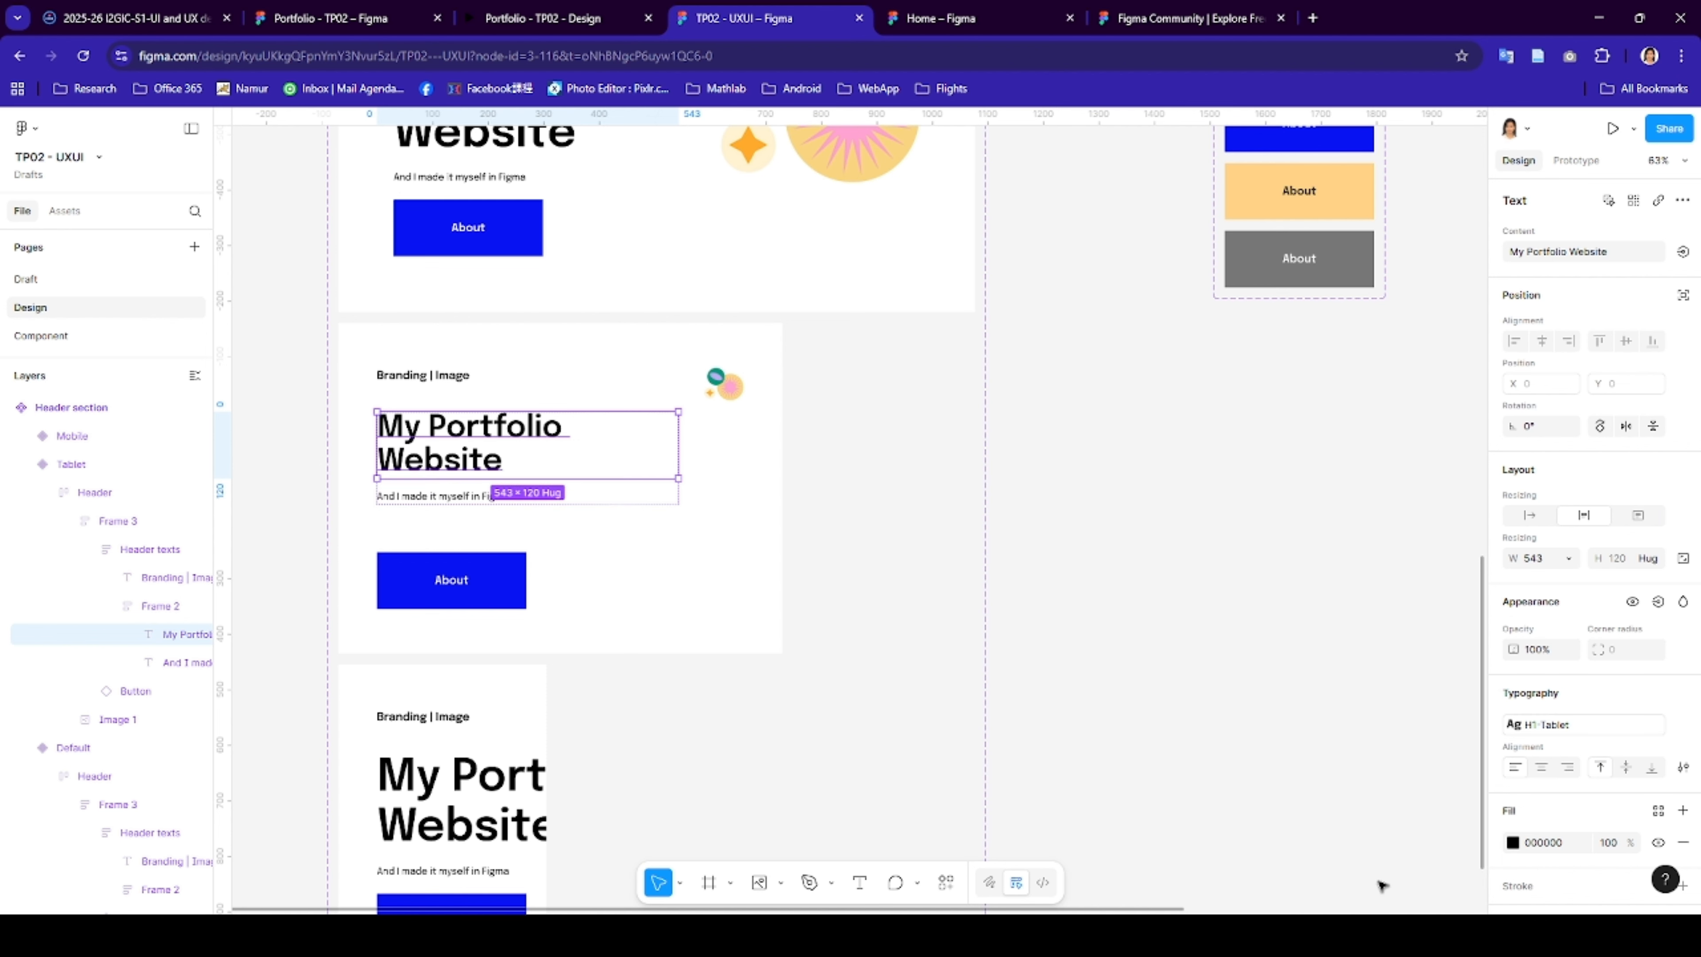
- Set the width of Frame 3, the Tablet variant's text and button column, to hug its contents
click(732, 394)
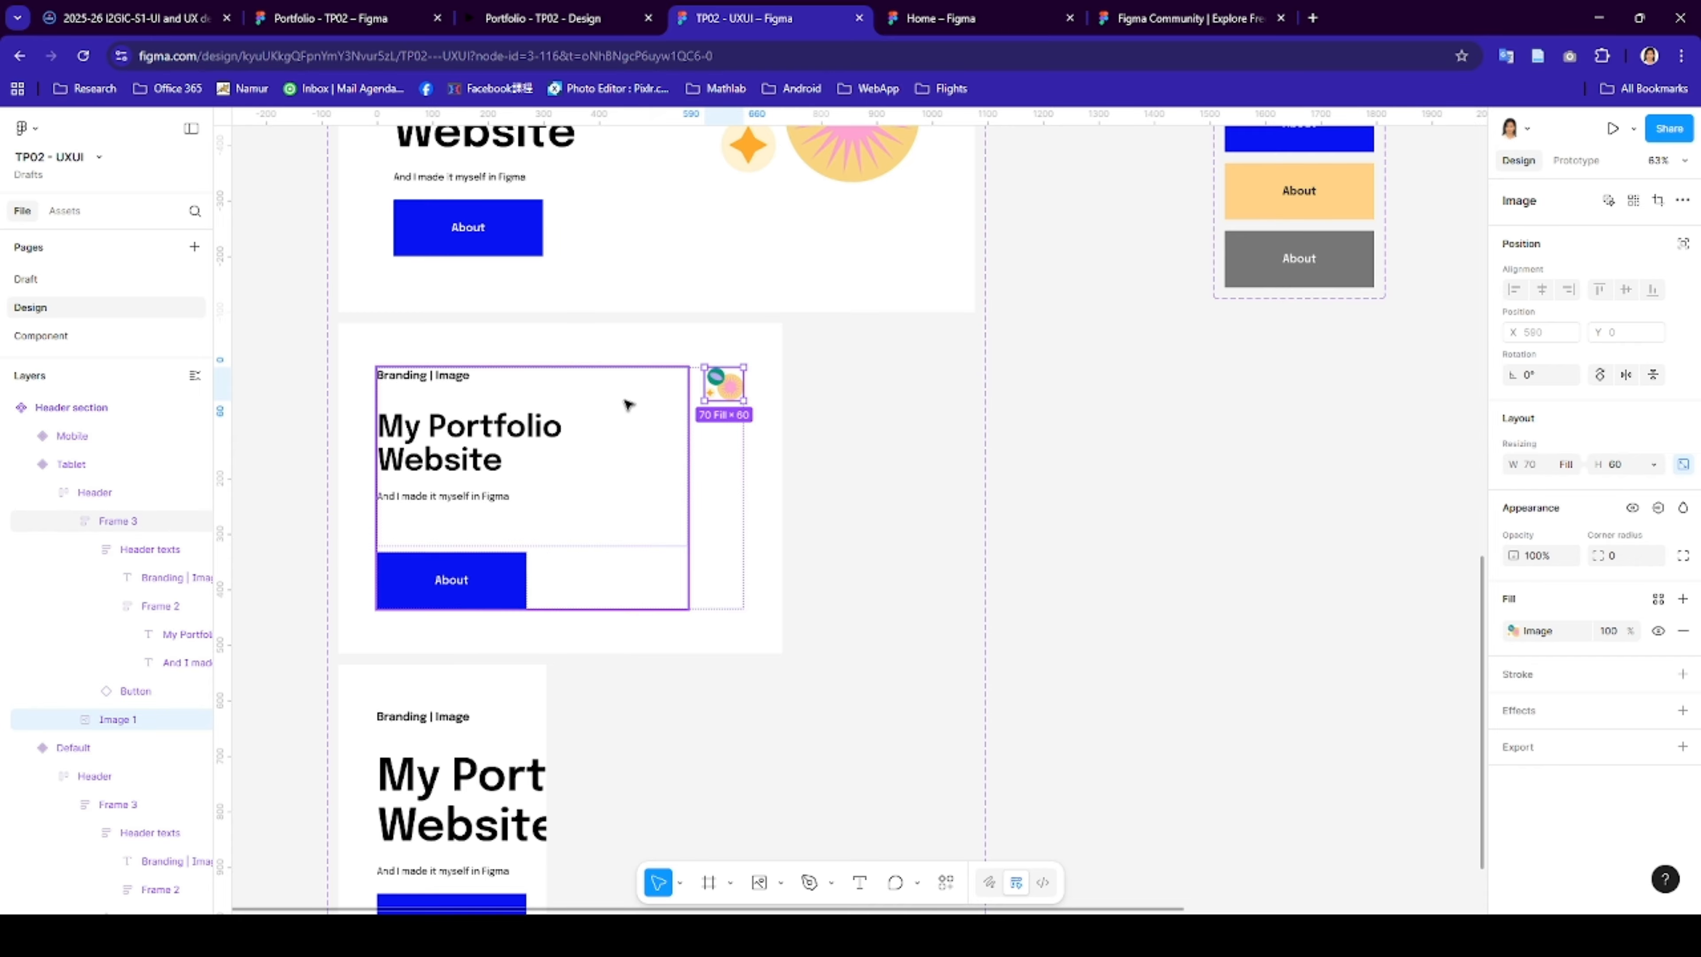
click(617, 413)
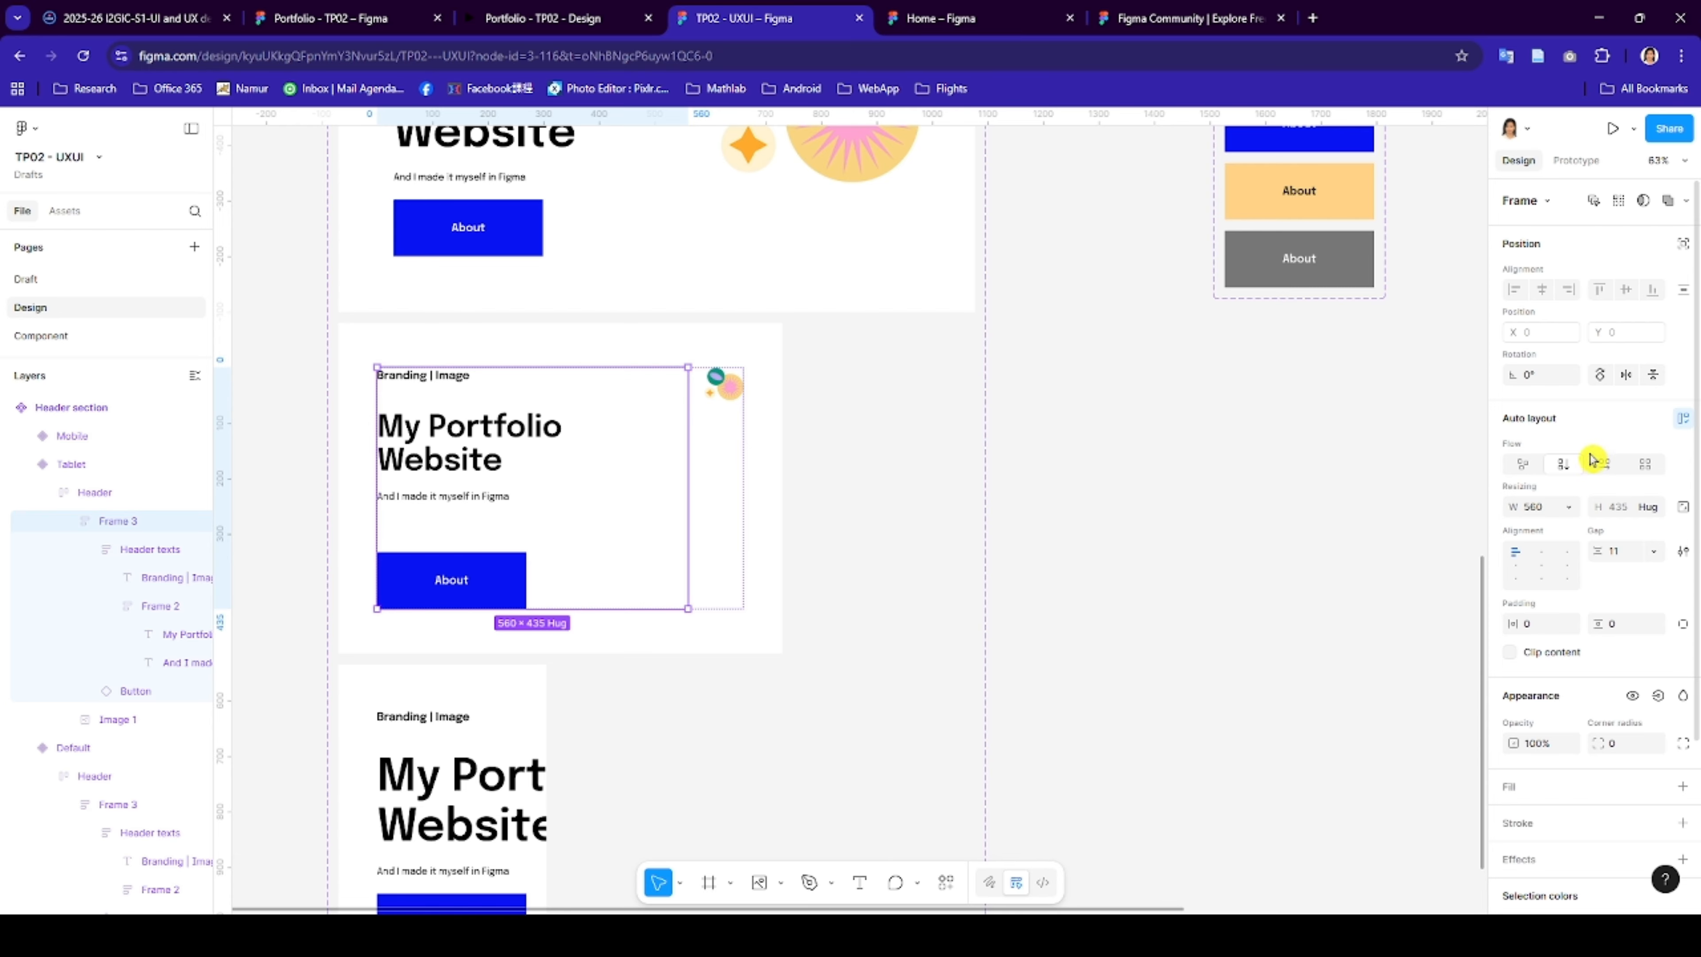
click(1560, 512)
click(1533, 528)
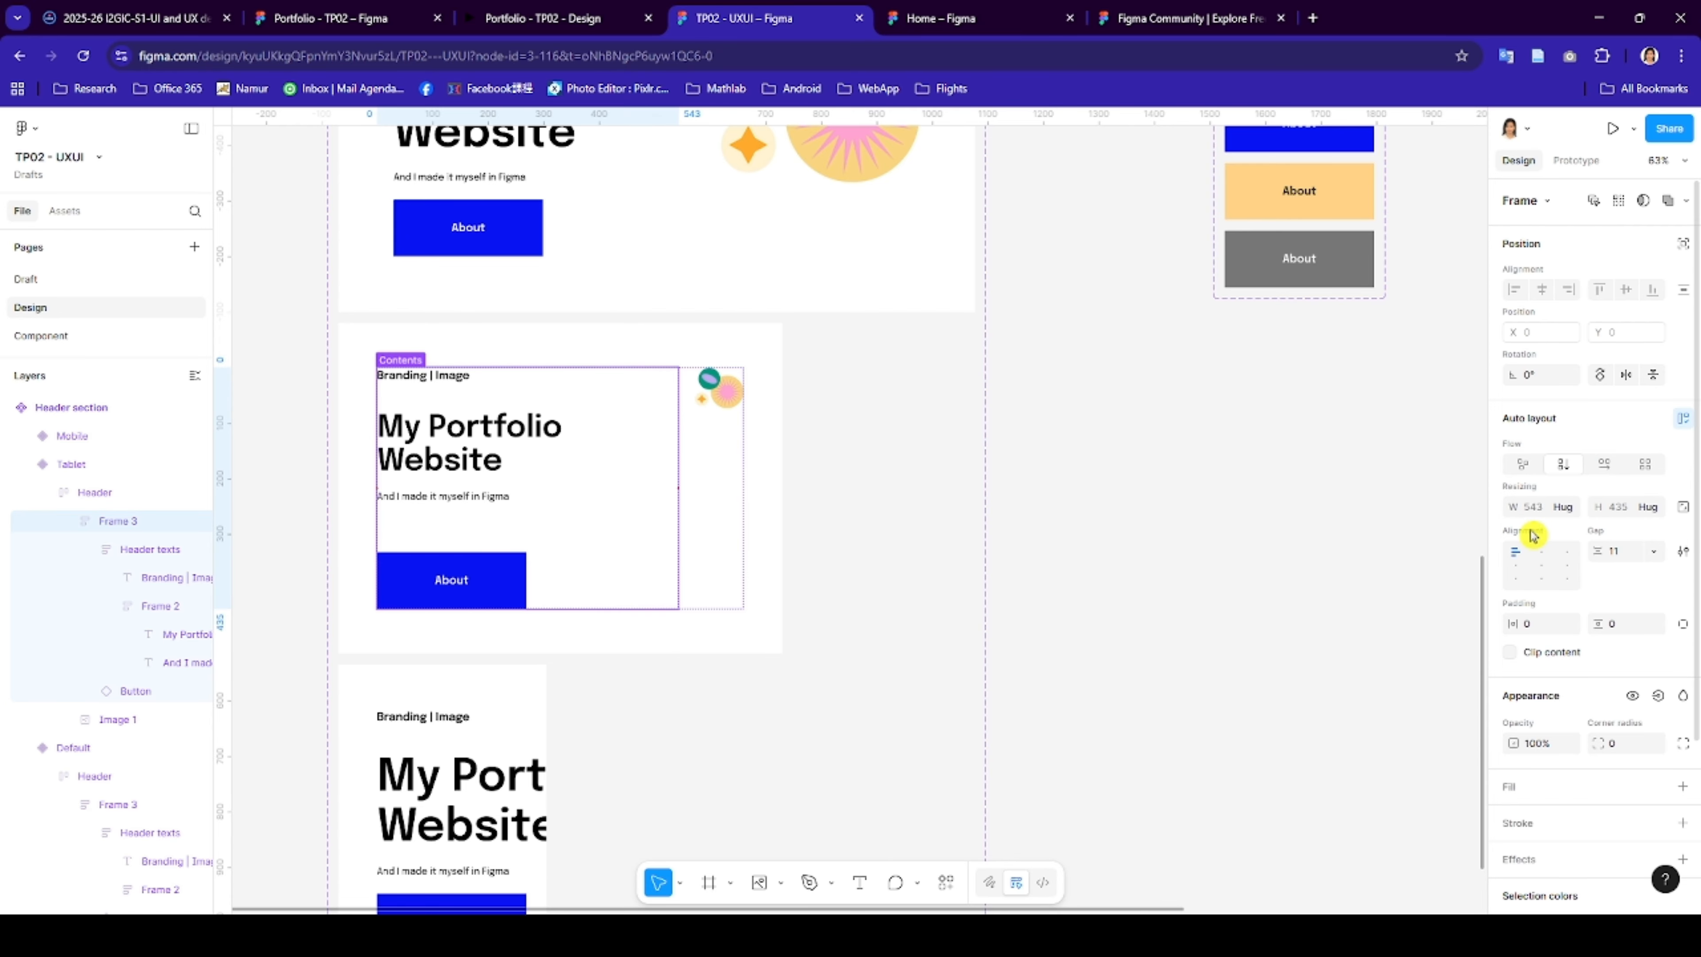
- Set the width of the "My Portfolio Website" heading in the Tablet variant to hug its contents
click(493, 500)
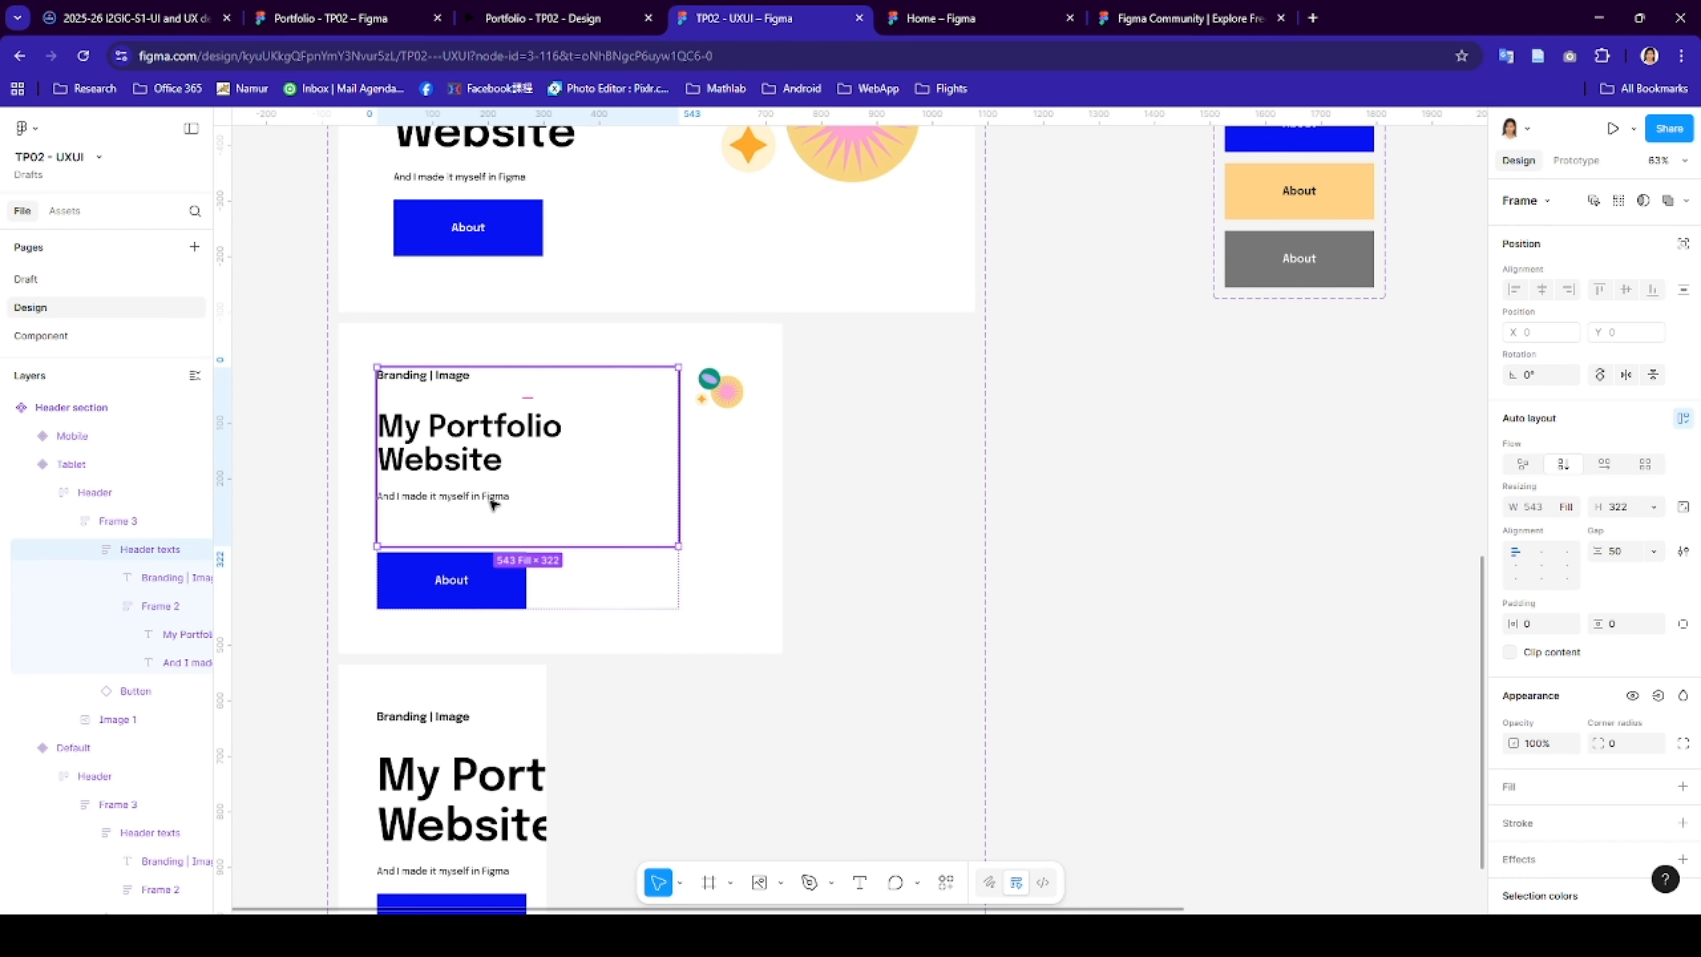
click(459, 382)
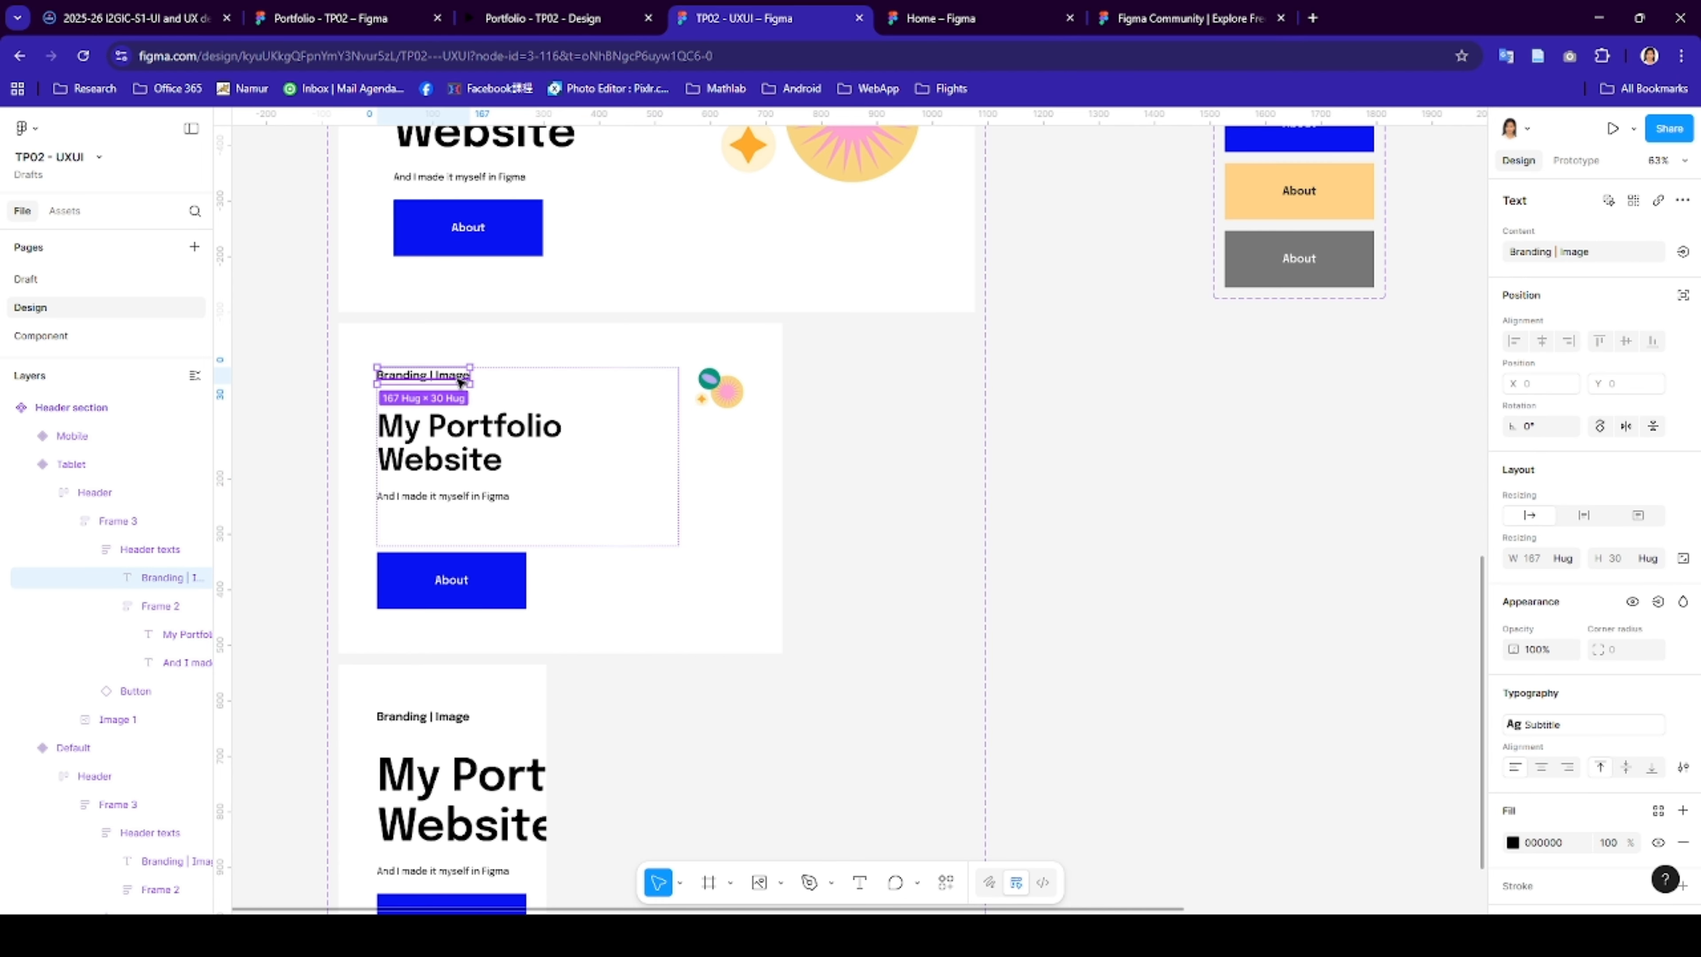
click(482, 435)
click(483, 436)
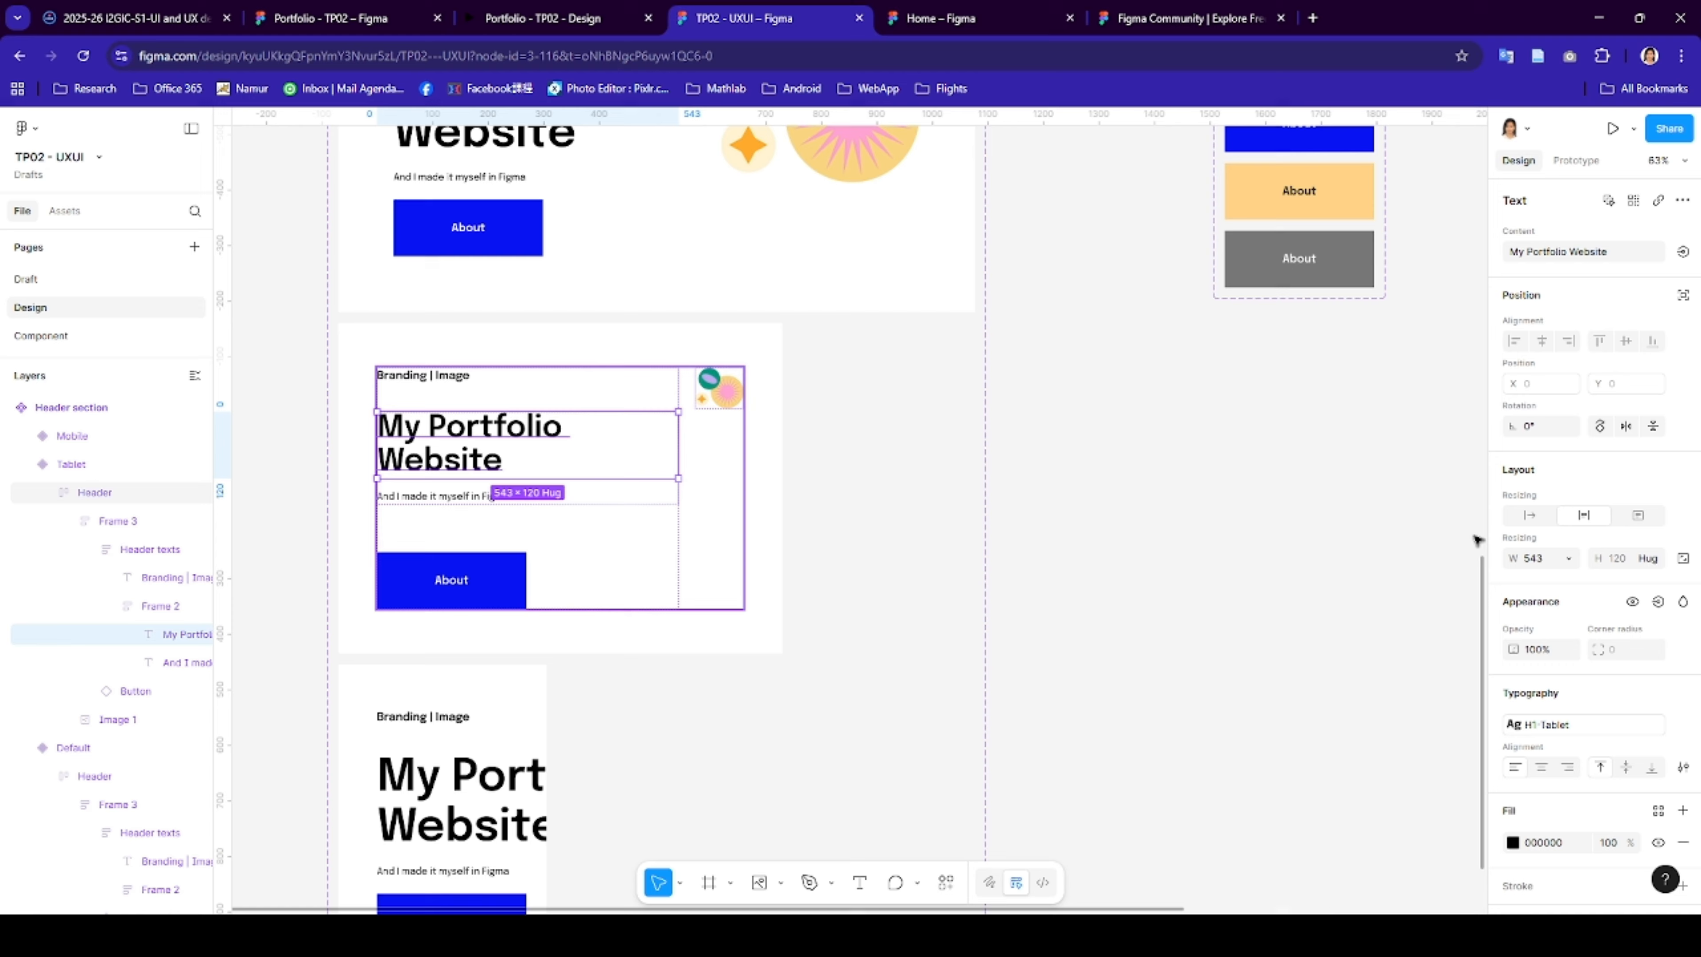
click(1566, 558)
click(1537, 579)
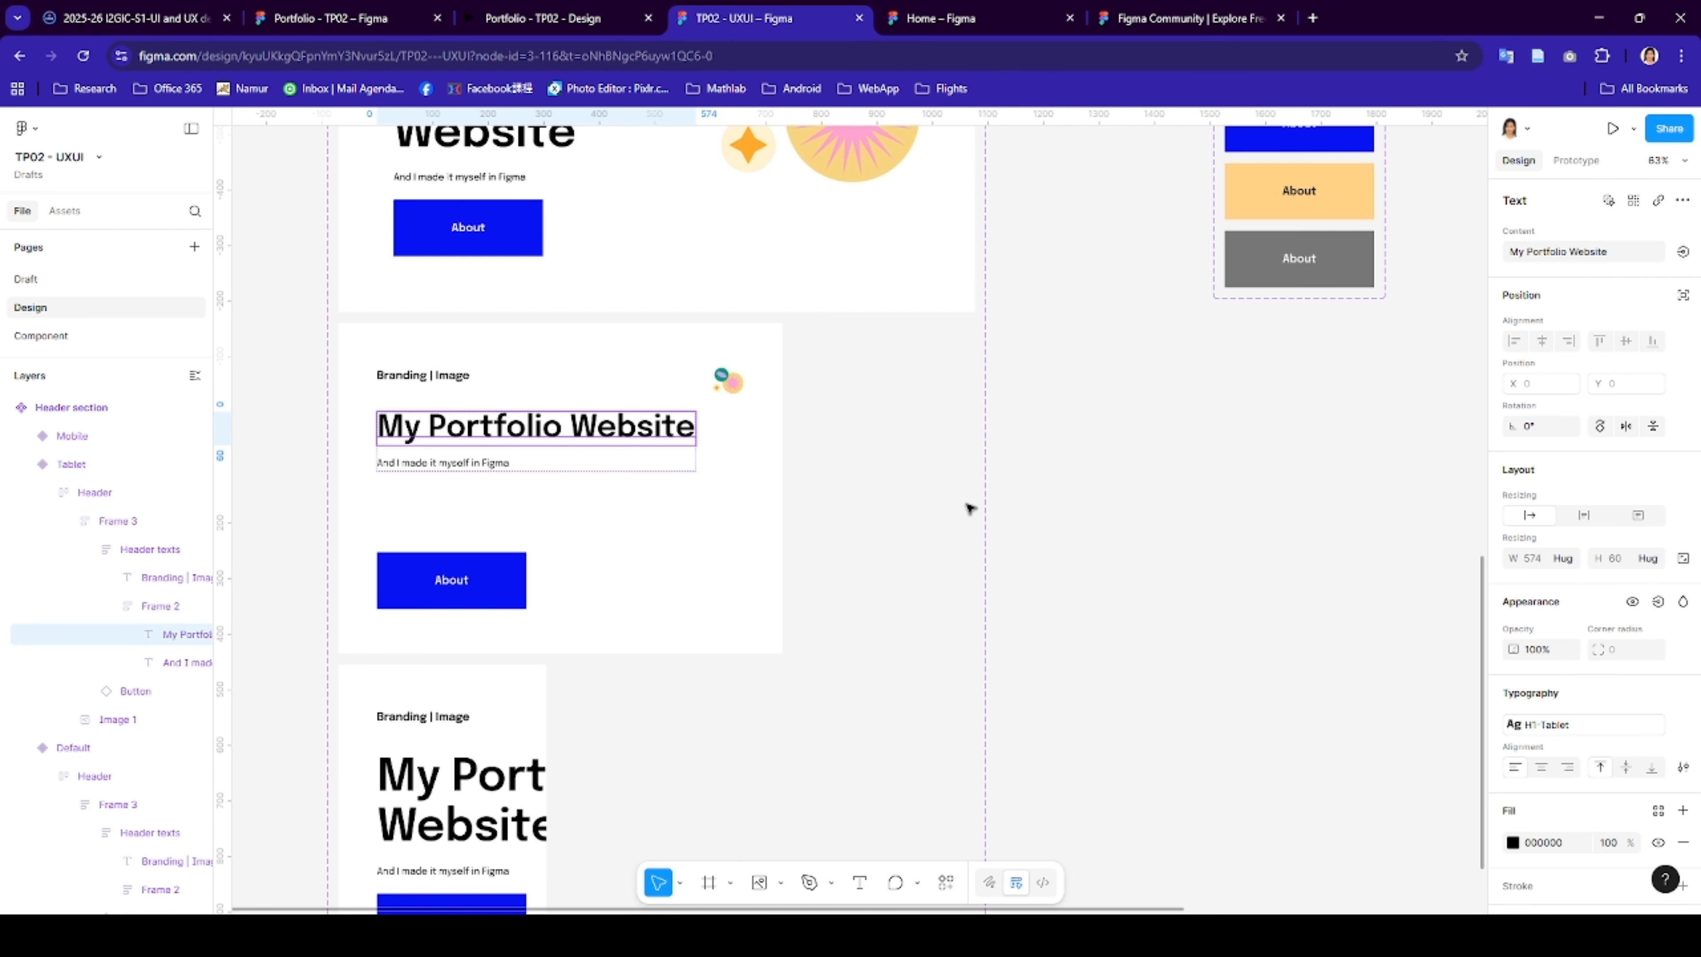
- Hide the "My Portfolio Website" heading in the Tablet variant and show it again
double_click(682, 434)
click(574, 434)
click(336, 542)
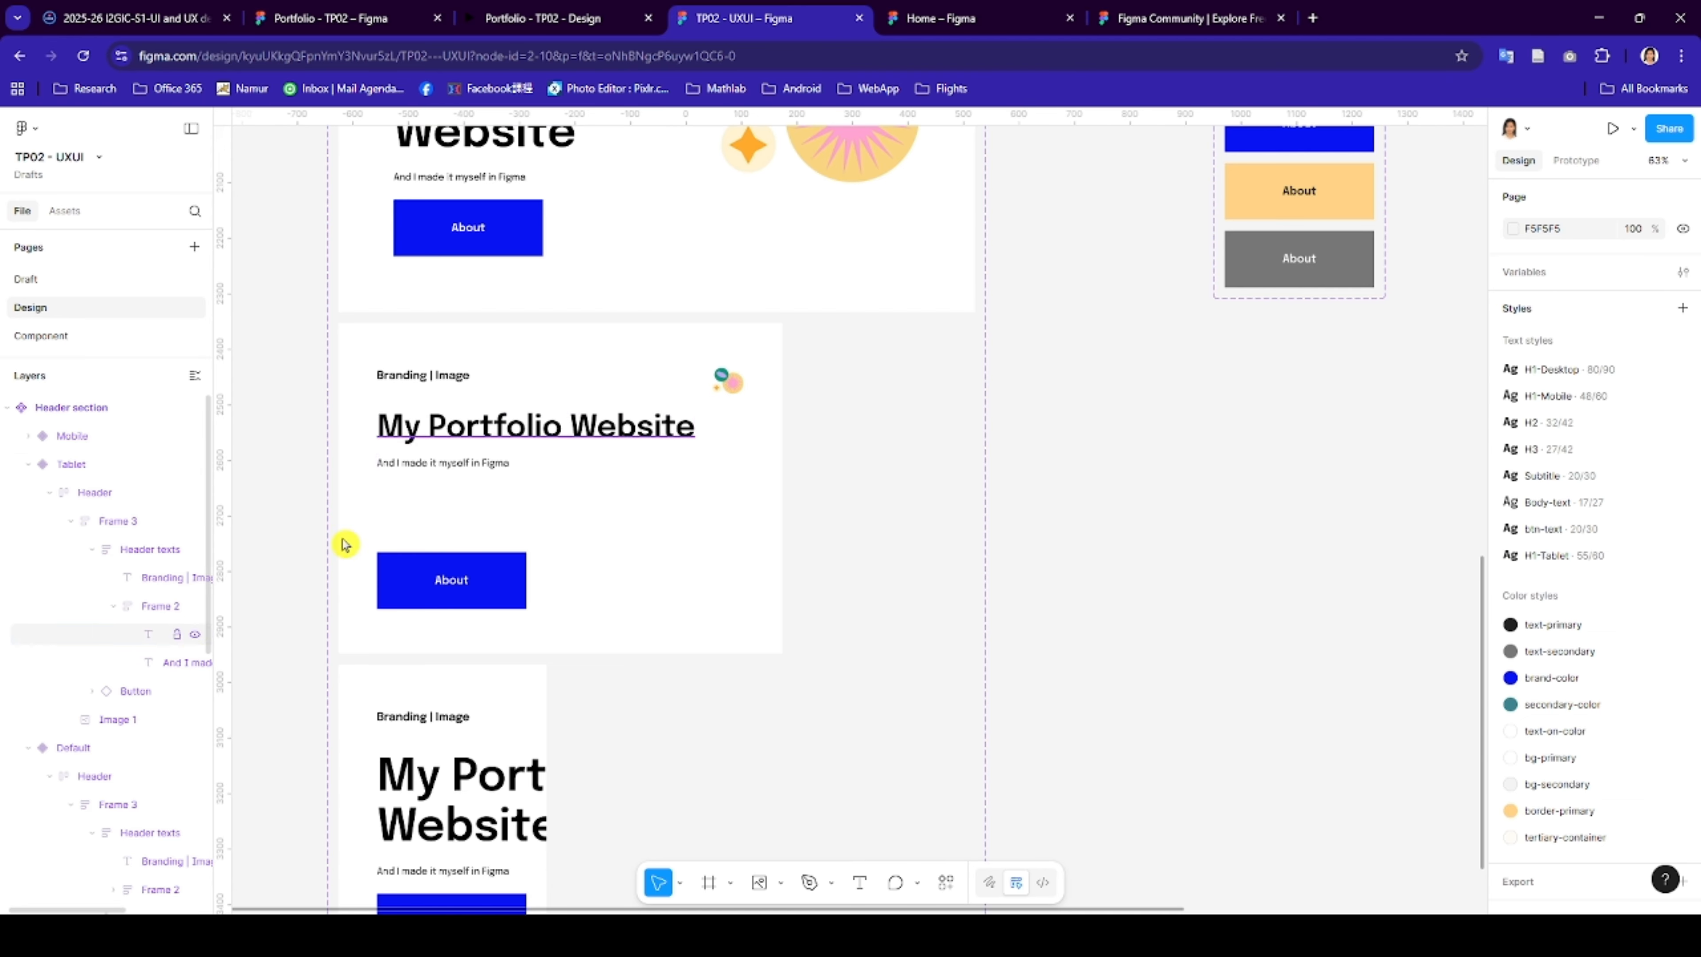
click(622, 425)
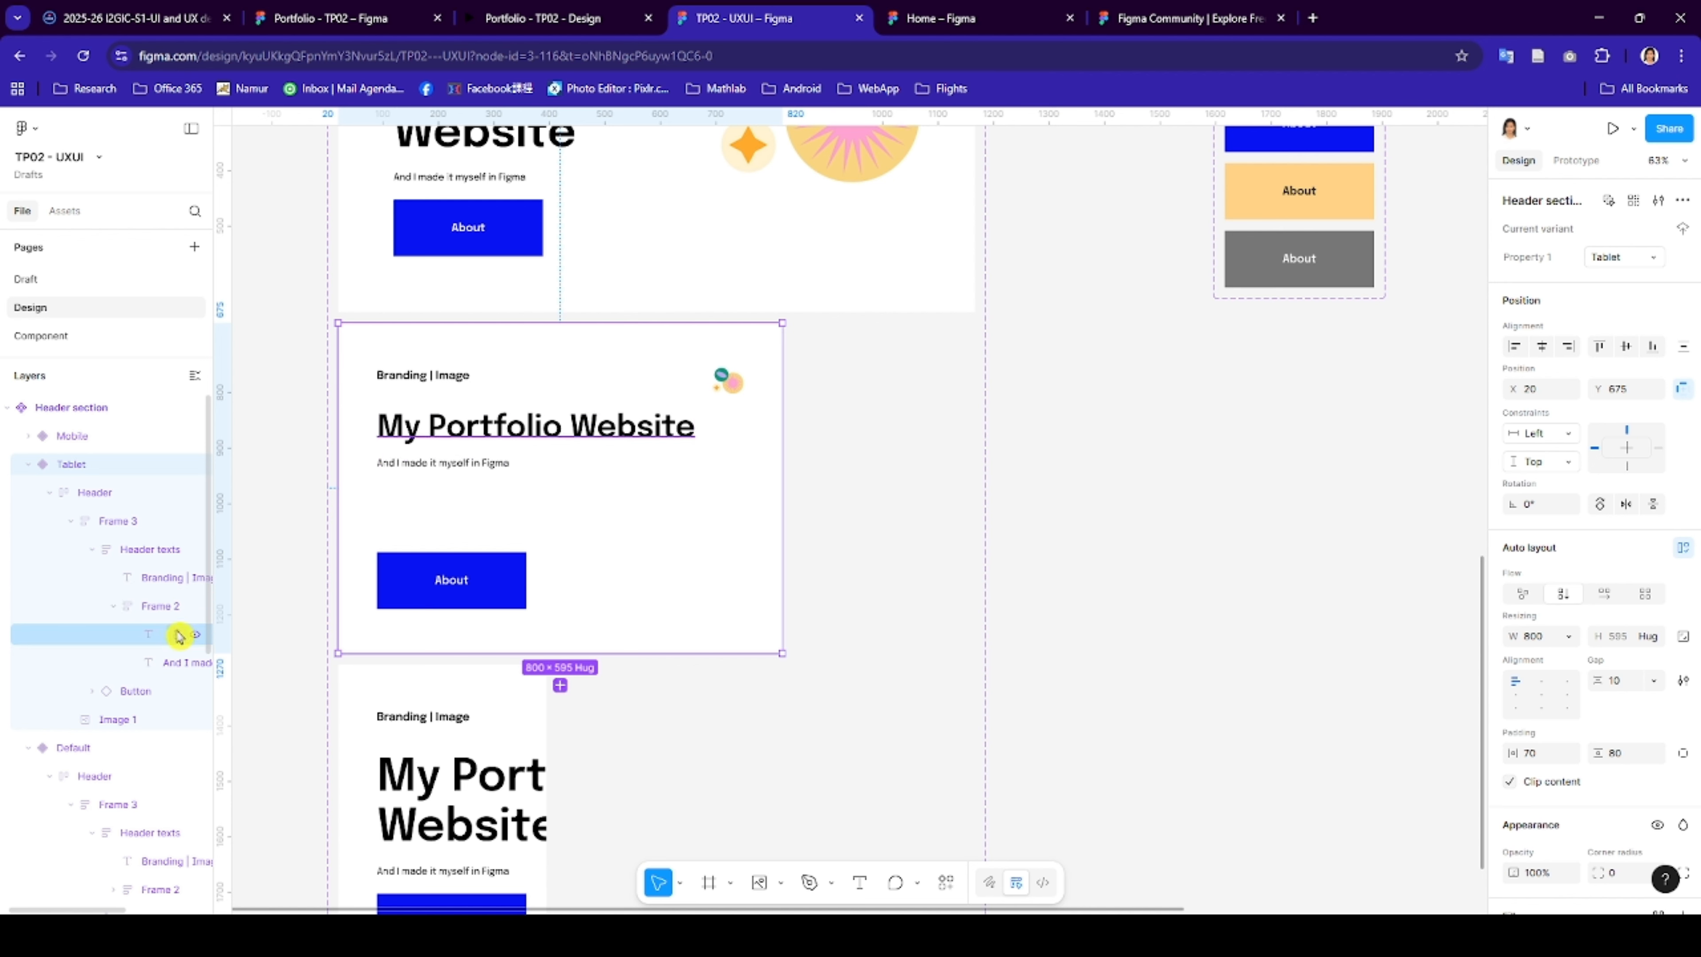
double_click(616, 431)
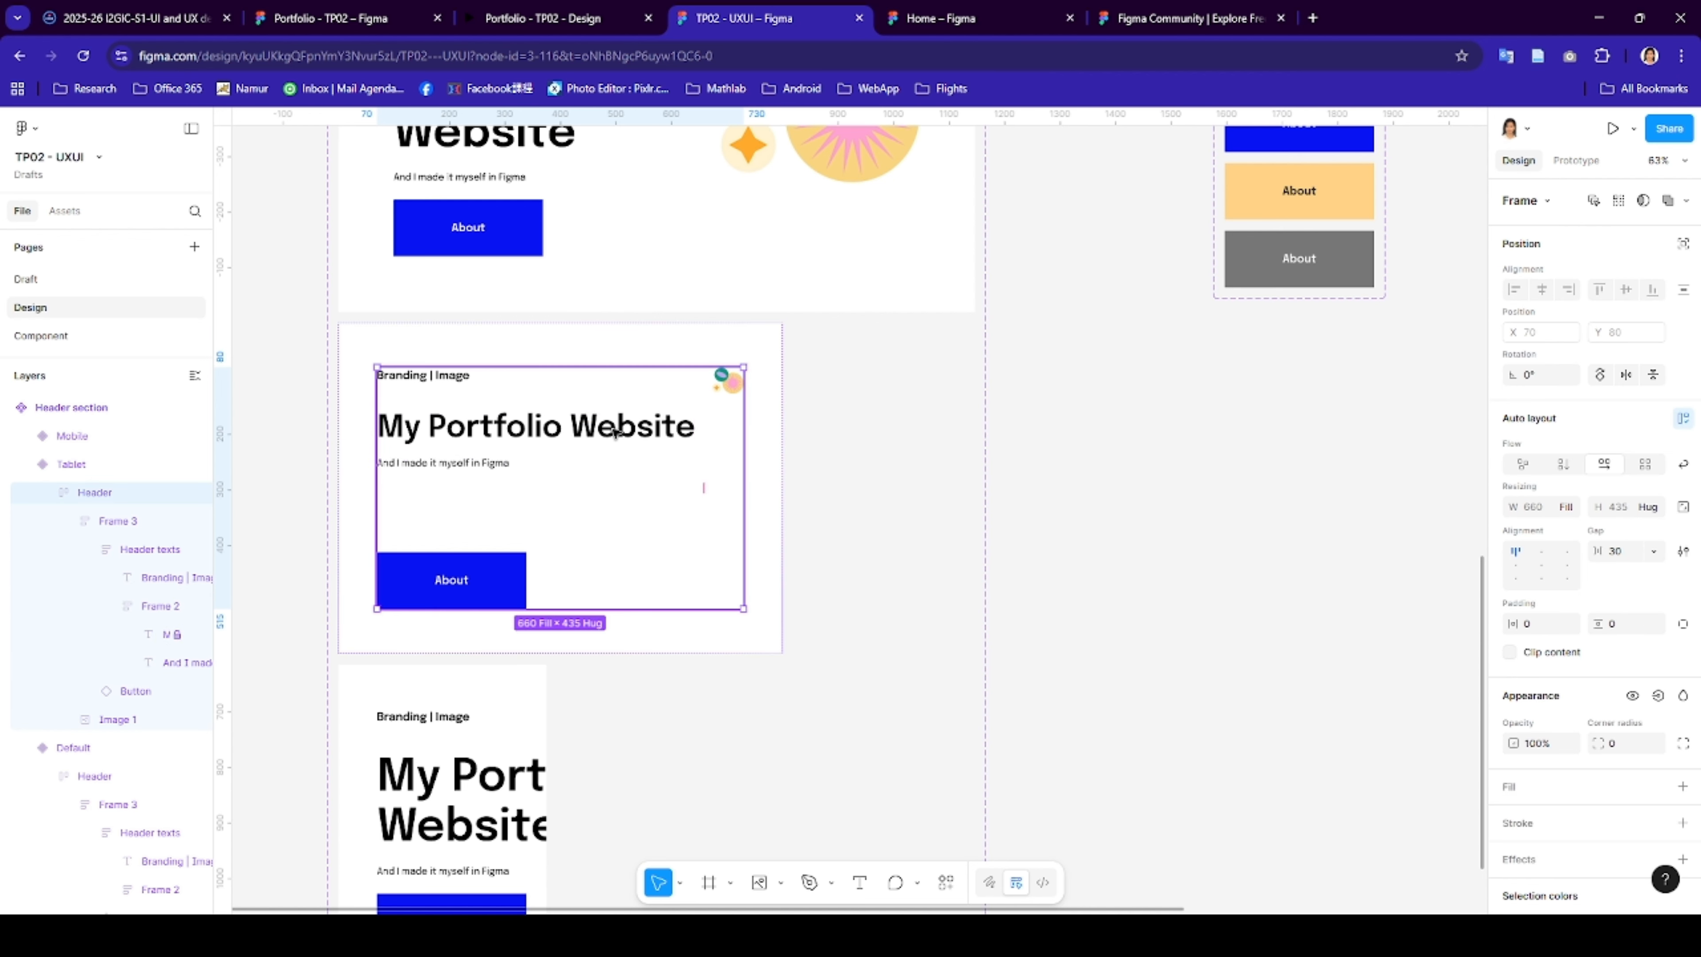
click(616, 431)
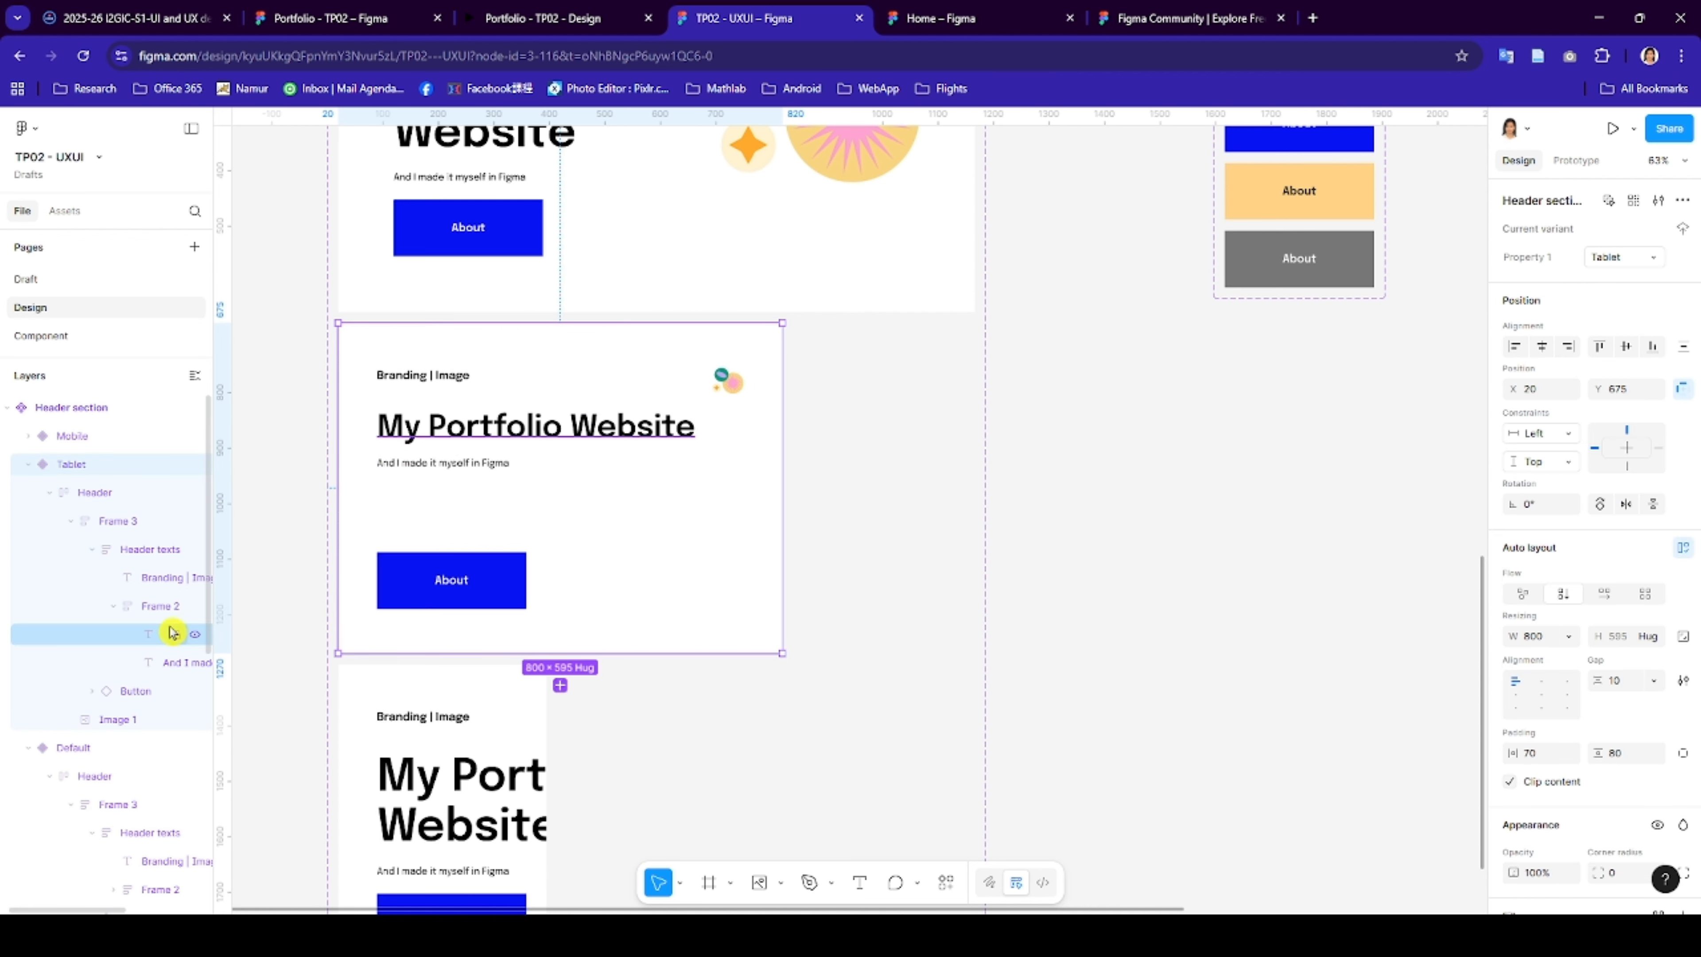
click(181, 639)
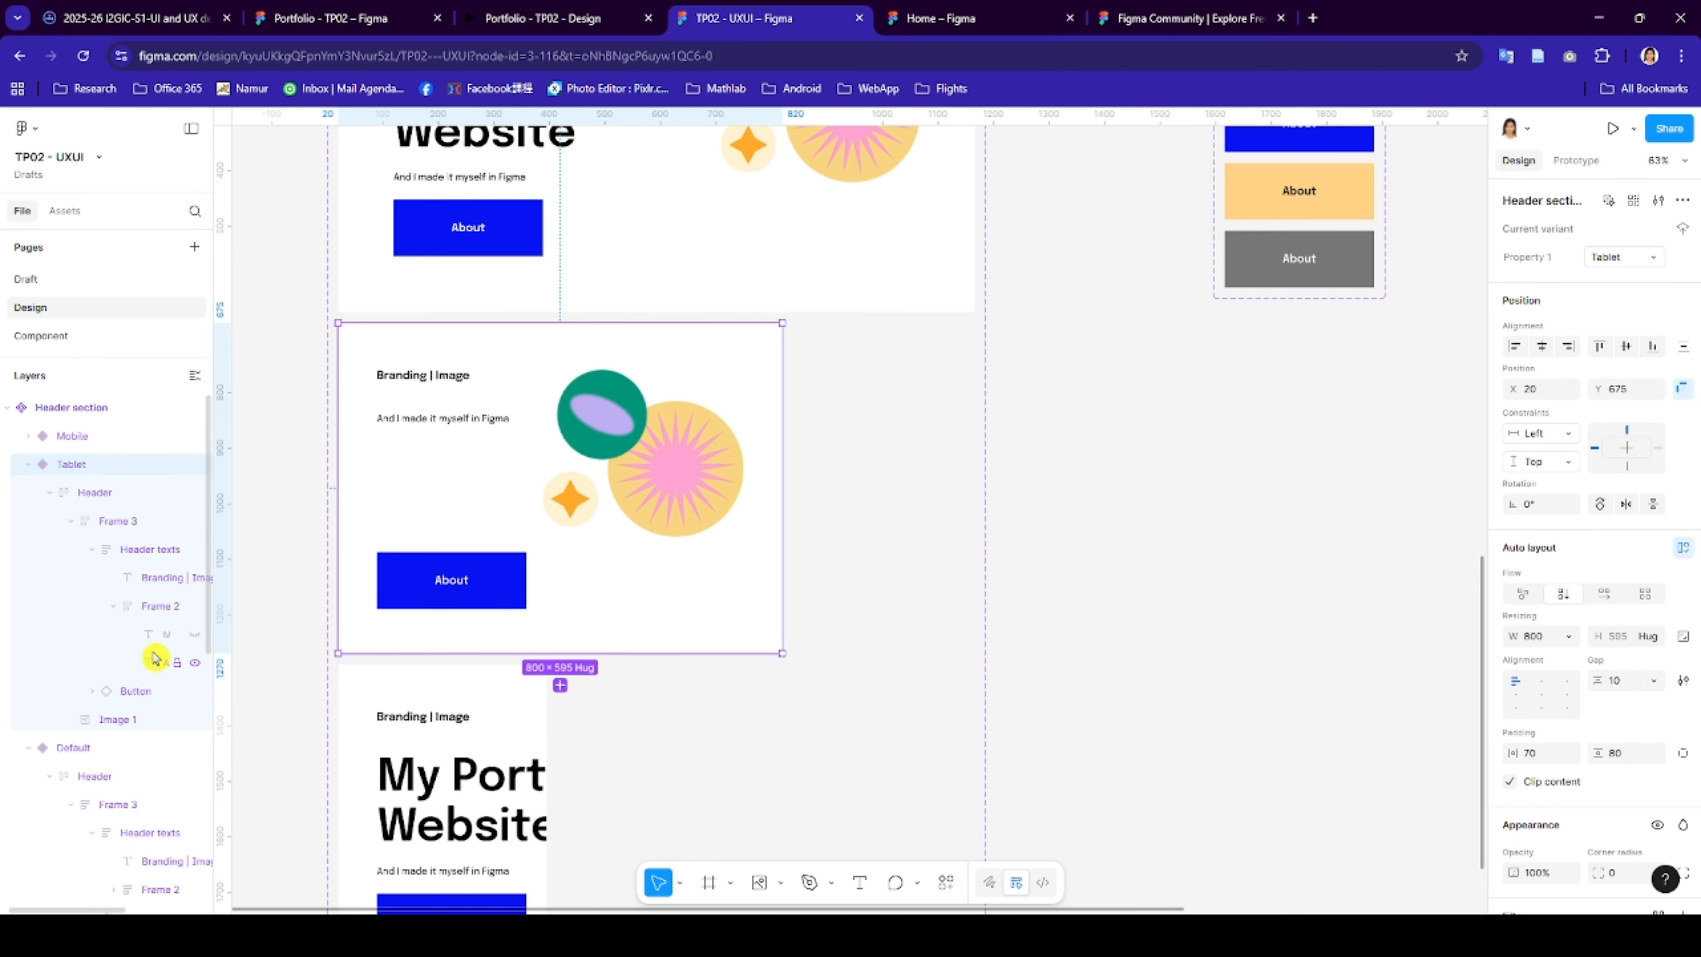
click(152, 642)
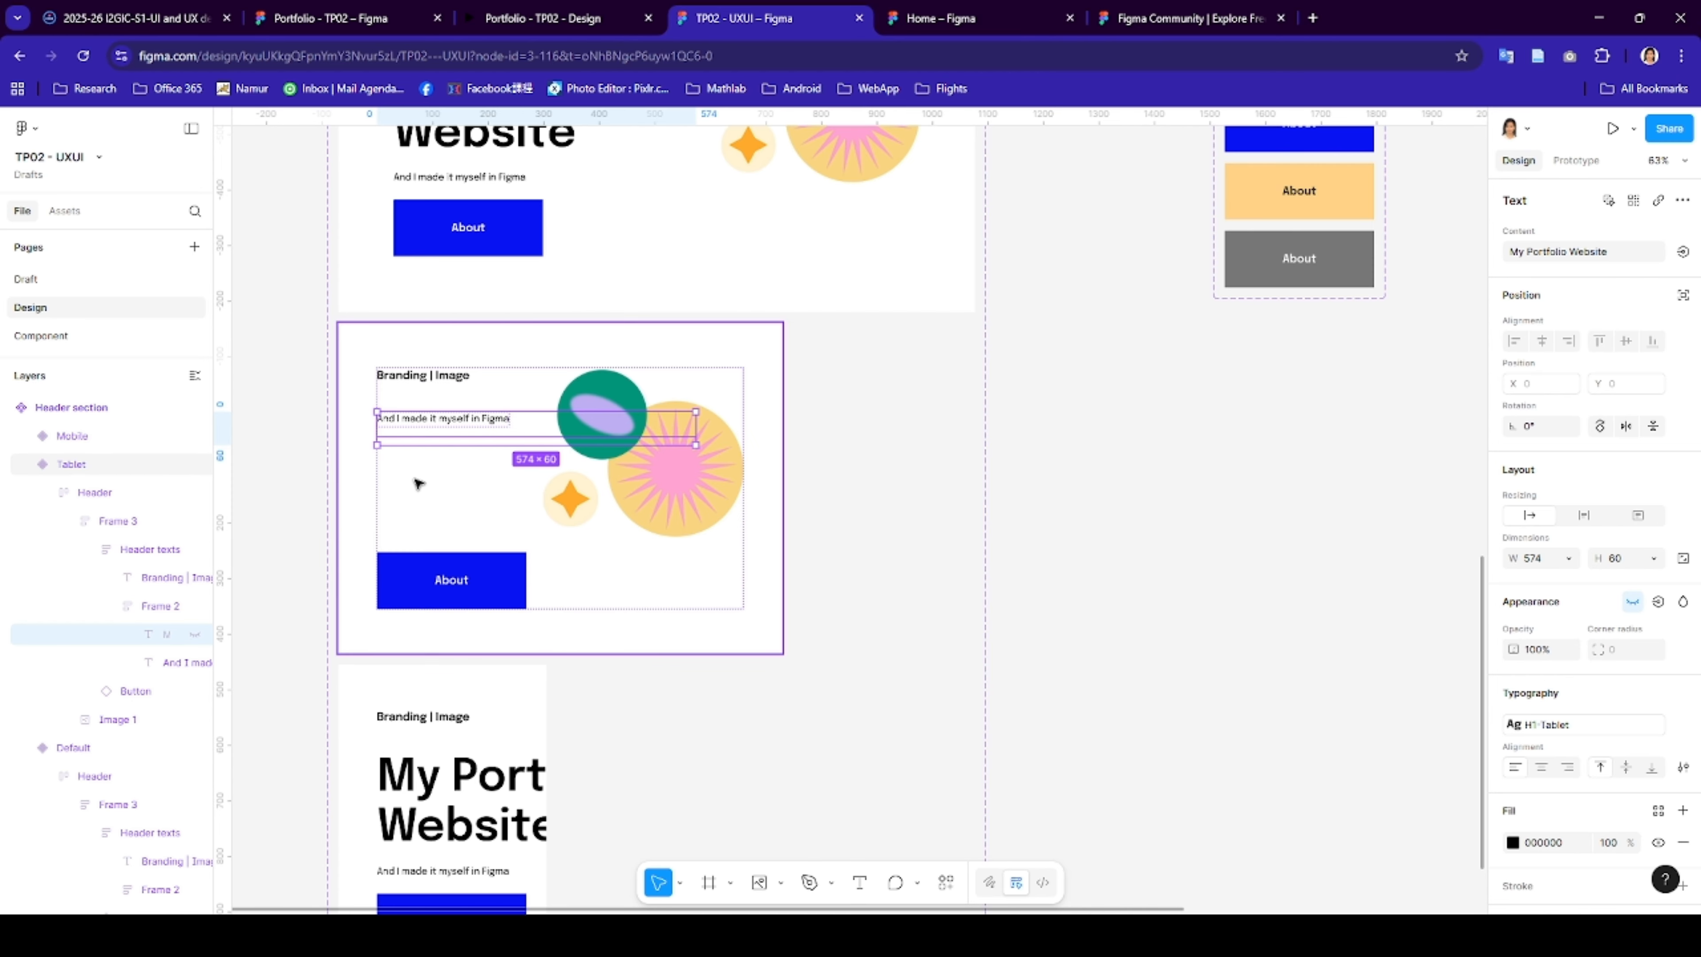
click(428, 494)
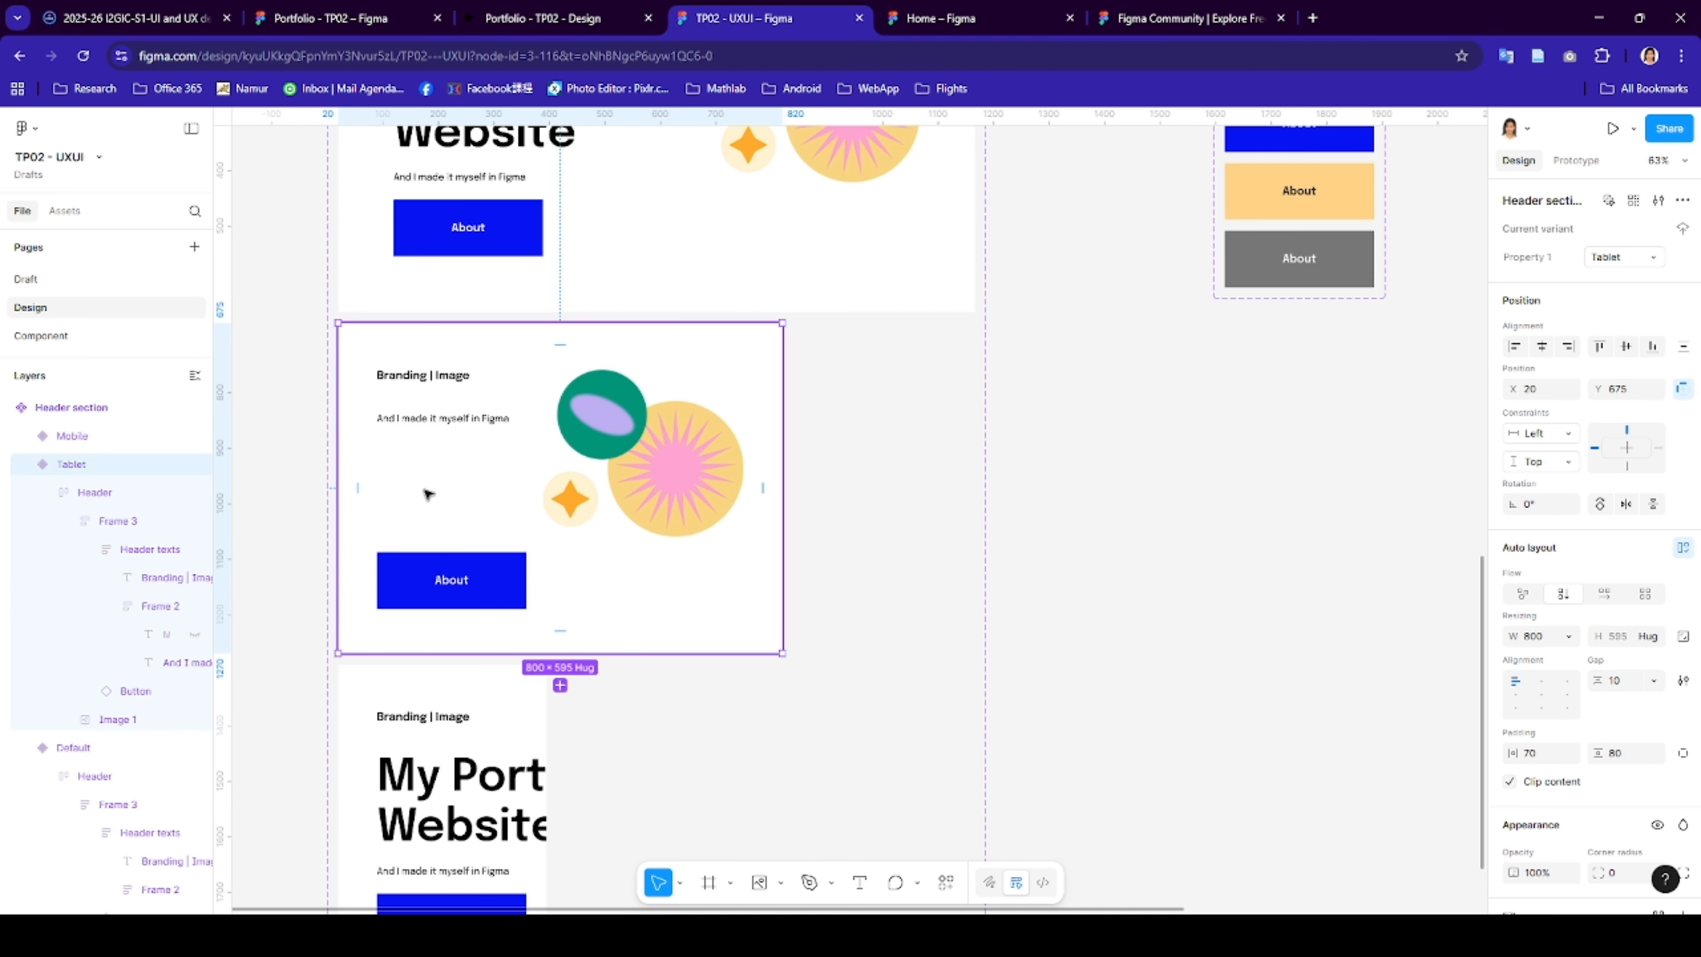
click(195, 634)
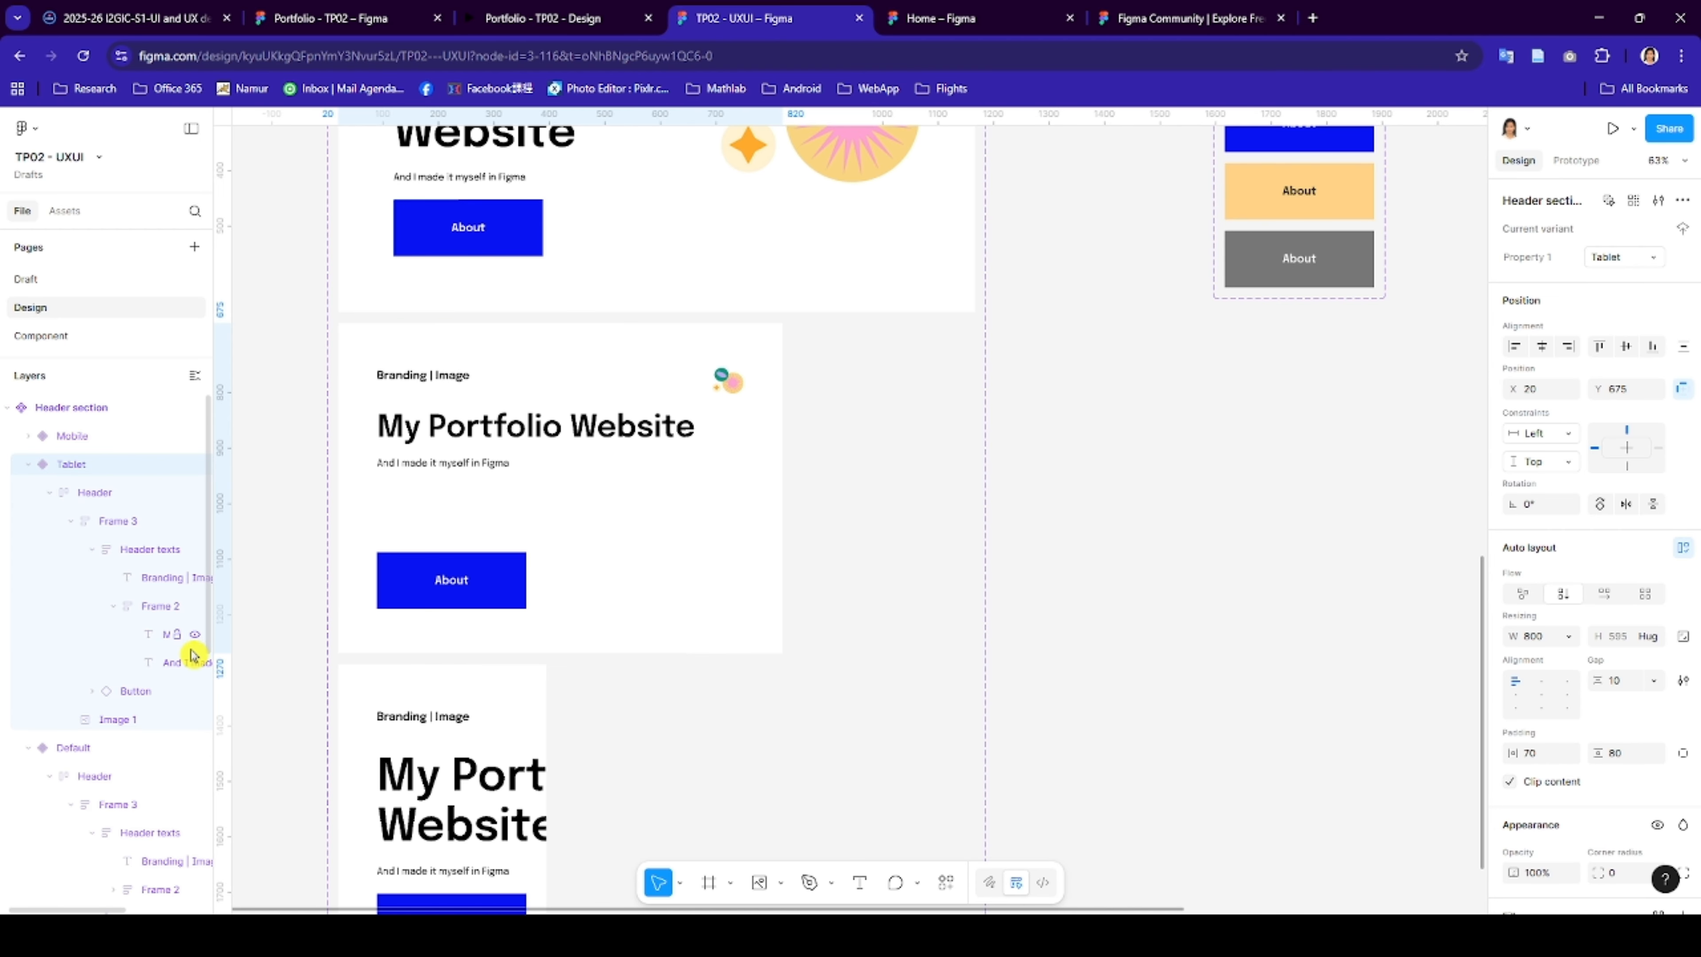
- Resize the Tablet variant's "My Portfolio Website" heading to about 336 wide so it wraps onto two lines beside the illustration
double_click(539, 431)
double_click(539, 430)
double_click(539, 430)
double_click(539, 431)
double_click(544, 431)
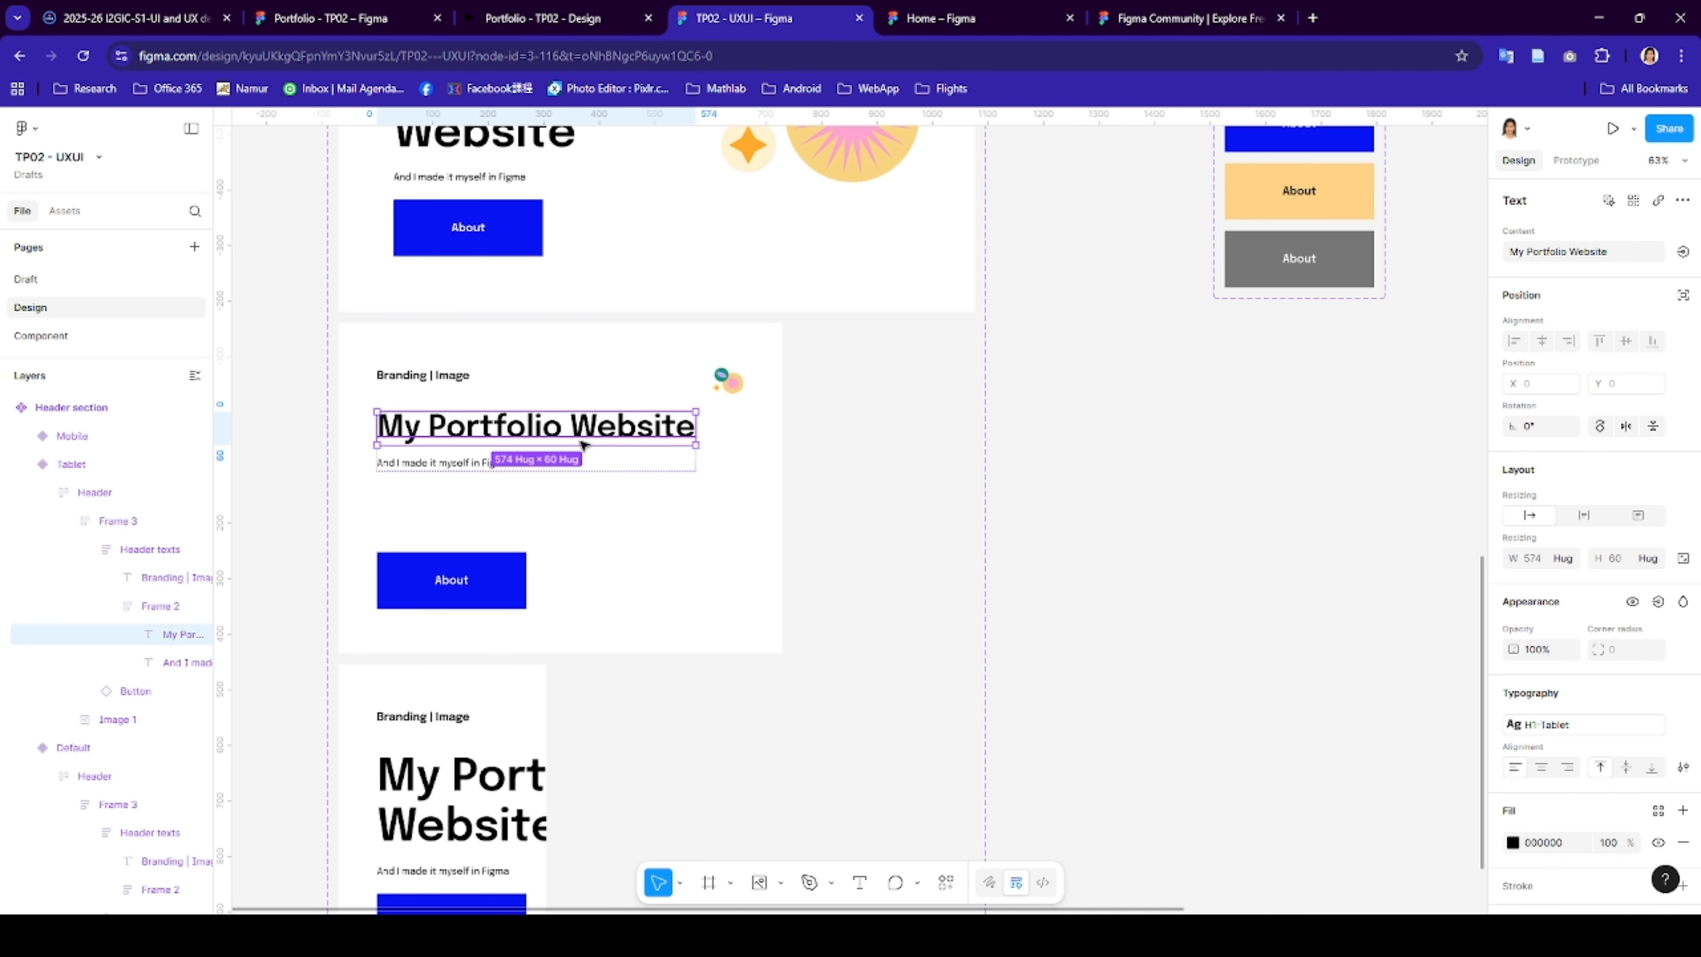
drag(561, 454, 564, 442)
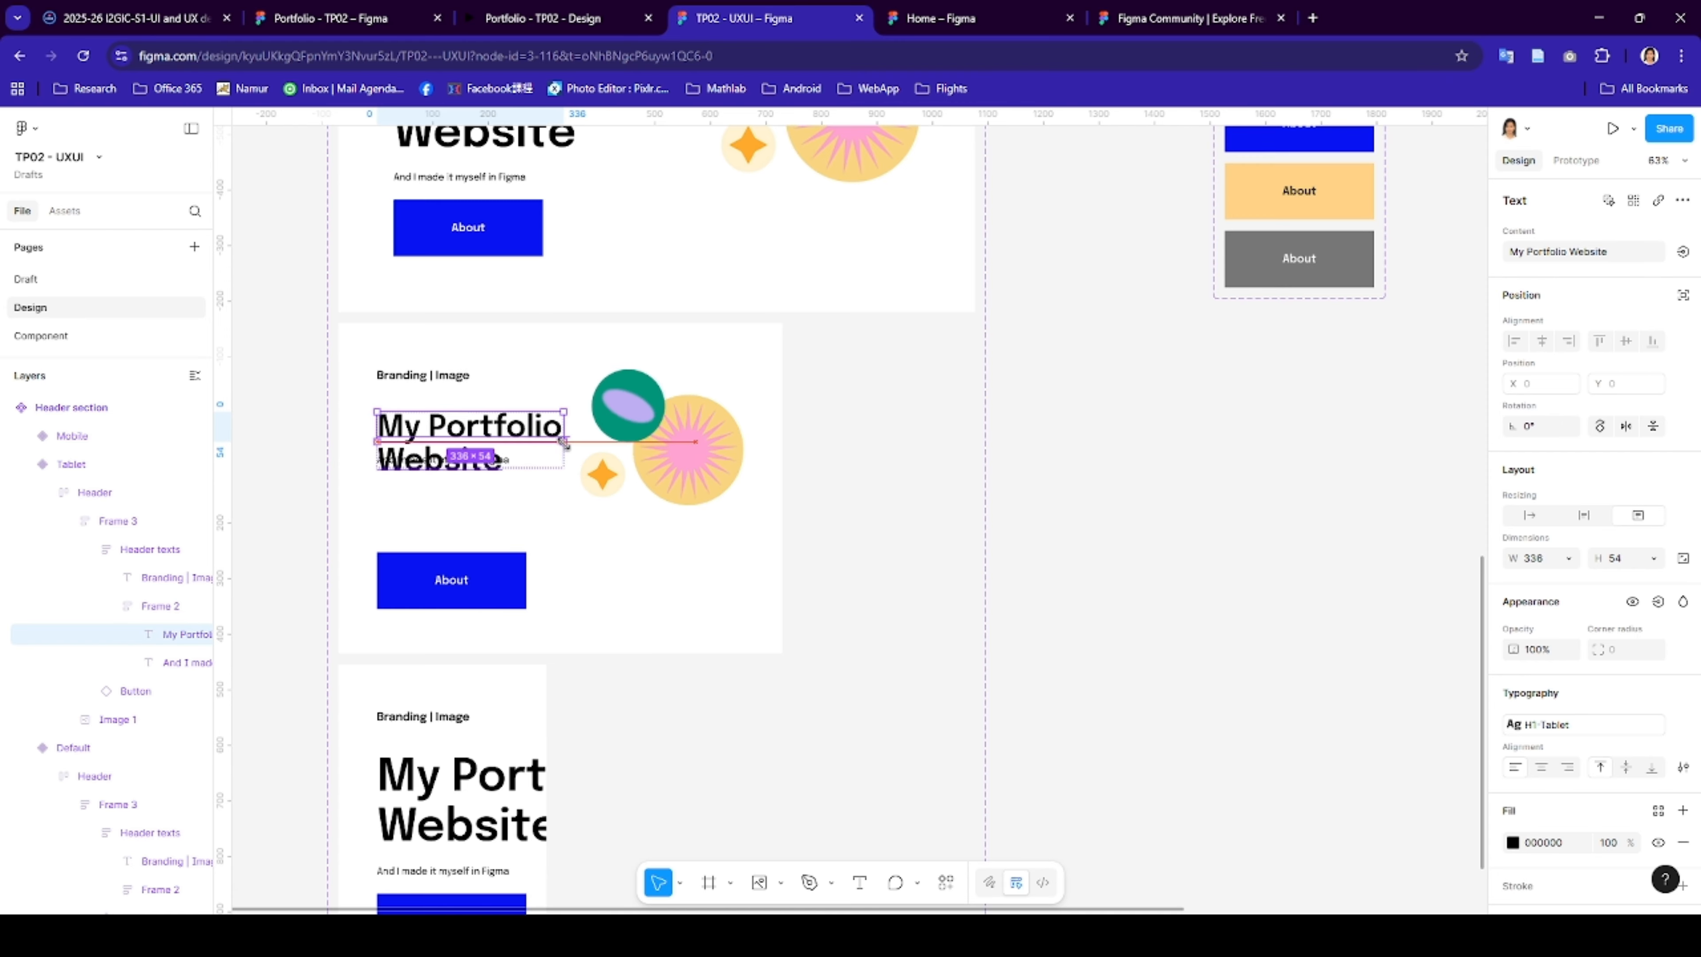
- Widen the layer list so the full names of the nested Tablet layers can be read
click(488, 529)
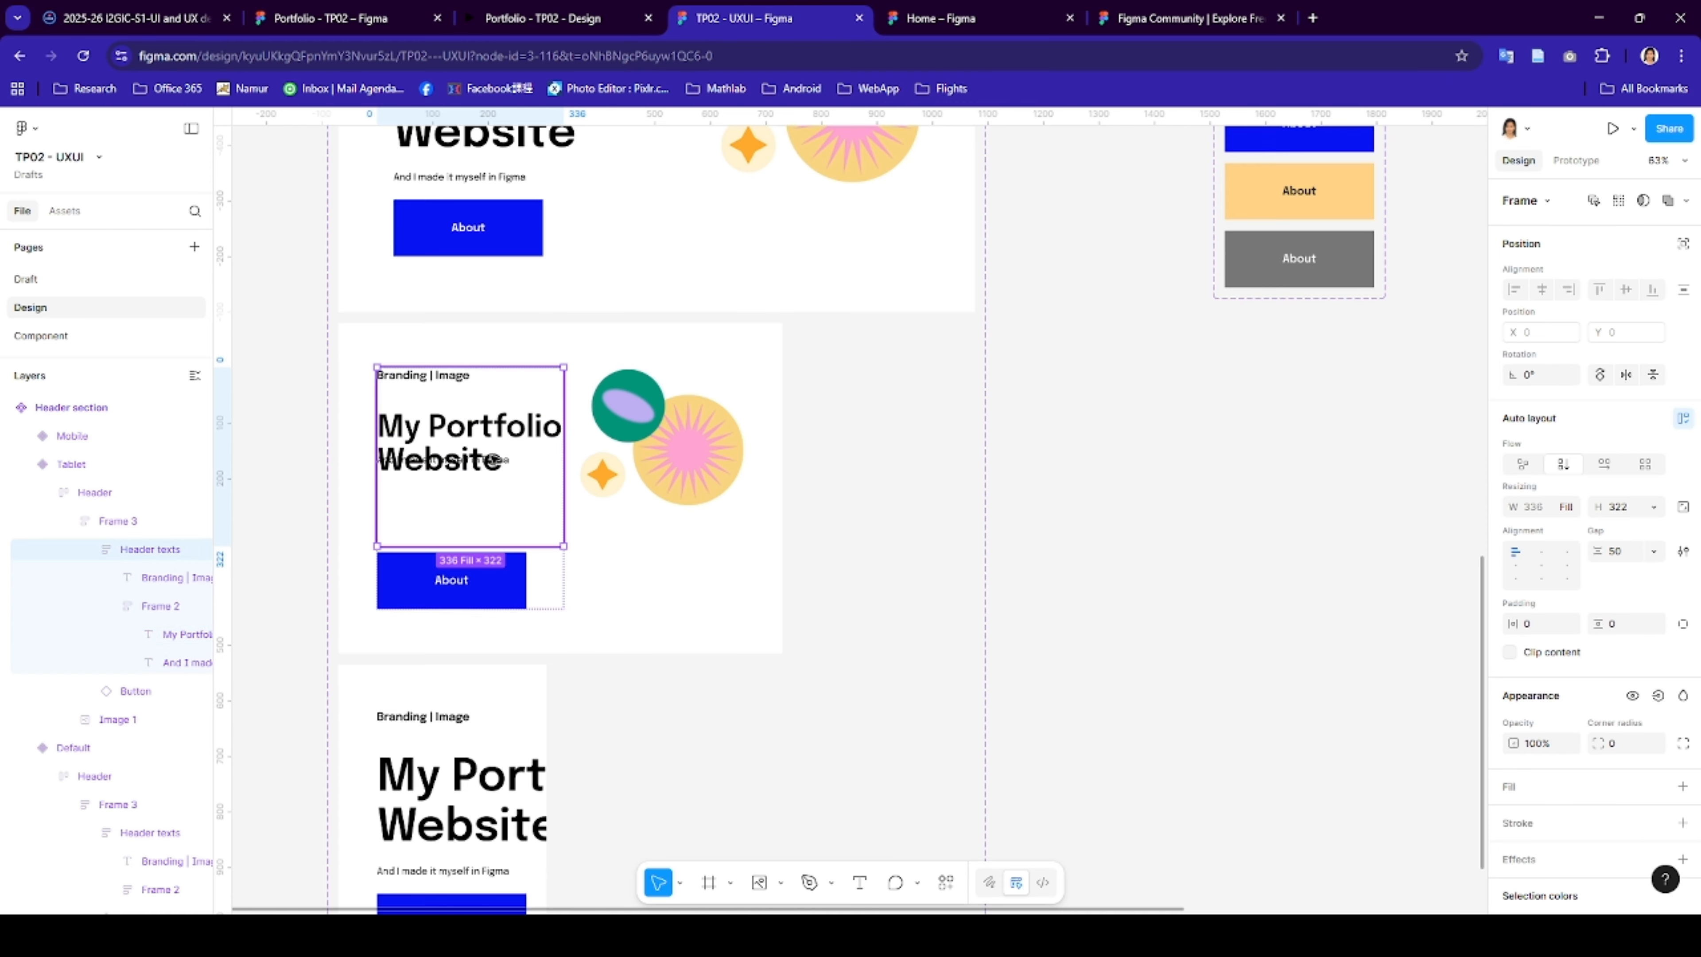
click(492, 432)
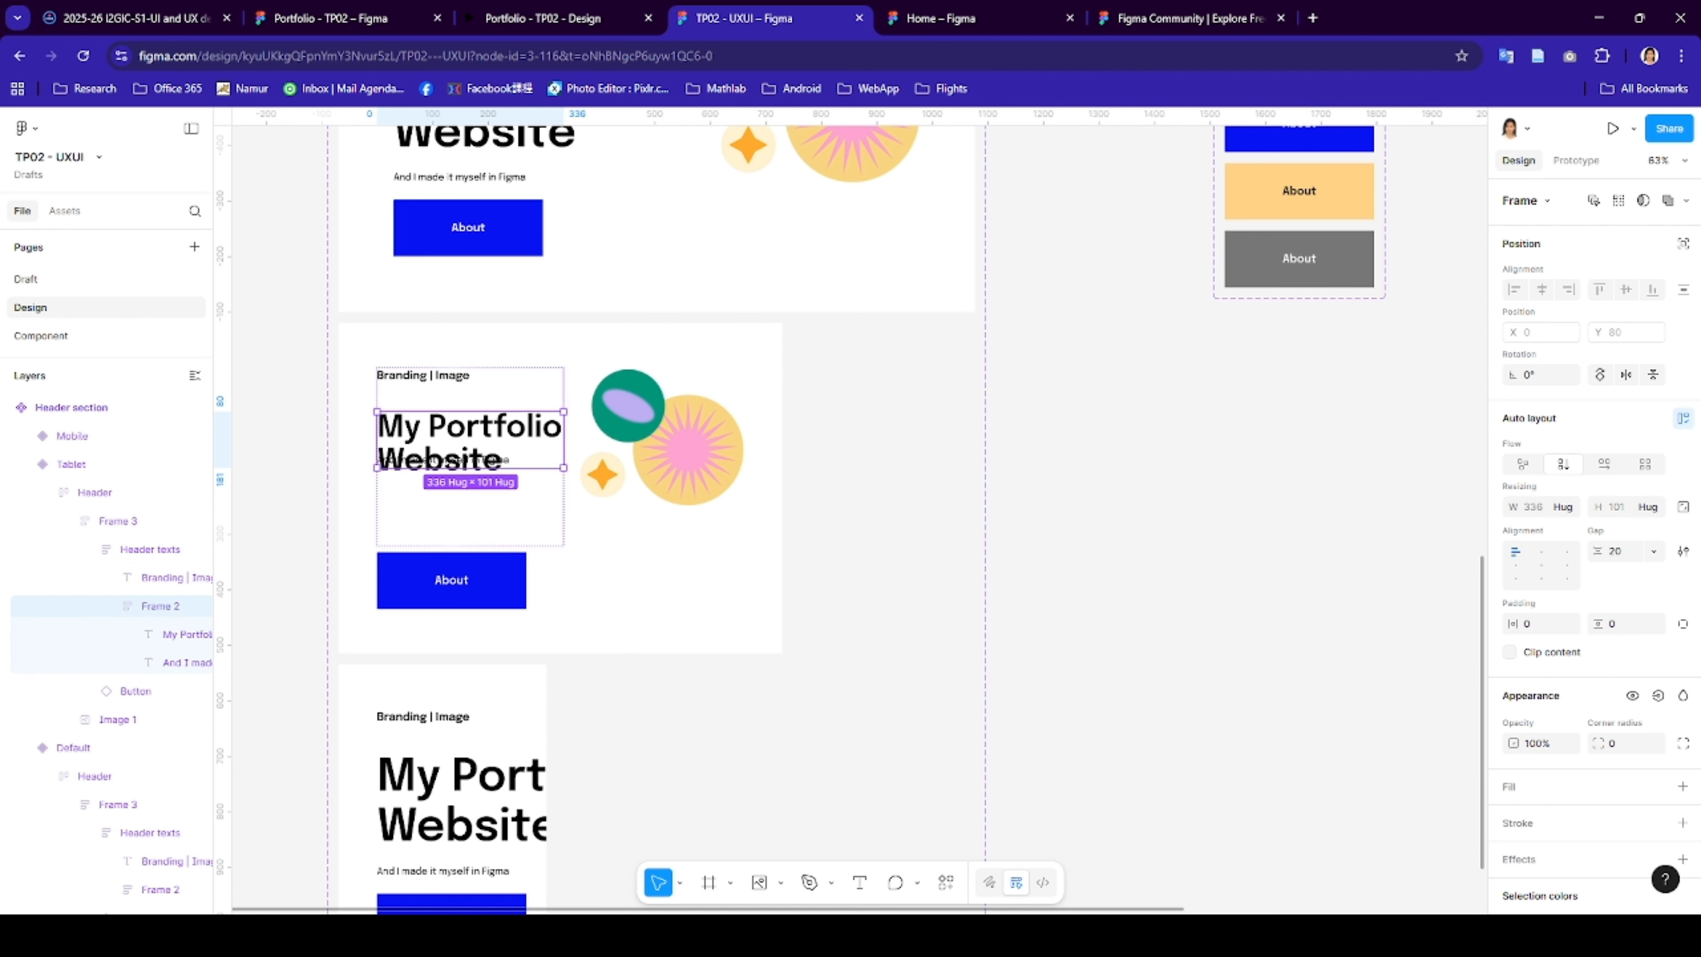
click(176, 633)
click(178, 633)
mouse_move(254, 621)
mouse_down()
mouse_move(316, 619)
mouse_move(270, 622)
mouse_move(288, 622)
mouse_up()
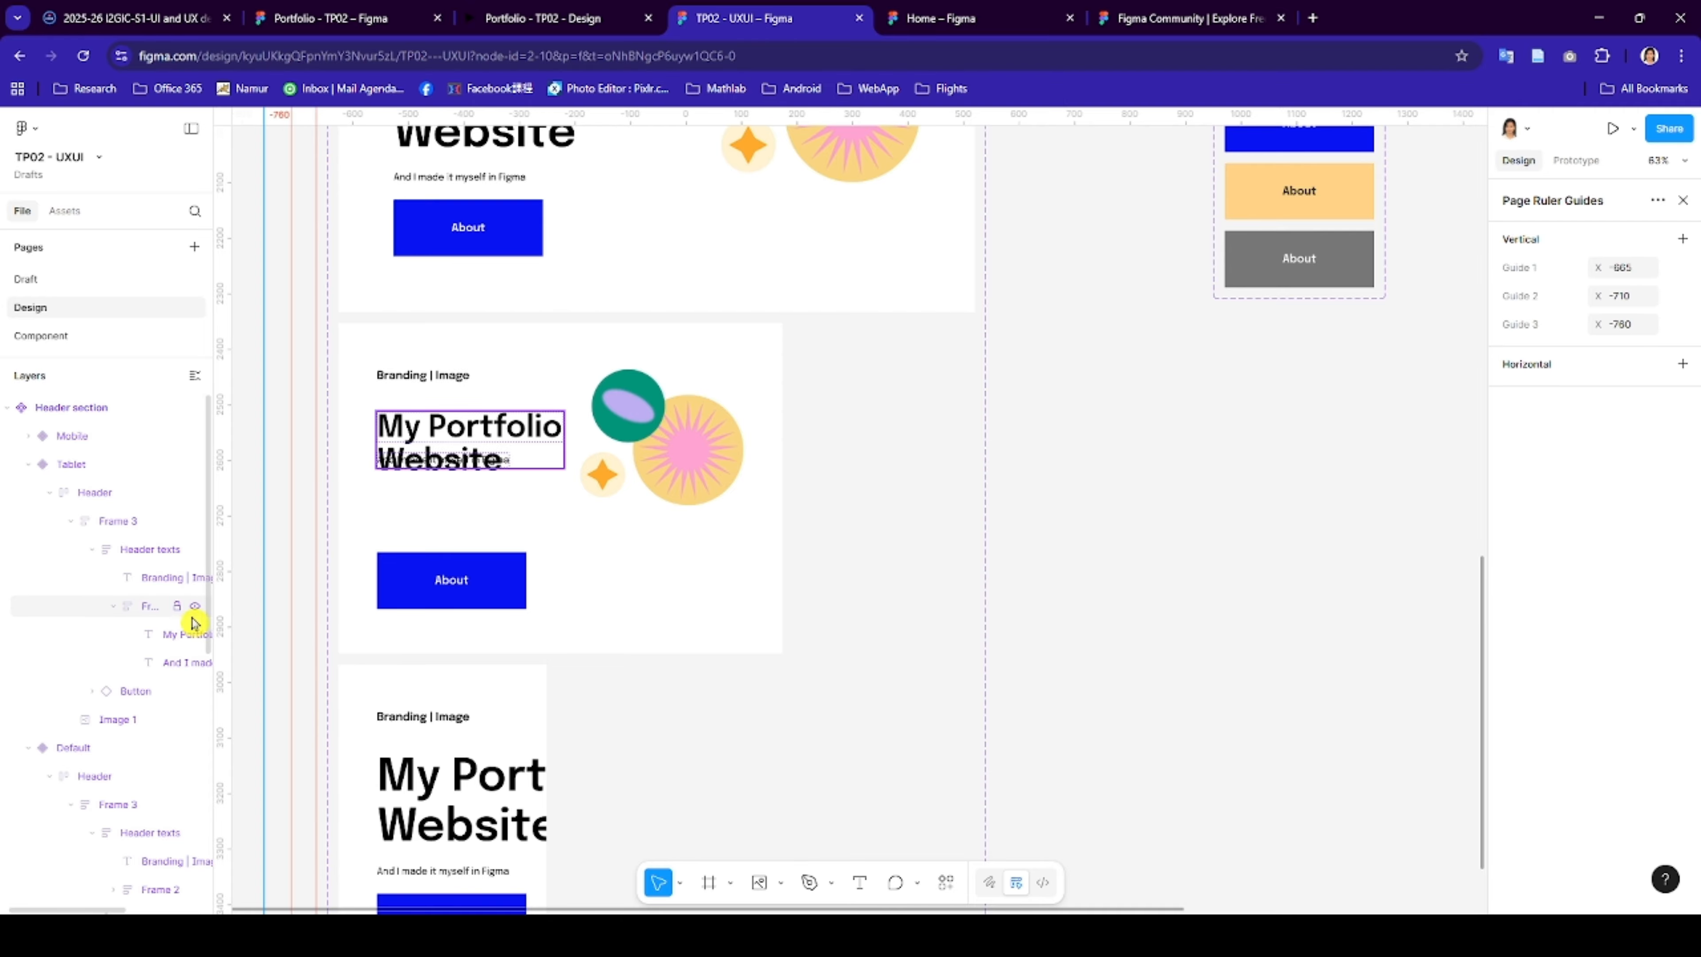
click(167, 607)
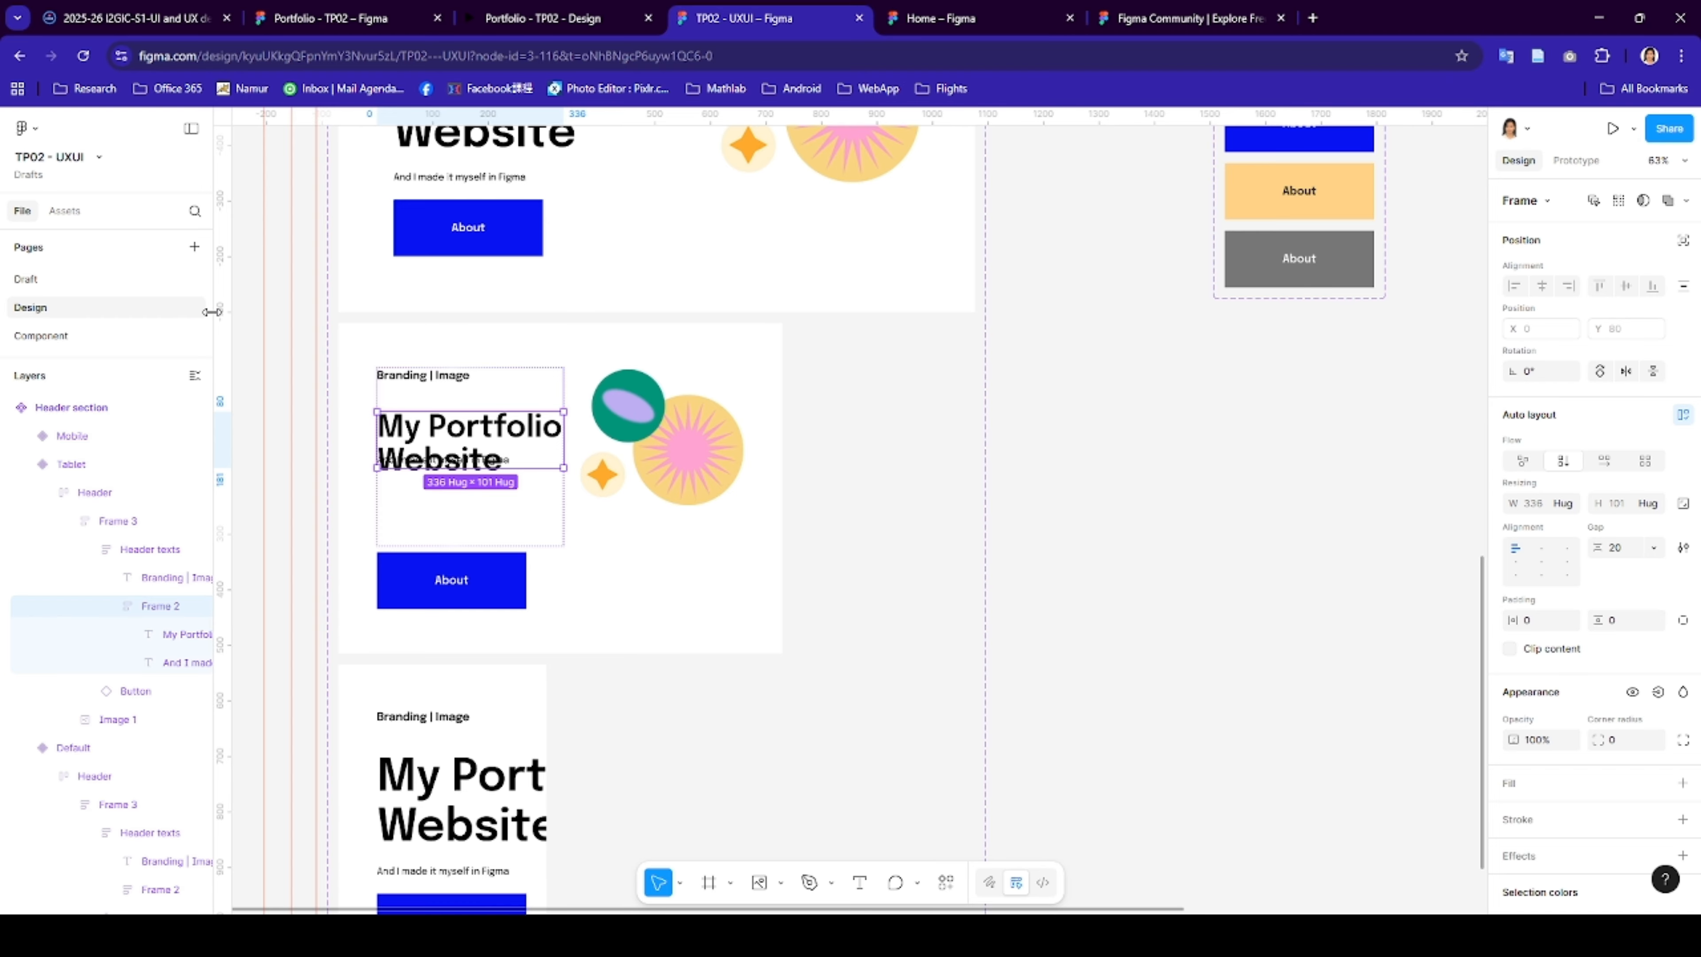
key(shift+r)
drag(207, 315, 323, 310)
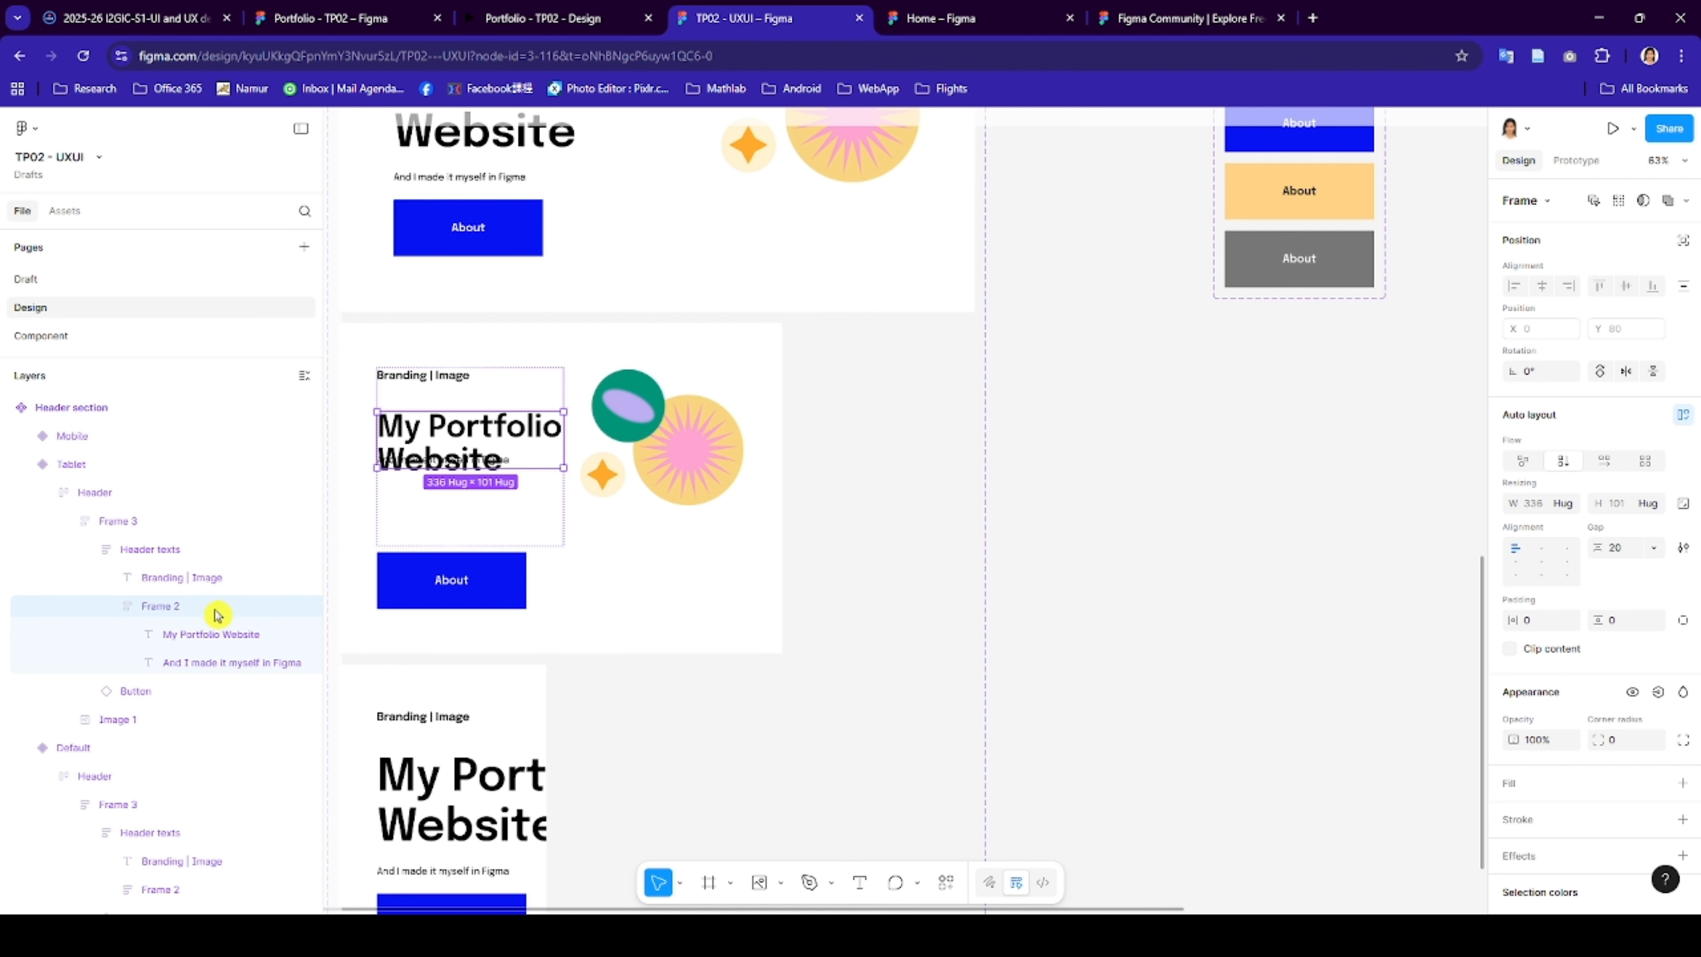
- Set the height of the Tablet variant's "My Portfolio Website" heading to hug its contents
click(213, 634)
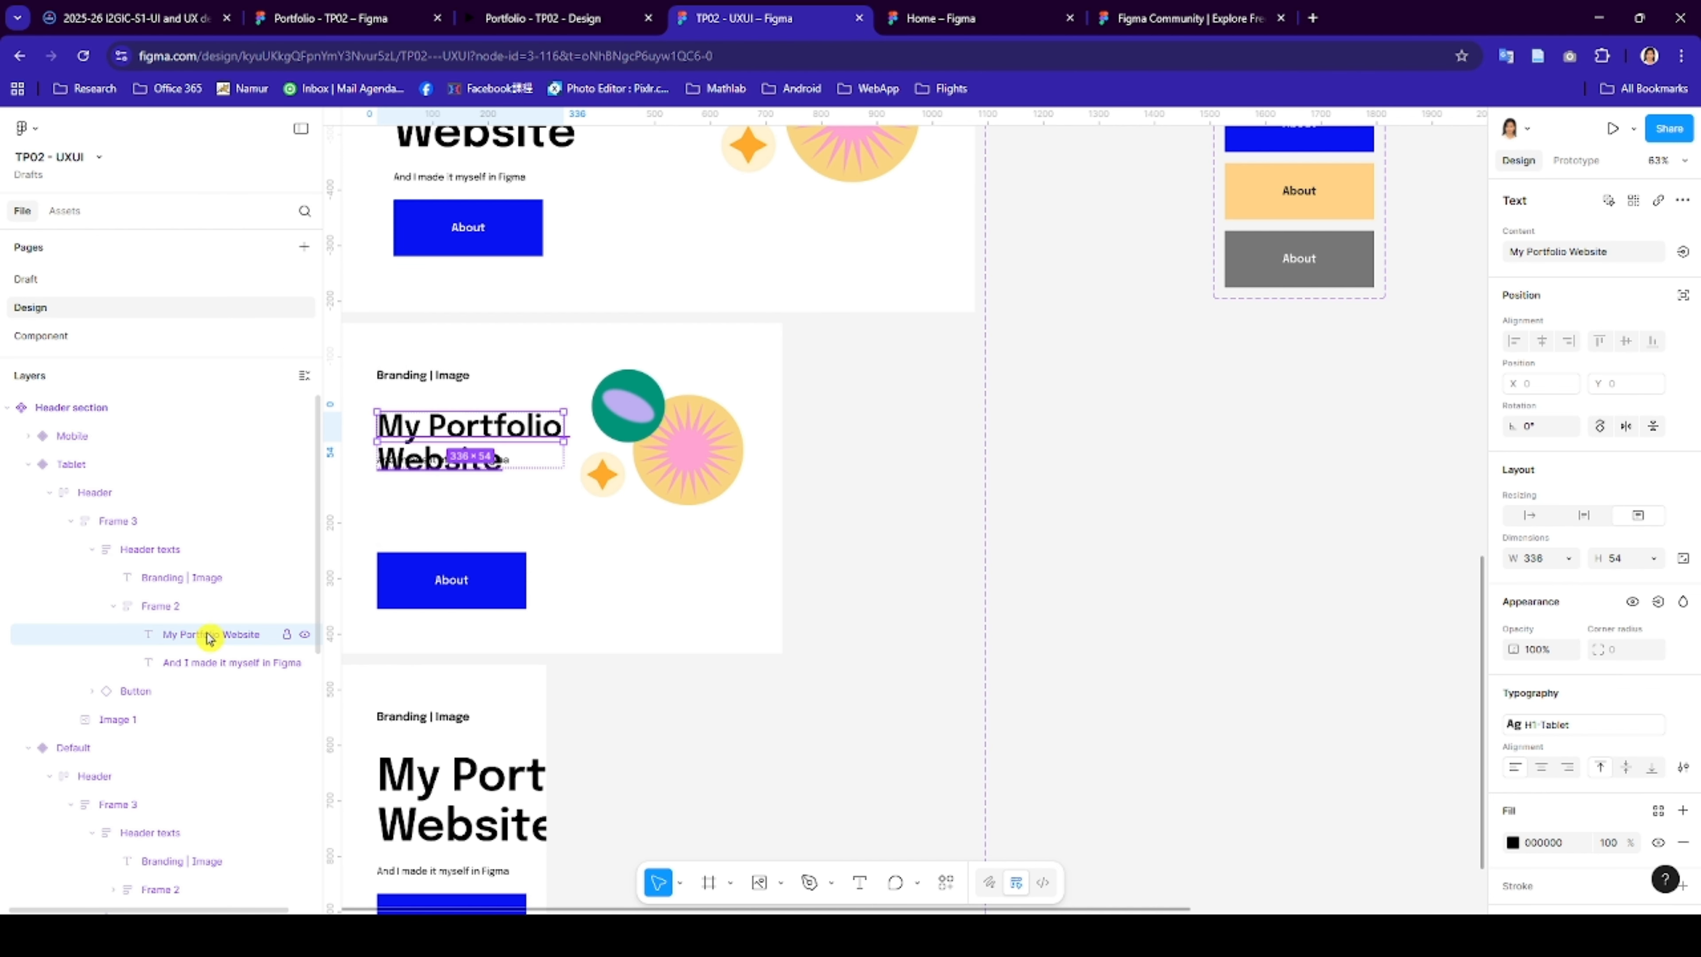
click(1651, 565)
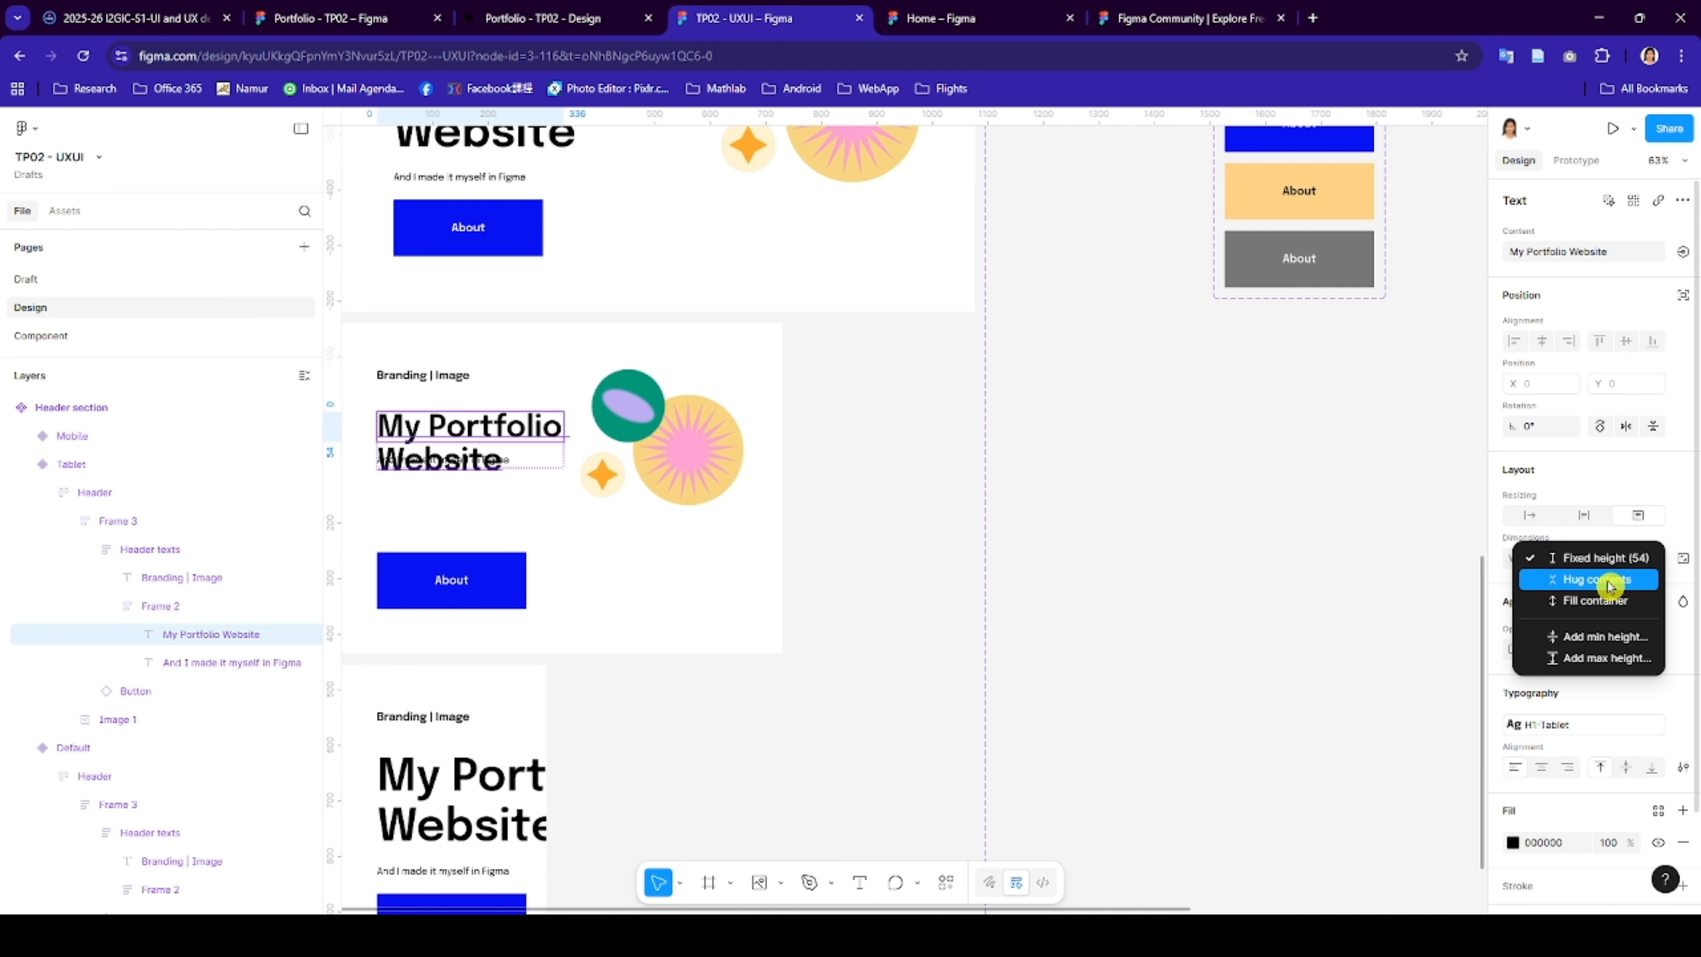
click(1609, 580)
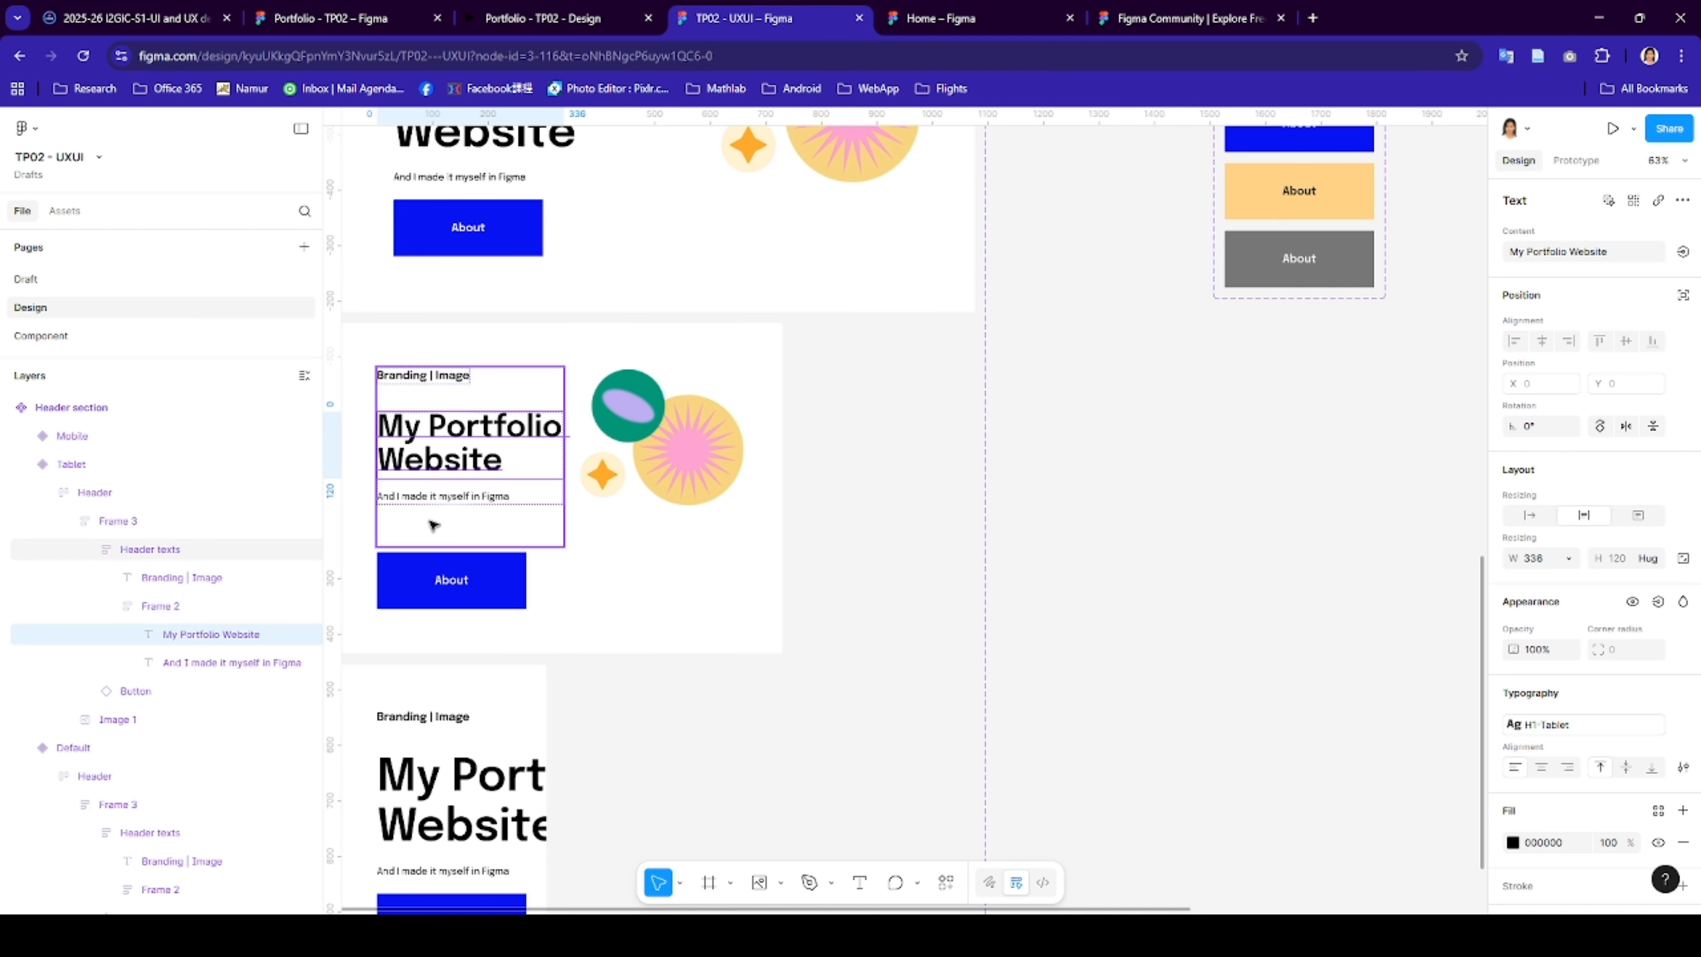
- Set the Tablet variant's Header texts frame to a gap of 30 and a height that hugs its contents
click(452, 527)
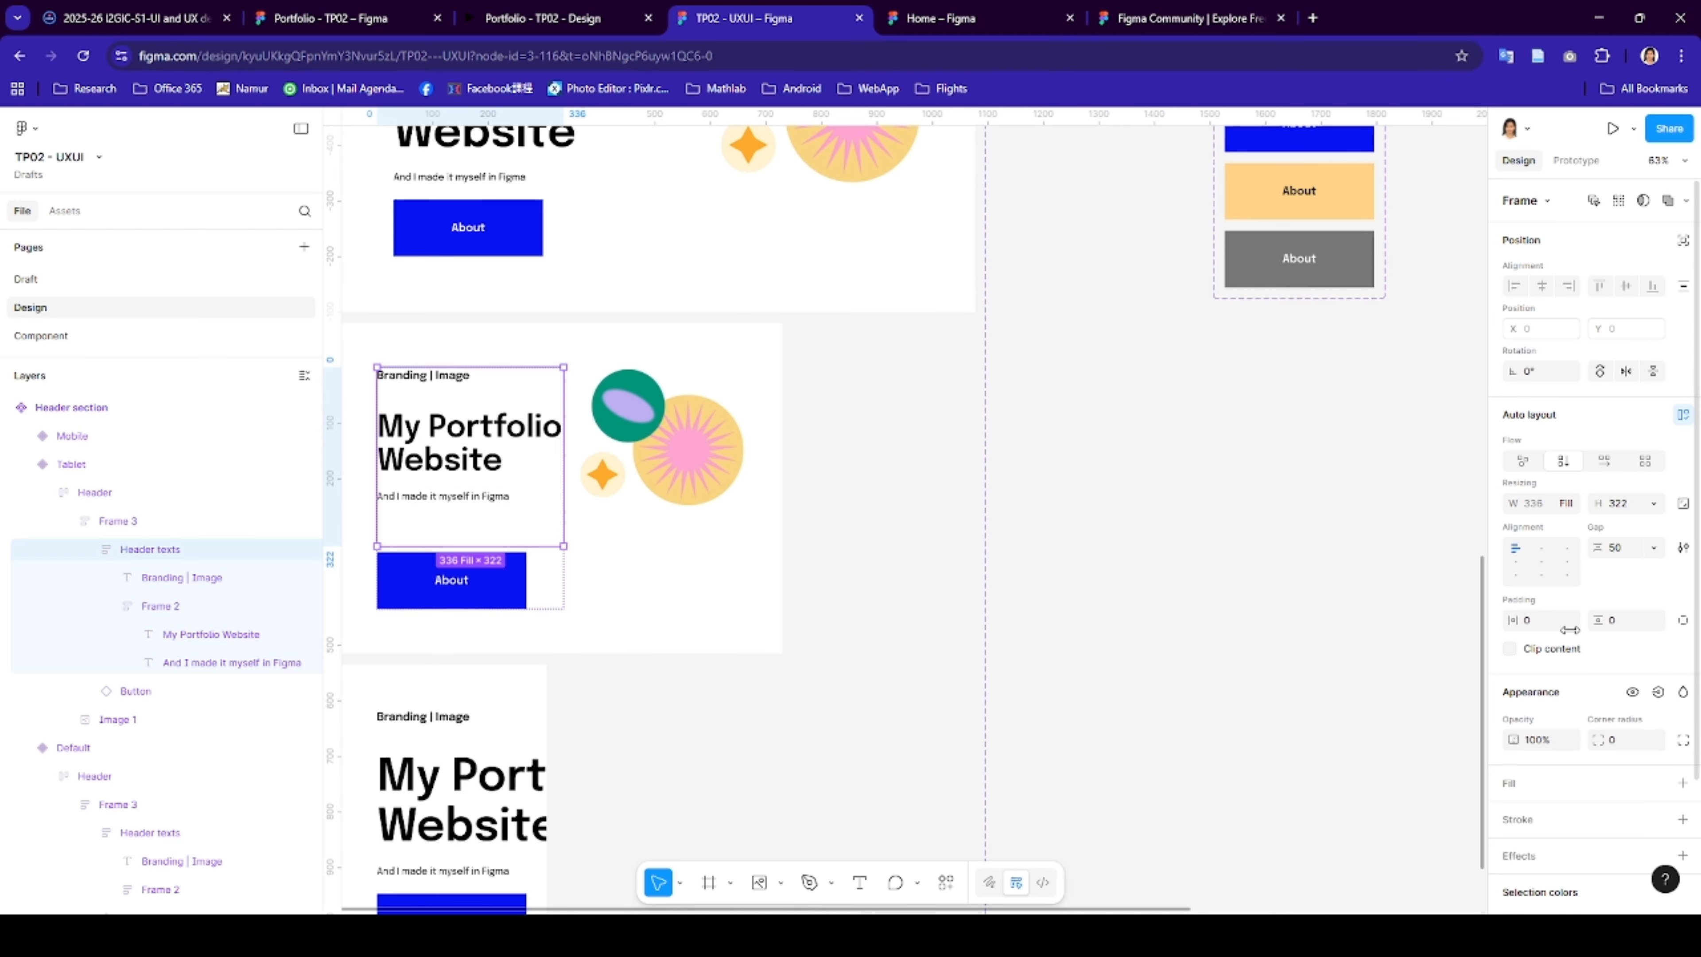
click(1622, 546)
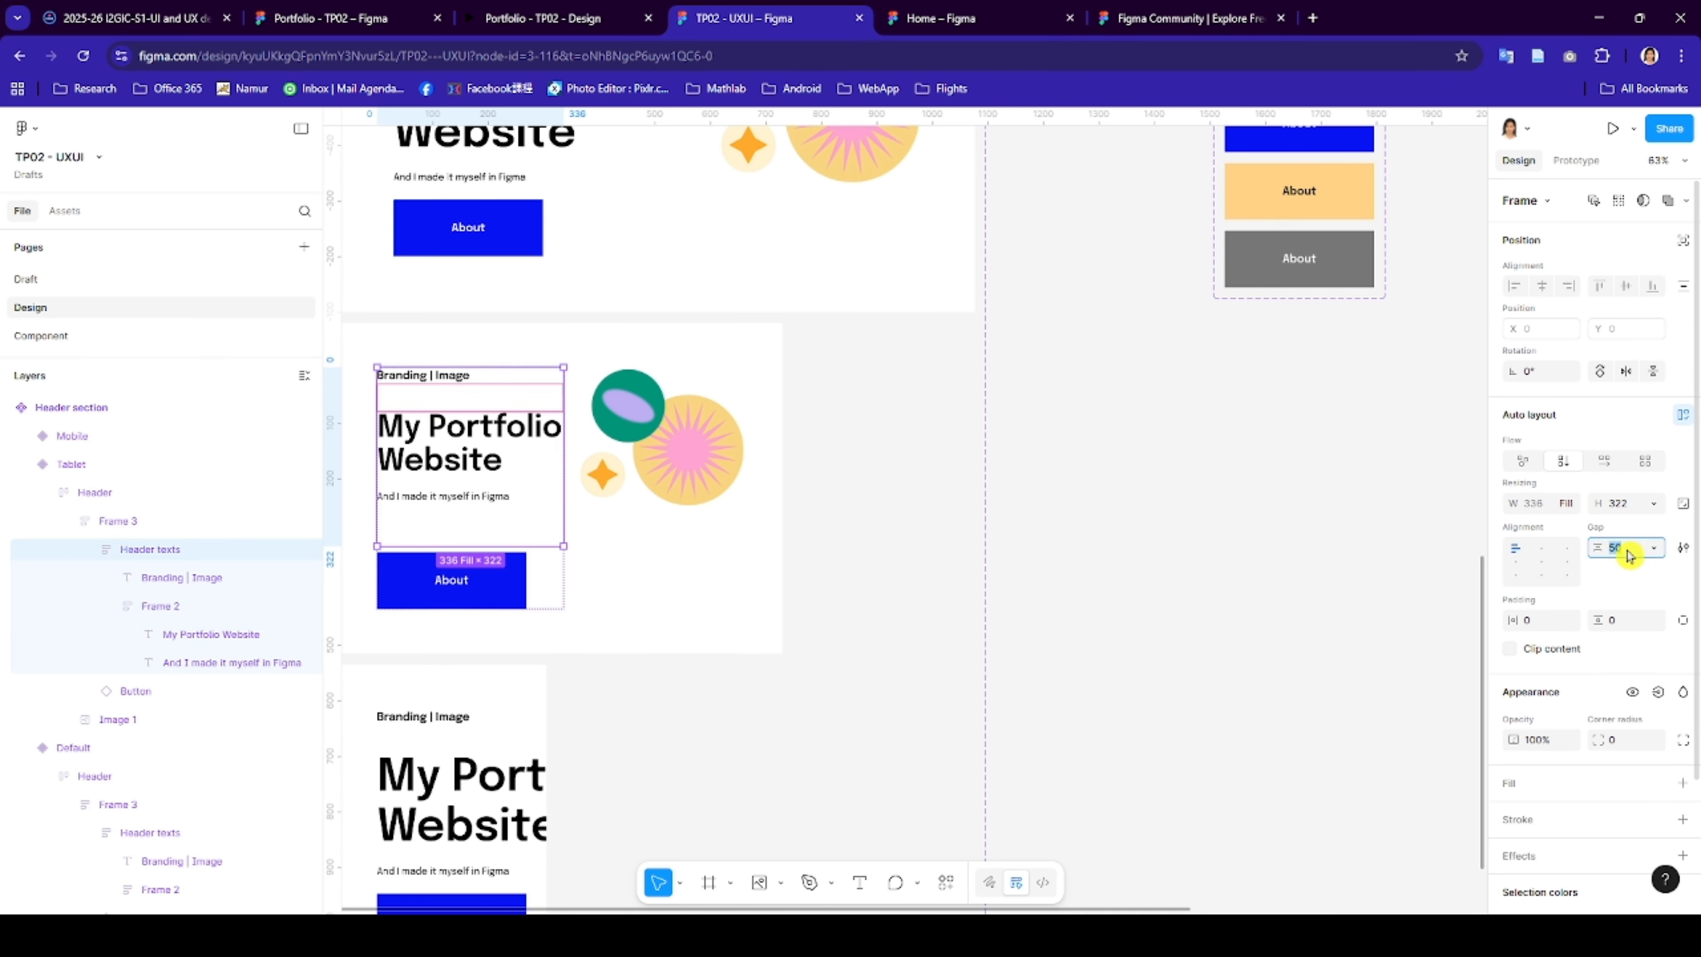
text(30)
key(Return)
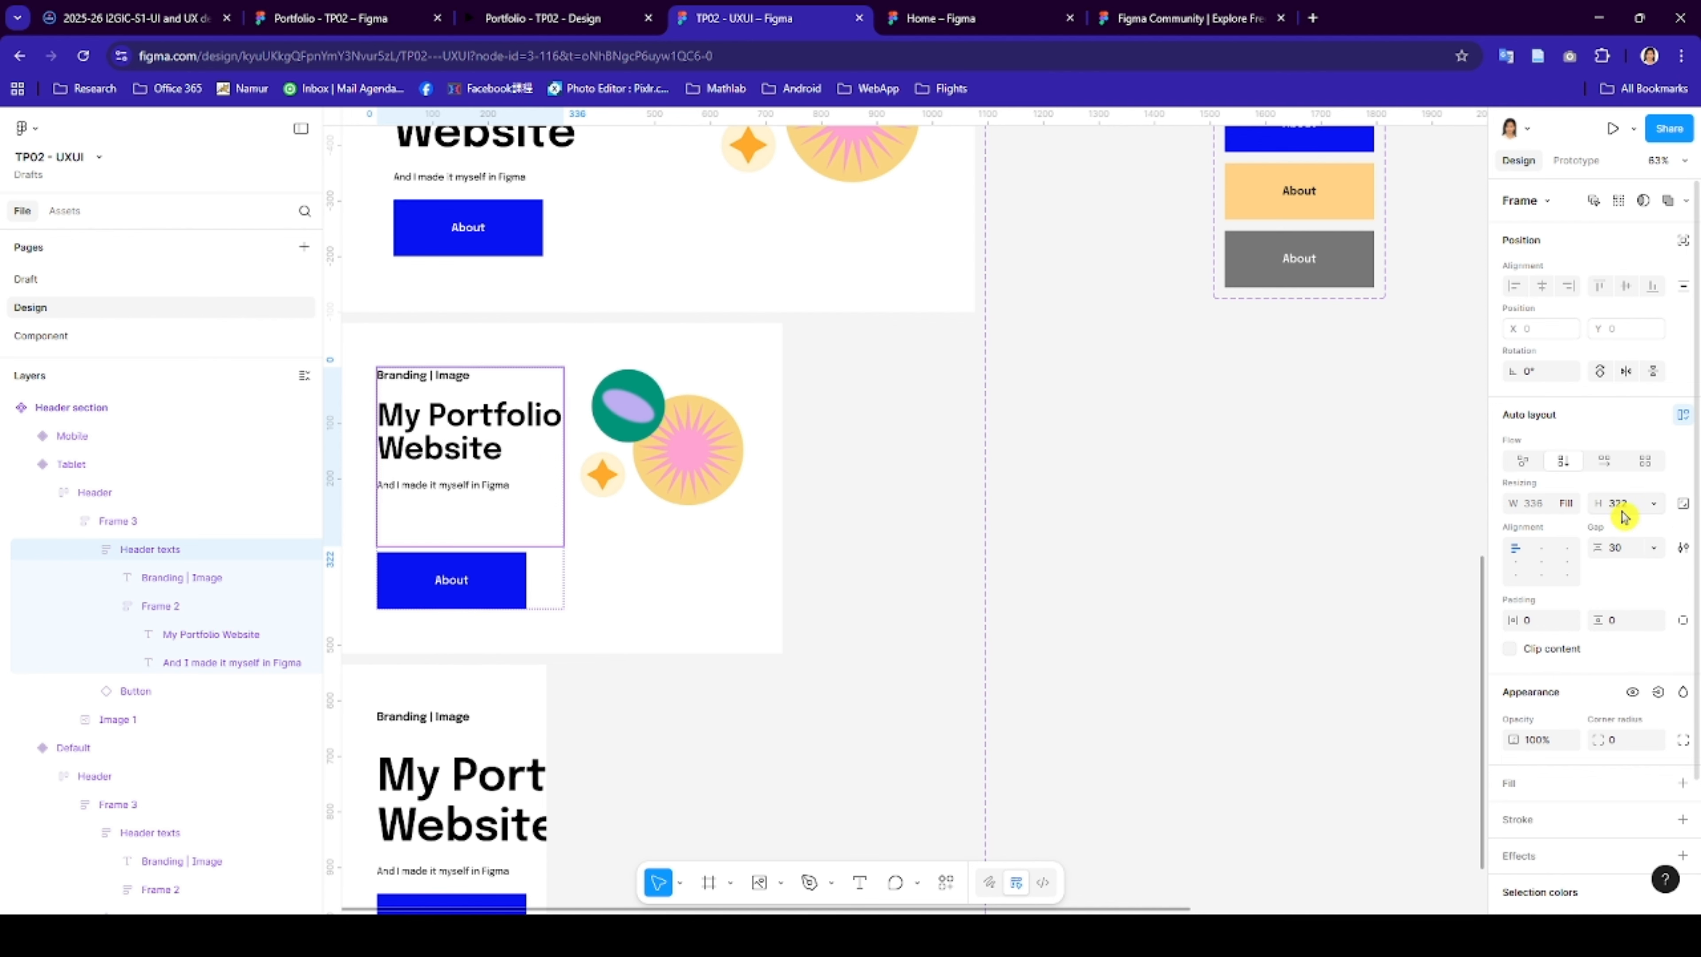
click(1652, 503)
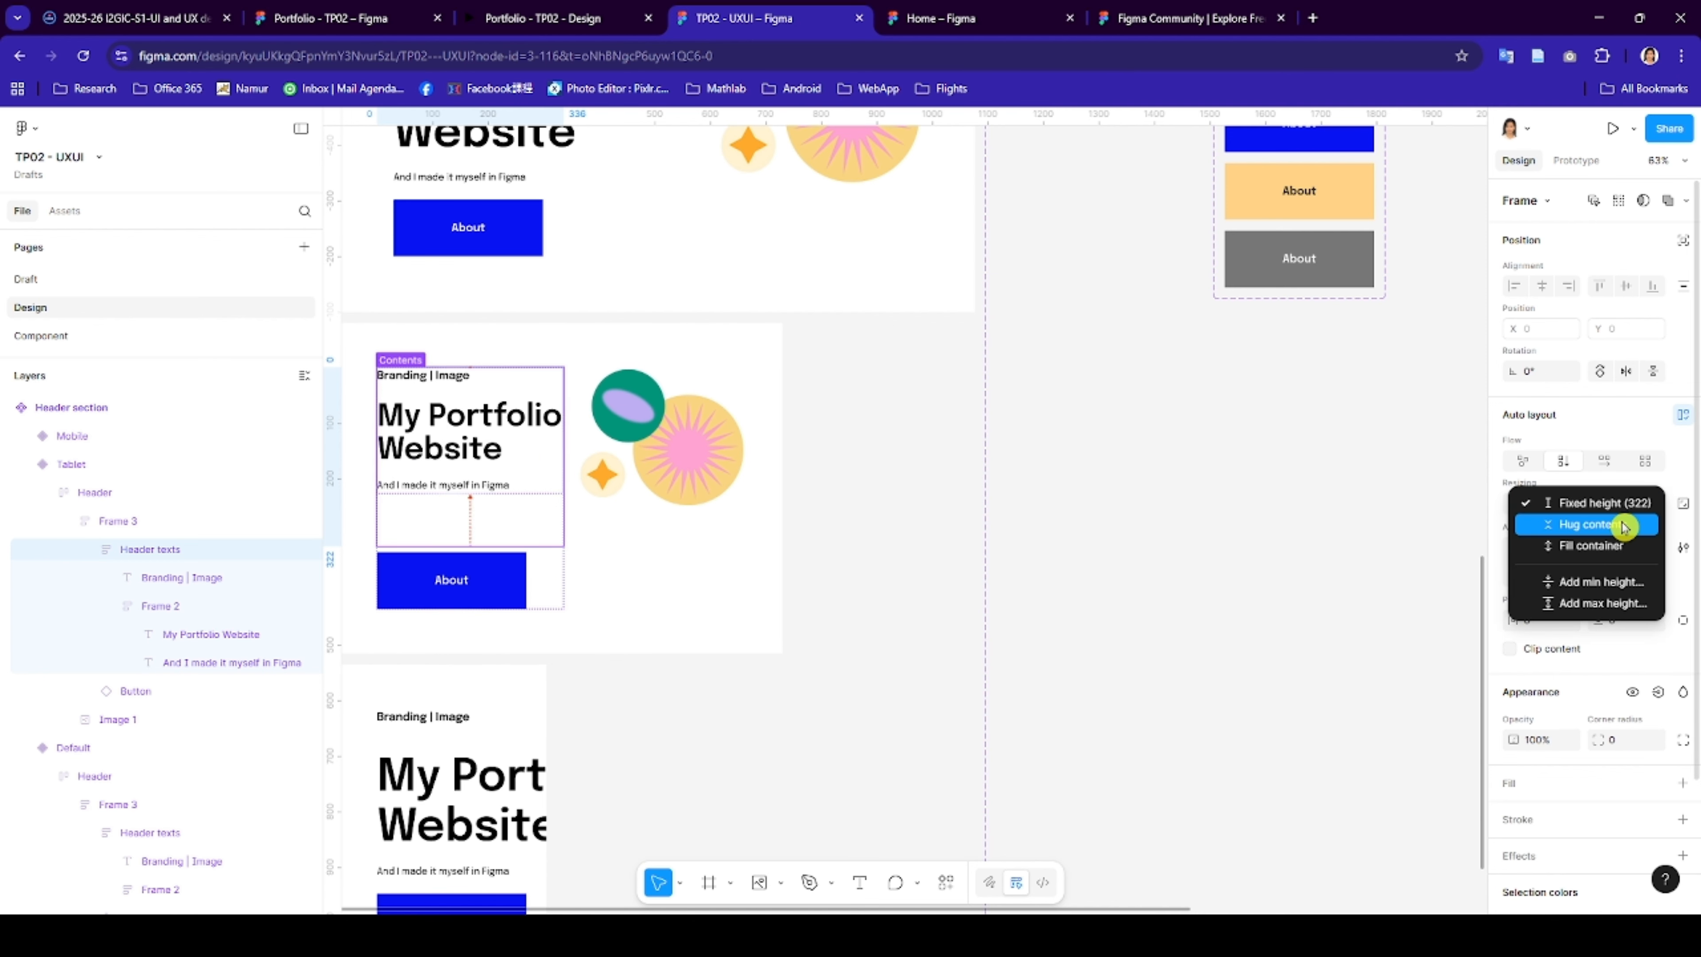
click(1624, 527)
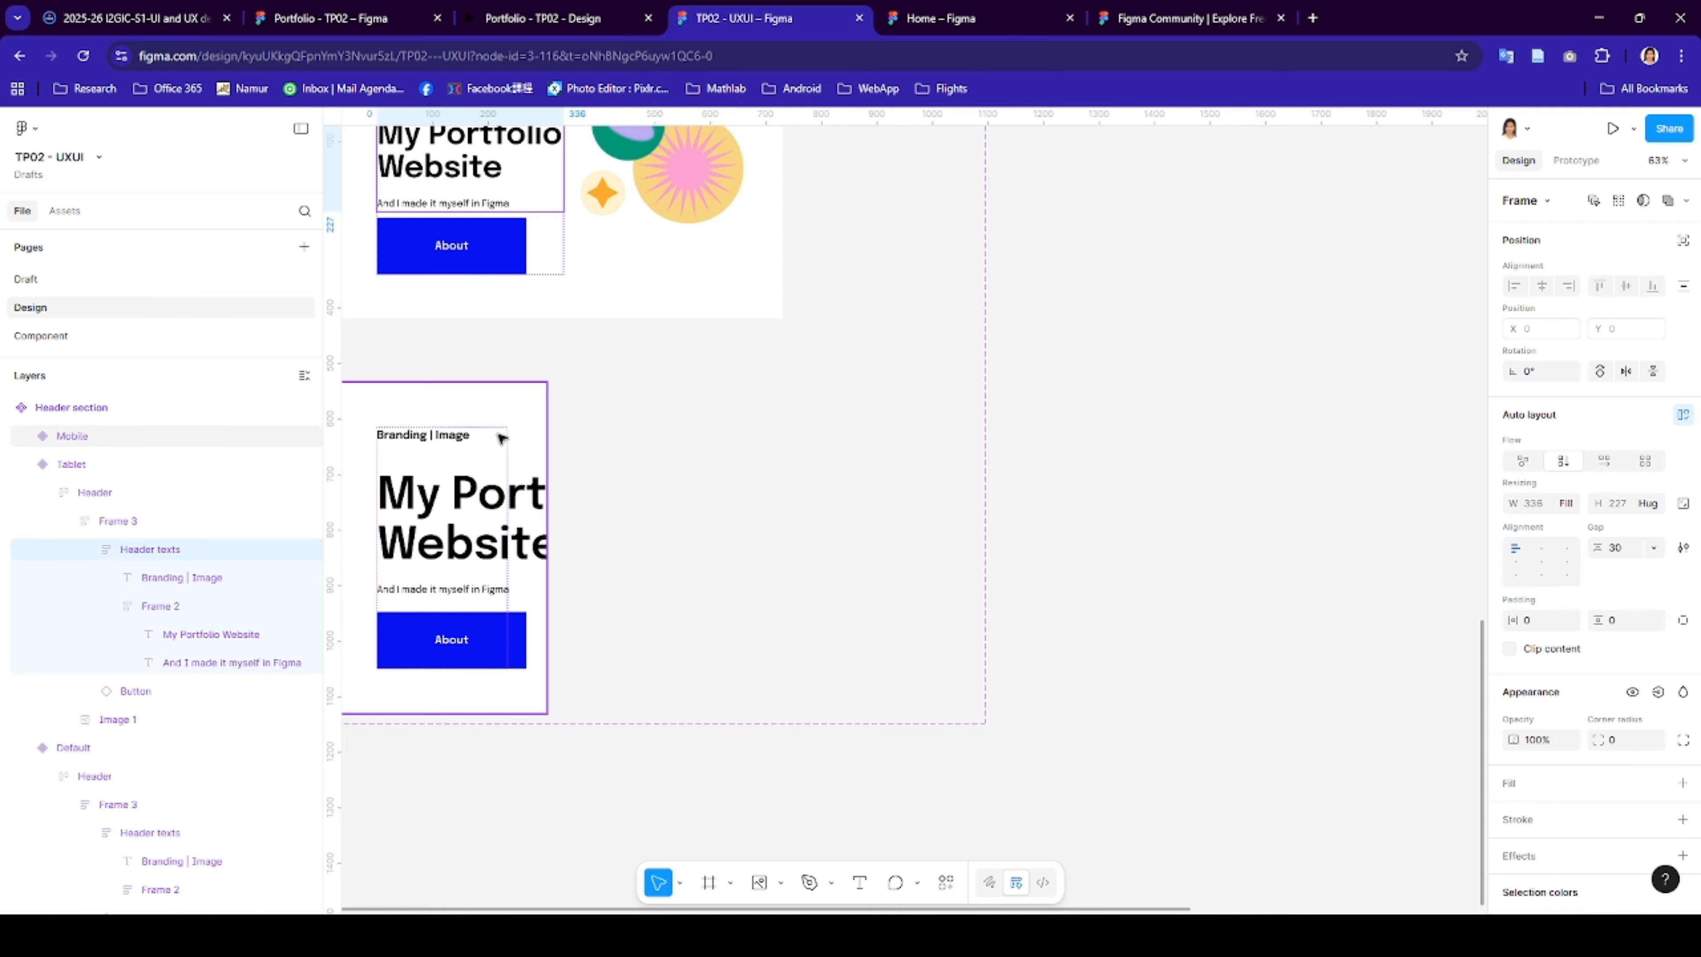
- Set the Mobile header variant's horizontal padding to 30 and its vertical padding to 50
scroll(512, 423, left, 3)
click(630, 382)
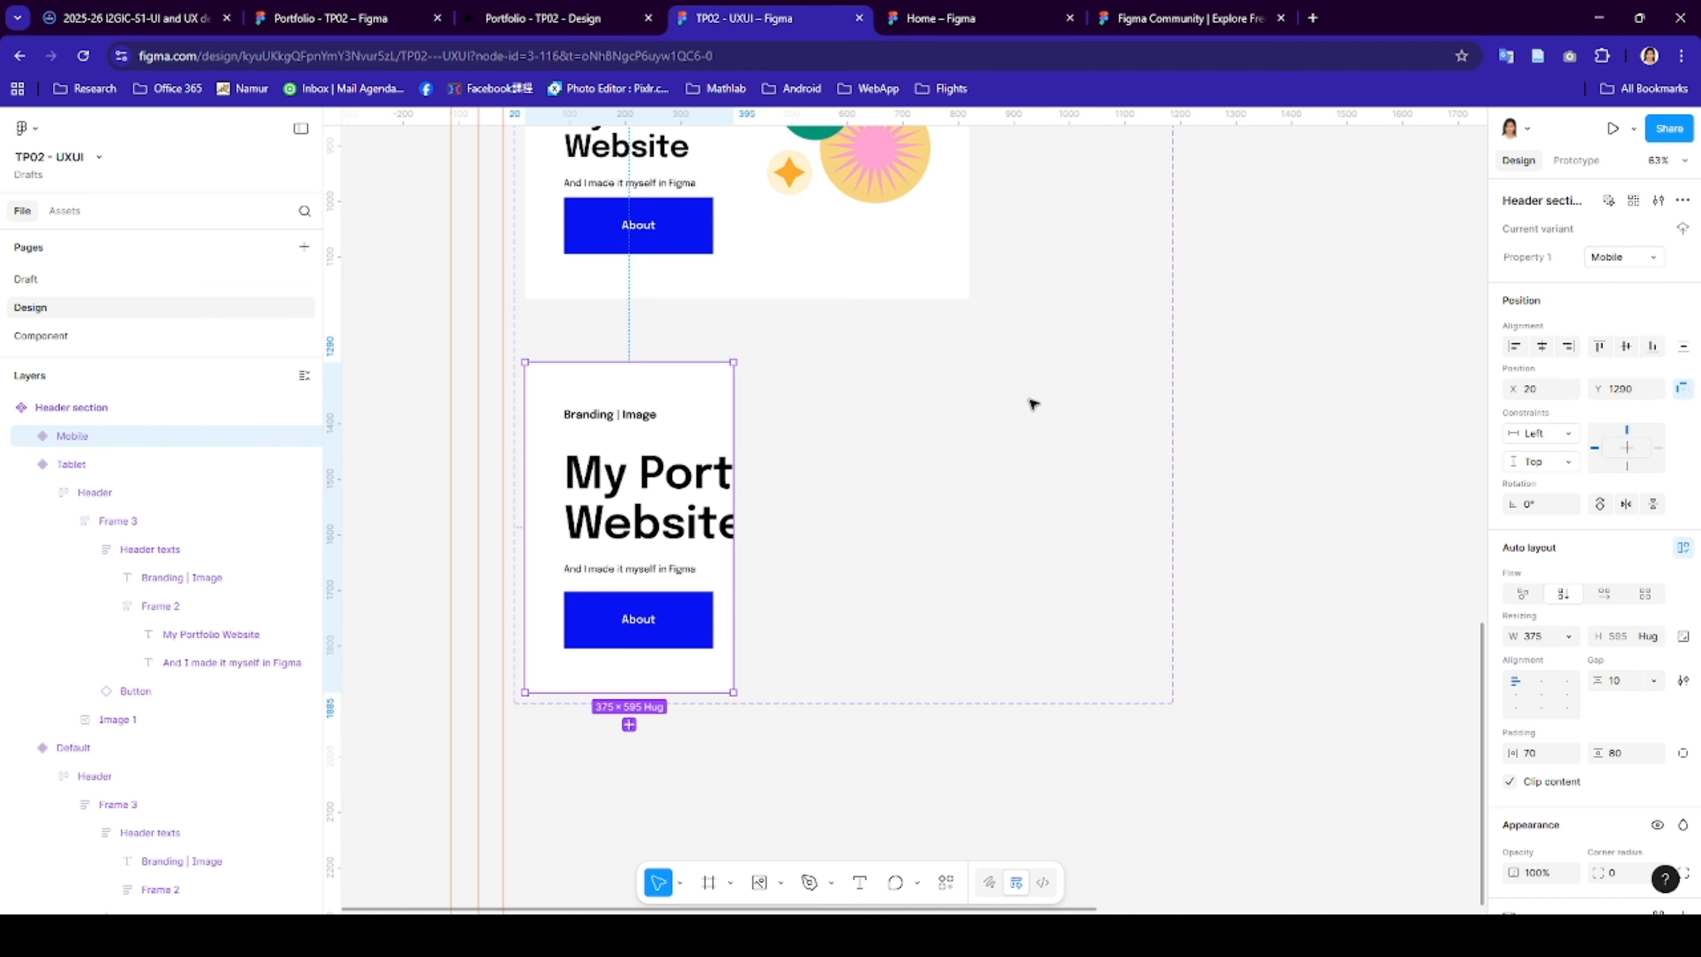
scroll(908, 384, up, 2)
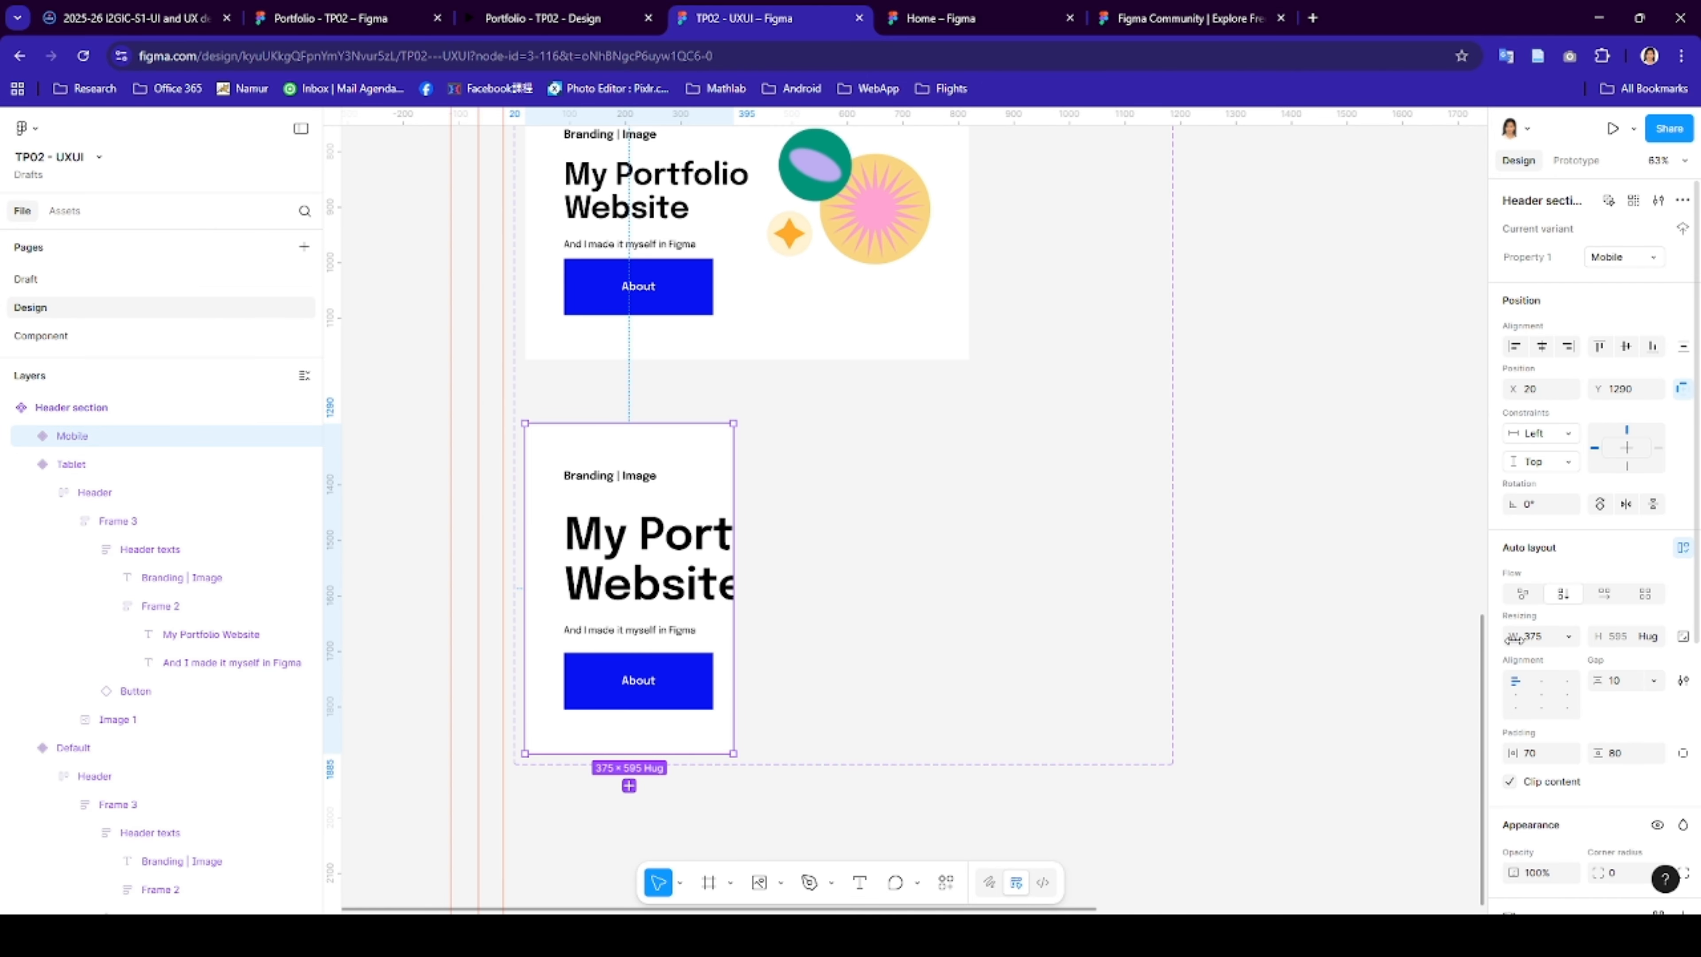
click(1569, 643)
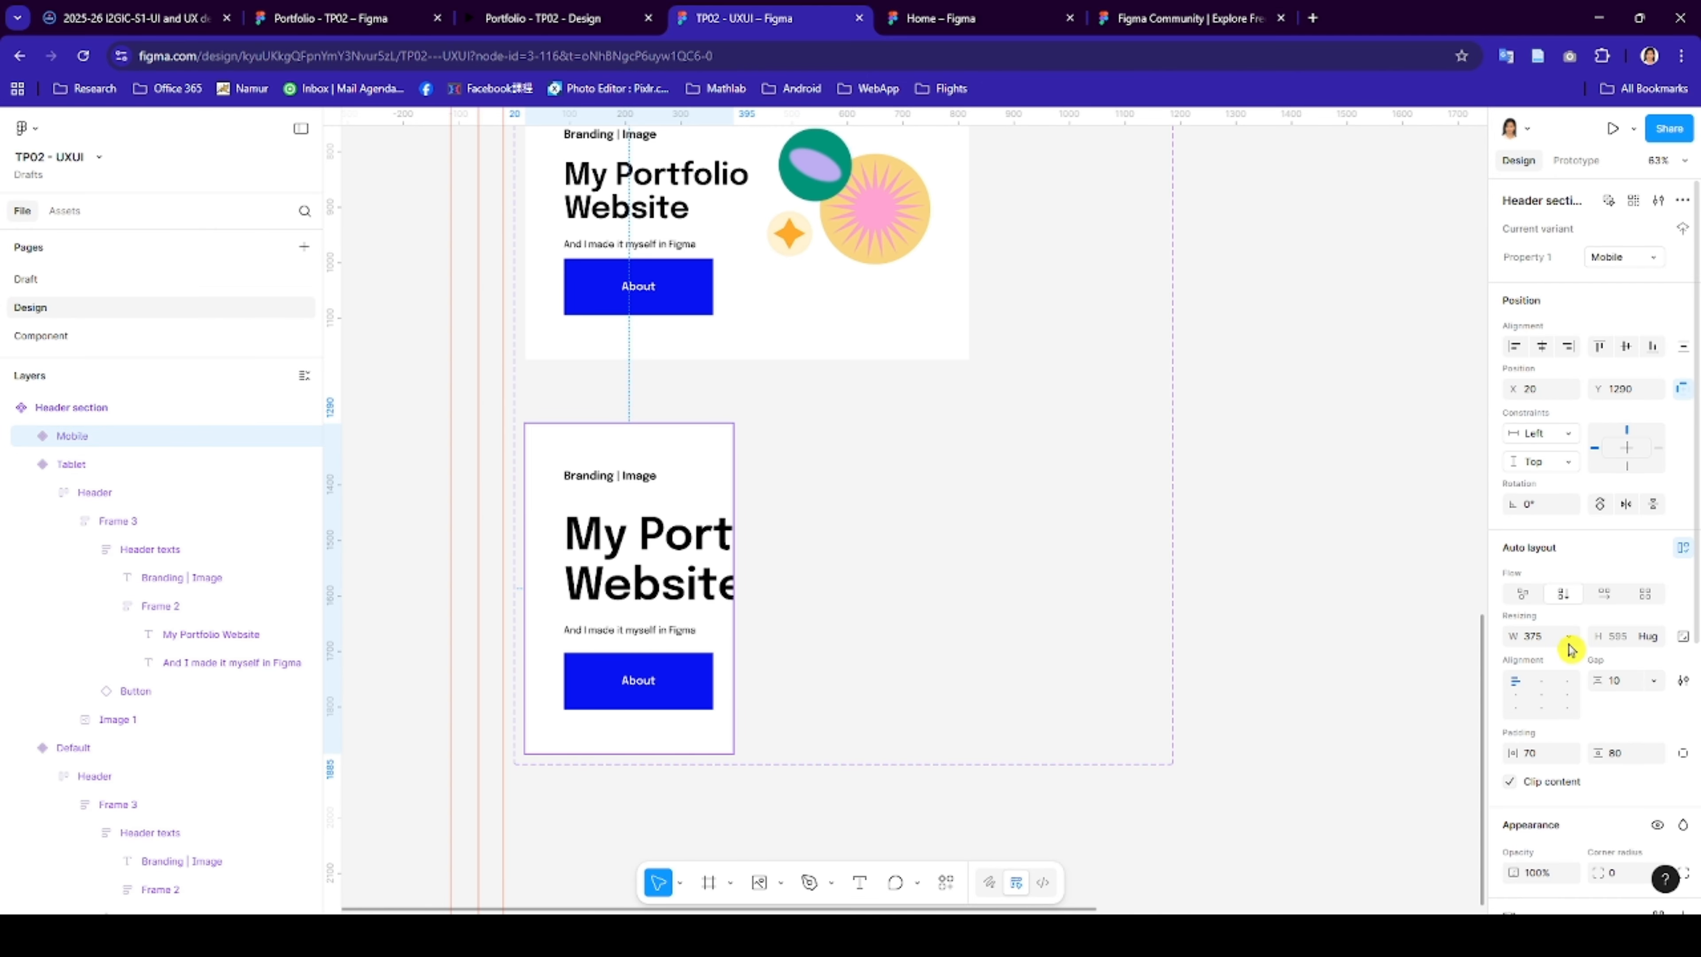
click(1386, 711)
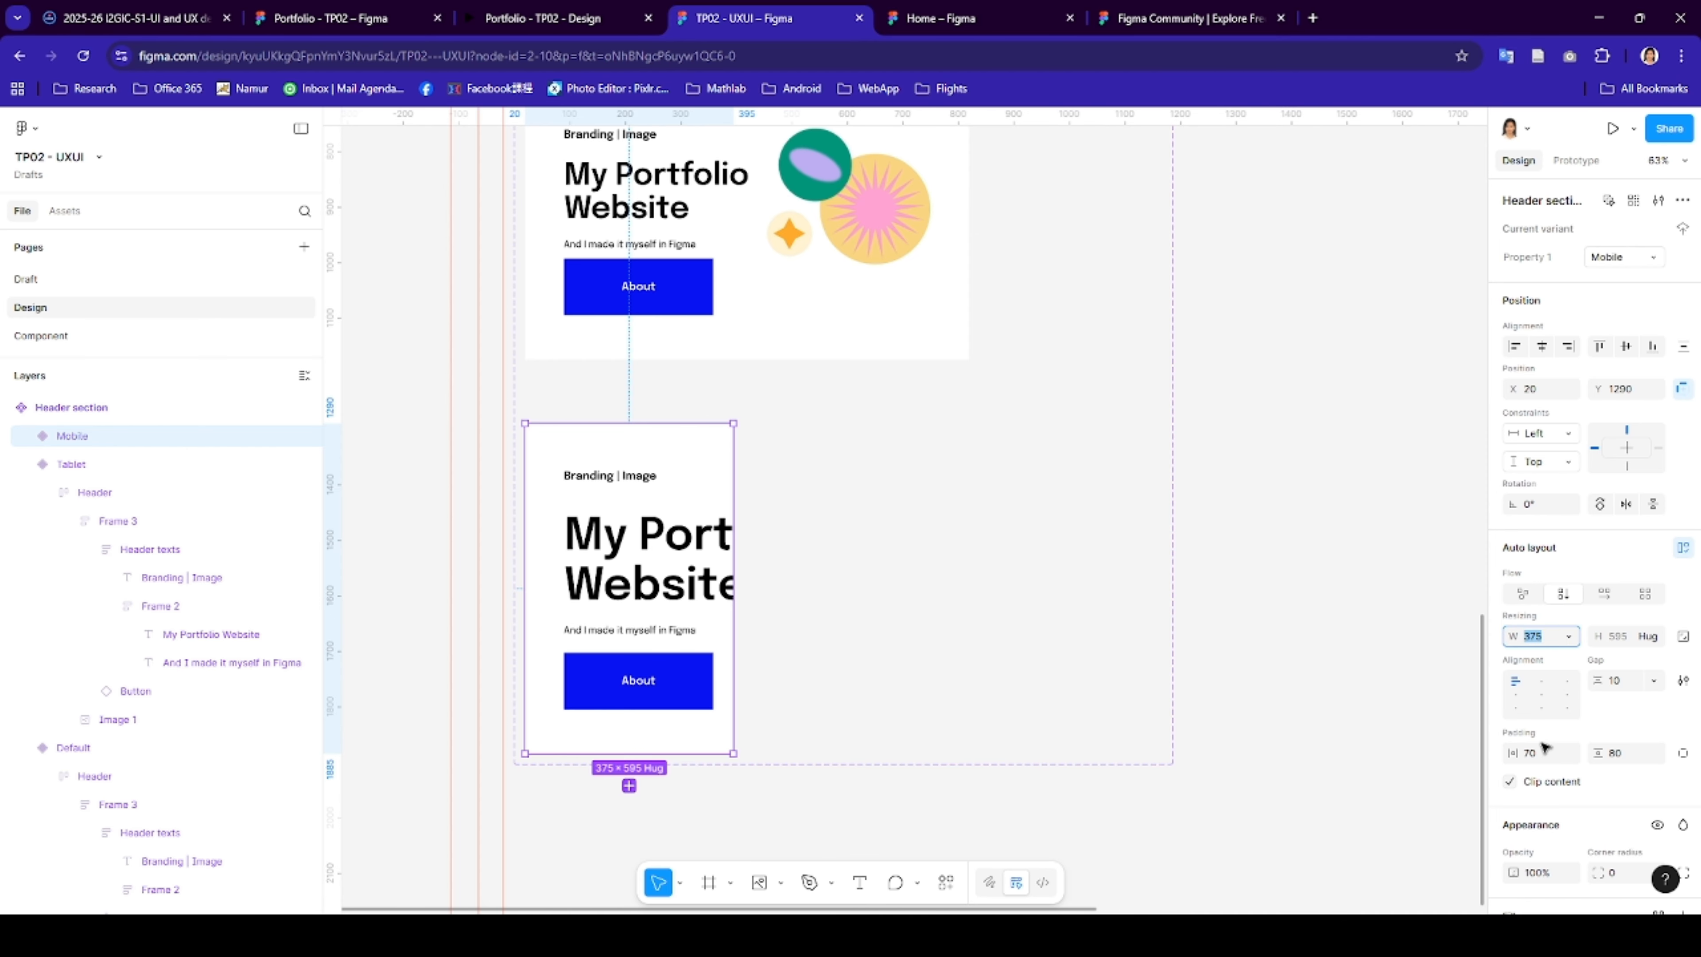
click(666, 437)
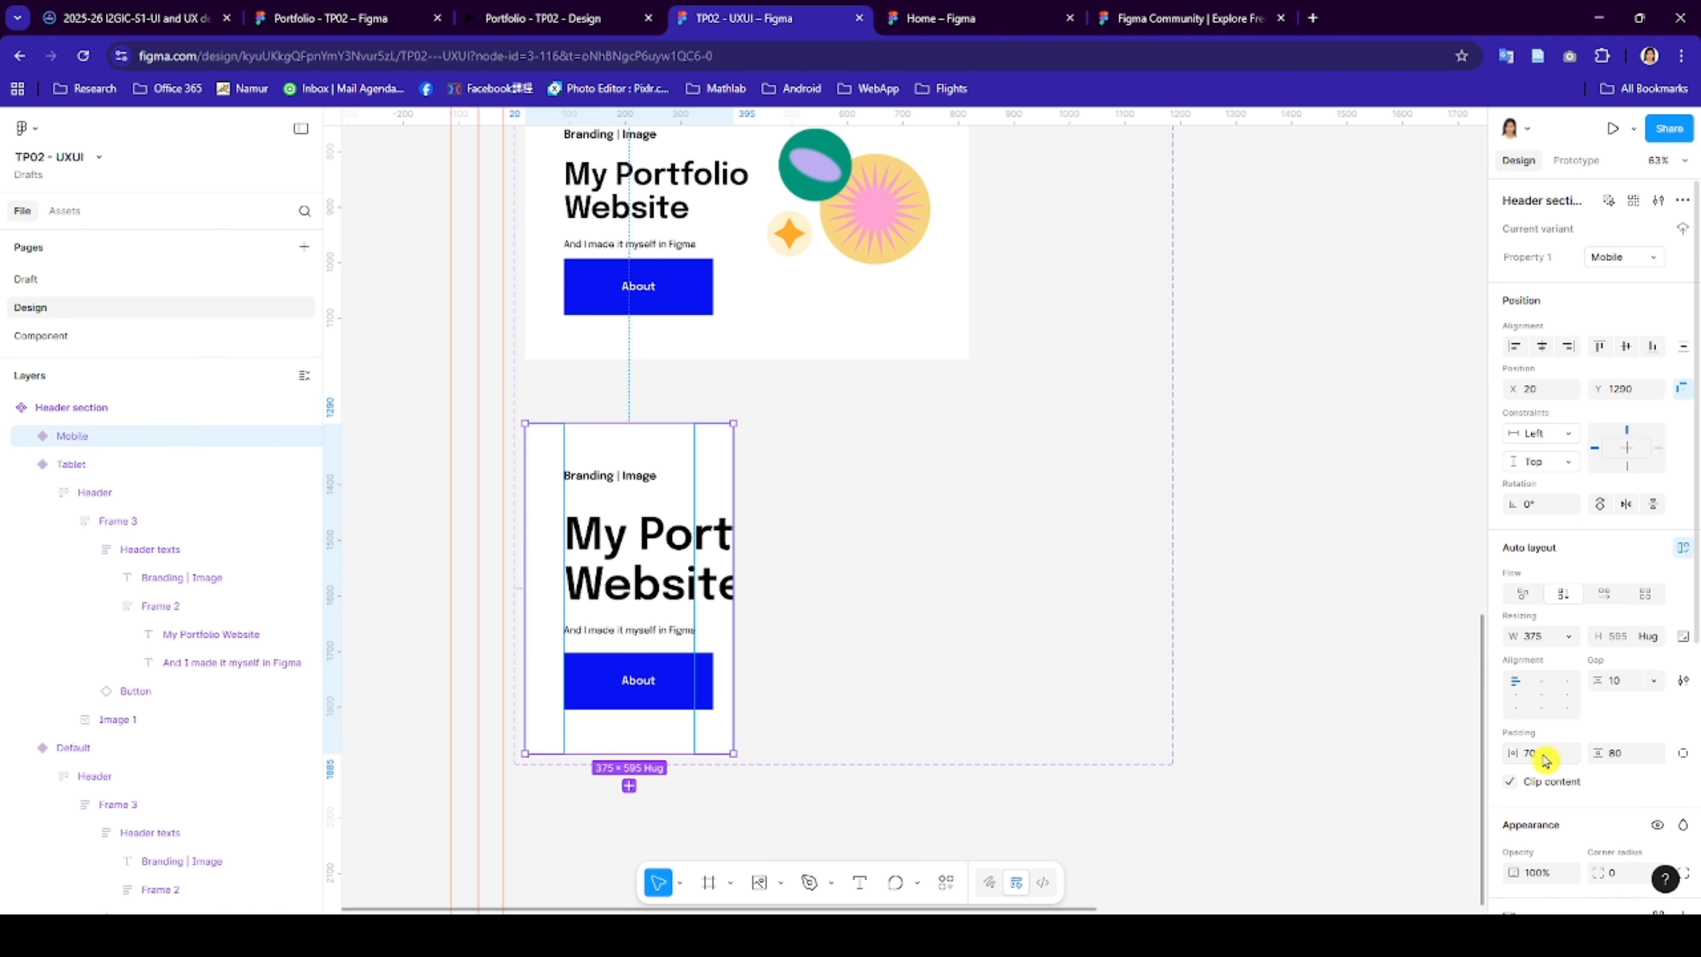
click(1548, 756)
text(30)
click(1611, 754)
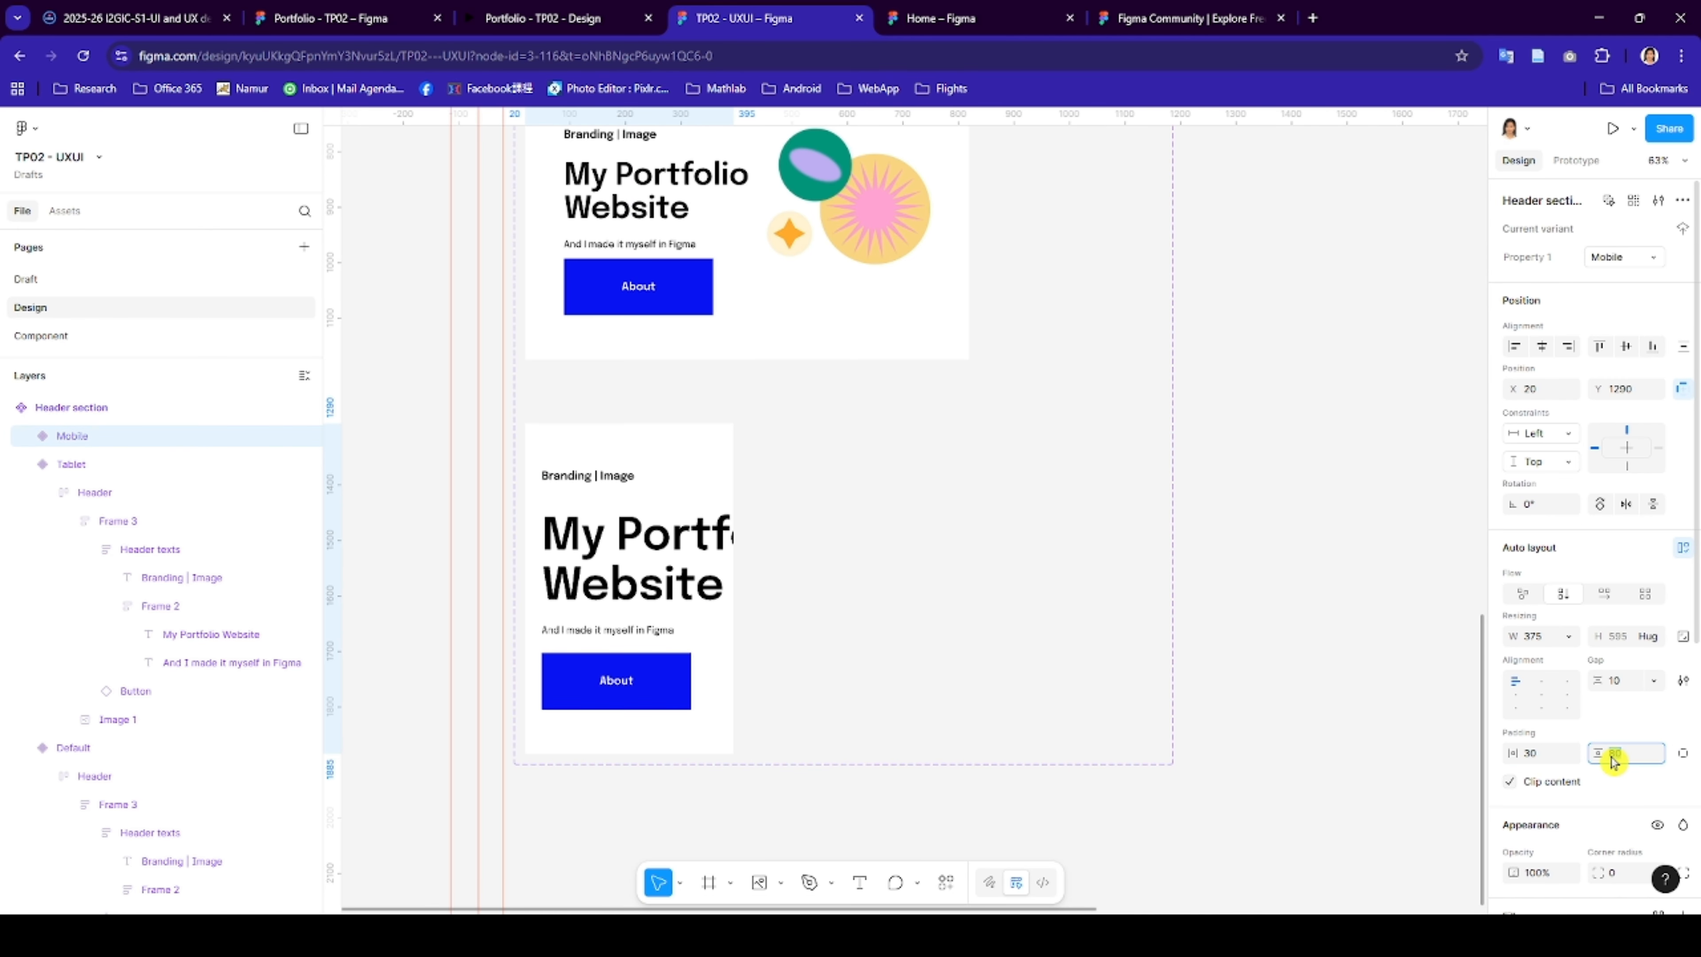
key(Return)
click(1368, 753)
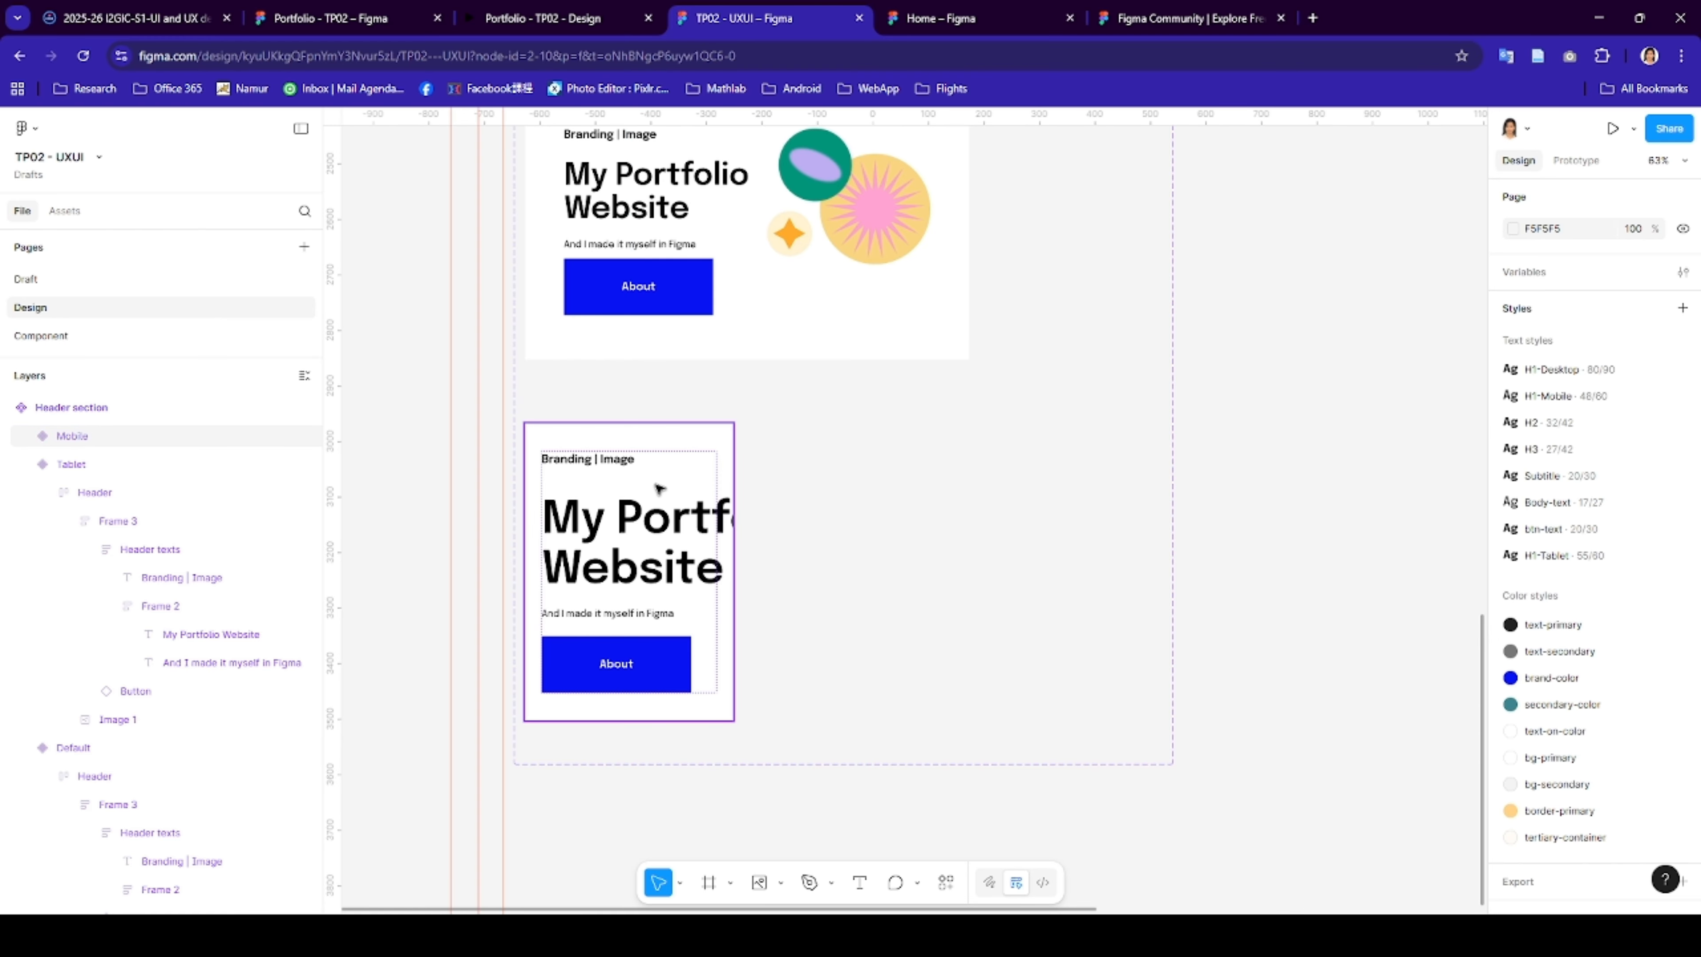
click(629, 433)
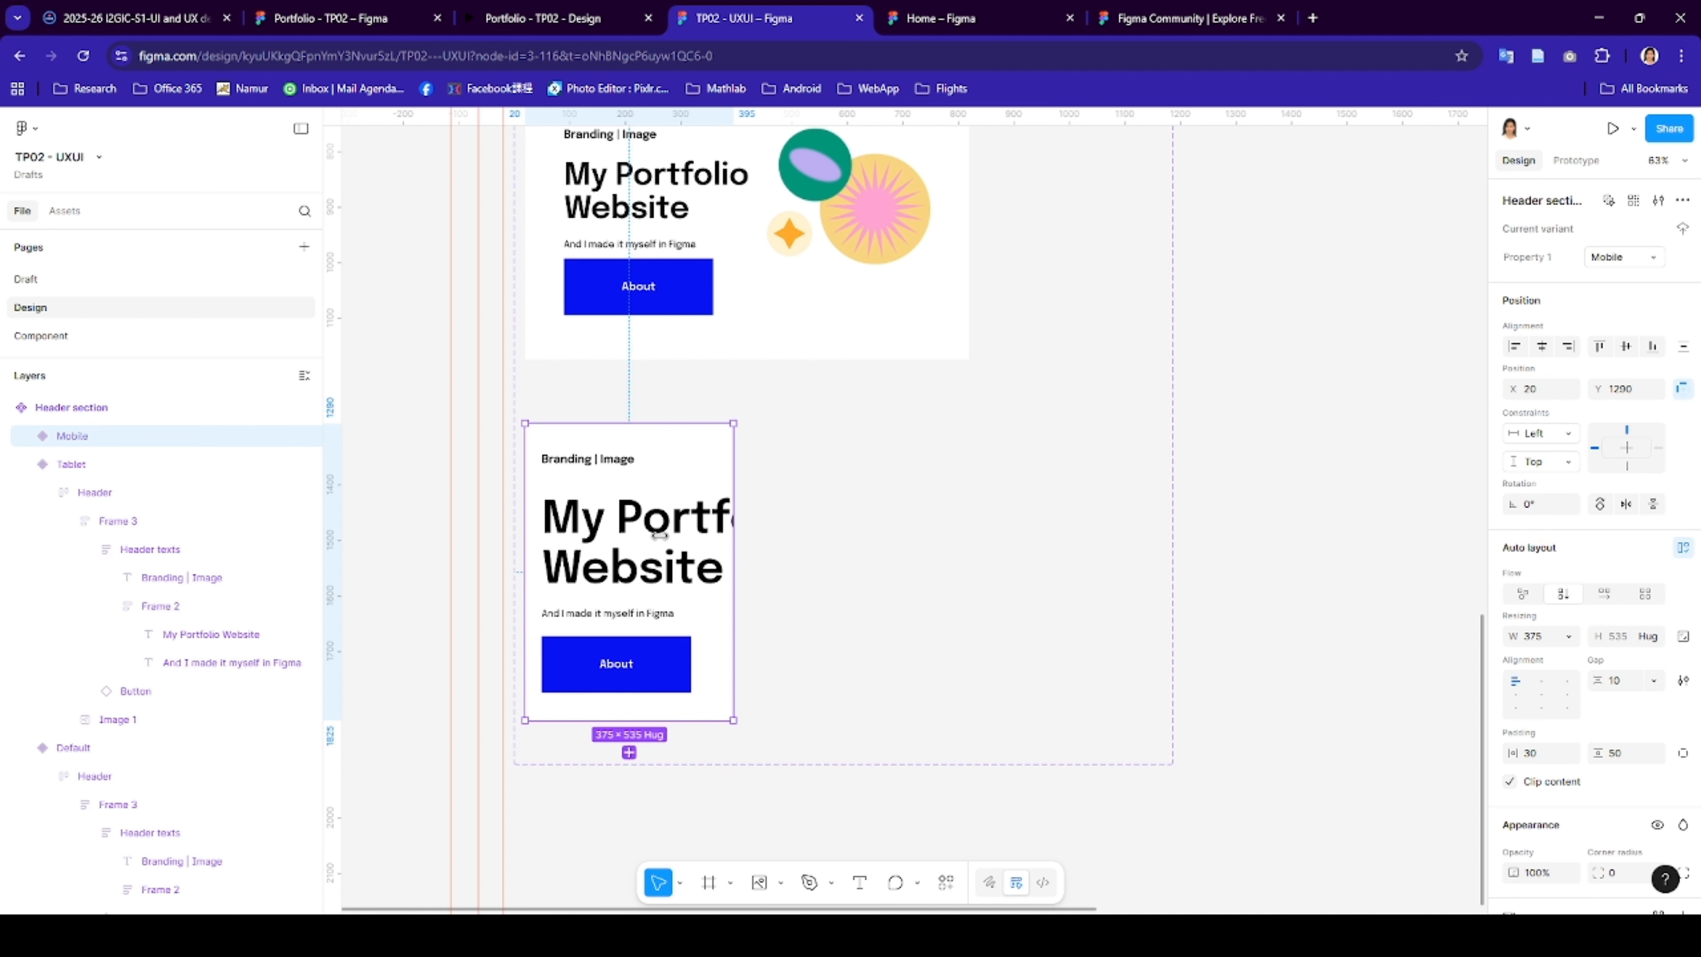
- Examine the sizing settings of the Mobile variant and its nested Header, Frame 3 and Branding text layers
click(591, 536)
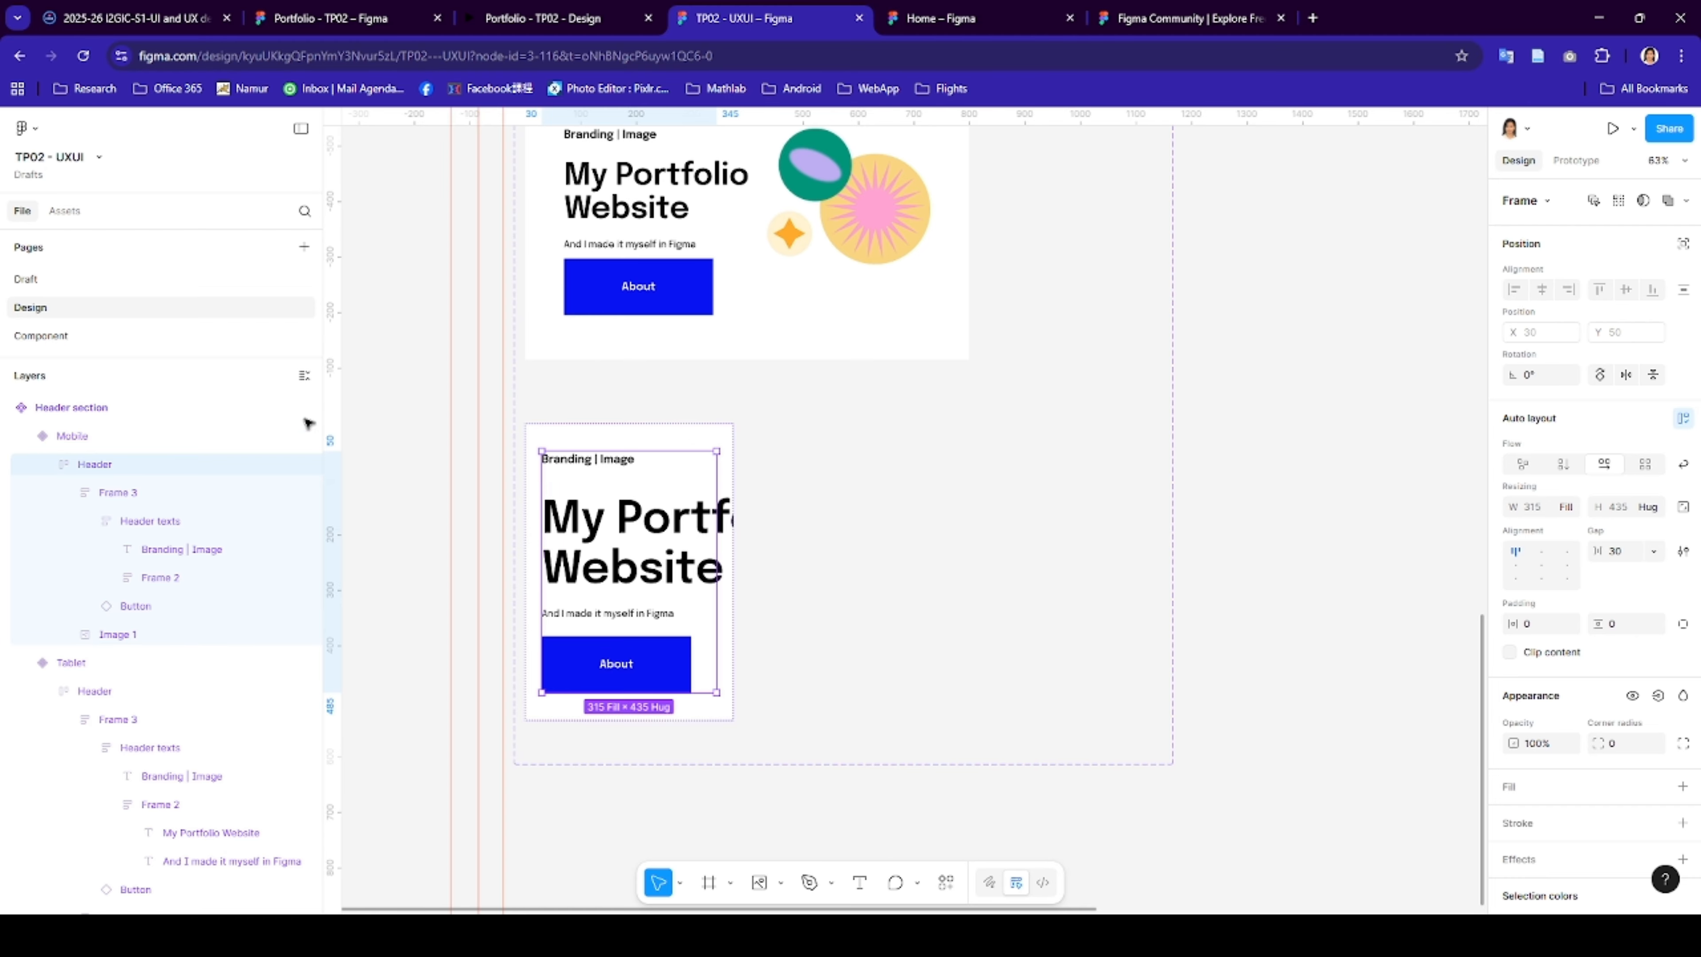
click(89, 439)
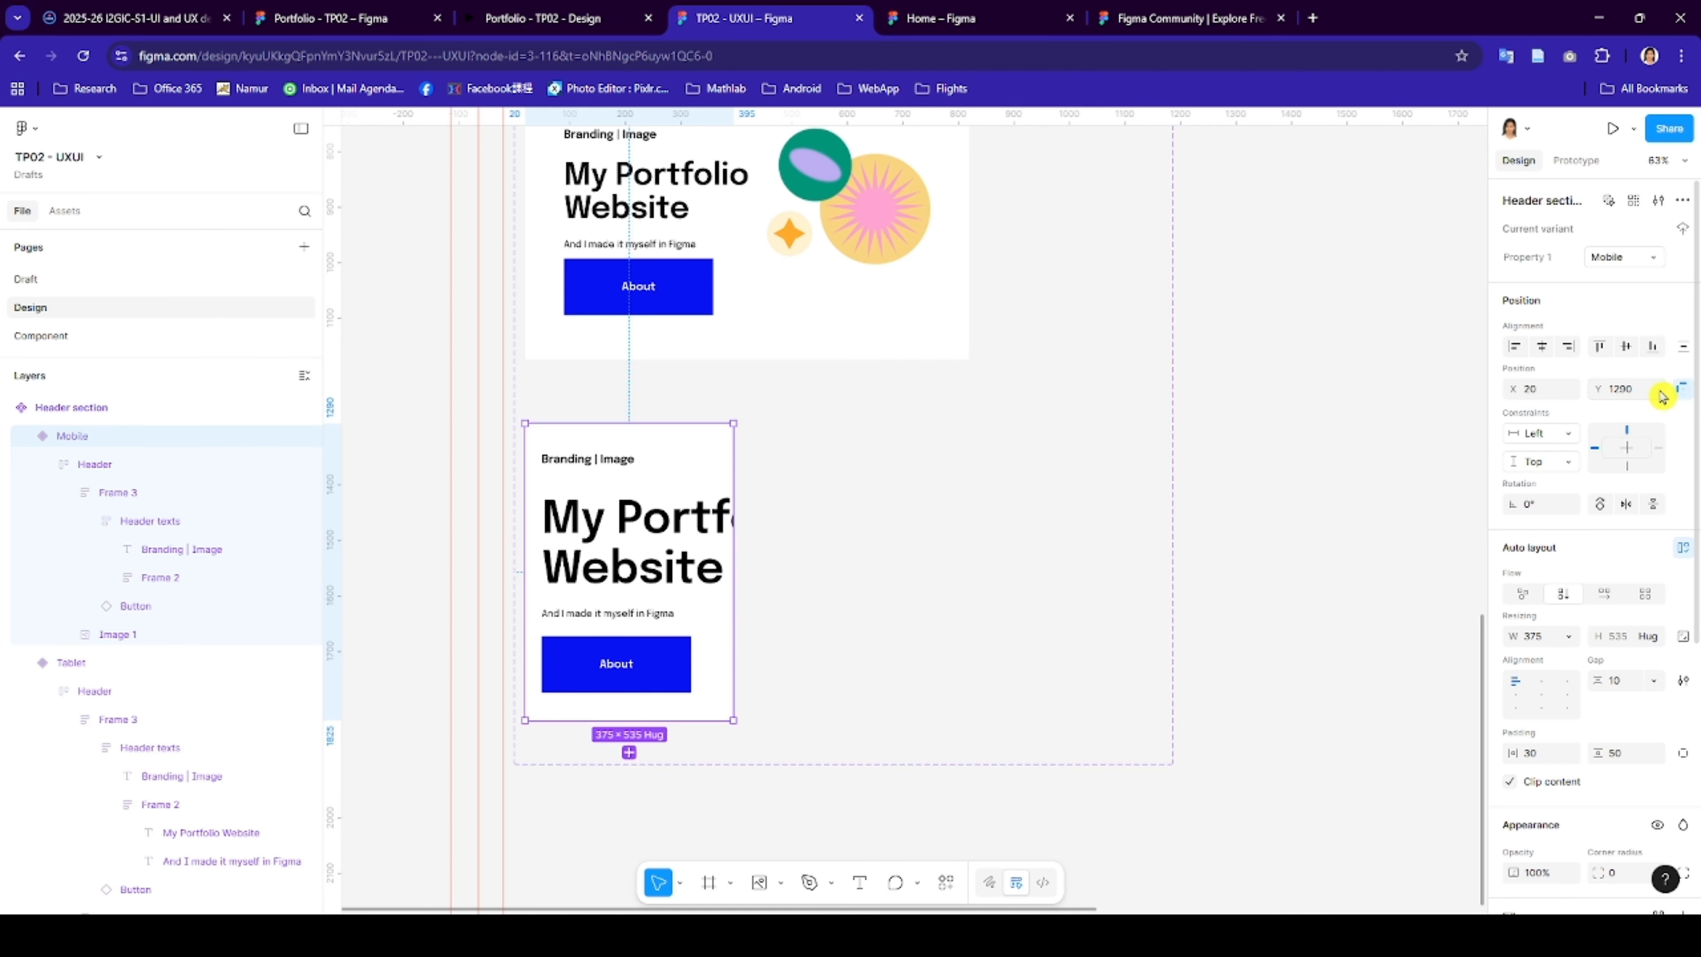
click(1657, 637)
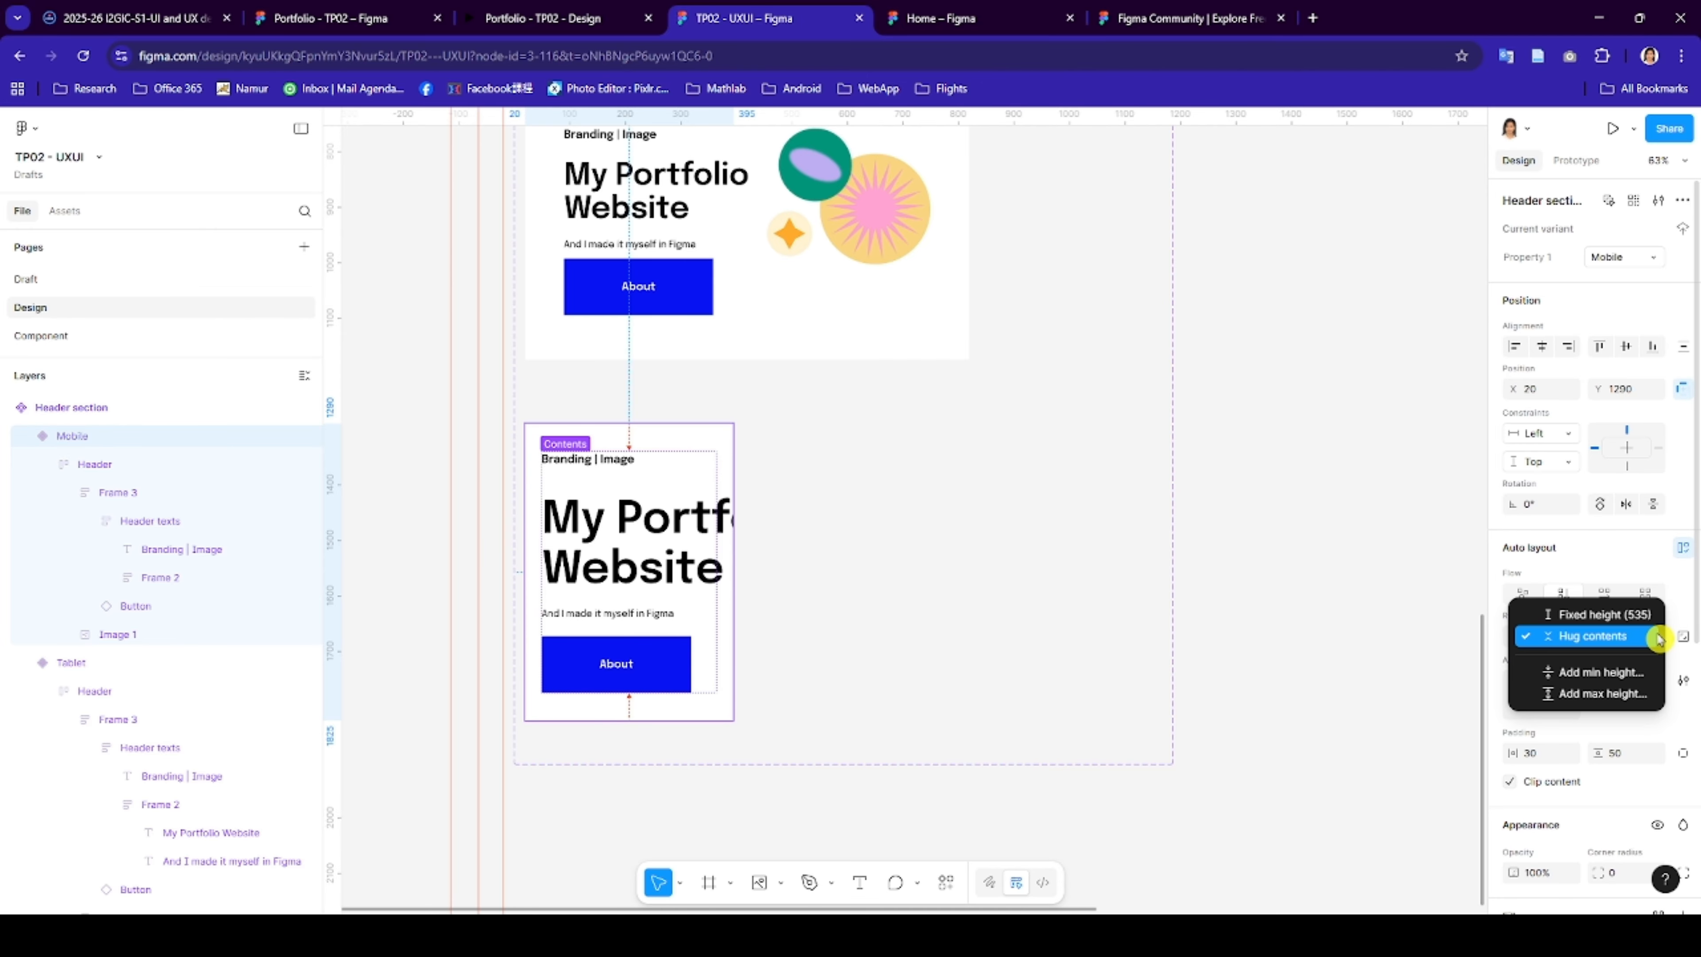
click(1432, 641)
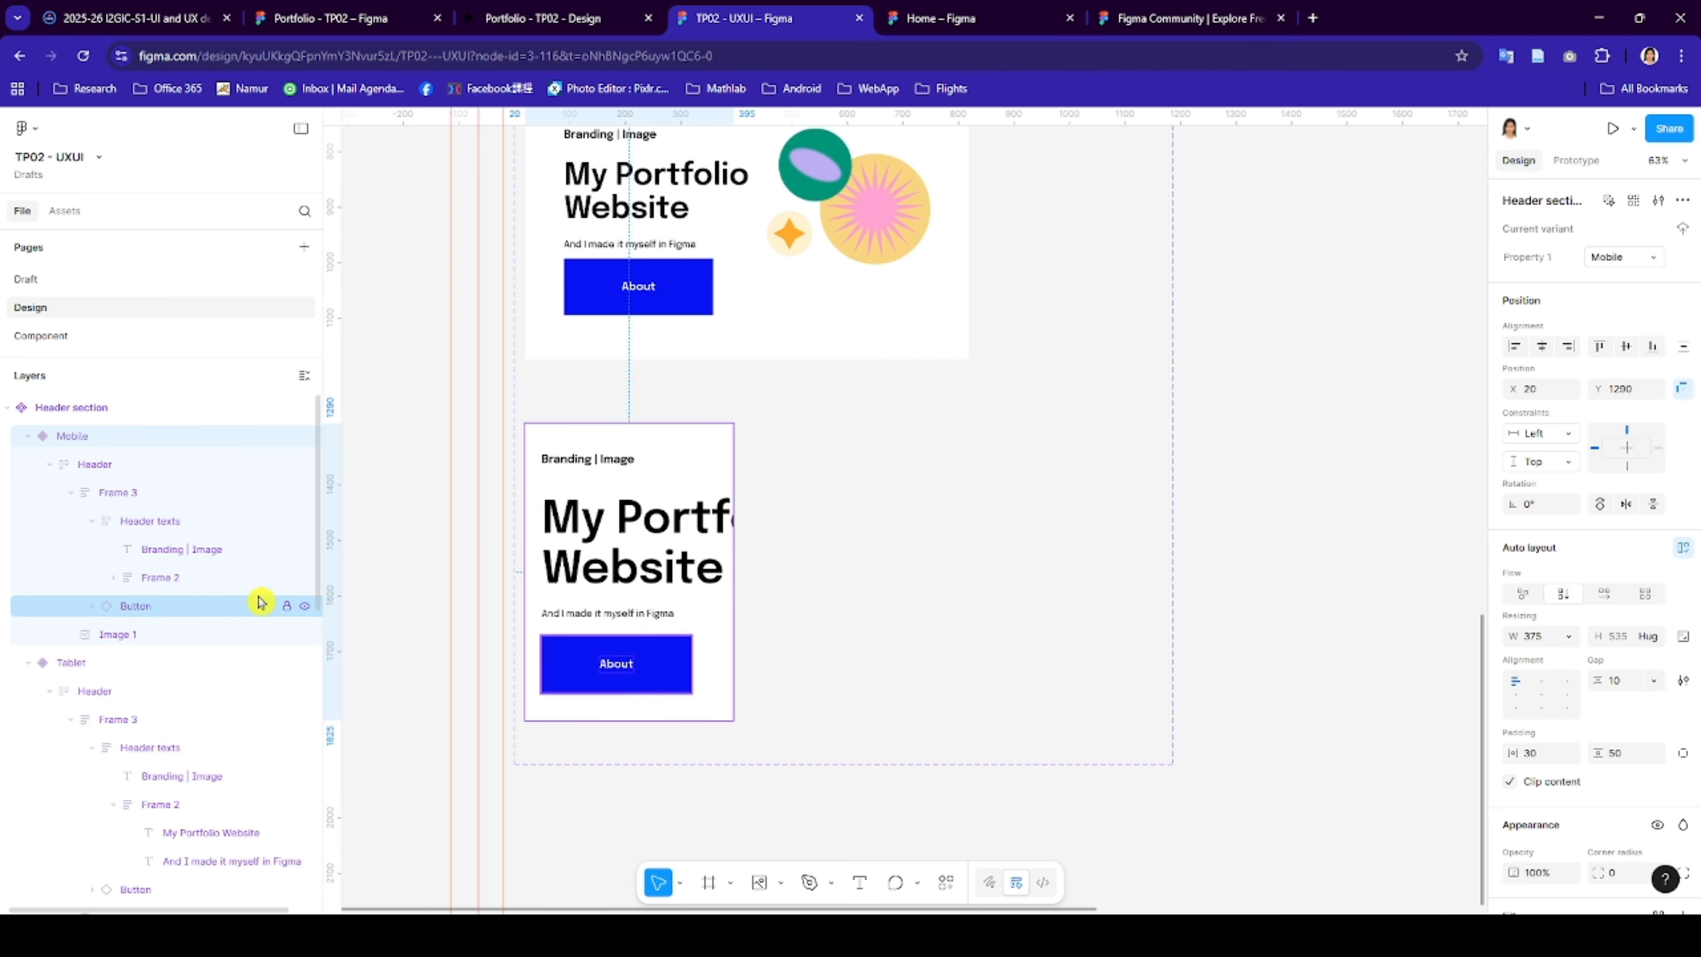
click(101, 464)
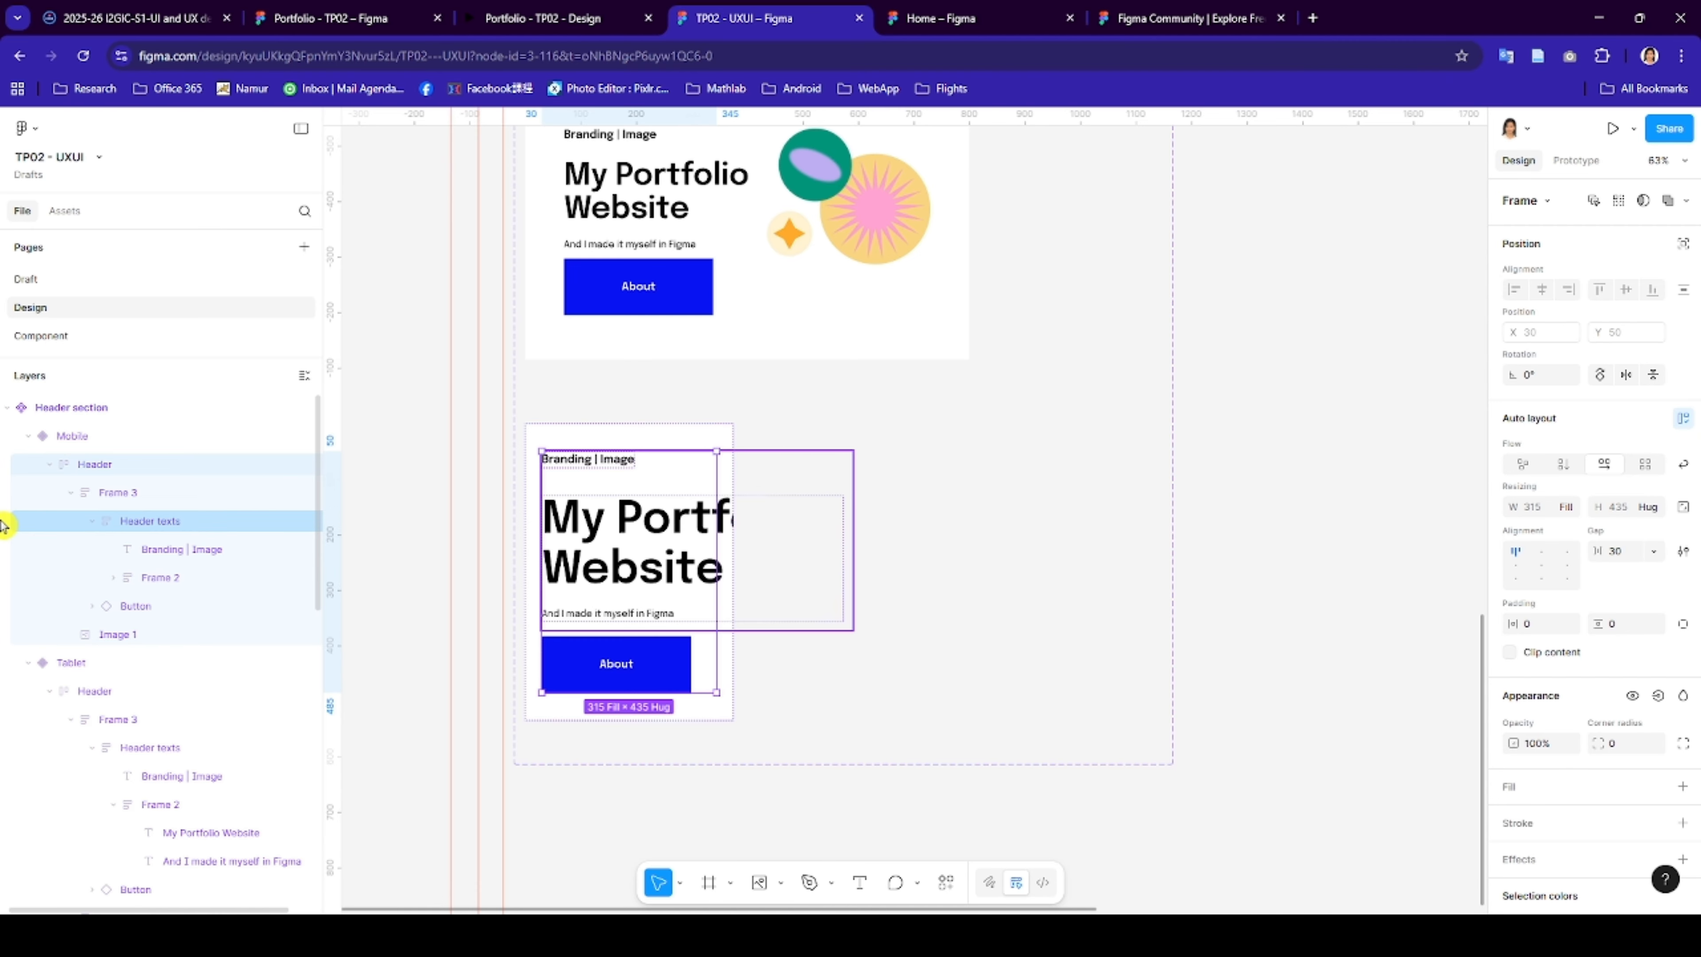
click(108, 495)
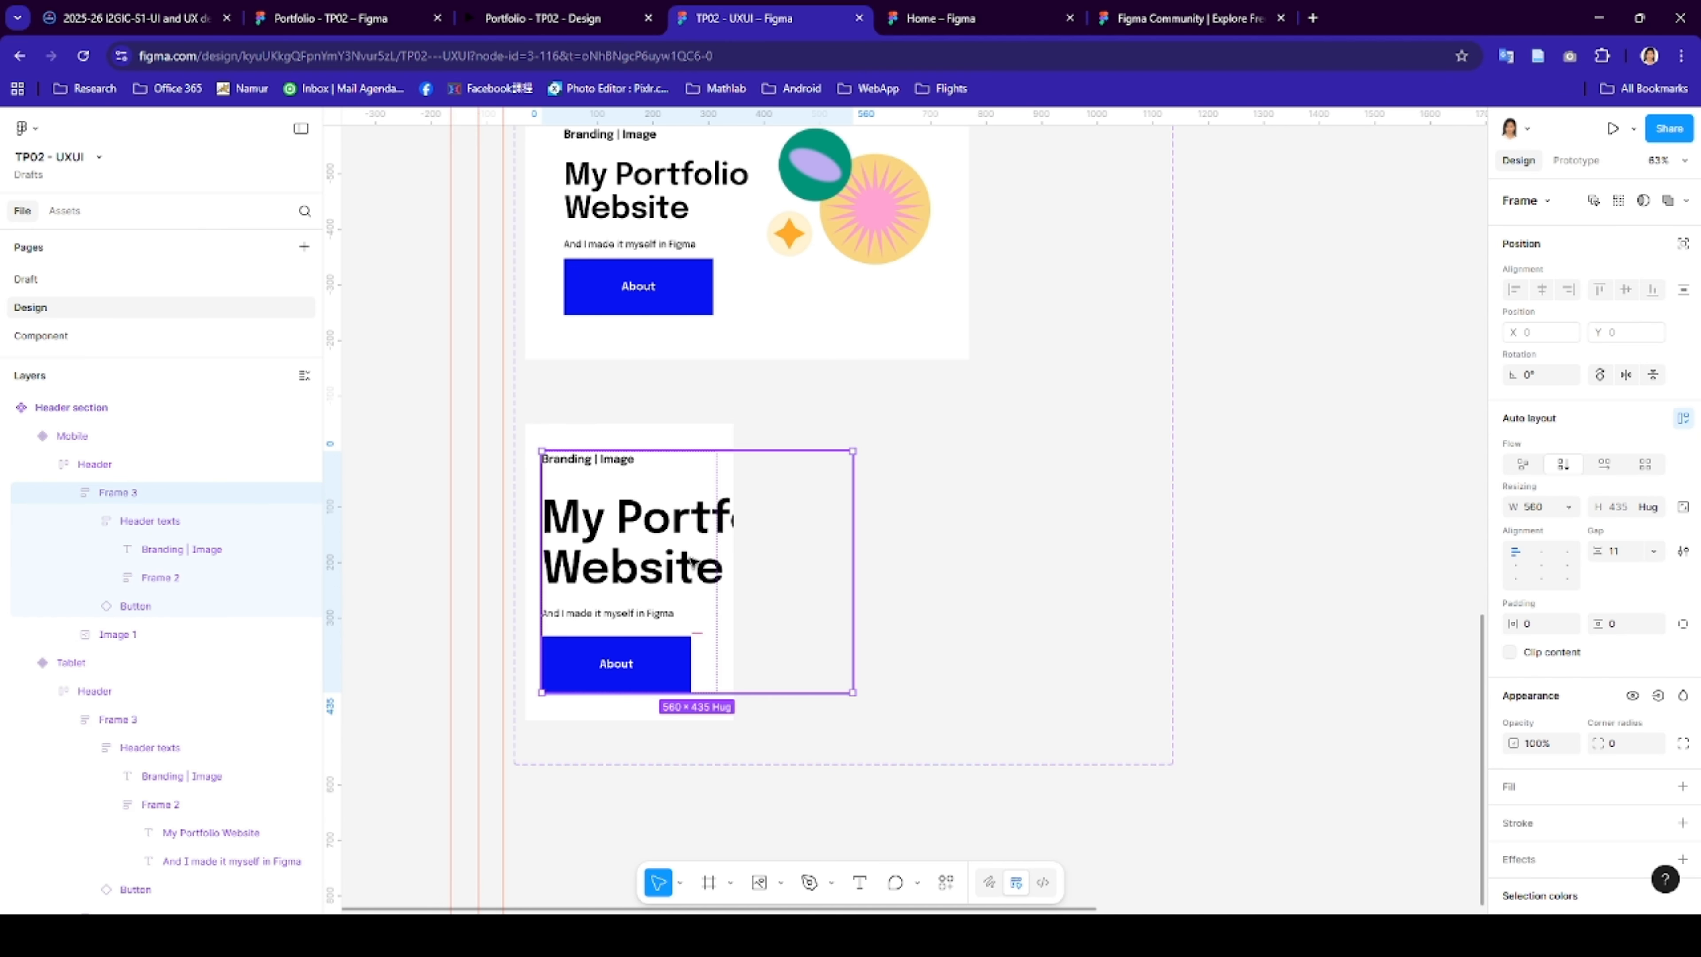
click(186, 551)
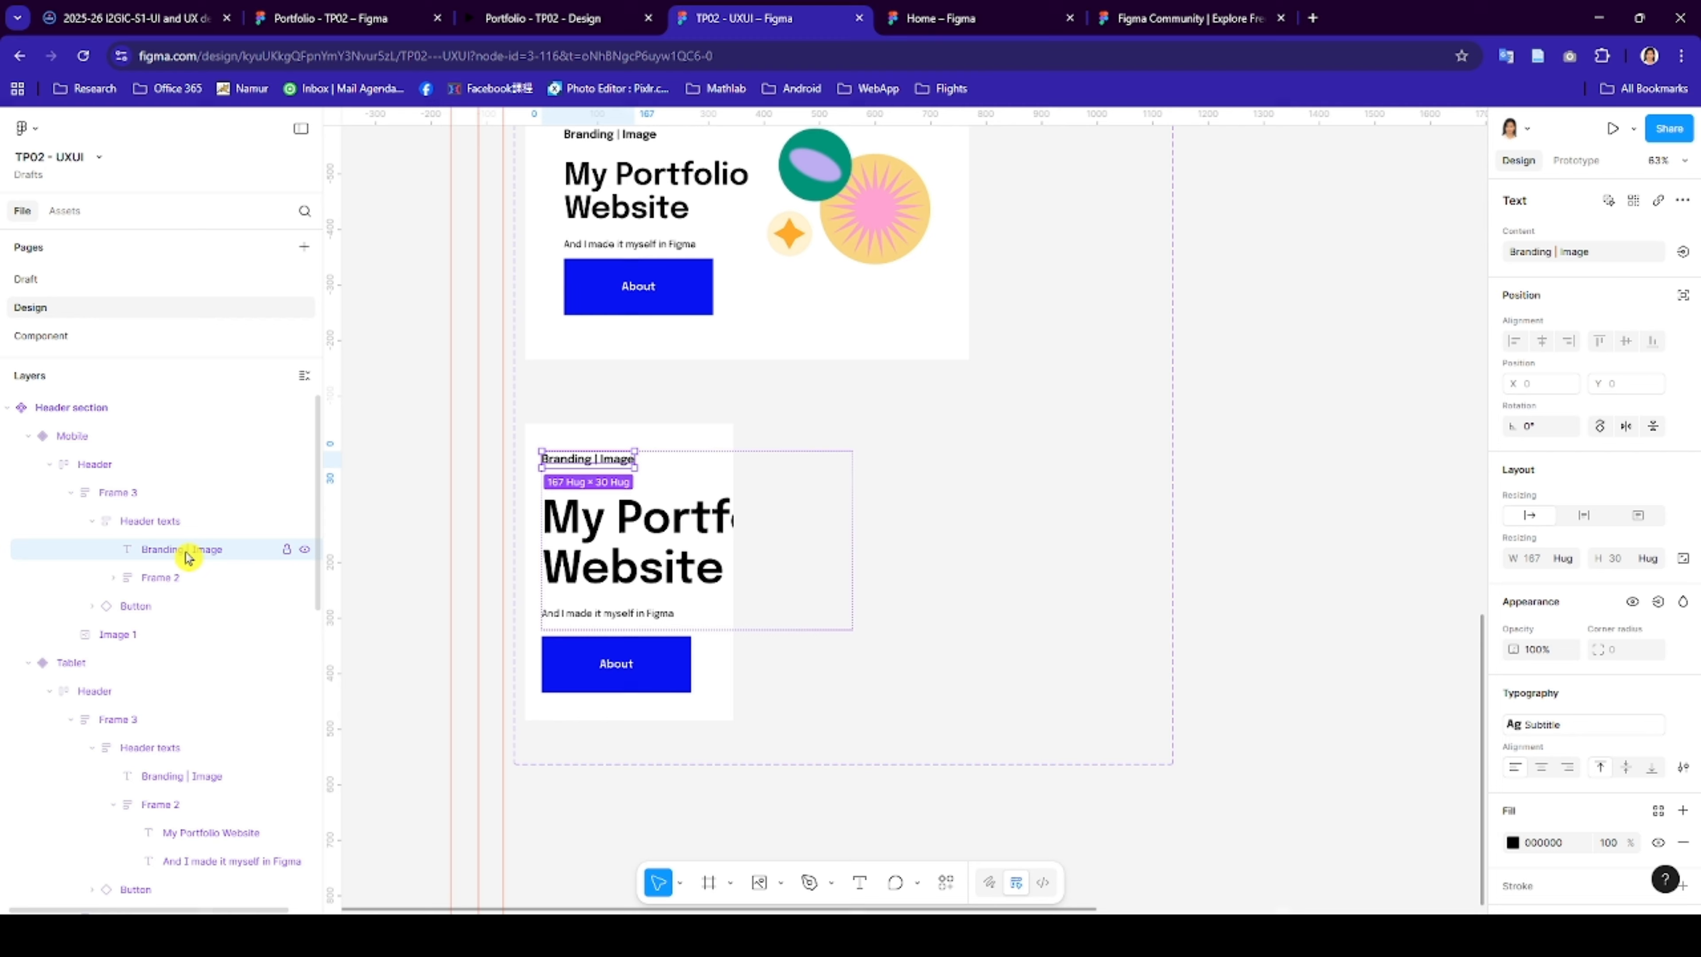
- Apply the H1-Mobile text style to the "My Portfolio Website" heading in the Mobile variant
click(149, 528)
click(131, 579)
click(115, 580)
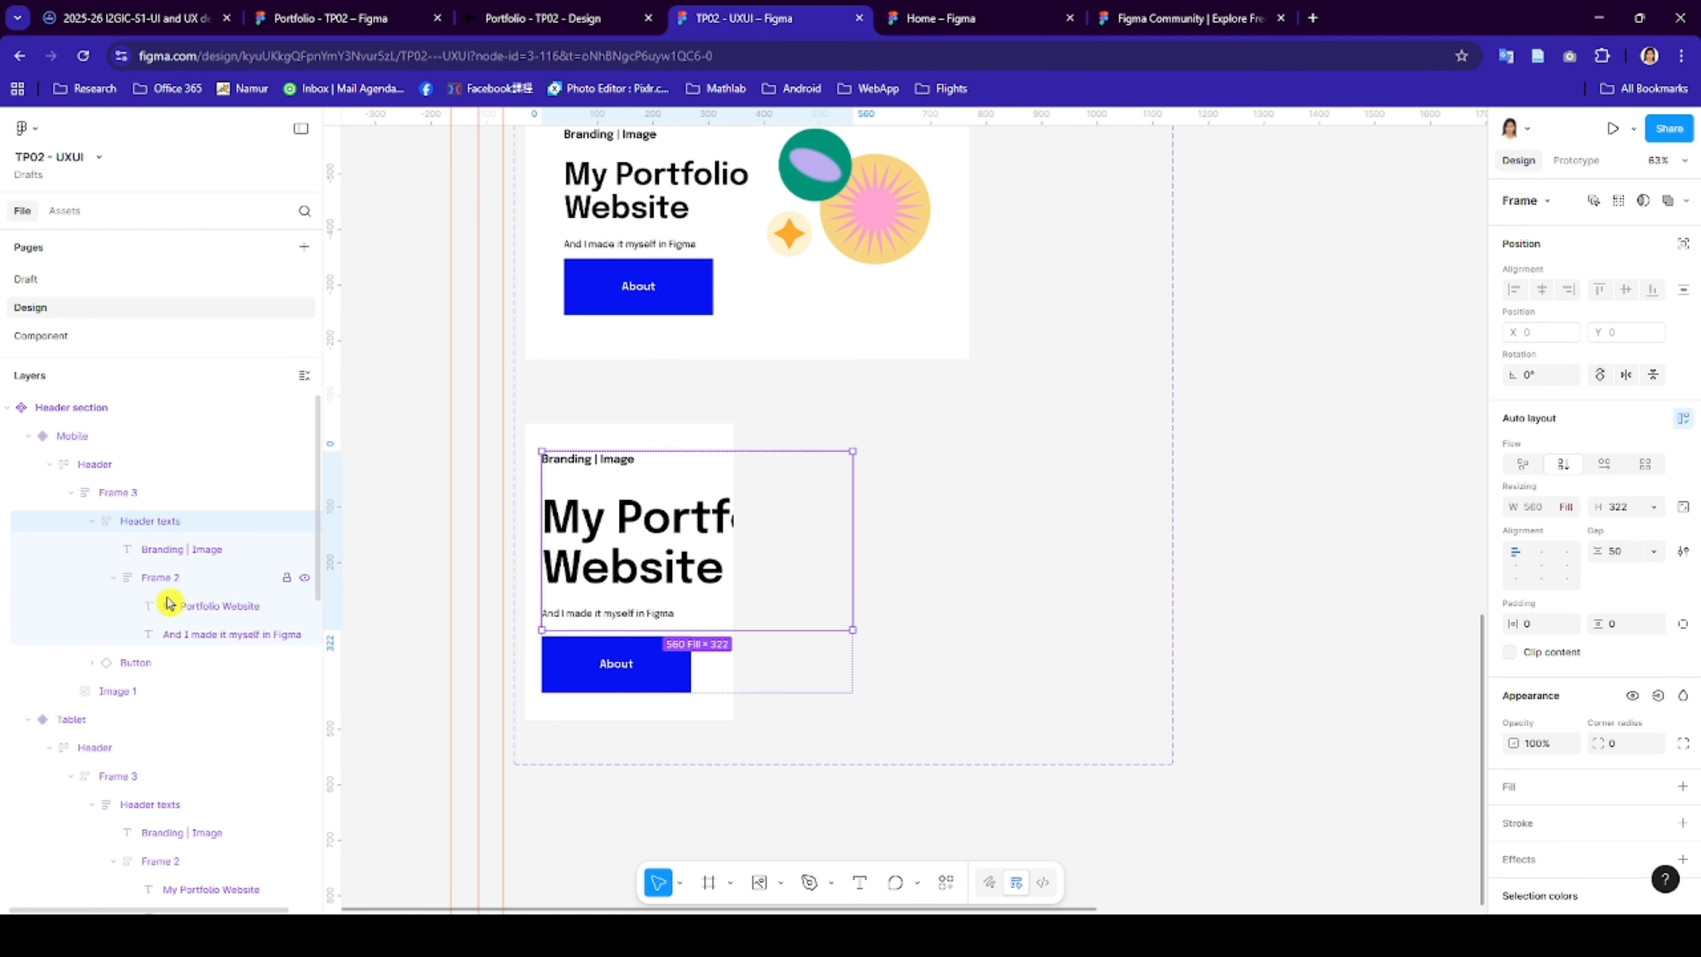
click(201, 606)
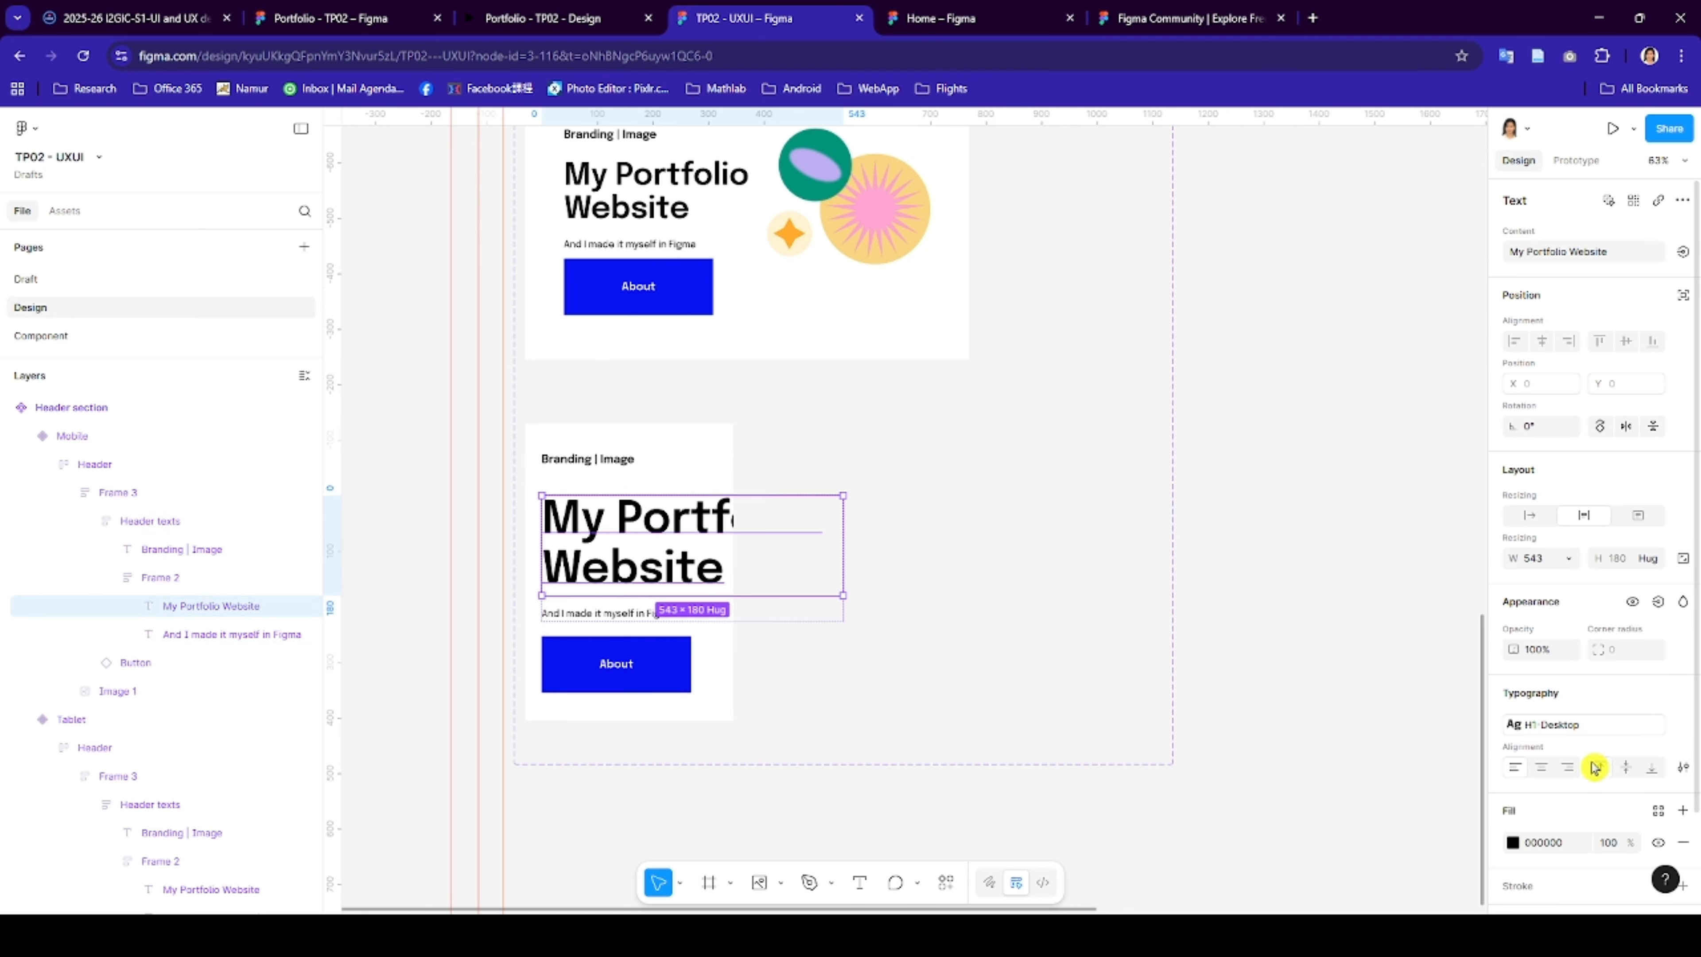
click(1557, 725)
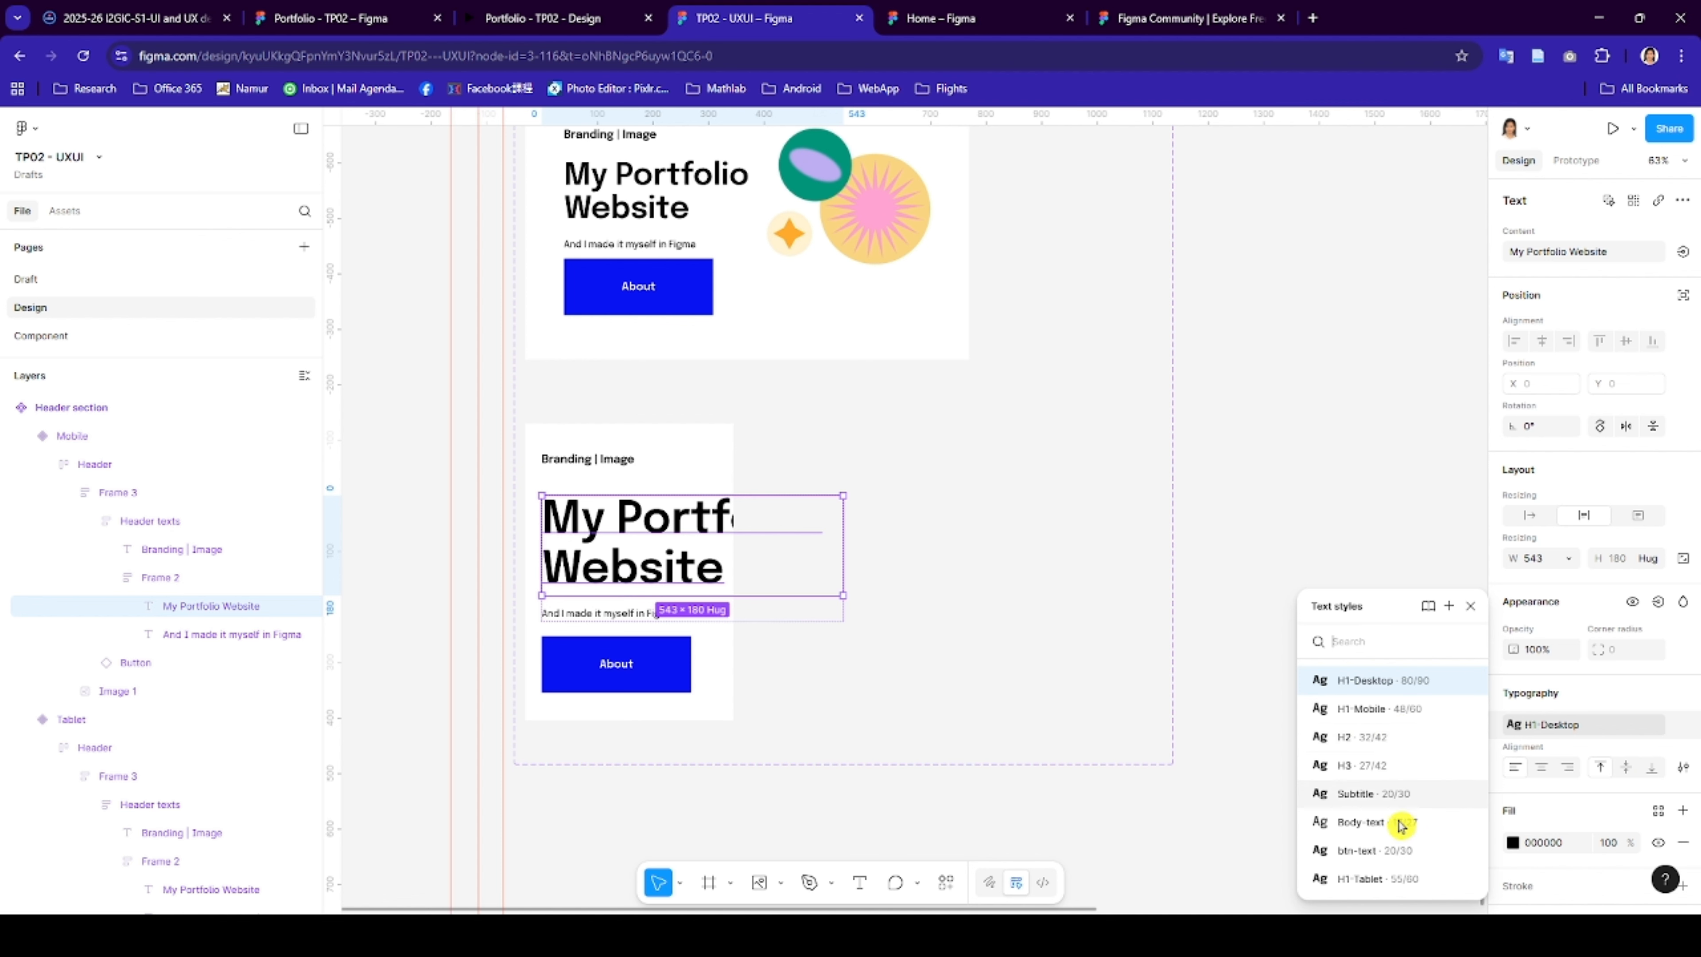
click(1358, 709)
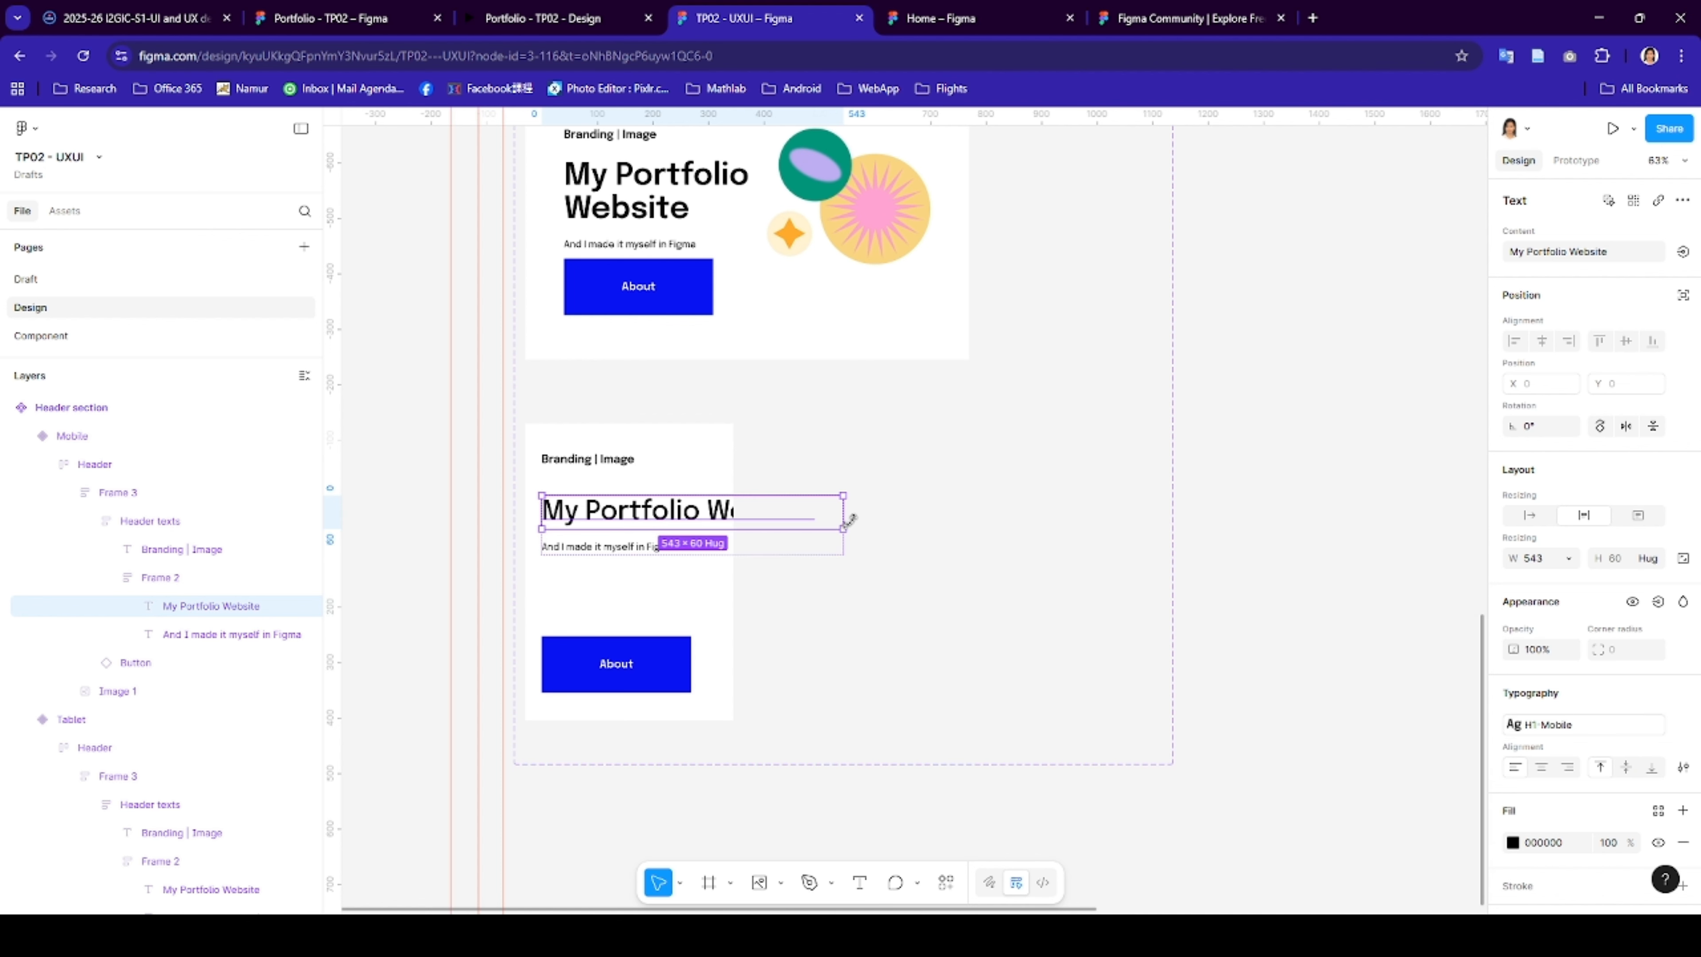
- Narrow the Mobile heading to about 302 wide and set its height to hug its contents
drag(748, 543, 711, 540)
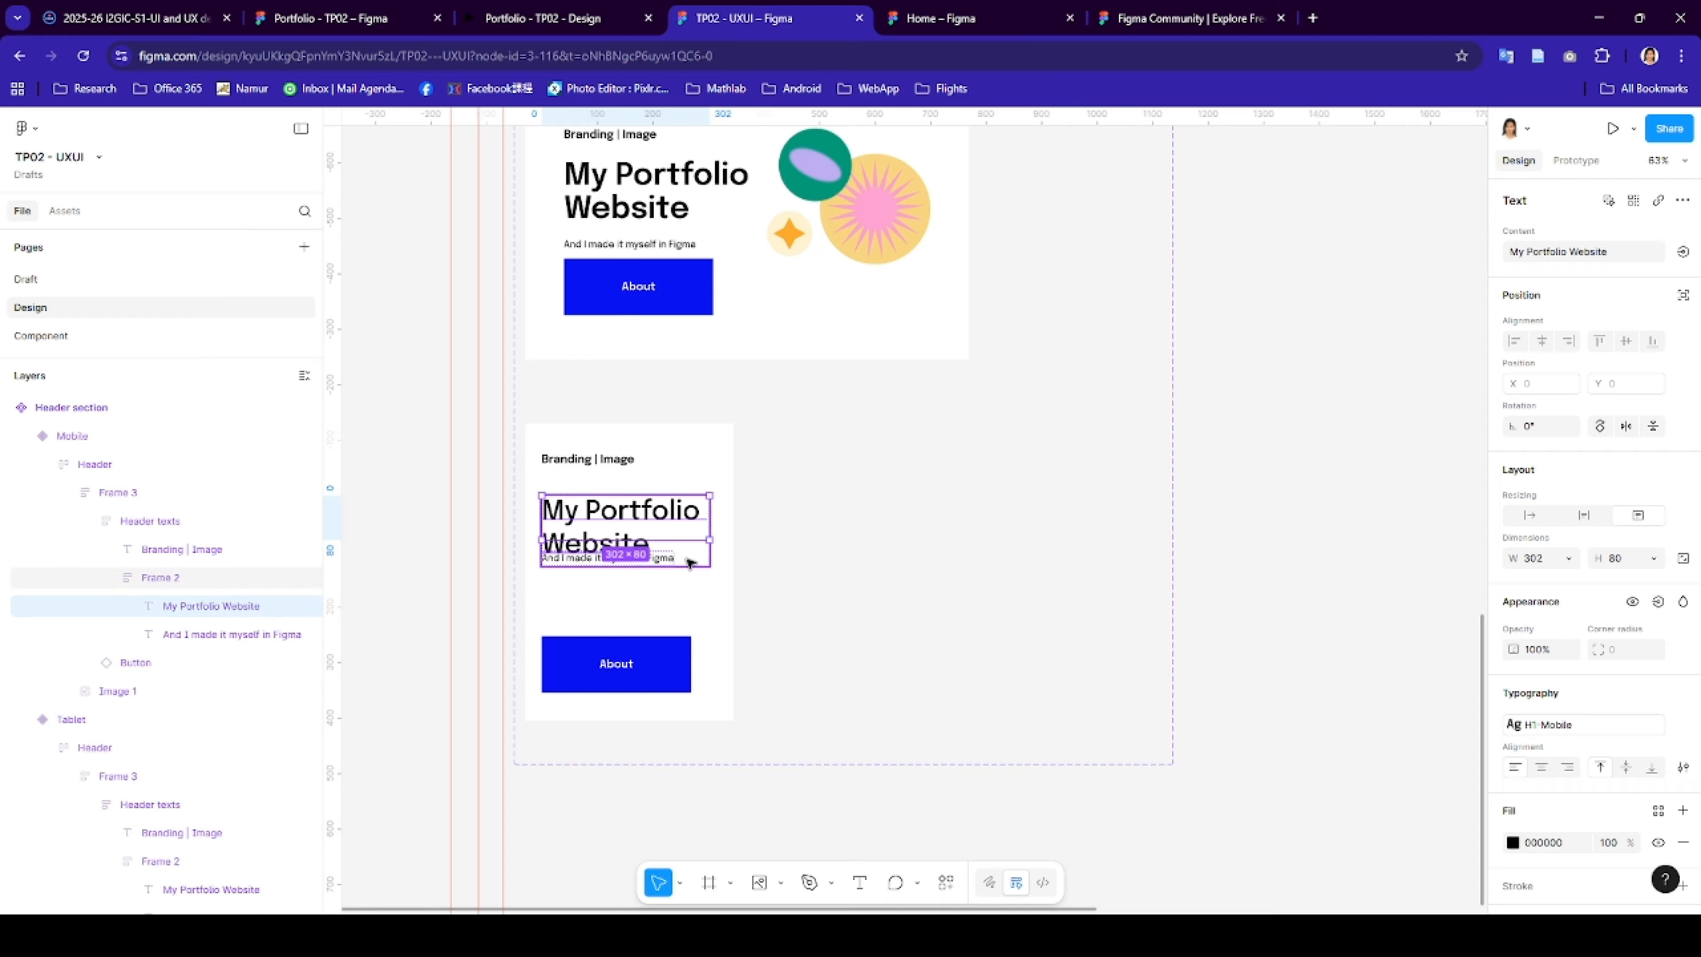
click(1662, 562)
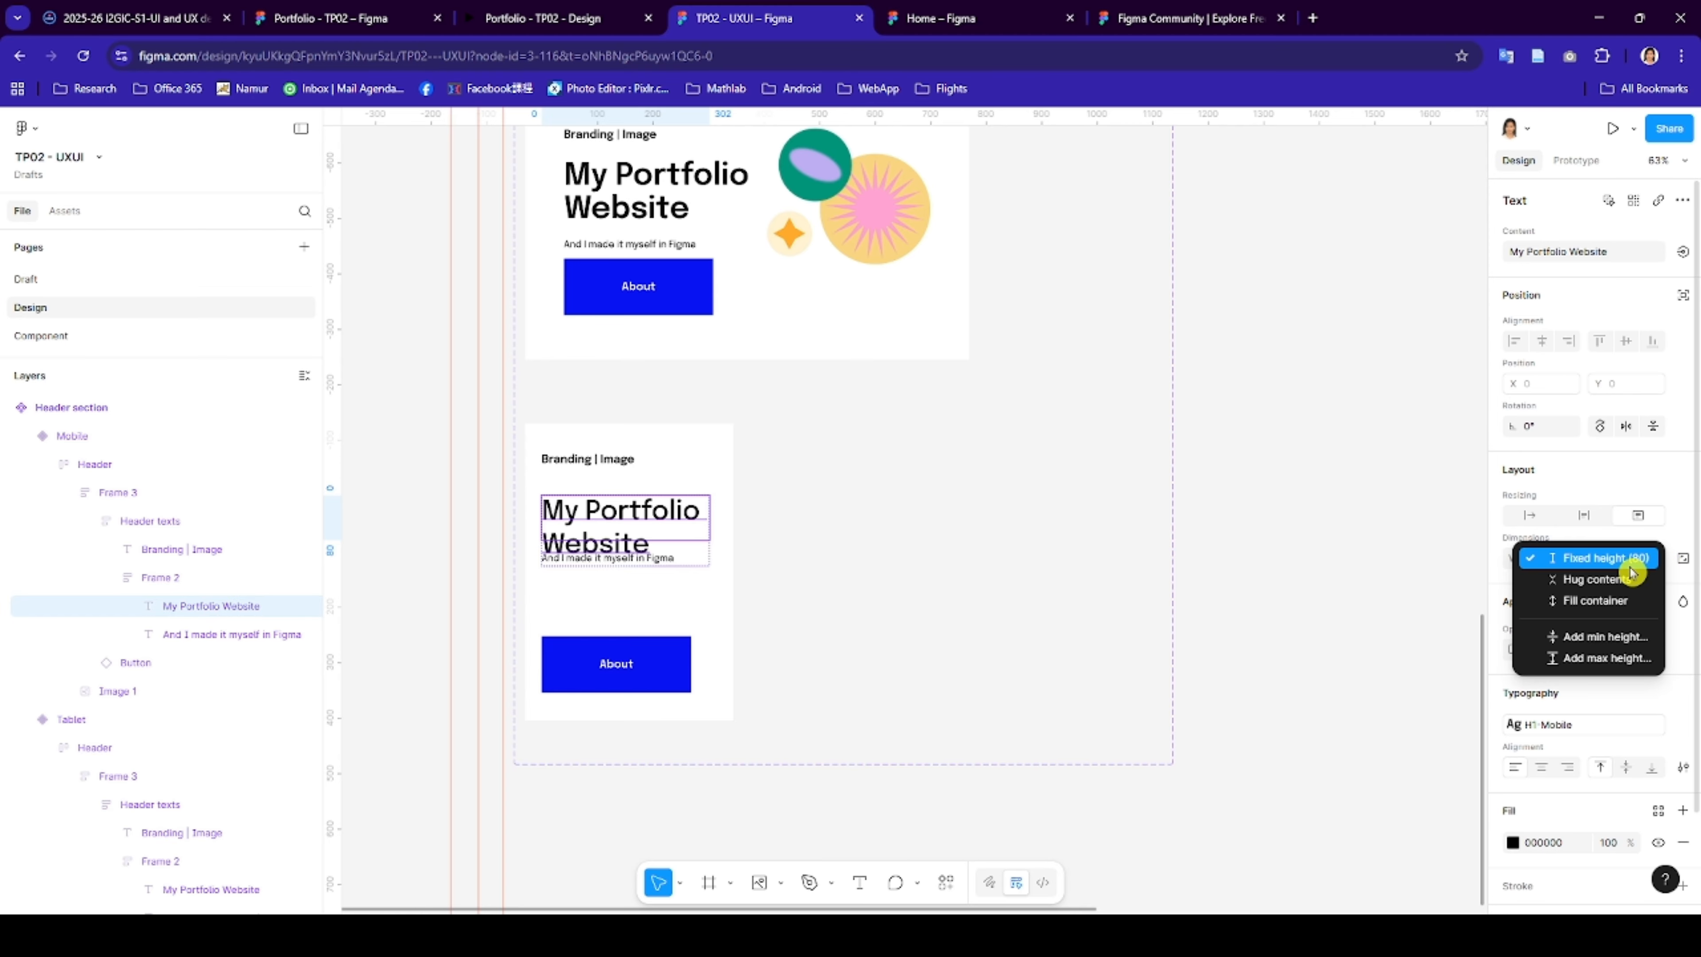
click(1620, 581)
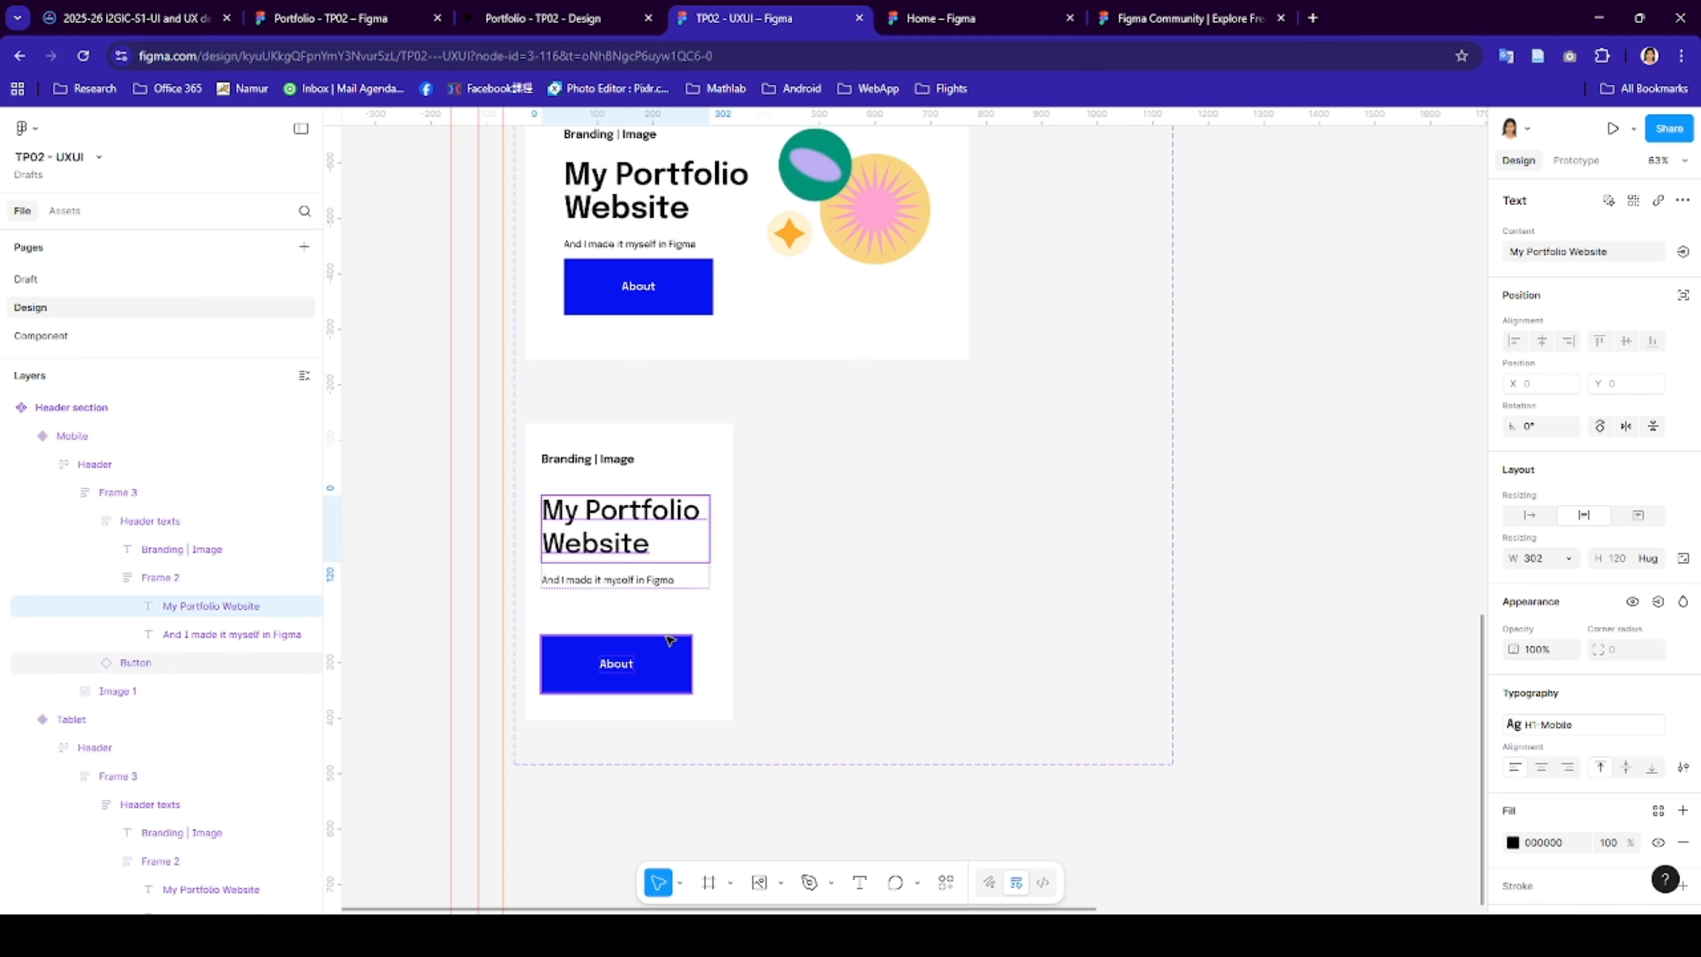
- Set the width of the Mobile variant's Header texts frame to hug its contents
click(701, 608)
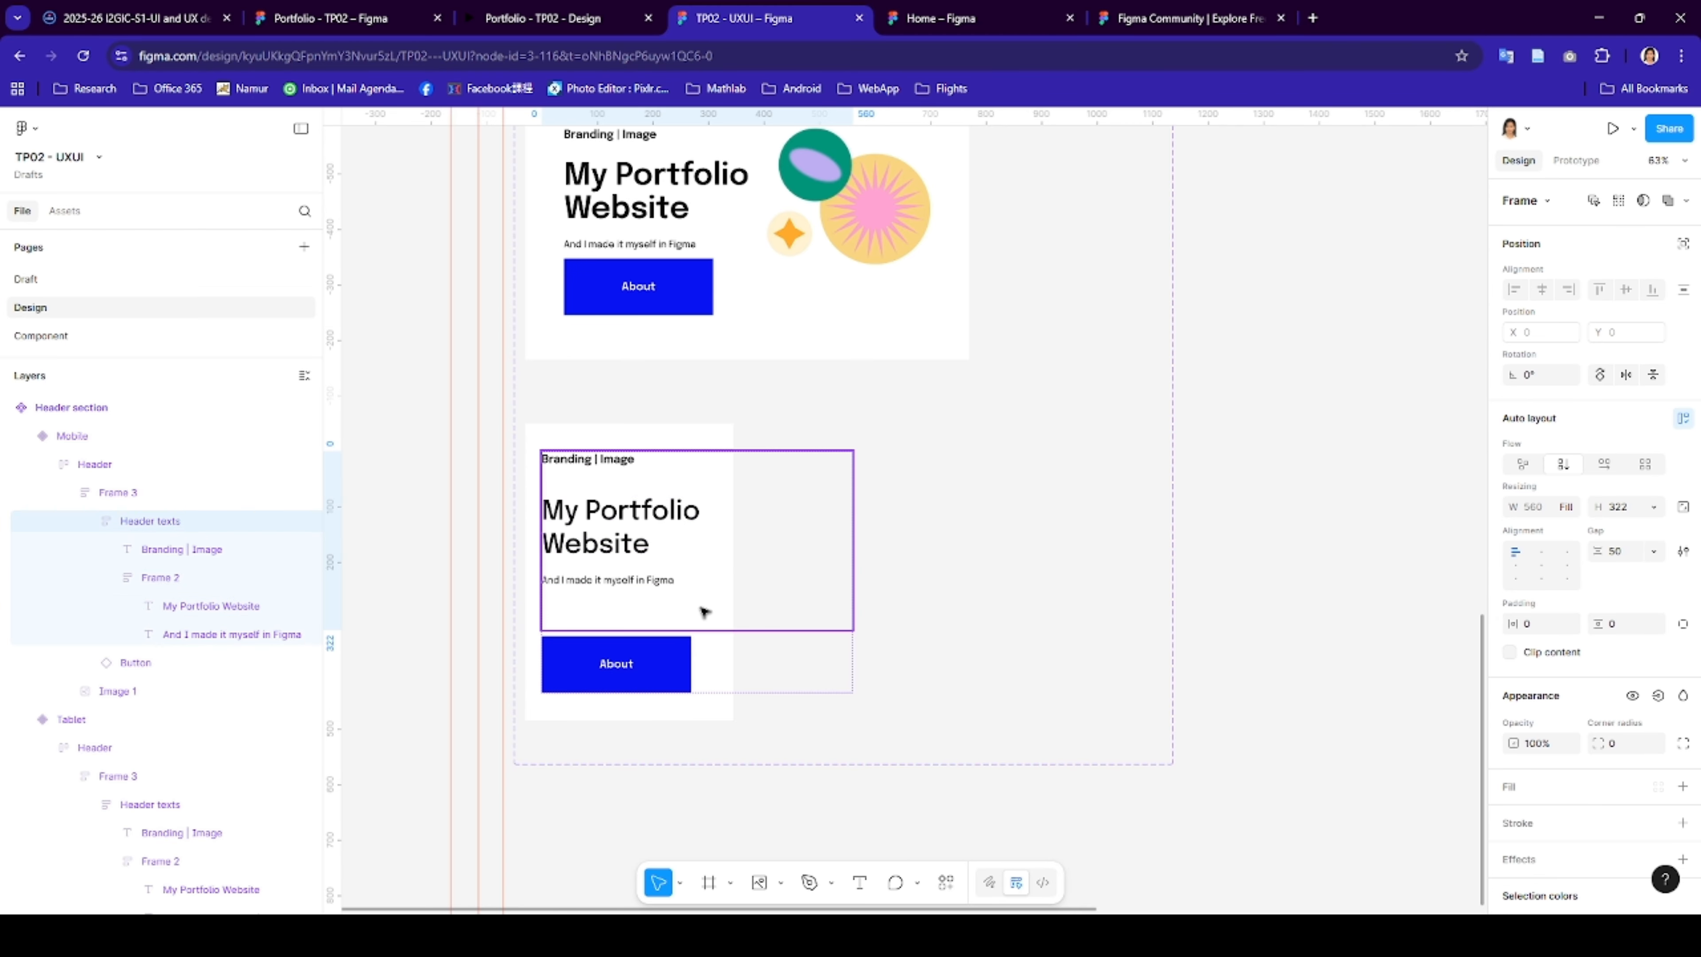
click(1570, 507)
click(1538, 494)
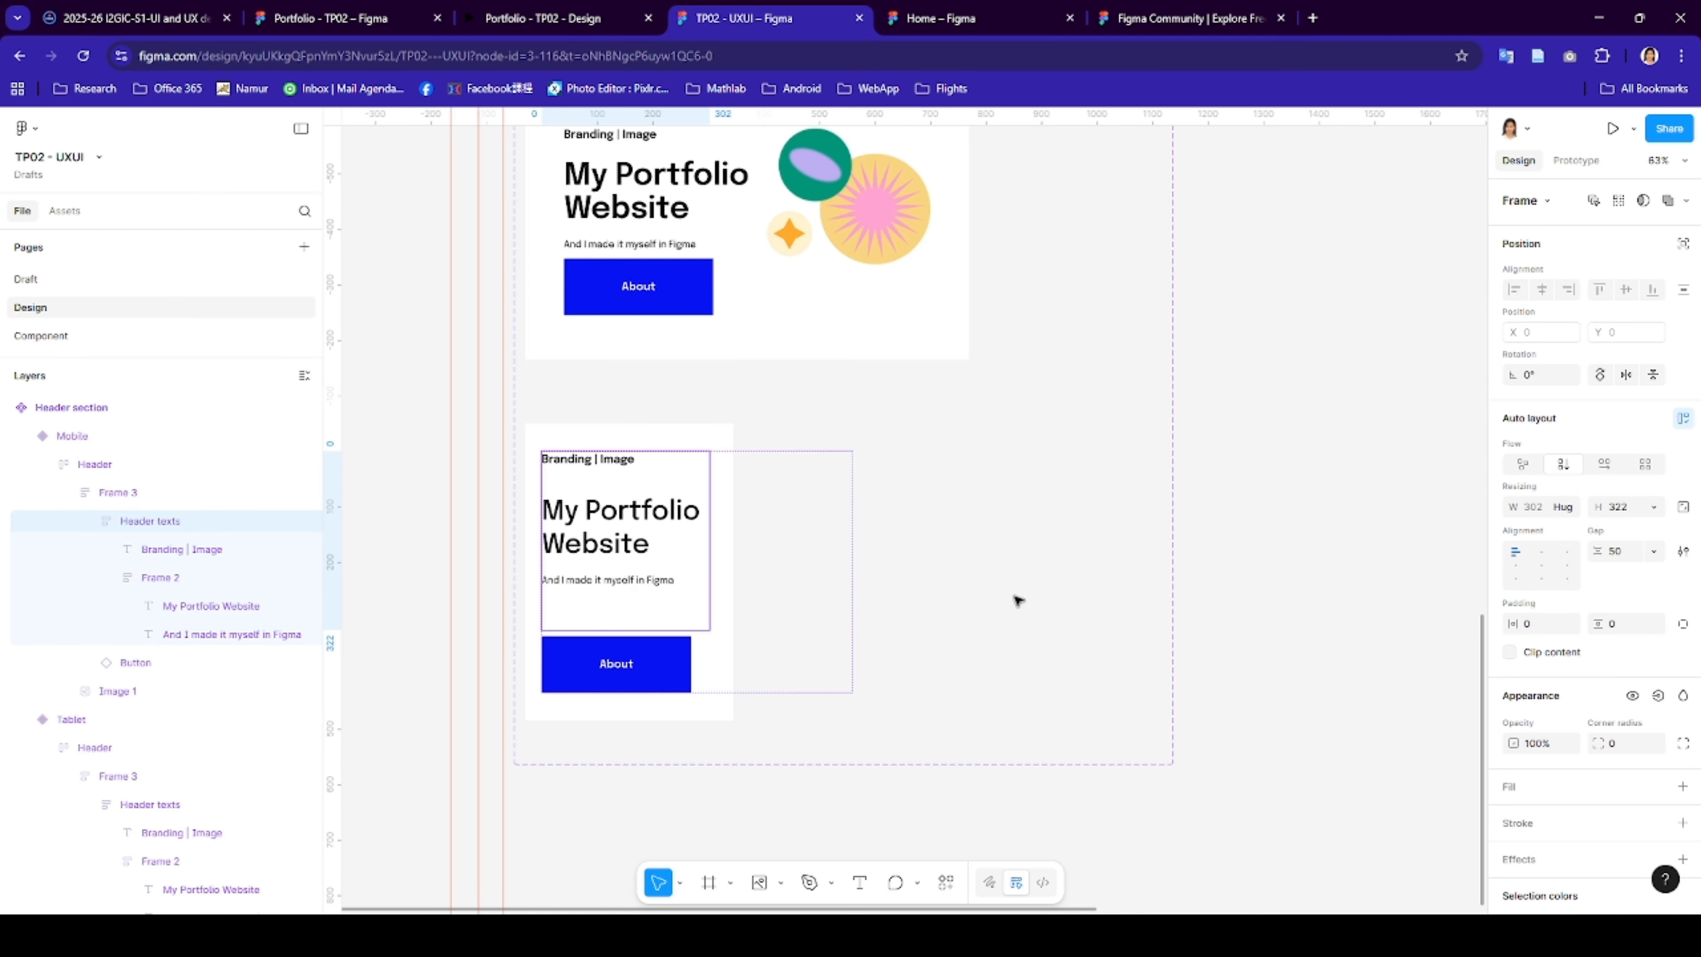
click(802, 695)
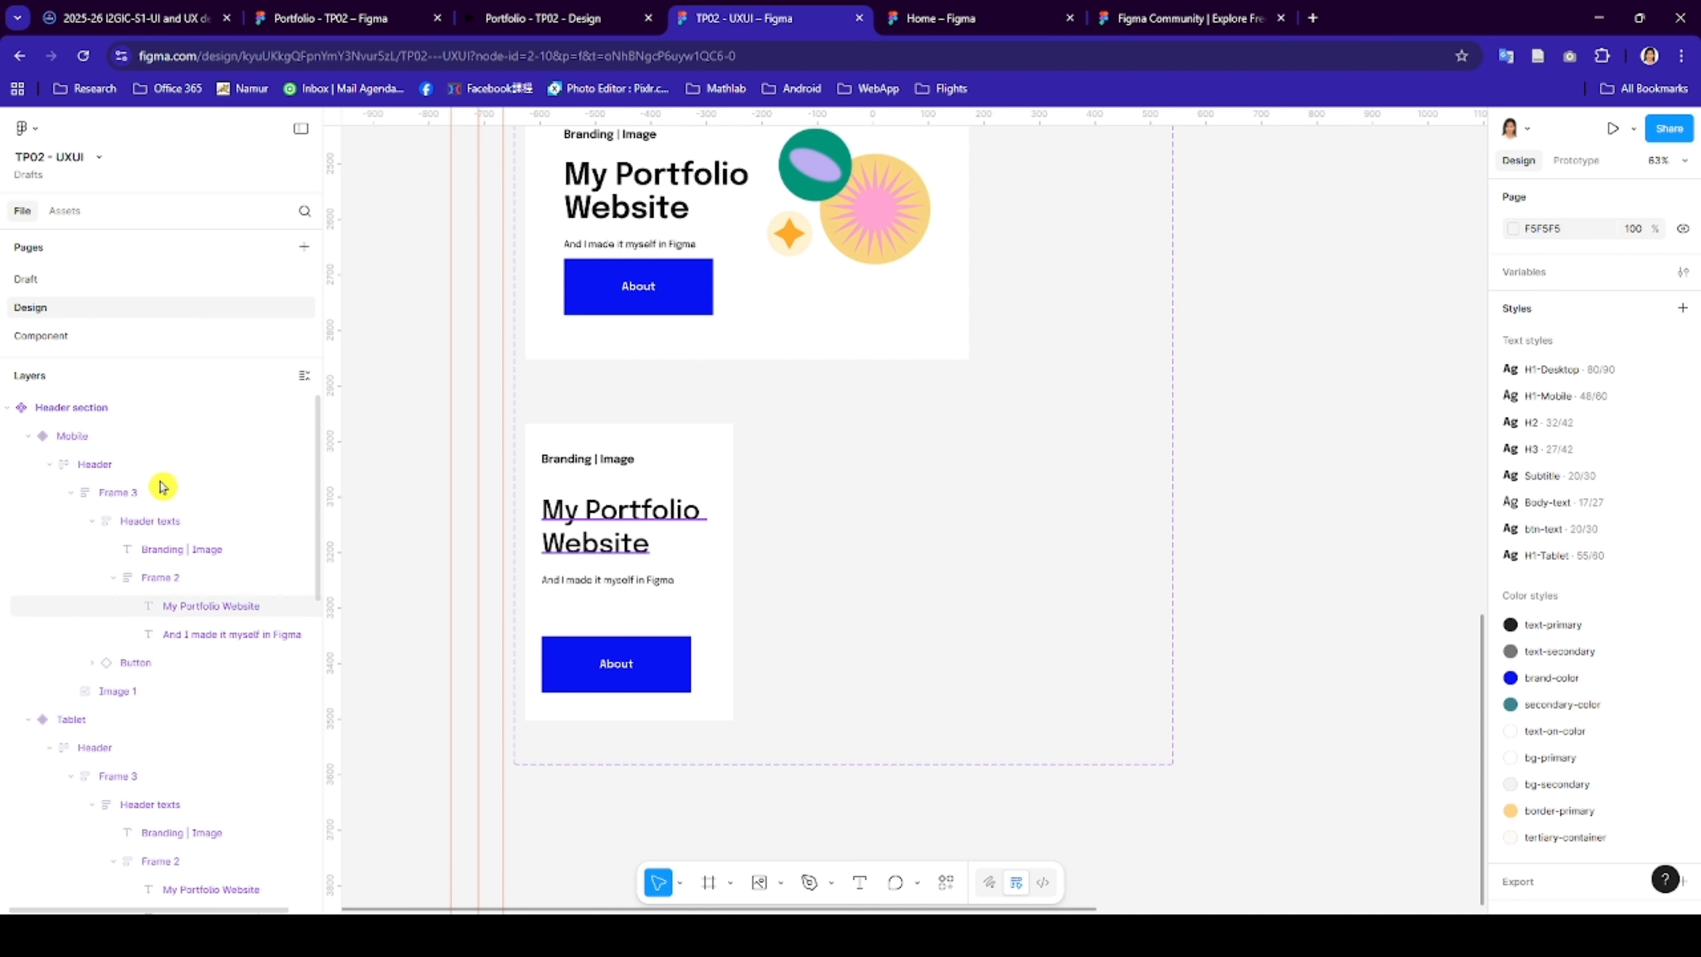
- Set the width of Frame 3 in the Mobile variant's Header to fill its container
click(75, 440)
click(90, 468)
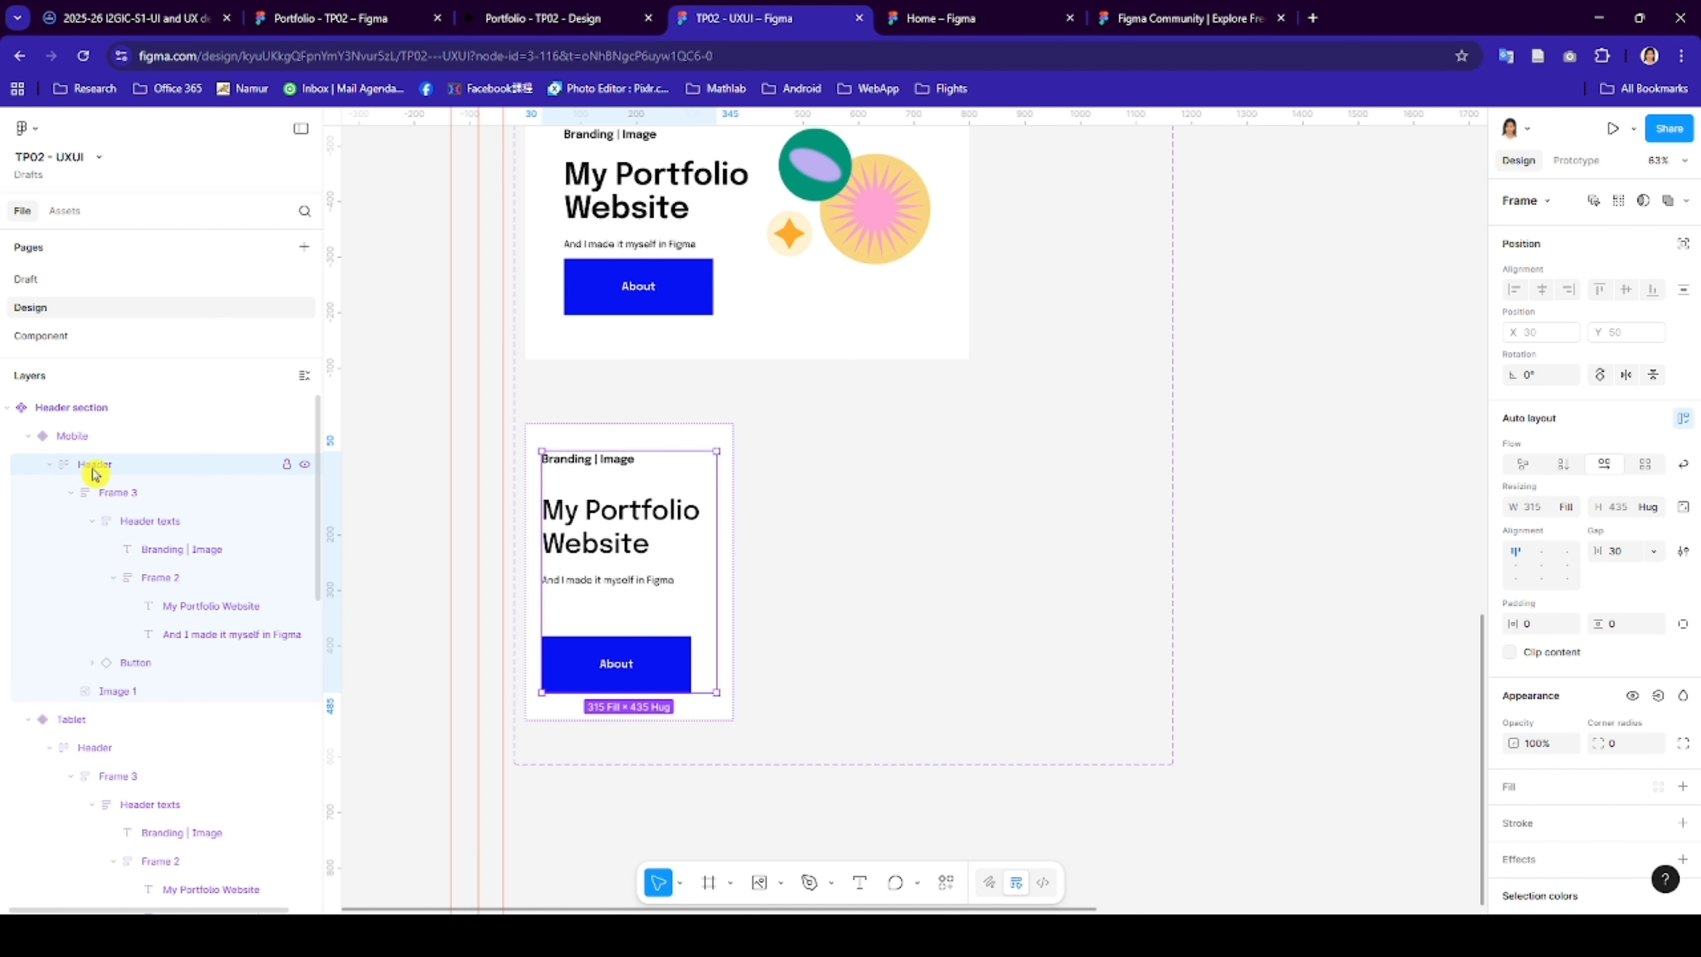
click(104, 494)
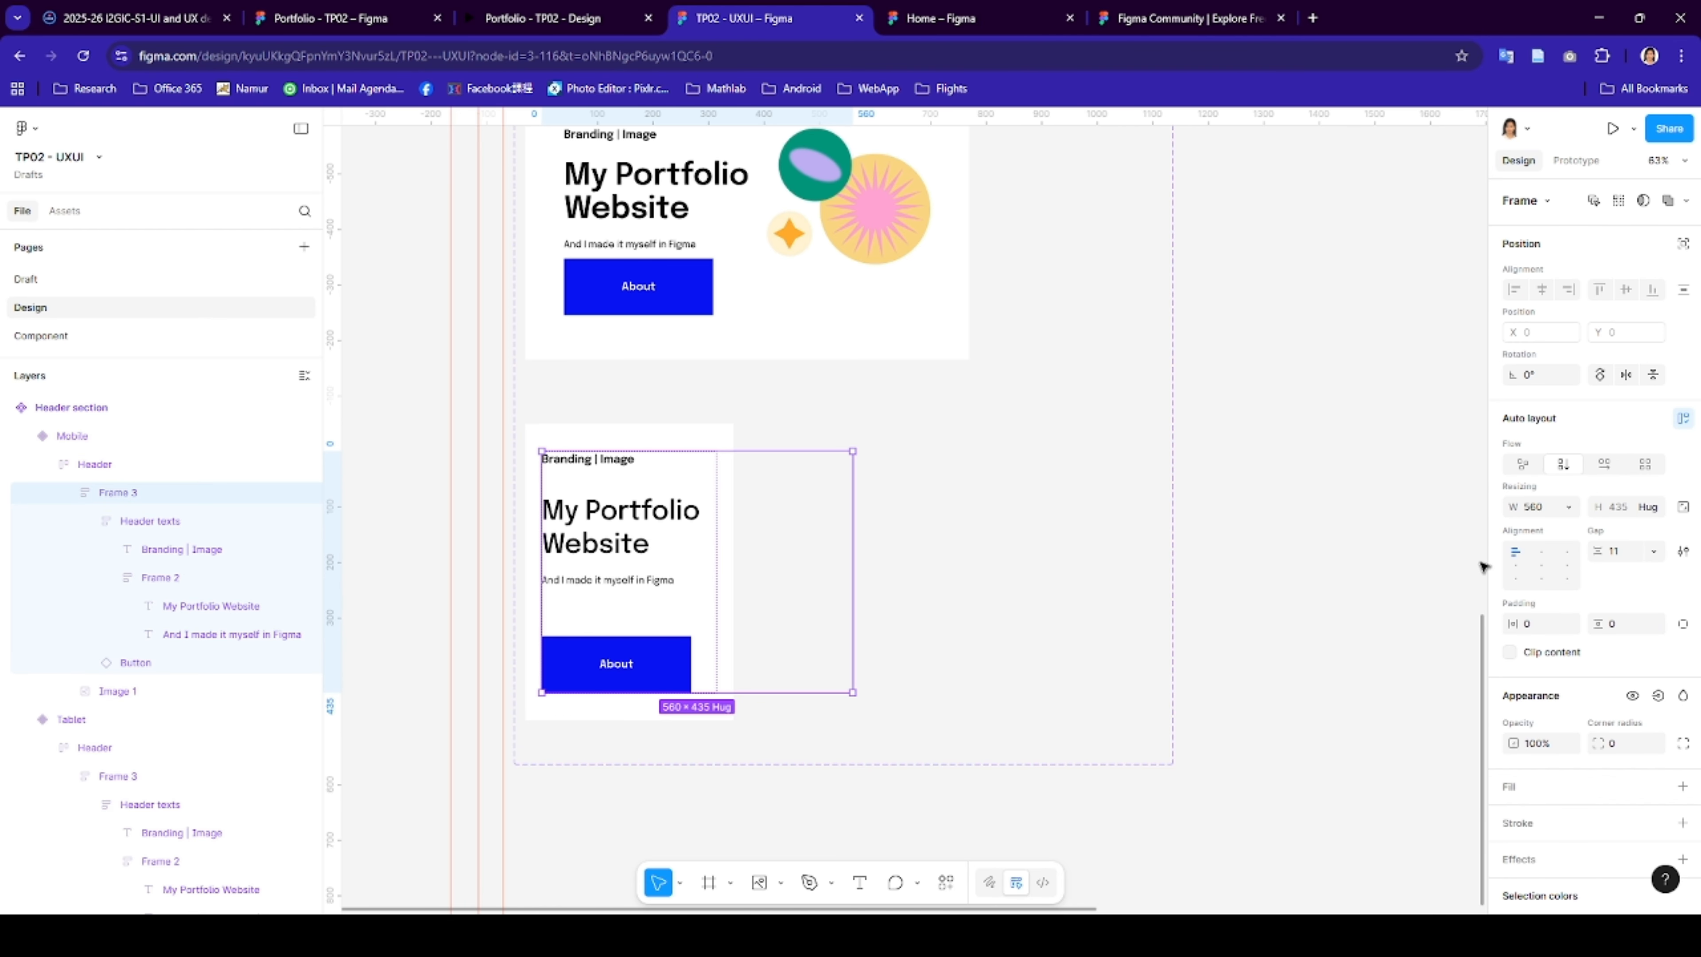
click(1568, 510)
click(1542, 530)
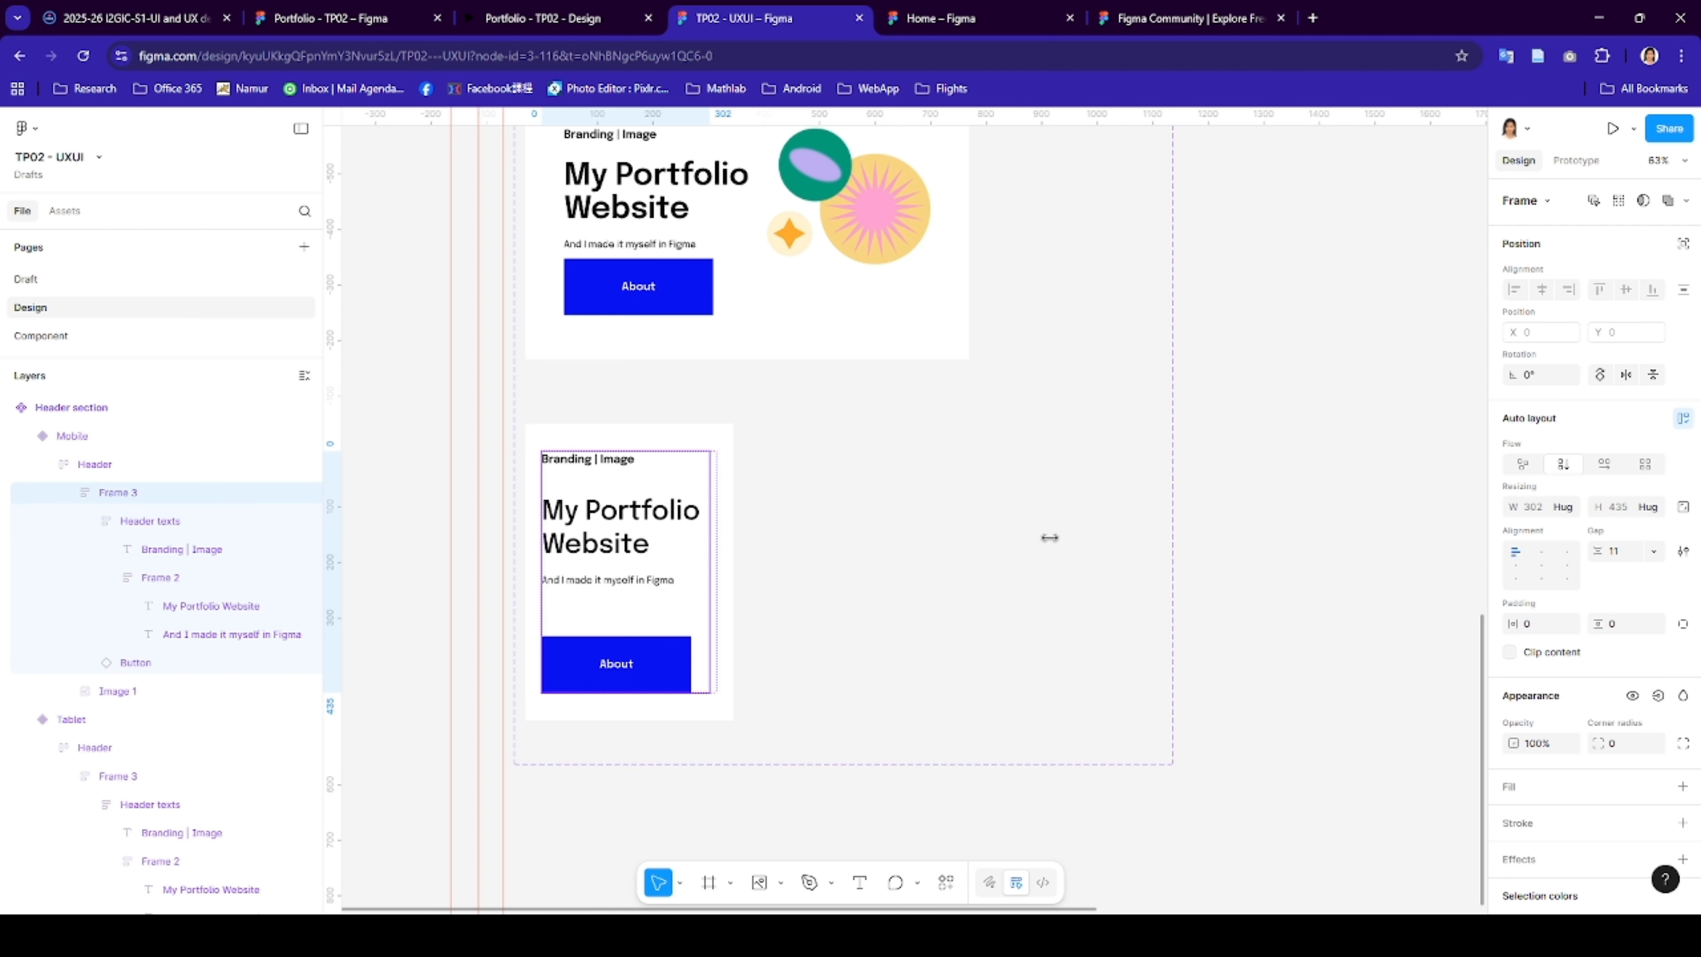
click(1564, 508)
click(1539, 529)
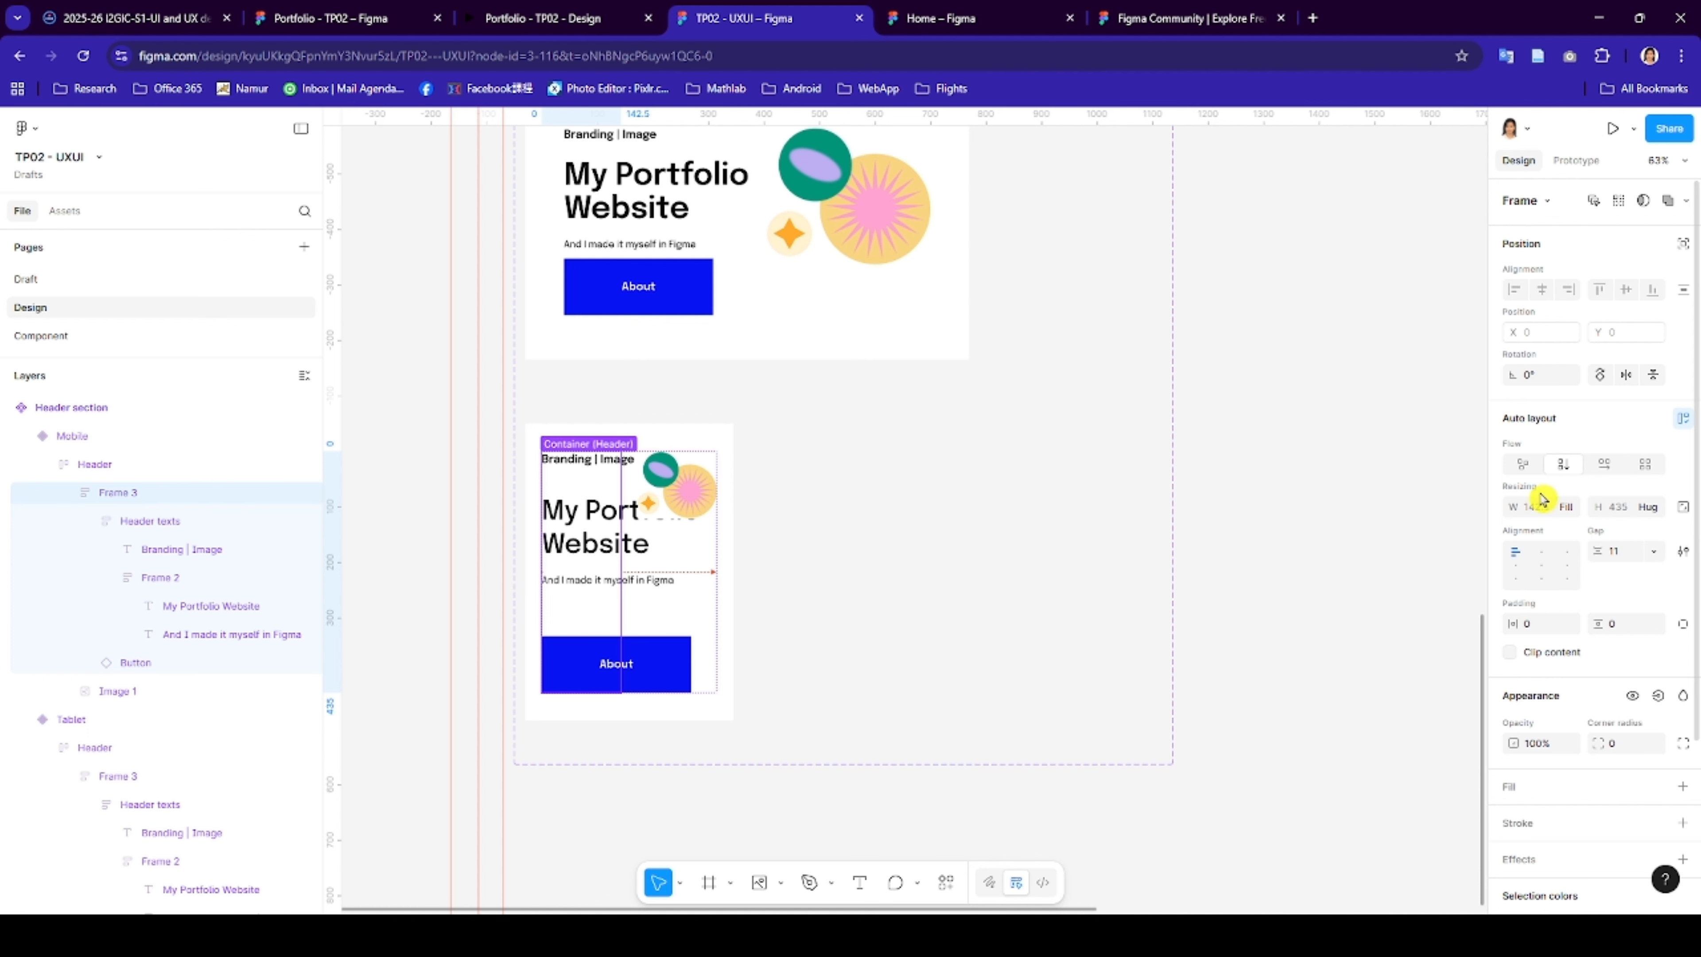
- Change the auto layout flow of the Mobile variant's Header frame to vertical
click(198, 528)
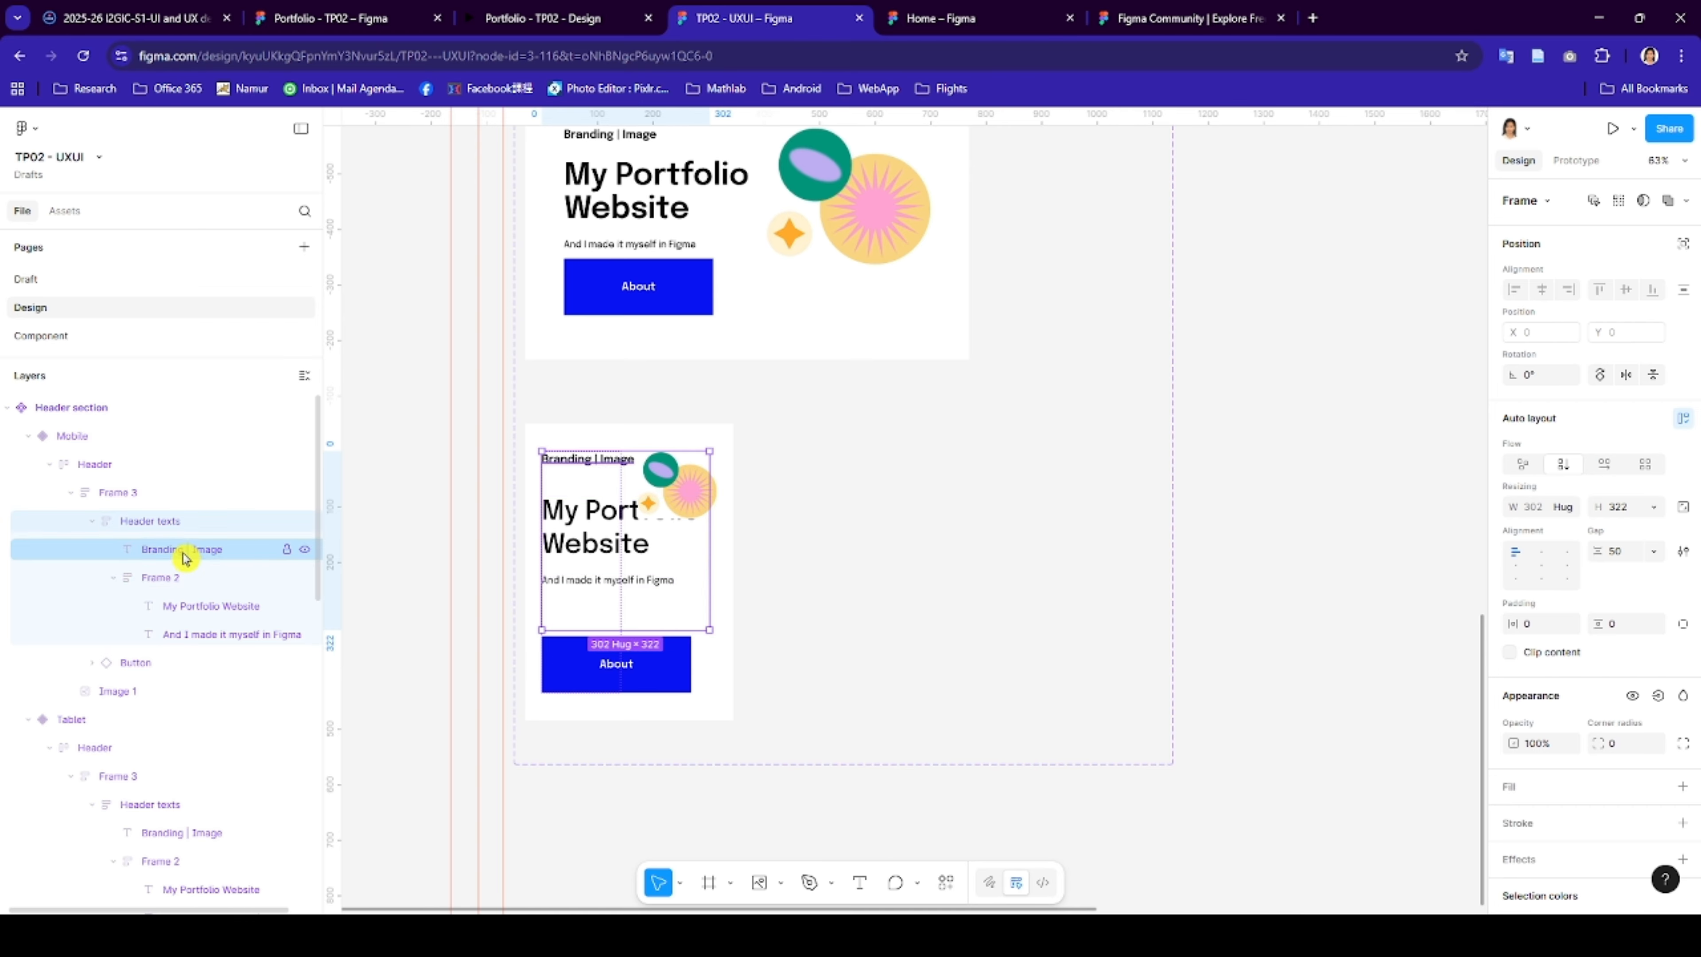
click(126, 691)
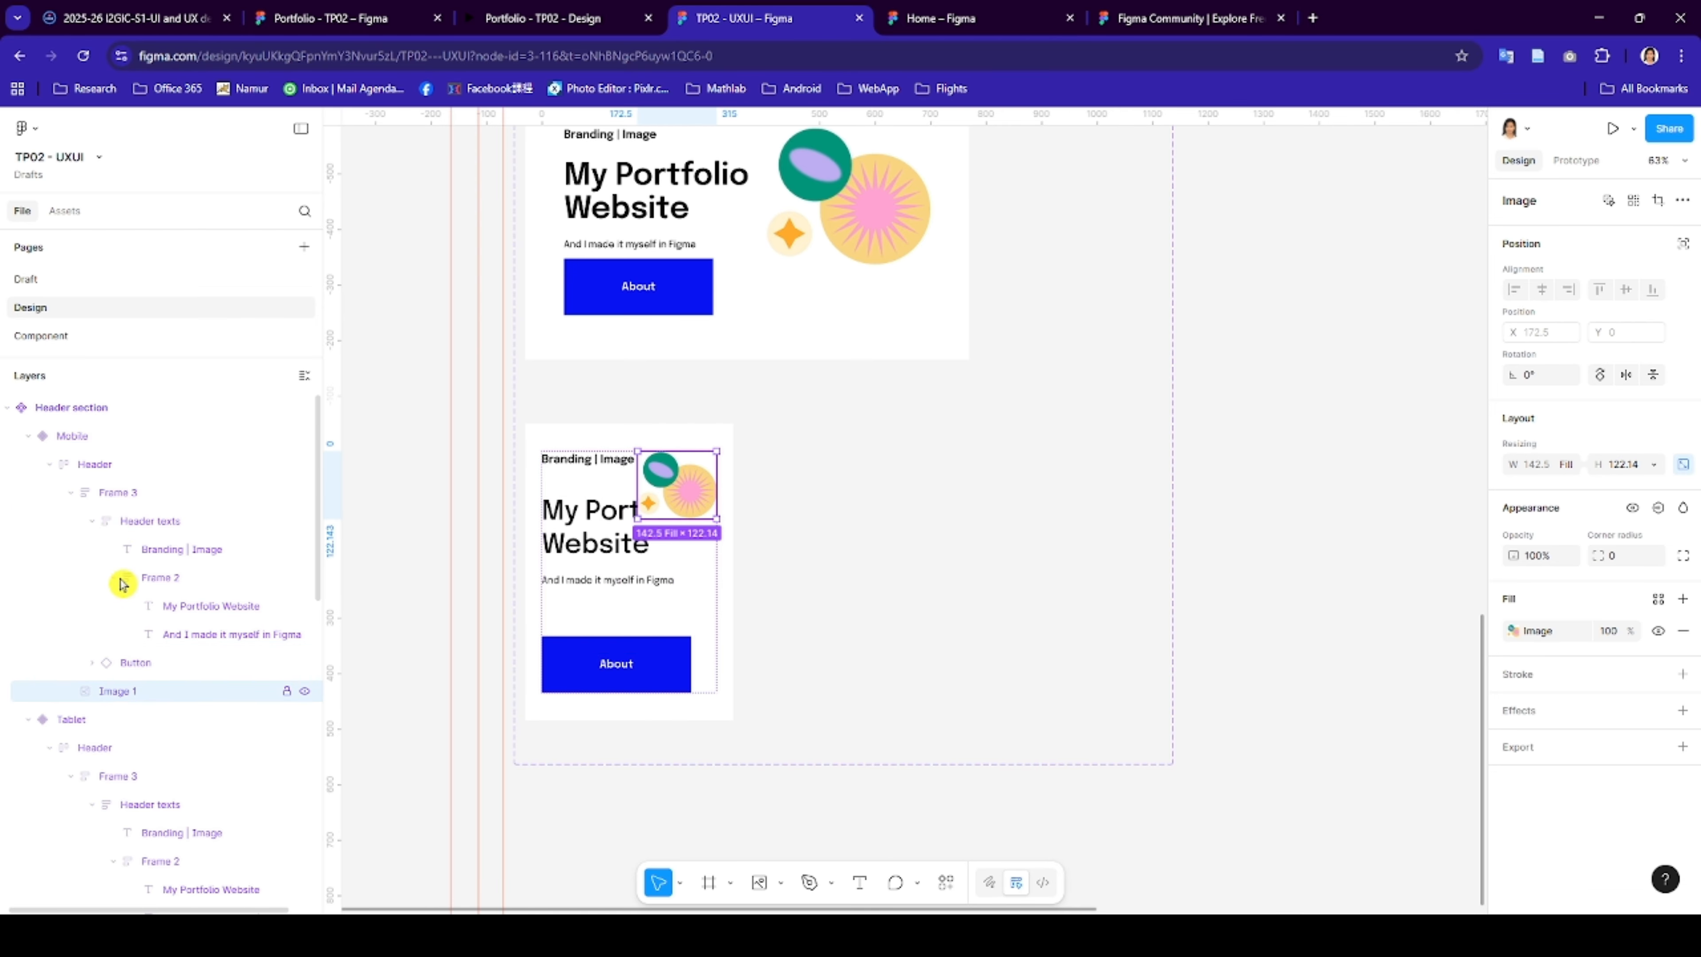
click(98, 464)
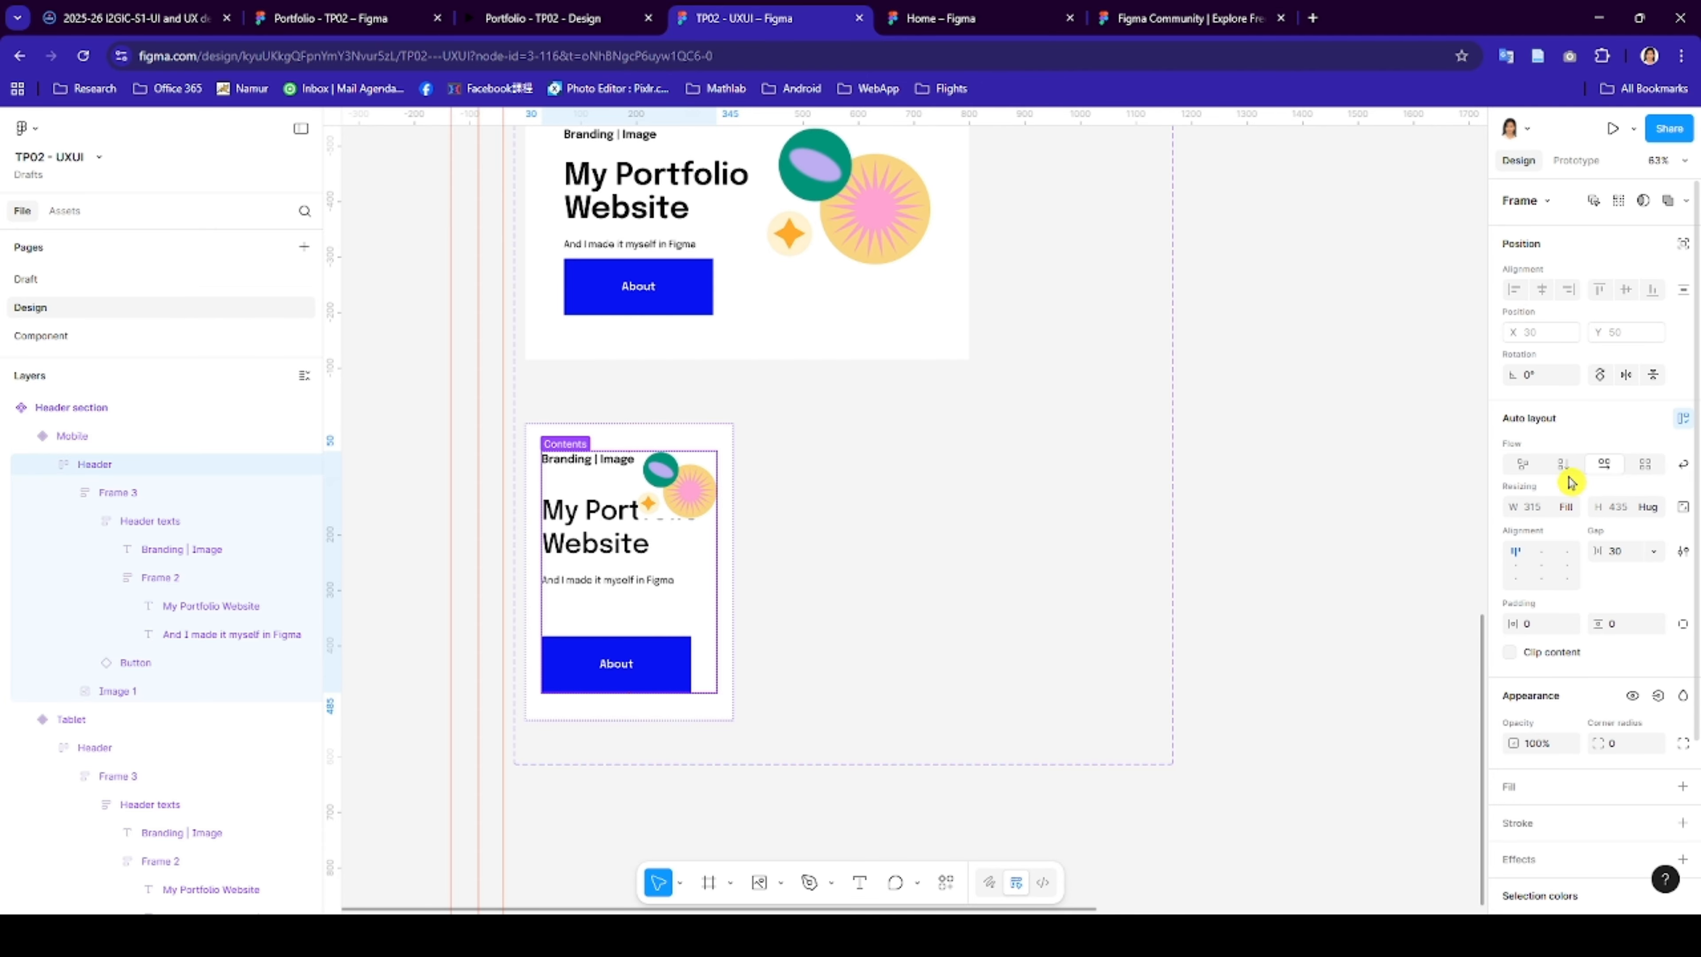
click(1563, 463)
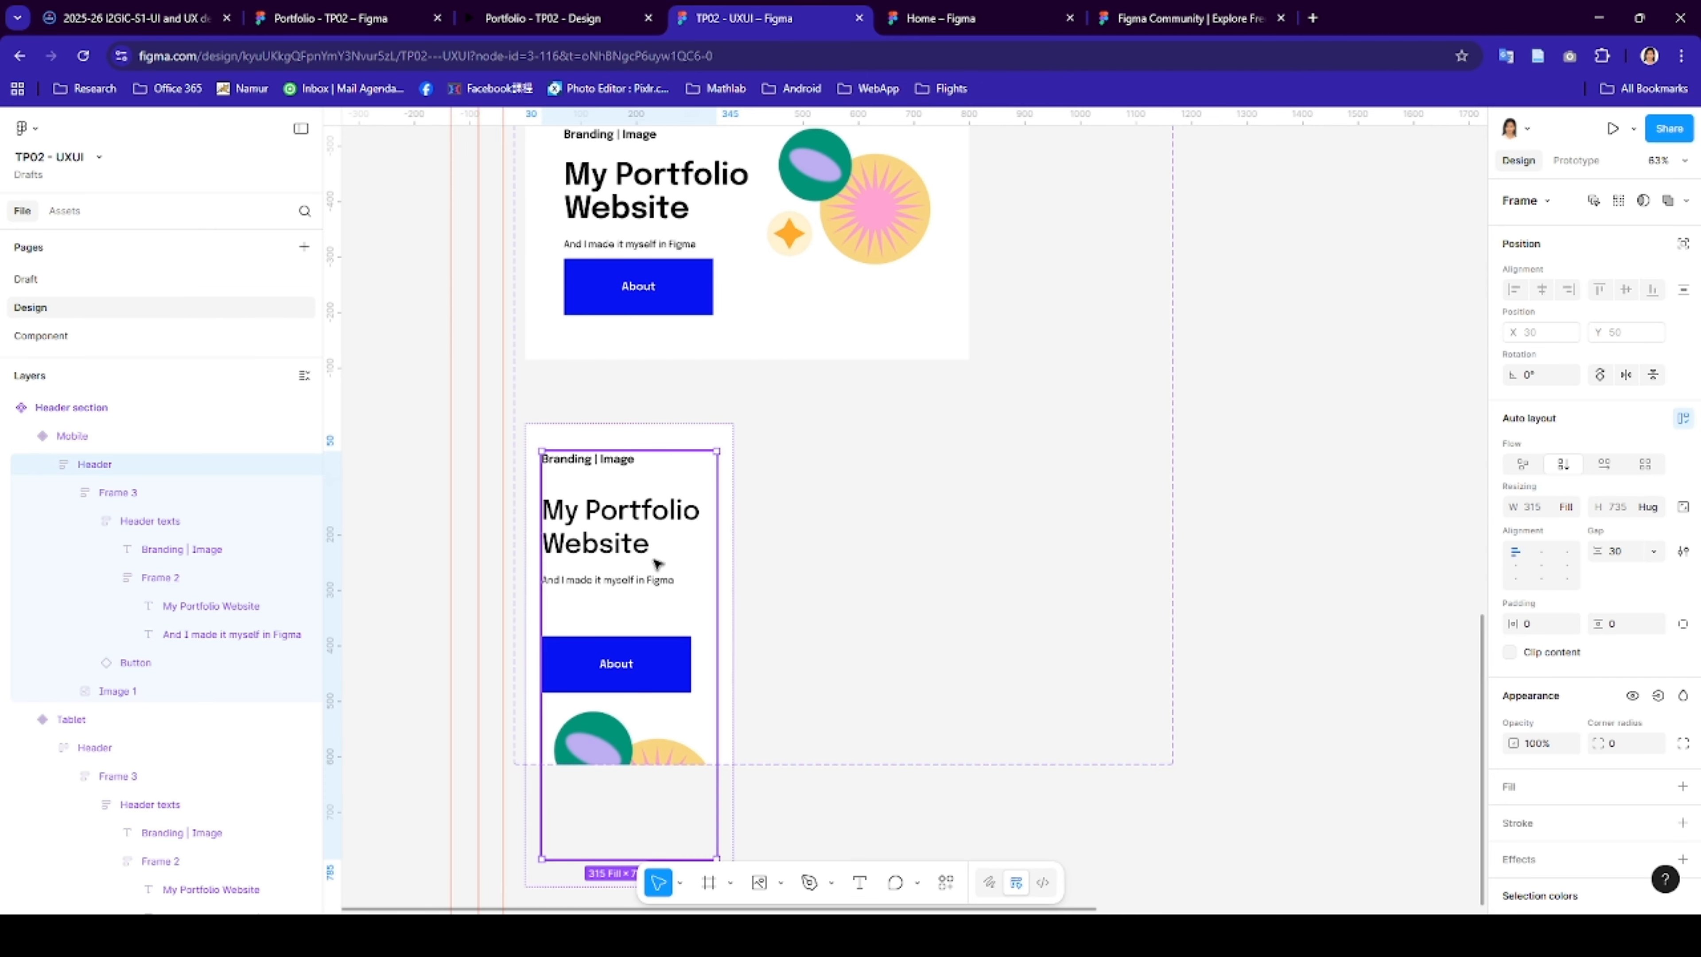
click(74, 437)
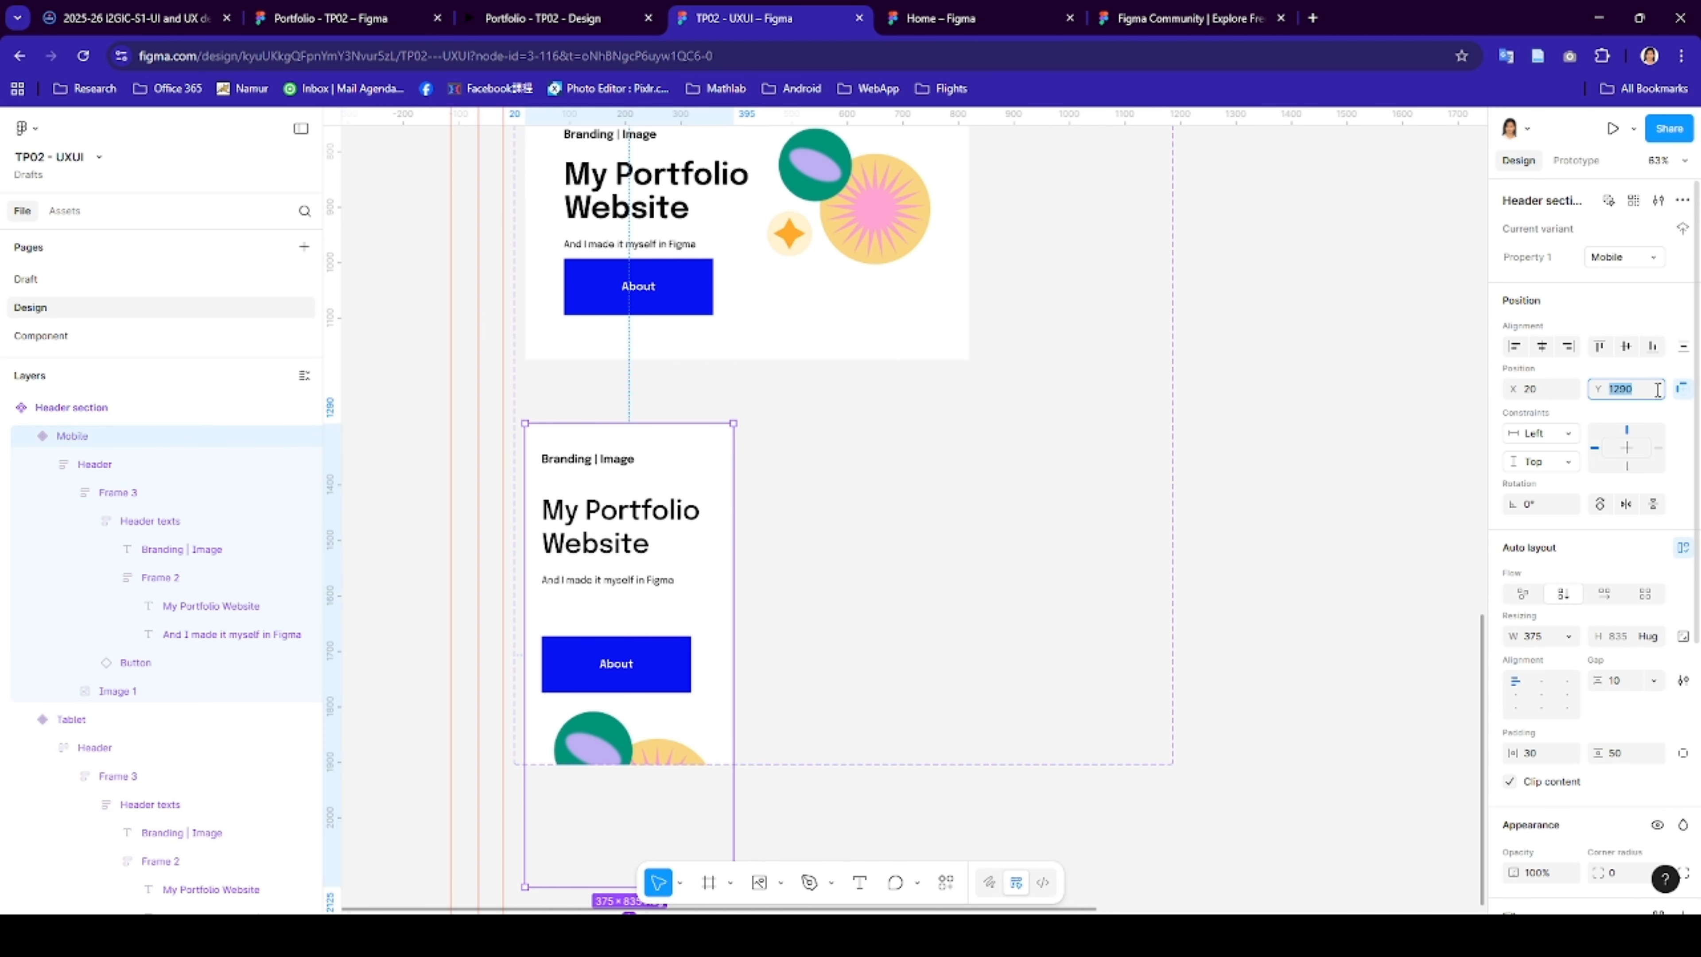
click(1658, 639)
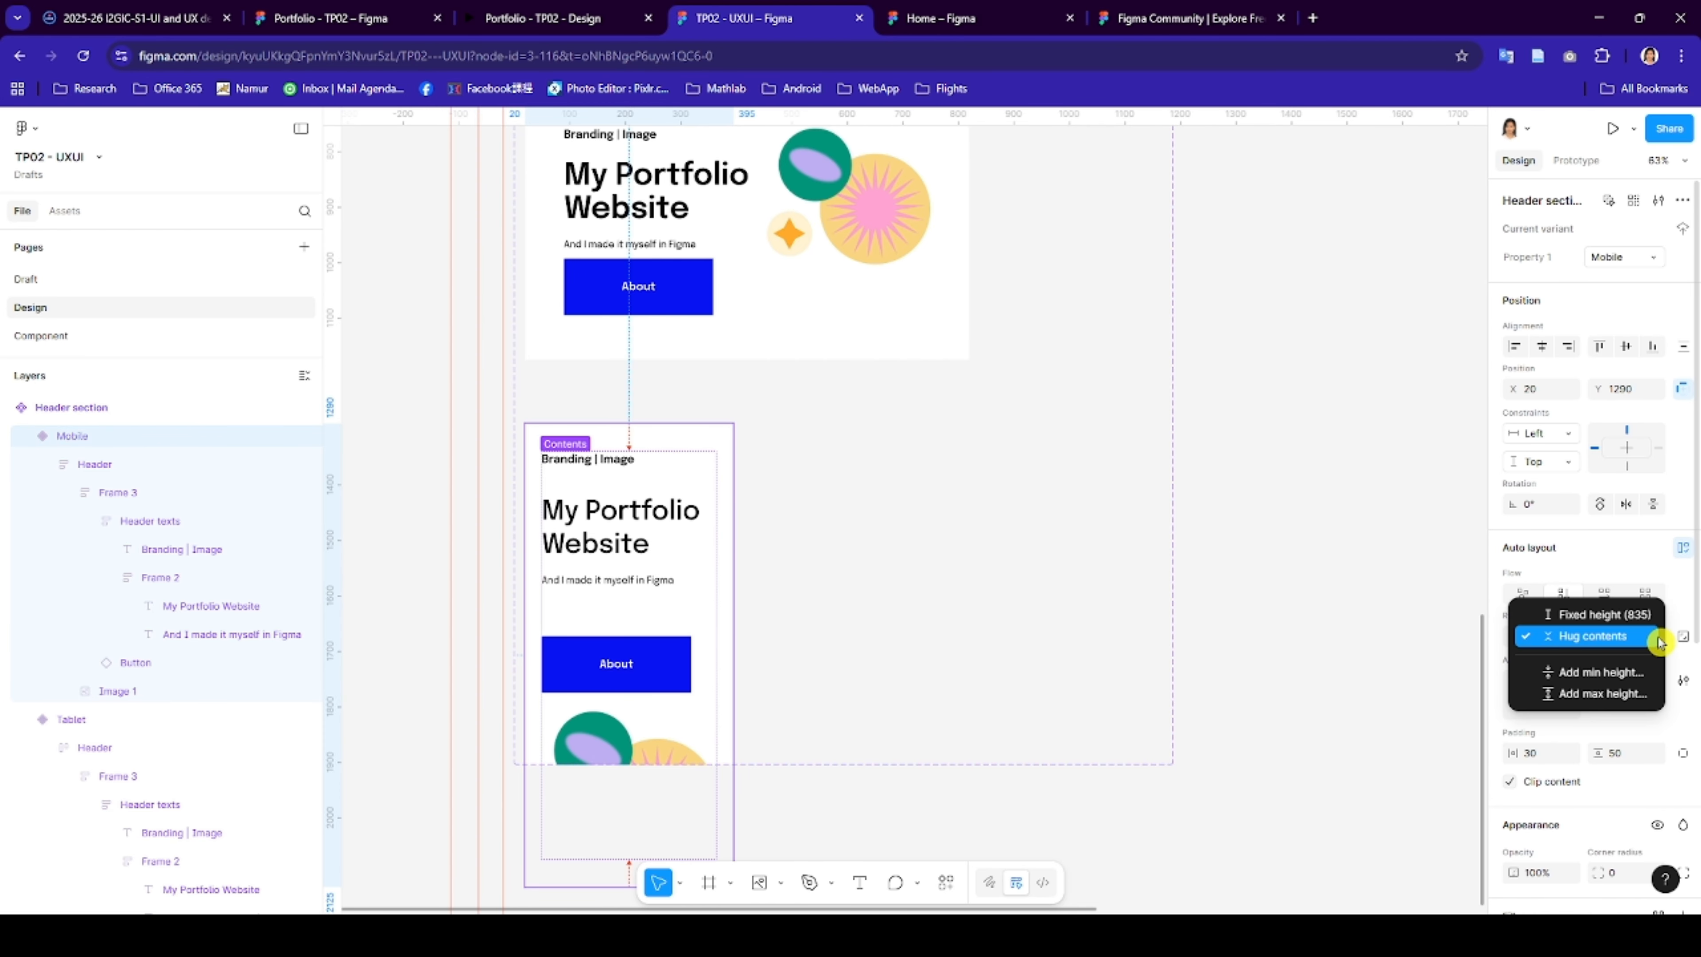
click(1303, 652)
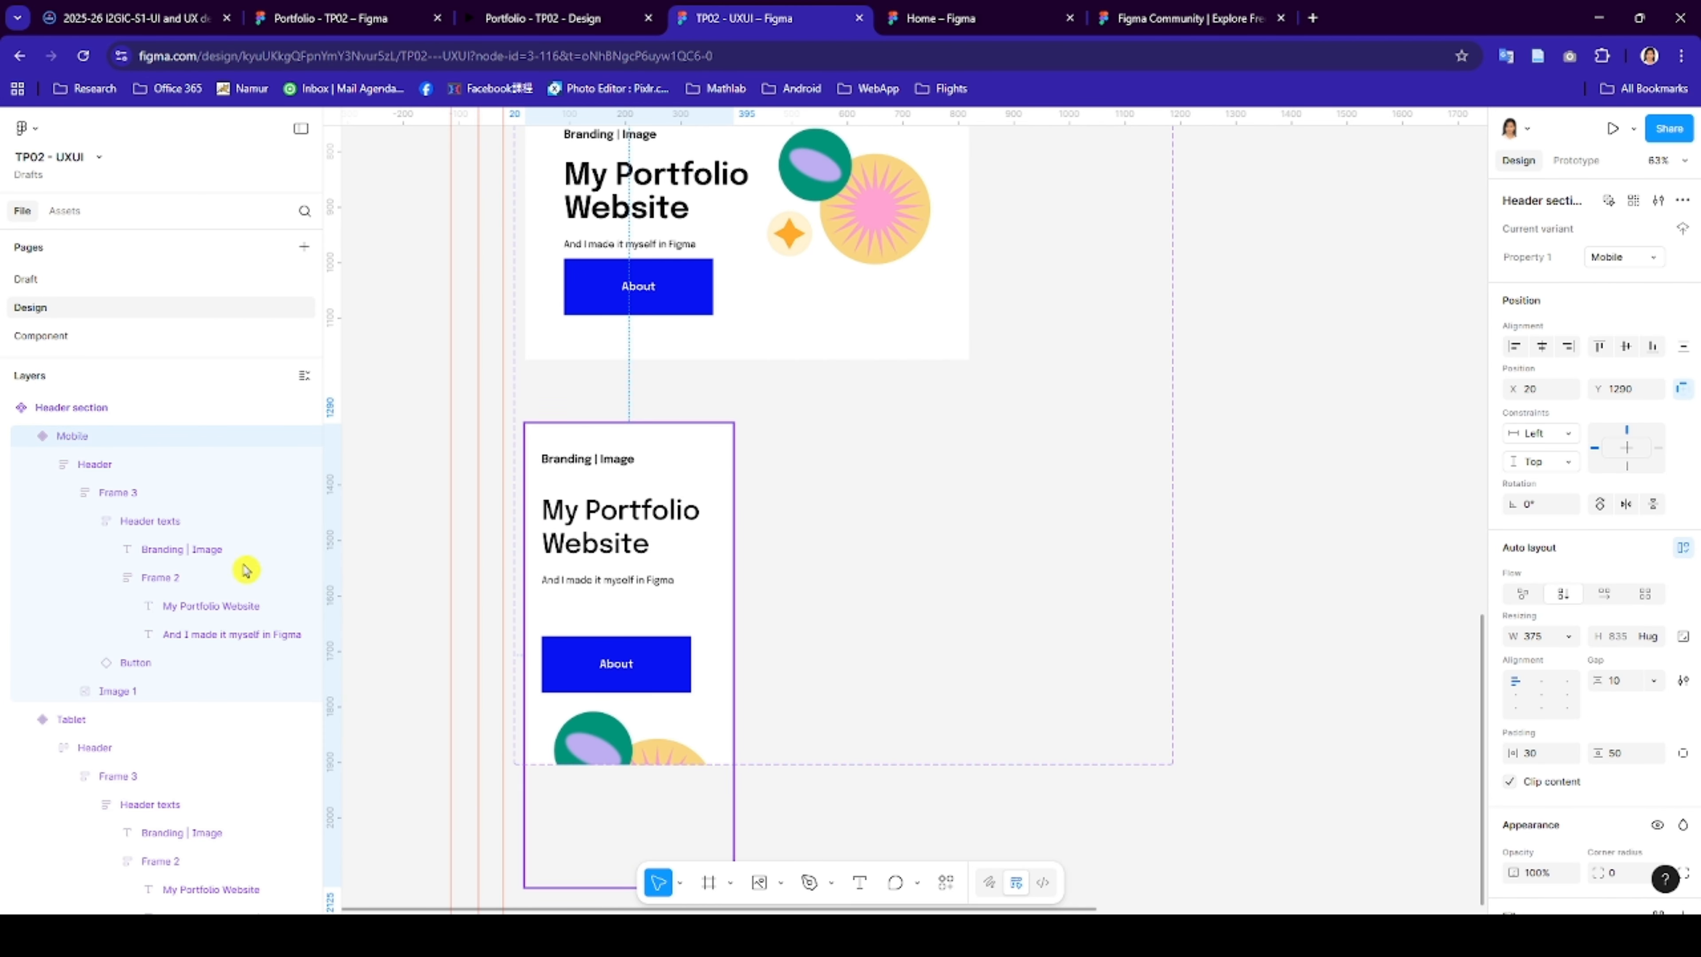
click(111, 465)
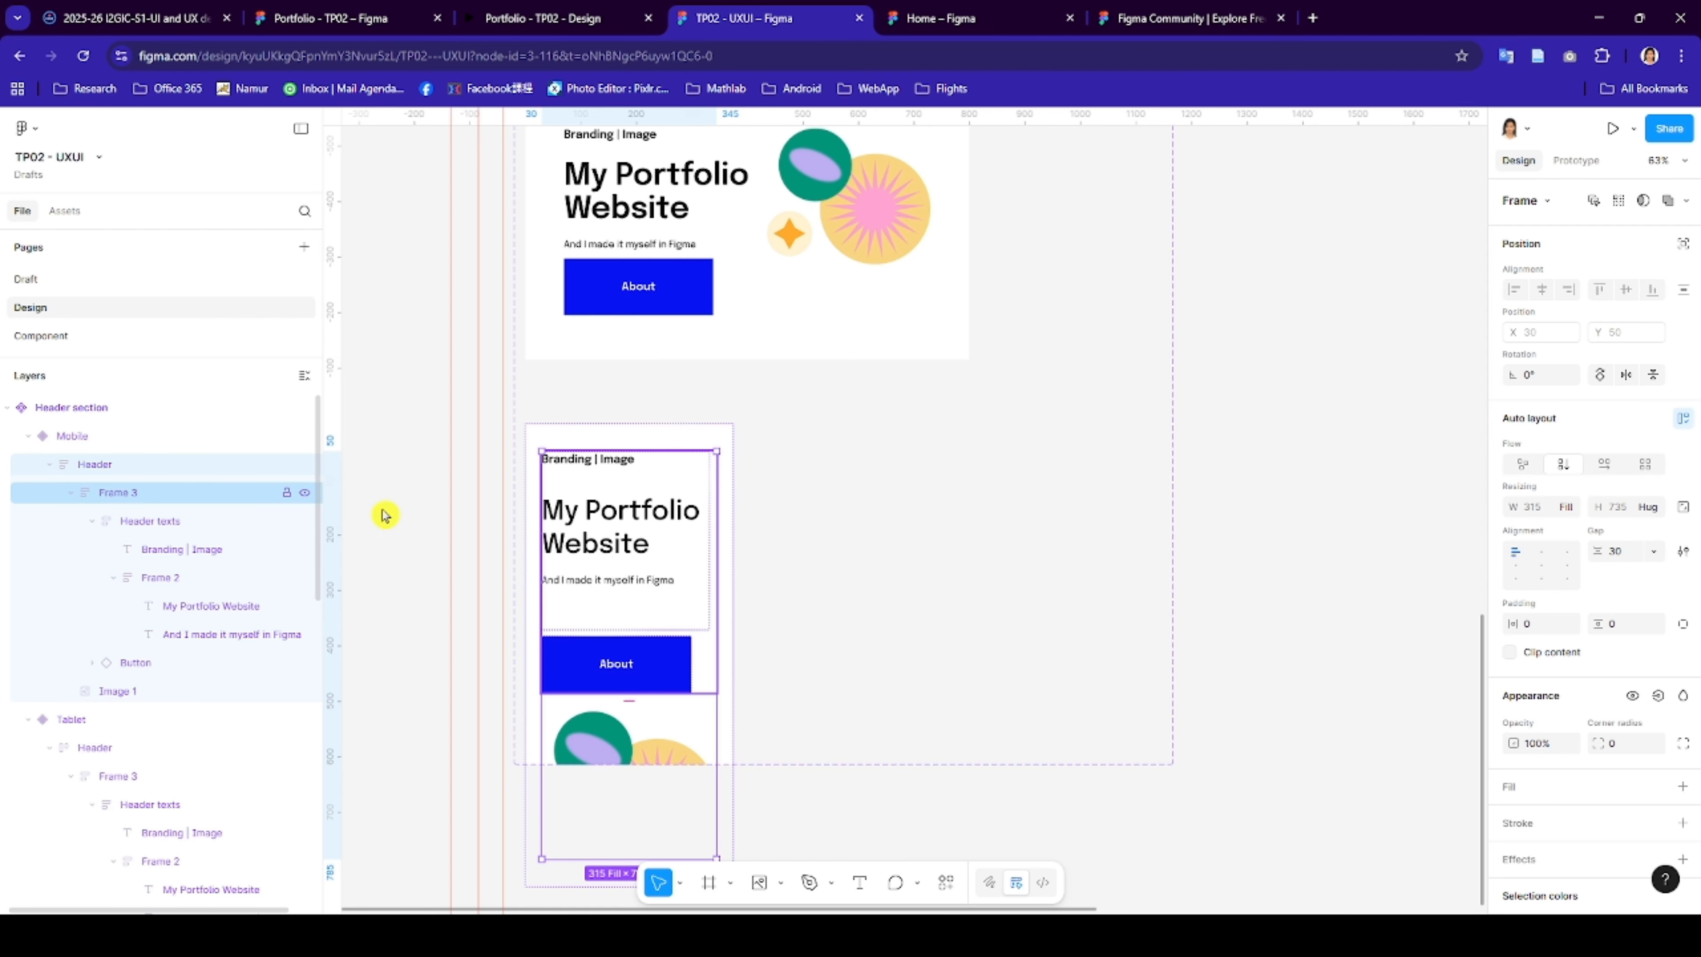
- Move the Mobile variant beside the Tablet variant, beneath the Default one, at about X 834, Y 675
scroll(847, 540, up, 5)
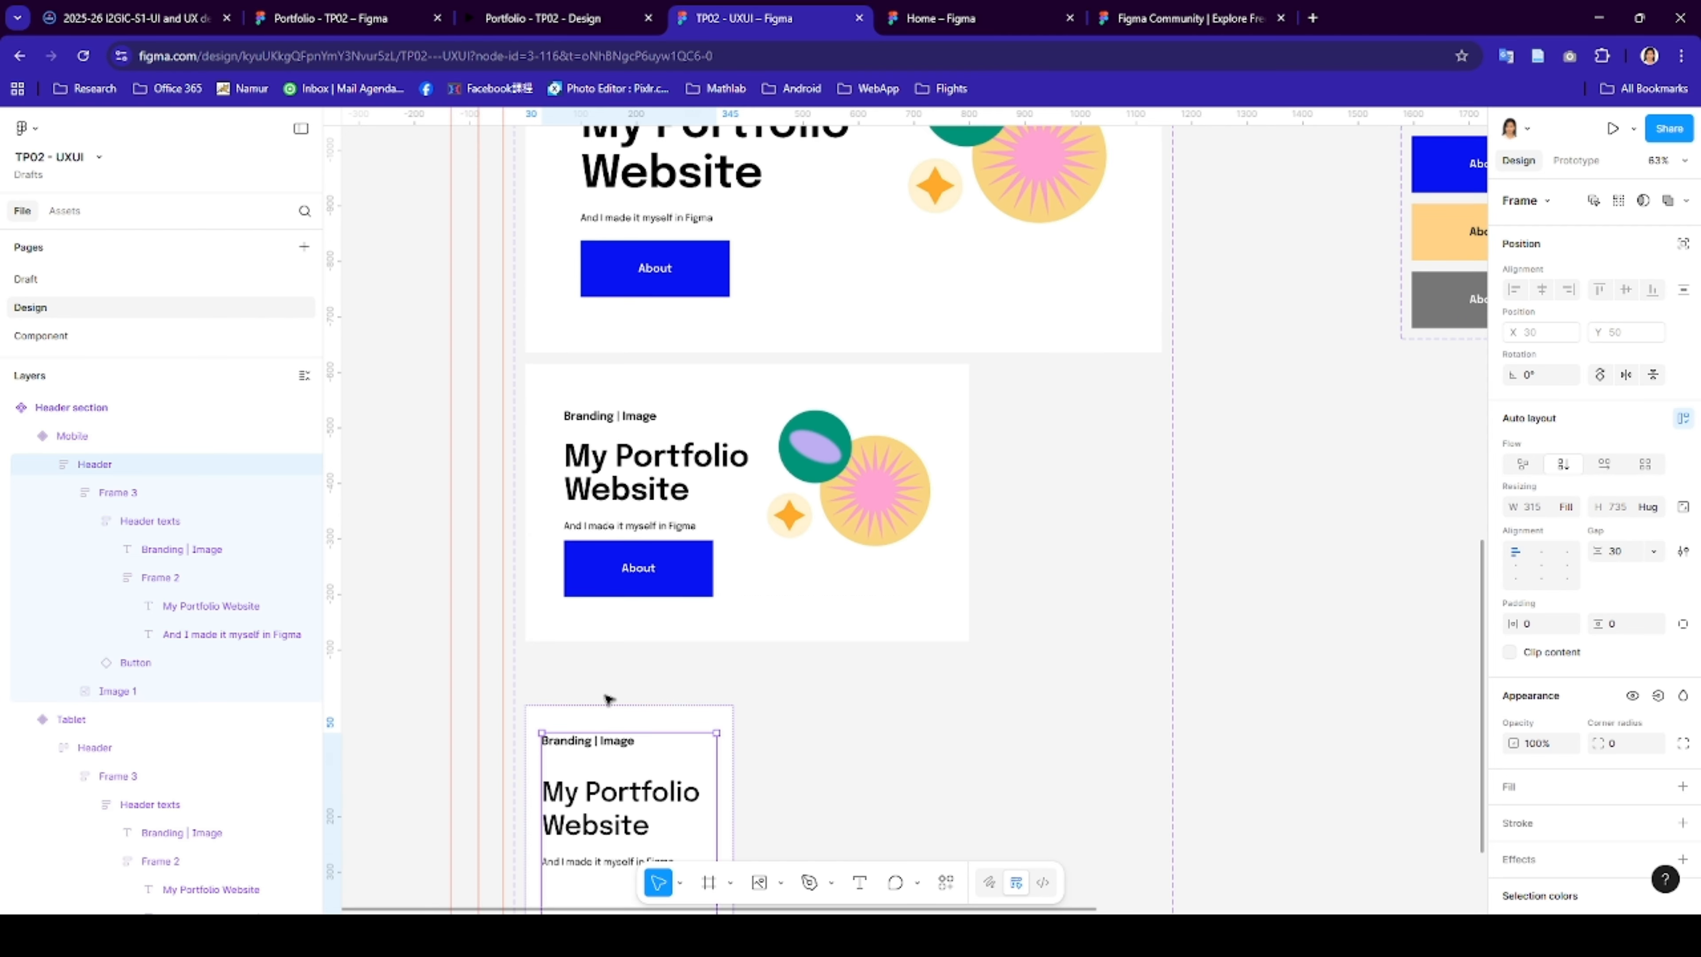
drag(606, 698, 1063, 369)
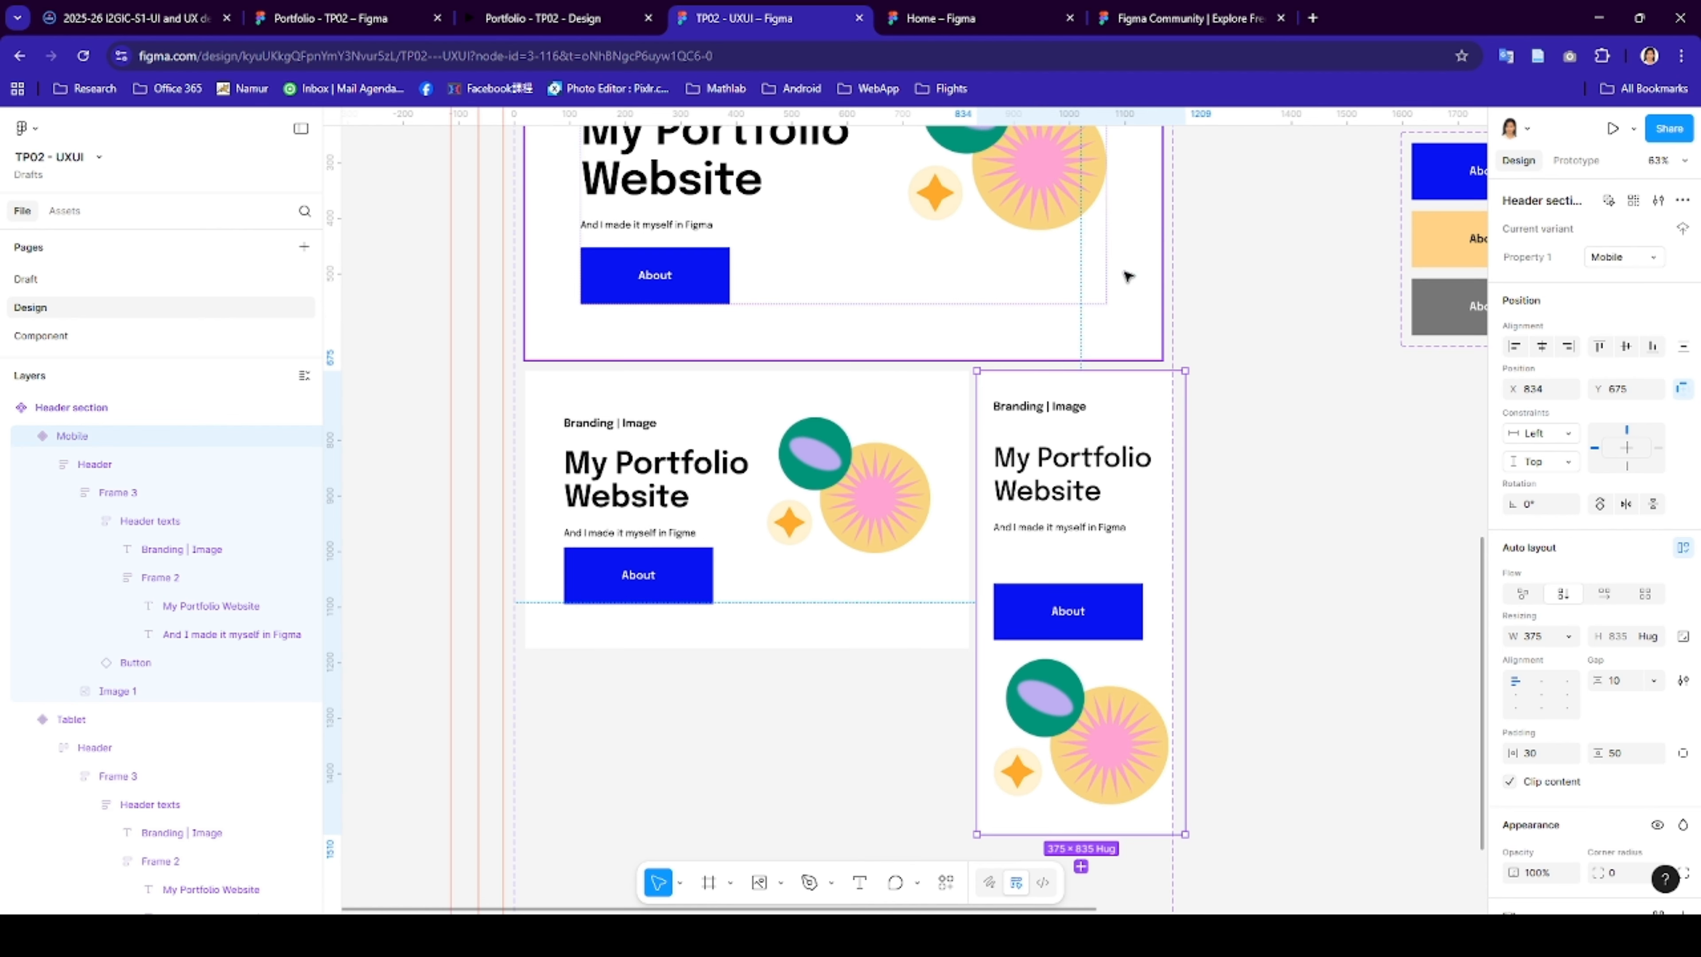
scroll(1070, 497, down, 1)
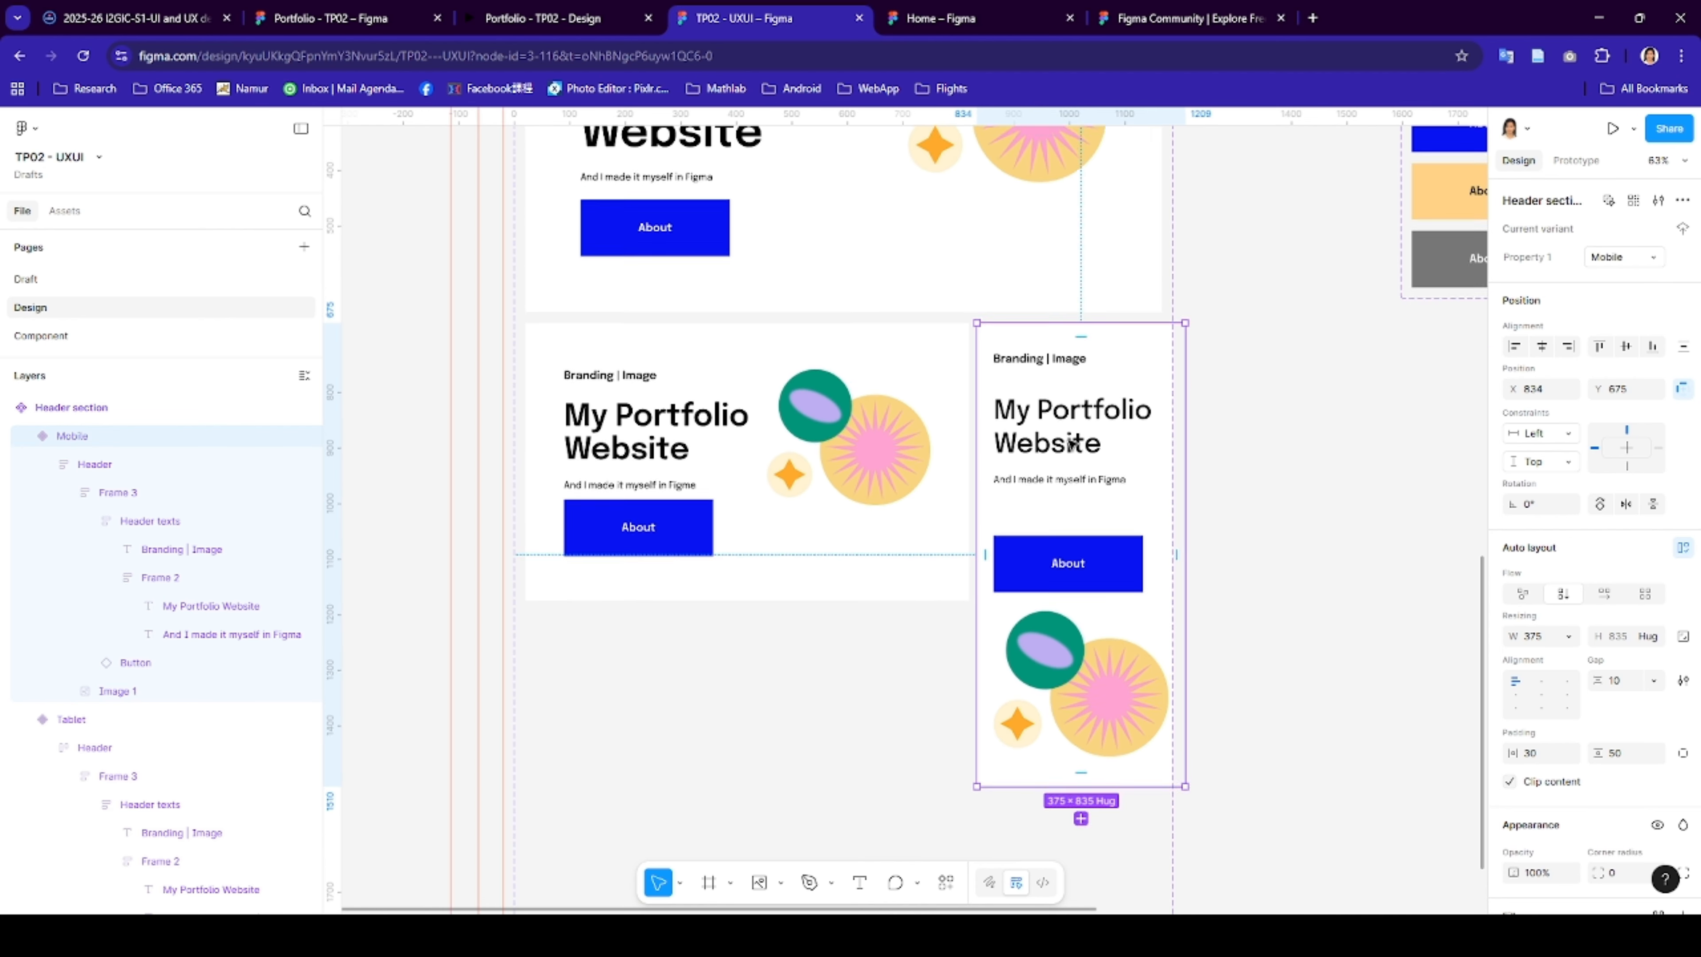
- Create an instance of the Default header variant outside the component set, below the Button set, at about X 608, Y 2397
scroll(1070, 443, up, 2)
click(899, 350)
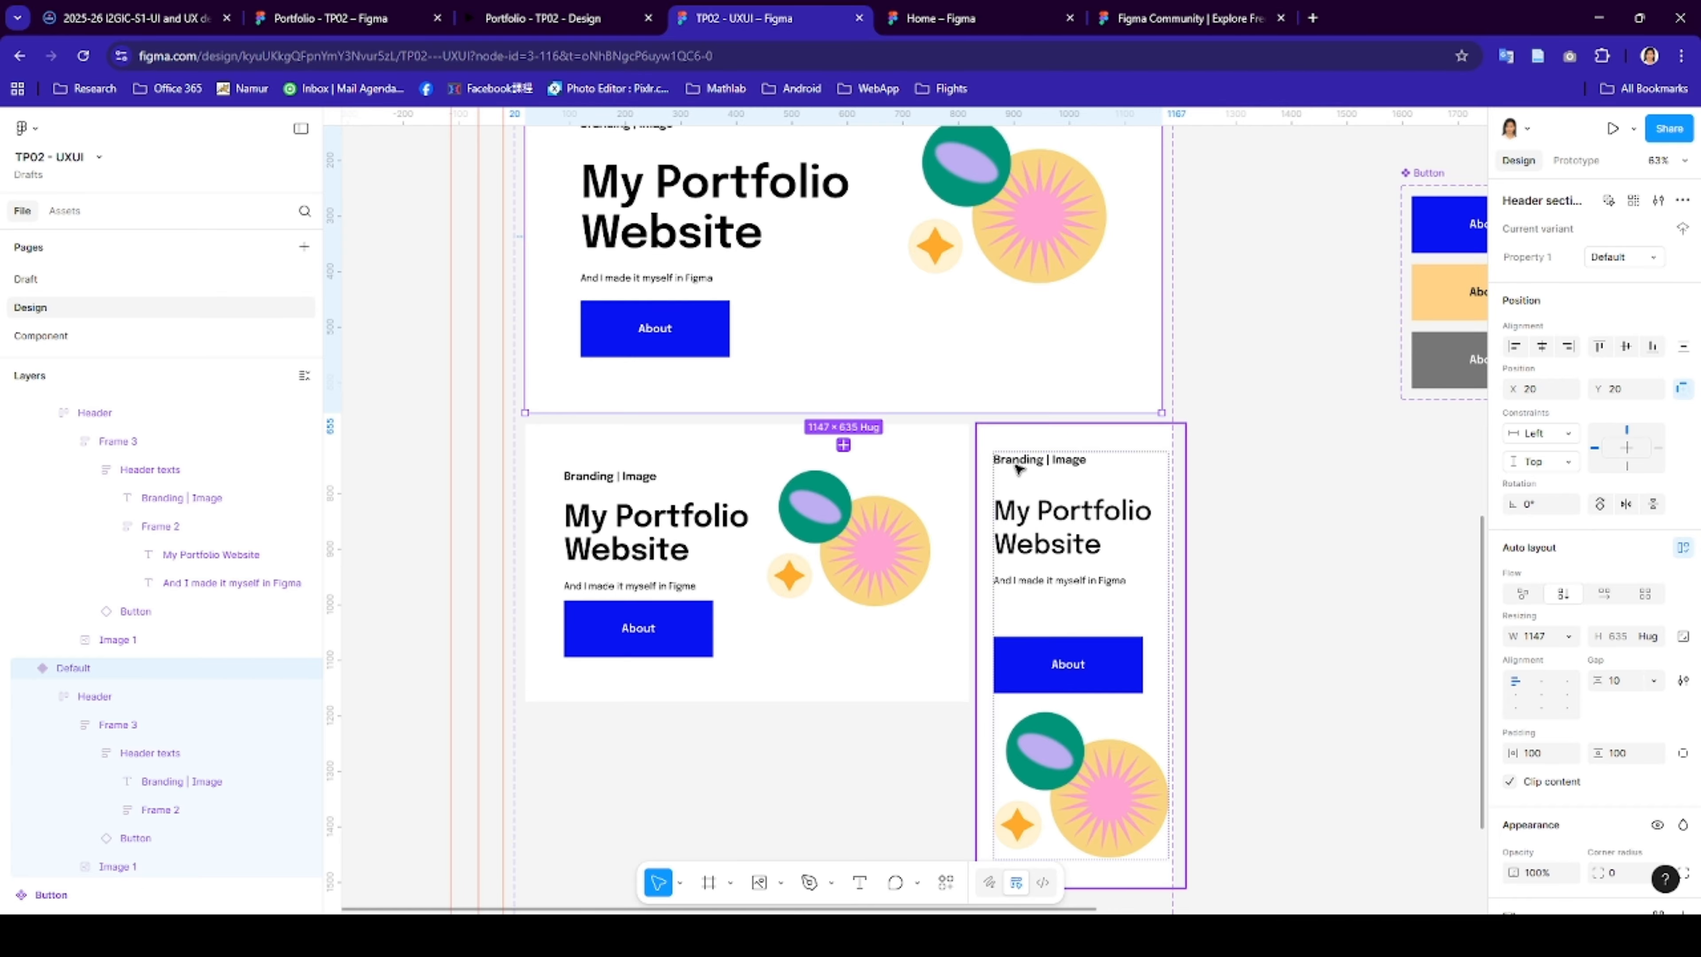
scroll(873, 399, up, 5)
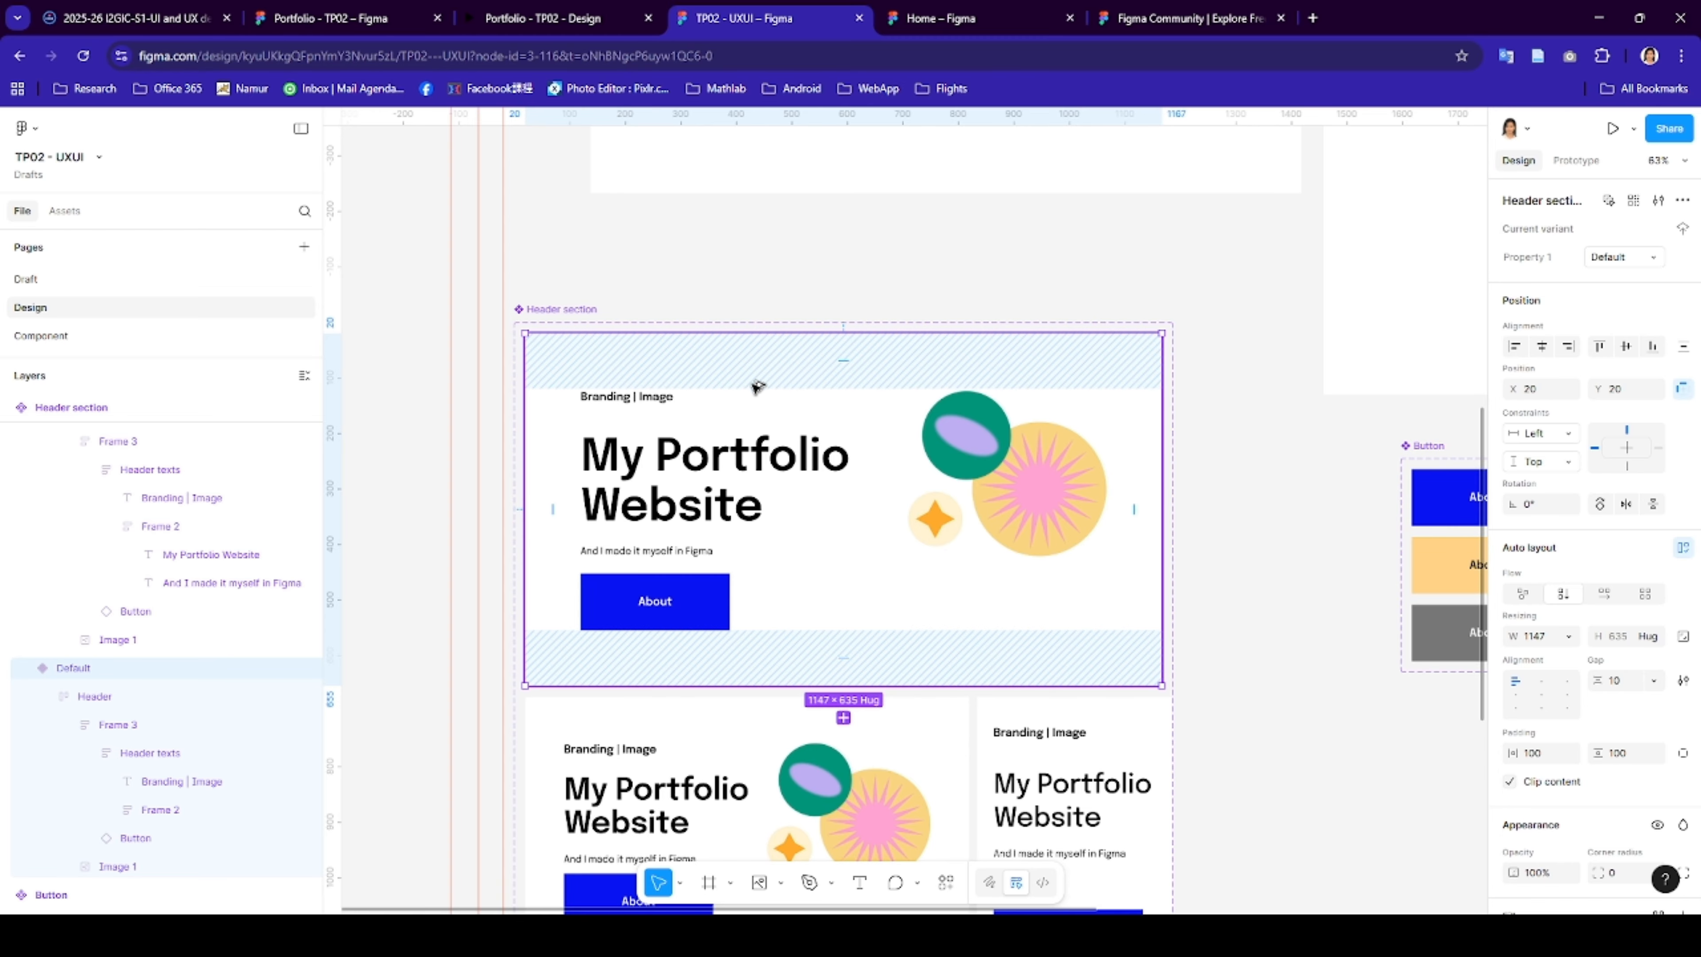
drag(756, 384, 1450, 772)
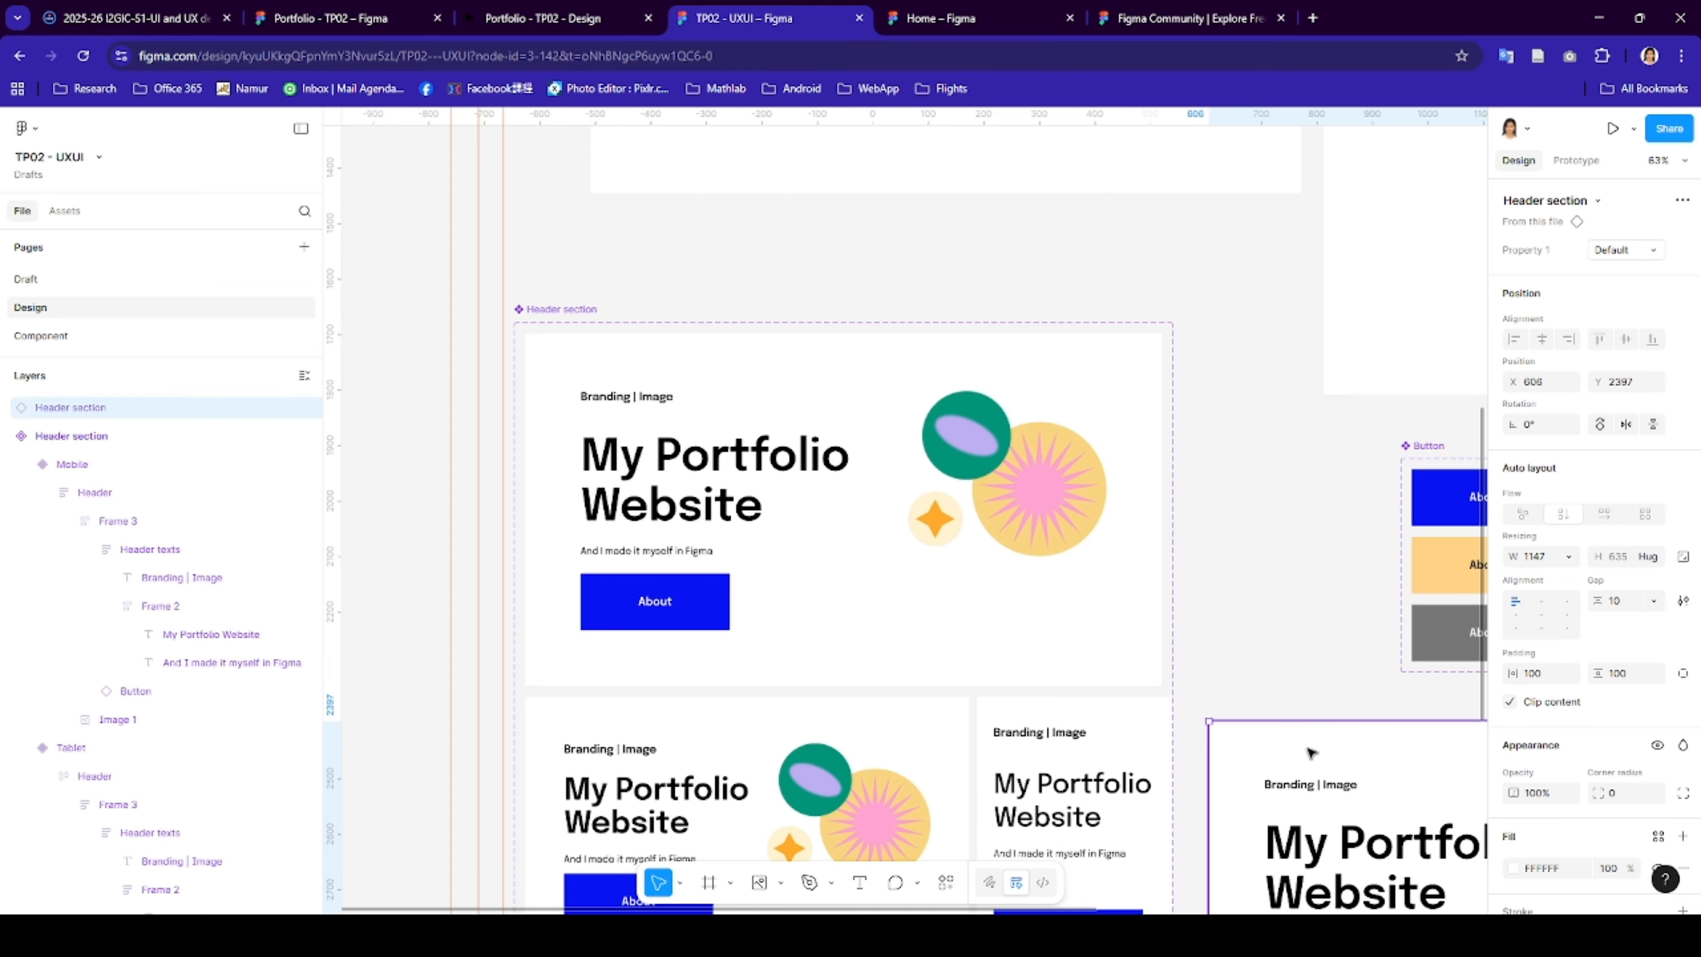
- Move the Default header instance into the PC - Home frame beneath the navigation and set its width to fill the container
drag(1341, 760, 724, 464)
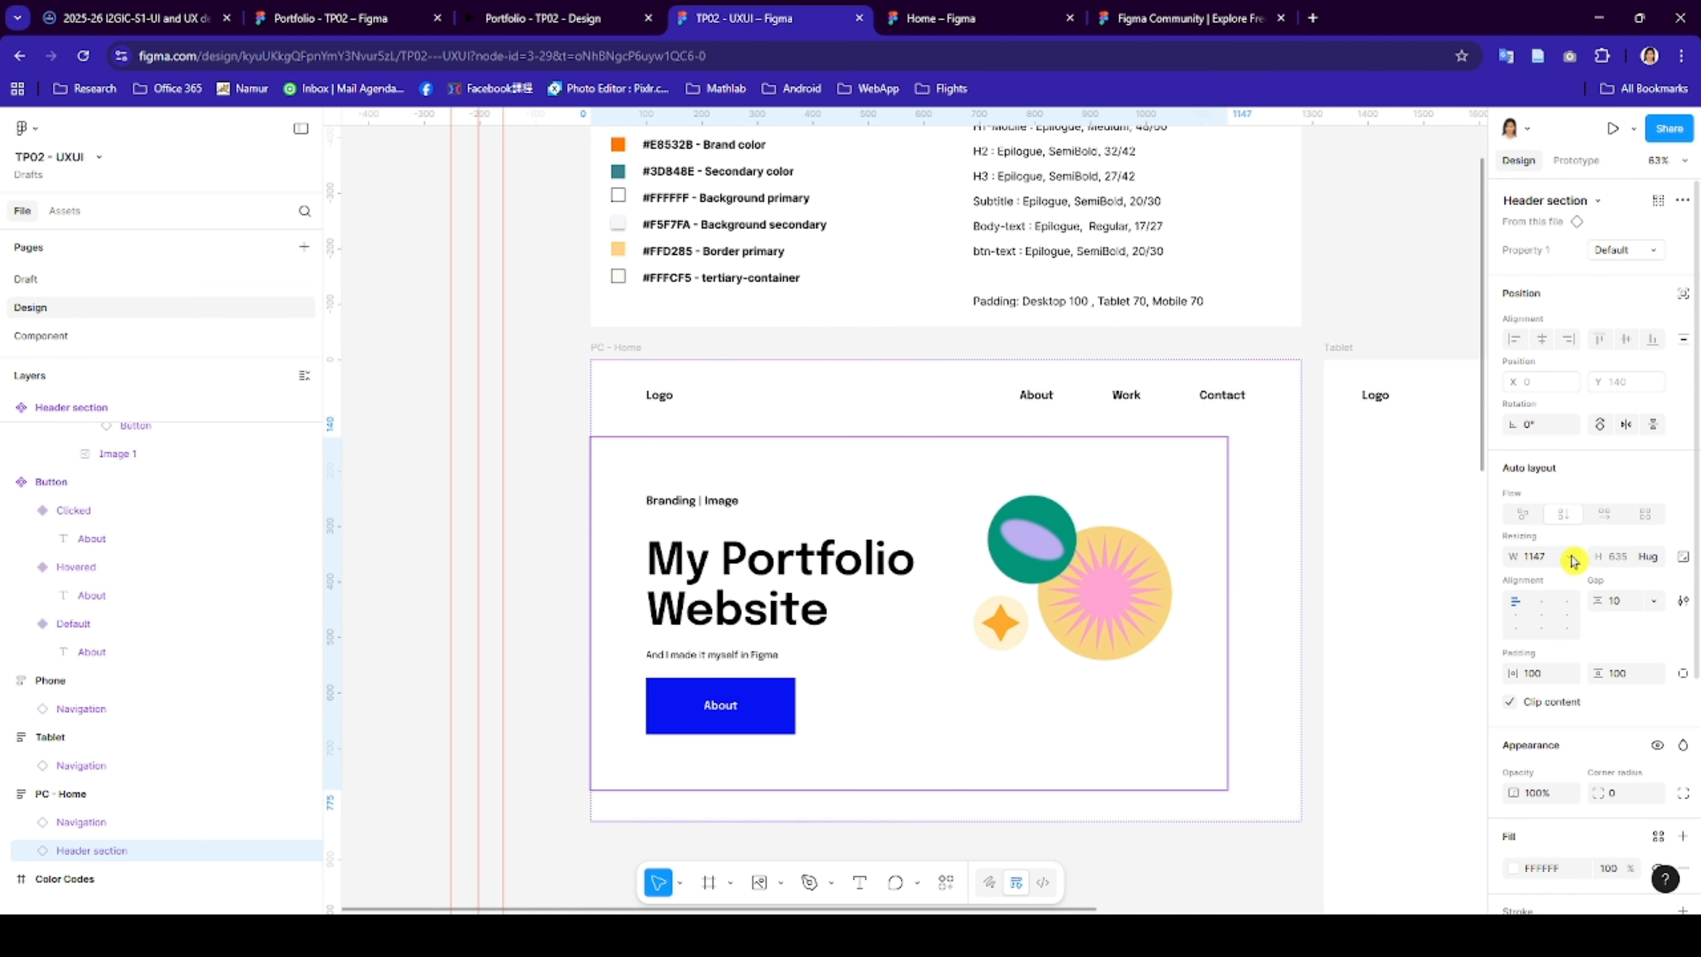
click(1567, 560)
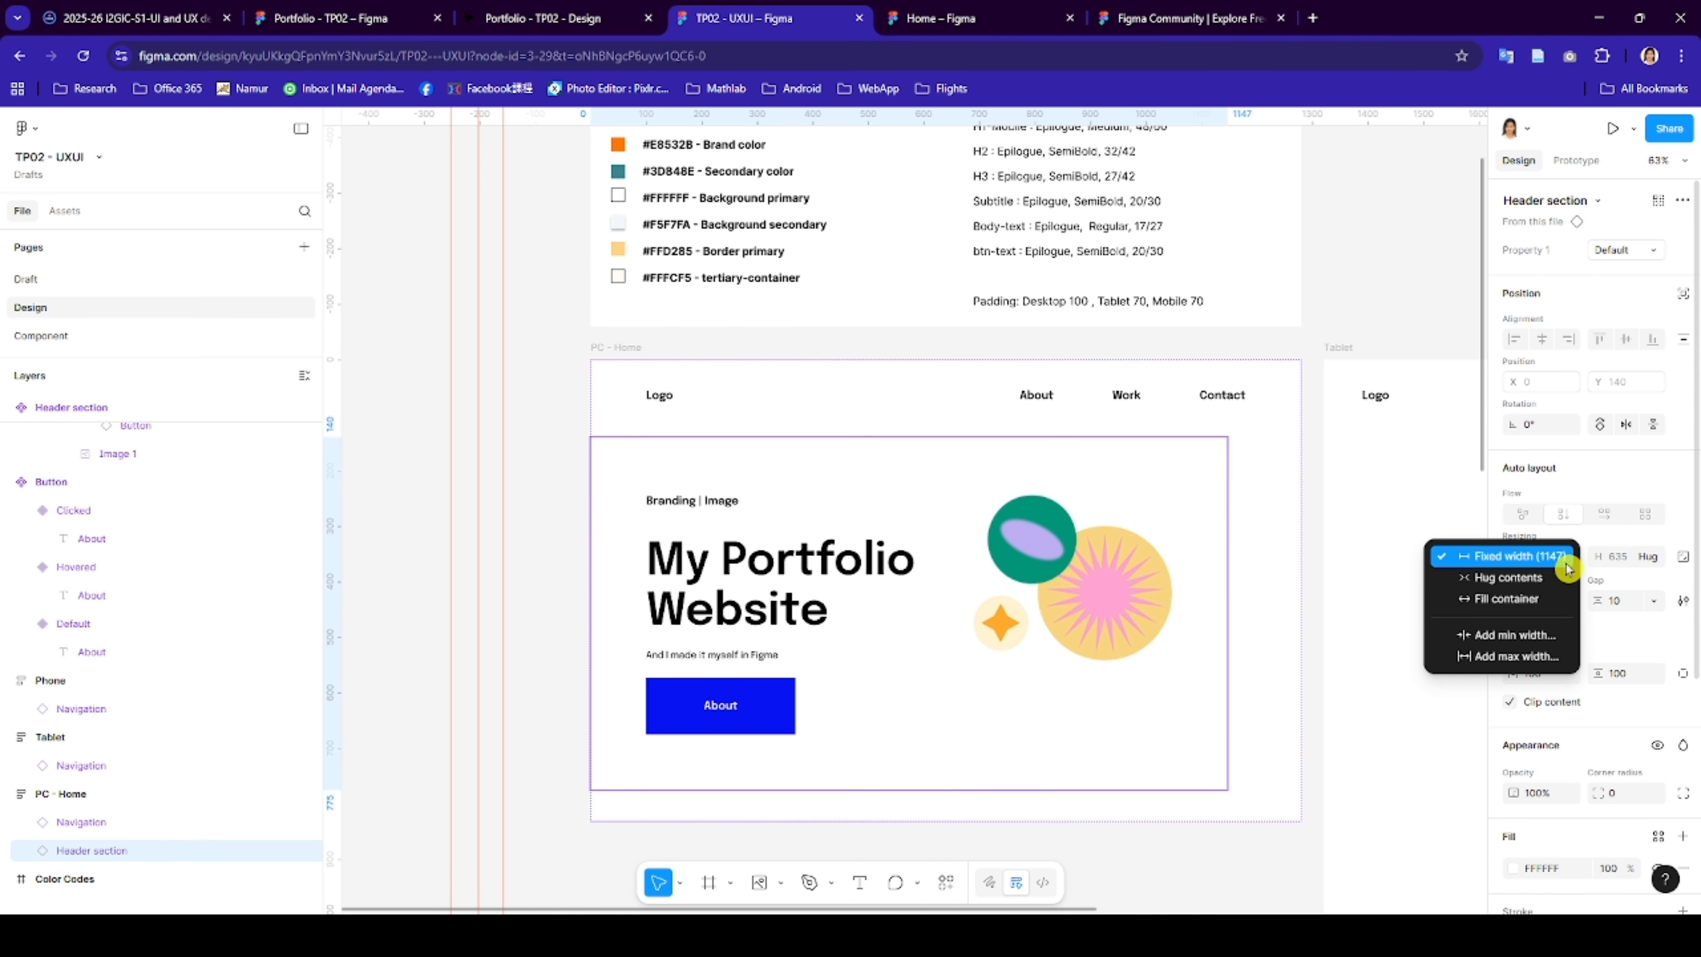
click(1535, 599)
scroll(897, 686, down, 2)
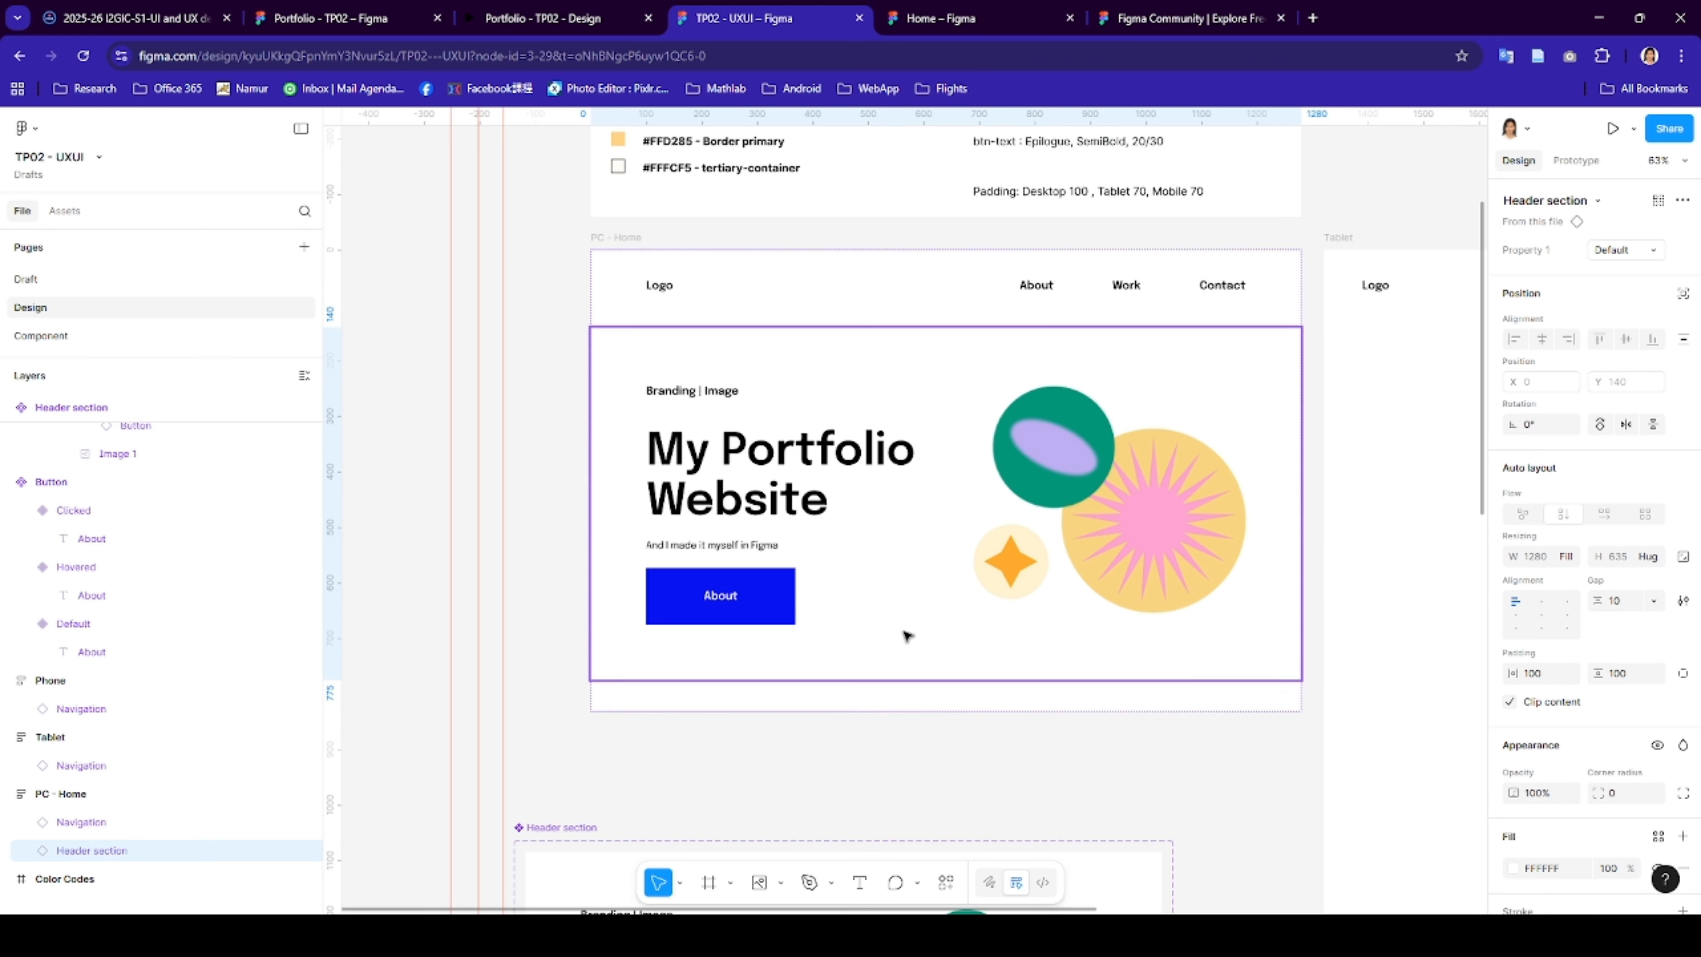
- Move the Header section and Button component sets to the Component page, placing Header section below the Navigation set with left edges aligned
scroll(905, 636, down, 6)
click(543, 460)
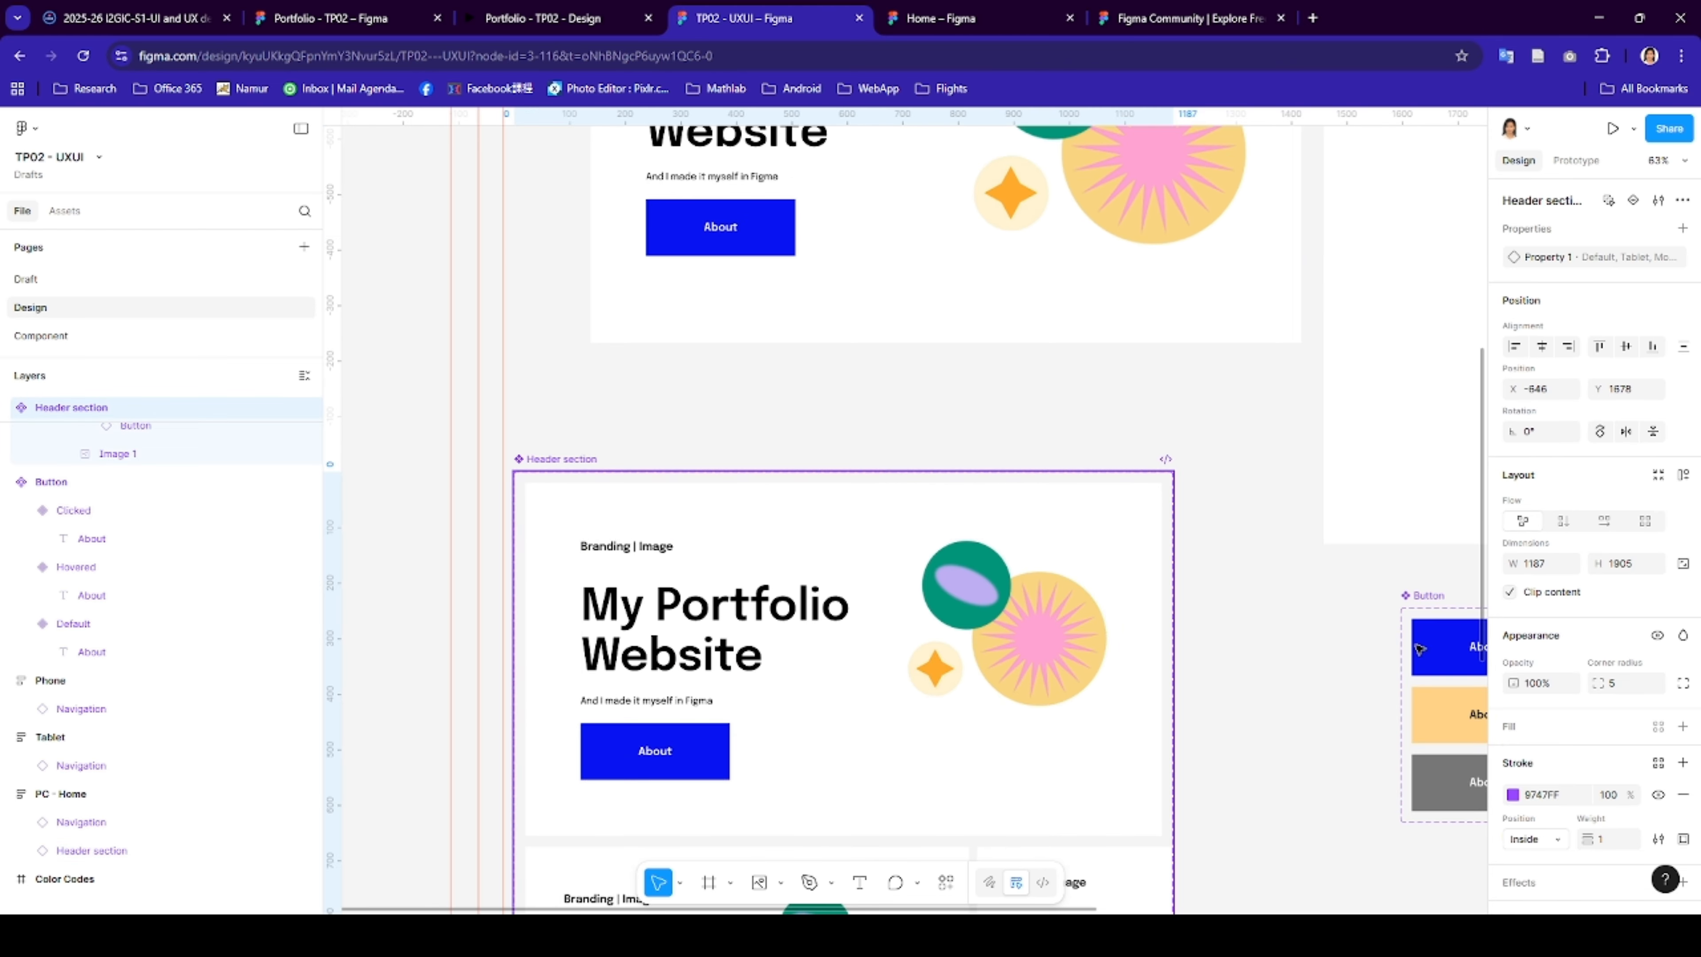
shift+click(1421, 598)
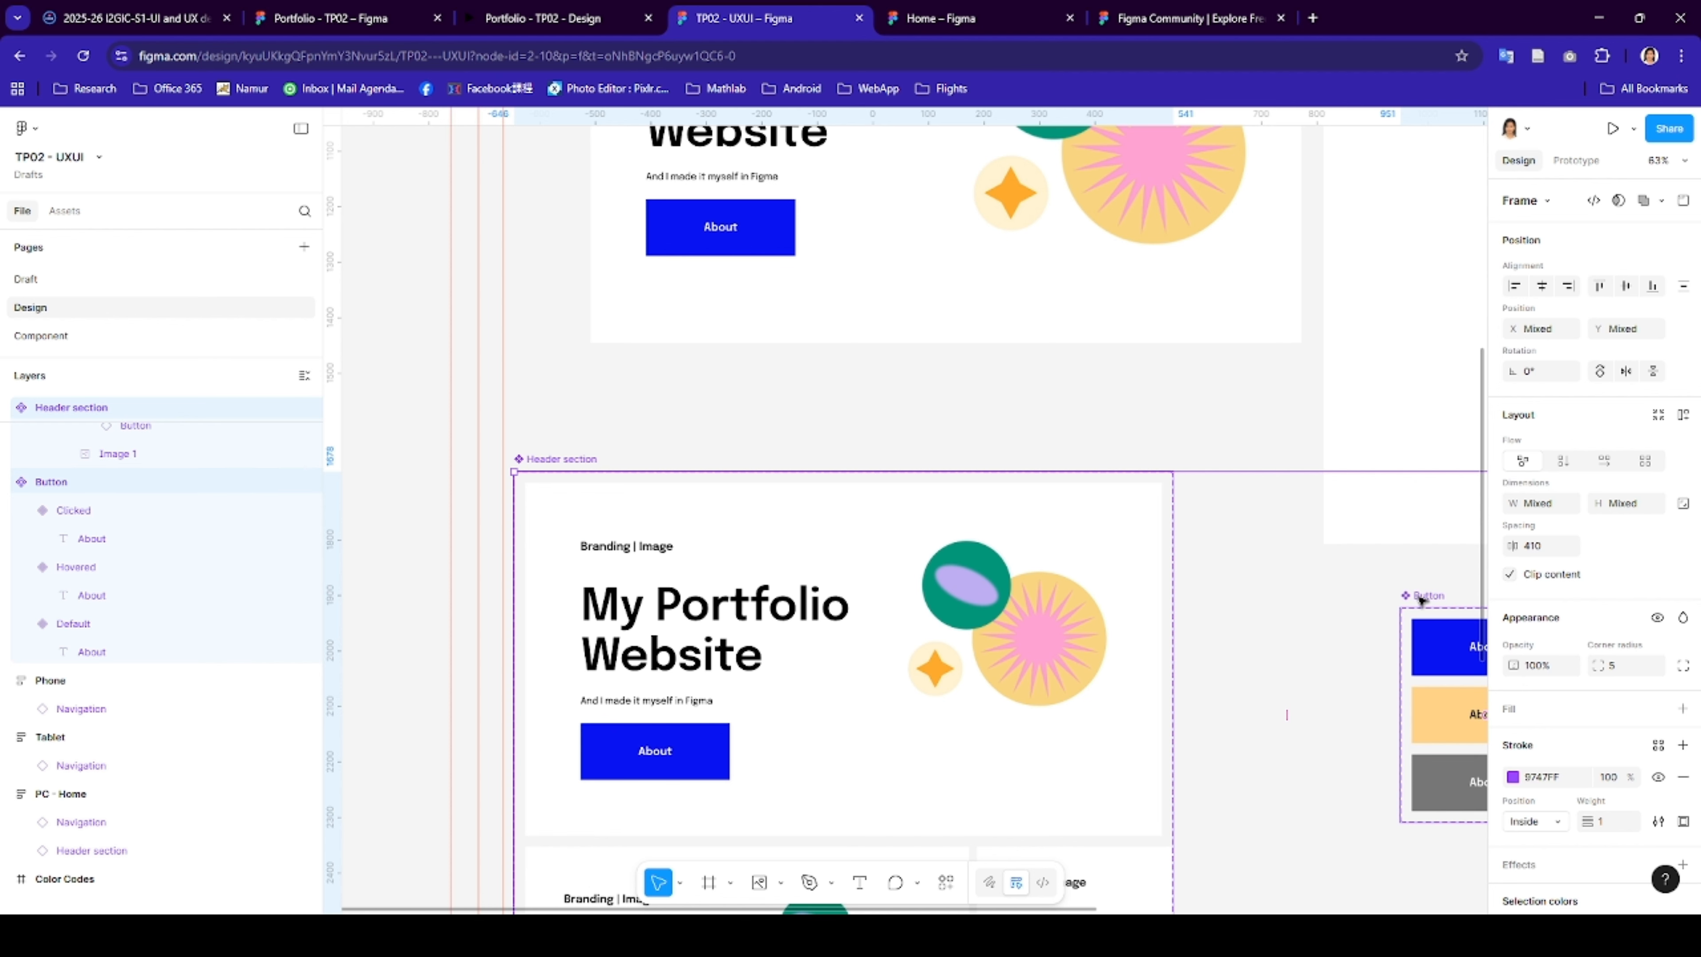
key(ctrl+x)
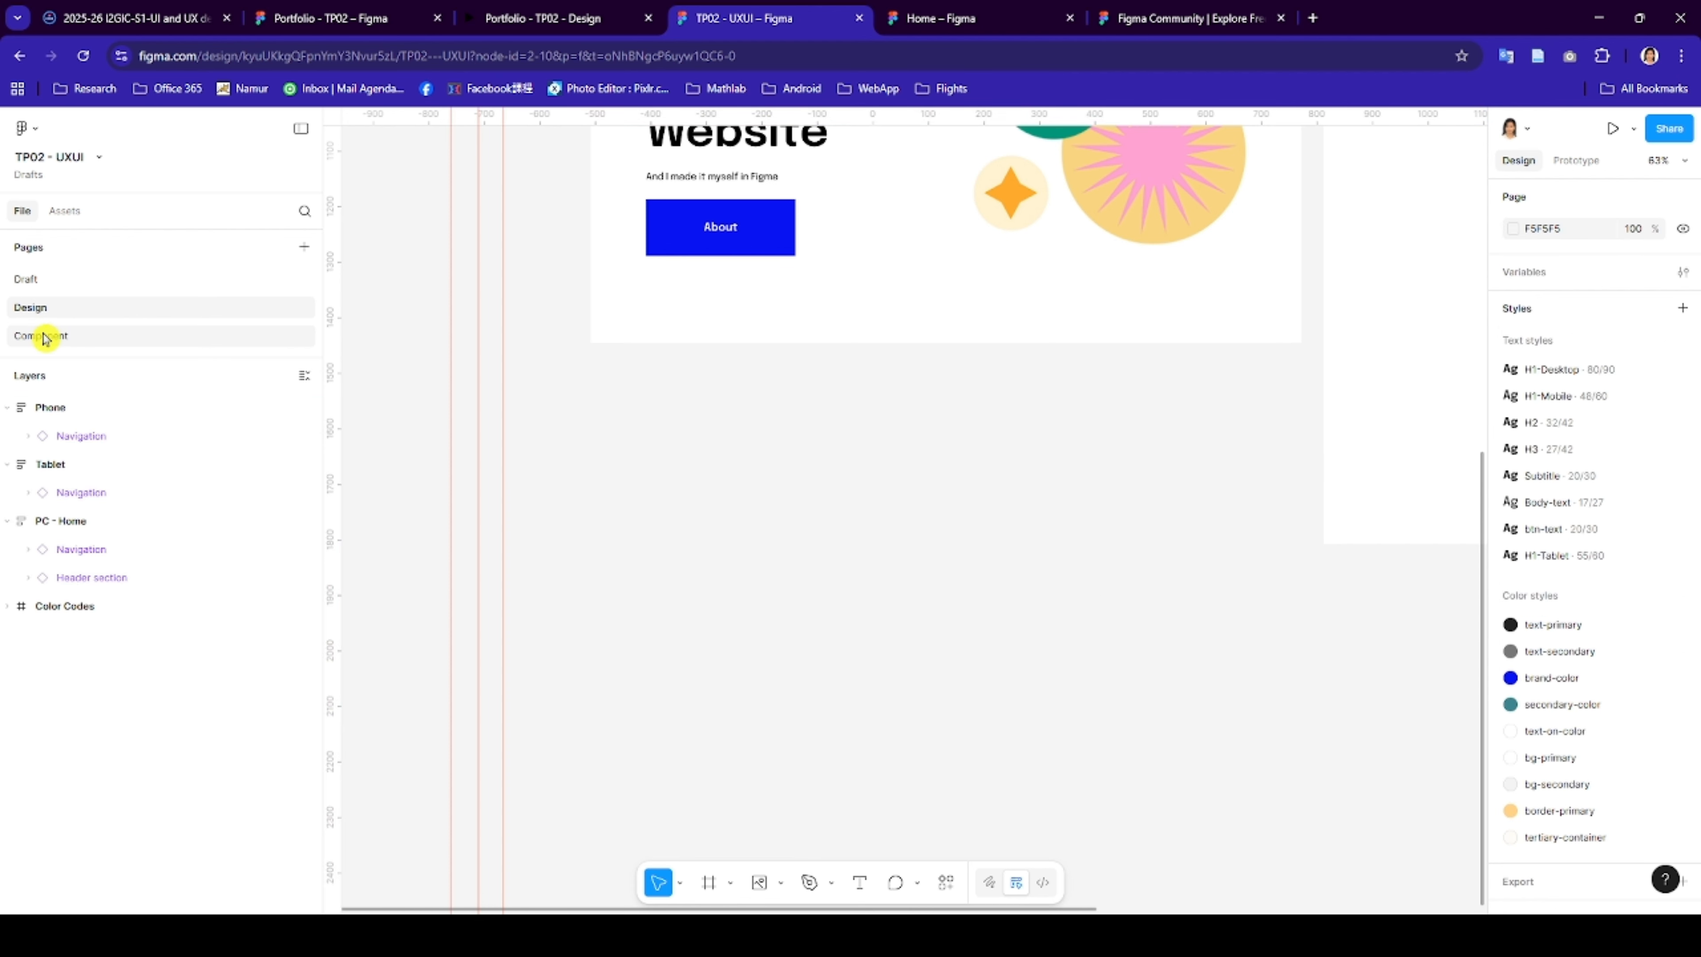
click(44, 337)
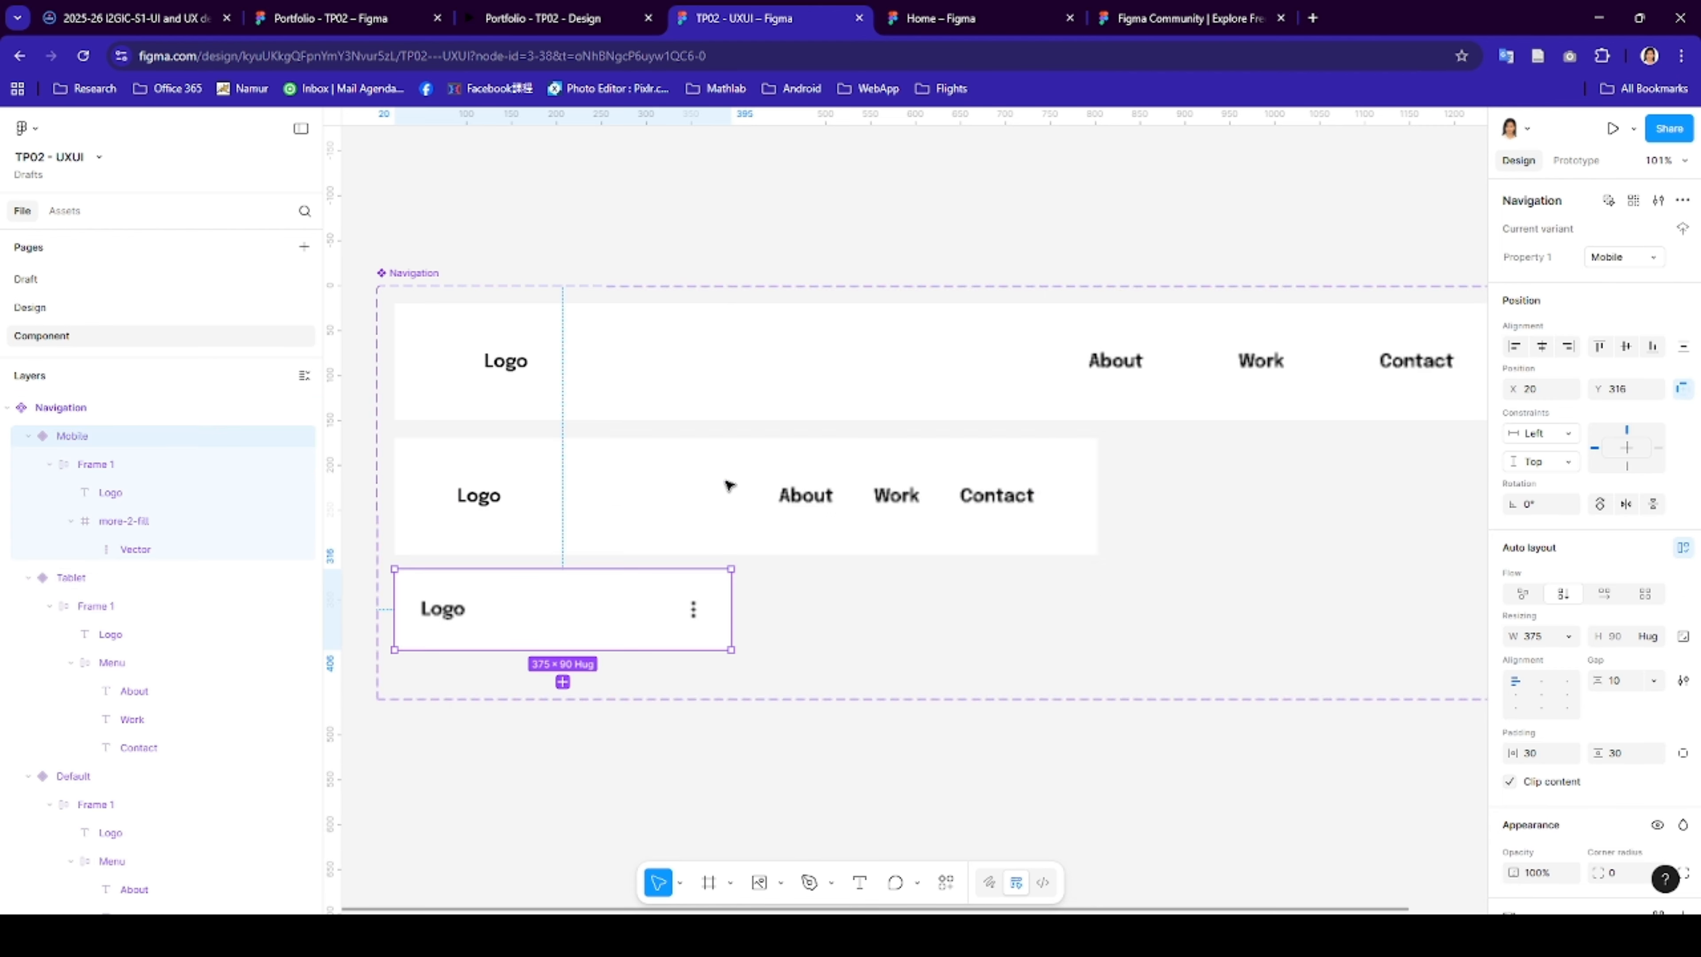
key(shift+1)
click(648, 711)
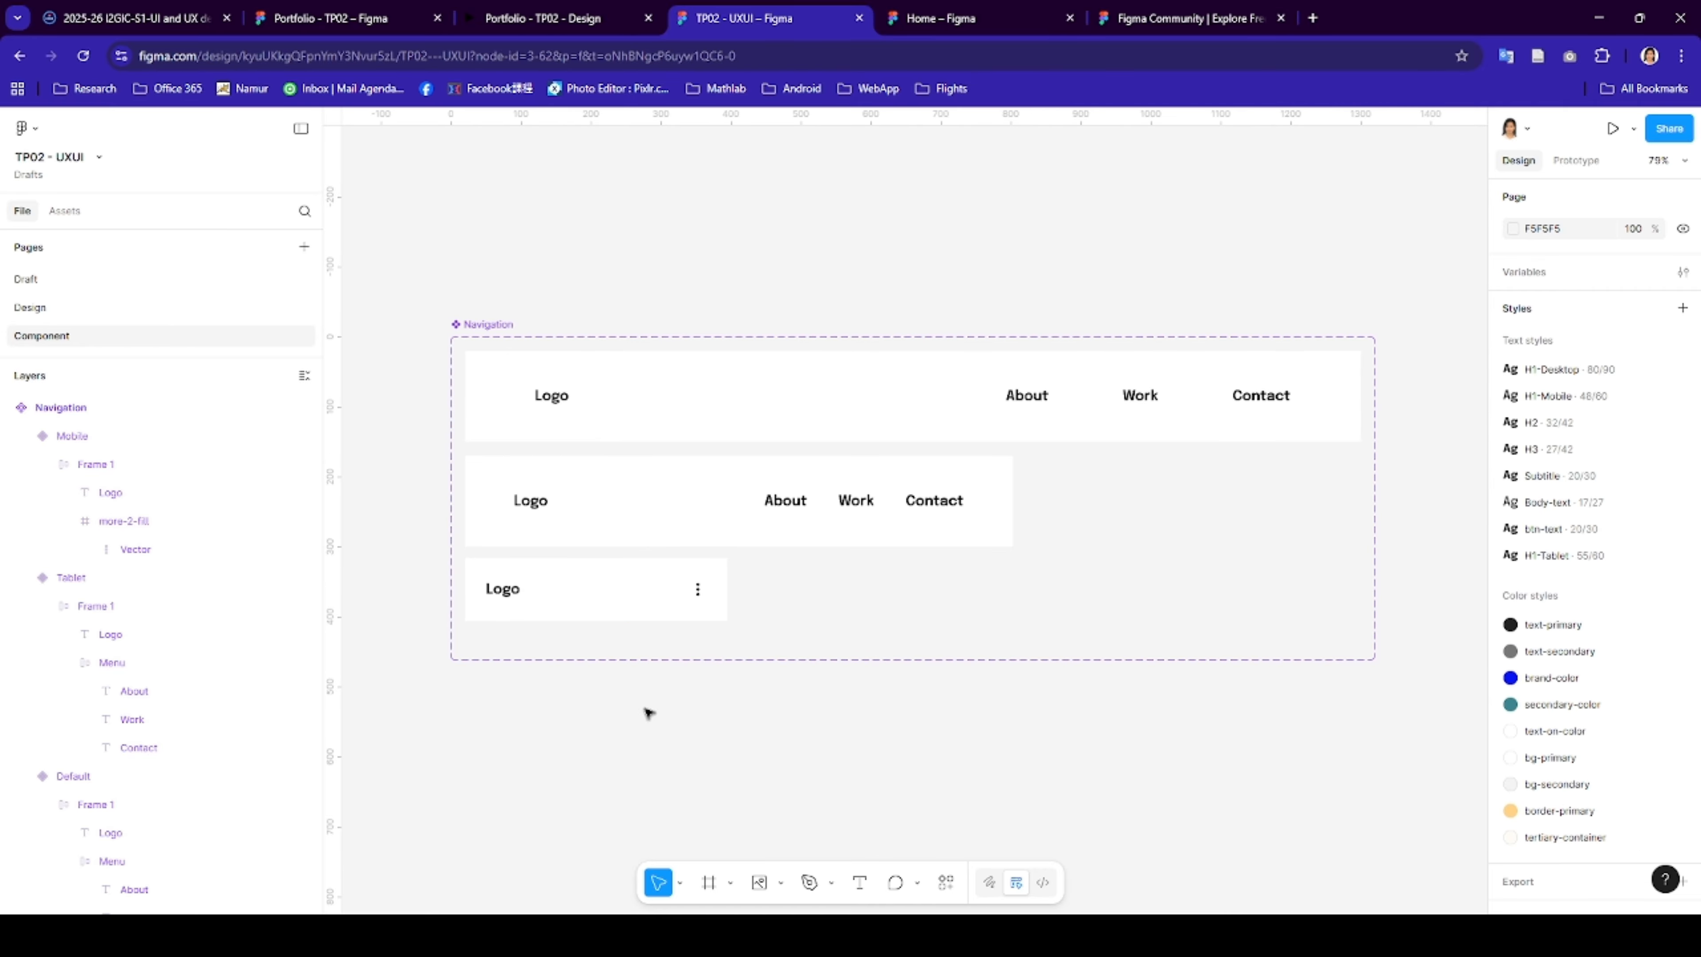
key(ctrl+v)
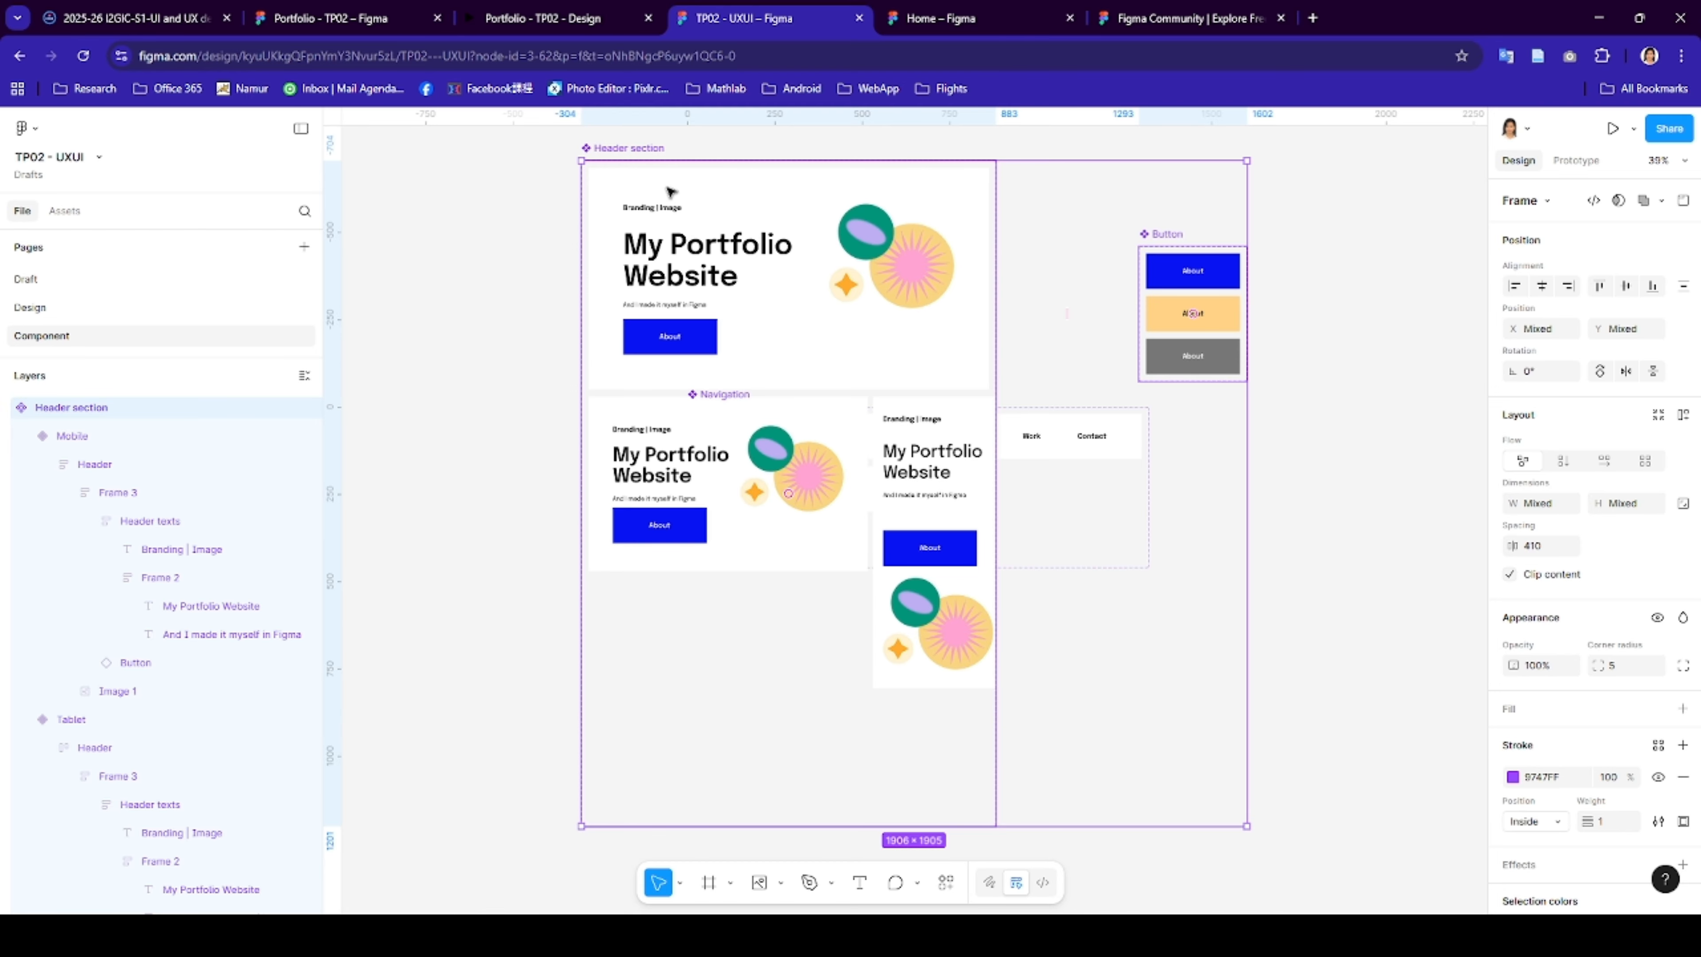
drag(611, 152, 713, 607)
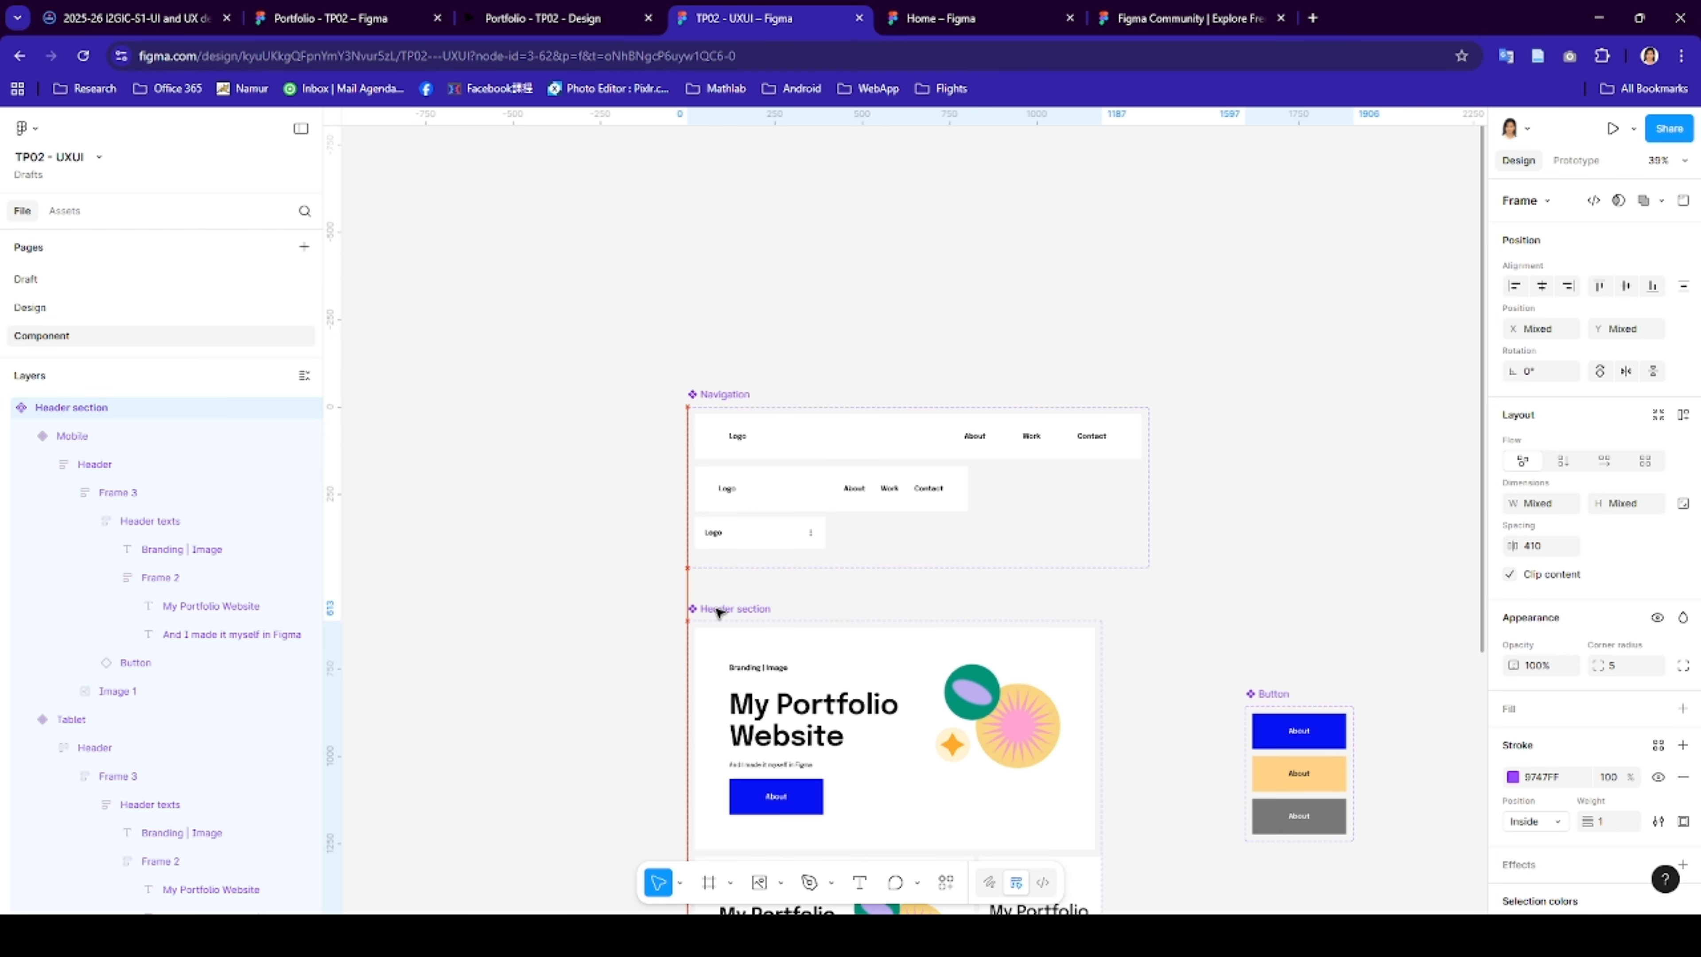
- On the Design page, duplicate the PC - Home header instance outside its frame and switch the copy to the Tablet variant
click(59, 308)
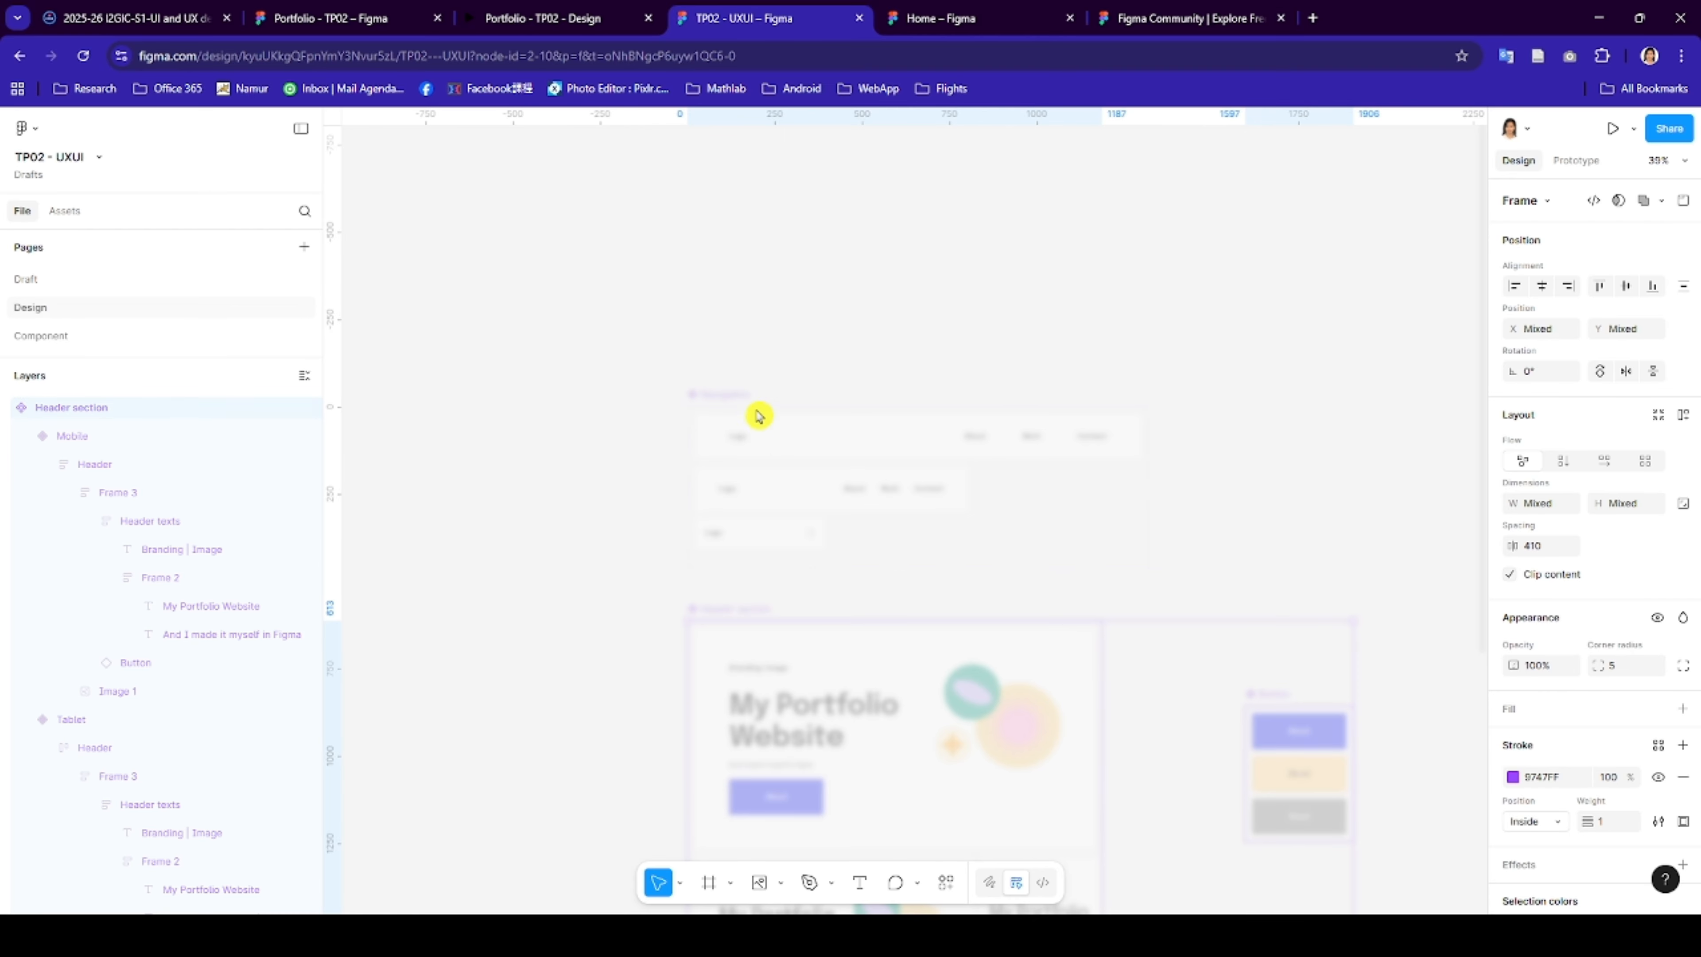
scroll(807, 408, right, 2)
scroll(807, 408, down, 3)
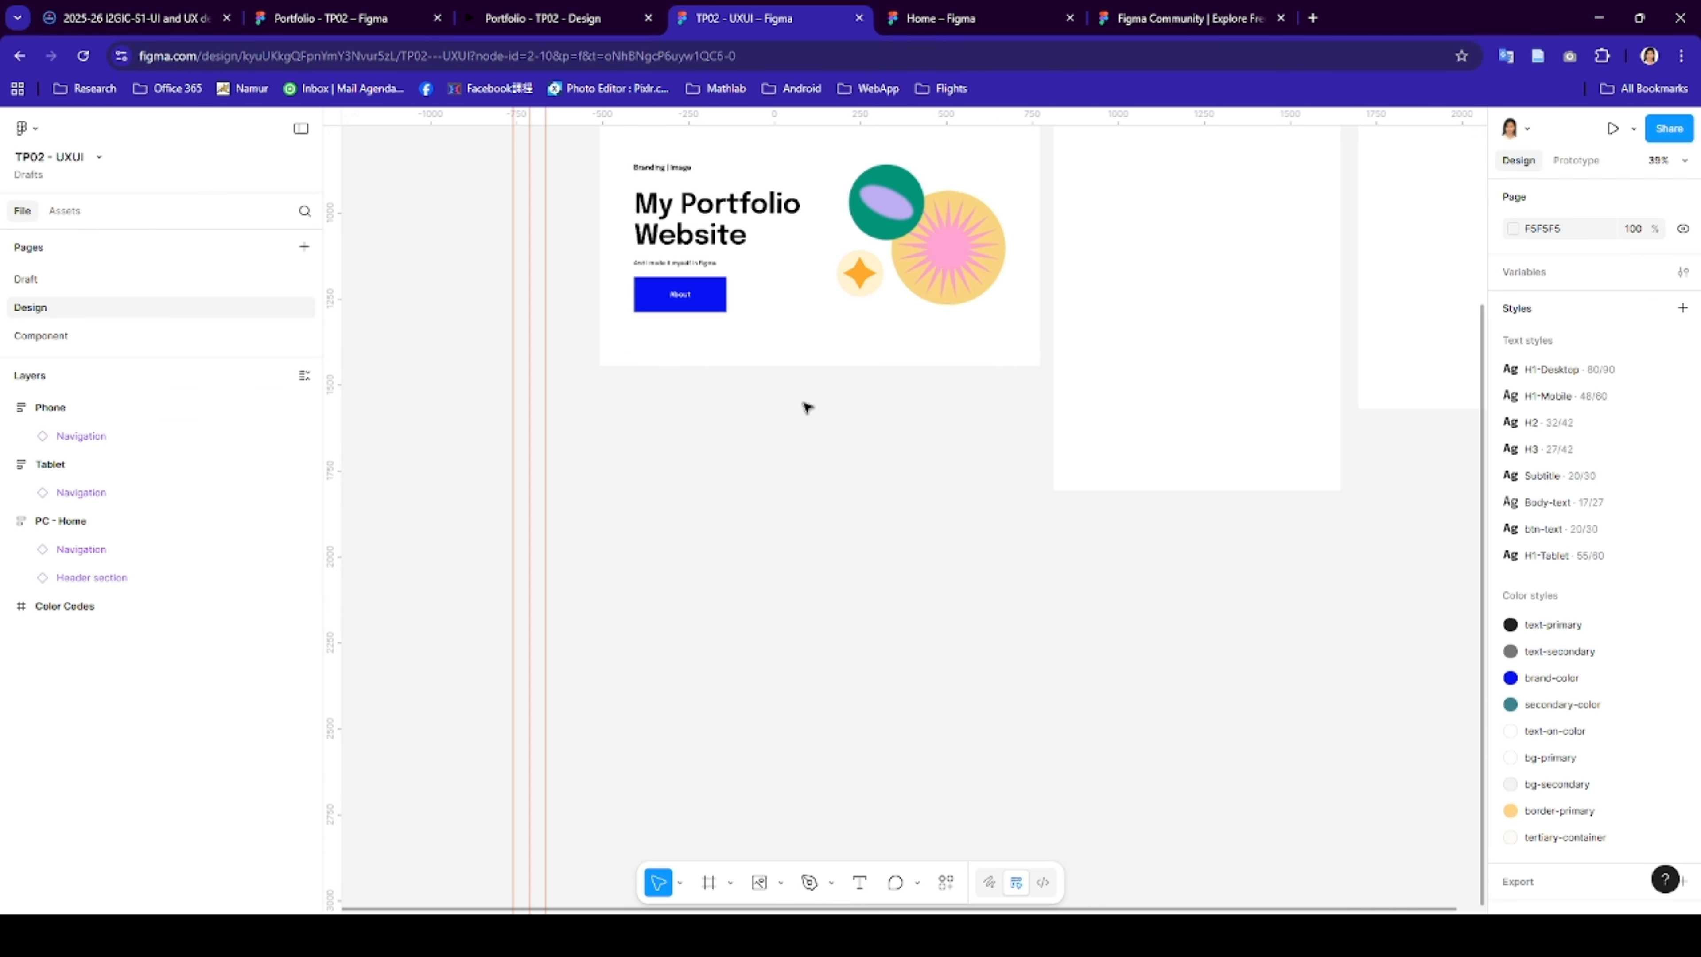
scroll(807, 407, up, 2)
scroll(807, 408, right, 1)
scroll(807, 407, up, 1)
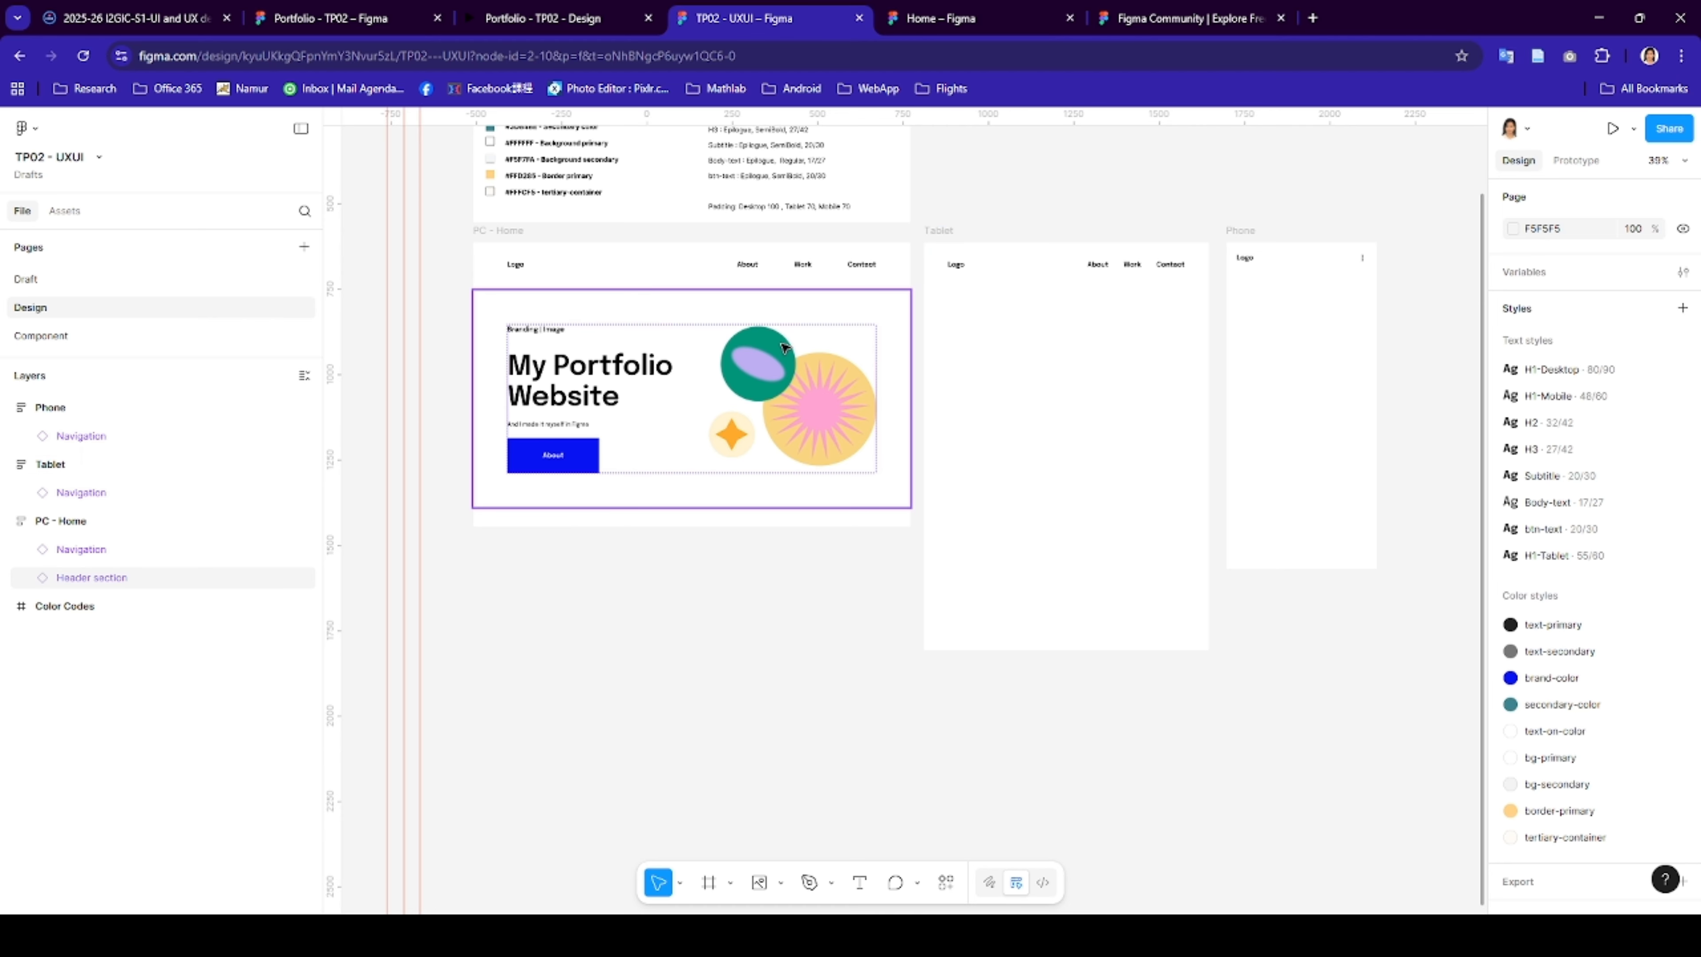
click(845, 318)
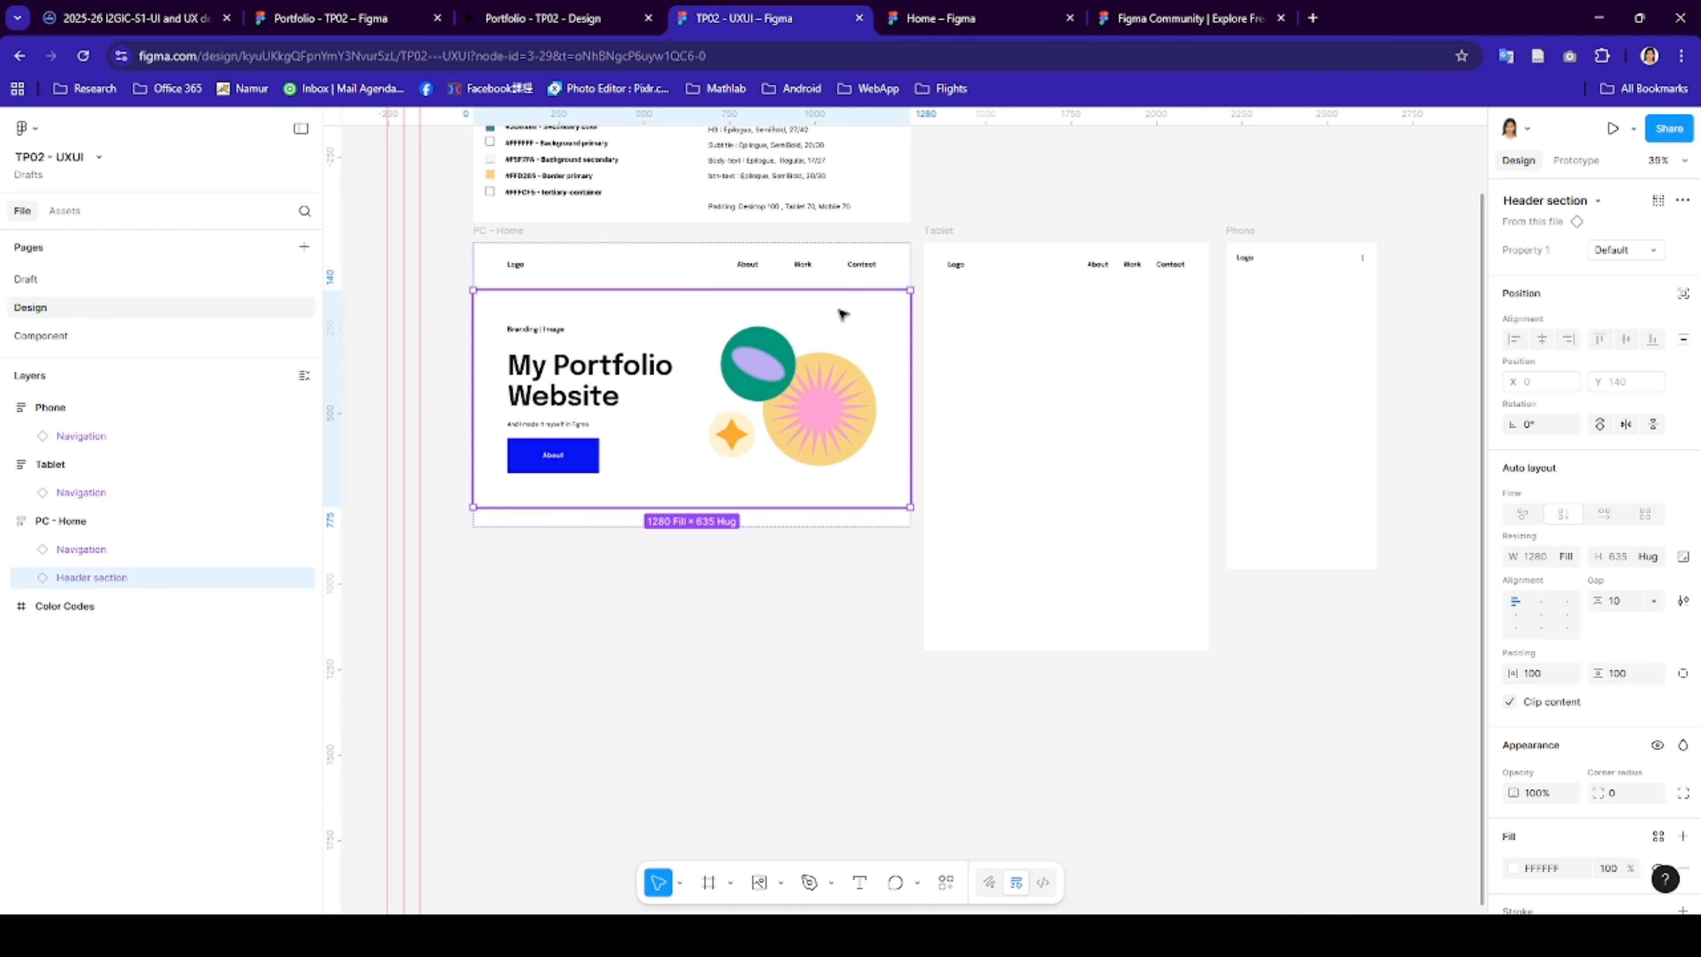
drag(845, 333, 830, 630)
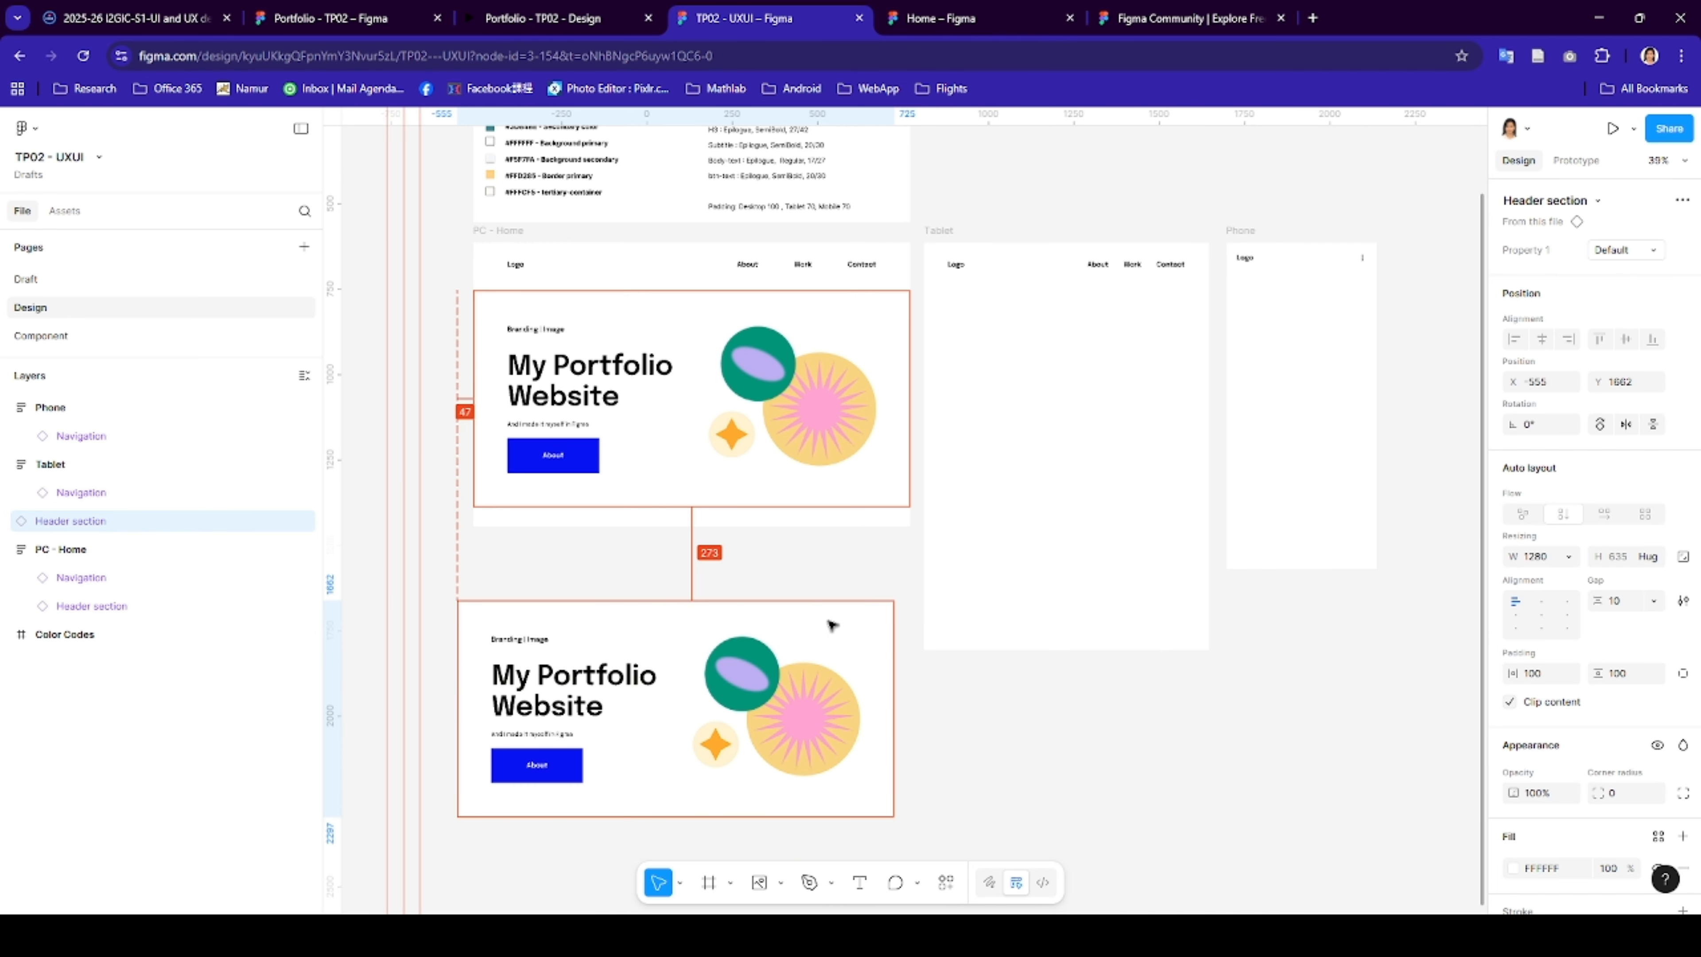
click(1635, 255)
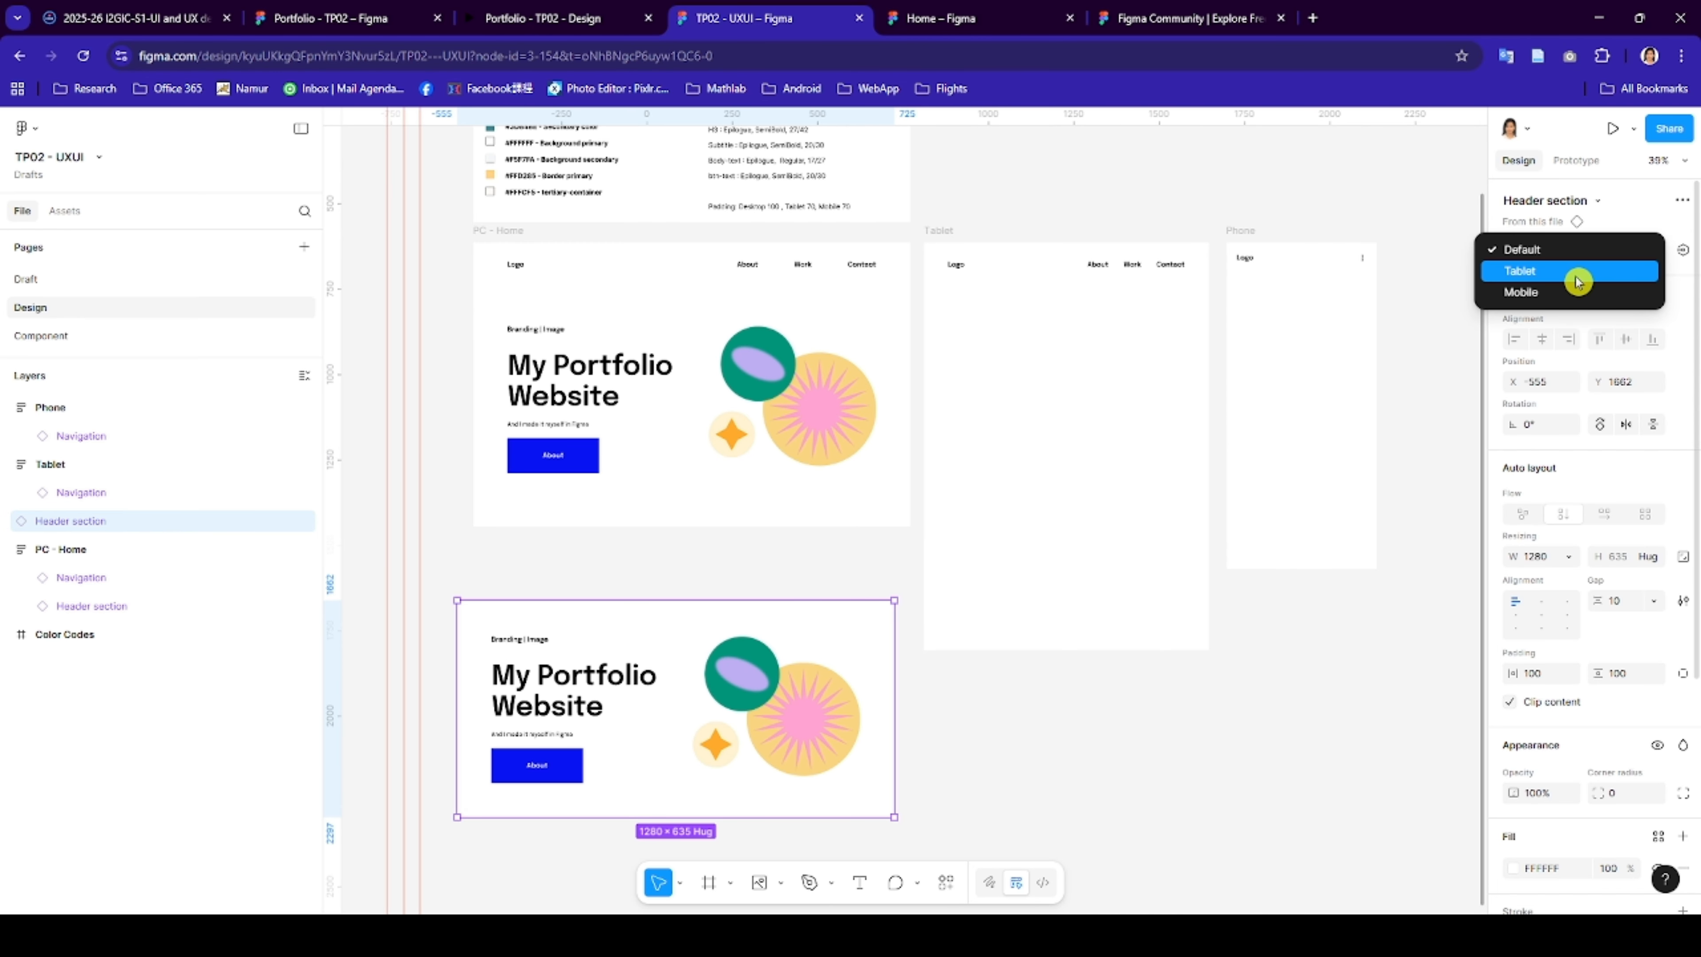
click(1577, 282)
- Place the Tablet header instance in the Tablet frame beneath the navigation and set its width to fill the container
drag(676, 615, 1071, 494)
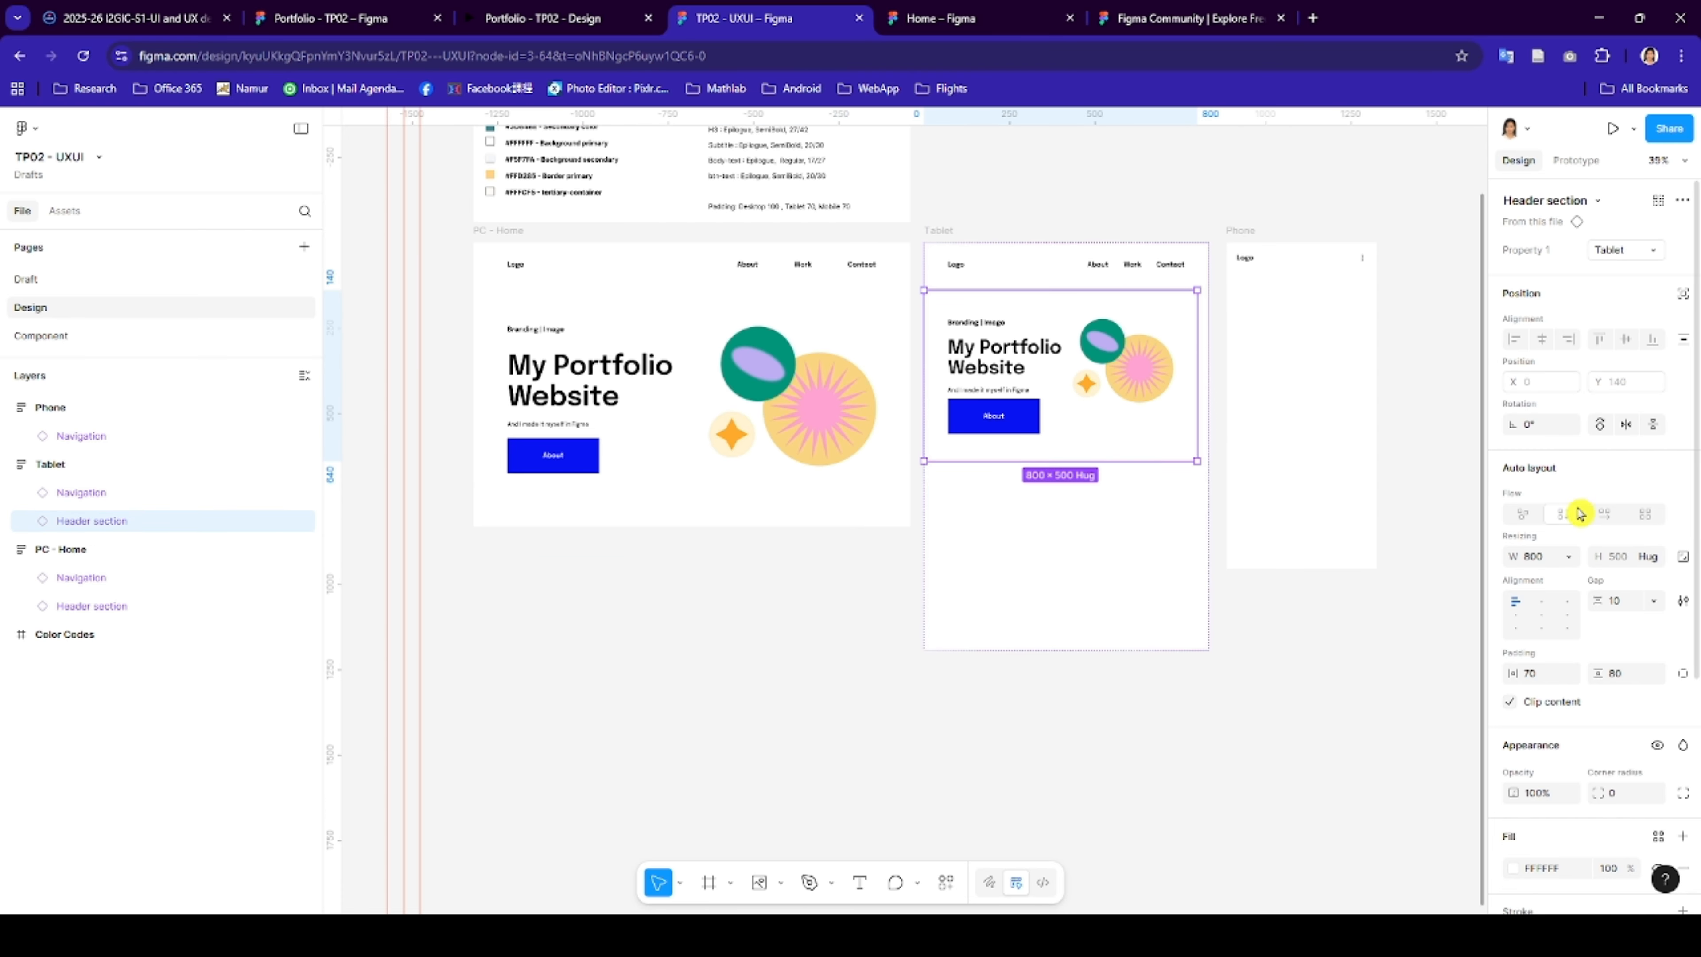
click(1569, 559)
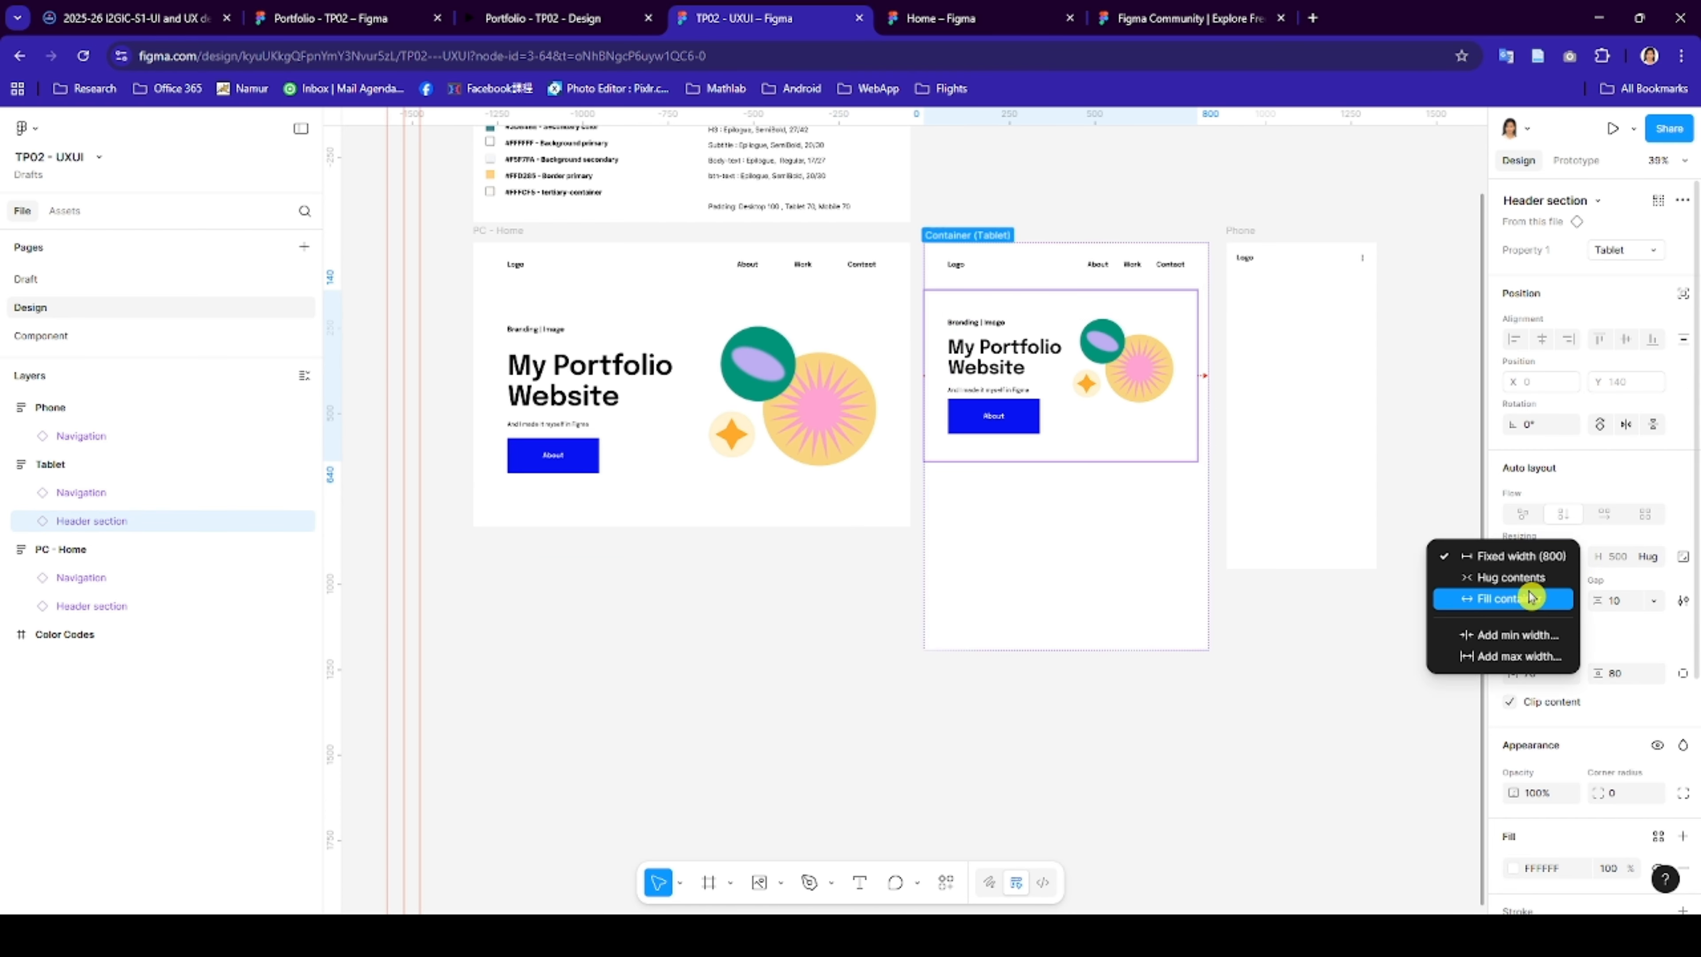
click(1532, 596)
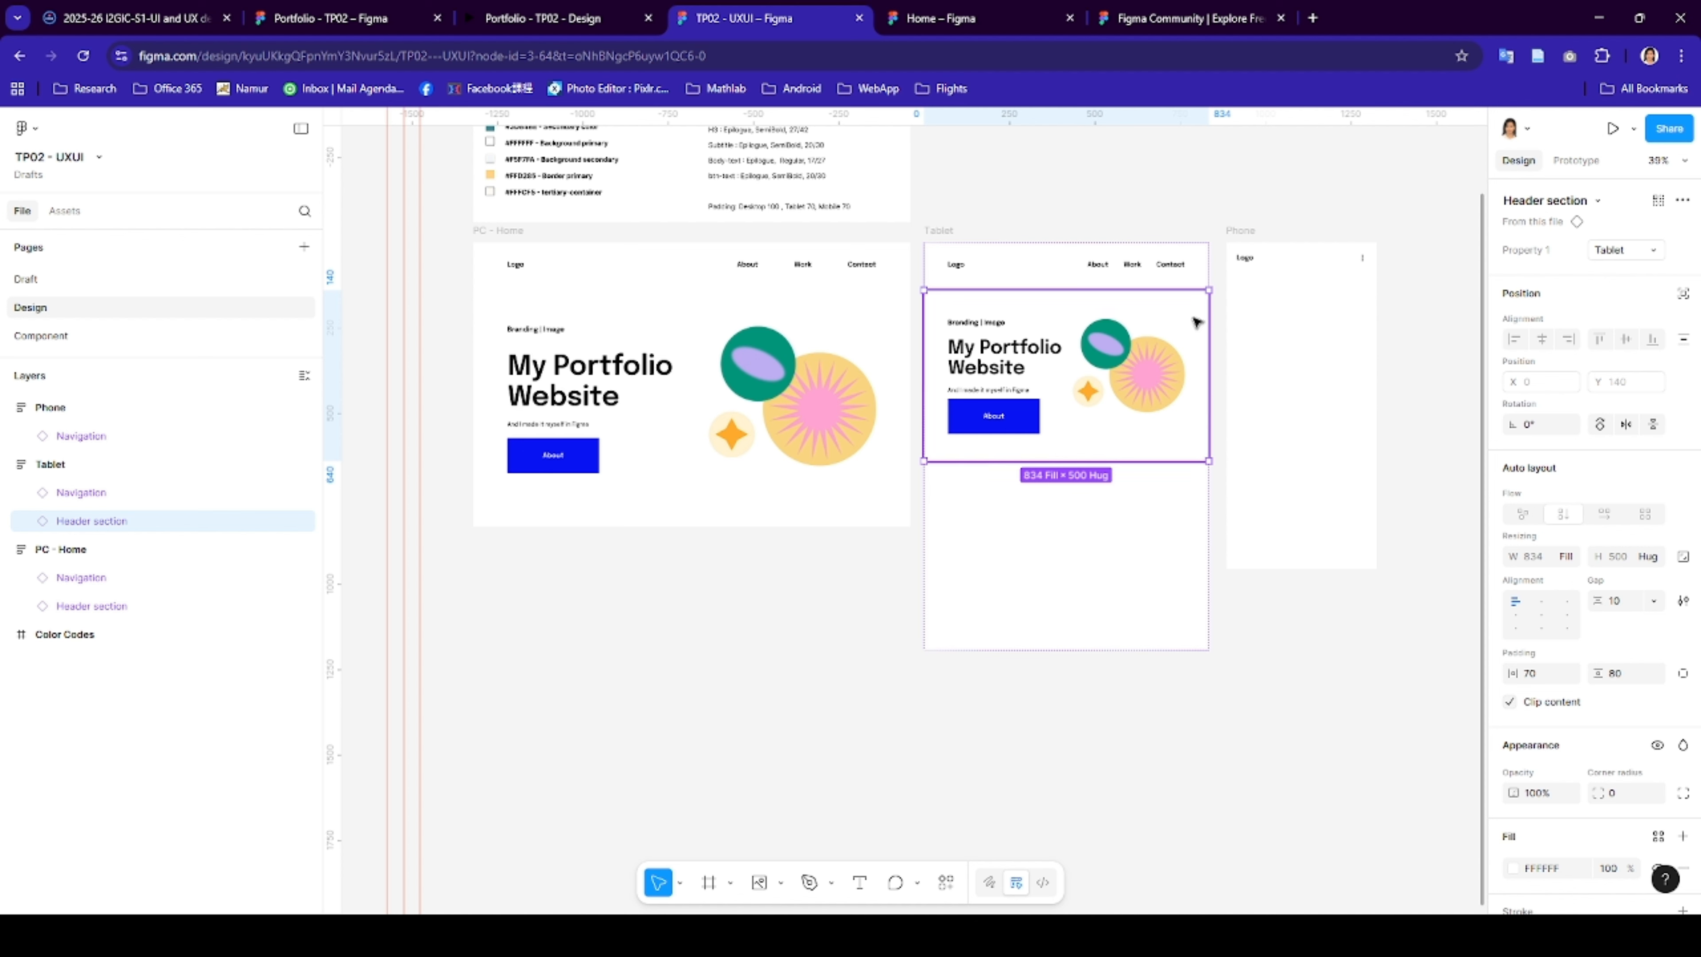
- Duplicate the Tablet frame's header instance onto the empty canvas below and switch the copy to the Mobile variant
drag(1205, 443, 1295, 832)
click(1624, 262)
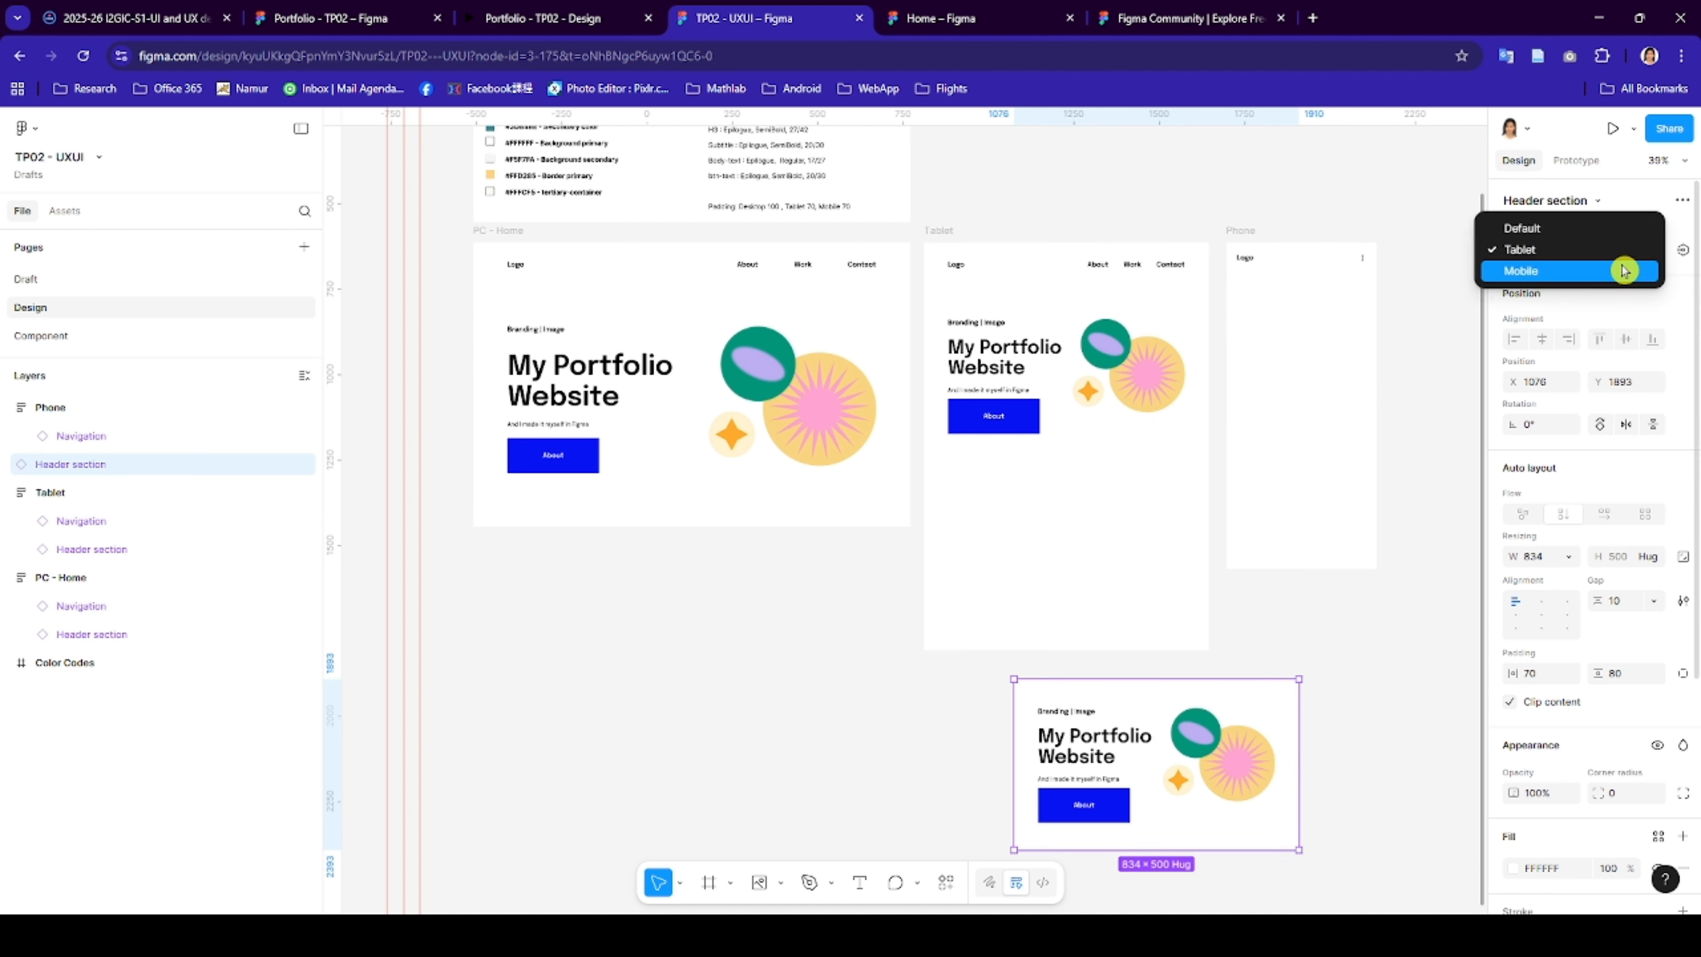
click(1600, 275)
- Place the Mobile header instance in the Phone frame beneath the navigation and set its width to fill the container
drag(1112, 695, 1299, 306)
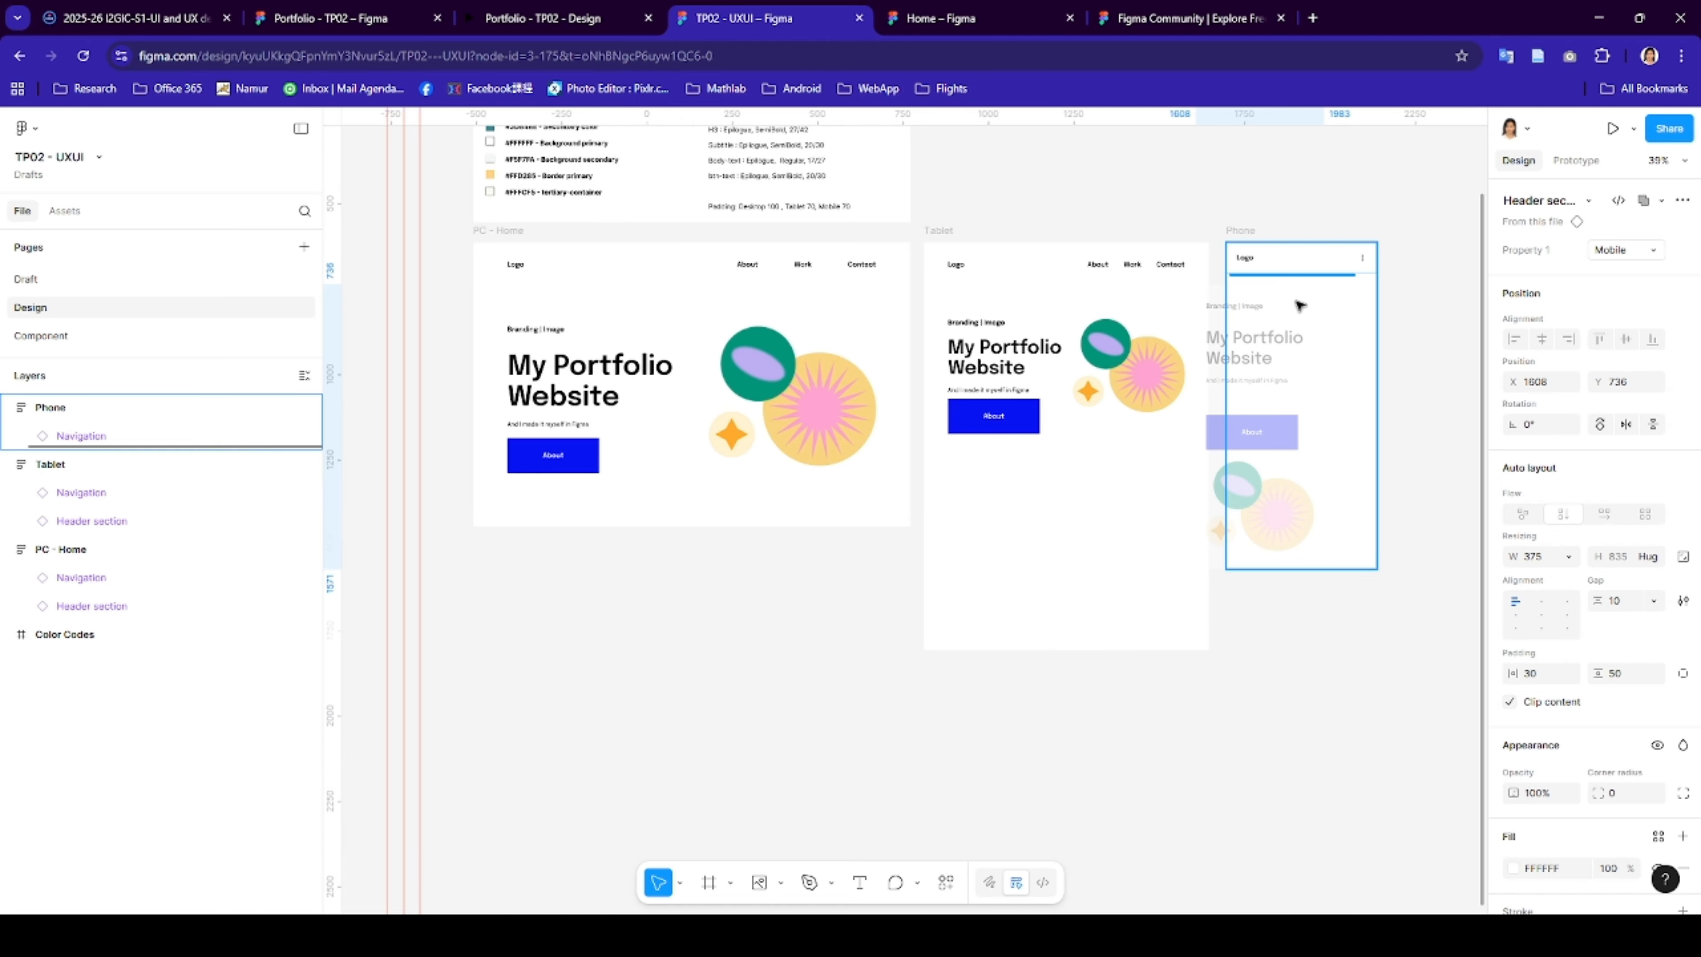
drag(1386, 439, 1384, 439)
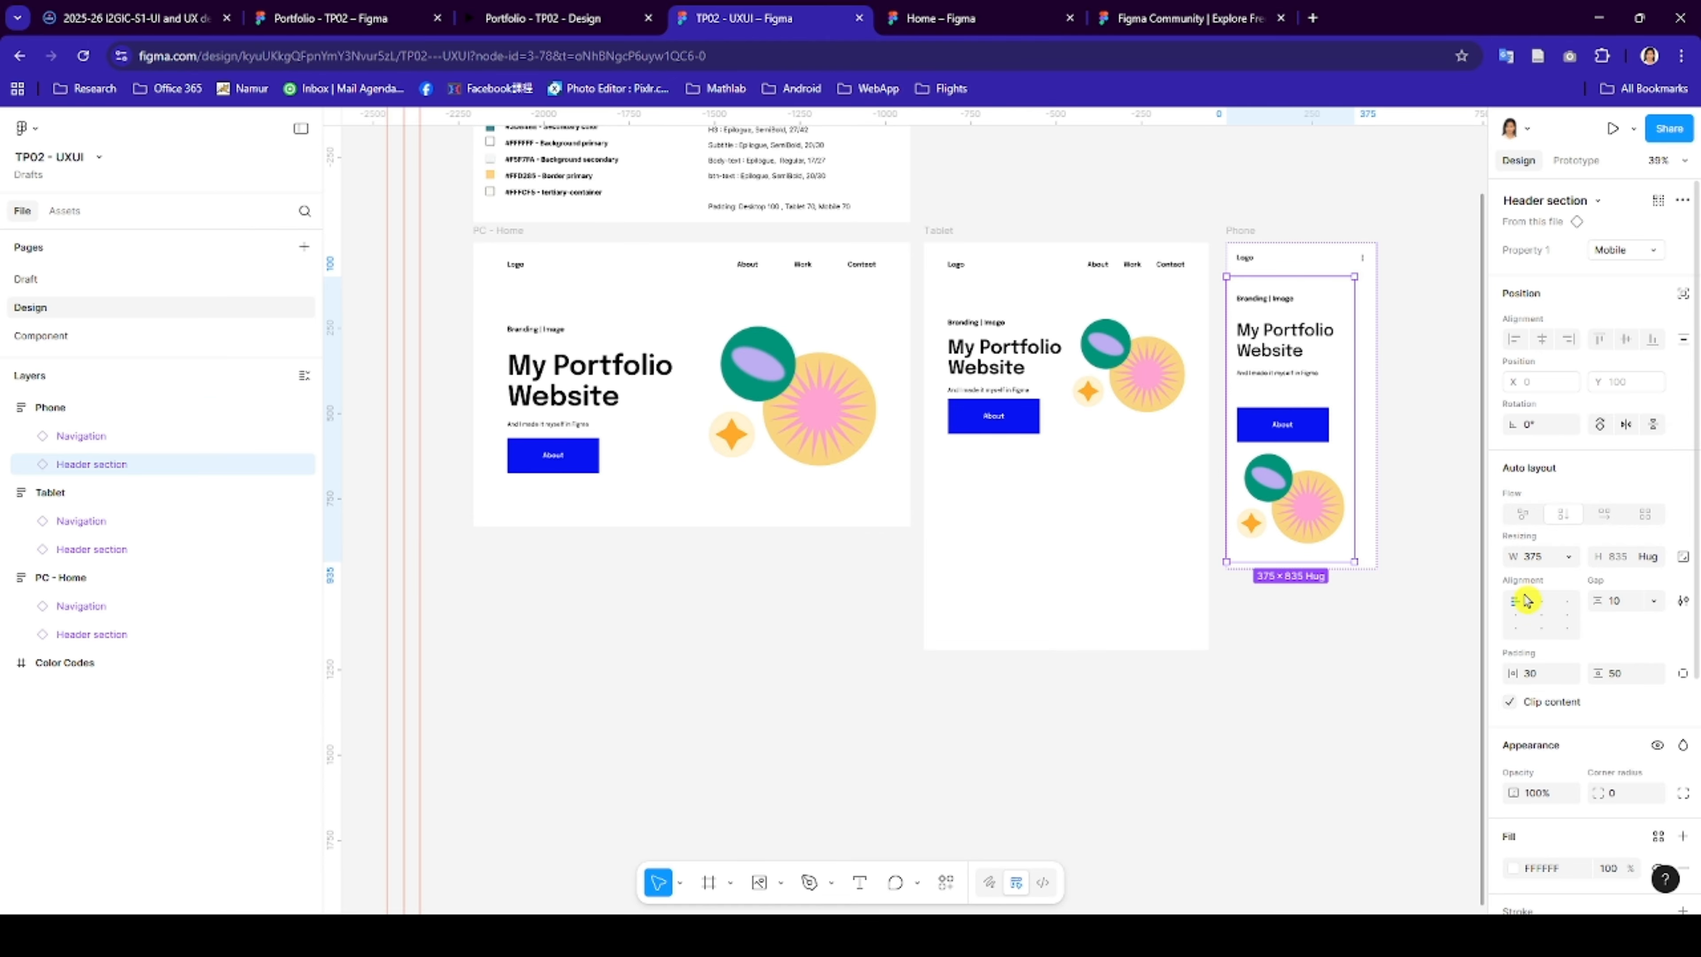
click(1566, 557)
click(1553, 595)
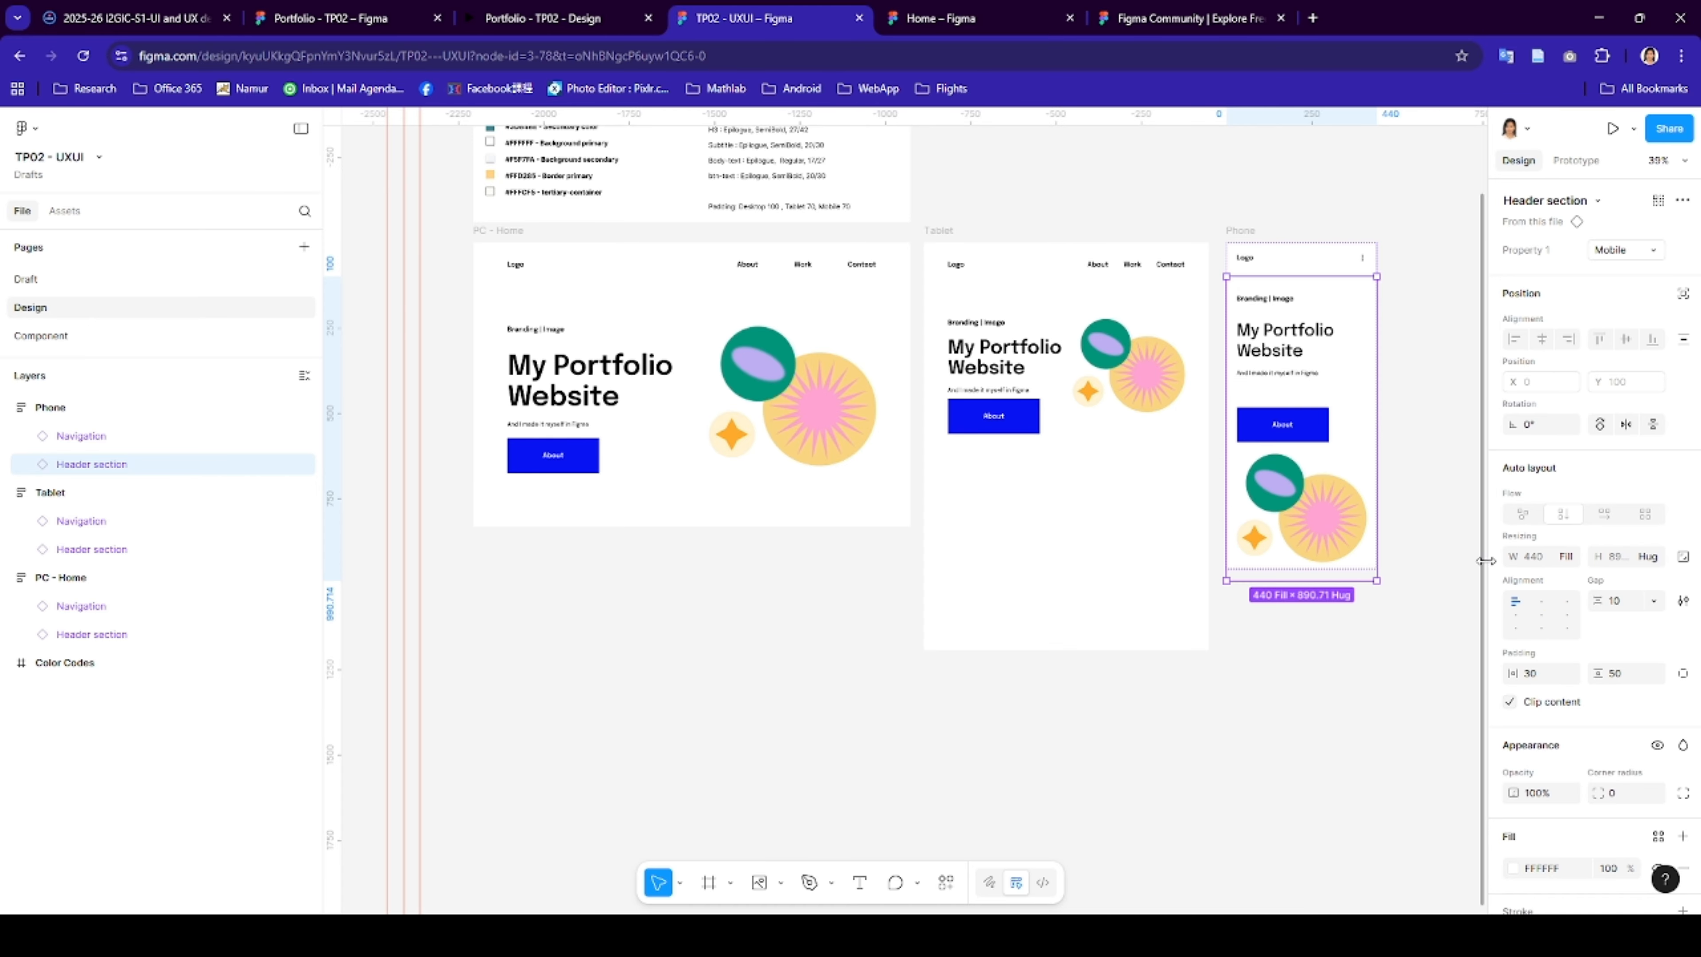
click(1074, 671)
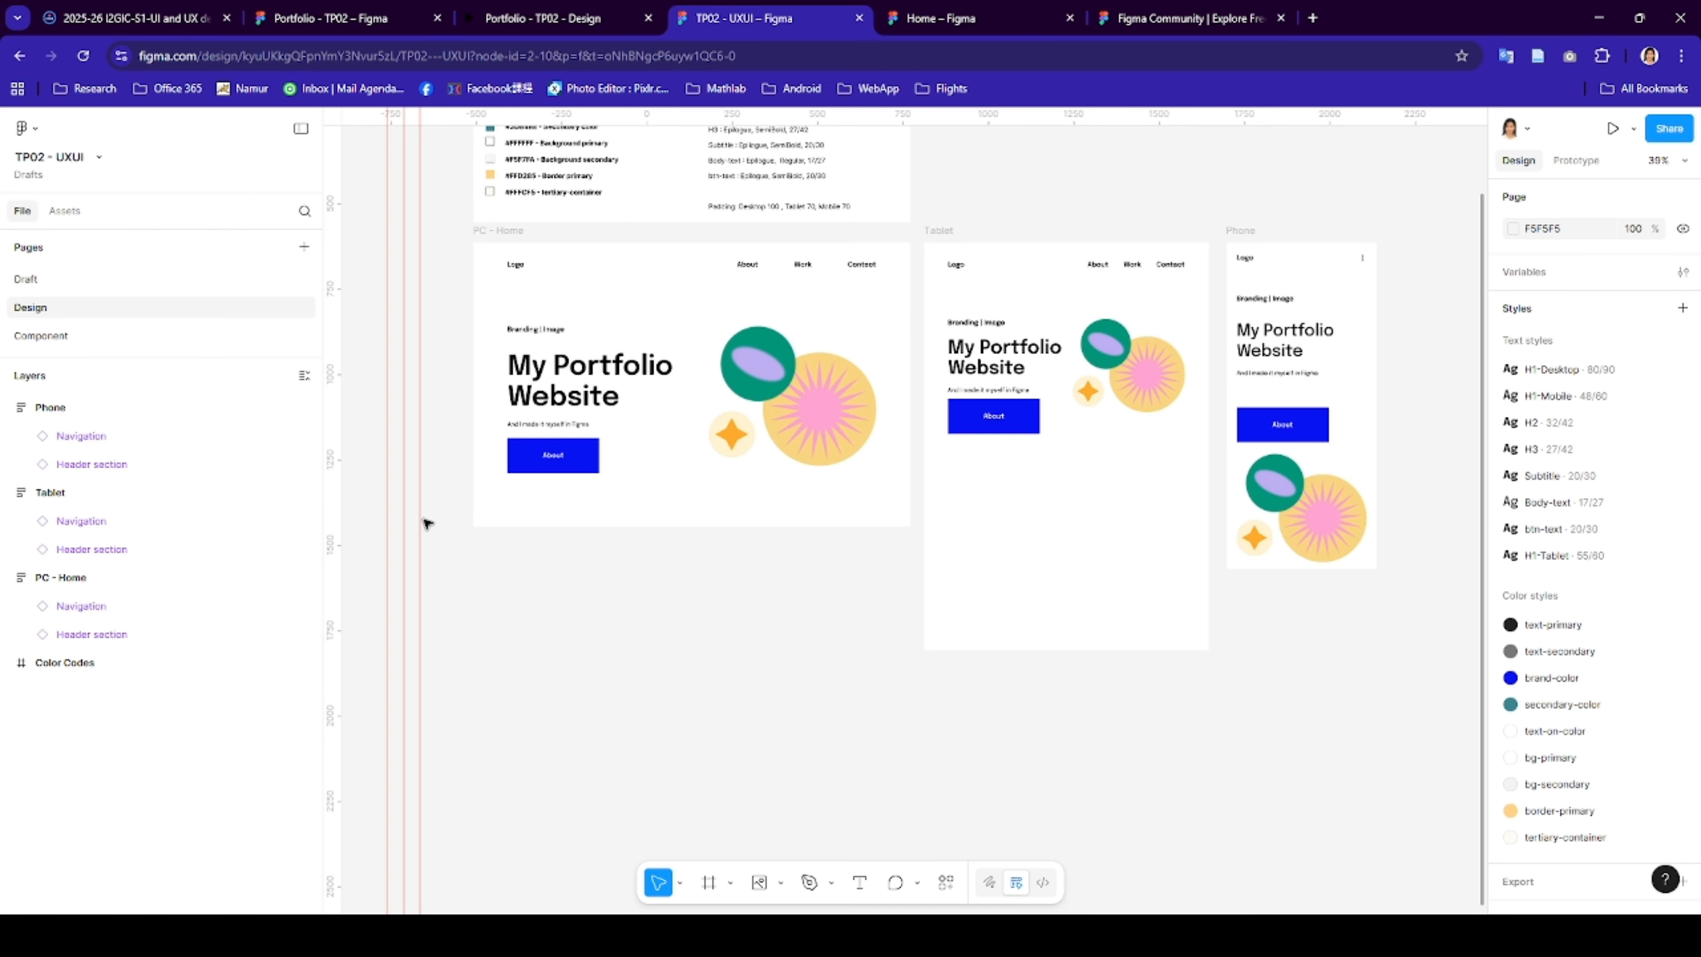
- Examine the logo section below the tablet header in the Portfolio - TP02 reference file, and return to the TP02 - UXUI file
click(320, 24)
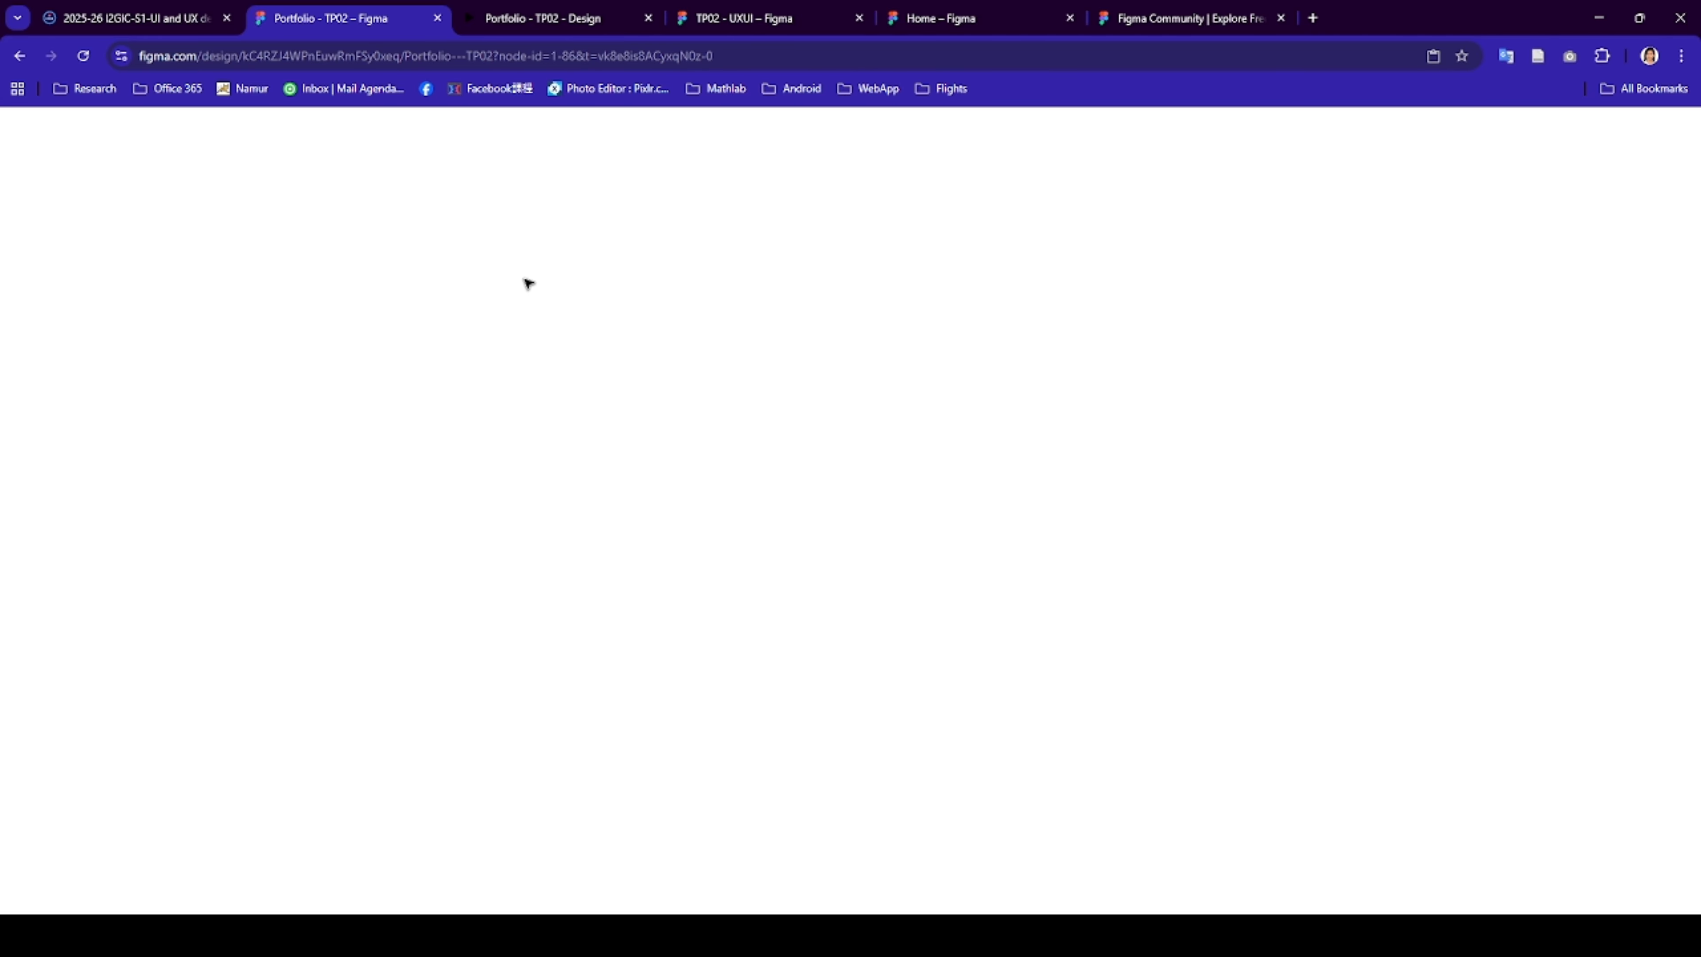
click(552, 8)
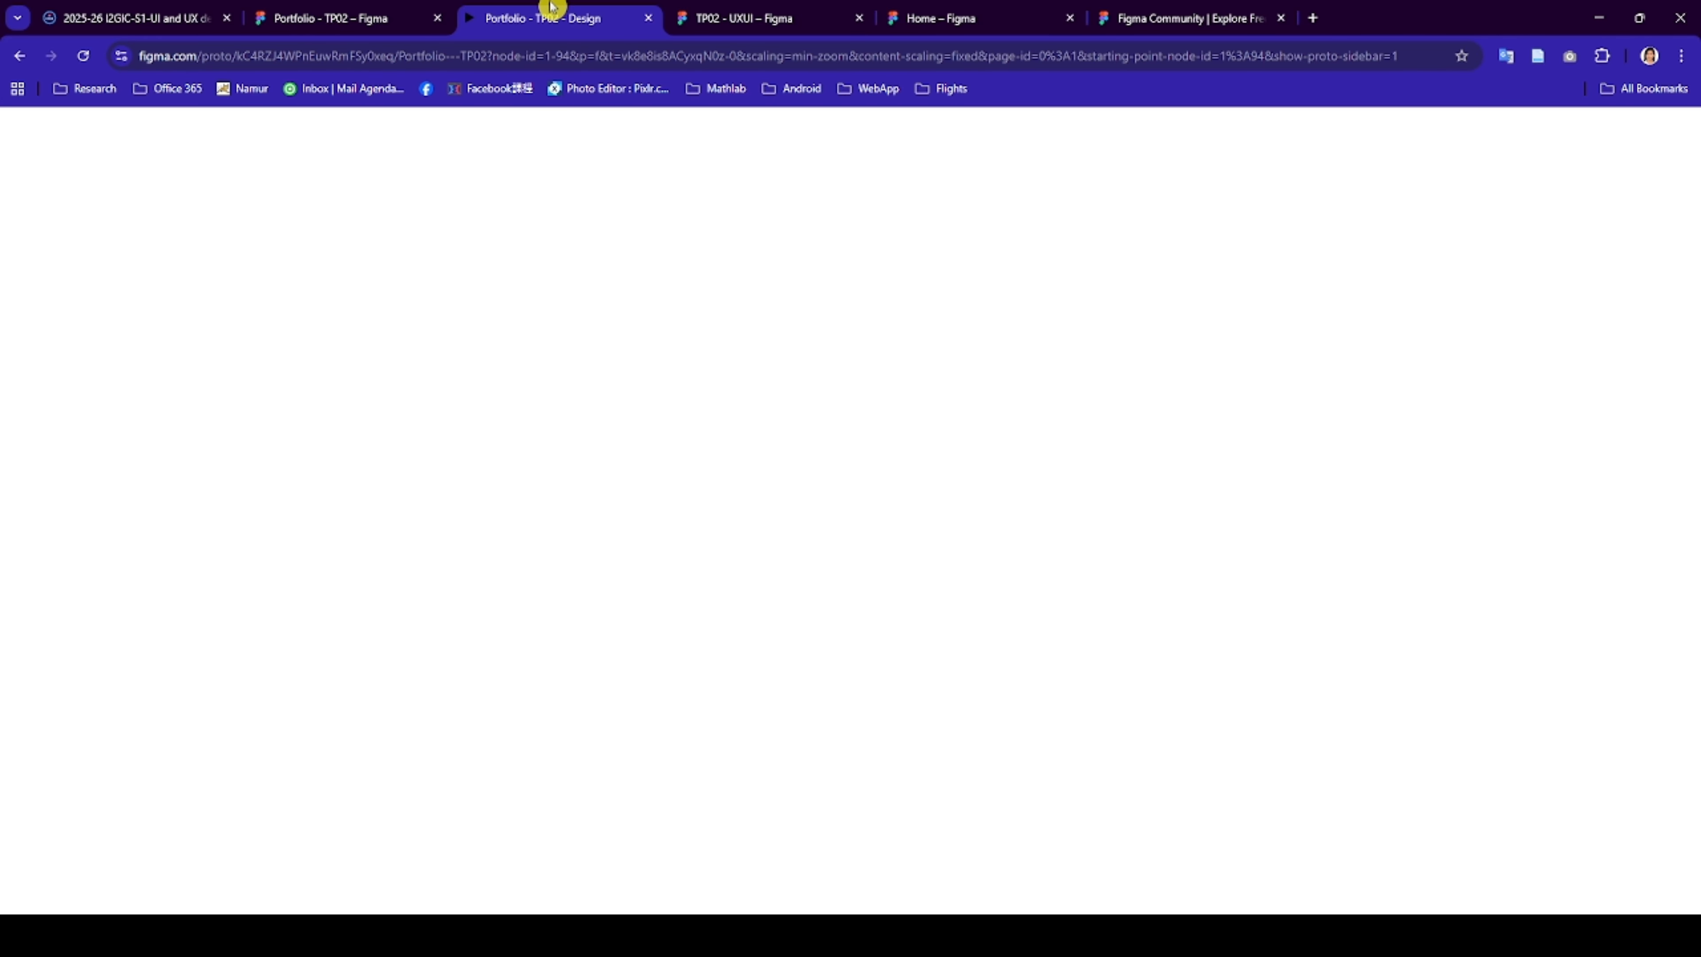
click(364, 21)
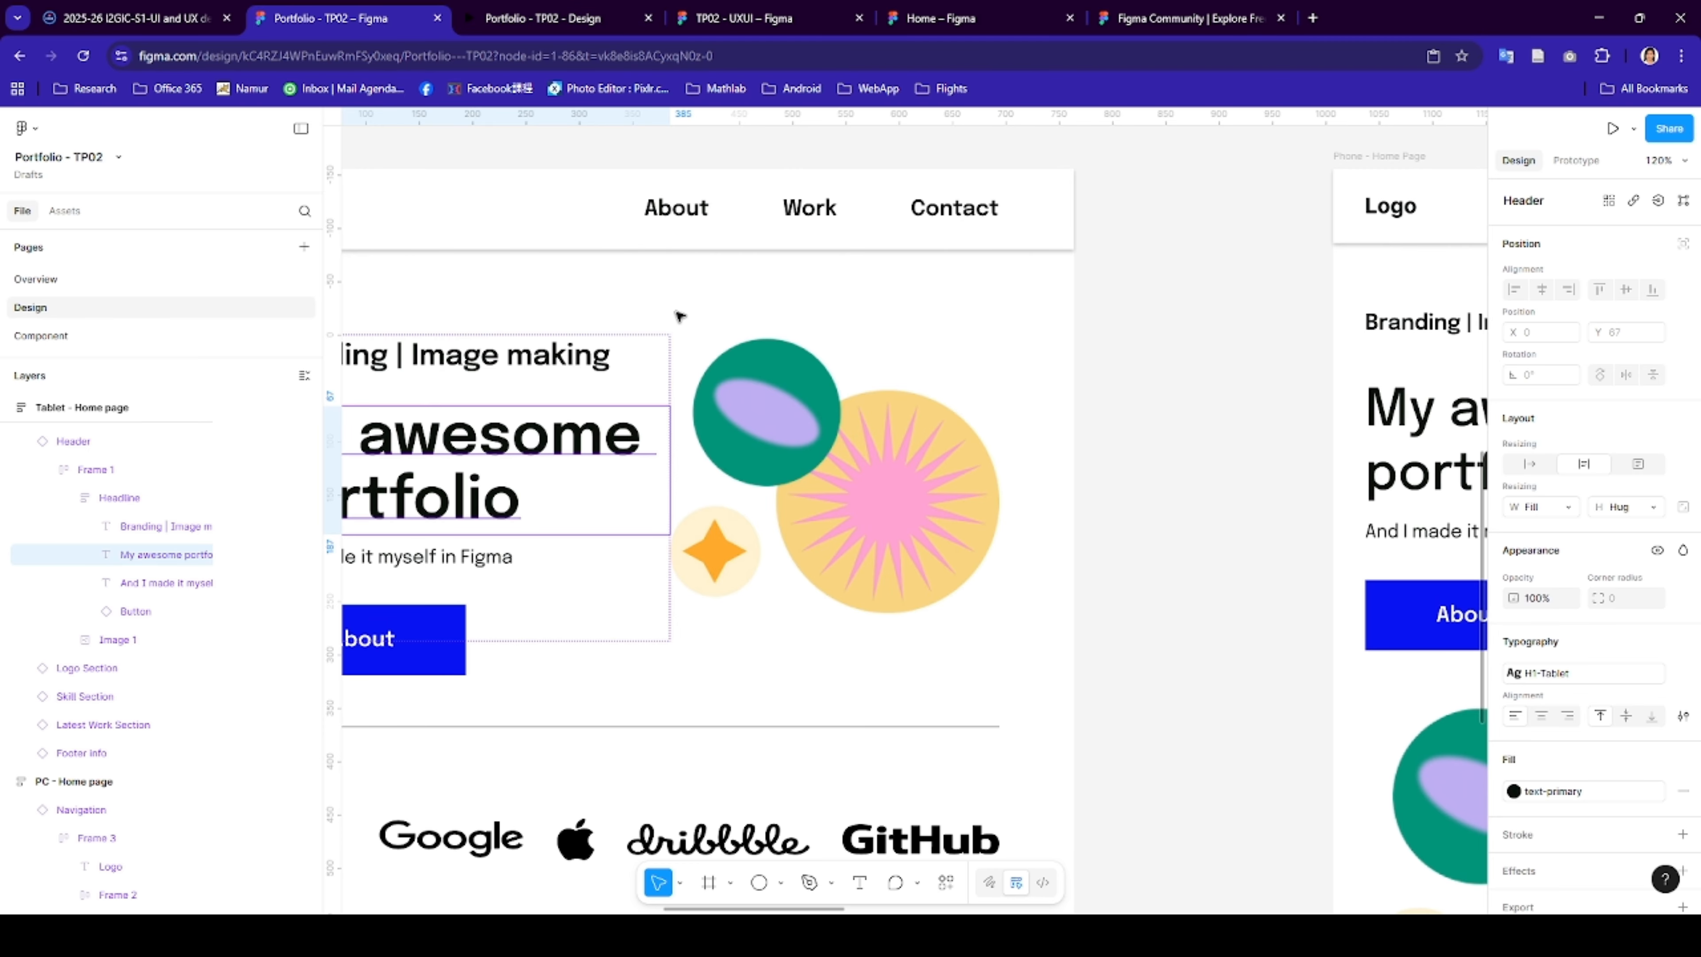
scroll(900, 456, down, 1)
scroll(900, 456, left, 1)
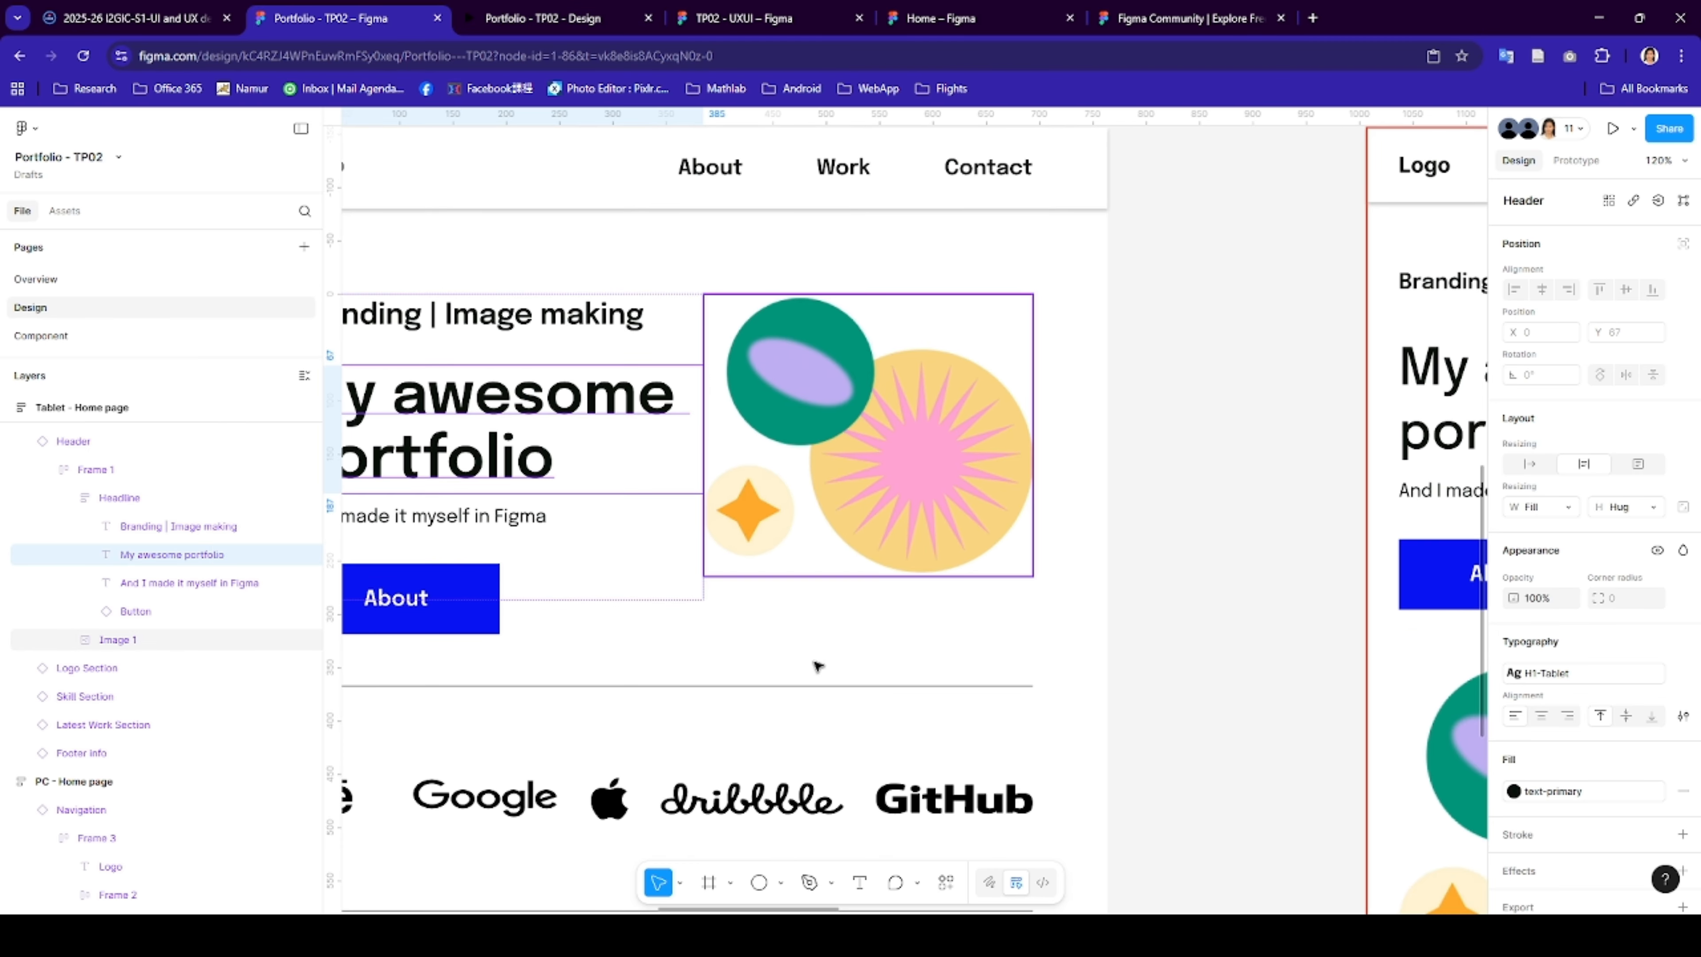
scroll(816, 665, left, 2)
scroll(696, 733, down, 1)
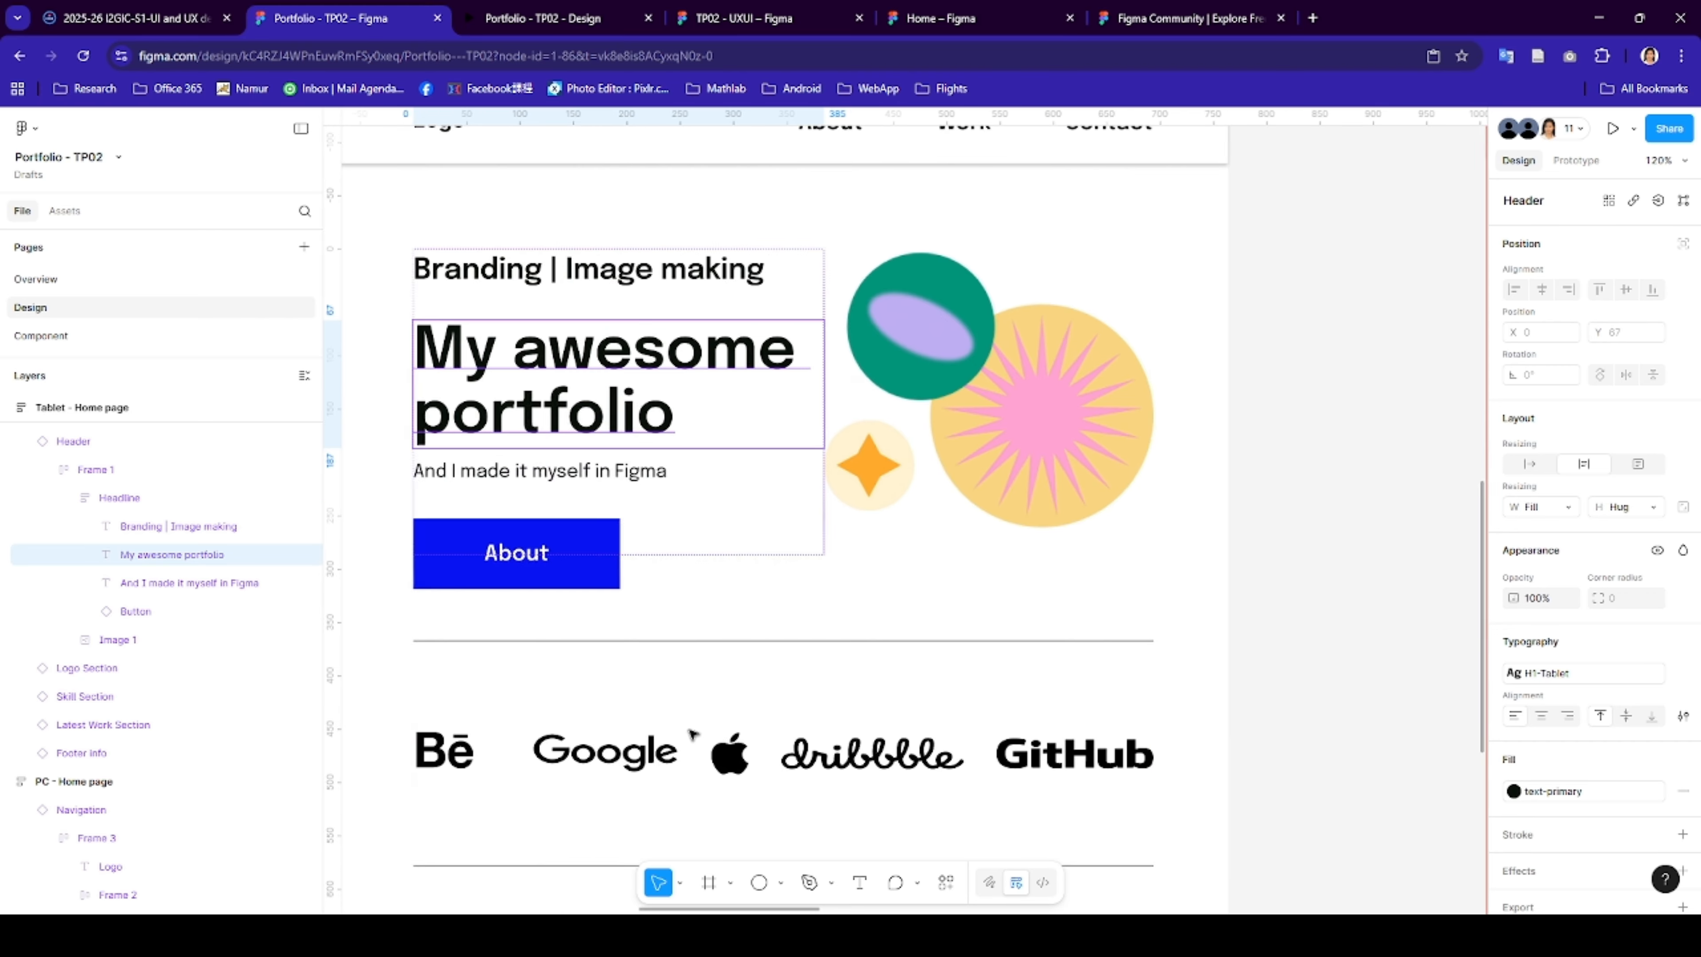
scroll(693, 734, down, 5)
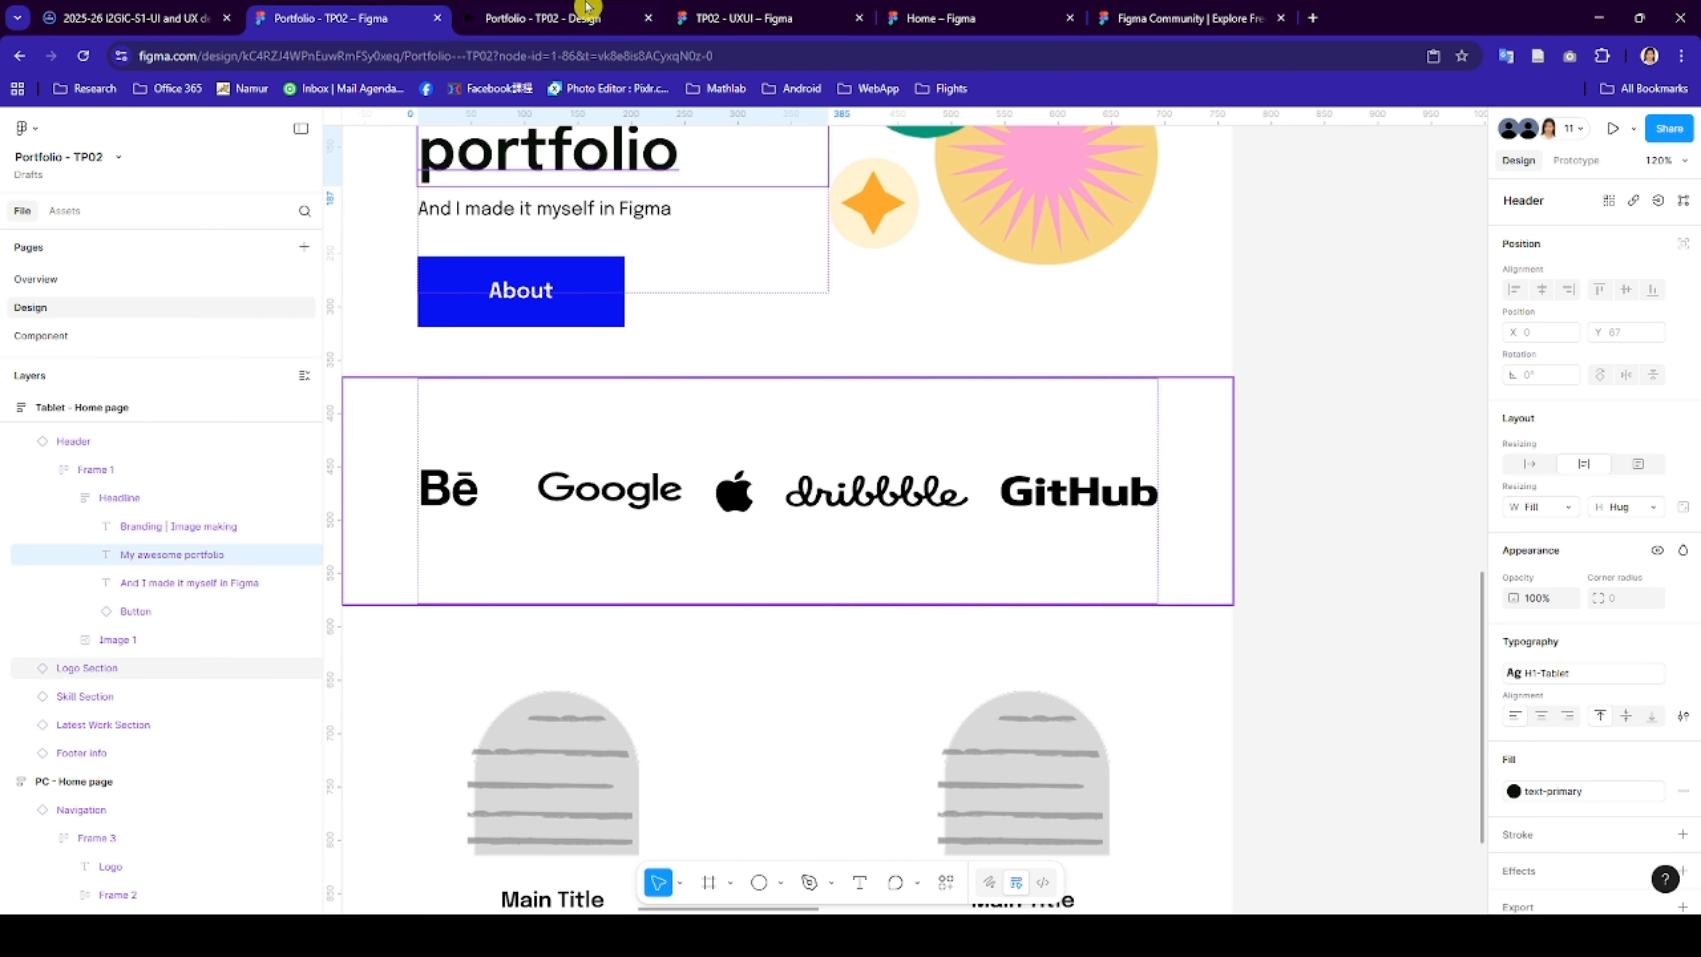
click(723, 17)
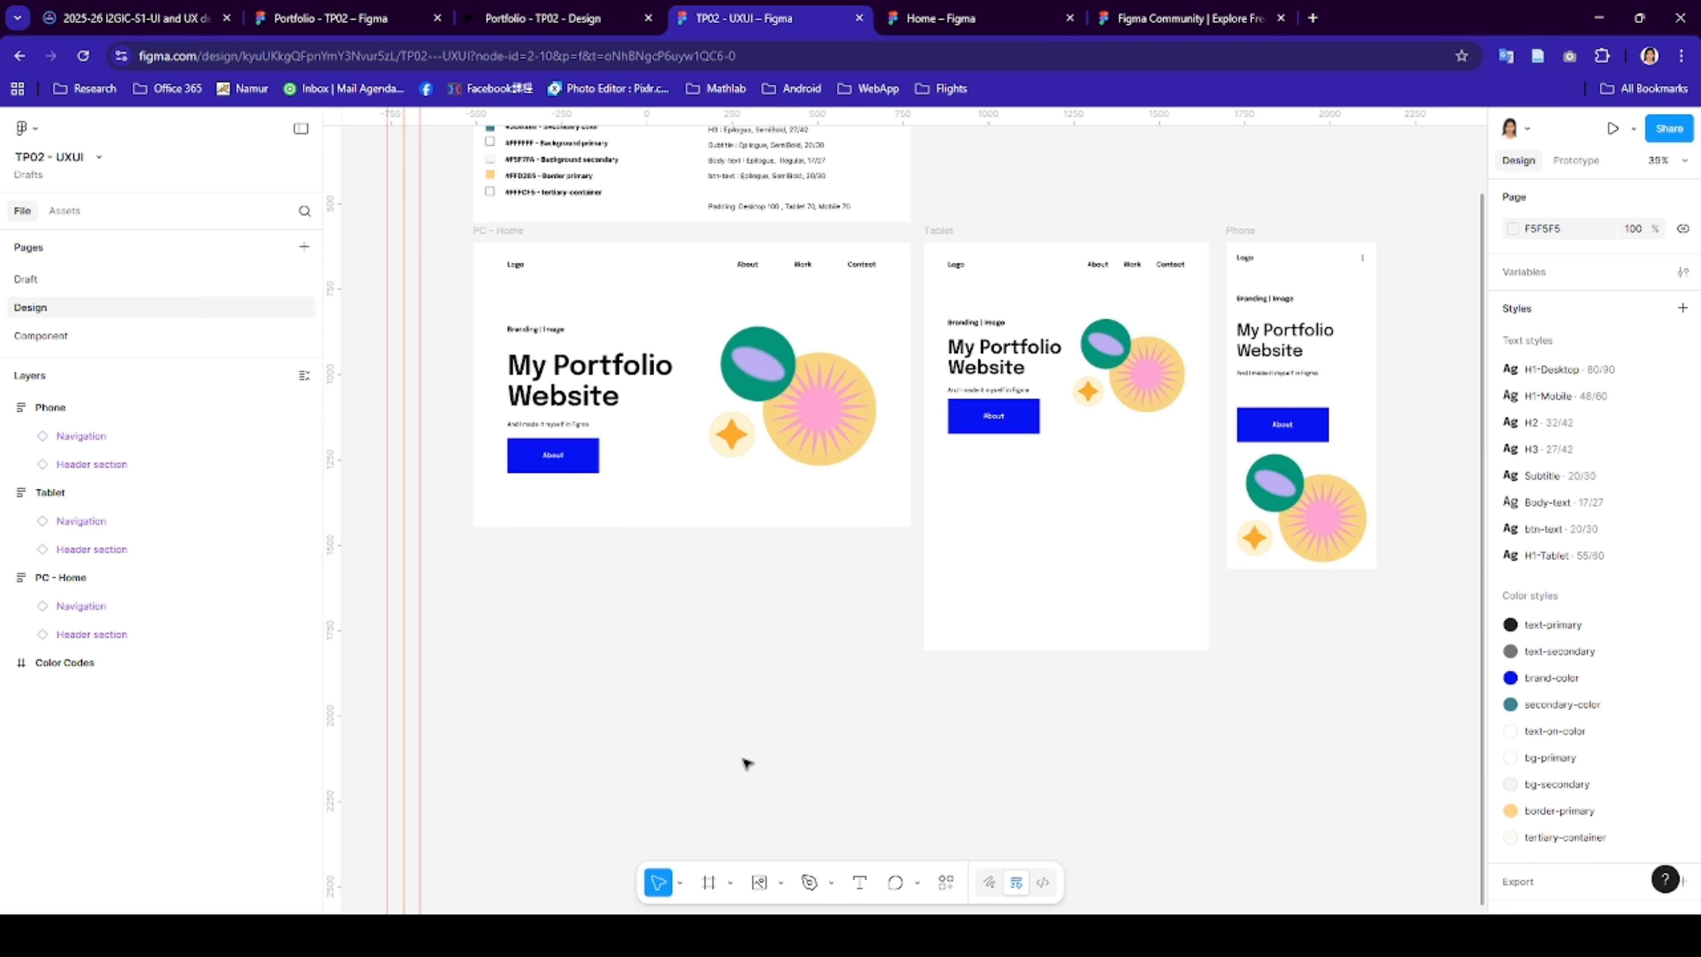
key(f)
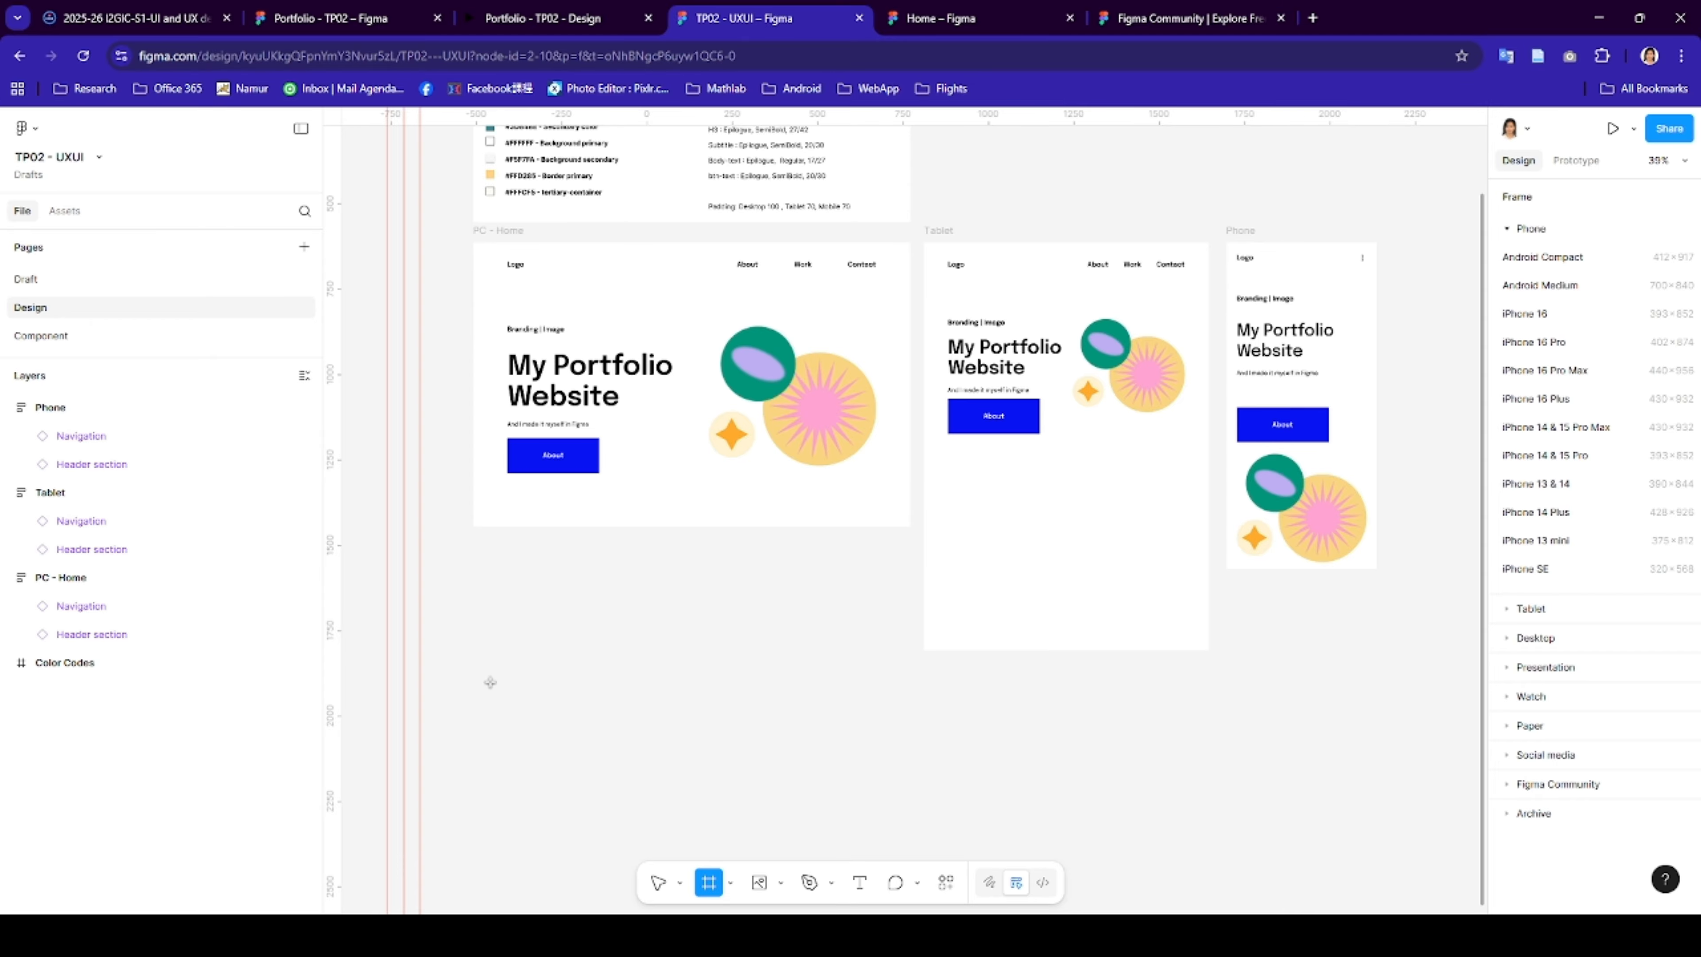
drag(490, 682, 686, 794)
key(Delete)
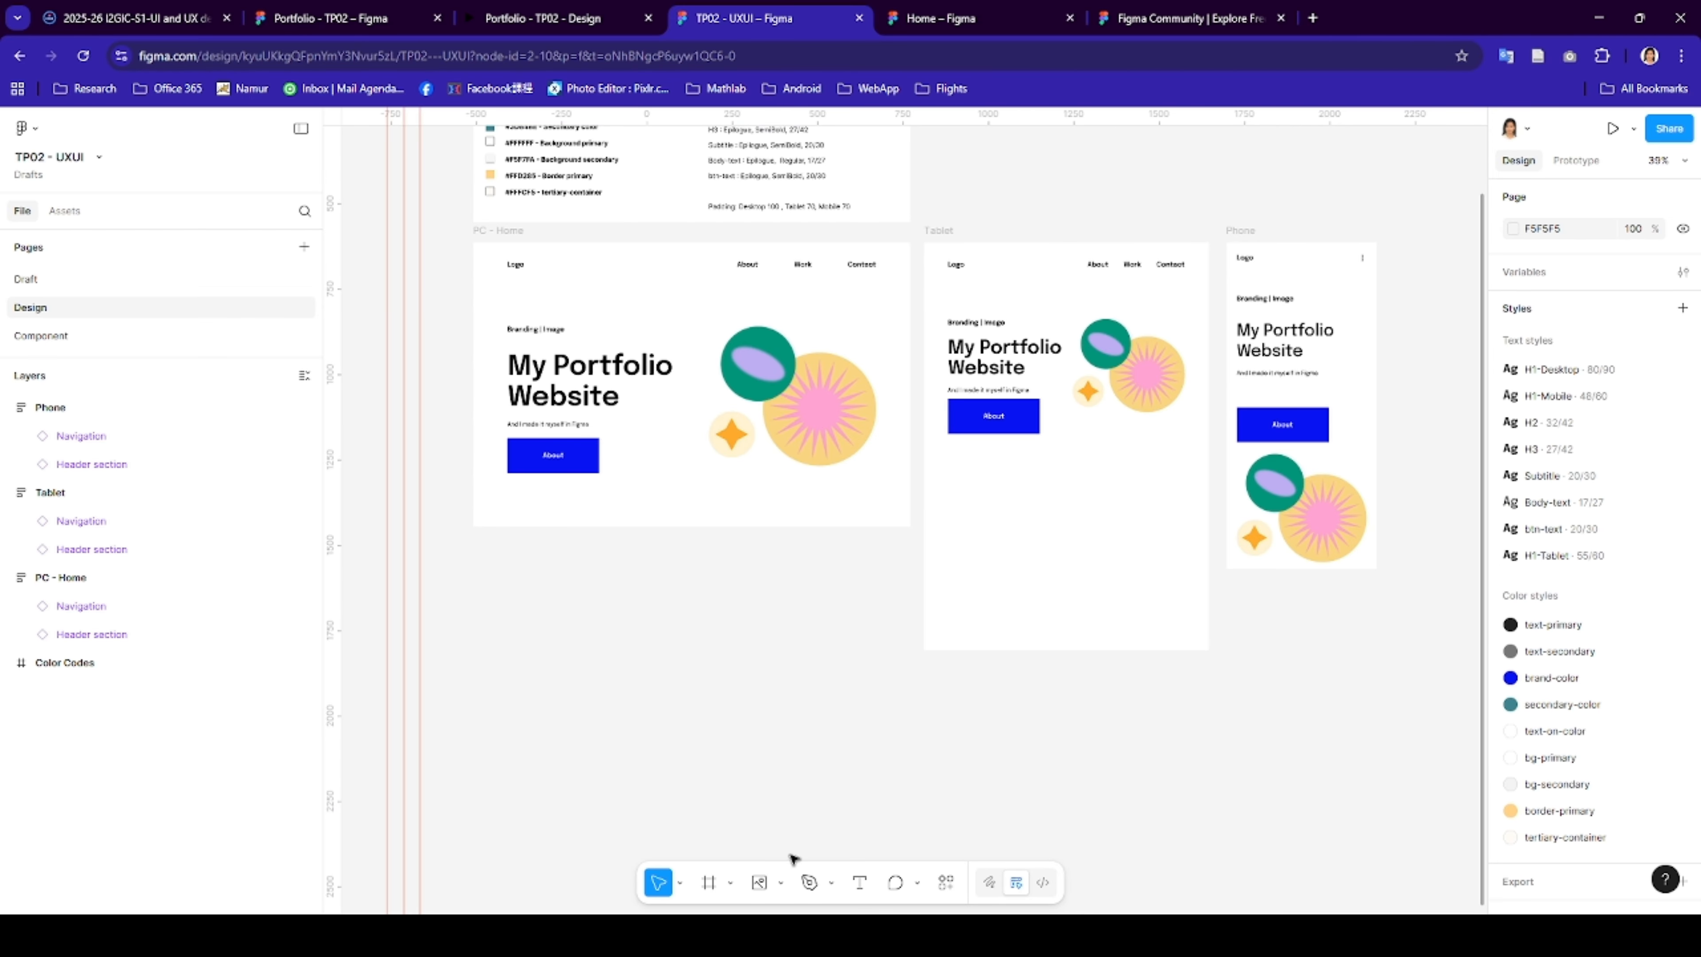
- Insert the filled Behance logo icon on the canvas using the RemixIcon plugin, and close the plugin
click(941, 889)
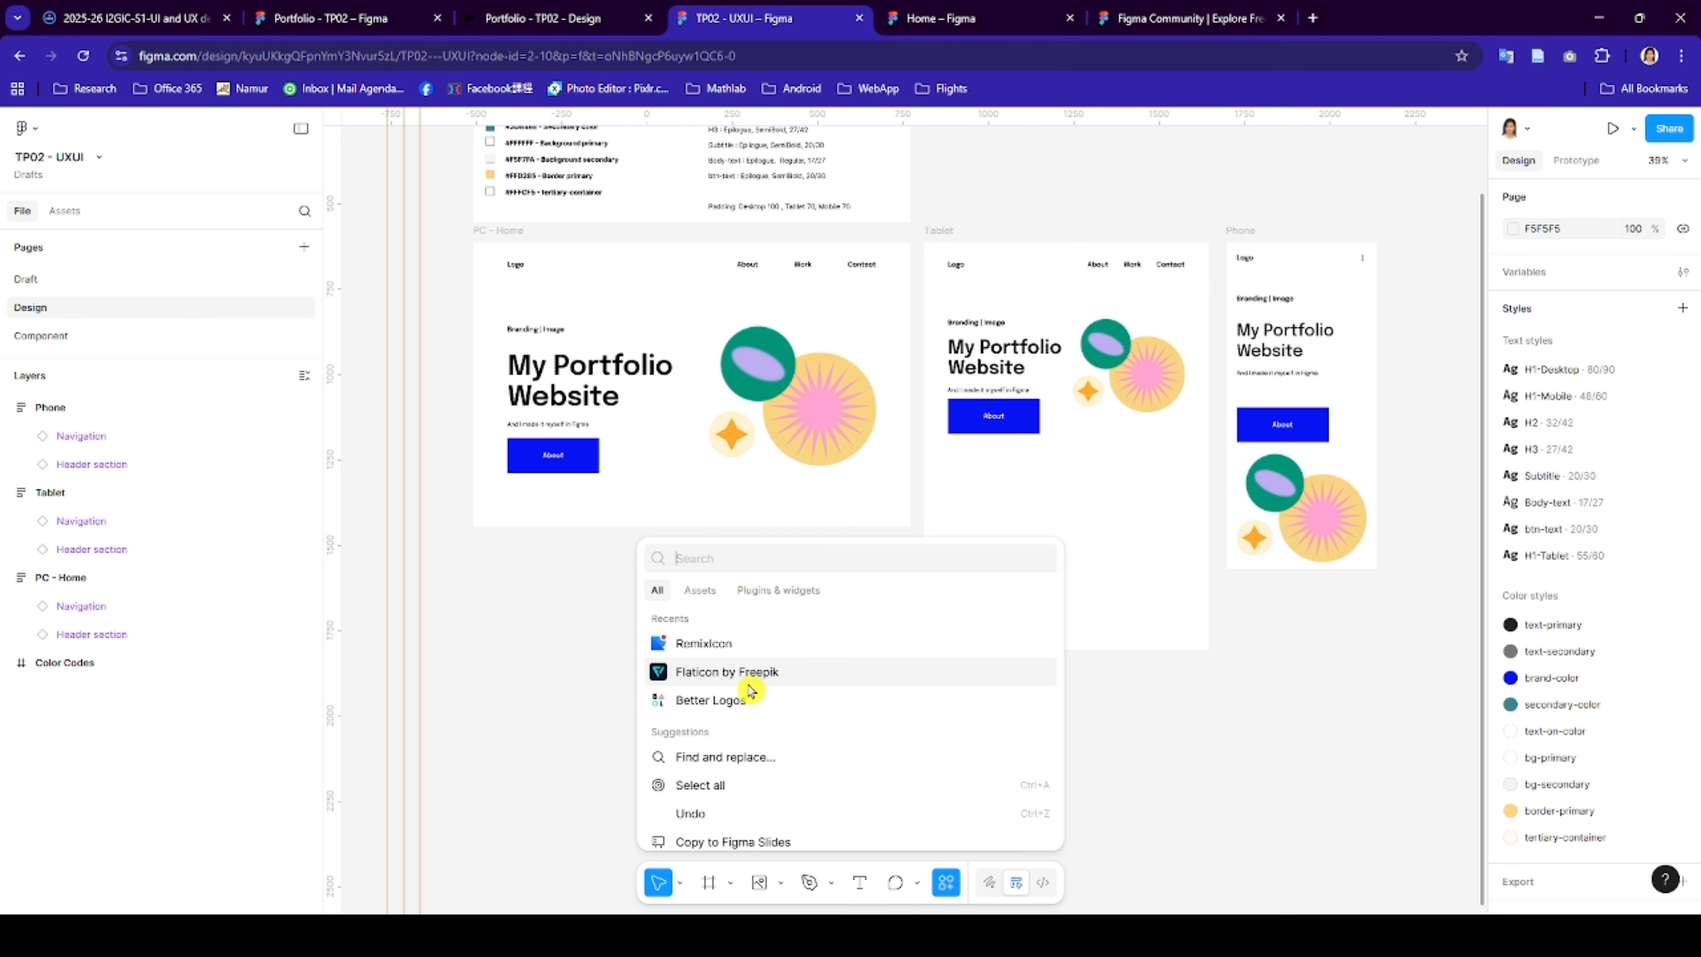
click(717, 648)
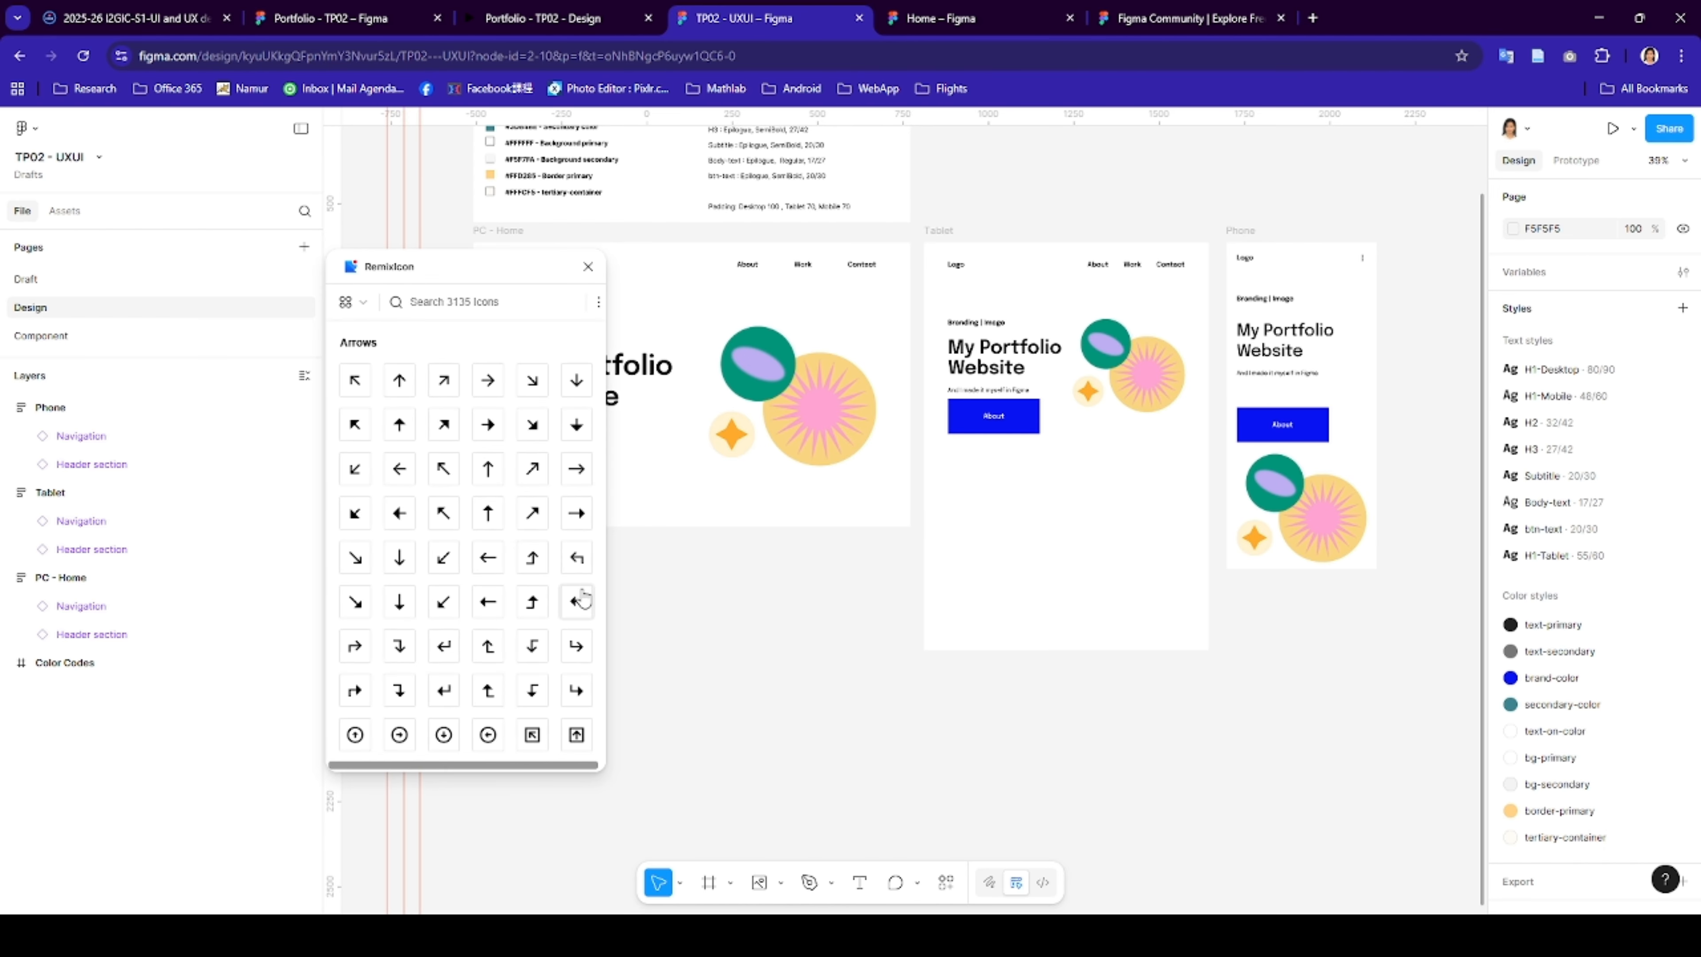
text(lock)
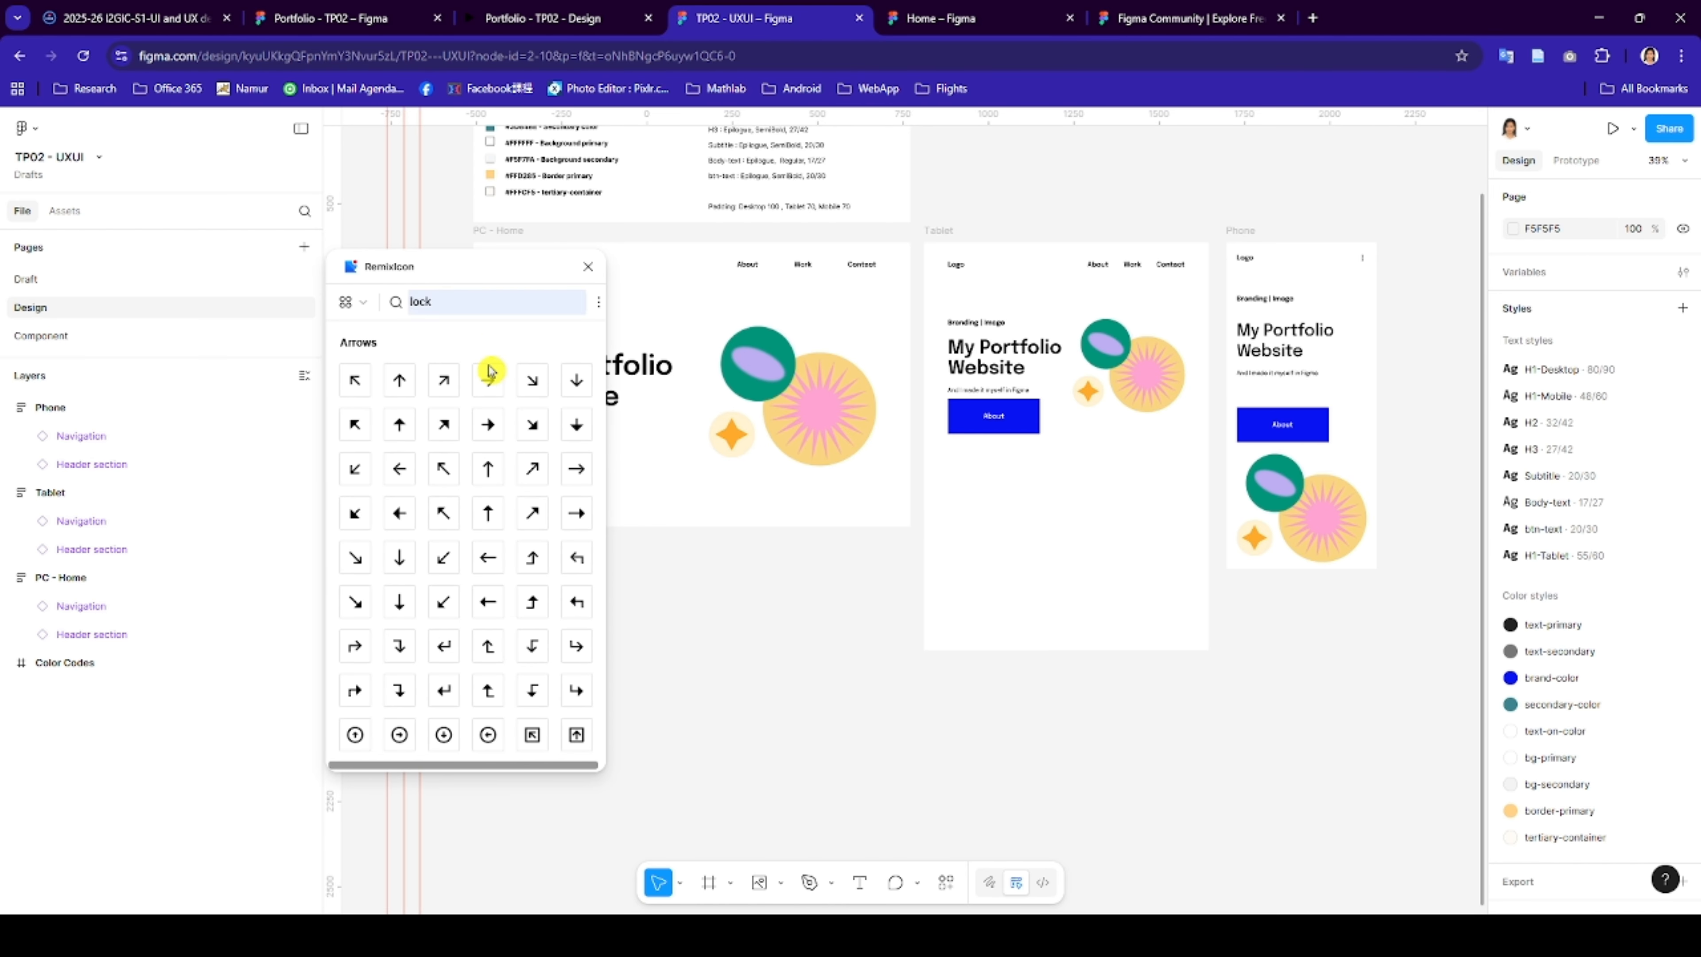
text(behanc)
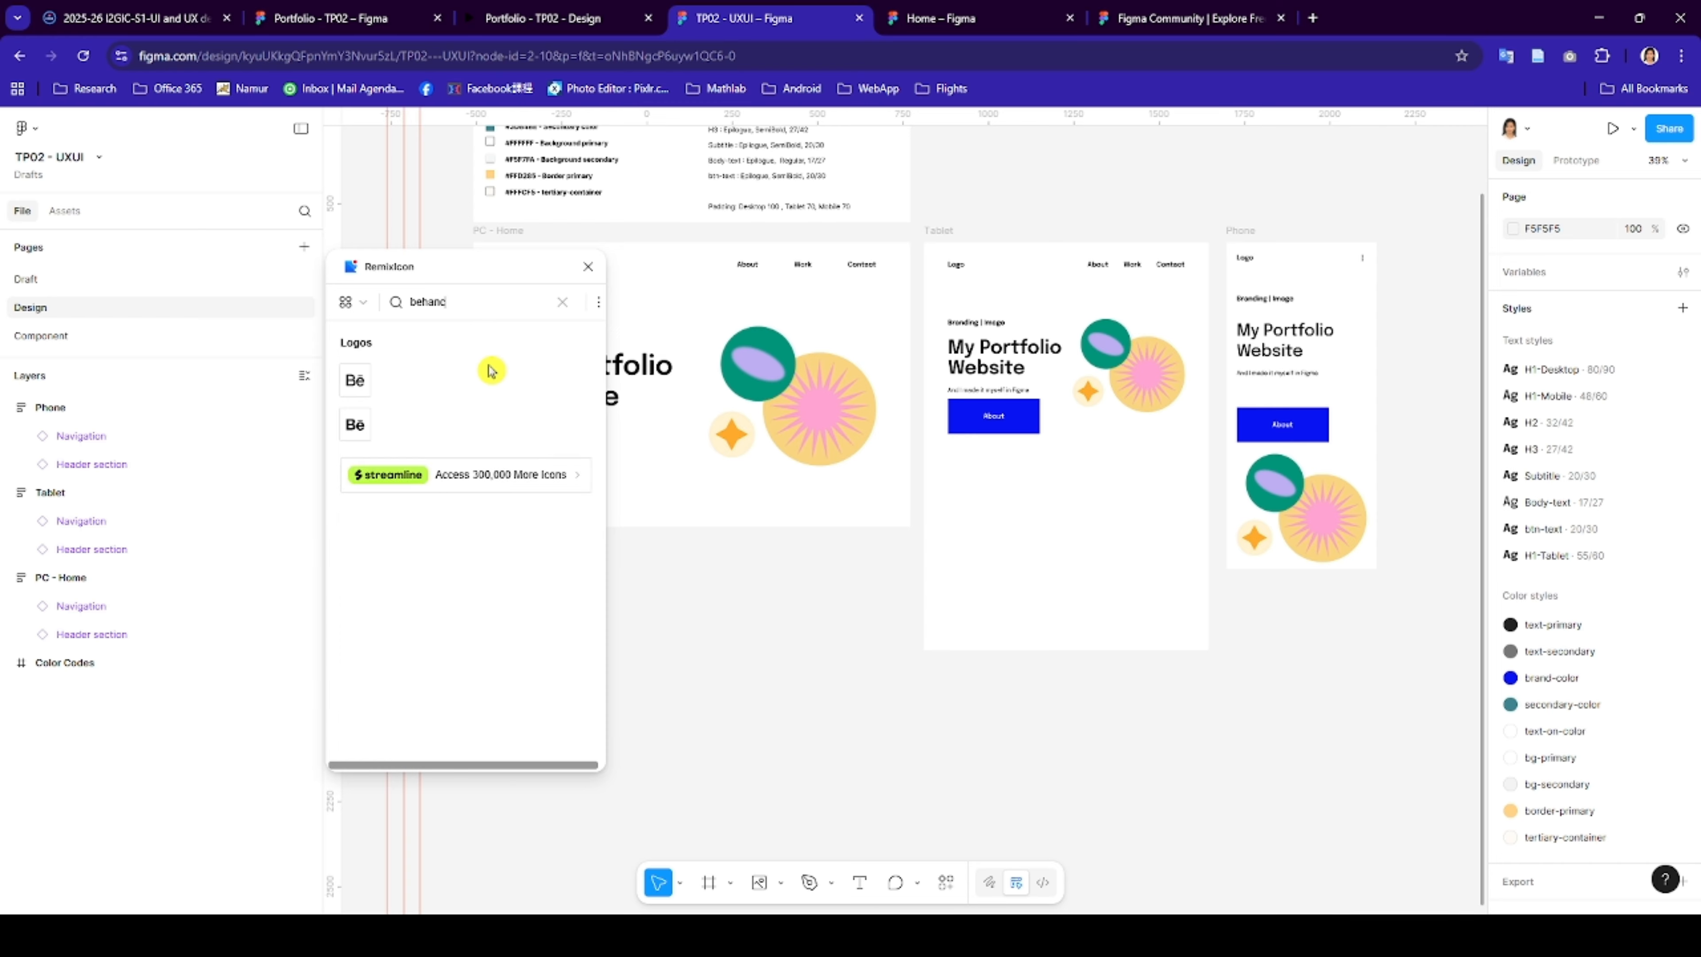
click(355, 425)
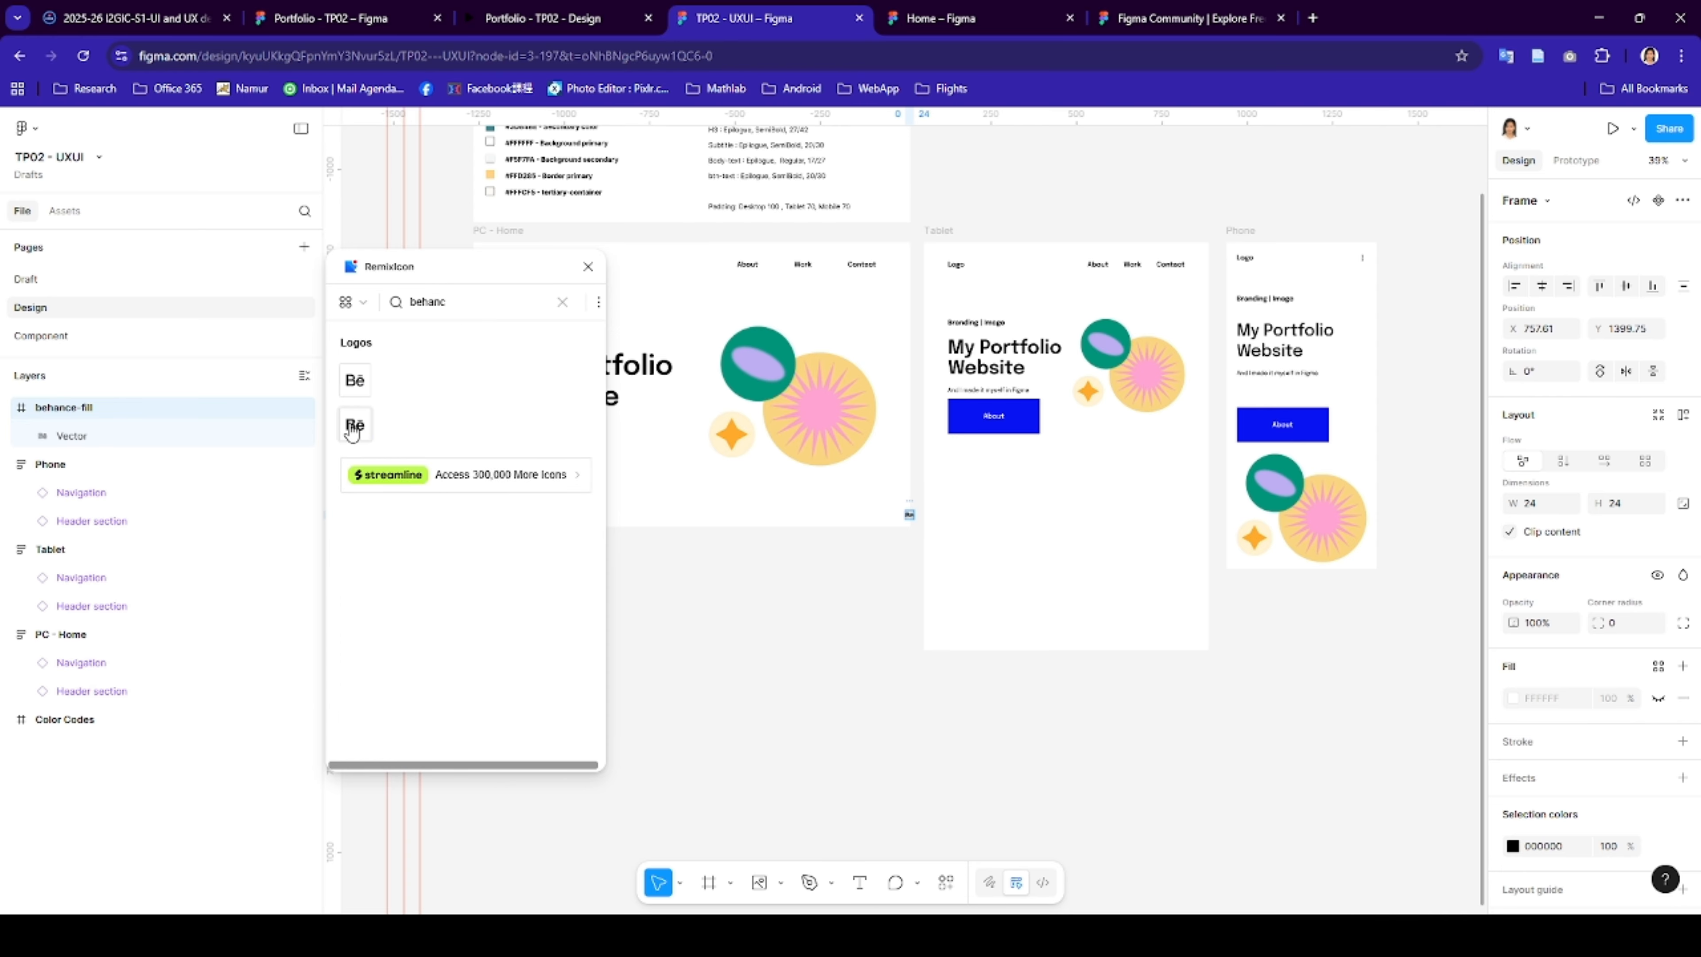
click(352, 432)
click(588, 266)
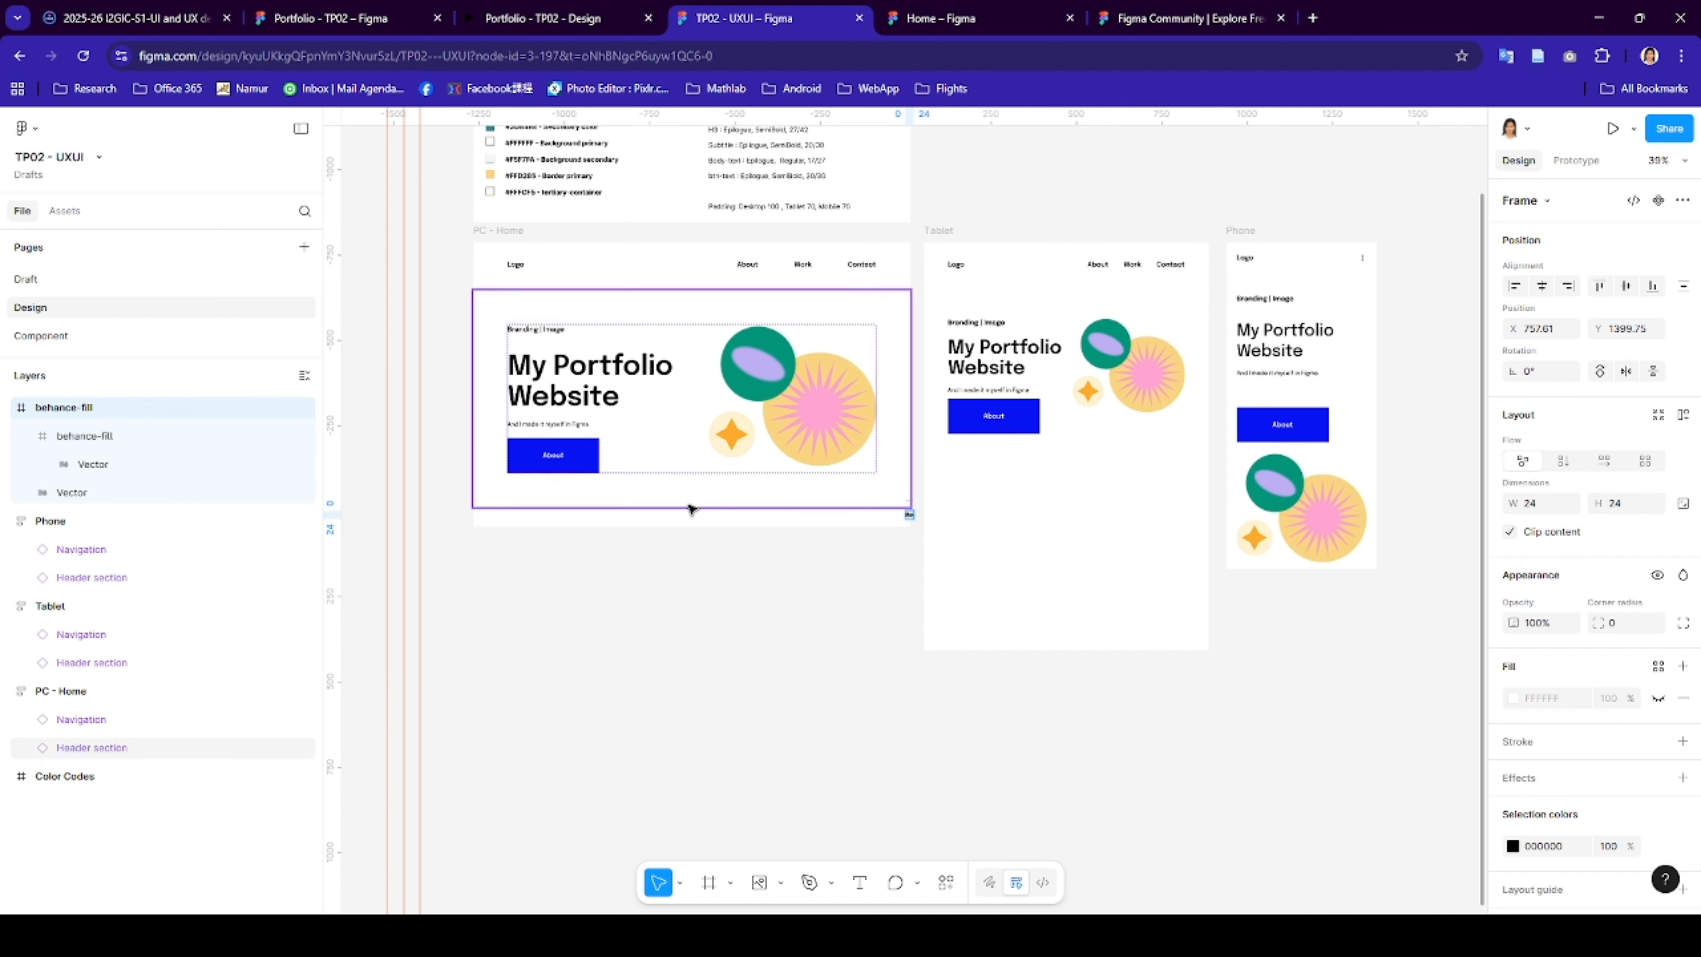
- Run RemixIcon again, search for behance, add two more filled Behance icons, and close the plugin
scroll(812, 691, down, 5)
scroll(812, 692, left, 3)
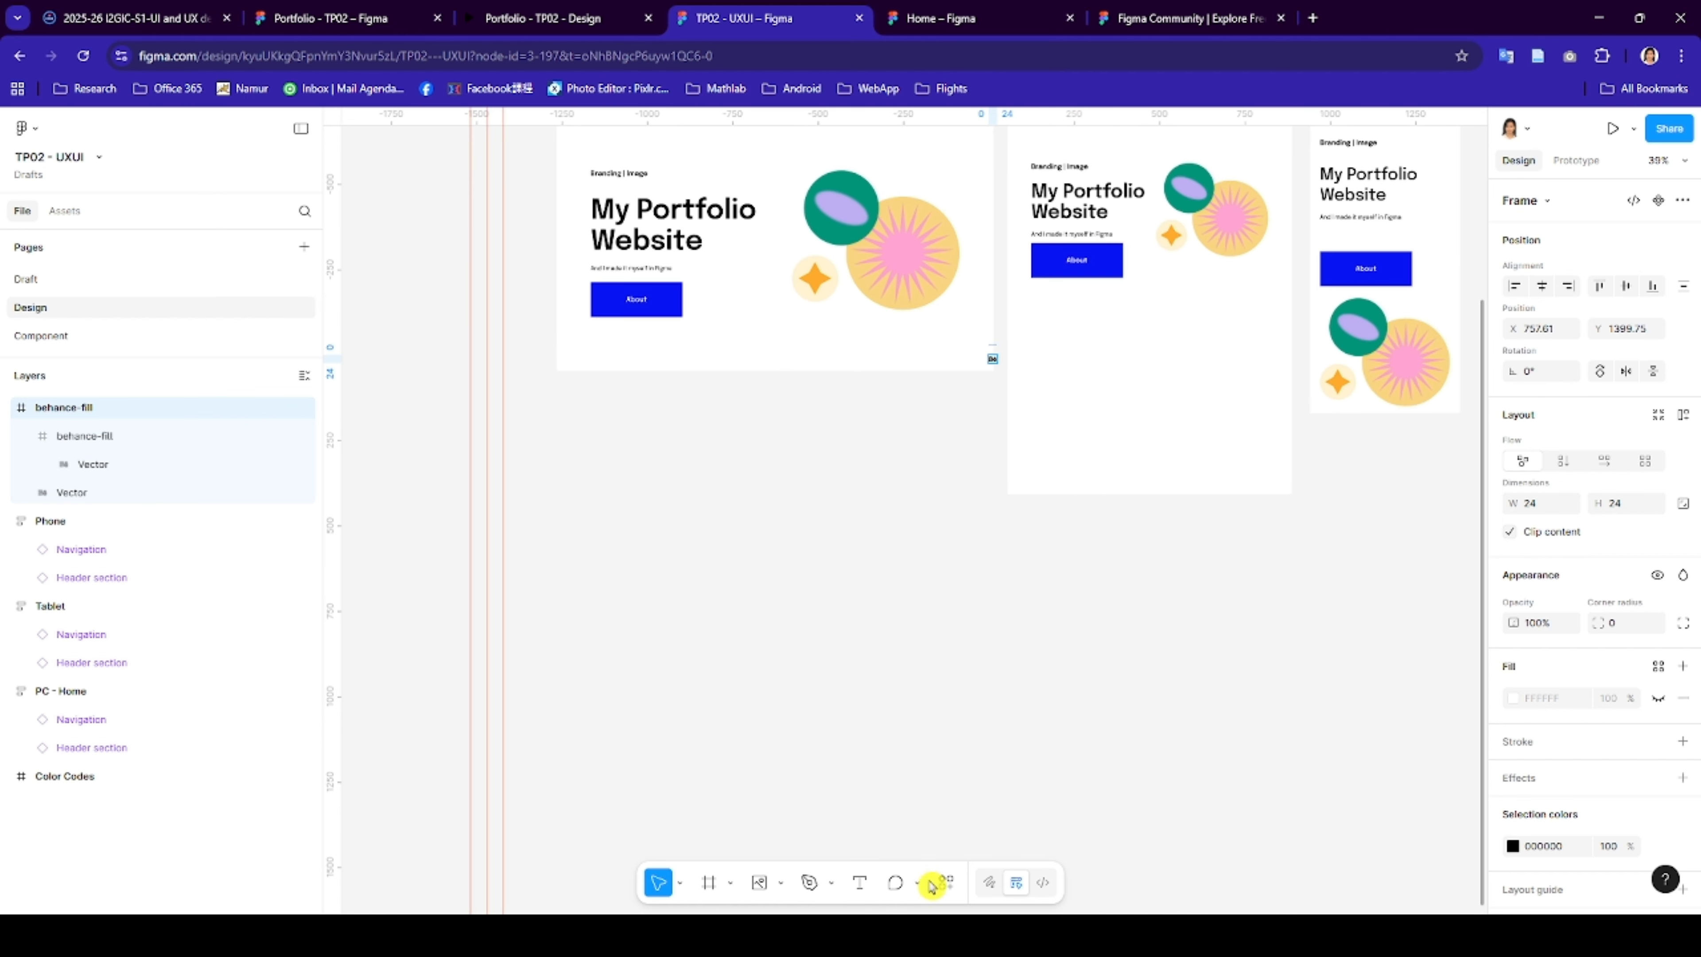
click(946, 883)
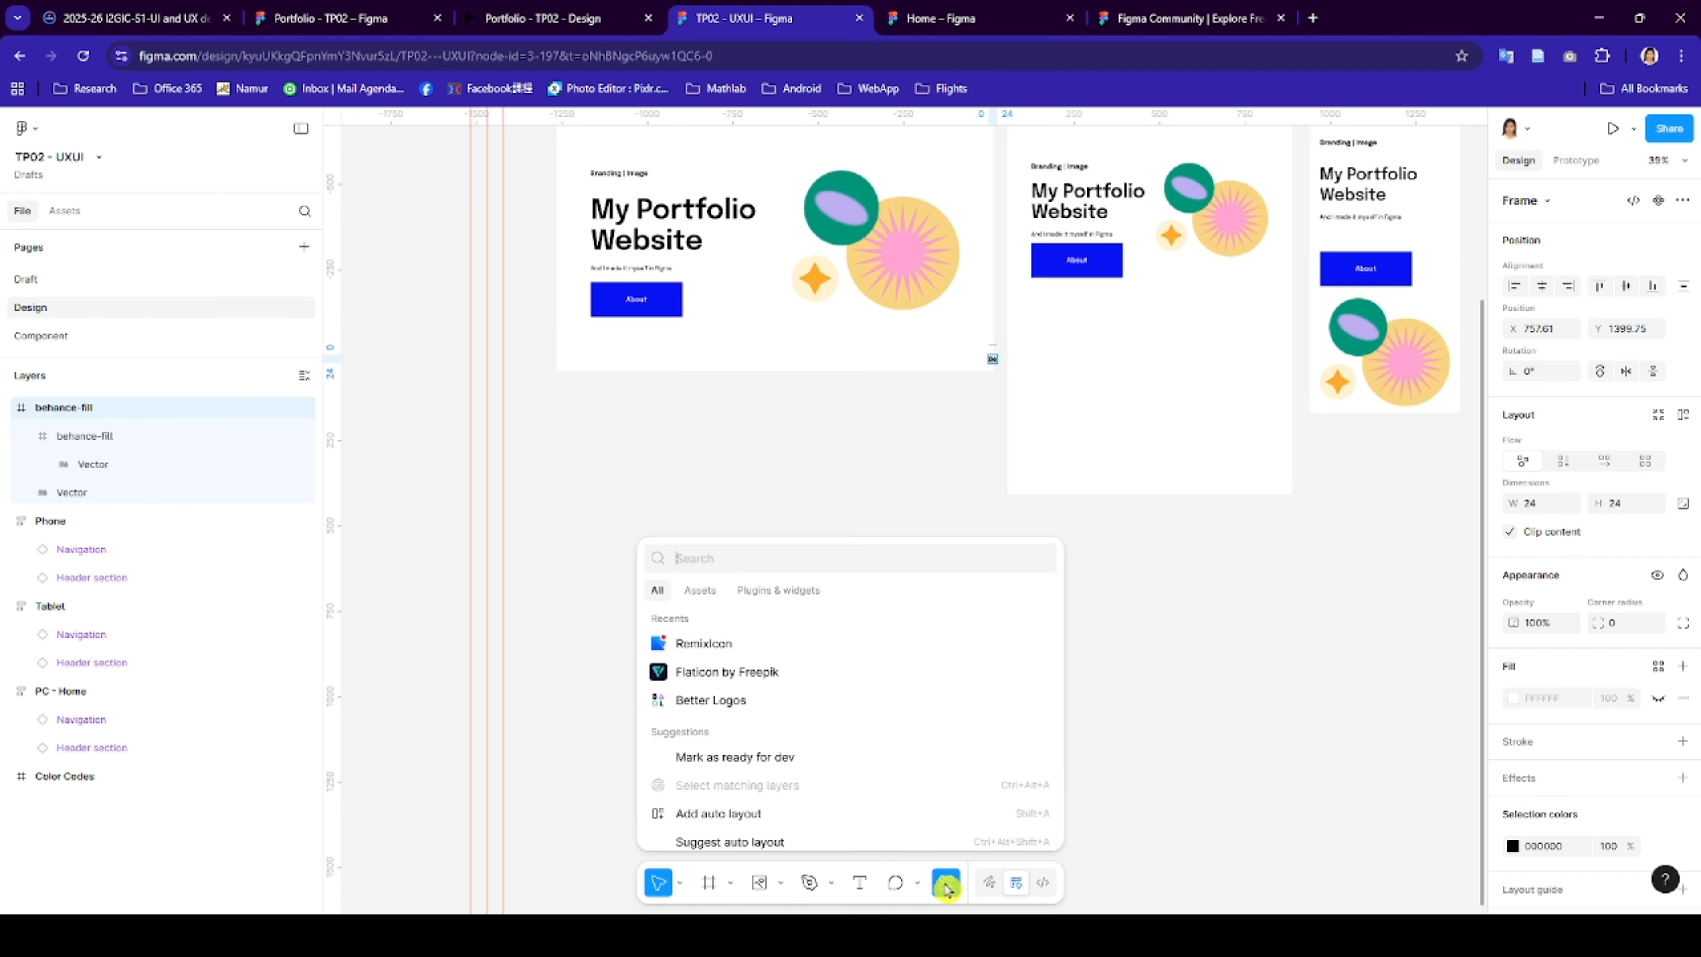
click(703, 644)
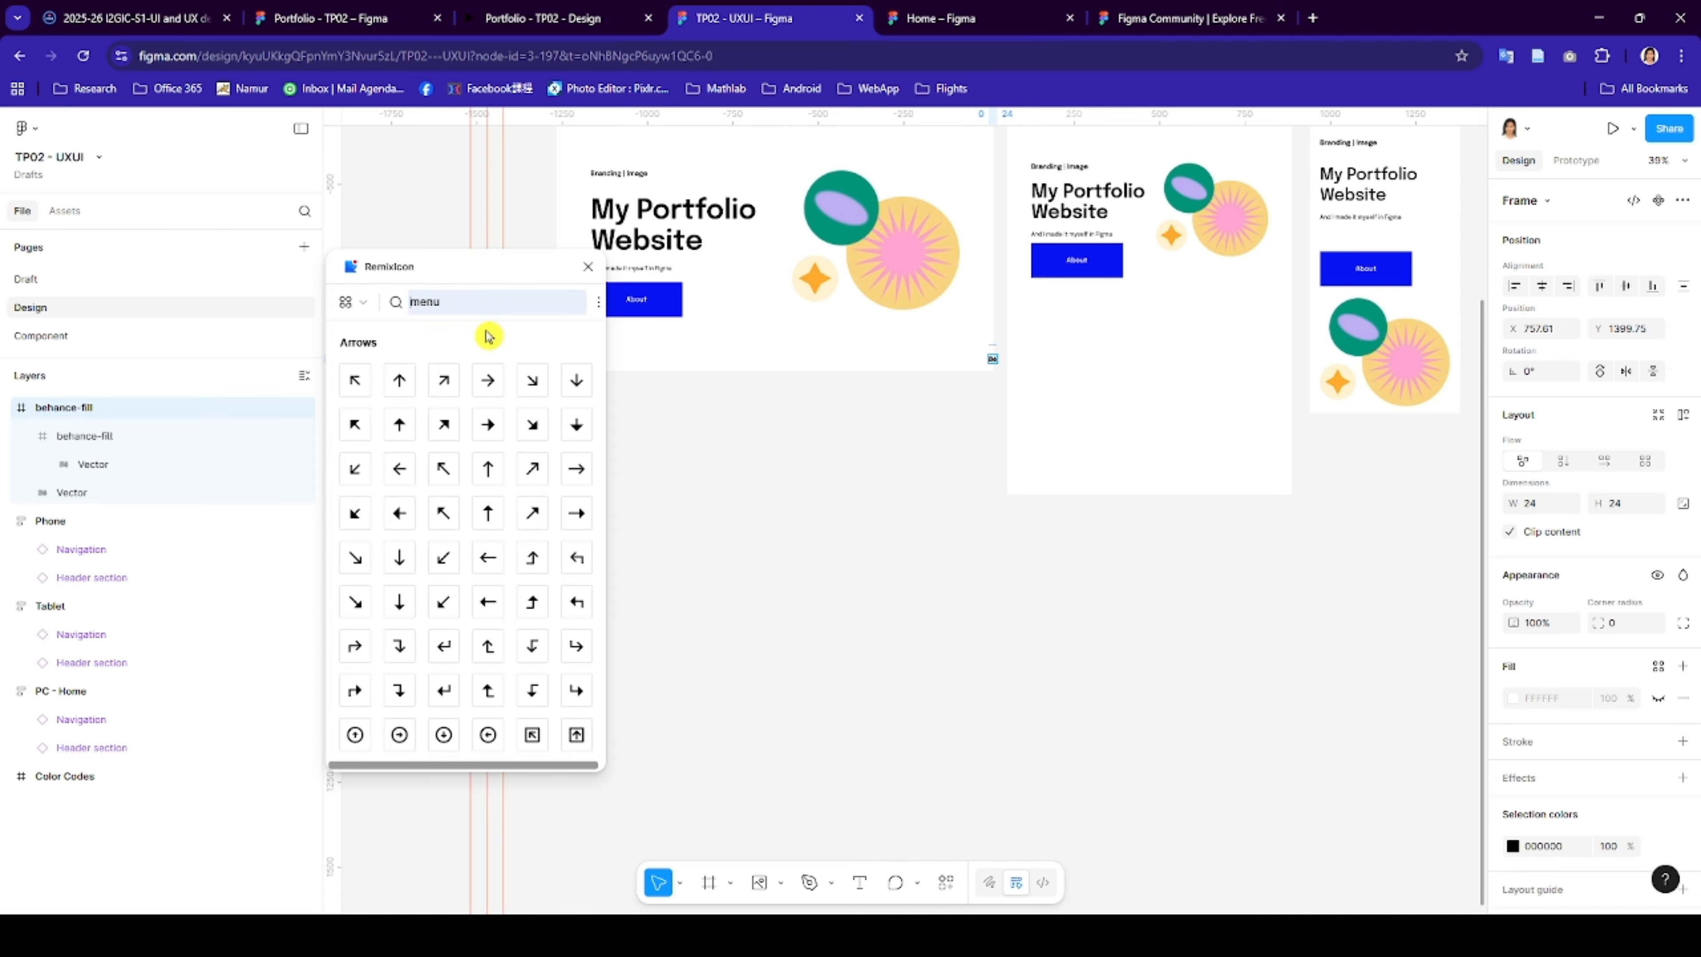
text(behance)
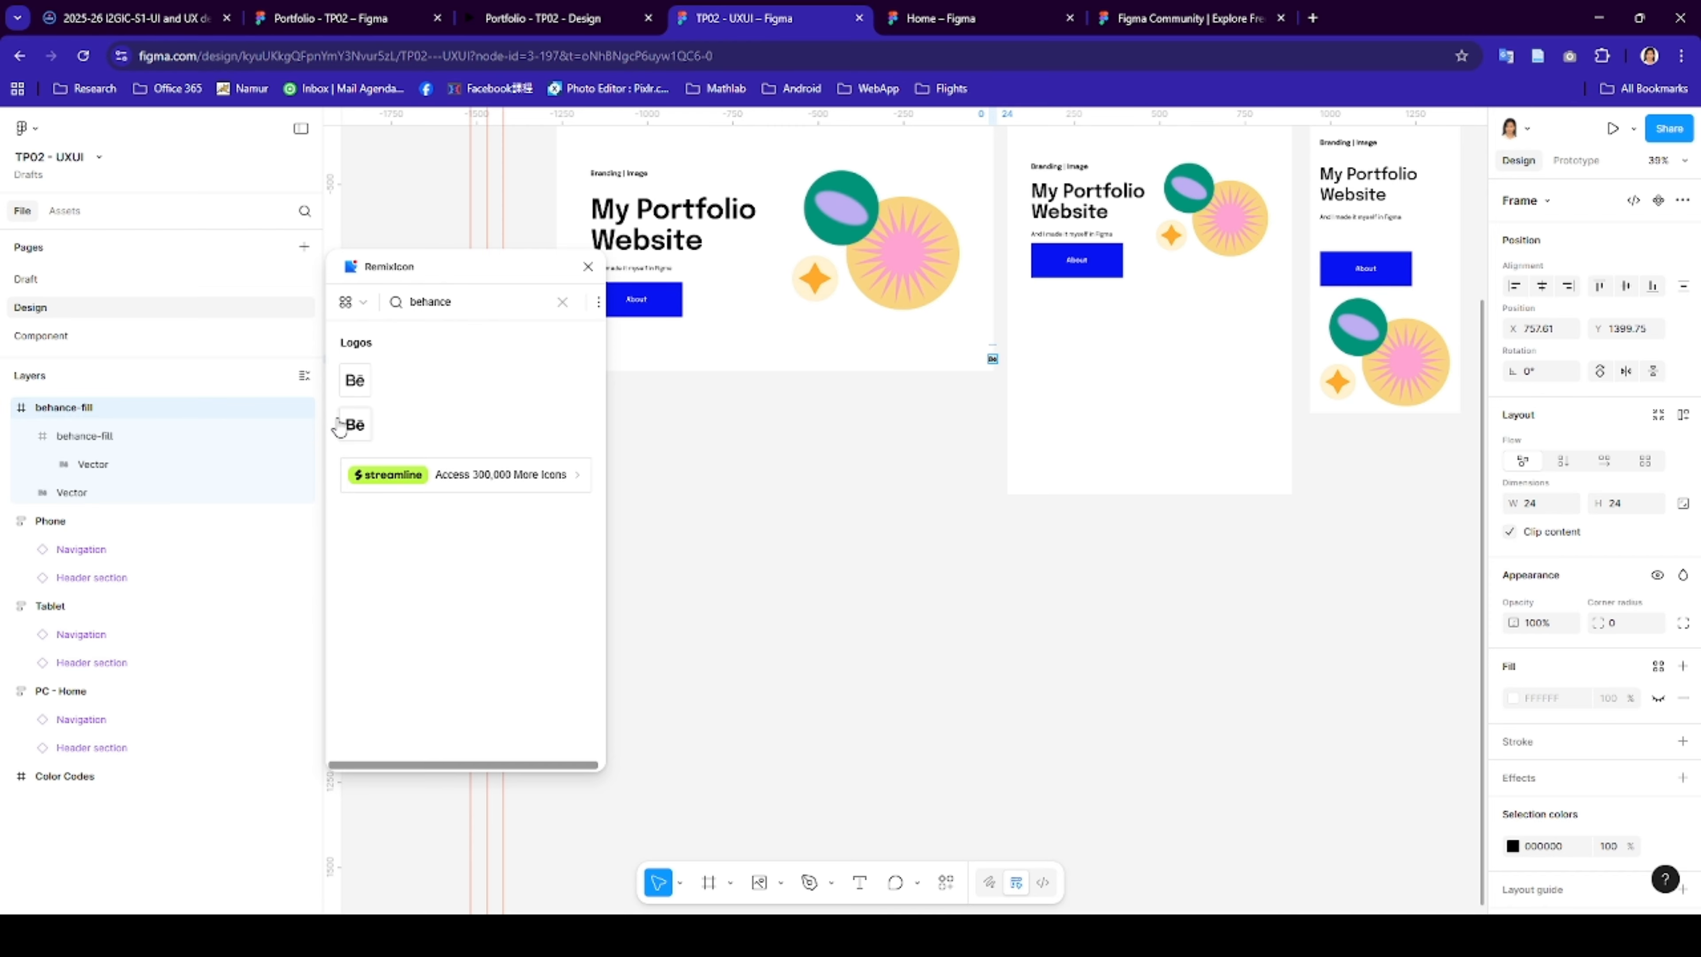
double_click(354, 428)
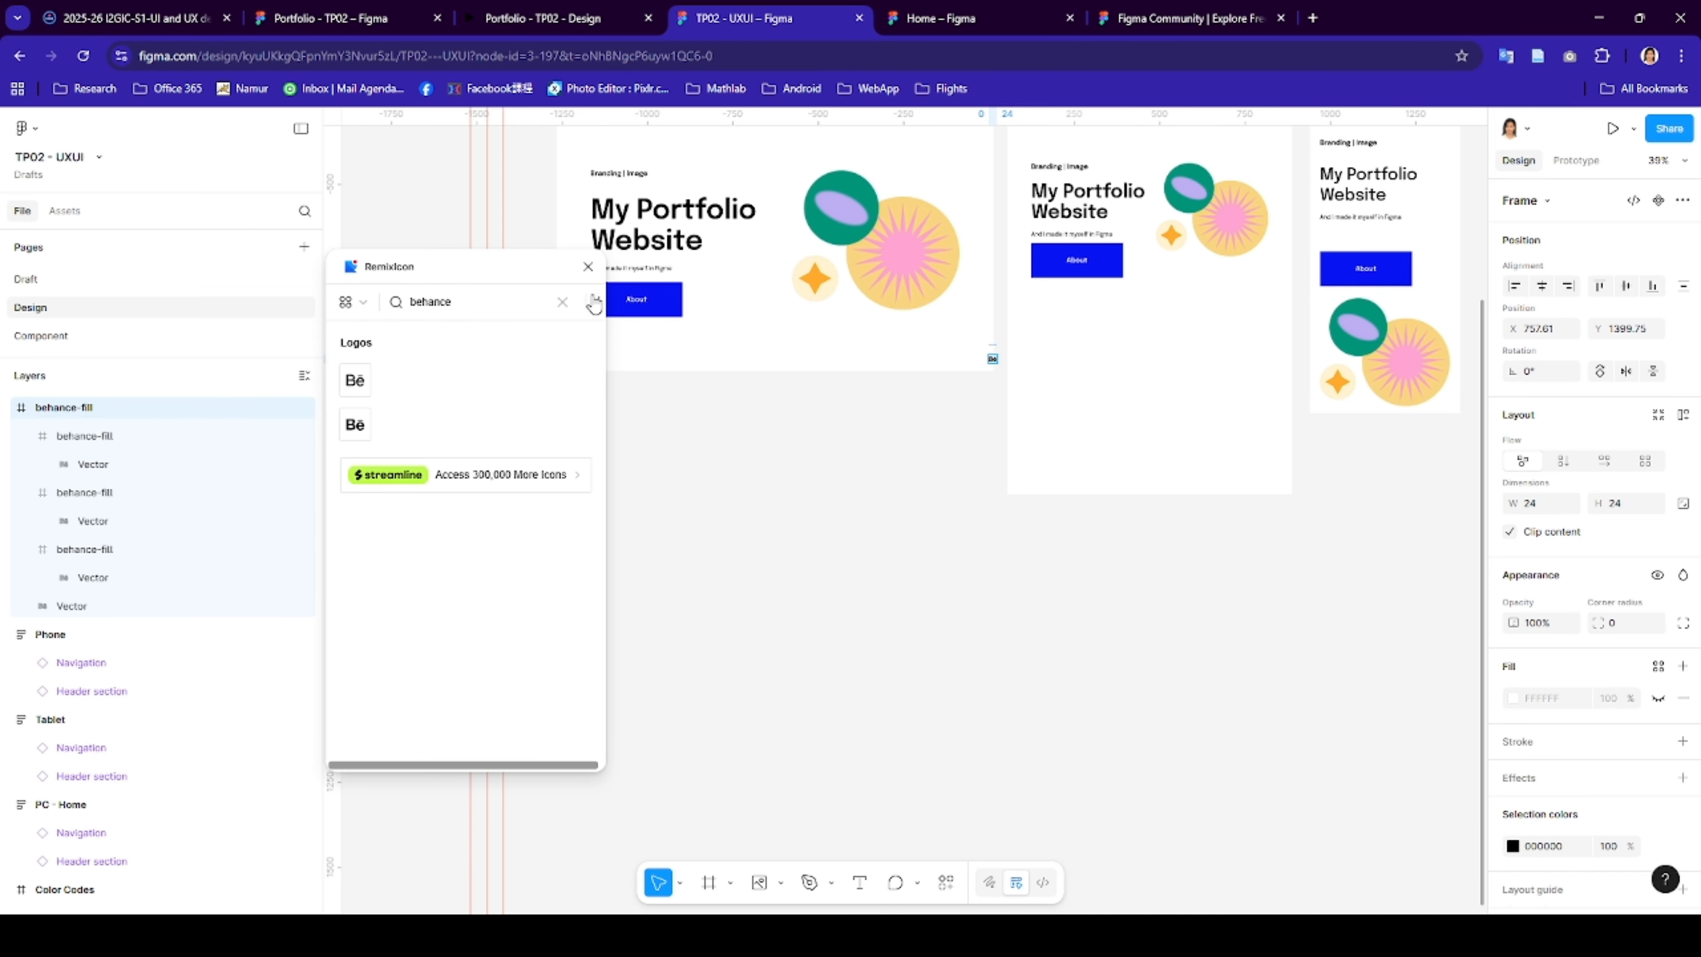
click(588, 266)
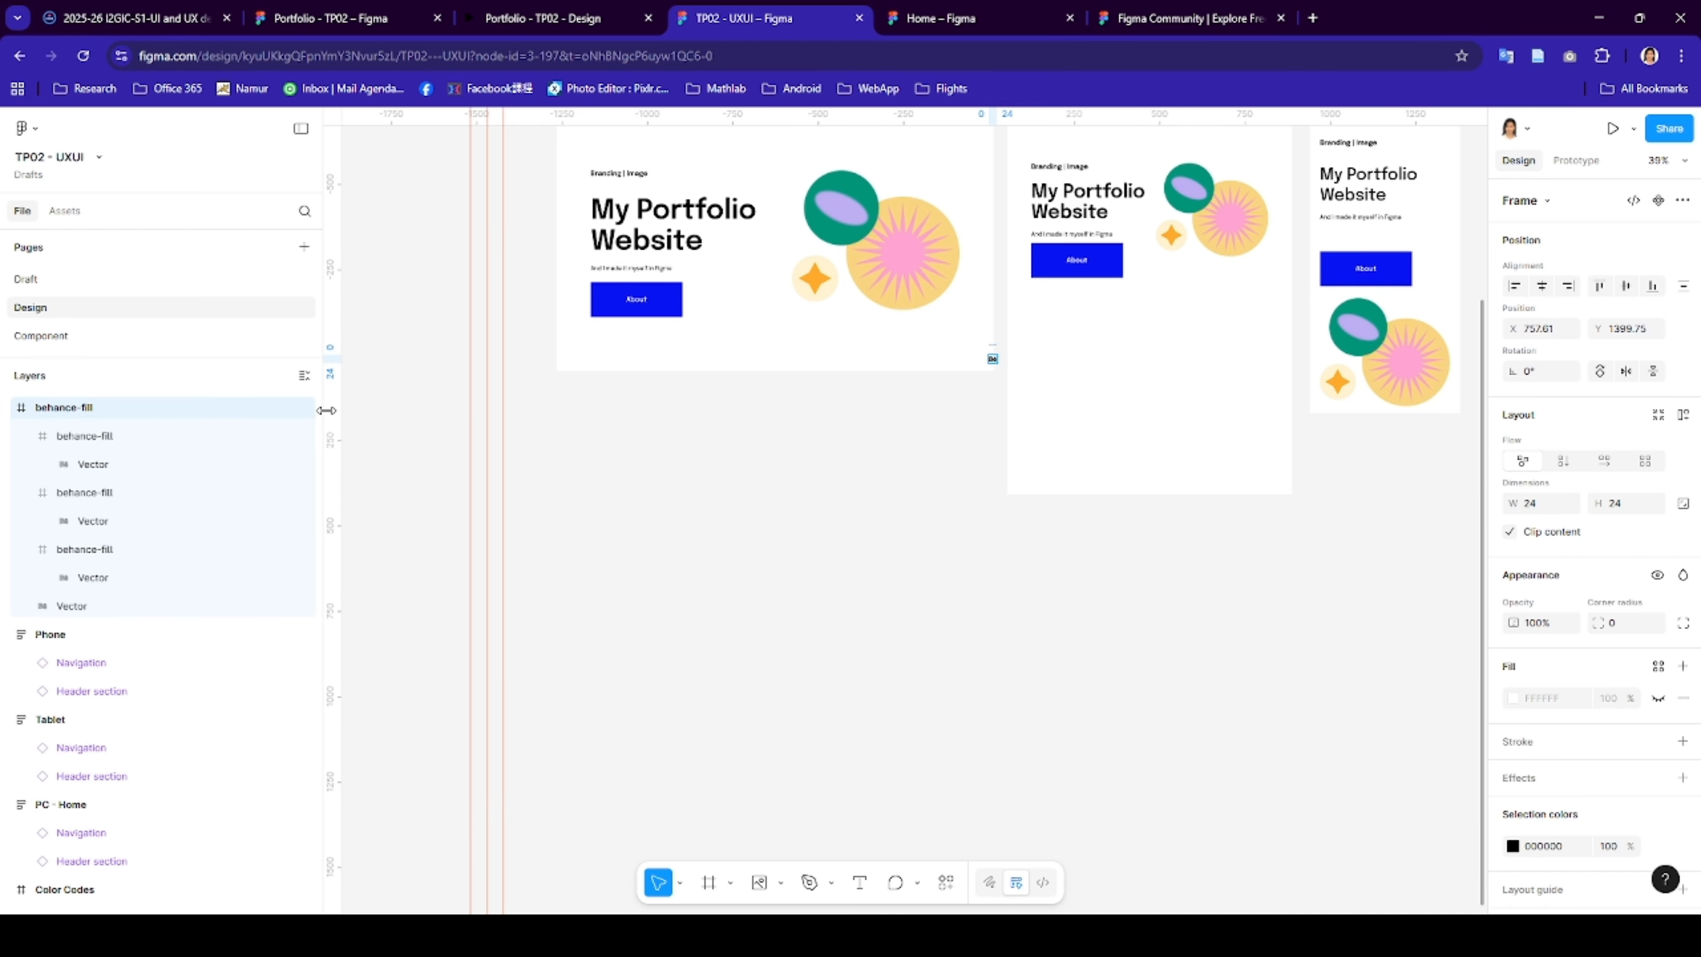
- Move the uppermost nested behance-fill icon out of its parent frame onto the empty canvas below the PC - Home frame
click(78, 446)
scroll(994, 361, up, 5)
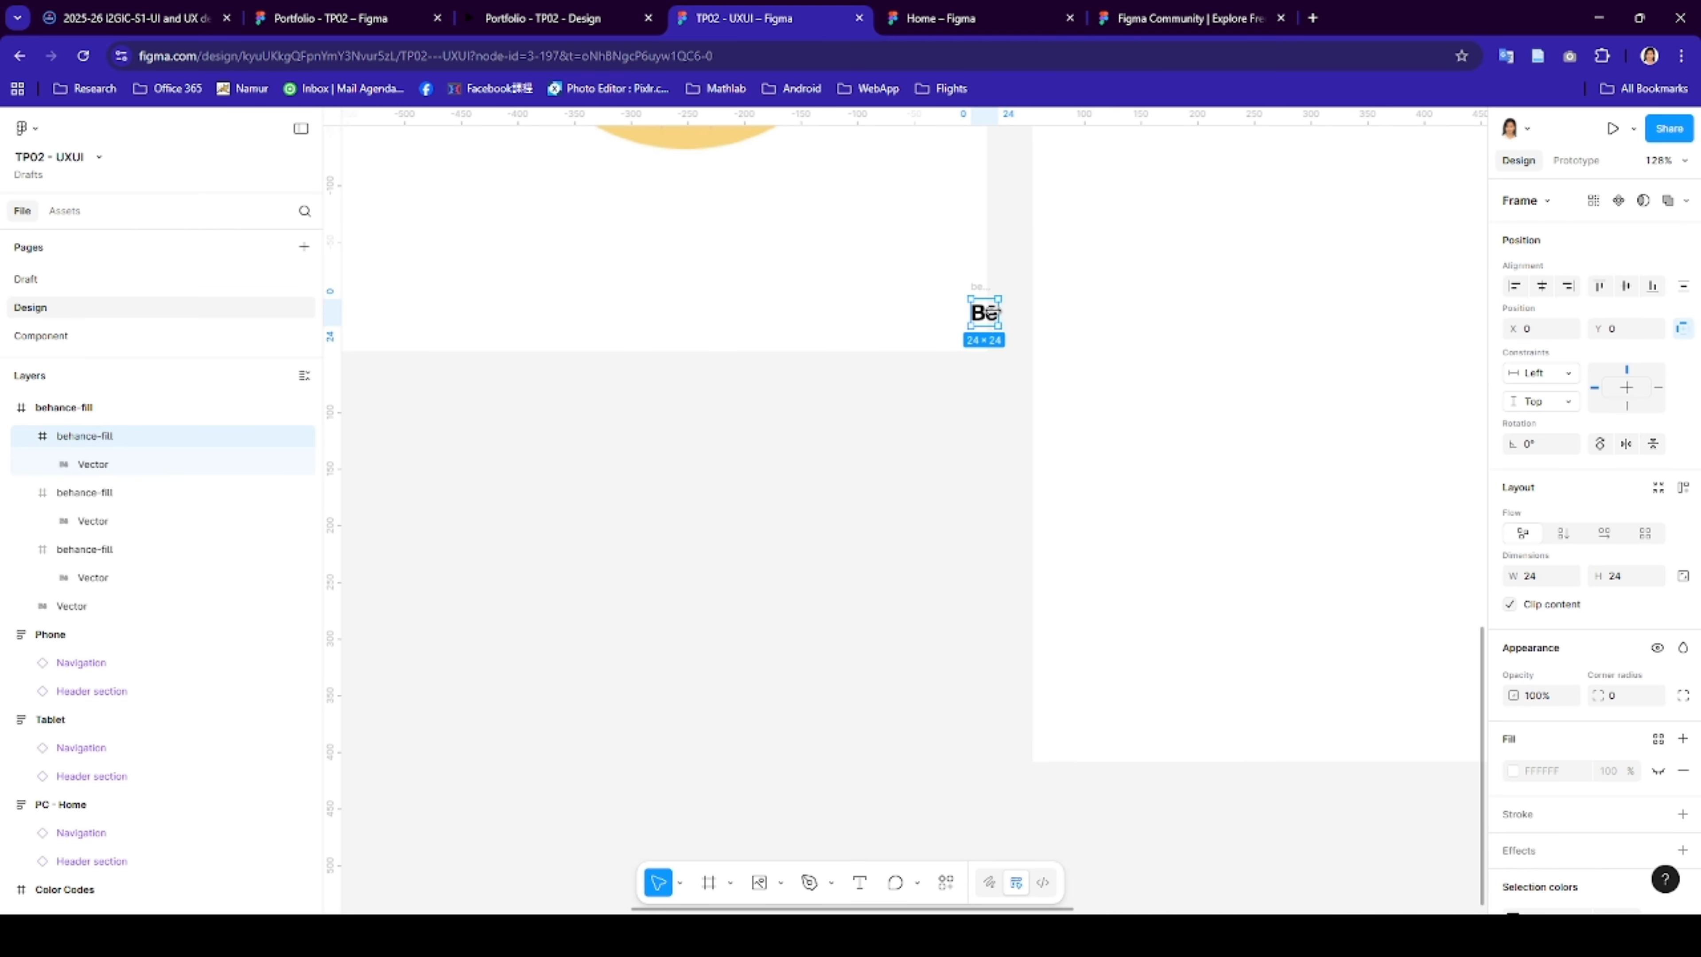
drag(994, 312, 600, 599)
click(965, 391)
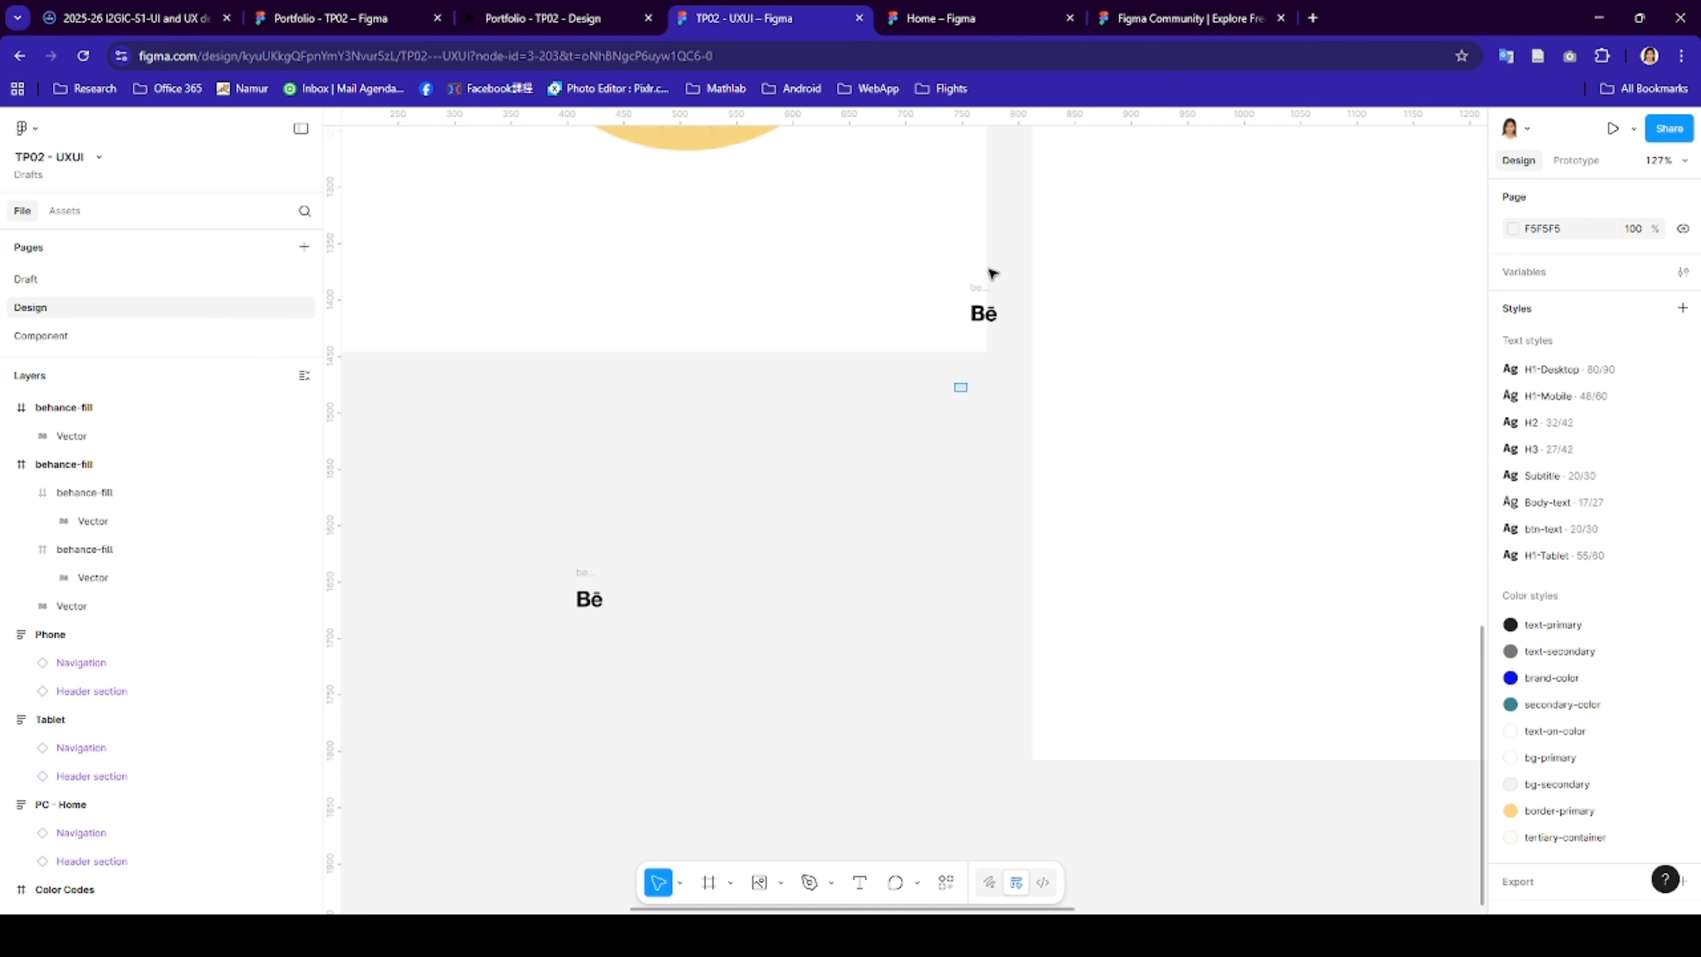
- Delete the leftover behance-fill frame at the corner of the PC - Home frame together with its nested copies and vector
click(983, 310)
click(858, 459)
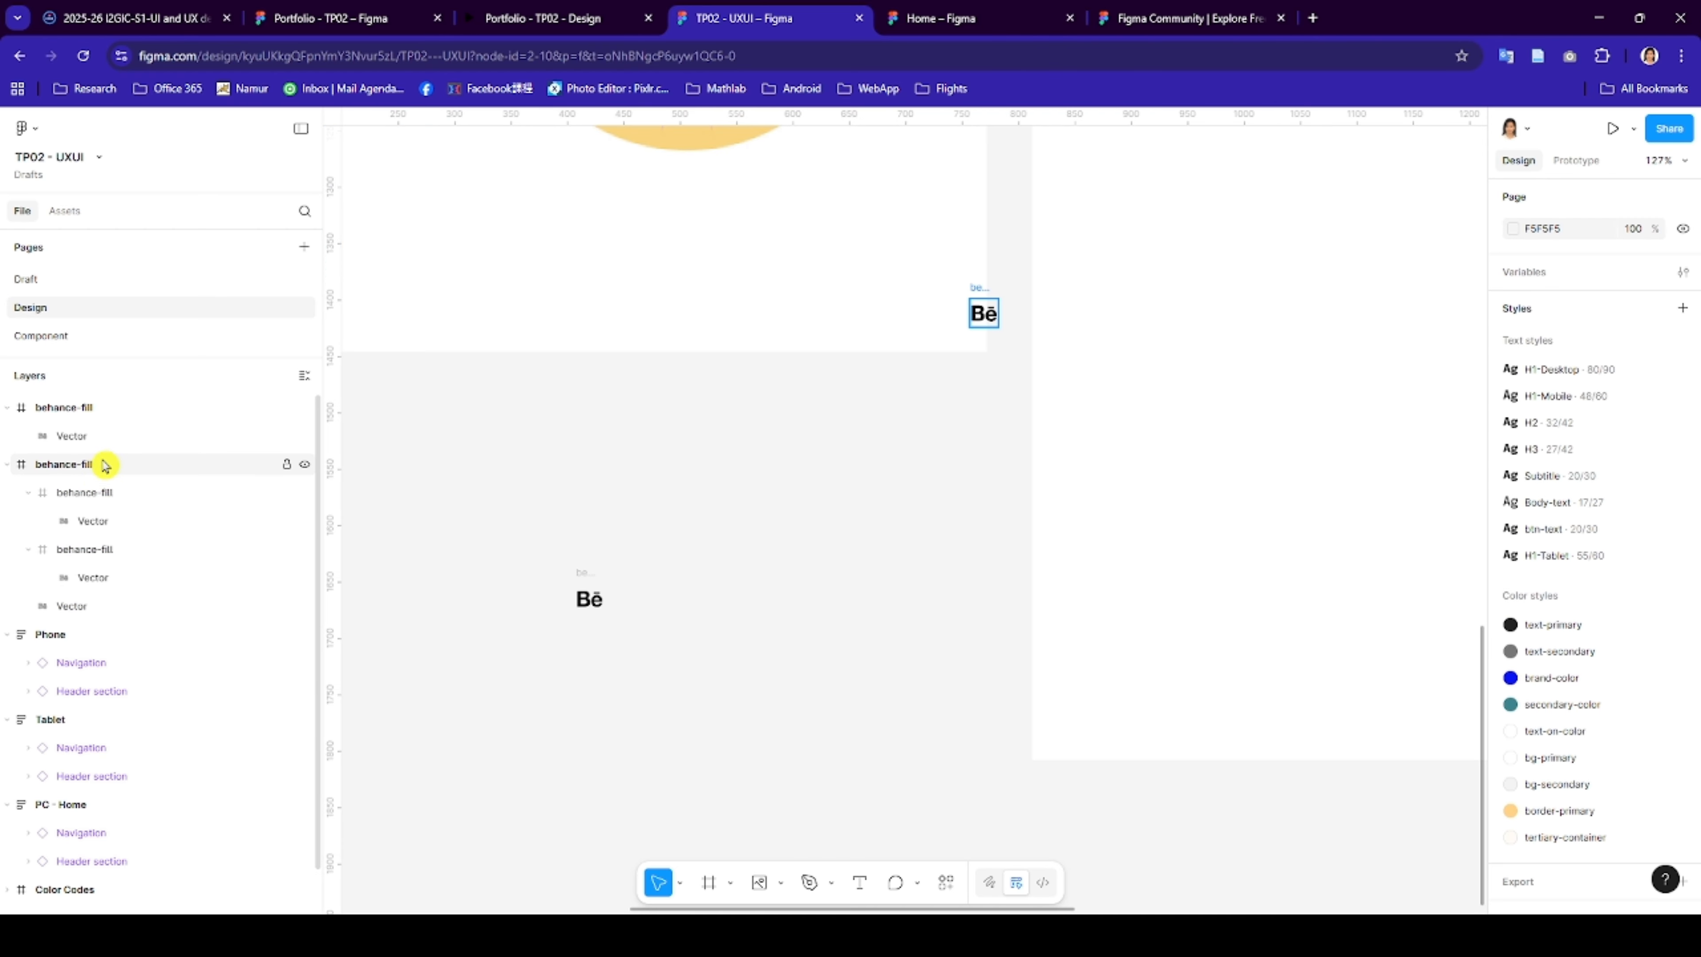
click(92, 497)
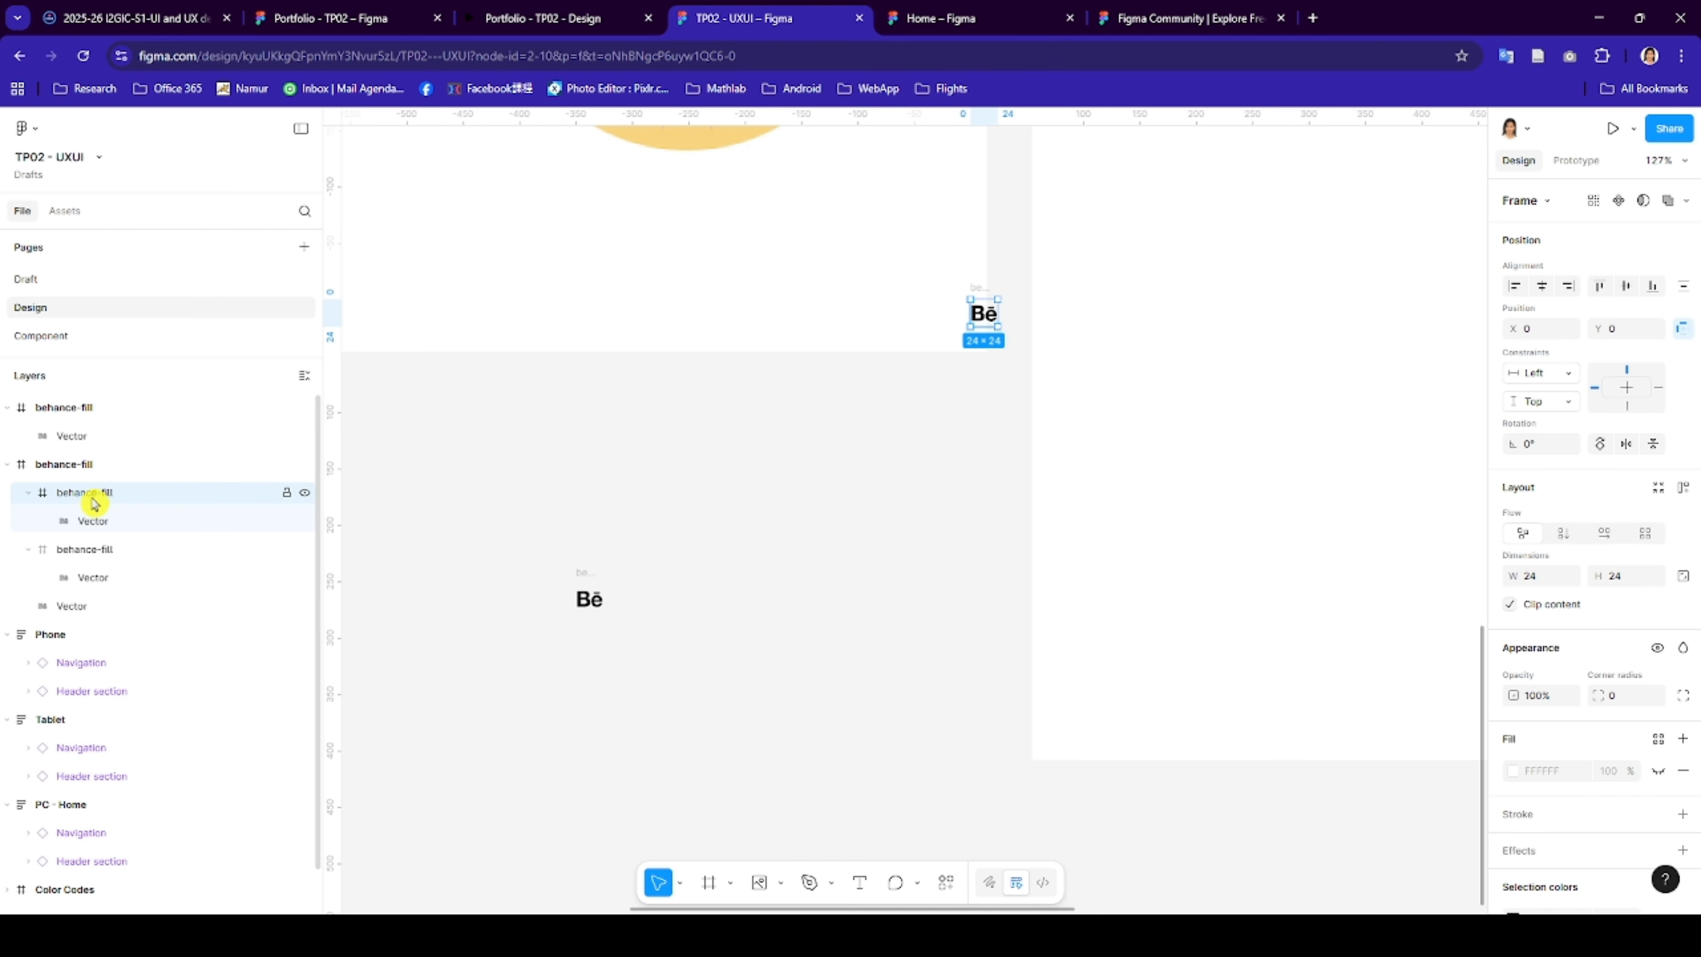
key(Delete)
click(94, 501)
key(Delete)
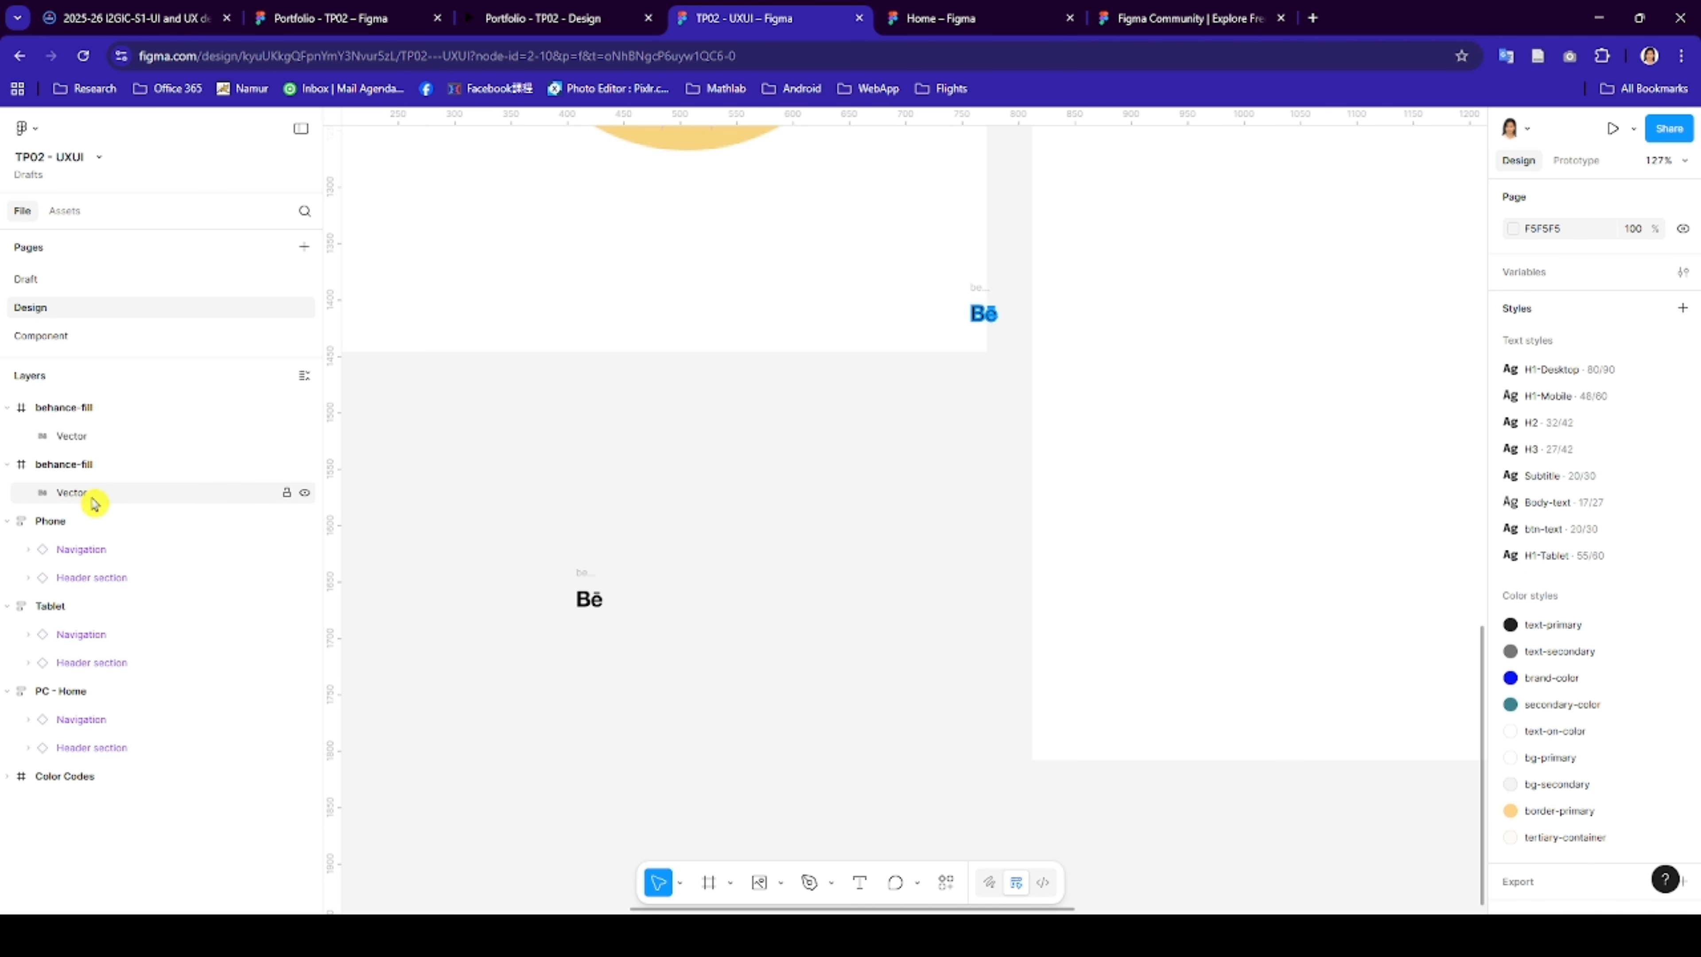
click(95, 499)
key(Delete)
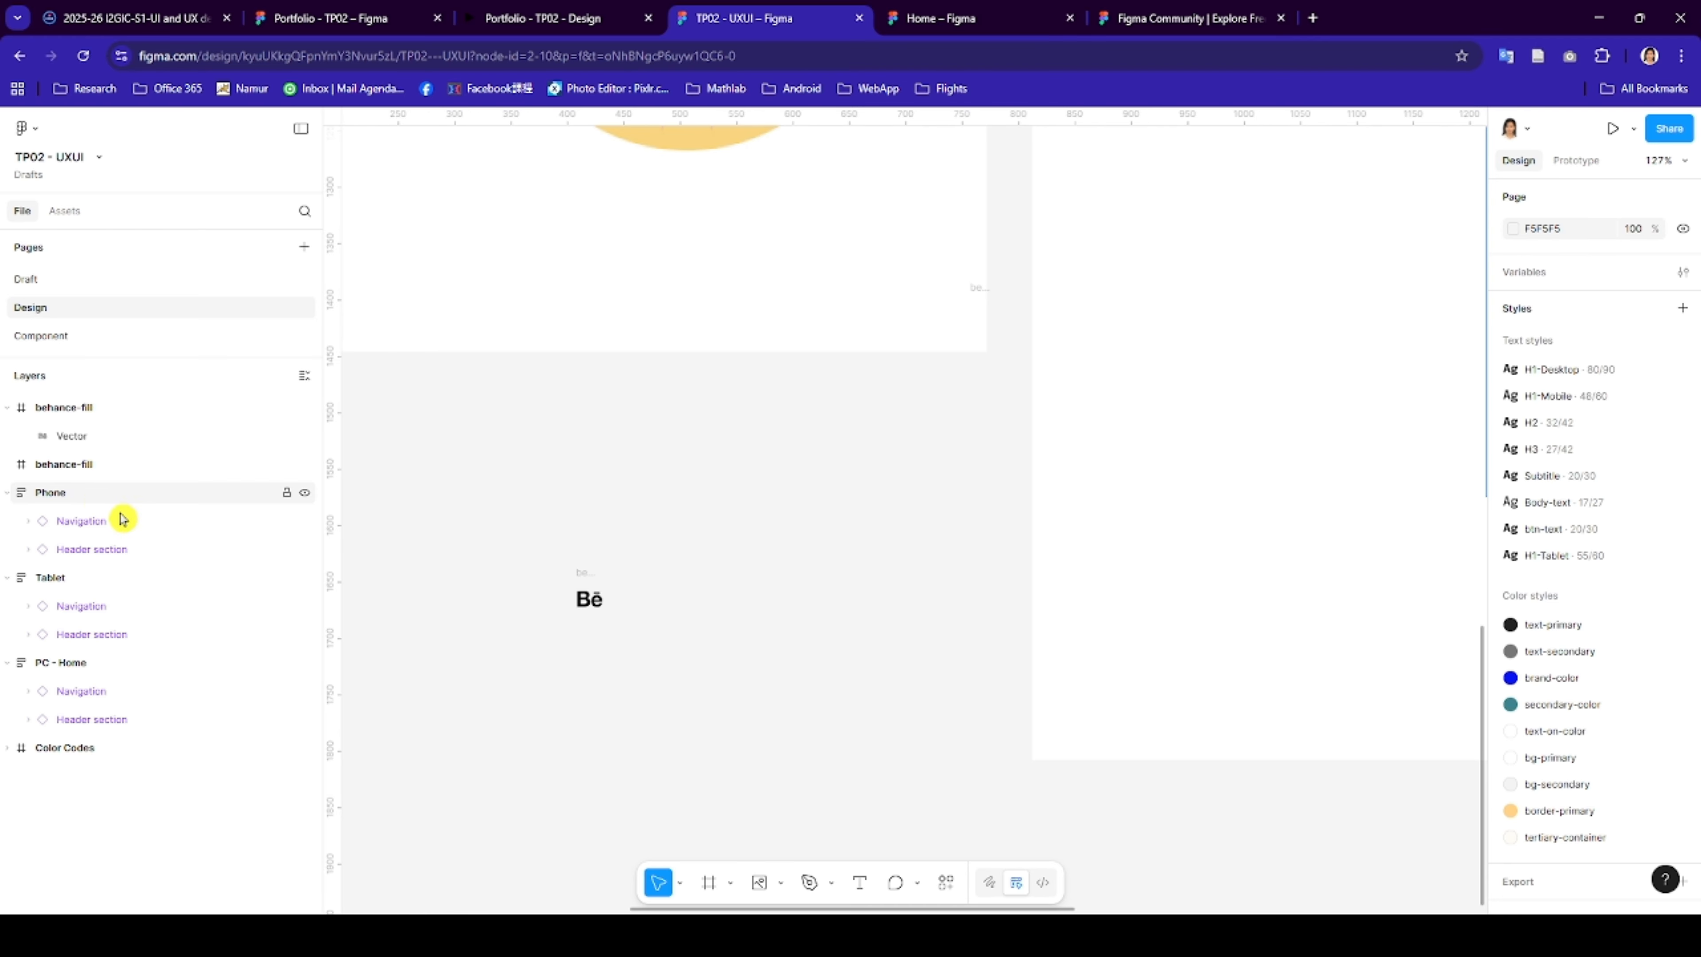
click(990, 313)
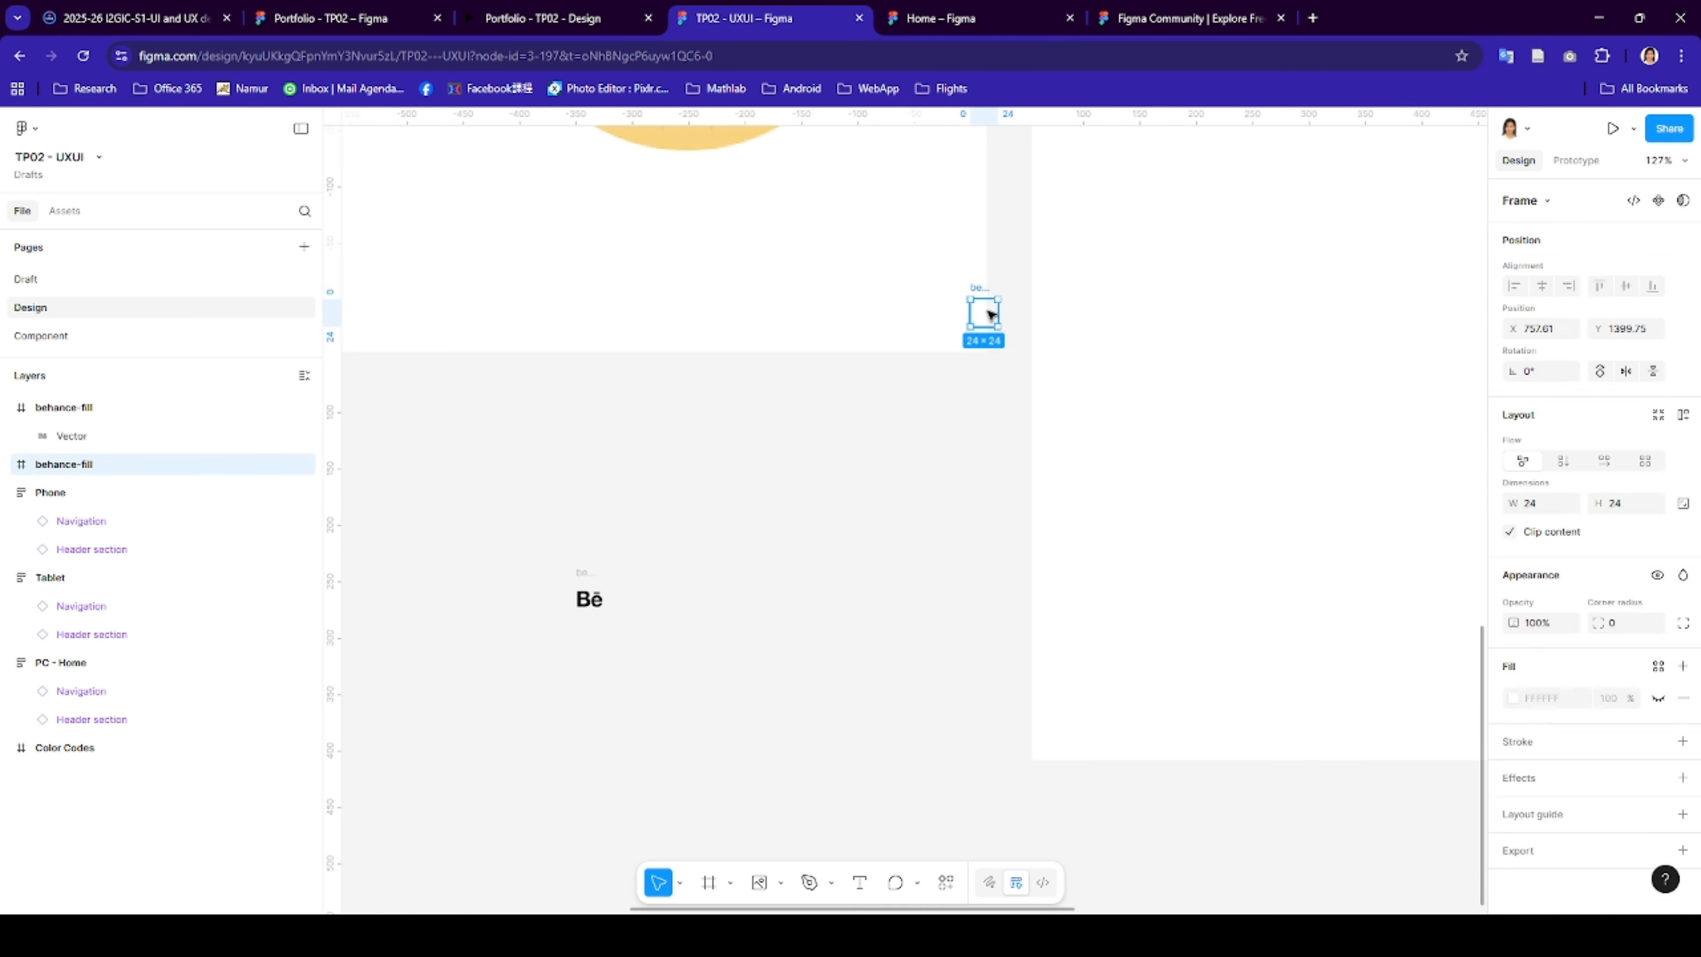
key(Delete)
- Find and run the Better Logos plugin, and move its window clear of the Behance icon
click(588, 598)
scroll(607, 578, down, 3)
scroll(607, 578, left, 2)
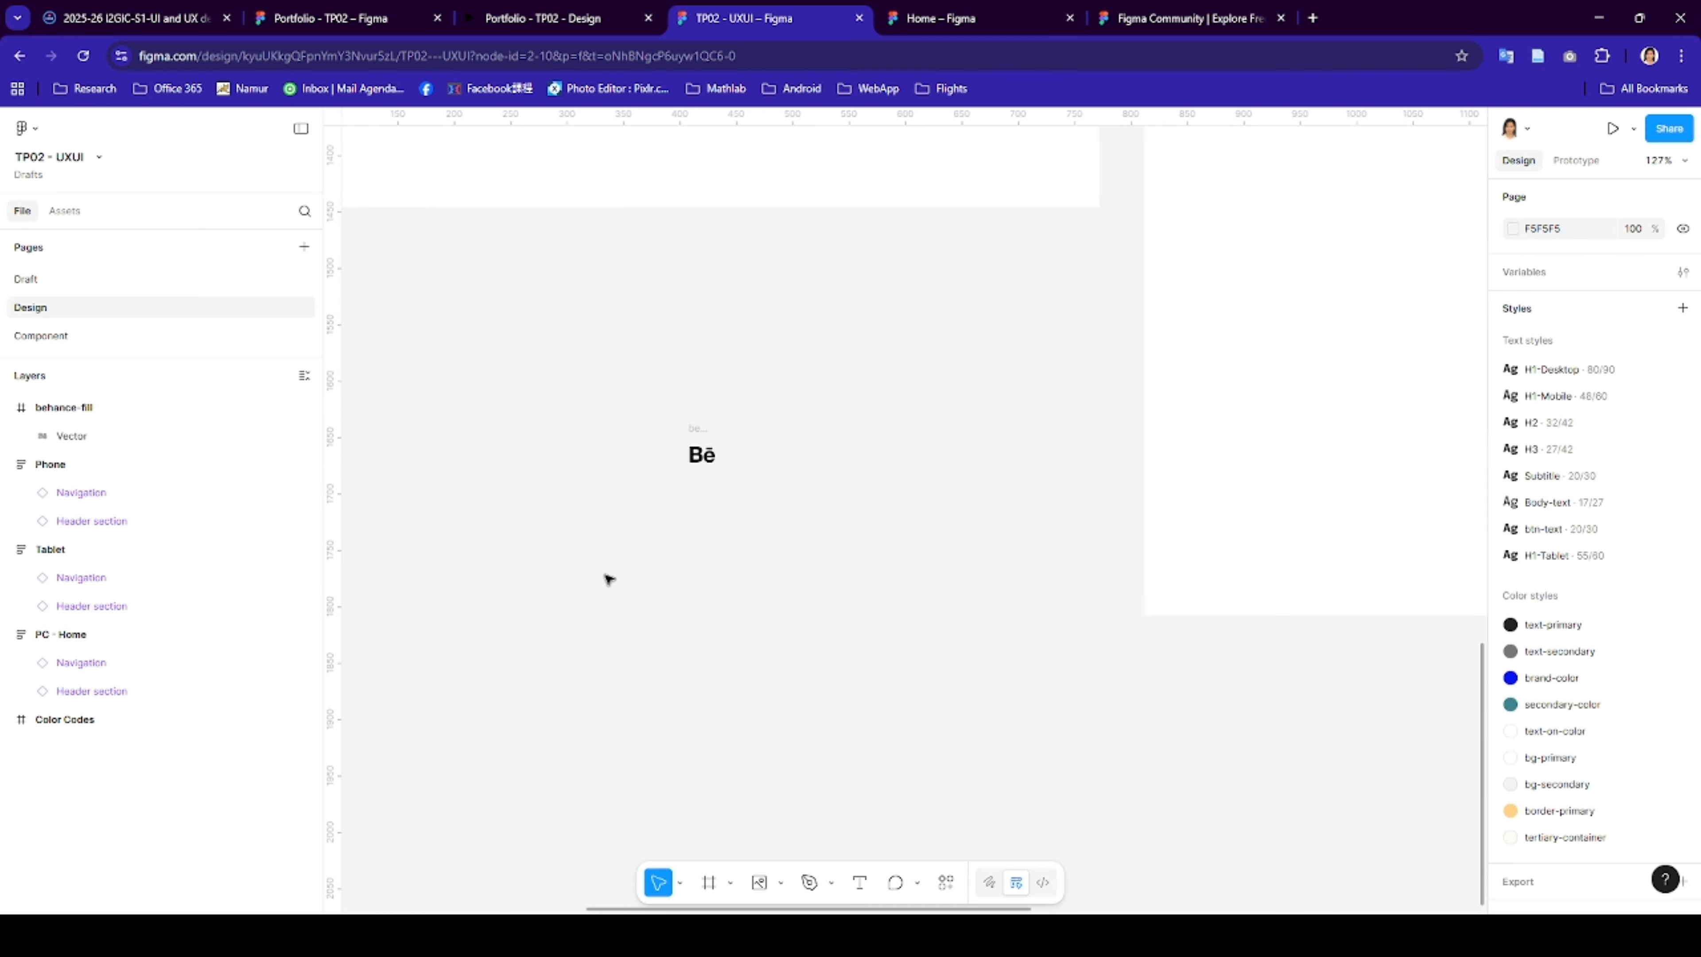
right_click(703, 461)
click(702, 461)
click(946, 882)
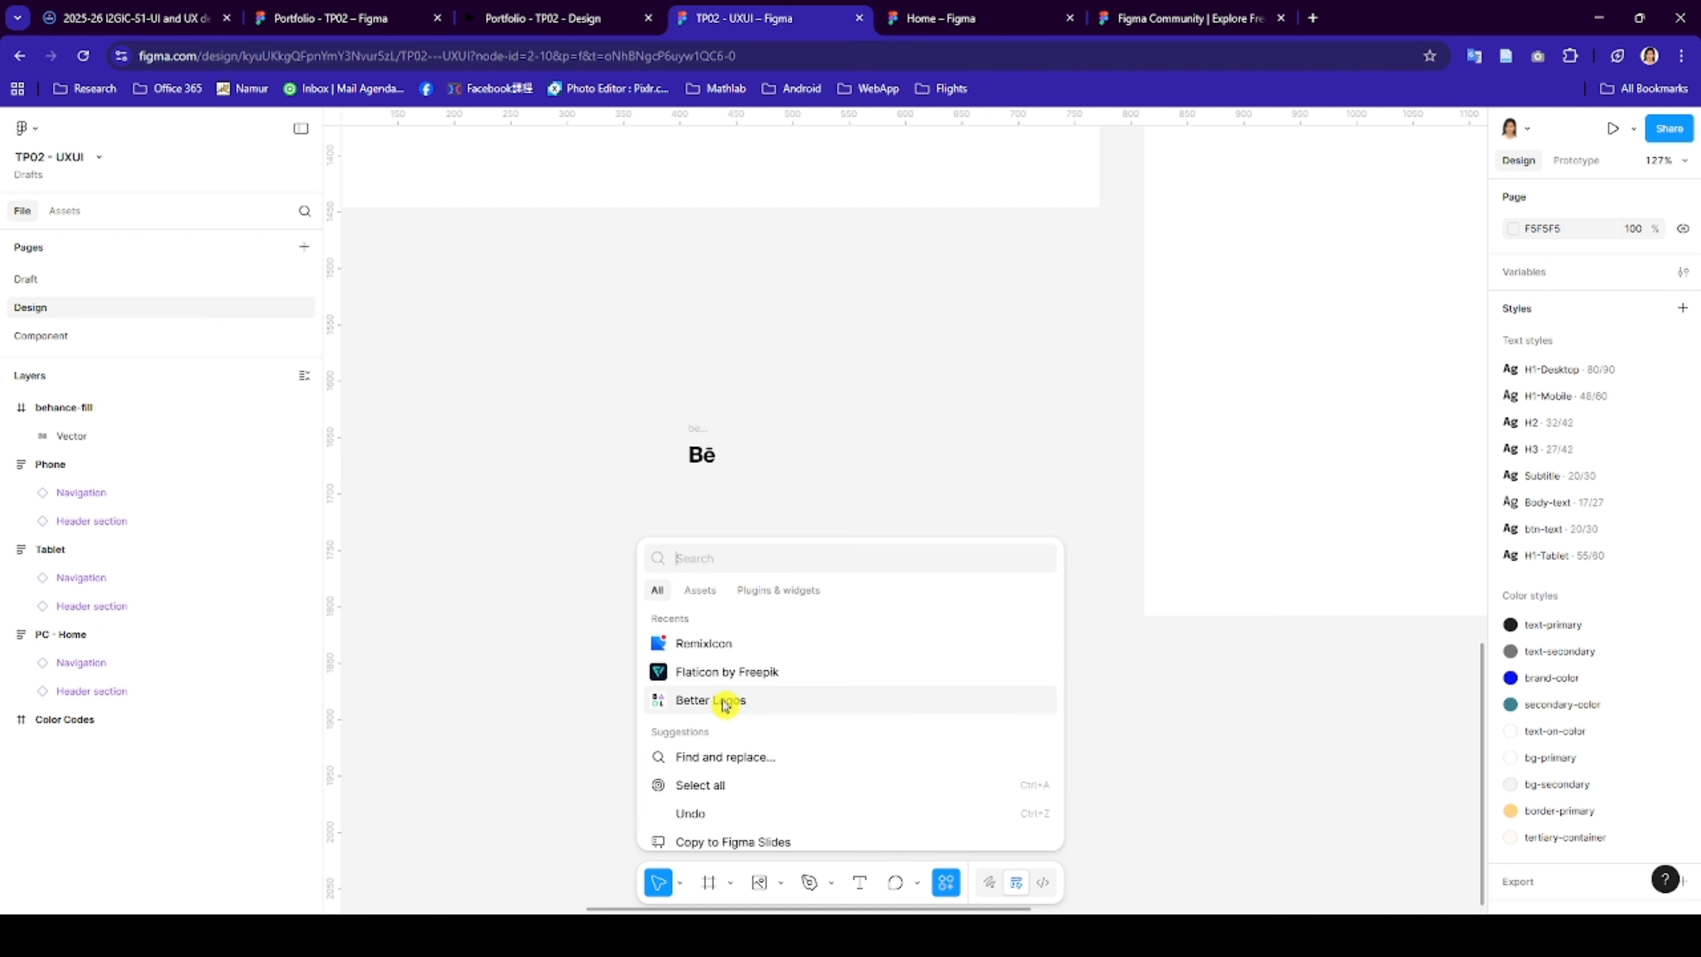
click(775, 592)
text(better log)
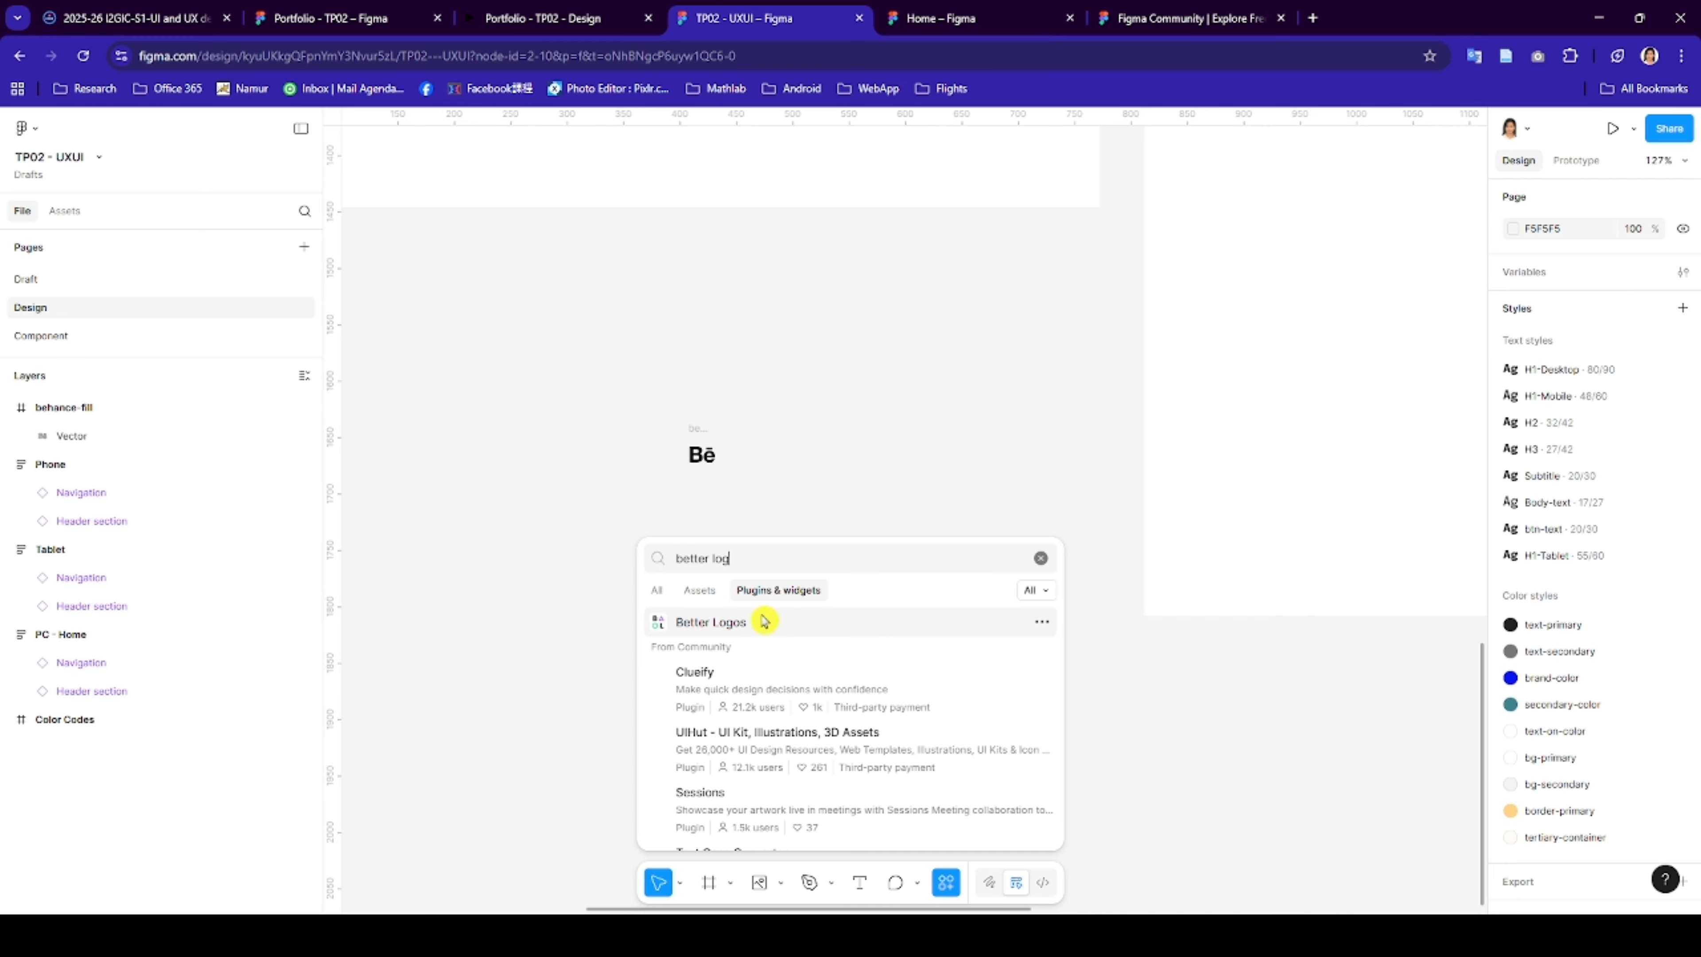
click(764, 622)
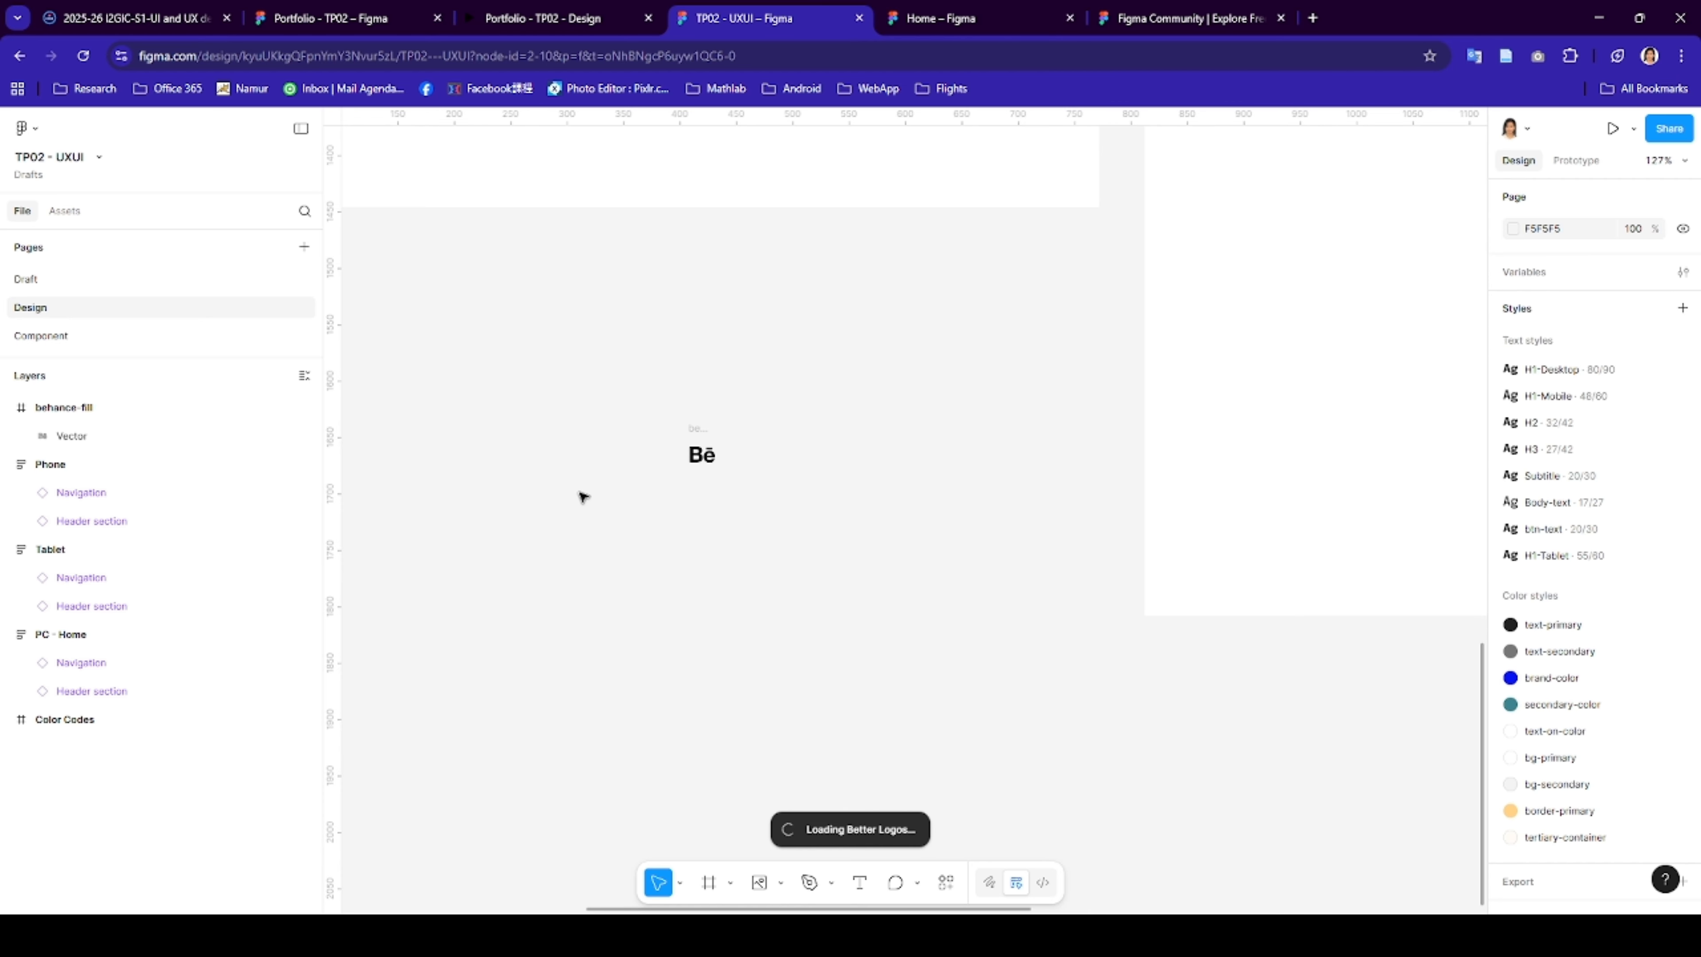
drag(550, 277, 302, 413)
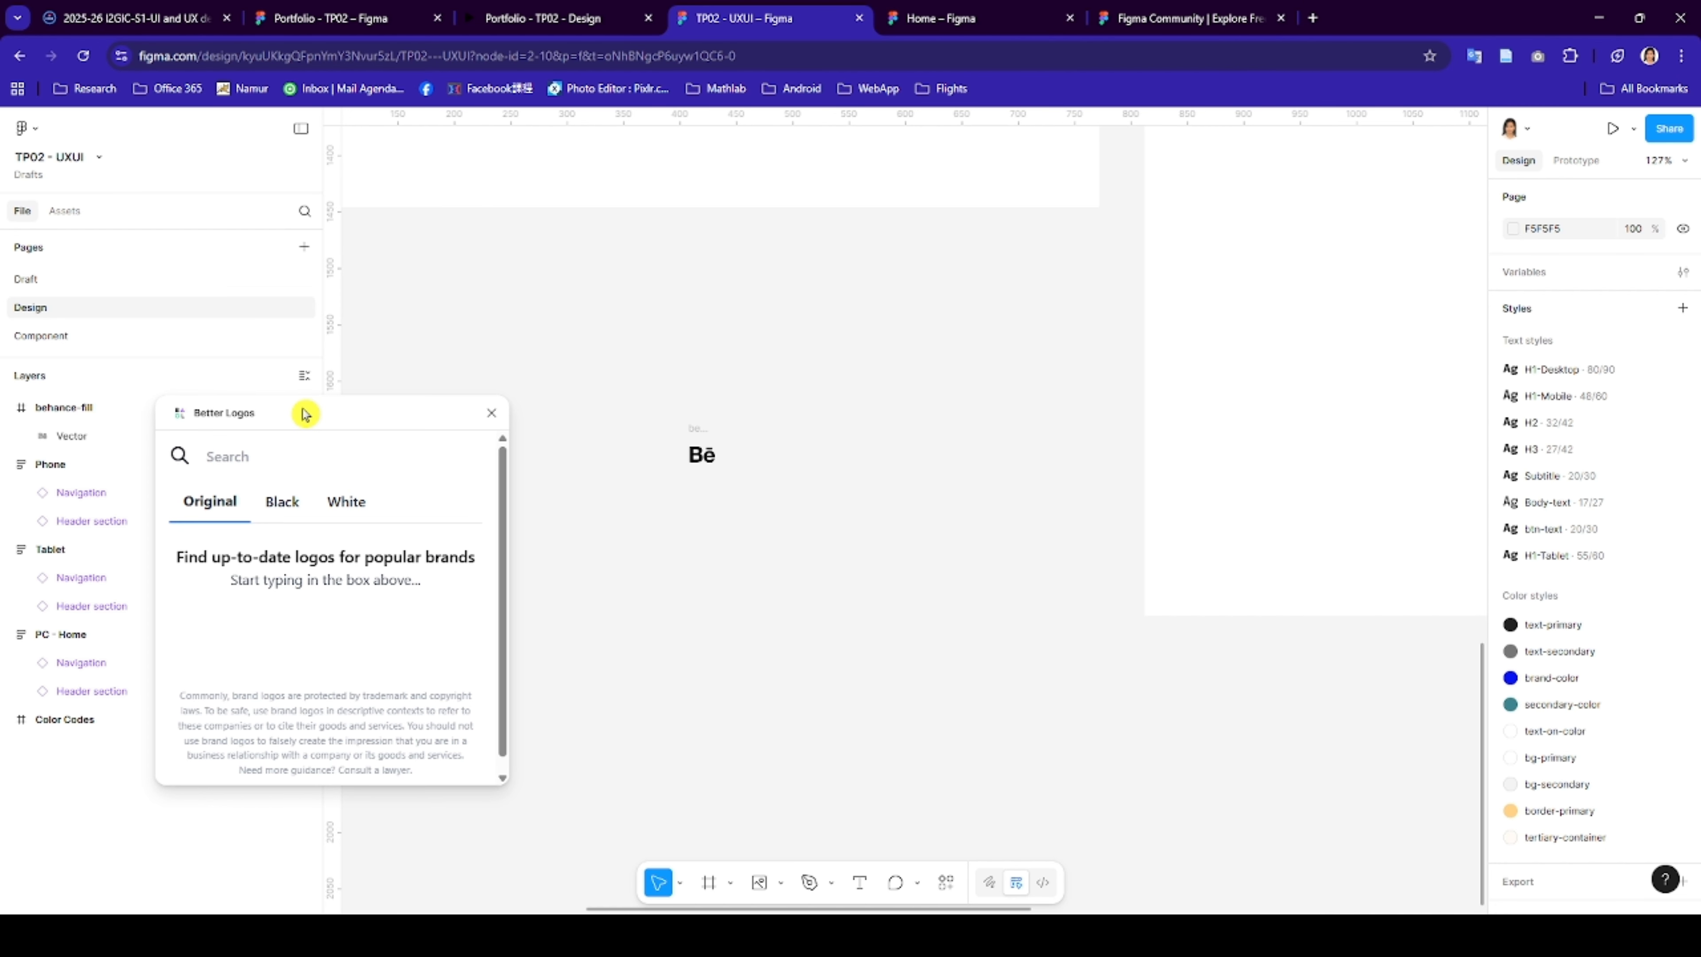
- Search Better Logos for Google among the original logos, and shorten the search text to G
click(235, 452)
text(Google)
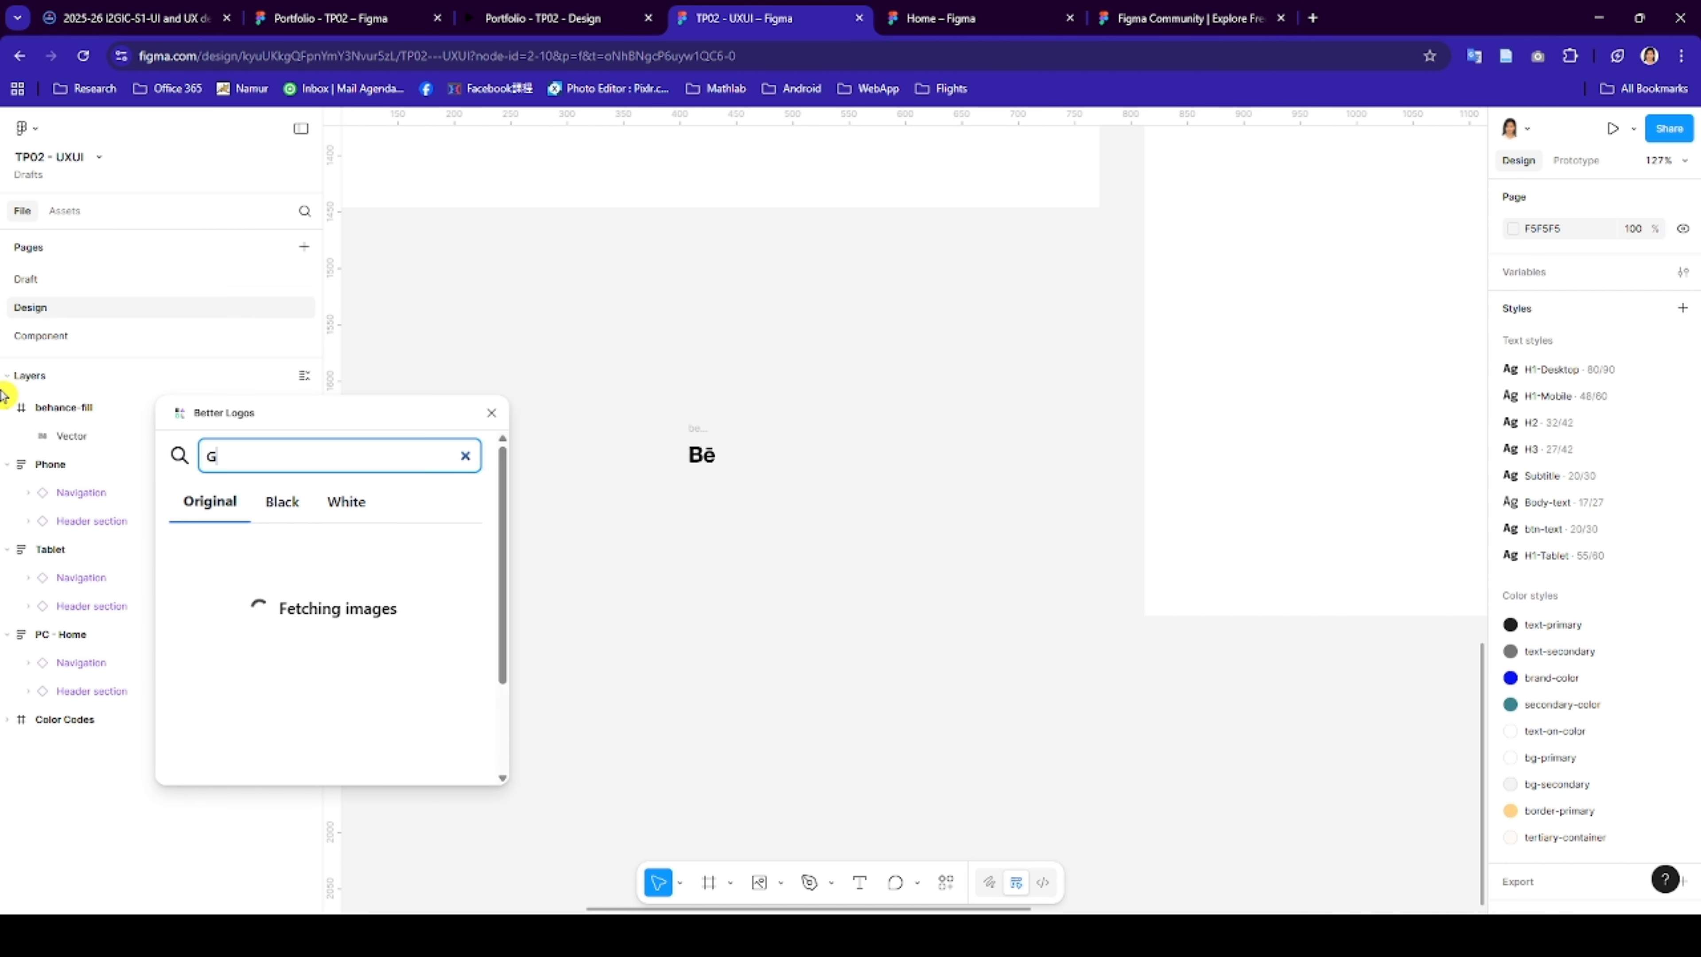
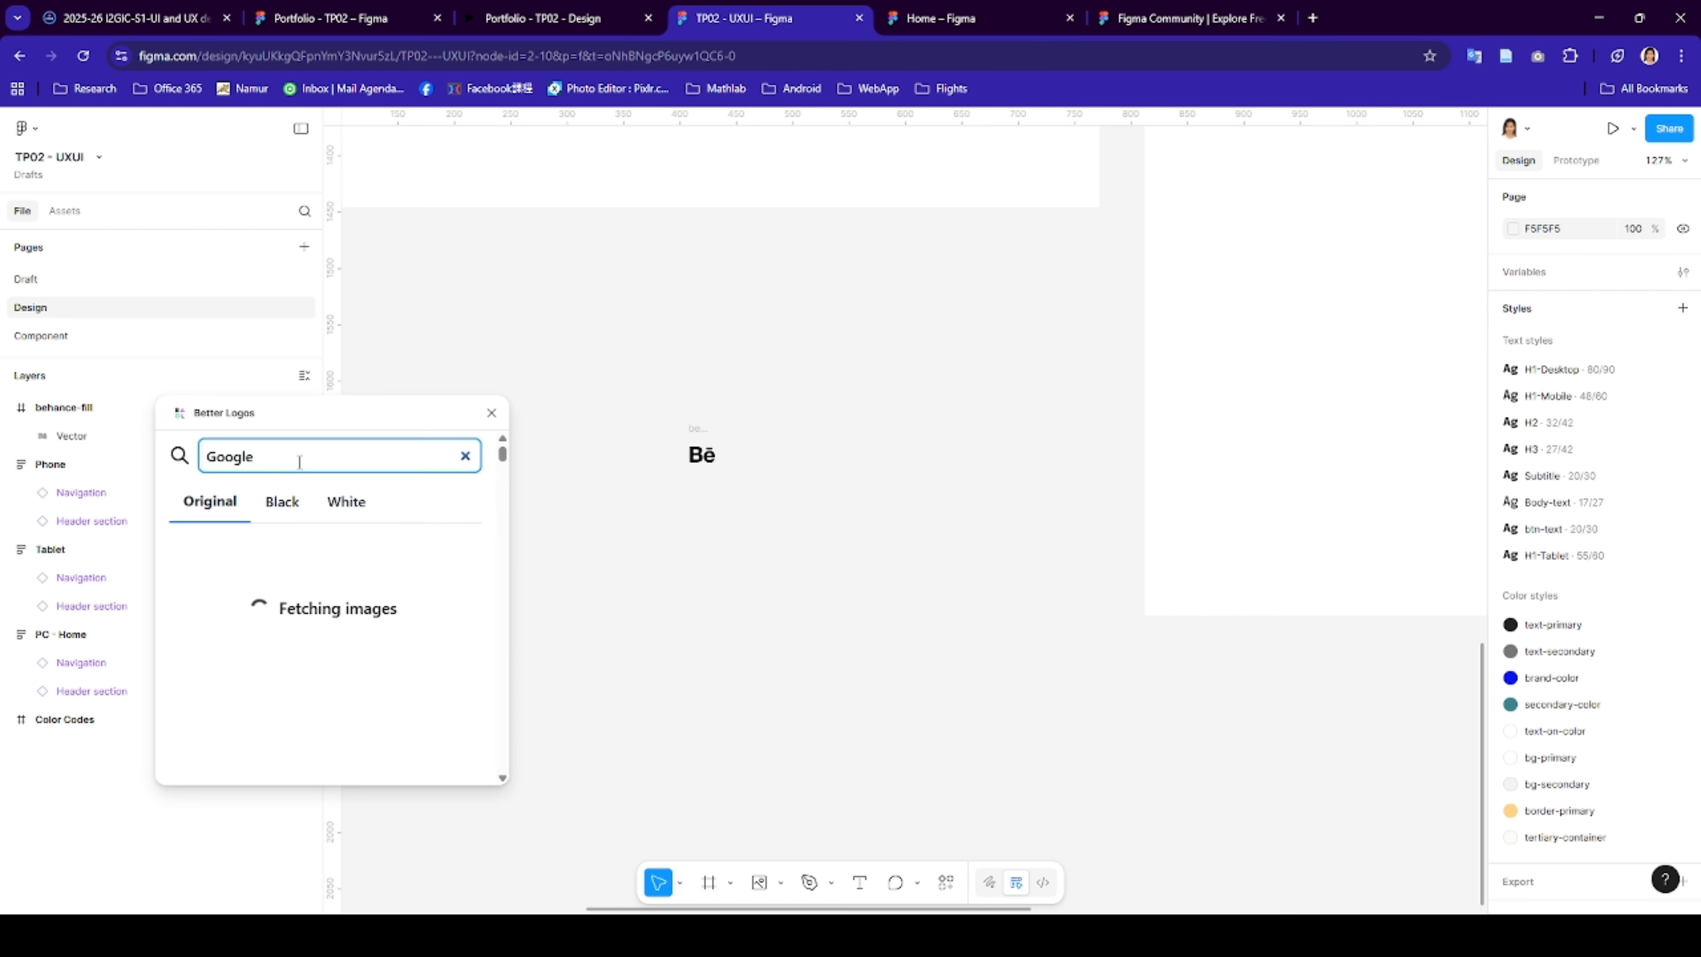
key(BackSpace)
key(BackSpace)
key(BackSpace)
key(BackSpace)
key(BackSpace)
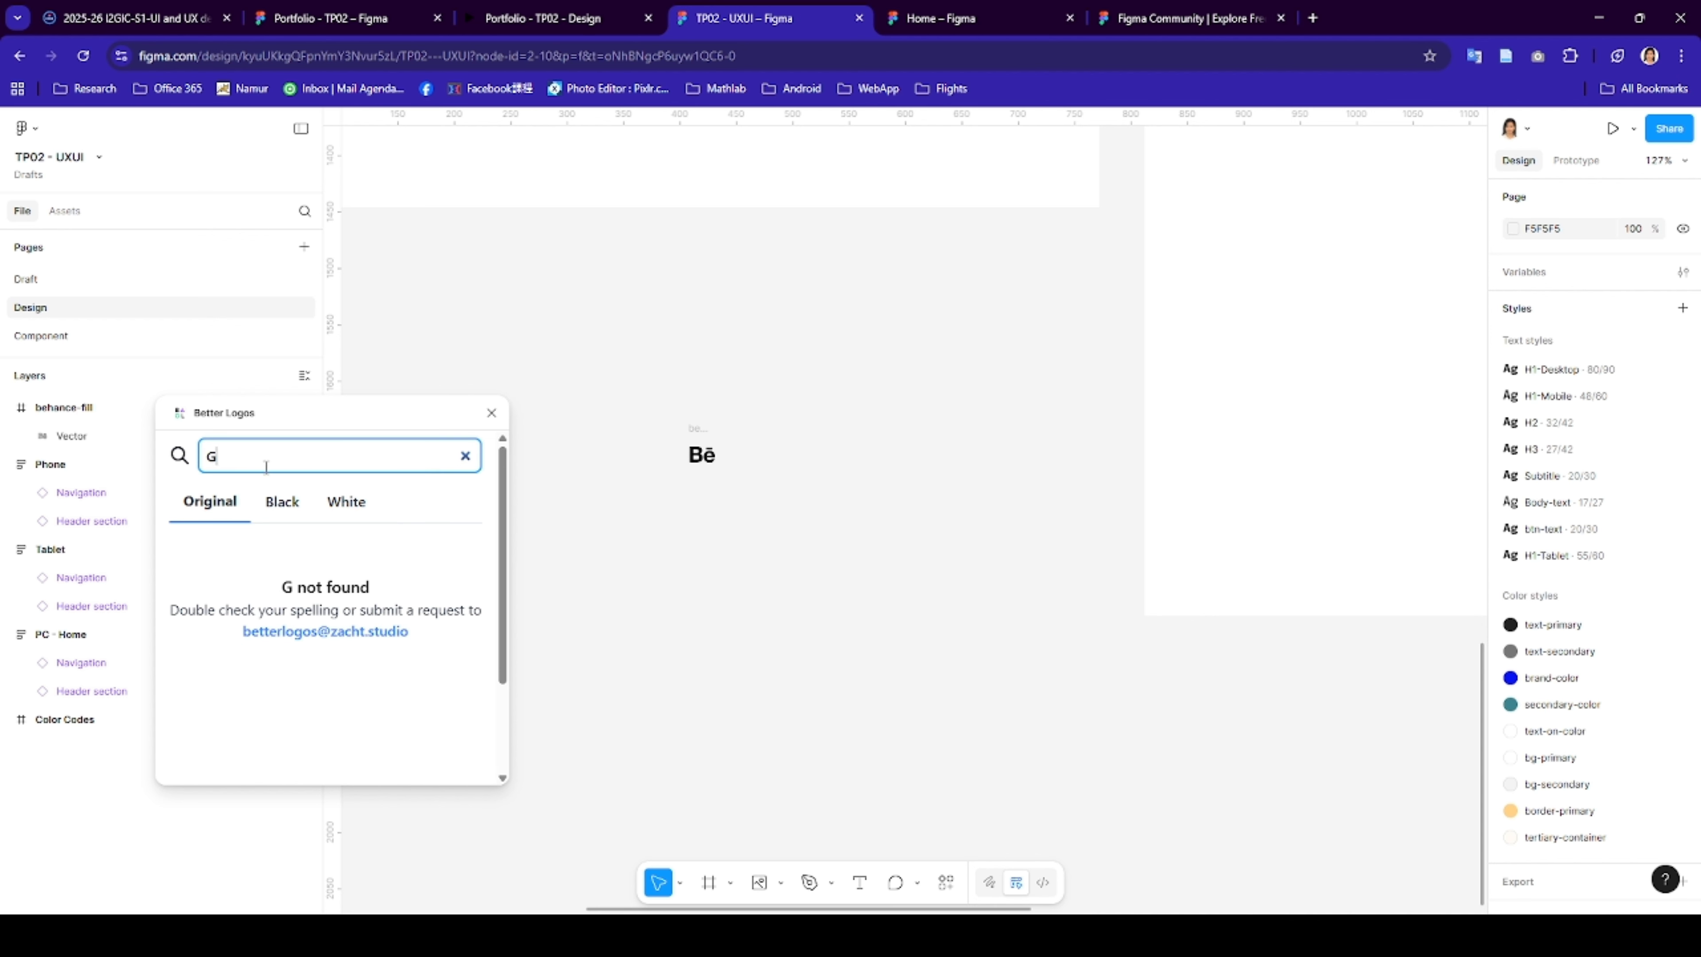
- Search the black logo versions for Google
click(272, 504)
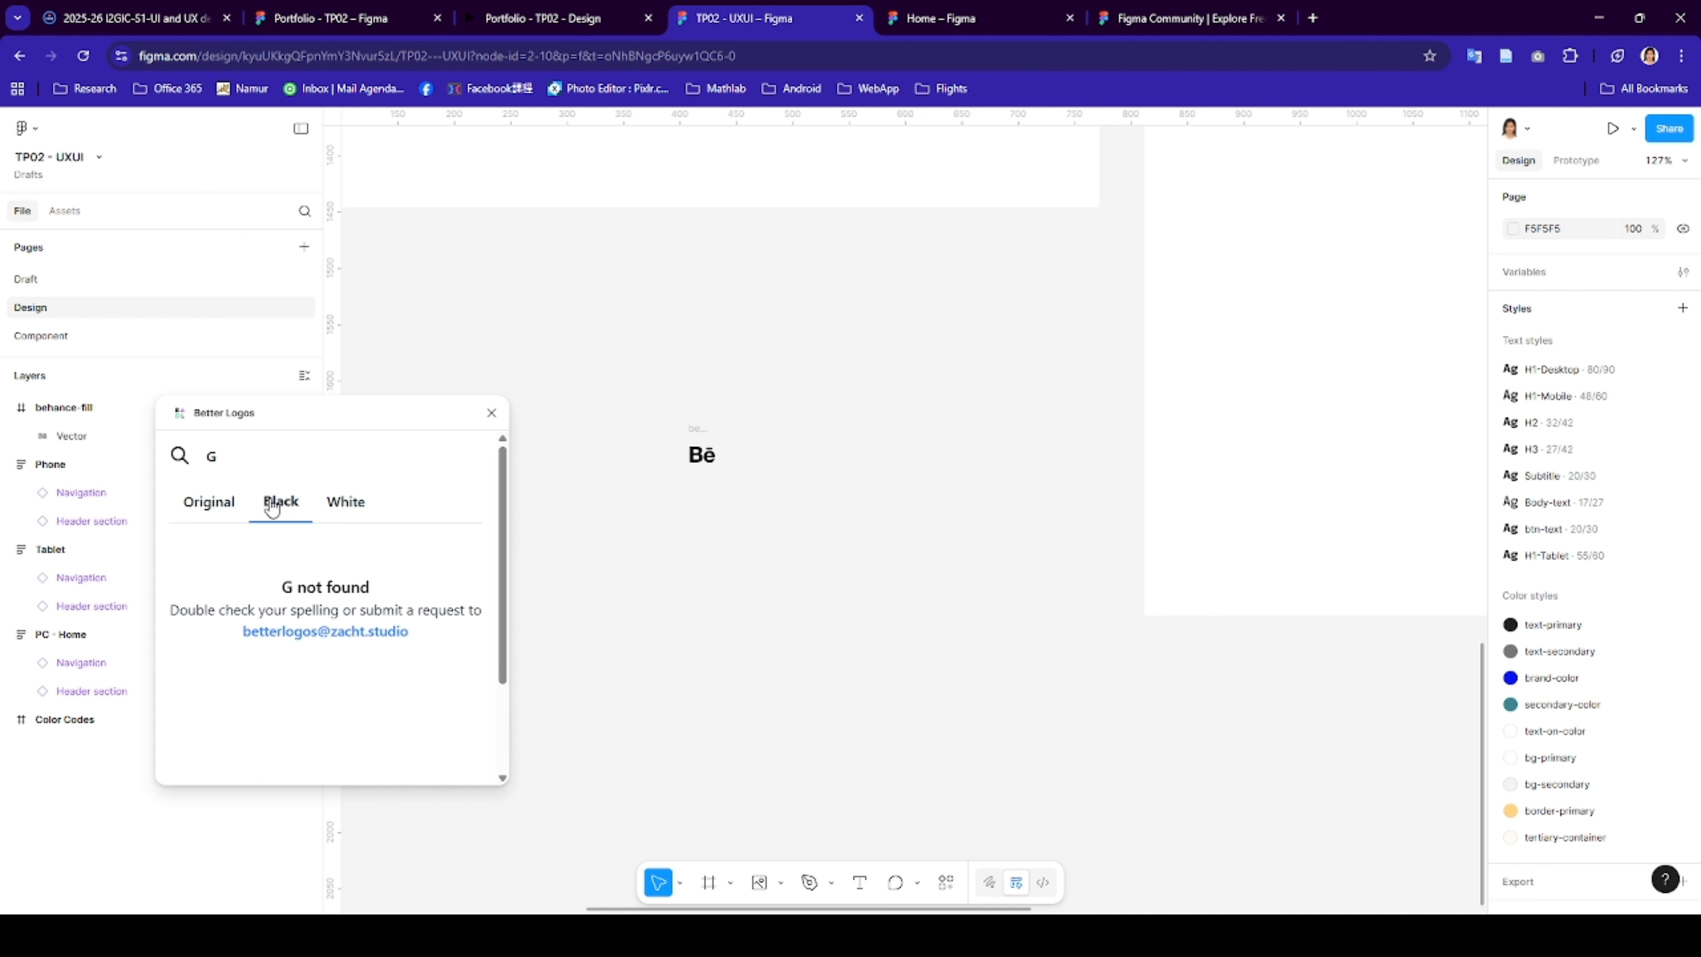
click(237, 462)
text(oogle)
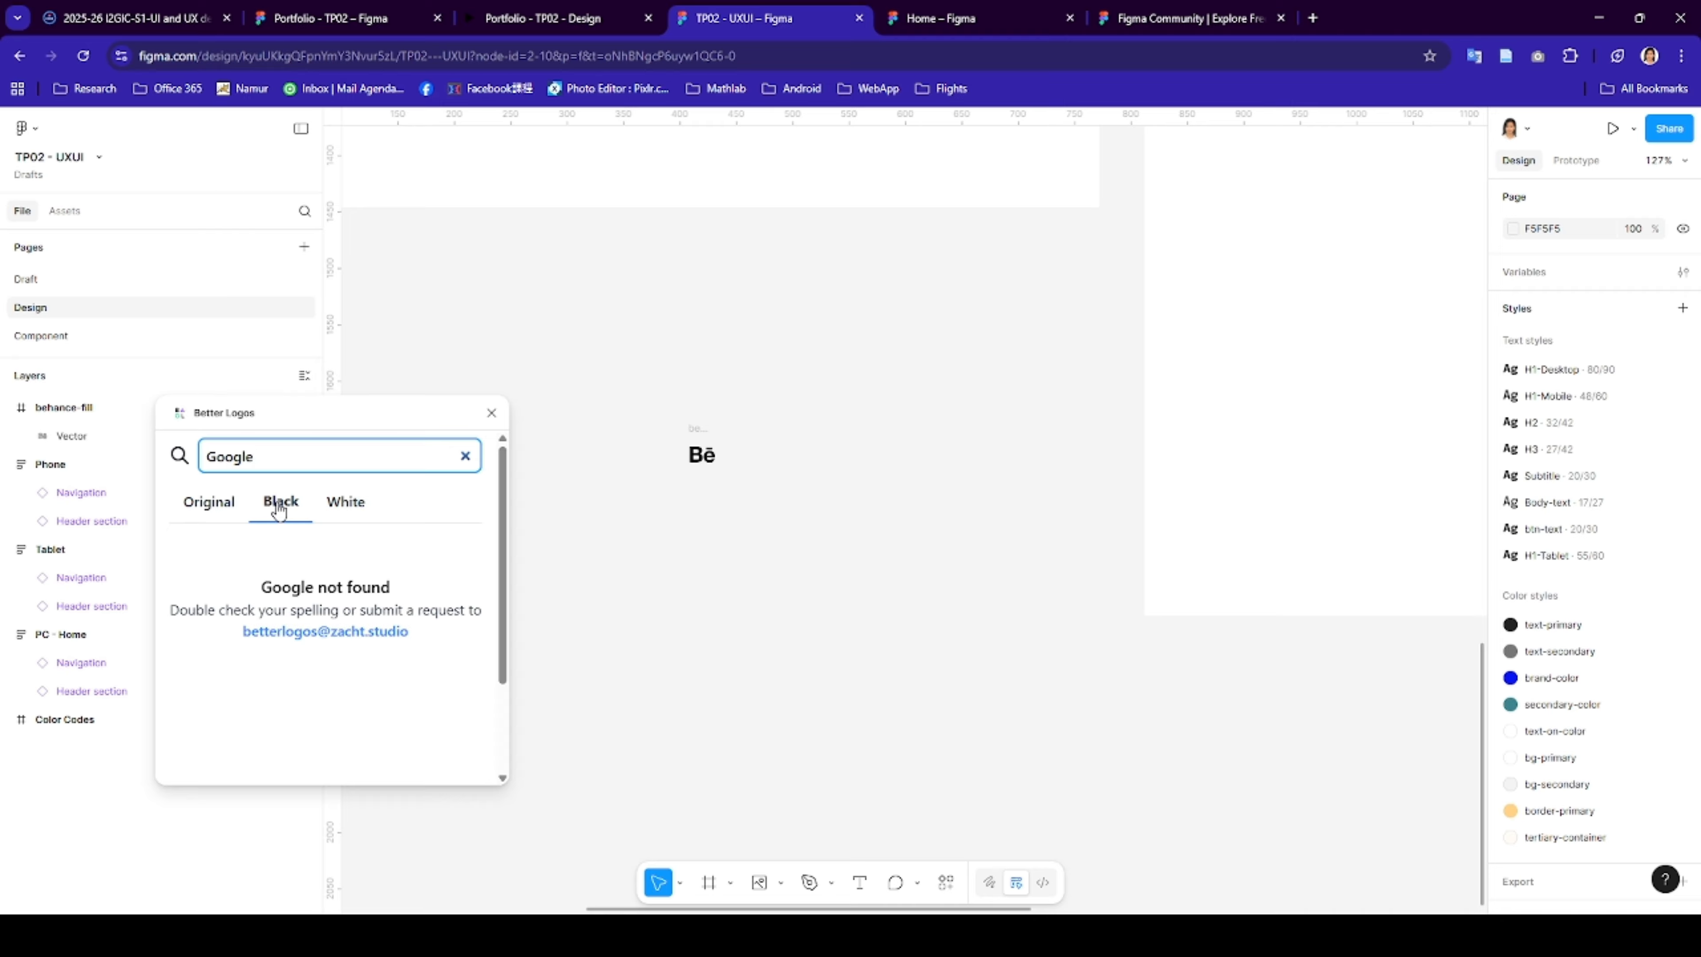
click(228, 508)
click(266, 511)
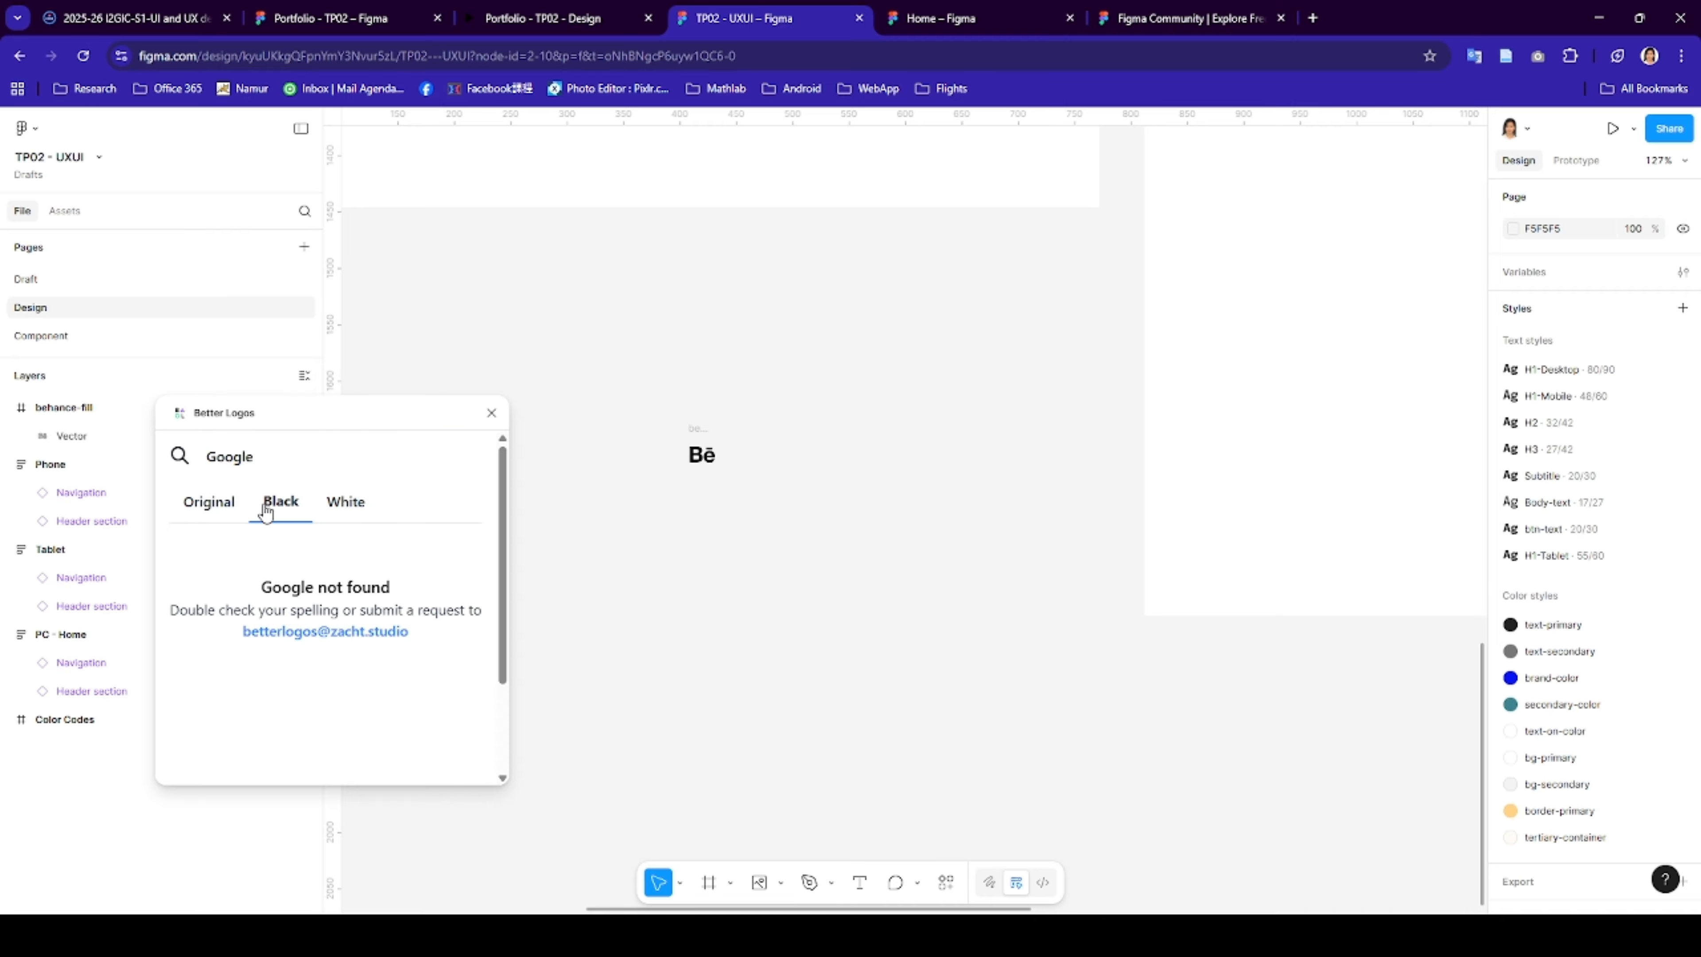
- Replace the Better Logos search text with a lowercase g and show the black logo versions
double_click(239, 457)
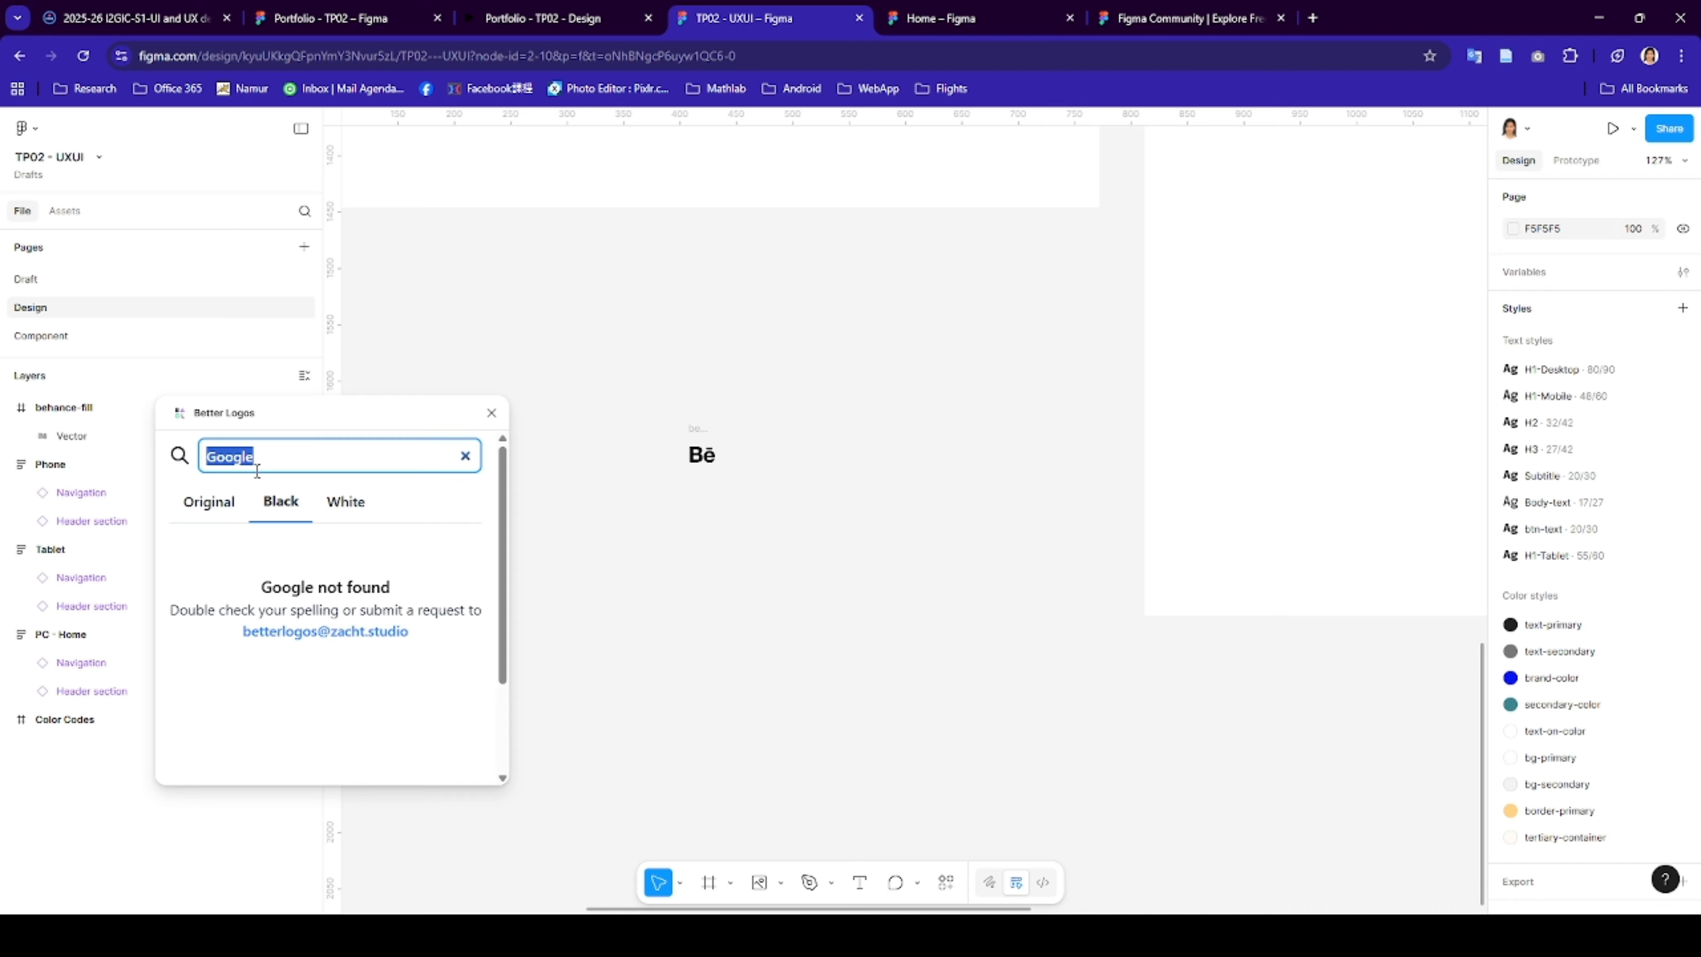
text(G)
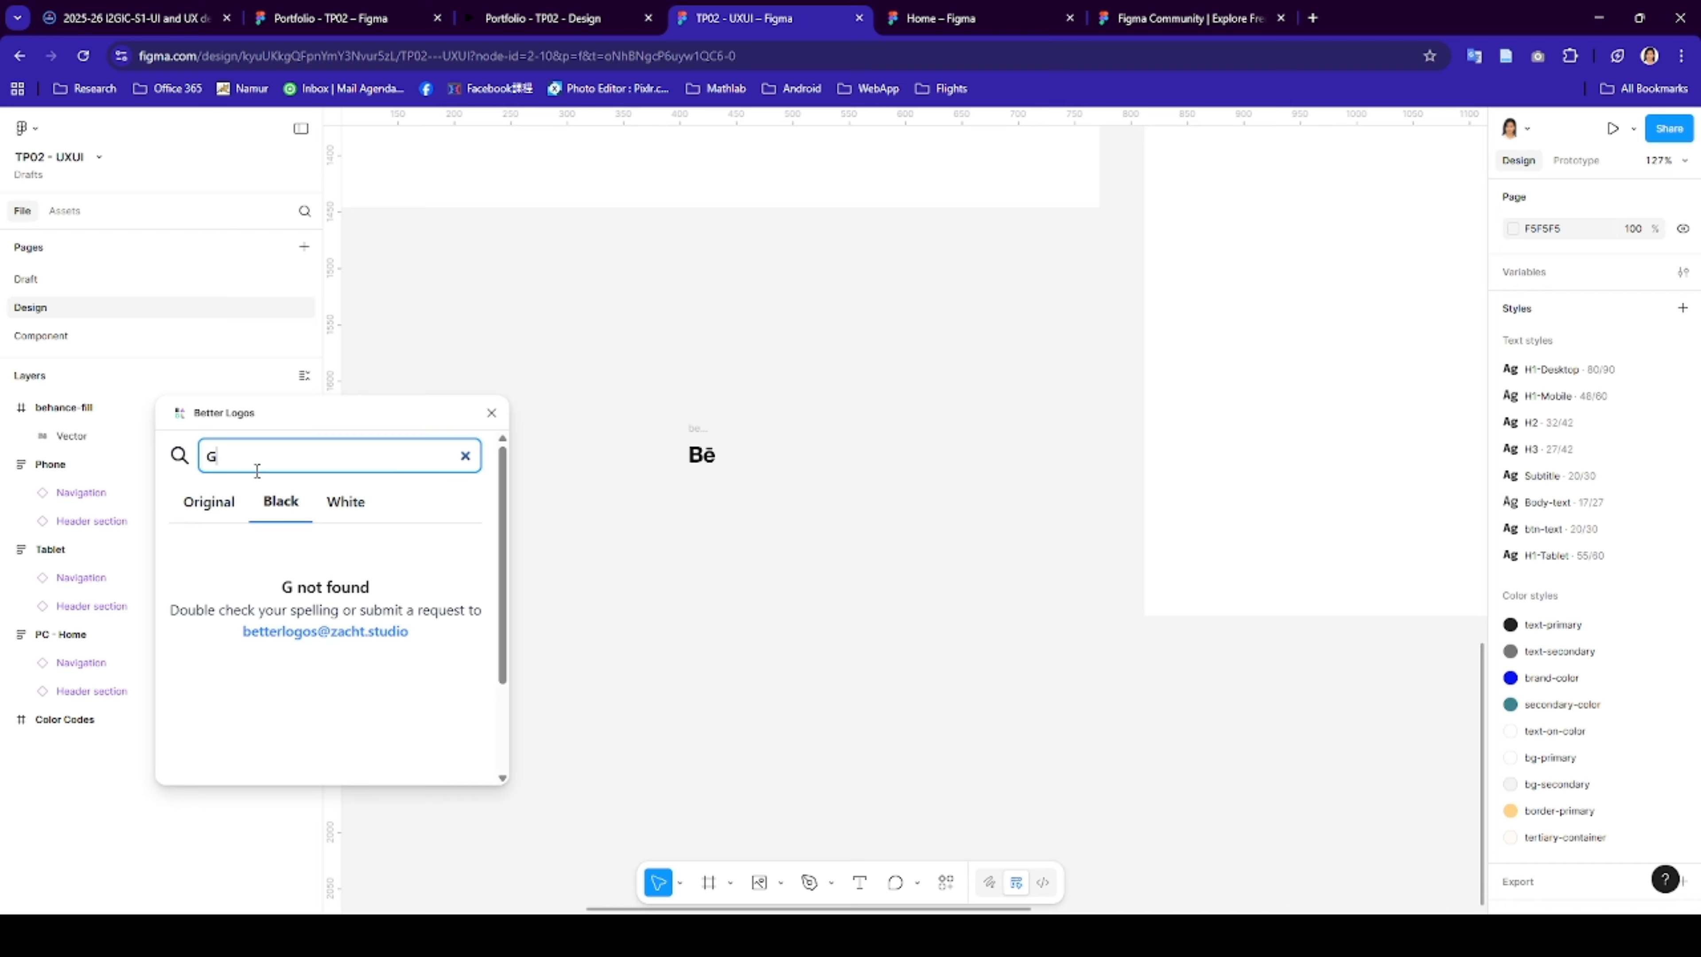
click(224, 510)
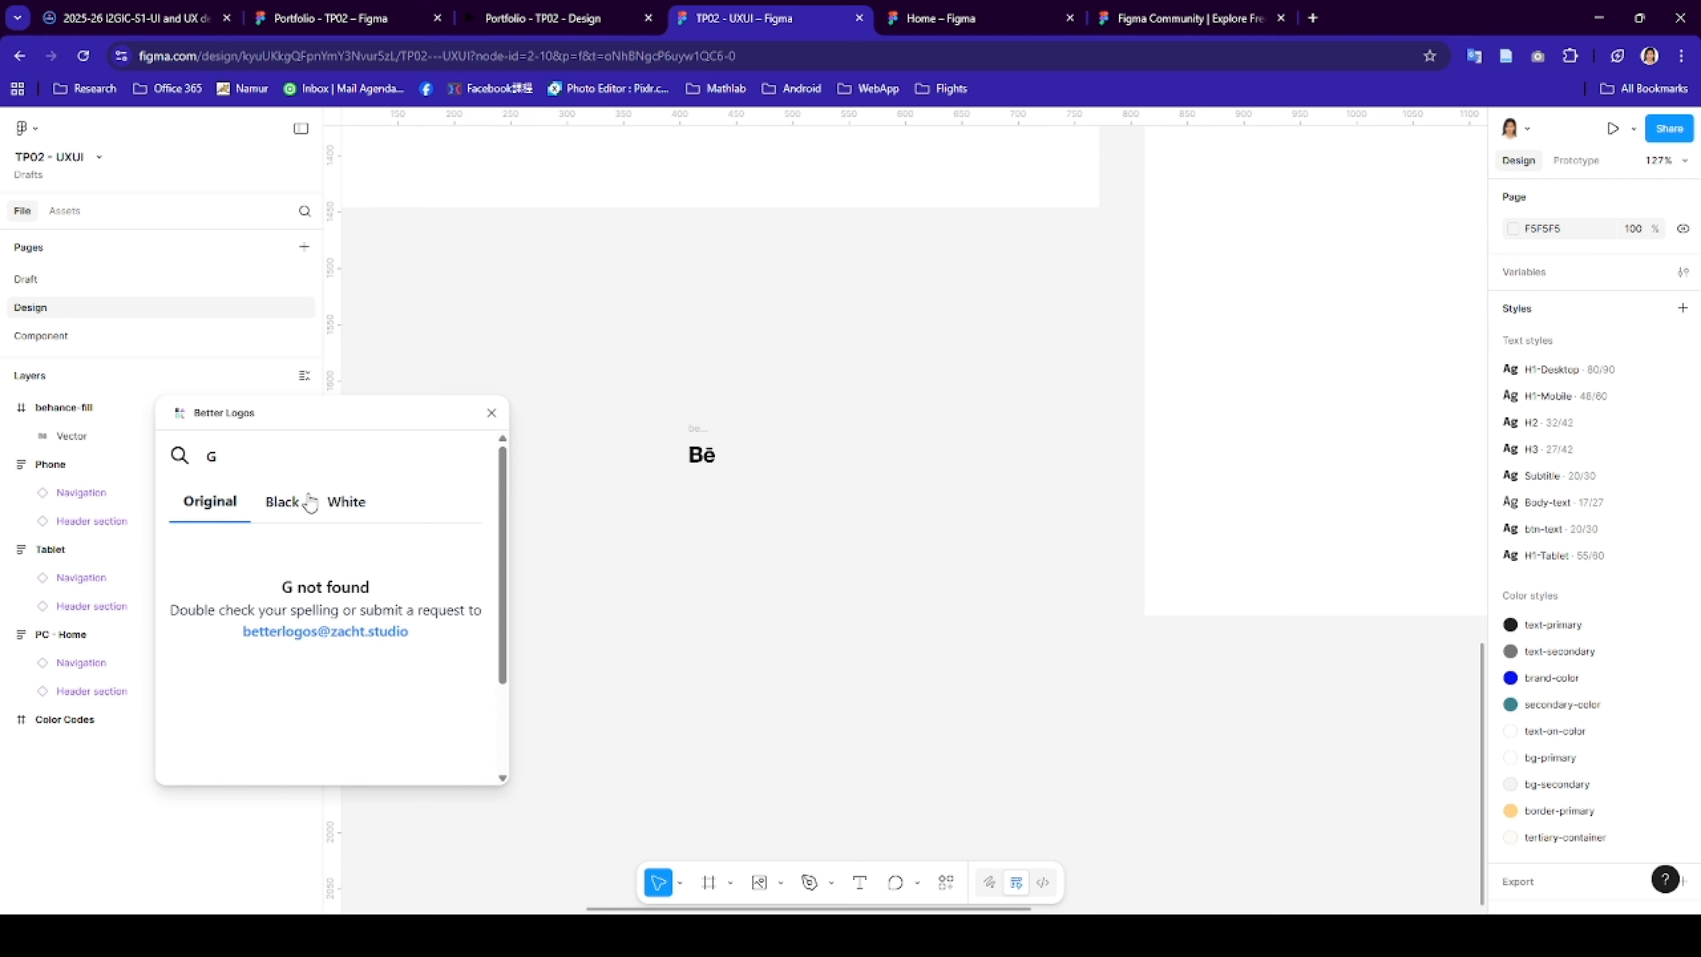
click(274, 460)
click(466, 456)
text(g)
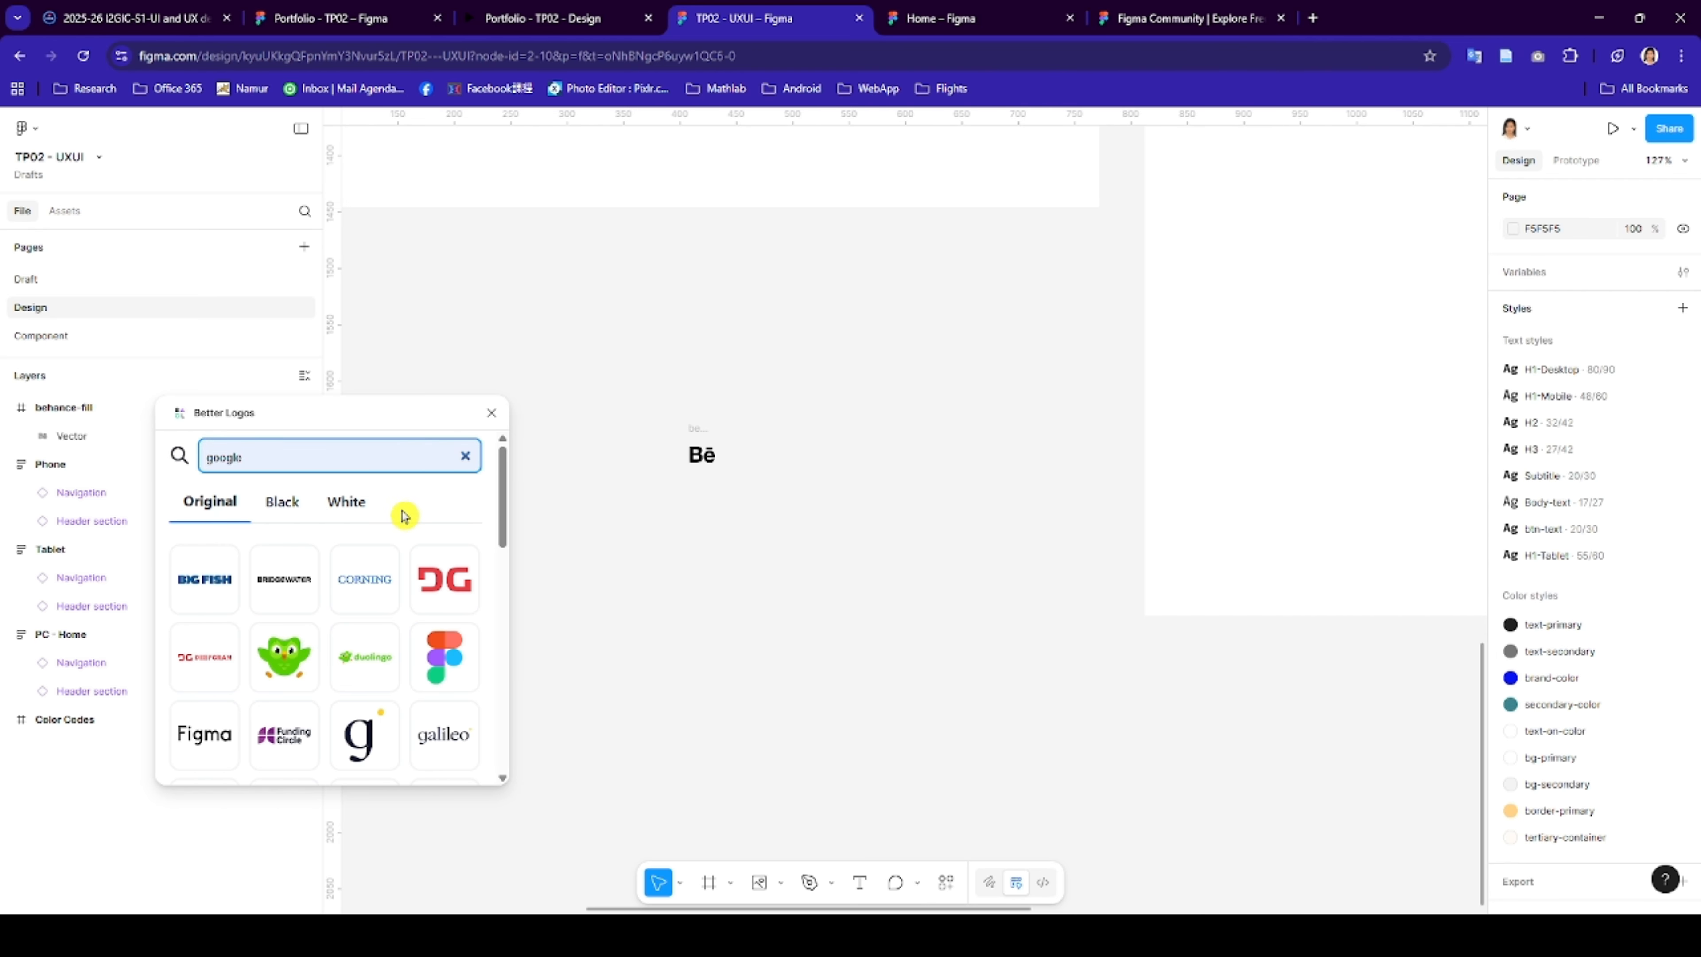
click(263, 513)
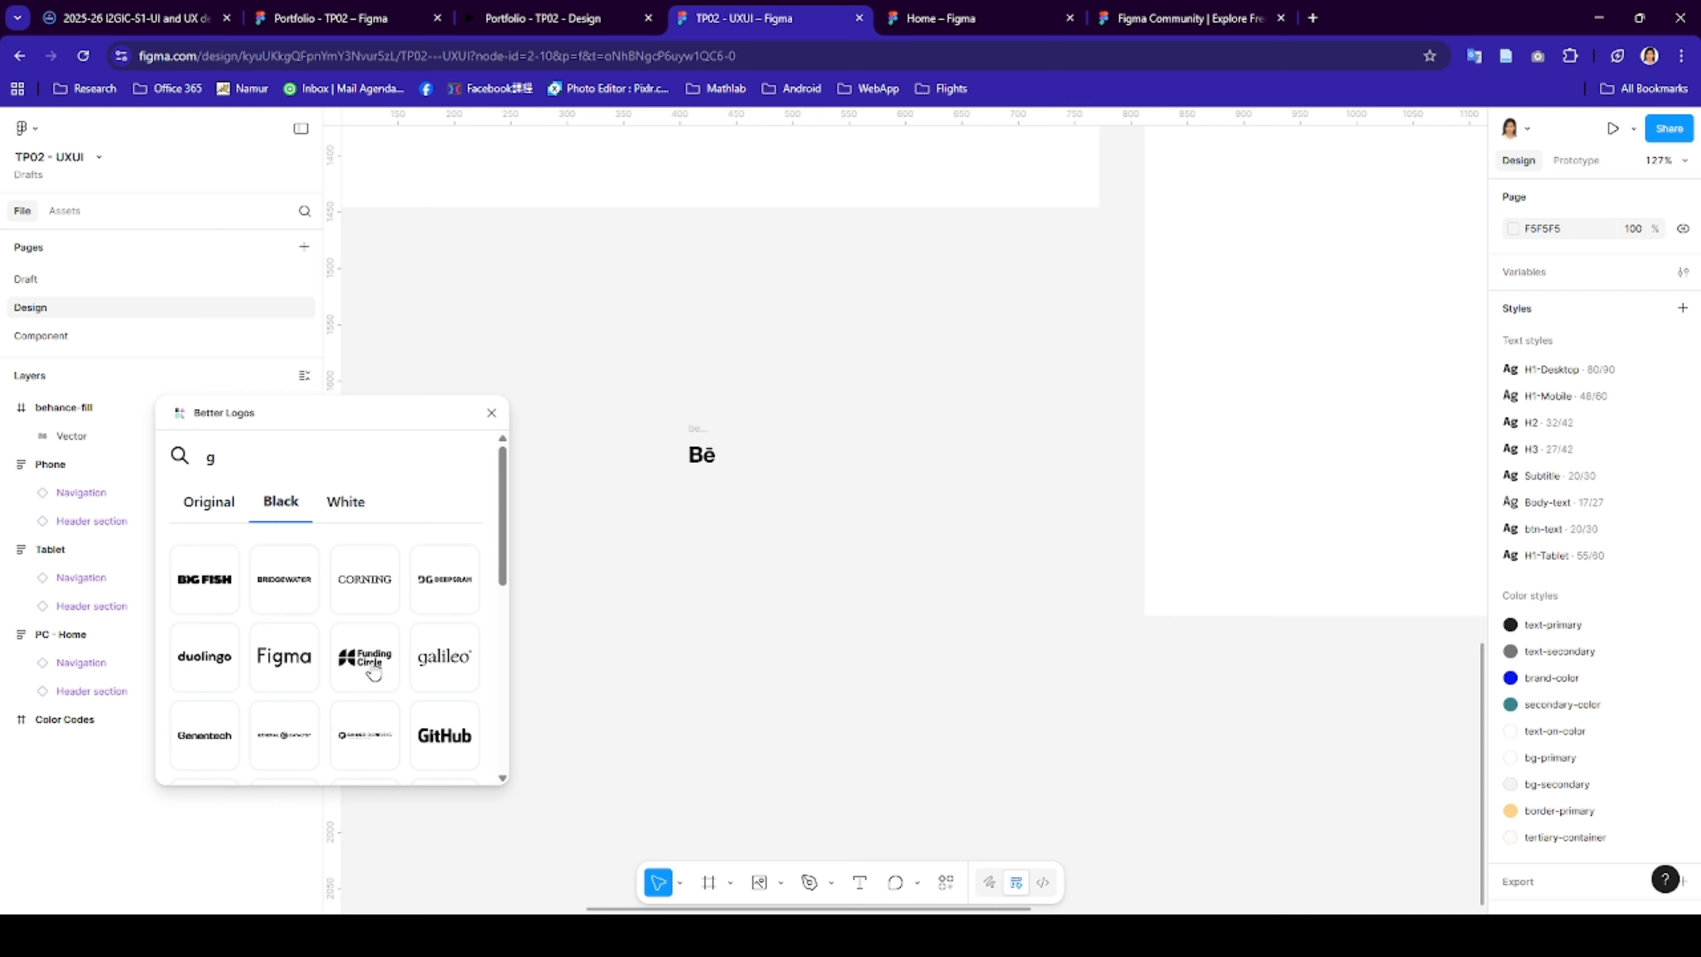
- Insert the black Figma, GitHub and Google logos from the Better Logos results
click(284, 660)
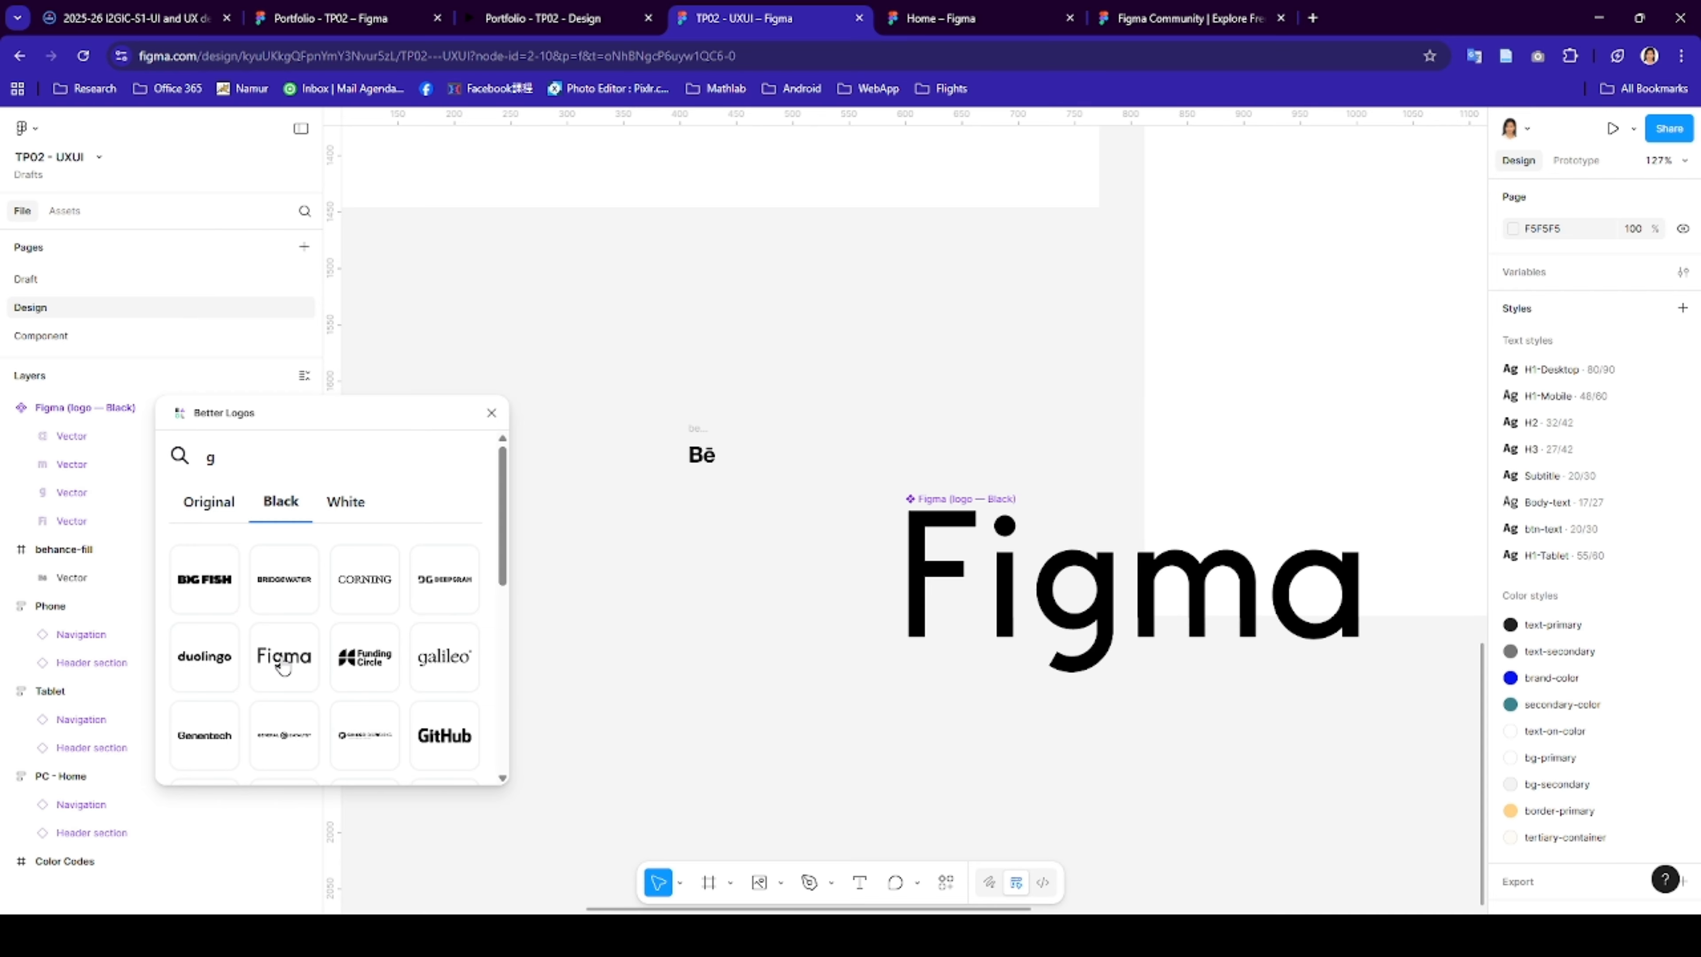
scroll(307, 723, down, 3)
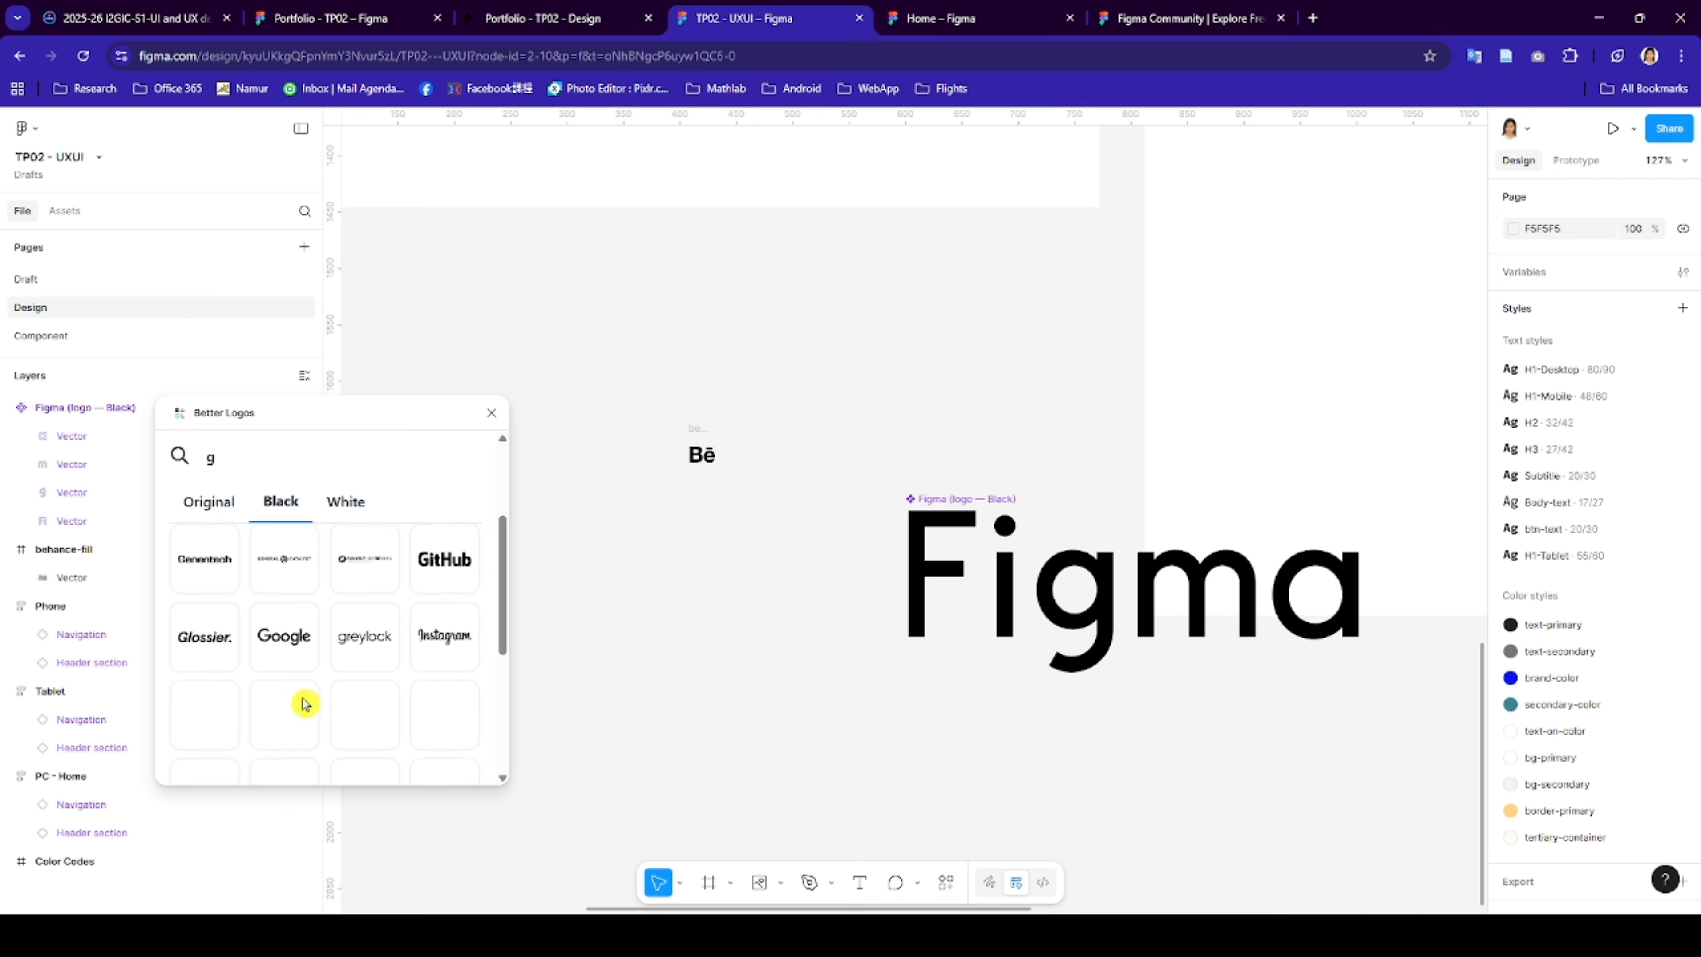
click(440, 564)
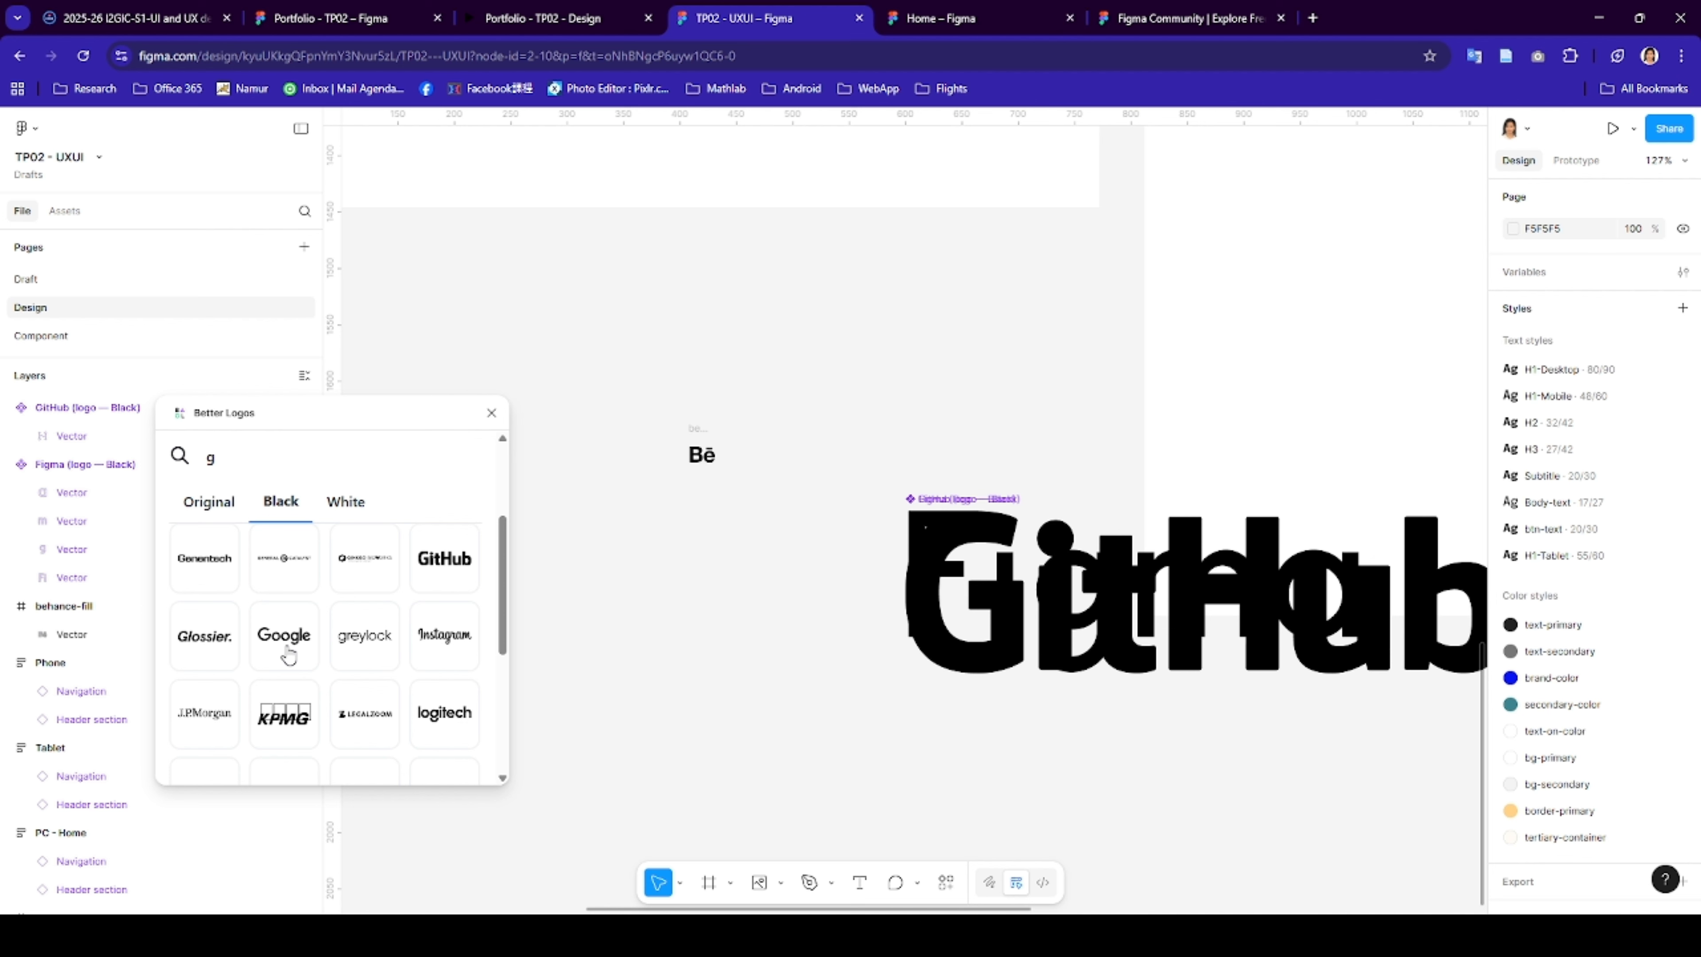
click(284, 643)
scroll(330, 676, down, 5)
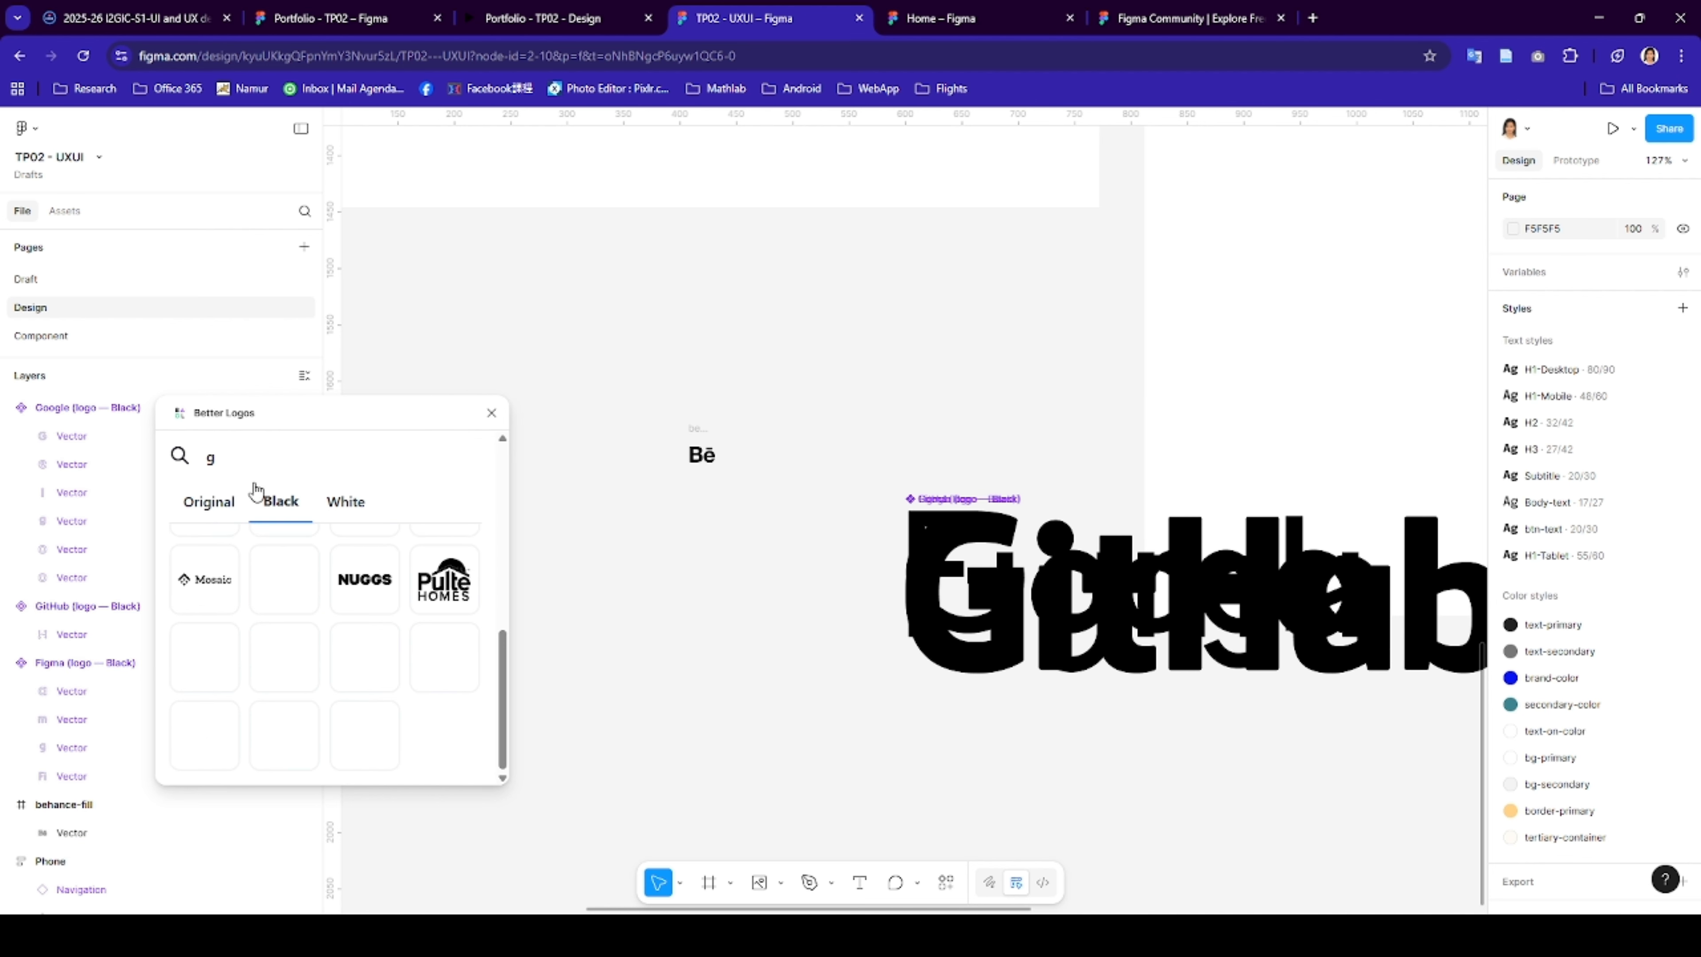
- Search Better Logos for "dri" and insert the black Dribbble logo
double_click(209, 456)
text(dri)
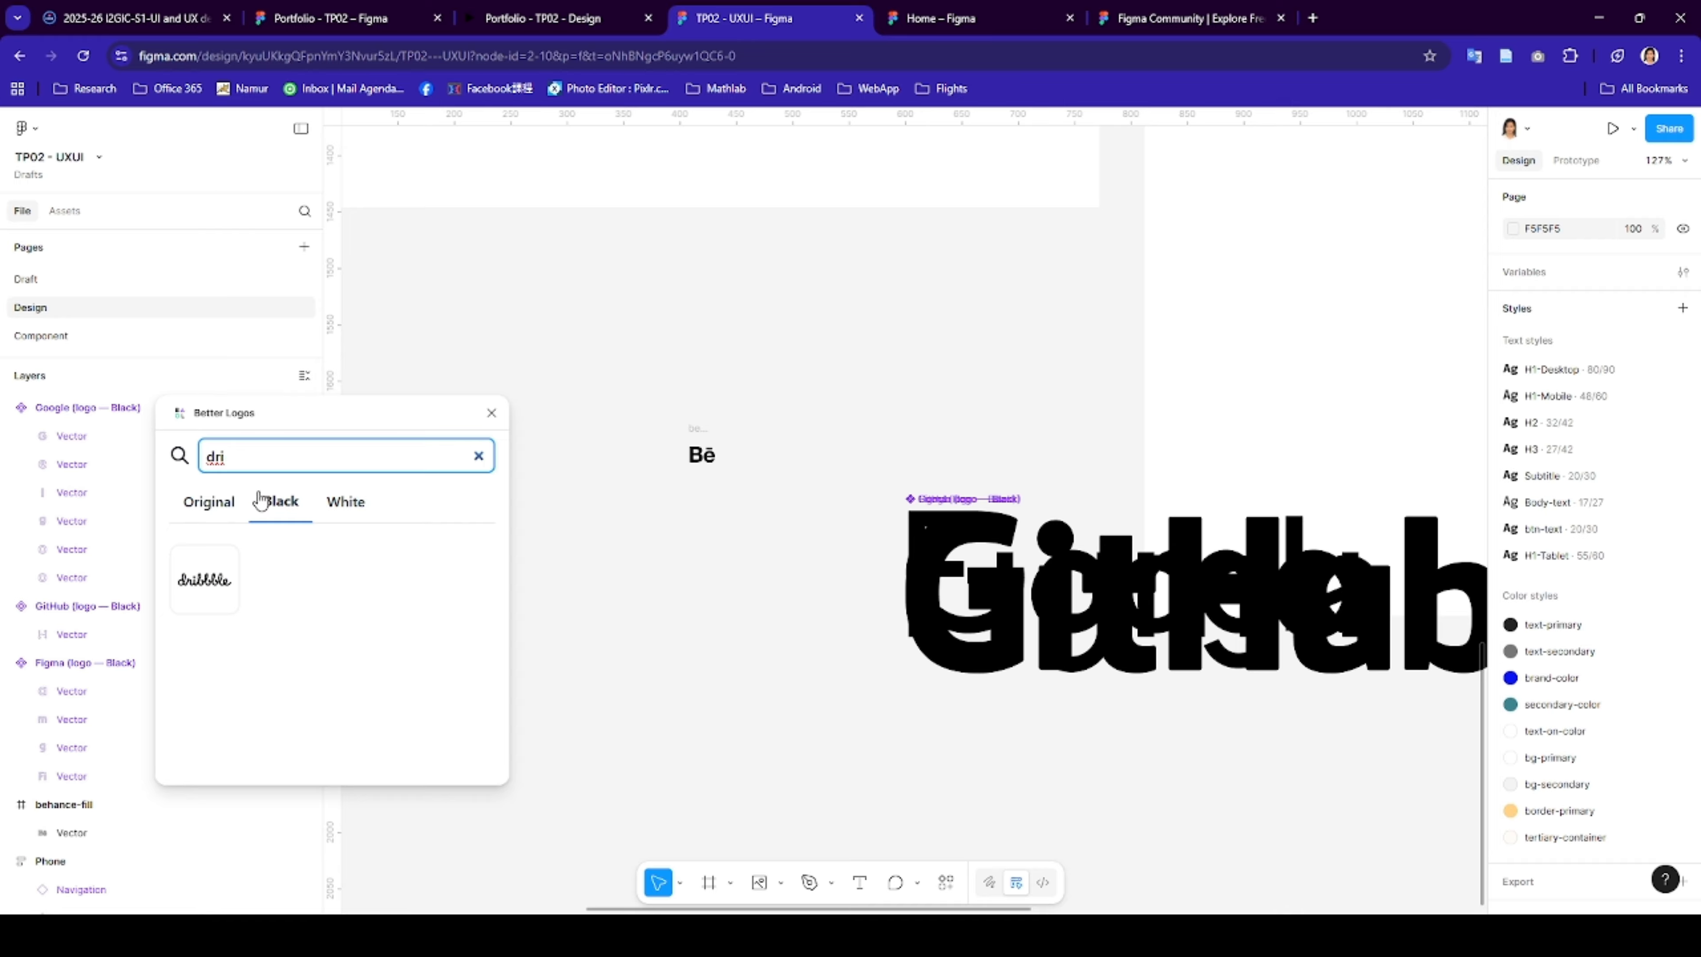
click(208, 589)
- Search Better Logos for "apple" and insert the original version of the Apple icon
click(235, 443)
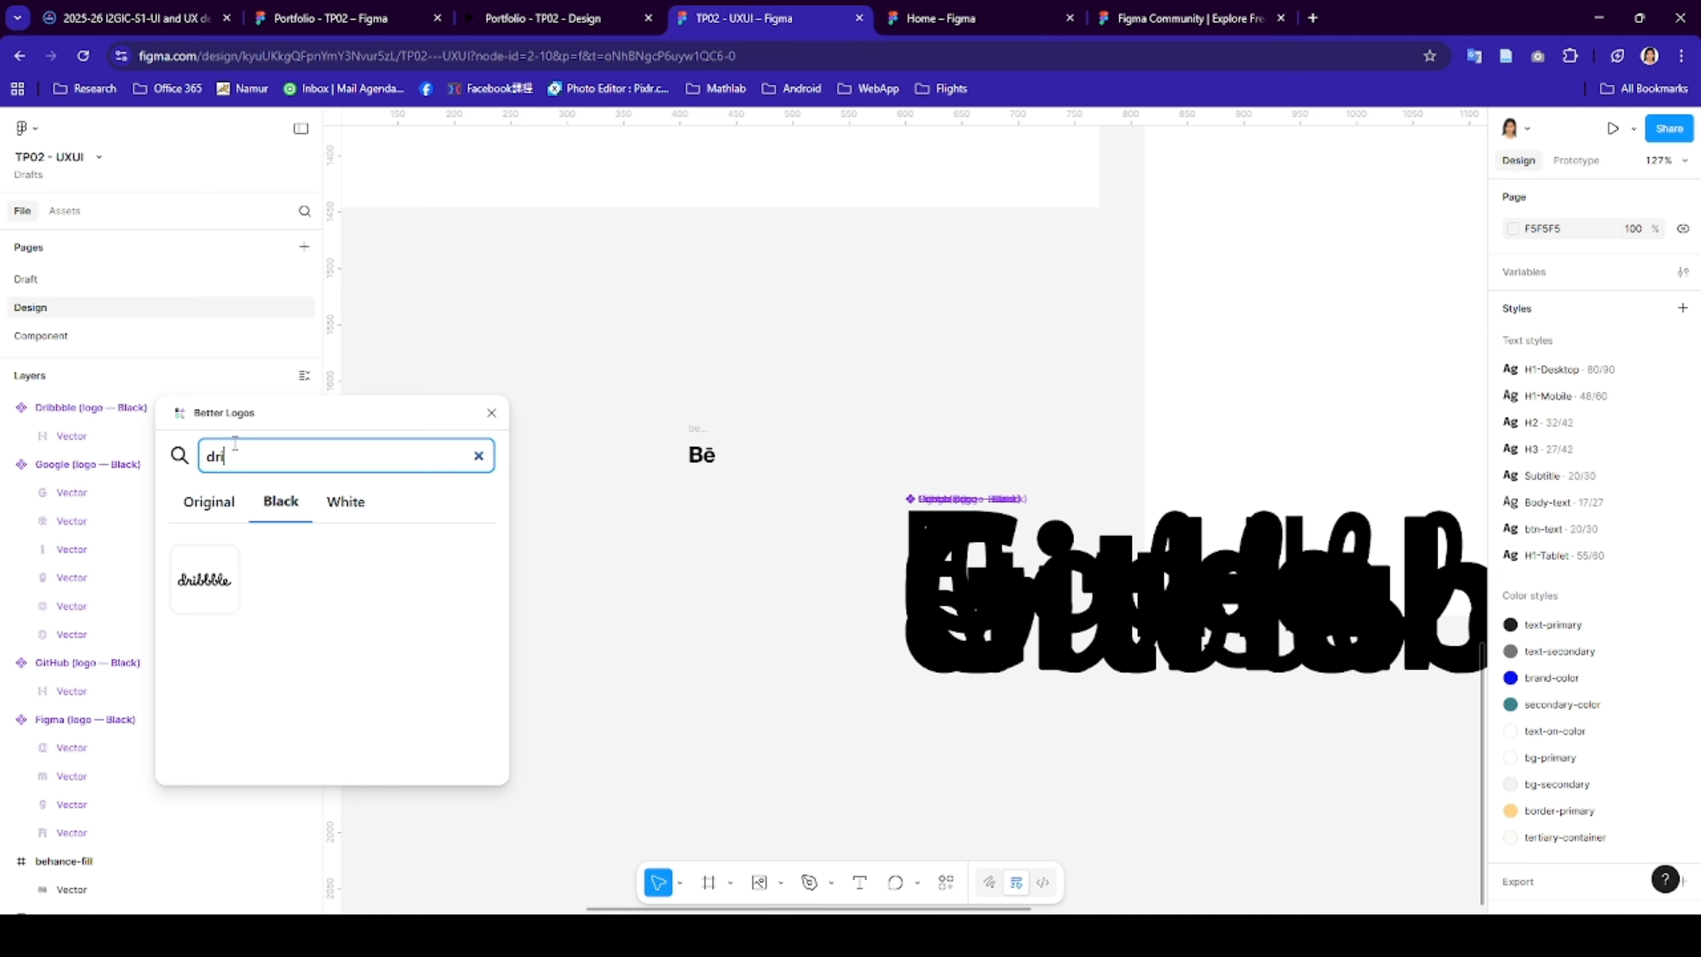
text(apple)
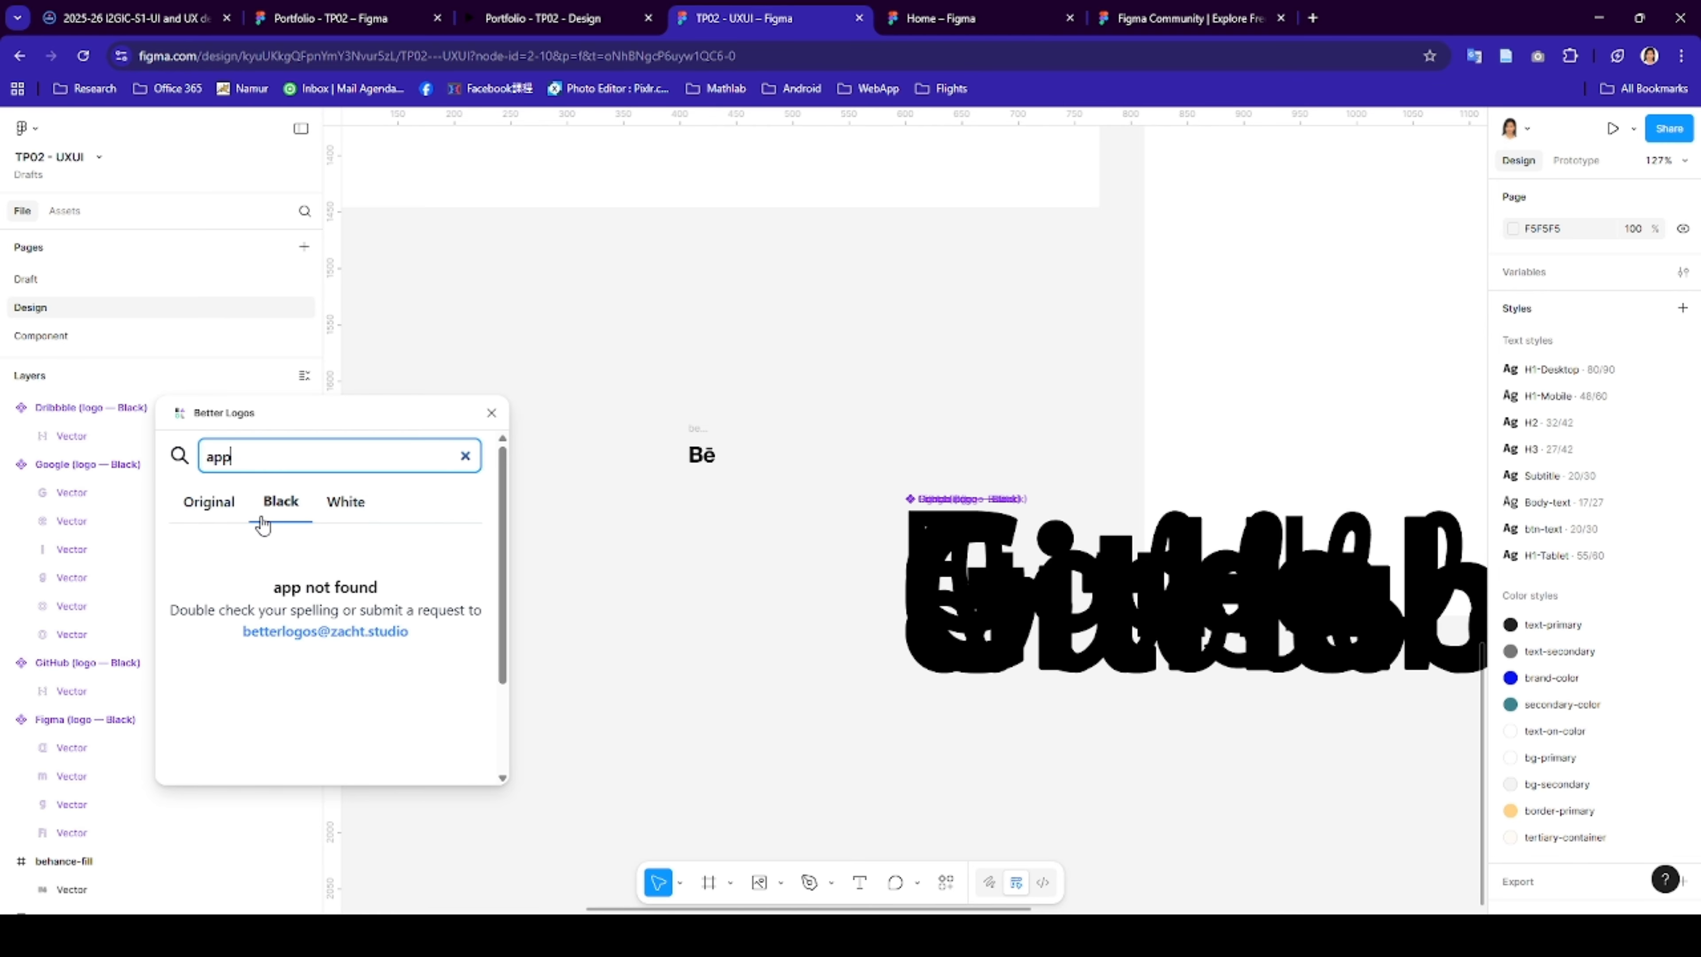
click(214, 500)
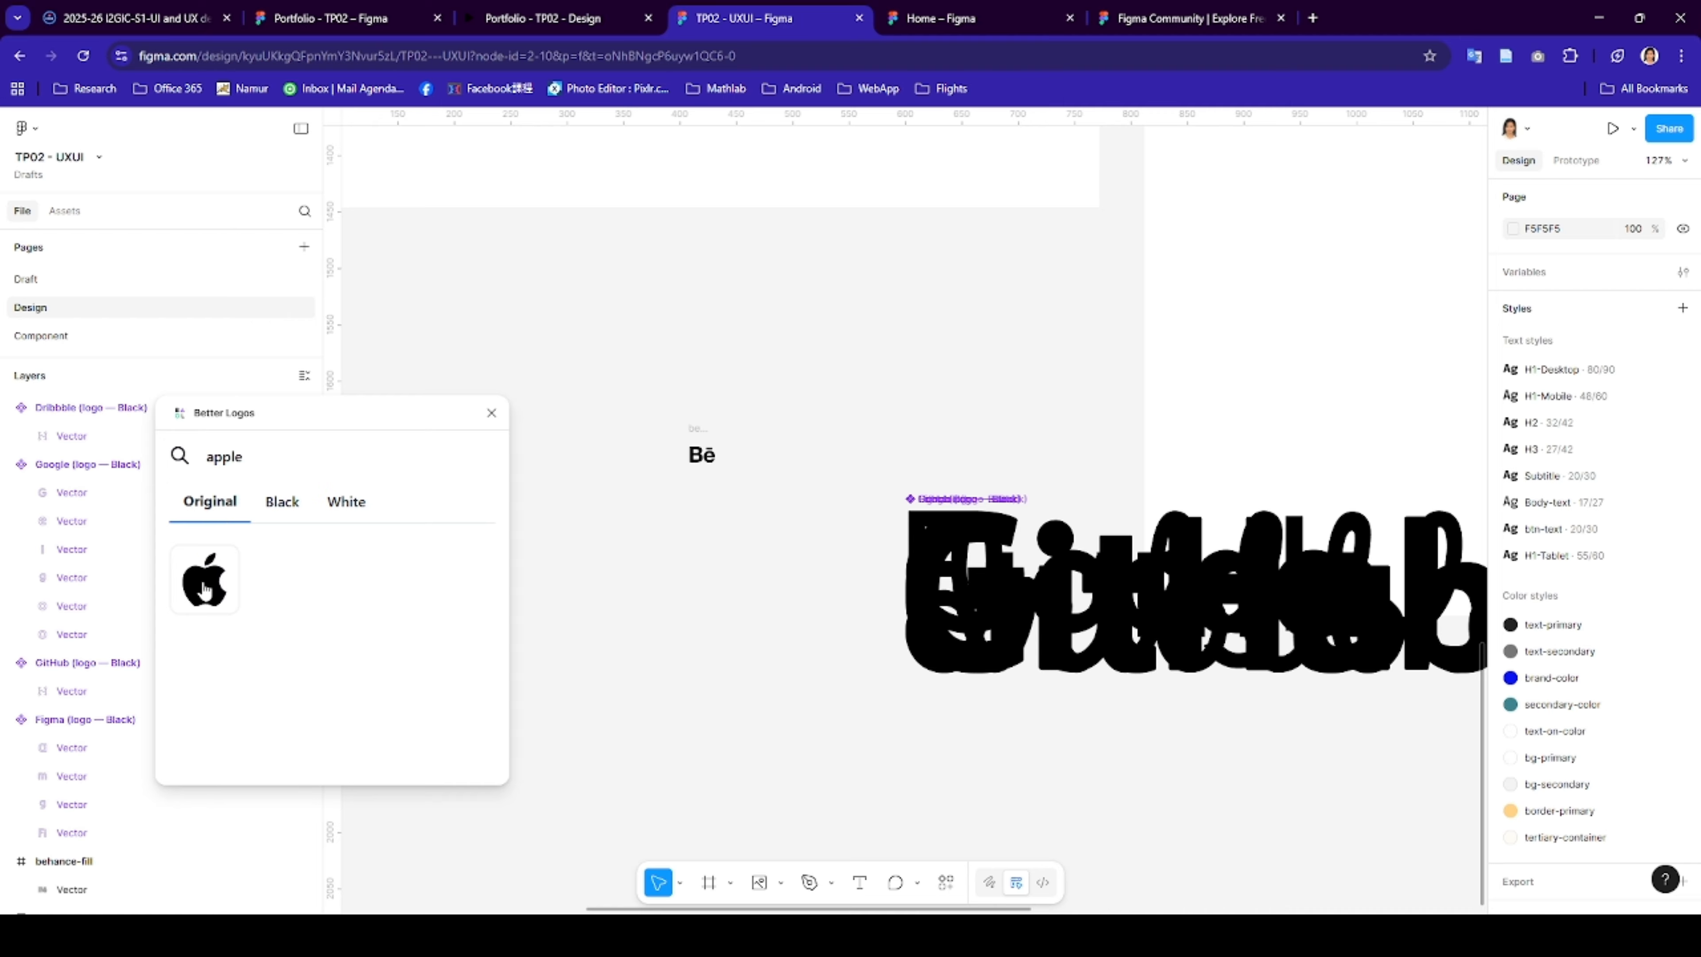
click(204, 581)
- Close Better Logos and spread the stacked Apple, Dribbble, Google and GitHub logos apart around the Figma logo
drag(1003, 612, 775, 689)
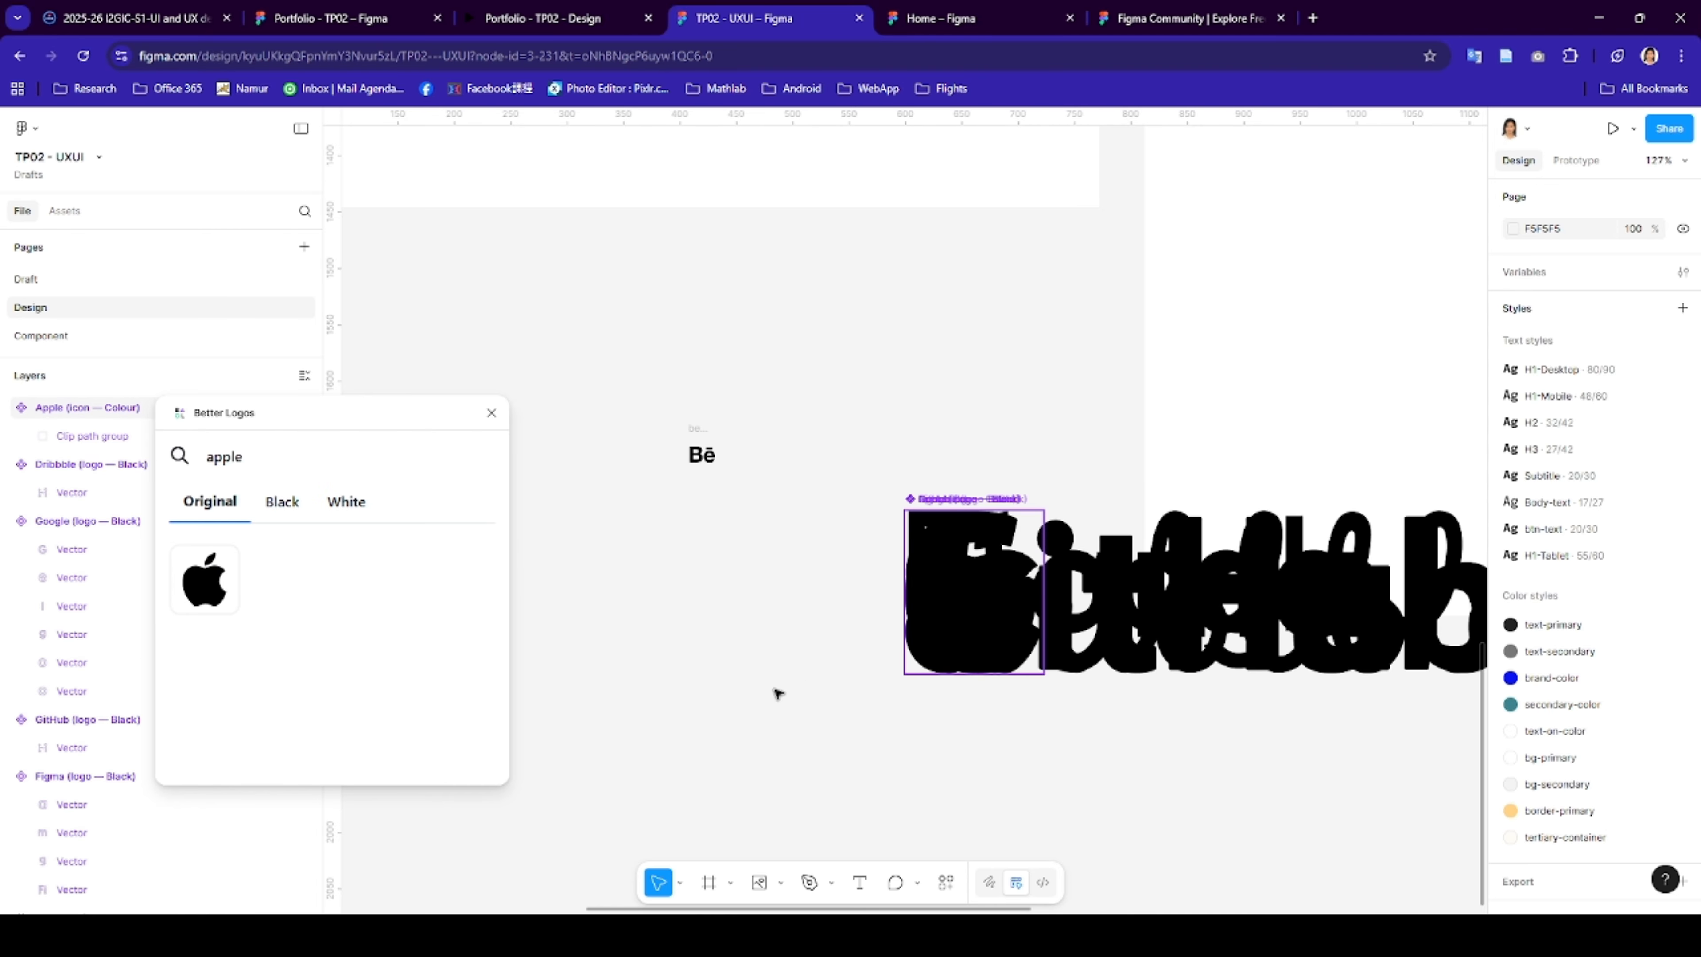
click(490, 416)
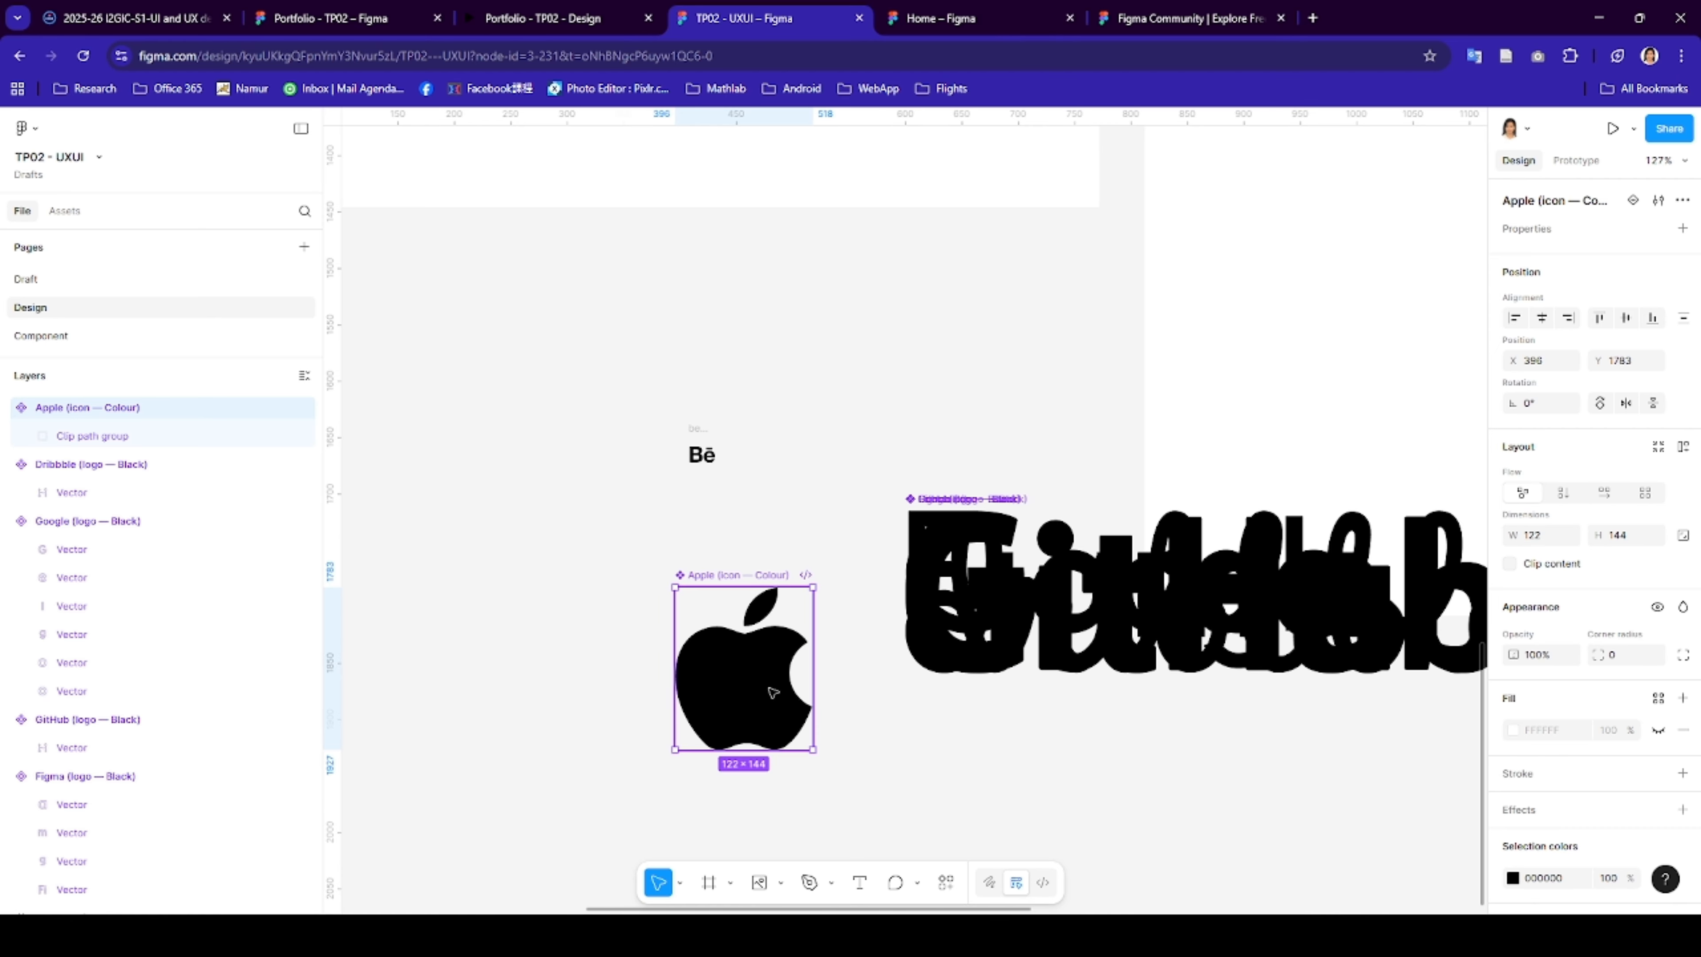
drag(869, 701, 1150, 712)
drag(1038, 629, 1211, 815)
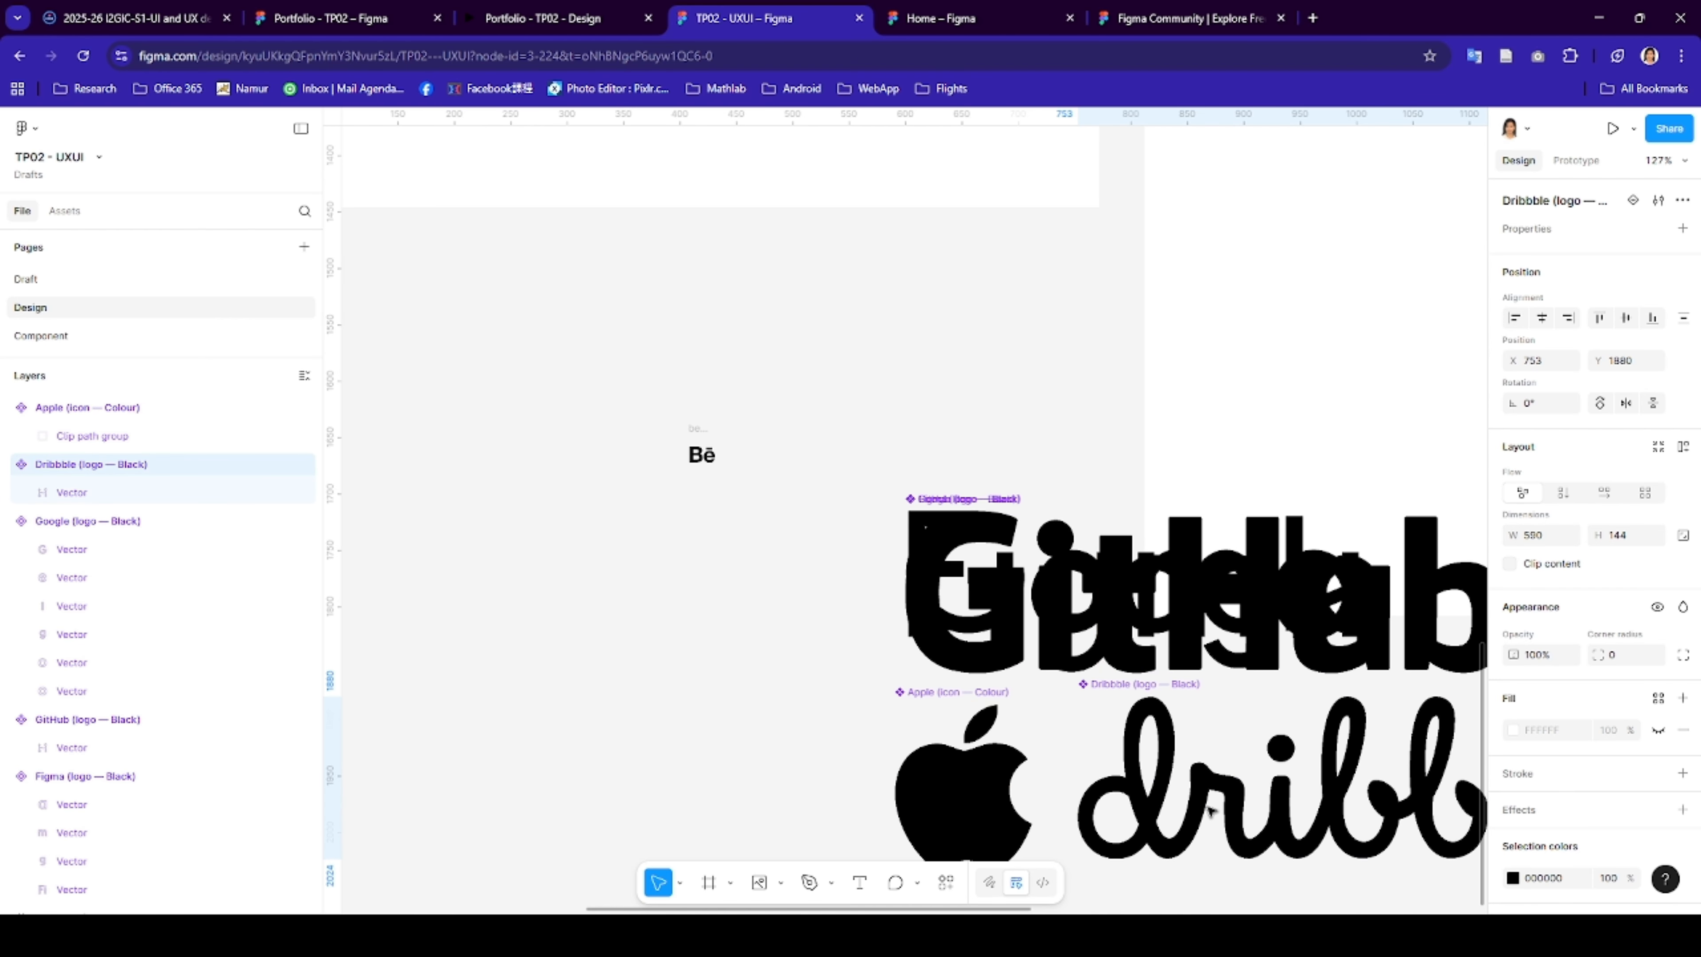
drag(1031, 525, 1030, 316)
drag(1028, 577, 1390, 589)
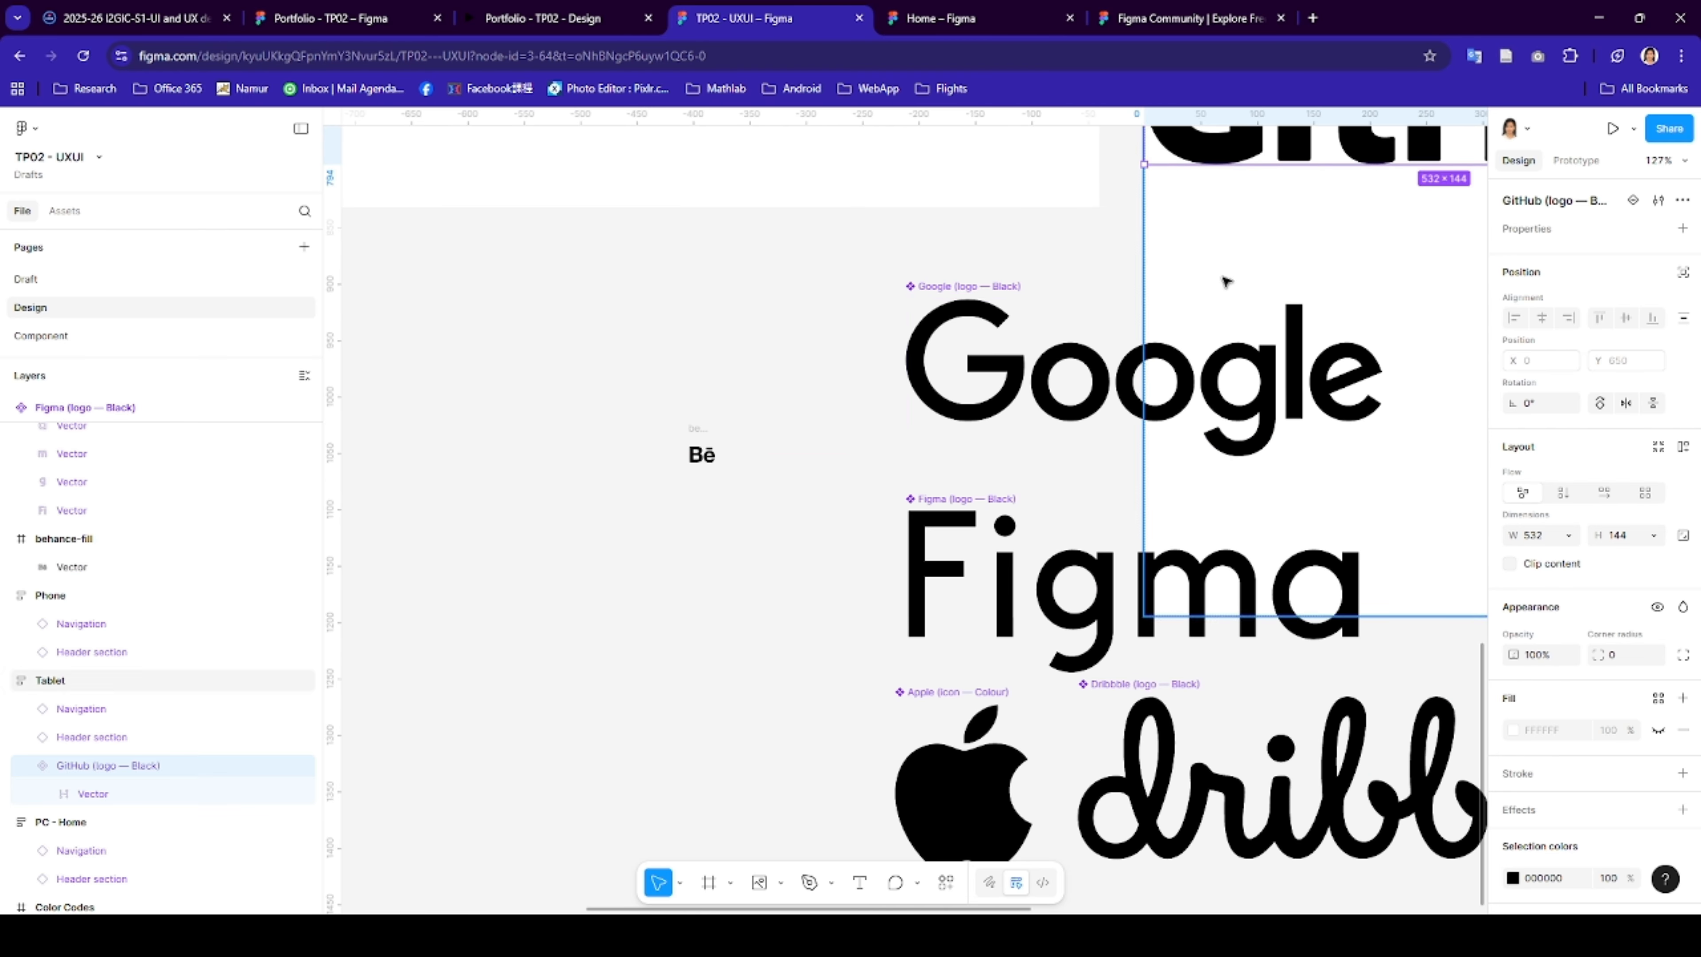
- Select the GitHub, Figma, Google, Apple and Dribbble logos together and set their height to 36
shift+click(1023, 568)
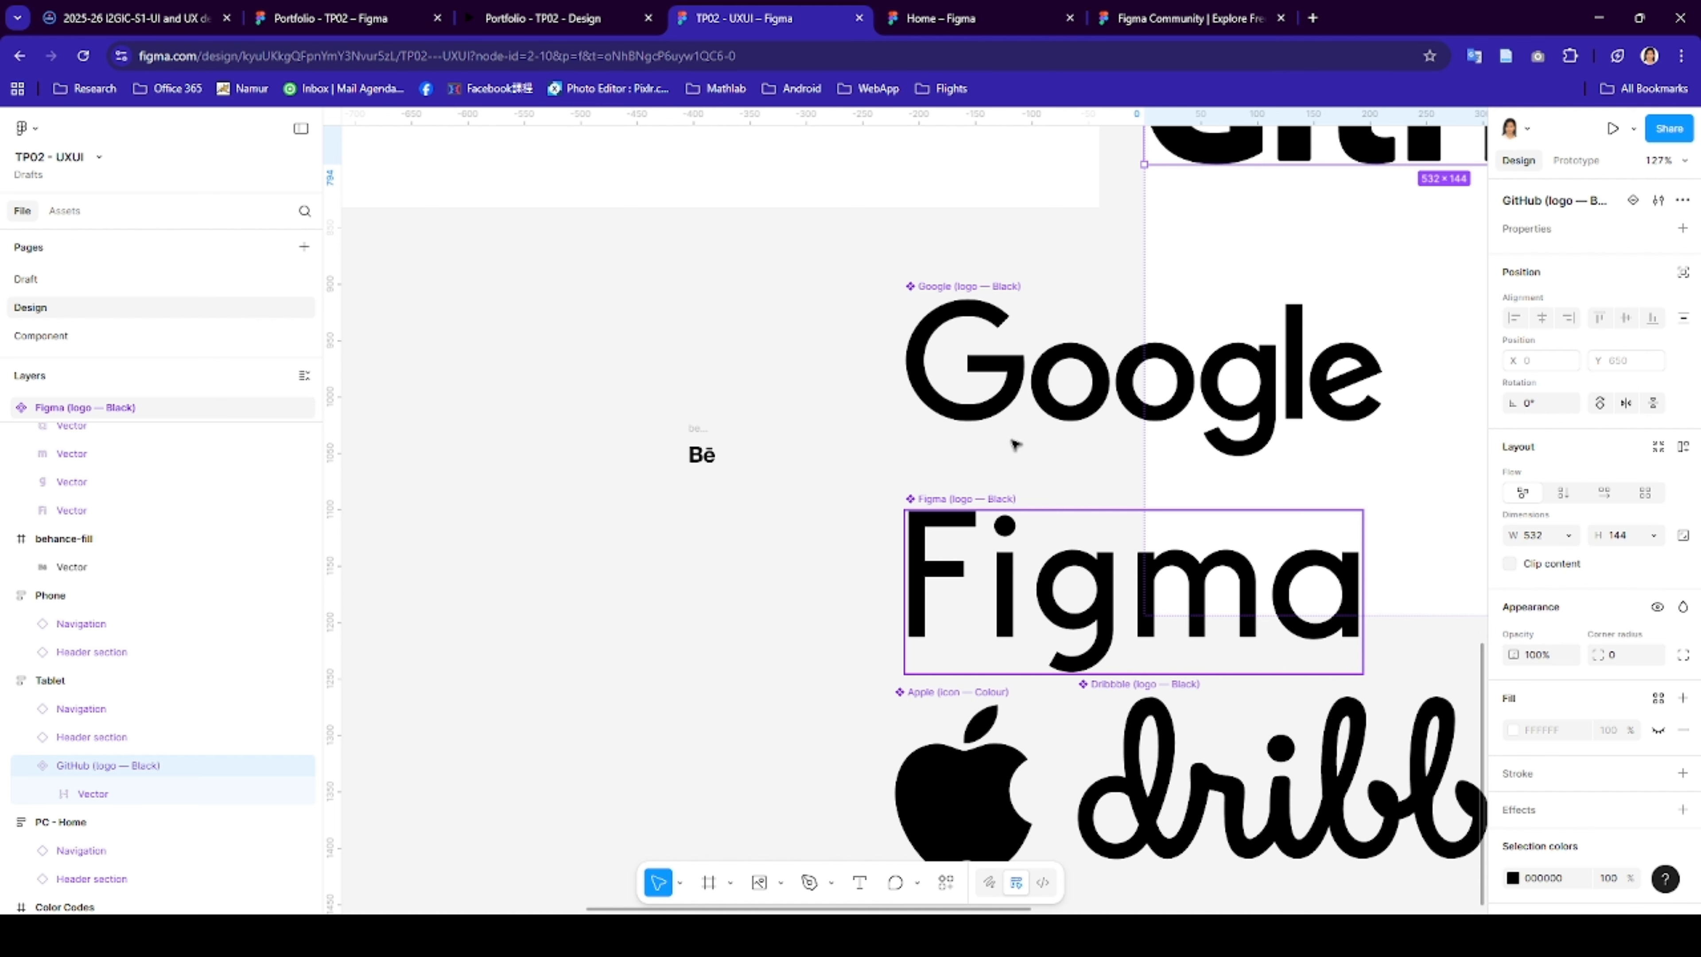
shift+click(1025, 391)
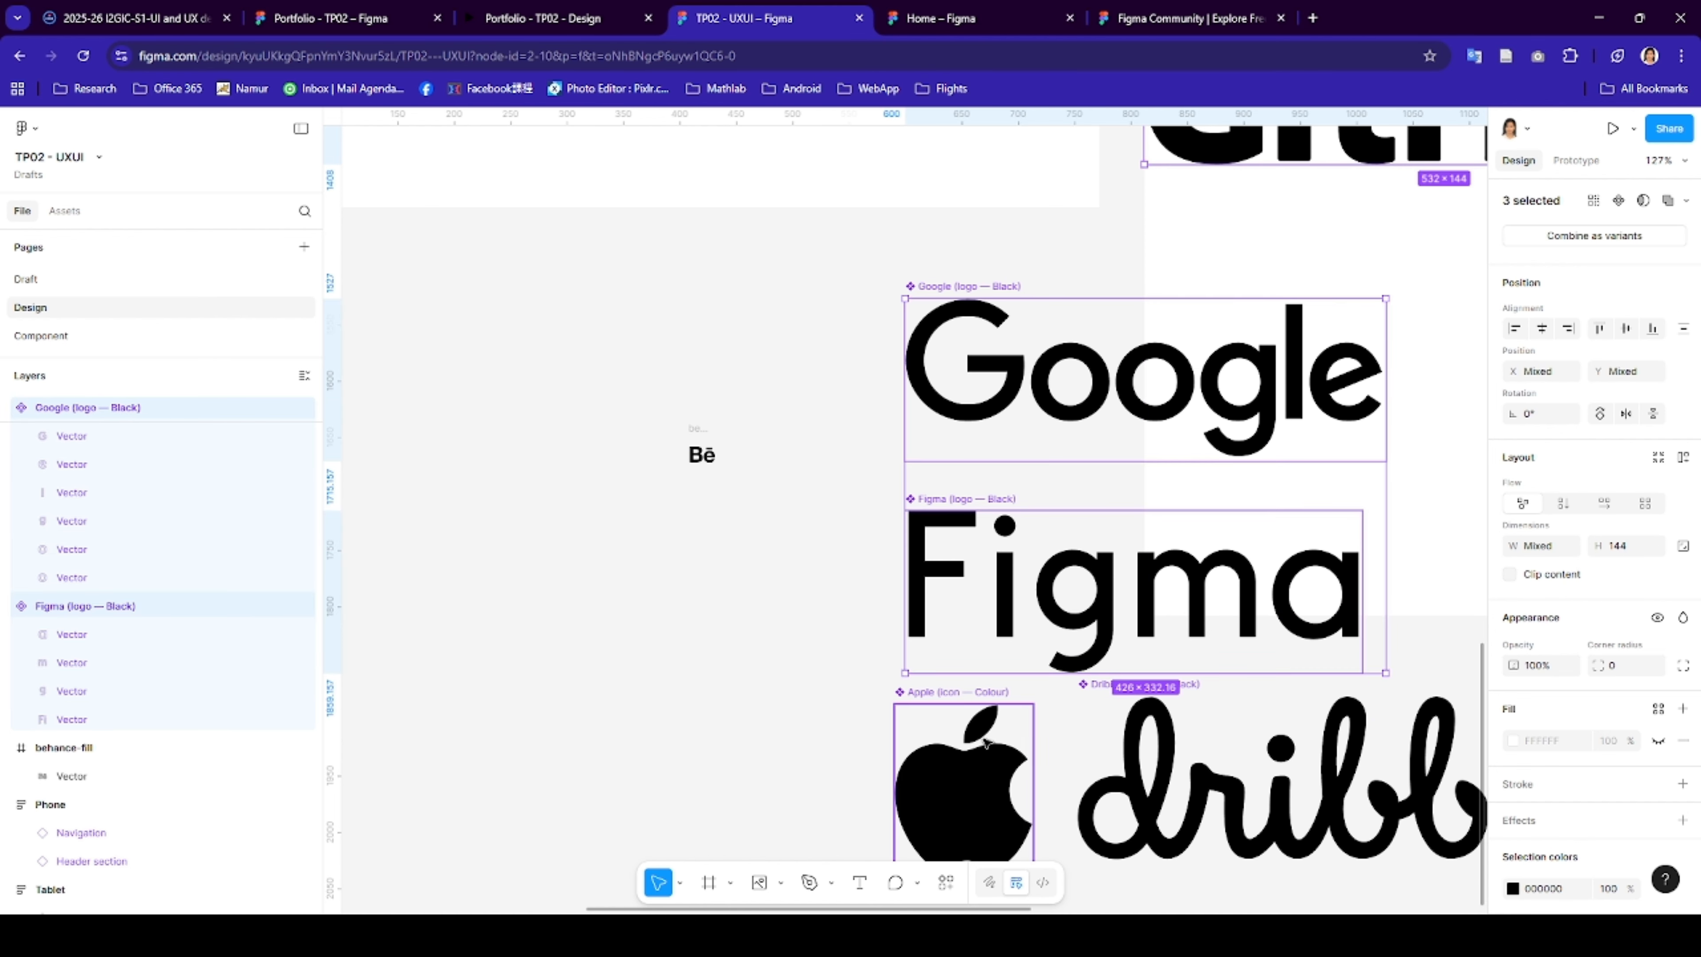
shift+click(984, 787)
shift+click(1184, 767)
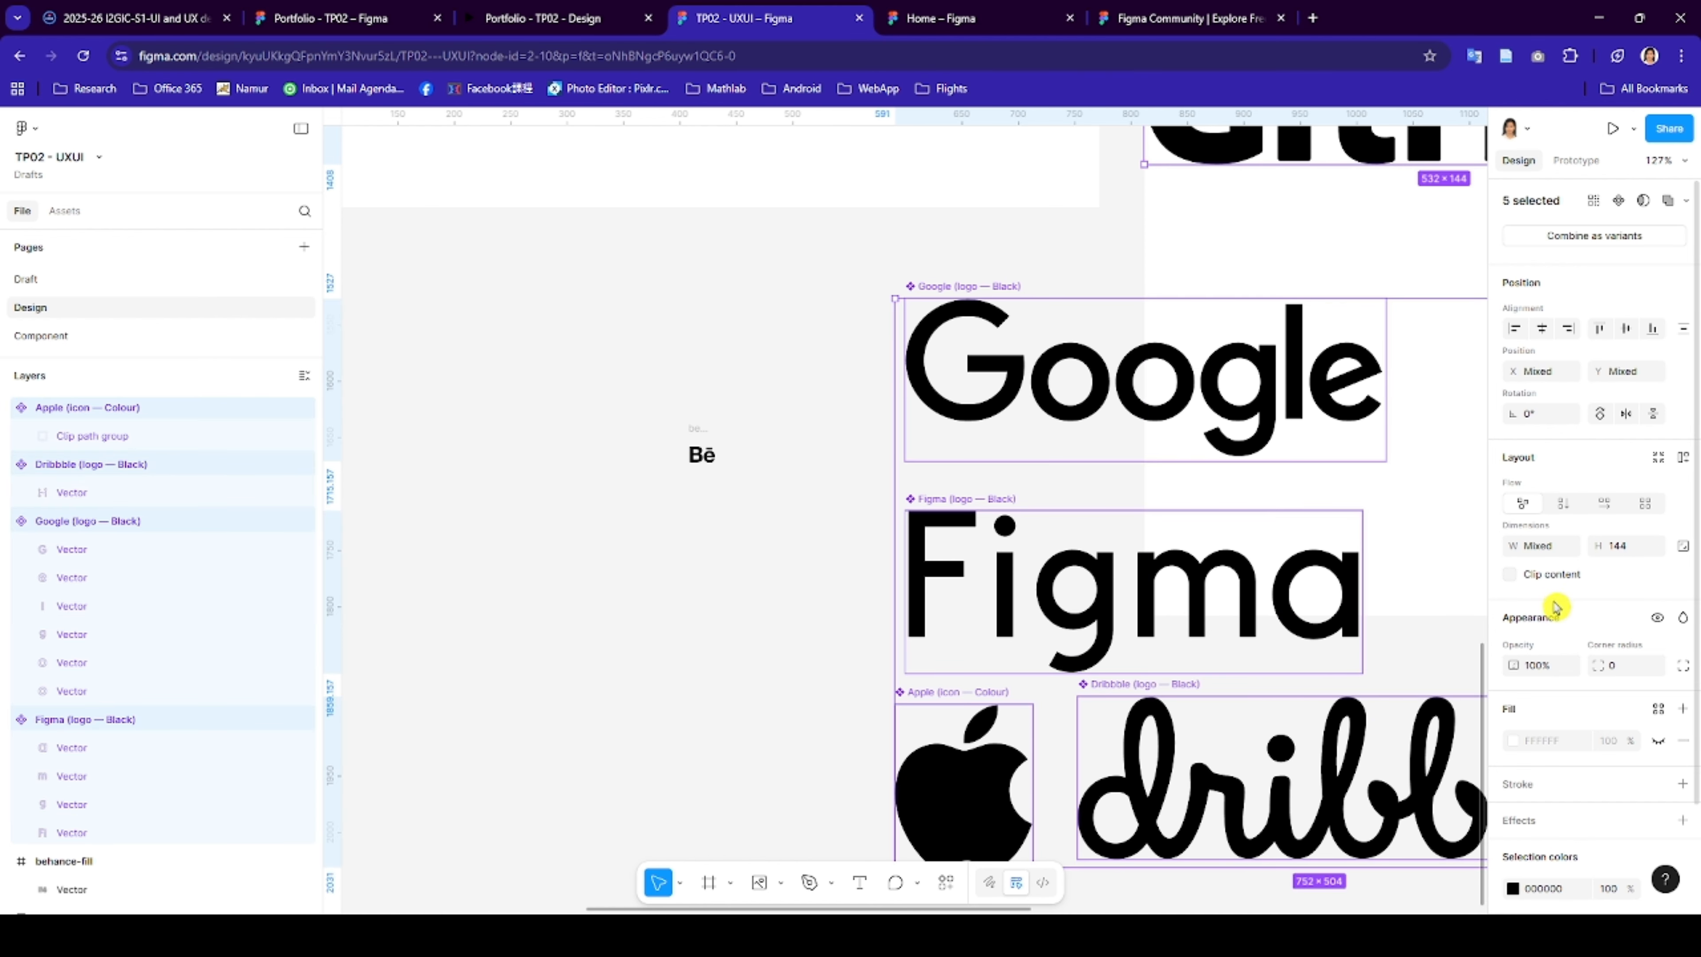
click(1555, 547)
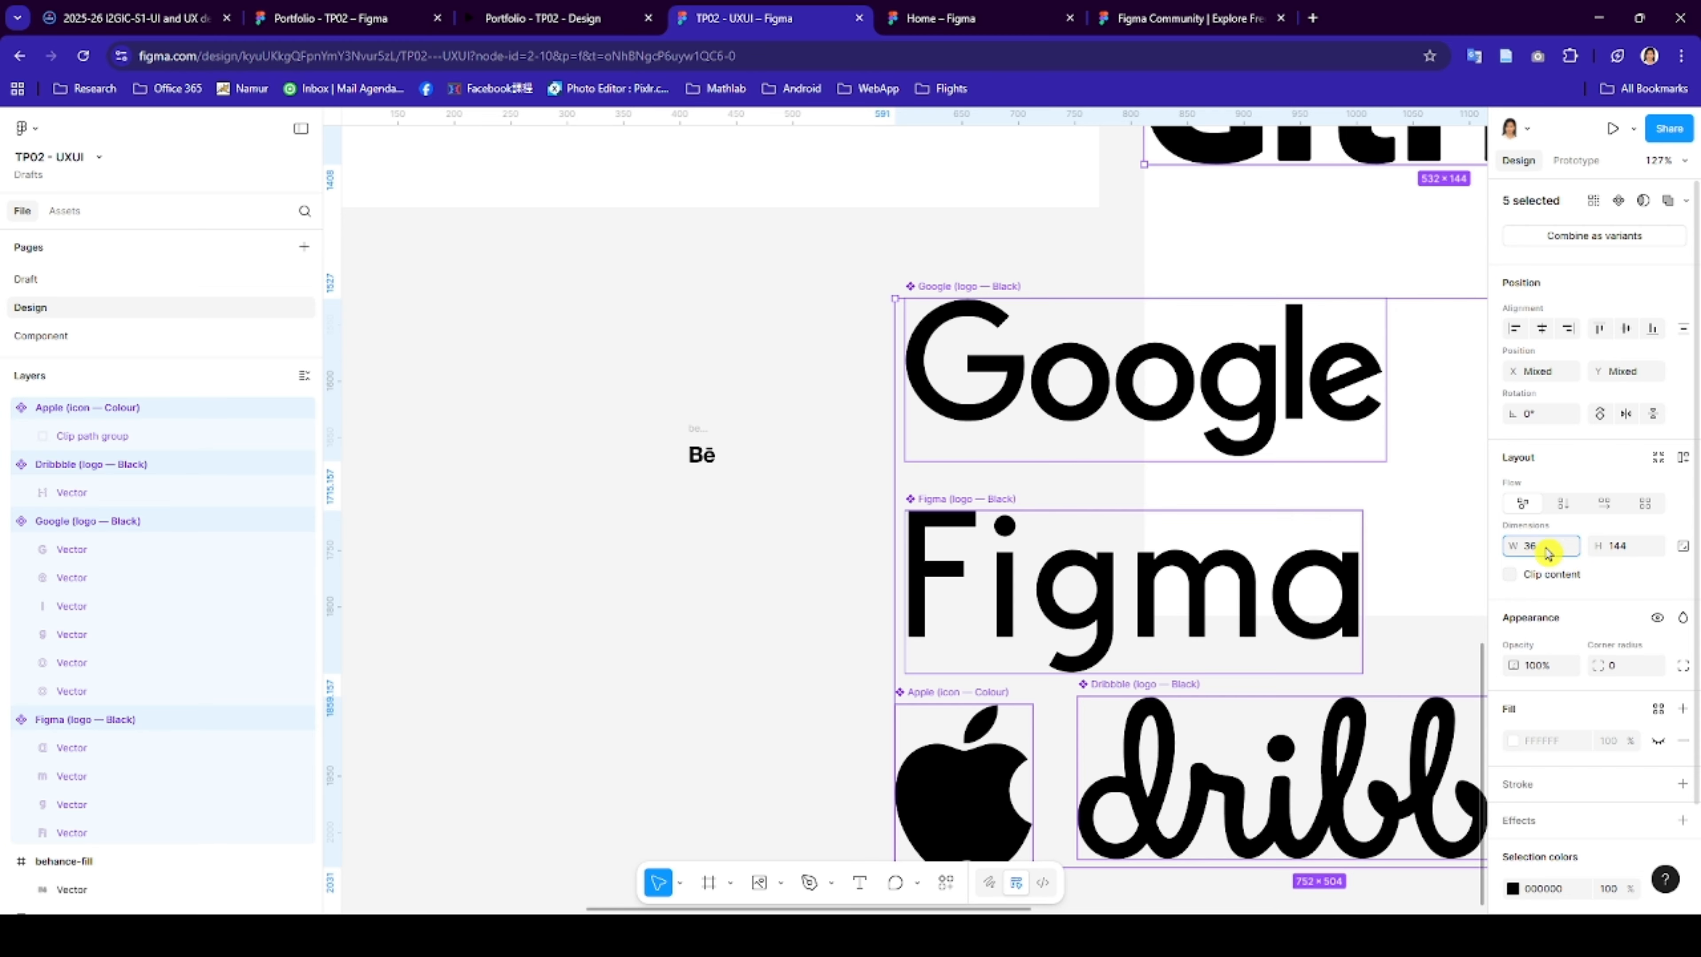
drag(1547, 549, 1515, 545)
click(1627, 548)
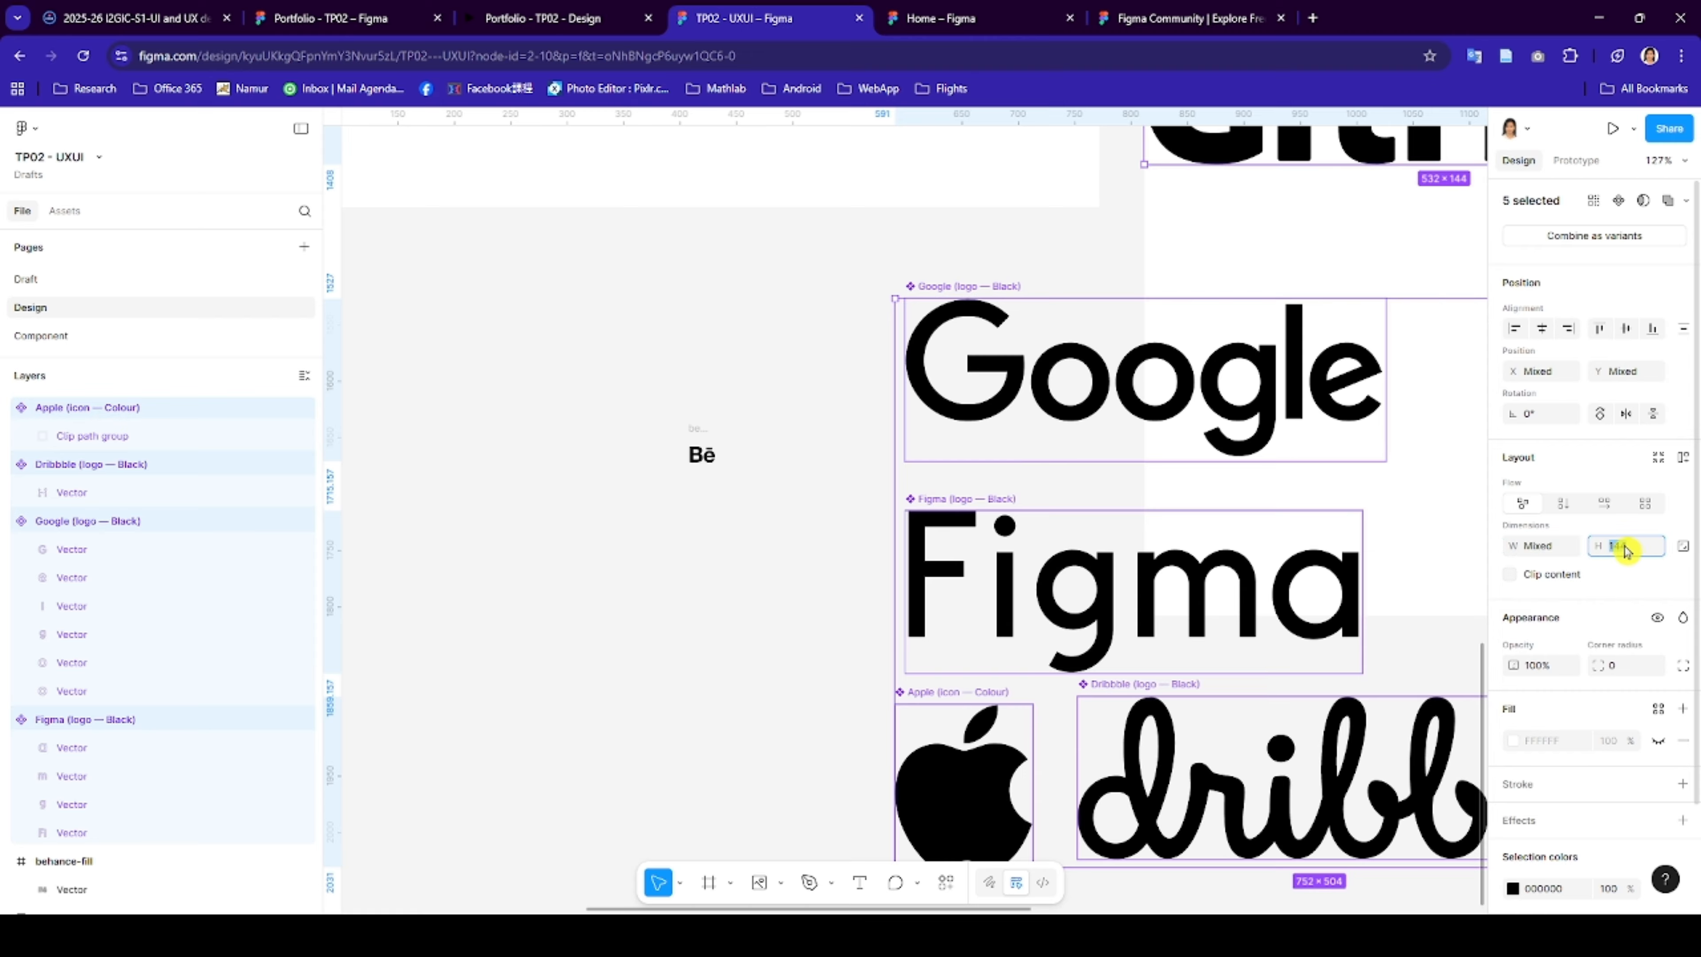
text(36)
key(Return)
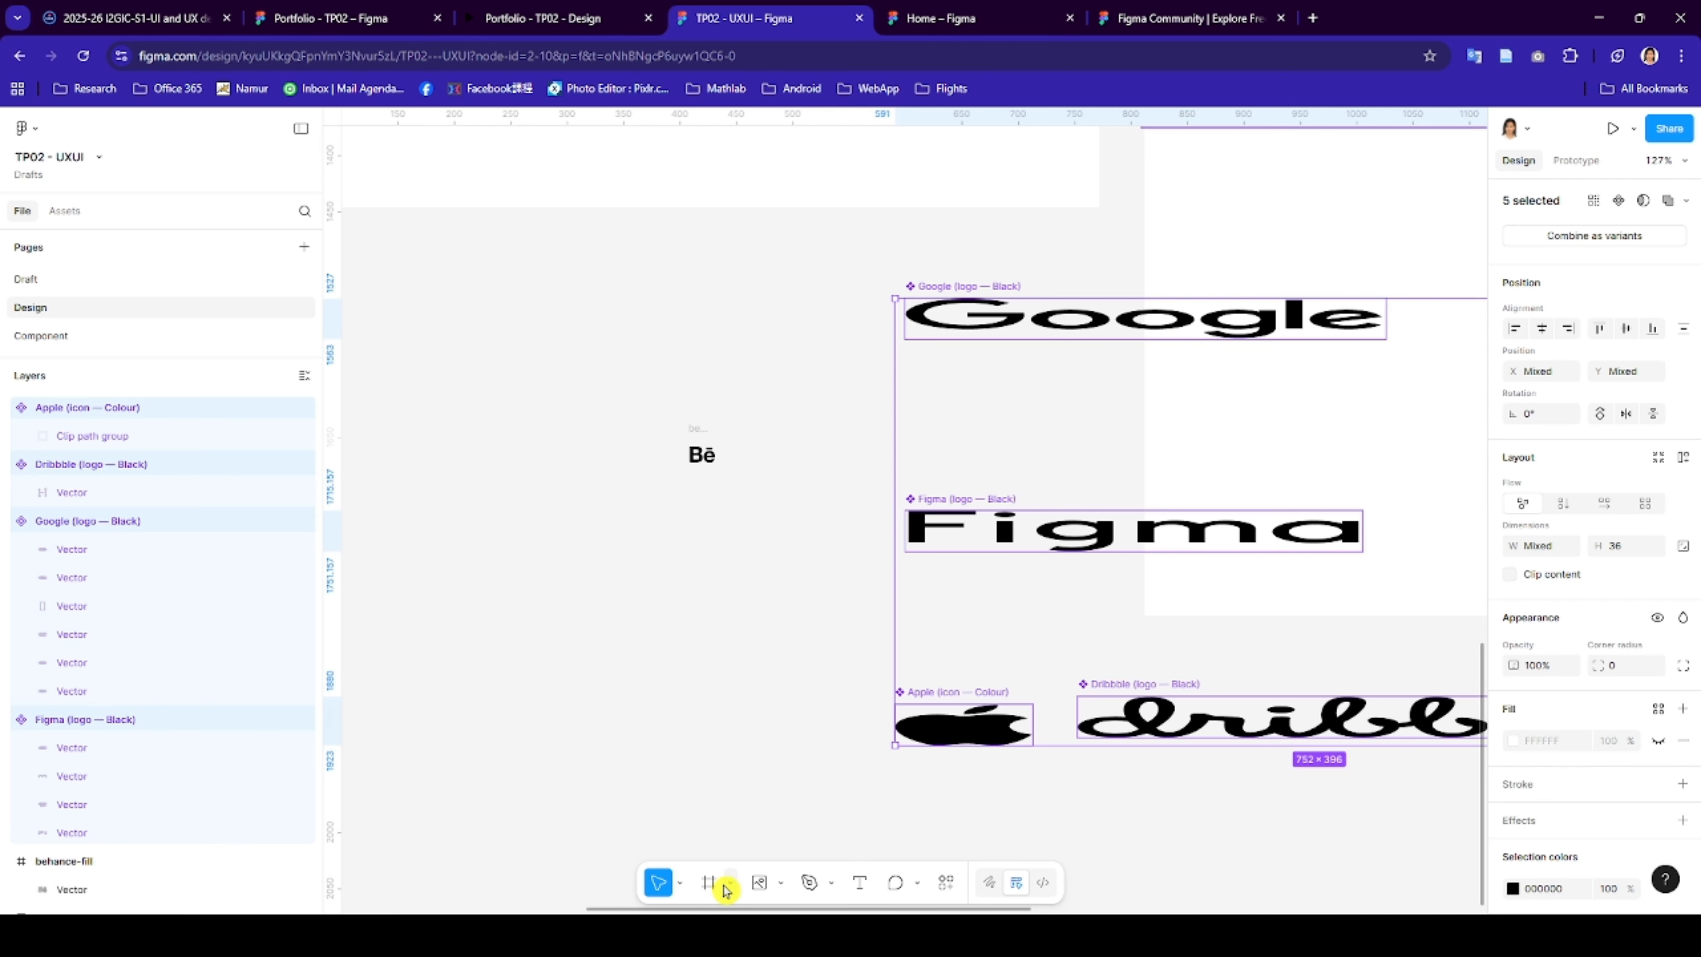
- Shrink the five selected logos together to about 0.66x with the Scale tool
click(681, 881)
click(777, 845)
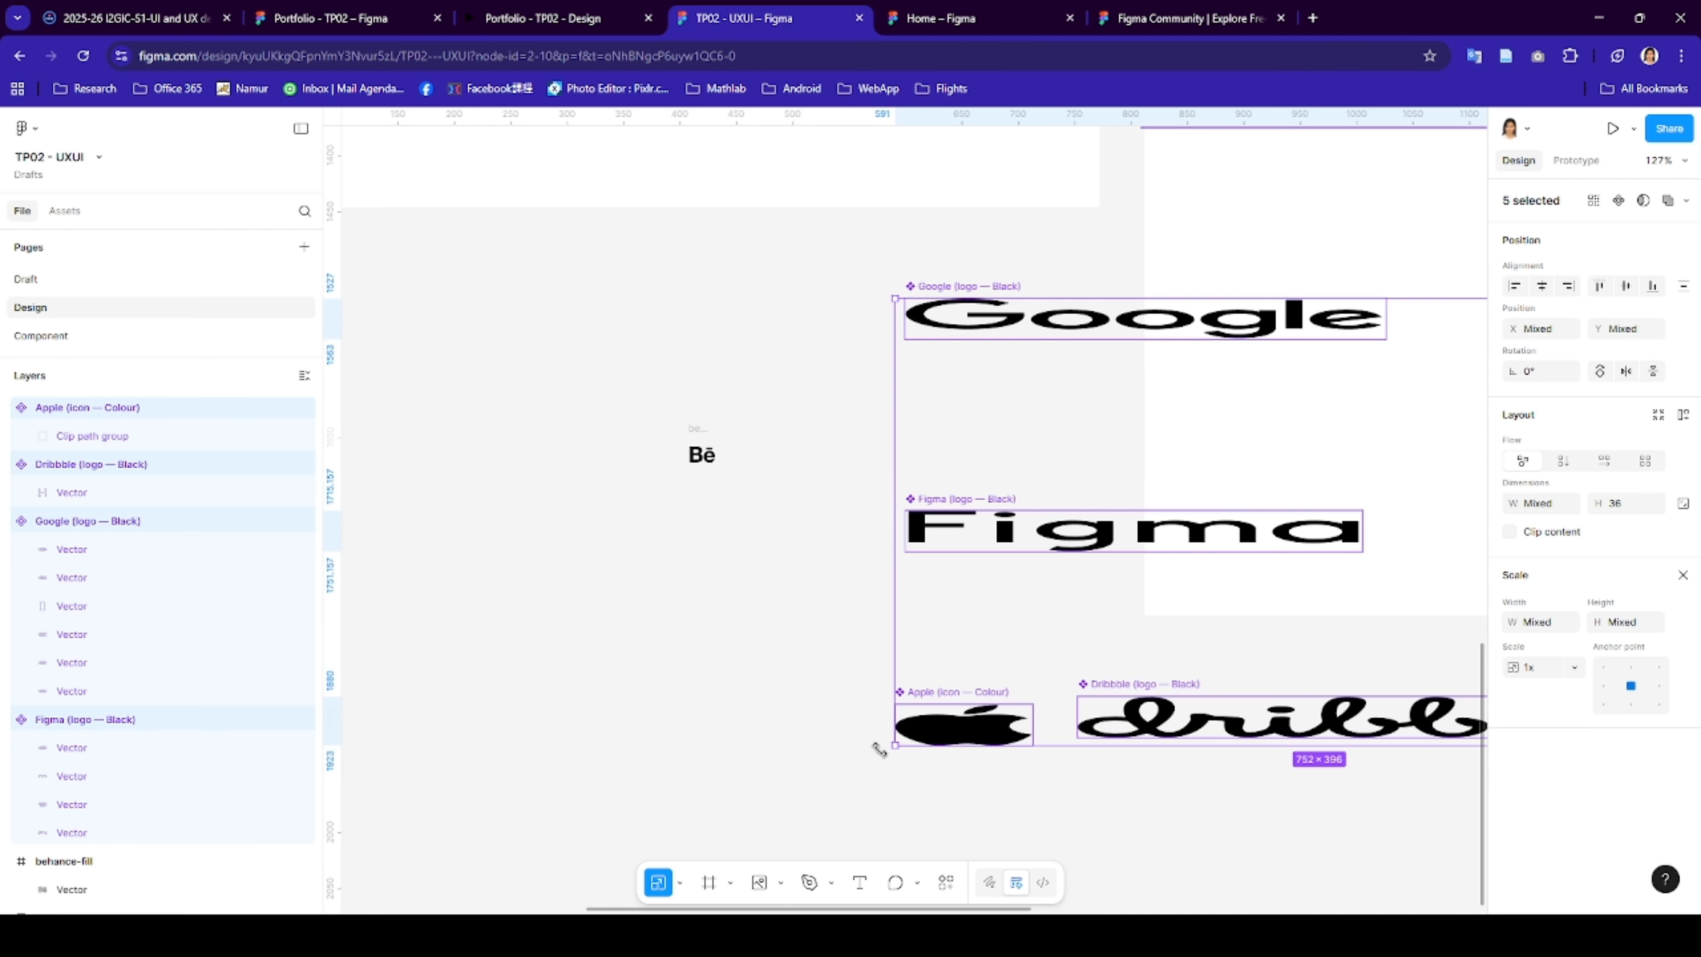
drag(930, 725, 1200, 593)
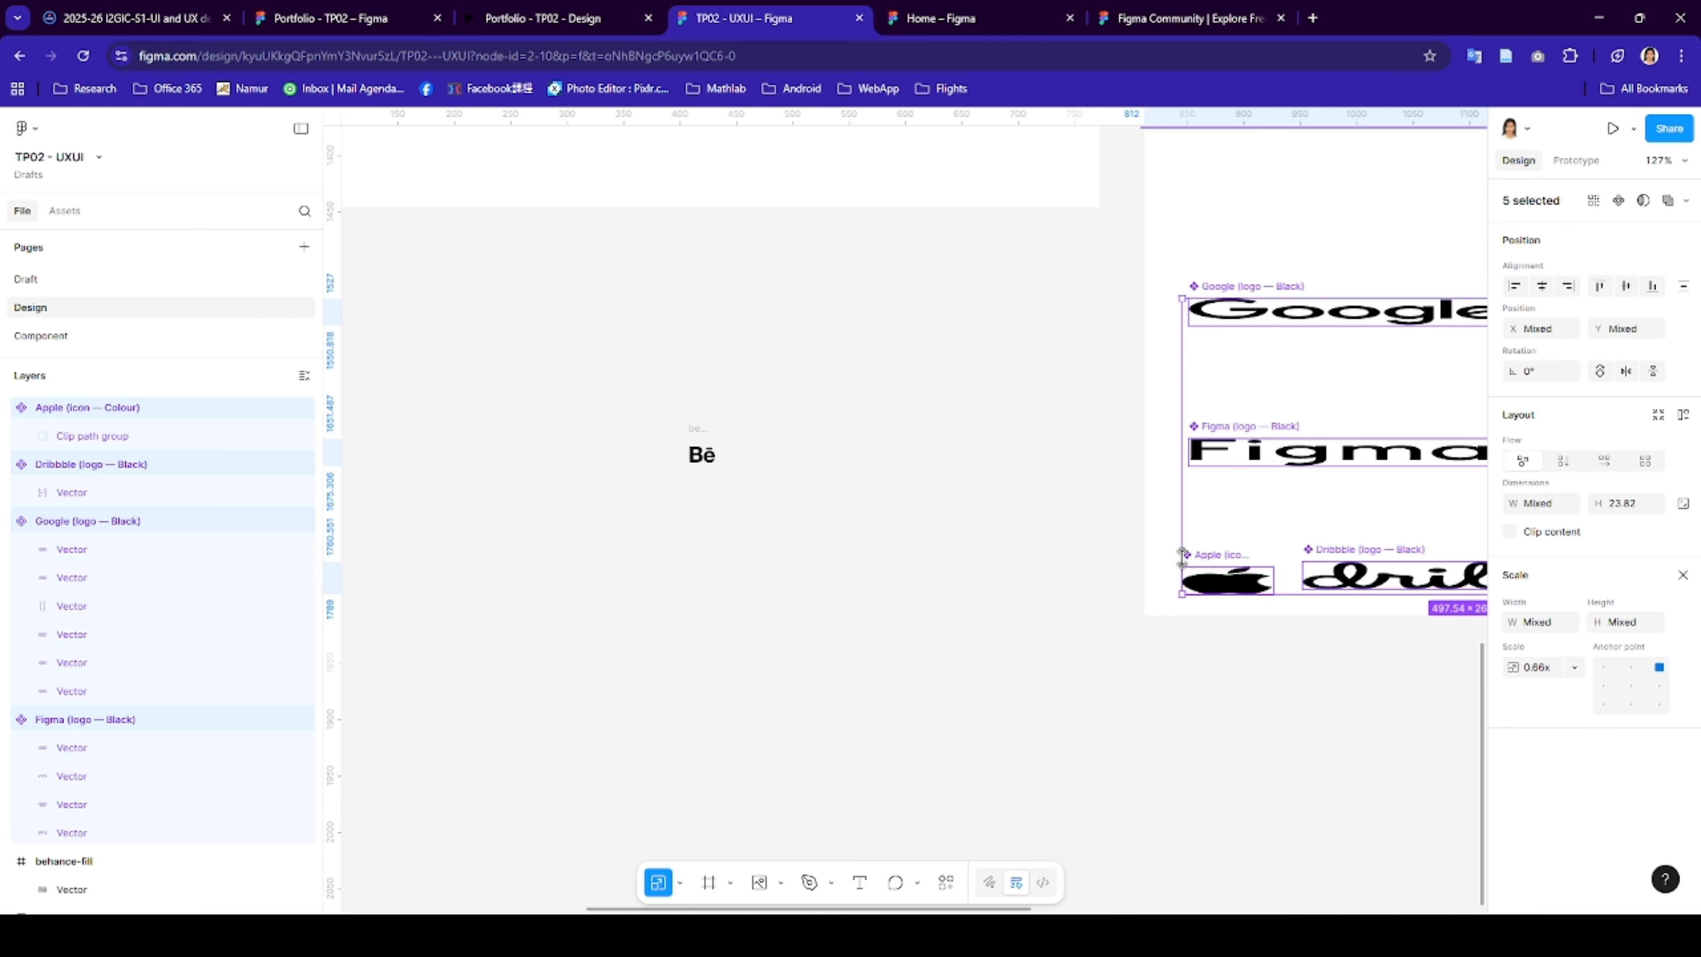
- Move the five selected logos off the Tablet frame onto the empty canvas and set their width to 40
drag(1247, 288, 863, 479)
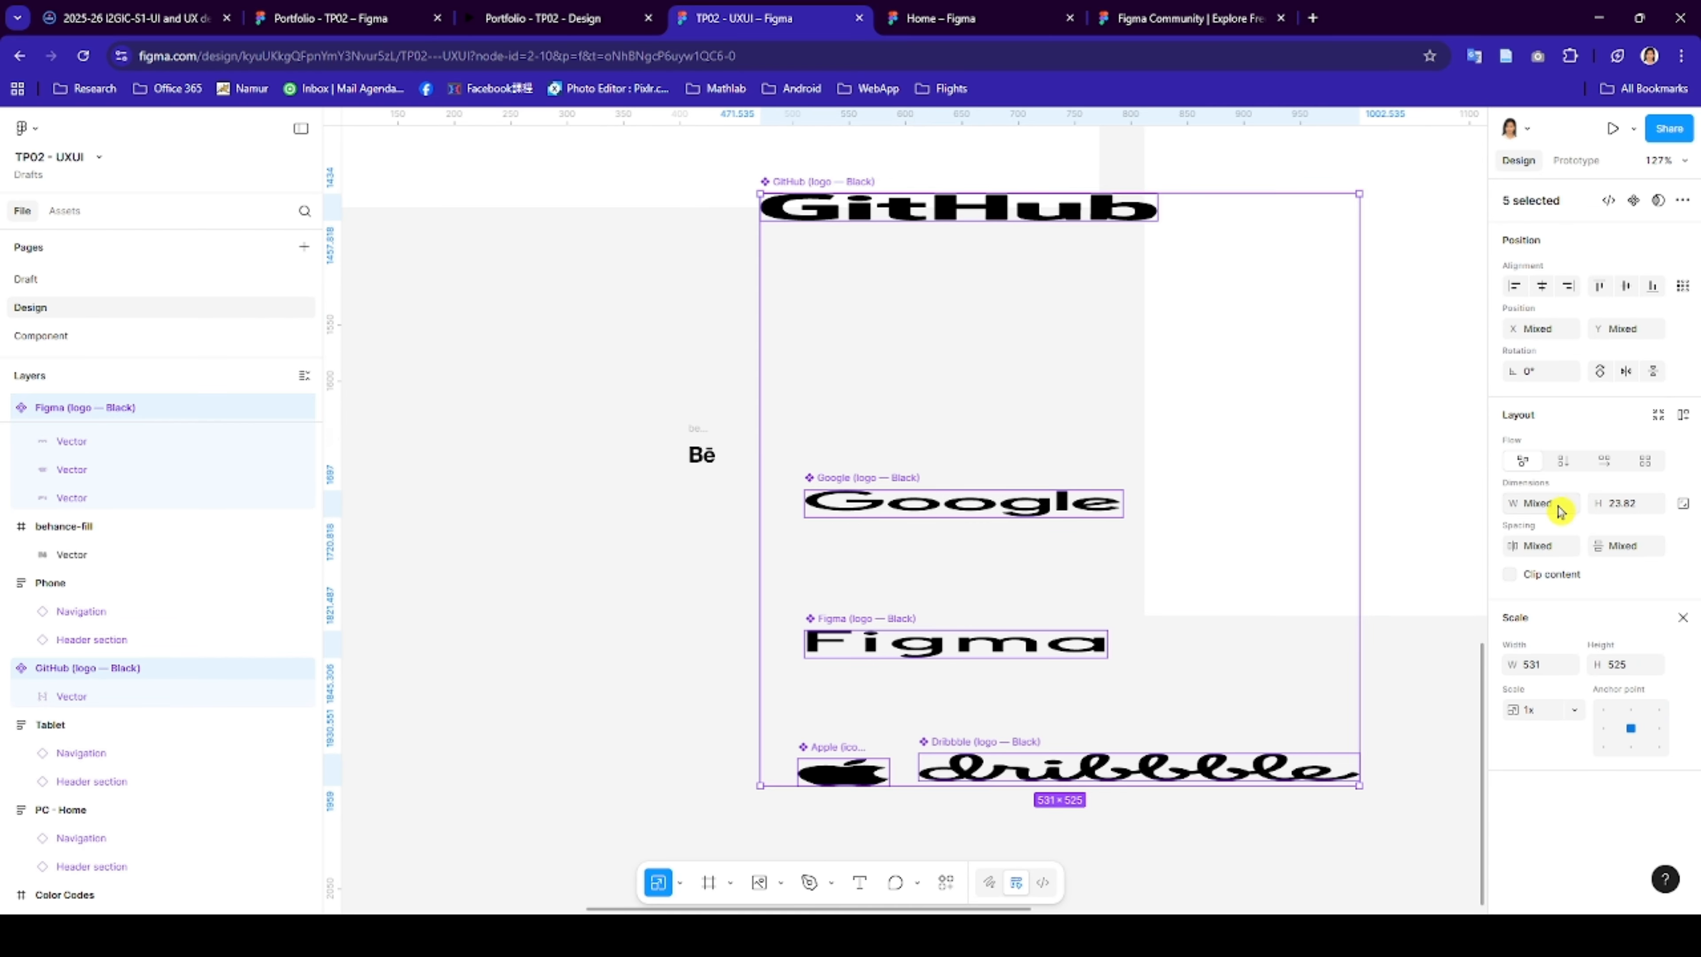
click(1540, 502)
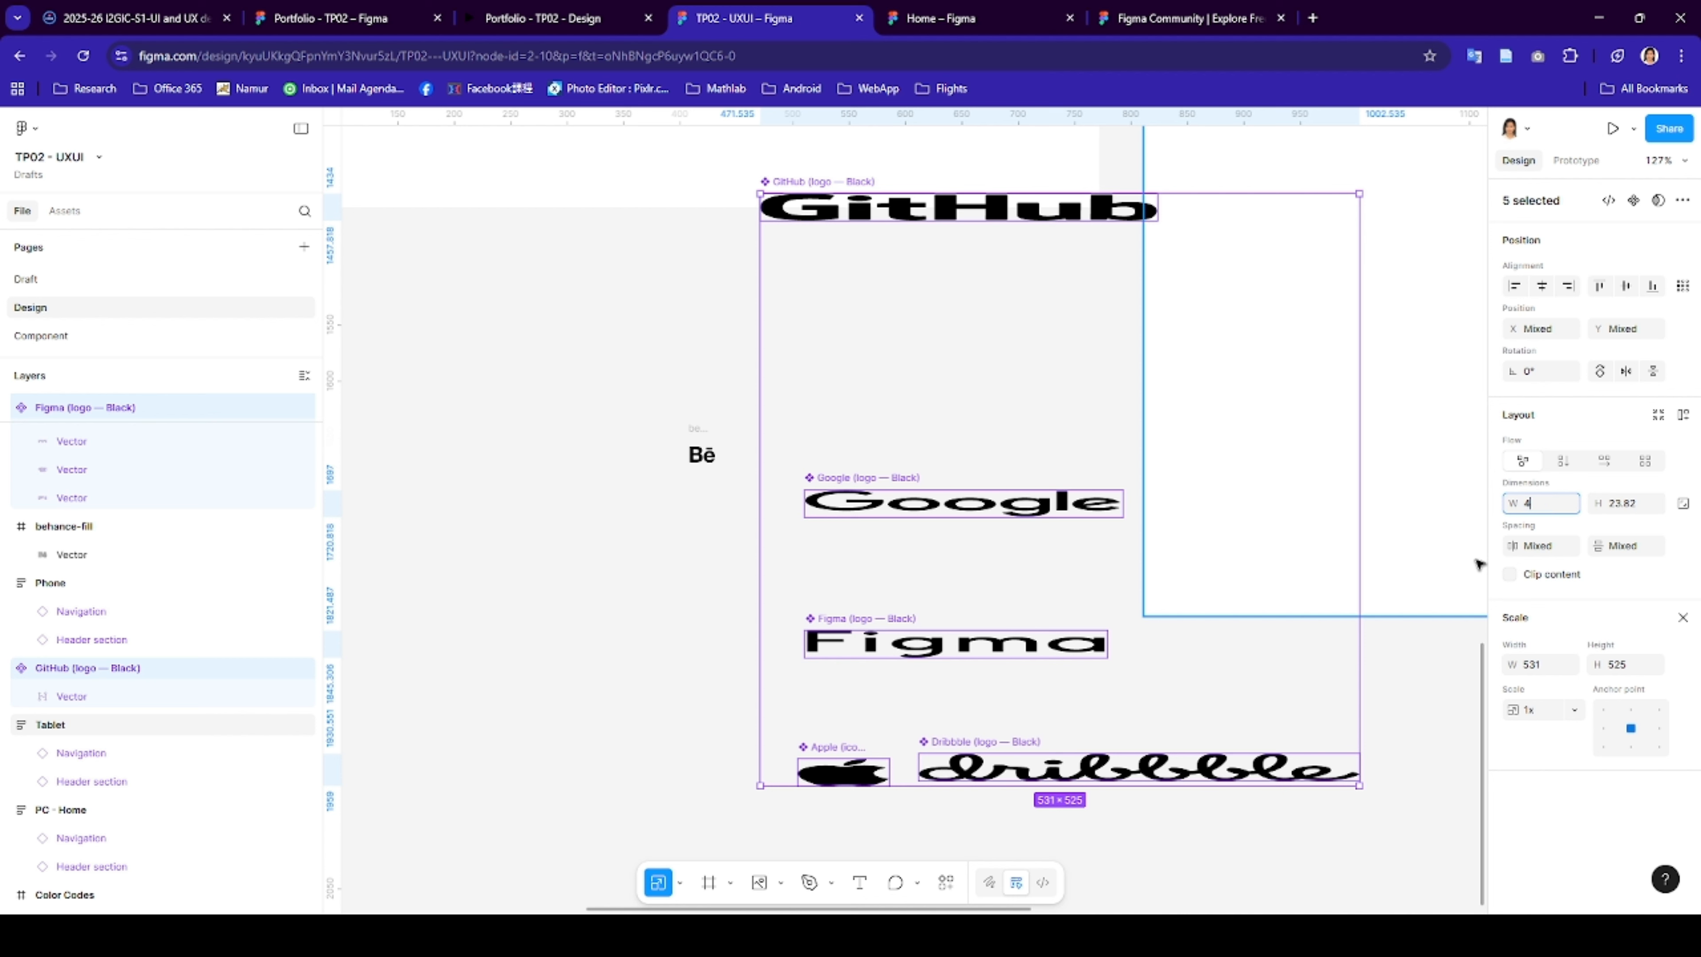
key(Return)
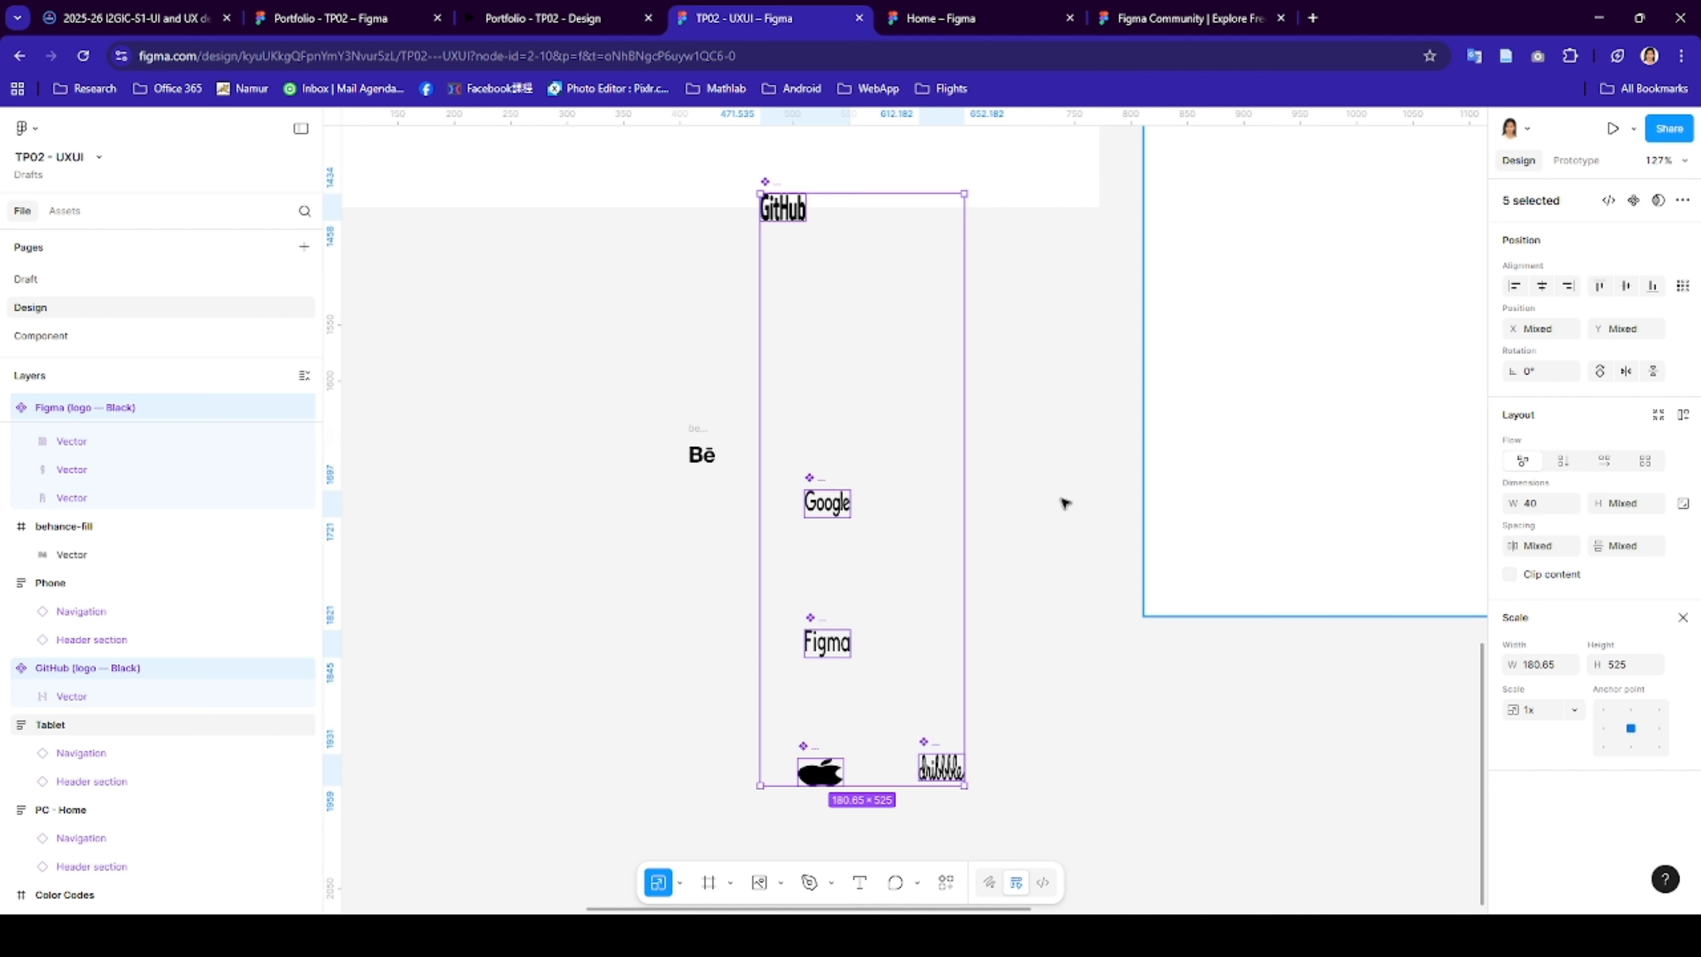
- Resize the GitHub logo to about 41 × 10 and place it directly beside the Behance icon
click(845, 304)
drag(788, 213, 941, 415)
click(679, 882)
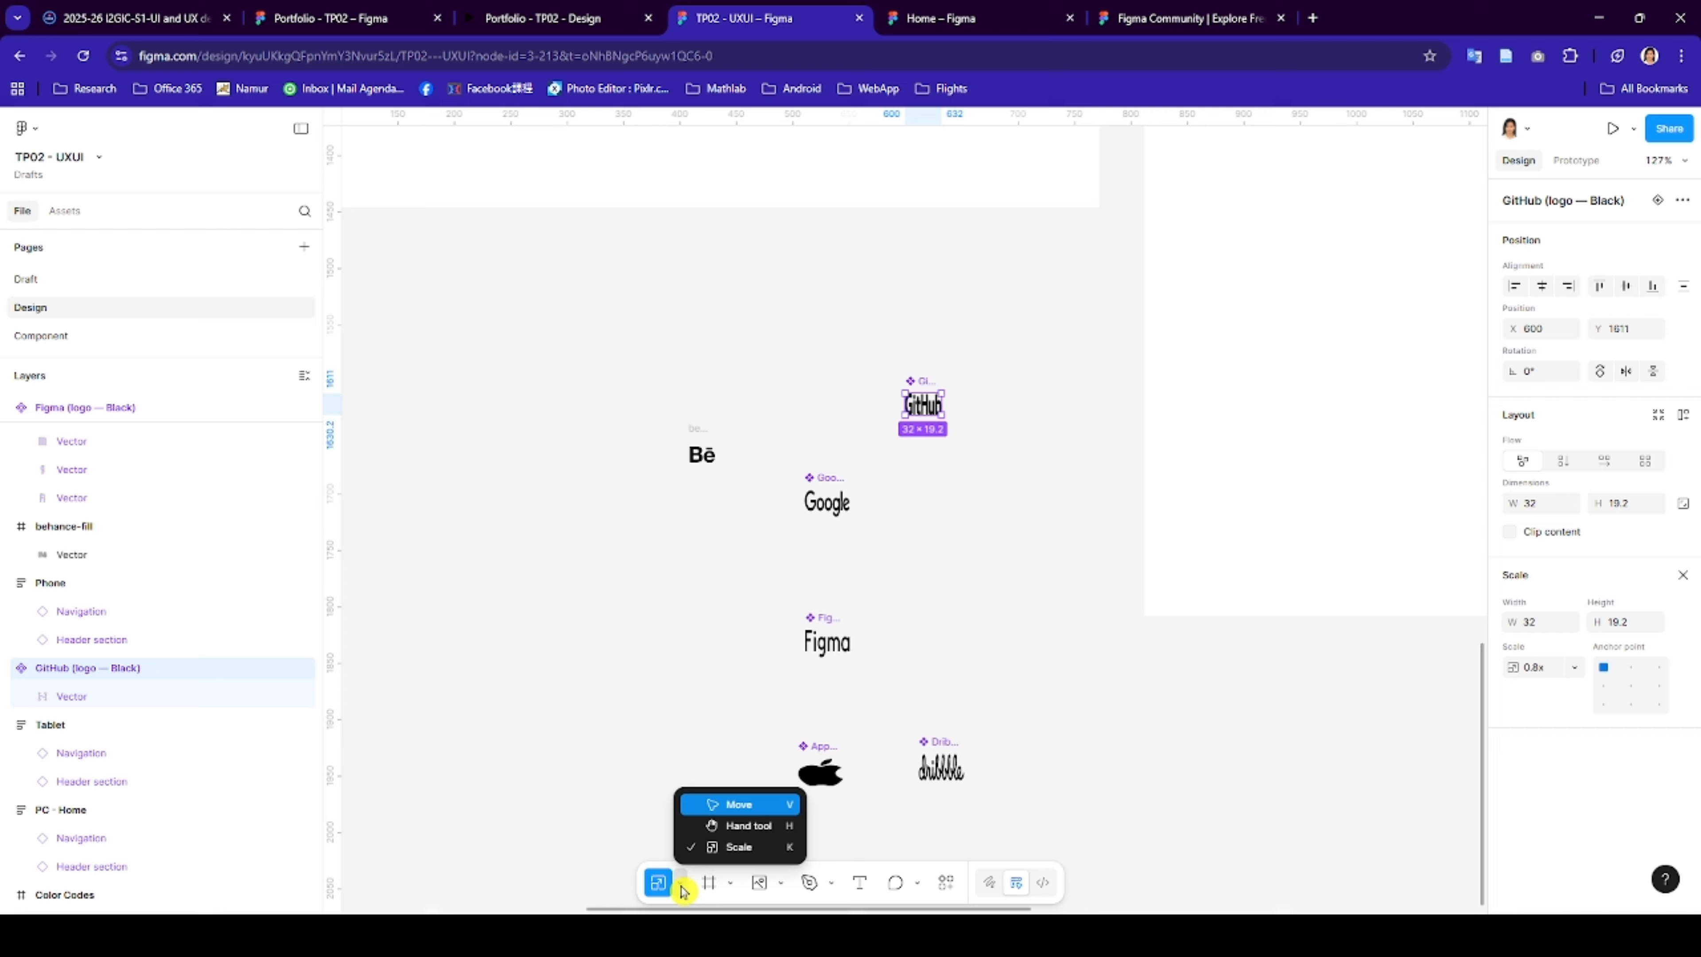
click(702, 850)
click(679, 883)
click(708, 806)
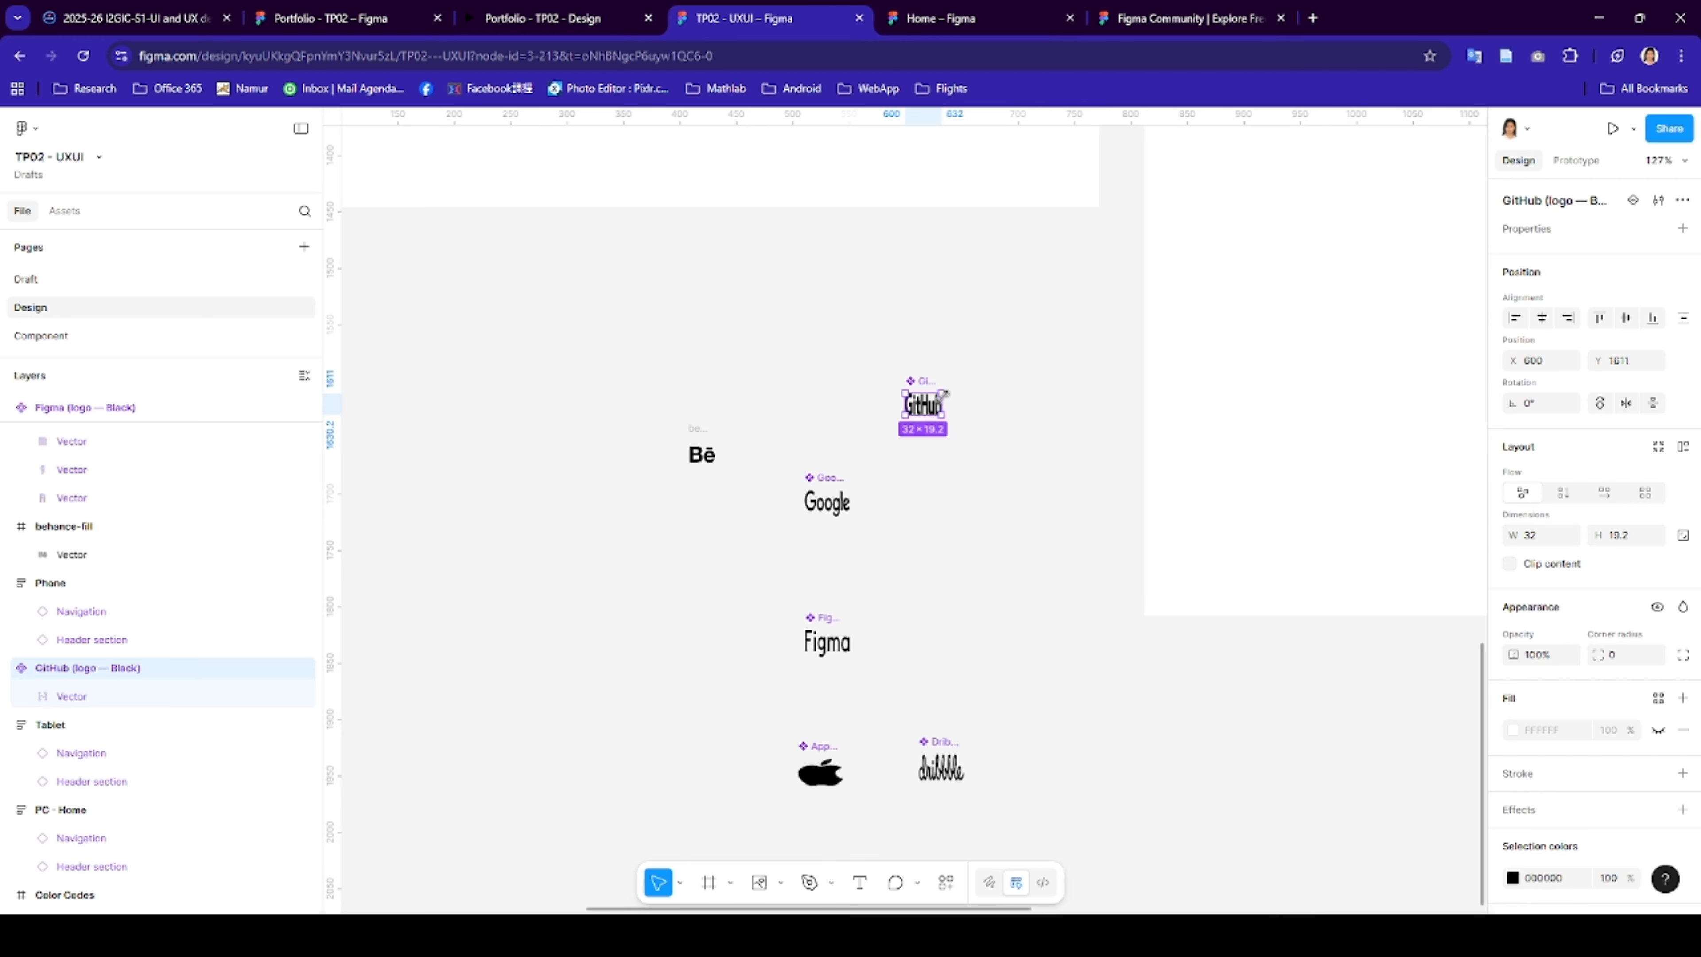
drag(944, 393, 772, 461)
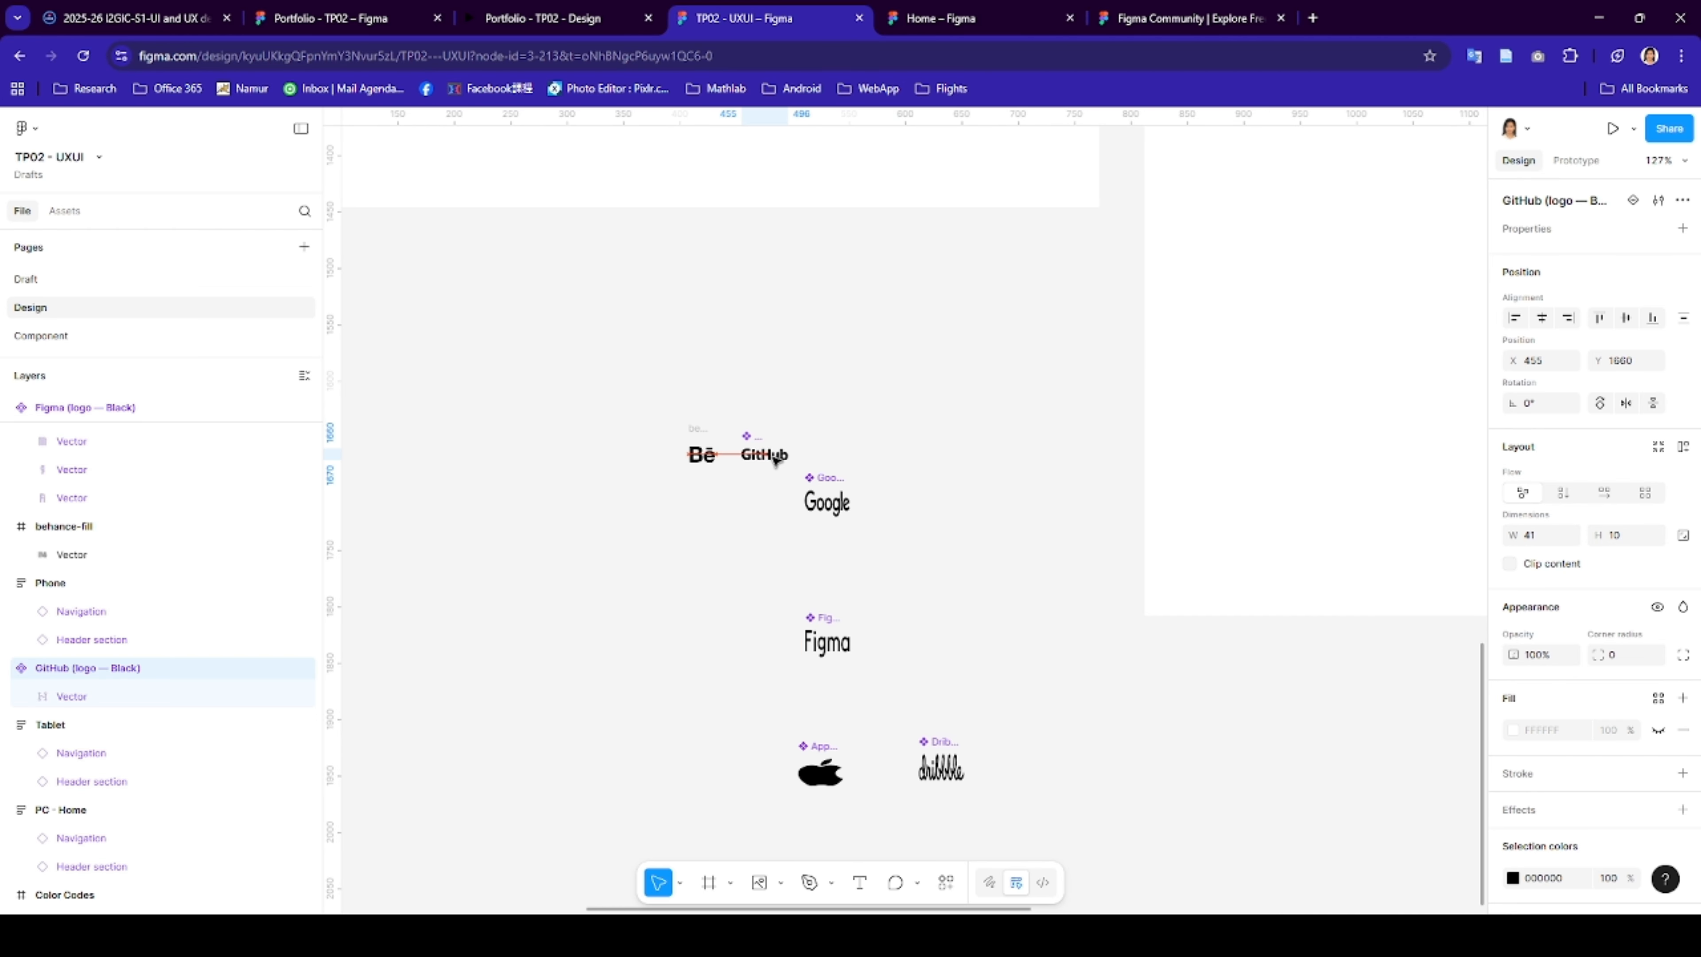
- Place the Google and Figma logos in a row after the GitHub logo
scroll(773, 462, up, 3)
drag(877, 546, 890, 476)
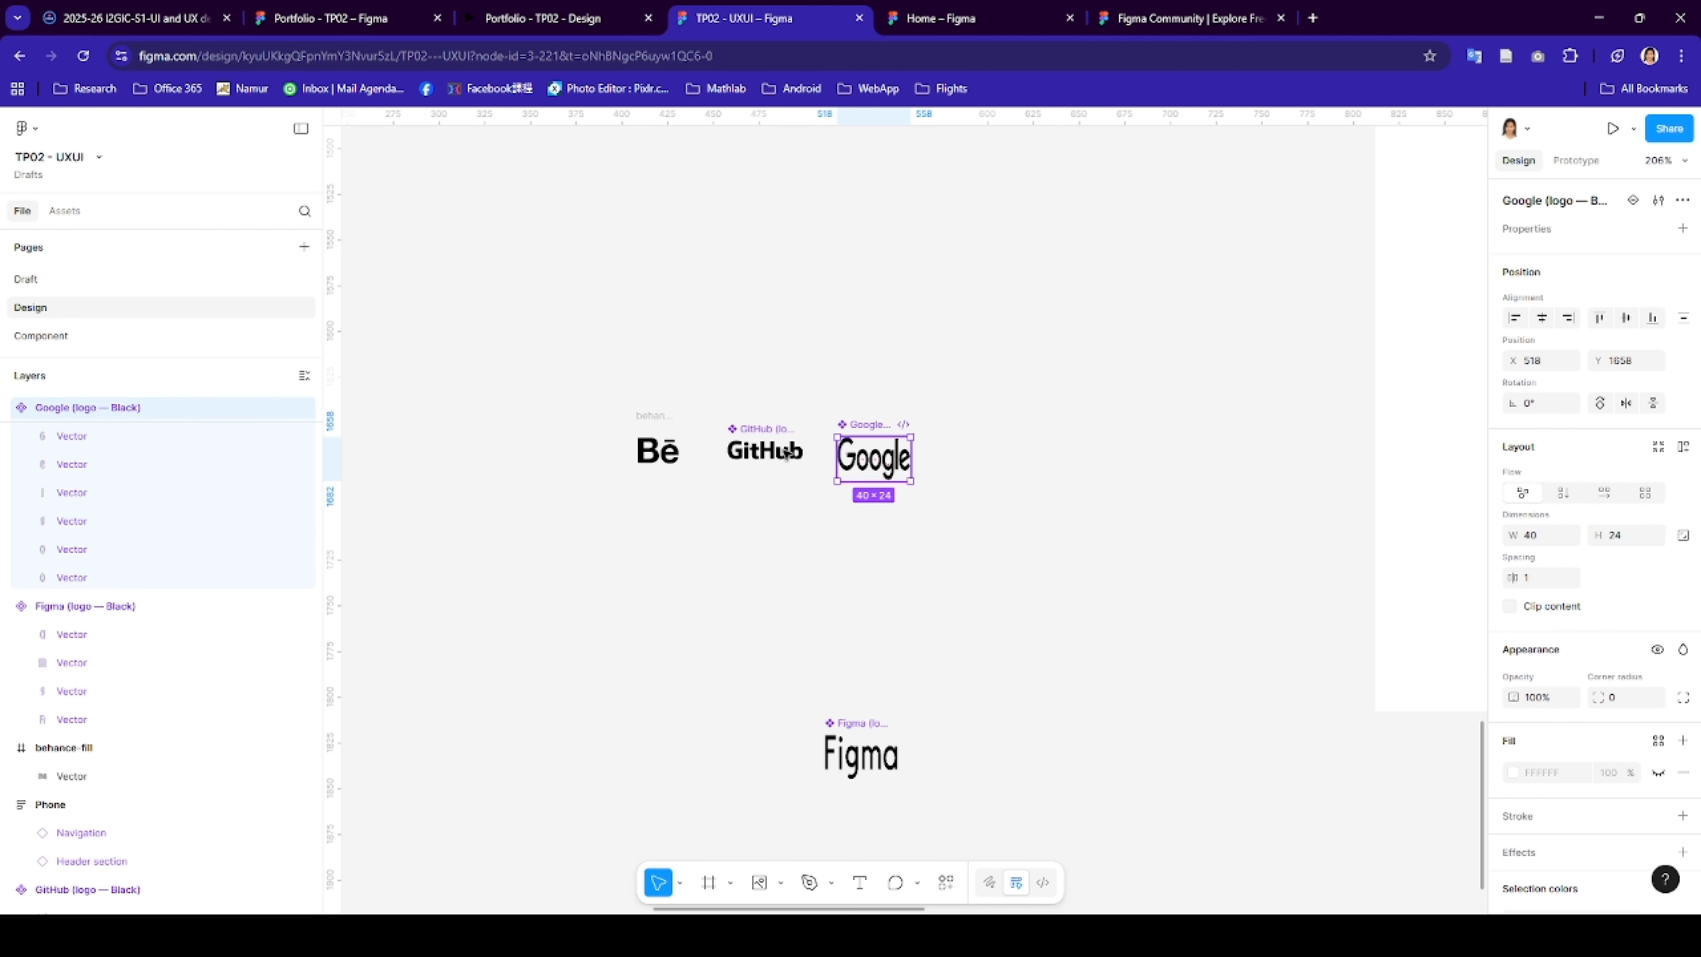
drag(851, 750, 984, 453)
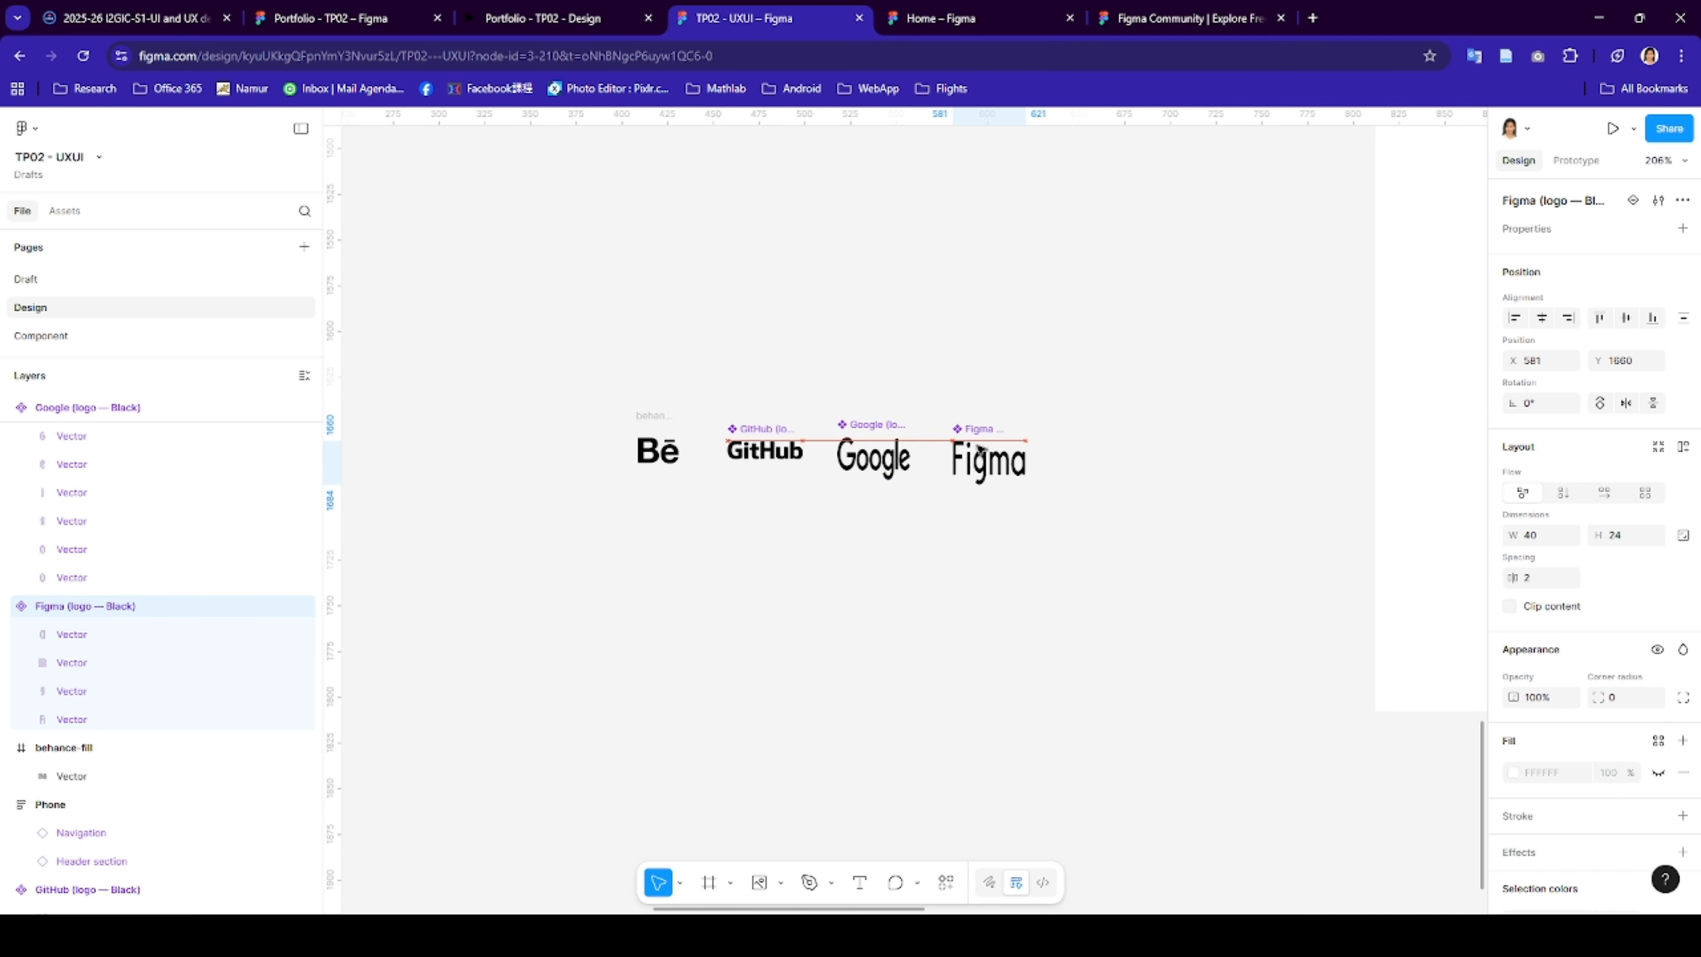
- Place the Apple icon just below the logo row and the Dribbble logo at the end of the row
scroll(998, 623, down, 2)
scroll(998, 635, down, 1)
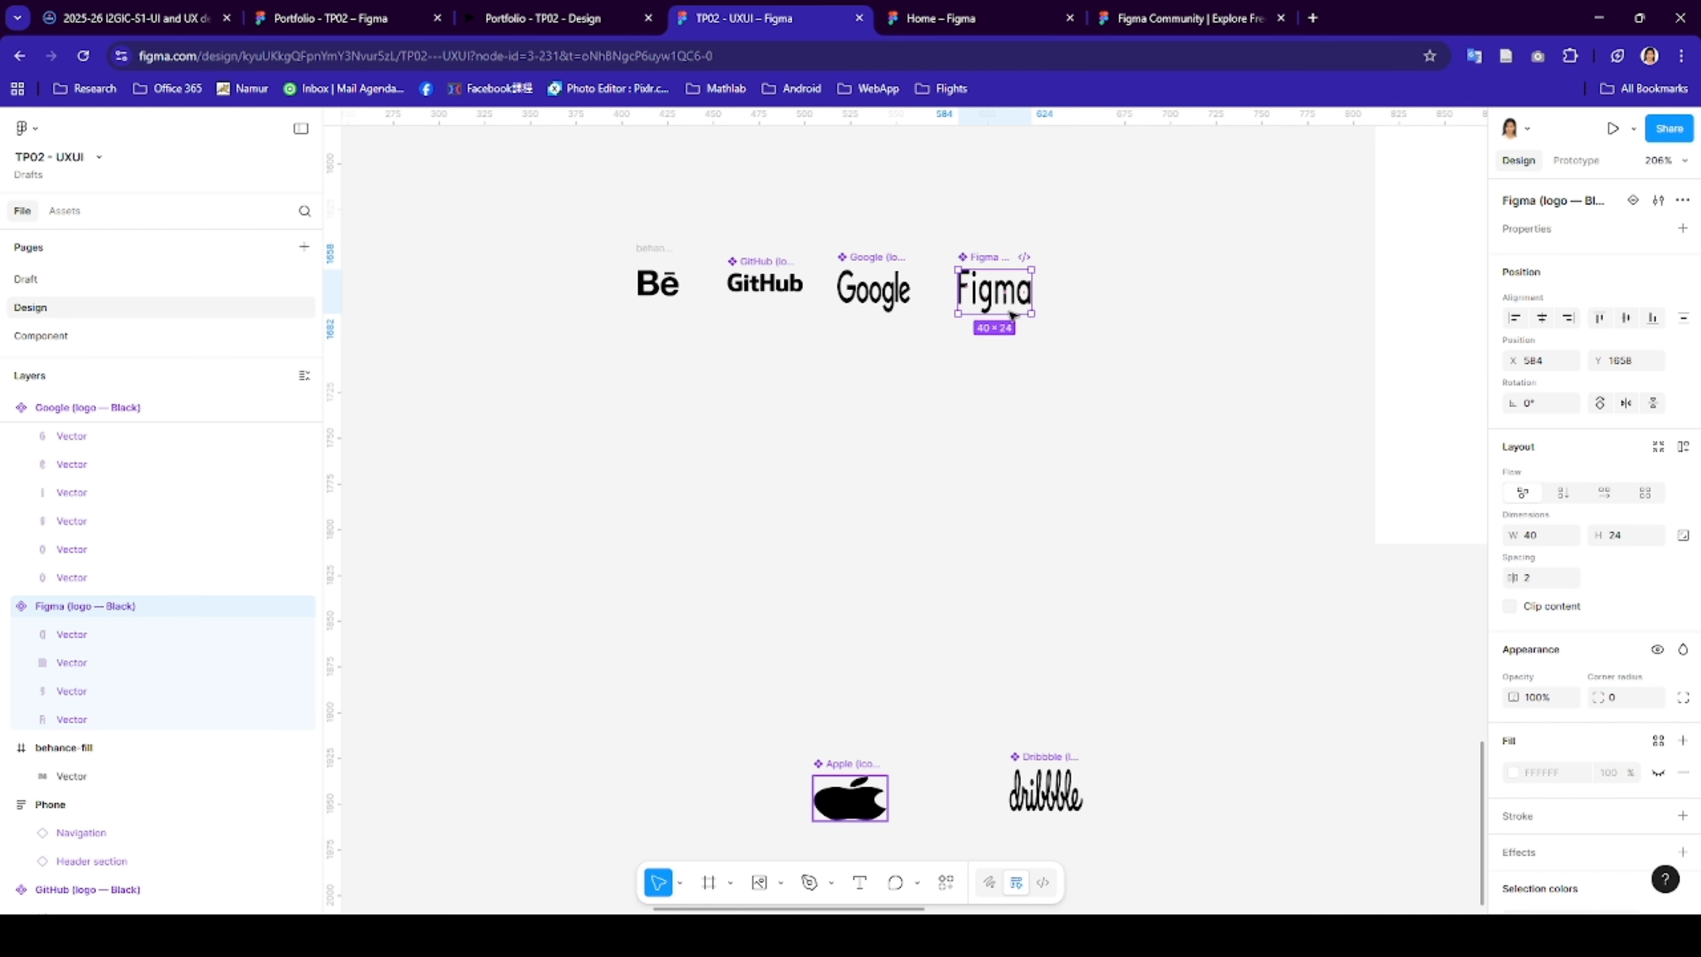
drag(845, 797, 1079, 295)
drag(920, 337, 925, 357)
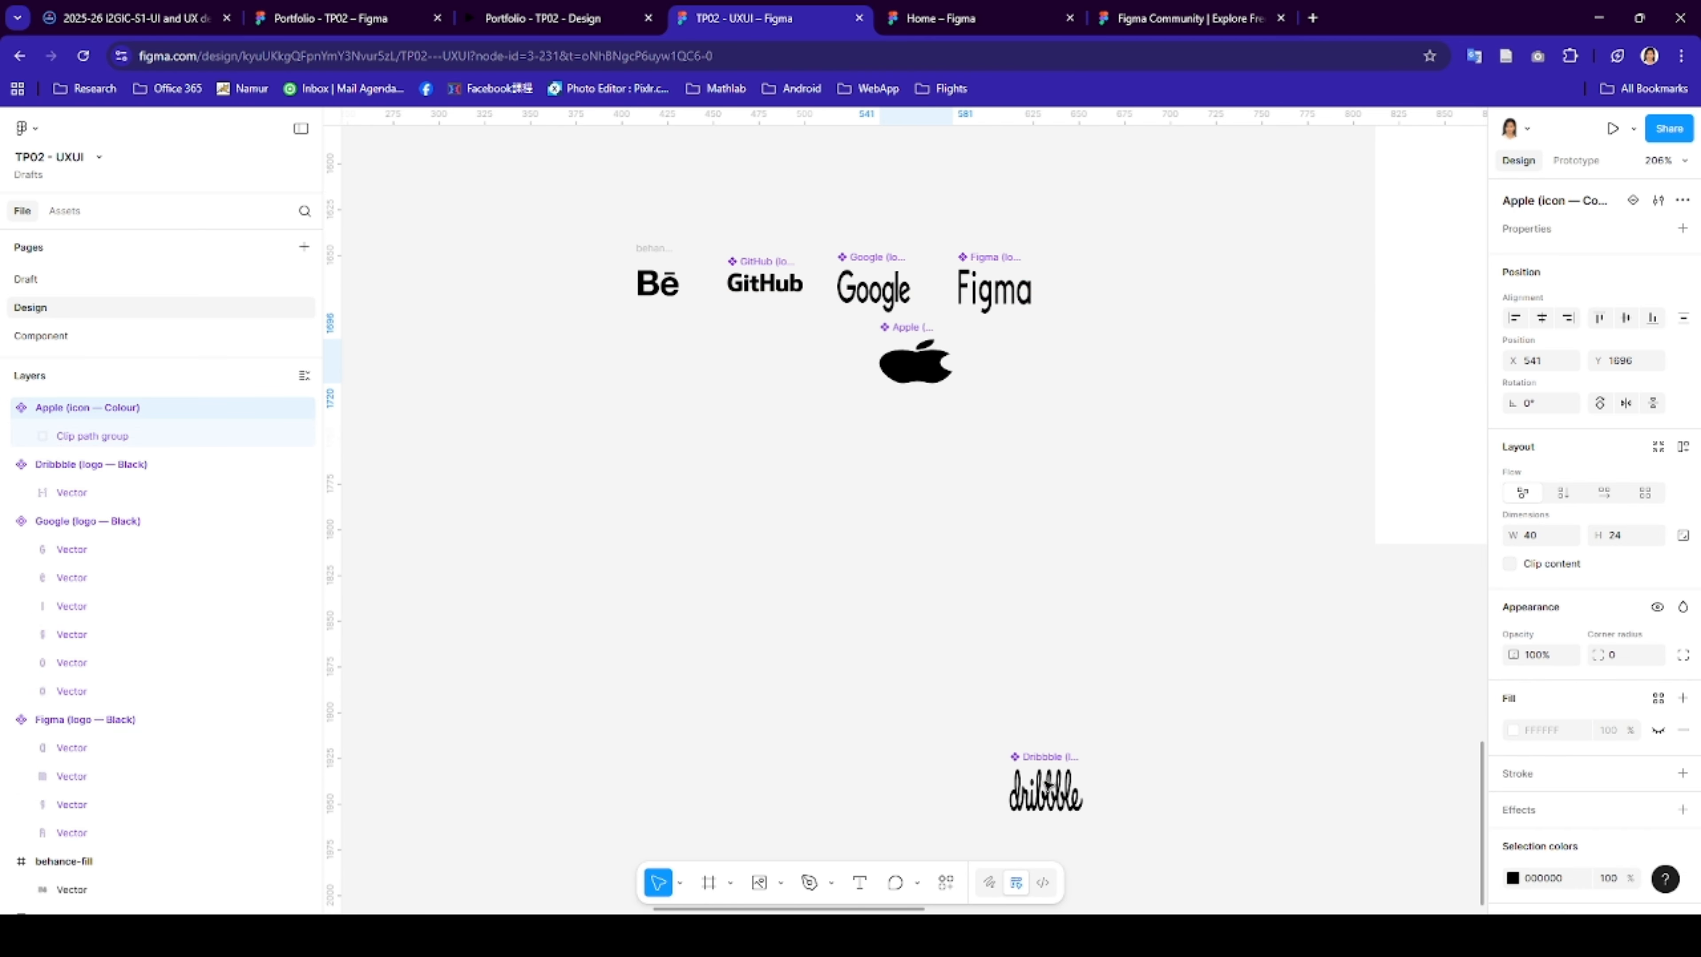
drag(1045, 789, 1115, 272)
scroll(1083, 337, up, 2)
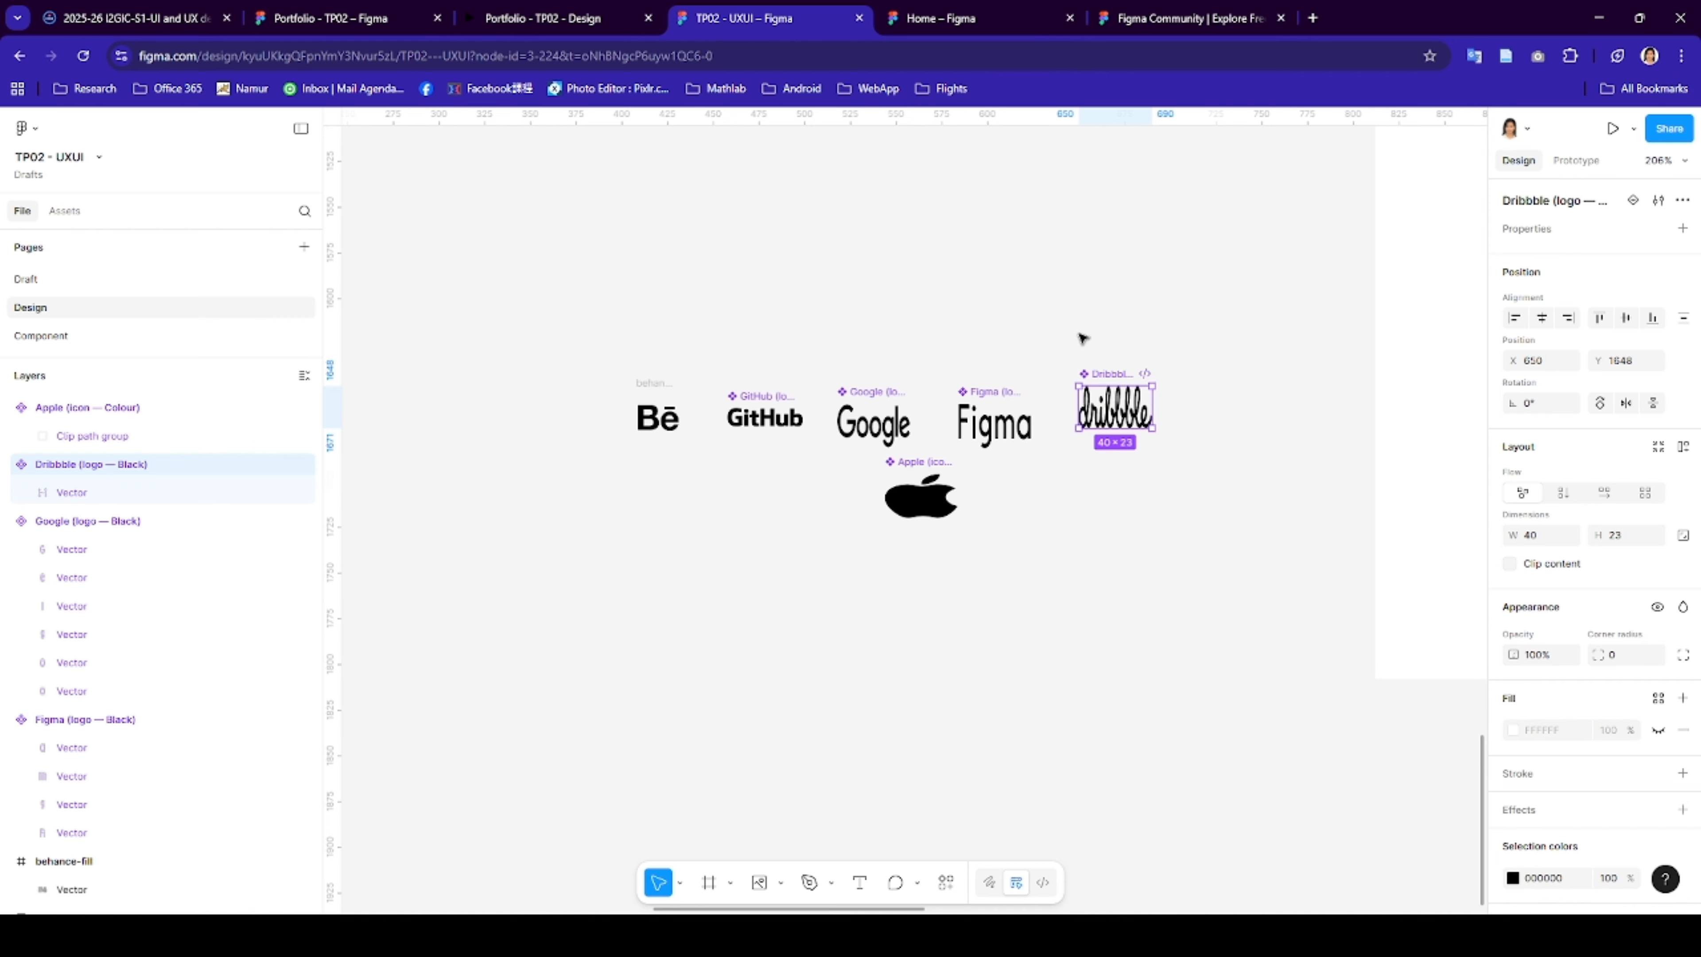
scroll(1083, 337, up, 1)
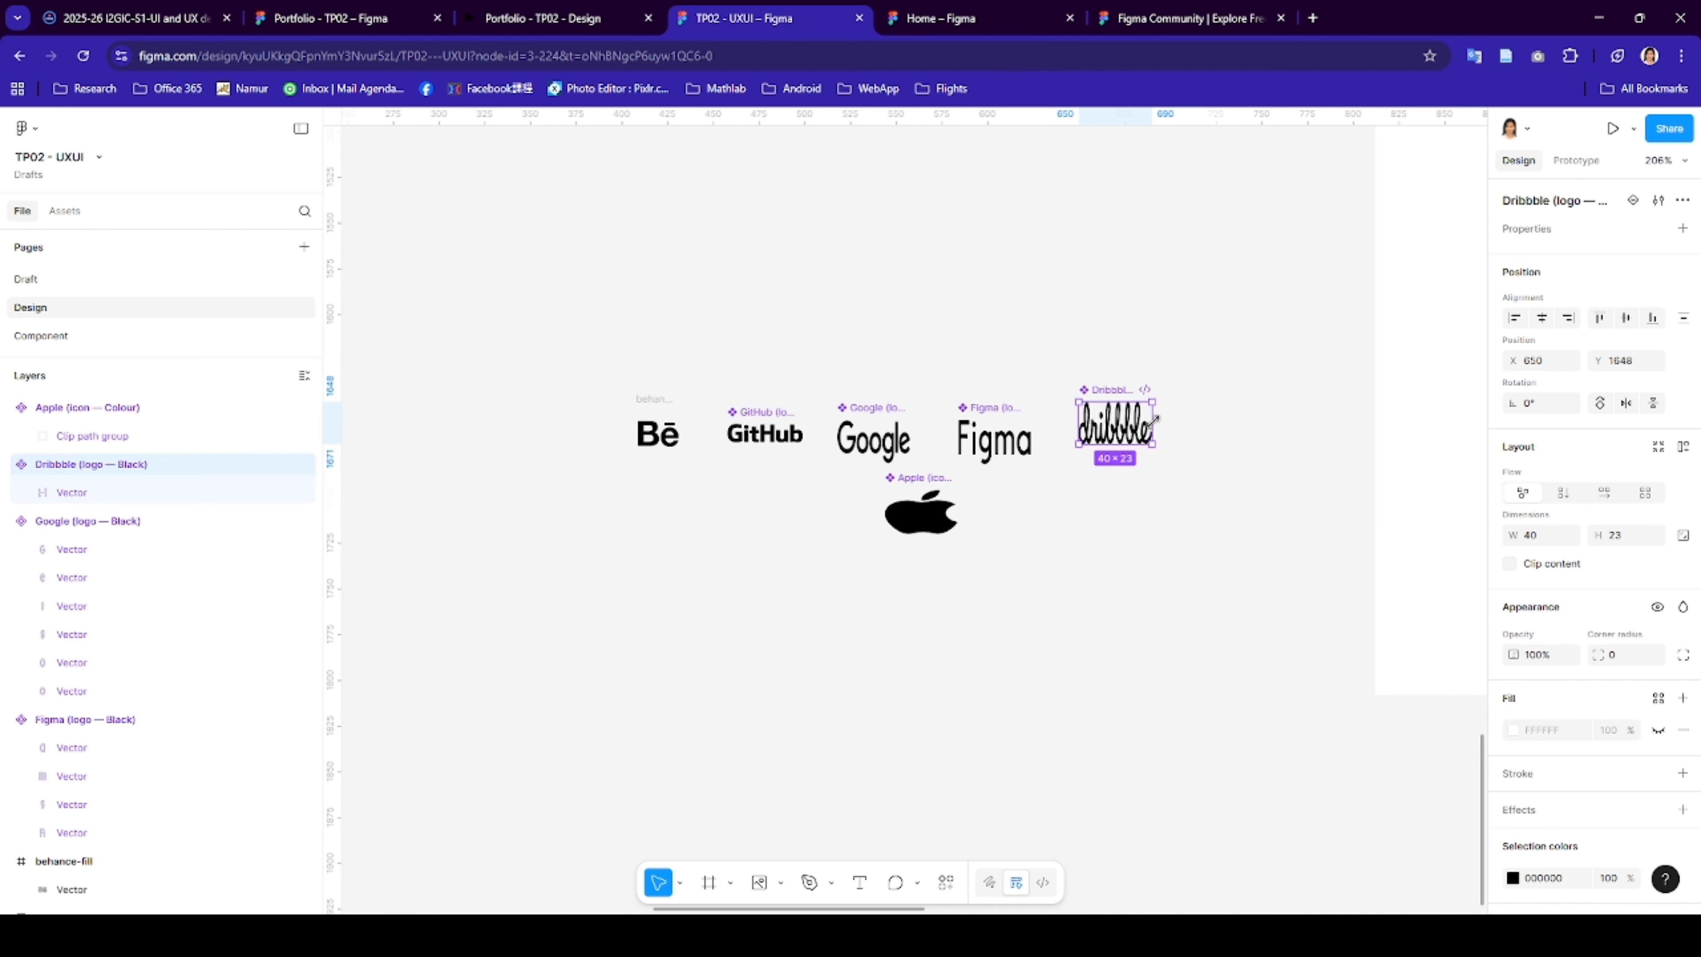
- Shrink the Dribbble logo to about 37 × 13 and the Figma logo to about 30 × 12, and make the Google logo similarly smaller
drag(1152, 419, 1087, 424)
click(989, 430)
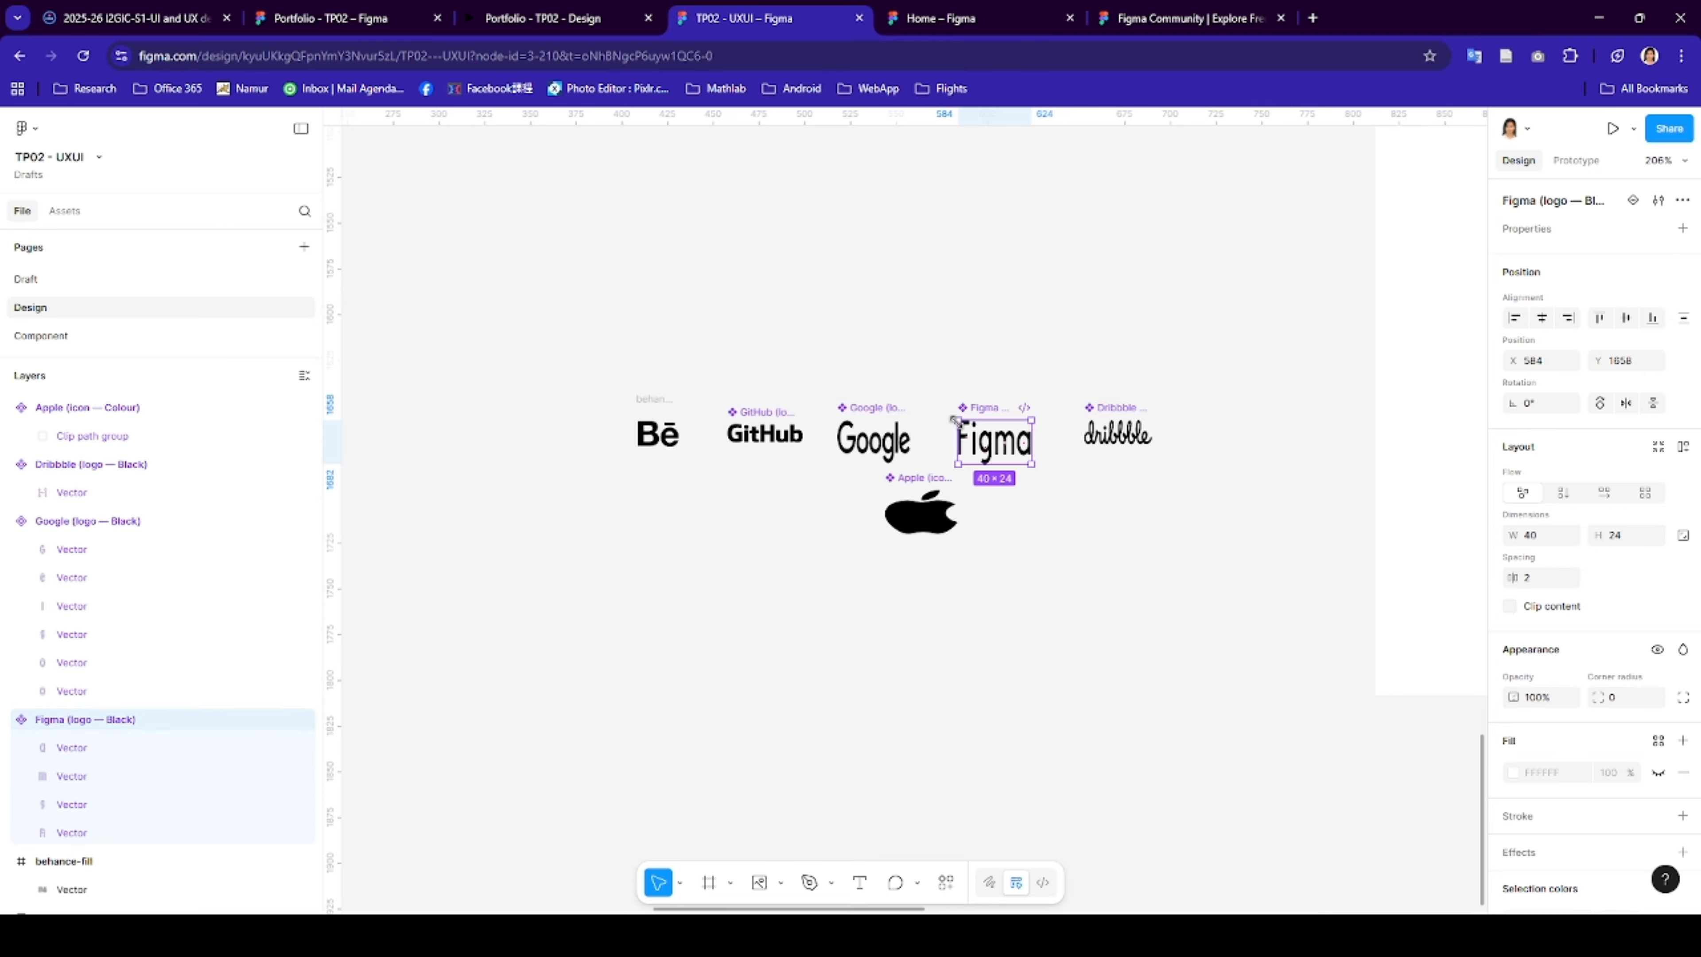
drag(959, 422, 975, 442)
click(877, 446)
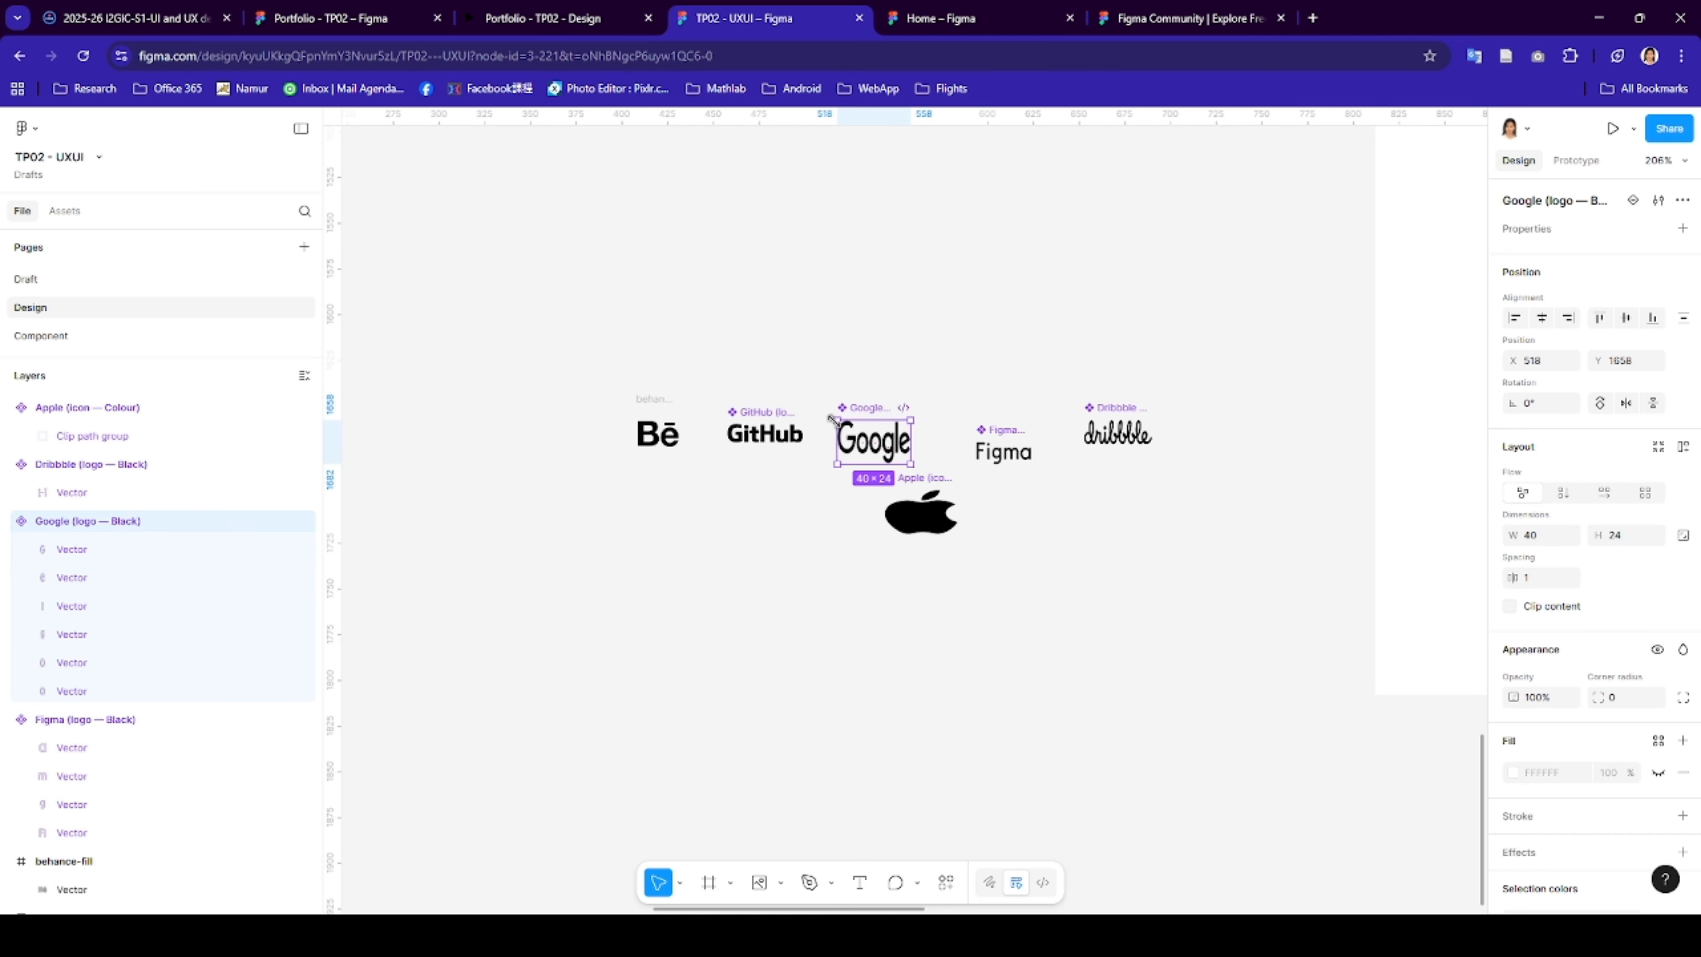
drag(845, 437, 922, 434)
- Shrink the Apple icon and arrange the row in the order GitHub, Apple, Google, Figma, Dribbble
click(764, 434)
click(939, 514)
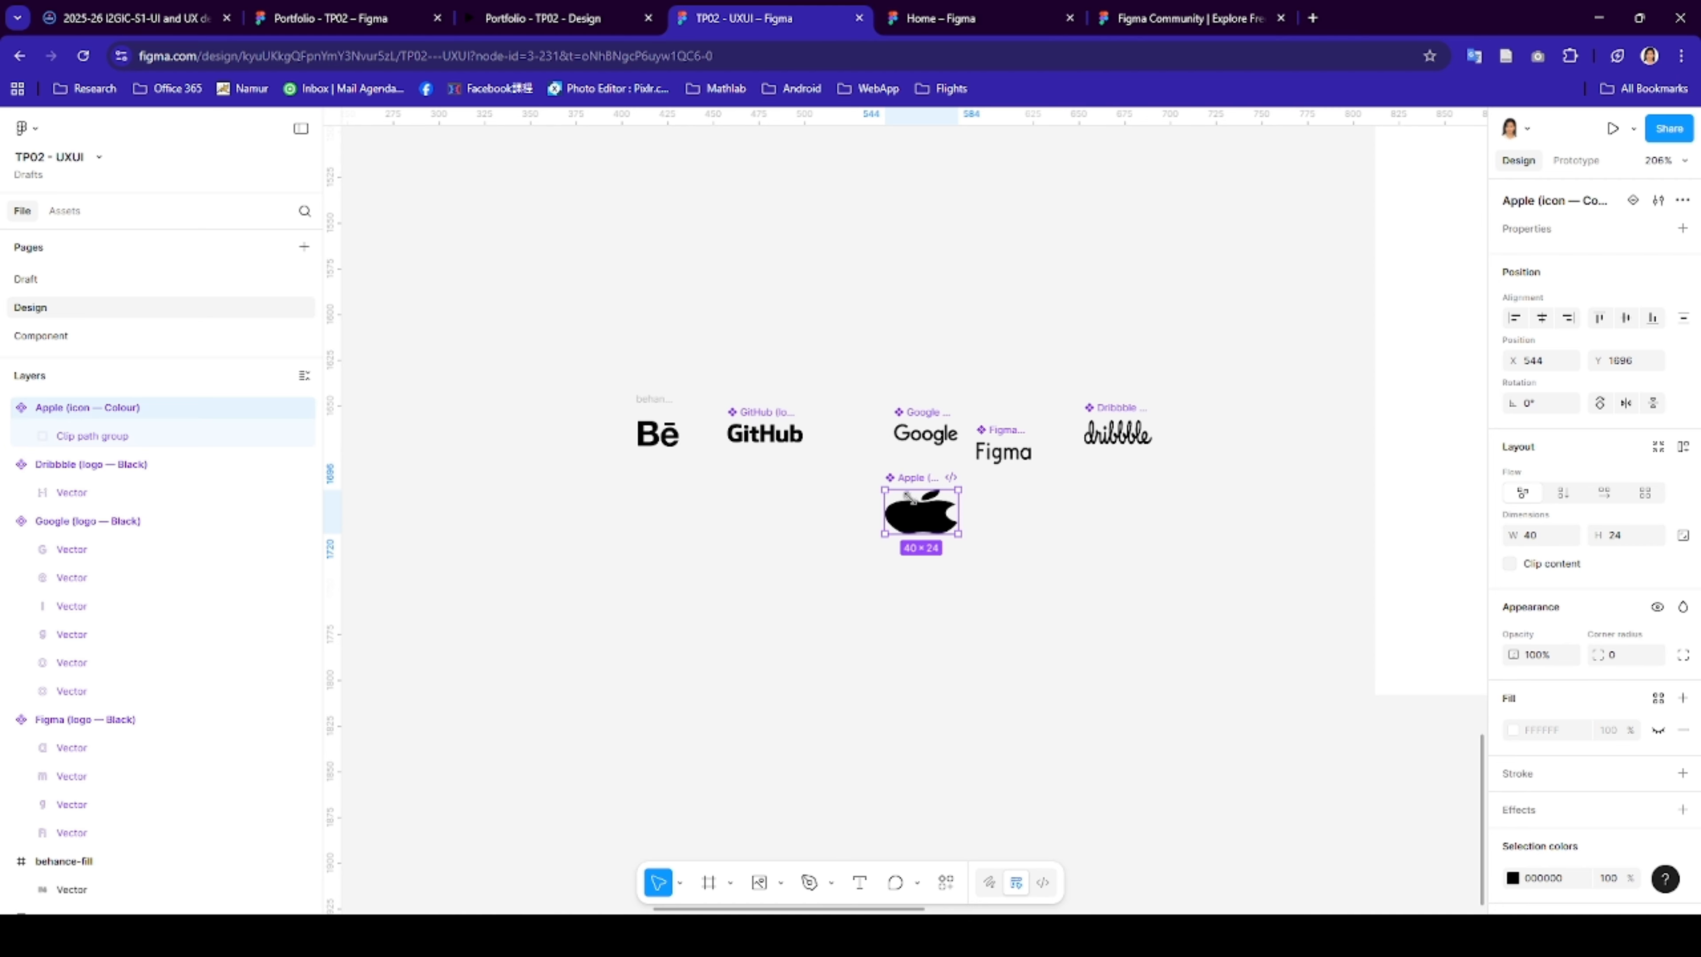
drag(884, 489, 1041, 430)
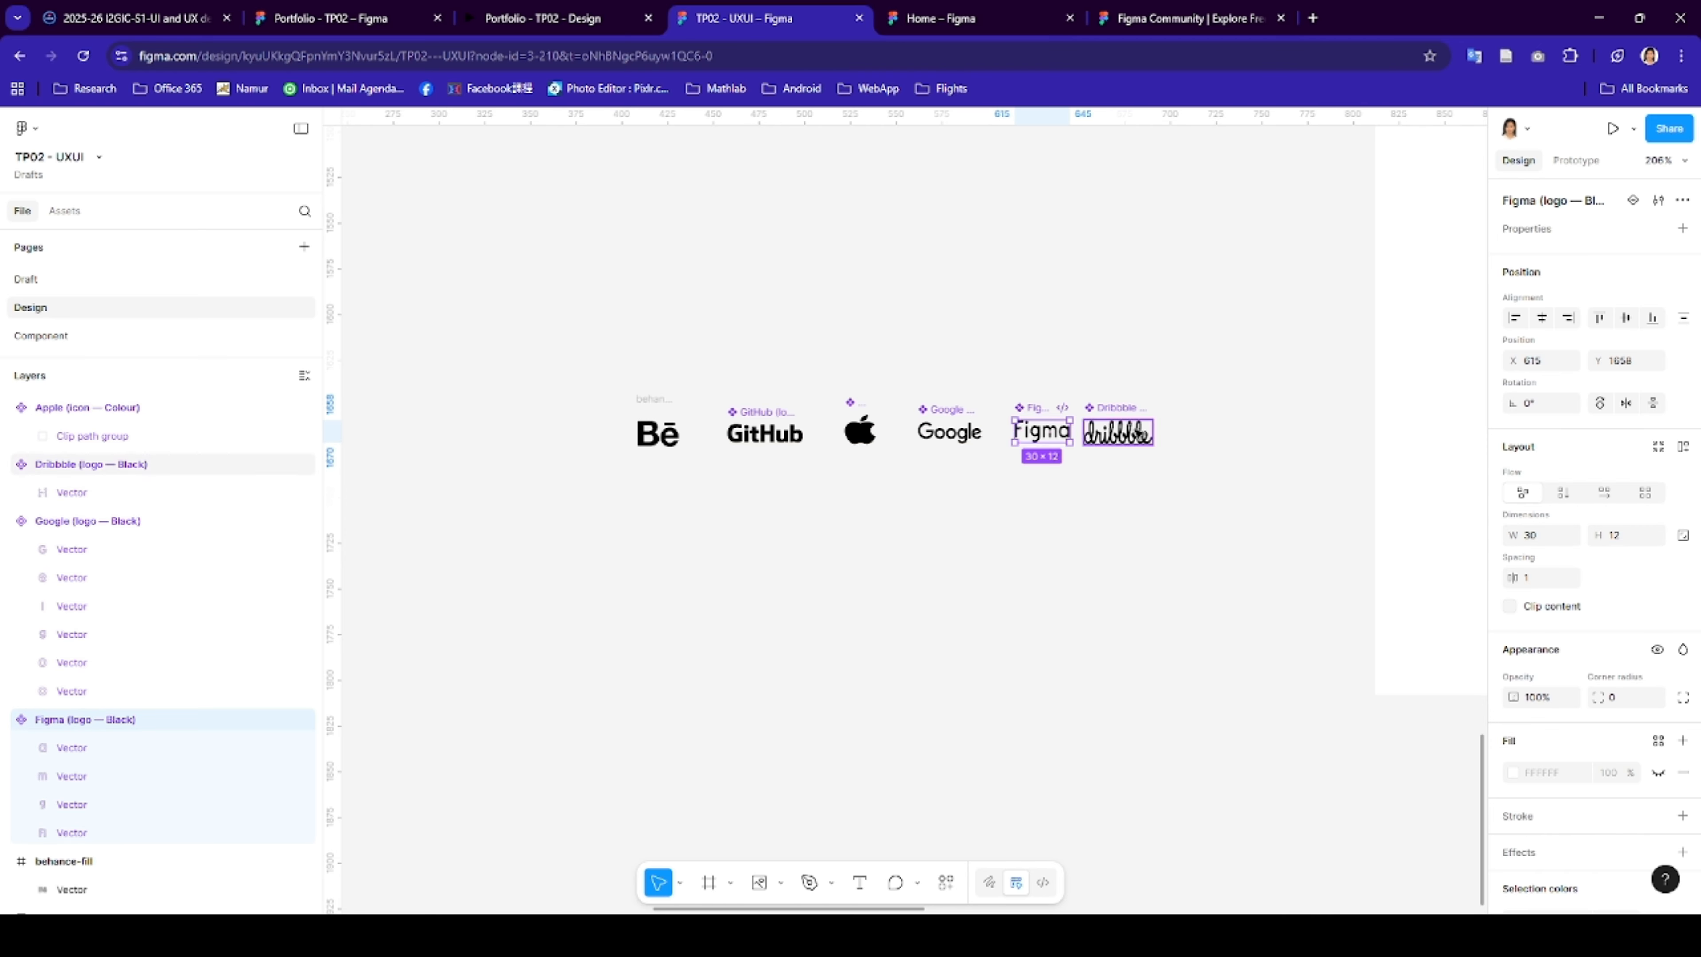
drag(1155, 434, 1187, 425)
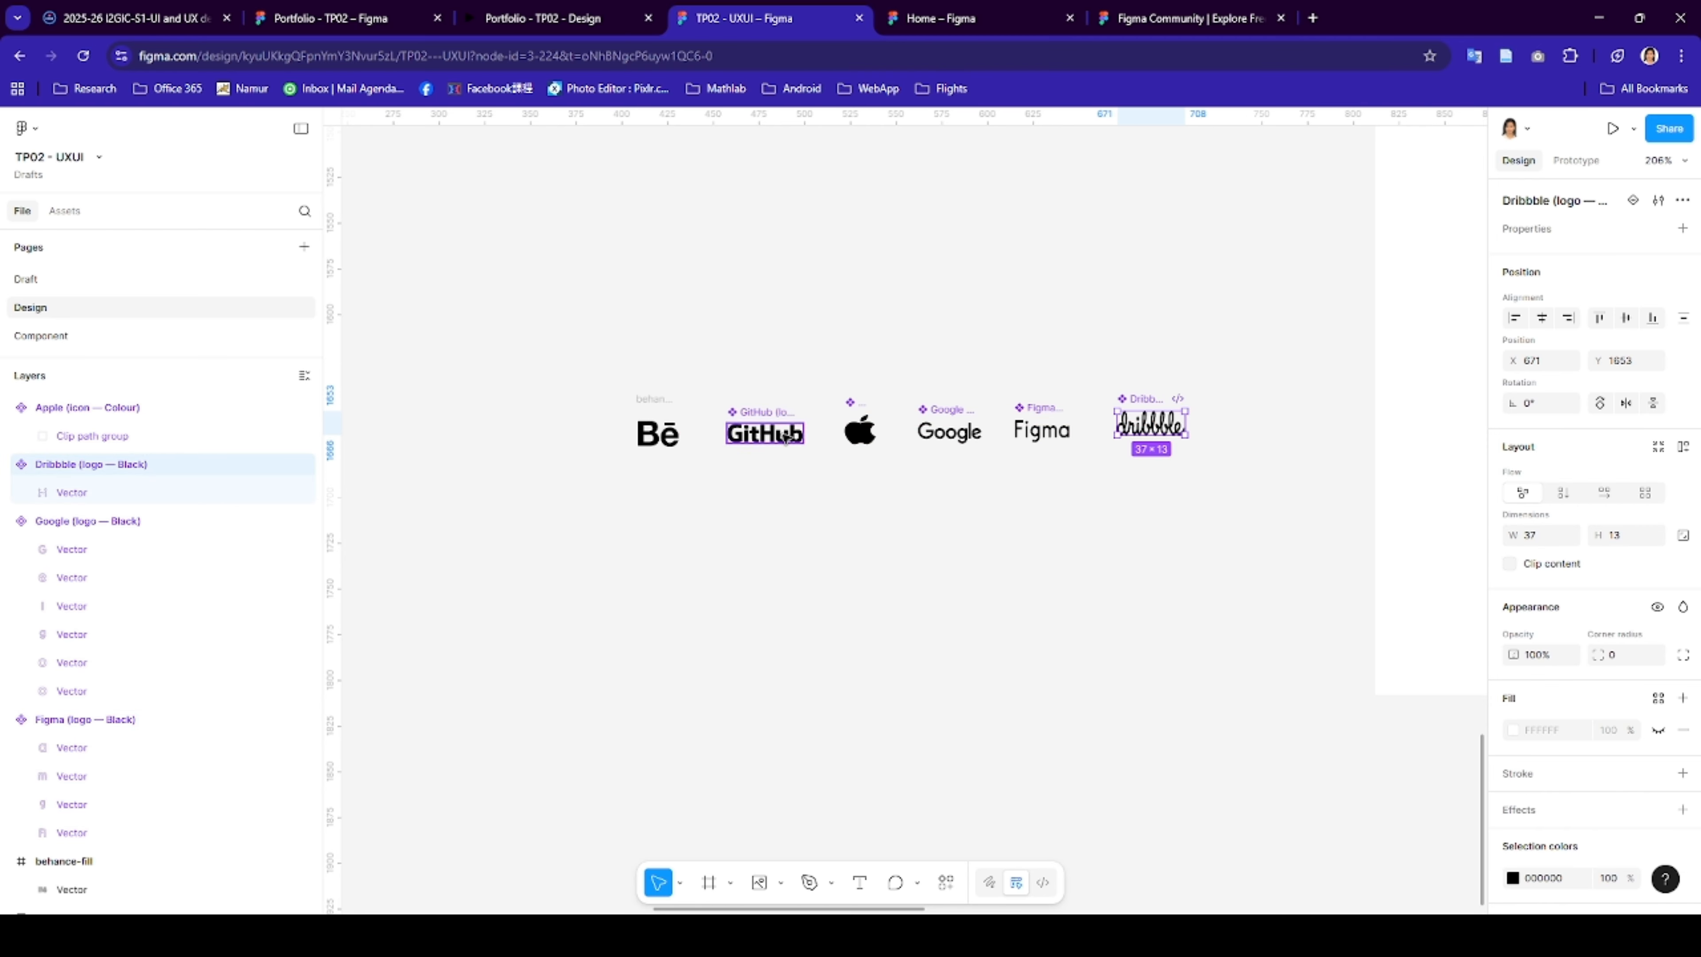
- Move the five component logos below the row and place instance copies of them beside the Behance icon
drag(715, 480, 1213, 365)
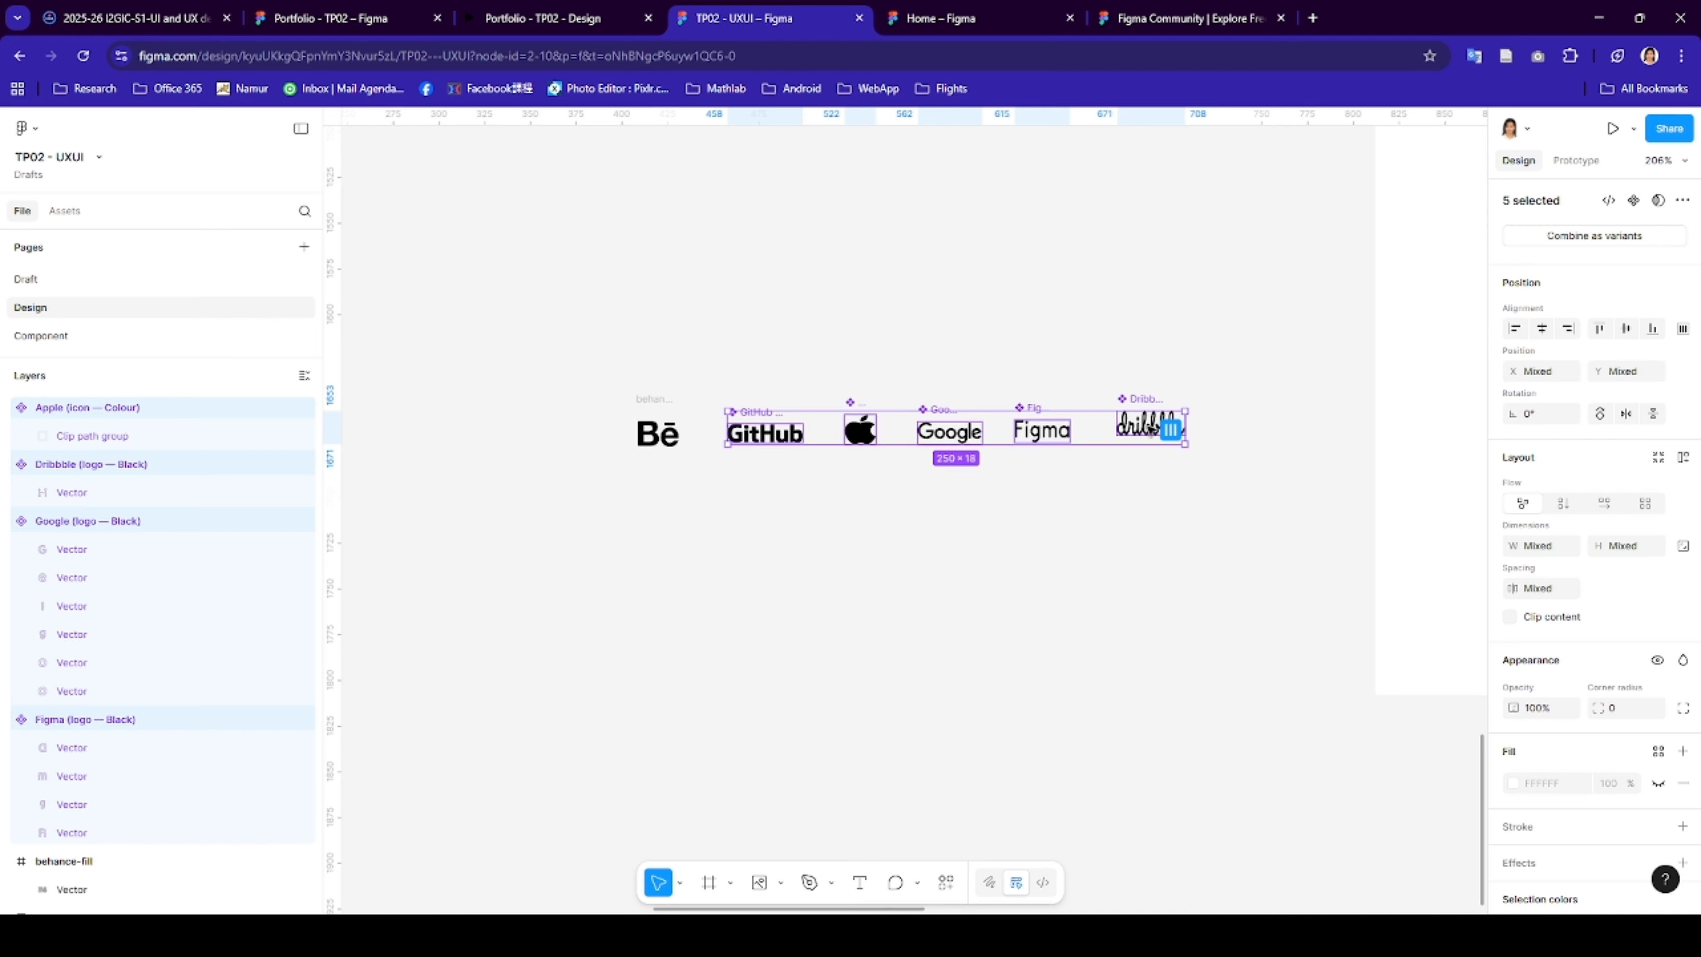
drag(1143, 422, 1179, 614)
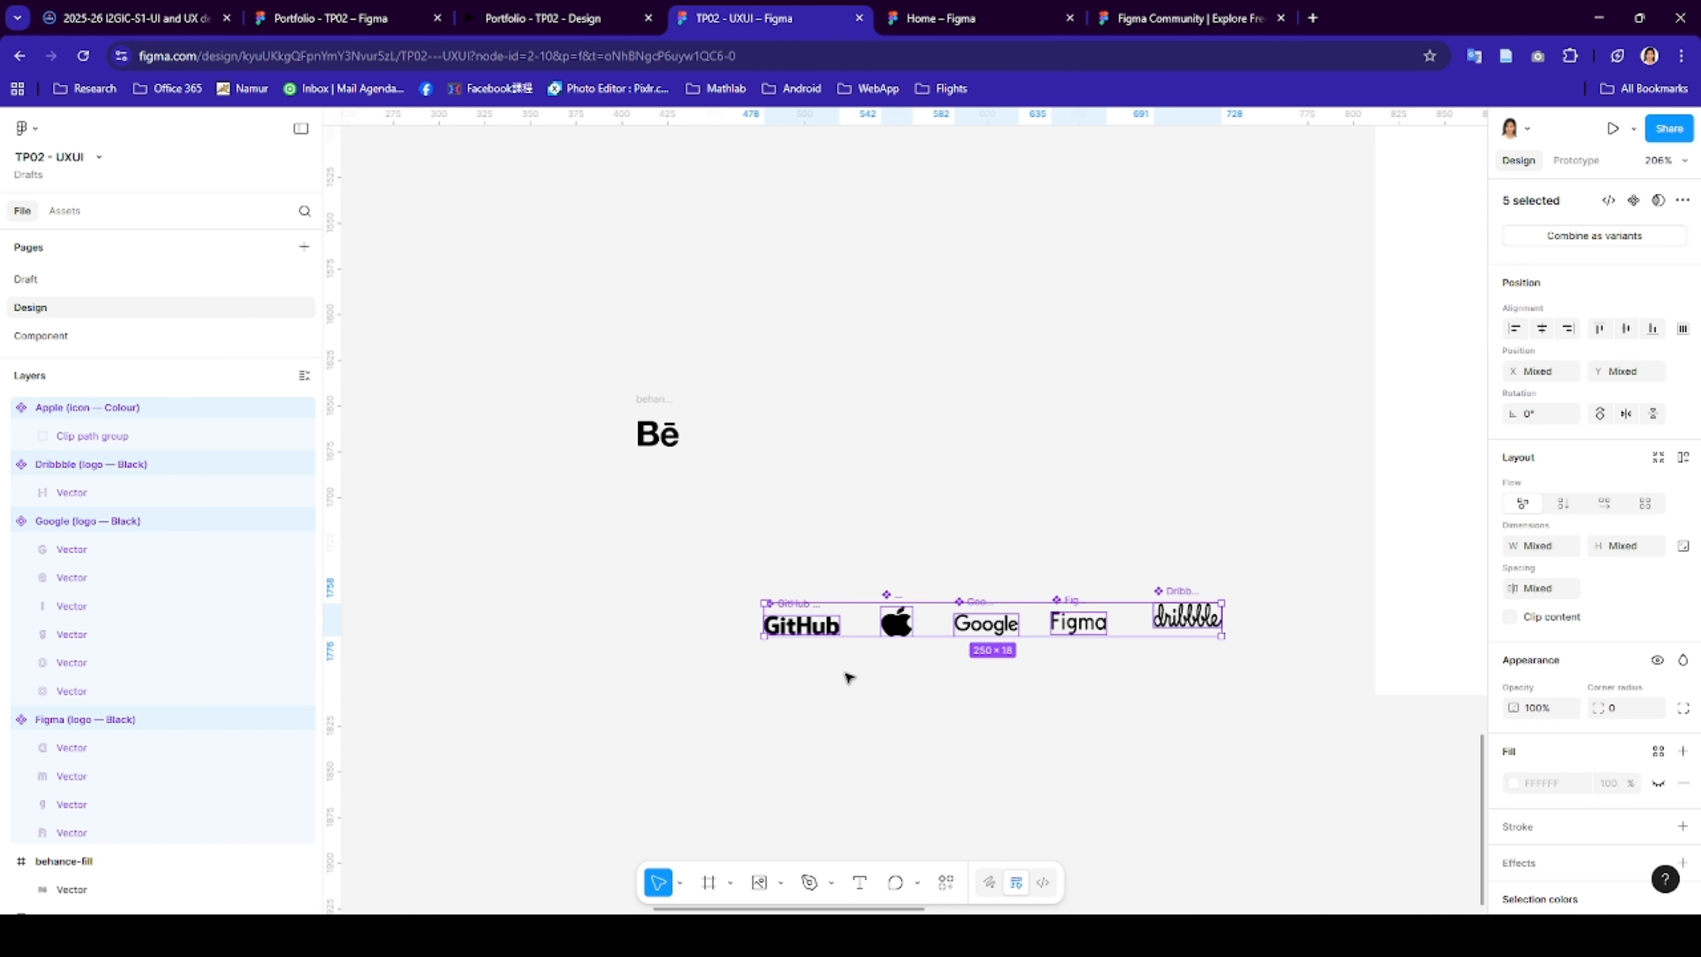
key(Escape)
drag(750, 653, 1168, 553)
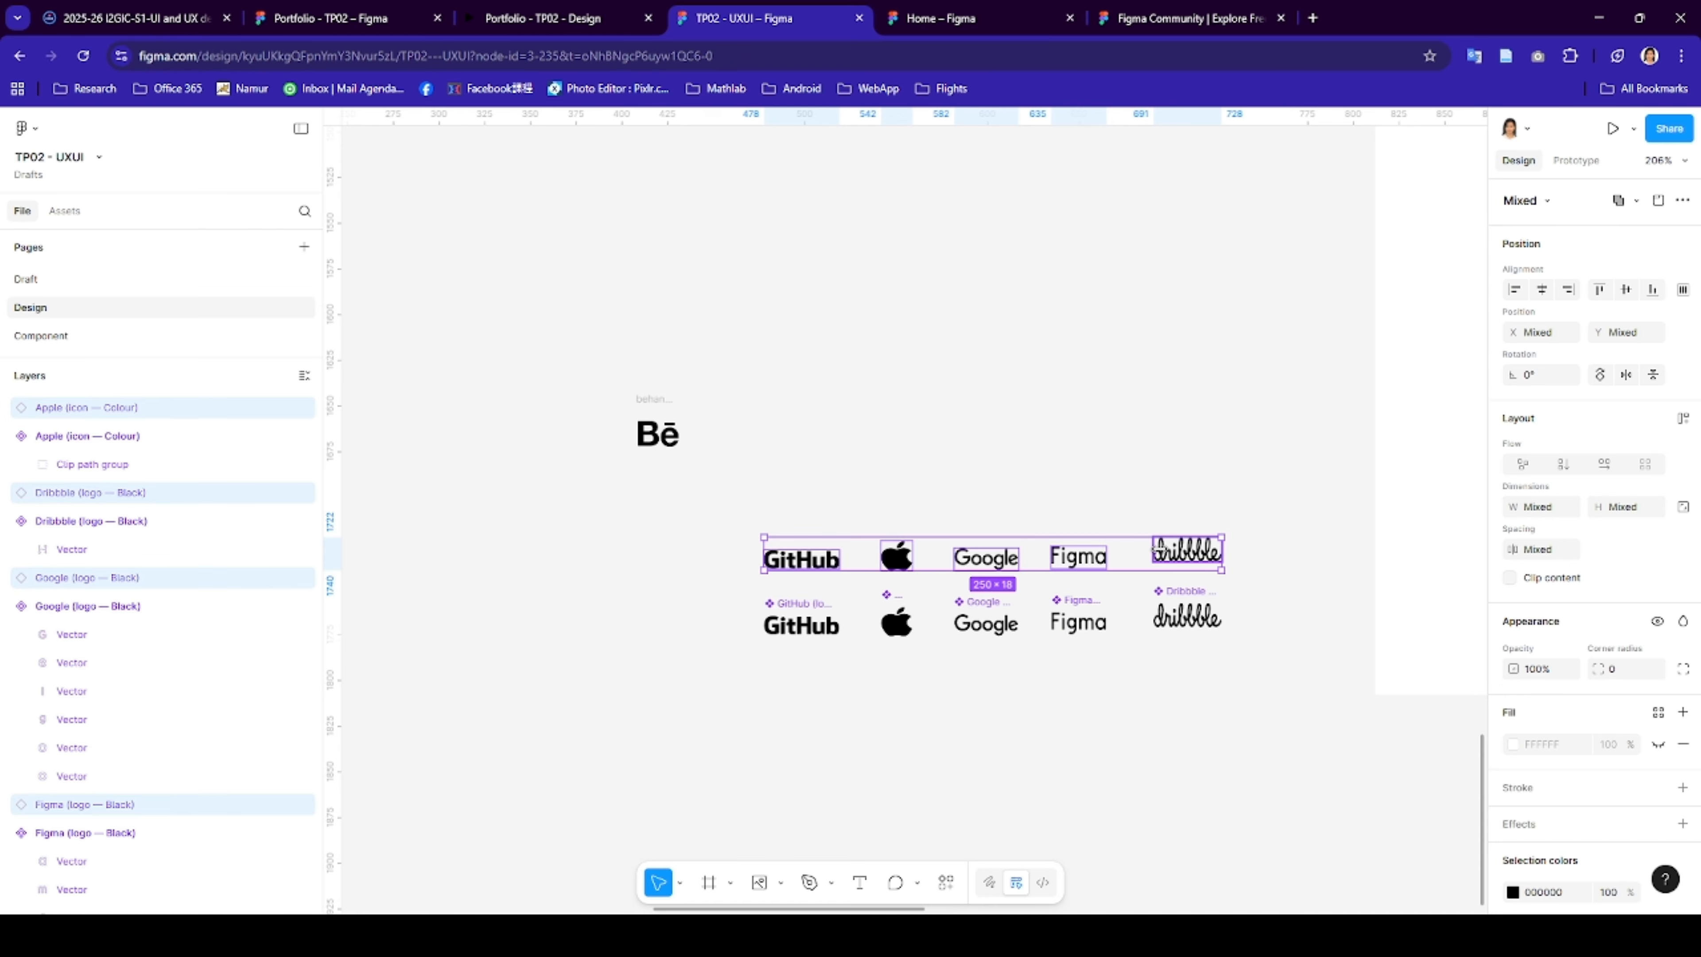
click(1159, 550)
drag(1232, 571, 731, 532)
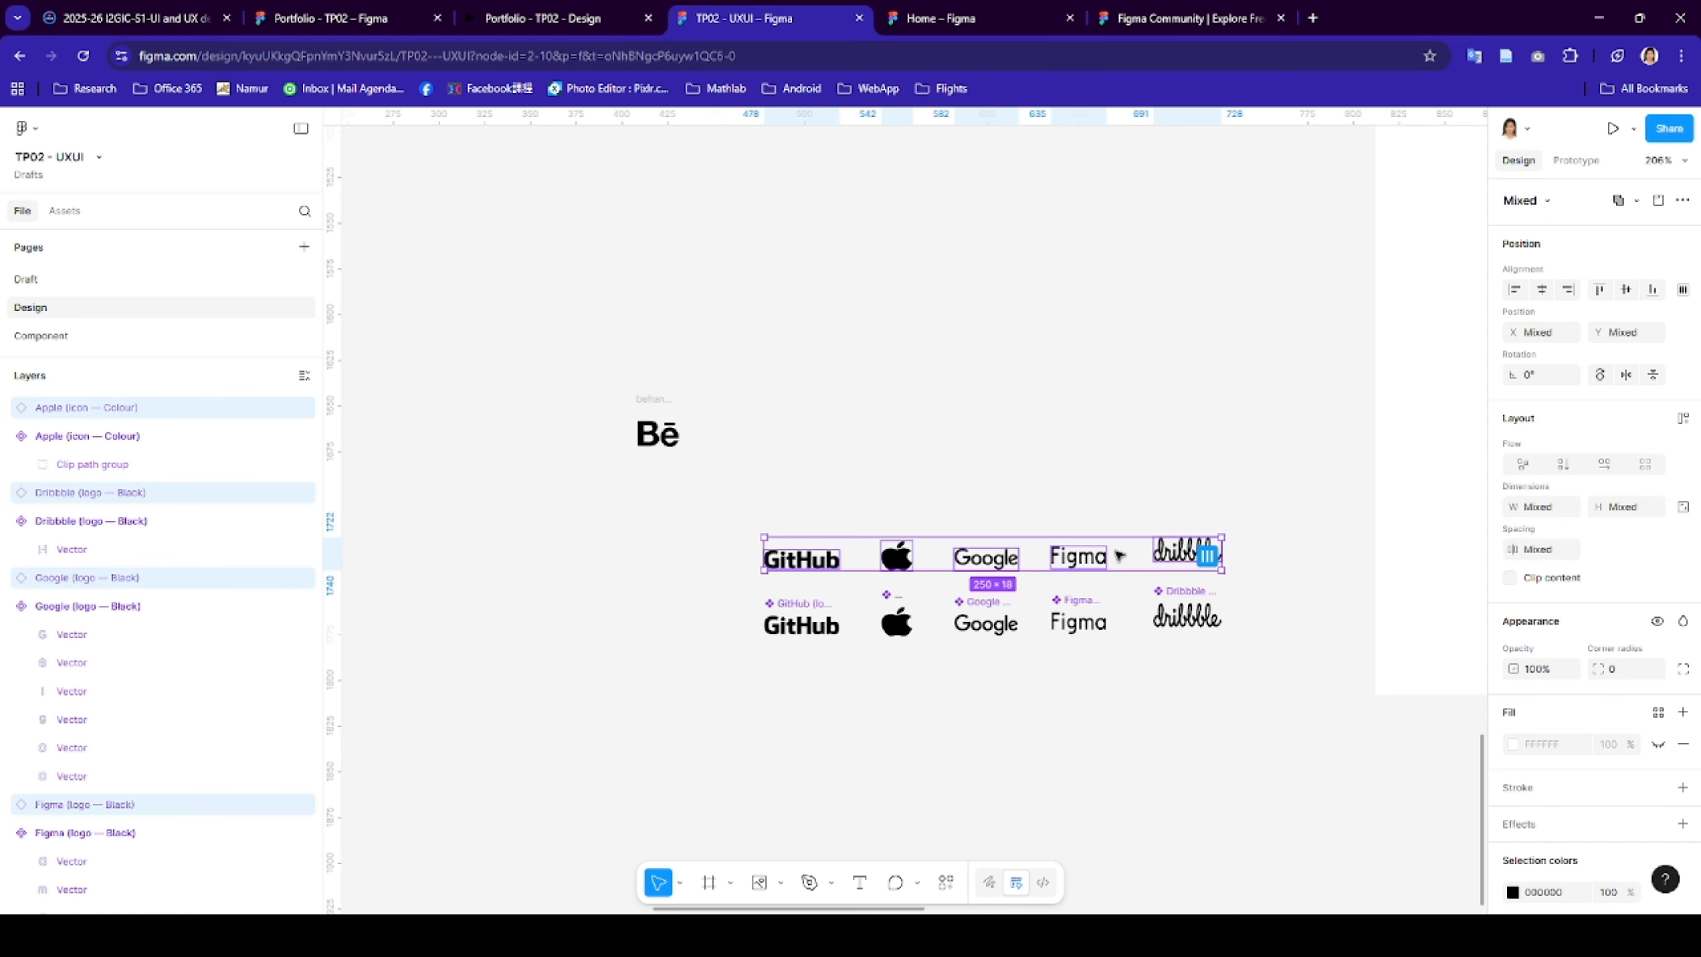
drag(1119, 554, 1072, 431)
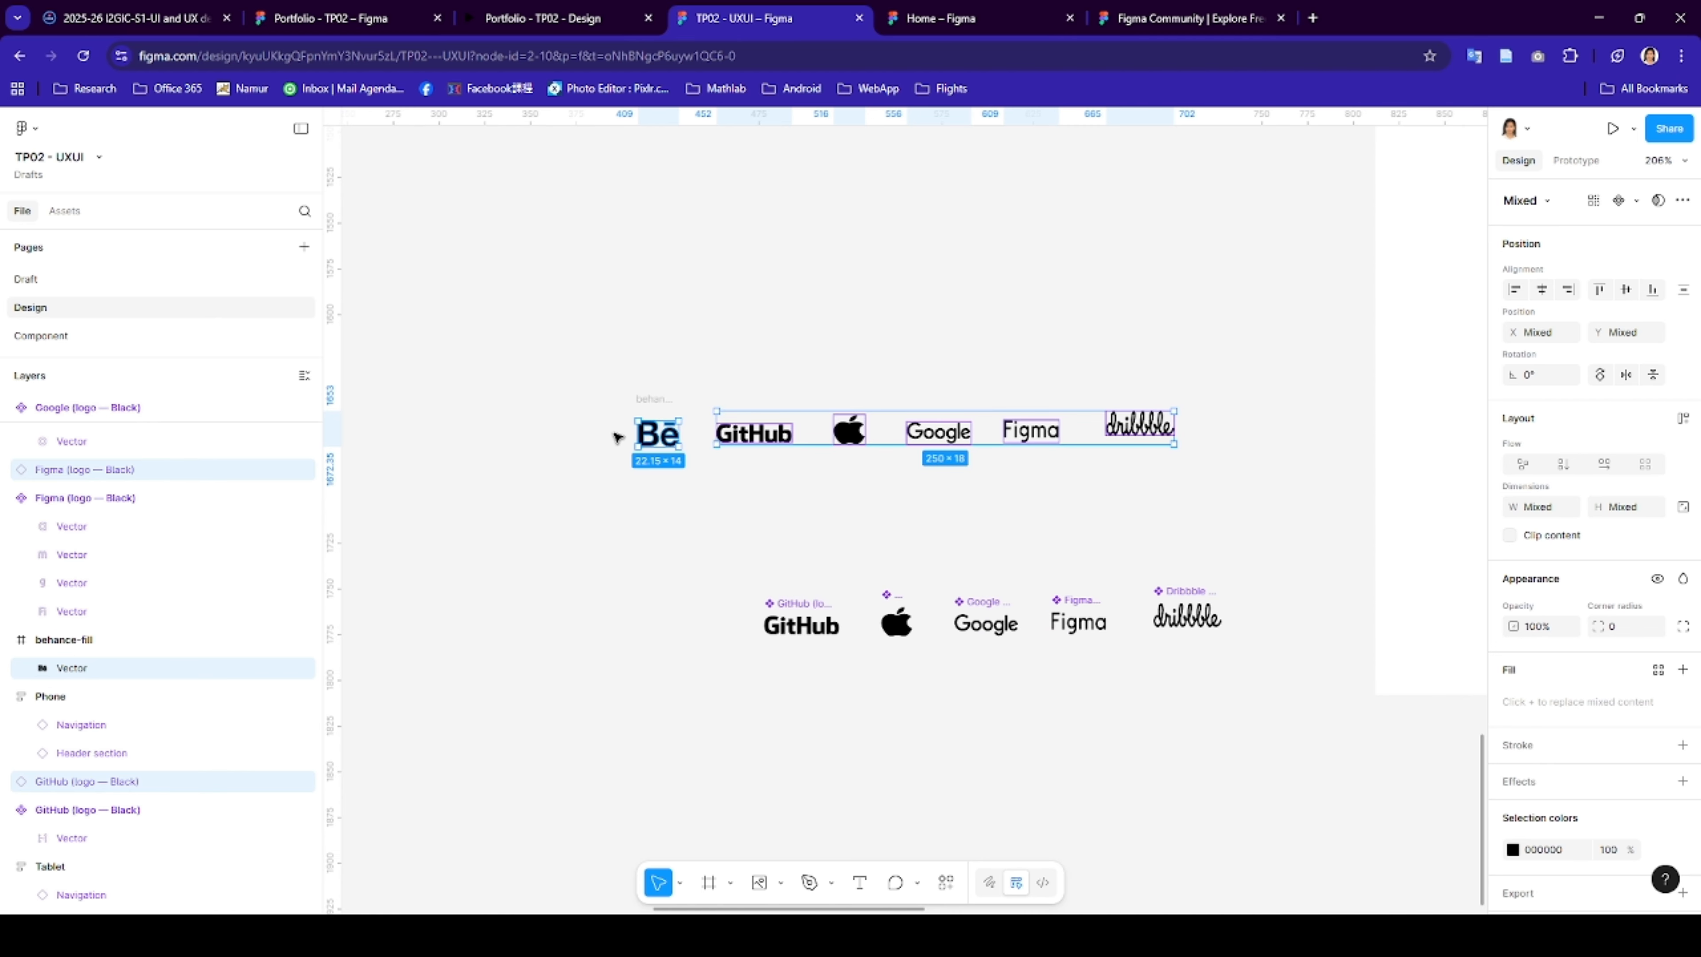
- Align the Behance icon and the five logo instances on their vertical centers and wrap them in an auto layout frame
click(596, 399)
drag(586, 383, 1245, 458)
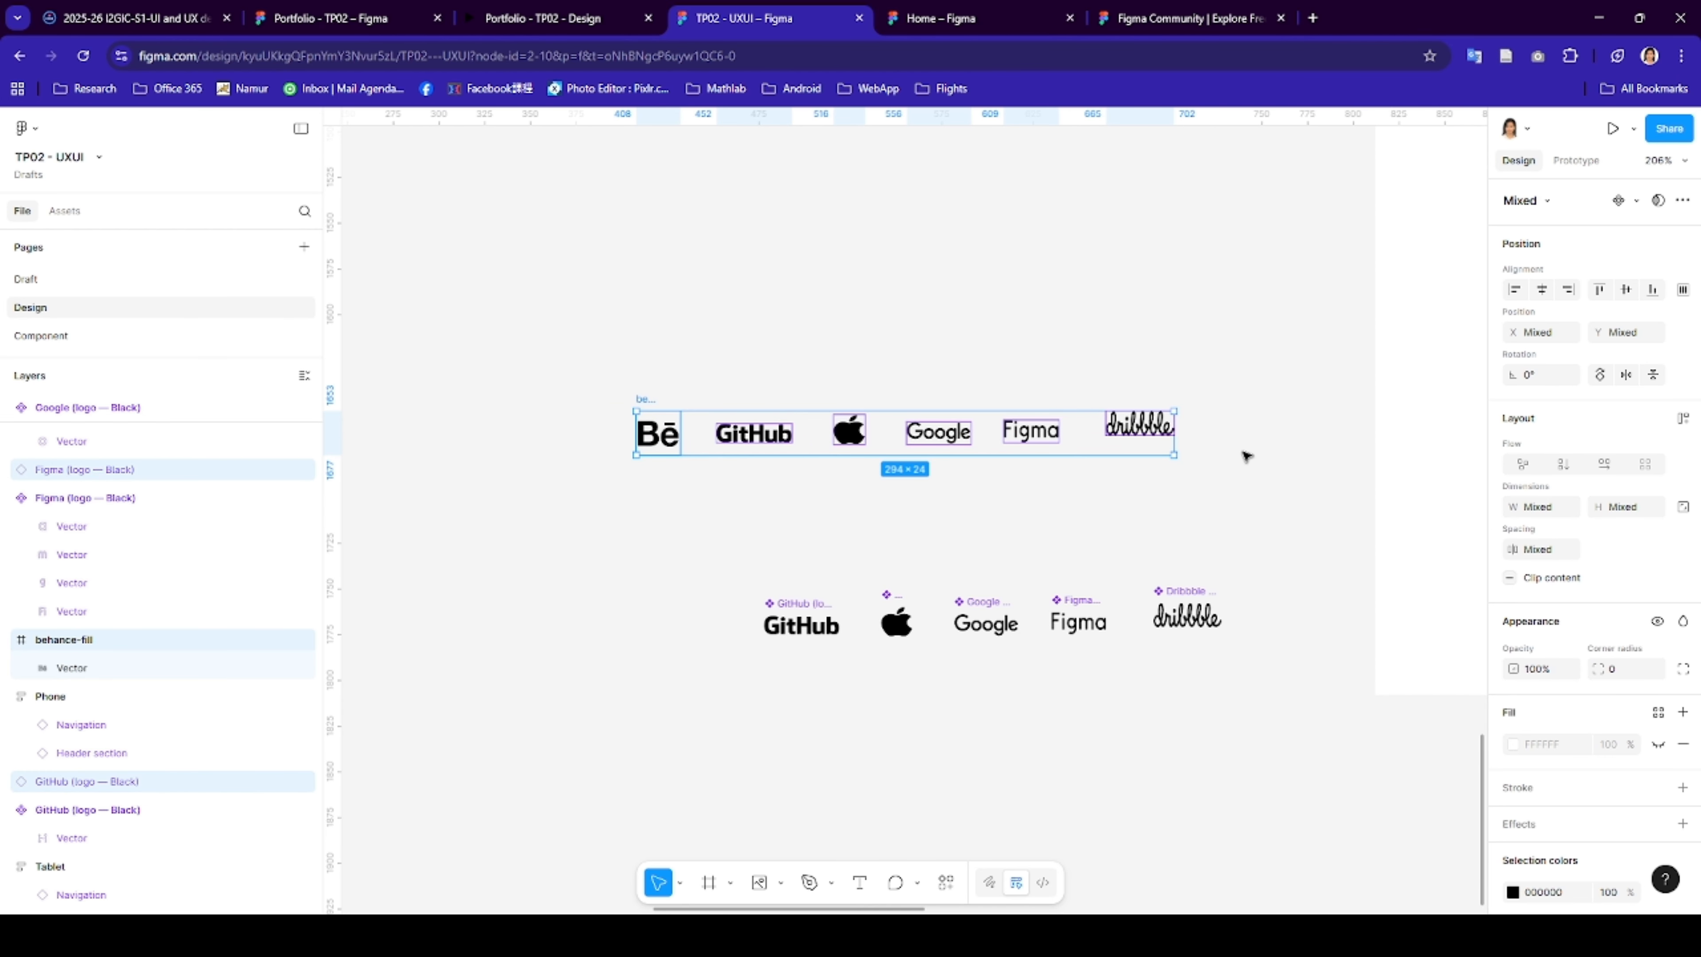
click(1628, 291)
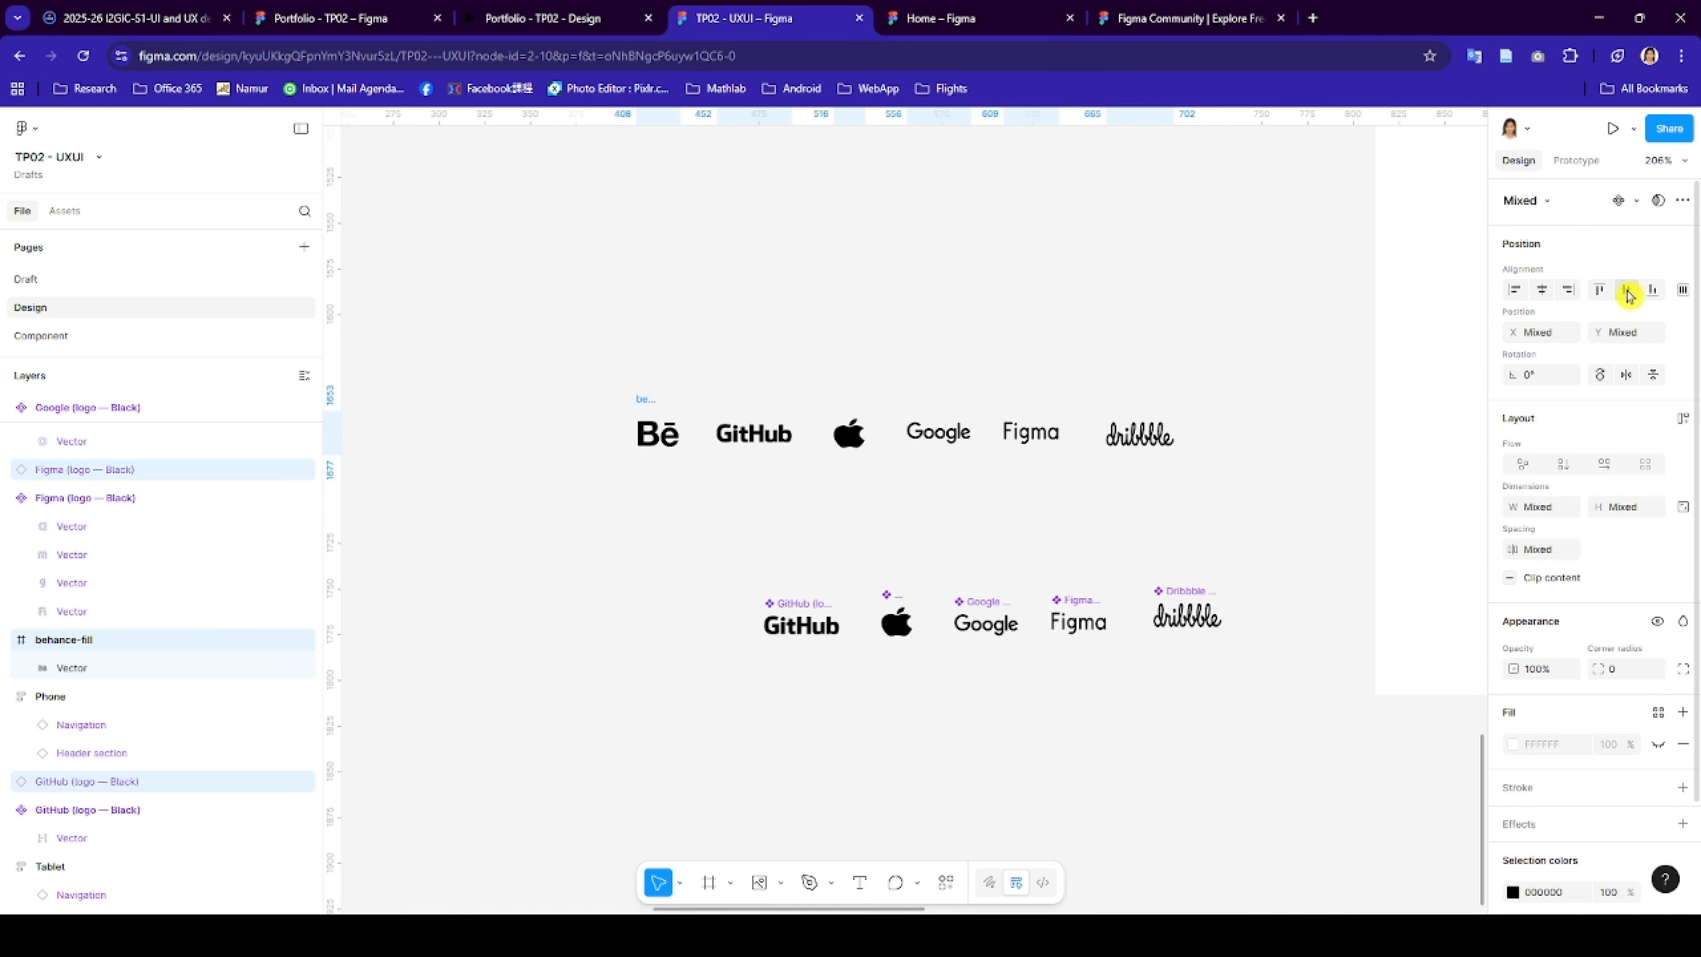
right_click(728, 447)
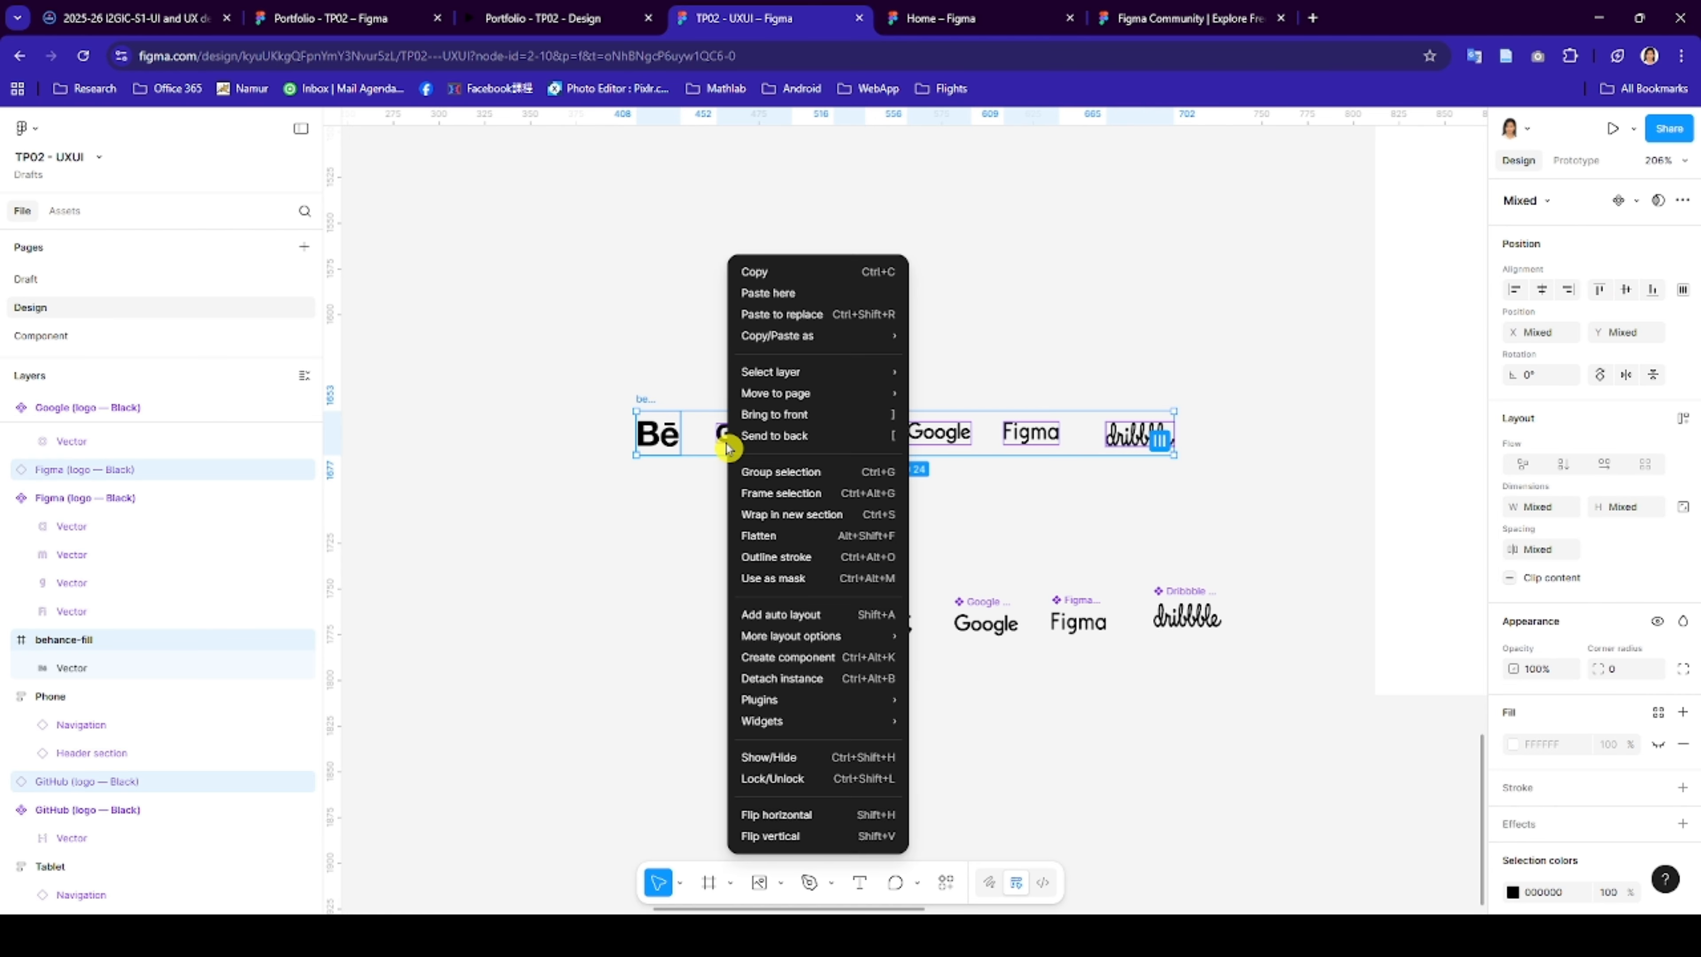
click(807, 624)
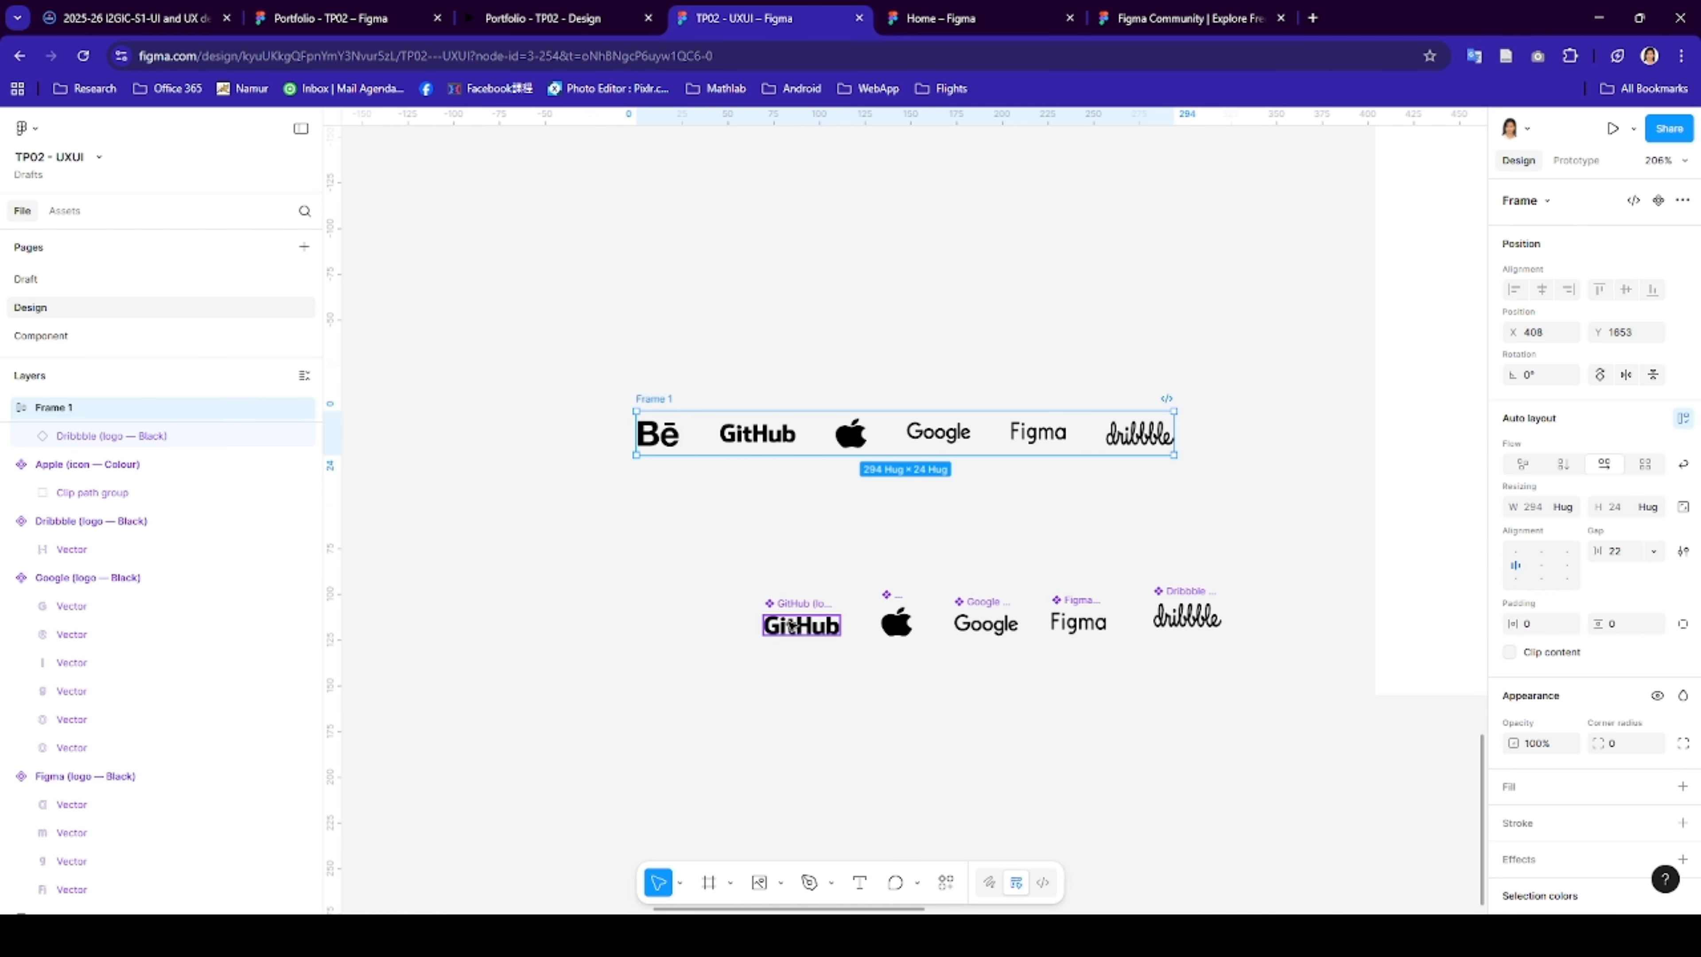
- Rename the auto layout frame Logo and draw a frame of about 336 × 54 around it named Logo section
double_click(663, 400)
key(f)
mouse_move(606, 381)
mouse_down()
mouse_move(888, 494)
mouse_move(1222, 481)
mouse_up()
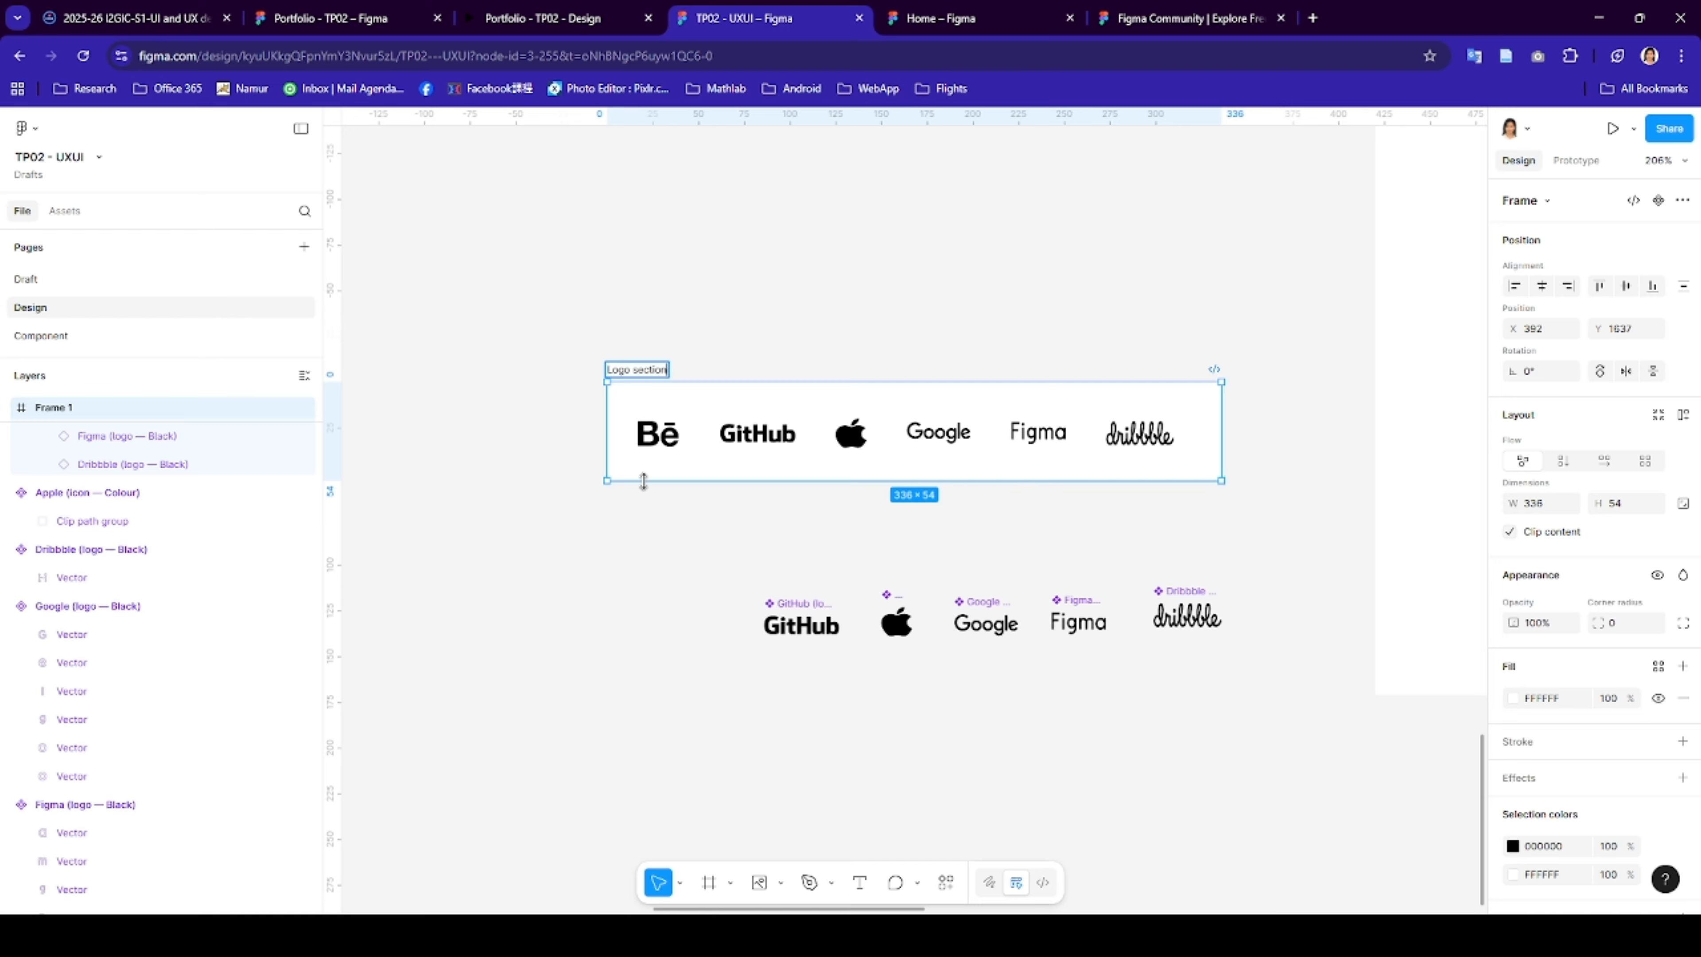
key(Return)
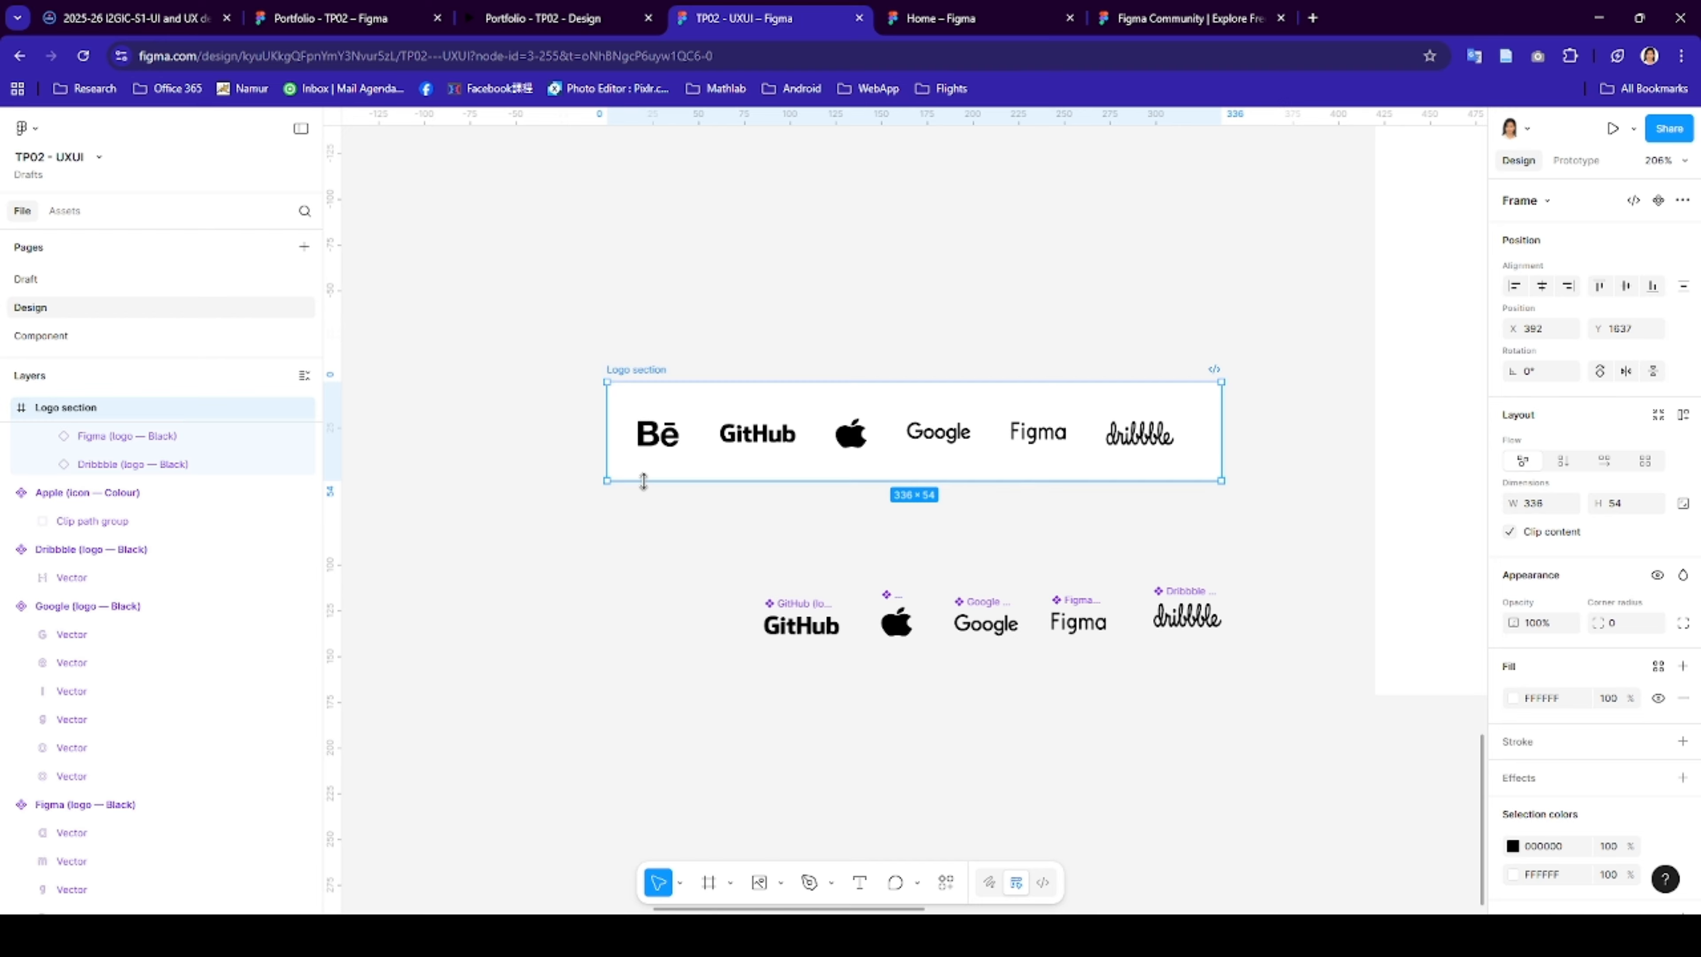
- Add auto layout to Logo section, widen it to about 357, and set the inner Logo frame's gap to Auto
right_click(650, 375)
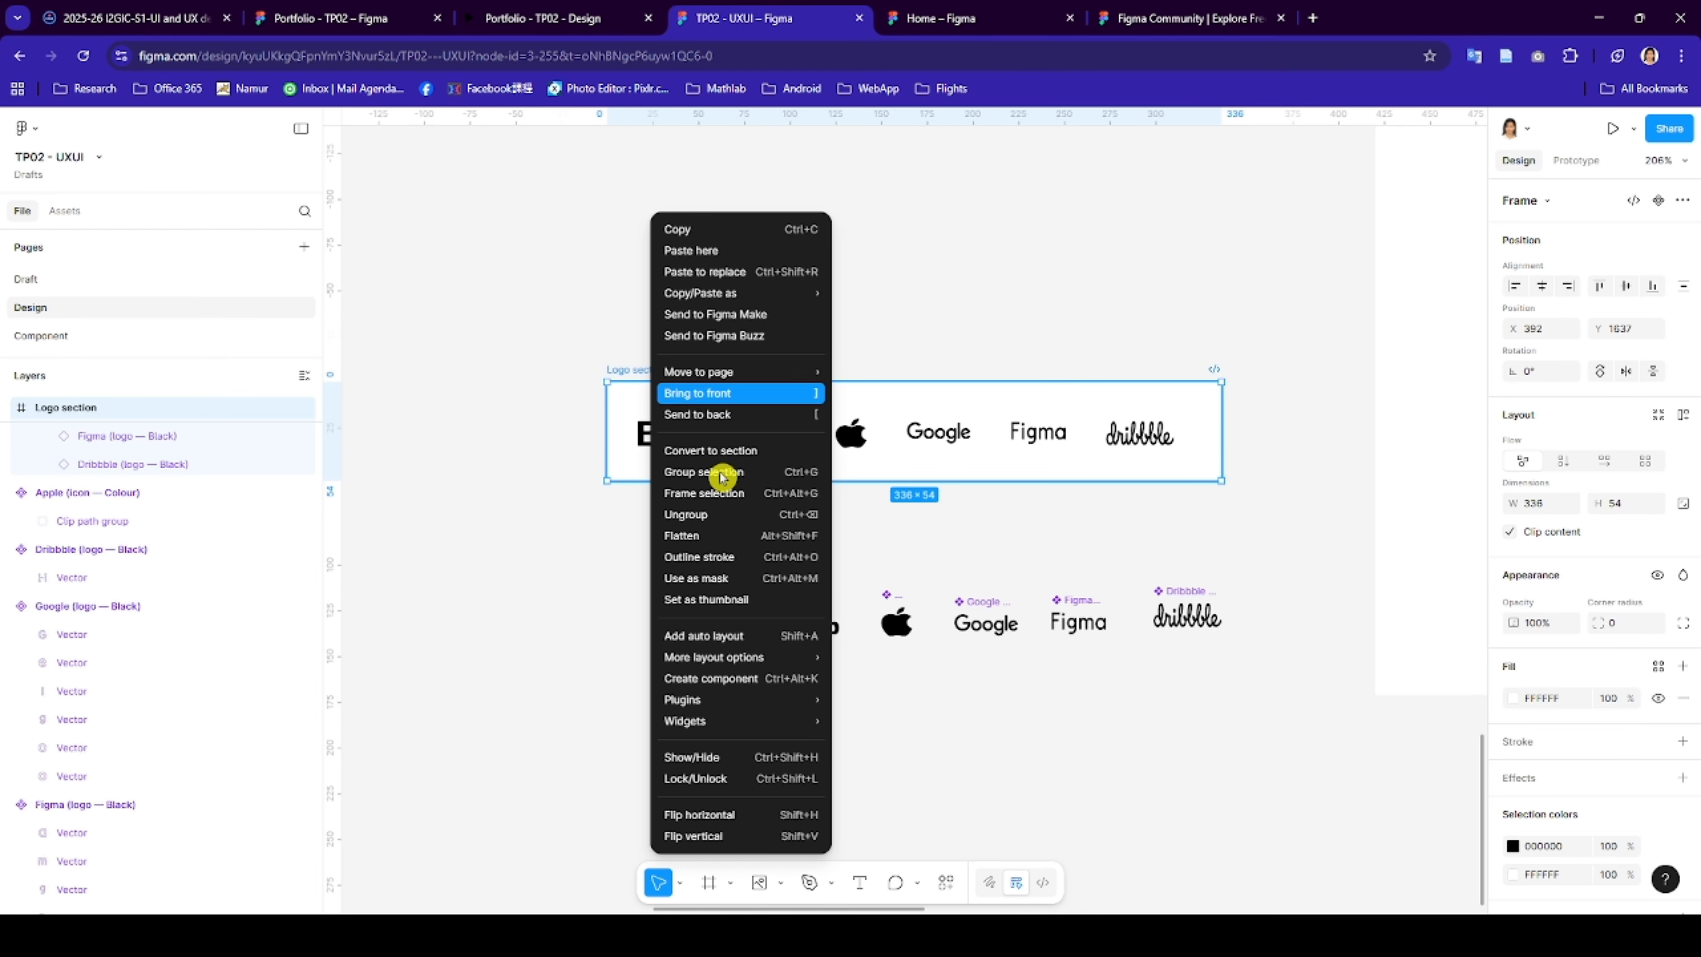
click(738, 640)
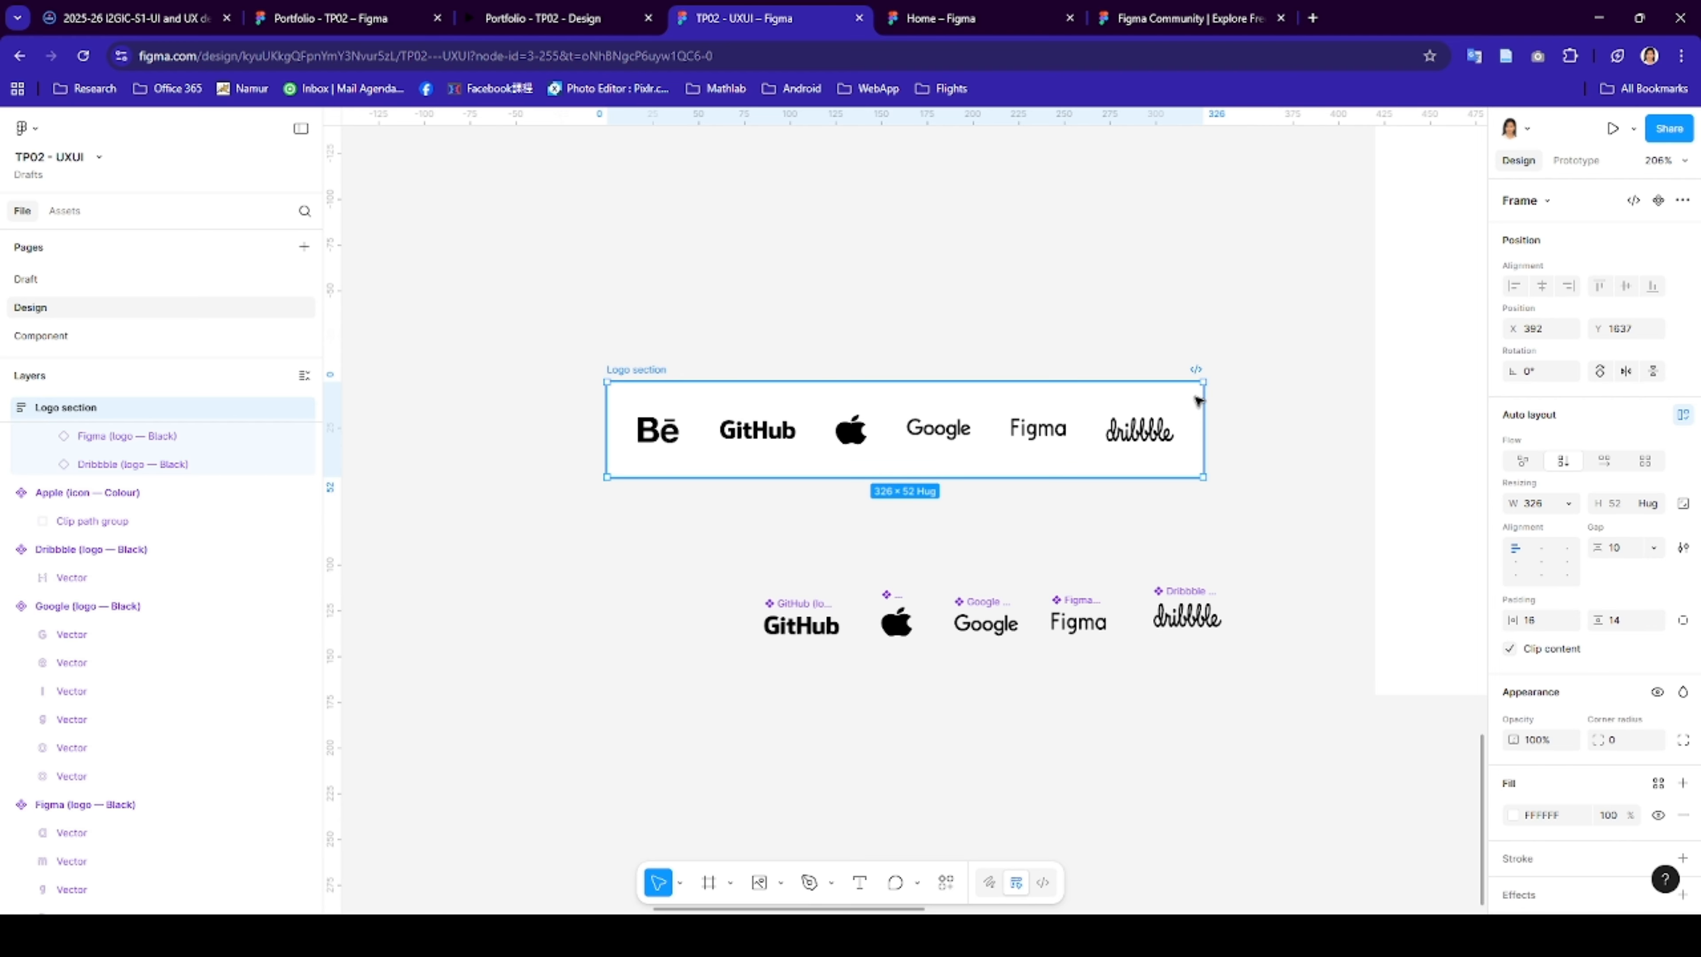
drag(1204, 424, 1260, 428)
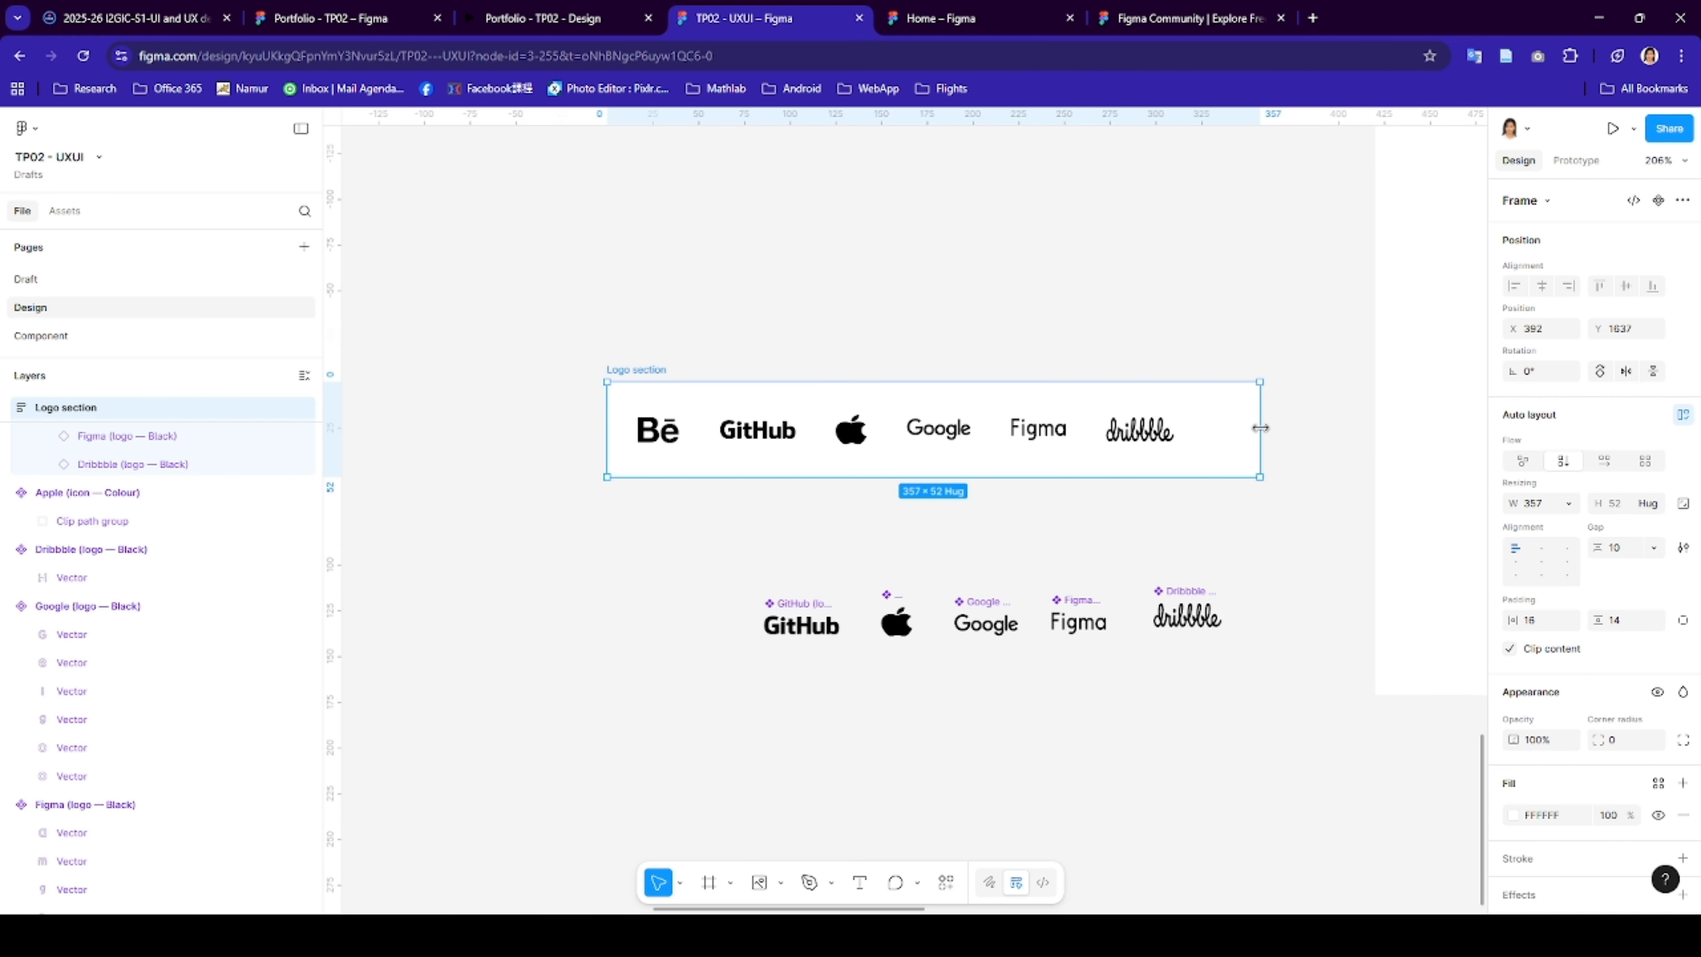
click(1177, 434)
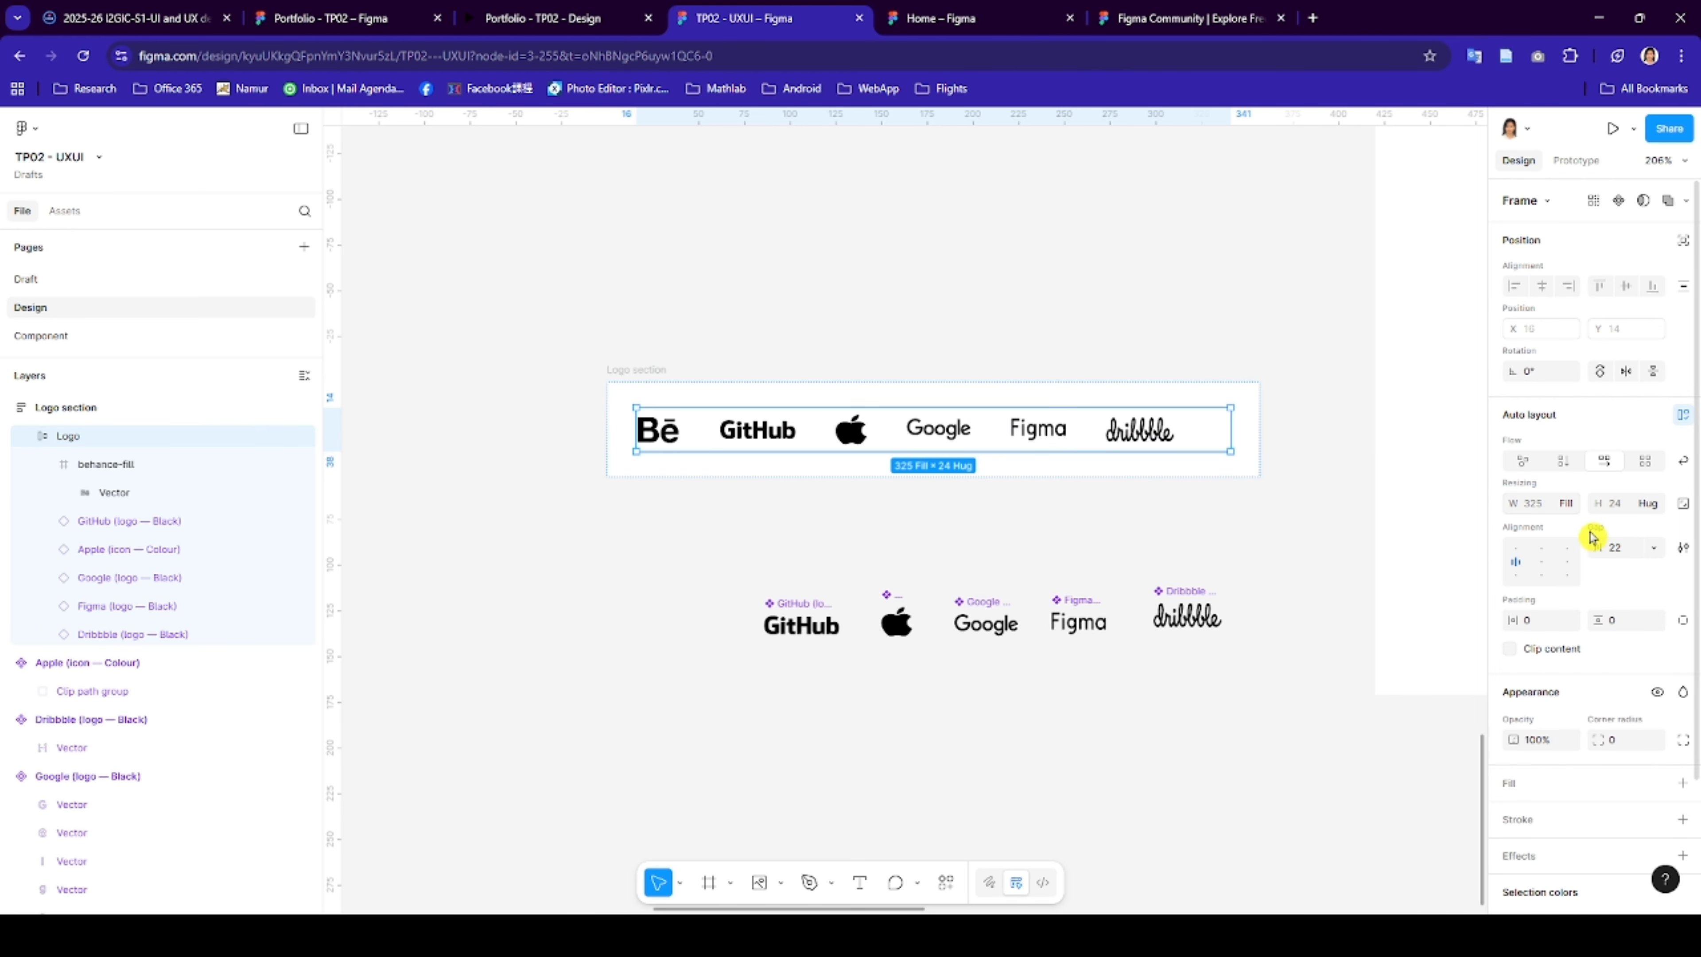
click(1628, 550)
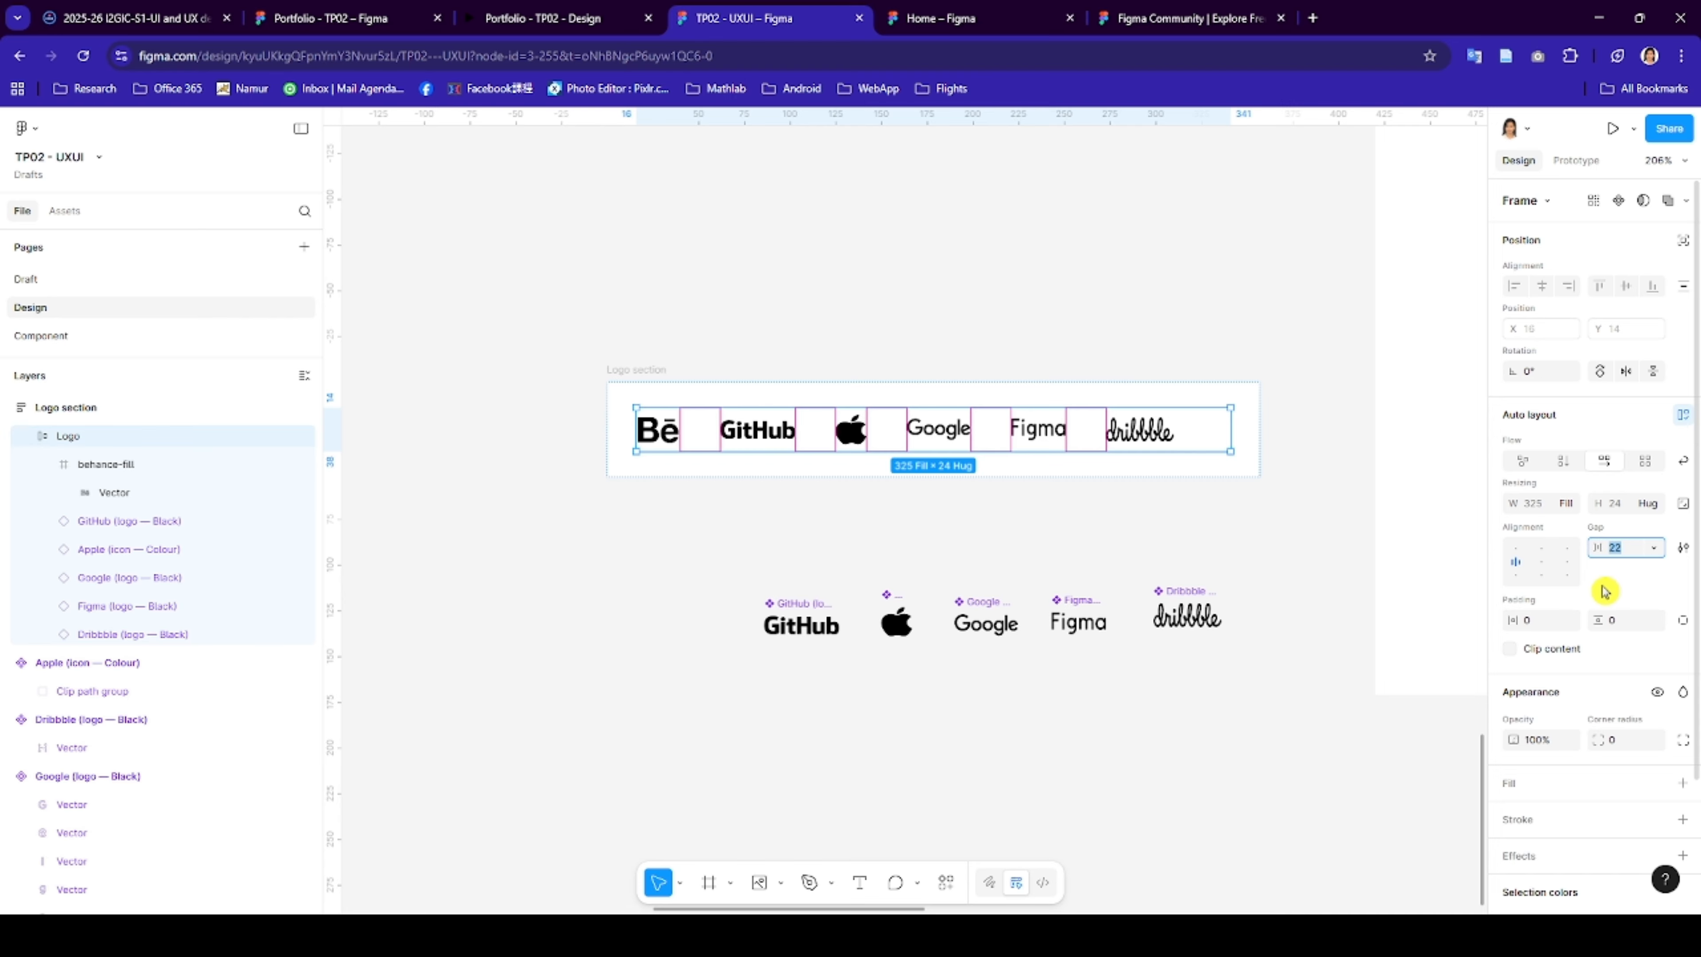
key(Return)
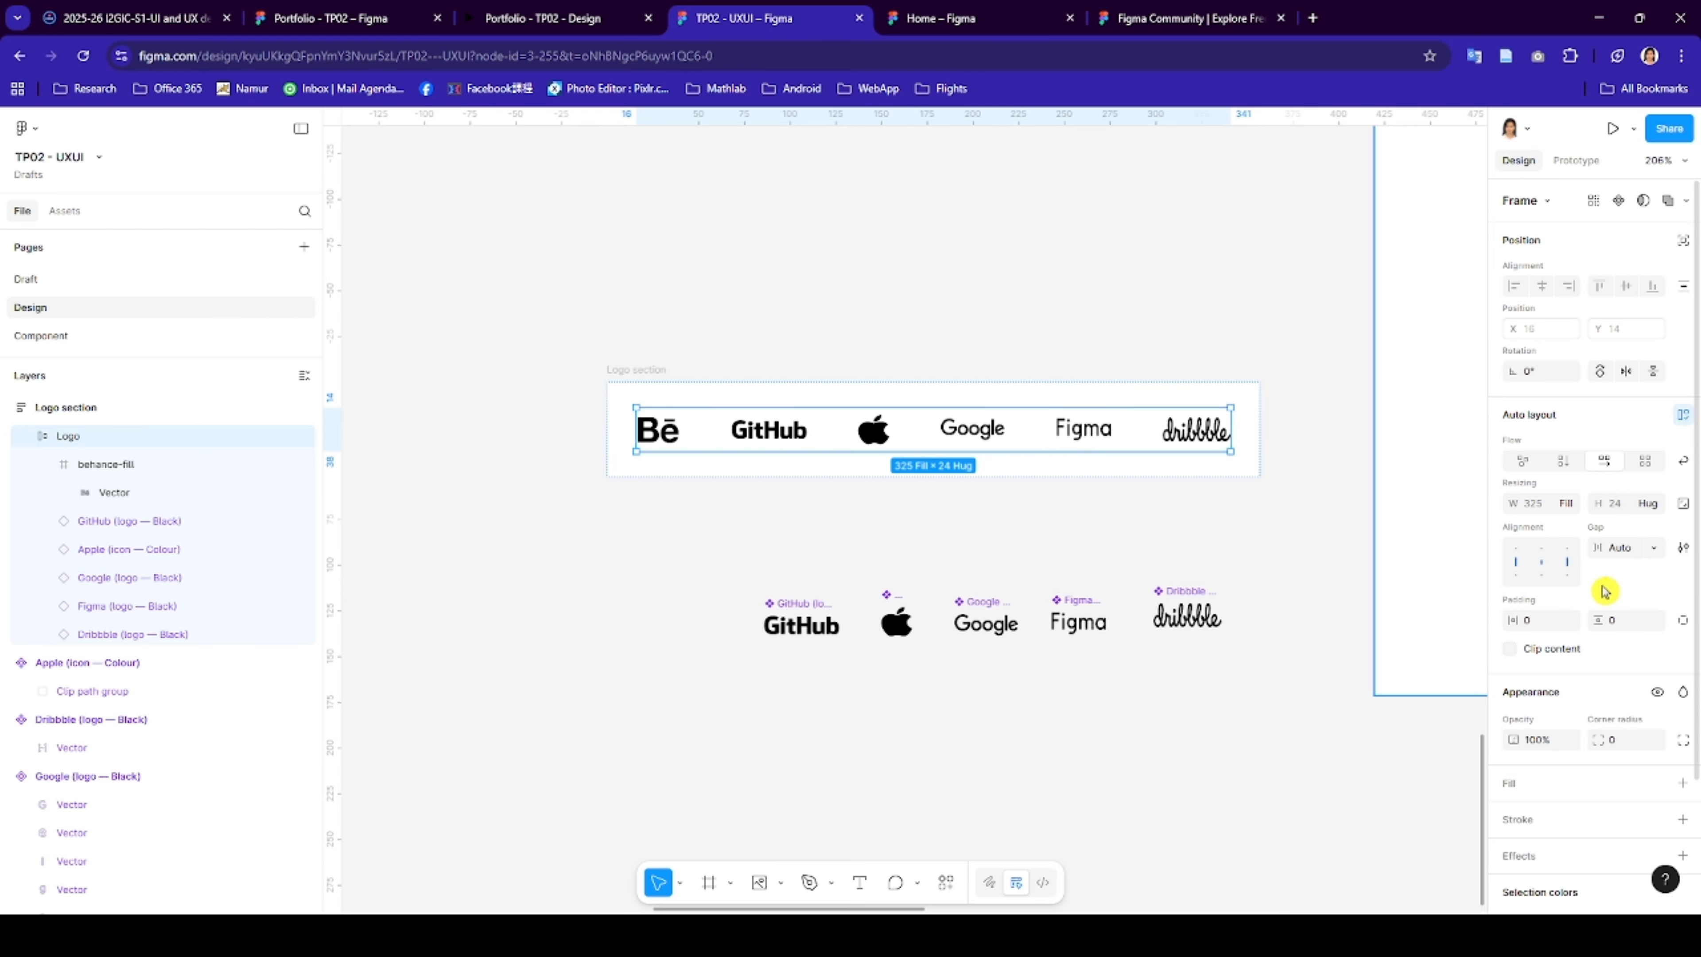
- Turn the Logo section frame into a component and move the five original logo components above it
click(640, 379)
right_click(639, 378)
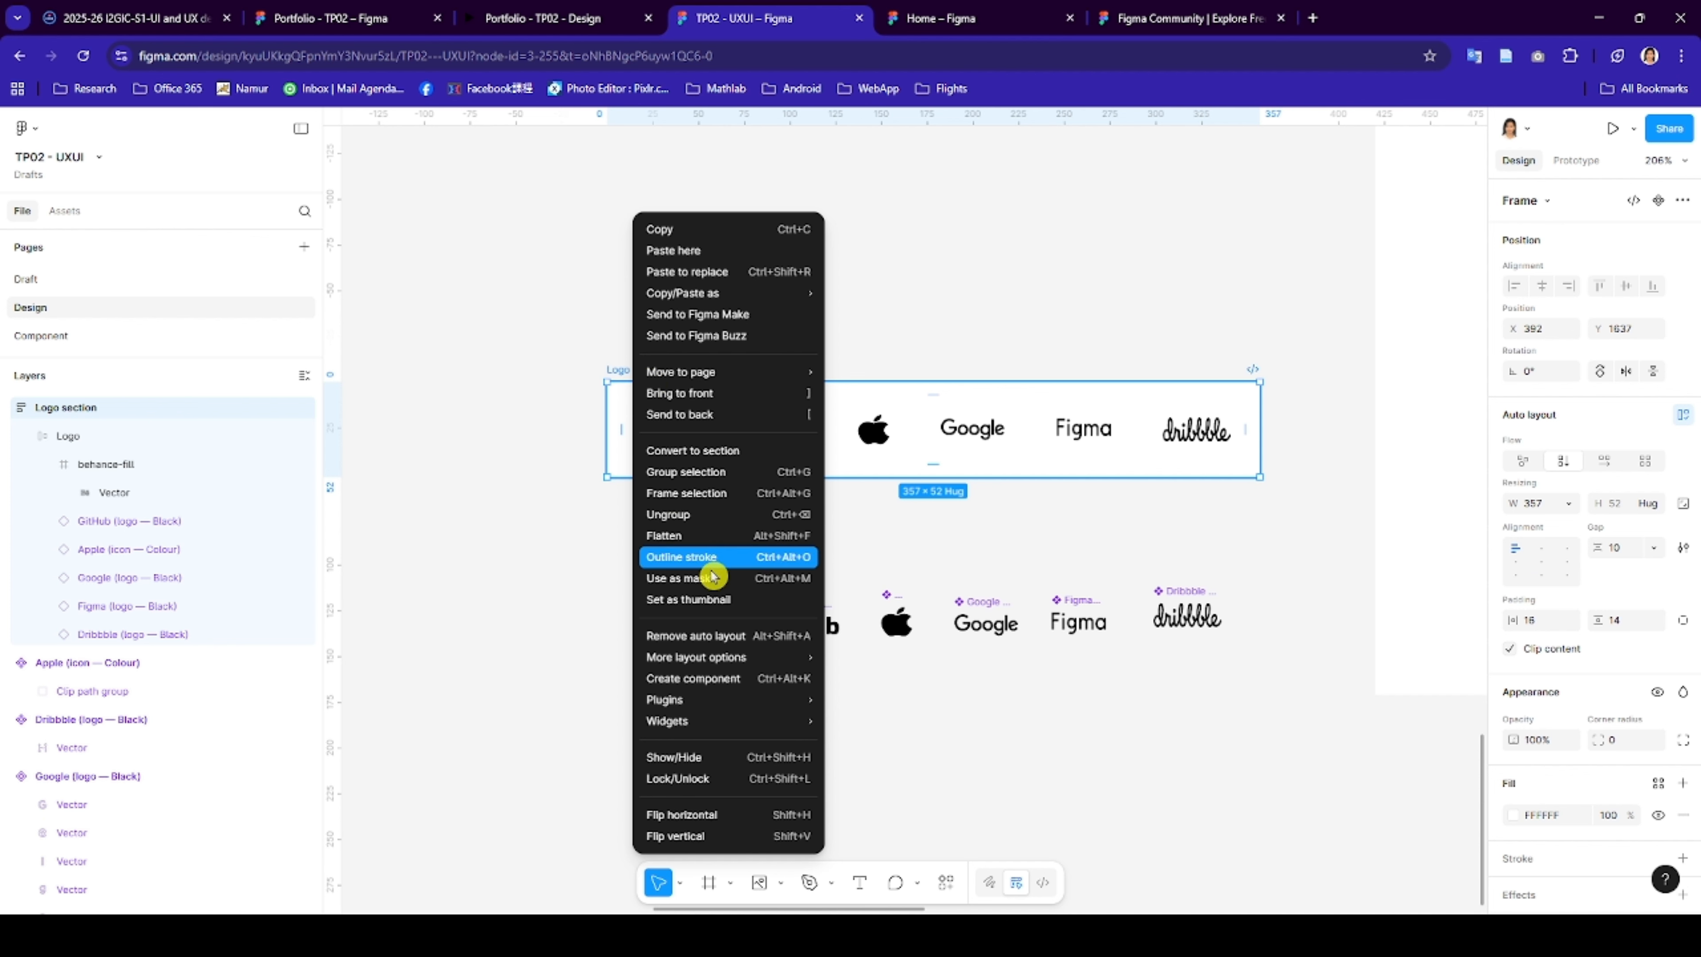
click(704, 686)
drag(689, 574, 1280, 660)
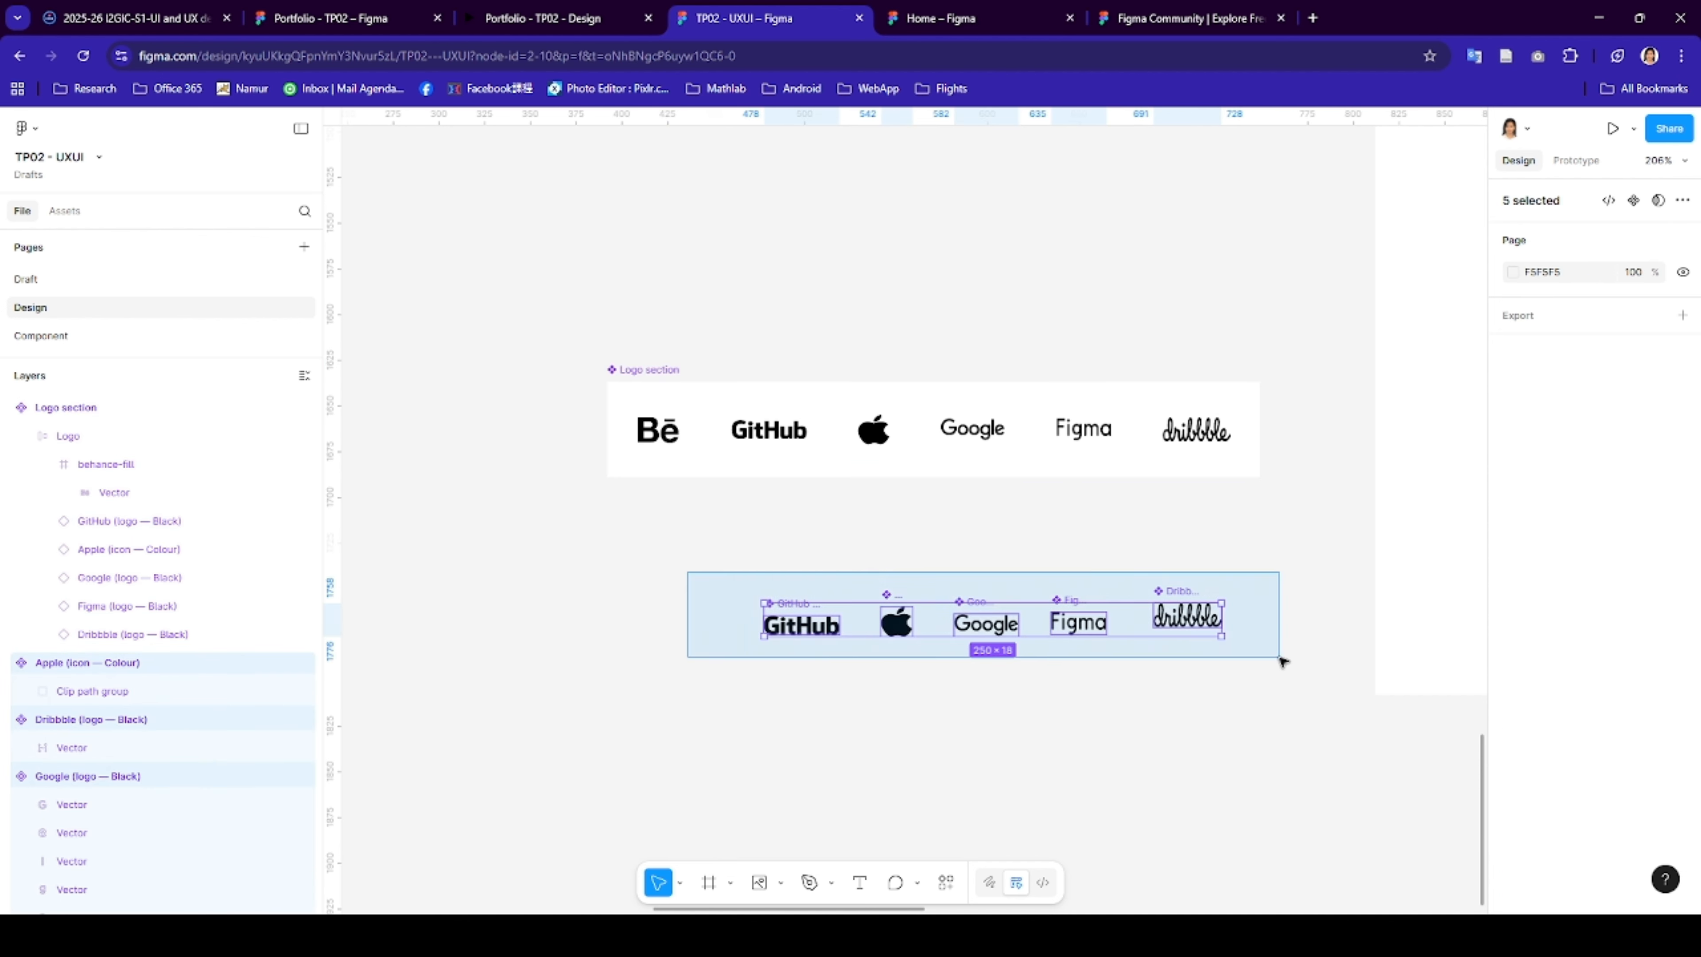
drag(1166, 617, 1130, 236)
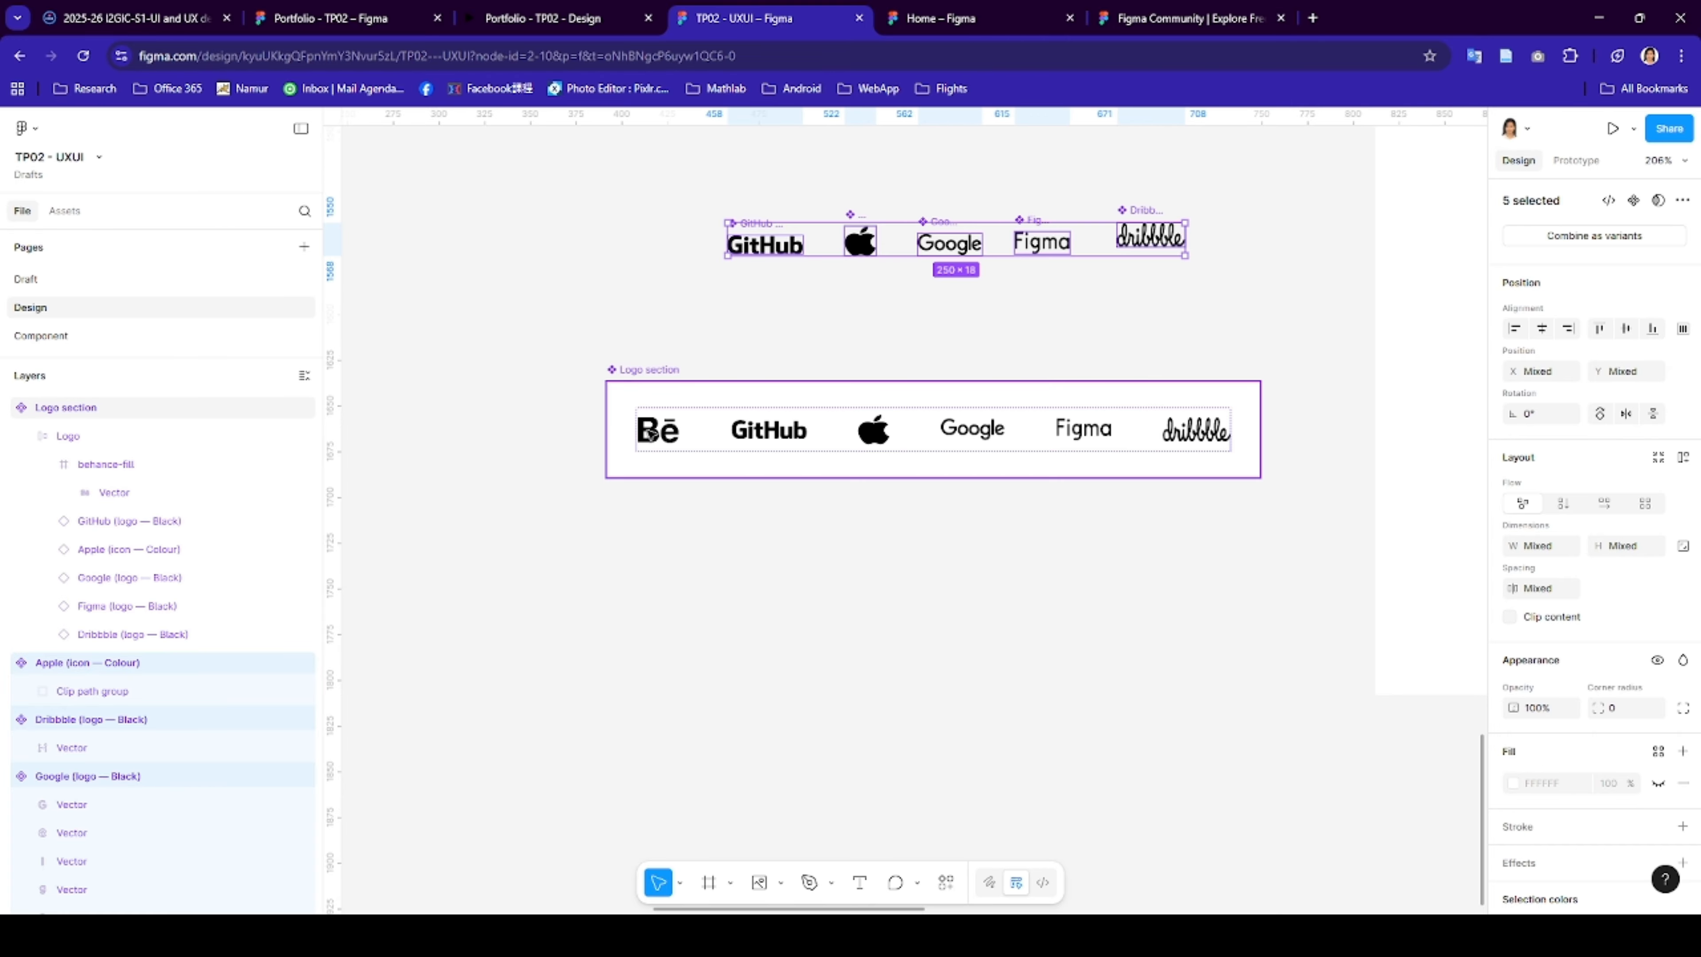
- Set the Logo section component's horizontal and vertical padding to 100 and its width to 1280
click(651, 371)
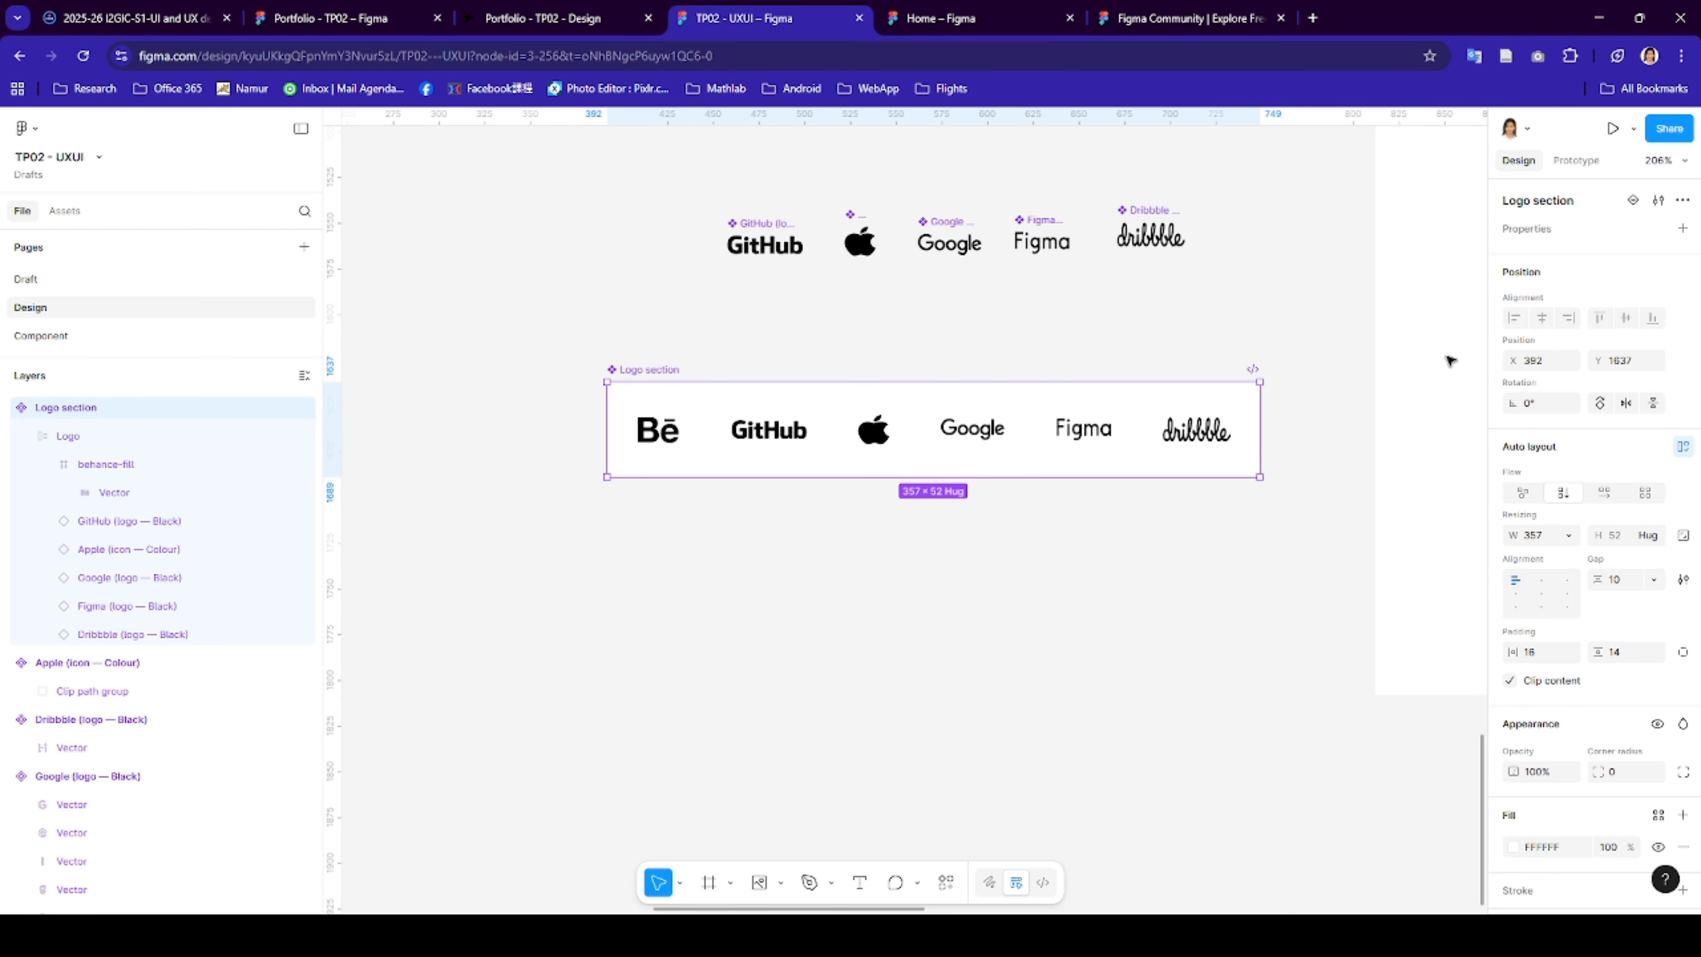
click(1550, 660)
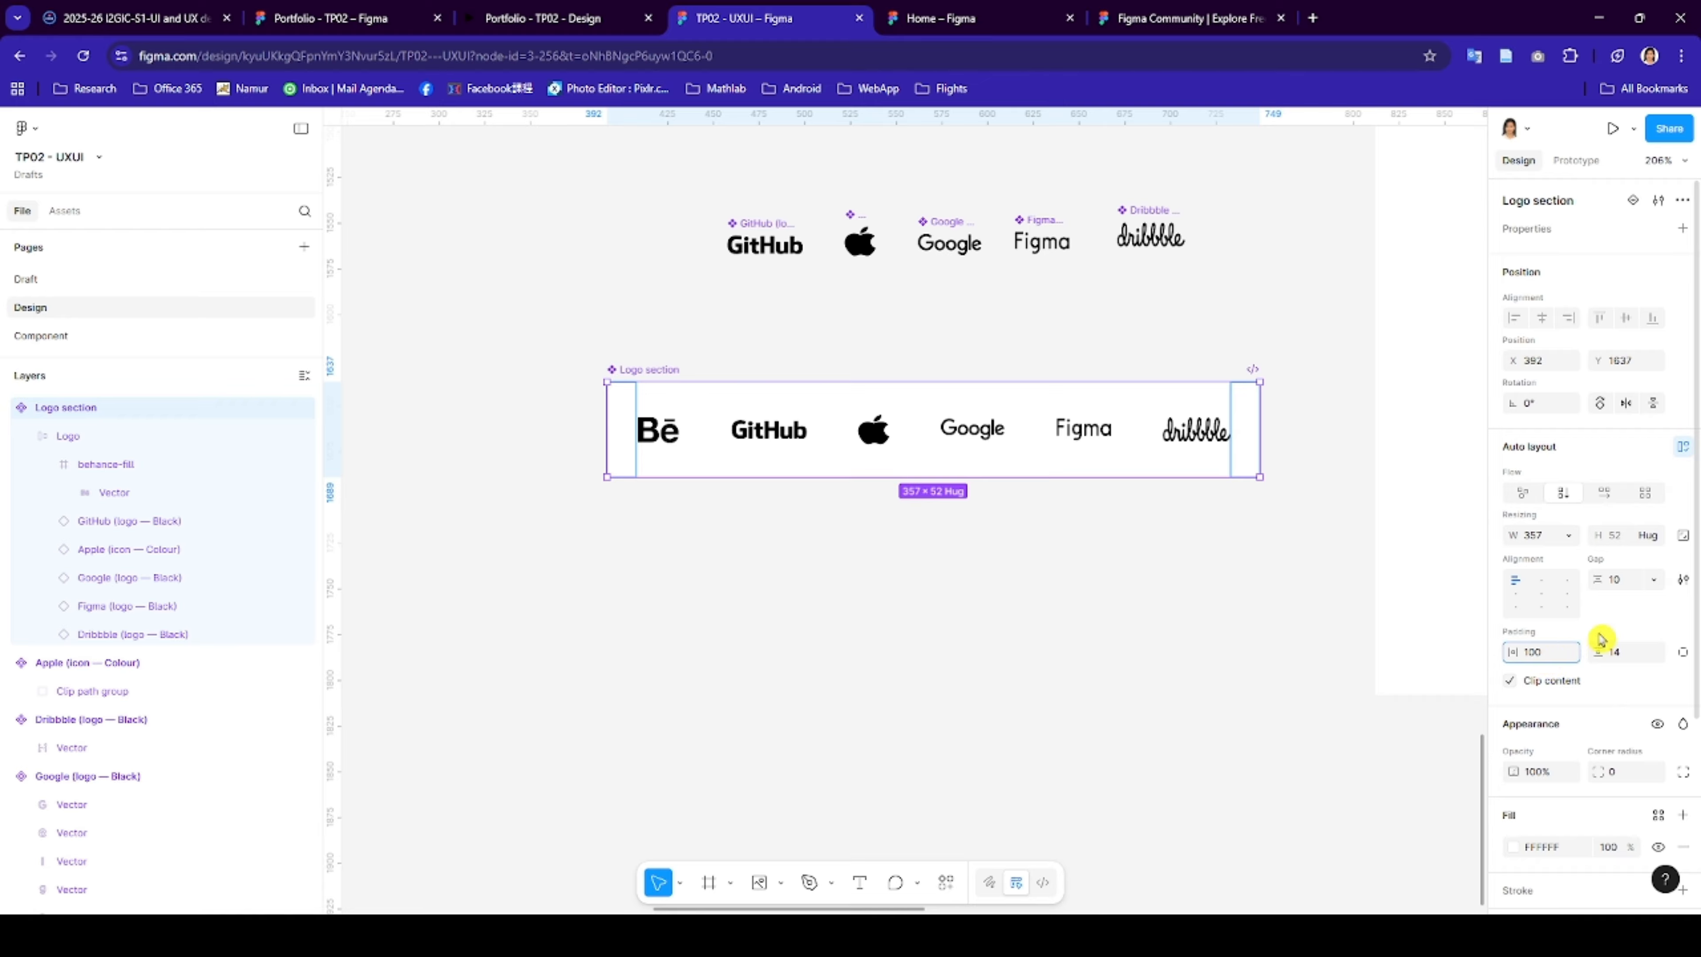
text(100)
click(1613, 653)
text(1)
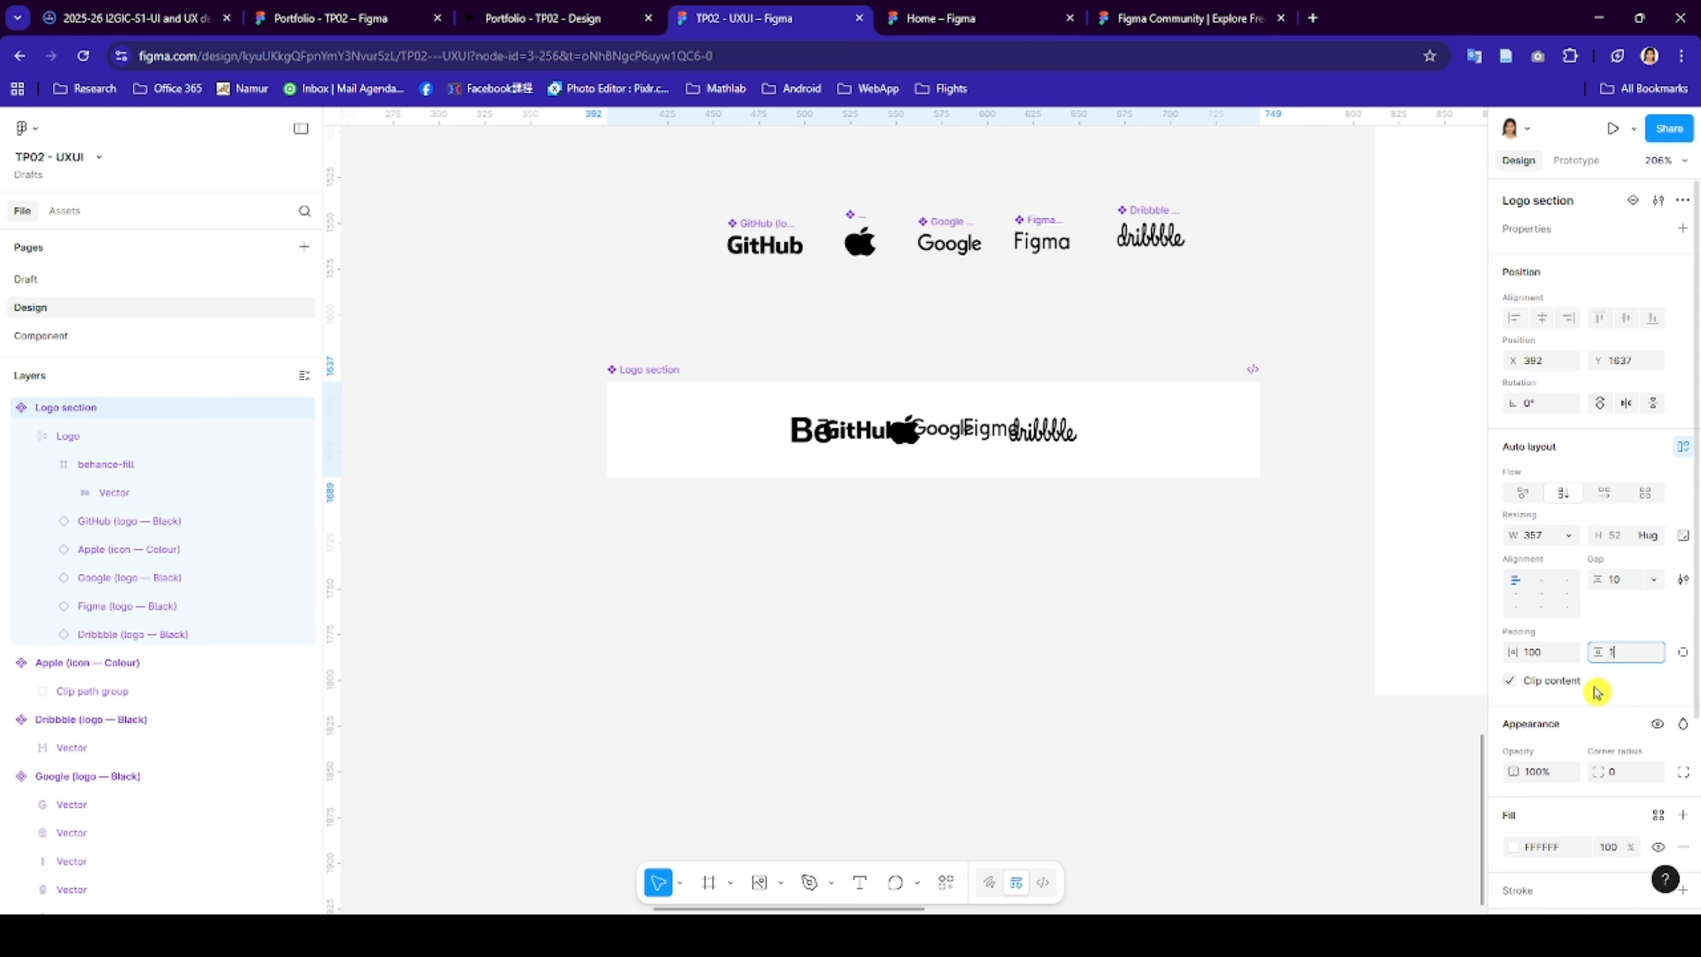
text(00)
click(1544, 537)
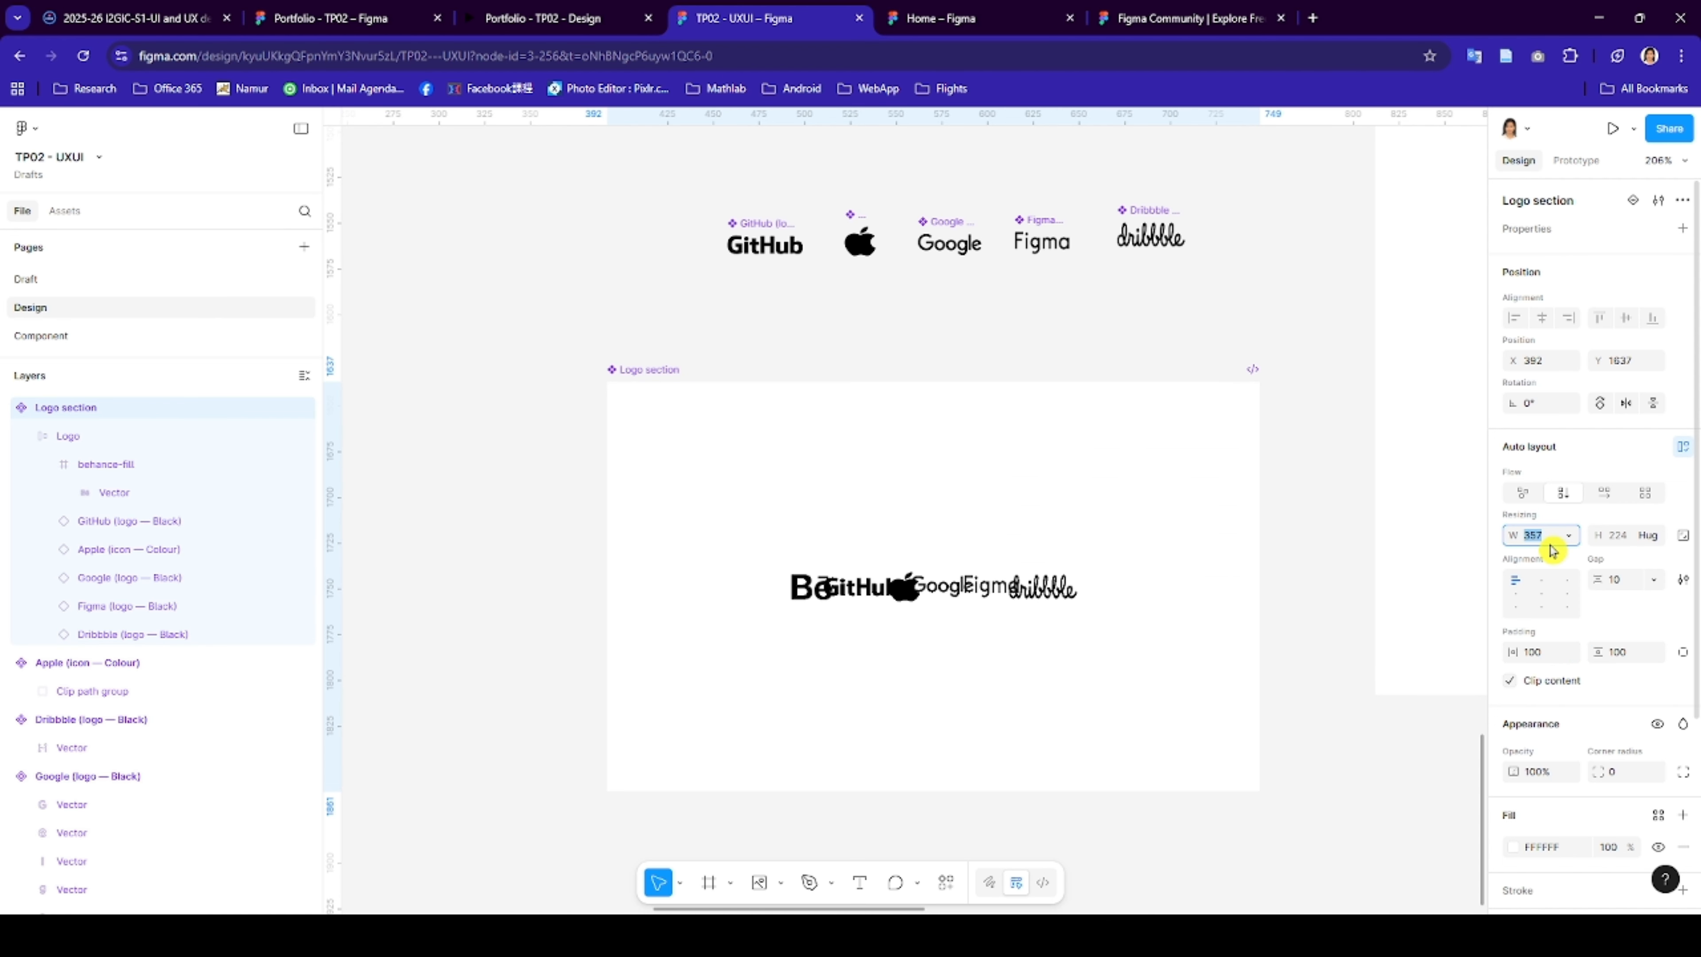
text(1280)
key(Return)
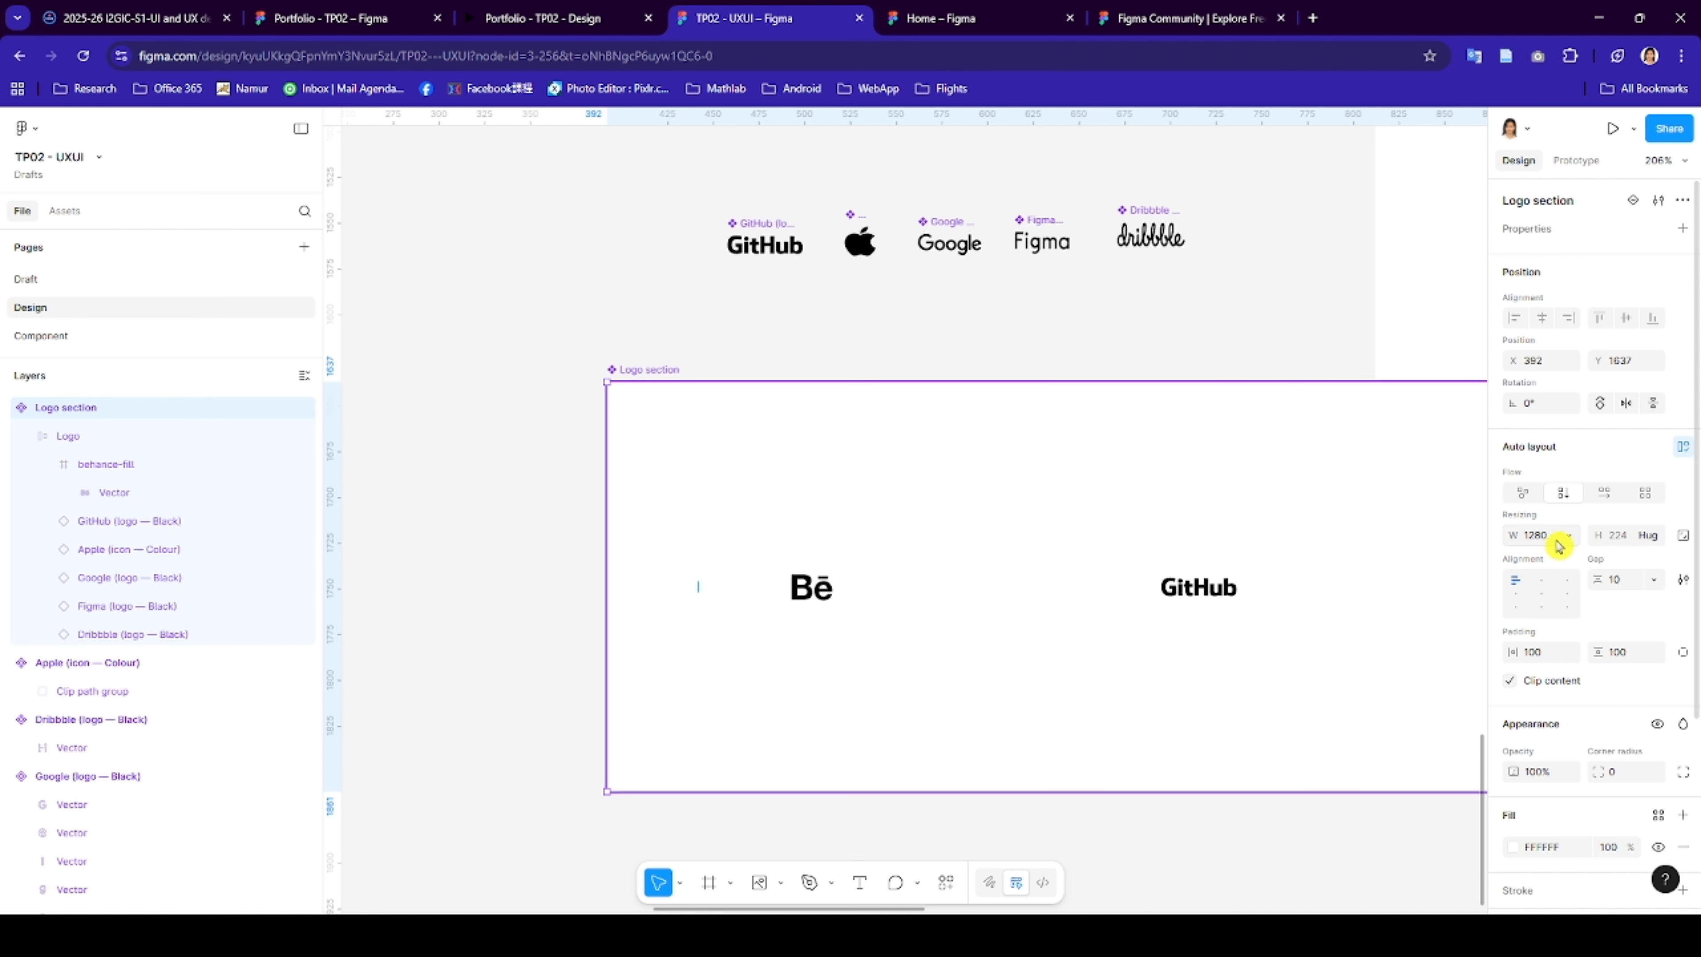
- Move the Logo section component directly beneath the PC frame, roughly lined up with its edges
scroll(998, 556, right, 3)
scroll(998, 559, down, 5)
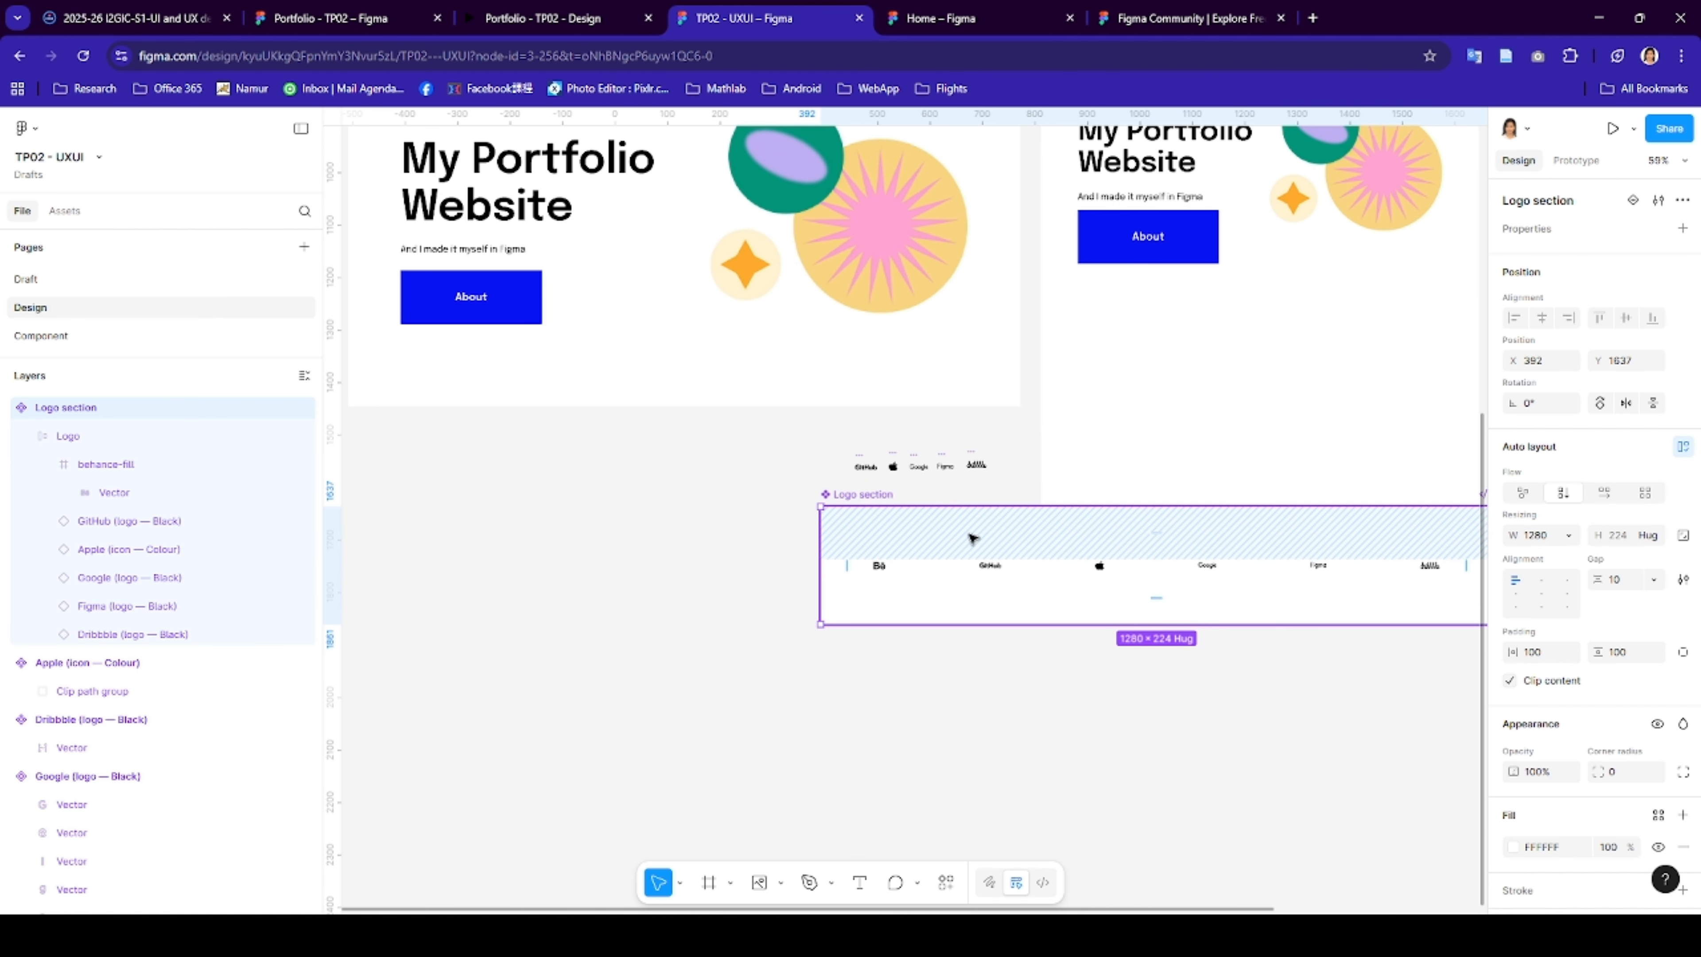
drag(971, 537, 507, 548)
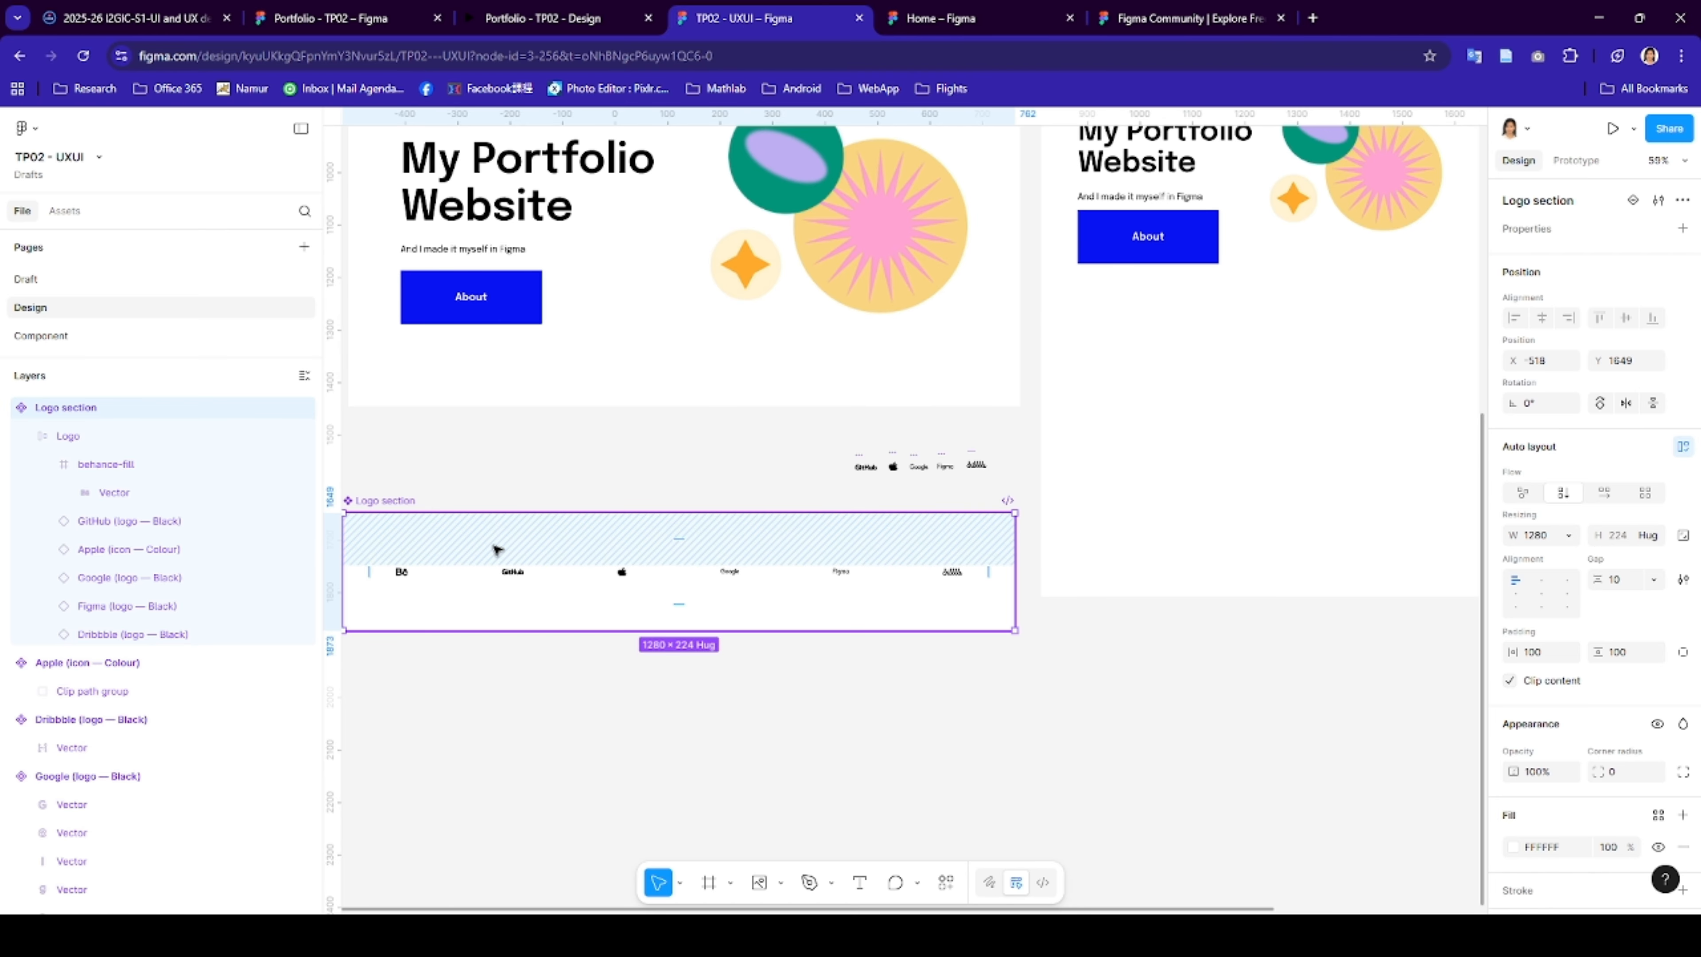
- Scale the five original logo components up together to about 597 wide and align their vertical centers
scroll(498, 550, left, 1)
scroll(849, 504, left, 1)
drag(888, 417, 1070, 449)
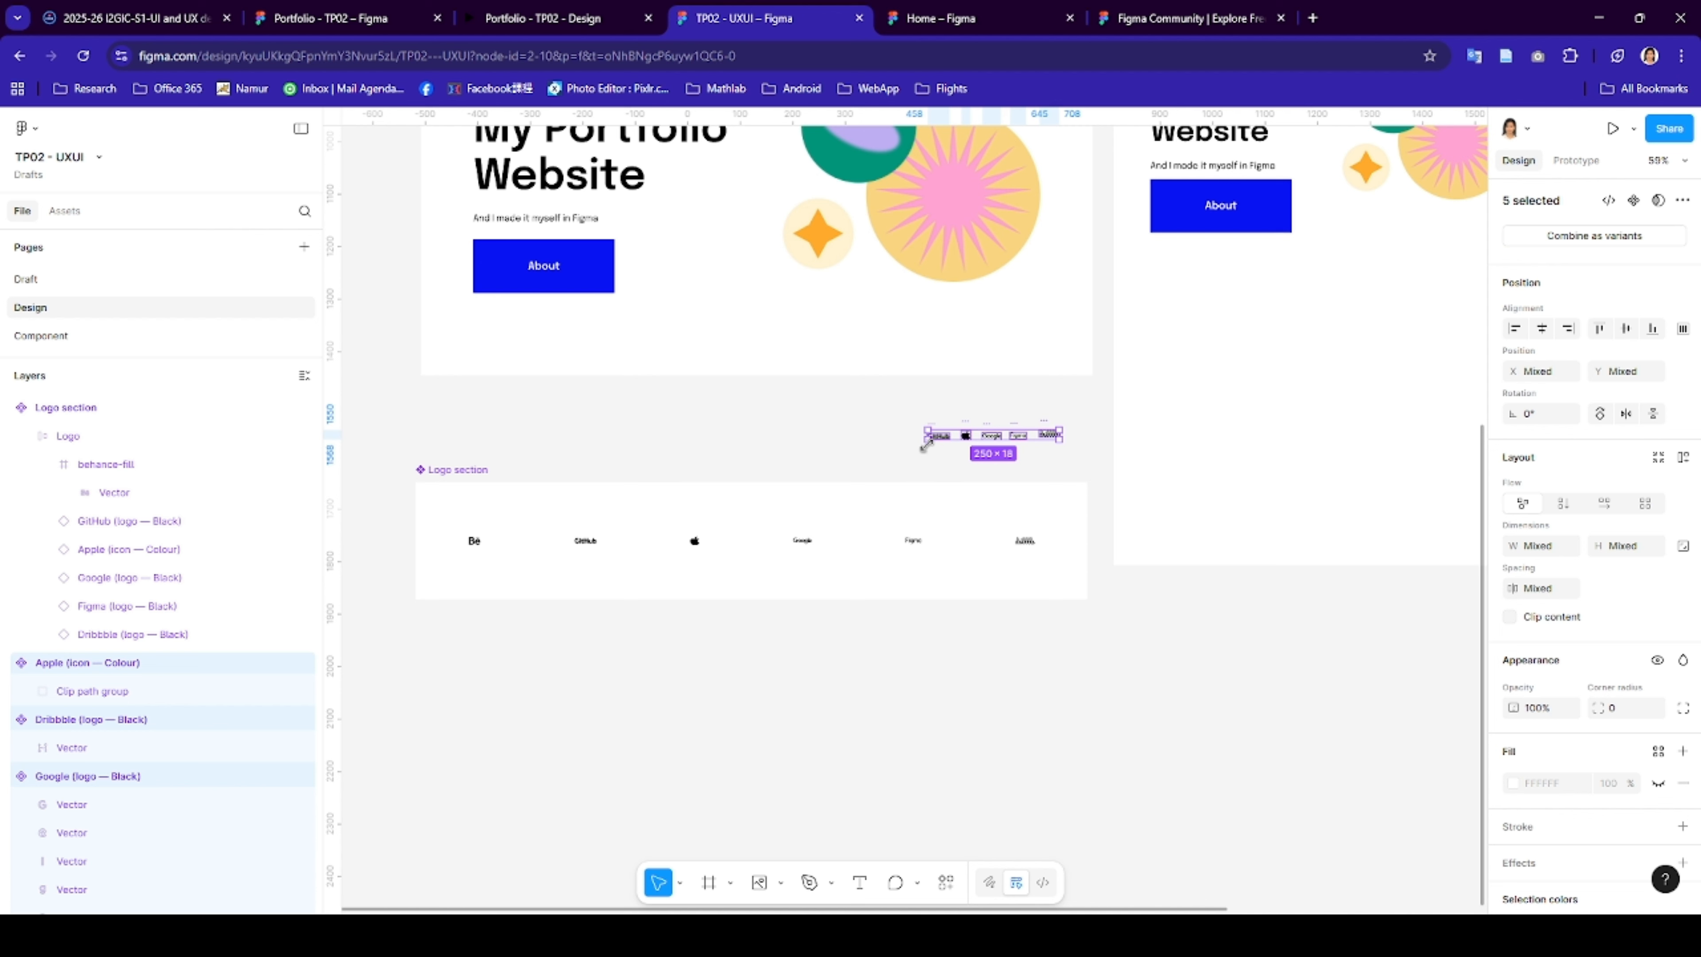
click(679, 882)
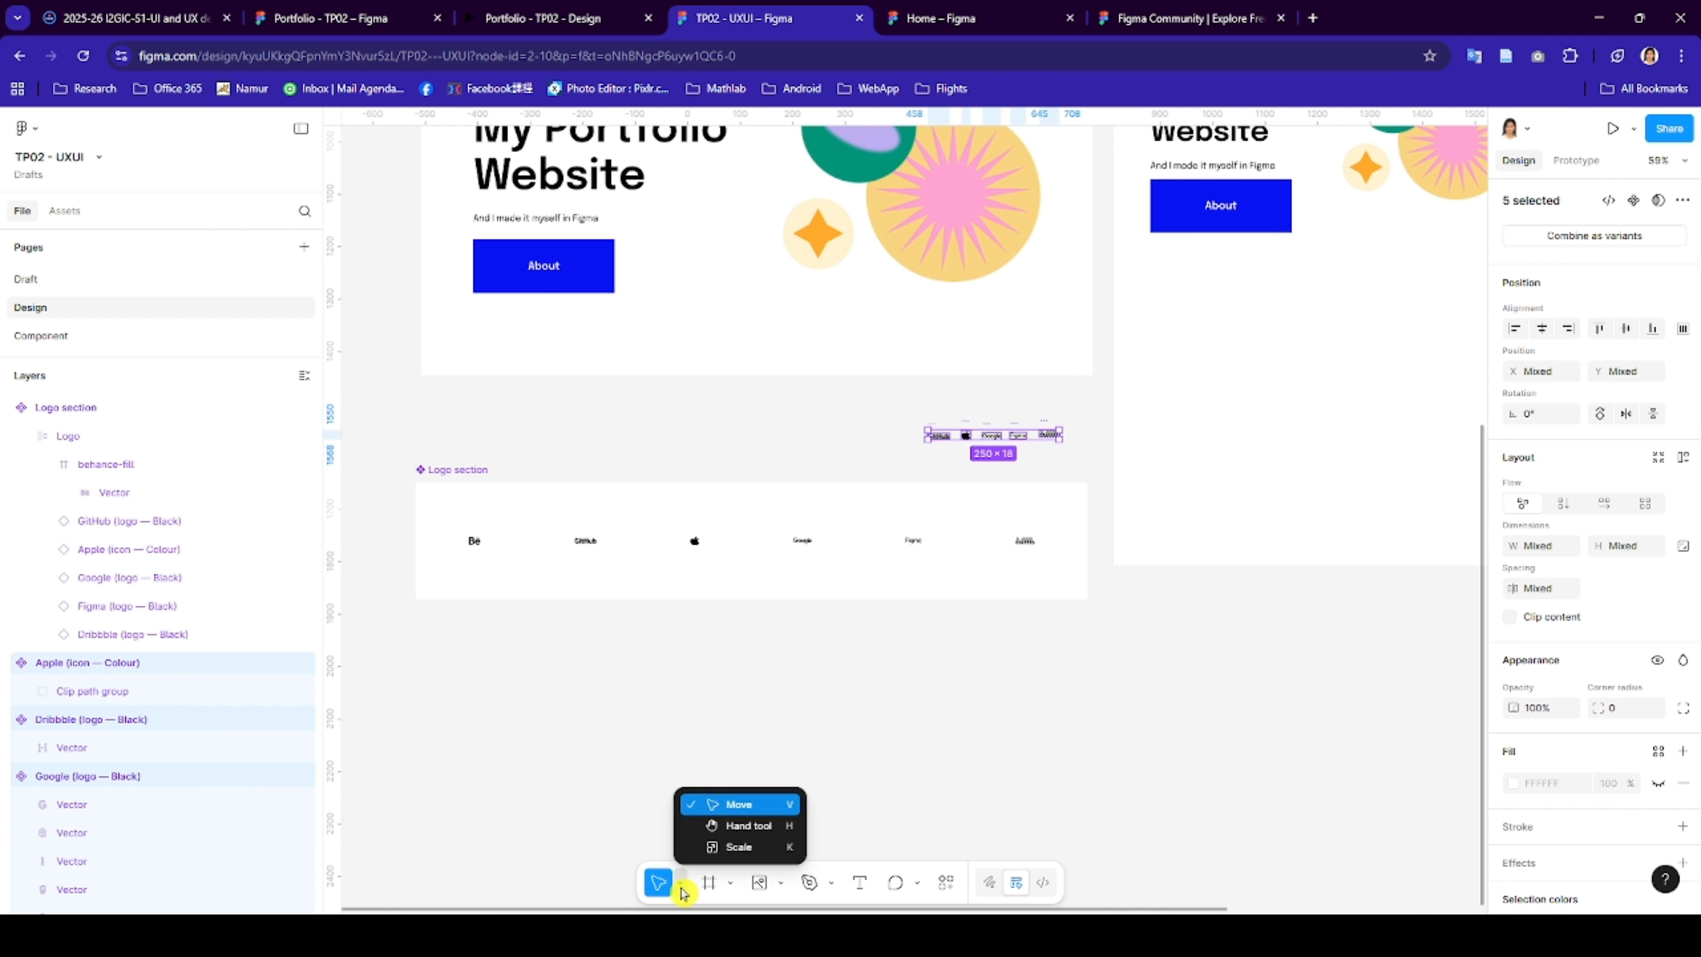
click(707, 848)
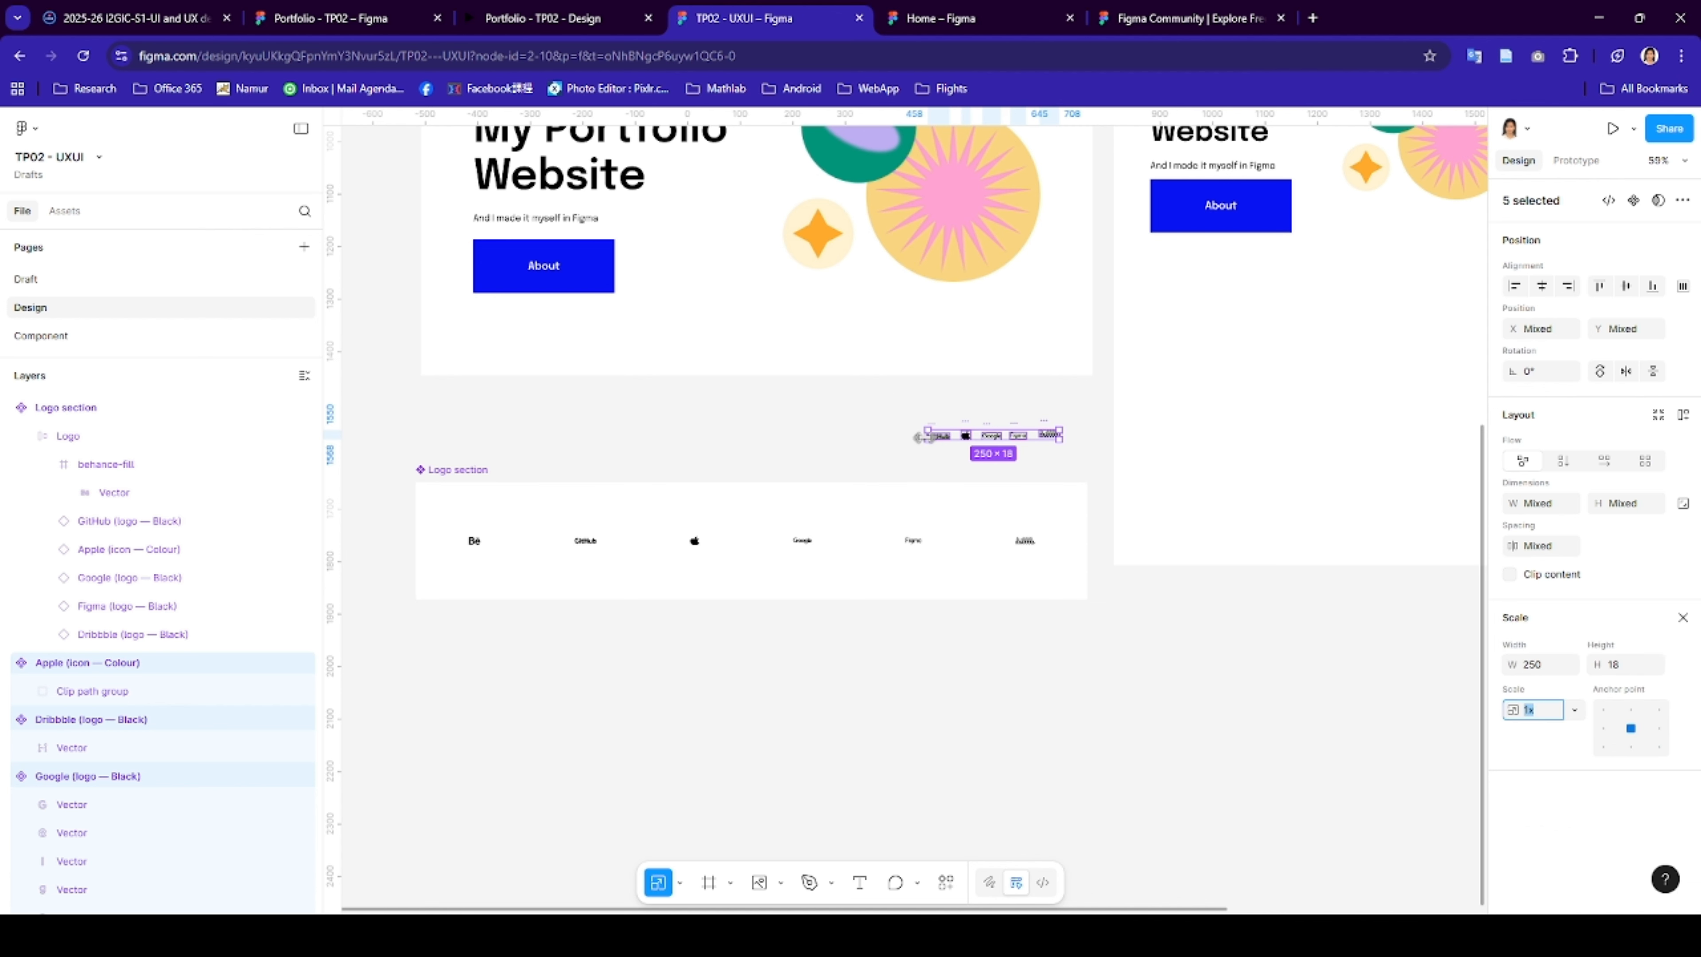
drag(922, 444, 914, 448)
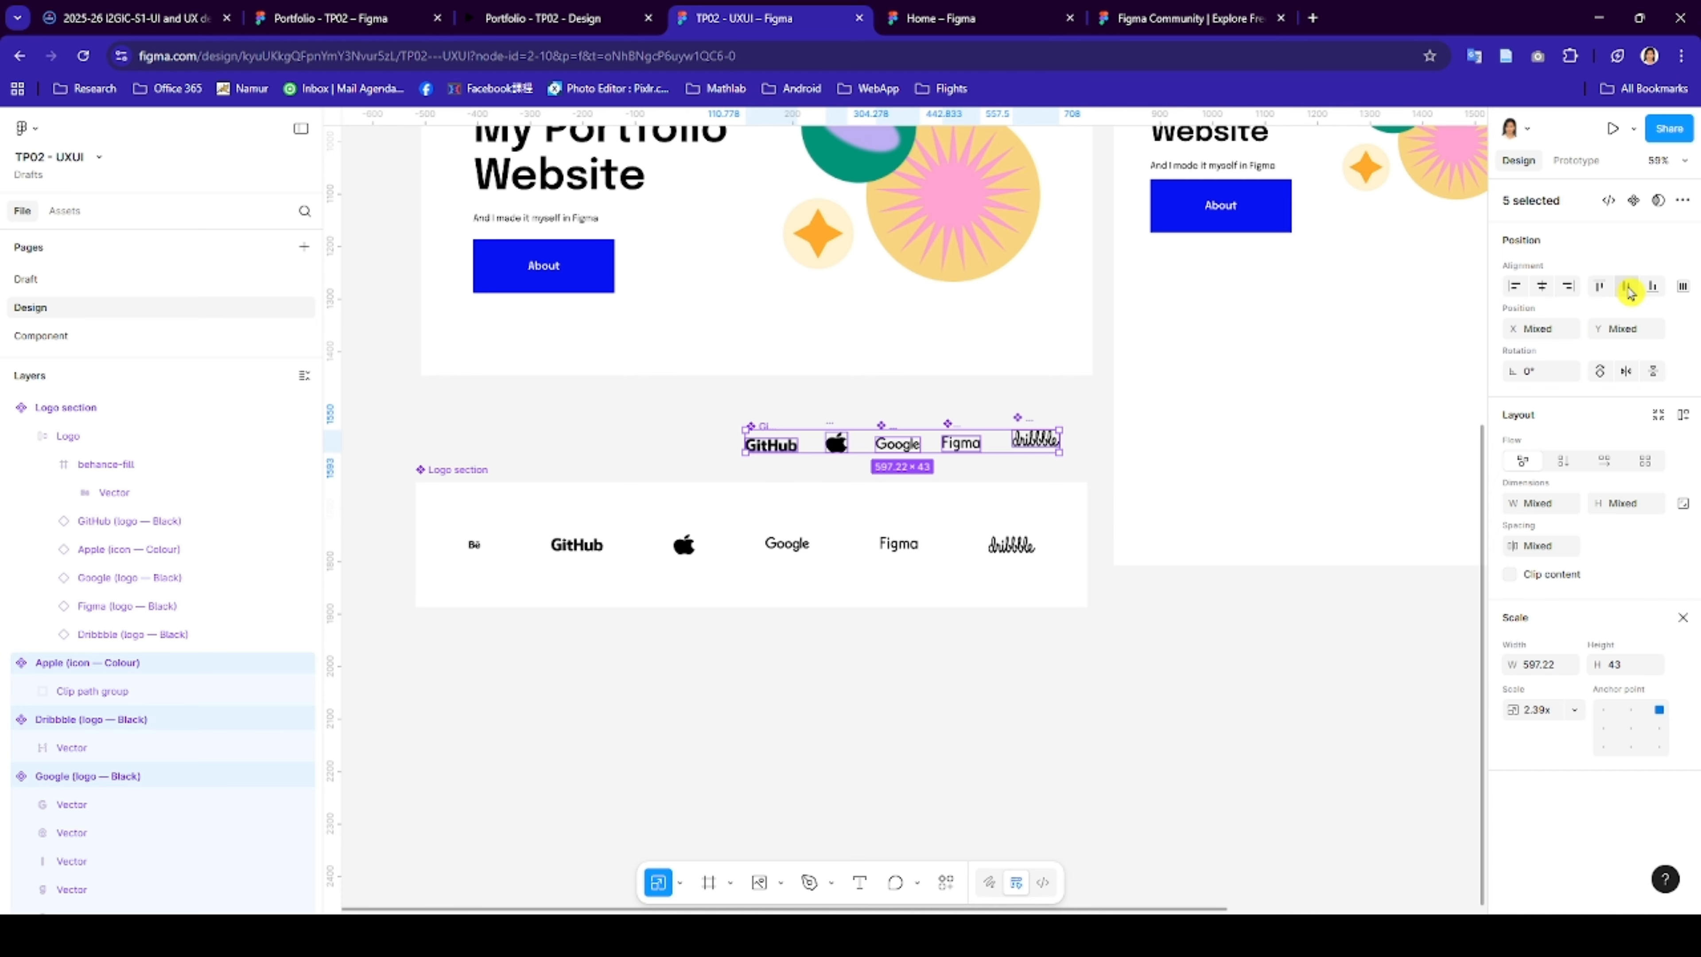
click(1628, 288)
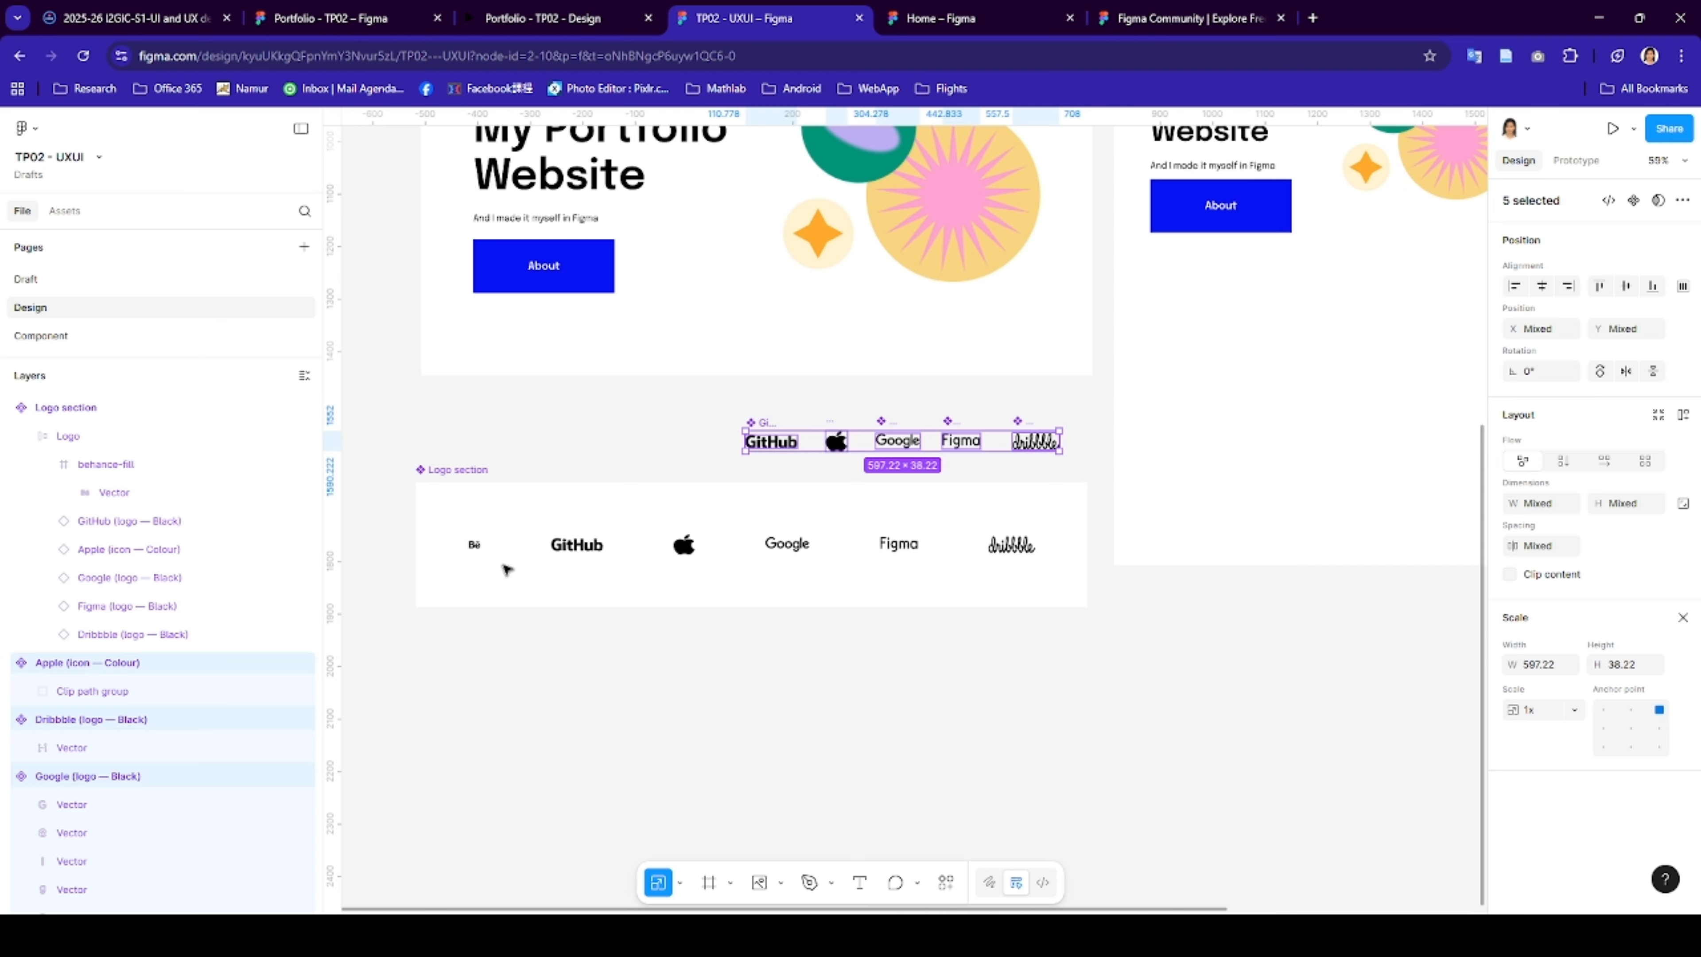
key(Escape)
drag(711, 413, 1076, 468)
click(1025, 672)
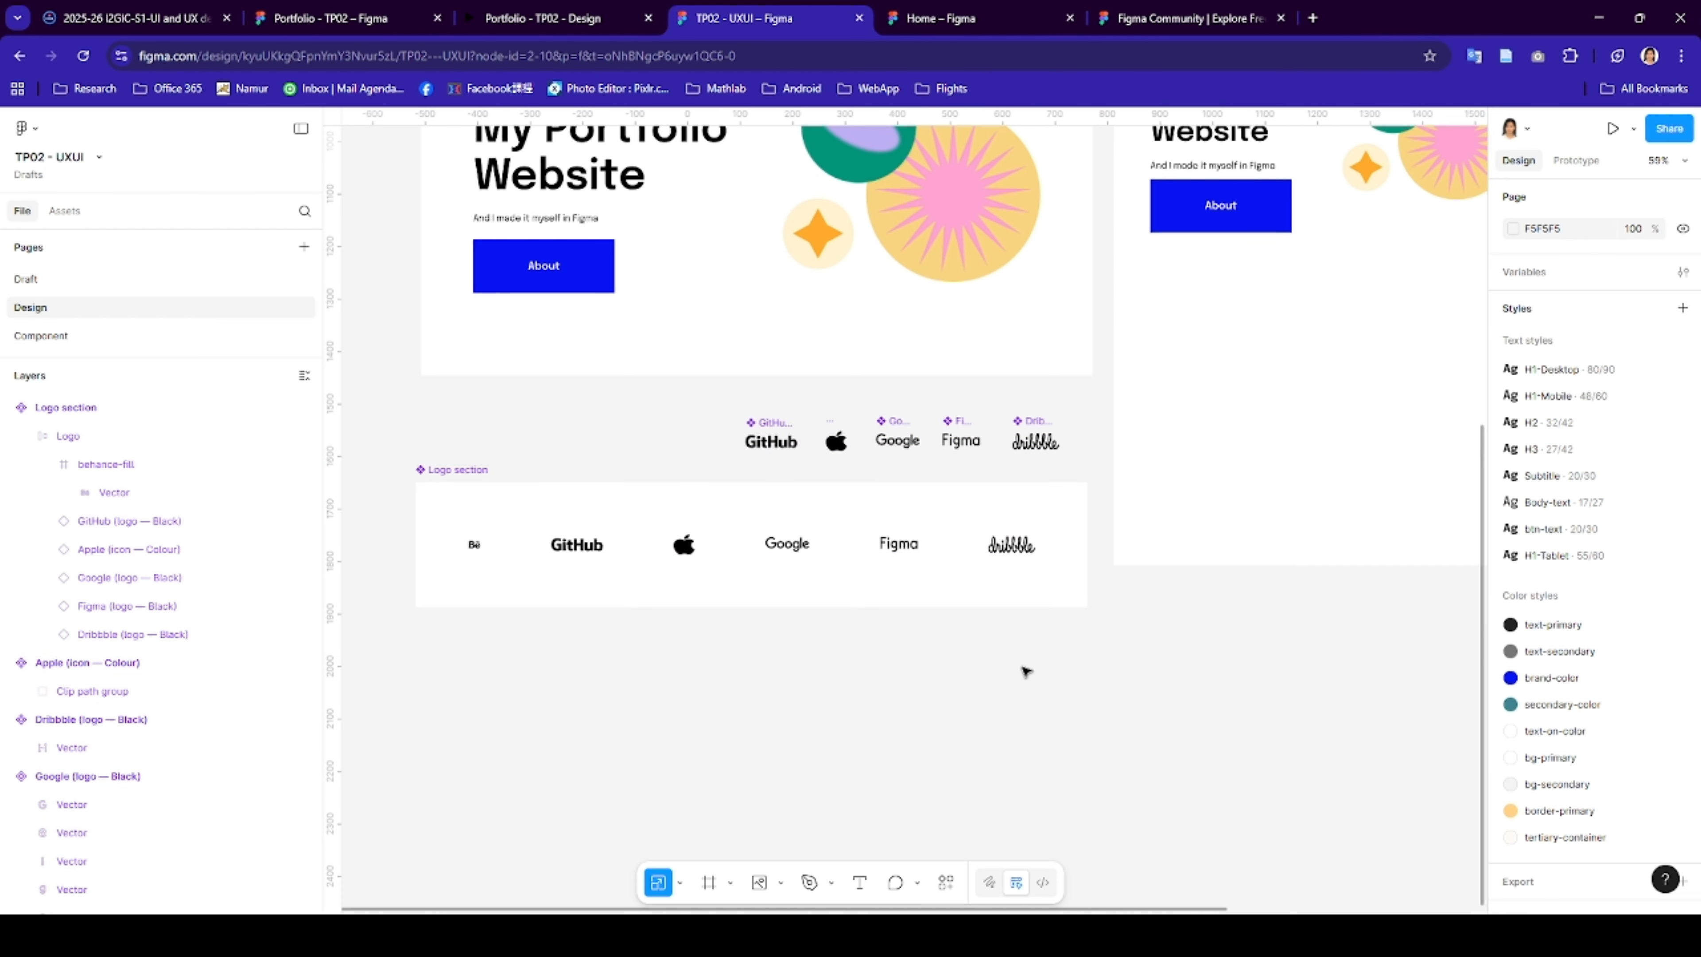
- Try adding a variant to the Logo section component and deleting the new variant
click(489, 505)
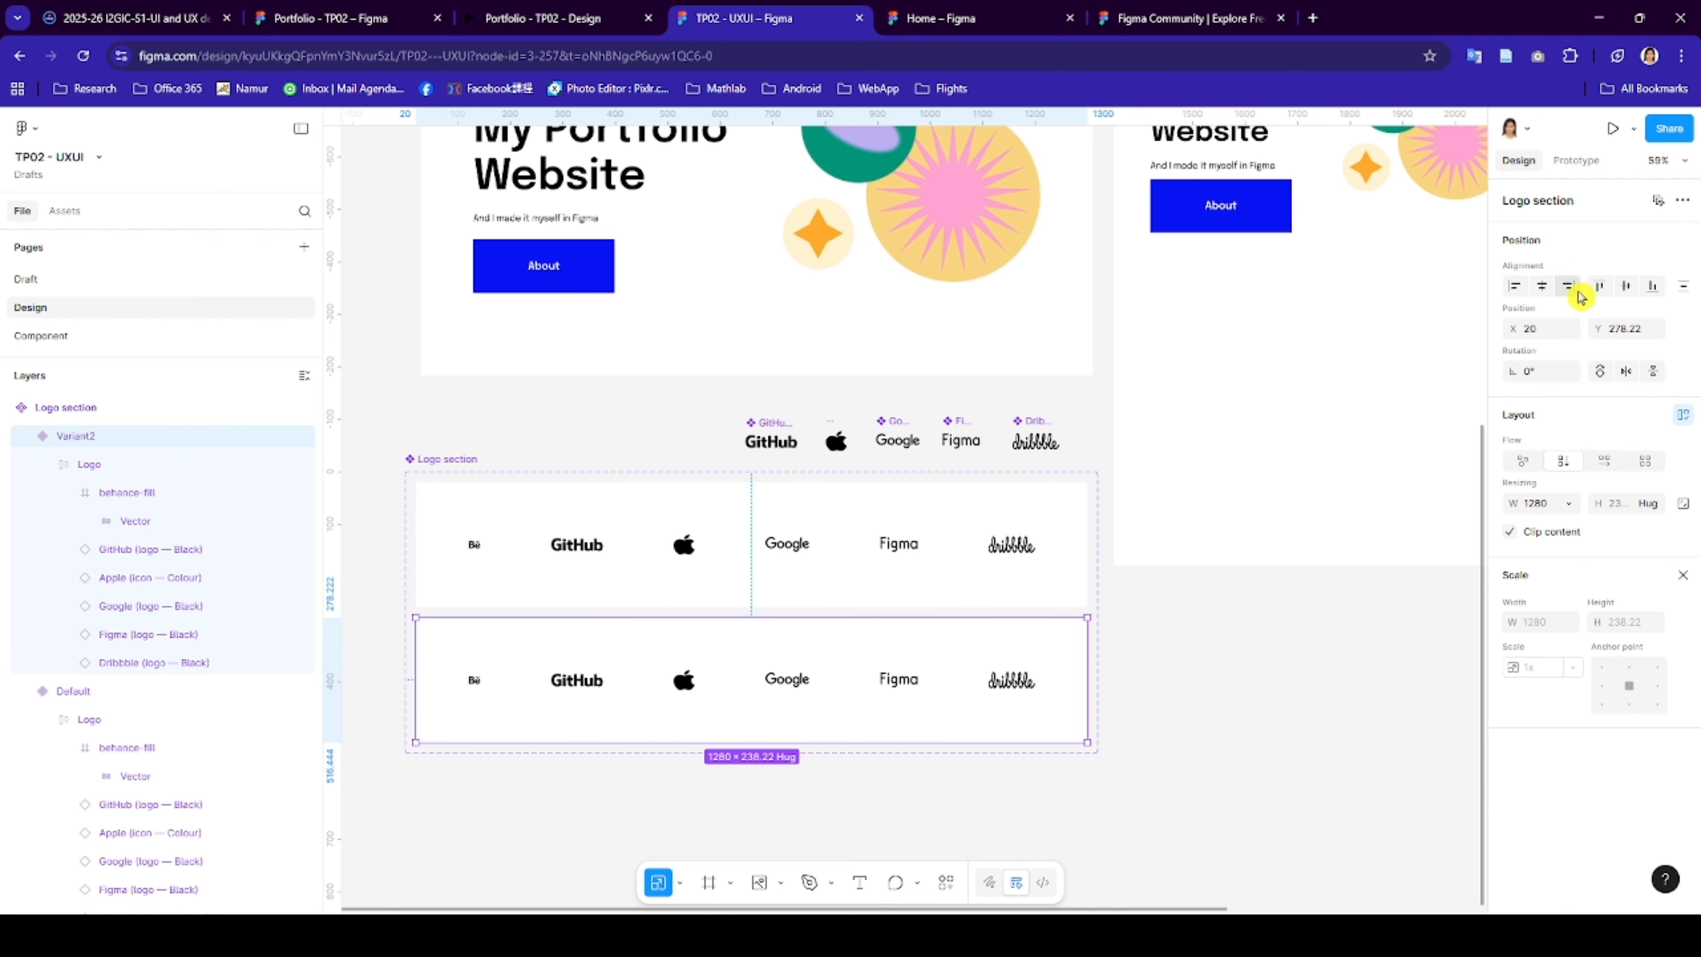
click(1180, 724)
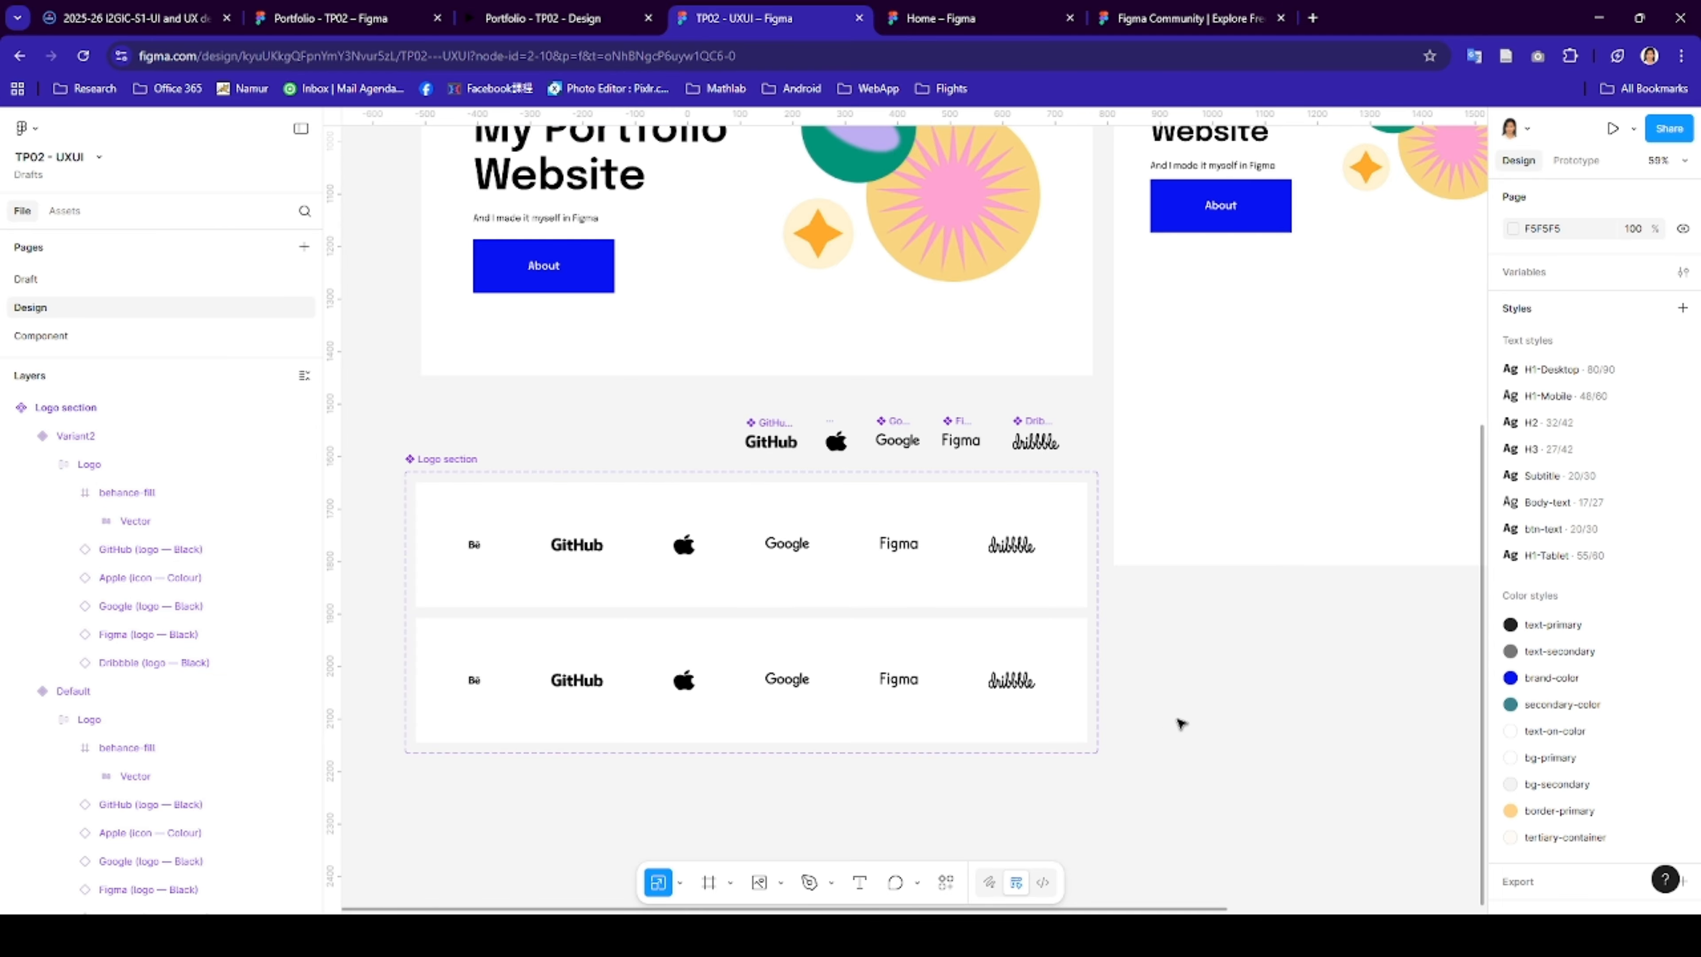
click(1054, 640)
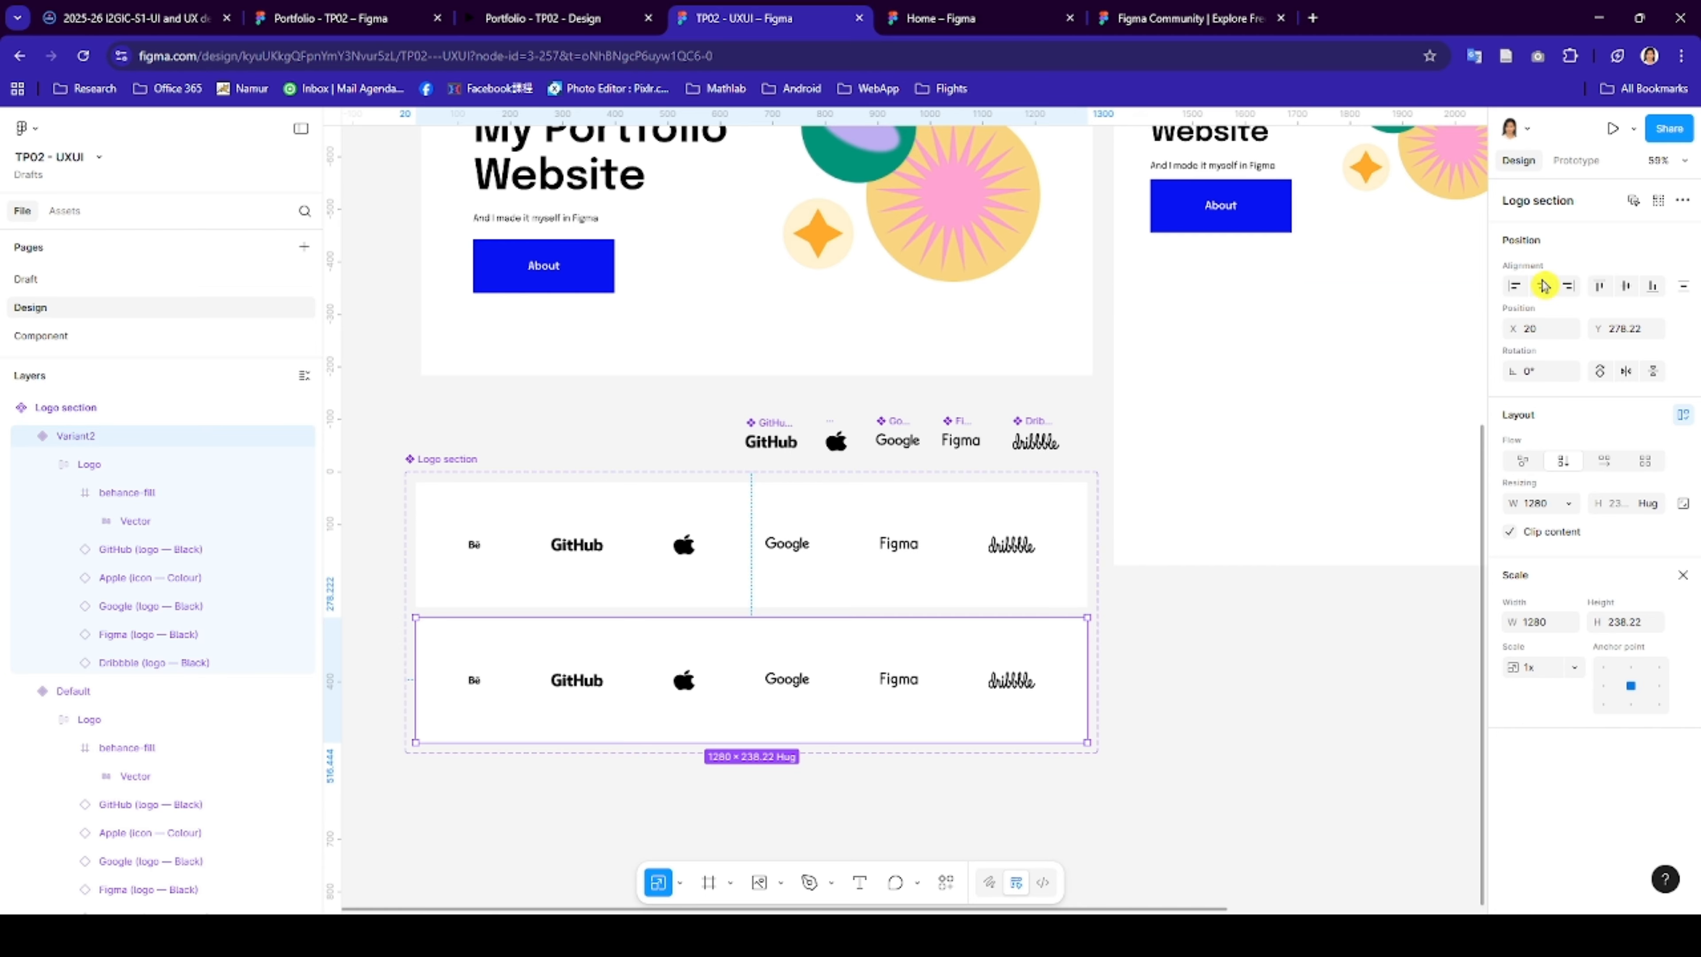
key(Delete)
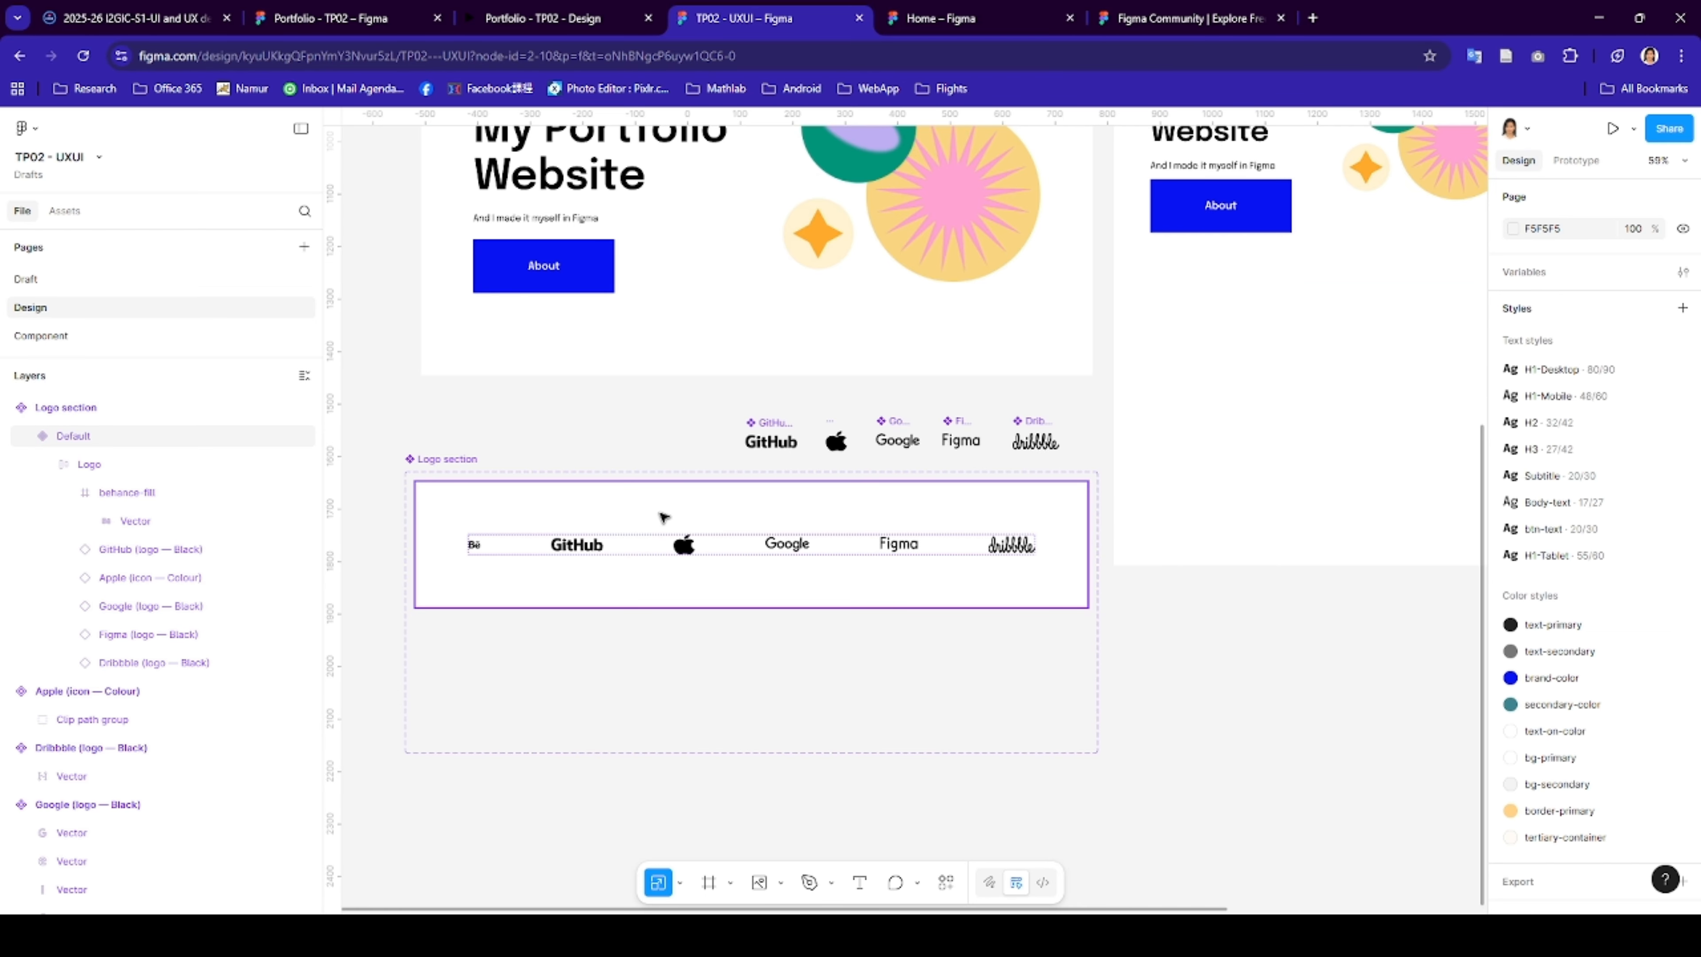
click(712, 514)
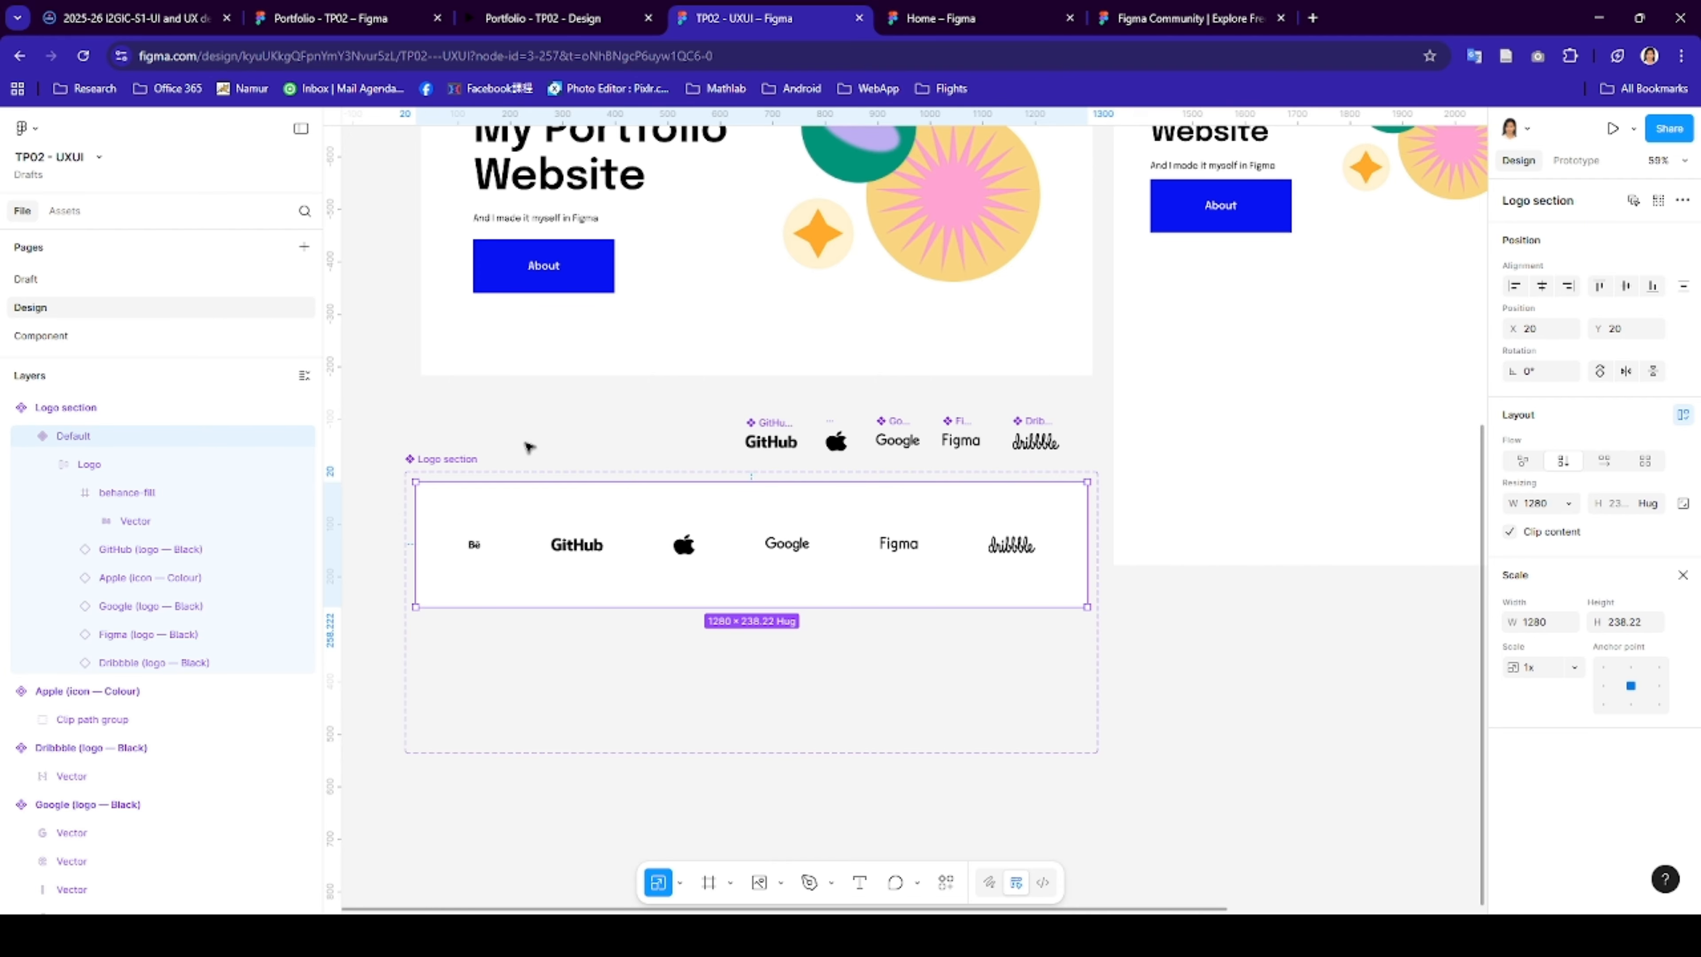
click(466, 460)
click(467, 460)
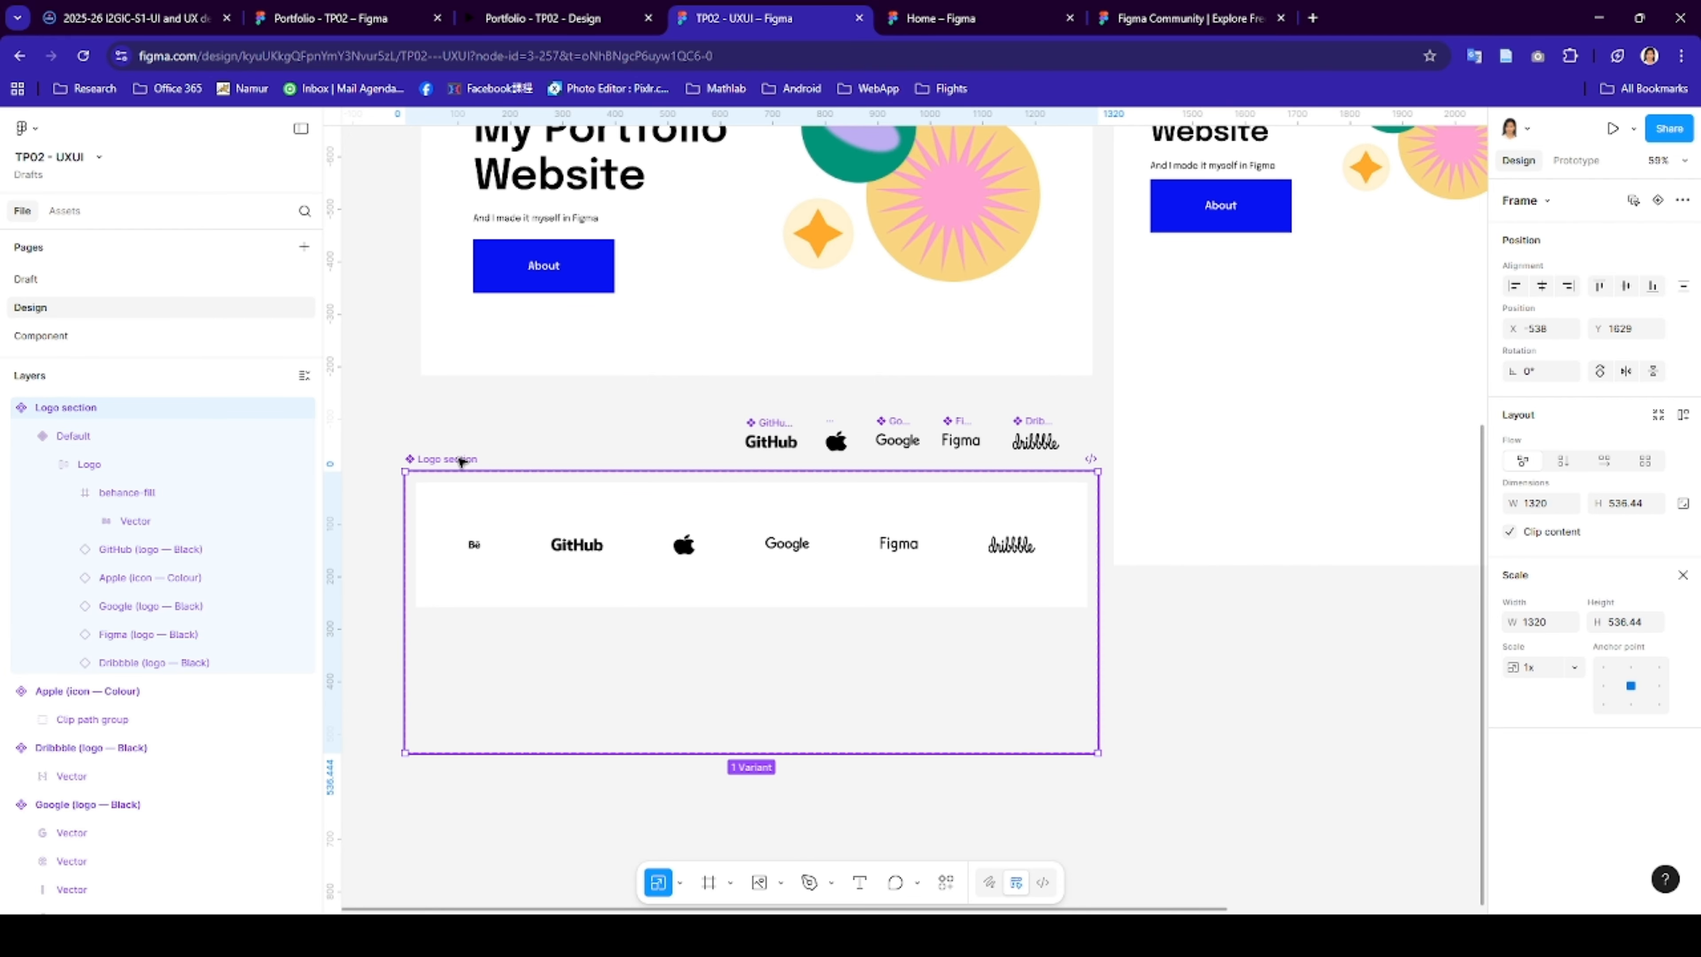
click(501, 519)
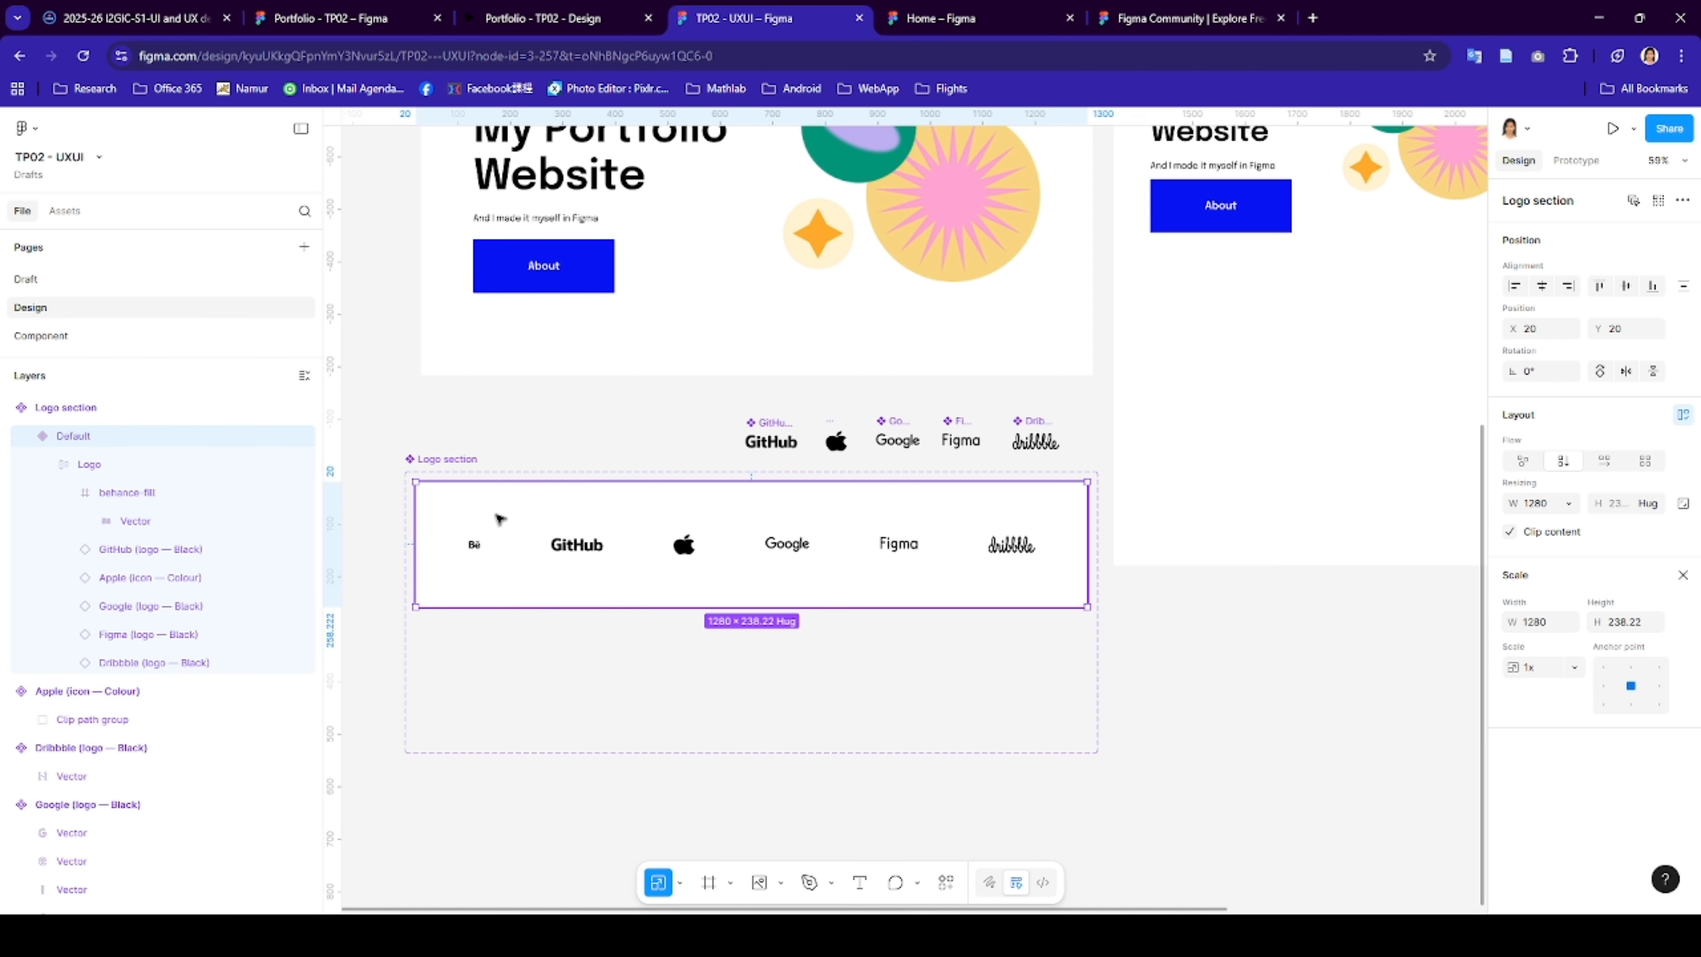
- Undo the variant changes back to the single Logo section component
key(ctrl+z)
key(ctrl+z)
key(ctrl+z)
key(ctrl+z)
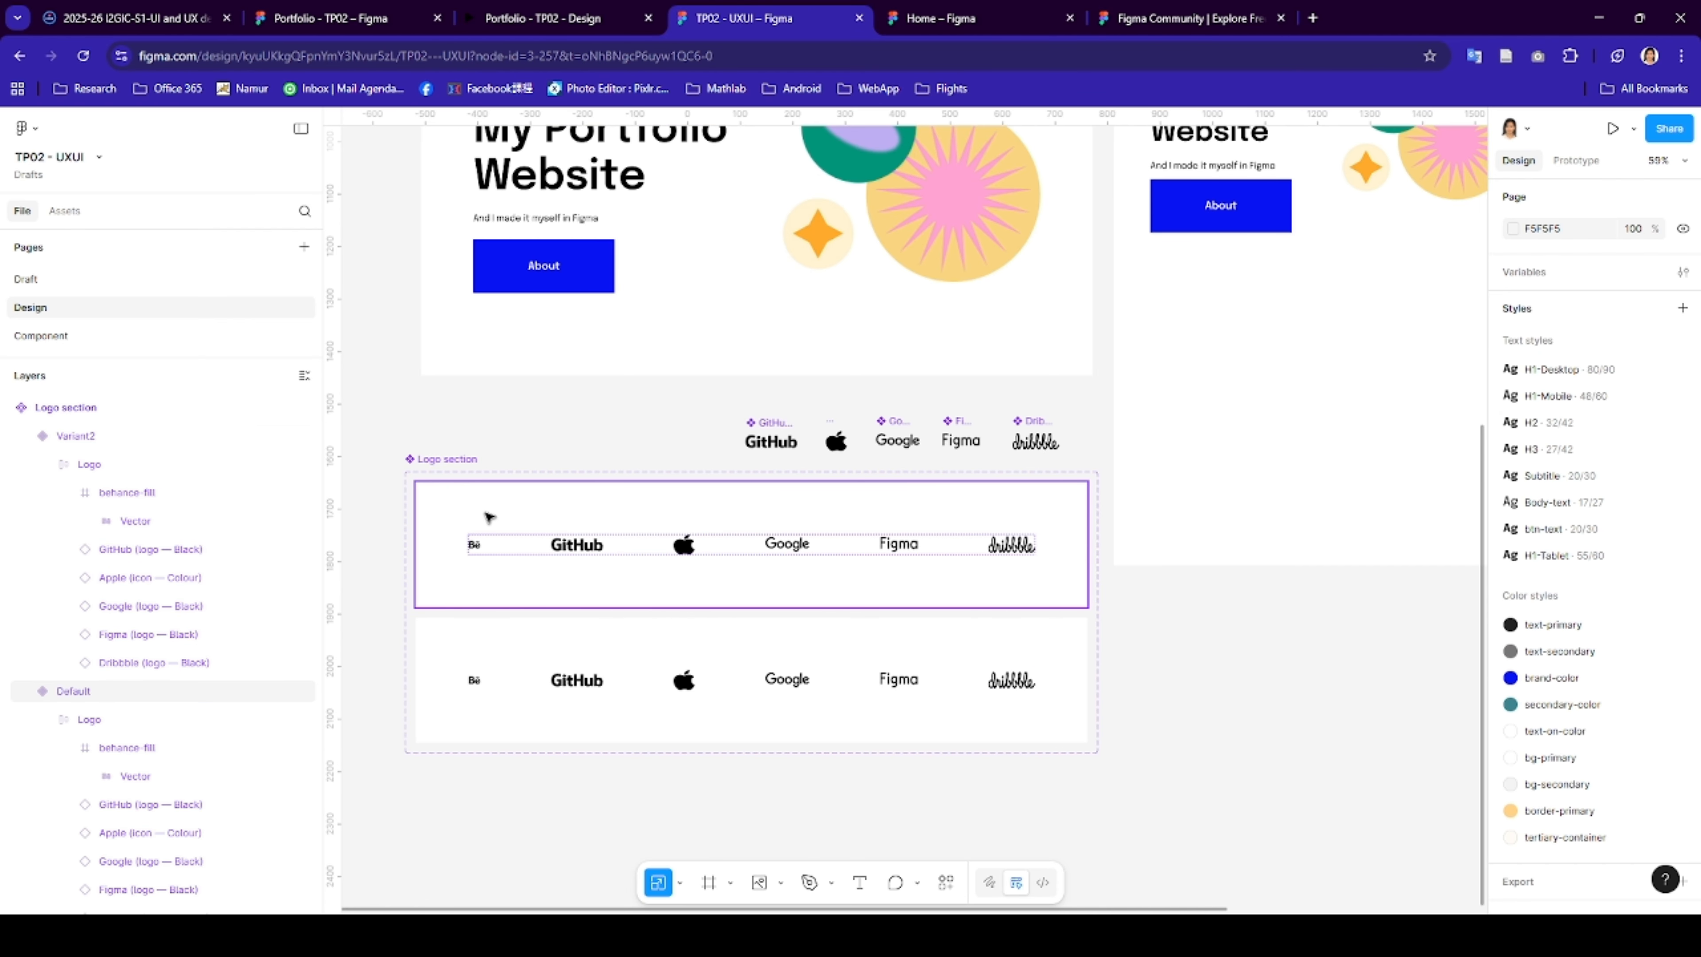
key(ctrl+z)
key(ctrl+z)
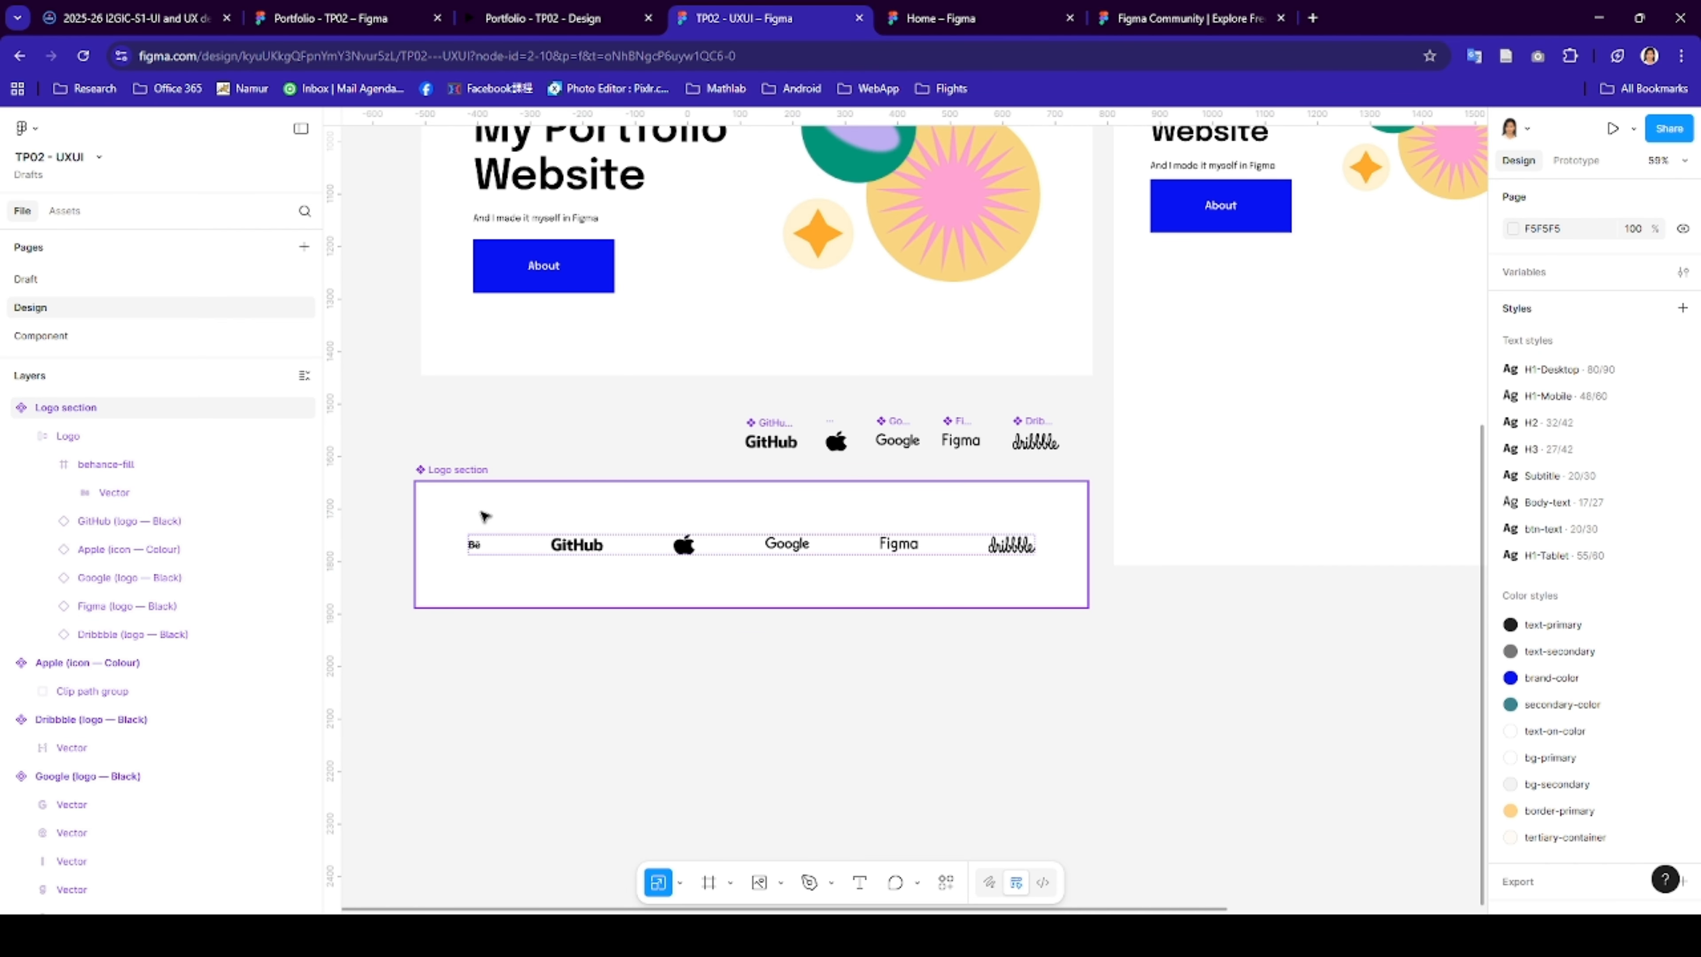
- Set the height of the inner Logo frame in Logo section to Fill container
click(533, 521)
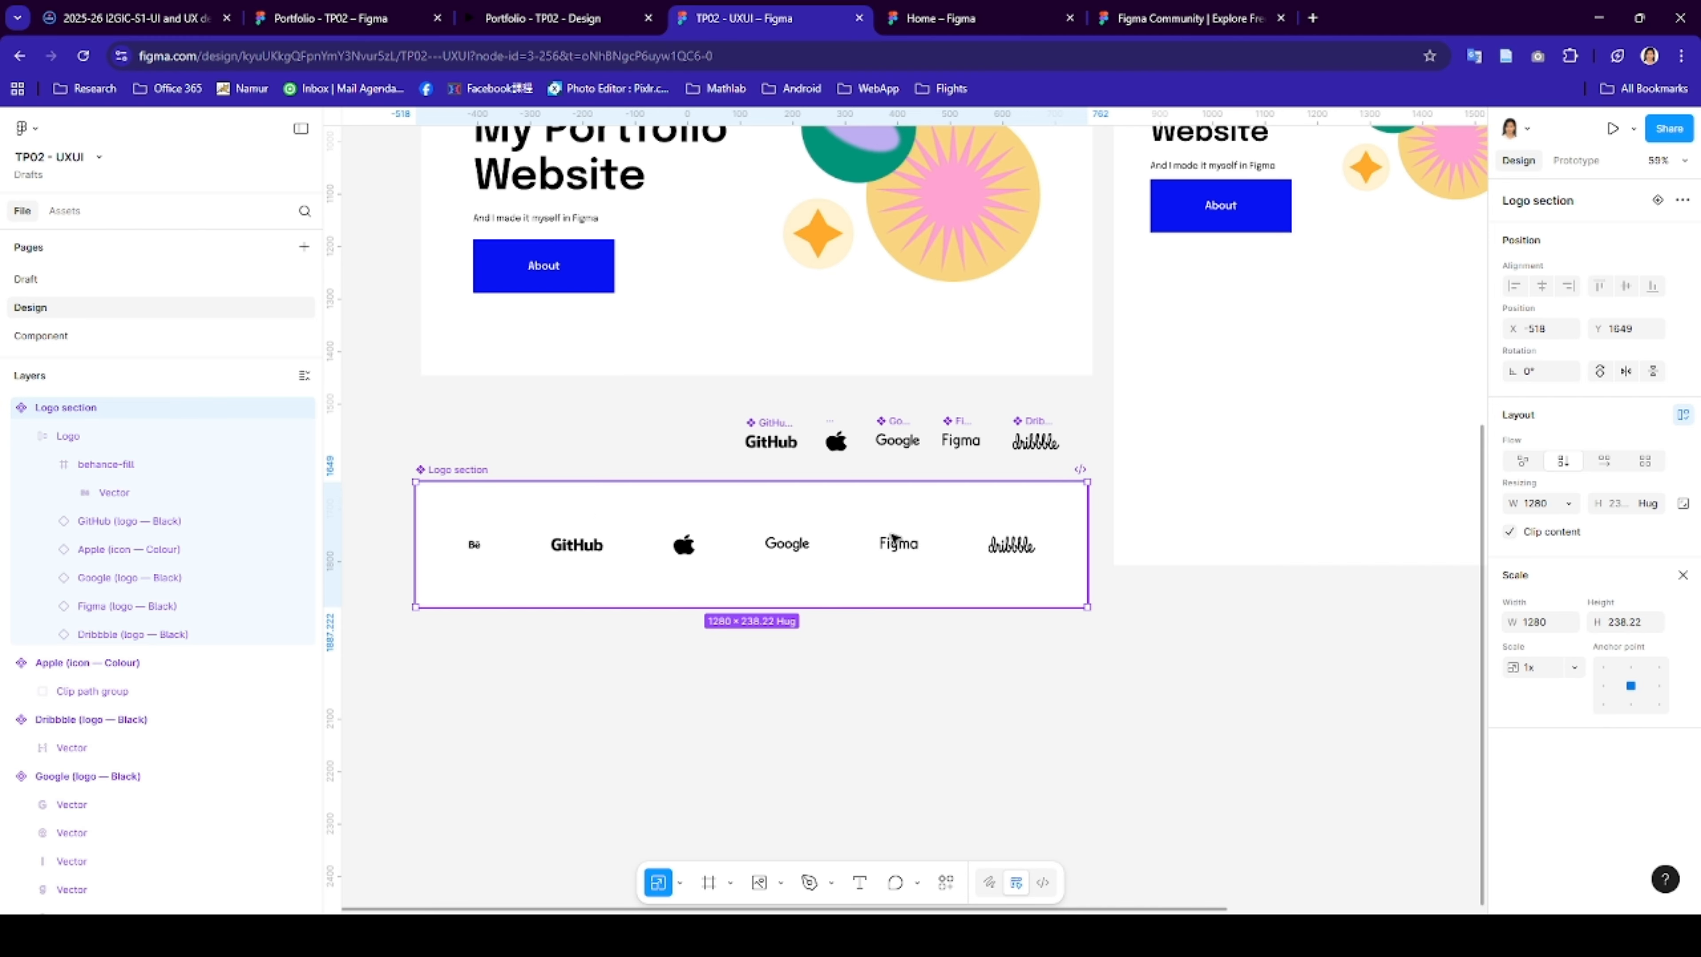
click(894, 536)
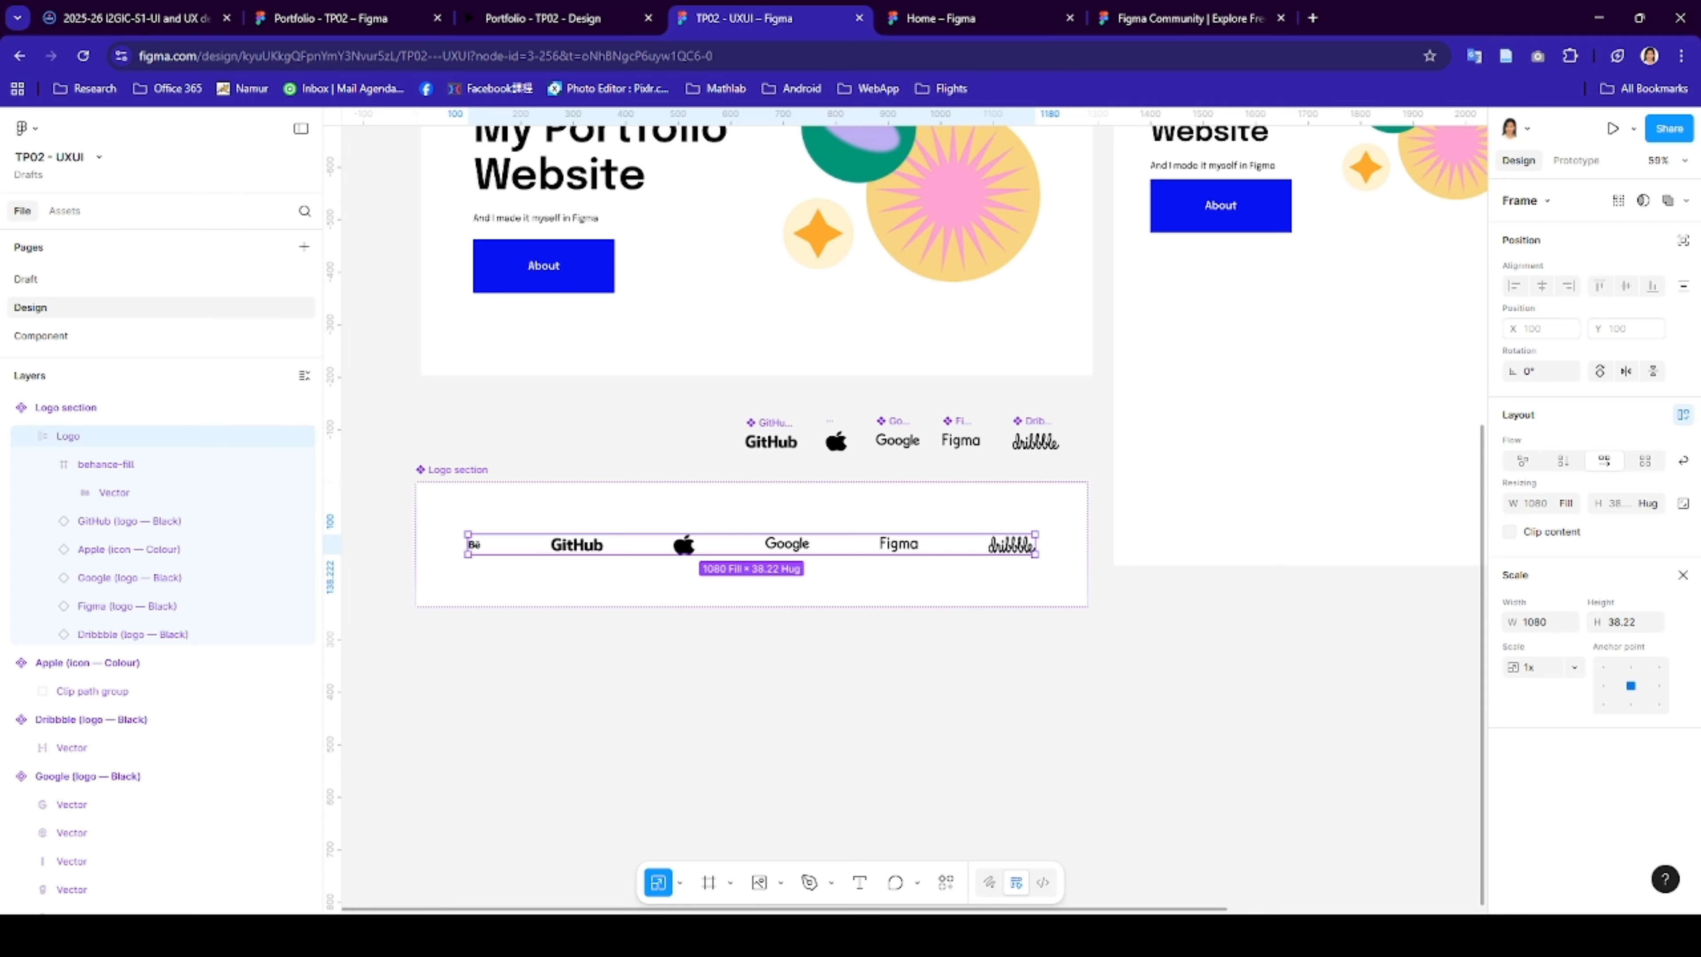
click(1656, 505)
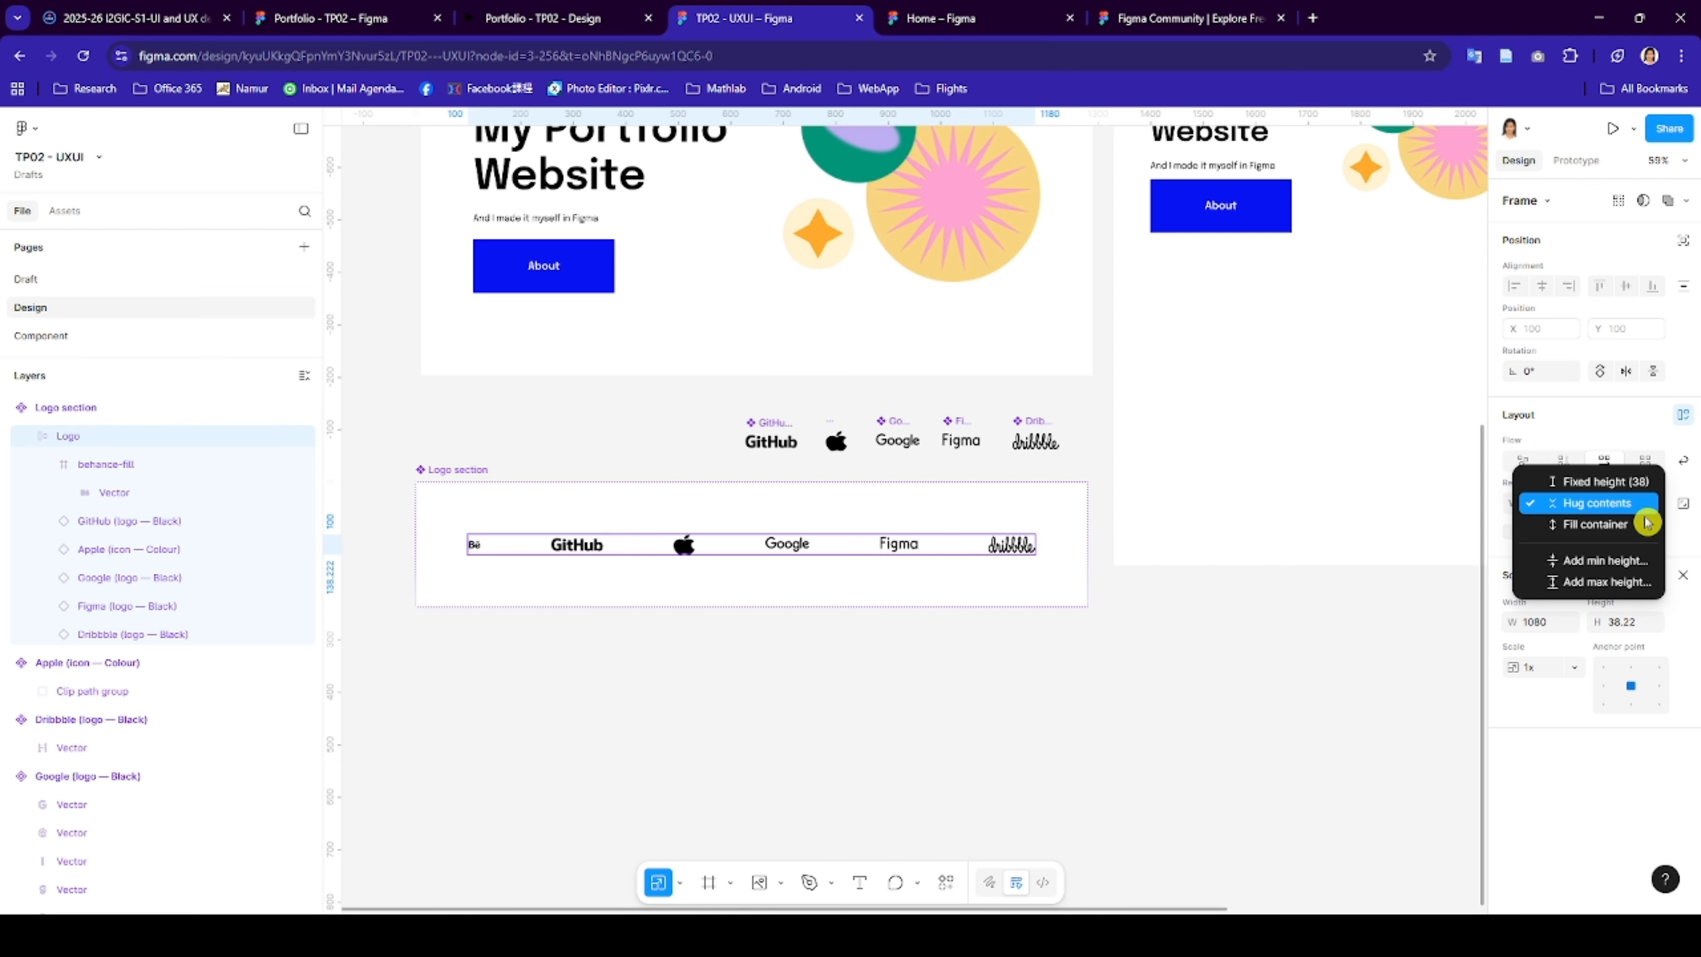
click(1638, 527)
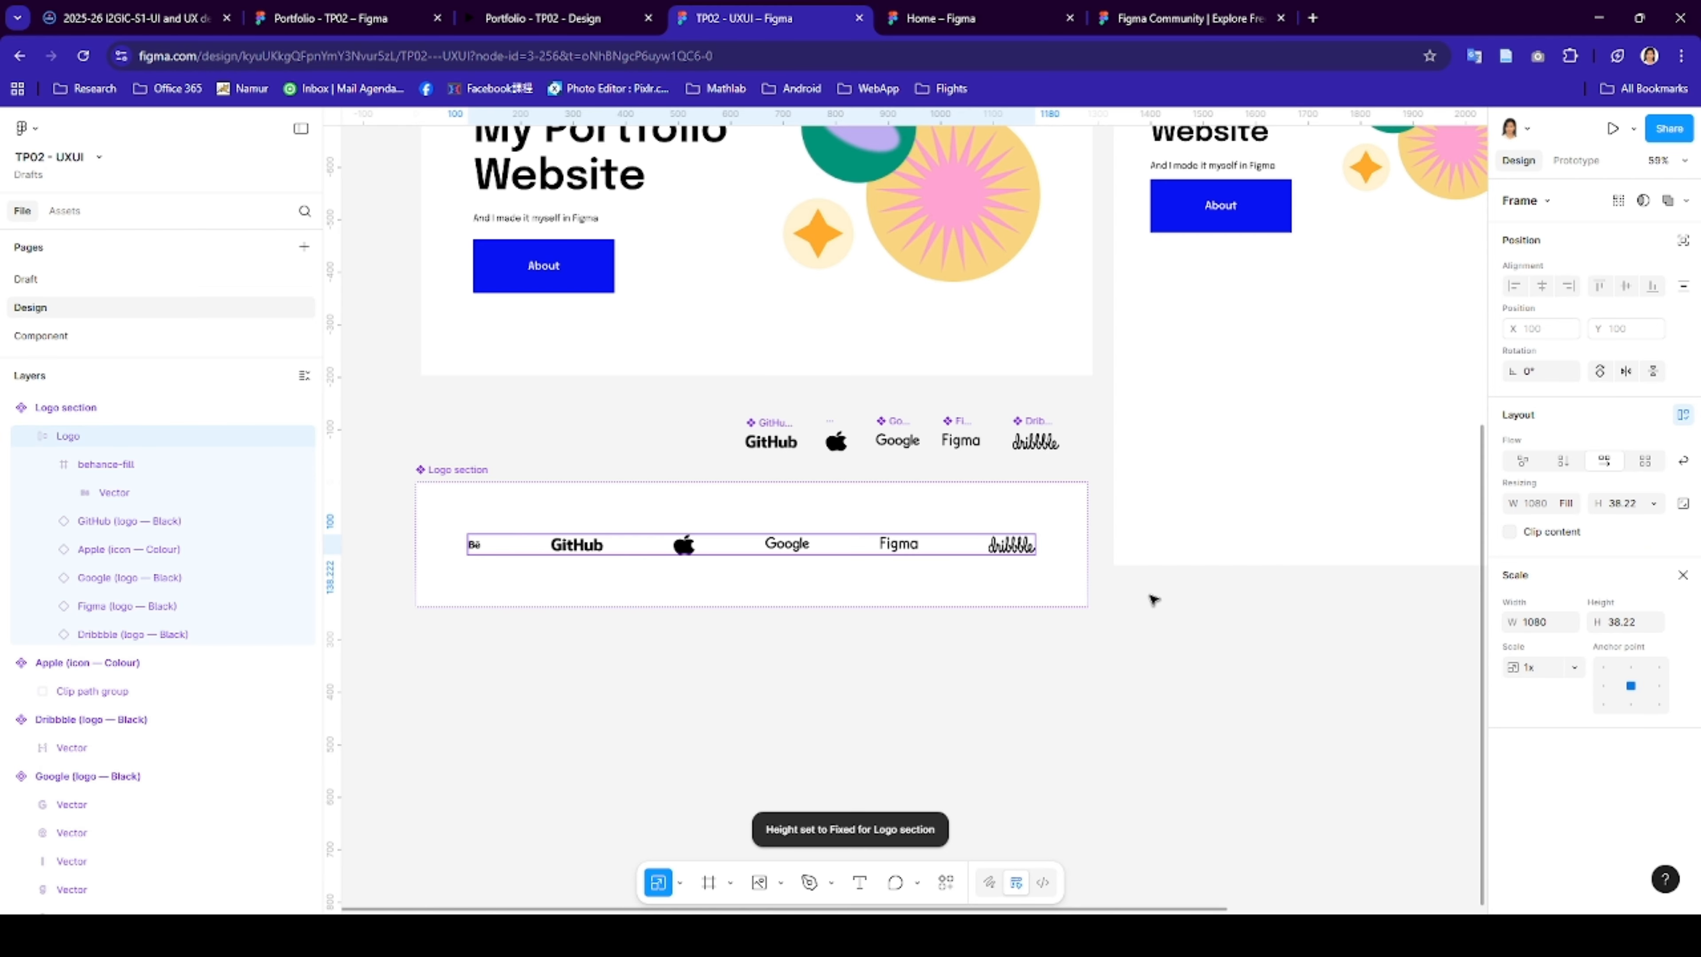
click(820, 501)
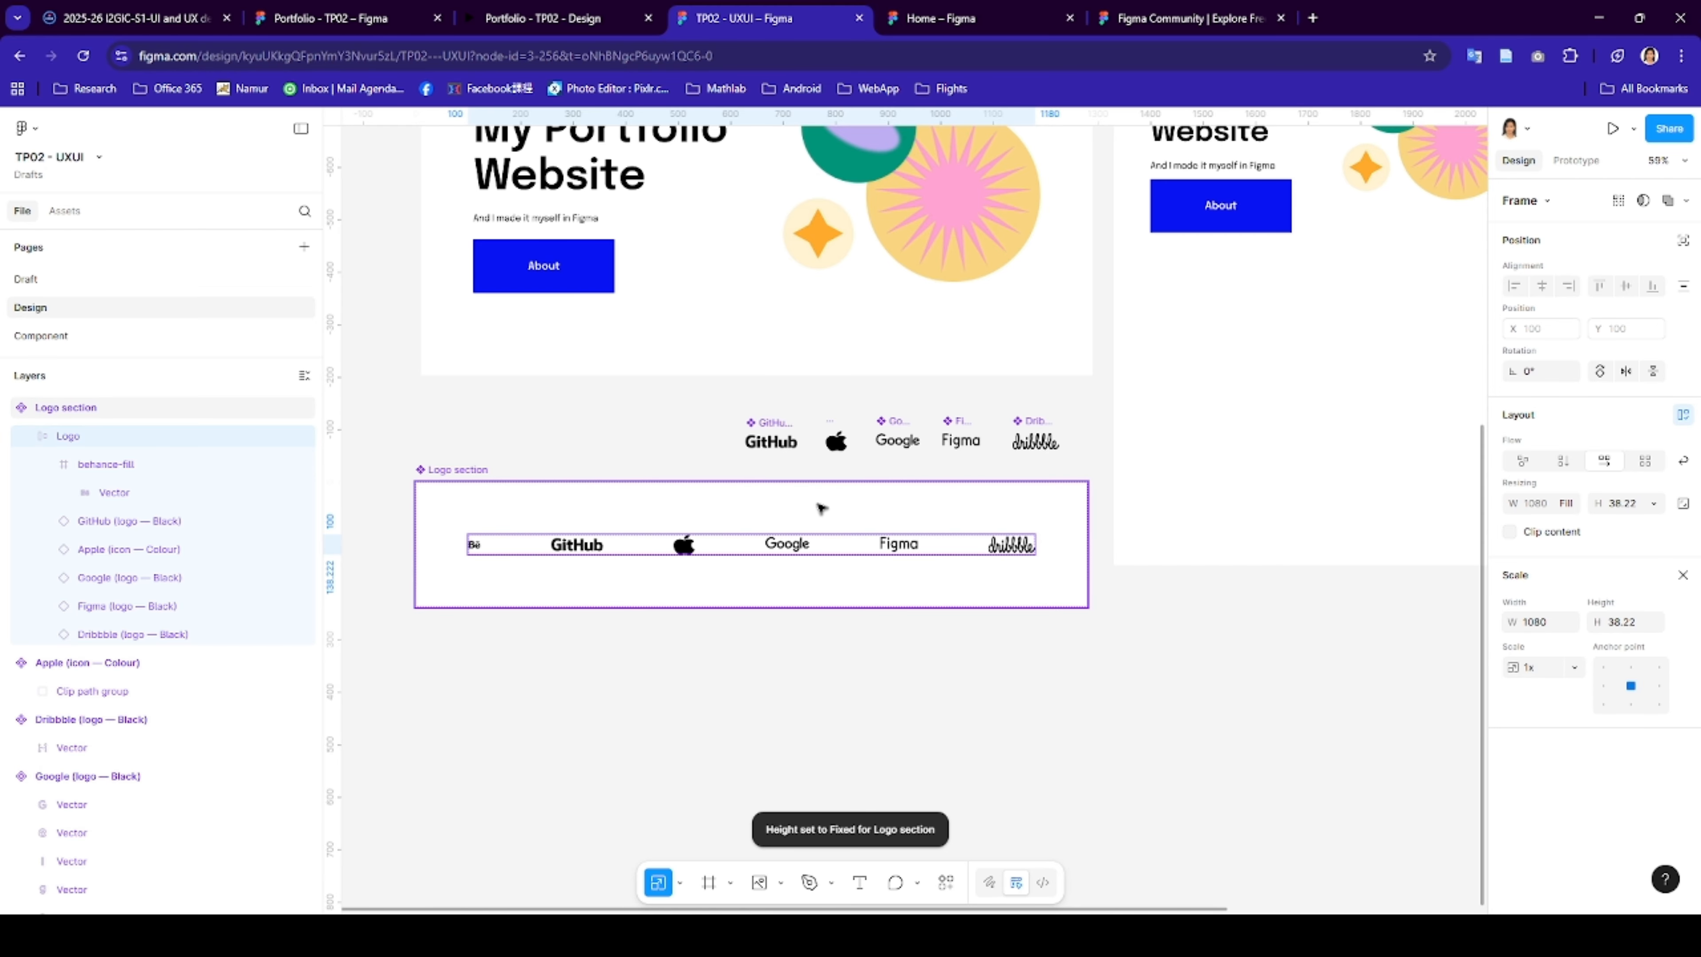
click(1629, 502)
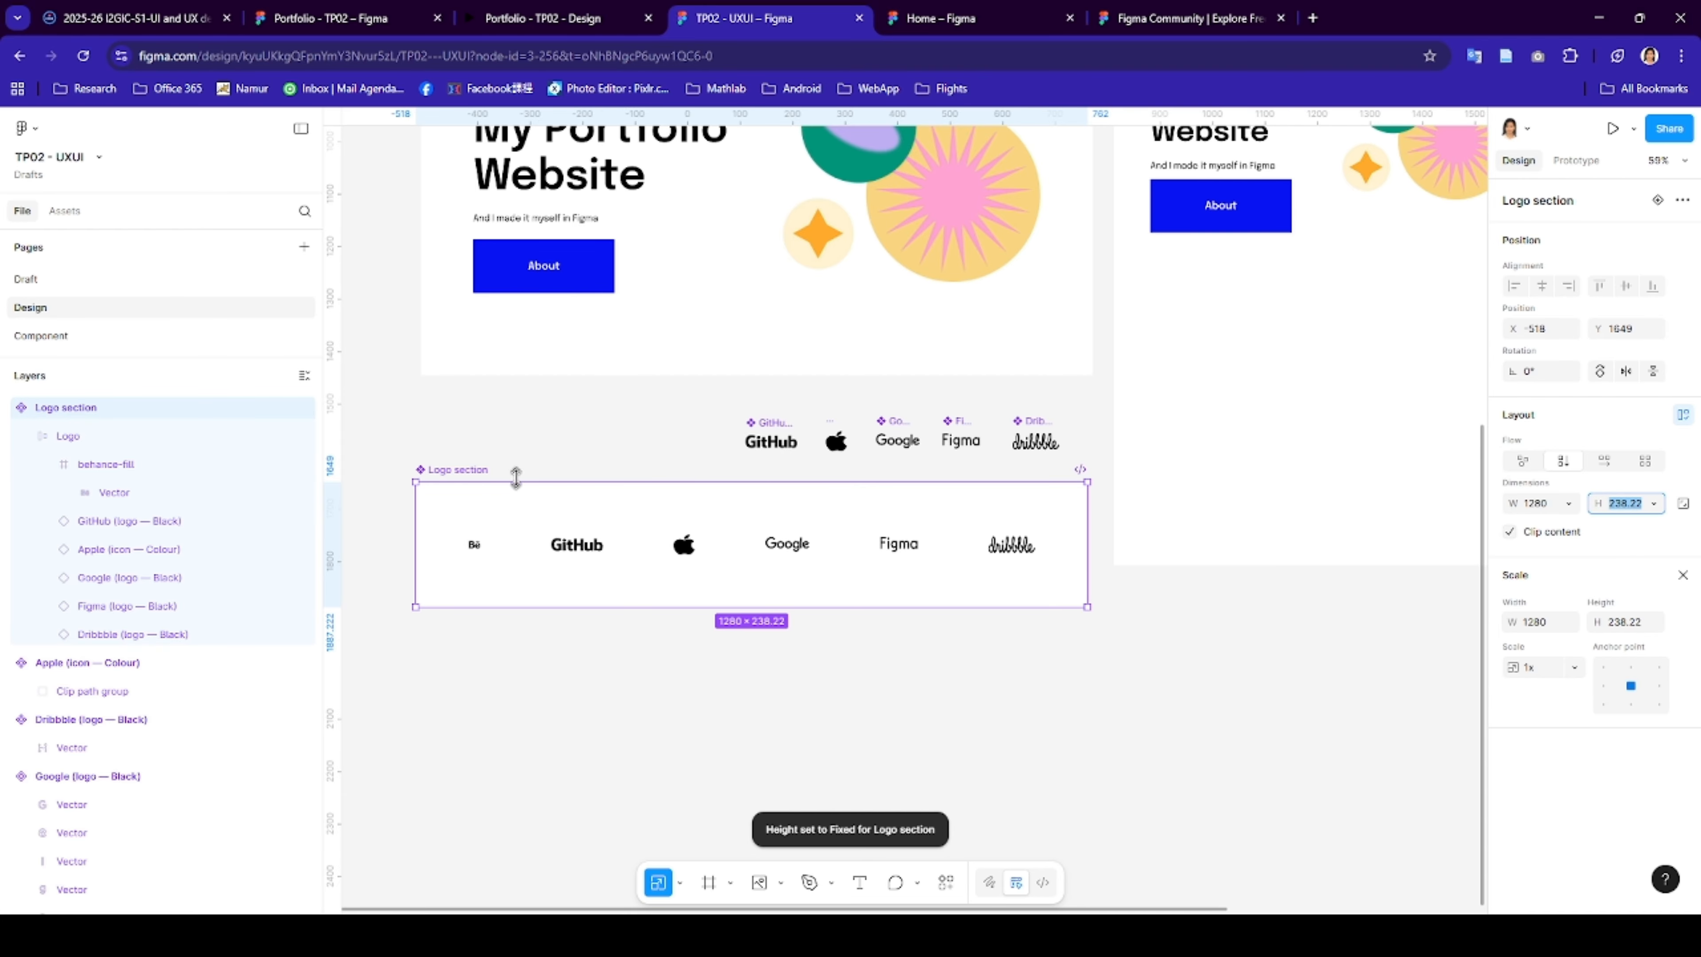
click(480, 473)
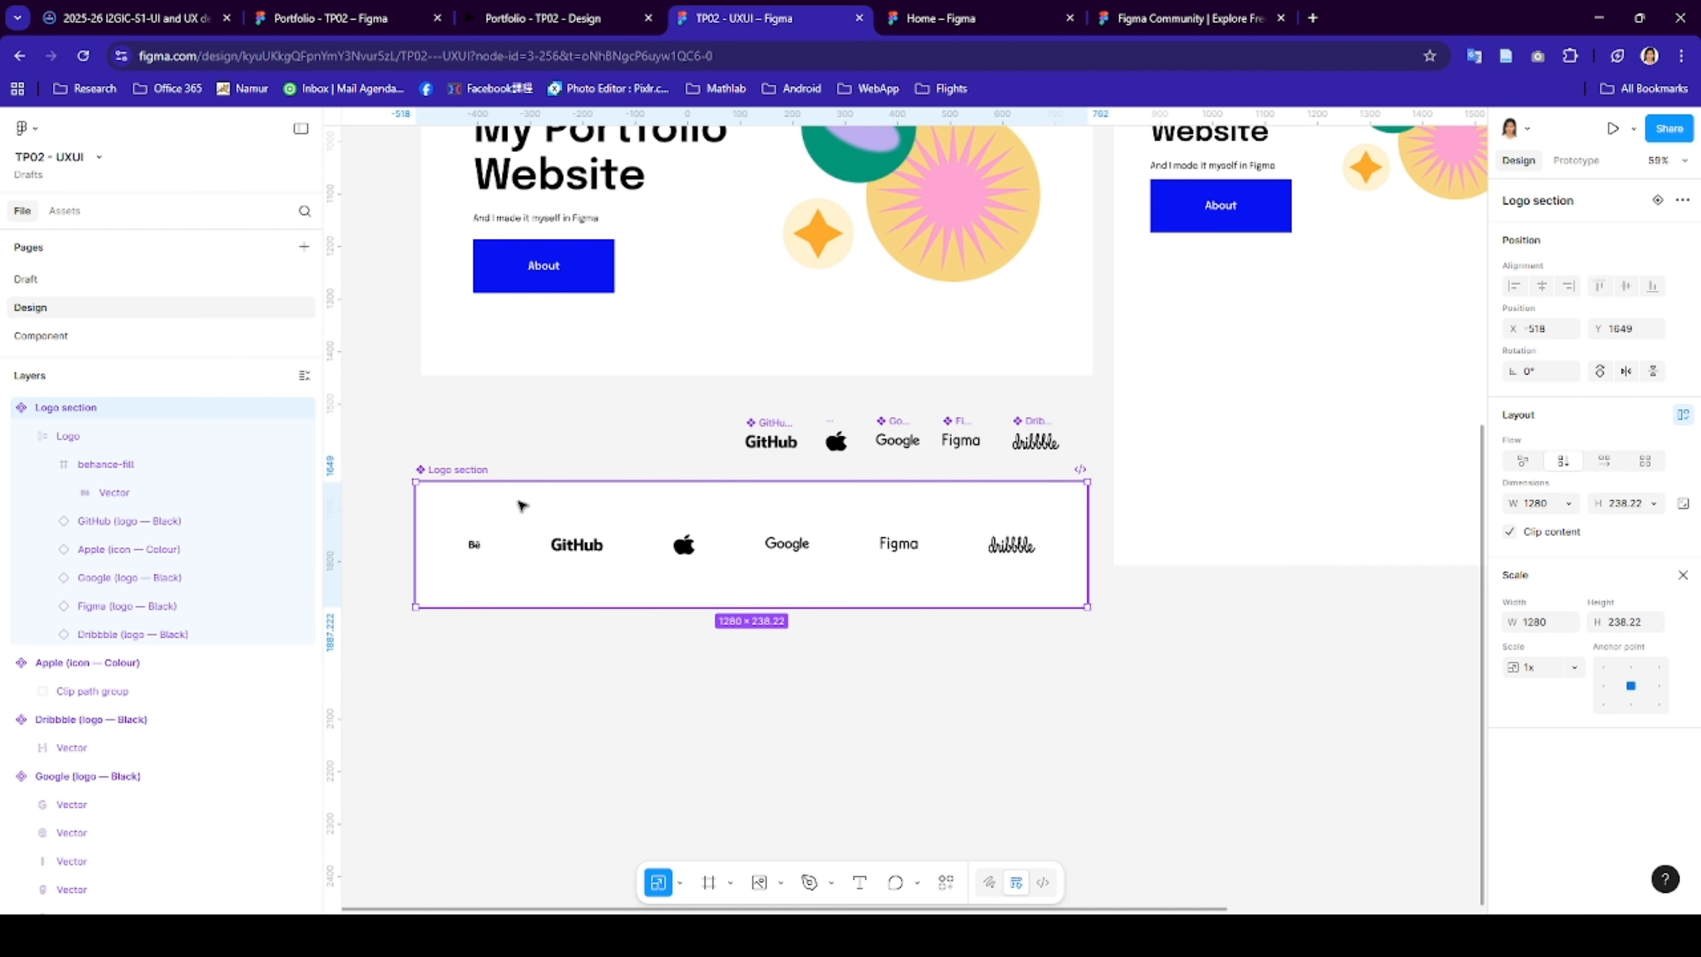
click(87, 434)
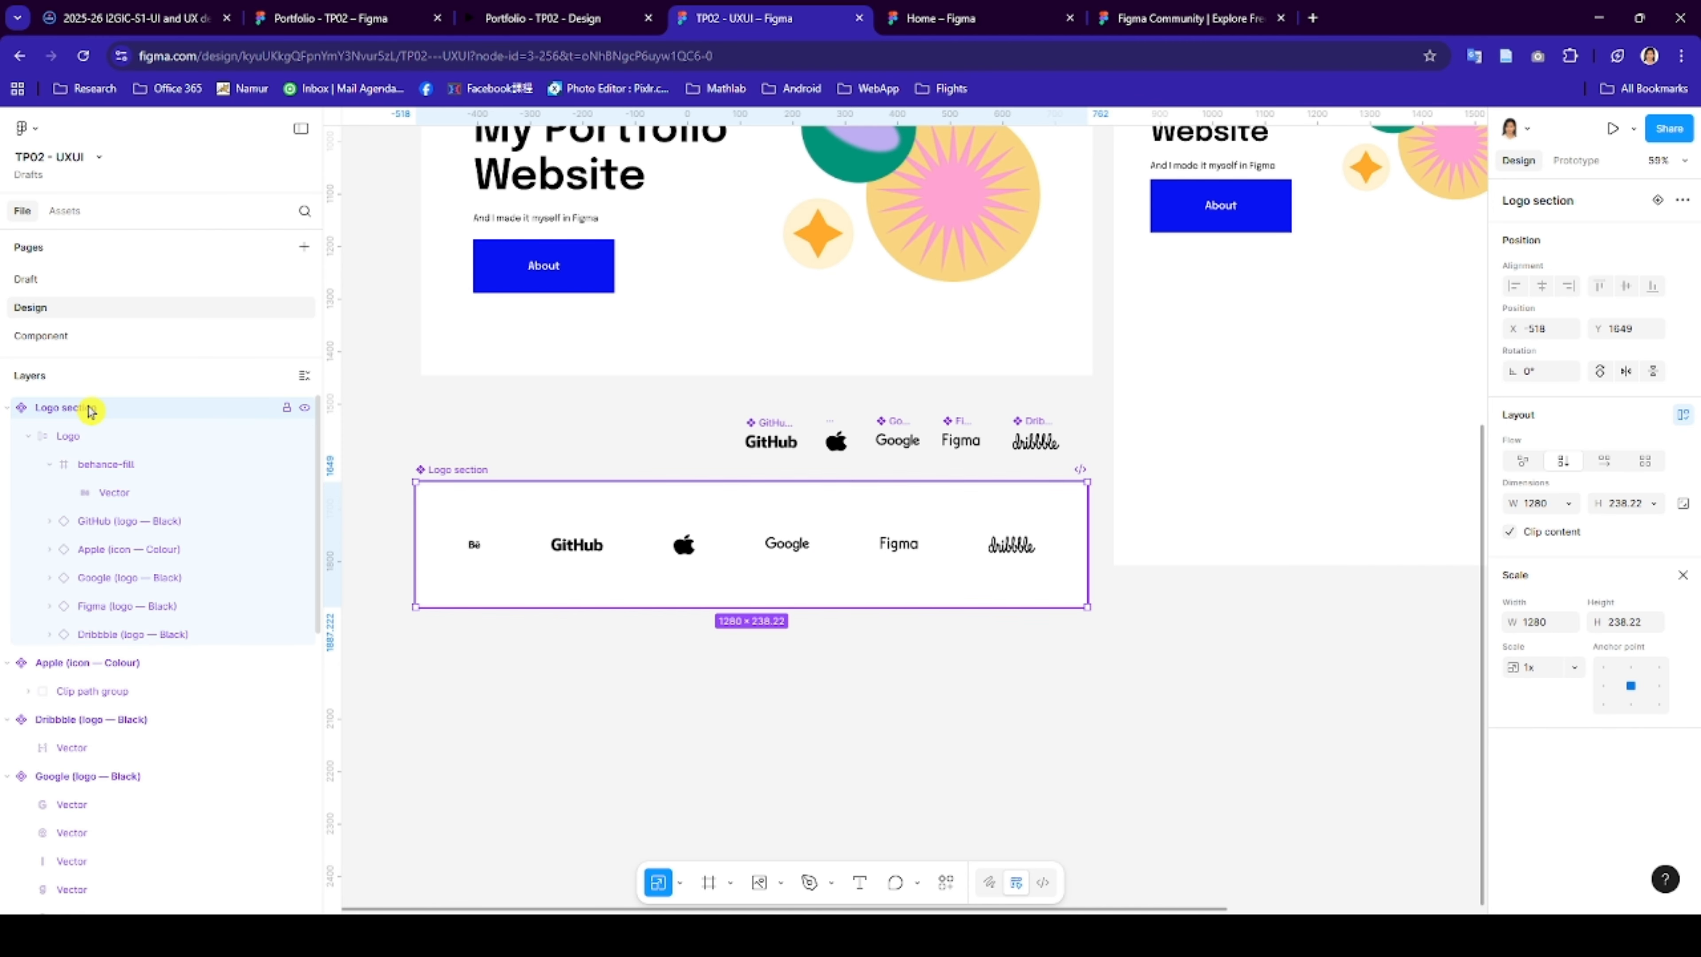
click(85, 410)
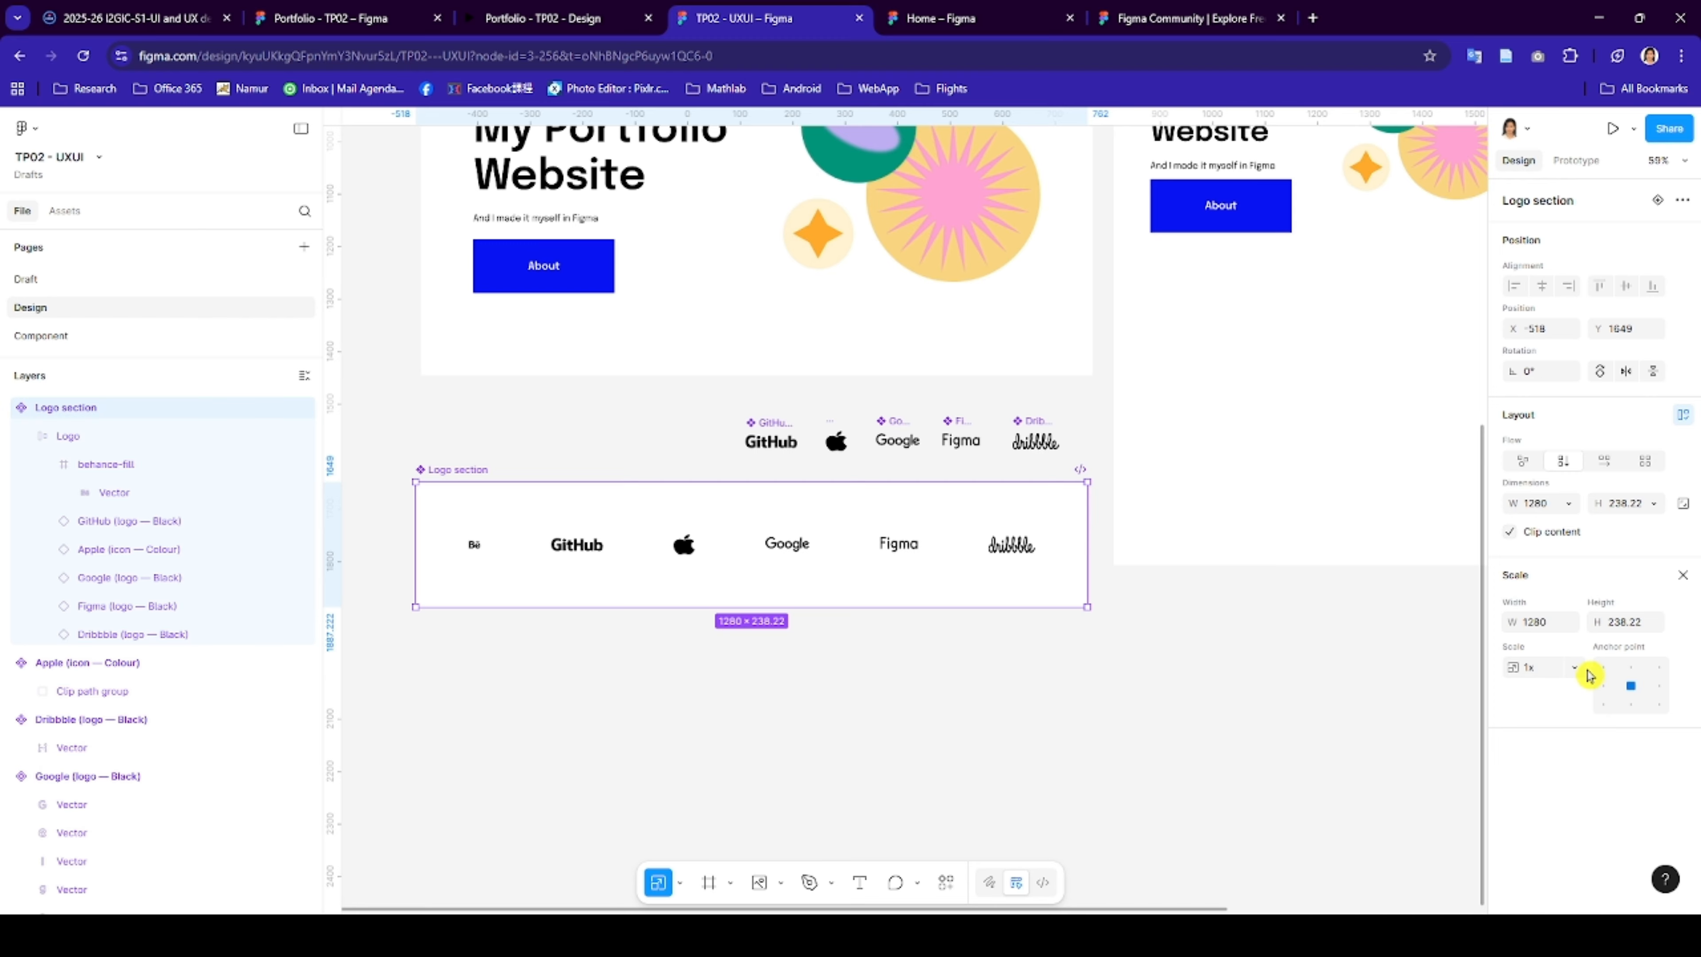
click(1632, 629)
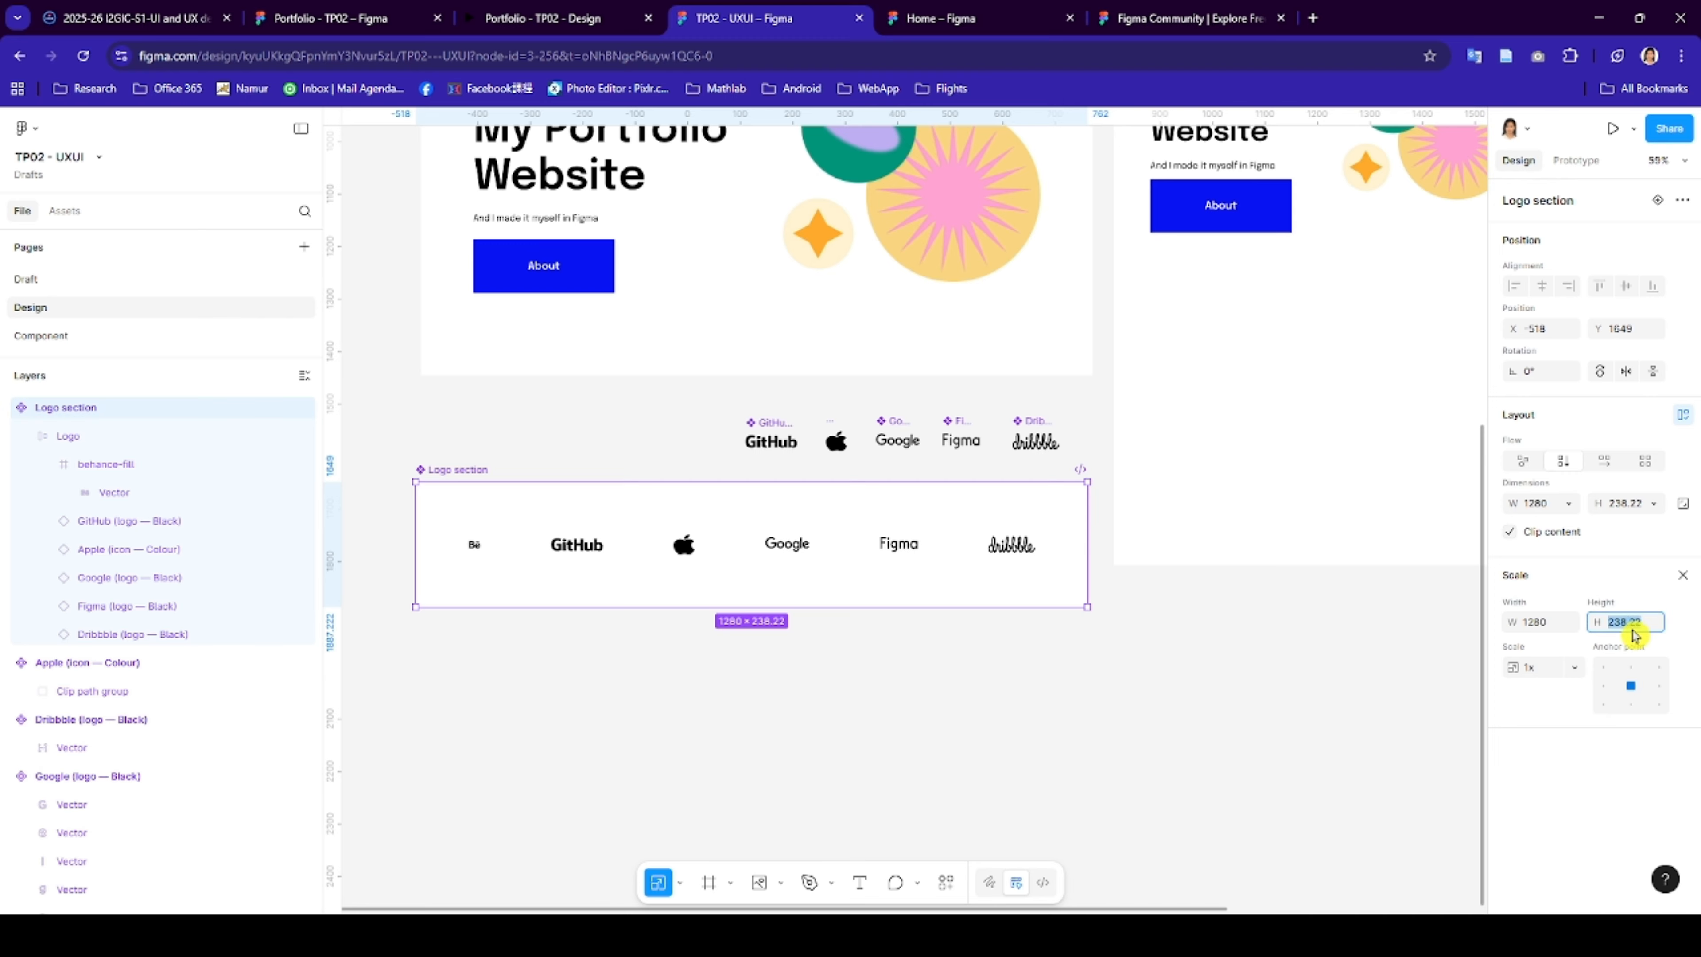
click(1157, 710)
click(475, 472)
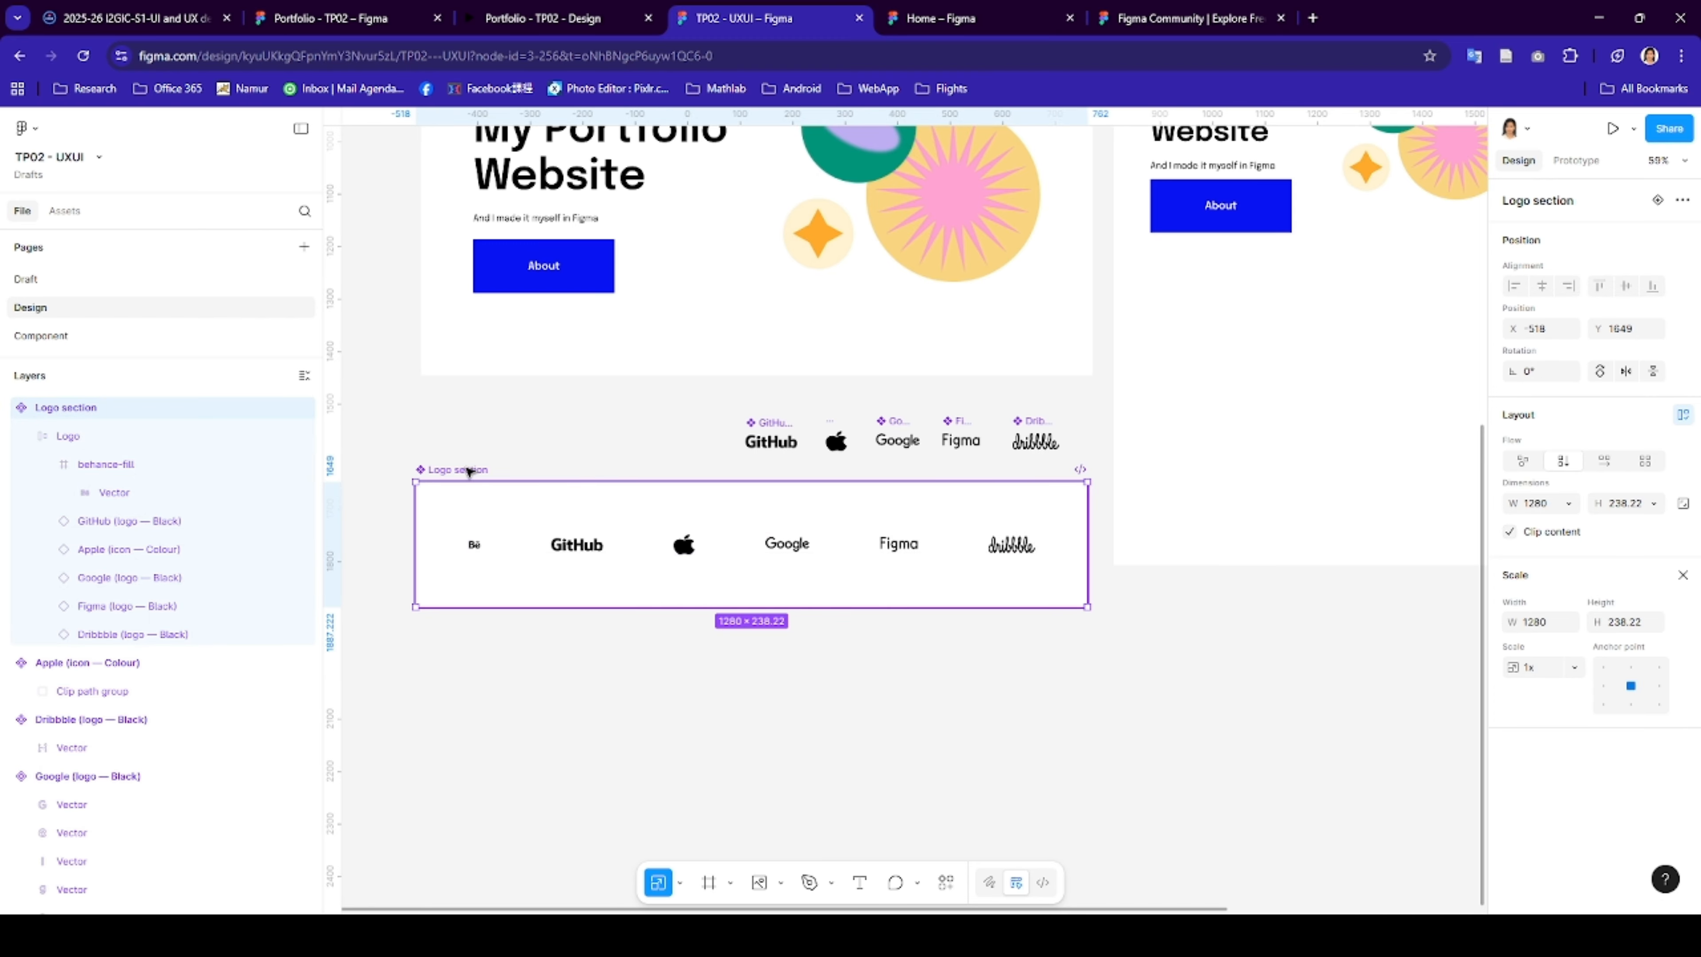
right_click(469, 472)
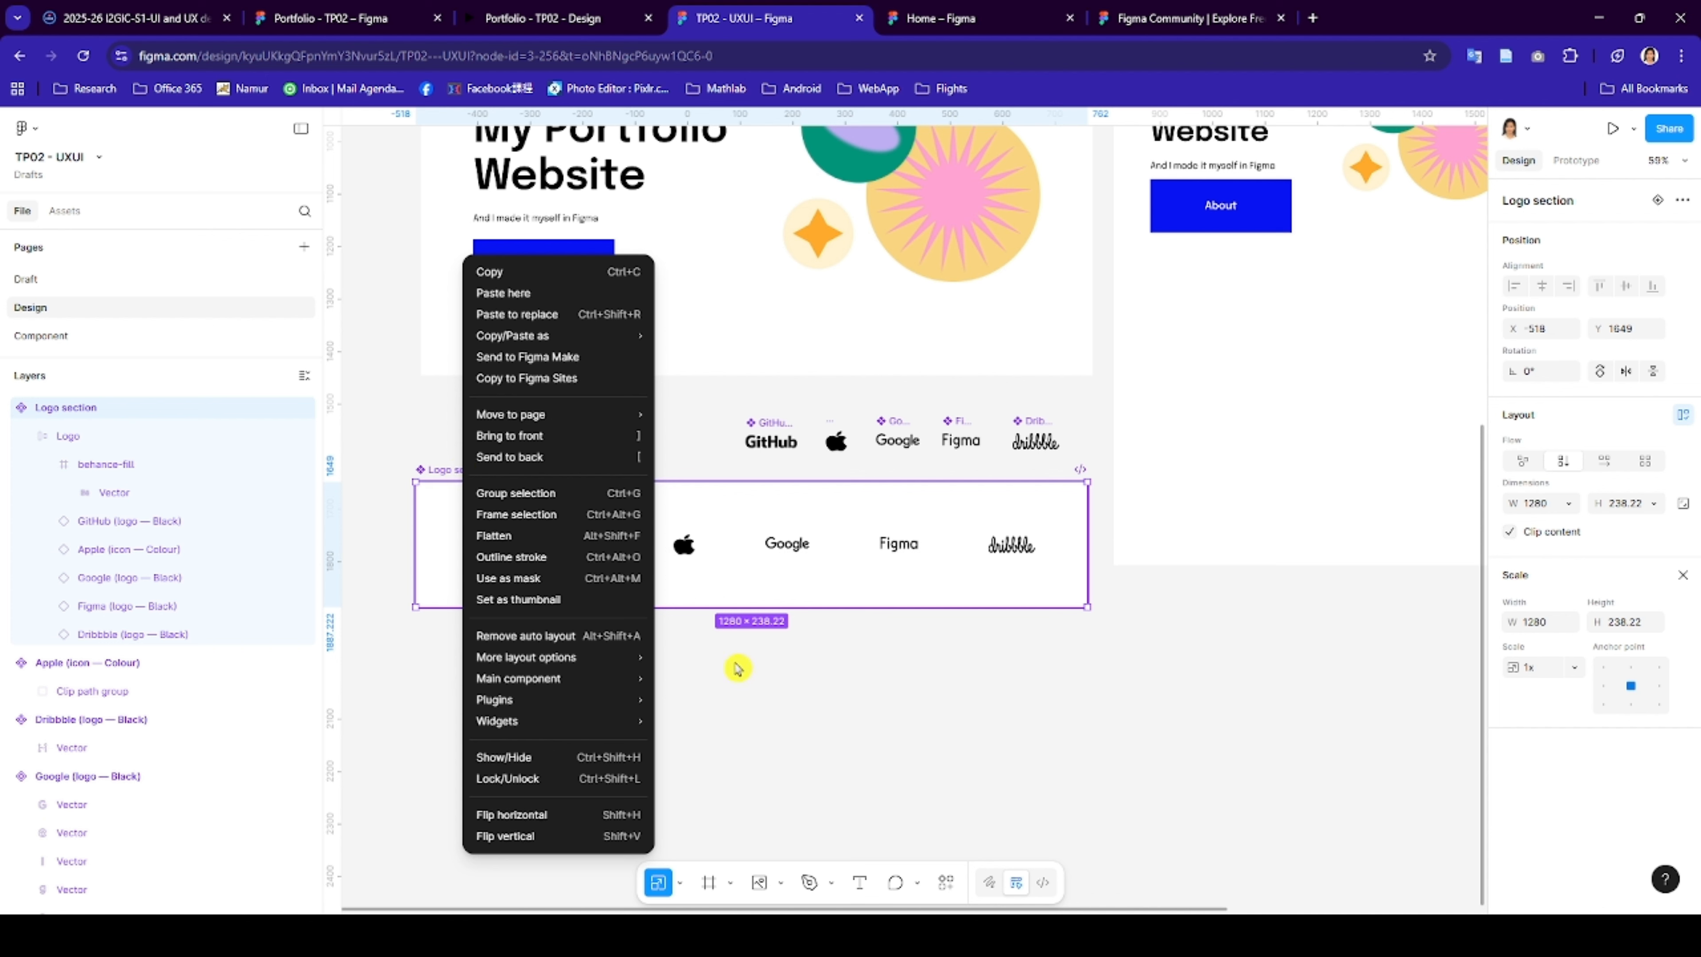
click(737, 668)
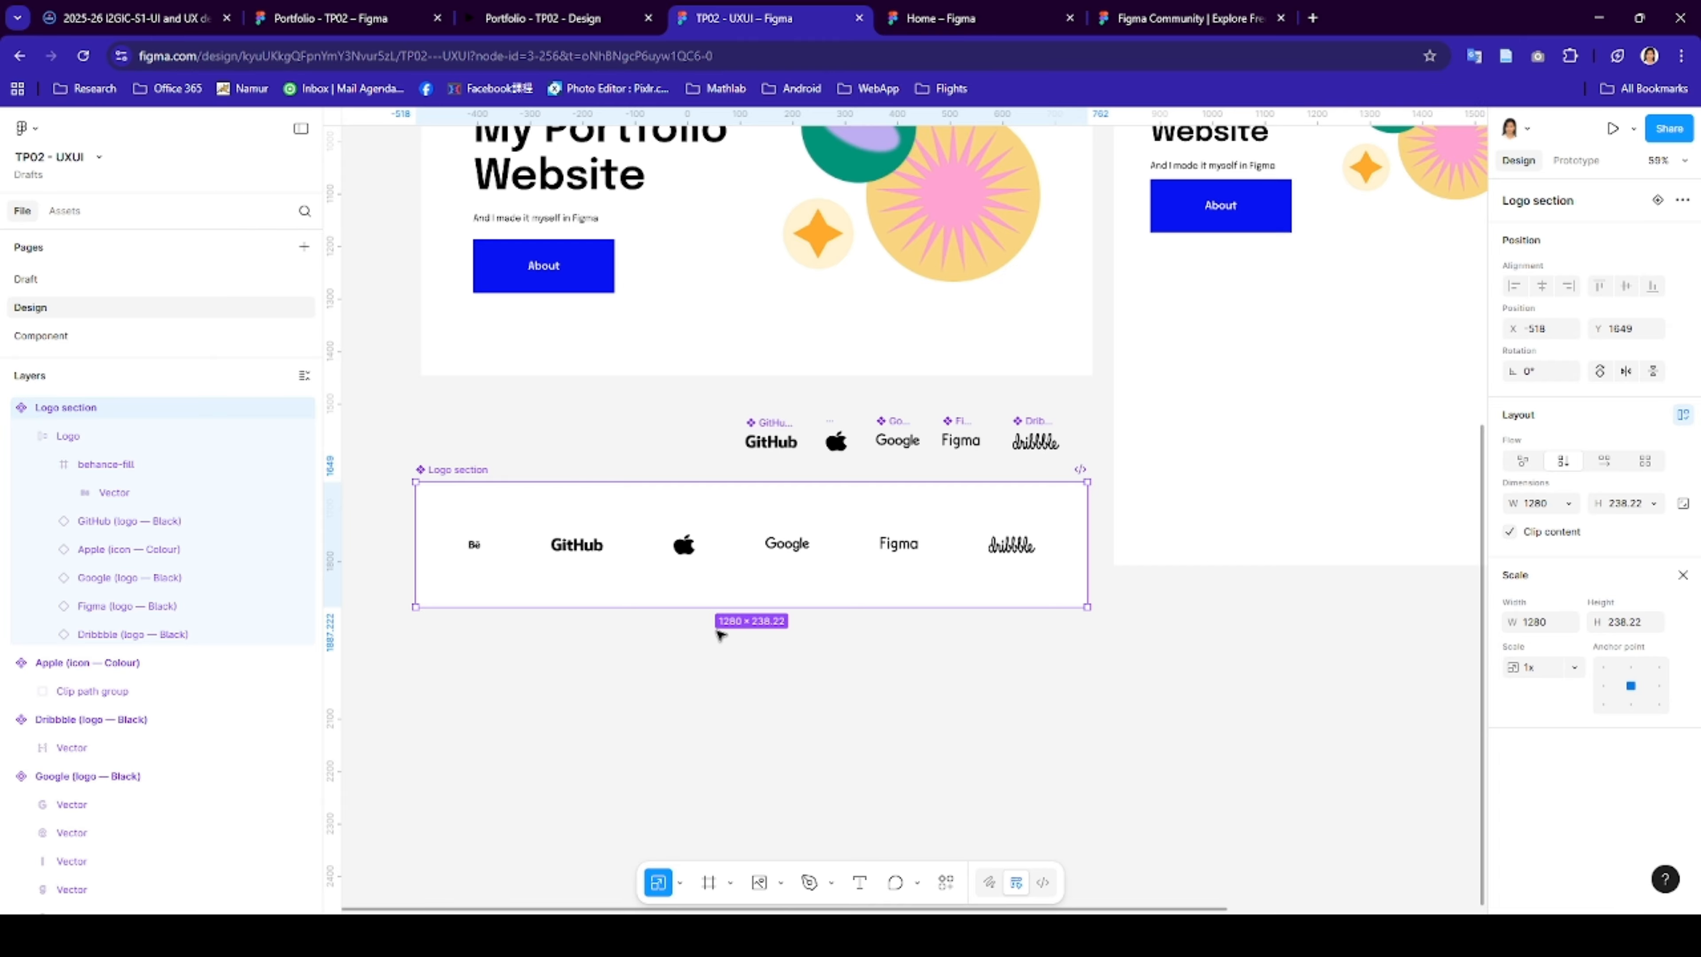
- Place a copy of the inner Logo frame below the Logo section component and delete that component
double_click(475, 546)
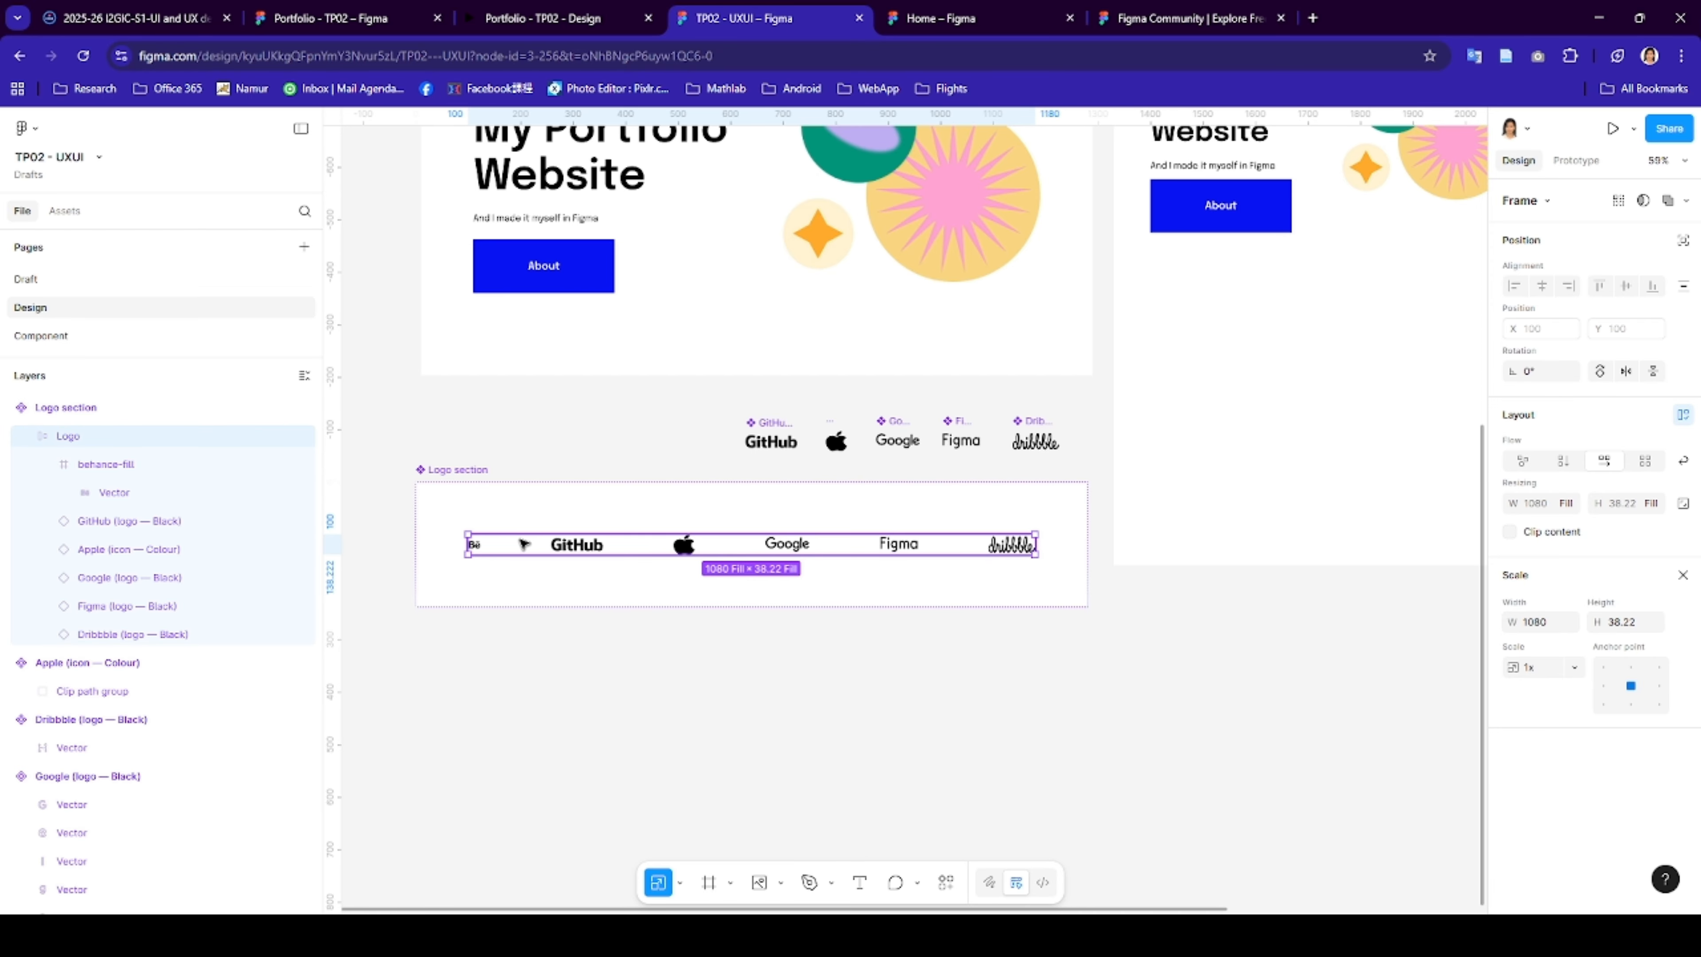
drag(525, 543, 528, 706)
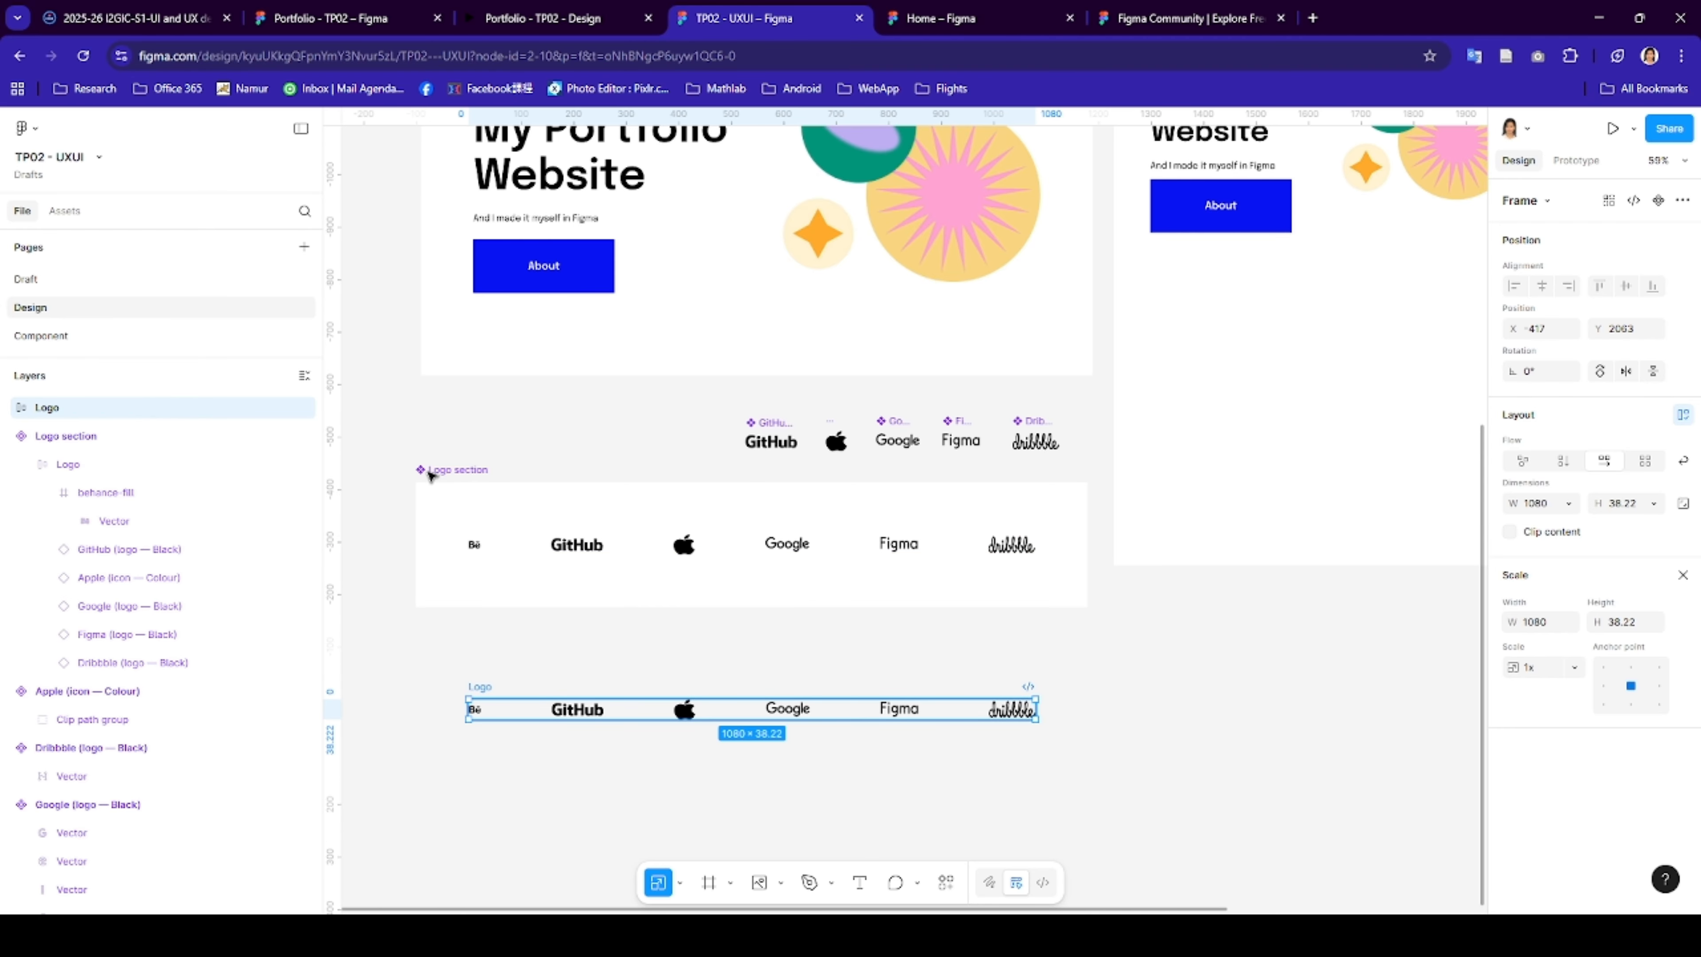
click(438, 472)
key(Delete)
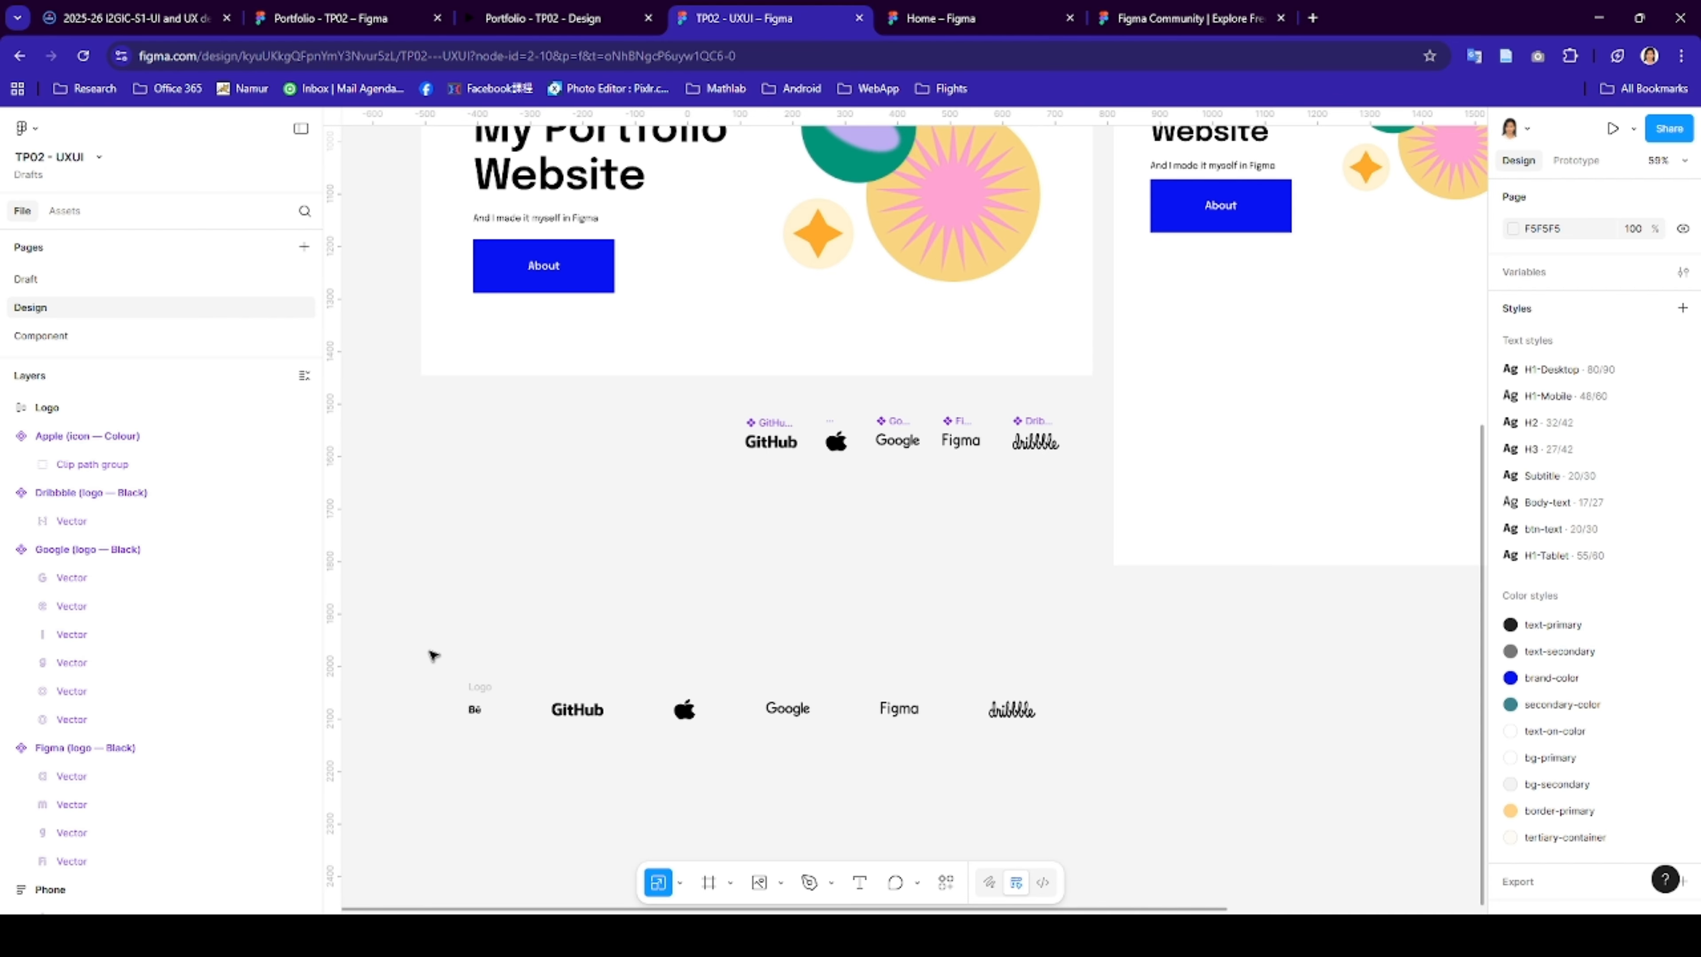
- Draw a frame about 182 high around the Logo frame and set its width to 1280
key(f)
drag(439, 660, 1113, 755)
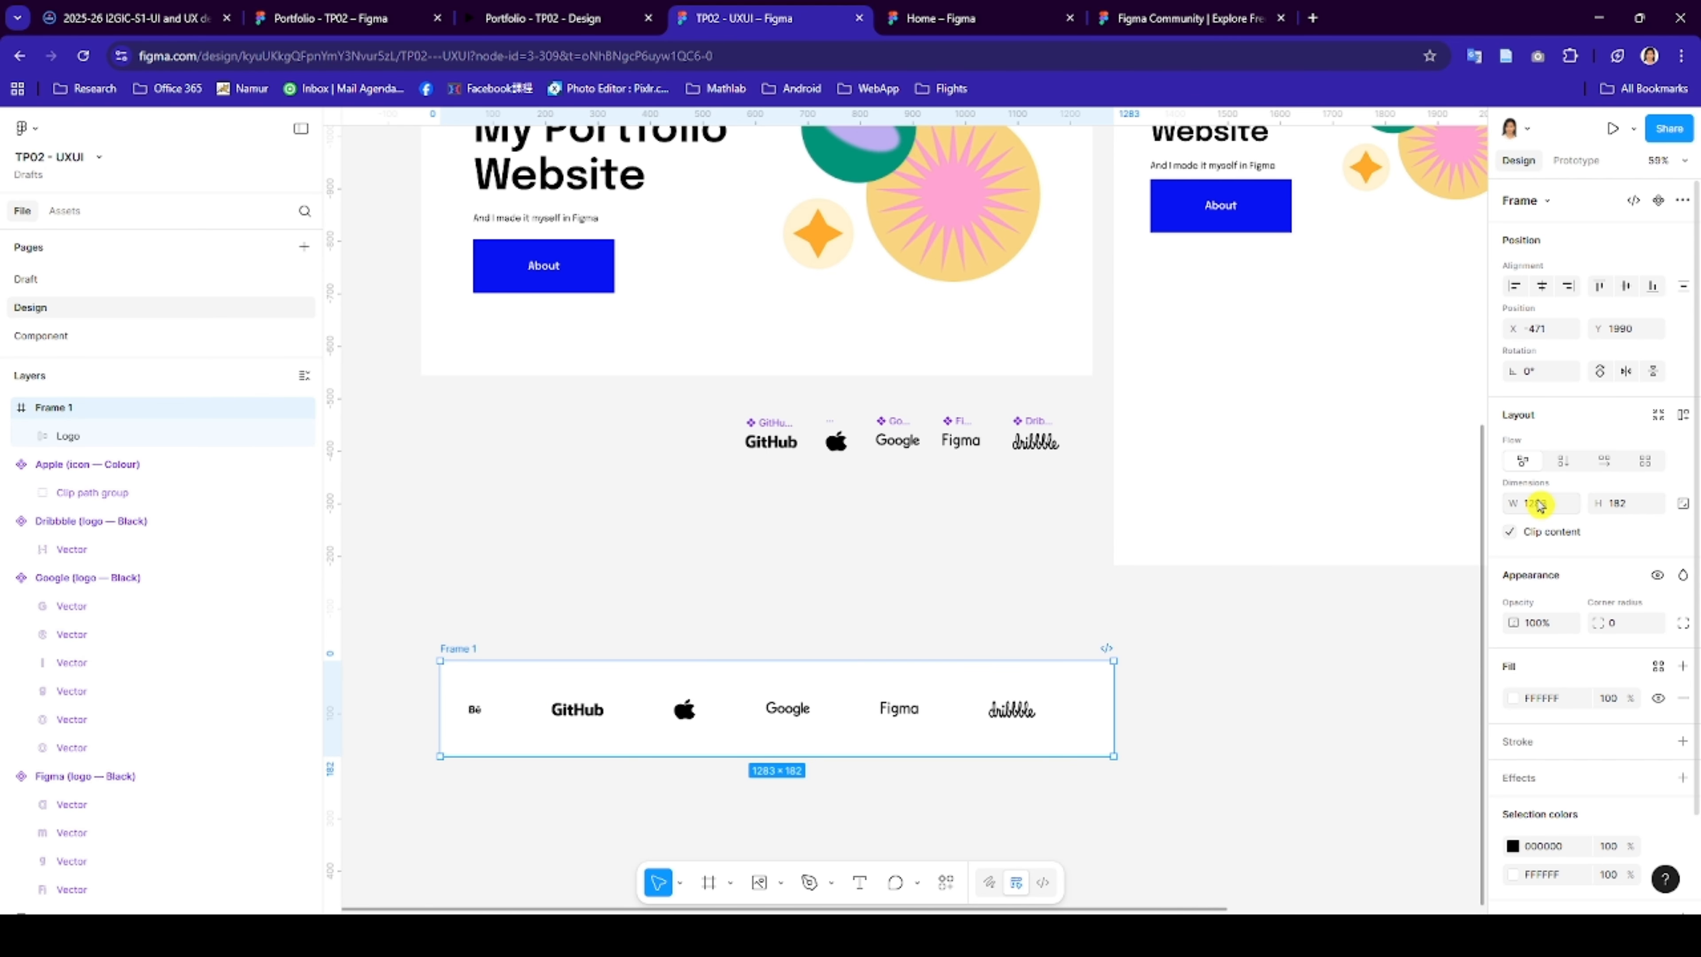
click(1537, 504)
text(1280)
key(Return)
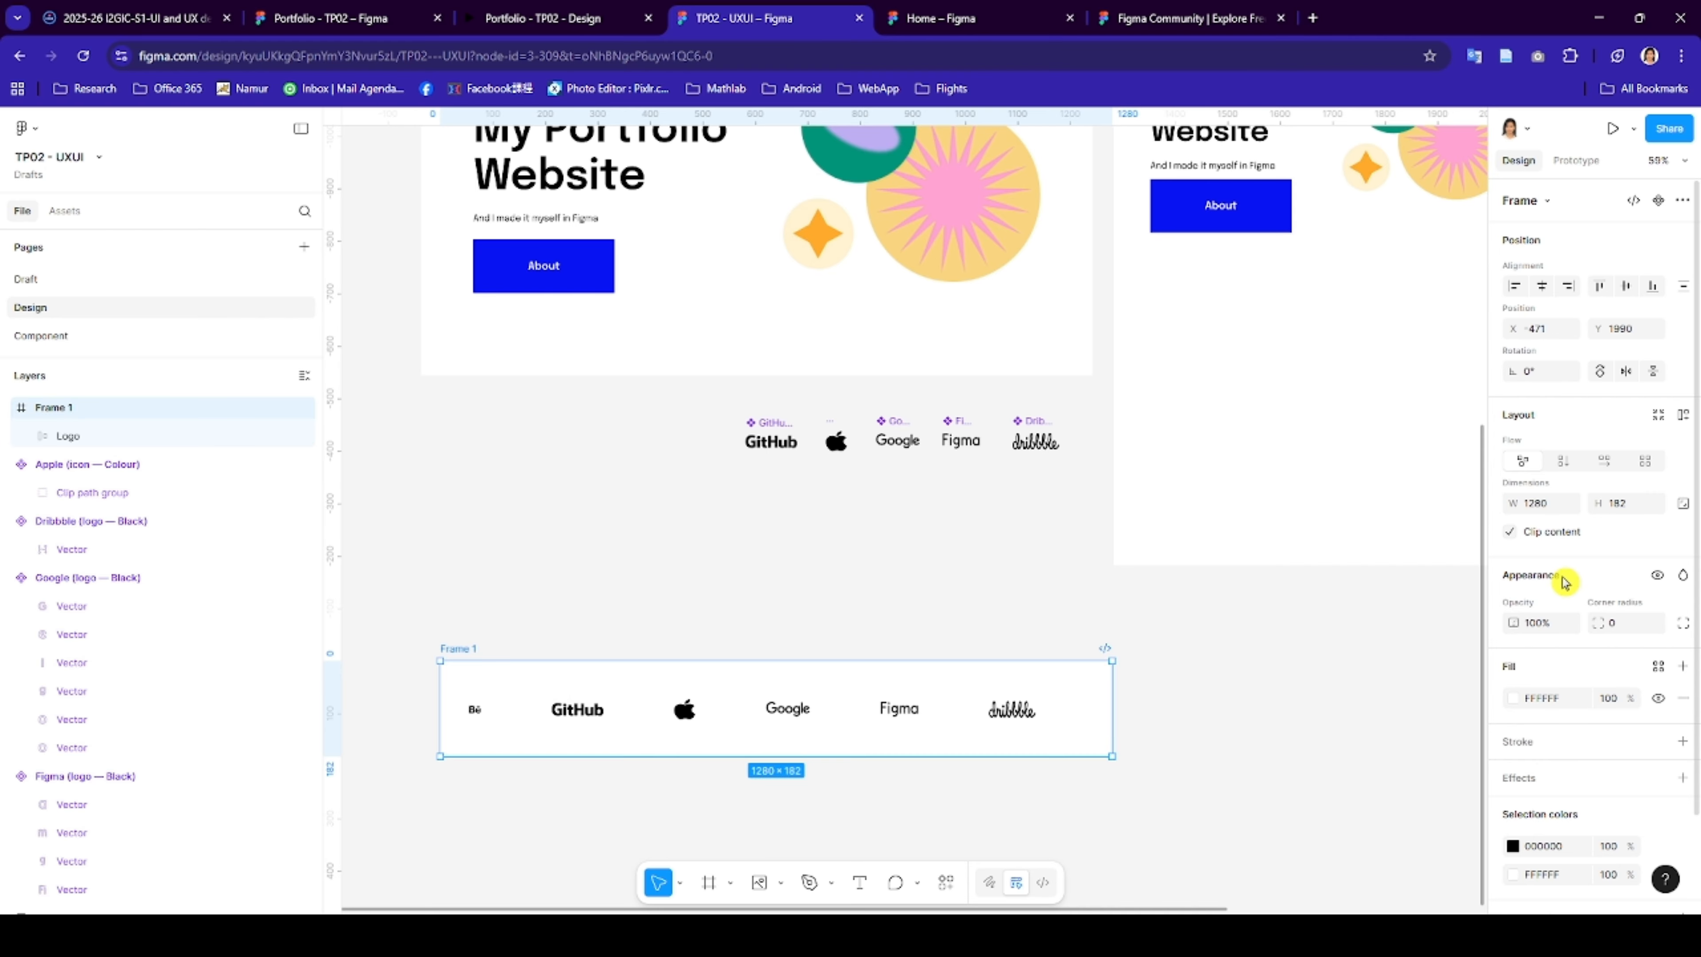
- Apply auto layout to Frame 1 with horizontal padding 100 and vertical padding 0
click(1684, 416)
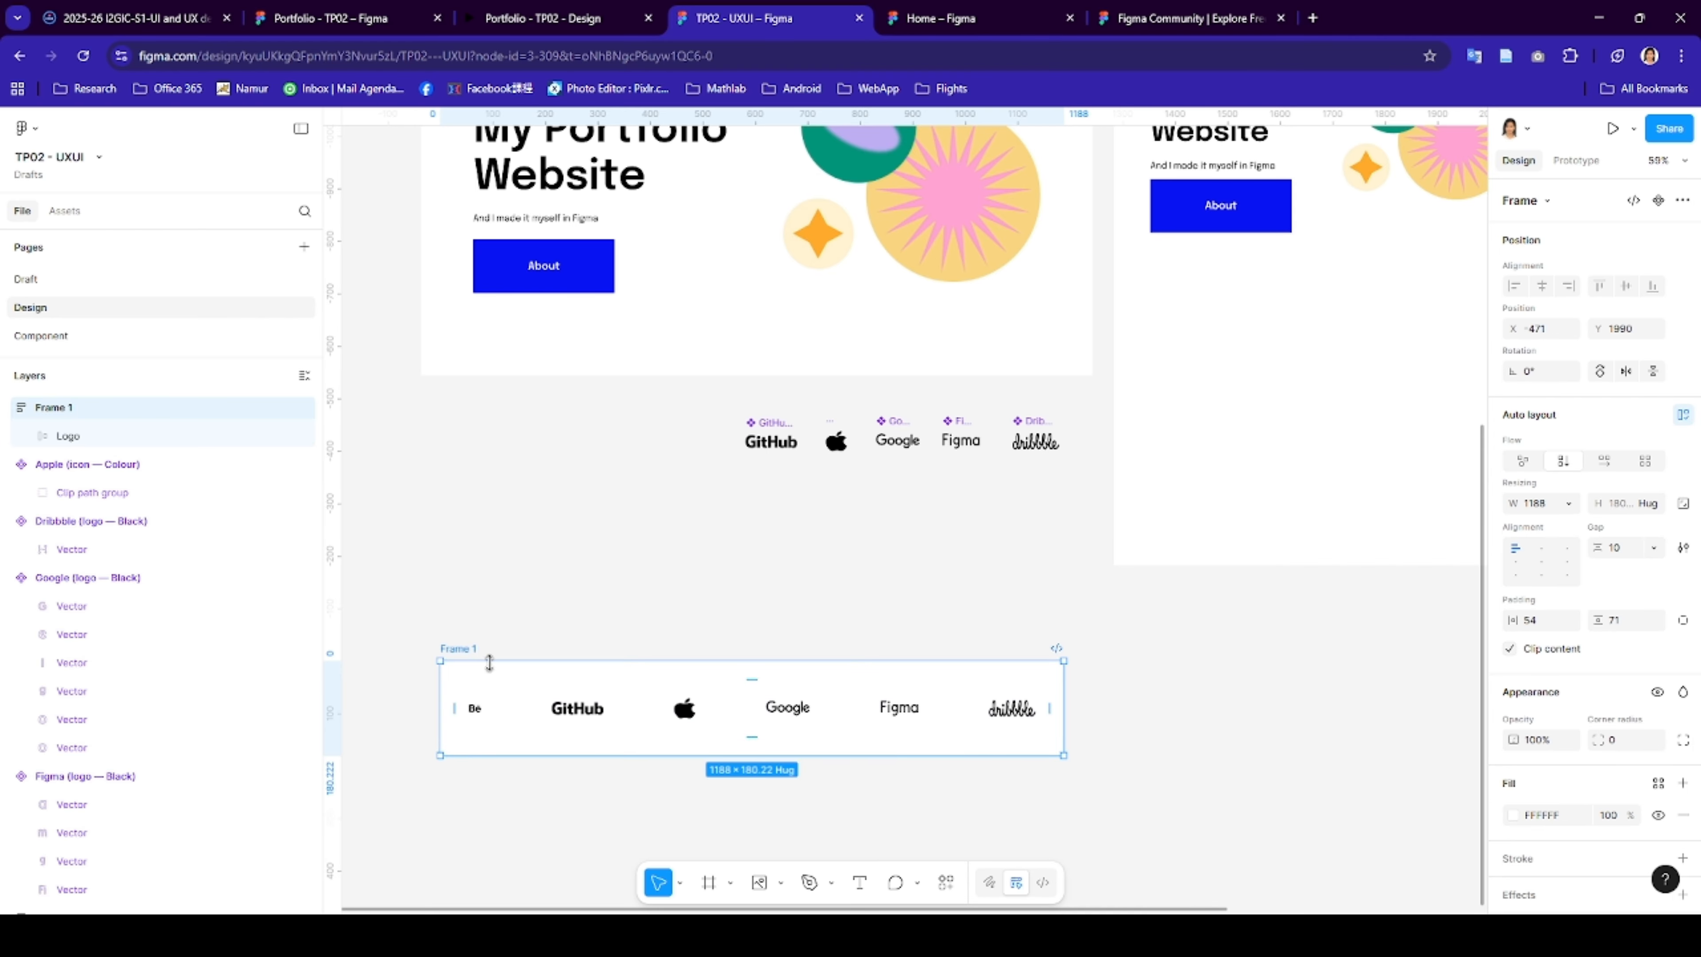
click(1538, 621)
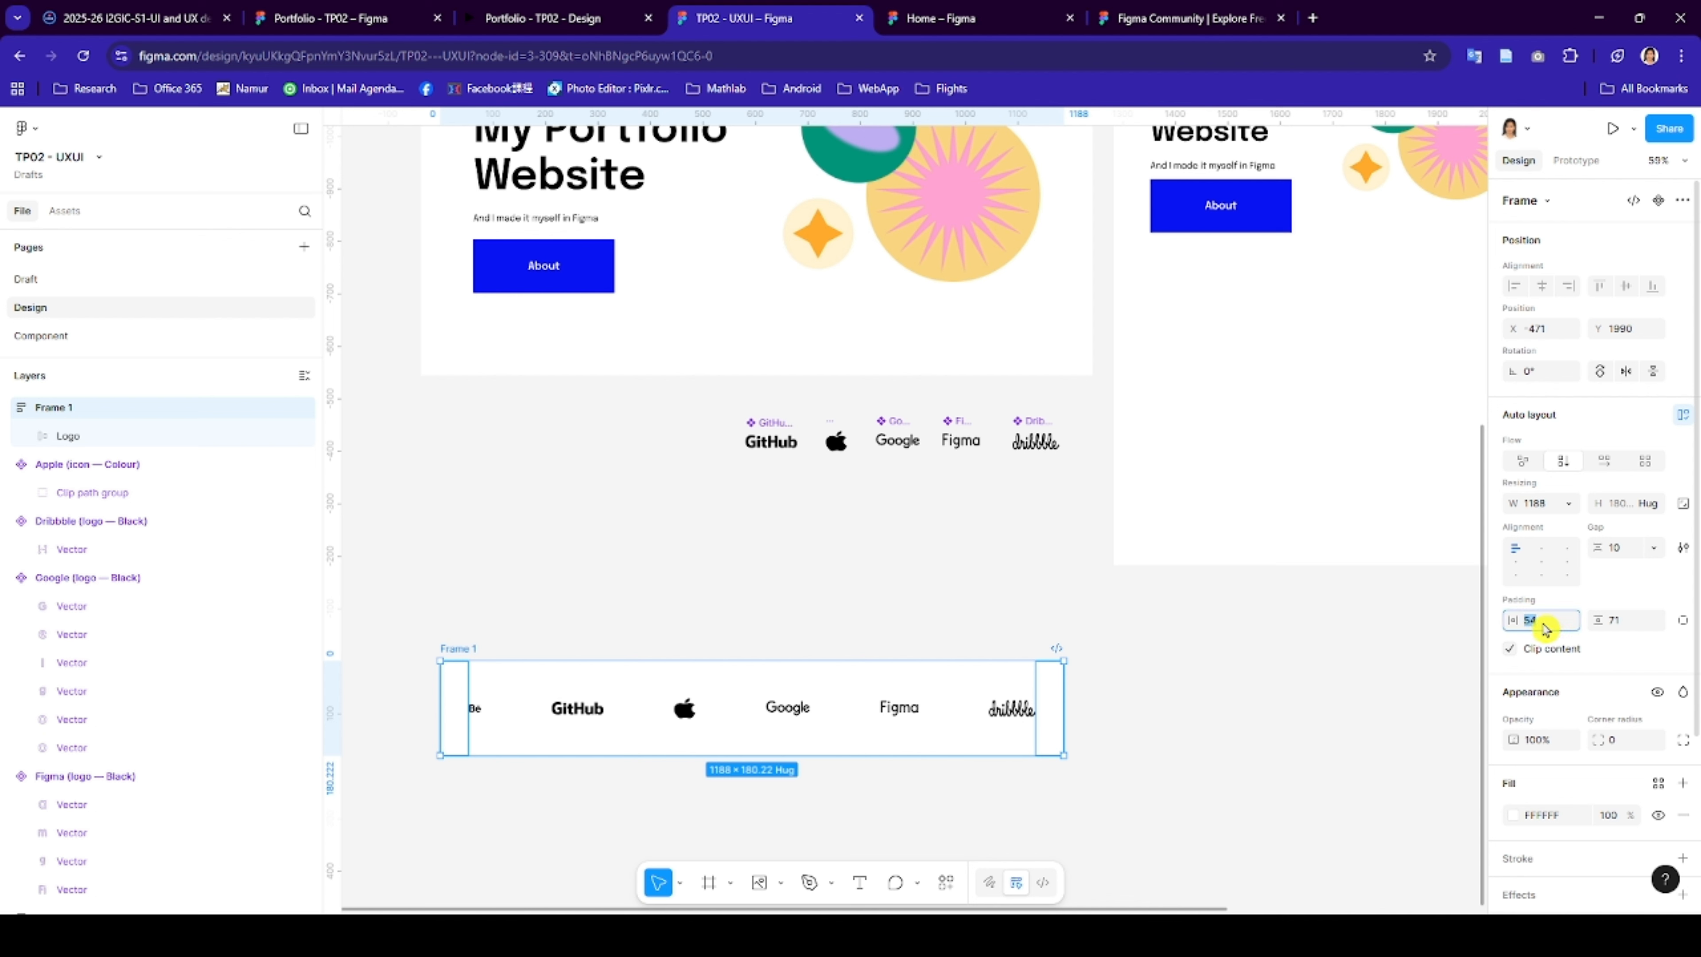
text(100)
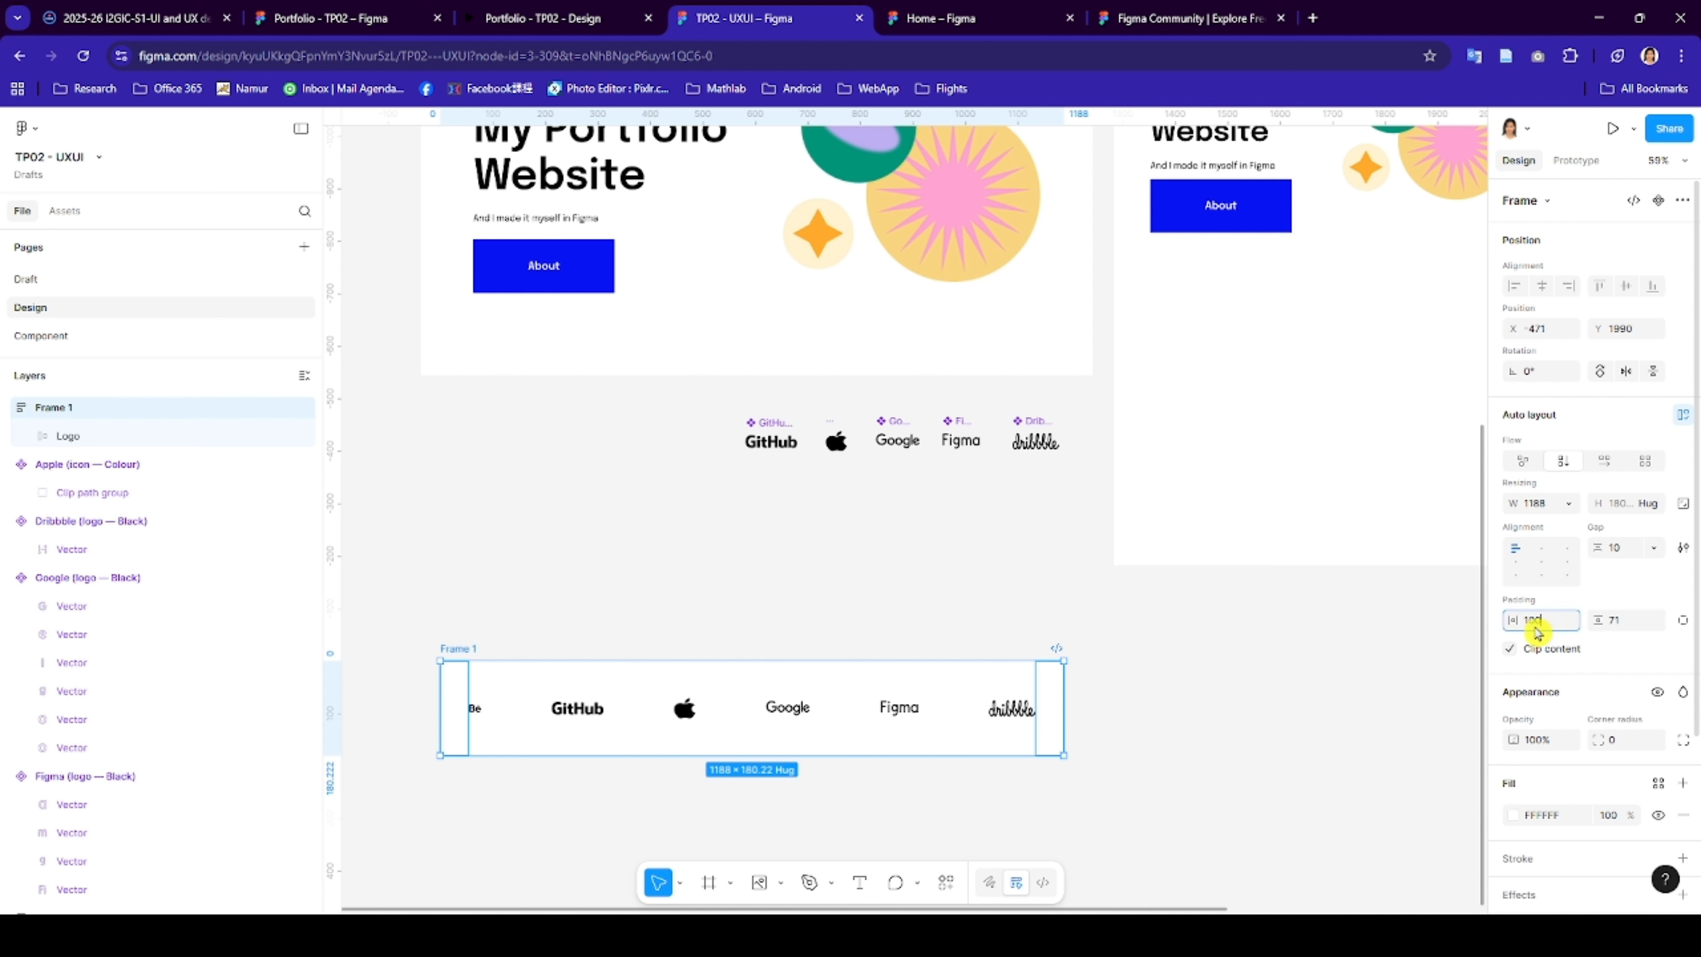
click(1613, 623)
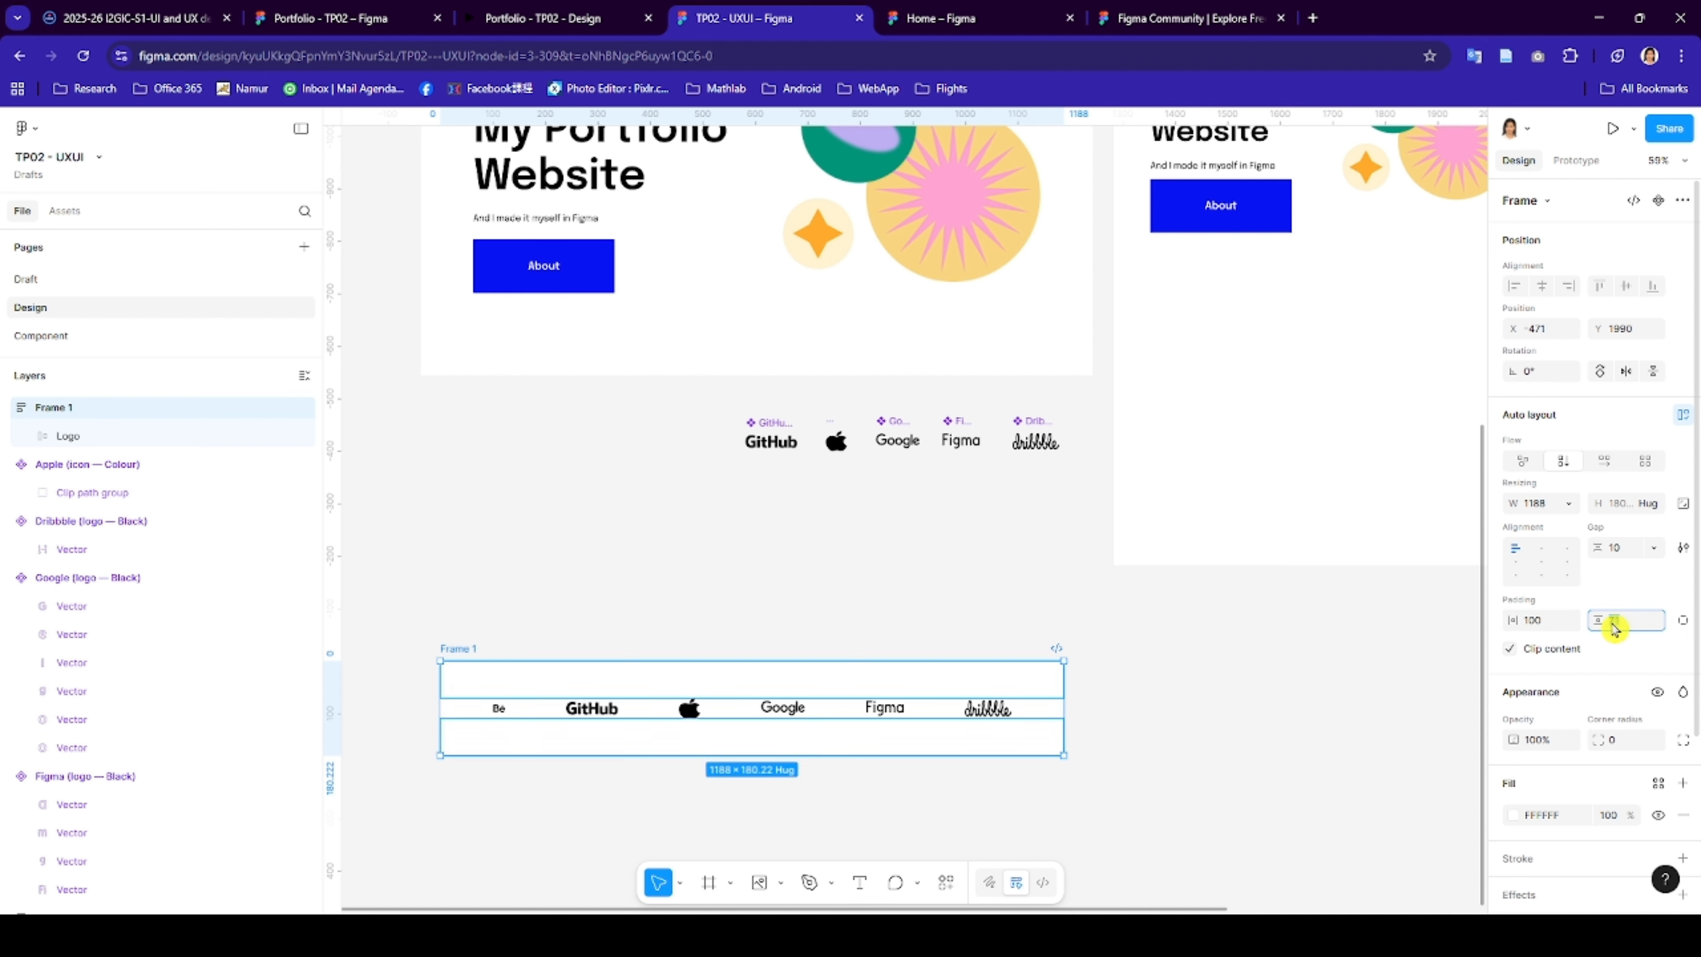
text(0)
key(Return)
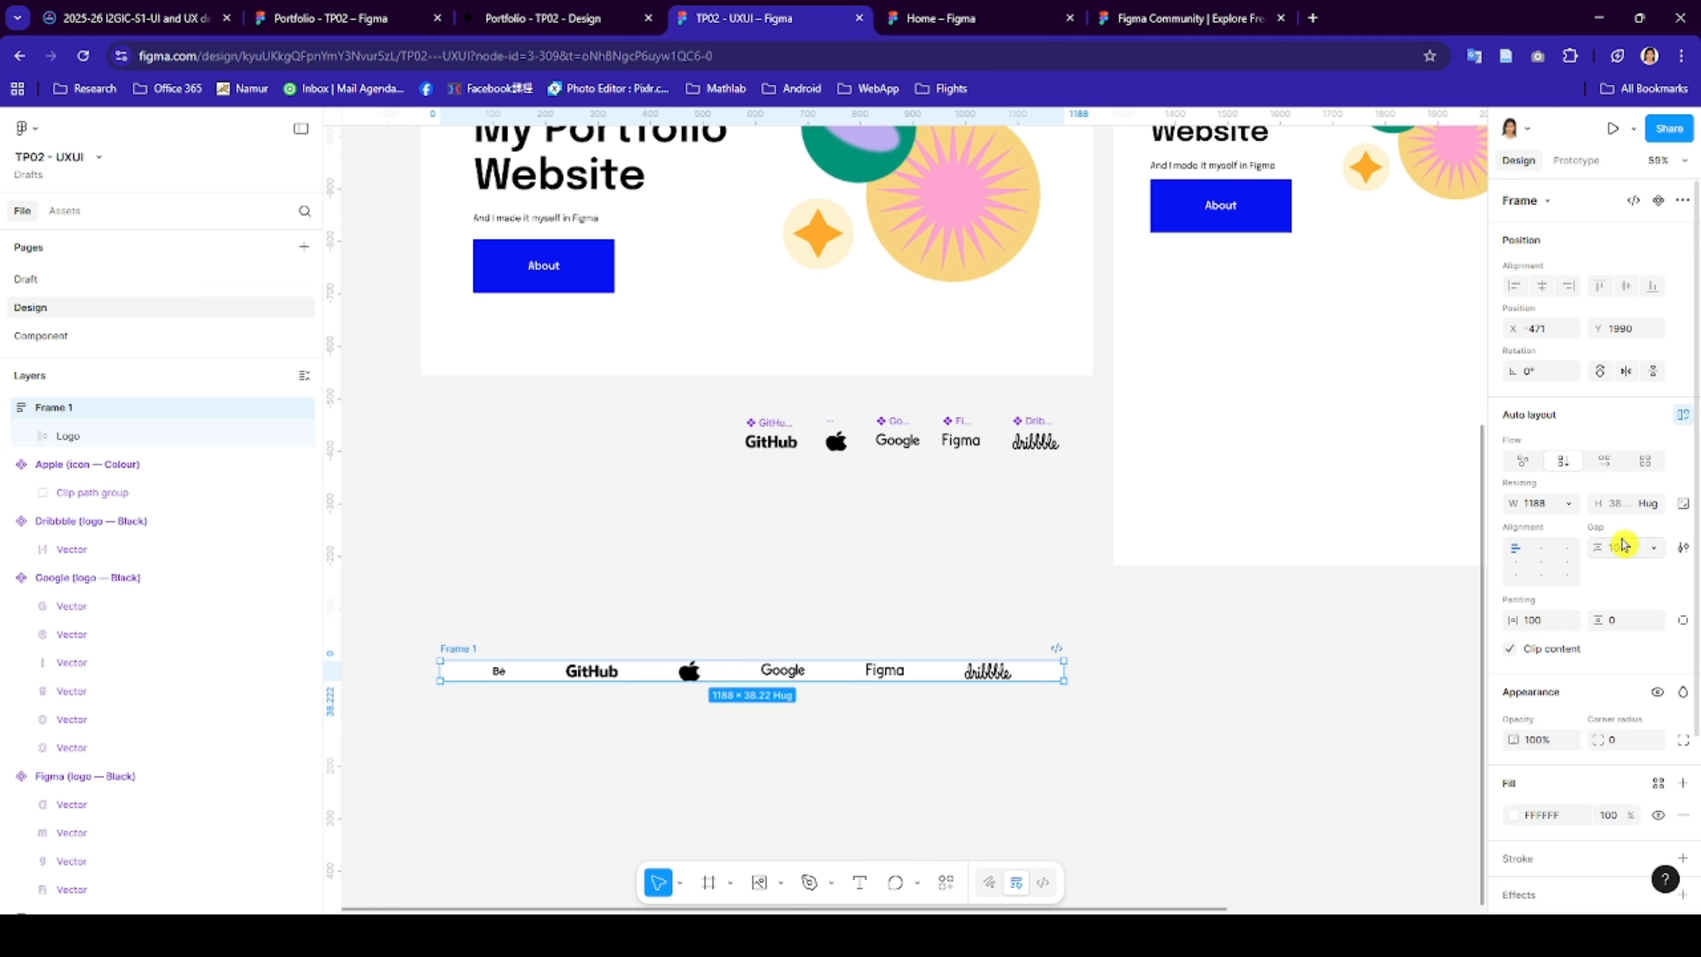
click(1615, 621)
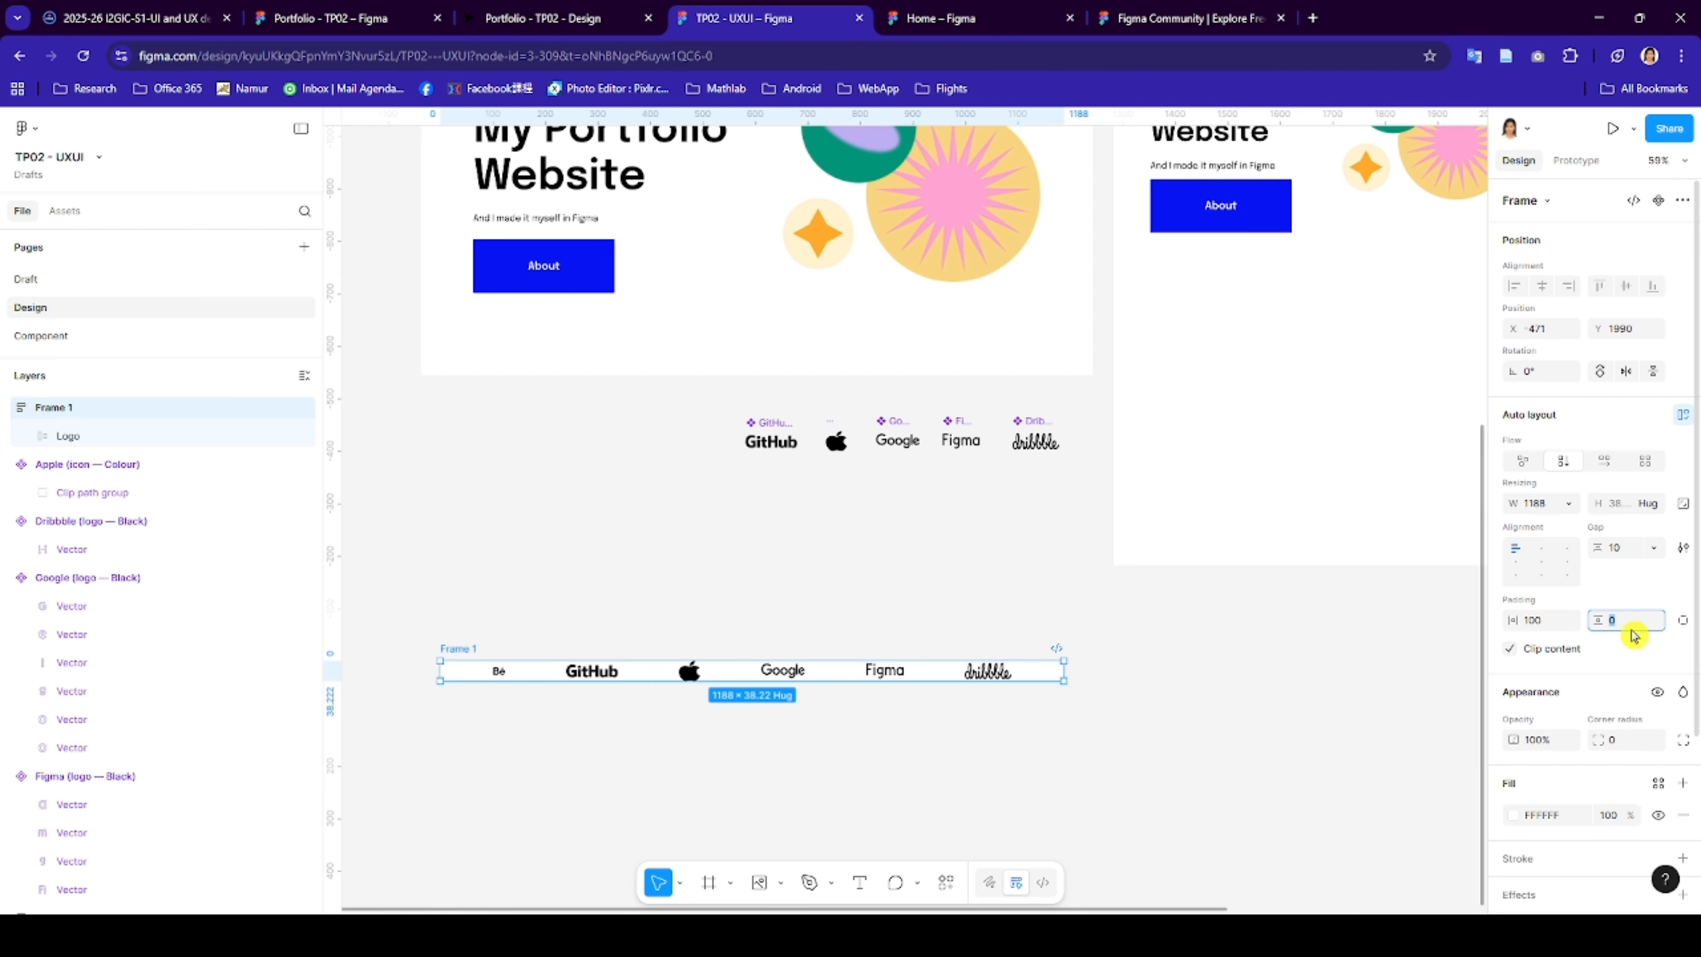
- Set the inner Logo frame's vertical padding to 100 and its height to Hug contents
click(938, 678)
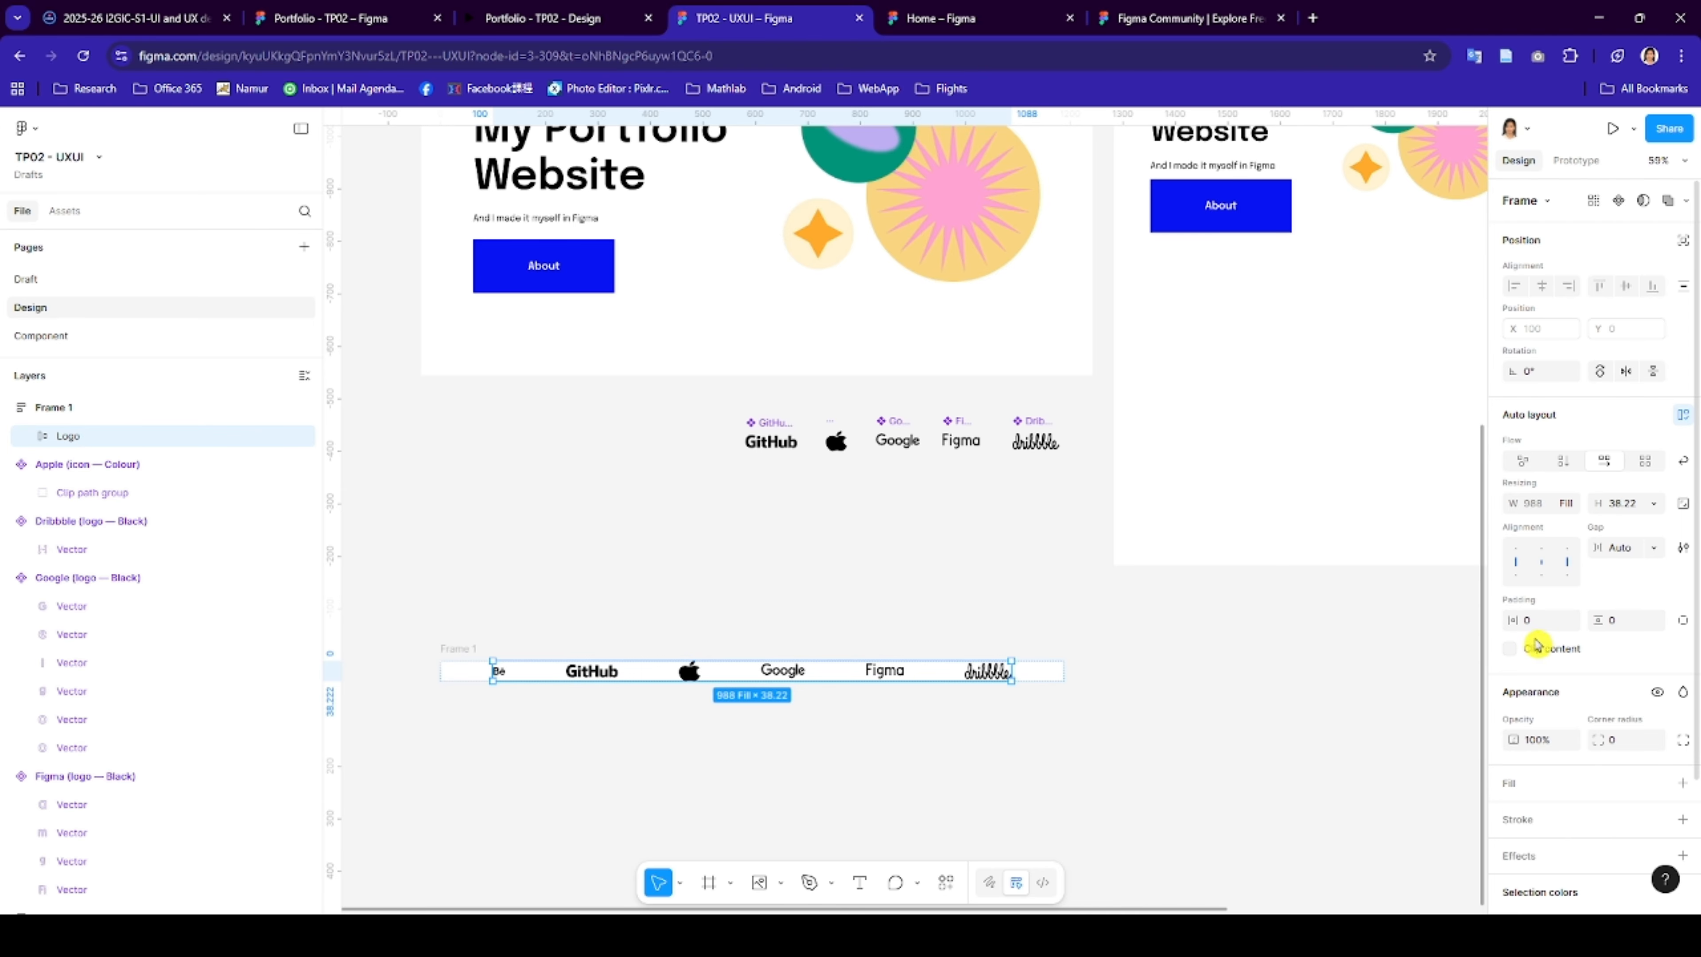
click(1612, 621)
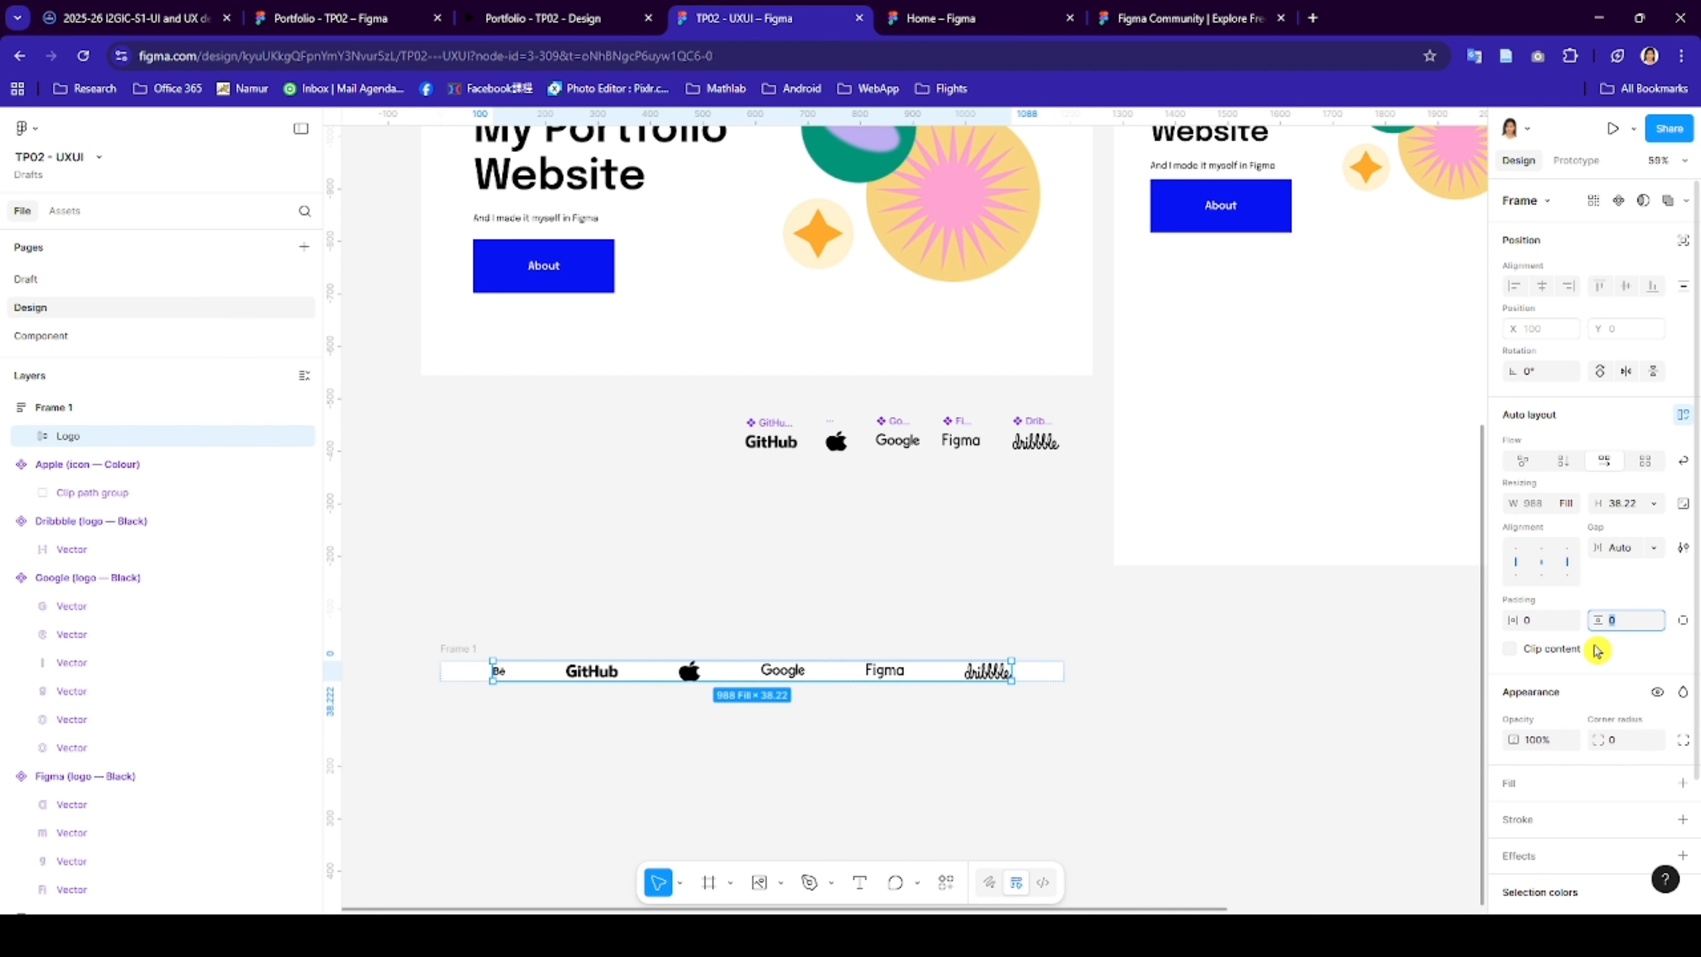
text(100)
key(Return)
click(1652, 504)
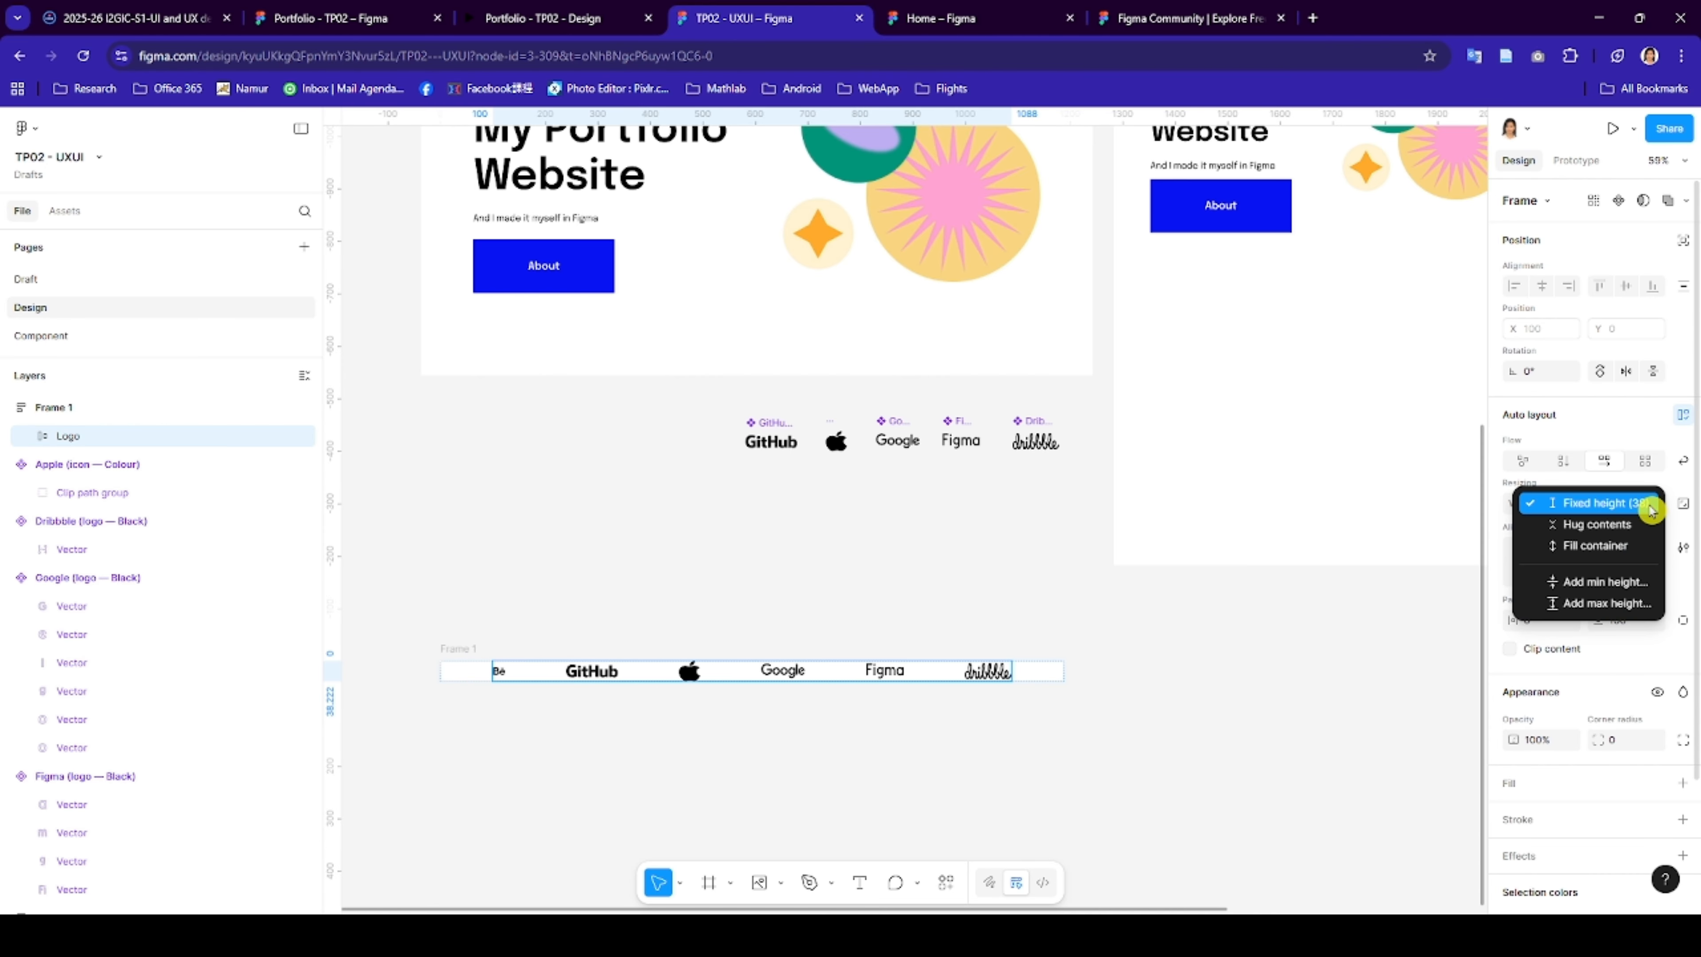
click(1643, 525)
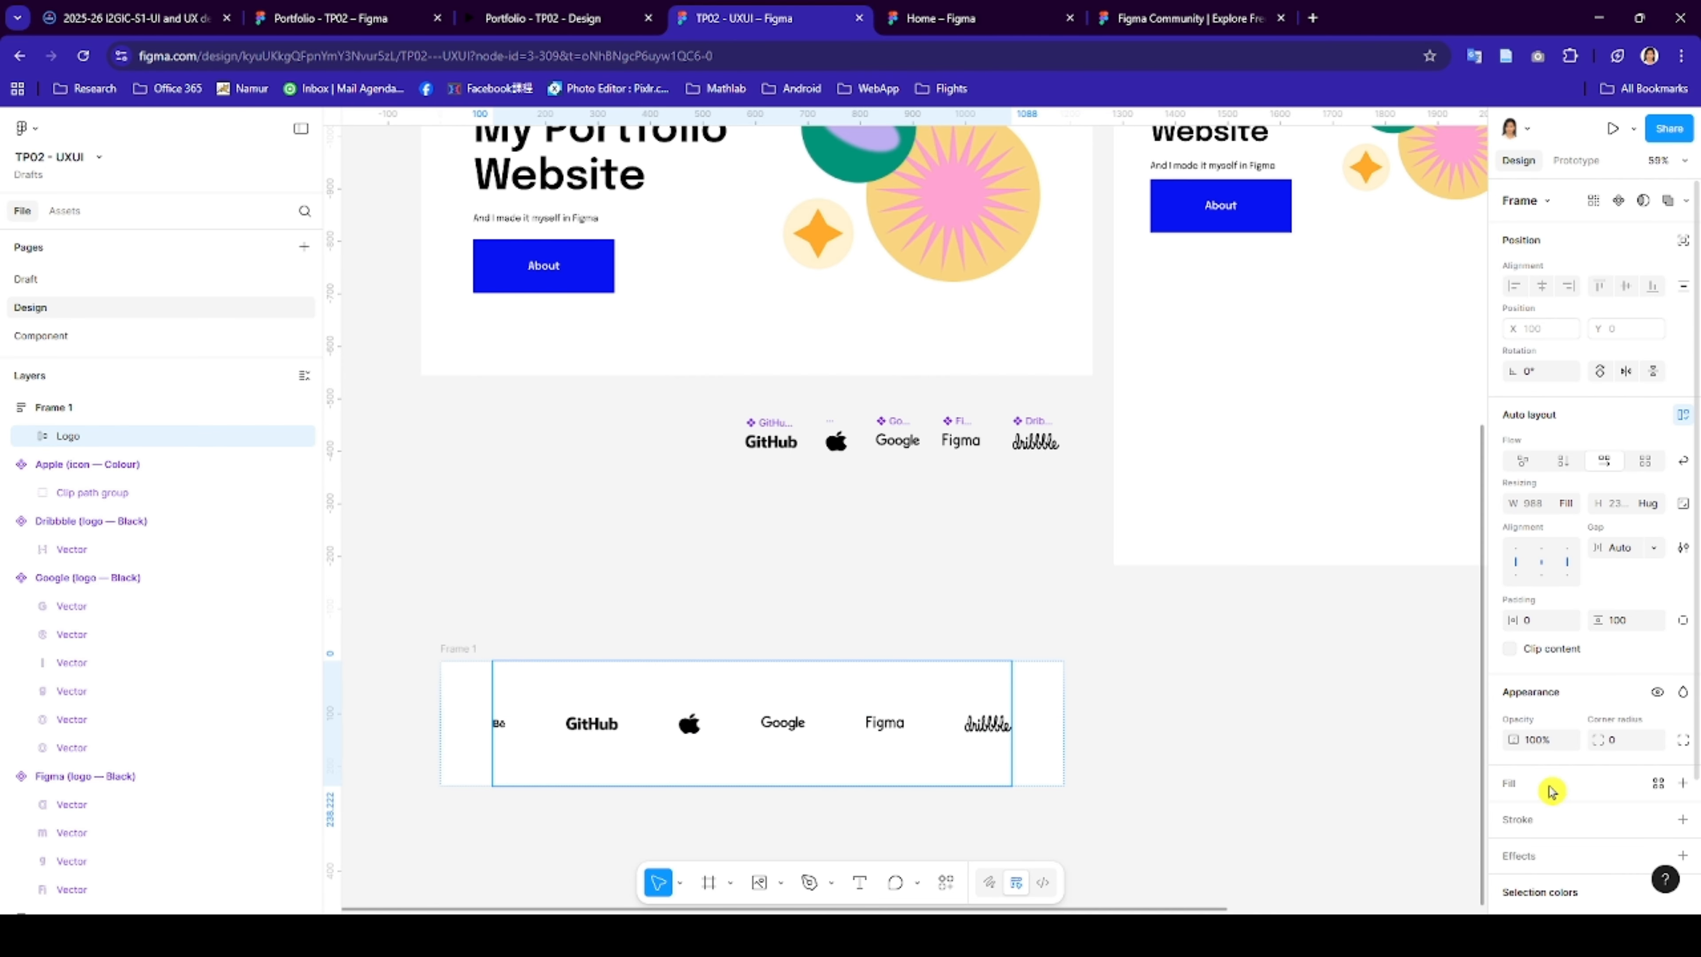
- Switch to the Portfolio - TP02 prototype and examine the logo row and its divider lines in Tablet View
scroll(1265, 745, down, 3)
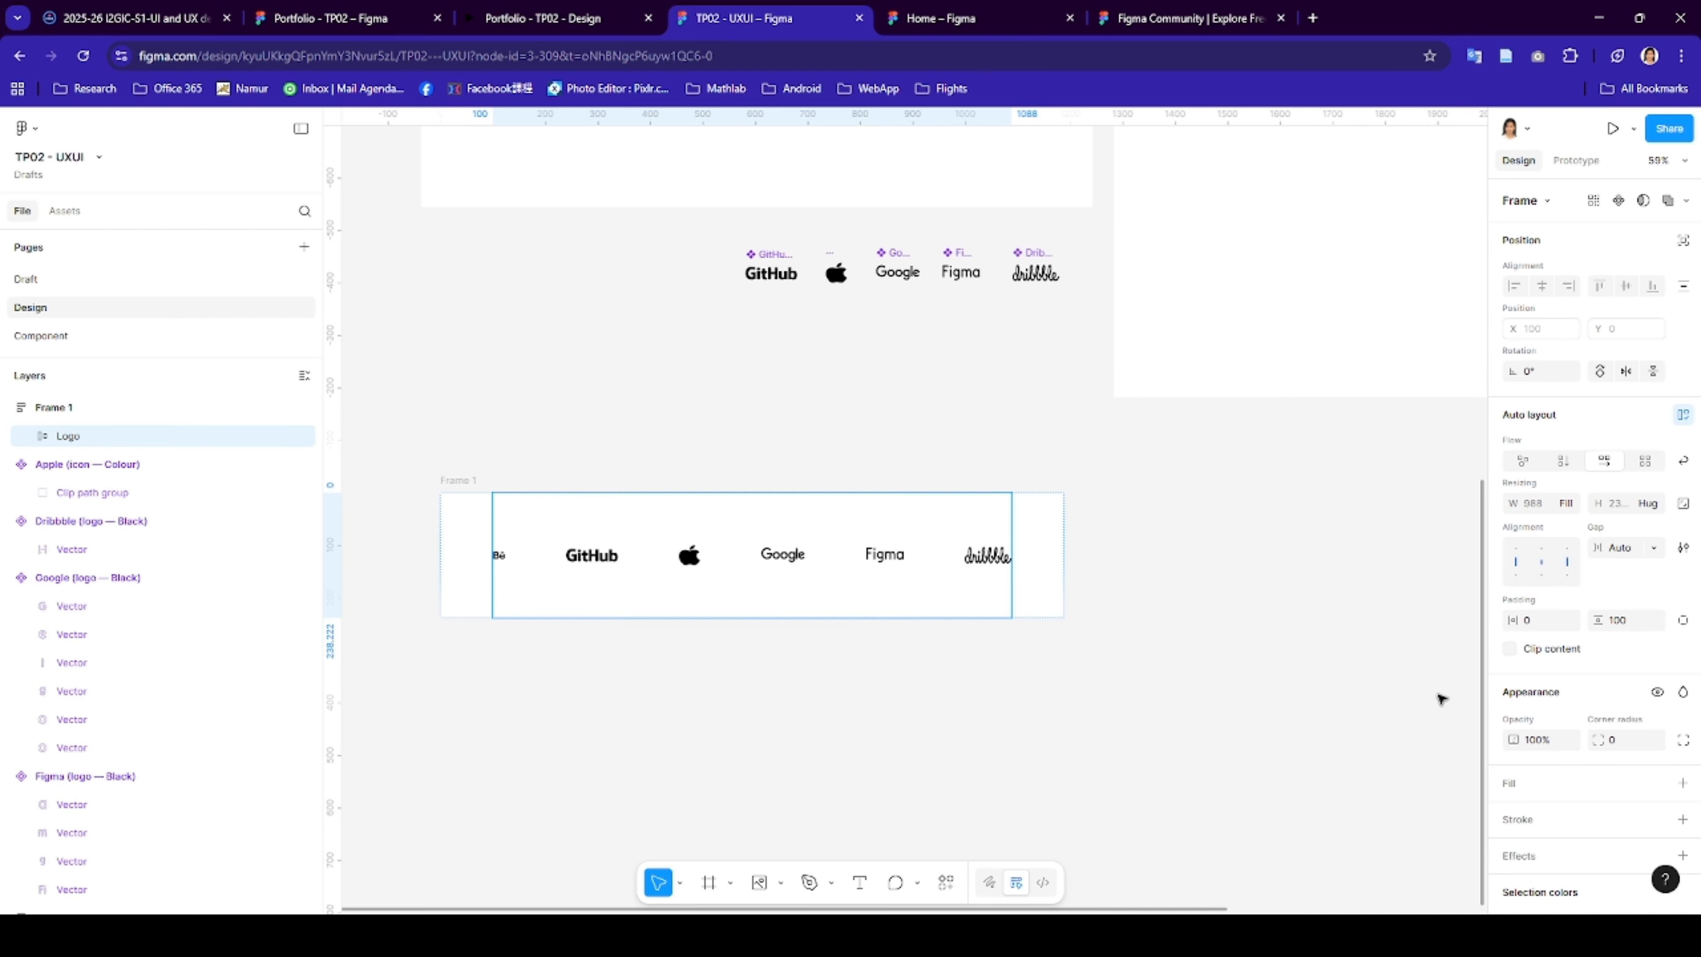
scroll(1540, 715, down, 2)
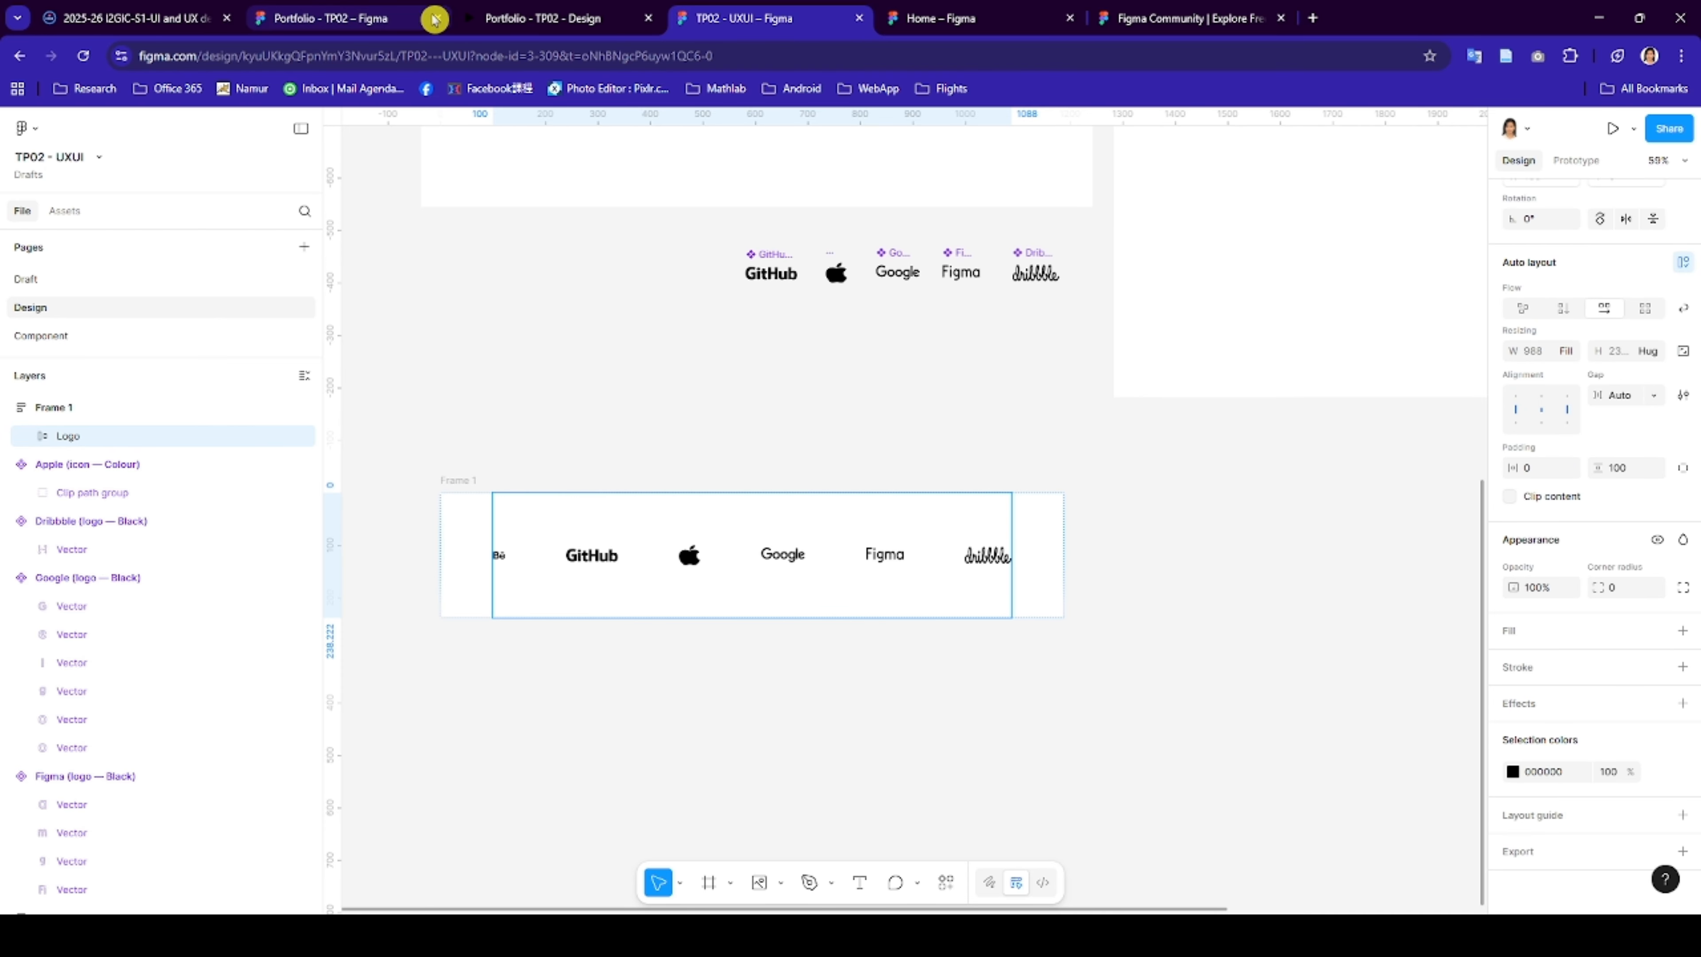
click(510, 20)
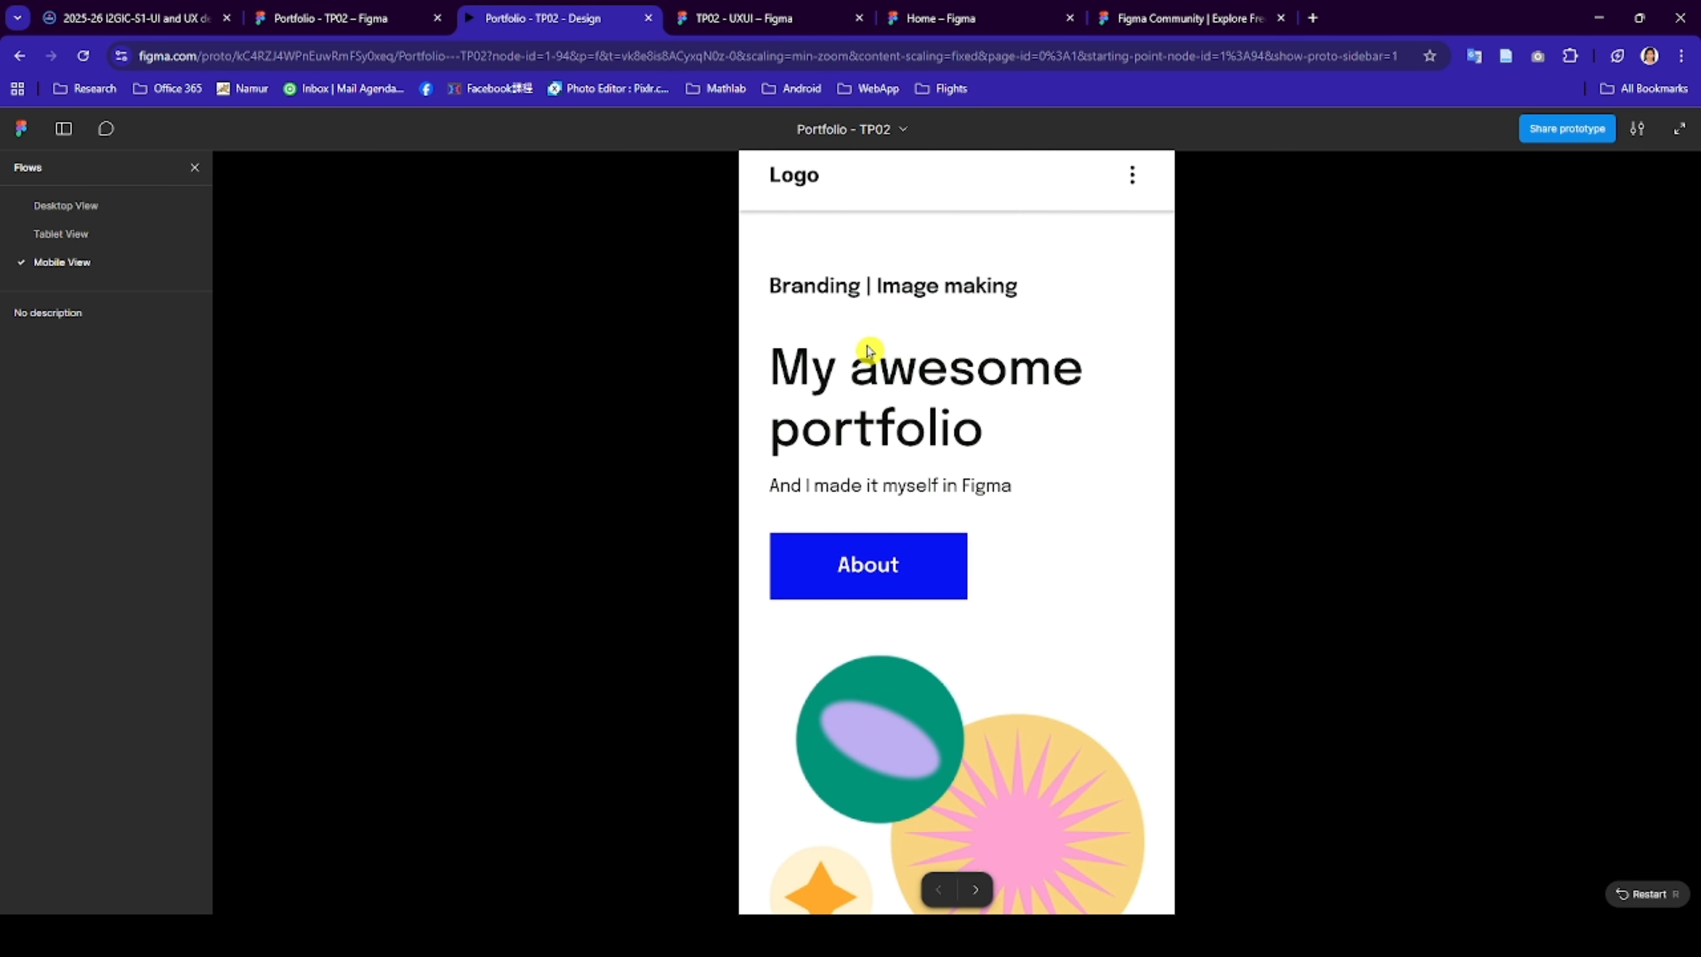
scroll(870, 355, down, 2)
scroll(960, 516, up, 2)
scroll(960, 517, down, 2)
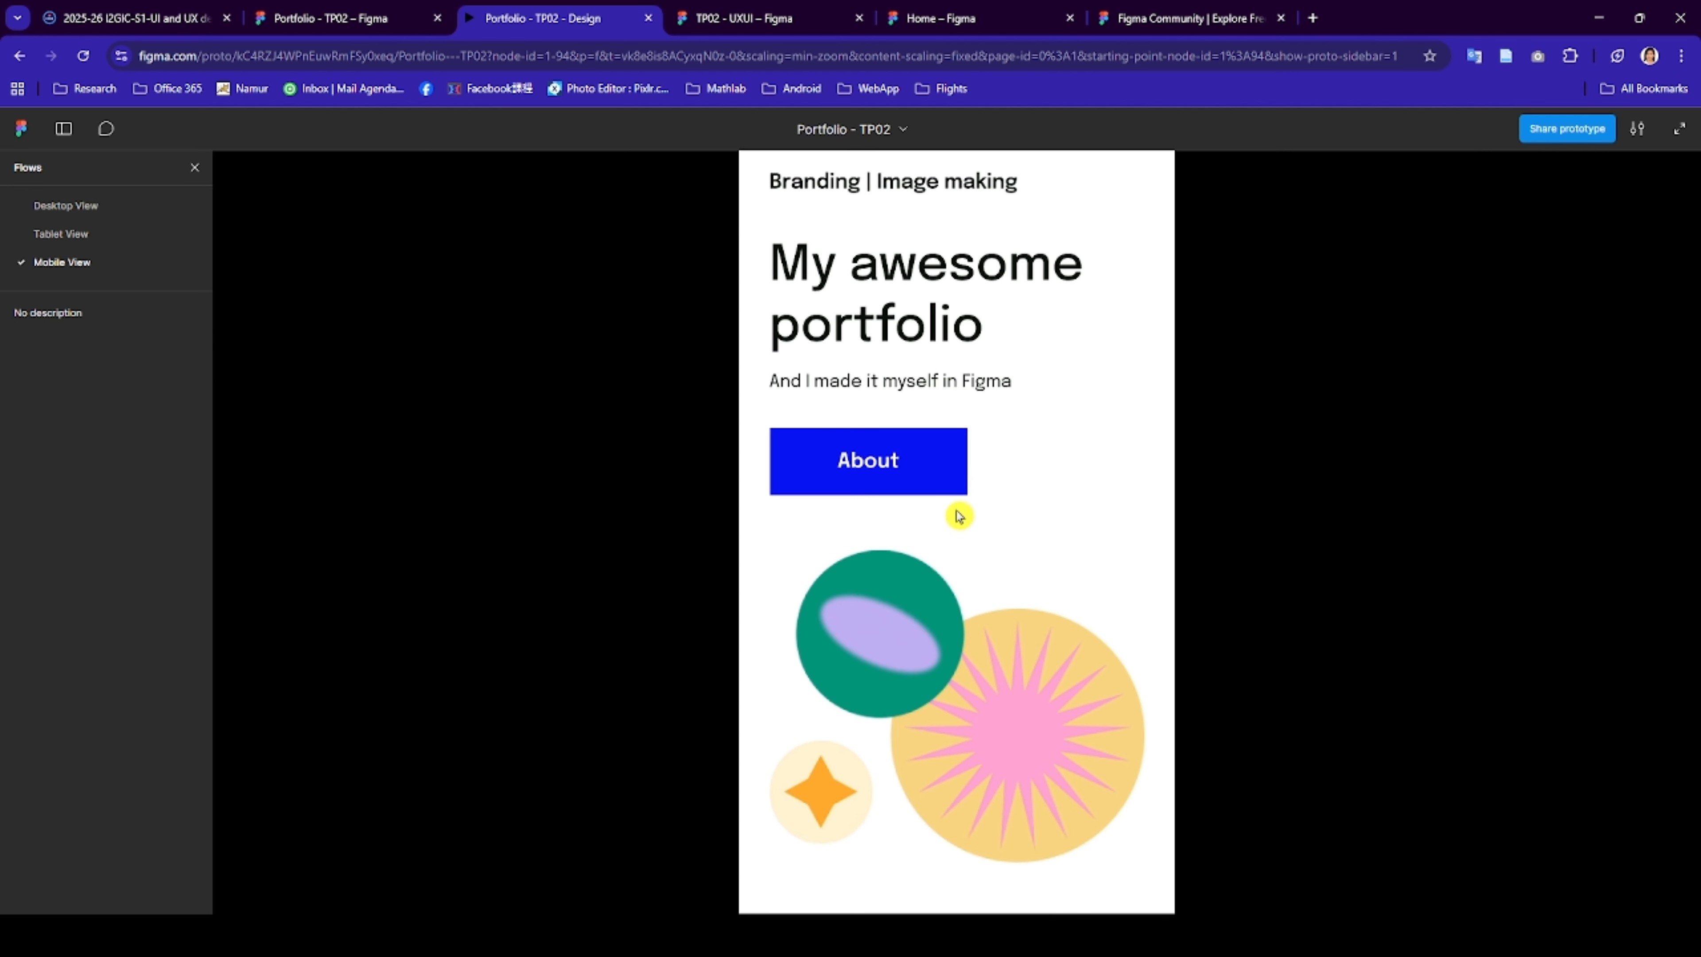
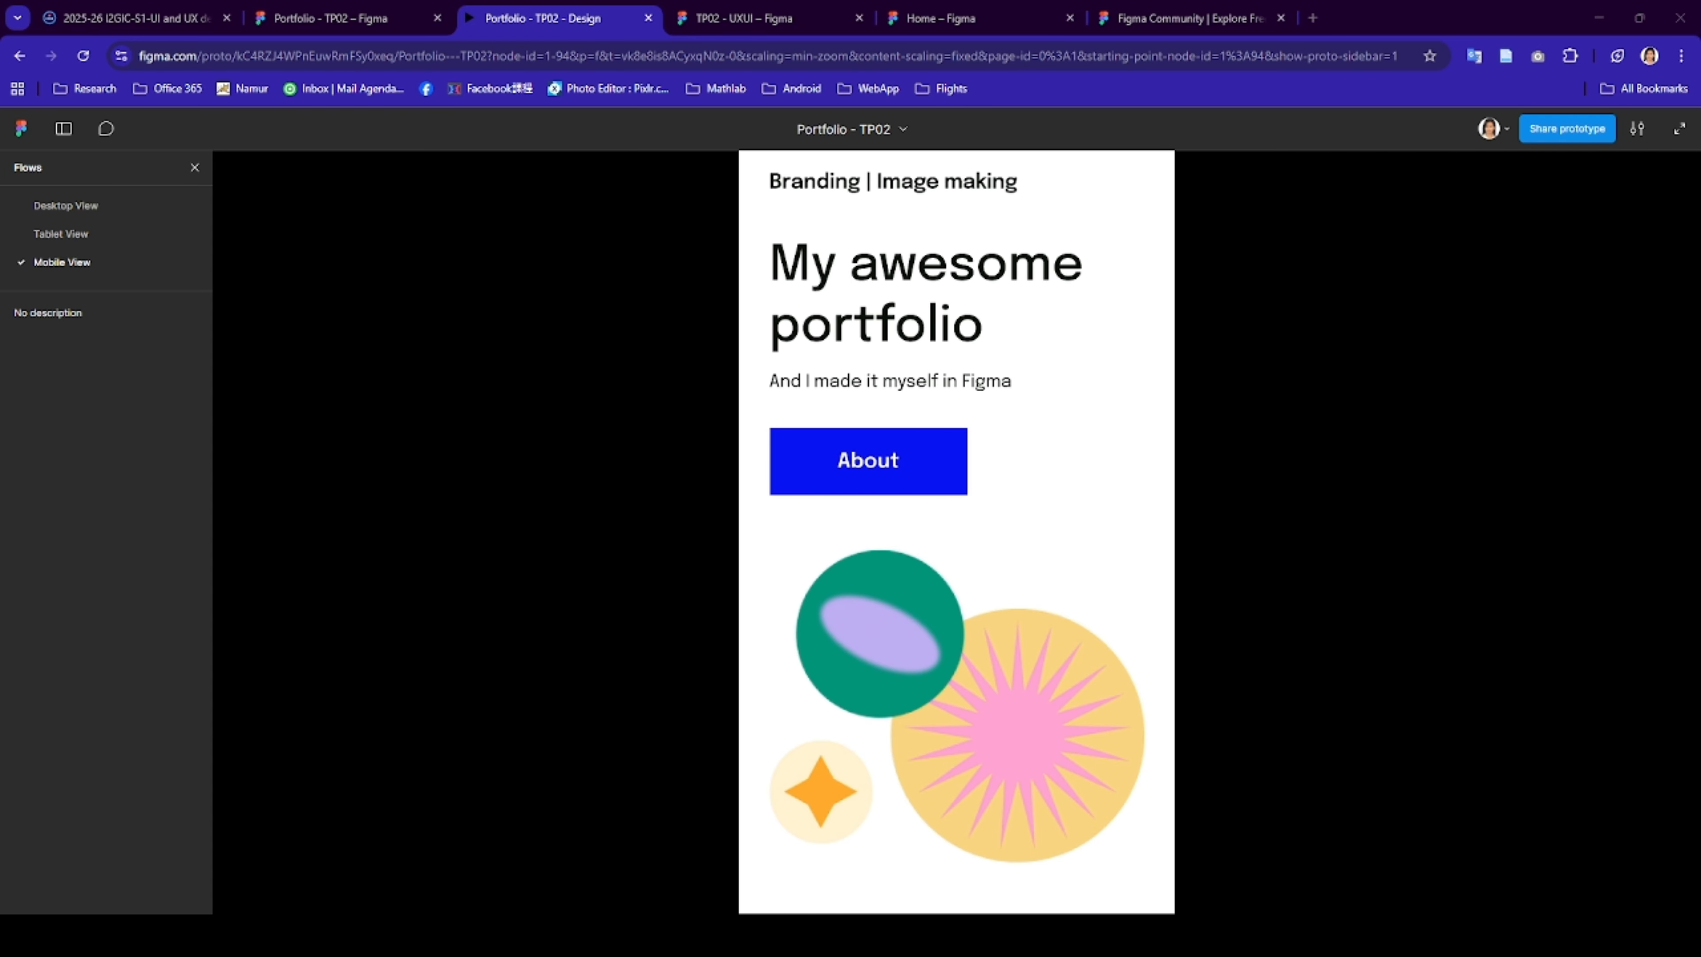
click(322, 19)
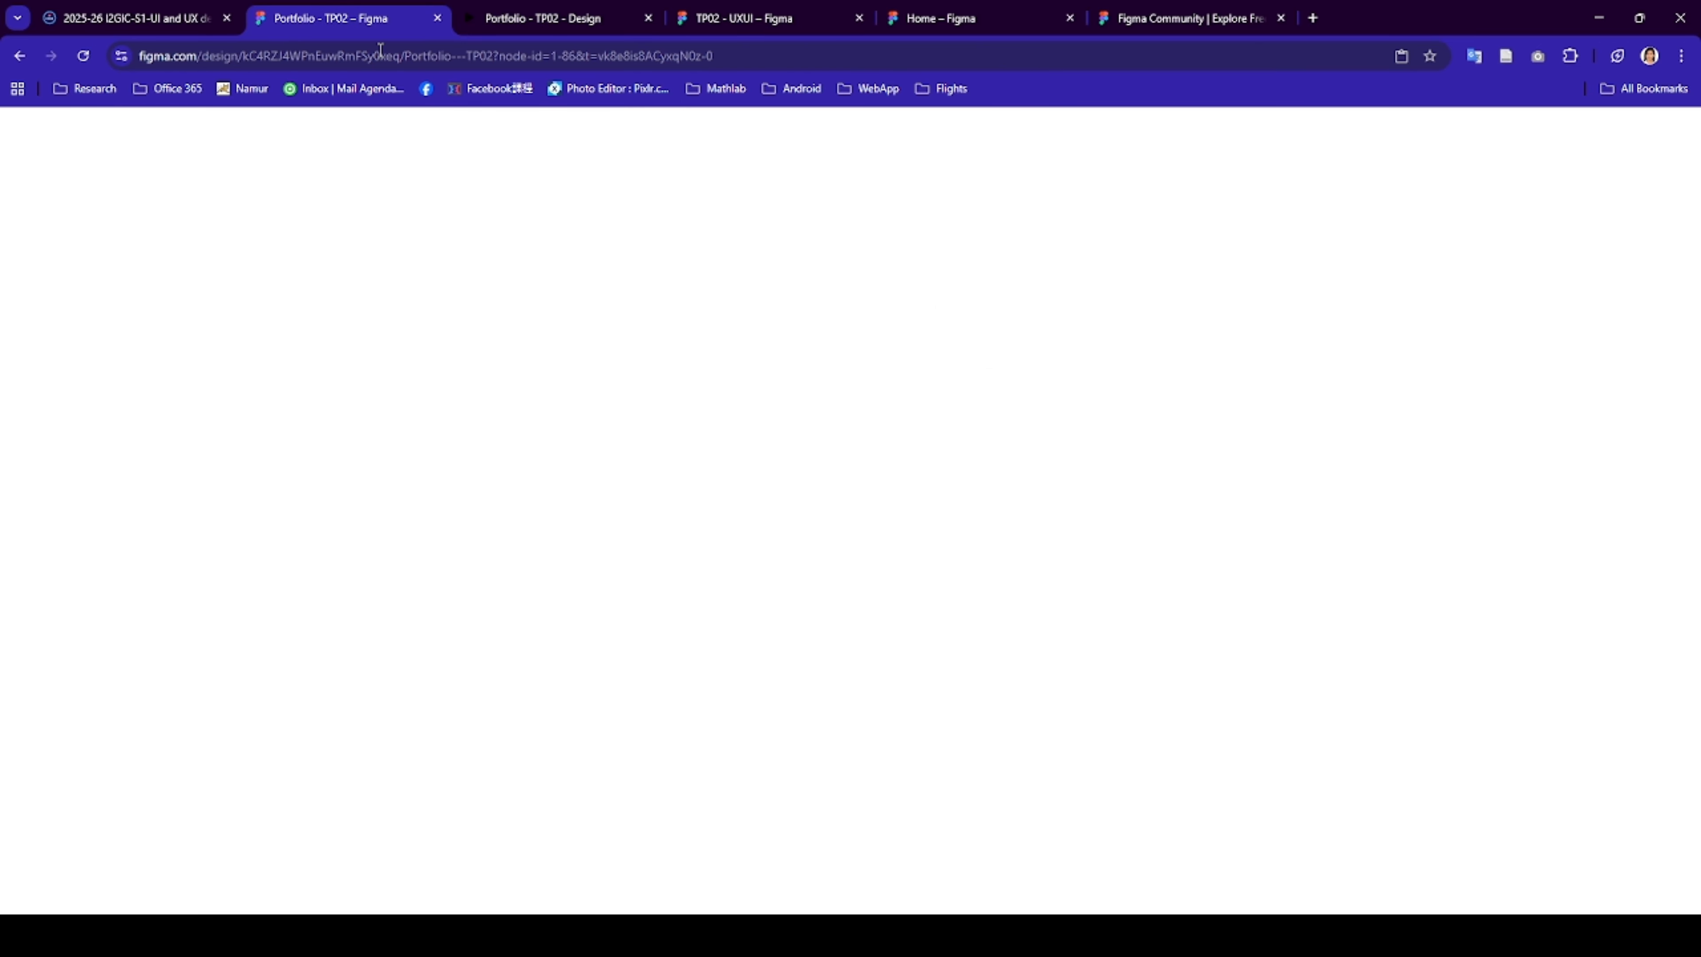
click(544, 21)
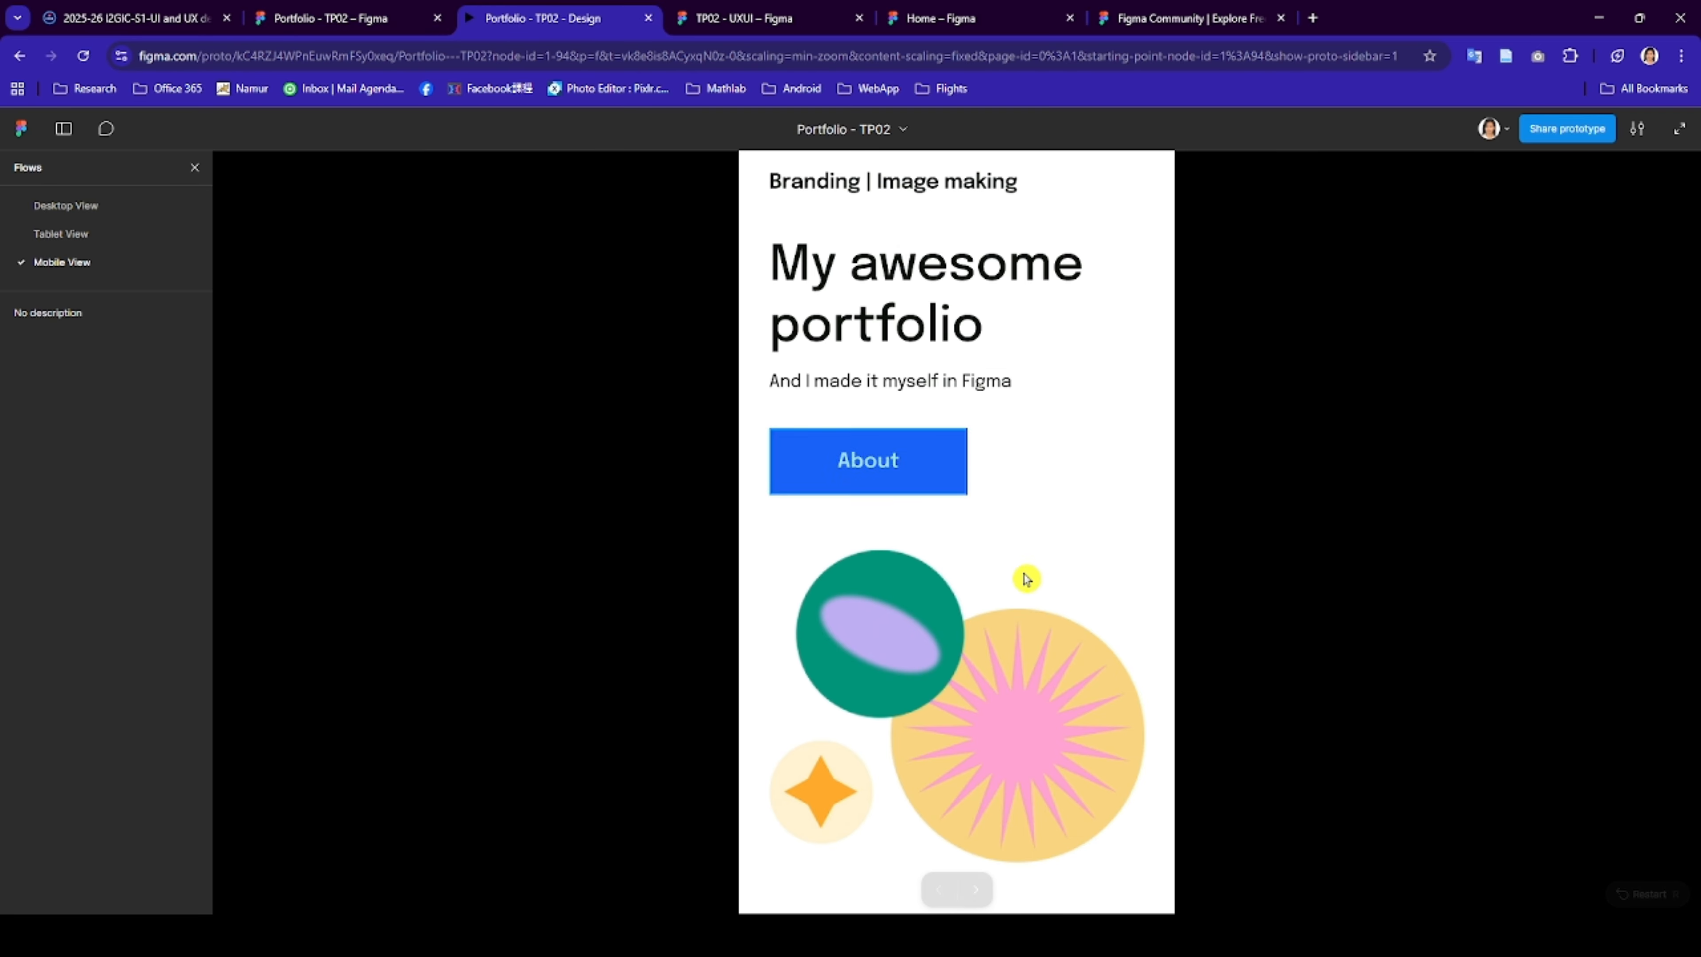
scroll(1007, 418, up, 2)
scroll(1006, 413, down, 2)
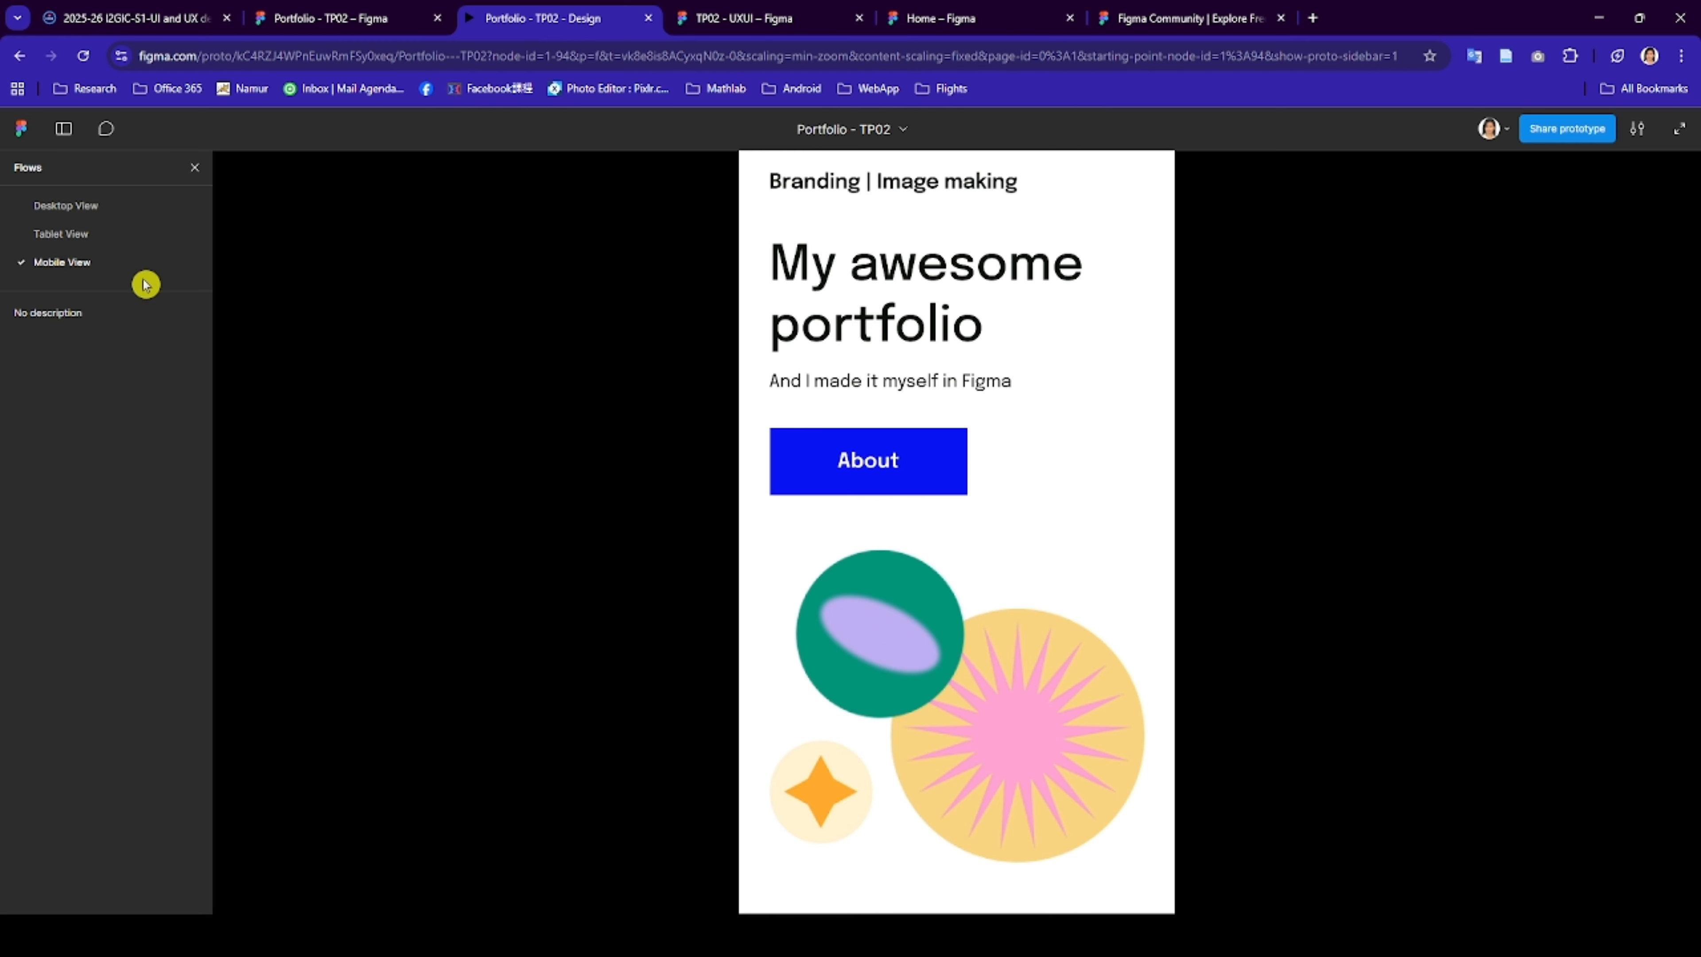
click(71, 234)
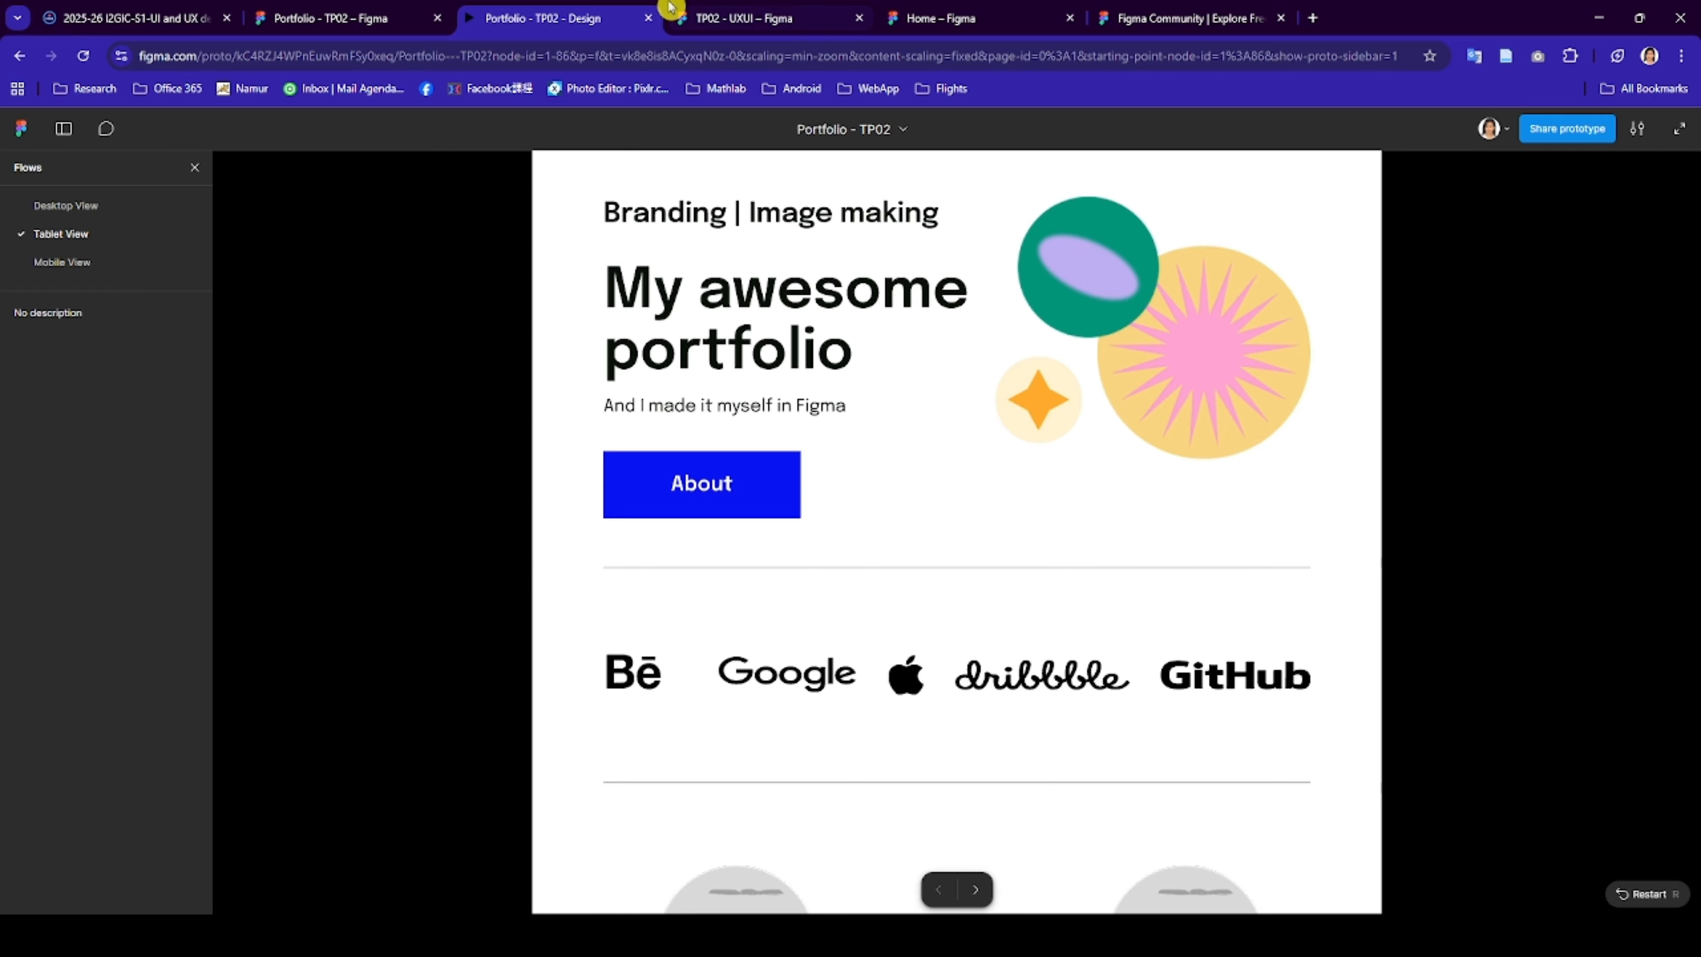
- Return to the TP02 - UXUI file and add a 000000 stroke at 50% opacity to the inner Logo frame
click(770, 19)
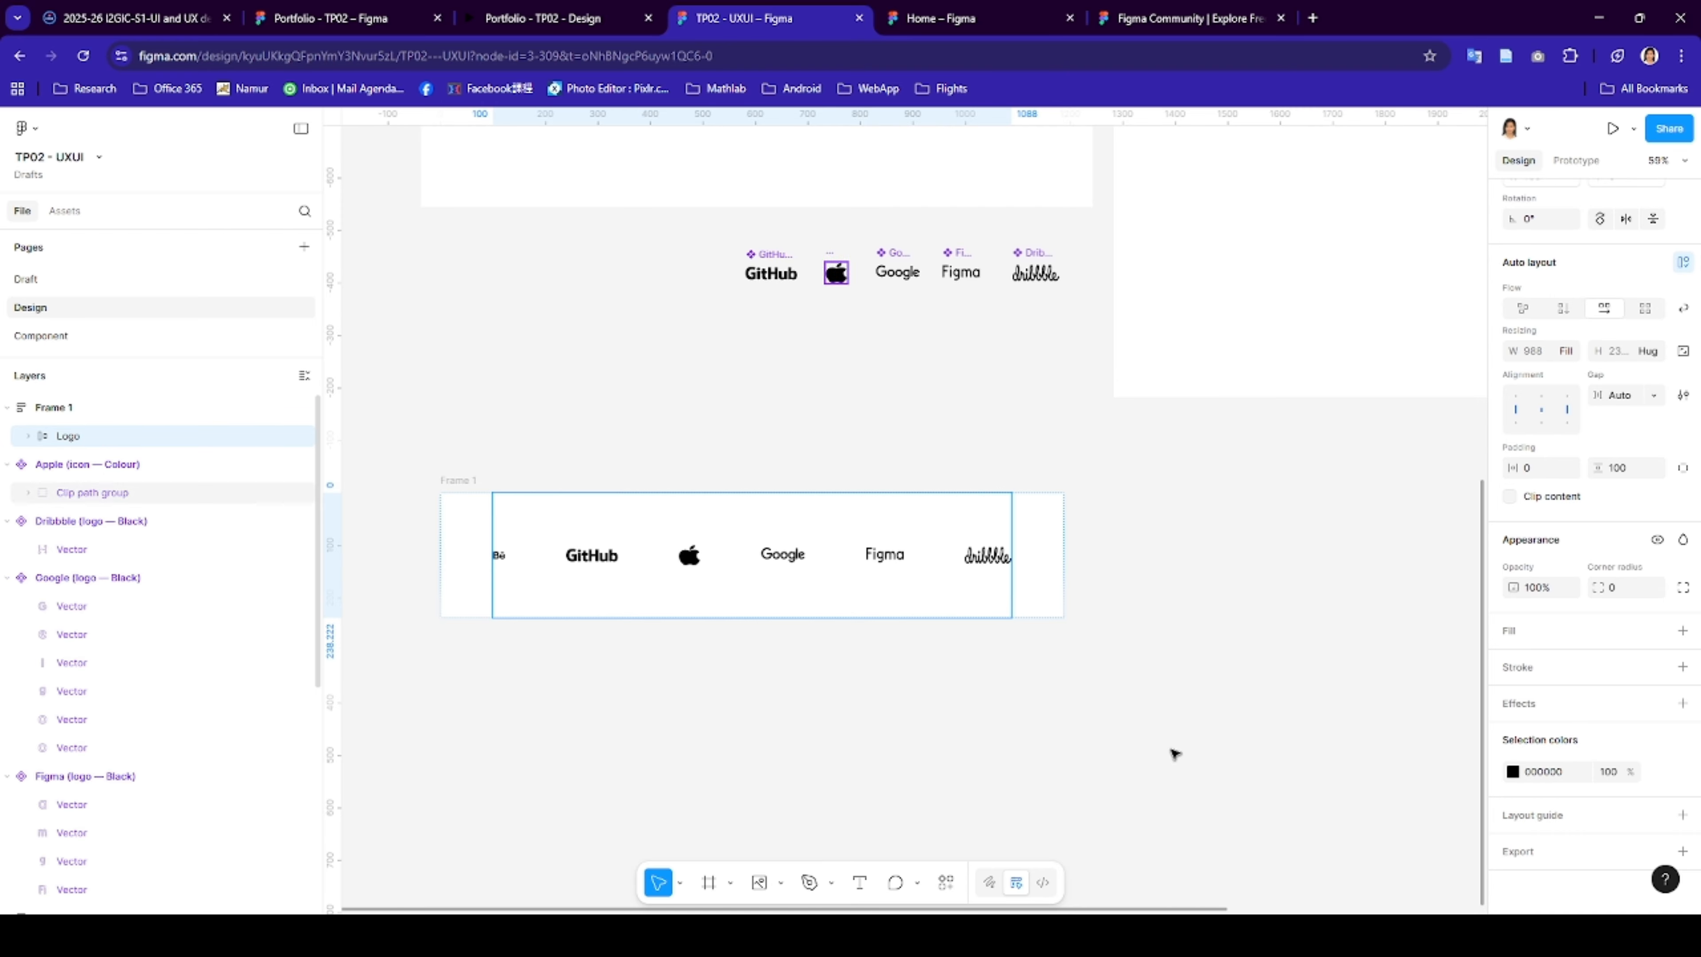
click(1658, 667)
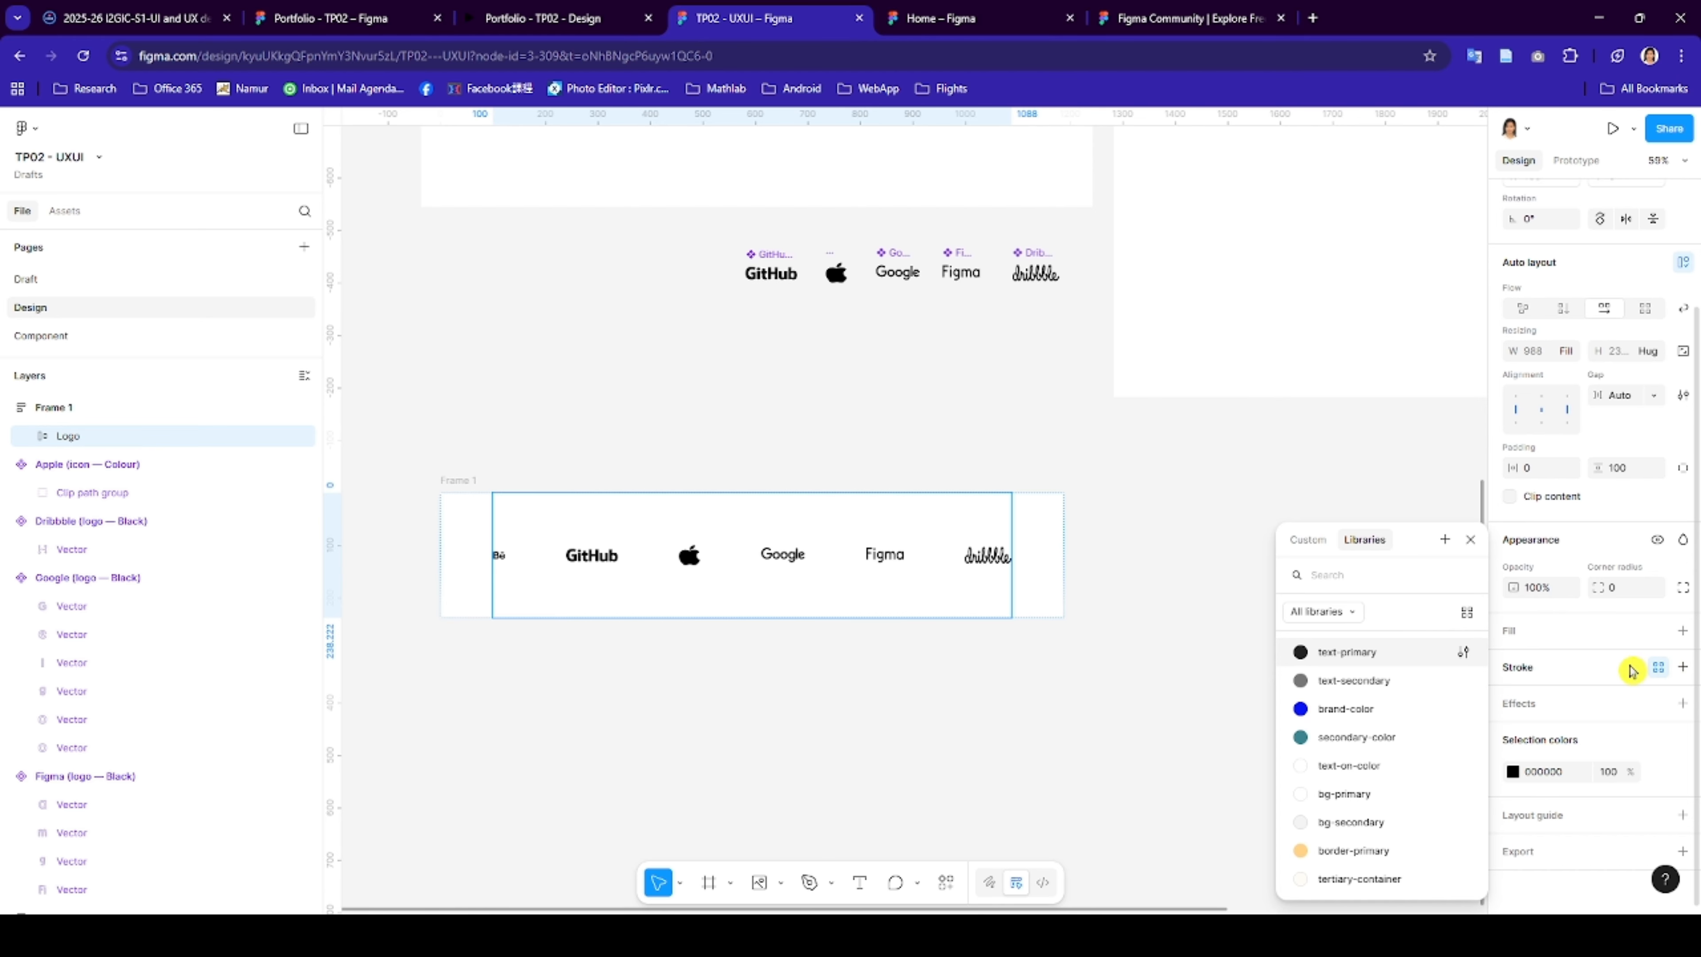
click(1683, 669)
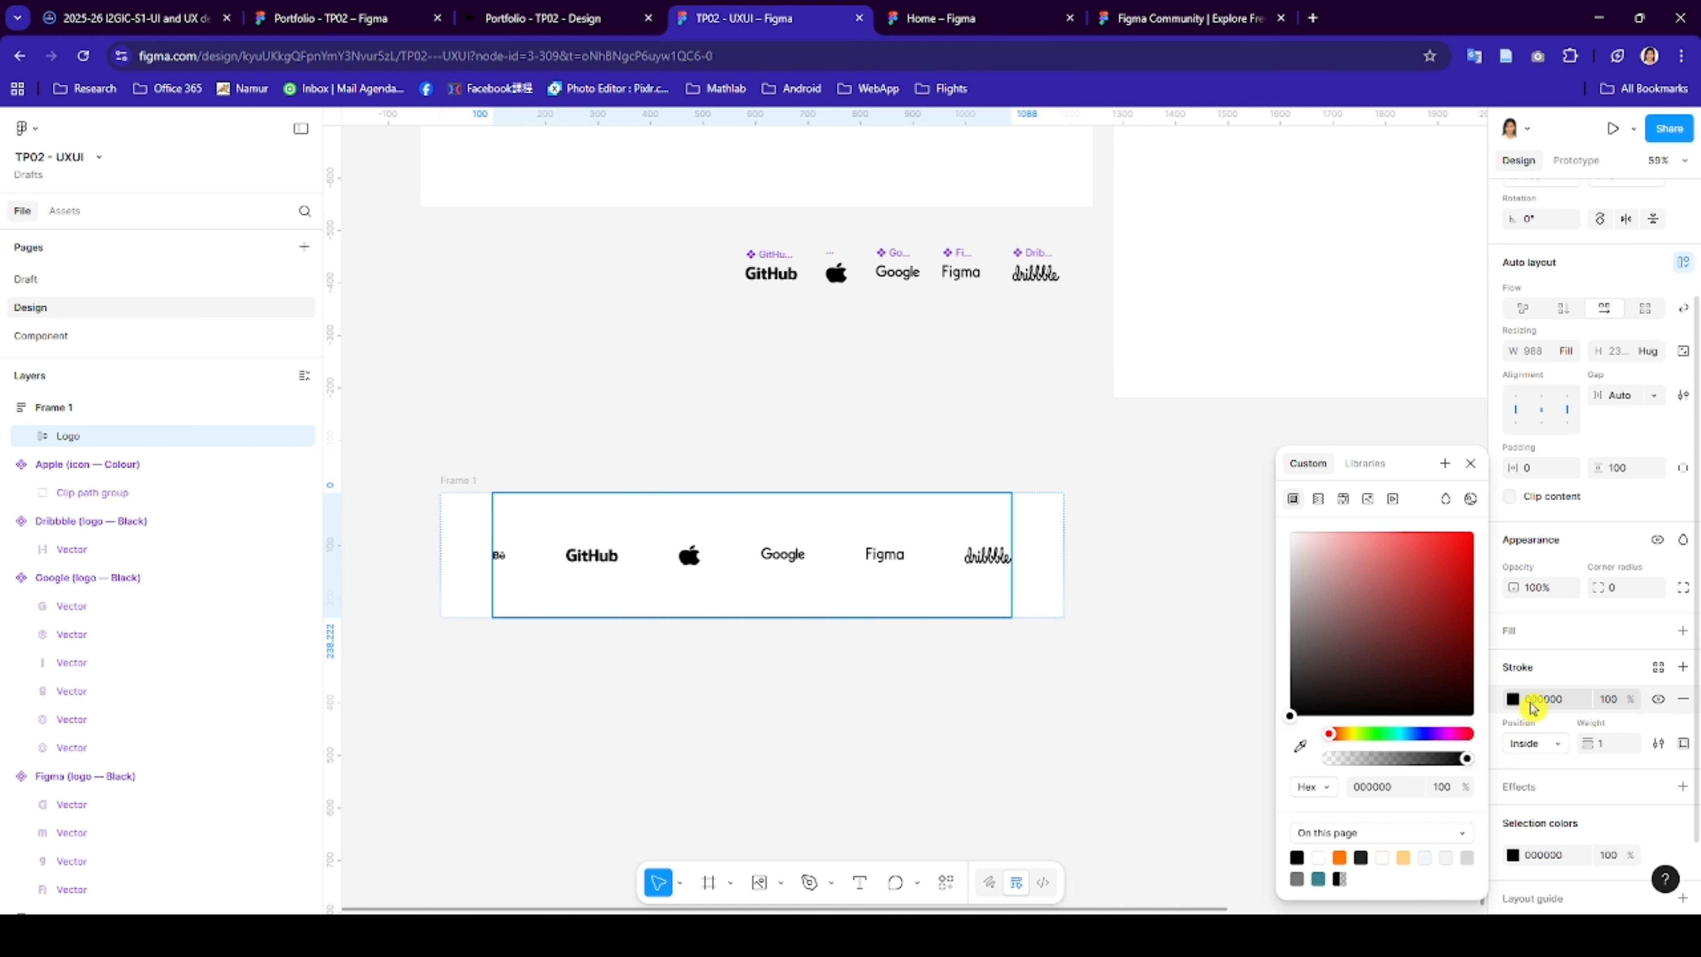
click(1515, 700)
click(1514, 701)
click(1594, 704)
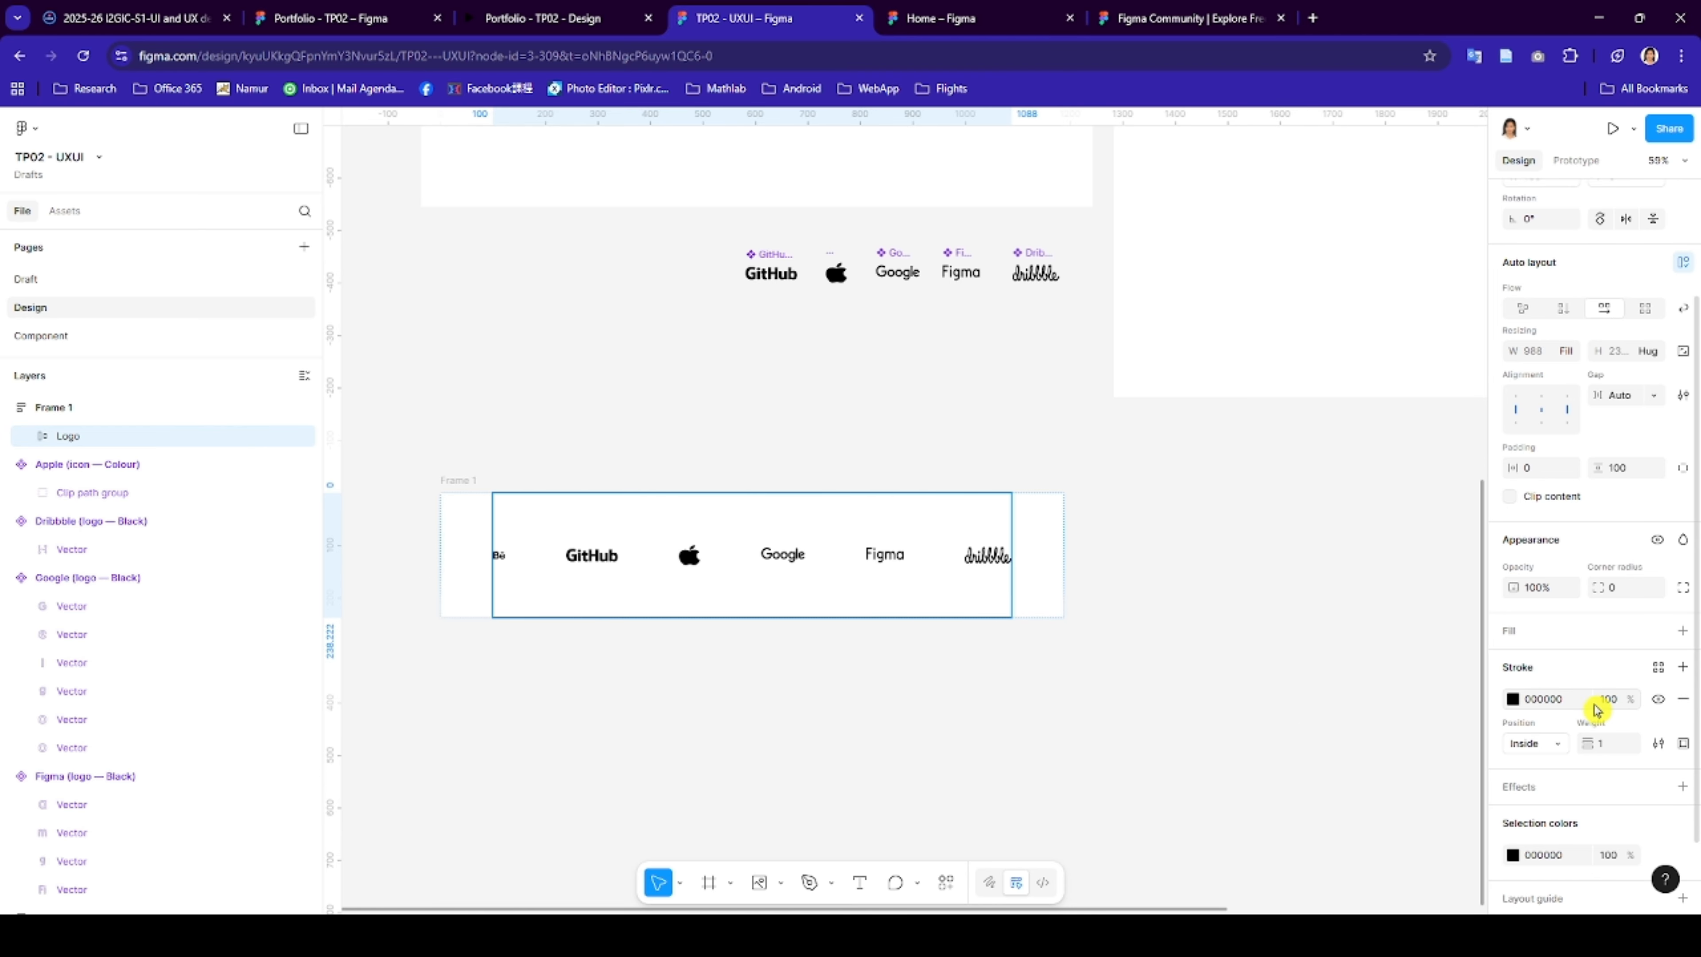
click(1613, 703)
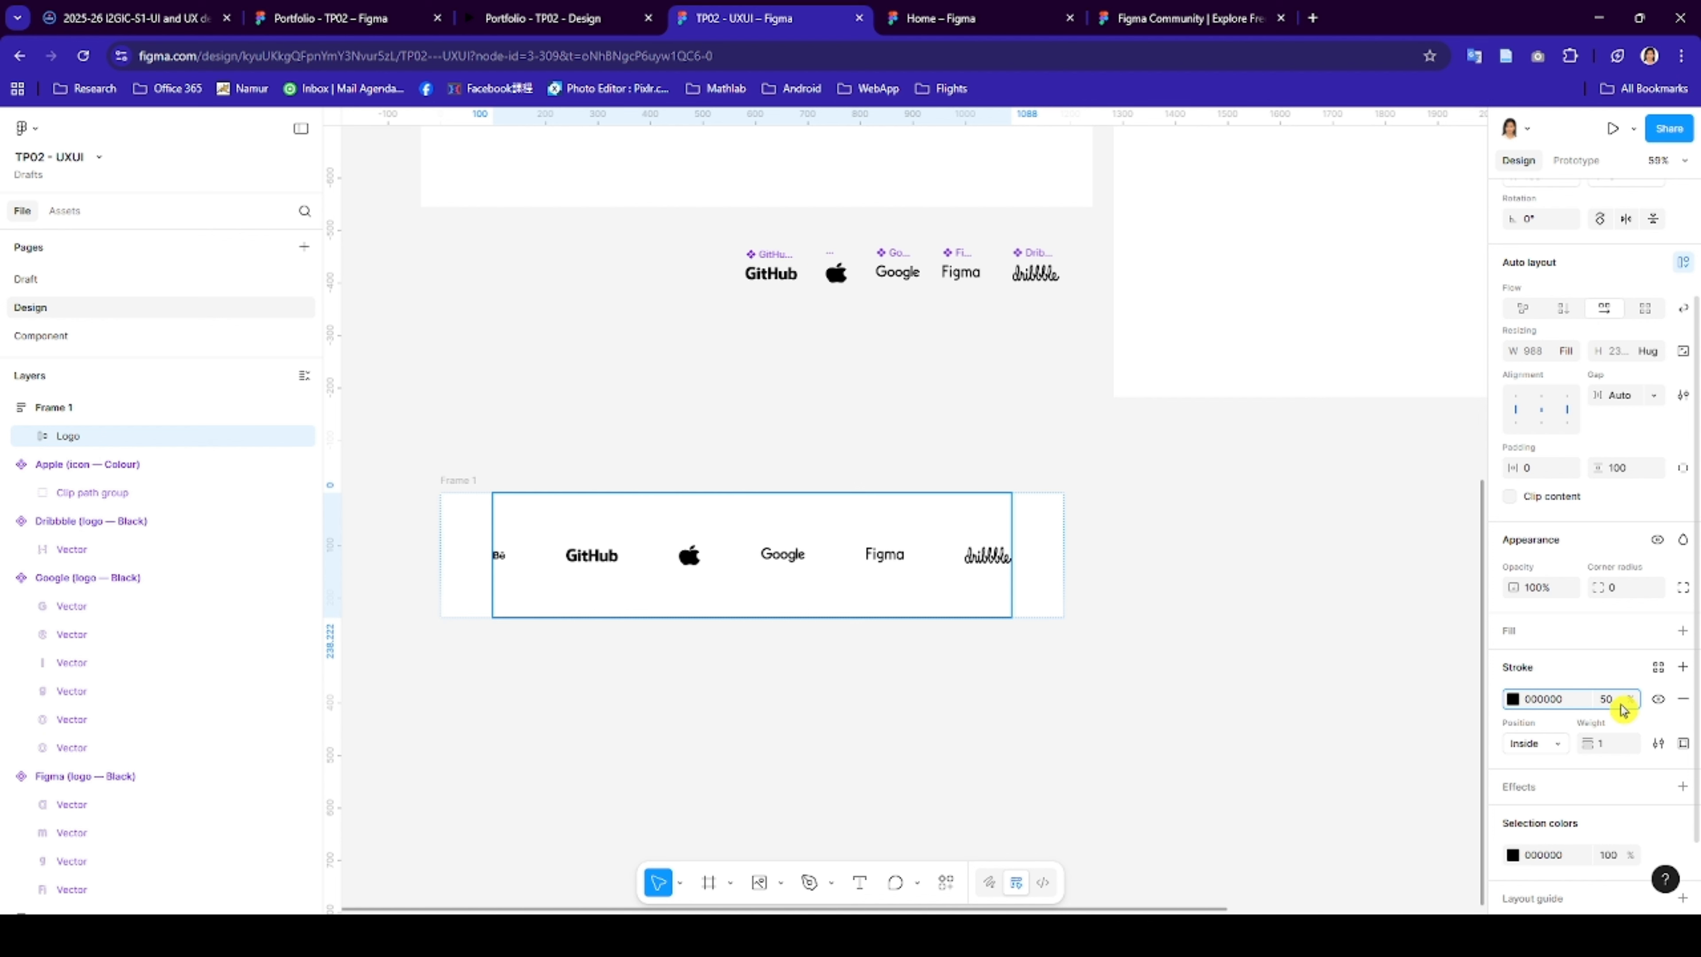
key(Return)
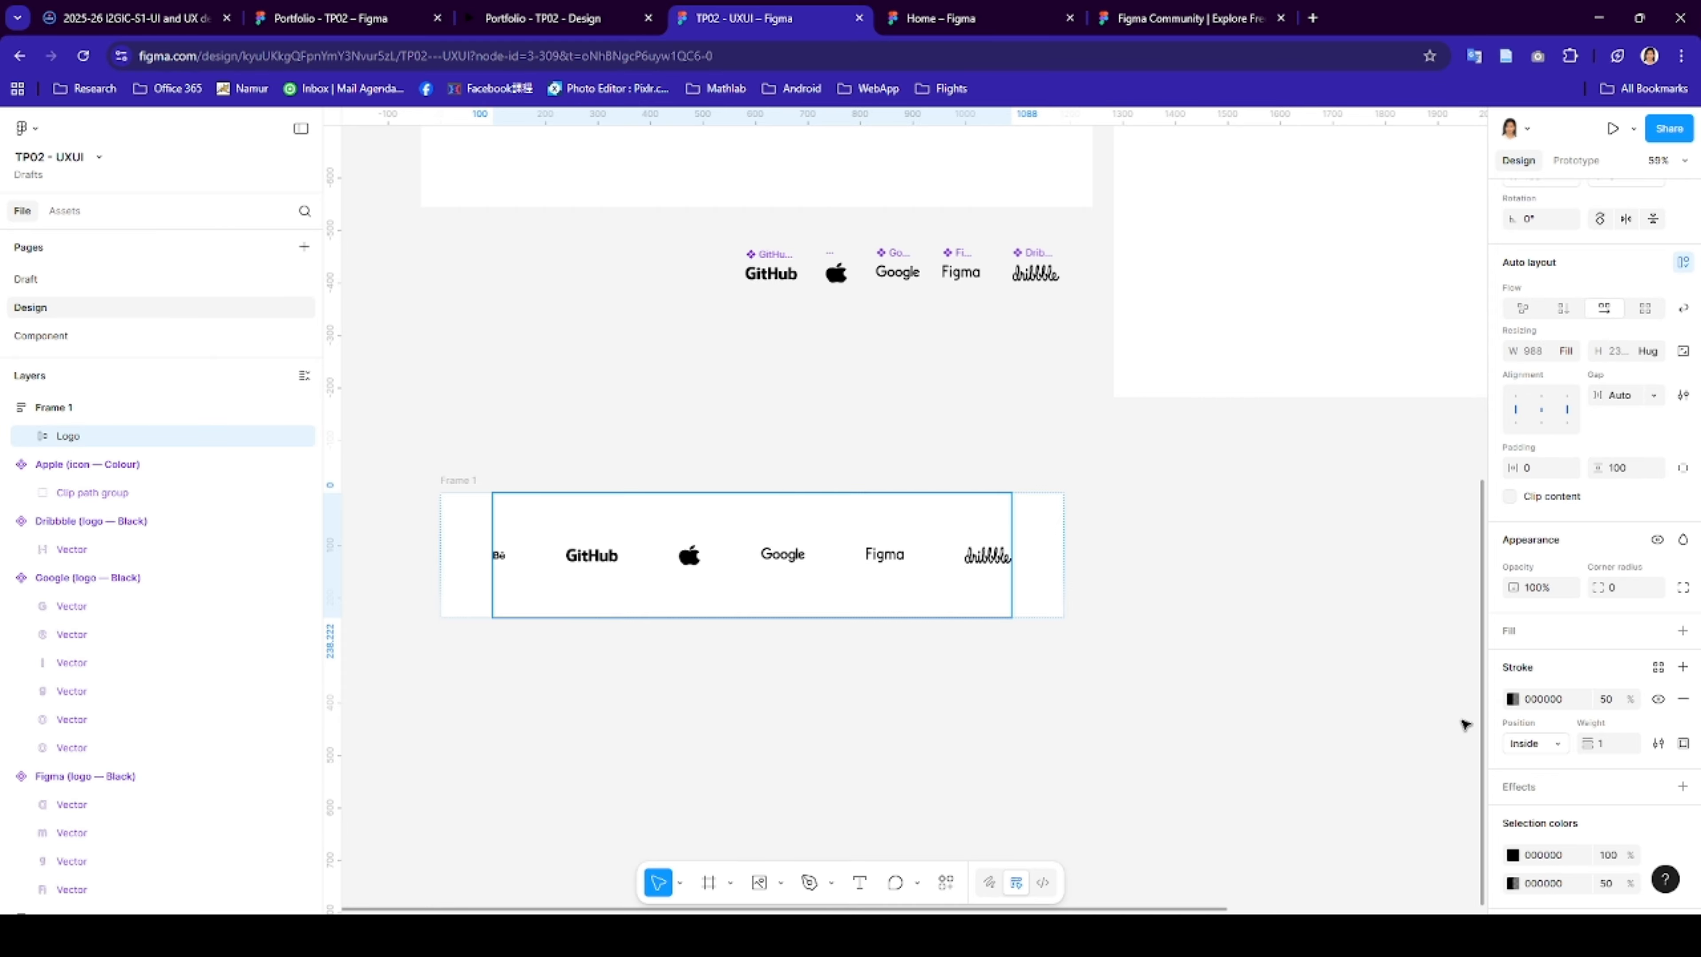
- Customize the Logo frame's stroke per side, setting the left and right weights to 0
click(1683, 746)
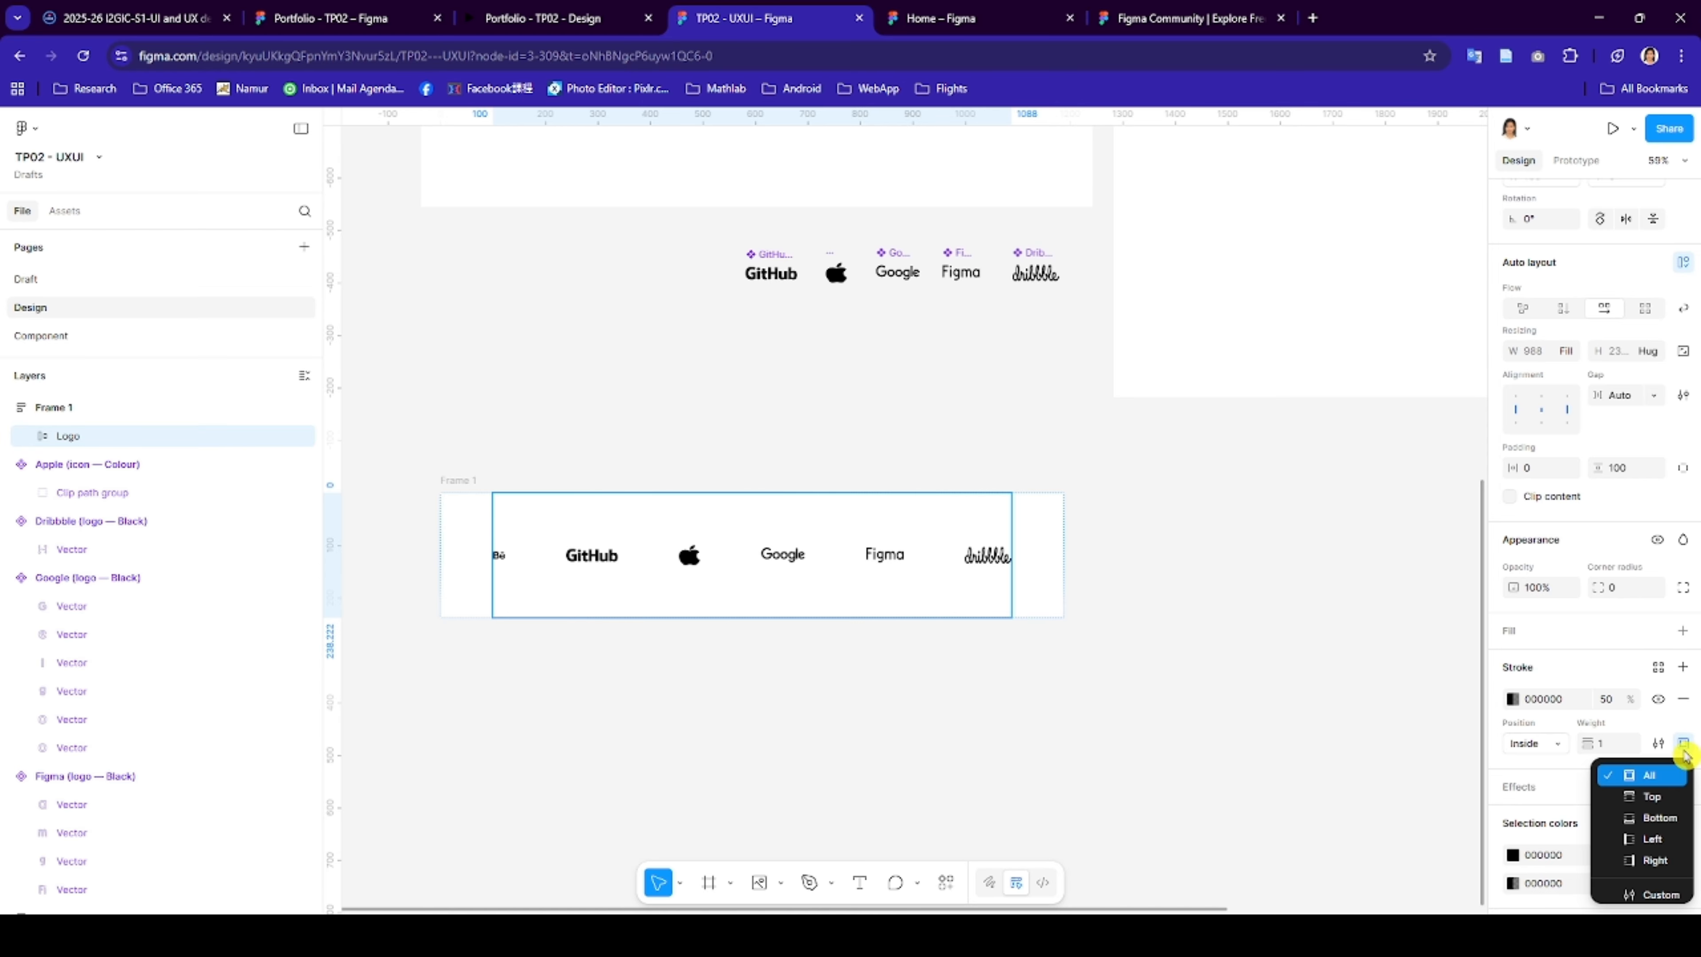
click(1671, 895)
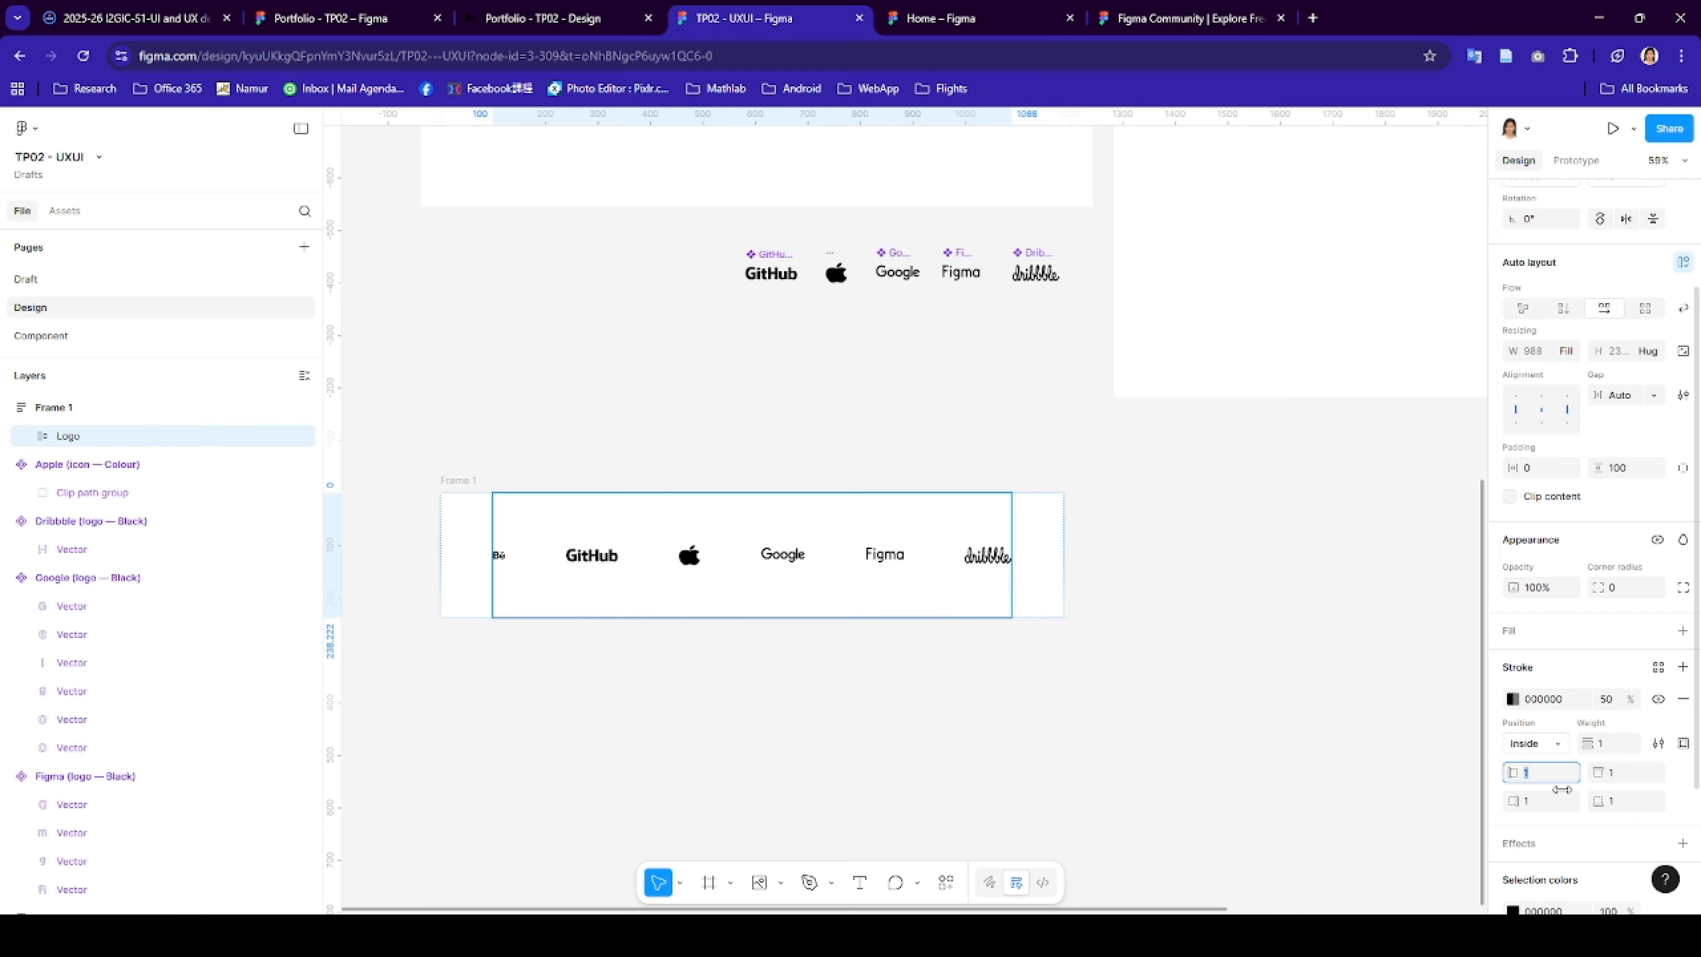
text(0)
click(1519, 800)
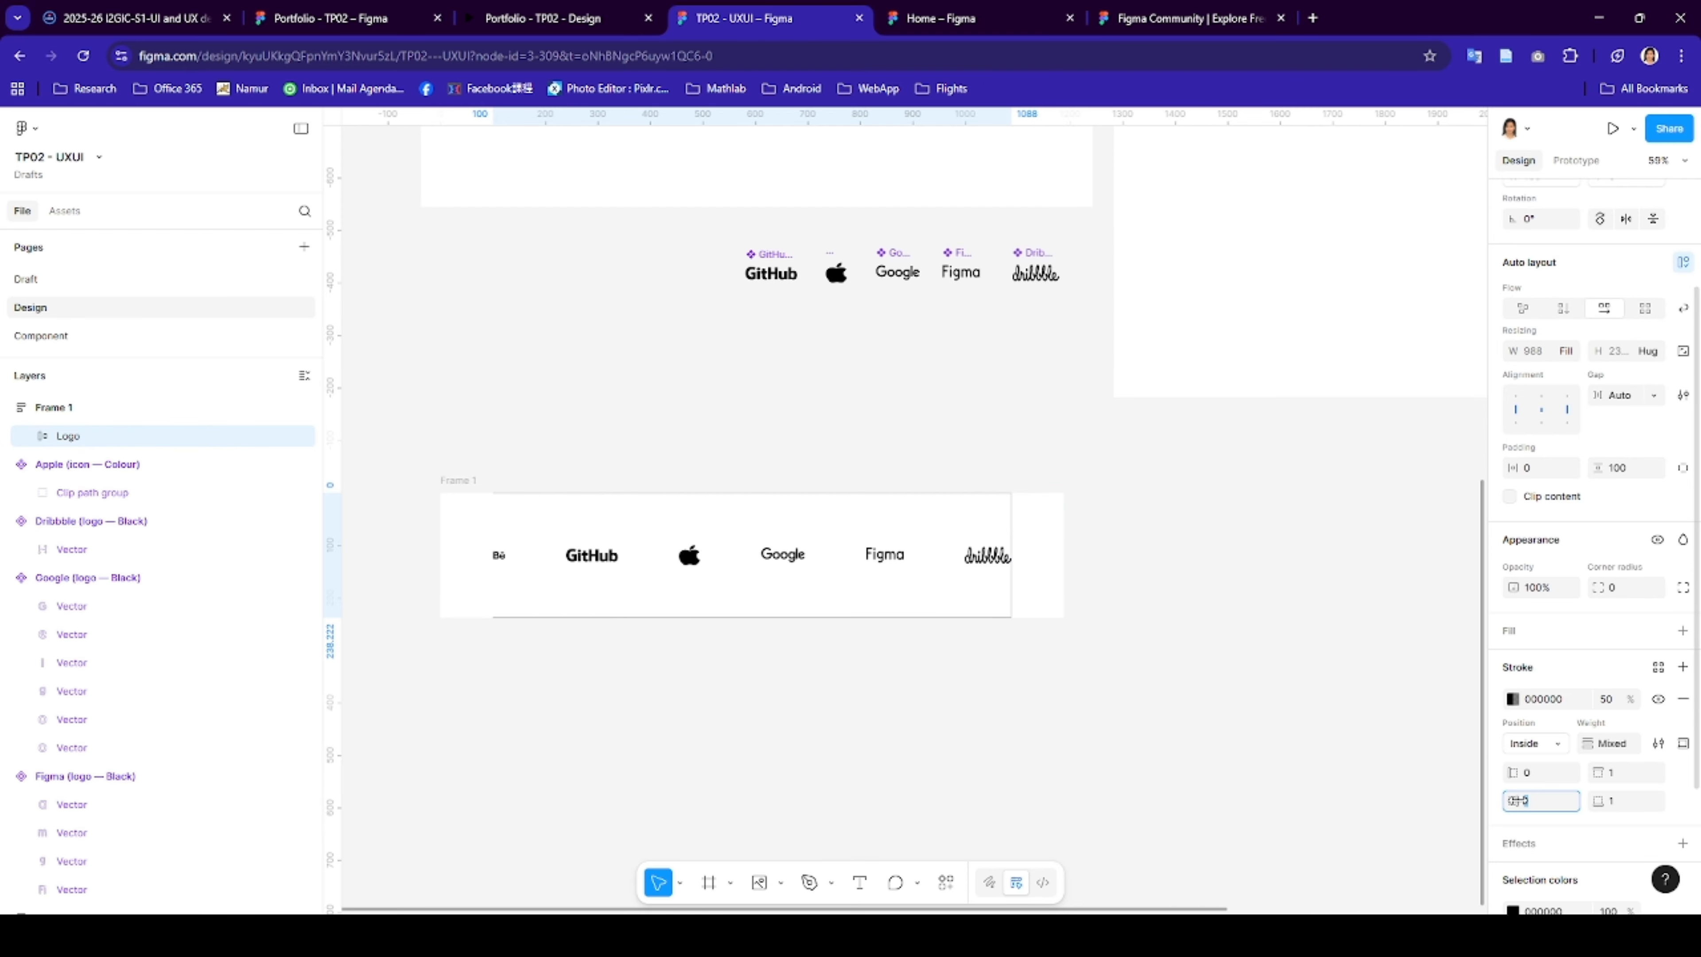
click(1619, 801)
click(1178, 699)
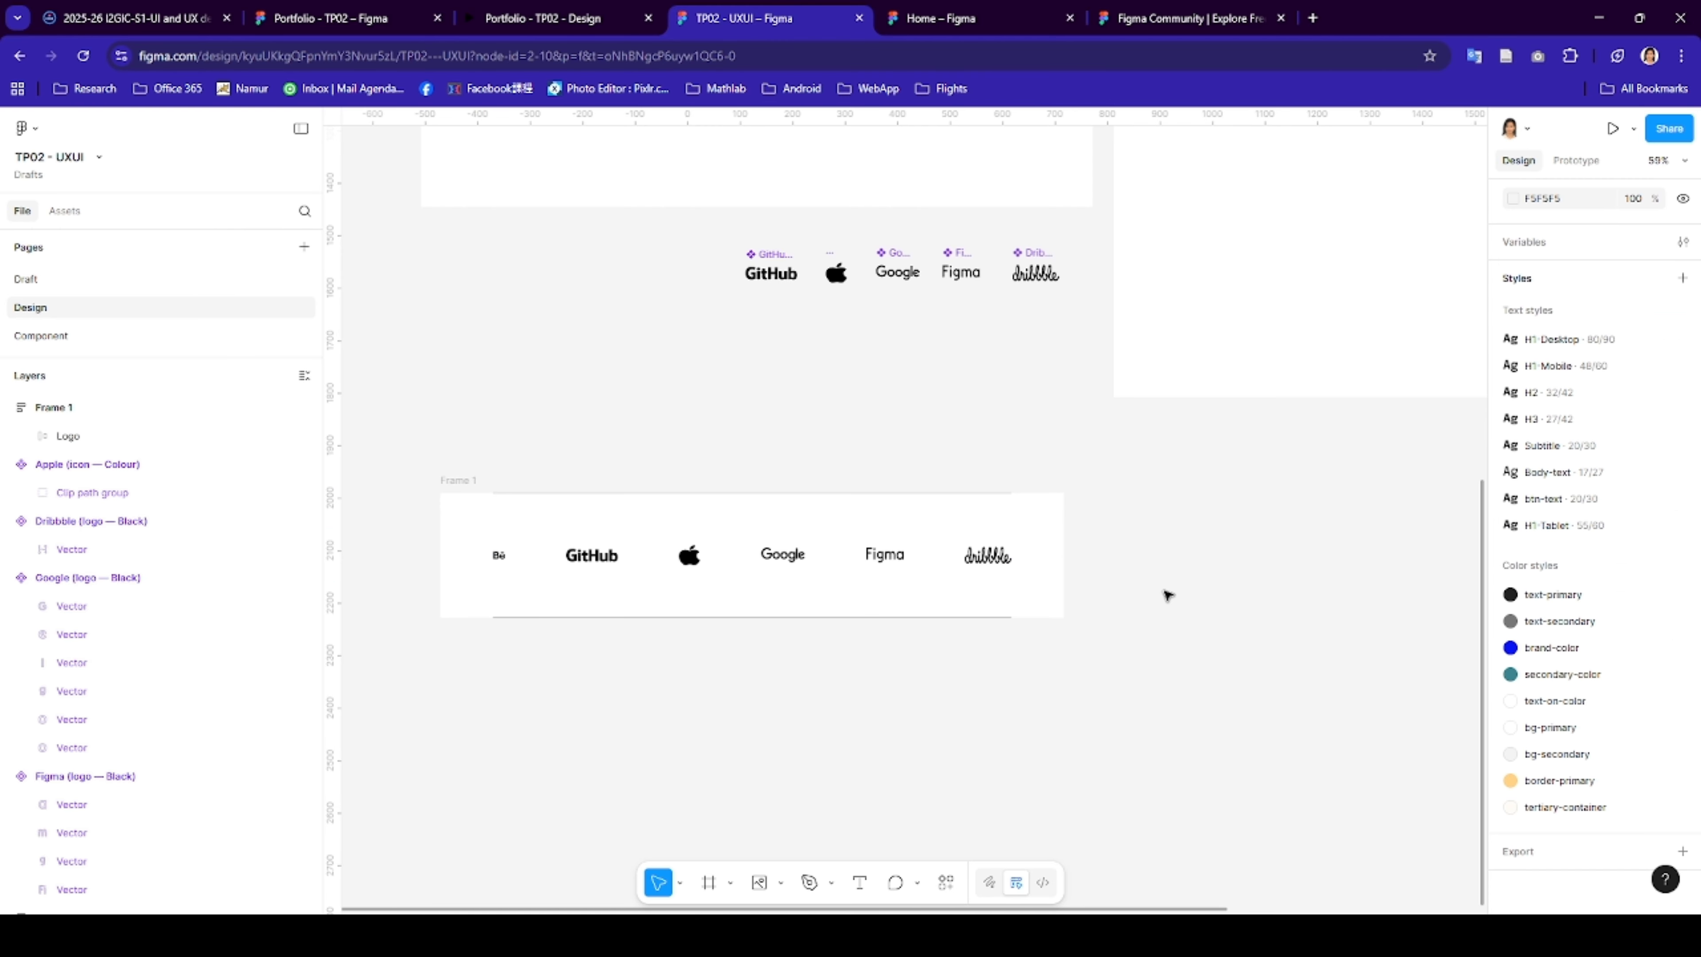
- Rename Frame 1 to Logo Section and turn it into a component
click(466, 482)
click(495, 509)
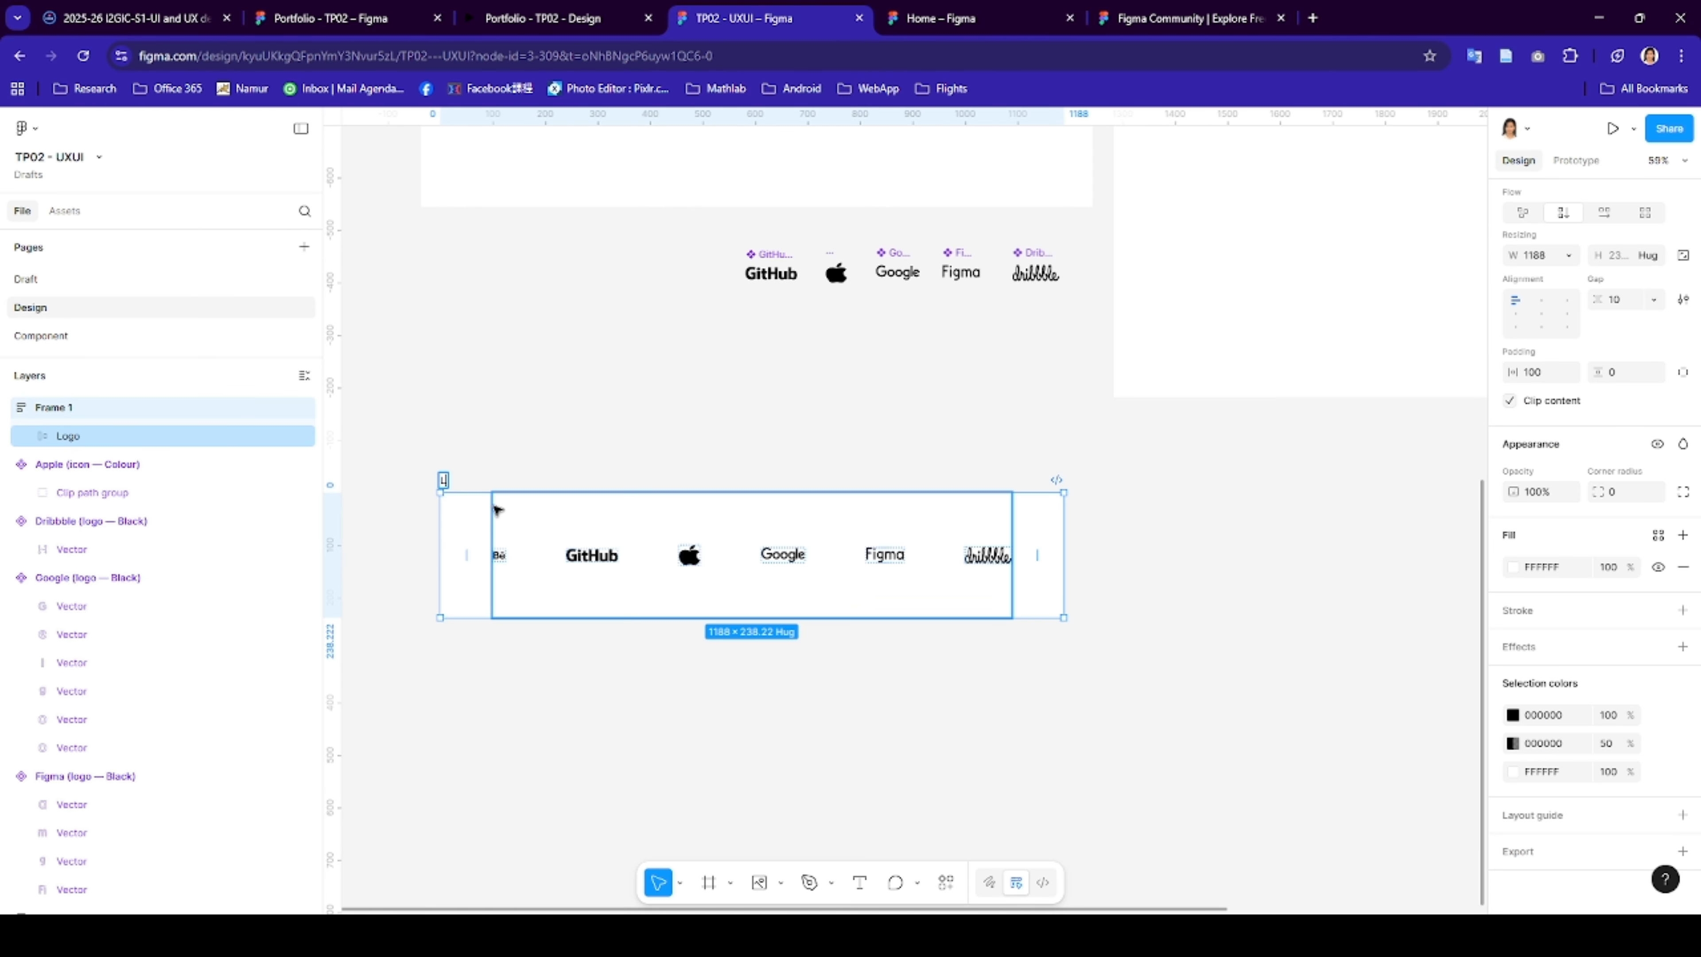
text(Logo Section)
key(Return)
right_click(495, 509)
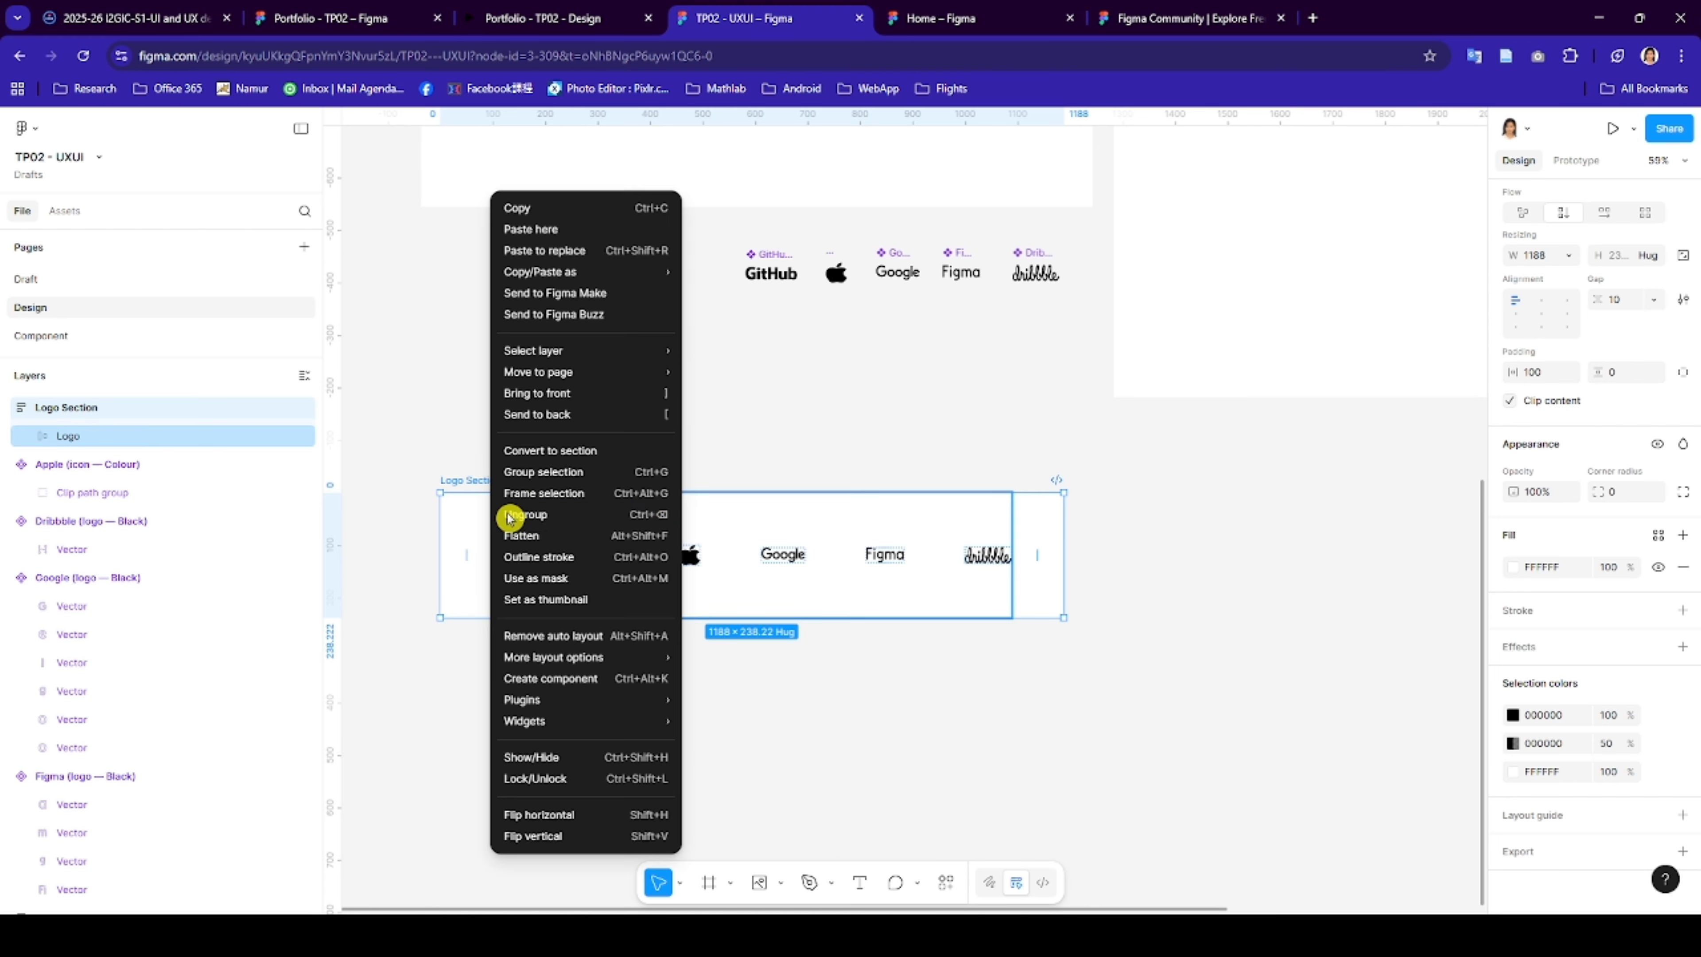
click(581, 676)
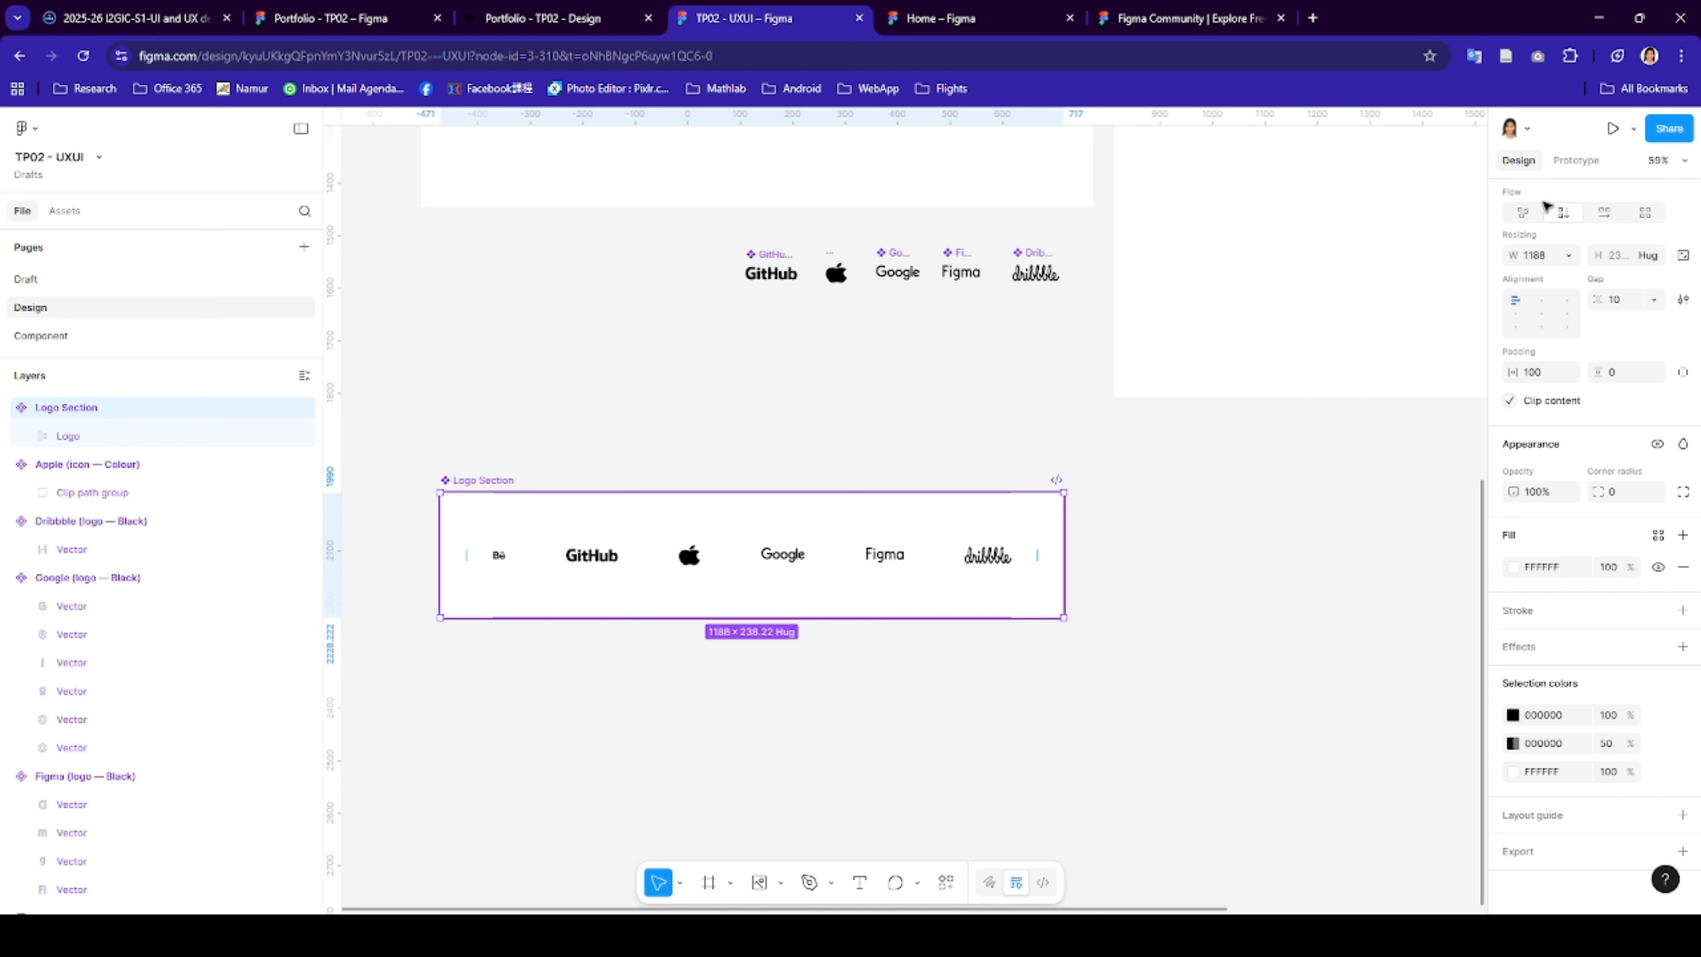
- Add a second variant to the Logo Section component
scroll(1565, 388, up, 3)
scroll(1565, 389, up, 2)
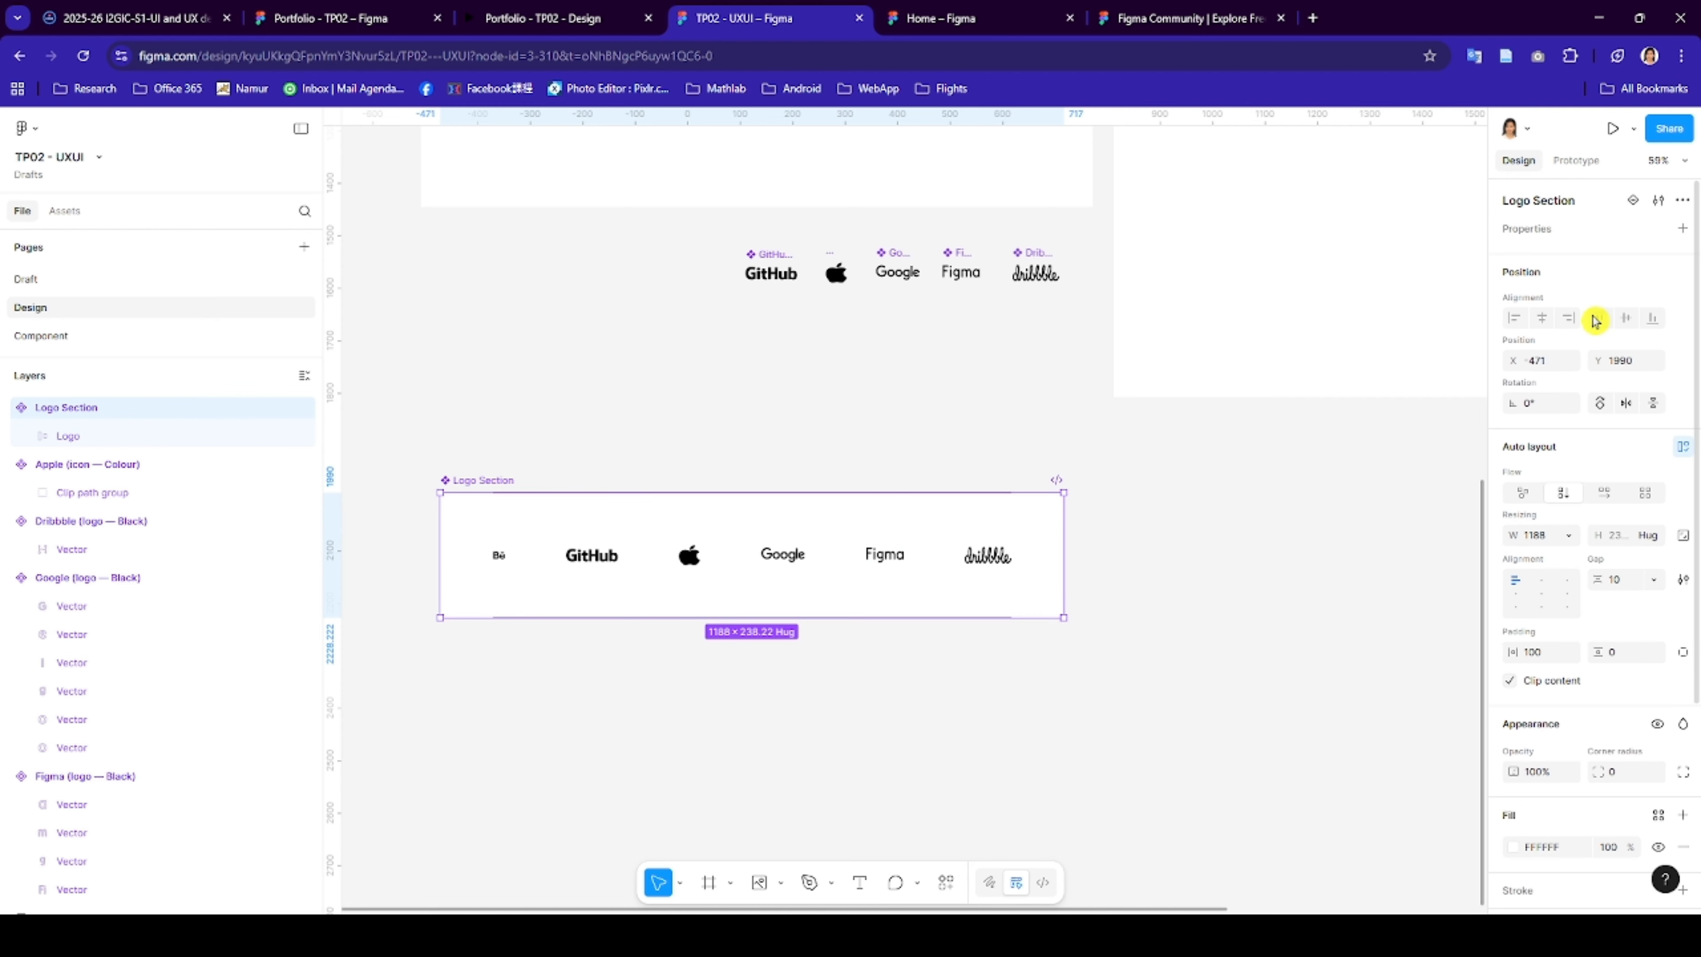
click(1634, 203)
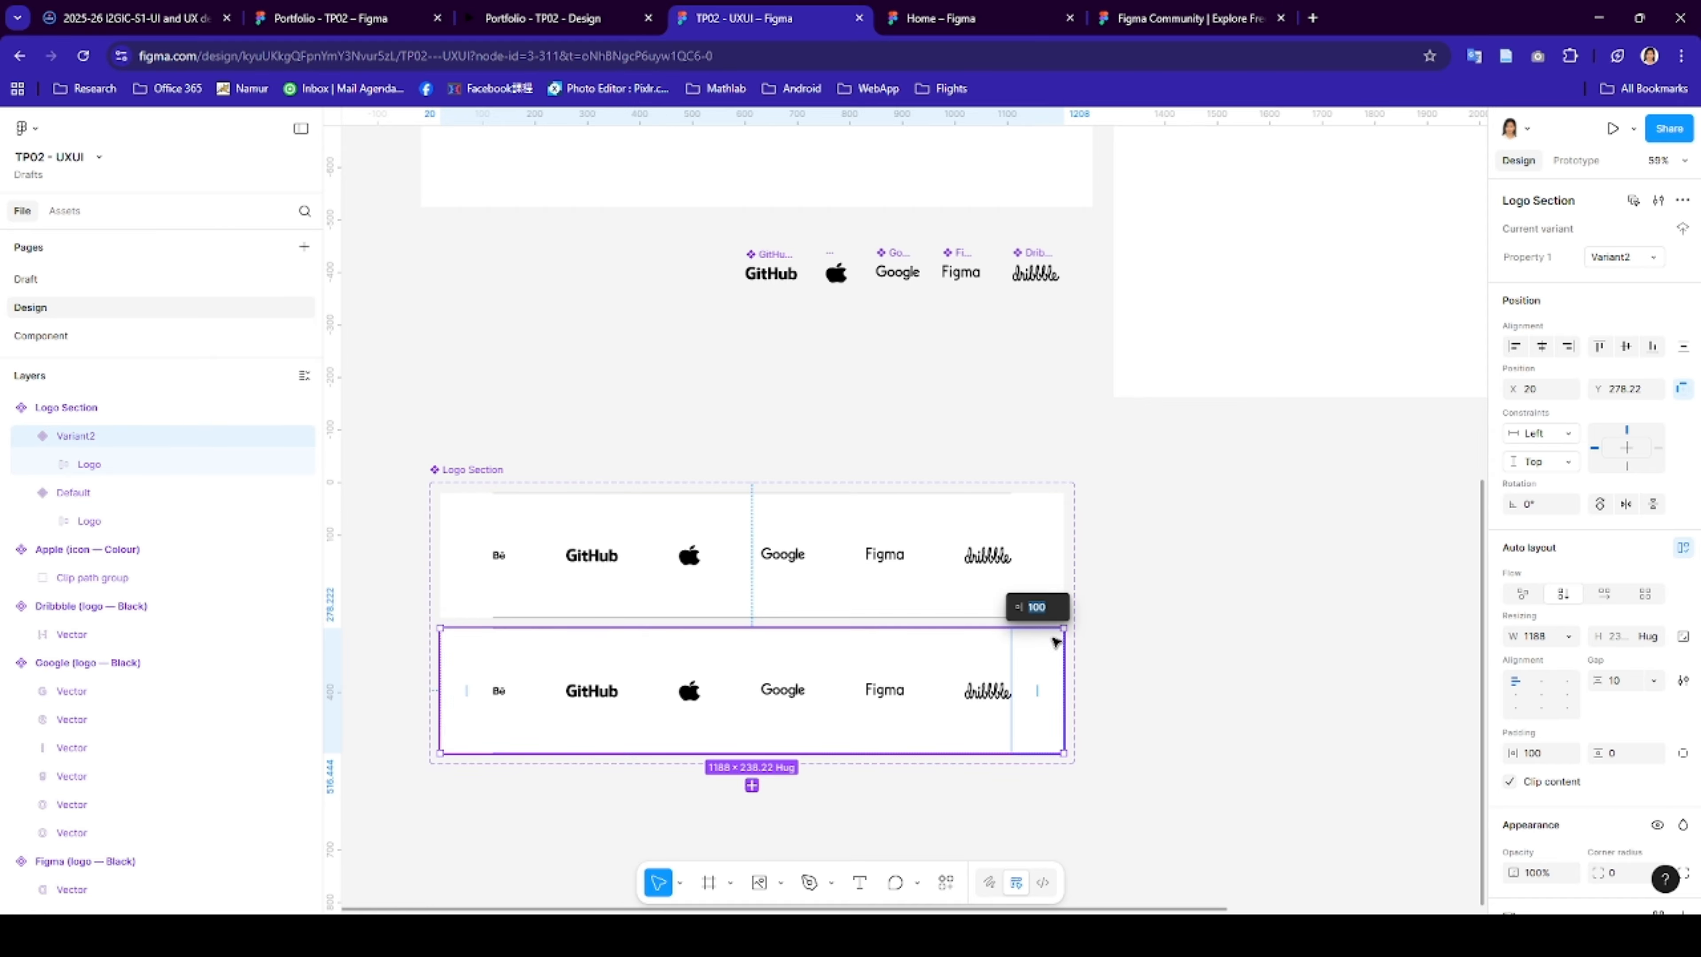
click(463, 653)
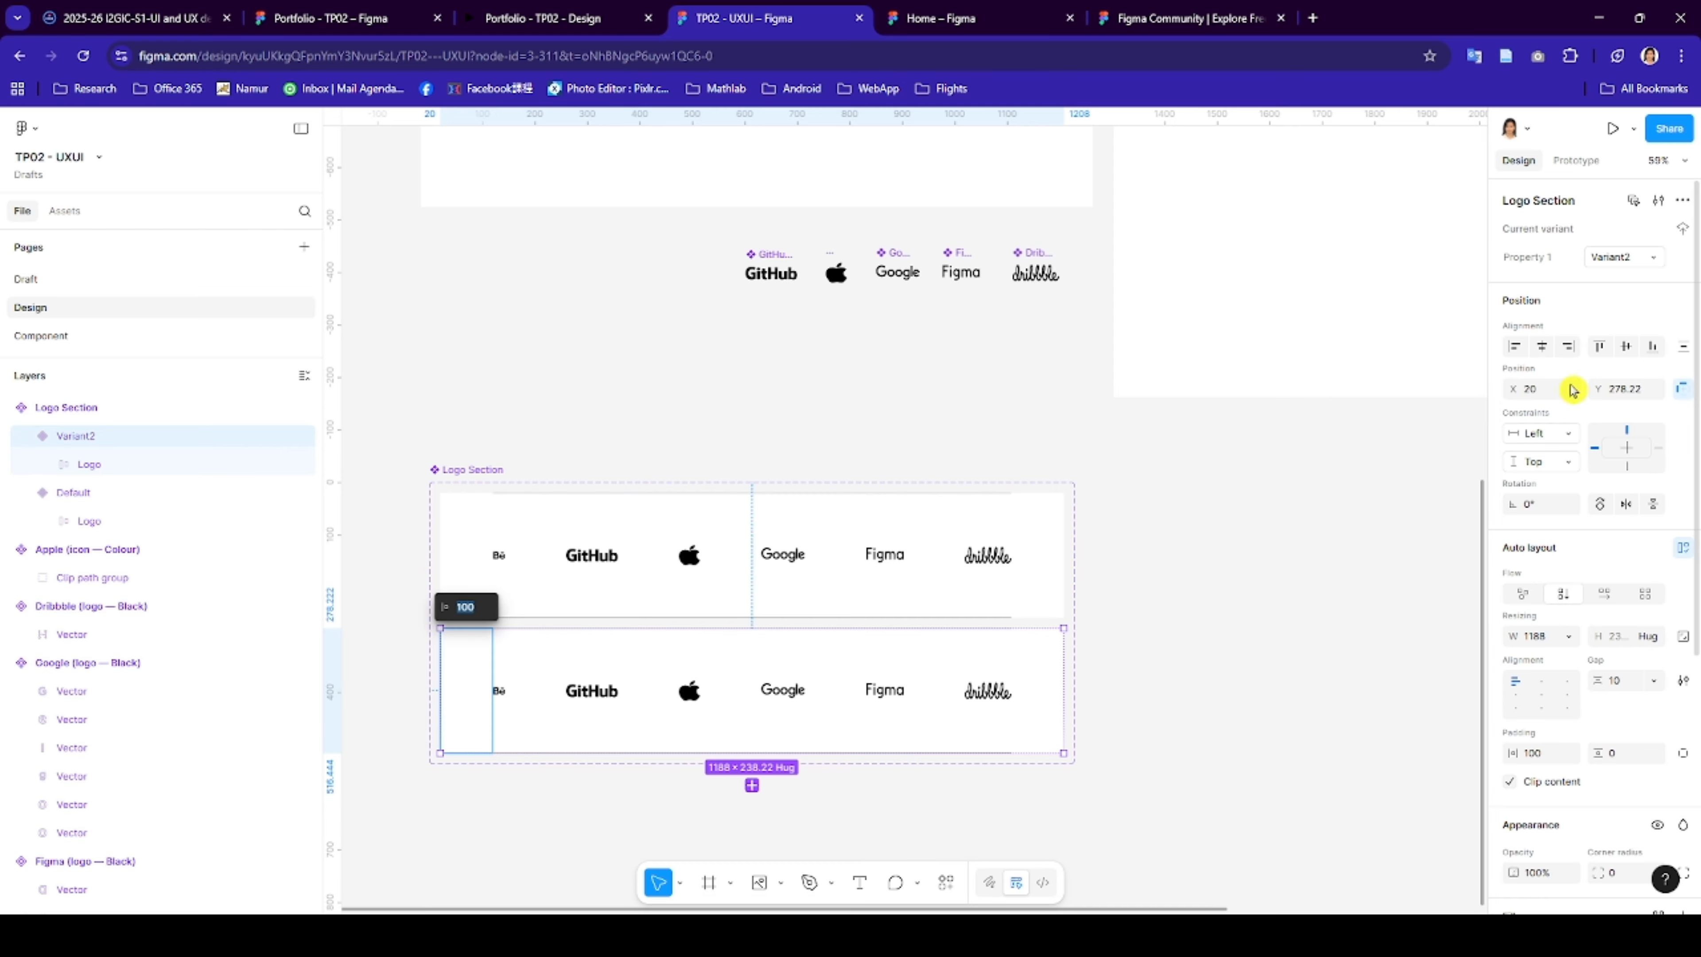
- Rename the second Logo Section variant to Tablet
click(1603, 257)
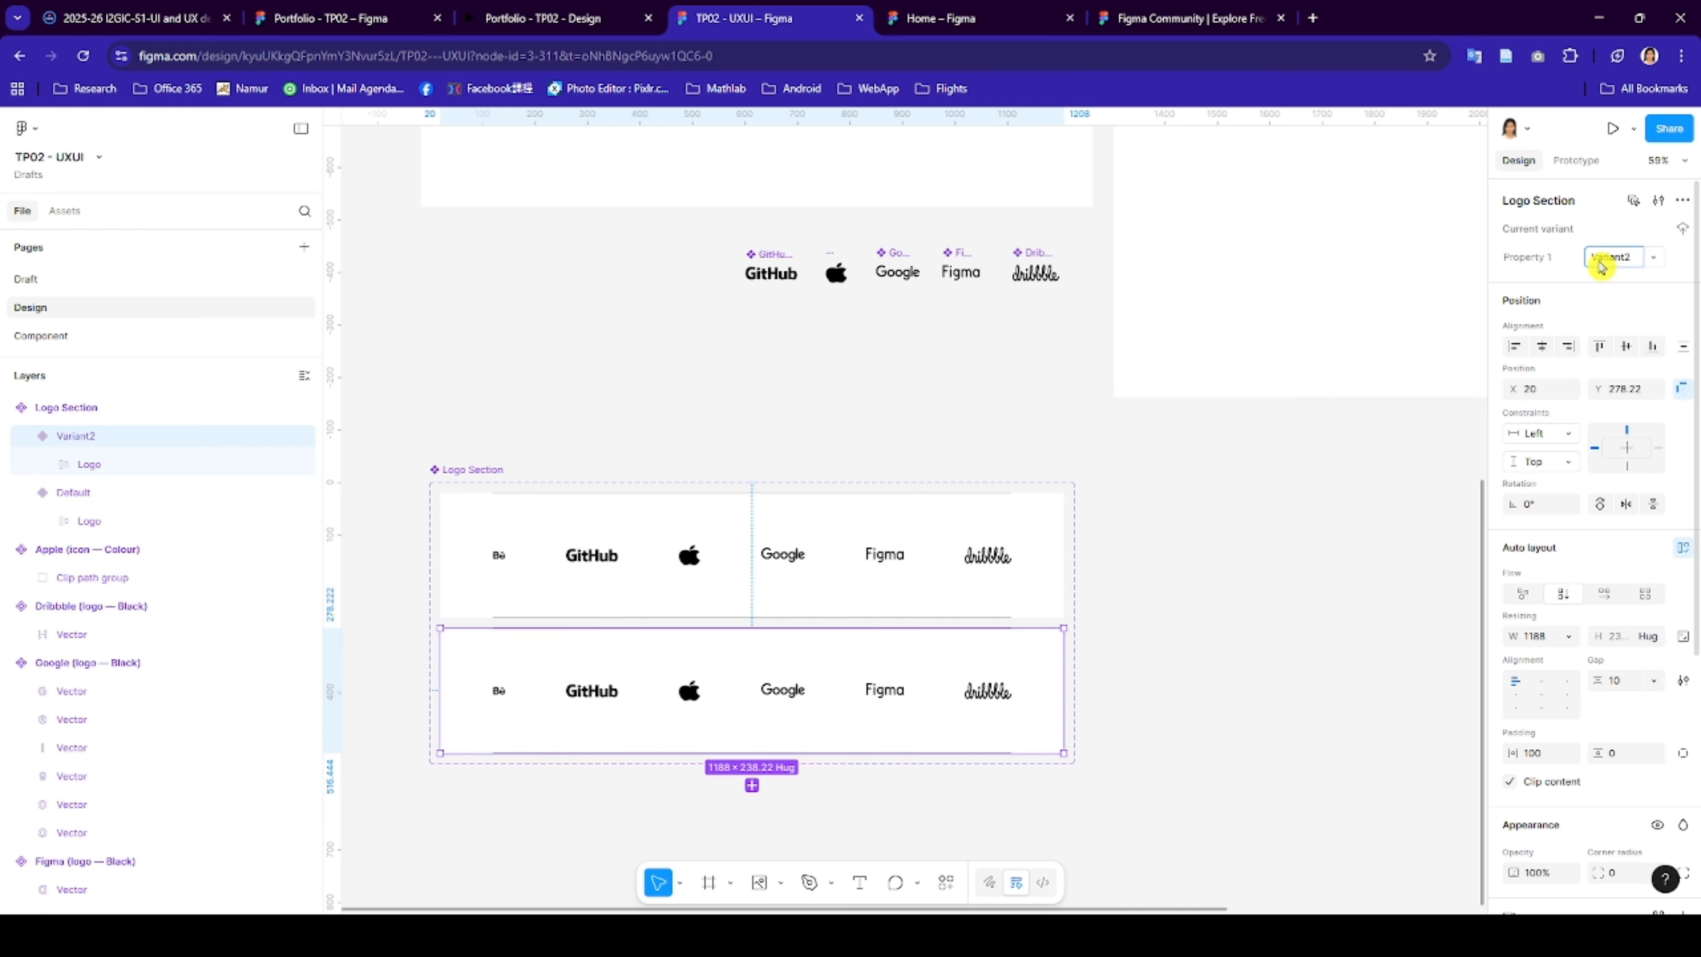
double_click(1604, 262)
text(Tablet)
key(Return)
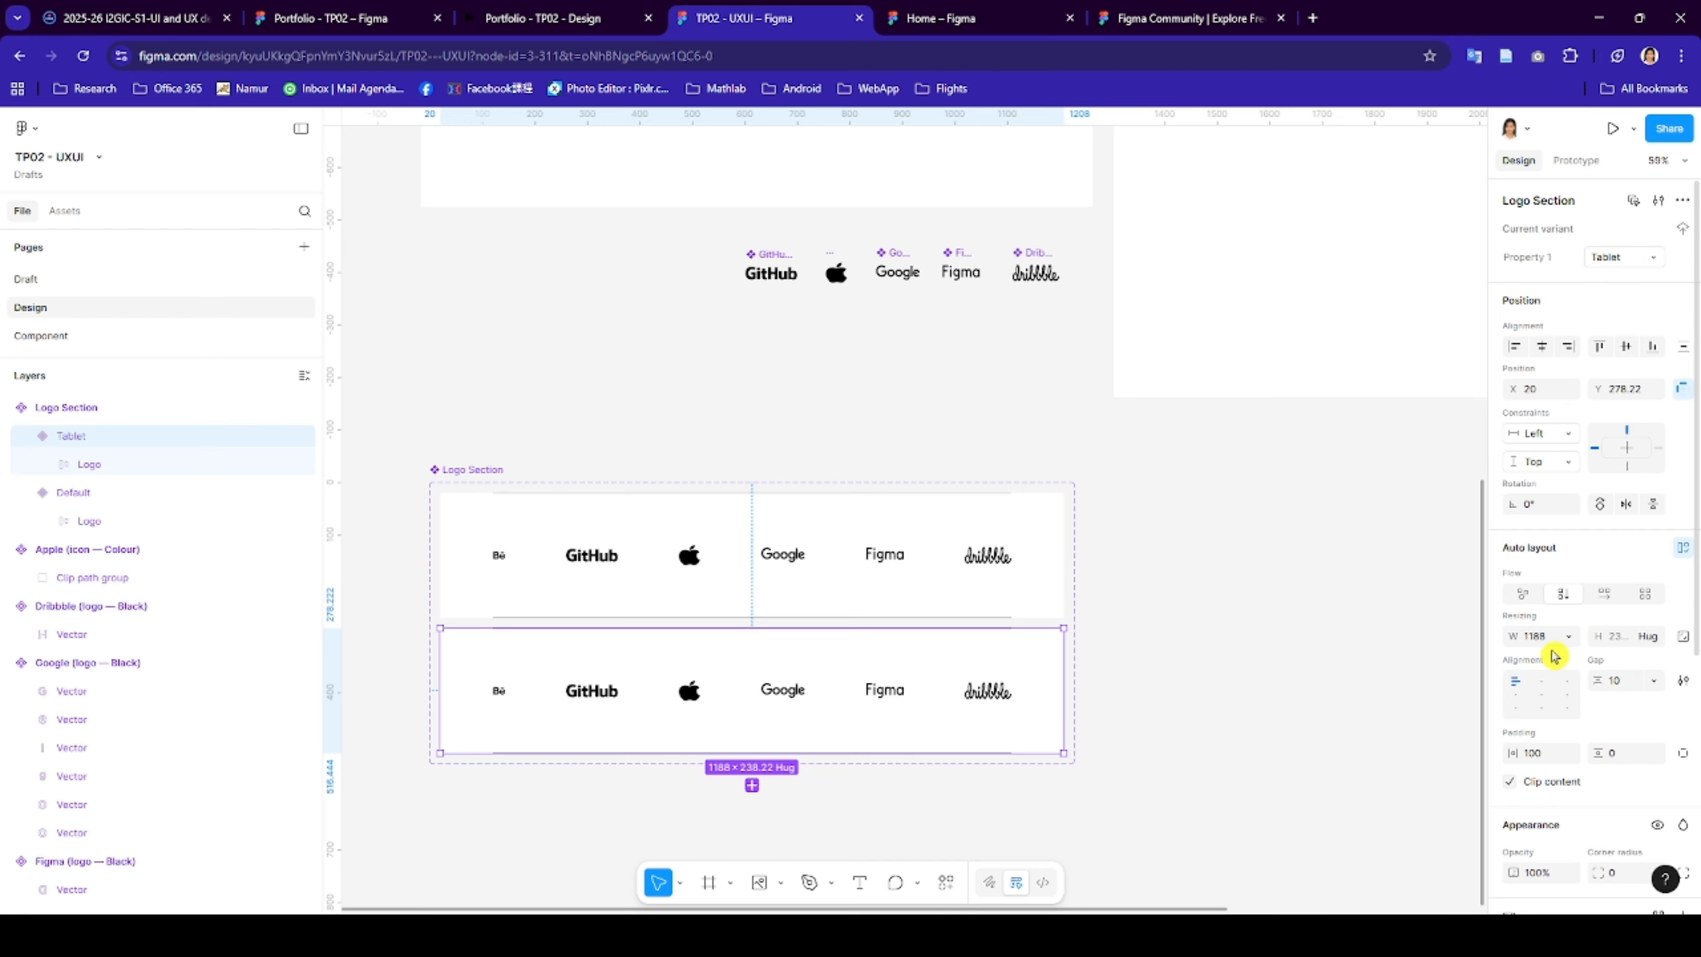
- Set the Tablet variant's width to 800 and its horizontal padding to 70
click(1535, 636)
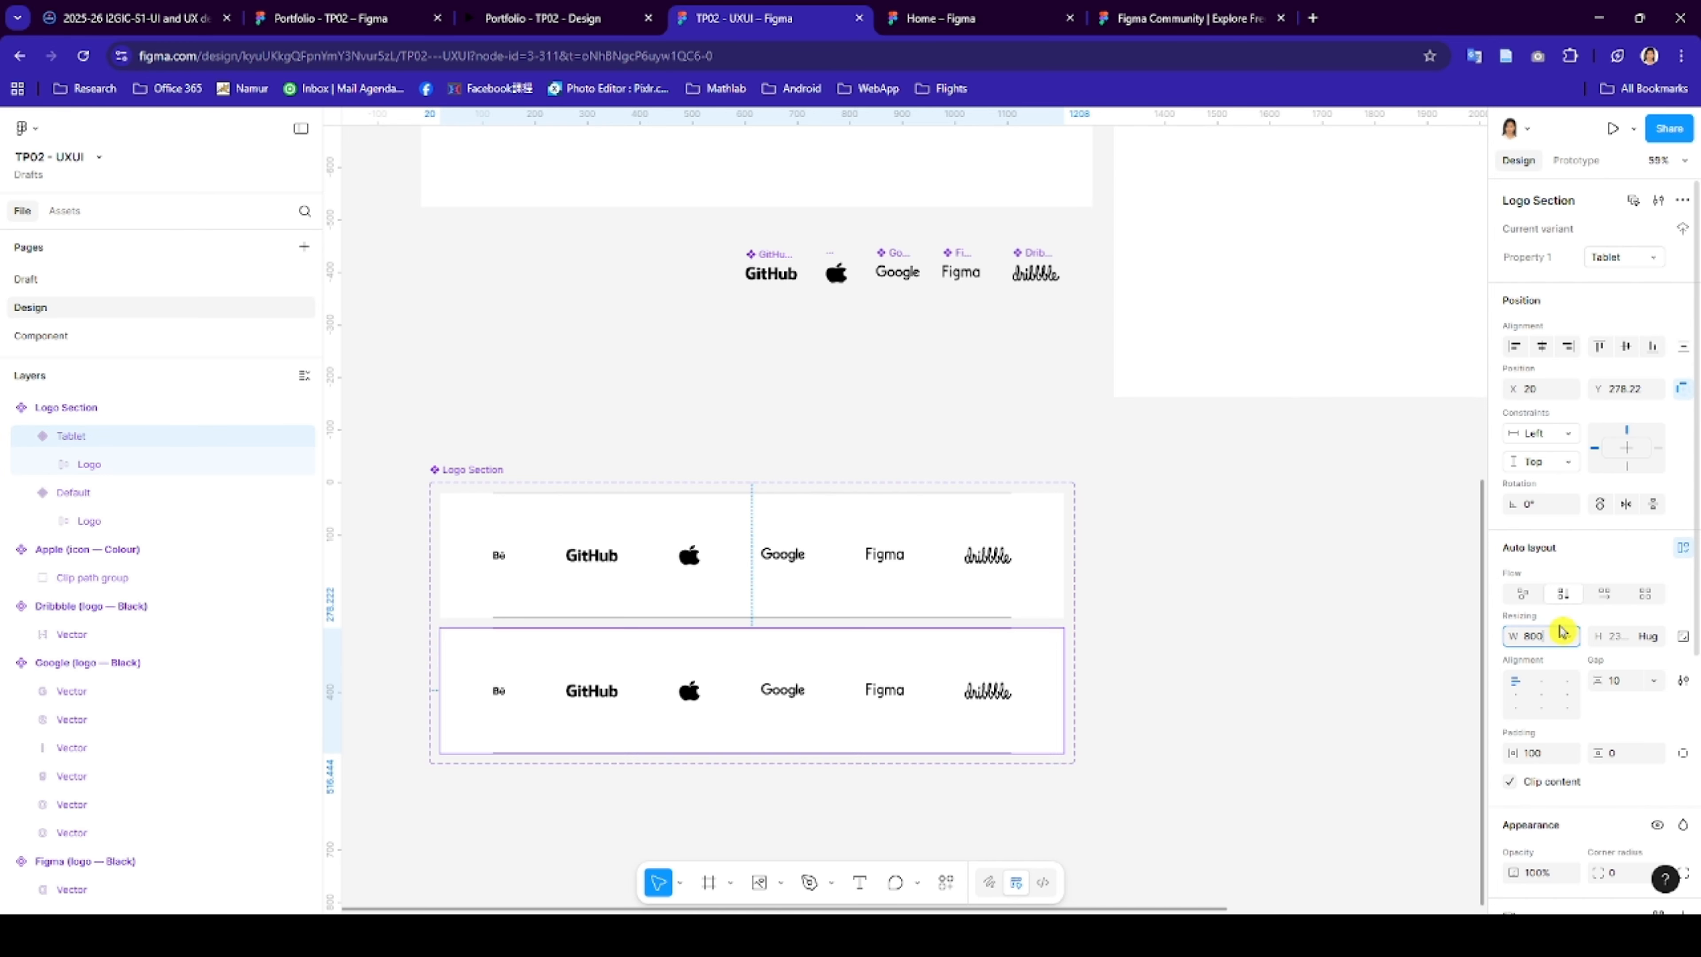
text(800)
key(Return)
scroll(1553, 724, down, 1)
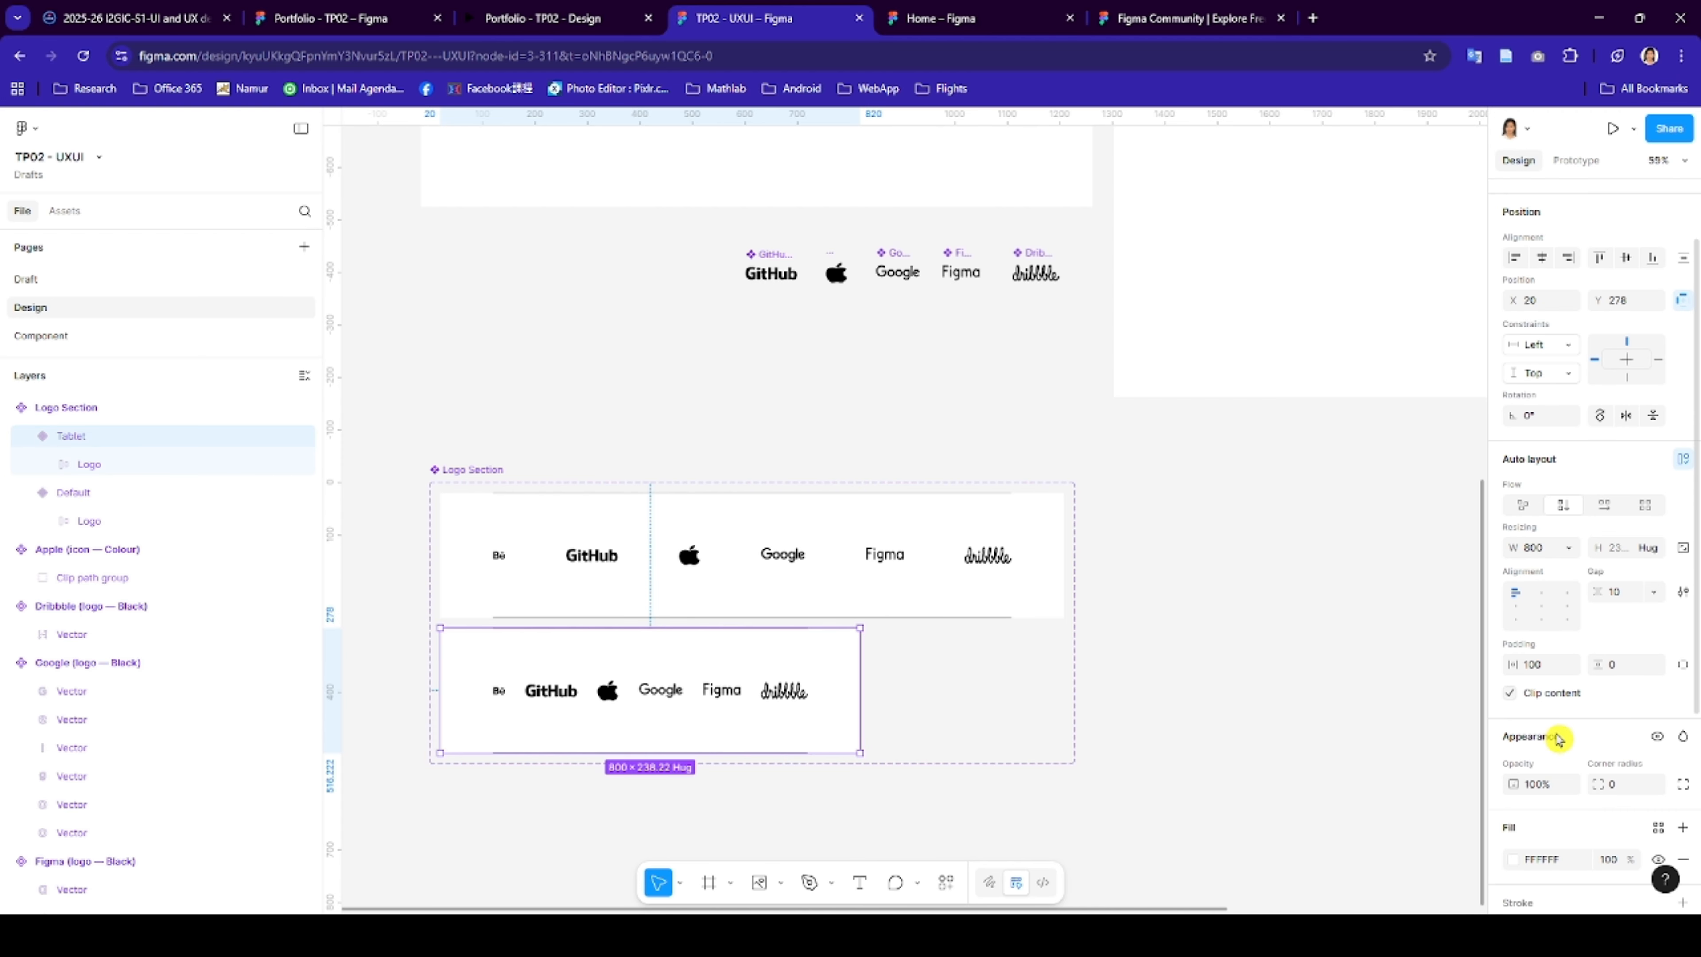
click(1557, 667)
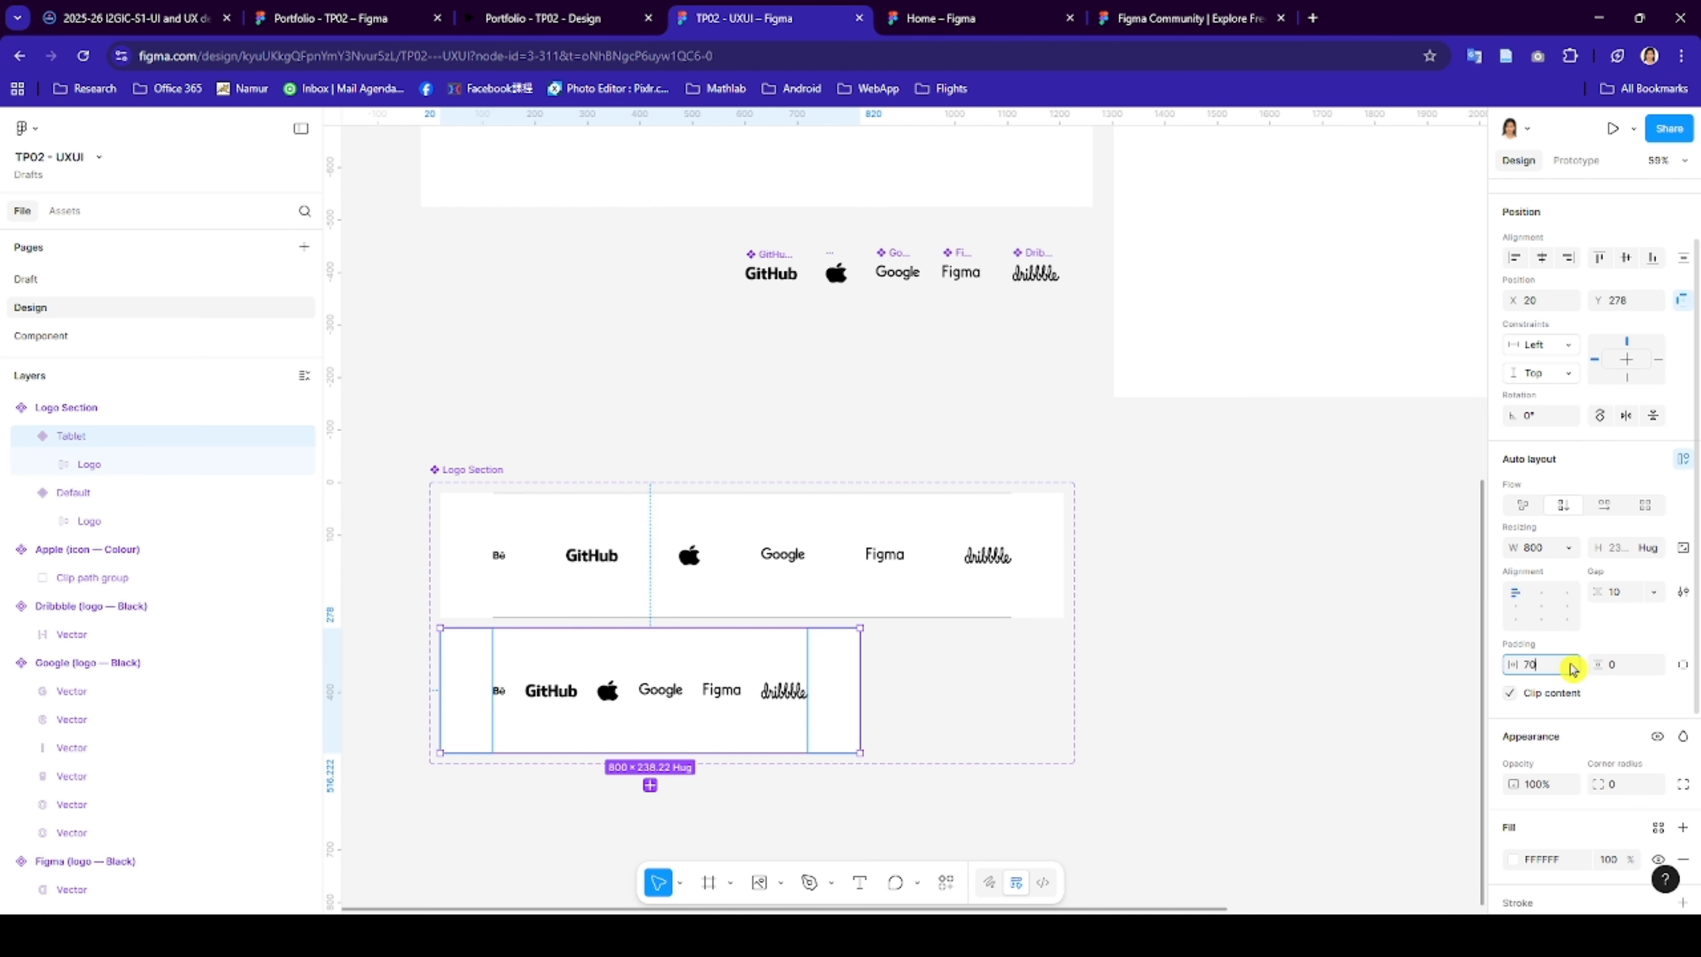
click(1632, 668)
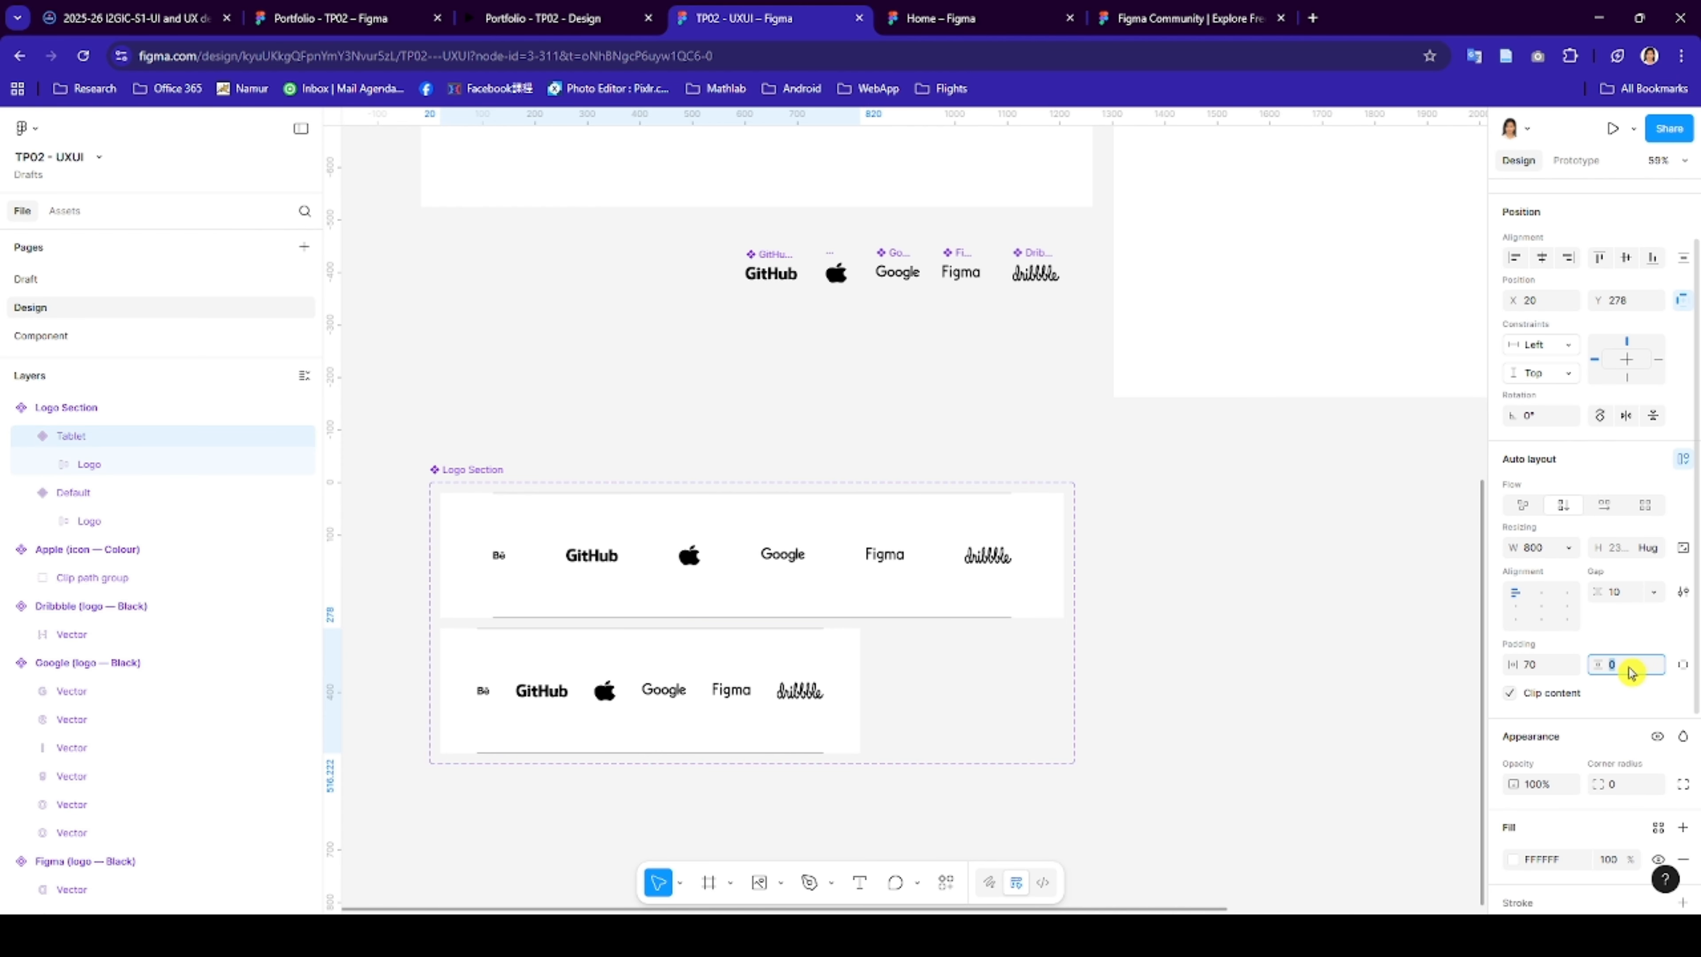
key(Return)
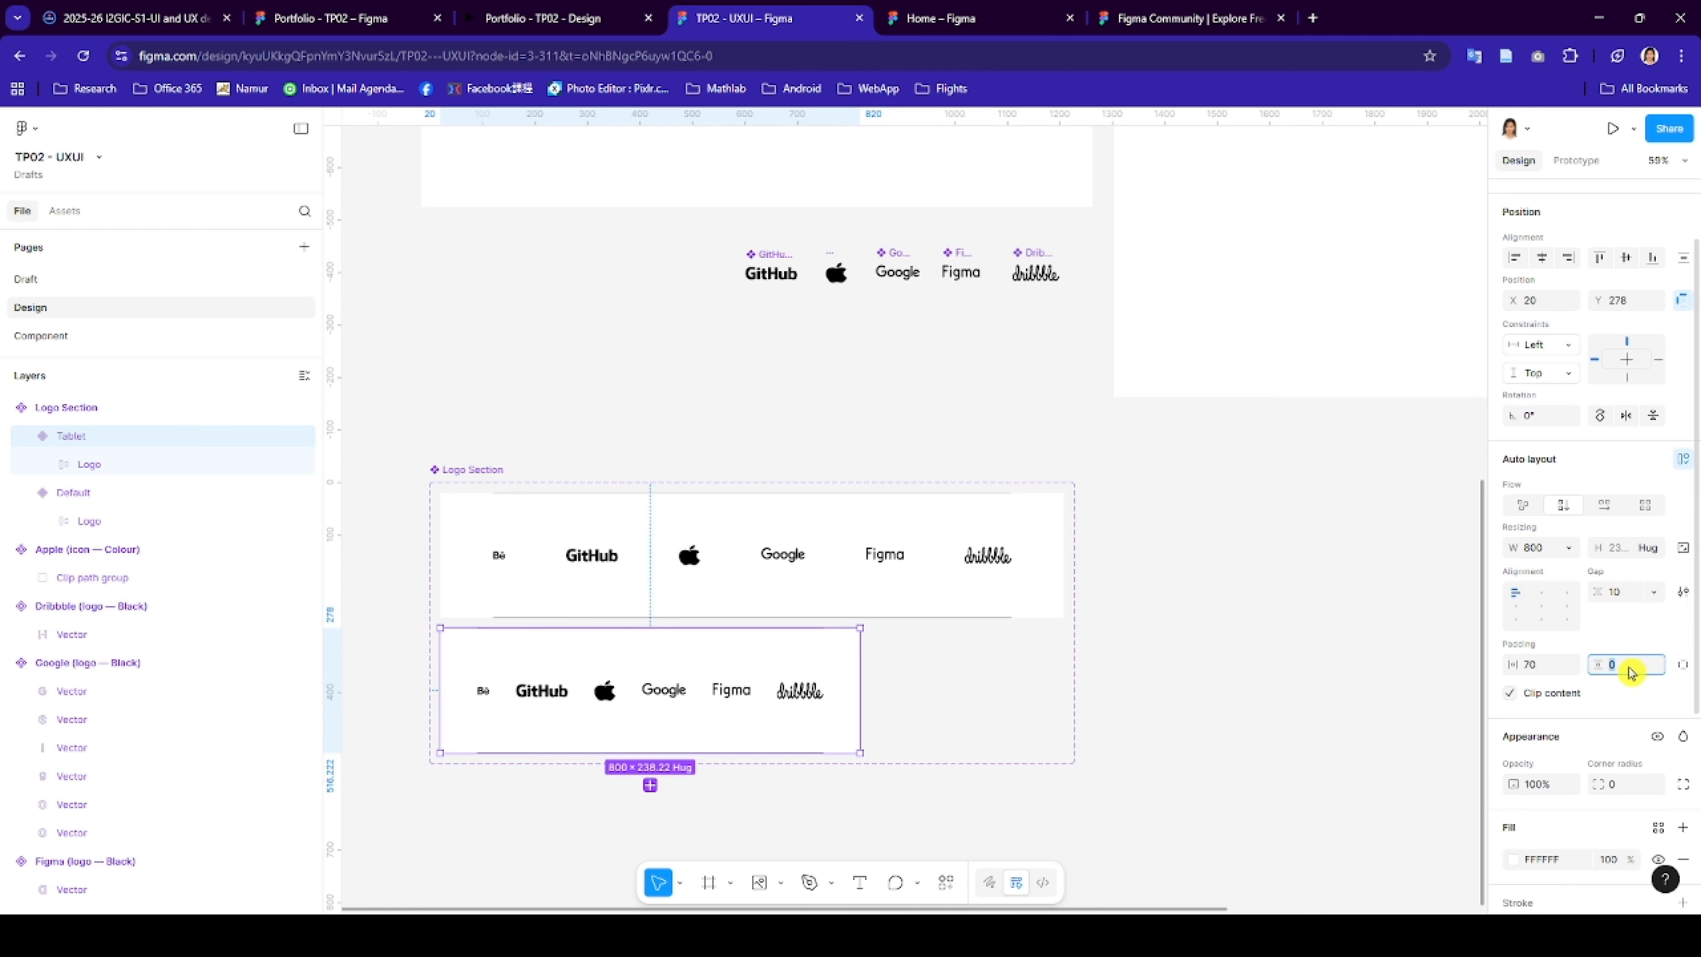
- Add a third variant to the Logo Section component and name it Mobile
scroll(650, 757, down, 1)
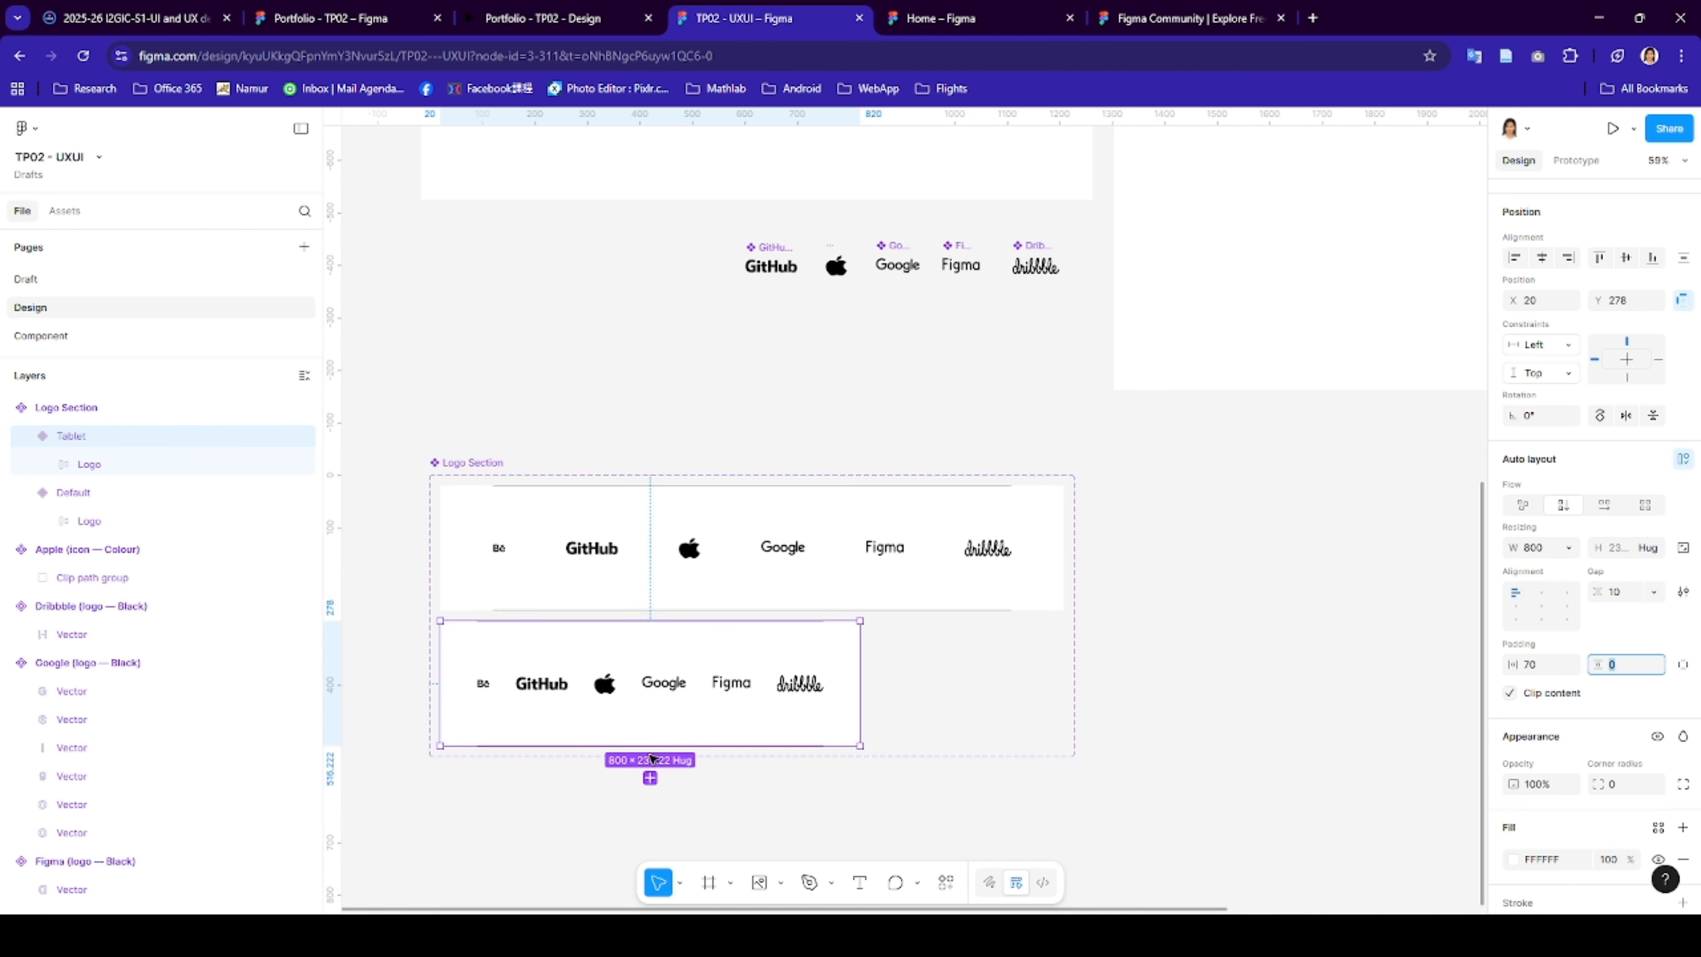
scroll(650, 757, down, 2)
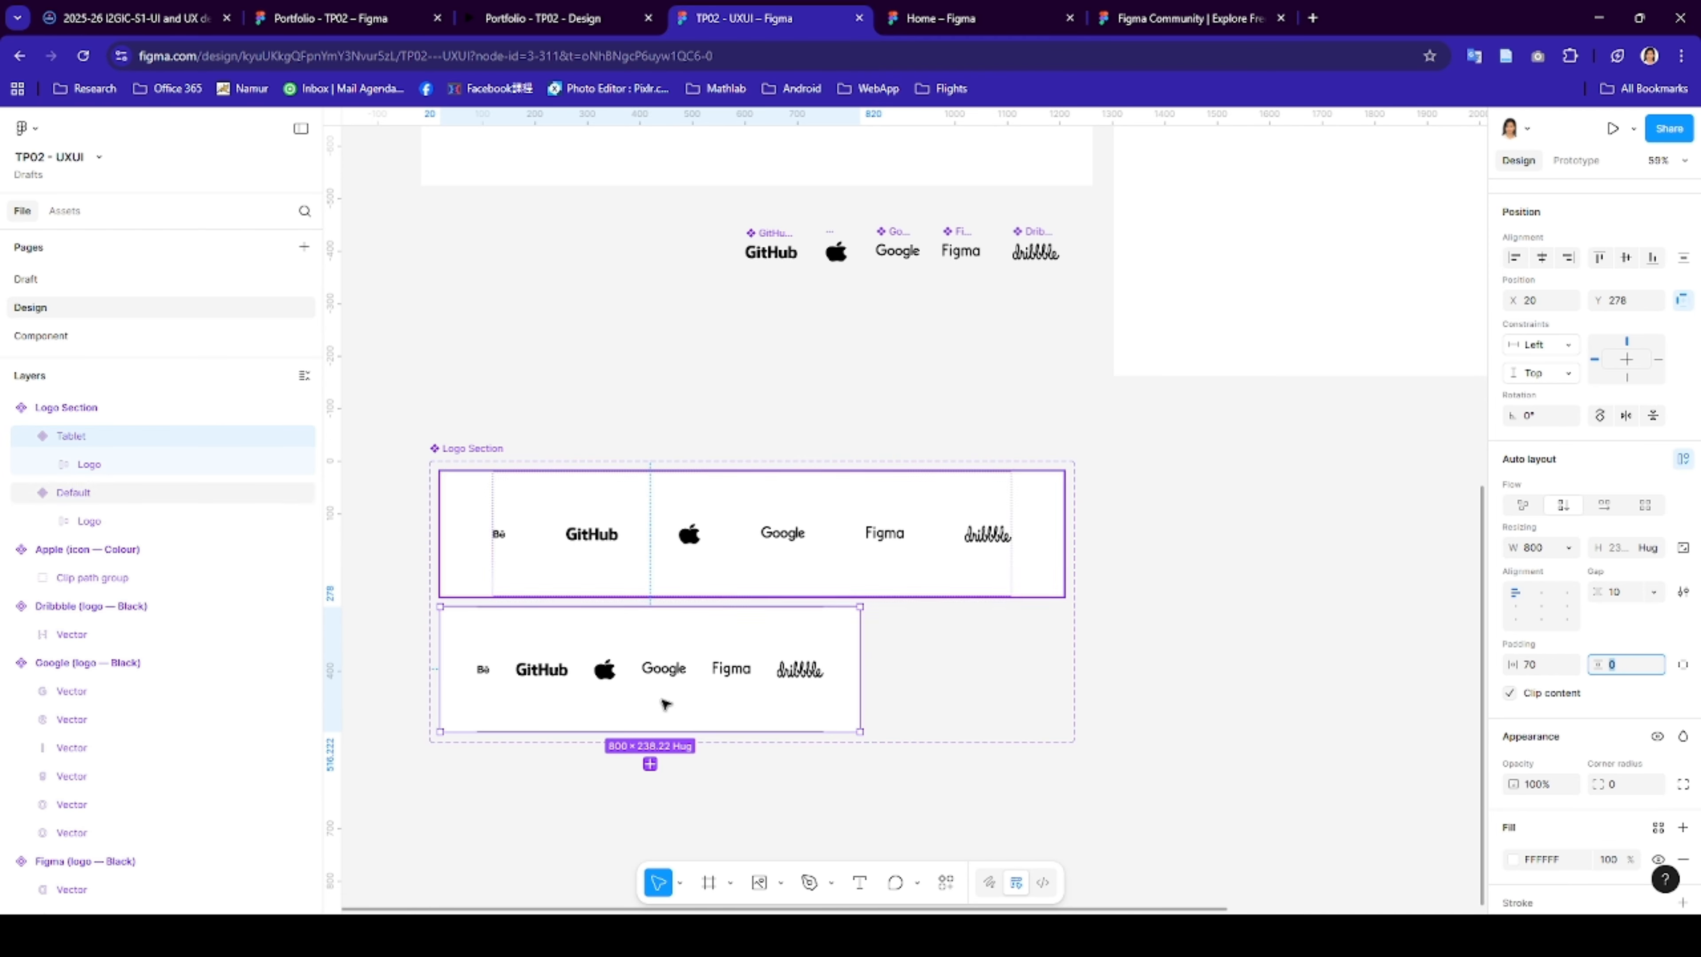
click(649, 764)
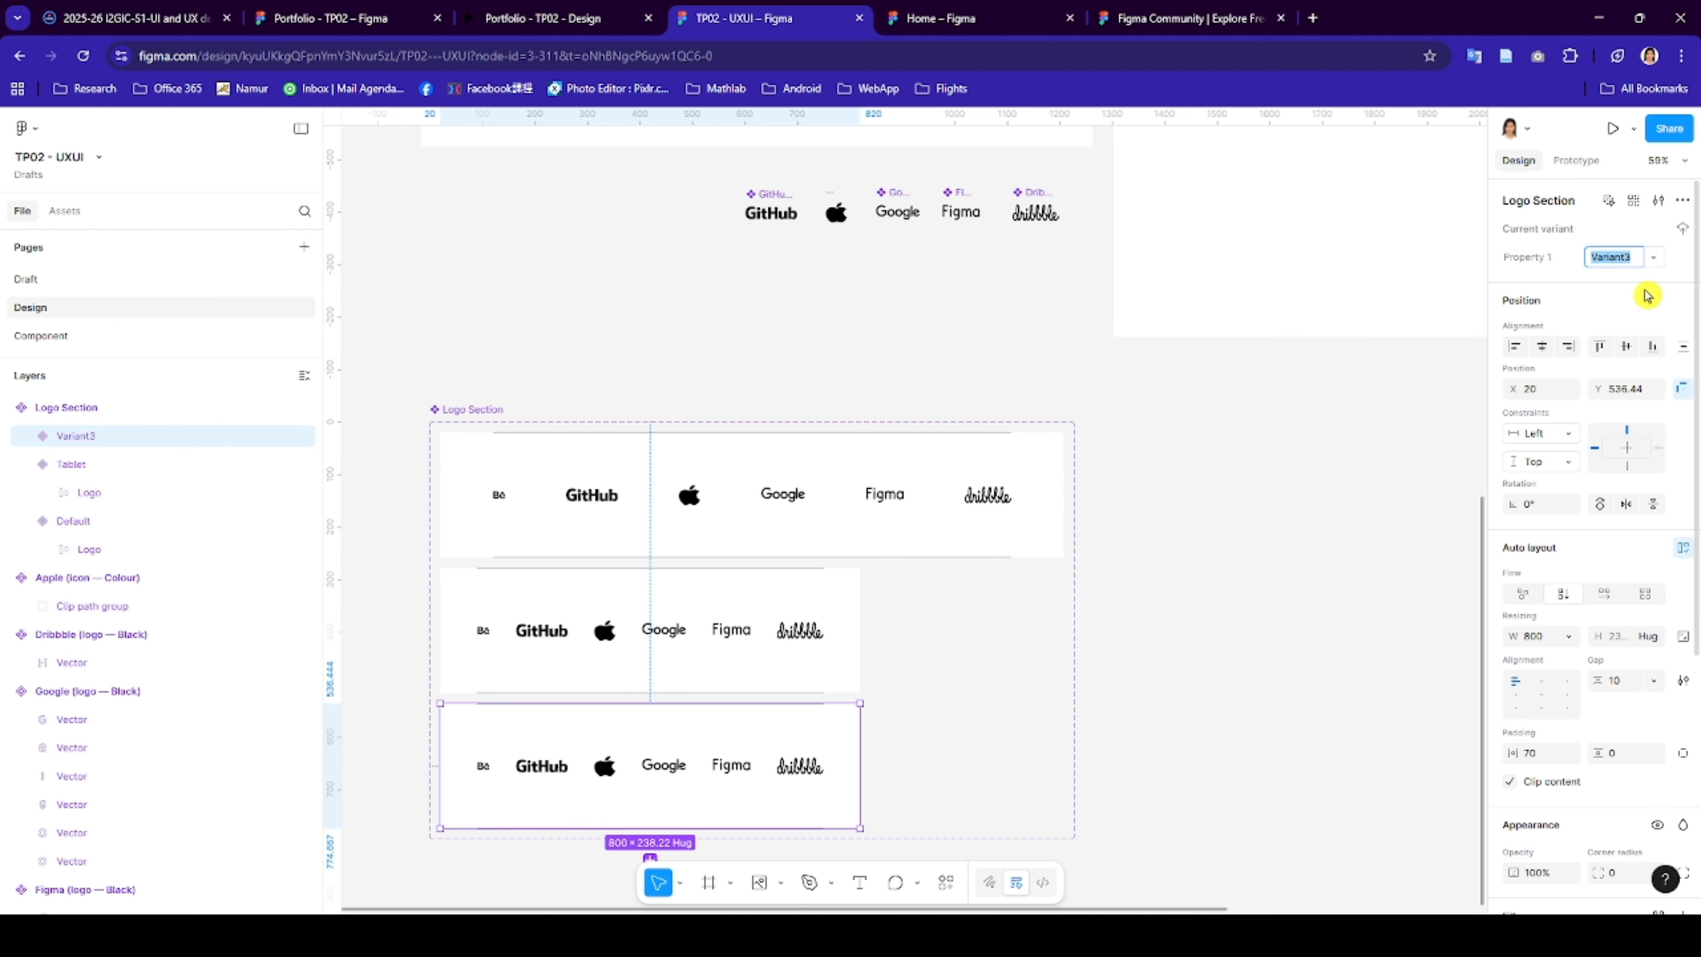
text(Mobile)
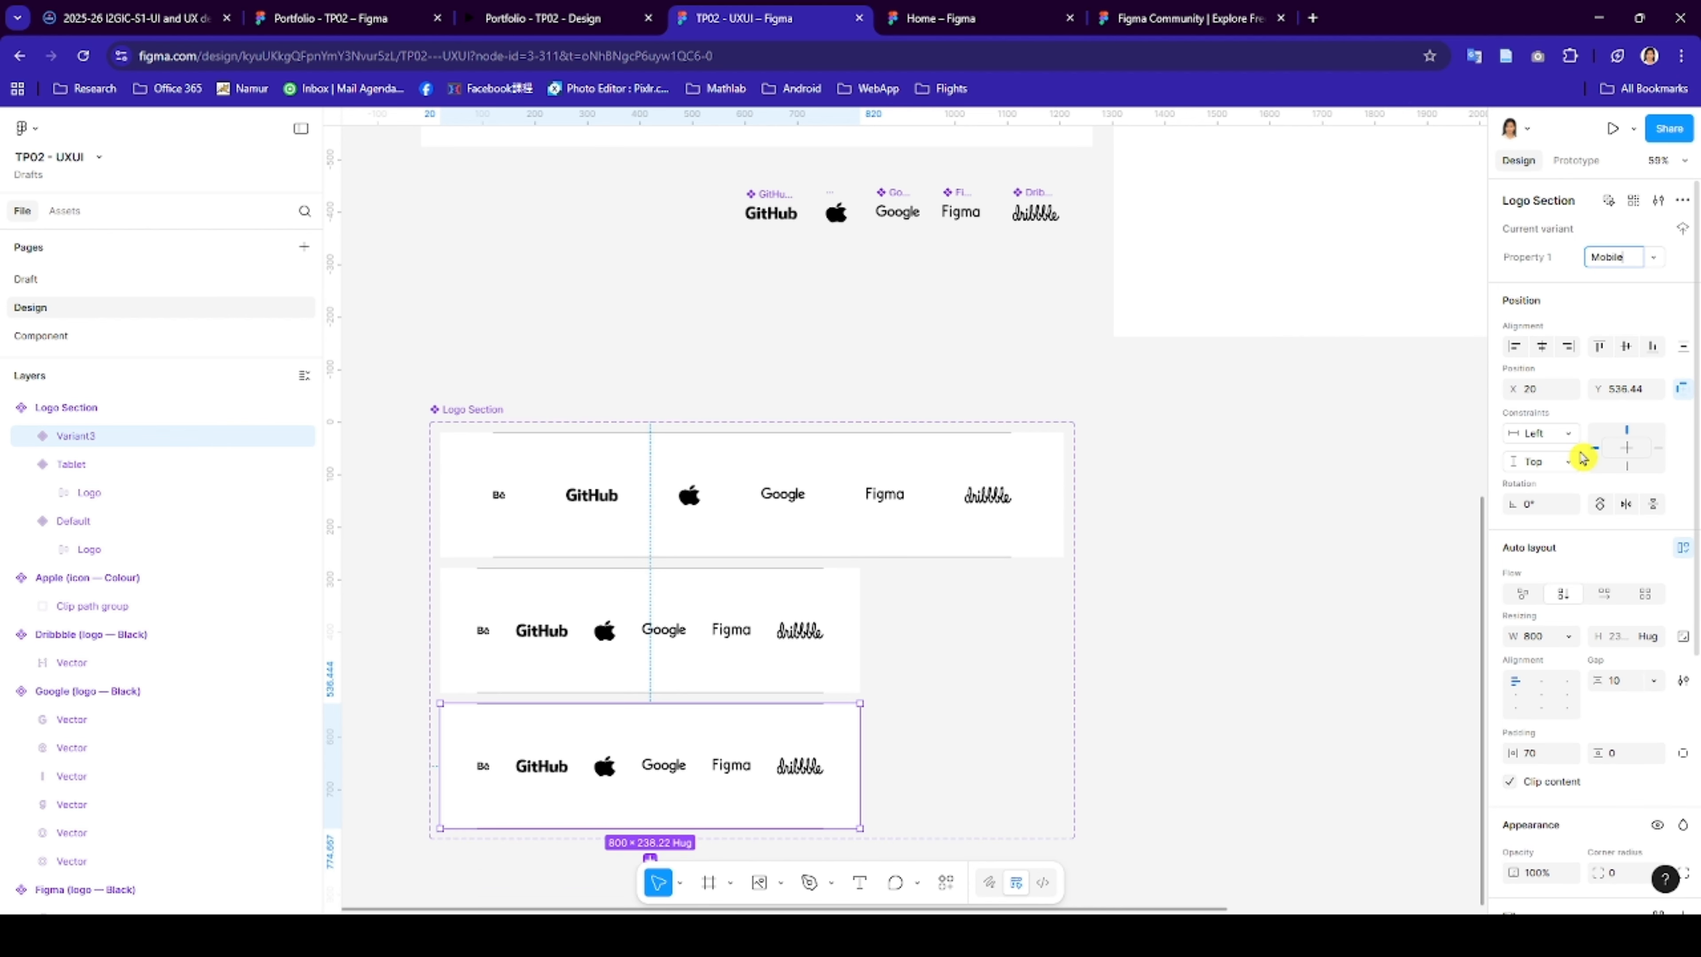
key(Return)
- Set the Mobile variant's horizontal padding to 30 and its width to 375
scroll(1547, 690, down, 4)
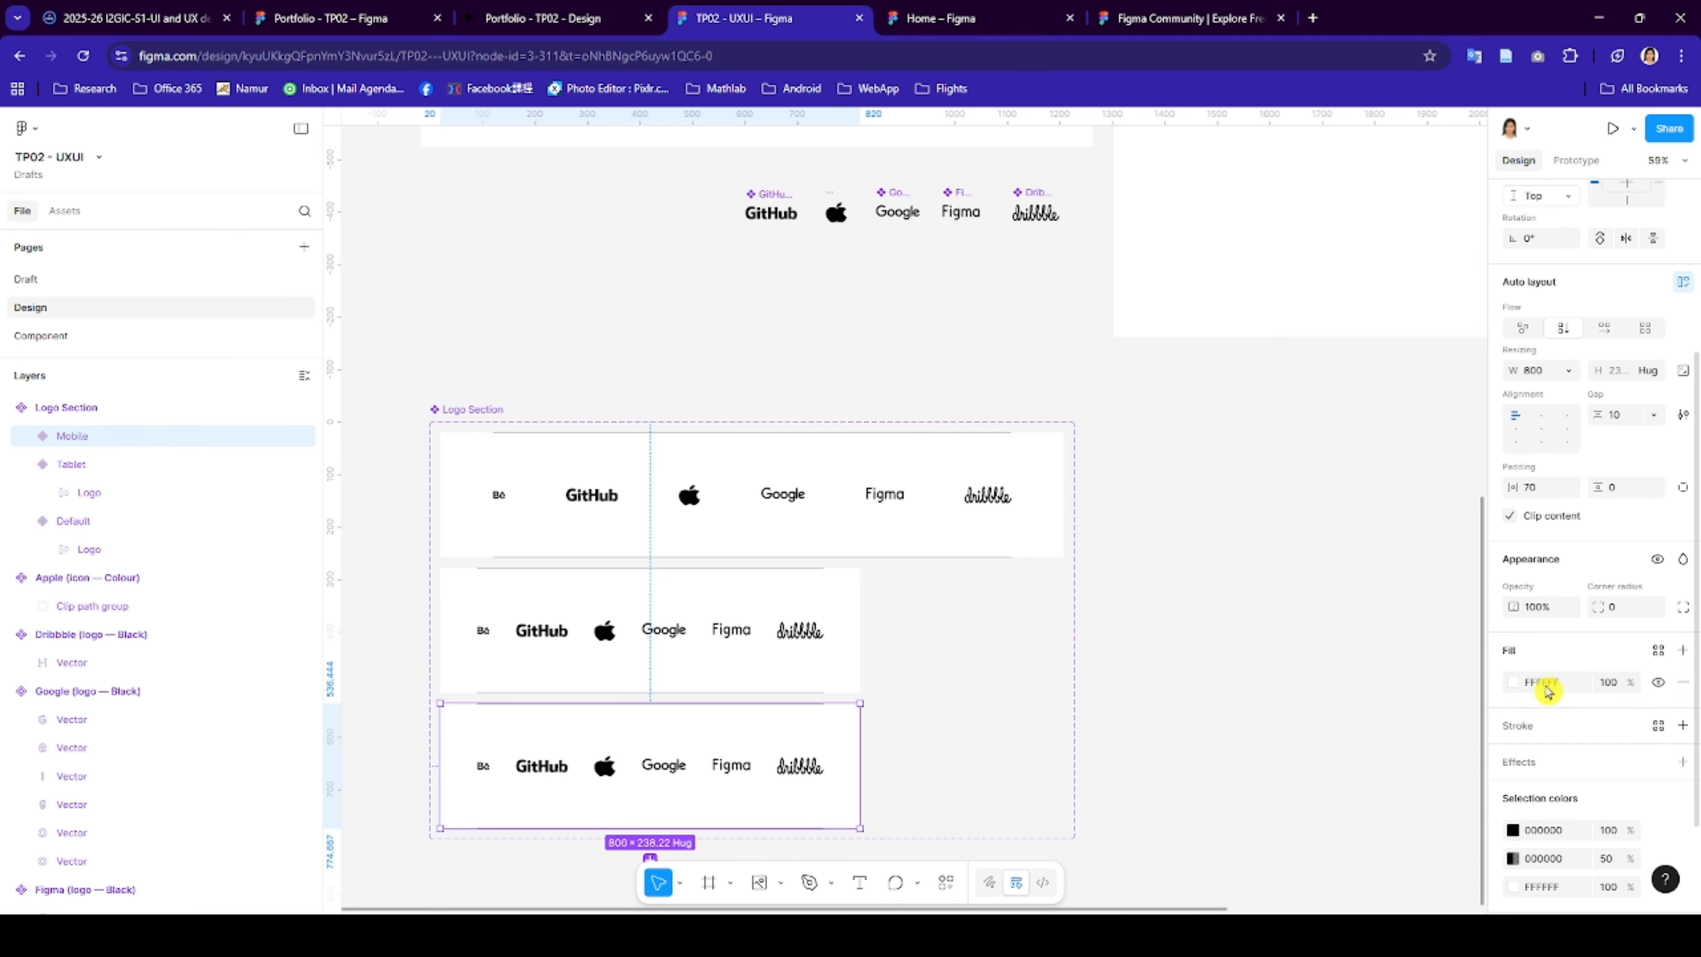
click(1535, 487)
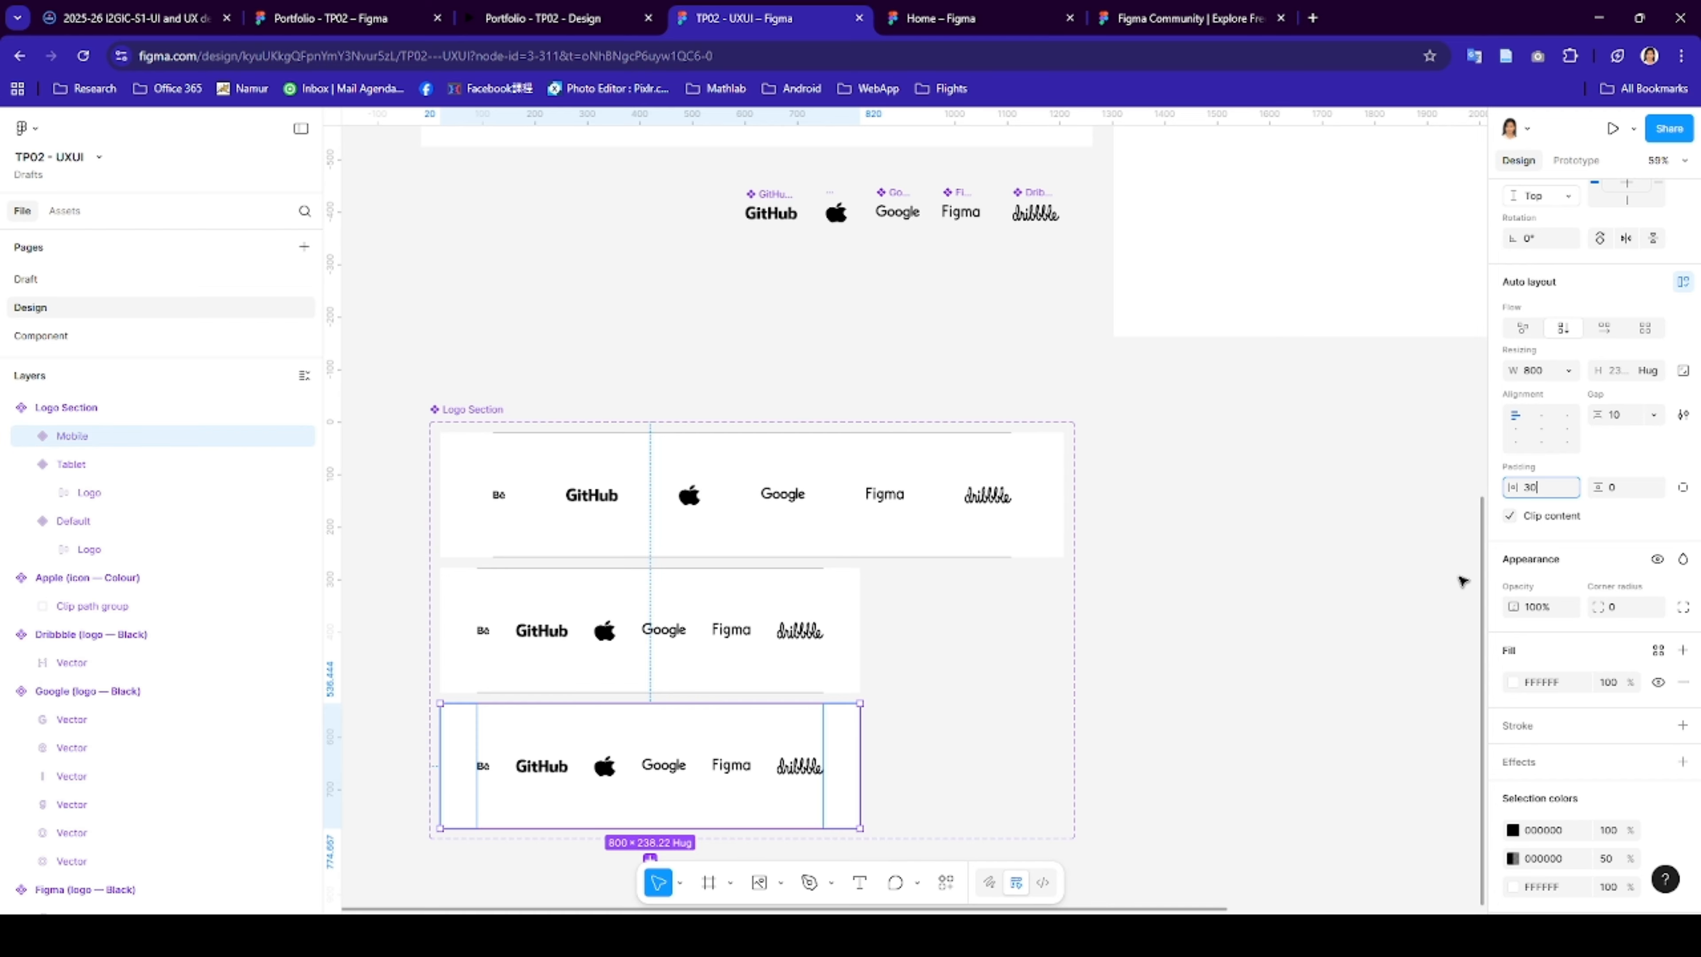
click(1539, 372)
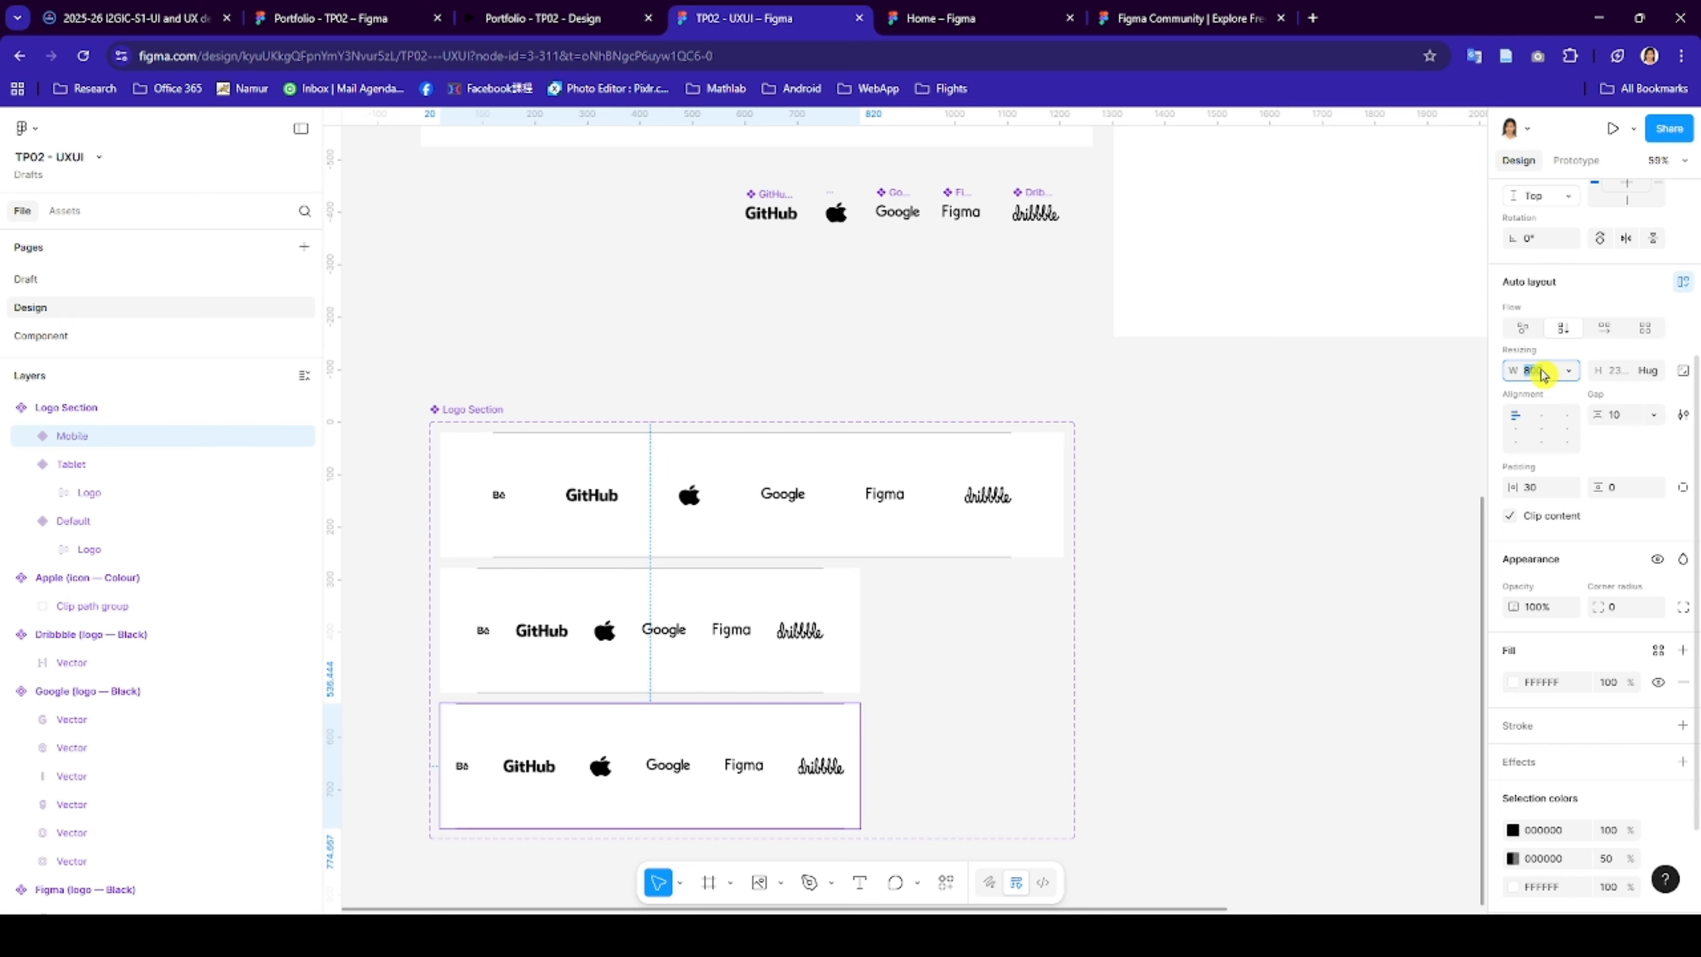
key(Return)
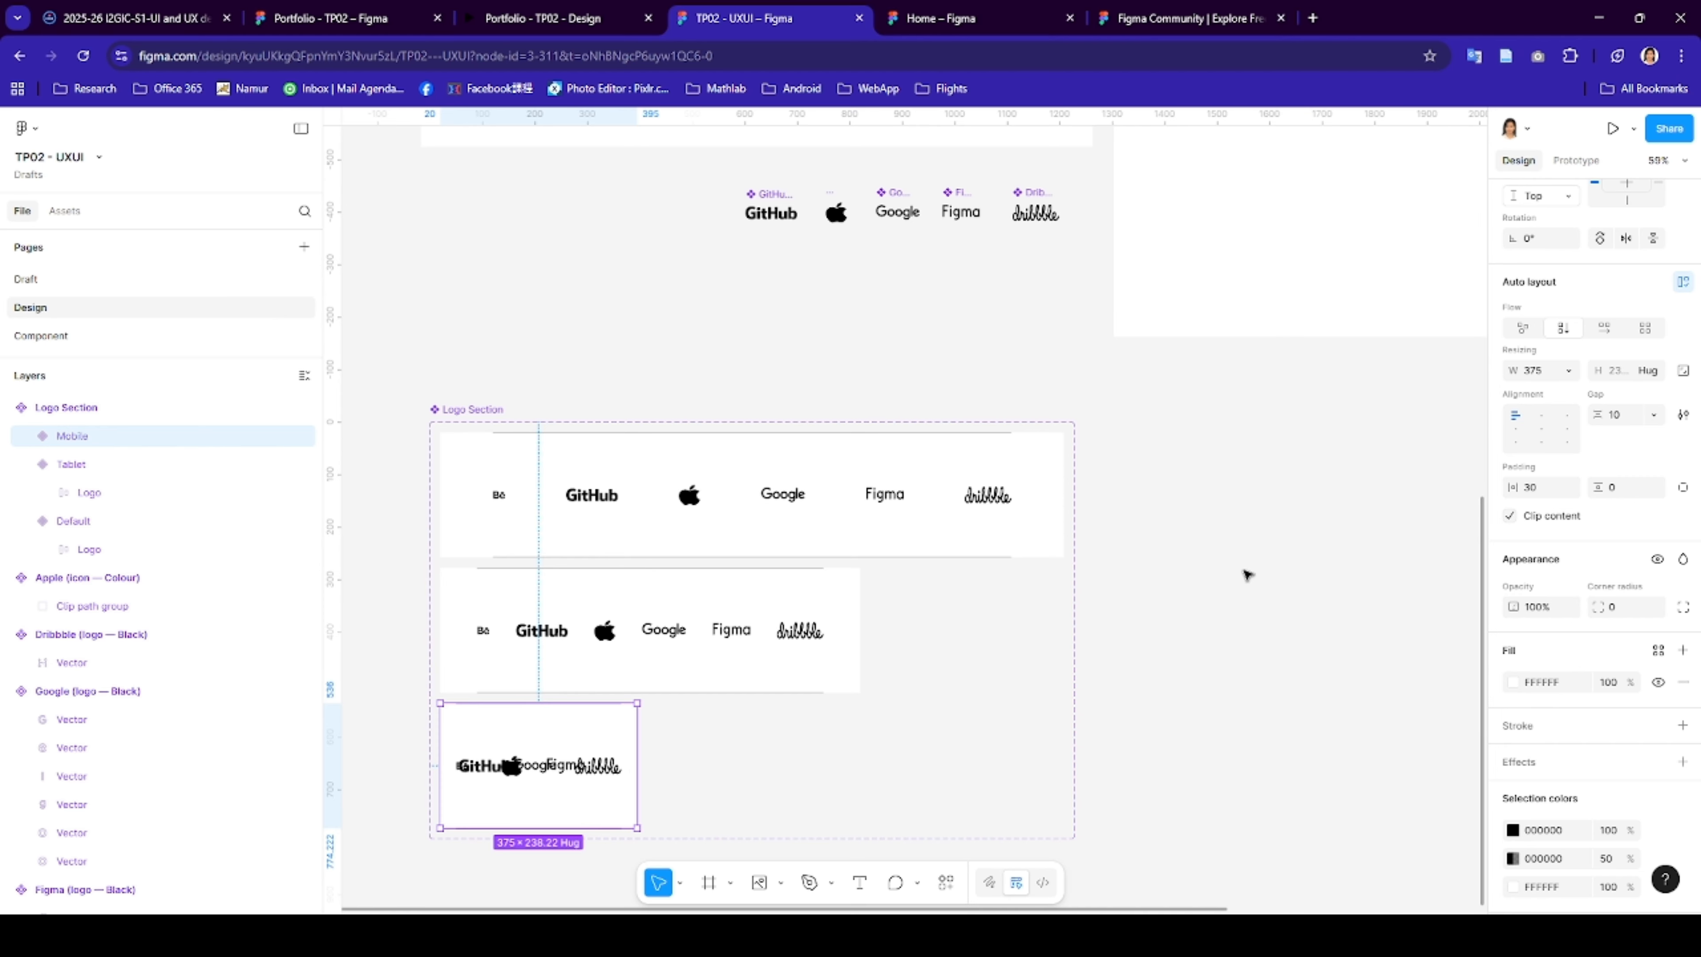
- Switch the Mobile variant's auto layout to horizontal flow with wrapping, keeping its height on Hug contents
click(1560, 328)
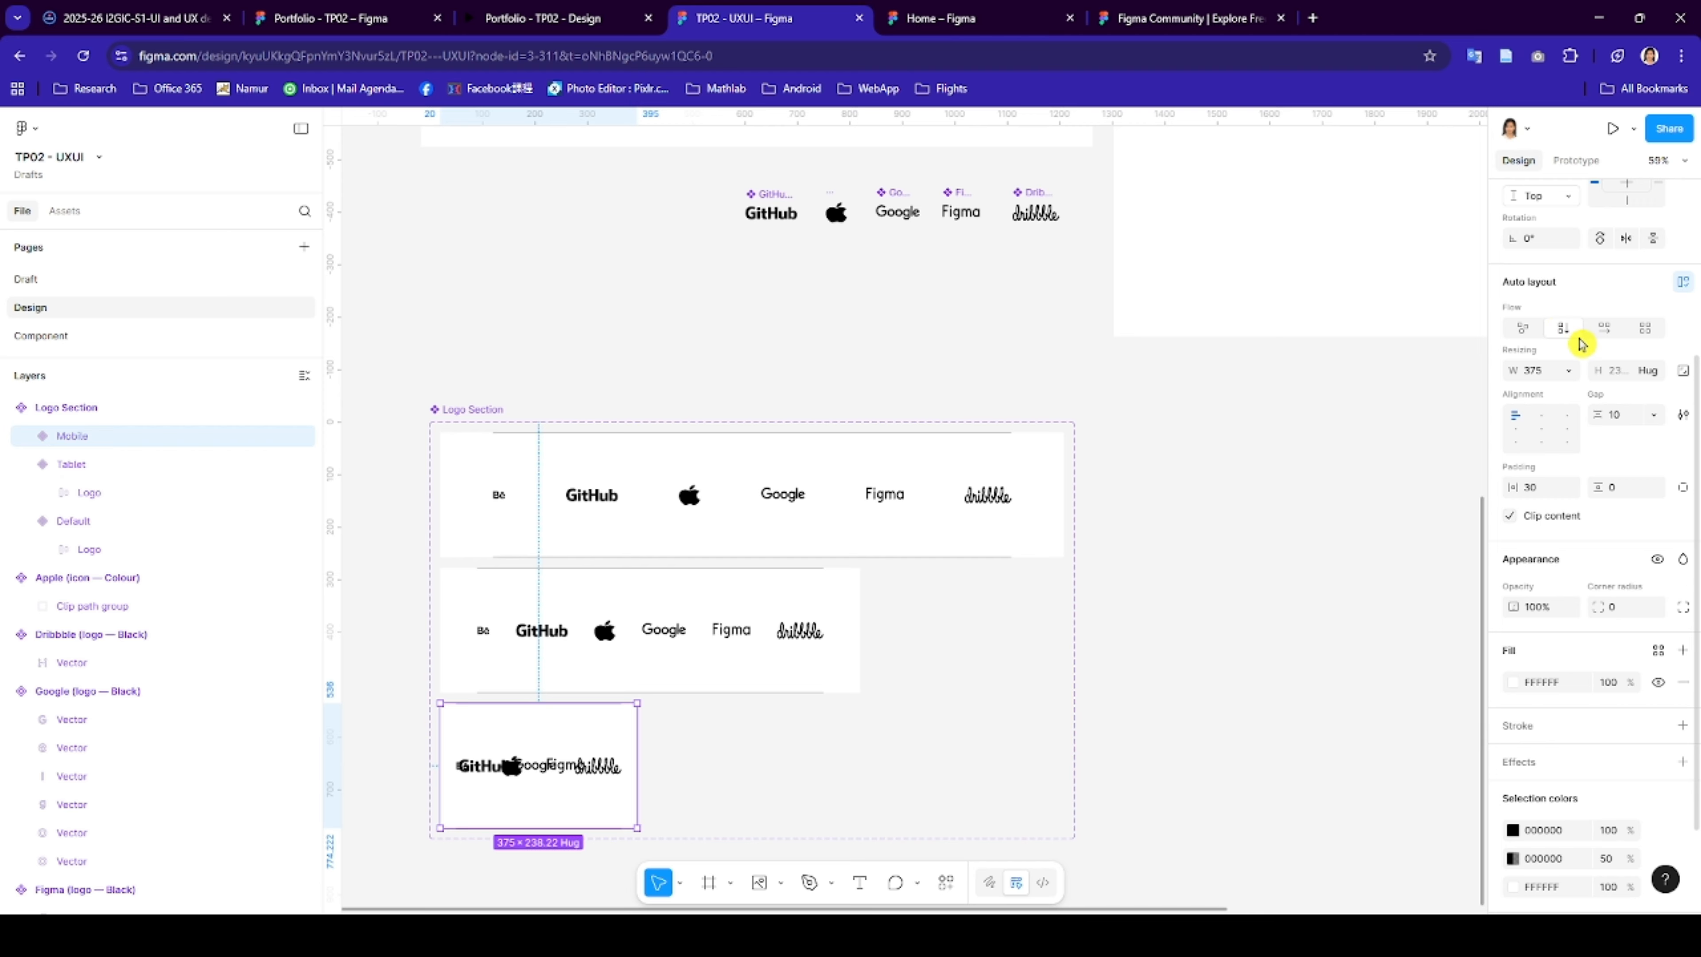
click(1610, 333)
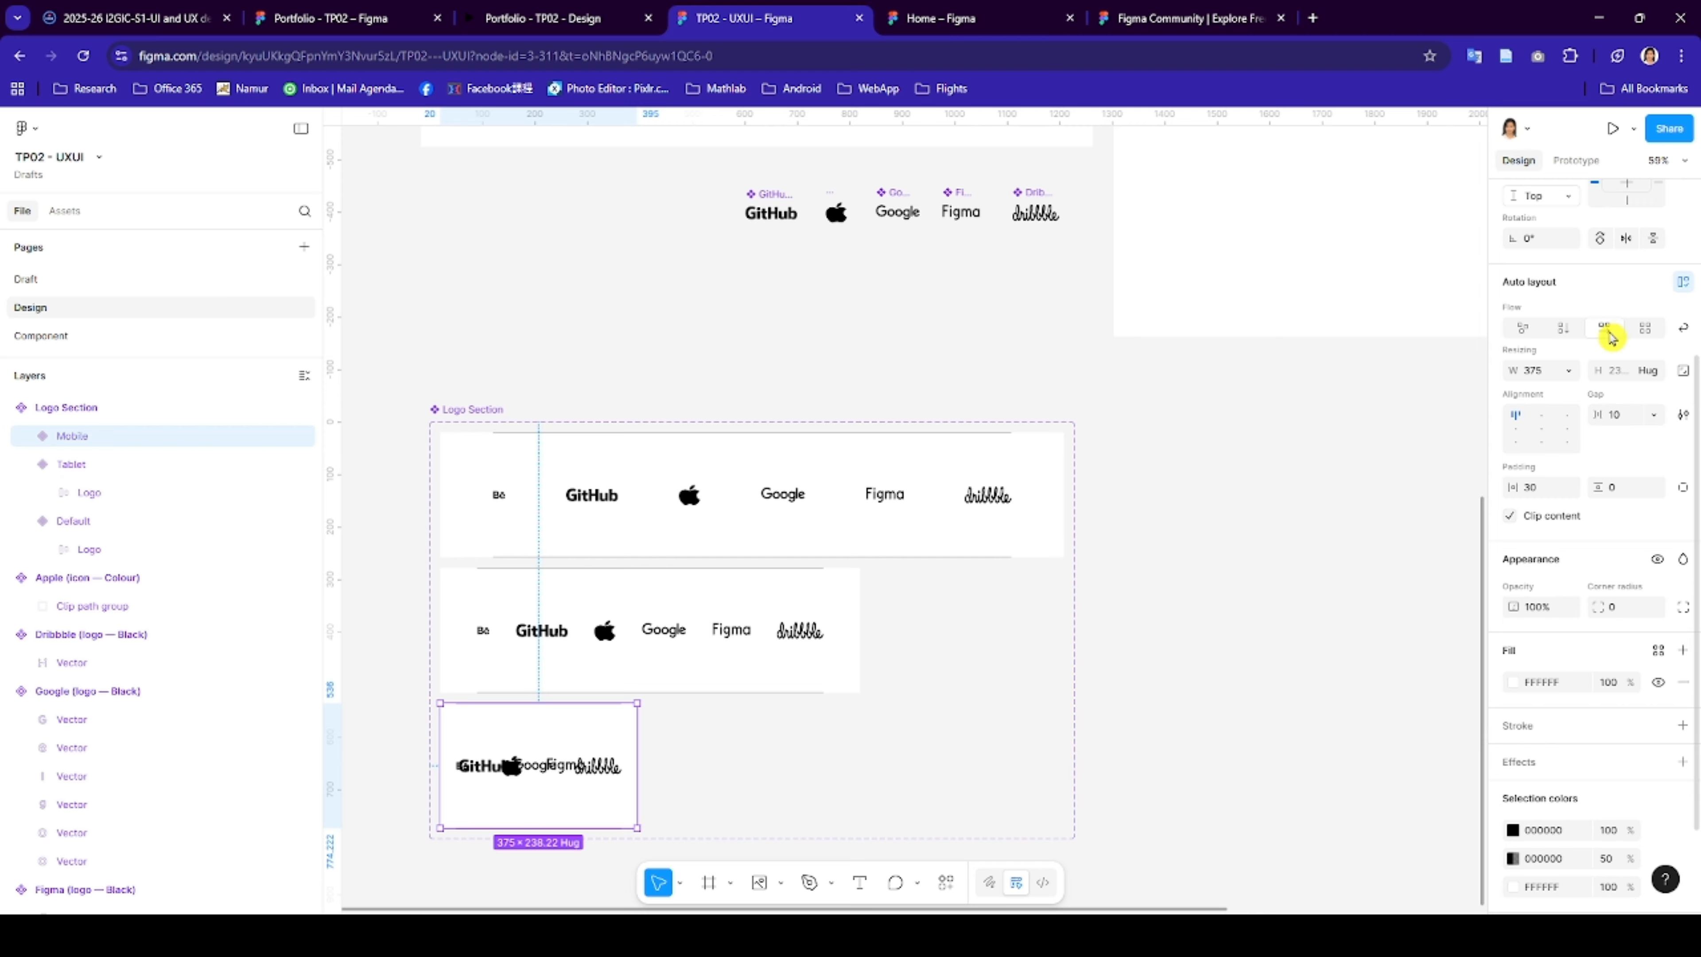
click(1683, 331)
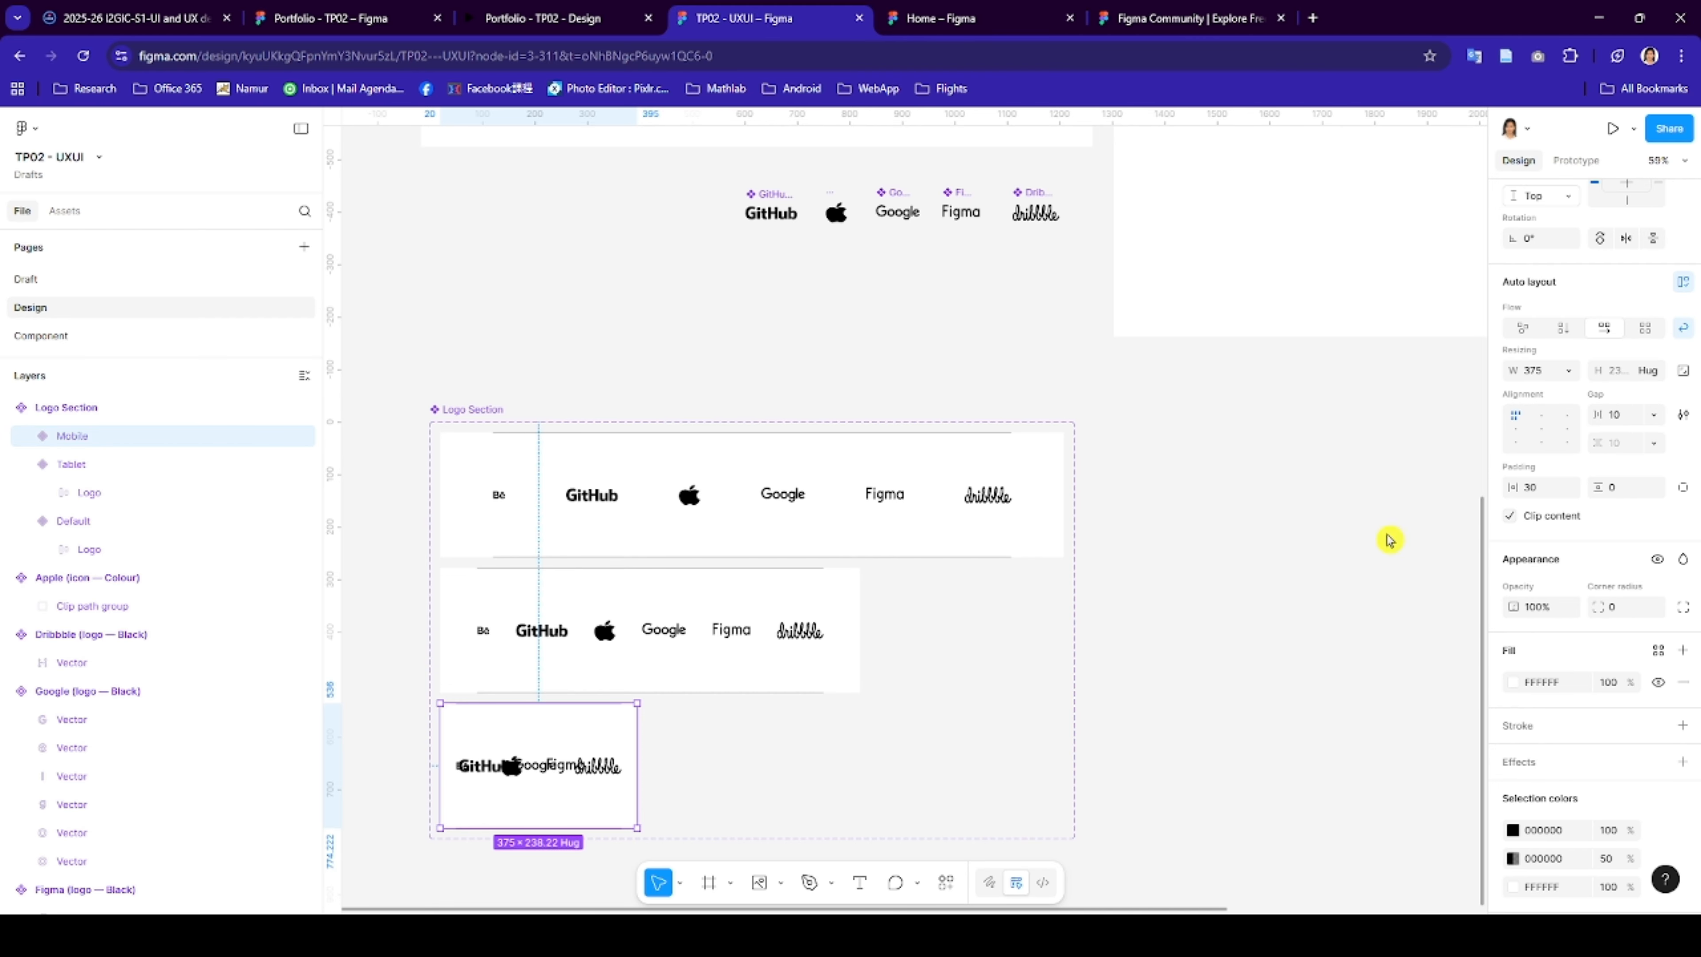
scroll(582, 825, down, 1)
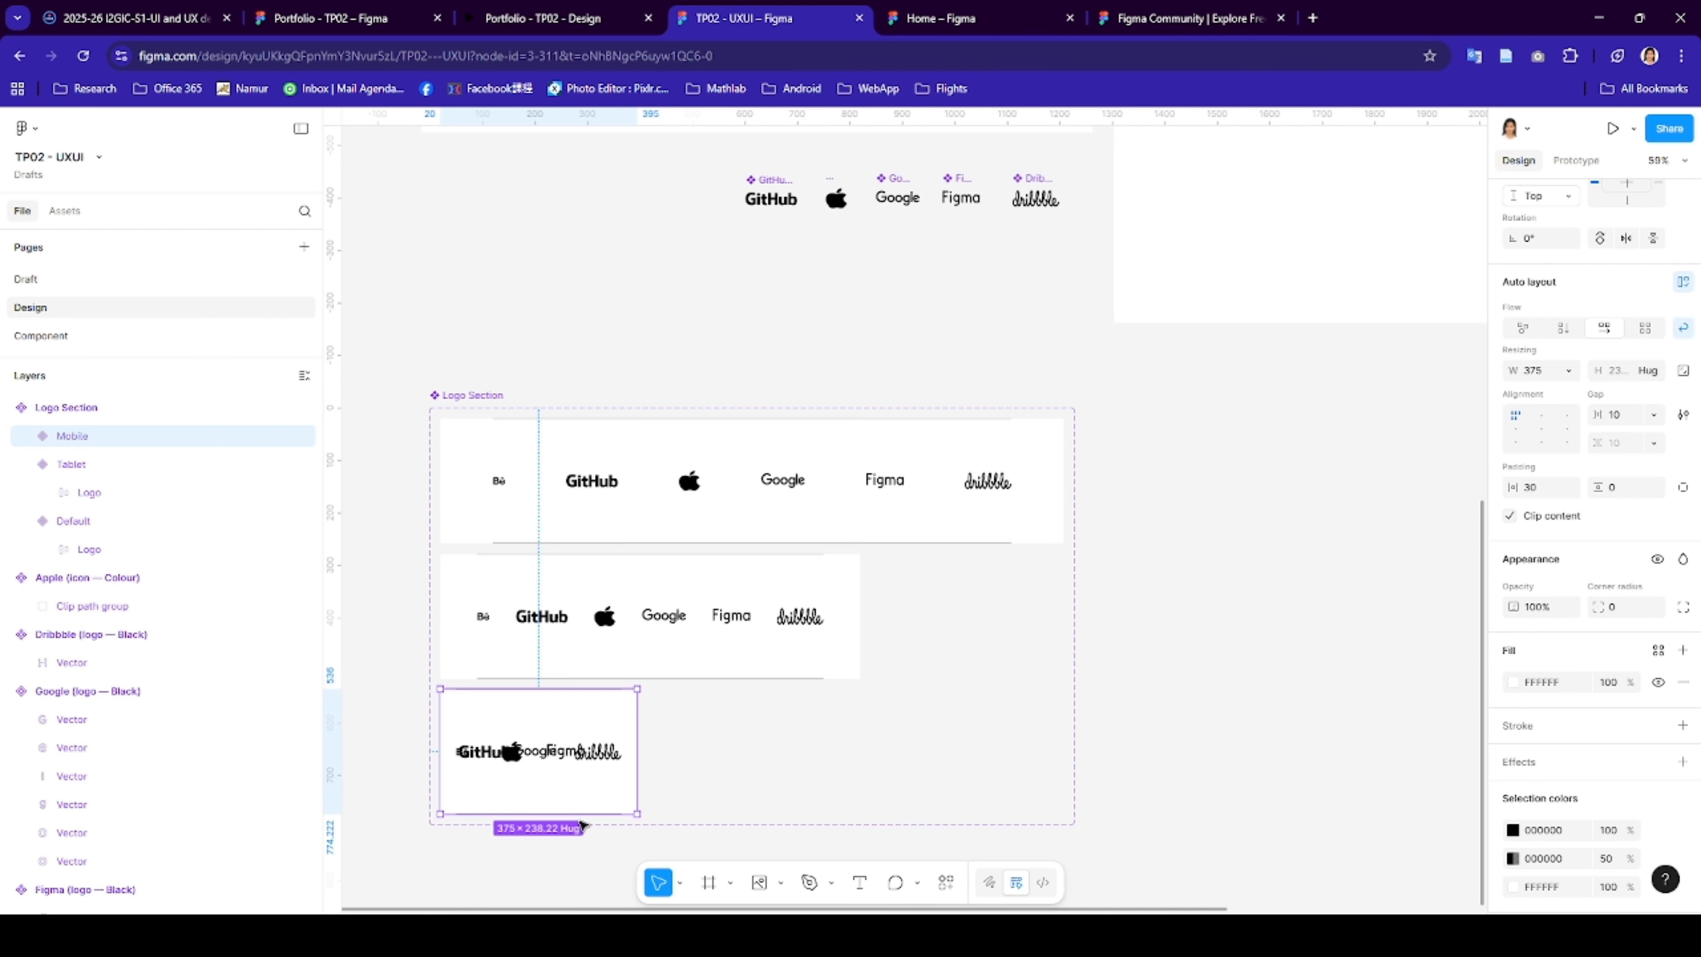
click(1655, 374)
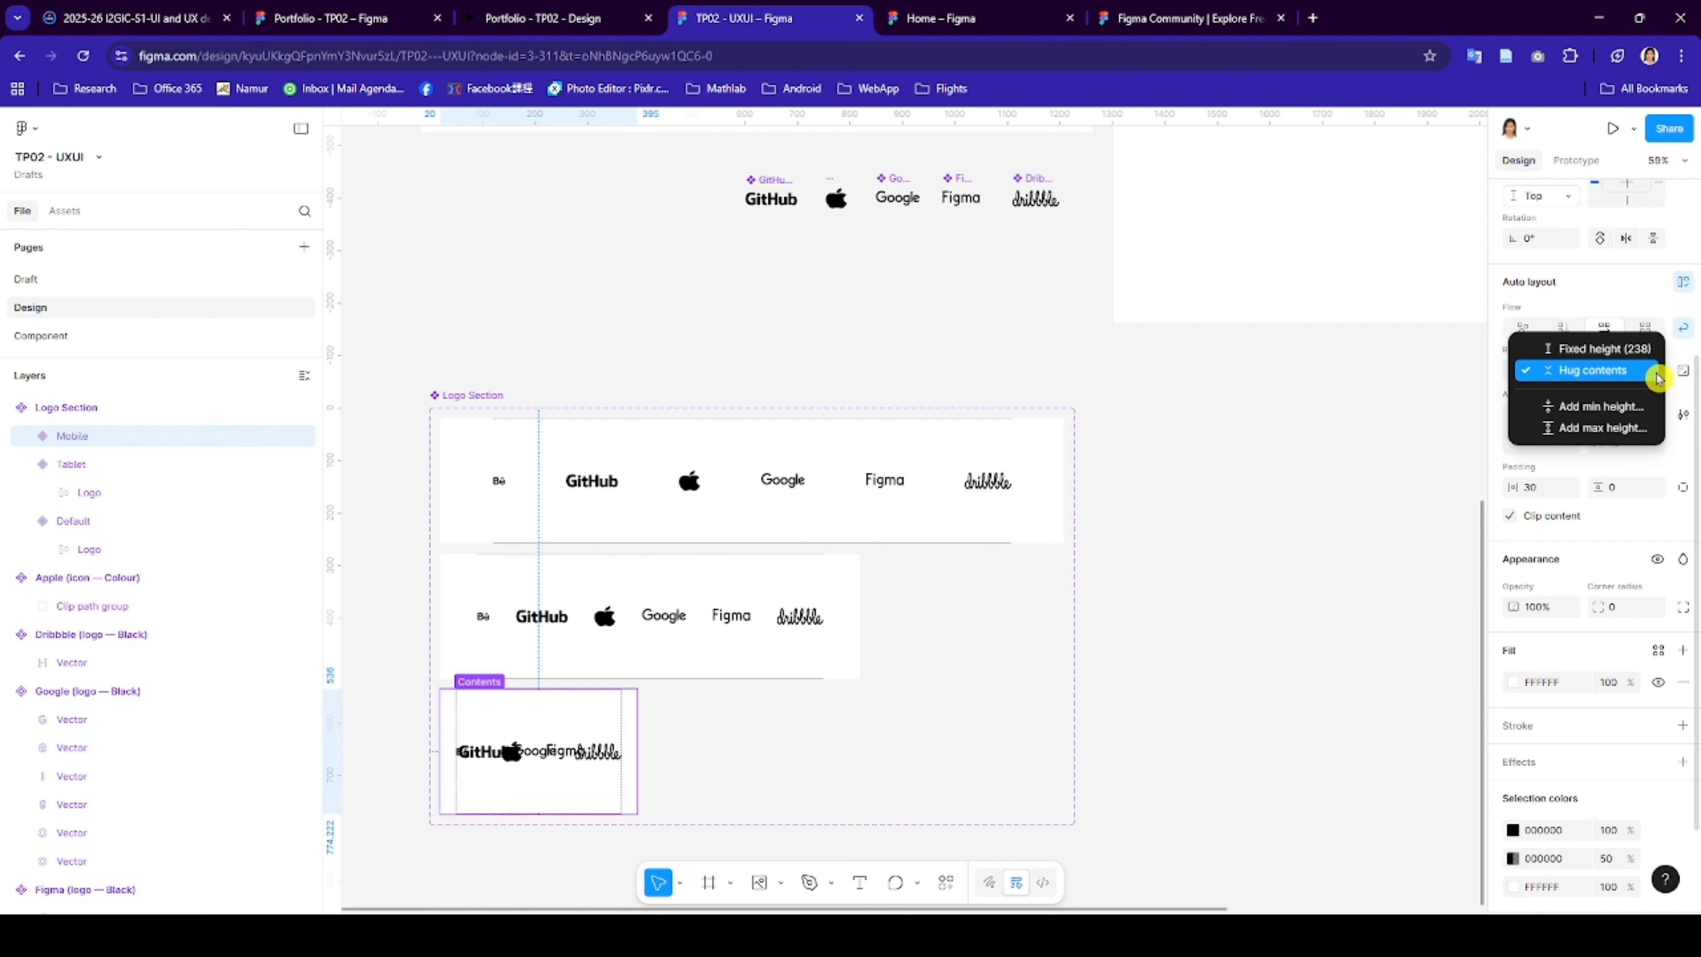
click(1613, 372)
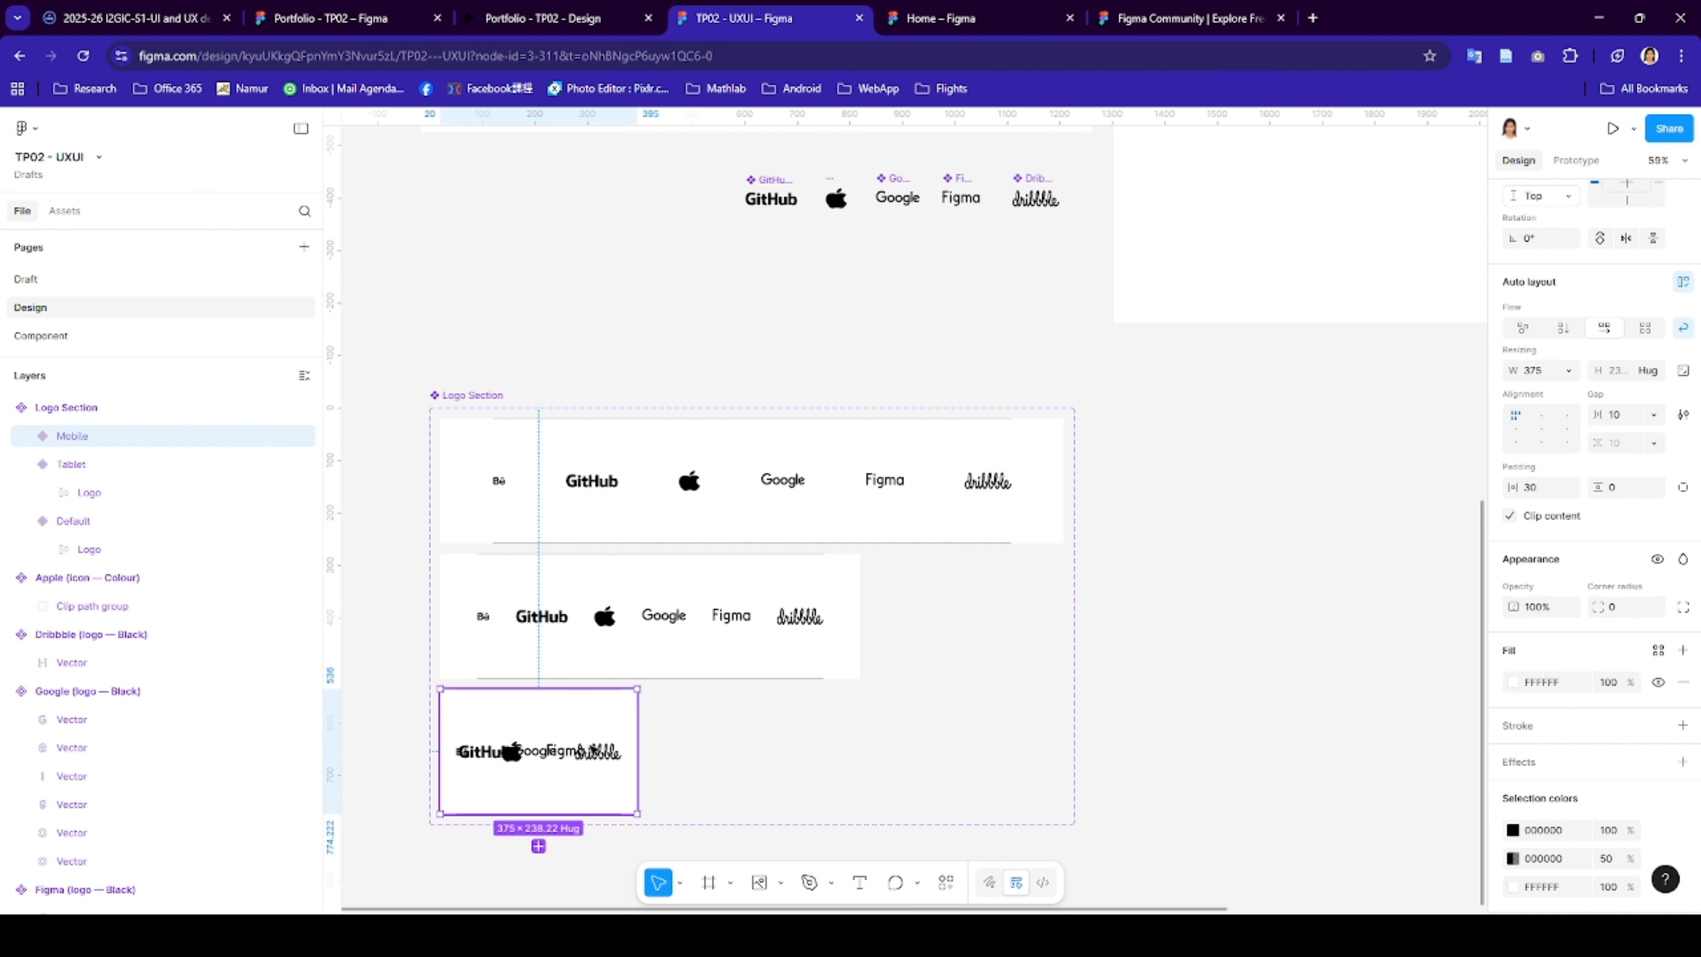
- Wrap the logos in the Mobile variant's inner Logo frame with a horizontal gap of 50 and center alignment
click(592, 757)
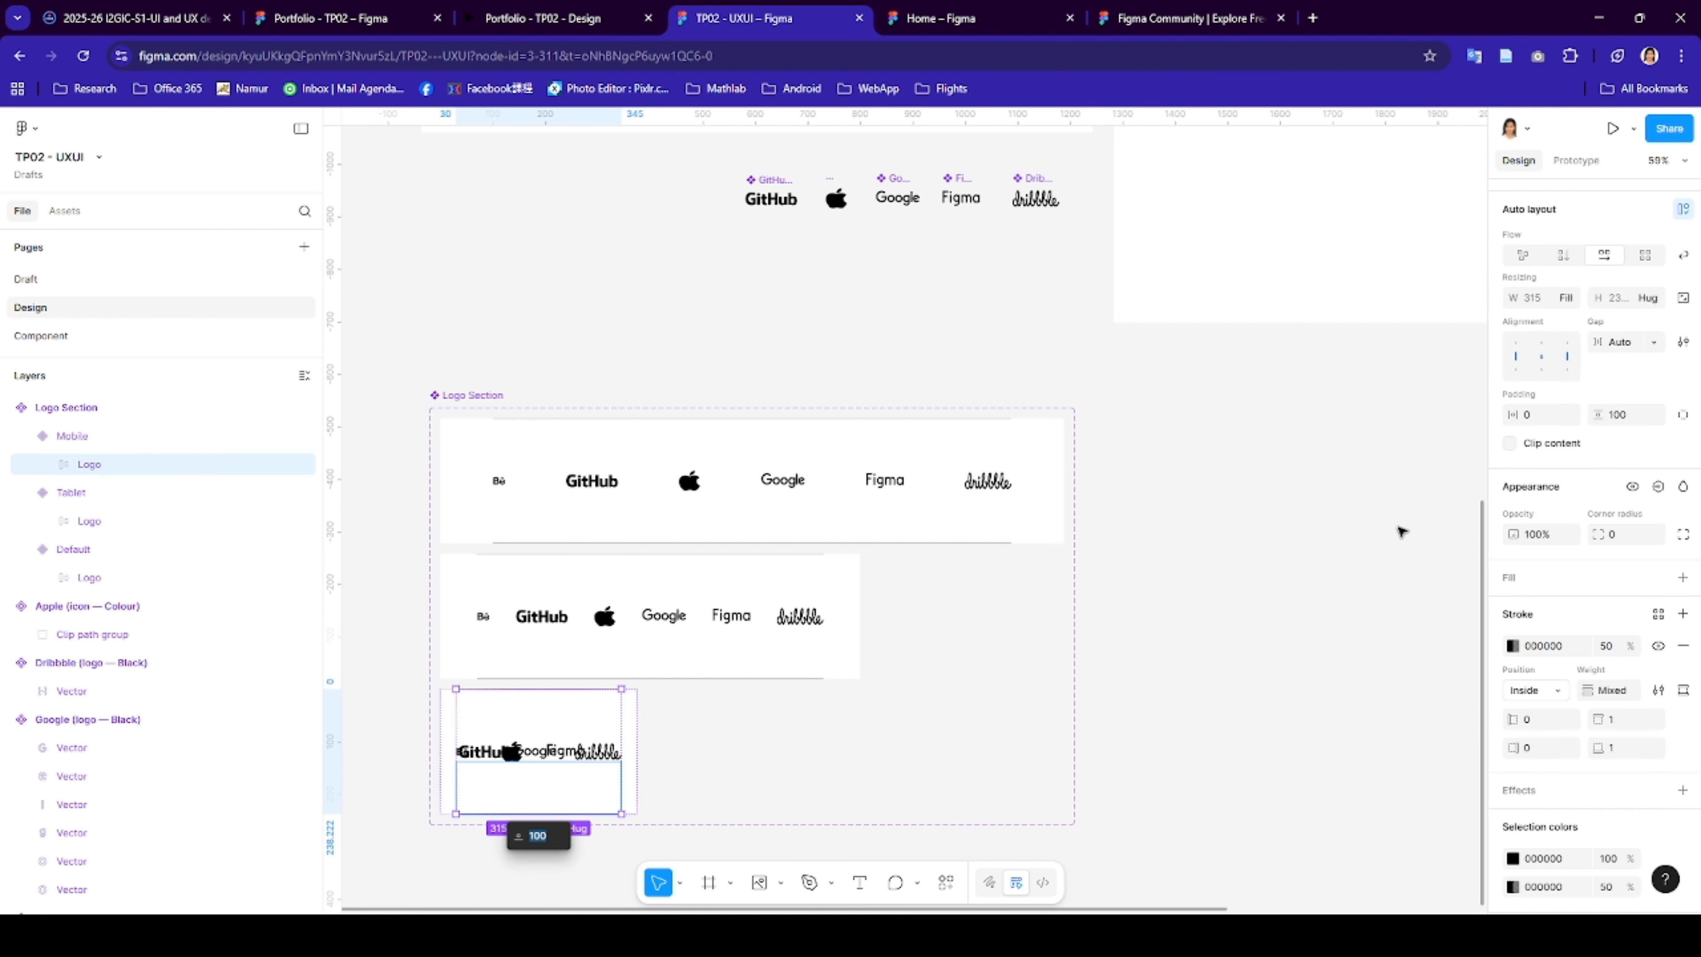
click(1683, 255)
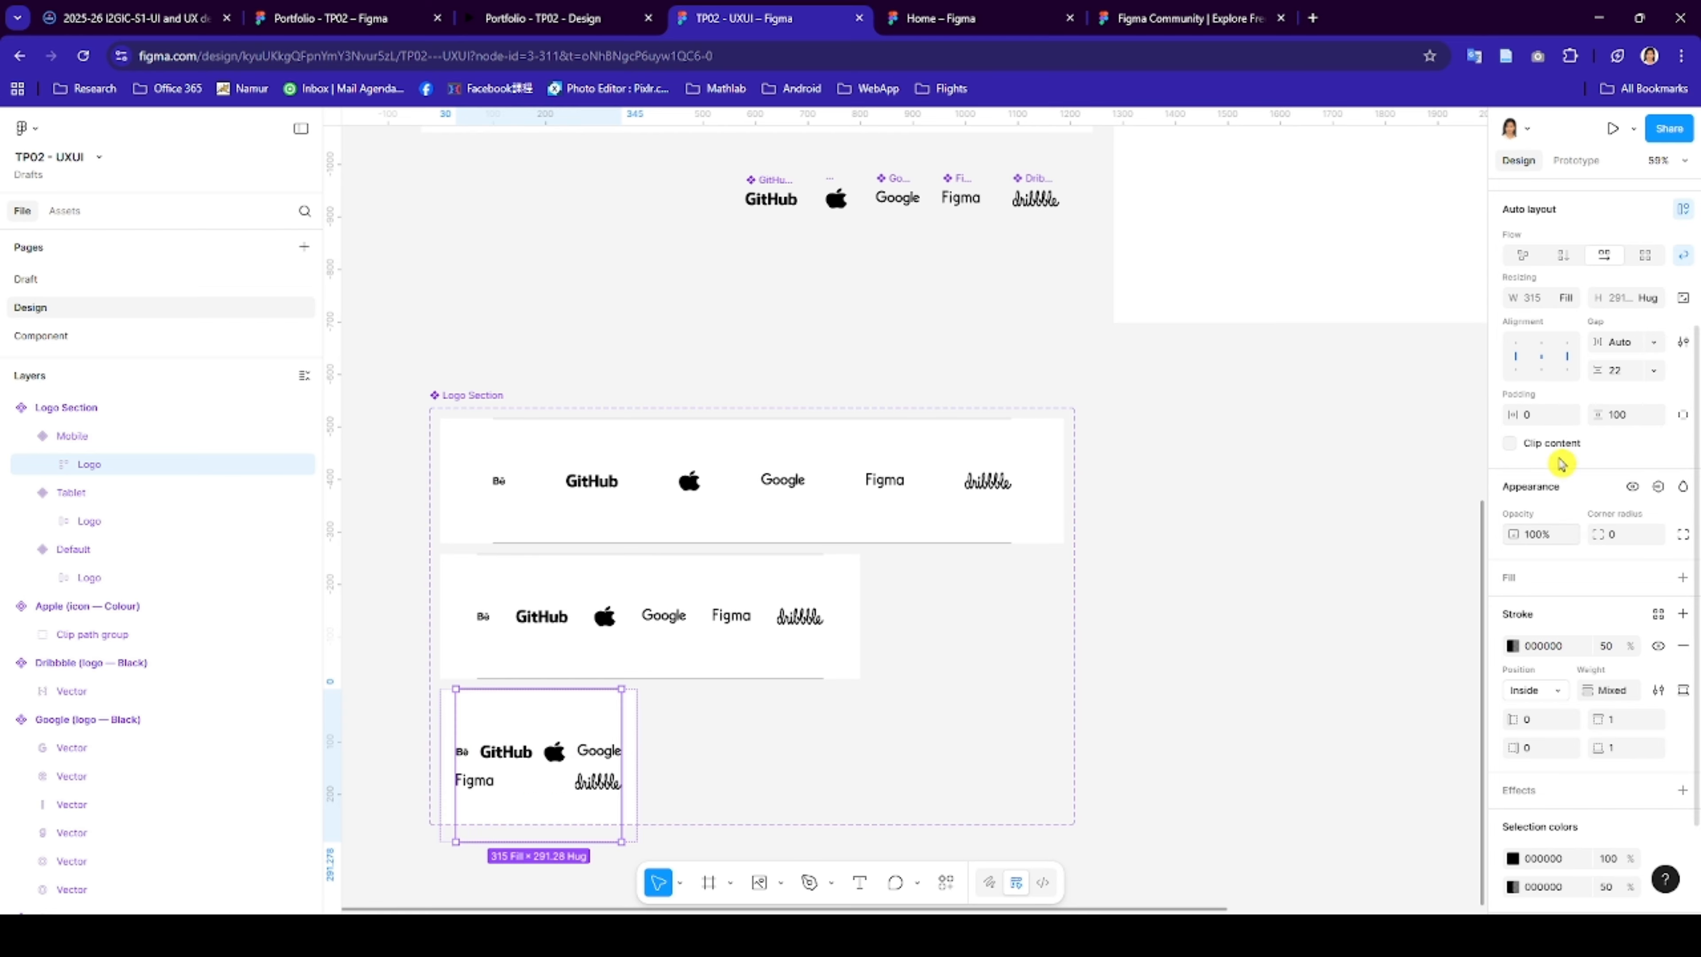
click(1637, 349)
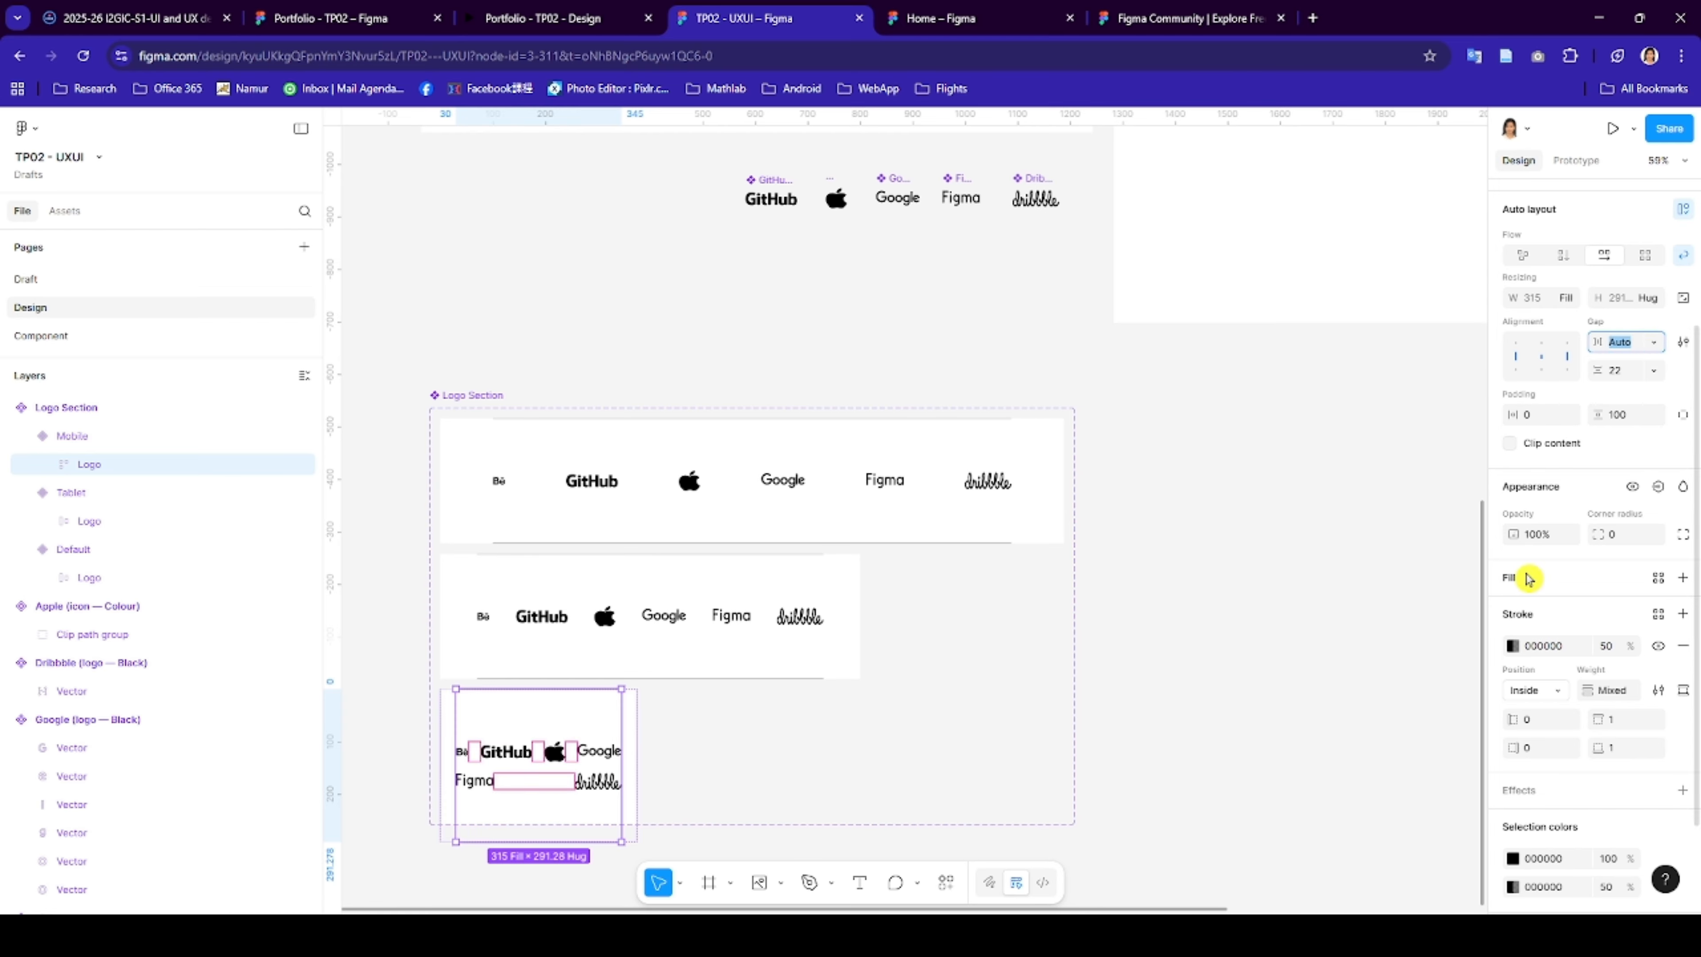
text(50)
key(Return)
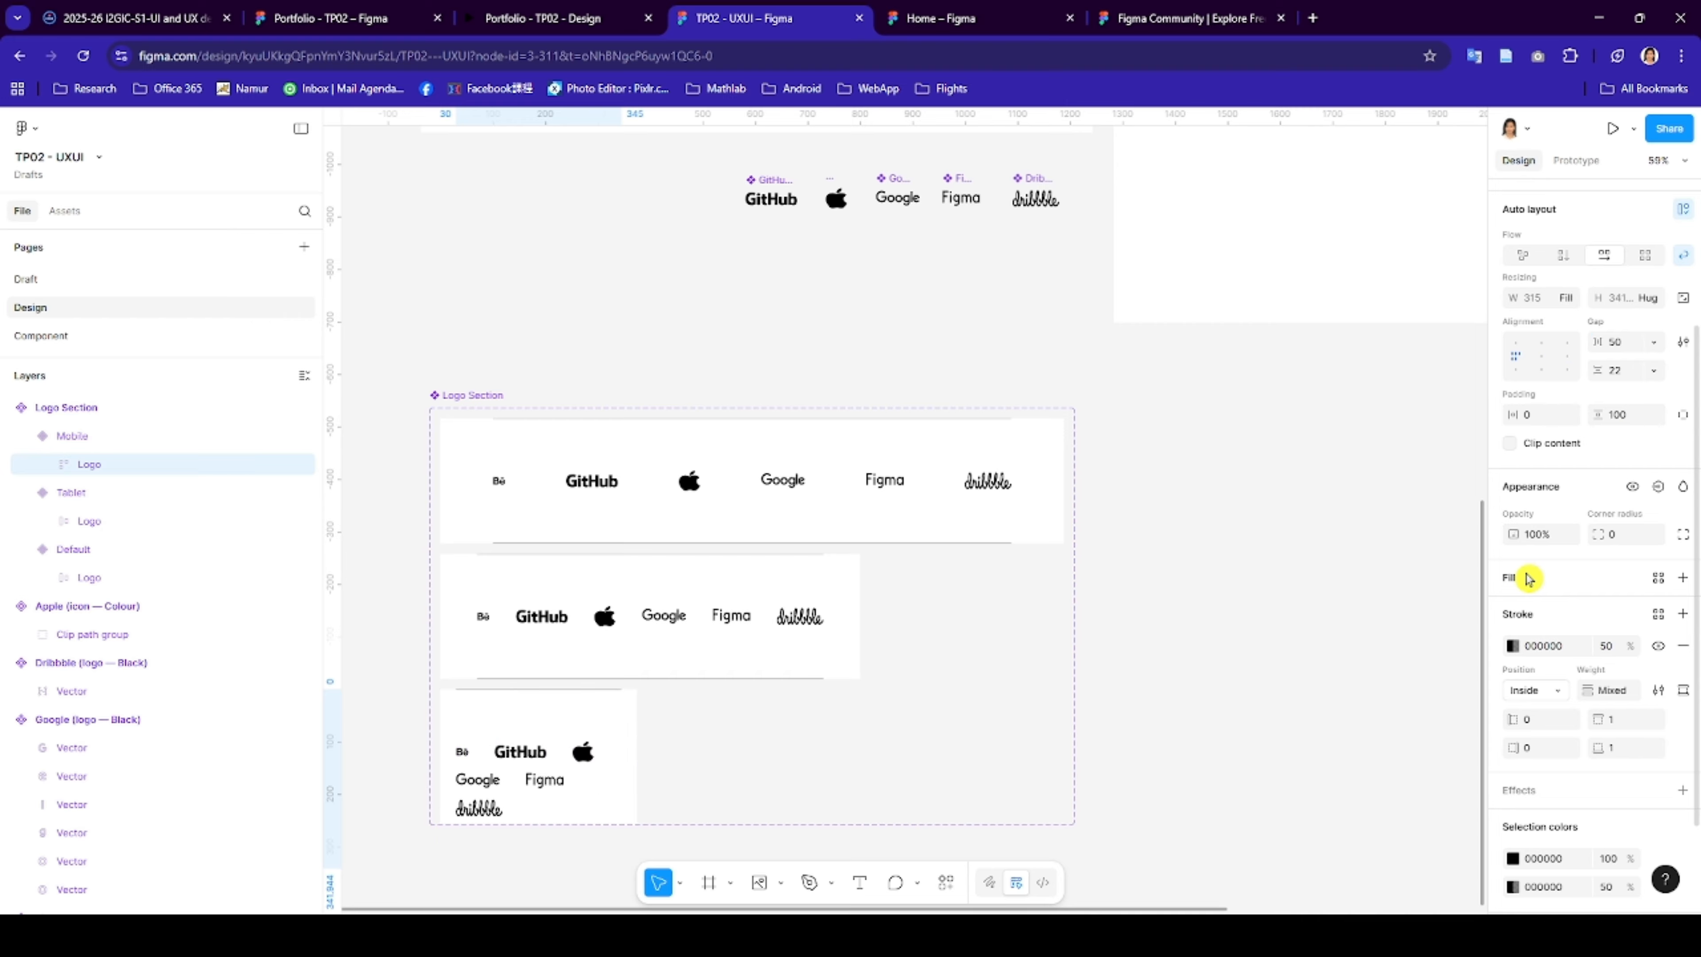
click(1546, 362)
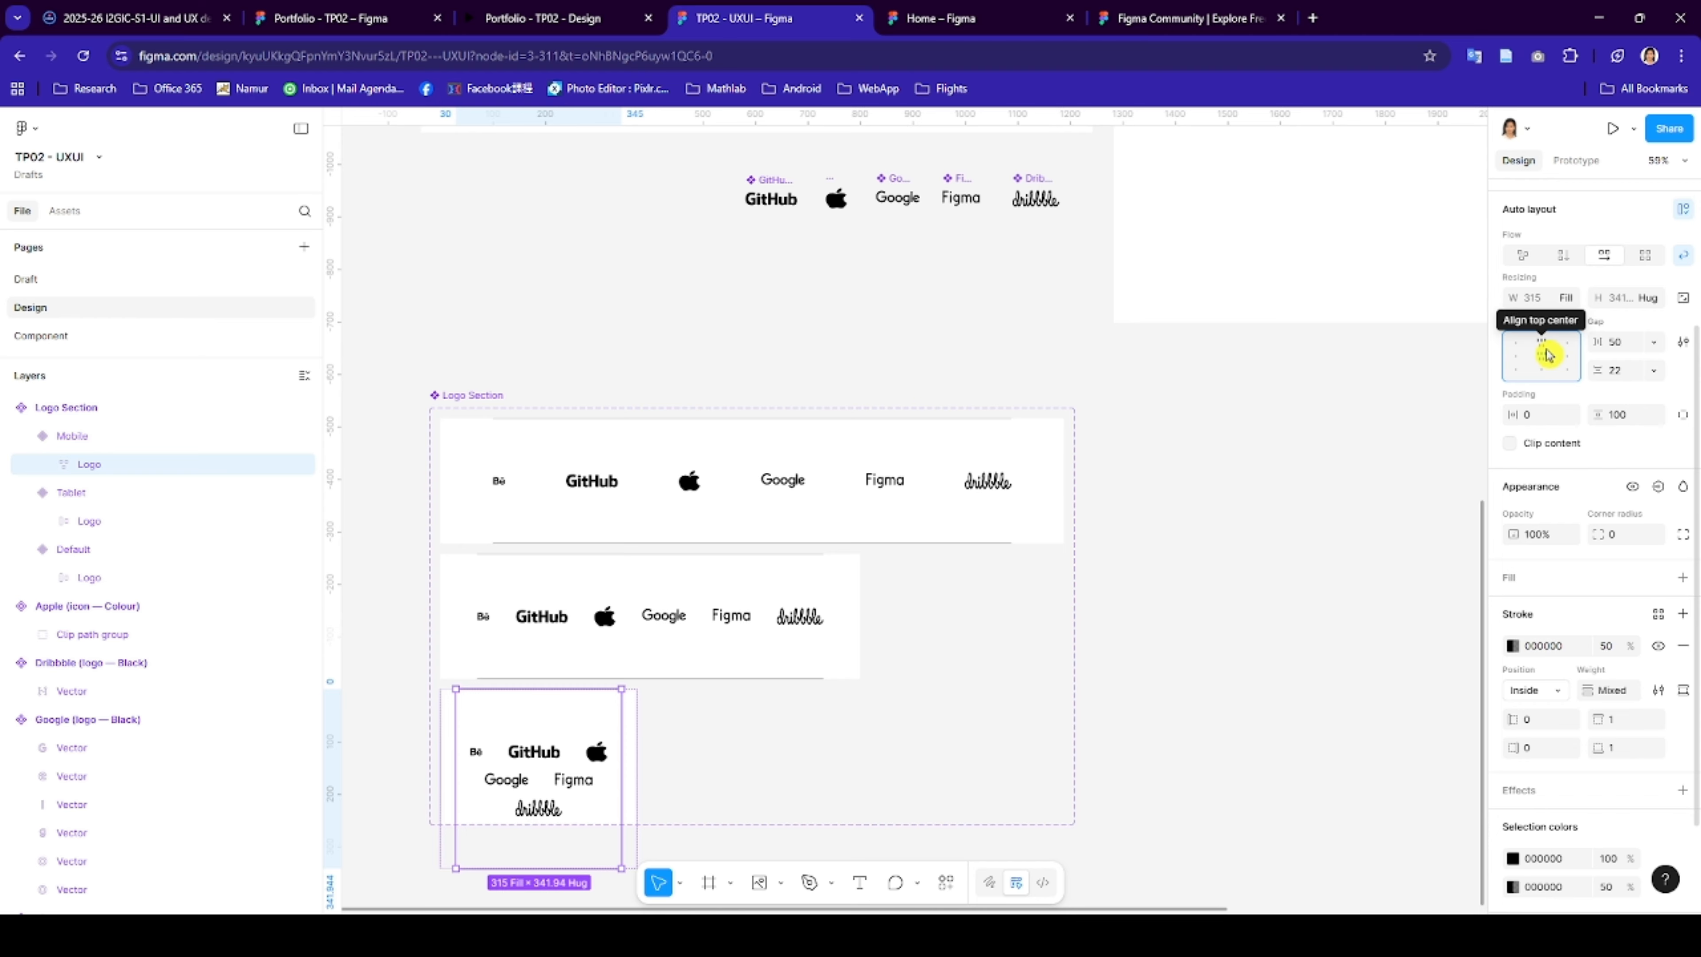
- Set the Mobile Logo frame's horizontal gap to 70 and its vertical padding to 50
click(1614, 343)
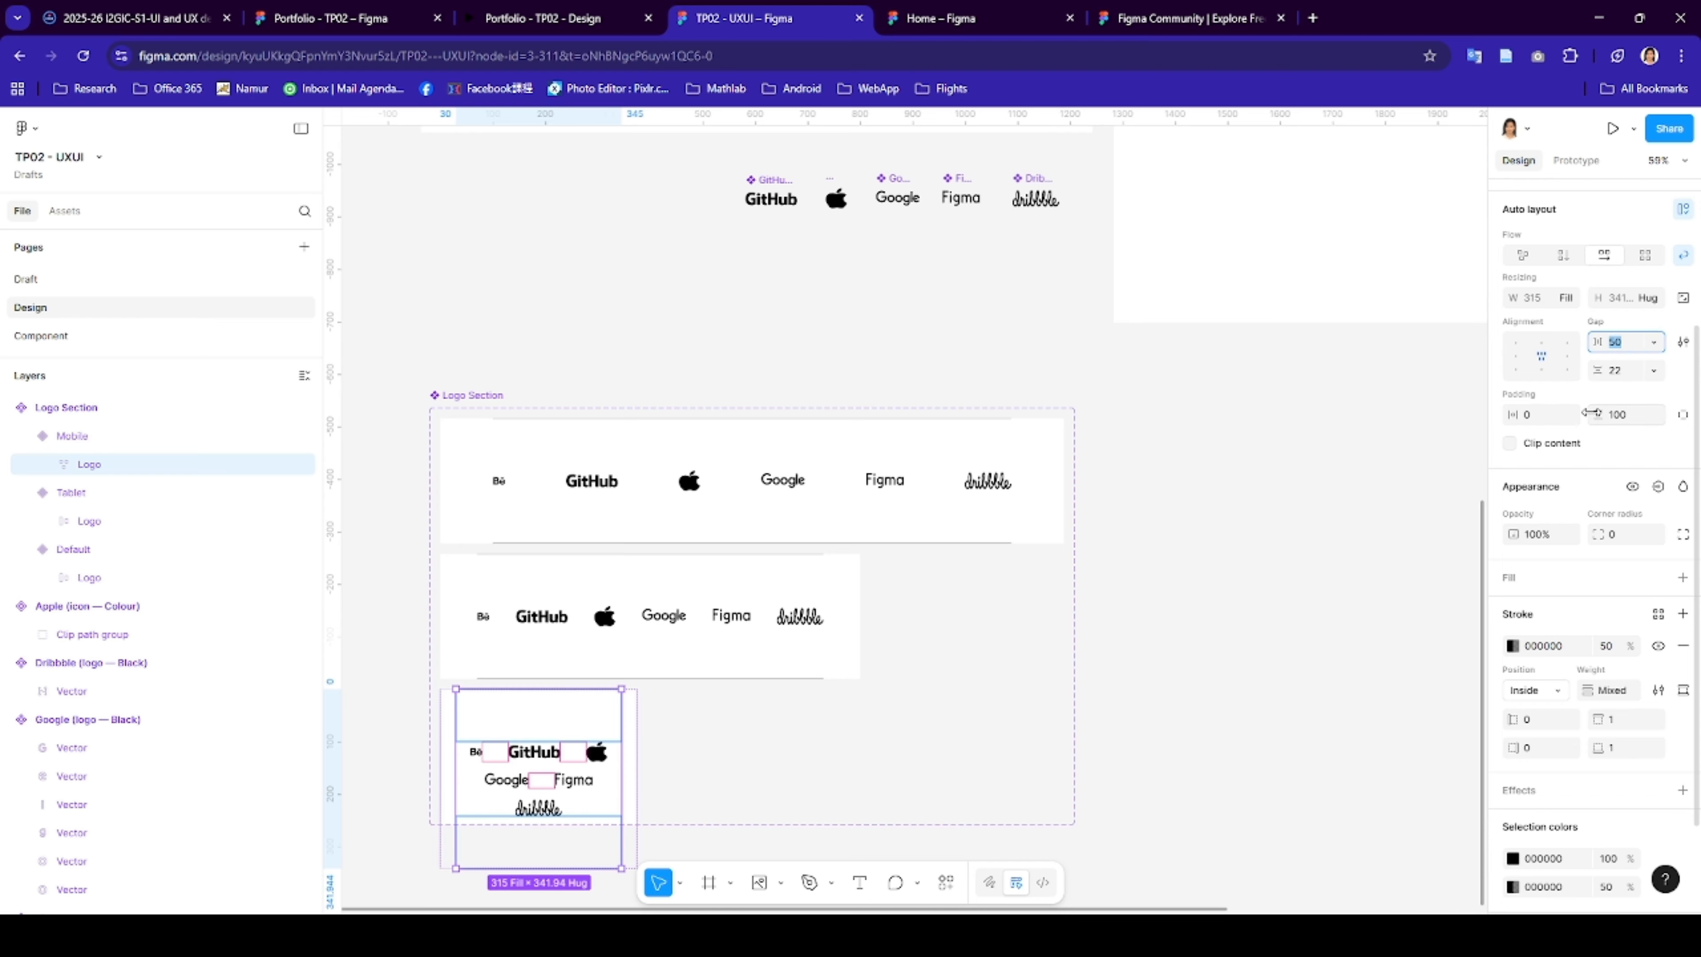
text(70)
key(Return)
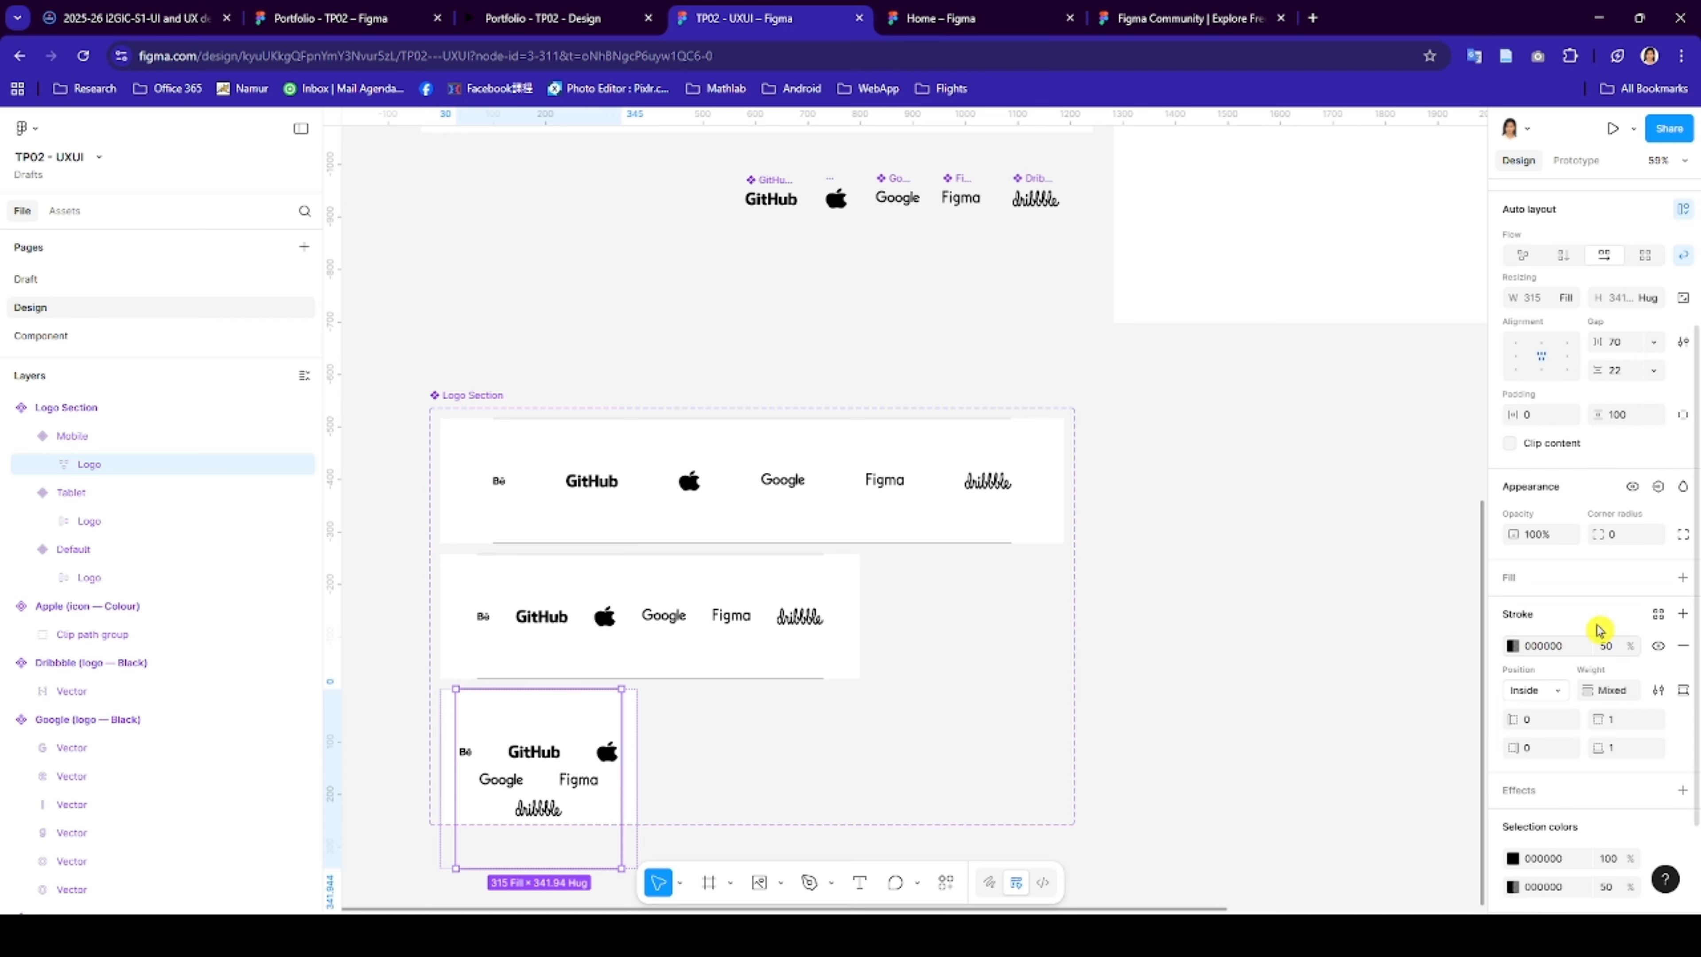
click(1621, 414)
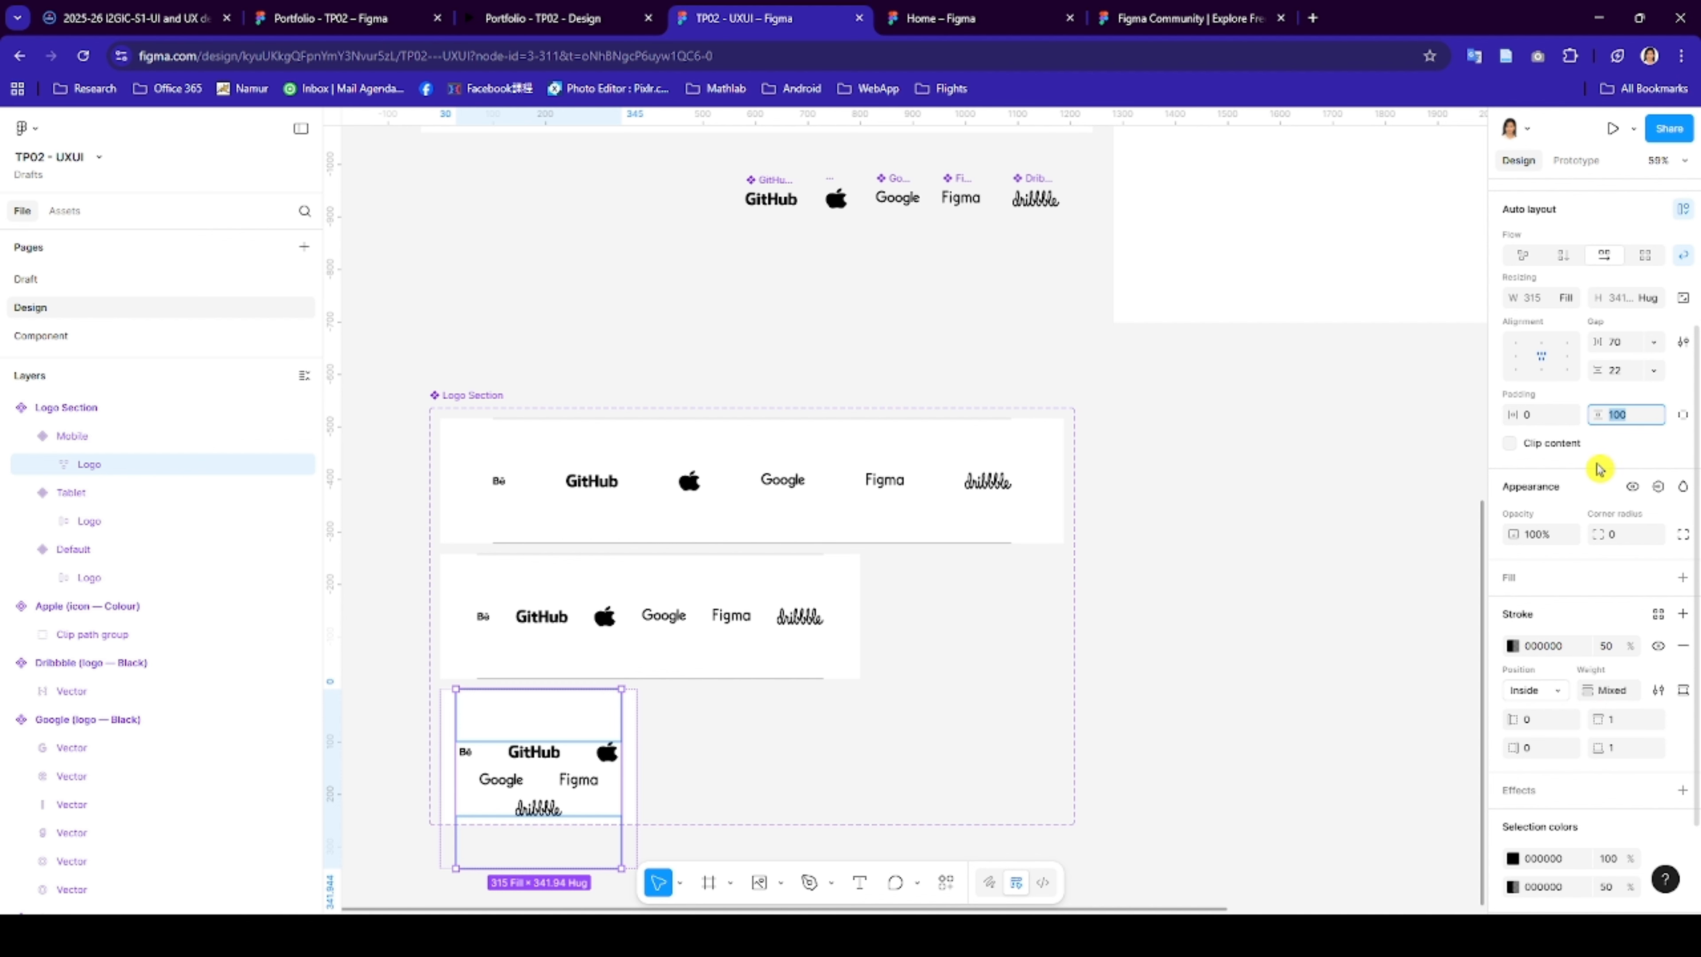
text(50)
key(Return)
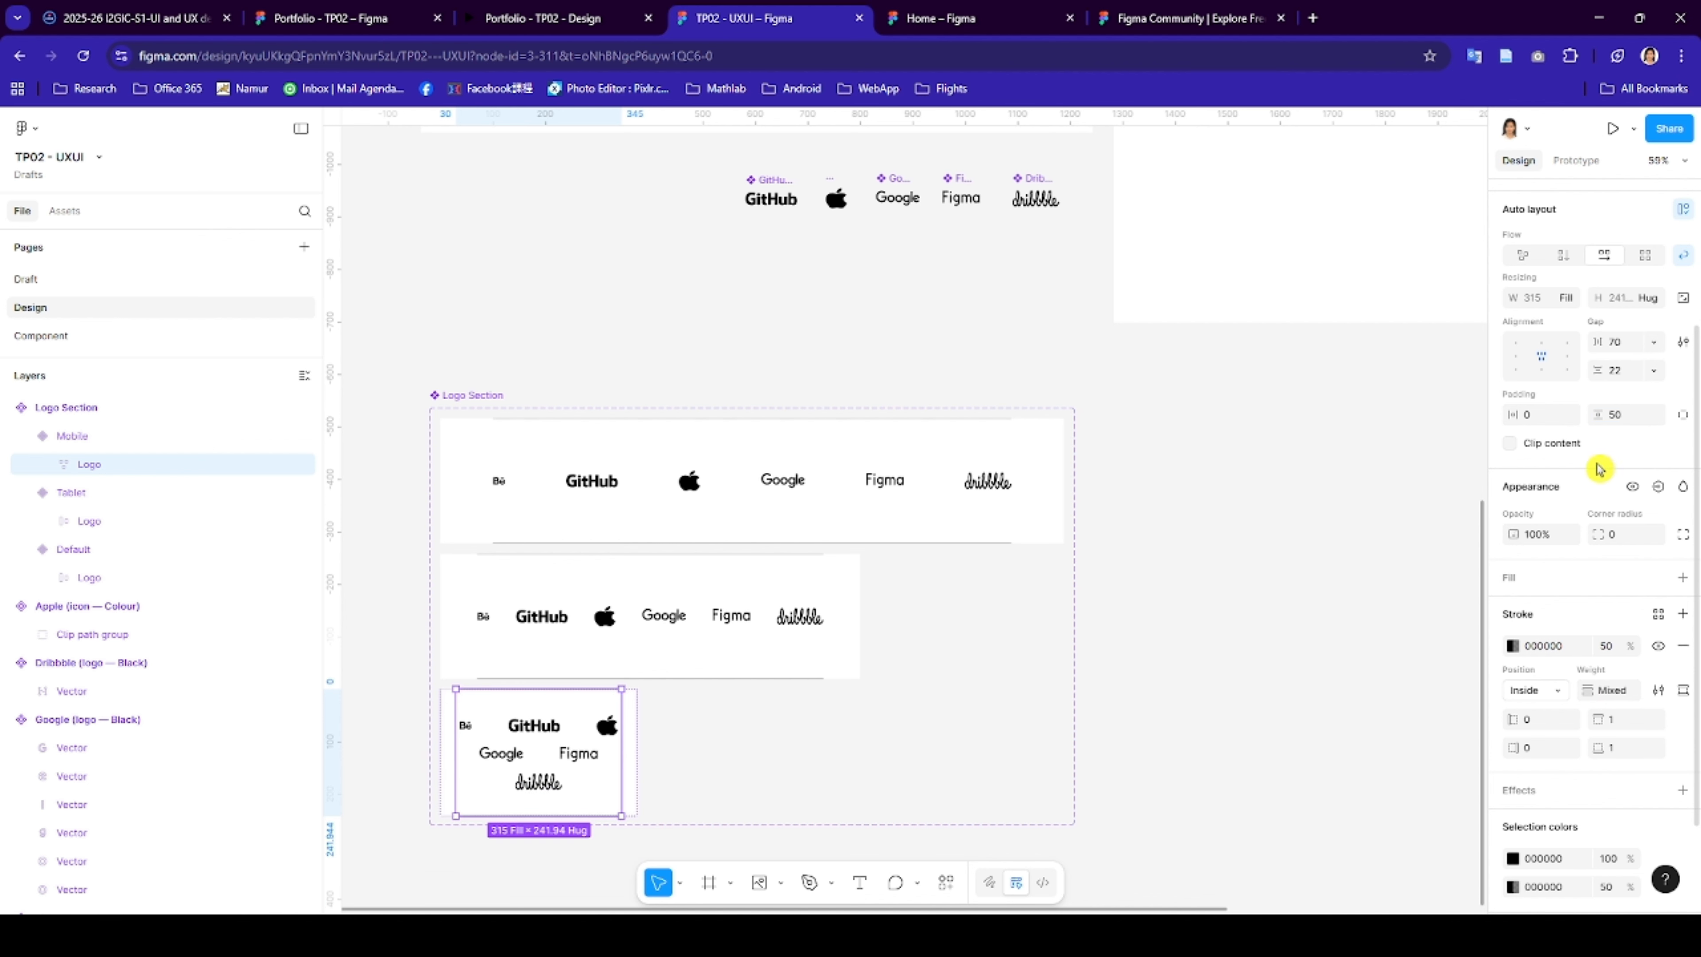
click(714, 752)
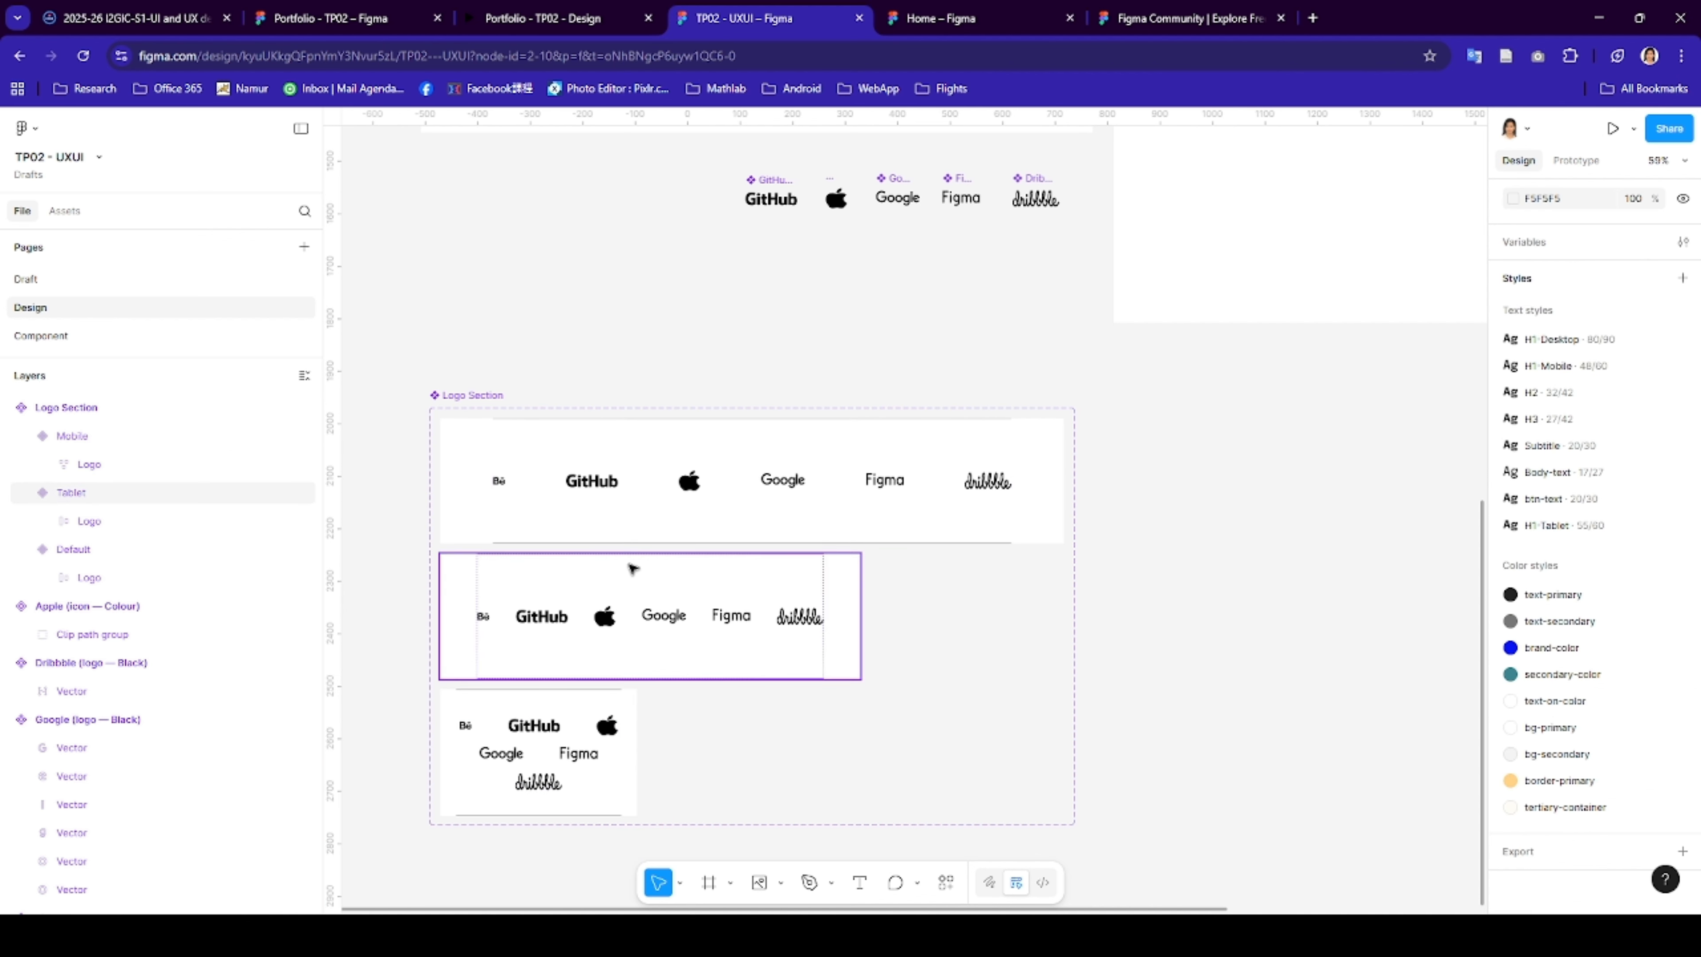
- Place a copy of the Default Logo Section variant on the canvas just above the component set
click(632, 423)
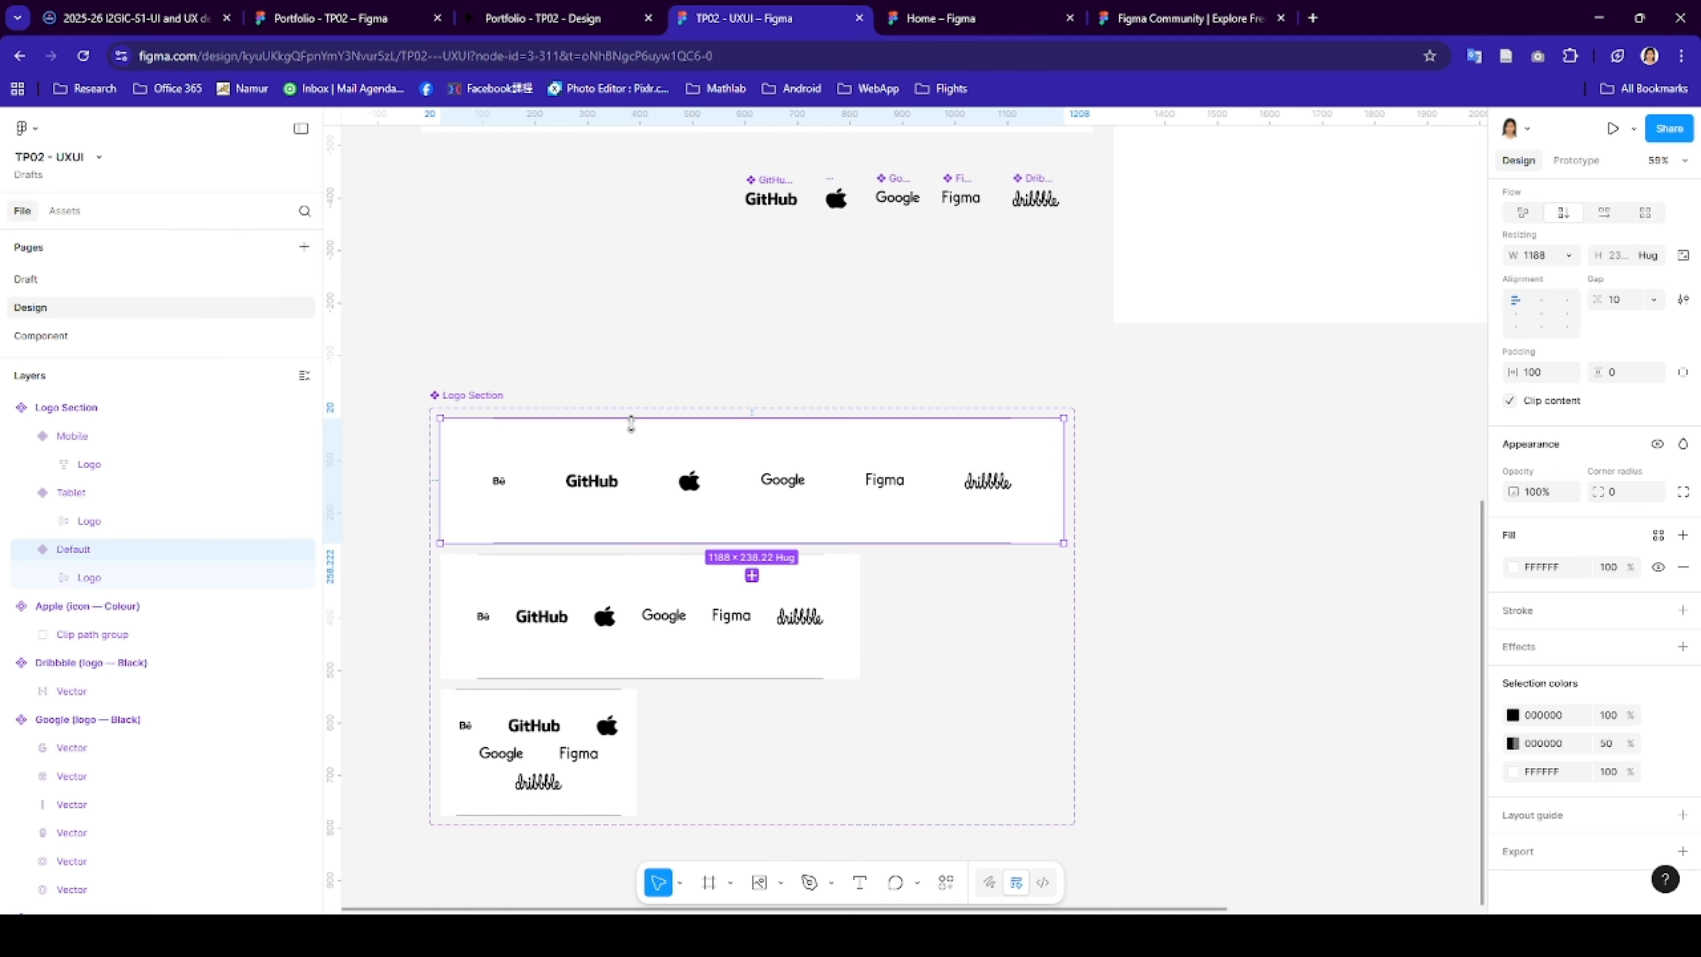
drag(645, 427, 619, 261)
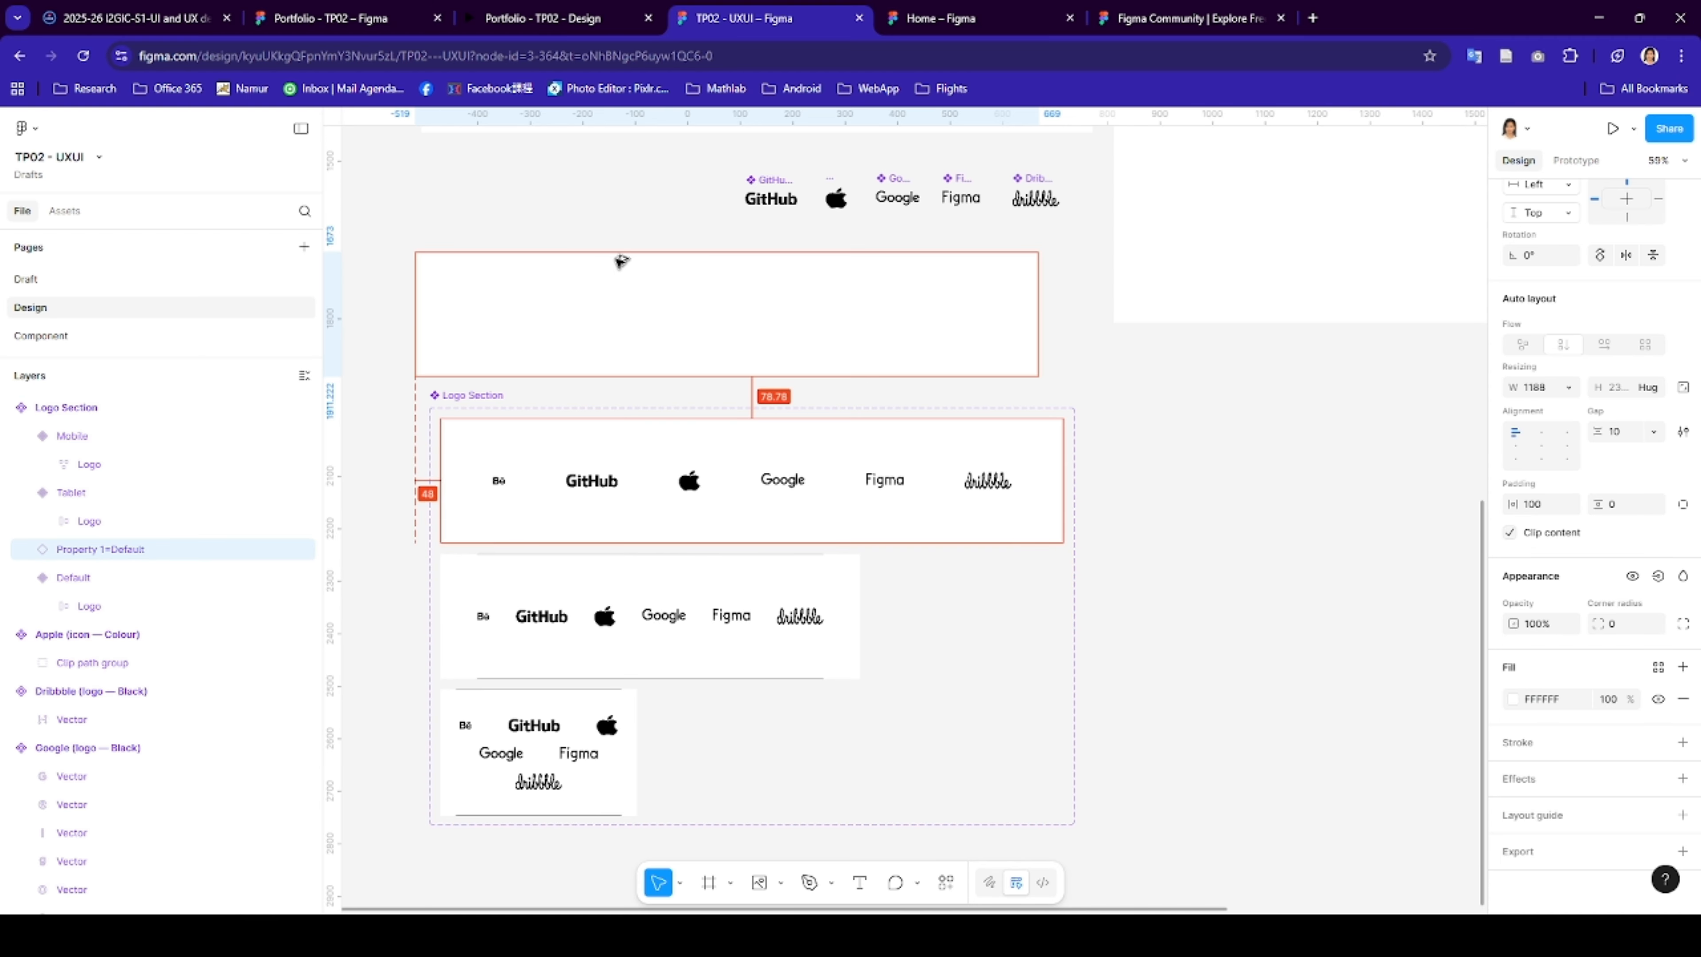
scroll(786, 466, up, 1)
scroll(785, 467, up, 3)
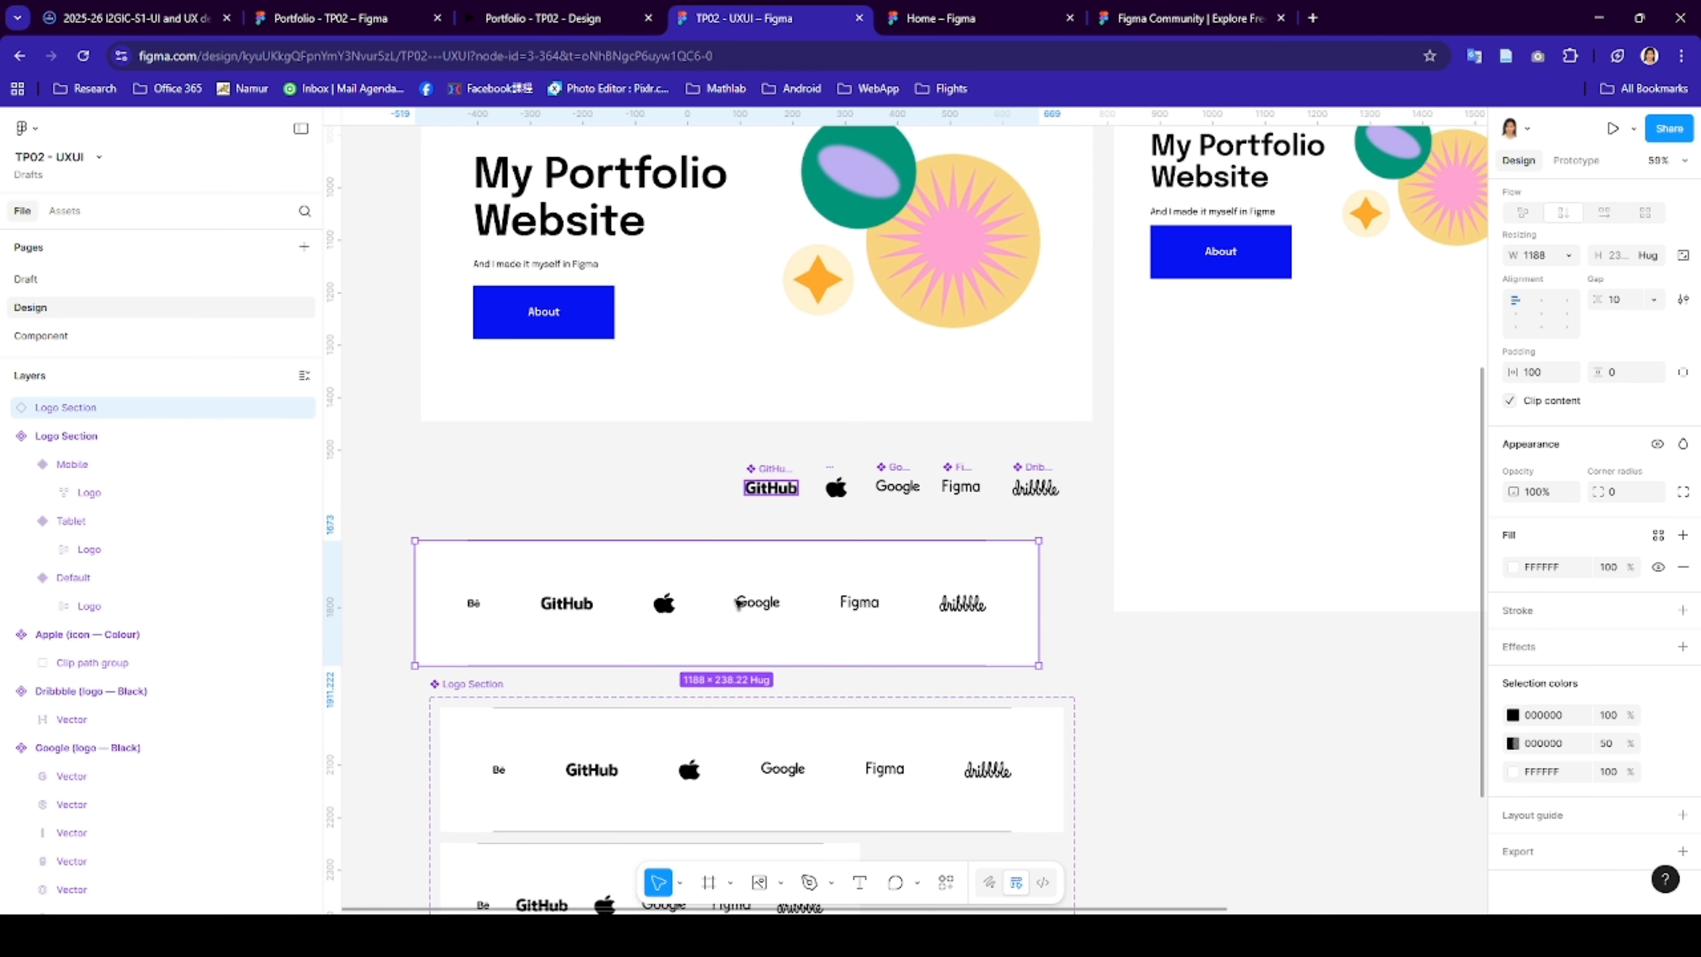
- Select the GitHub, Apple, Google, Figma and Dribbble logo components below the PC frame
scroll(738, 603, up, 2)
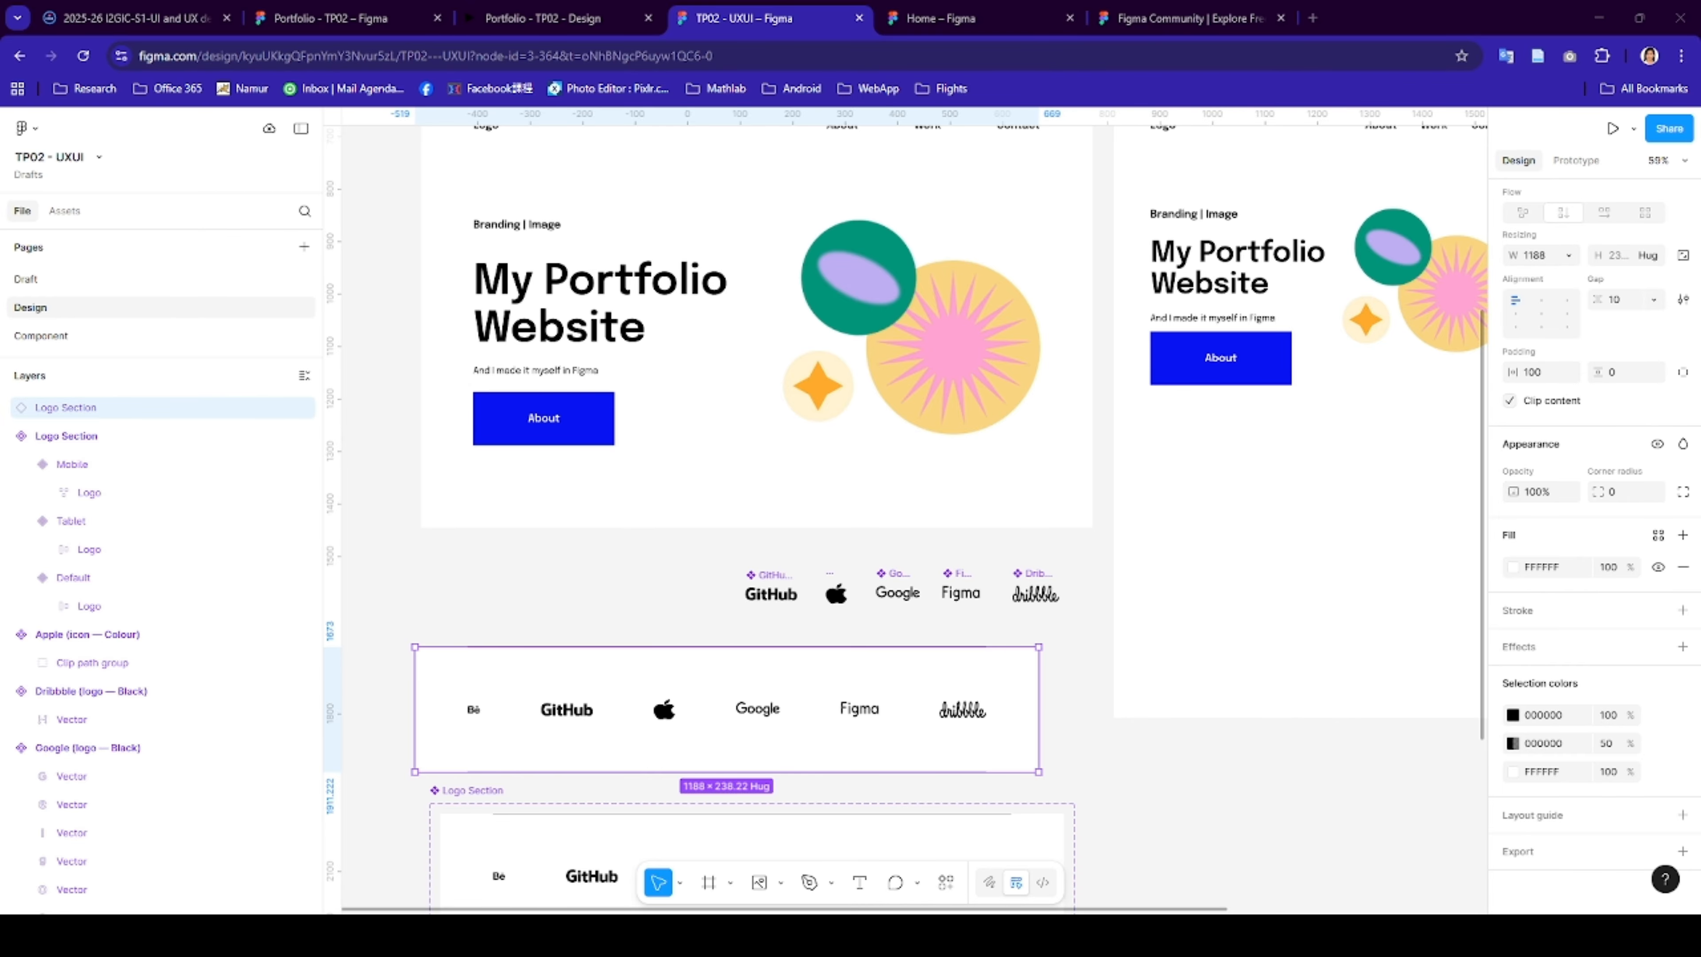
scroll(905, 518, down, 1)
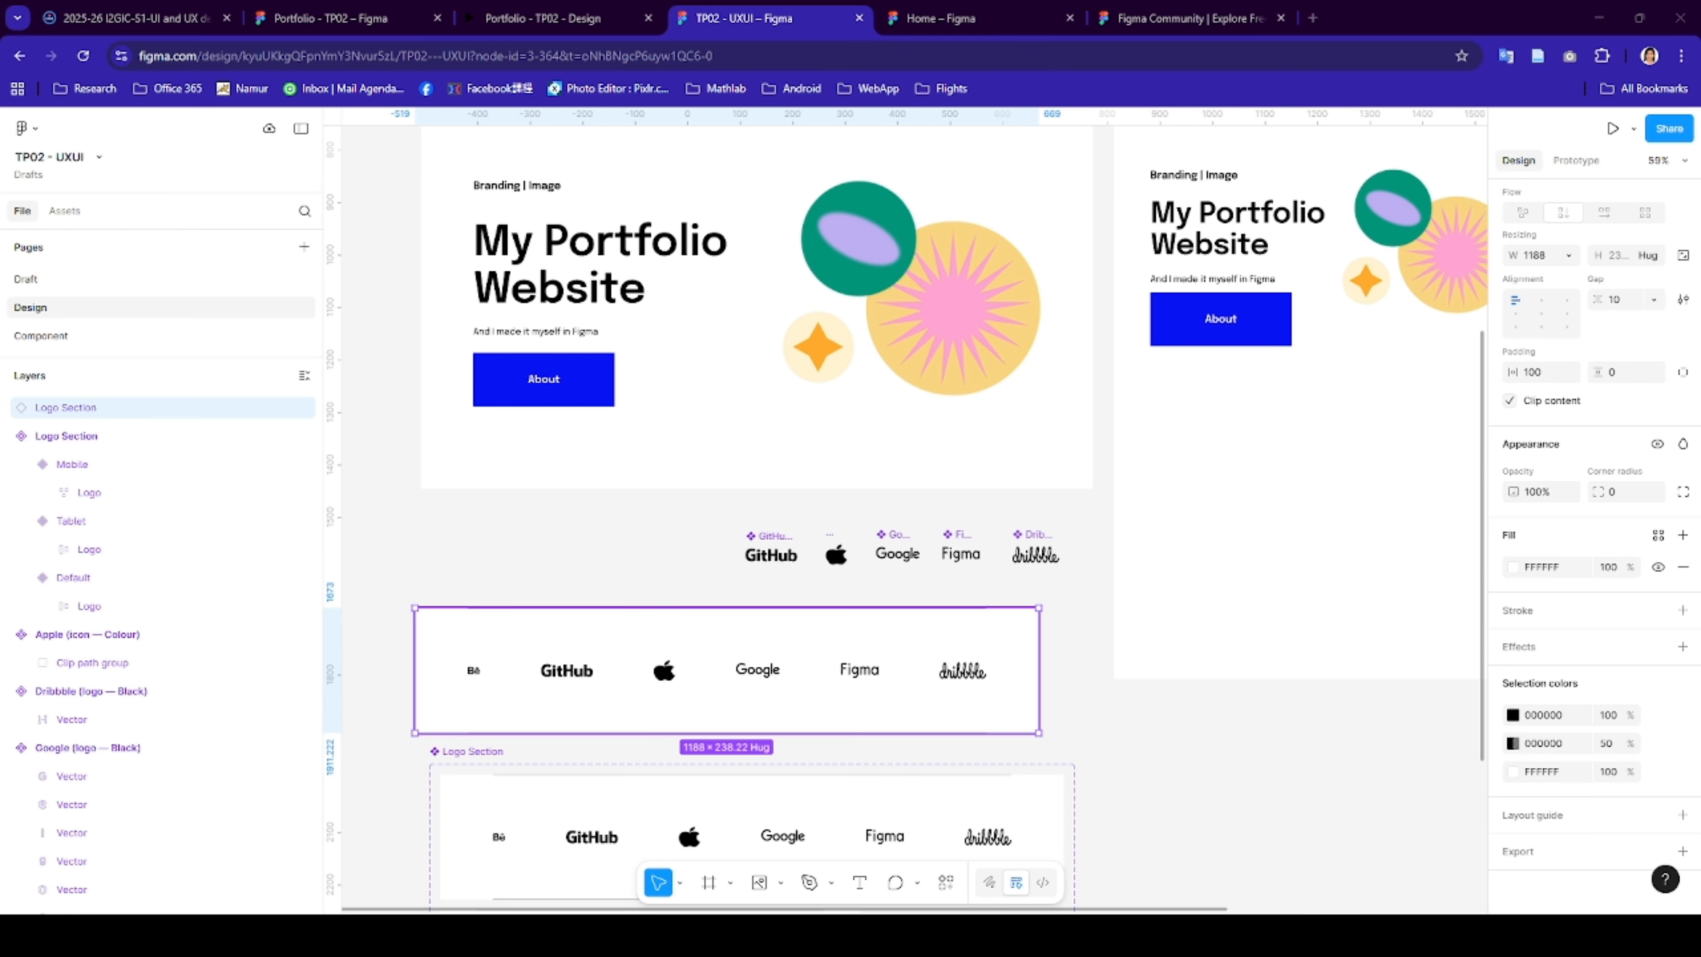
click(761, 550)
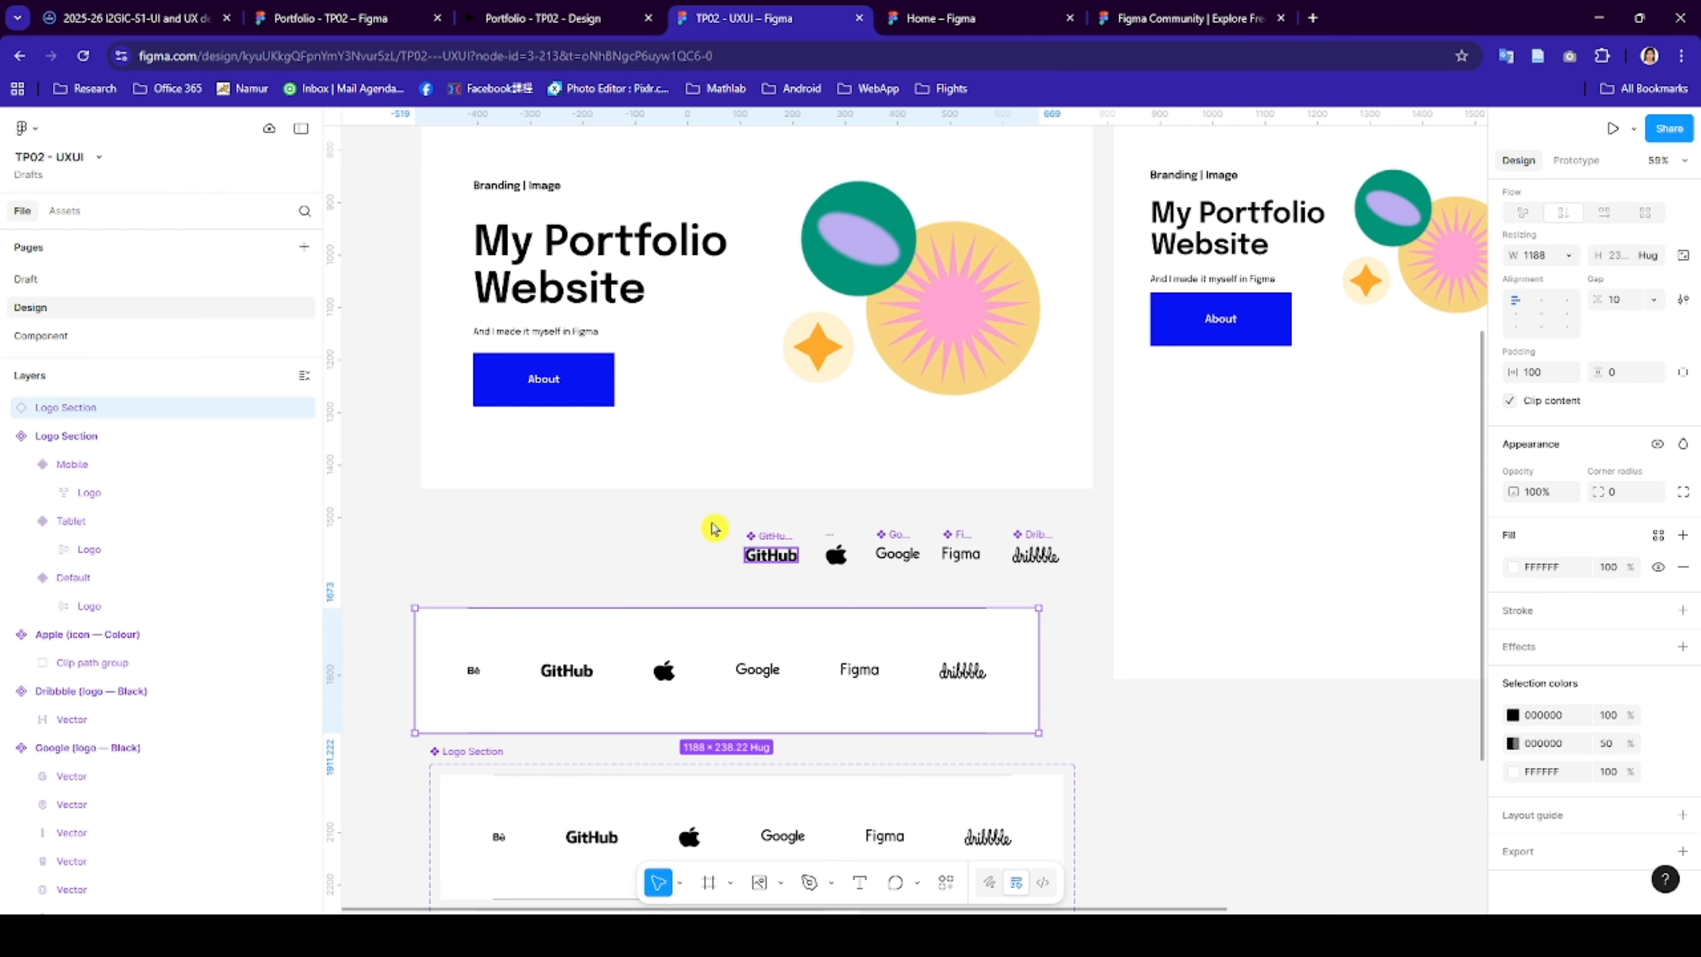
drag(710, 521, 1068, 572)
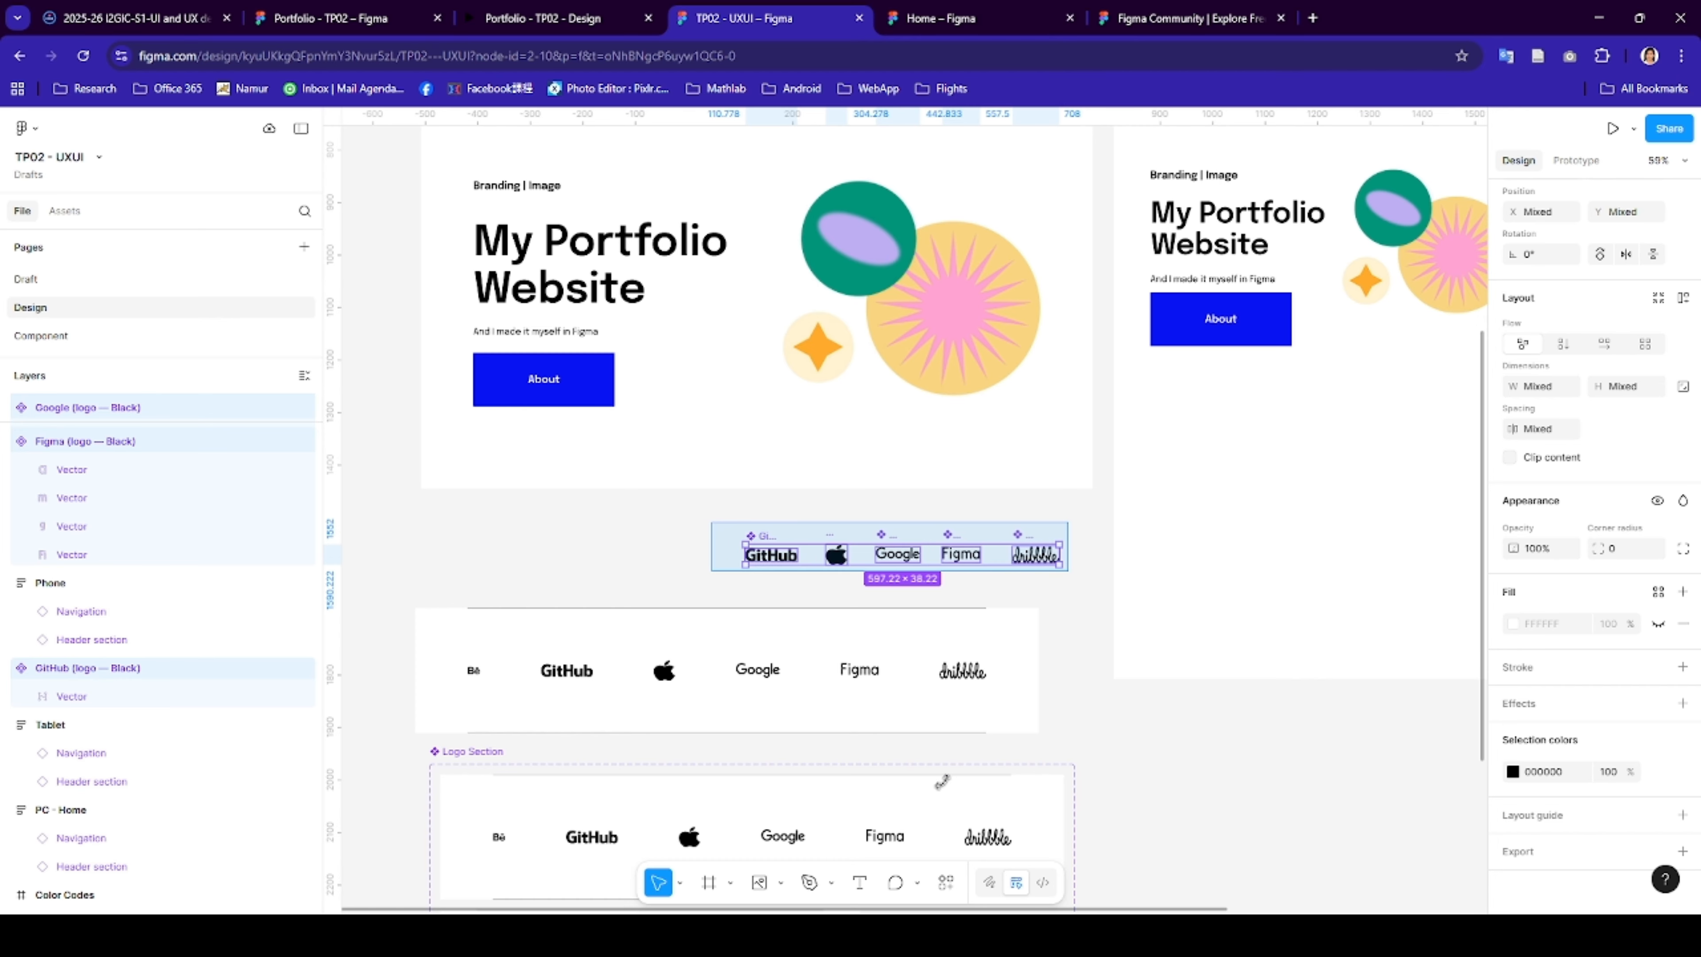
- Move the Logo Section component set and the individual logo components from the Design page to the Component page, below the Header section set
shift+click(477, 762)
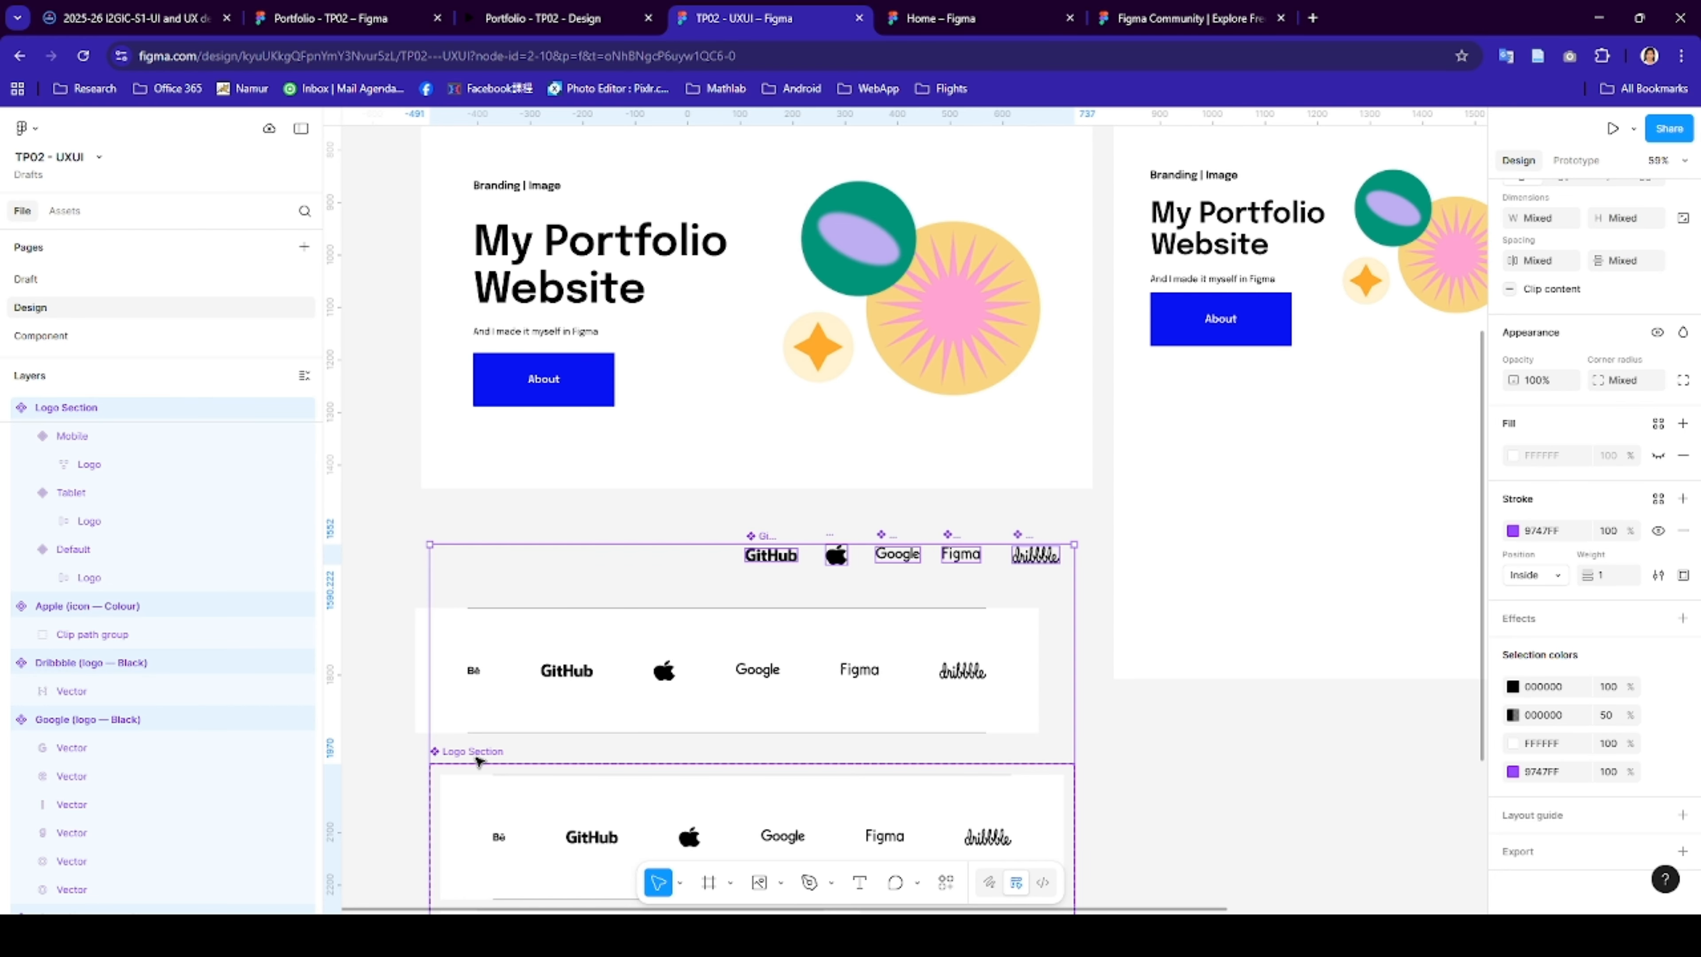
key(Delete)
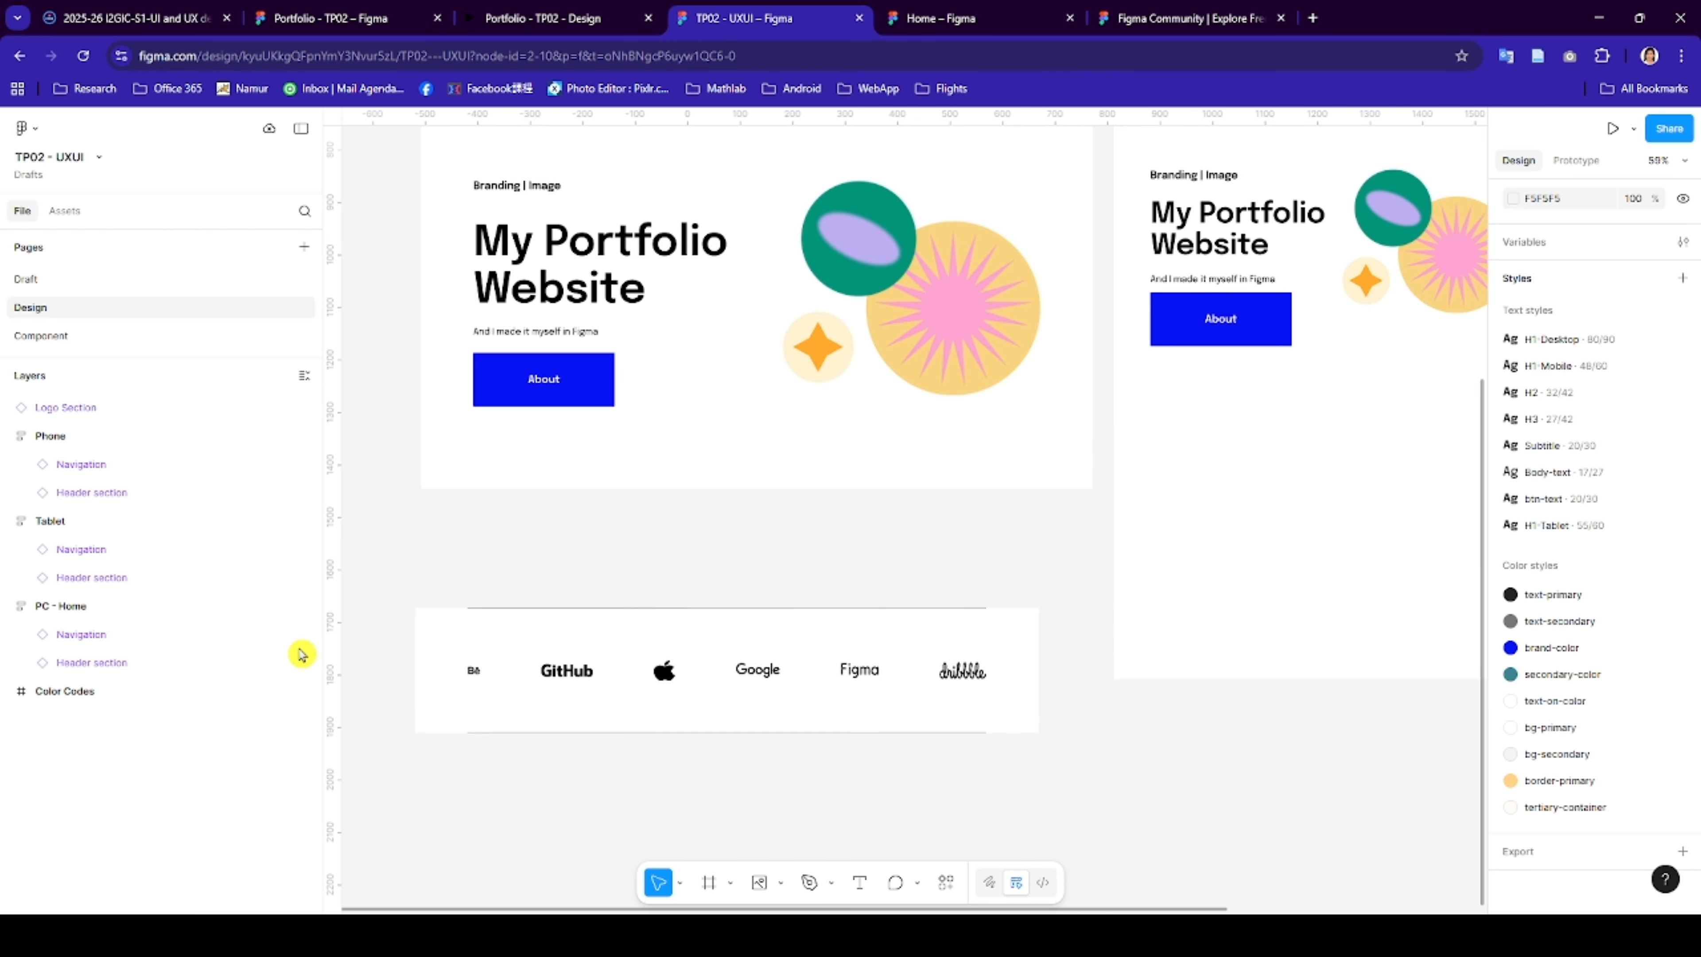
click(56, 341)
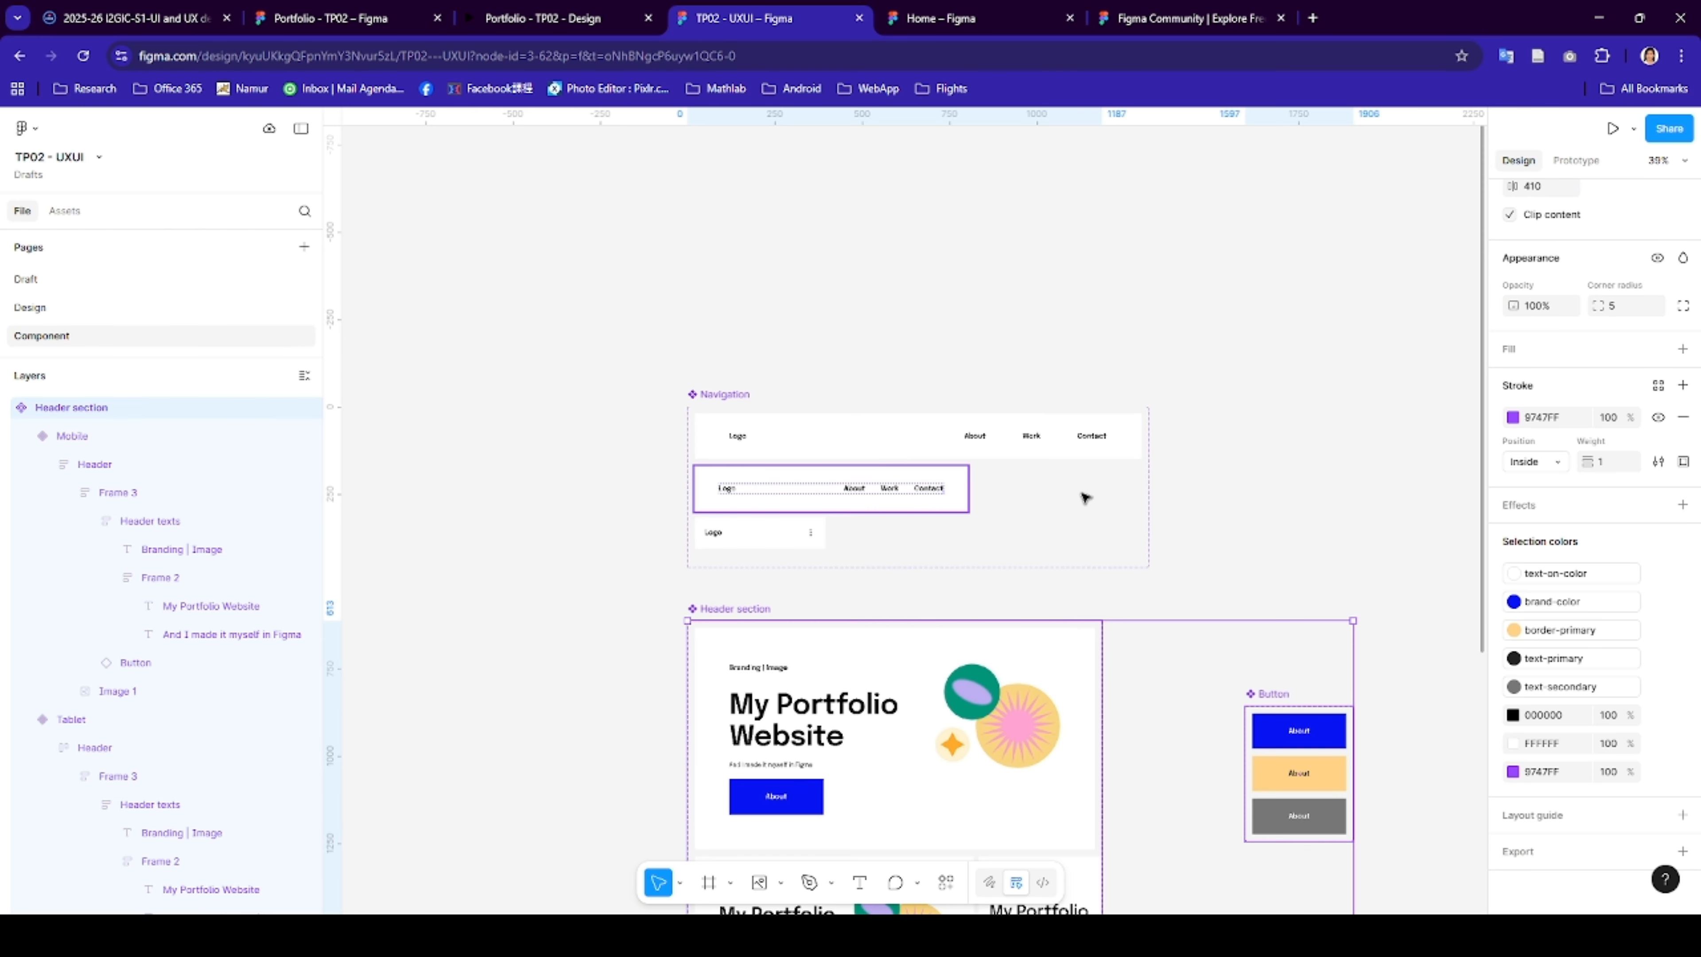
scroll(1238, 505, down, 5)
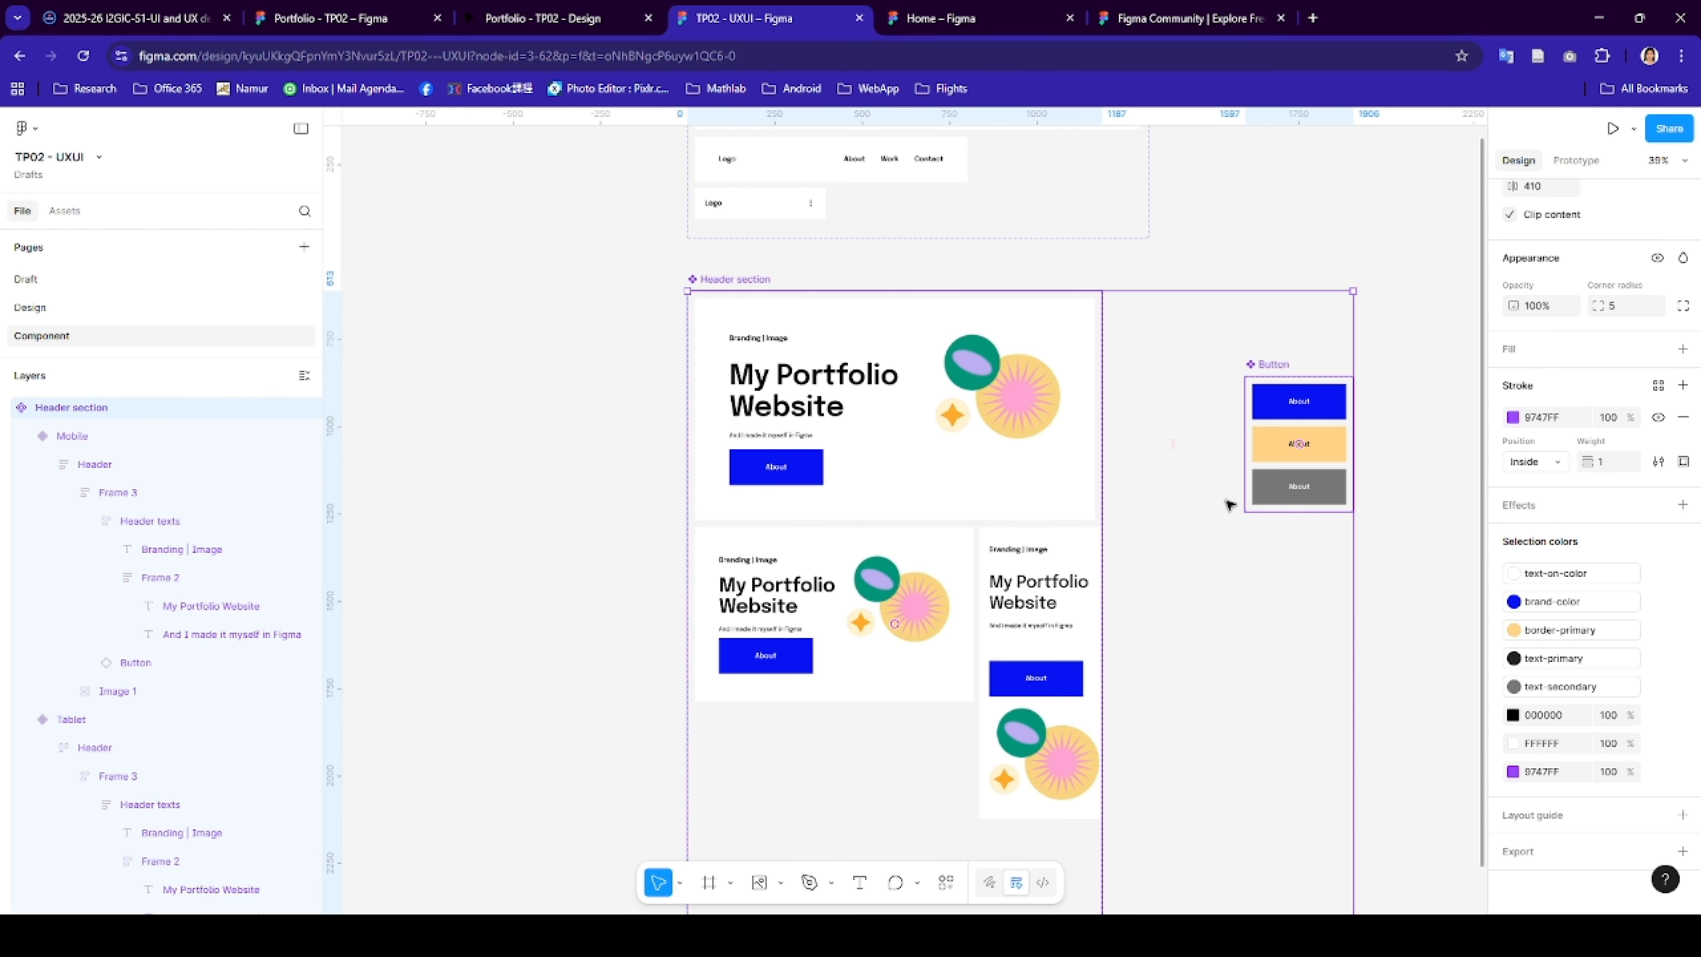
click(1399, 532)
scroll(1379, 643, down, 5)
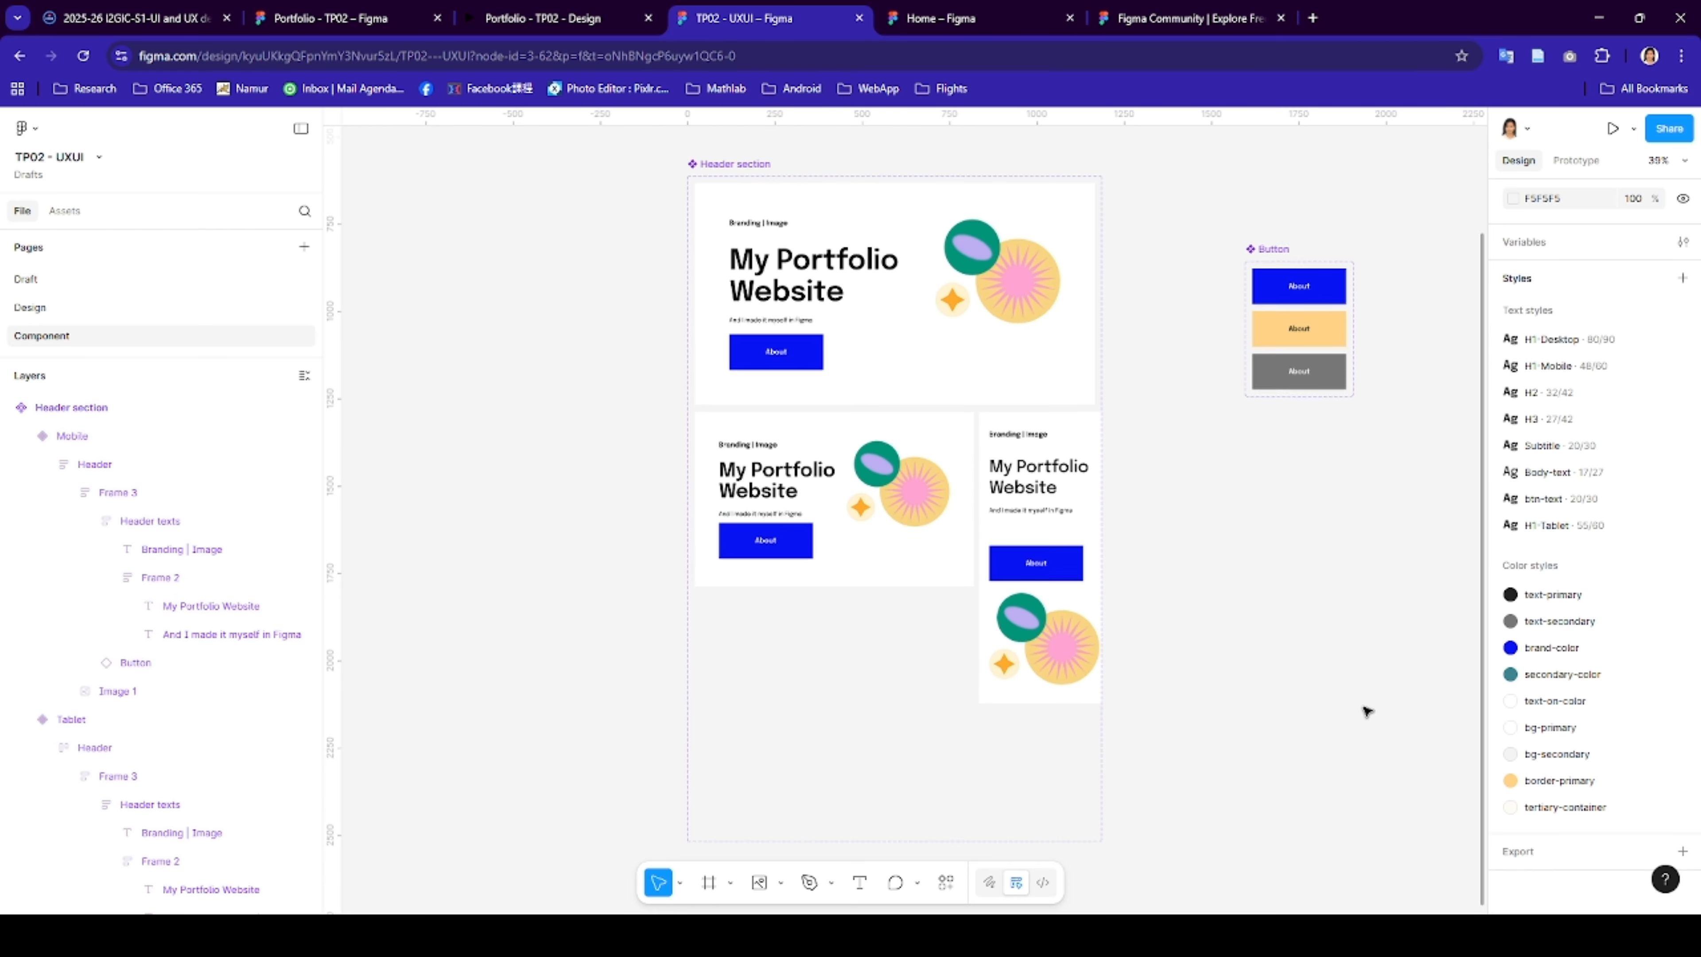
scroll(1219, 734, down, 1)
scroll(1011, 794, down, 7)
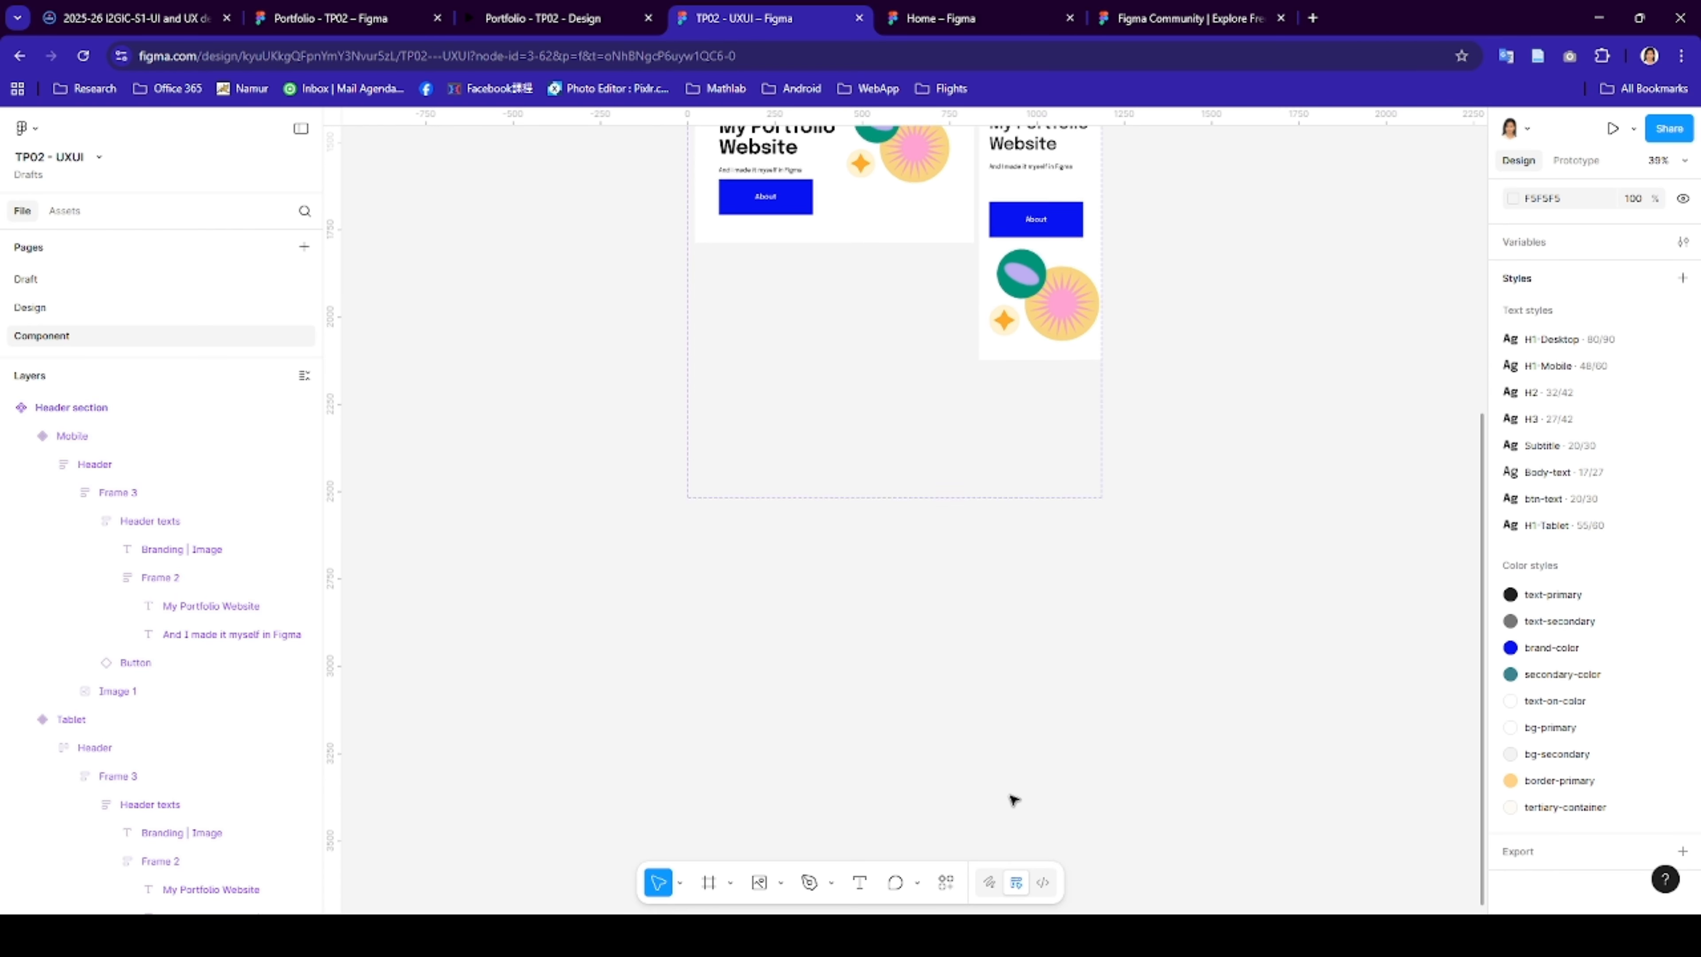
key(ctrl+v)
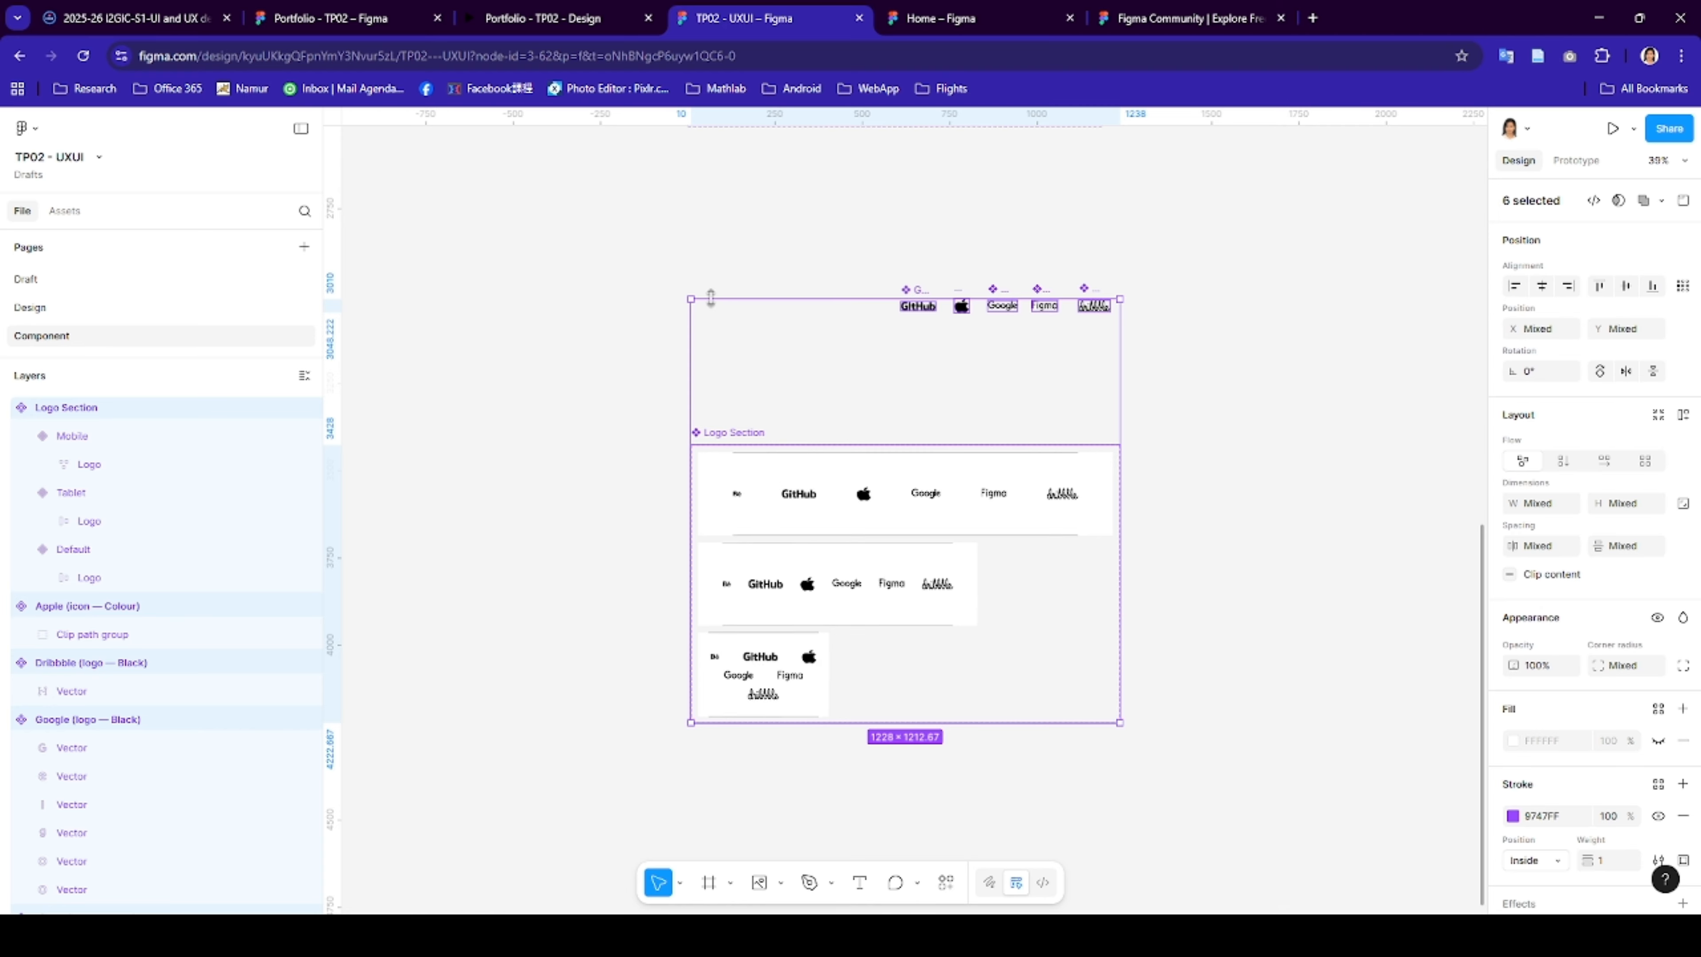
drag(797, 317, 800, 194)
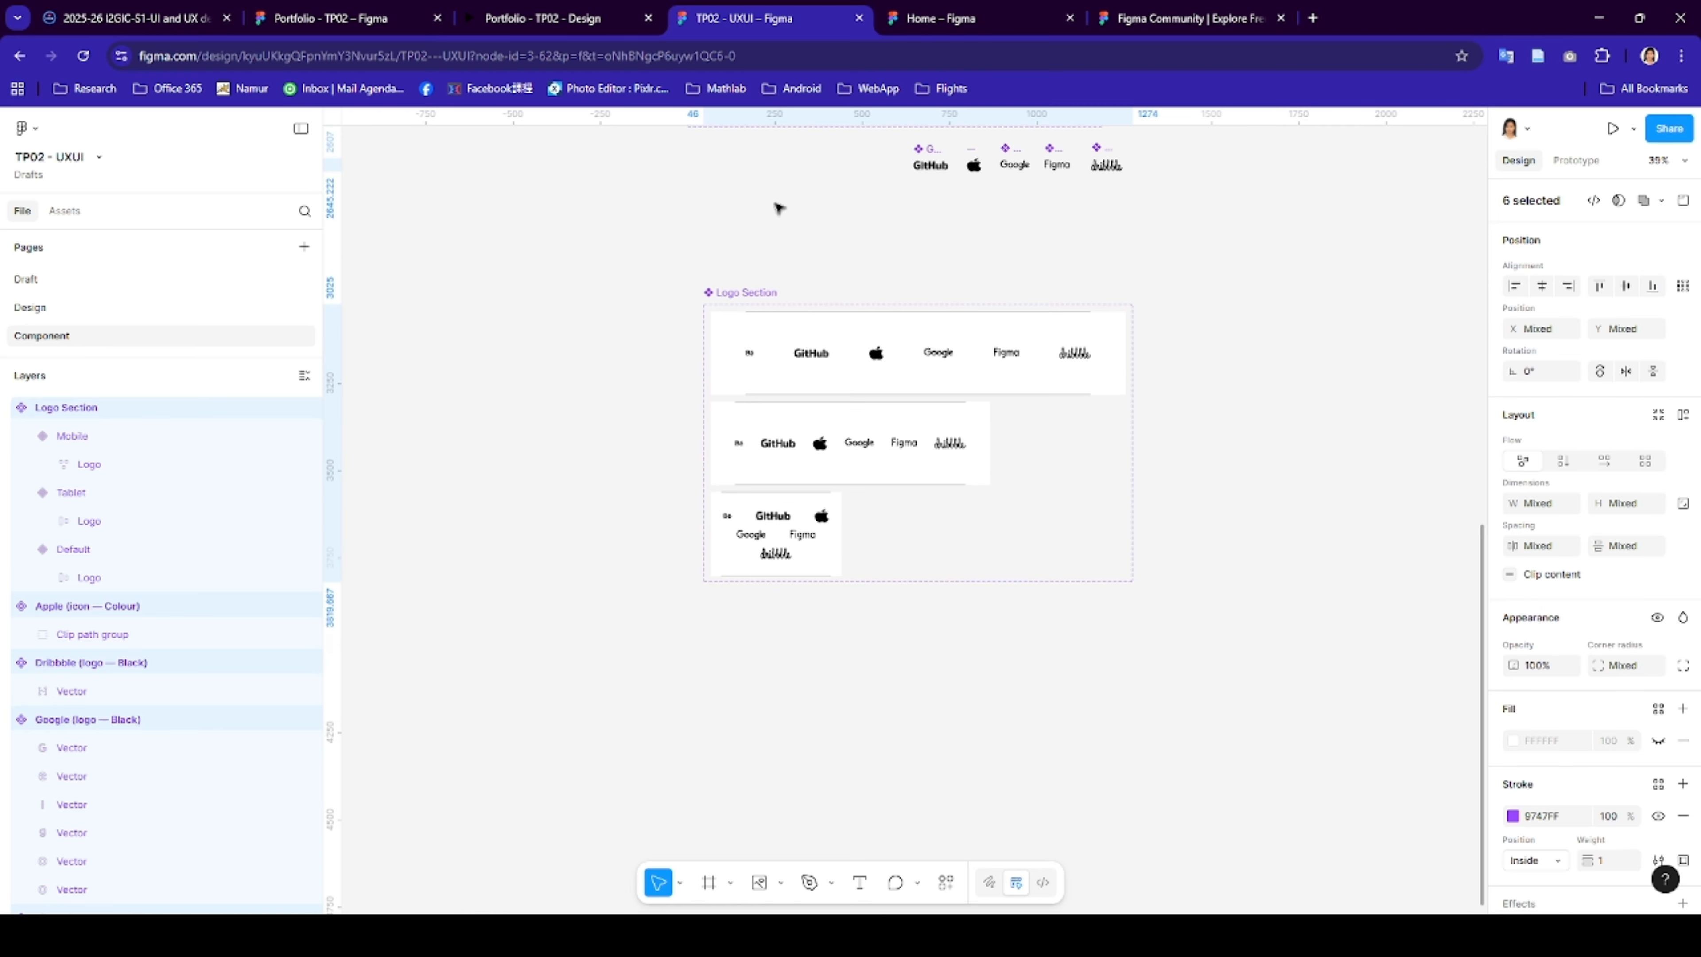
- On the Design page, place the Logo Section instance below the header in the PC - Home frame and make the frame's height hug its contents
click(86, 314)
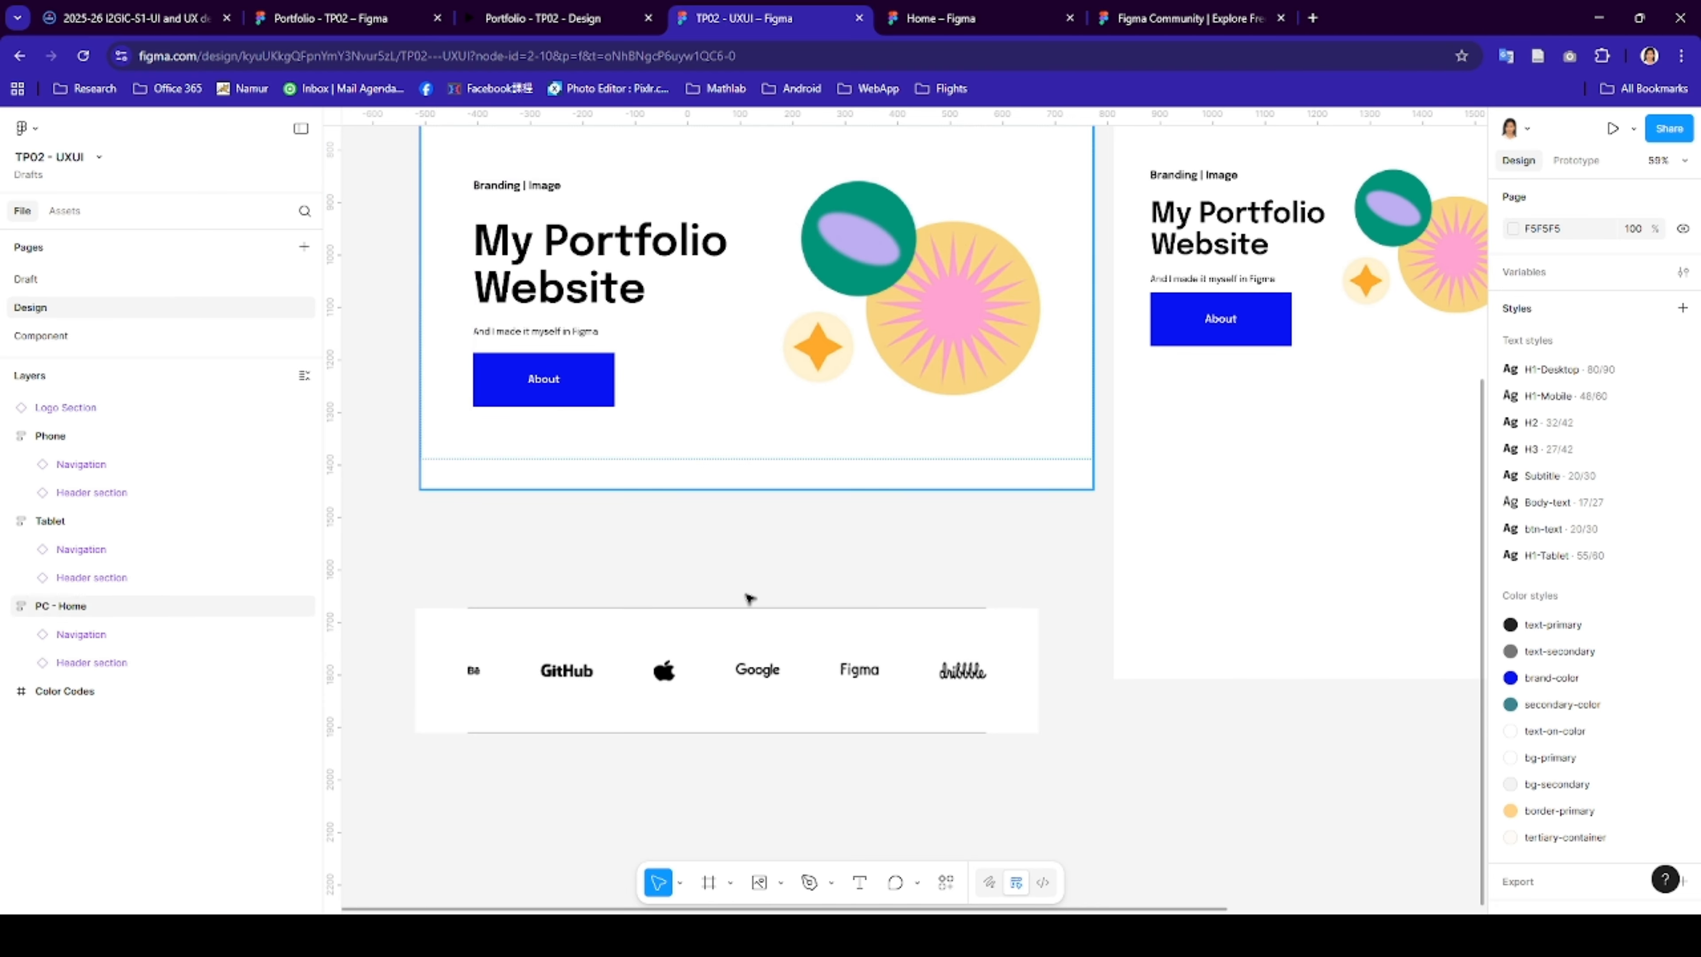
drag(717, 638, 725, 459)
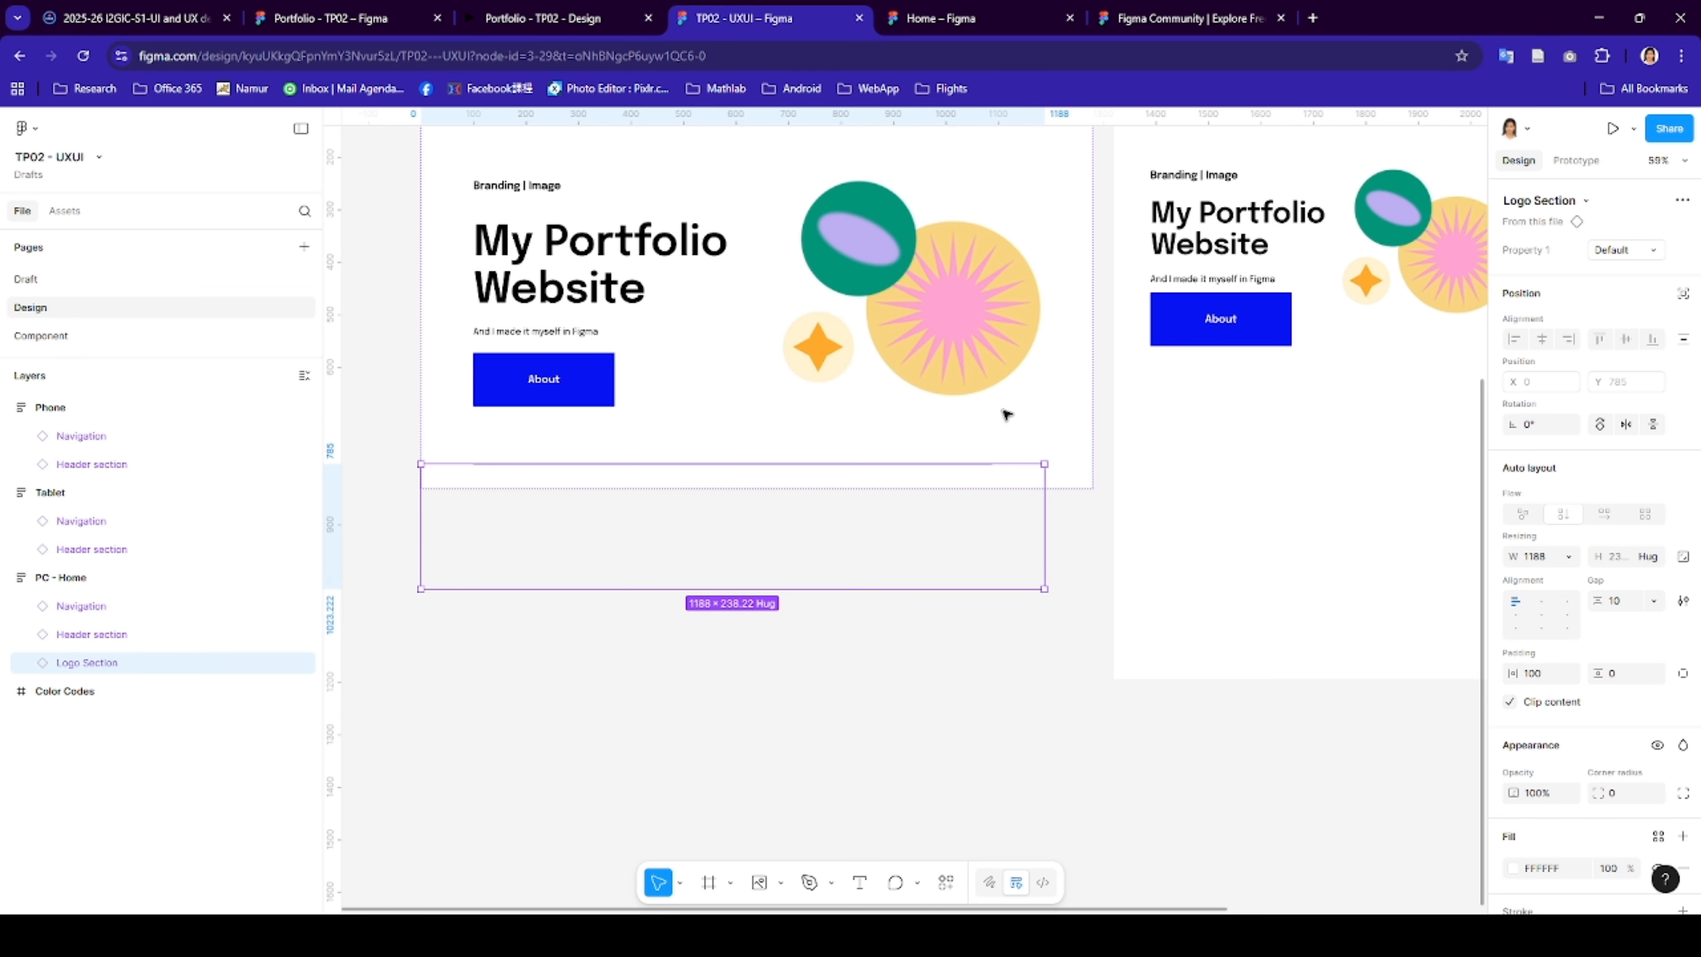
scroll(972, 418, up, 2)
scroll(972, 418, up, 1)
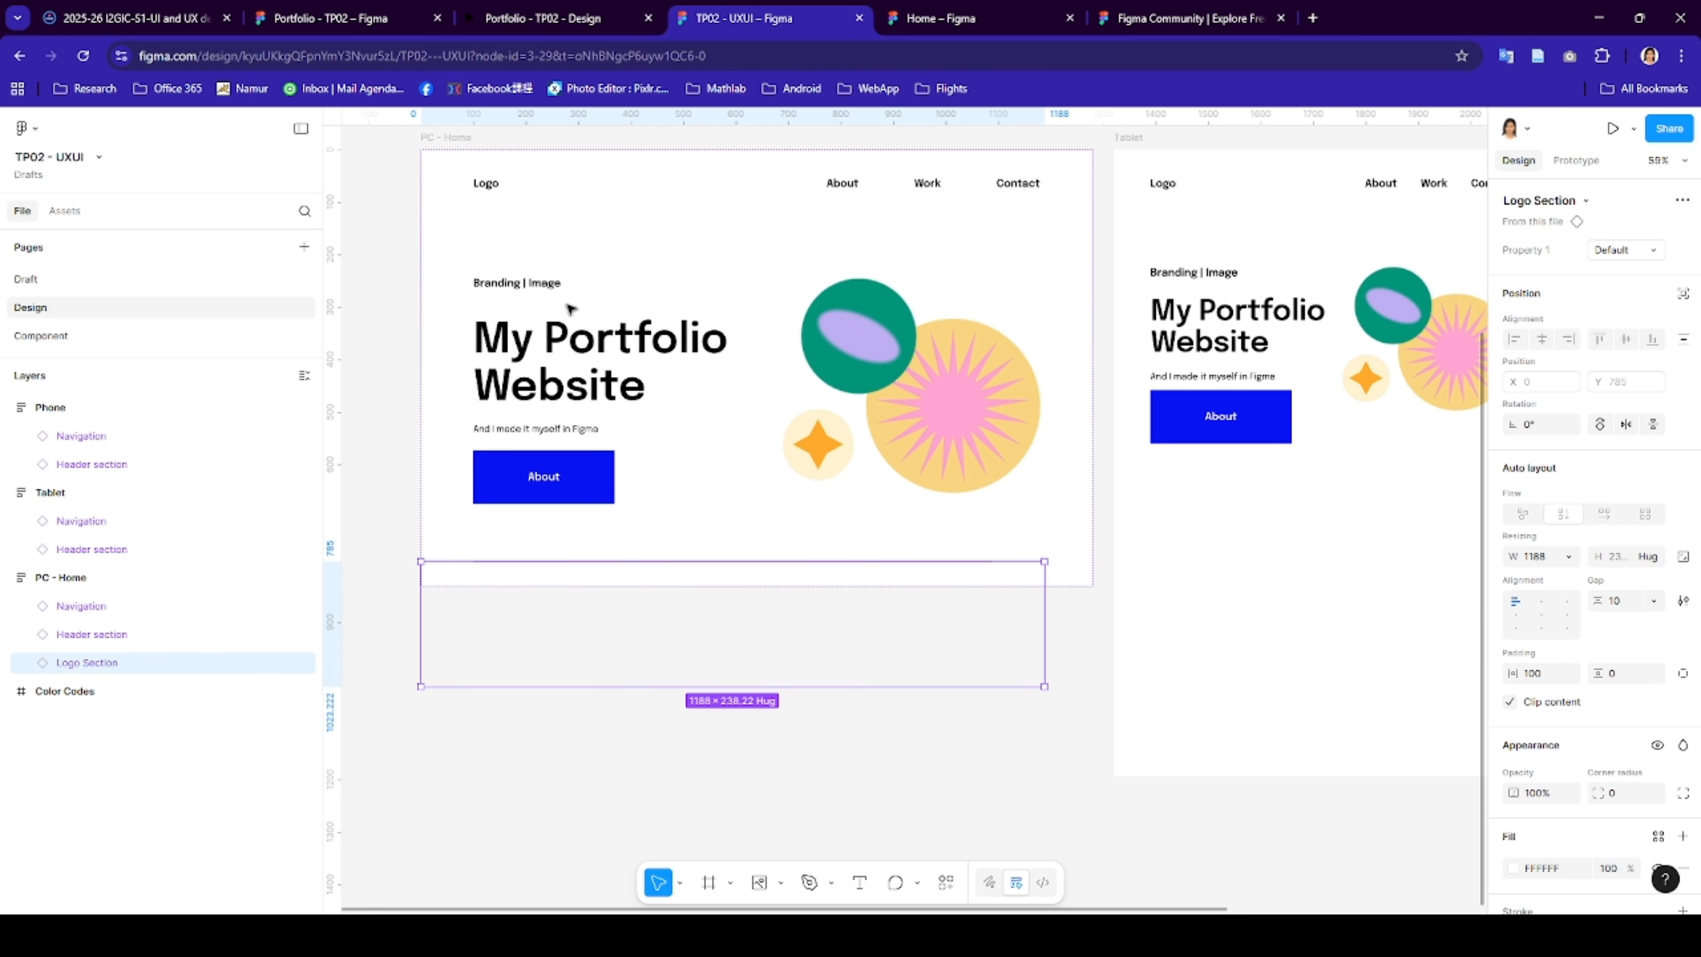
click(455, 142)
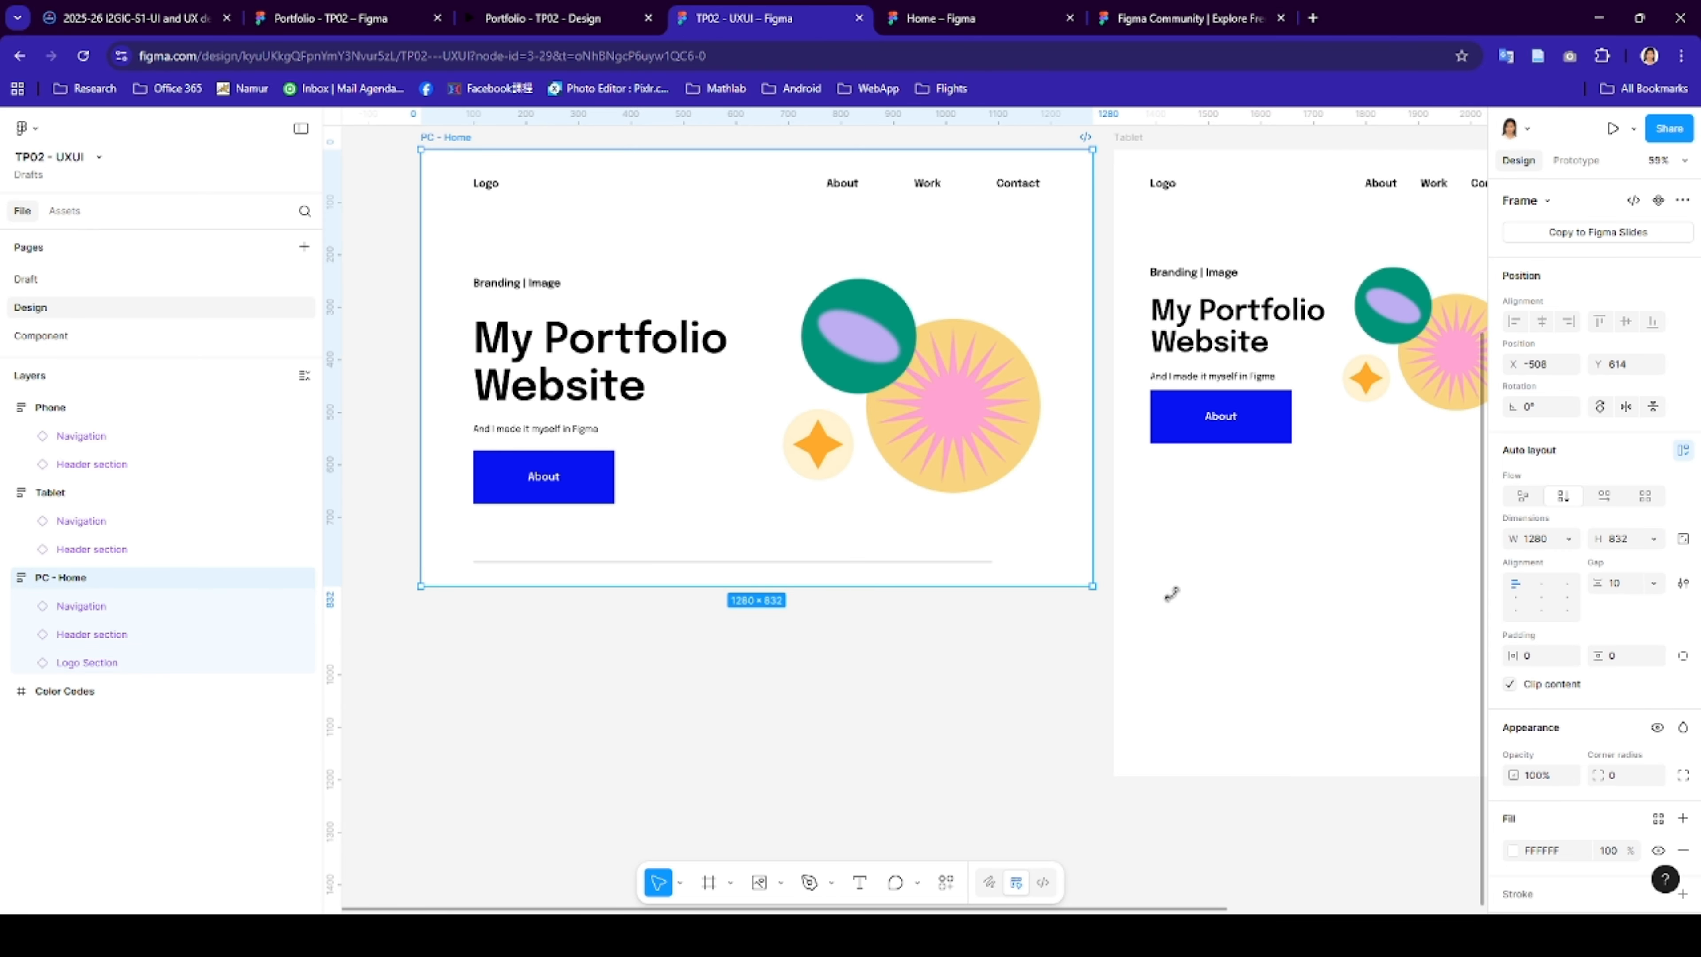
click(1651, 538)
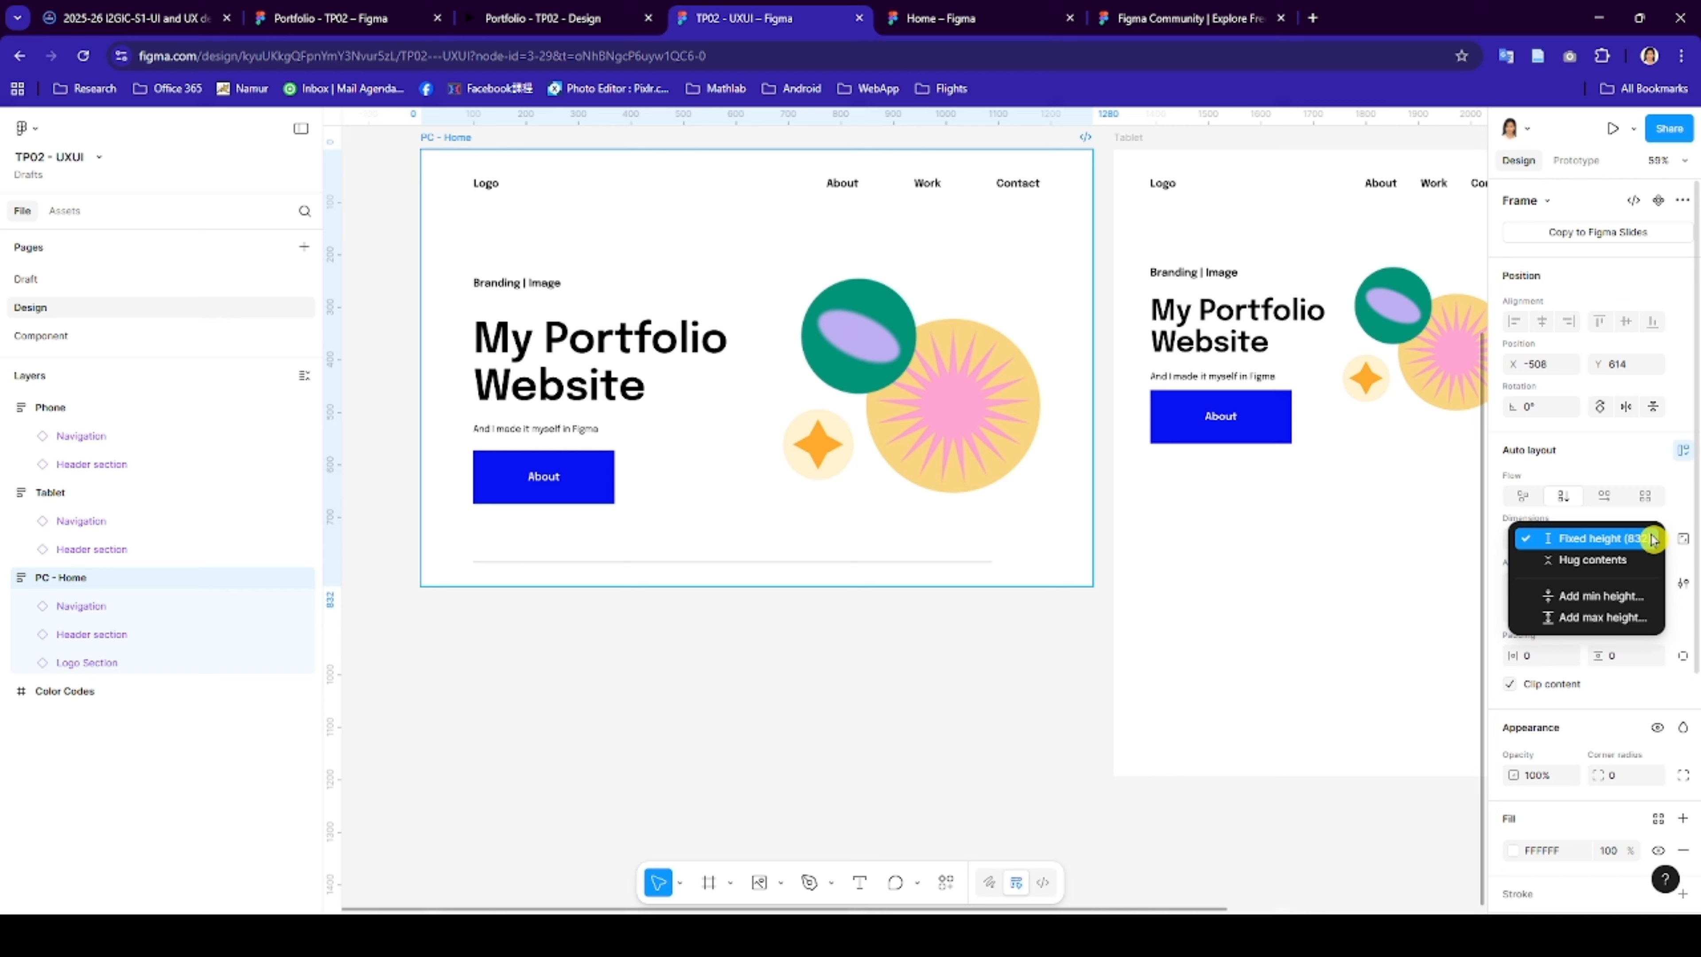
click(1618, 558)
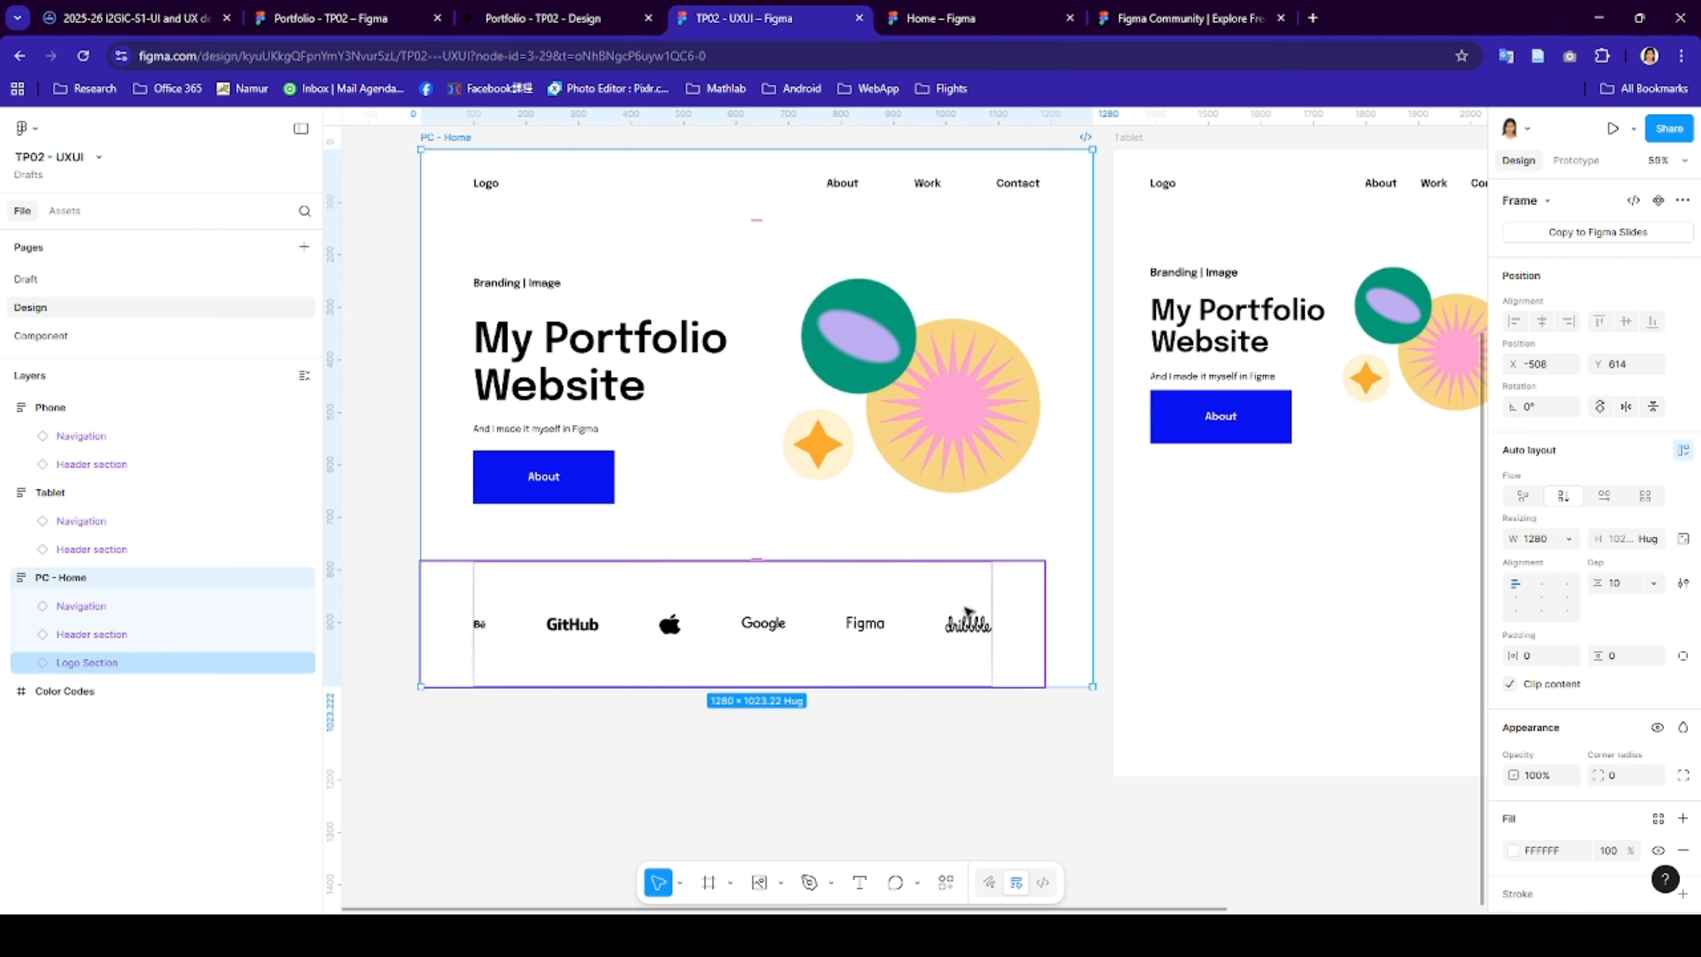
- Set the width of the Logo Section in the PC - Home frame to fill the container
click(1029, 611)
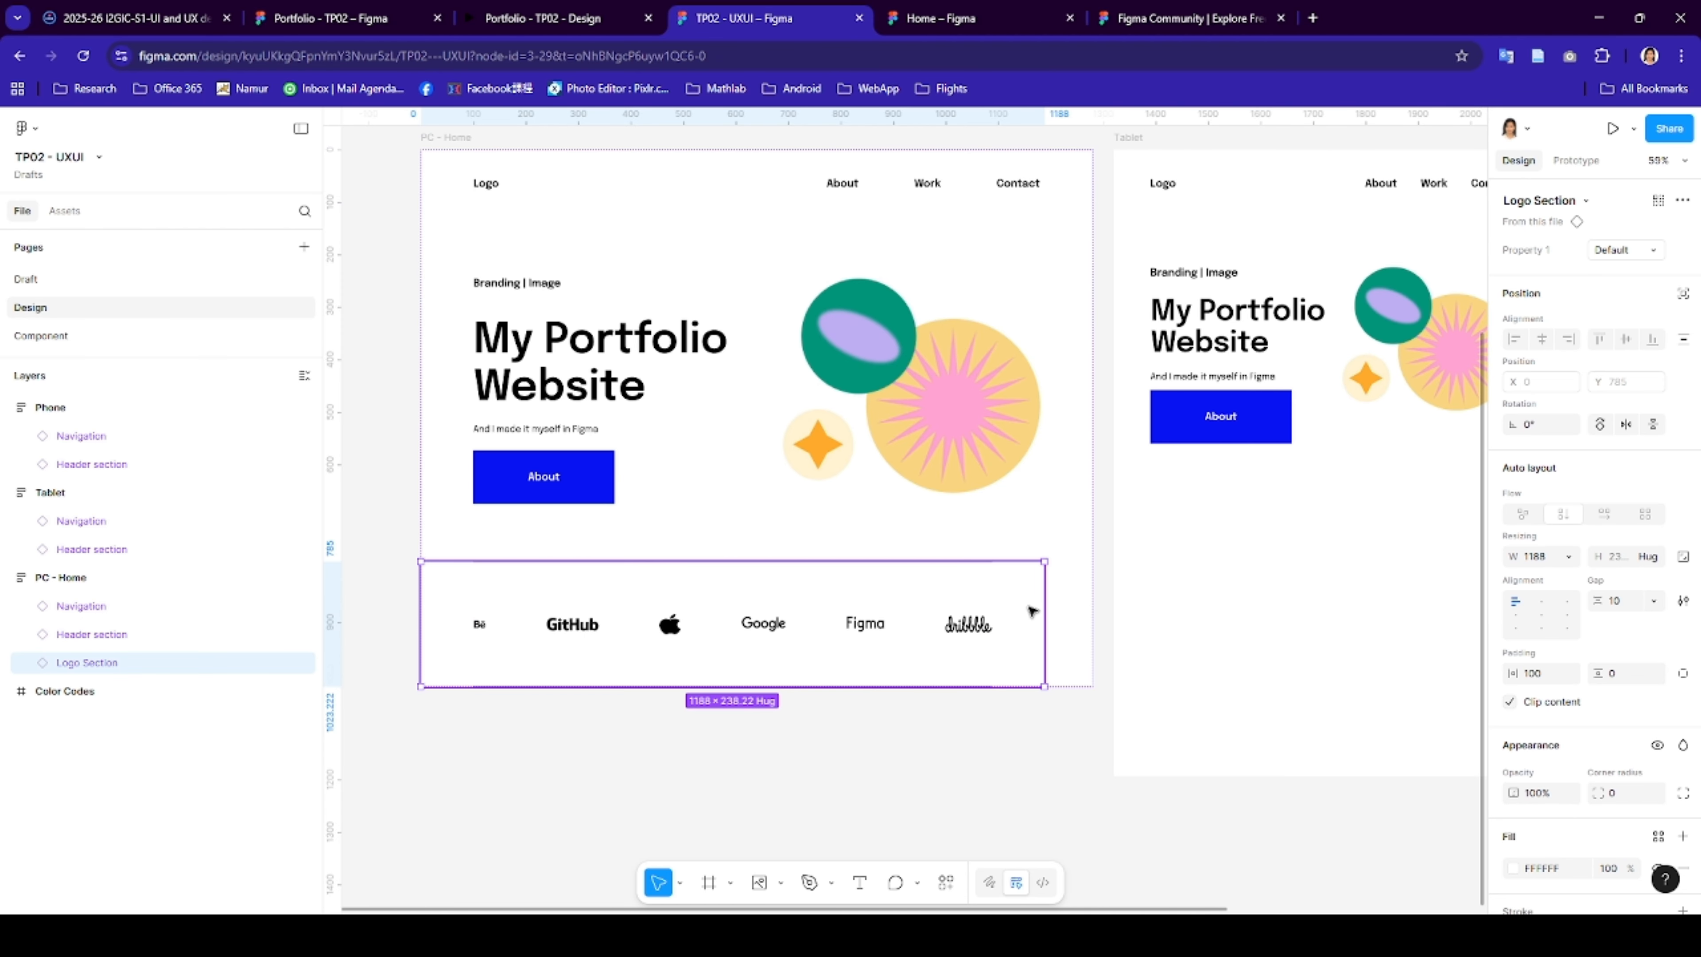
click(1569, 562)
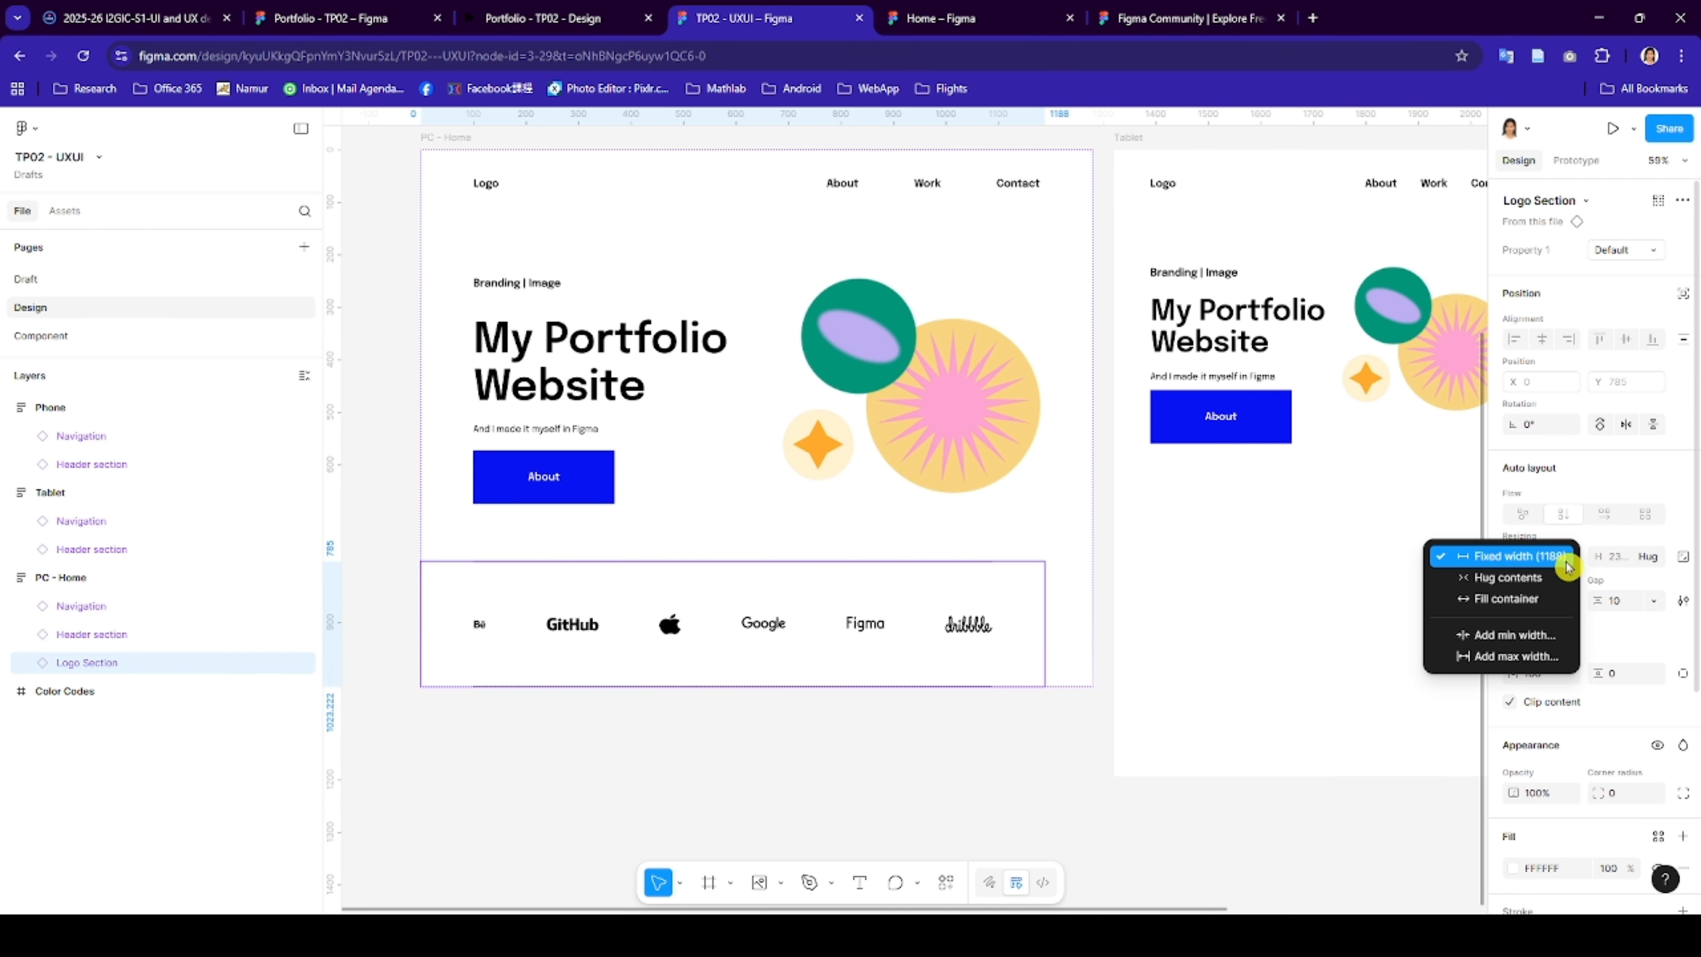
click(1539, 598)
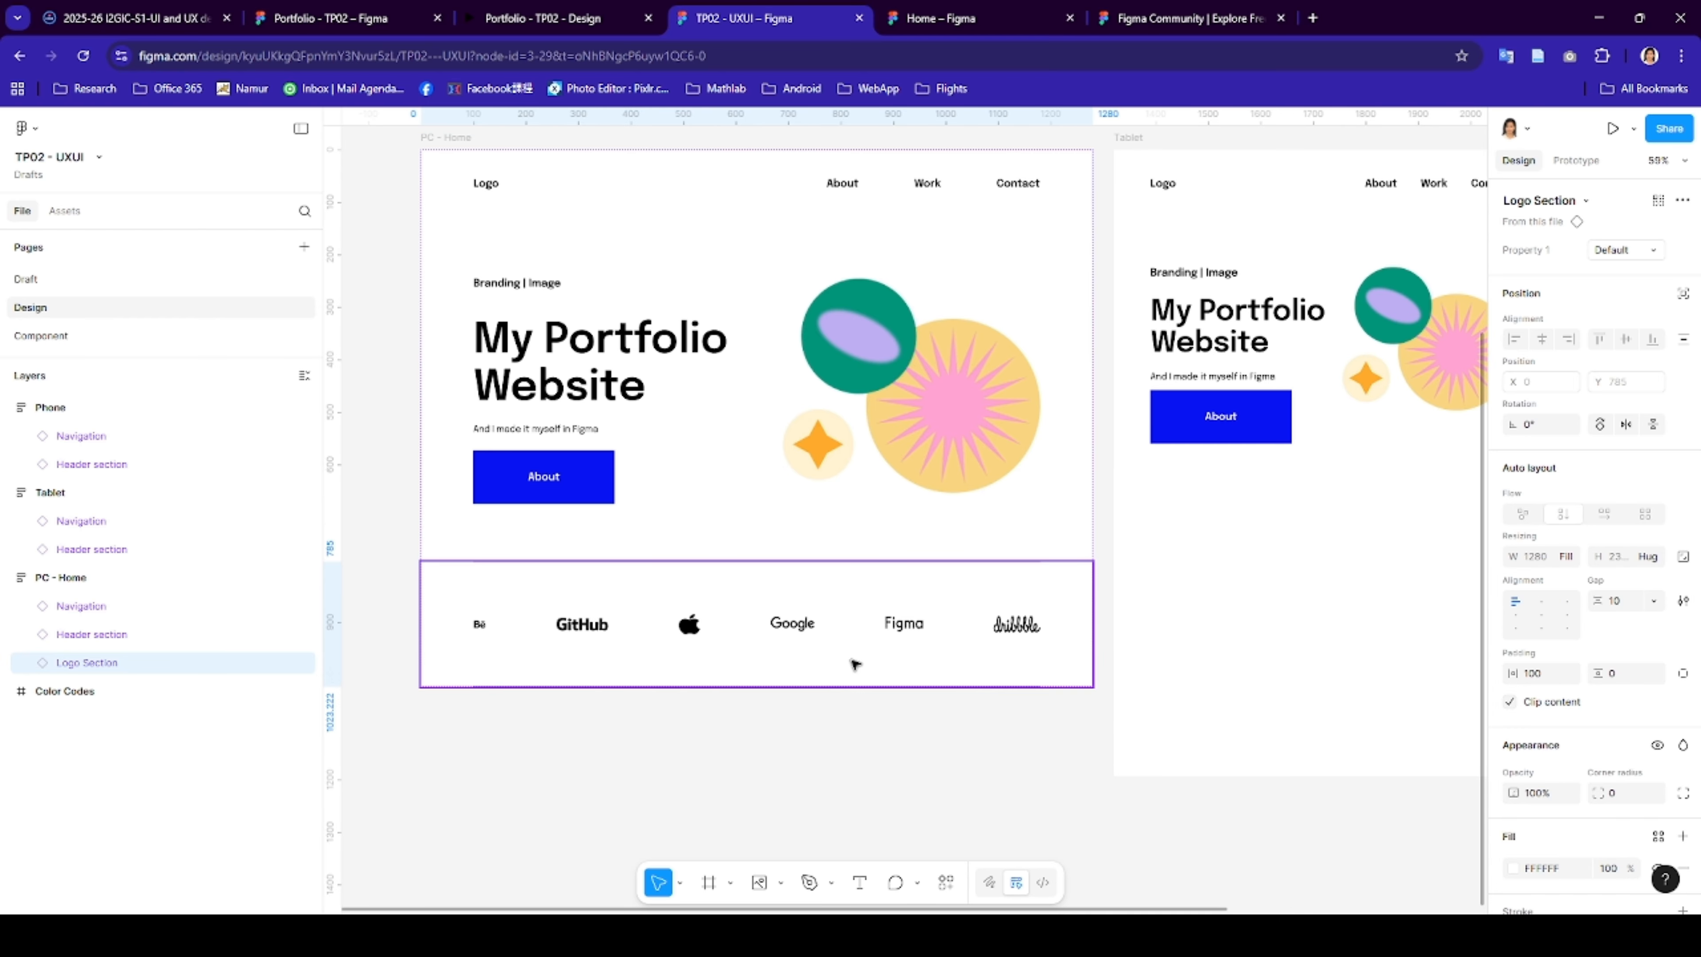
- Duplicate the Logo Section below the PC - Home frame and switch the copy to the Tablet variant
alt+drag(857, 662, 862, 812)
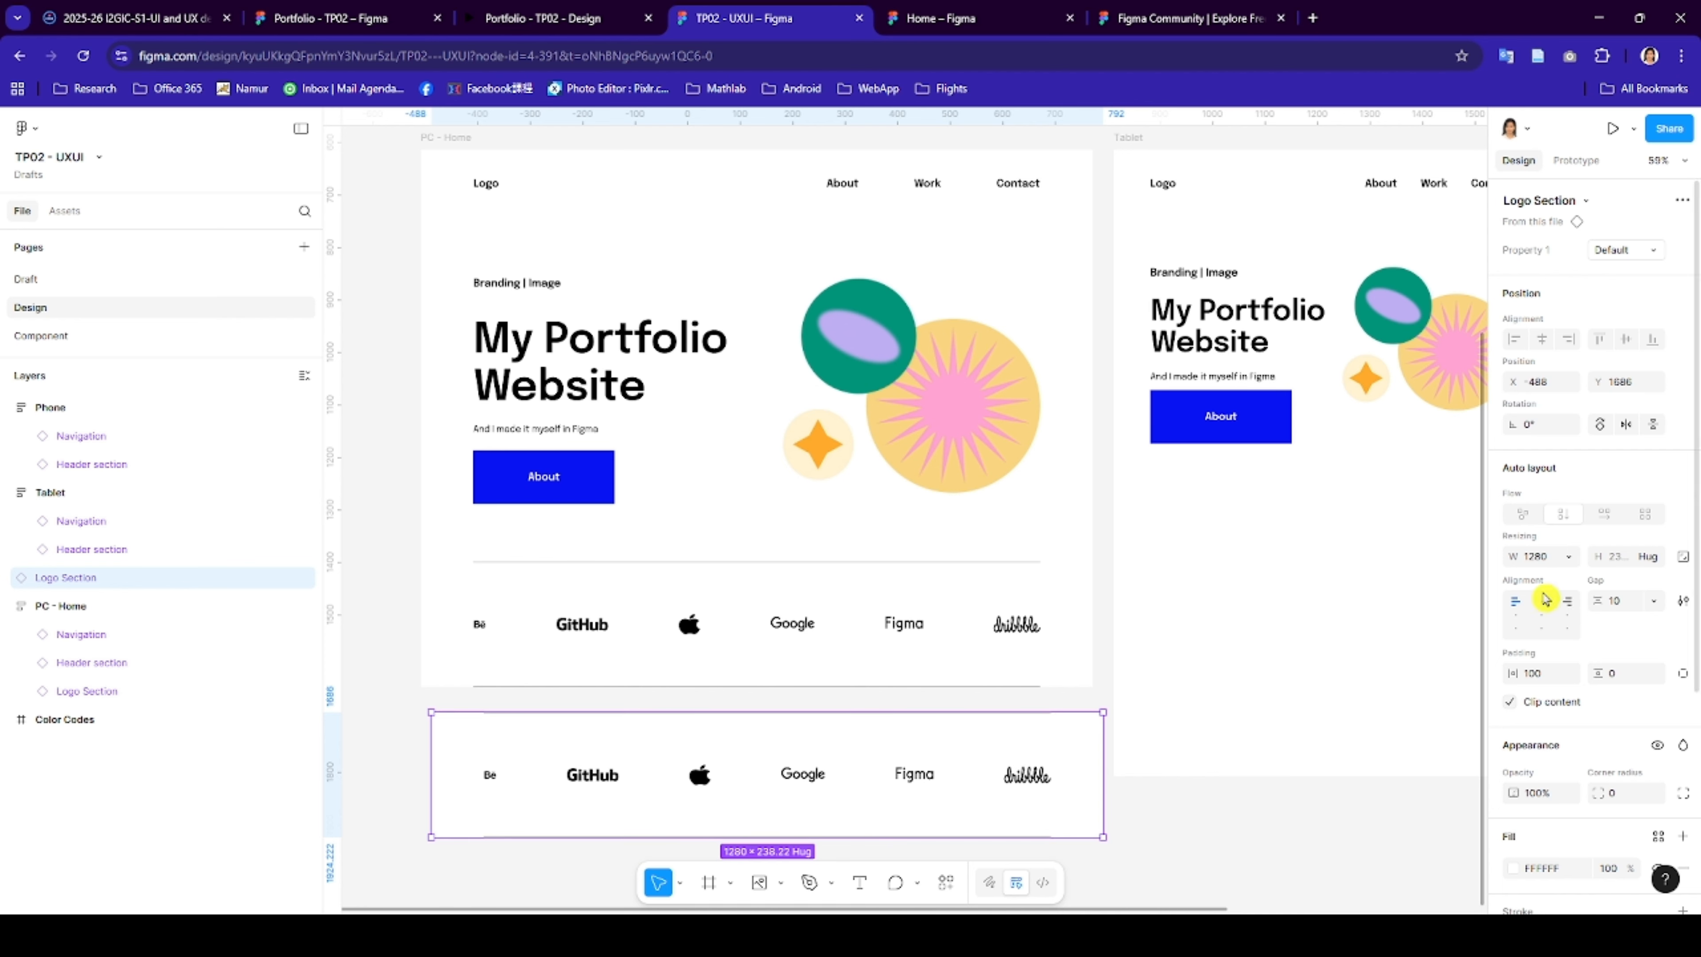
click(1643, 251)
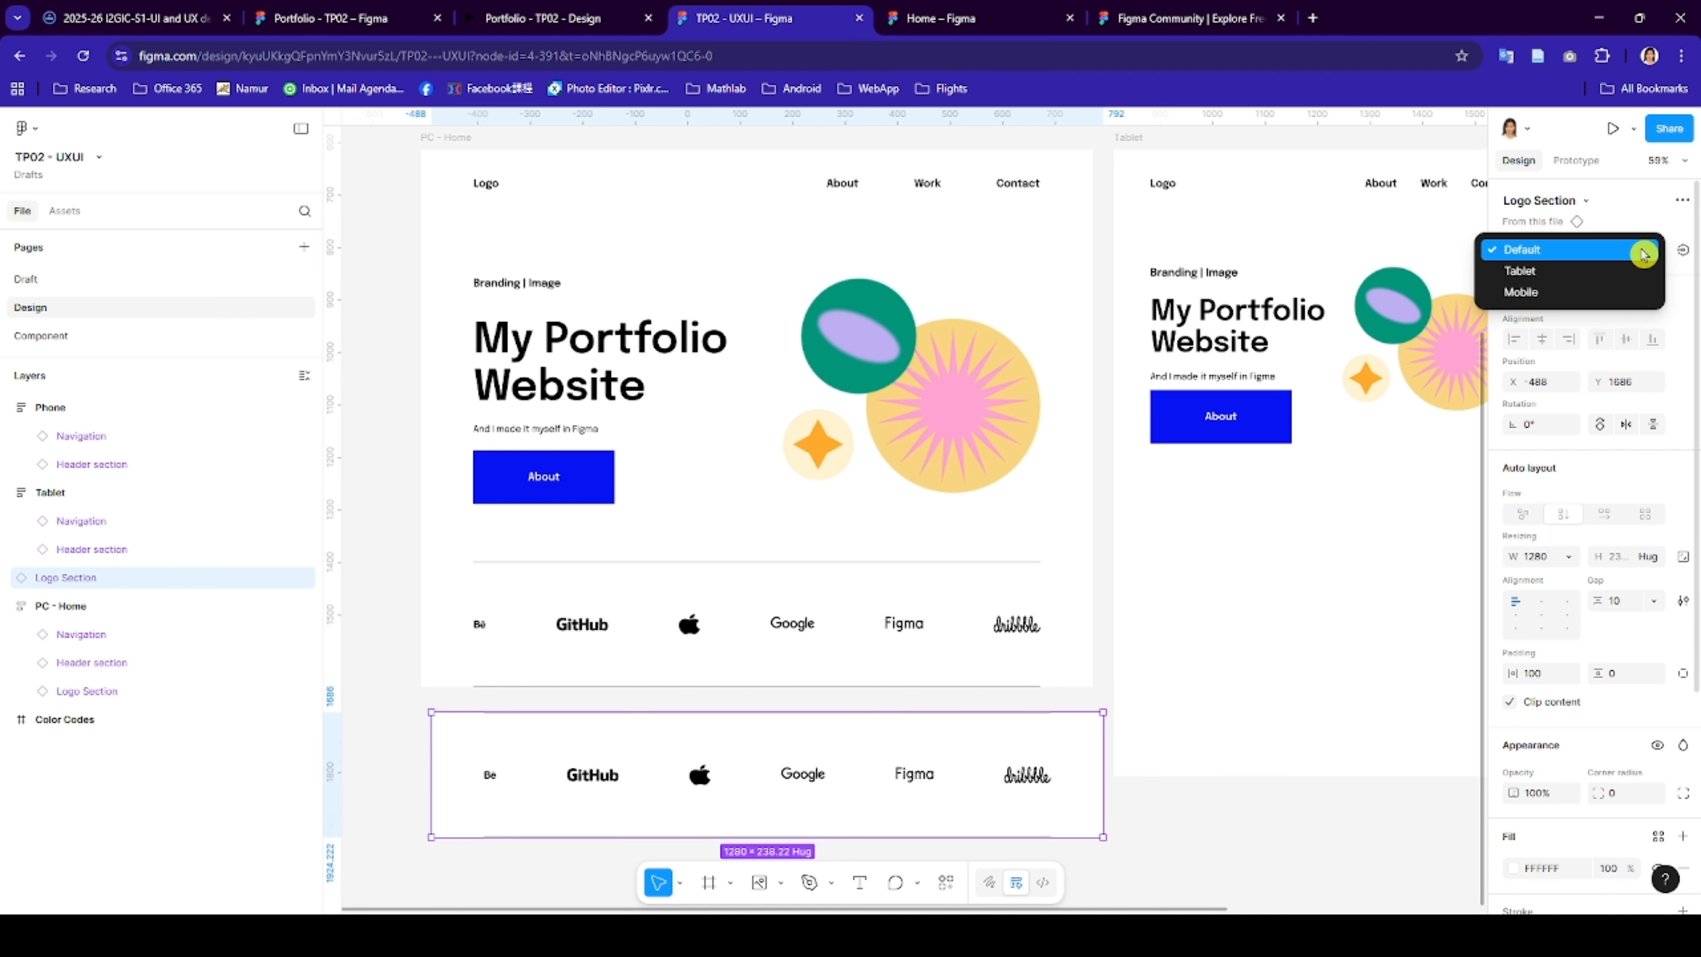
click(1621, 268)
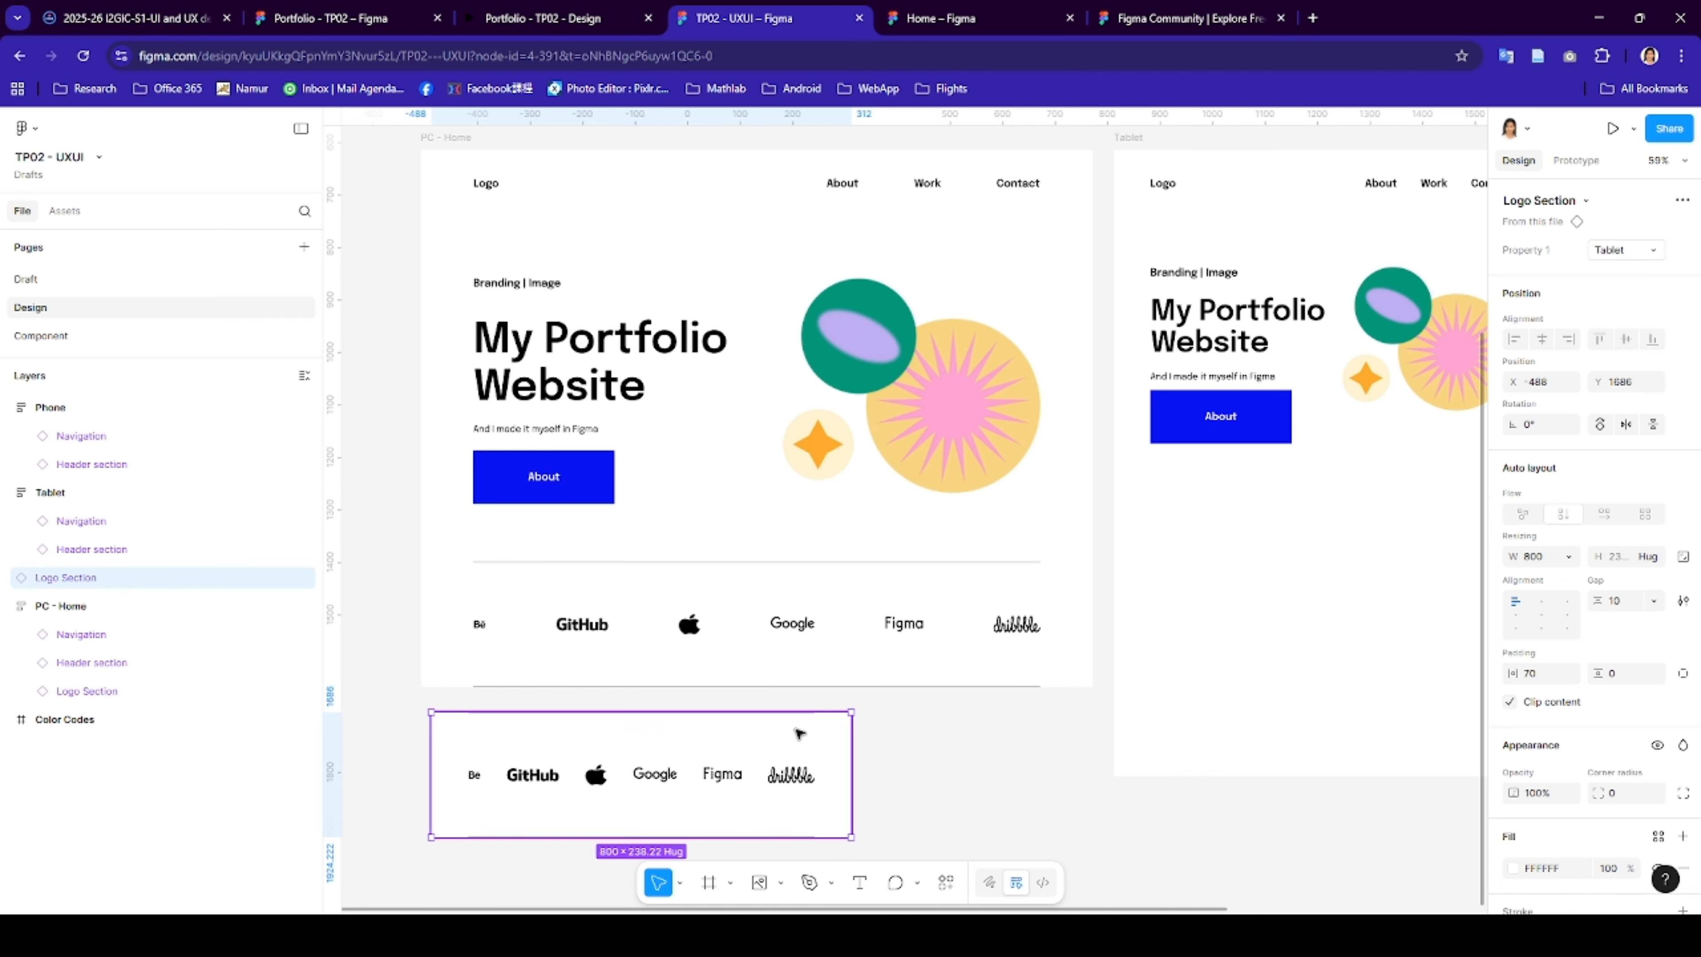
- Place the tablet Logo Section below the header in the Tablet frame and set its width to fill the container
drag(830, 743, 1325, 585)
scroll(1325, 585, right, 5)
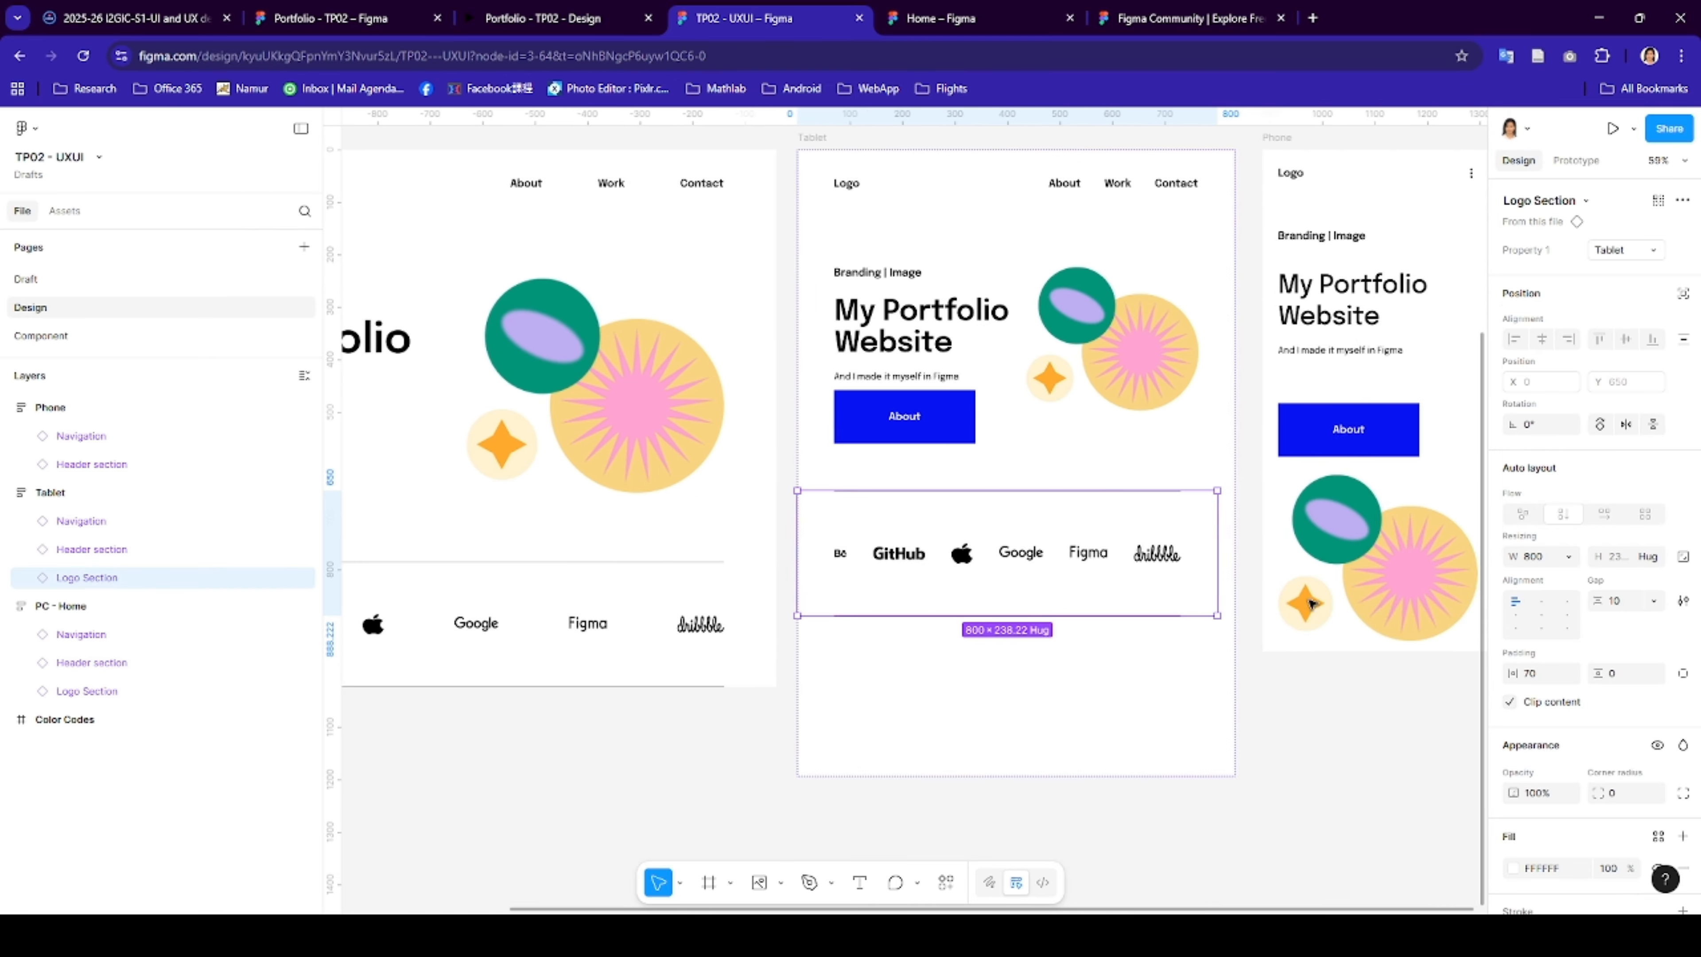
click(1567, 556)
click(1533, 599)
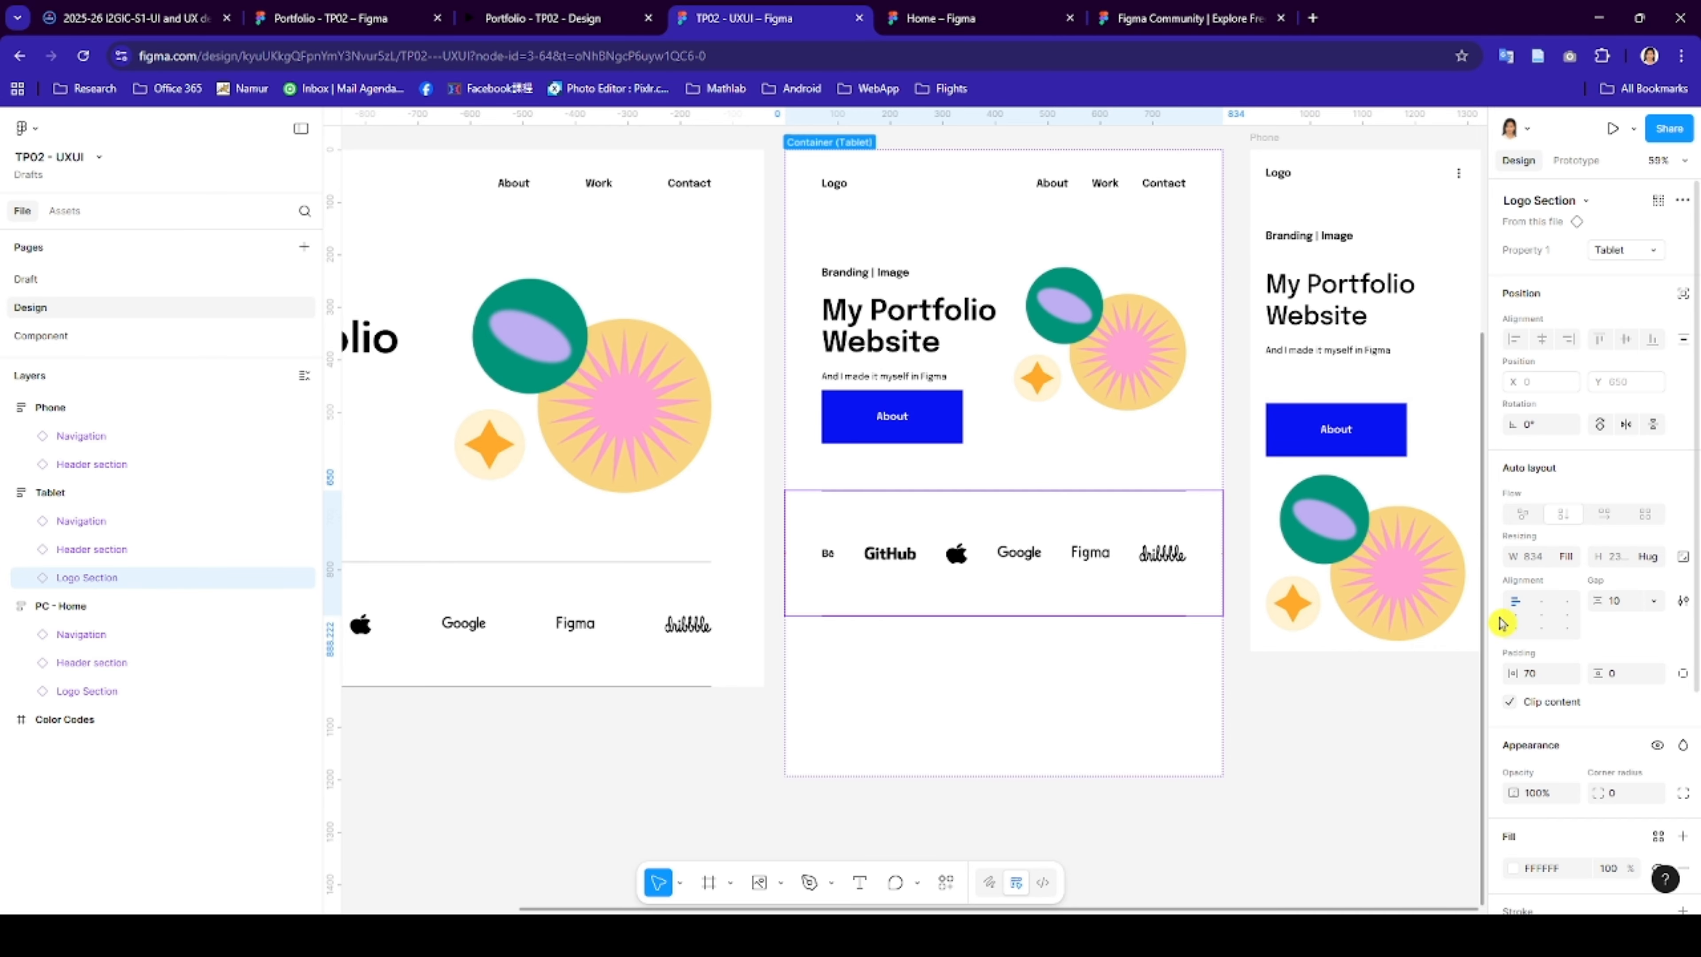
- Duplicate the tablet Logo Section onto the canvas below the Phone frame and switch the copy to the Mobile variant
scroll(1079, 694, right, 4)
scroll(1079, 694, right, 1)
drag(979, 606, 1272, 796)
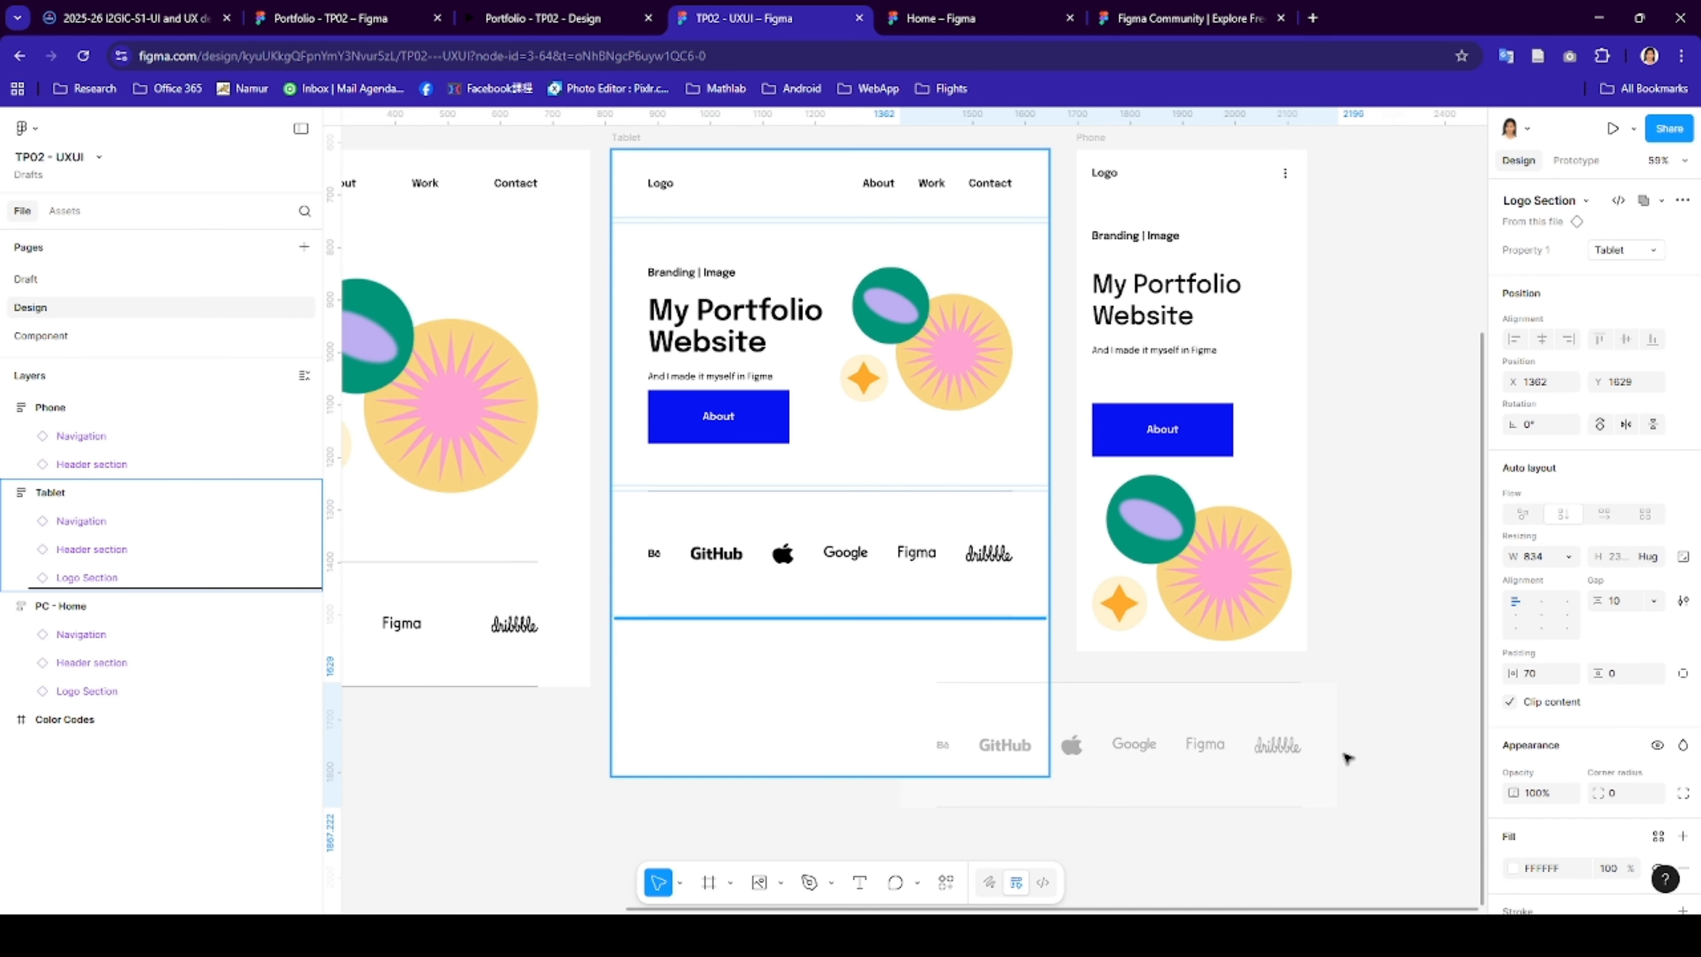
drag(1281, 729, 1437, 782)
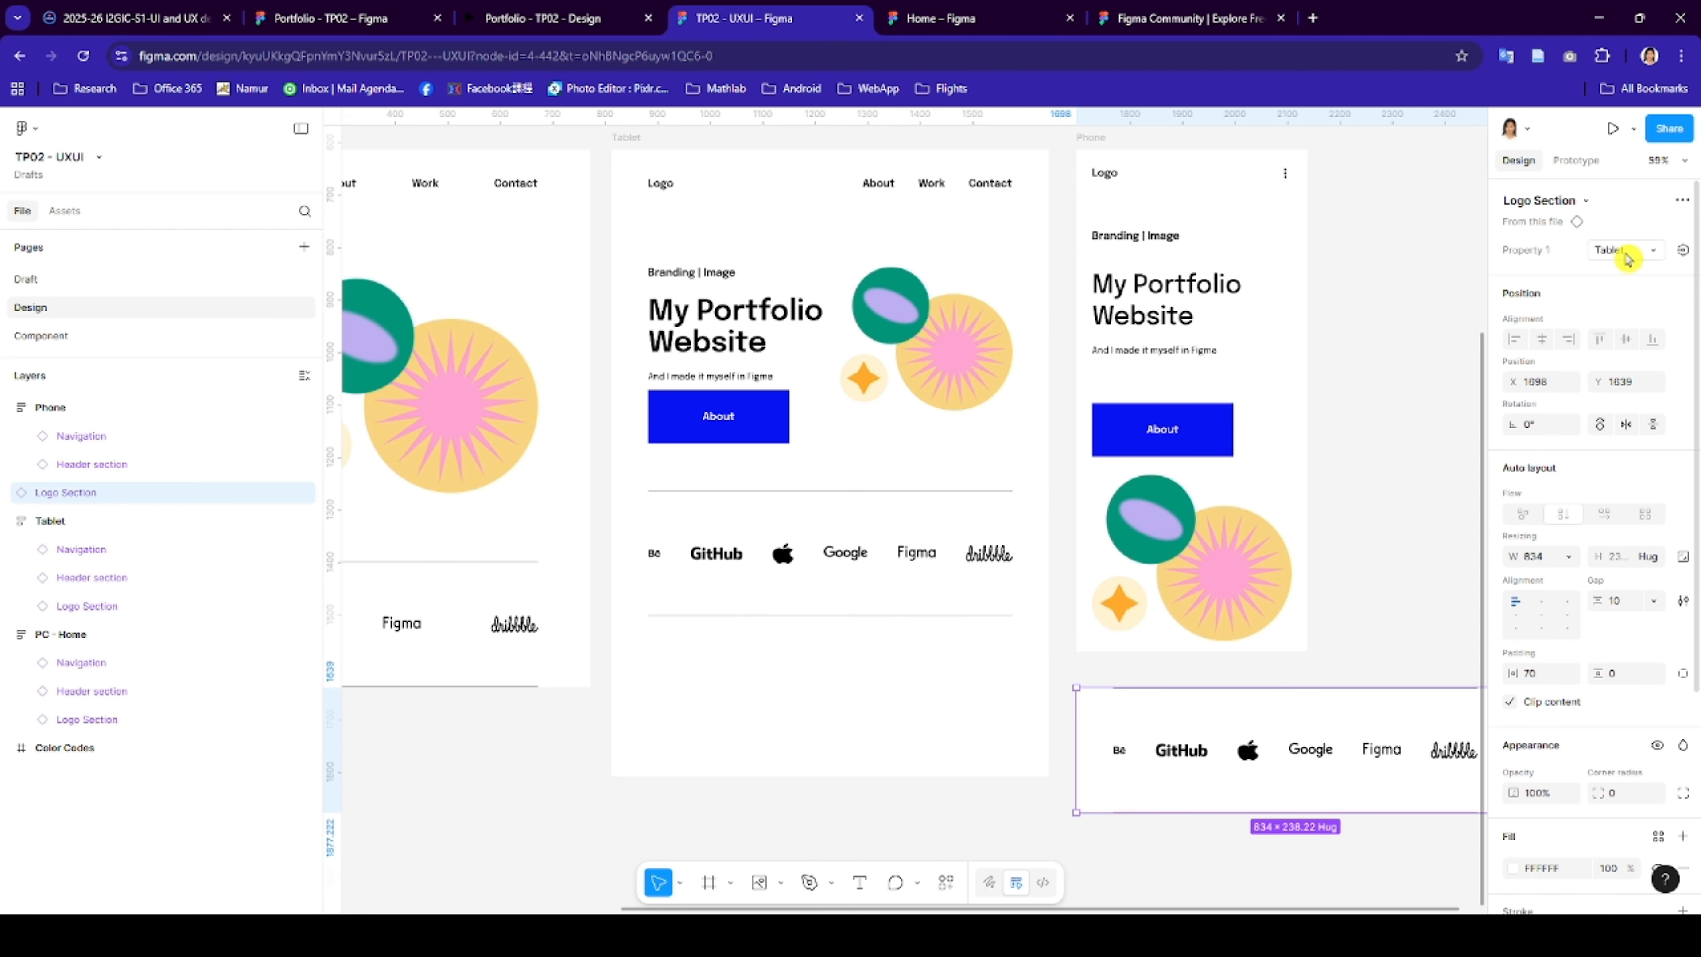
click(1584, 253)
click(1607, 272)
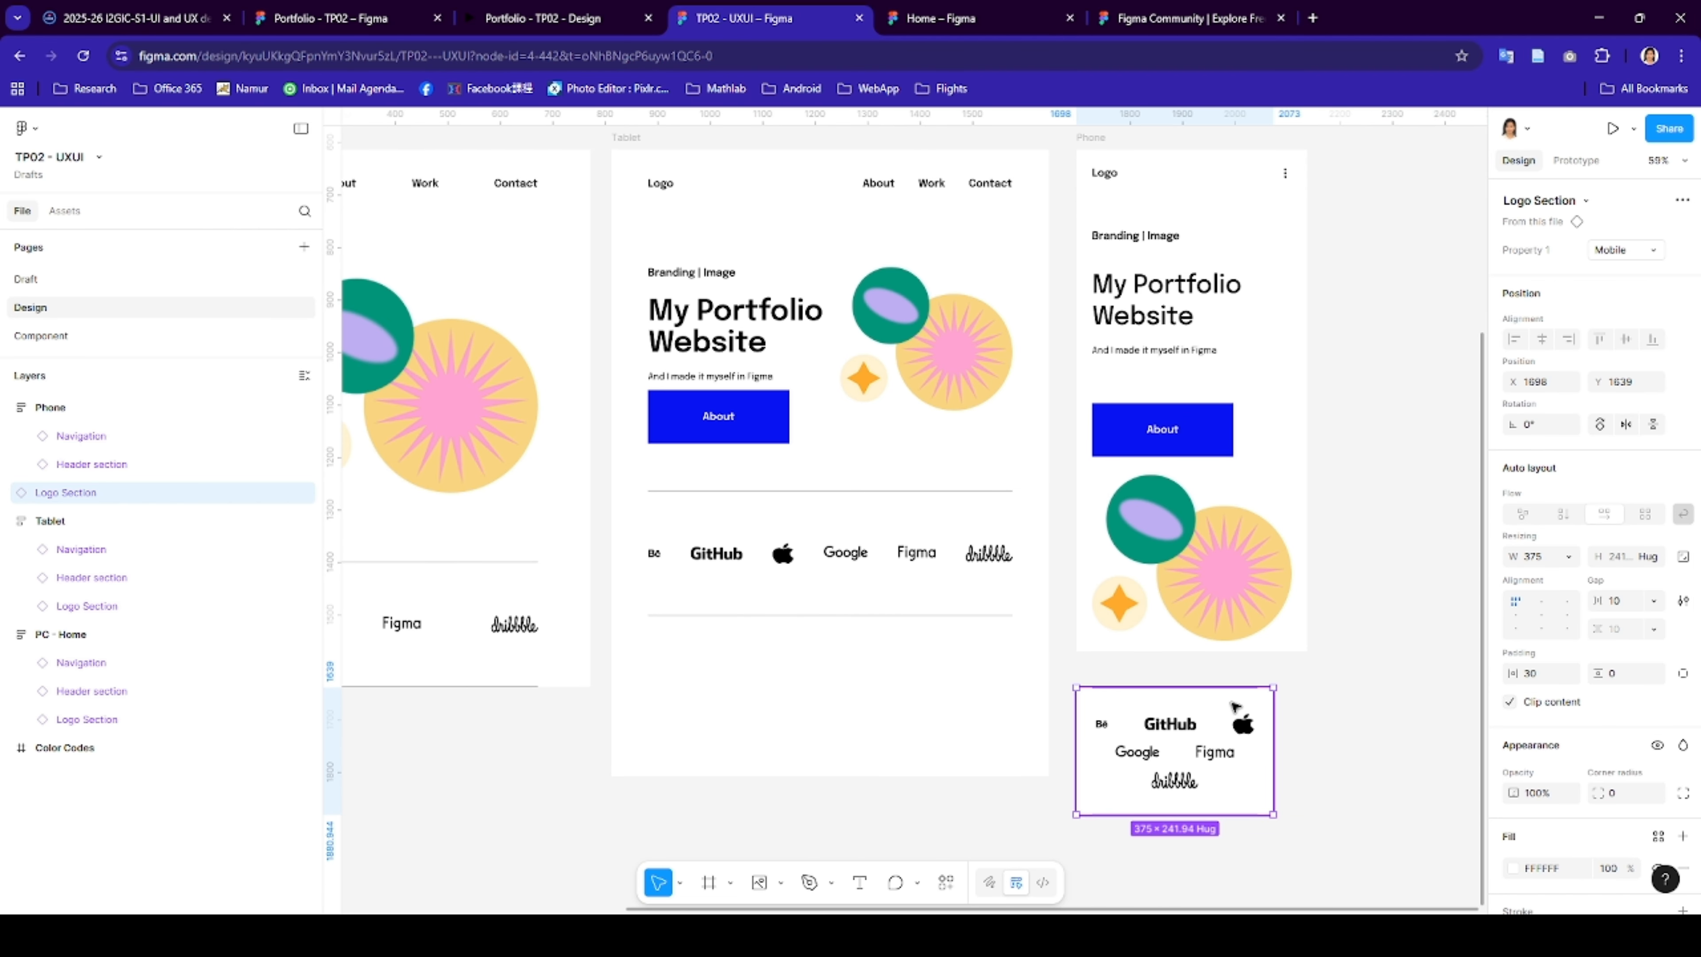
- Place the mobile Logo Section below the header in the Phone frame and make the frame's height hug its contents
drag(1234, 706, 1246, 643)
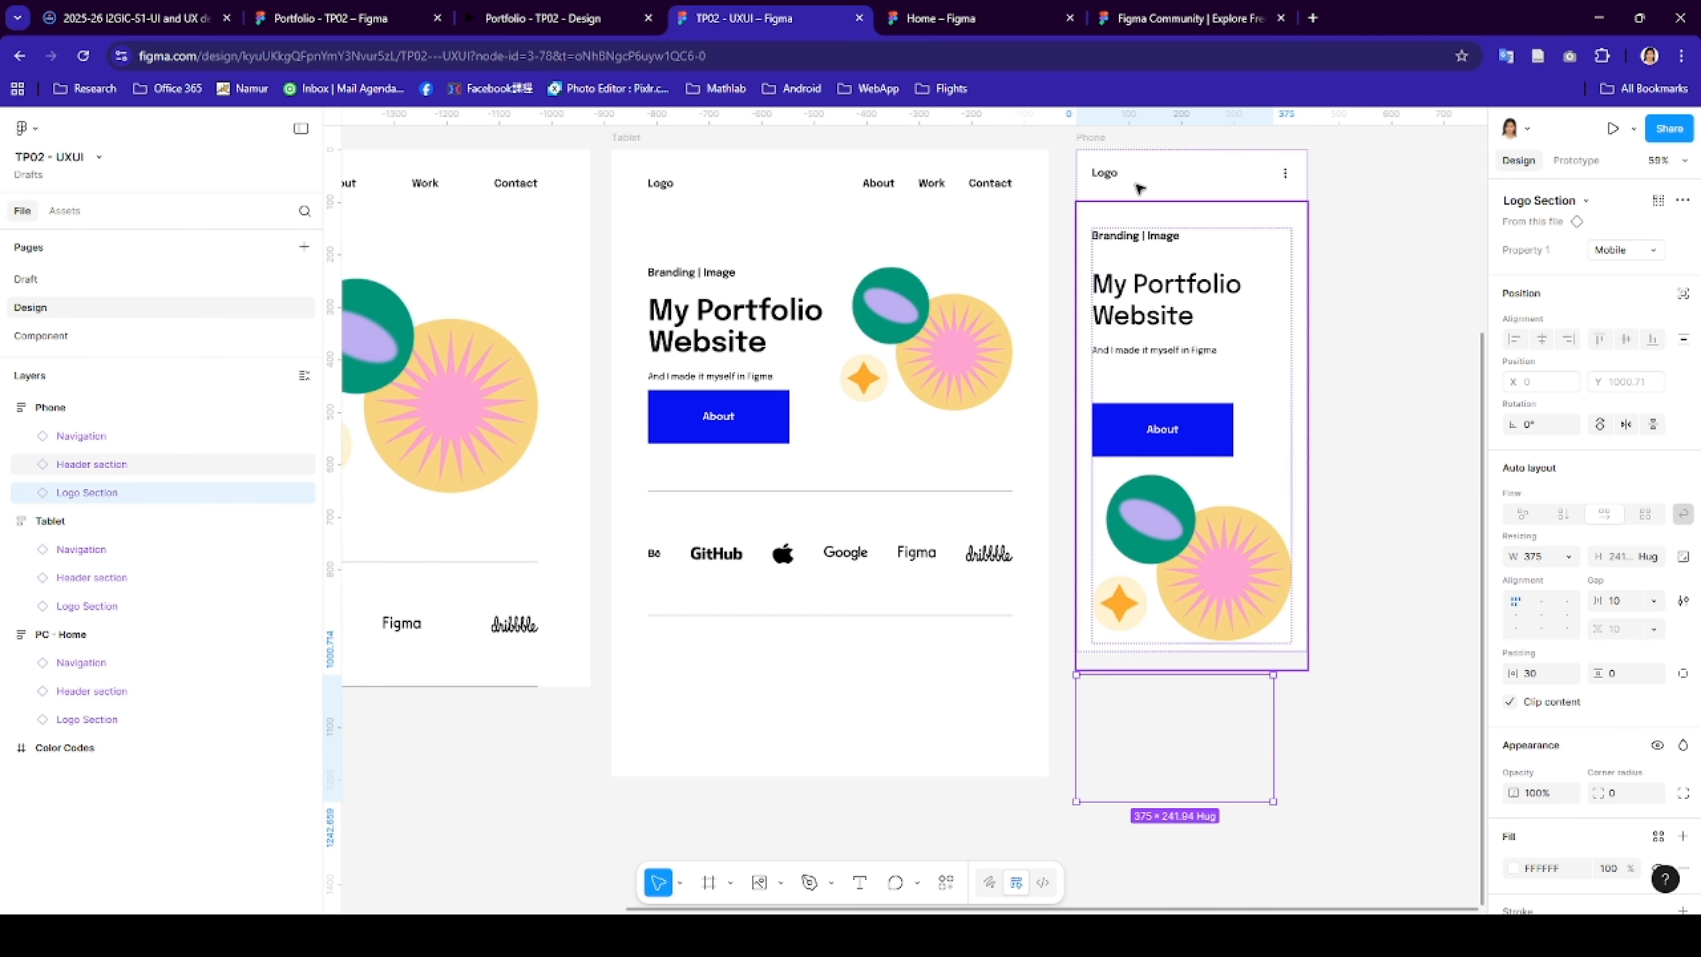
click(1113, 156)
click(1094, 138)
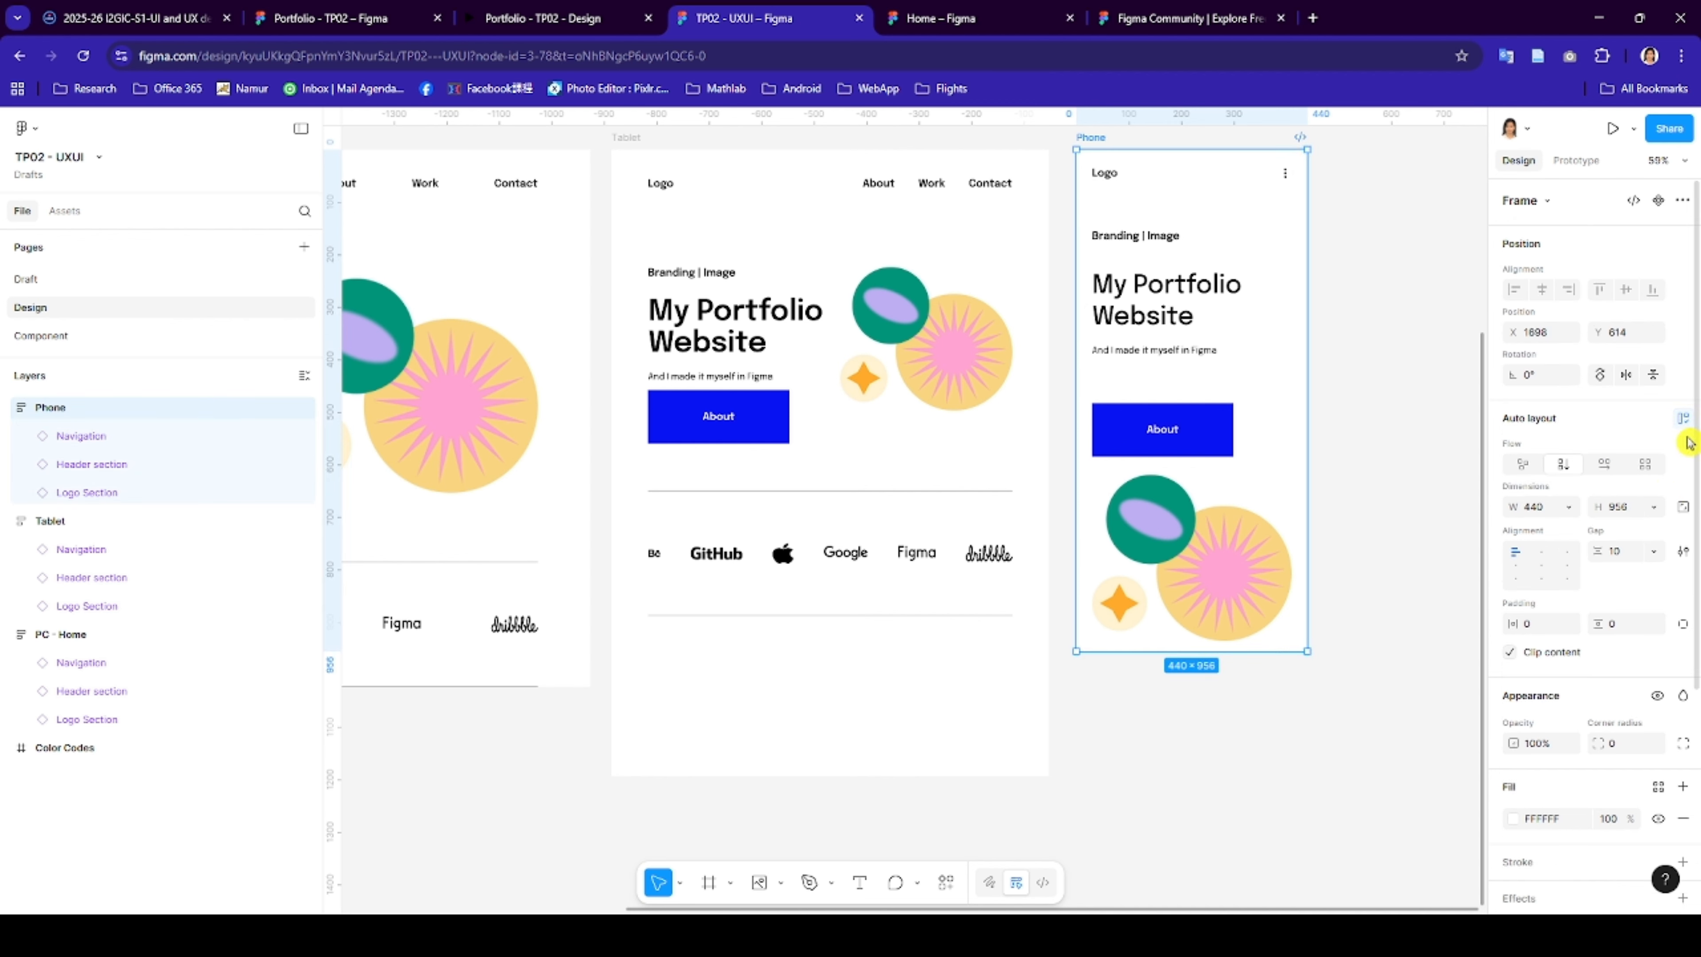
click(1653, 507)
click(1628, 527)
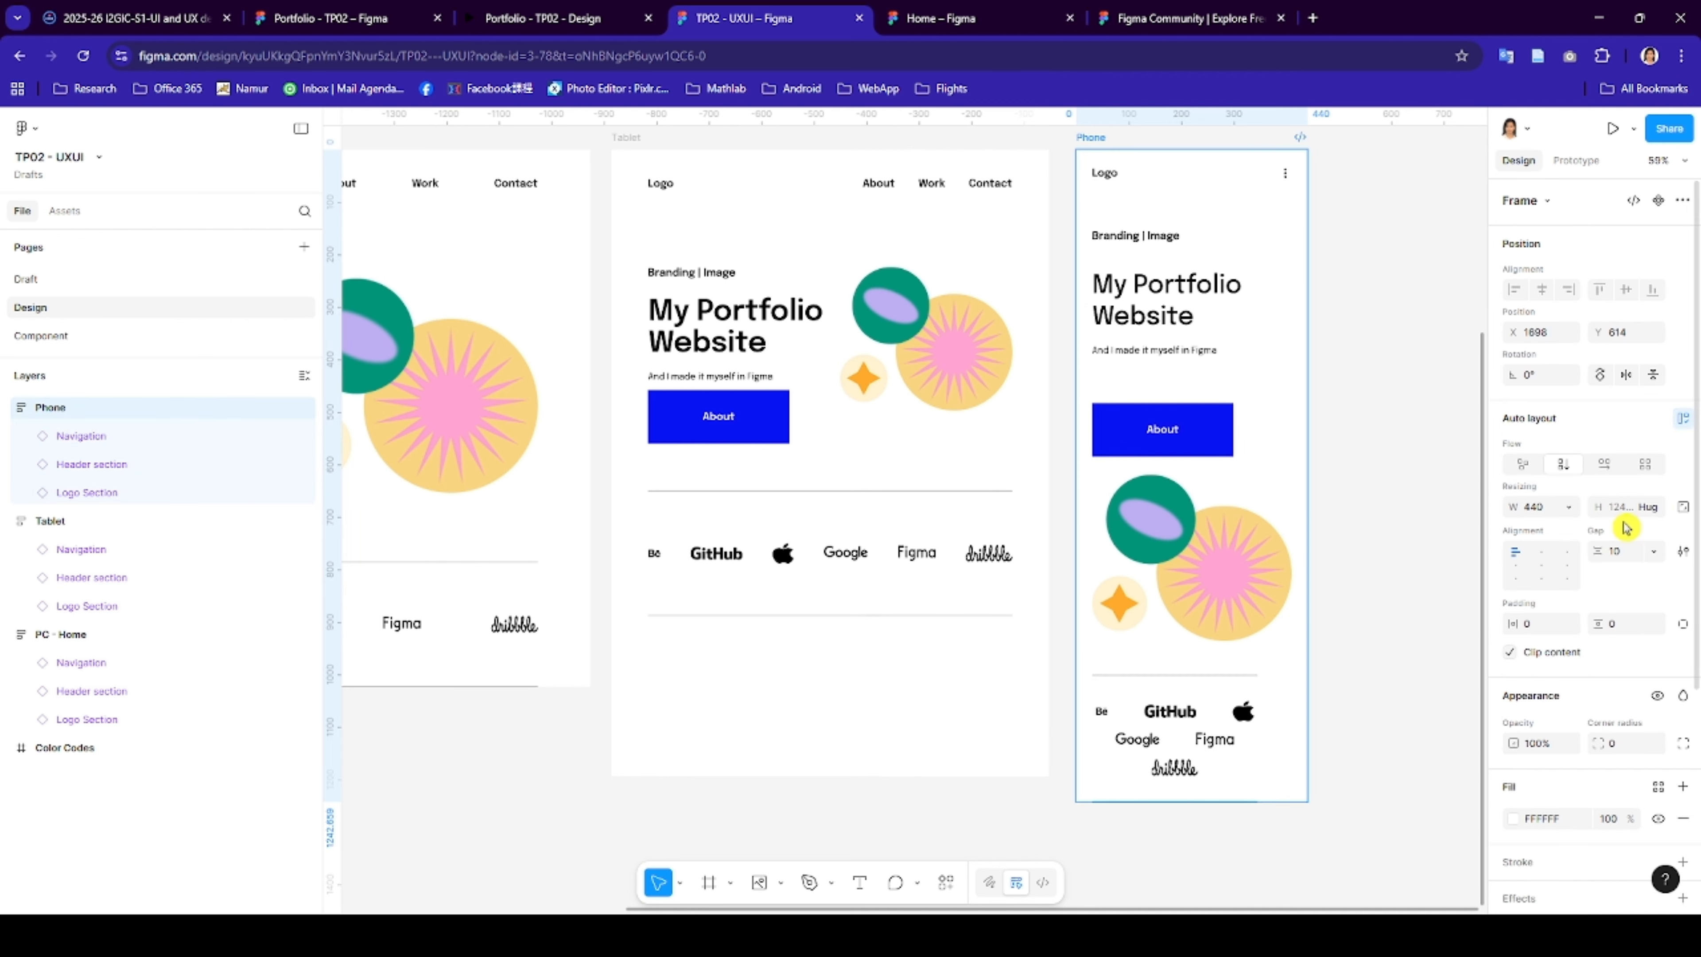
- Set the width of the Logo Section in the Phone frame to fill the container
click(1252, 778)
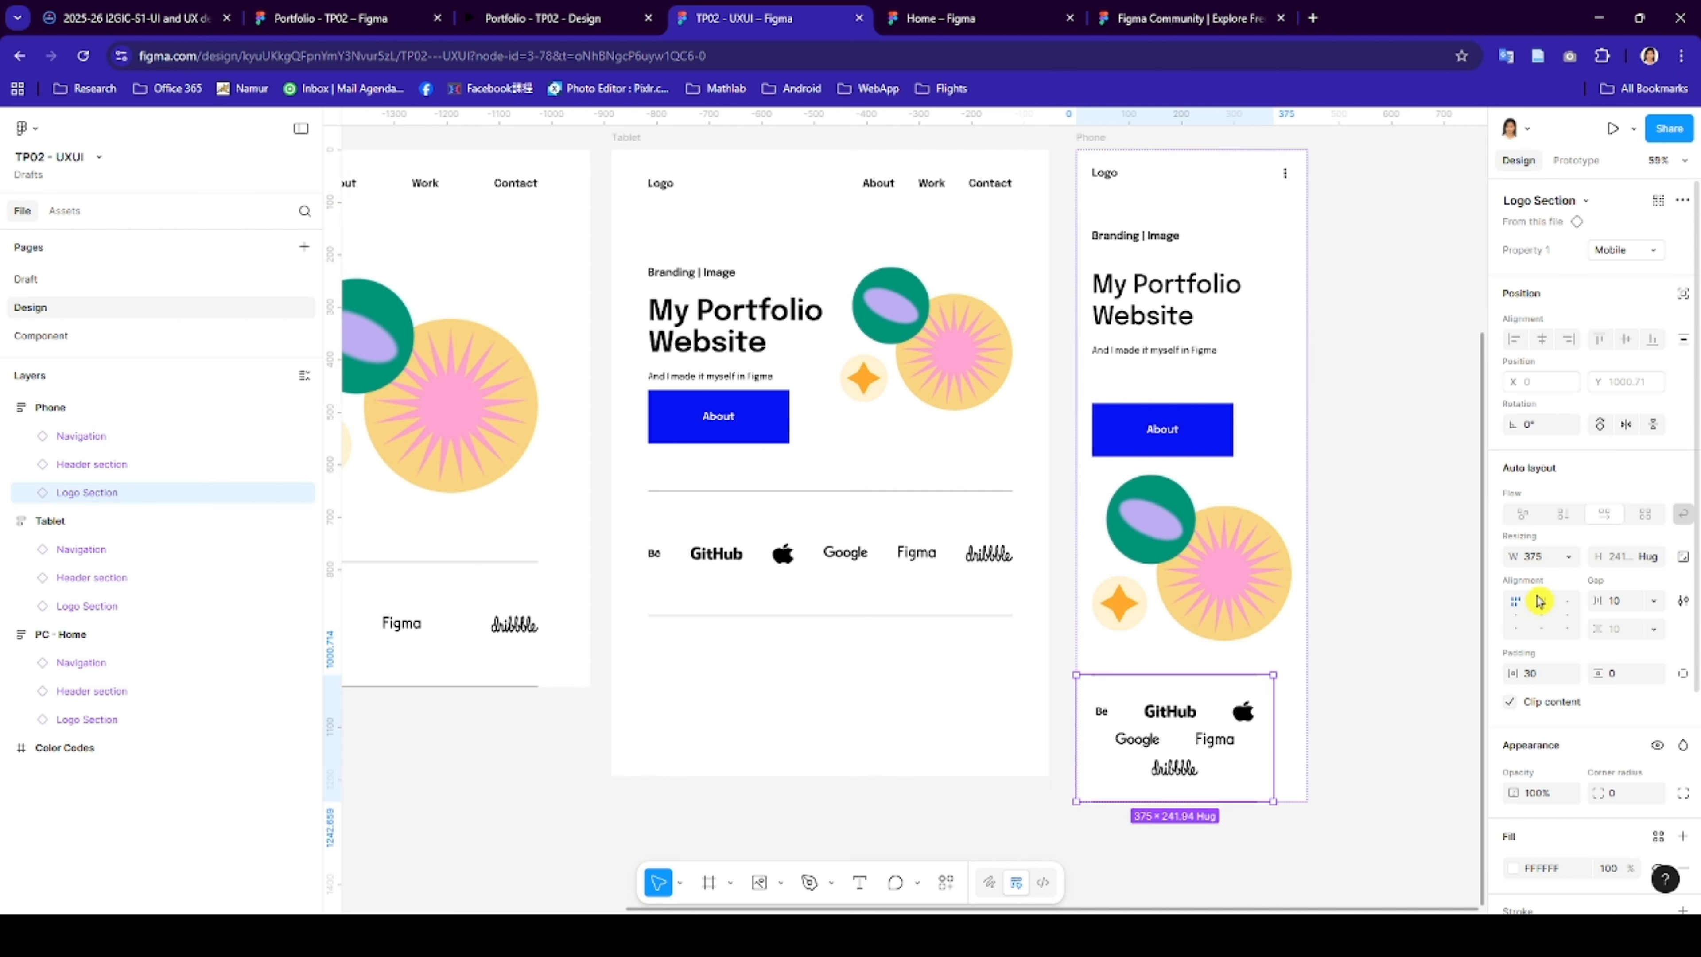
click(1567, 558)
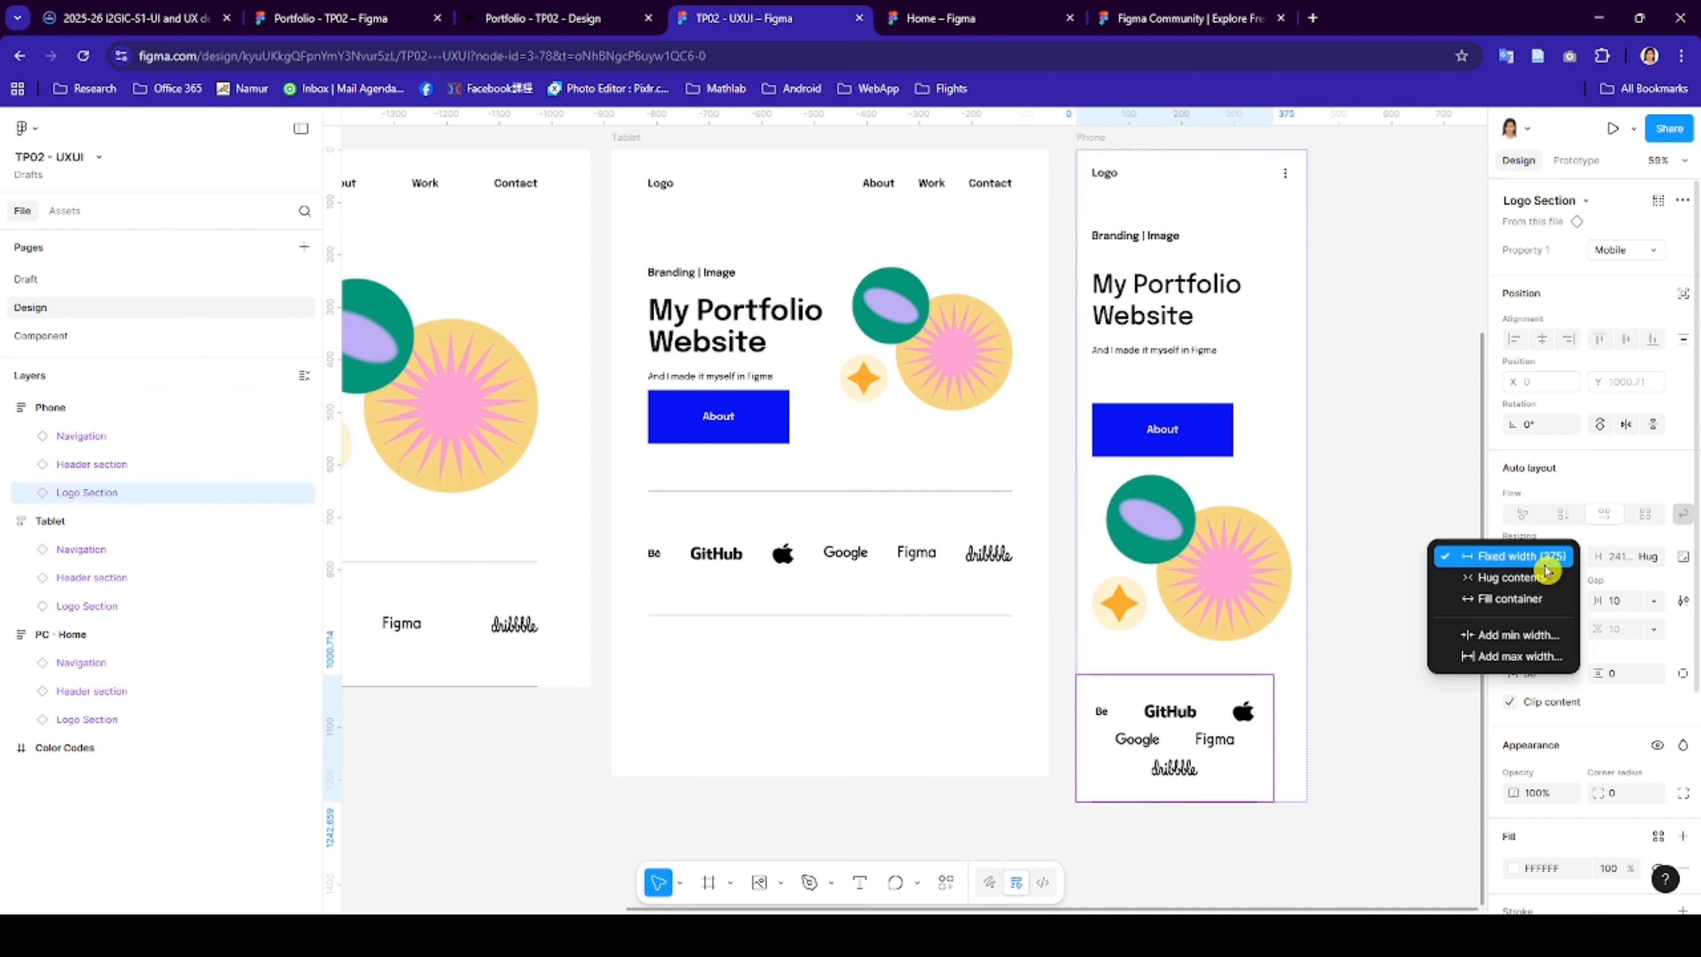
click(1527, 601)
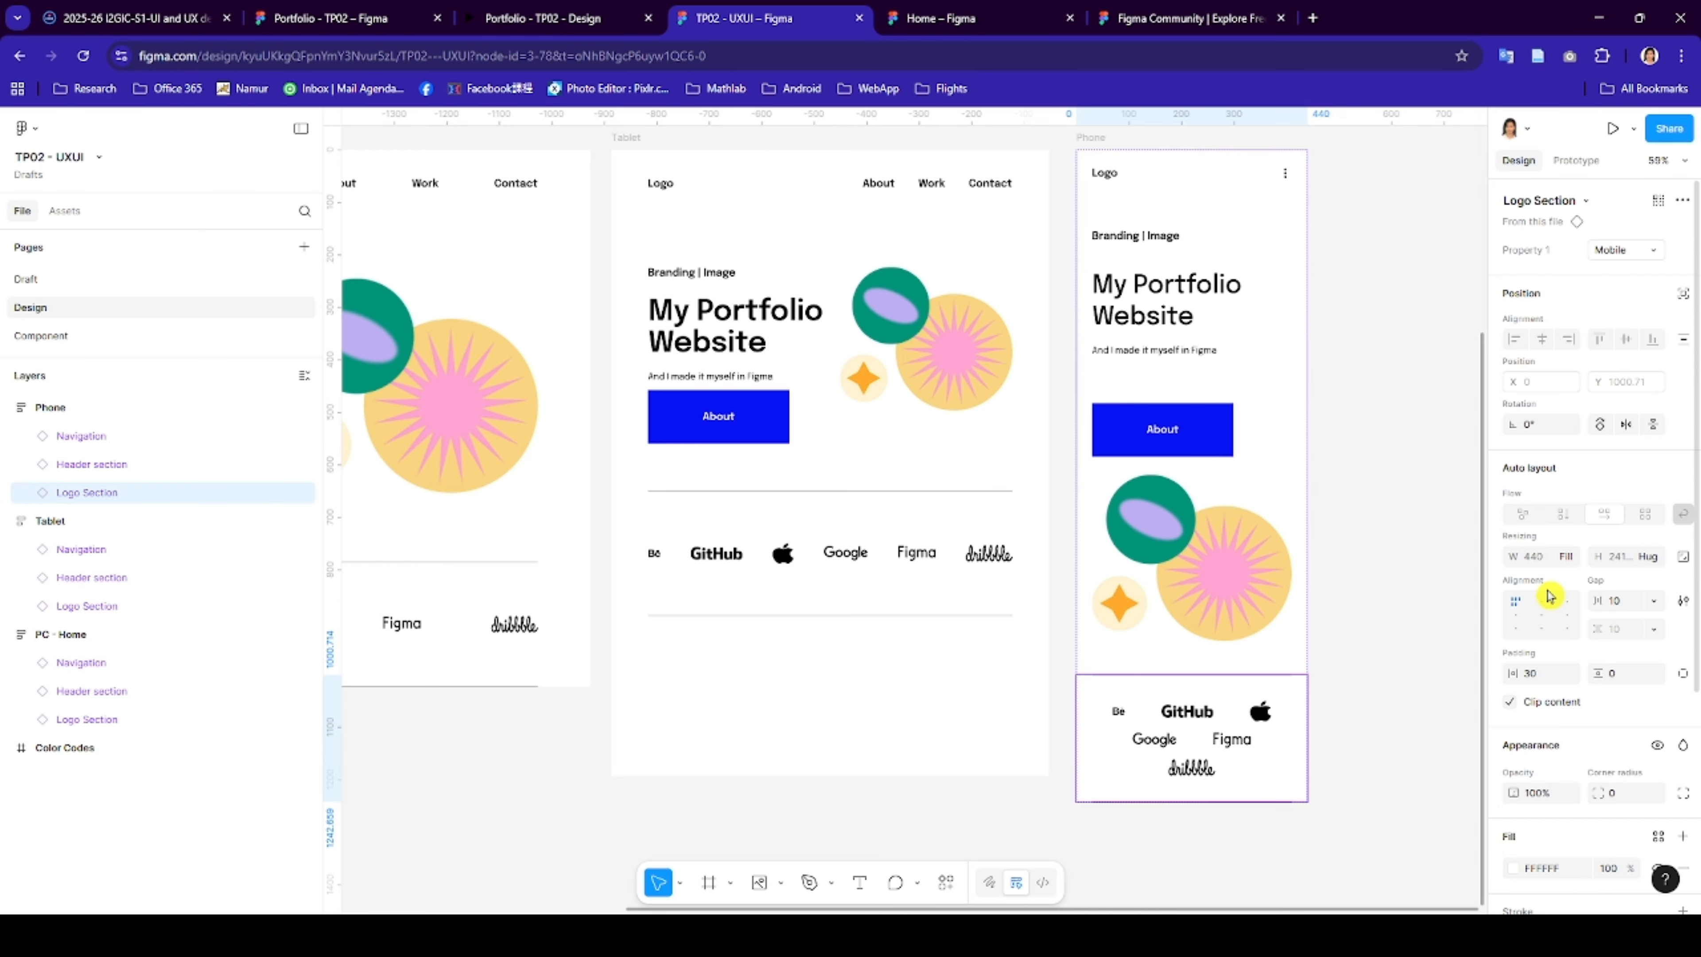
click(1075, 829)
- Examine the sections below the logo row in the Portfolio - TP02 reference design, then return to the TP02 - UXUI file
click(350, 20)
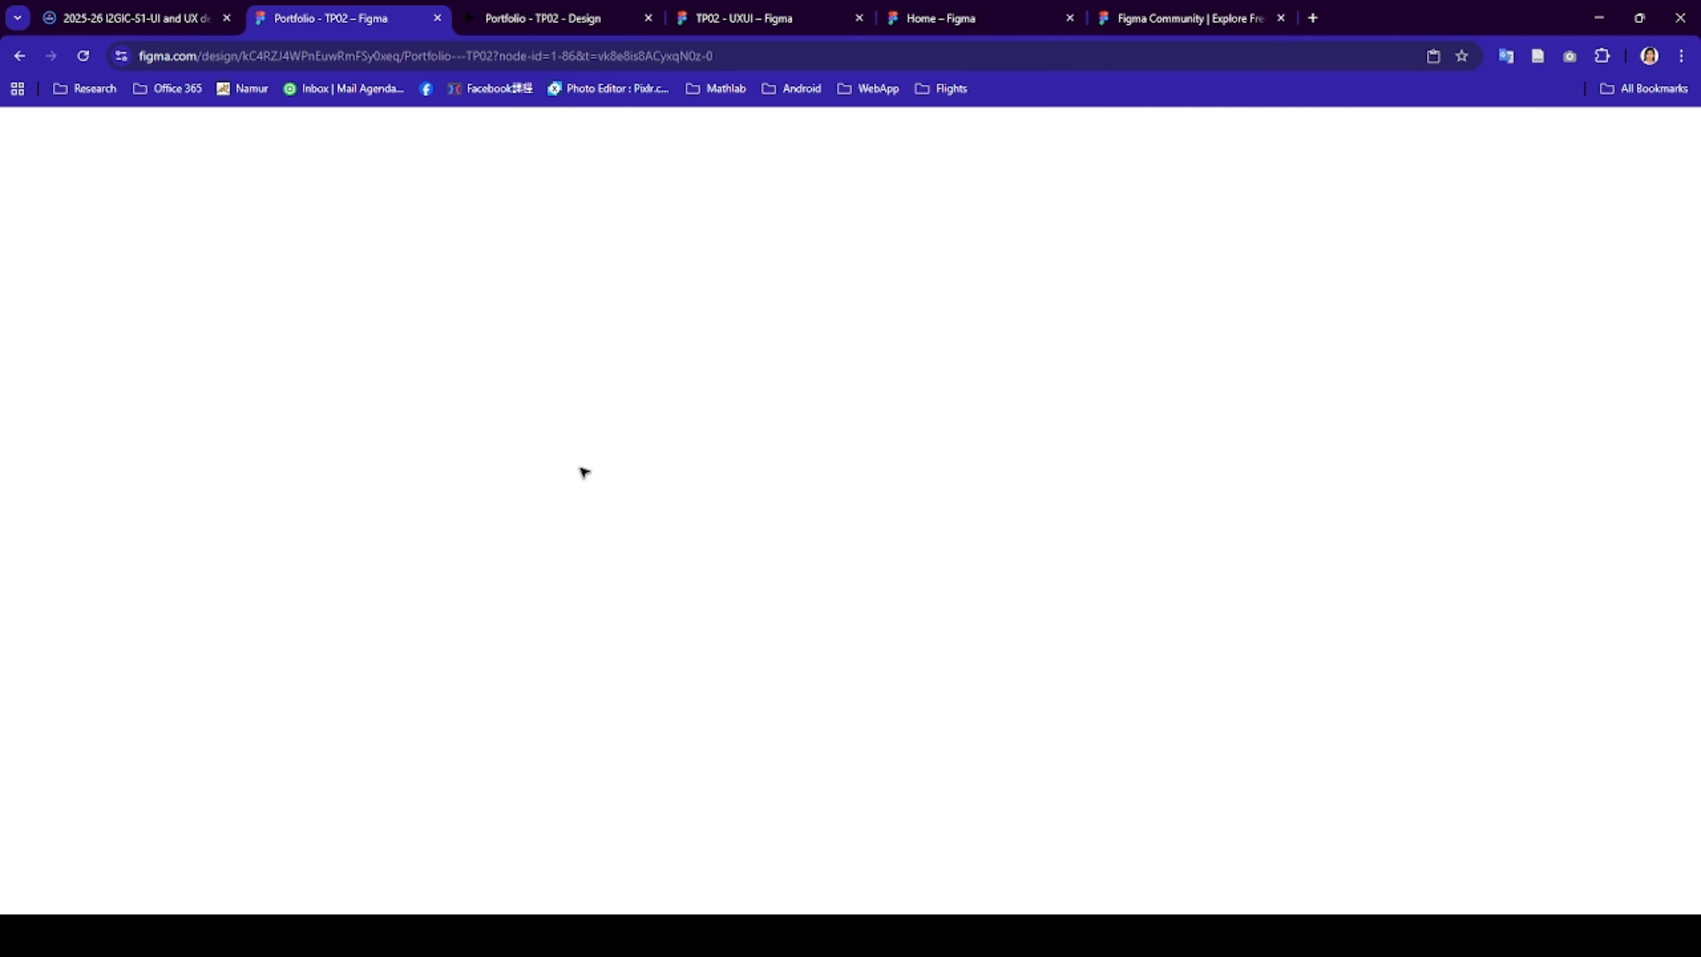
scroll(663, 542, down, 4)
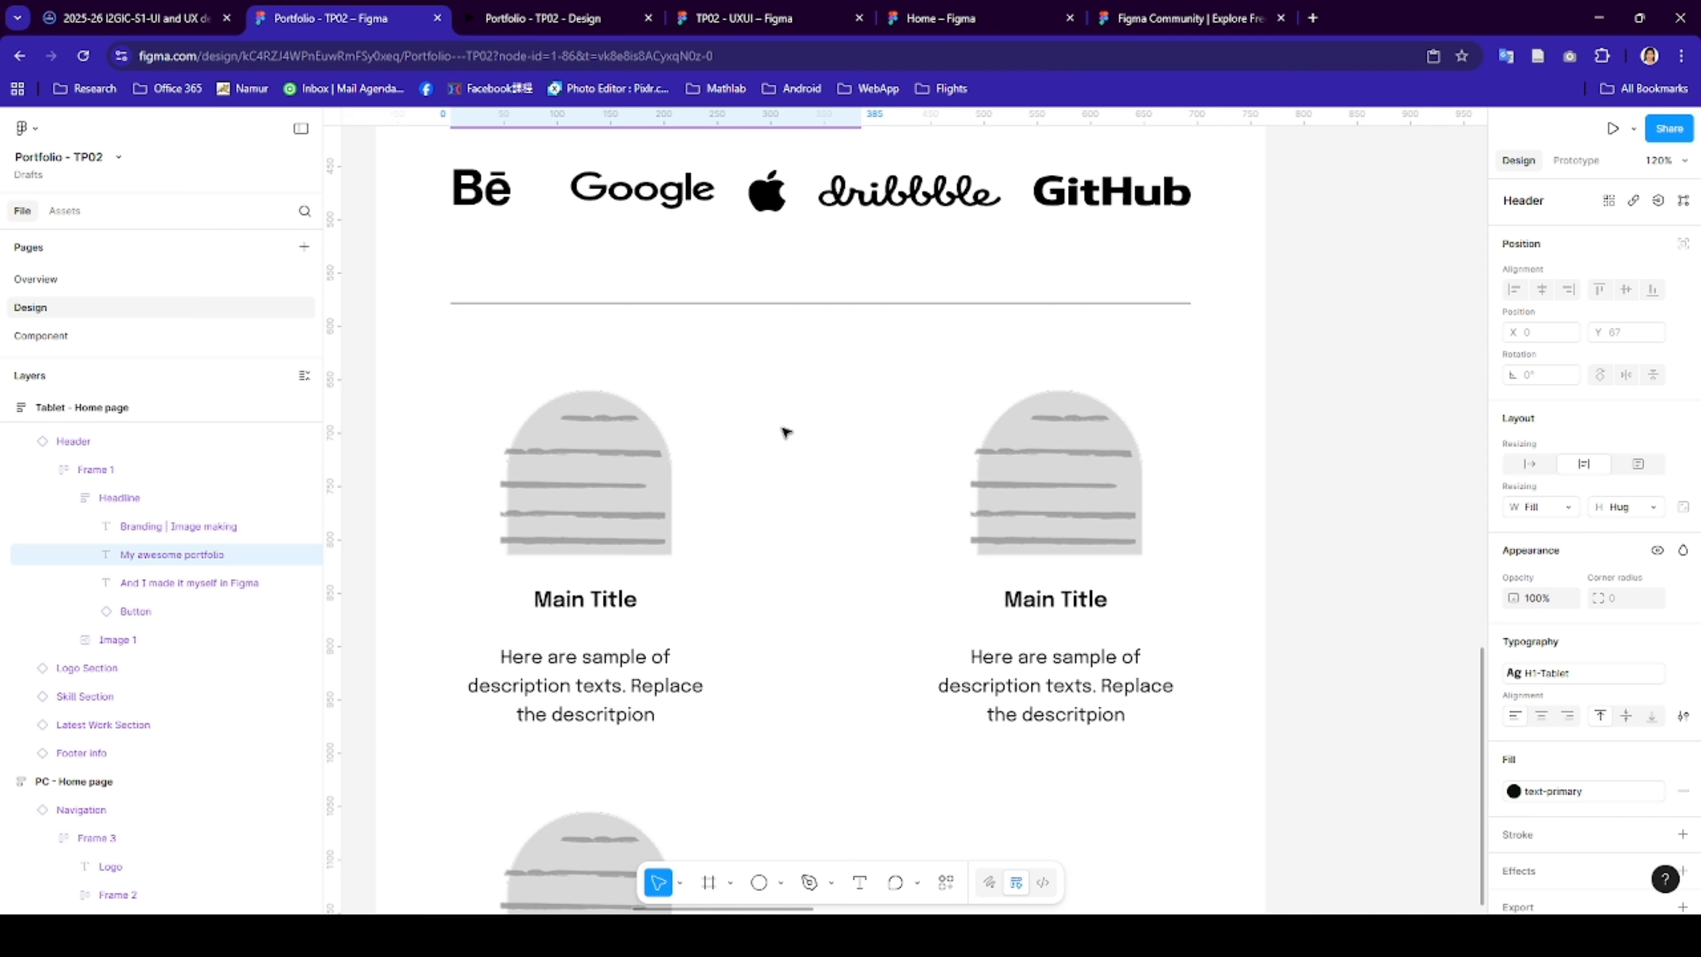
scroll(783, 430, down, 5)
scroll(784, 430, down, 5)
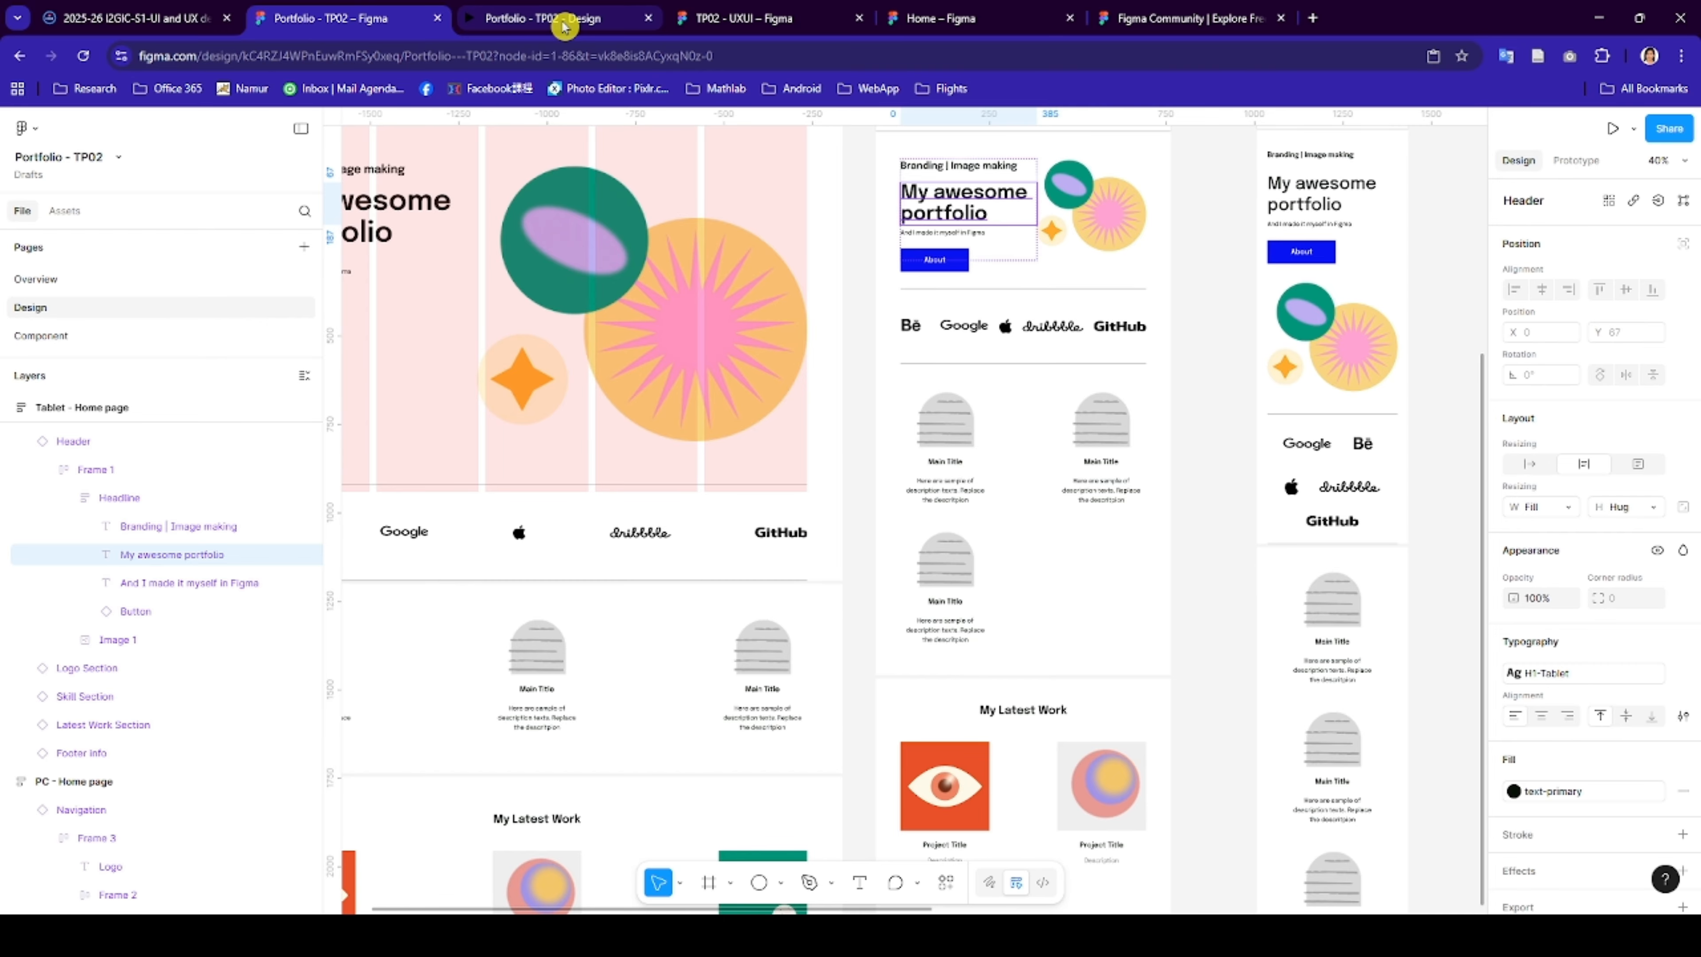
click(543, 16)
click(714, 18)
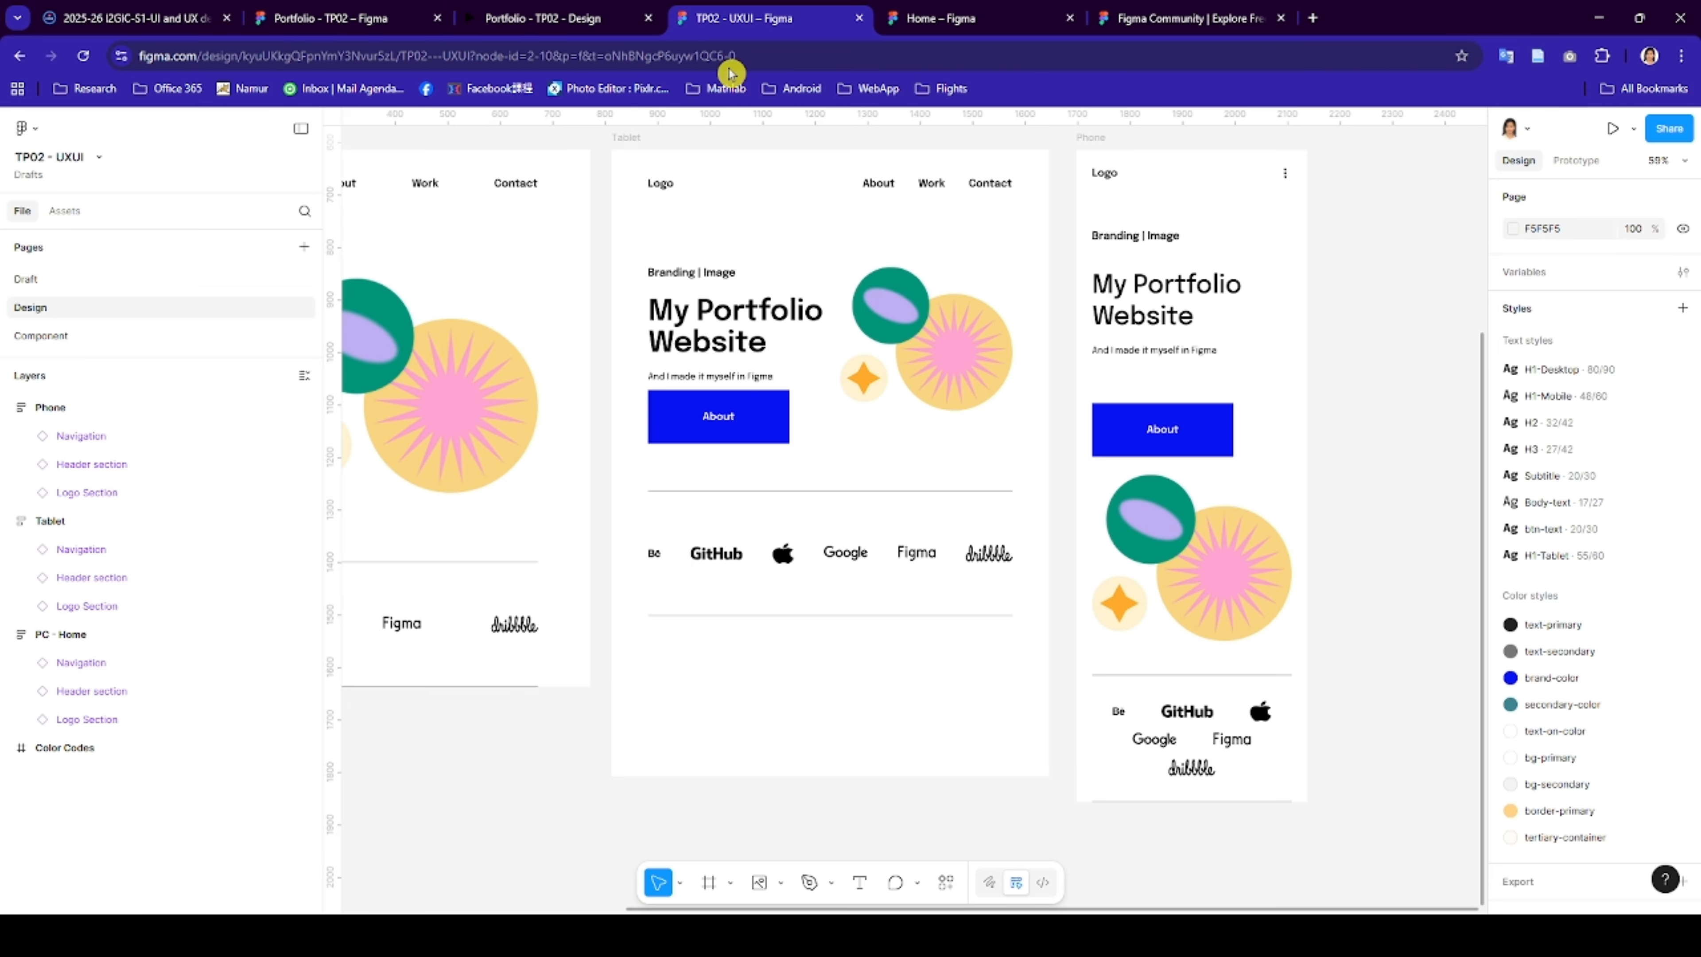
- Place the placeholder image on the empty canvas below the PC - Home frame at about 206 × 206
scroll(791, 621, down, 5)
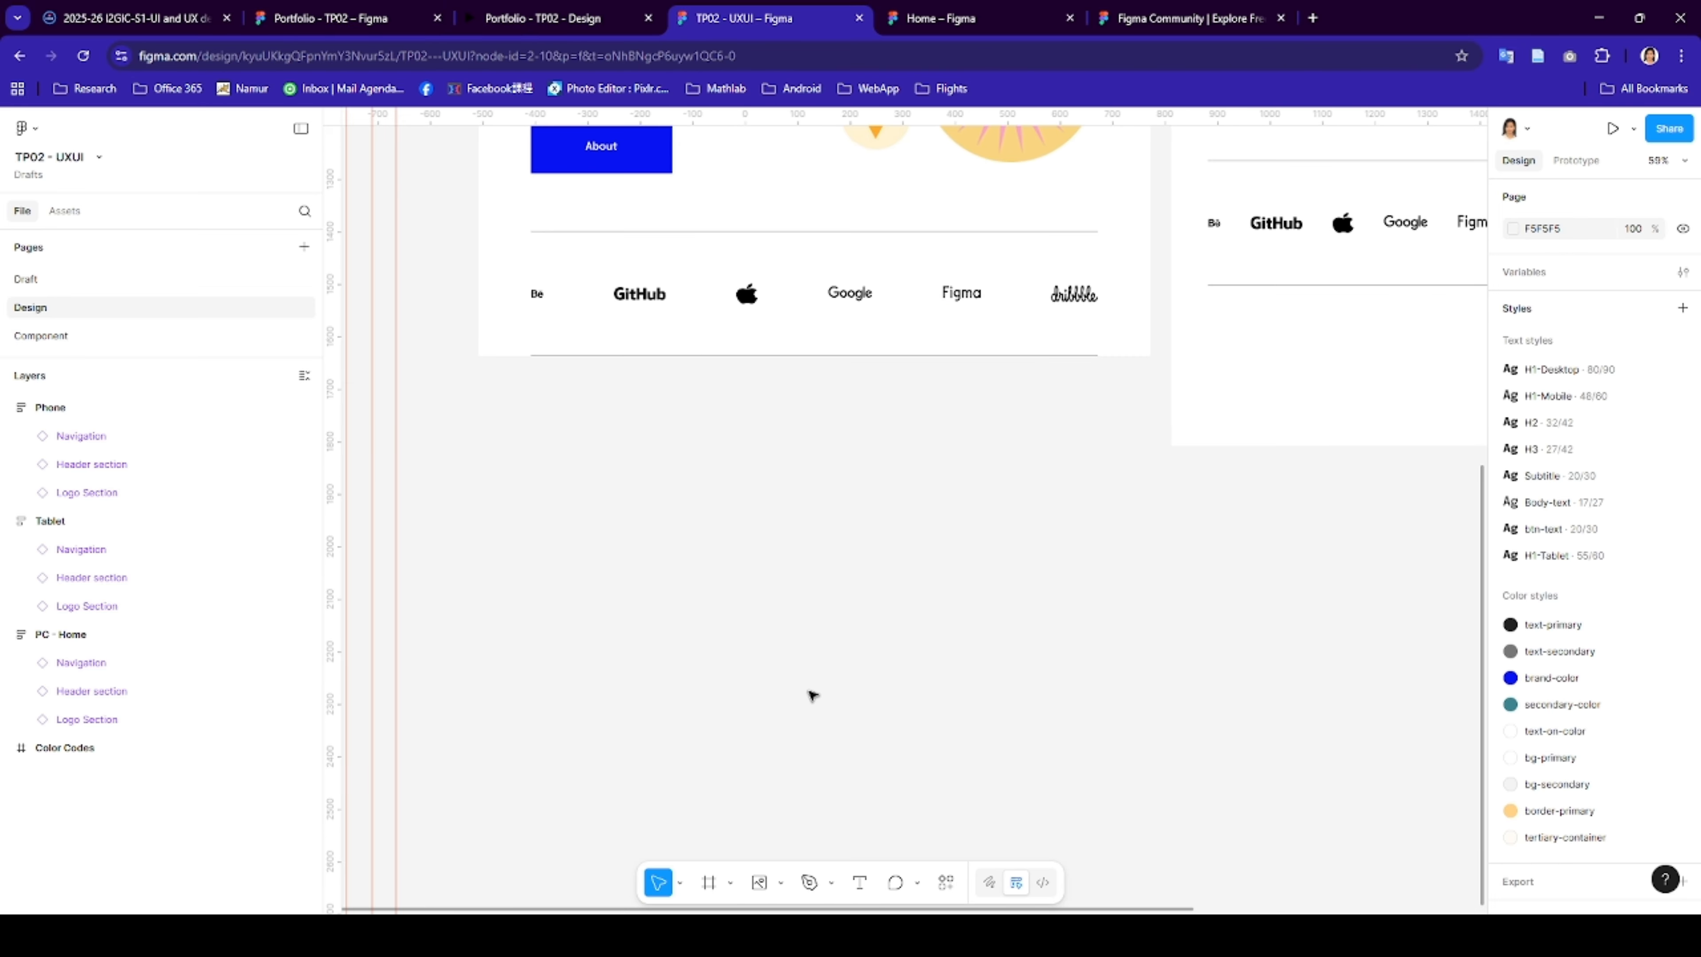
click(778, 882)
click(780, 883)
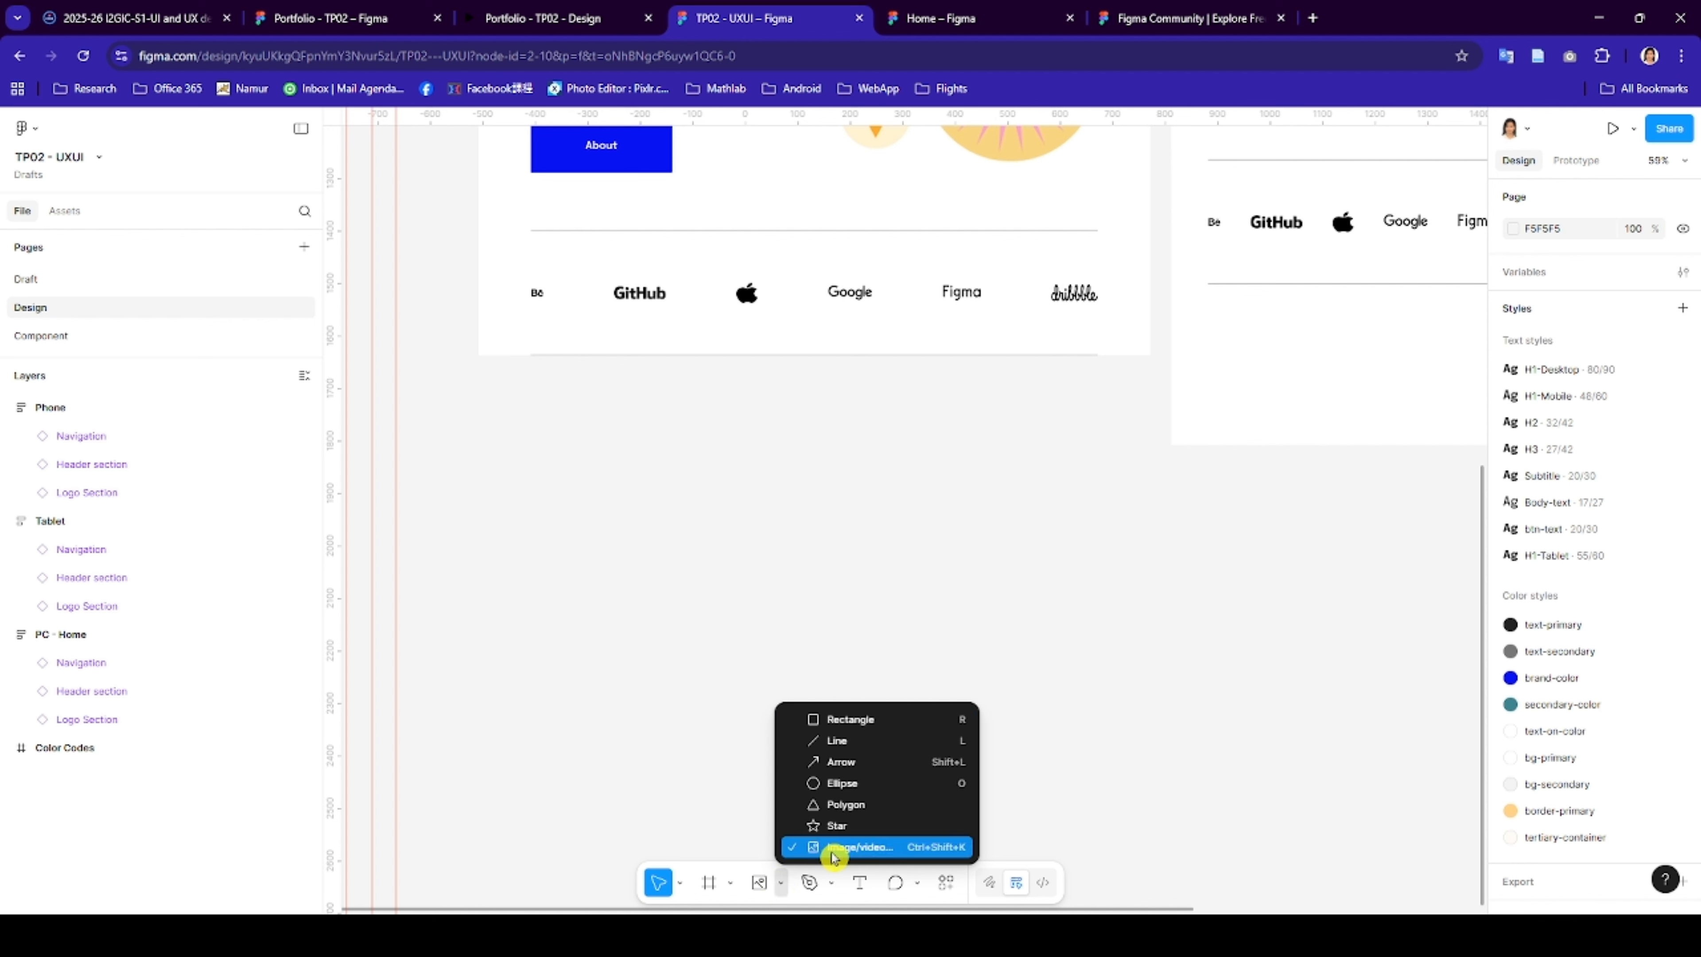
click(574, 530)
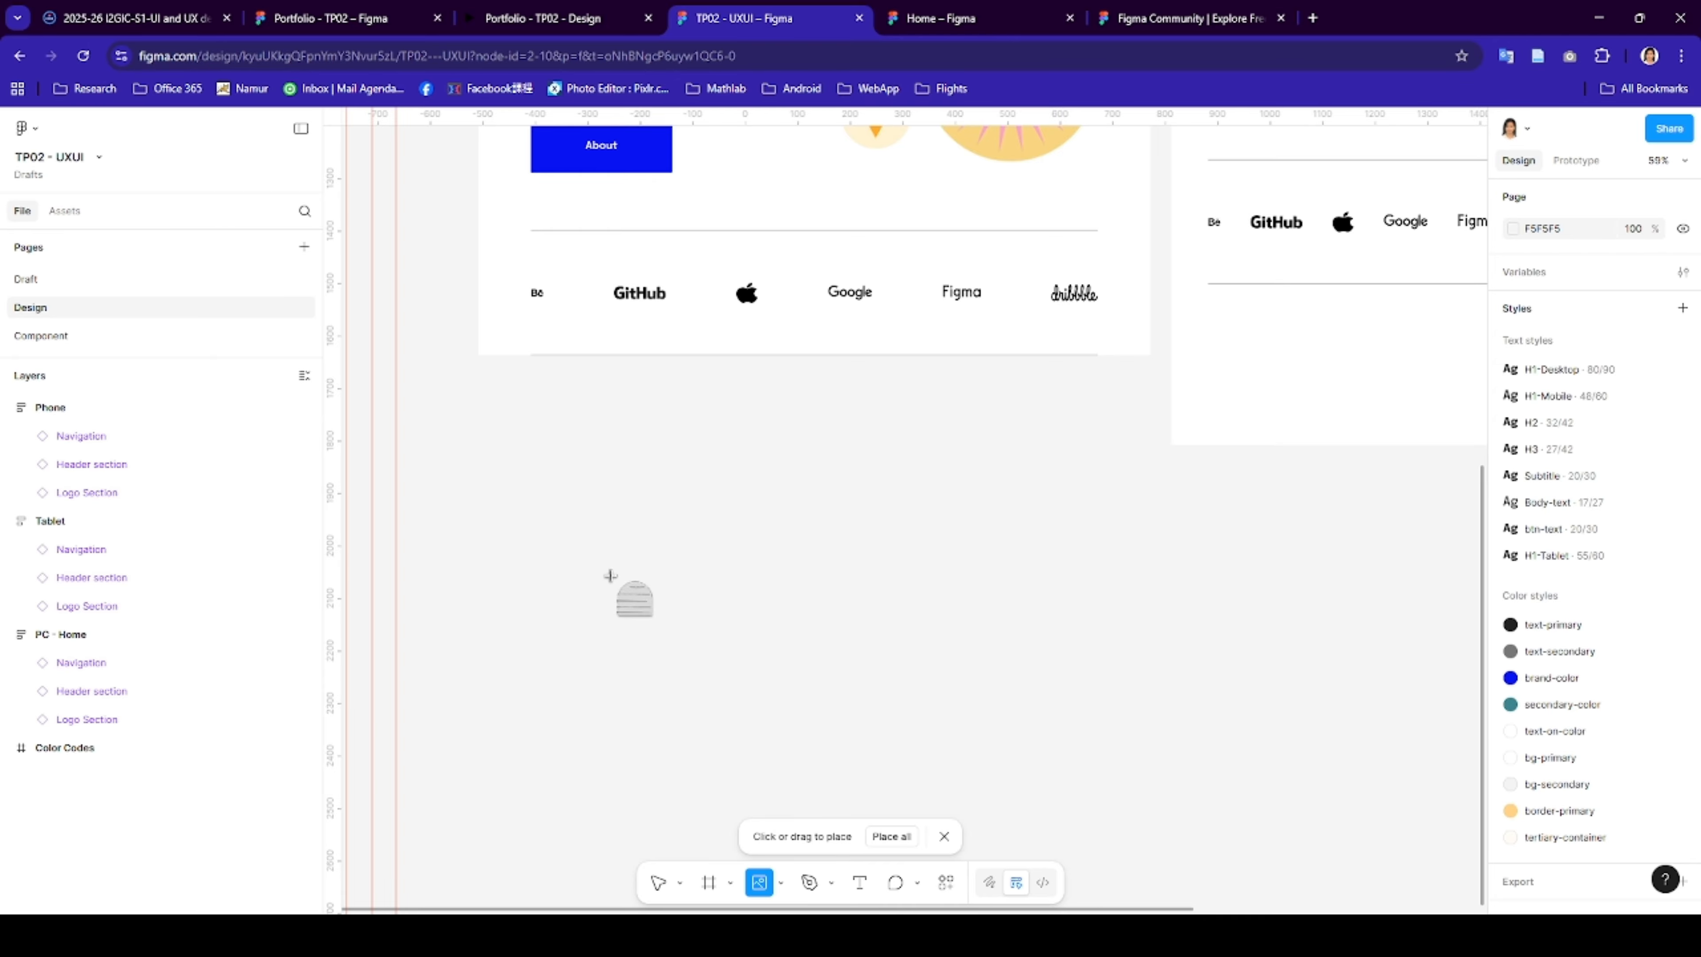
click(719, 656)
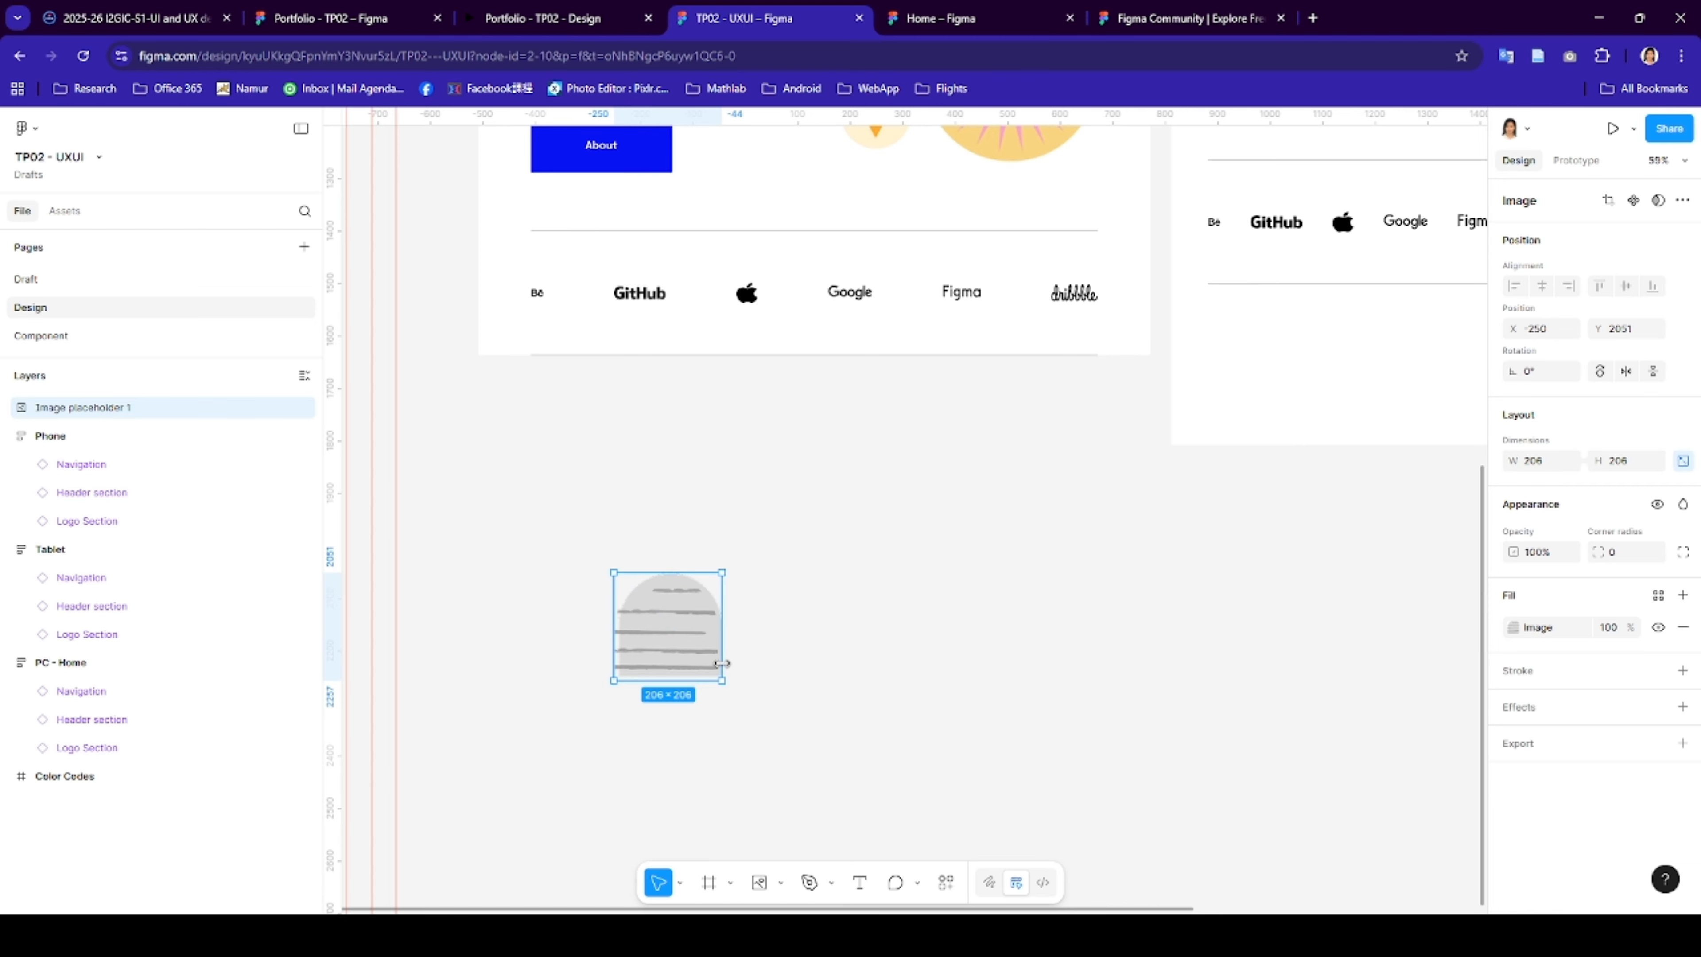
- Add the text "Main Title" just below the placeholder image
scroll(721, 663, down, 1)
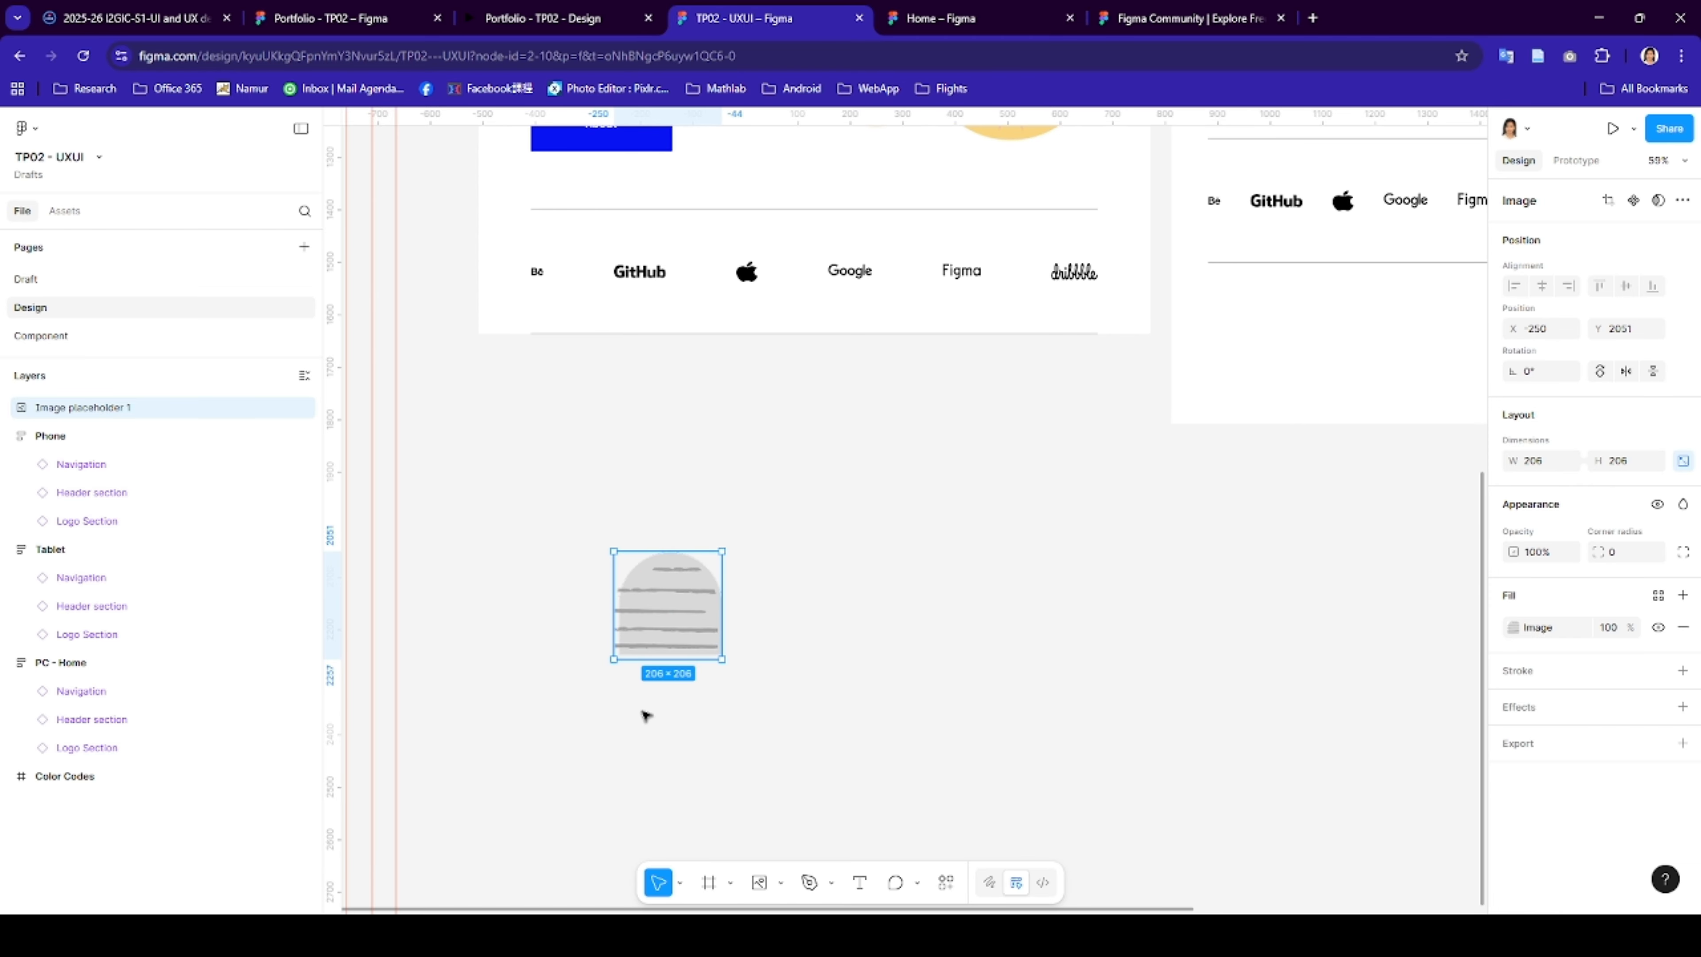
key(t)
click(620, 696)
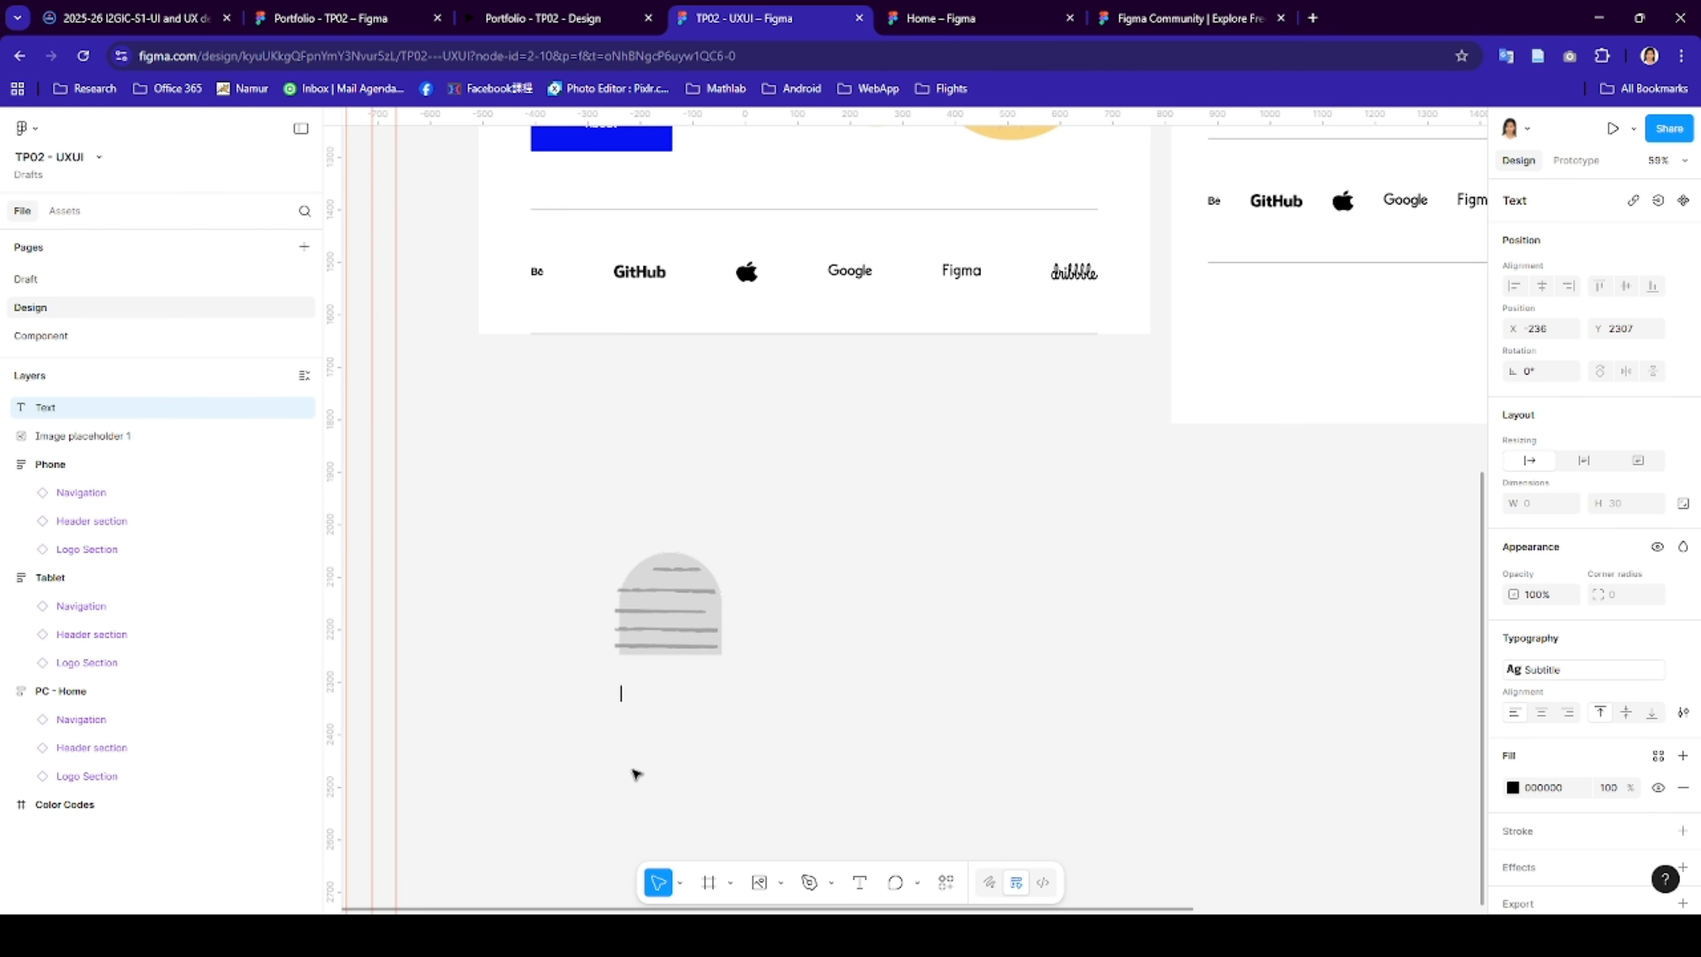
text(Main Title)
key(Return)
key(BackSpace)
key(Escape)
key(Return)
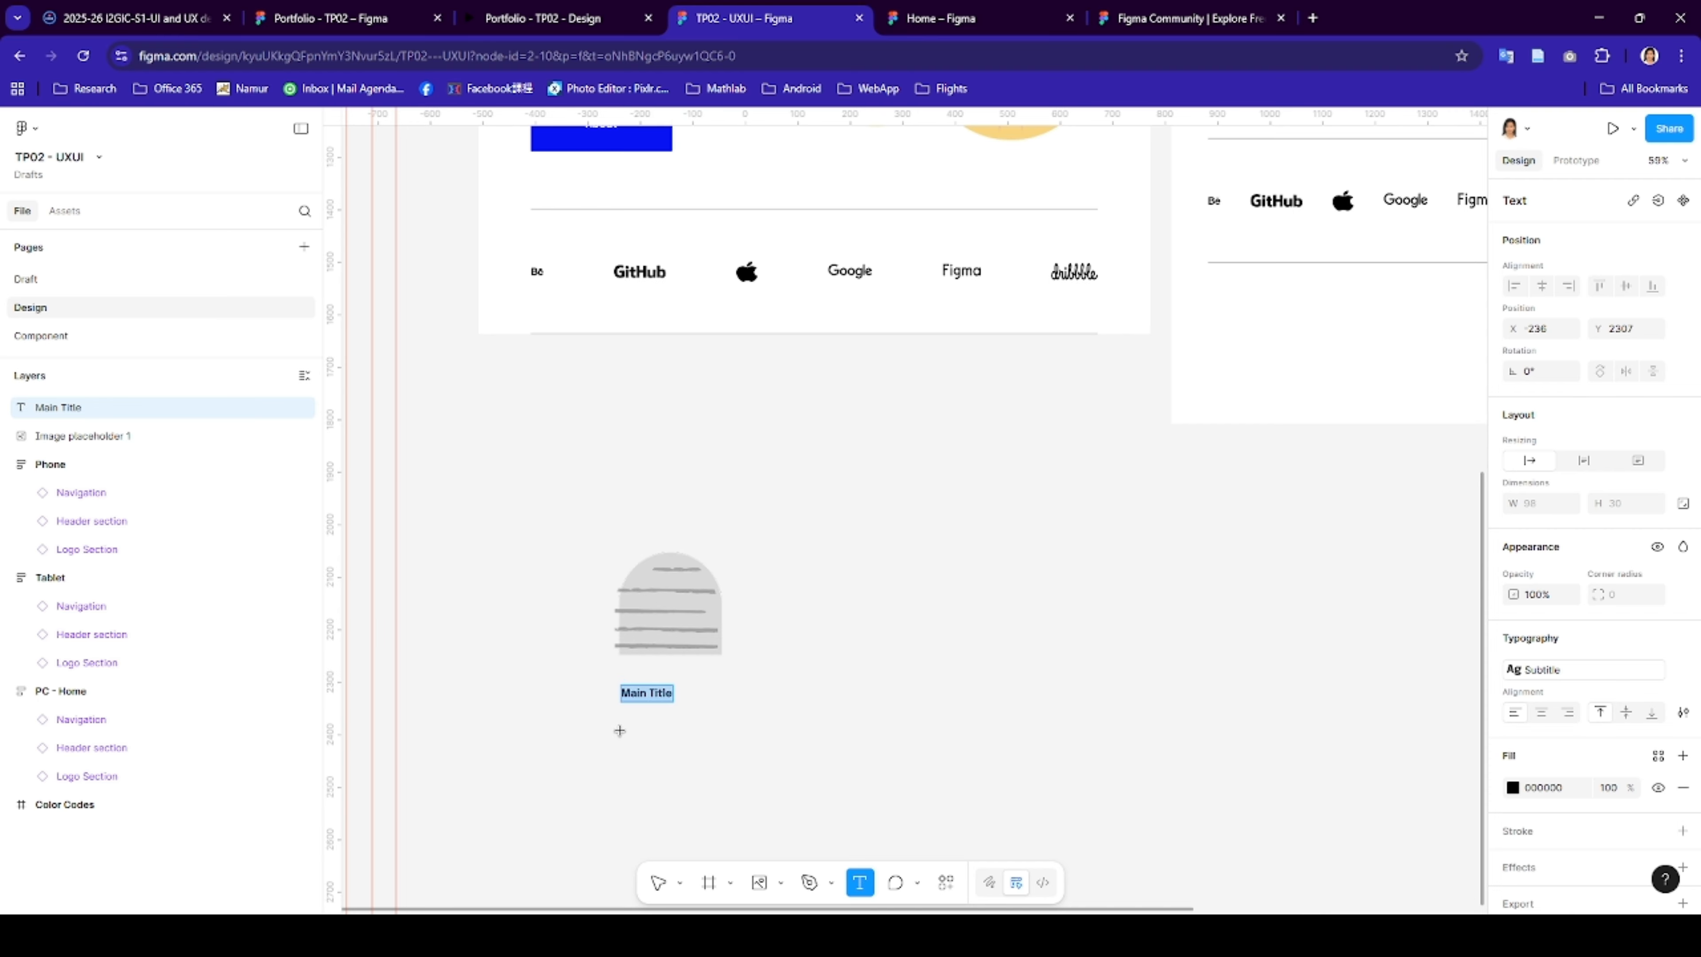
- Add a separate text "Description here" below the main title
click(621, 728)
text(De)
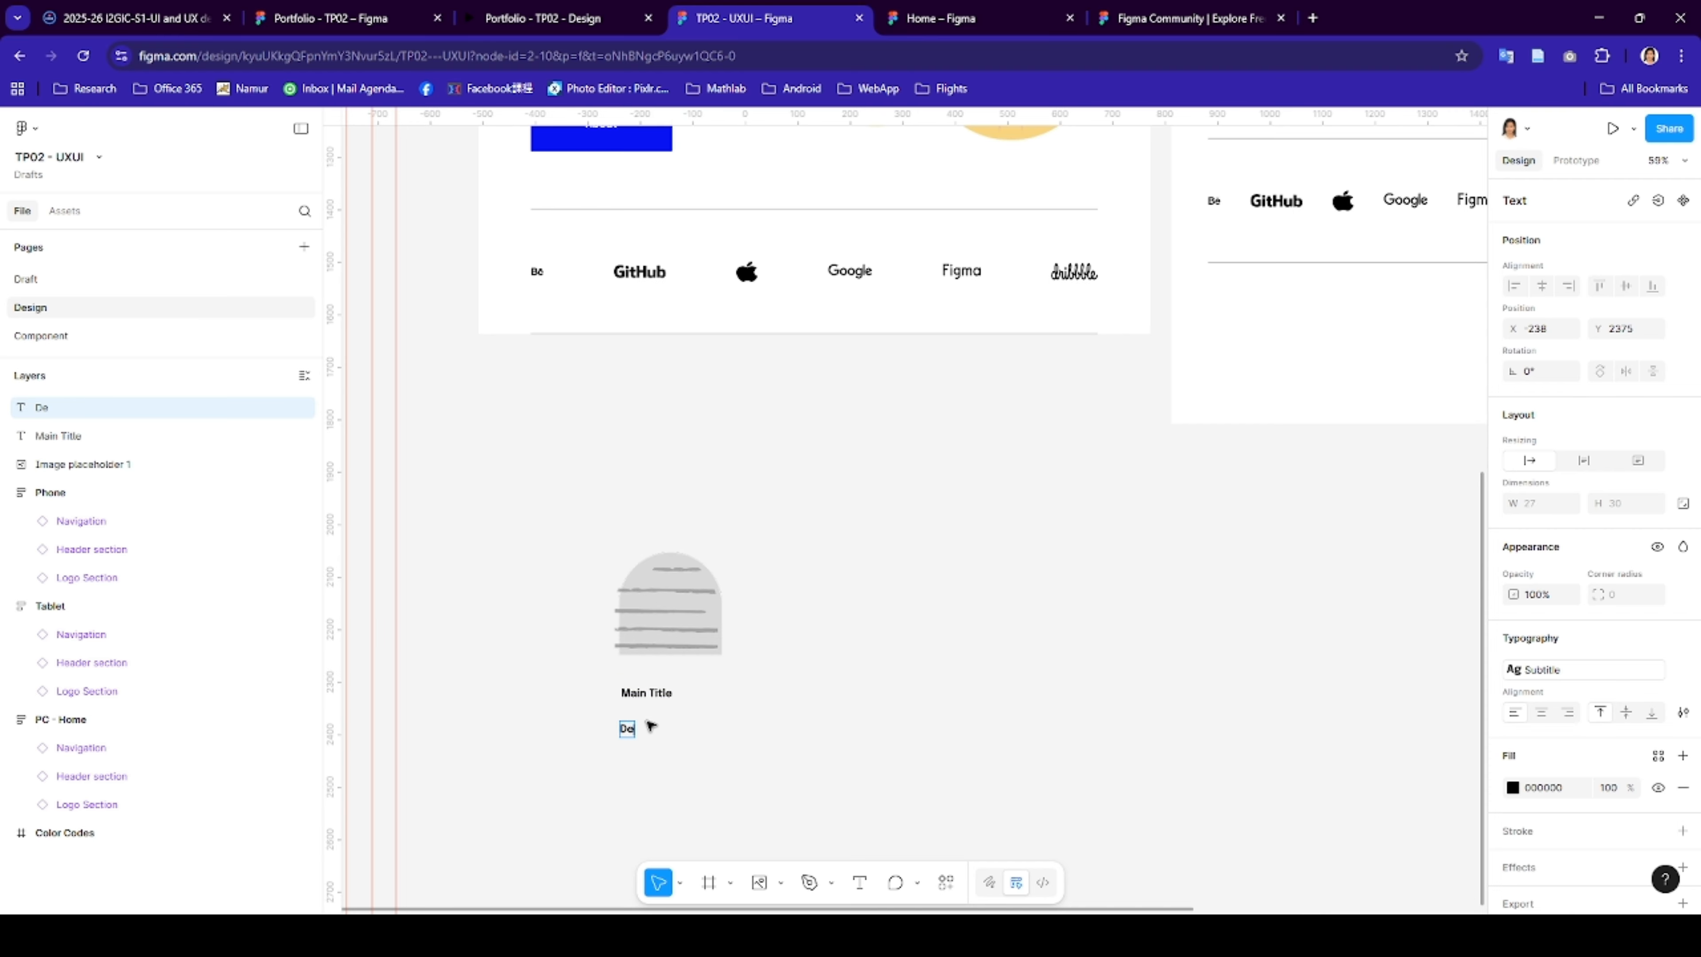
text(scription here)
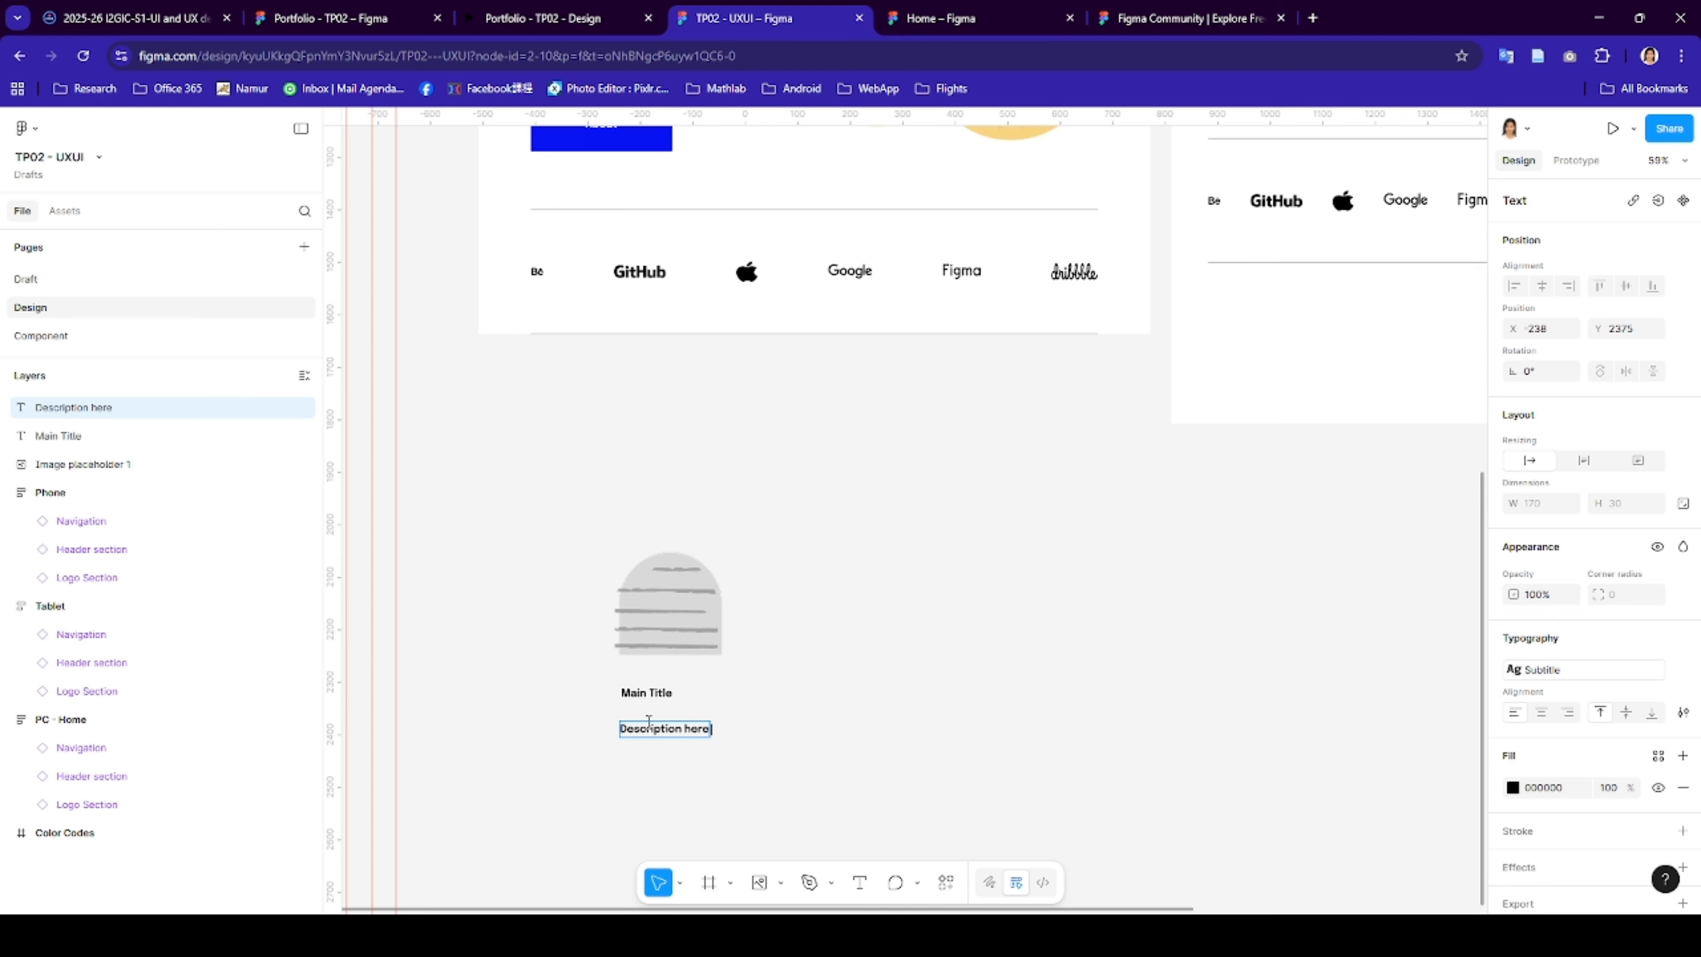
key(Escape)
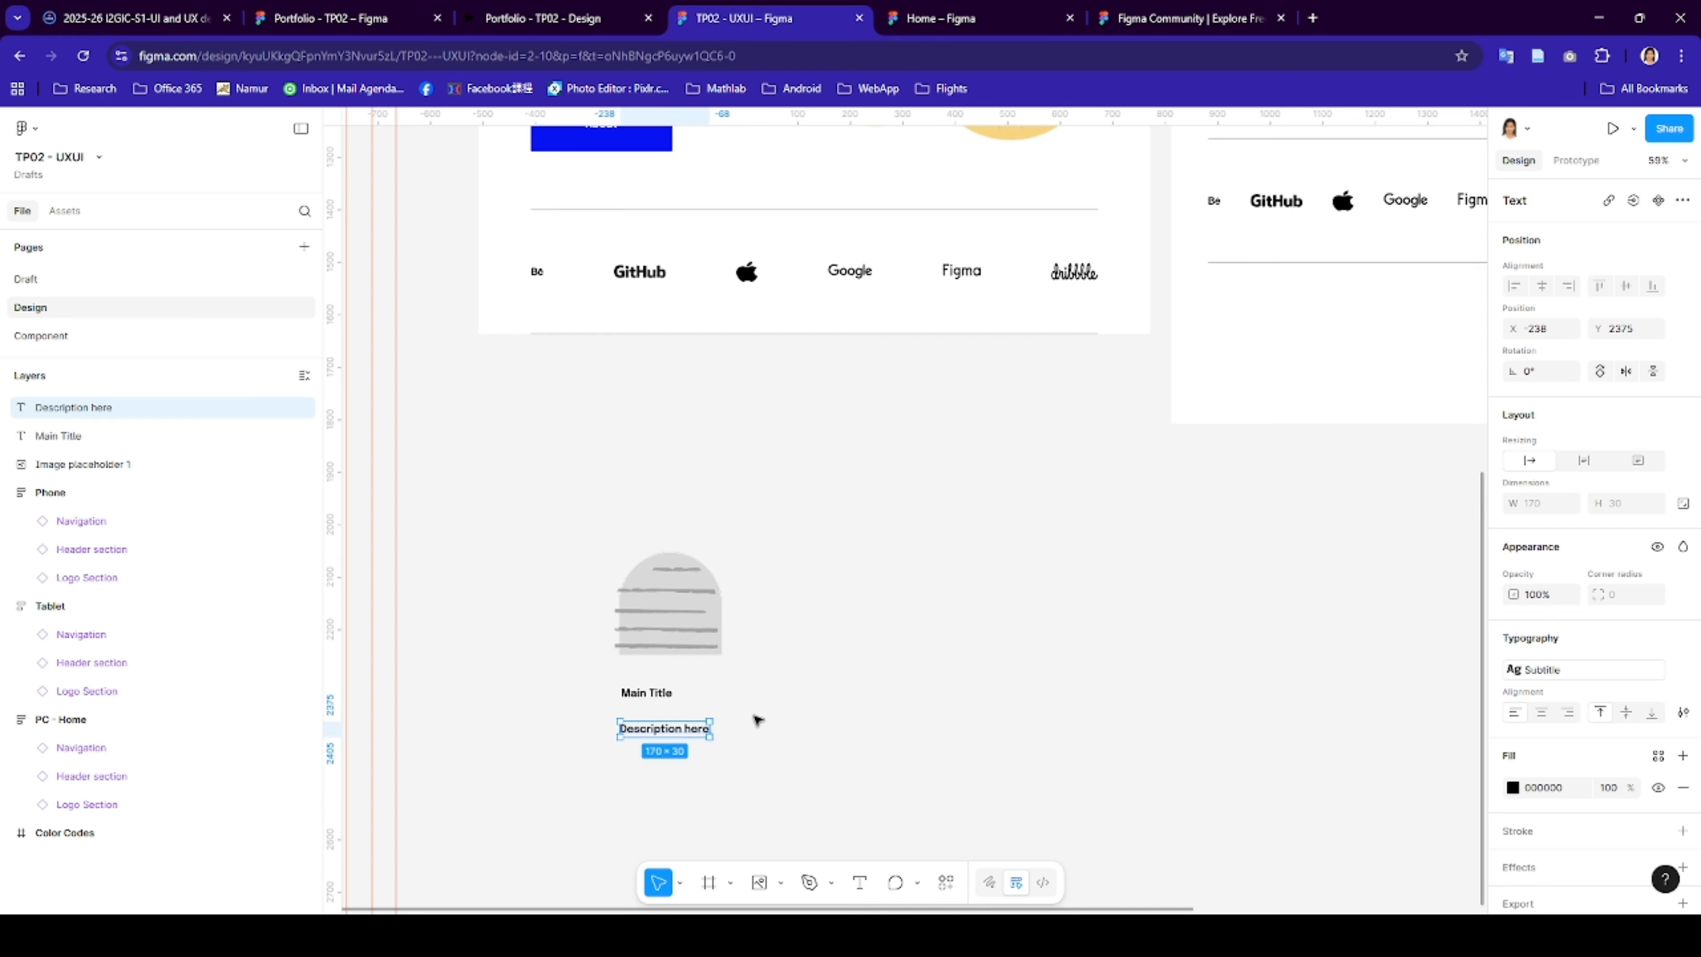
- Move the main title closer to the placeholder image and apply the text-primary color style to it
drag(663, 699, 658, 685)
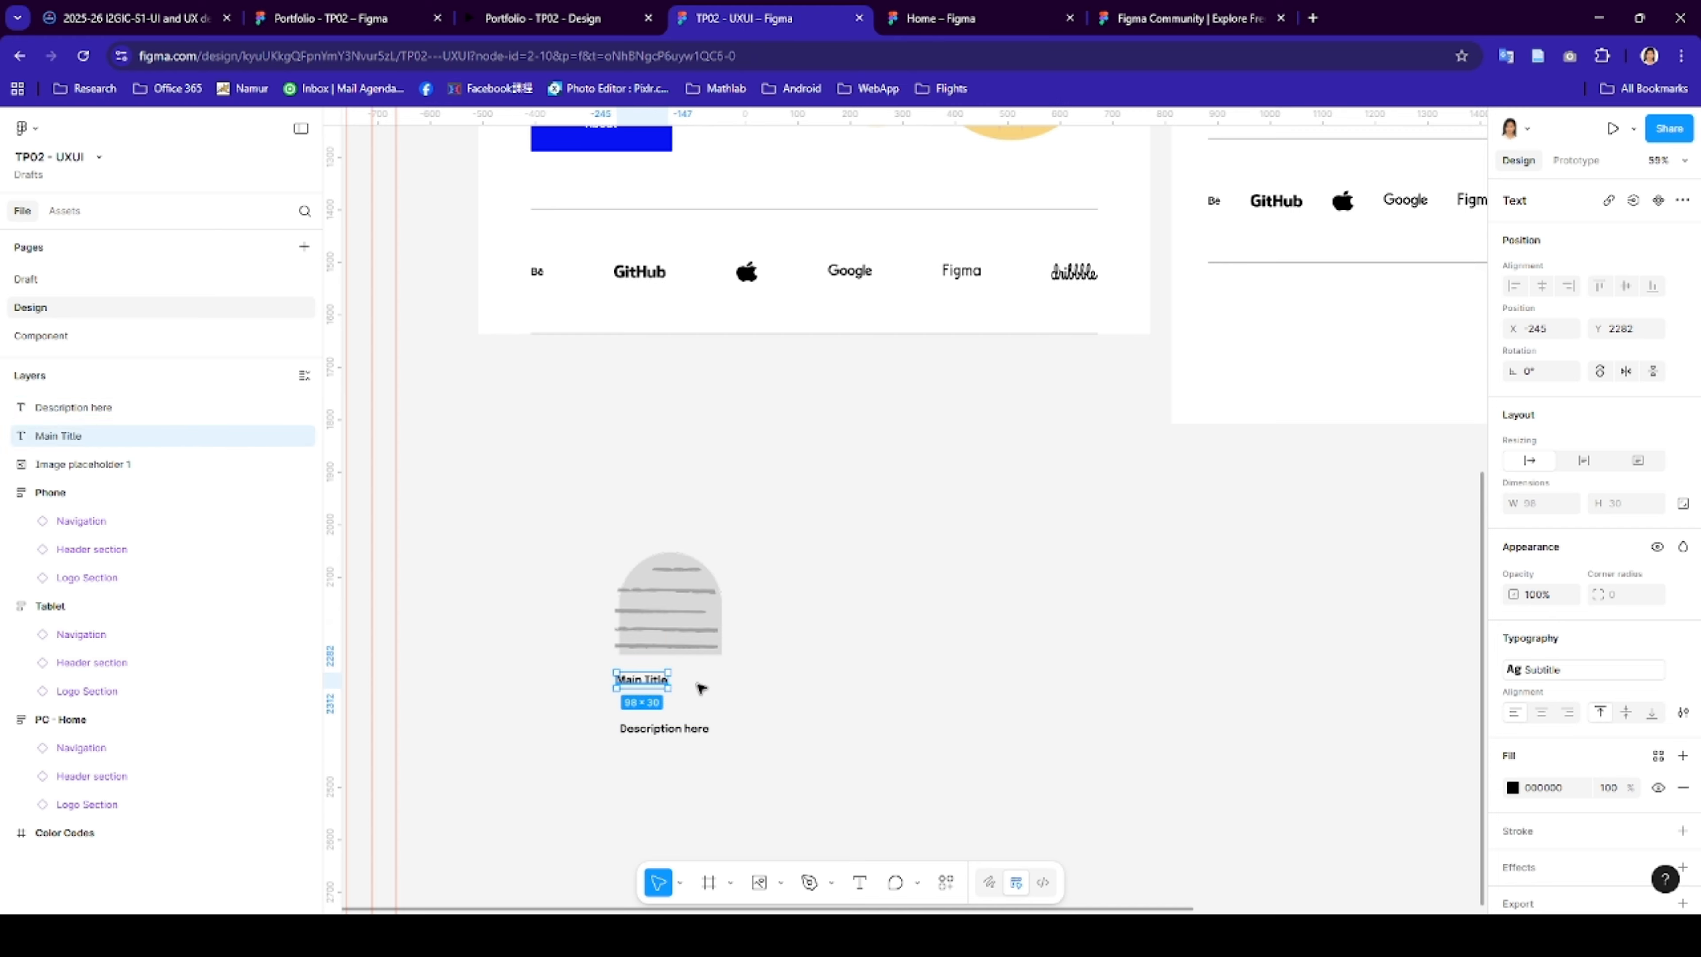
click(1528, 788)
click(1512, 788)
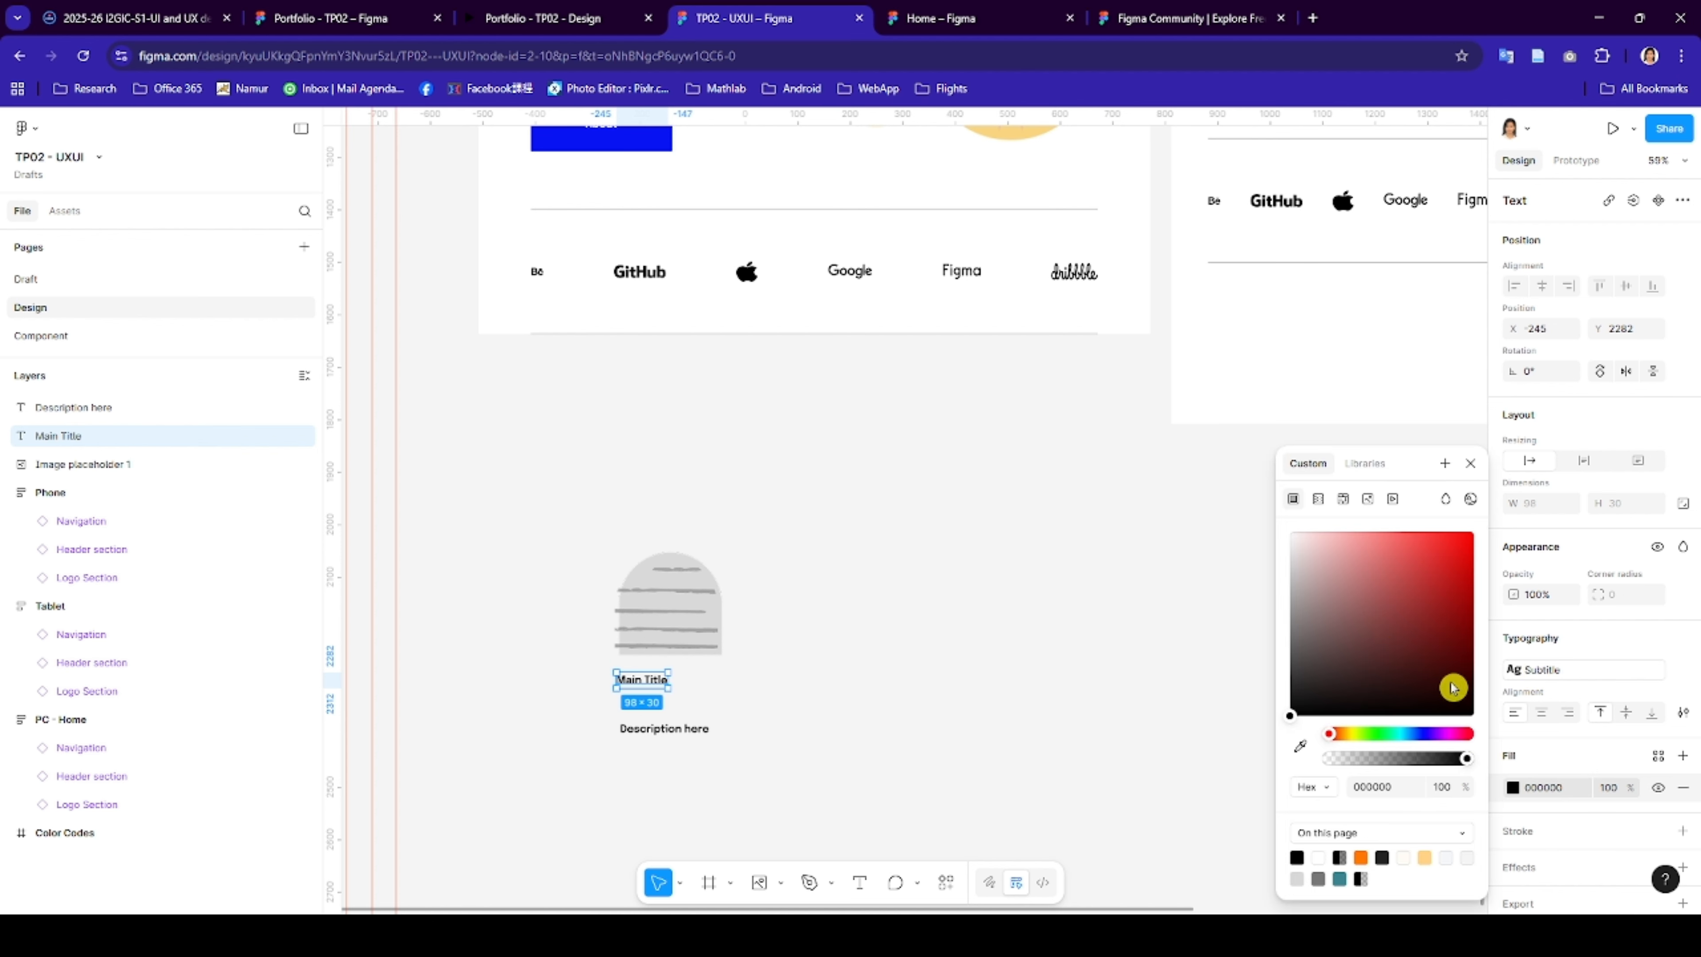
click(1349, 466)
click(1340, 578)
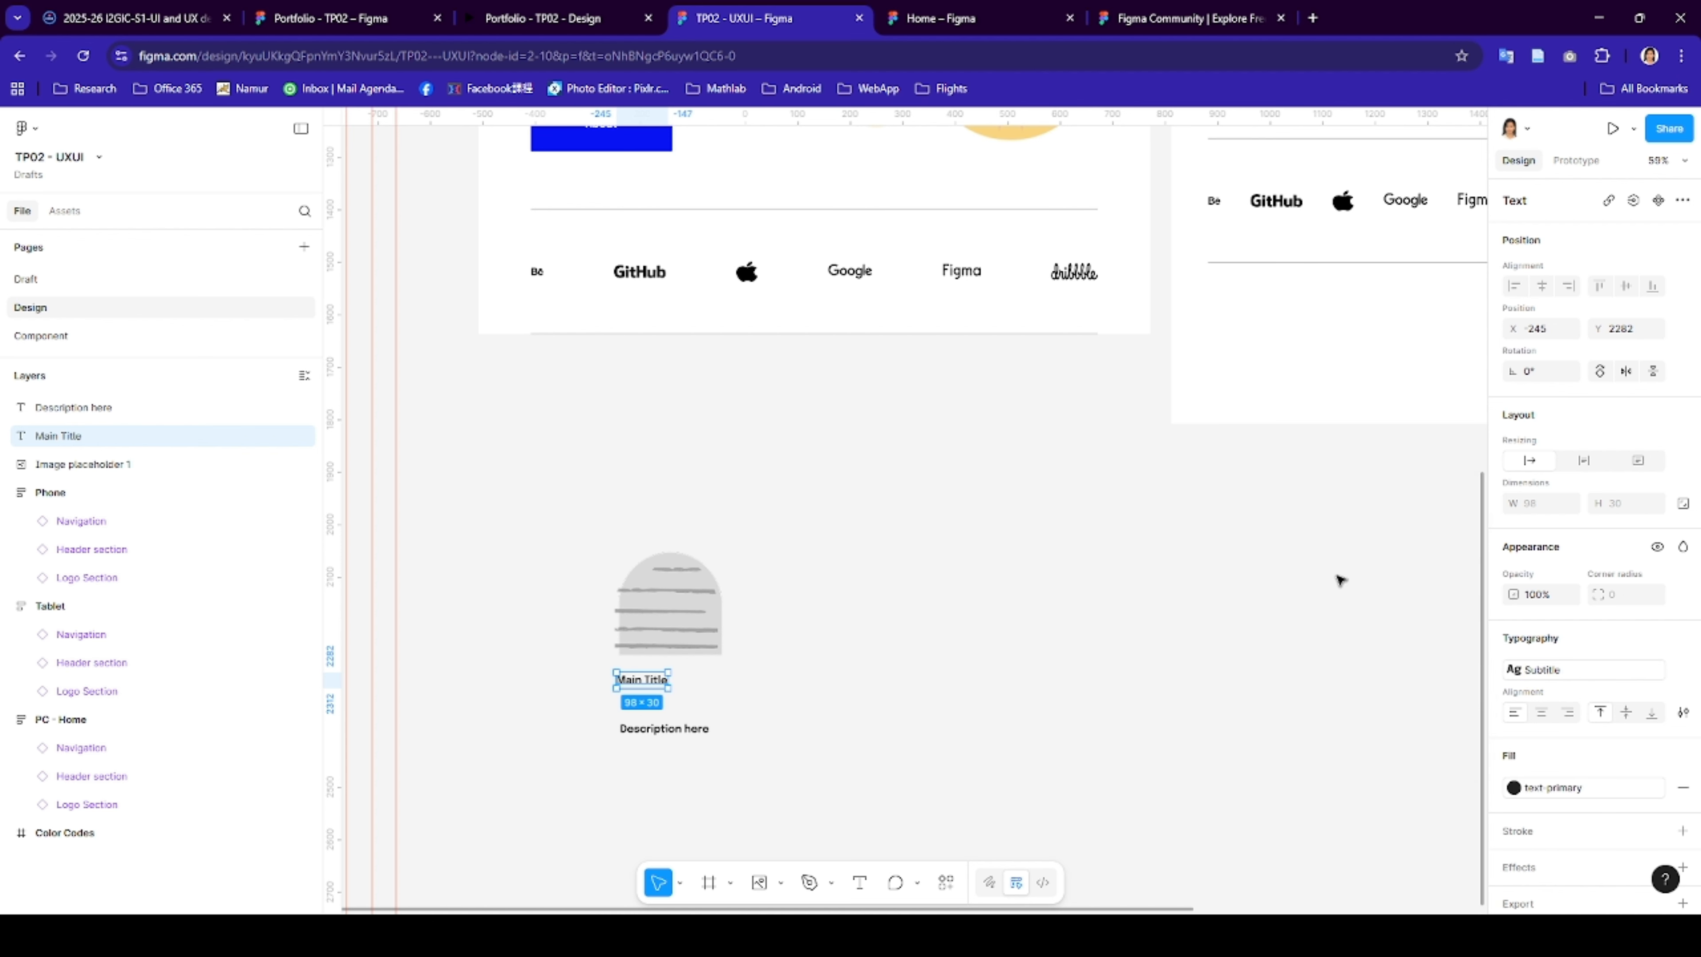
- Apply the btn-text text style to the description and move it up under the main title, aligned with the title's left edge
click(691, 729)
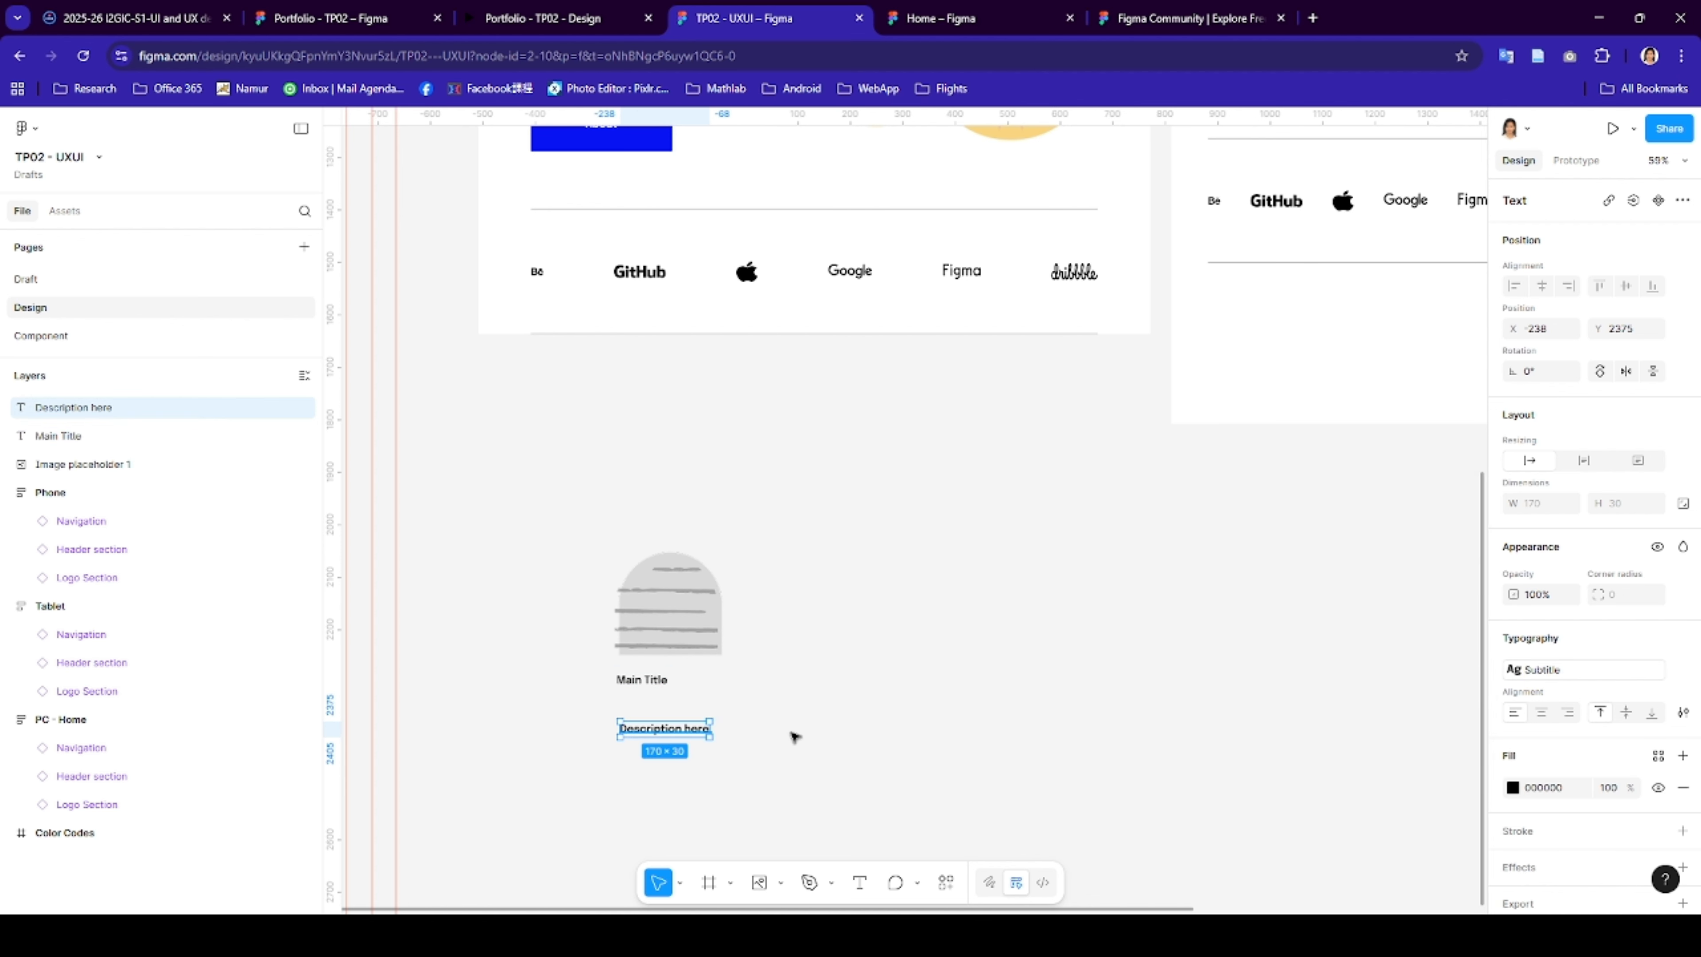
click(1537, 670)
click(1398, 851)
click(1512, 787)
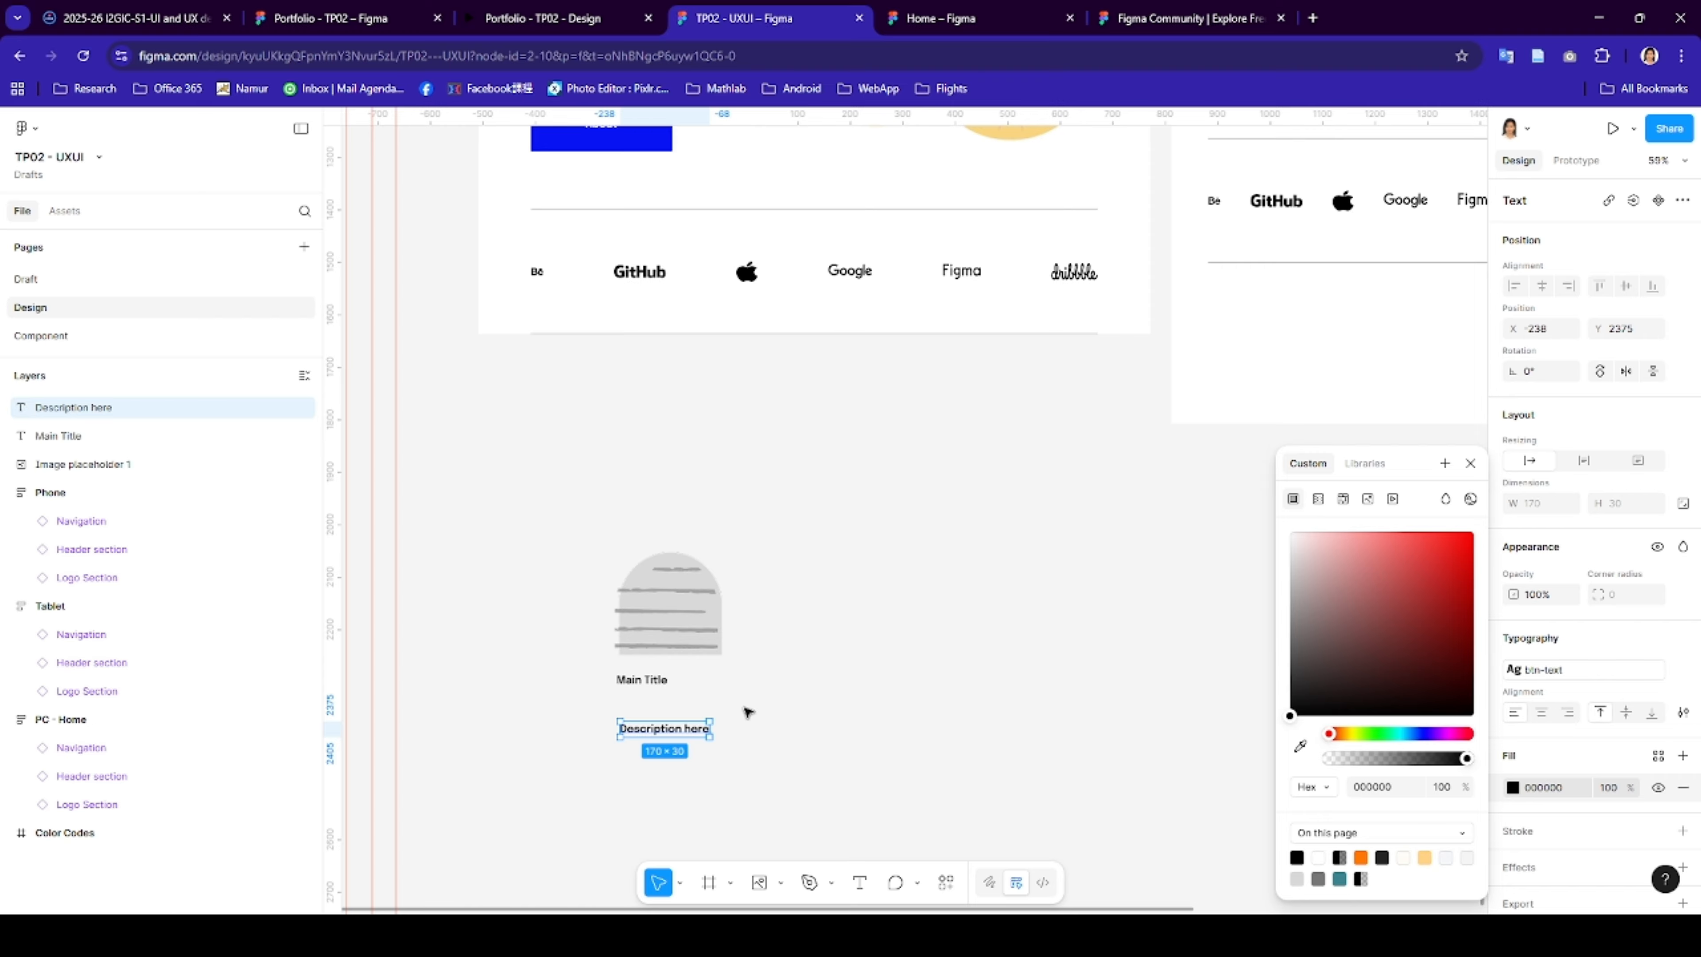
key(Escape)
scroll(655, 721, up, 5)
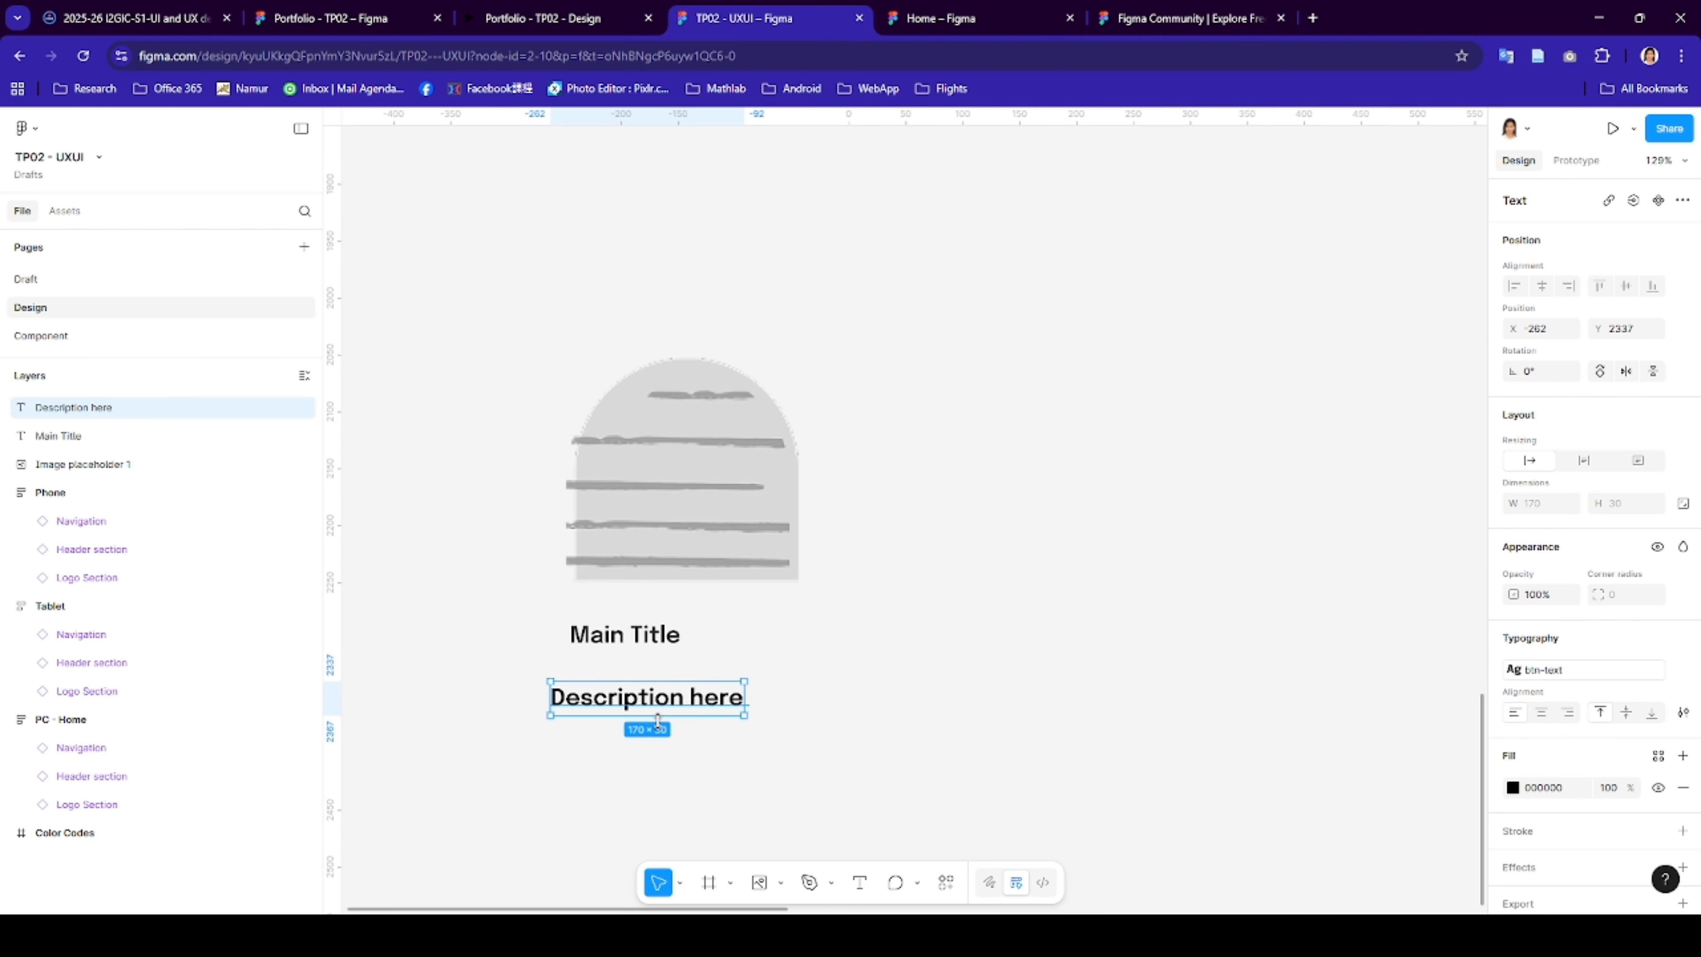
scroll(658, 720, up, 1)
drag(652, 700, 675, 687)
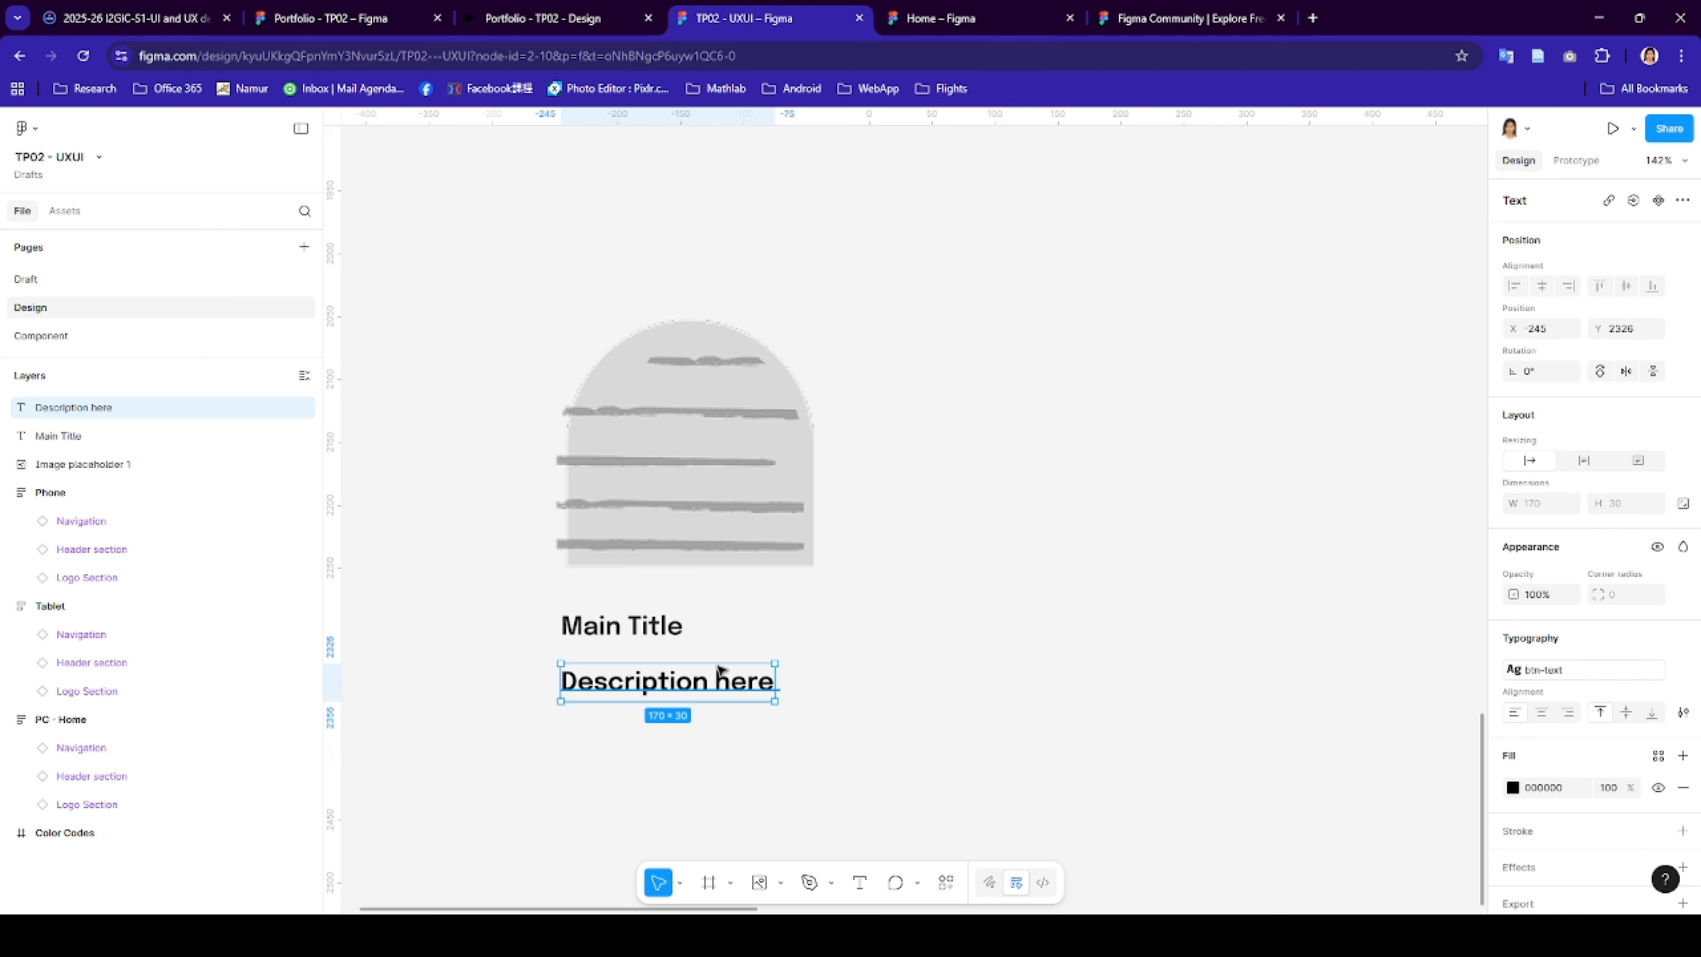
- Check the text styles of the description and the main title, keeping btn-text and Subtitle
click(1031, 544)
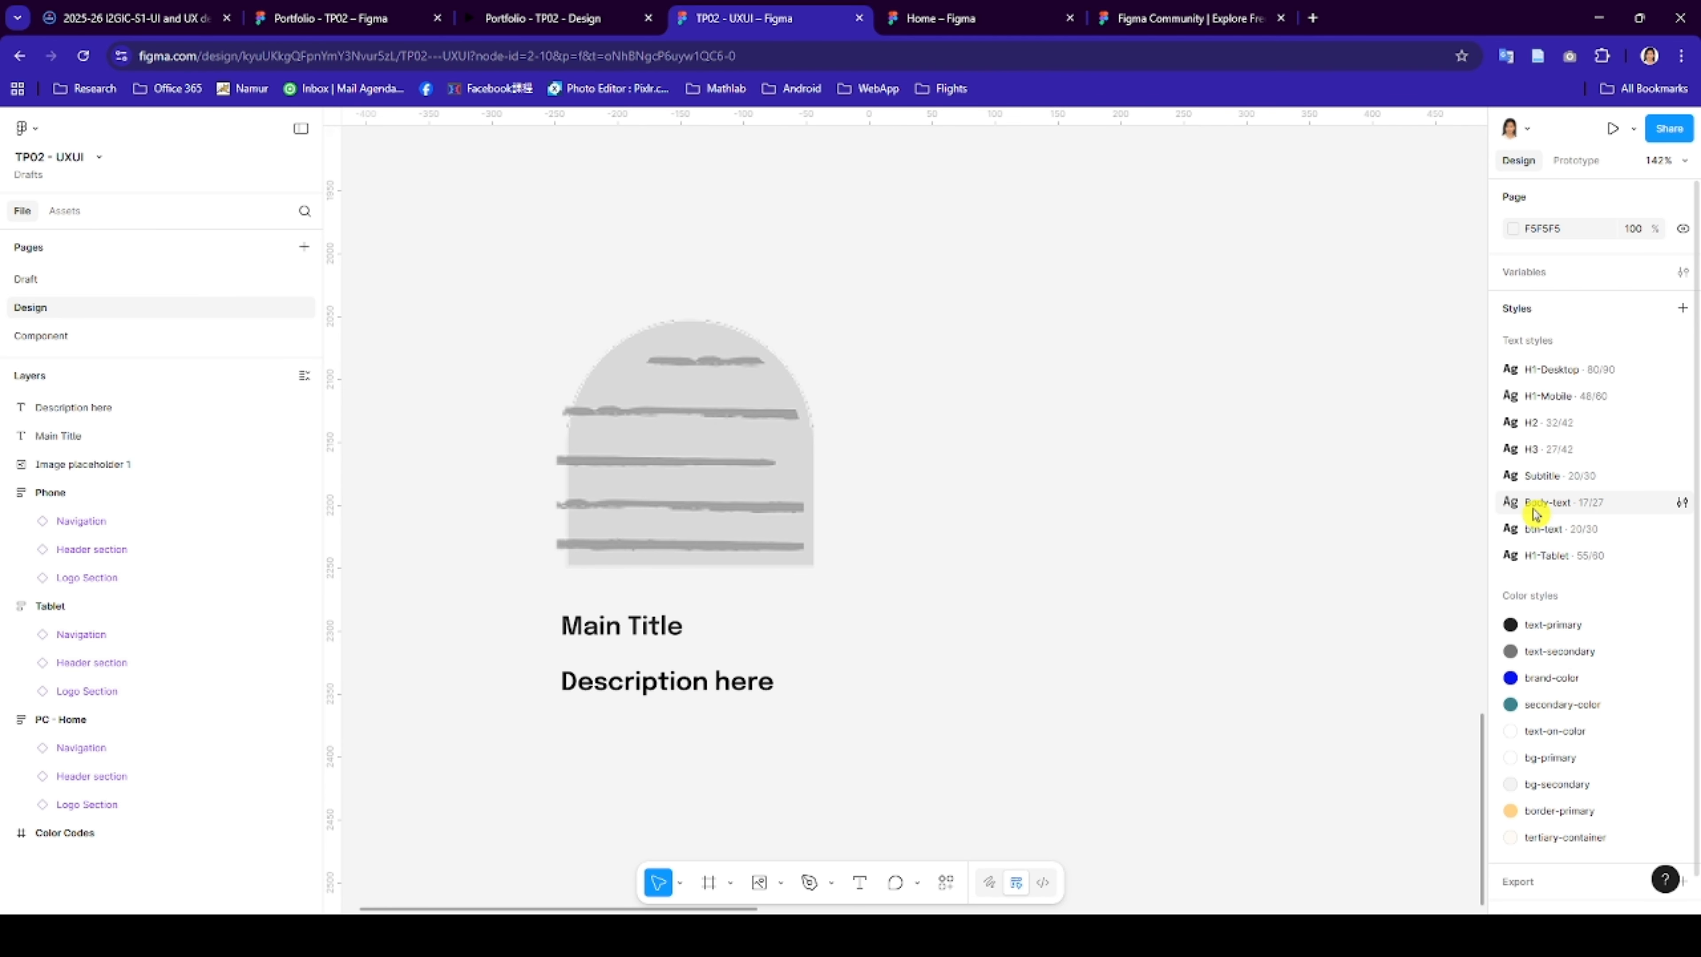
click(760, 691)
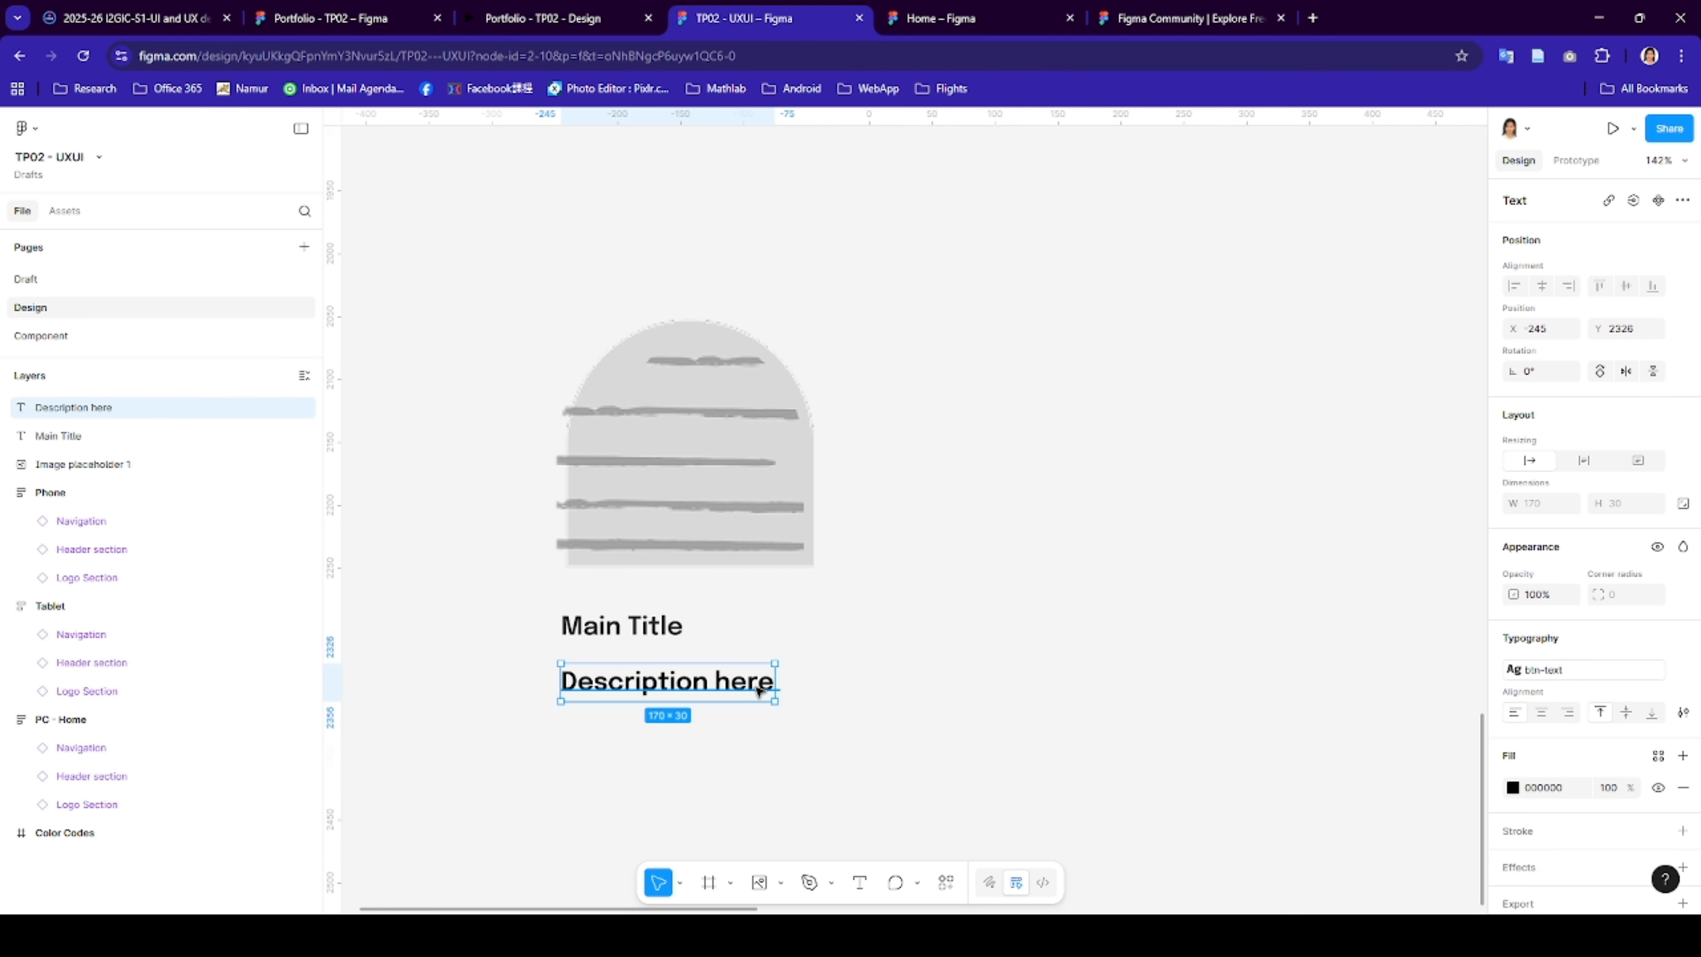
click(1572, 673)
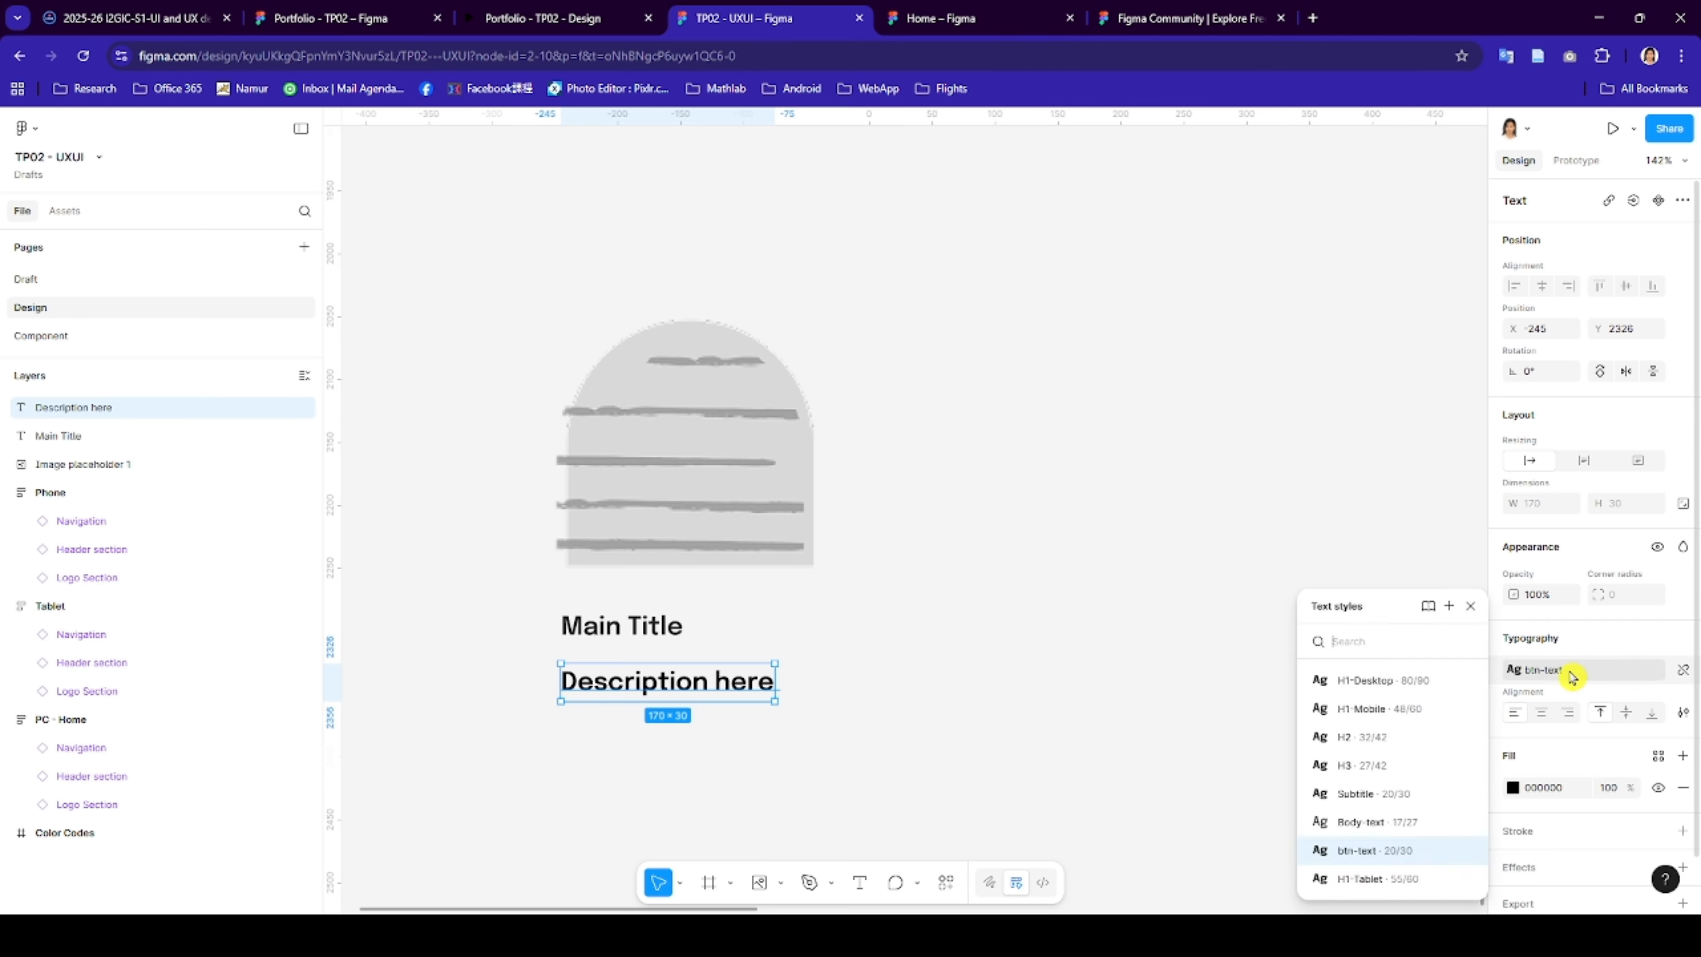
click(1391, 856)
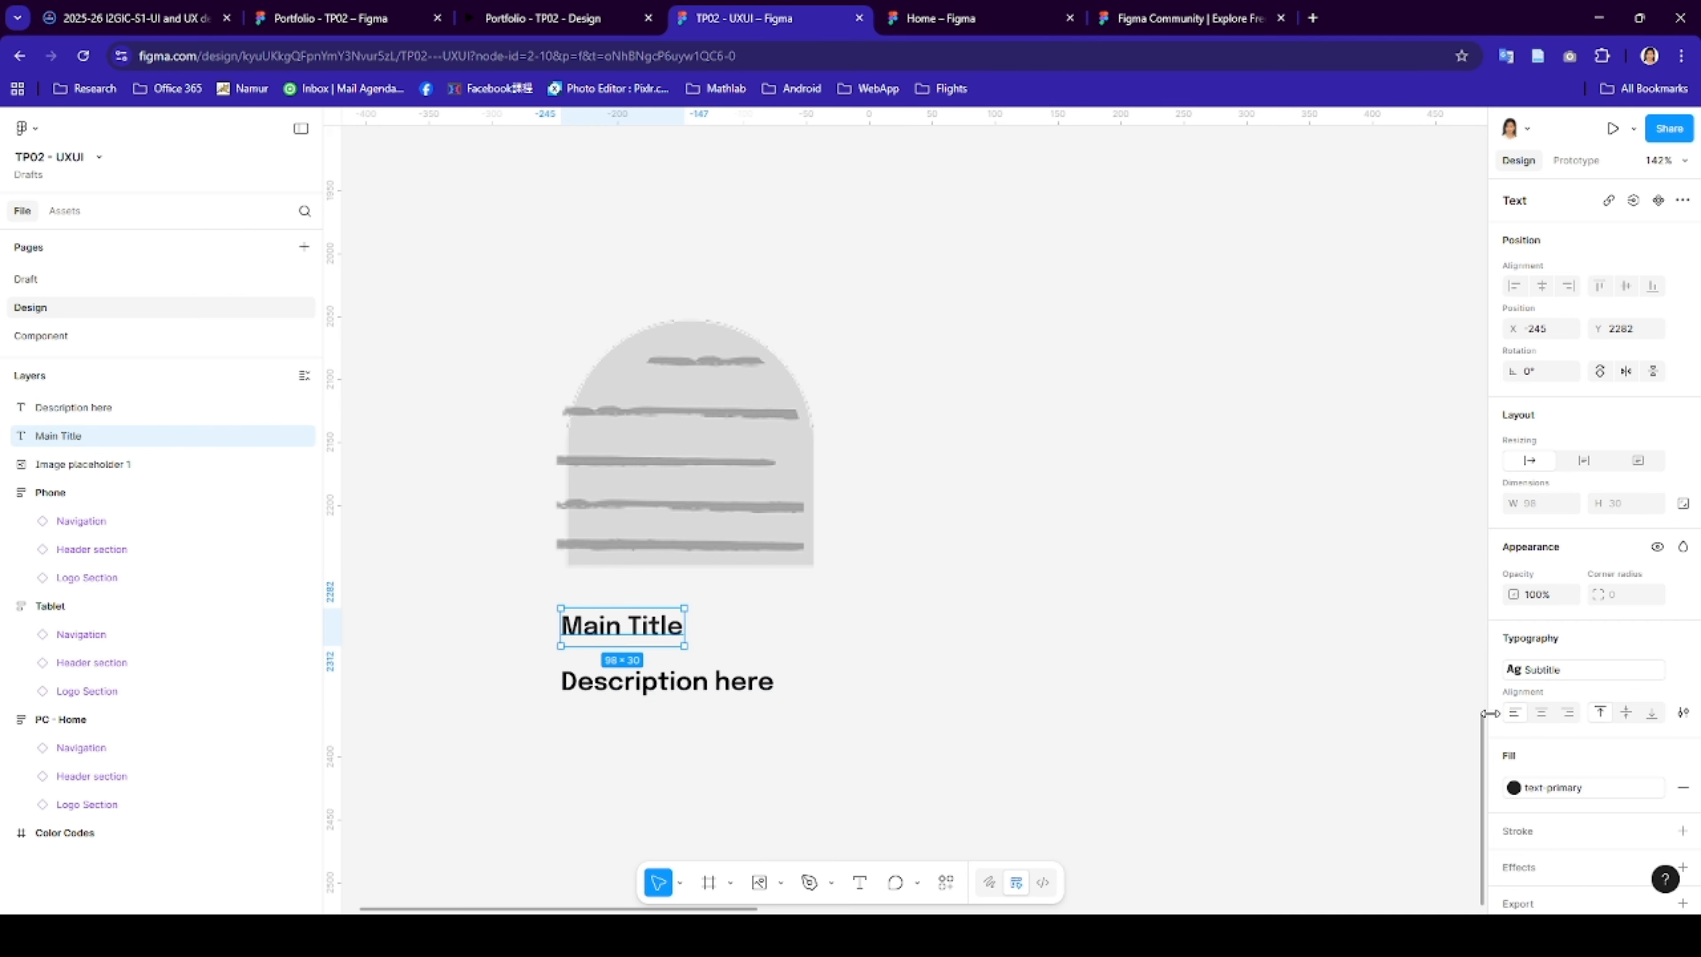
click(1540, 670)
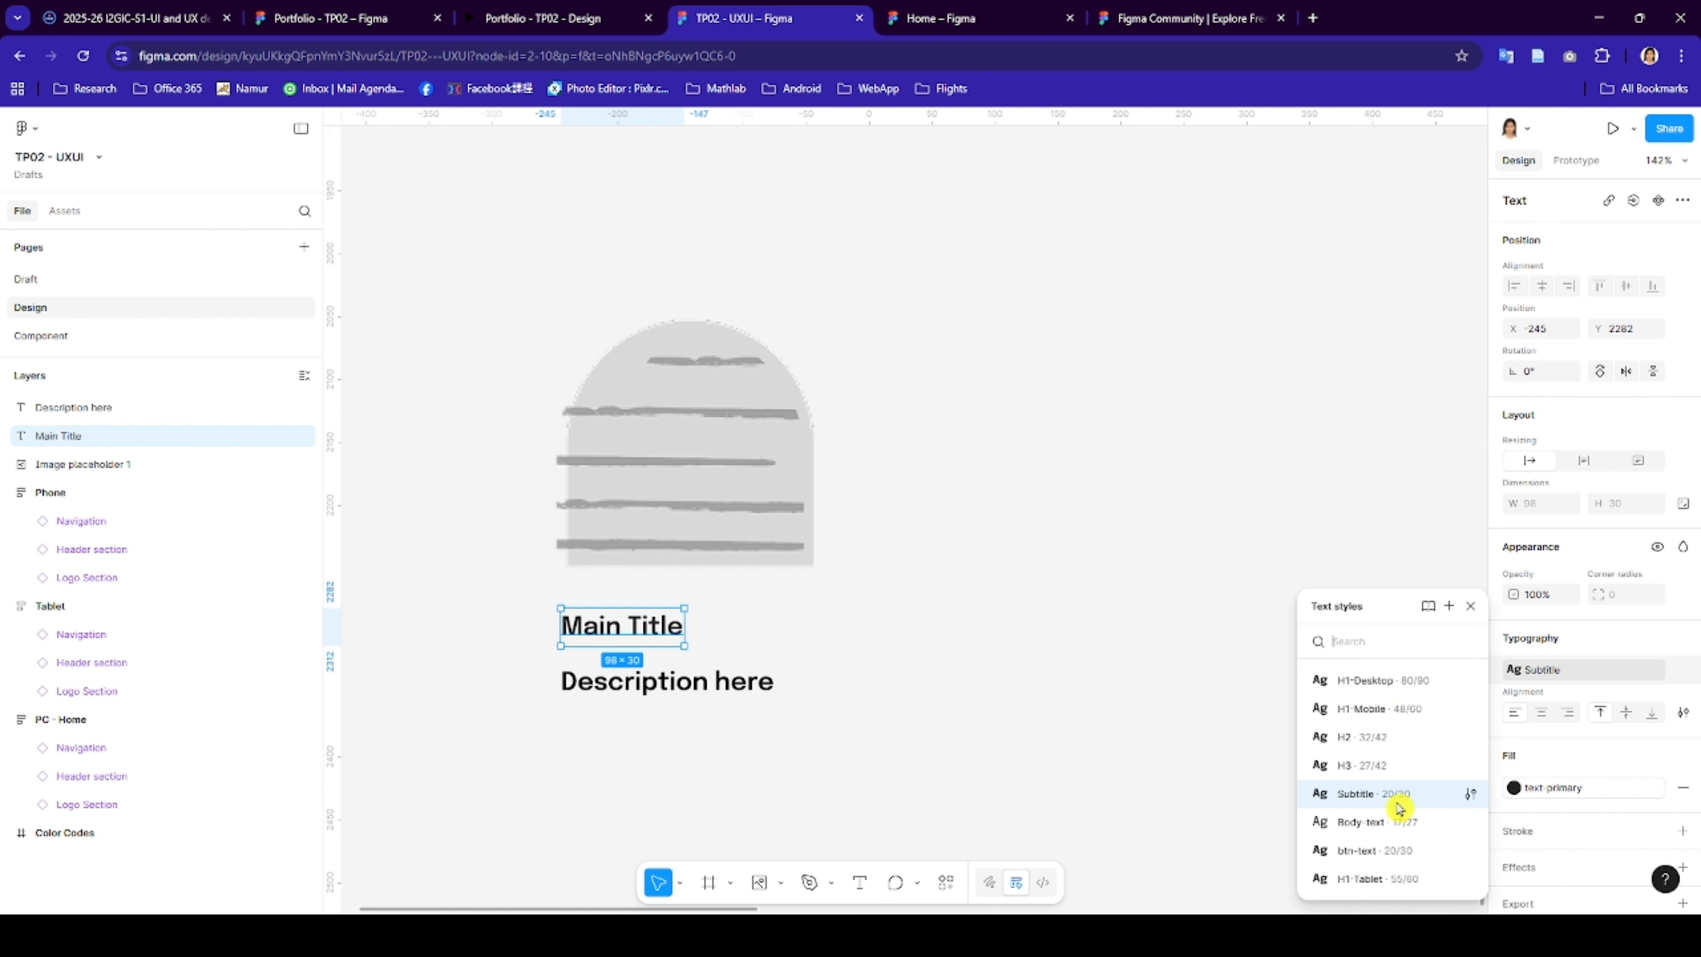
click(1425, 797)
click(753, 724)
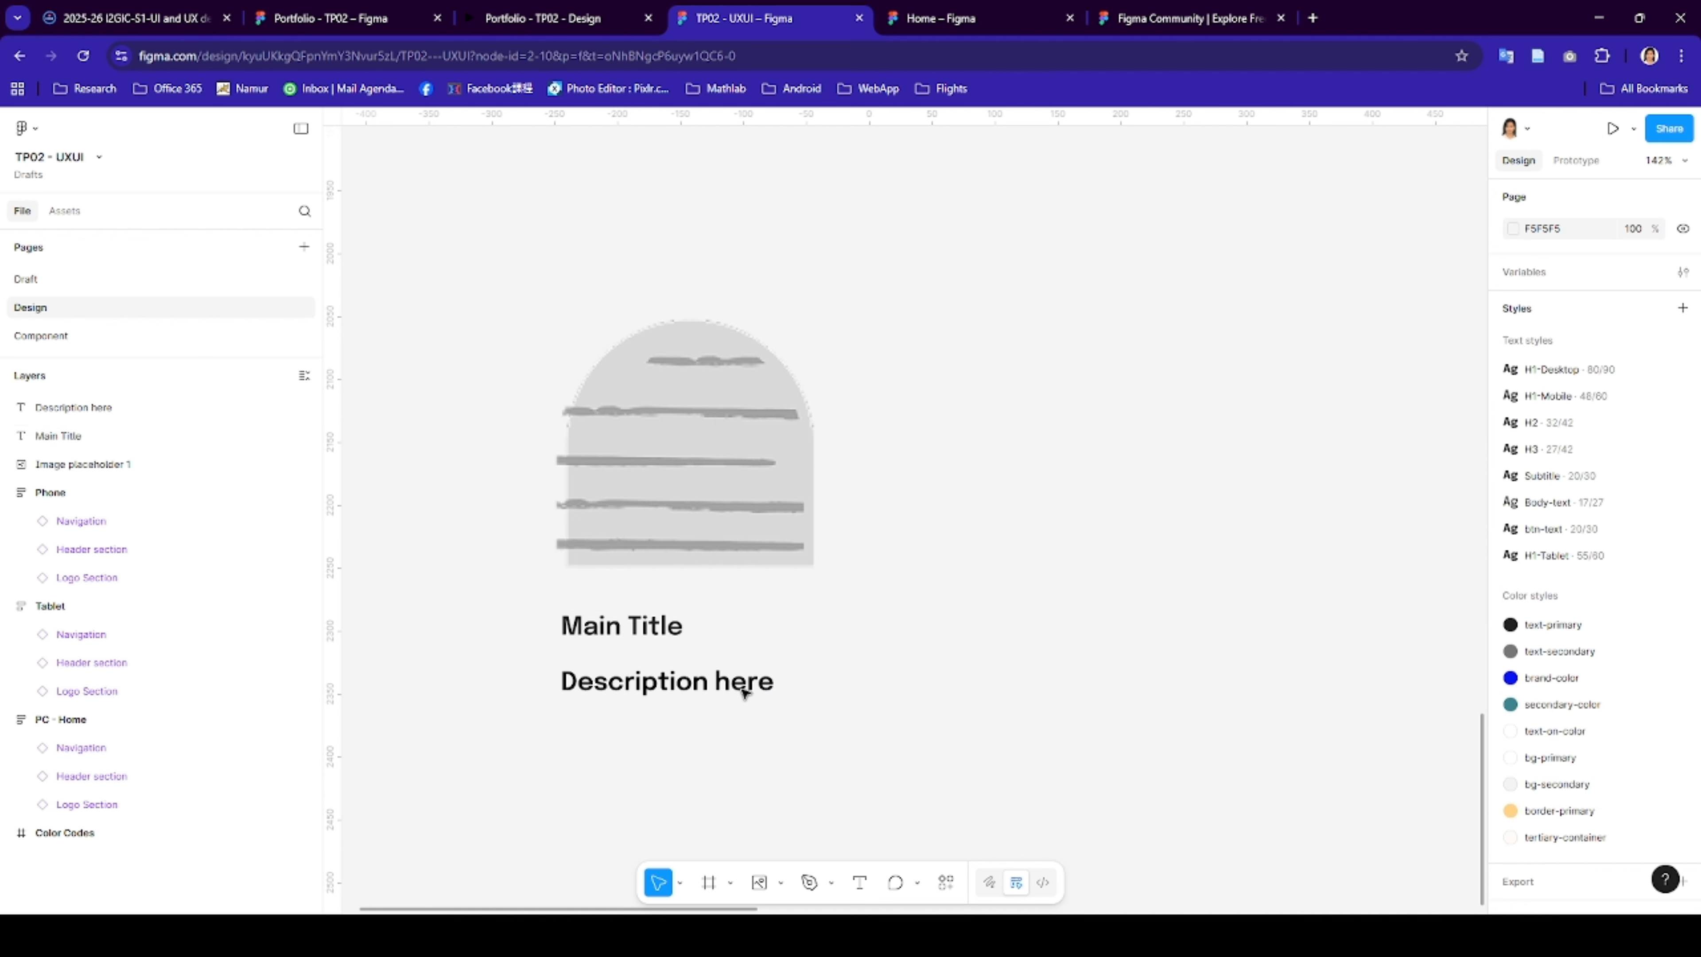
- Nudge the main title up toward the image and check the skill cards' layout in the Portfolio - TP02 reference file
click(757, 690)
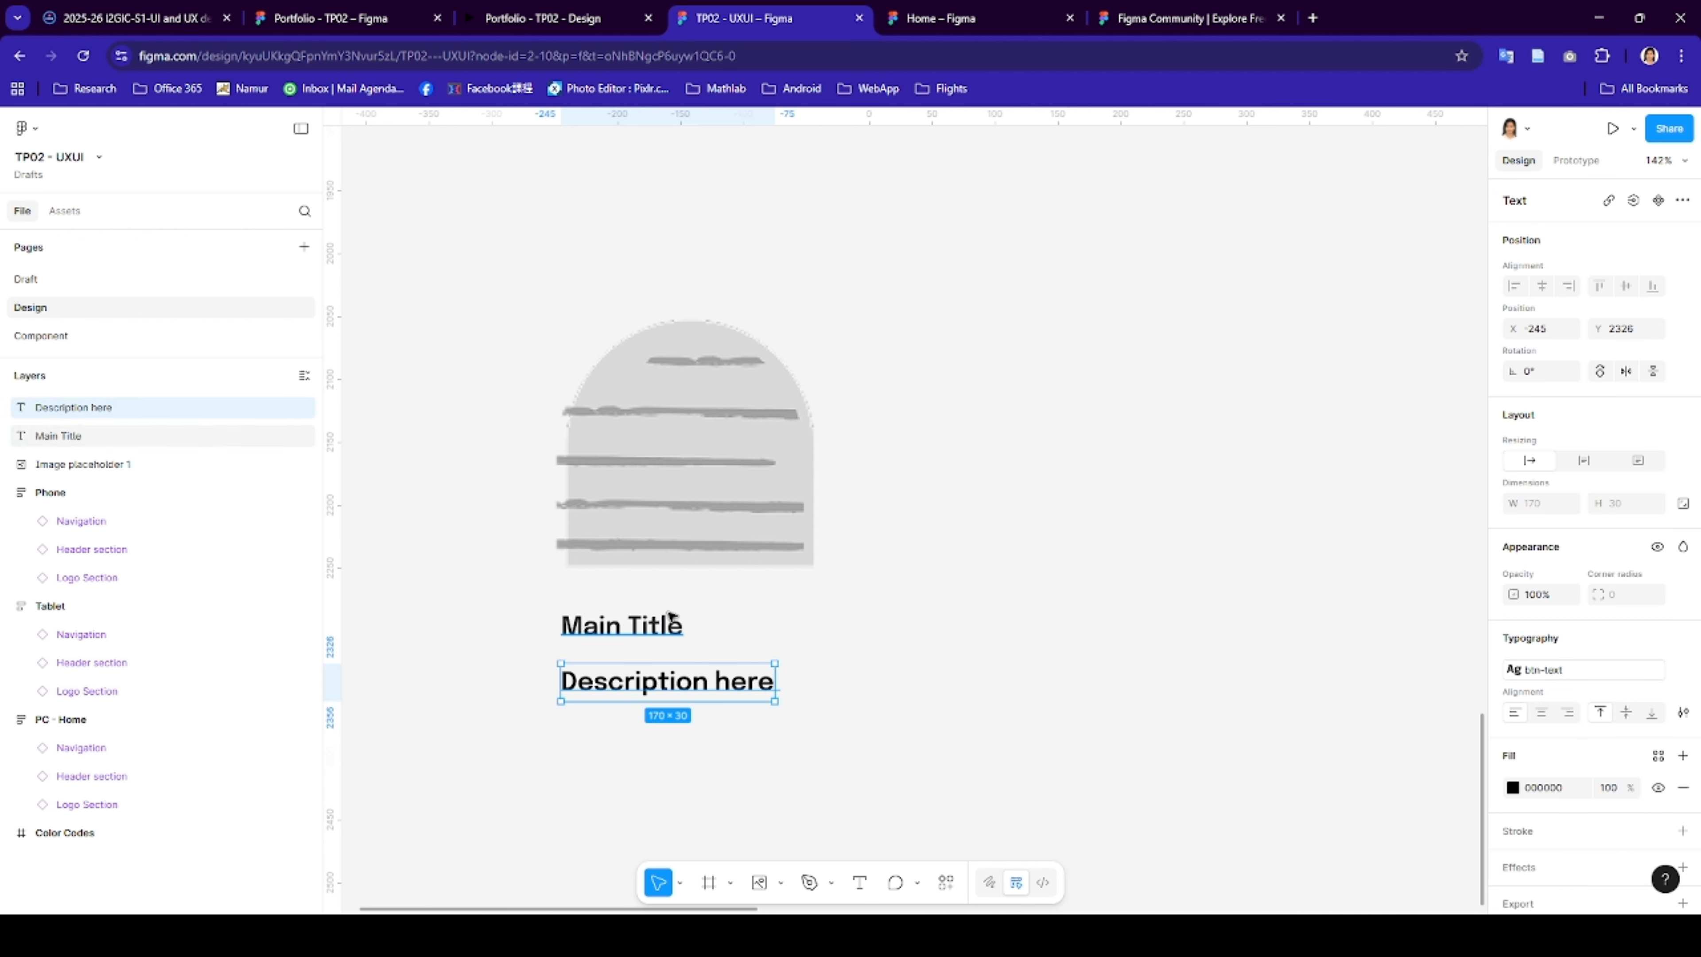
mouse_move(670, 615)
mouse_down()
mouse_move(724, 613)
mouse_move(652, 614)
mouse_up()
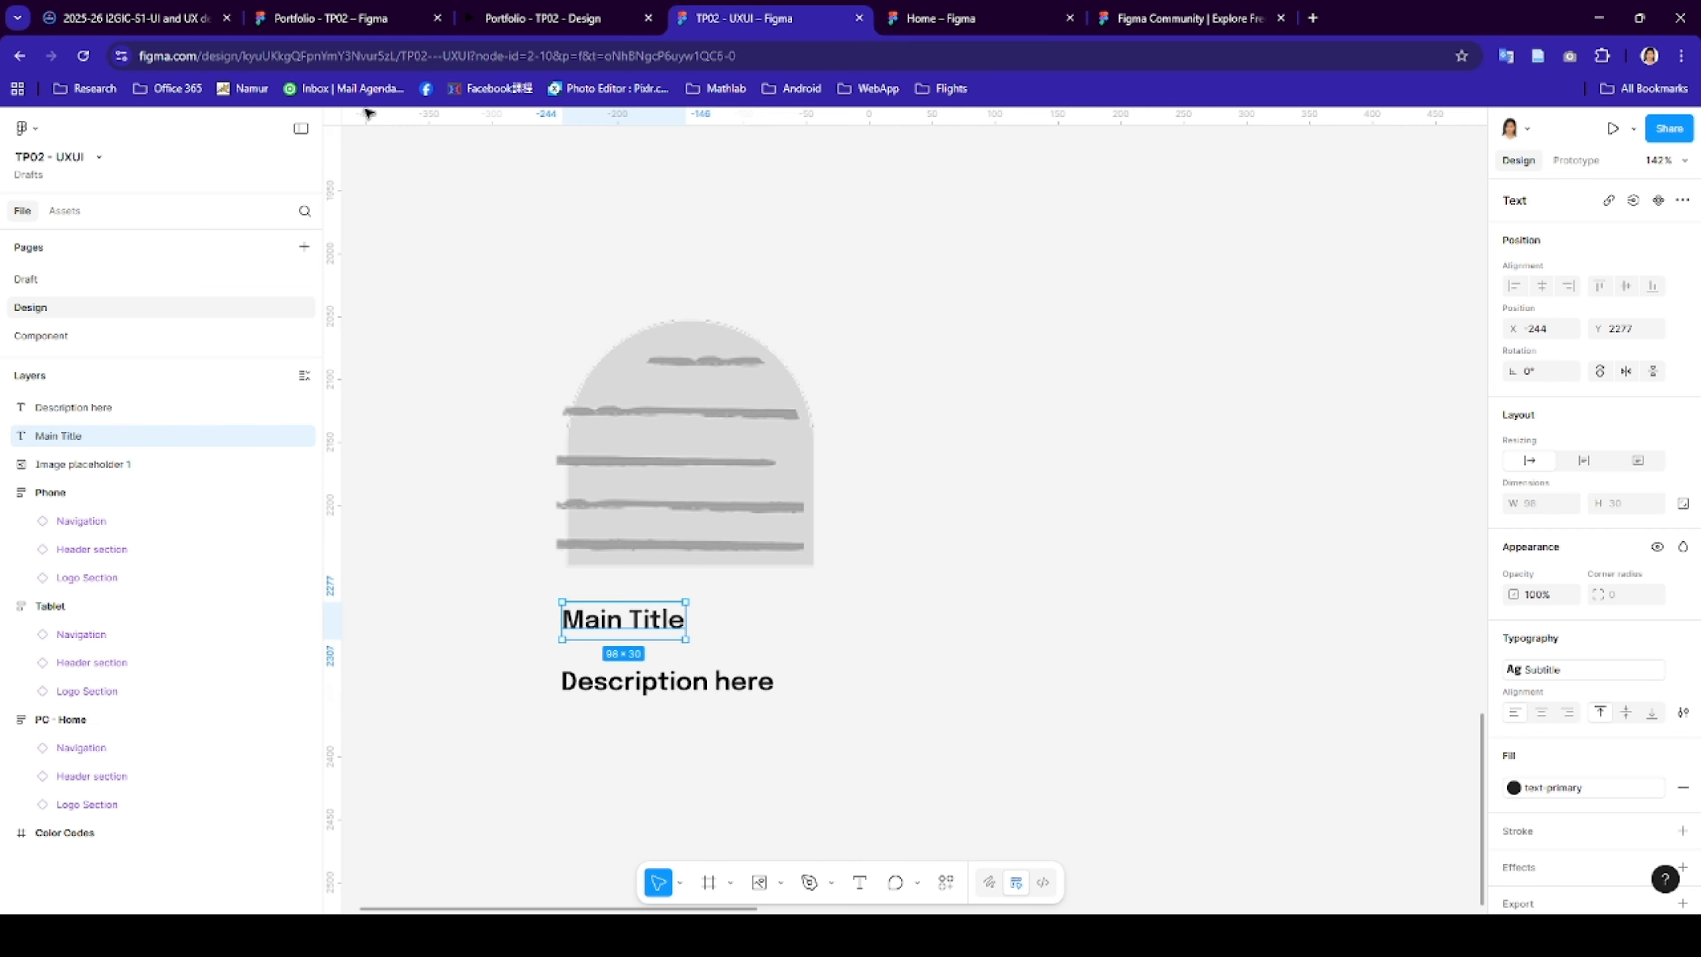
click(323, 19)
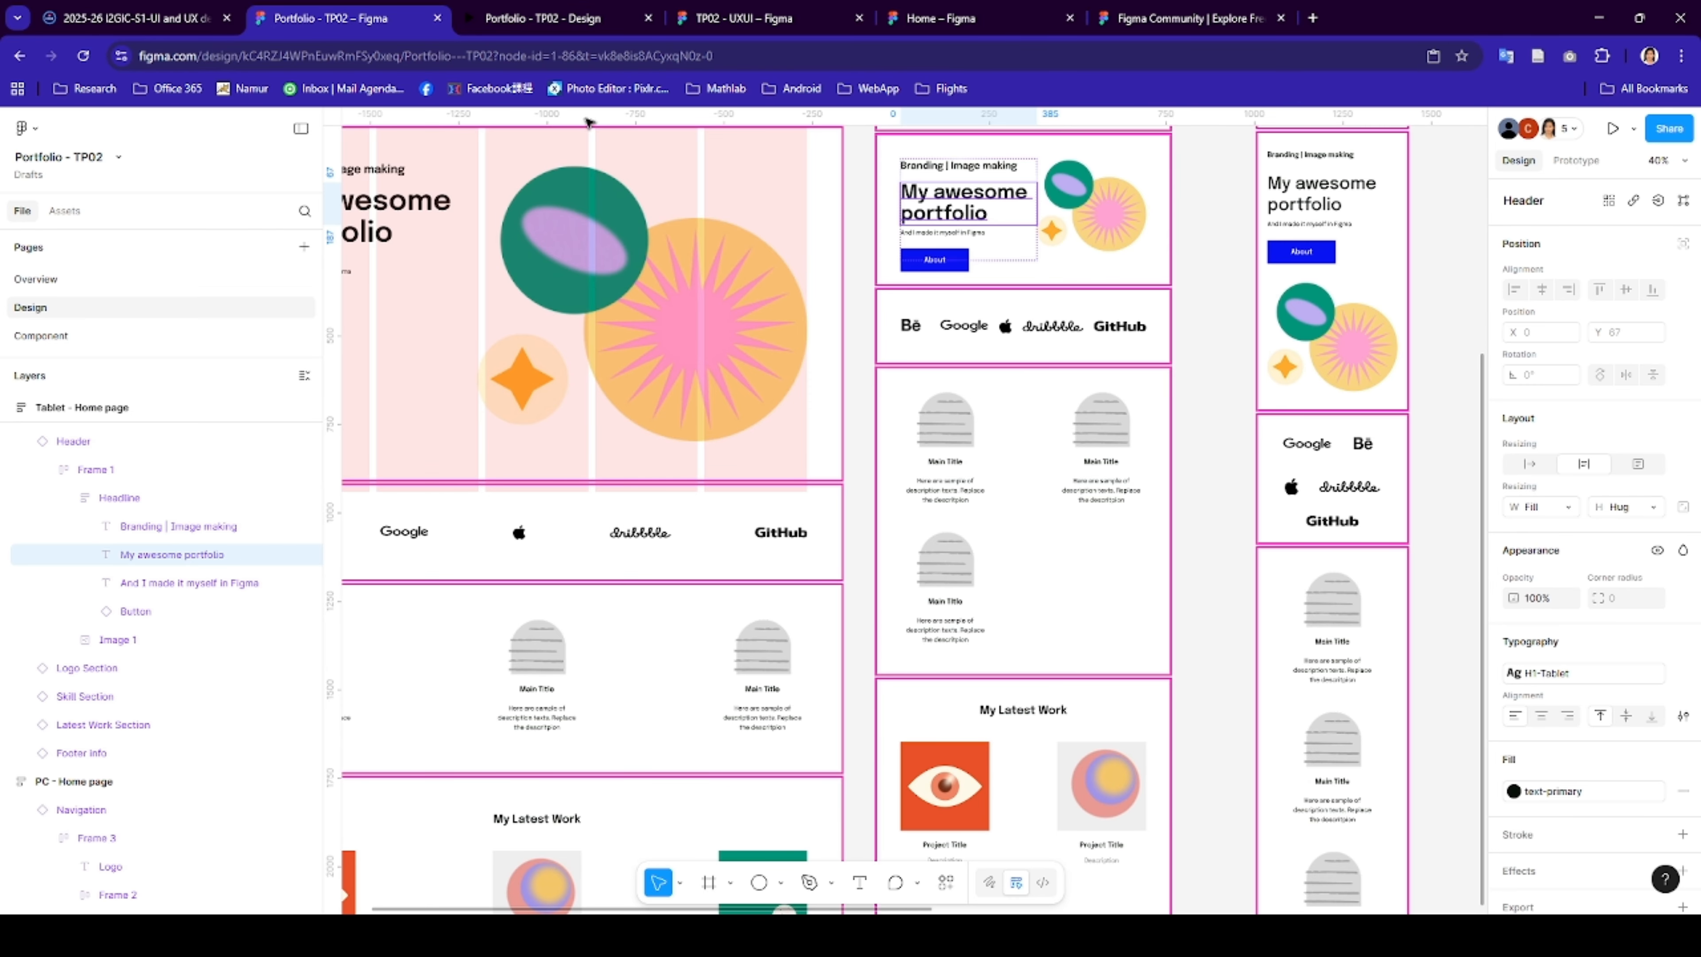
scroll(699, 190, down, 1)
scroll(773, 317, left, 2)
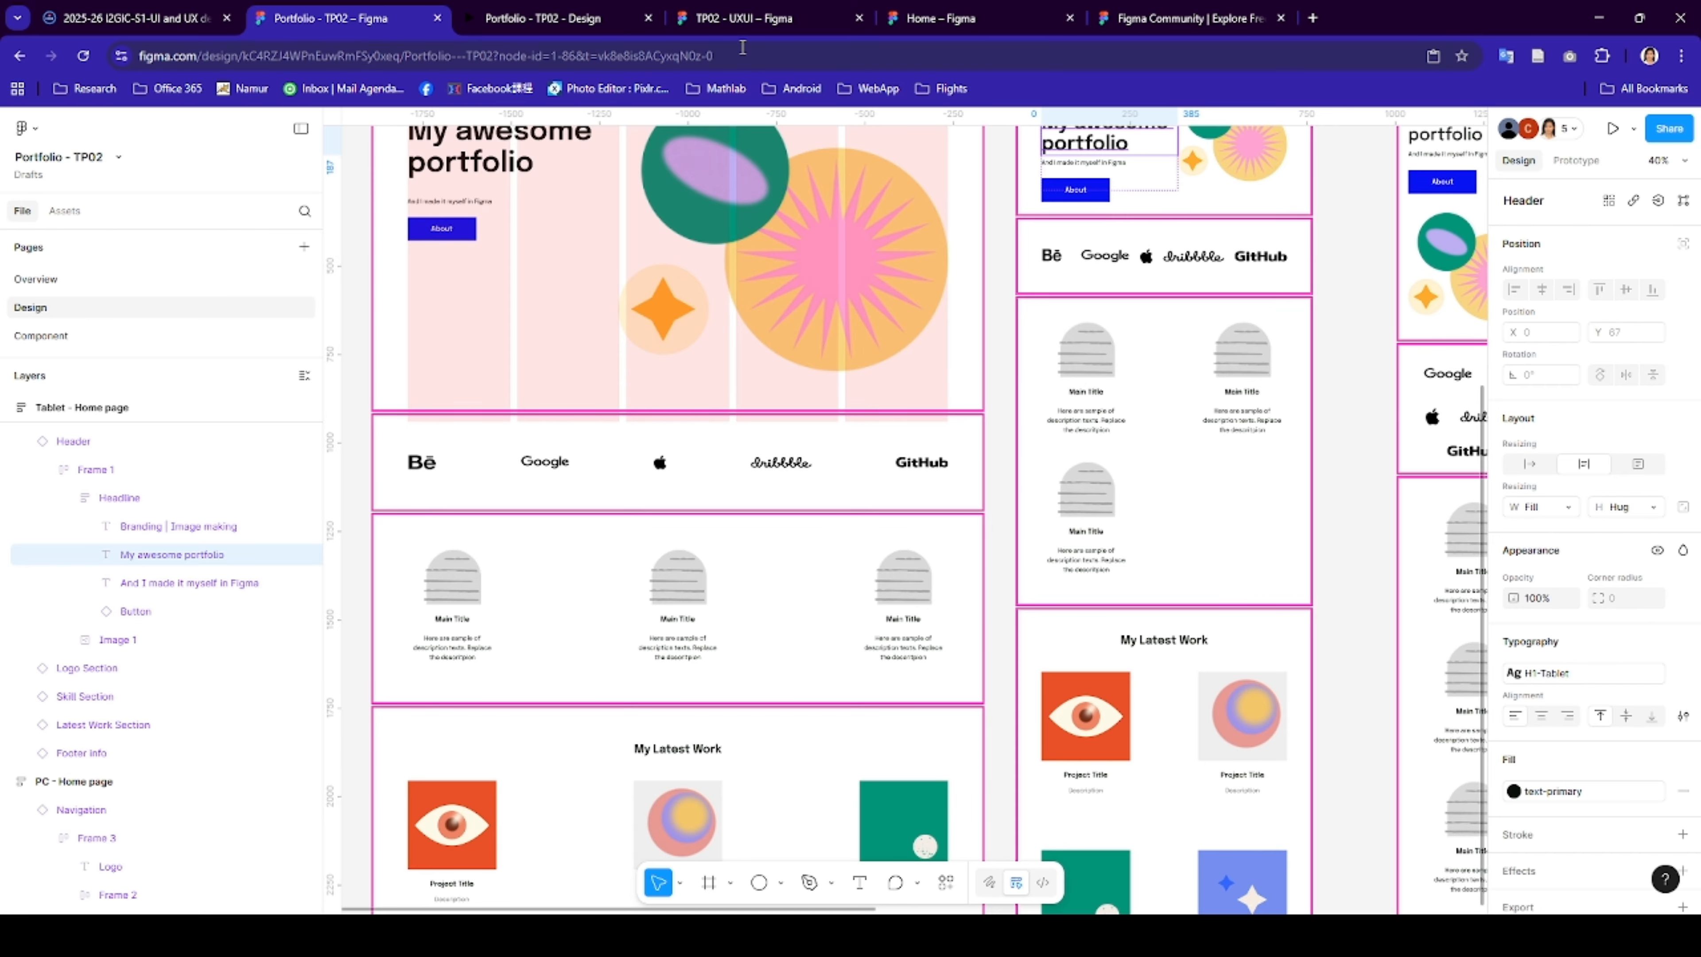
click(743, 19)
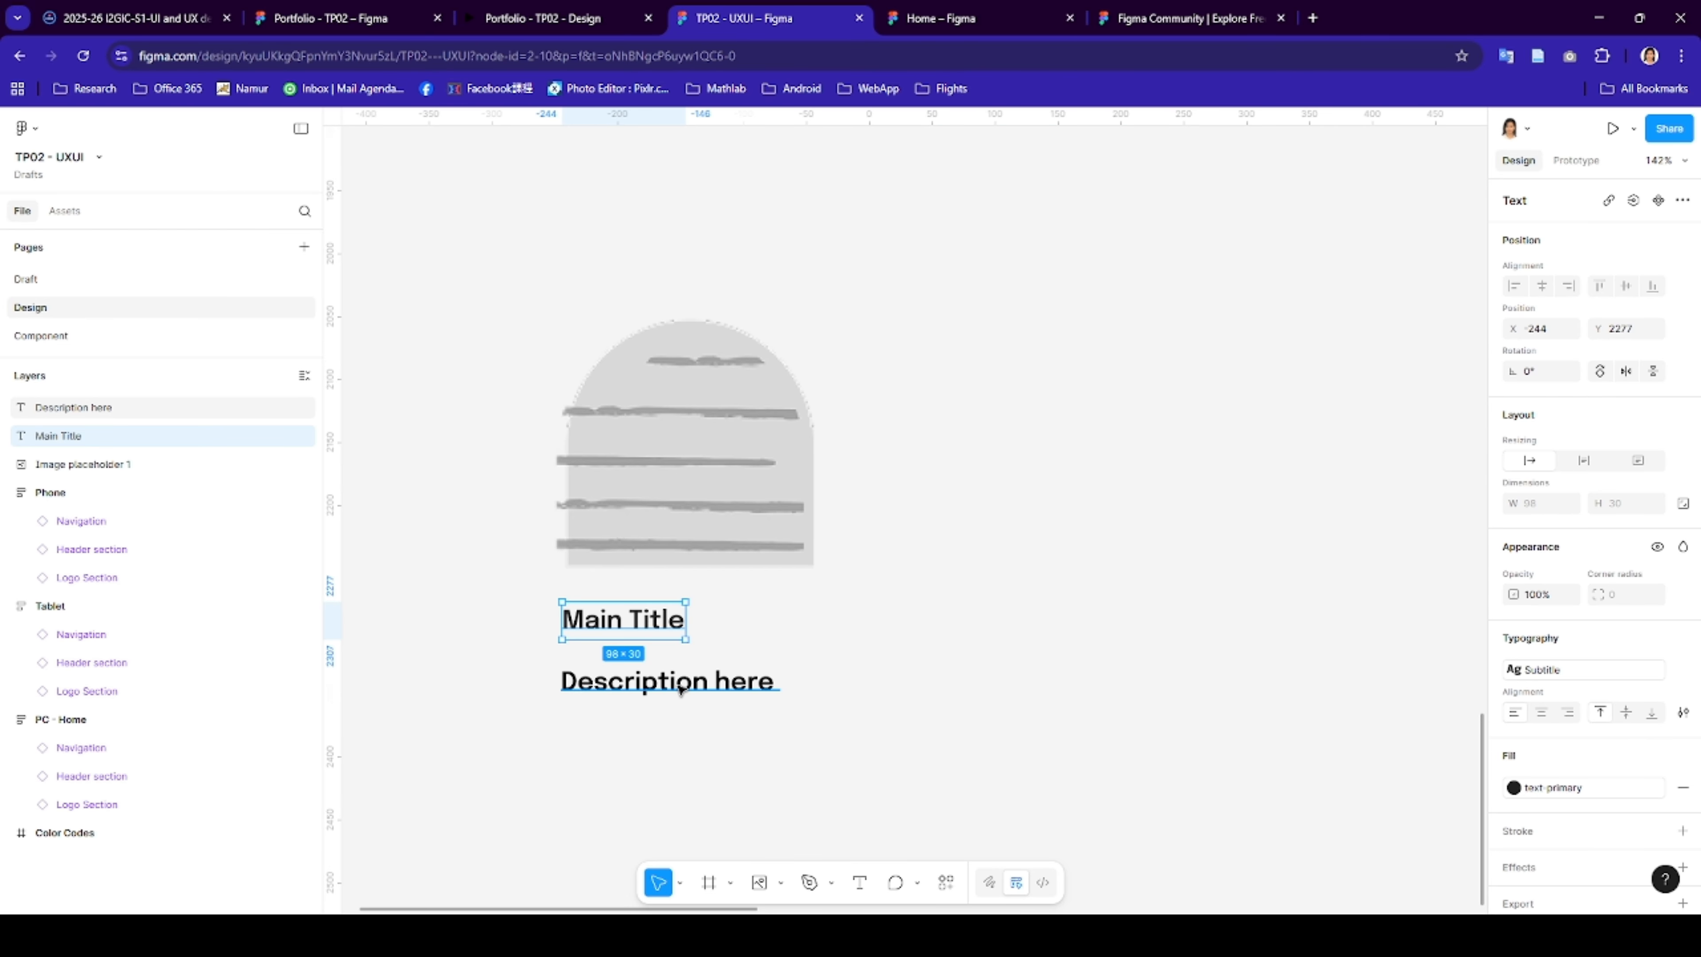
- Align the main title and description on their horizontal centers and shift both to sit centered under the placeholder image
click(691, 684)
shift+click(621, 626)
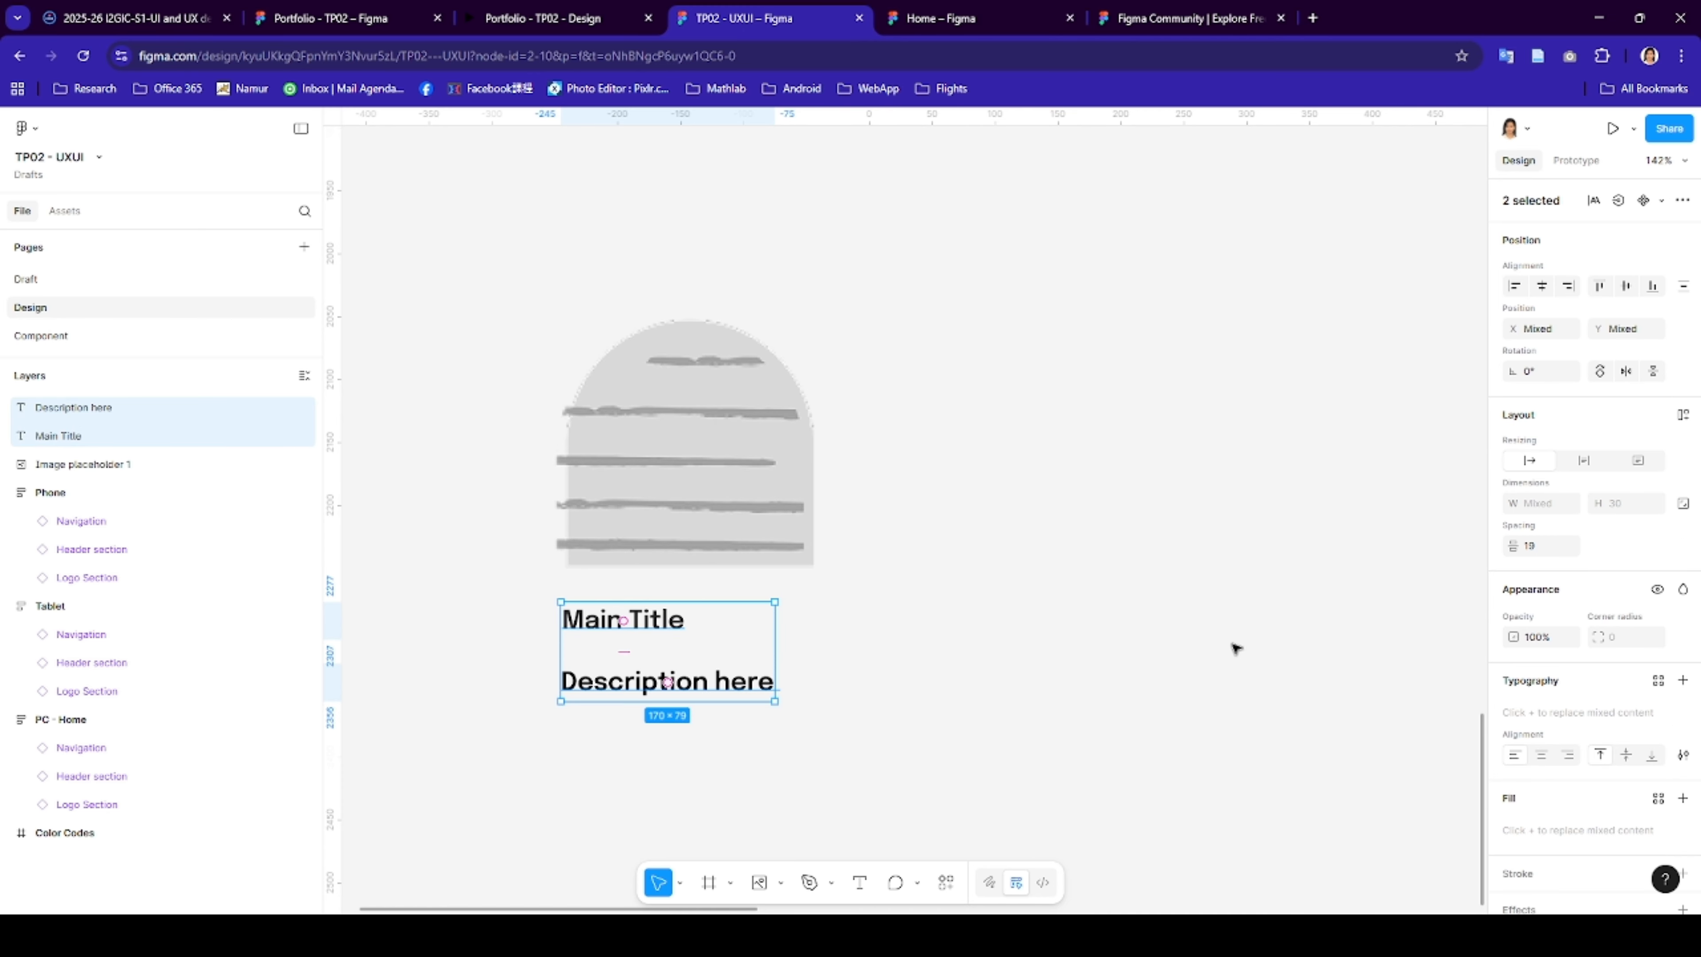
click(1543, 286)
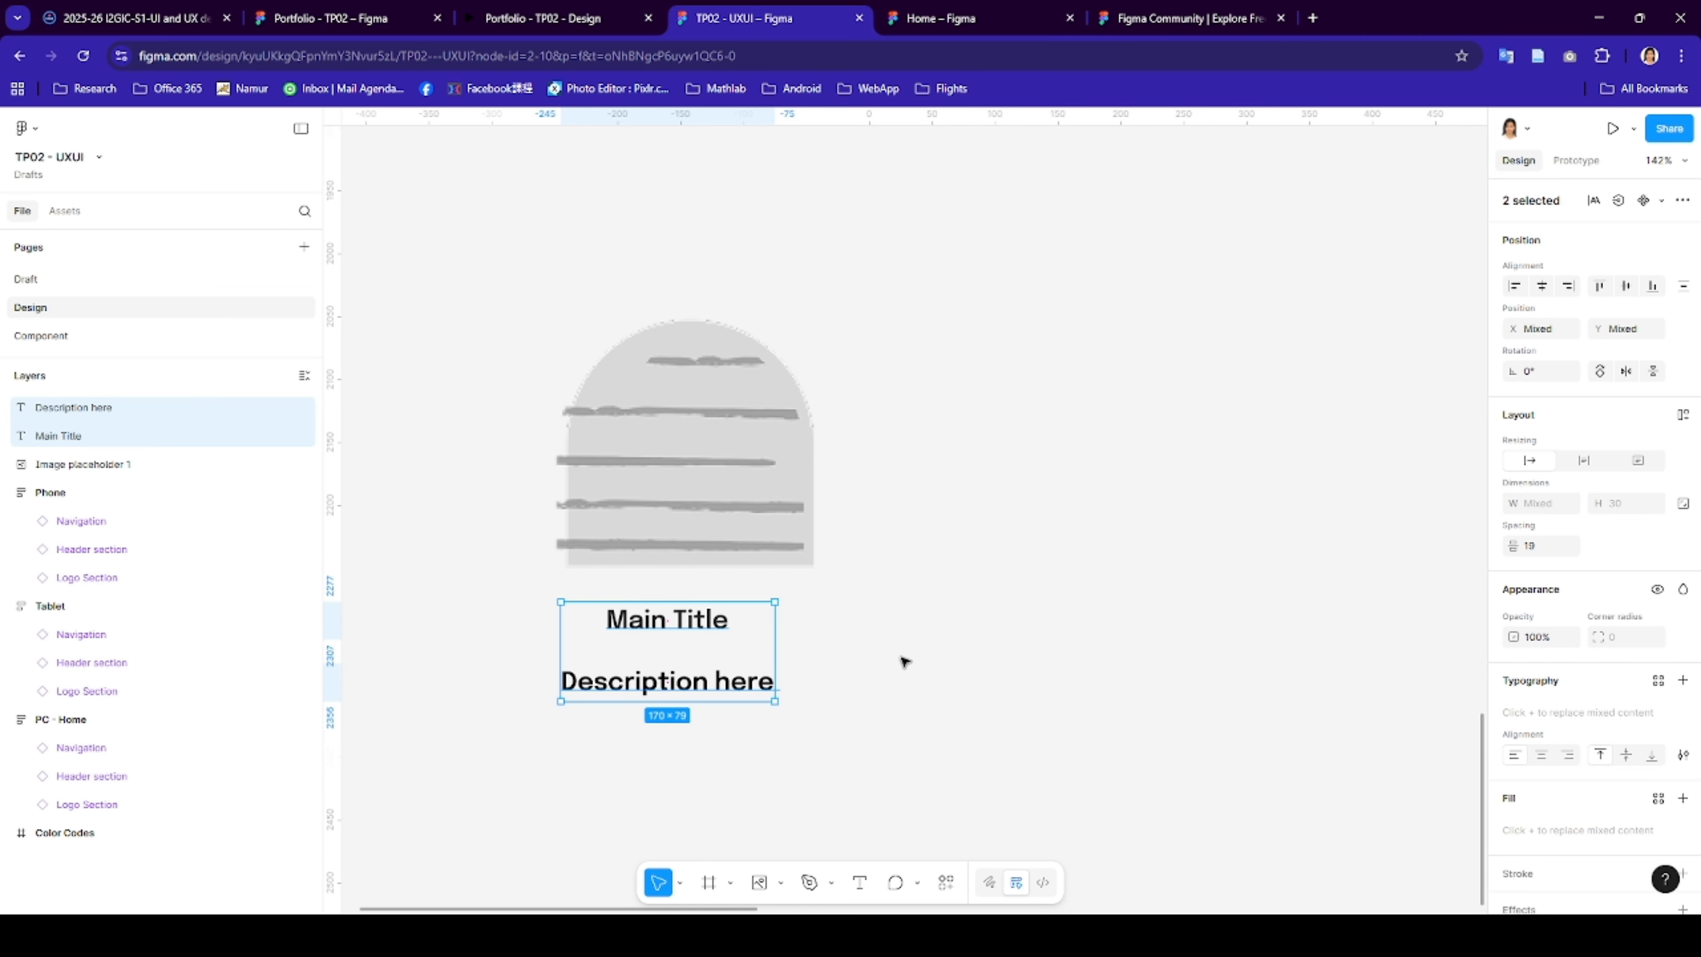
drag(693, 625, 709, 626)
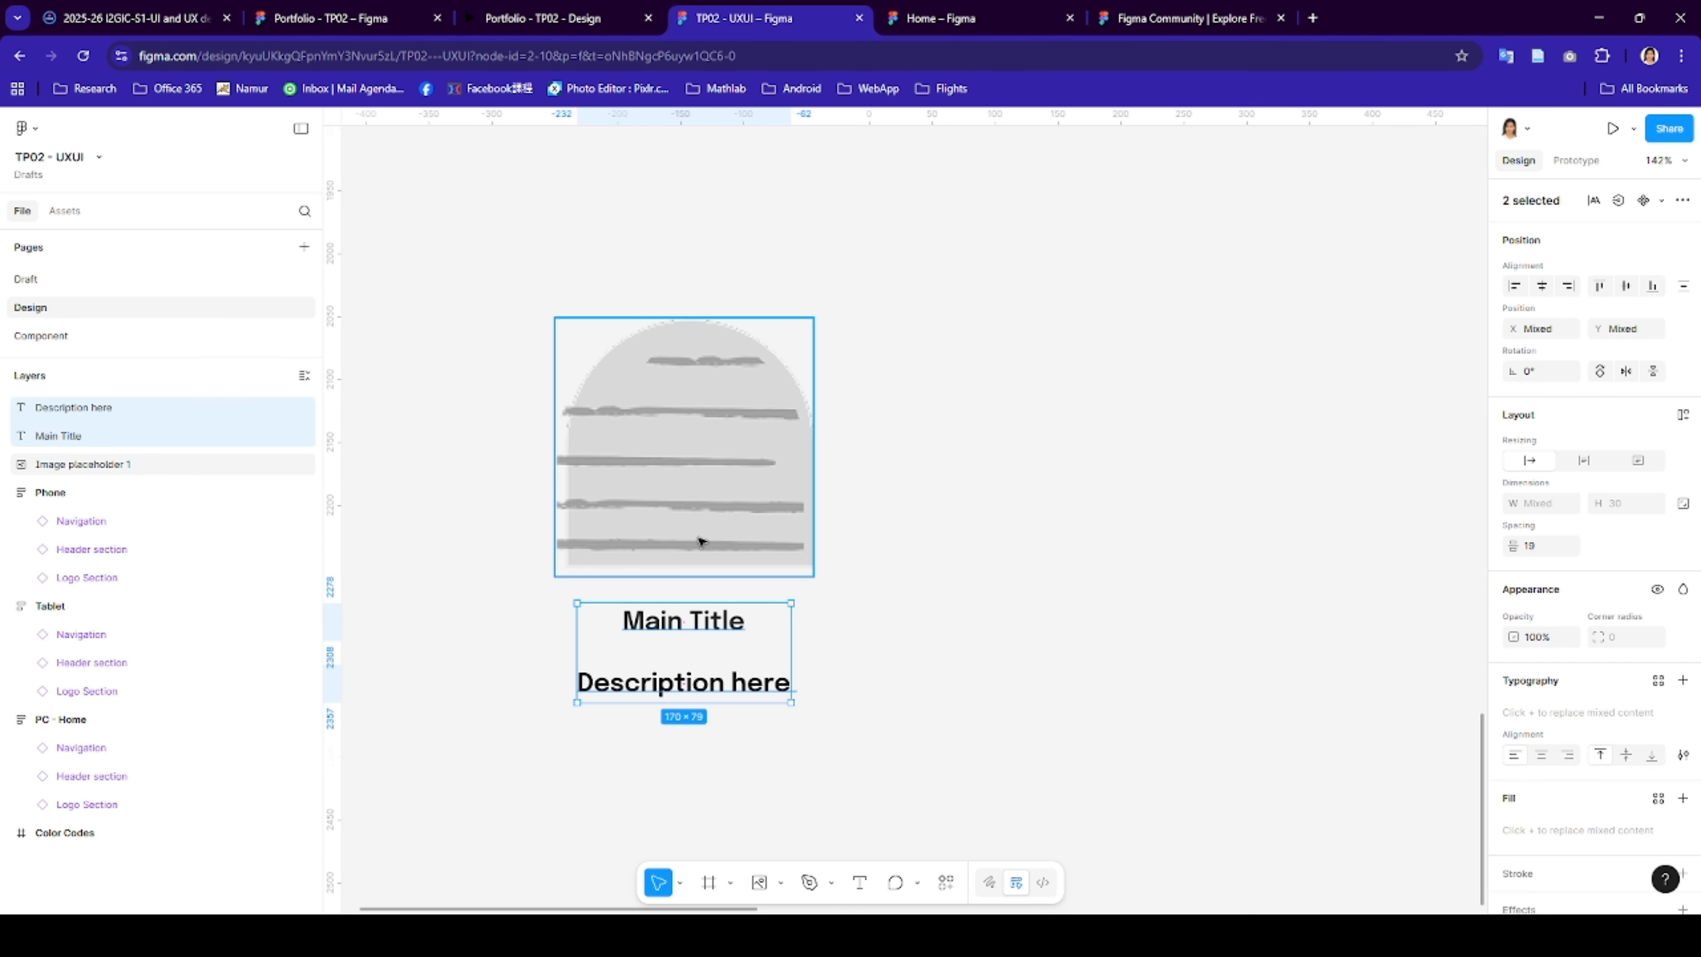
- Shrink the placeholder image proportionally and move the title and description together up beneath it
click(802, 566)
drag(803, 568, 749, 536)
drag(822, 748, 544, 600)
drag(684, 626, 606, 577)
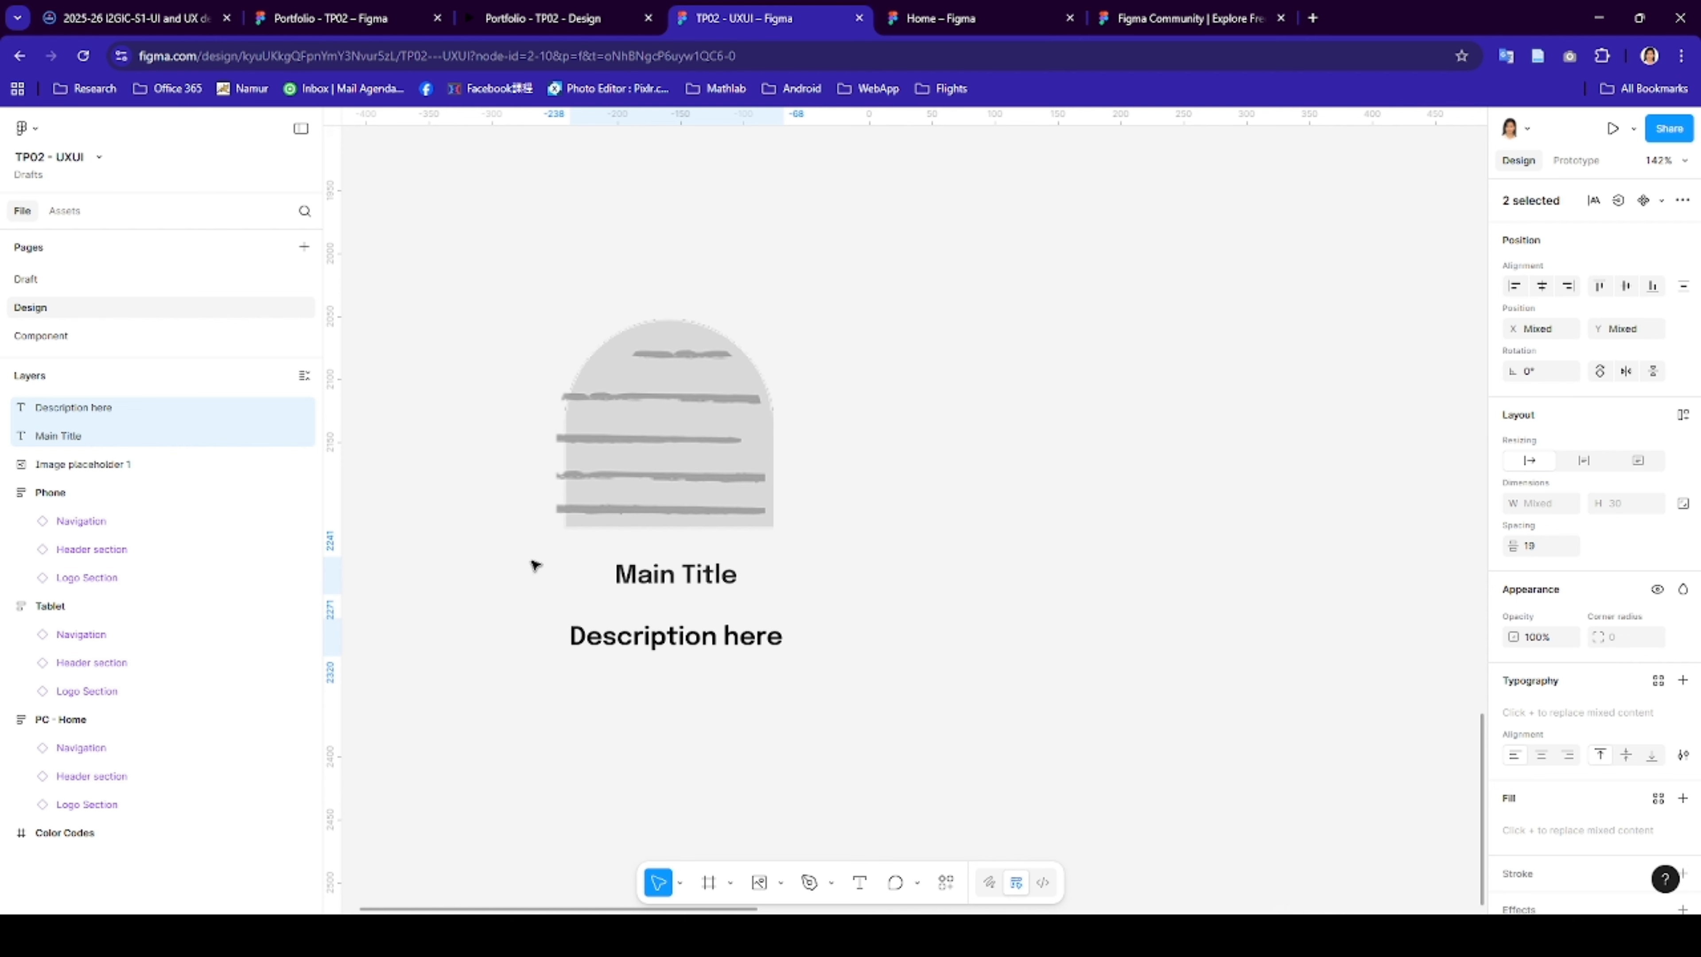
- Wrap the main title and description in an auto layout frame and rename it Description texts
right_click(629, 585)
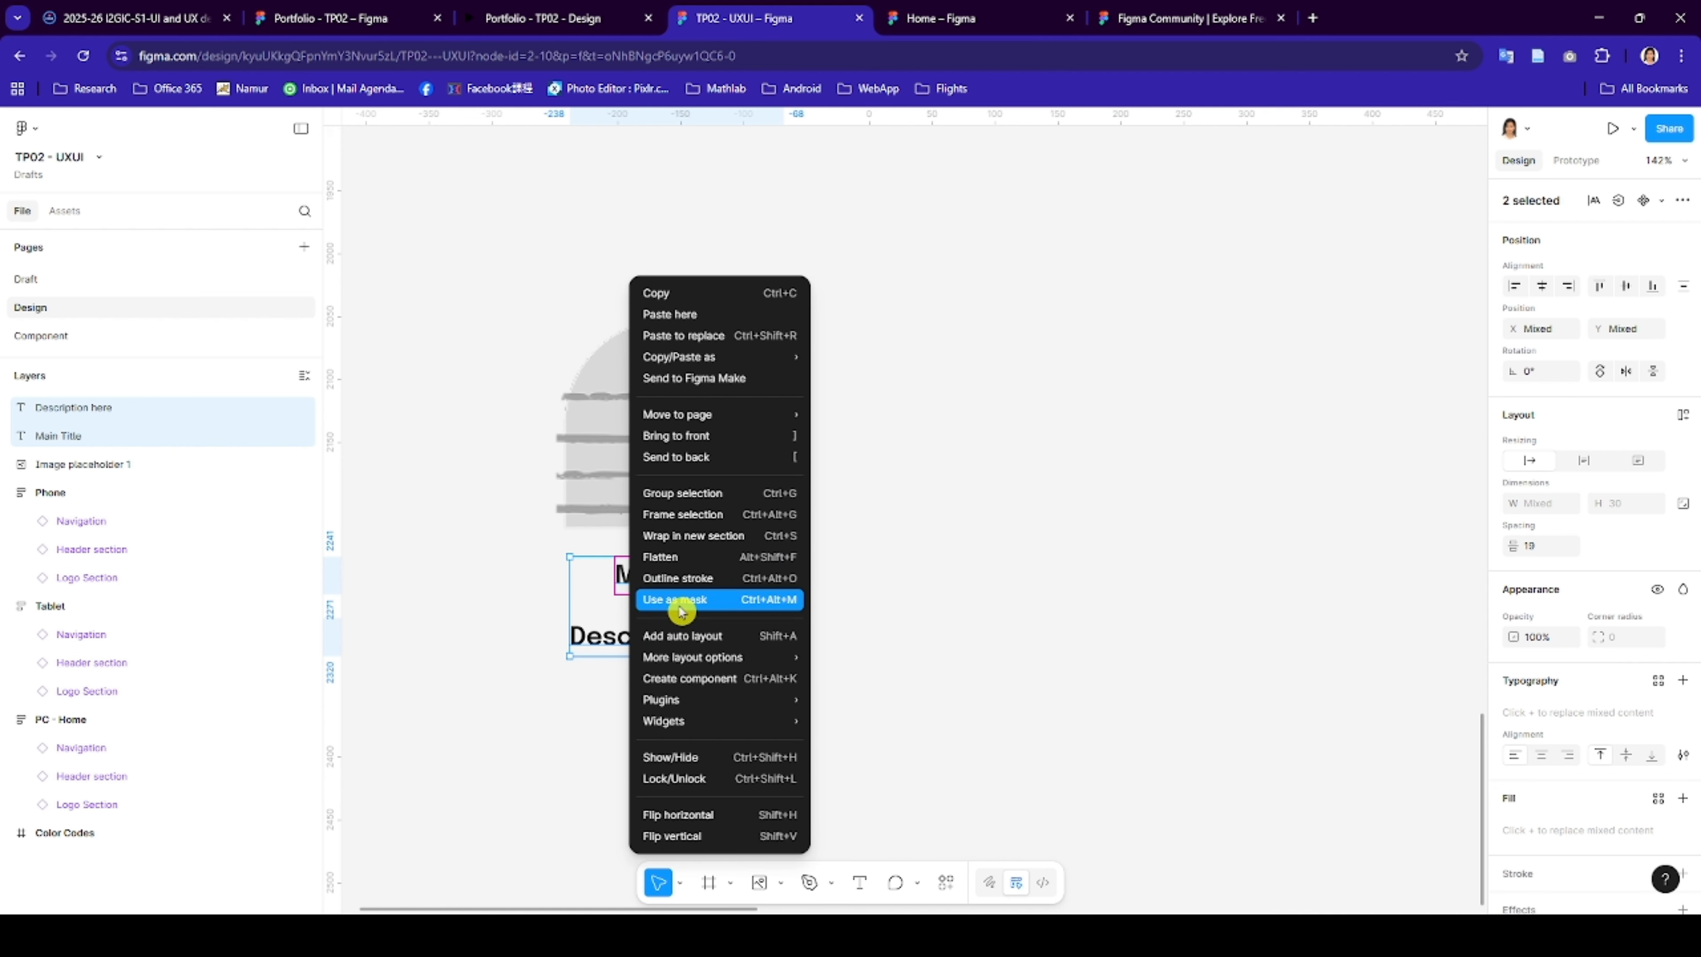
click(703, 642)
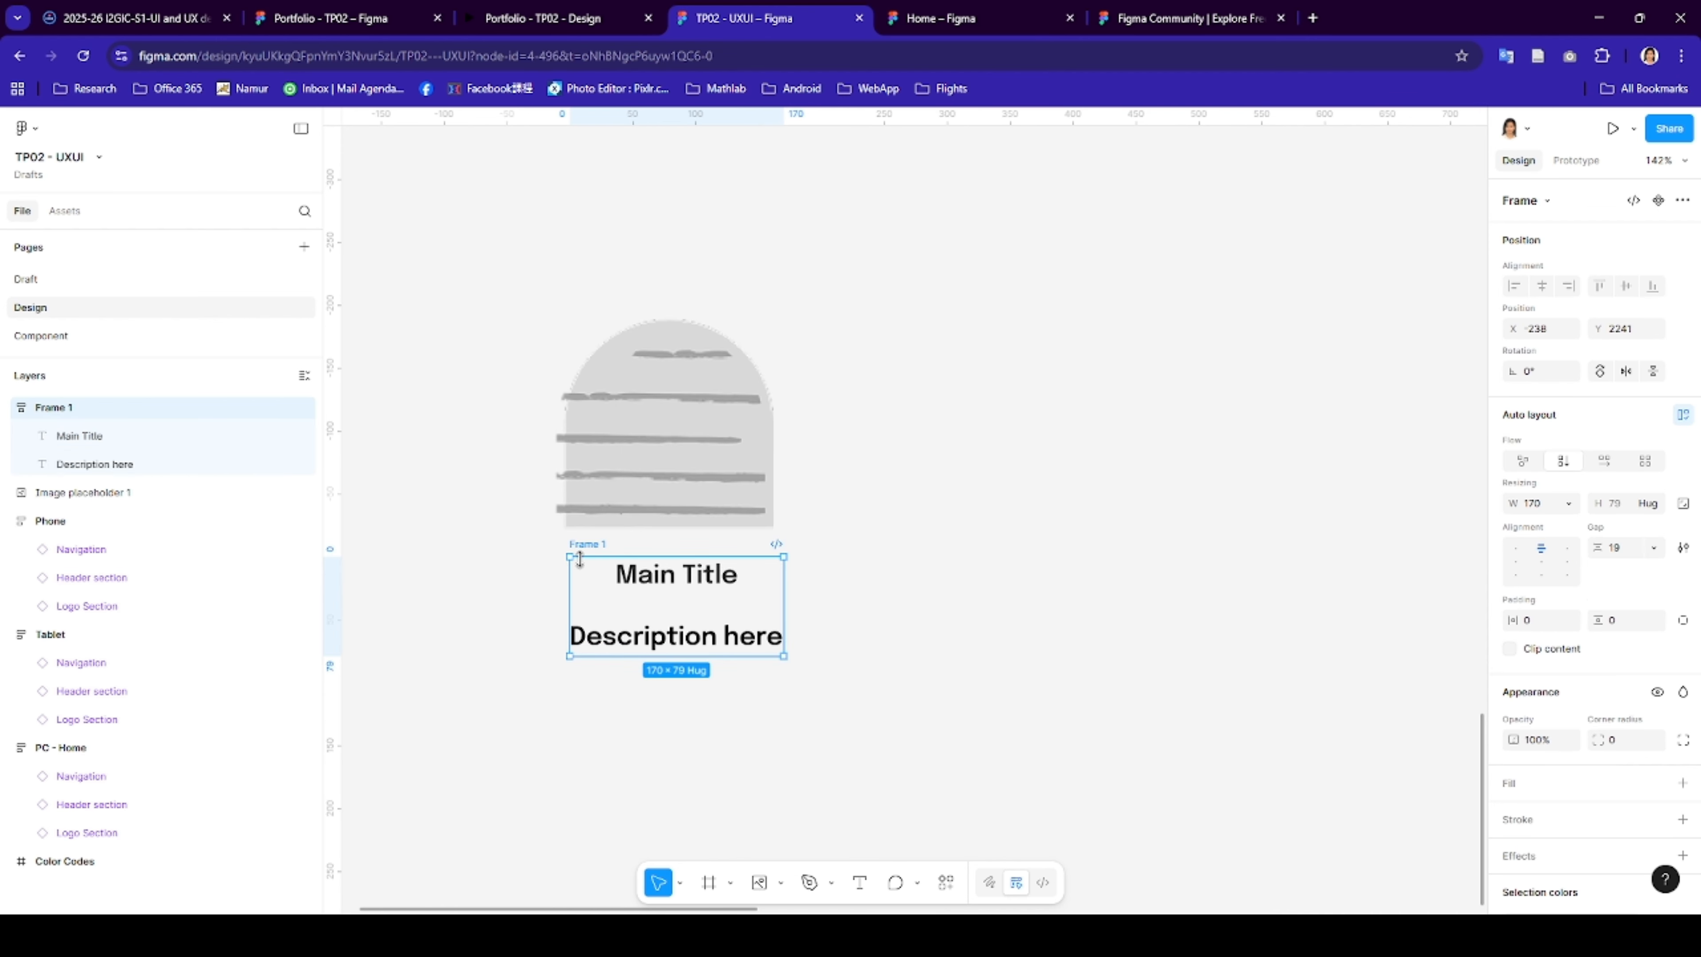
double_click(589, 546)
text(De)
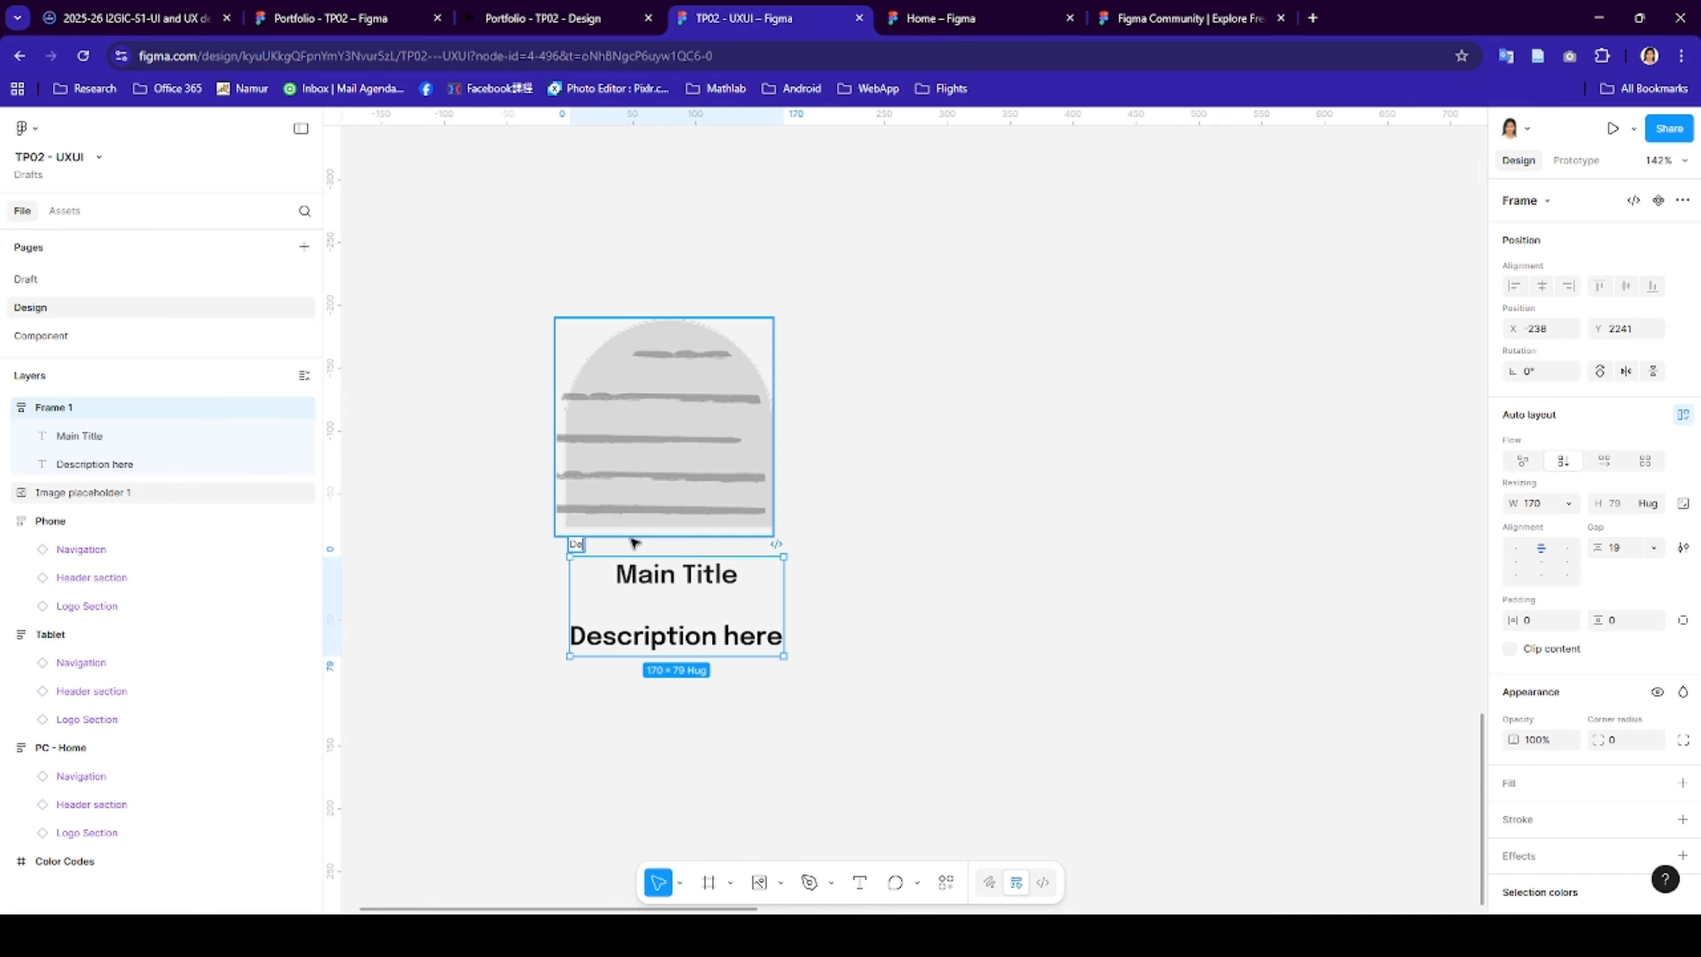
text(scription texts)
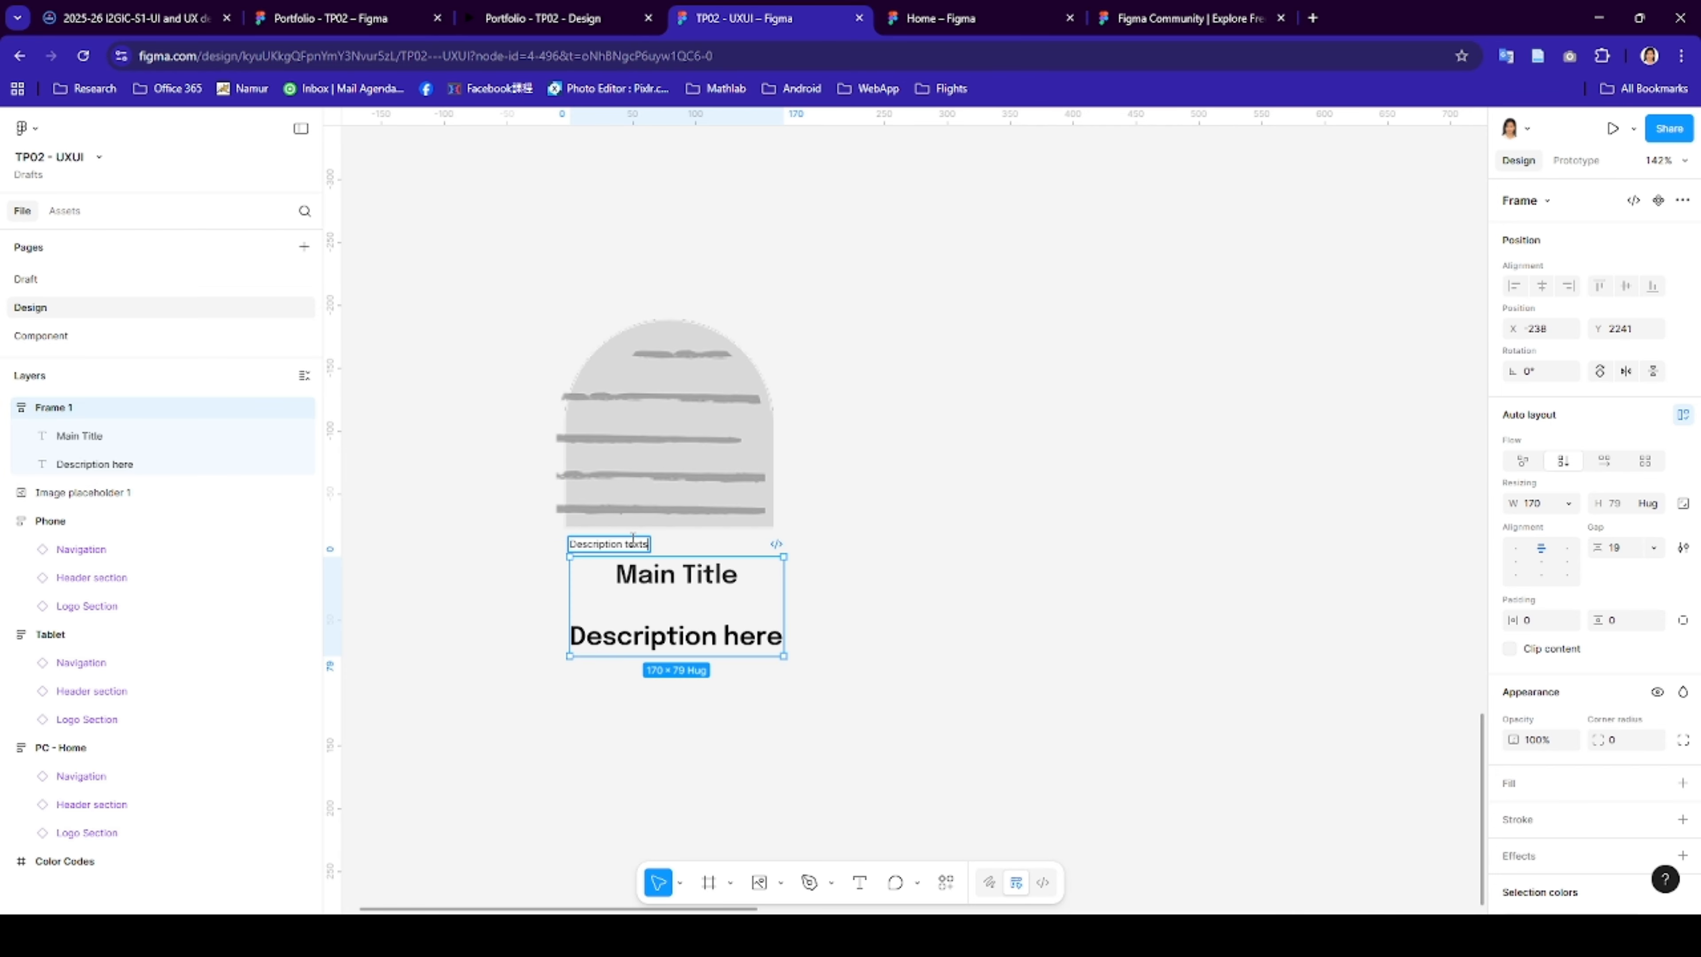
key(Return)
- Shift the placeholder image to line up above Description texts, wrap both in an auto layout frame and name it Skills
click(577, 524)
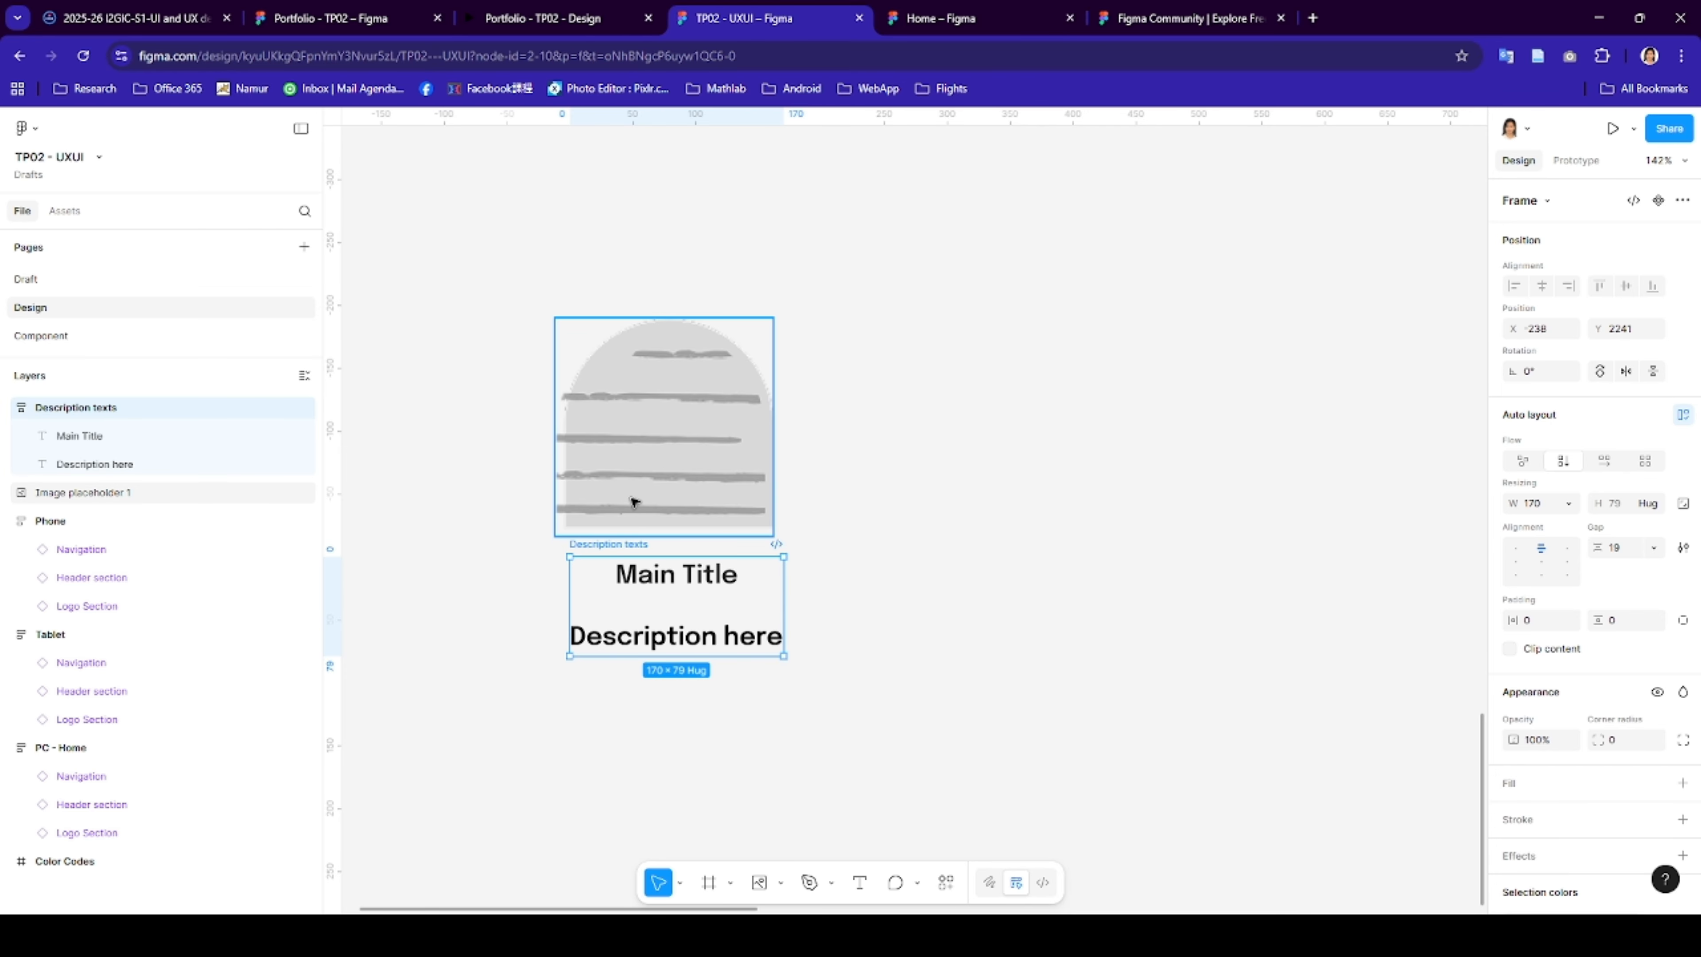
drag(634, 498, 644, 492)
drag(533, 684, 805, 315)
right_click(747, 368)
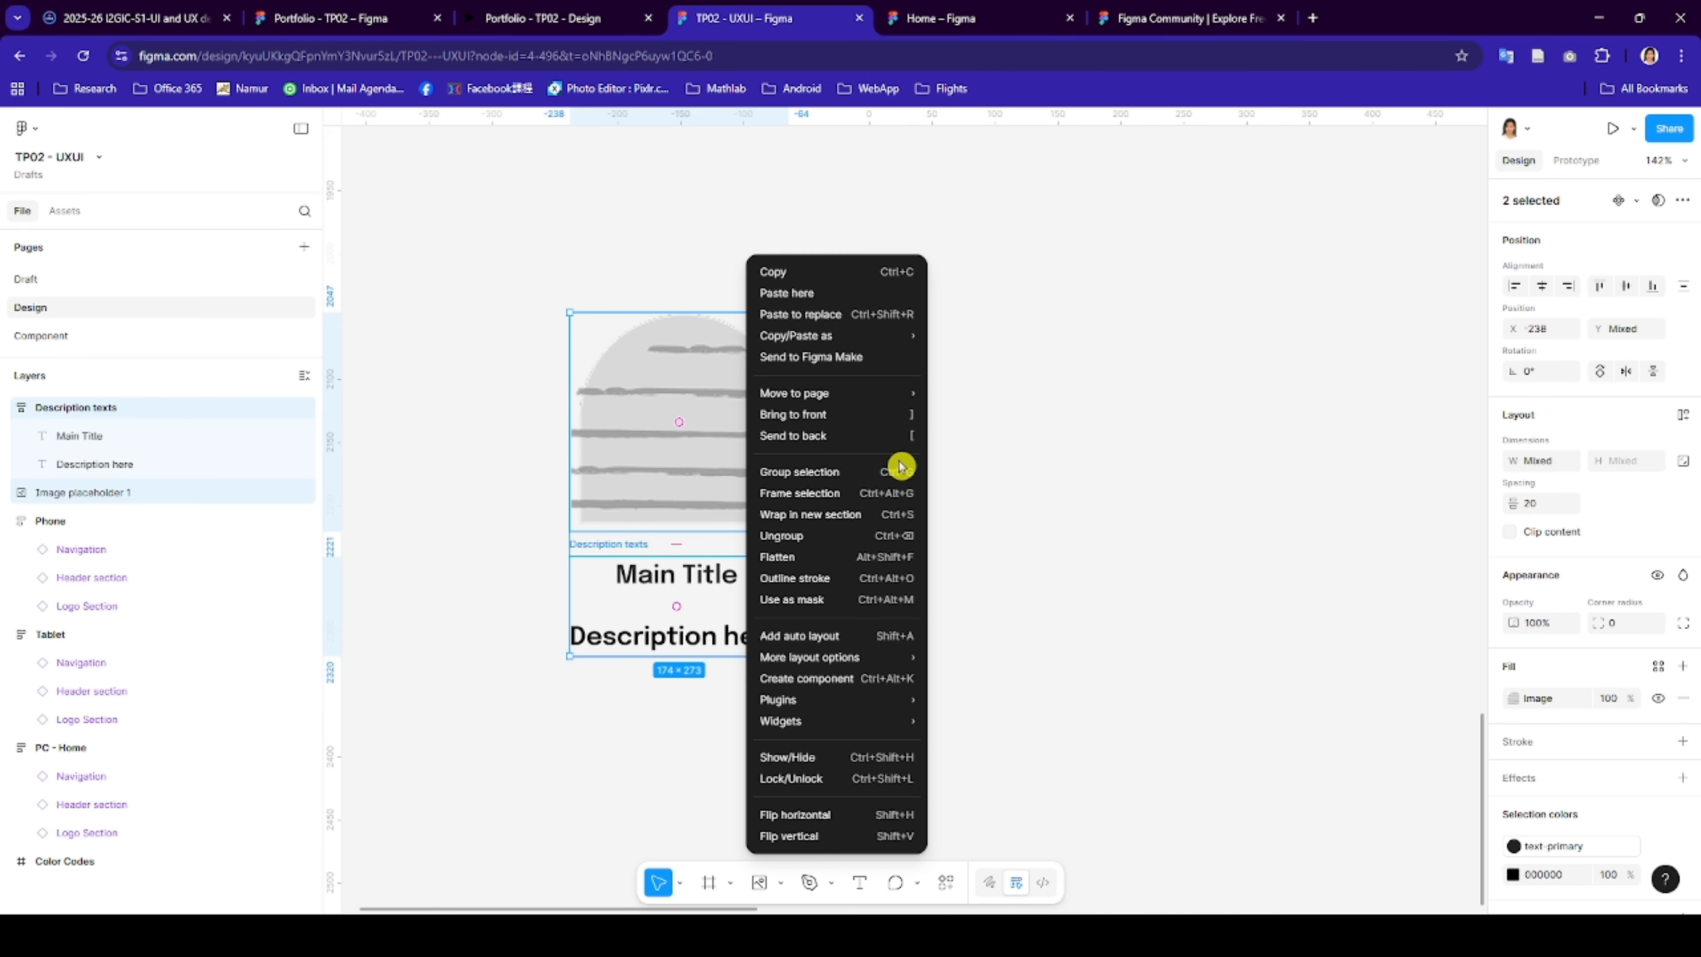
click(828, 642)
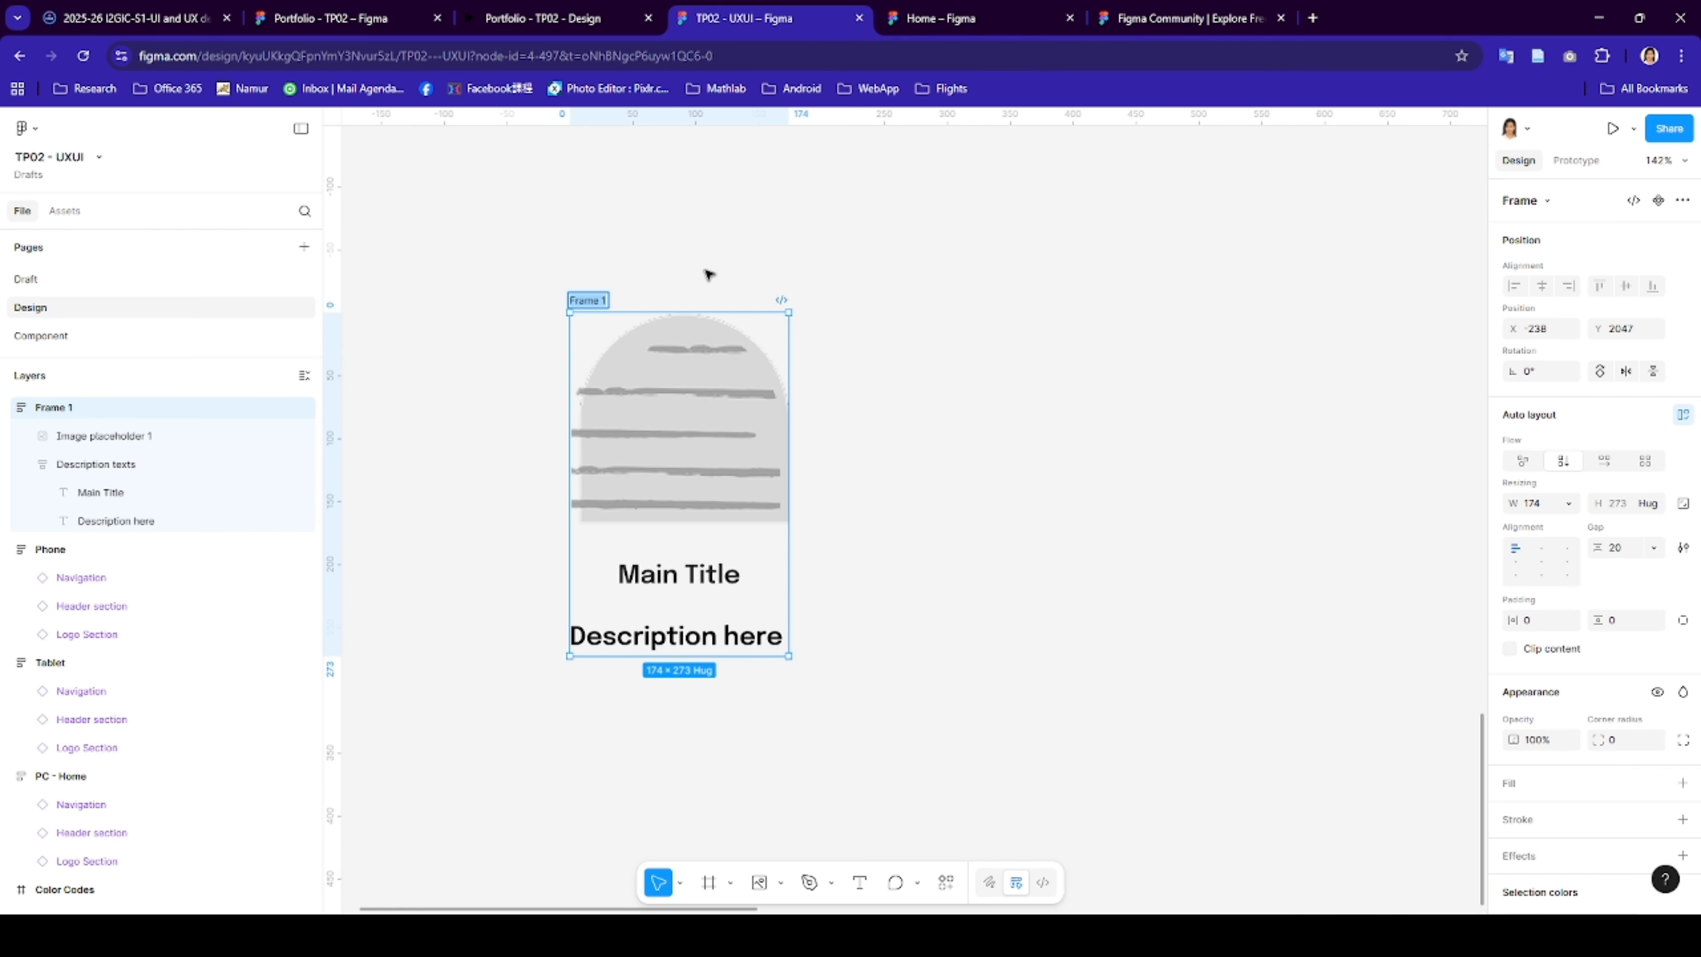
text(Skills)
click(353, 20)
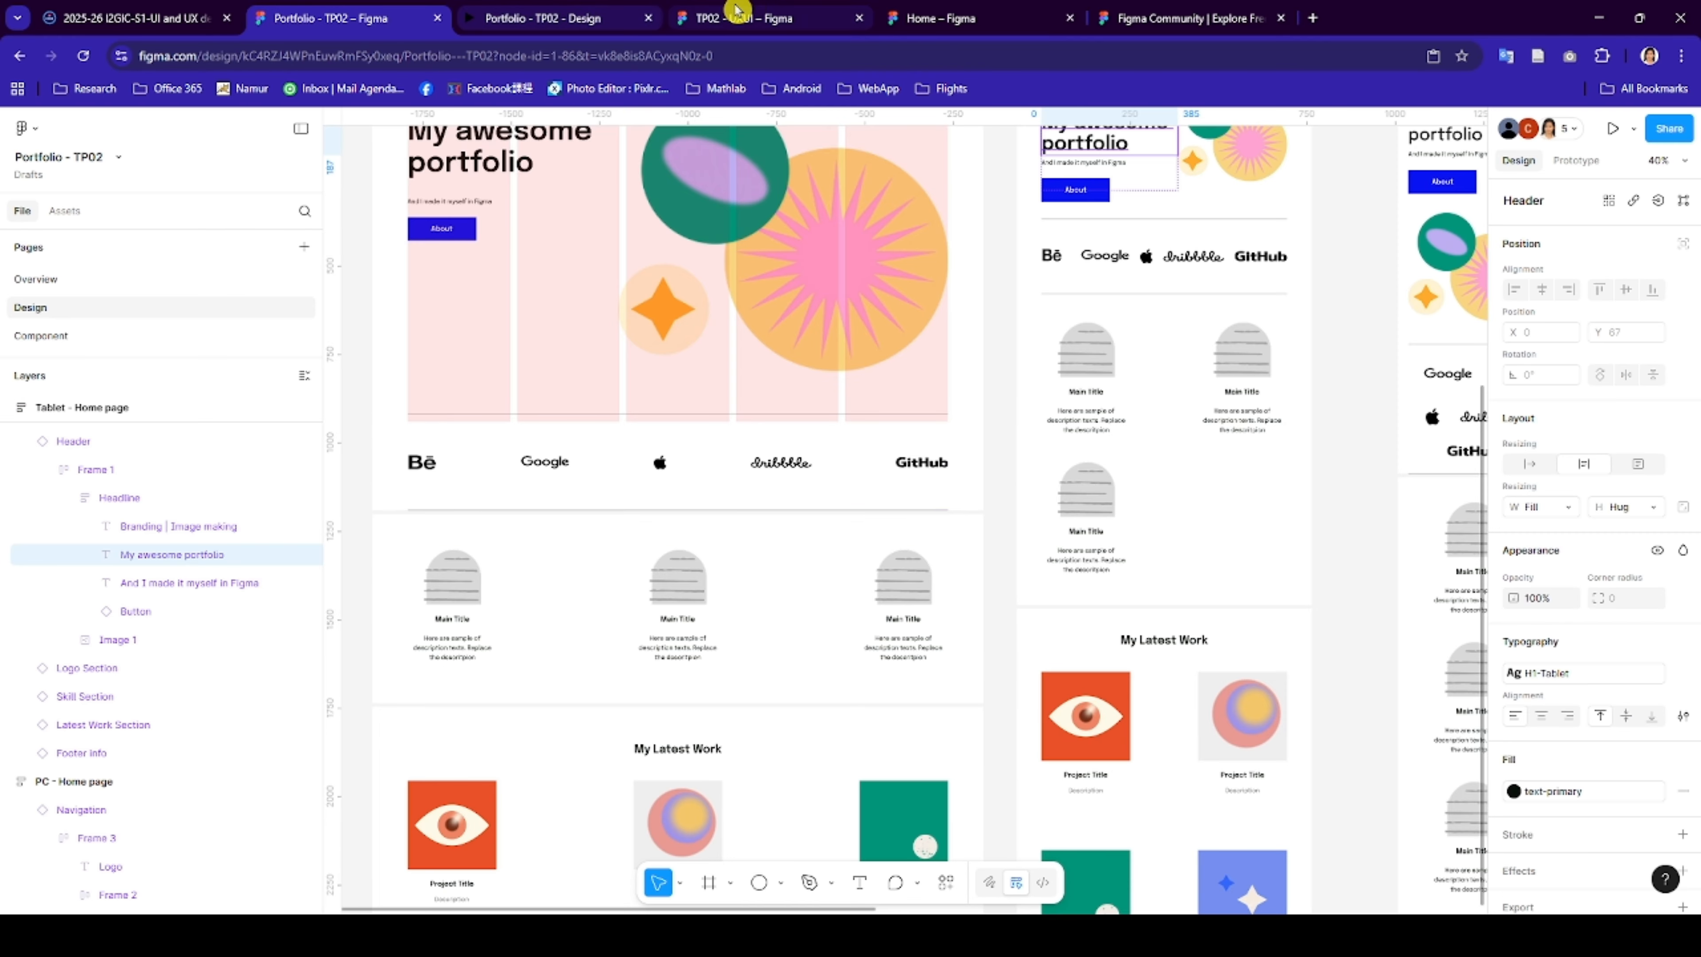
click(743, 18)
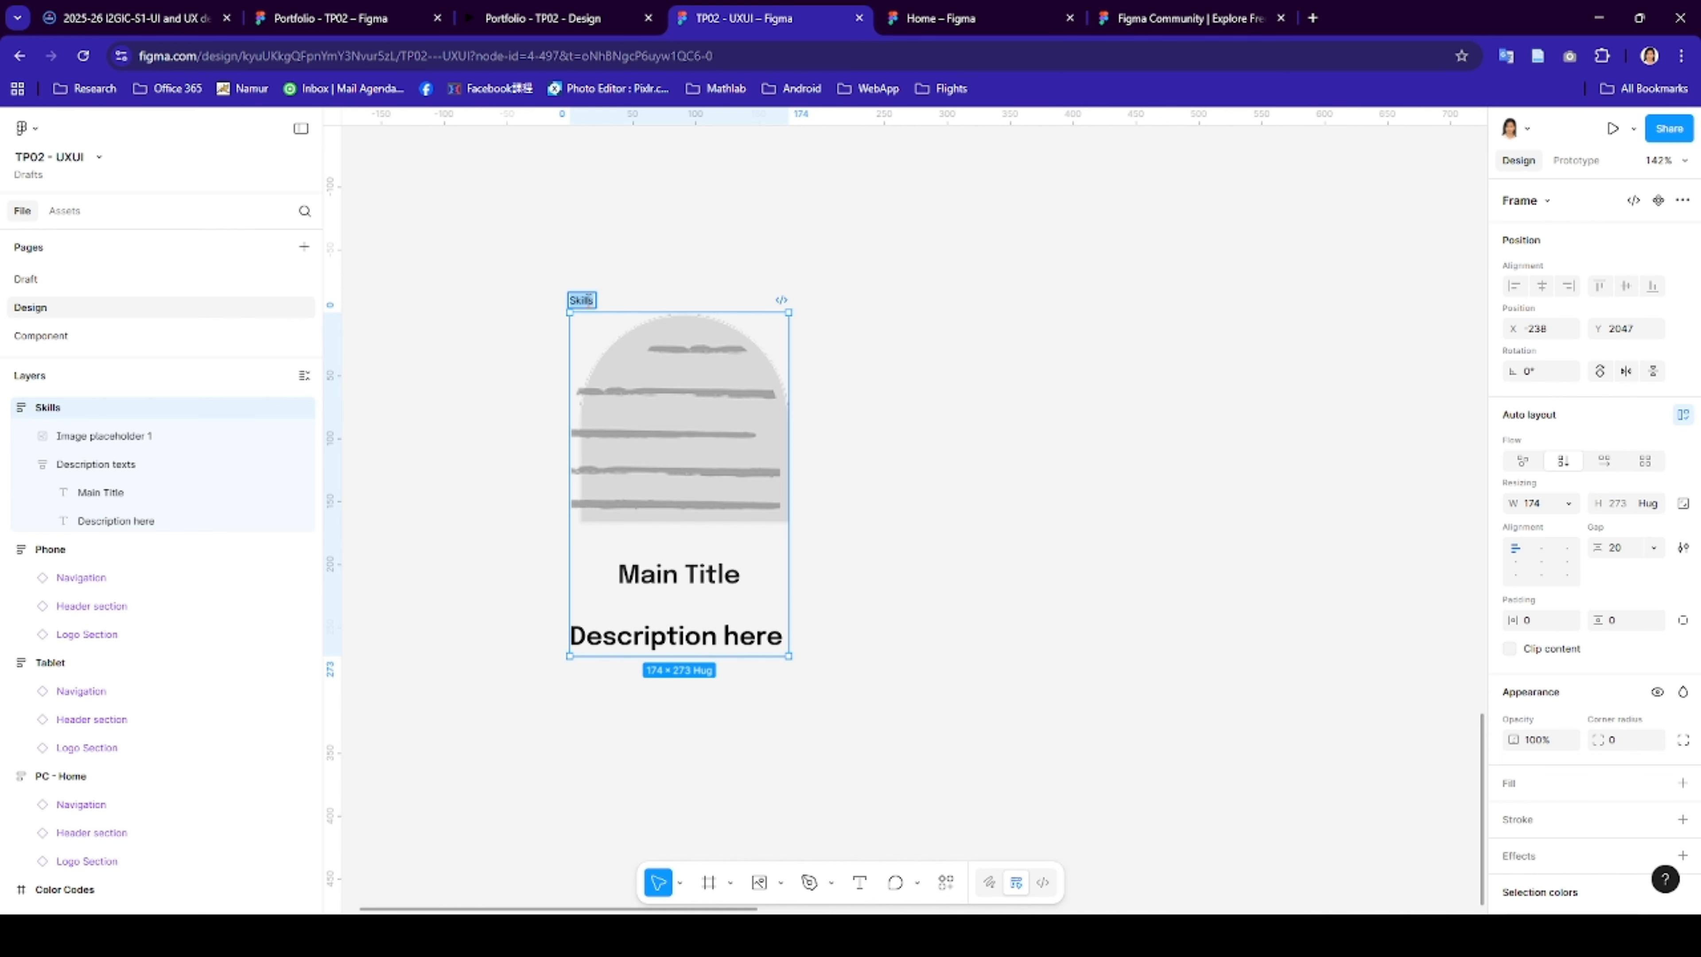
click(950, 422)
- Draw a frame about 268 × 331 around the Skills card, name it Skill and add auto layout to it
scroll(696, 453, down, 3)
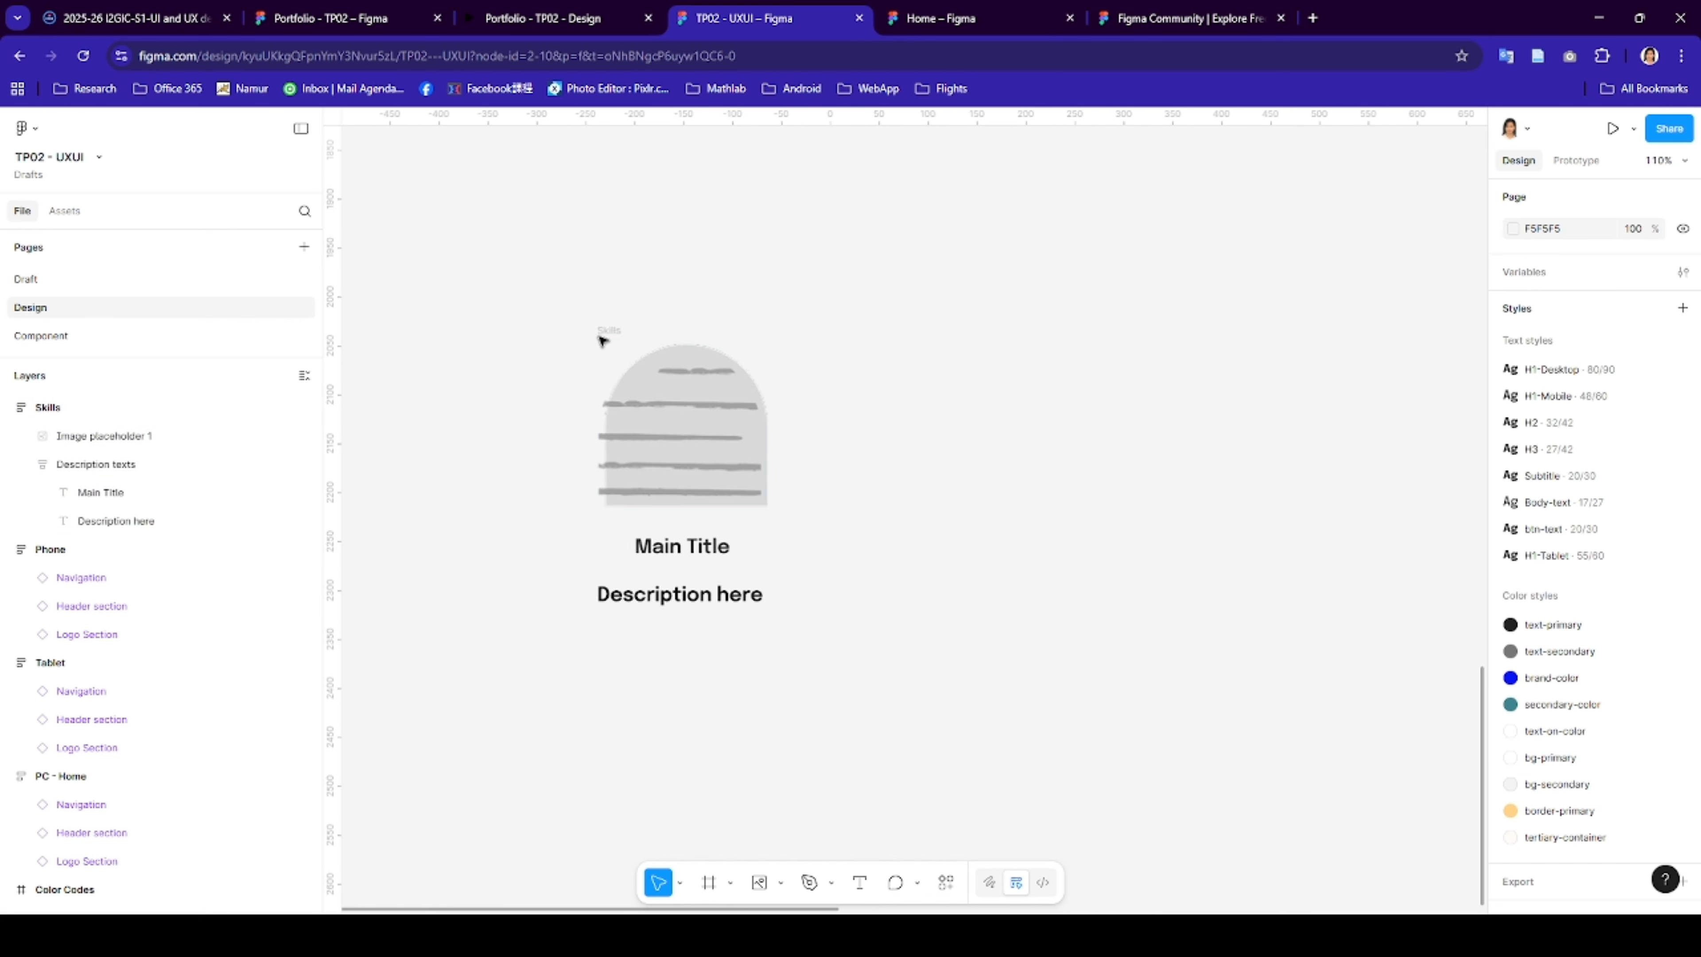
drag(573, 320, 804, 646)
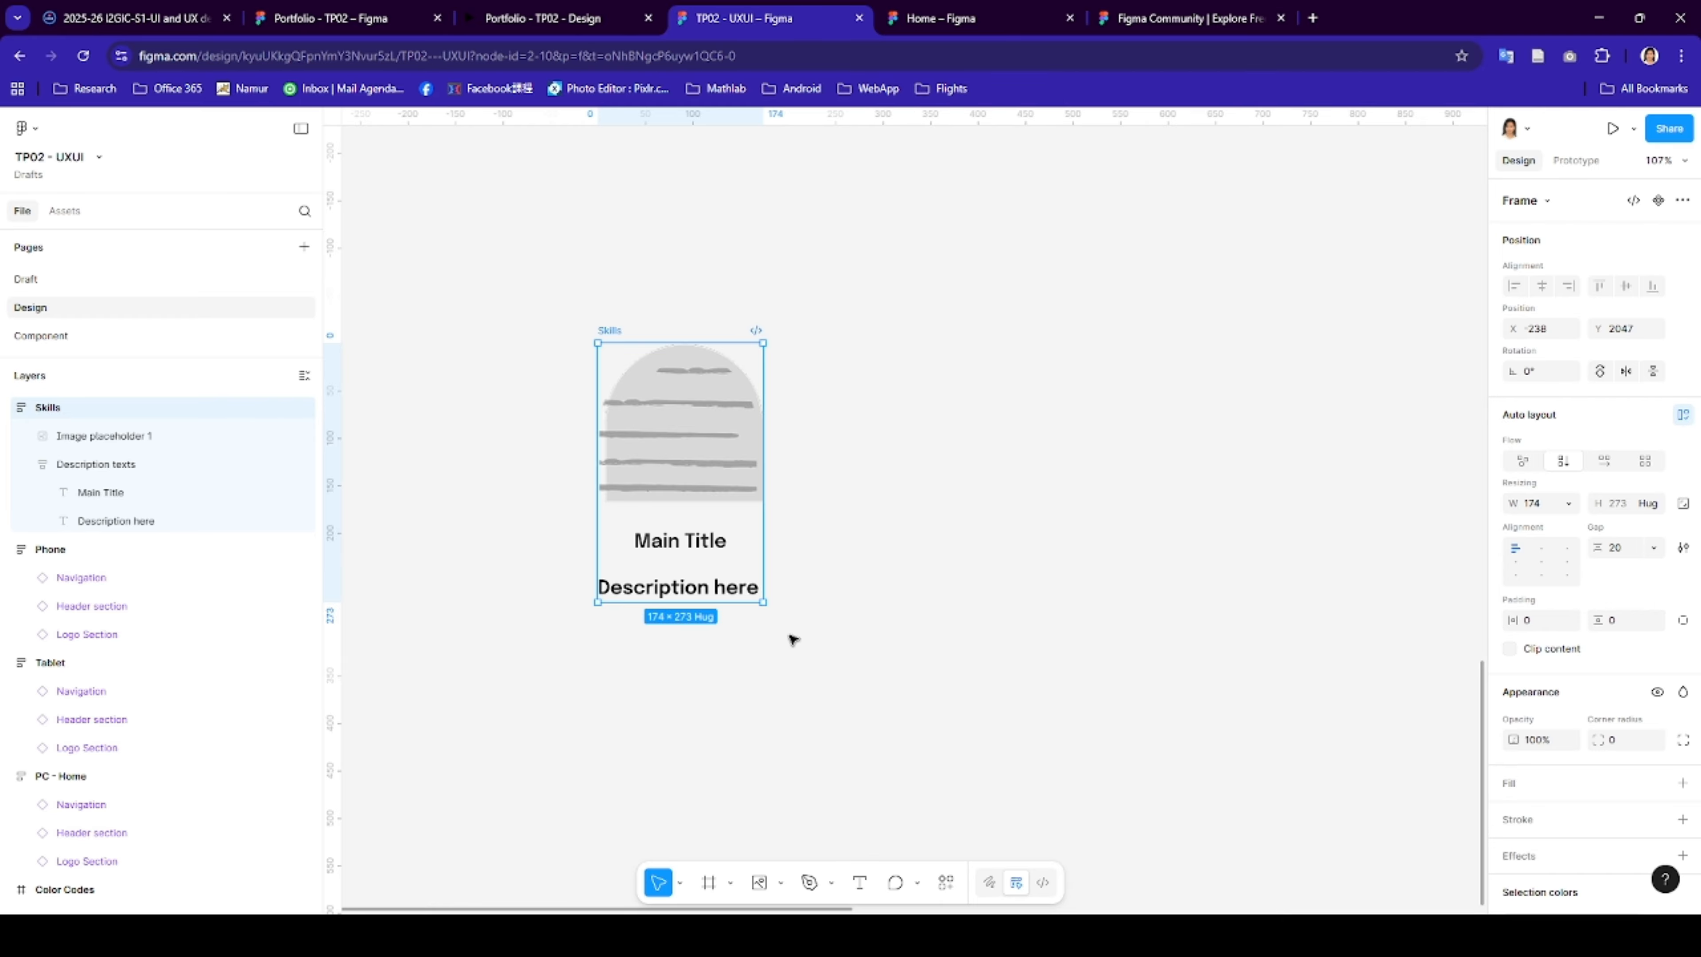
click(778, 641)
key(f)
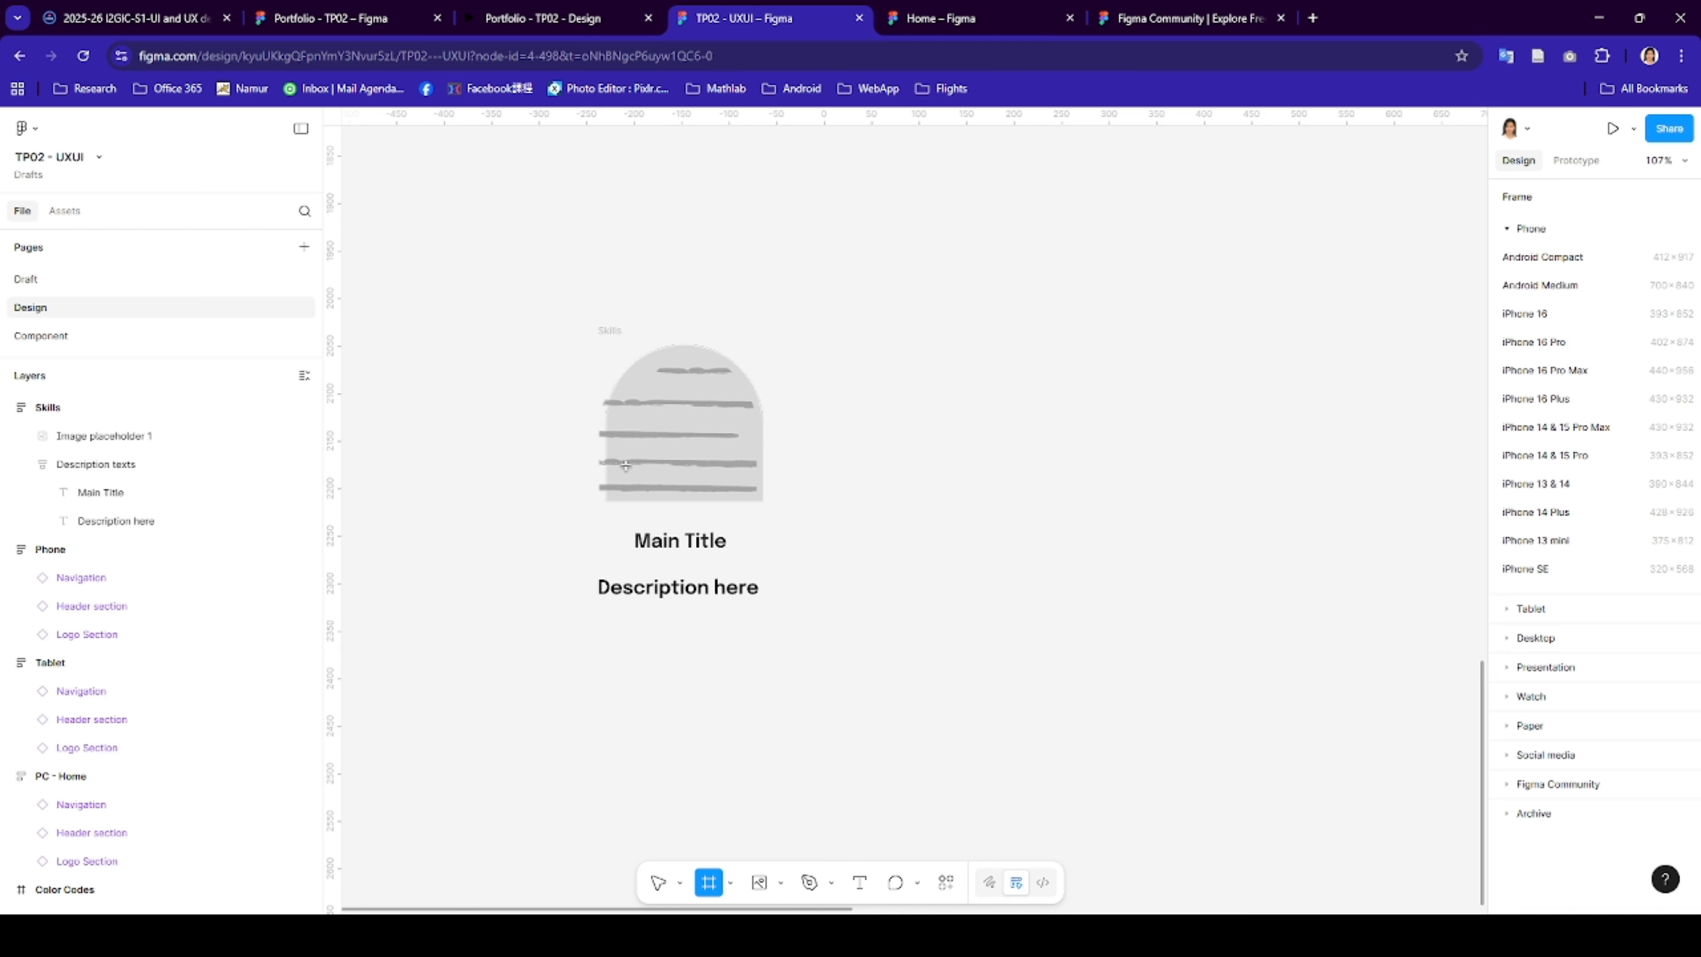
drag(555, 319, 809, 633)
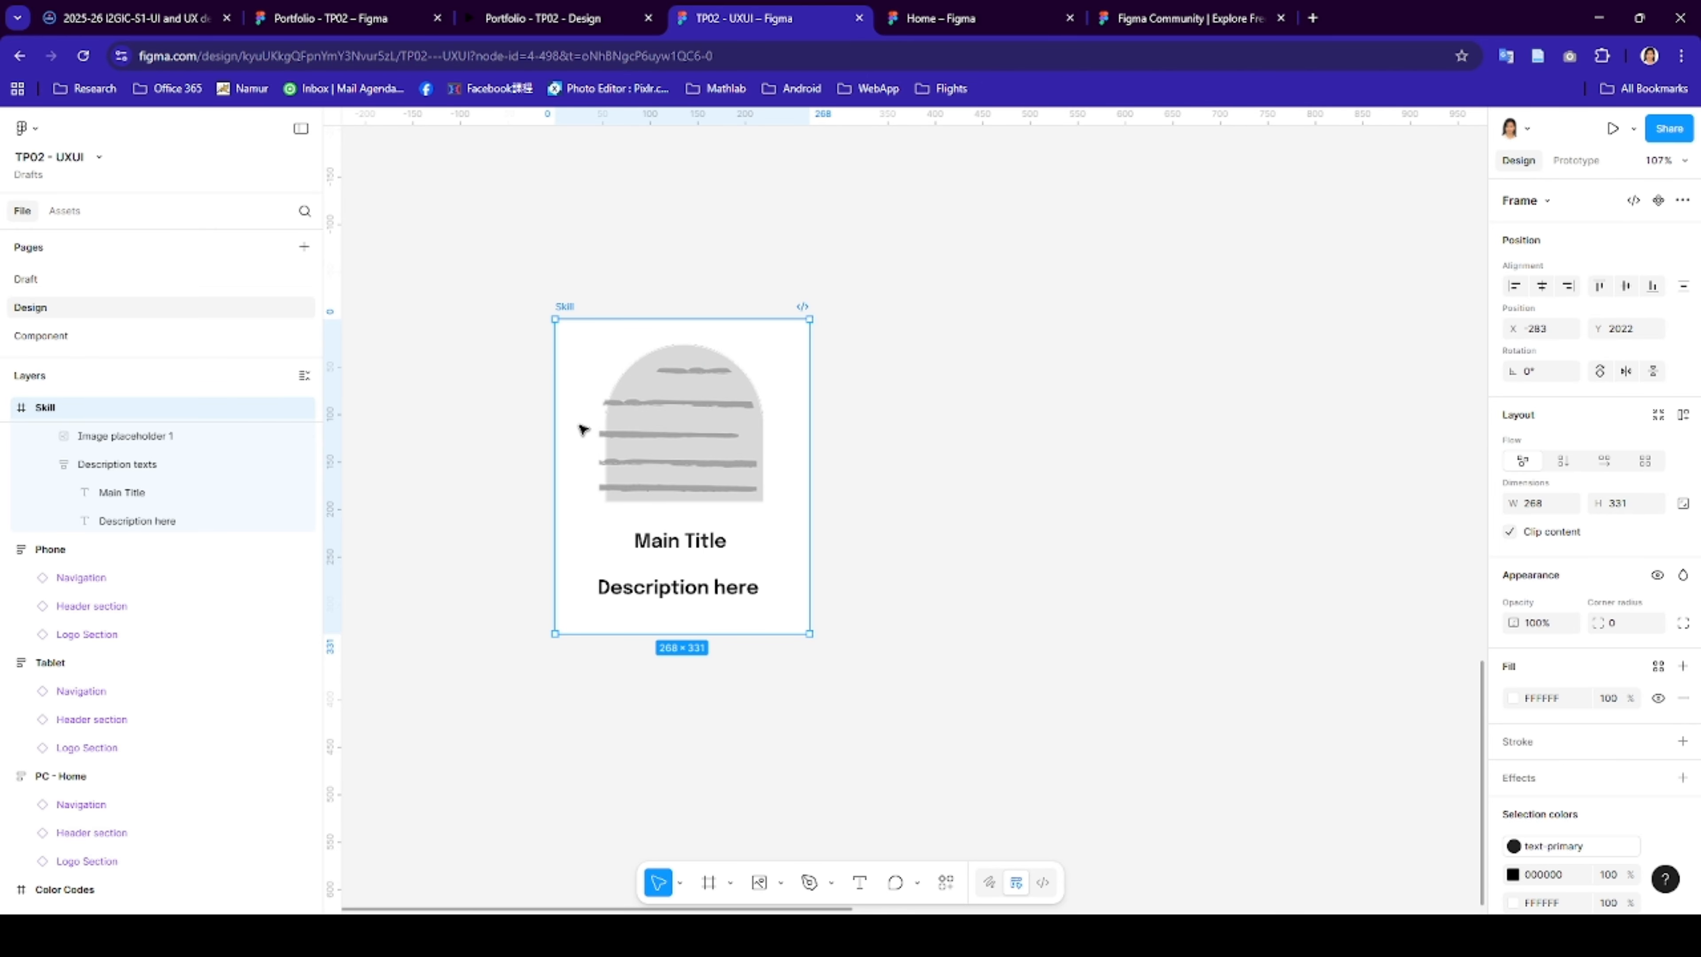
click(789, 406)
click(564, 307)
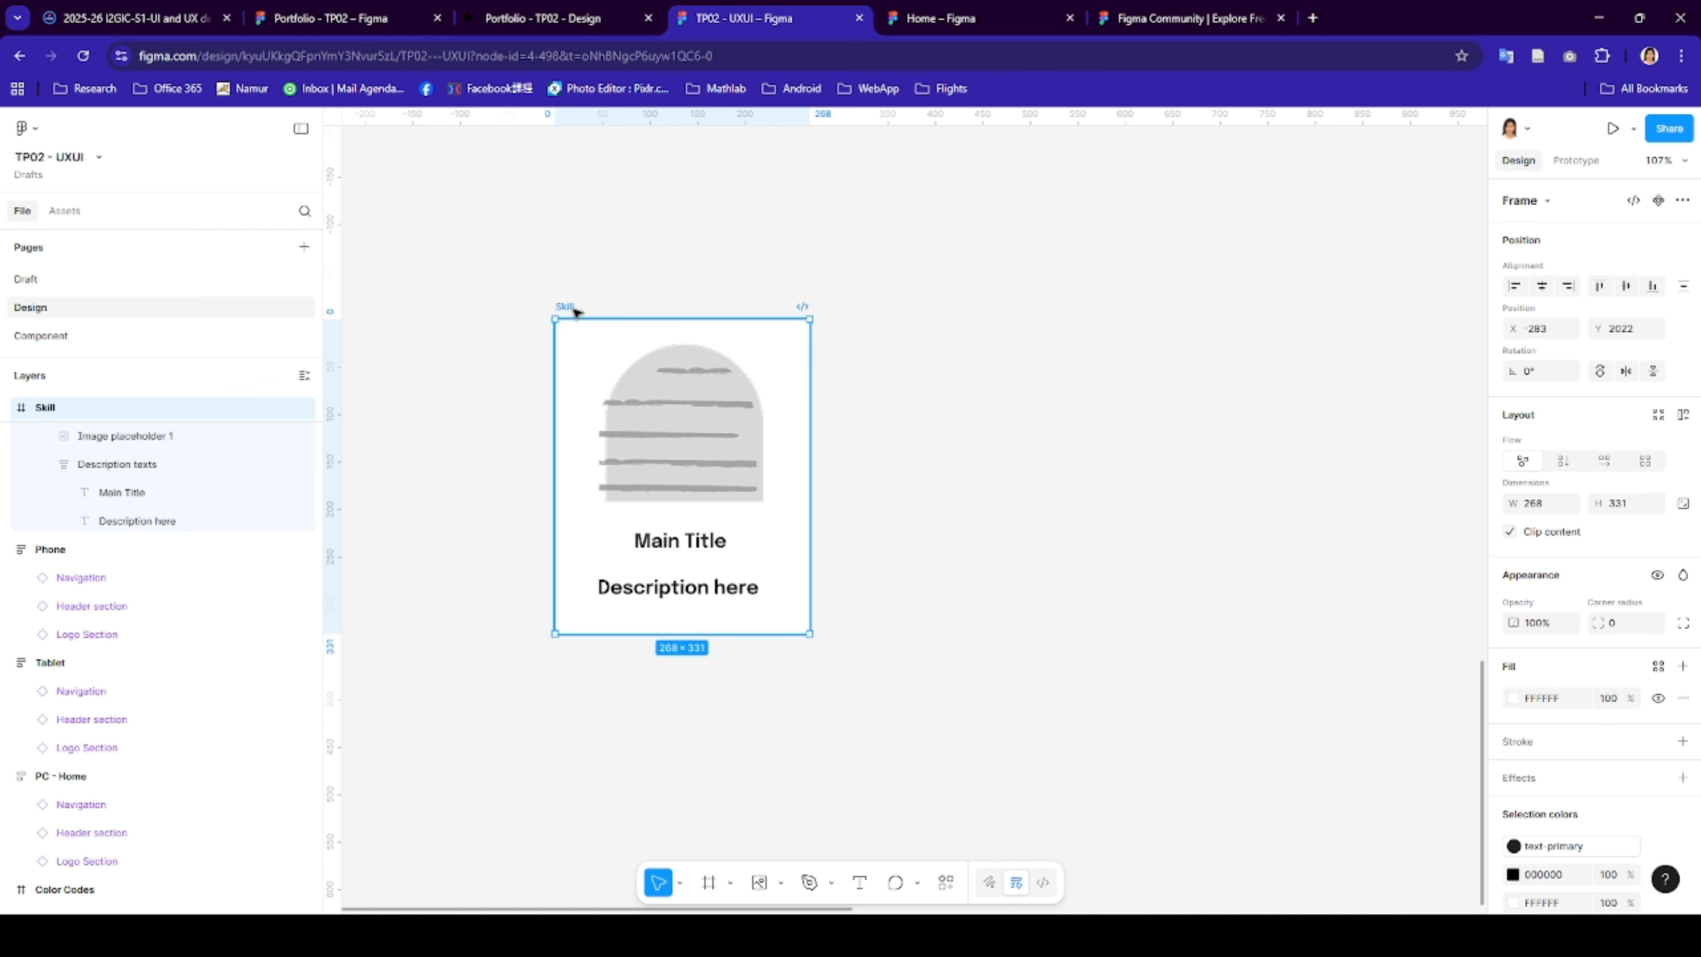
click(1684, 415)
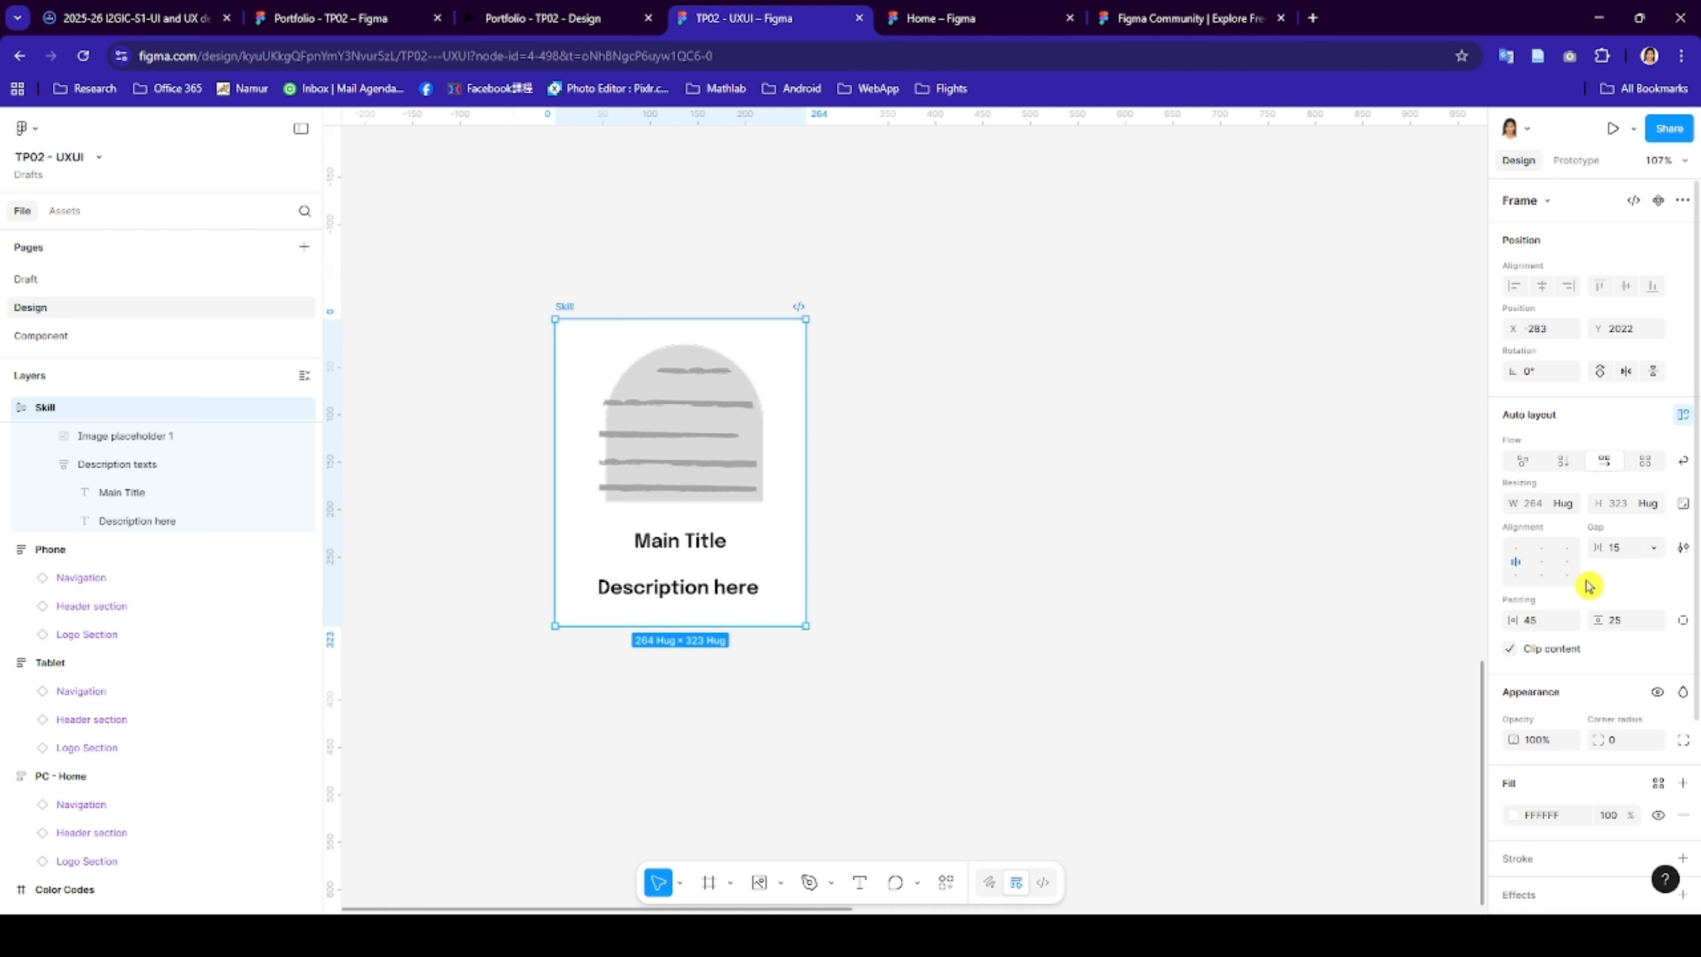
- Set the inner Skills frame's width to Fill container, keeping Hug contents as the height of both it and the outer Skill frame
click(656, 468)
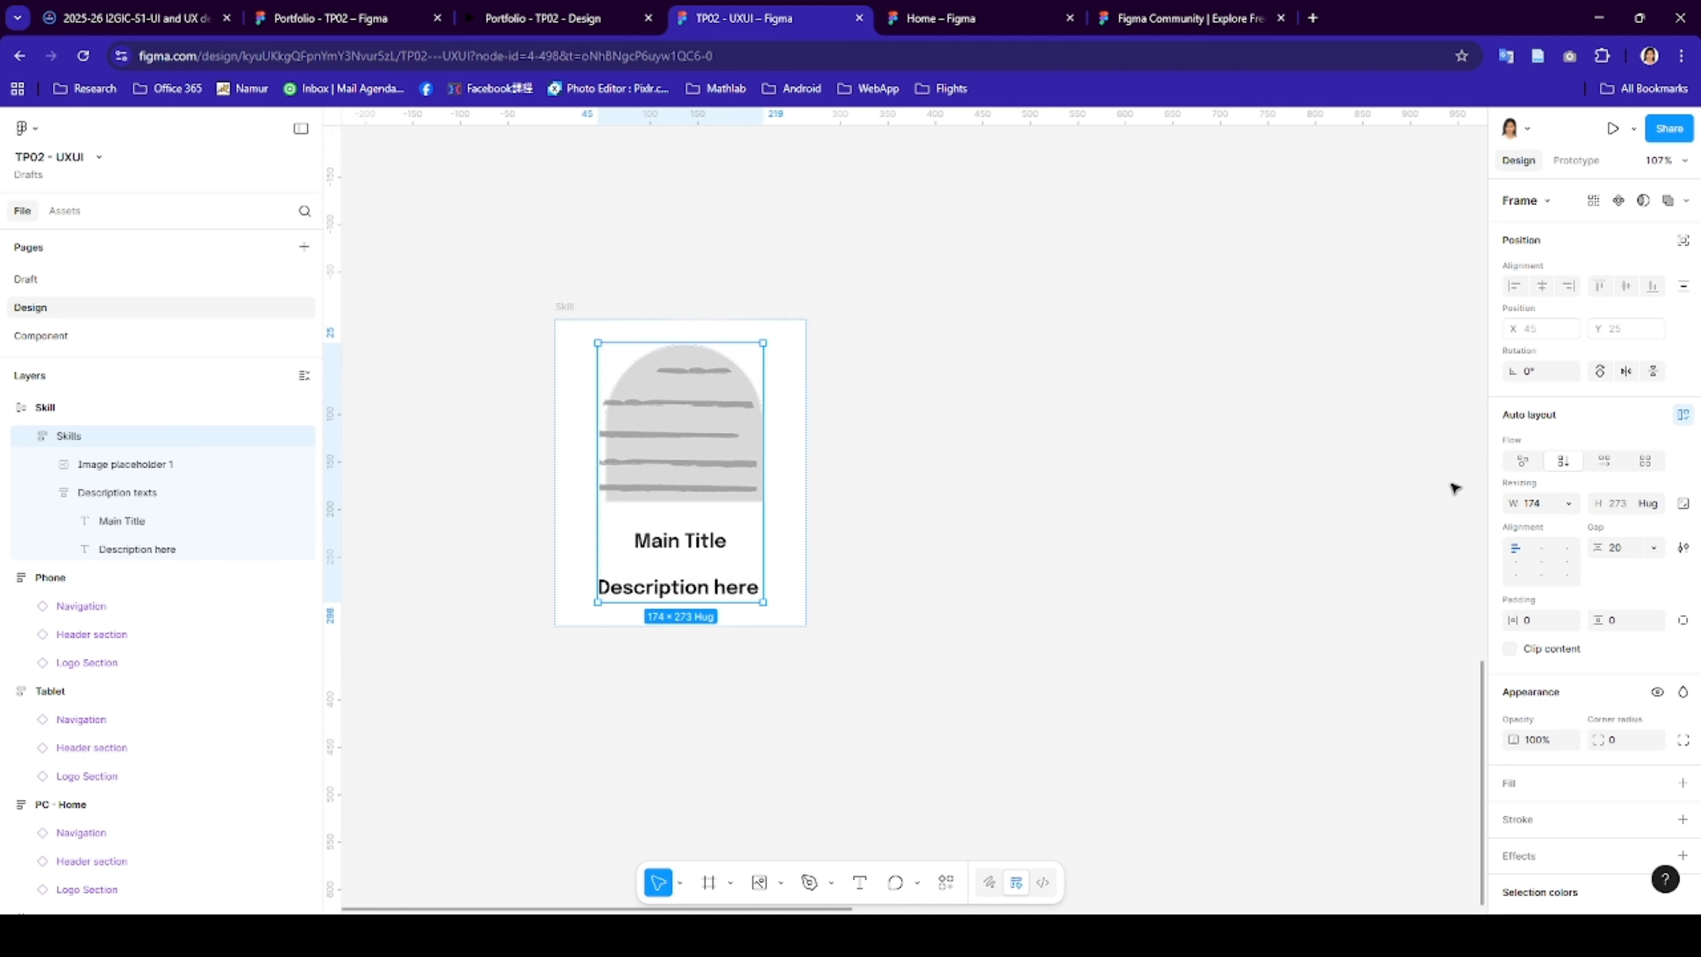
click(1560, 503)
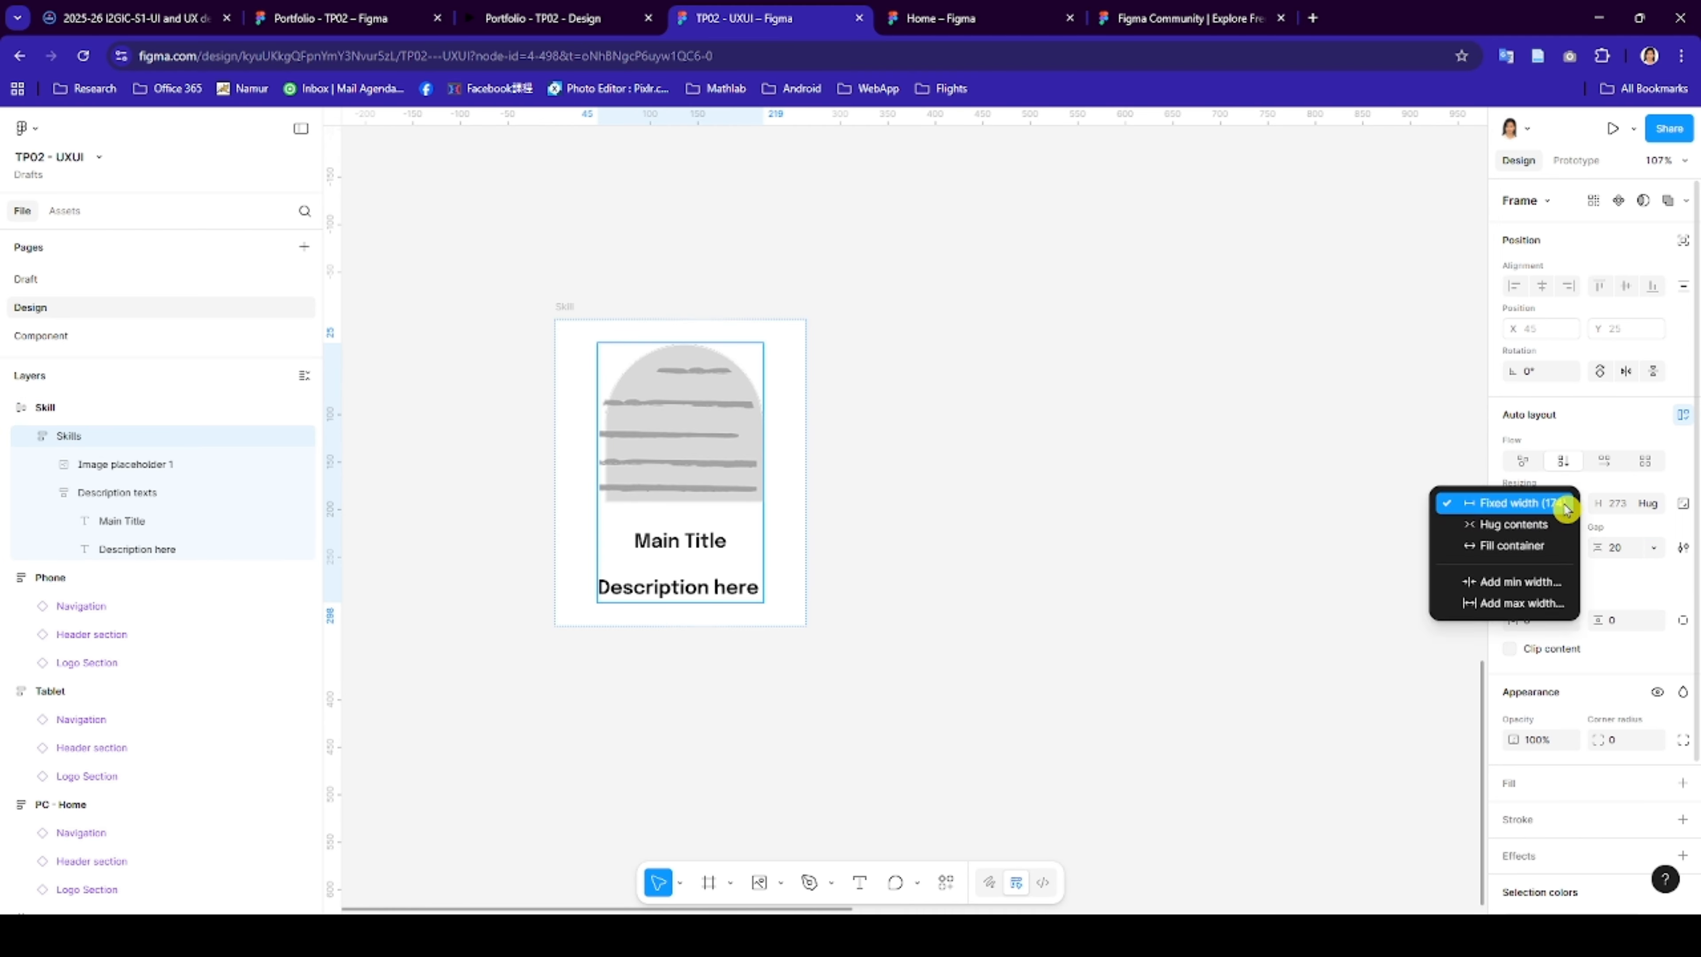
click(1536, 545)
click(1655, 505)
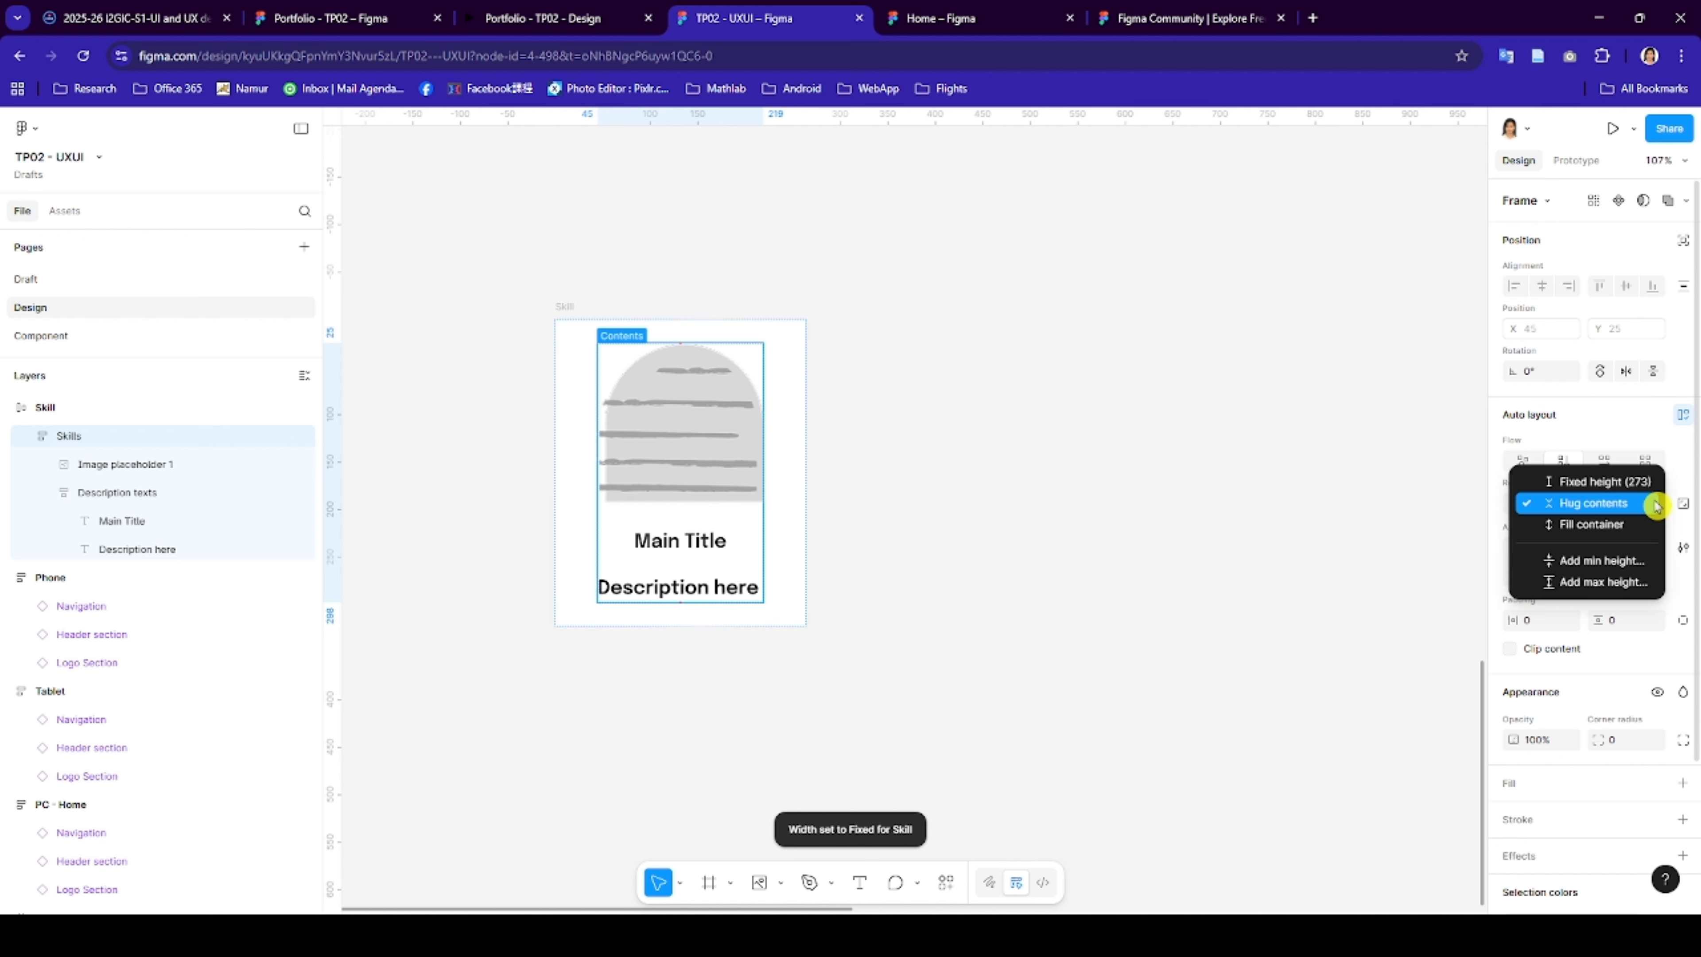
click(1649, 507)
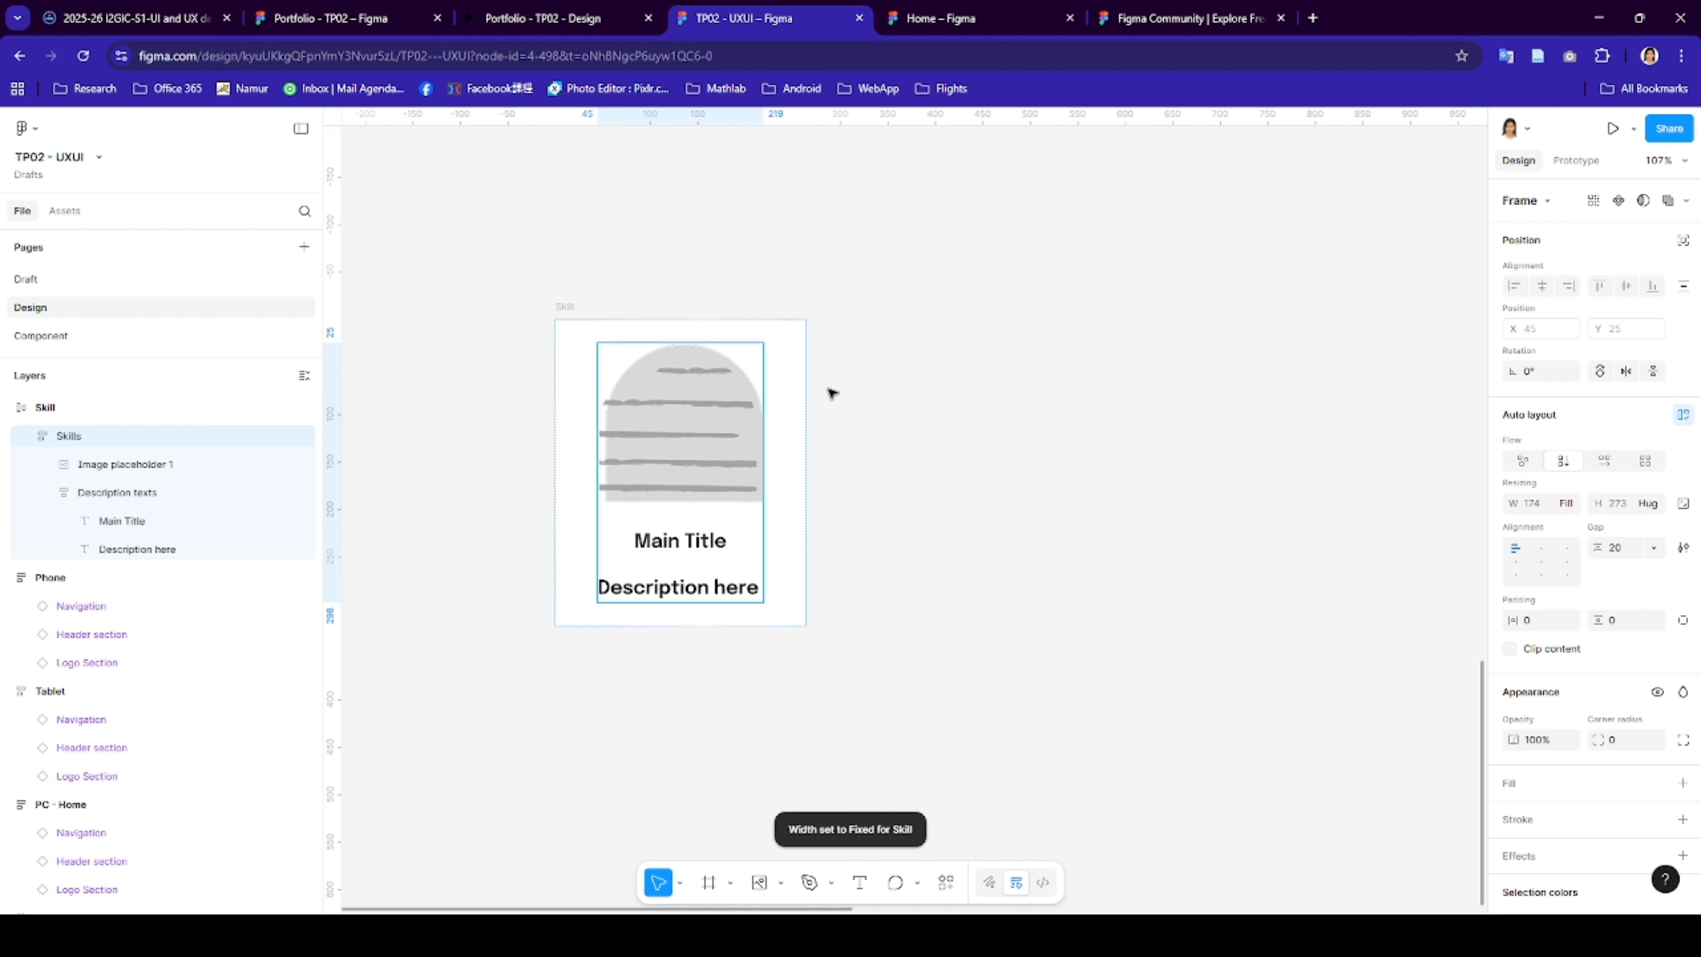
click(568, 315)
click(1636, 506)
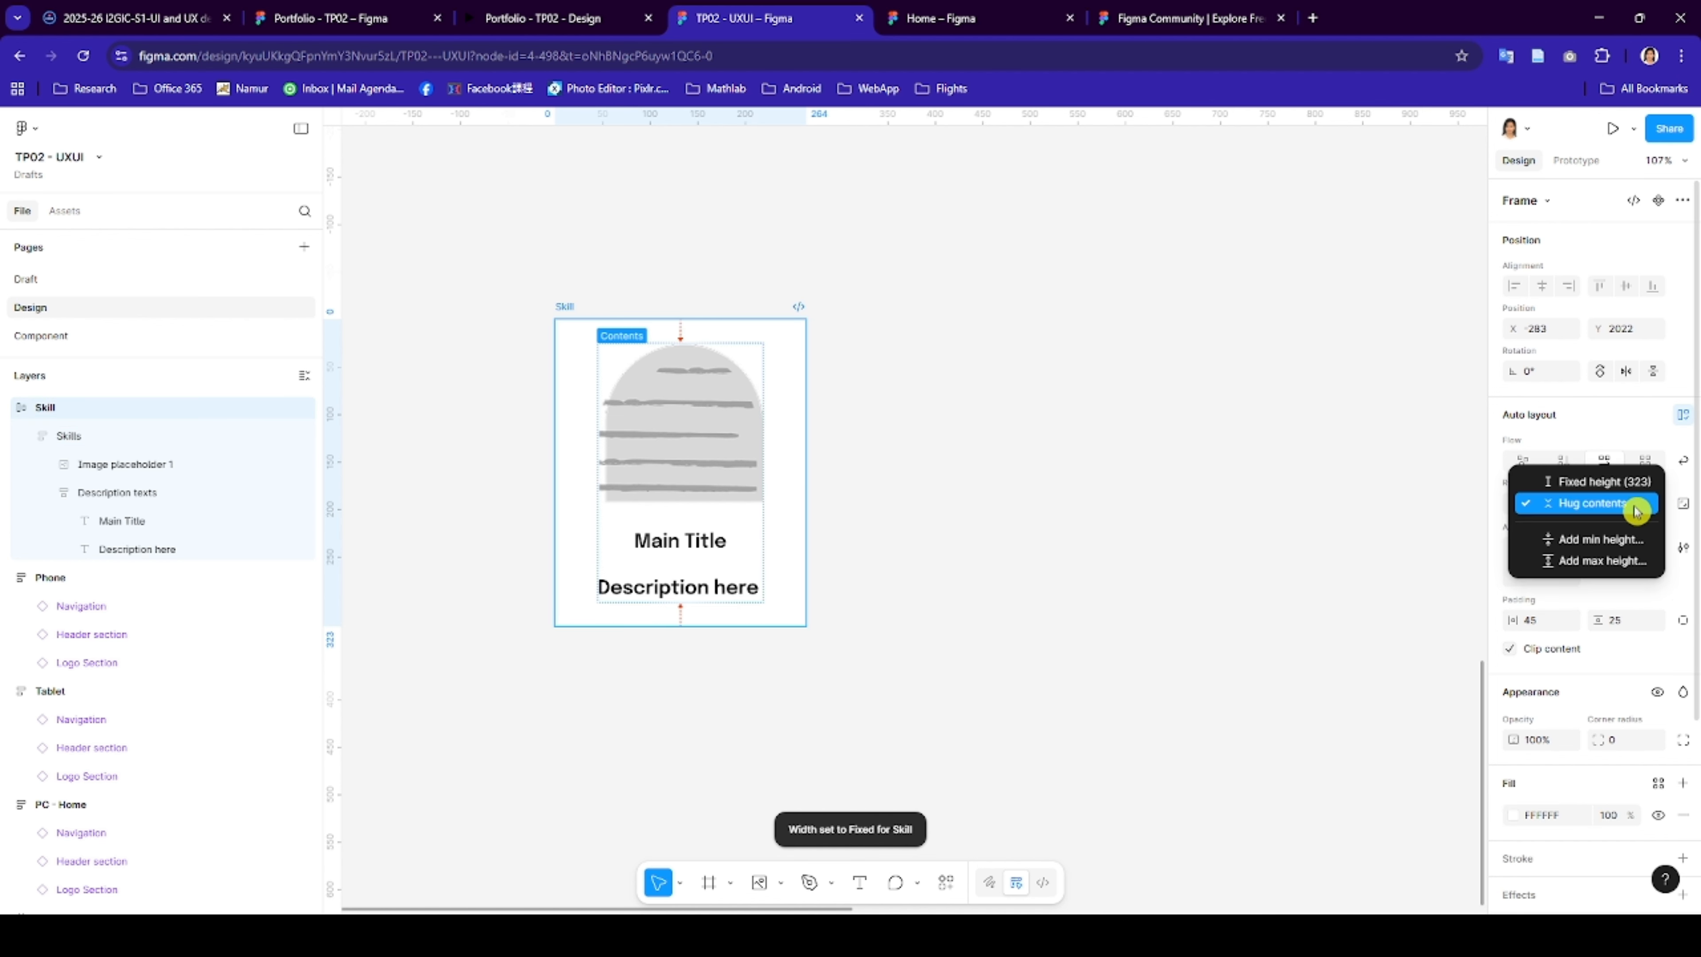
click(1634, 509)
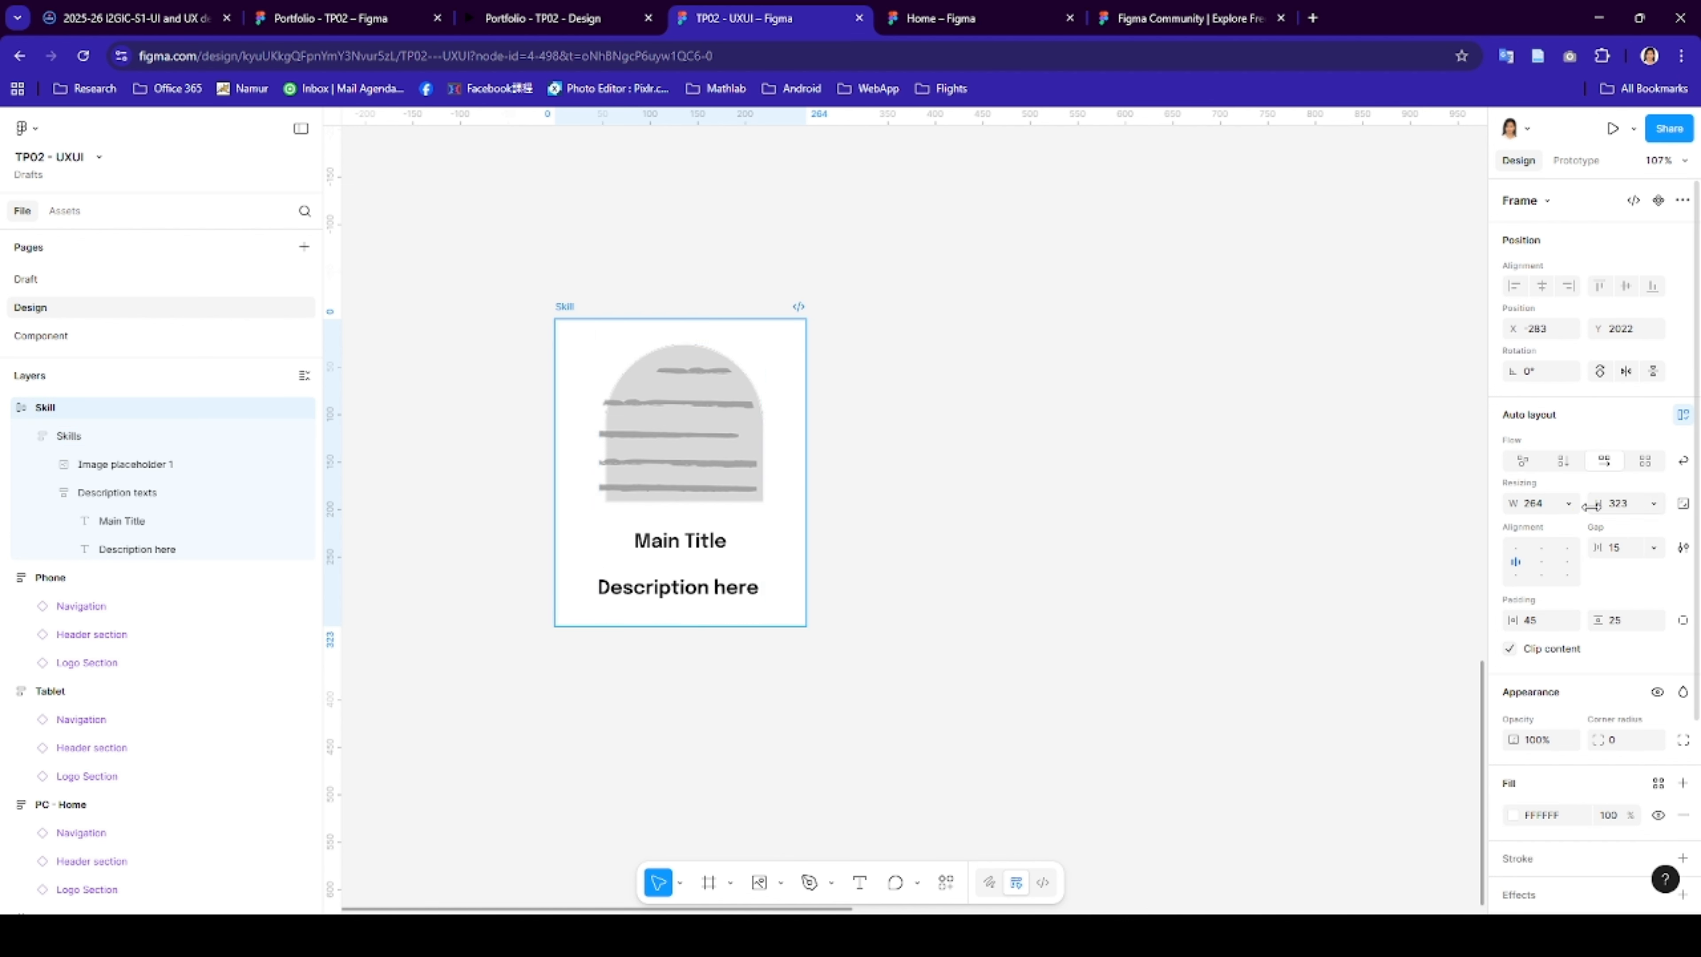
- Set the gap between the main title and description in the Description texts frame to 10
click(743, 567)
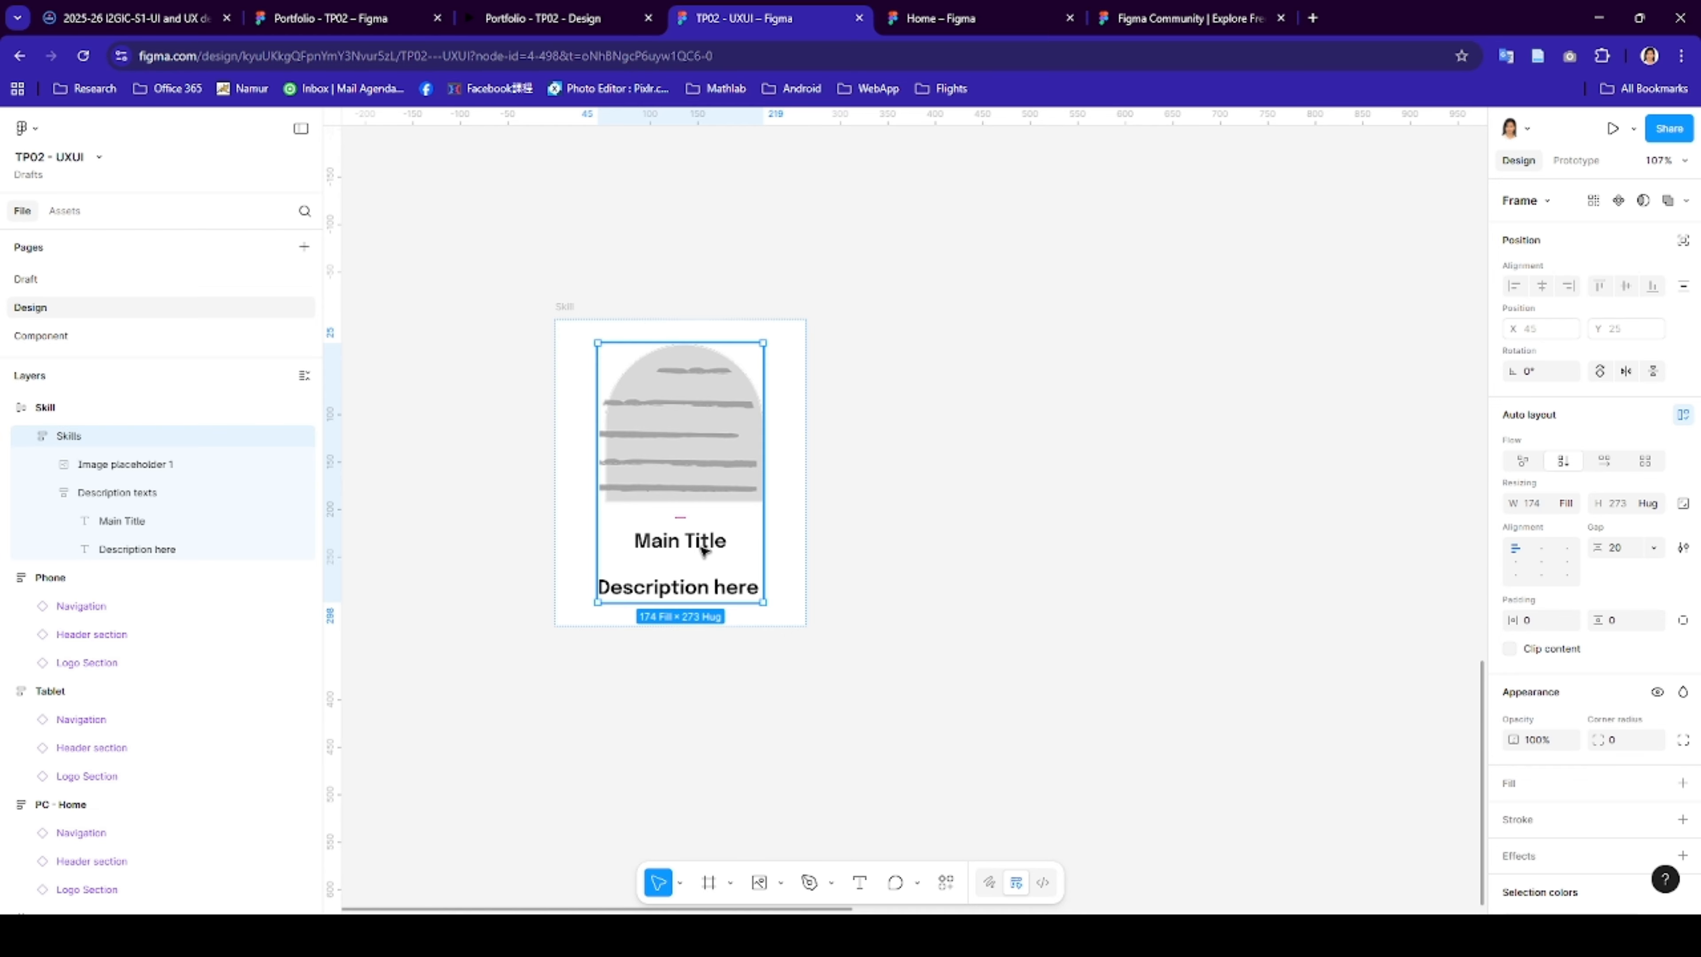
click(706, 549)
click(1627, 549)
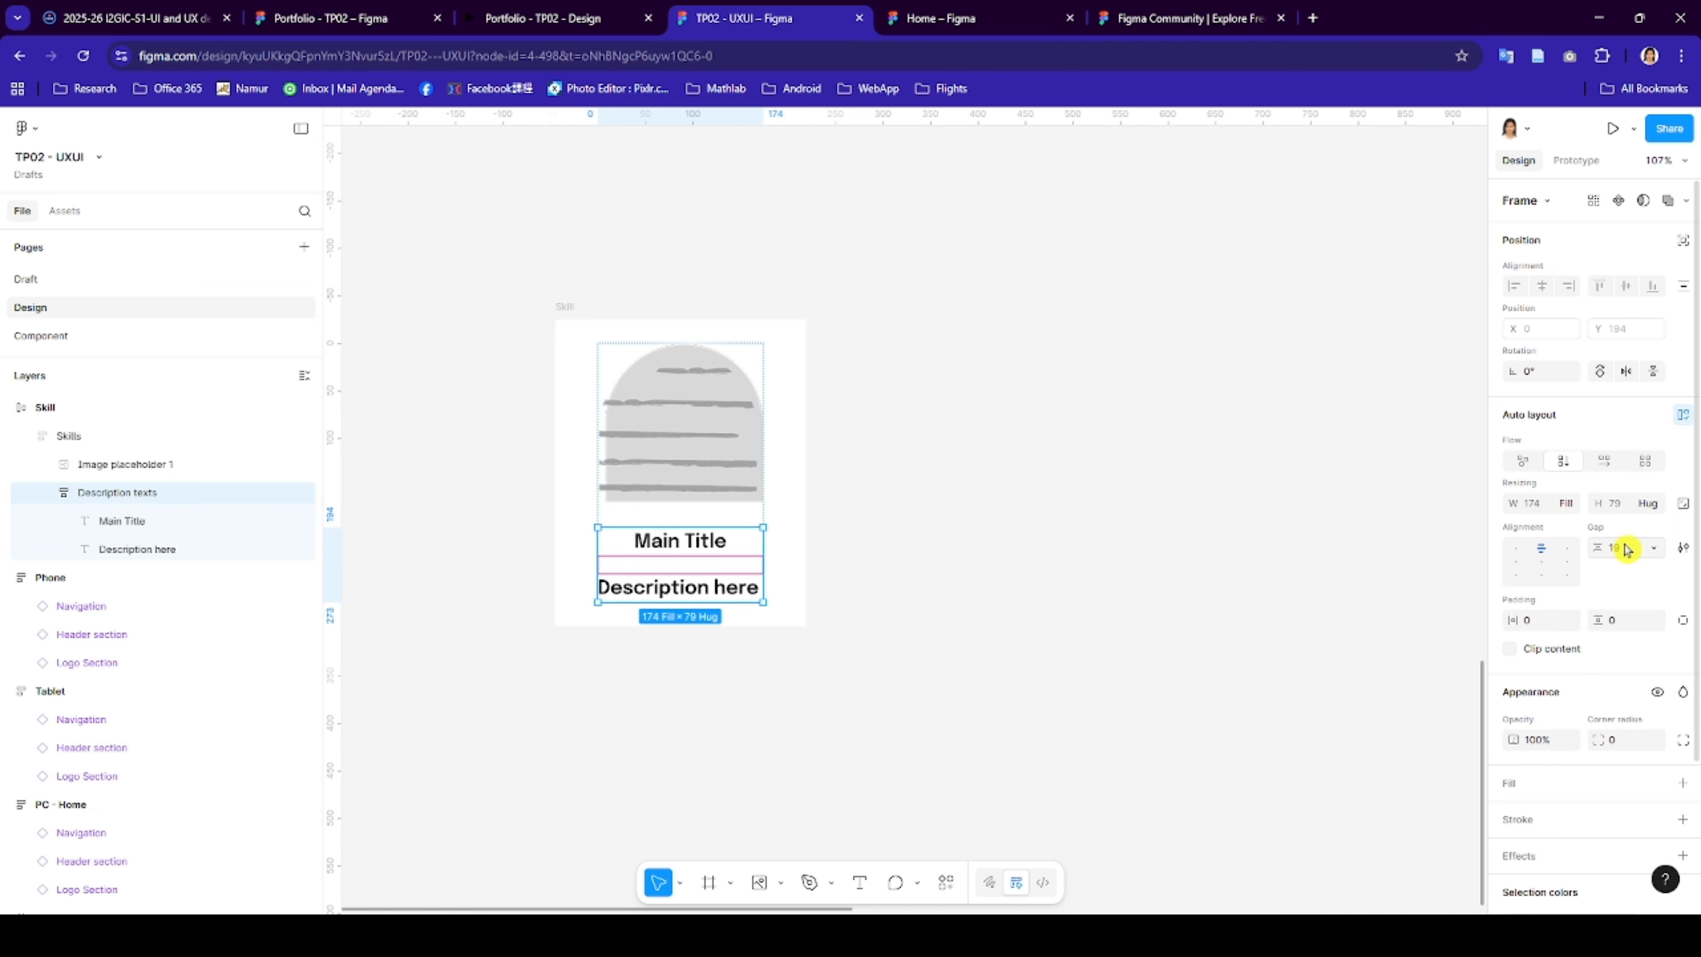
text(10)
key(Return)
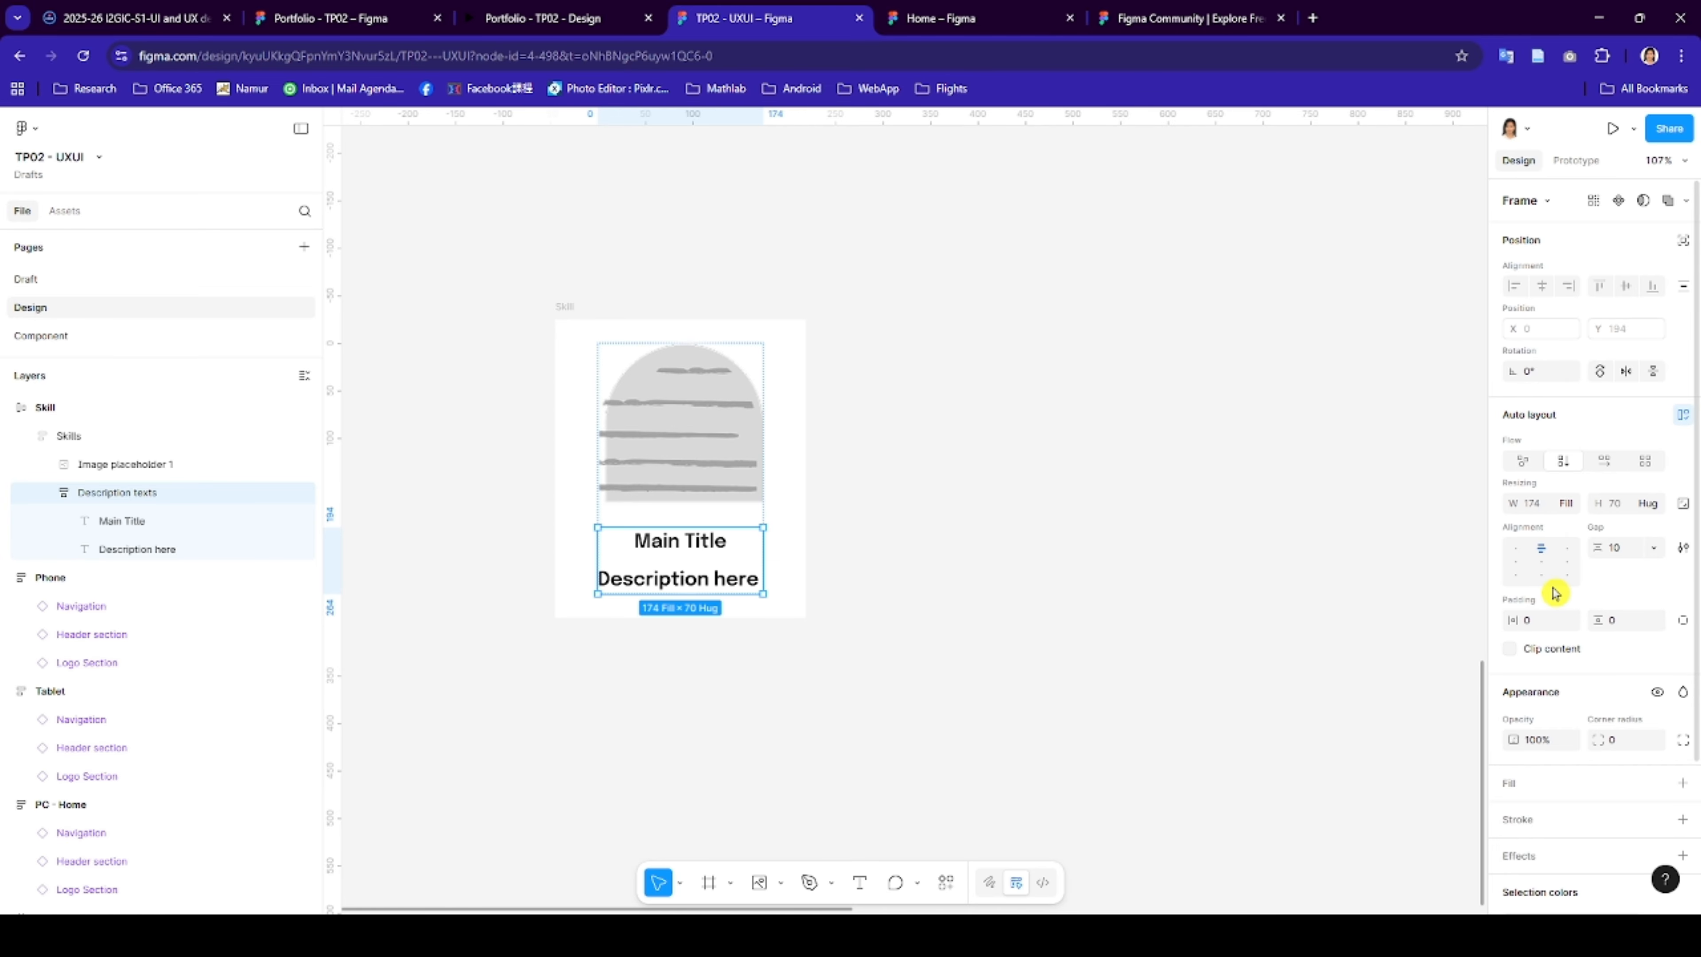
click(1007, 429)
- Turn the outer Skill frame into a component
scroll(842, 399, down, 5)
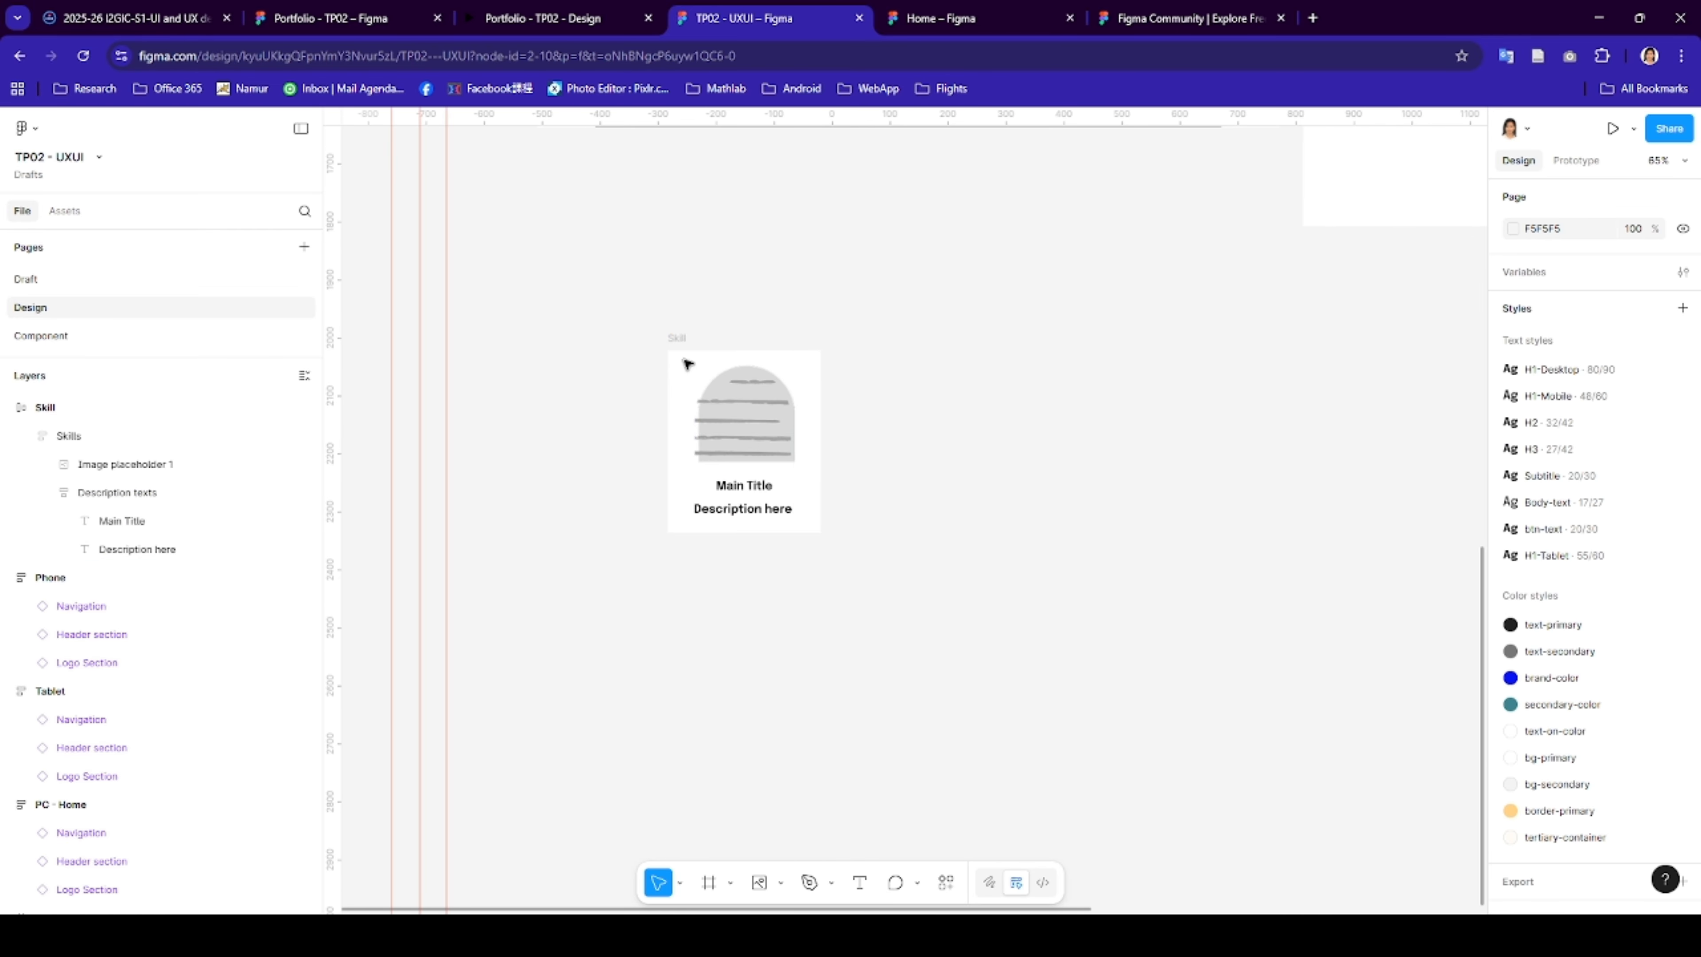
right_click(681, 340)
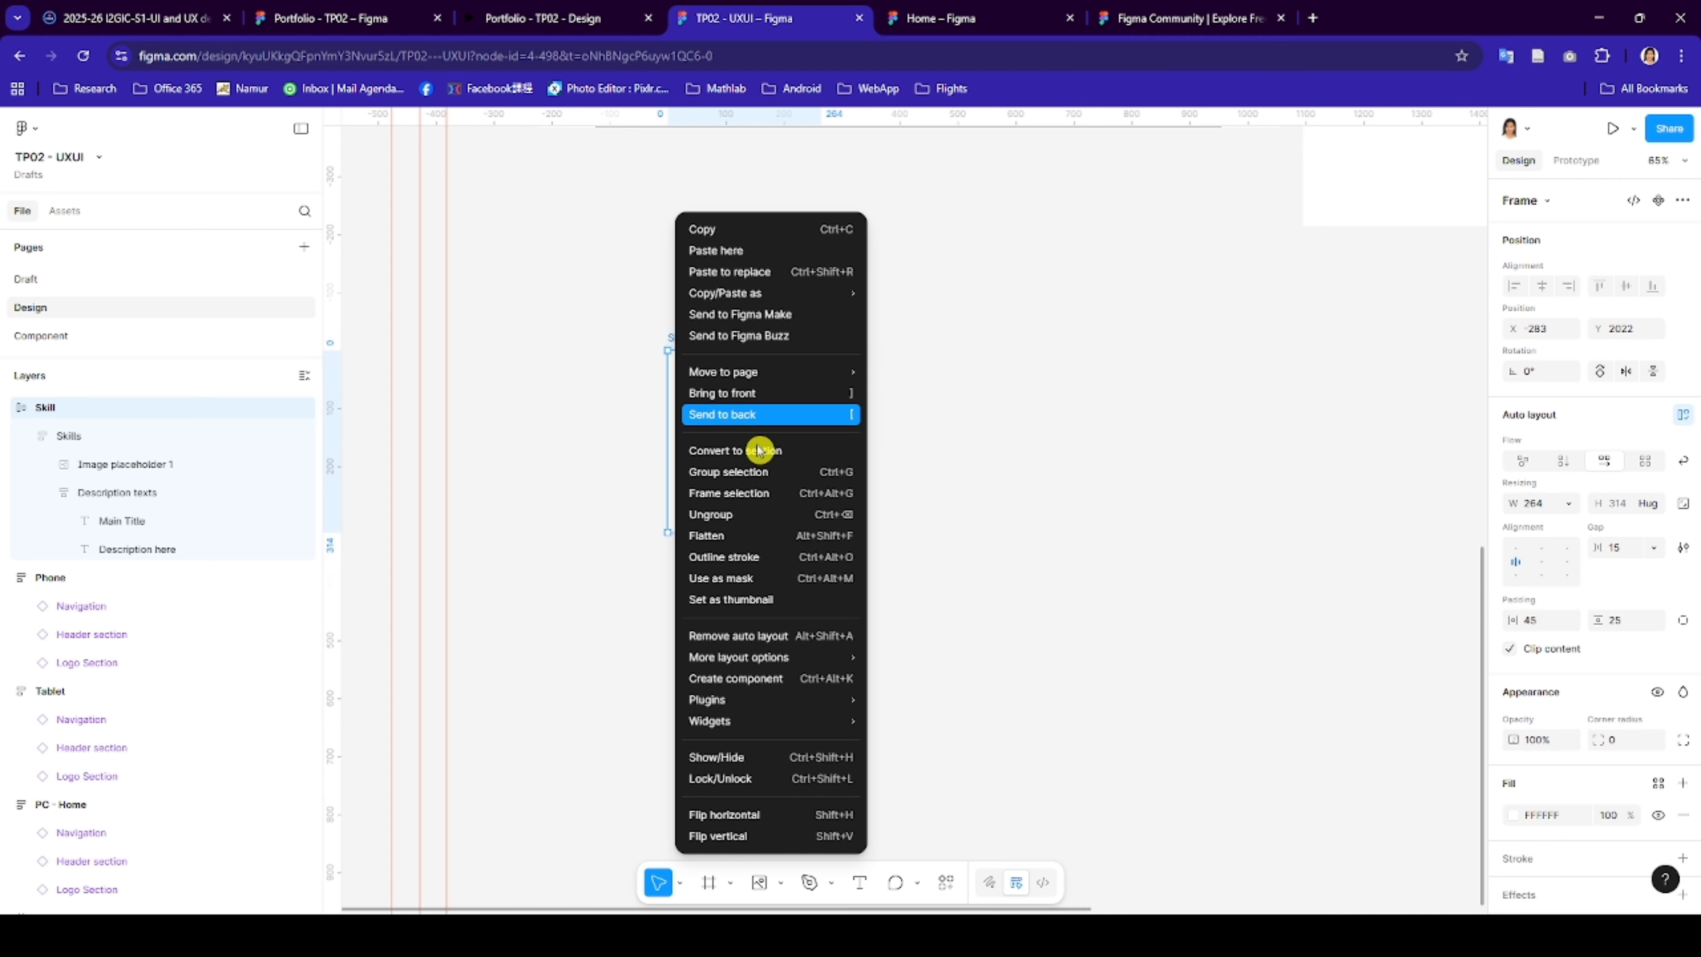
click(768, 679)
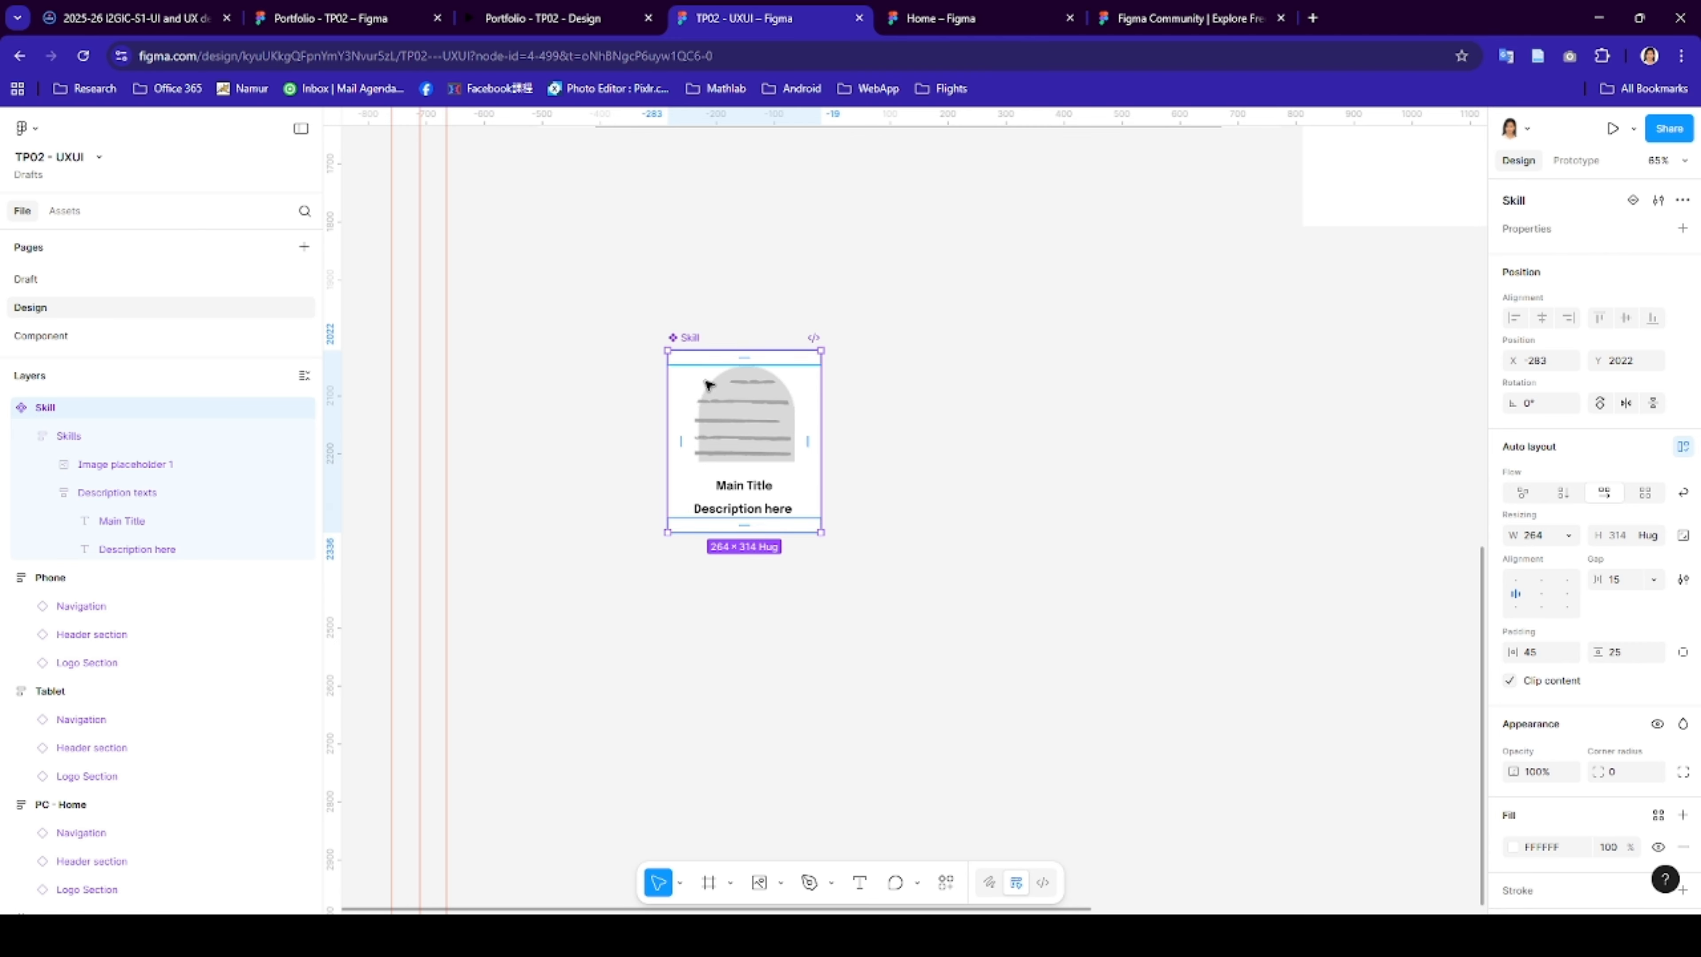
- Place two instances of the Skill component side by side to its right, checking the skill row in the Portfolio - TP02 reference file
drag(725, 354, 954, 358)
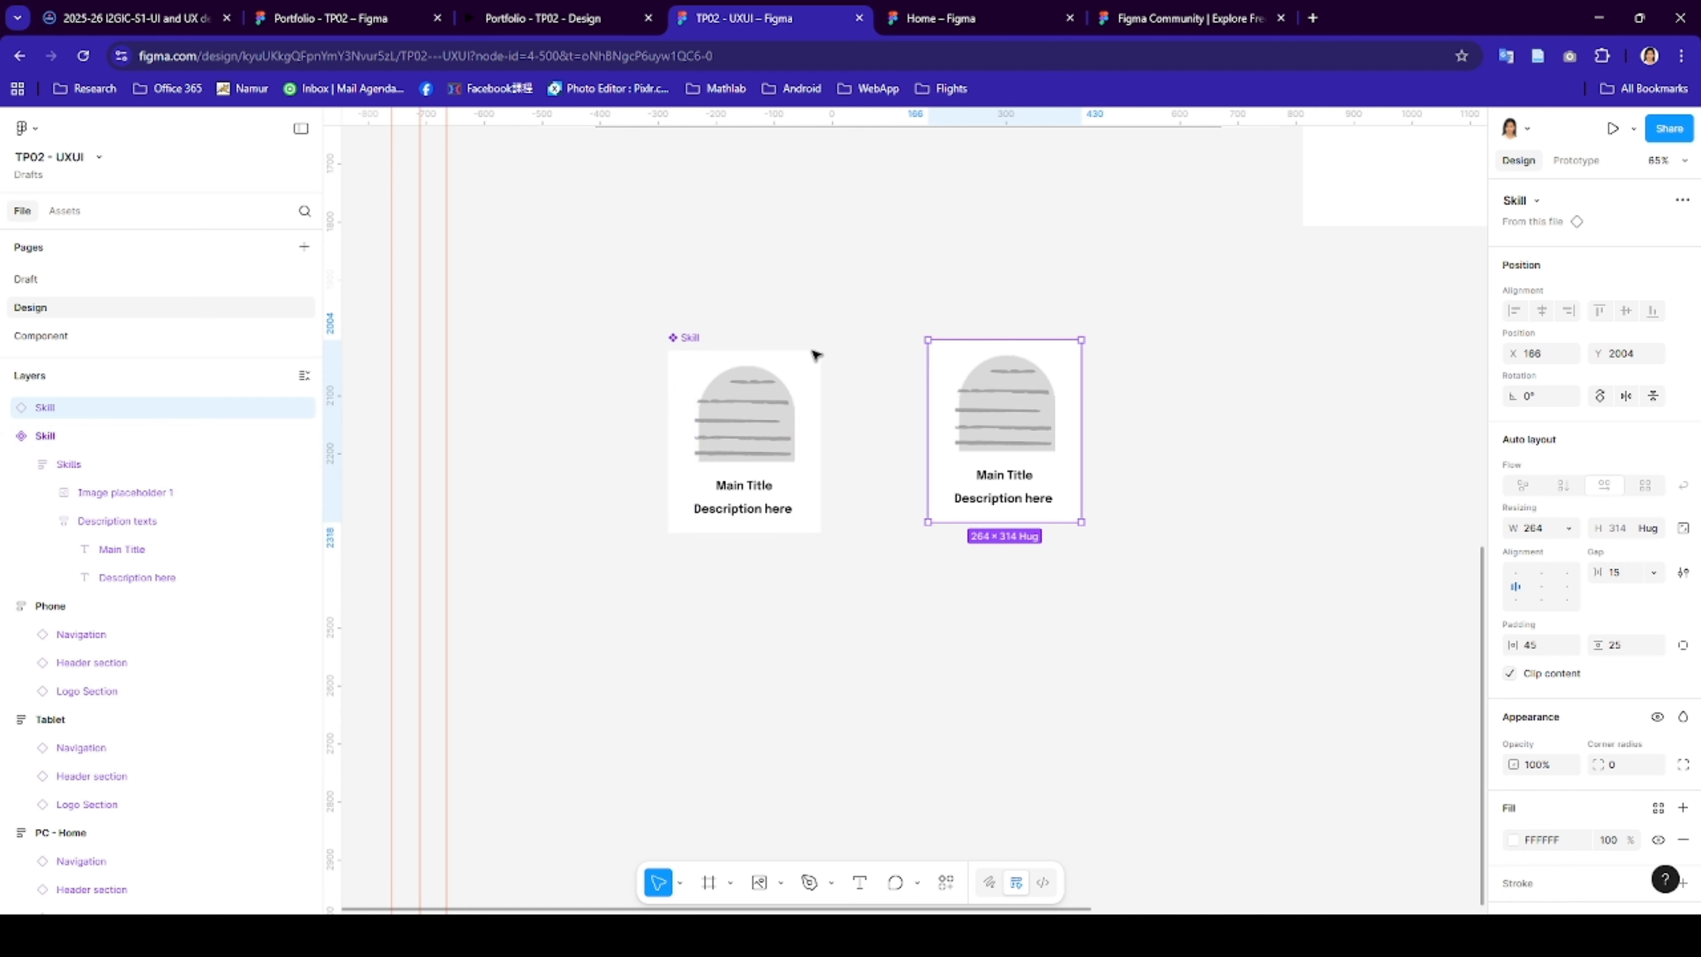
click(345, 18)
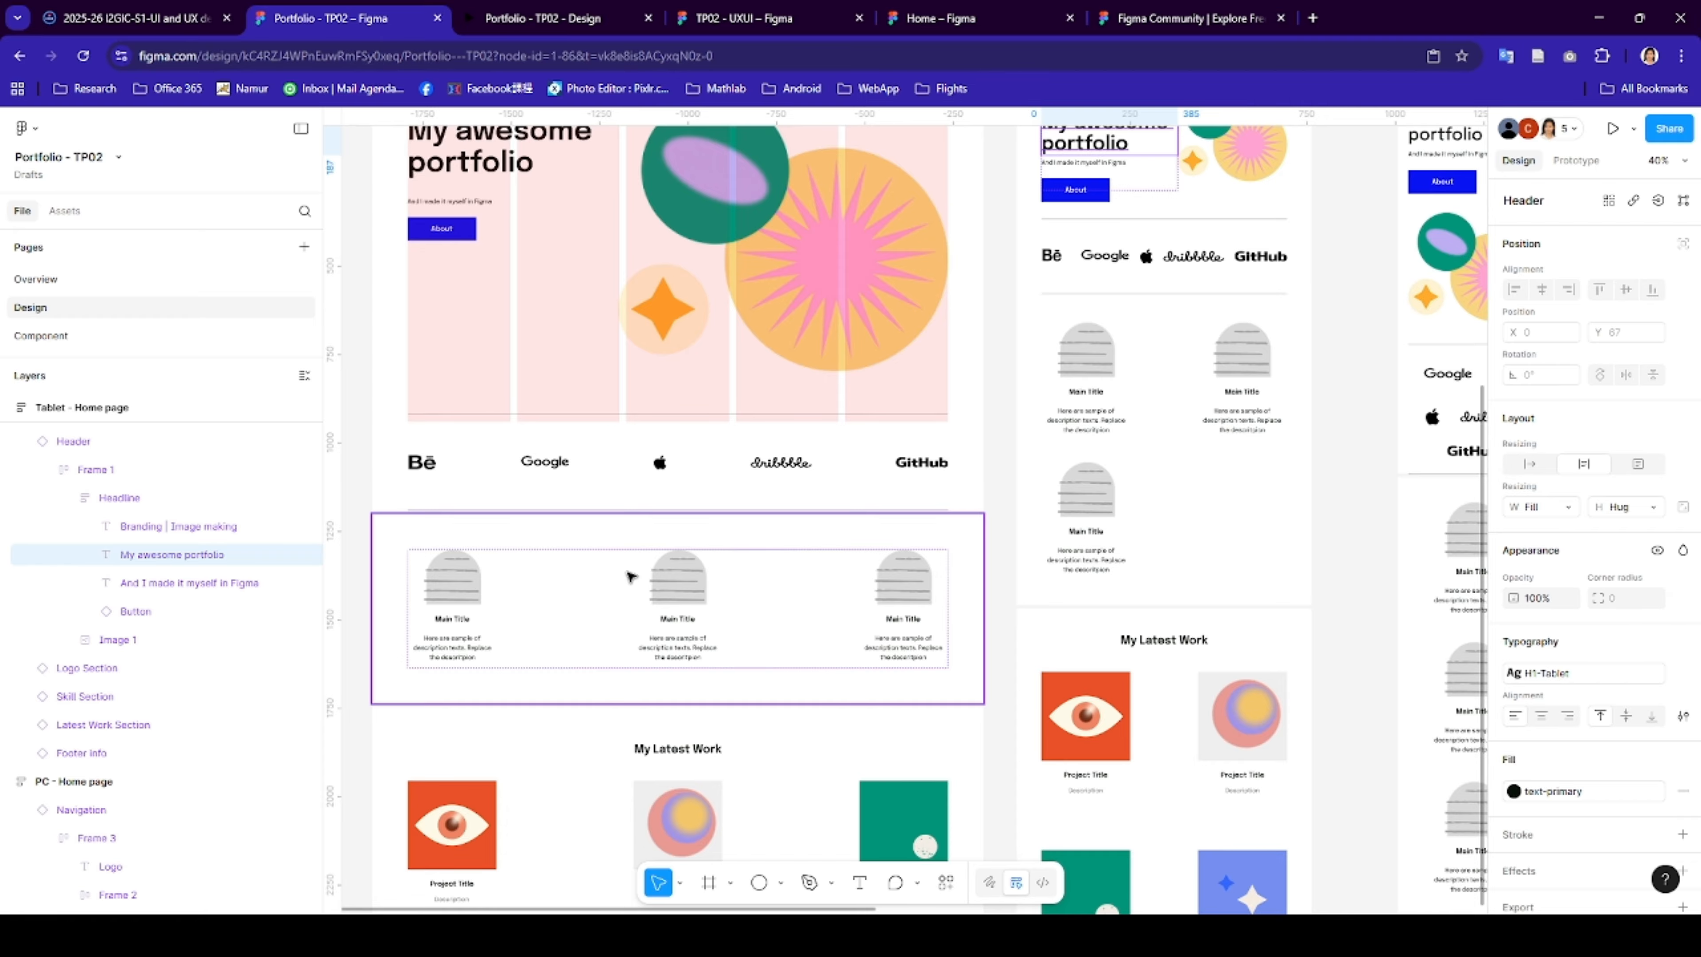
click(770, 18)
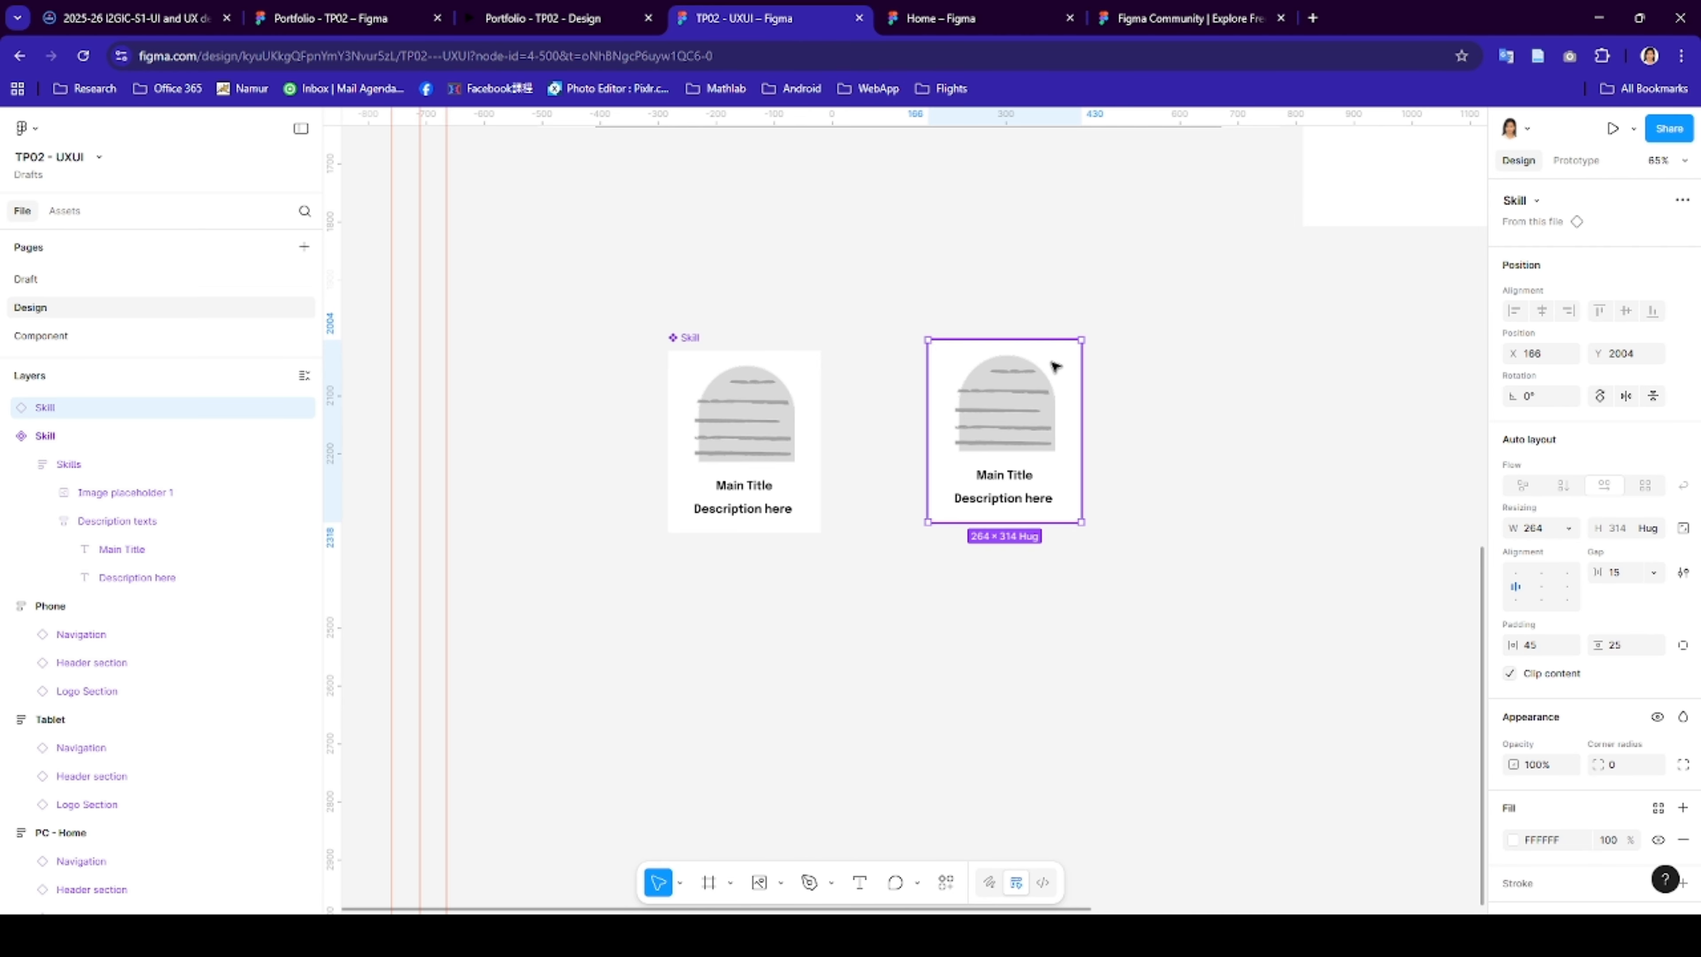
key(ctrl+d)
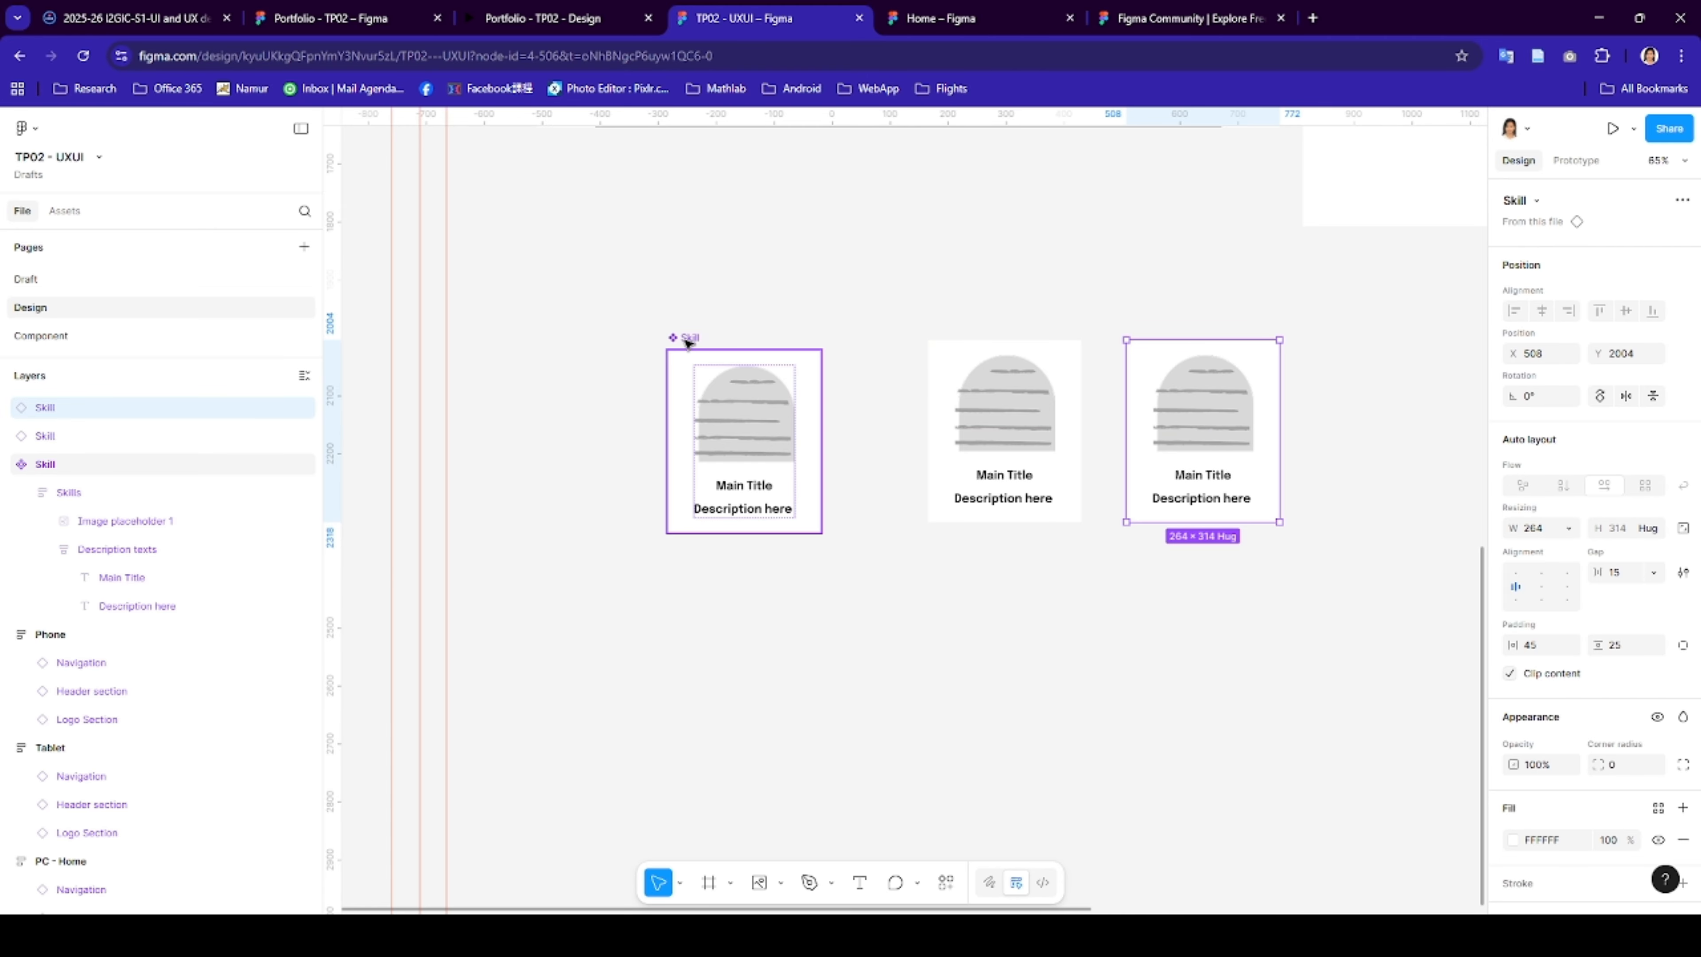
- Move the main Skill component to the right of its two instances and shift both instances left, level with it at Y 2043
drag(688, 343, 1375, 355)
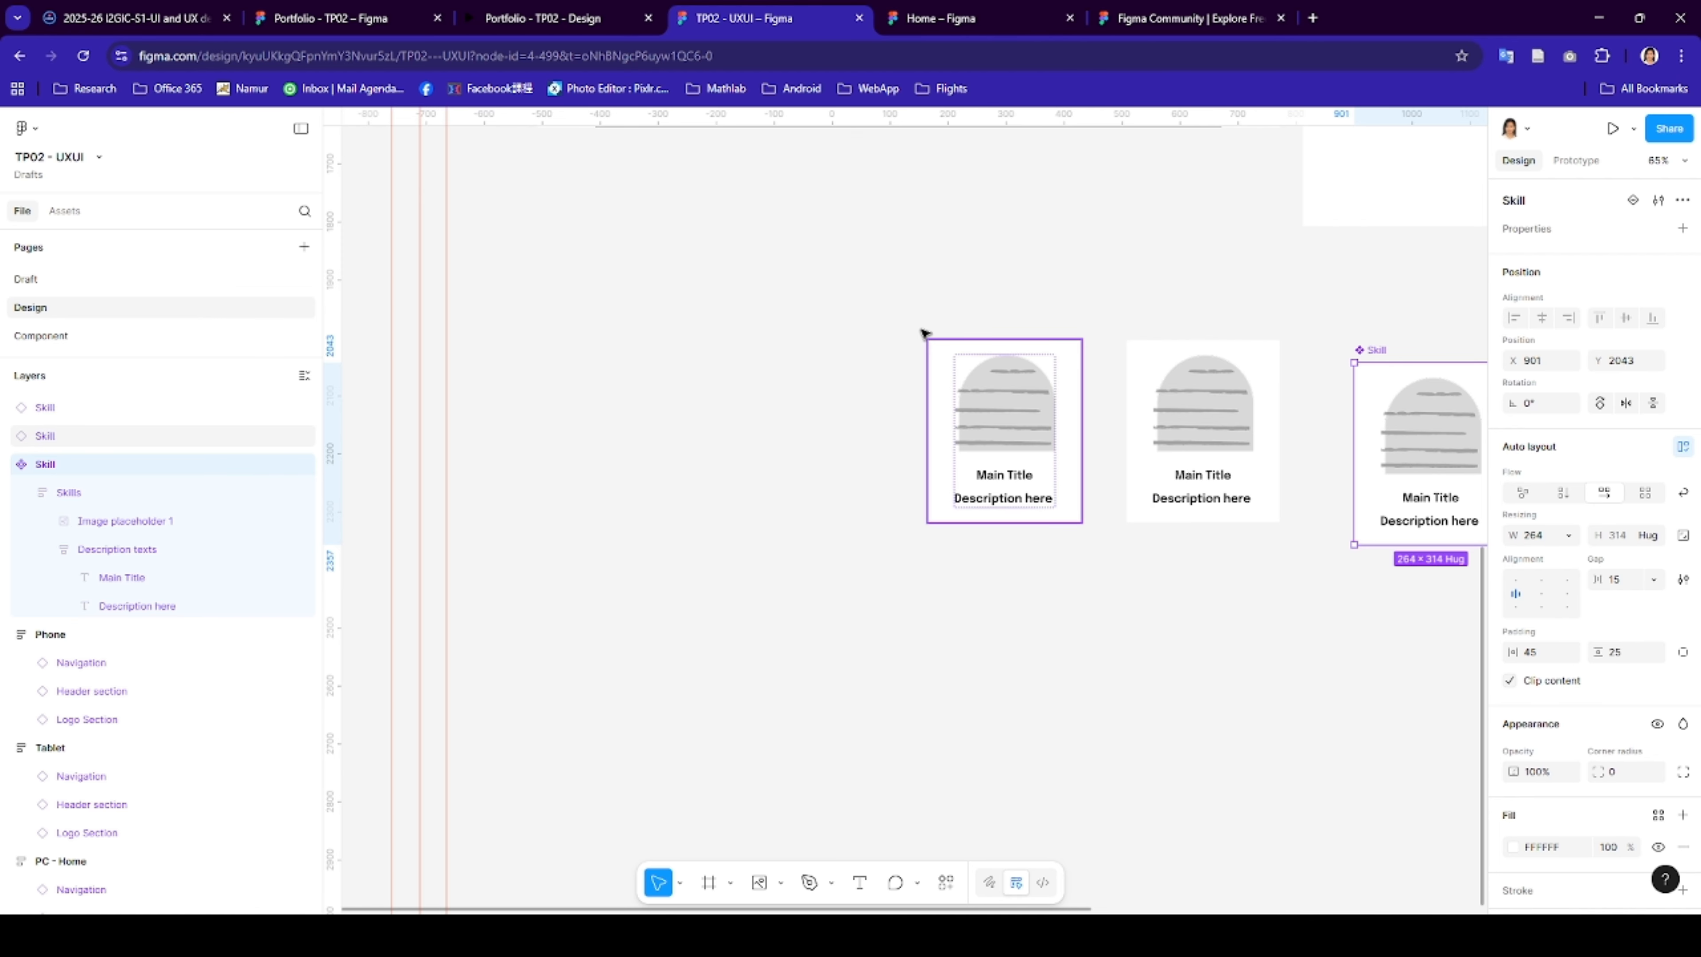
drag(1302, 550, 891, 319)
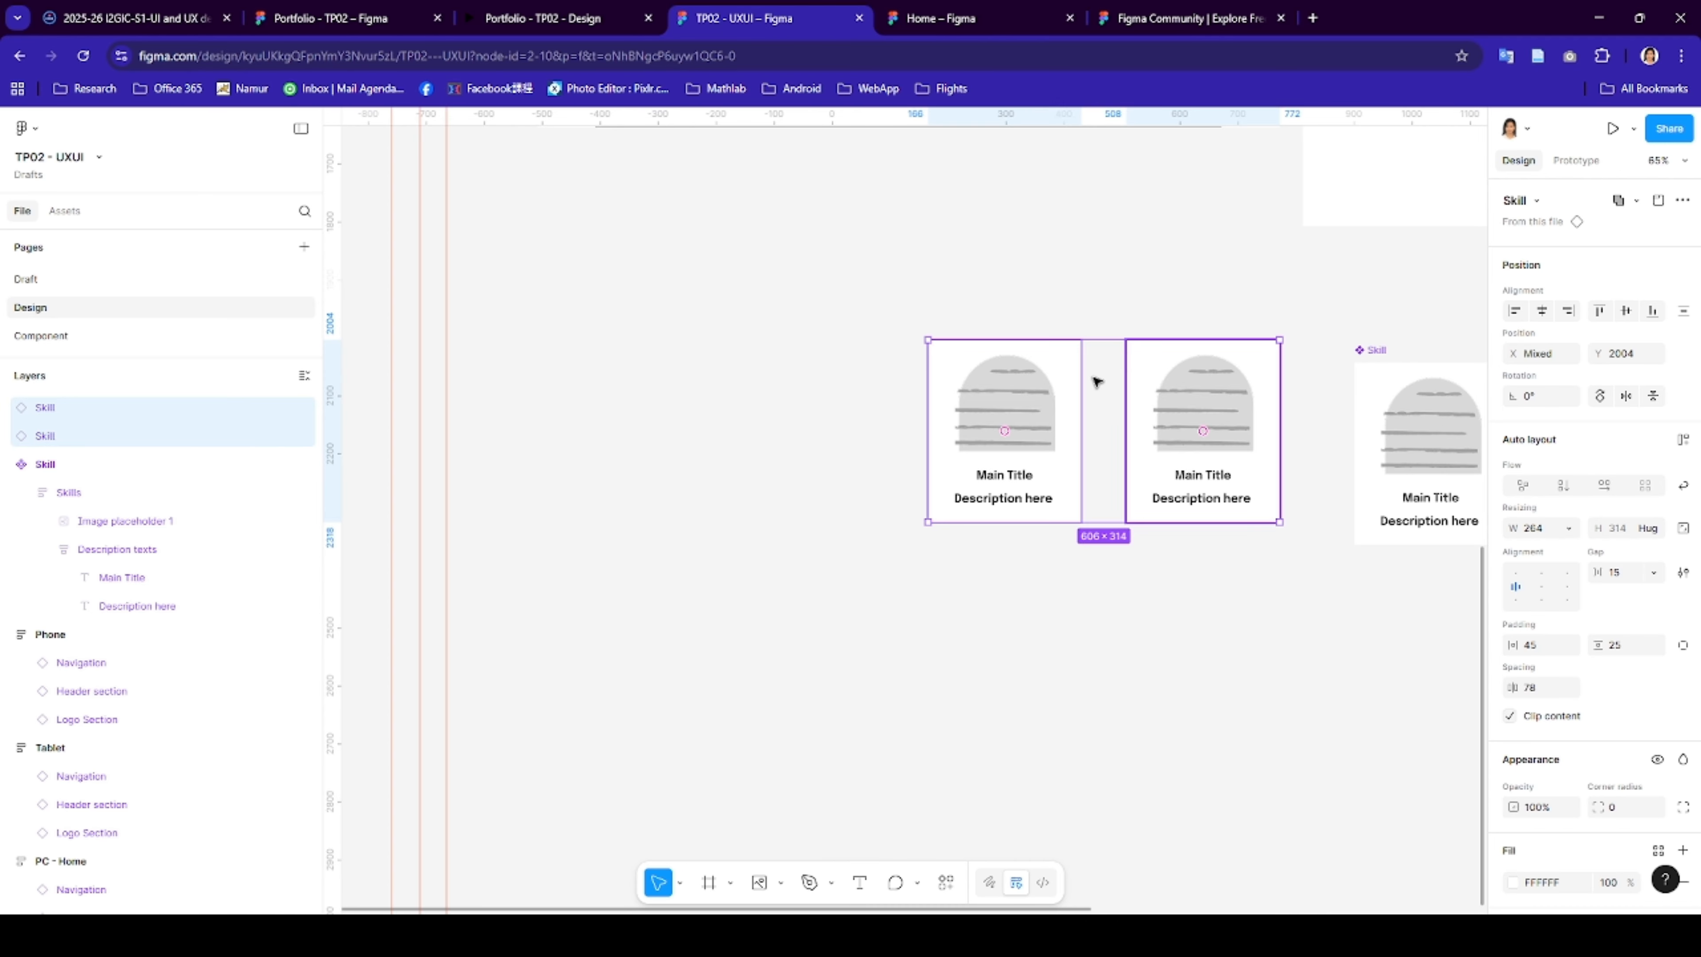
drag(1231, 363, 1137, 384)
scroll(1124, 389, up, 1)
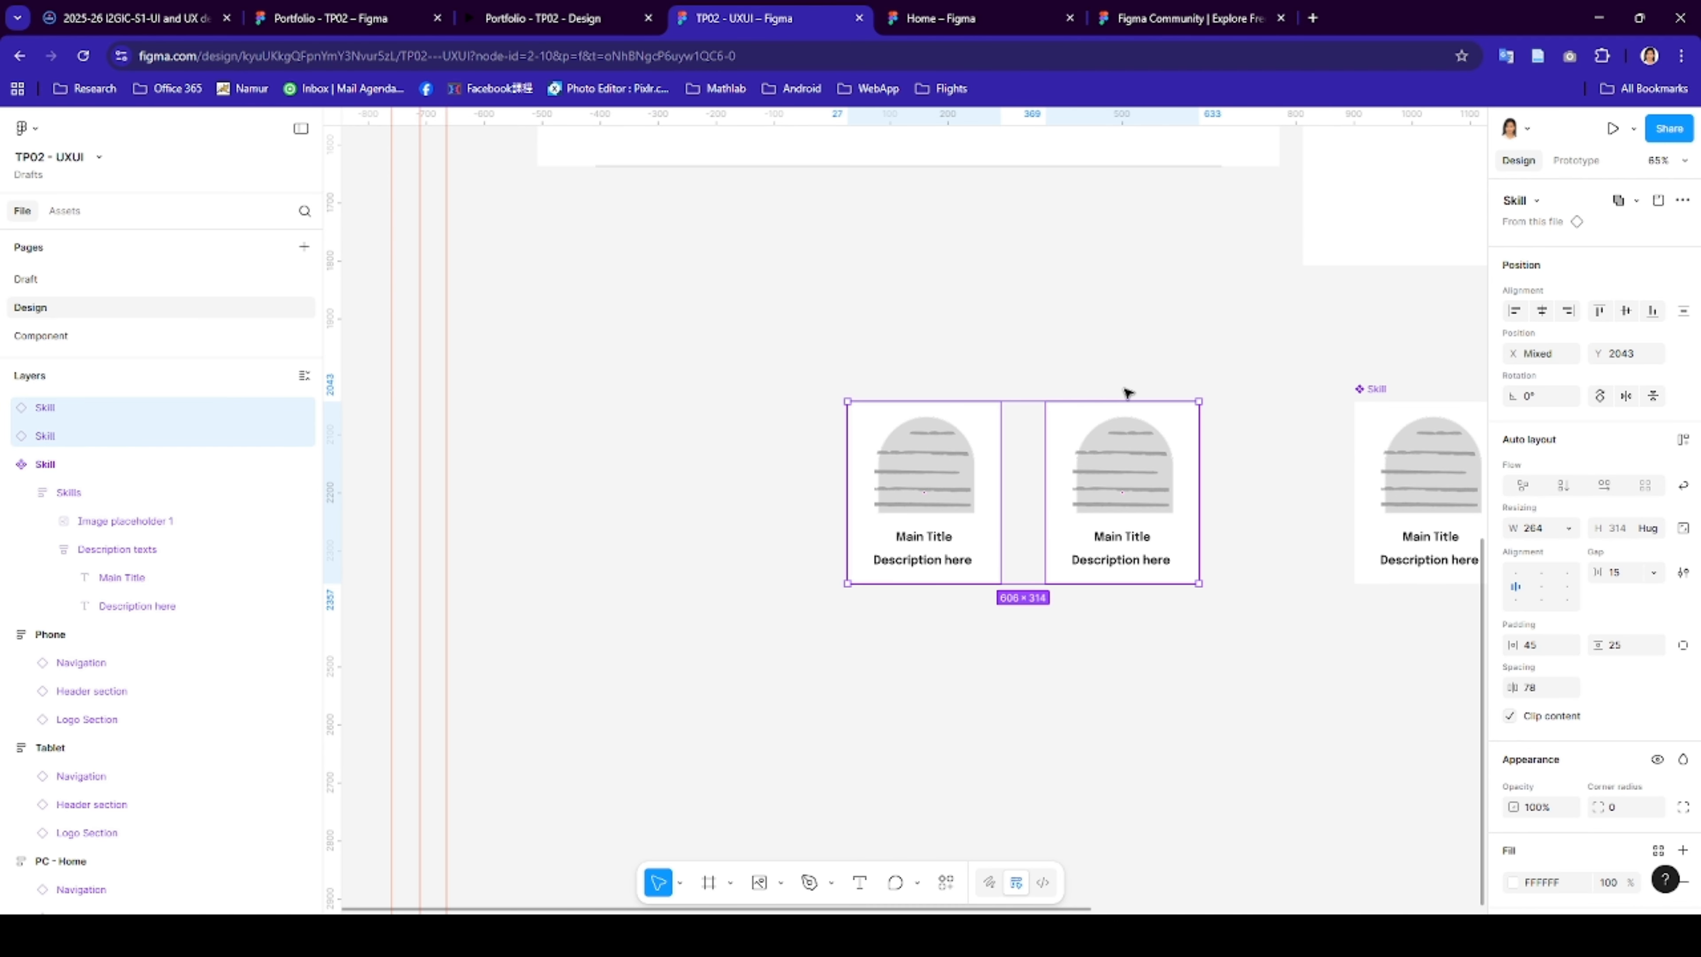
scroll(1141, 398, down, 2)
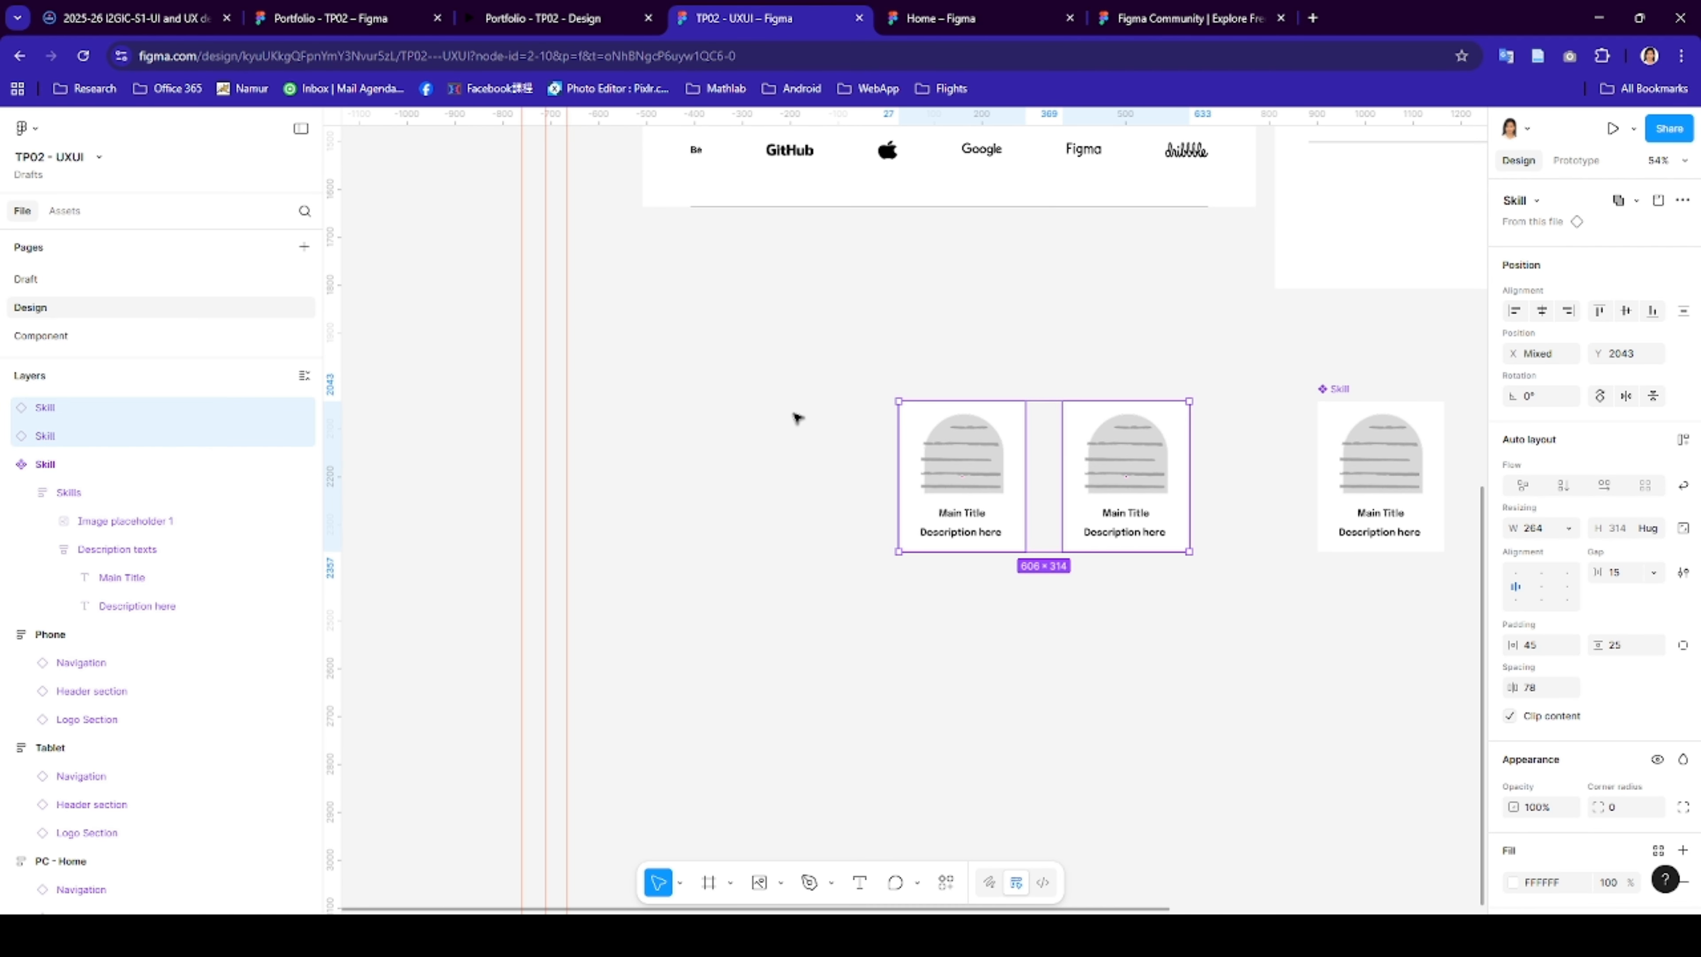
- Move the left Skill instance to X -289 and enlarge the image placeholder in the main Skill component to 216 × 216
click(896, 403)
drag(926, 406, 780, 416)
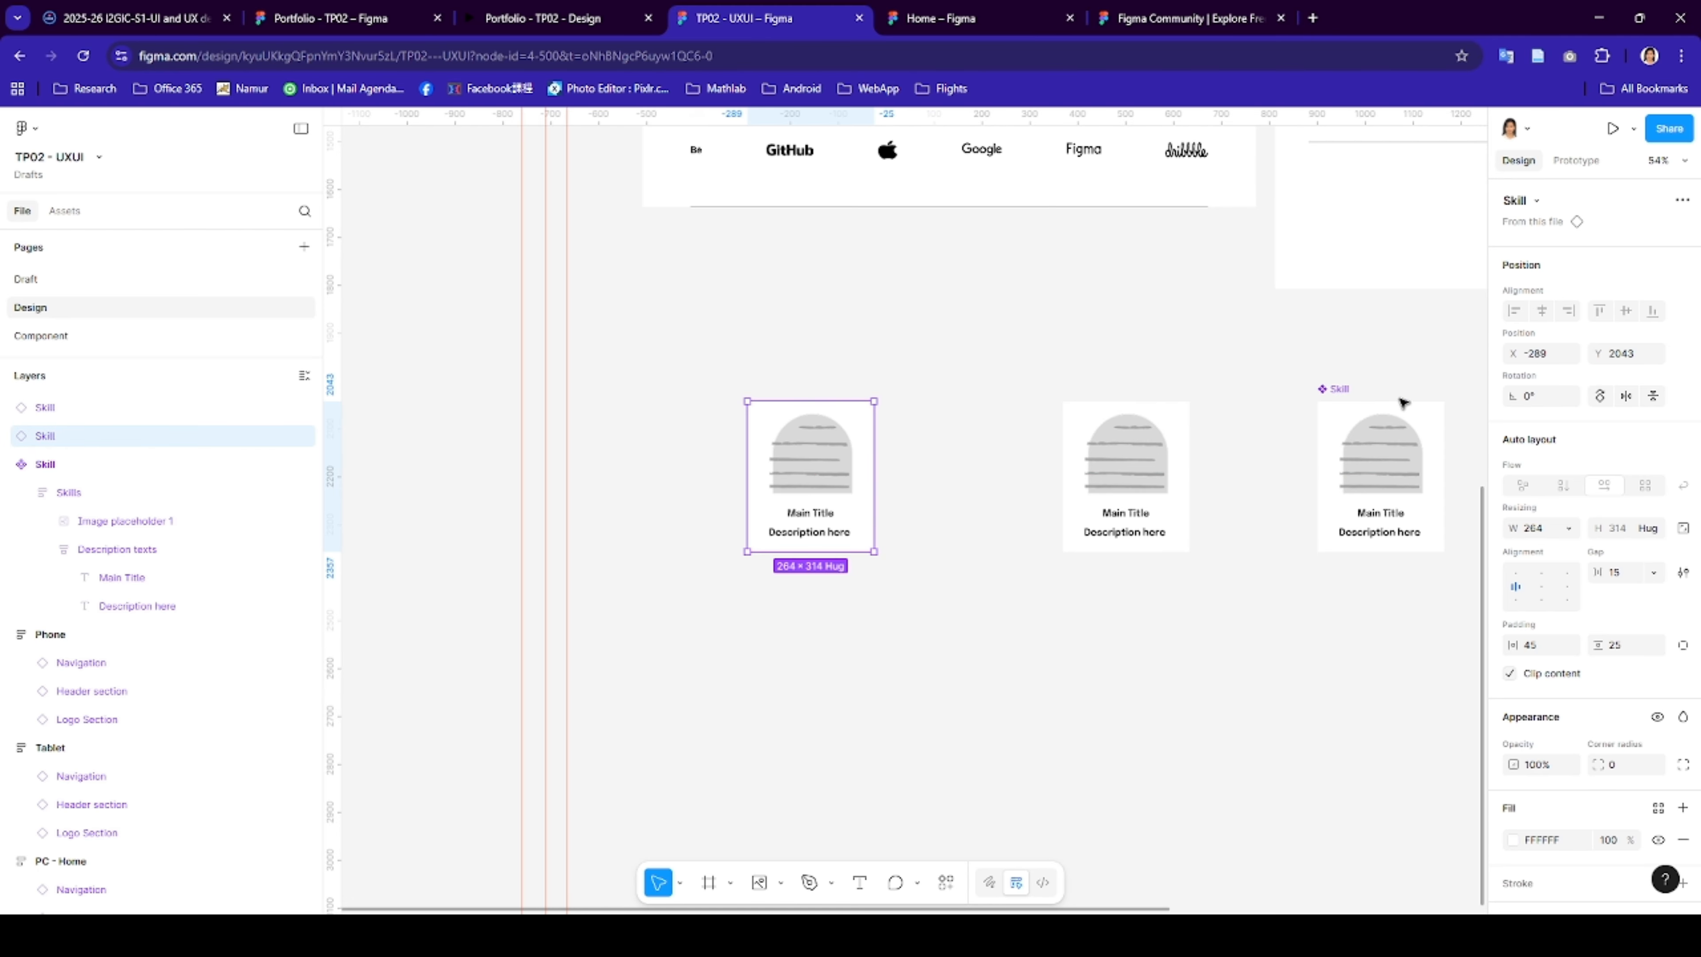
click(1439, 400)
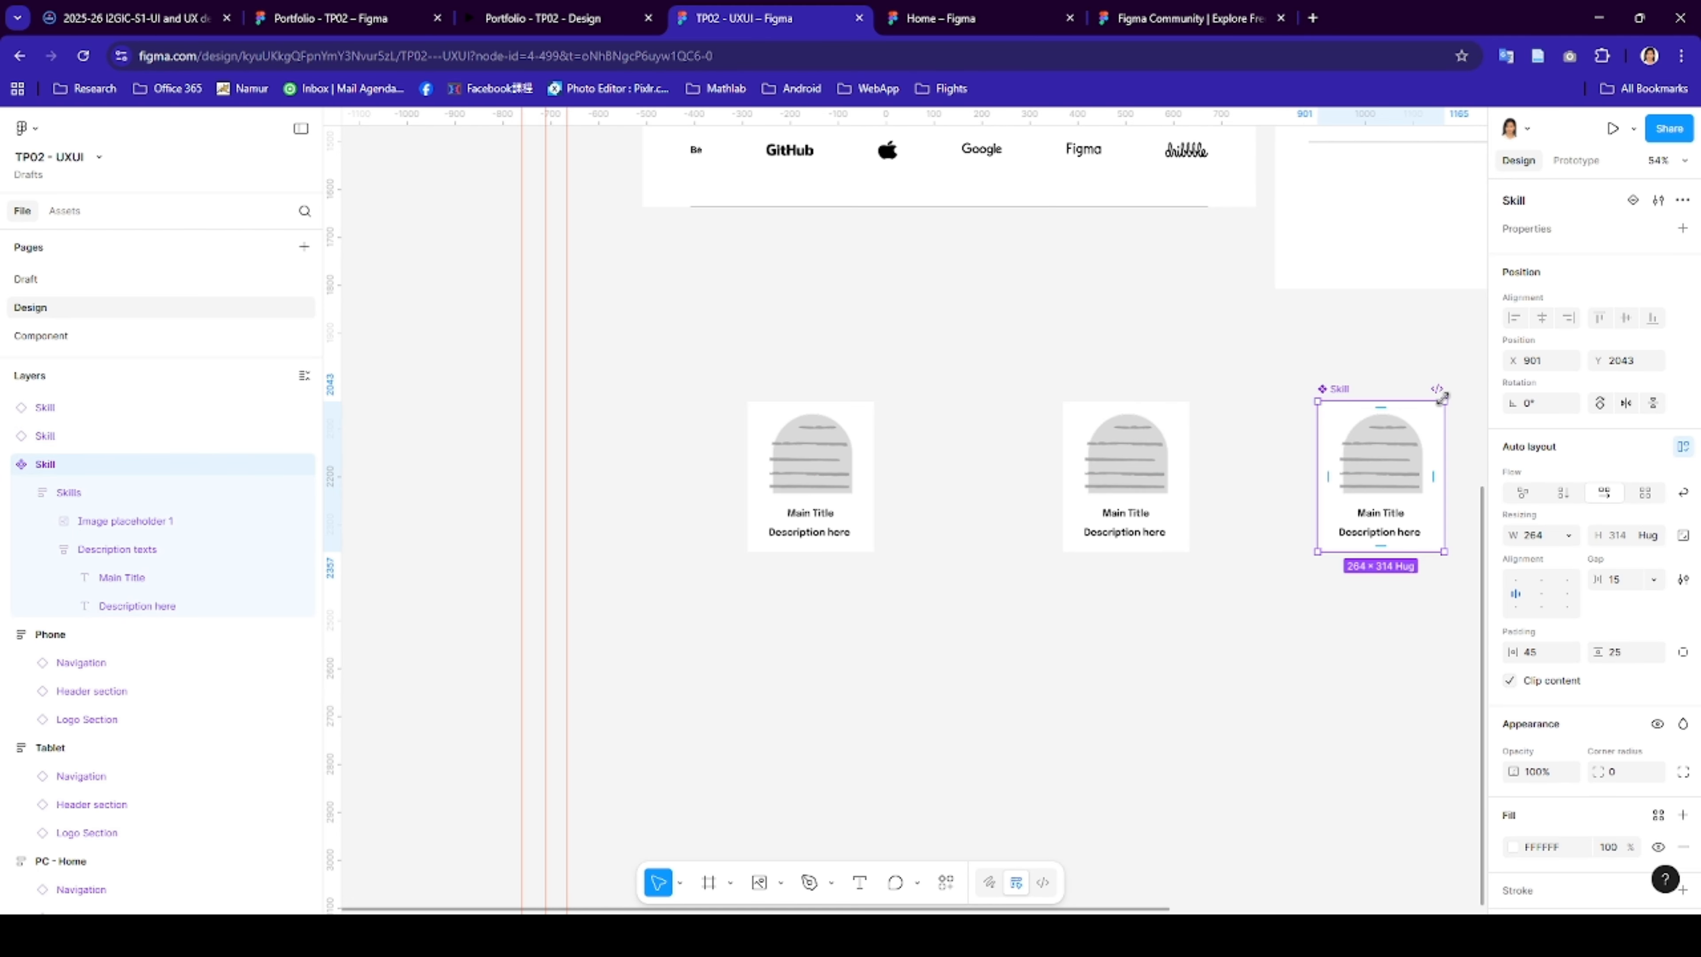
double_click(1406, 432)
double_click(1406, 432)
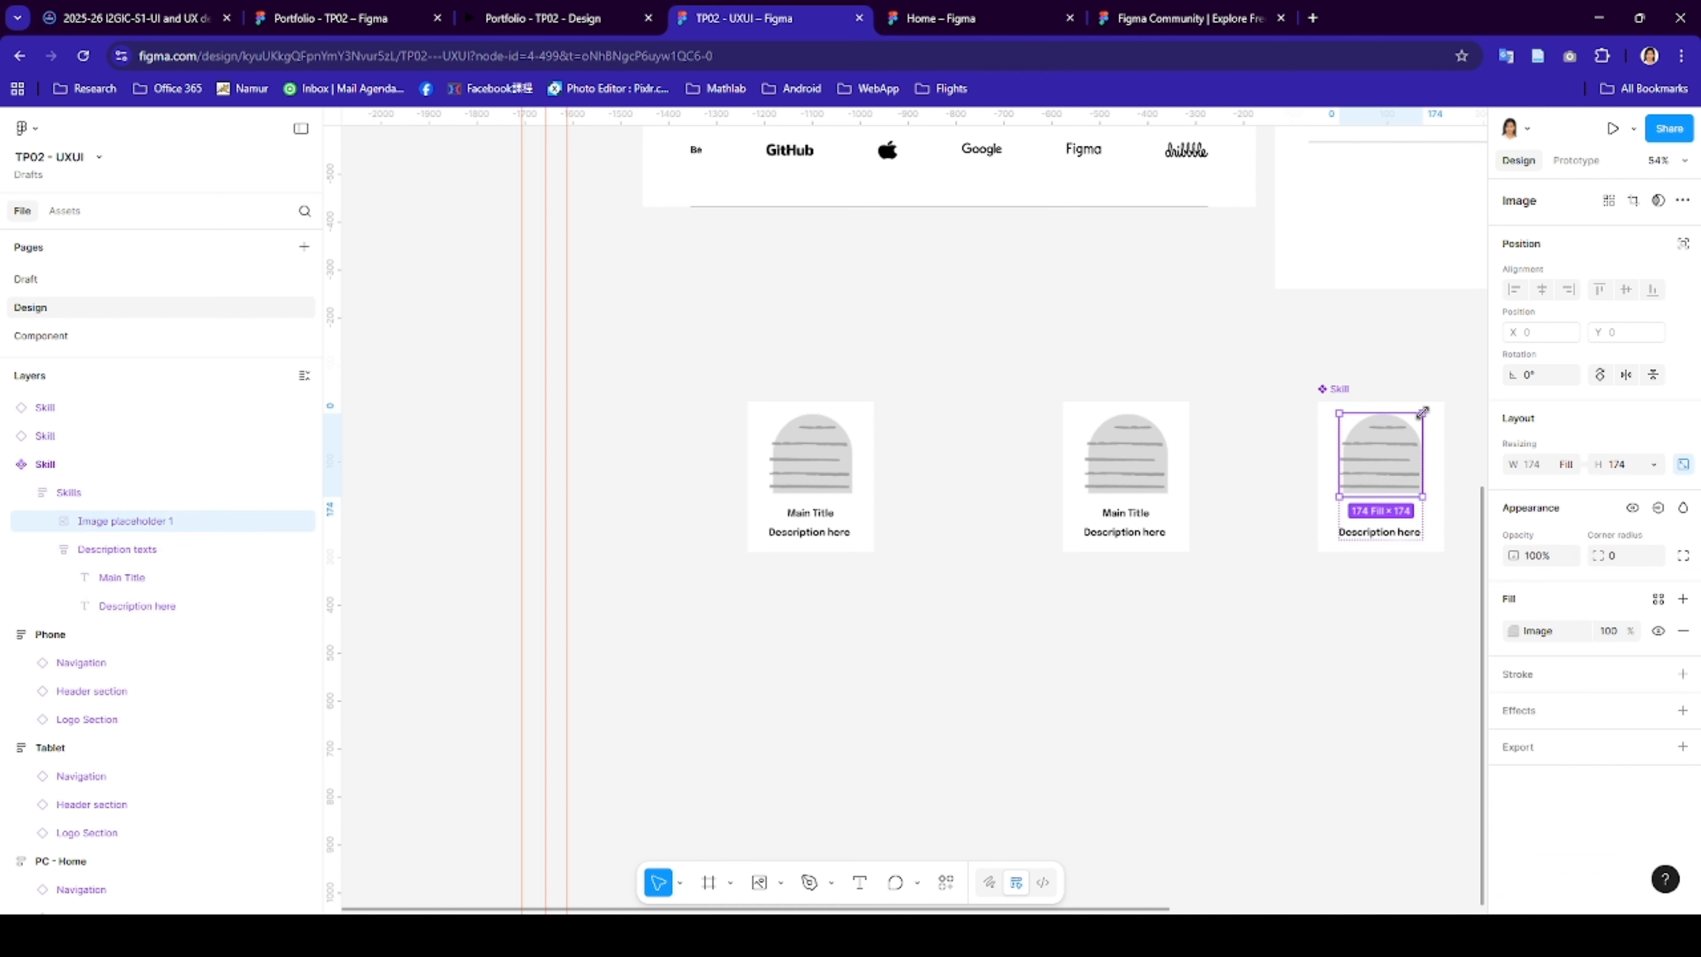
drag(1431, 397, 1436, 392)
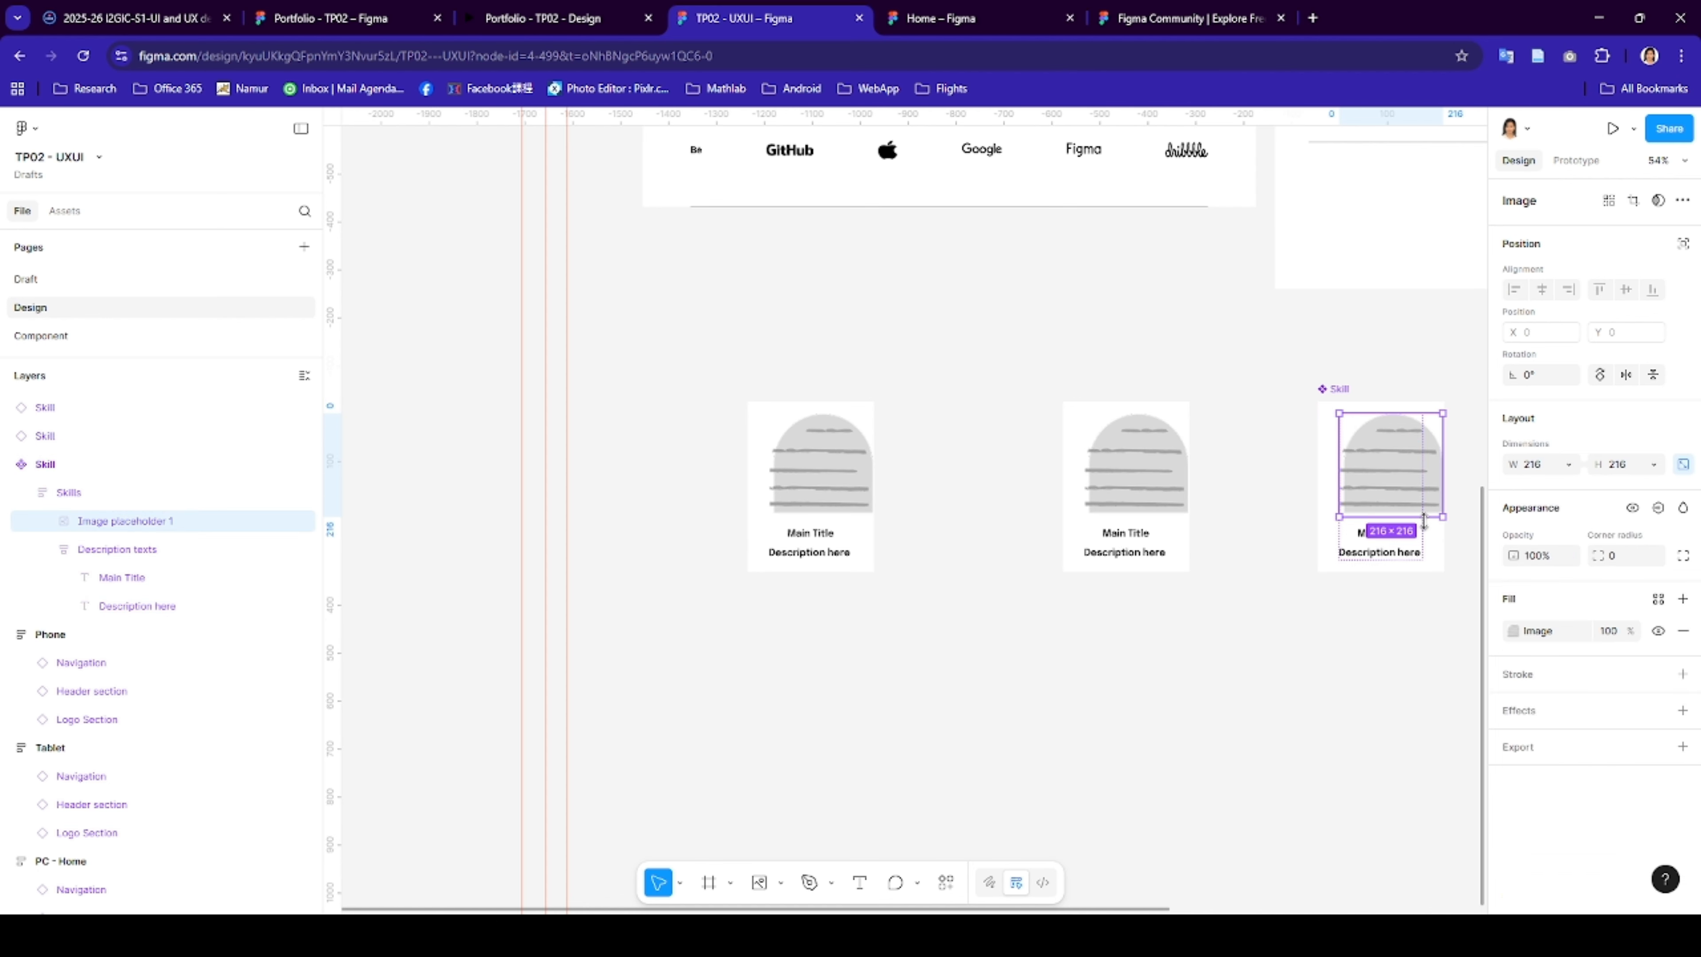
- Centre the contents of the Skills frame inside the main Skill component
click(1419, 529)
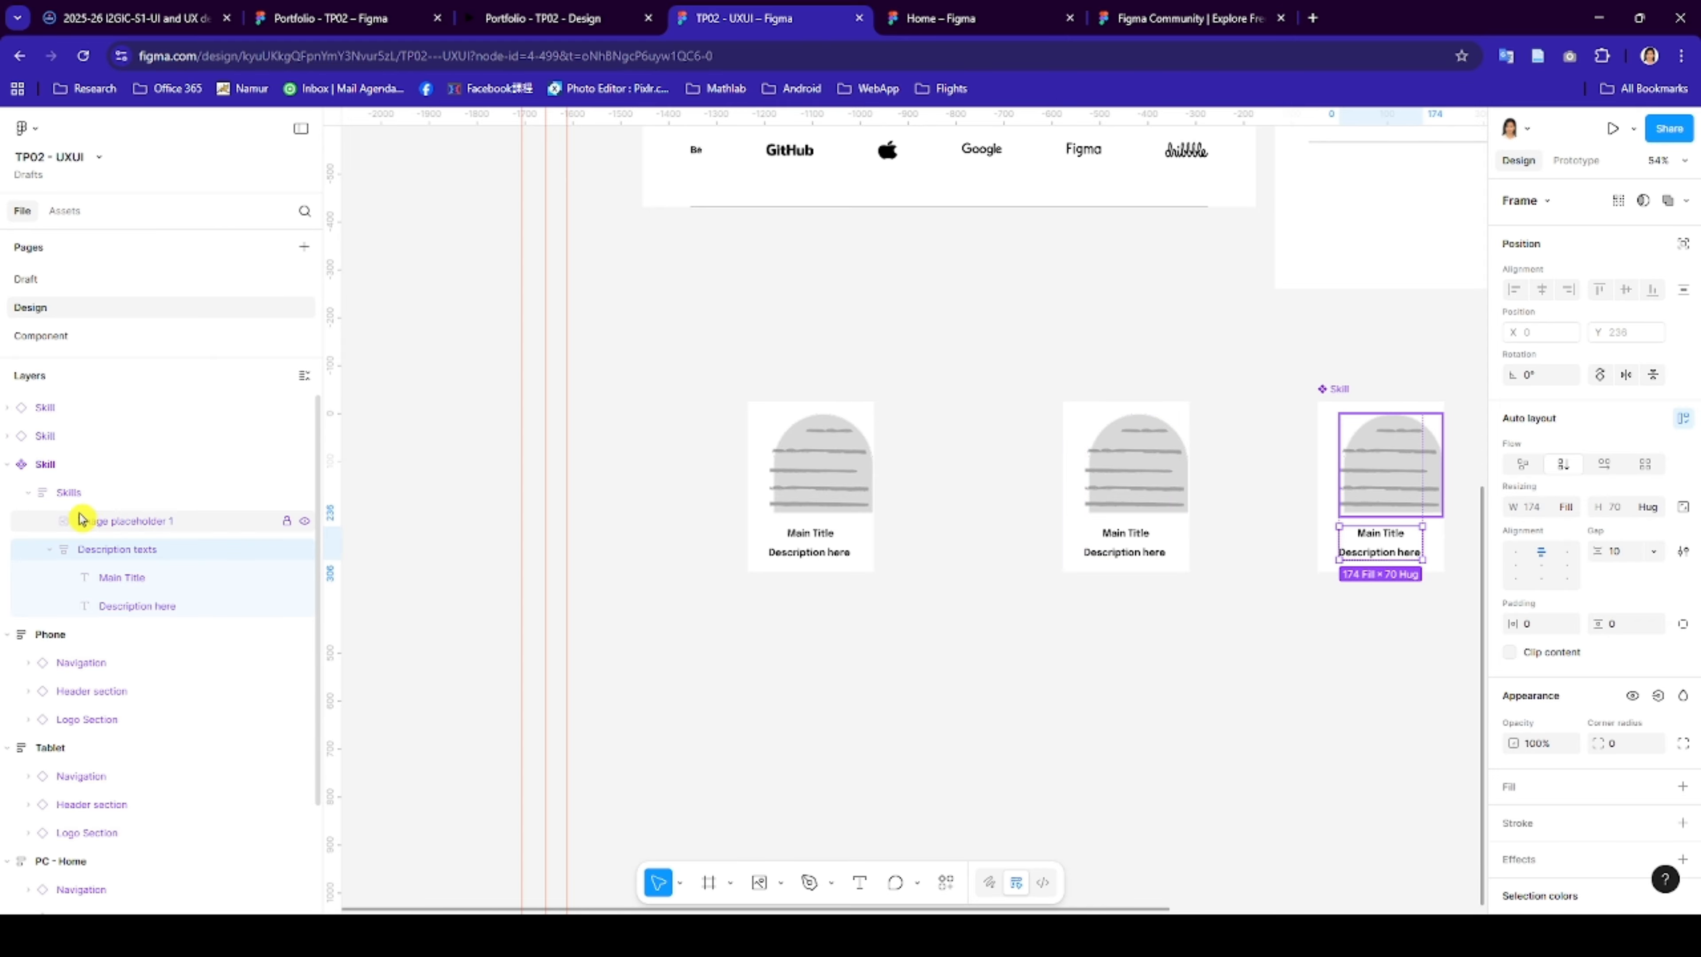
click(61, 514)
click(59, 499)
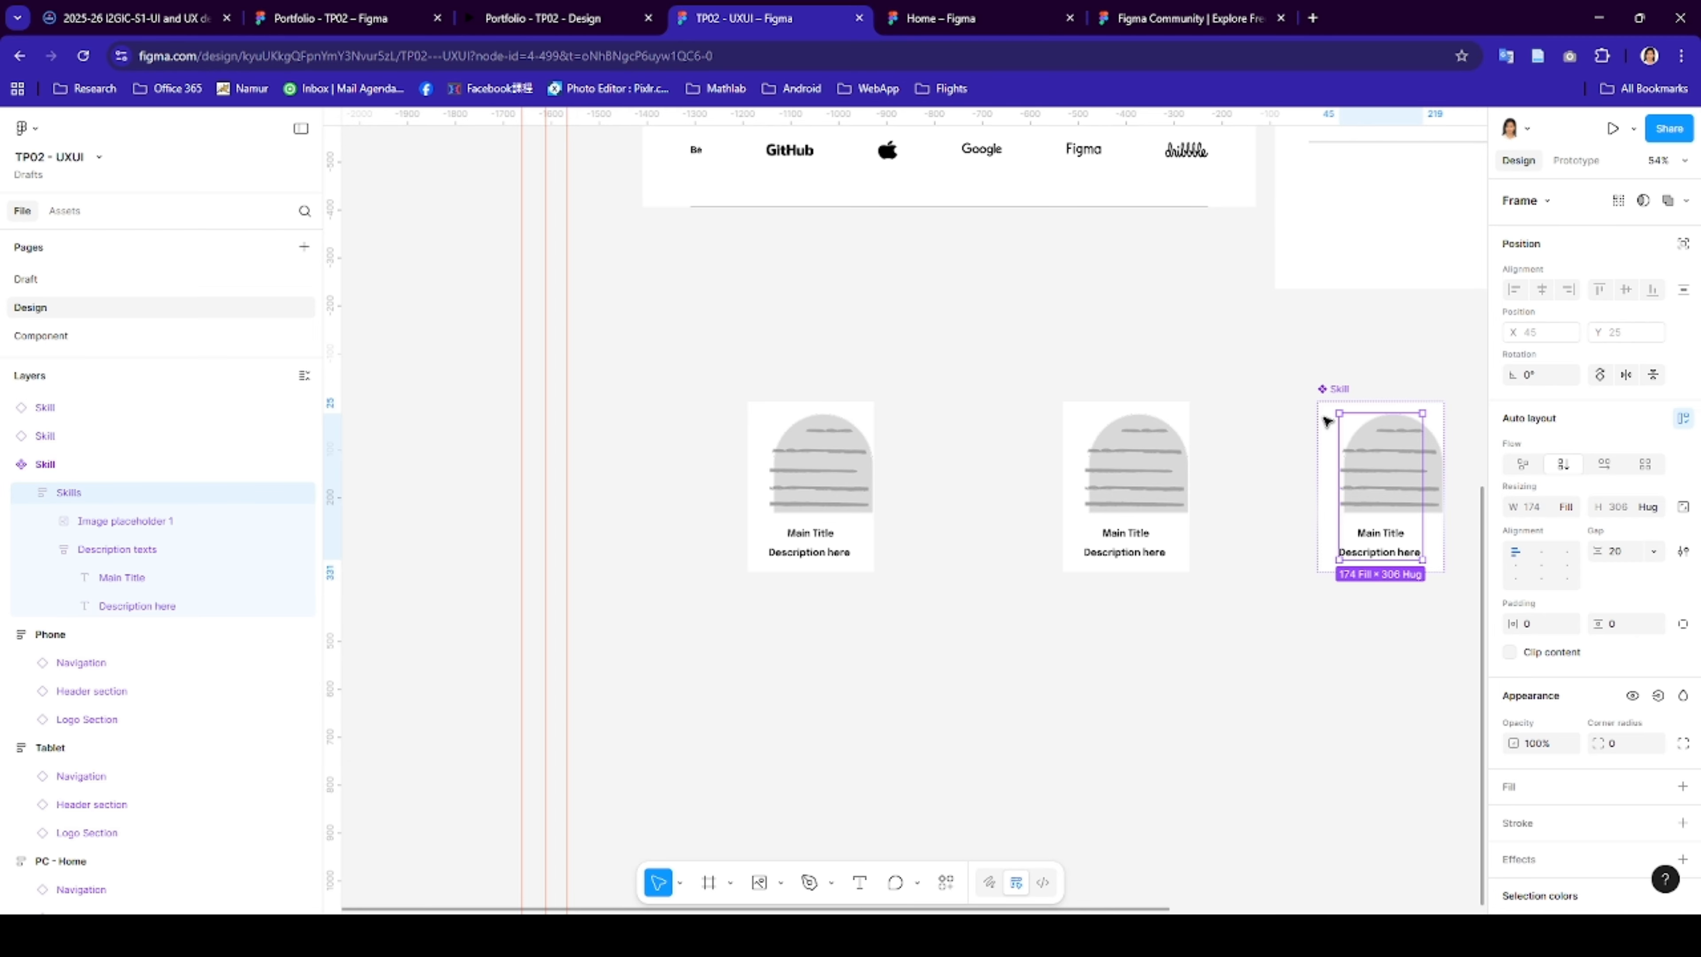
click(1542, 568)
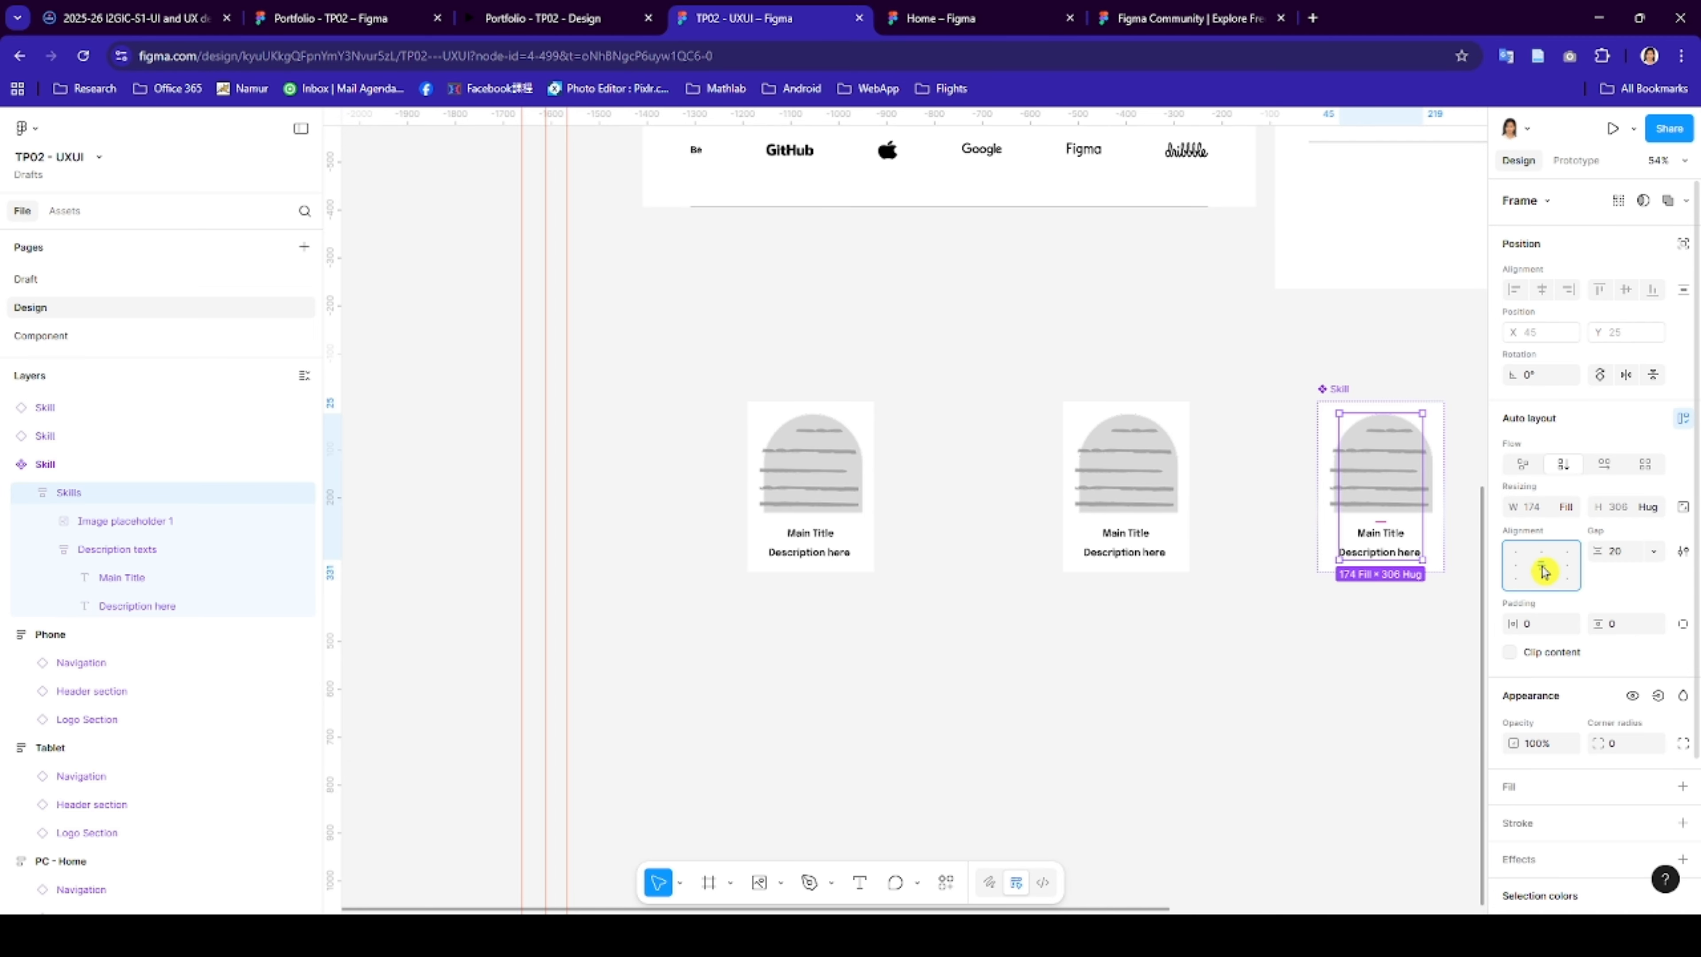
- Set the widths of the inner Skills frame and the main Skill component to hug contents
click(1441, 427)
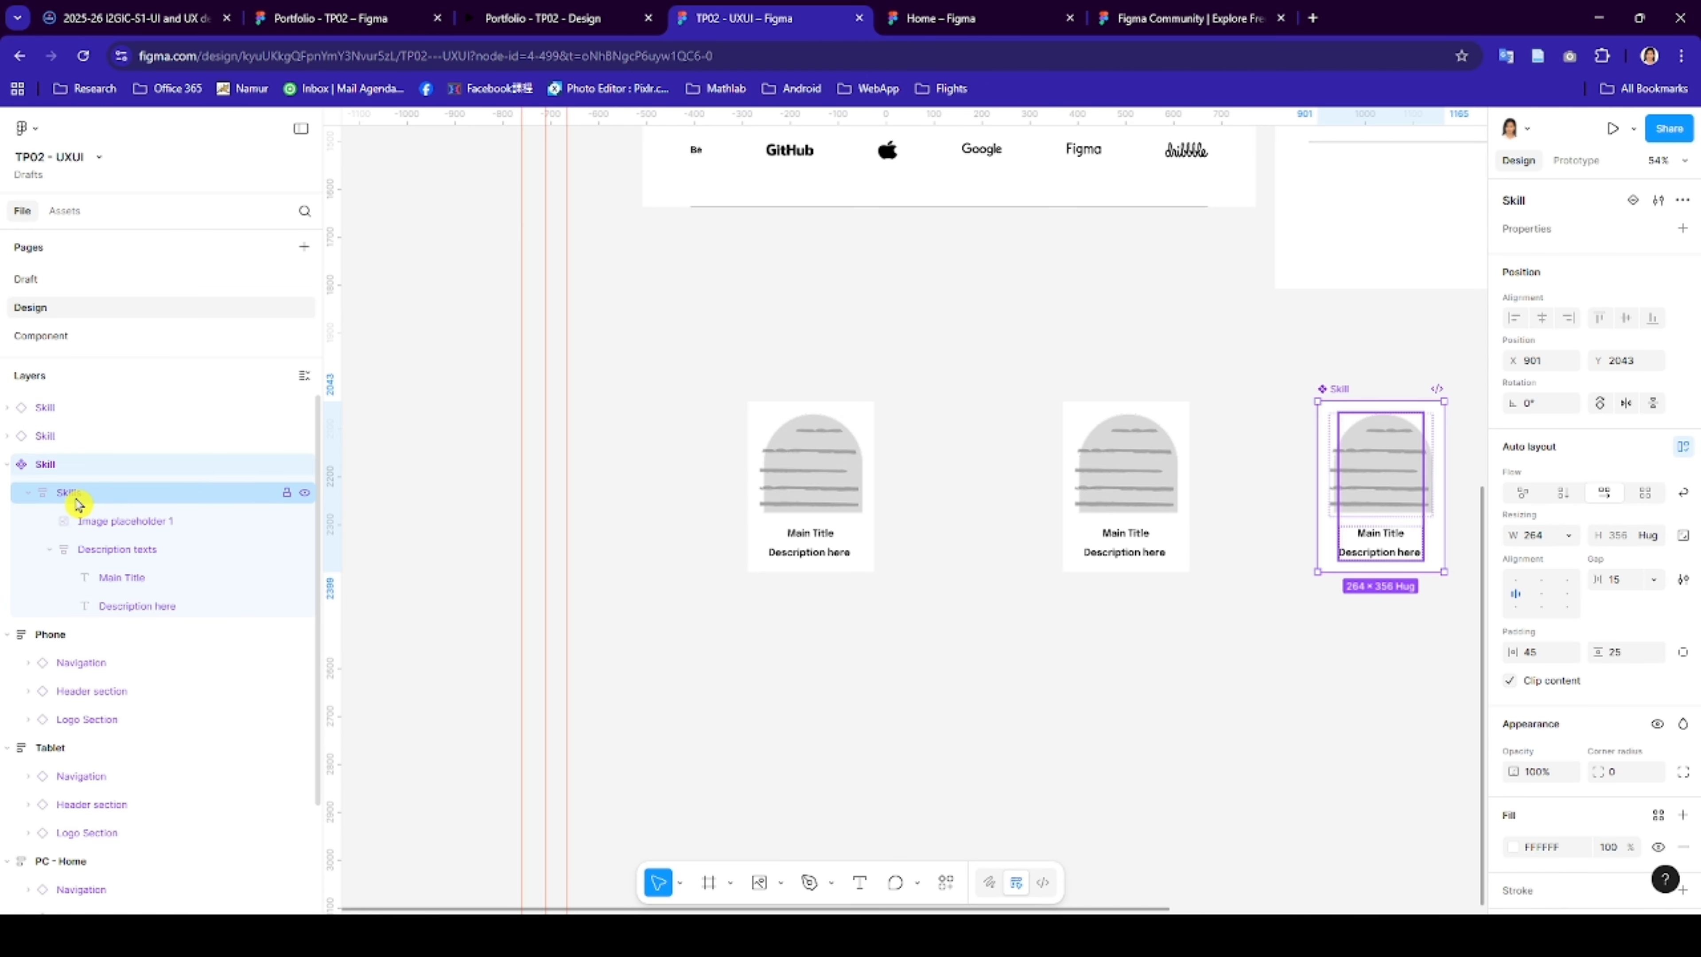
click(76, 497)
click(1567, 509)
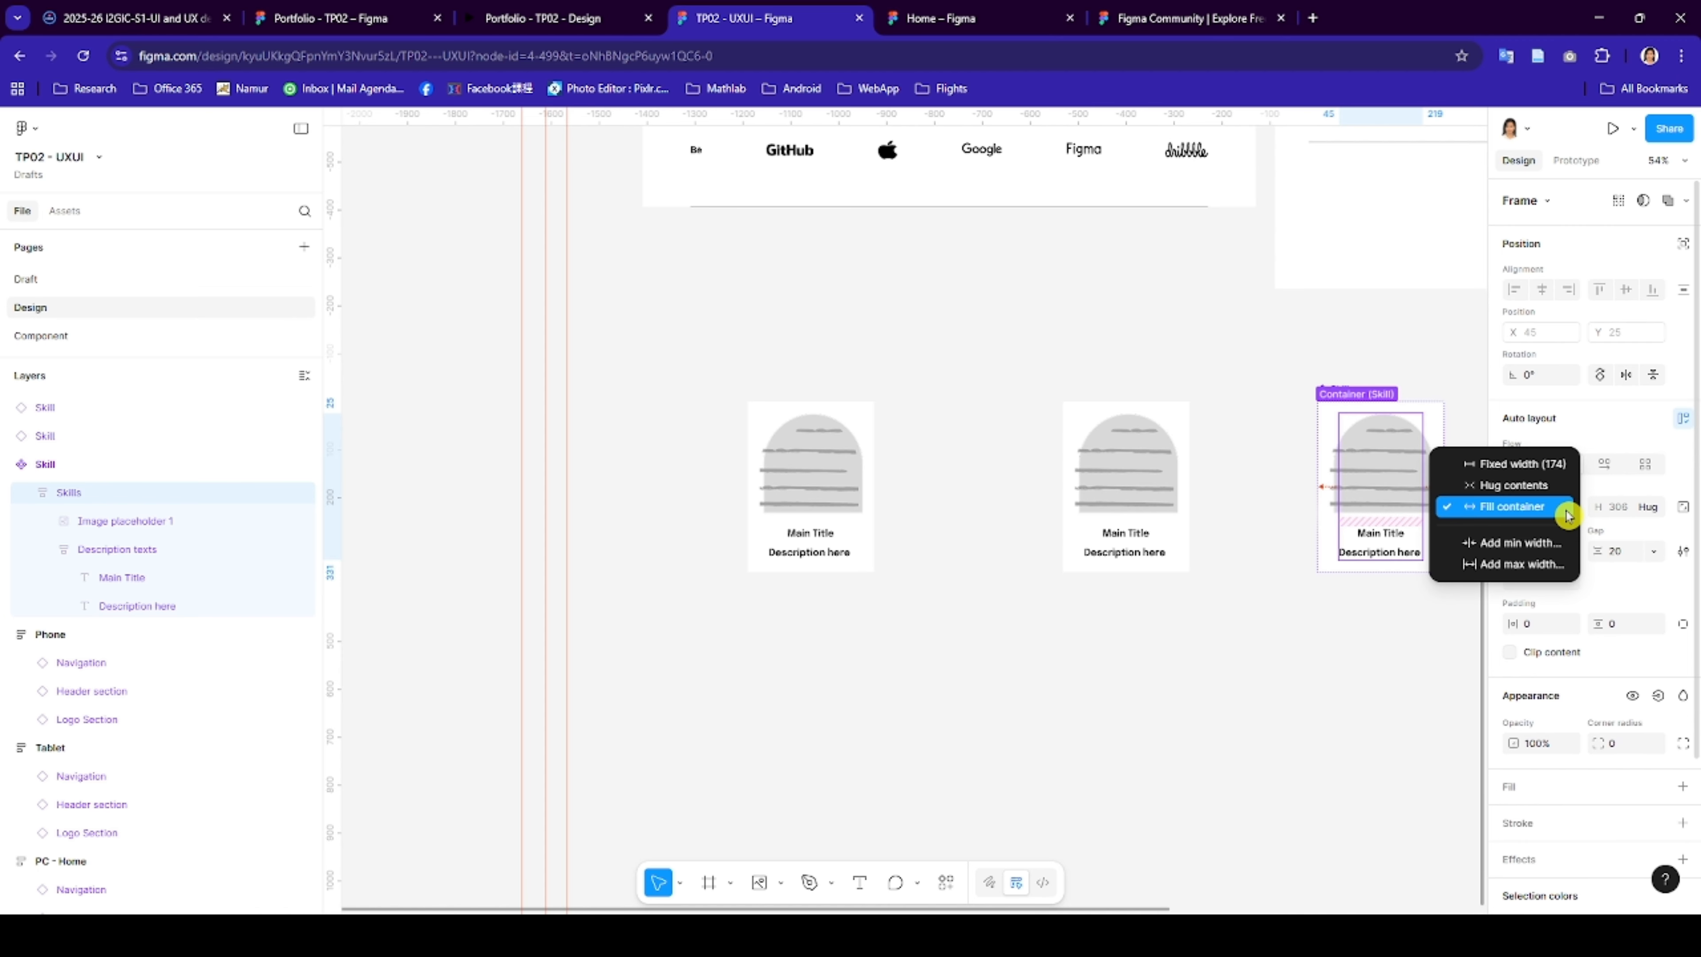
click(1539, 485)
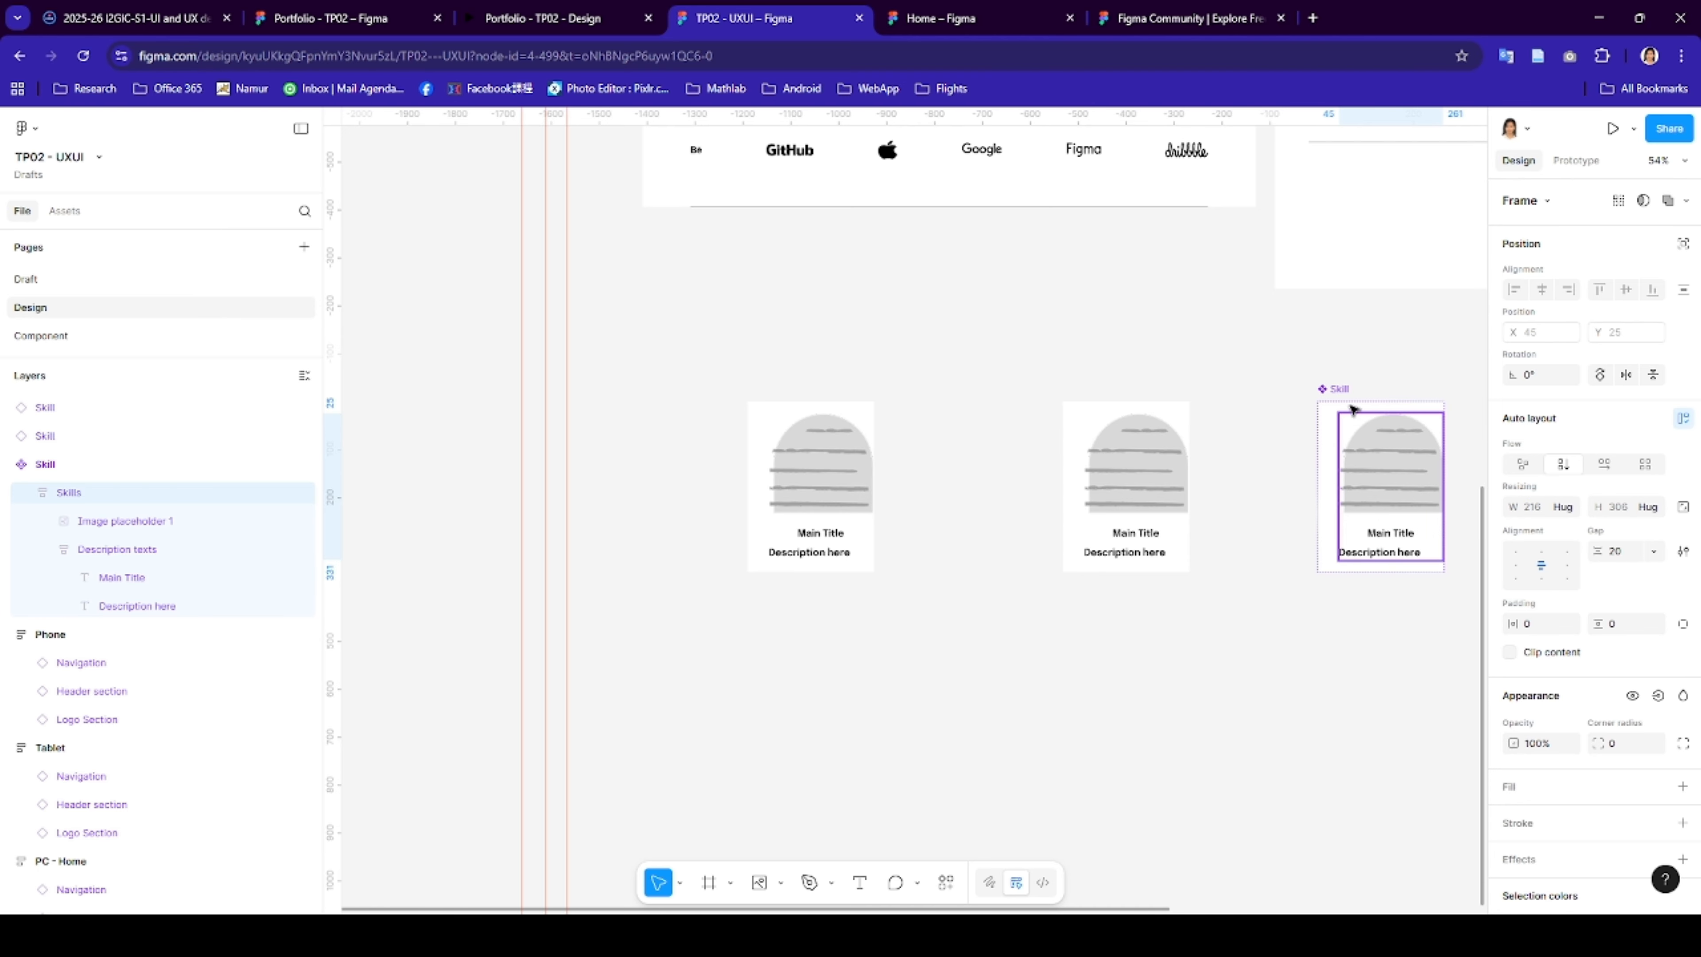
click(1333, 389)
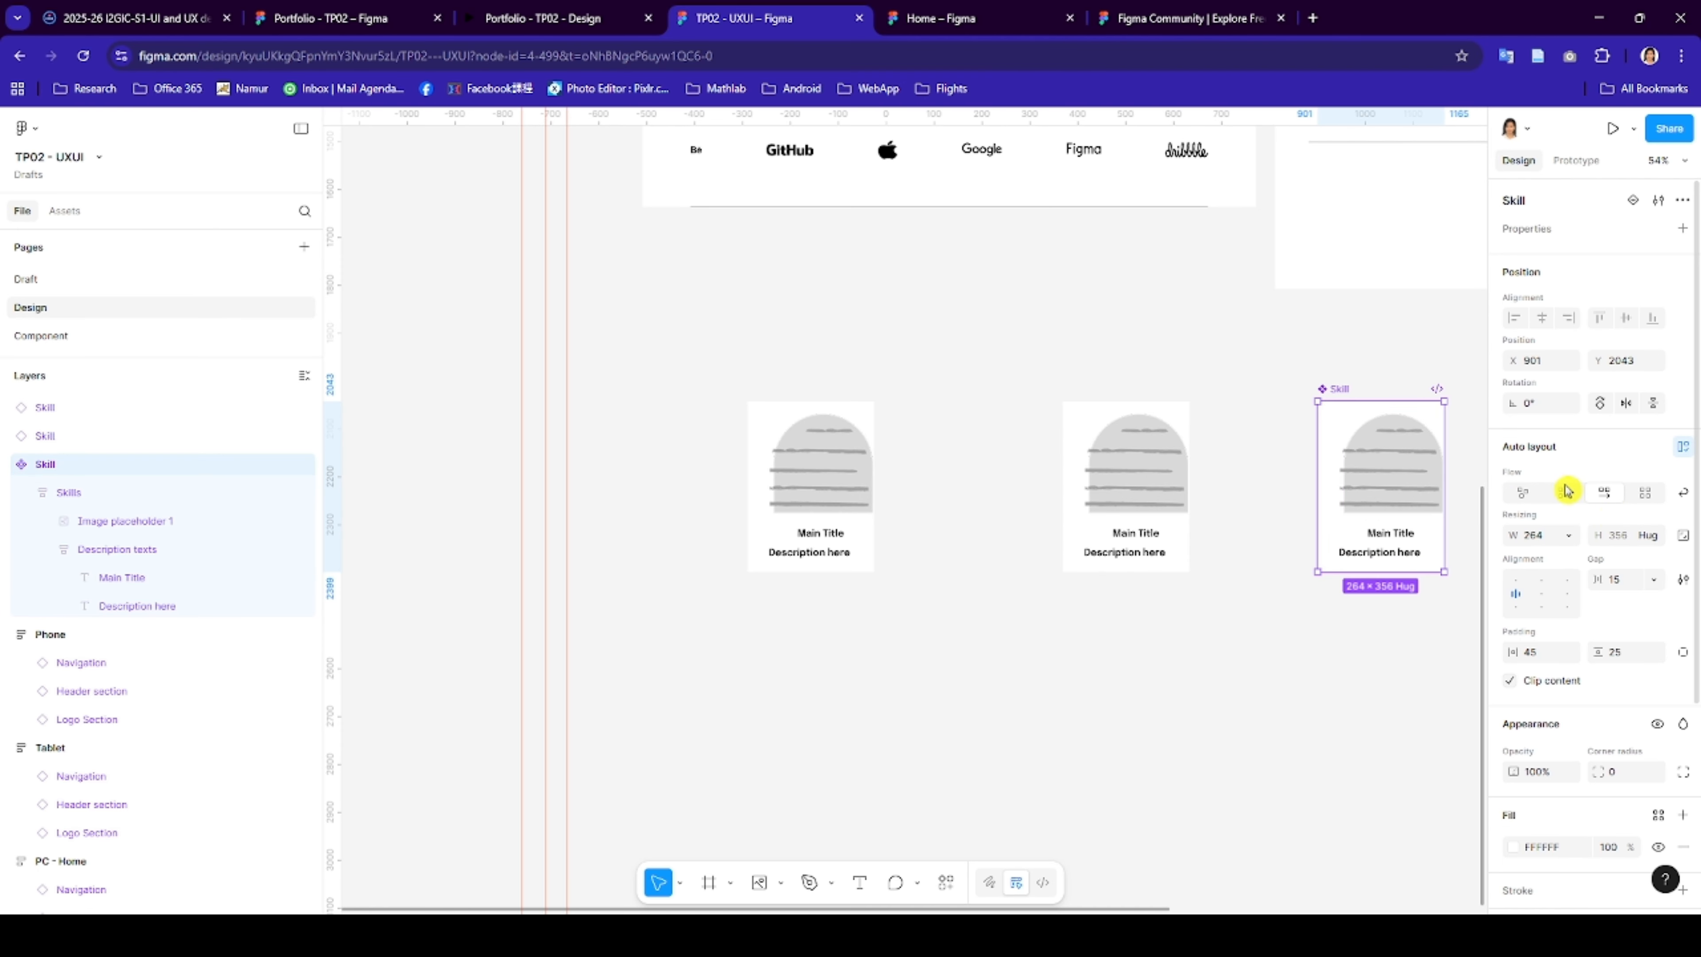
click(1569, 540)
click(1553, 553)
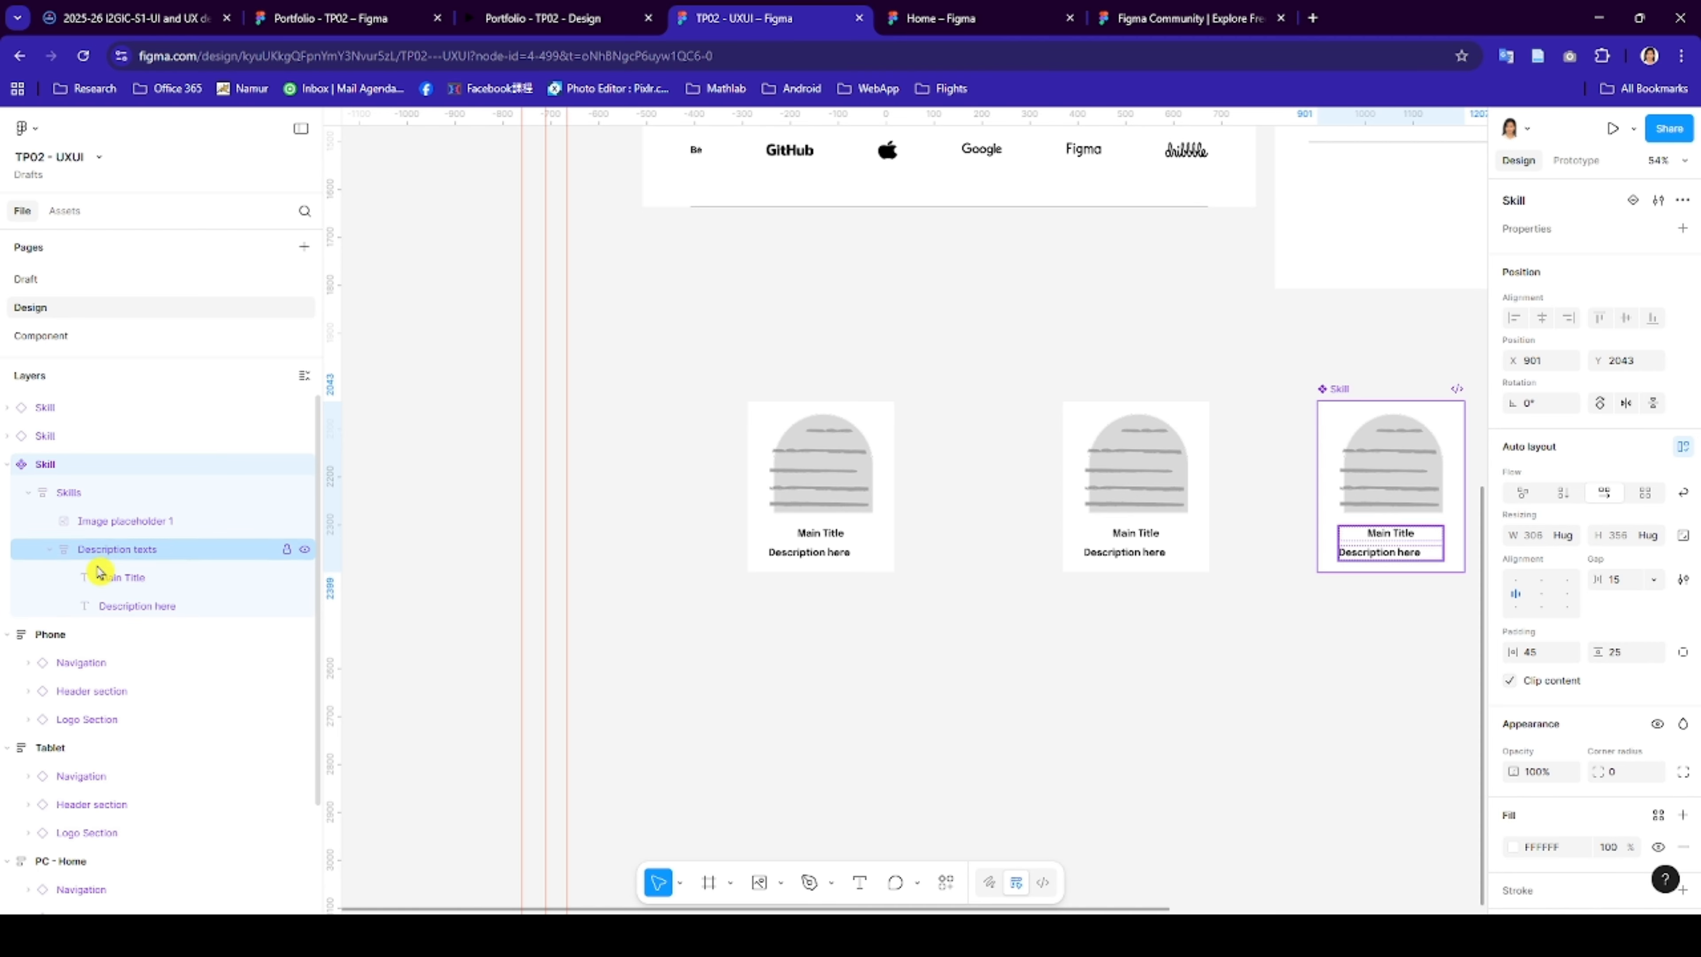
- Centre-align the "Description here" text in the main Skill component
click(125, 553)
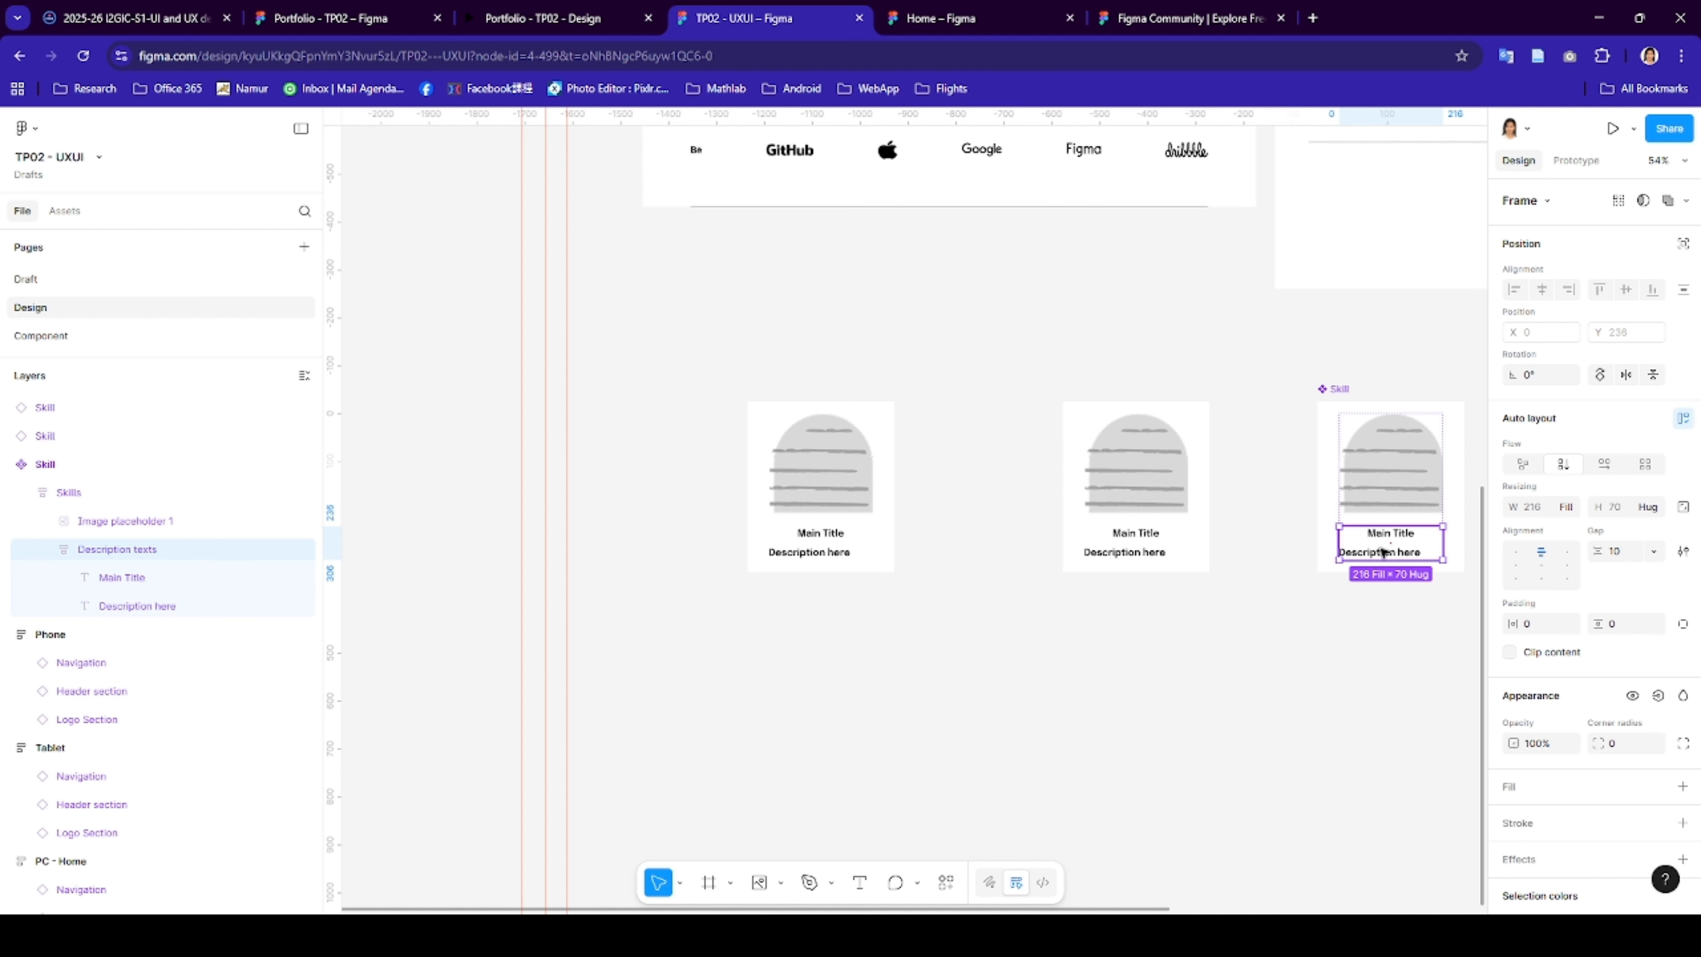
click(1382, 551)
click(1542, 768)
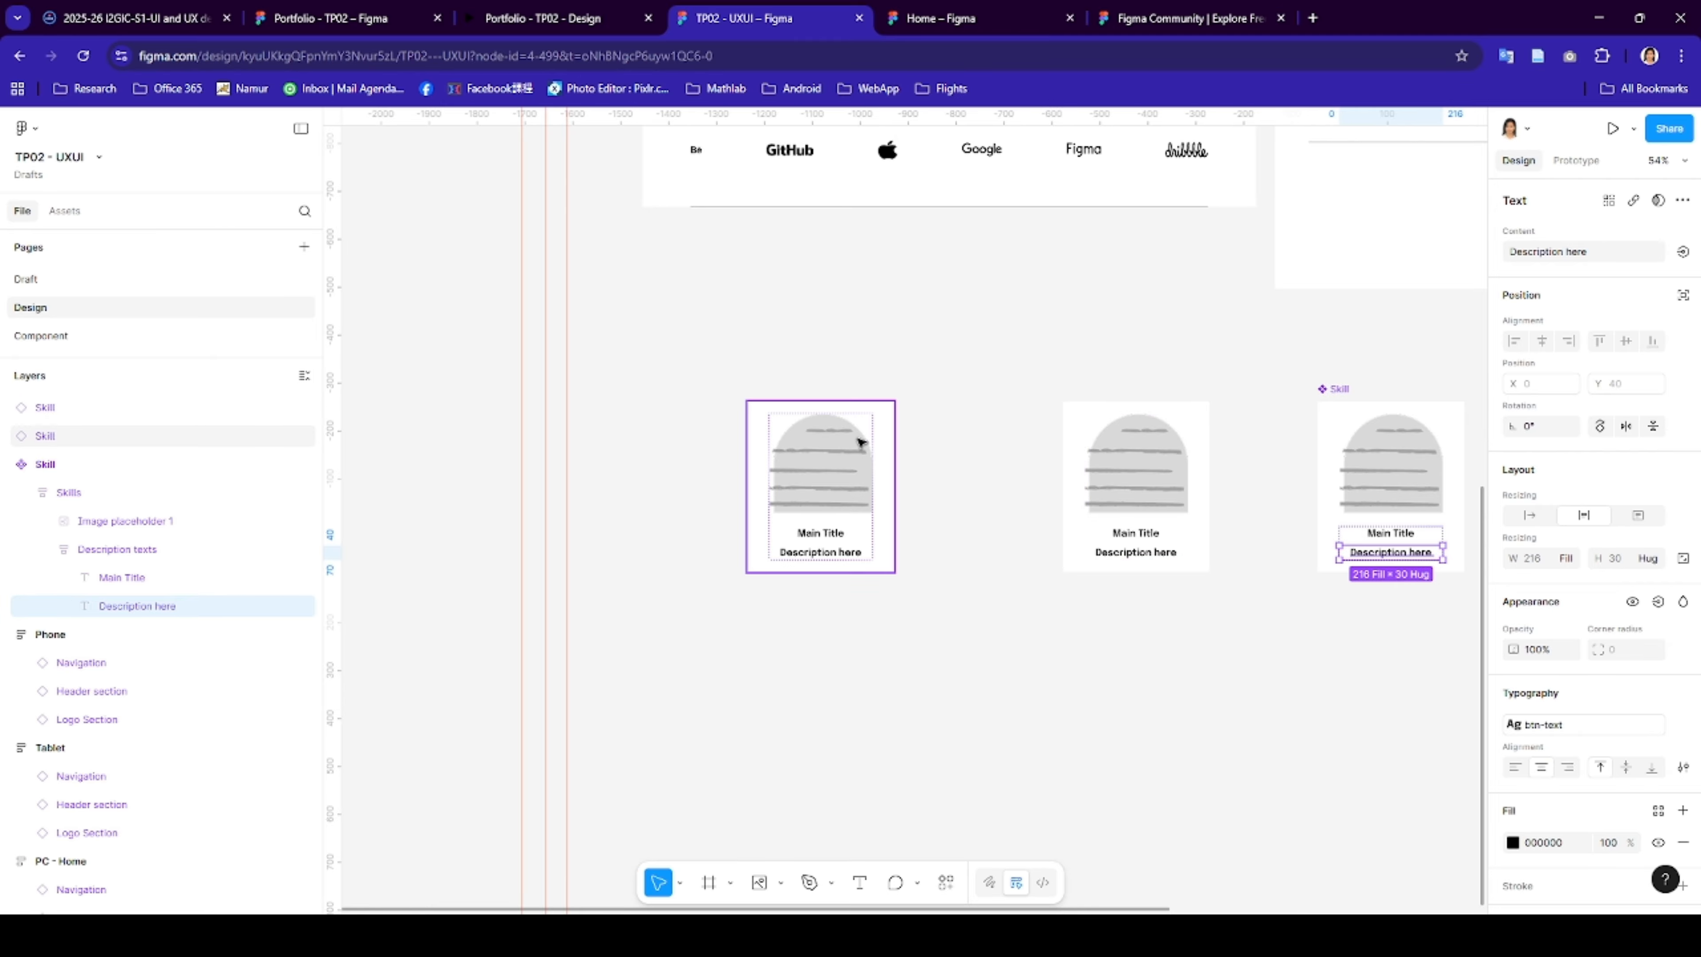
- Duplicate the left Skill instance into the space between the two instances, then move the leftmost one to X -400
scroll(870, 440, up, 1)
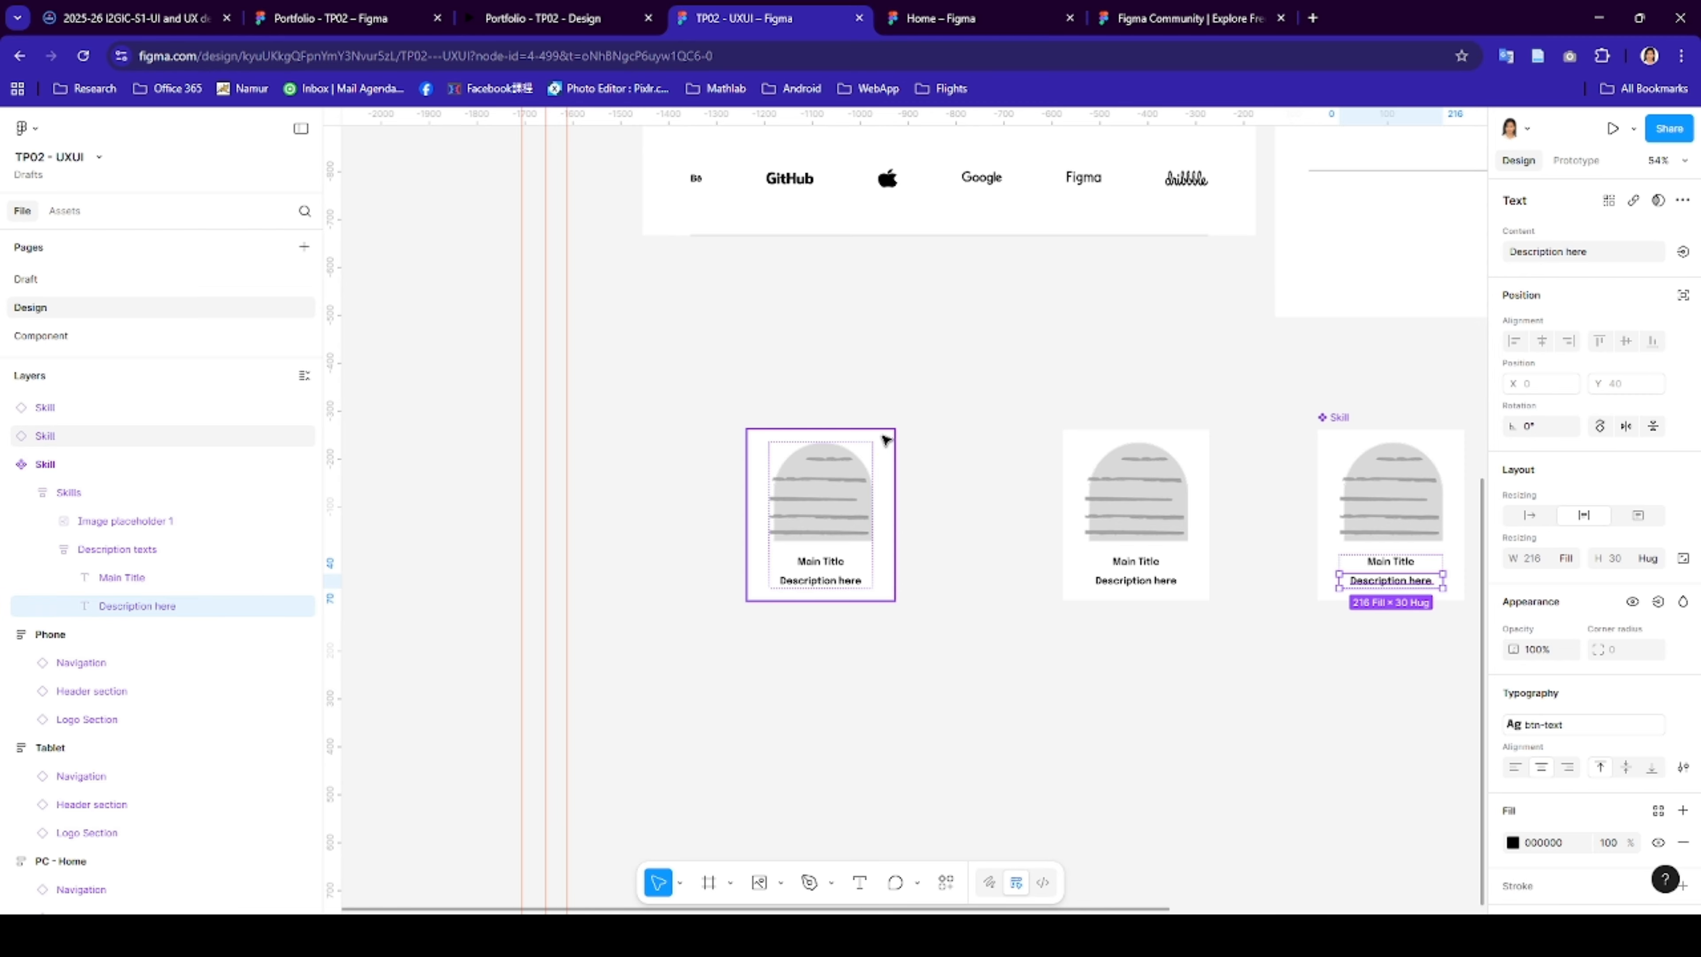
alt+drag(887, 439, 1035, 435)
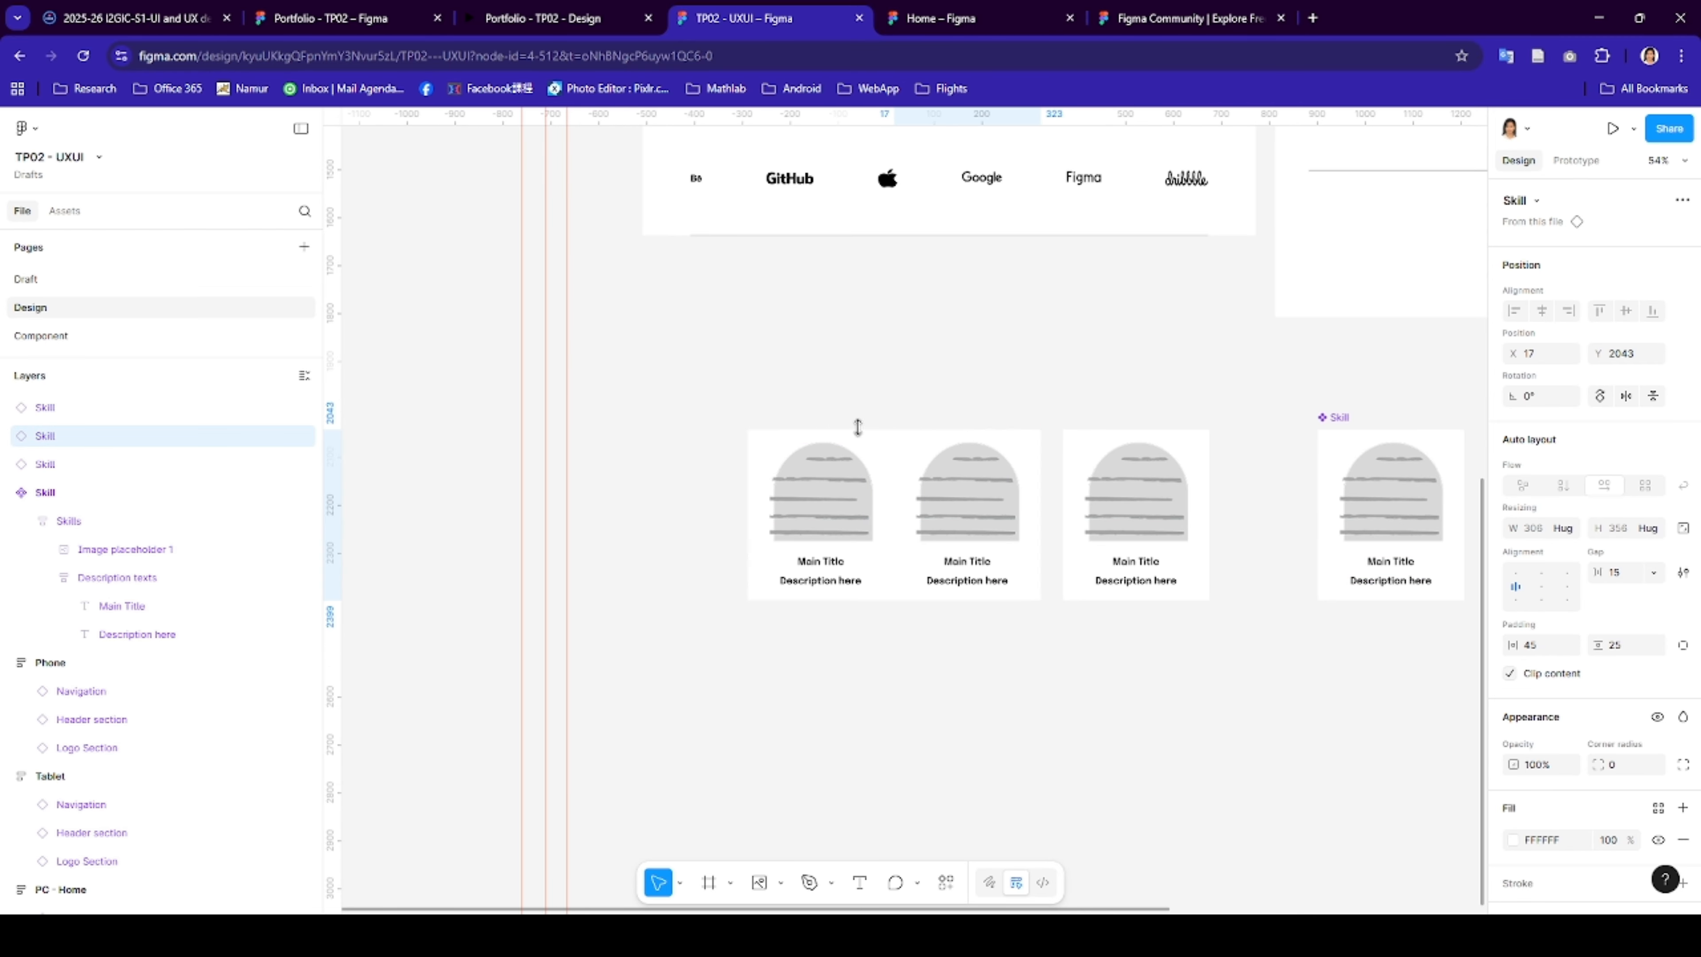
drag(807, 439, 754, 445)
key(ctrl+z)
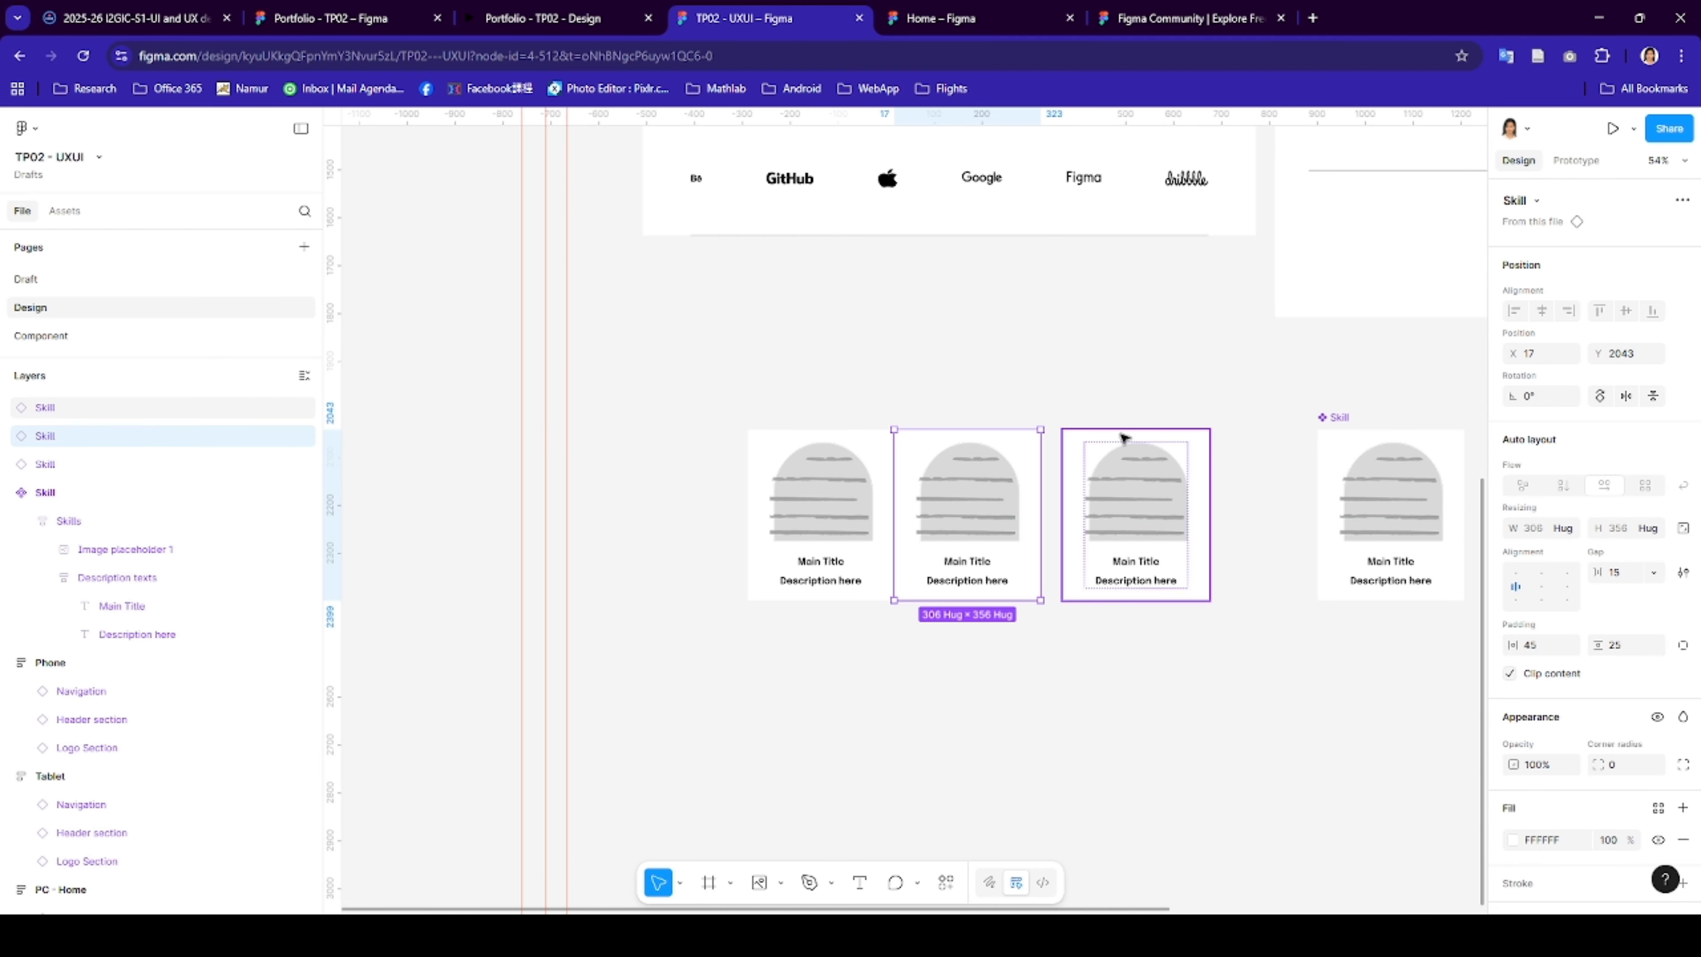
drag(792, 437, 785, 439)
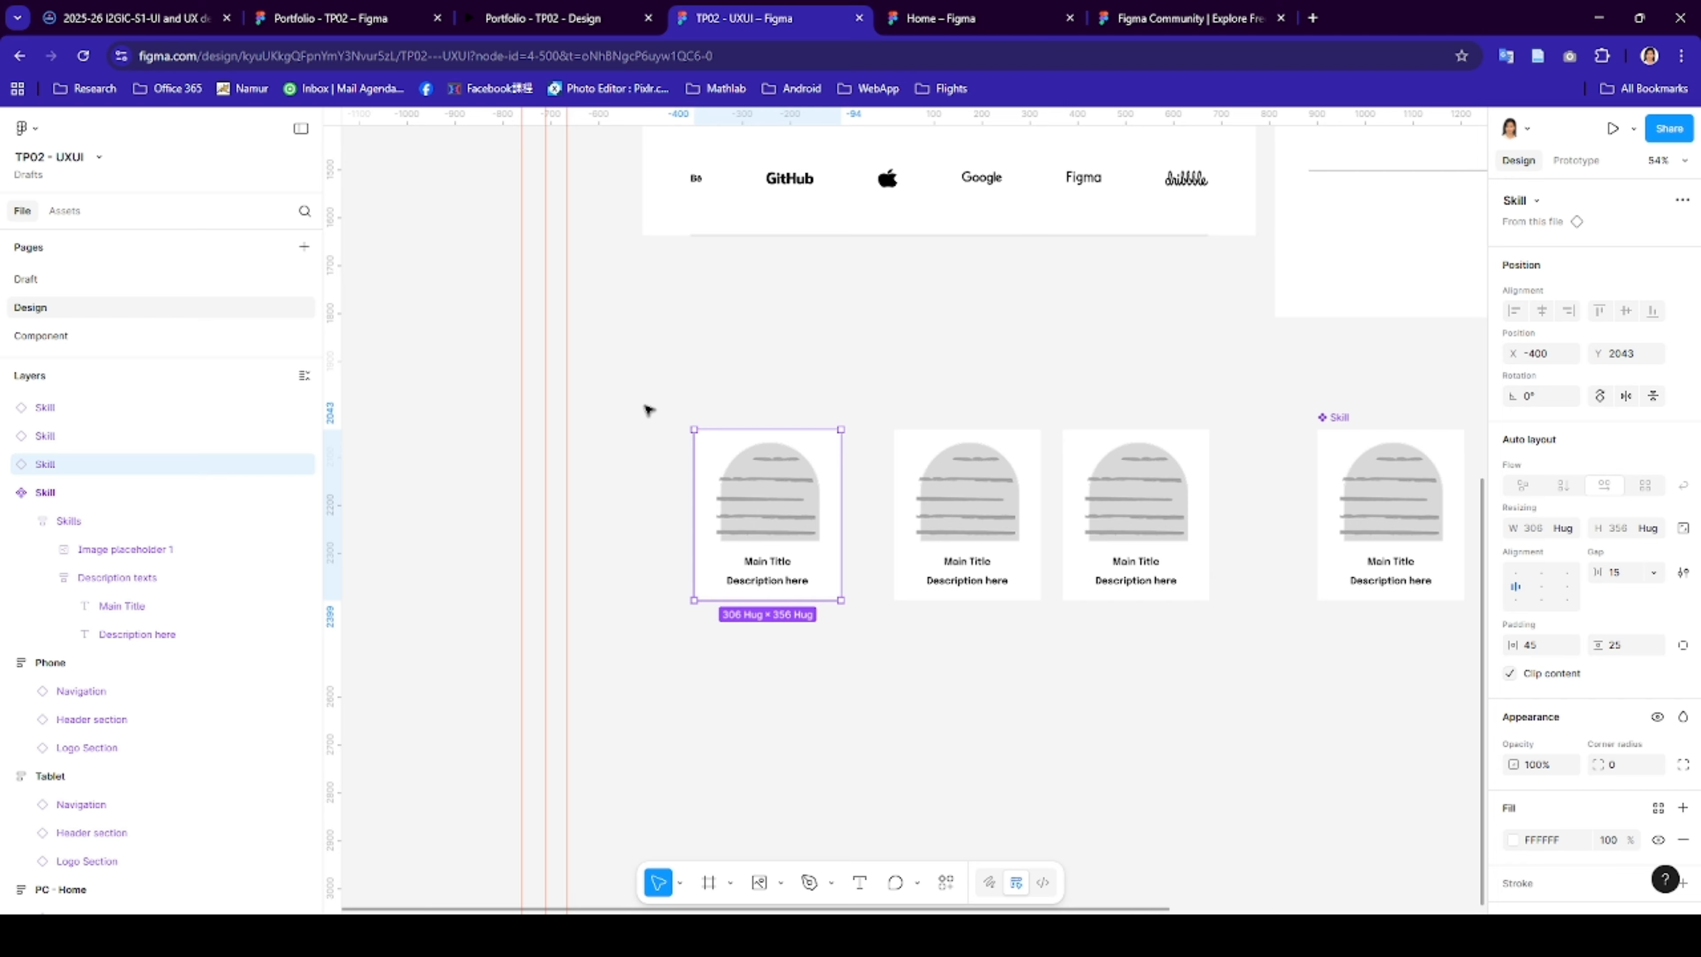
- Shift the middle Skill instance left so that the three instances are evenly spaced
drag(645, 411, 1222, 643)
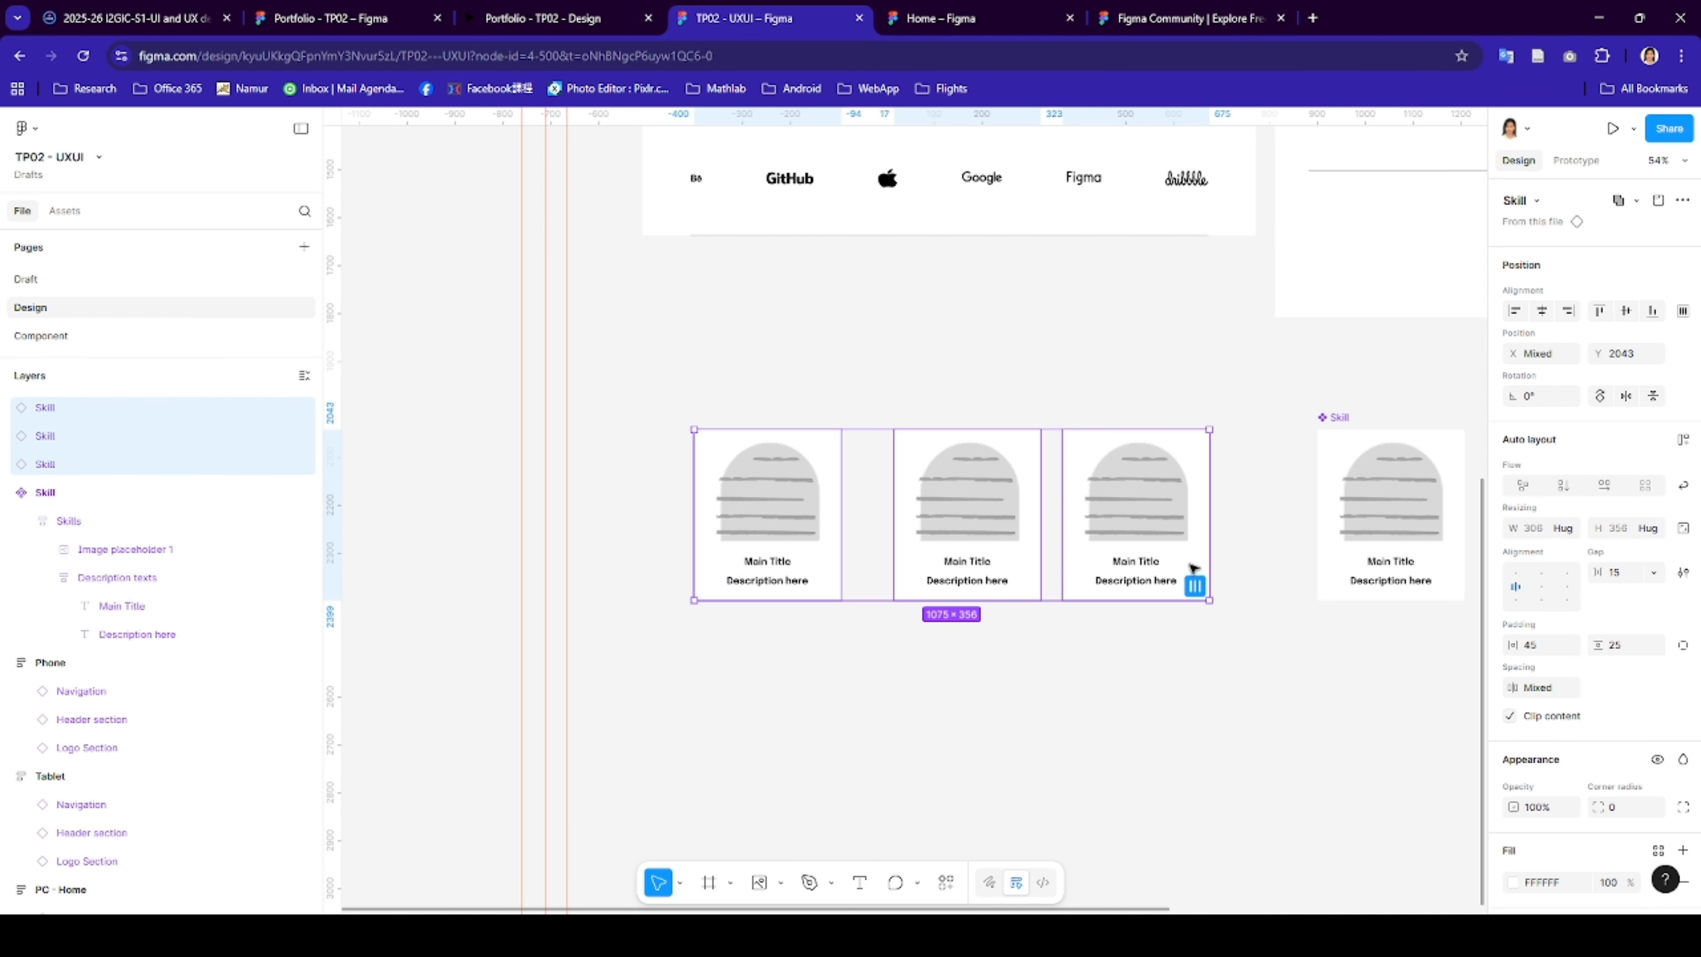
click(1168, 637)
click(1021, 441)
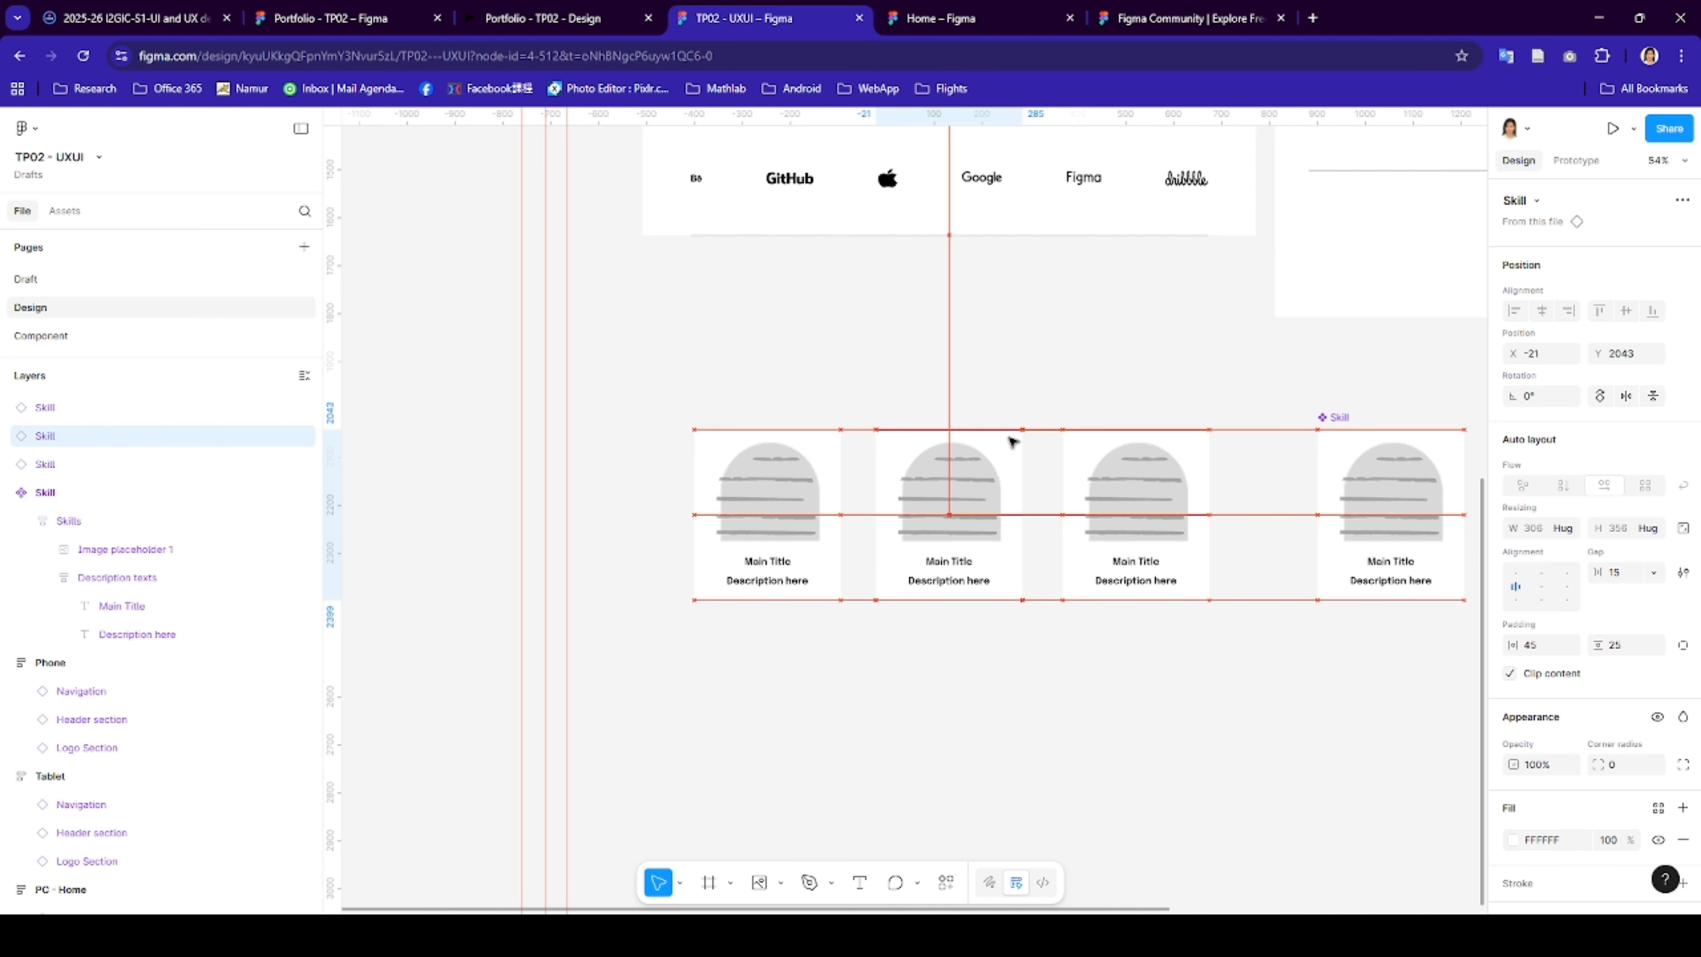
click(1031, 737)
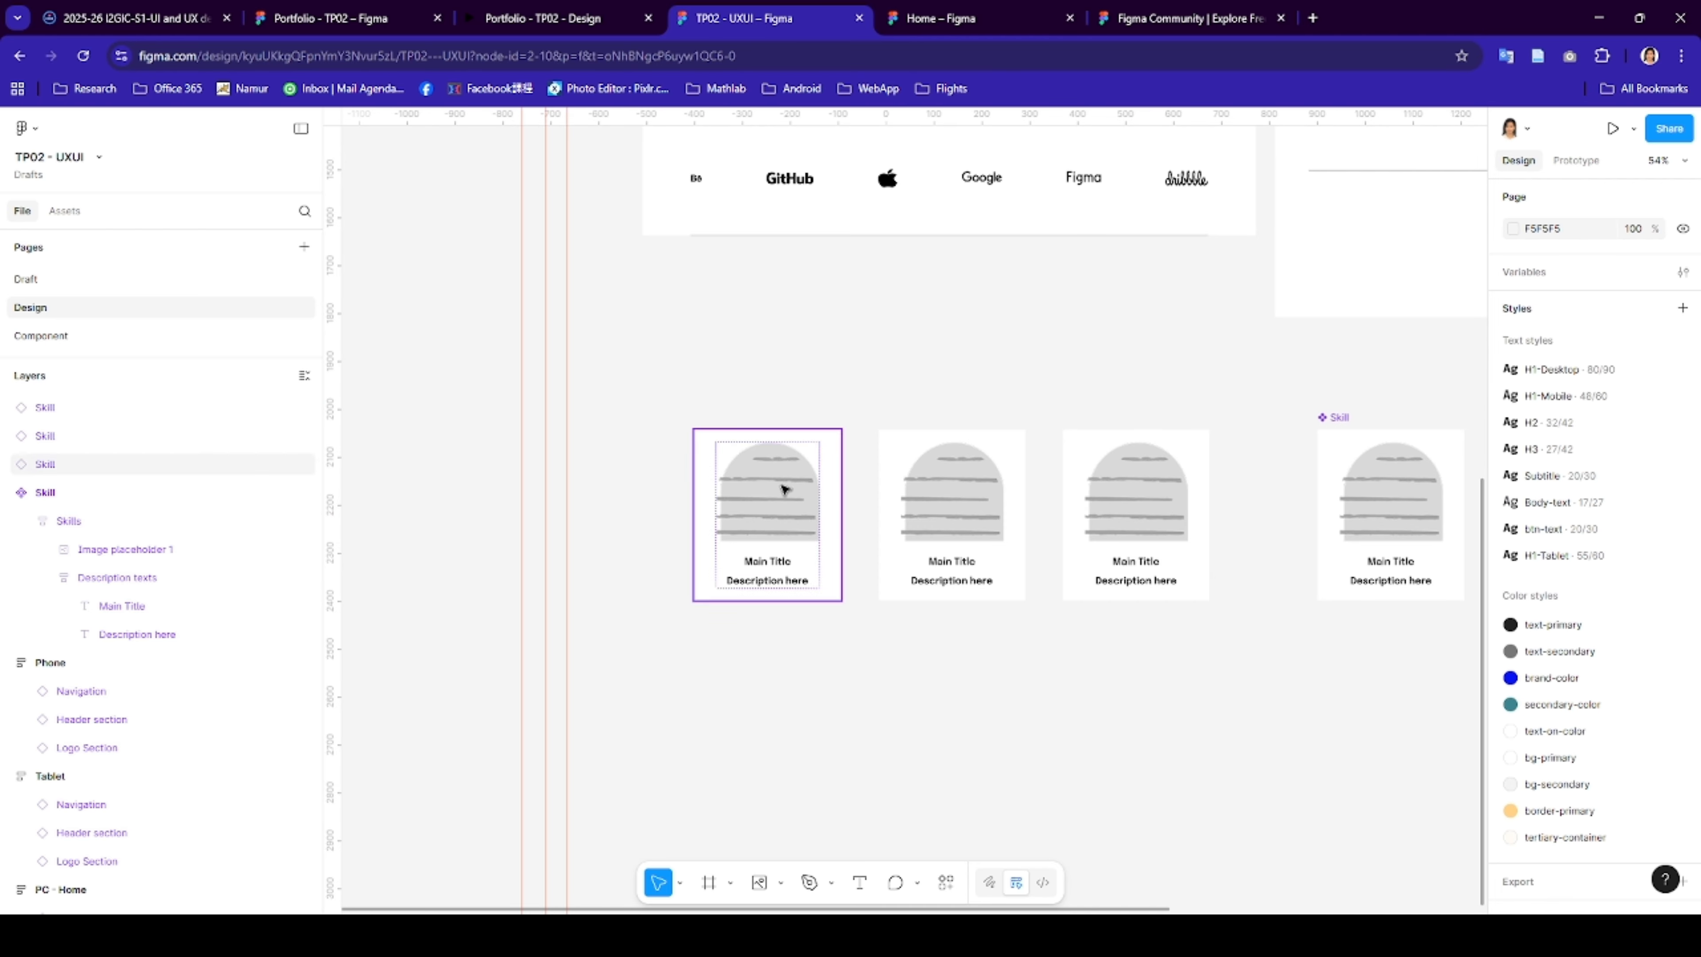
- Import three placeholder images and place one in each Skill instance: curved strokes right, short dashes middle, horizontal lines left
click(782, 883)
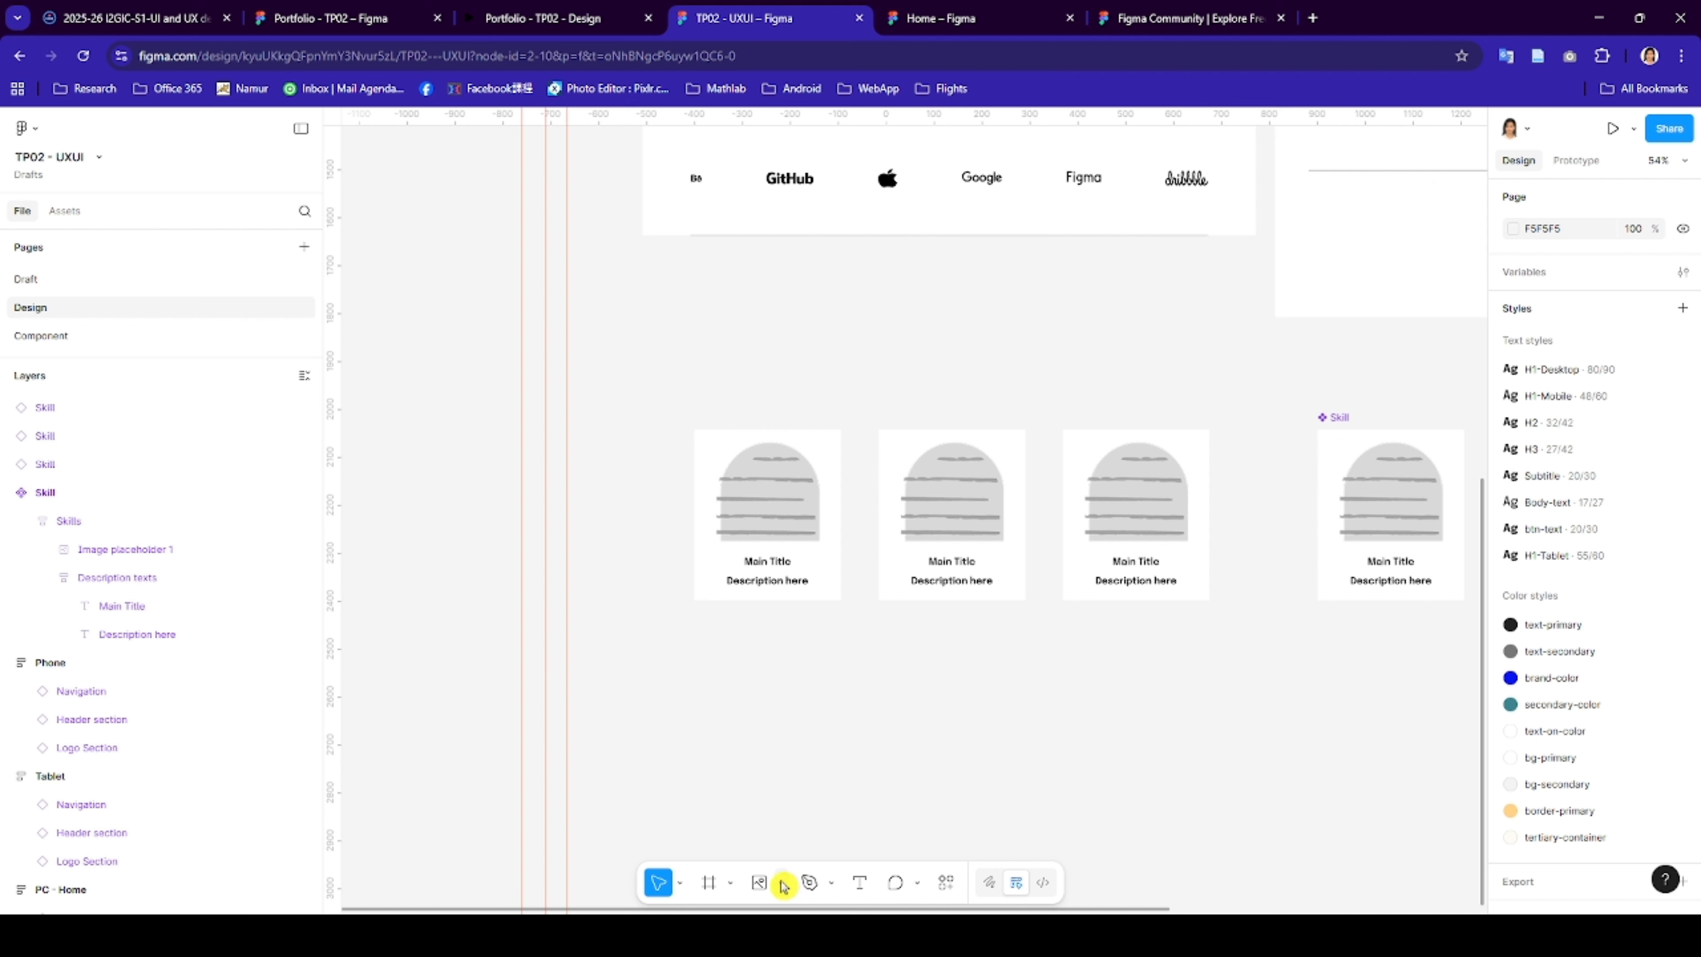
click(827, 844)
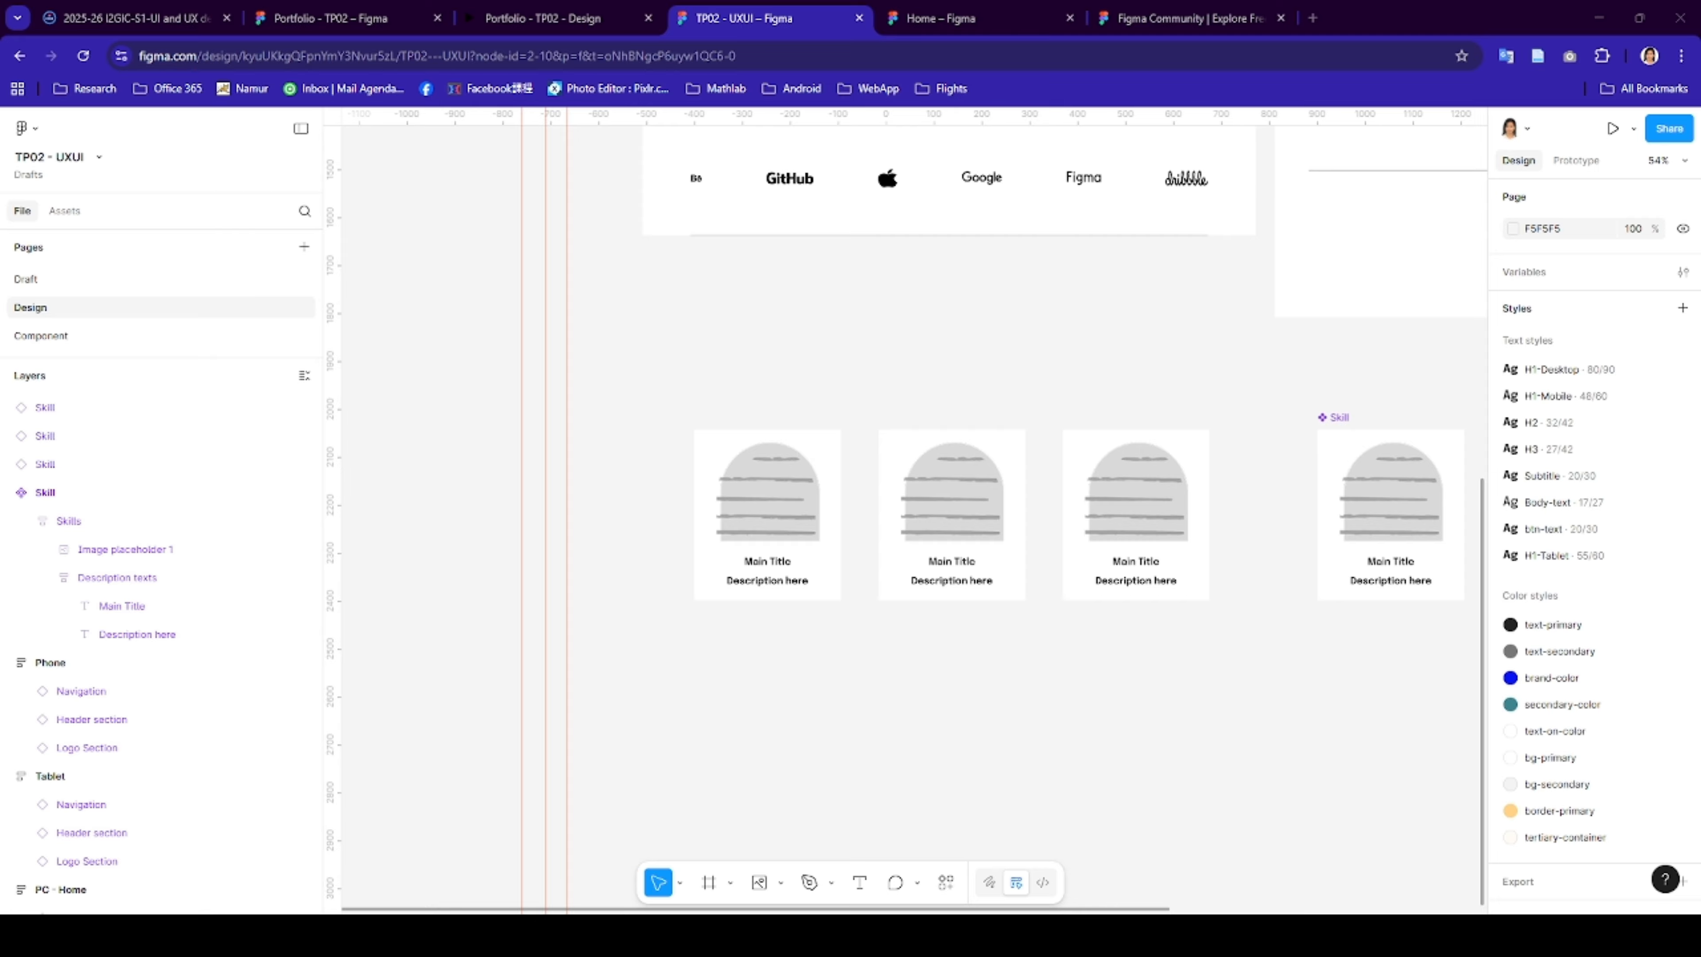
click(1135, 479)
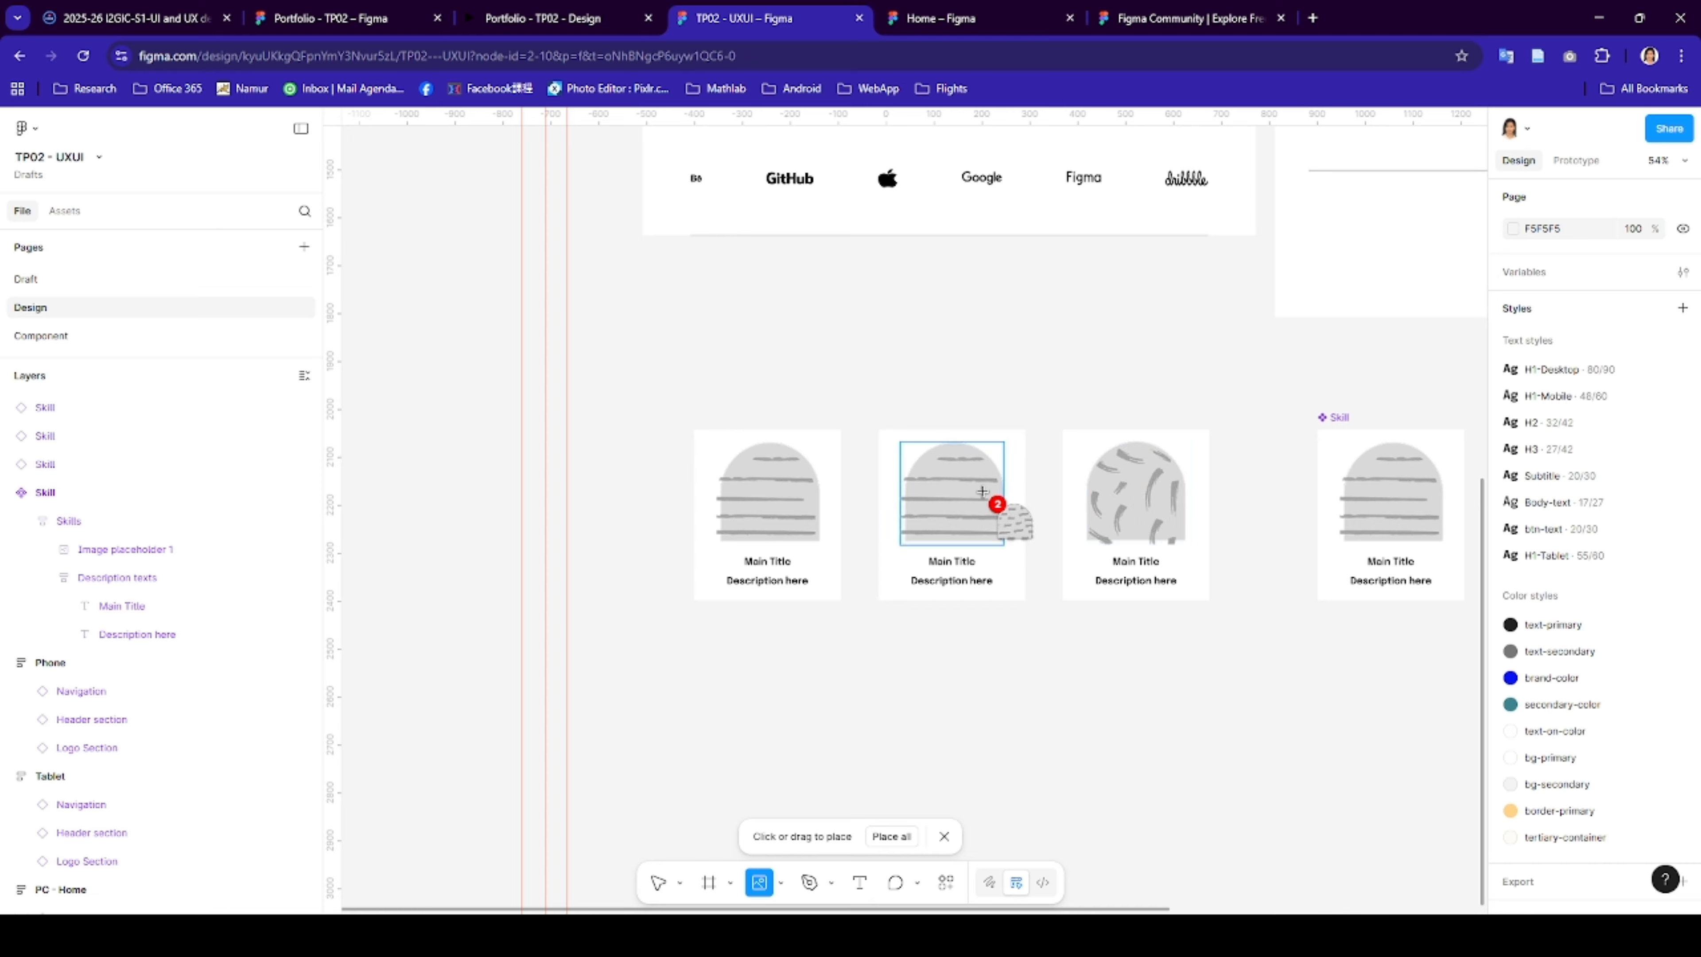
click(981, 491)
click(773, 494)
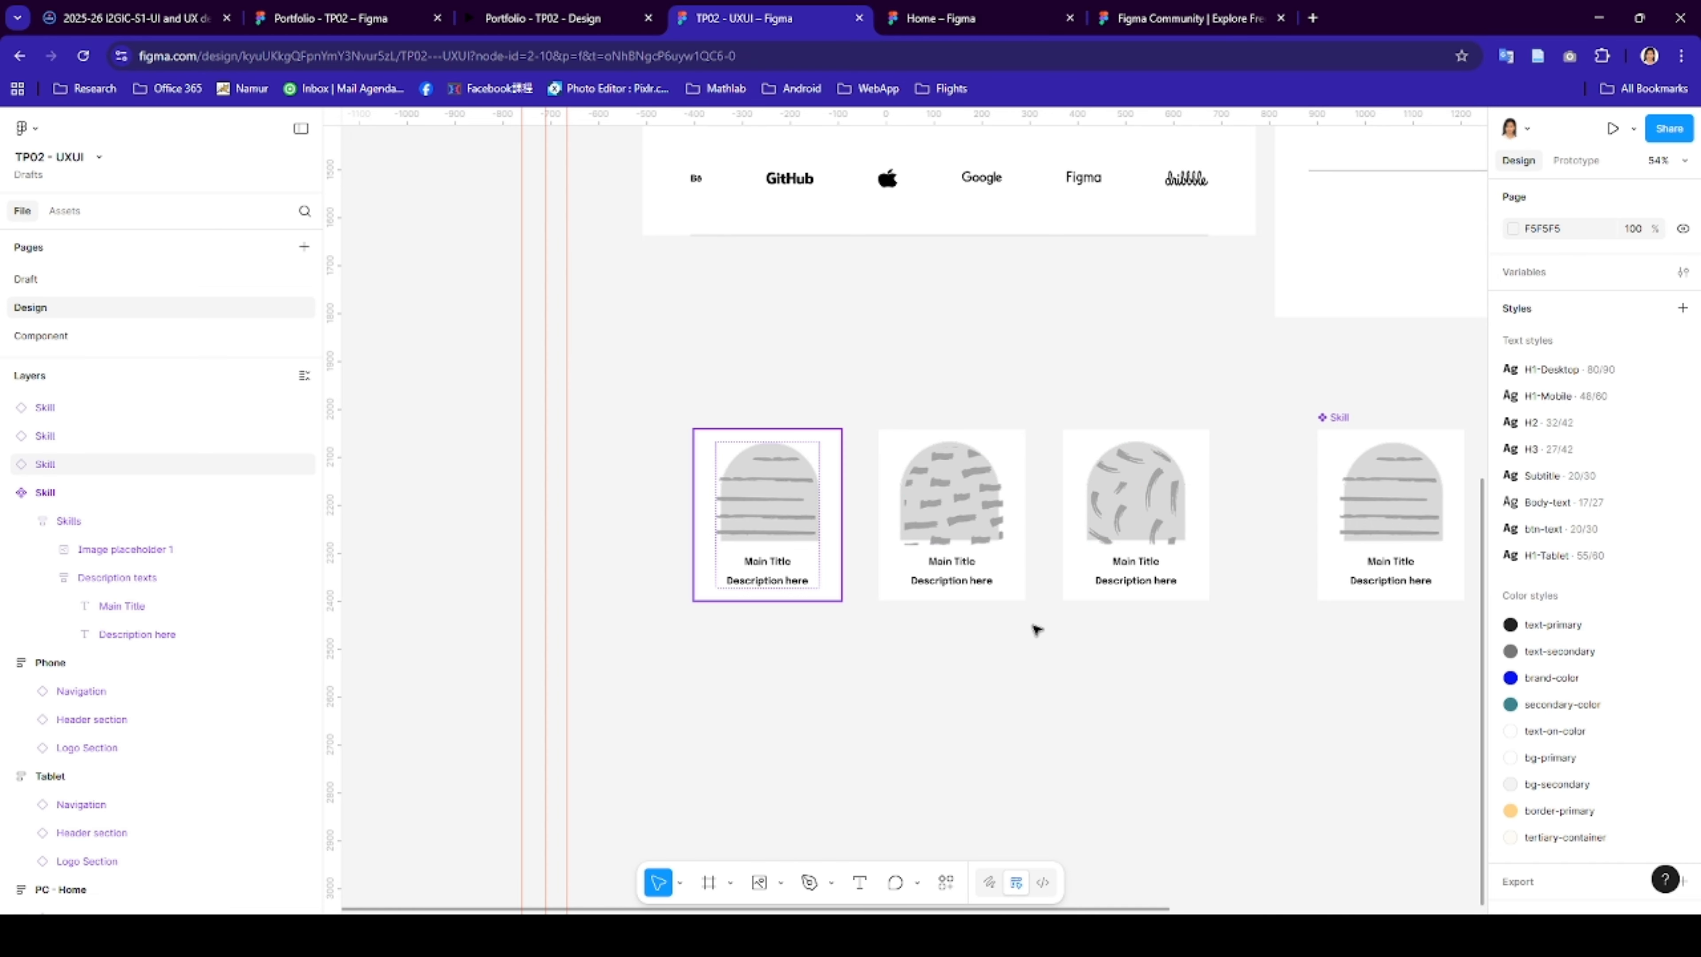
click(1039, 633)
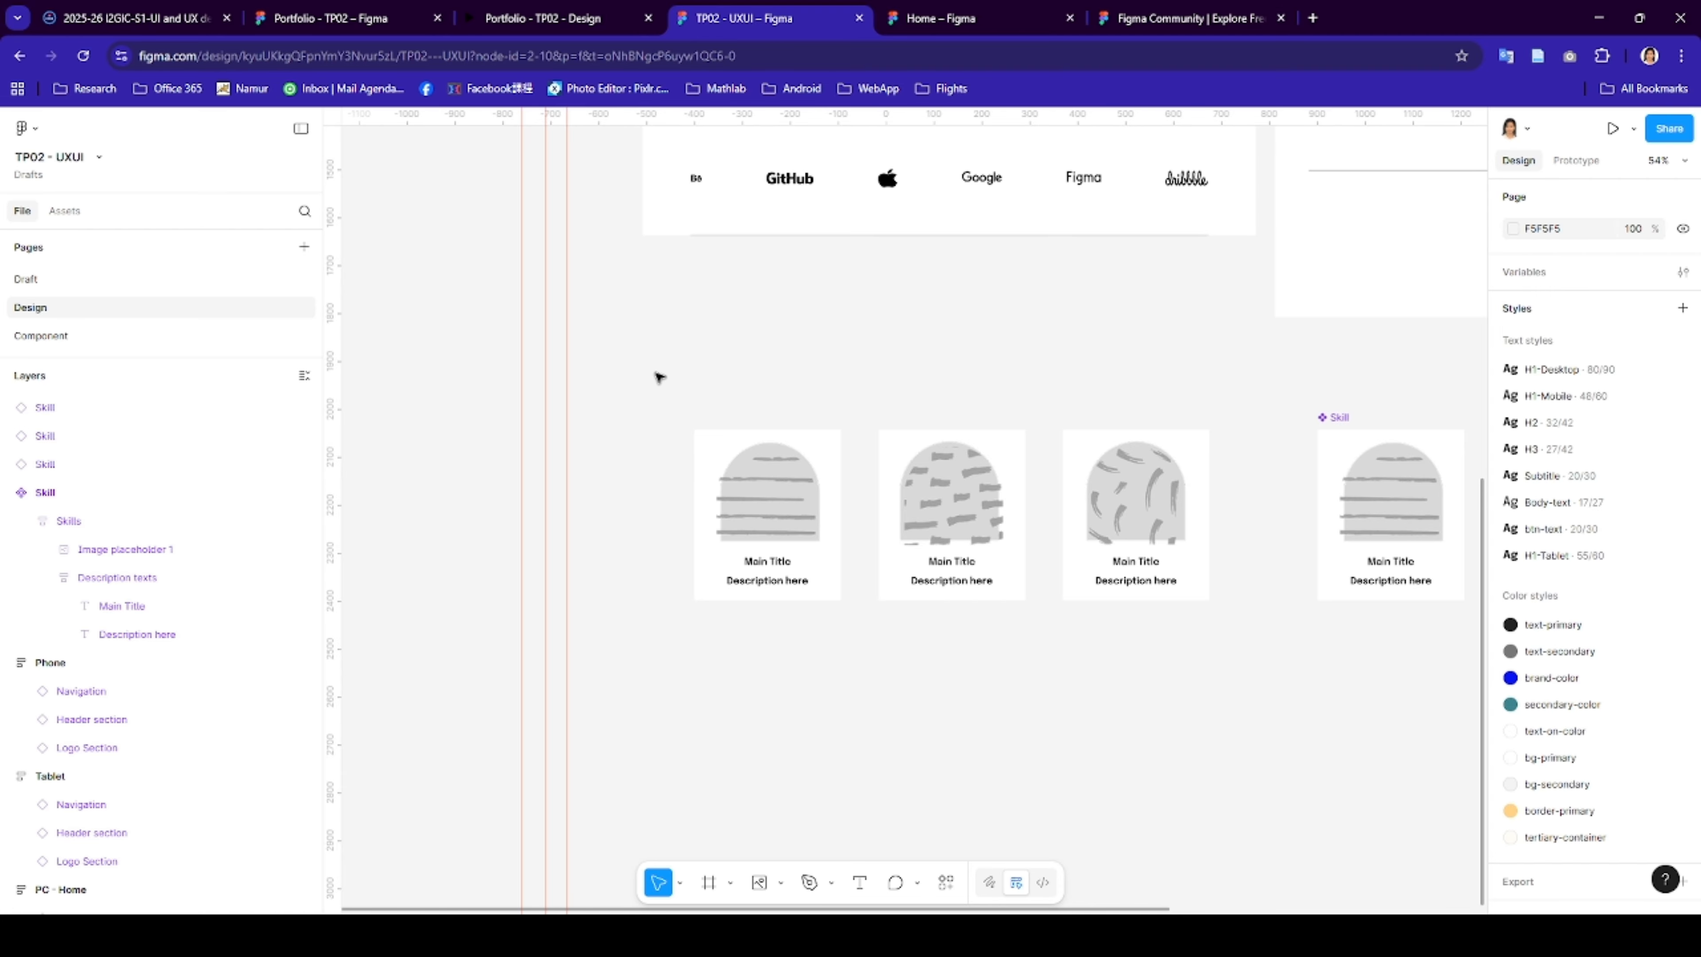
- Draw a 1280 × 564 frame around the three Skill instances and fill it with the bg-primary colour style
key(f)
drag(642, 382, 1248, 641)
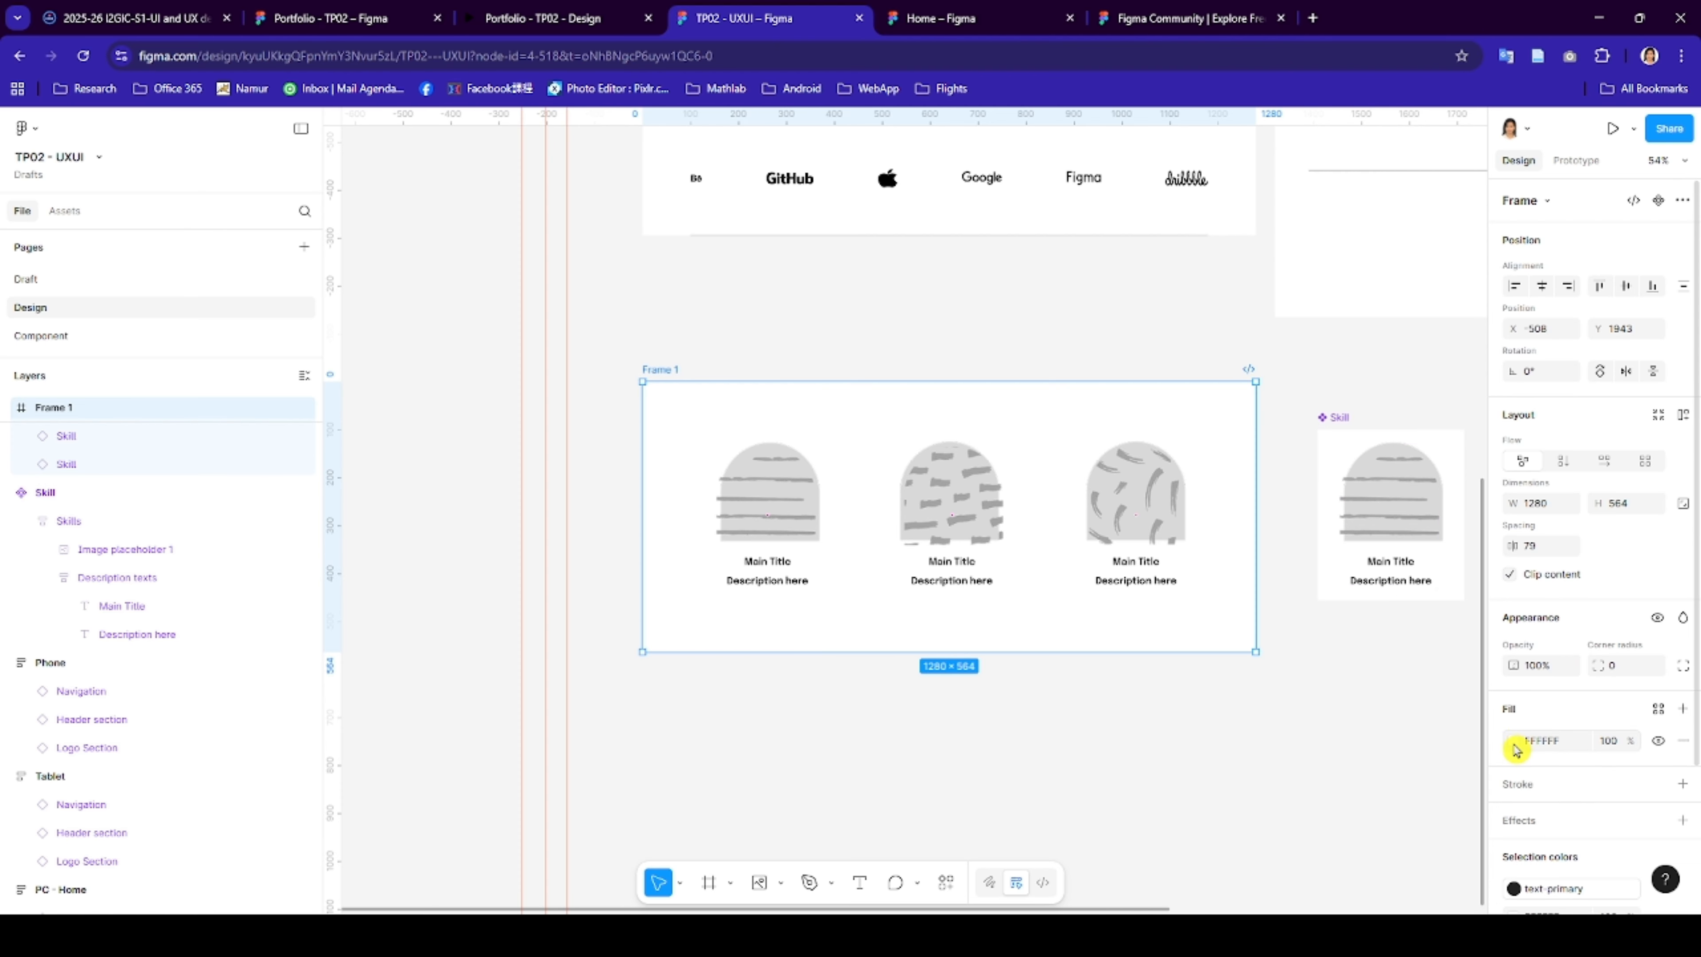
click(1515, 748)
click(1365, 464)
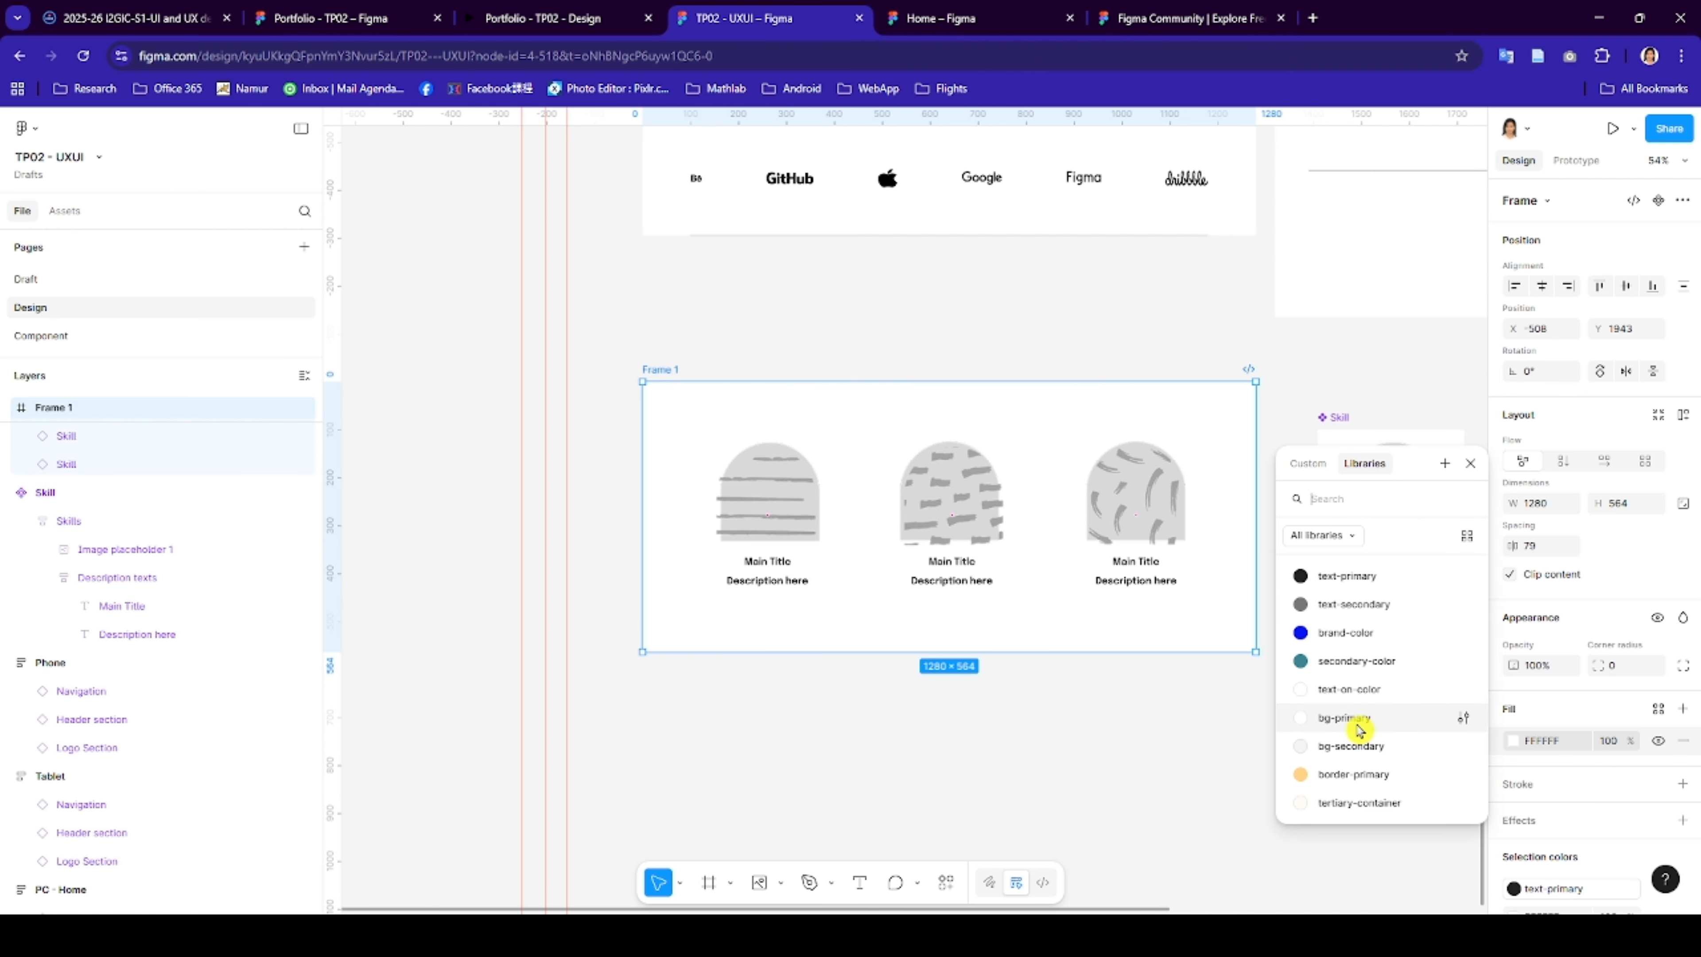
click(1361, 717)
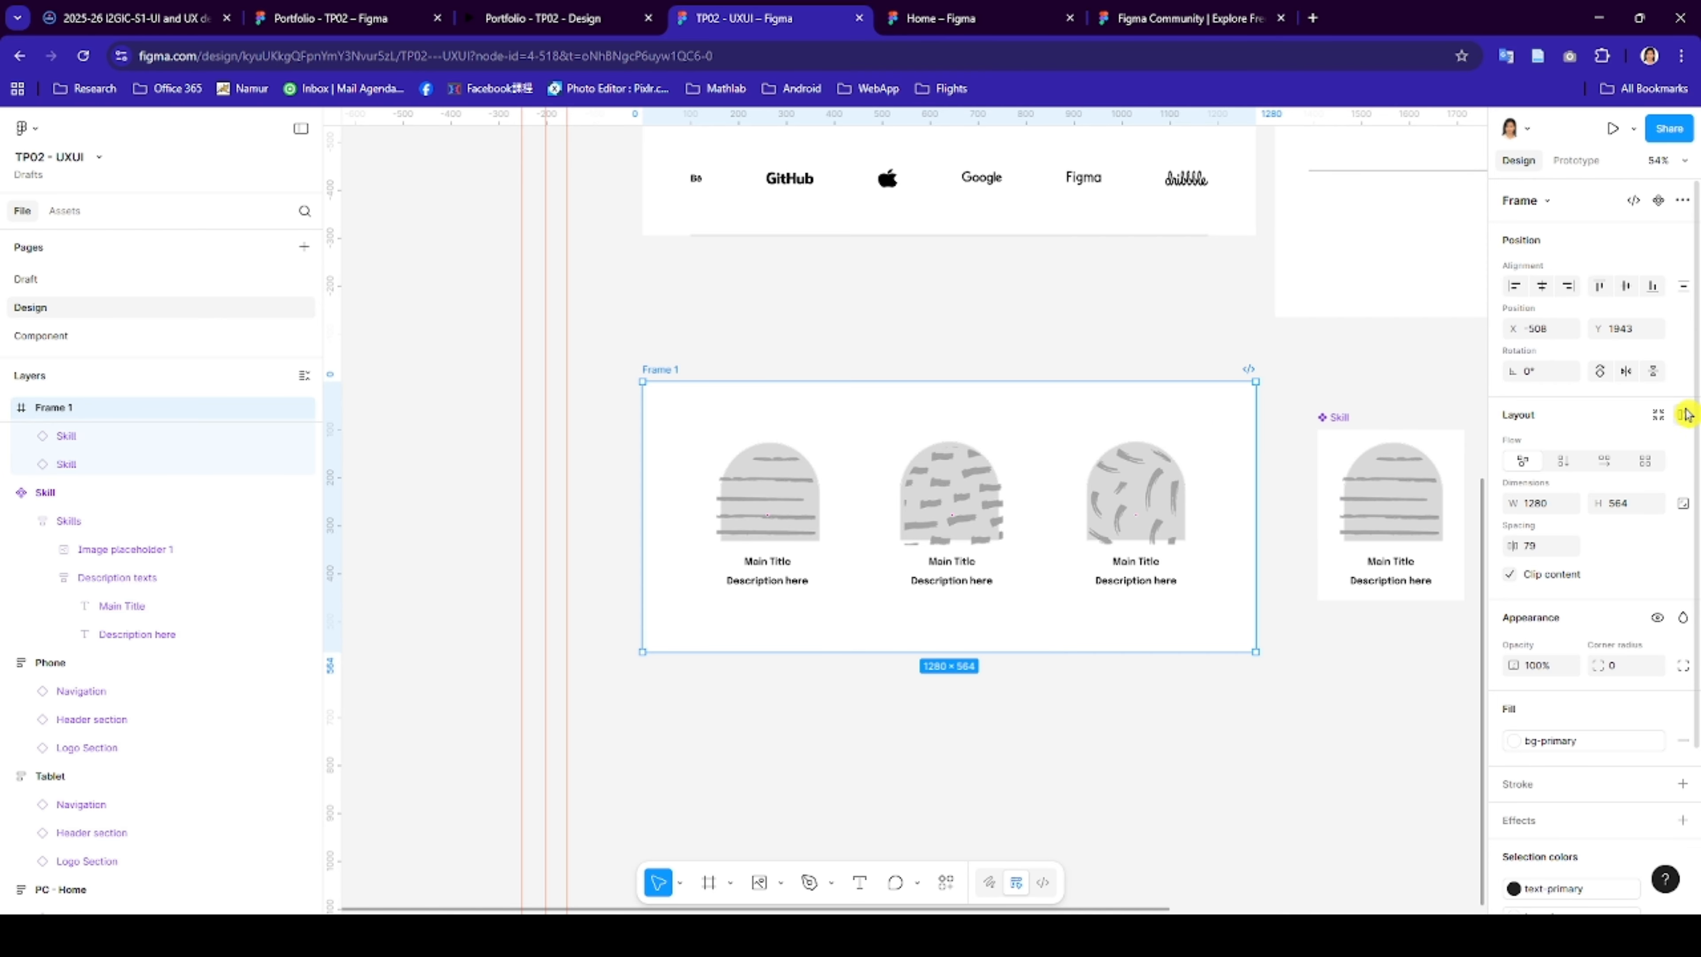
- Add auto layout to the frame around the Skill instances and rename it Skill sections
click(1683, 417)
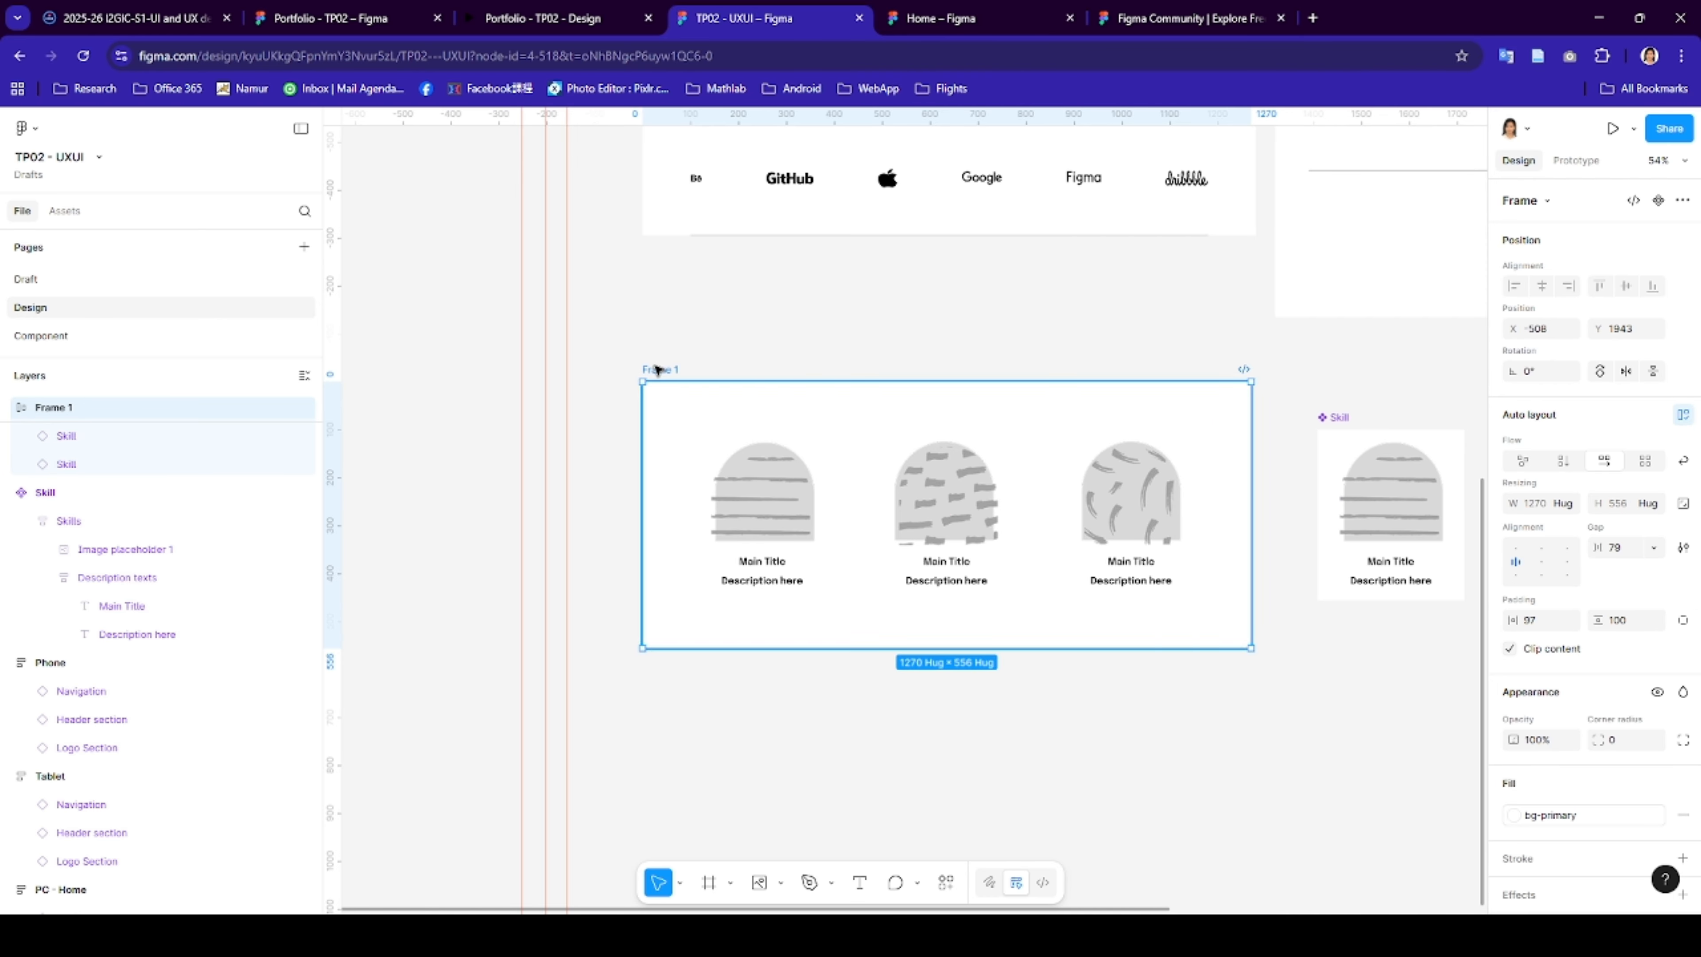
double_click(657, 368)
text(Skill sections)
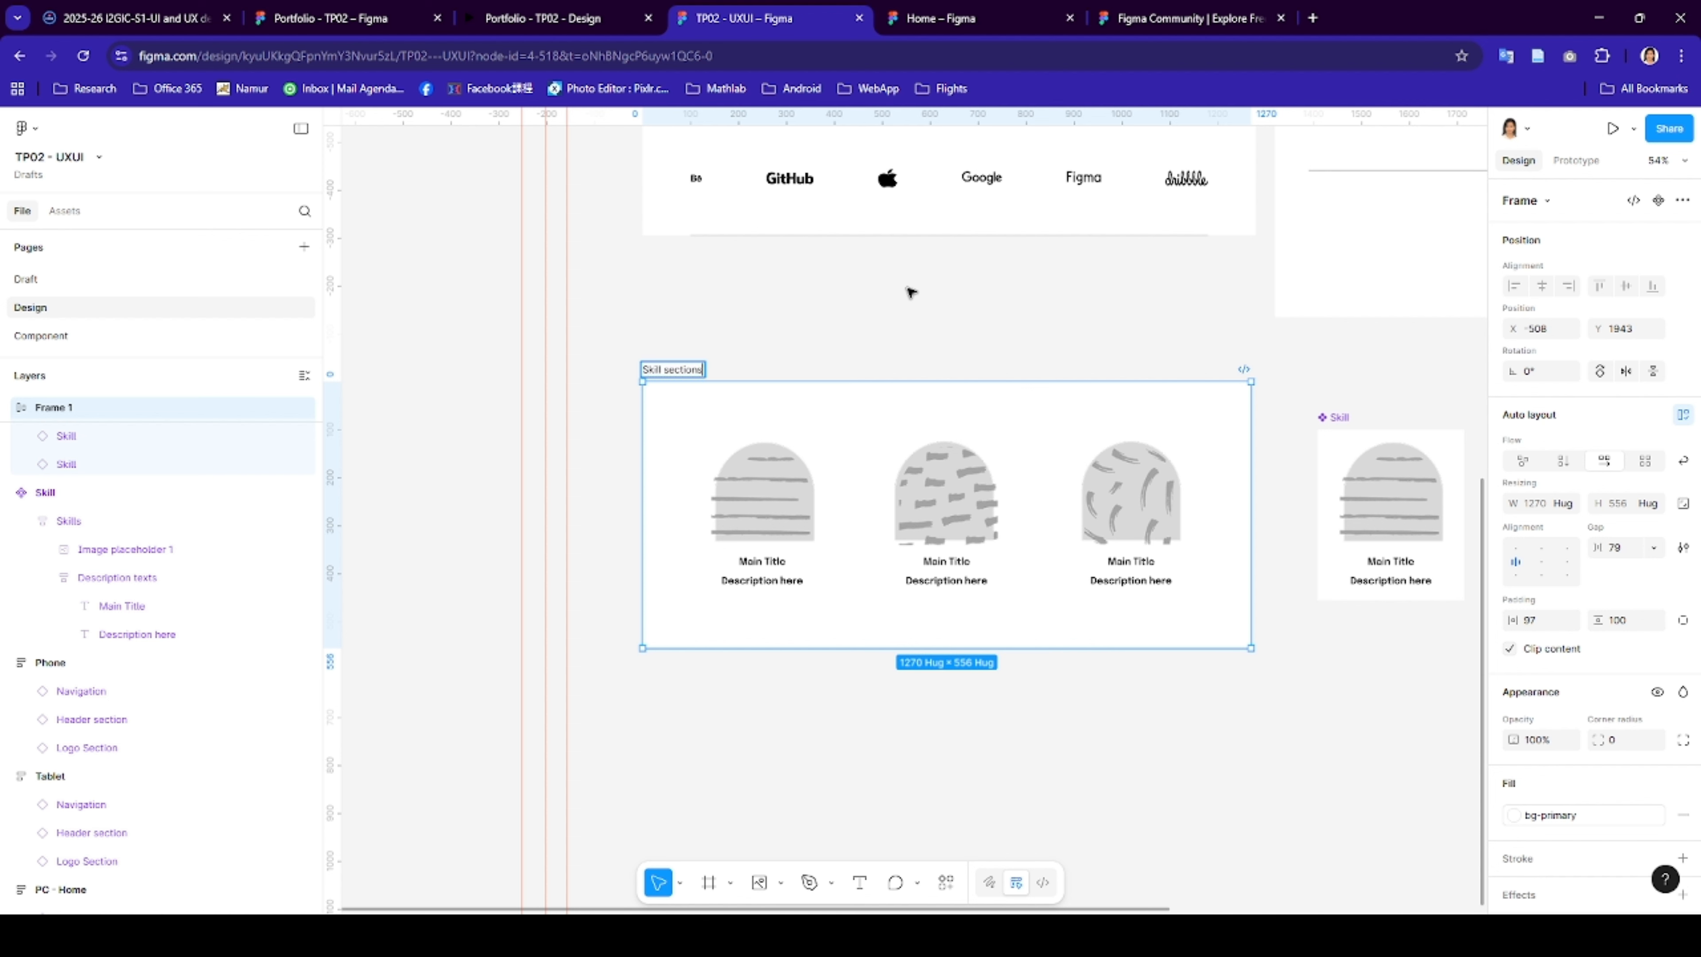
key(Return)
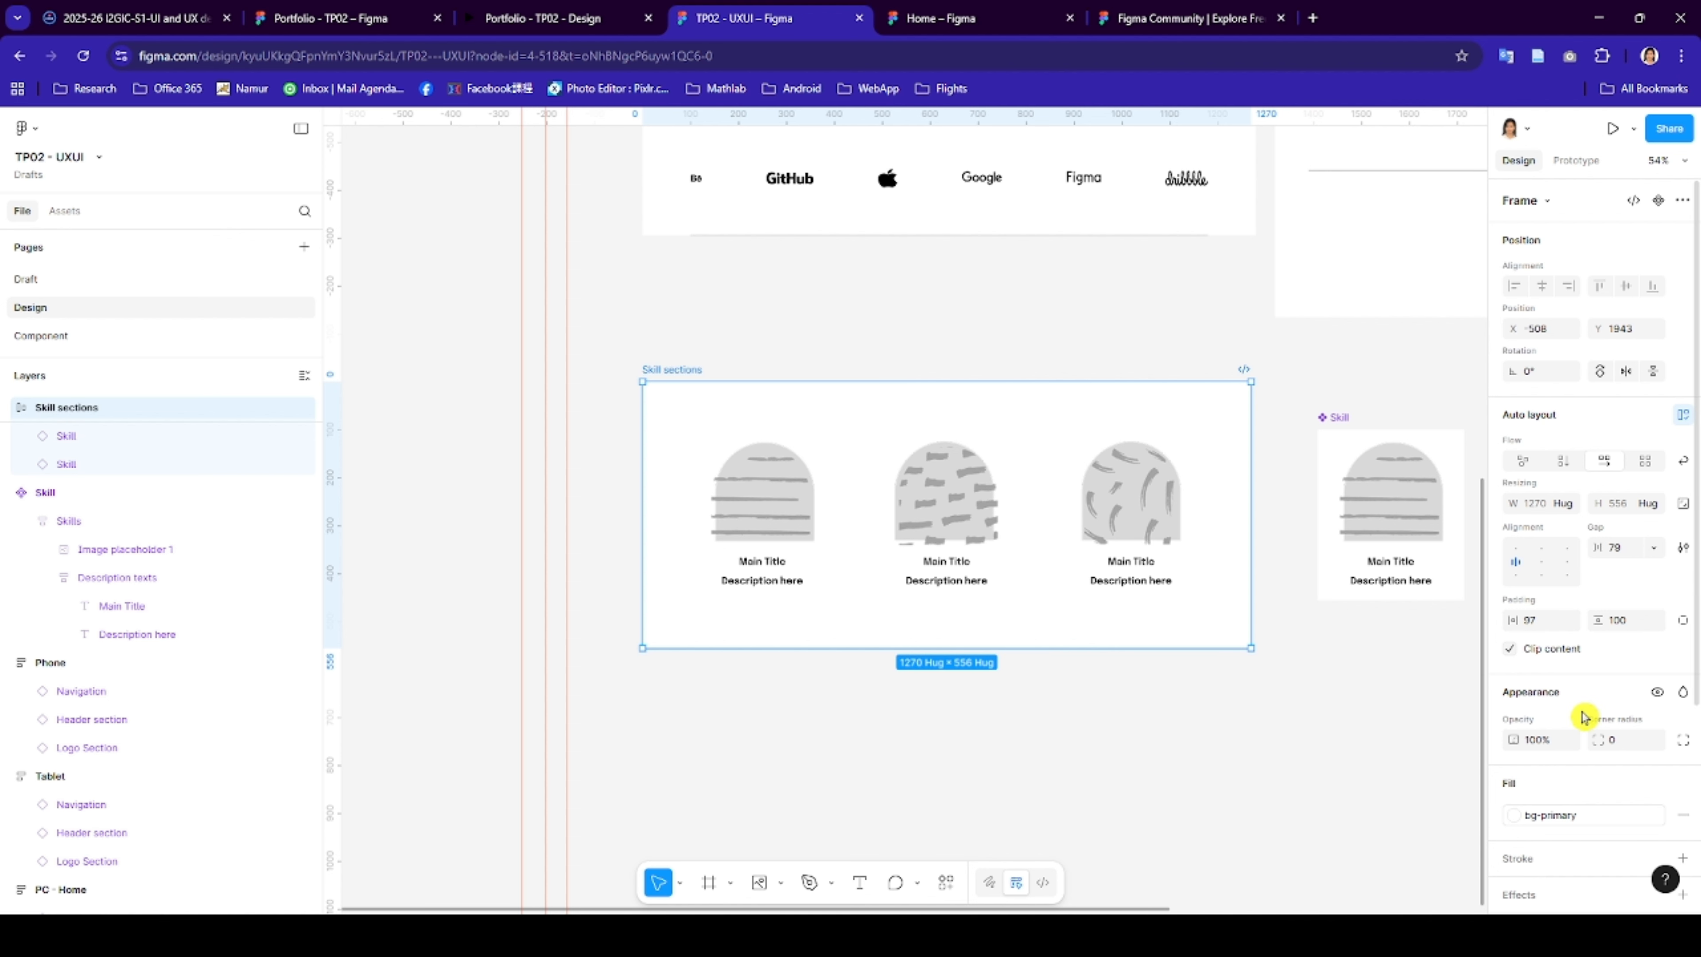
- Set the horizontal padding of the Skill sections frame to 100 and turn off its content clipping
click(1547, 621)
text(100)
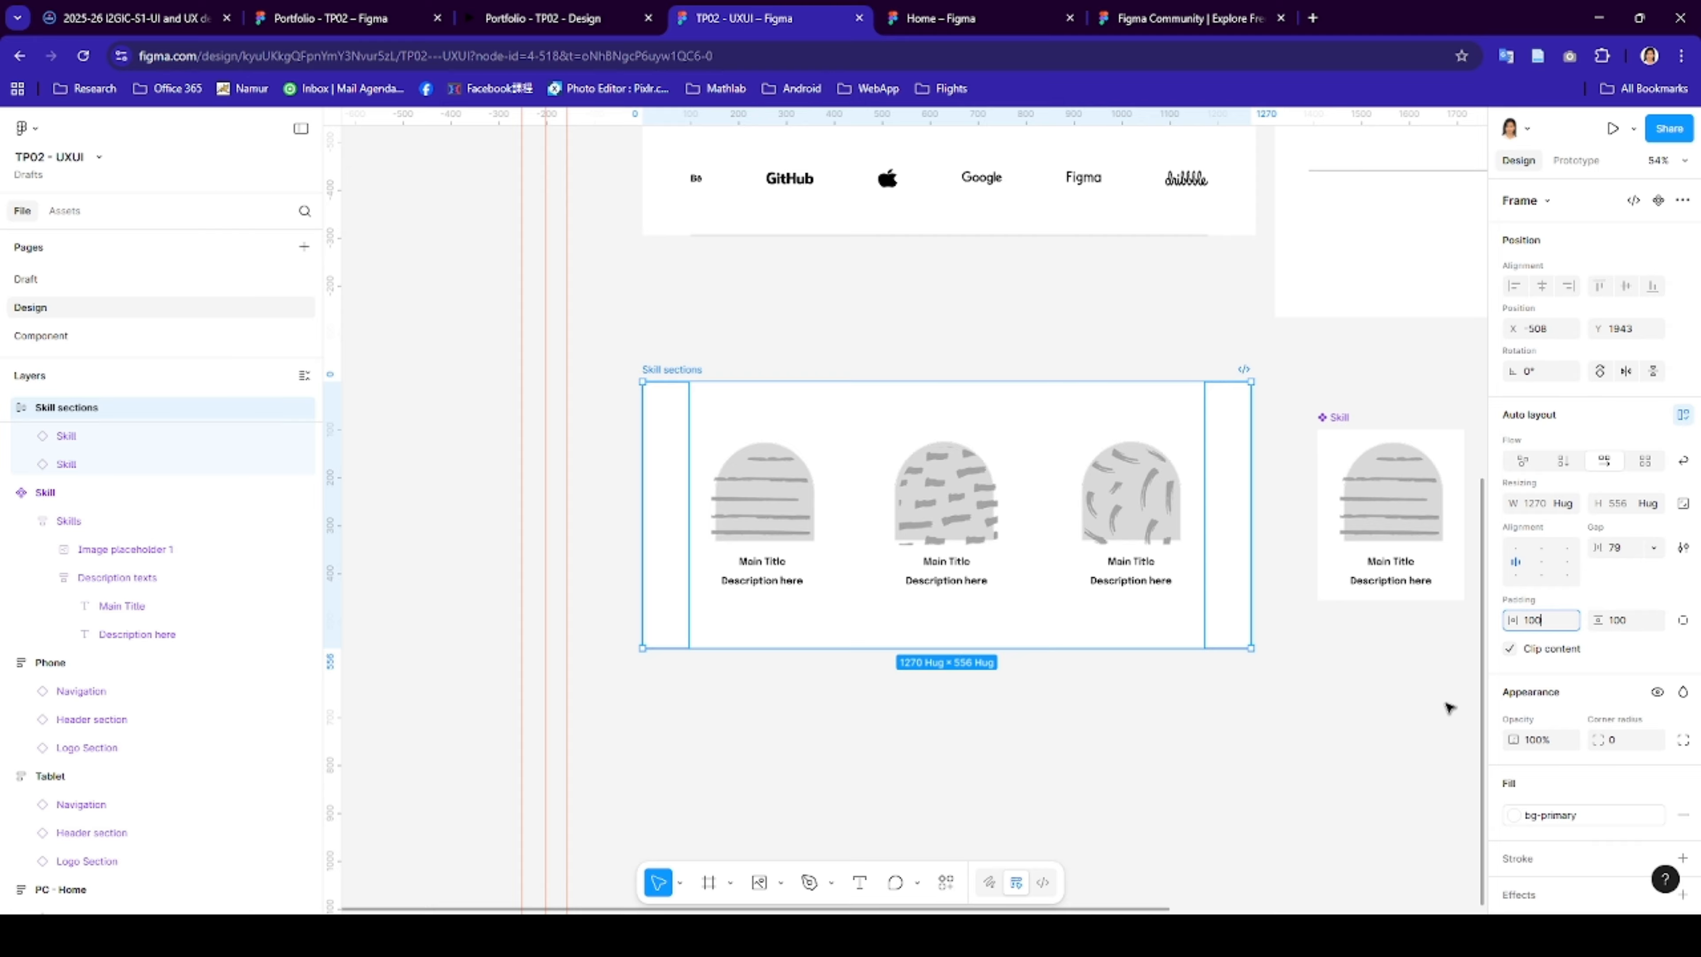
click(1600, 649)
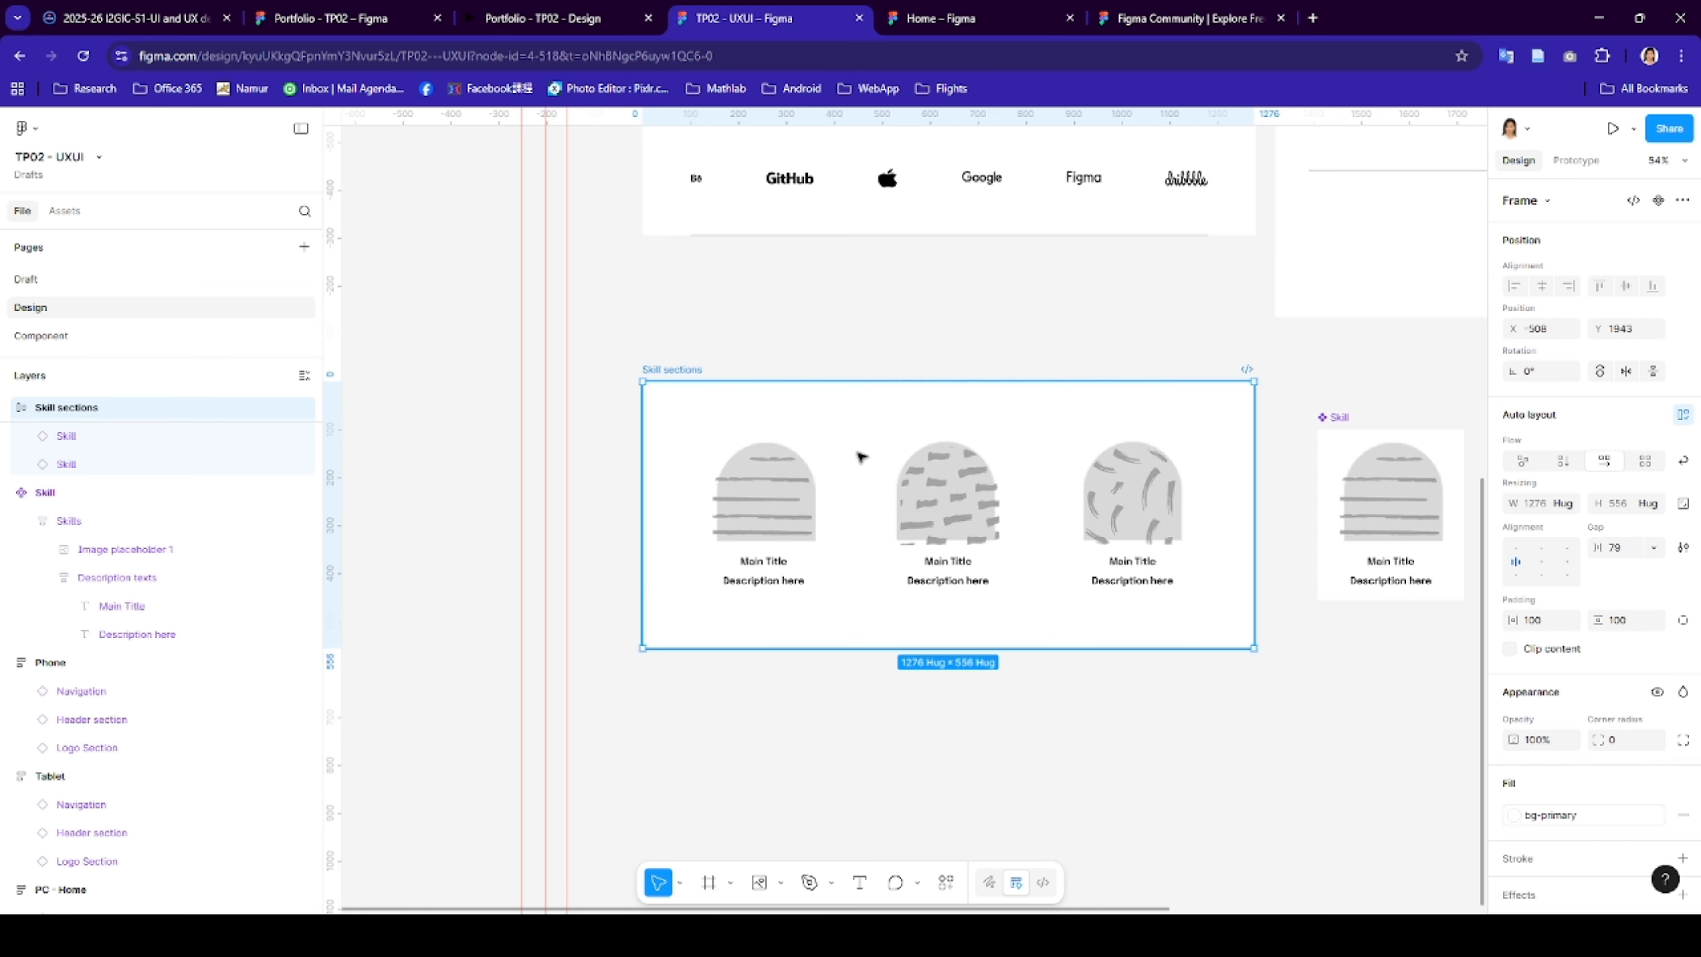
click(830, 441)
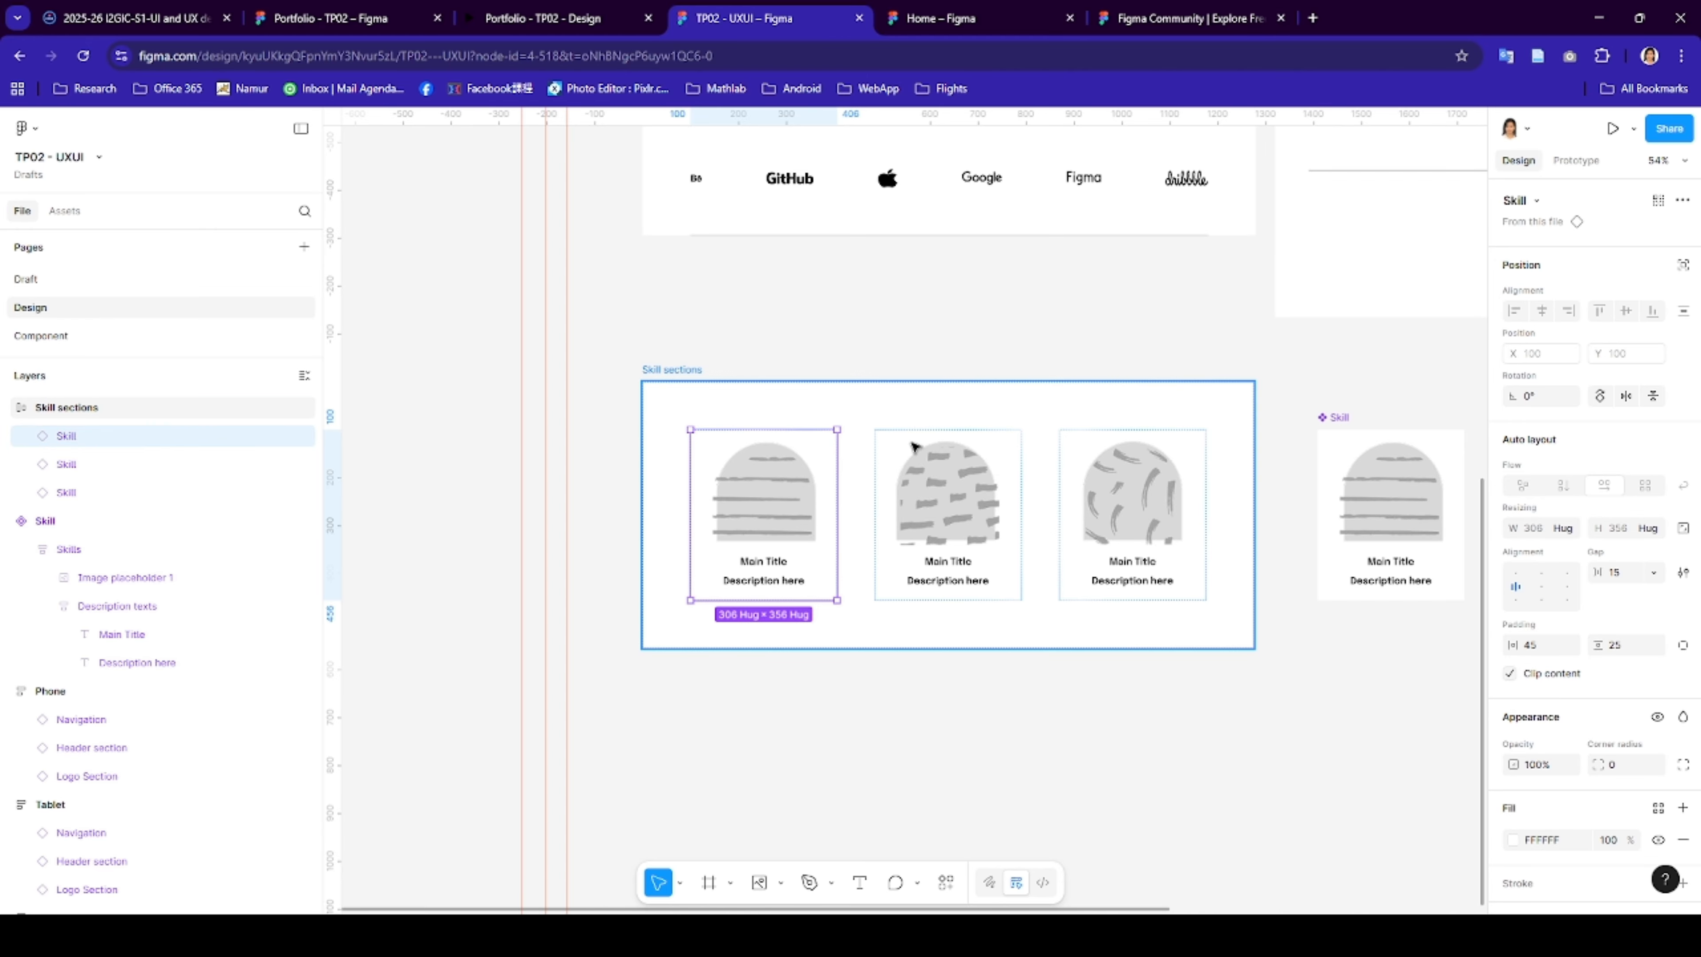
- Wrap the three Skill instances inside Skill sections in a new frame and add auto layout to it
click(911, 447)
click(101, 441)
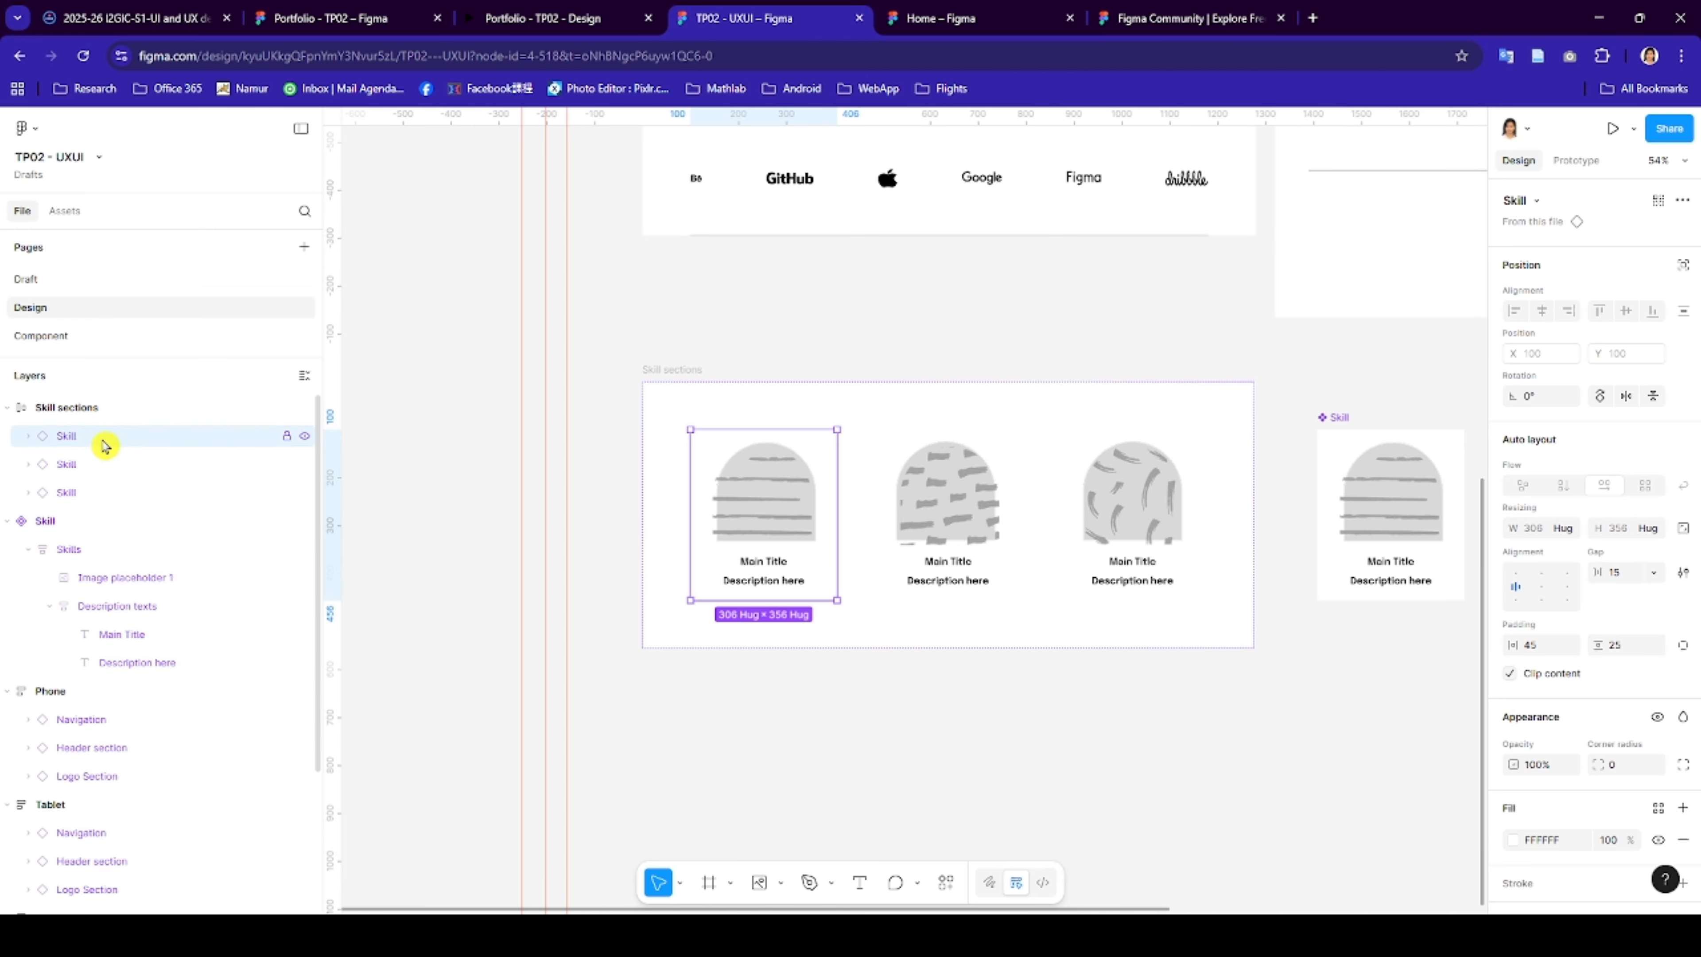
shift+click(95, 493)
right_click(95, 493)
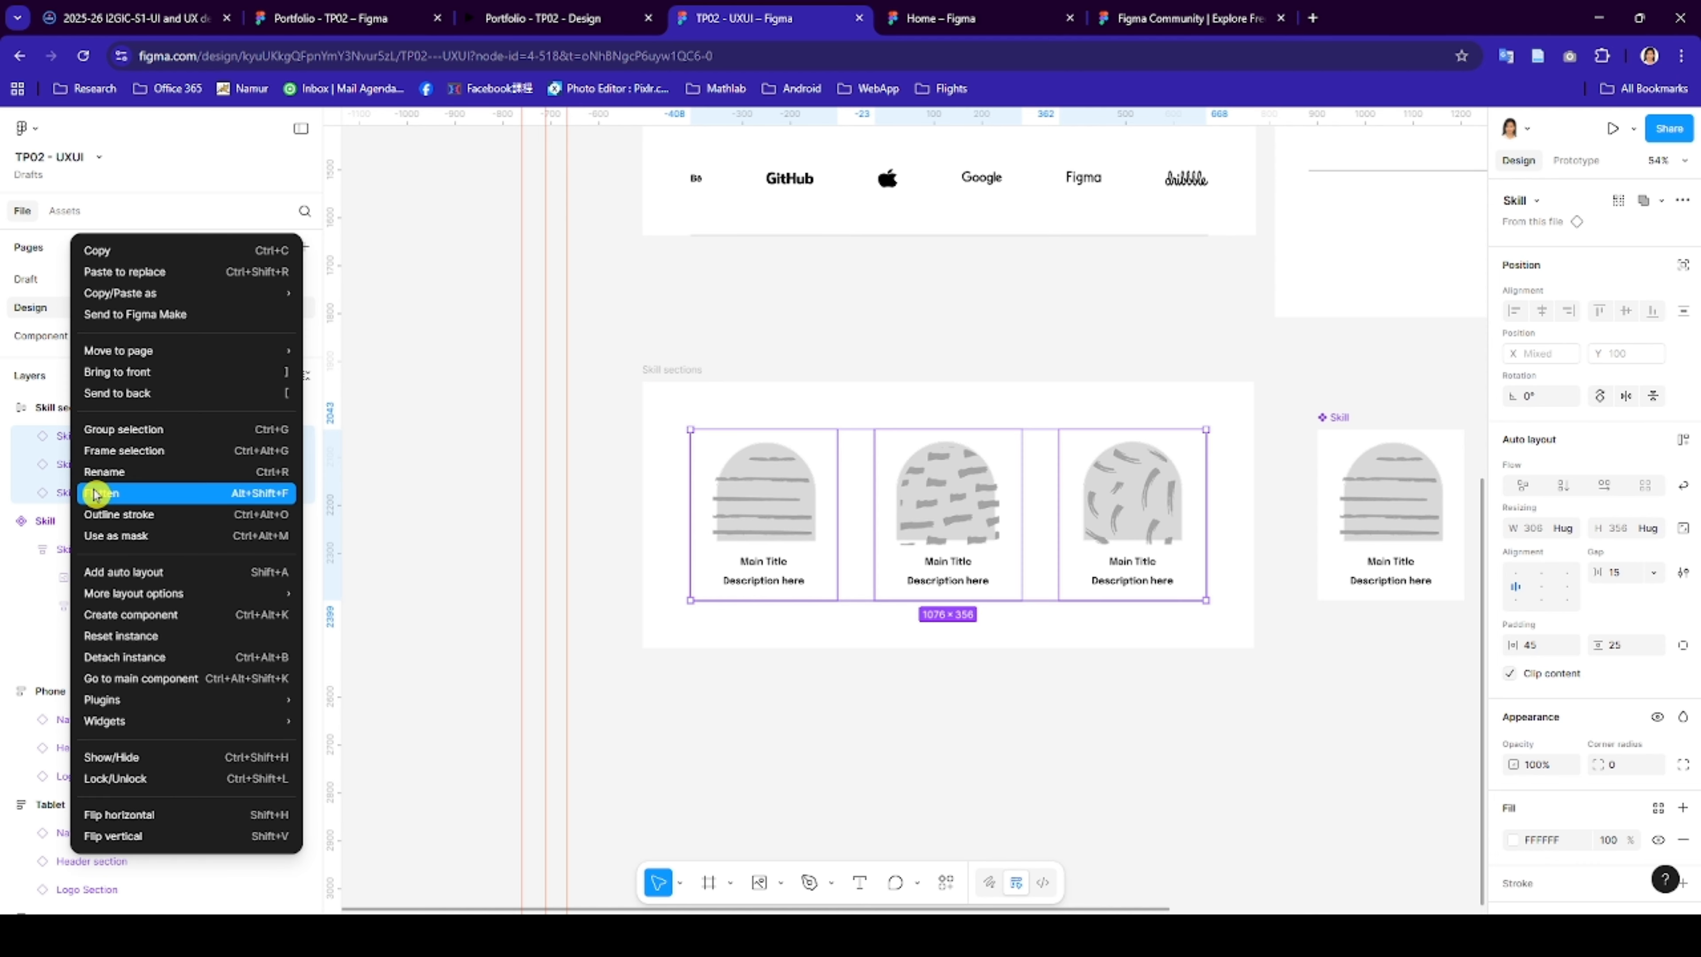
click(147, 453)
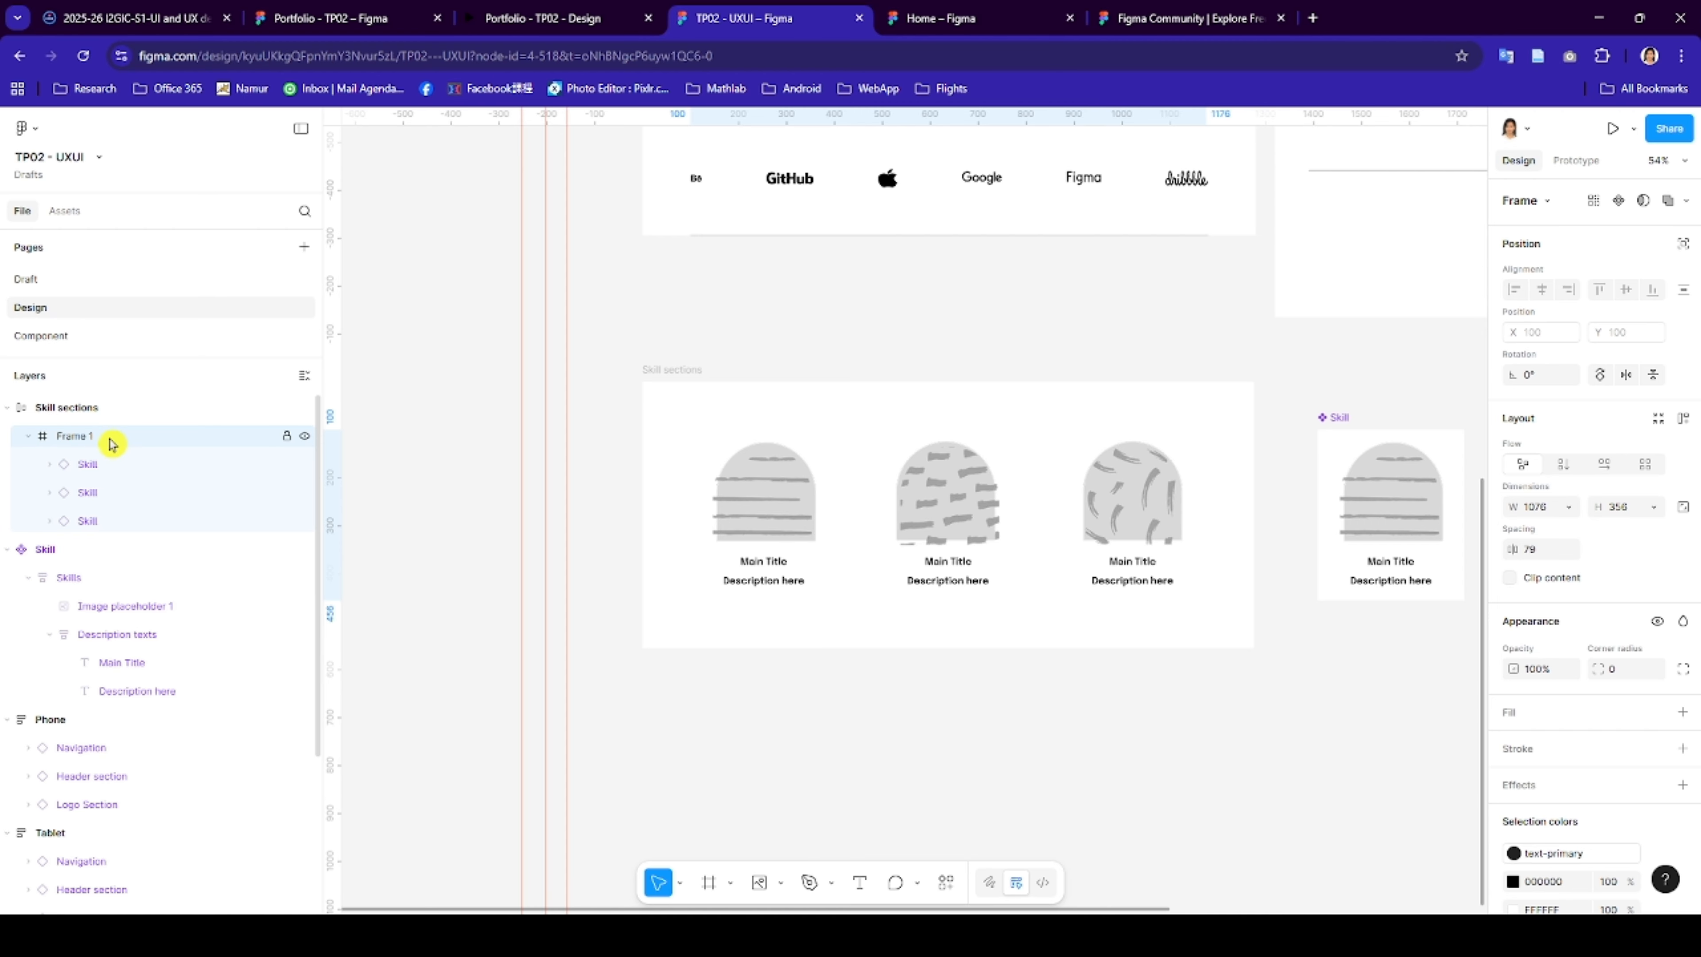
right_click(109, 439)
click(175, 636)
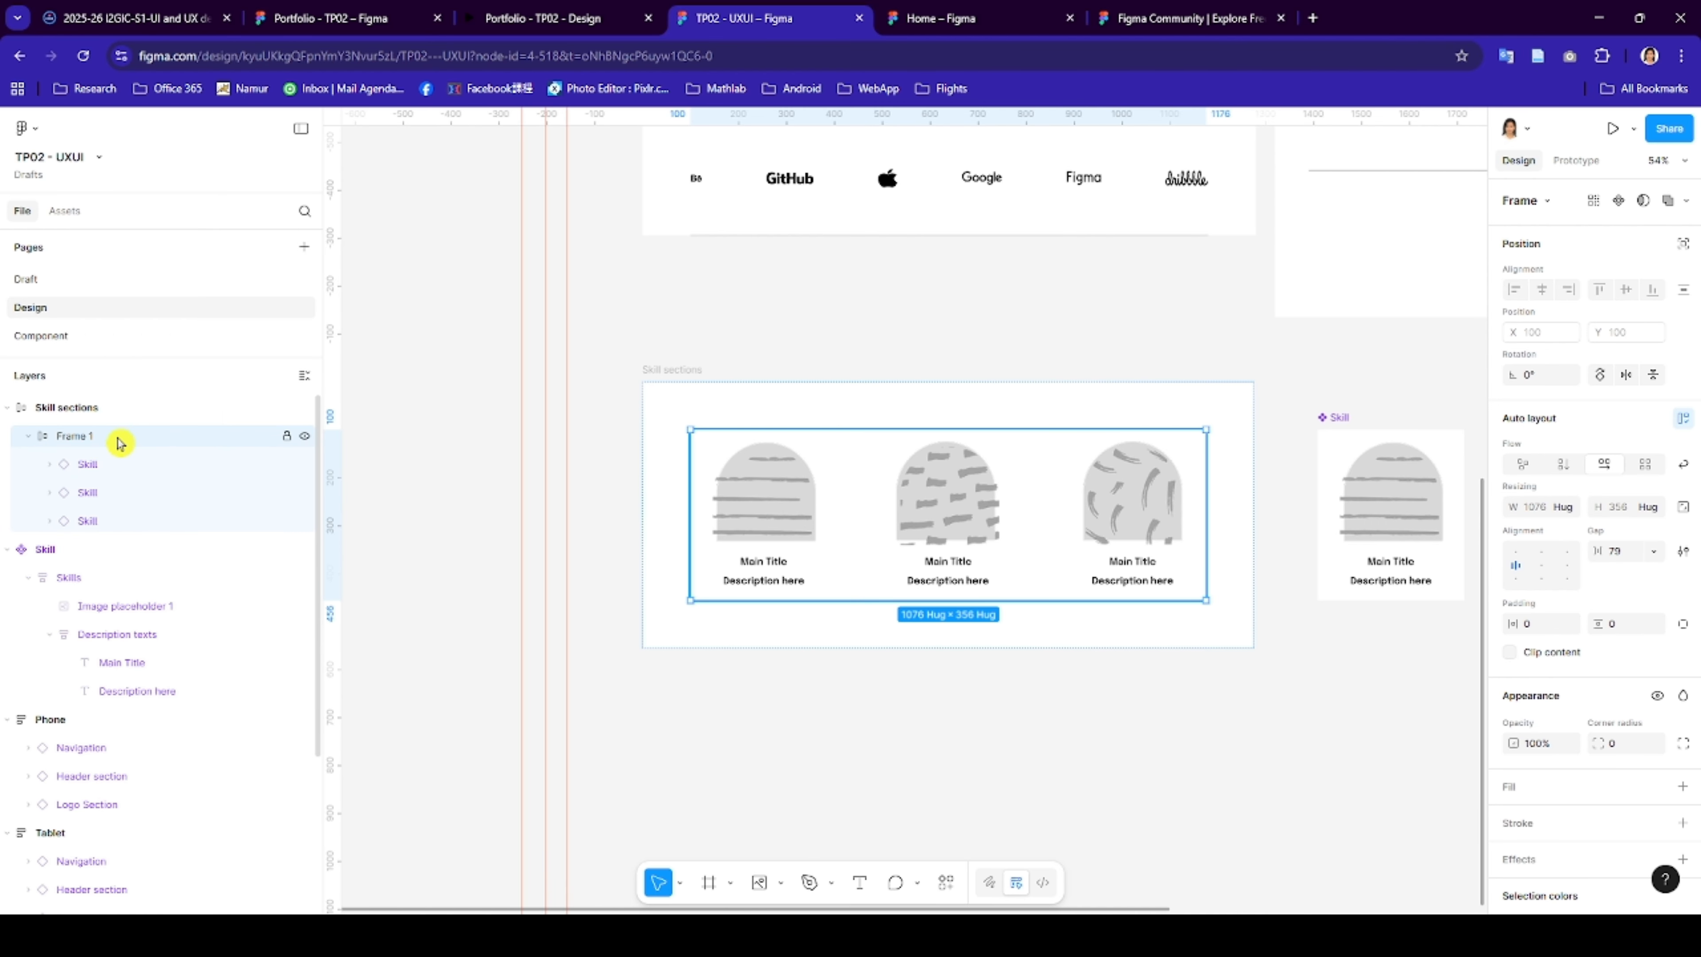
- Rename the new auto-layout frame Skills and set its width to Fill container
double_click(122, 440)
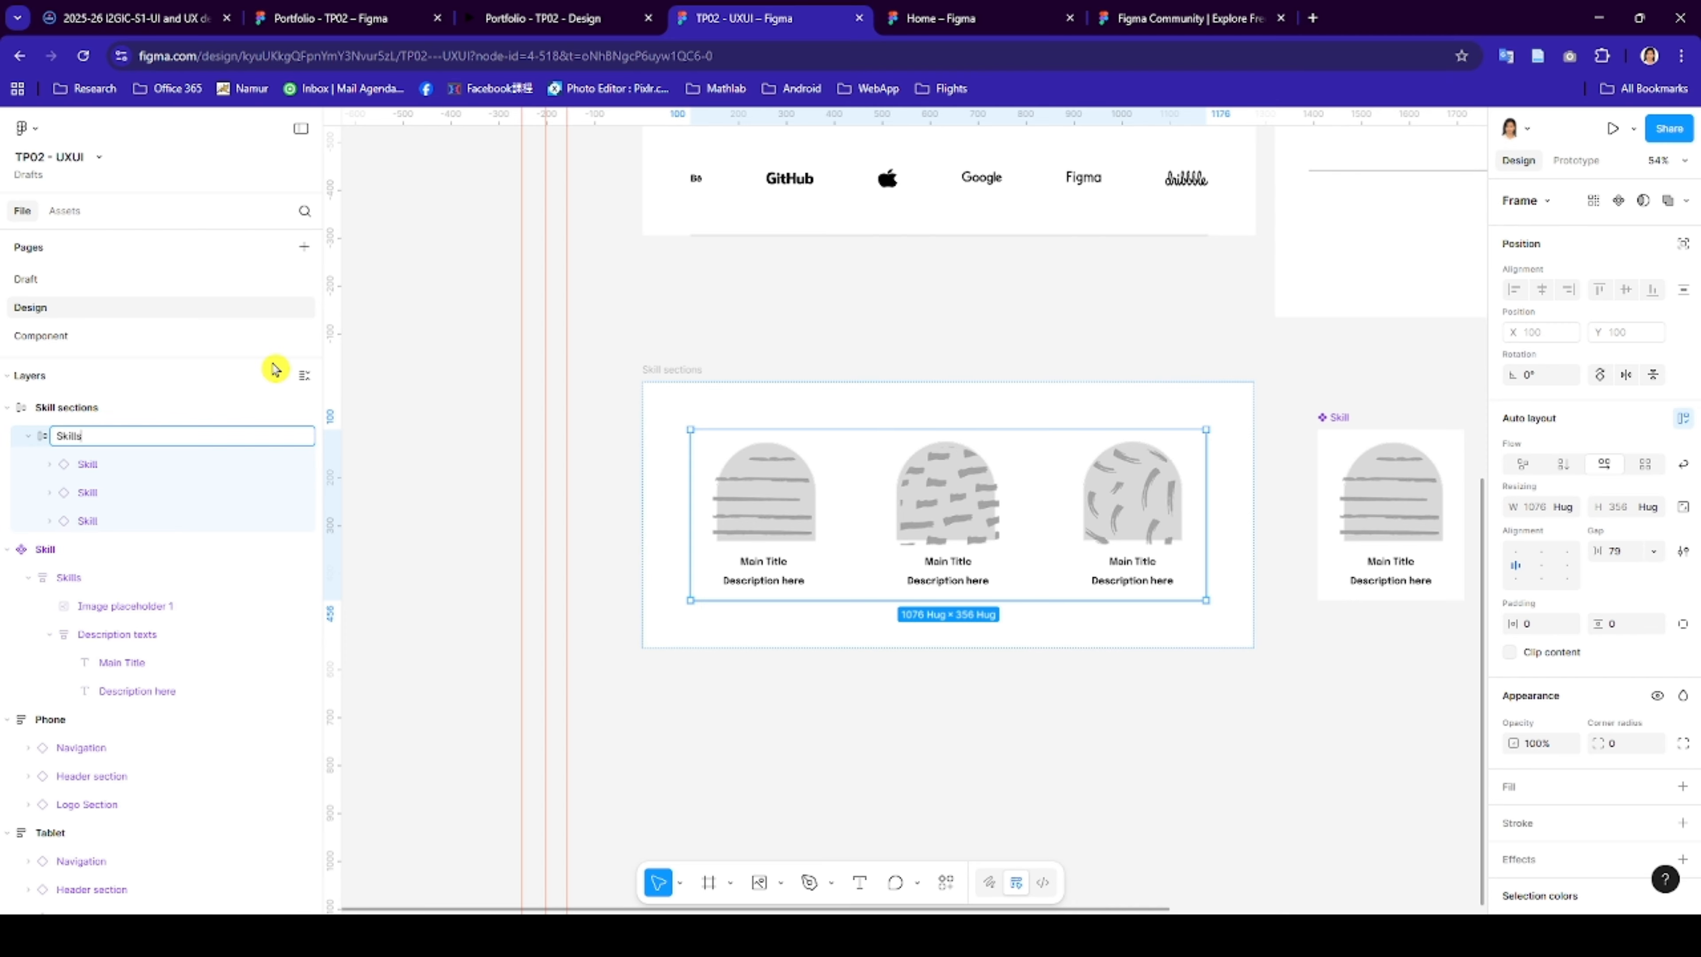
key(Return)
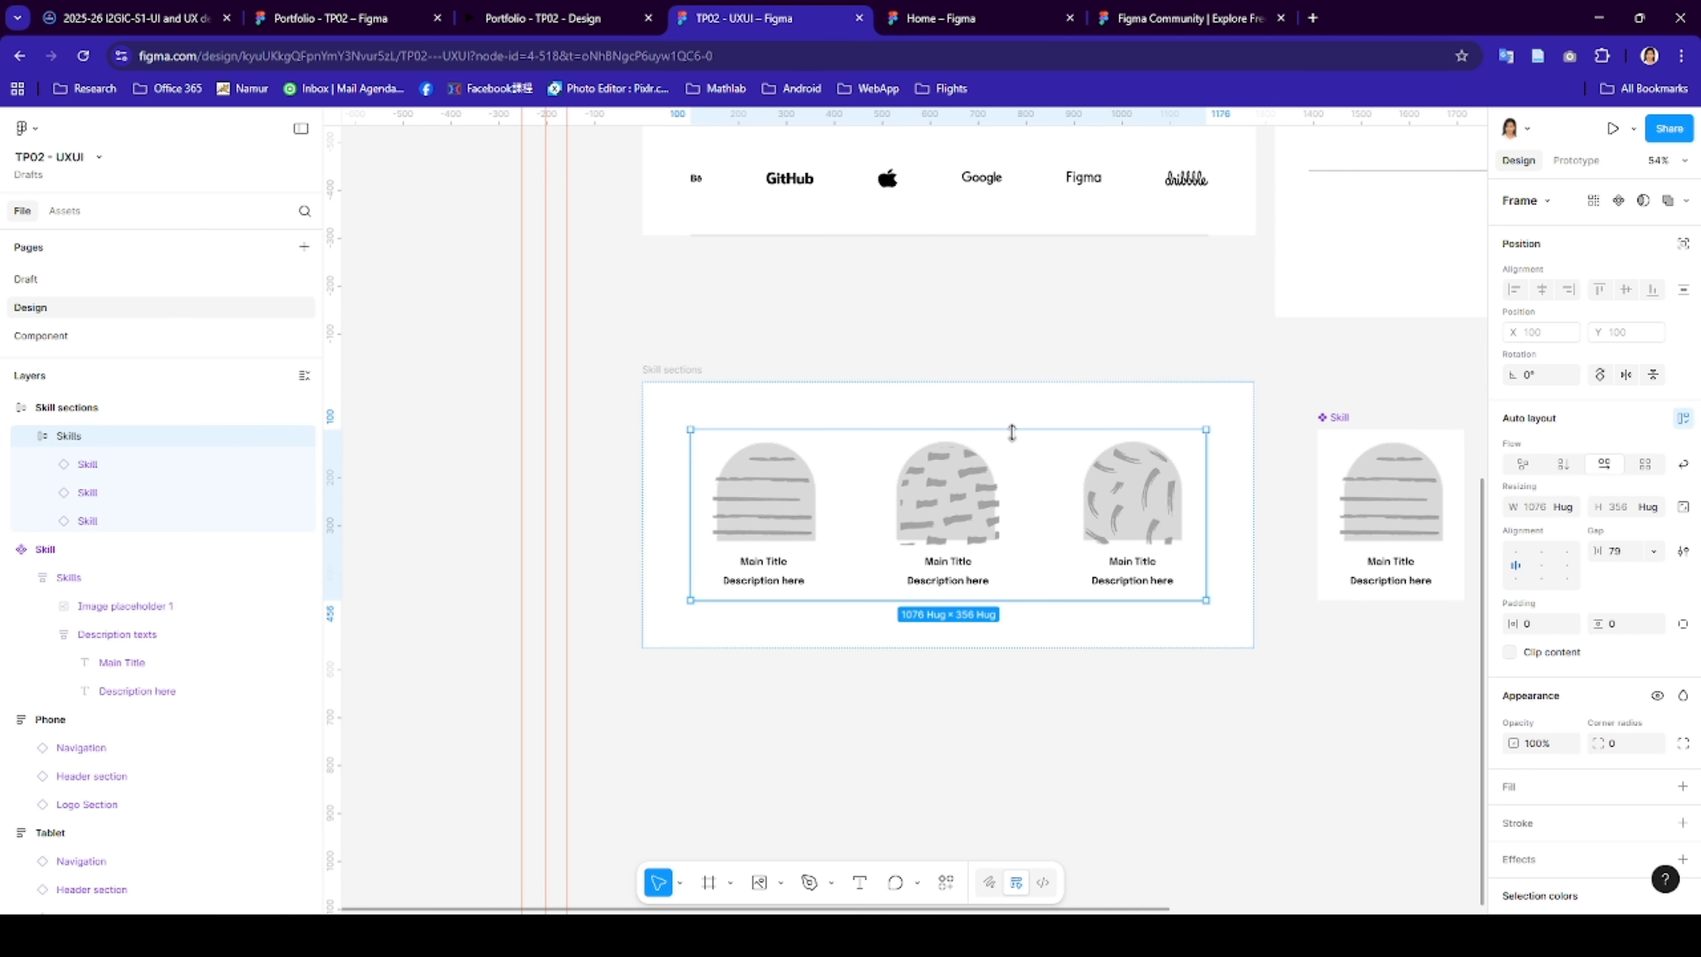
click(1566, 508)
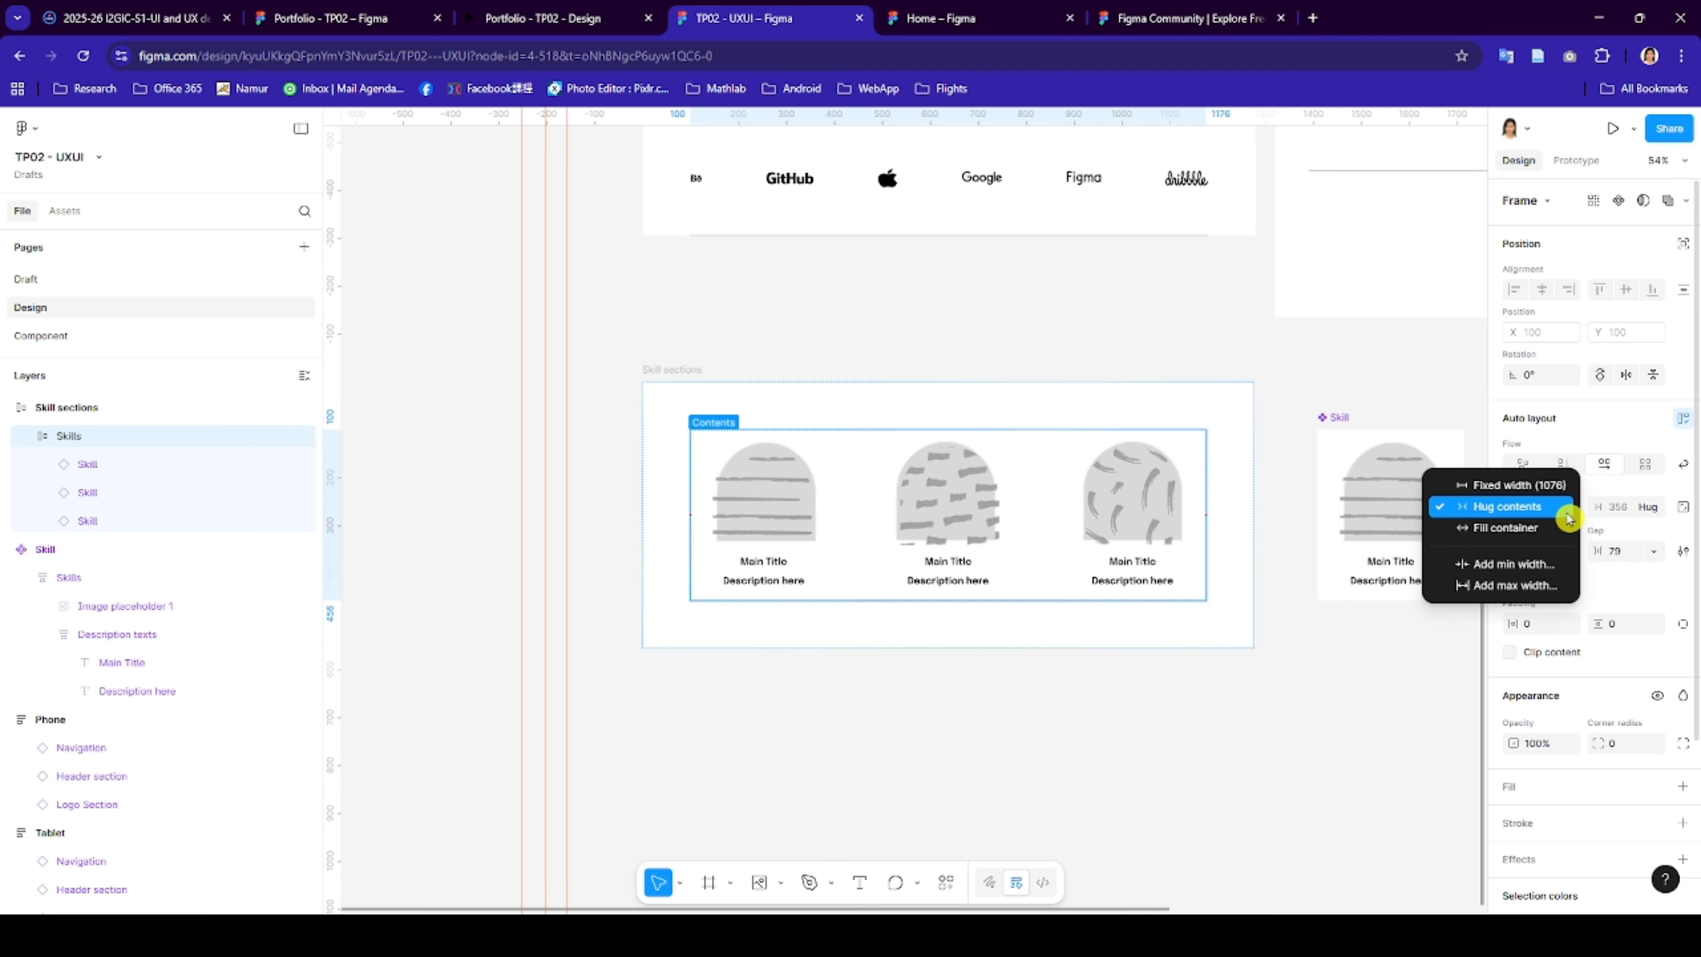
click(1531, 529)
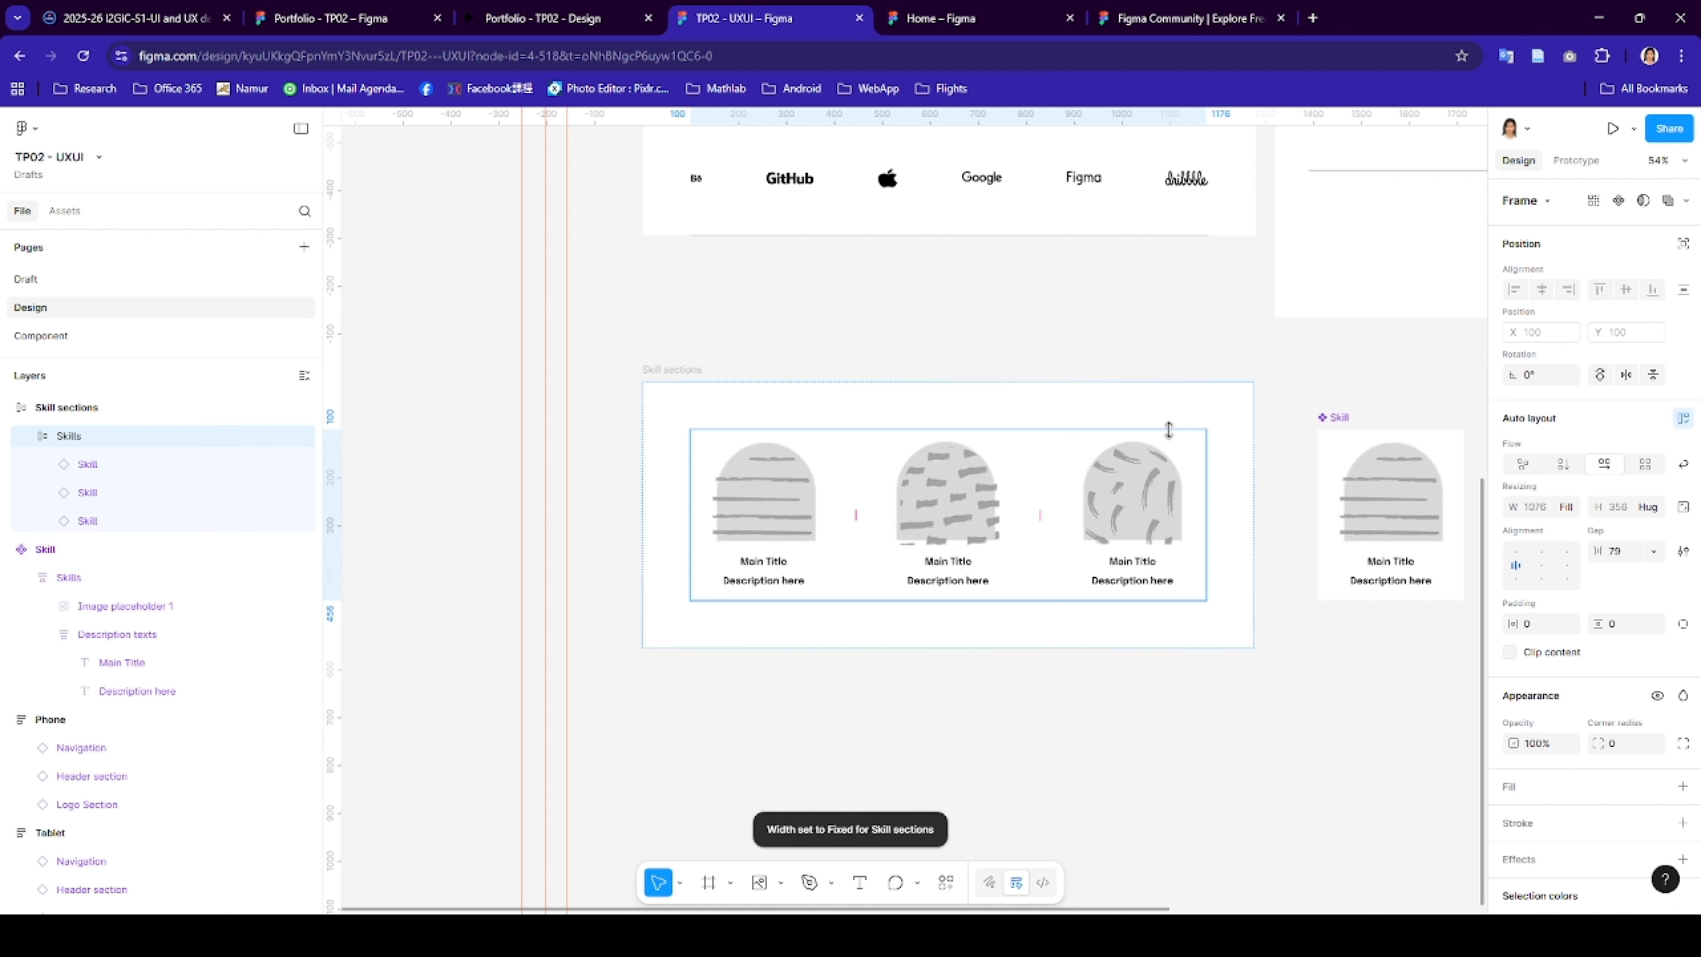
- Turn the Skill sections frame into a component and add a variant named Tablet
click(1165, 395)
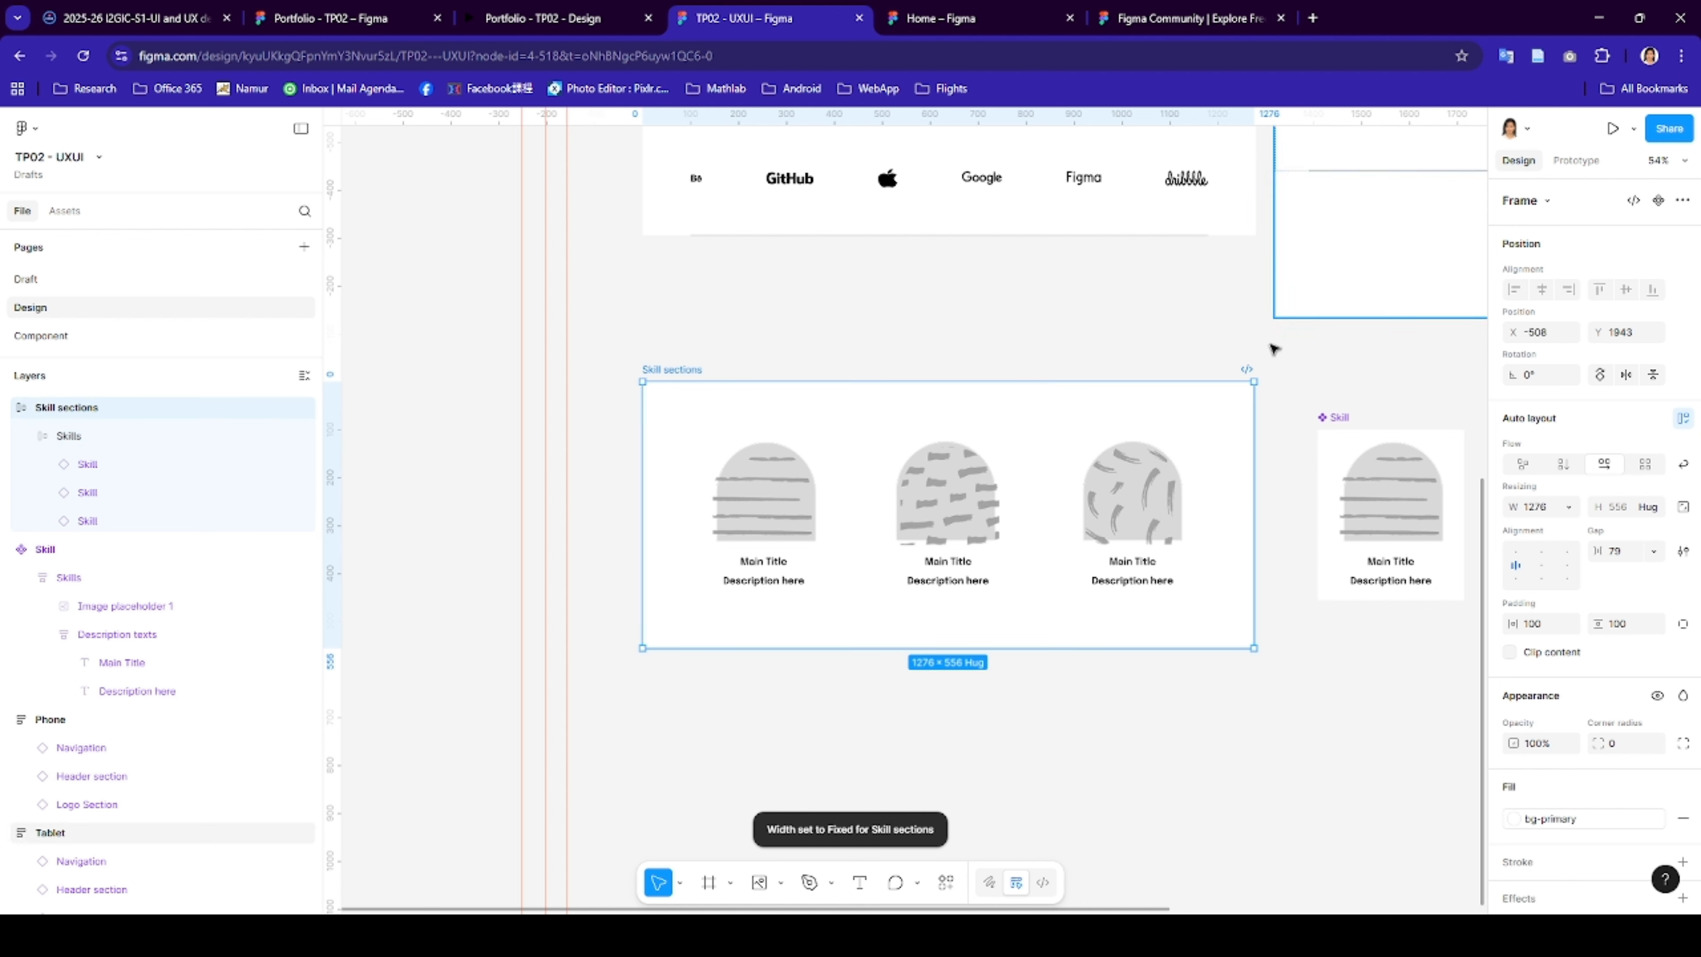
right_click(680, 375)
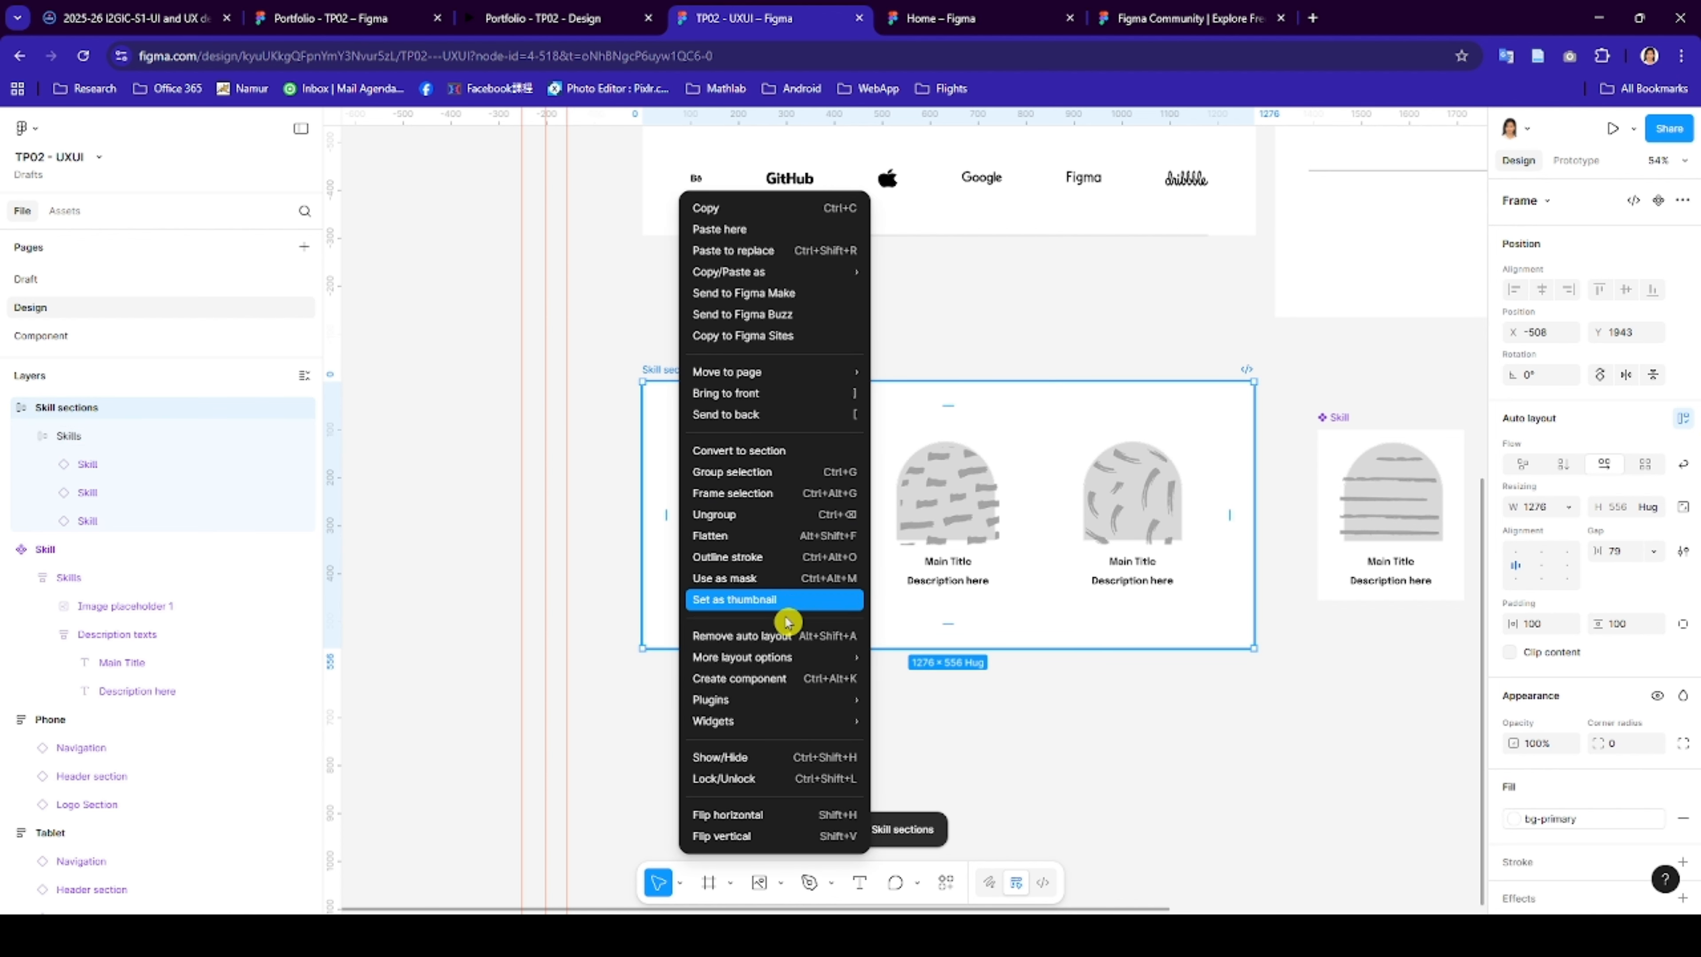
click(759, 678)
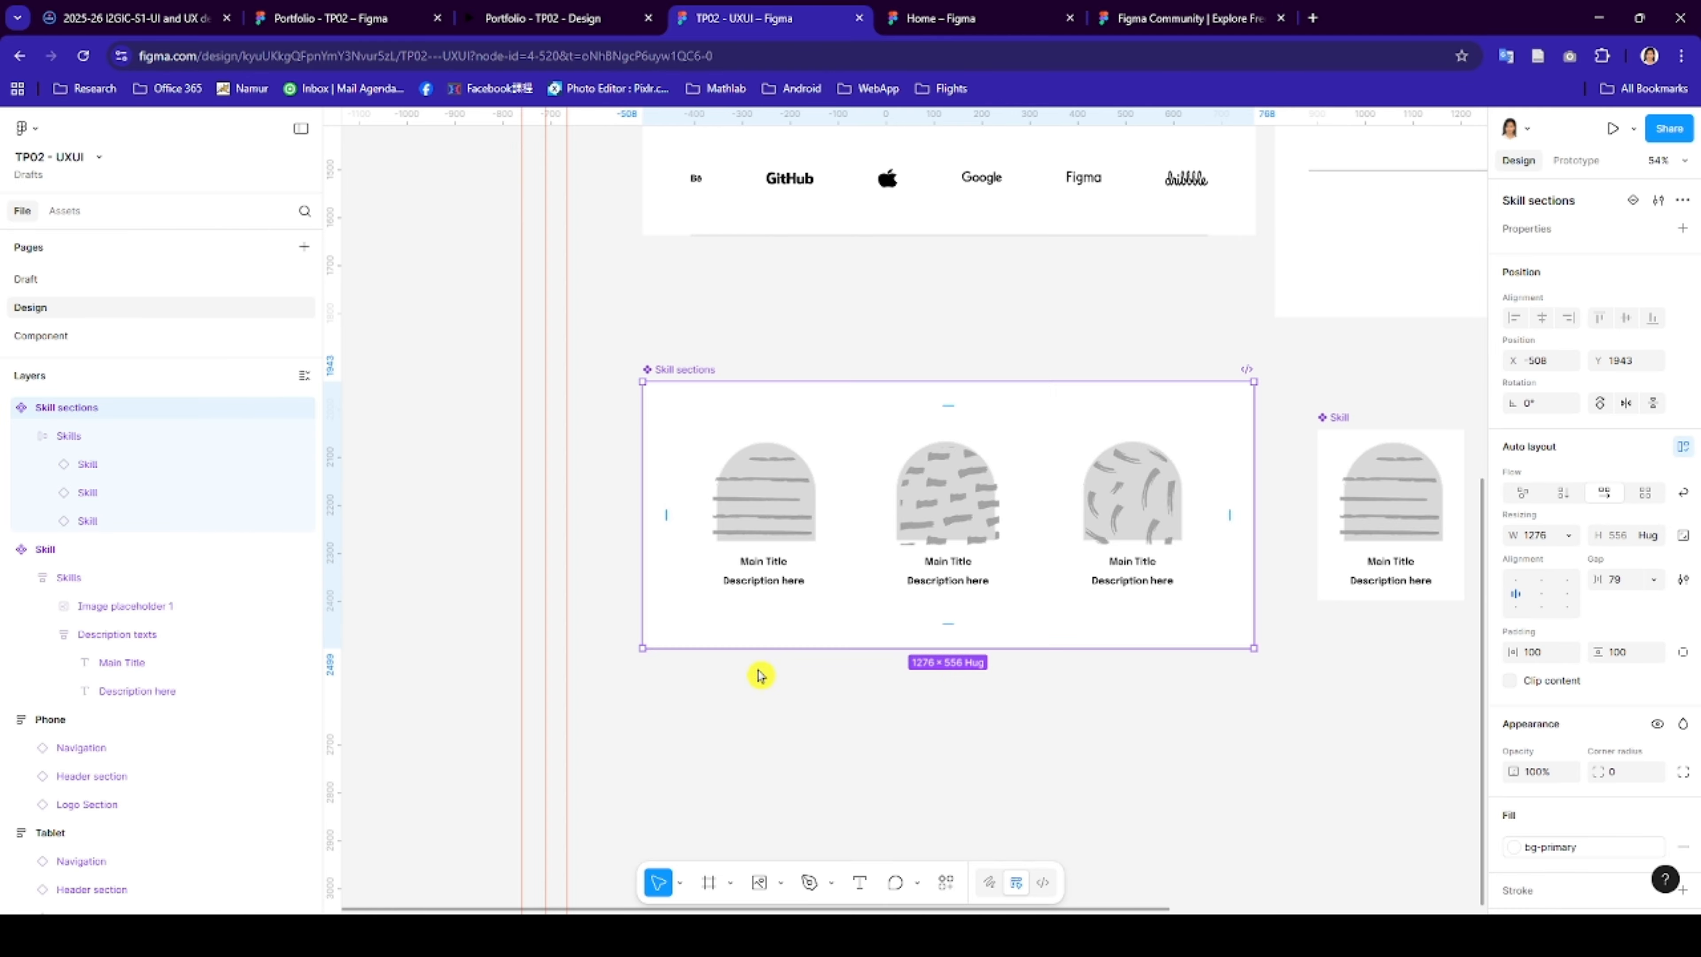
scroll(1073, 547, right, 5)
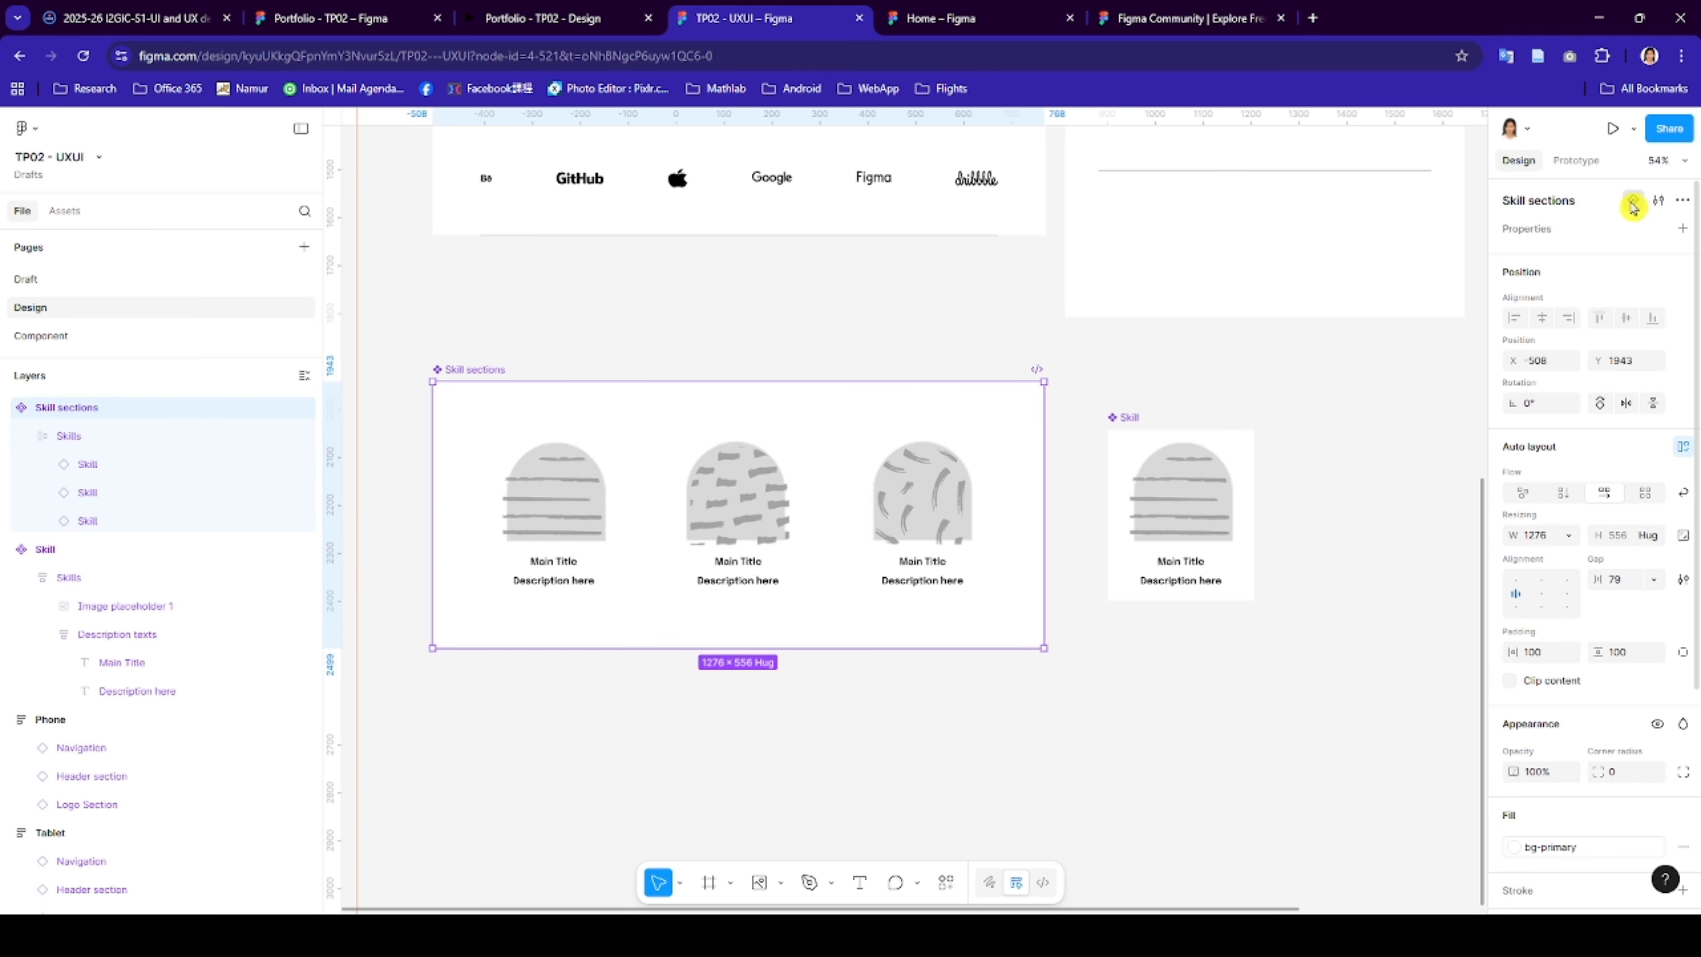
click(1632, 205)
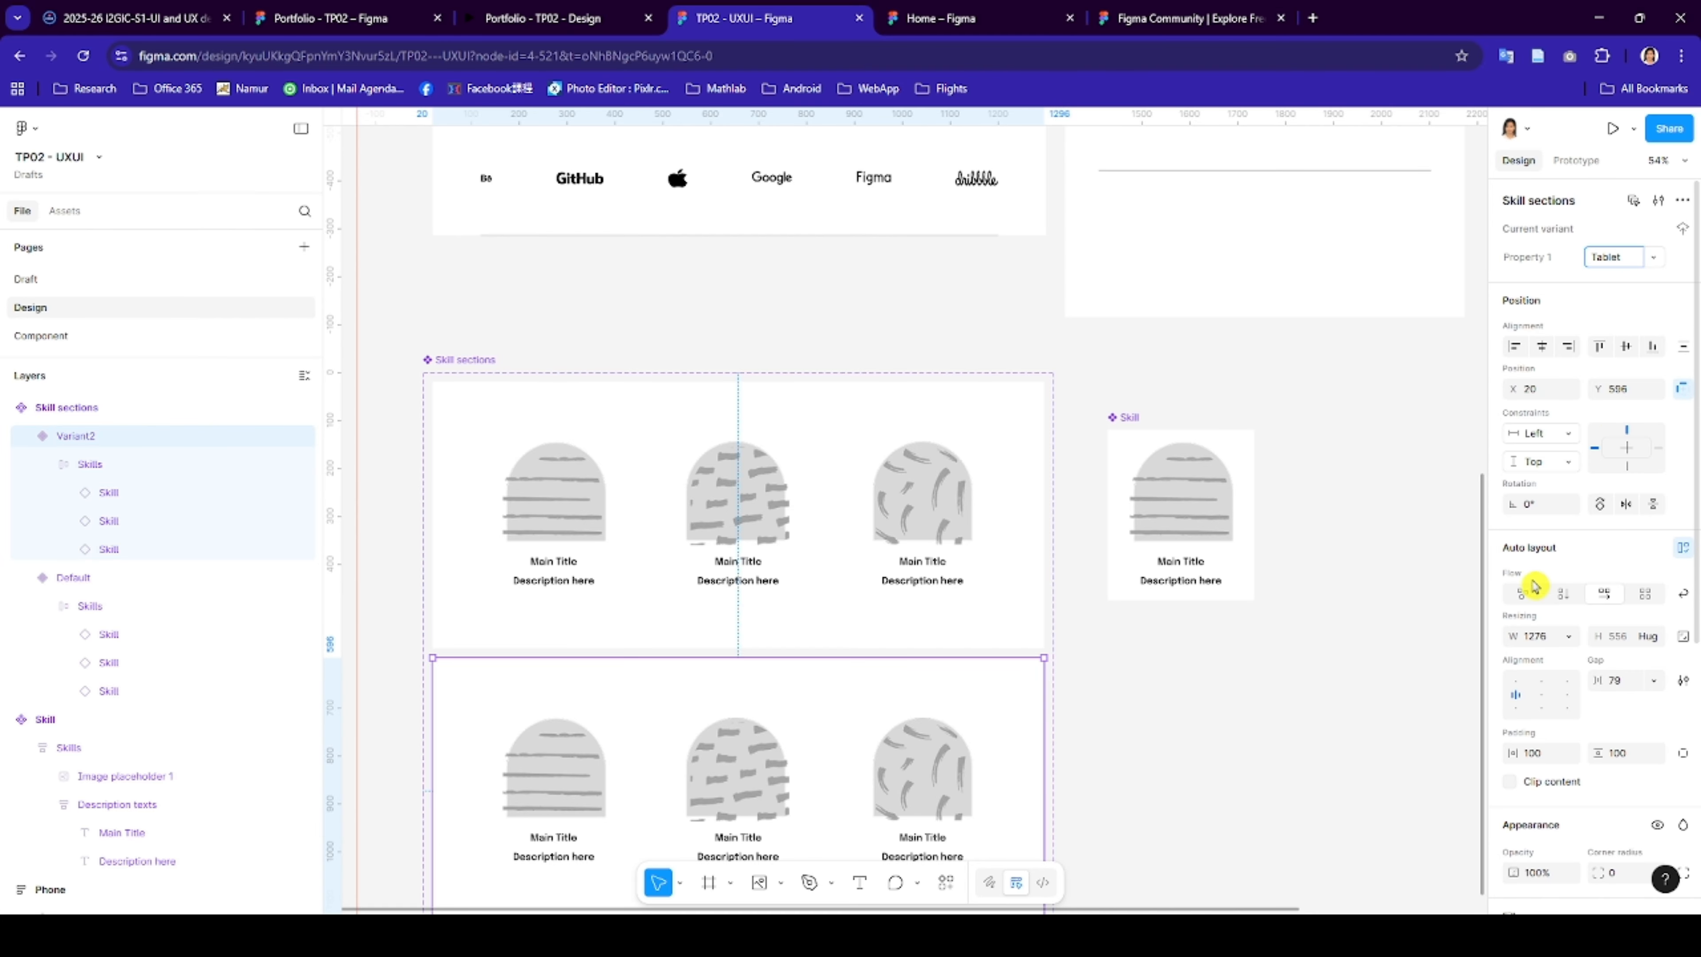
- Set the Tablet variant's width to 800 and its auto-layout gap to Auto
click(1537, 636)
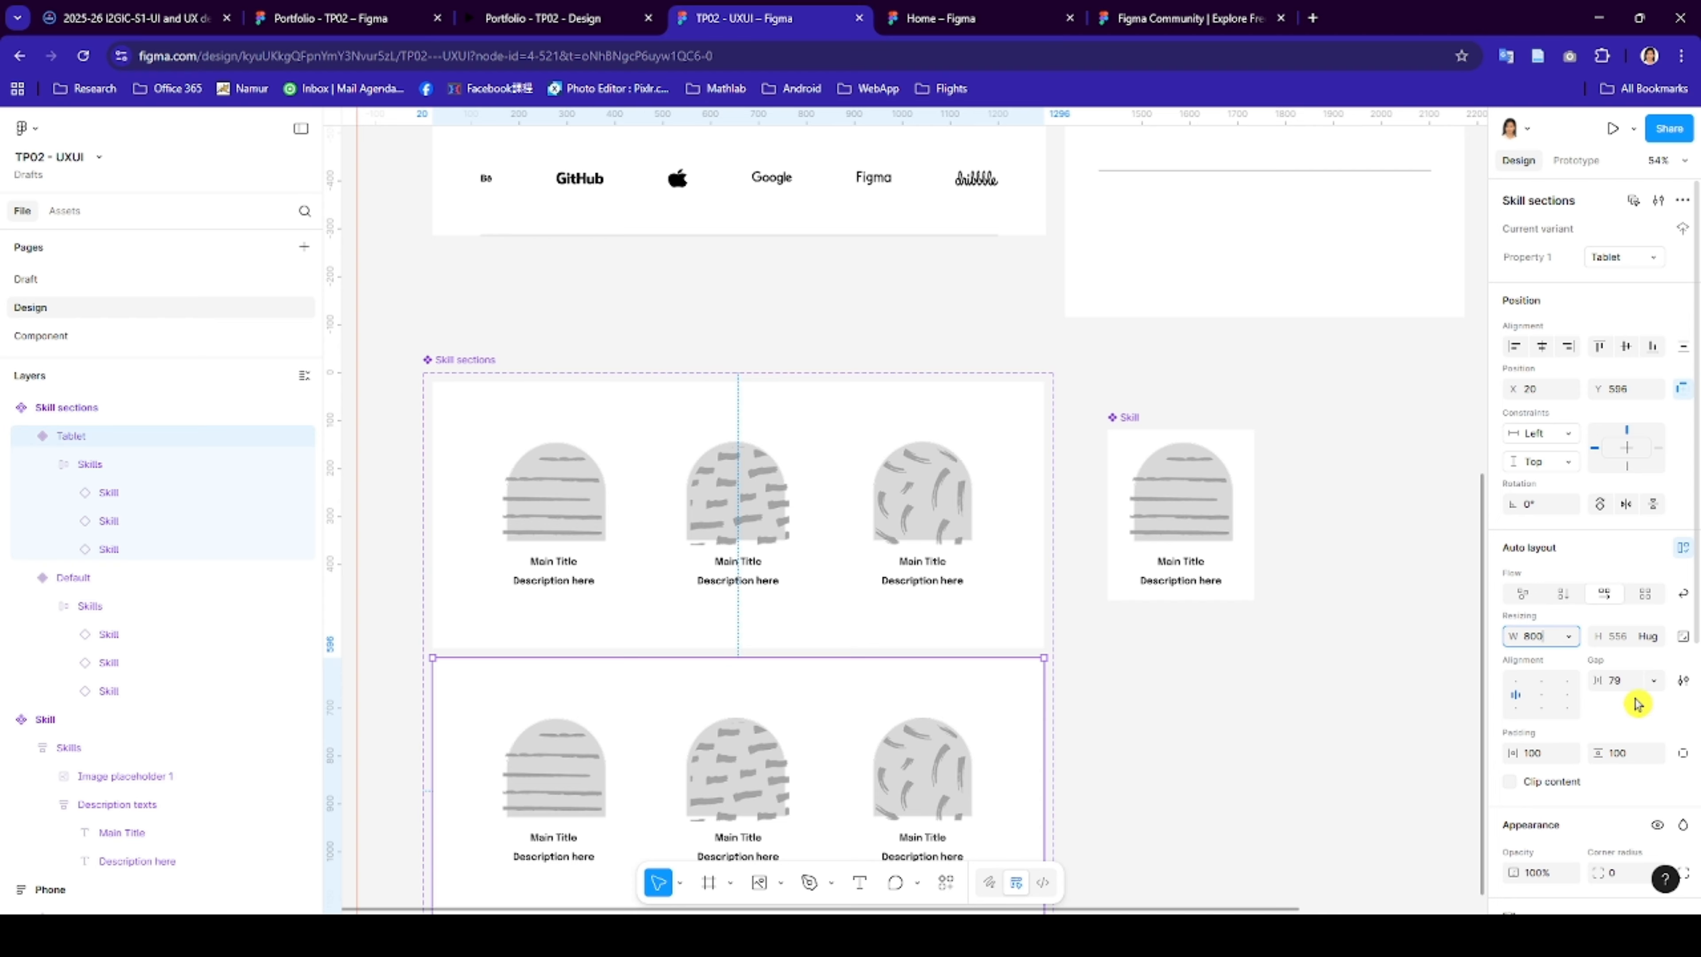
click(1622, 685)
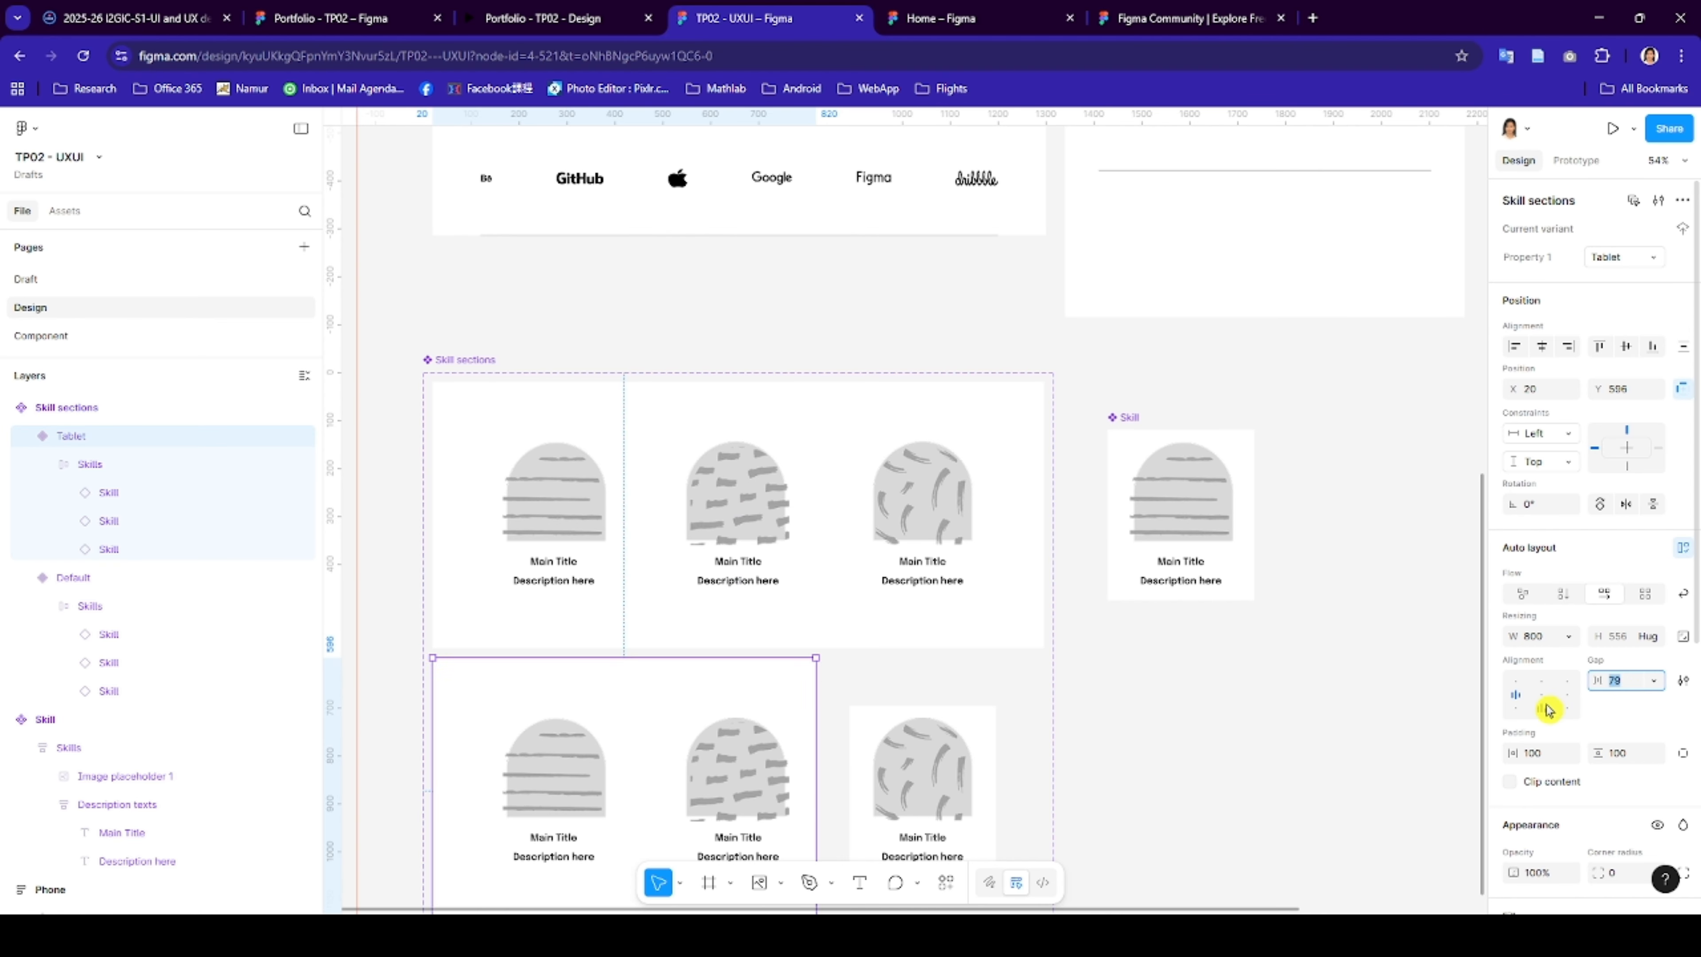
text(auto)
key(Return)
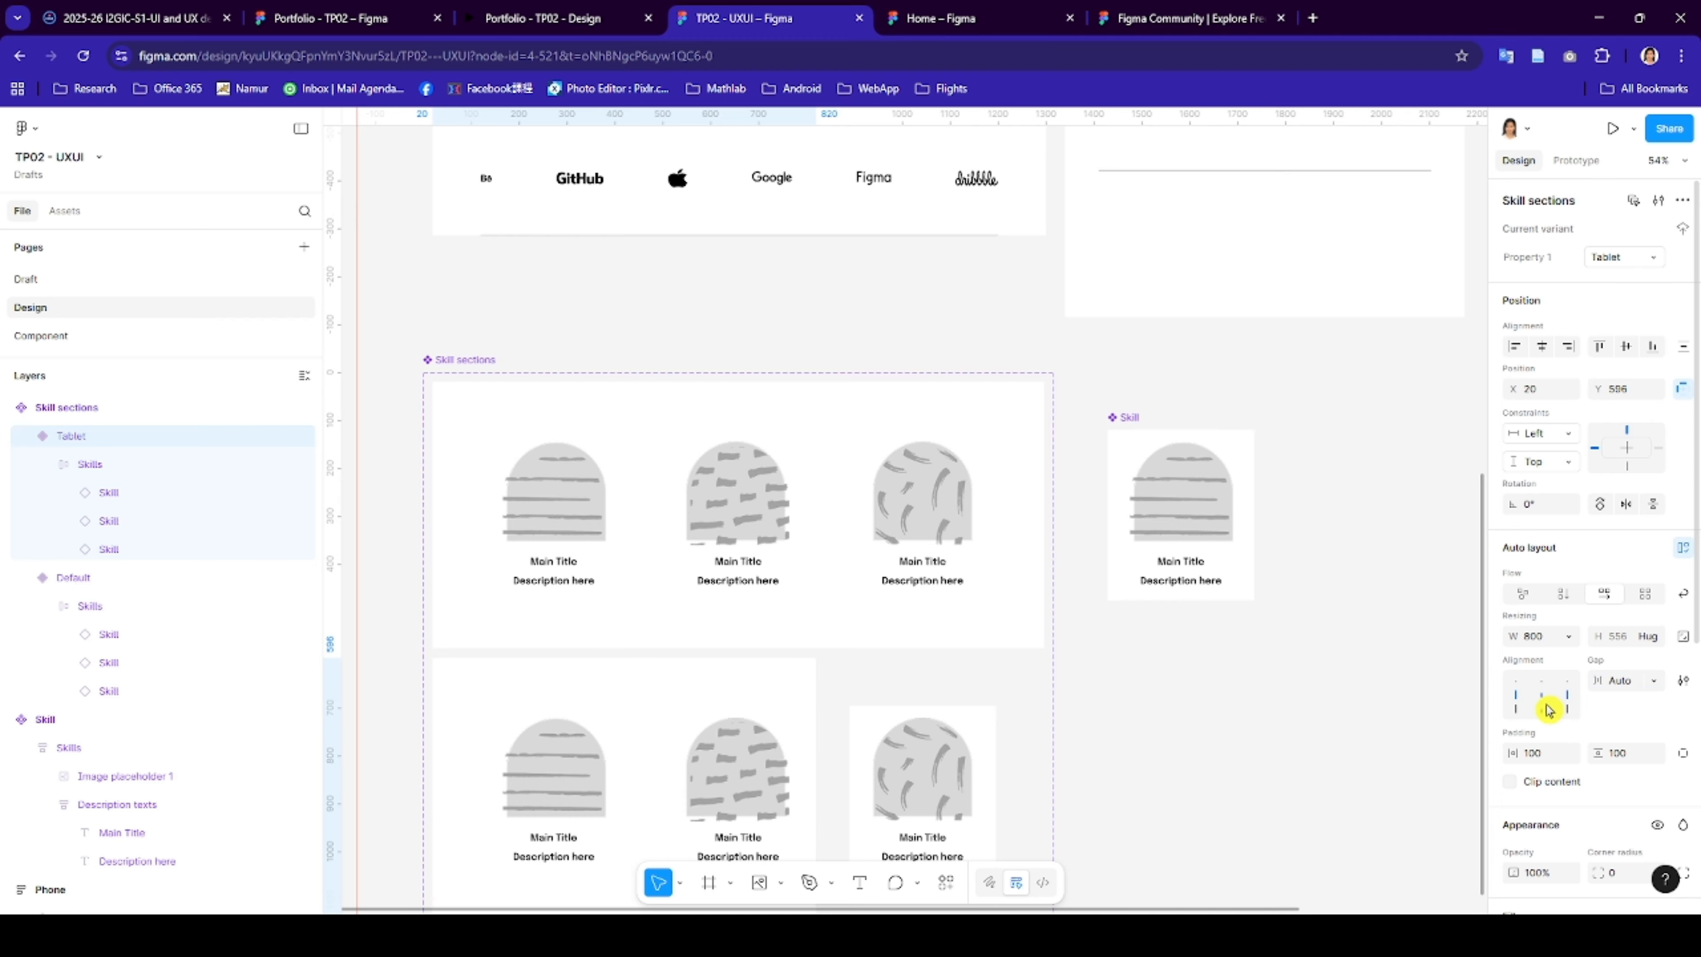
- Set the auto-layout gap of the Default variant of Skill sections to Auto
click(996, 433)
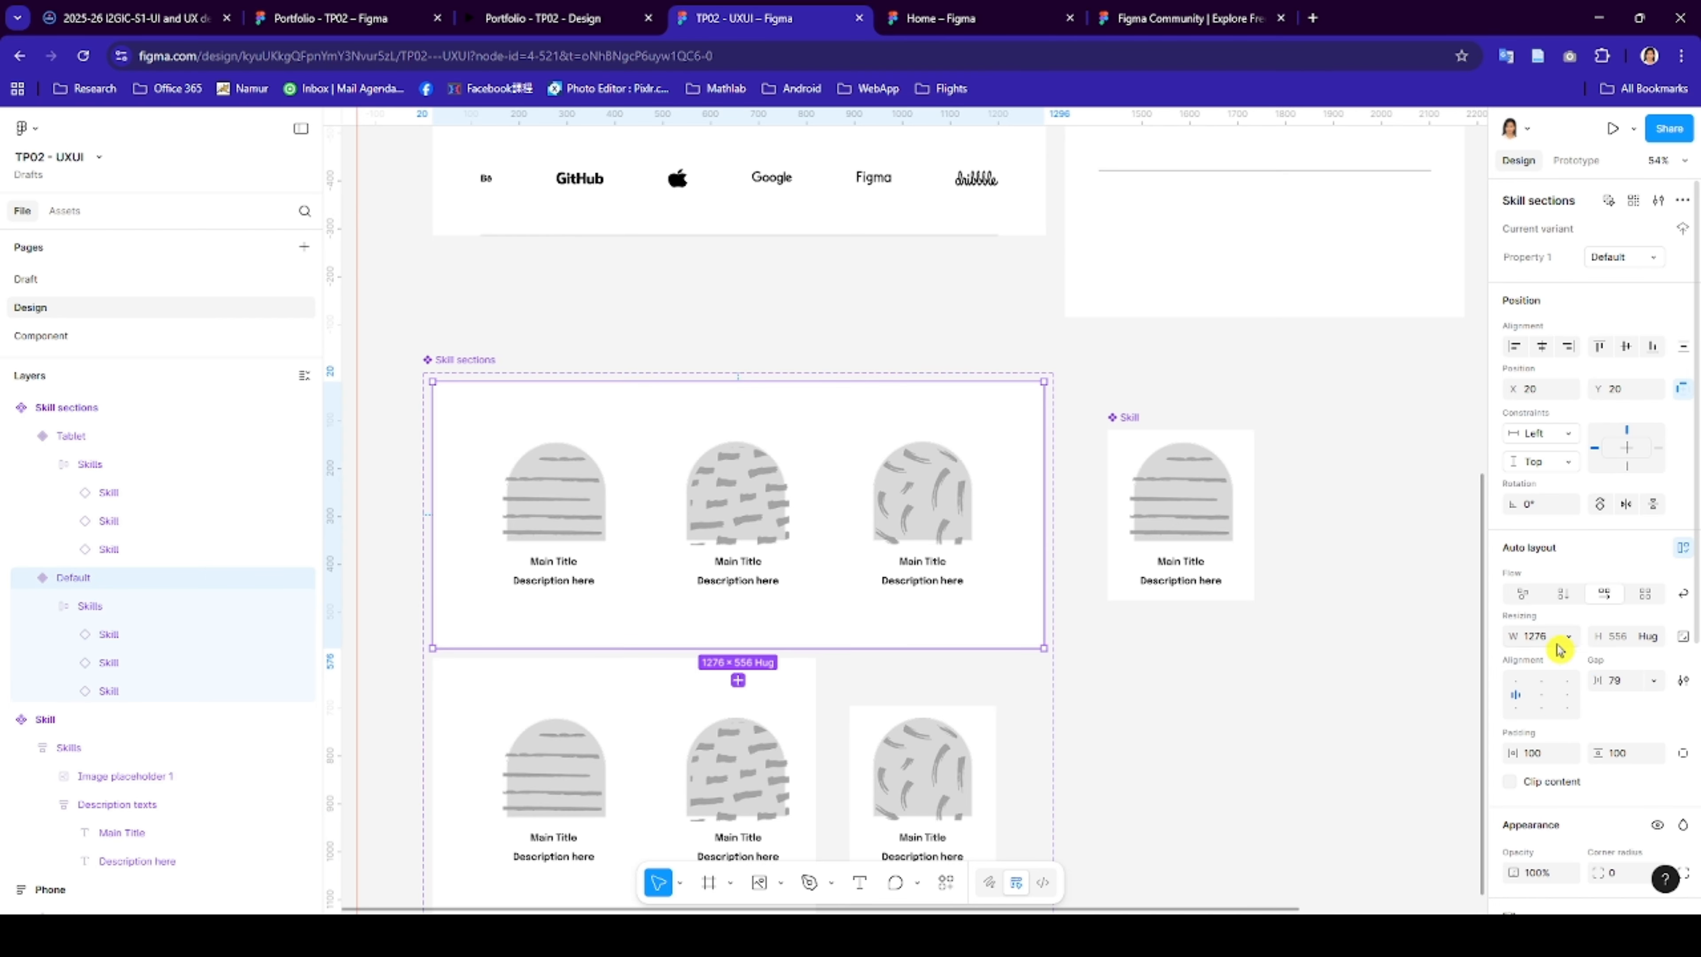
click(1614, 680)
text(auto)
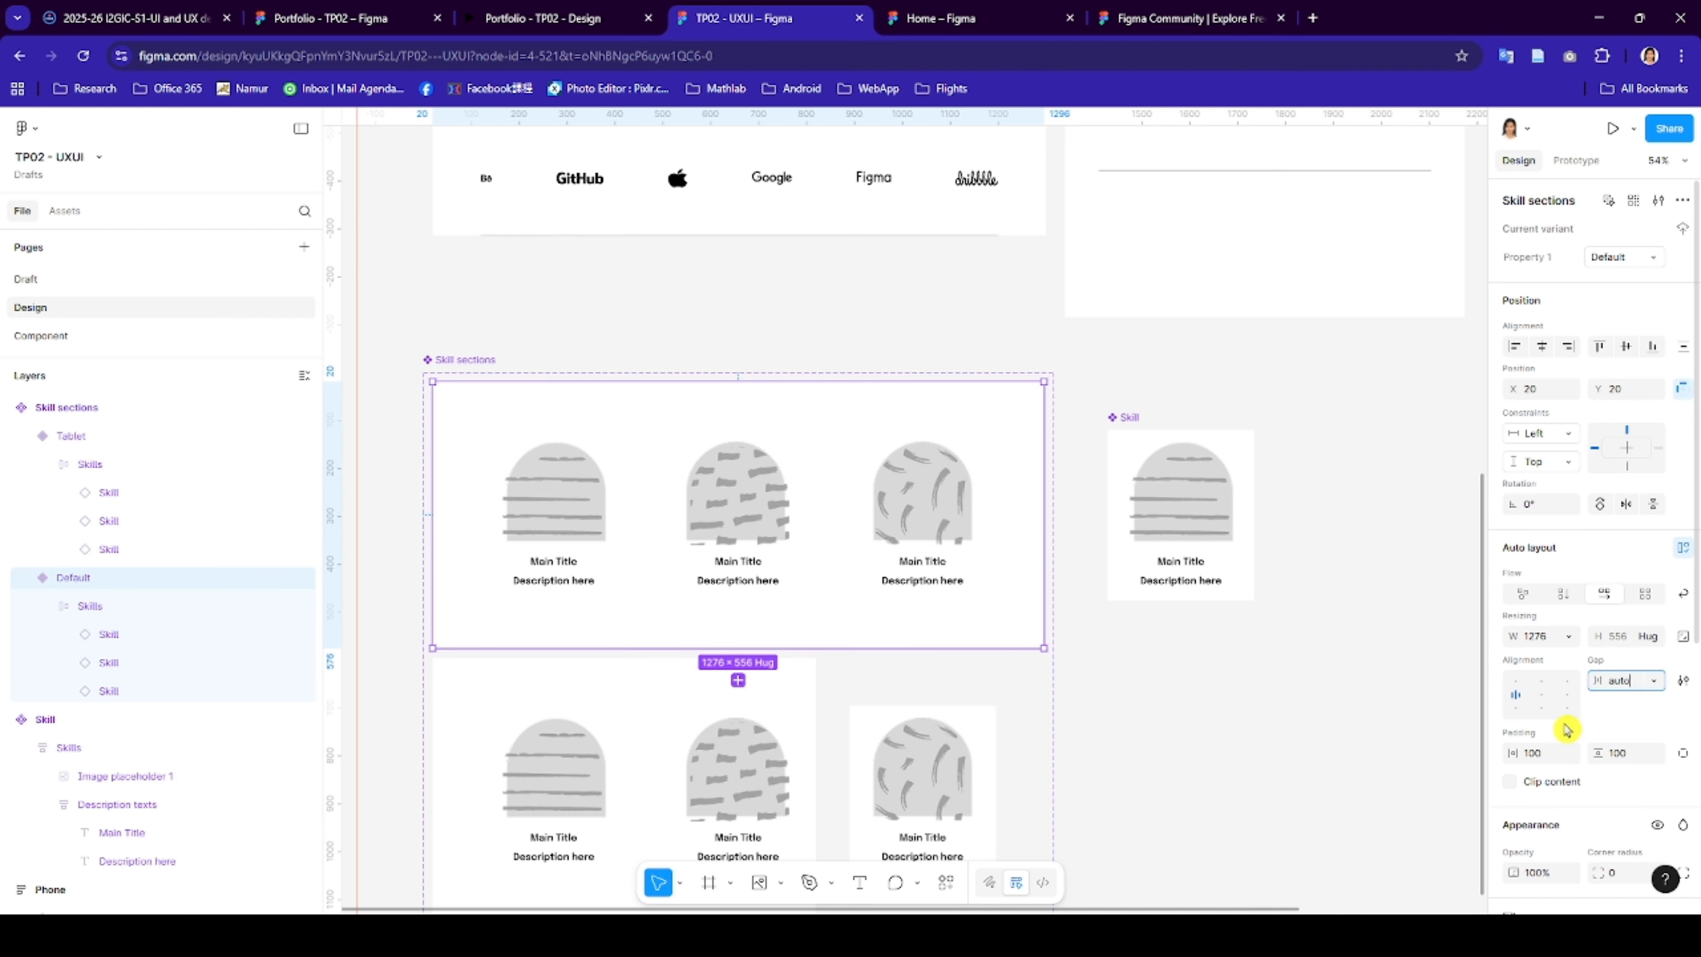
scroll(759, 538, down, 4)
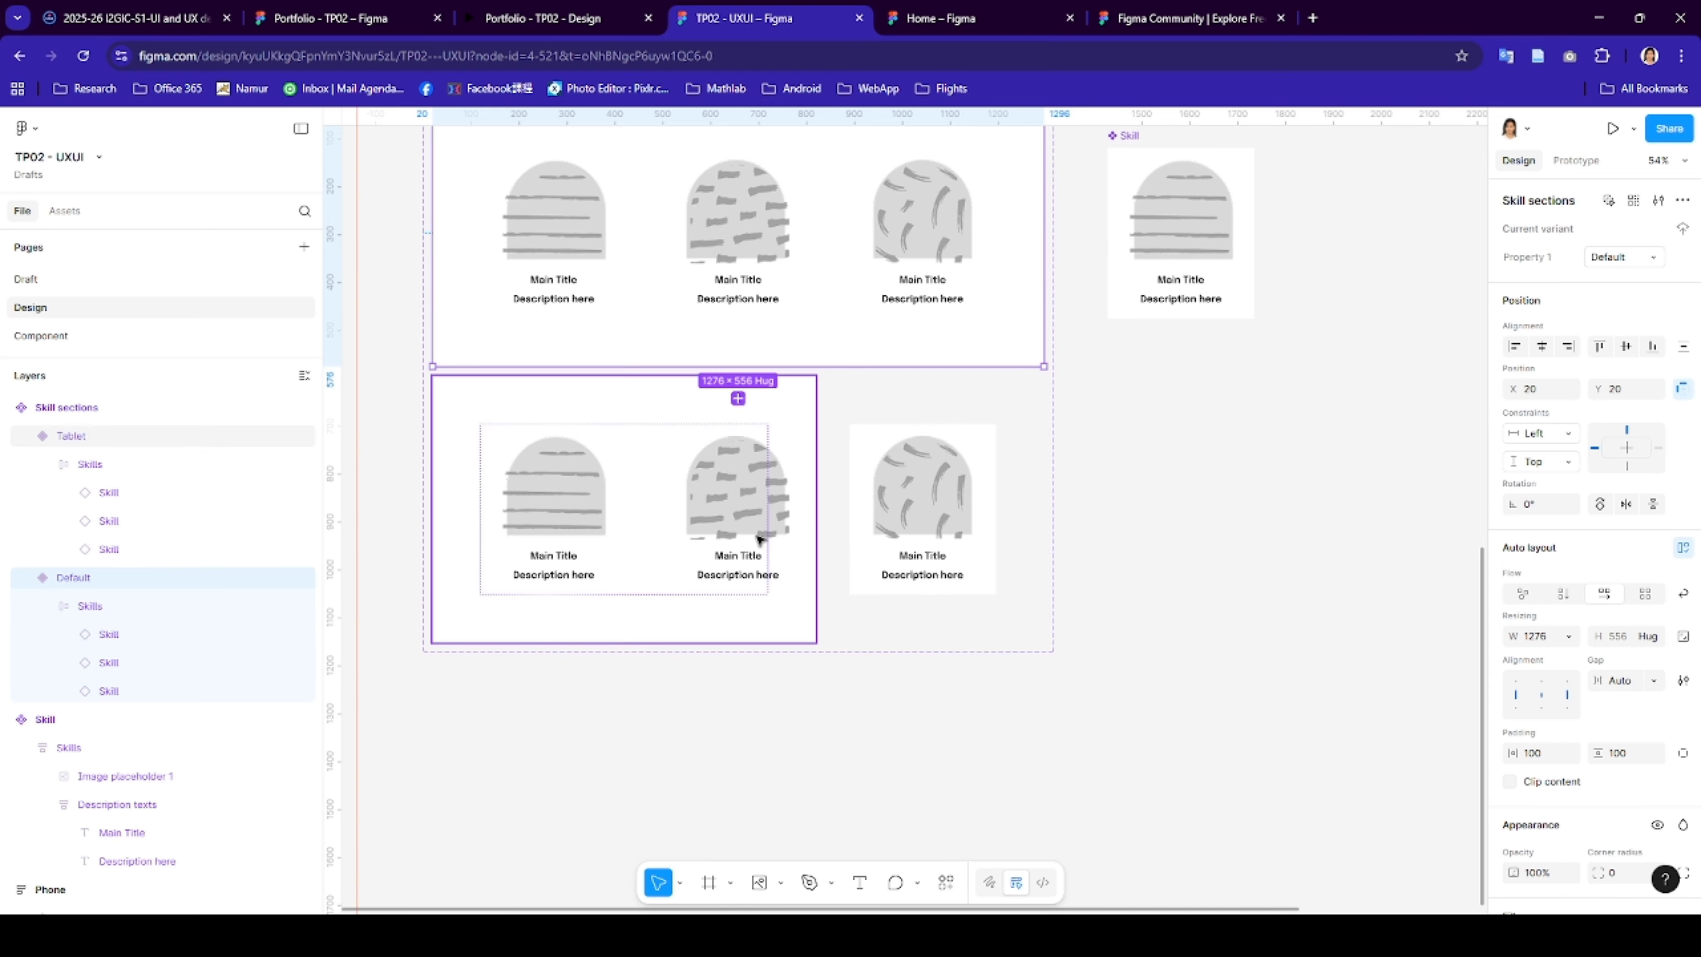
click(801, 404)
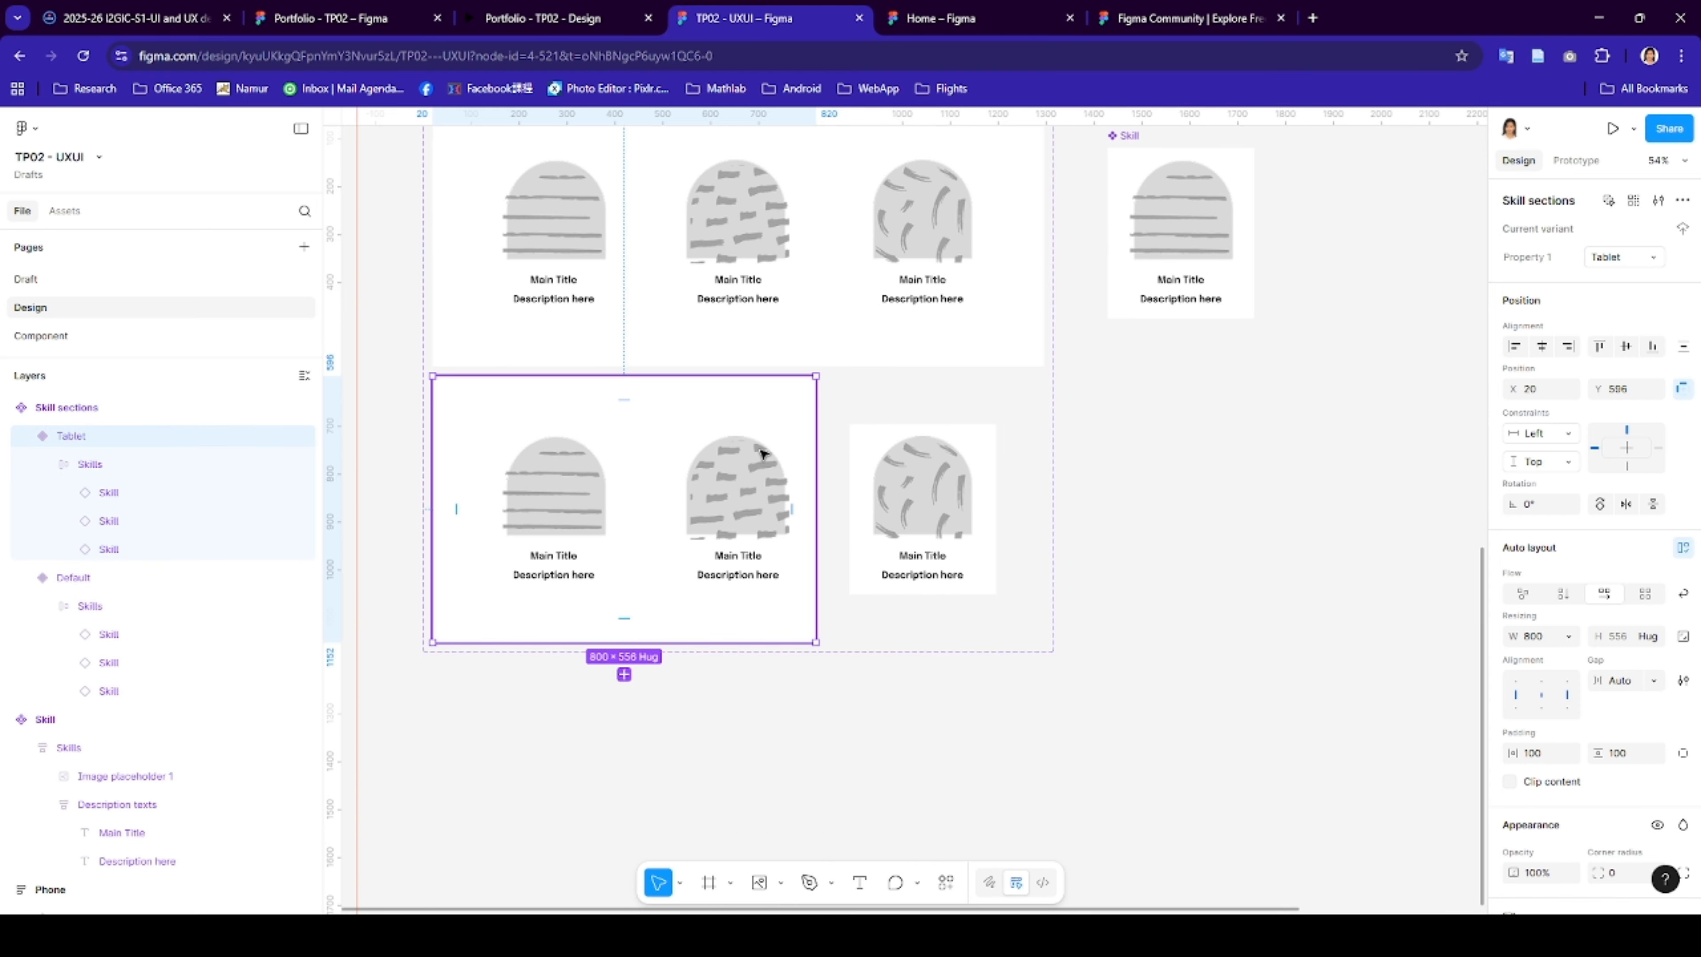
click(804, 408)
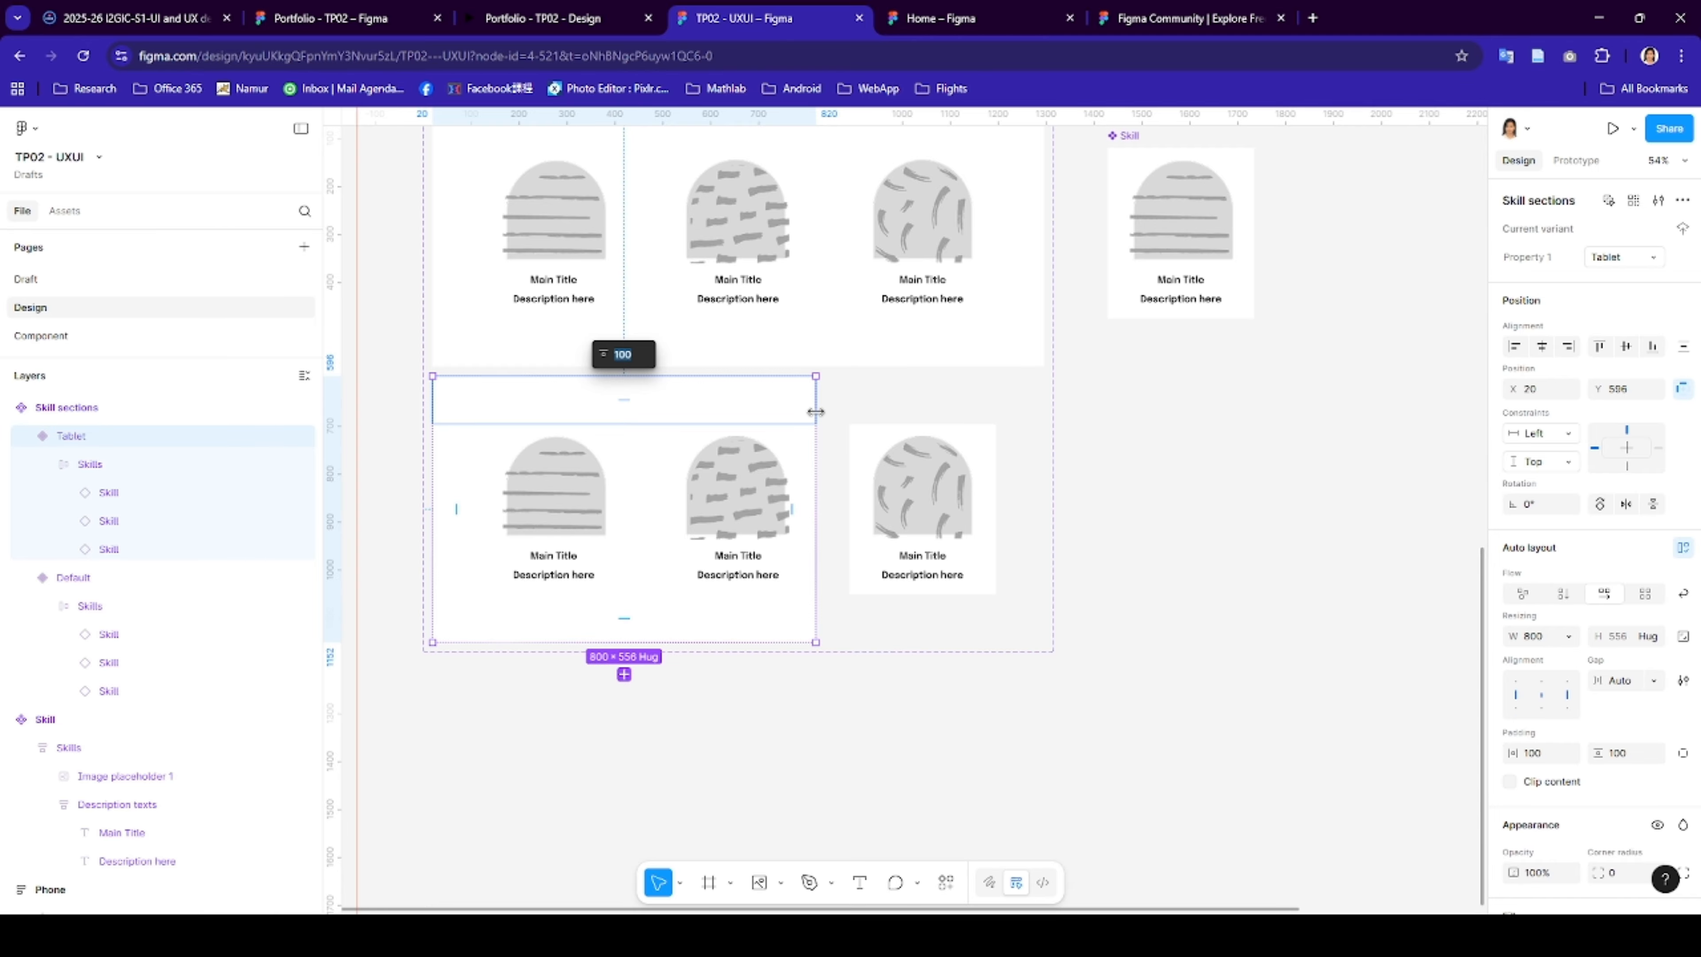
click(460, 527)
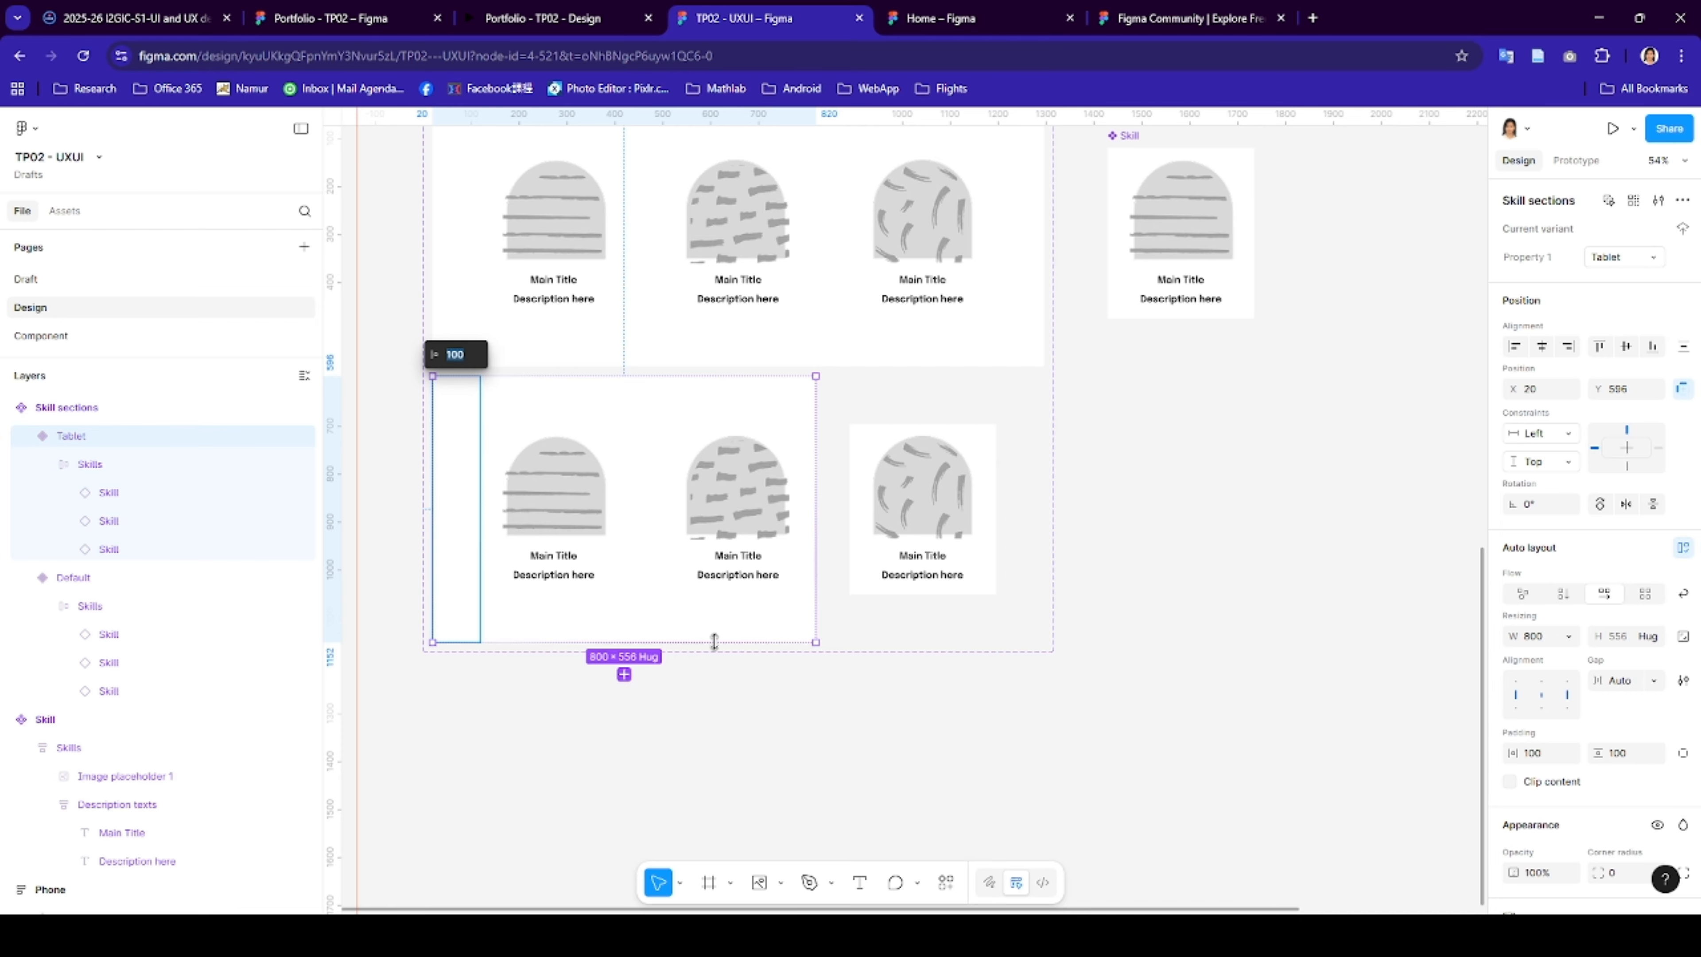
click(773, 633)
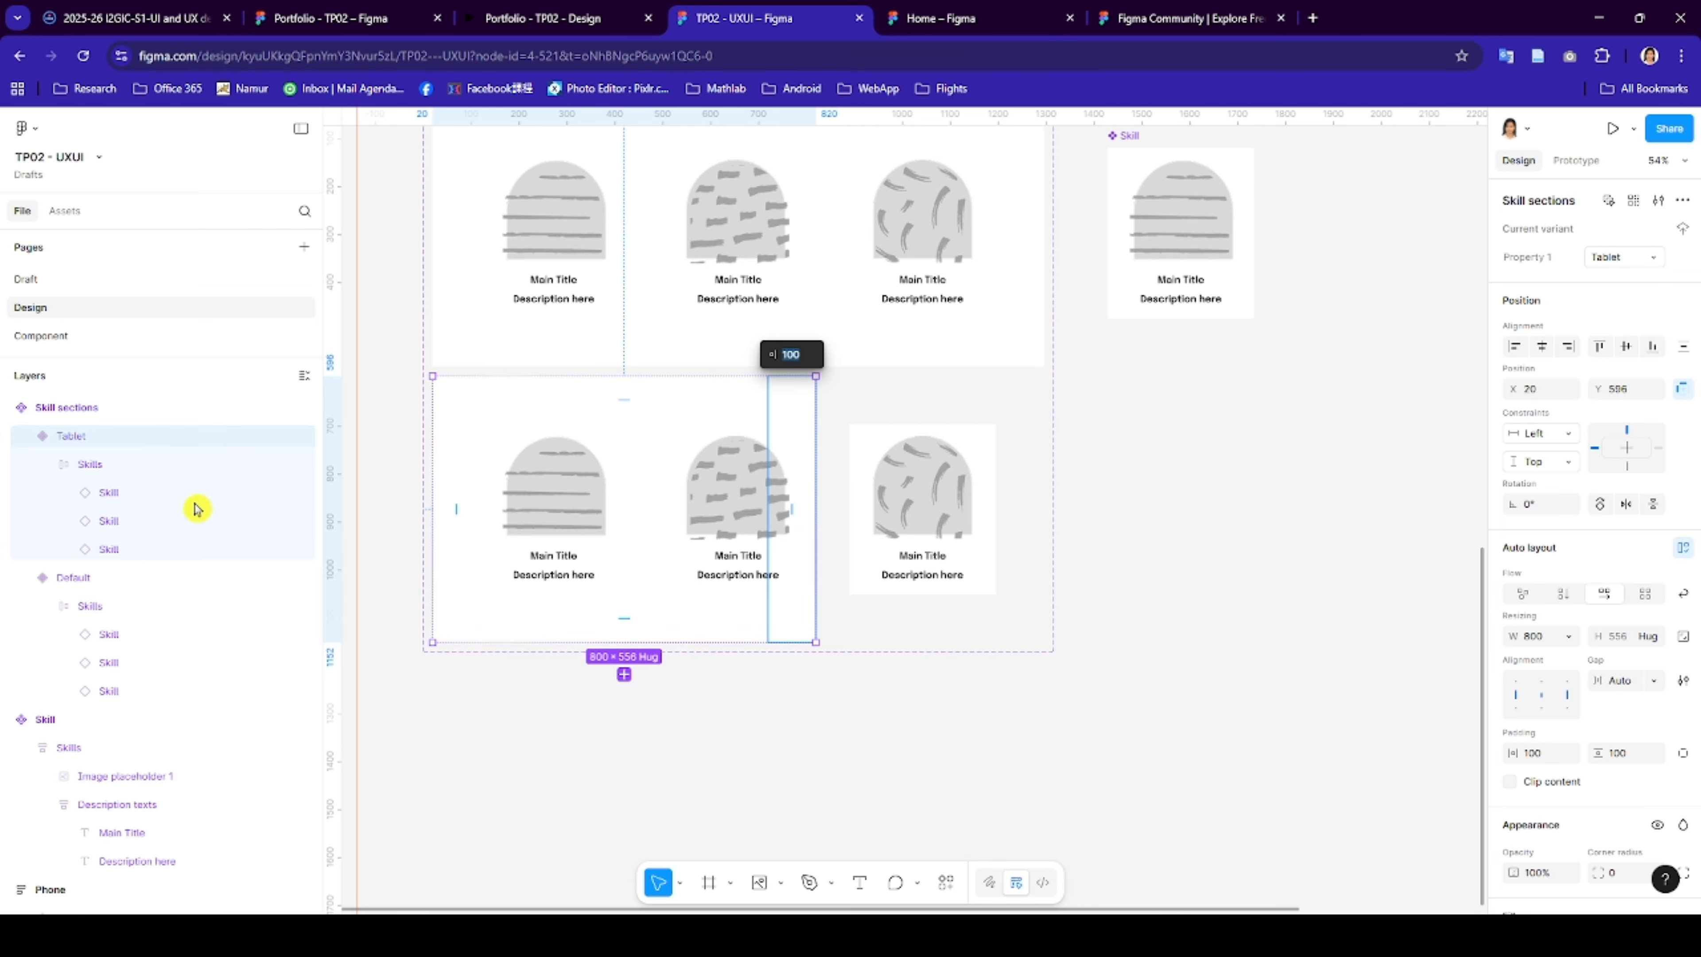
click(71, 441)
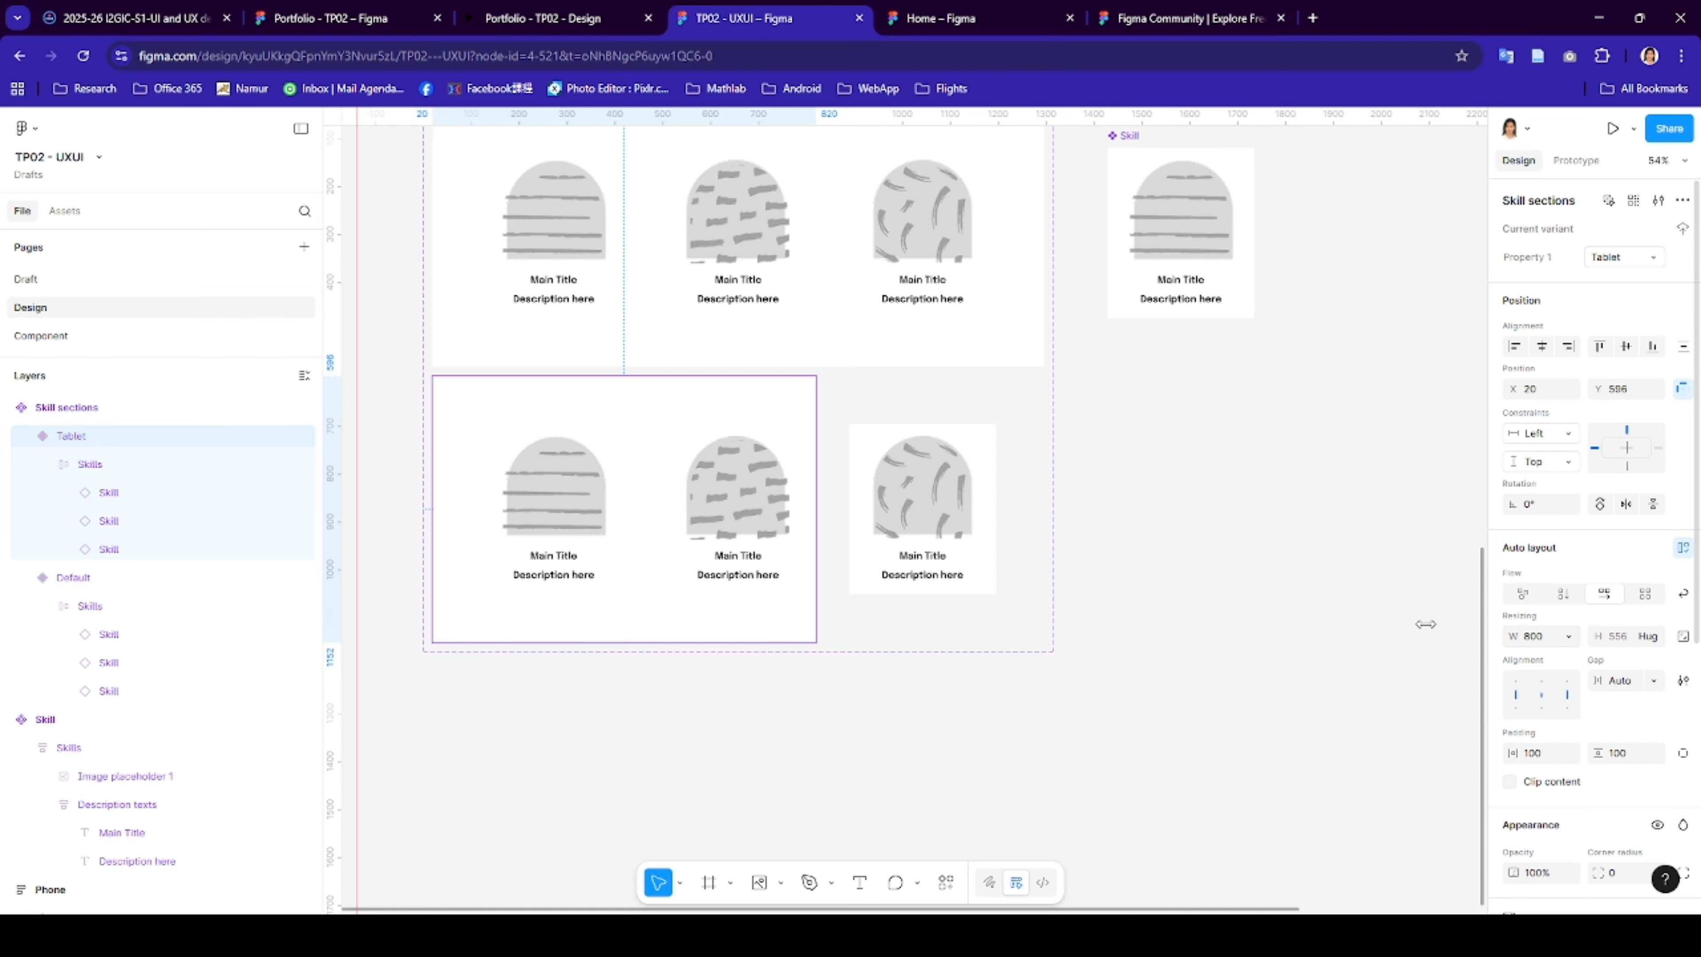
- Set the gap of the Skills frame inside the Tablet variant to Auto
click(68, 469)
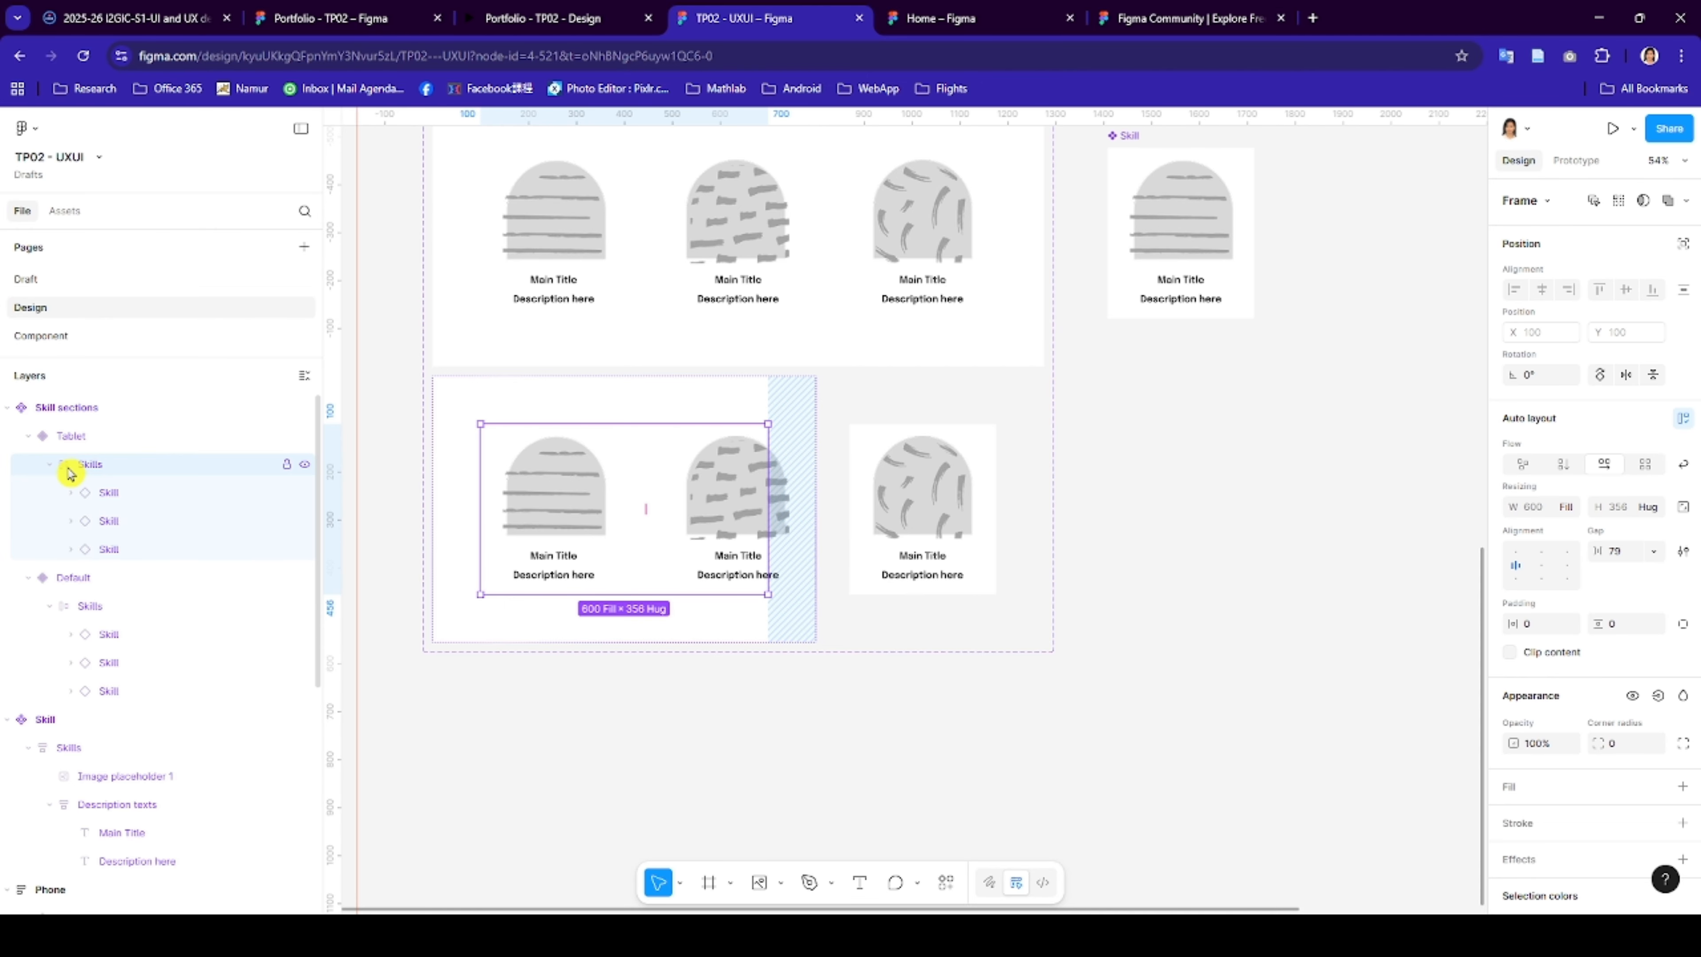
click(1571, 510)
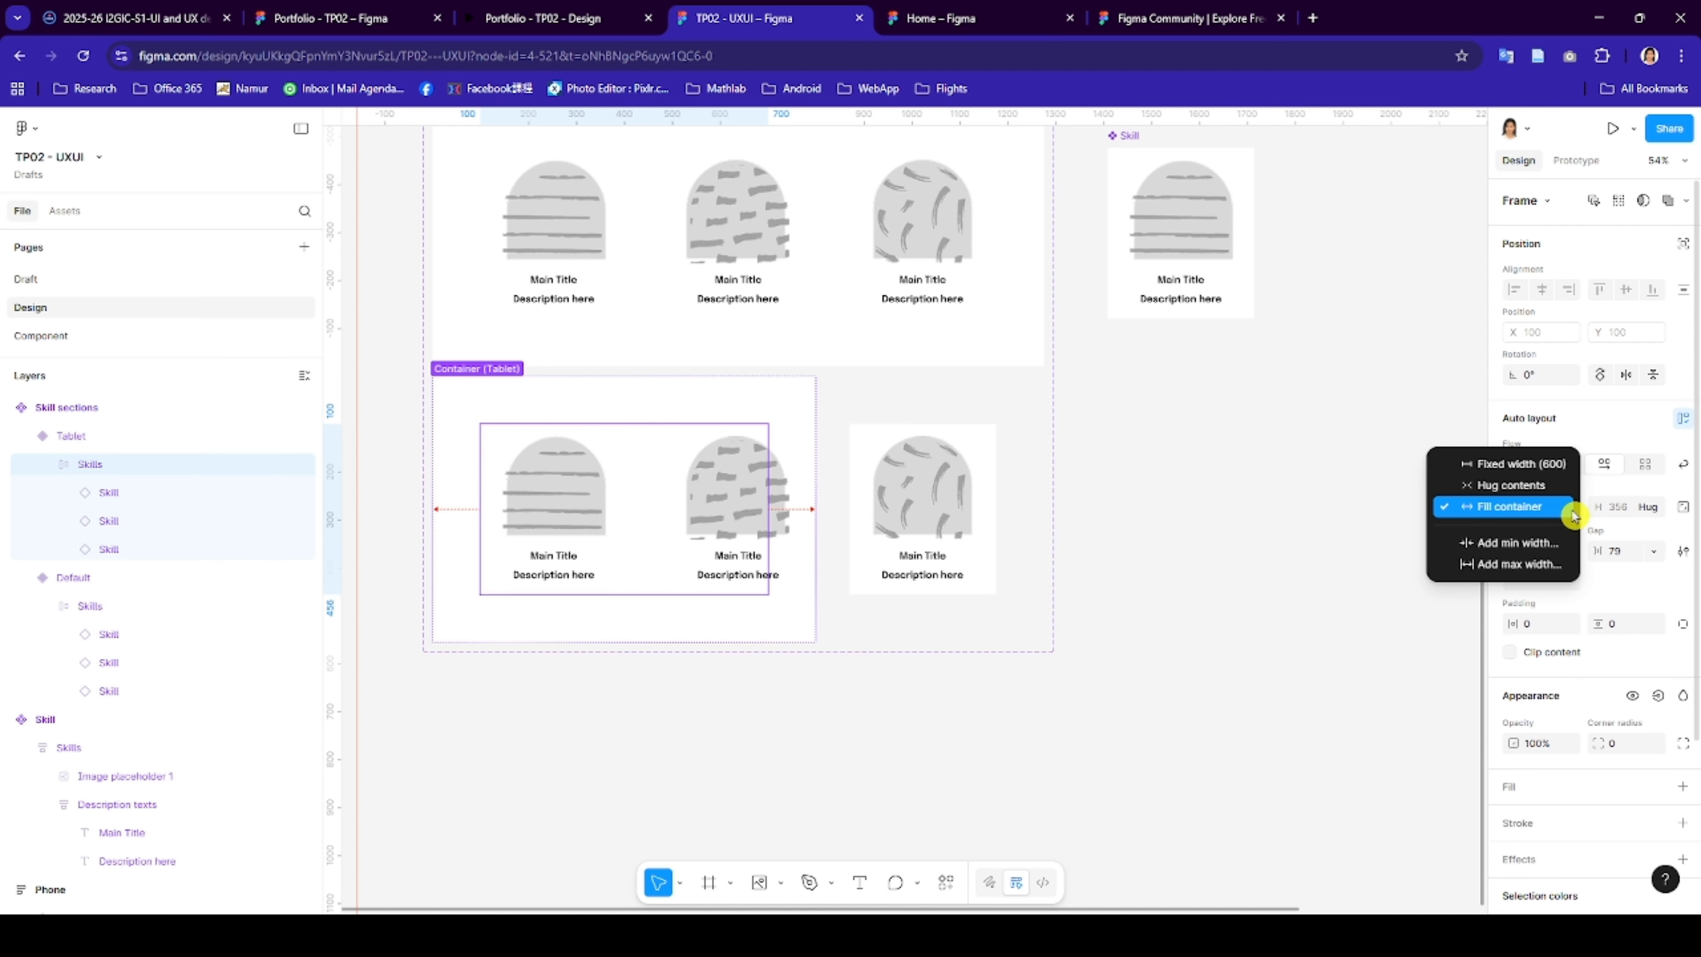
click(1537, 507)
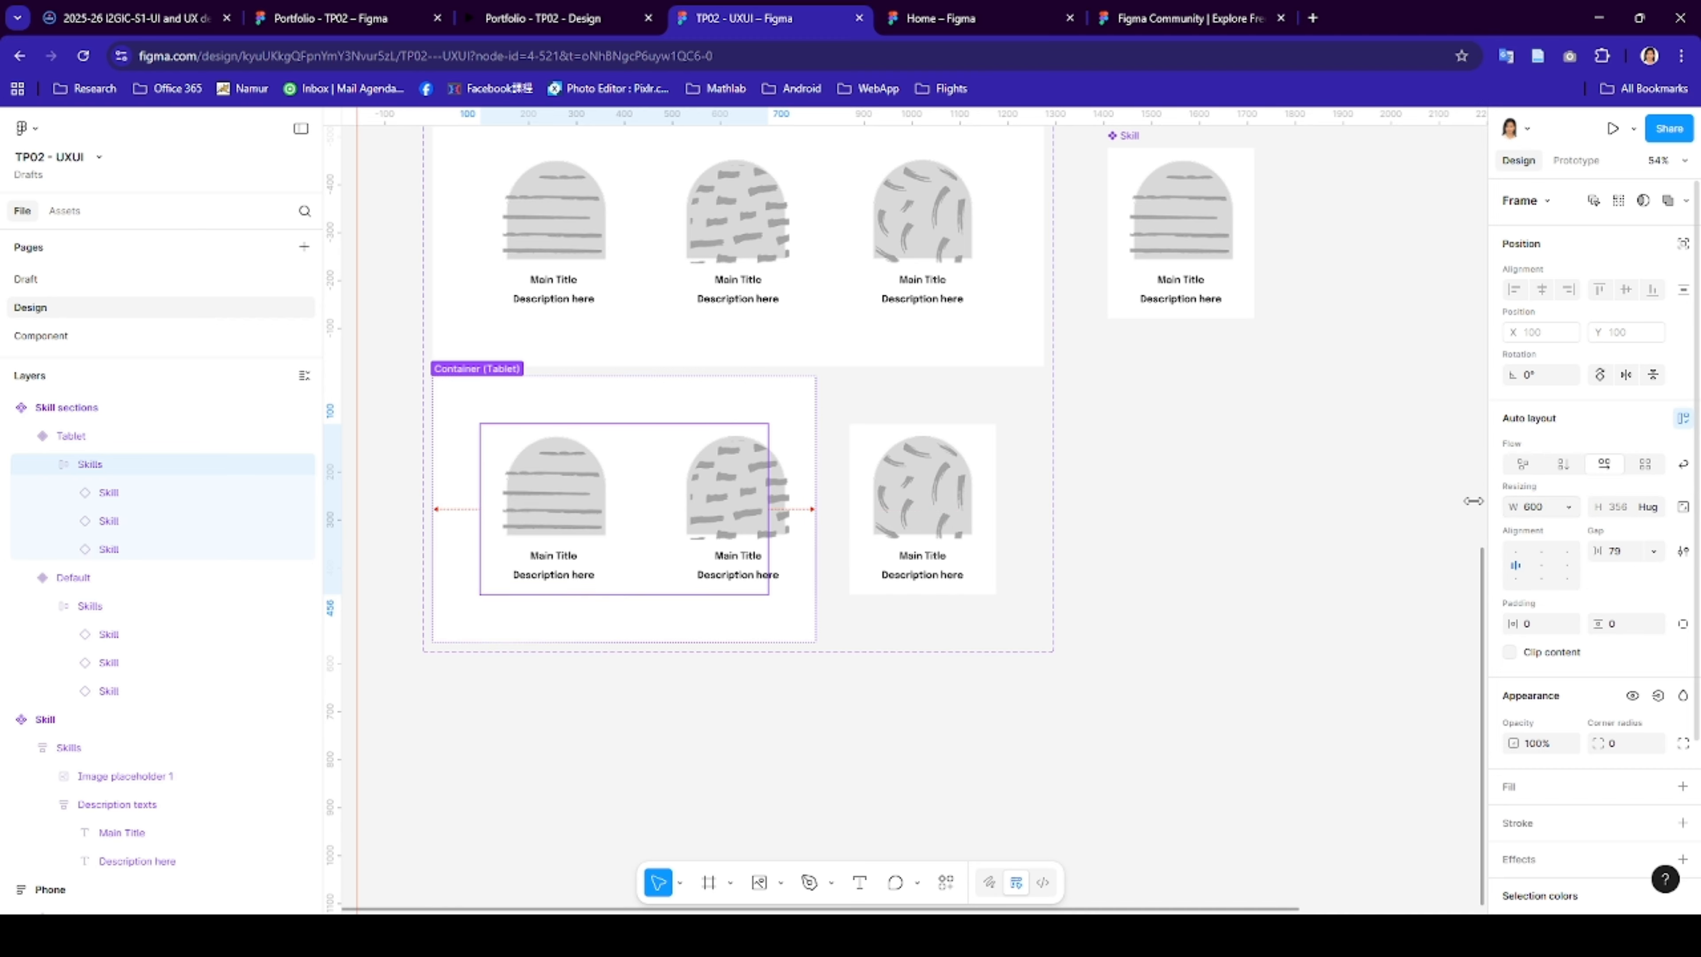
click(1621, 553)
text(aut)
key(Return)
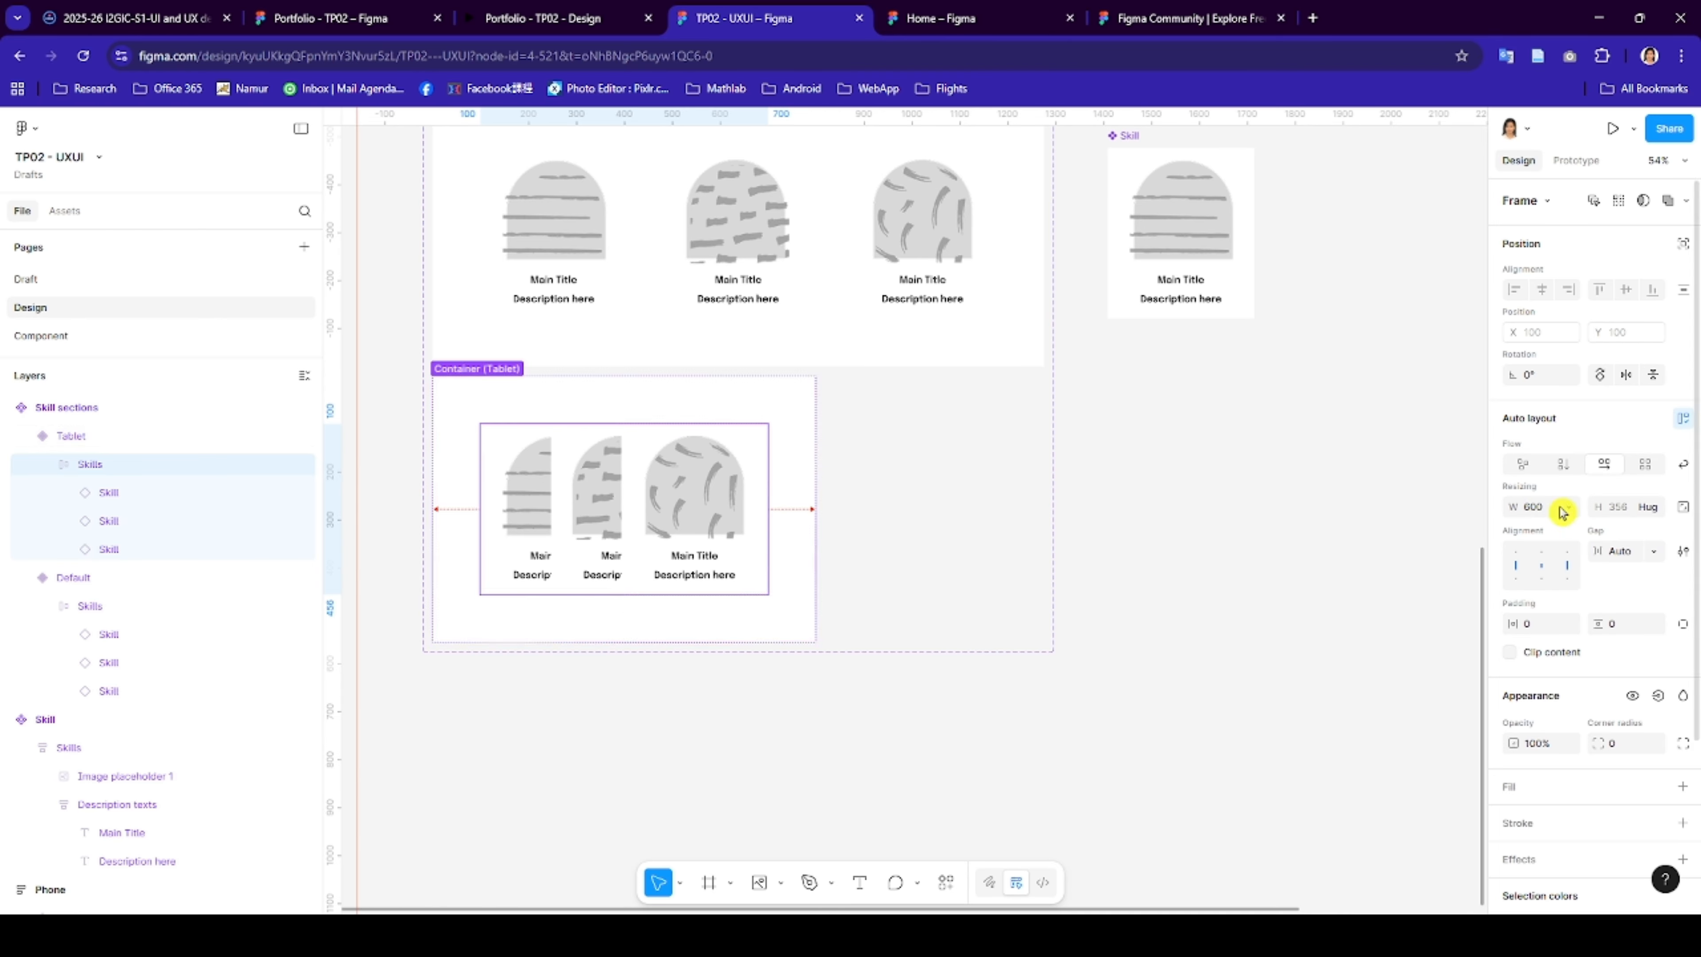
- Set the width of the Skills frame inside the main Skill component to Fill container
click(109, 495)
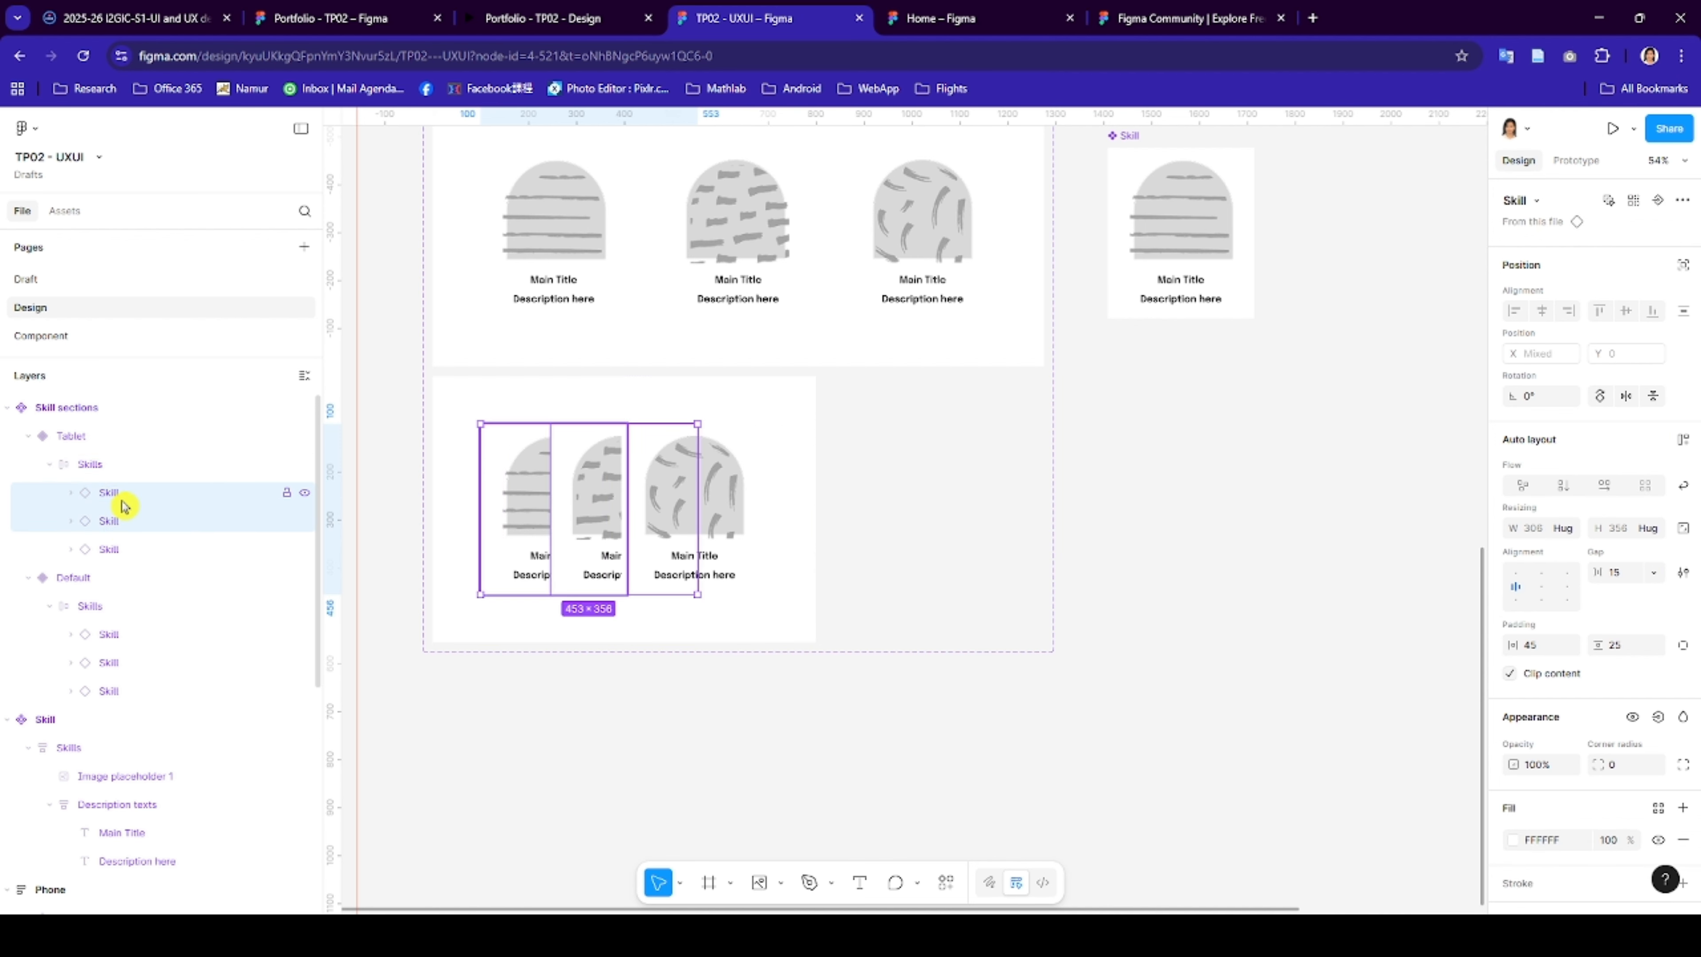
click(1205, 295)
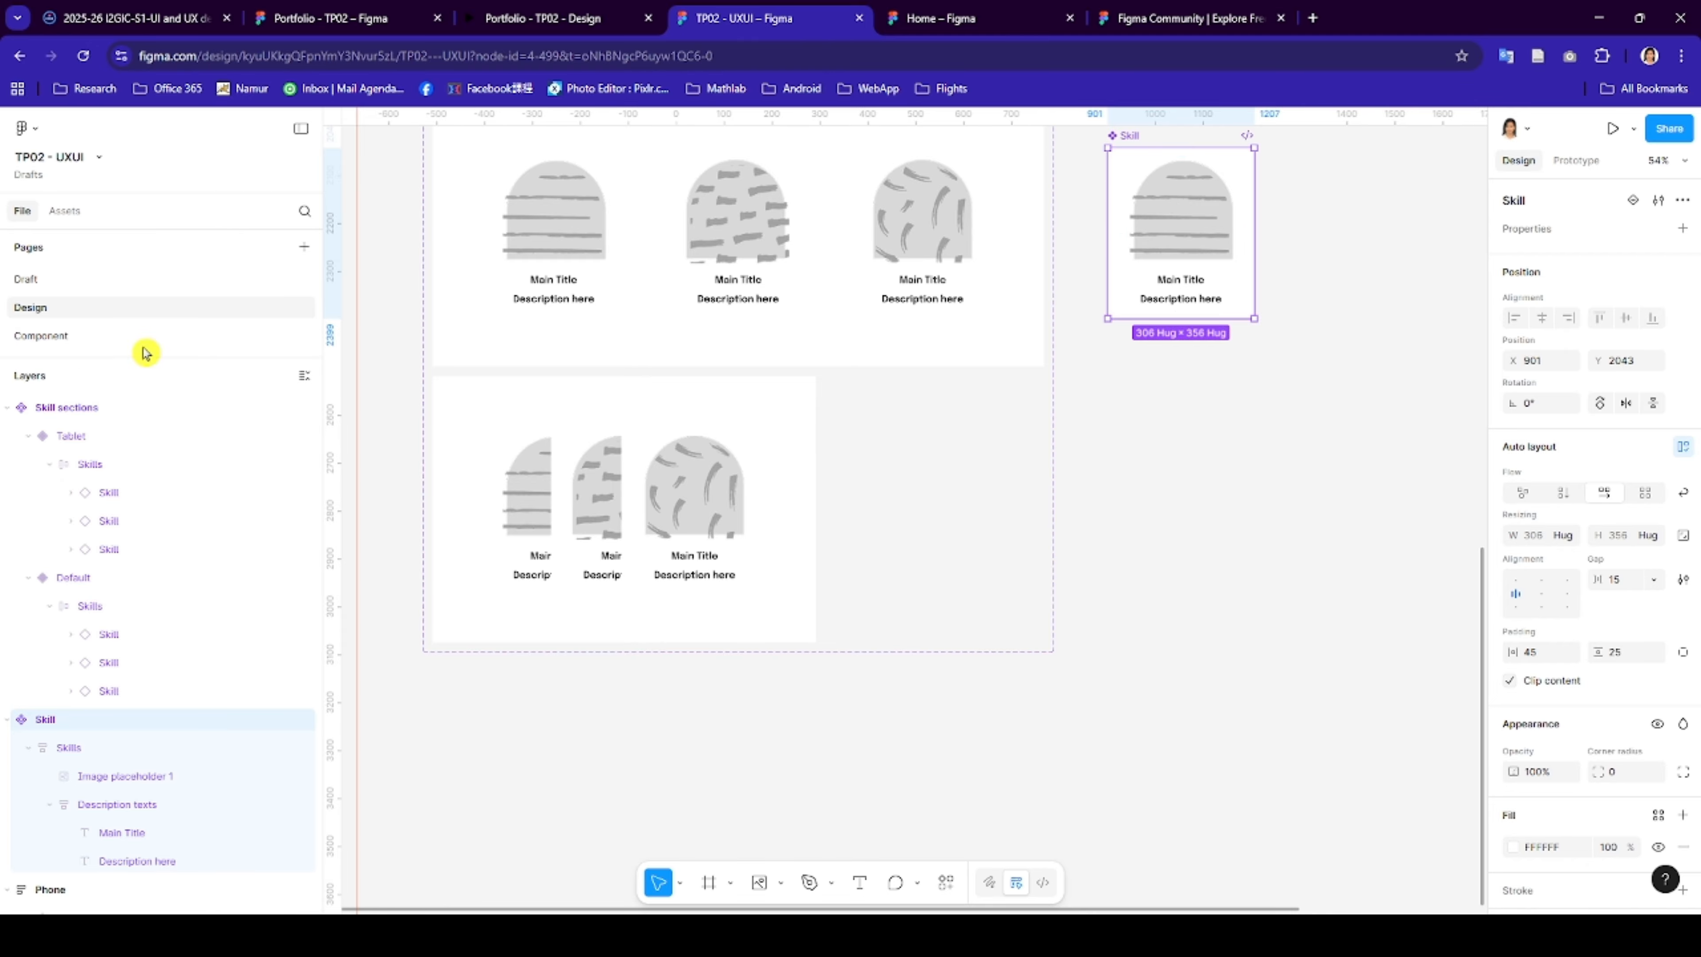
double_click(1175, 196)
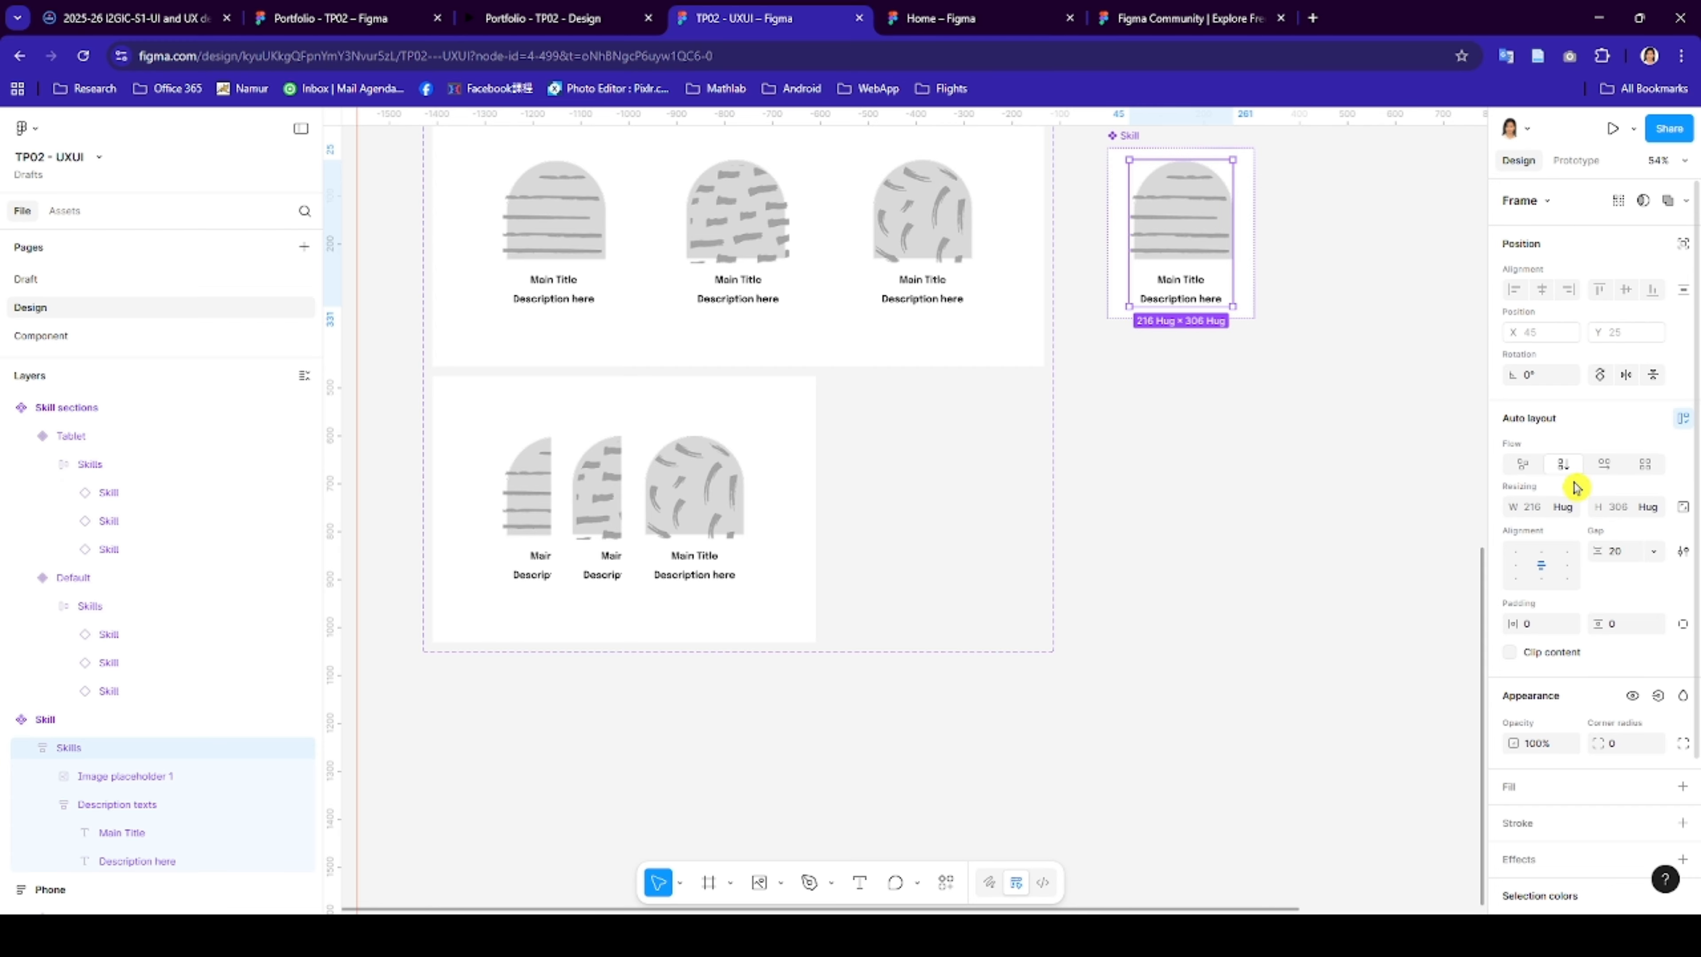
click(1570, 507)
click(1523, 530)
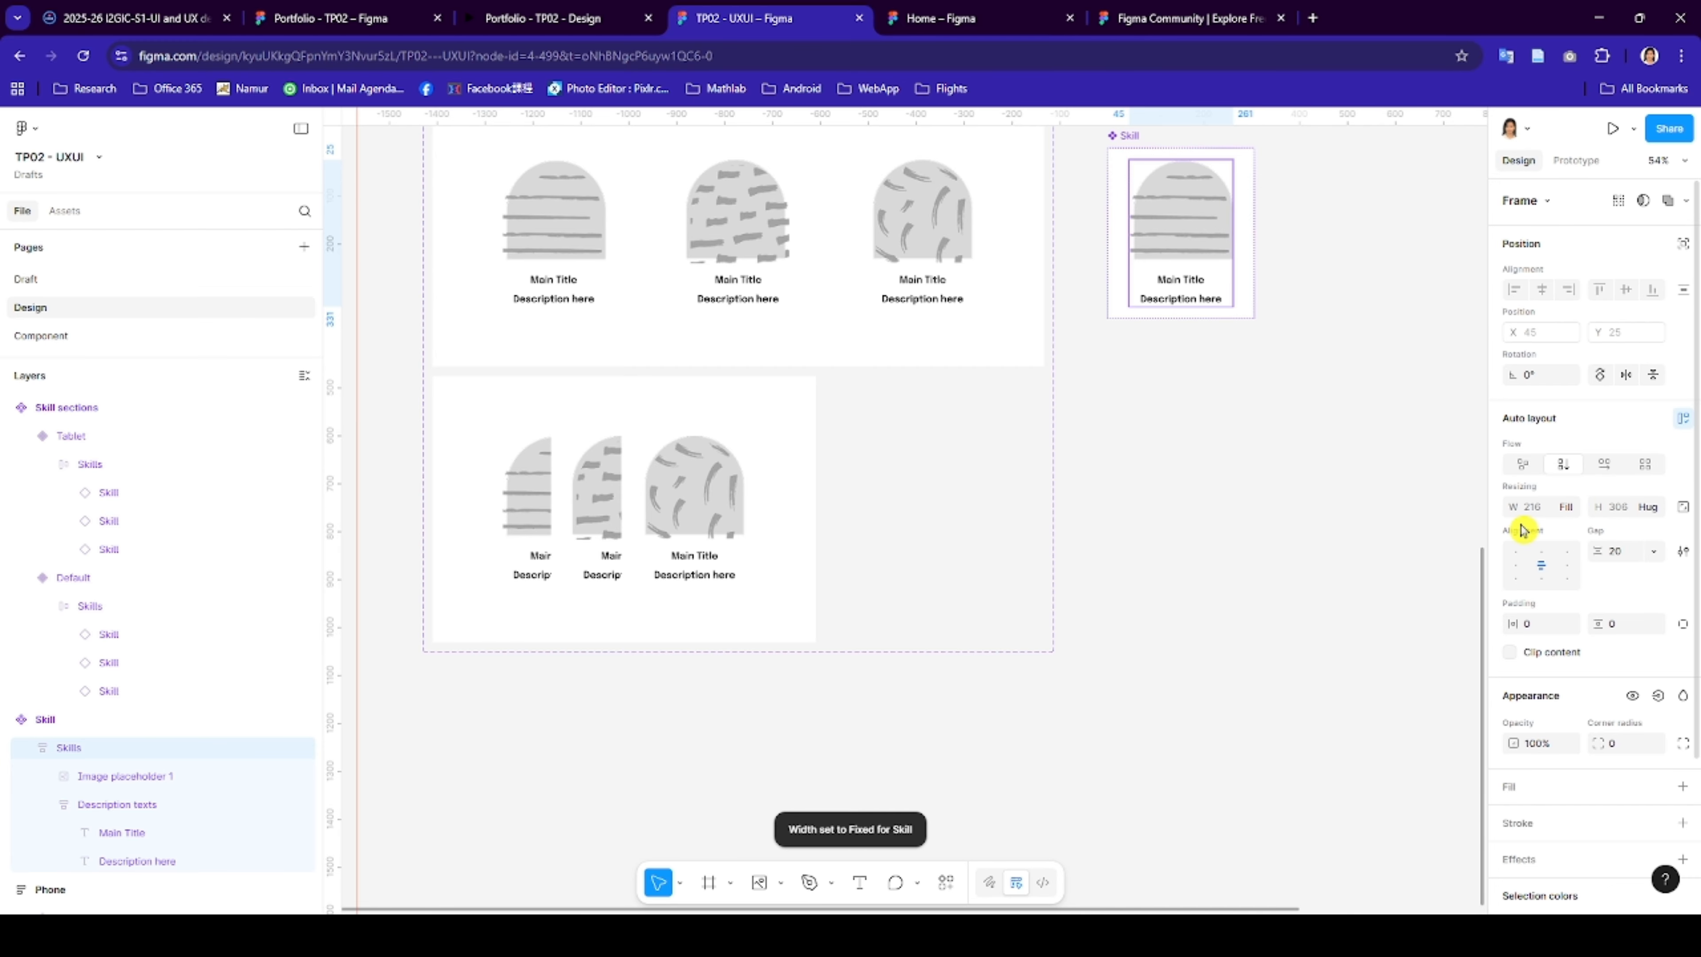
- Set the width of the main Skill component's image placeholder to Fill container and select the Description texts frame below it
double_click(1185, 238)
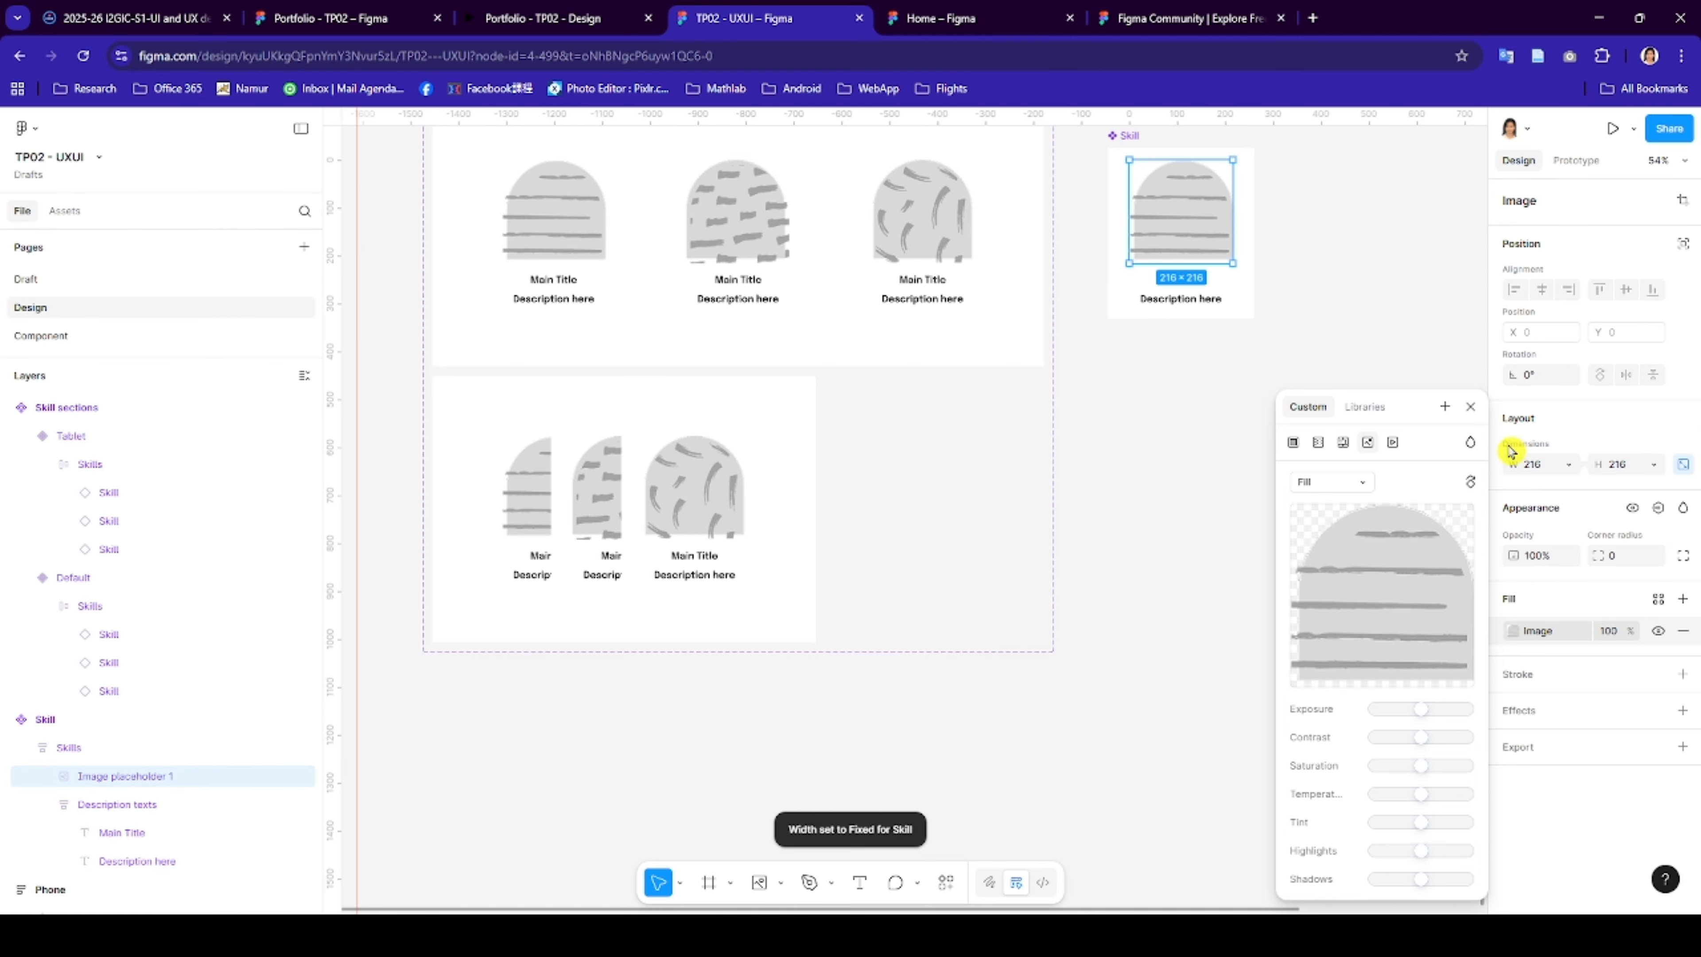
click(1566, 463)
click(1523, 494)
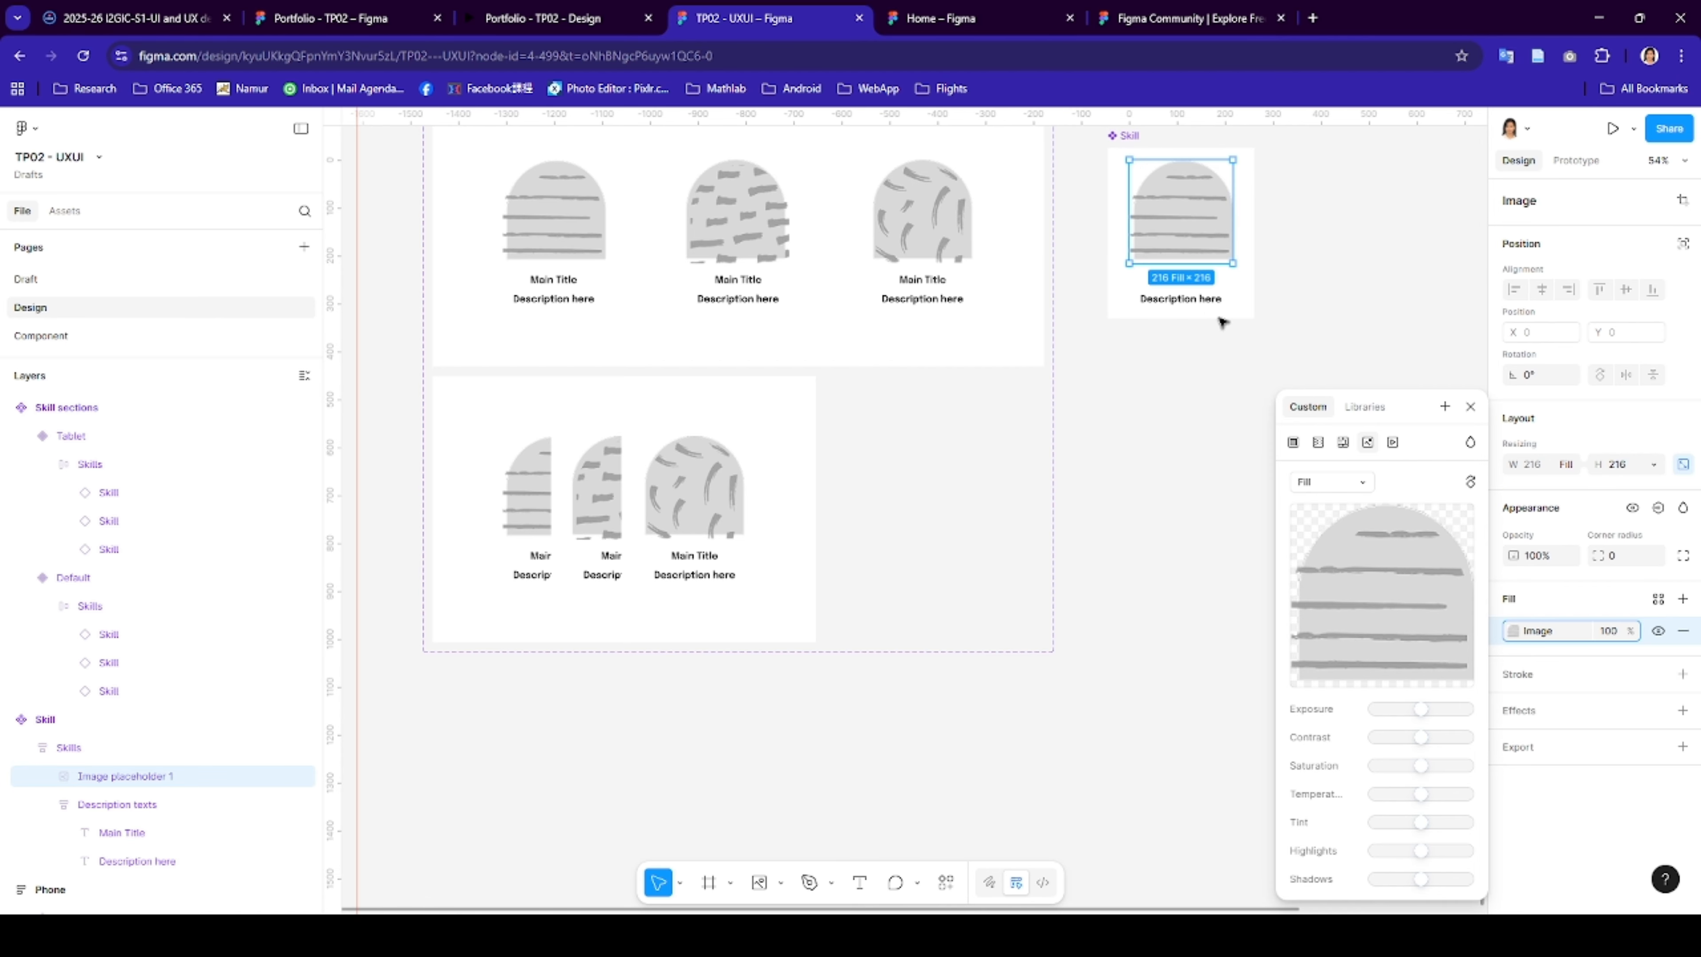
click(1211, 304)
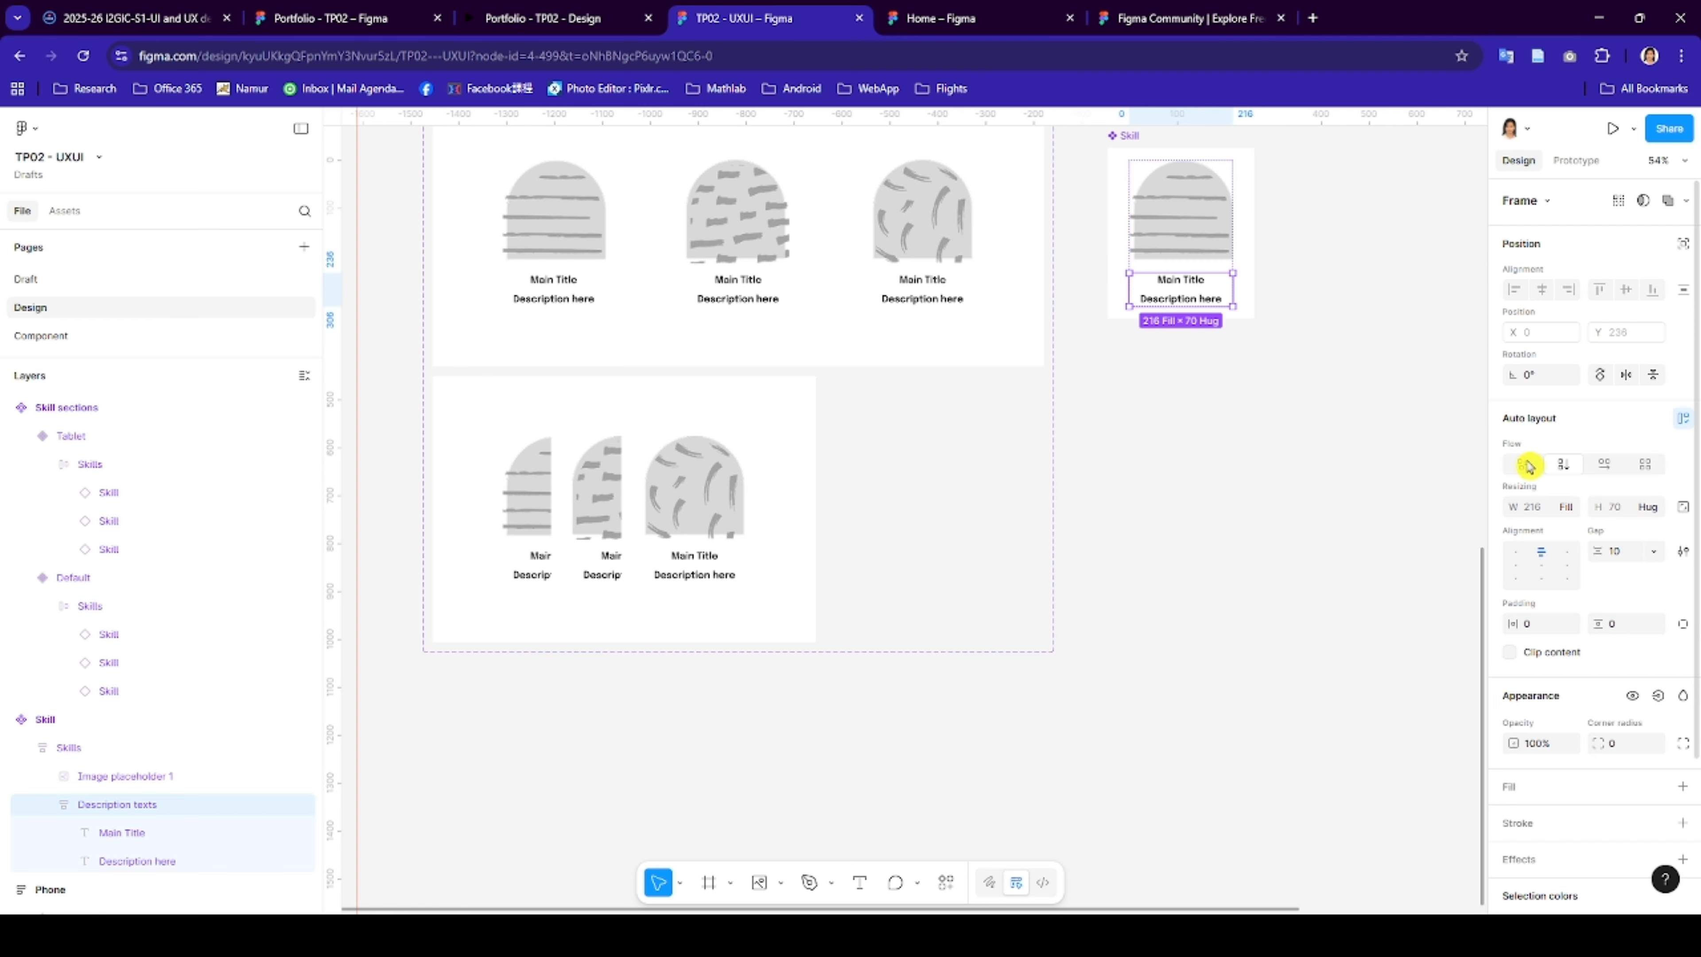
click(1568, 512)
click(1541, 511)
click(1162, 519)
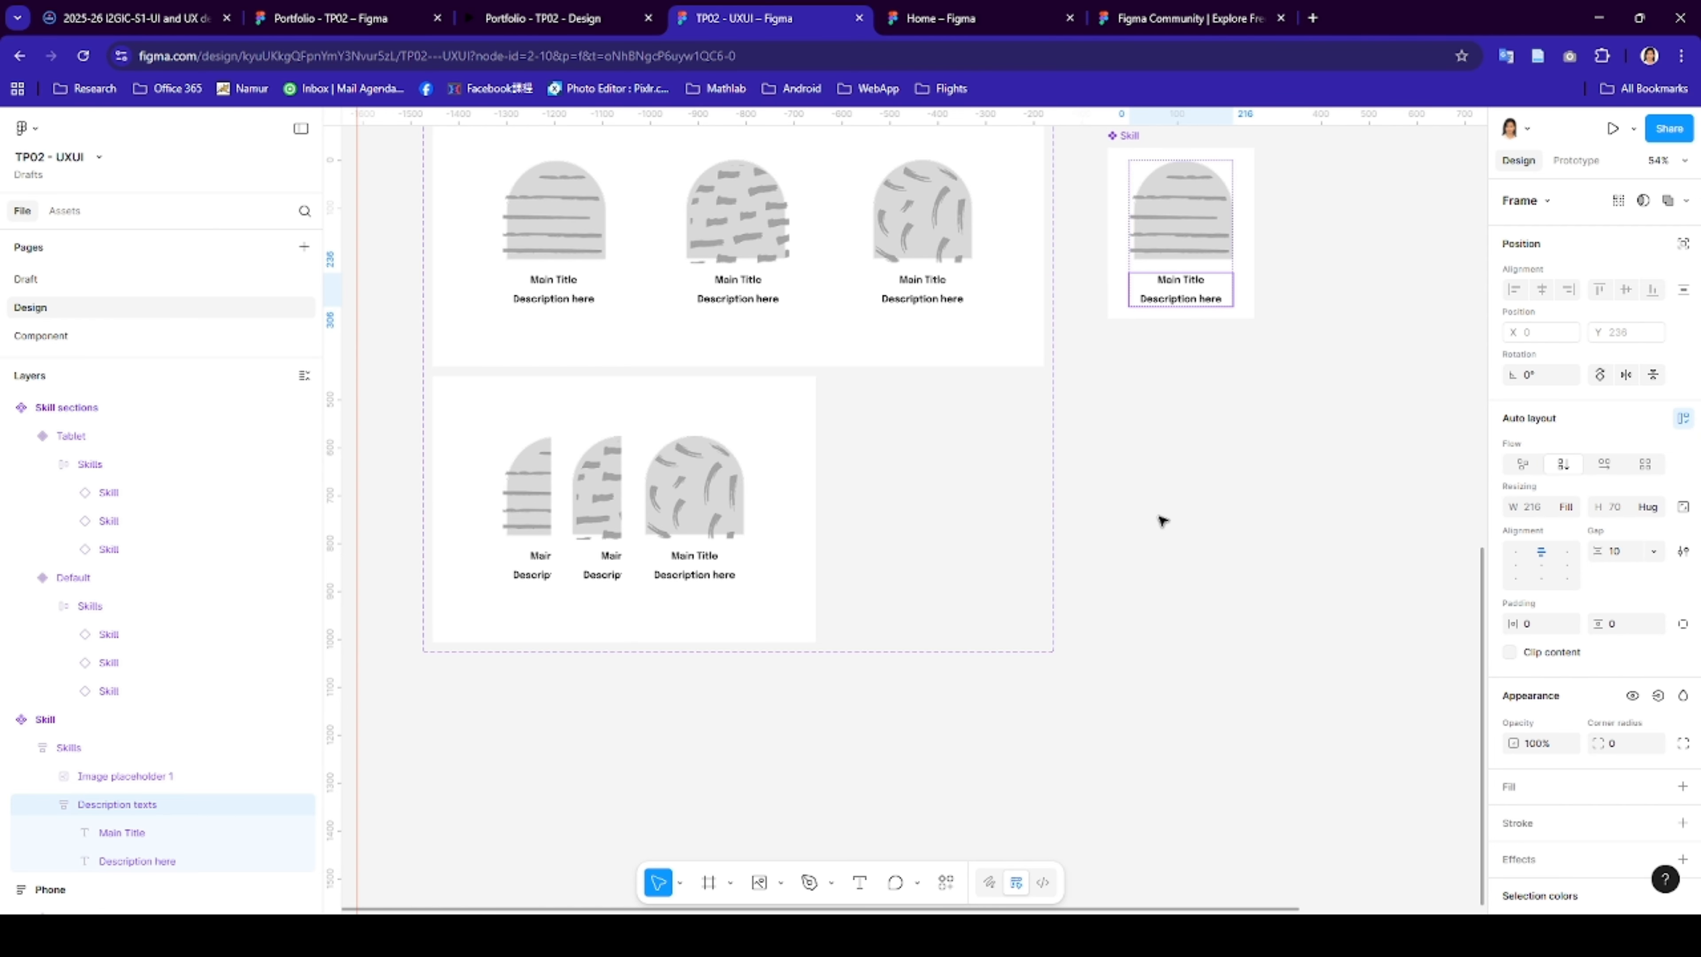
- Set the Tablet variant's auto-layout padding to 70 horizontally and 80 vertically
click(561, 498)
click(540, 499)
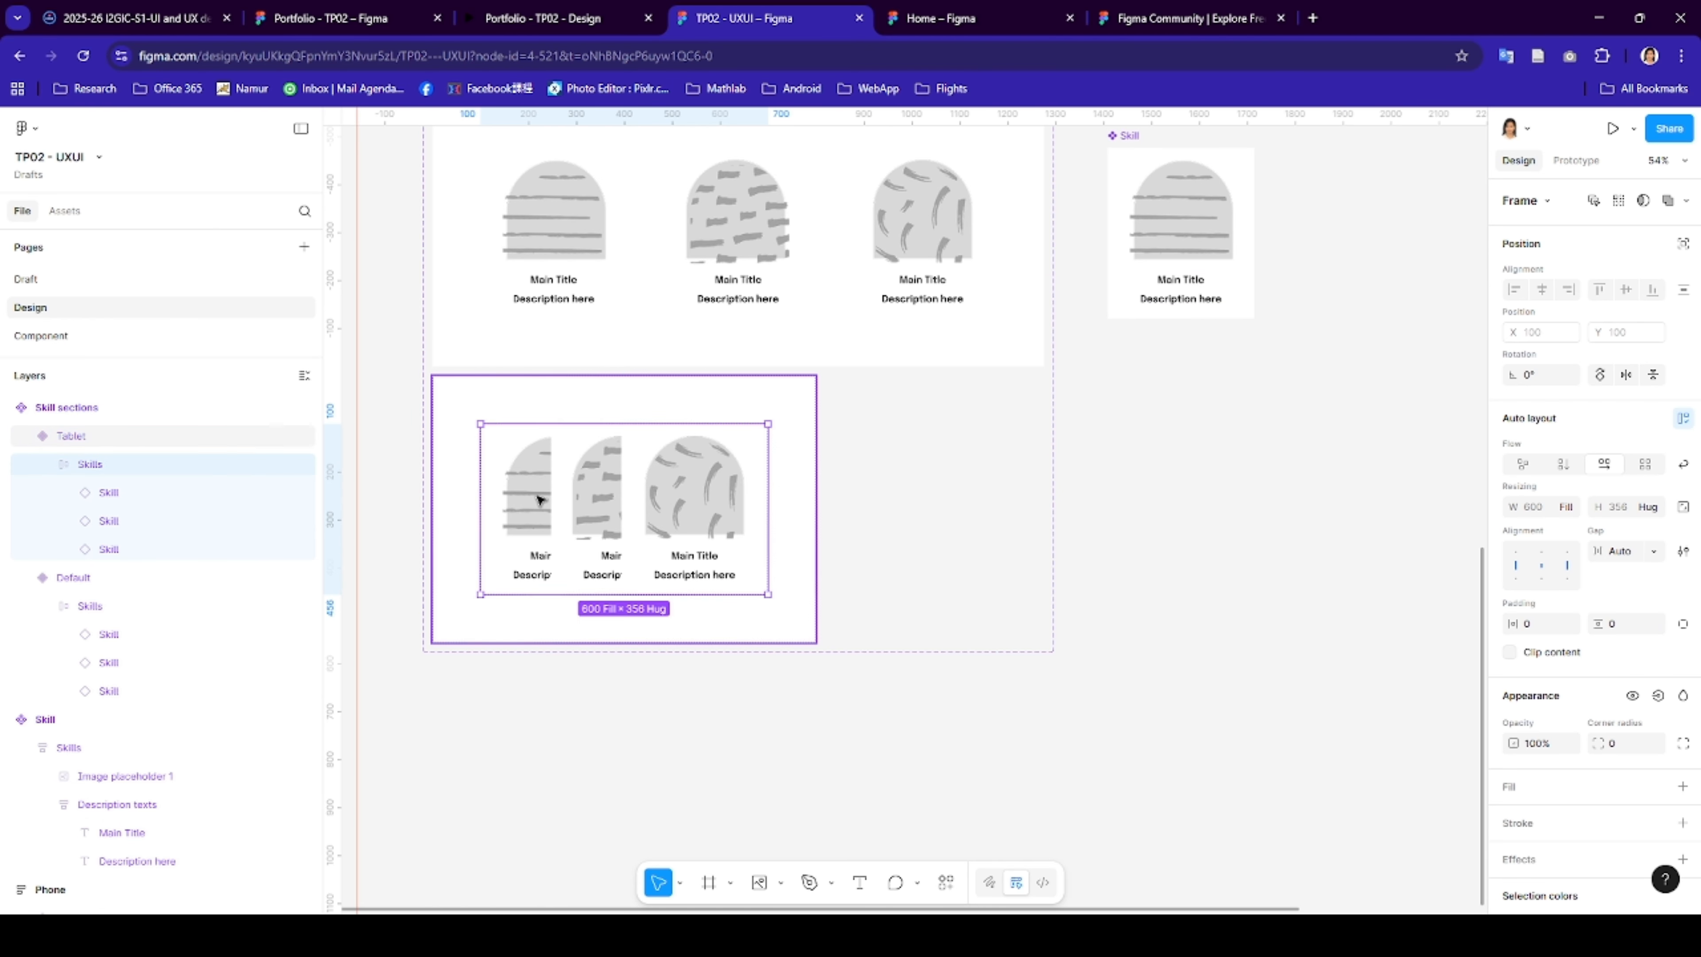
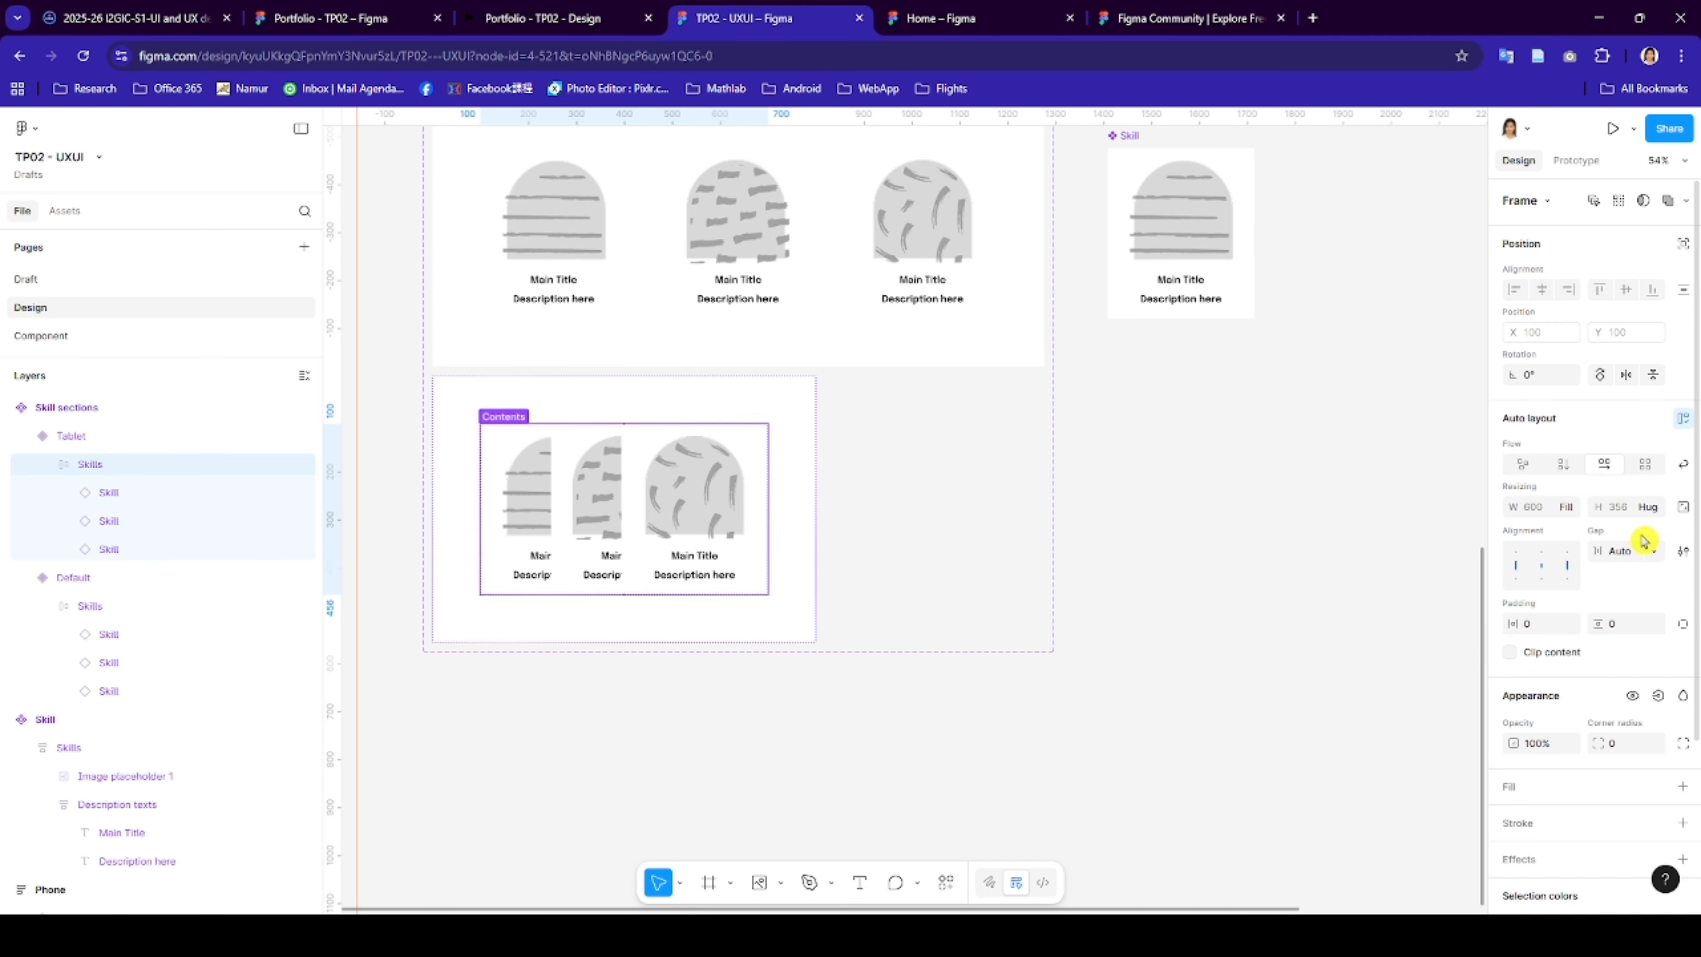
click(1538, 625)
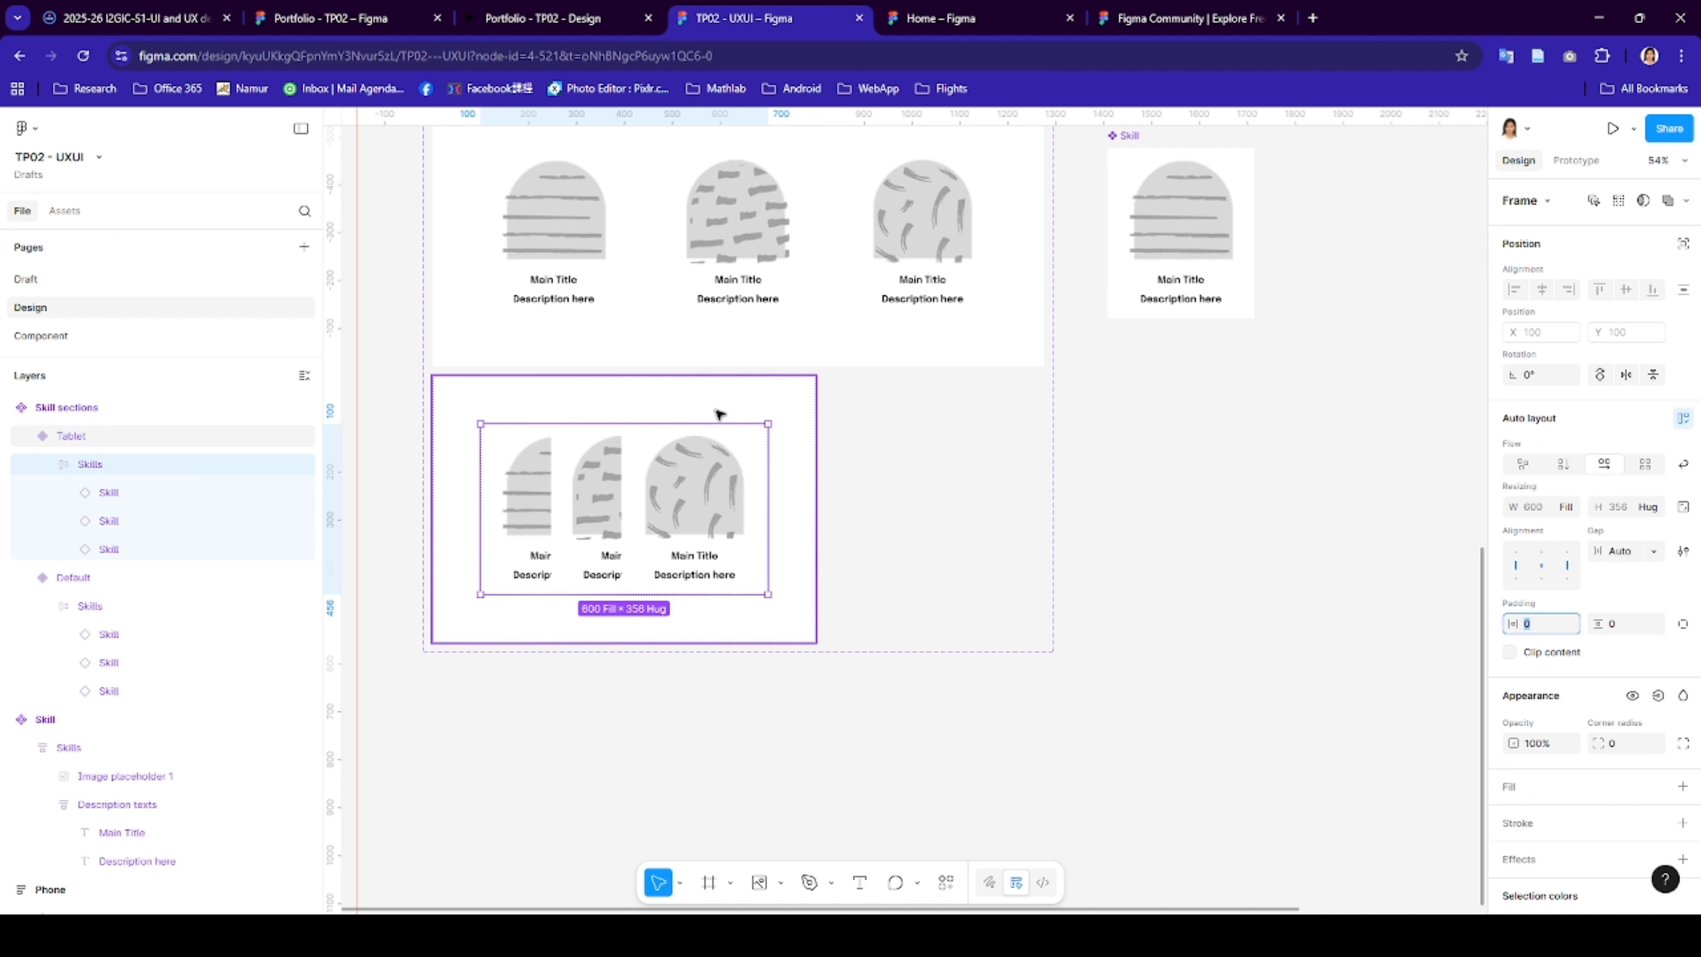
click(720, 414)
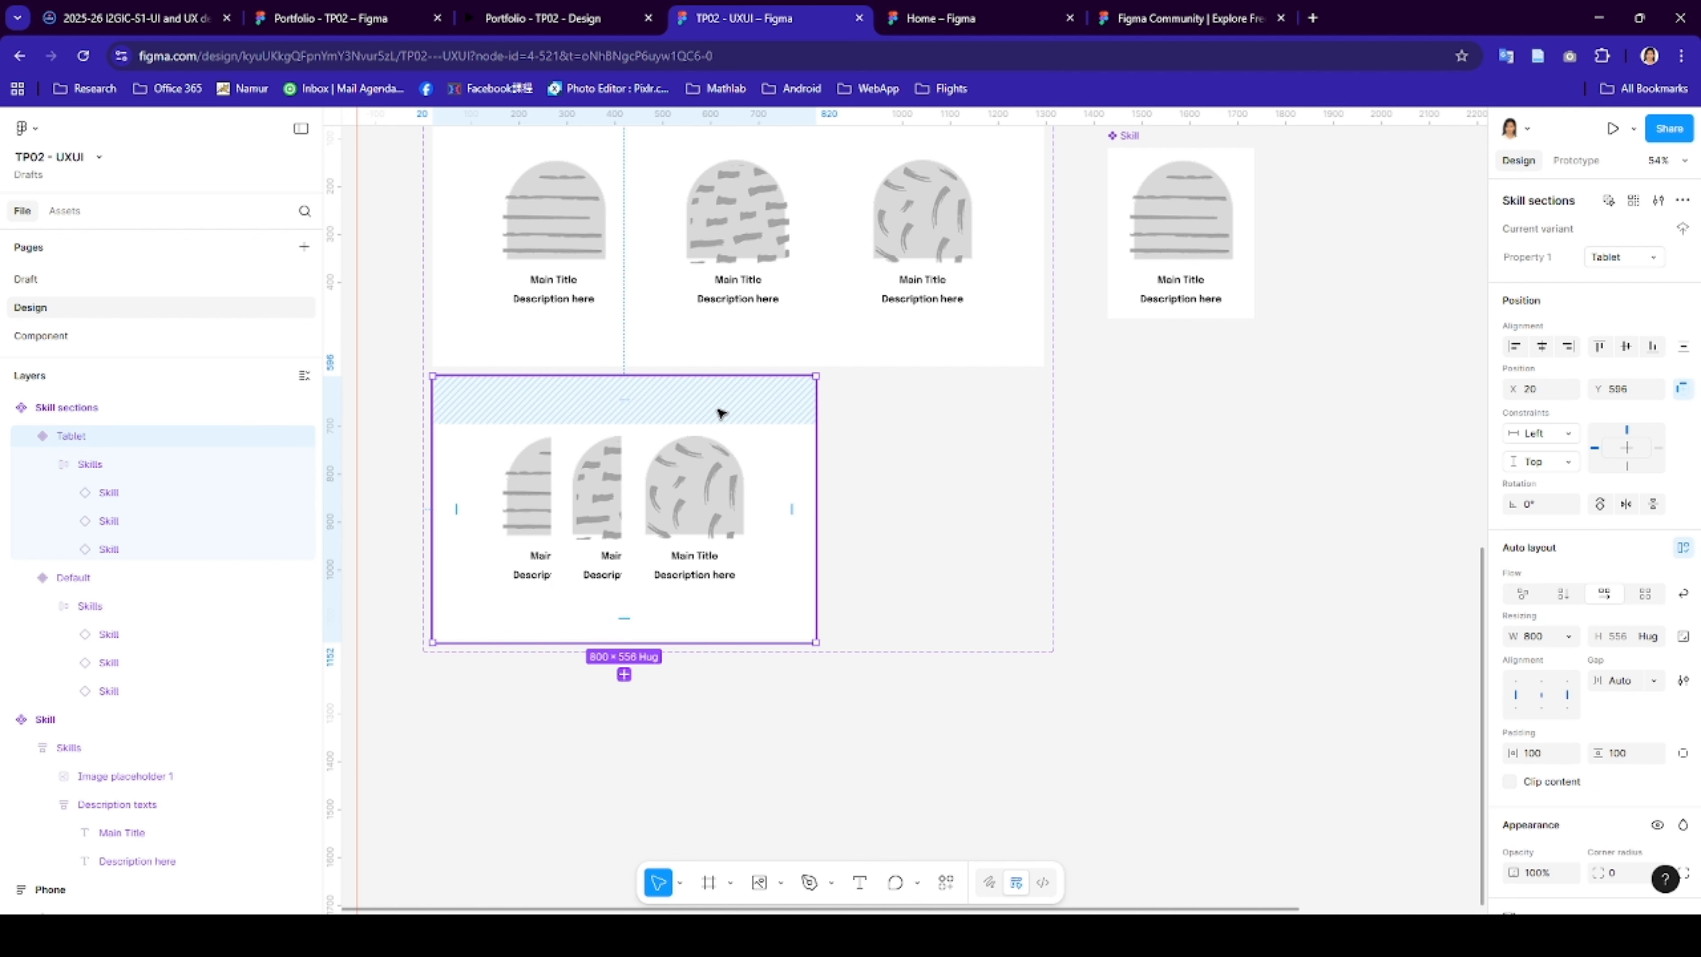
click(1550, 759)
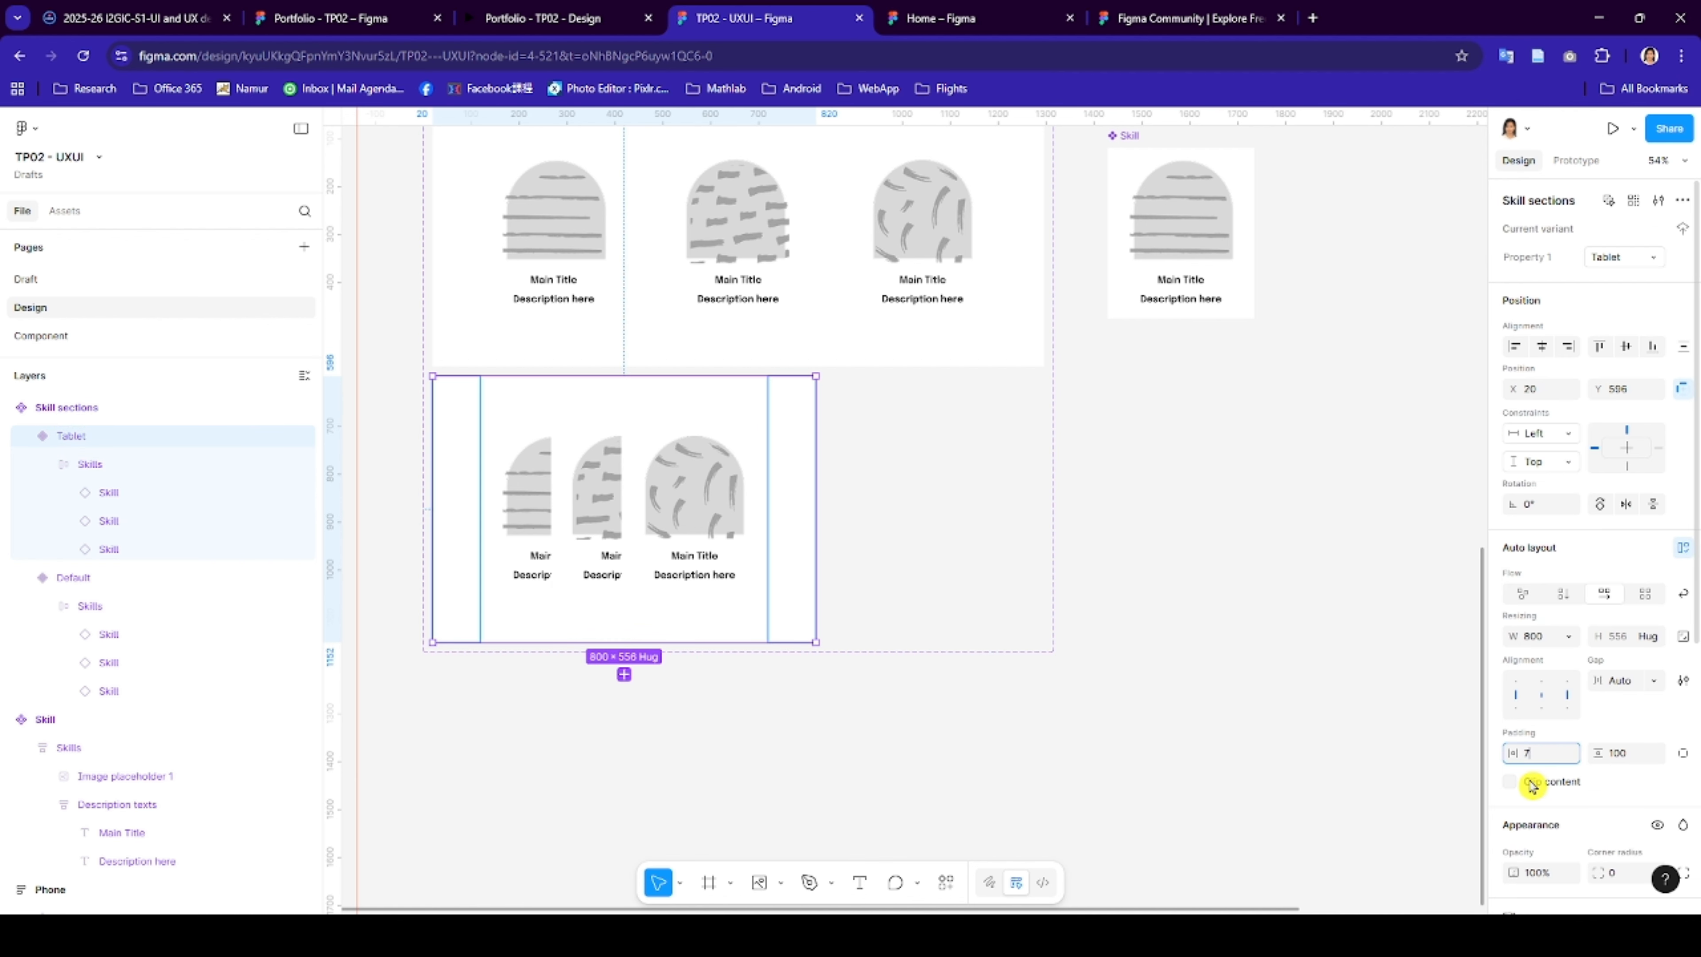
text(70)
click(1613, 753)
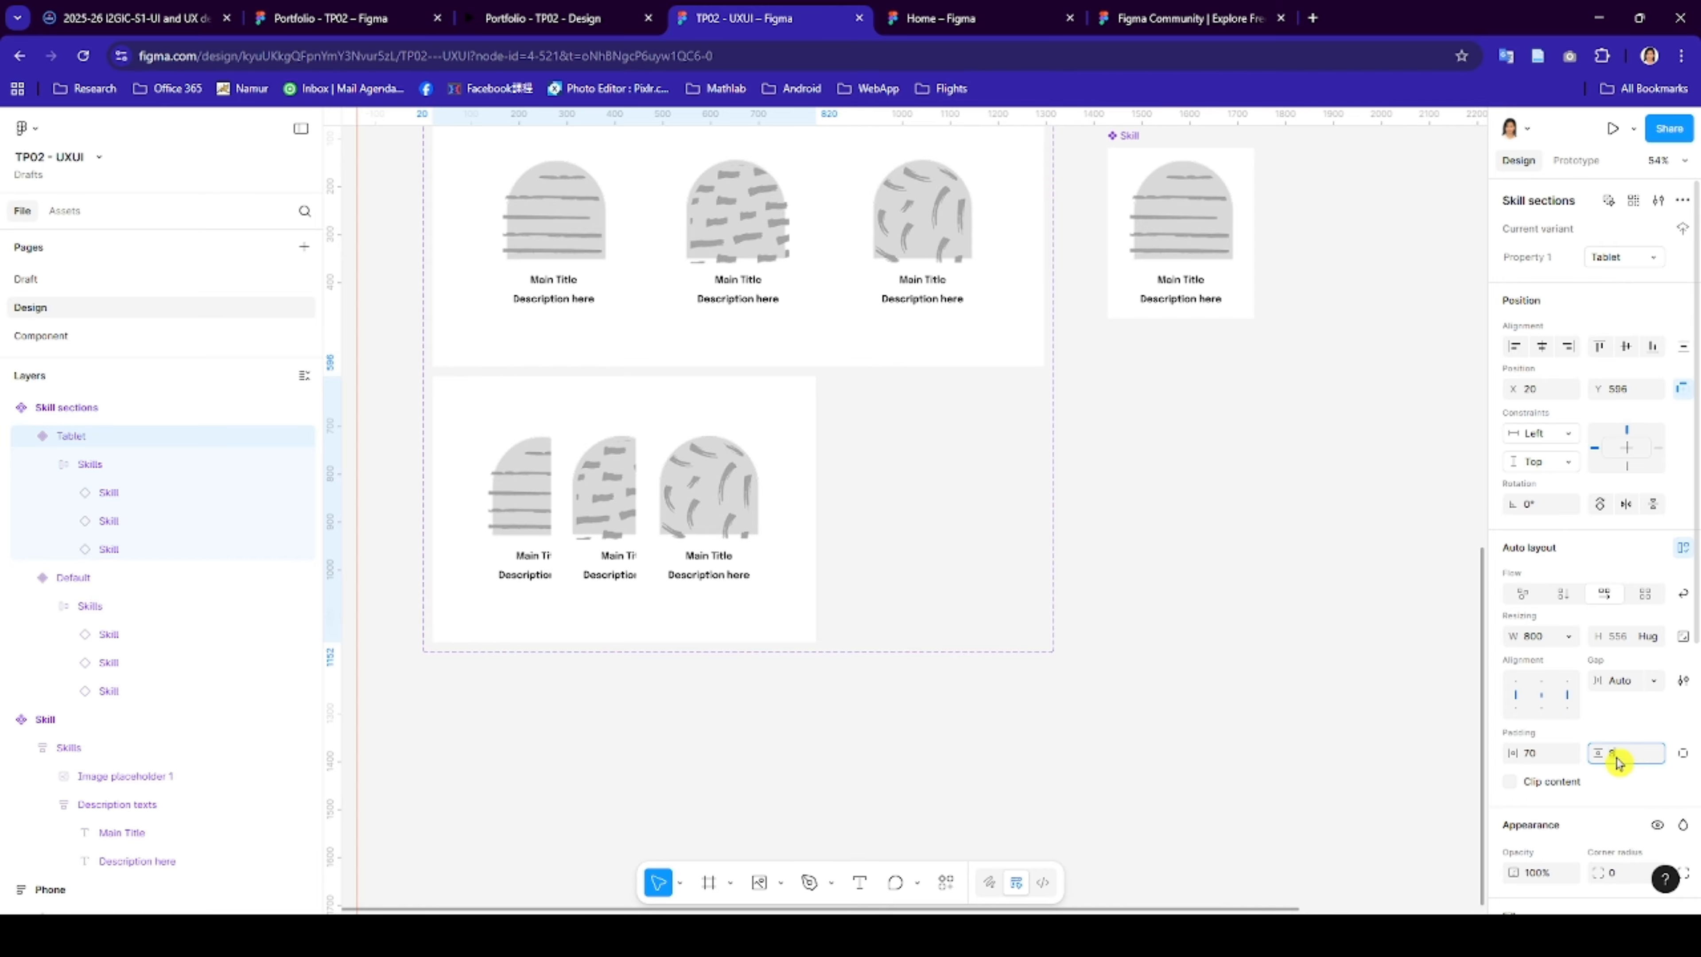
text(80)
key(Return)
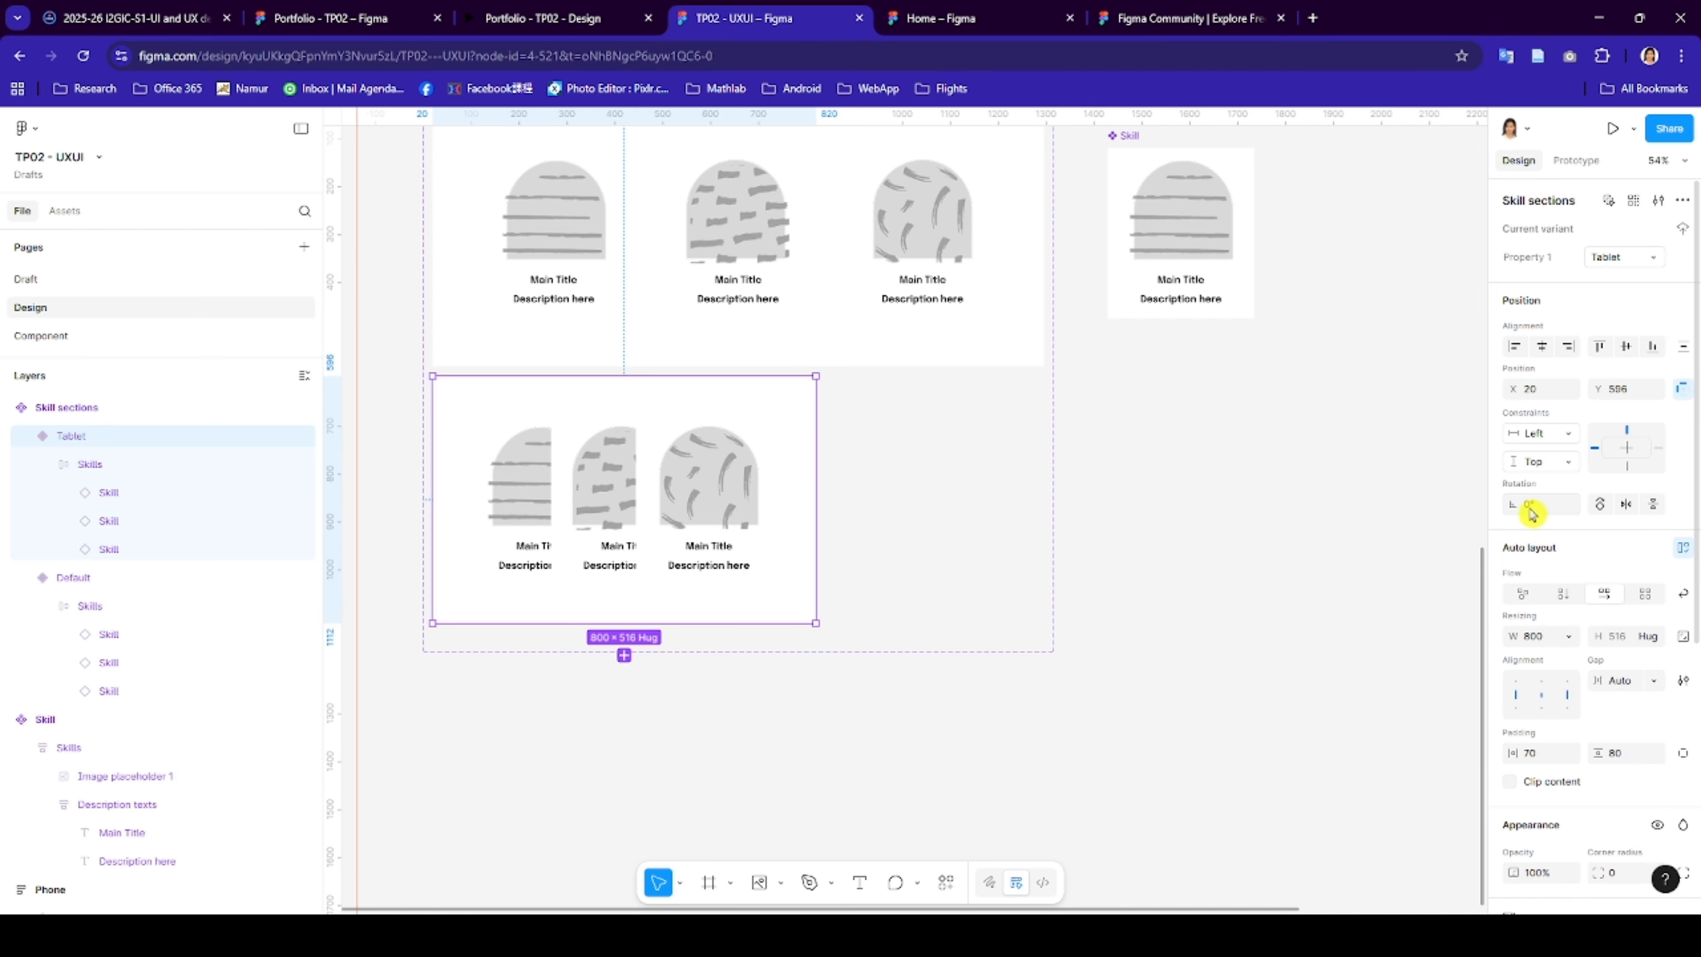
- Turn on auto-layout wrapping for the Tablet variant and for the Skills frame inside it
click(1683, 596)
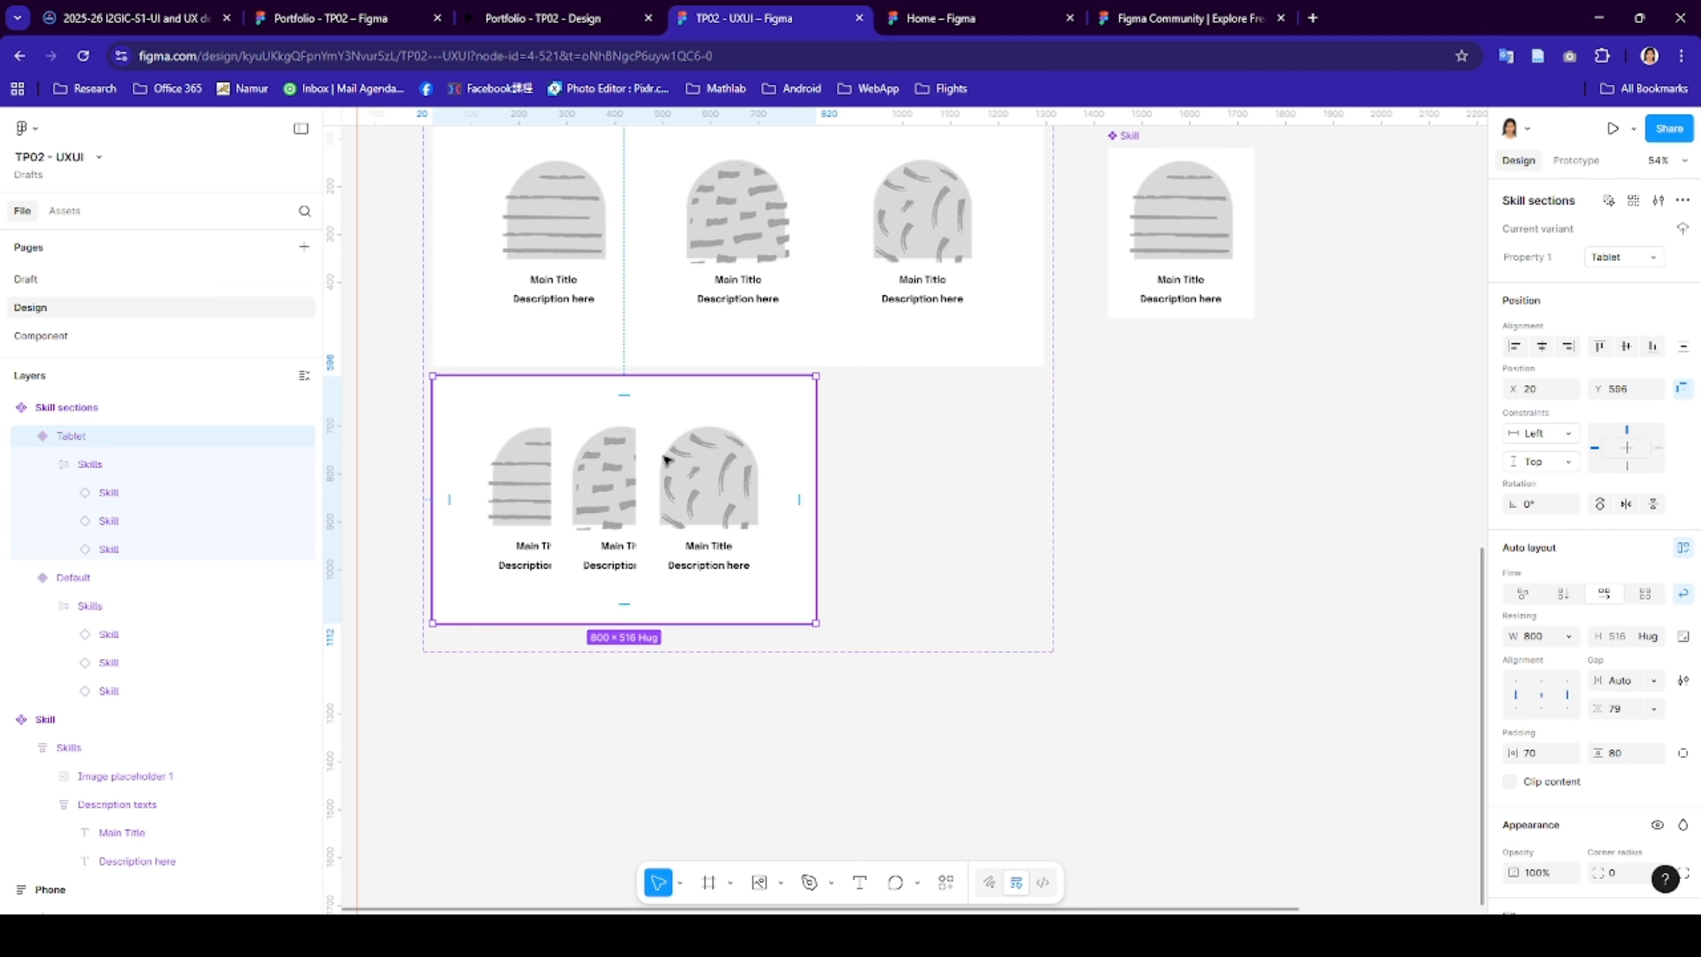
click(675, 439)
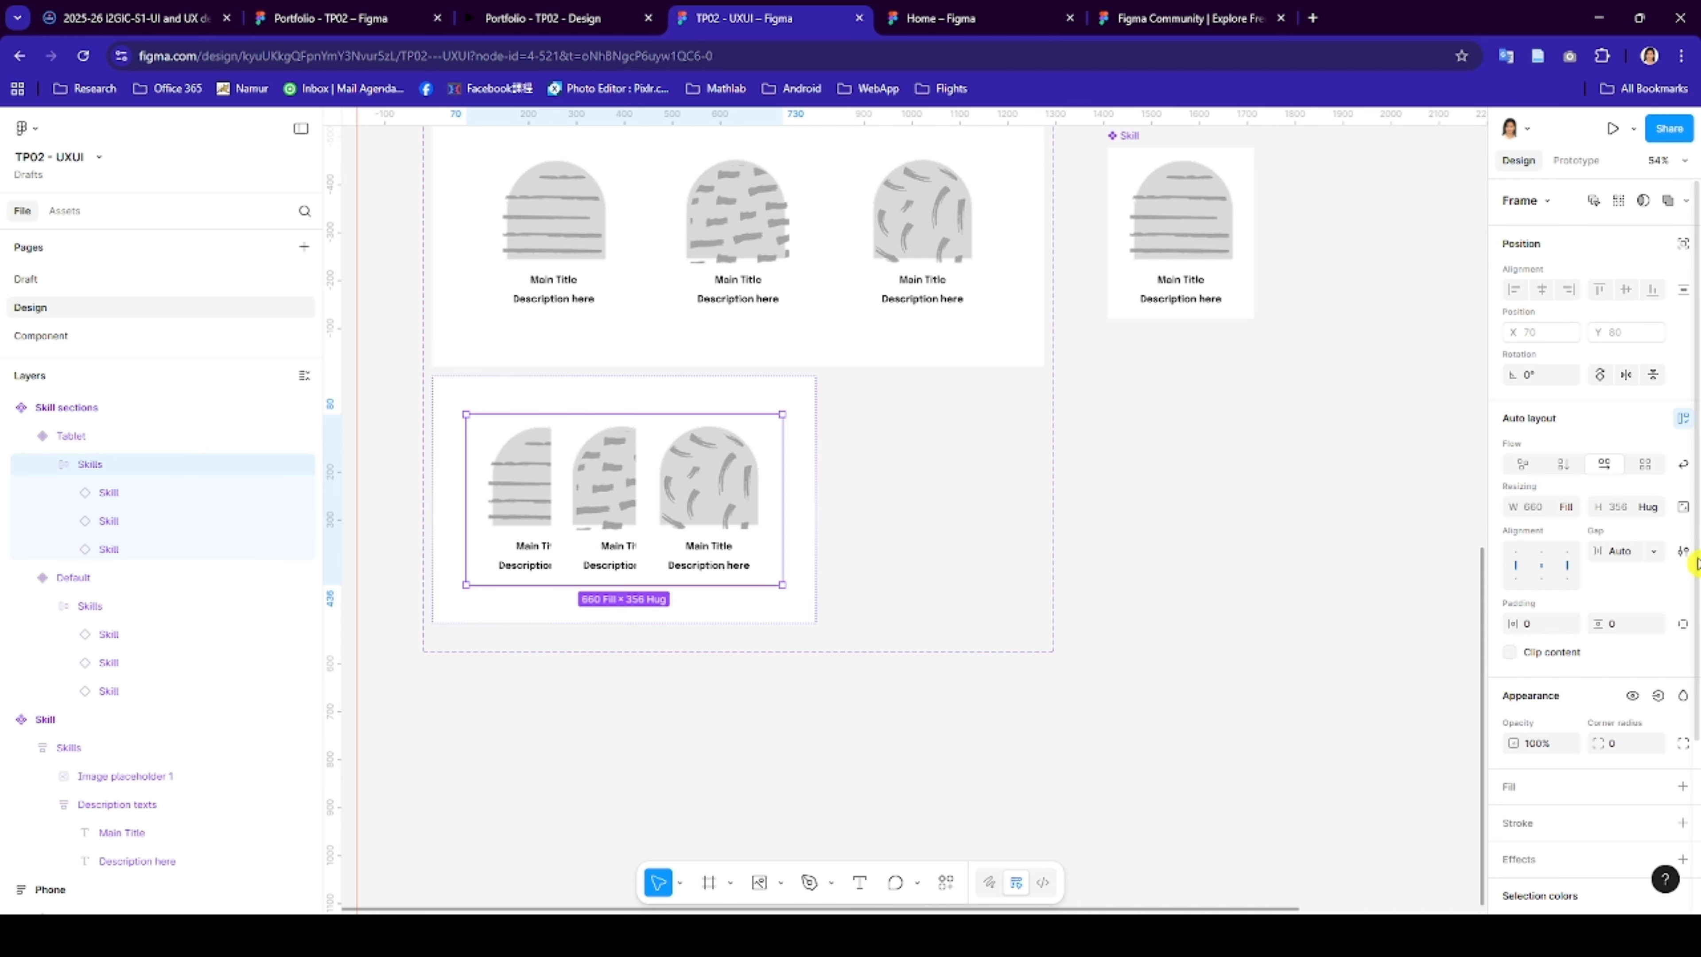
click(1682, 469)
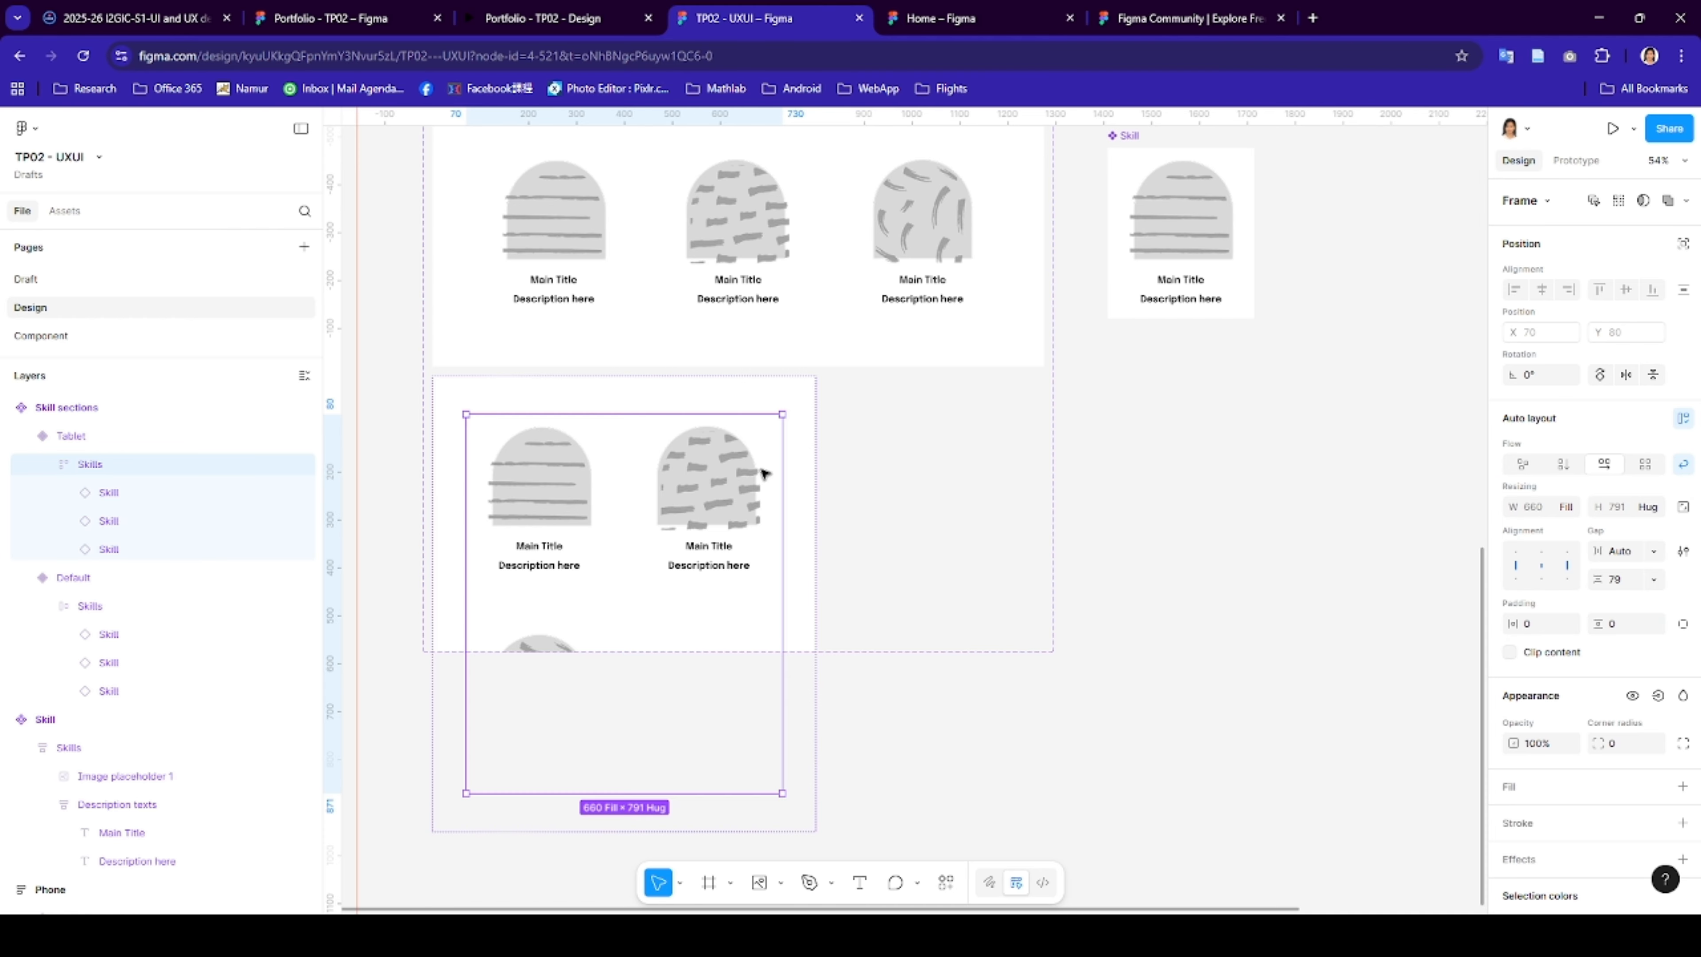
- Enlarge the Skill sections component set downward to a height of about 1797 so it encloses the whole Tablet variant
click(784, 388)
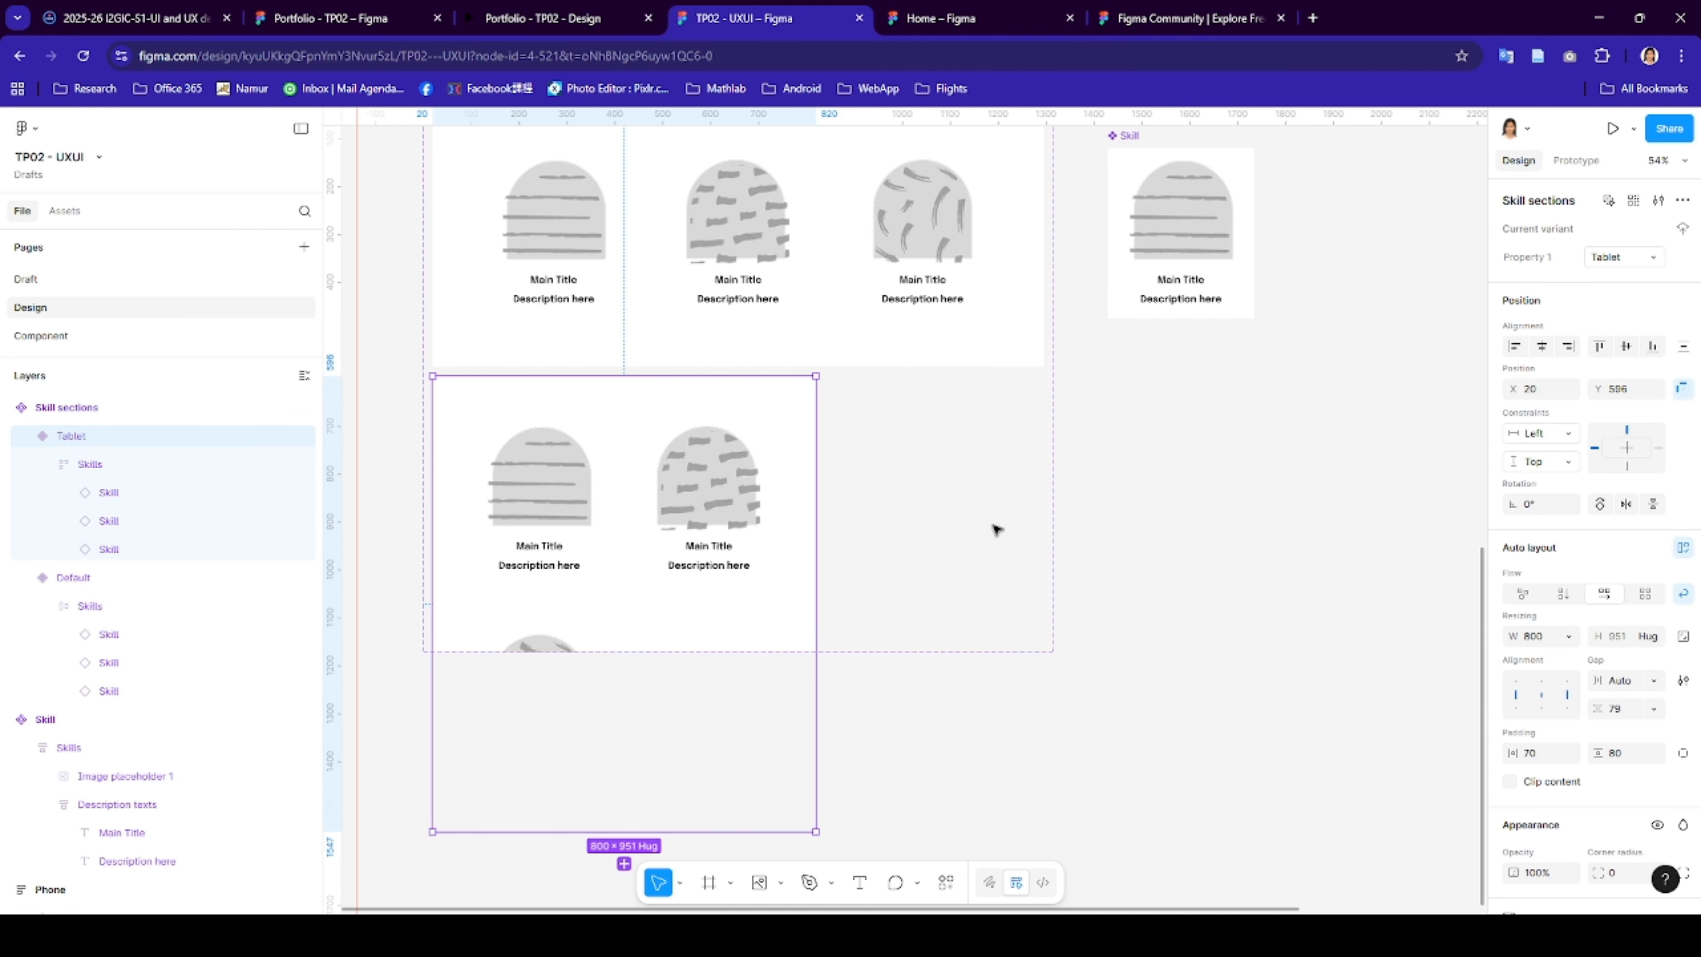
scroll(997, 529, up, 3)
click(447, 262)
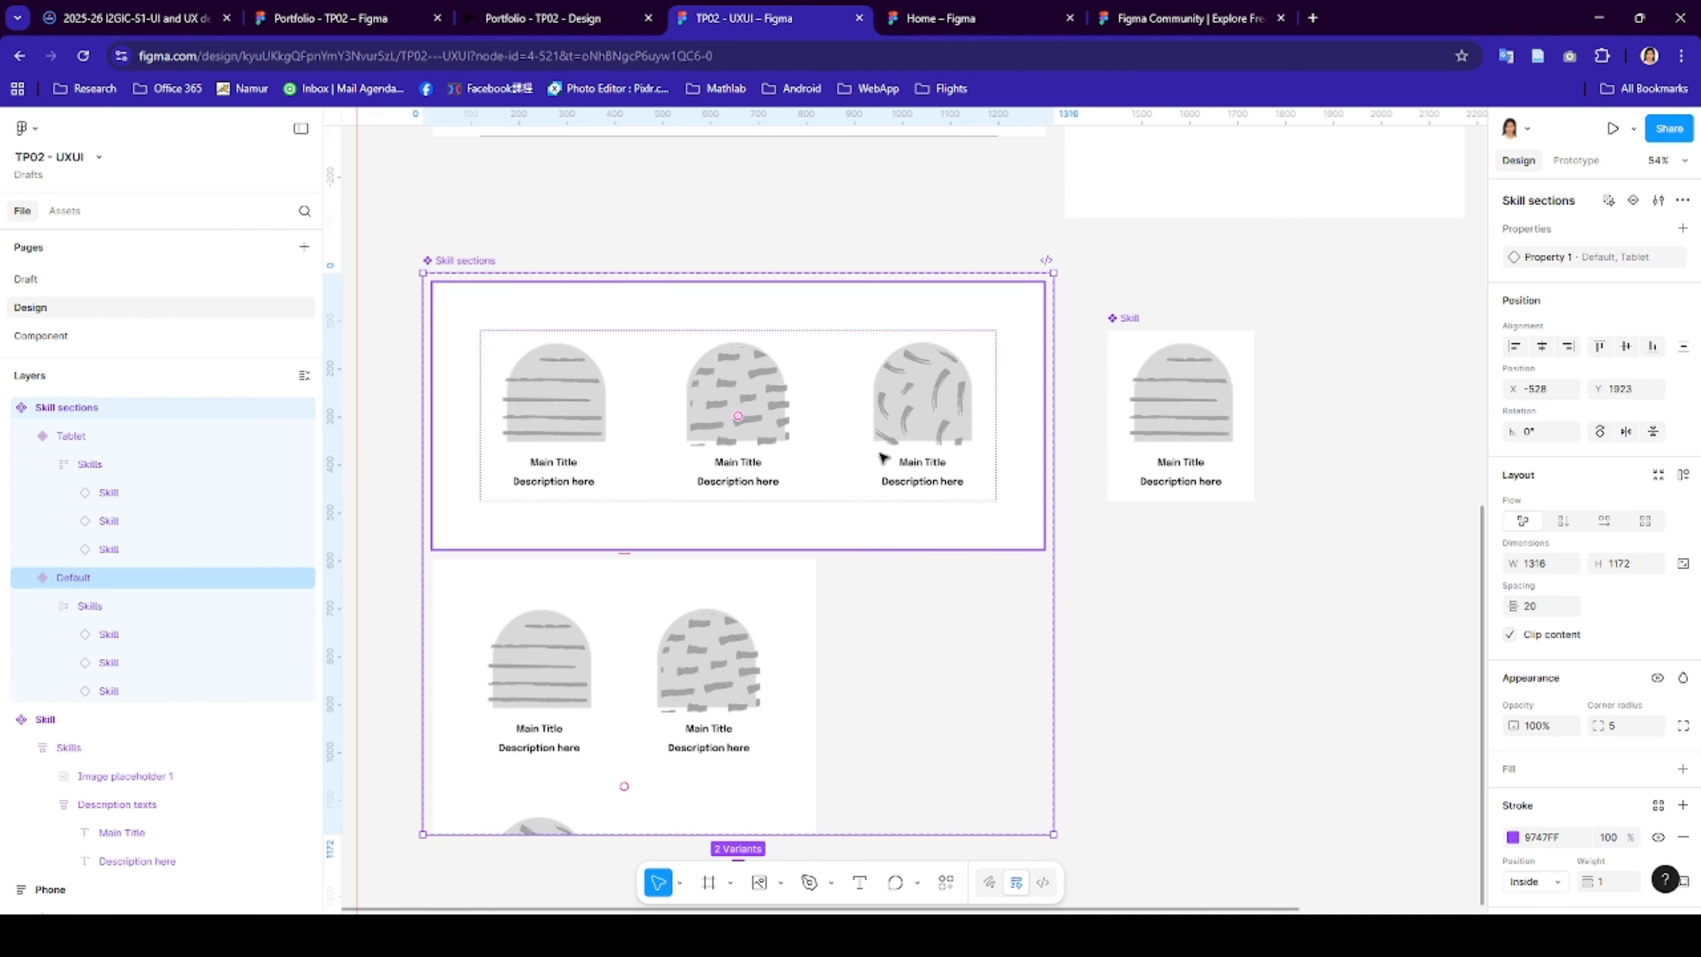
scroll(945, 740, down, 2)
drag(773, 702, 831, 741)
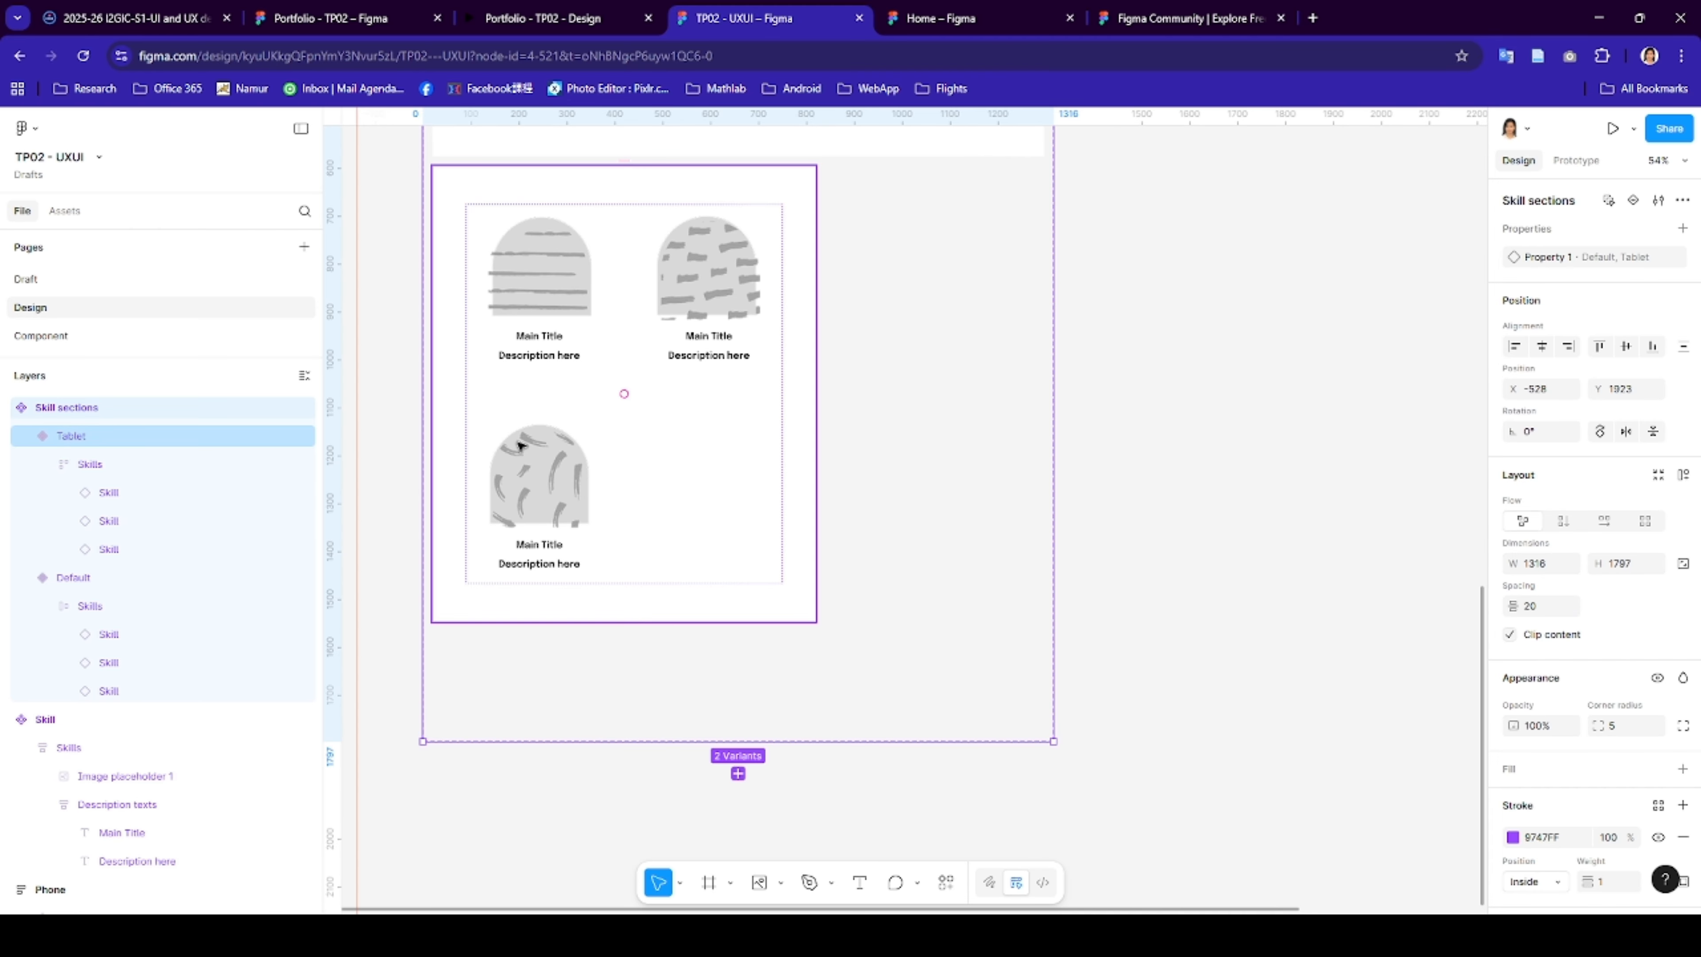
- Add a variant to Skill sections based on the Default variant and name it Mobile
click(808, 253)
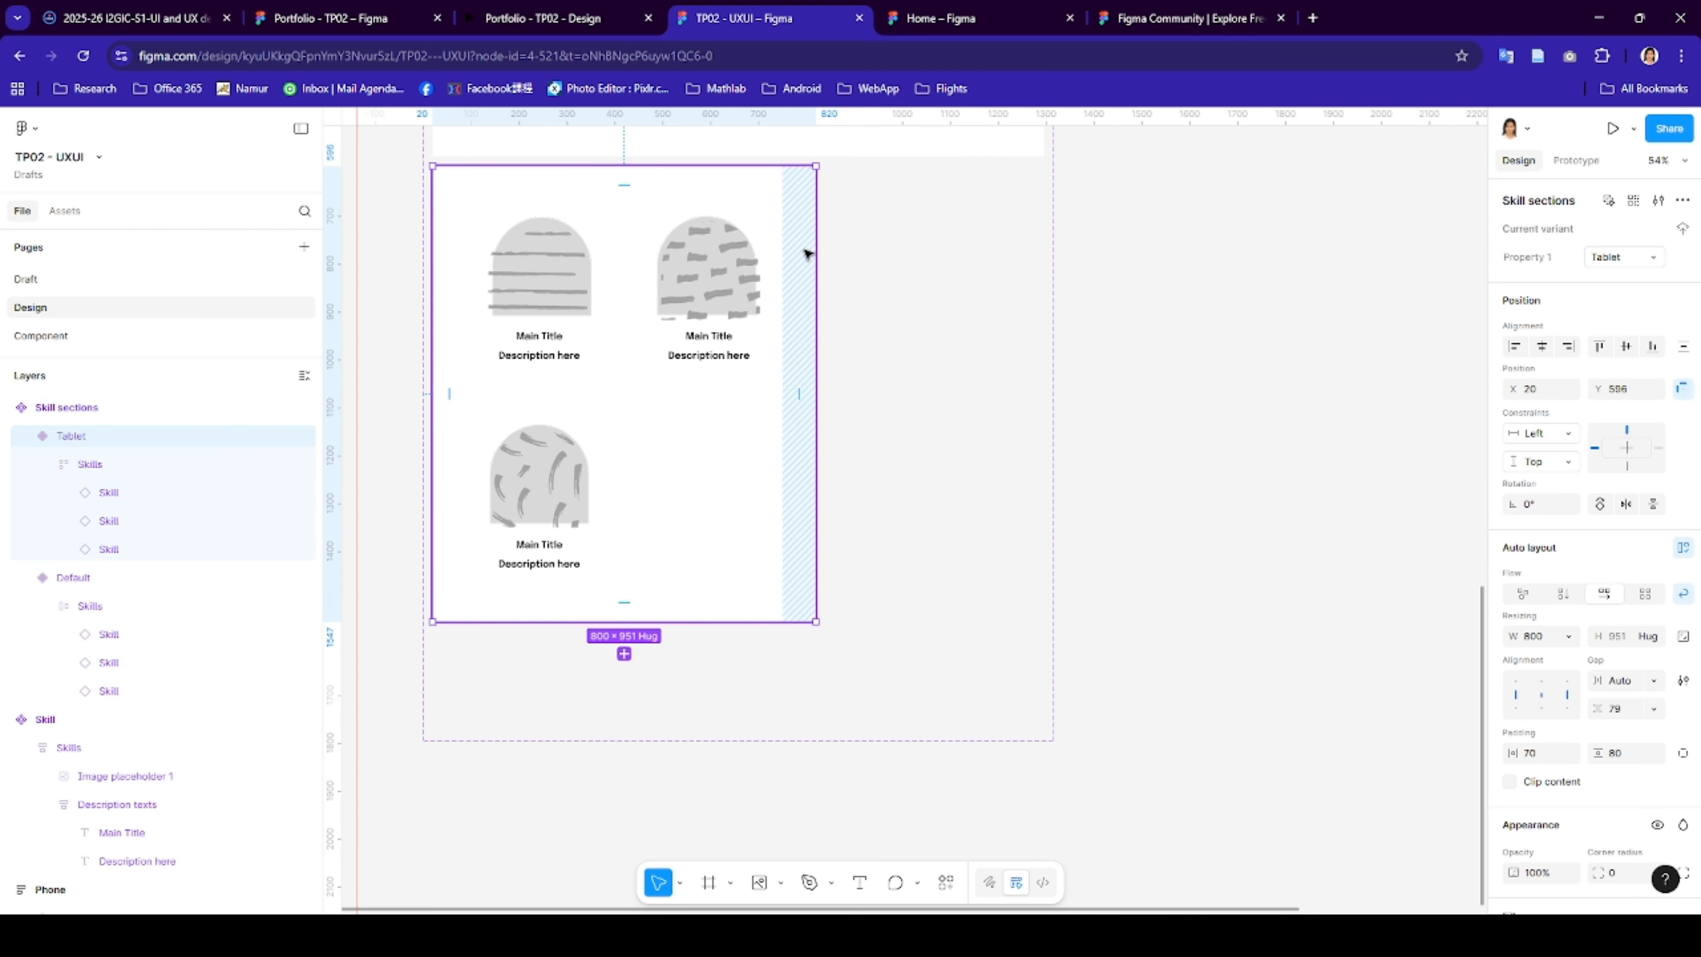
scroll(1143, 330, up, 1)
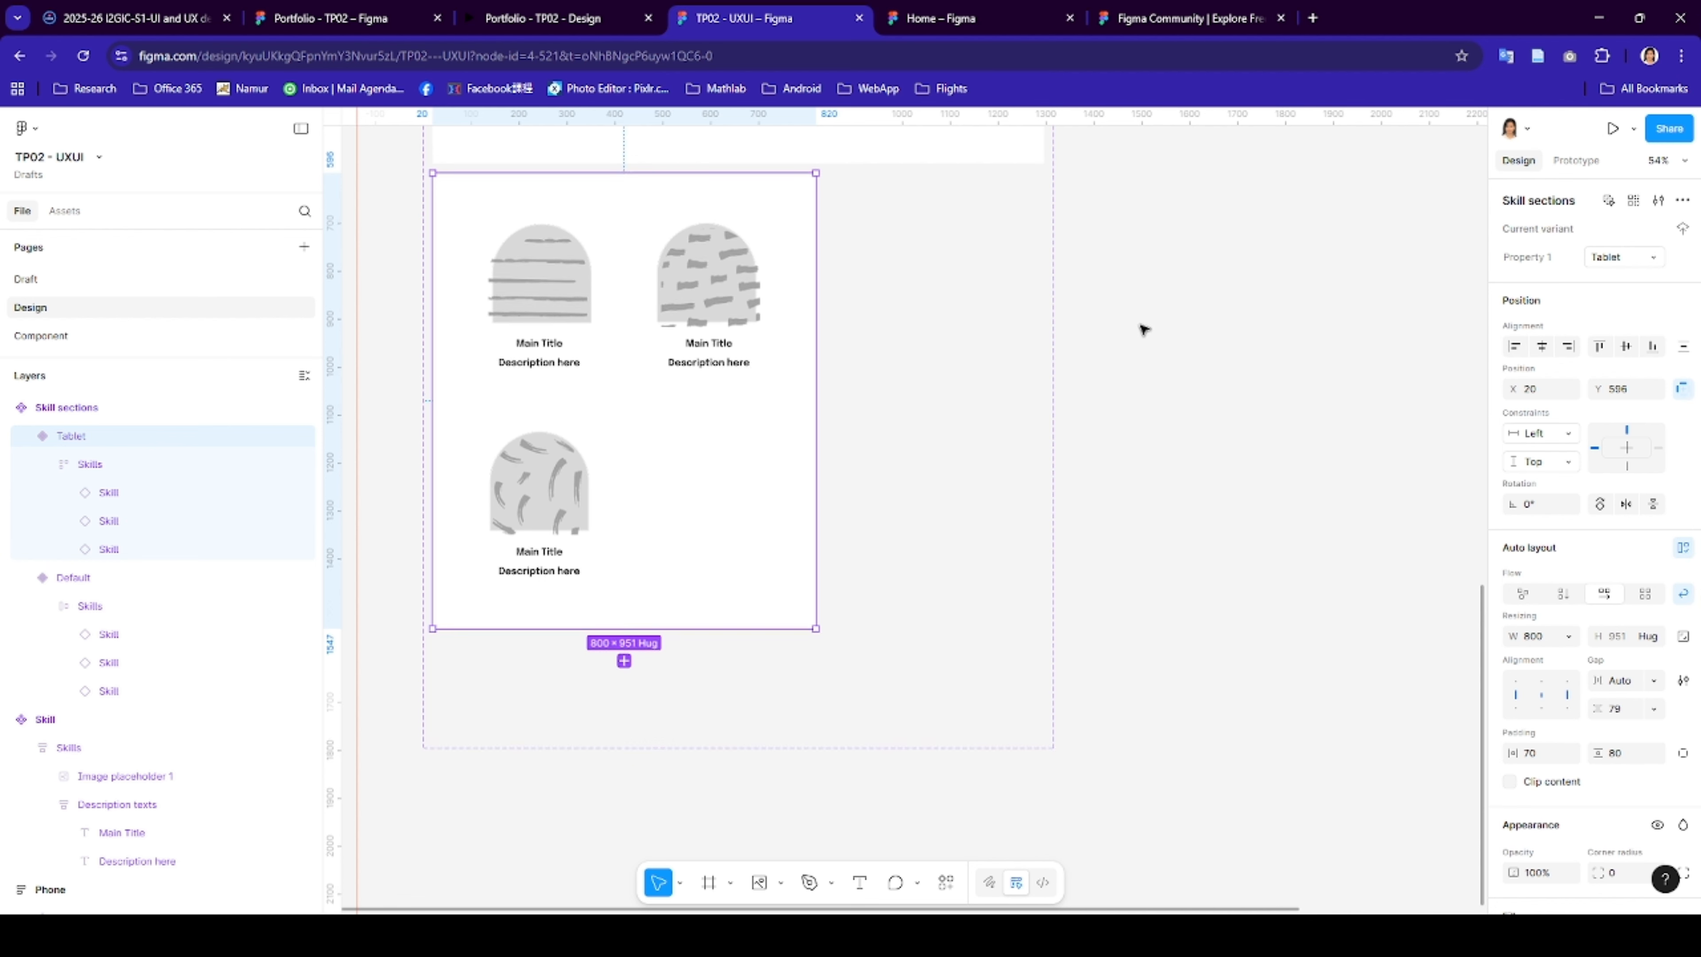
key(Tab)
scroll(895, 549, down, 1)
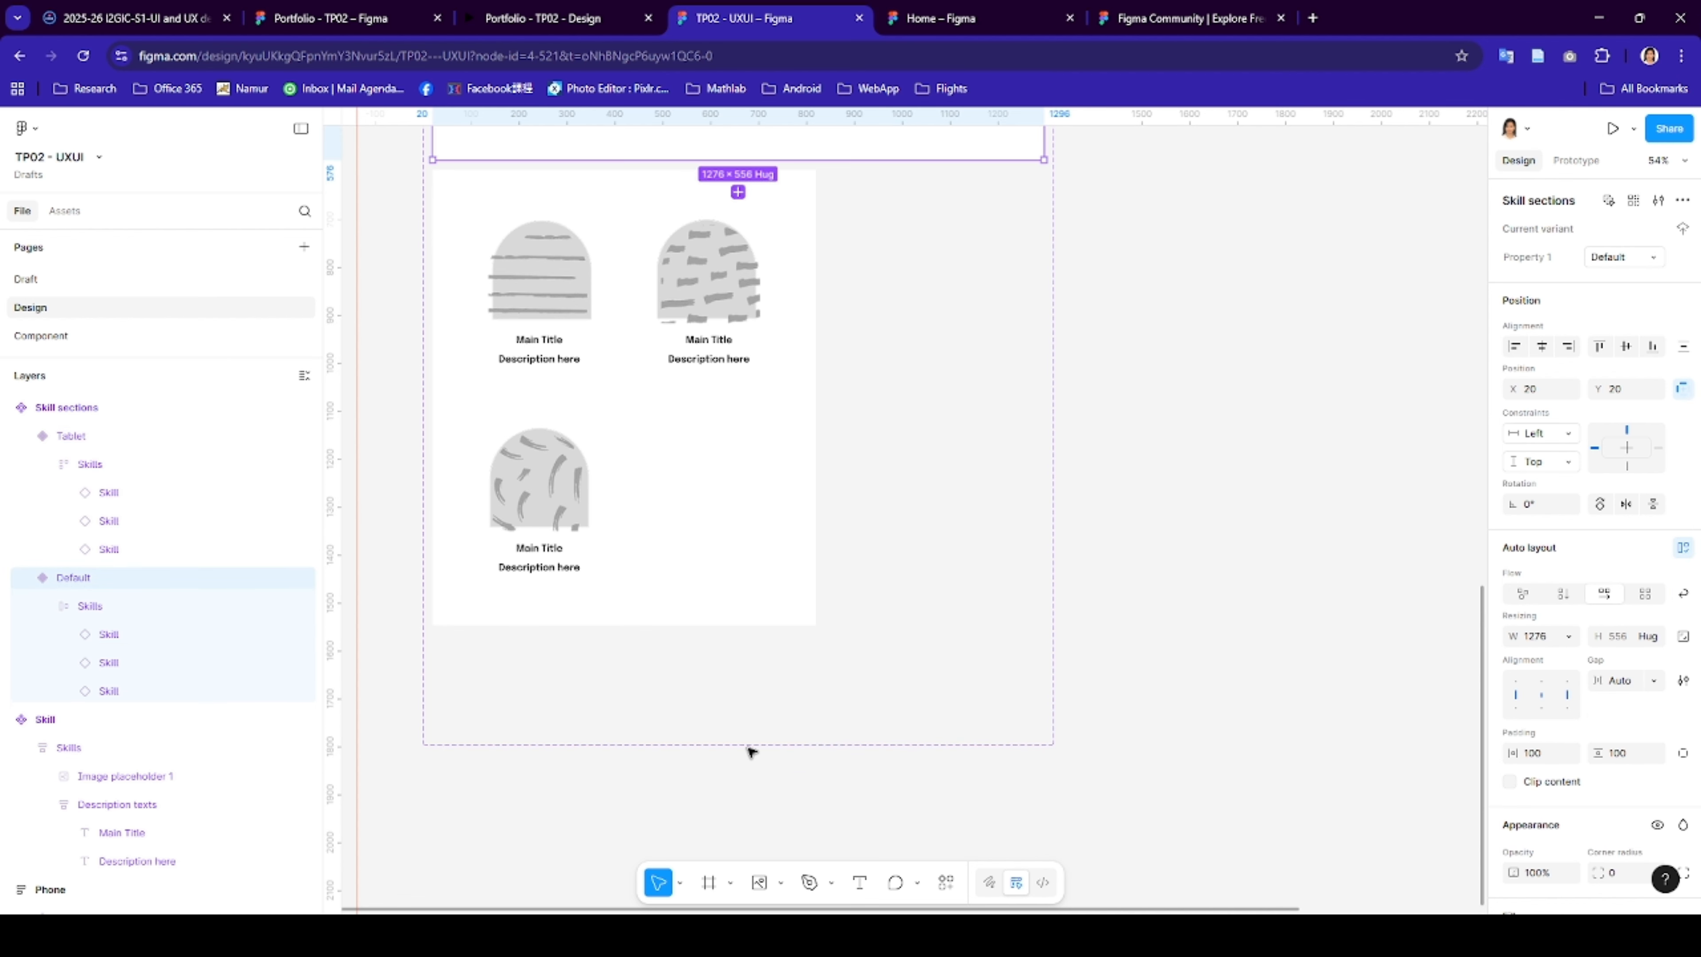
click(738, 192)
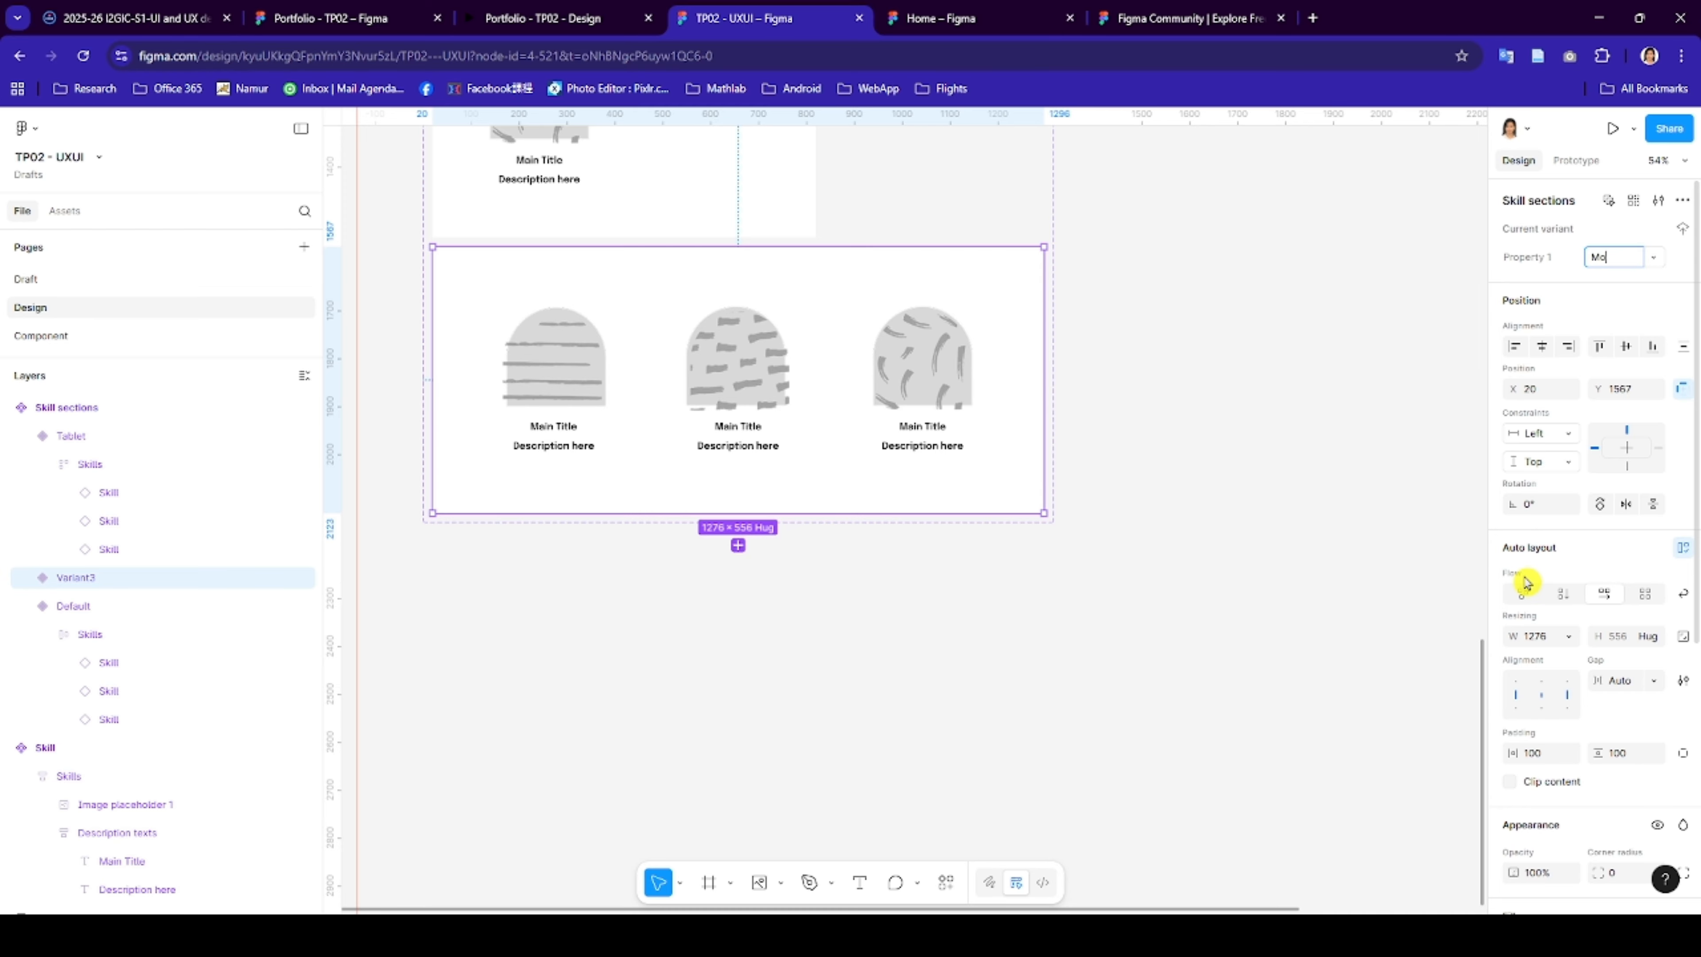
- Set the Mobile variant's width to 375 and its padding to 30 horizontally and 50 vertically
click(1537, 635)
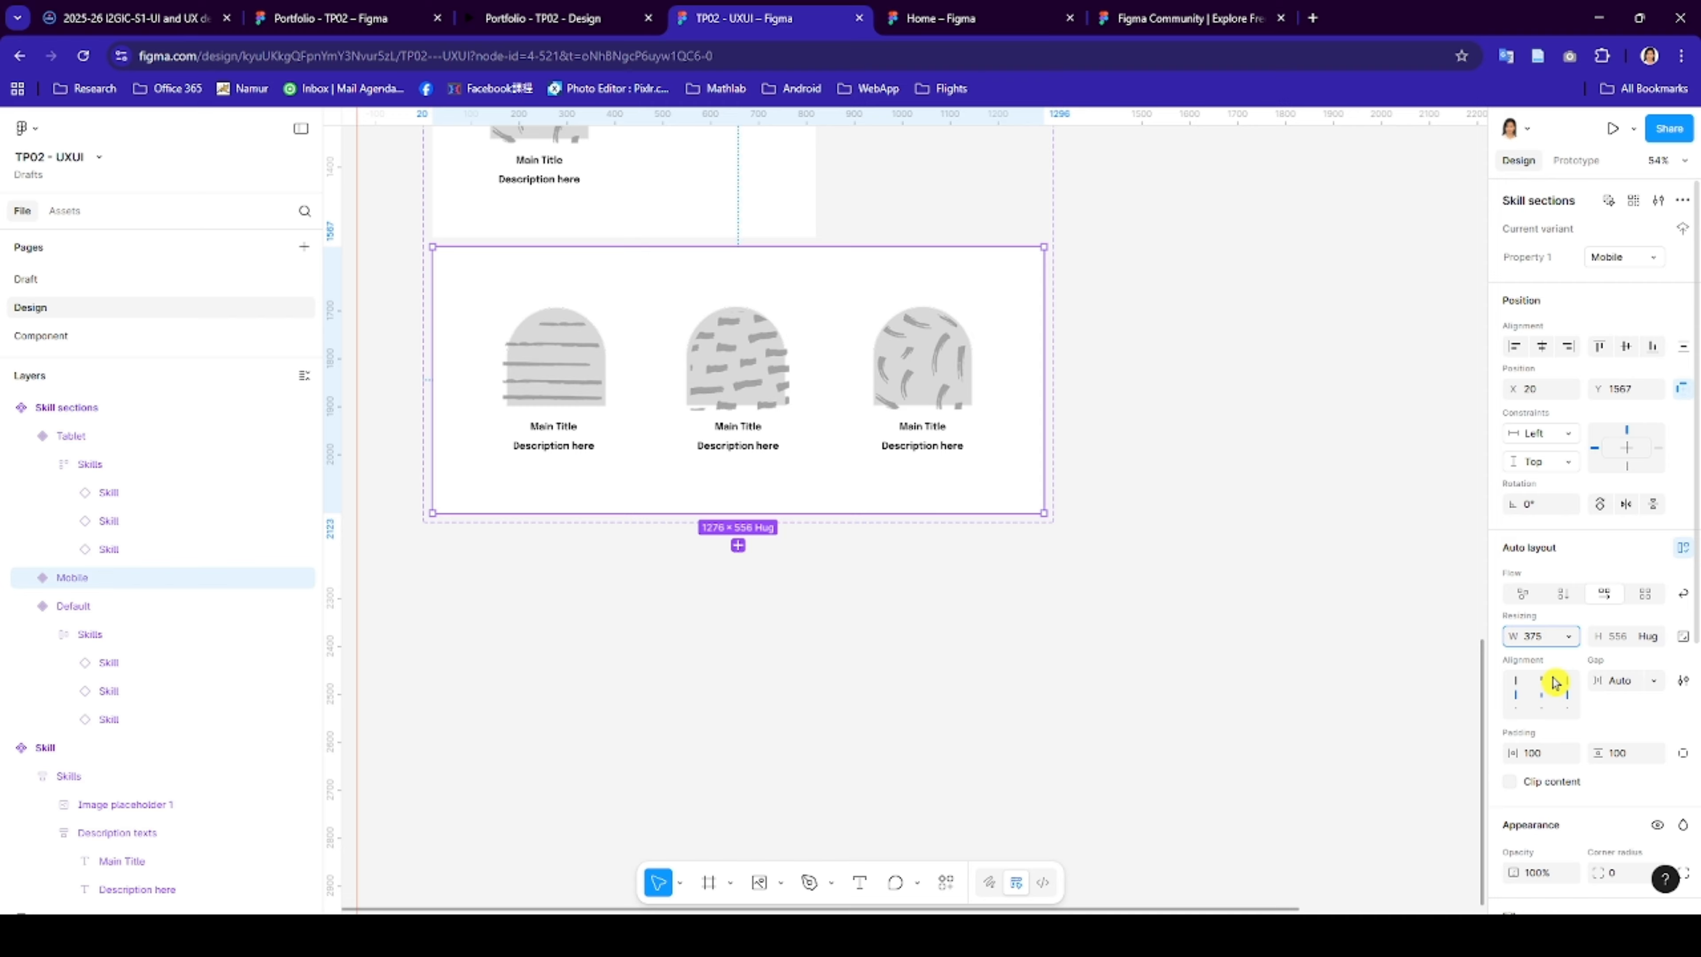
click(1554, 762)
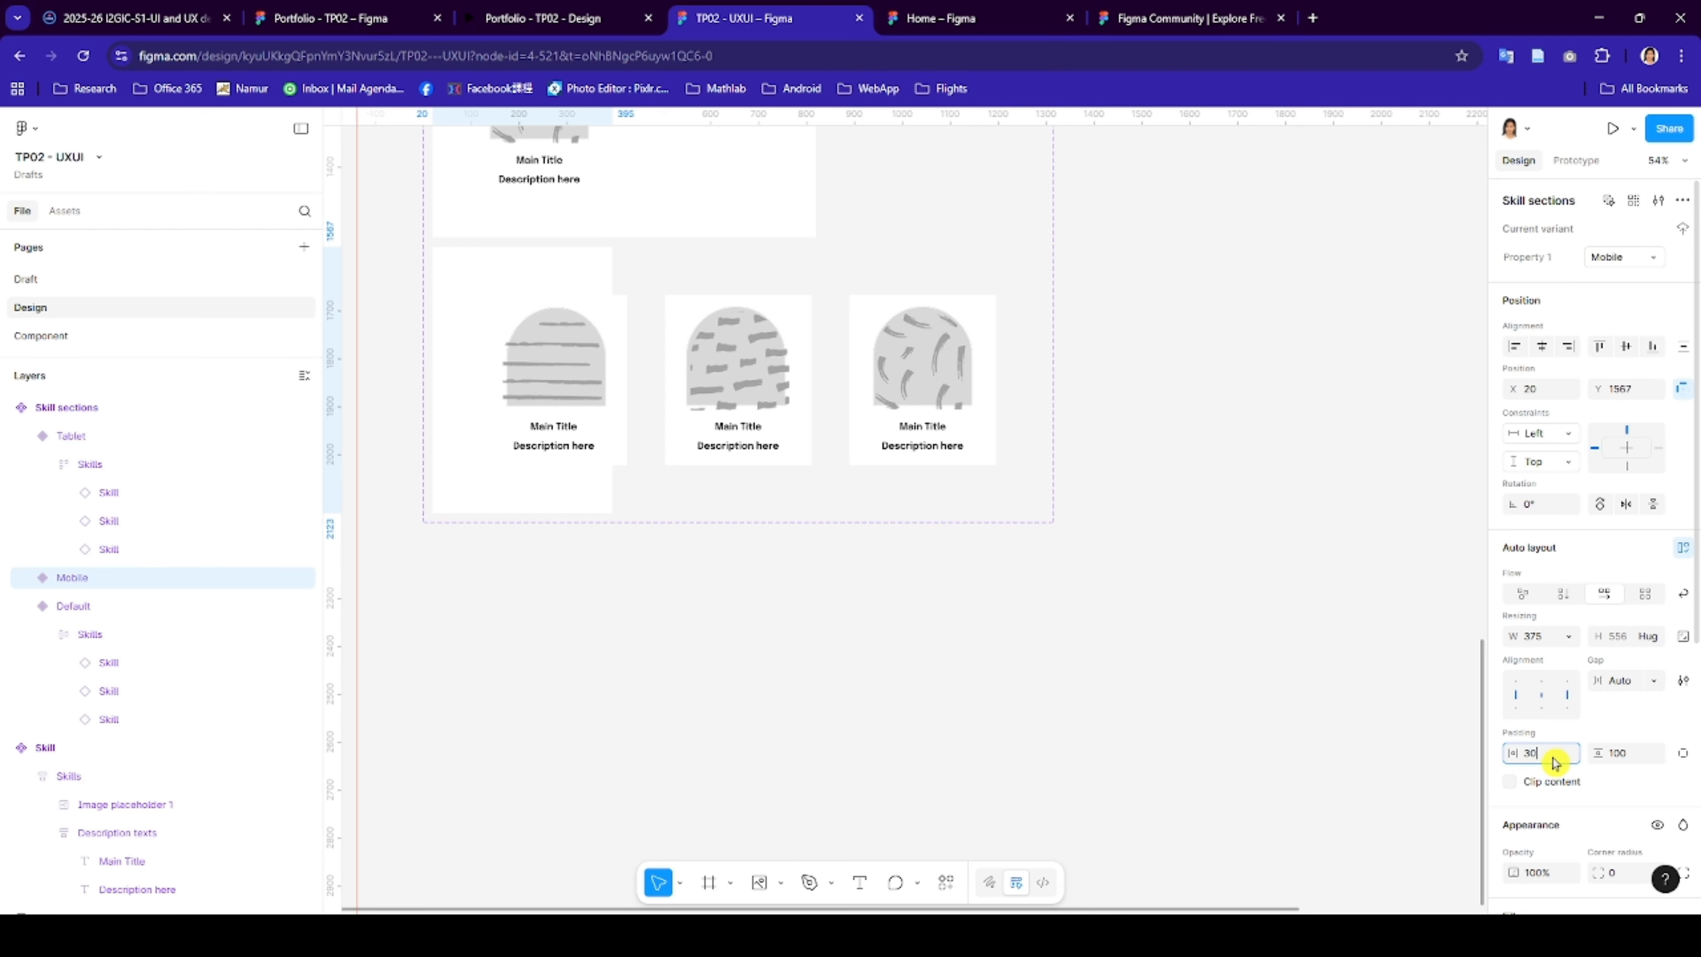
text(30)
click(1620, 753)
text(5)
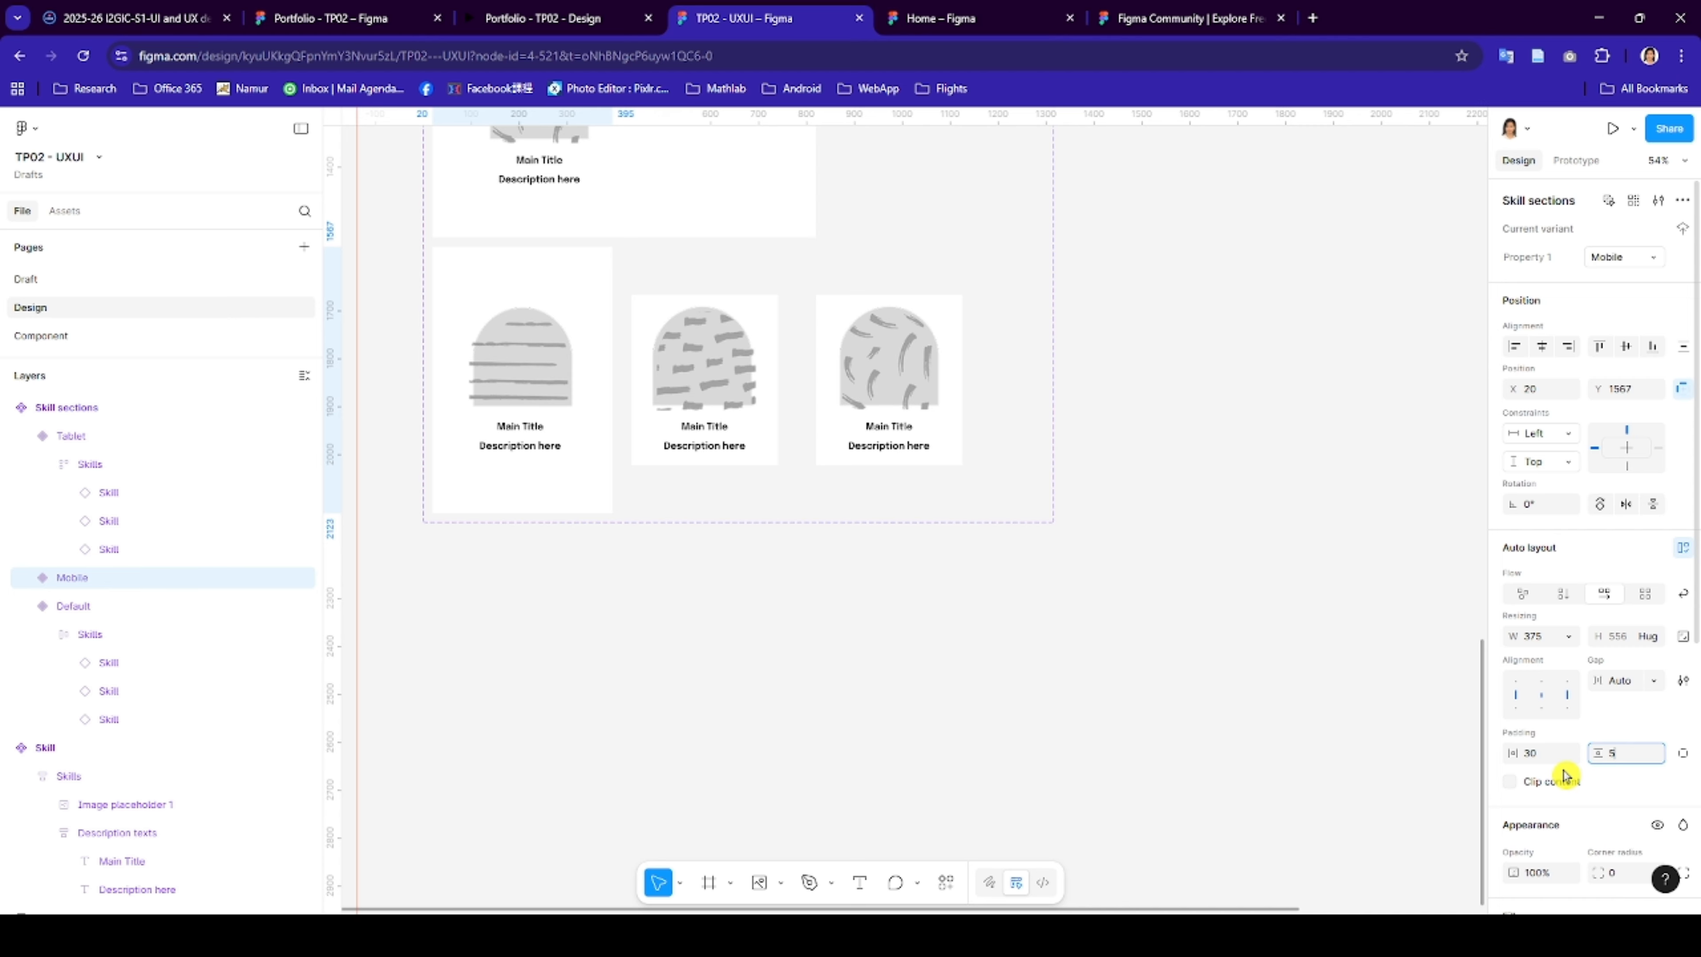
text(0)
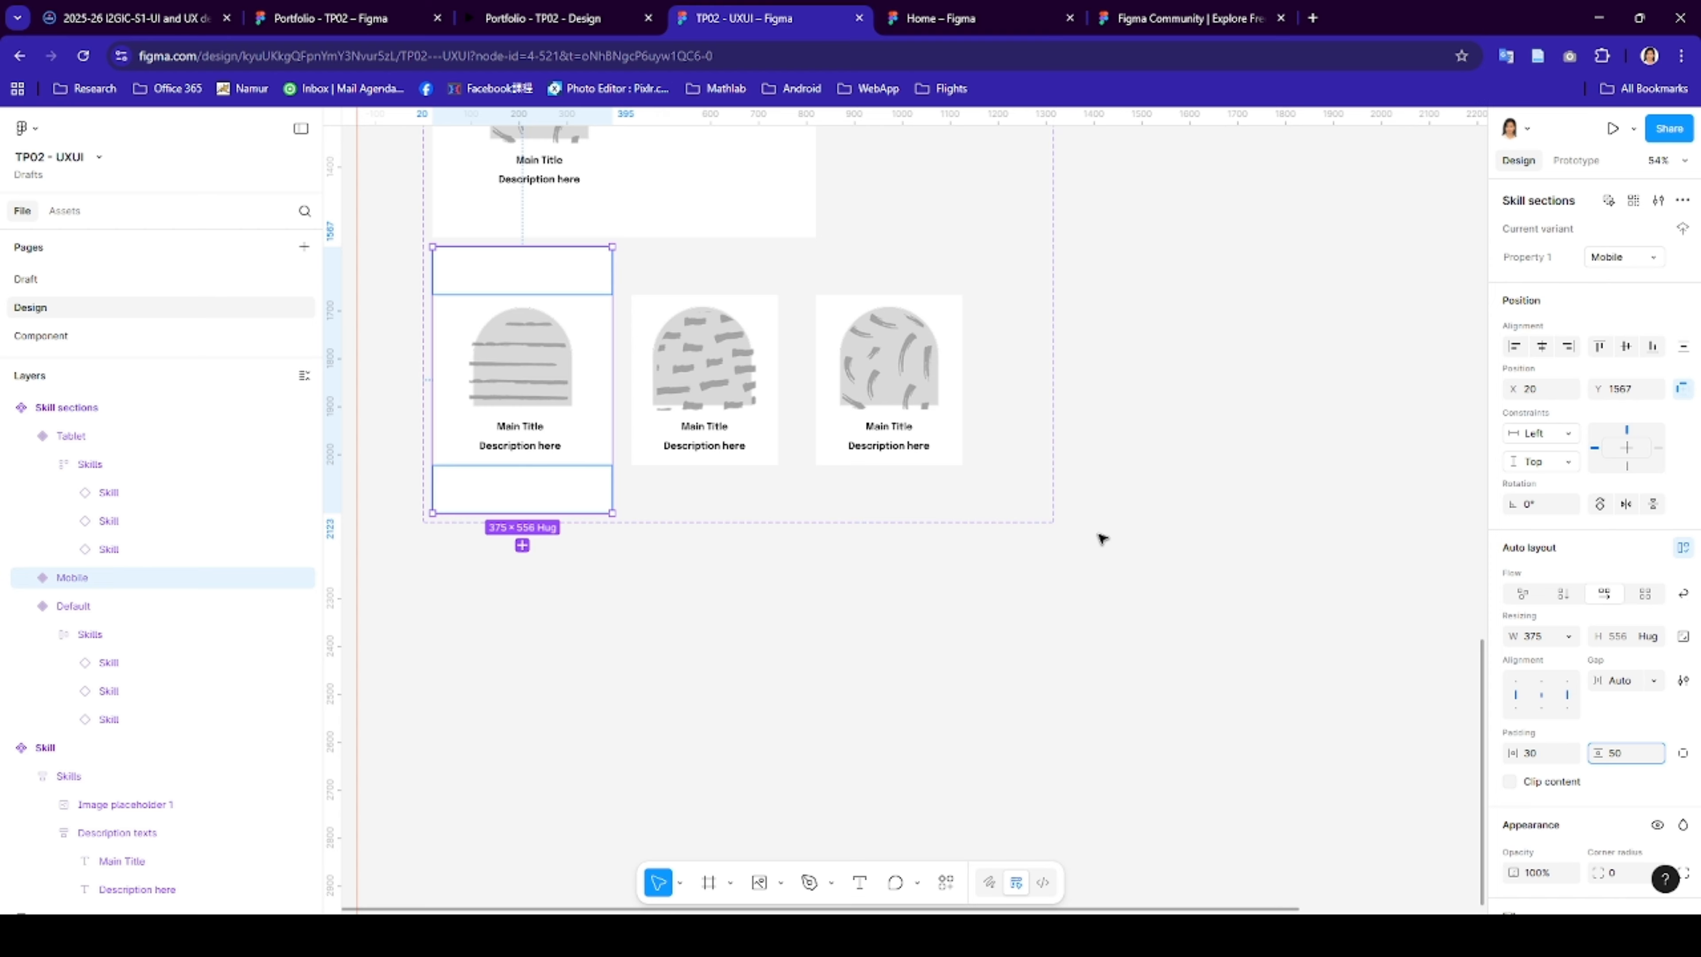
key(Return)
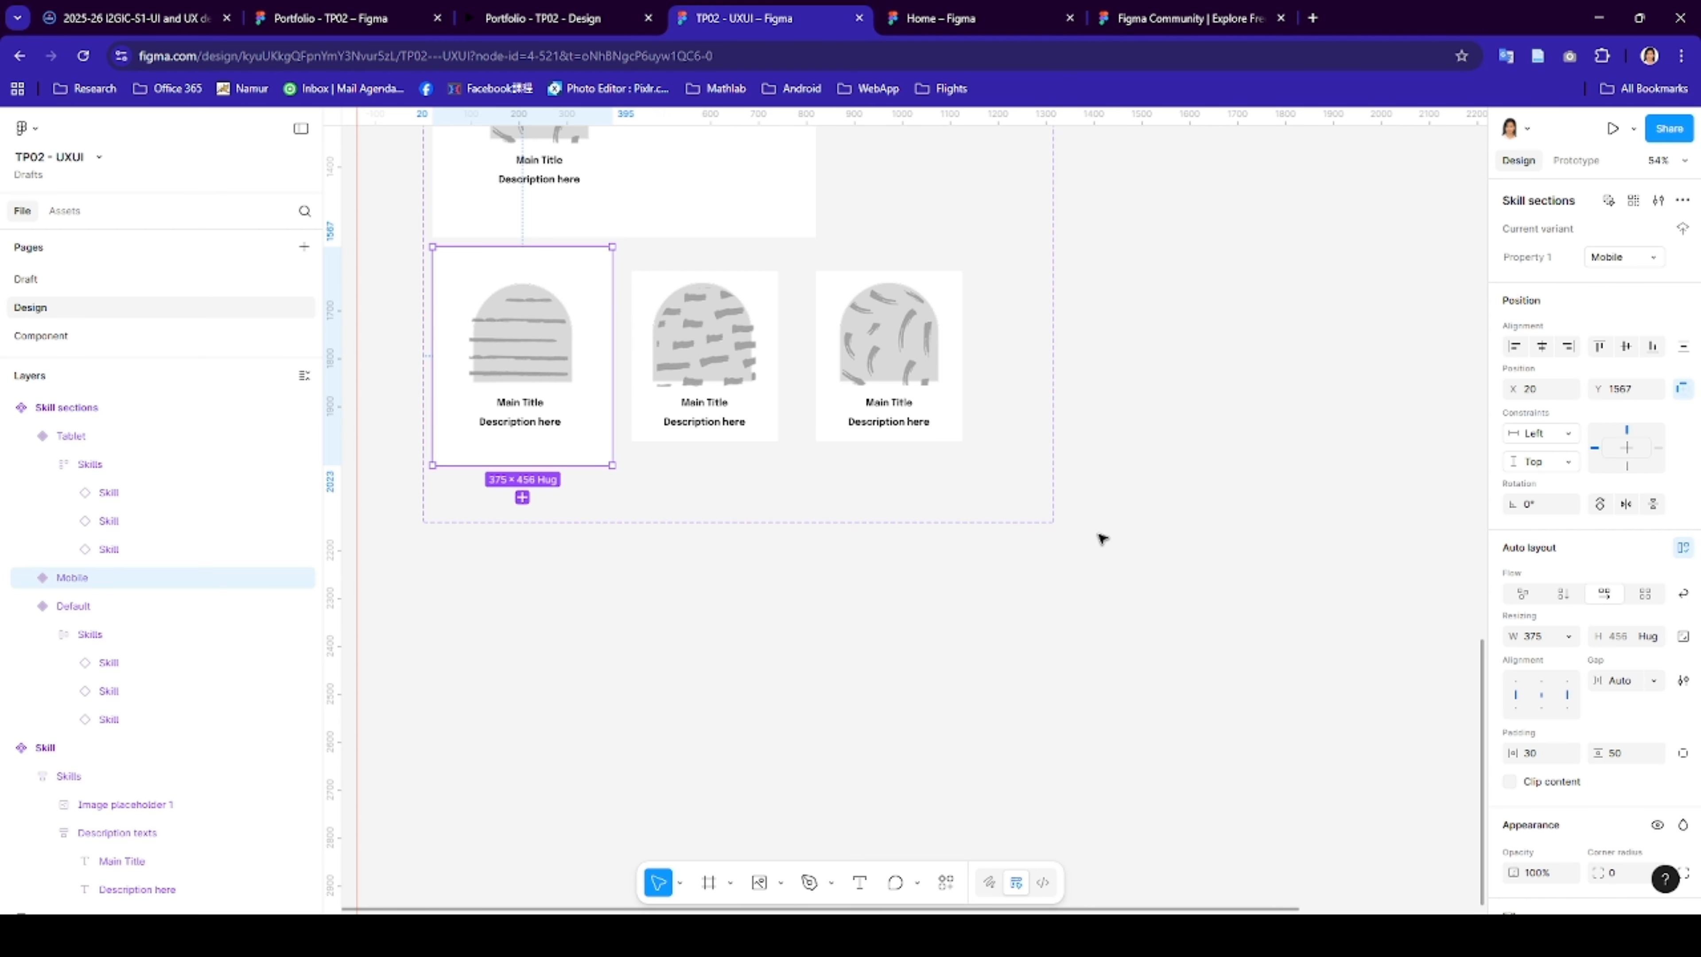
- Switch the auto-layout flow to vertical for the Mobile variant and for the Skills frame inside it
click(1563, 595)
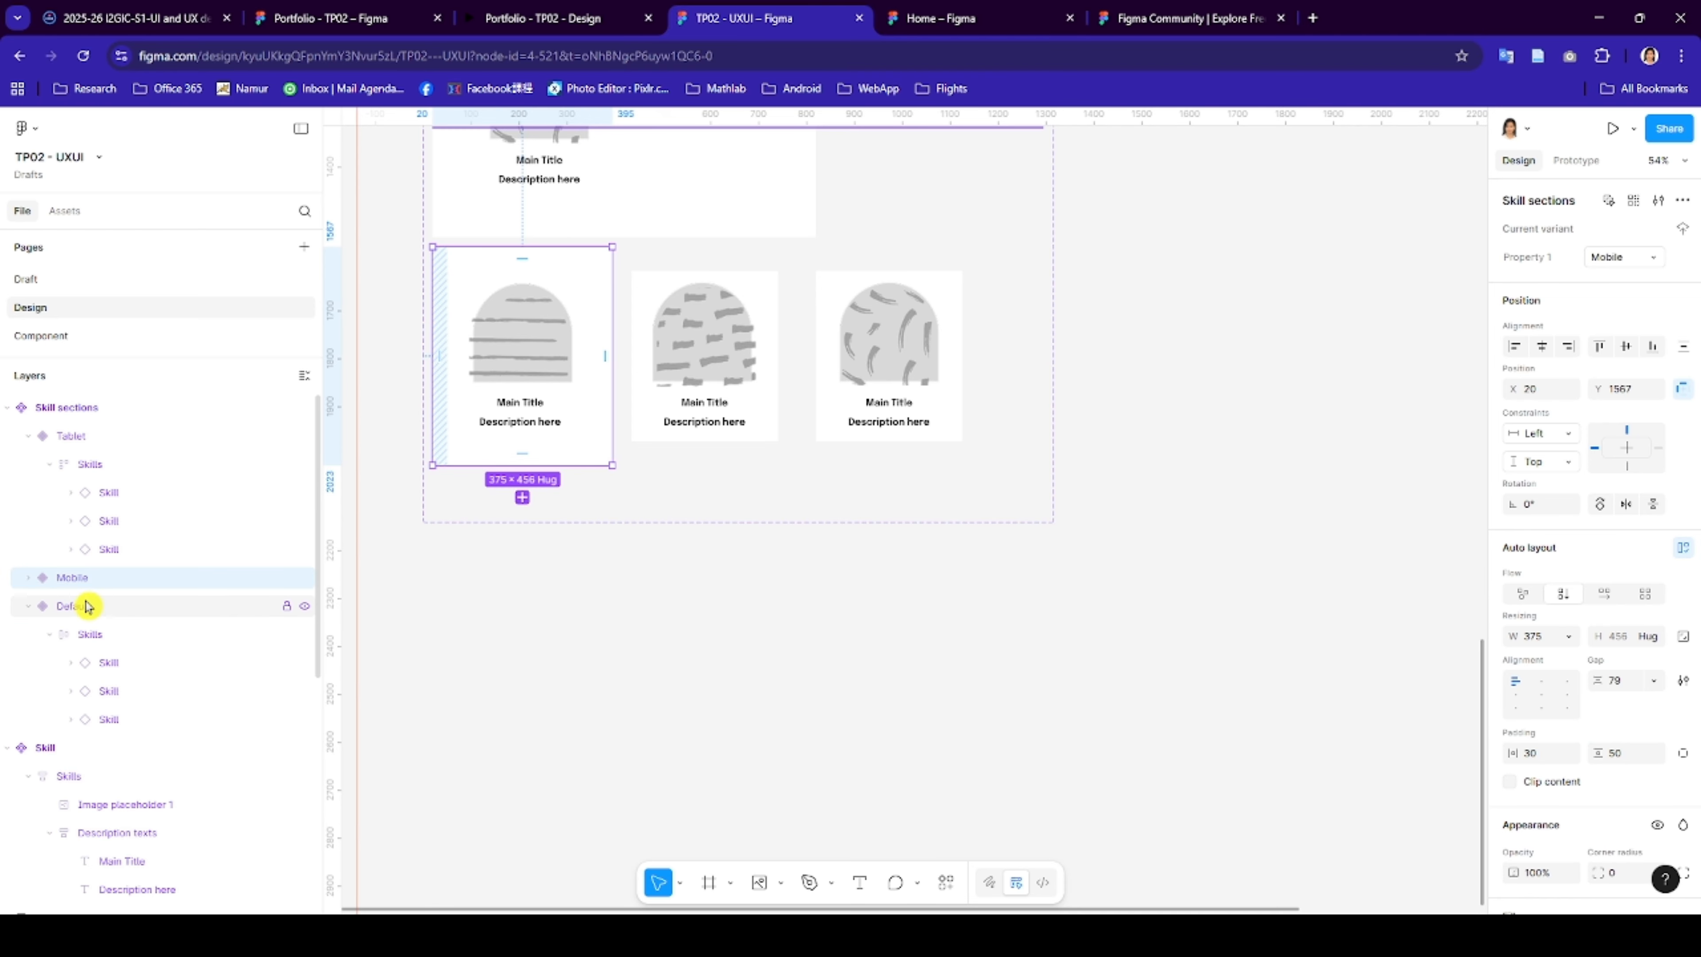
click(62, 579)
click(28, 577)
click(69, 609)
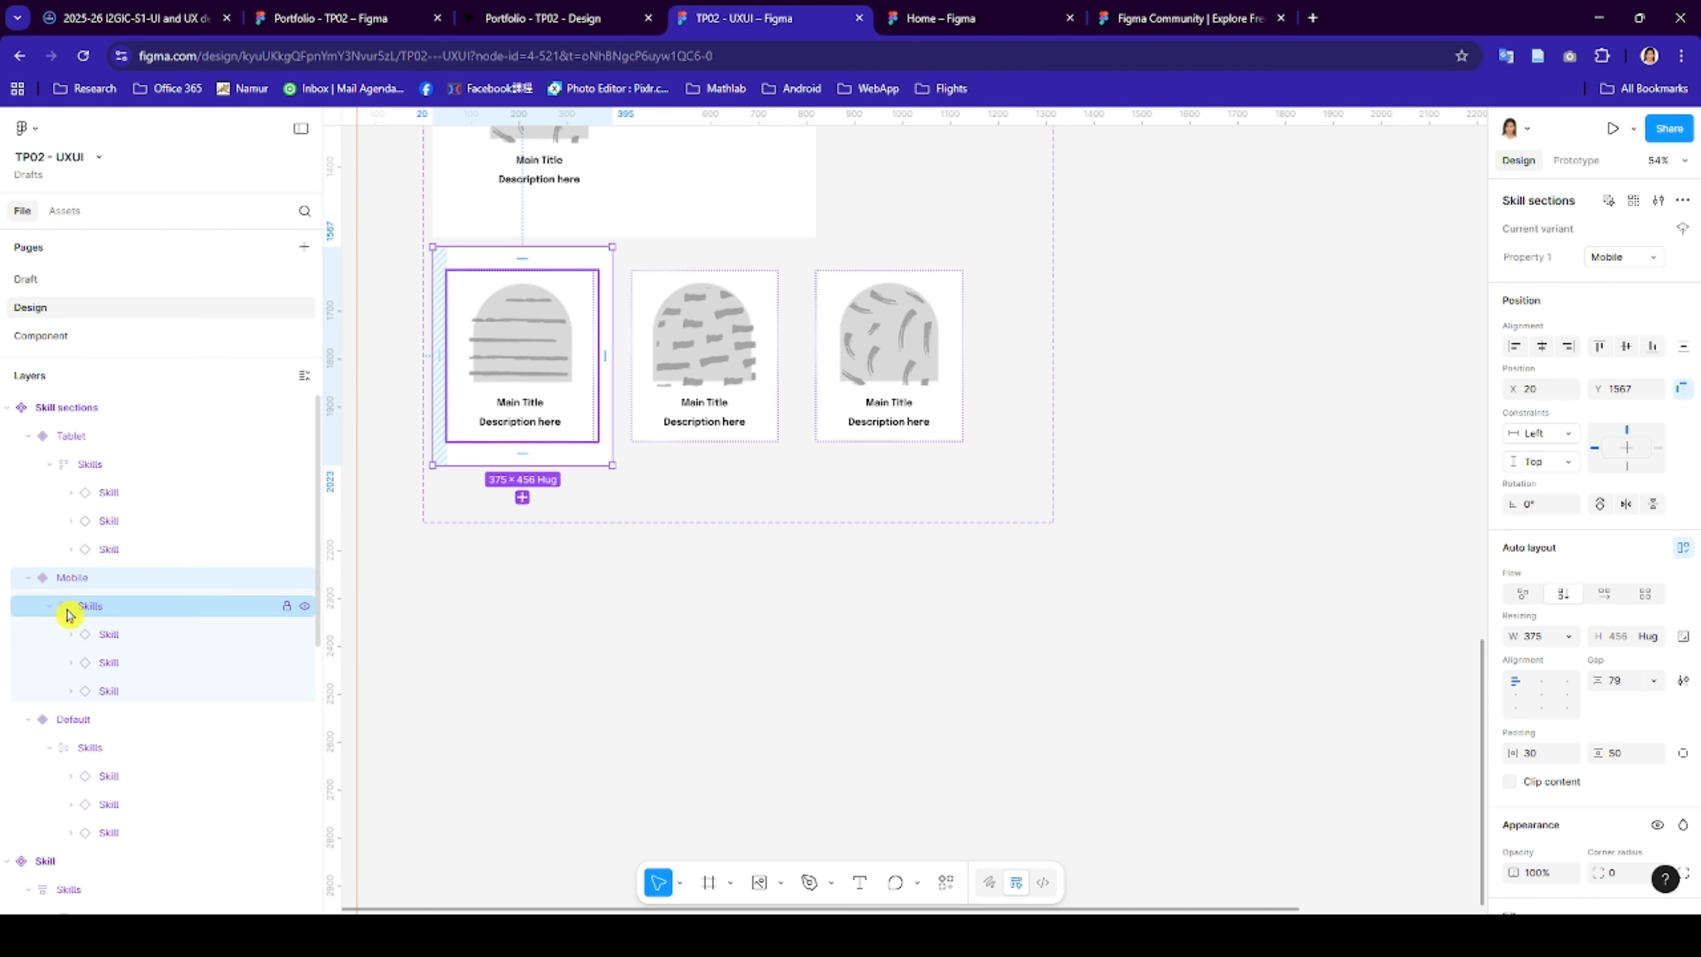
click(73, 612)
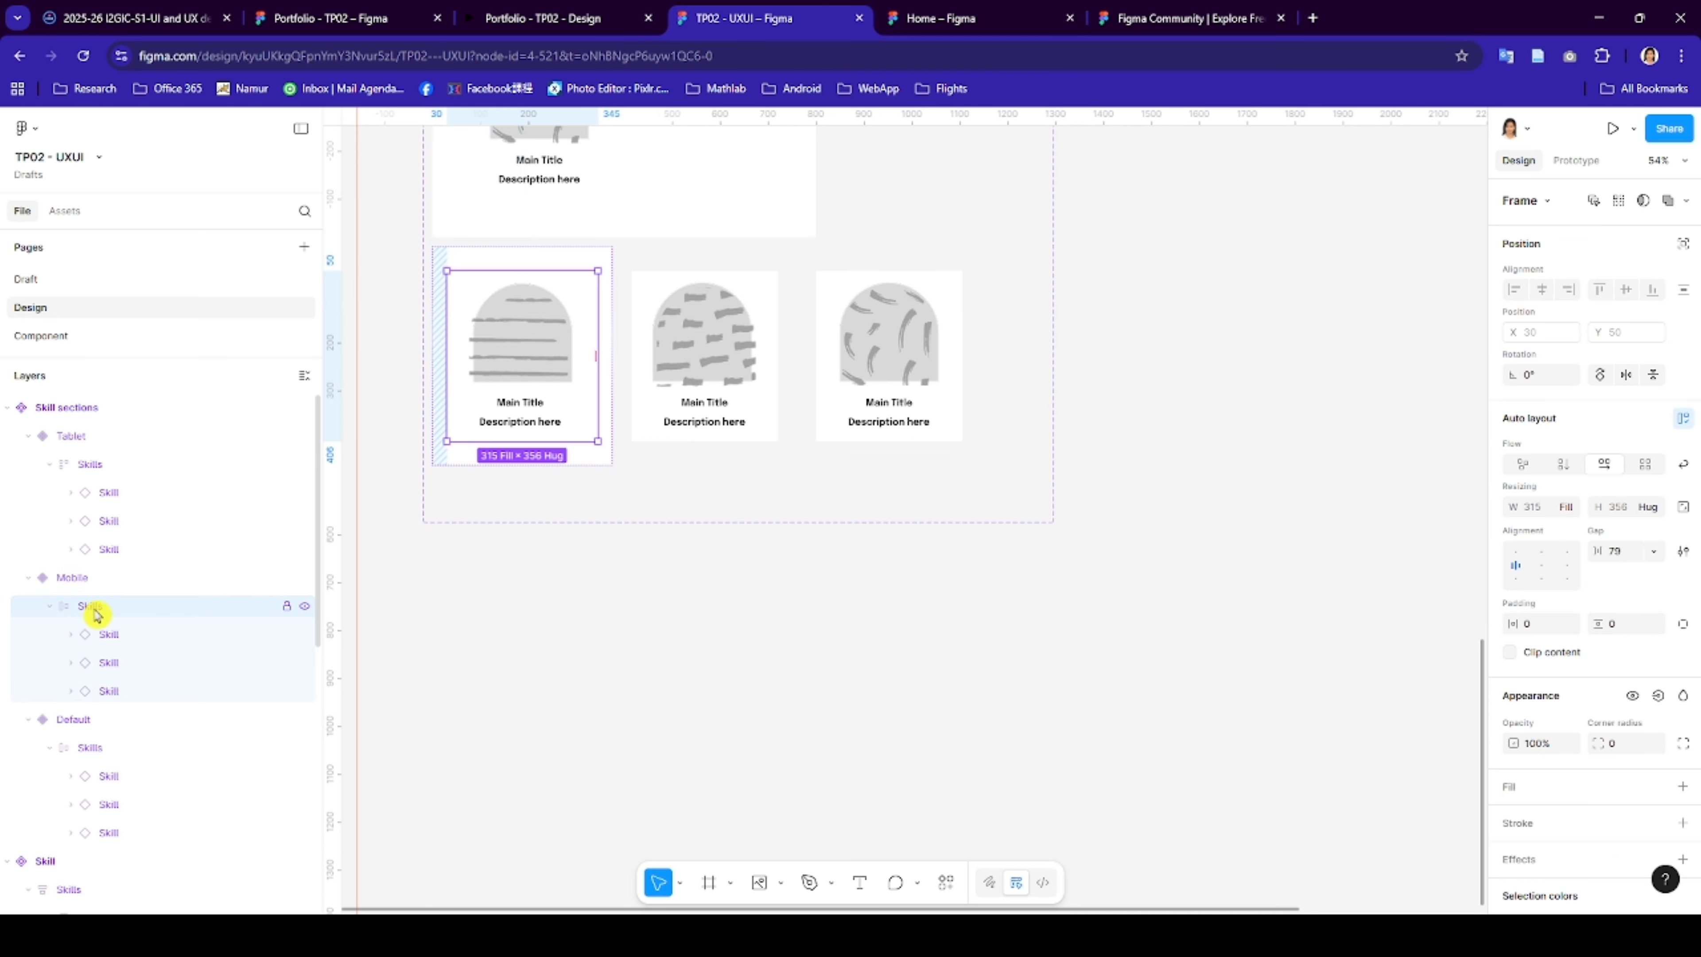
click(1562, 465)
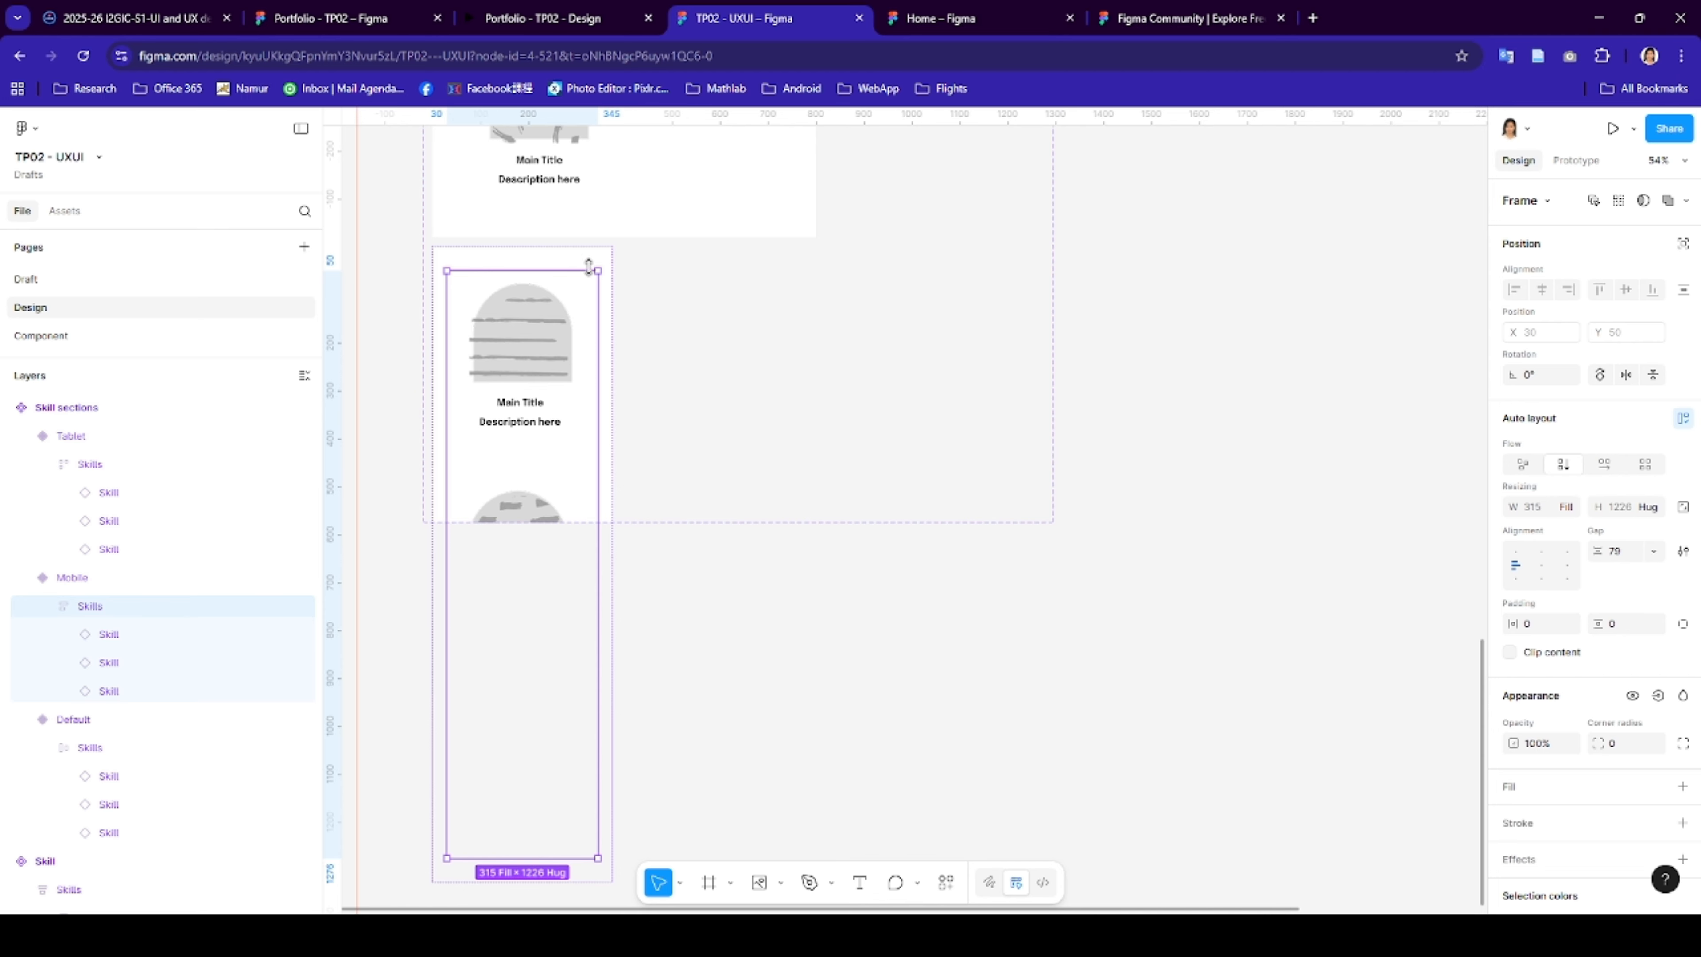
- Move the Mobile variant beside the Tablet variant, to X 855 and Y 596 within the component set
drag(657, 271, 1018, 252)
key(ctrl+z)
scroll(1018, 252, up, 1)
scroll(1017, 252, up, 5)
drag(975, 550, 991, 205)
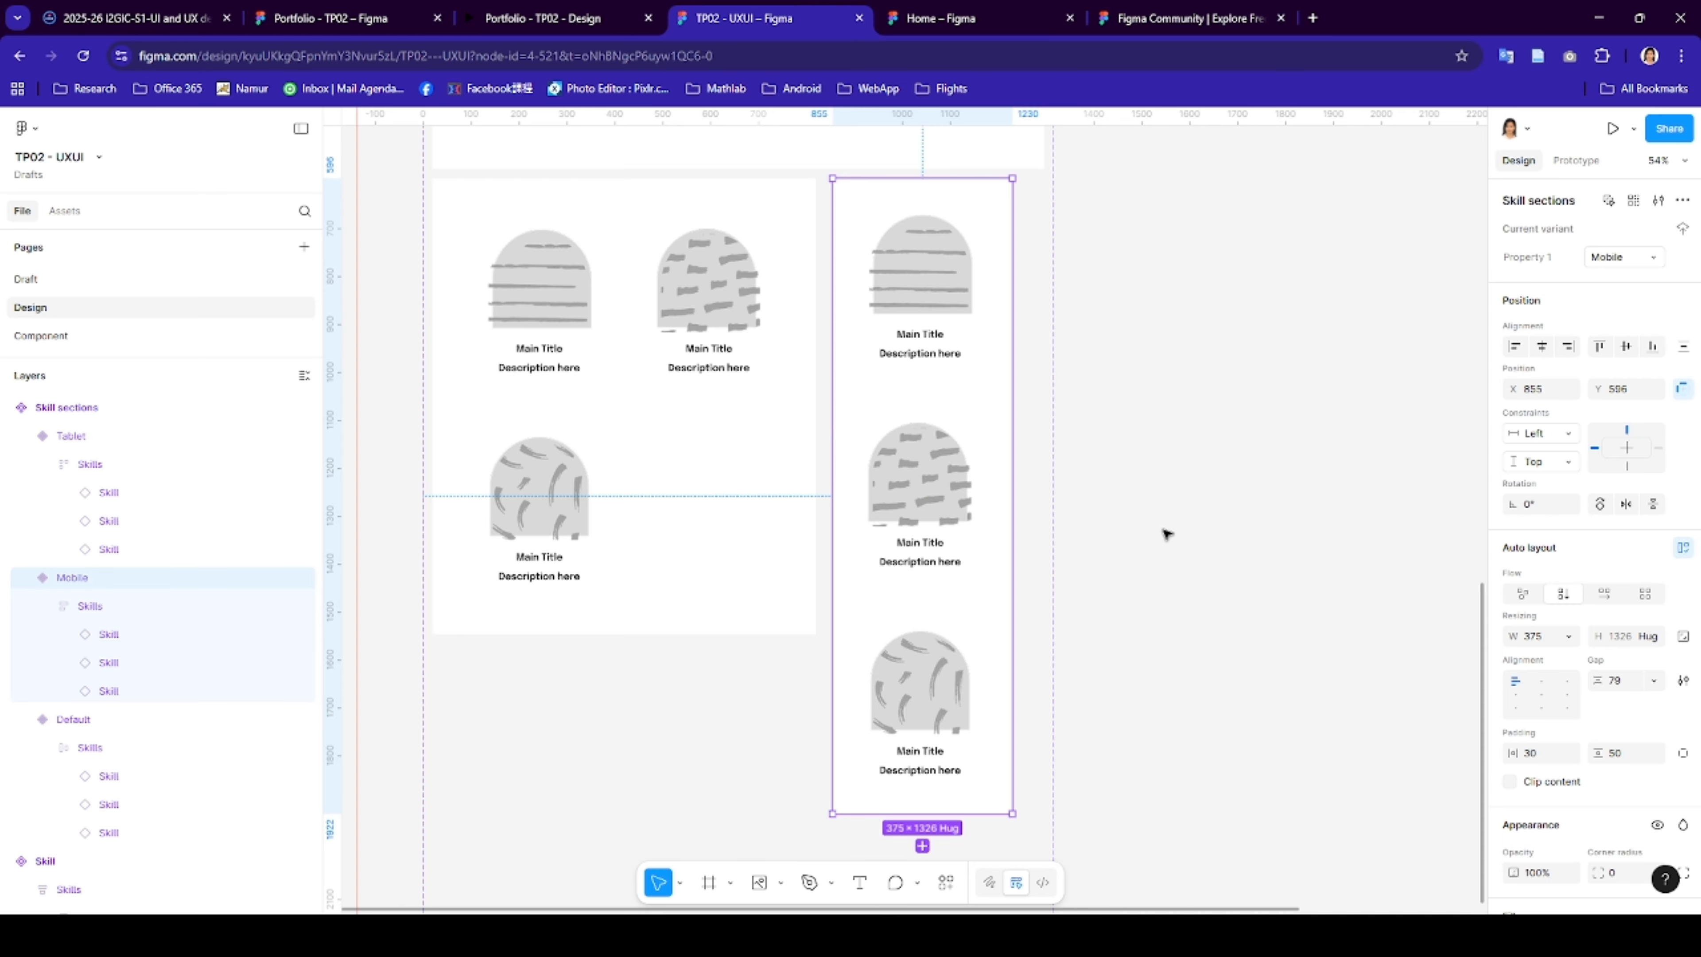
- Place an instance of the Mobile Skill sections variant below the Logo Section in the Phone frame, with its width set to Fill container
scroll(877, 239, up, 1)
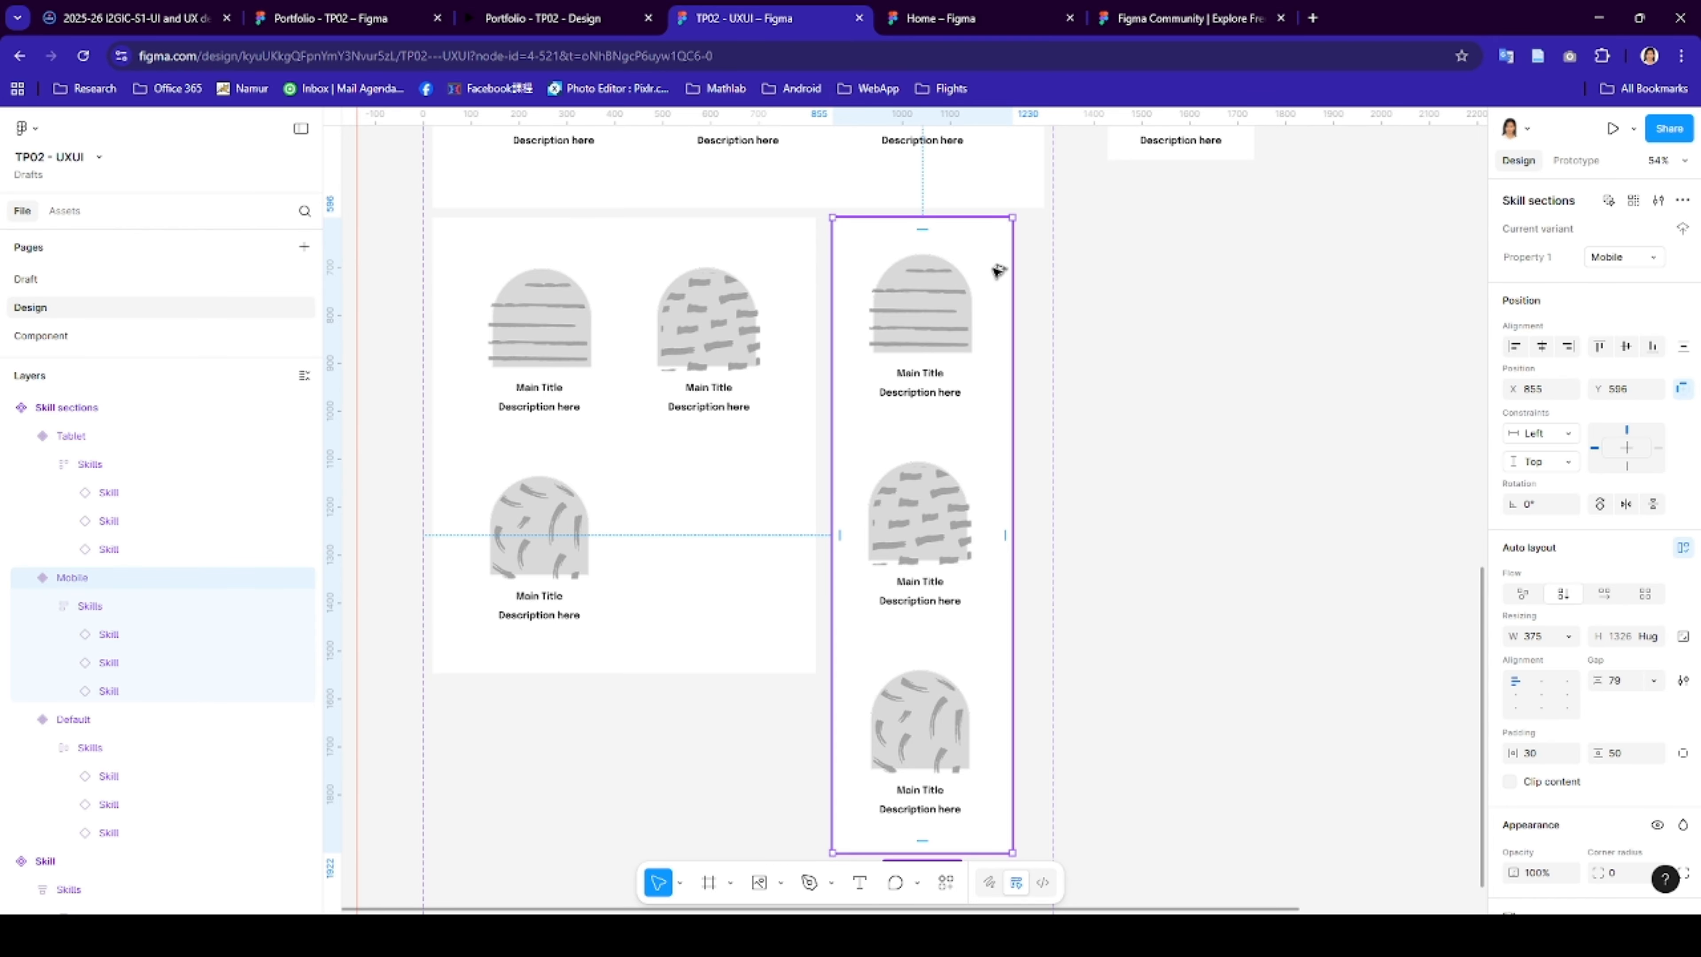
key(ctrl+v)
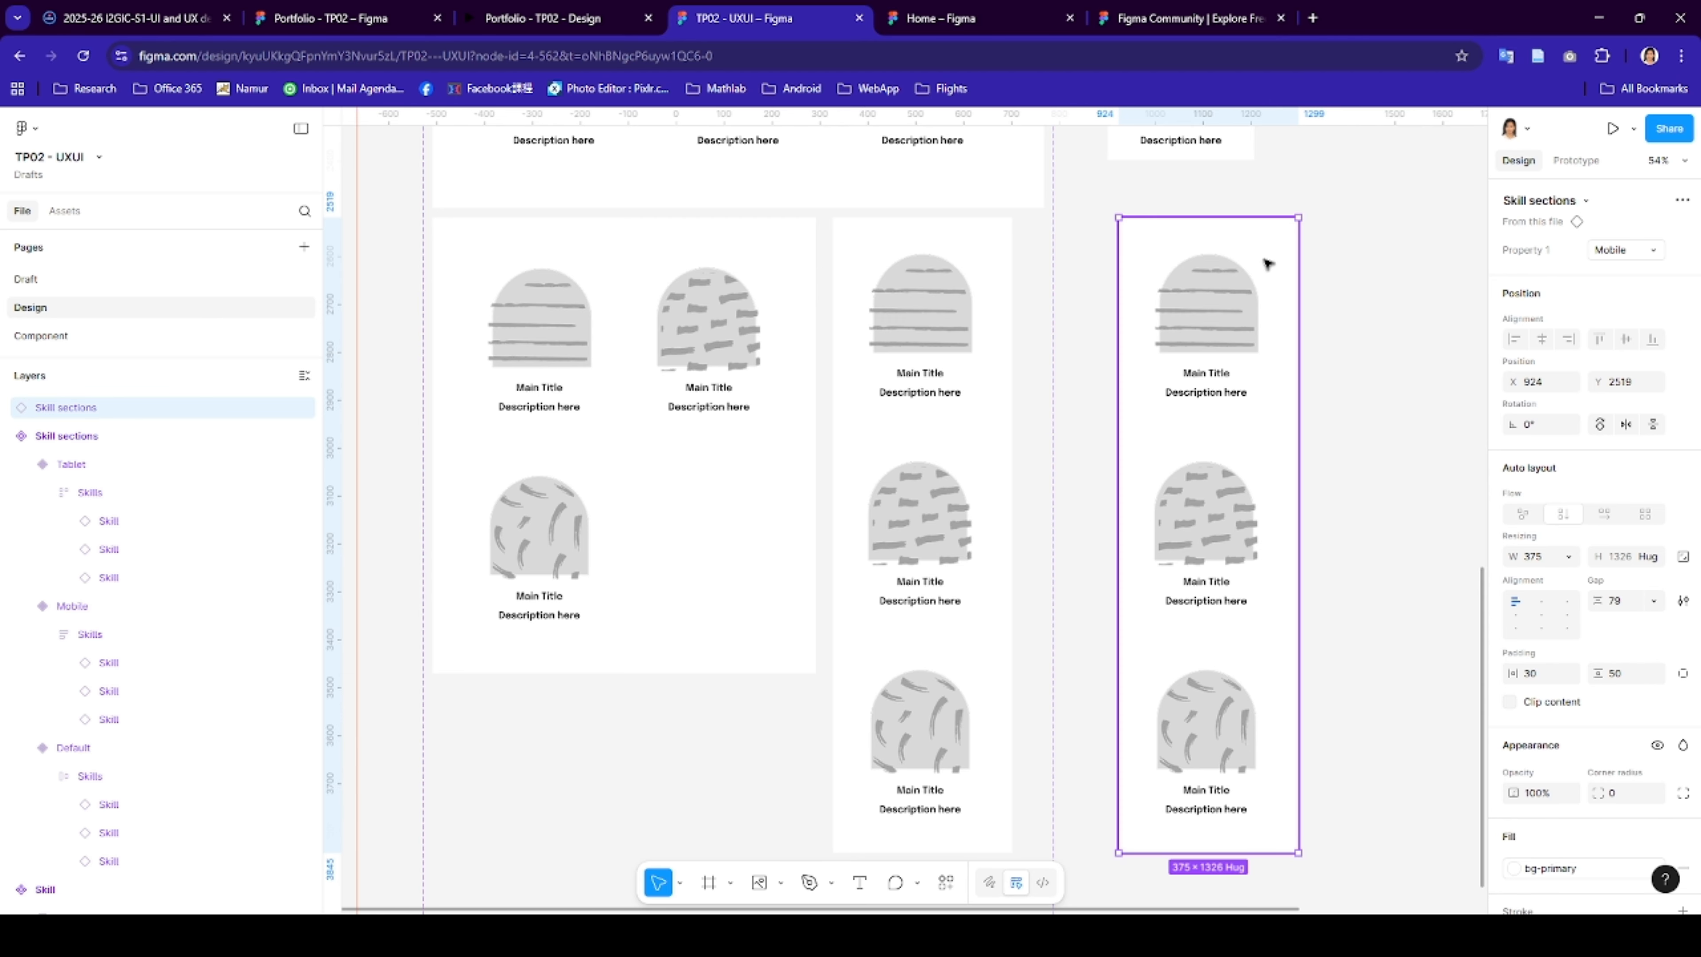
scroll(1267, 263, up, 10)
scroll(1268, 237, down, 5)
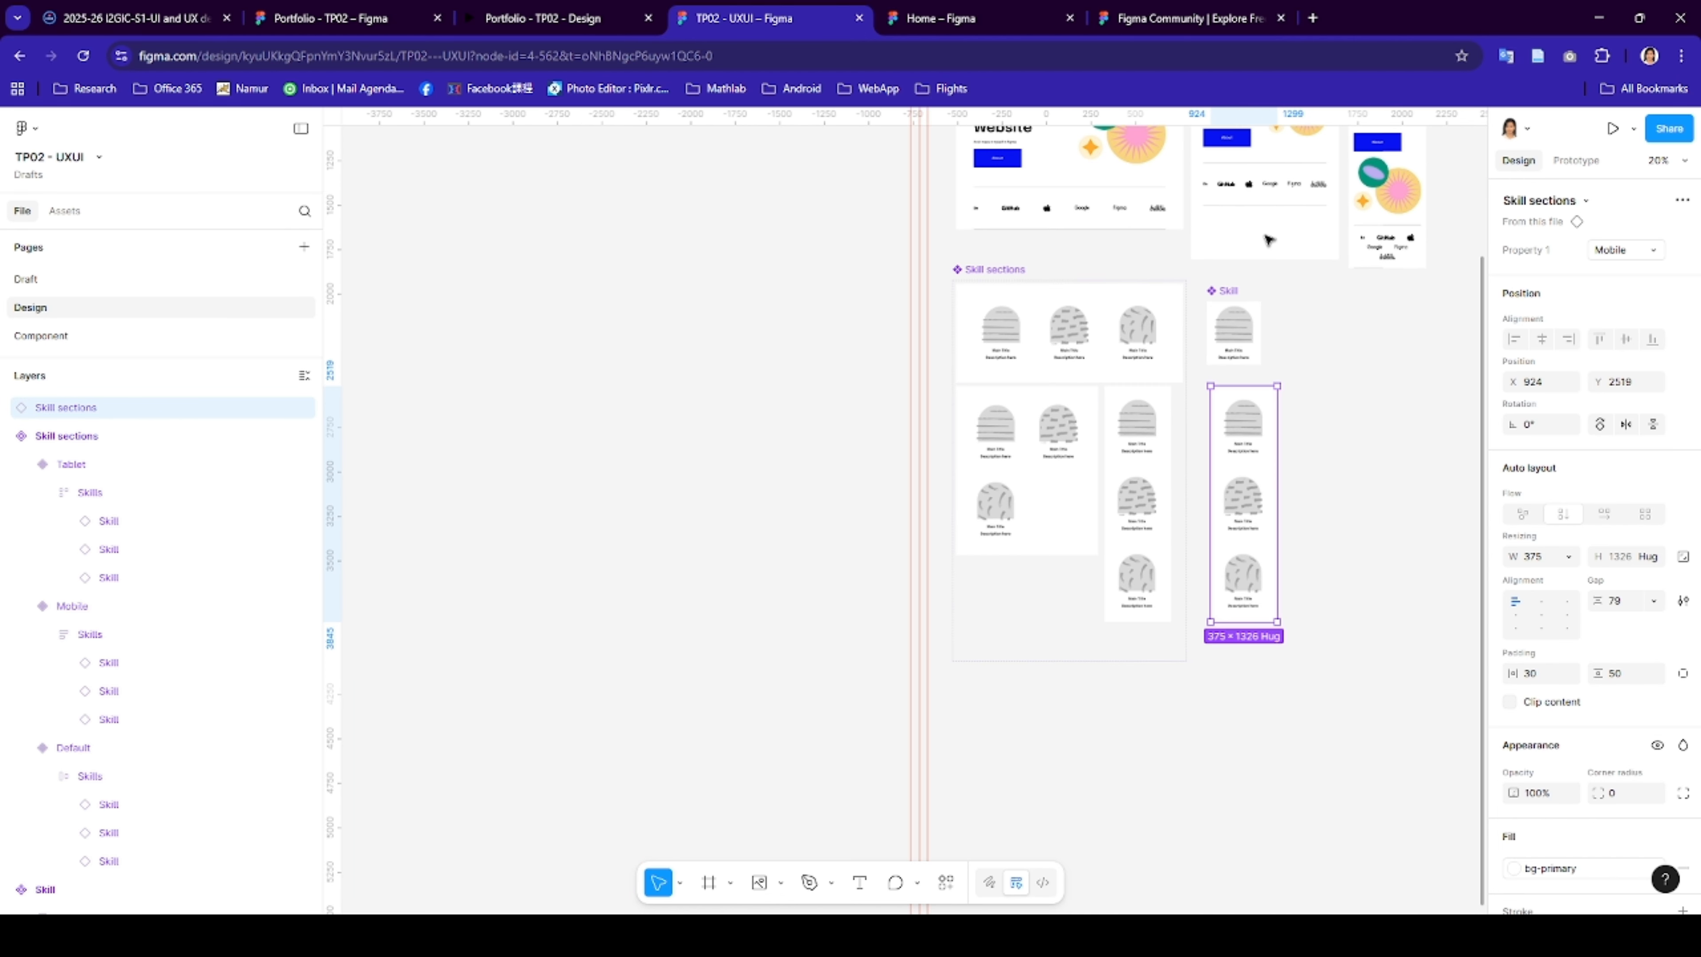
scroll(1268, 240, right, 2)
drag(824, 510, 969, 390)
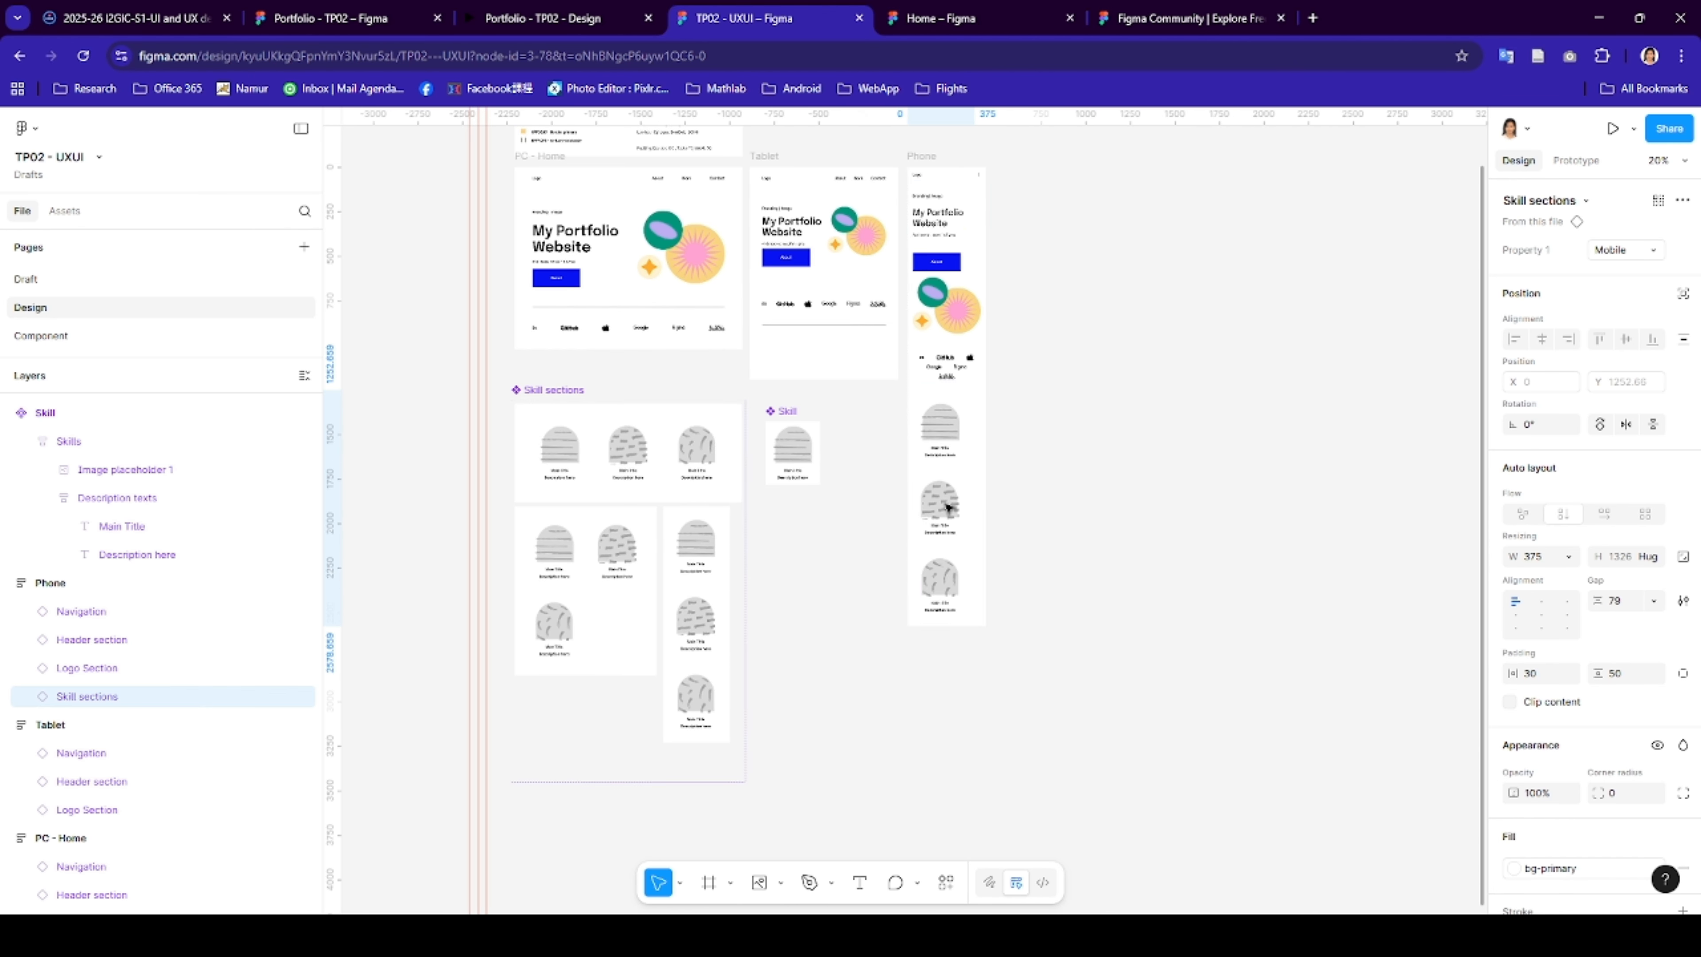
click(1567, 556)
click(1529, 603)
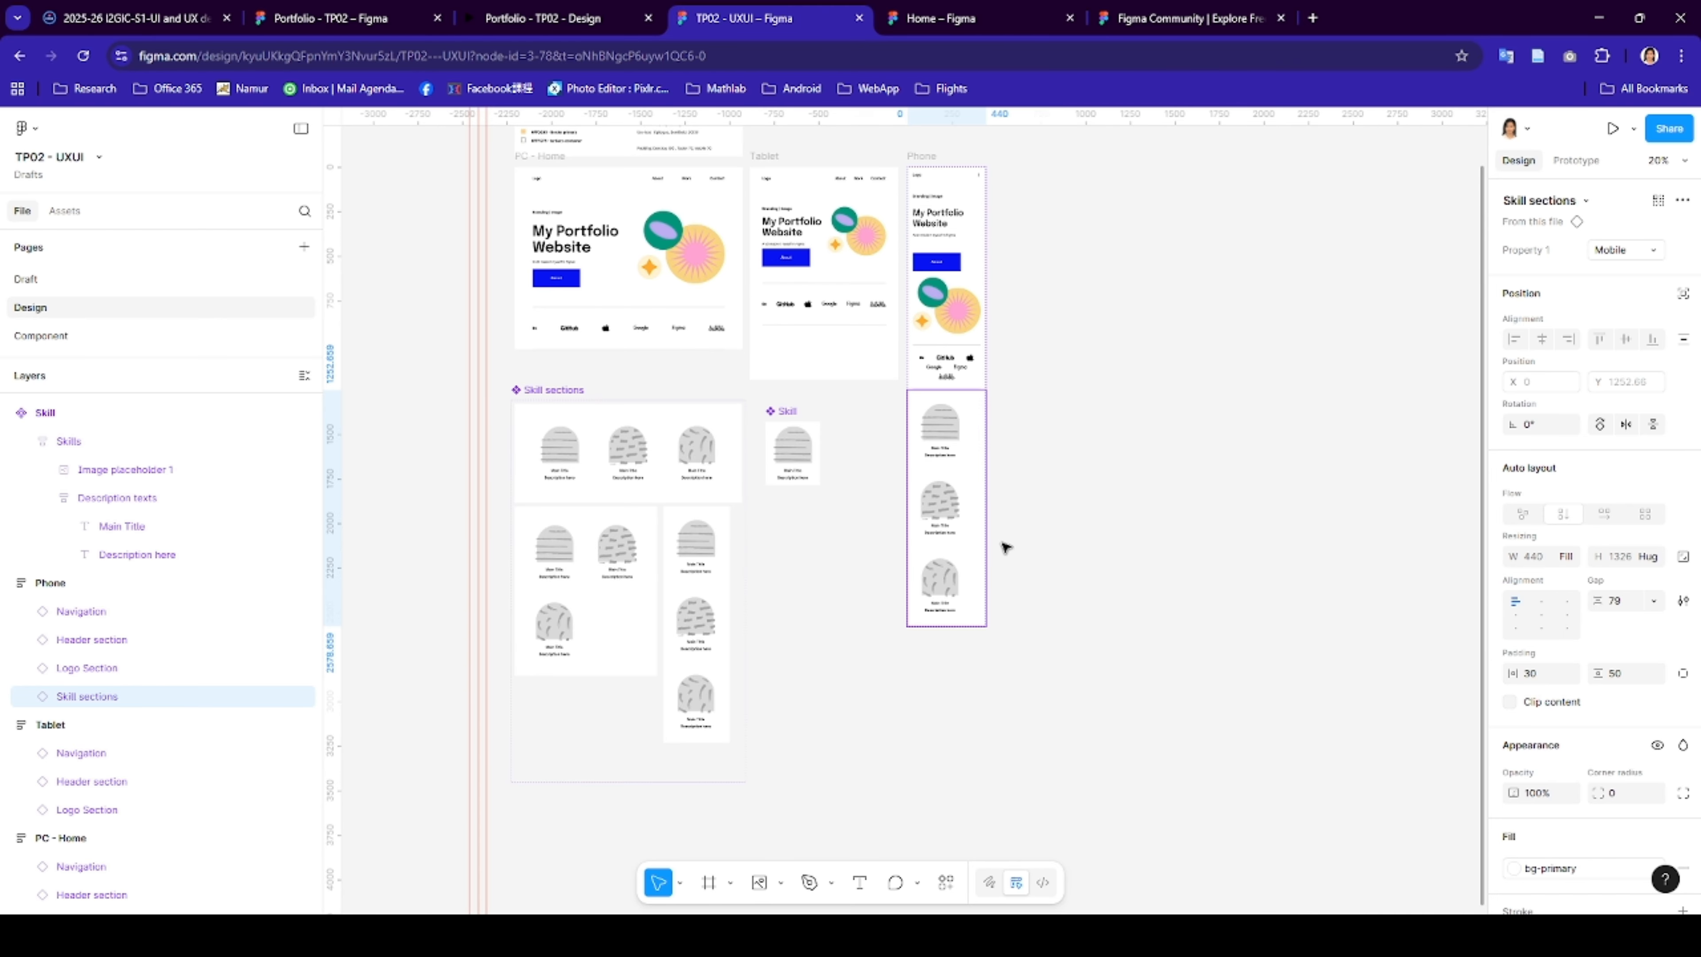
- Set the auto-layout alignment of the Skills frame inside the Mobile variant to center
double_click(725, 543)
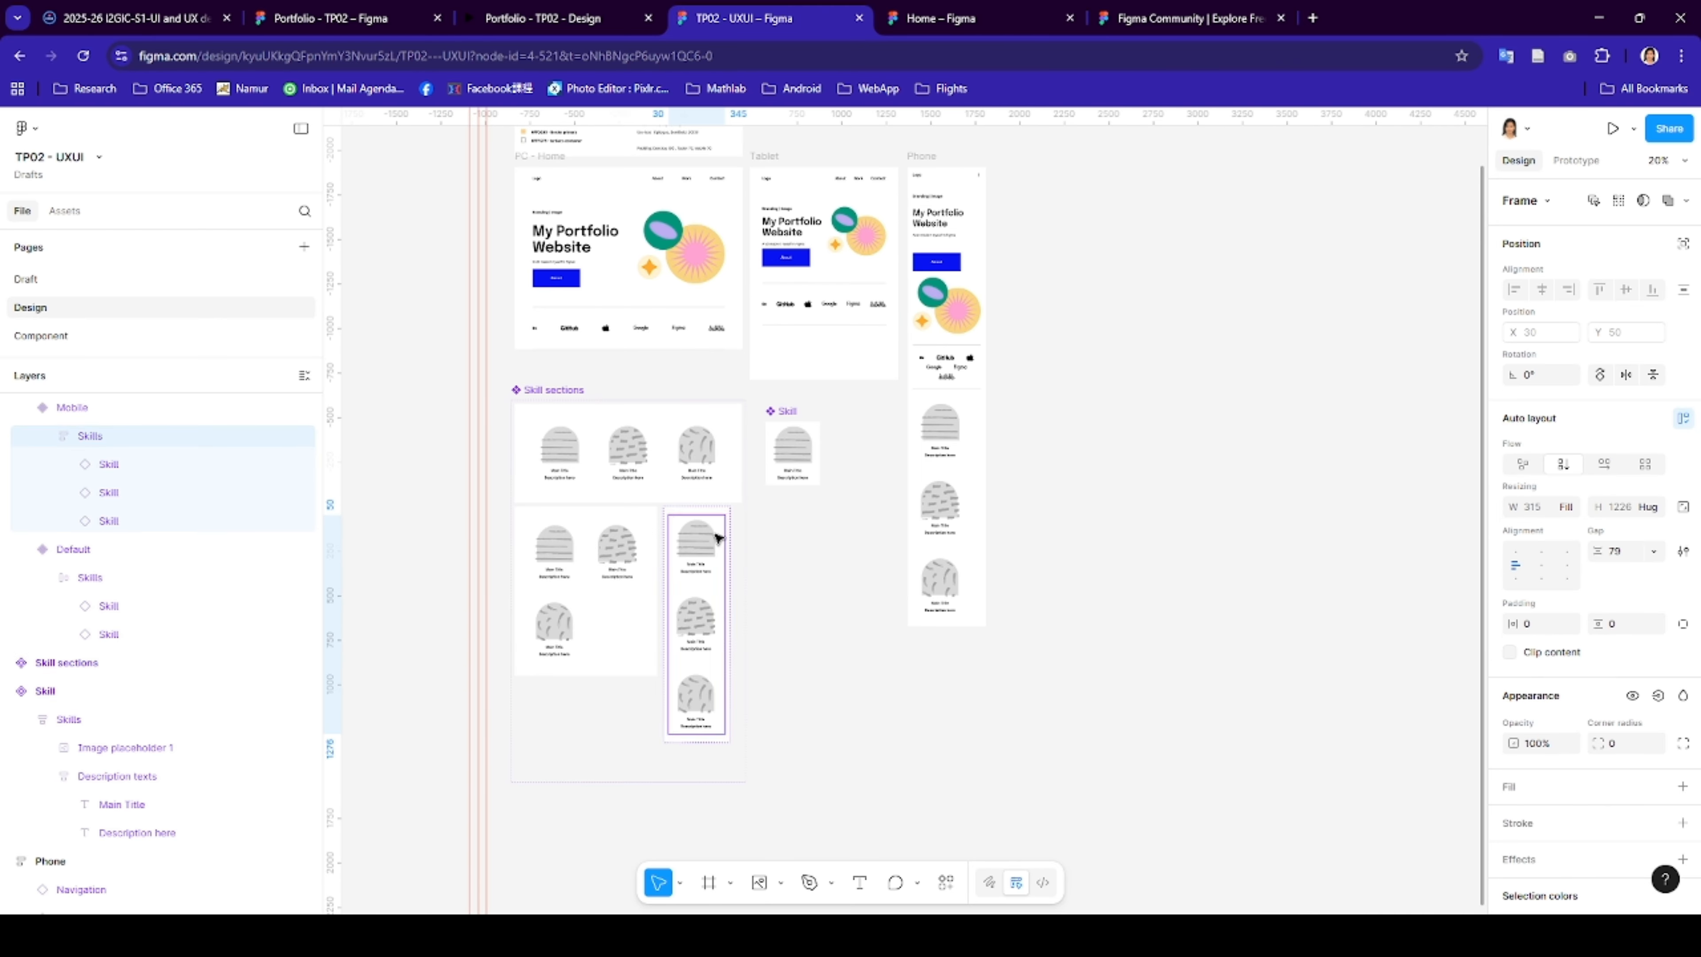
click(1540, 566)
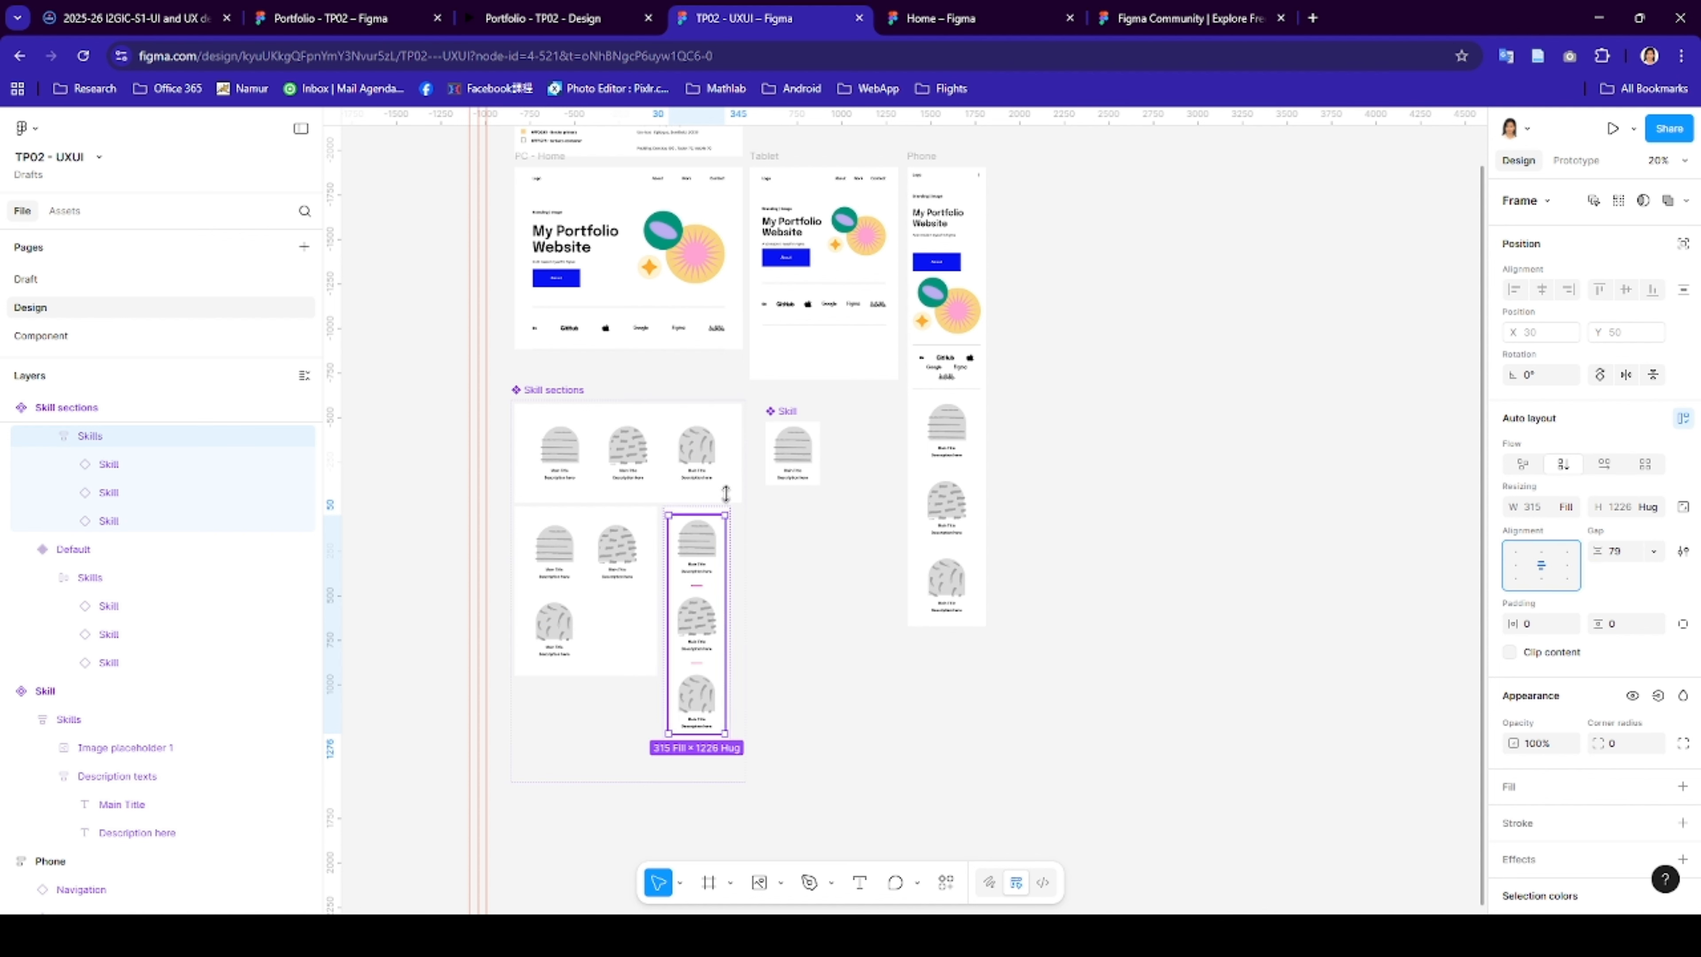
click(642, 526)
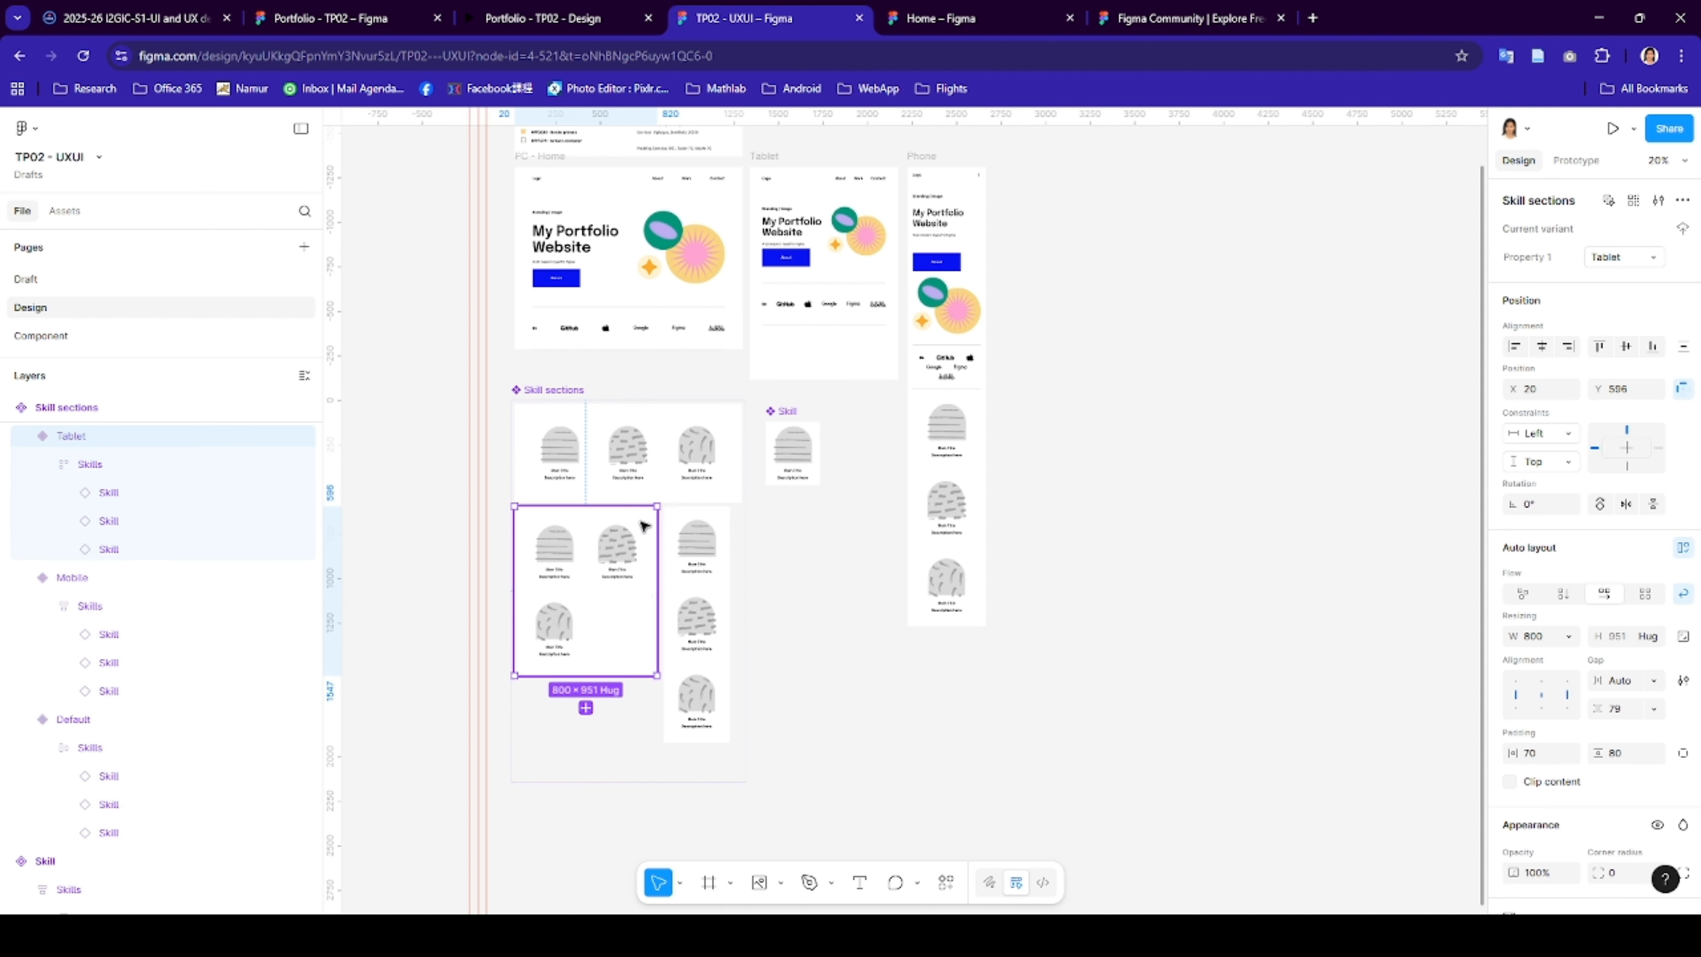
click(642, 525)
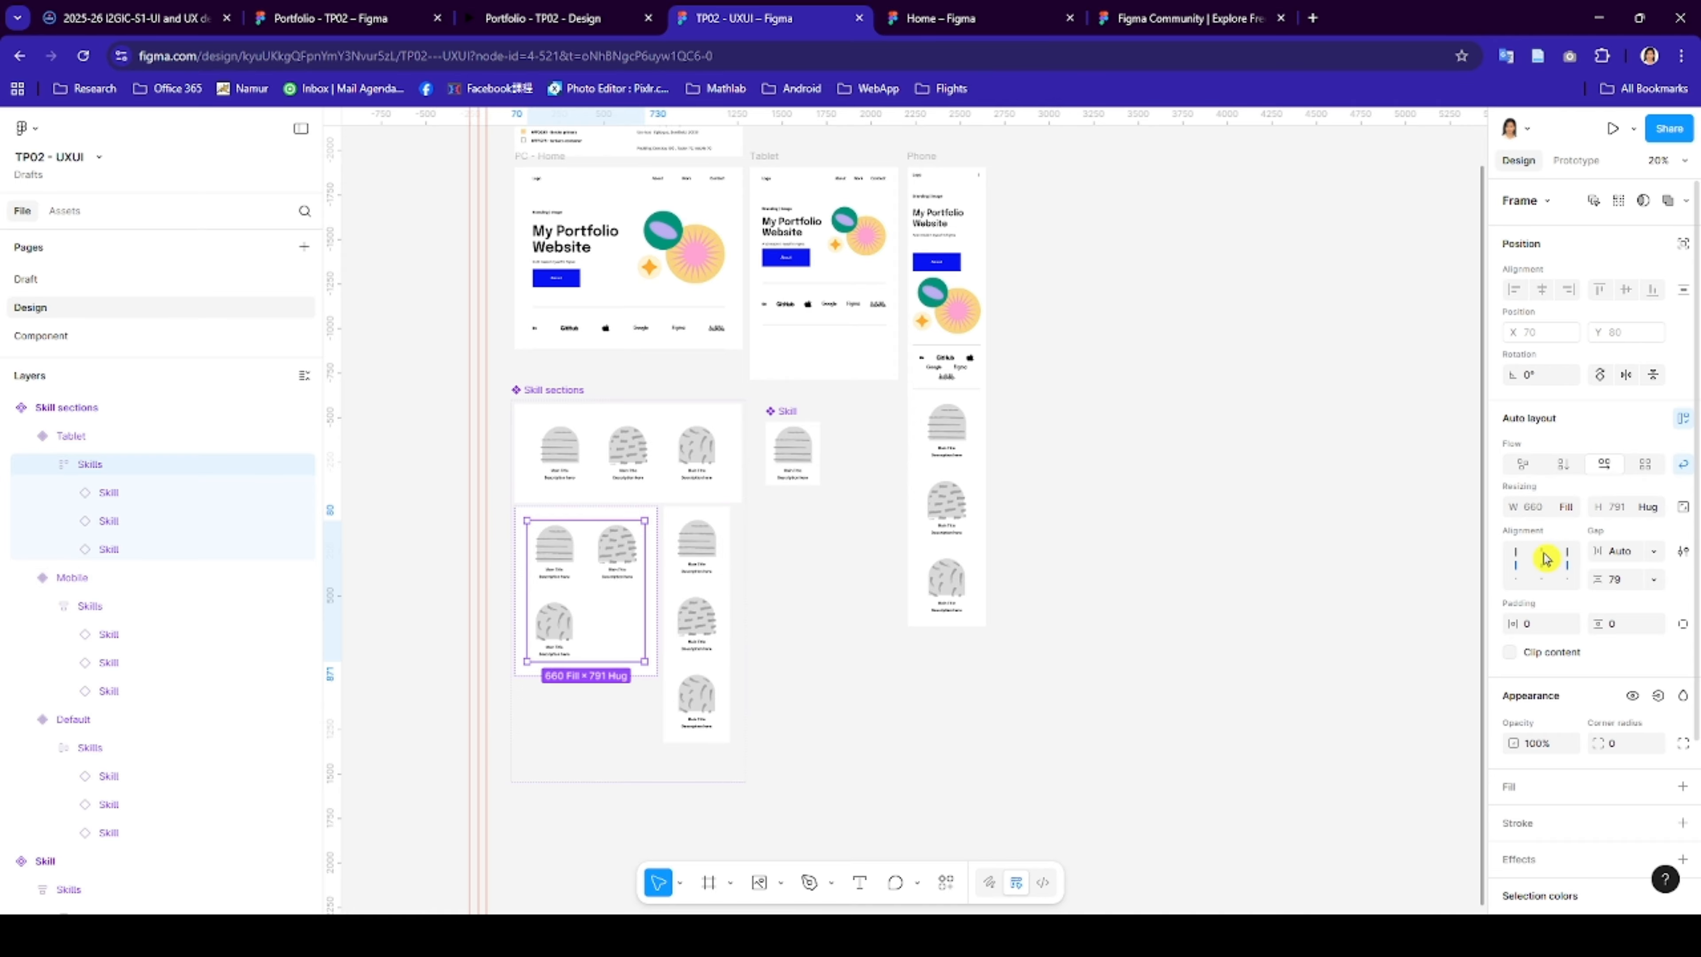
click(862, 377)
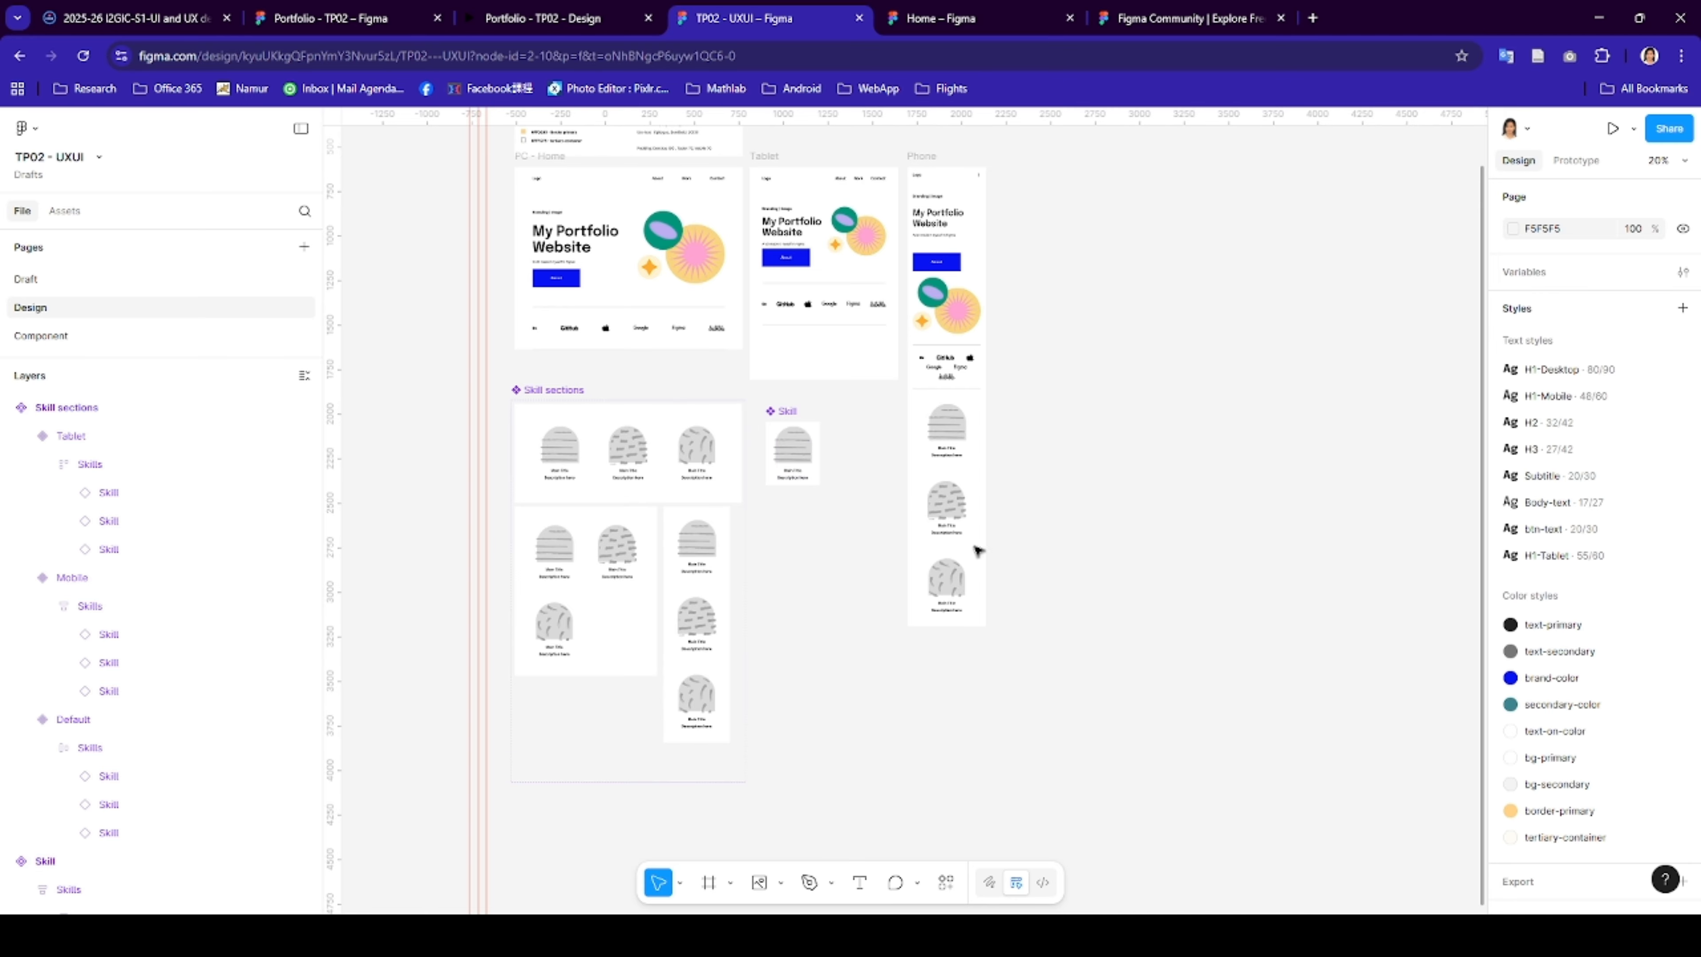
- Duplicate the Phone frame's Skill sections instance, switch the copy to the Tablet variant and place it below the Logo Section in the Tablet frame
click(963, 446)
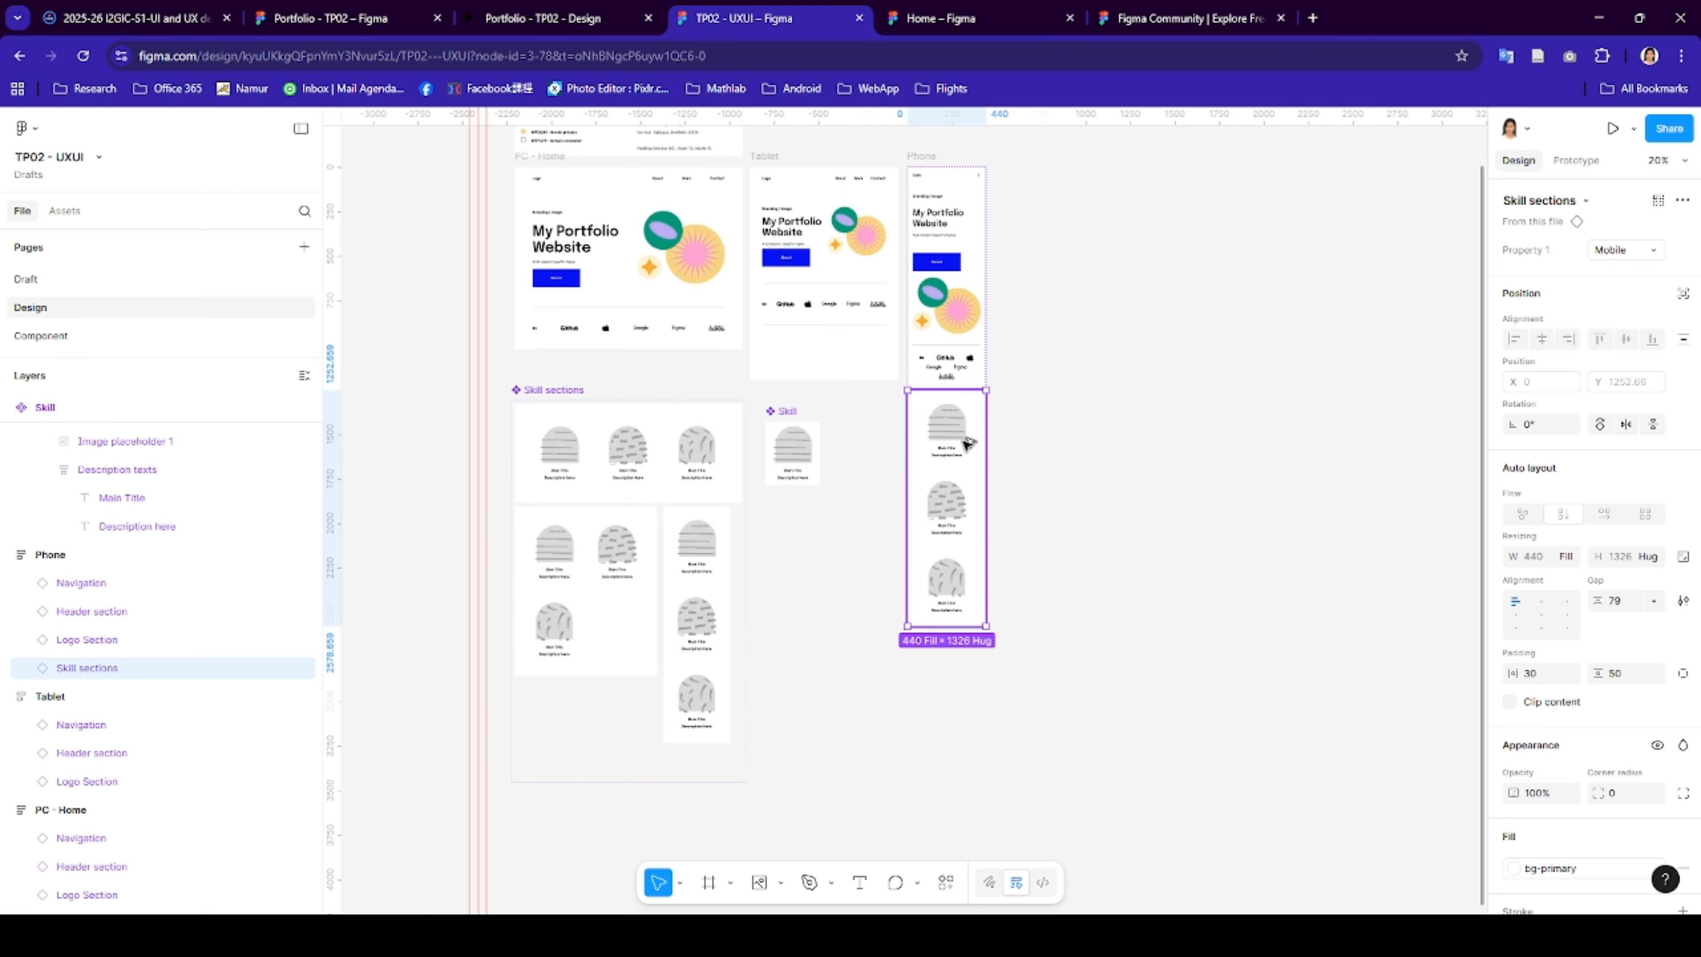
drag(968, 445, 1162, 500)
click(1631, 254)
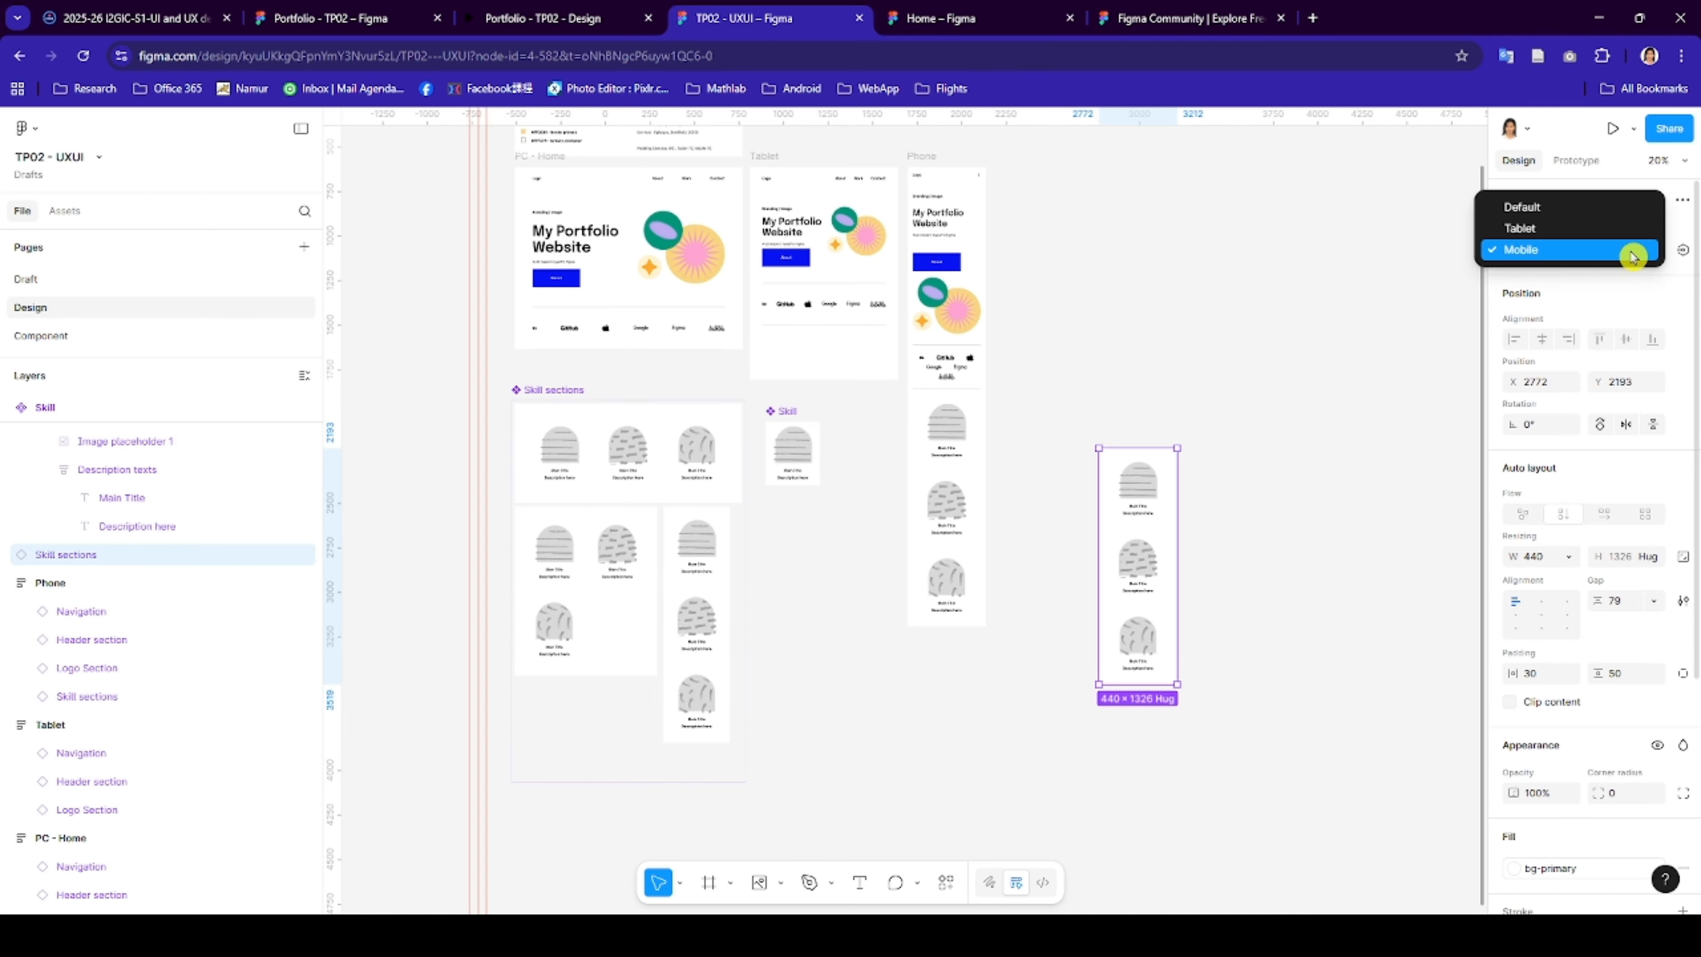
click(1526, 229)
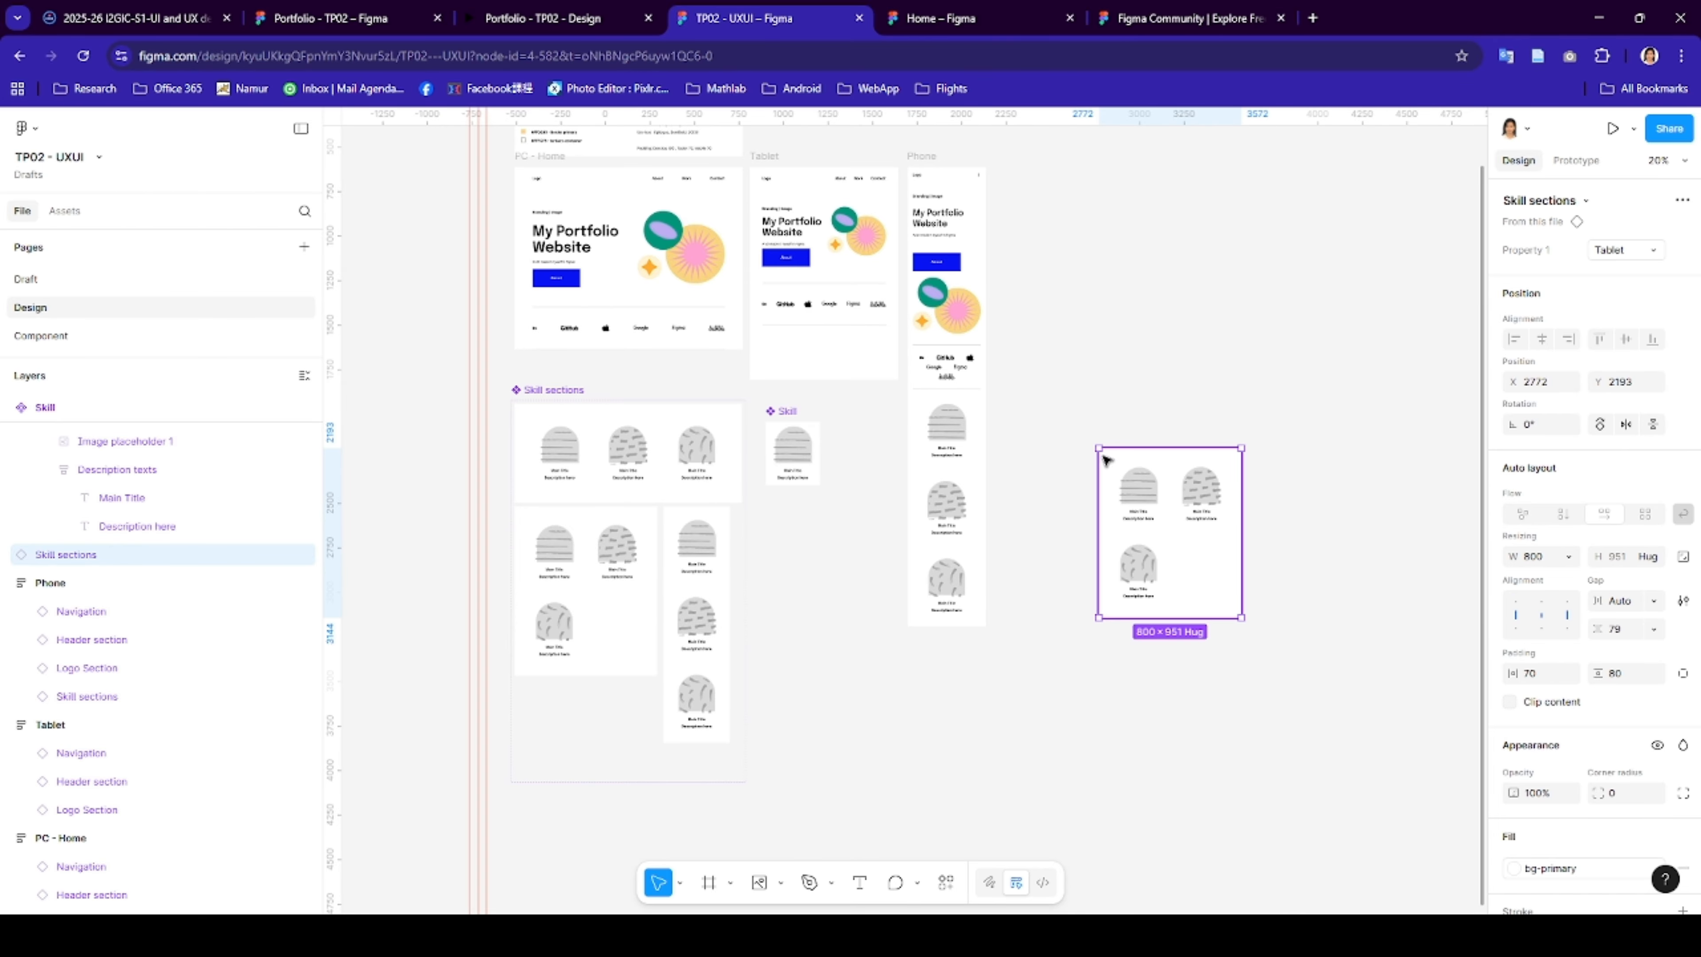
drag(1103, 459, 795, 576)
- Cut the Skill sections component set and the Skill component from the Design page
click(795, 443)
shift+click(565, 392)
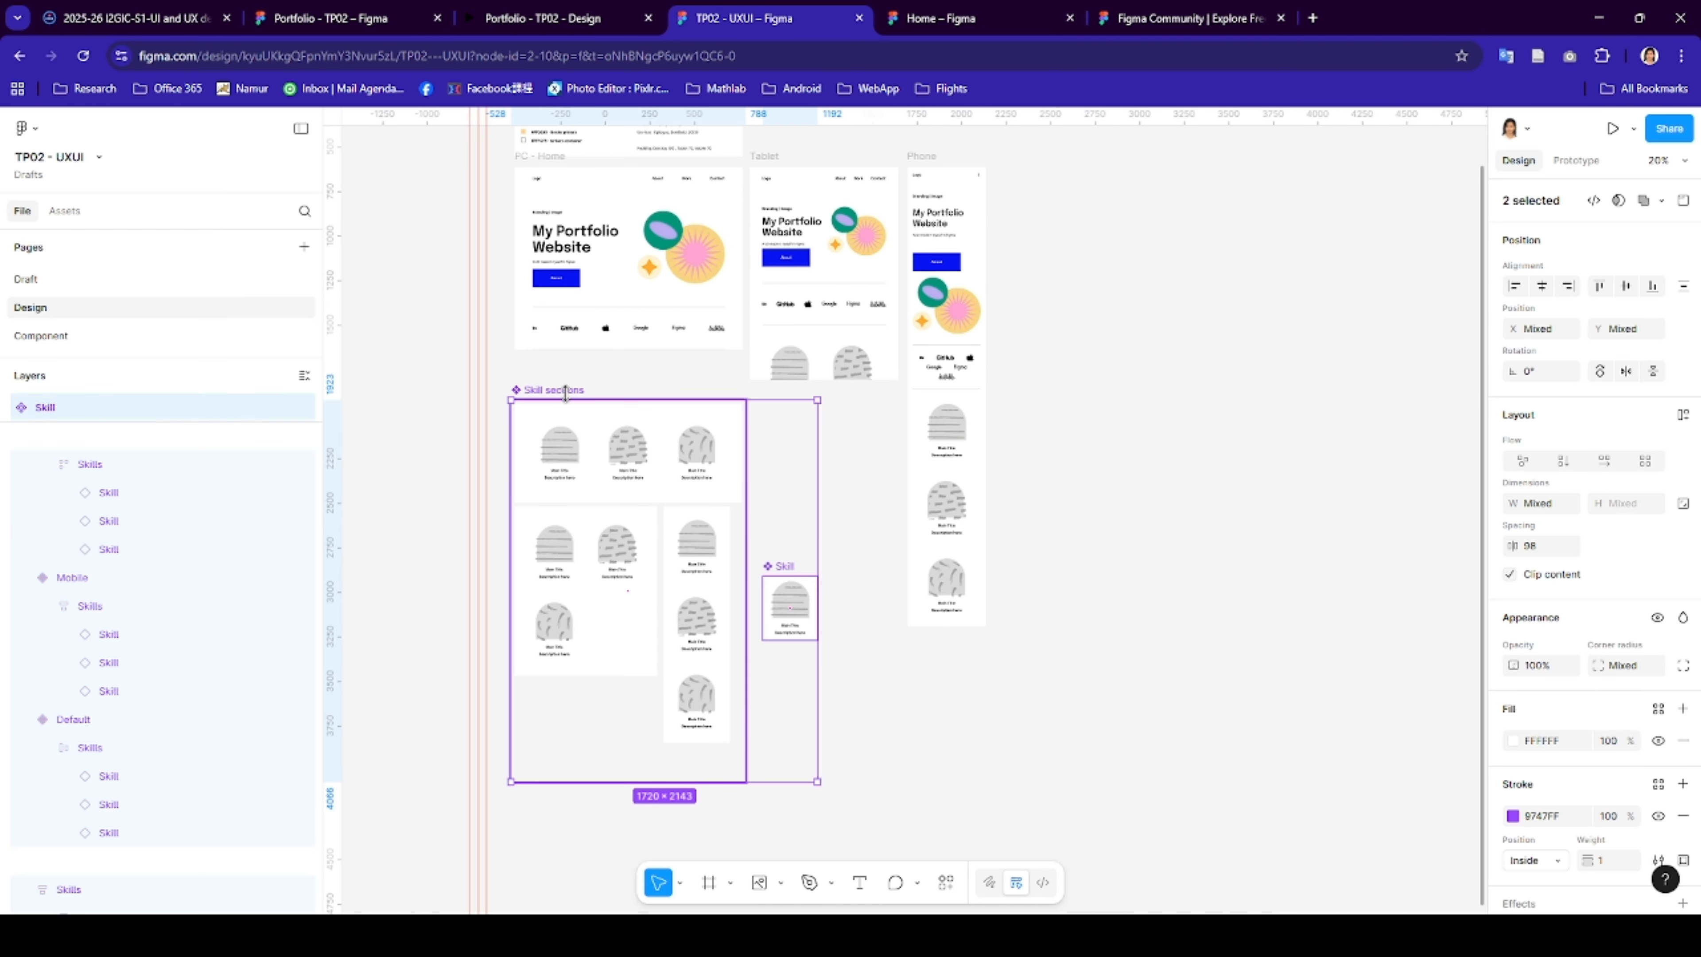
key(ctrl+x)
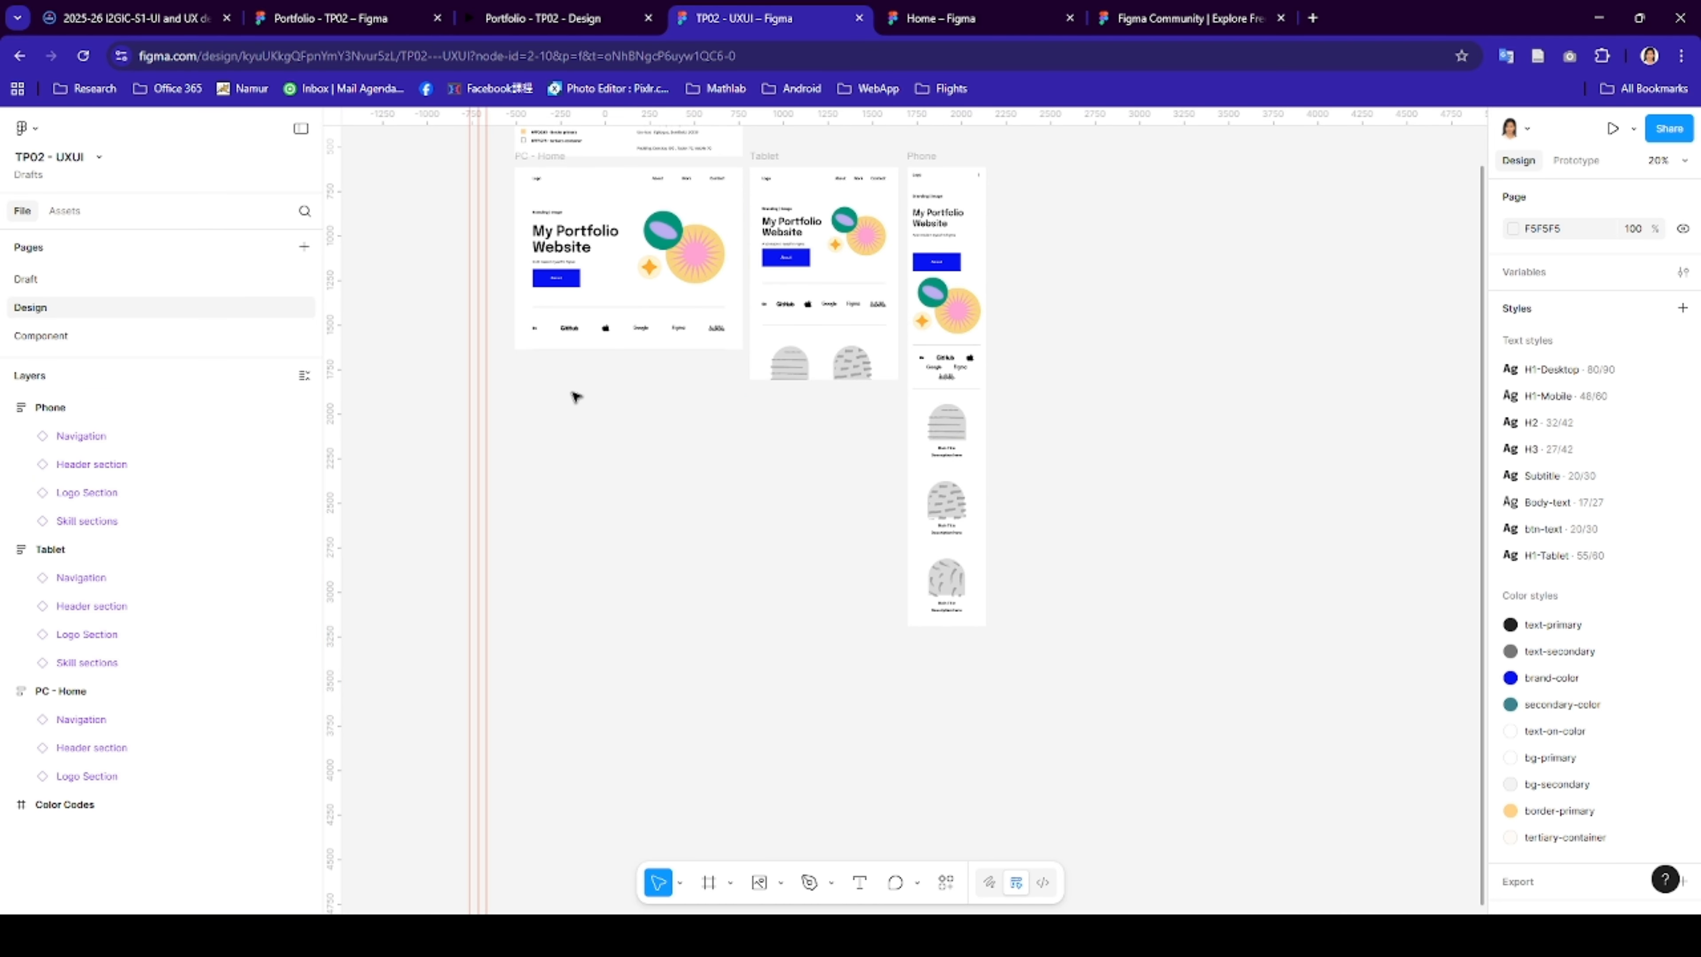
- Try to paste the cut components onto the Component page with the logo components selected and move them below the Logo Section, and undo it
click(41, 337)
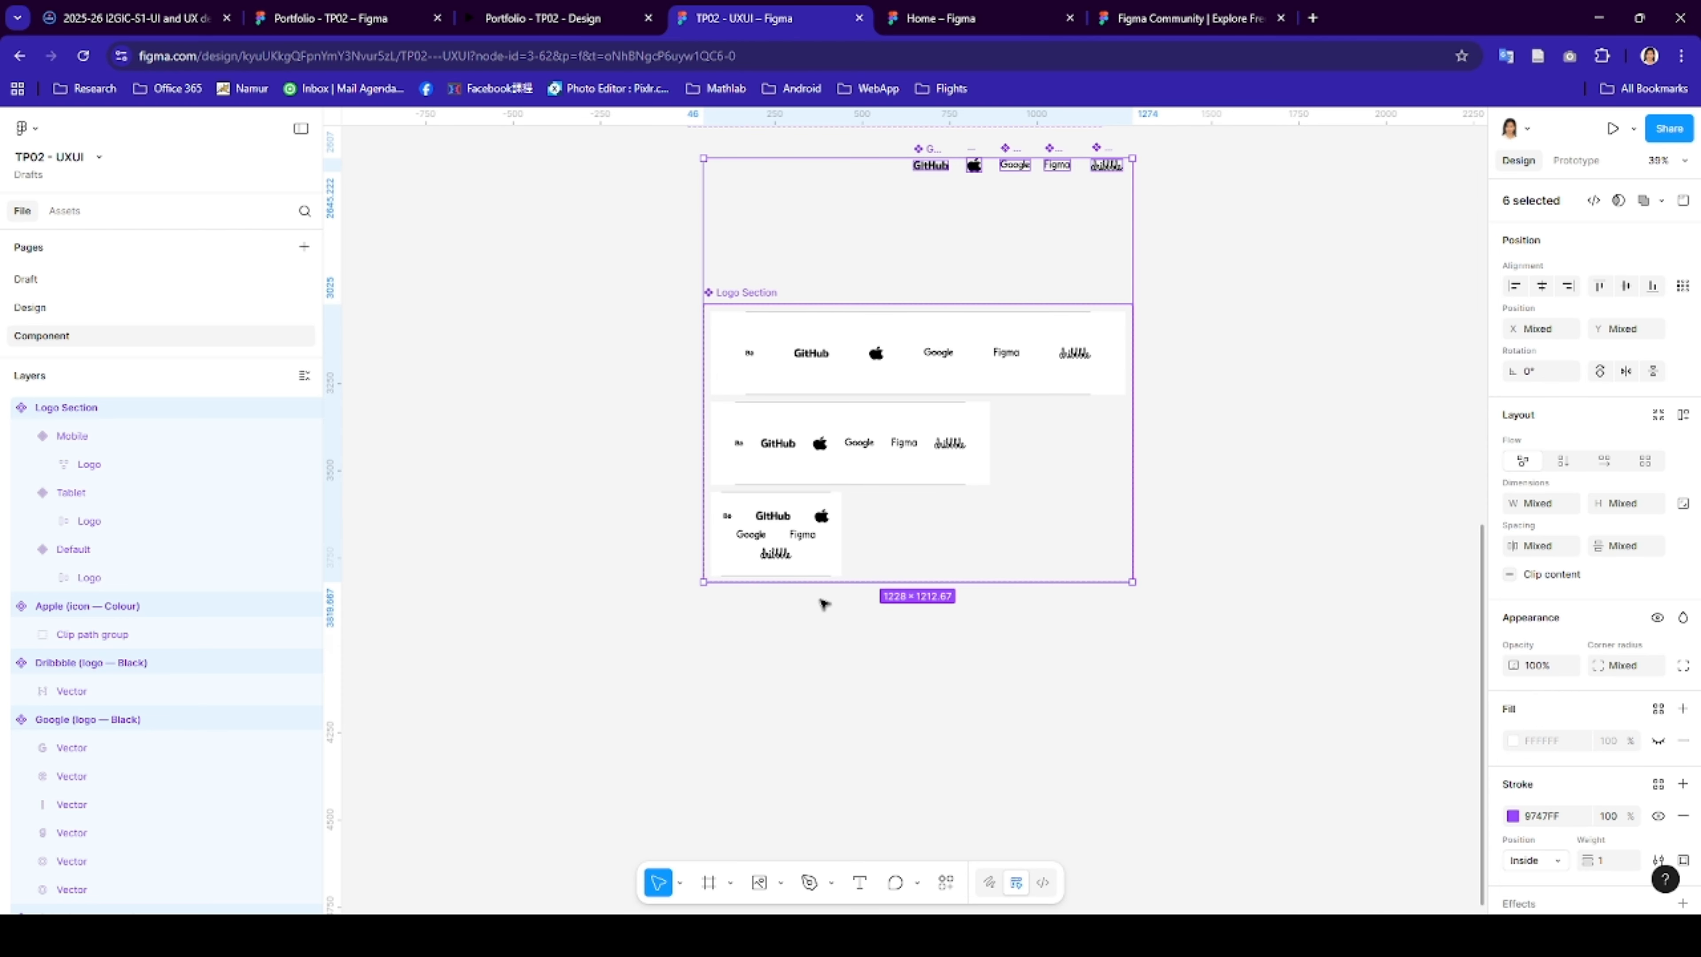
key(ctrl+v)
scroll(904, 285, up, 3)
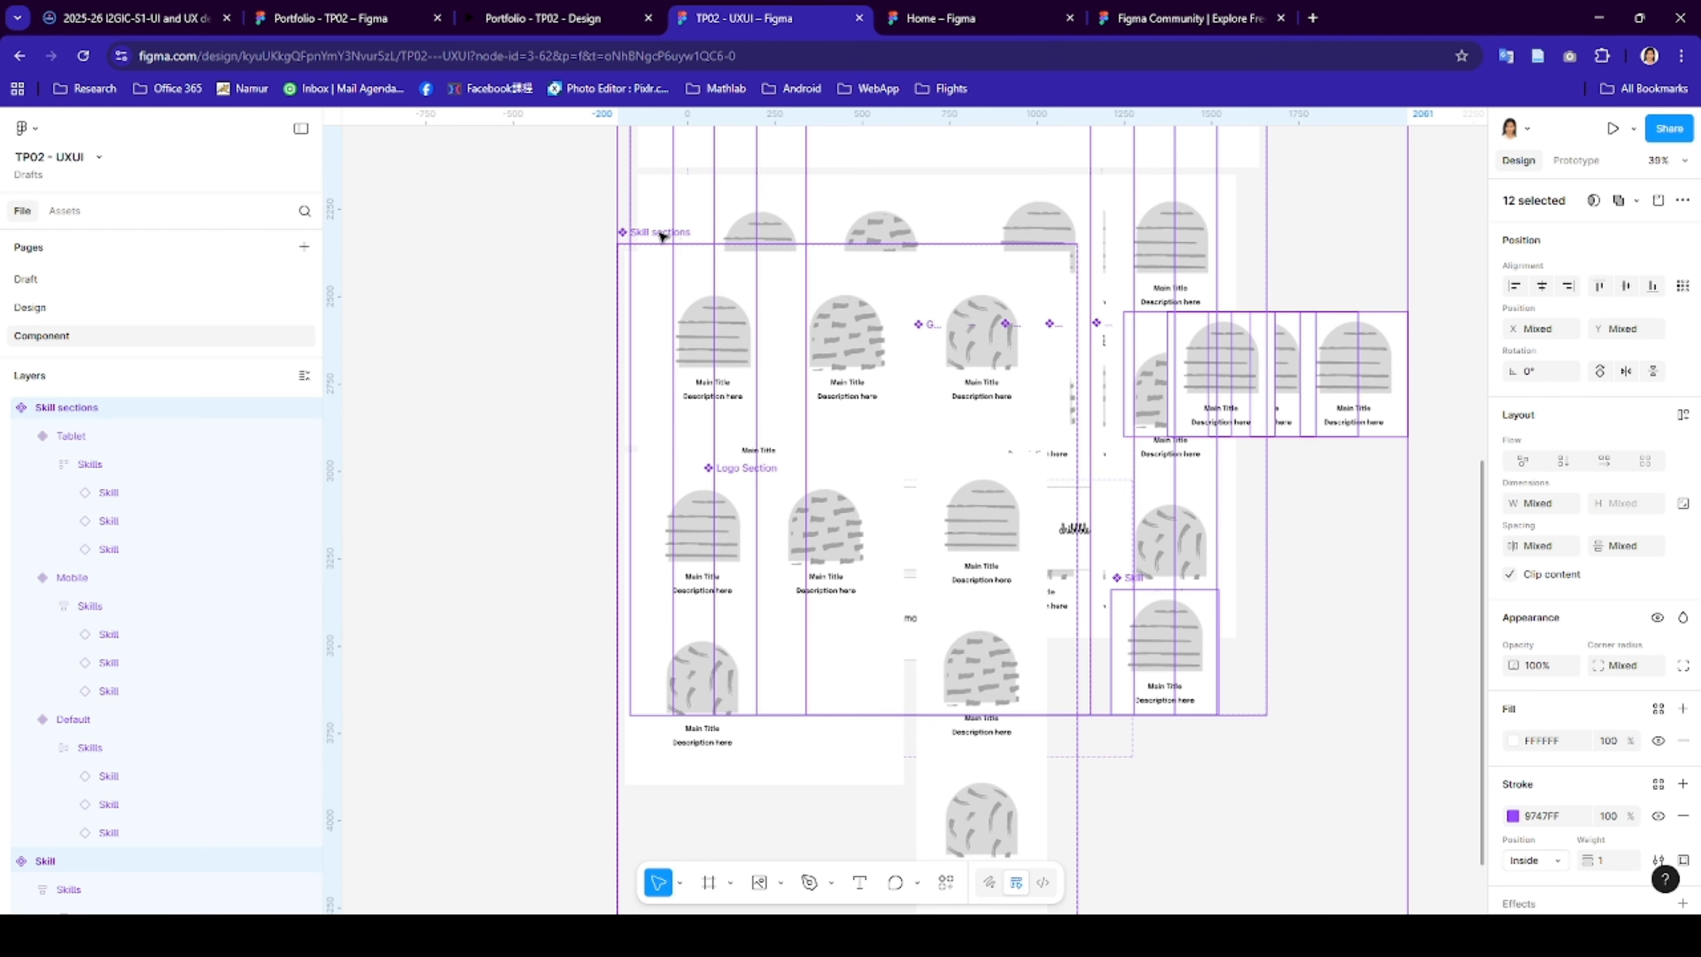
drag(690, 342, 1058, 726)
drag(1013, 894, 722, 753)
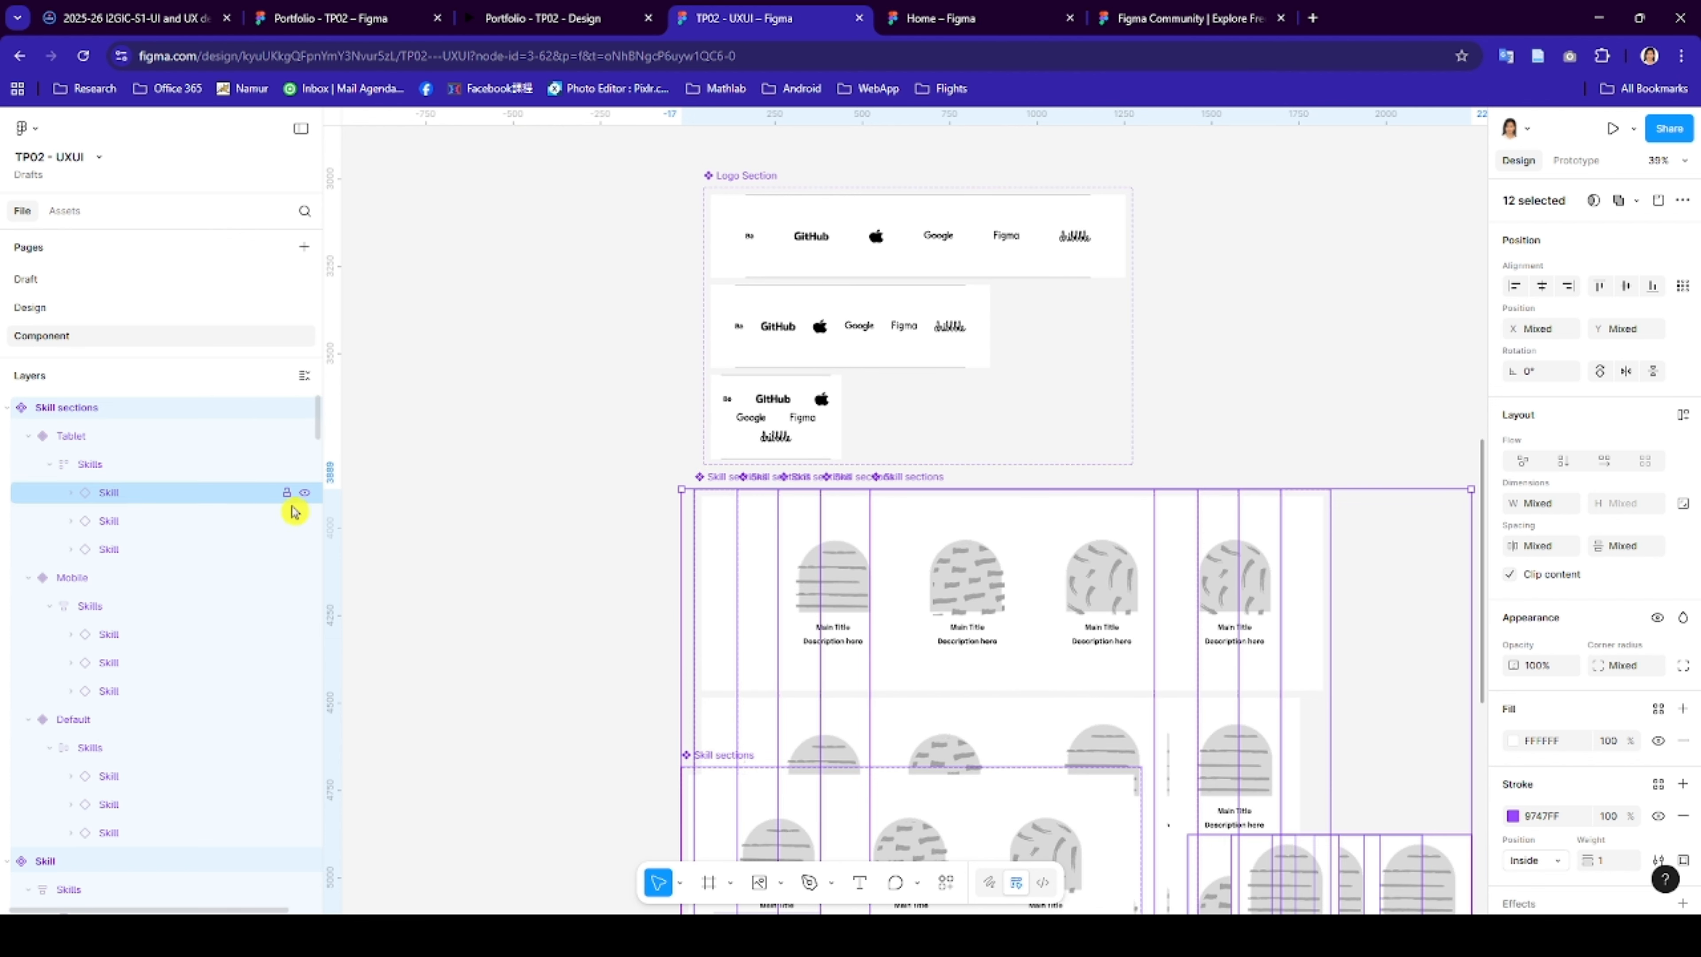
scroll(585, 639, down, 5)
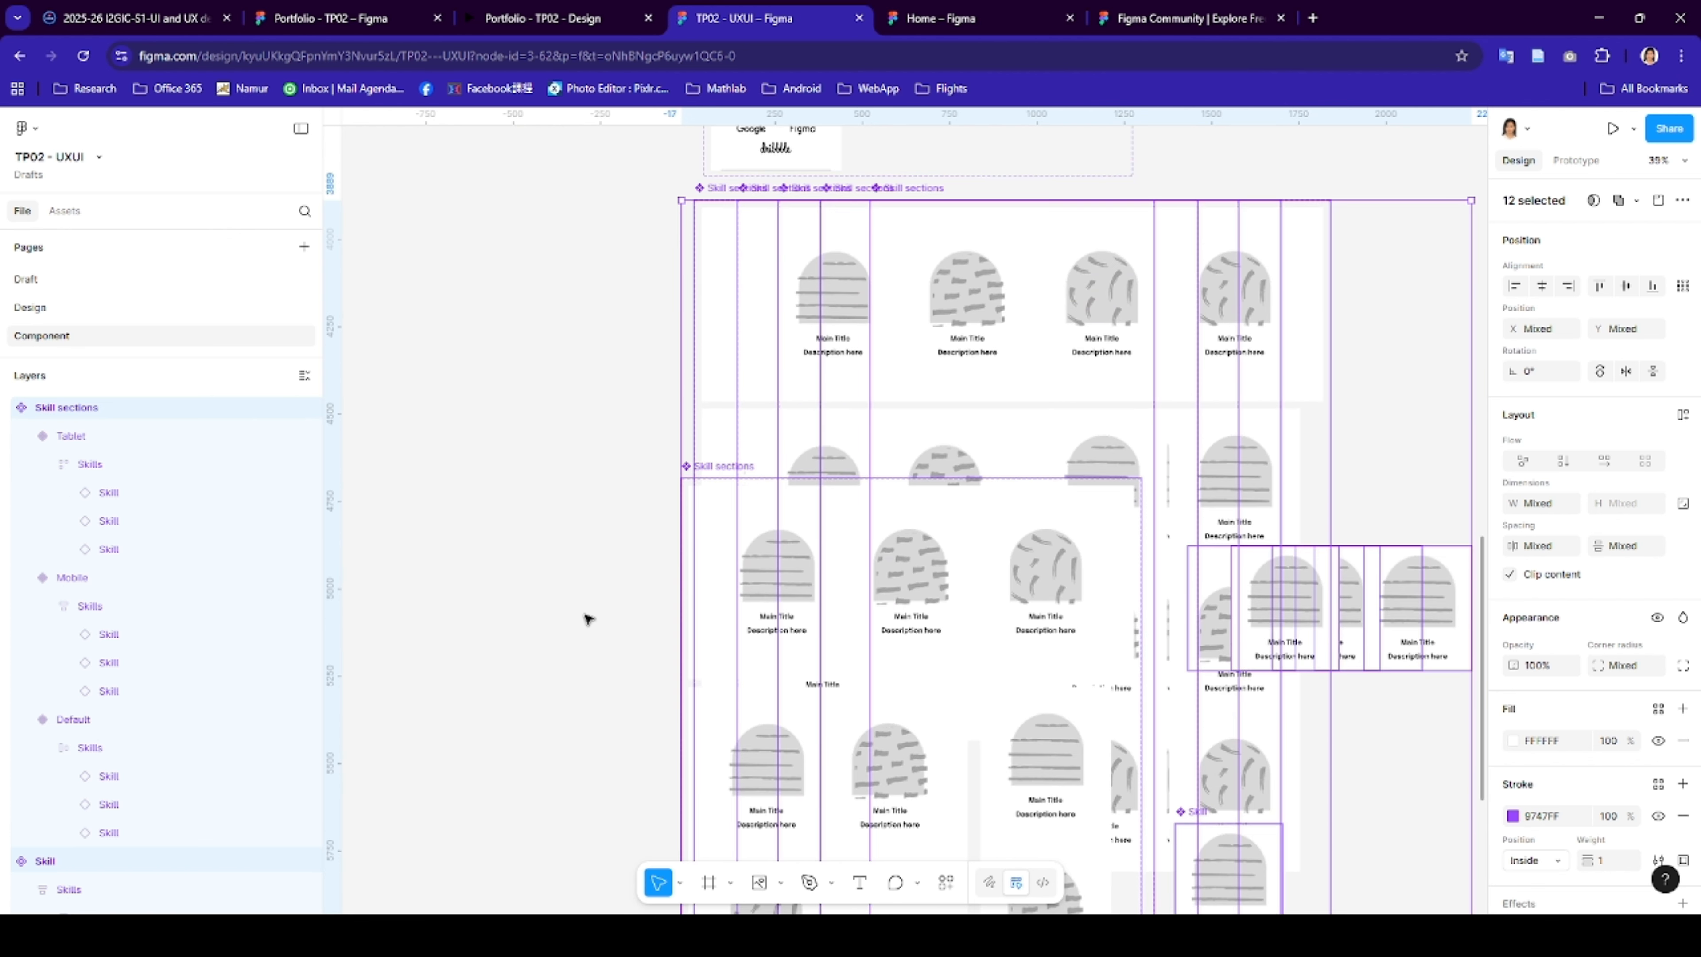
key(ctrl+z)
key(ctrl+z)
key(ctrl+z)
key(ctrl+z)
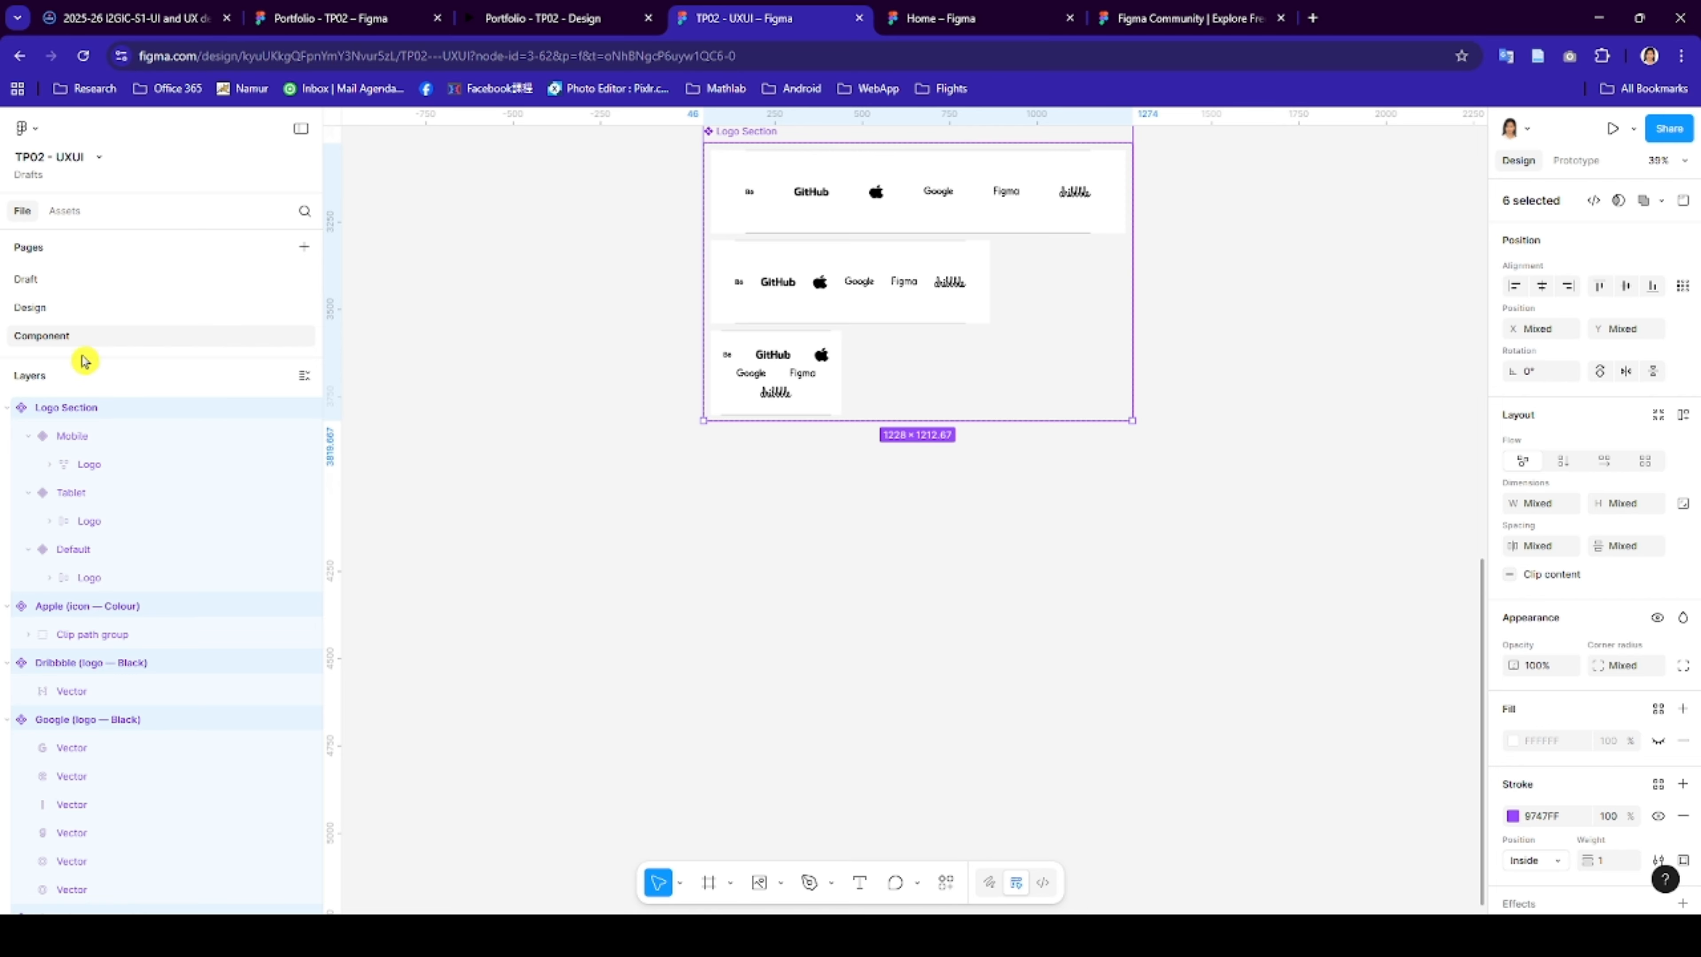
- Paste the cut Skill components back onto the Design page and undo the paste
click(34, 307)
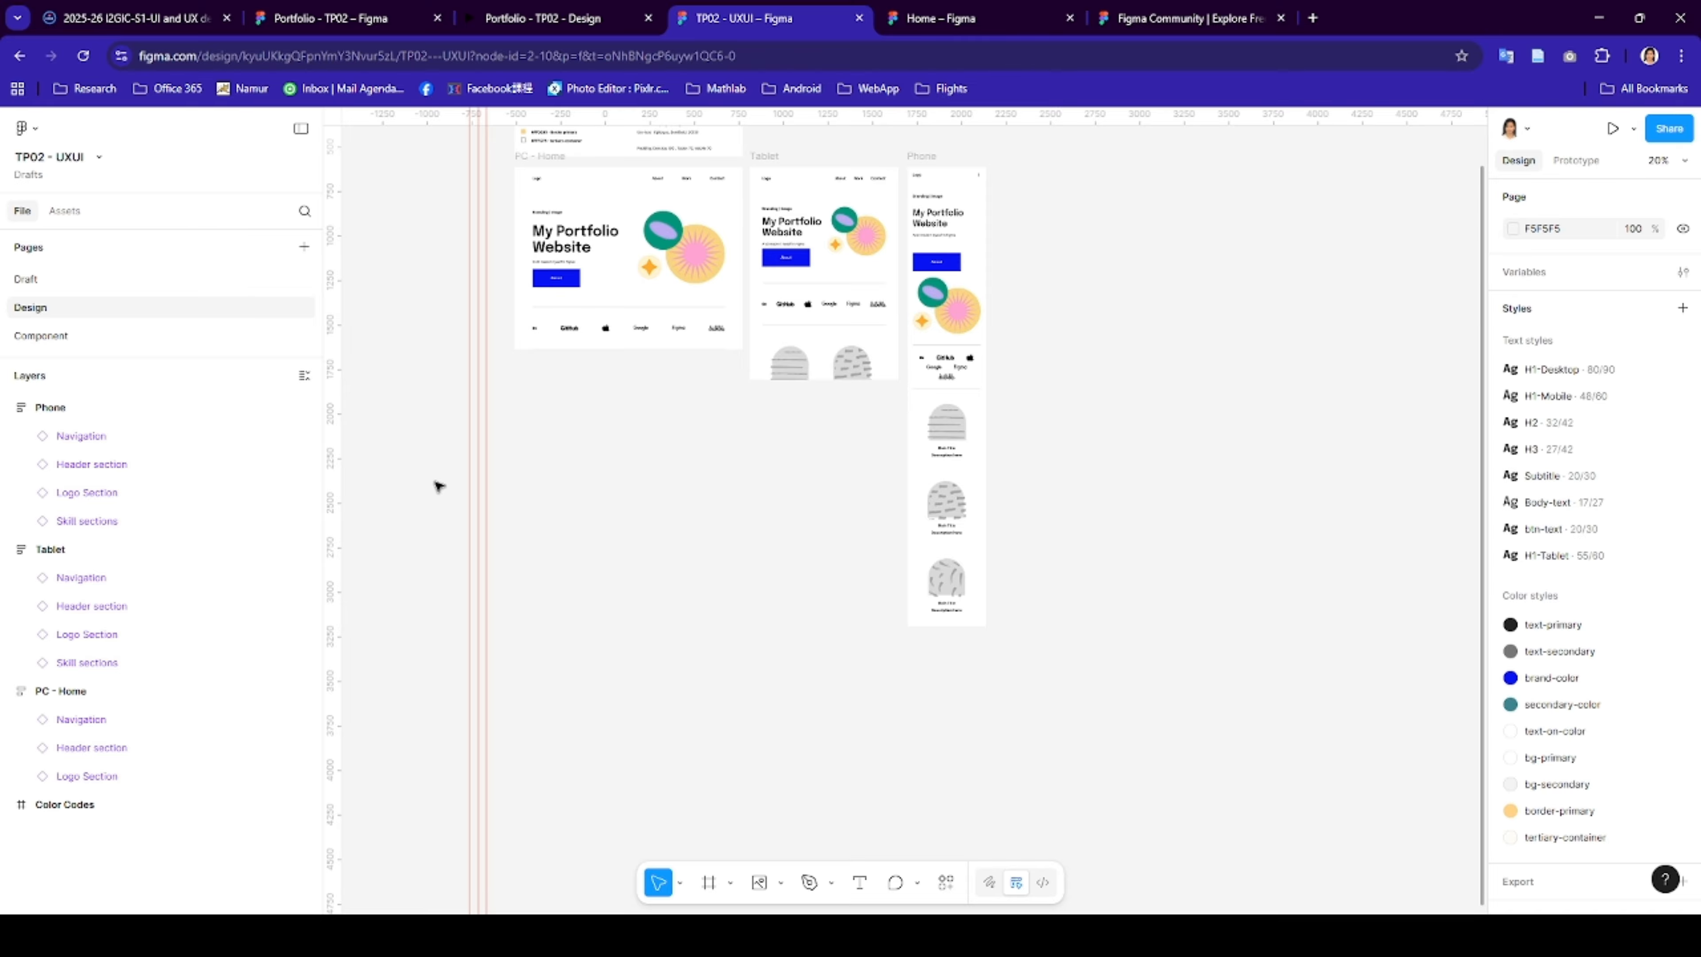
key(ctrl+v)
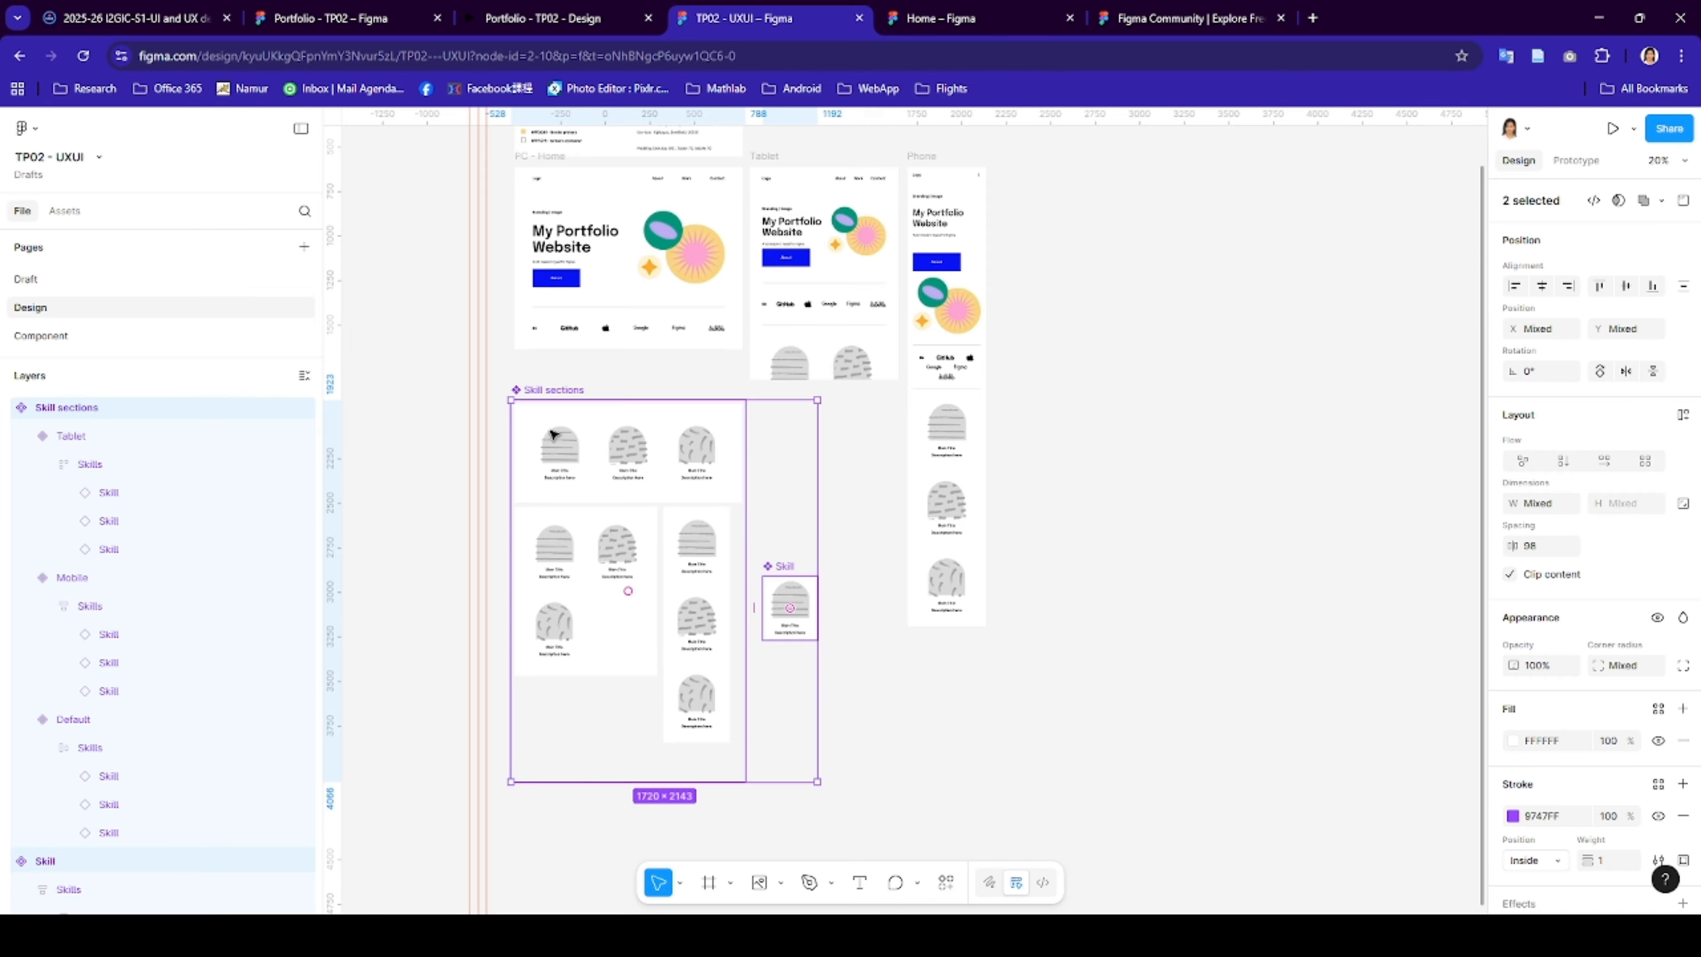
key(ctrl+z)
- Paste the Skill sections set and the Skill component onto the Component page with nothing selected, and place them below the Logo Section set
click(75, 336)
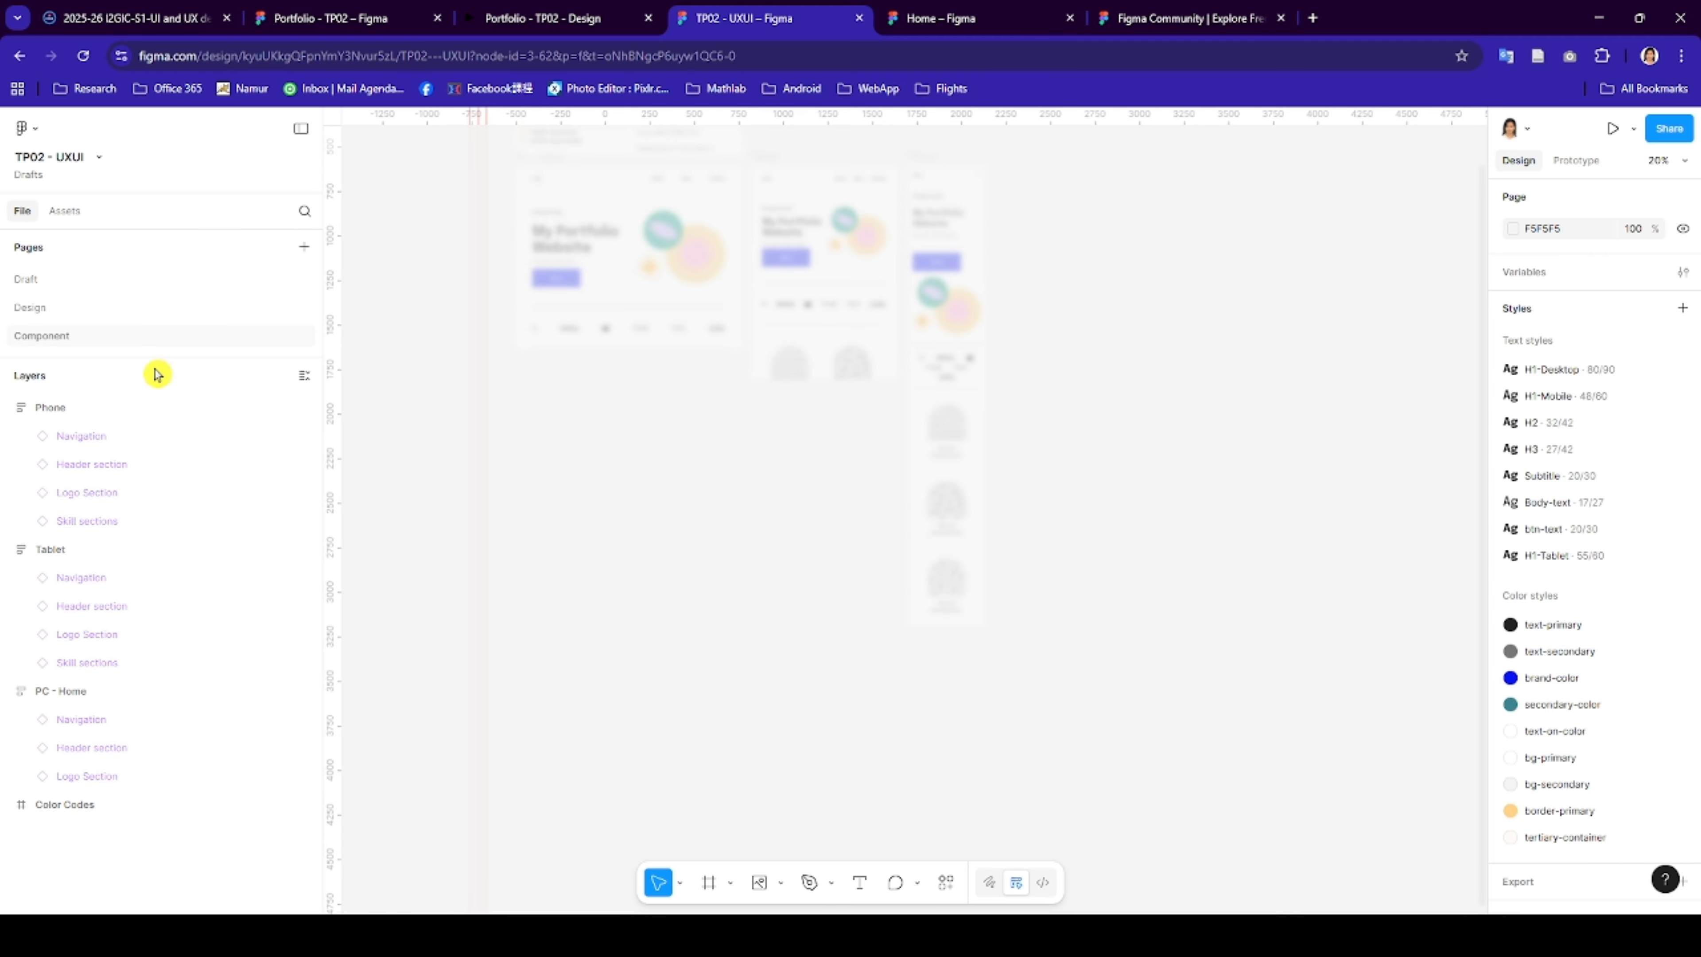
click(561, 619)
scroll(561, 618, down, 1)
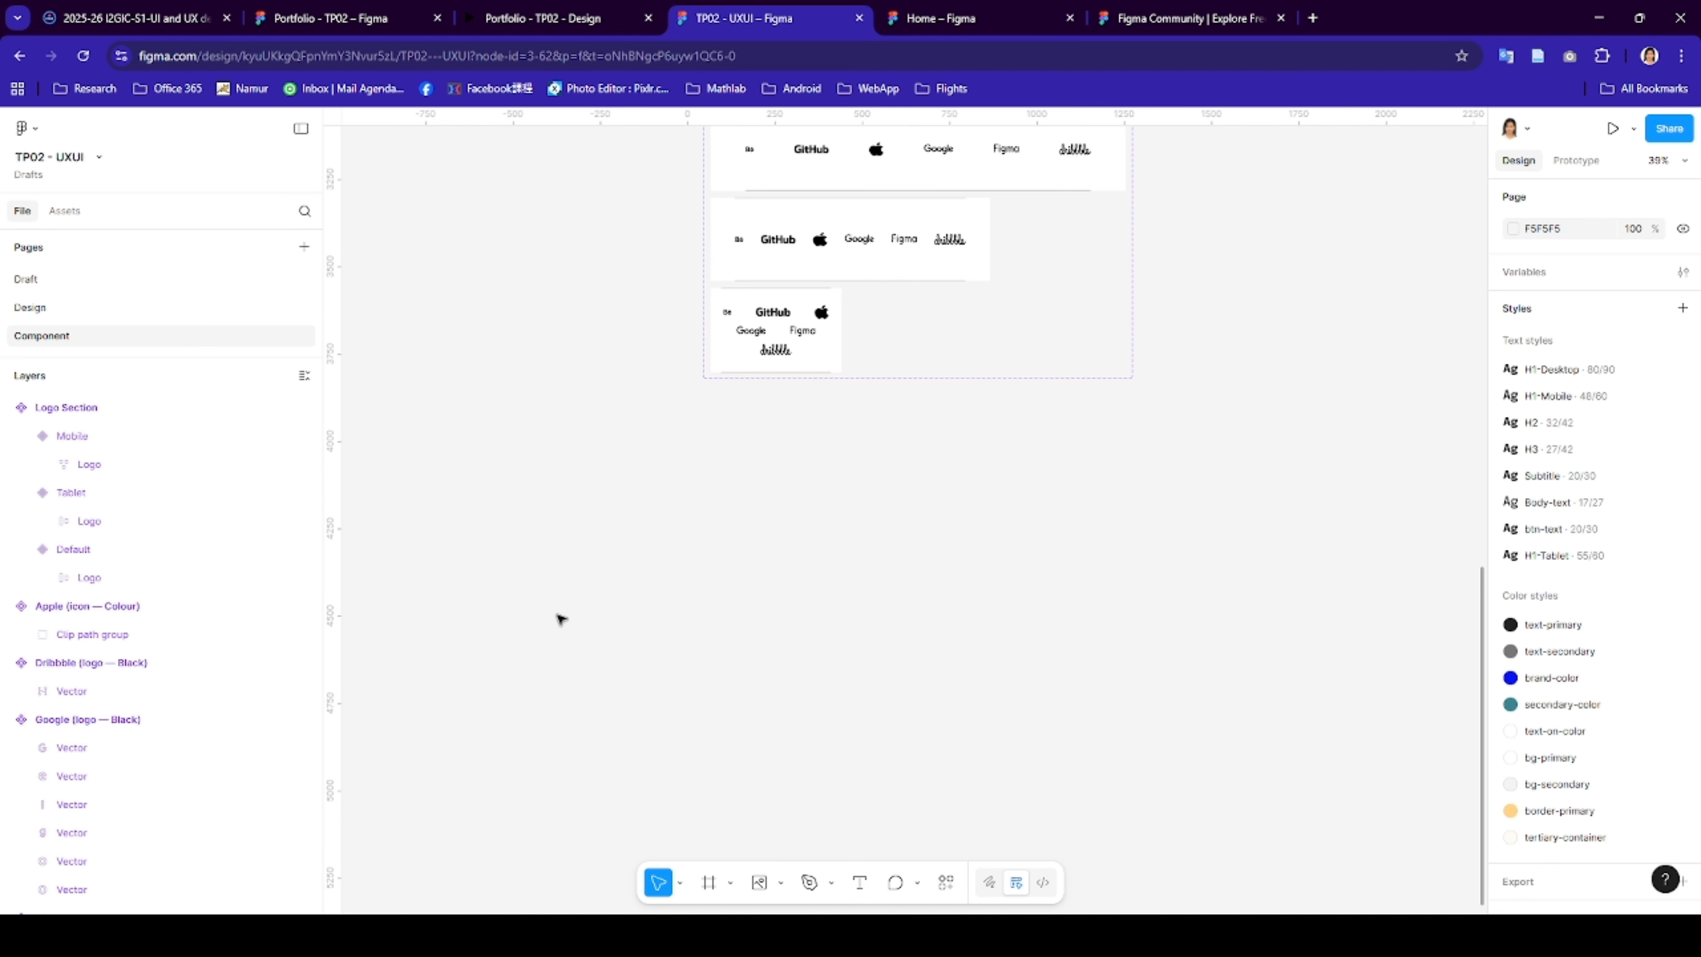
key(ctrl+v)
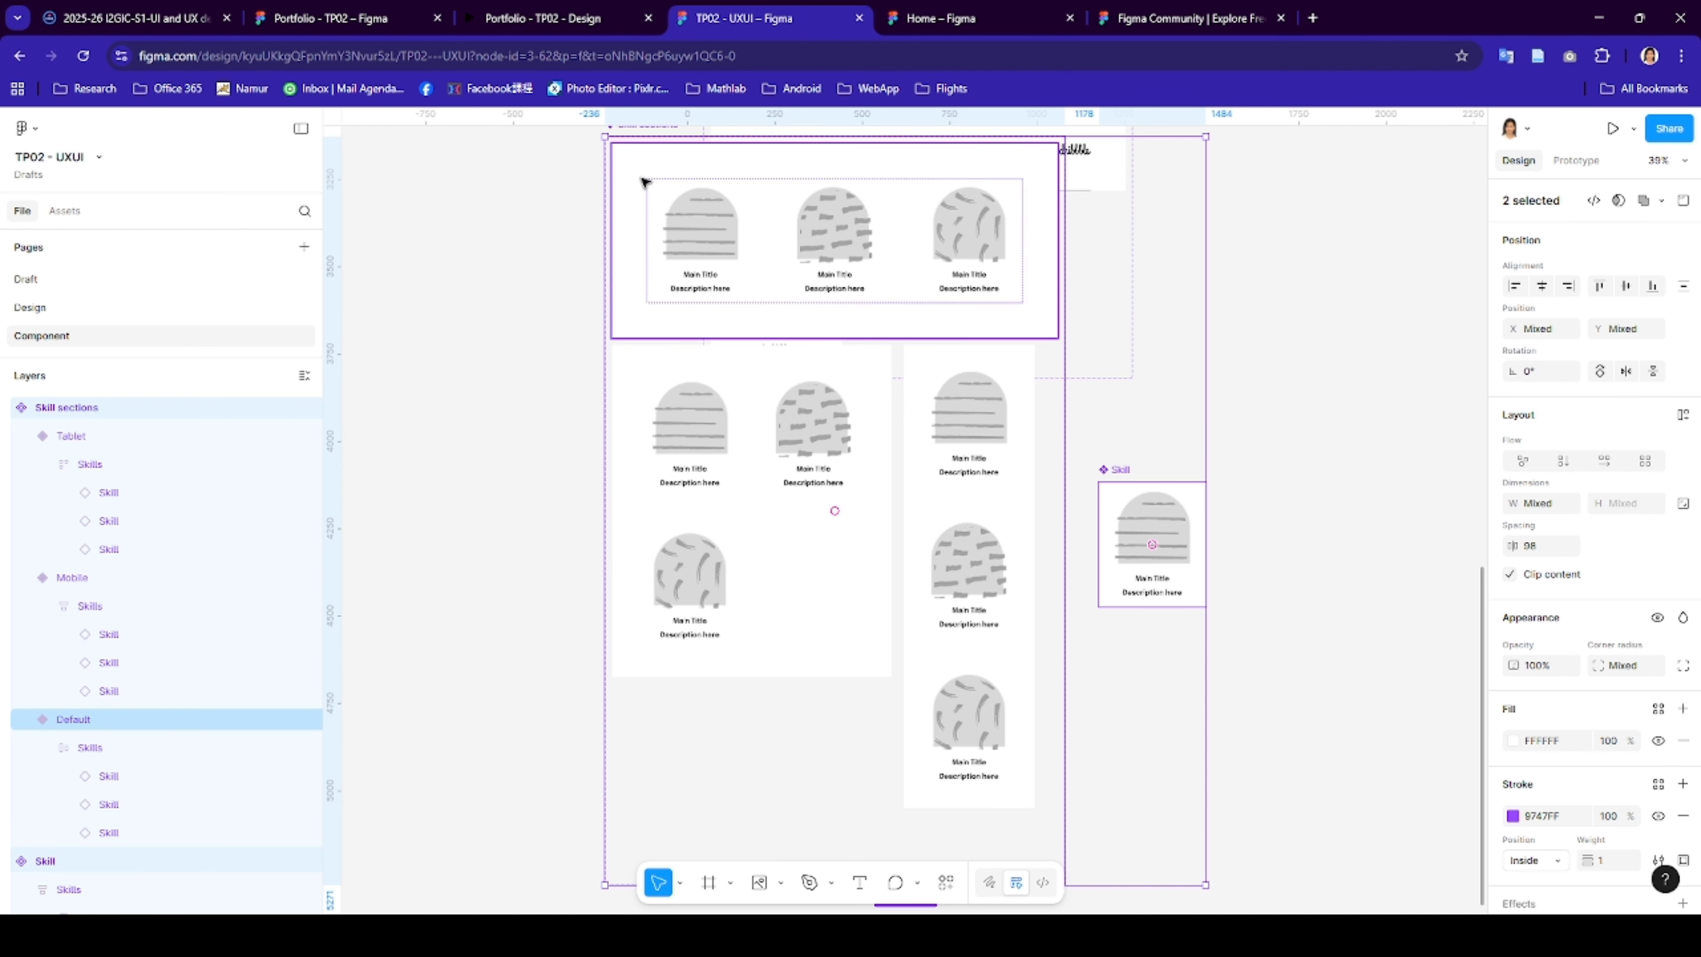
drag(616, 178, 714, 458)
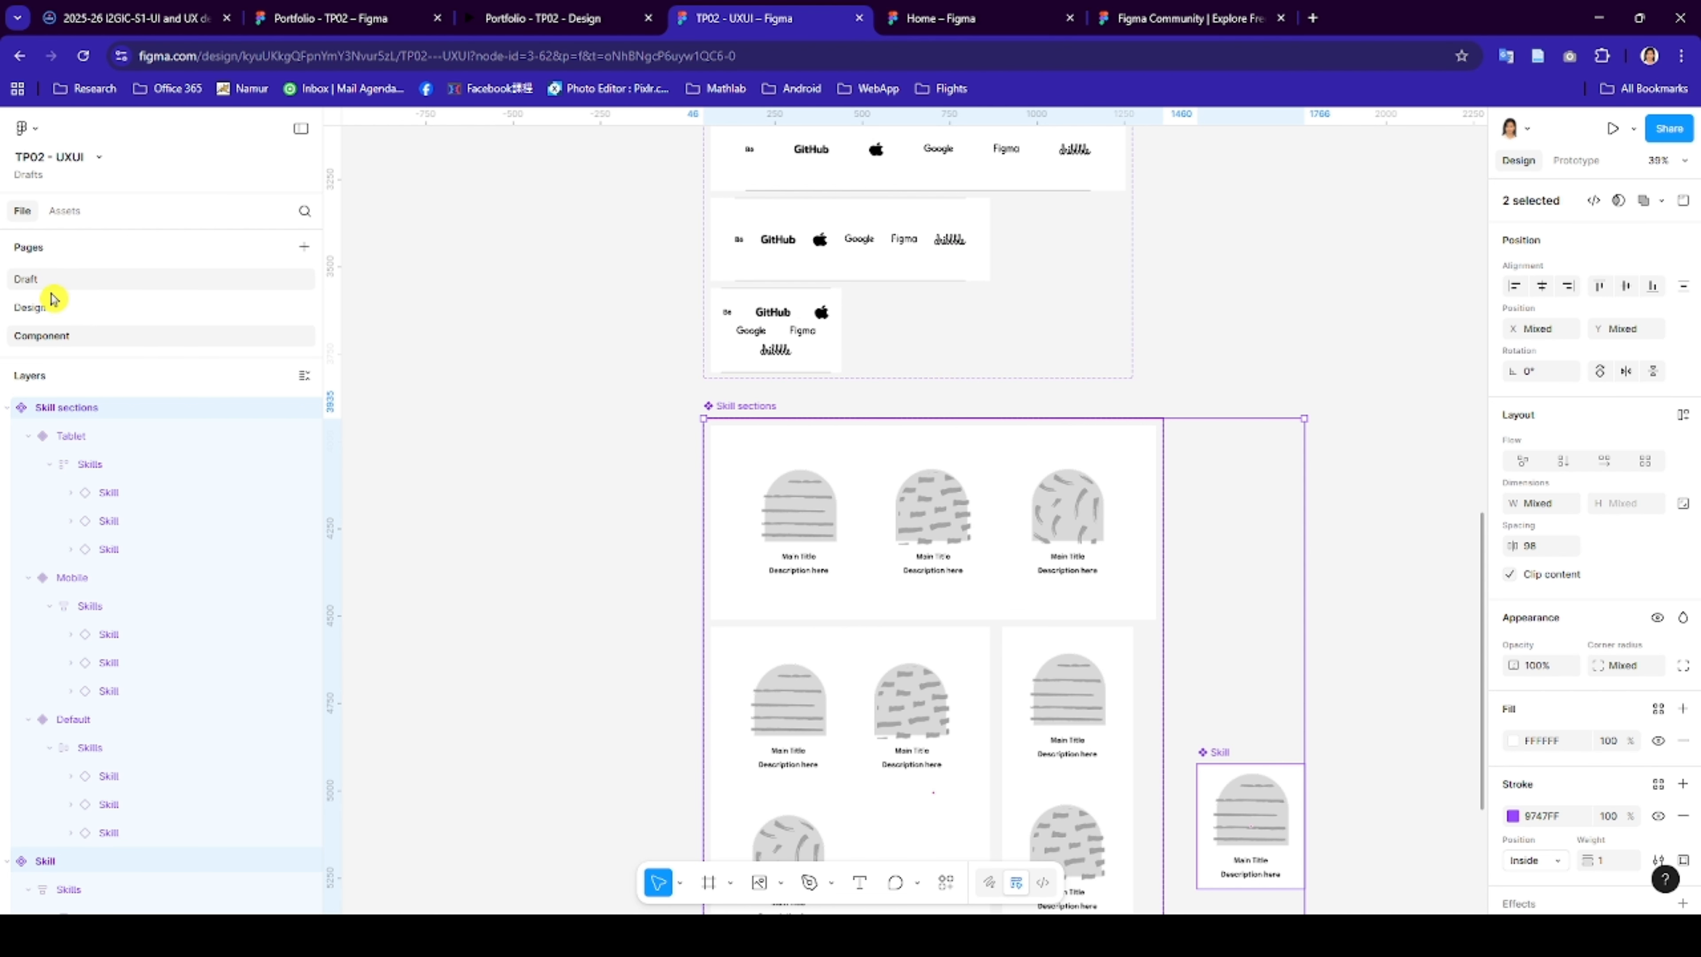
- On the Design page, set the height of the Tablet and PC - Home frames to Hug contents
click(74, 306)
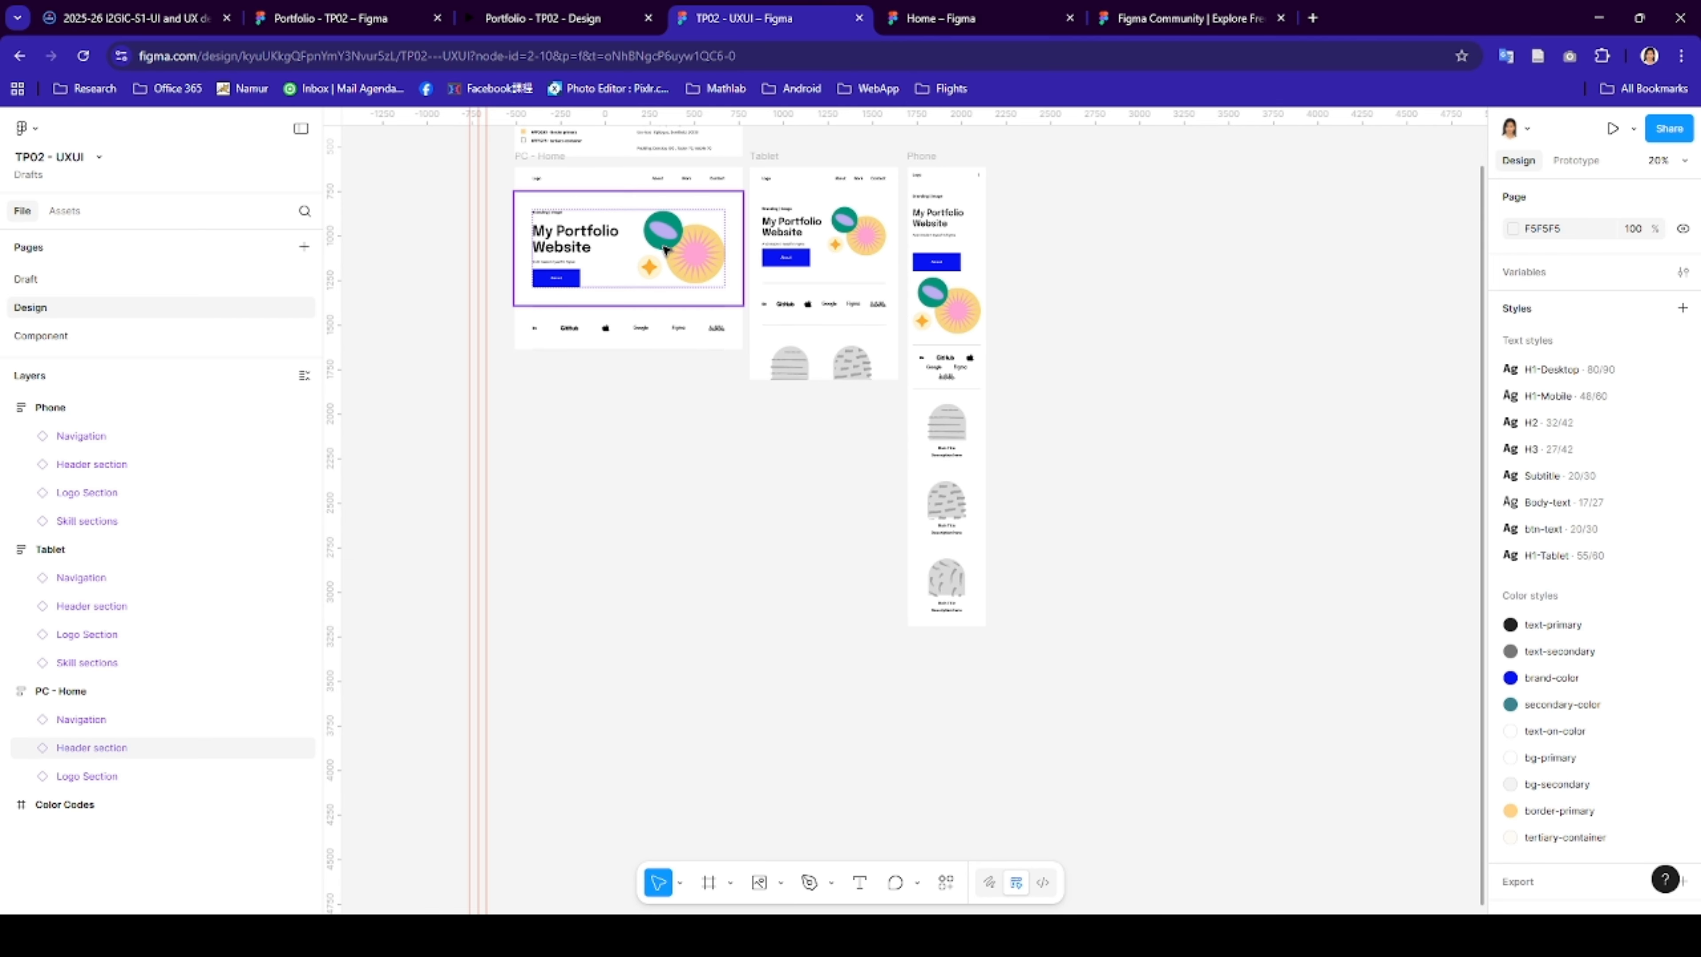
click(765, 155)
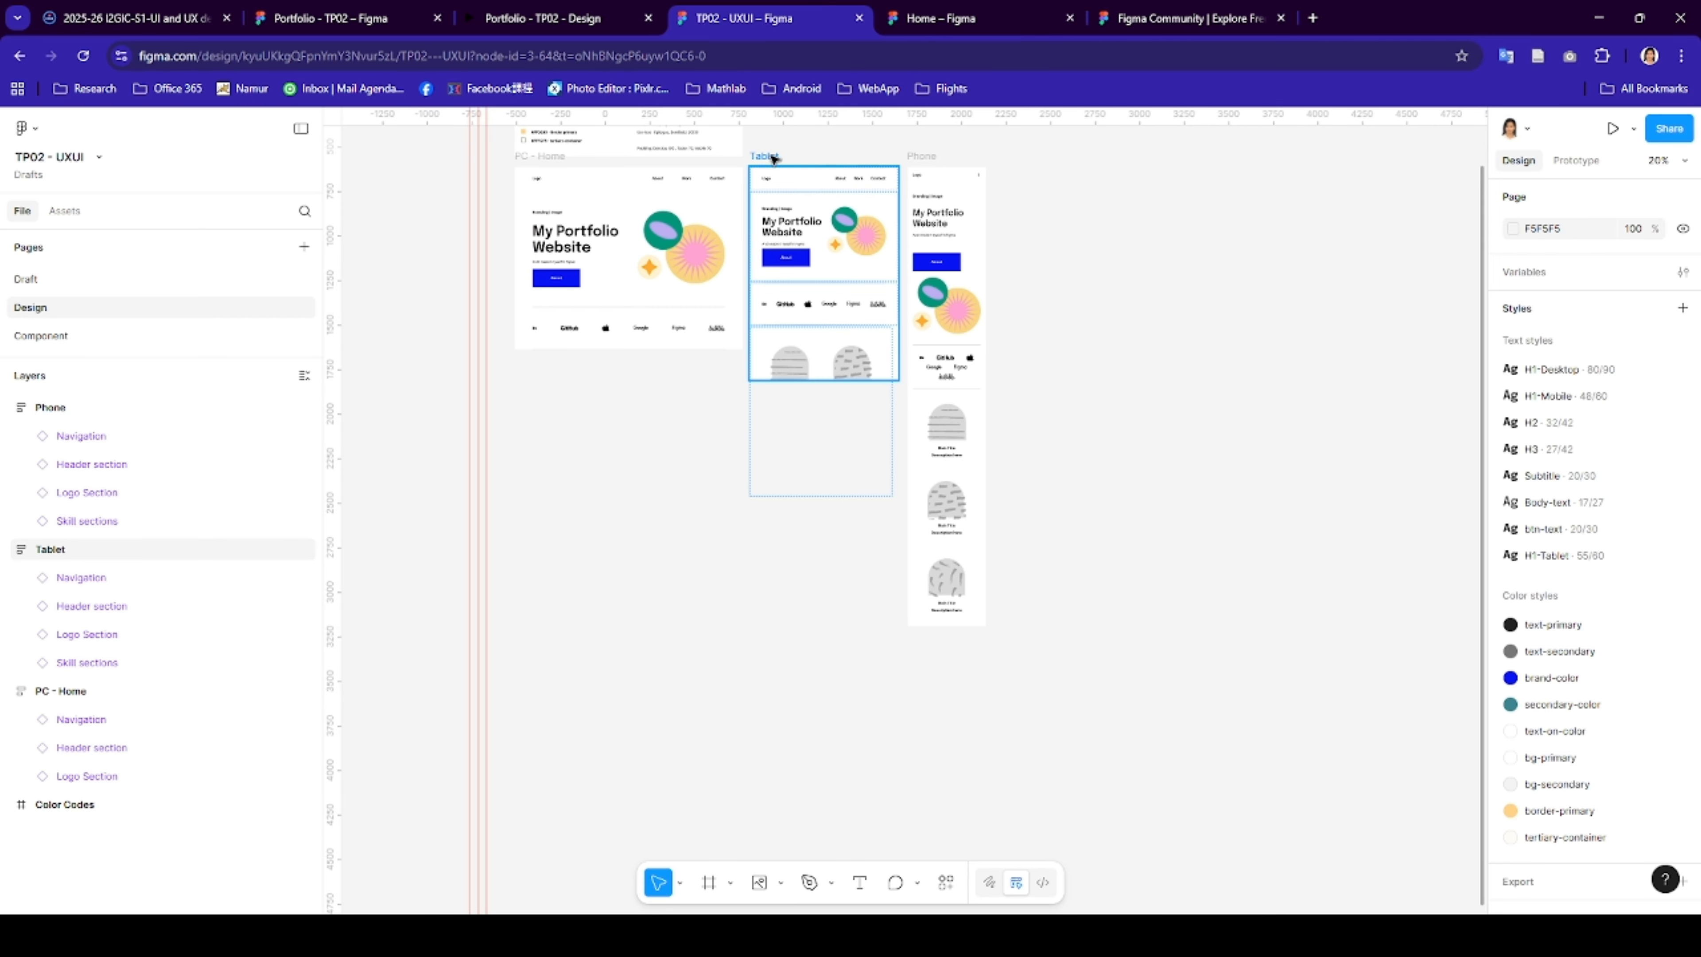
click(1656, 501)
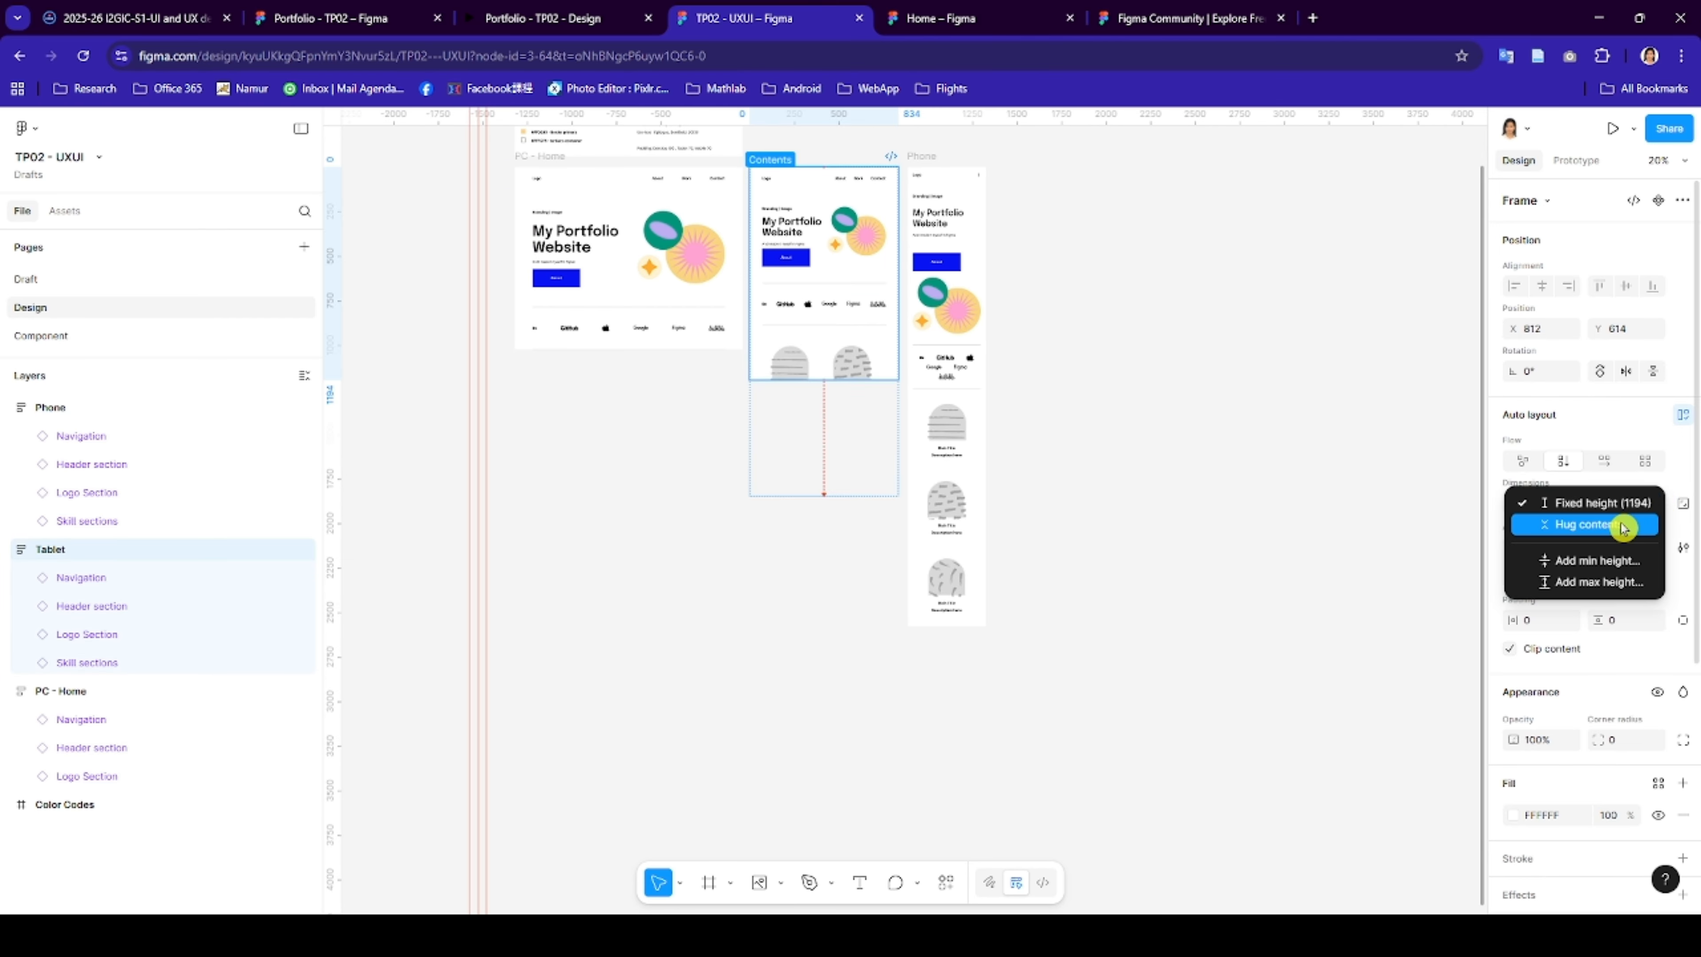
click(1627, 523)
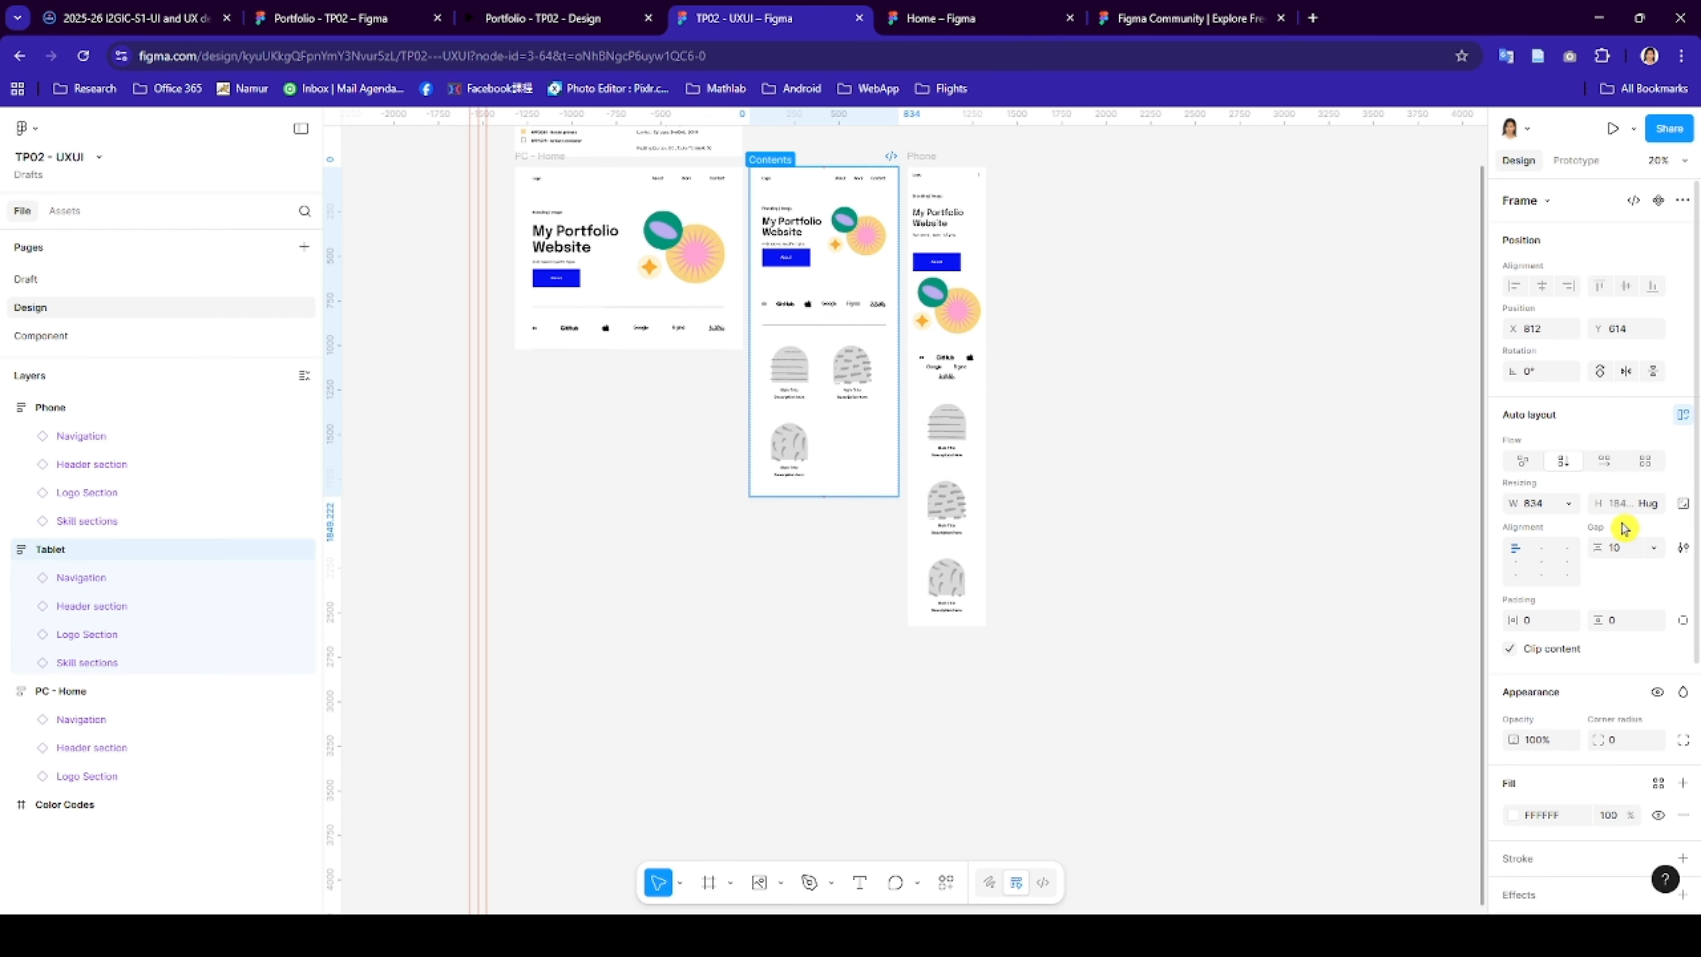
click(542, 158)
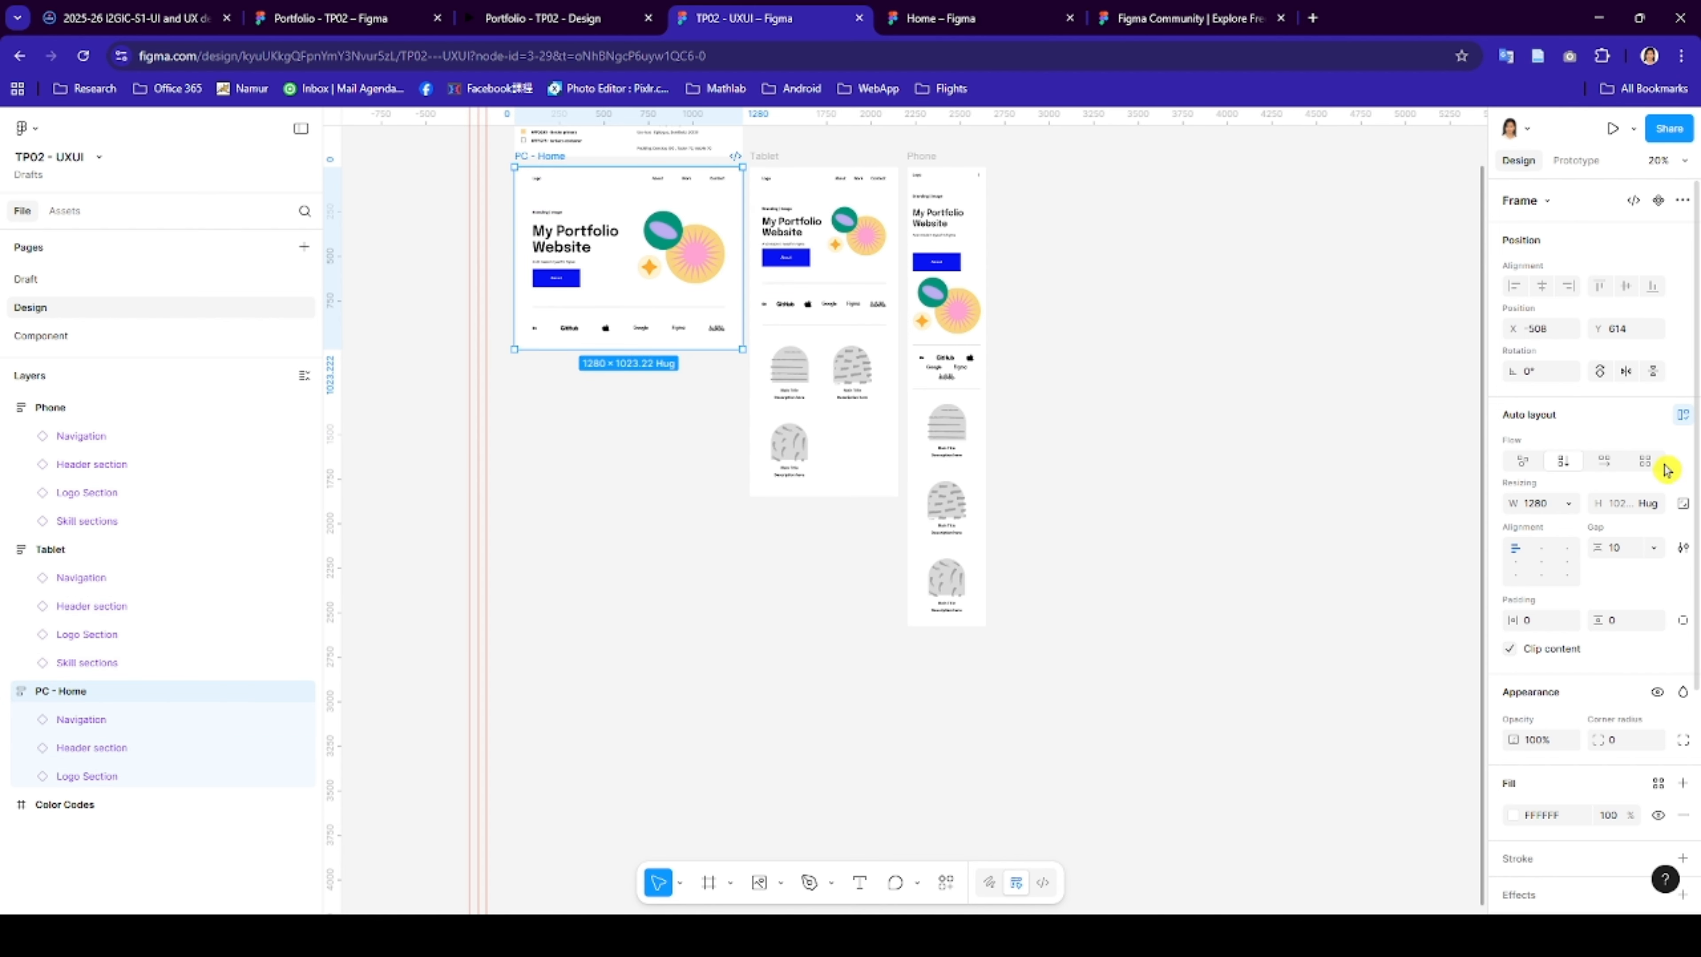
click(1666, 504)
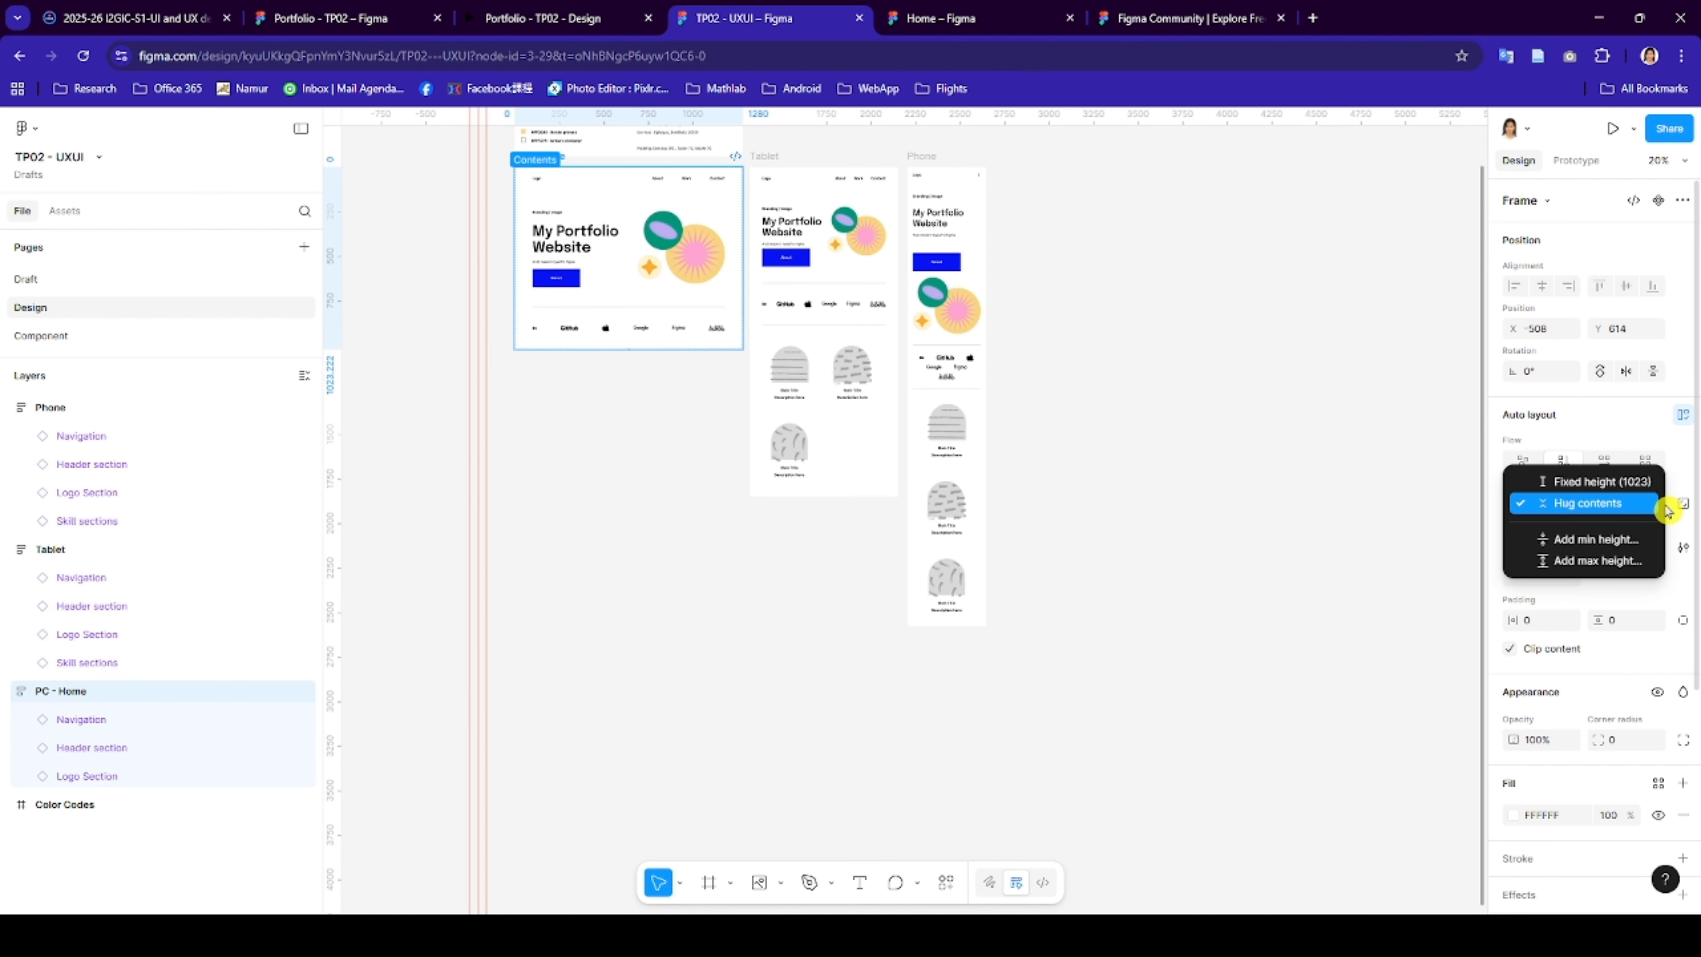
click(1599, 507)
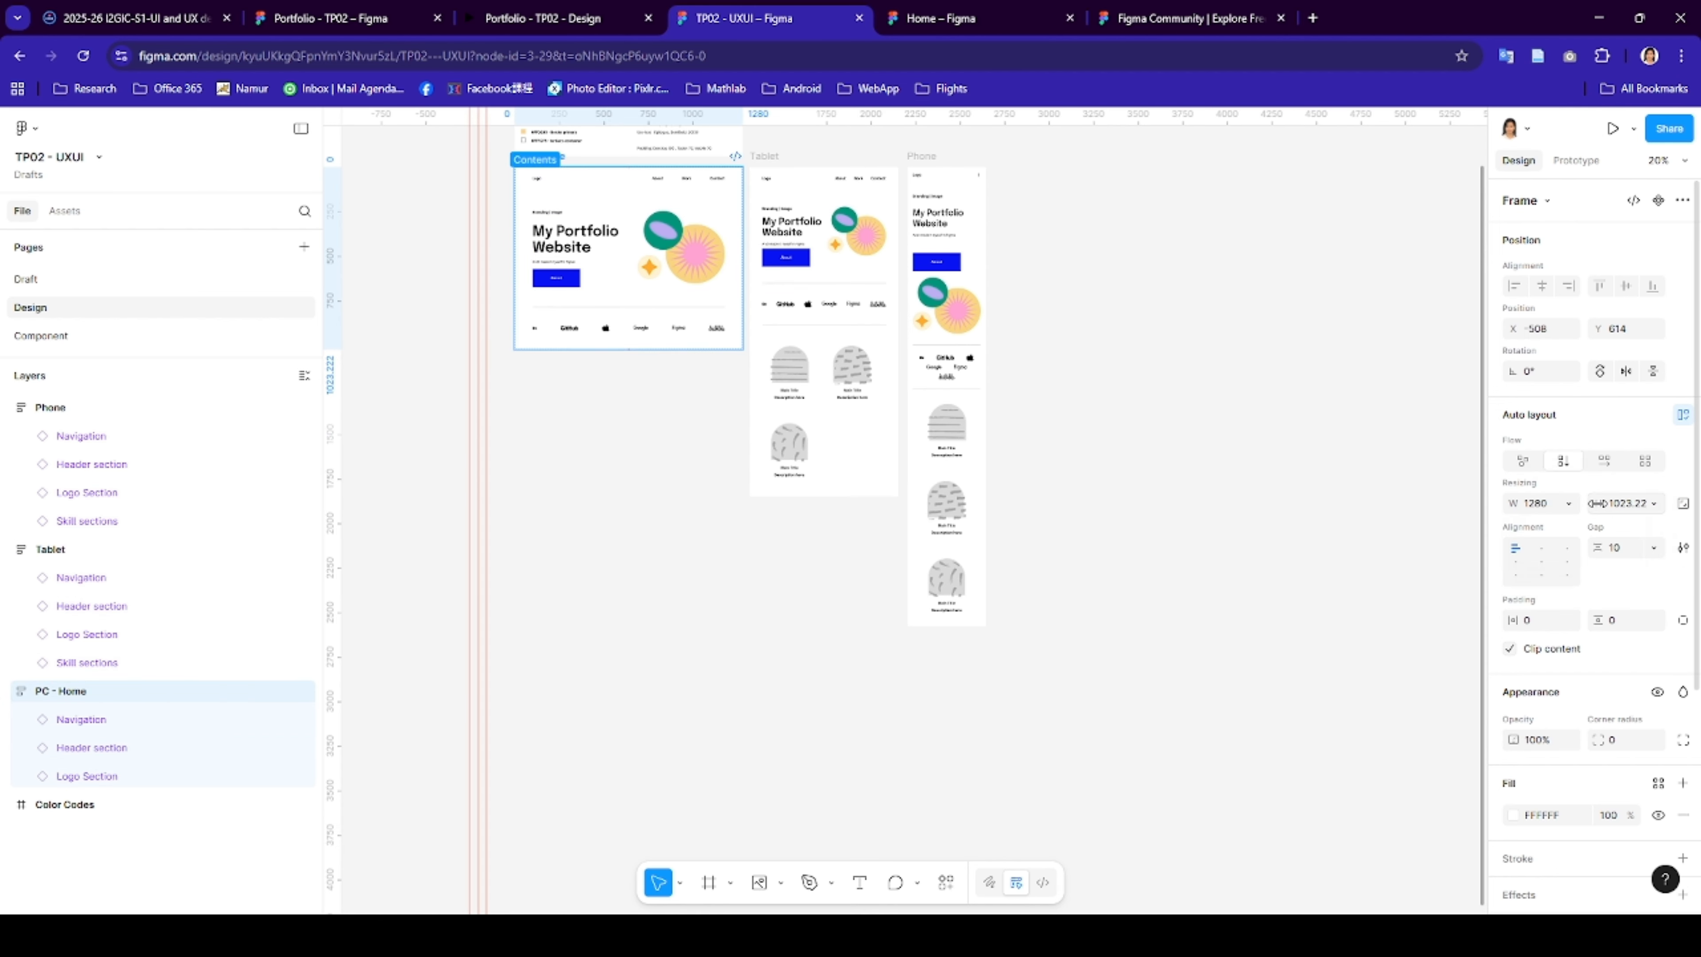
- Duplicate the Tablet frame's Skill sections instance, switch the copy to the Default variant and place it below the Logo Section in the PC - Home frame
click(864, 410)
drag(658, 591, 663, 582)
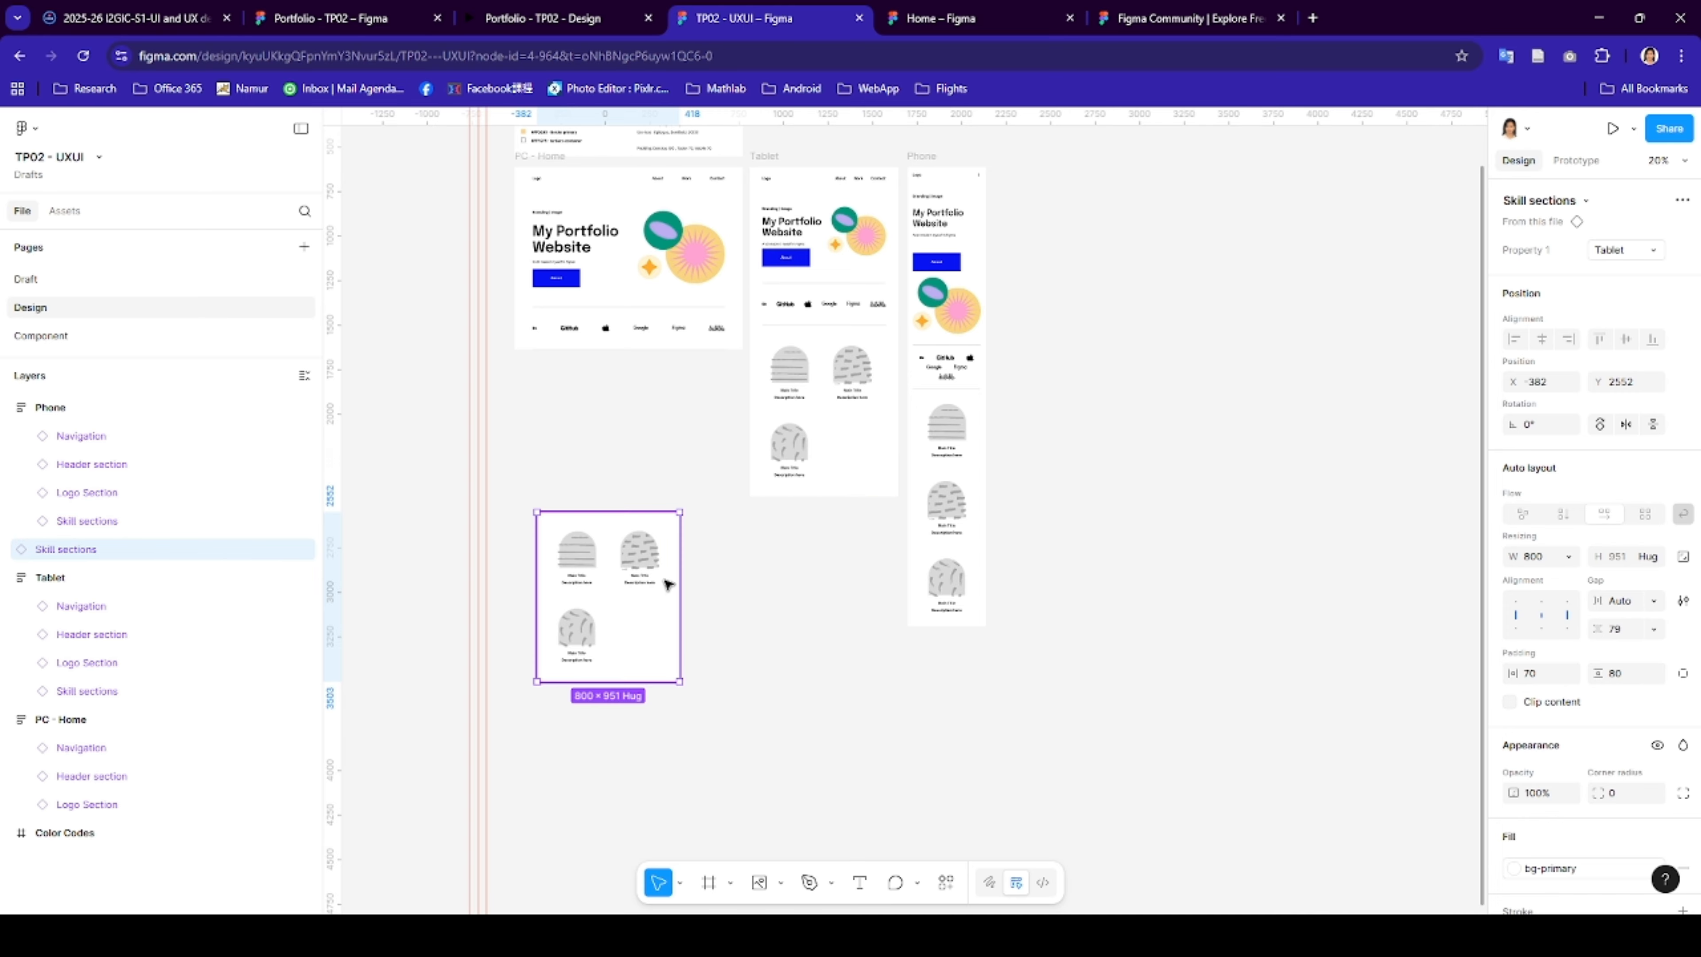
click(1610, 256)
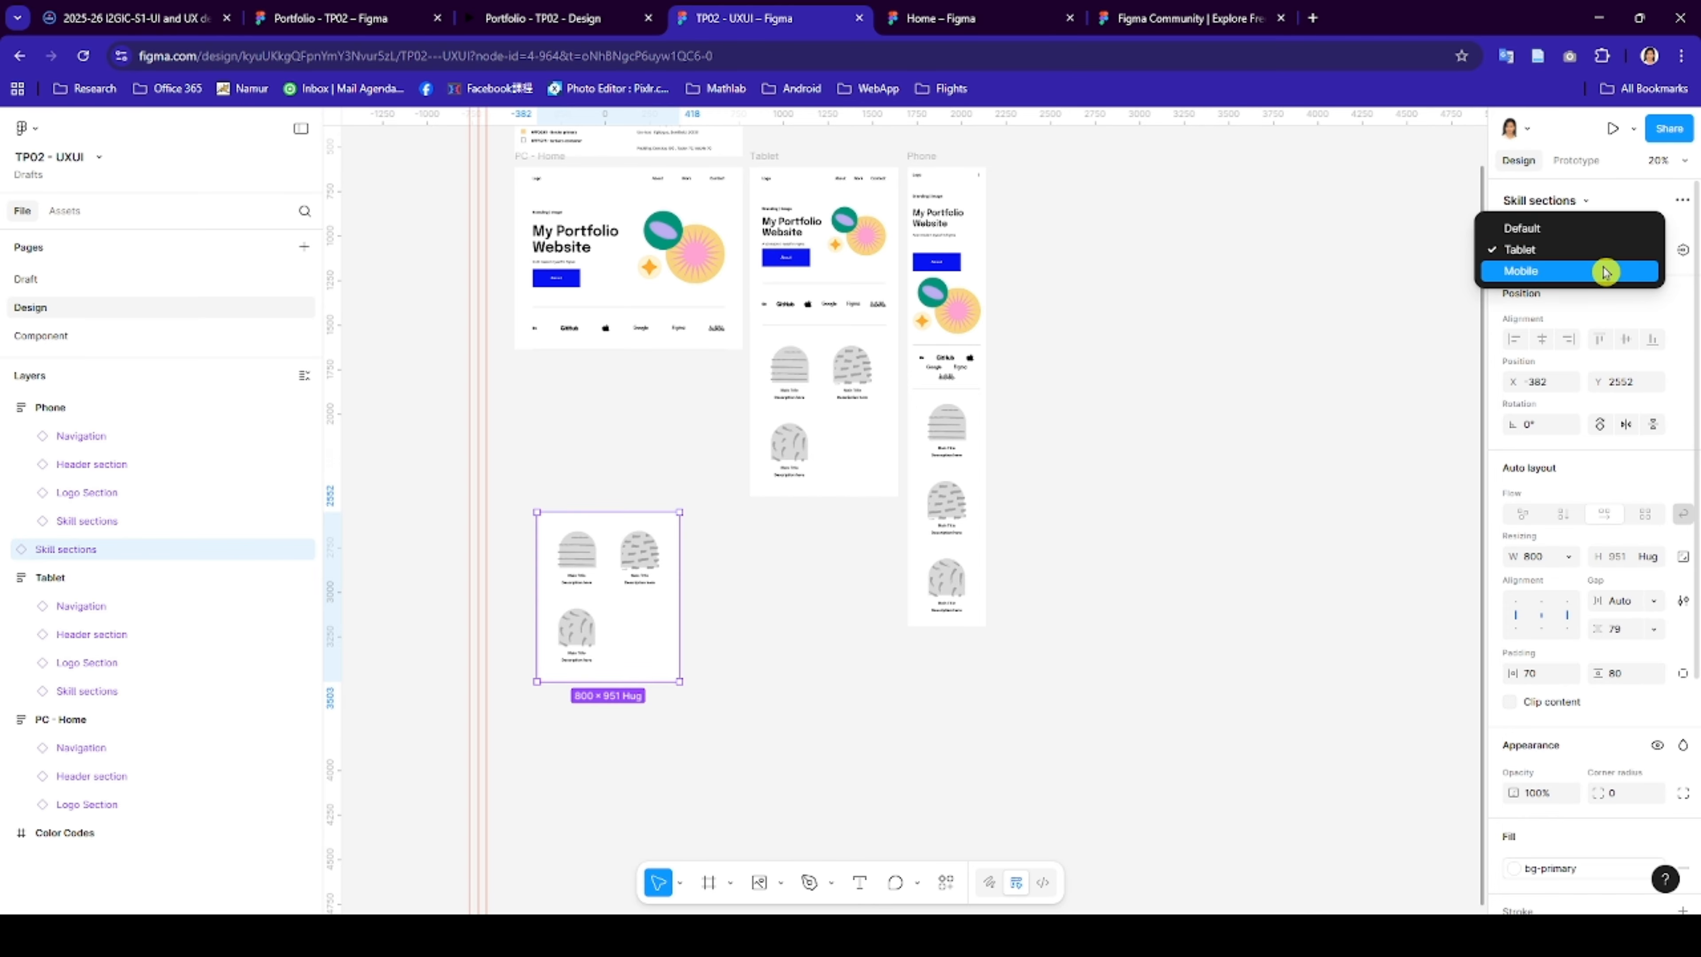
click(1577, 231)
drag(708, 603, 684, 388)
click(721, 566)
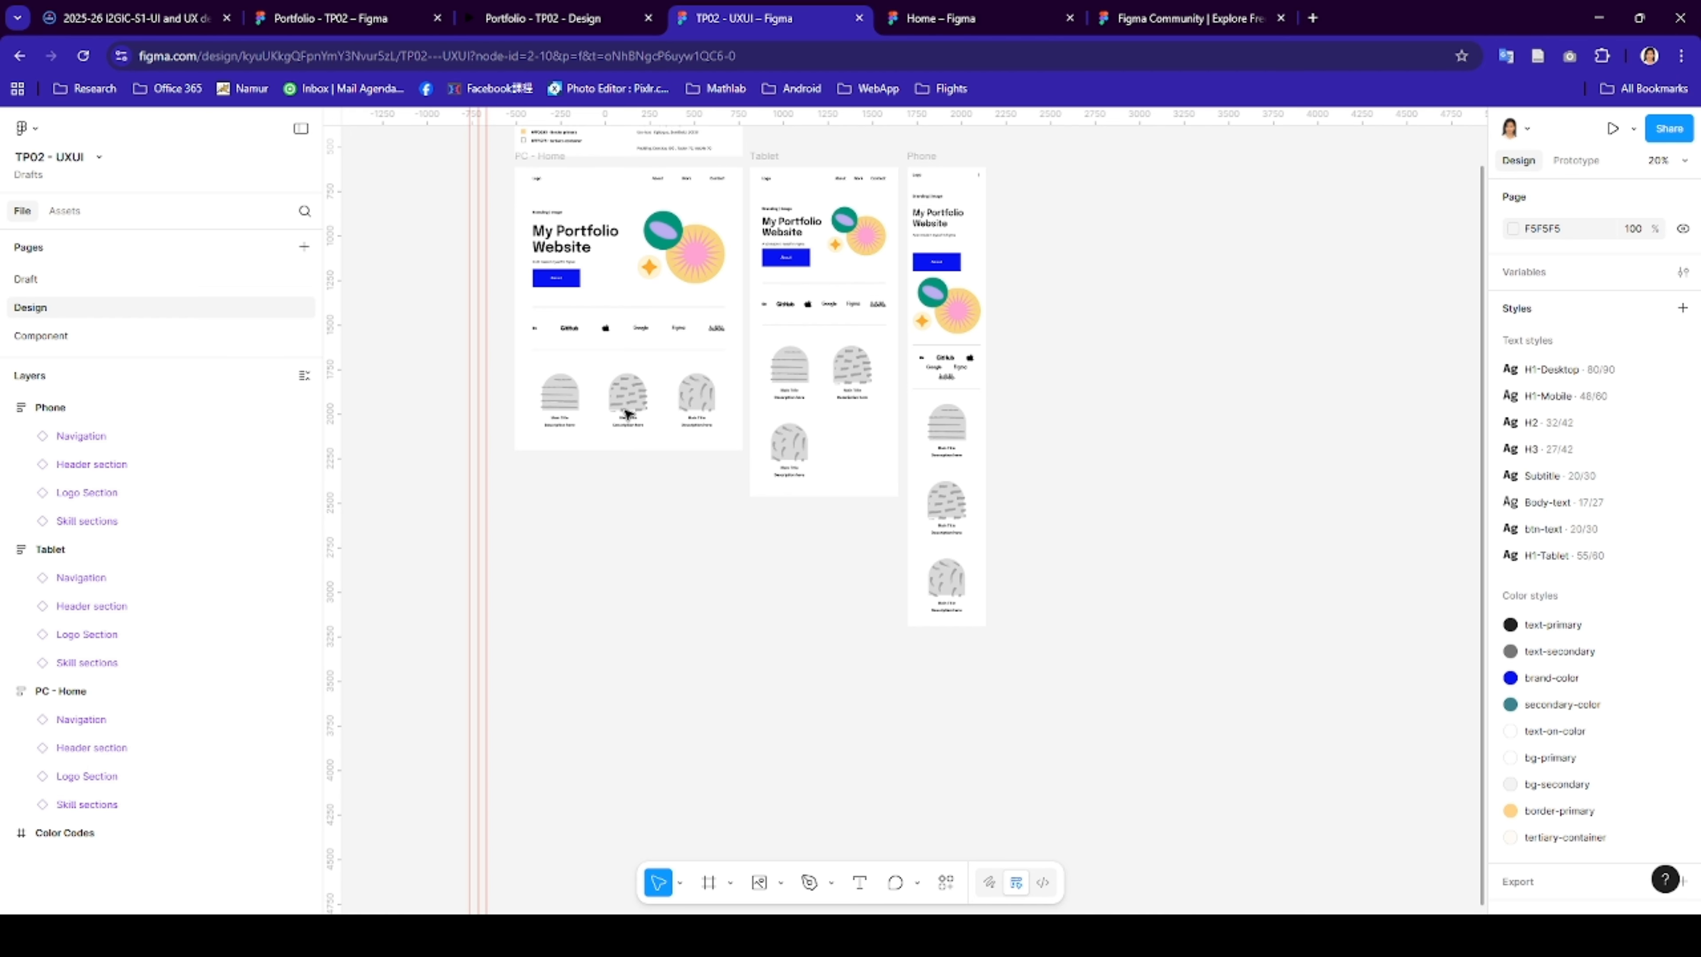
- Review the sections below the skills area in the Portfolio - TP02 reference file, and return to the TP02 - UXUI file
click(341, 20)
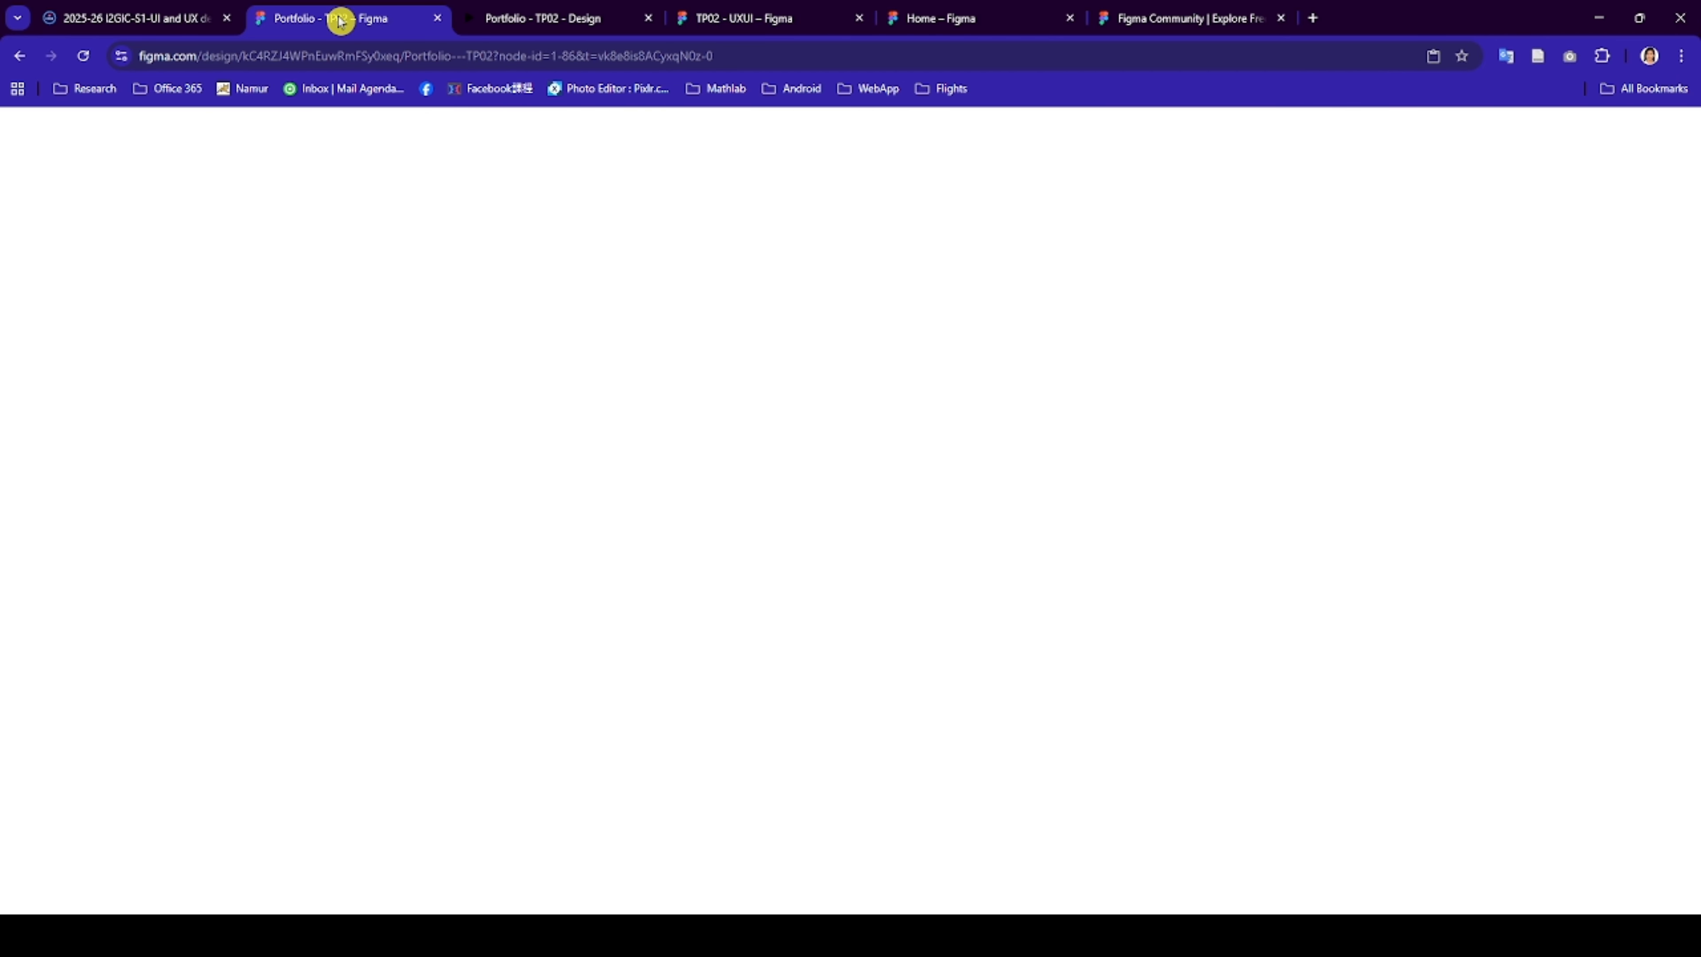
click(514, 18)
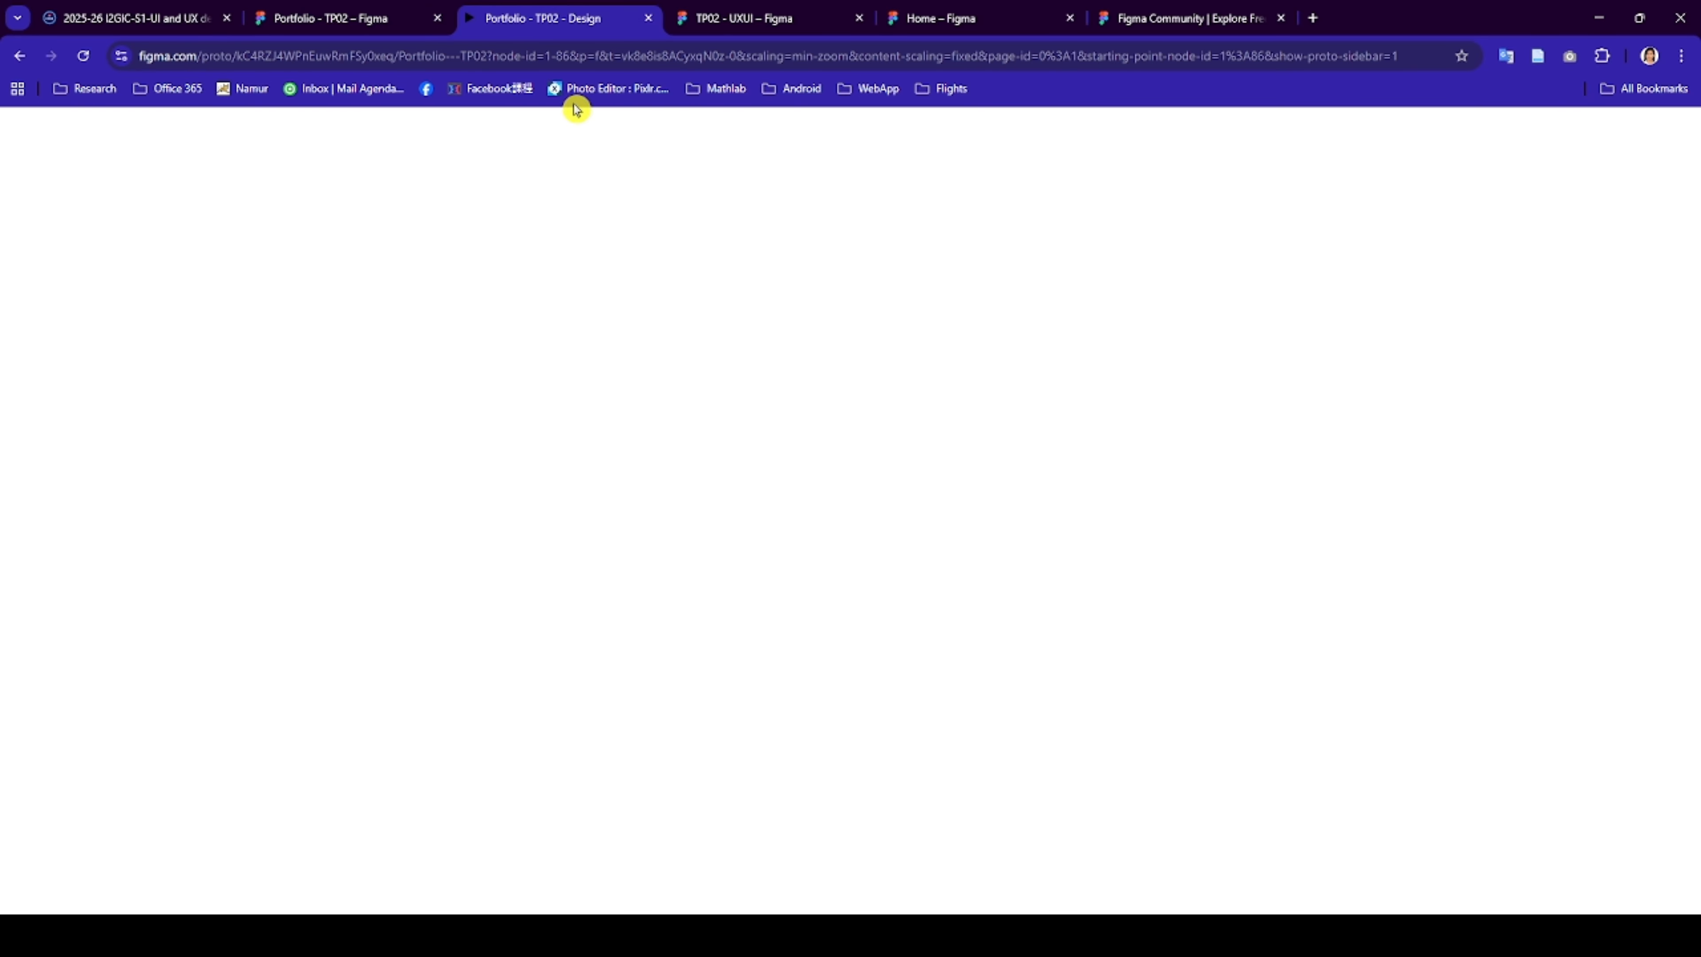
click(334, 20)
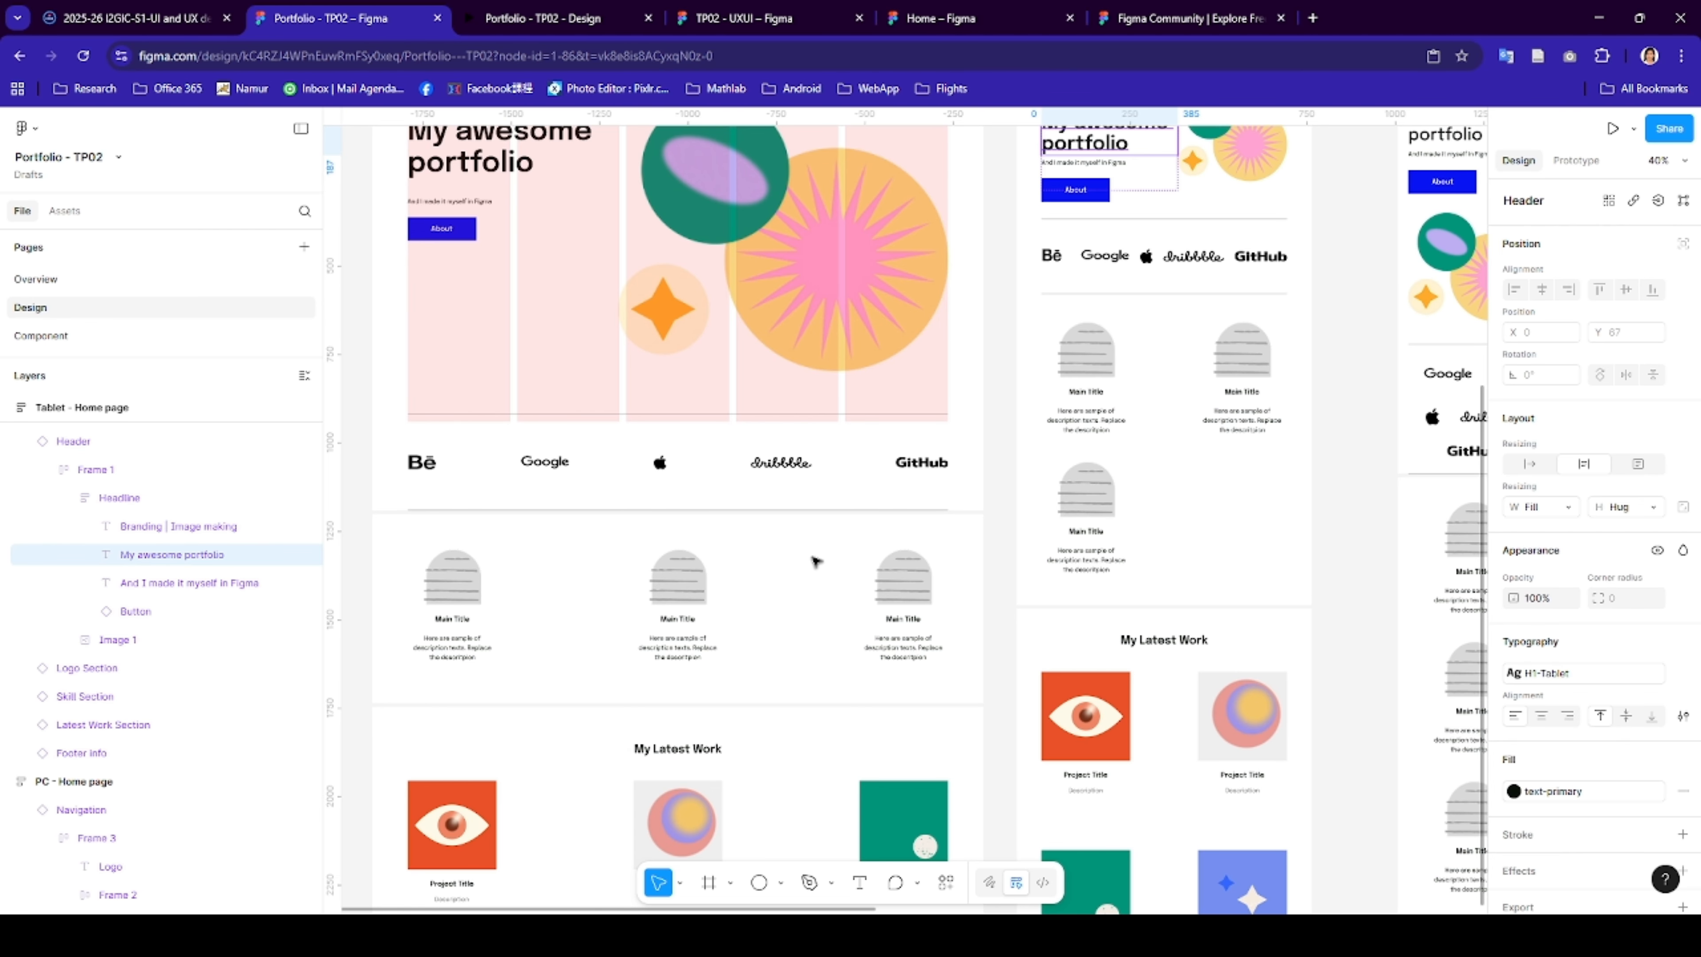
scroll(815, 562, down, 5)
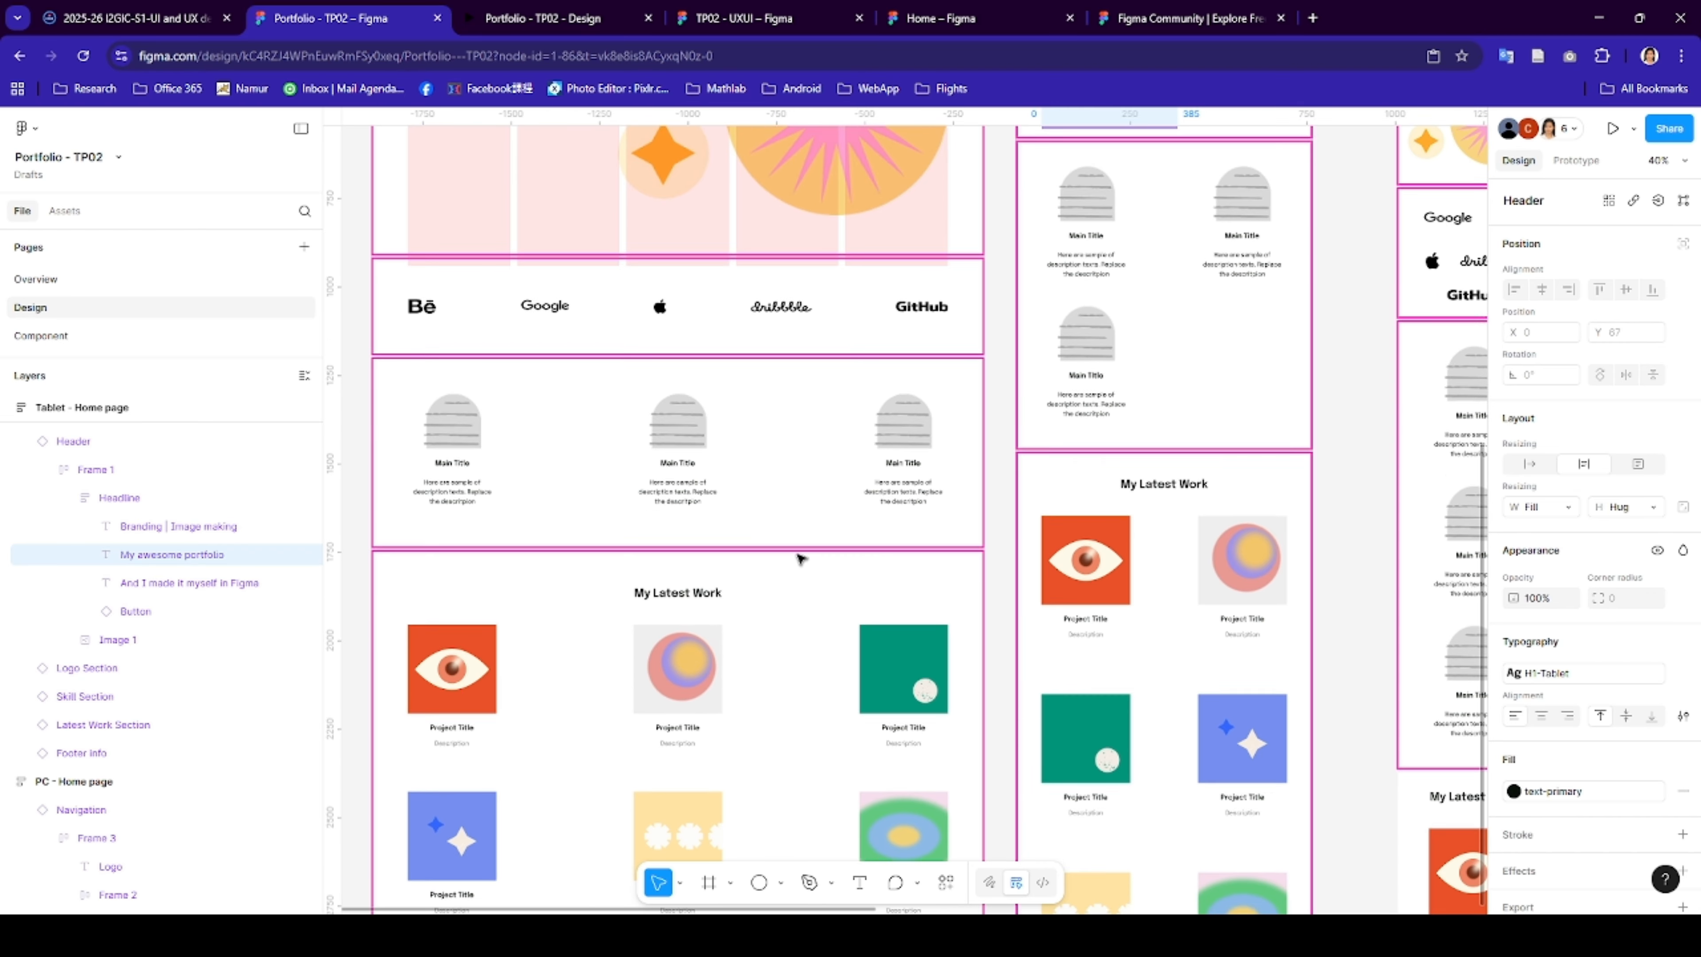
scroll(800, 558, down, 12)
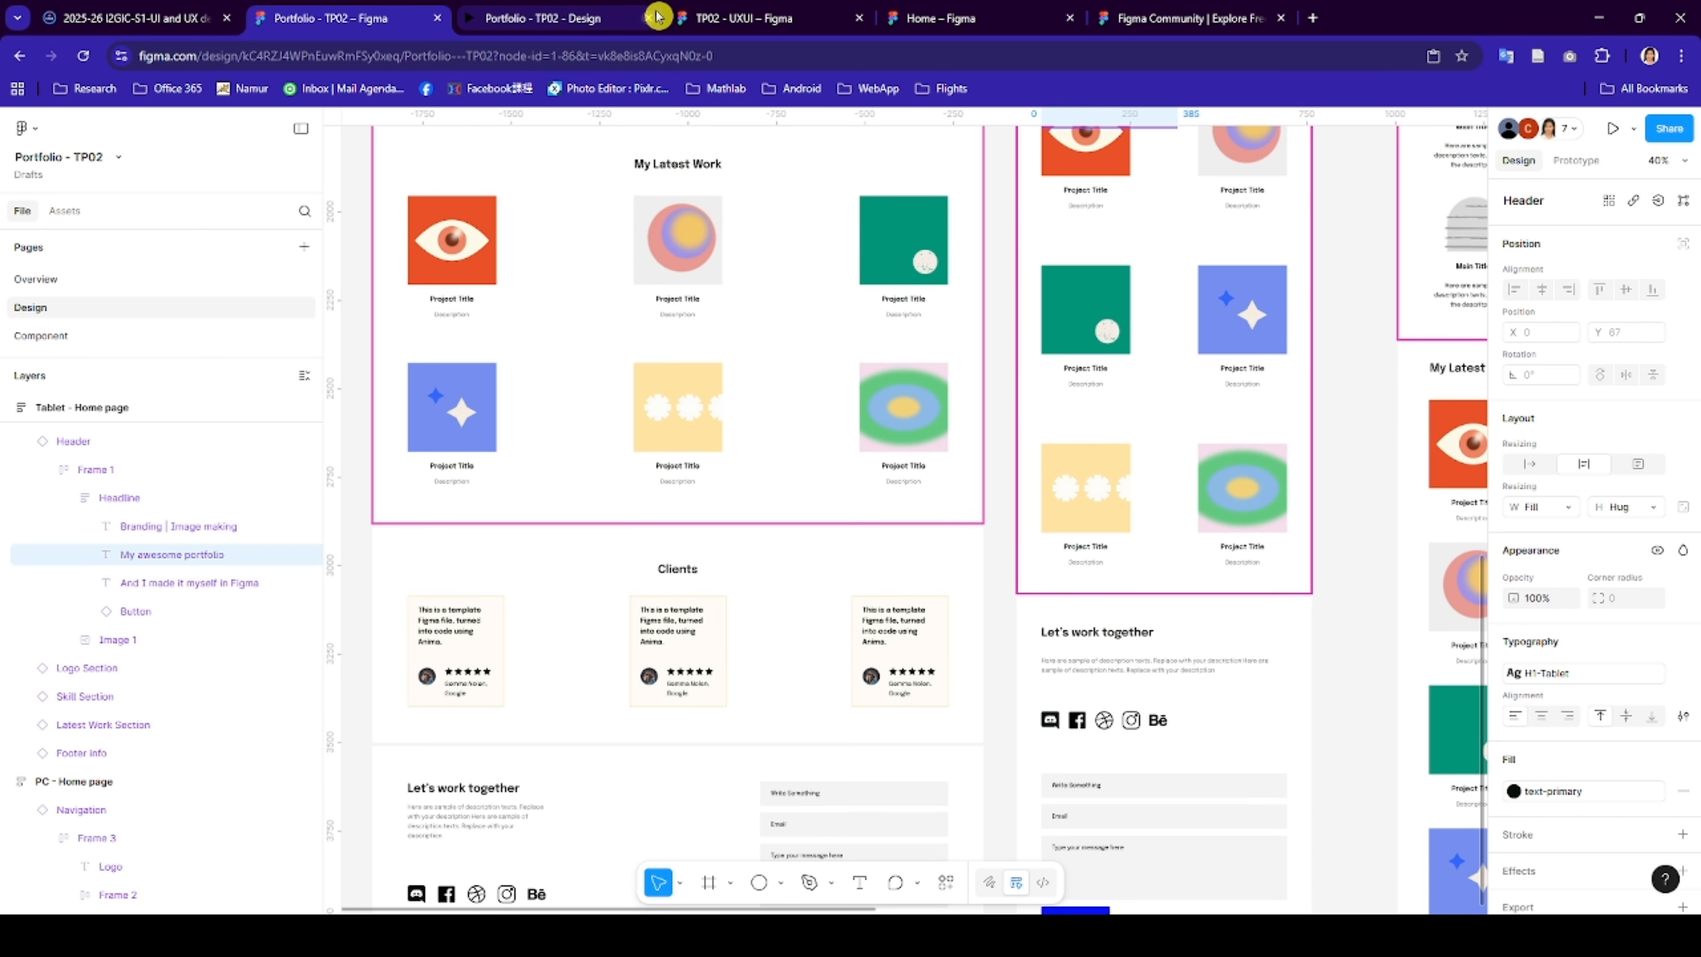
click(723, 18)
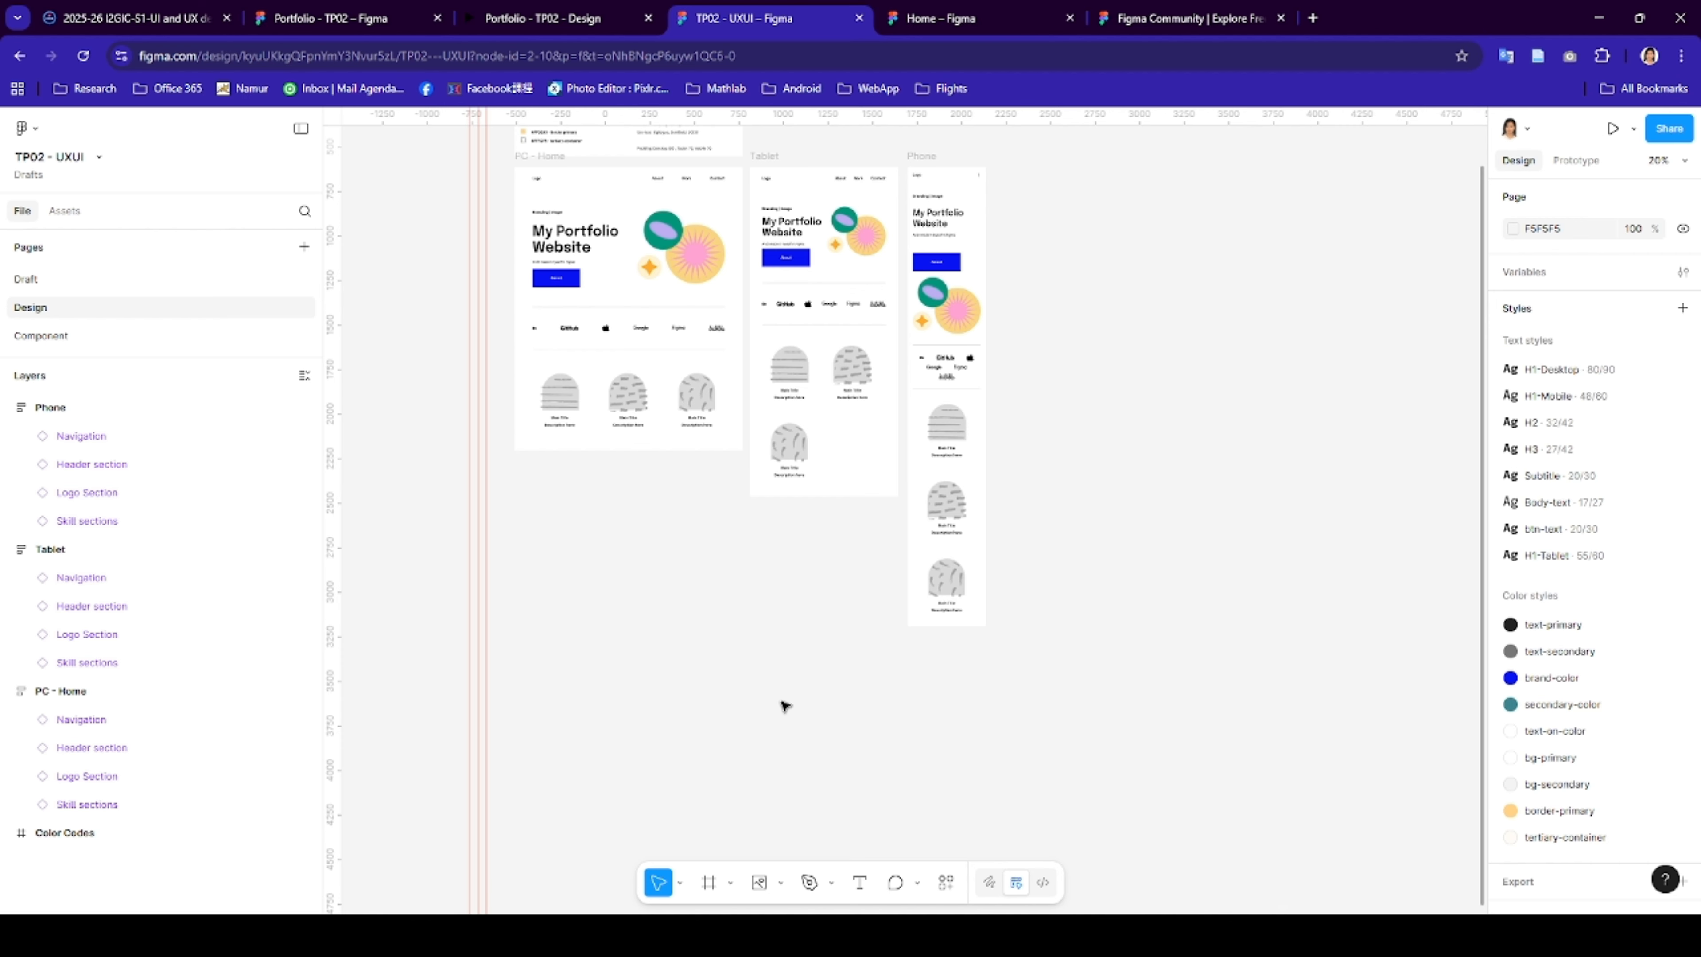
- Review the My Latest Work, Clients and Let's work together sections in the Portfolio - TP02 reference, and return to the TP02 - UXUI file
click(285, 19)
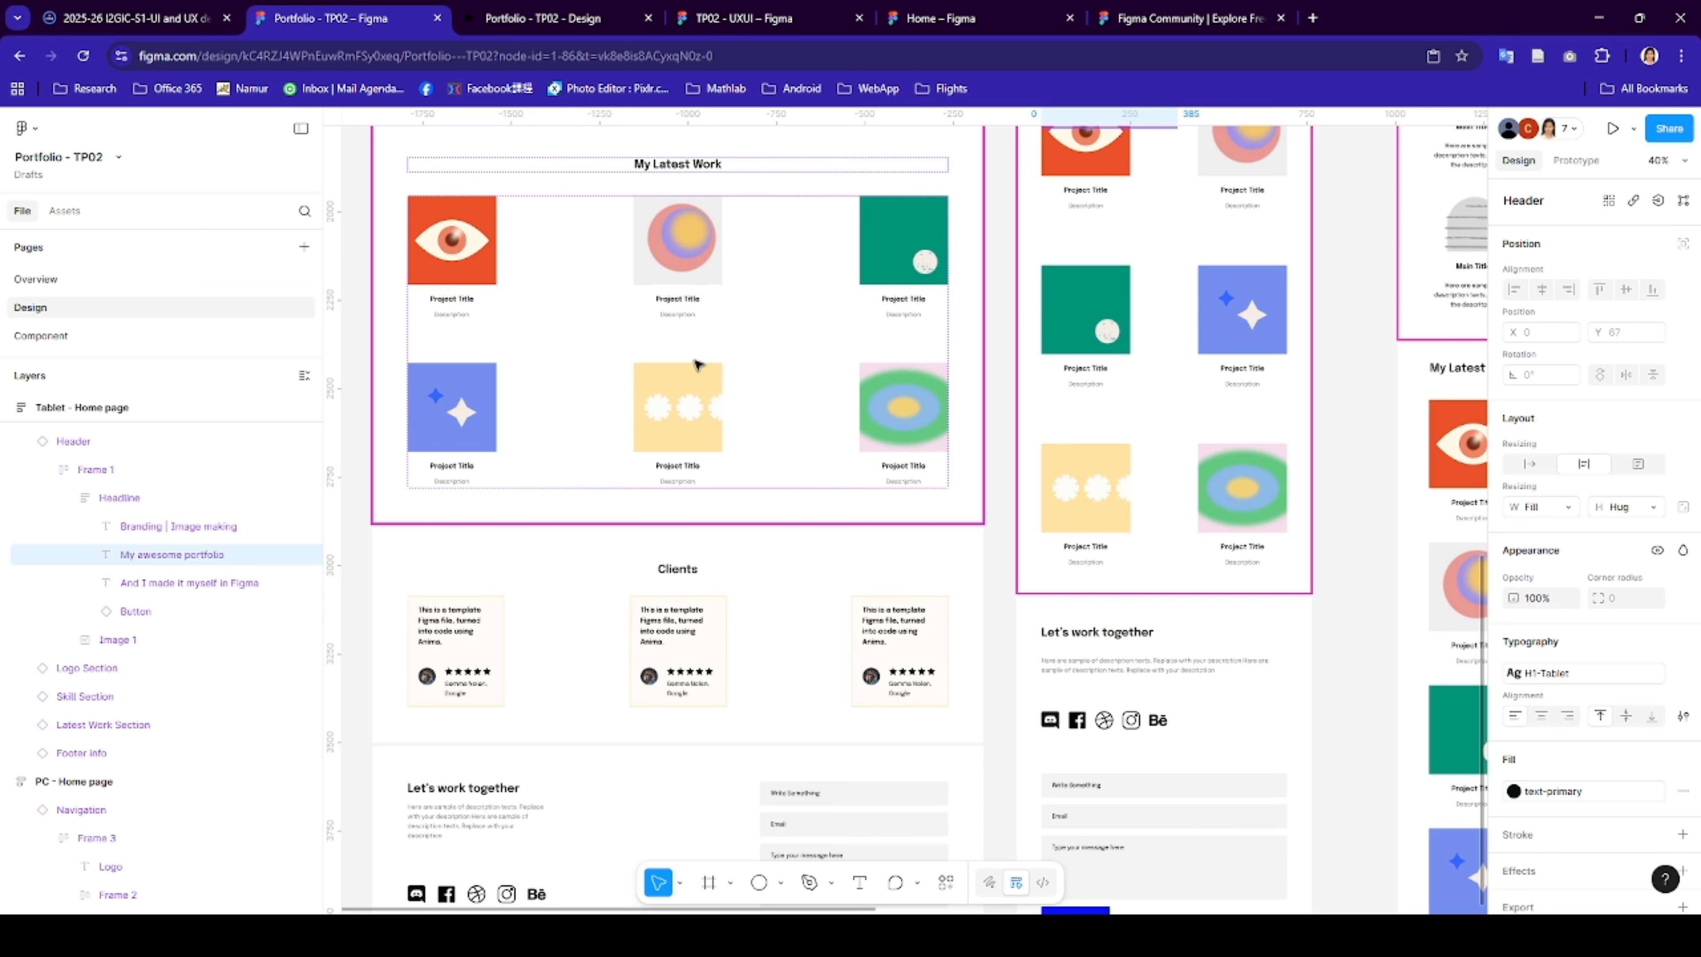
scroll(700, 362, up, 3)
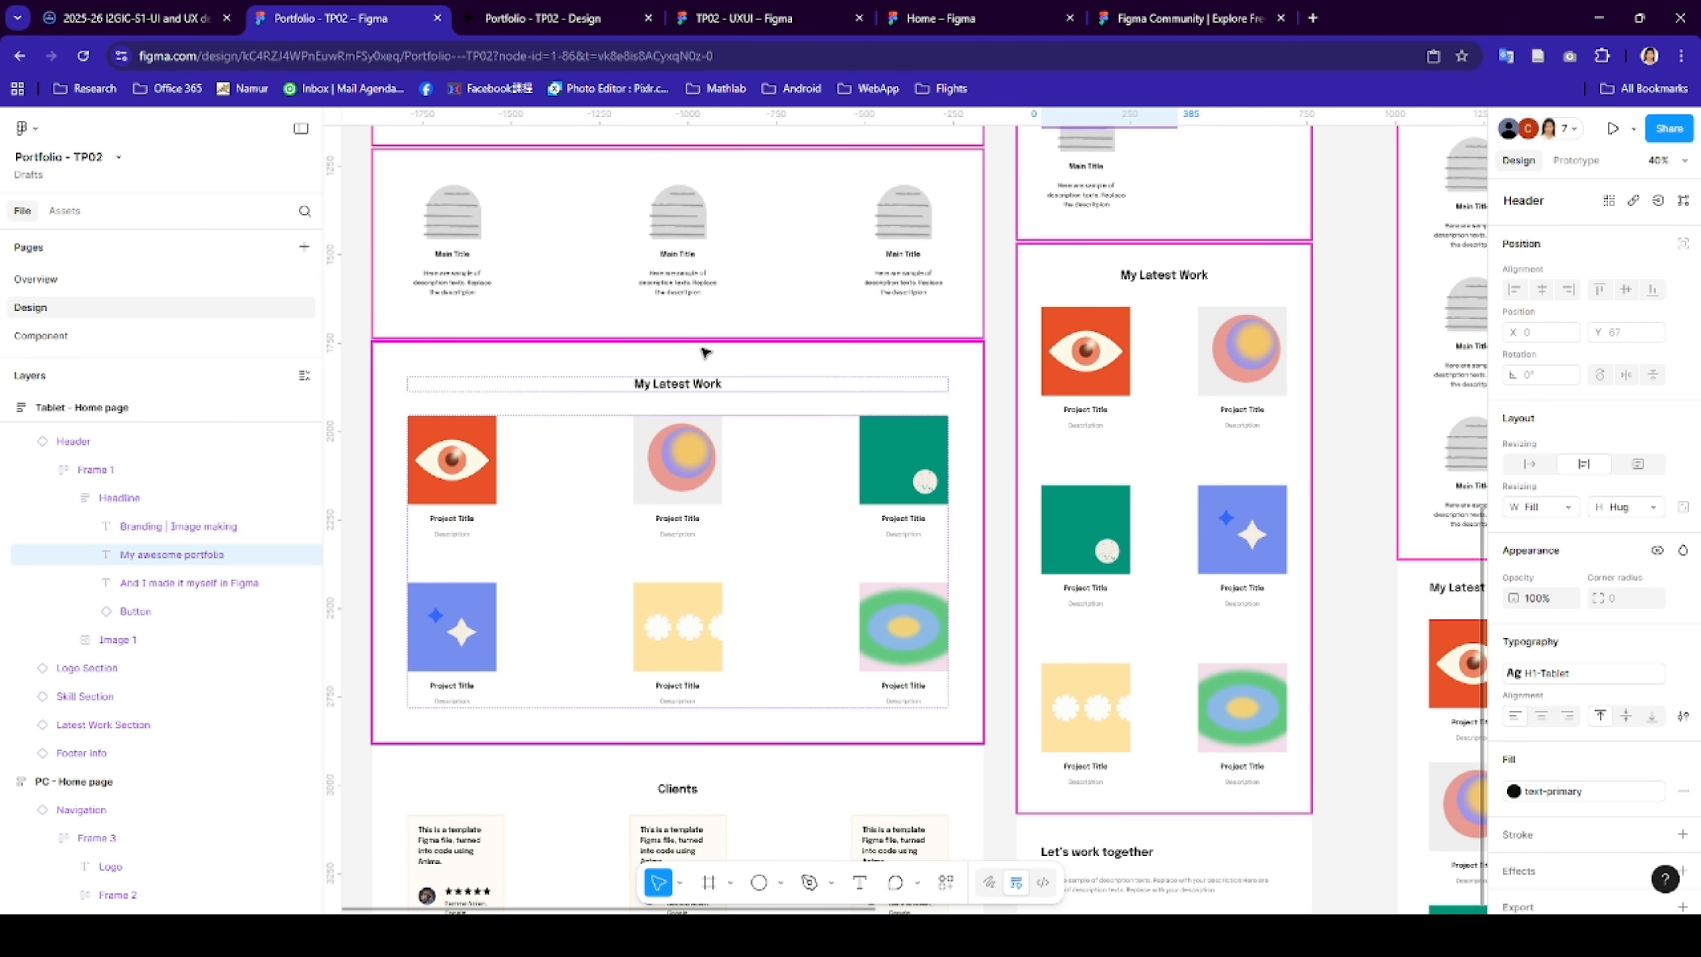
scroll(705, 350, down, 5)
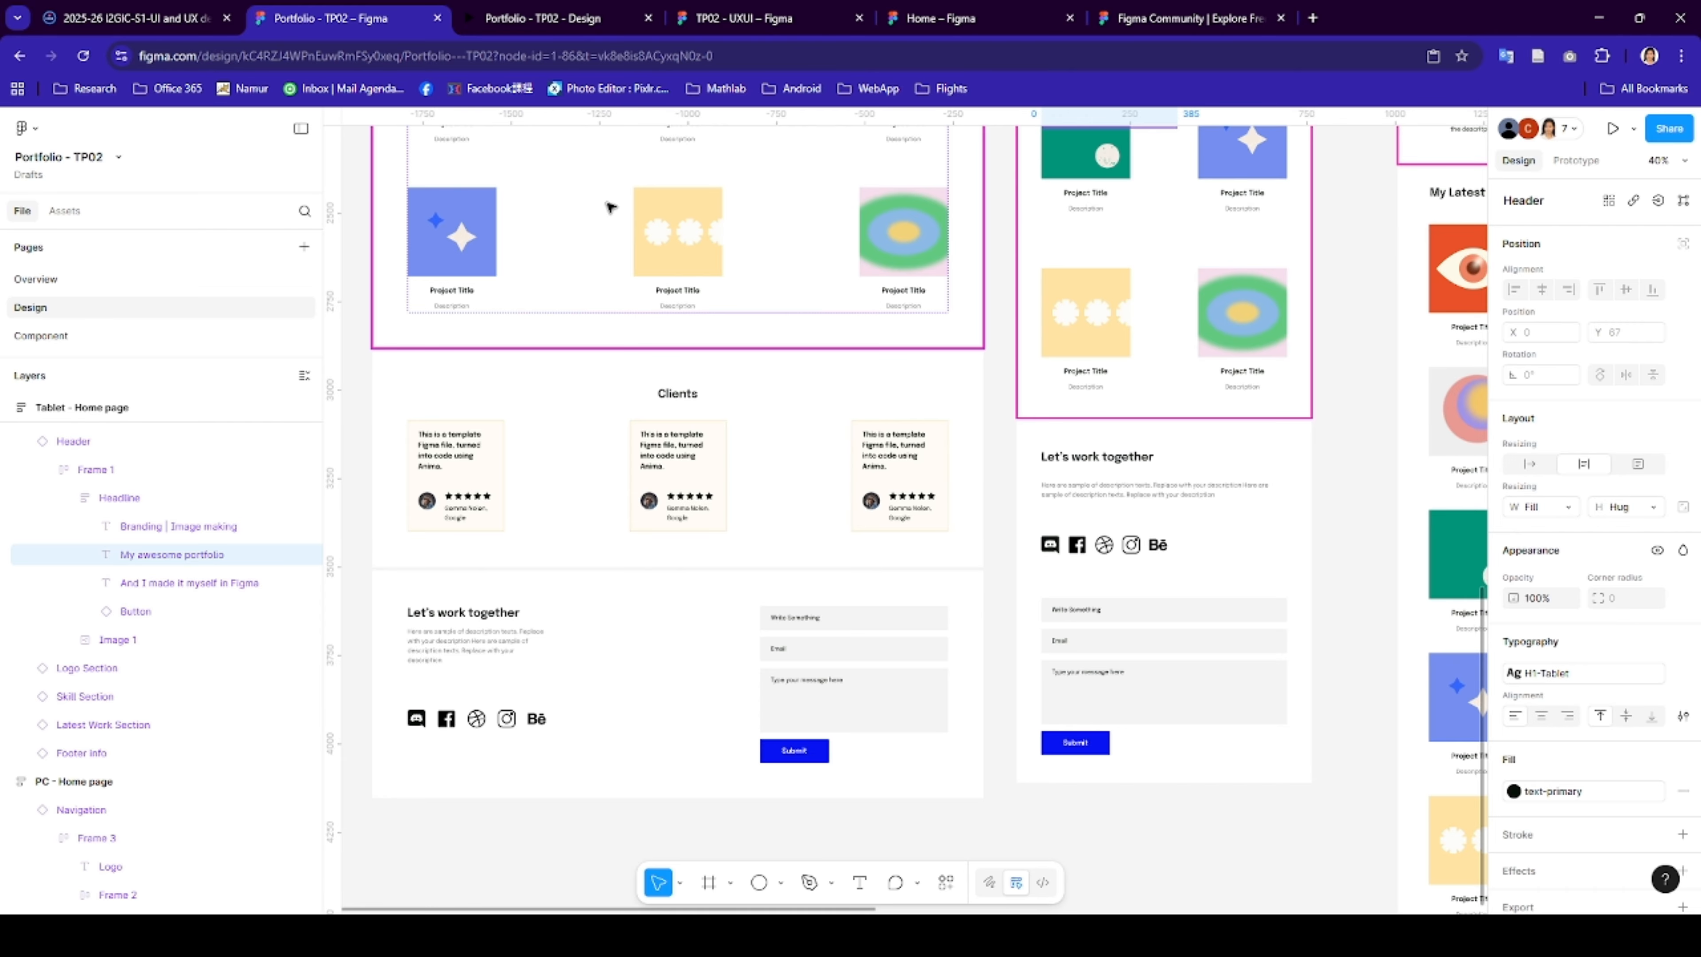
click(739, 18)
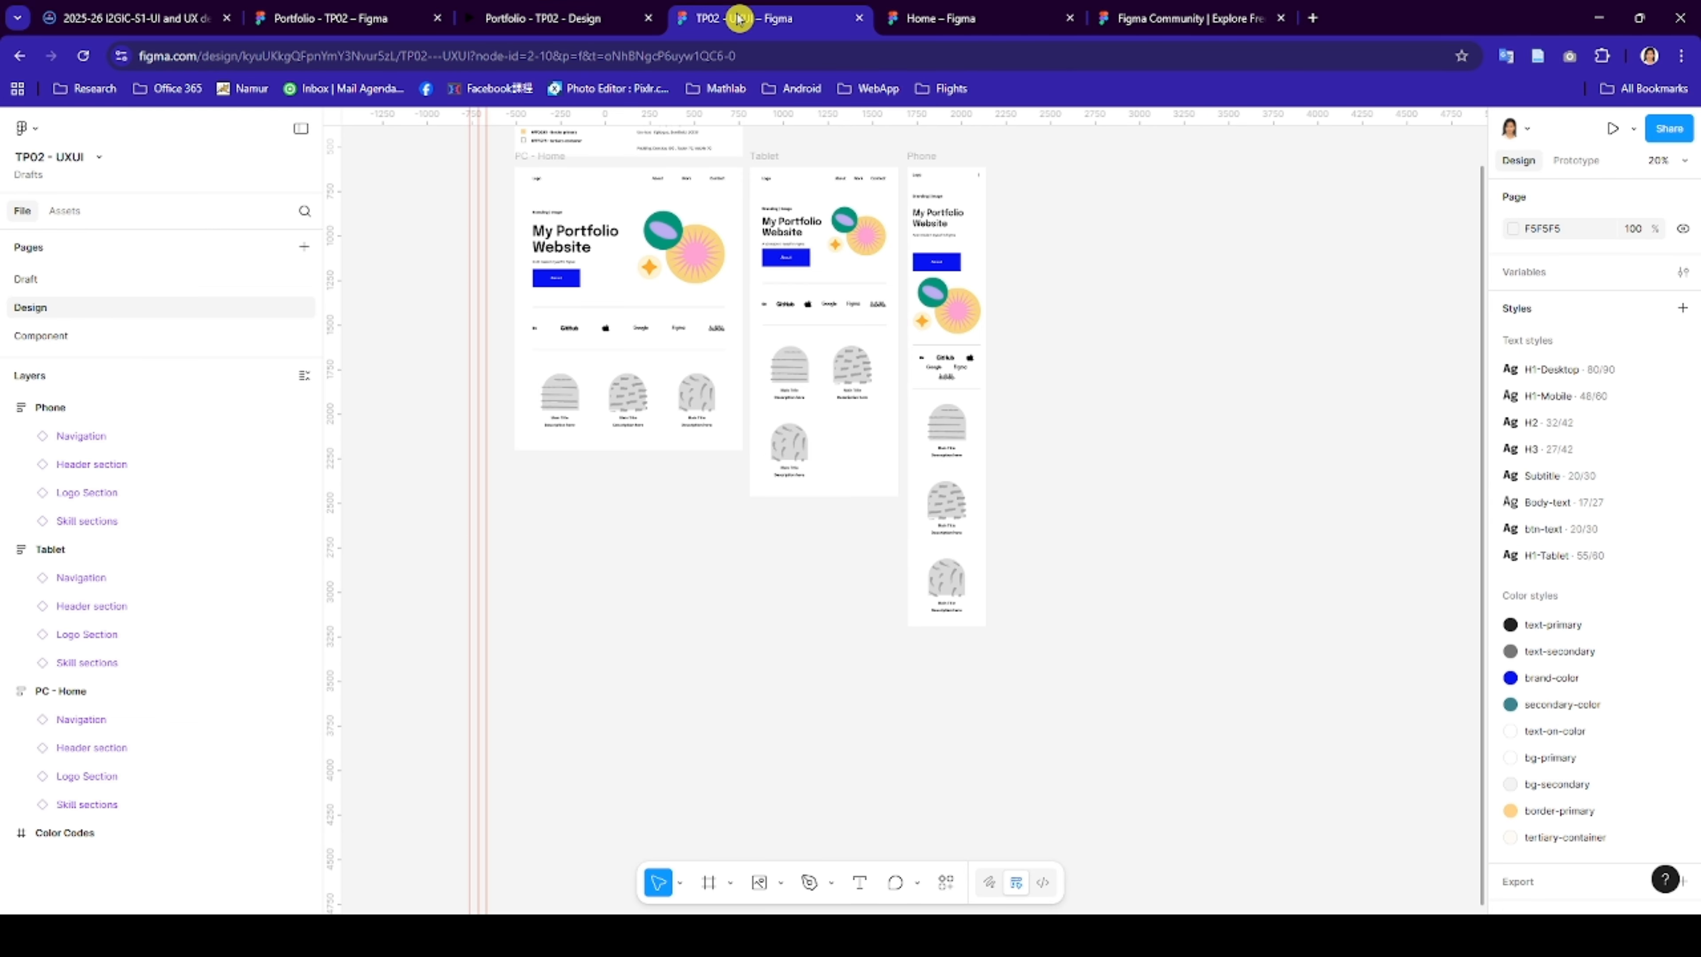
scroll(783, 675, up, 4)
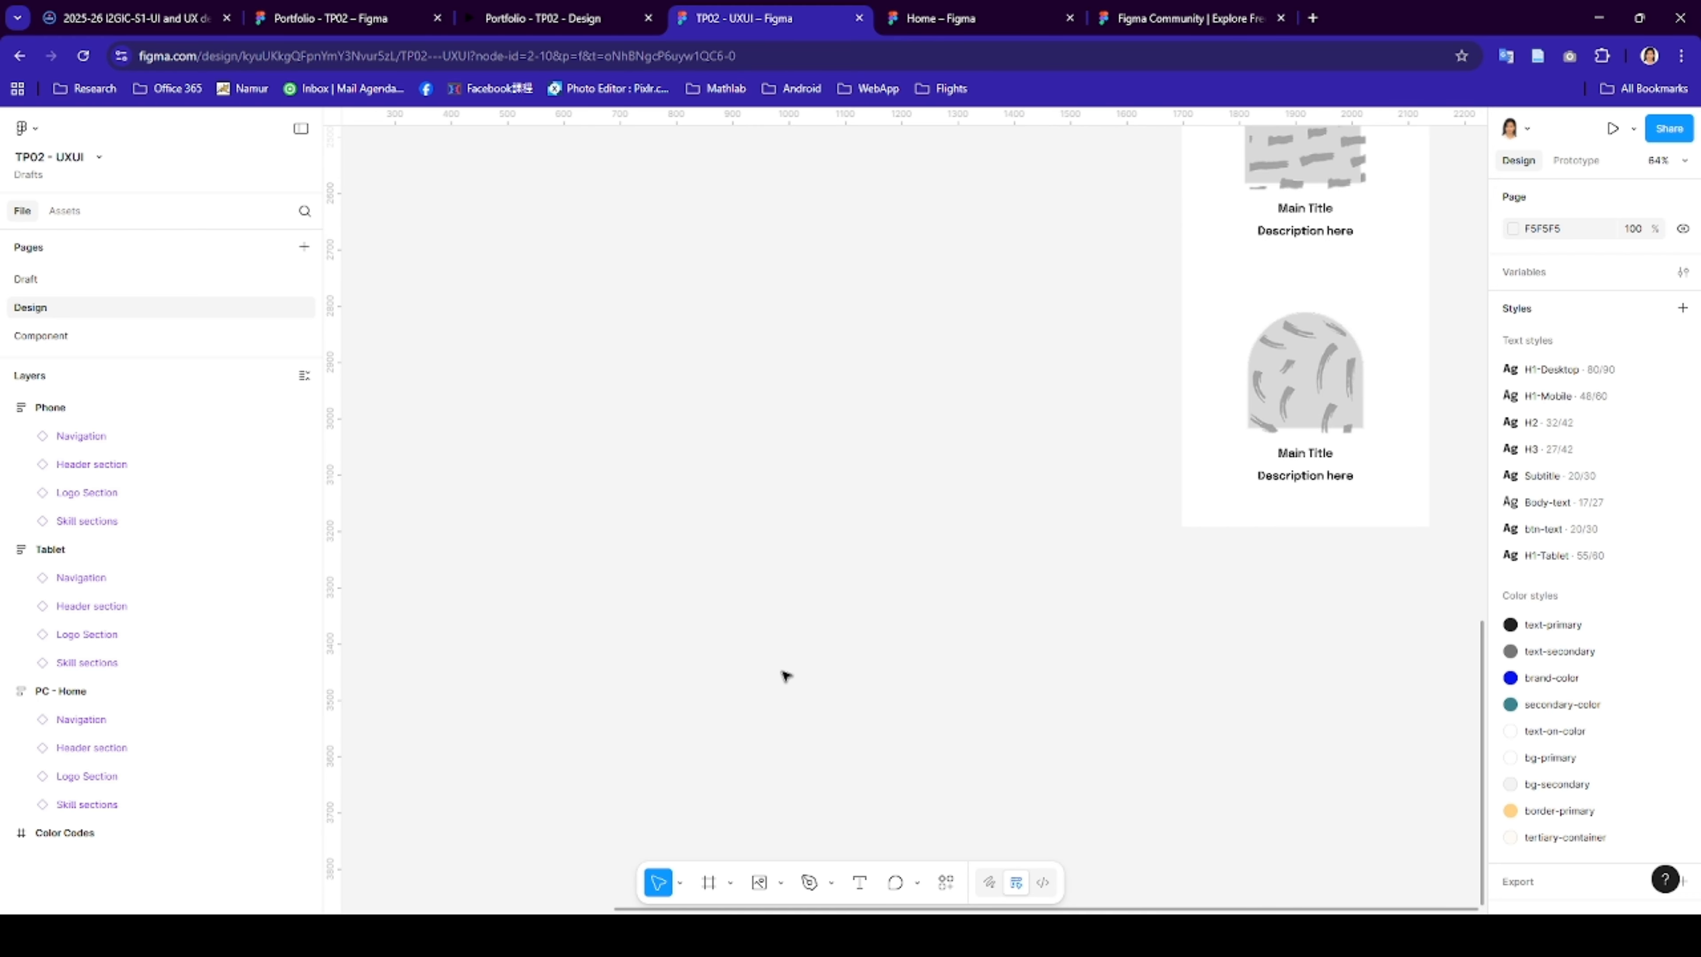
scroll(749, 562, left, 3)
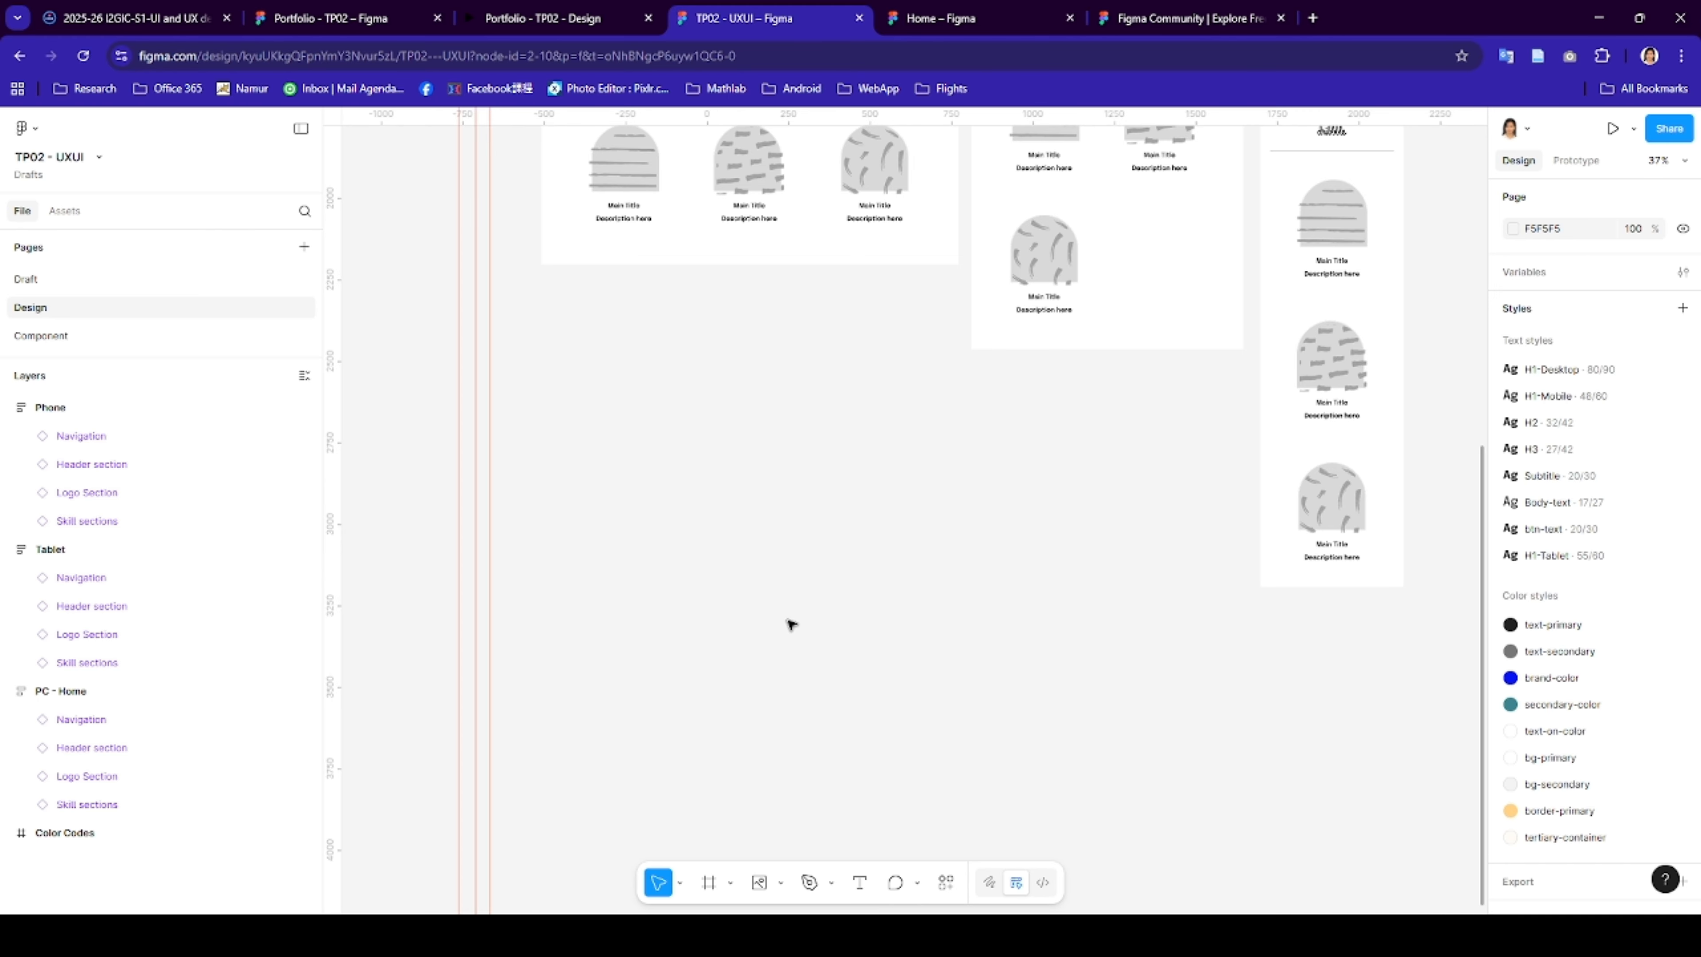
click(349, 18)
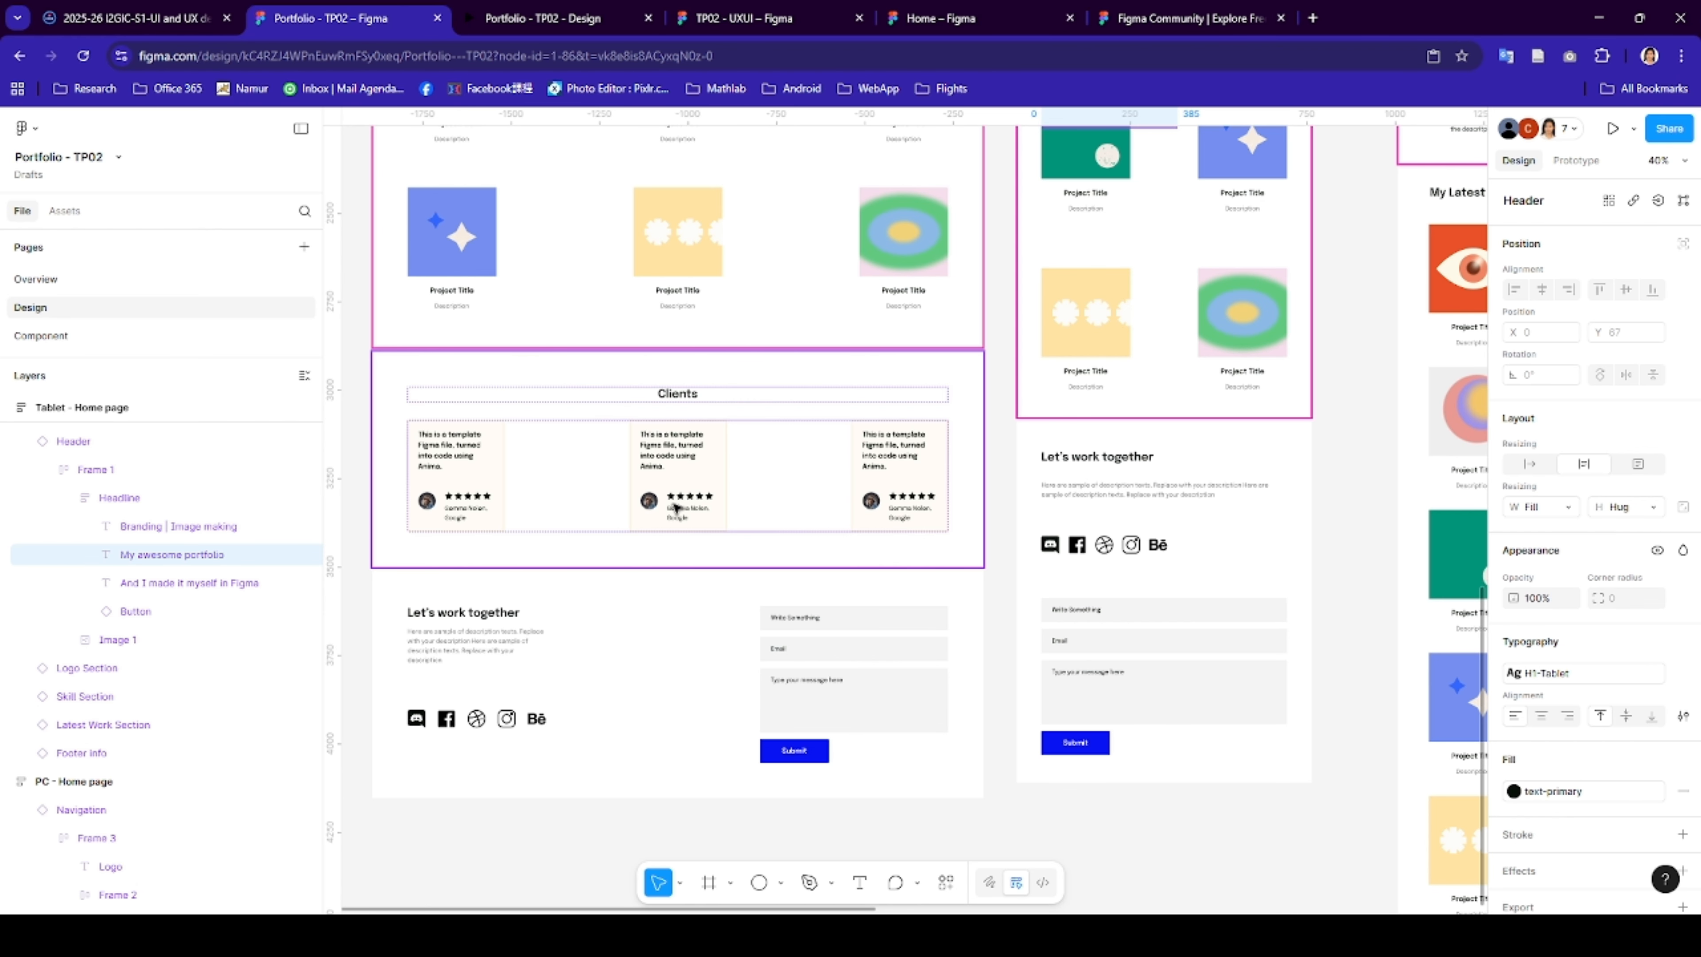
click(748, 22)
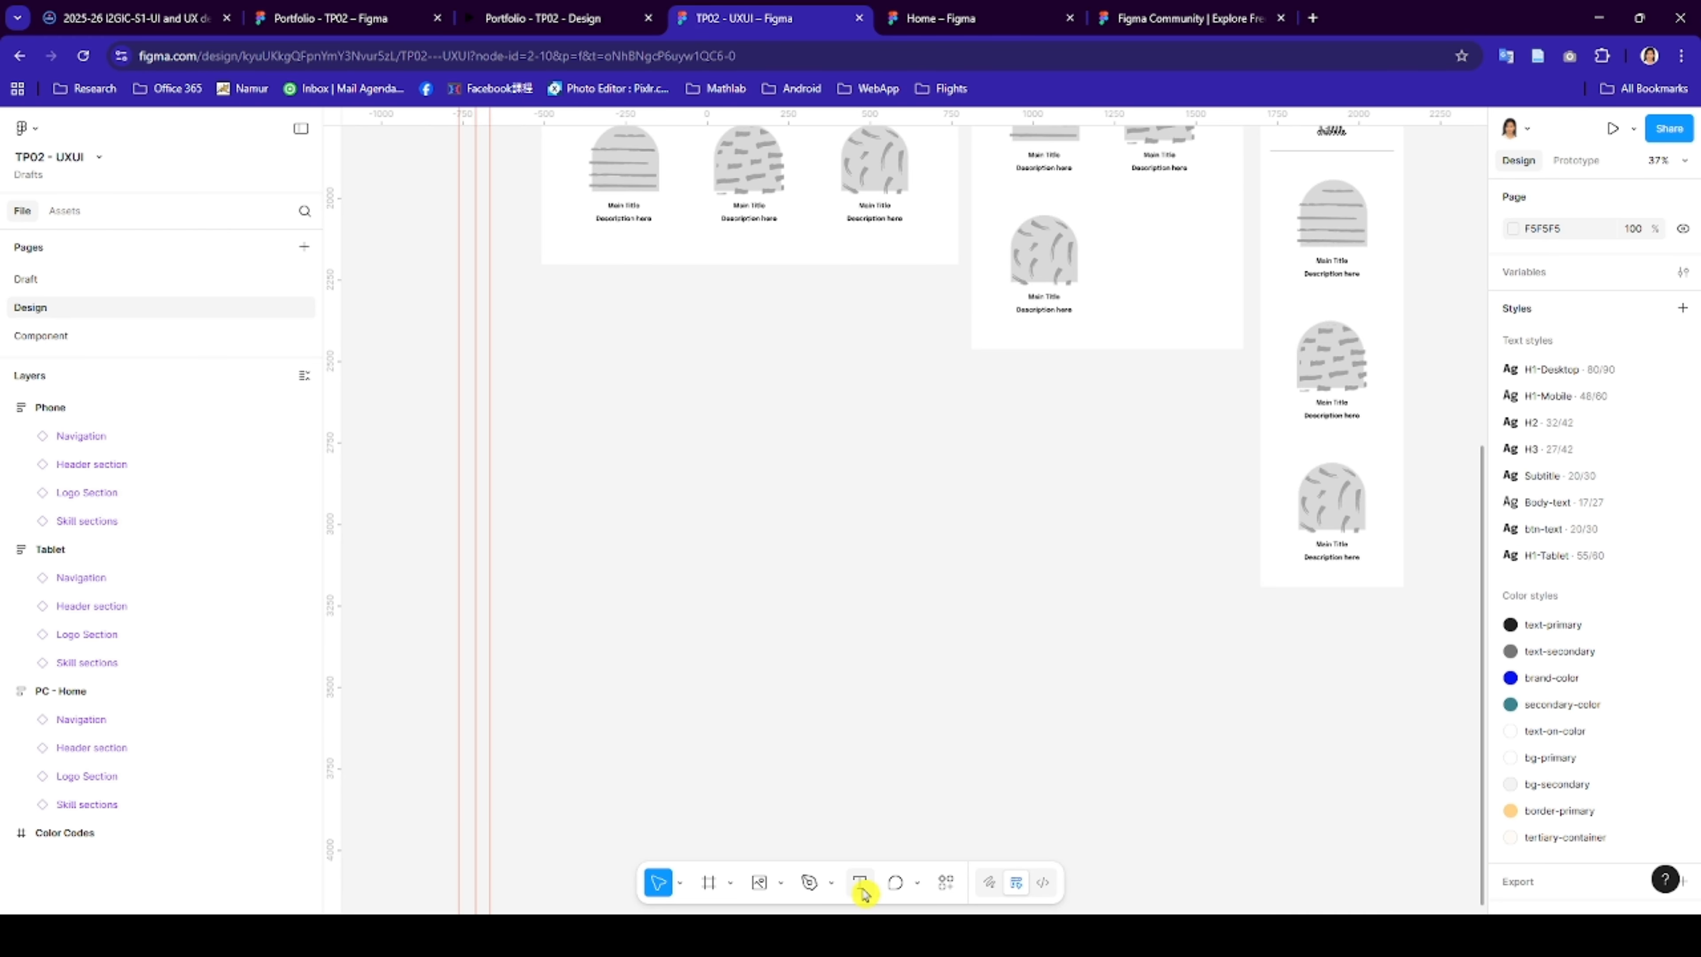
- Create a text below the PC - Home frame containing the quote copied from the first Clients card in the Portfolio - TP02 reference
key(t)
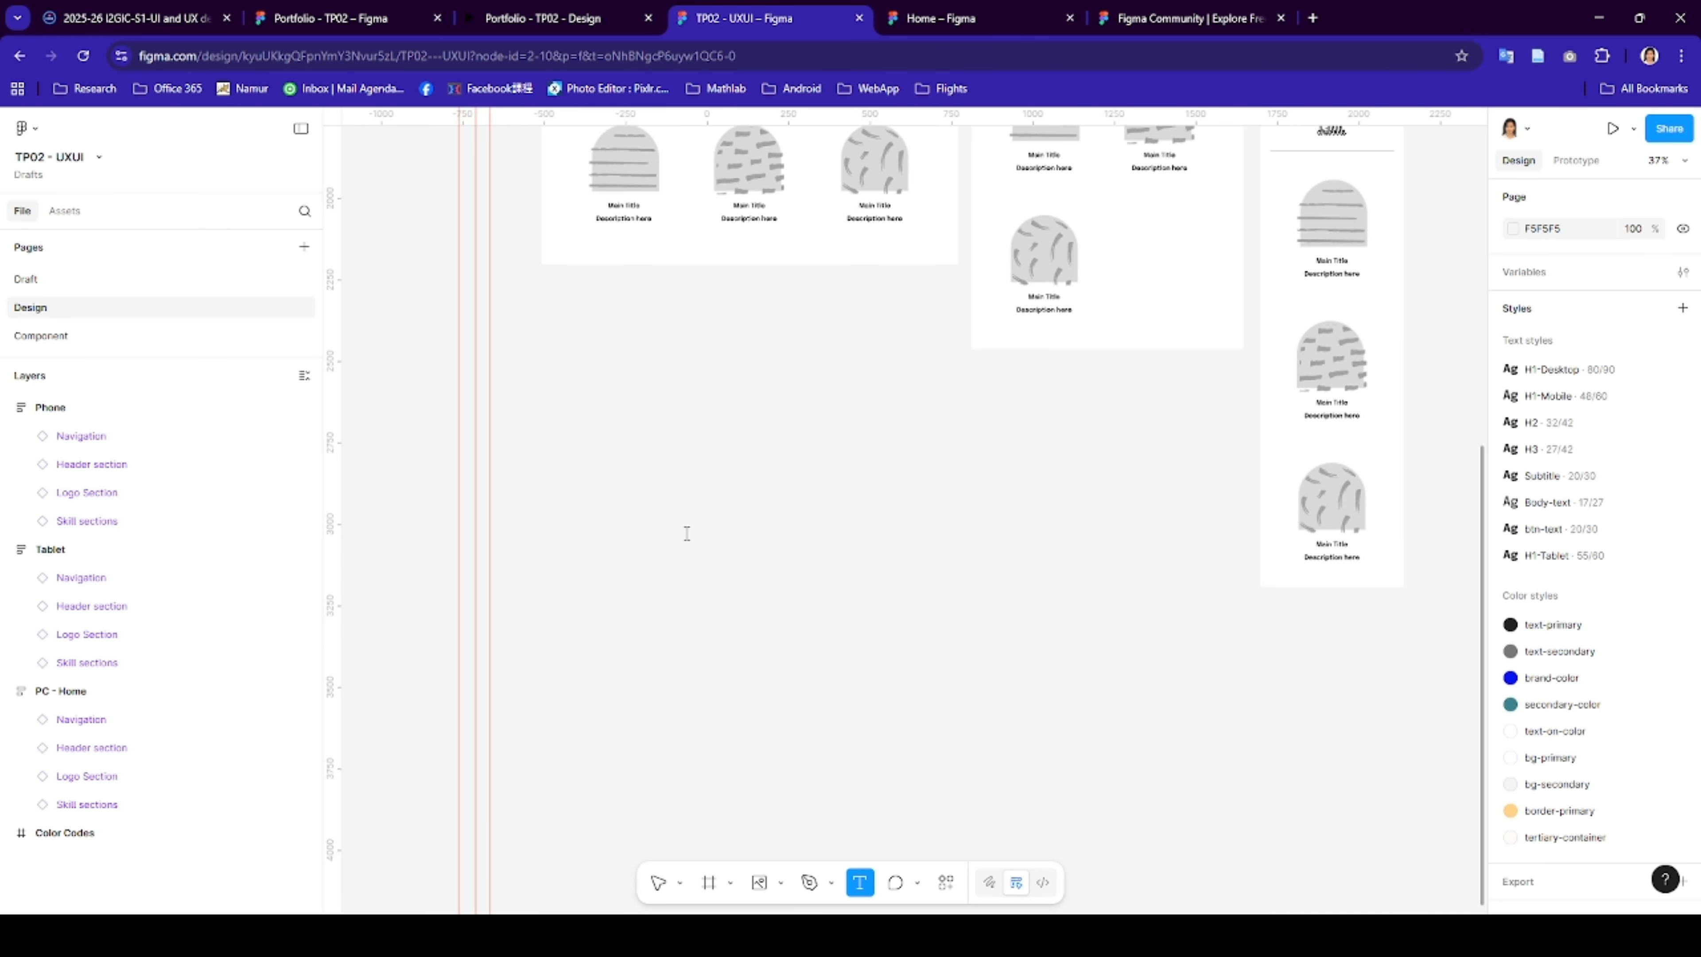
click(684, 466)
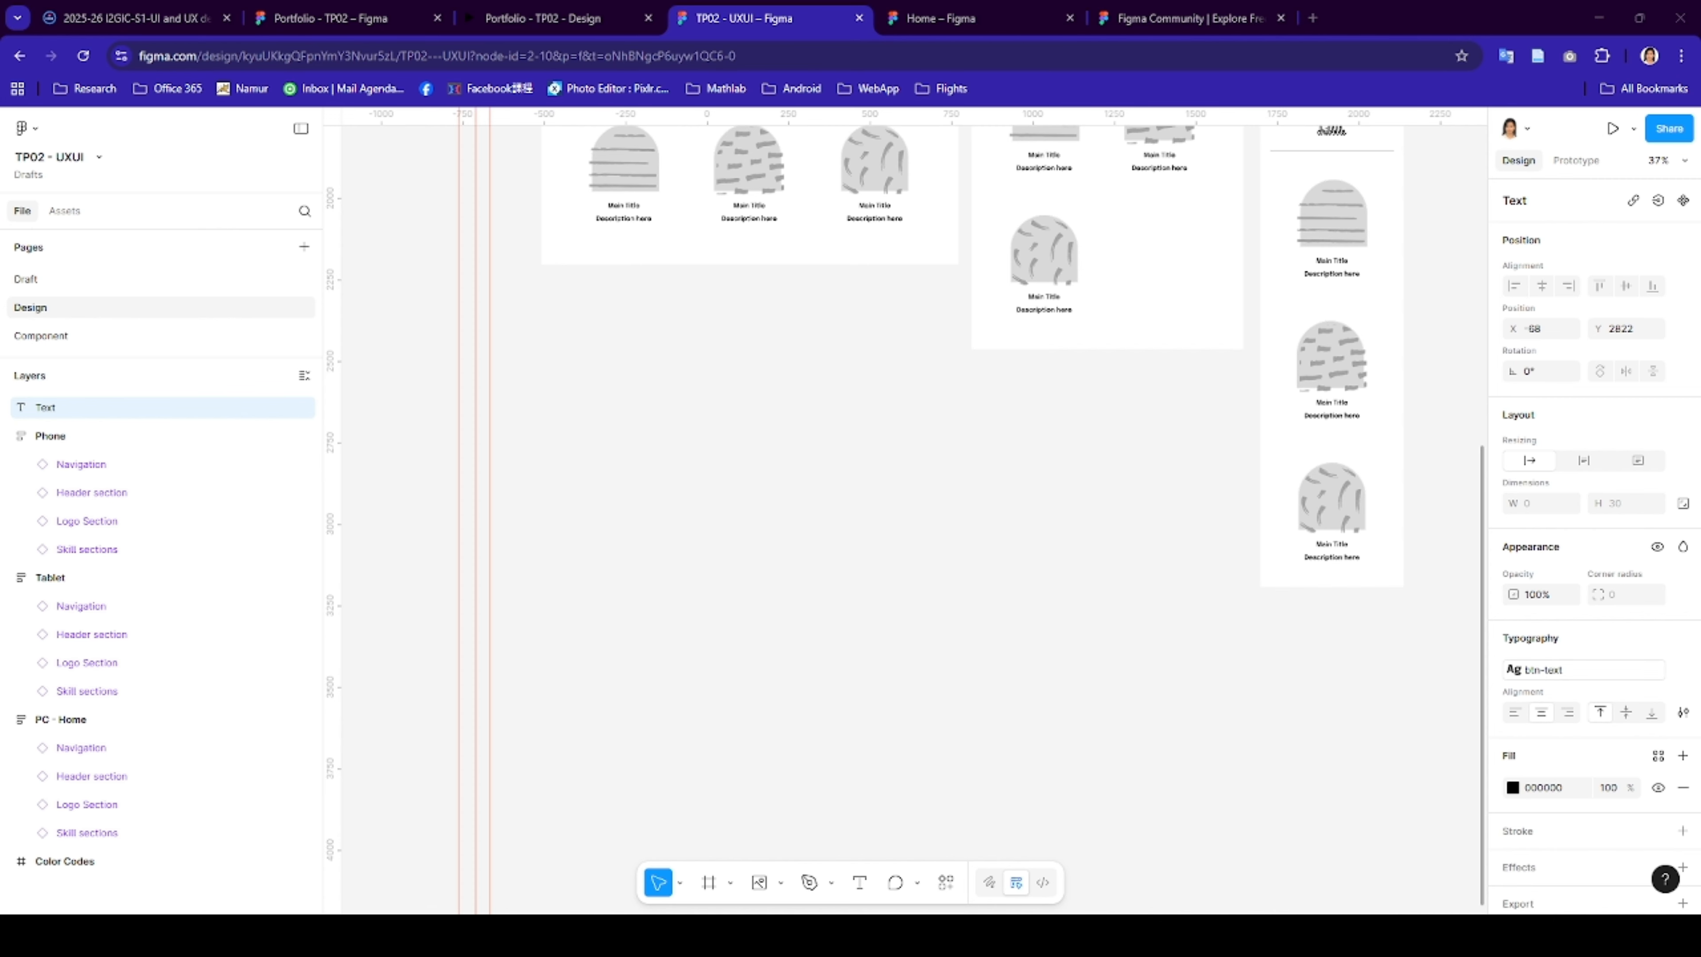
click(391, 20)
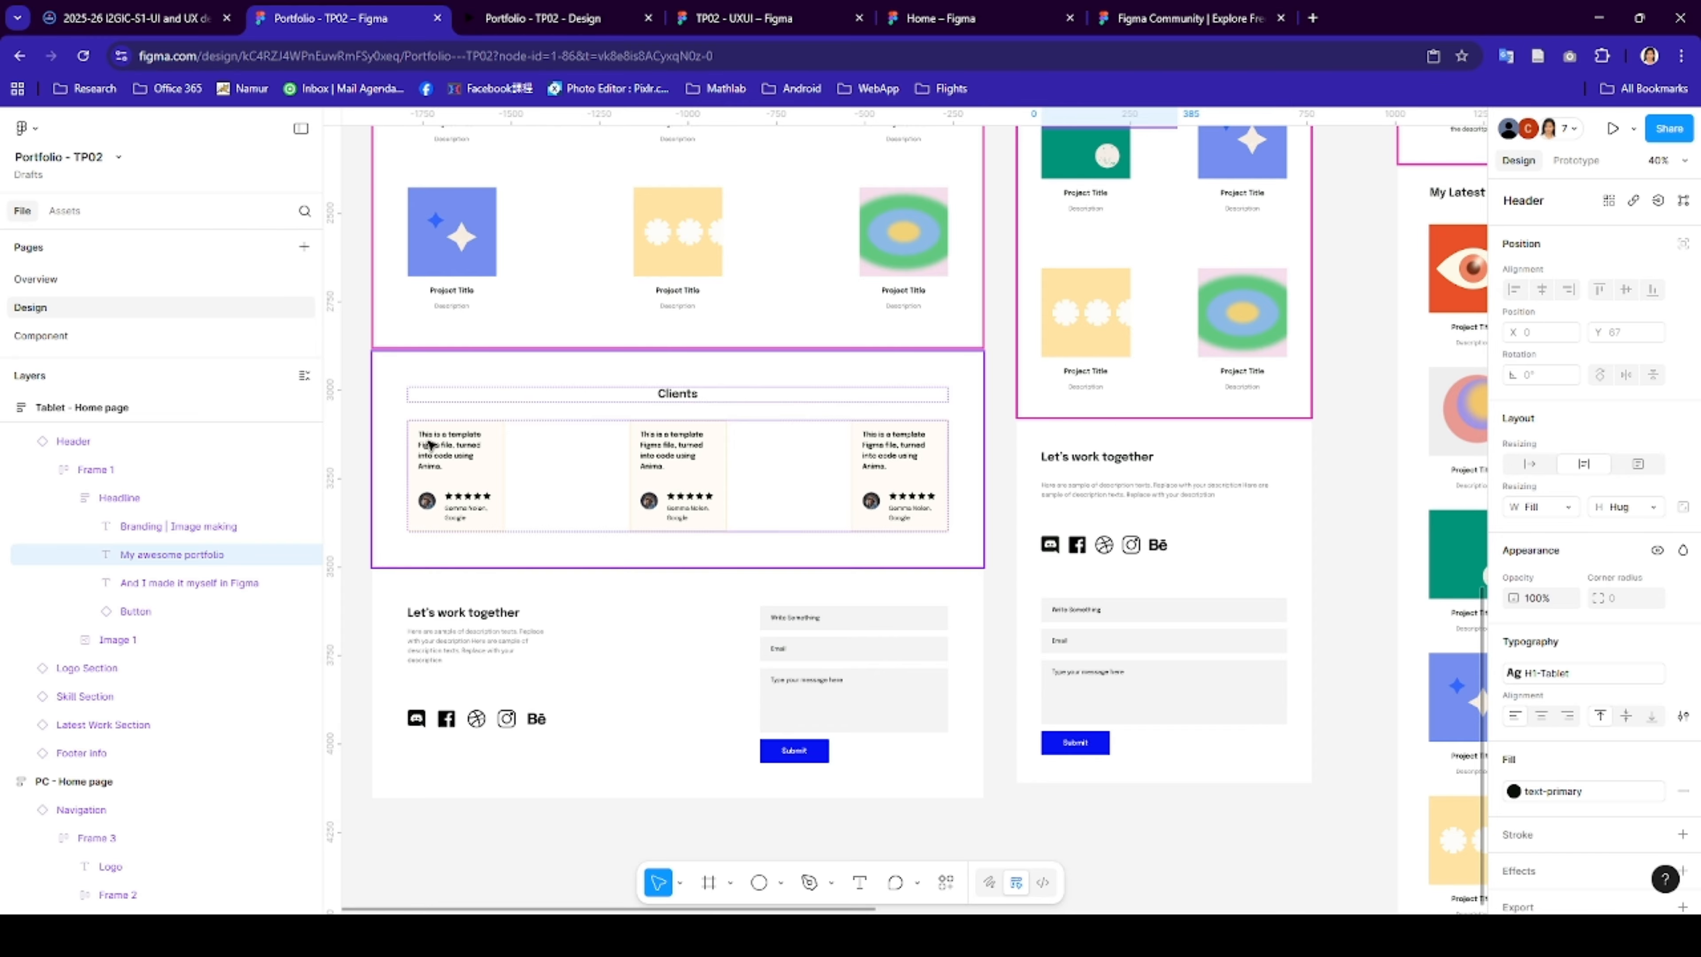
click(430, 444)
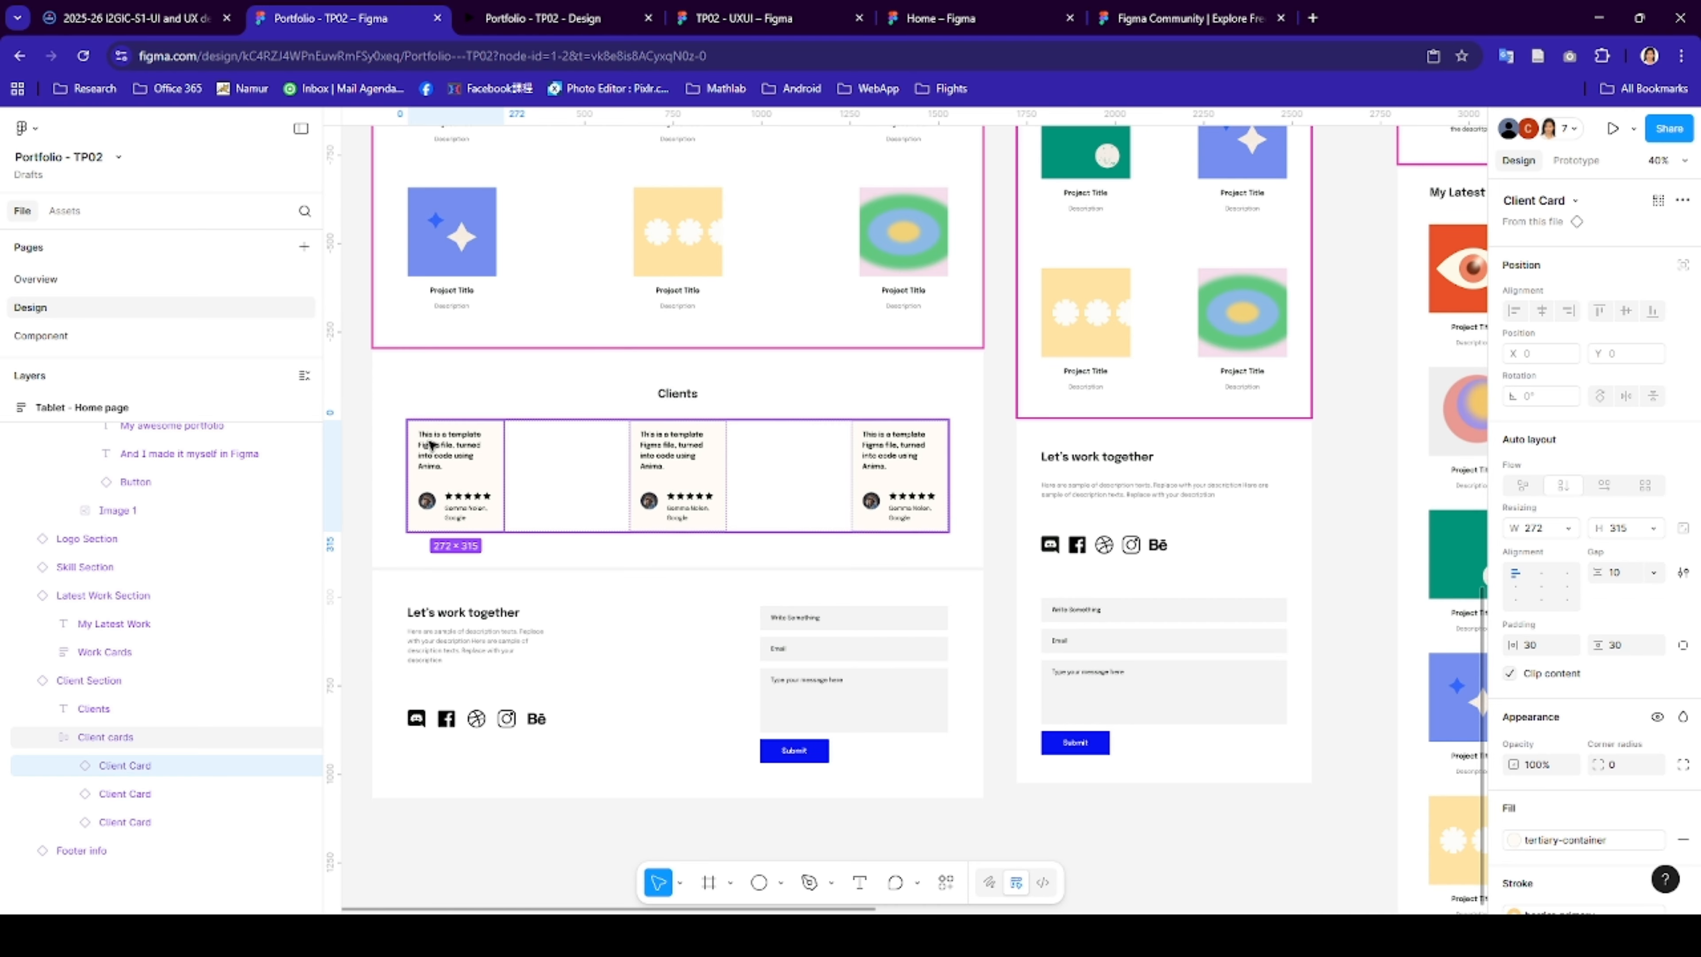
double_click(431, 443)
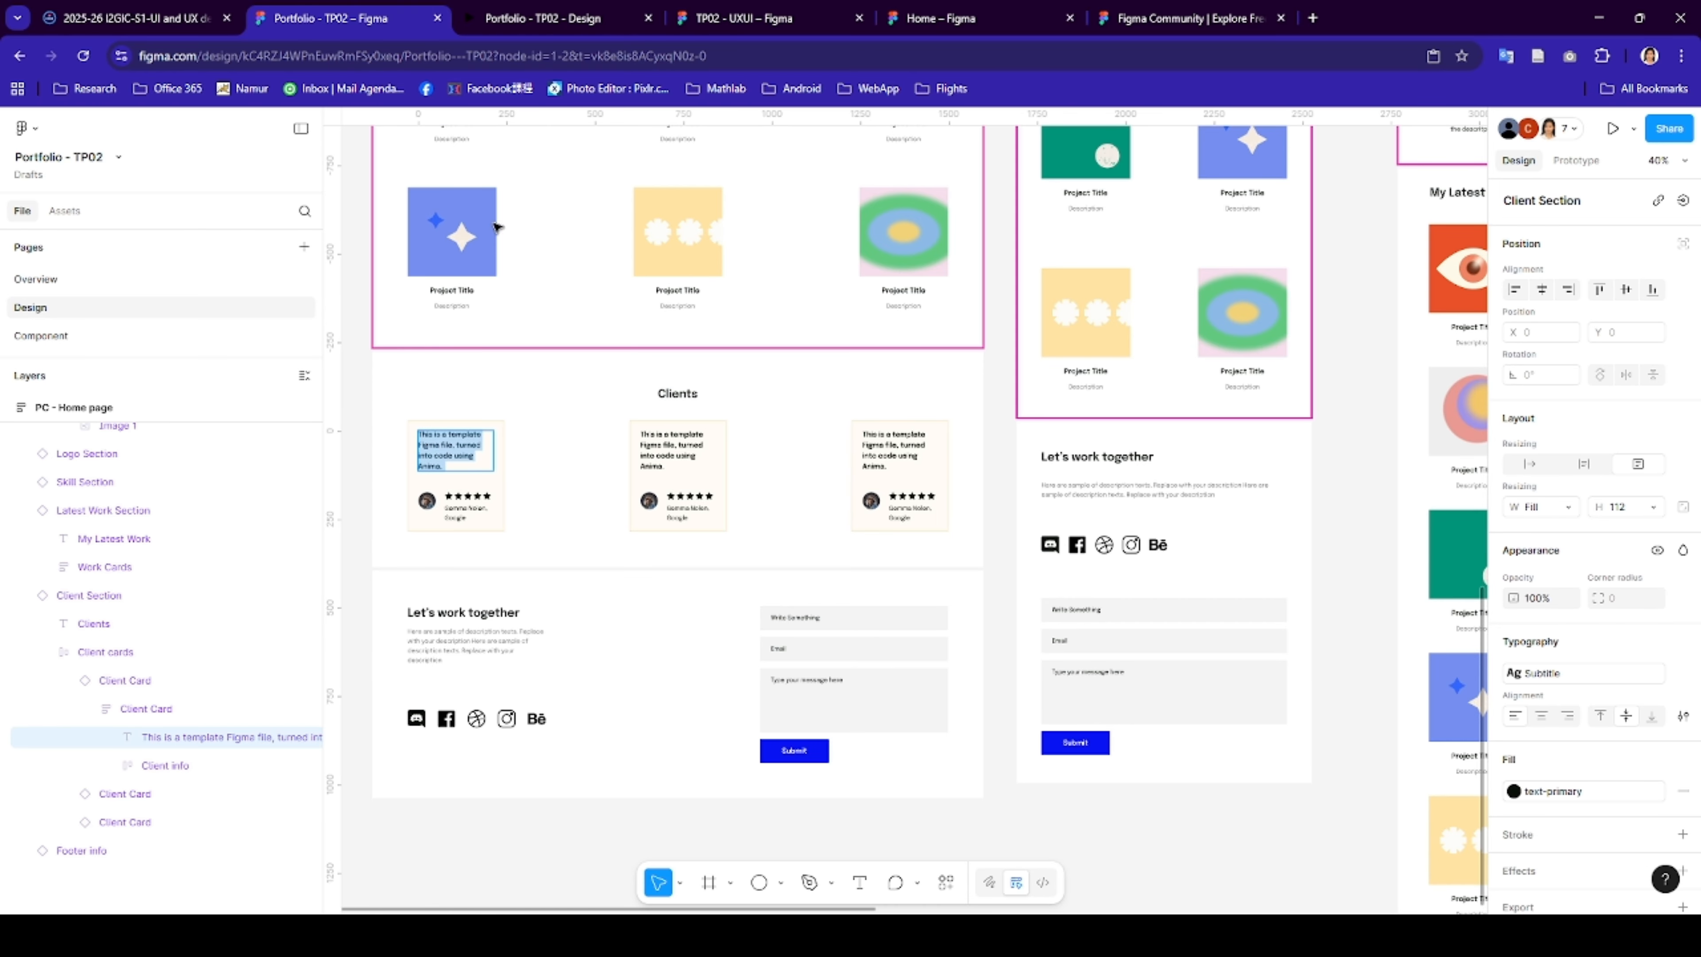
click(715, 20)
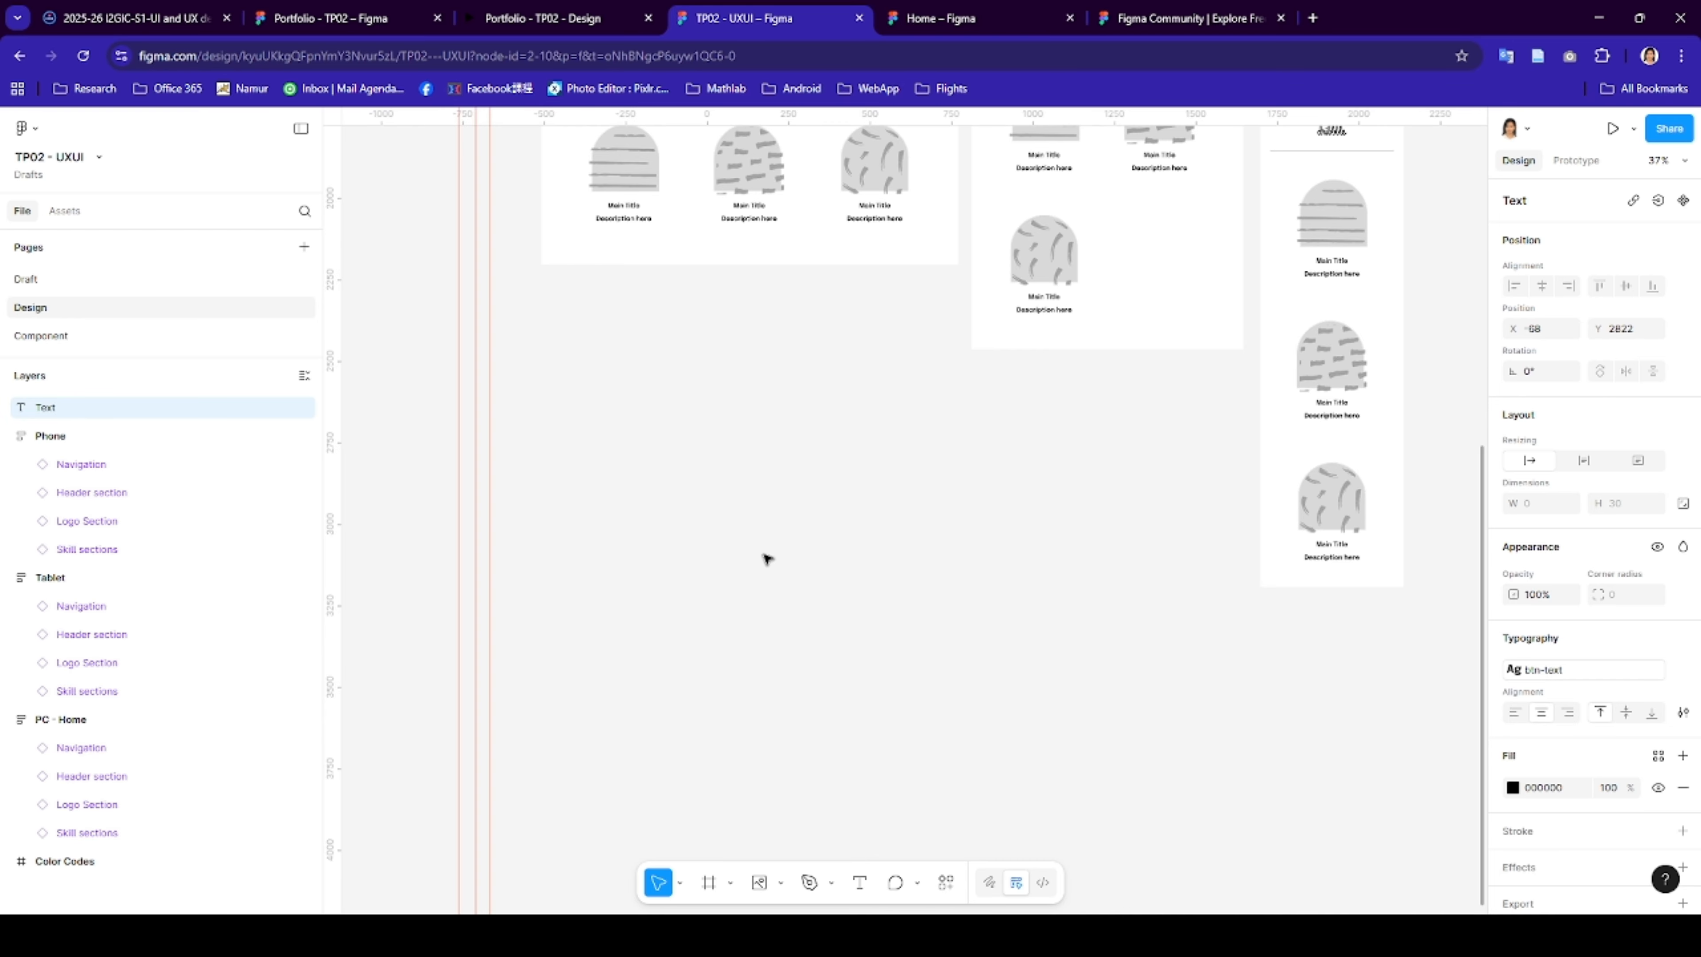
text(This is a template Figma file, turned into code using Anima.)
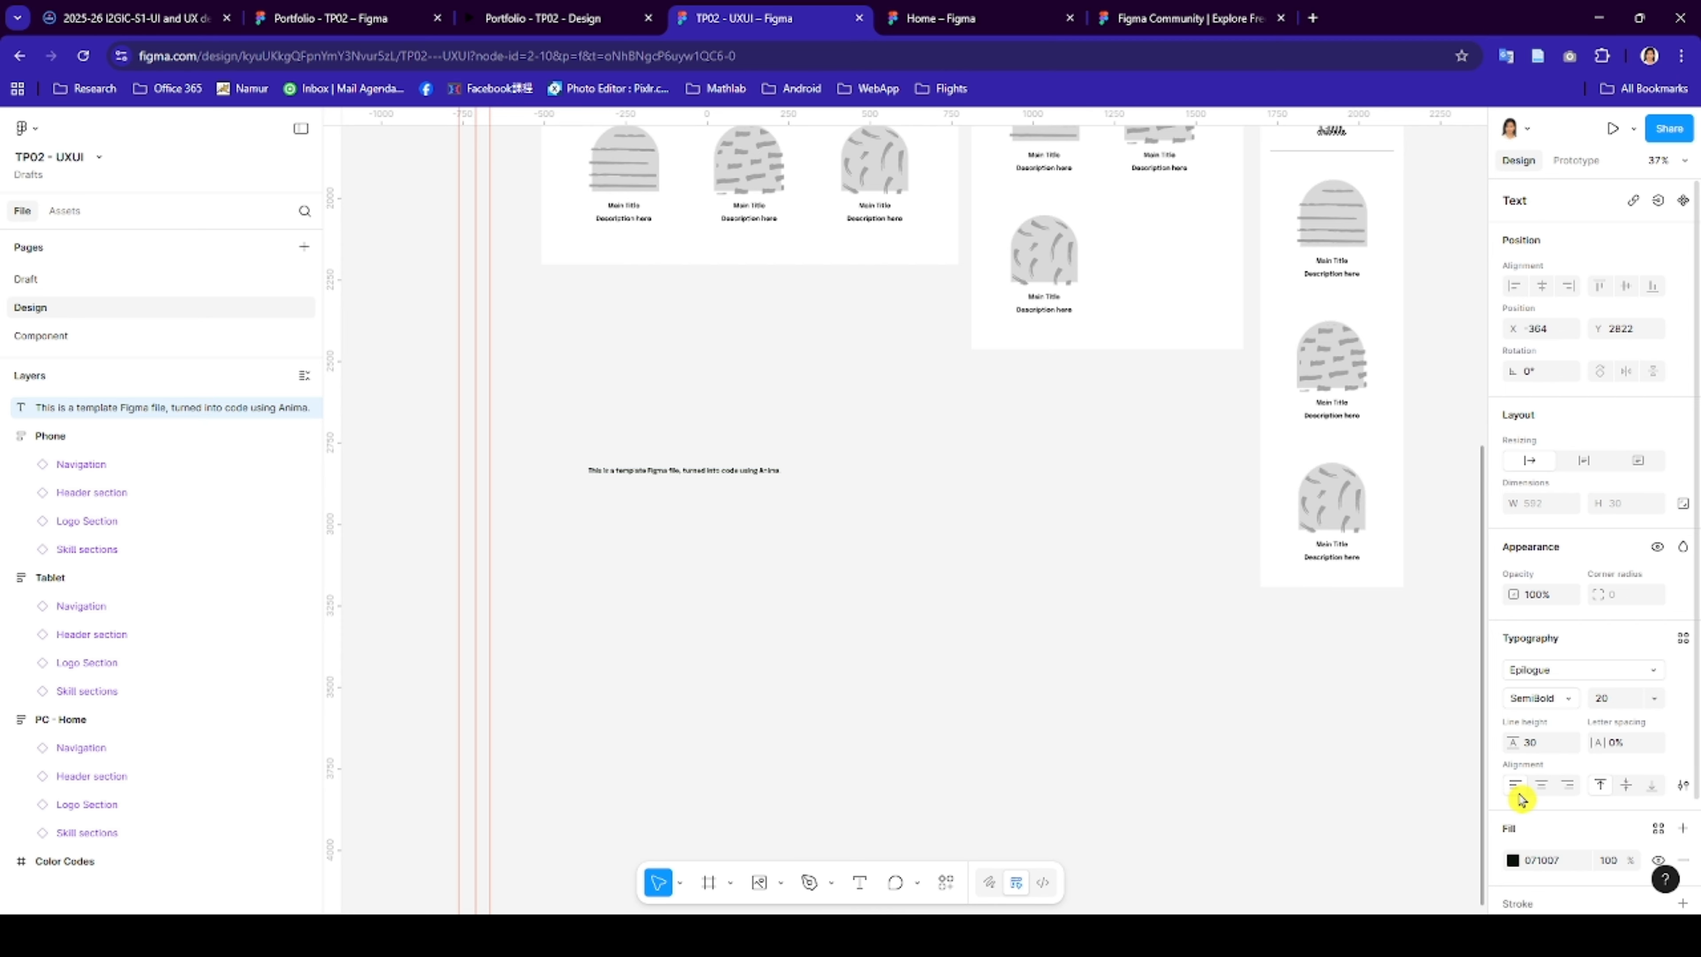
- Try to apply the Body-text style to the pasted client quote
click(1586, 673)
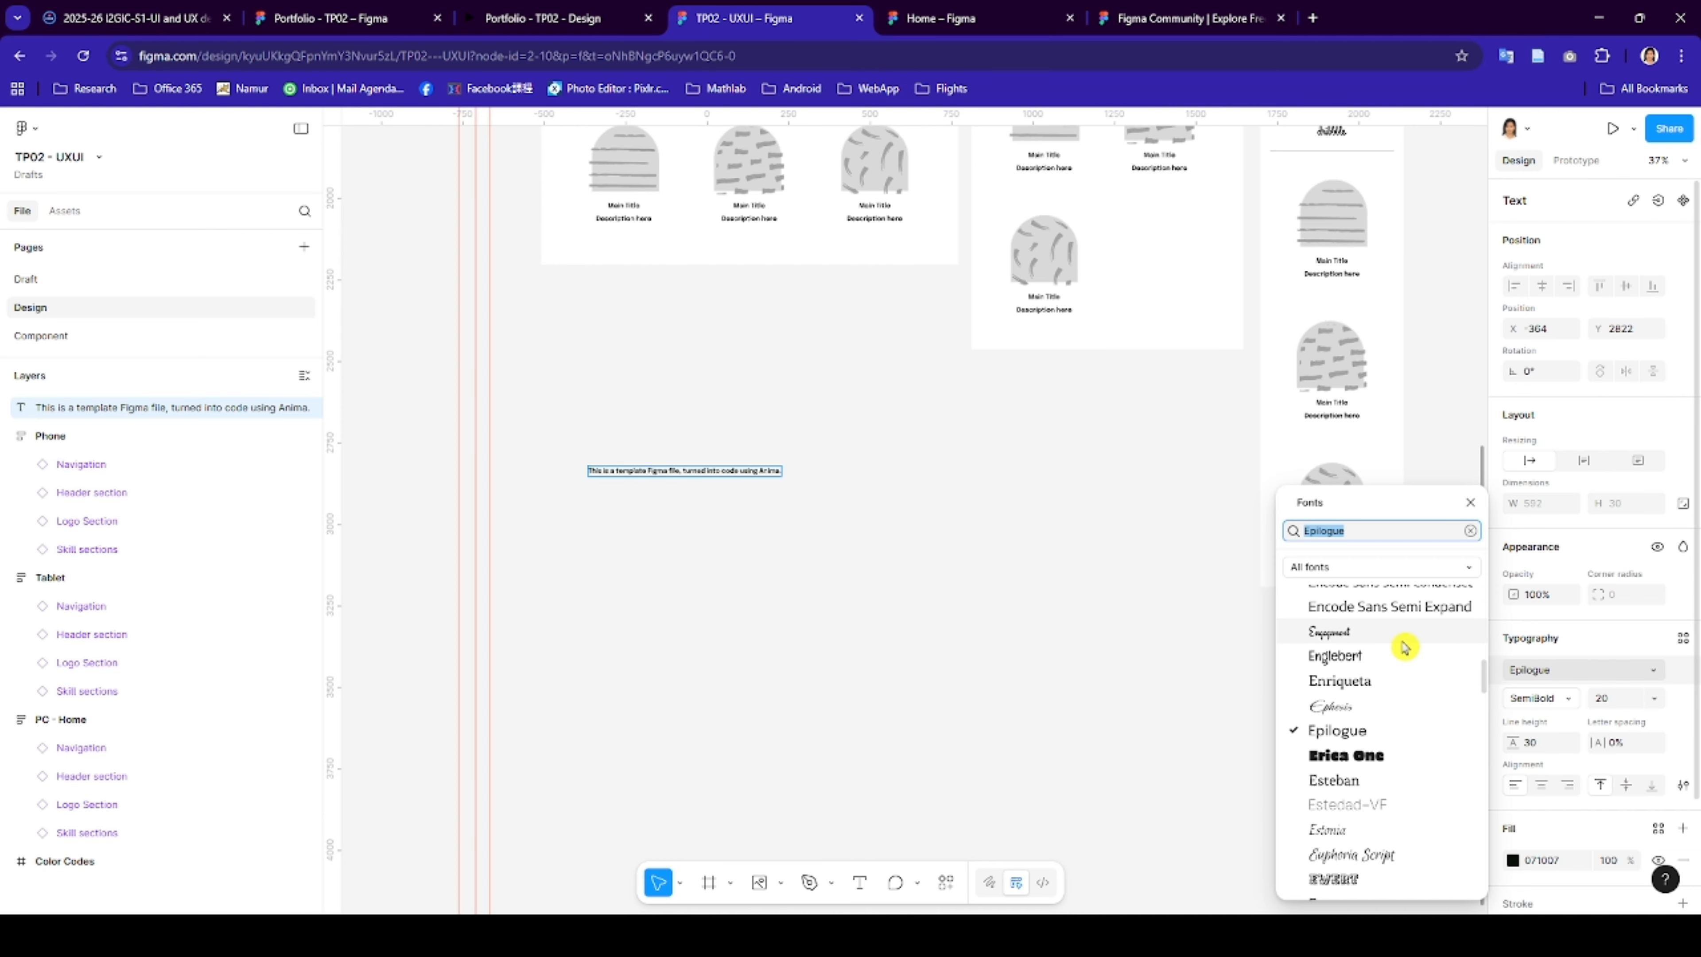
click(1661, 649)
click(1683, 638)
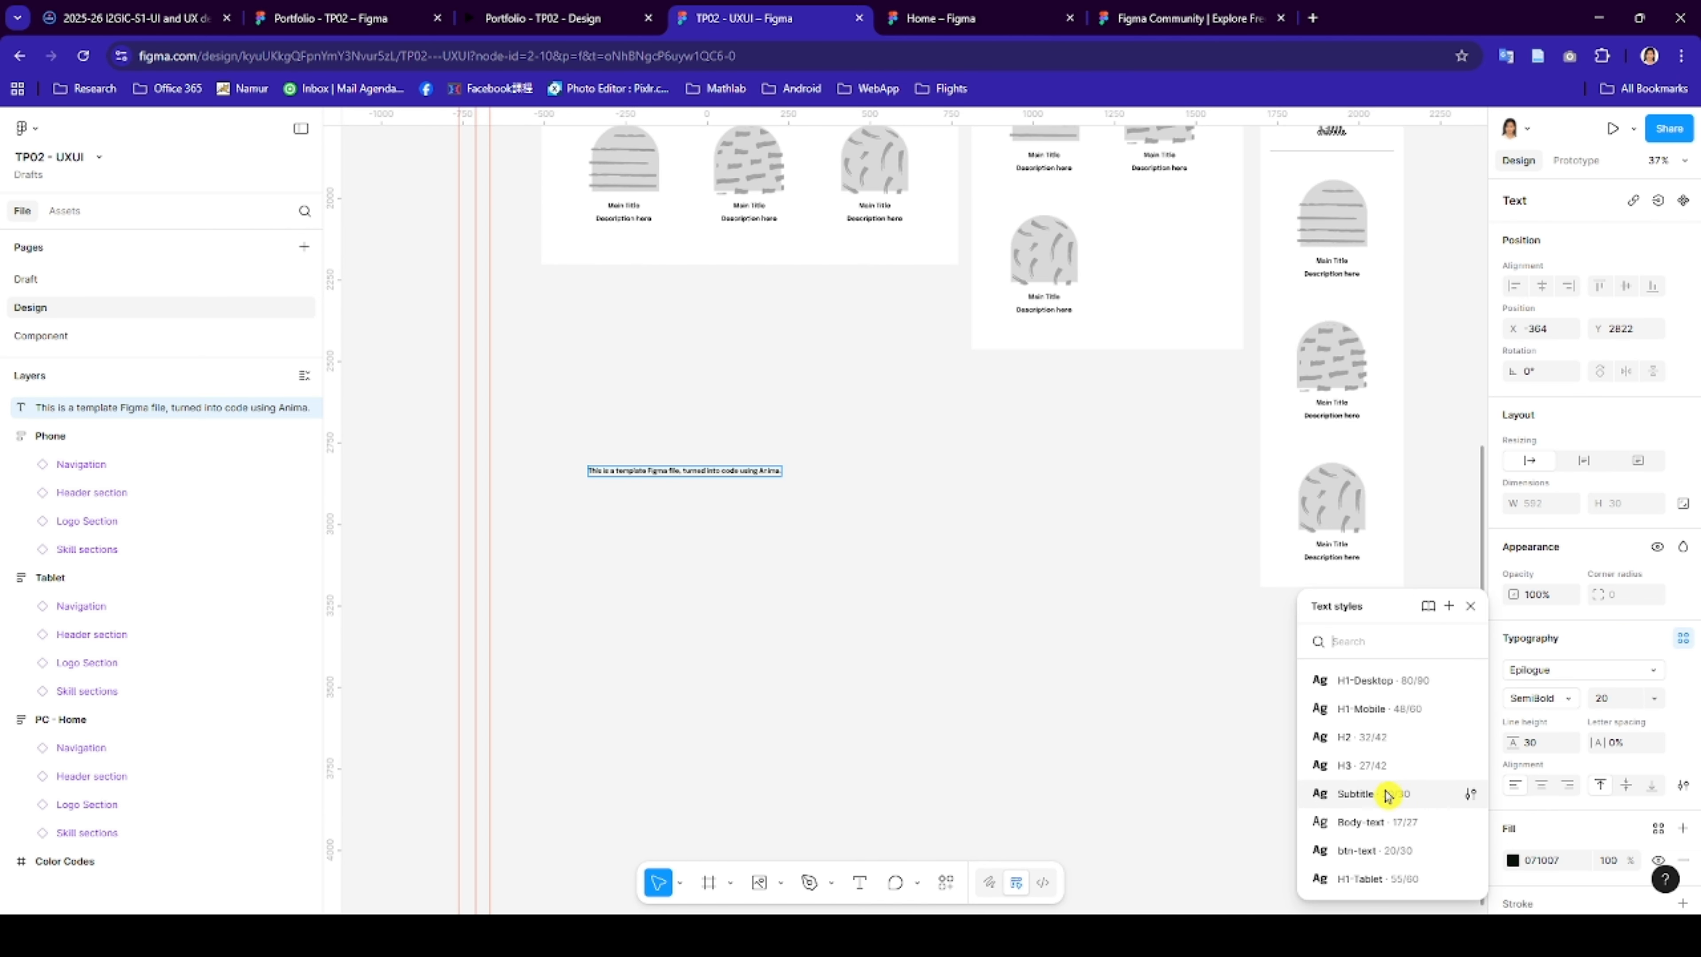
click(1370, 825)
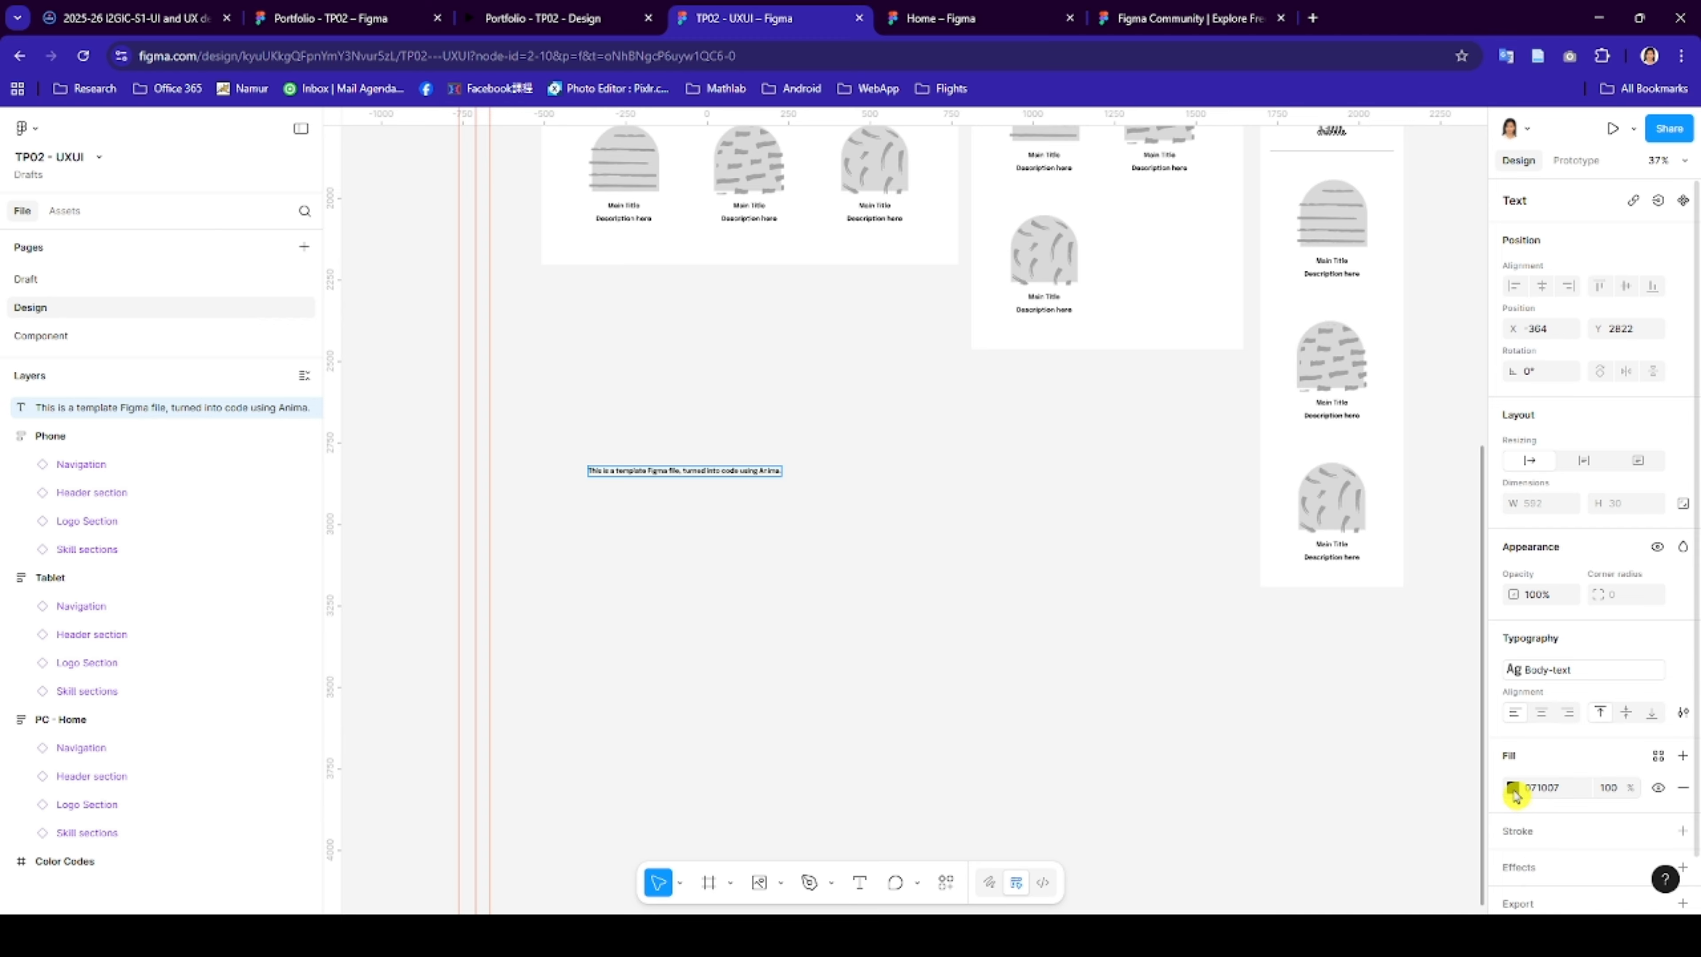
key(Escape)
- Resize the client quote's text box to about 274 × 111 so the quote wraps onto several lines
drag(782, 475, 678, 517)
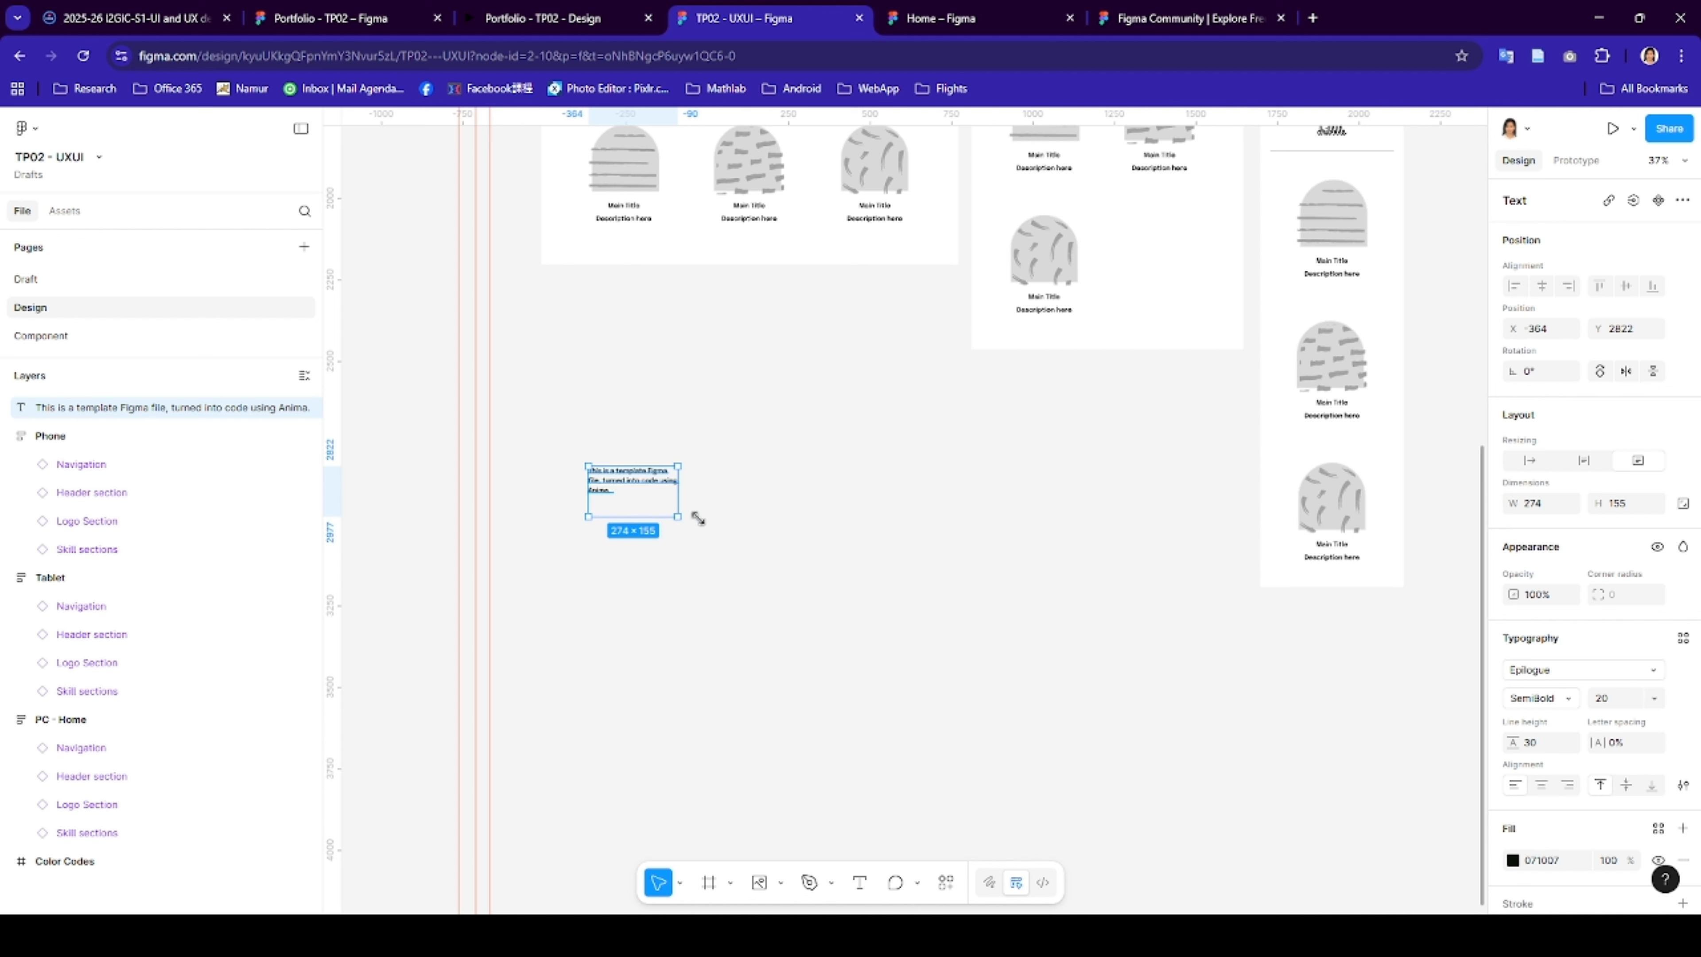
click(1654, 506)
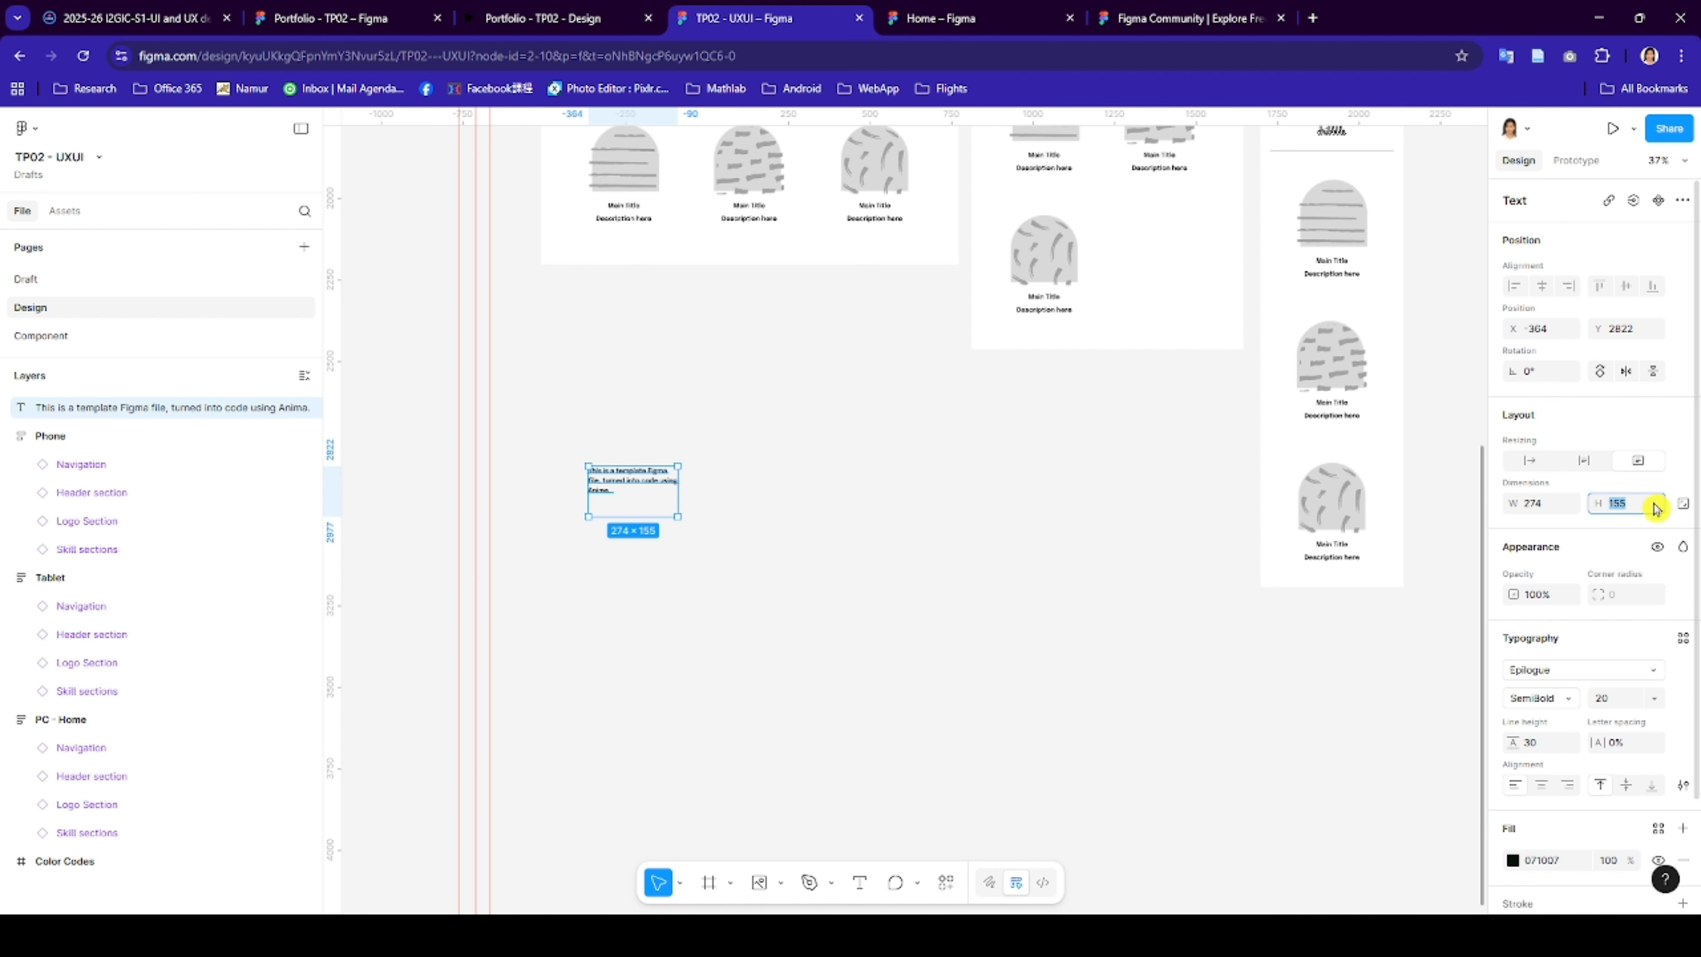
click(1631, 532)
click(898, 549)
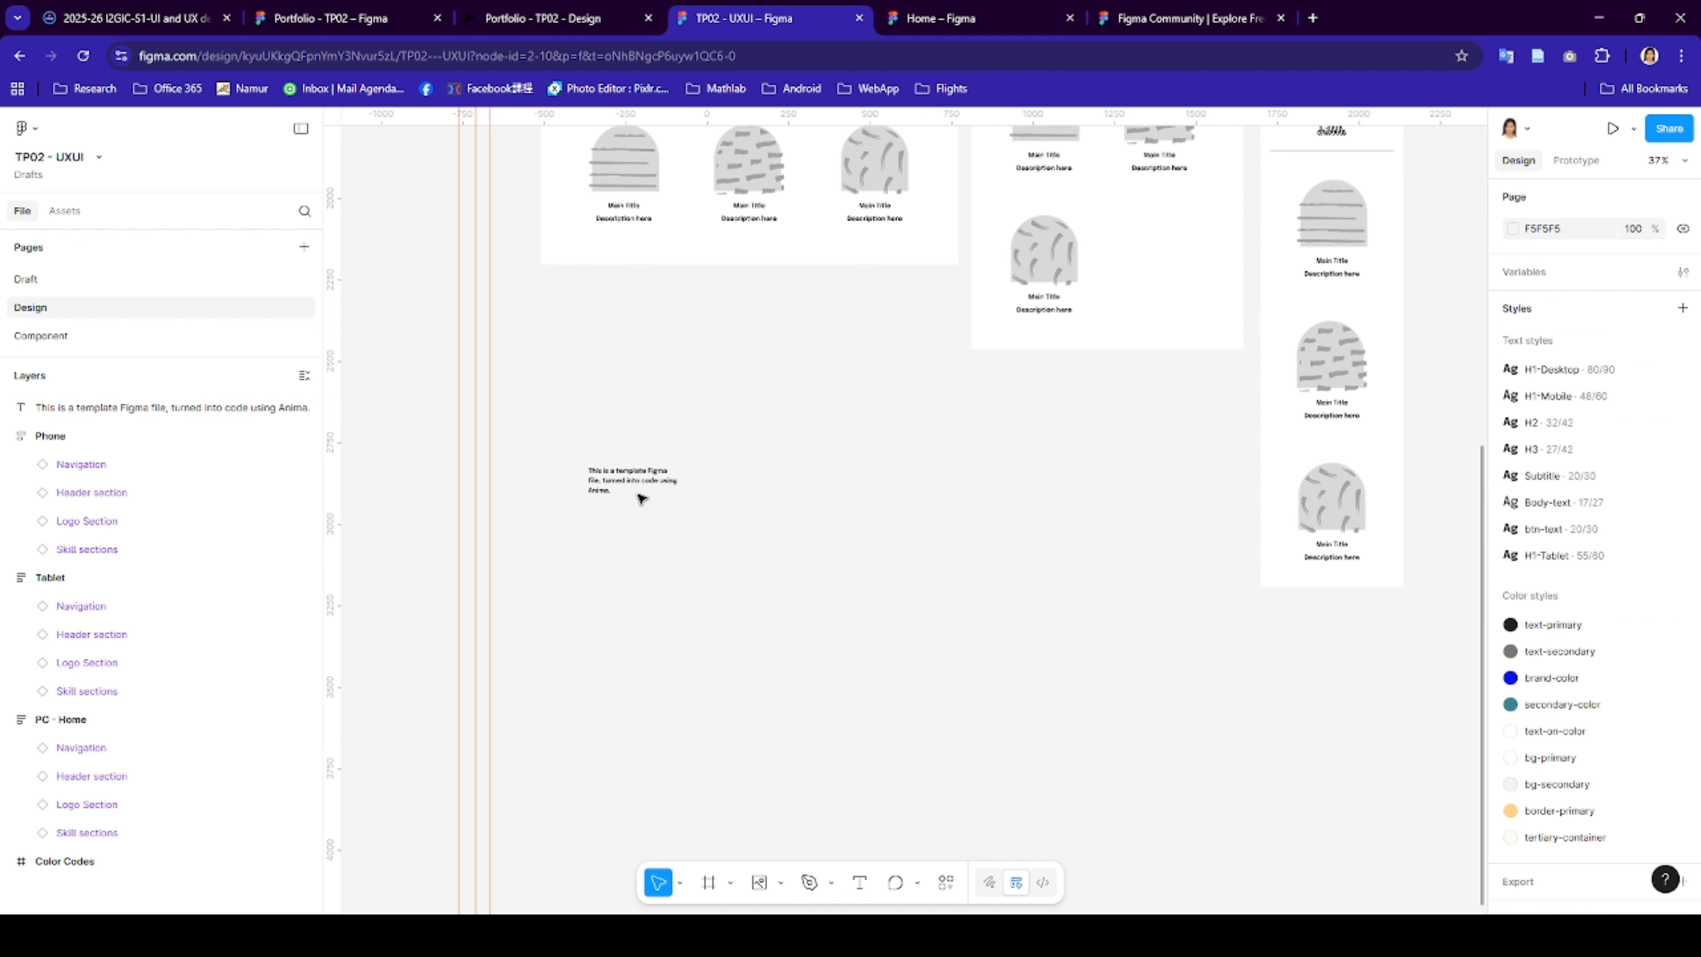
click(649, 483)
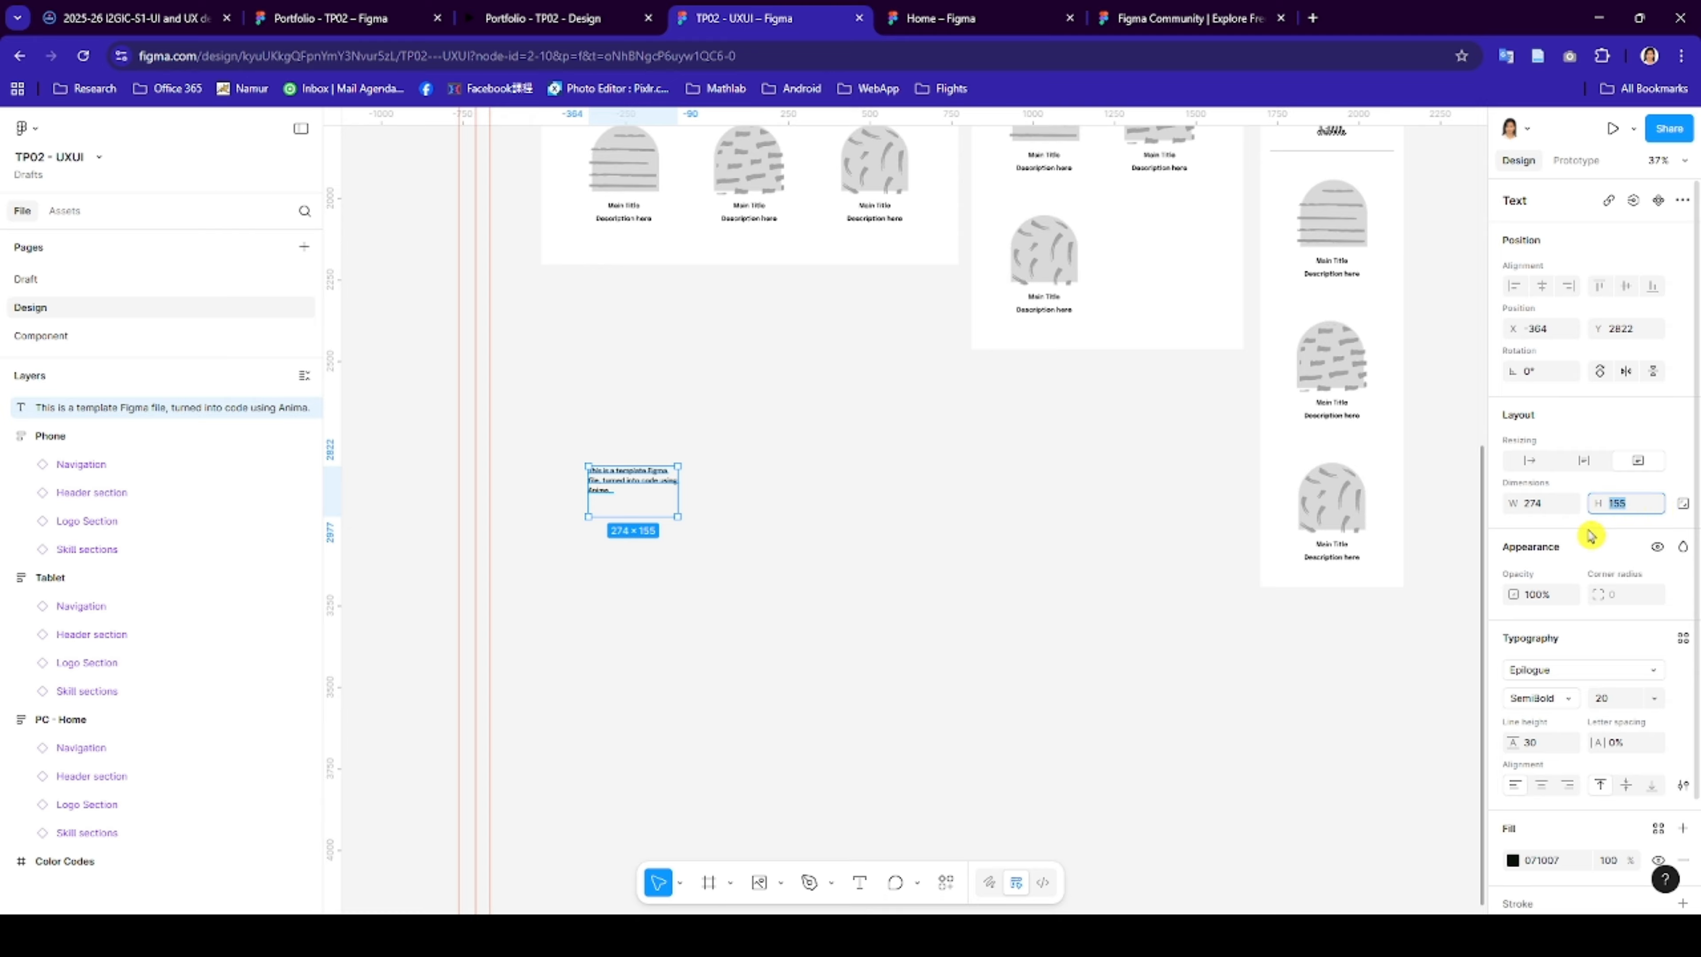
drag(641, 503, 641, 500)
click(655, 529)
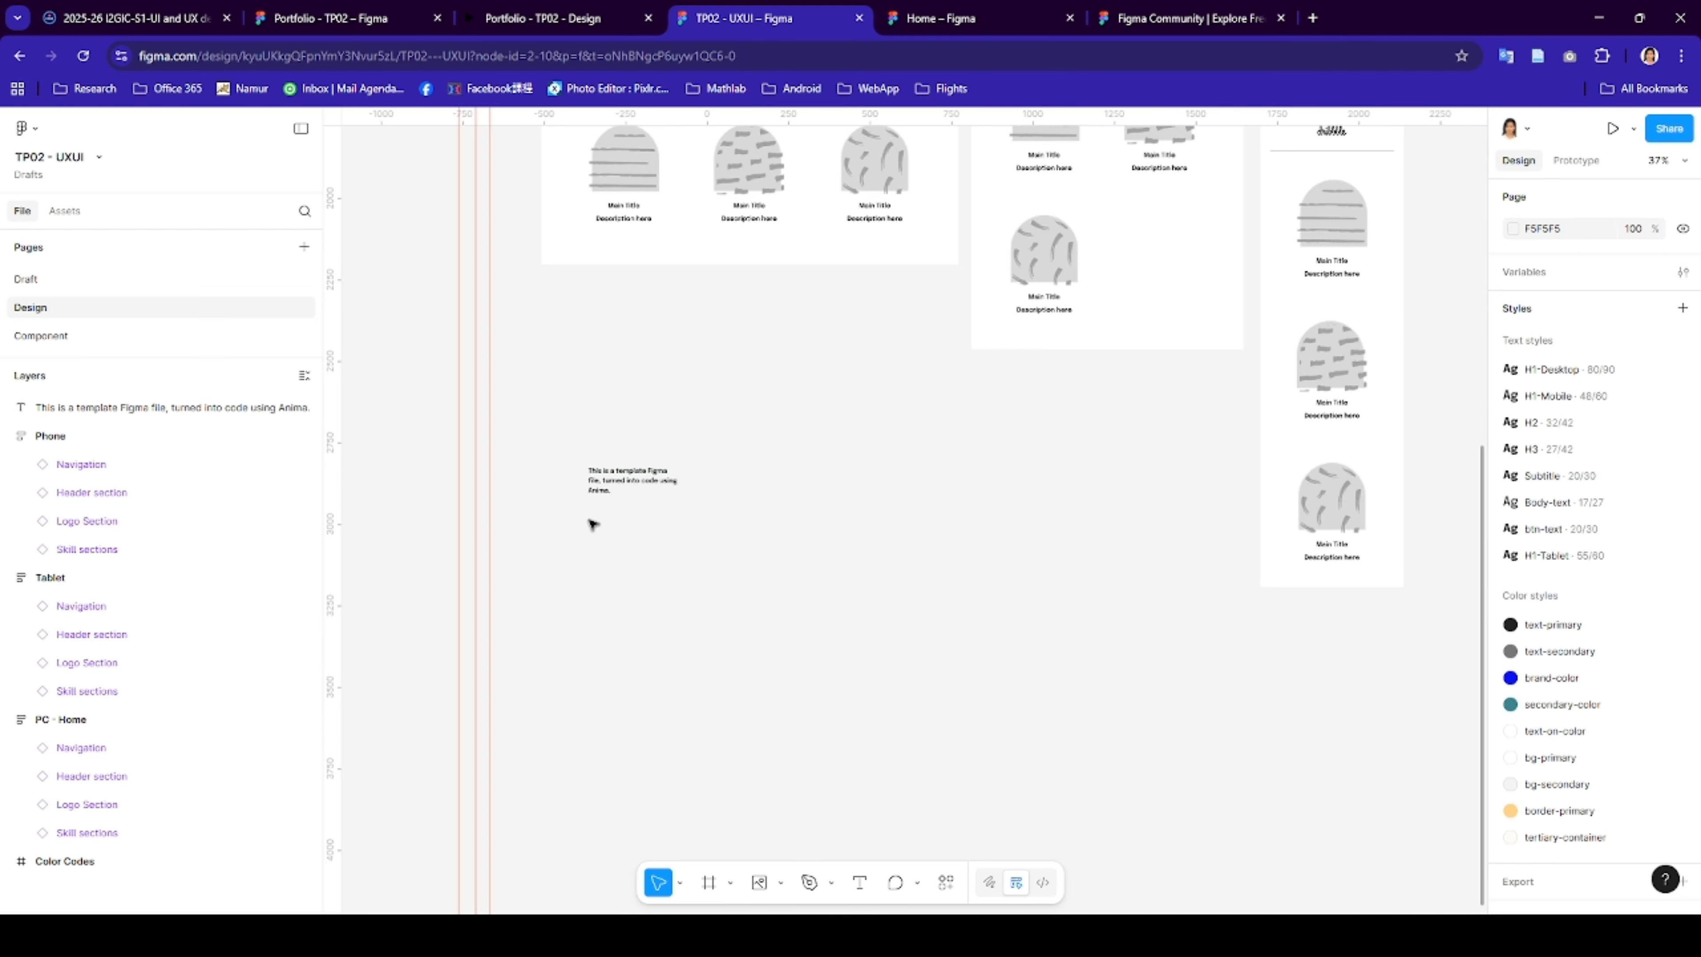
- Import the round author image and place it at 200 × 200 beside the client quote
click(781, 883)
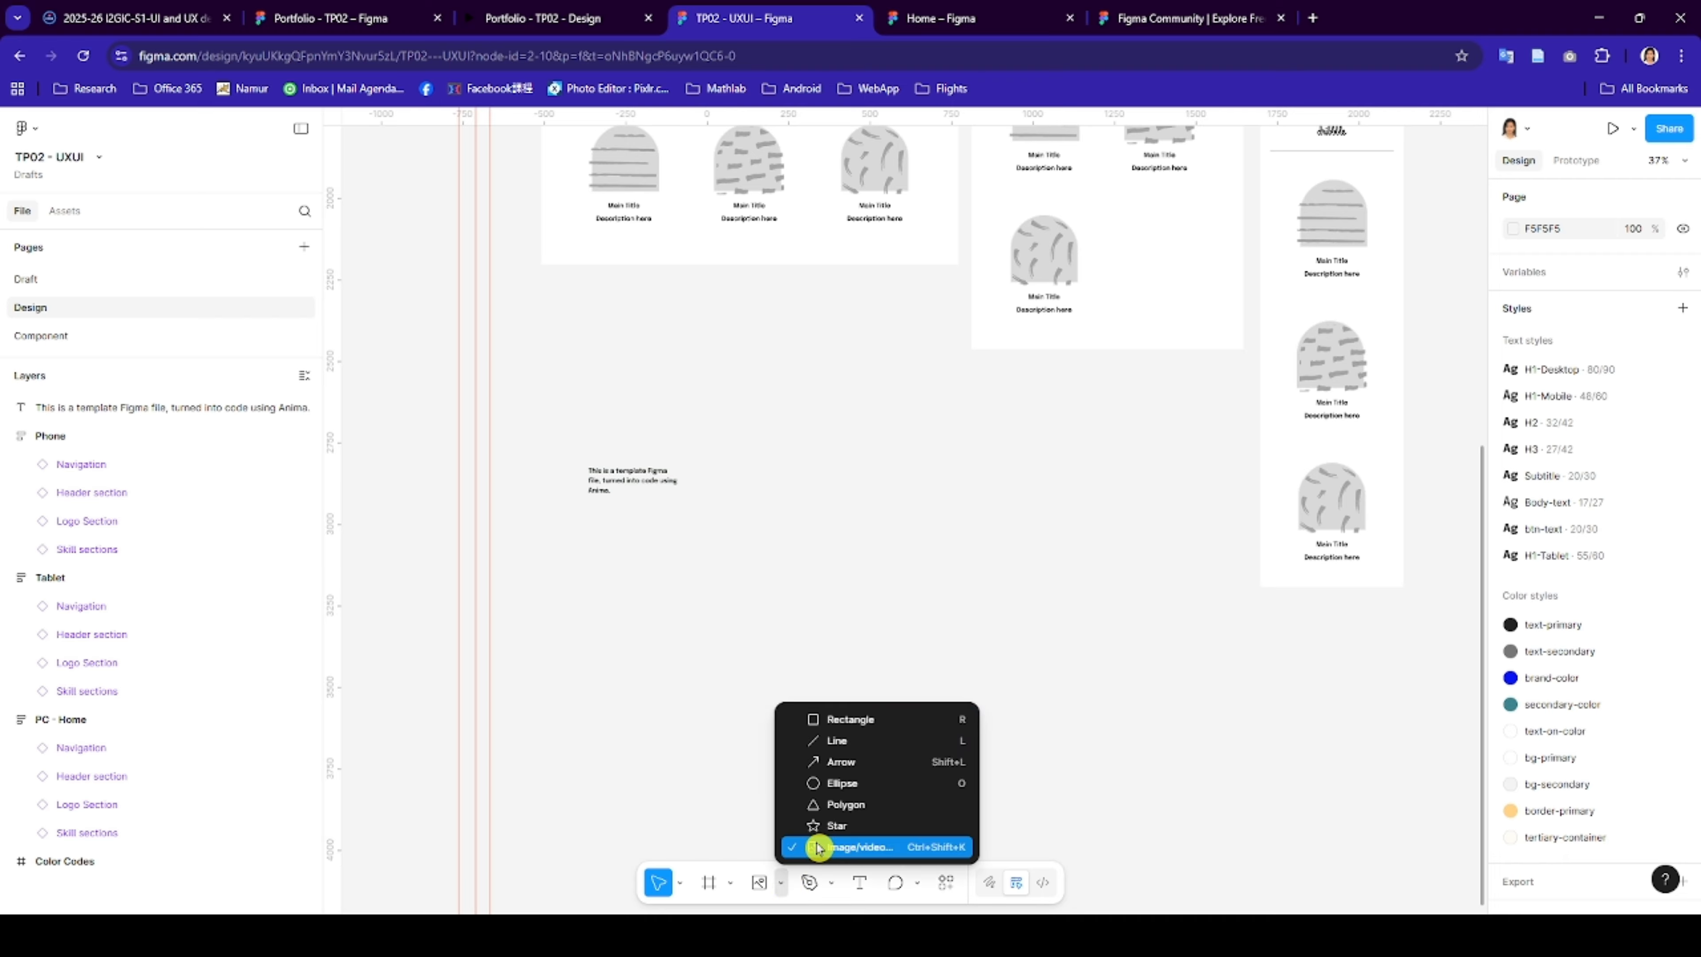
click(832, 846)
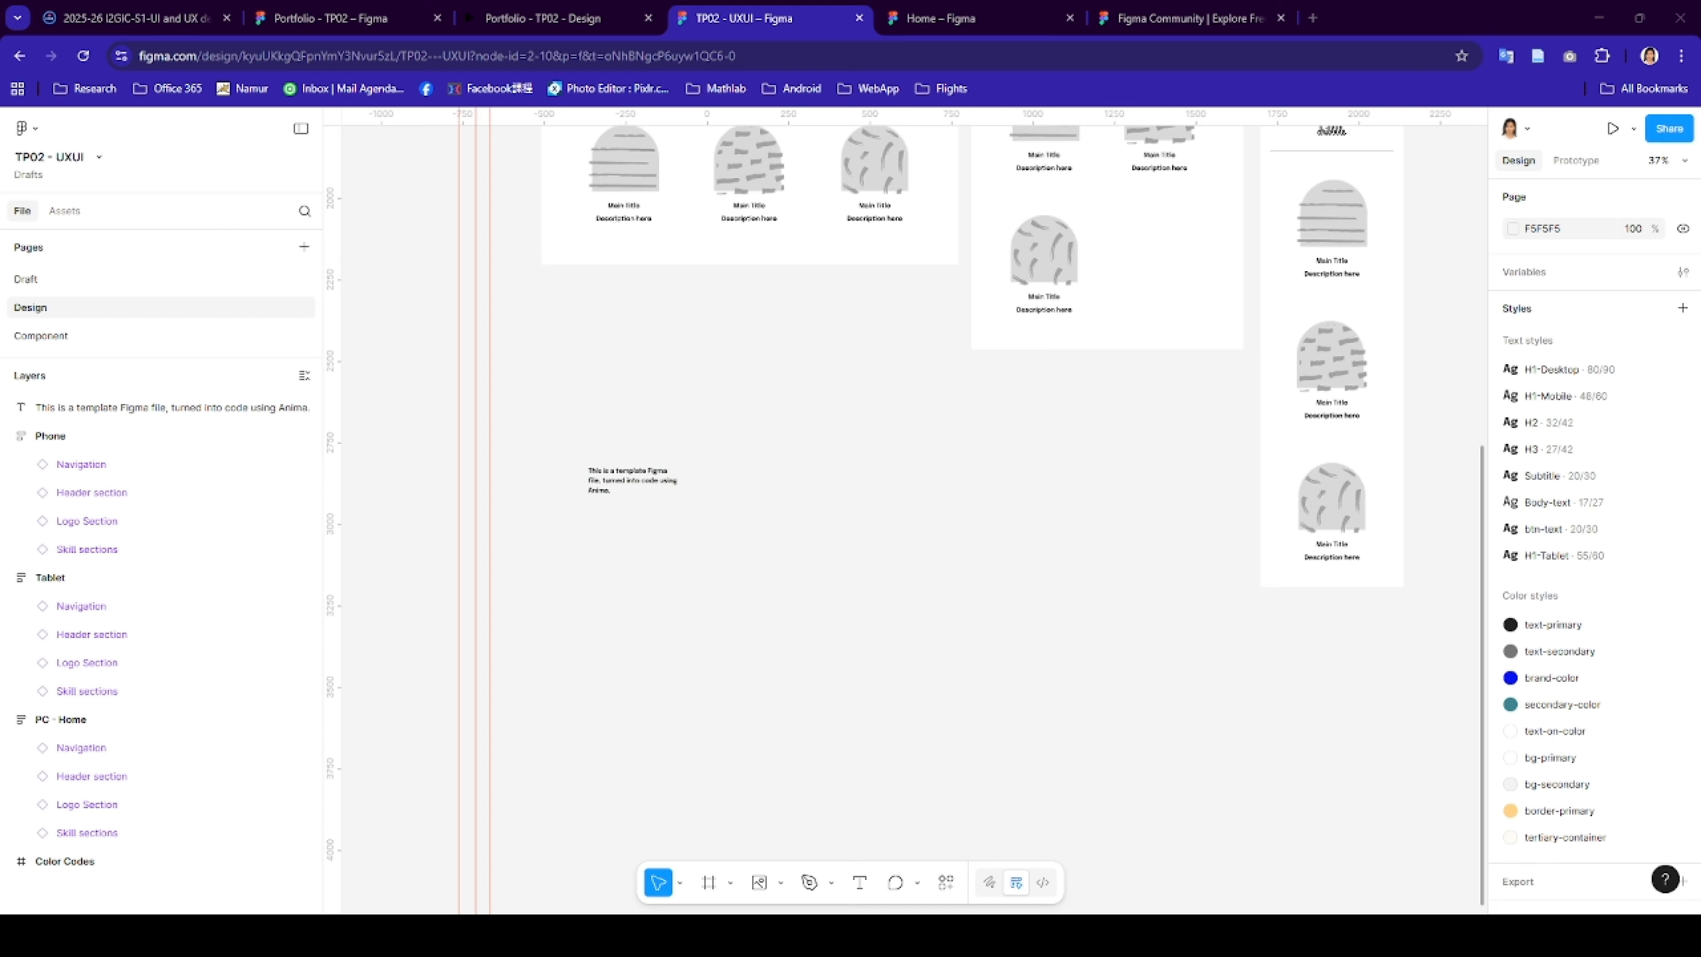
click(684, 496)
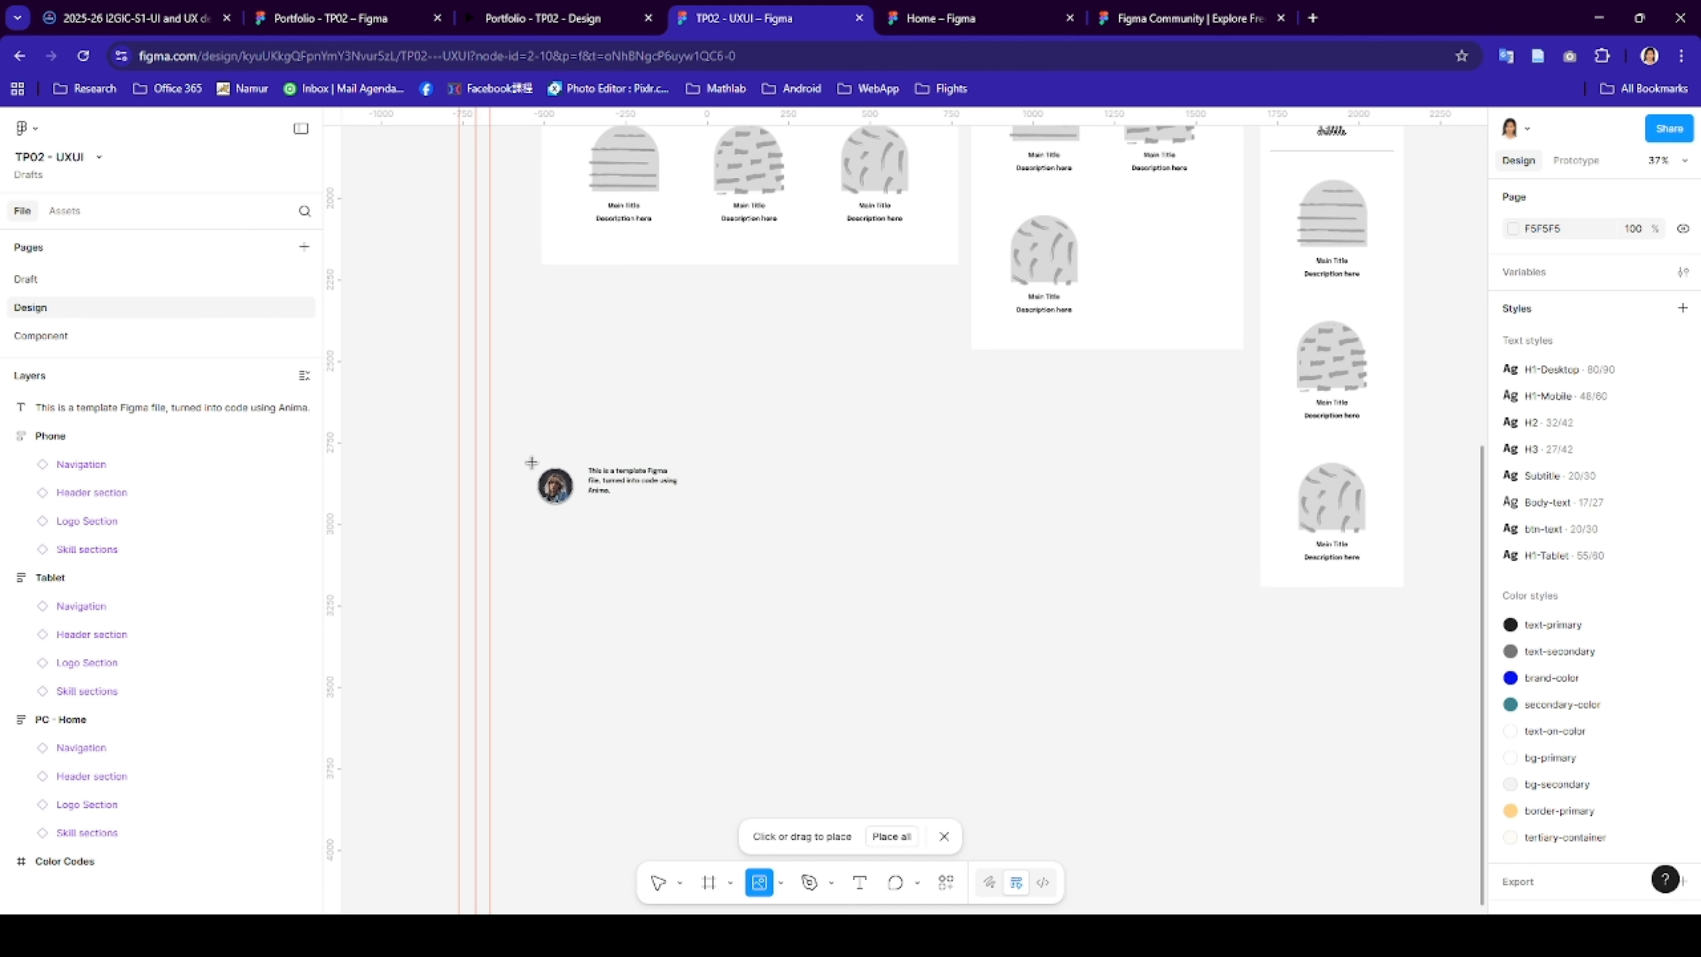
click(565, 520)
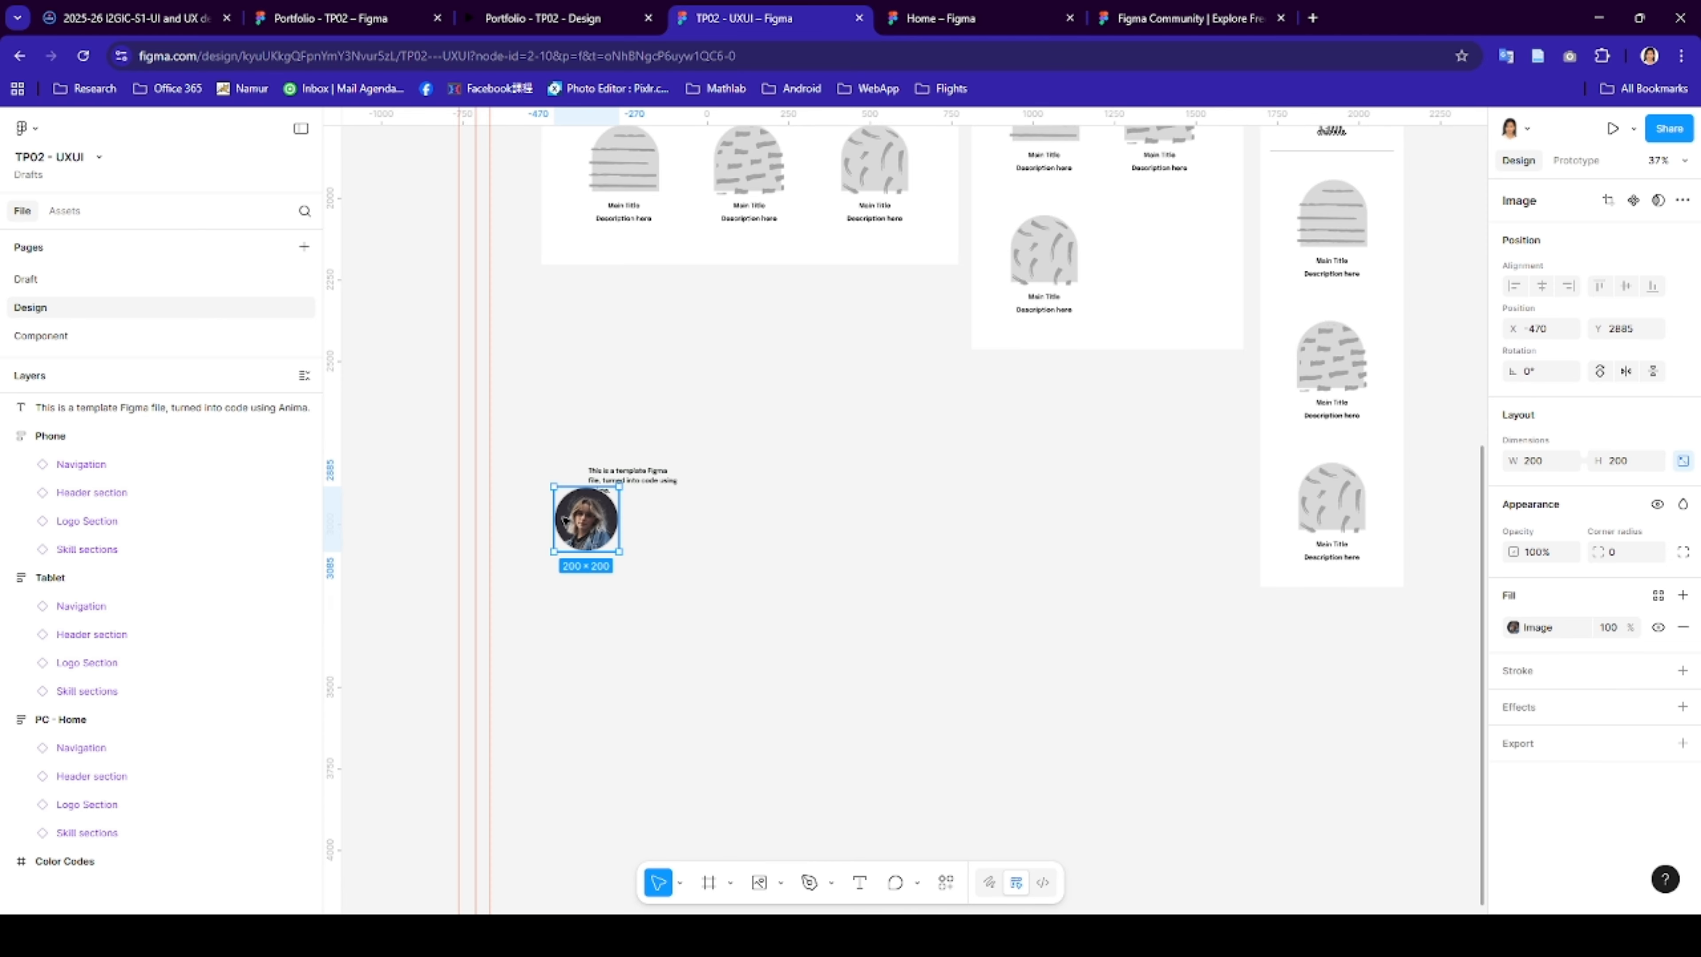
click(281, 18)
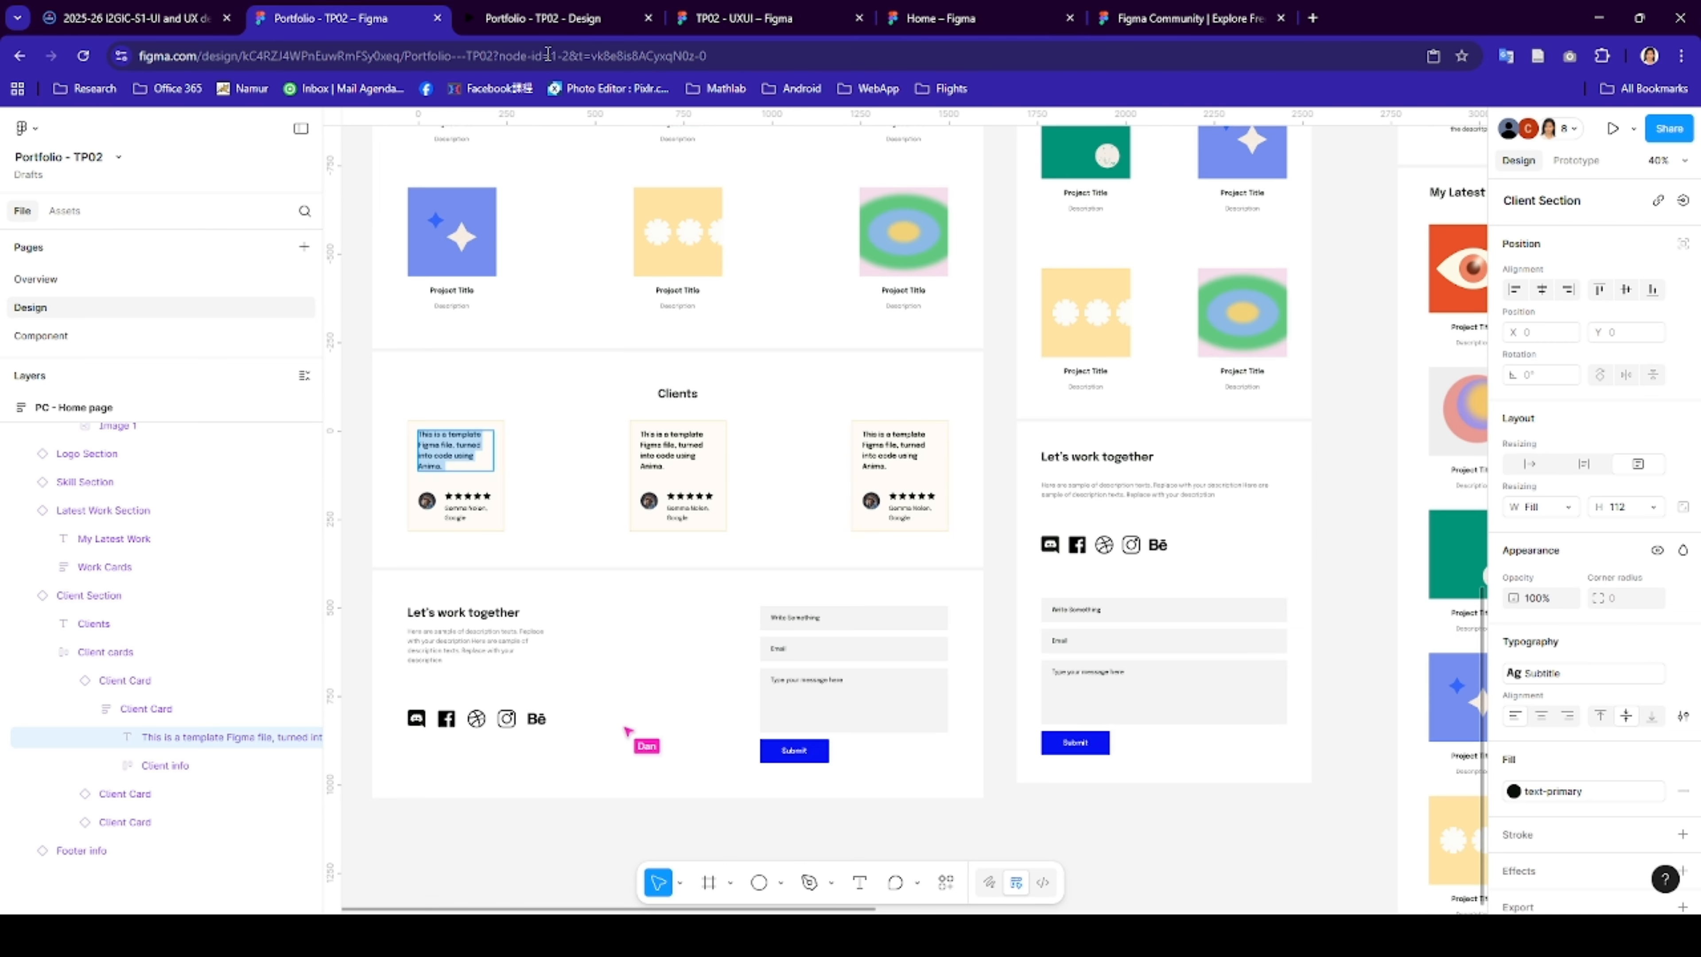
click(729, 20)
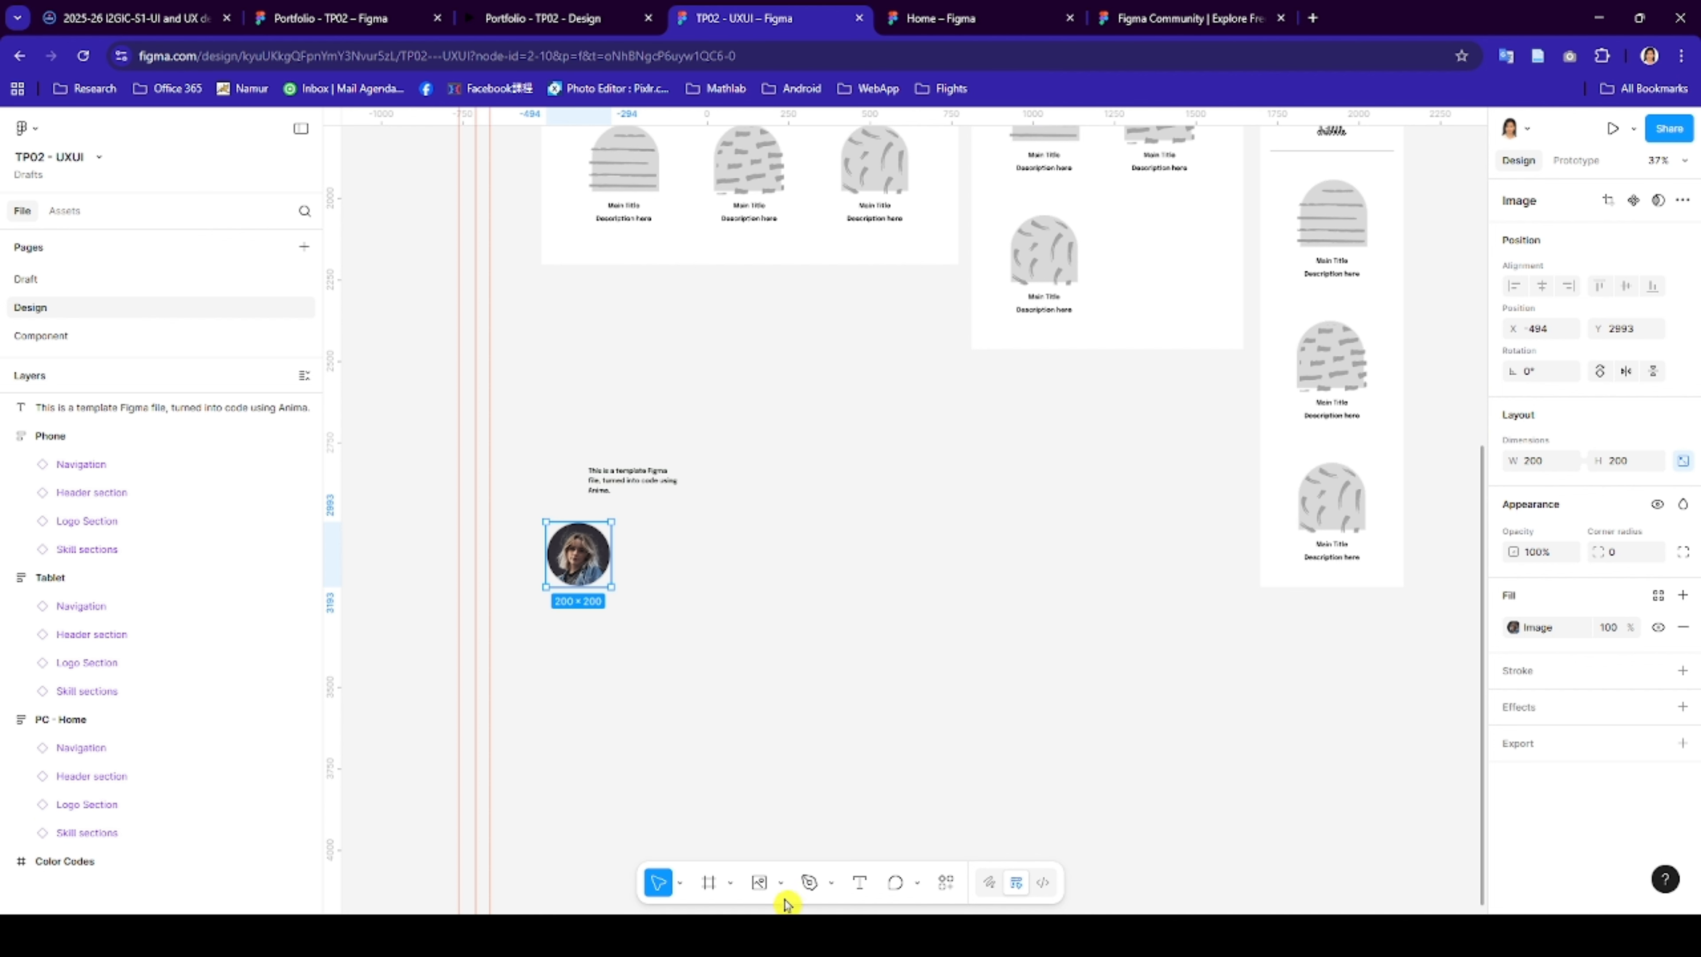
click(781, 883)
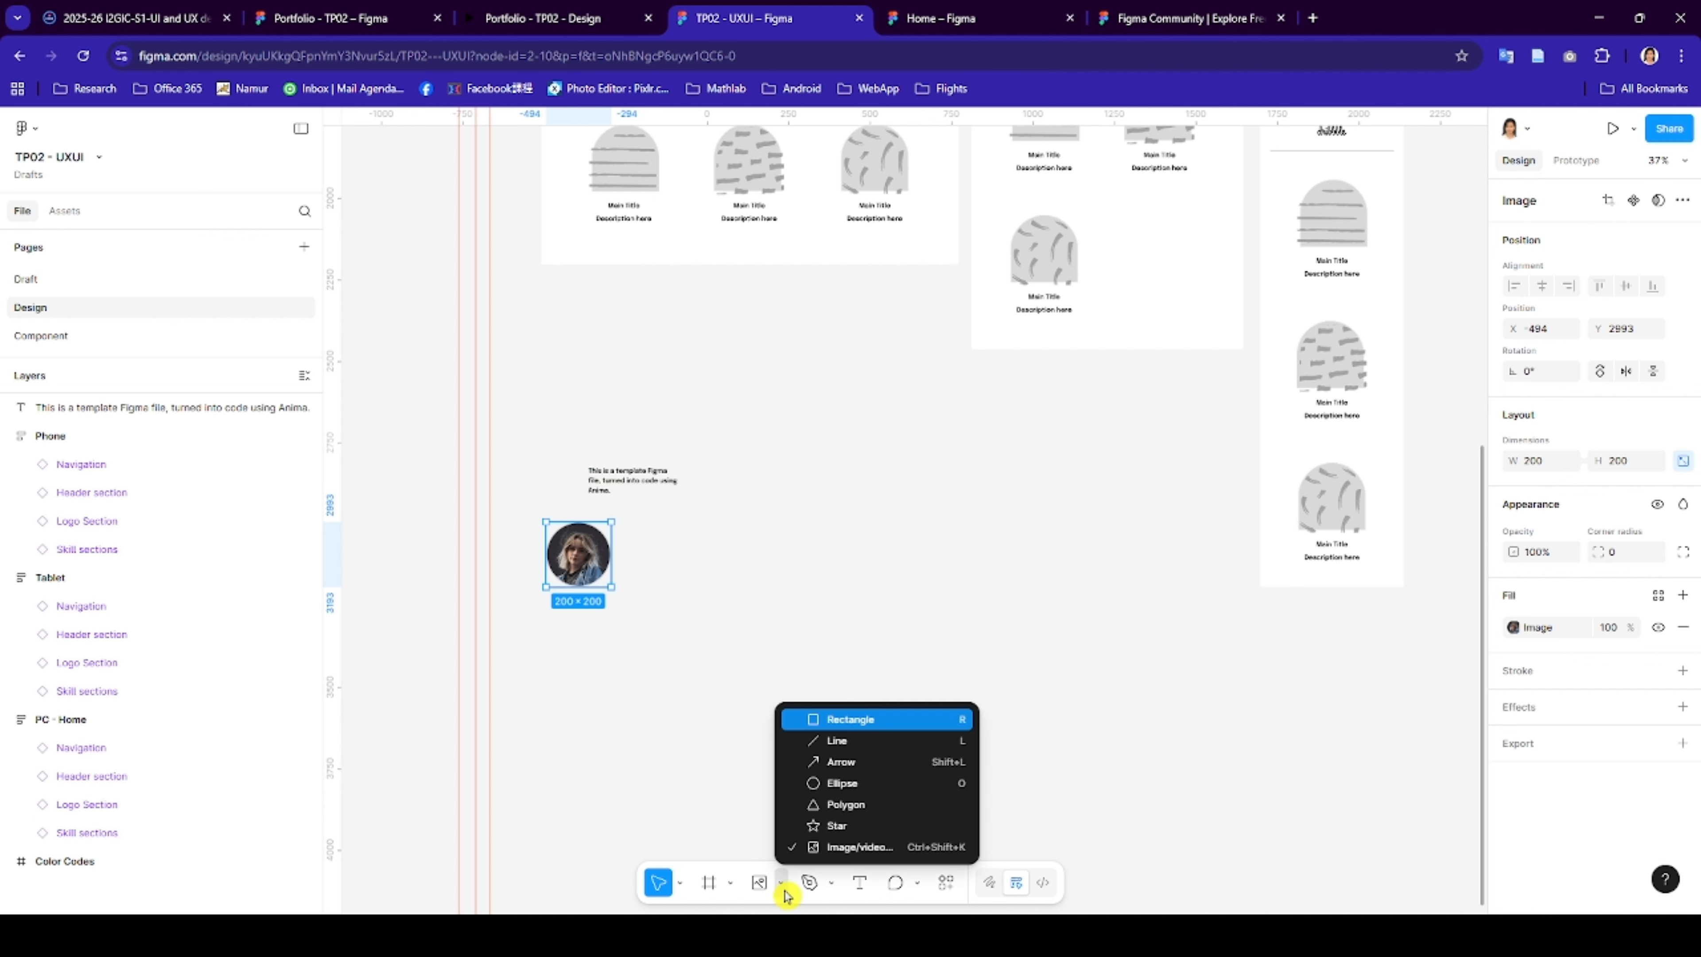
click(837, 847)
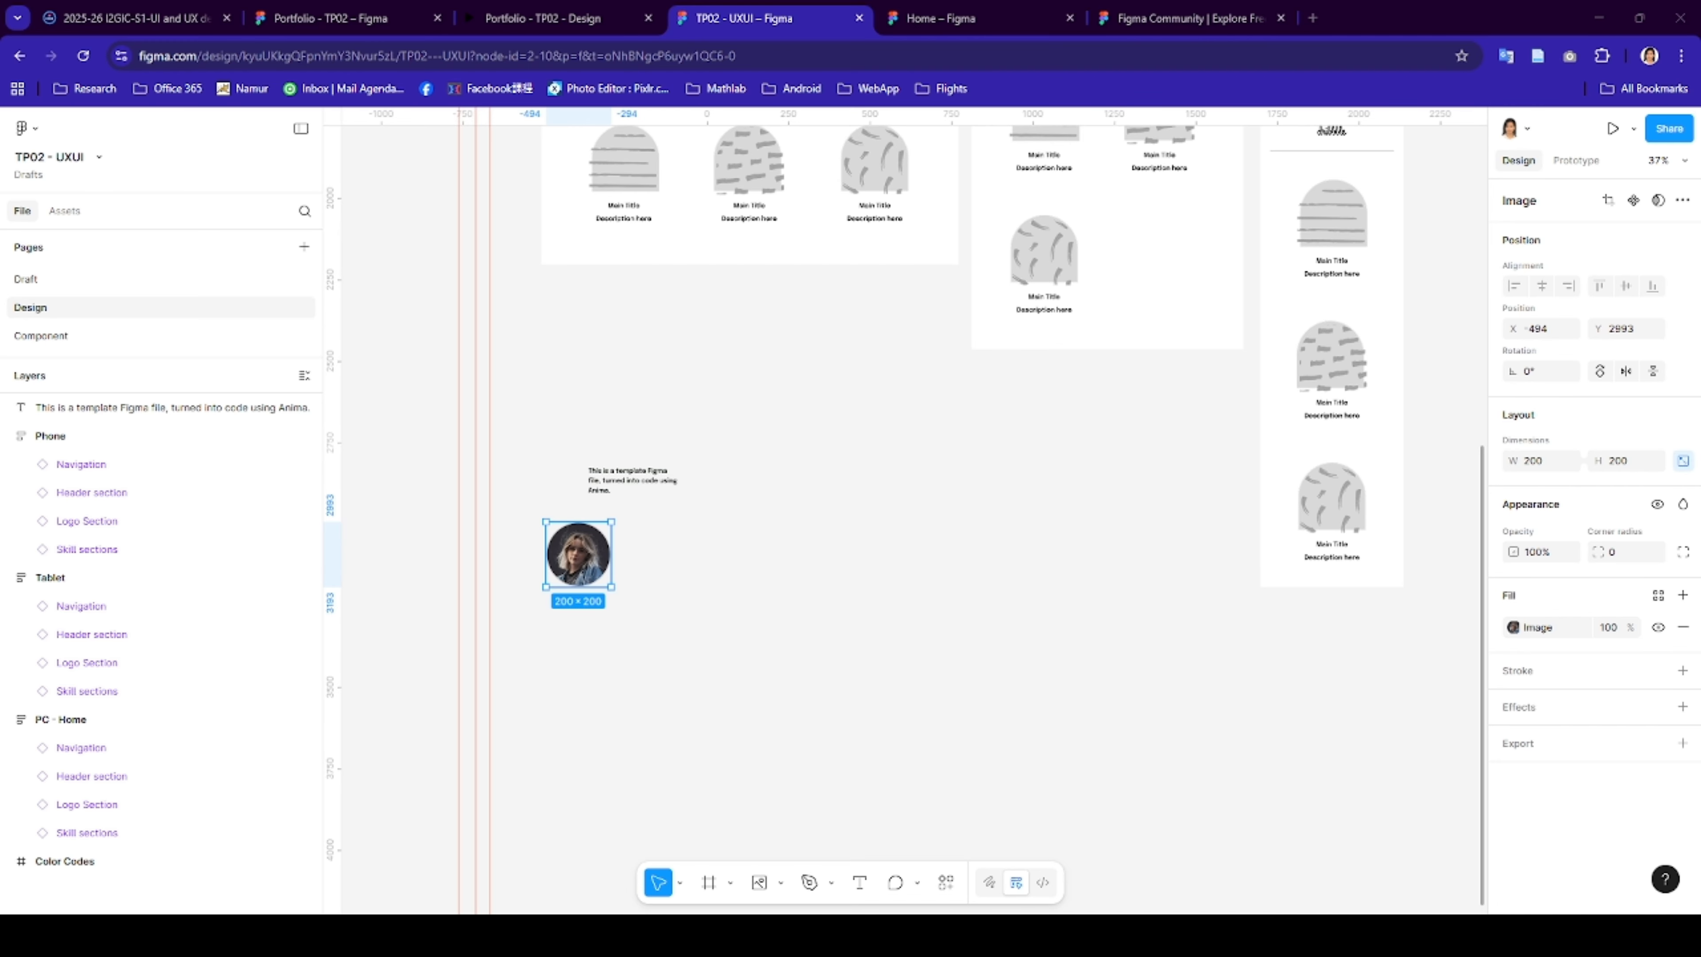
- Move the author image directly below the client quote, flush with its left edge, and apply the Body-text style to the quote
drag(577, 553, 620, 547)
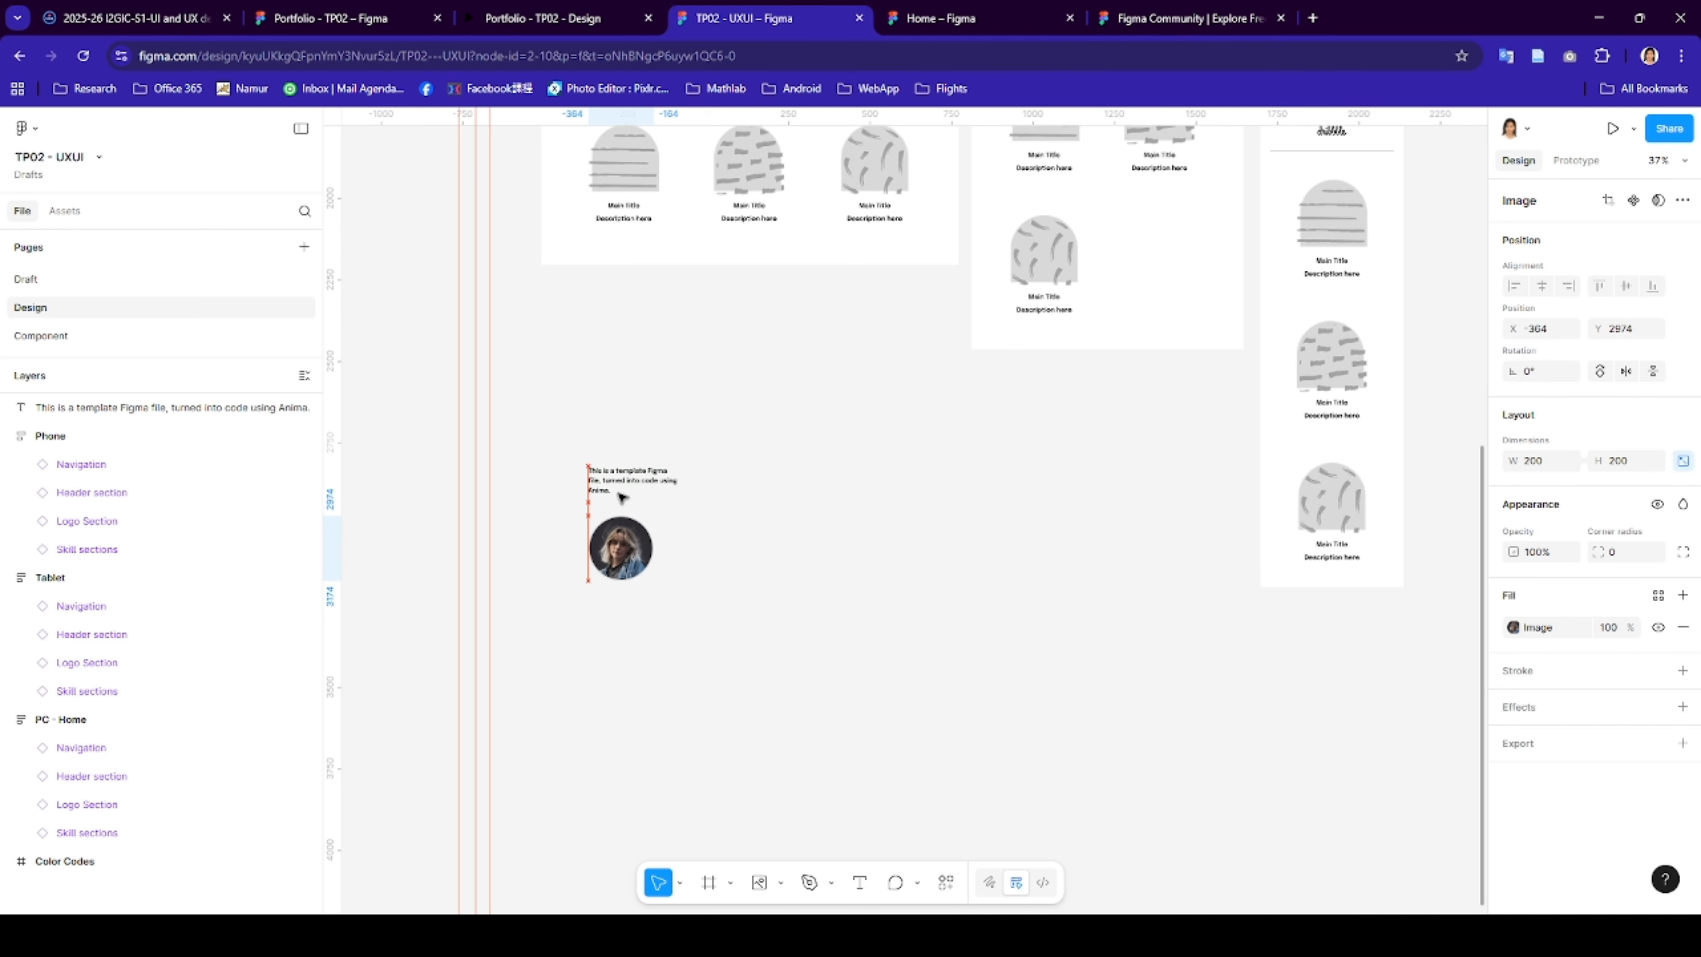
click(619, 483)
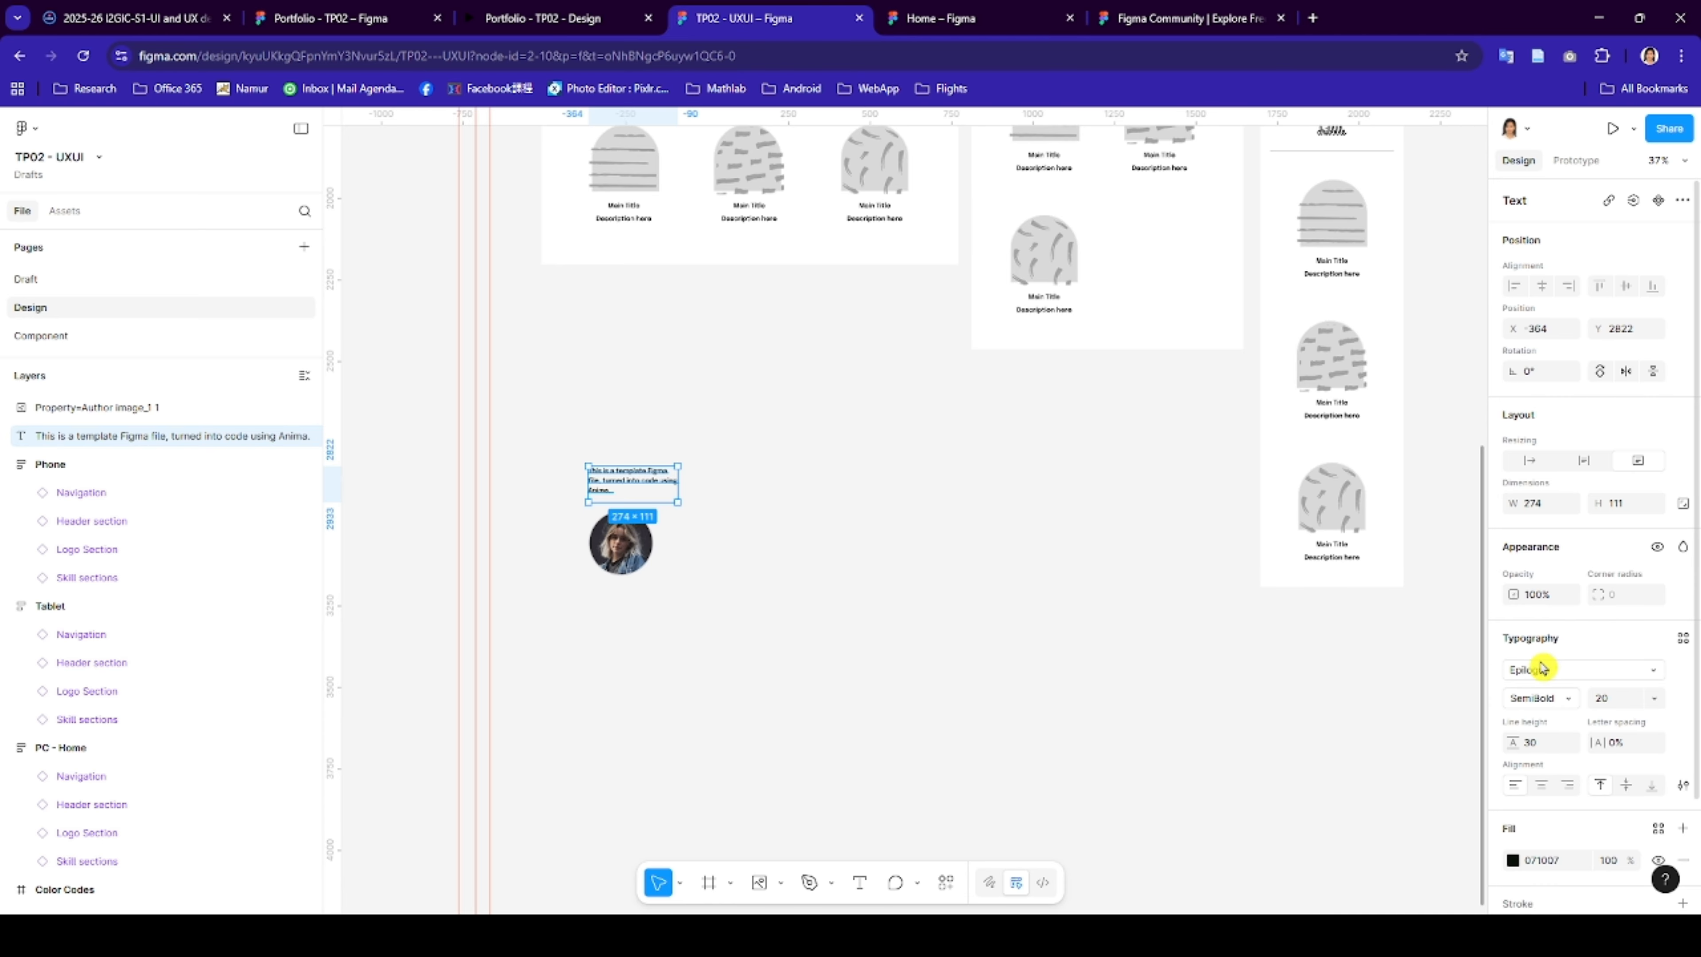
click(1682, 637)
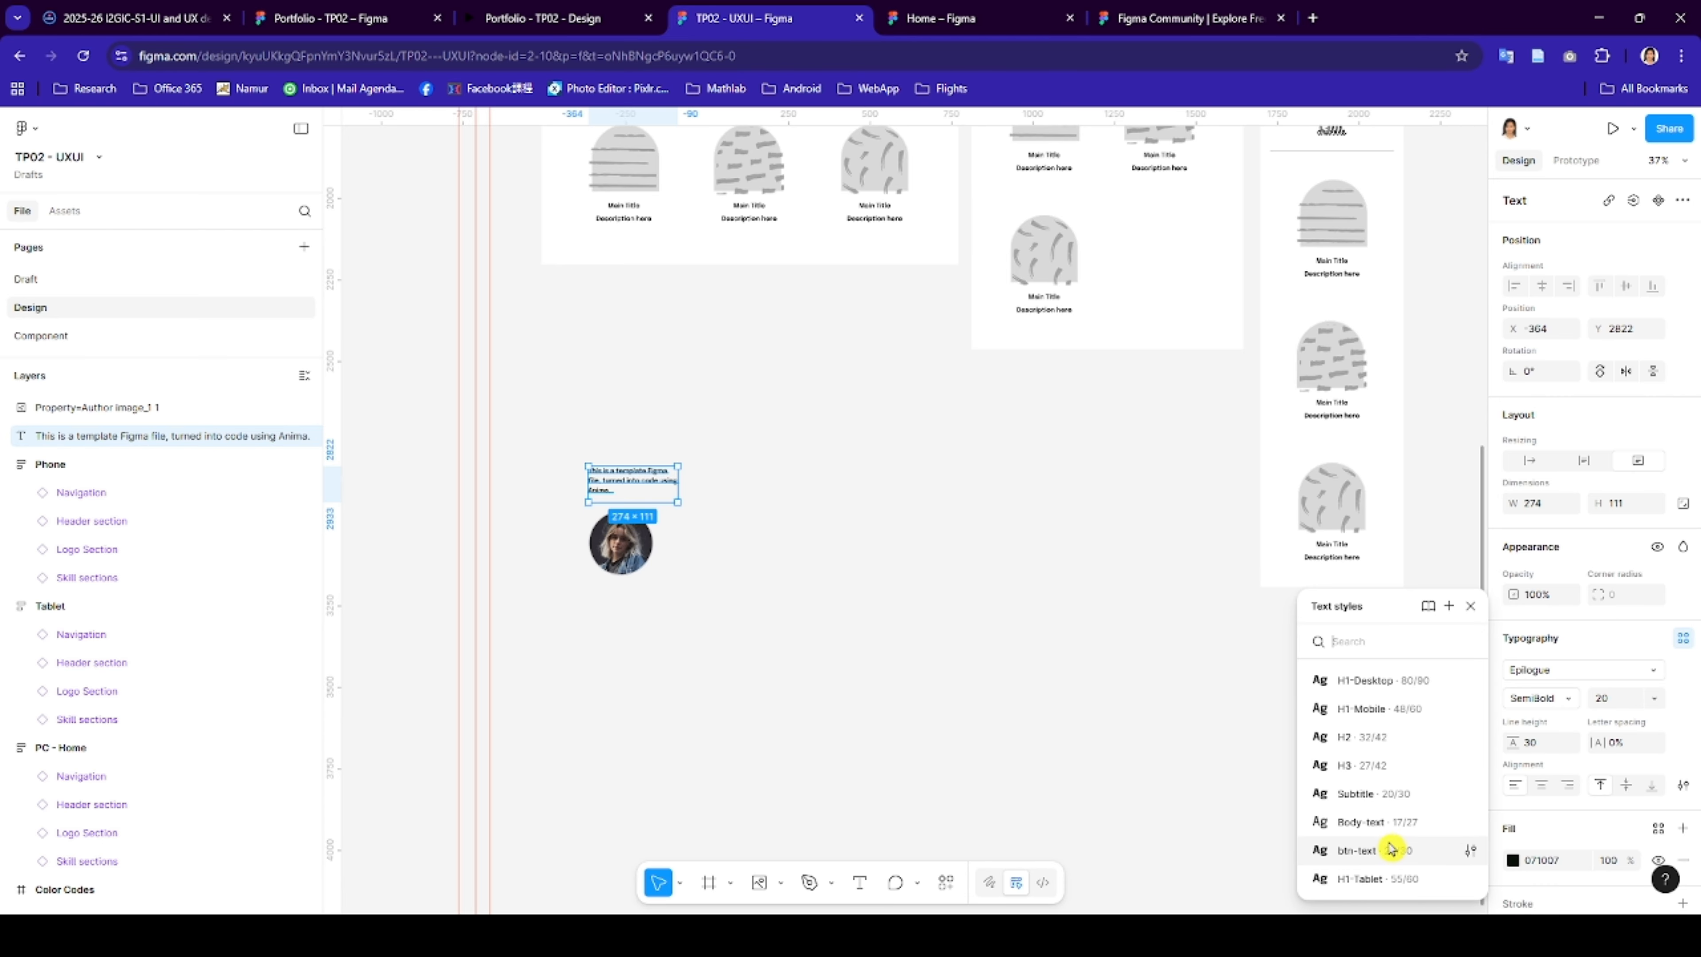
click(1374, 825)
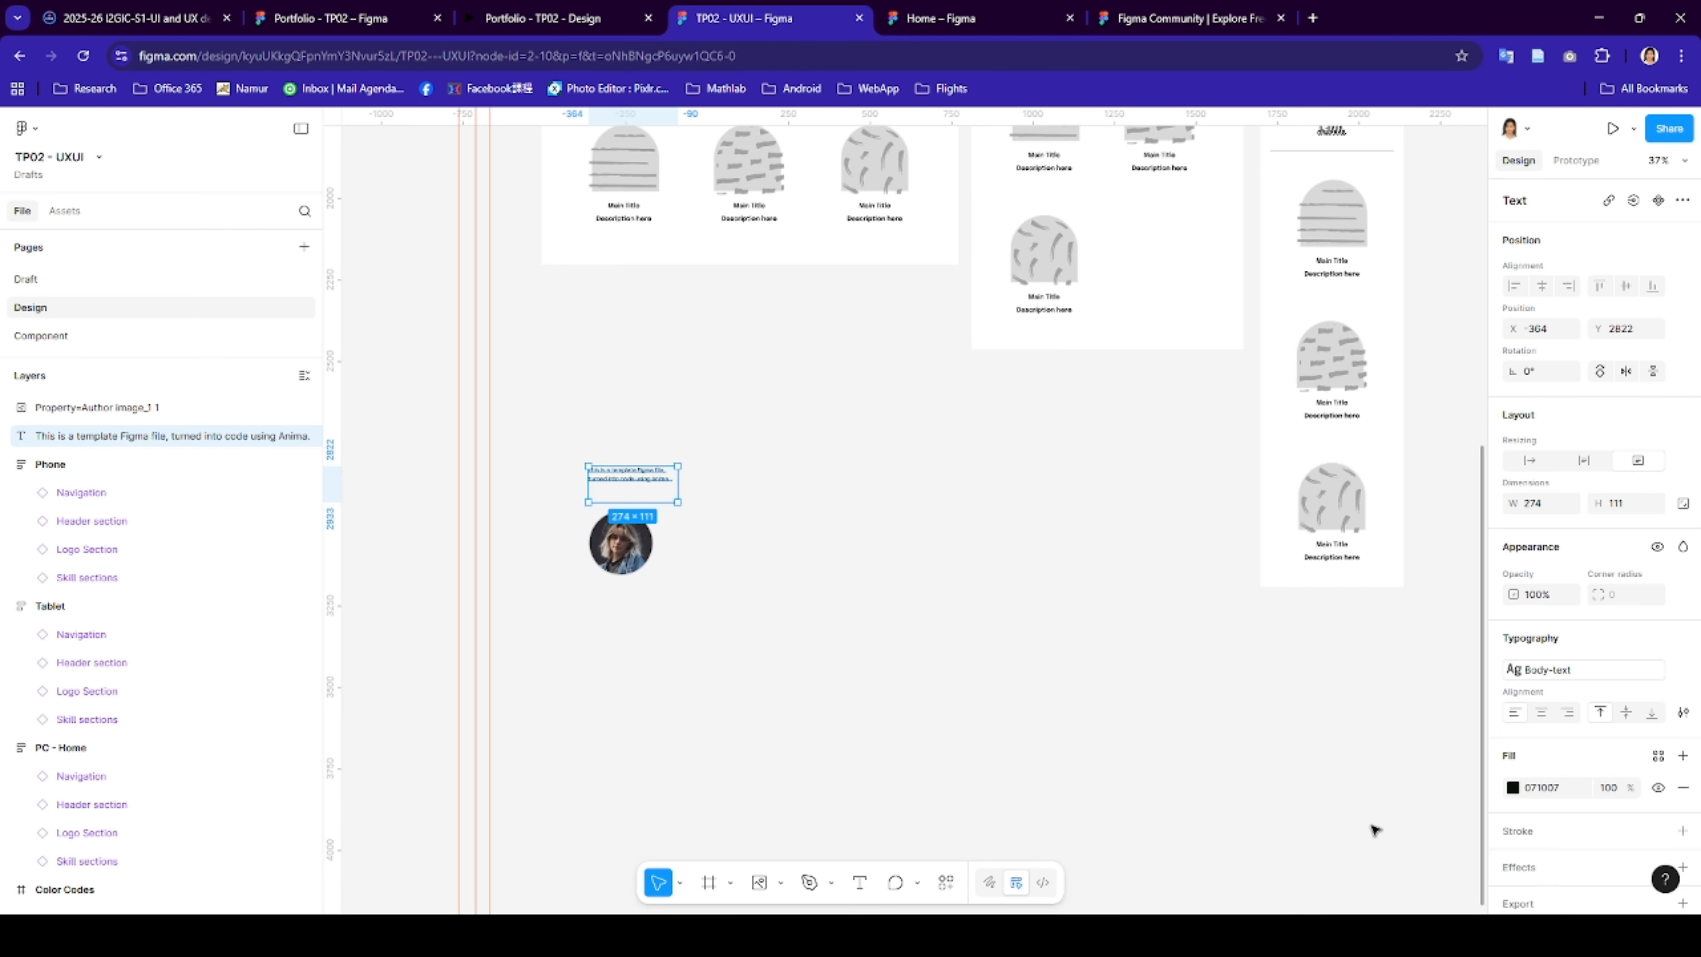
- Shrink the round author image below the client quote to roughly a third of its size, keeping it flush with the quote's left edge
click(640, 556)
ctrl+scroll(662, 569, up, 5)
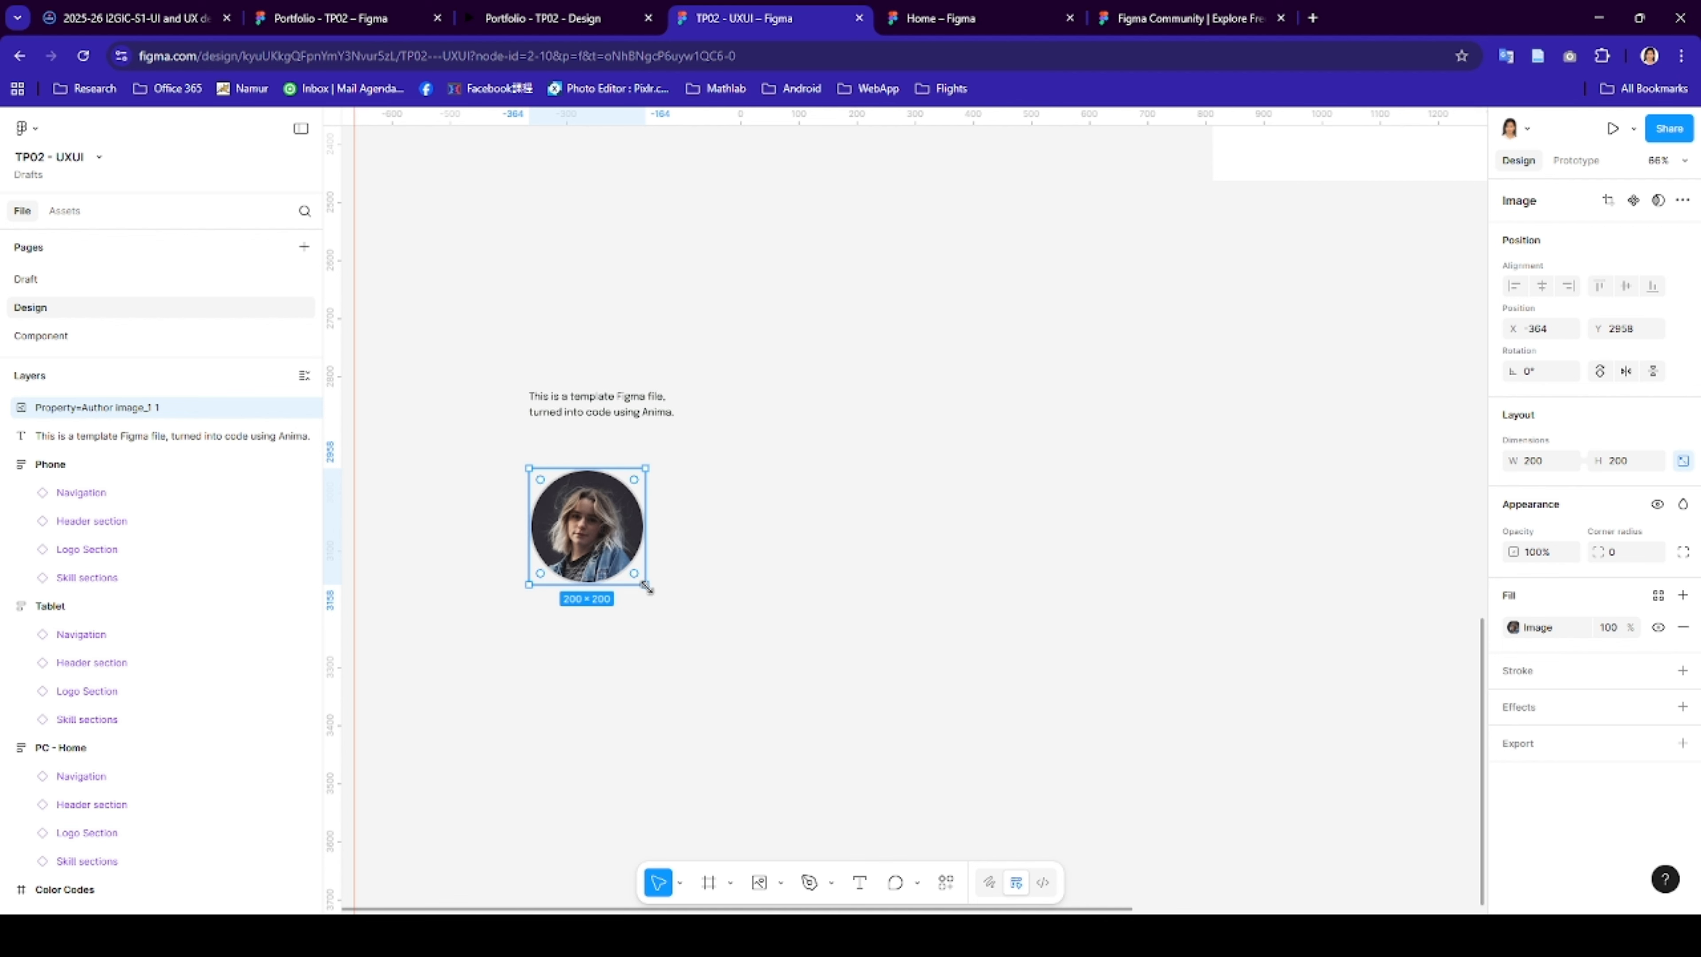
drag(647, 588, 563, 512)
click(641, 500)
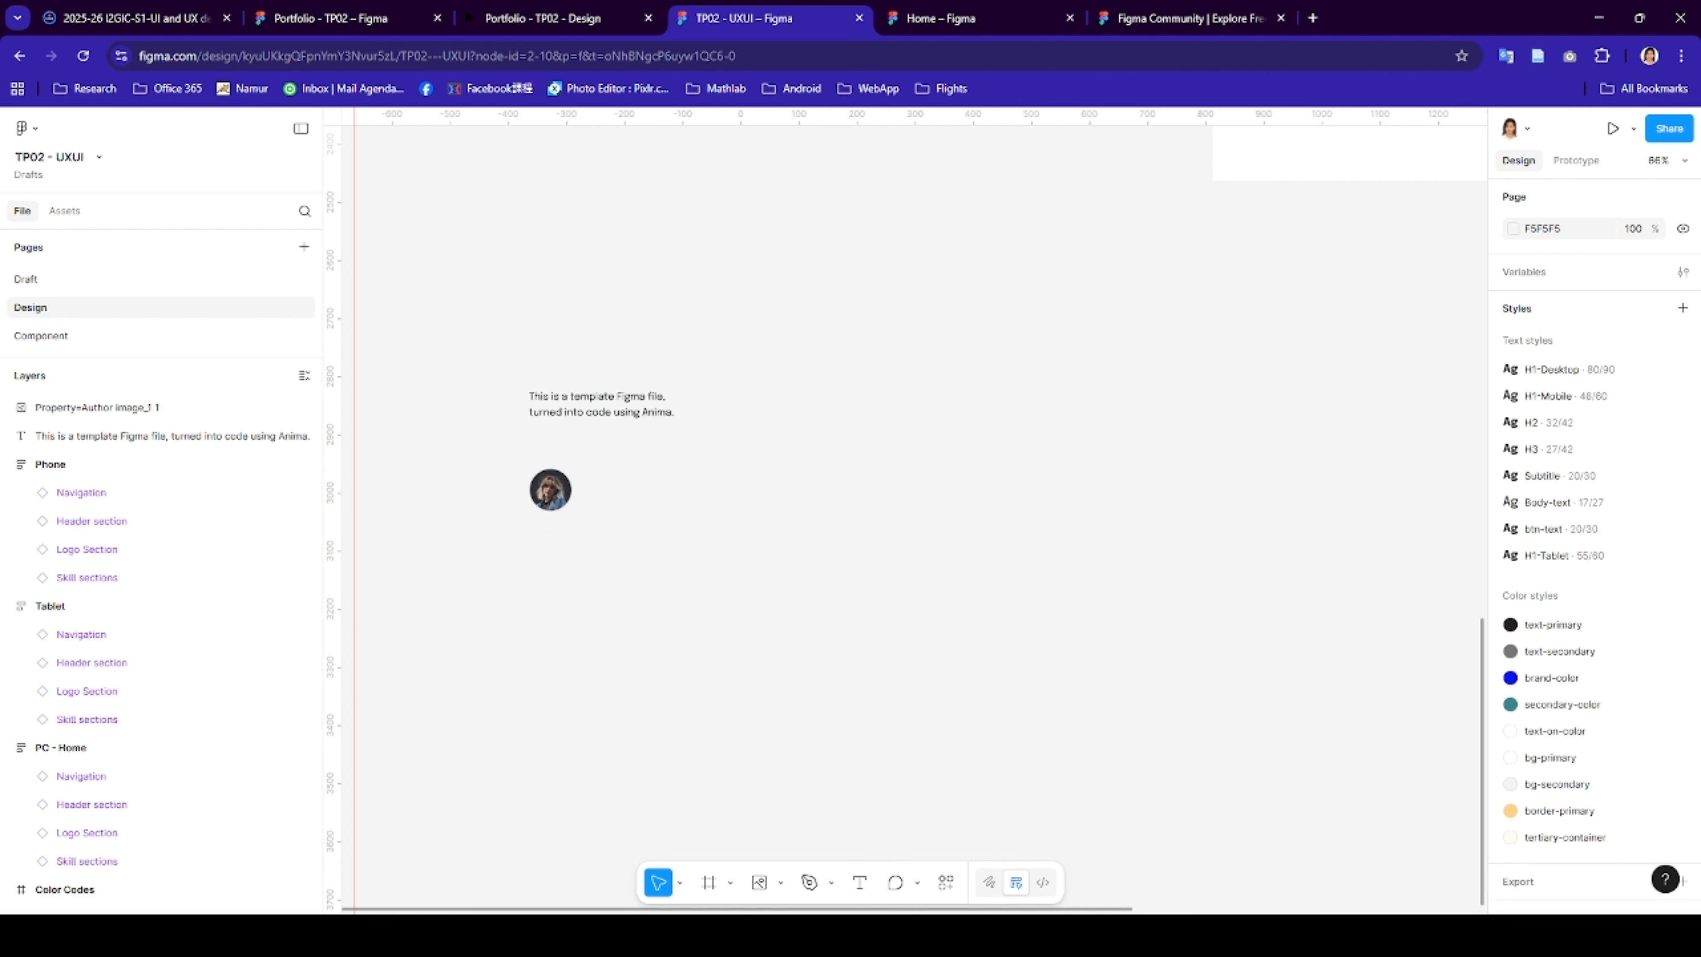
- Search the RemixIcon plugin for "star" and insert the filled star icon from the System category
click(946, 885)
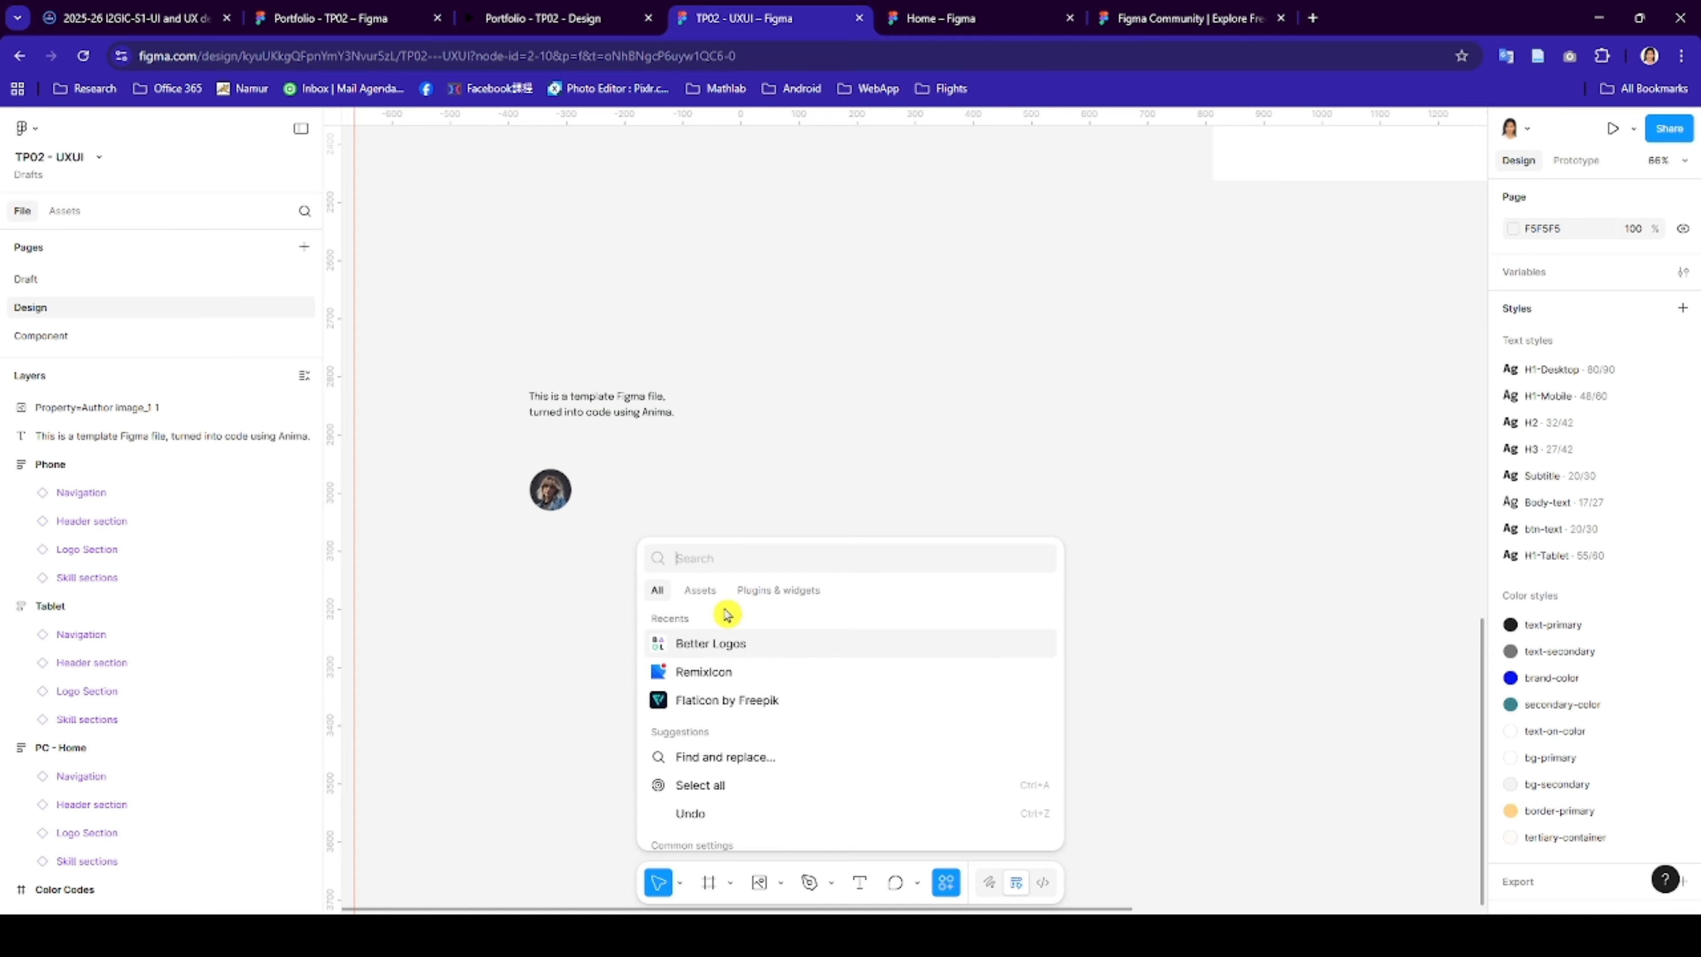
click(759, 596)
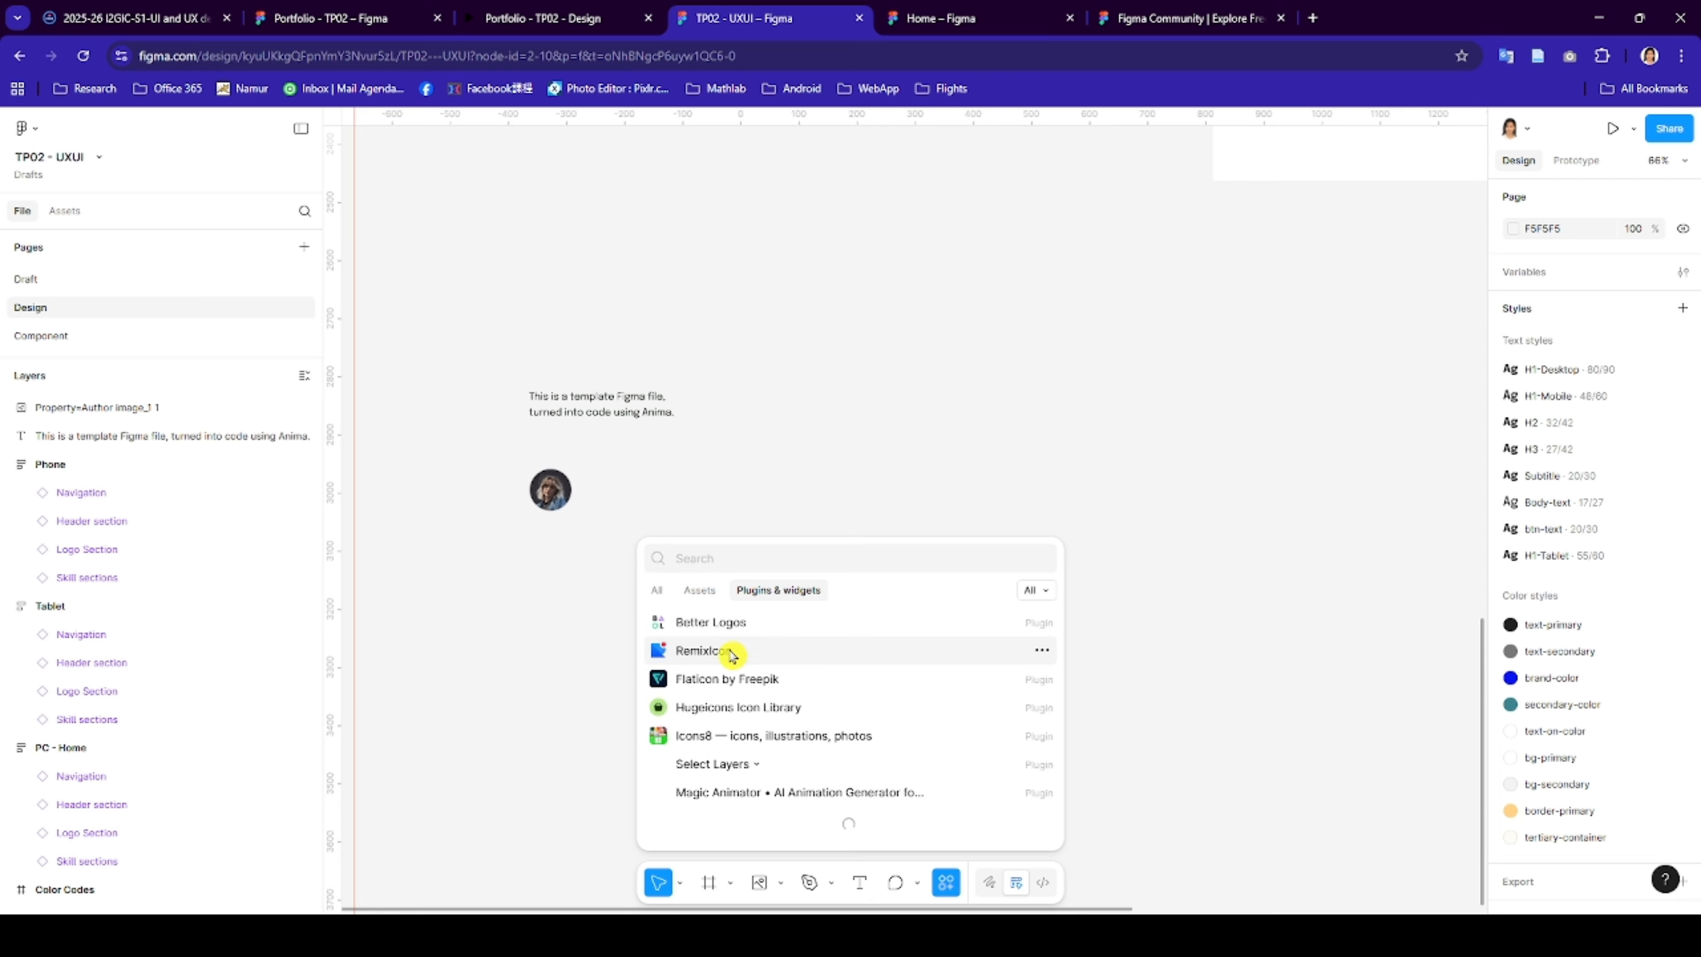
click(710, 651)
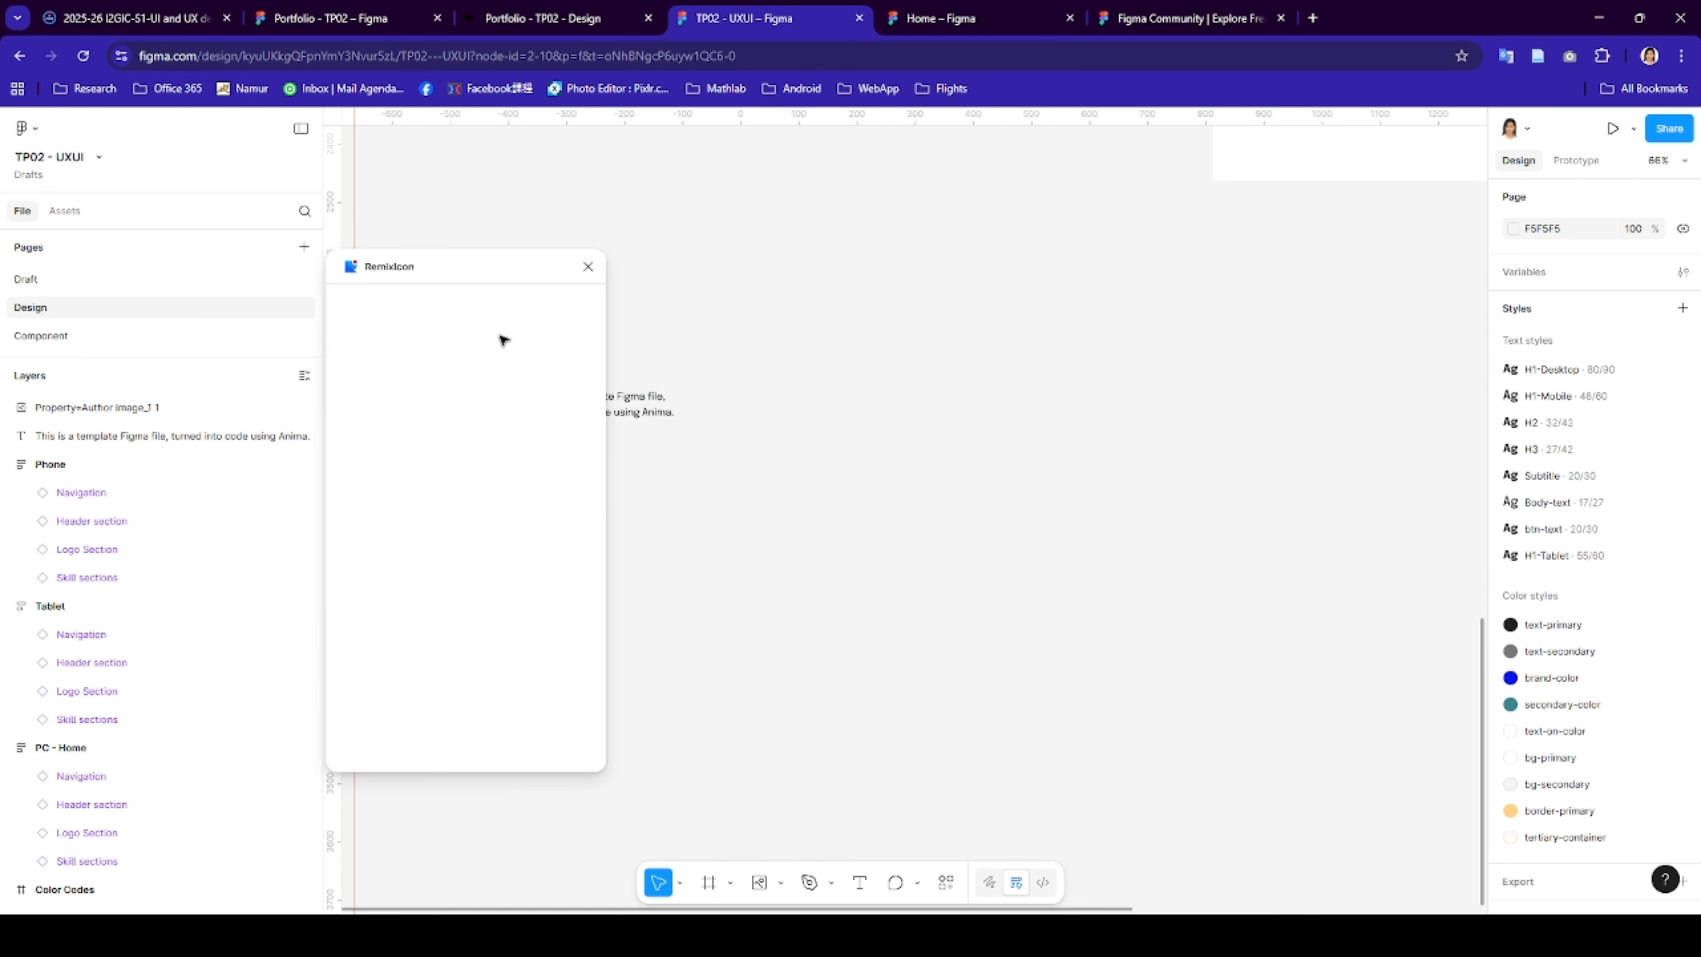
text(s)
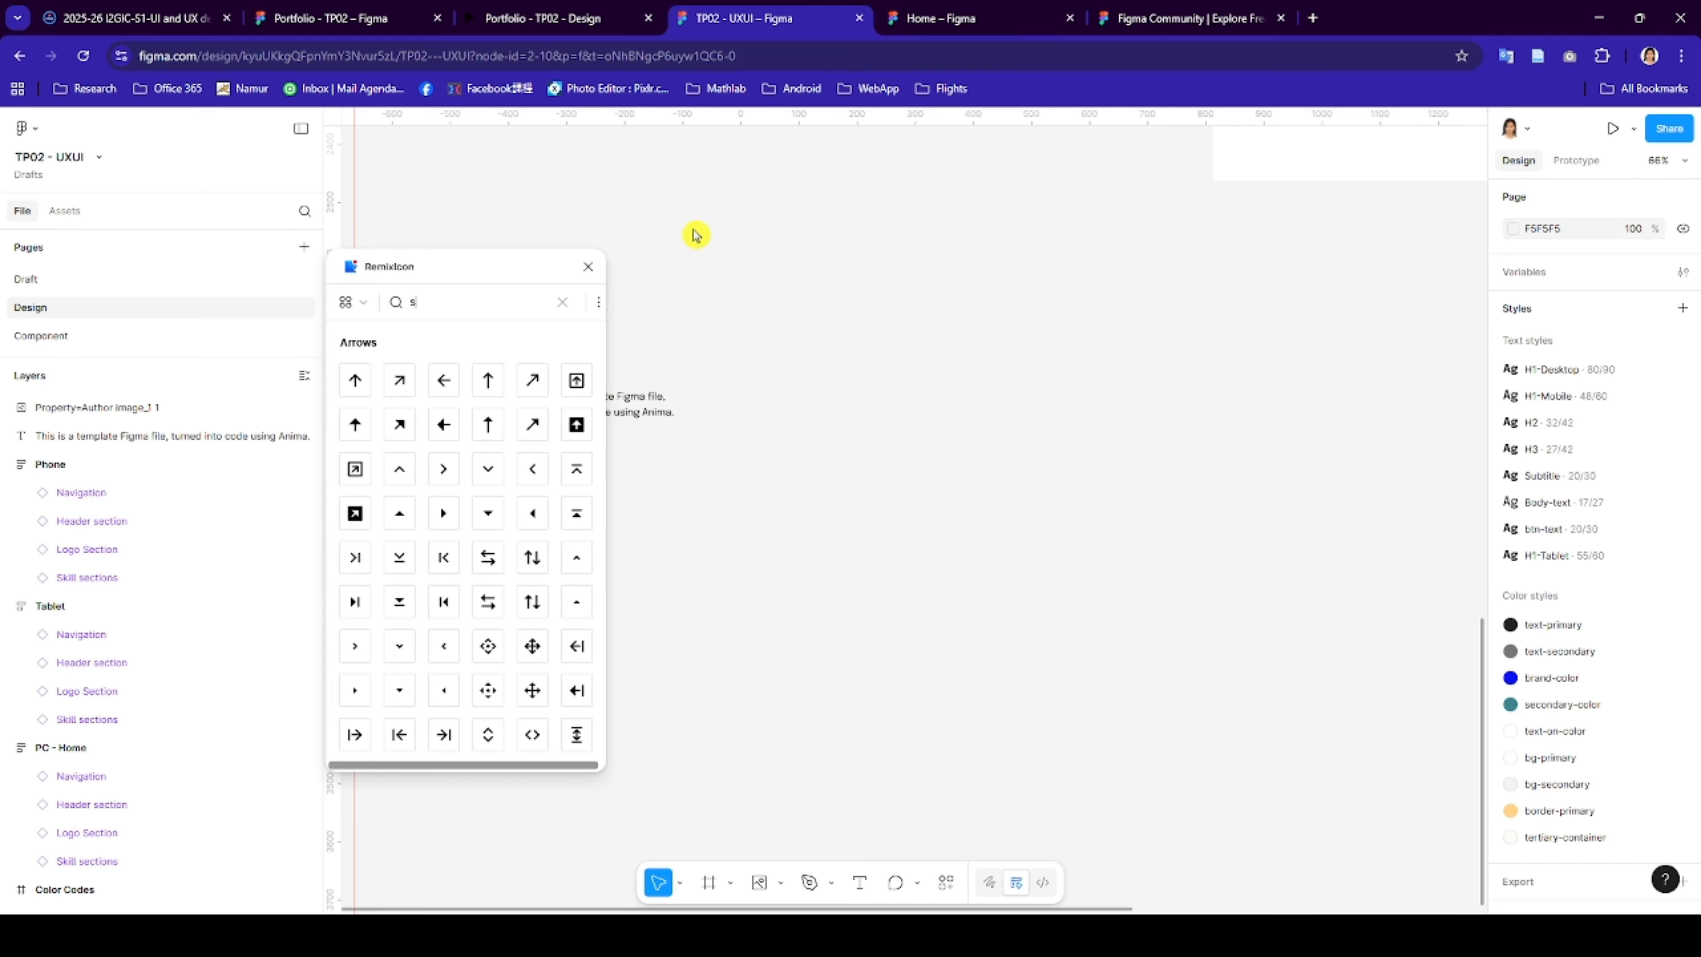
text(tar)
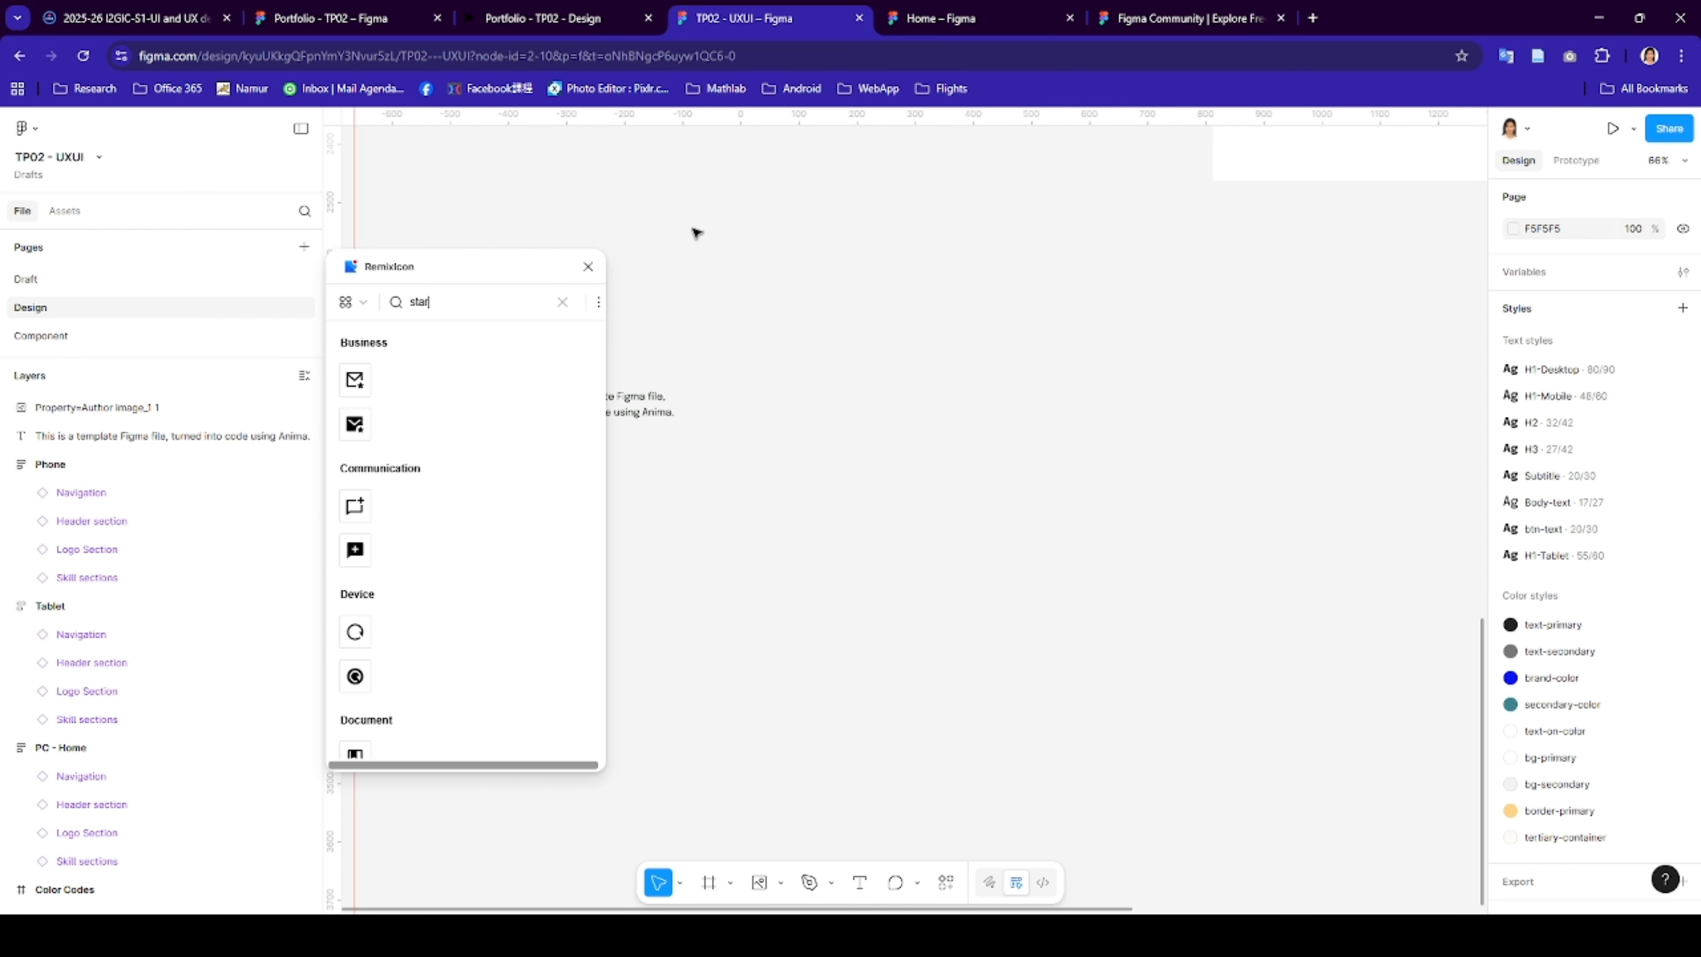
scroll(444, 599, down, 10)
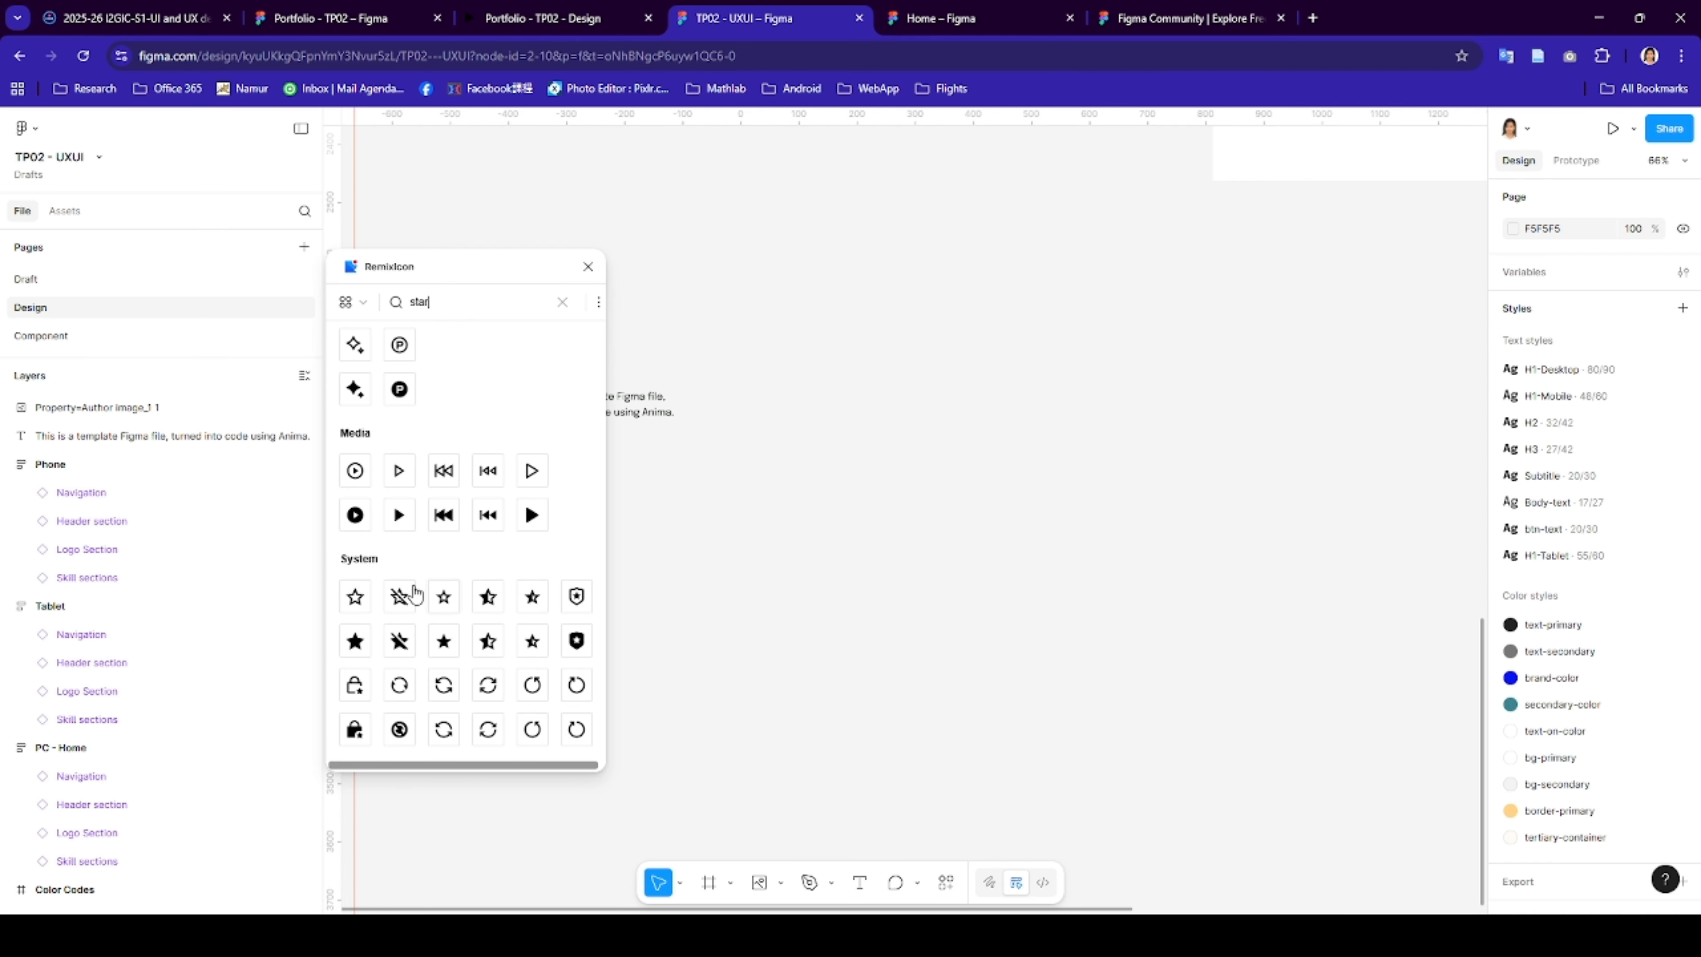
scroll(356, 648, down, 4)
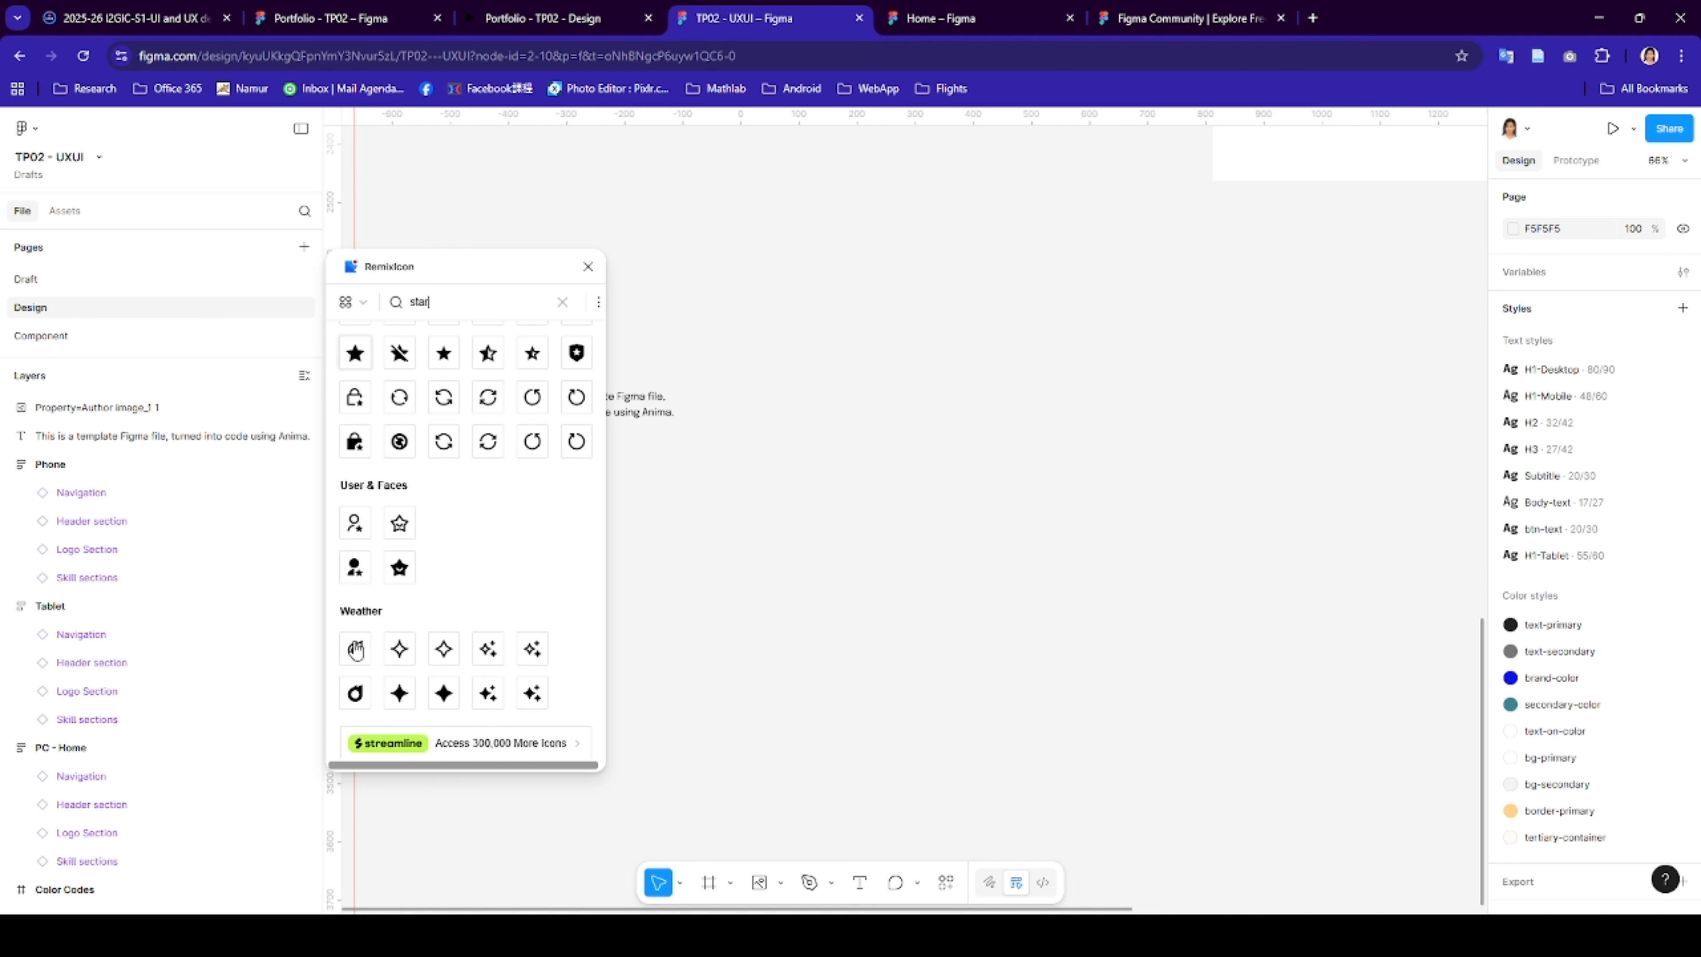
scroll(356, 648, up, 4)
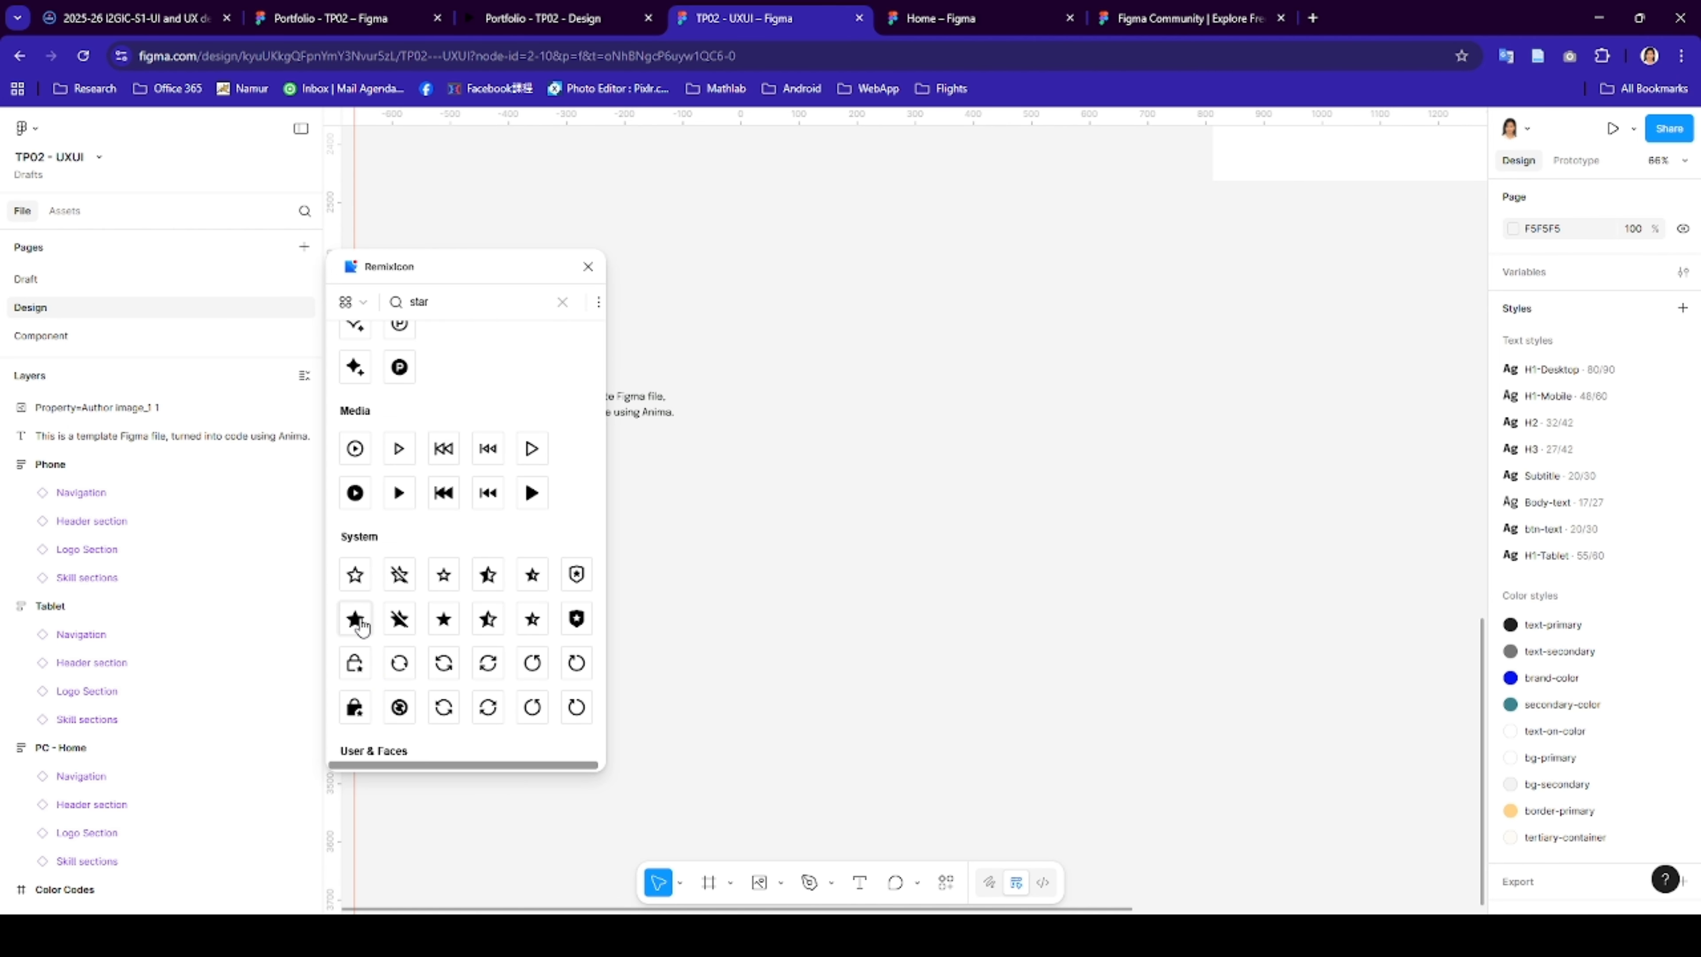
click(358, 620)
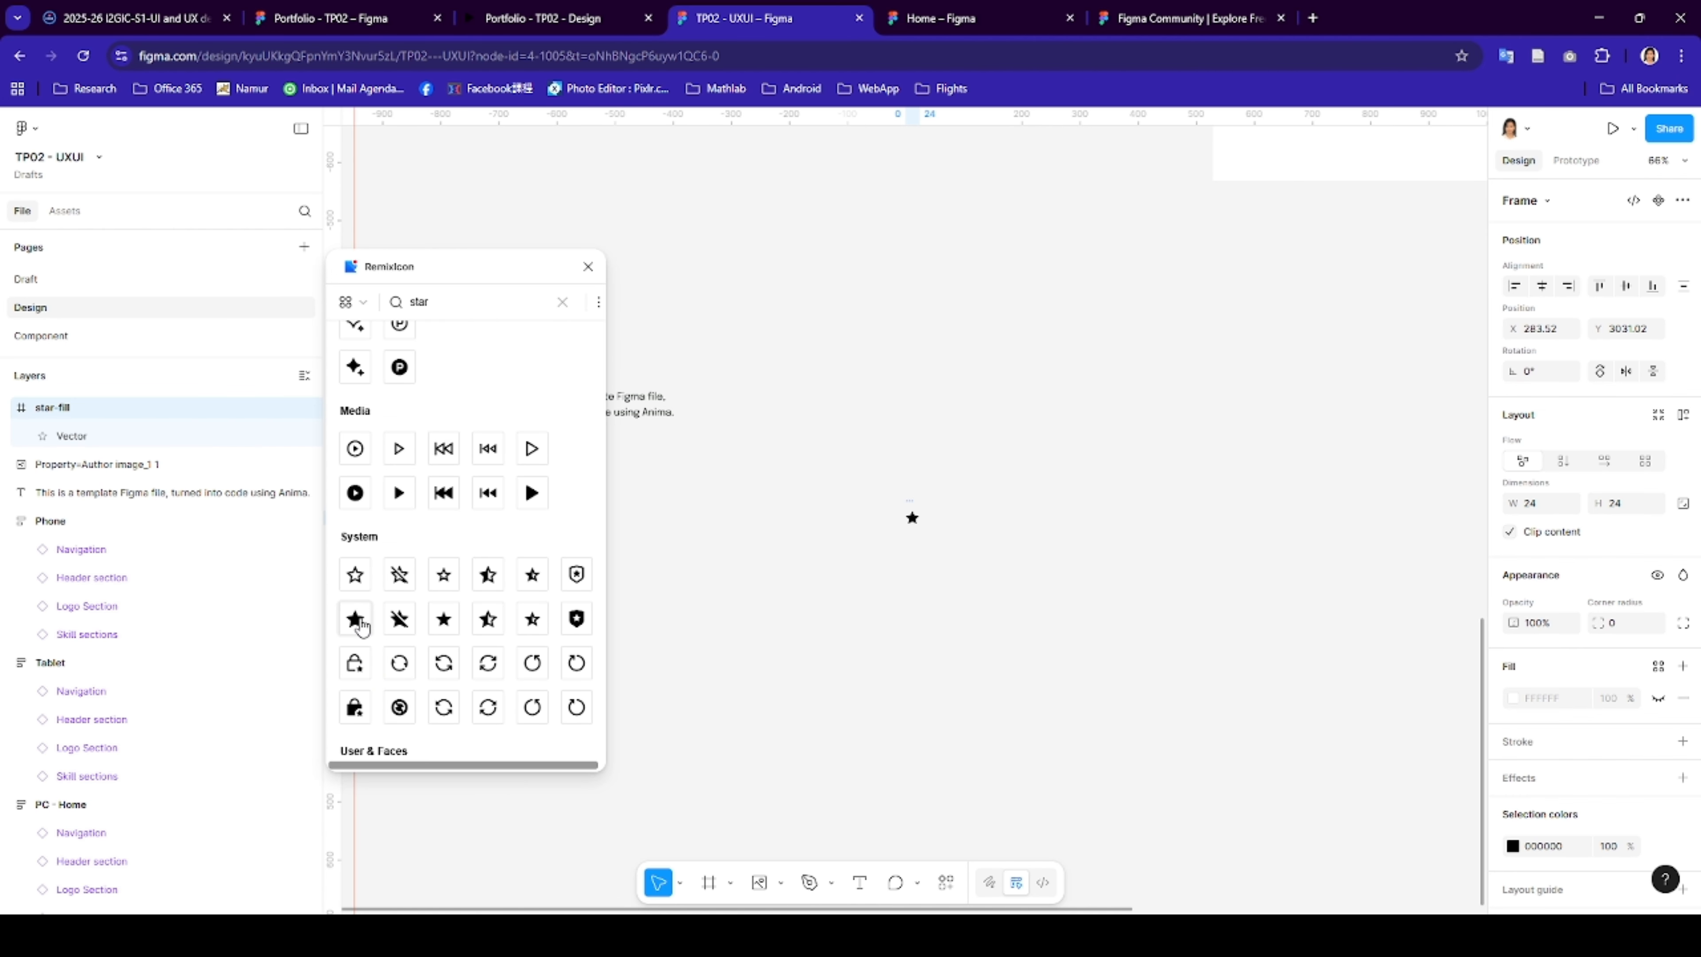
click(588, 267)
- Try to duplicate the star icon beside the client quote, and delete both stars
scroll(913, 547, up, 5)
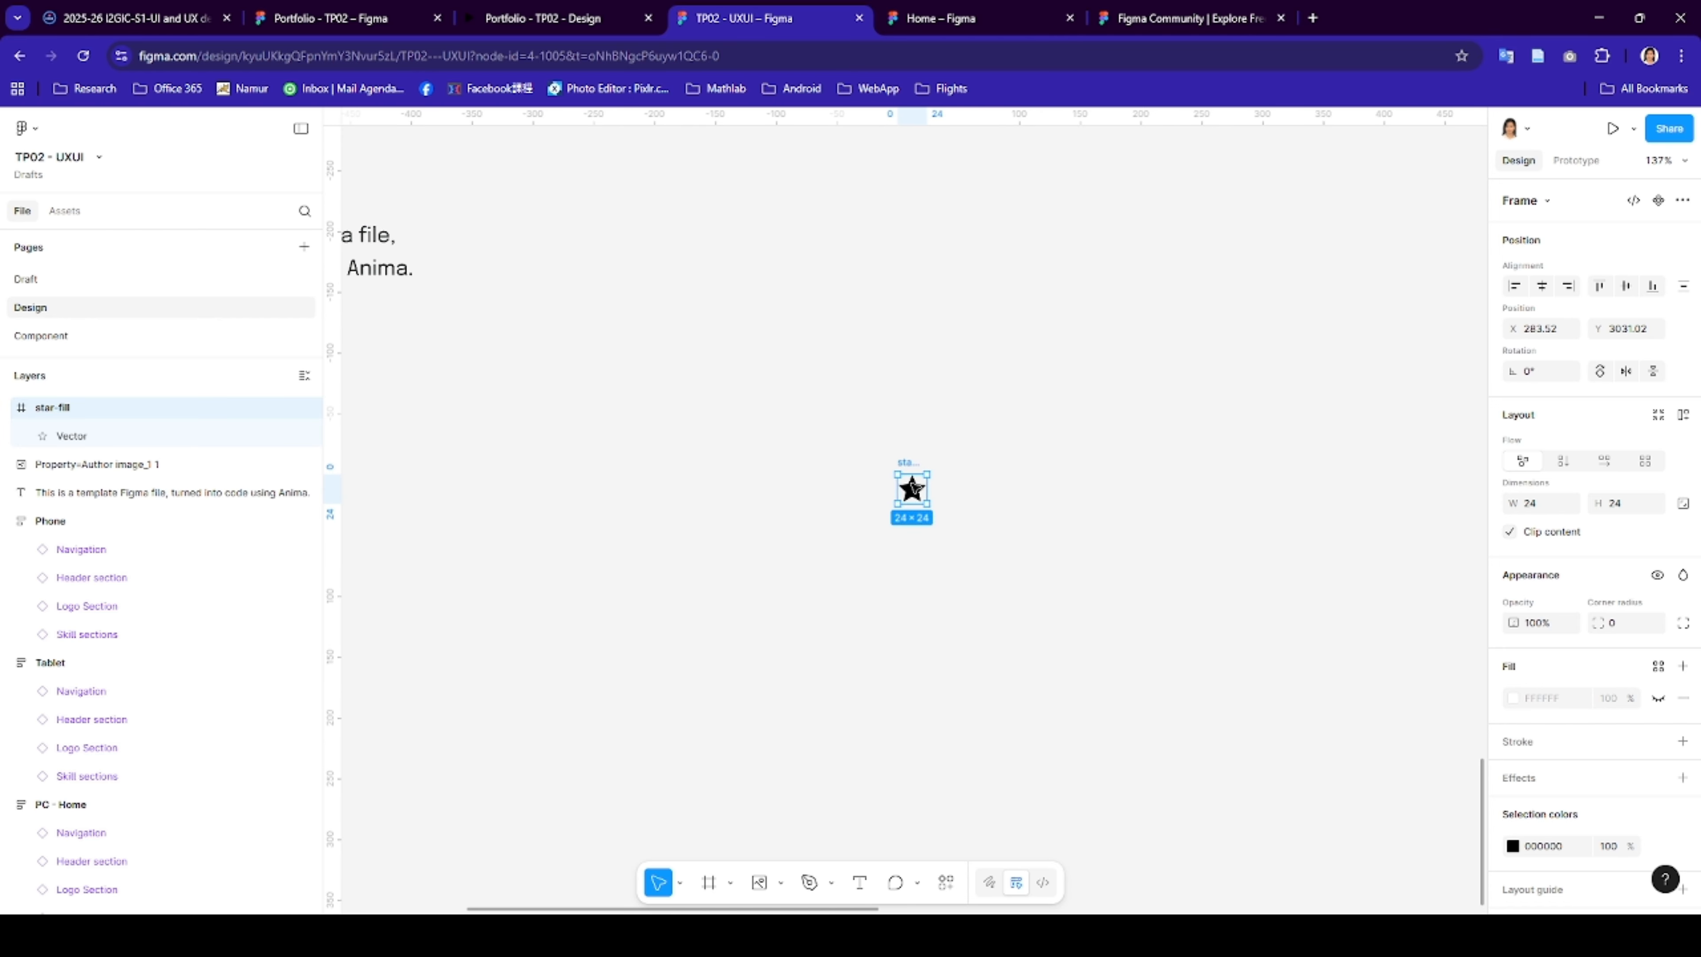
drag(914, 491, 747, 409)
key(alt)
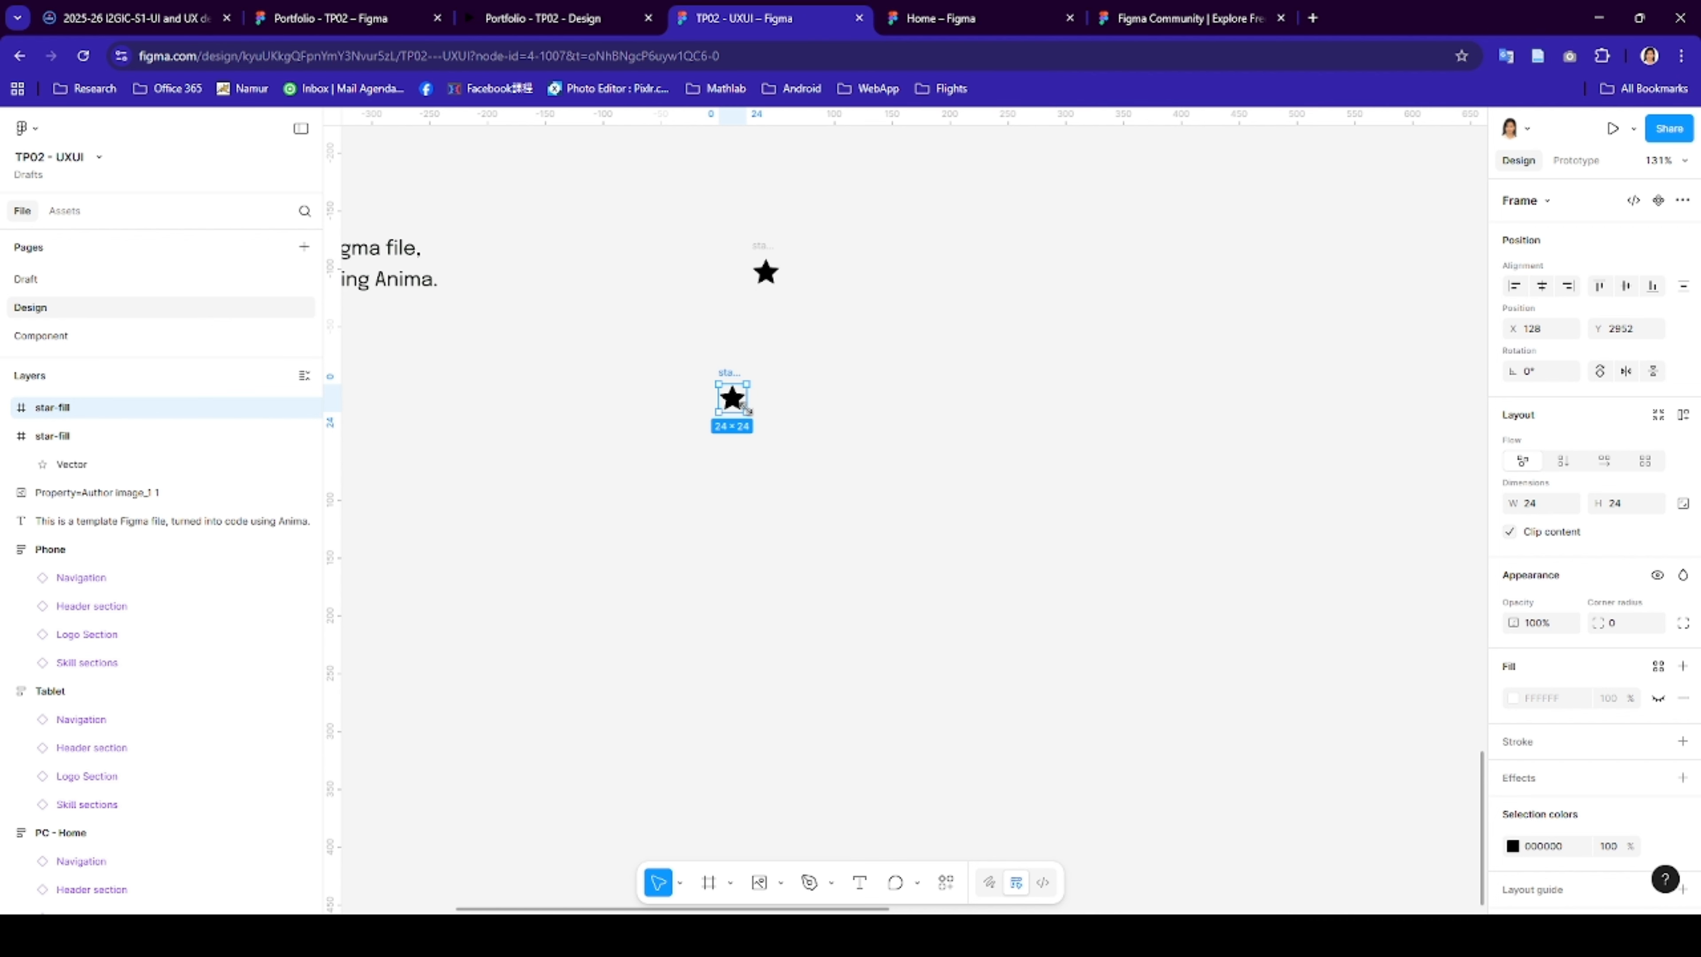
key(ctrl+z)
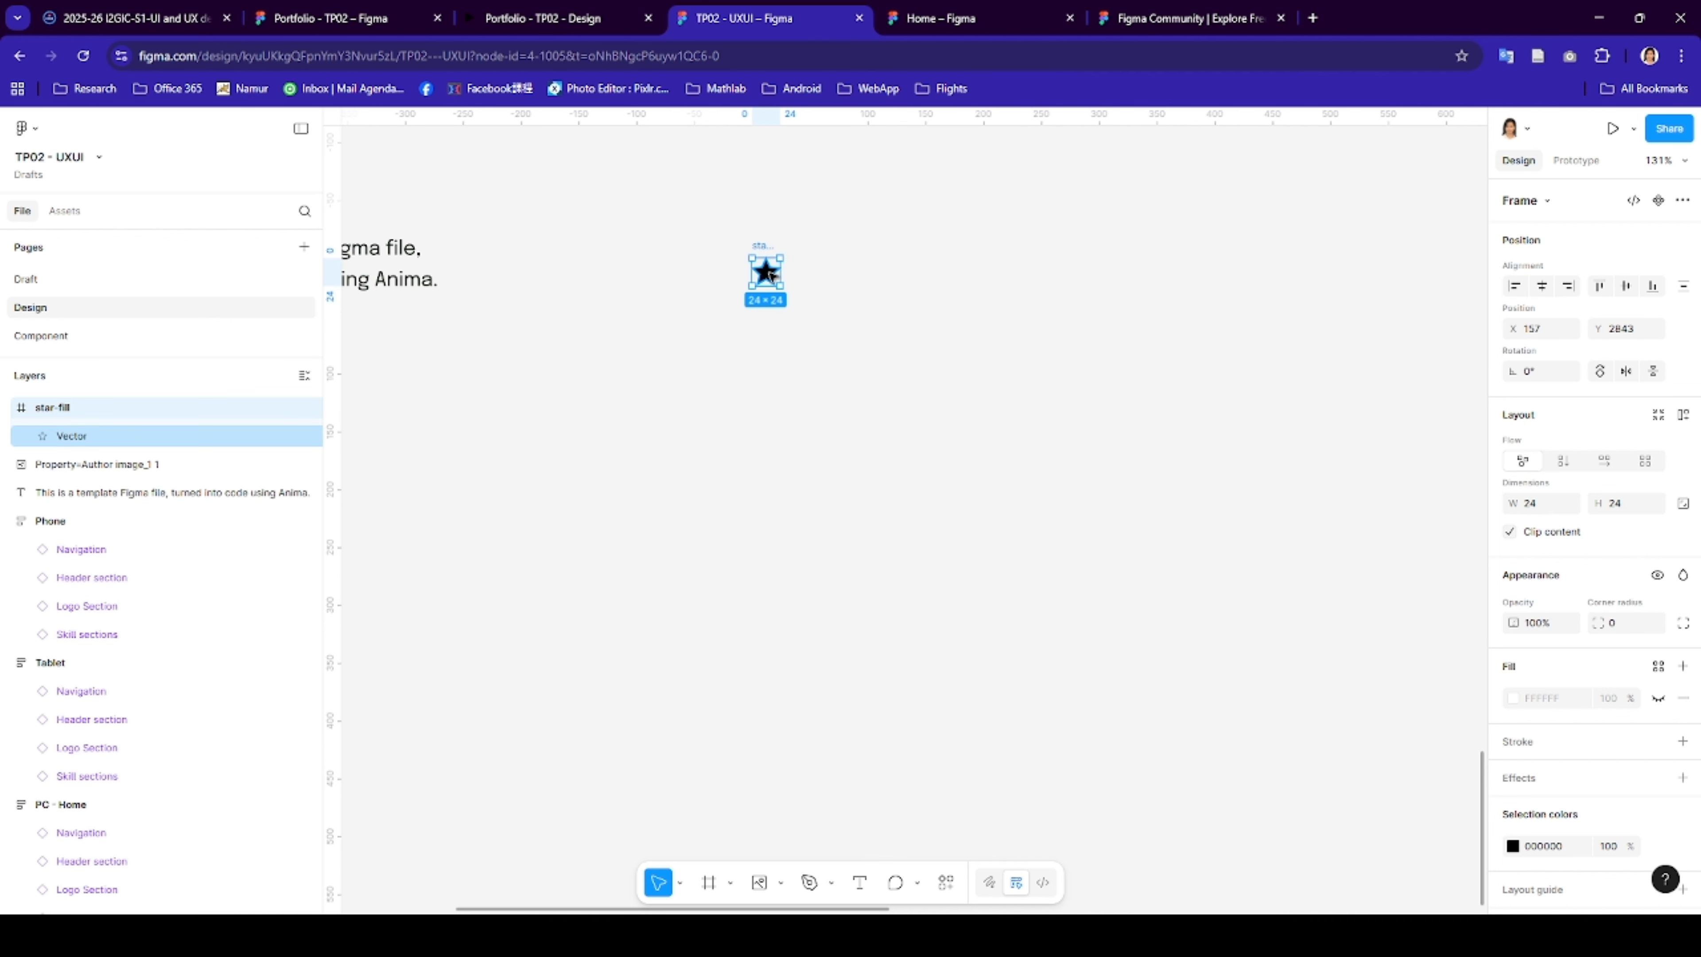
key(alt)
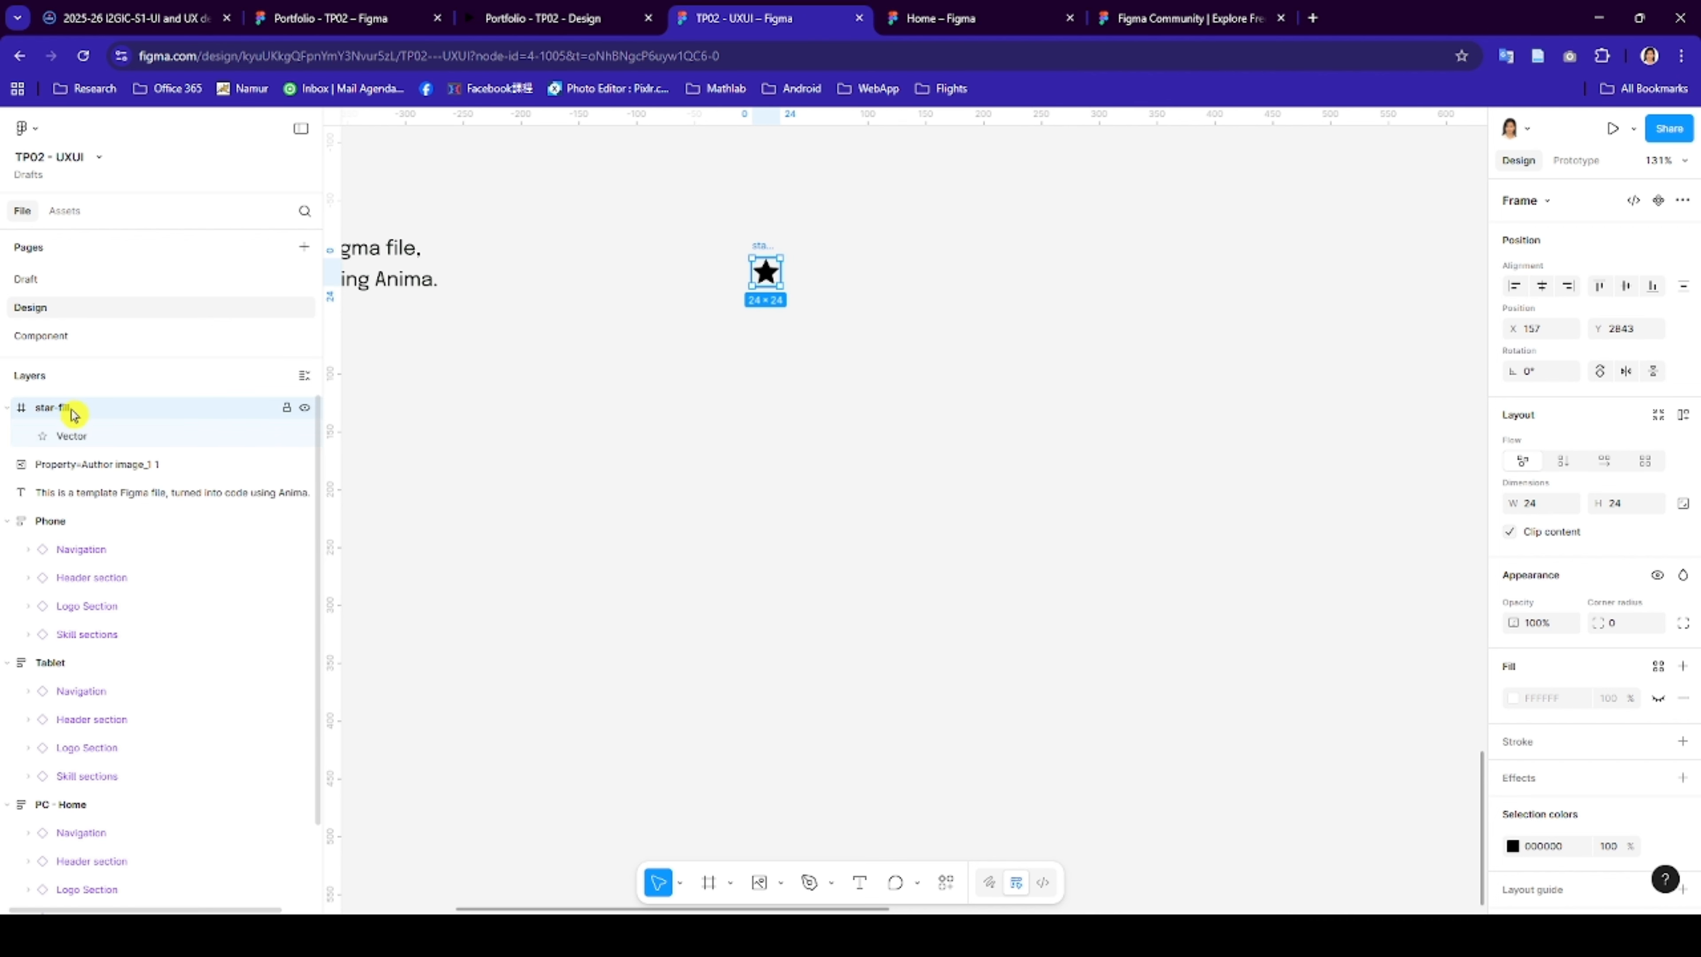
drag(768, 285, 733, 398)
scroll(717, 395, left, 4)
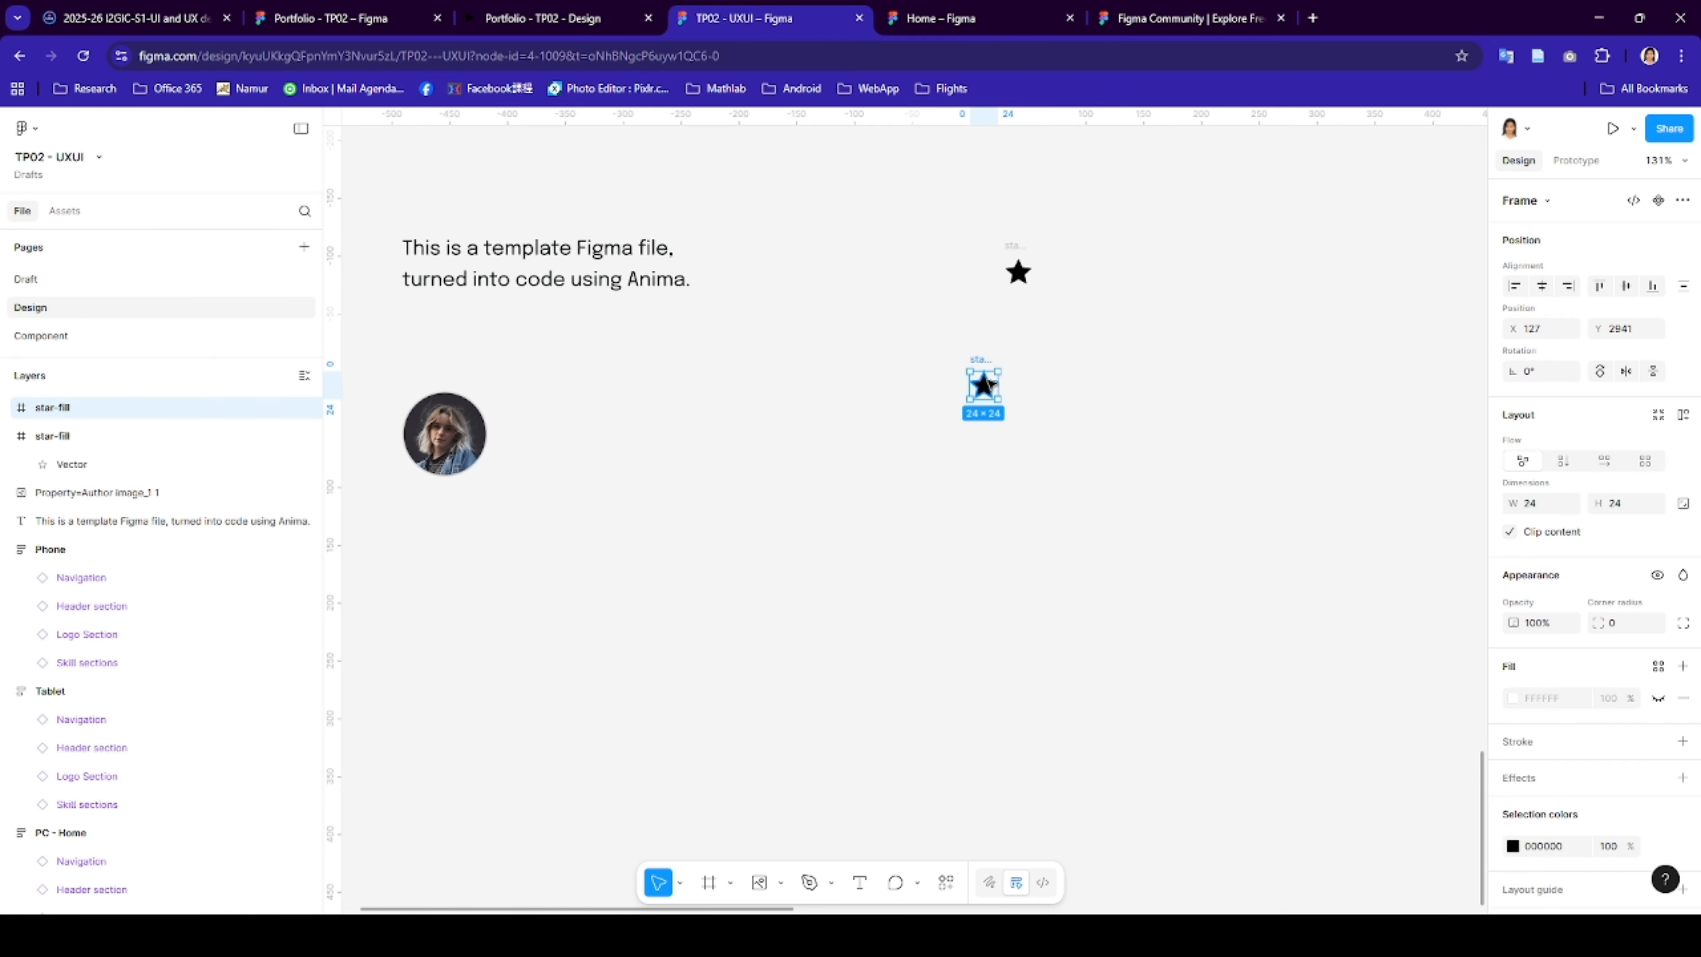
drag(988, 387, 956, 233)
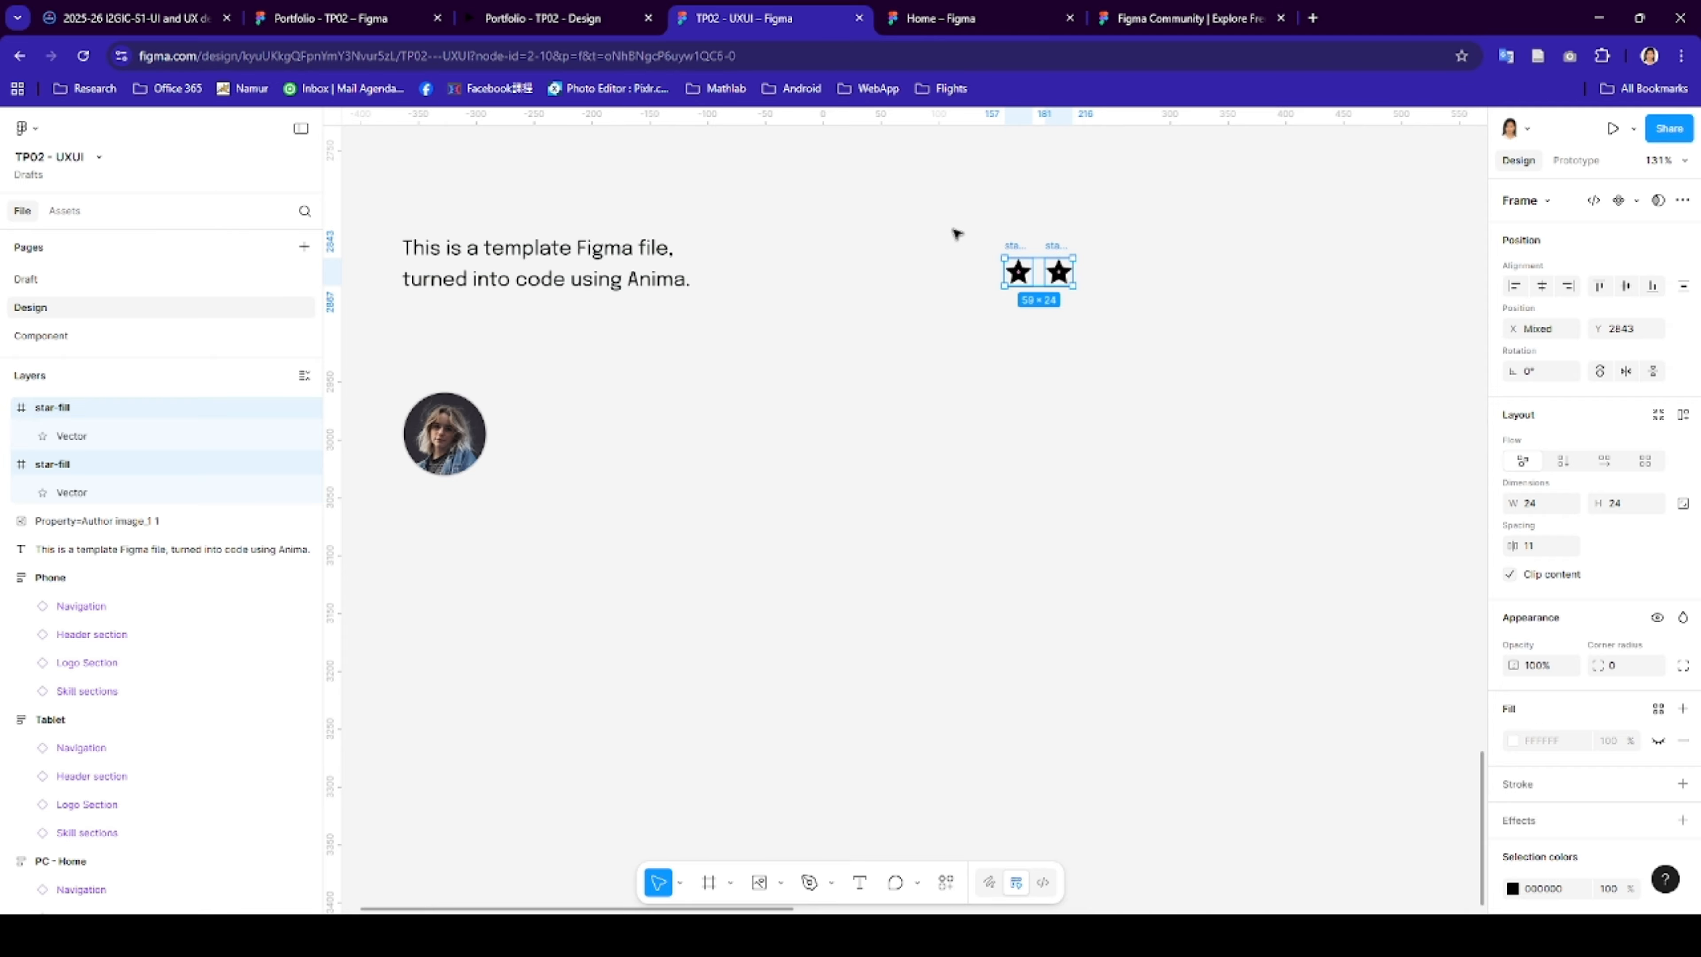
key(Delete)
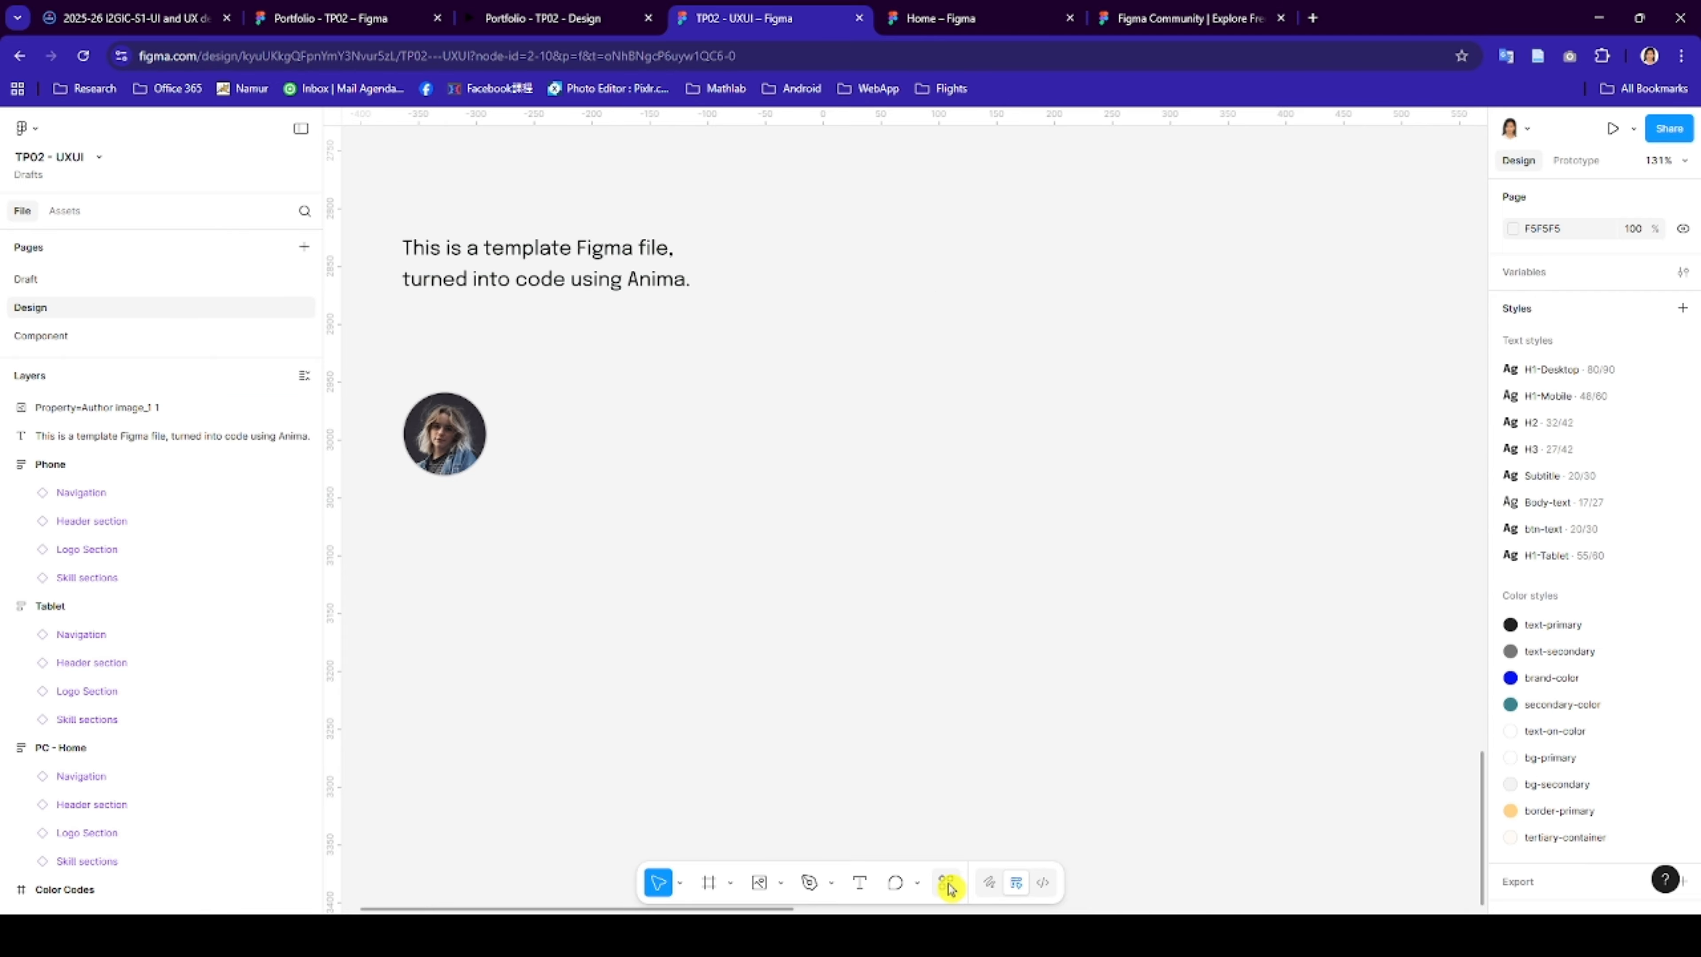
- Insert the filled star icon on the canvas using the RemixIcon plugin's "star" search
click(949, 884)
click(778, 596)
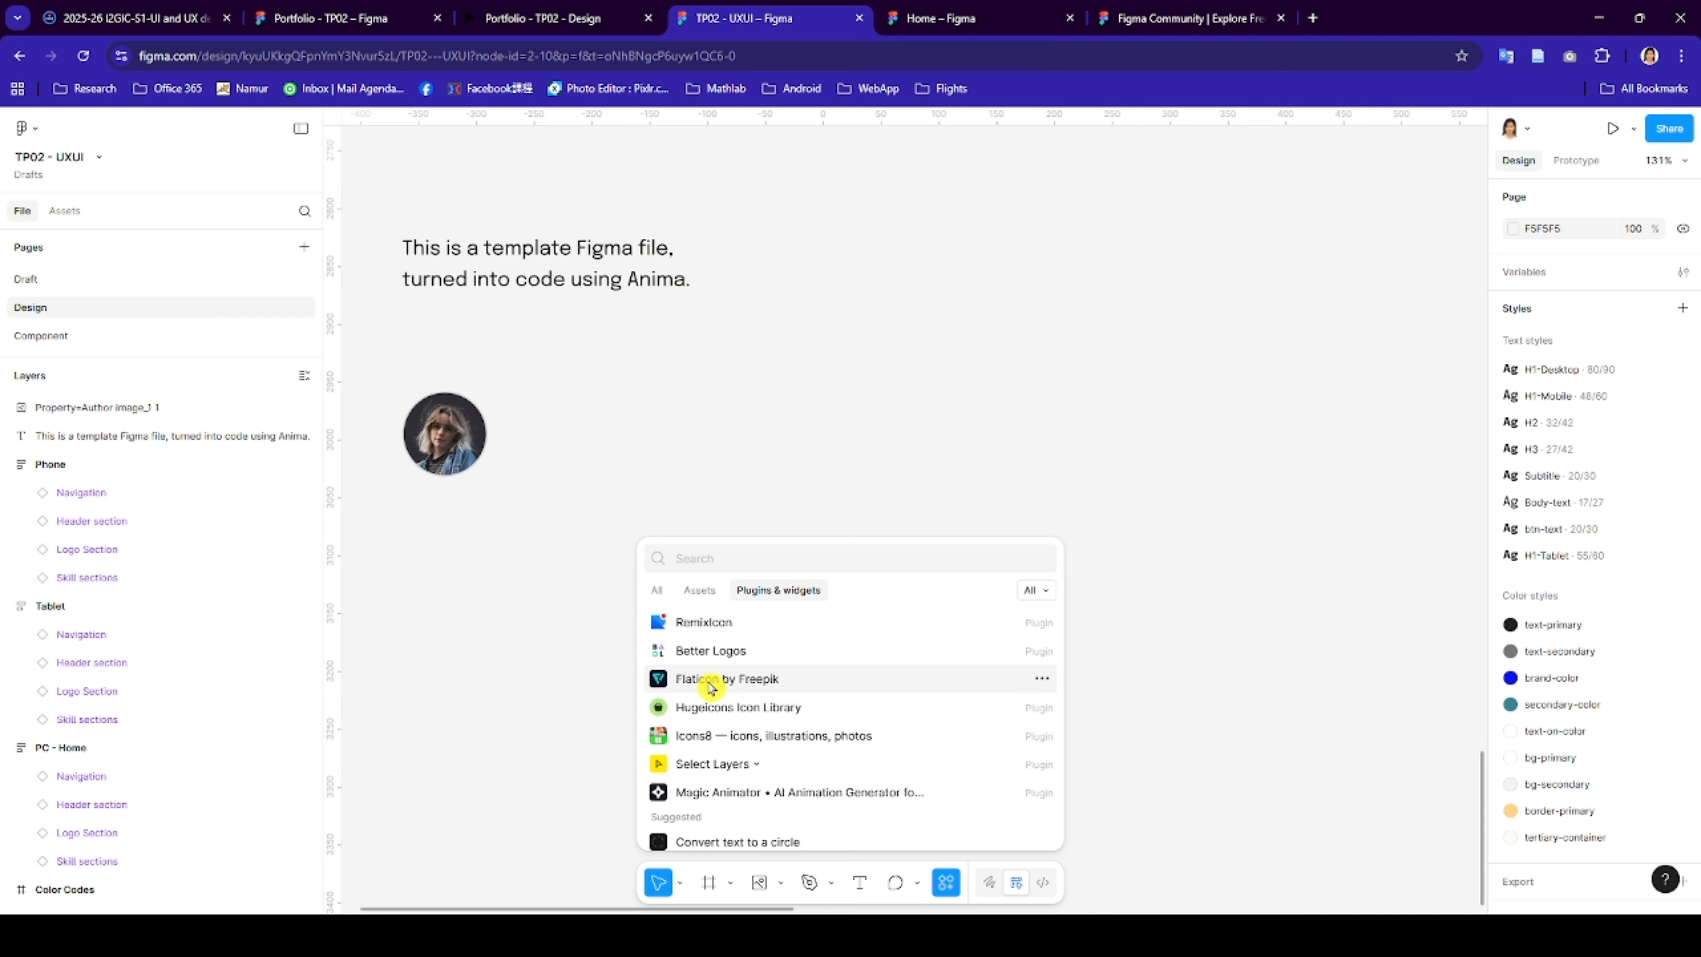
click(724, 625)
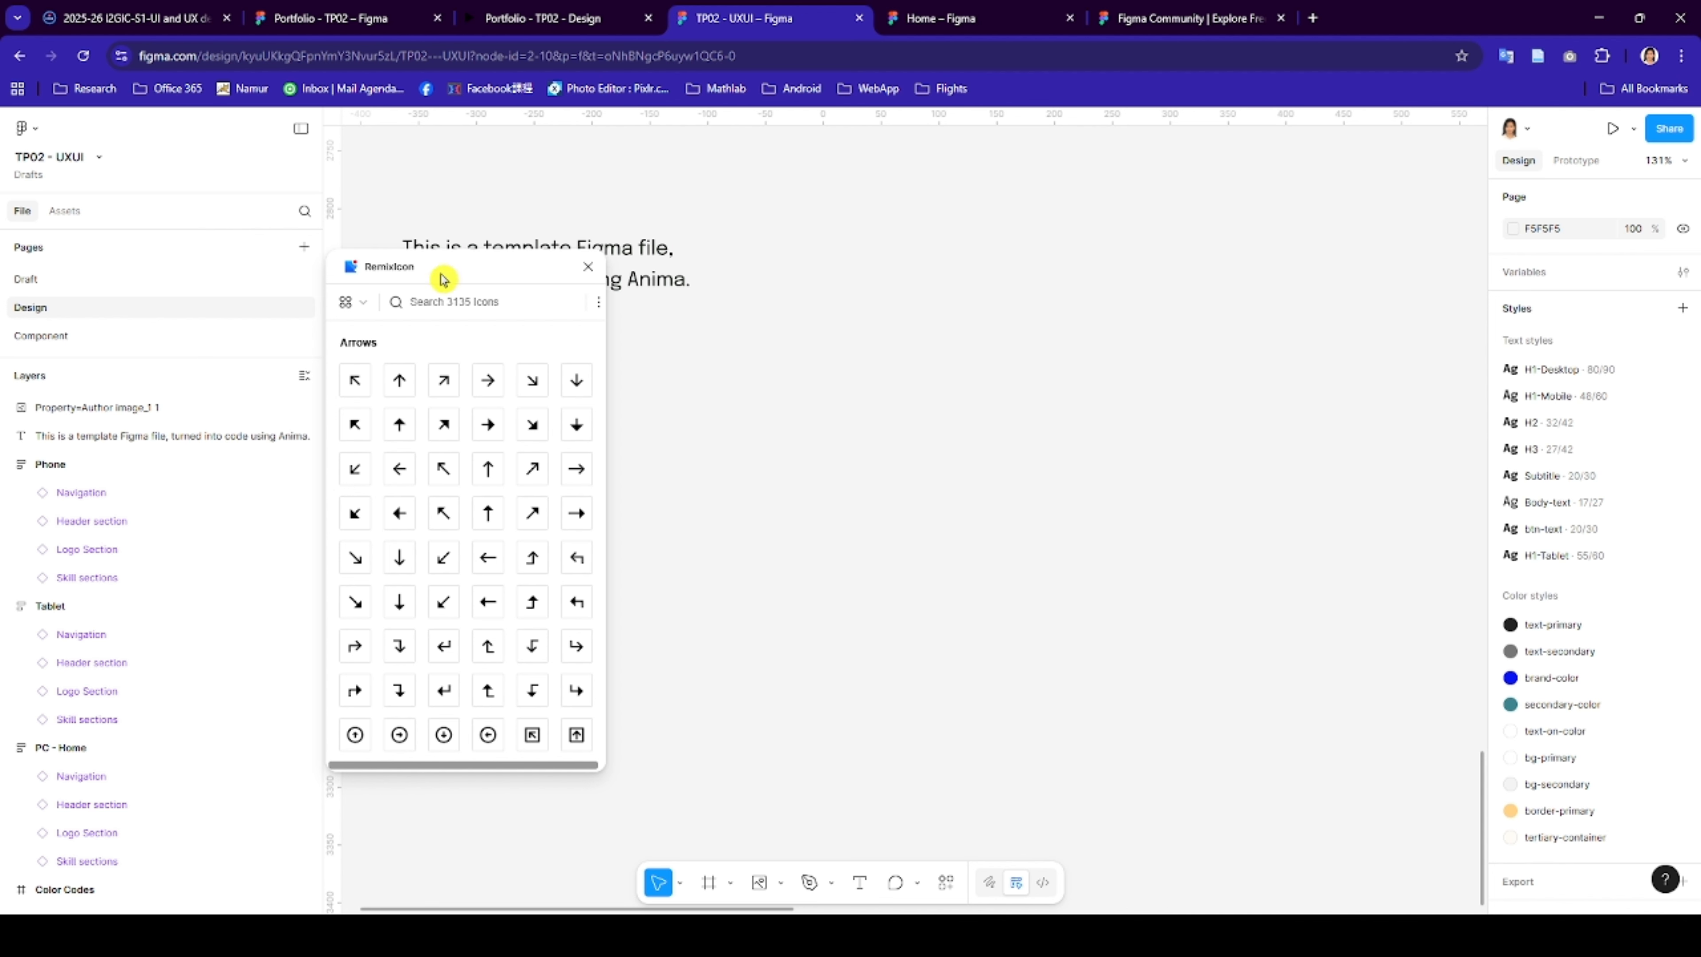
text(star)
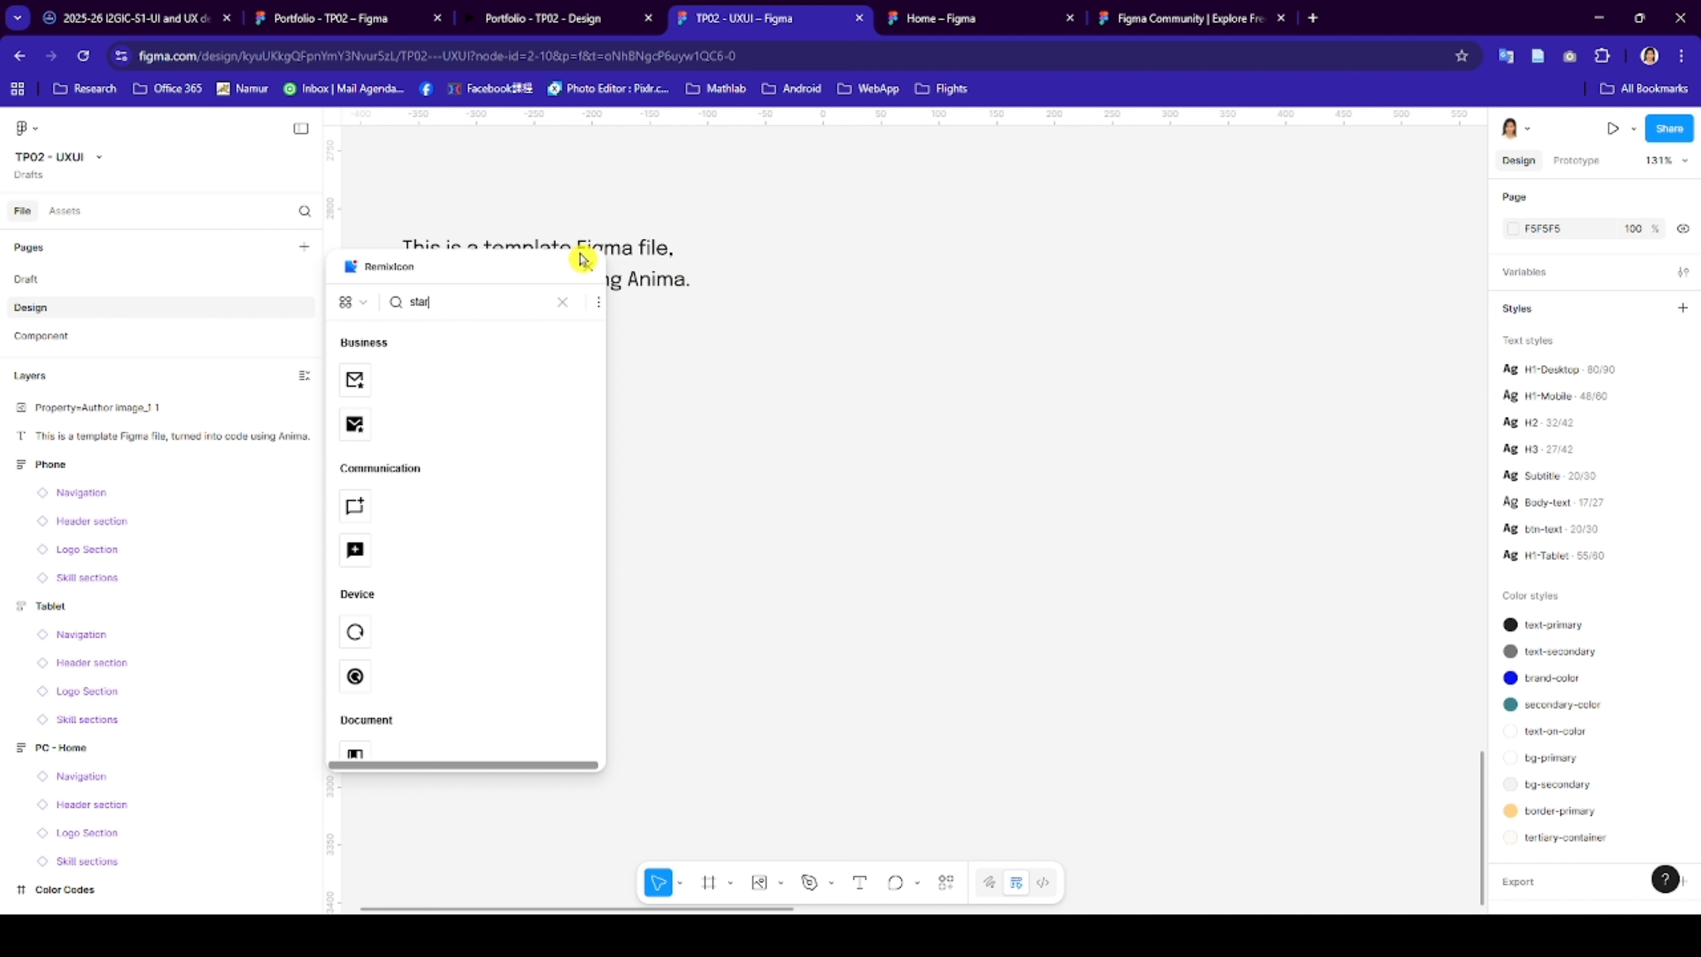
scroll(420, 630, down, 4)
scroll(420, 630, down, 4)
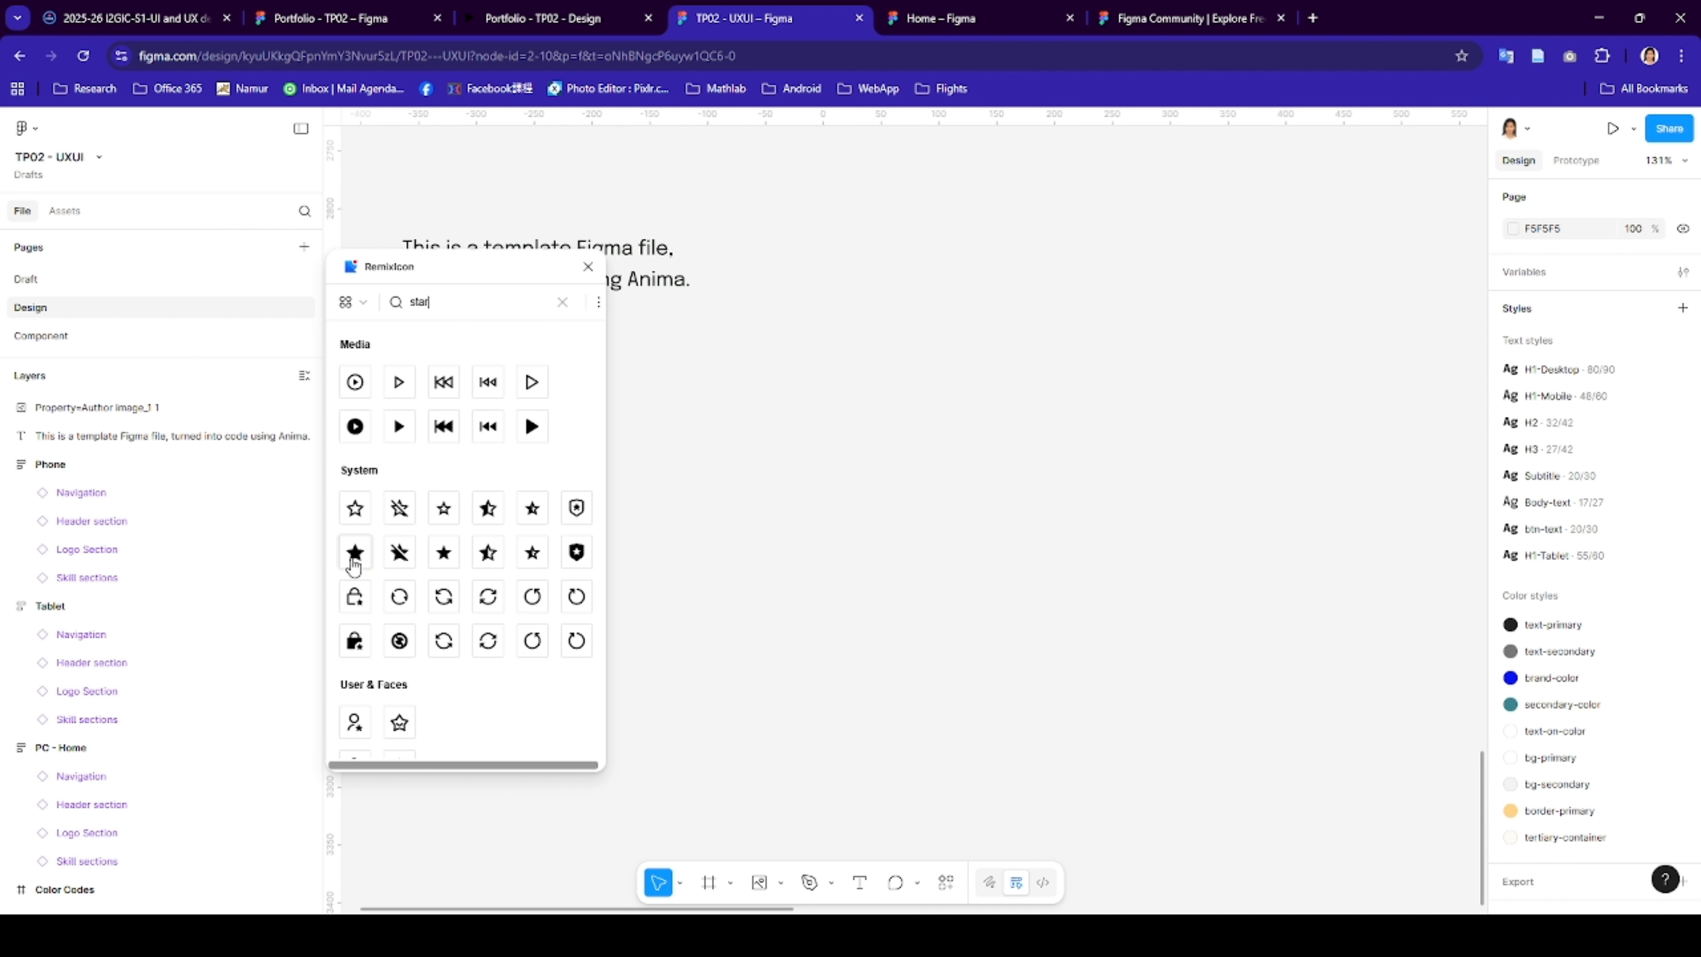
click(354, 552)
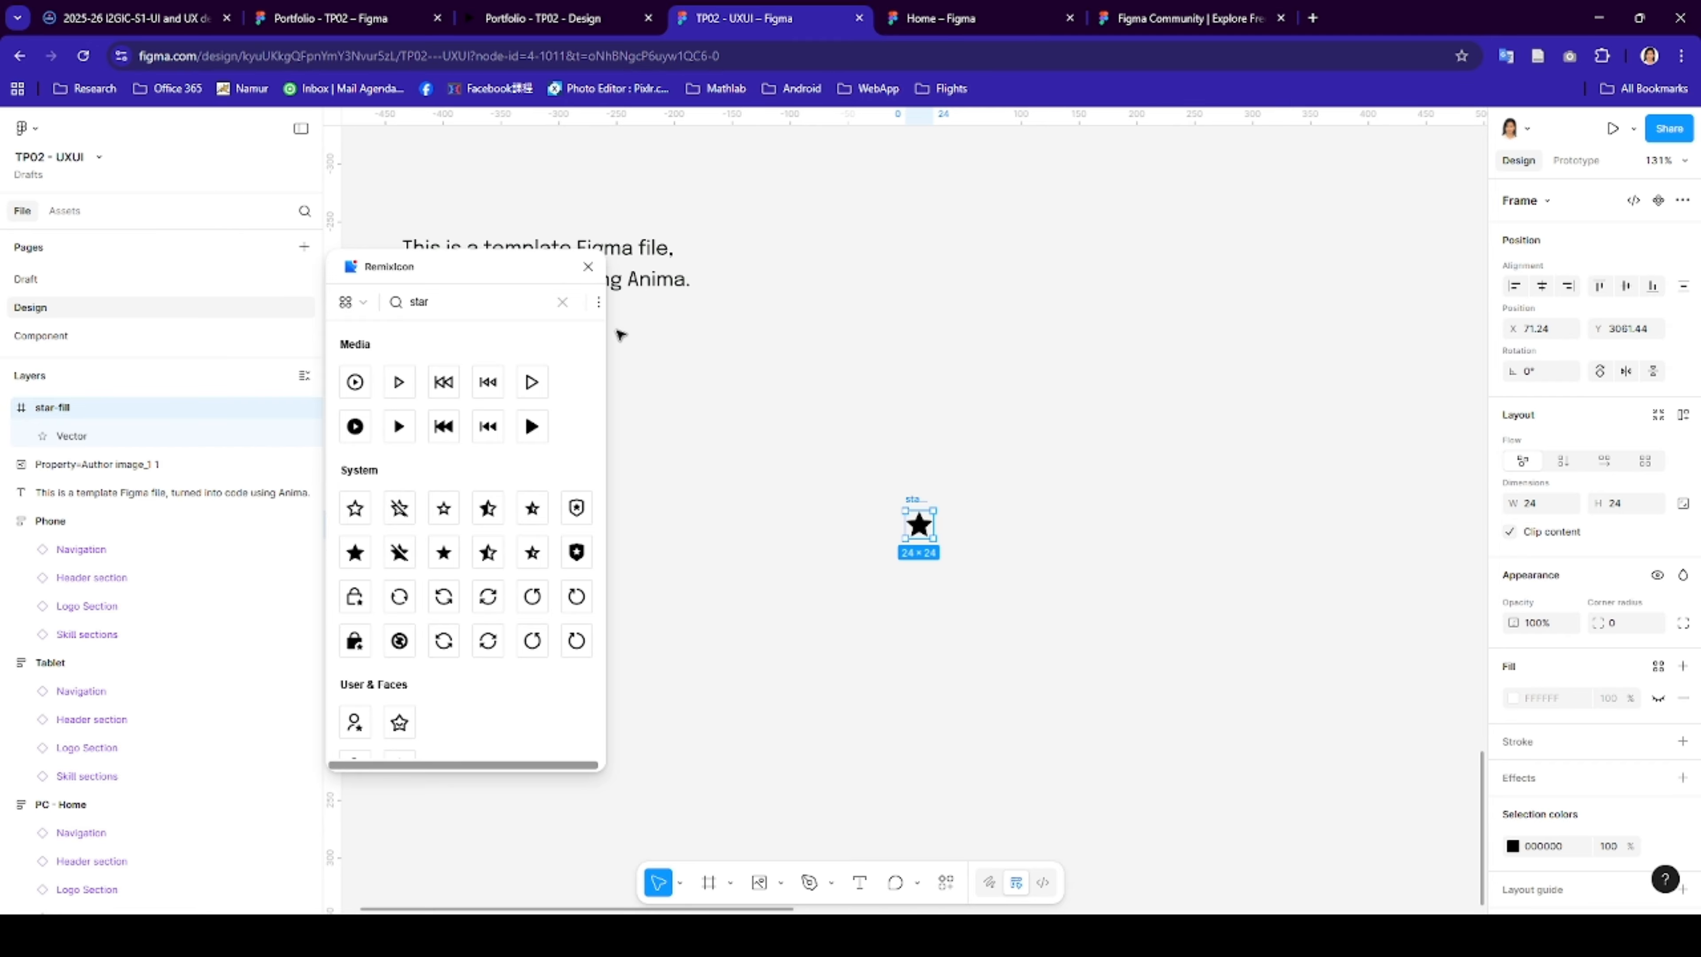
click(589, 267)
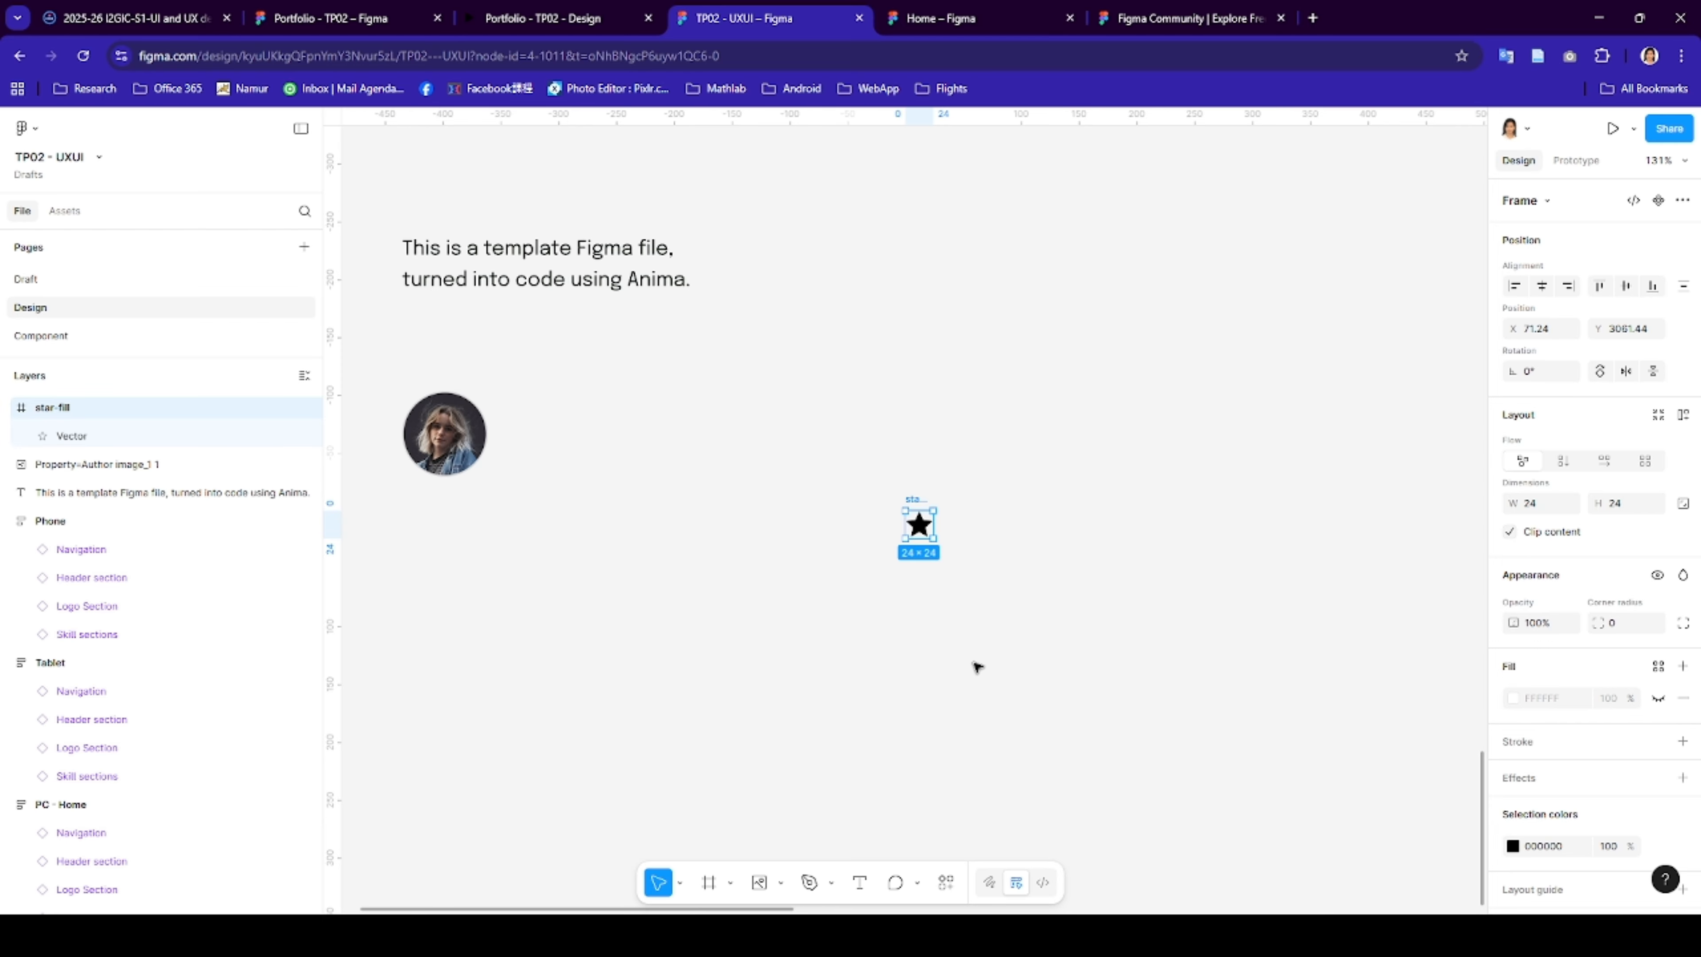
- Duplicate the star icon into a horizontal row of five stars with about 8 px spacing
key(ctrl+d)
key(ctrl+d)
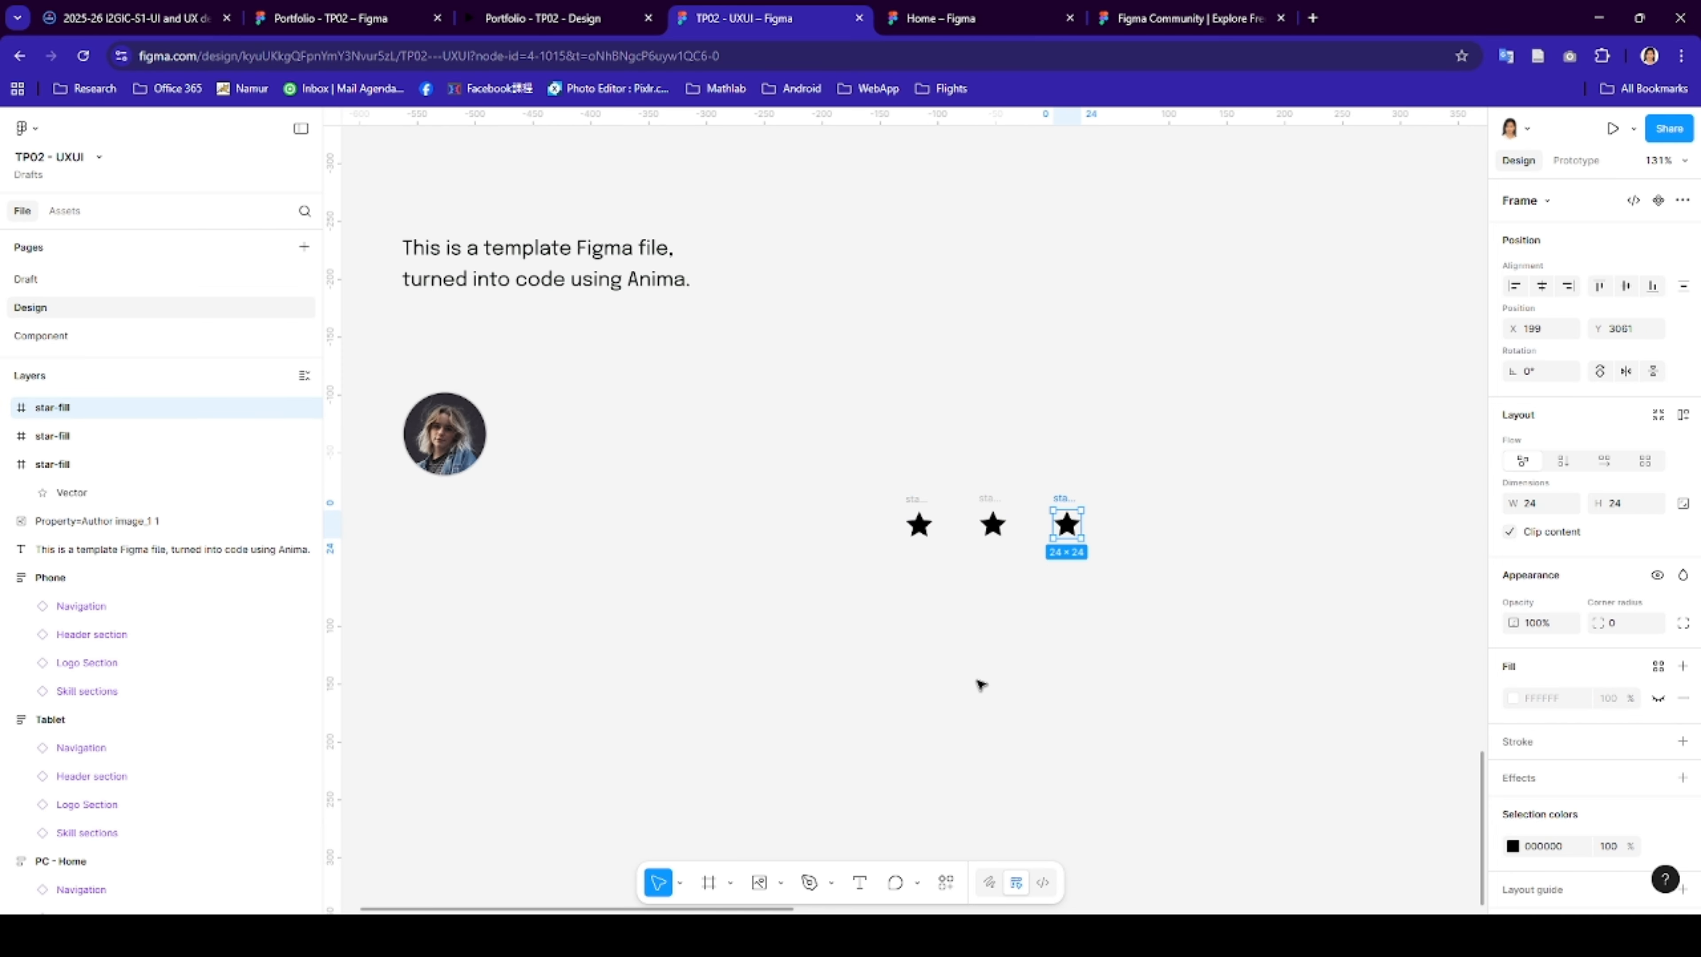
double_click(1071, 530)
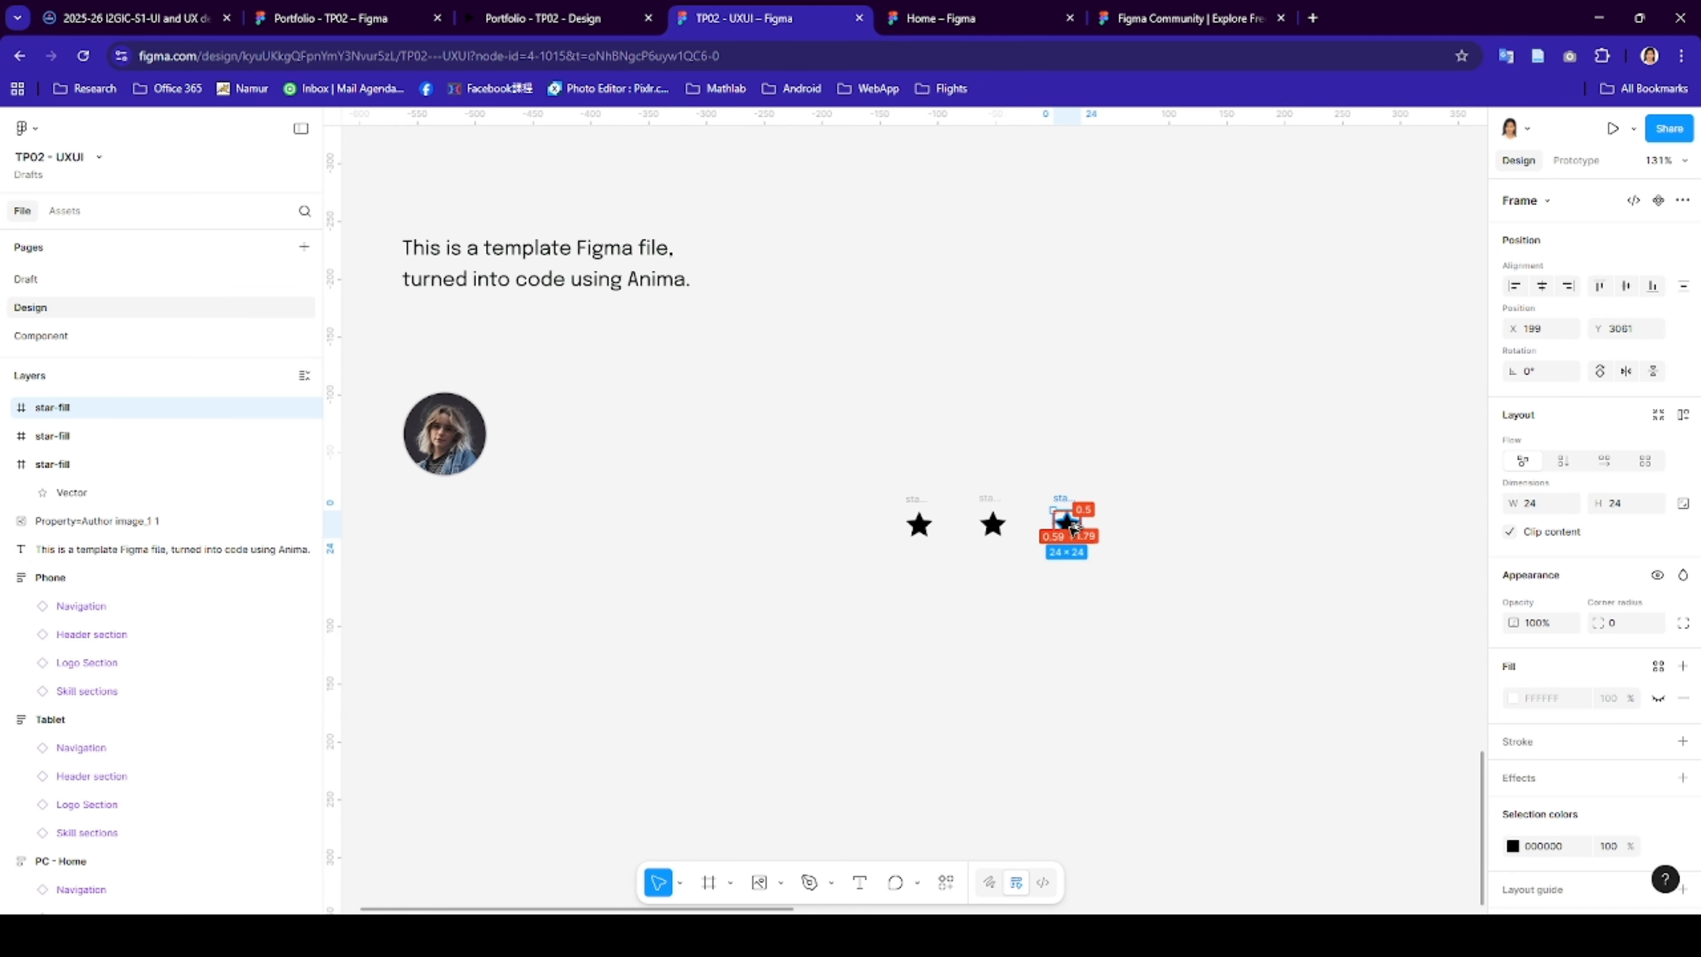
drag(1054, 525, 961, 527)
key(ctrl+d)
- Wrap the five stars in one frame and add auto layout to it
drag(881, 568, 1101, 499)
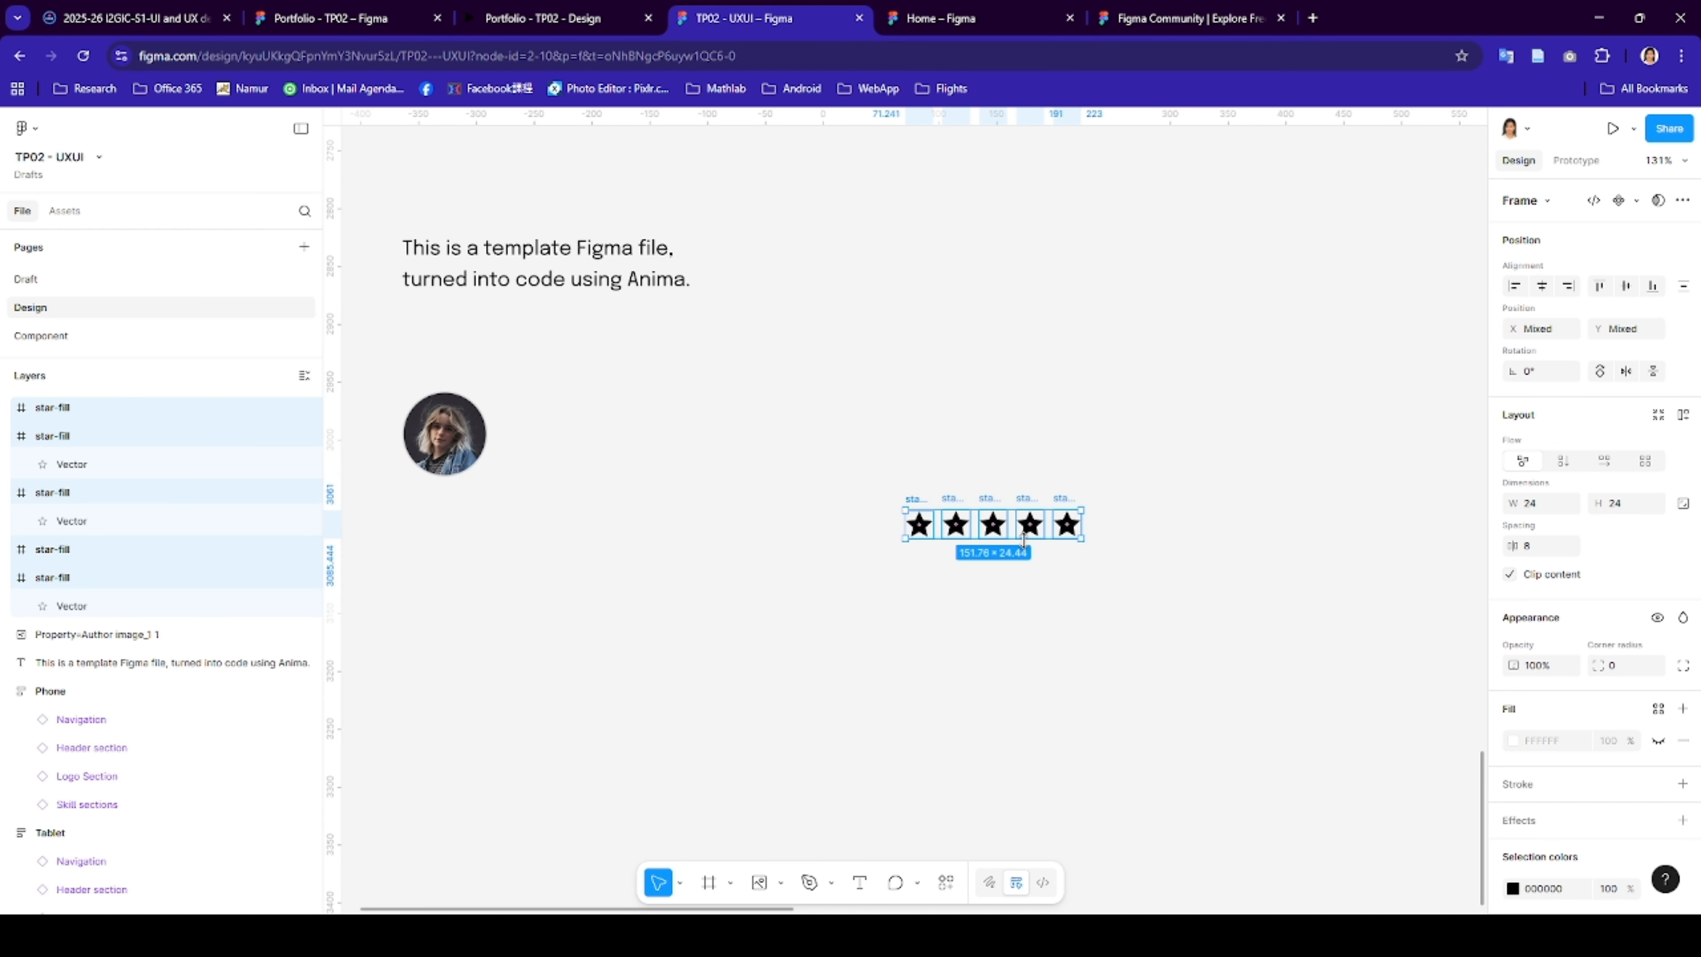
right_click(1029, 528)
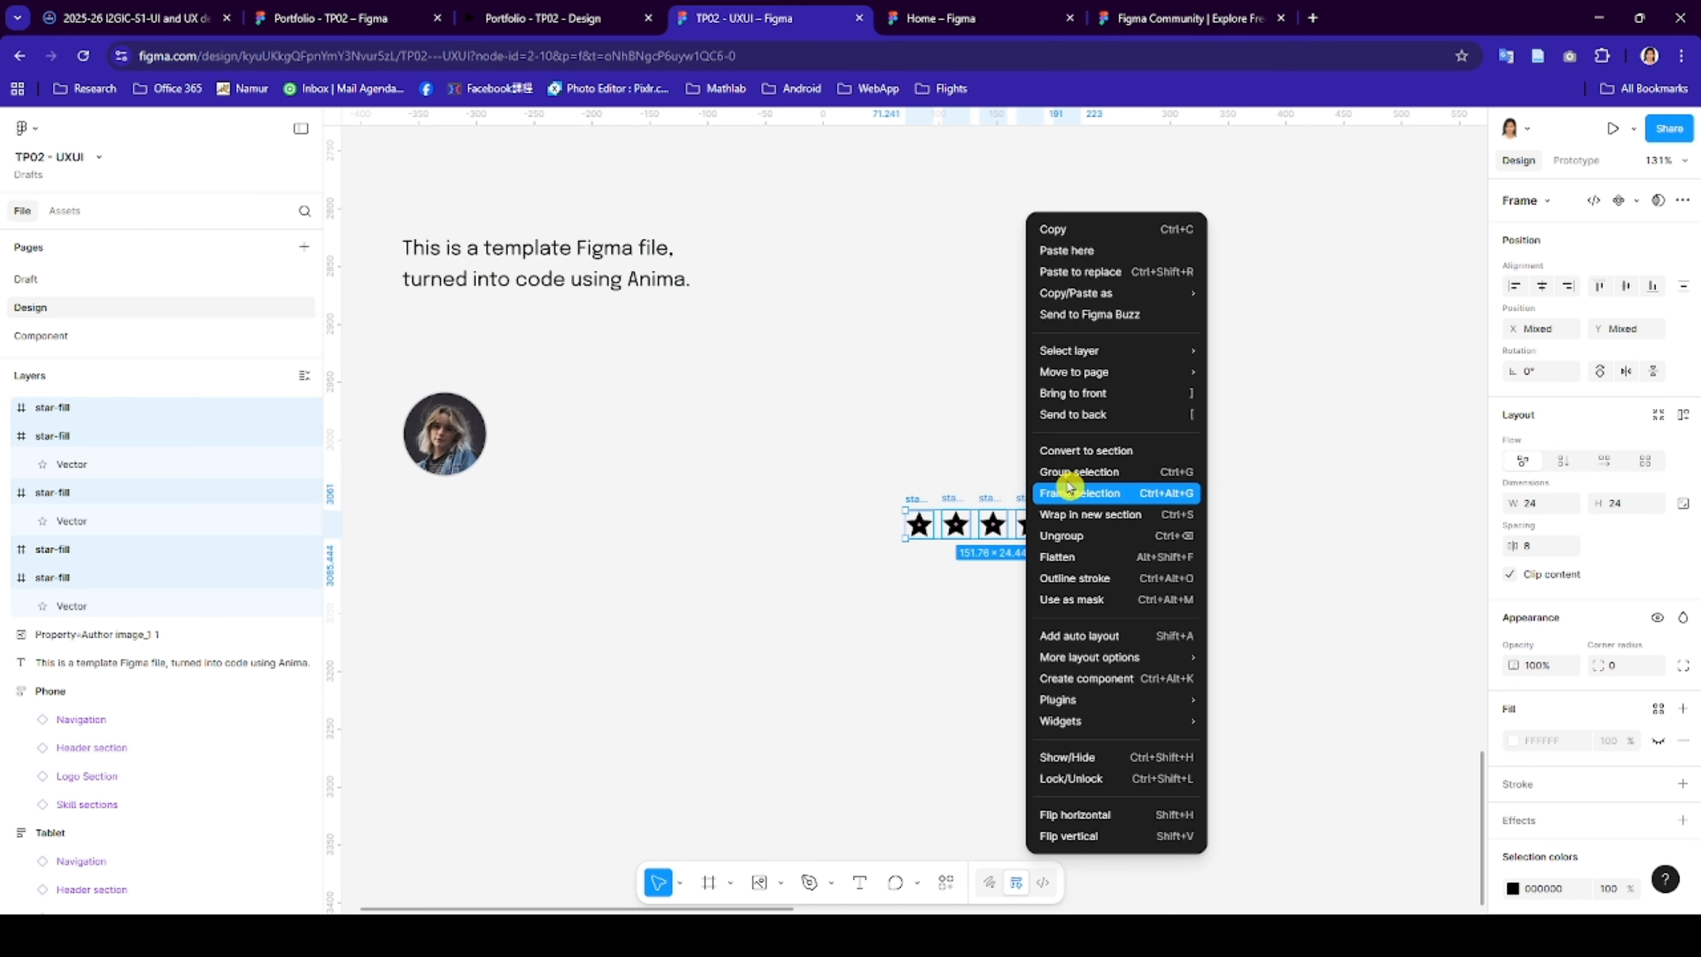
click(1085, 499)
right_click(945, 522)
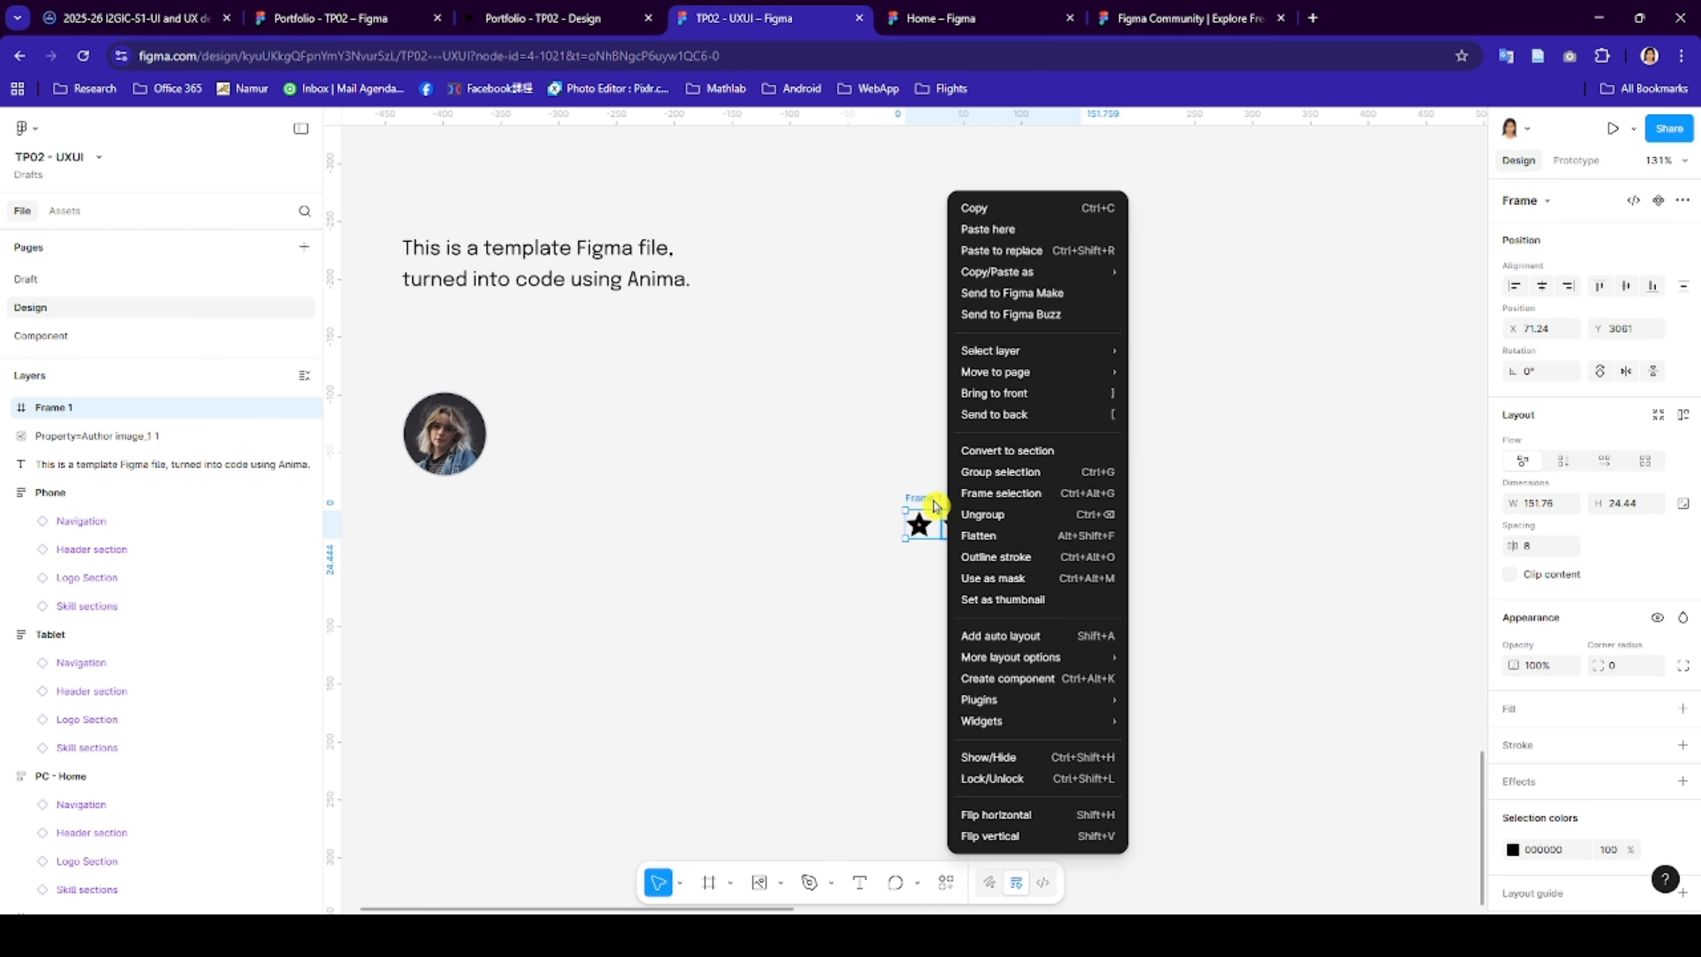
click(932, 502)
right_click(930, 511)
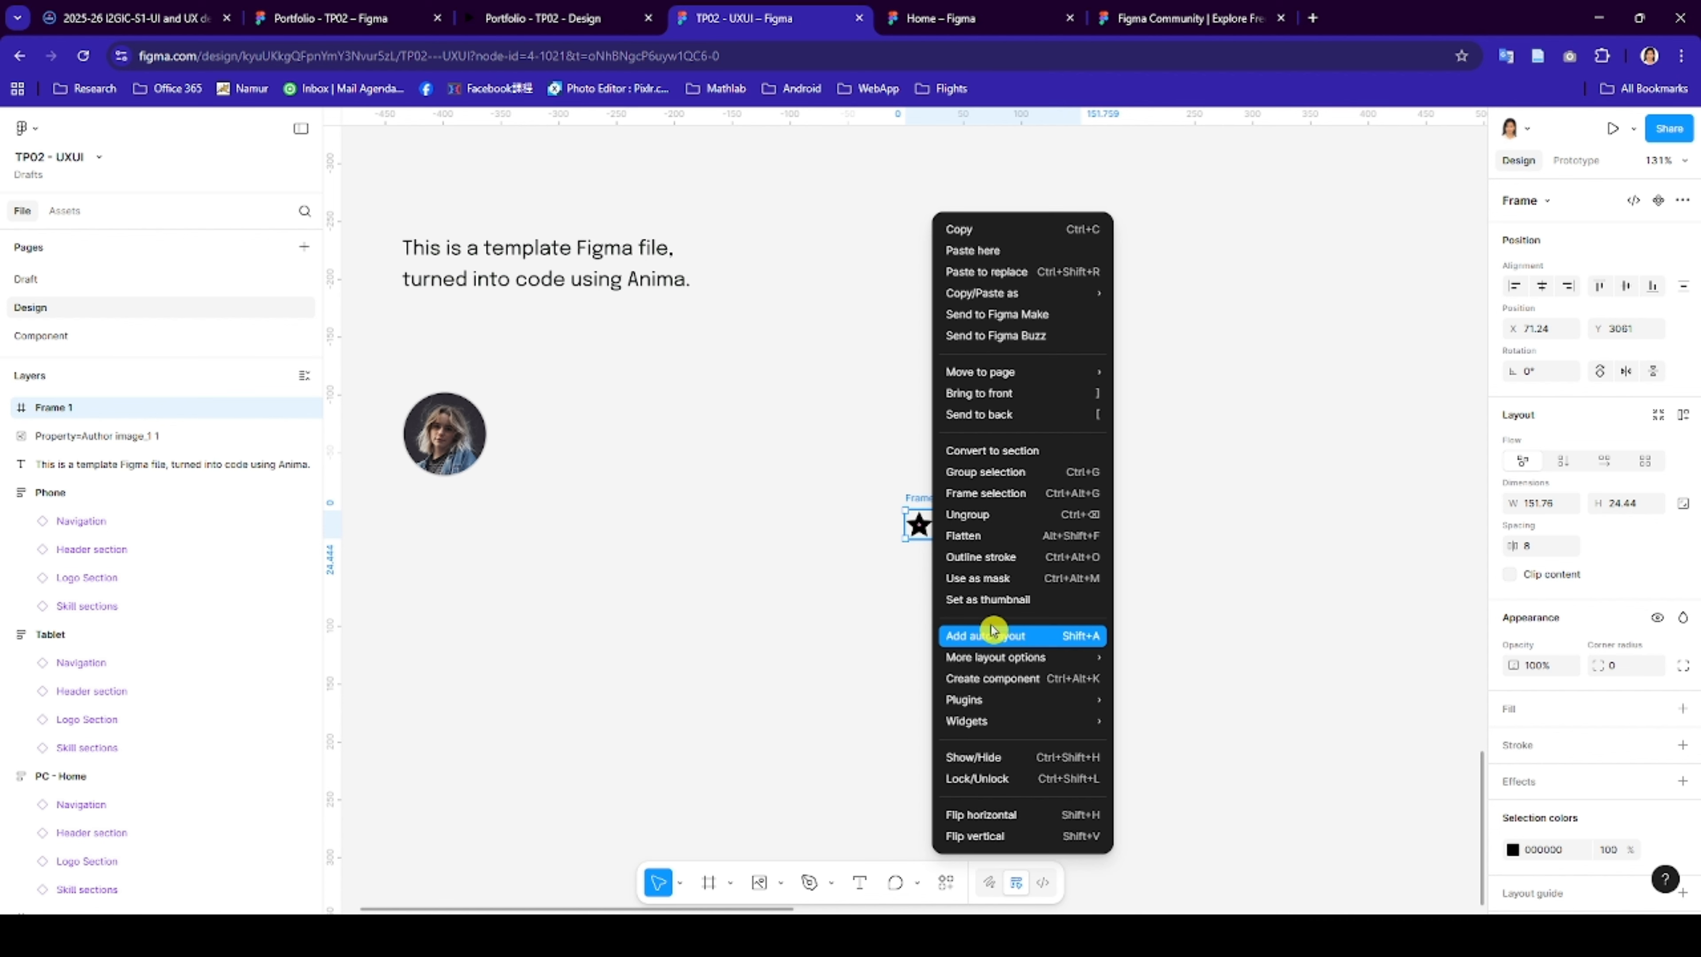
click(1004, 637)
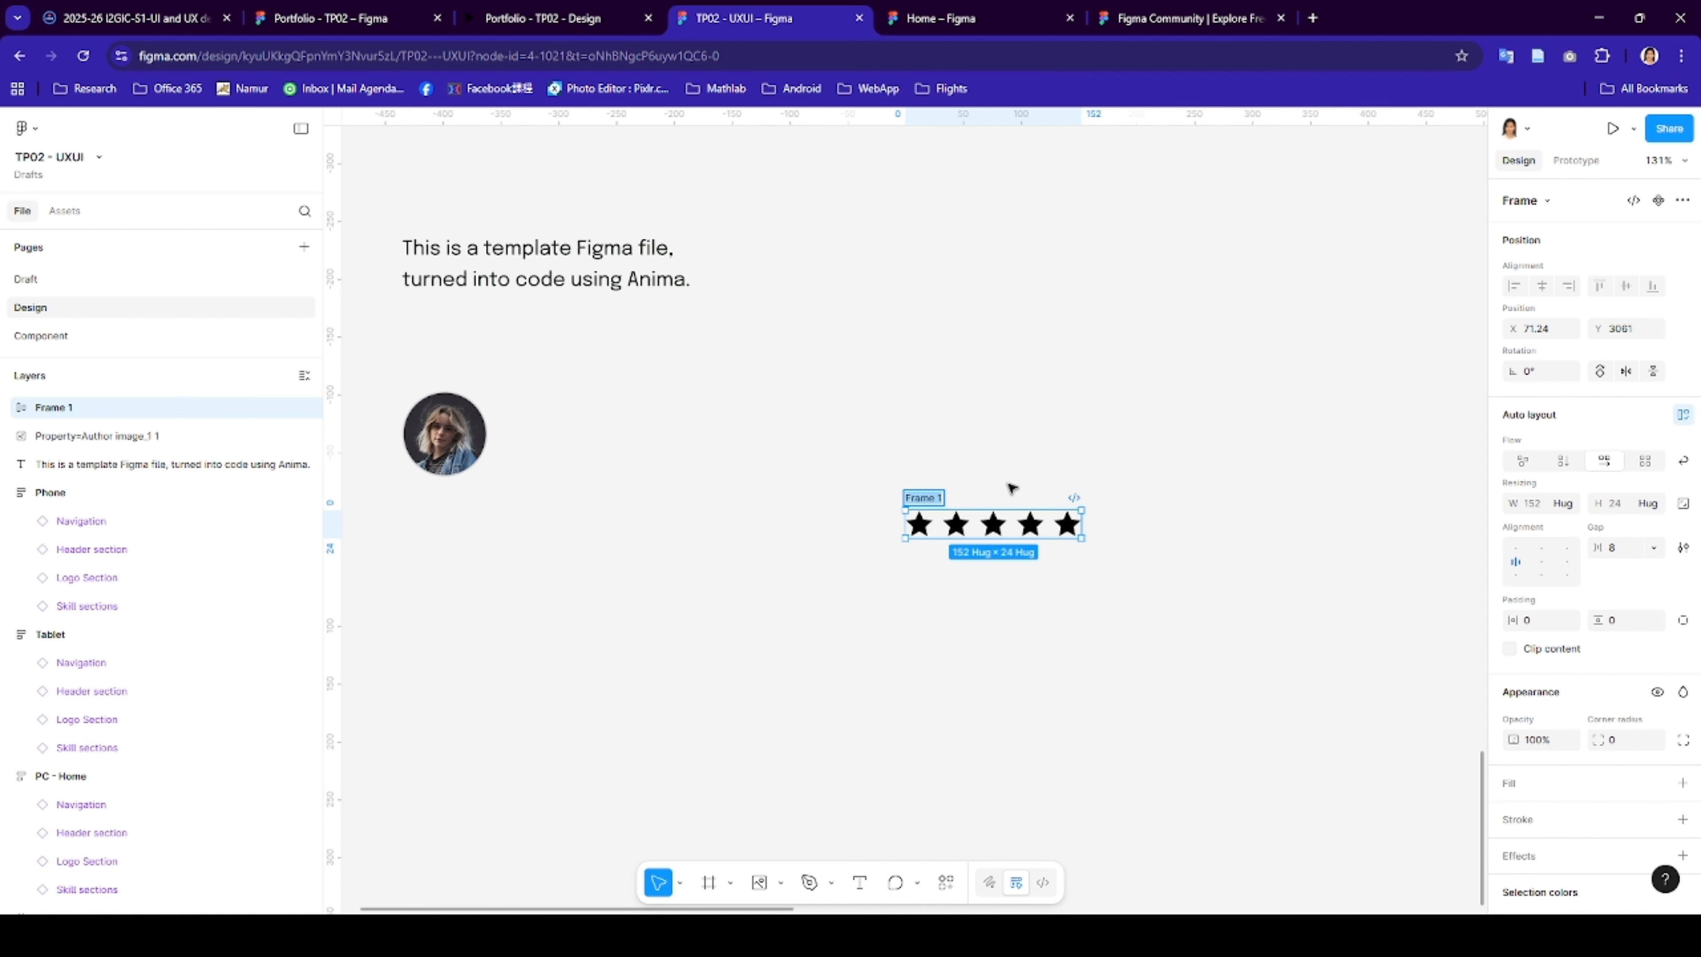
- Rename the star frame to Rates and place it beside the author image, near the image's upper edge
text(Rates)
key(Return)
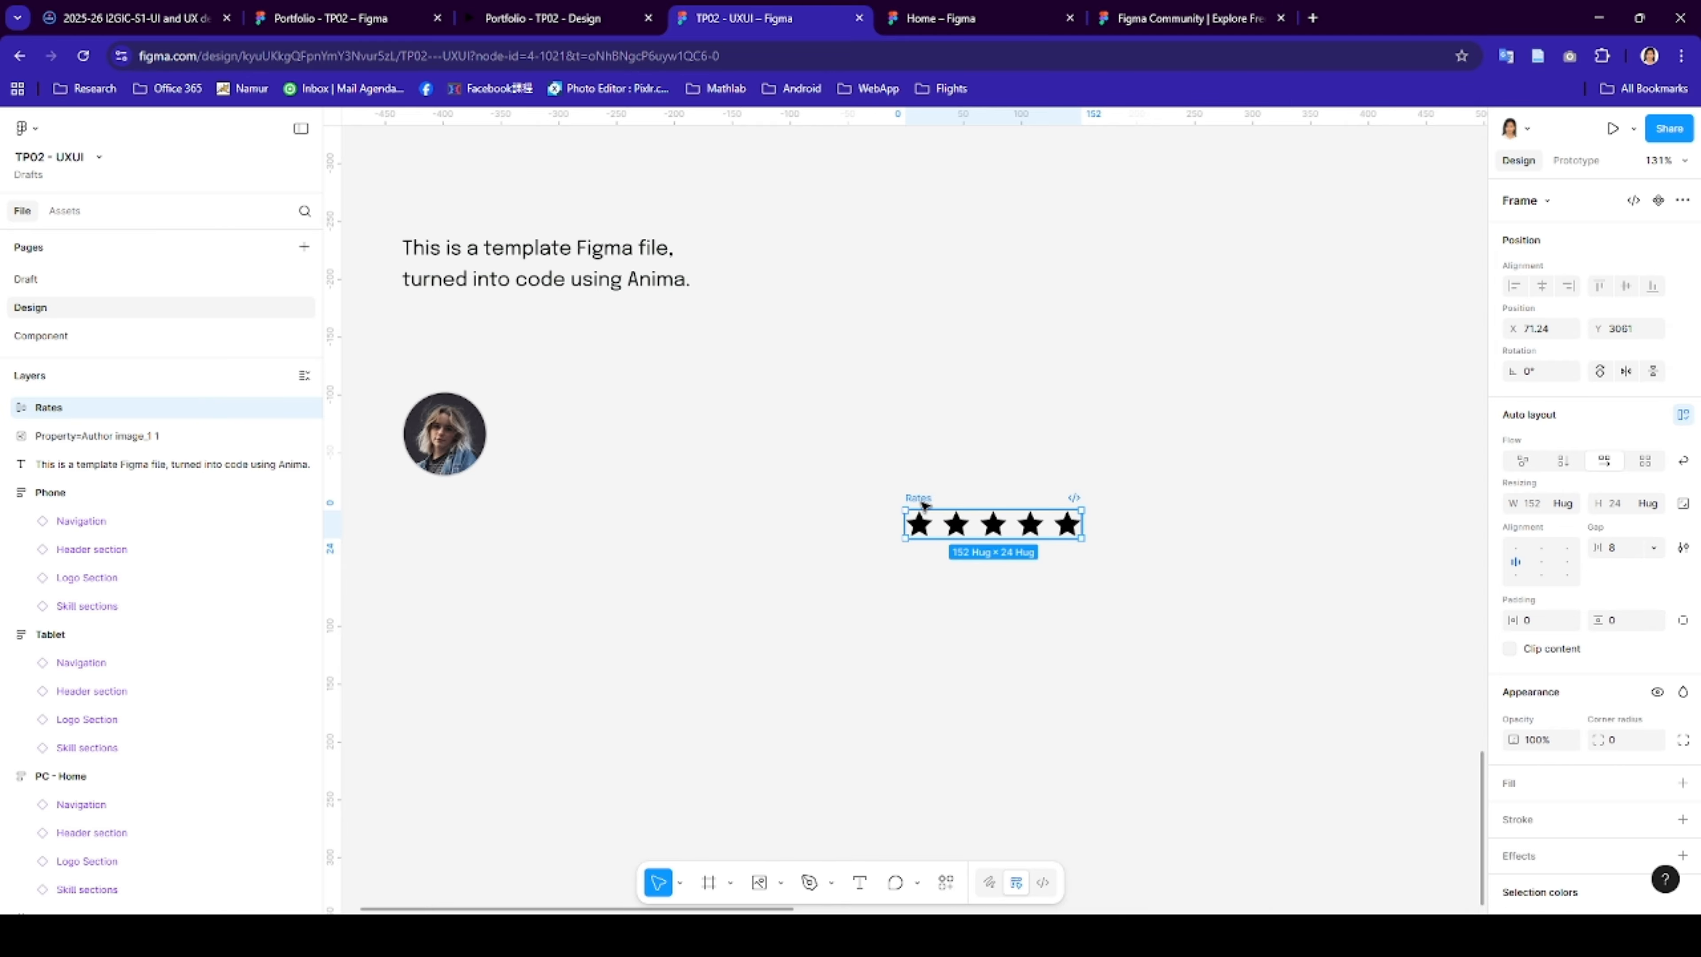
drag(922, 500, 526, 390)
- Copy the client name and company text from the first client card in the Portfolio - TP02 file and return to TP02 - UXUI
click(357, 18)
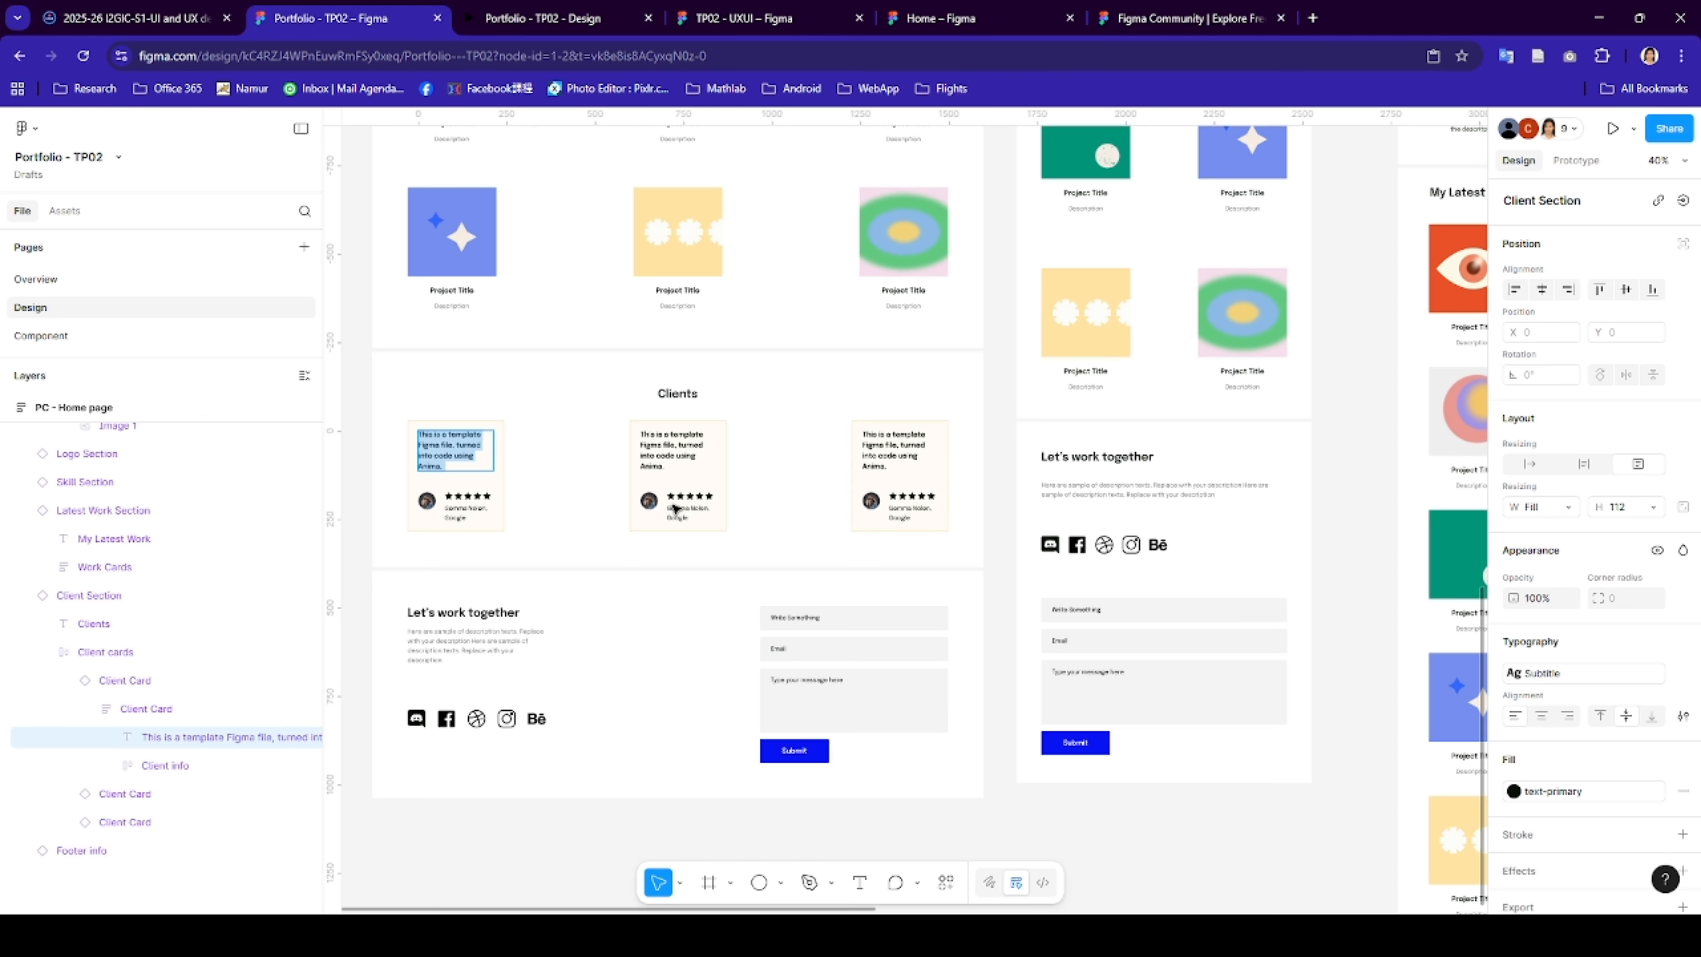
click(464, 515)
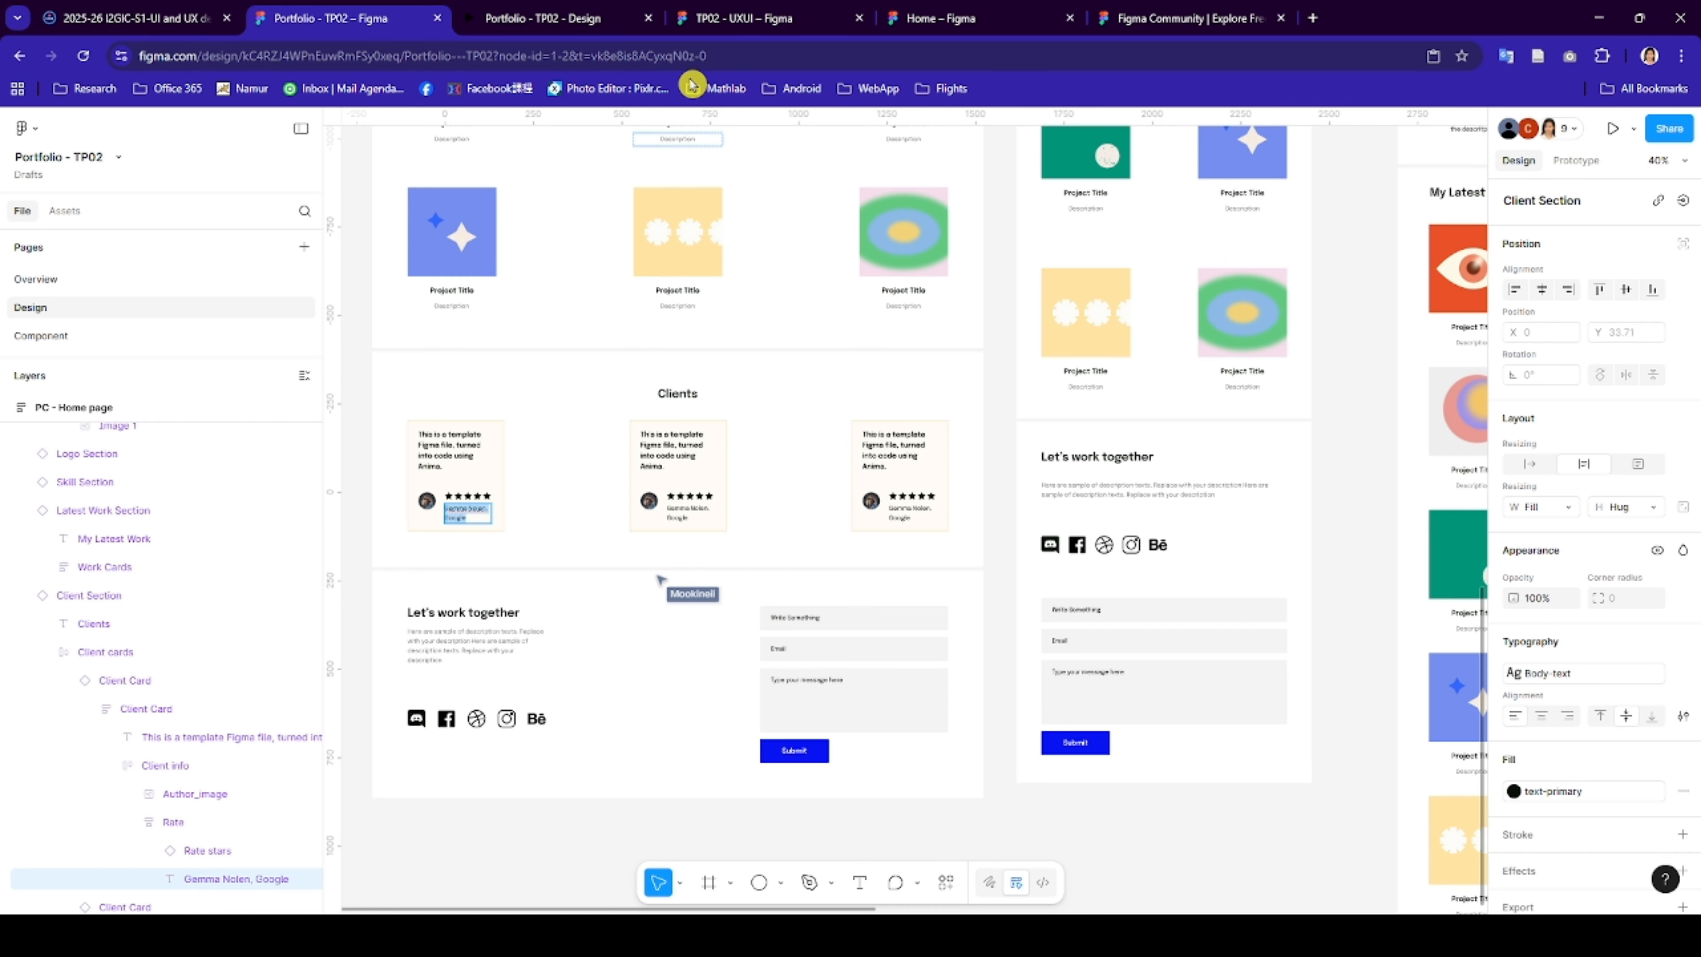
click(724, 16)
click(726, 566)
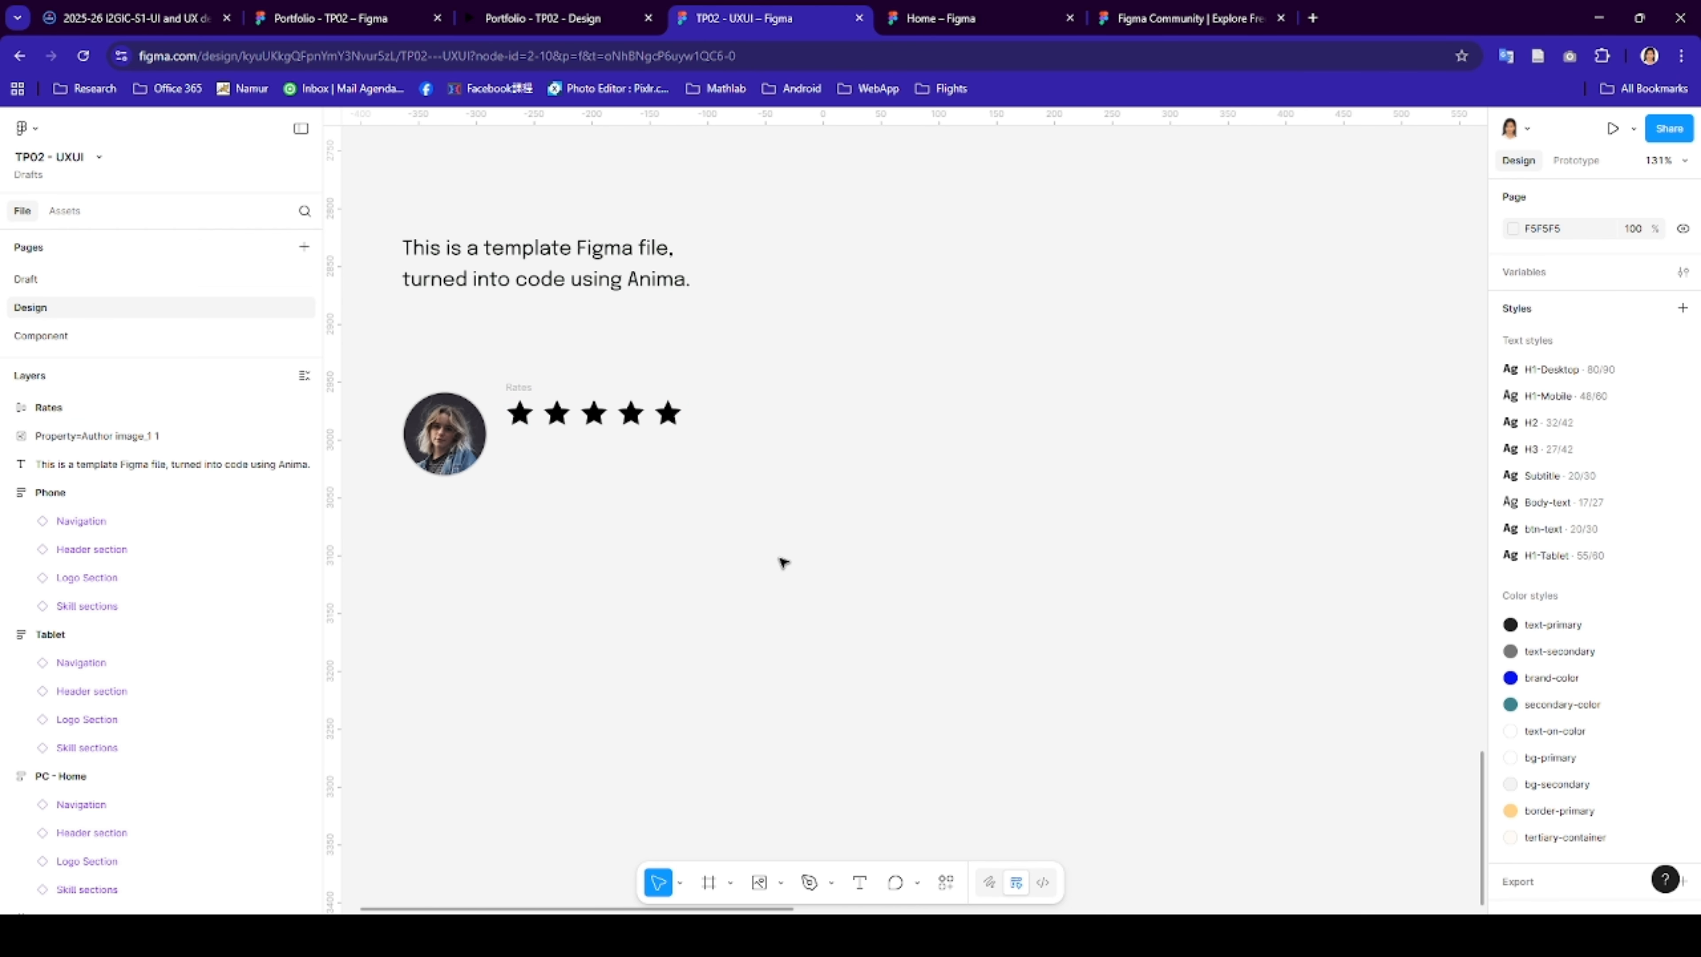
- Paste the client name and company text beneath the star row and apply the Body-text style to it
key(ctrl+v)
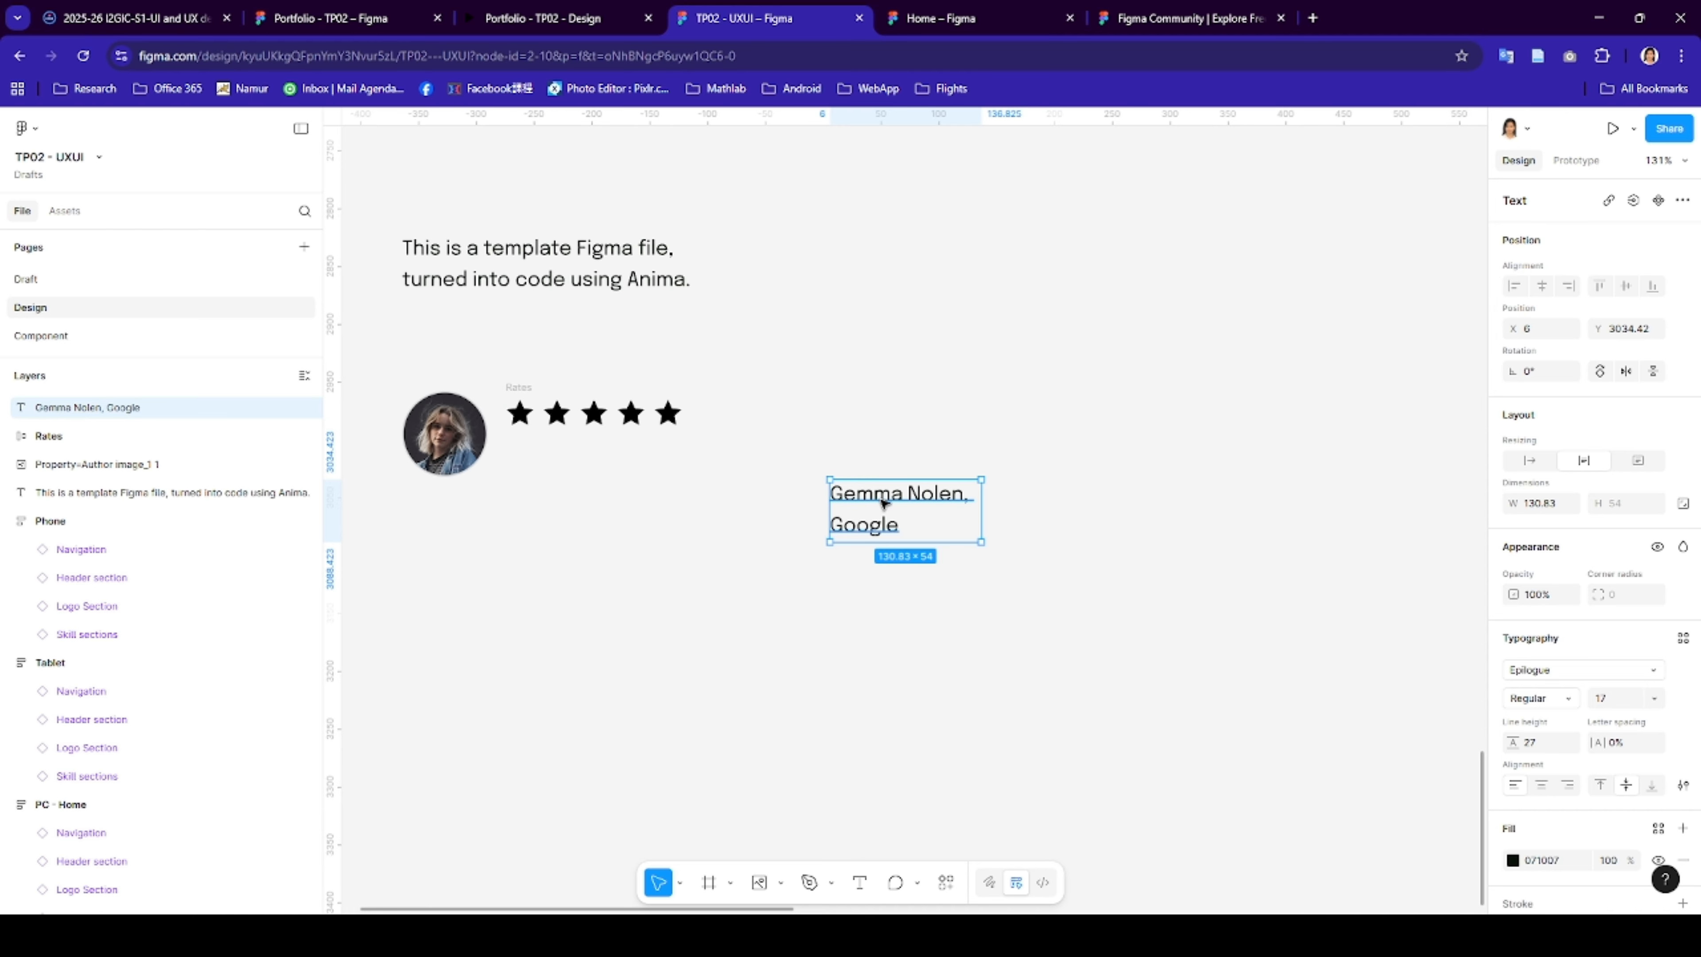
drag(828, 501, 508, 456)
click(1683, 638)
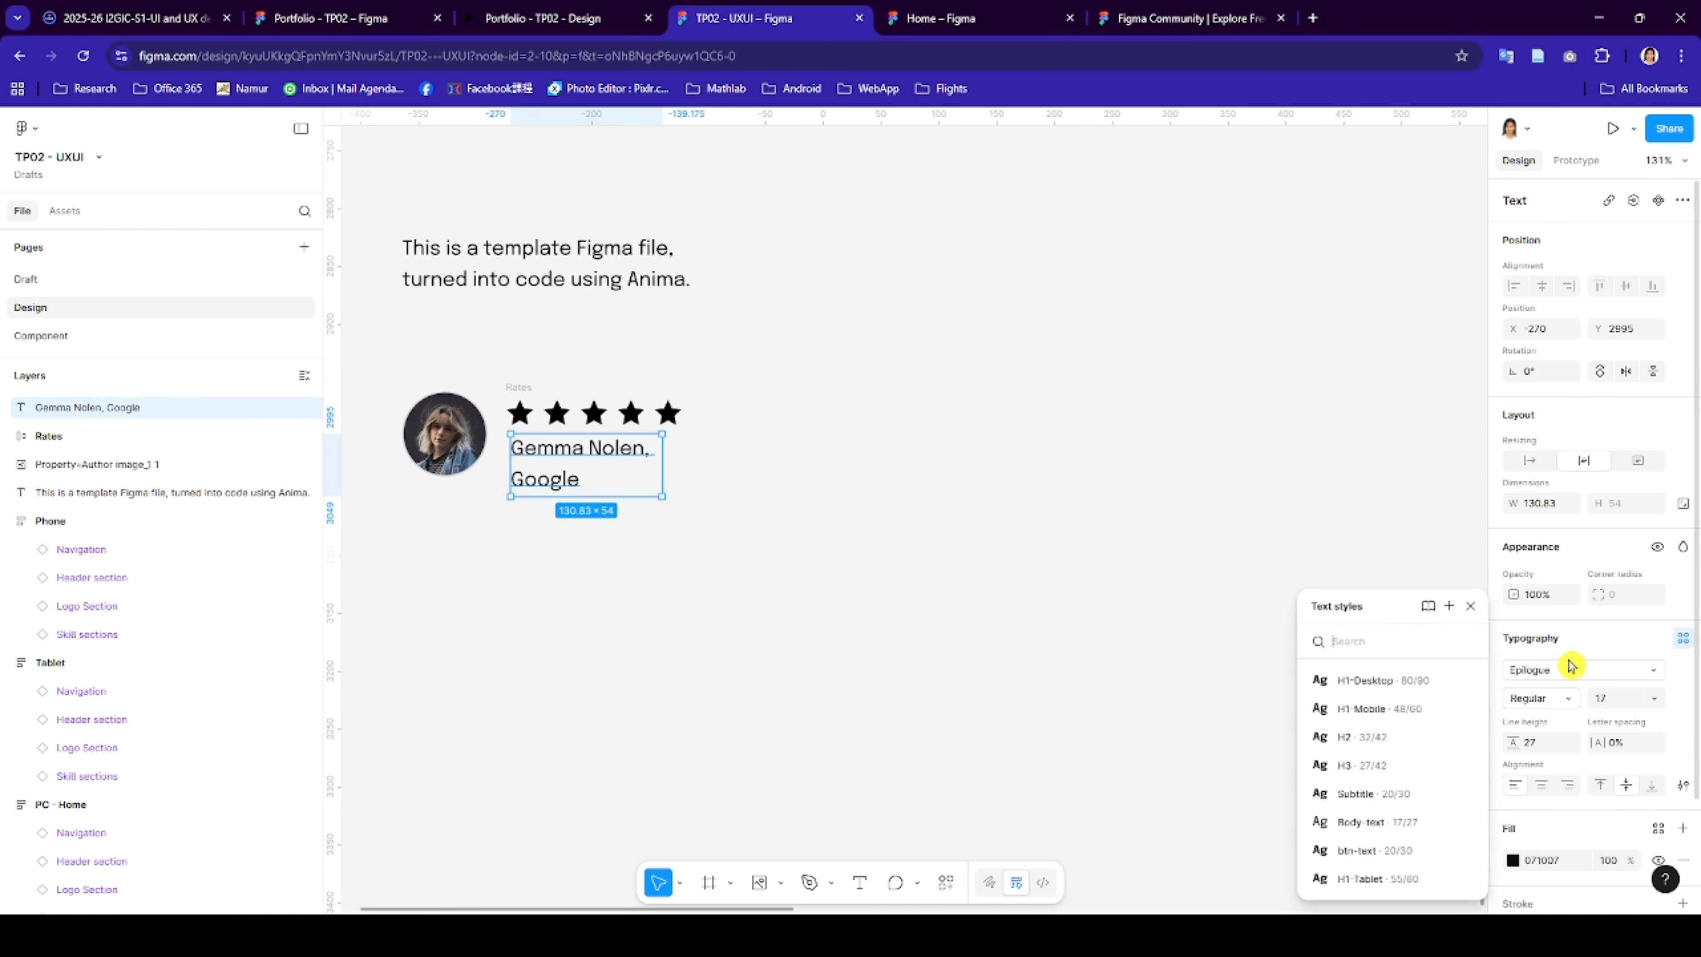
click(1357, 823)
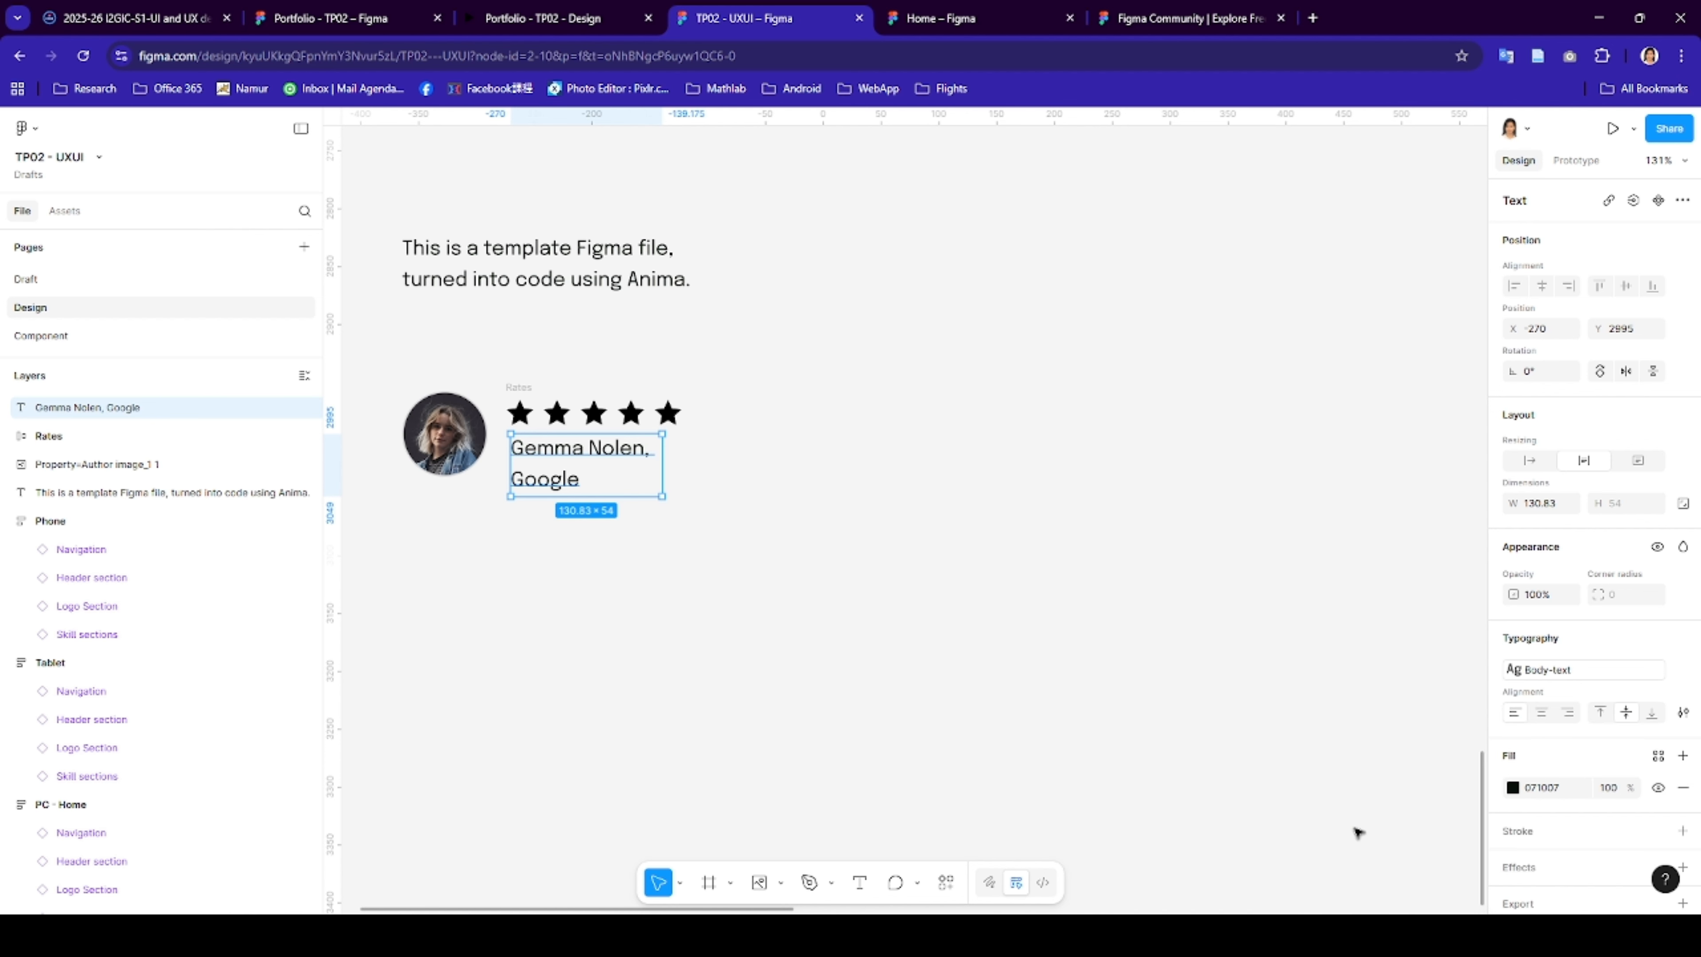
- Set the fill of the client name and company text to the text-secondary color style
click(1515, 791)
click(1515, 790)
click(1514, 791)
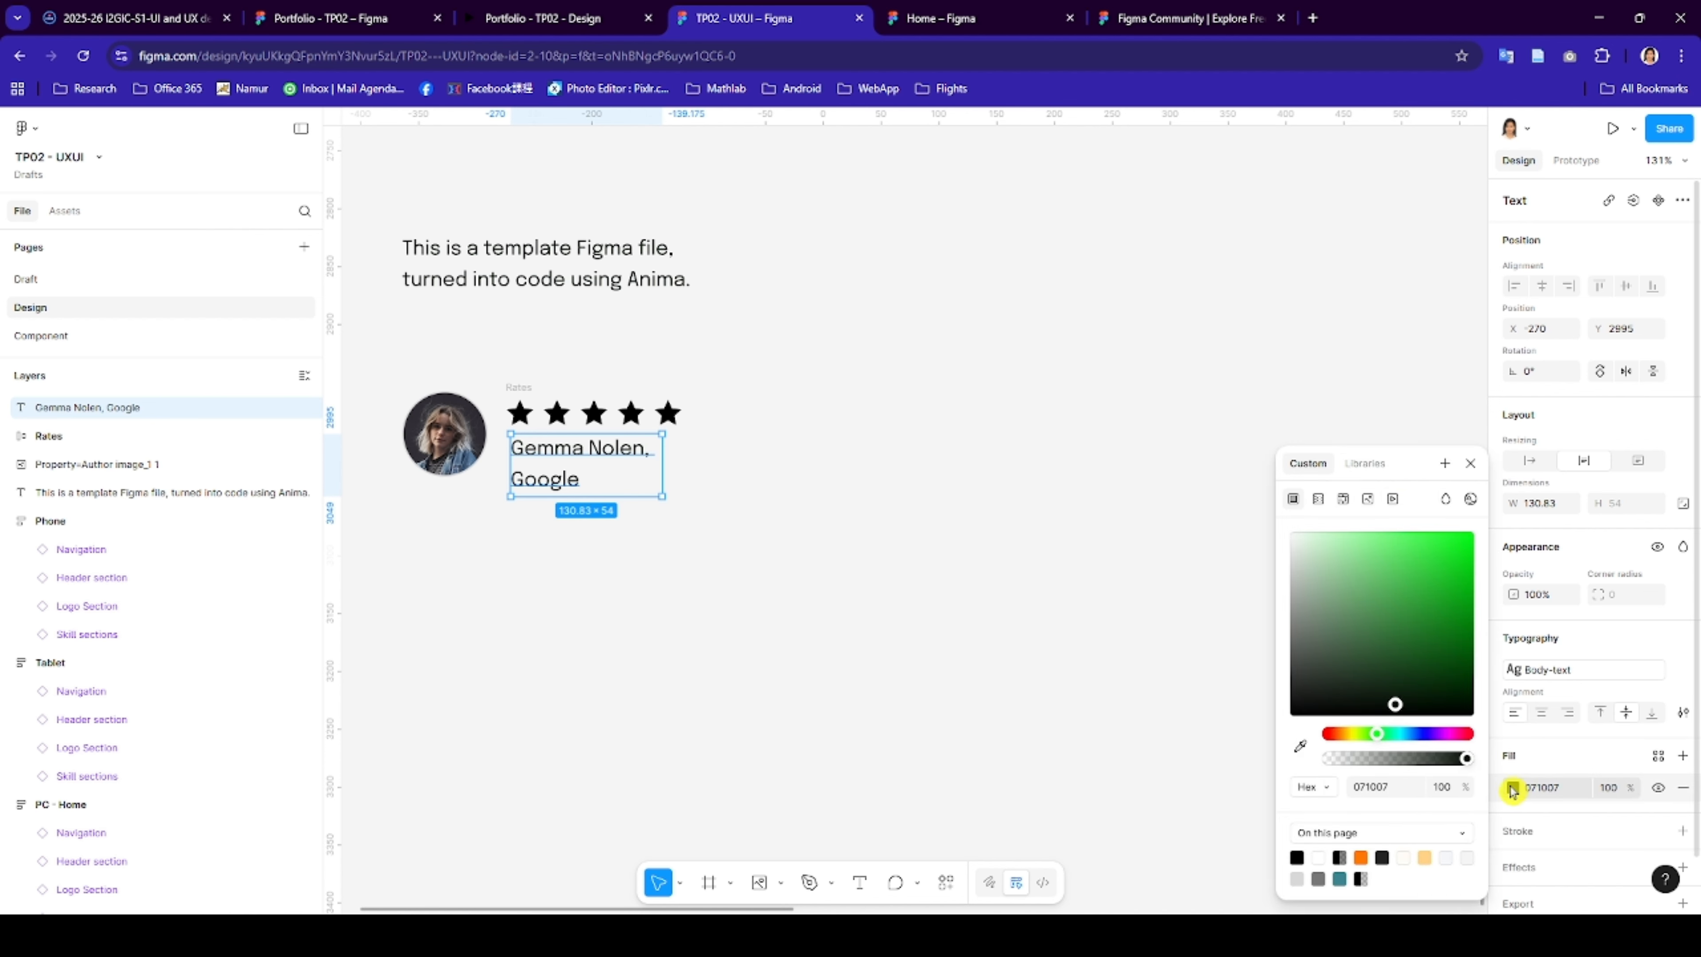
click(1364, 462)
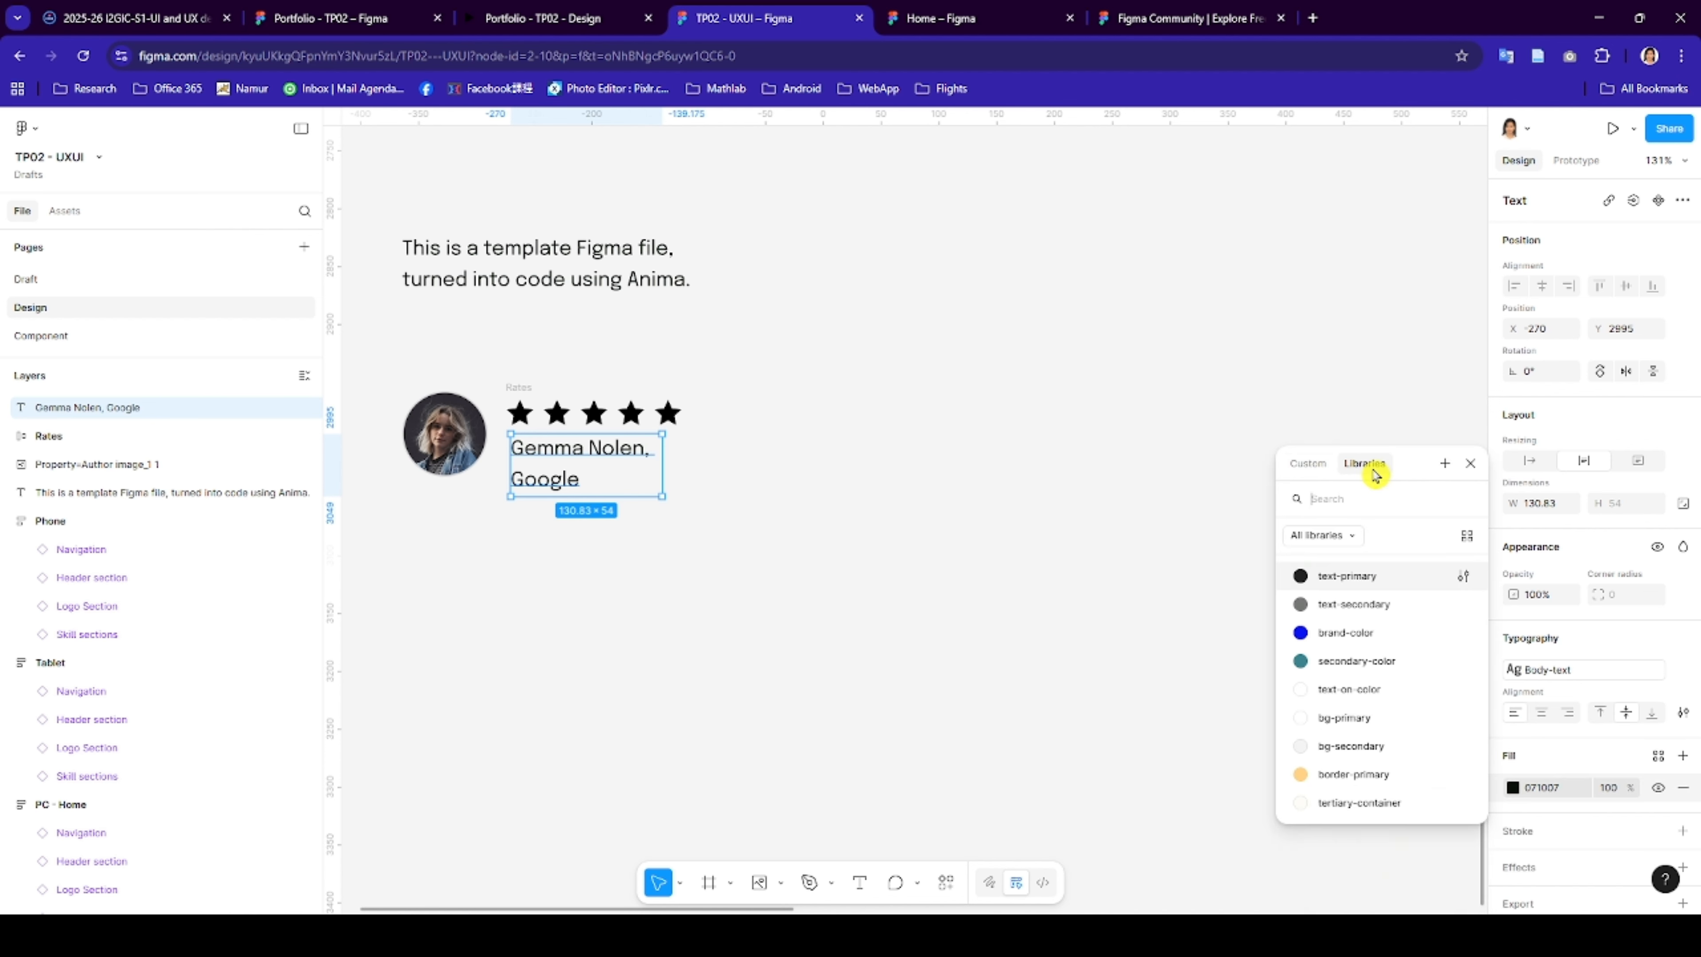
click(1359, 605)
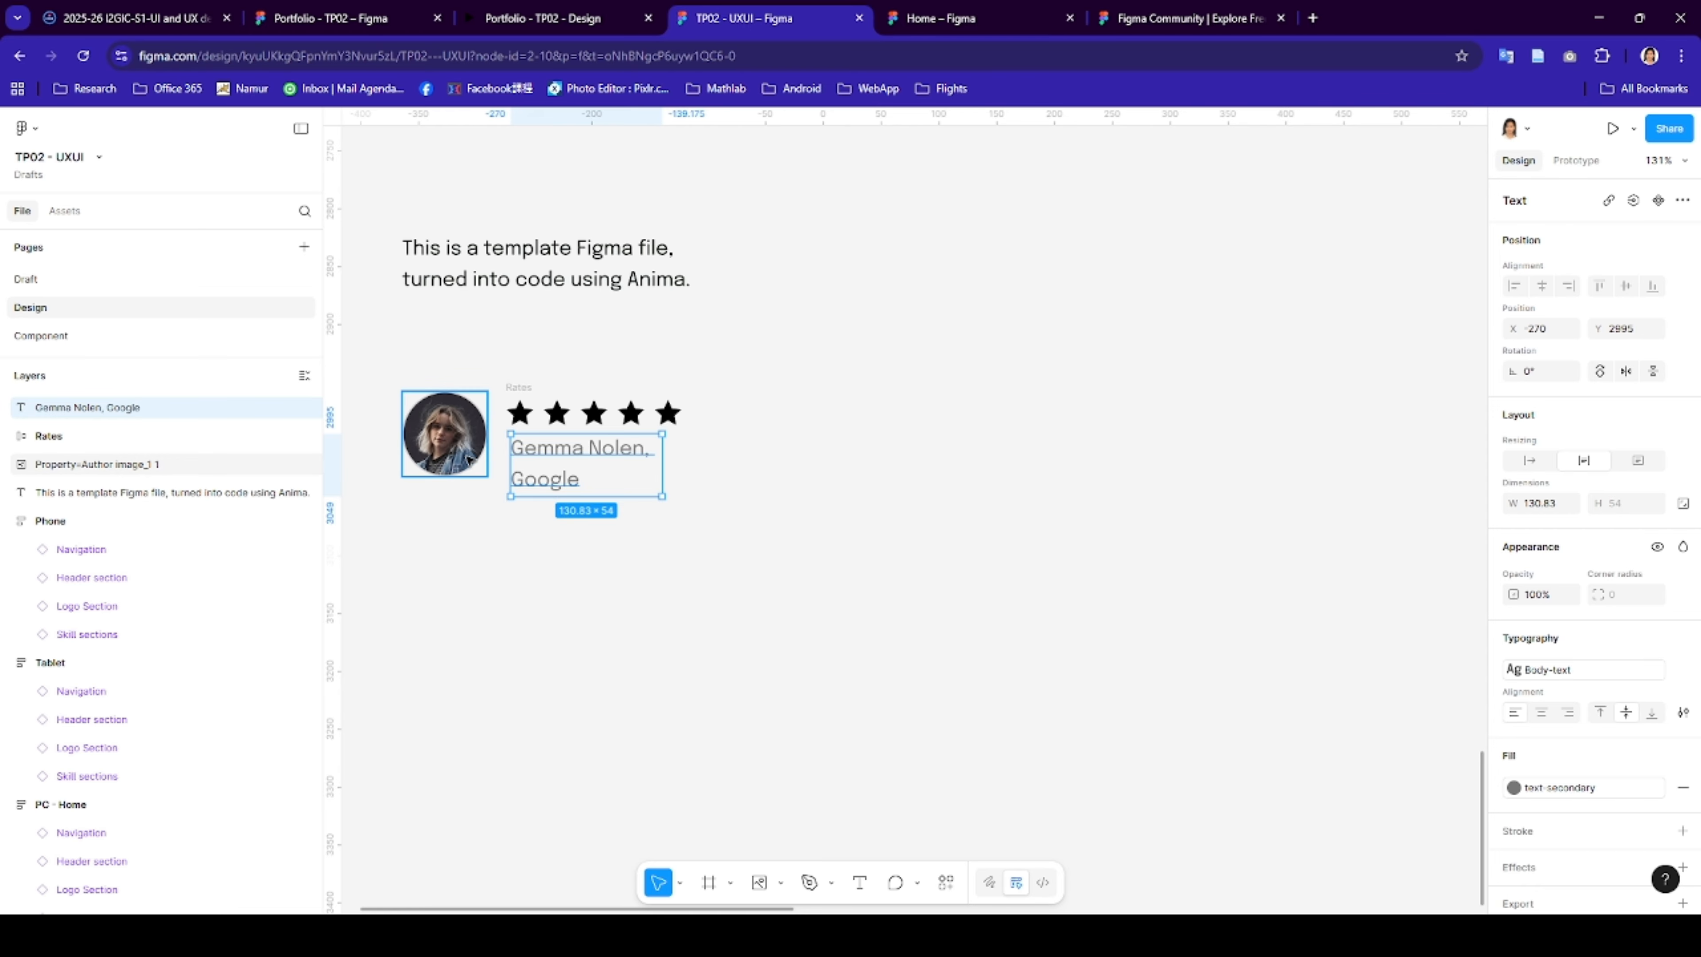
- Try adding auto layout to the author image, star row and client text together, and undo it
drag(392, 533, 705, 383)
right_click(640, 422)
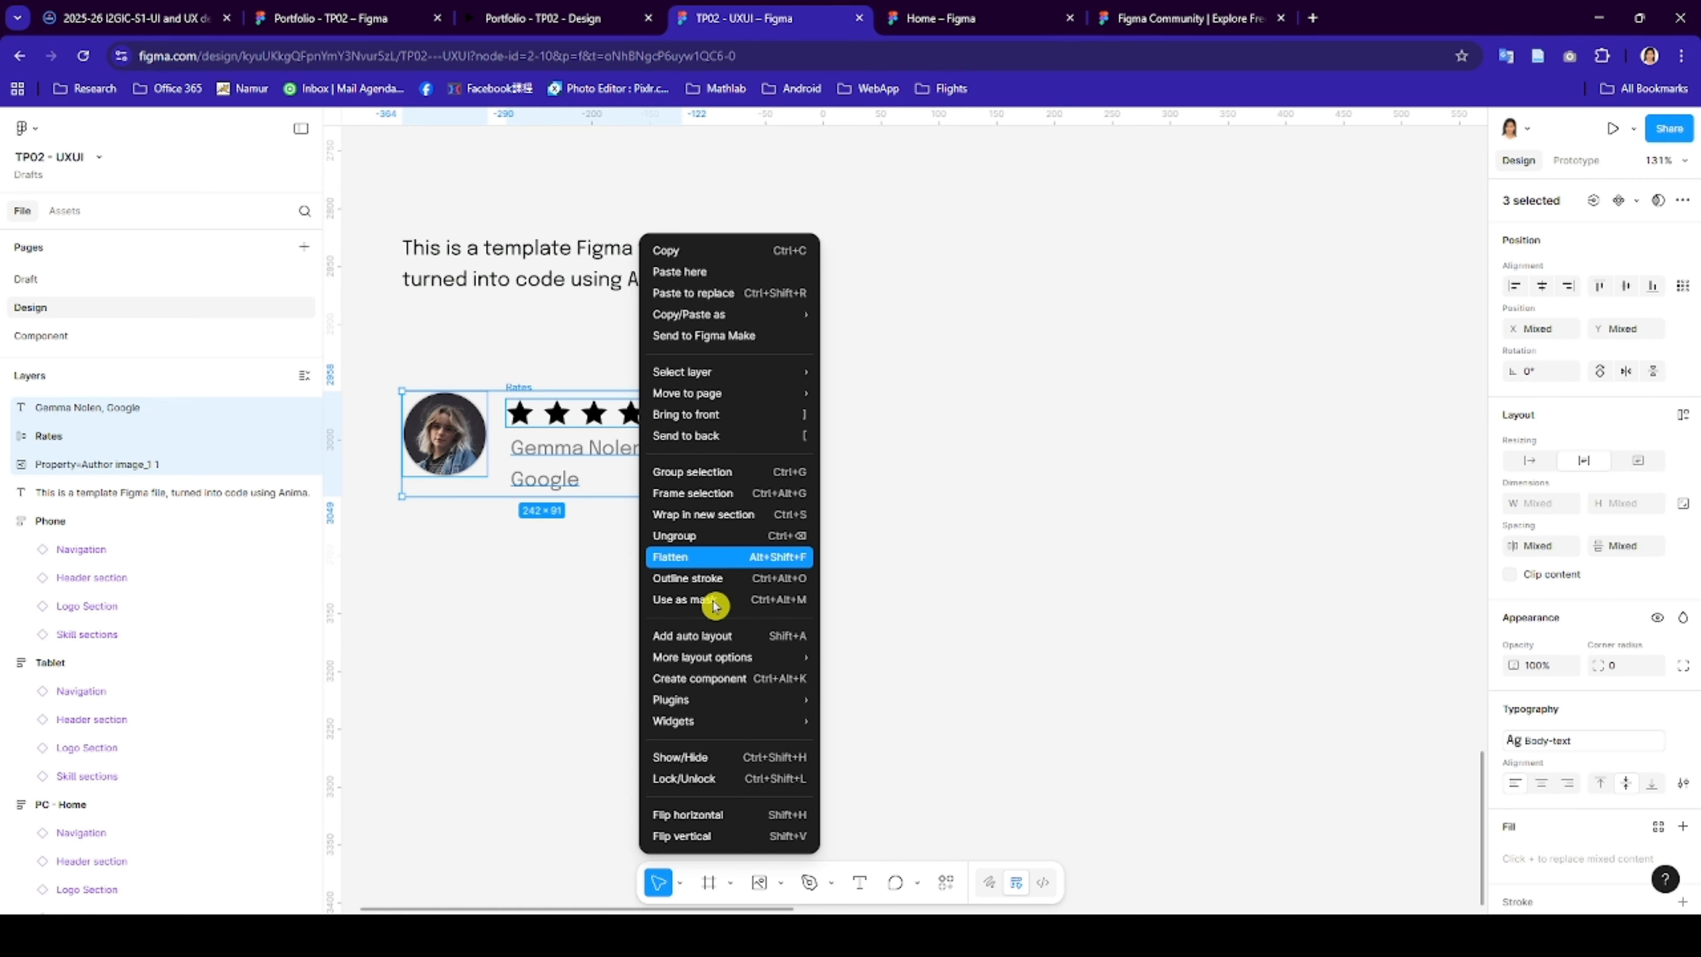
click(711, 643)
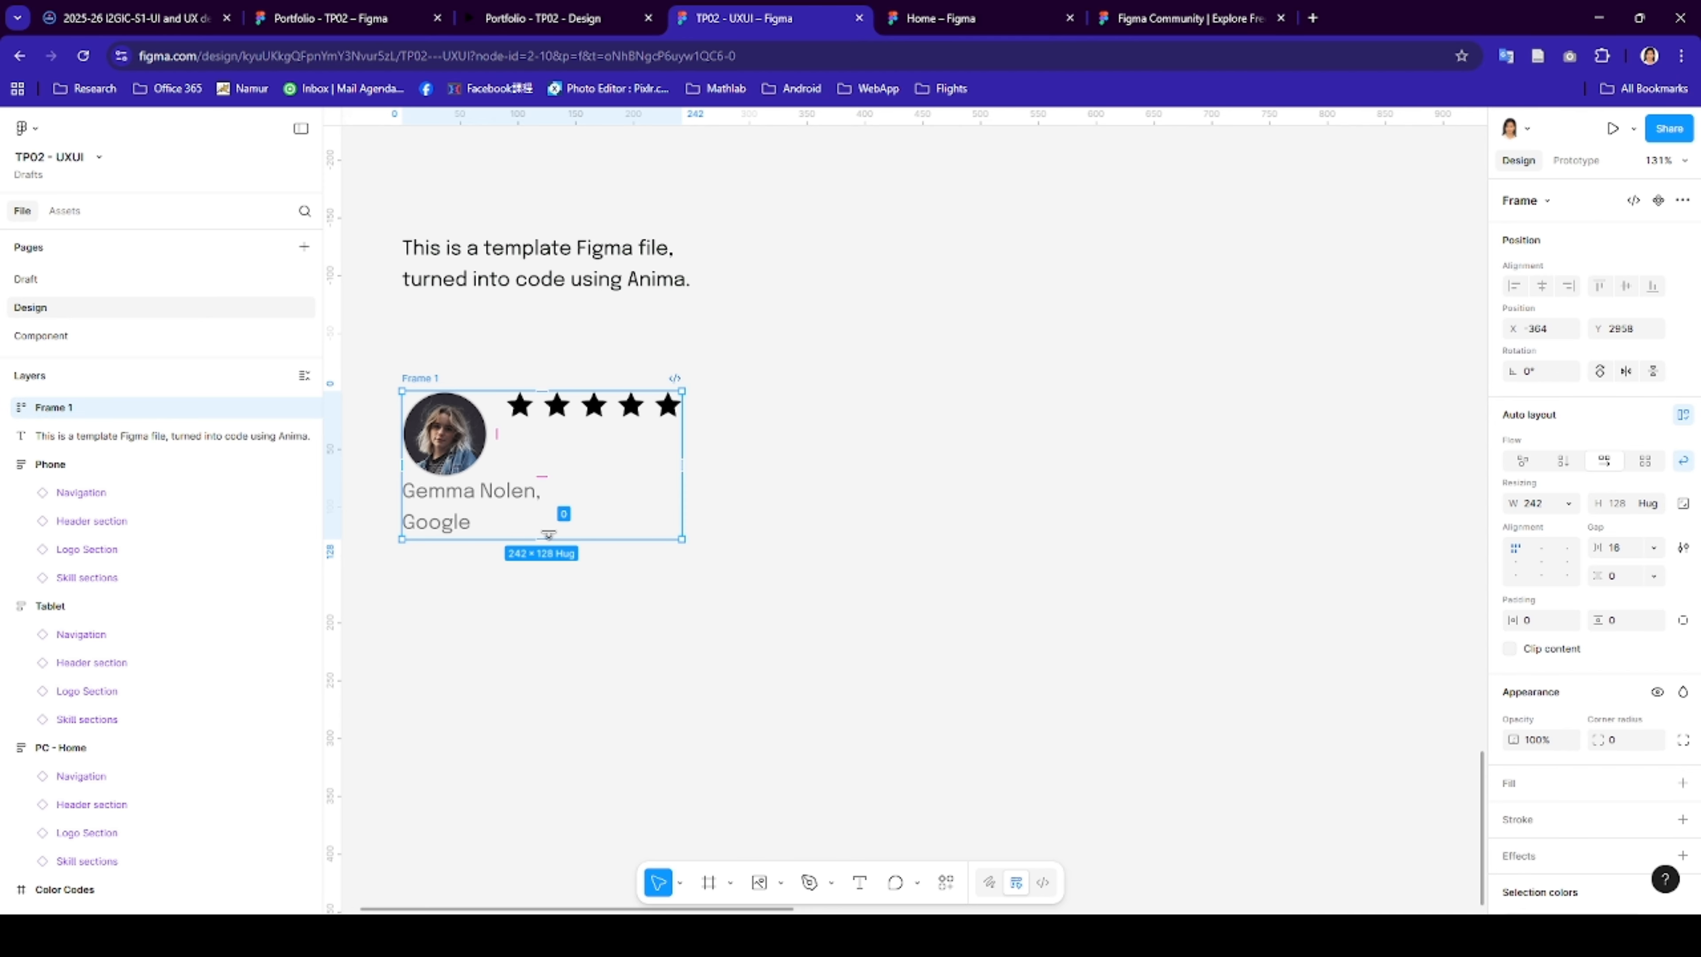
key(ctrl+z)
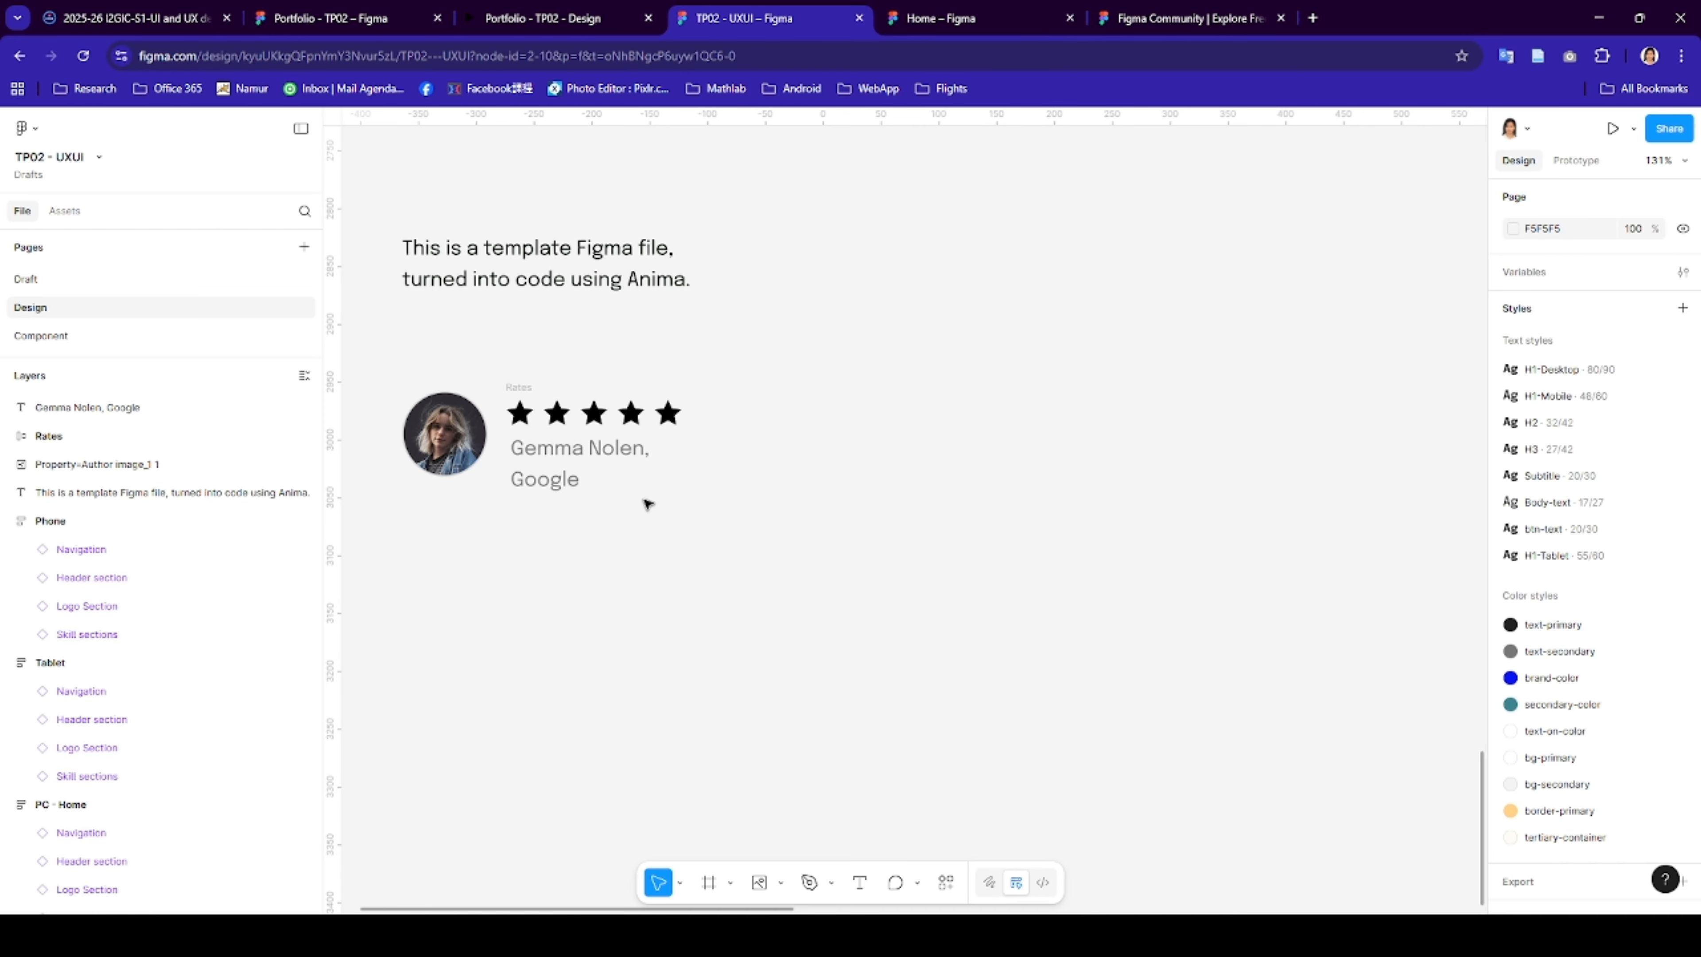
- Align the client name and company text to the left edge of the star row
drag(512, 531, 680, 378)
right_click(641, 424)
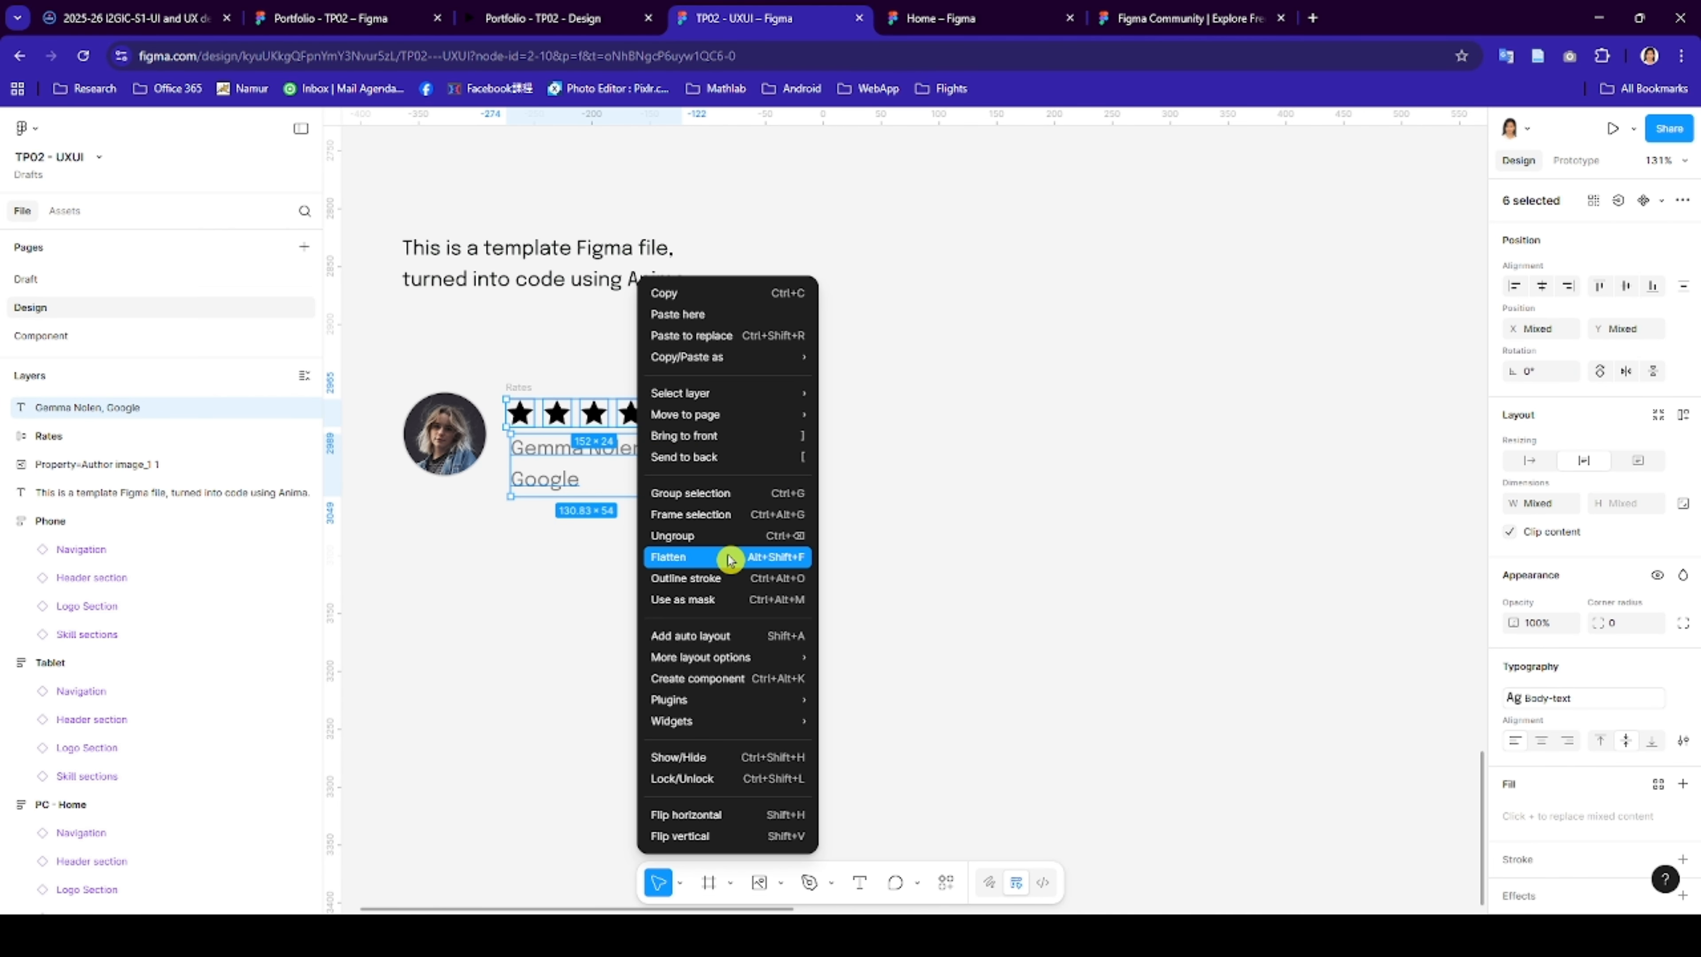
click(1517, 286)
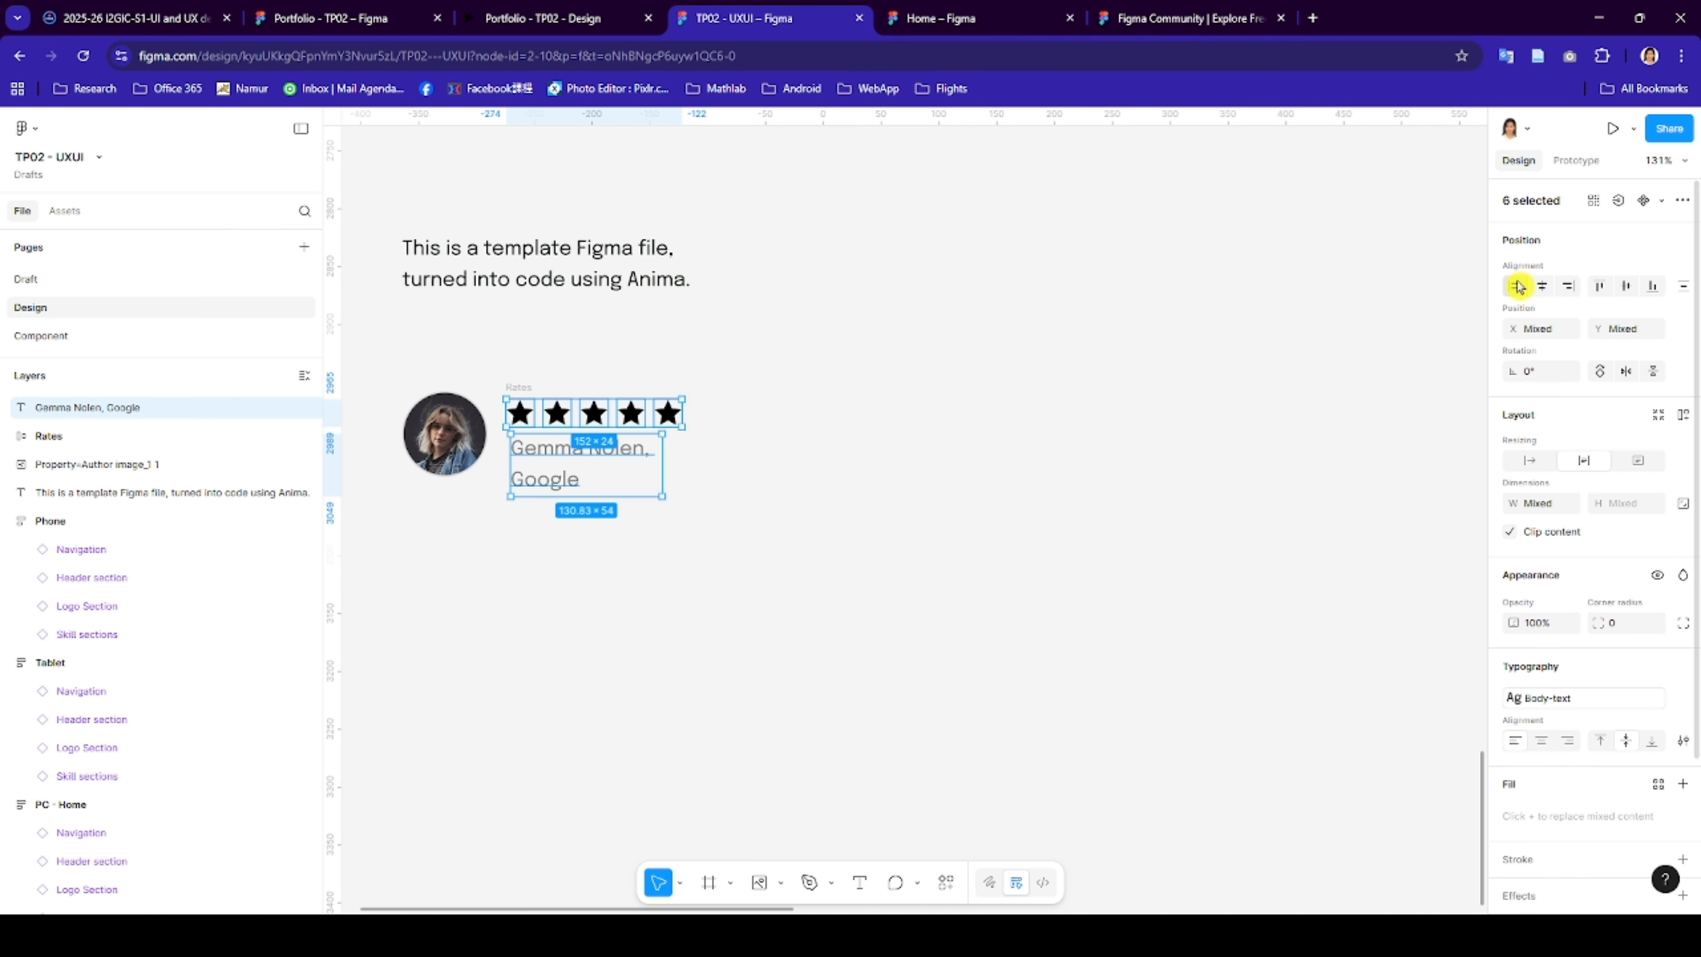
click(507, 570)
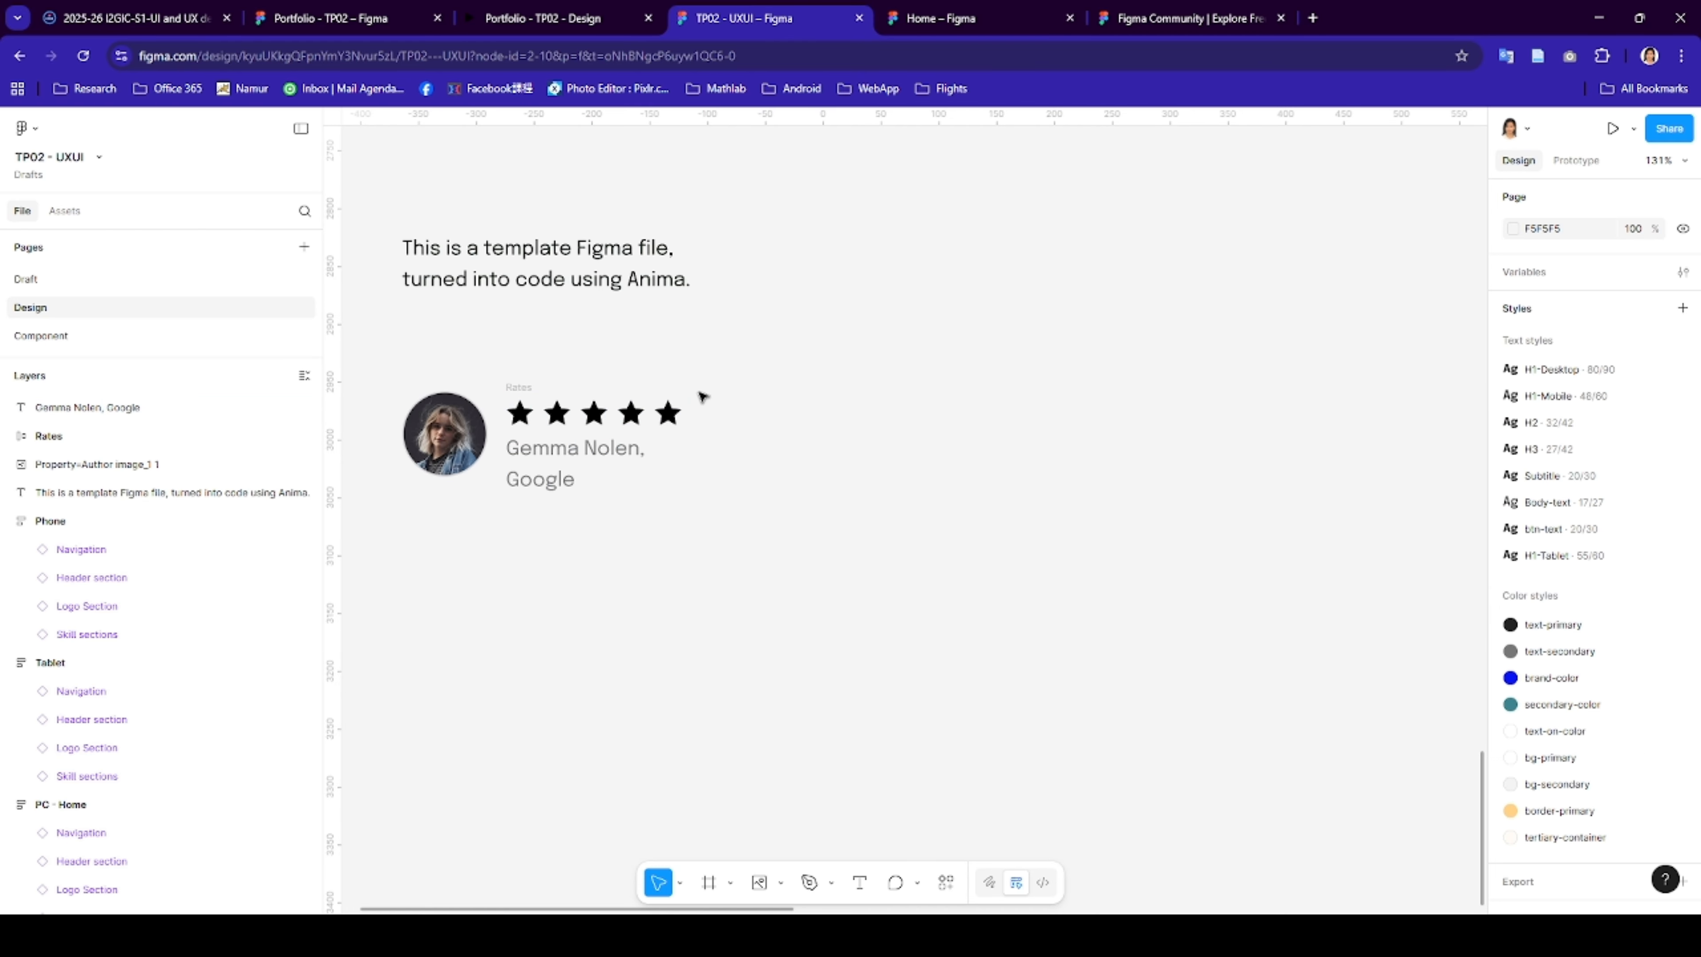
- Combine the star row and client text in one auto layout frame and rename it Stars
drag(701, 377, 503, 565)
right_click(630, 424)
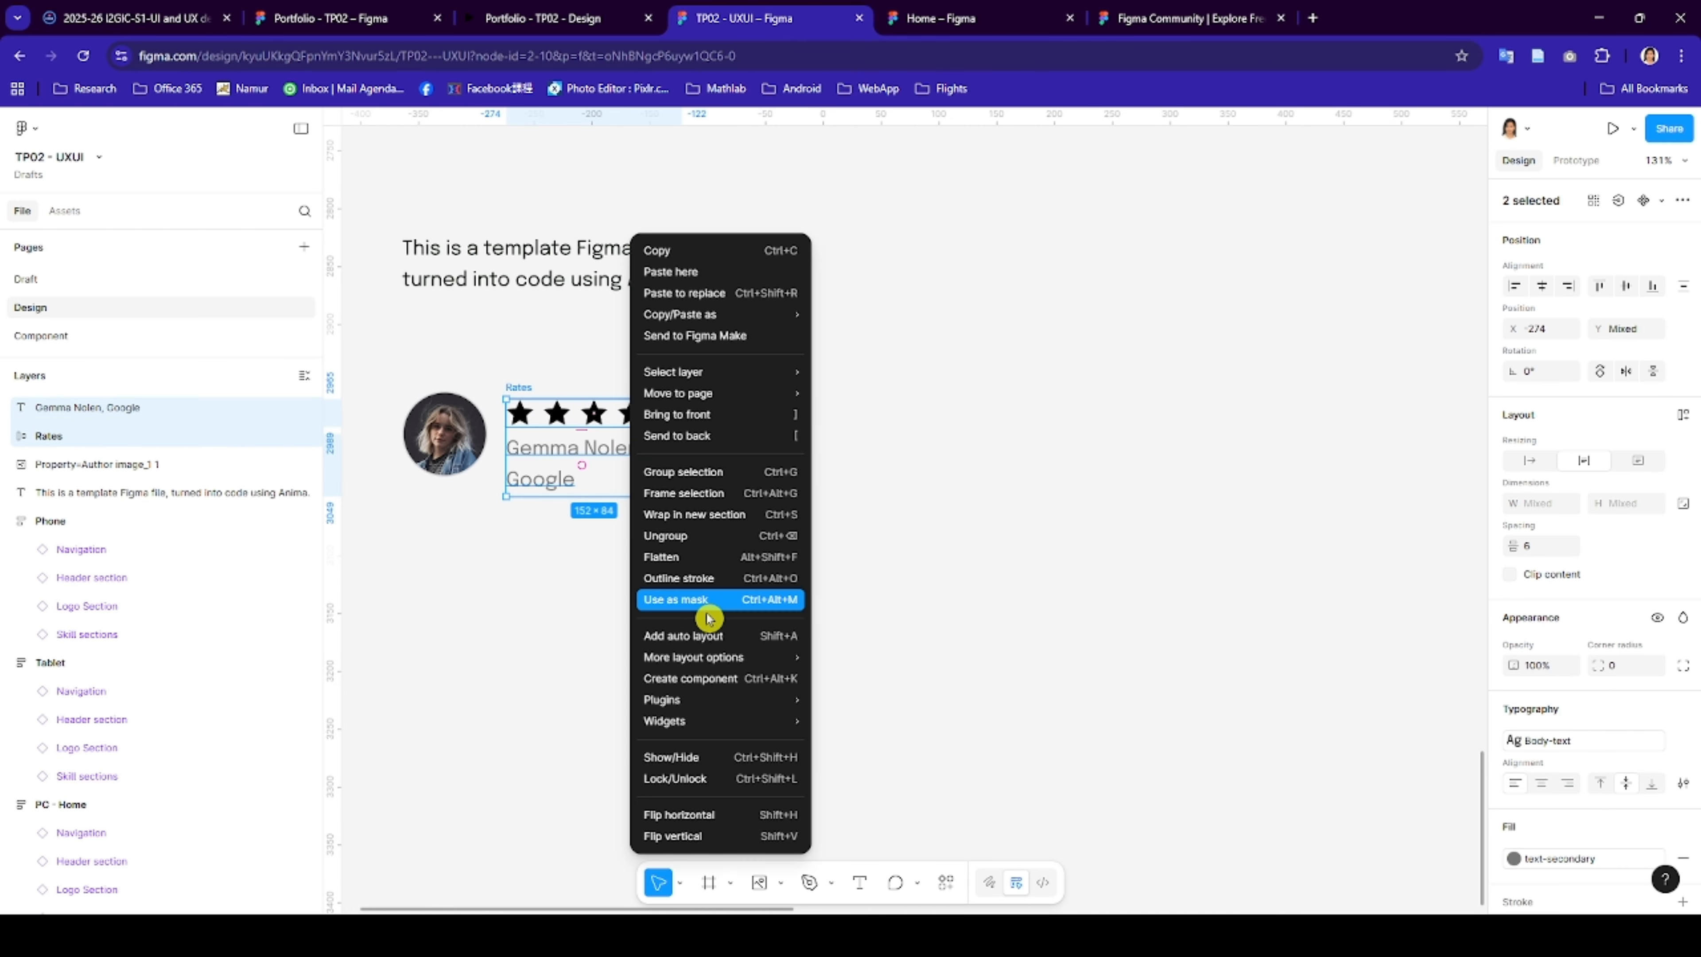
click(707, 643)
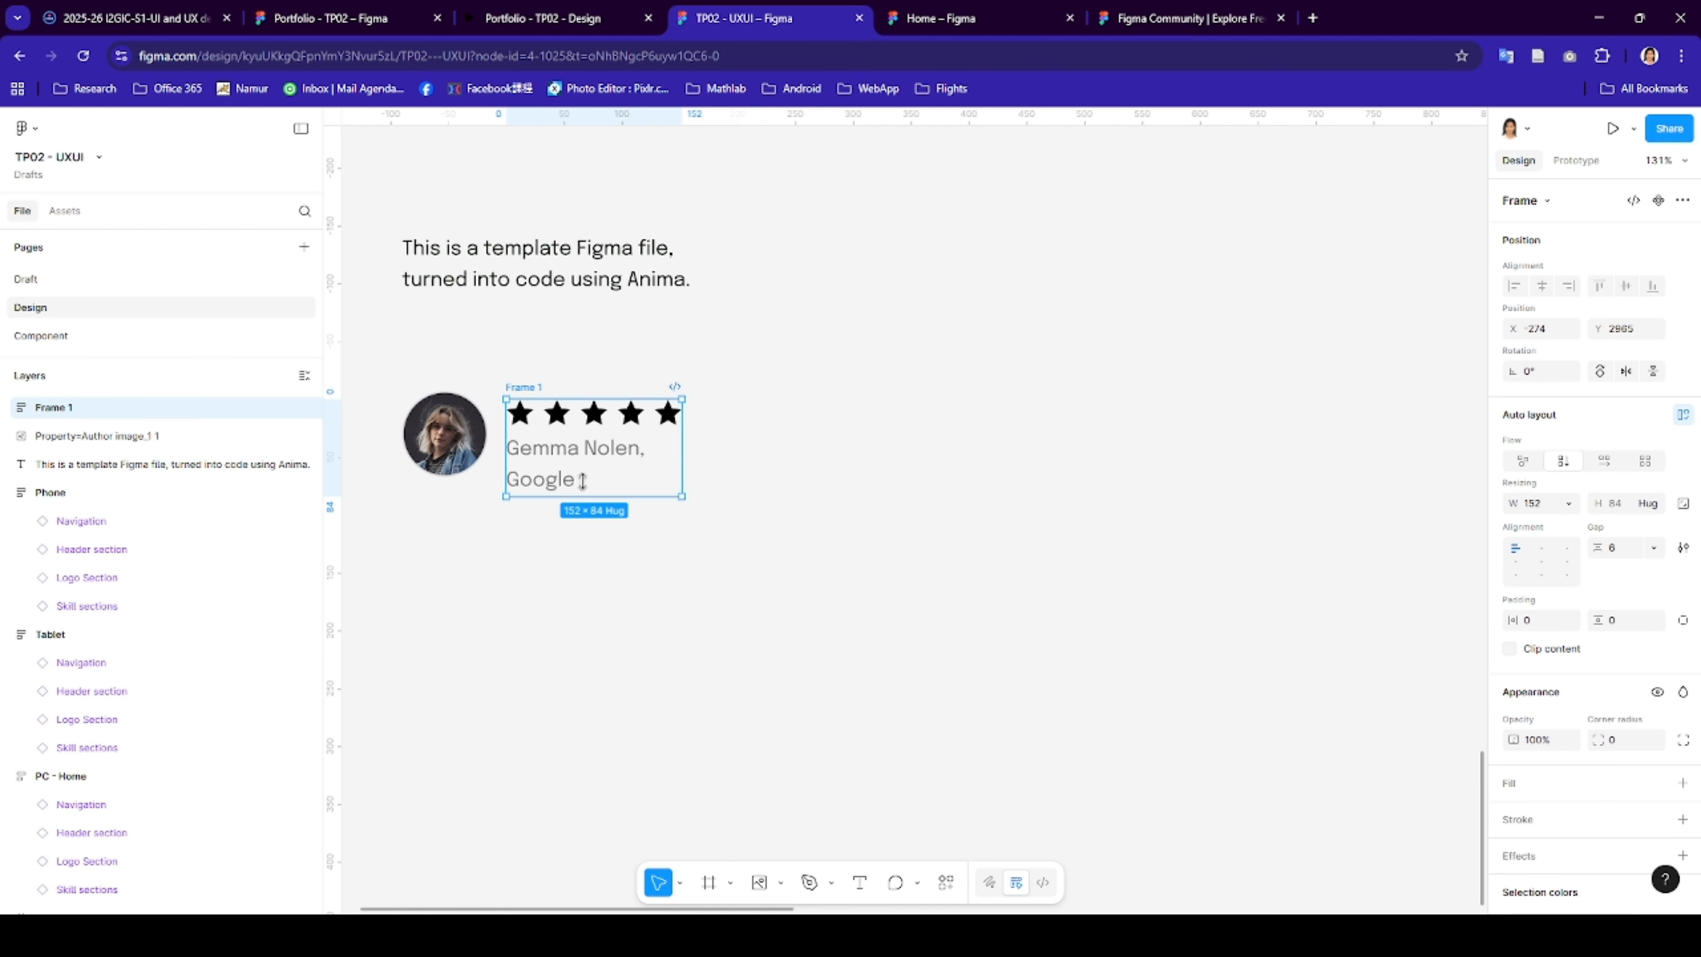
double_click(531, 389)
text(Stars)
key(Return)
- Combine the author image and the Stars frame in an auto layout frame and rename it client
drag(727, 555, 374, 385)
right_click(640, 467)
mouse_move(705, 659)
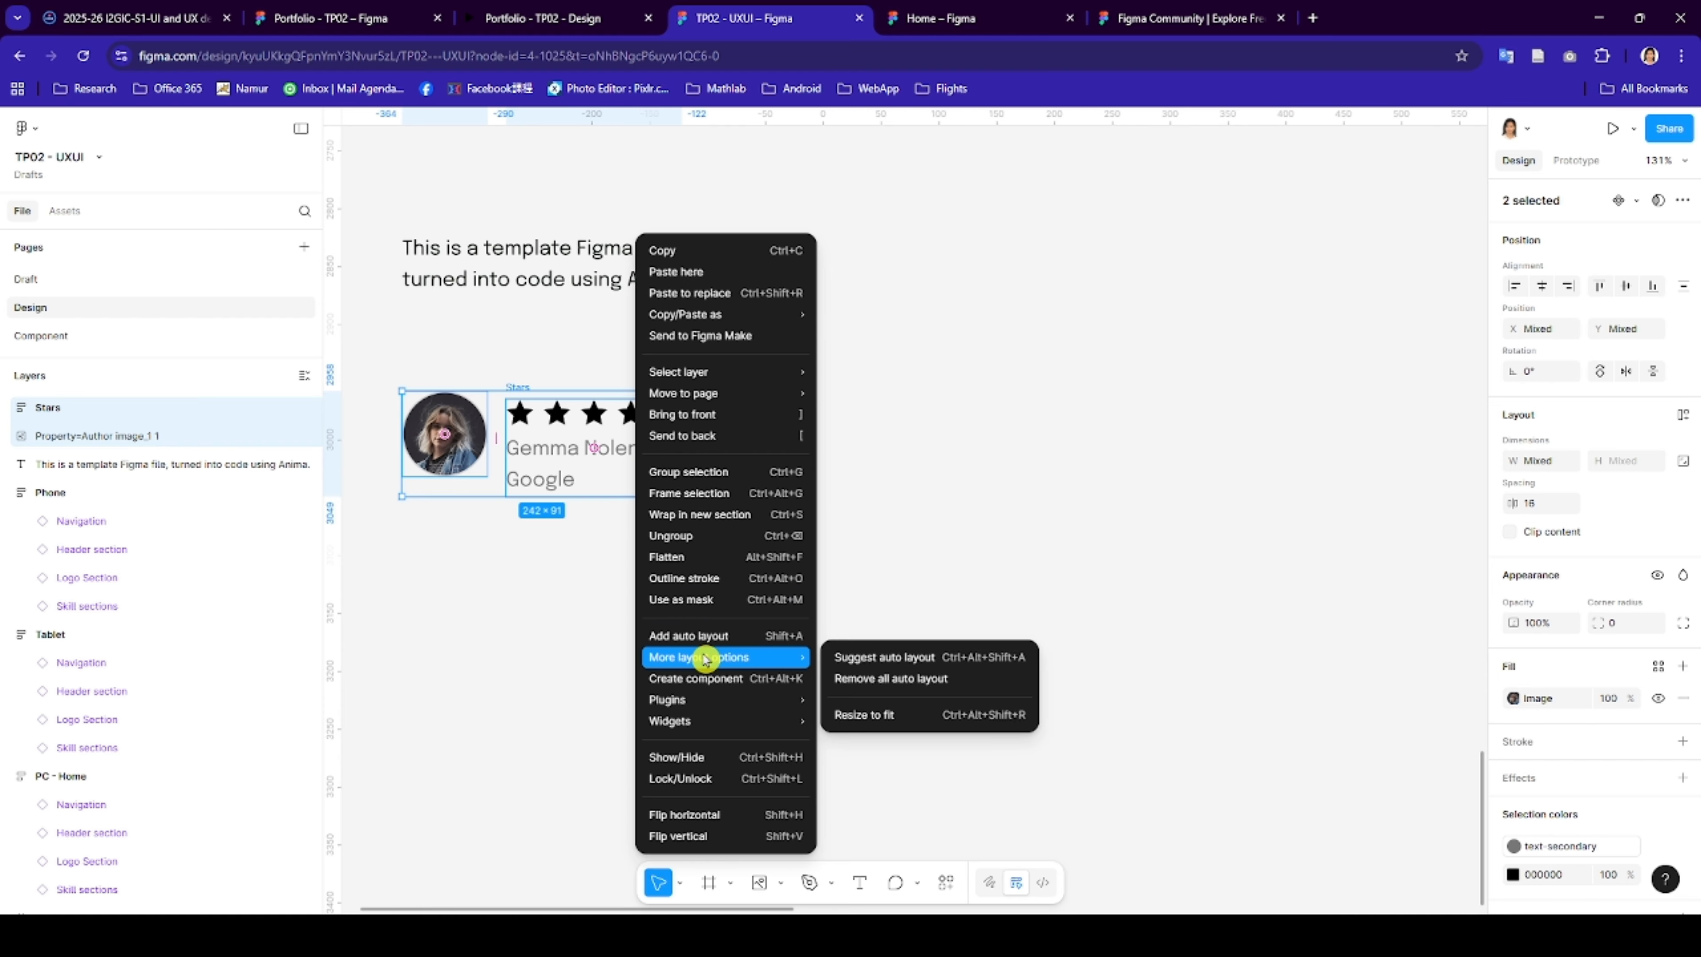
click(706, 644)
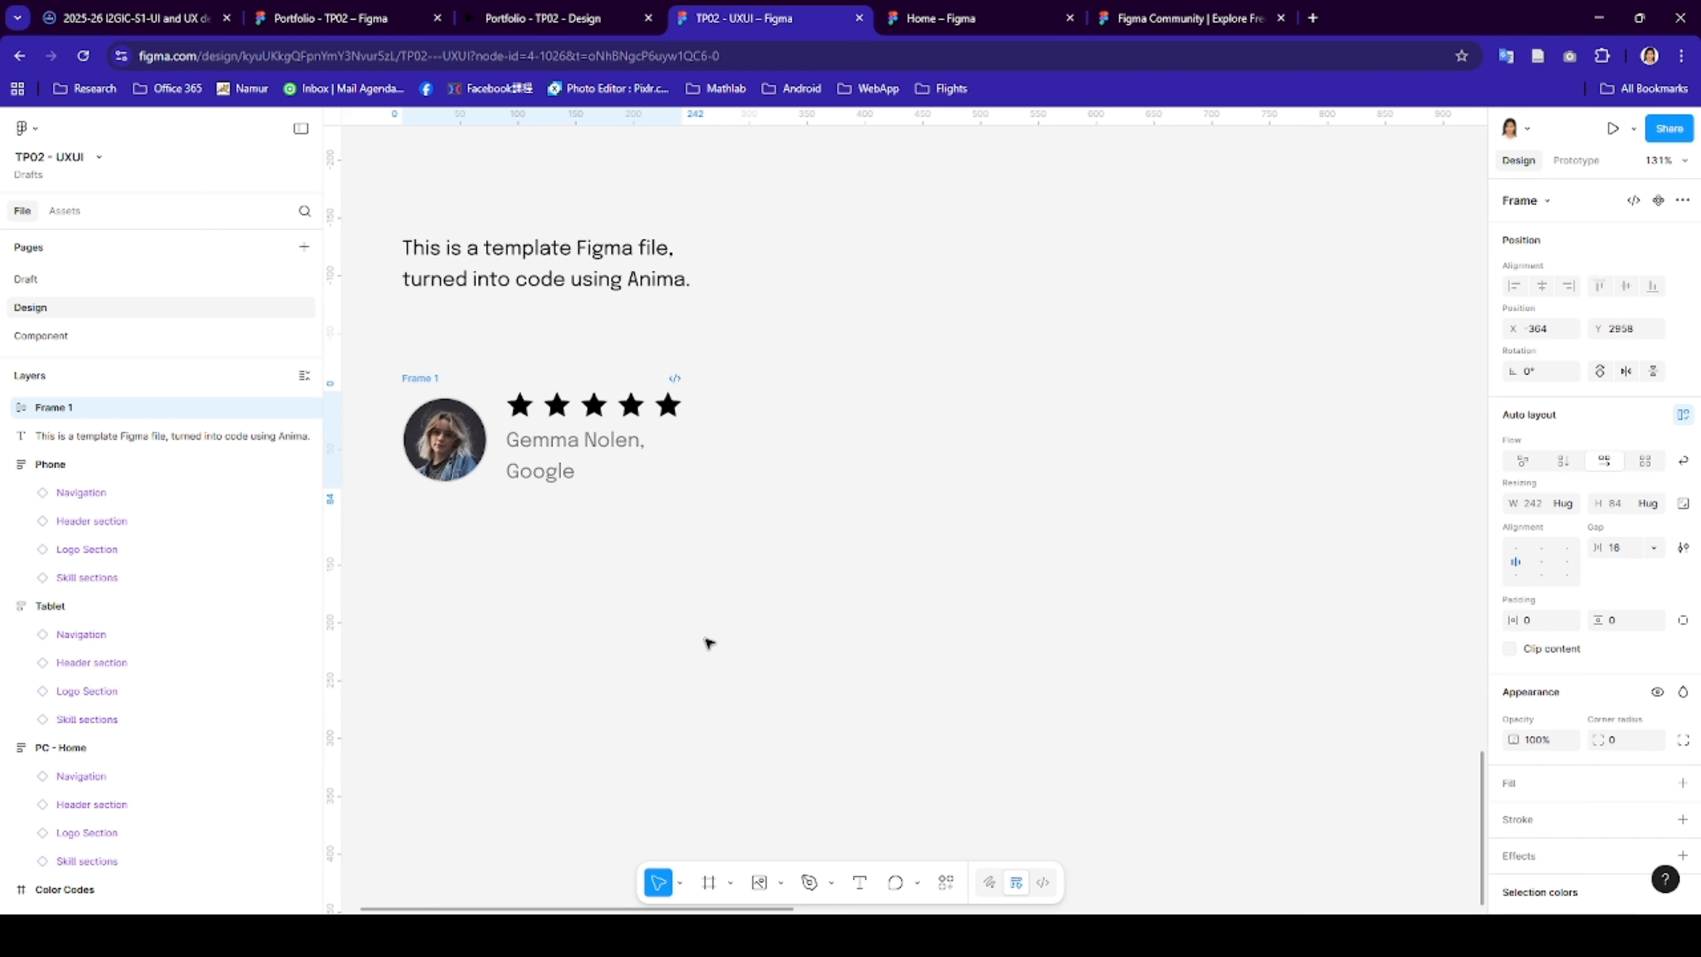
double_click(428, 379)
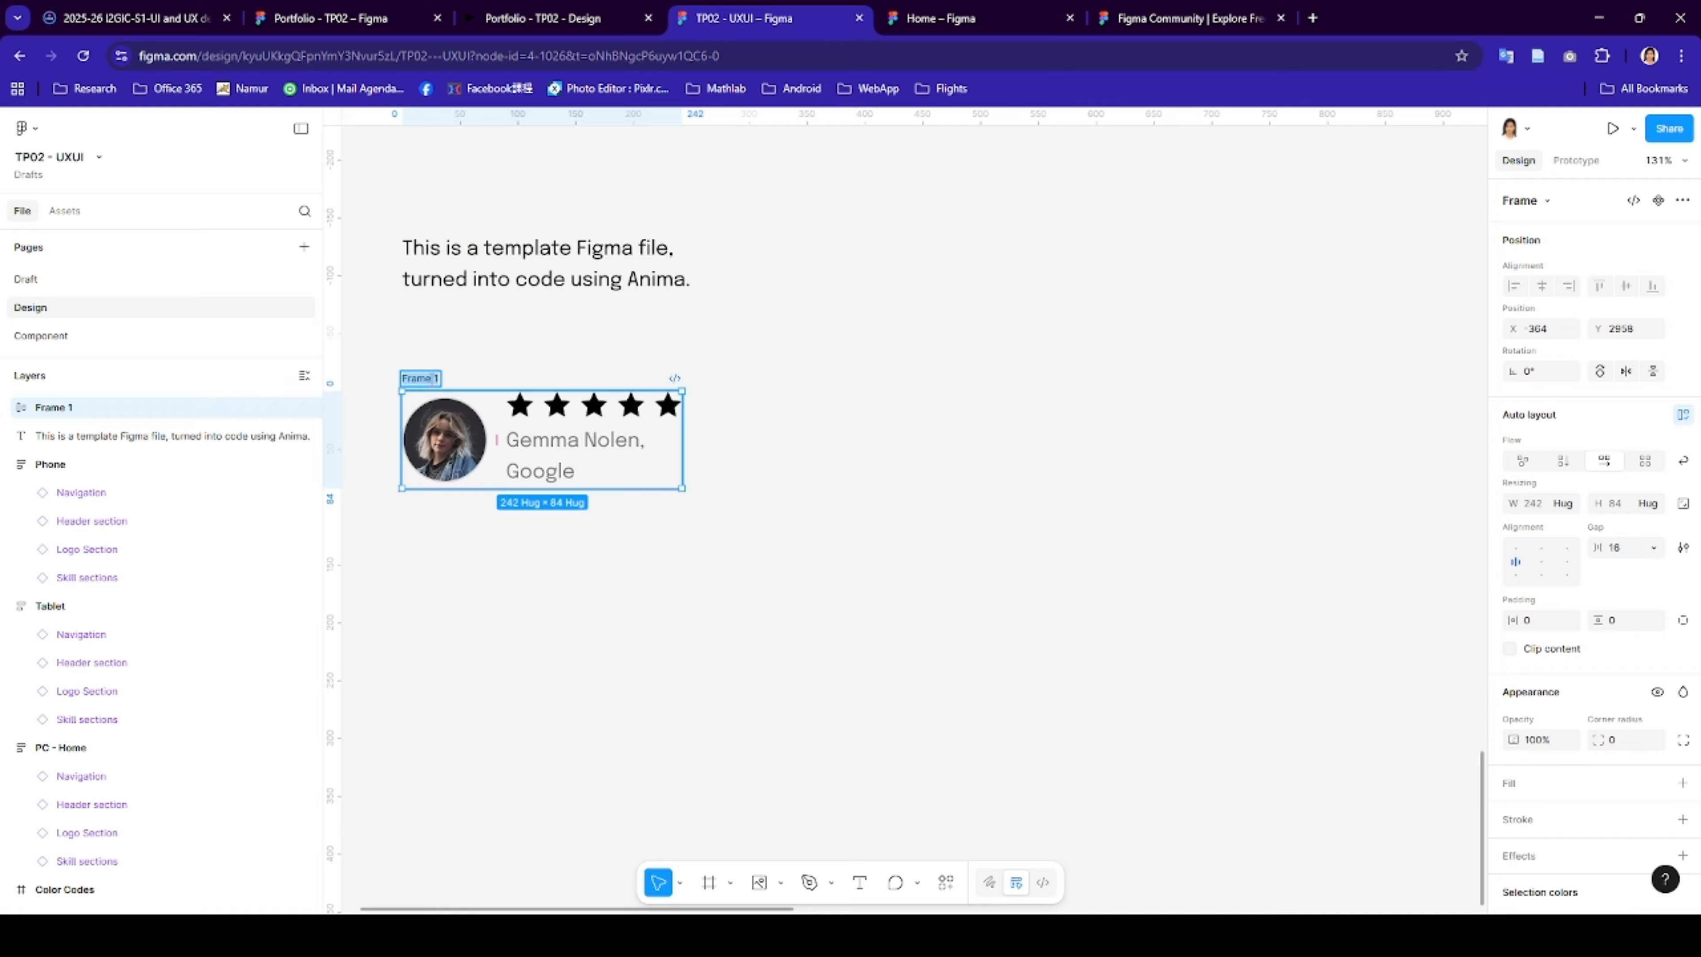
text(client)
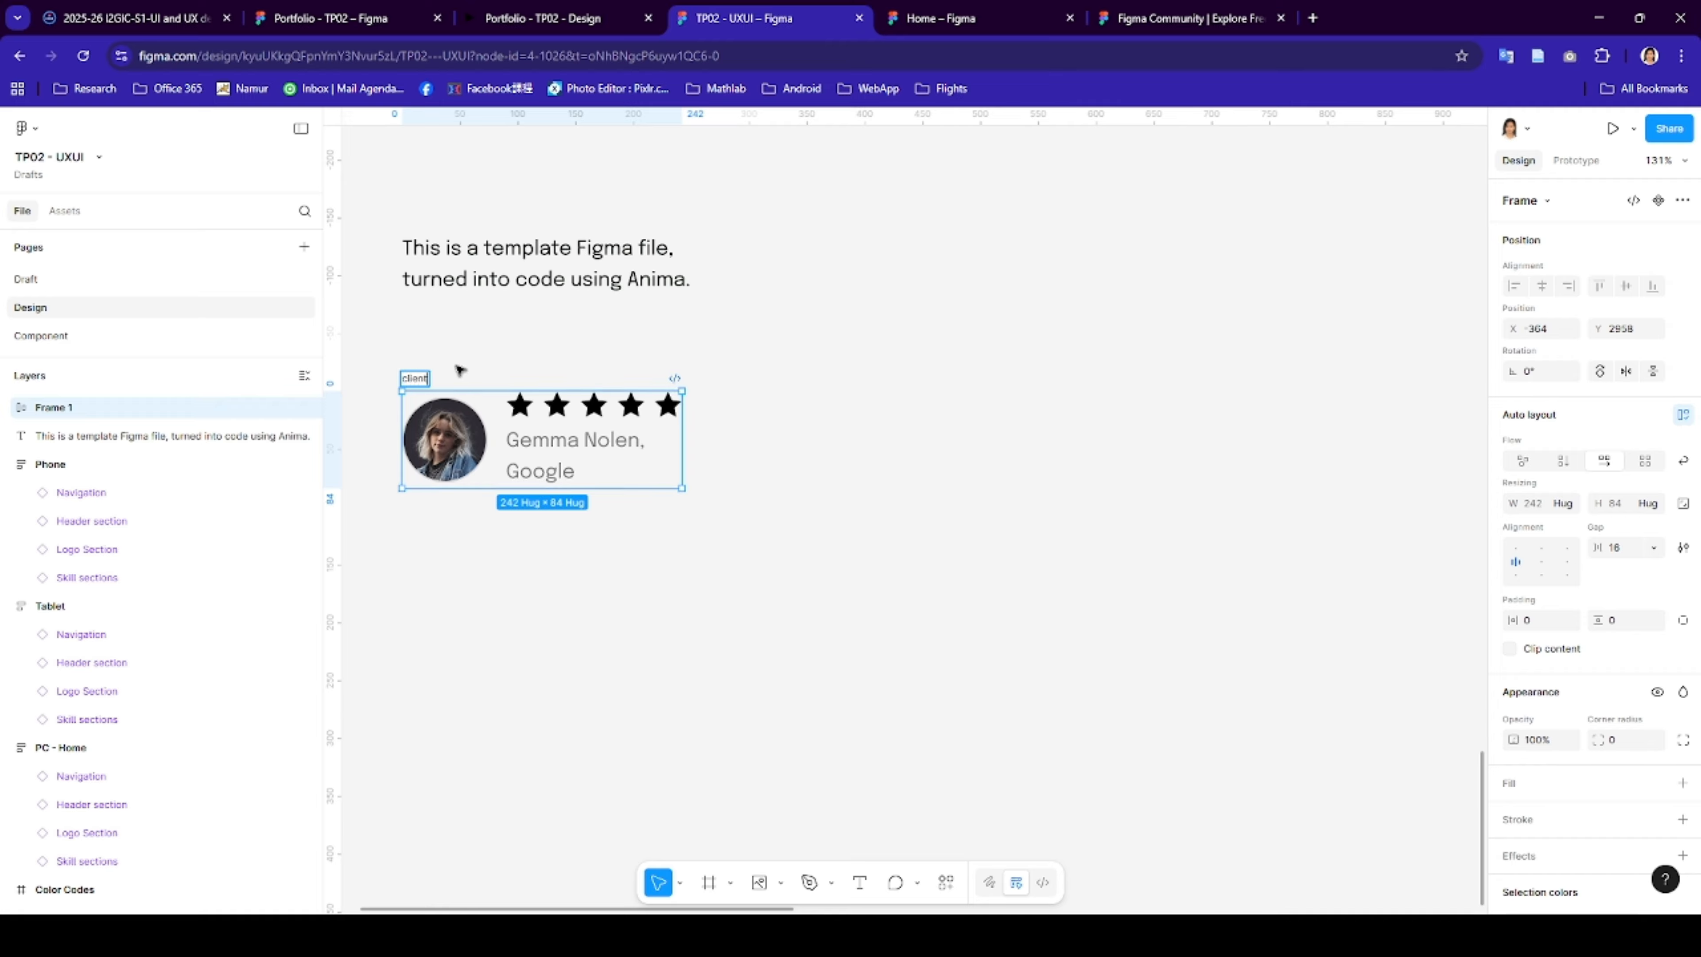
key(Return)
- Move the client frame up close to the quote text and apply the Subtitle style to the quote
drag(467, 416, 480, 336)
click(530, 285)
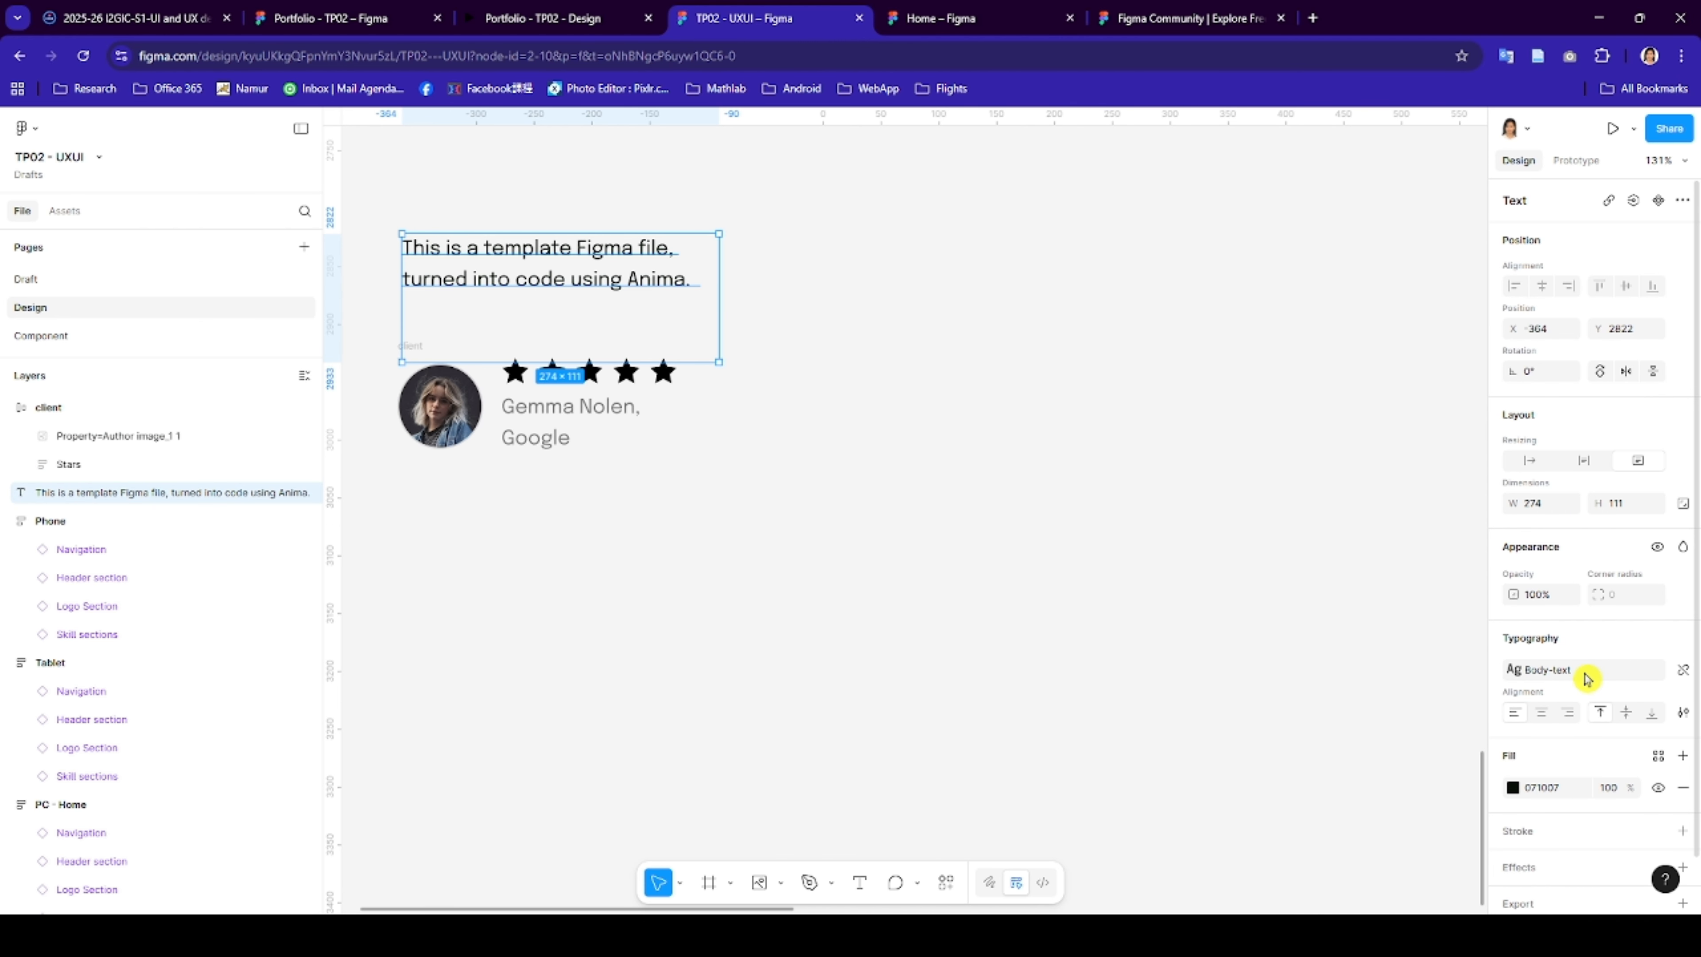
click(1597, 670)
click(1359, 794)
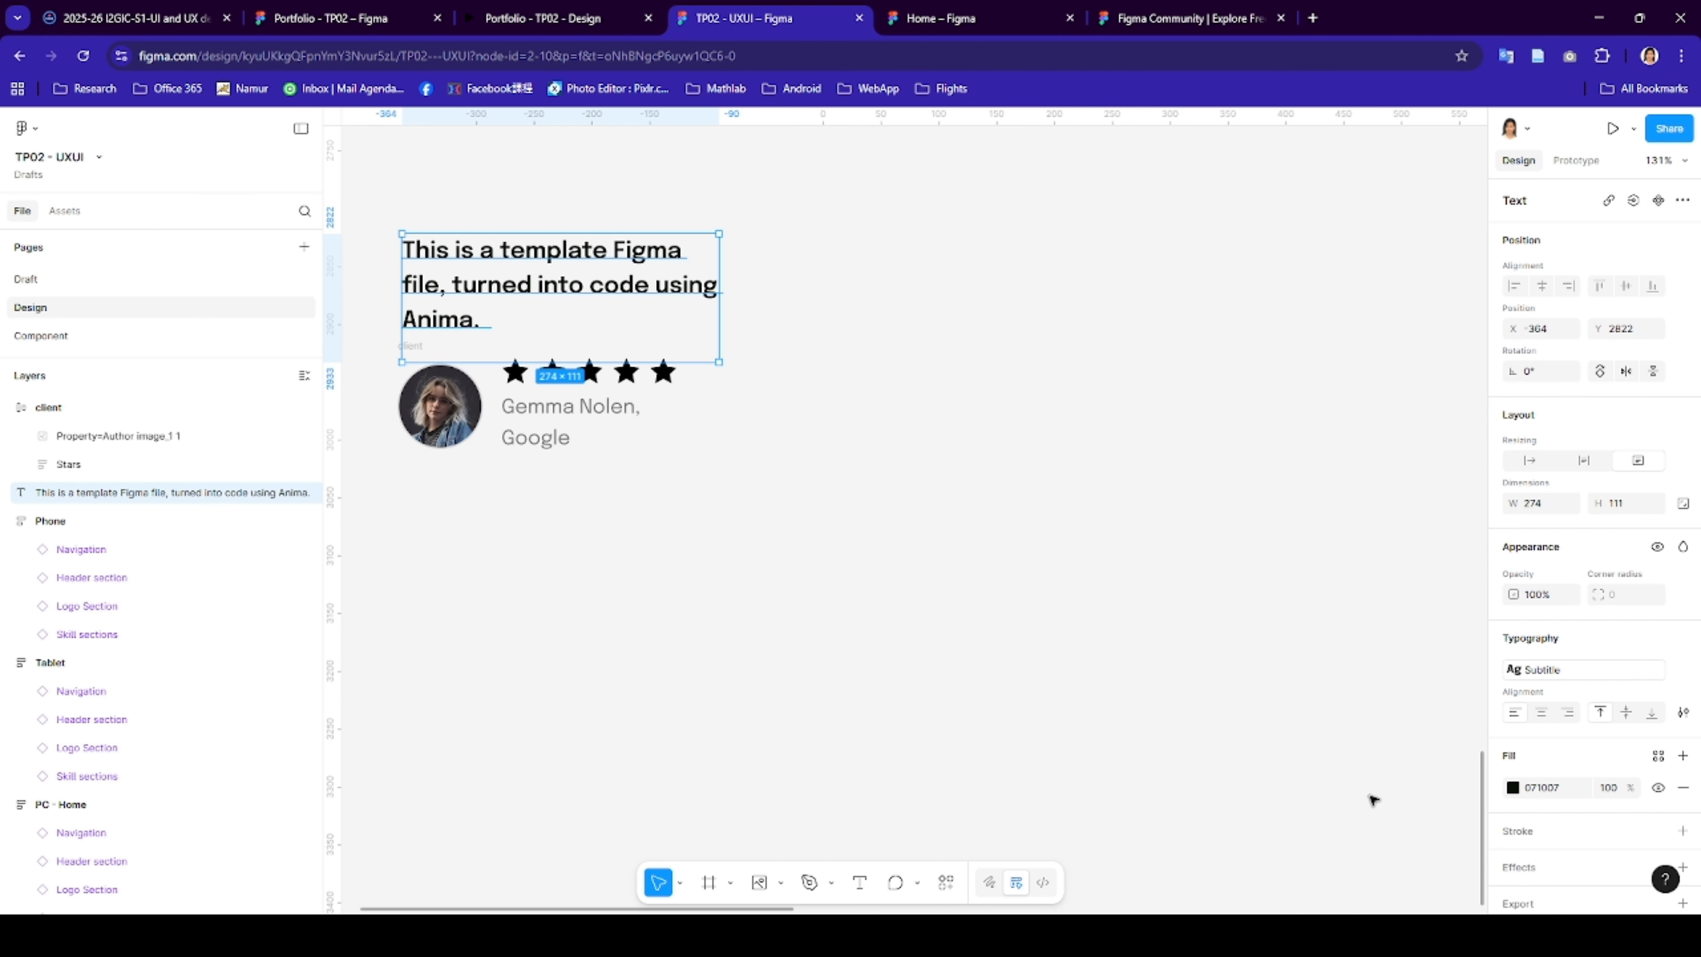
- Resize the quote text box to about 238 × 95 so it fits above the client frame
click(452, 512)
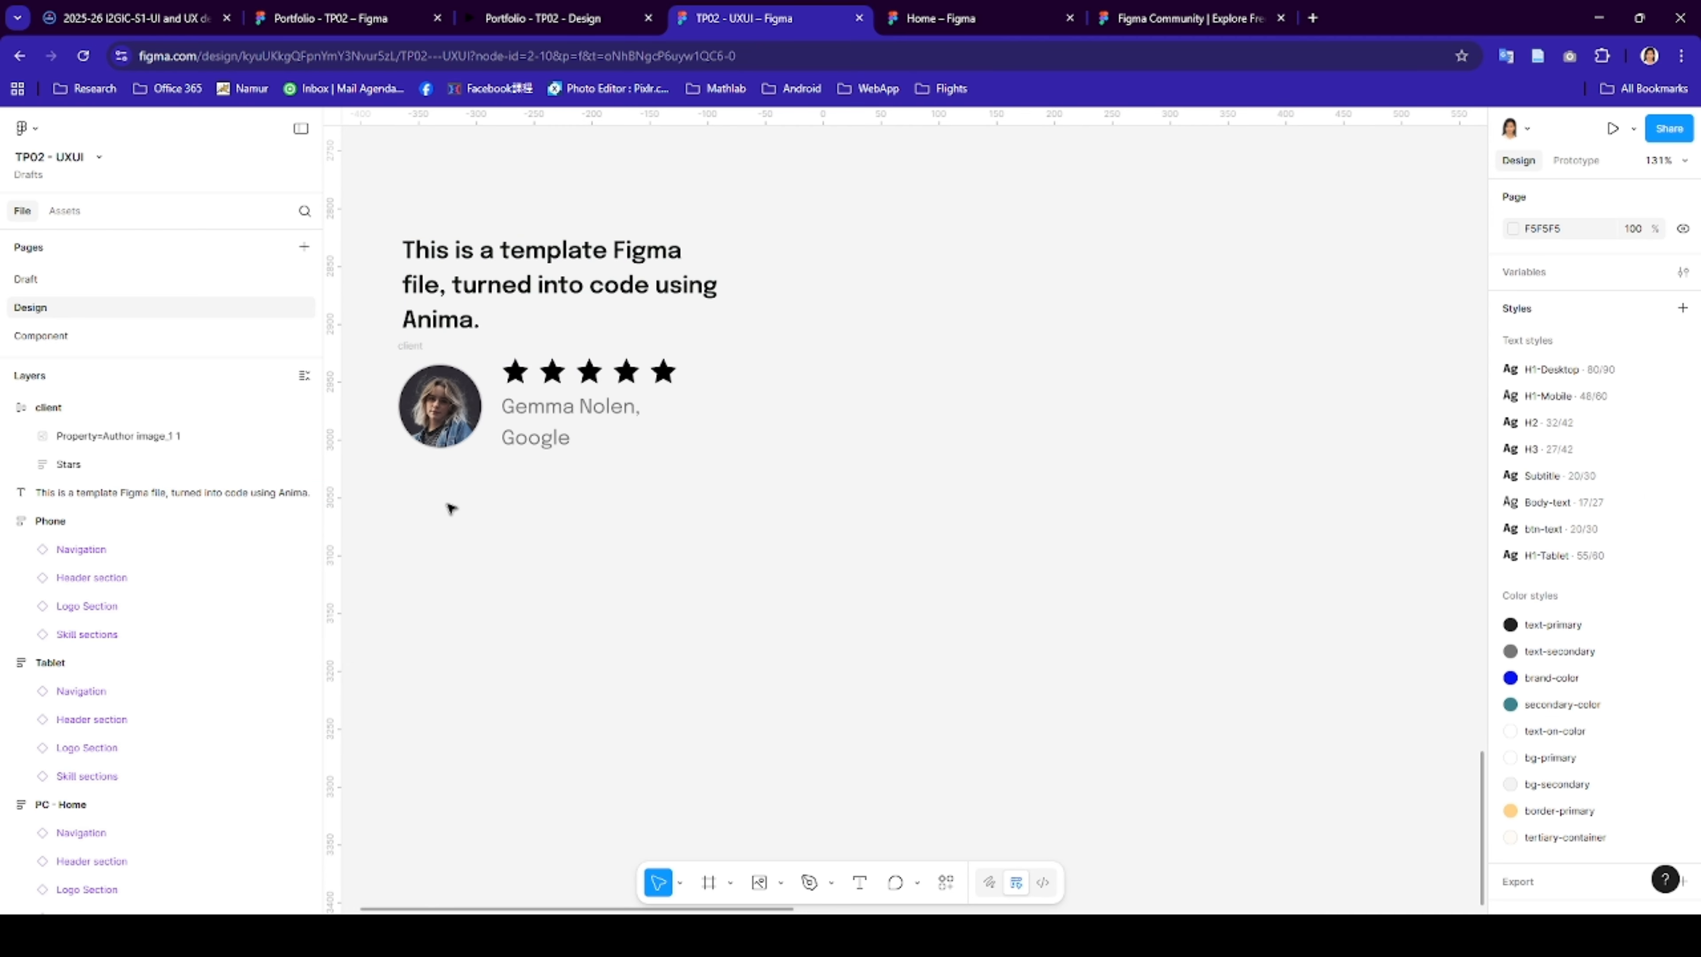
drag(391, 511, 676, 344)
click(717, 355)
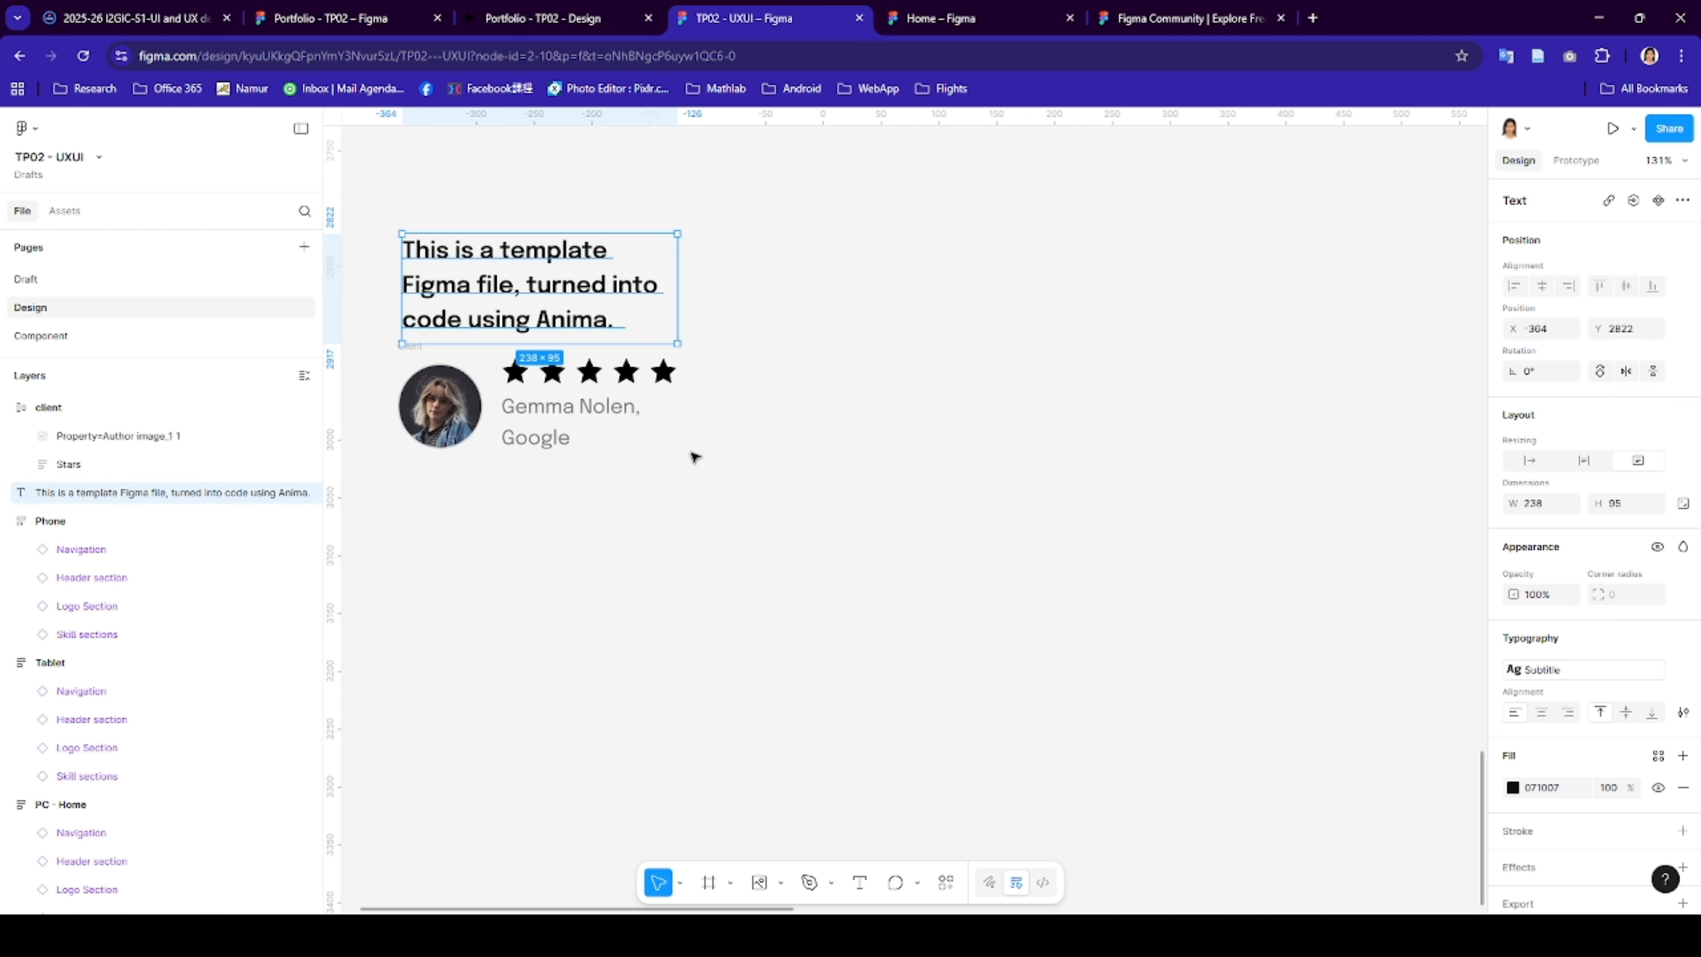
- Combine the quote text and the client frame in an auto layout frame and rename it Client rating
drag(370, 488, 561, 315)
click(561, 315)
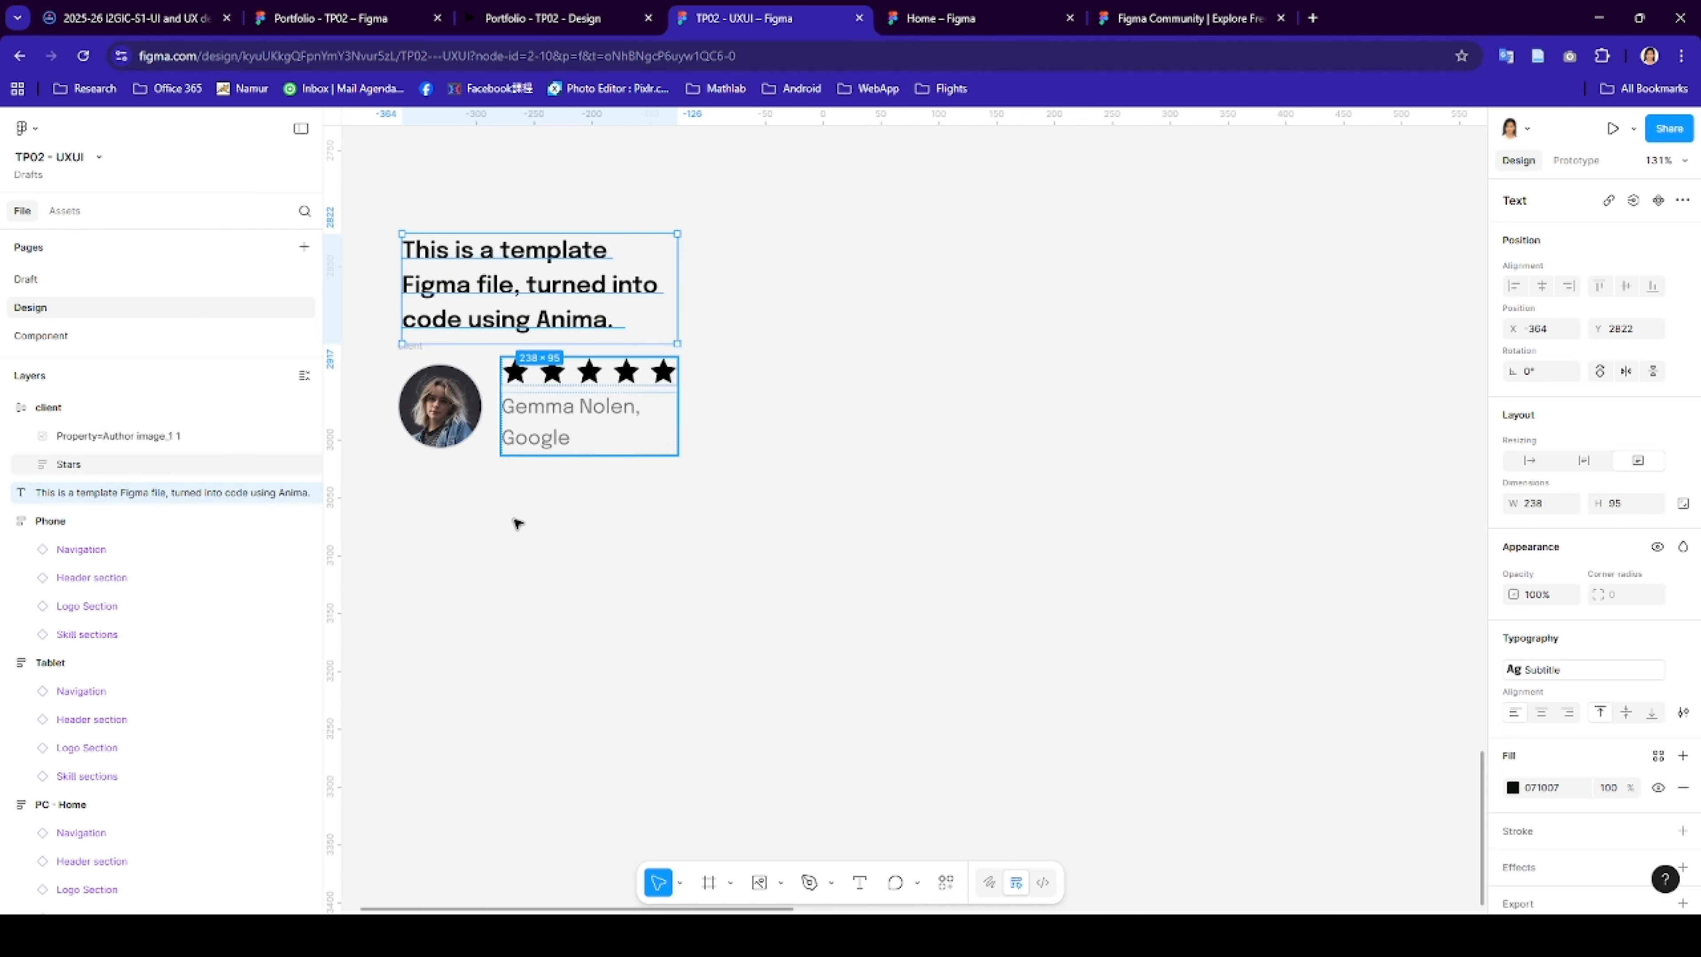
drag(389, 498, 659, 248)
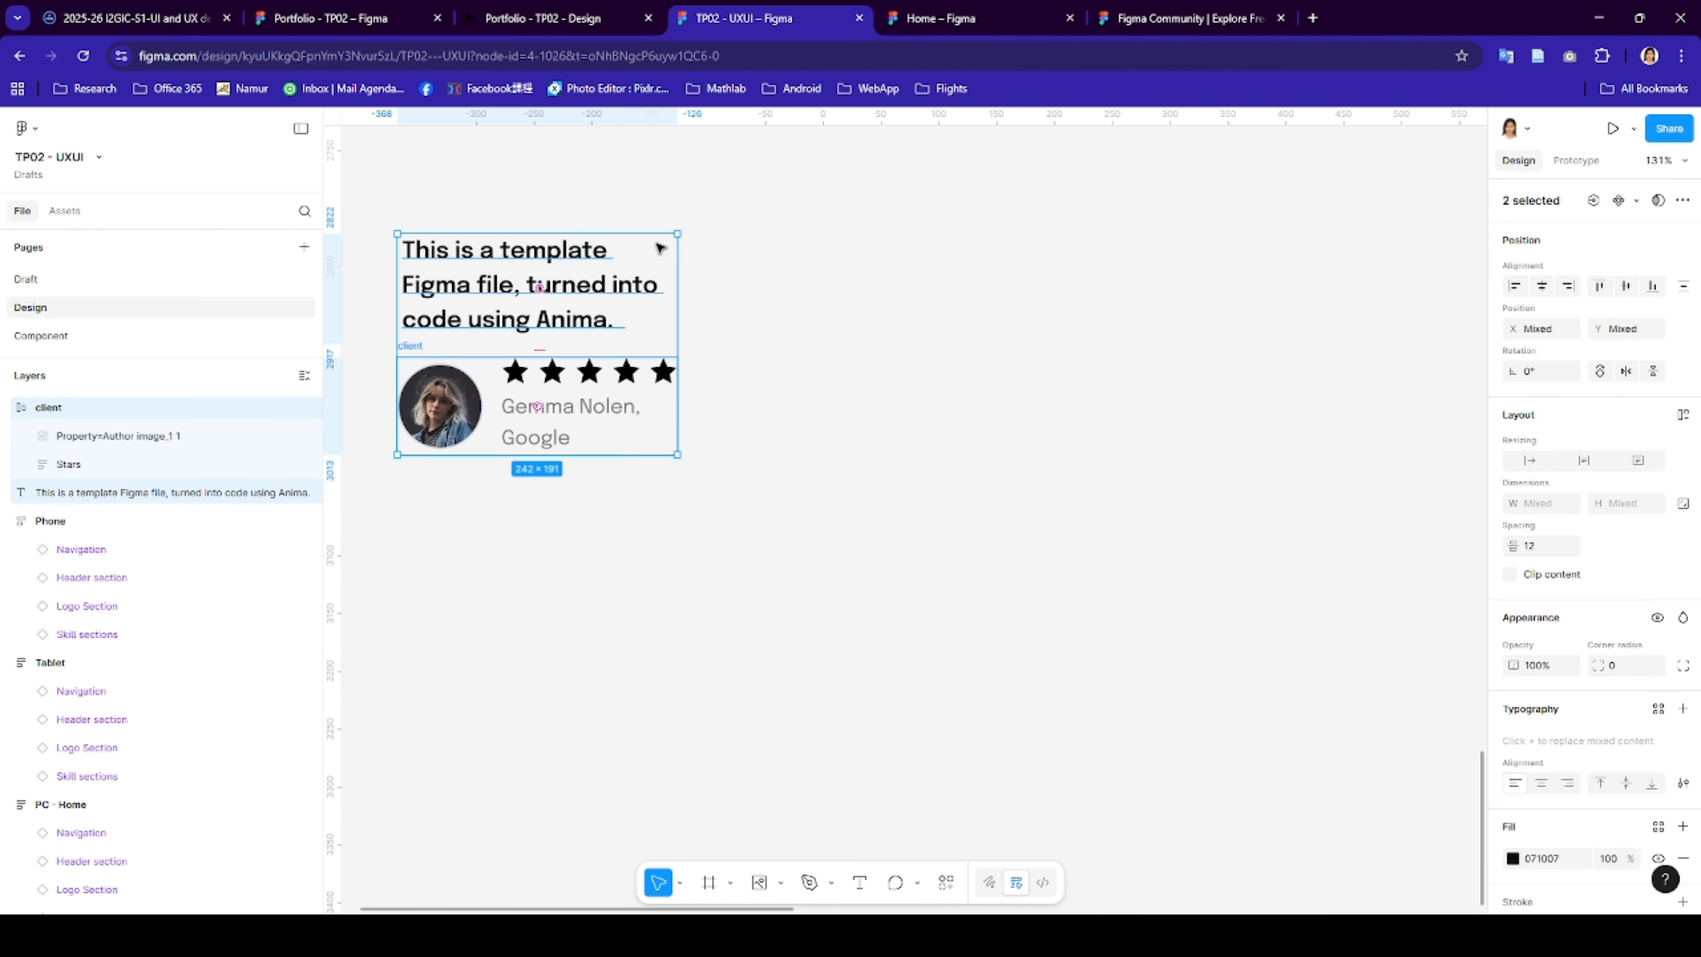
right_click(587, 272)
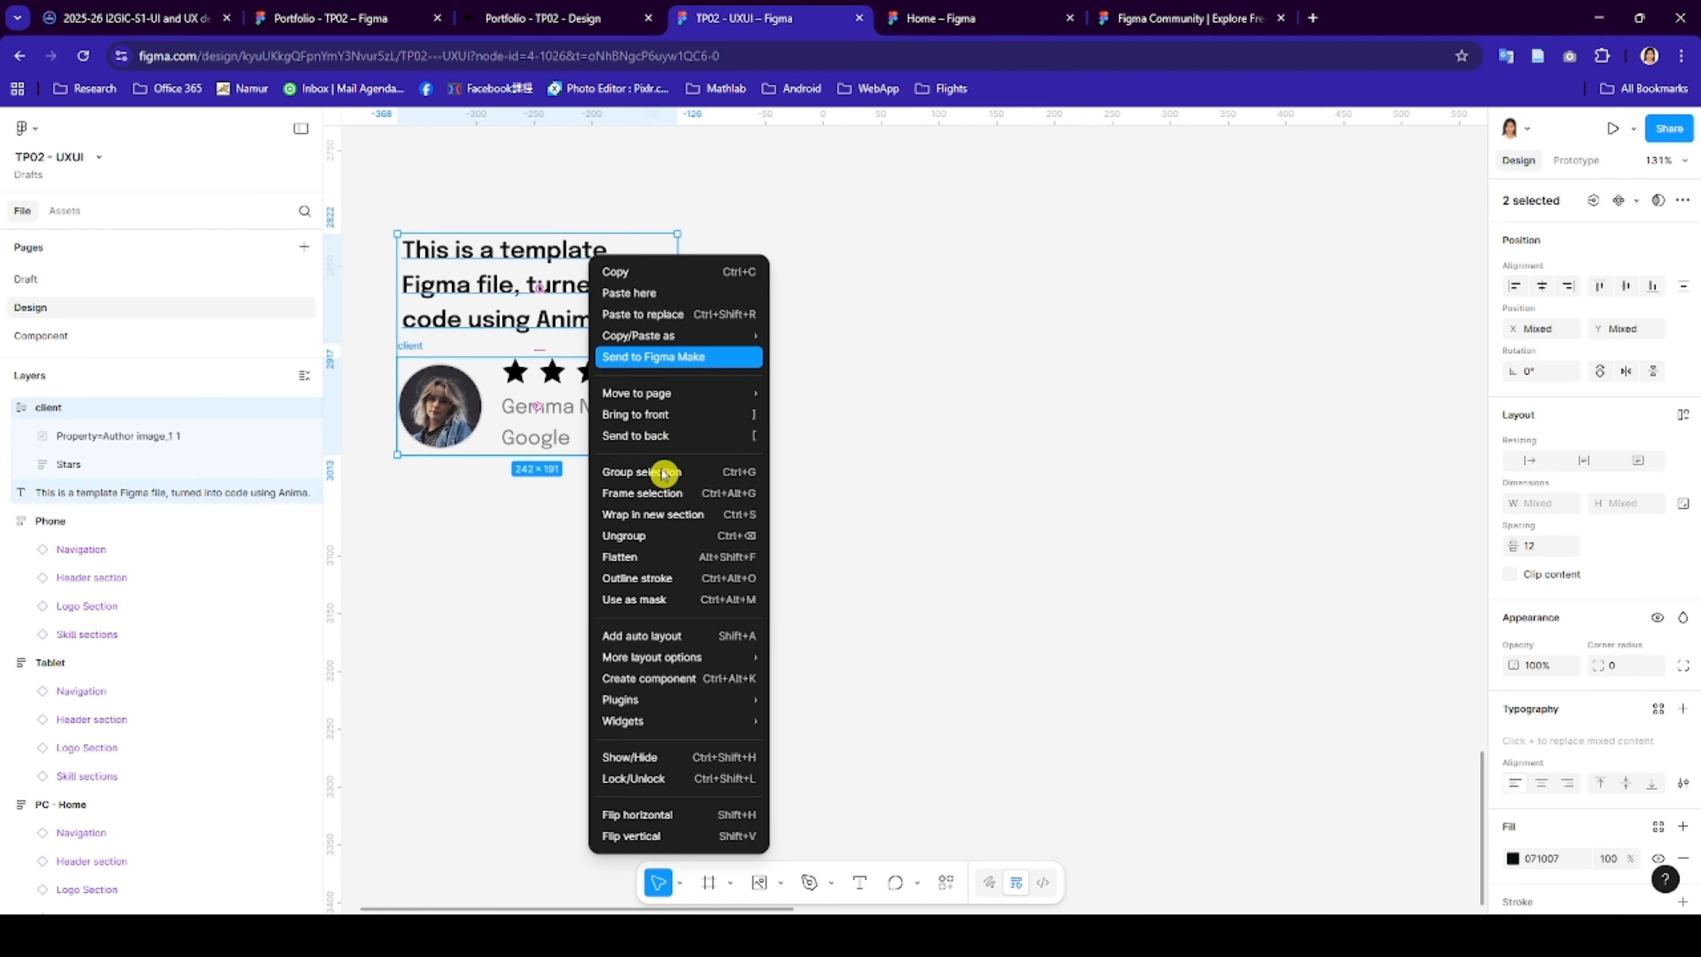
click(640, 637)
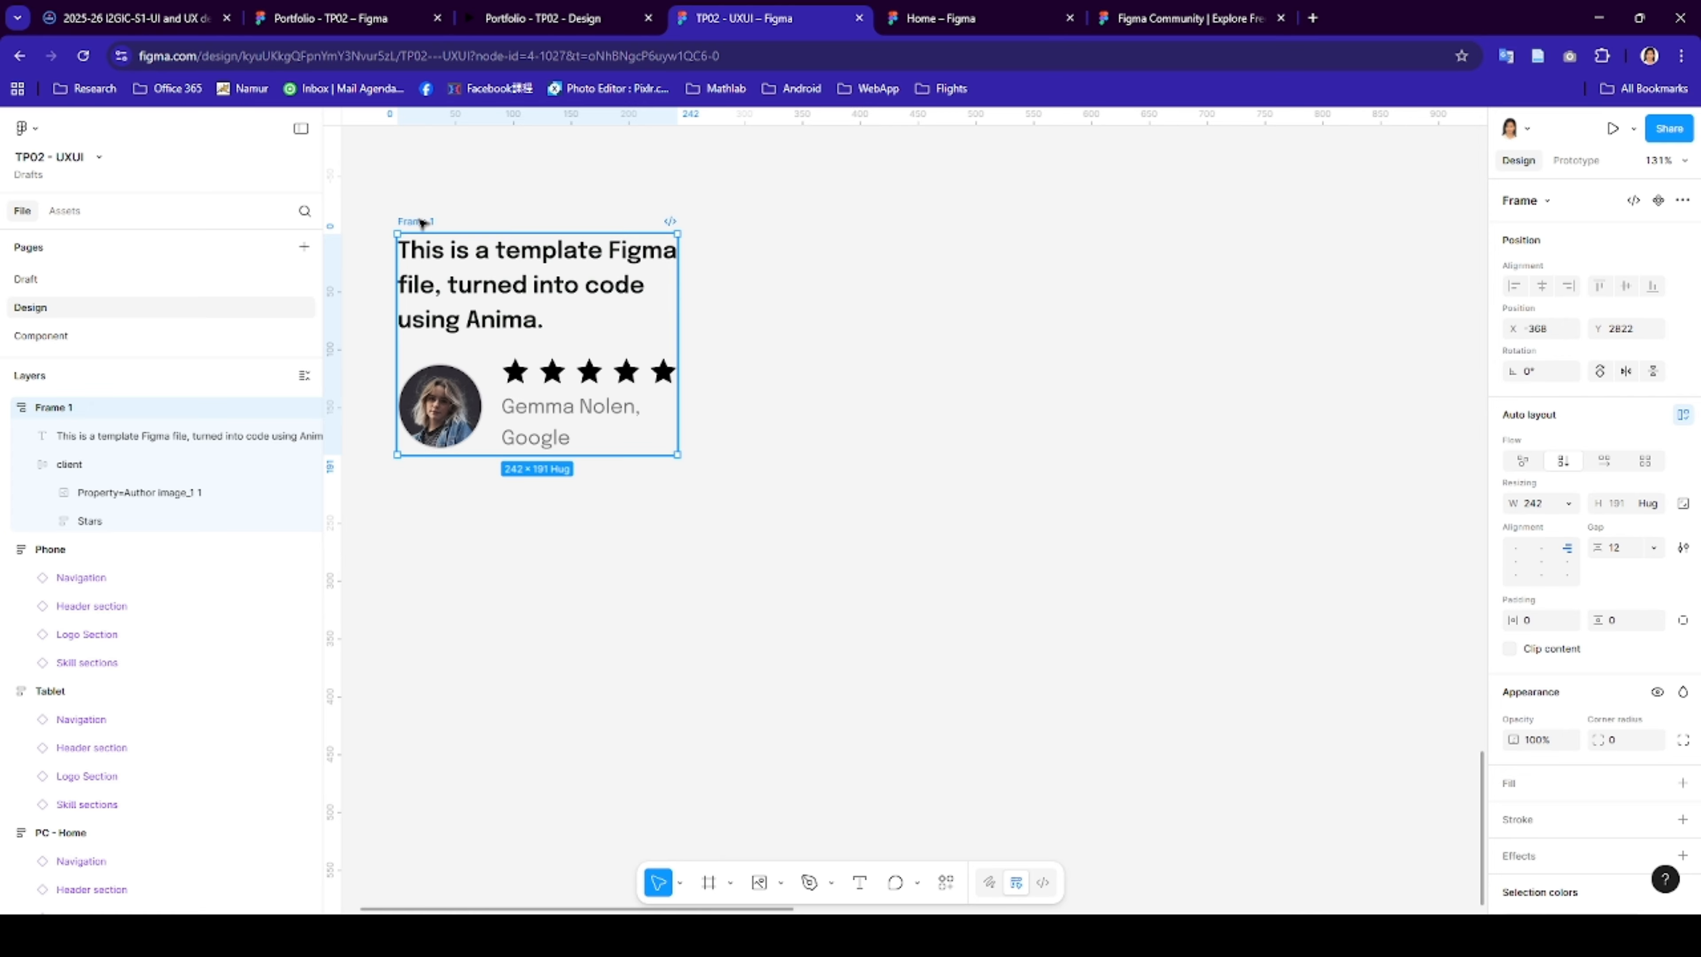
double_click(421, 221)
text(Client)
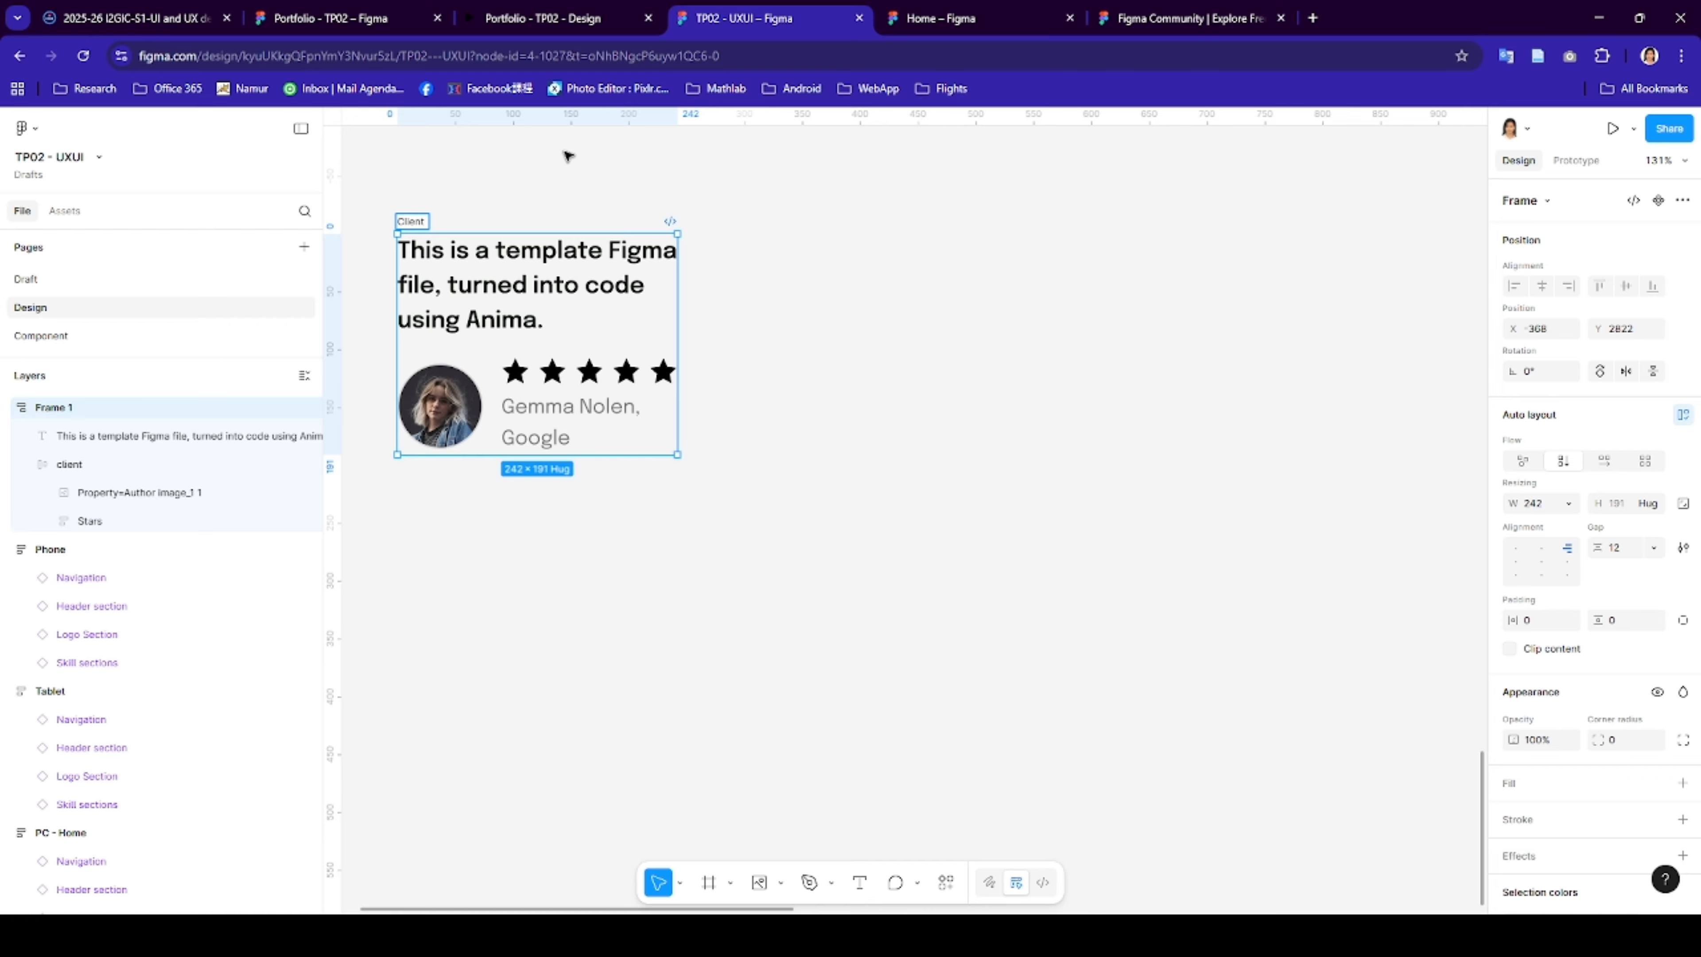
text( rating)
key(Return)
- Switch to the Portfolio - TP02 file to consult the reference client cards
scroll(734, 422, down, 5)
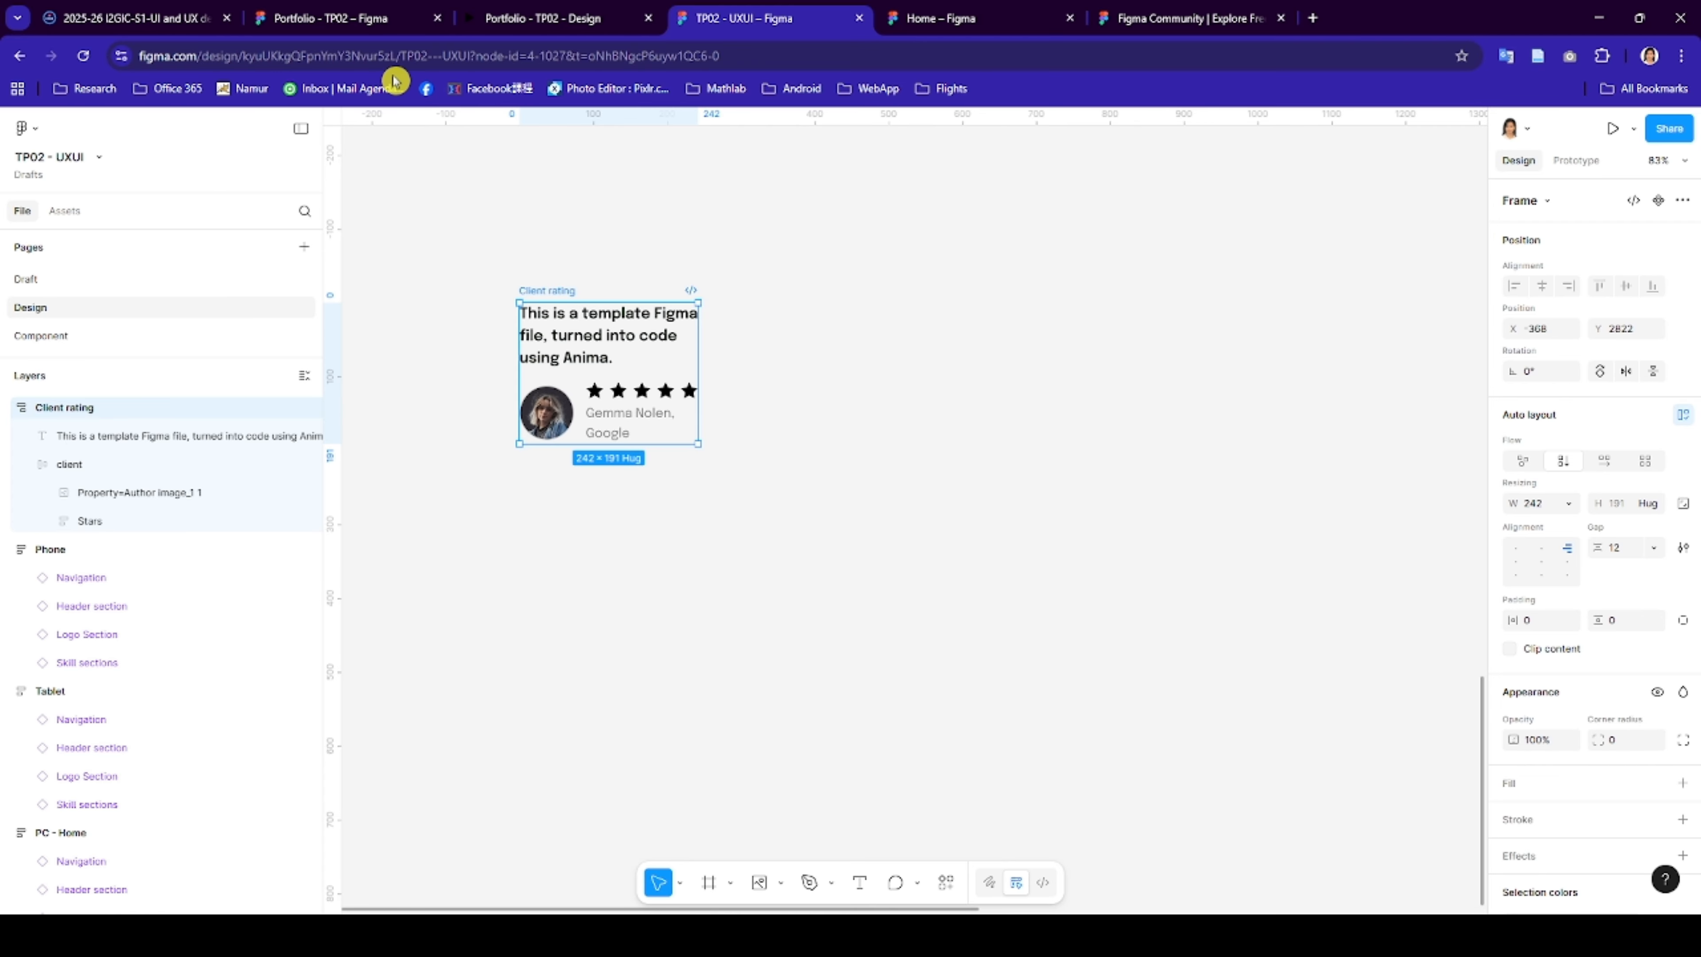
click(345, 20)
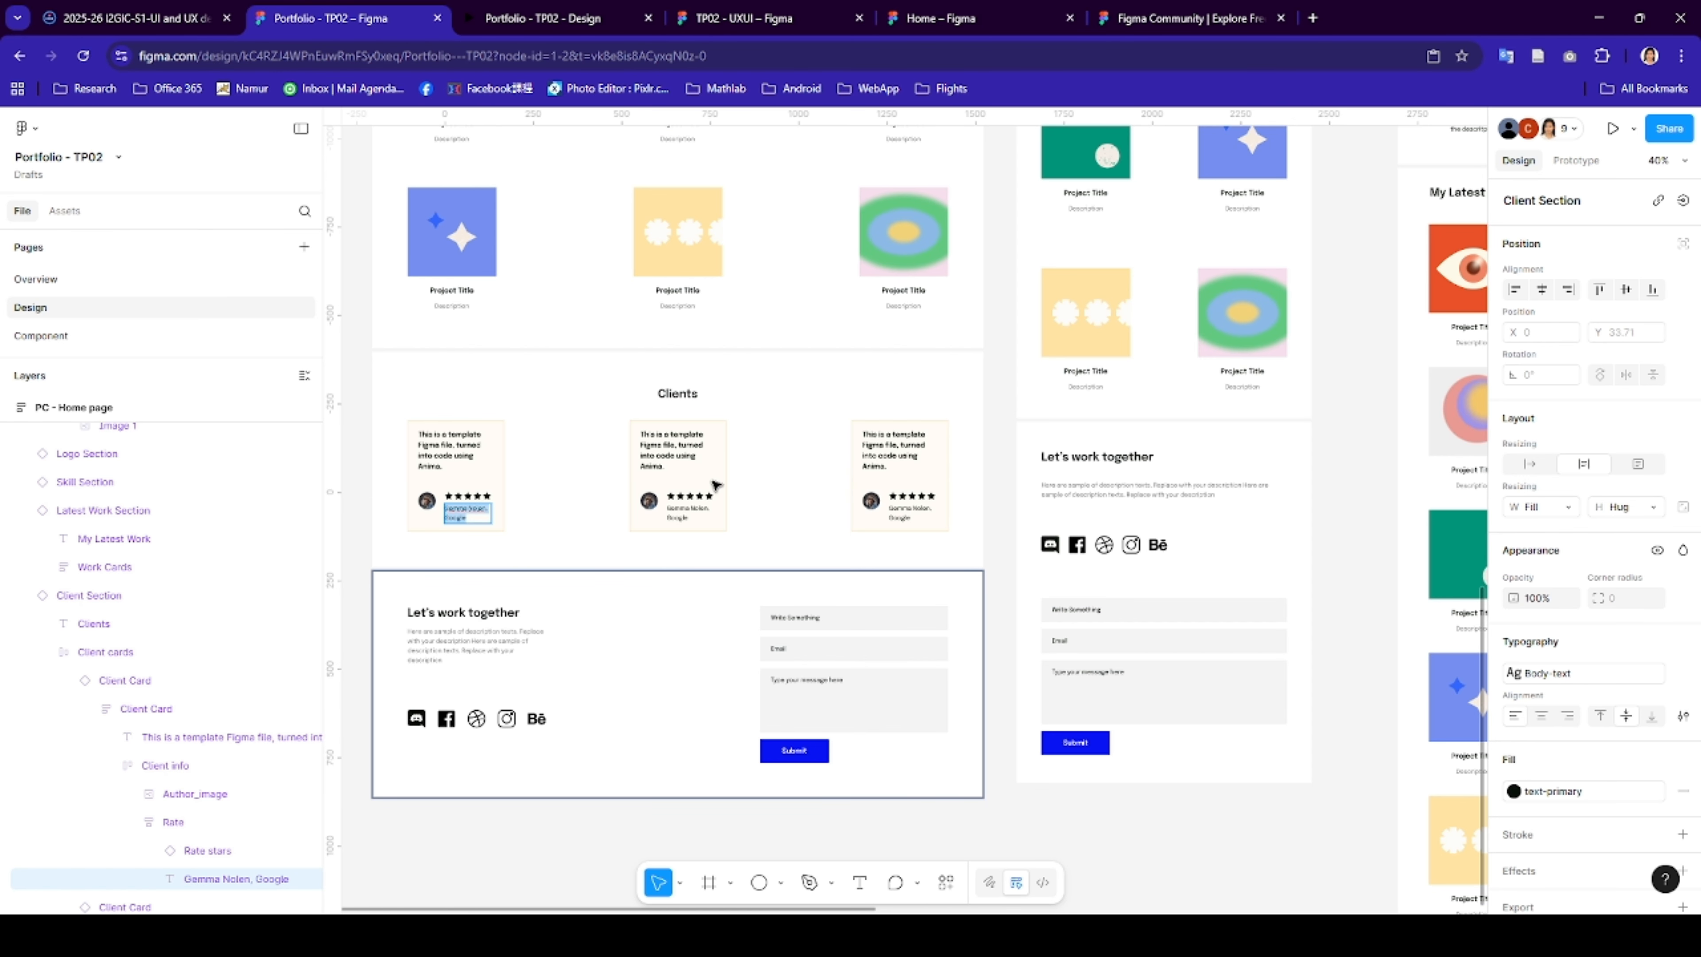
- Switch to the TP02 - UXUI file and draw a frame about 328 × 291 around the Client rating content
click(519, 20)
click(740, 20)
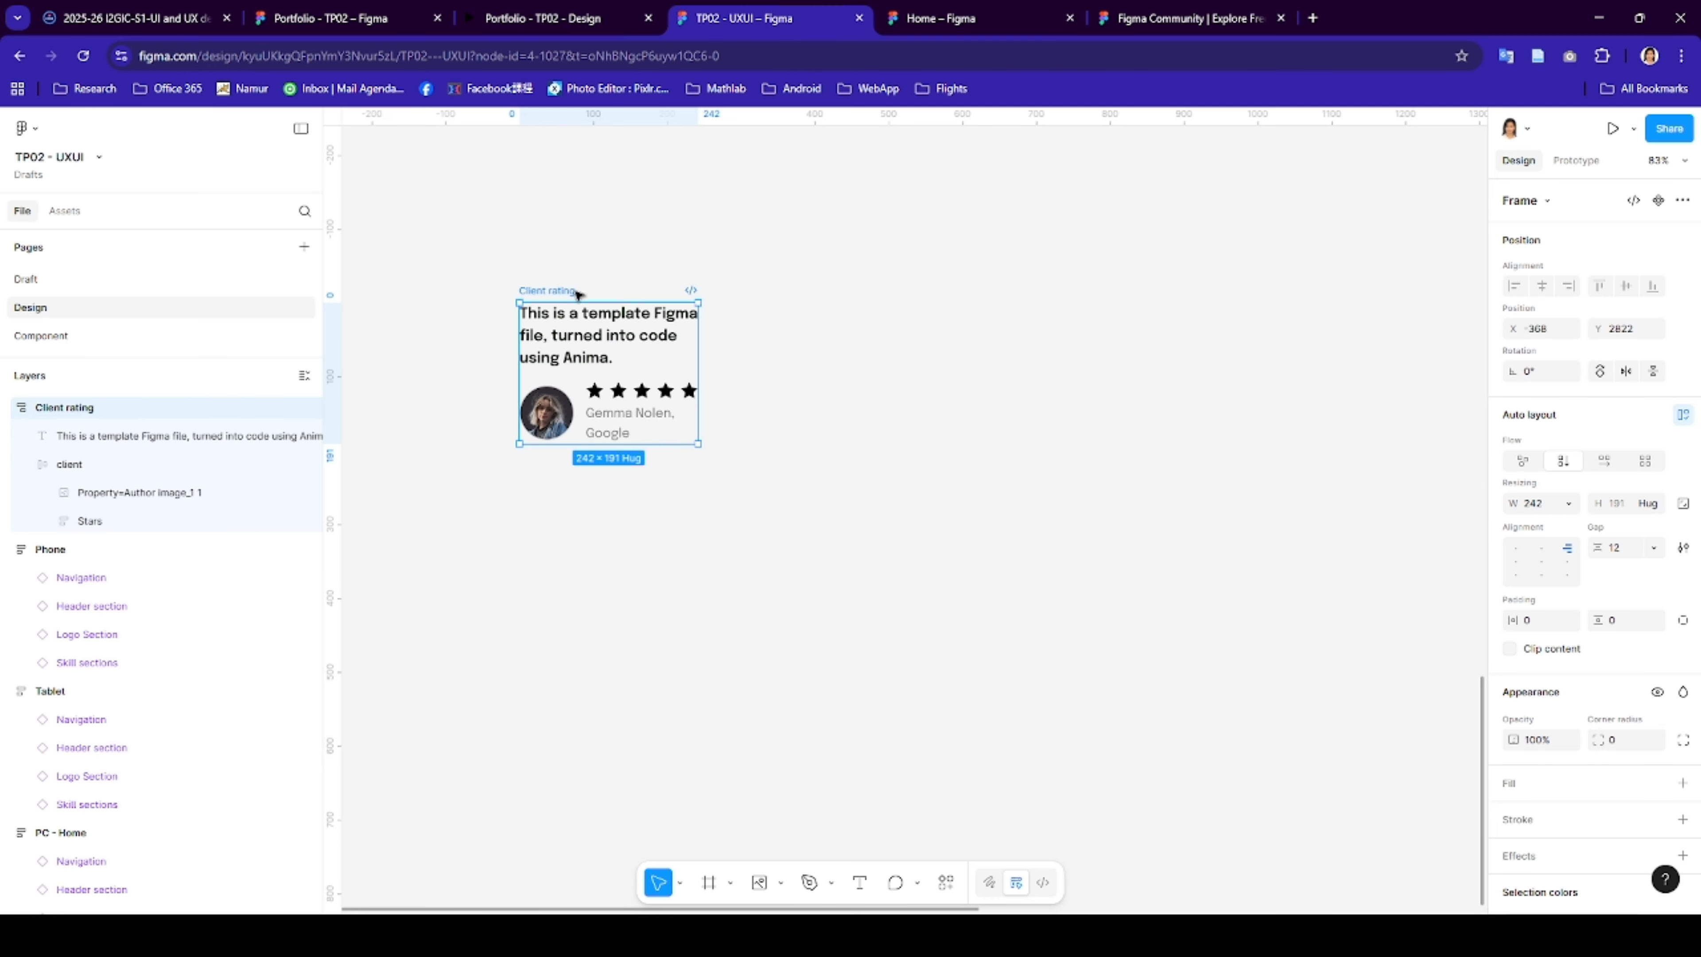
click(493, 277)
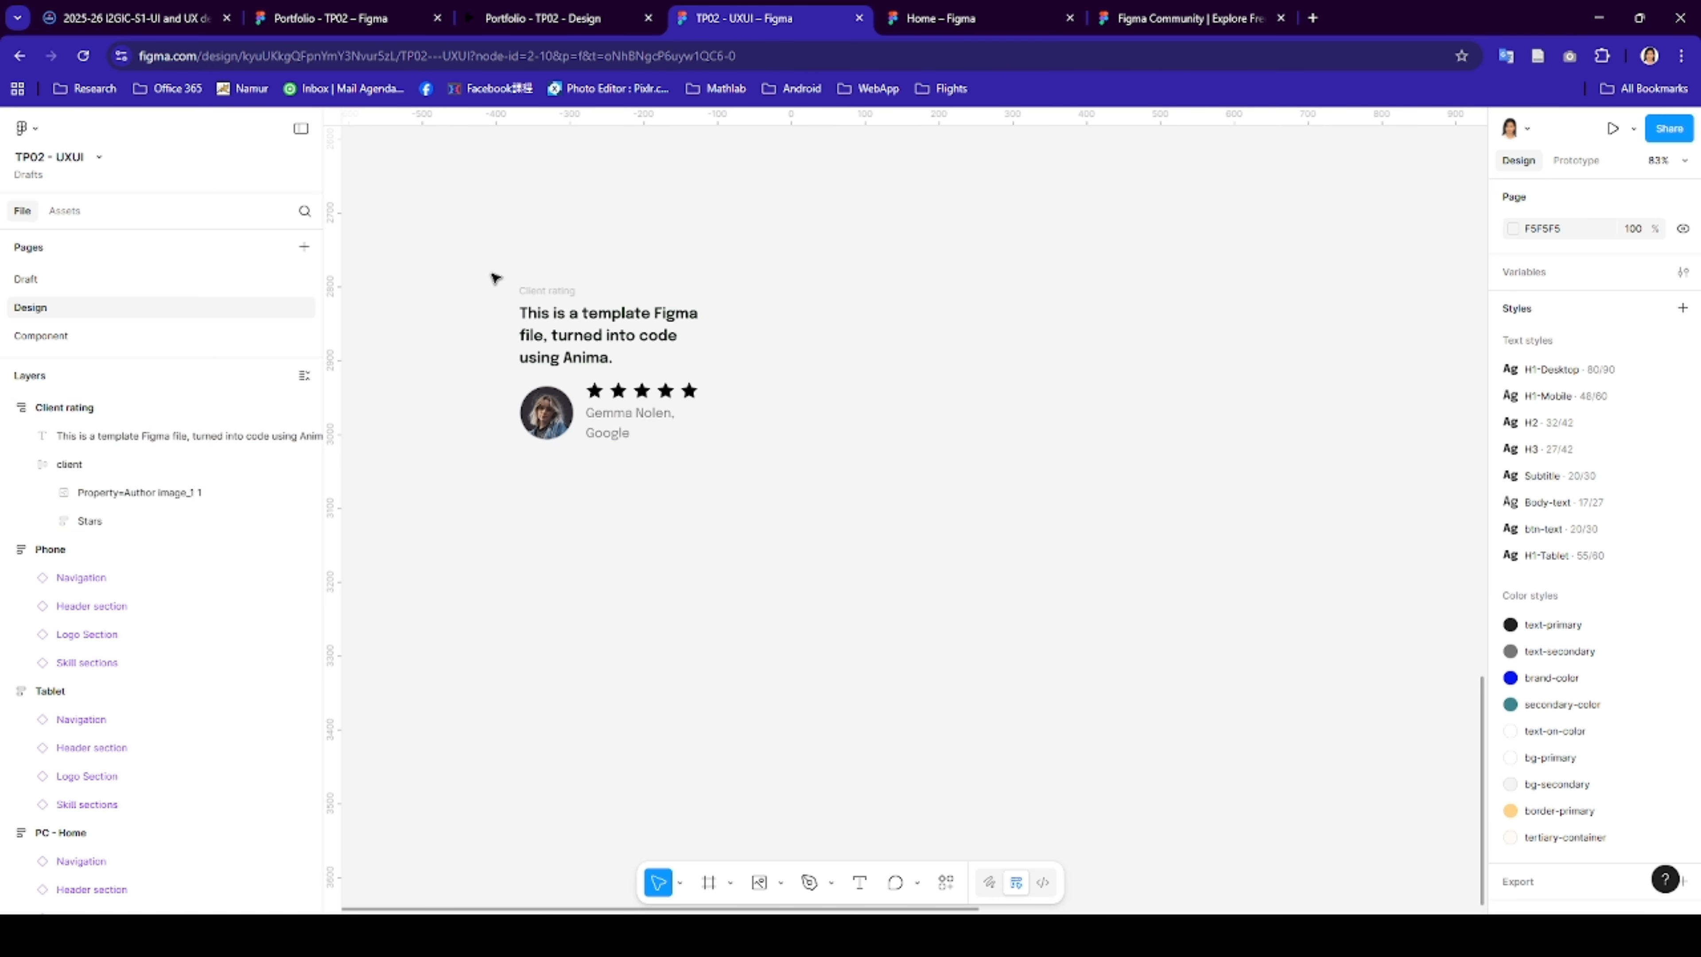
key(f)
drag(491, 273, 734, 489)
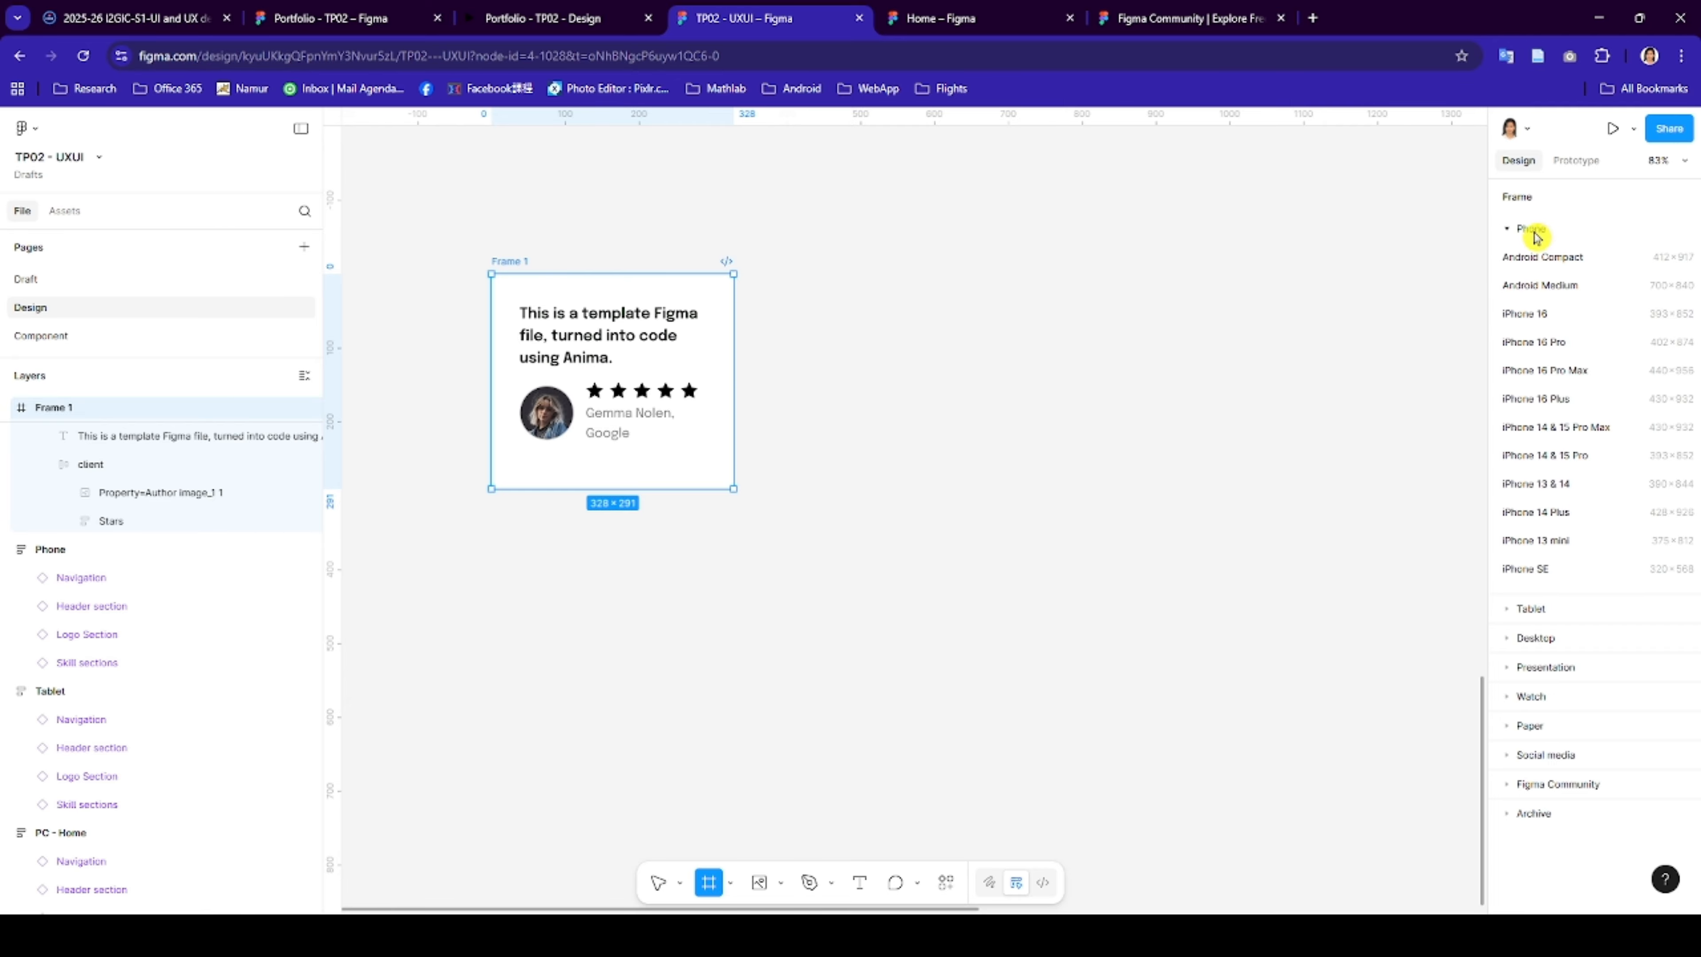
click(1509, 231)
click(1389, 517)
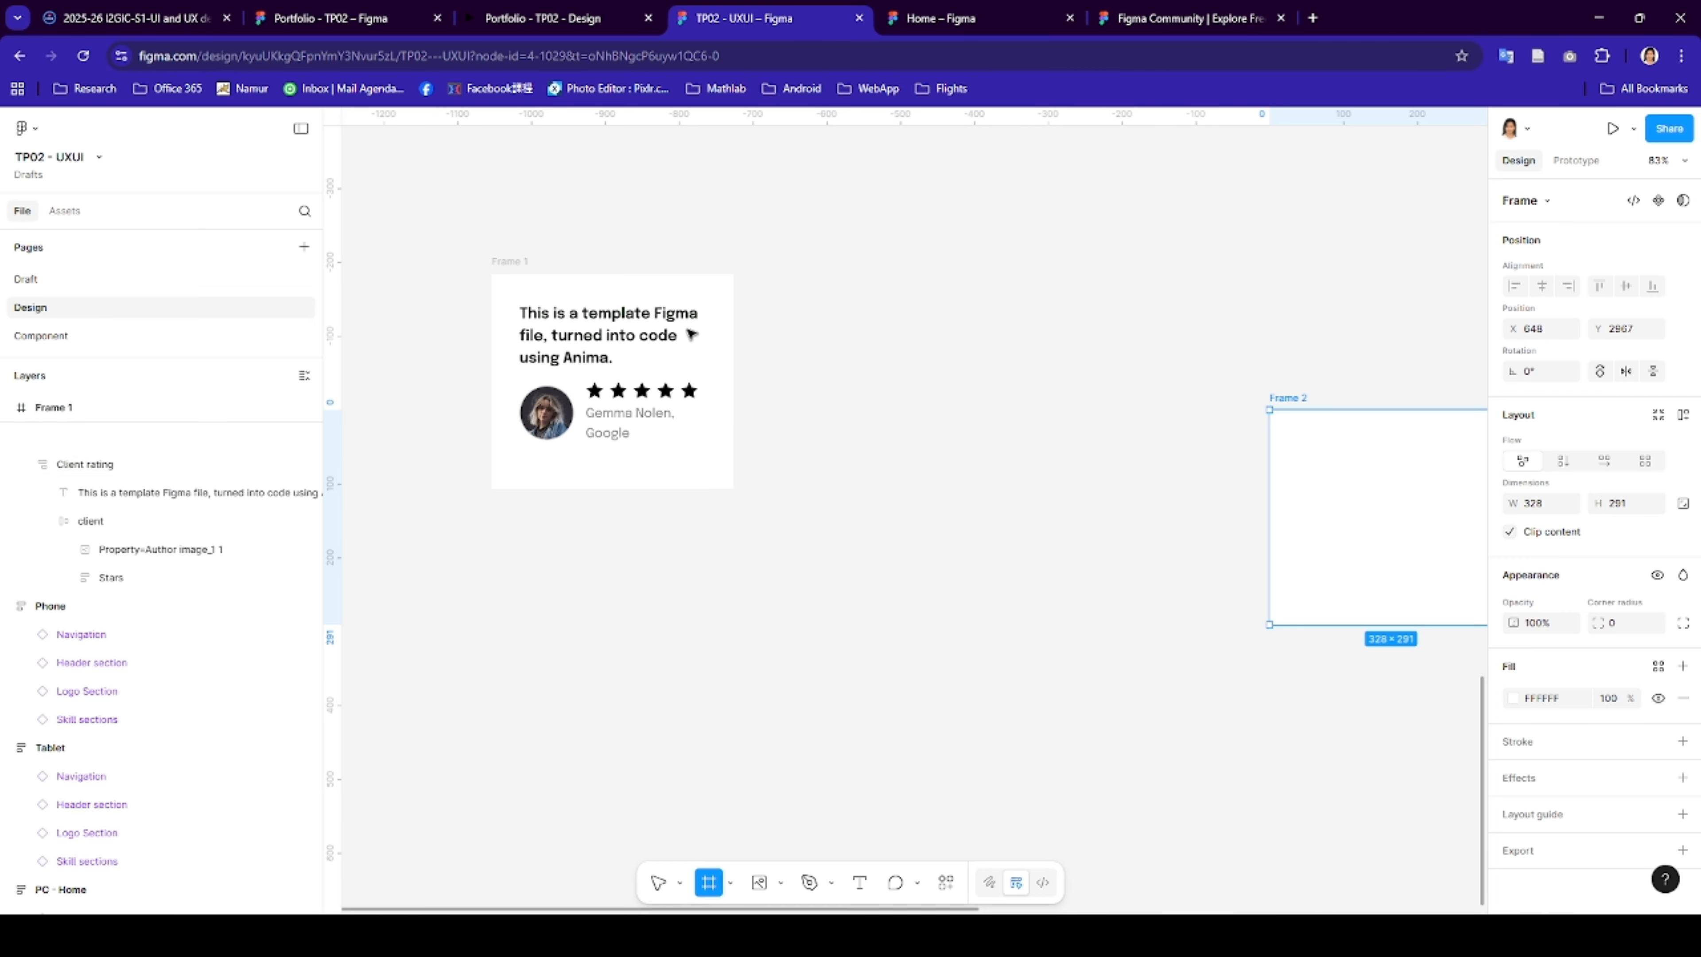
key(ctrl+z)
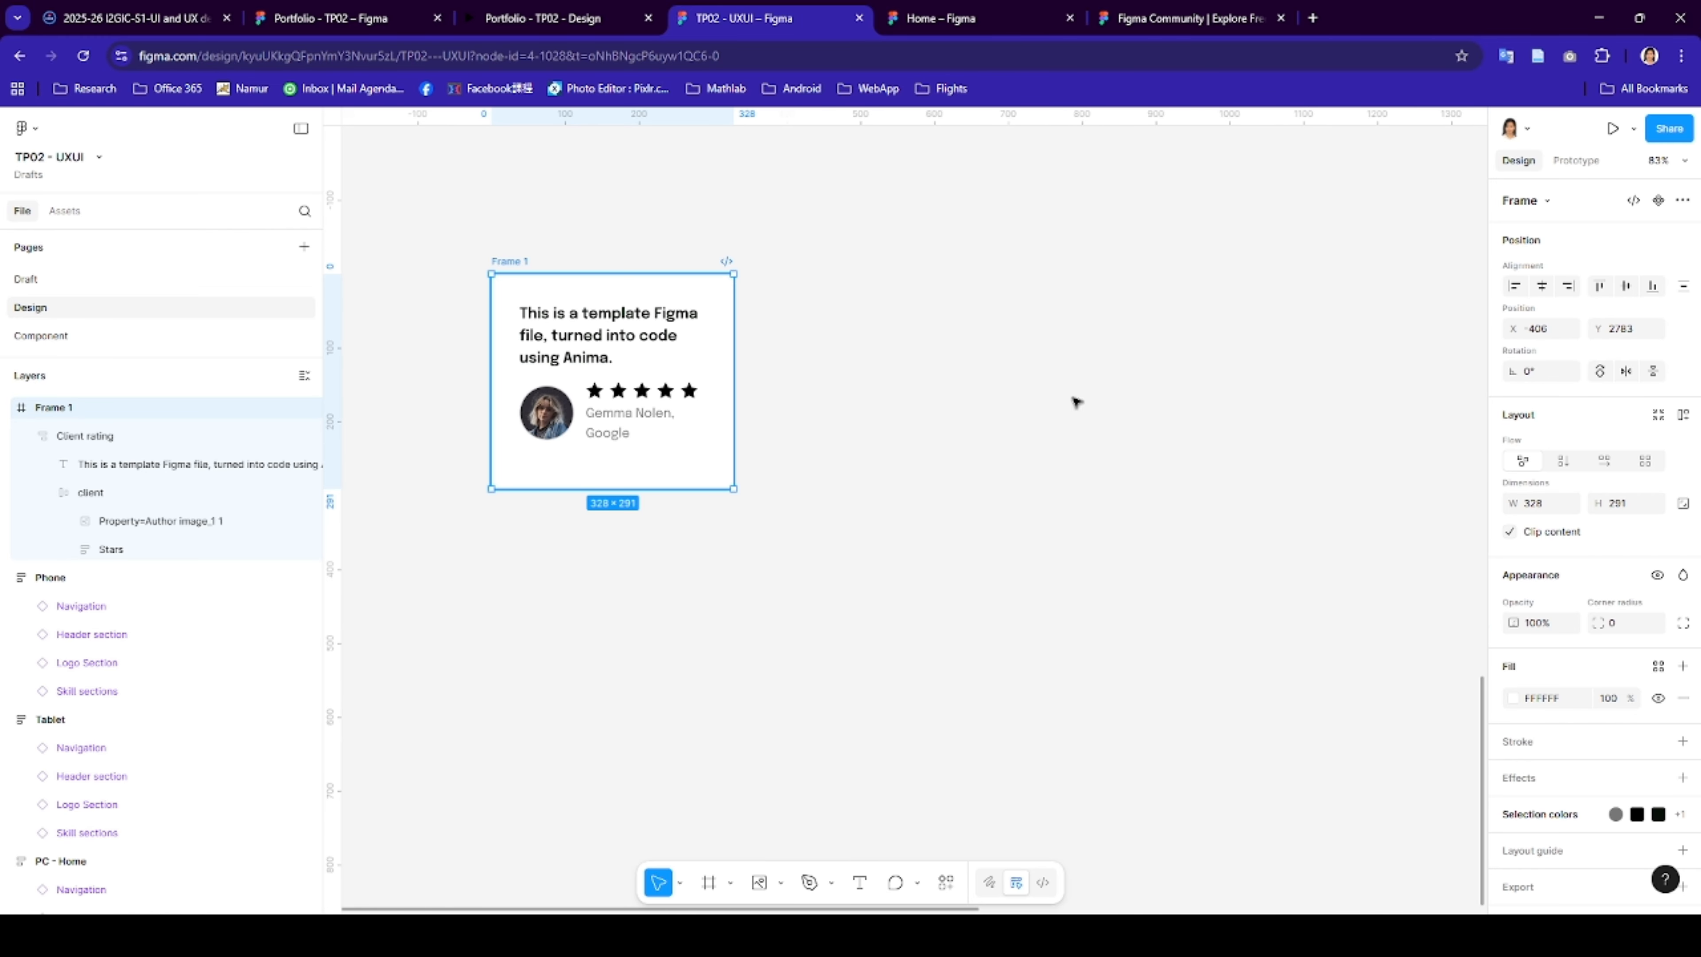
- Give the new card frame the tertiary-container fill style and the border-primary stroke style
click(1512, 697)
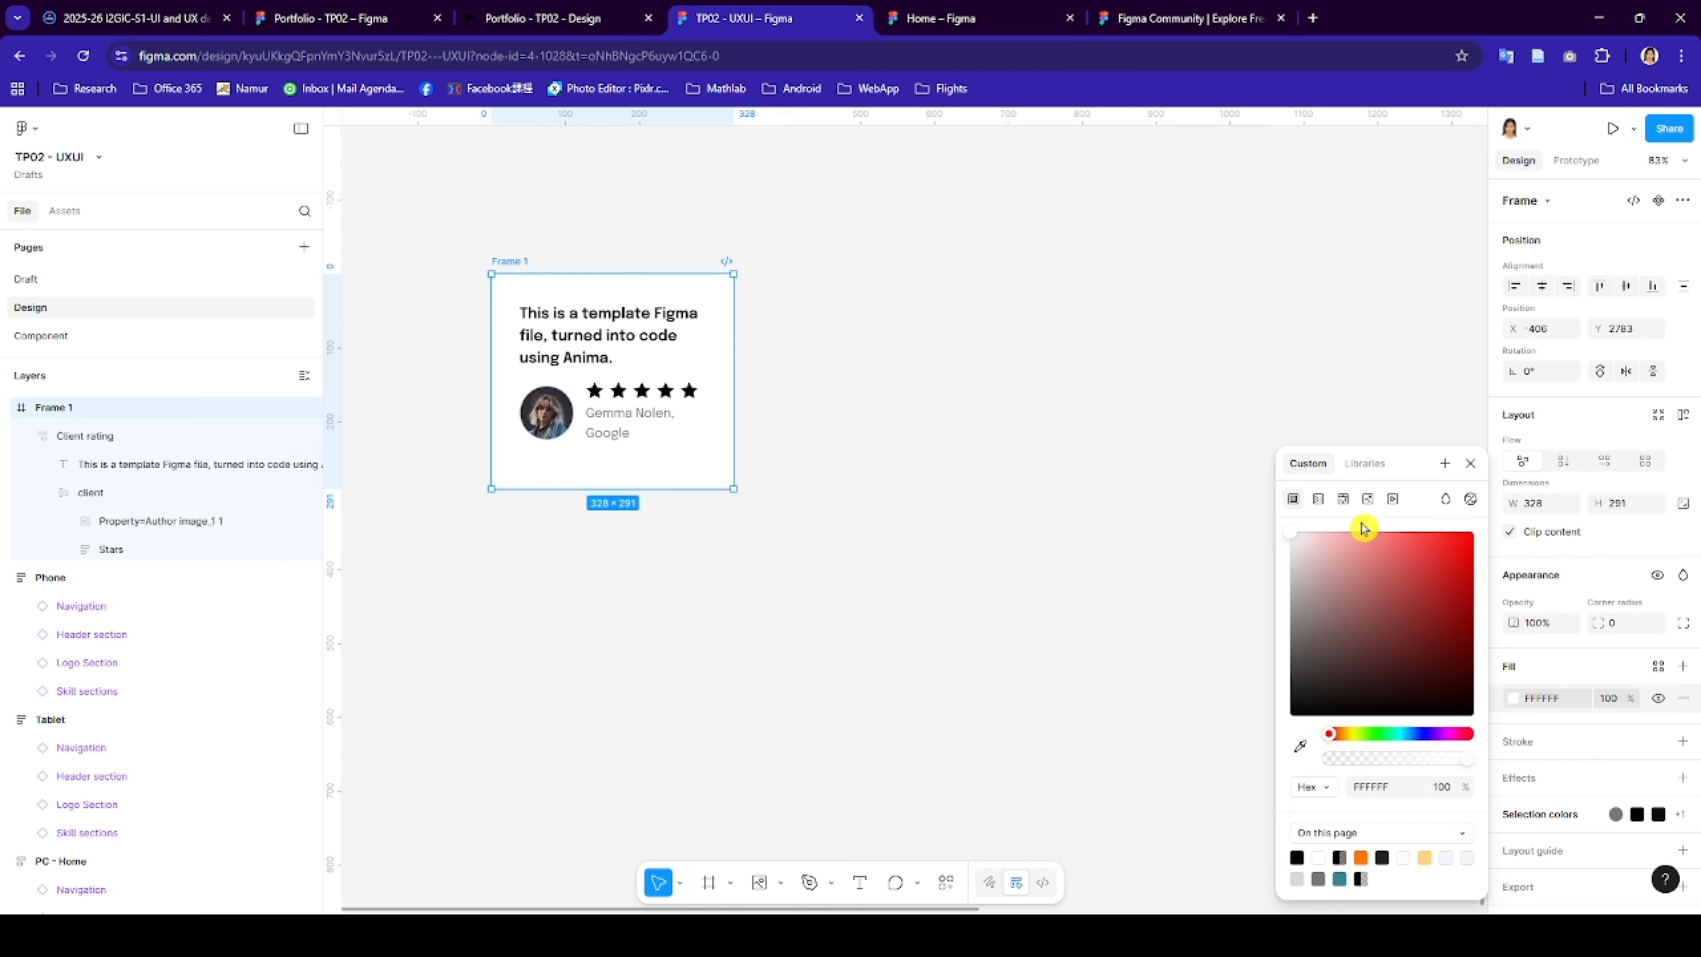
click(1363, 463)
click(1343, 804)
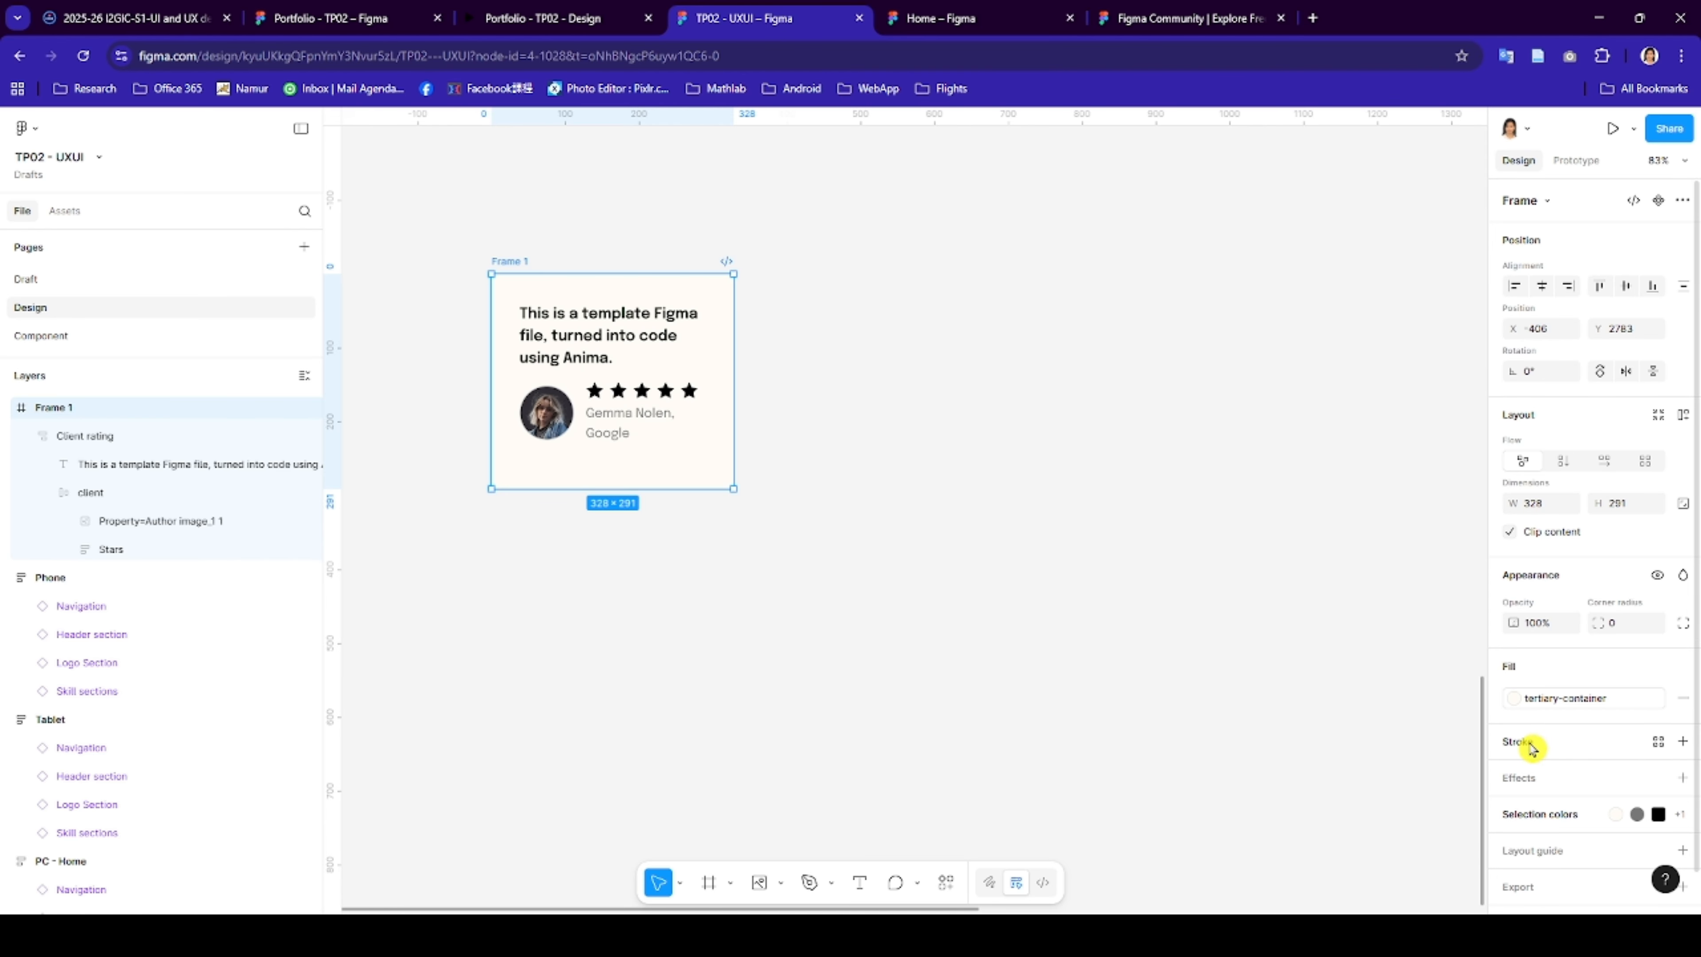
click(1658, 741)
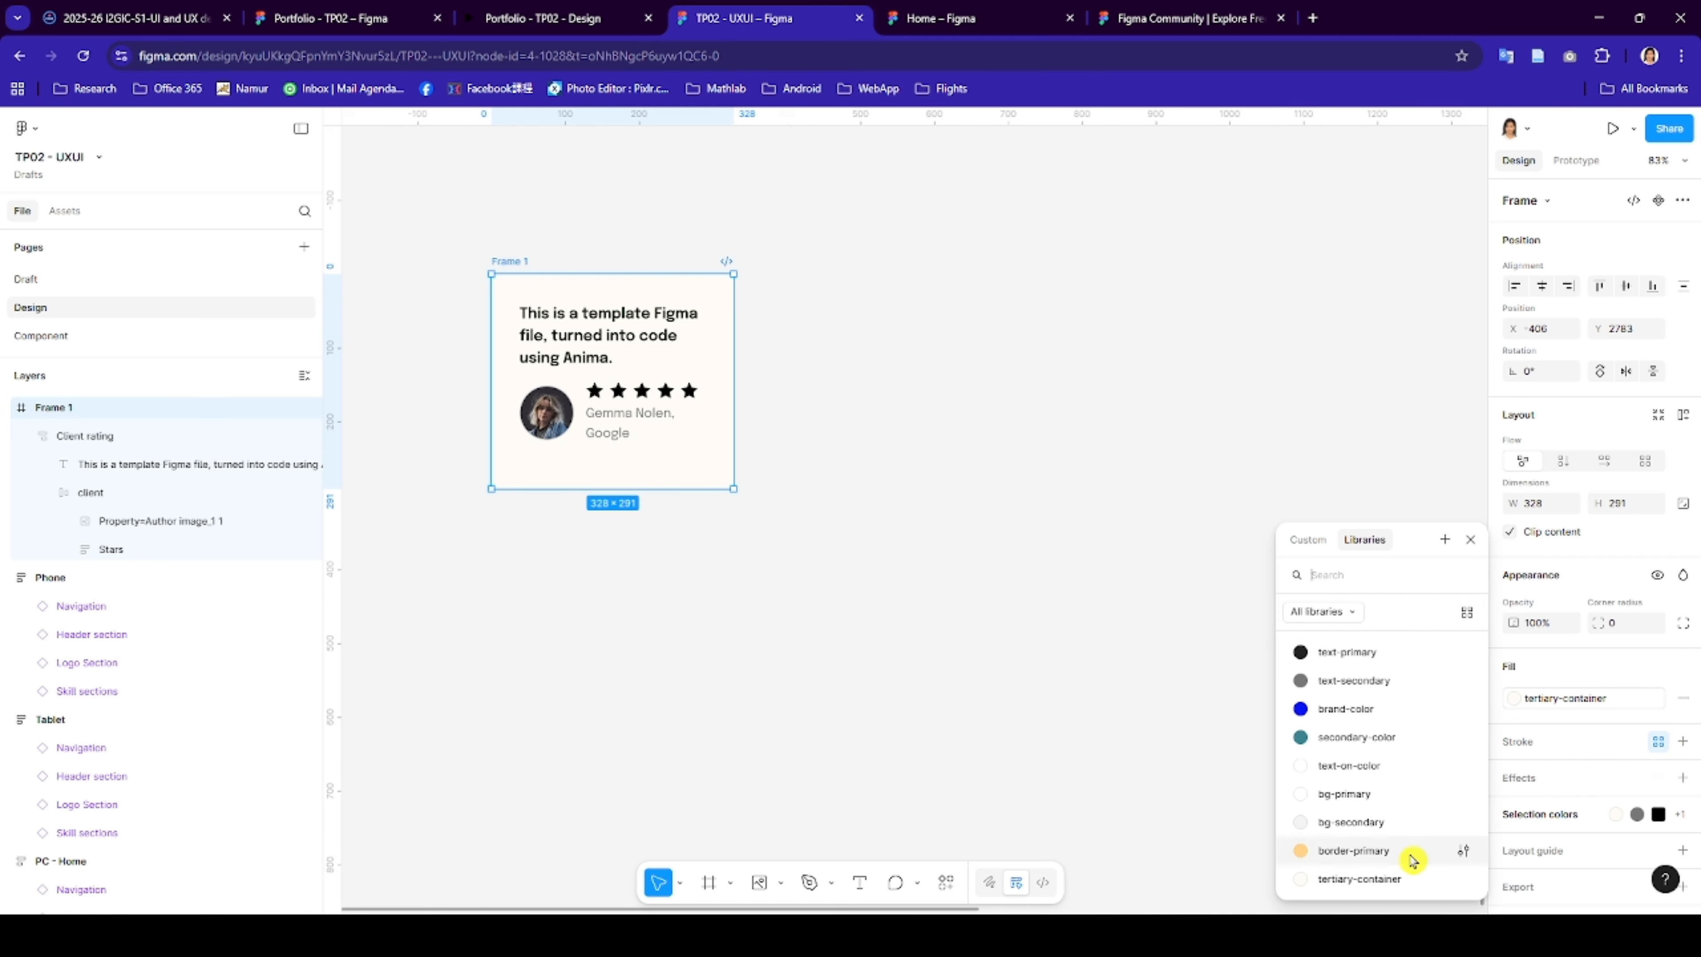
click(1328, 855)
click(1013, 517)
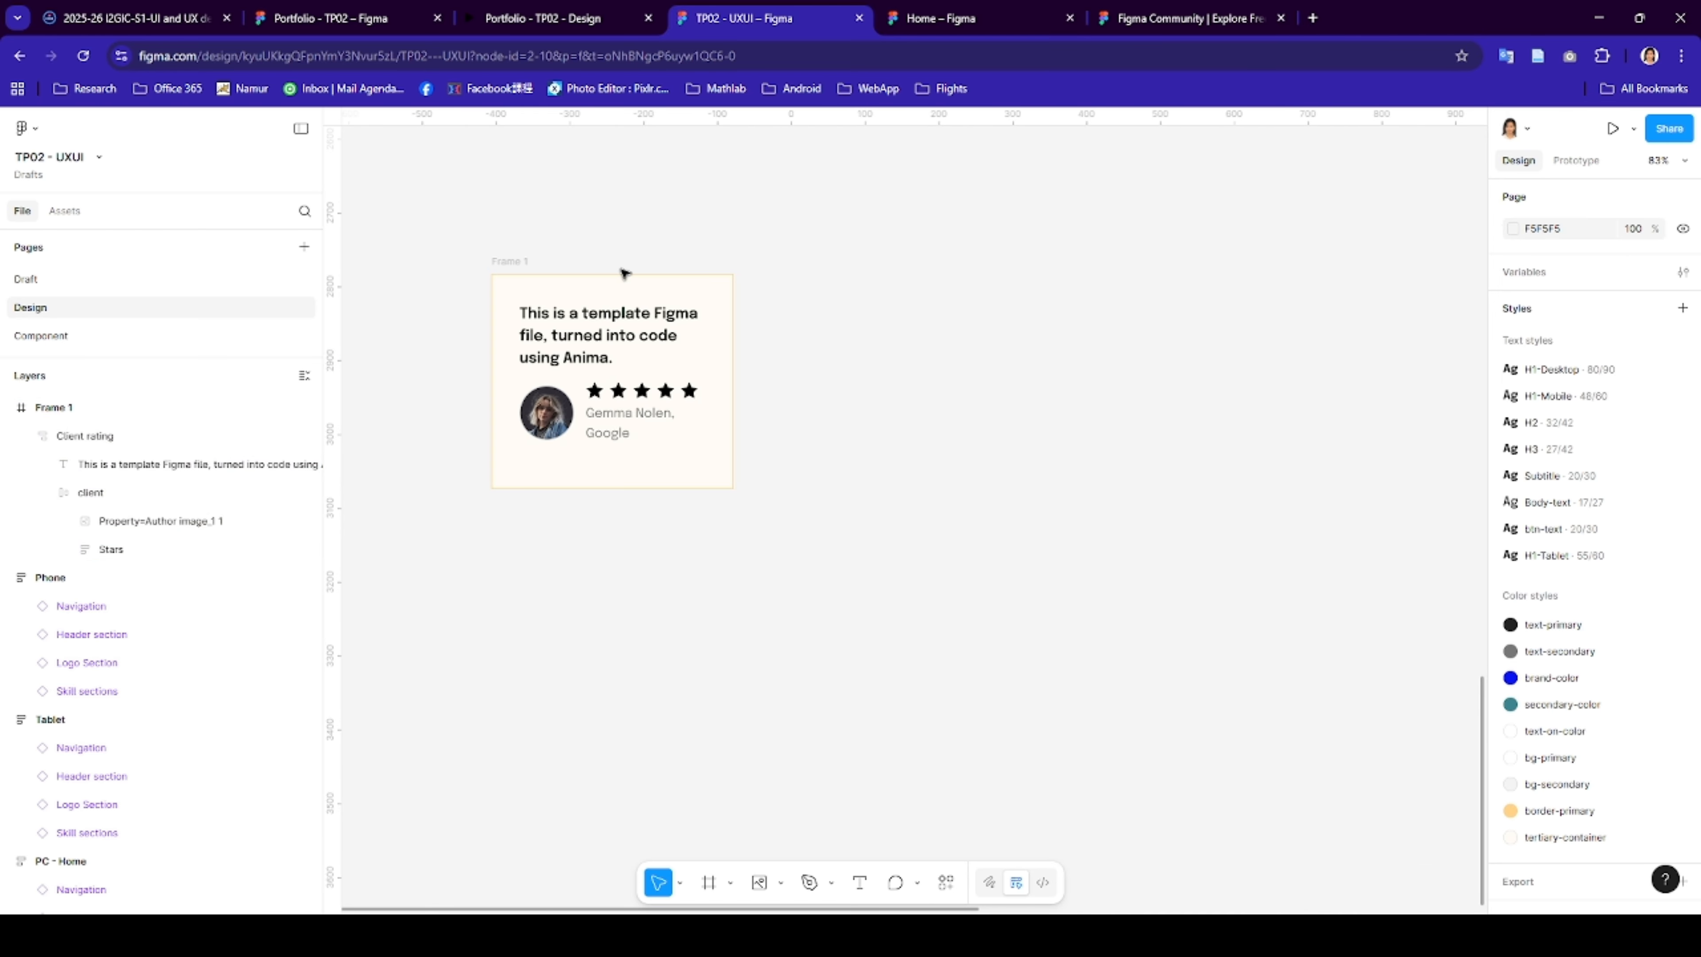
- Apply auto layout to the card frame and narrow it to a width of 314
click(513, 265)
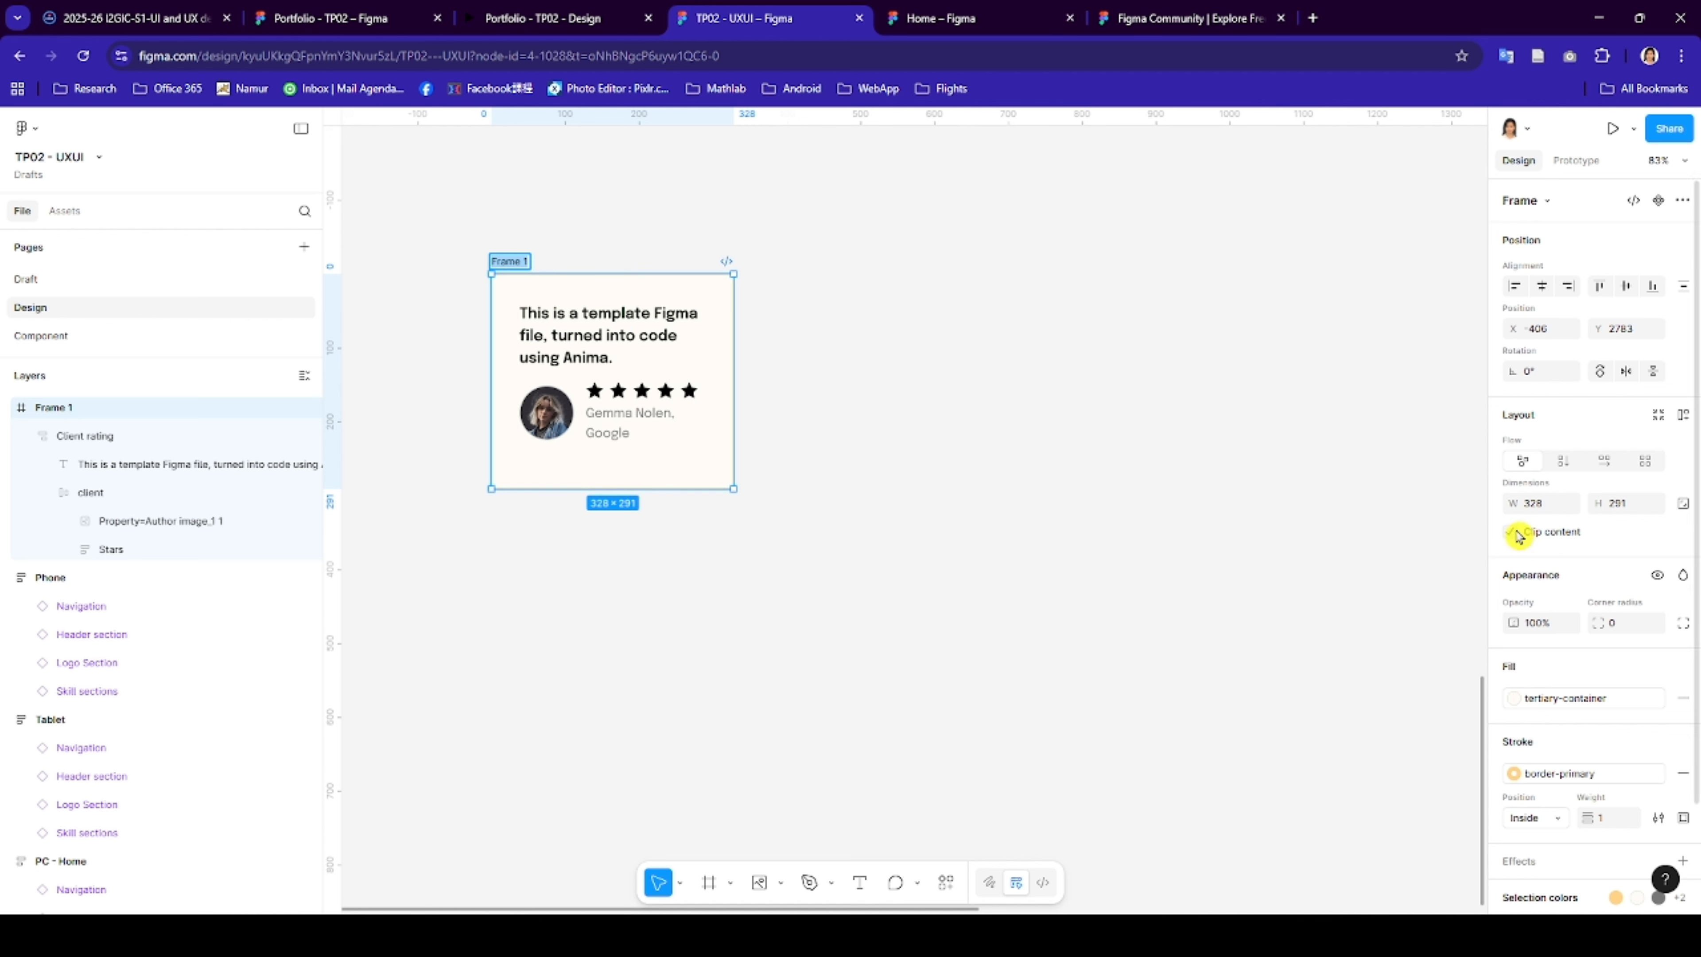
click(1682, 415)
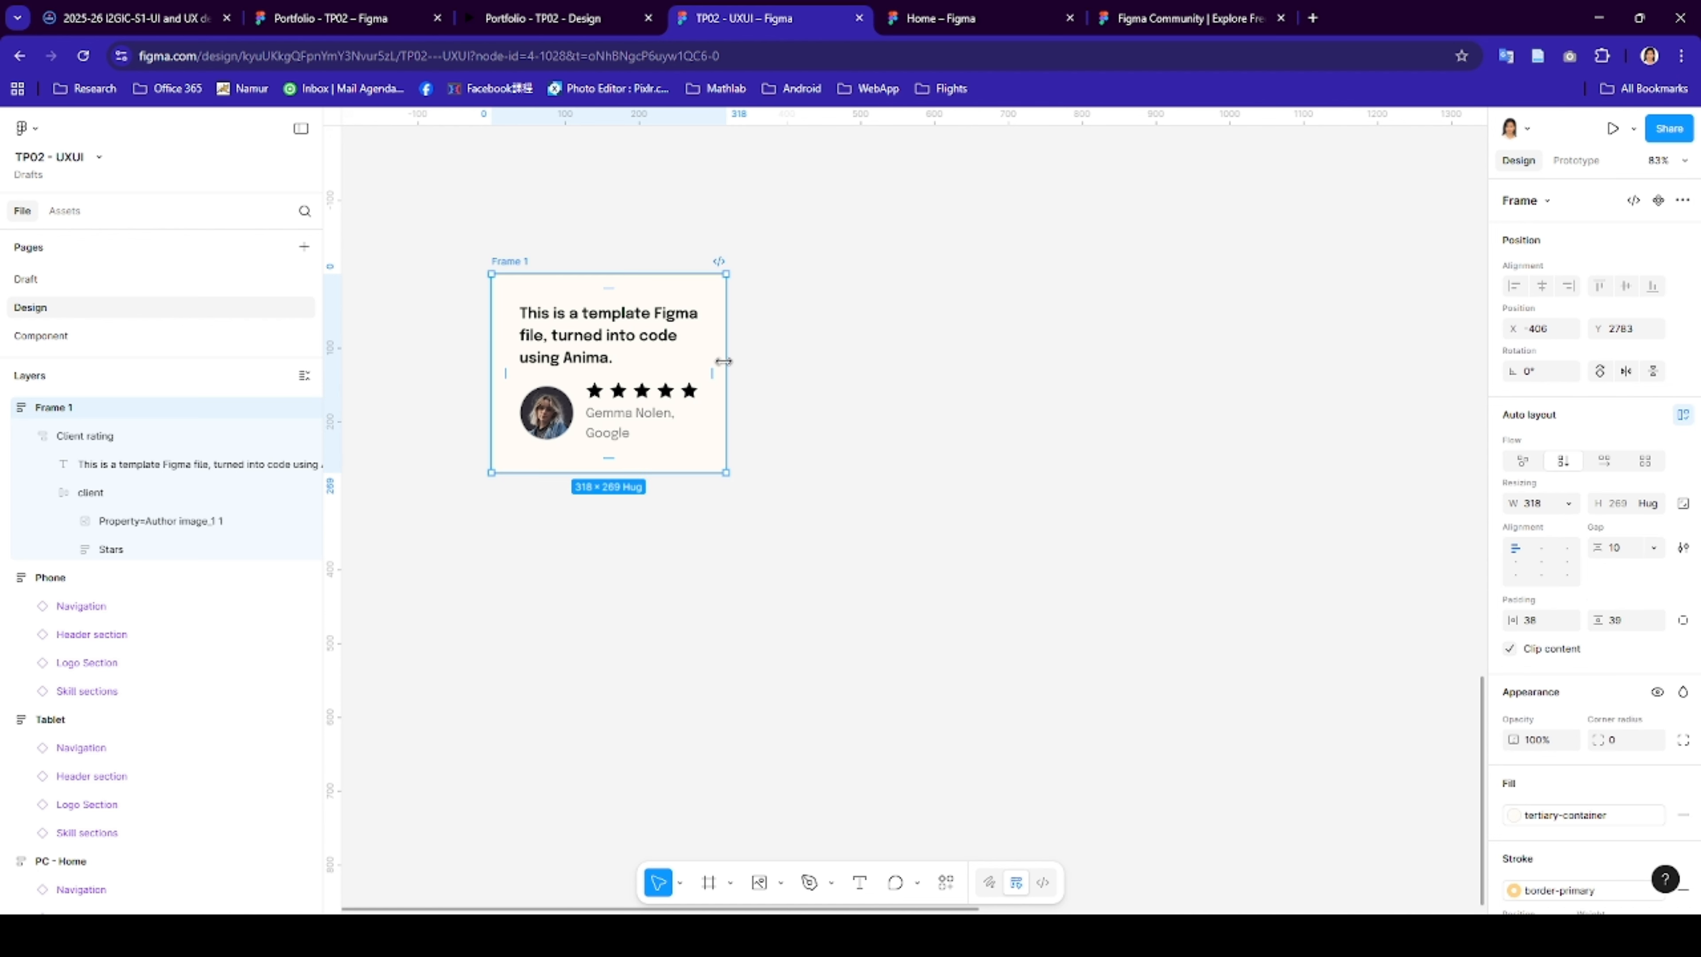
drag(712, 362, 722, 362)
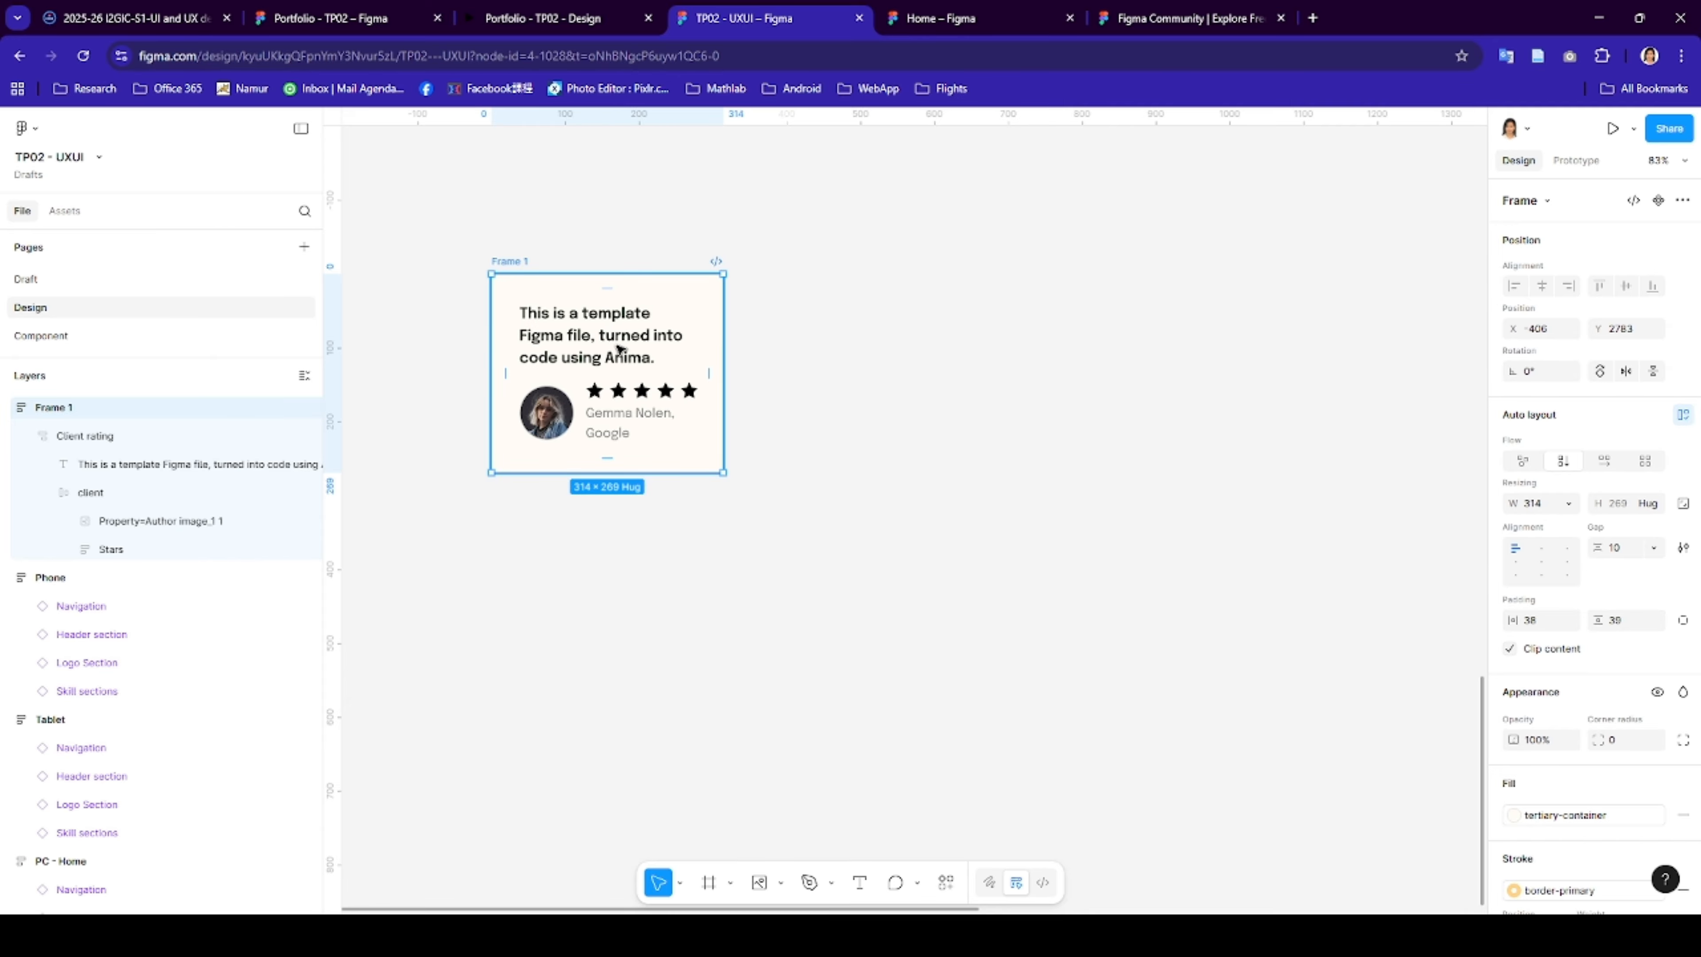
- Set the height of the card's quote text to hug its contents
double_click(604, 349)
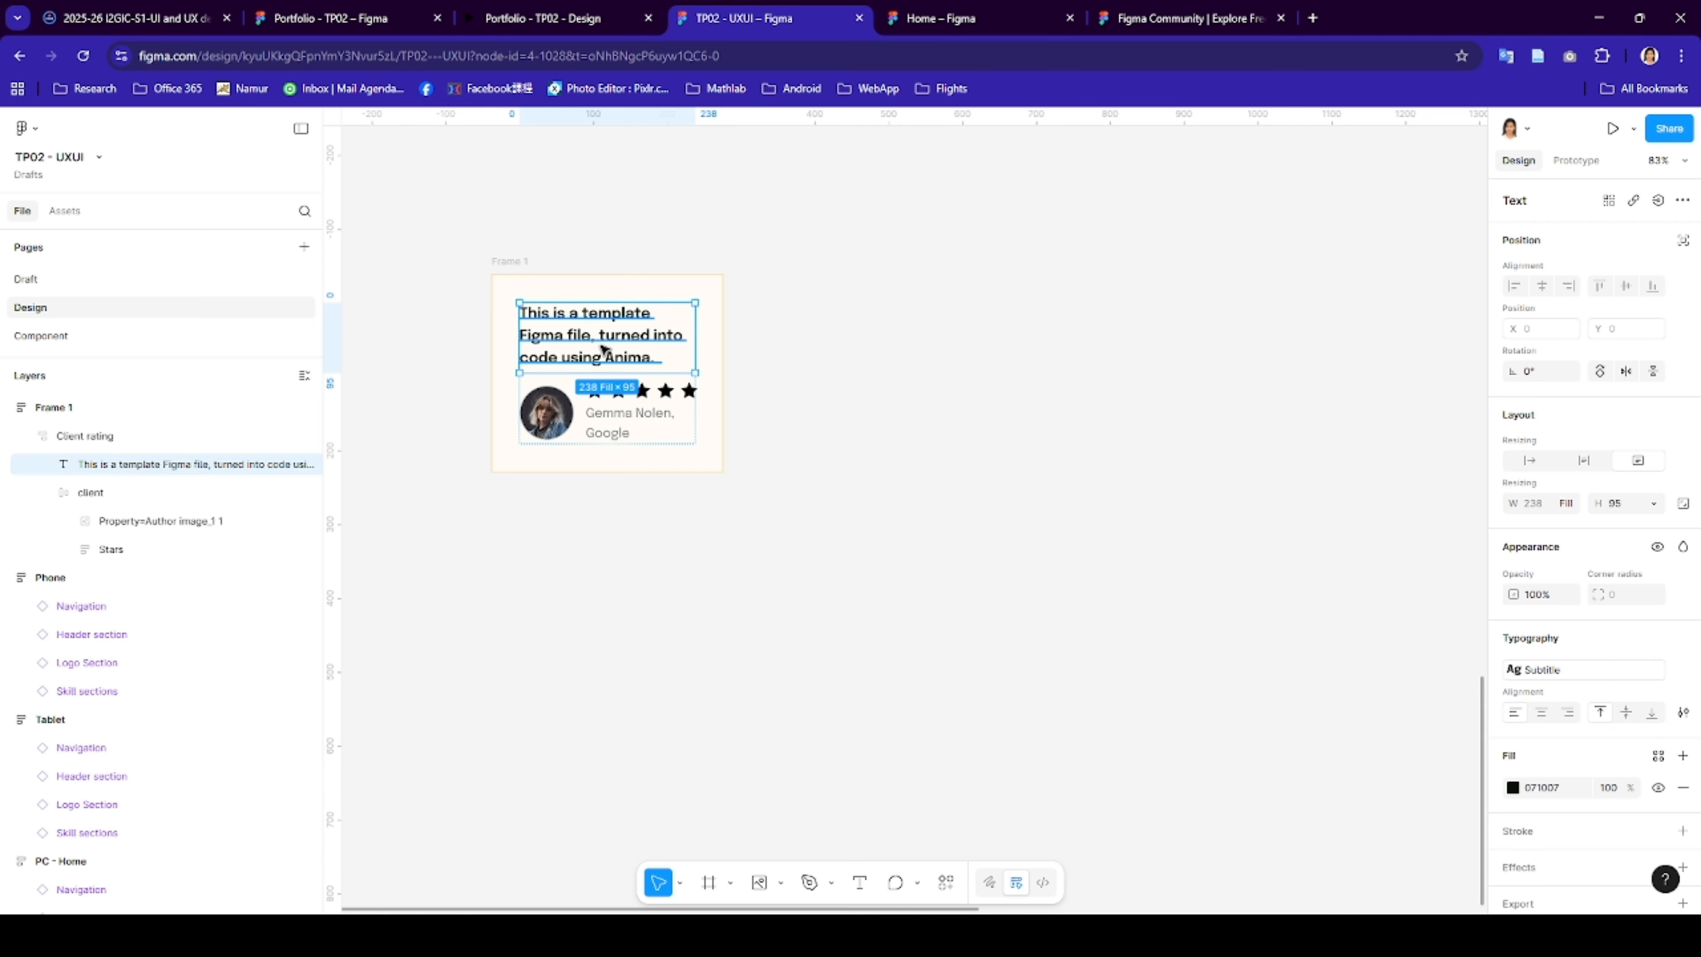
click(1653, 504)
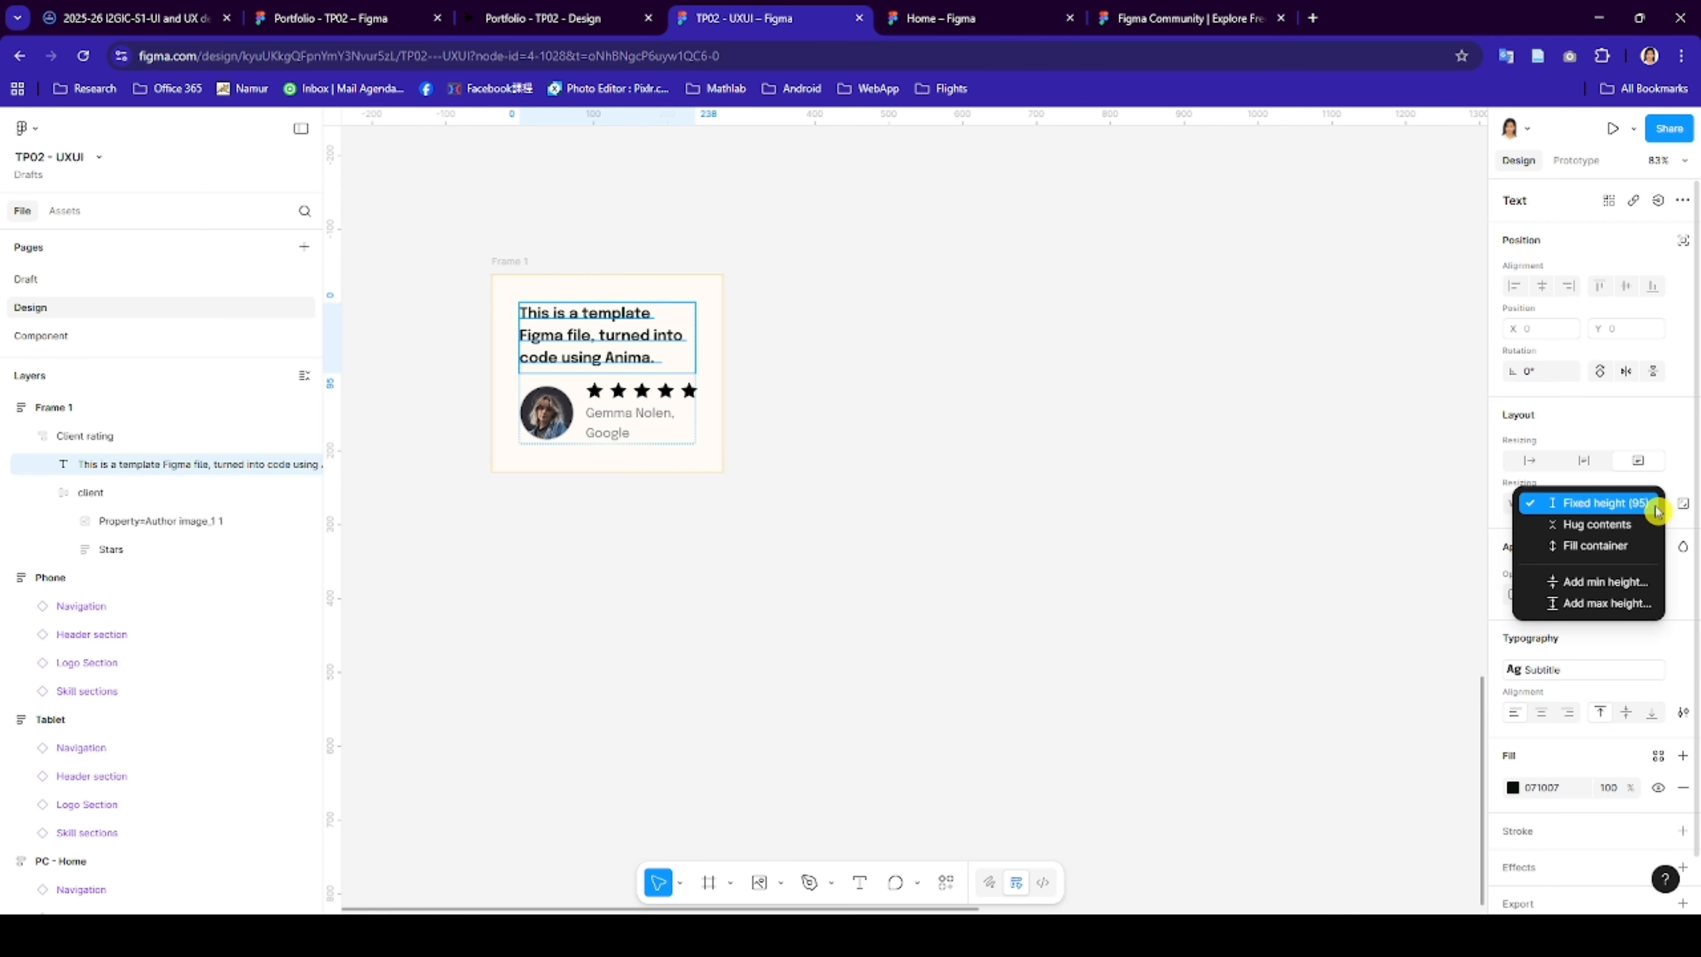
click(1623, 528)
click(614, 423)
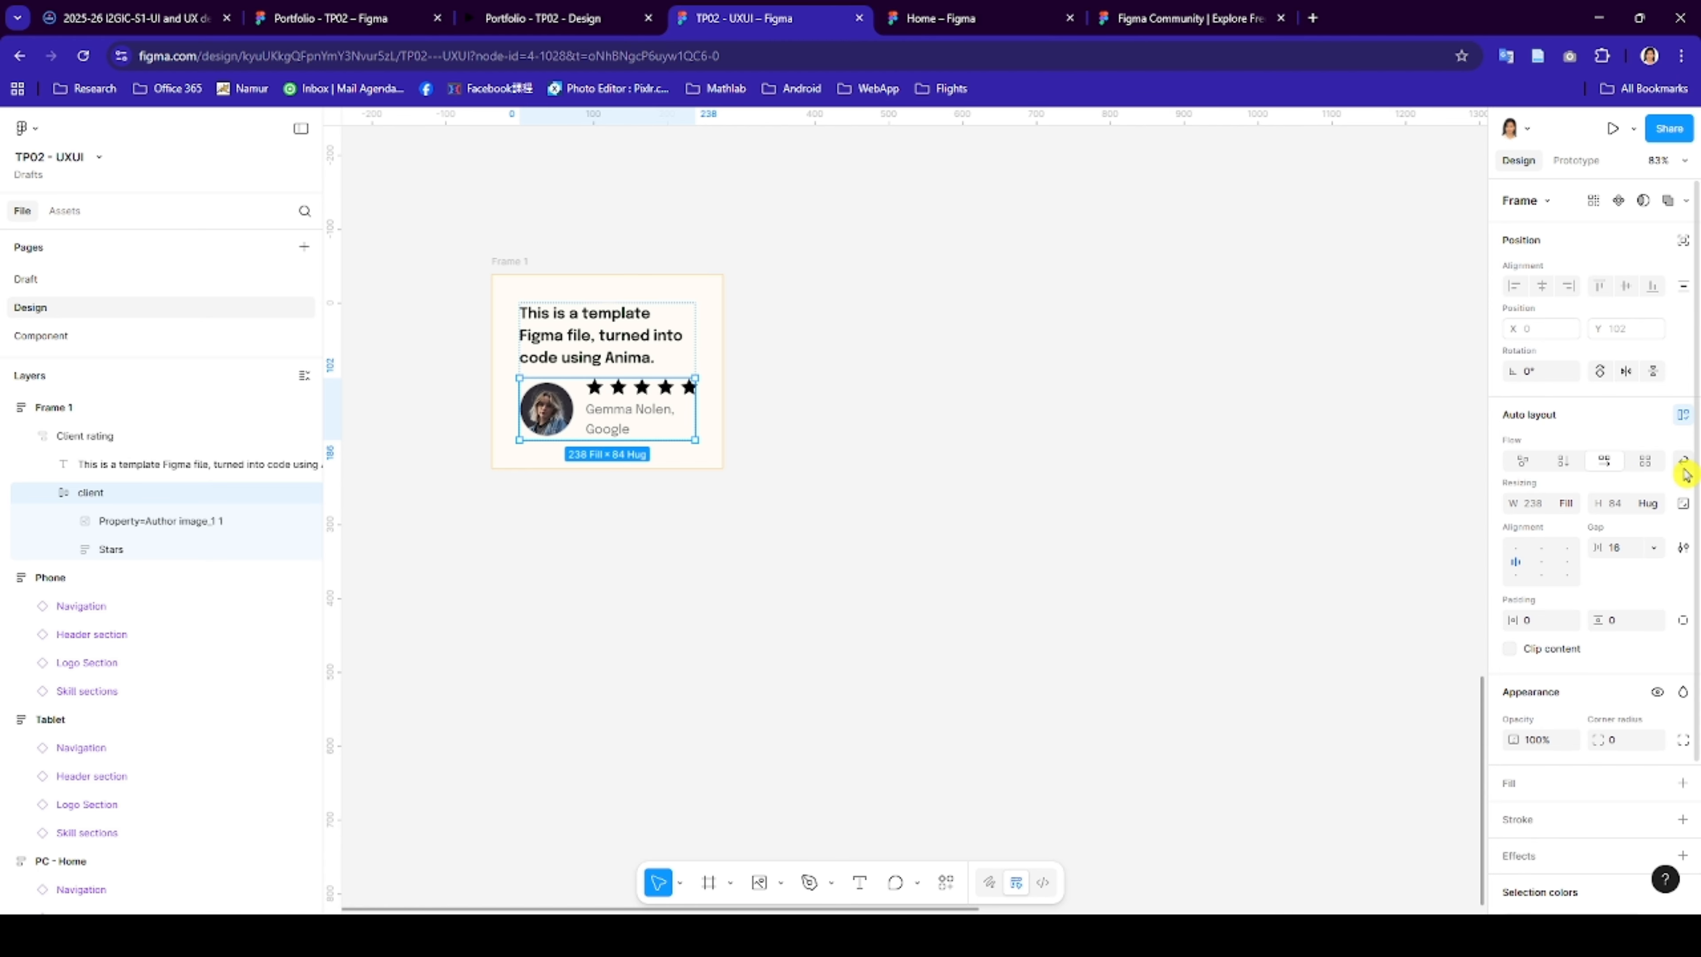
click(837, 476)
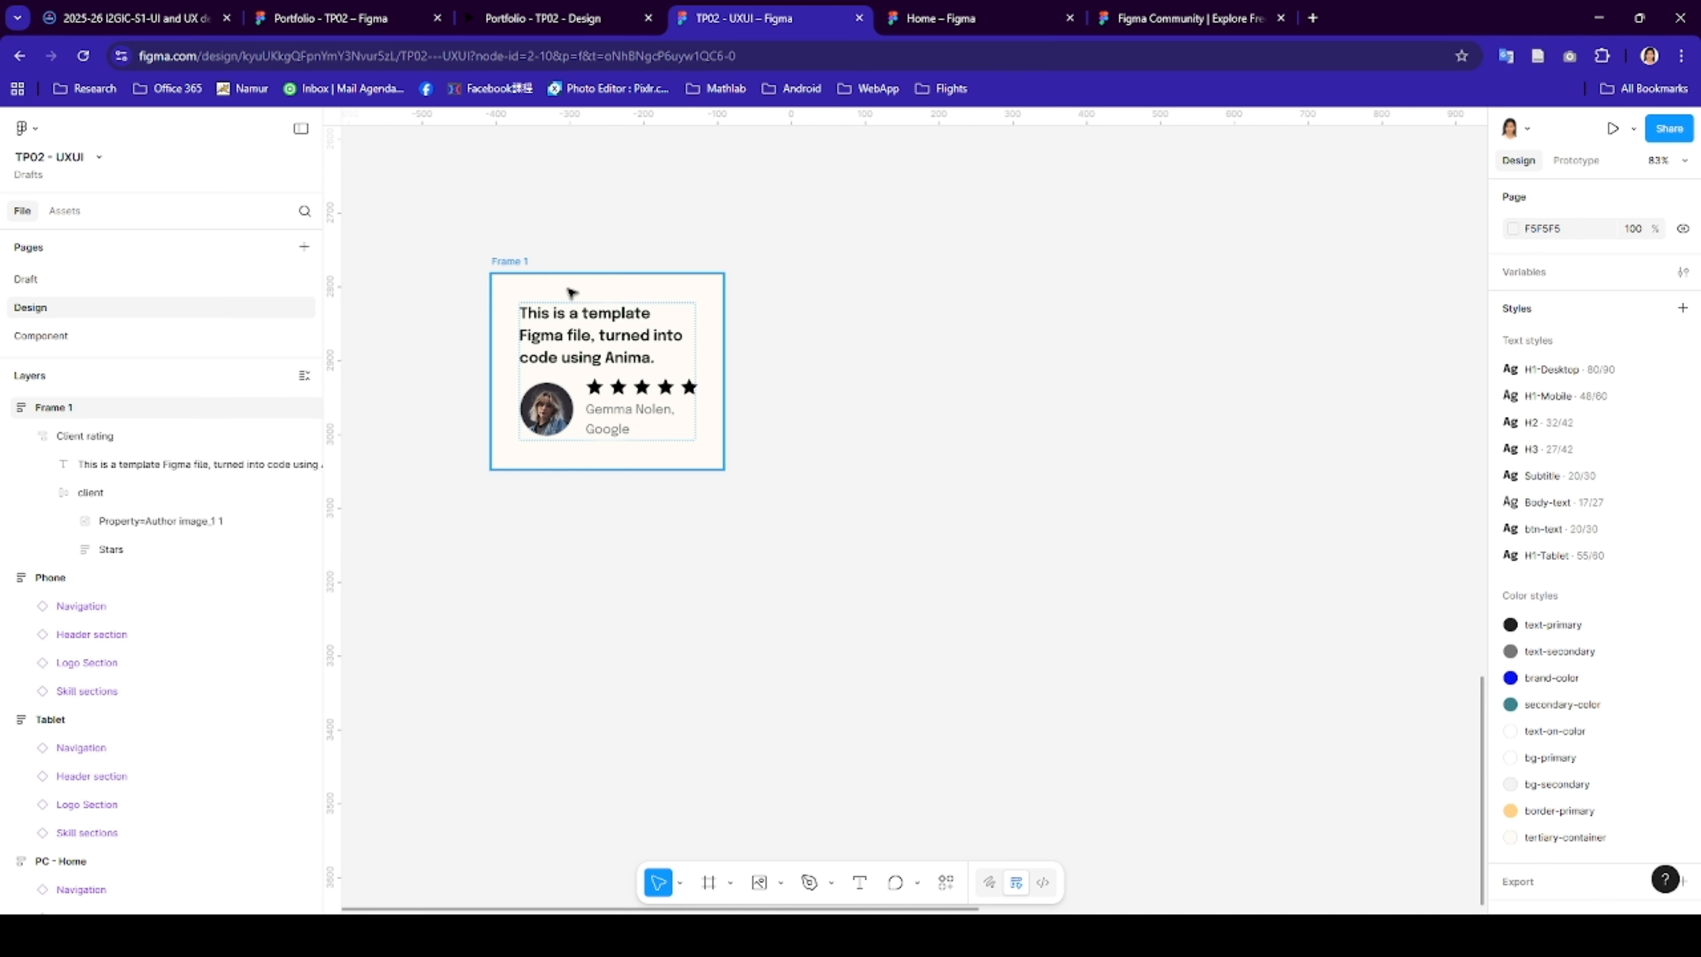
click(659, 337)
click(362, 17)
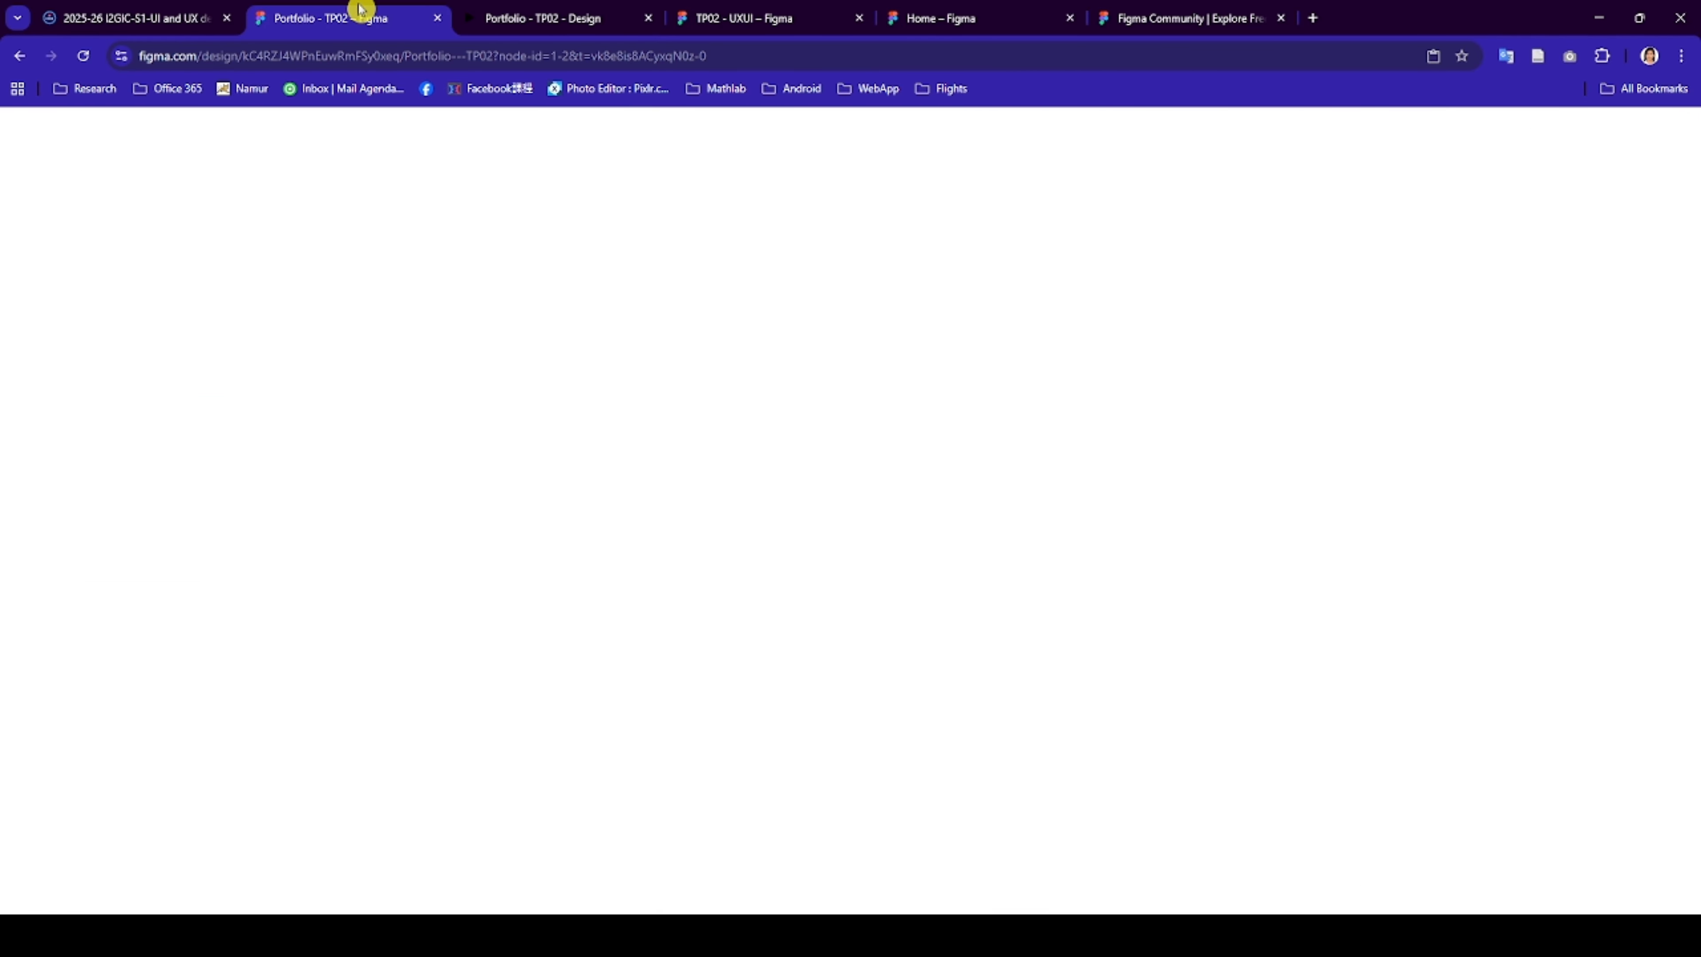
click(719, 20)
- Narrow the card's quote text to a width of 198 and set its height to Hug contents
click(685, 358)
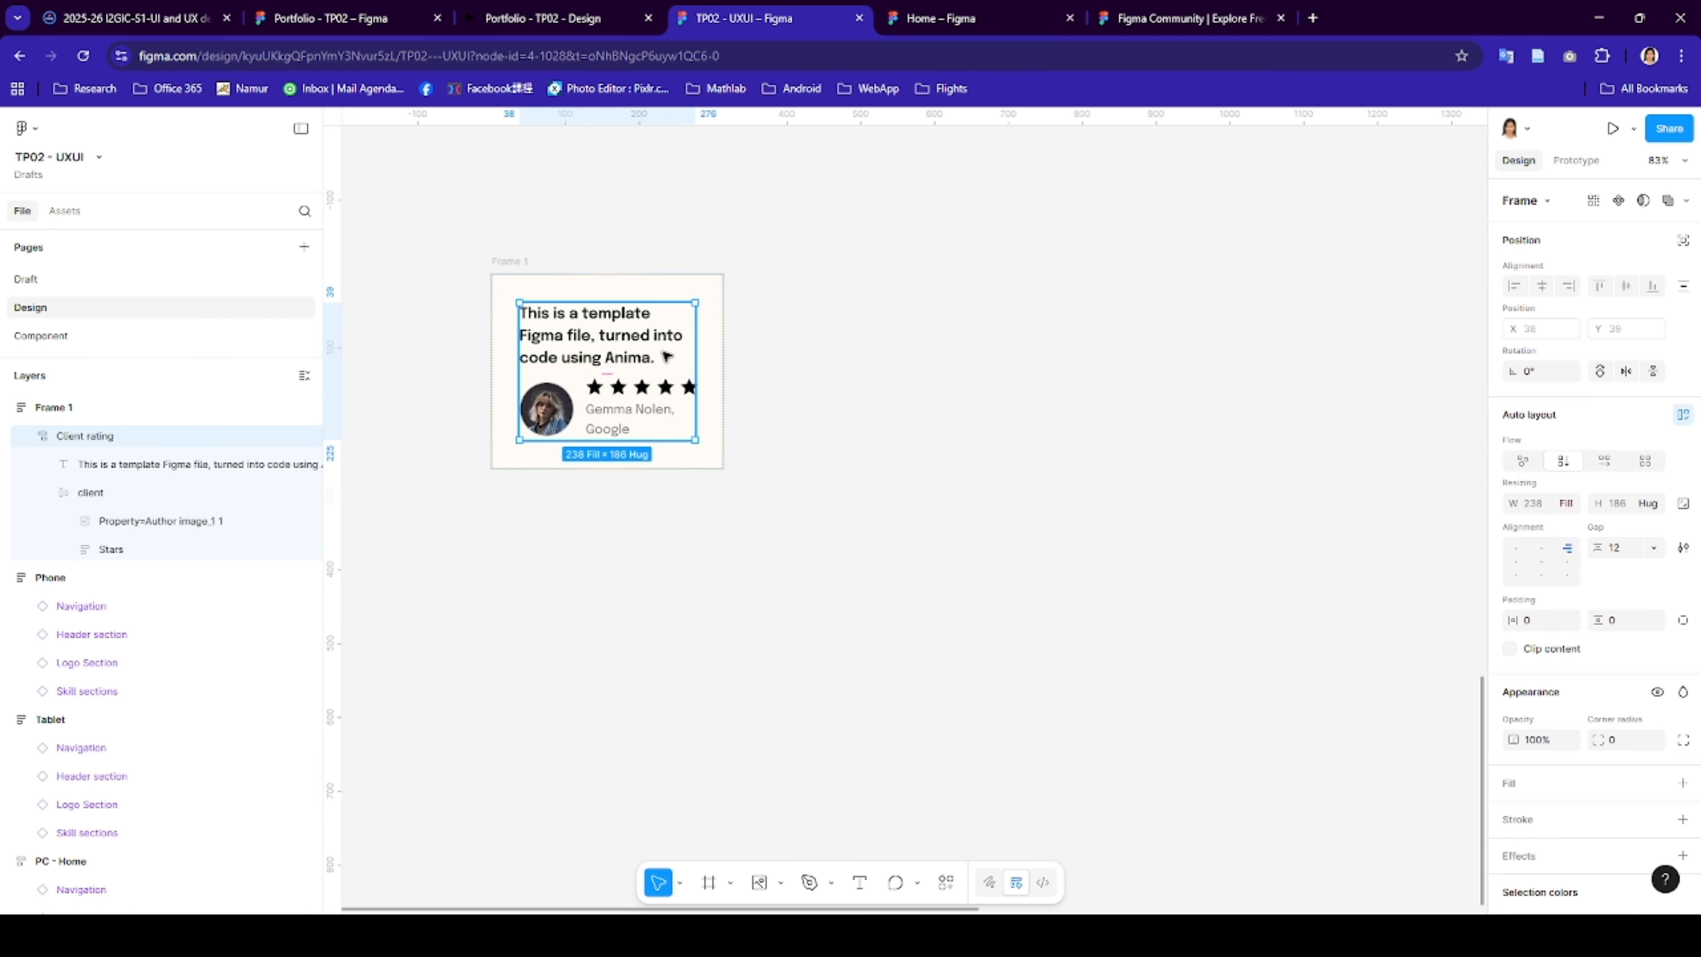
click(676, 357)
drag(666, 365, 665, 360)
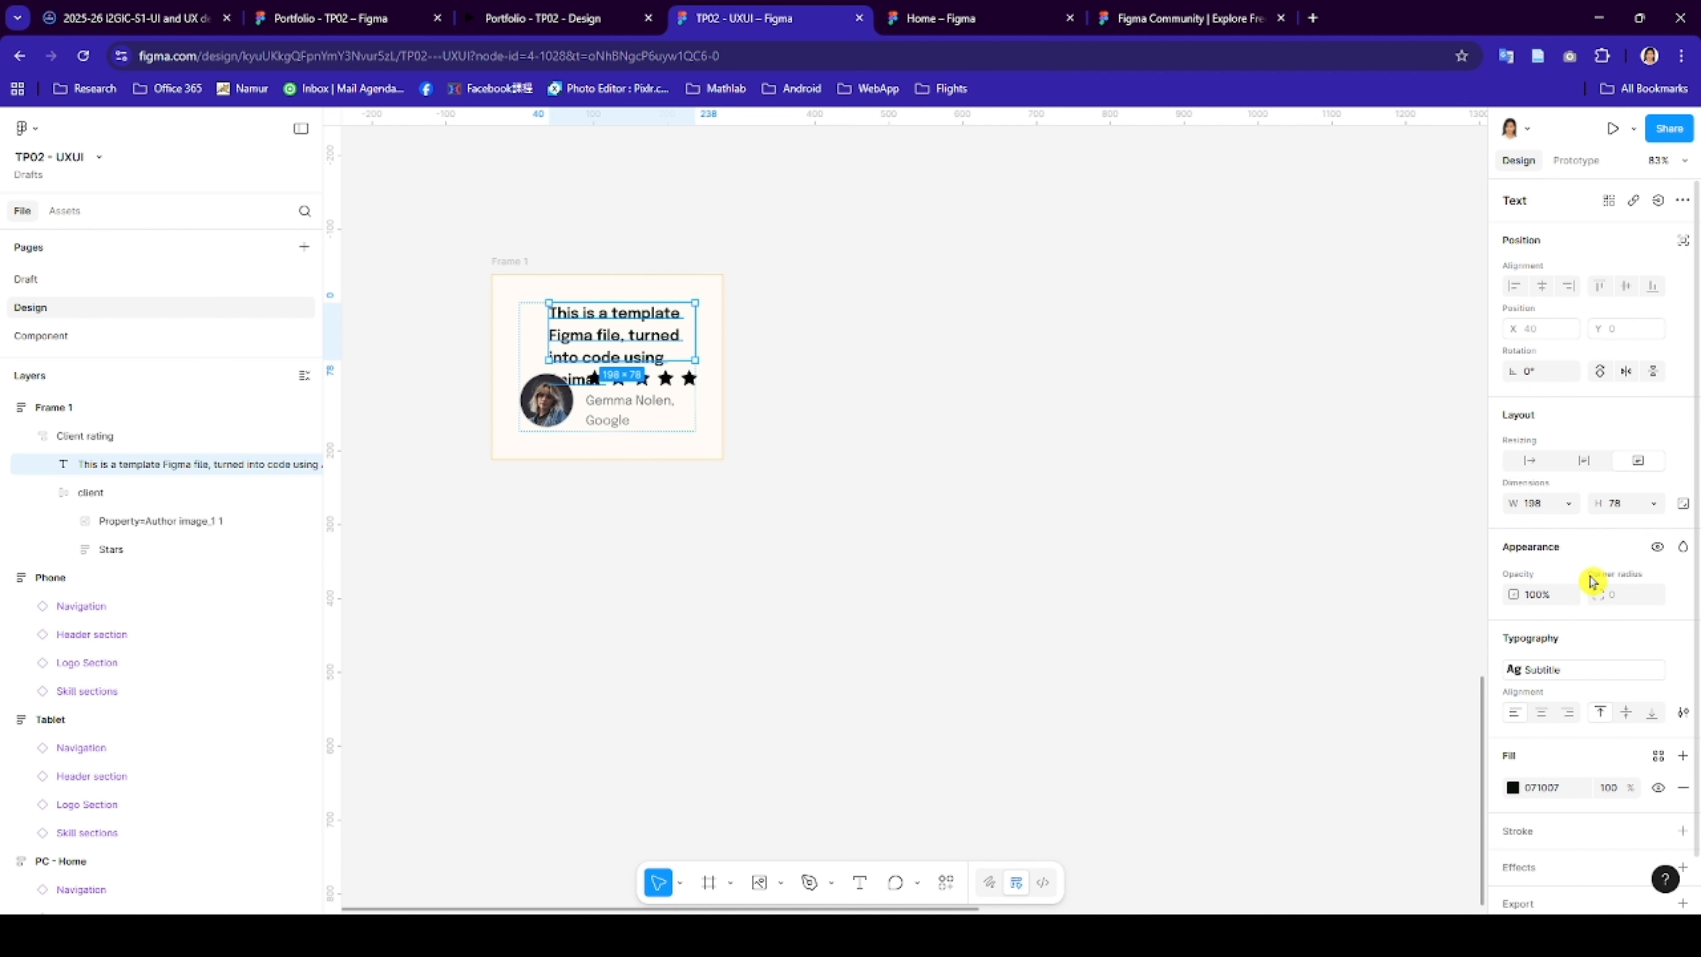
click(1653, 503)
click(1626, 525)
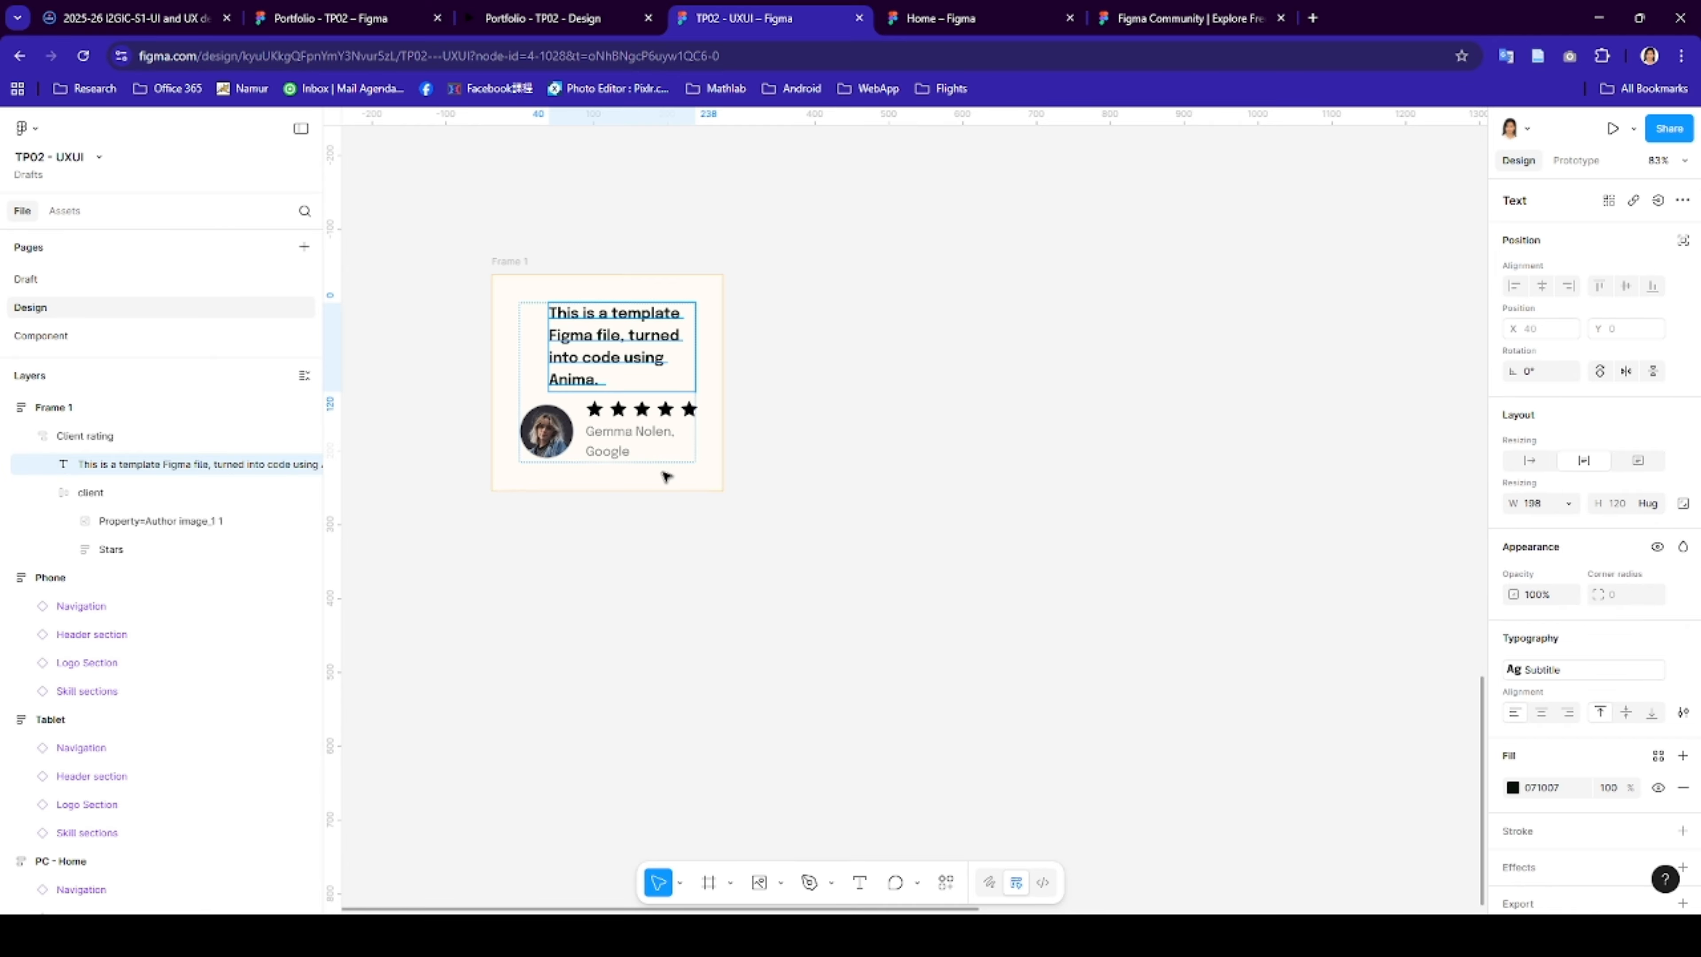
click(551, 440)
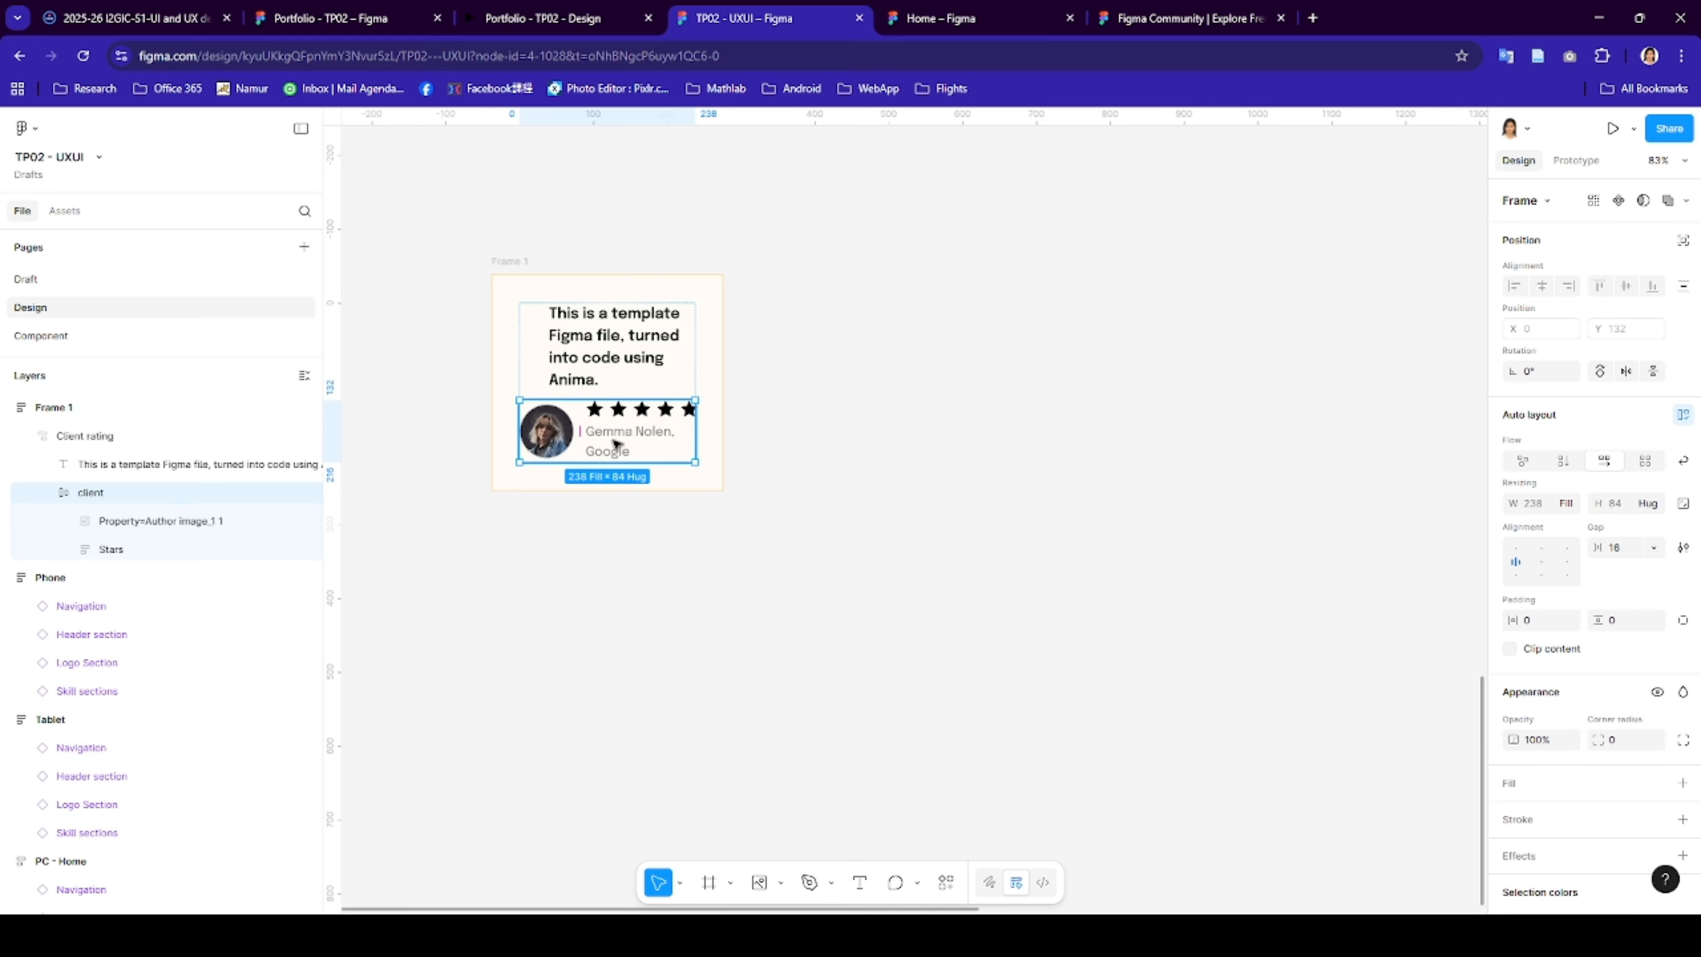
- Widen the quote text to 238 and set its width to fill the container
click(556, 355)
double_click(517, 345)
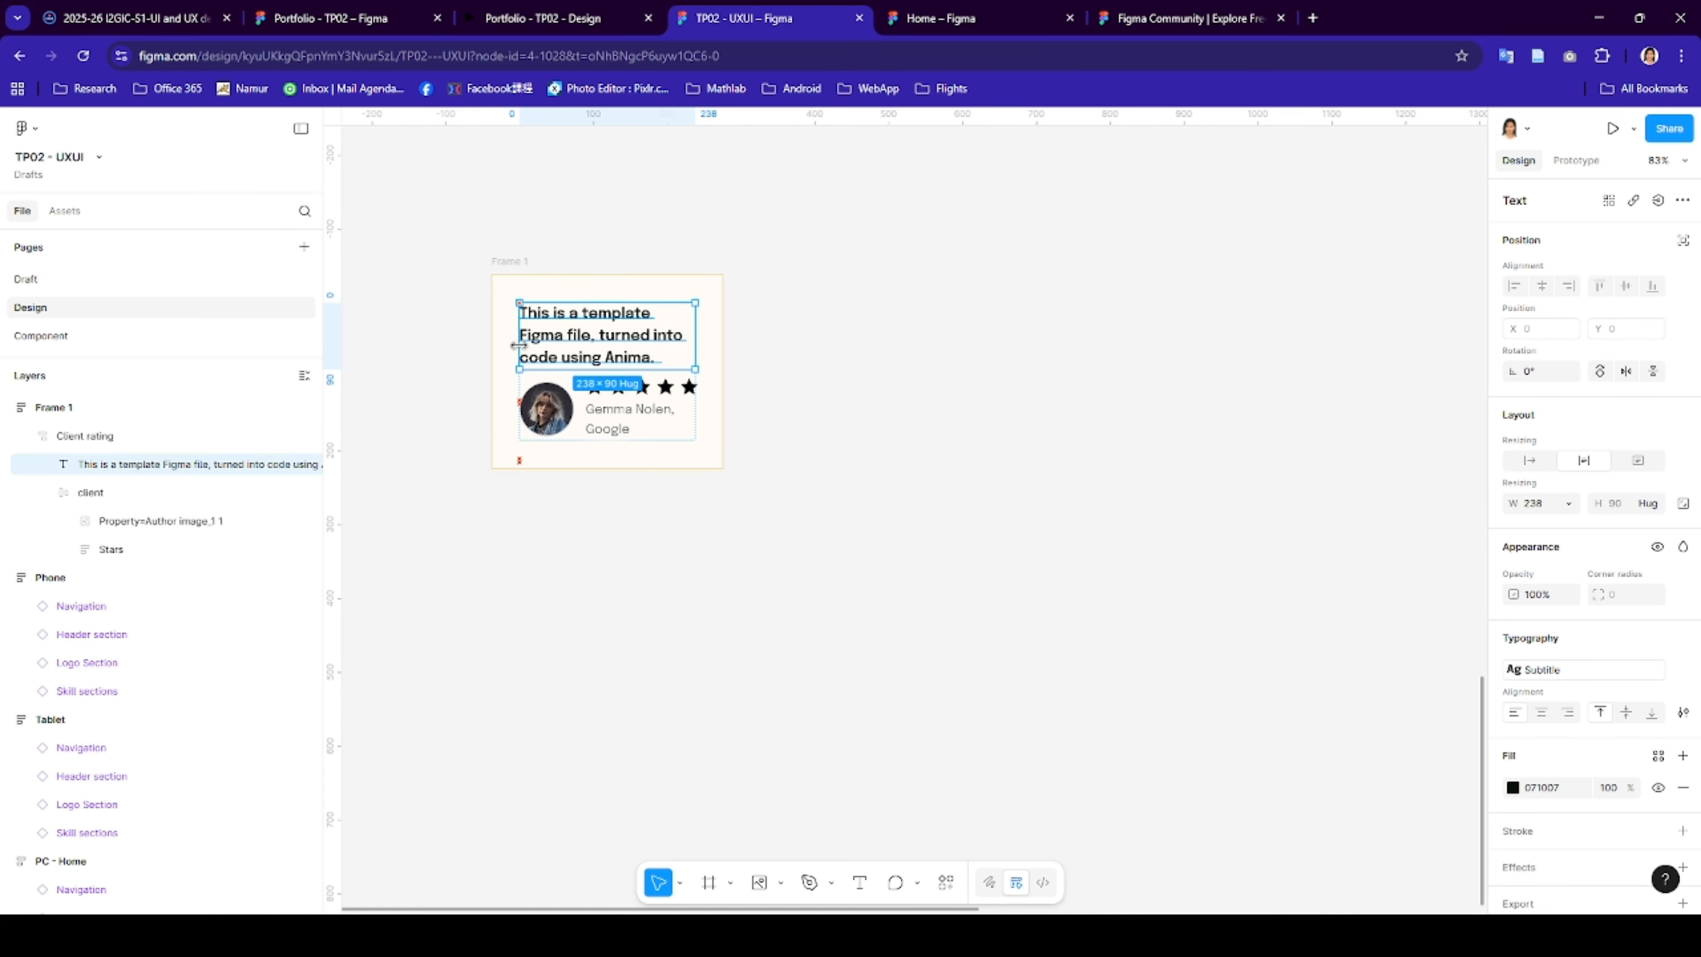
click(1570, 503)
click(1536, 510)
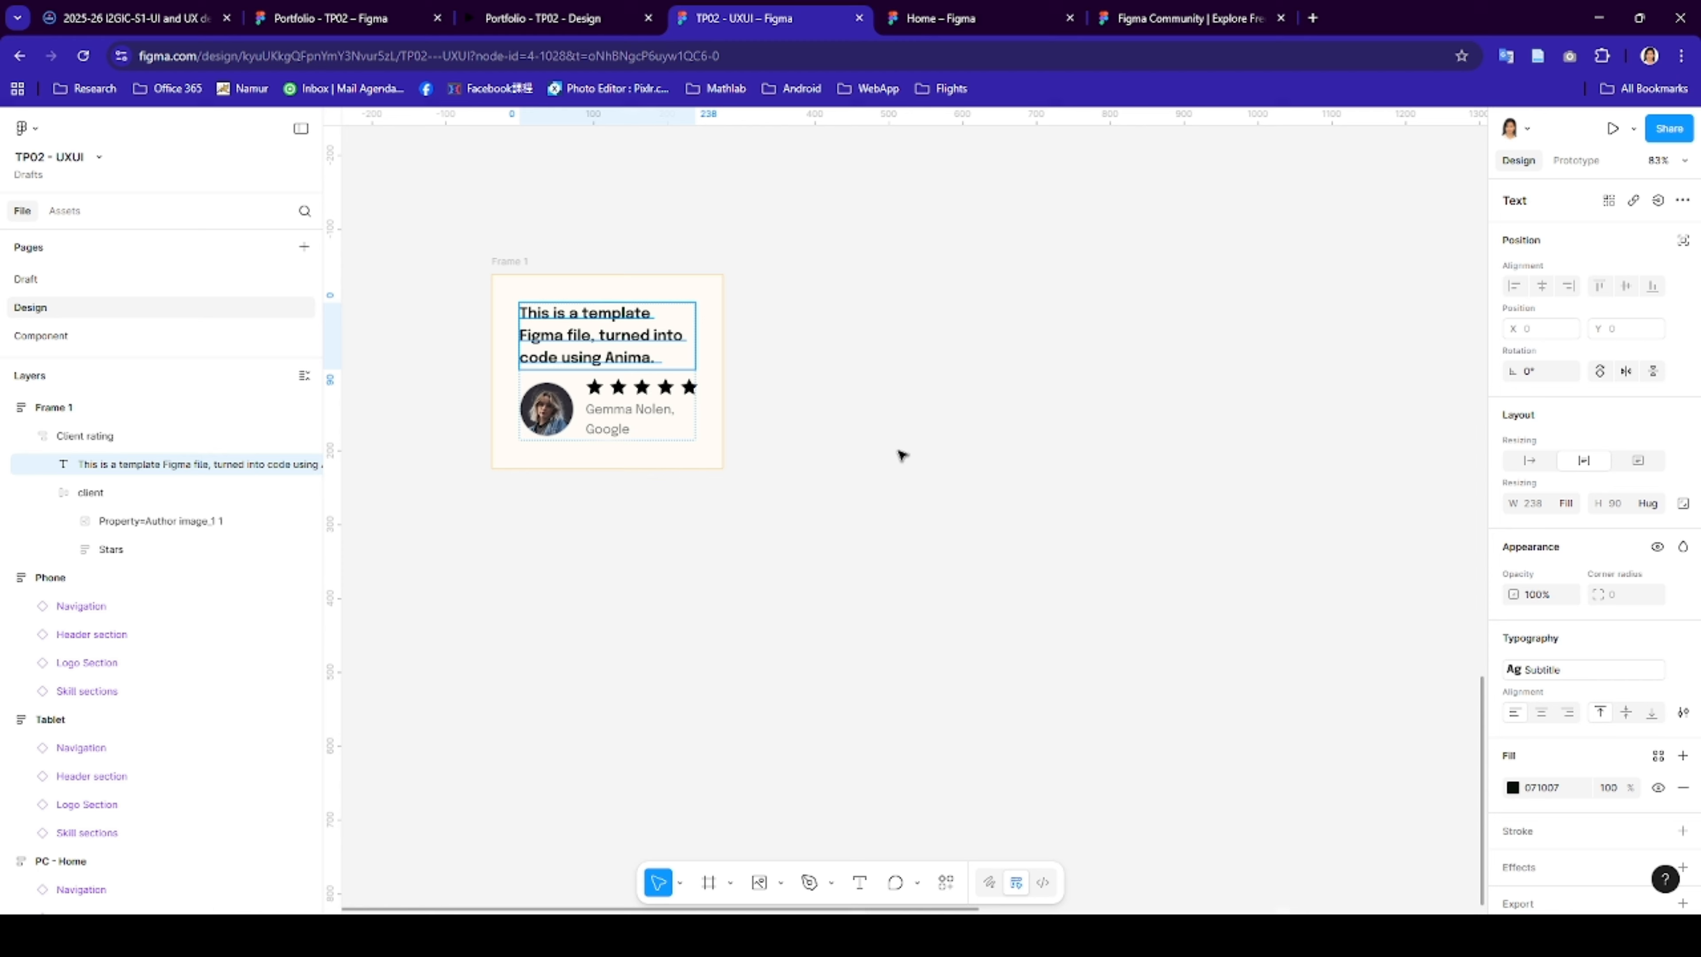
- Set the vertical gap in the Client rating auto layout to 20
click(720, 408)
click(672, 361)
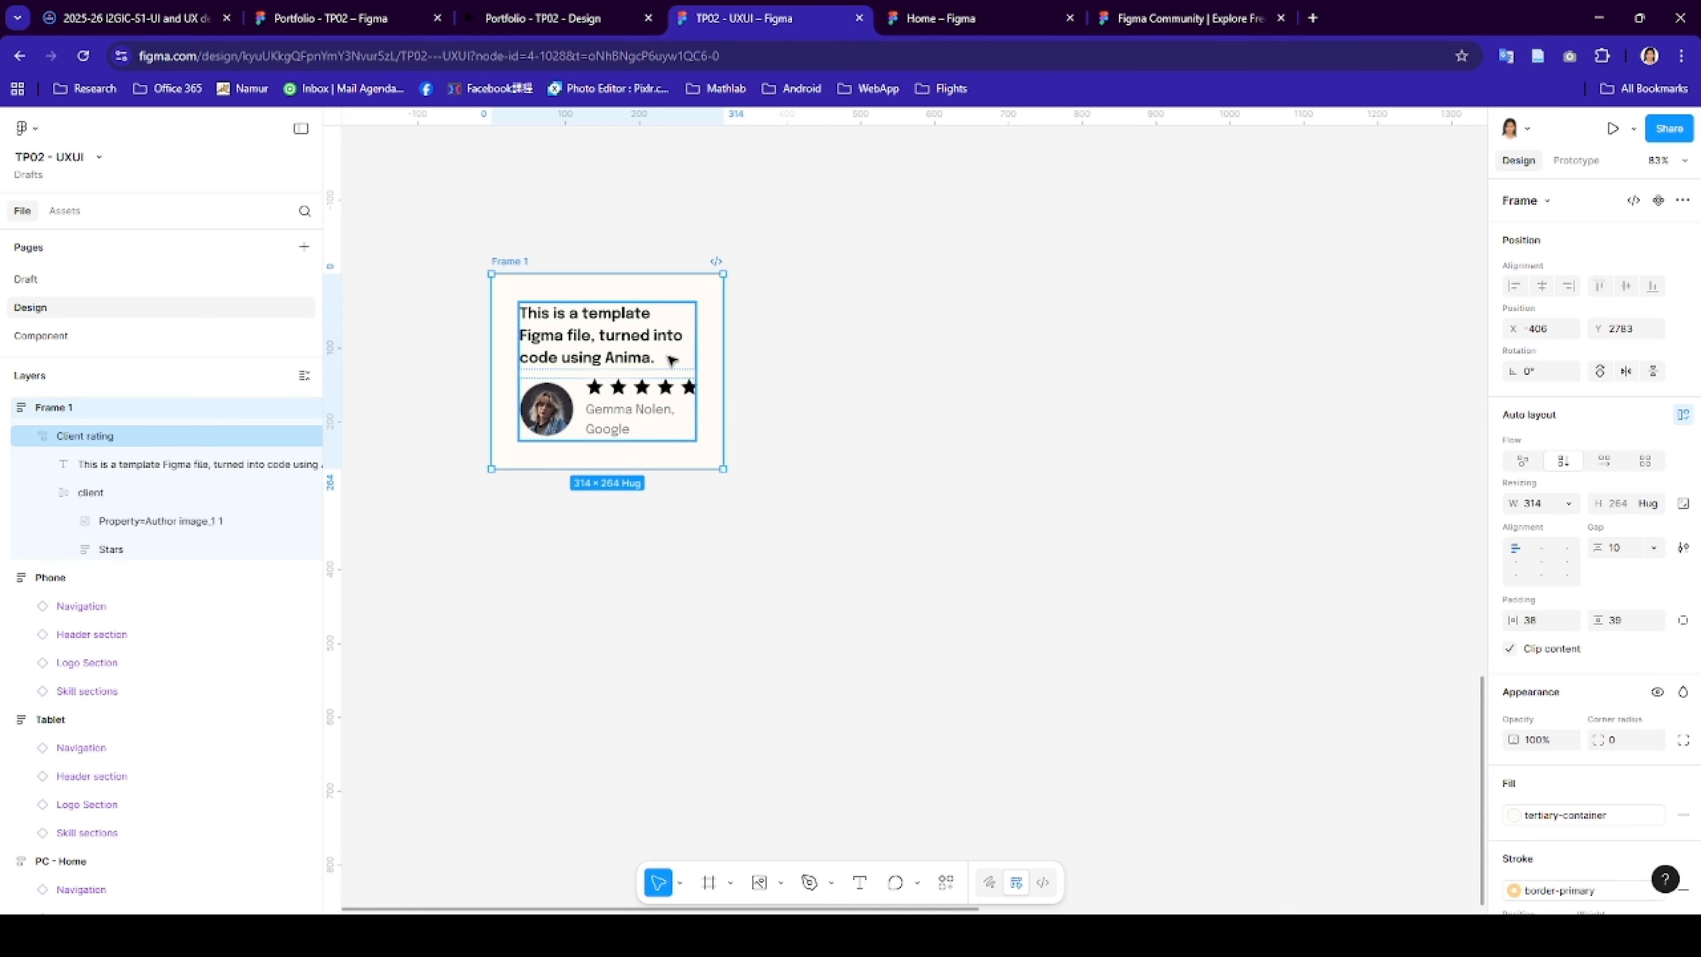
click(1629, 549)
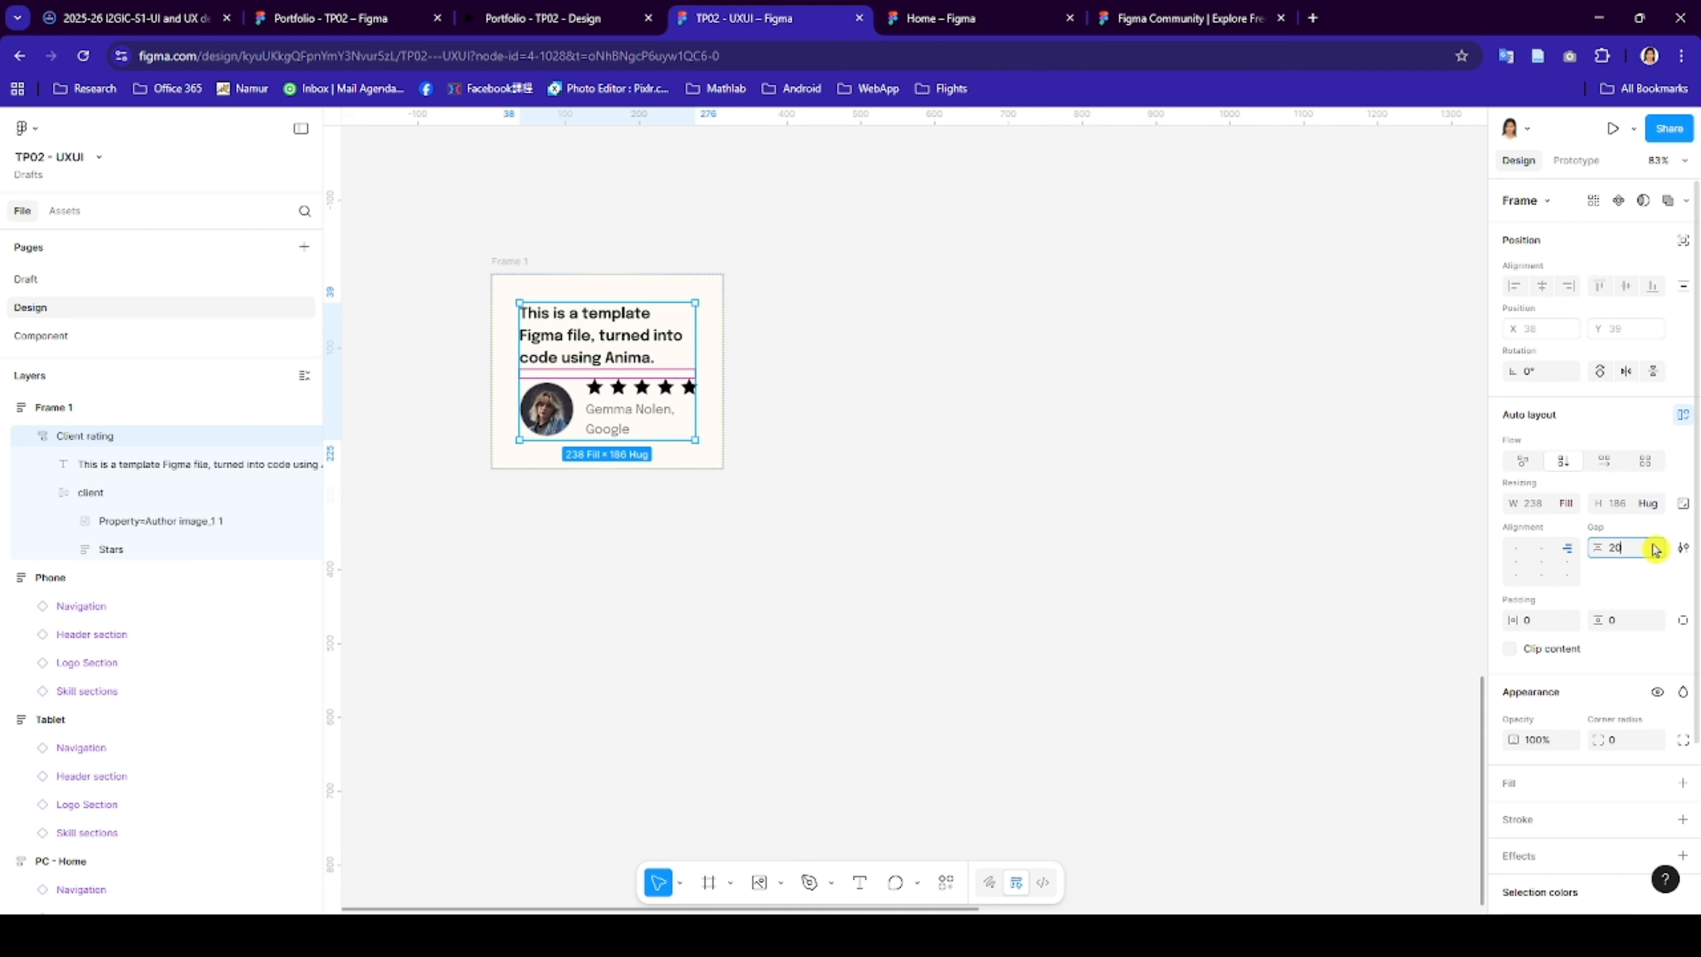
key(Return)
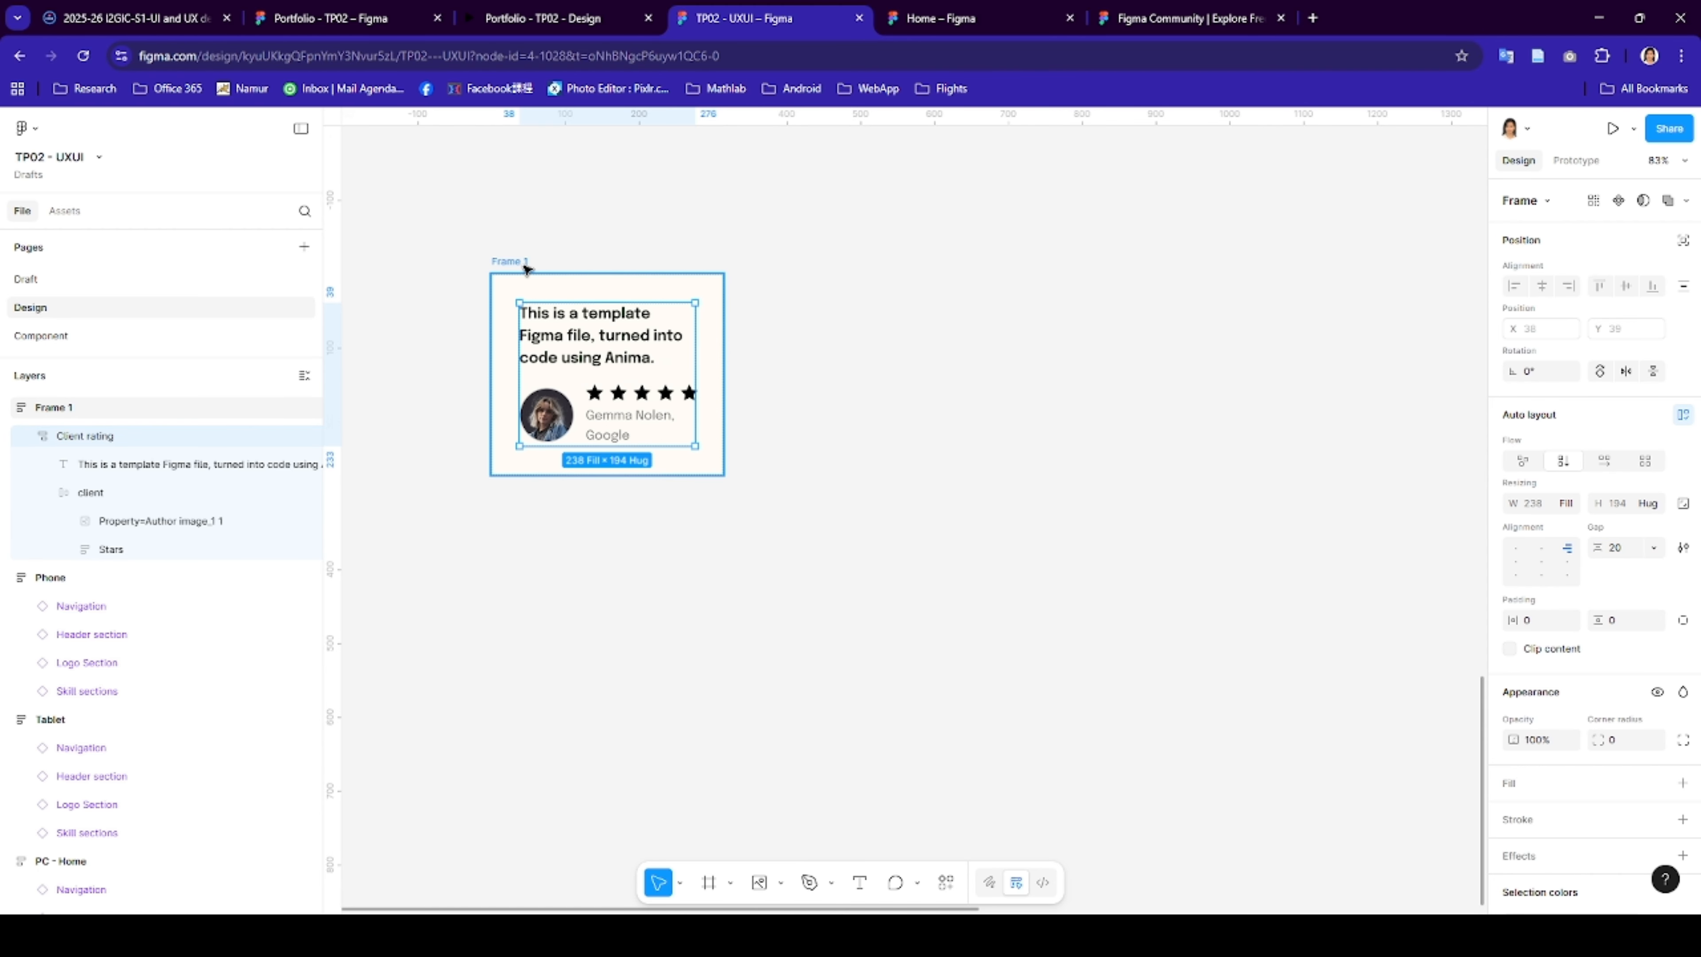
- Rename the card frame Client and turn it into a component
click(525, 262)
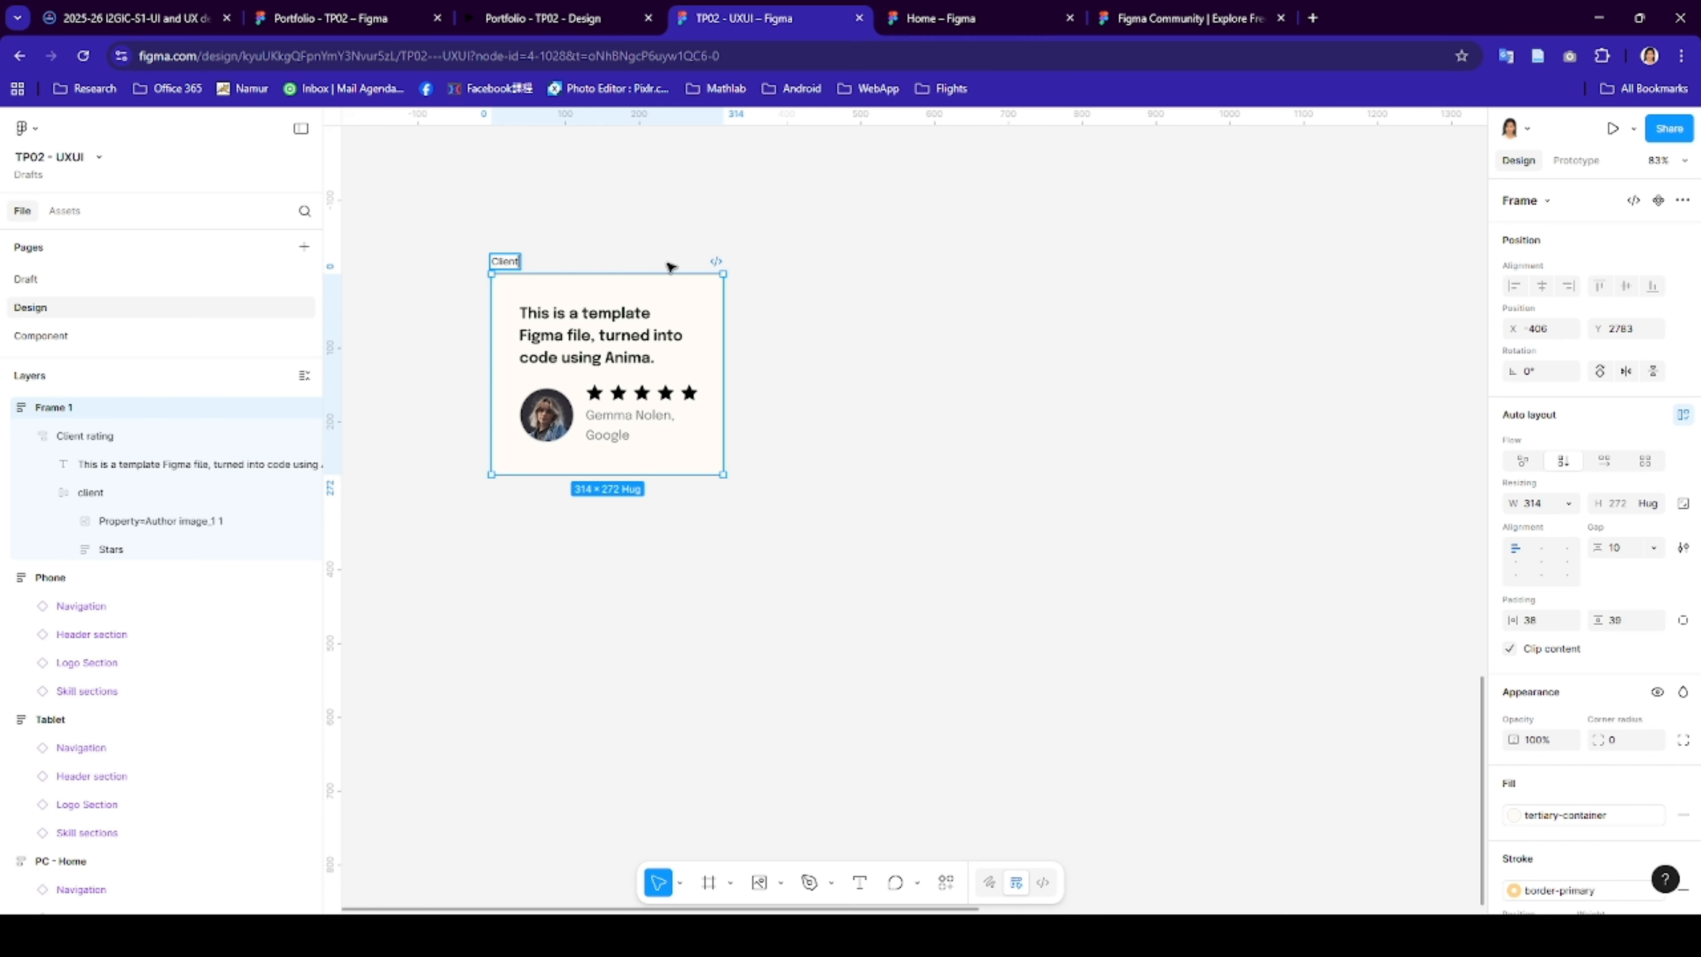
key(Return)
right_click(508, 272)
mouse_move(587, 660)
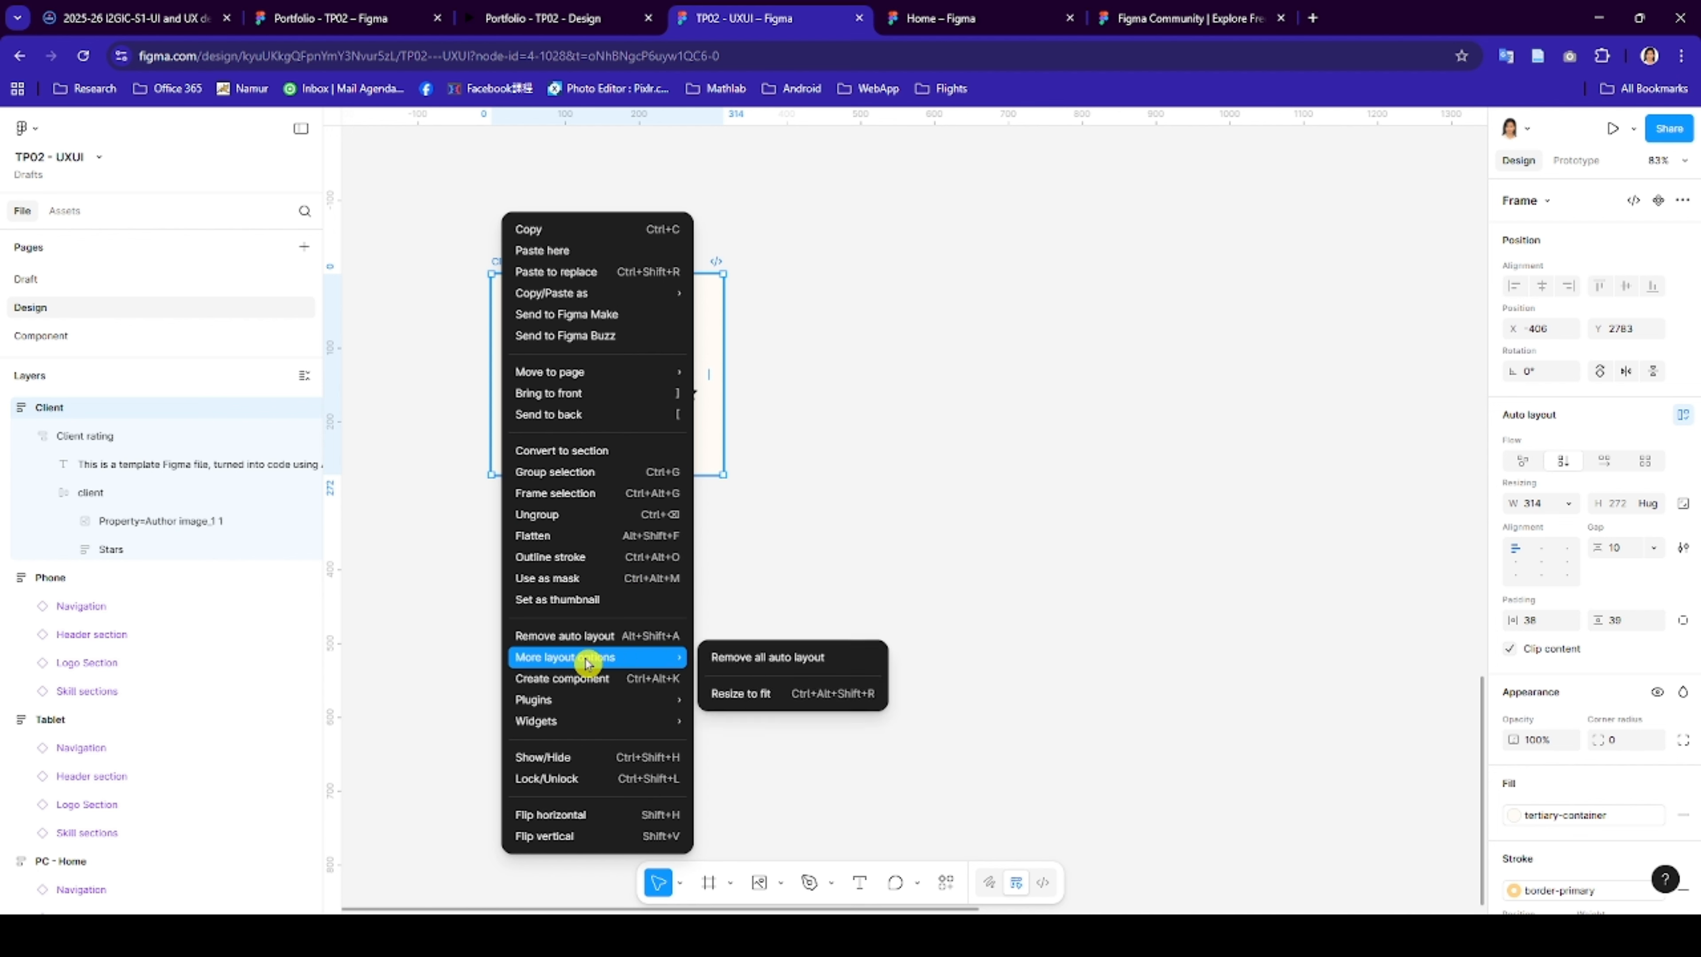
click(585, 682)
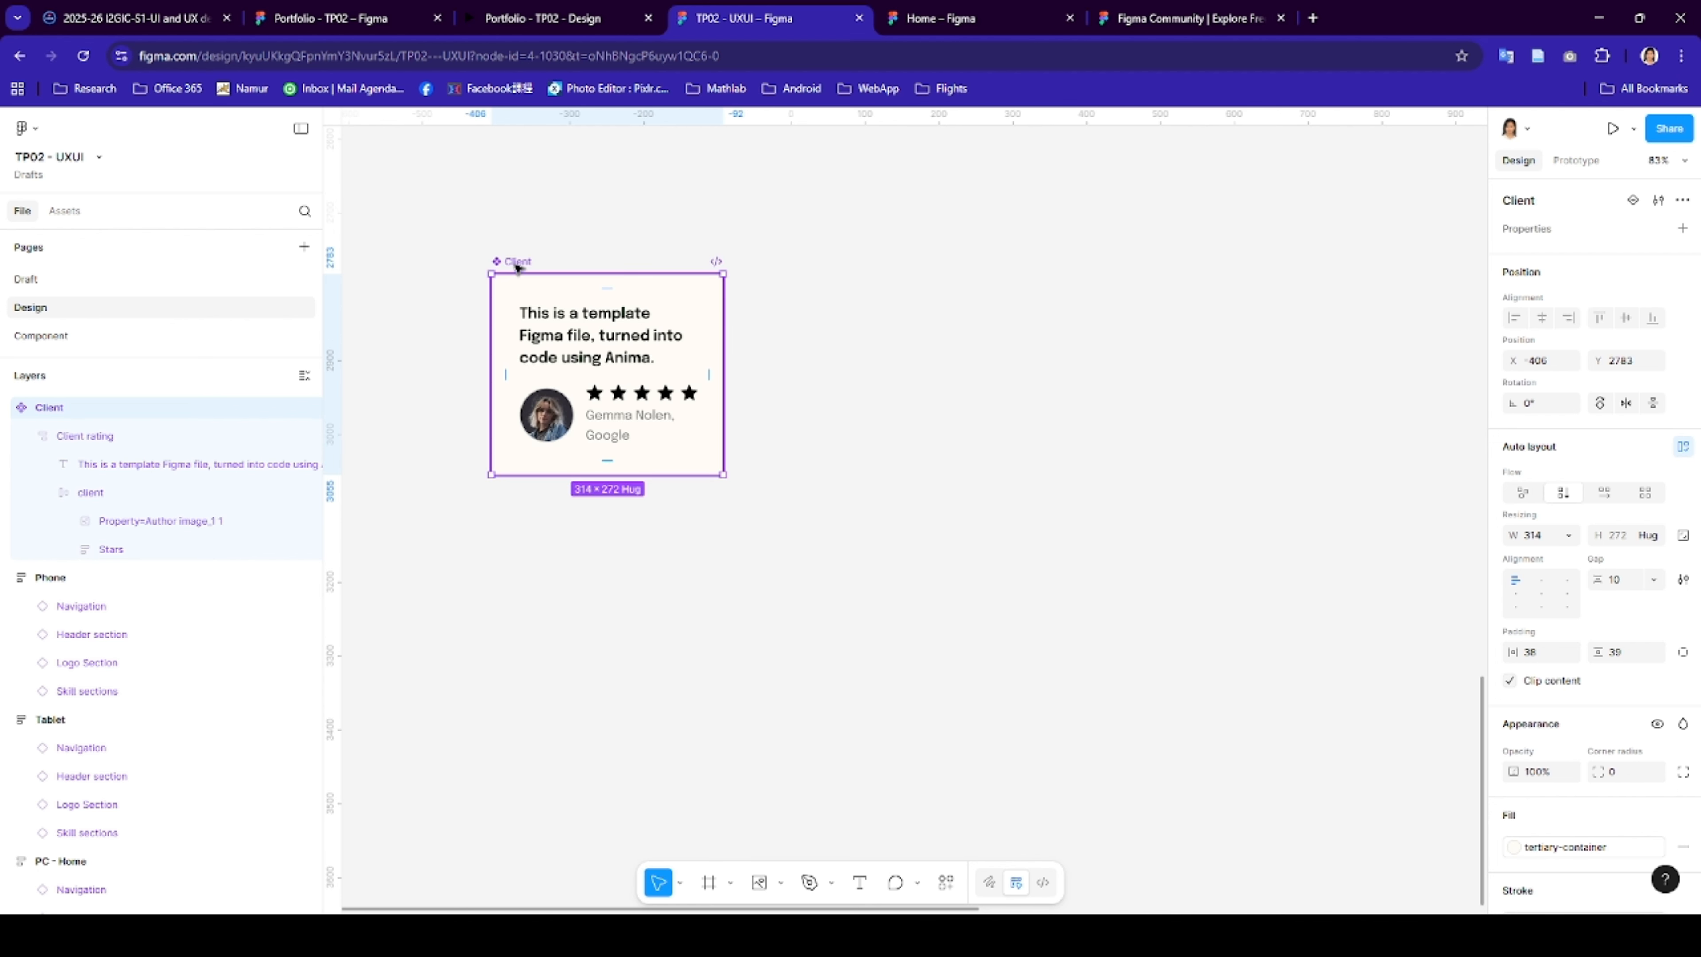
- Insert an instance of the Client component from this file's Design assets and arrange three copies in a row below the main component
click(64, 210)
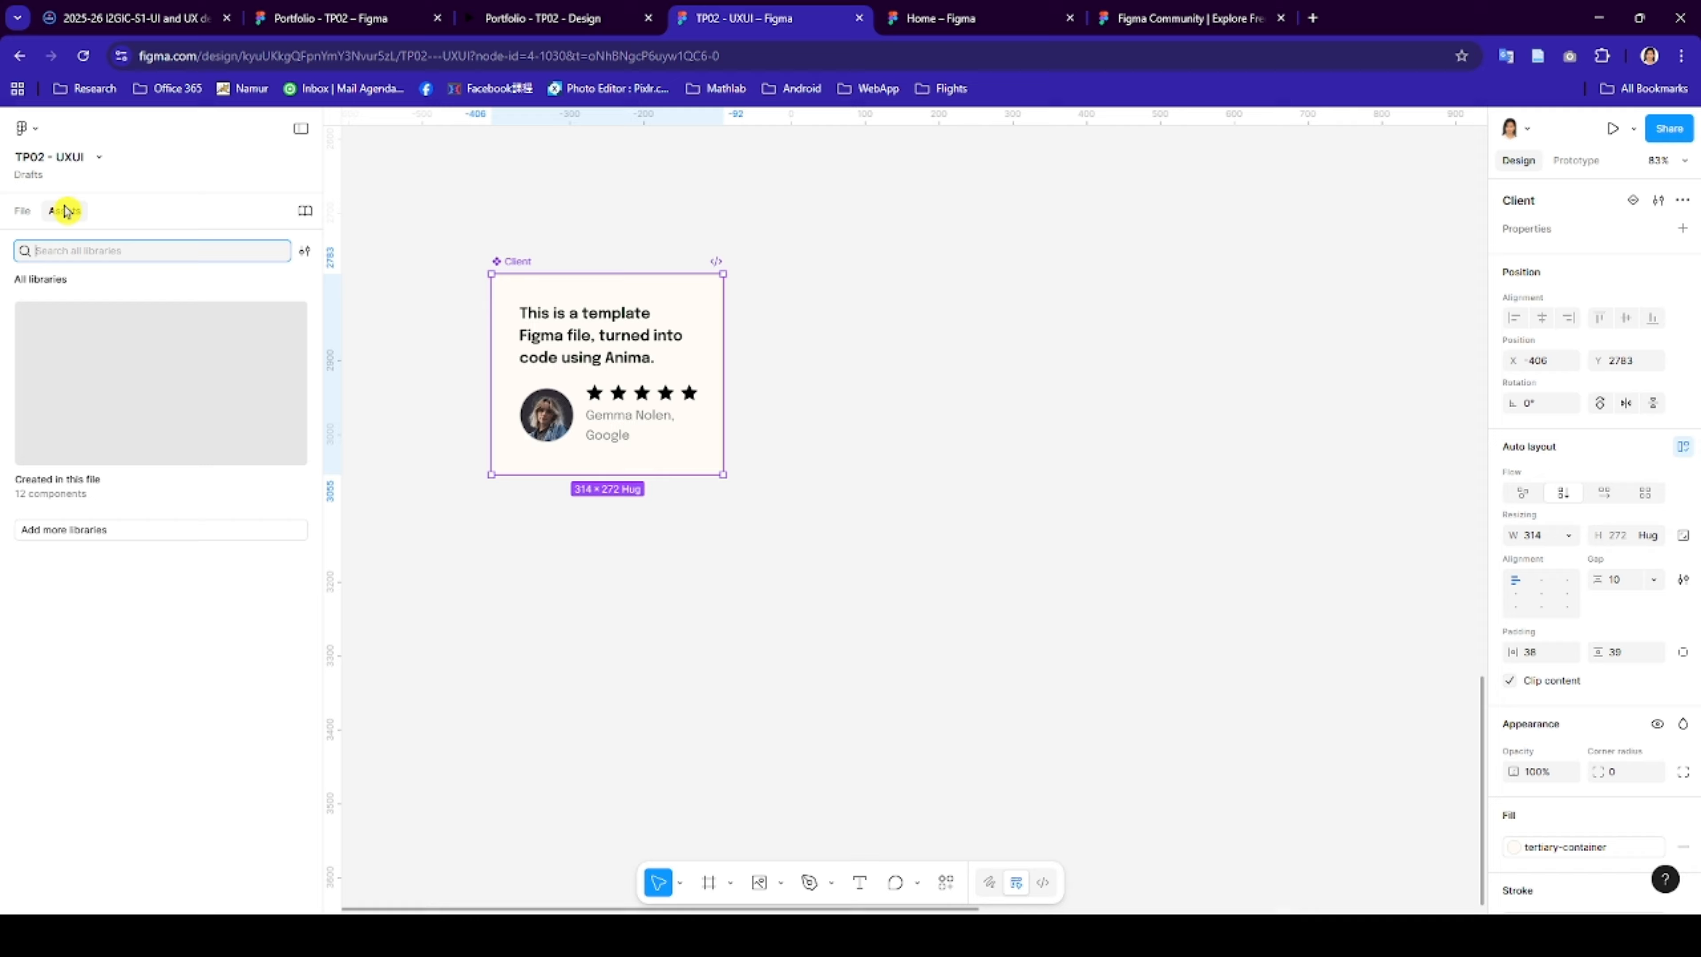
click(90, 380)
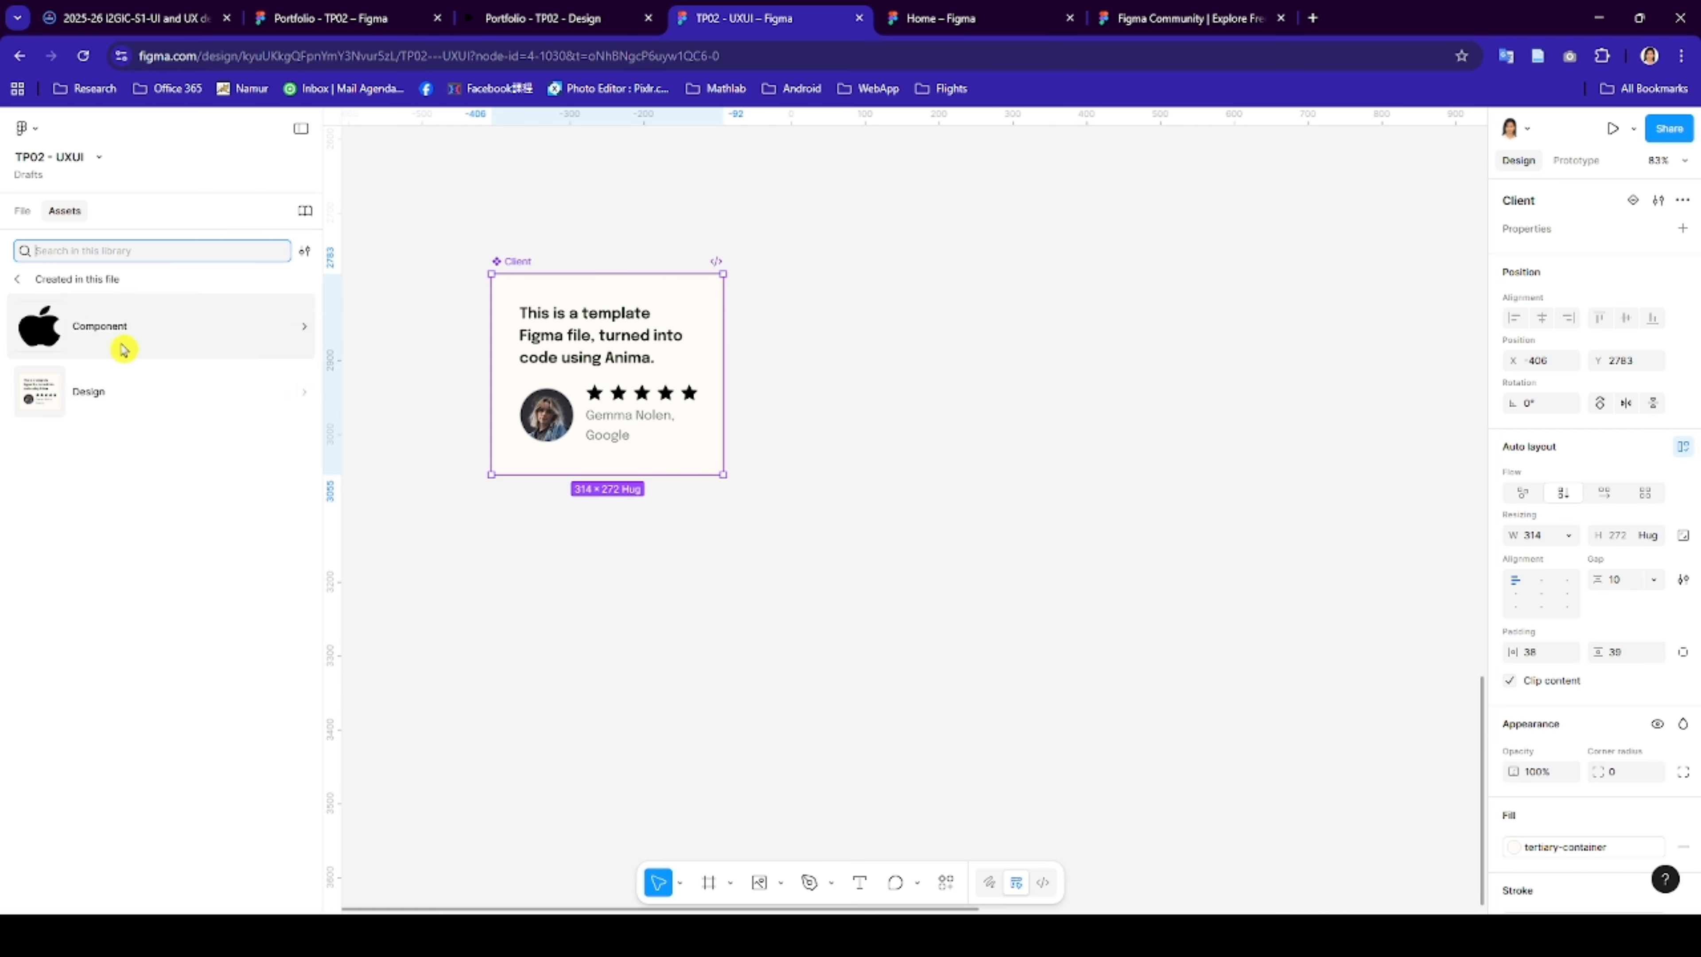
click(121, 401)
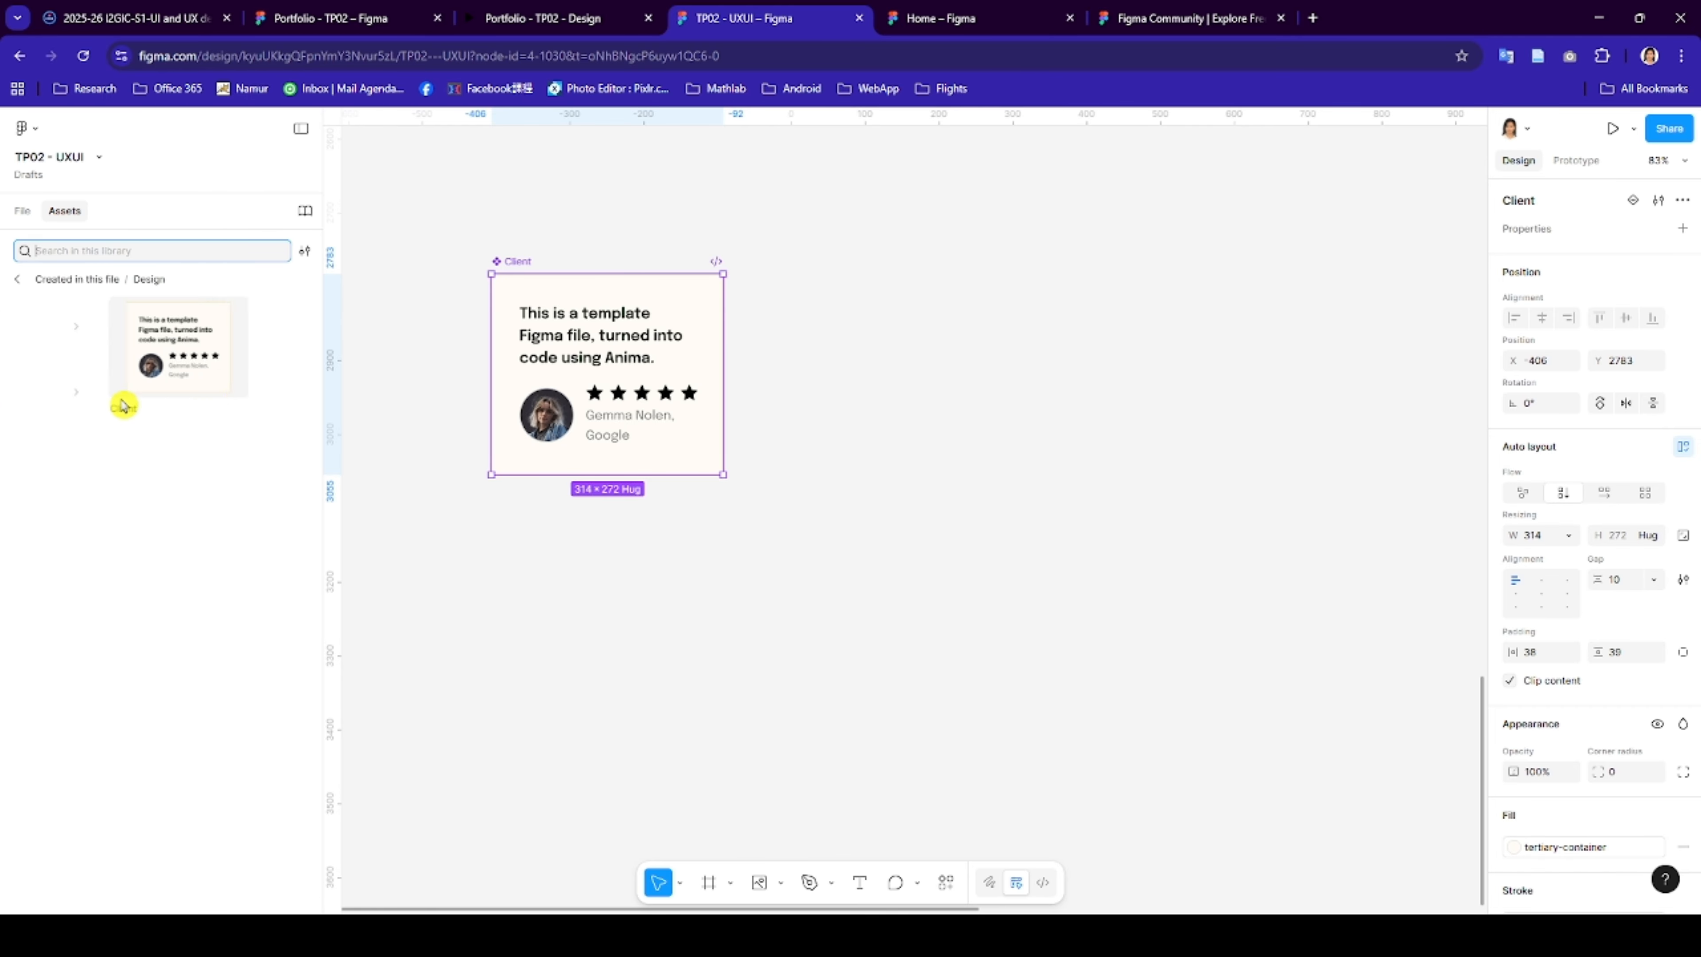
click(145, 412)
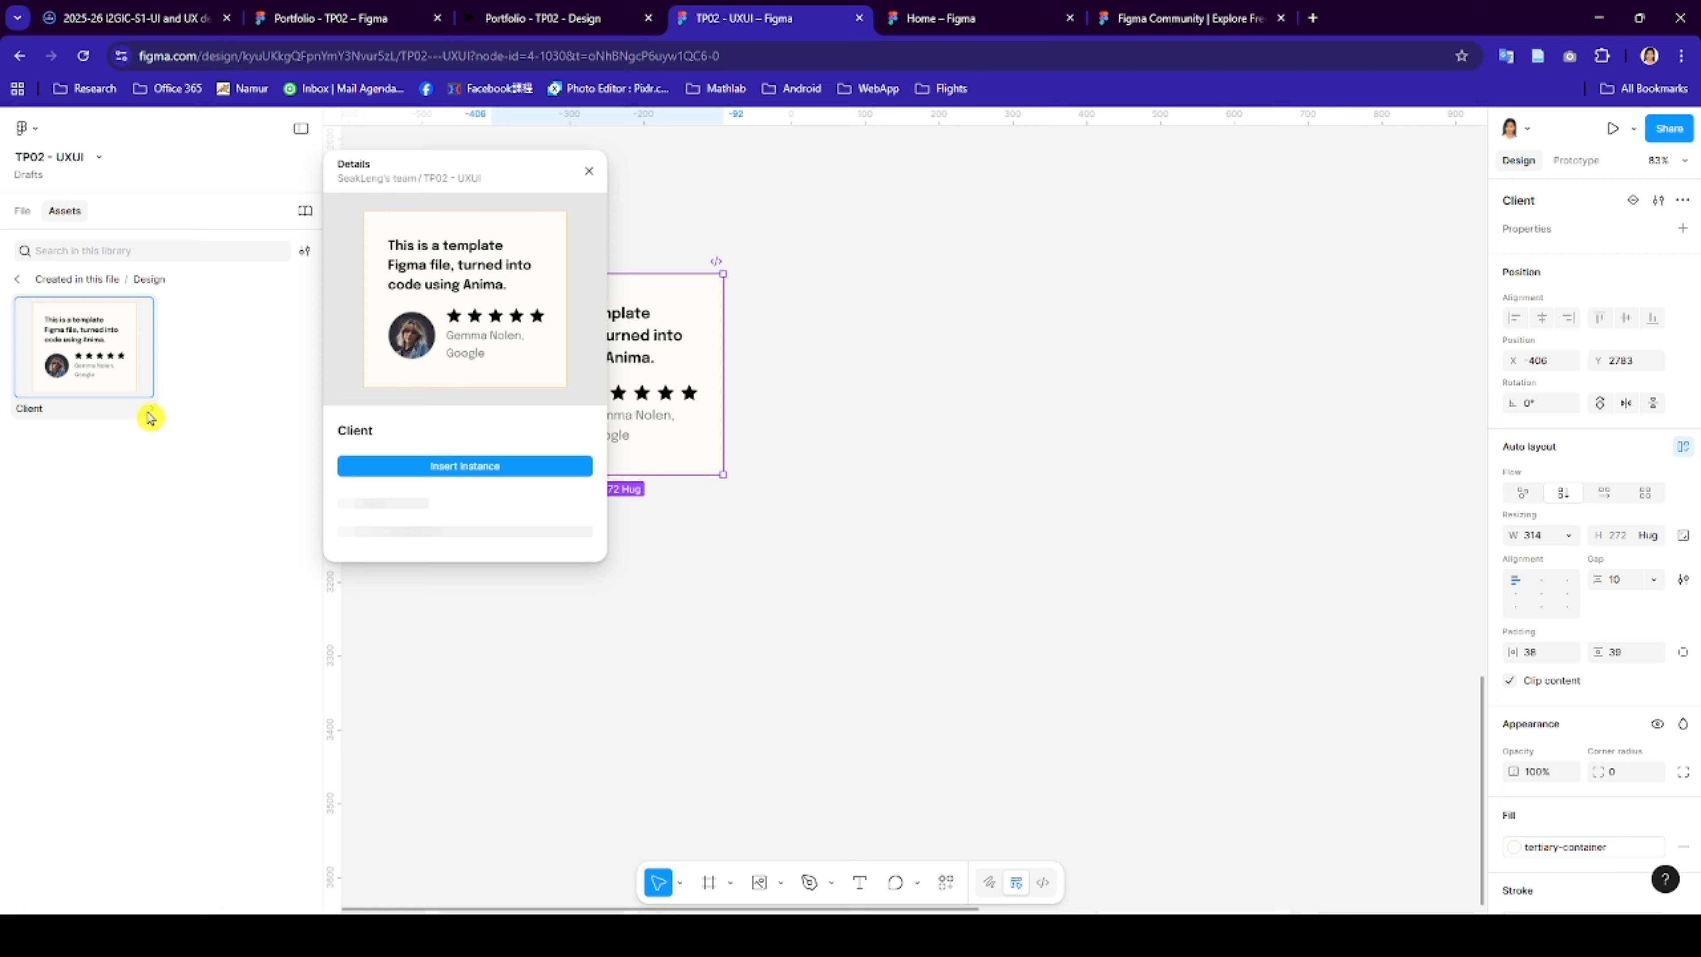
click(464, 469)
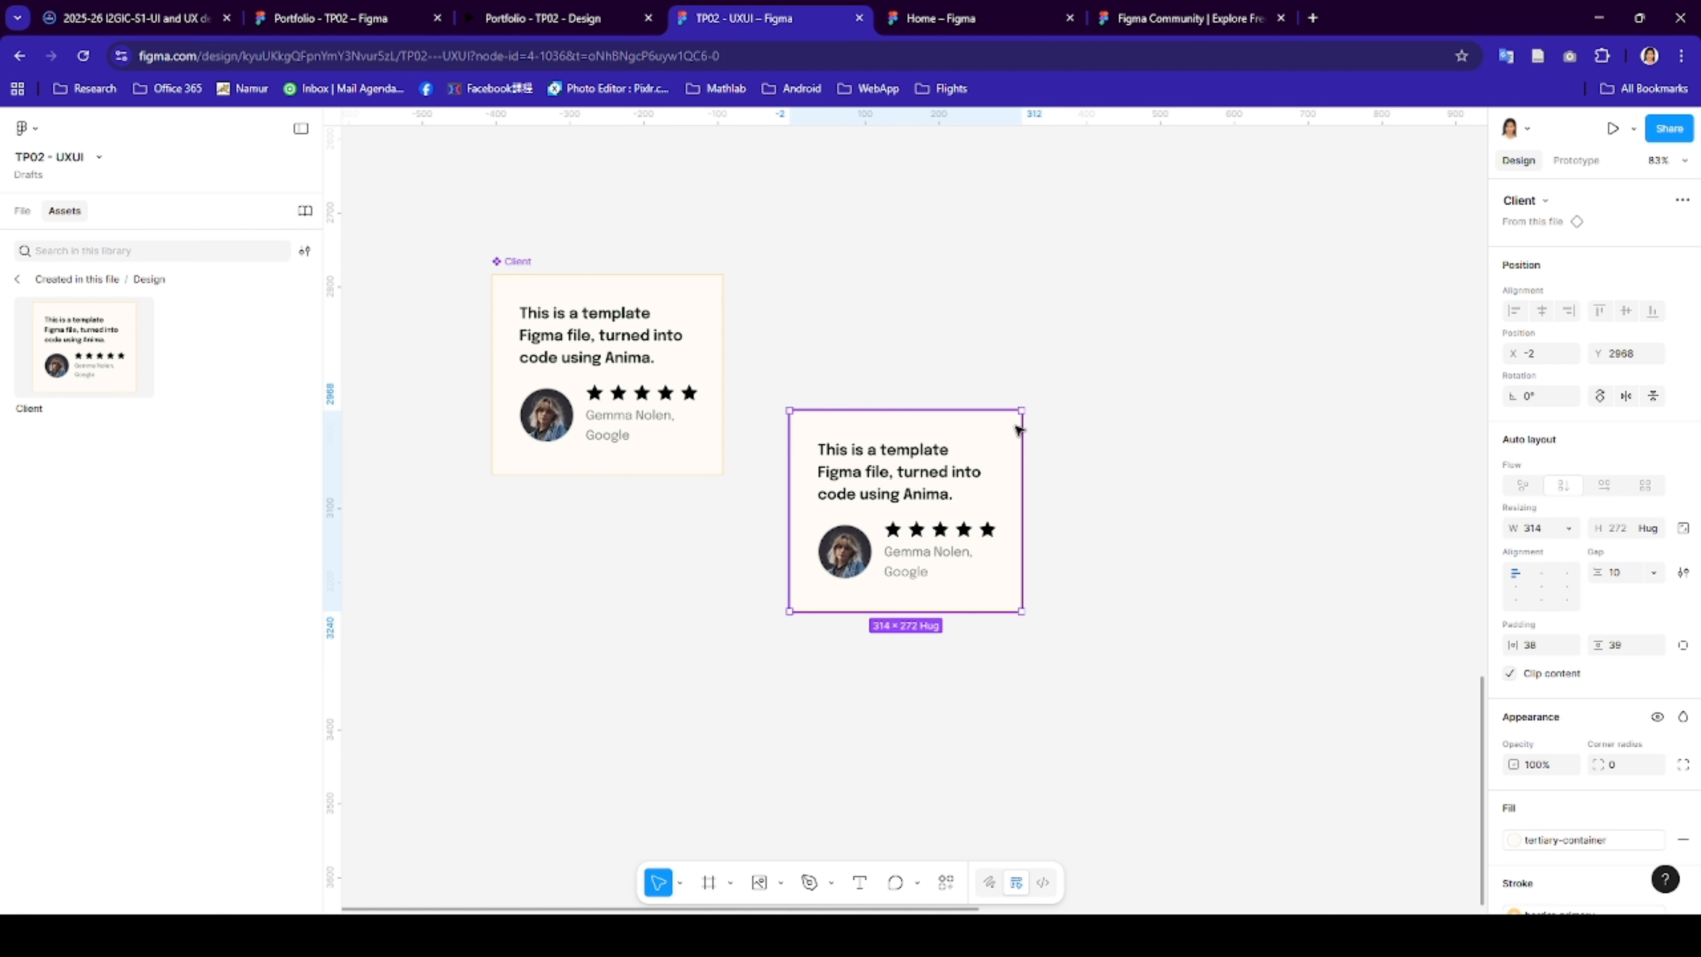
drag(937, 425, 1213, 554)
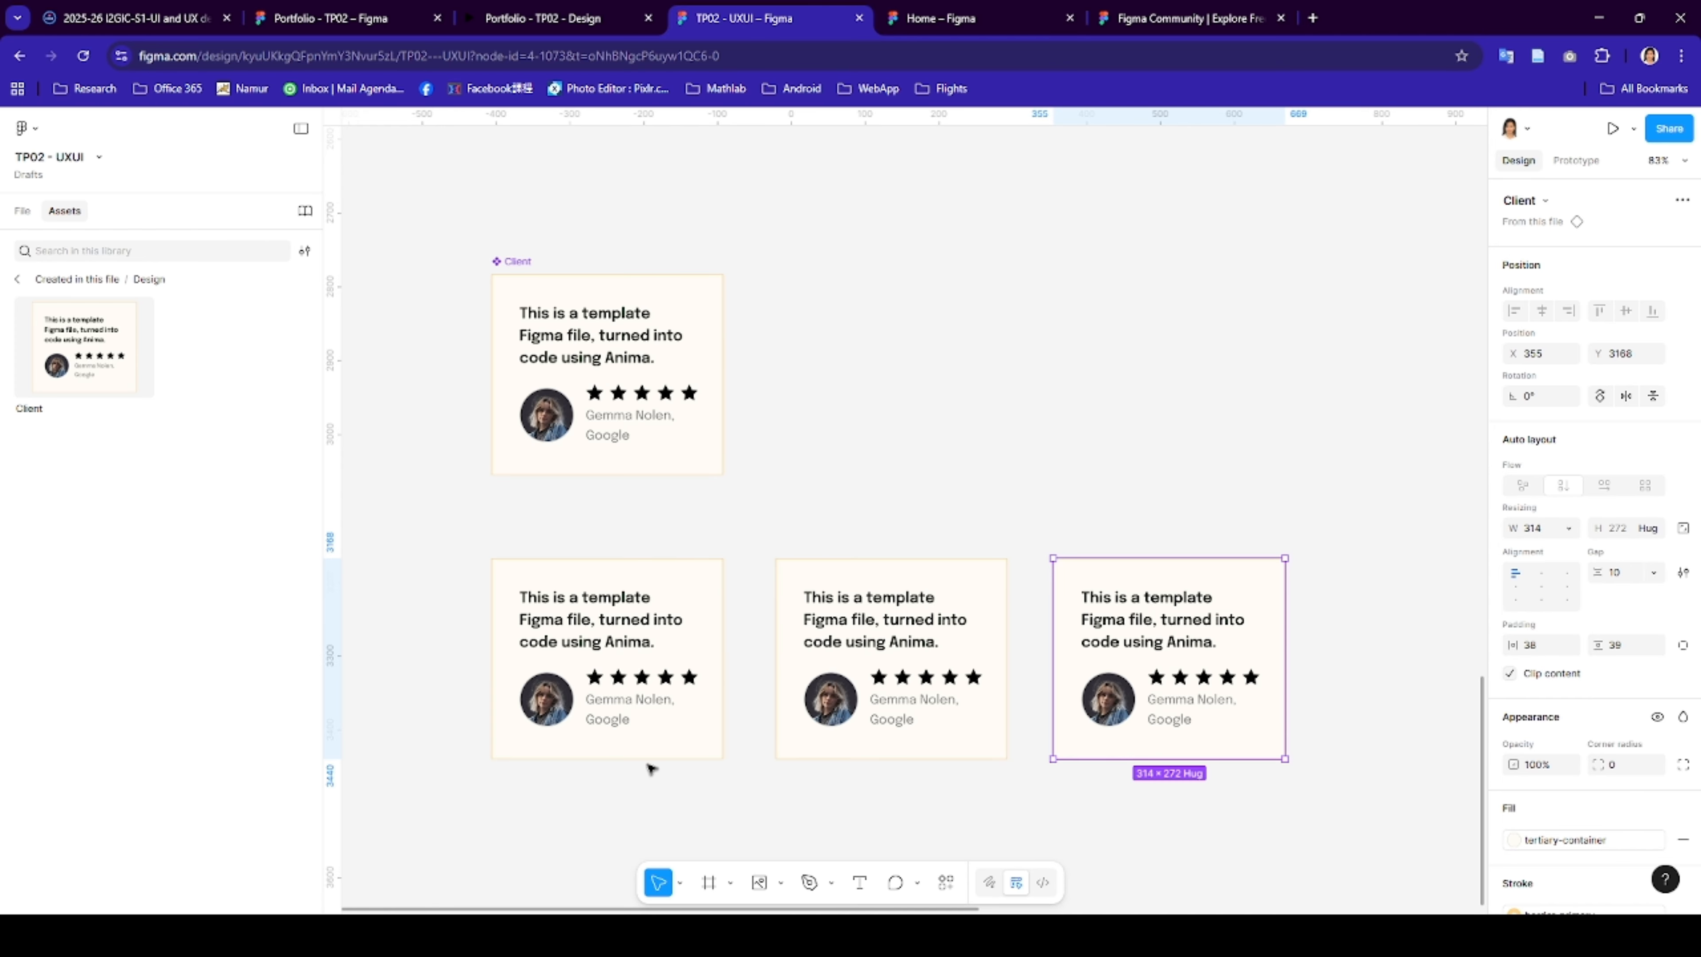
- Import three portrait images and place one in the avatar of each of the three Client card instances
scroll(646, 761, down, 2)
scroll(643, 751, down, 2)
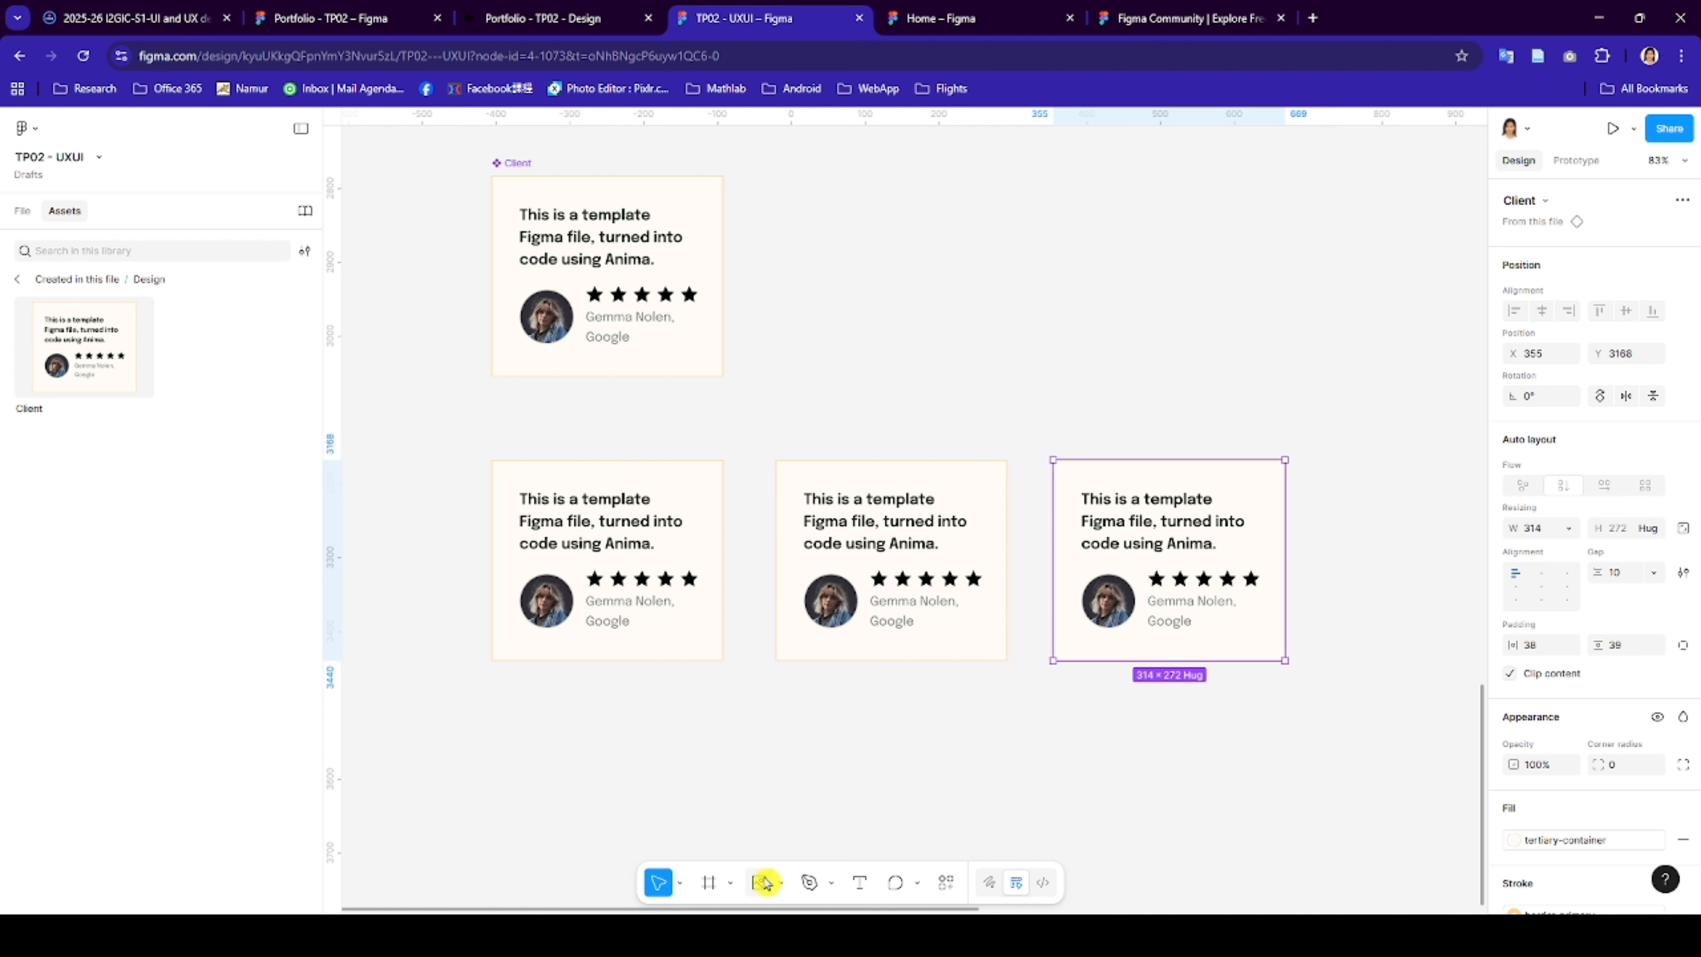
click(780, 883)
click(830, 845)
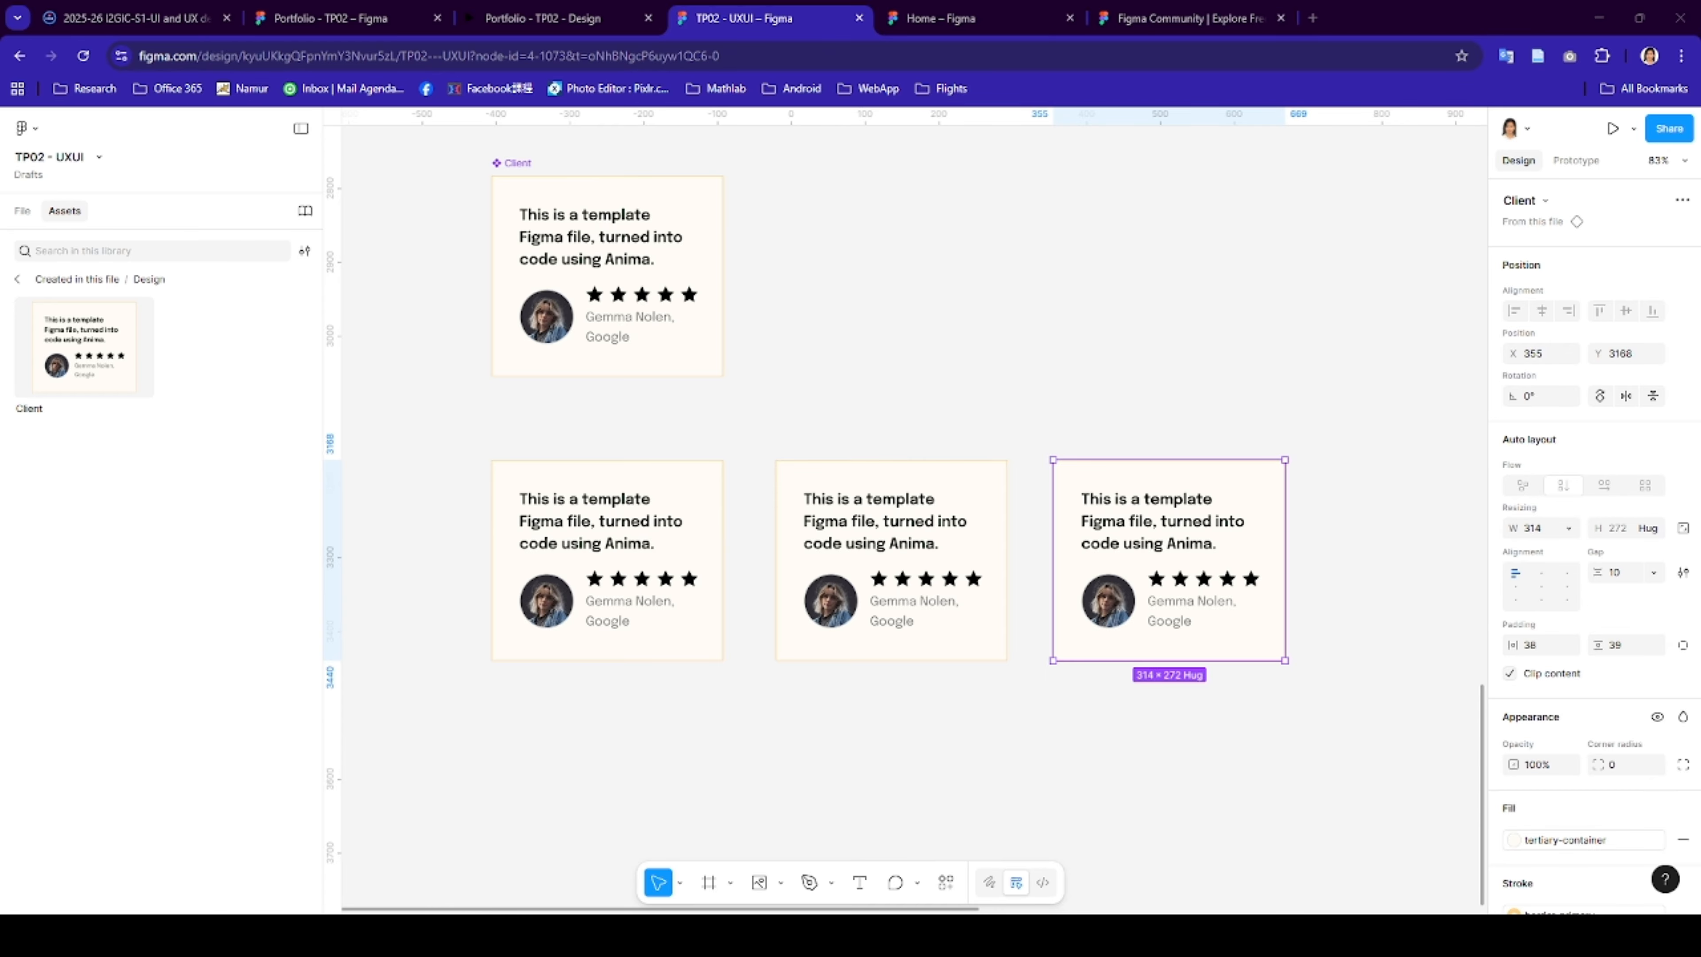
click(546, 601)
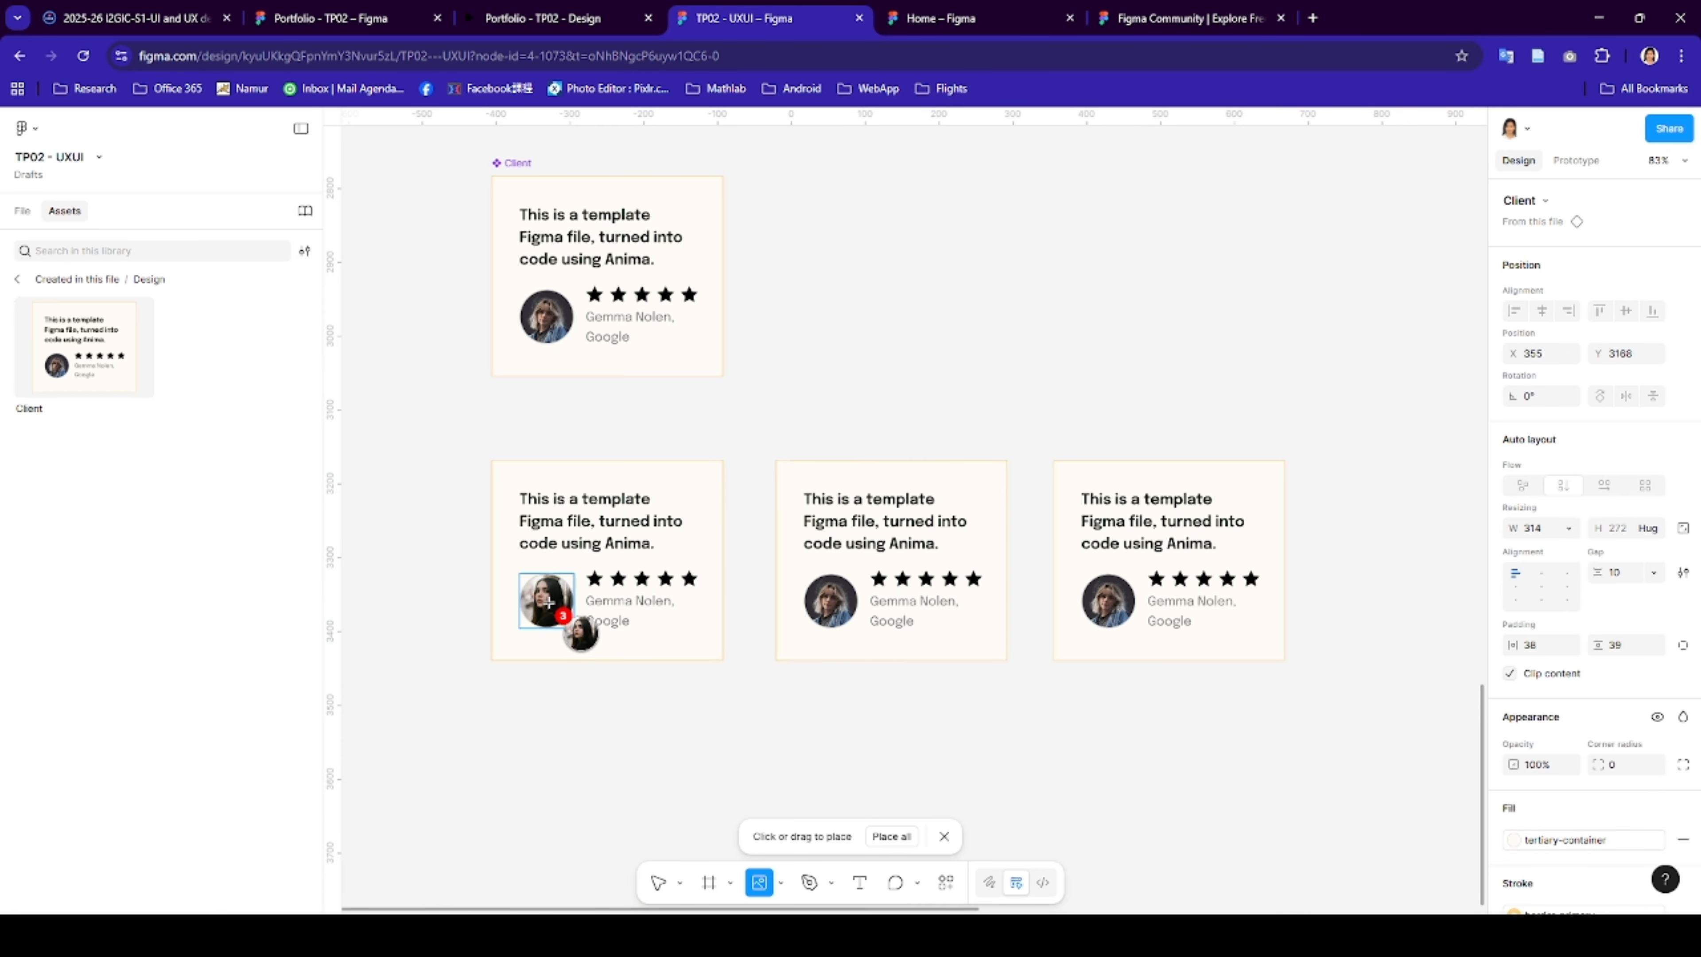
click(830, 601)
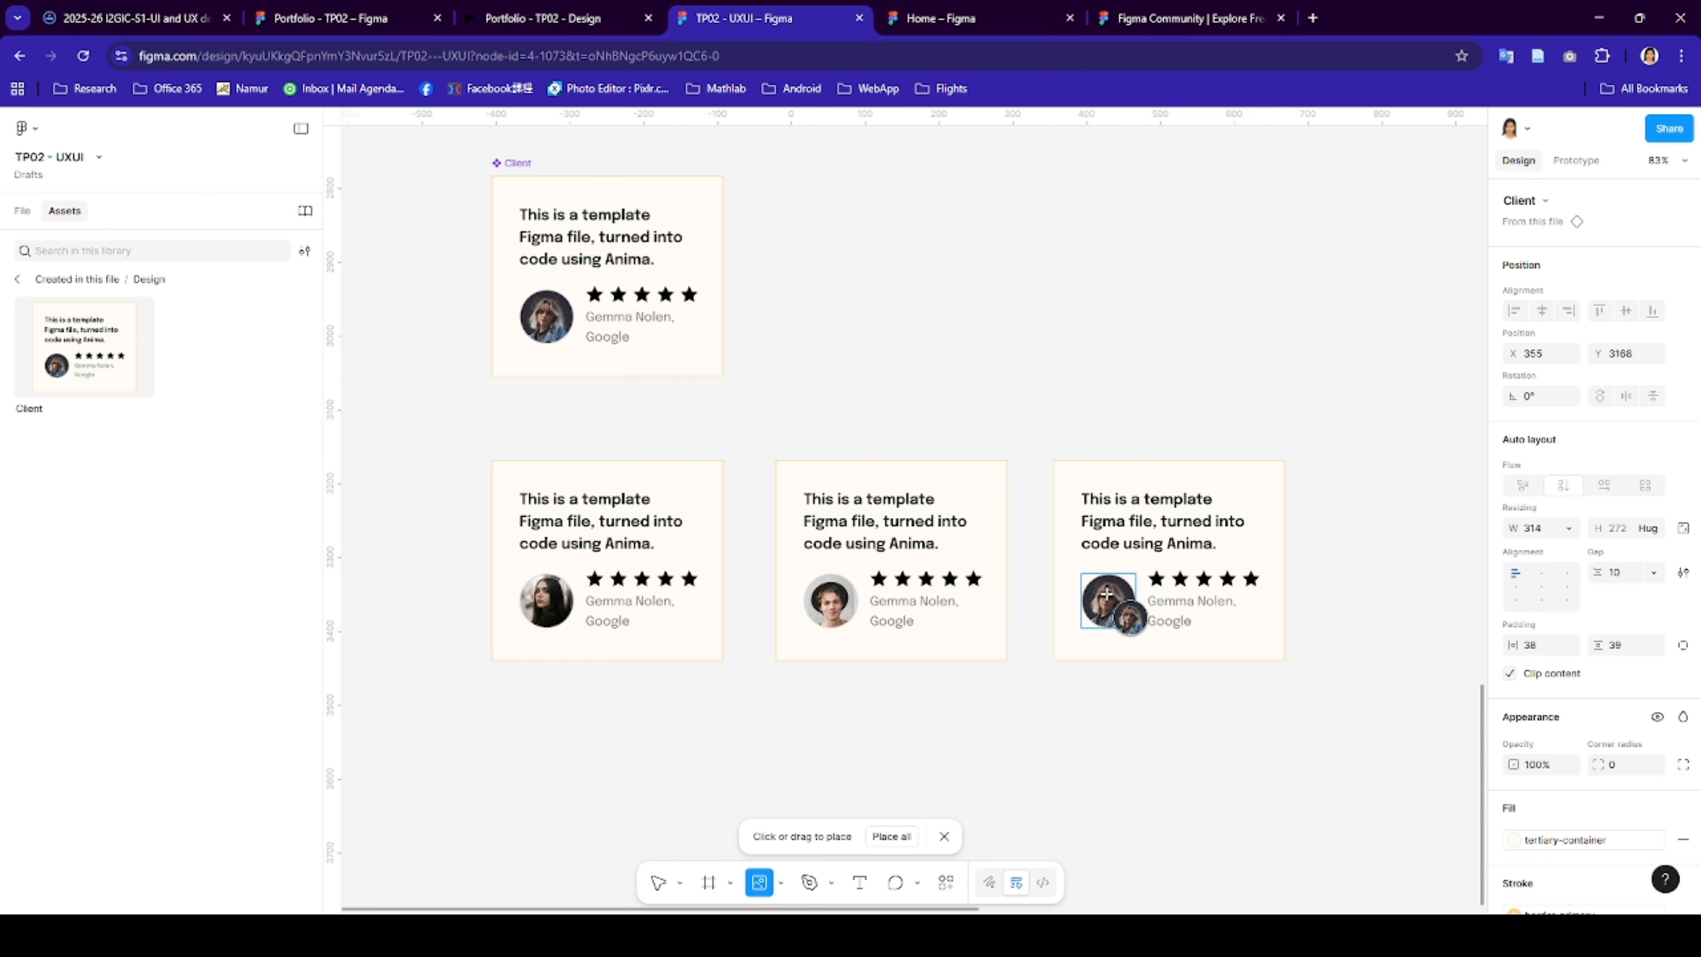
click(1098, 608)
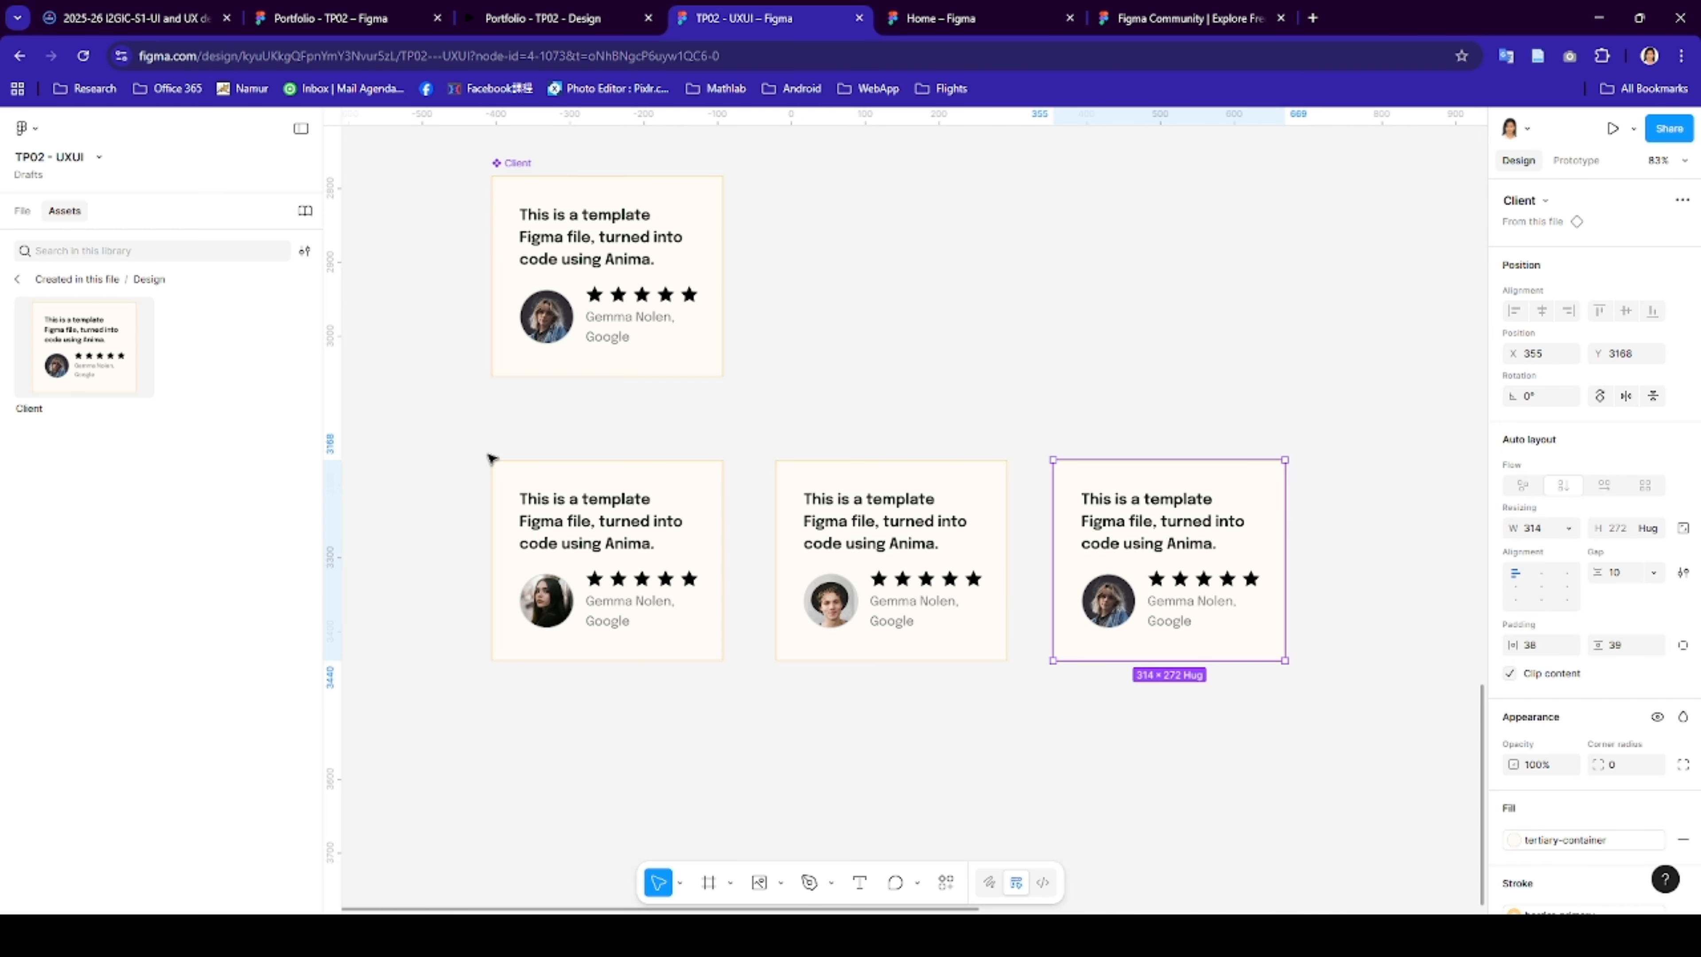
- Draw a frame about 1228 × 418 around the three Client instances and rename it Client section
key(f)
mouse_move(449, 411)
mouse_down()
mouse_move(843, 654)
mouse_move(1356, 719)
mouse_up()
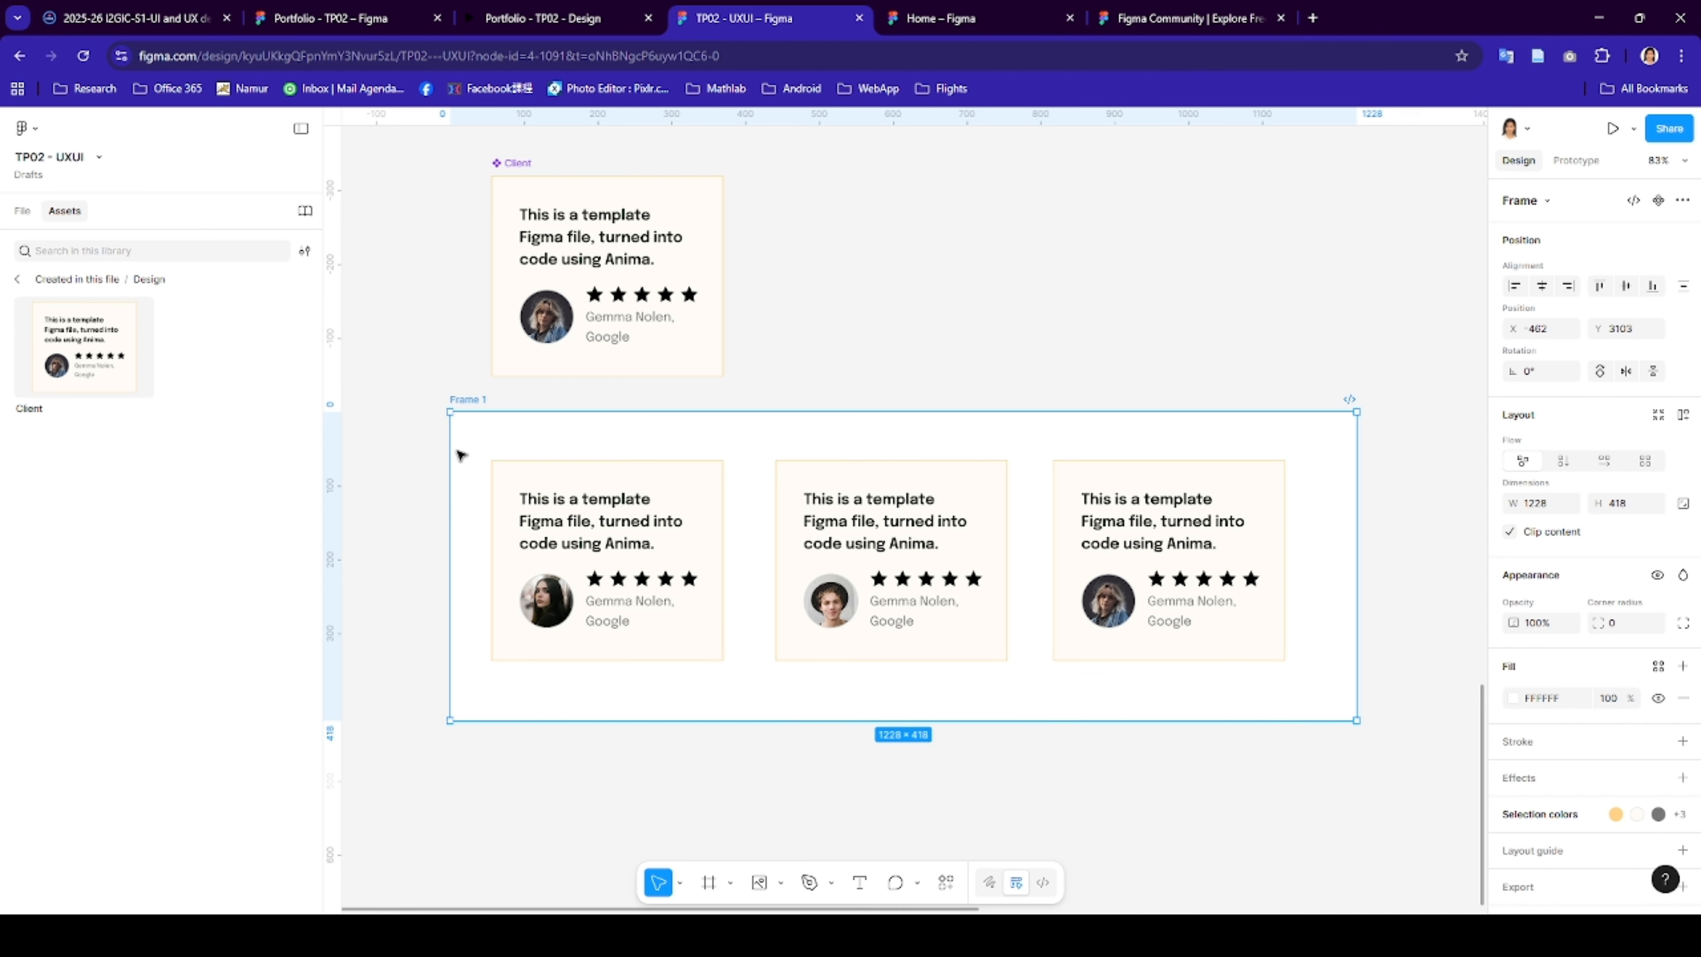
double_click(456, 400)
key(Return)
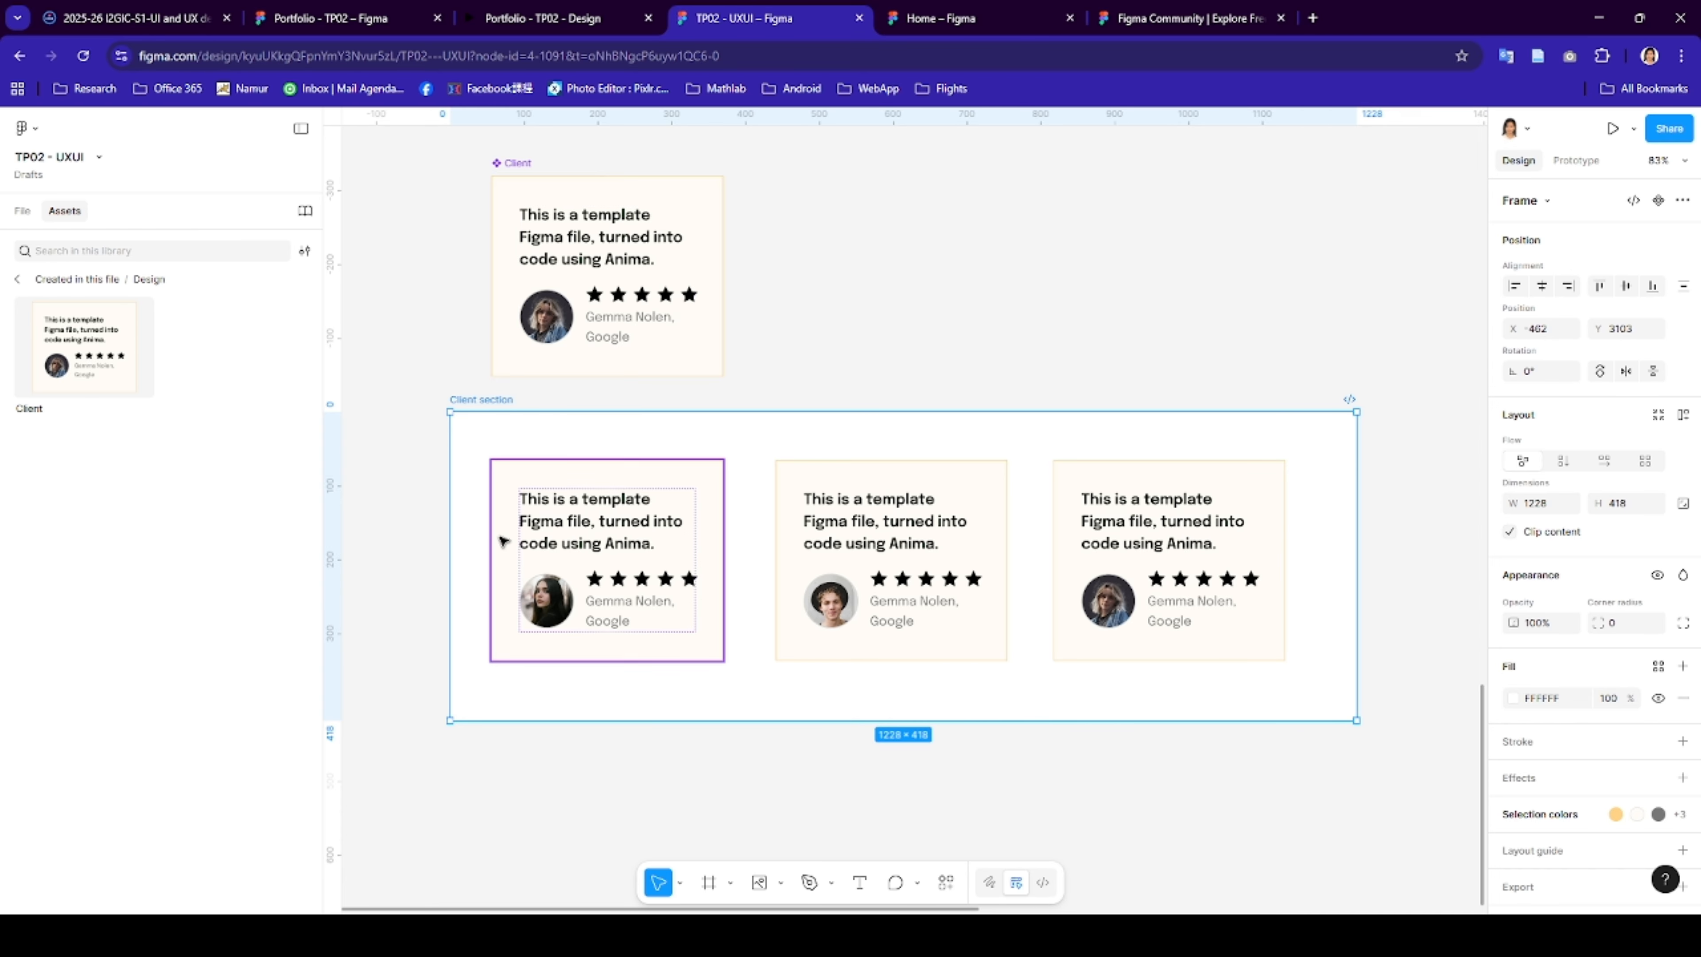
- Select the three Client instances inside the Client section and wrap them together in their own frame
click(399, 482)
click(536, 493)
shift+click(849, 475)
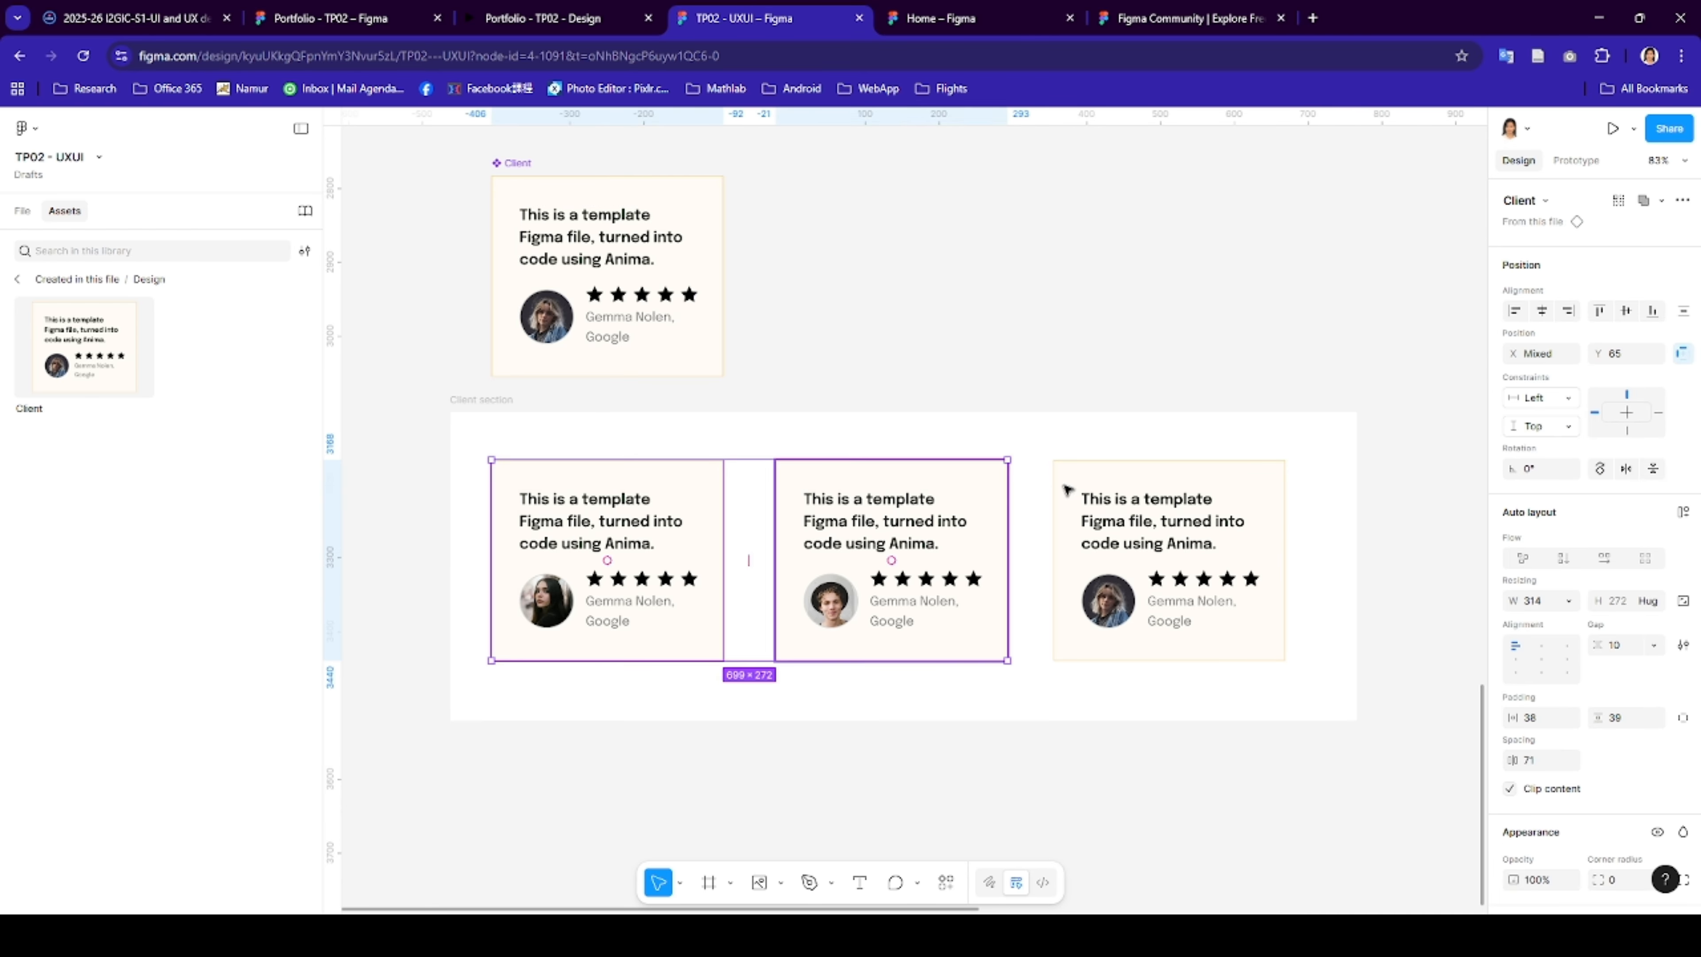
shift+click(1088, 486)
right_click(1088, 487)
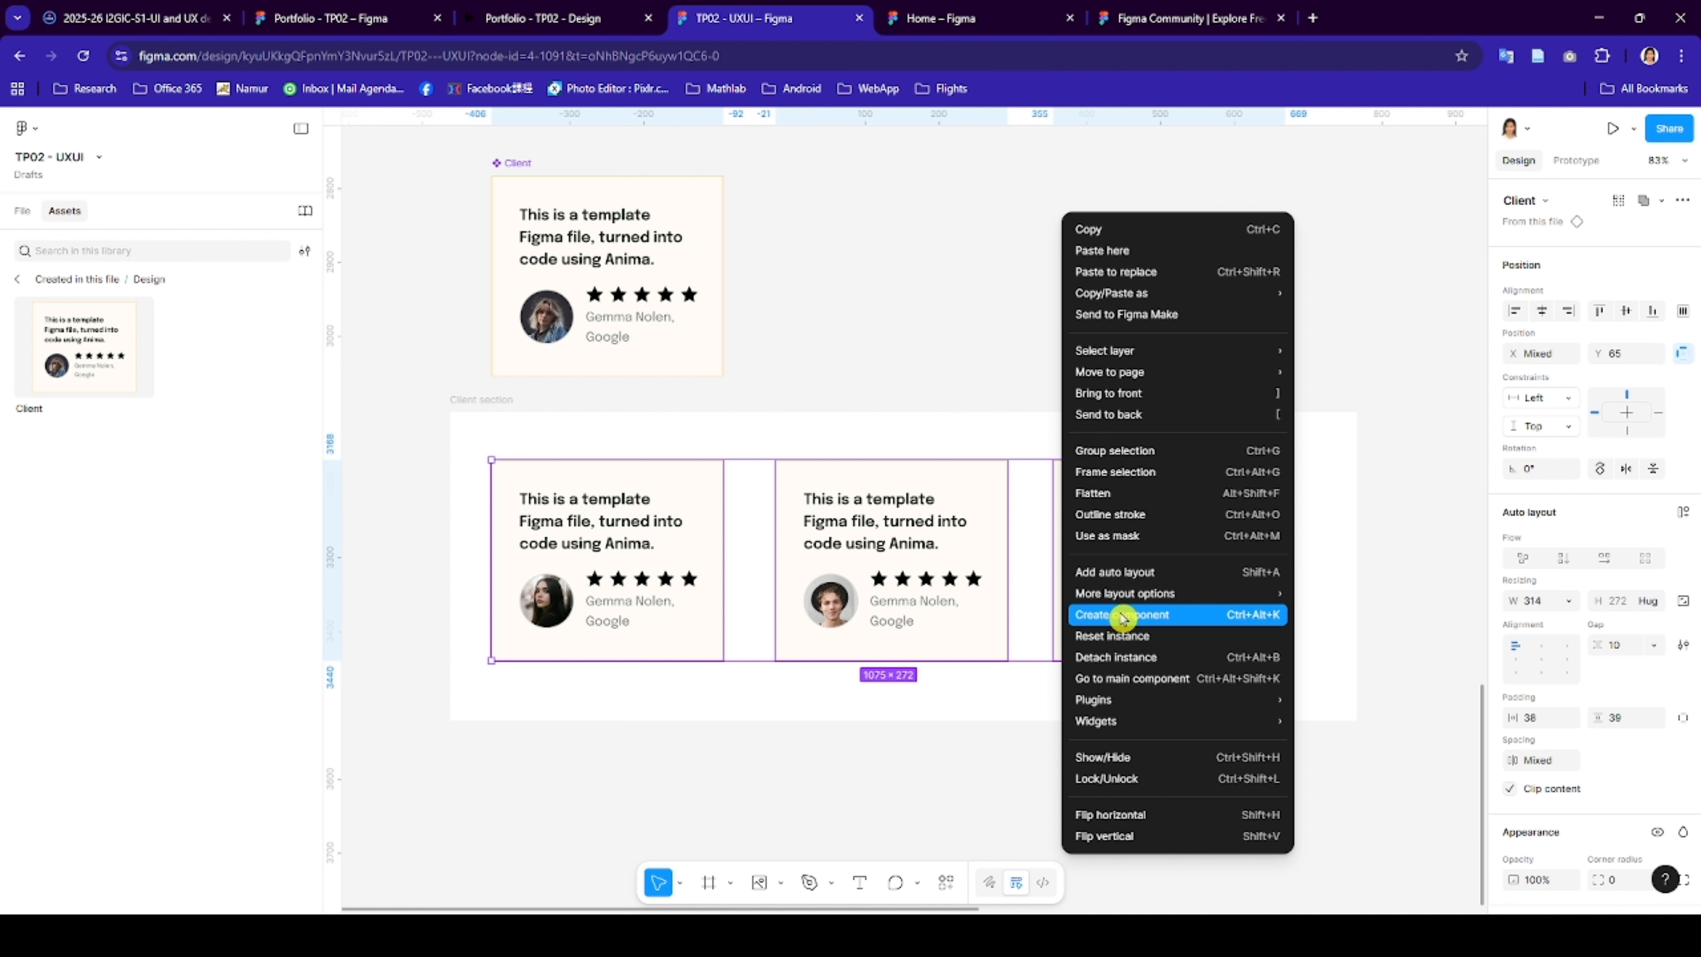
click(1101, 473)
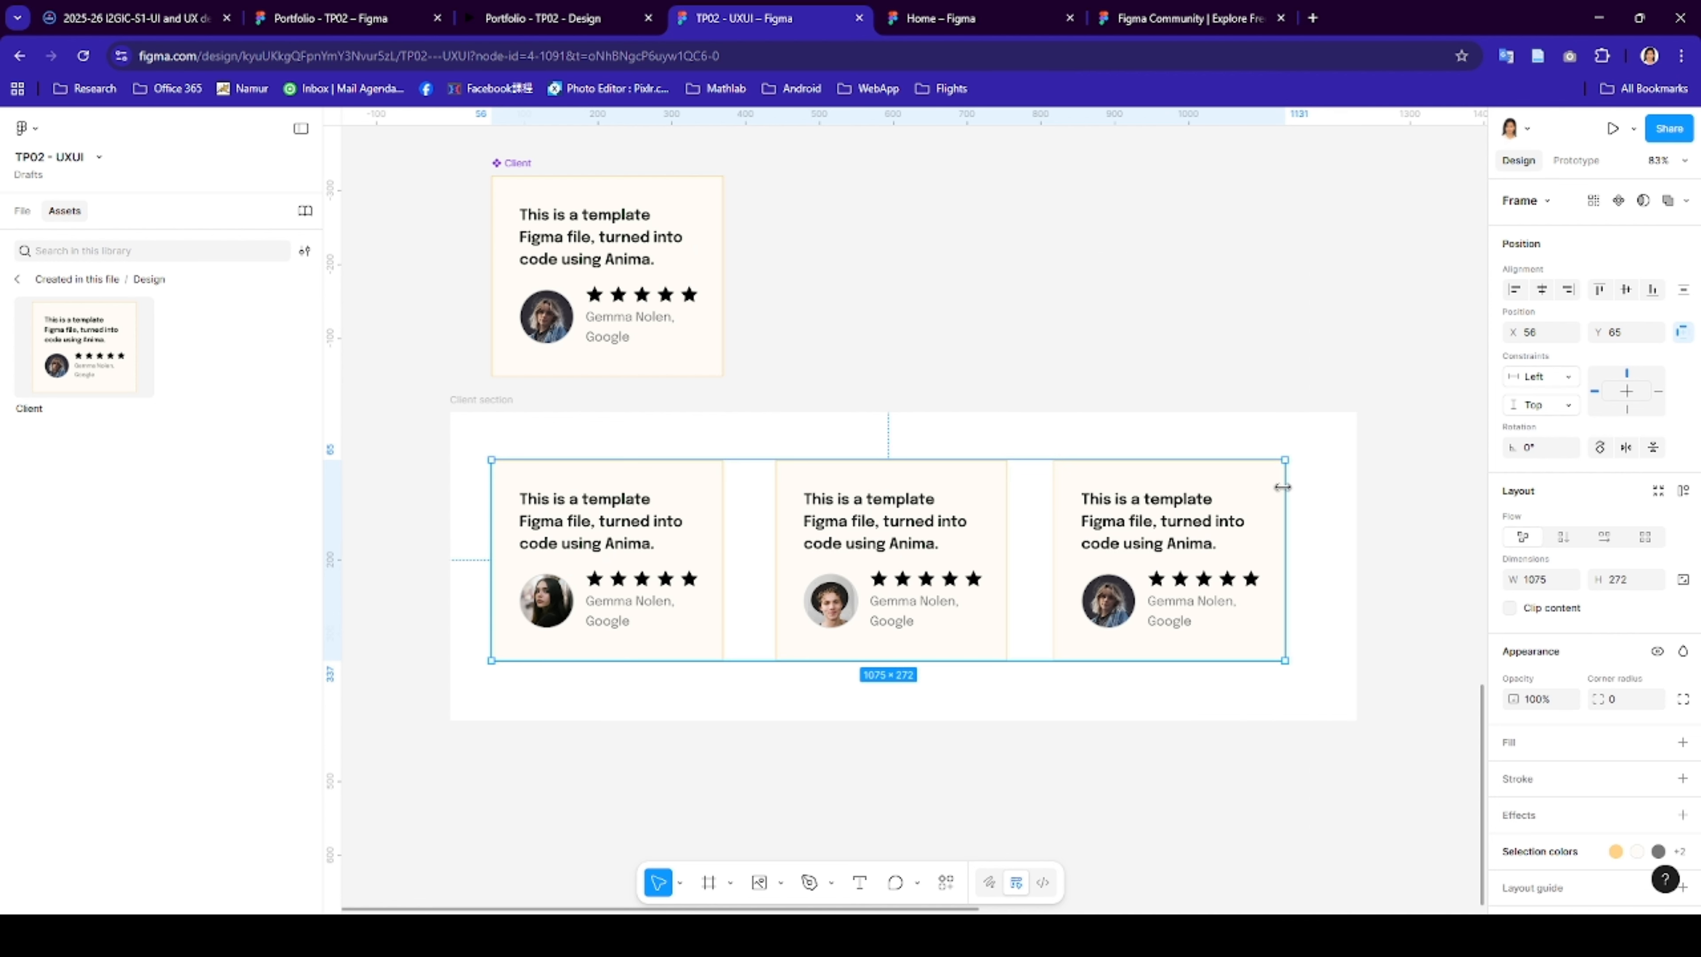
- Apply auto layout to the frame holding the three cards and set its horizontal gap to auto
click(1681, 494)
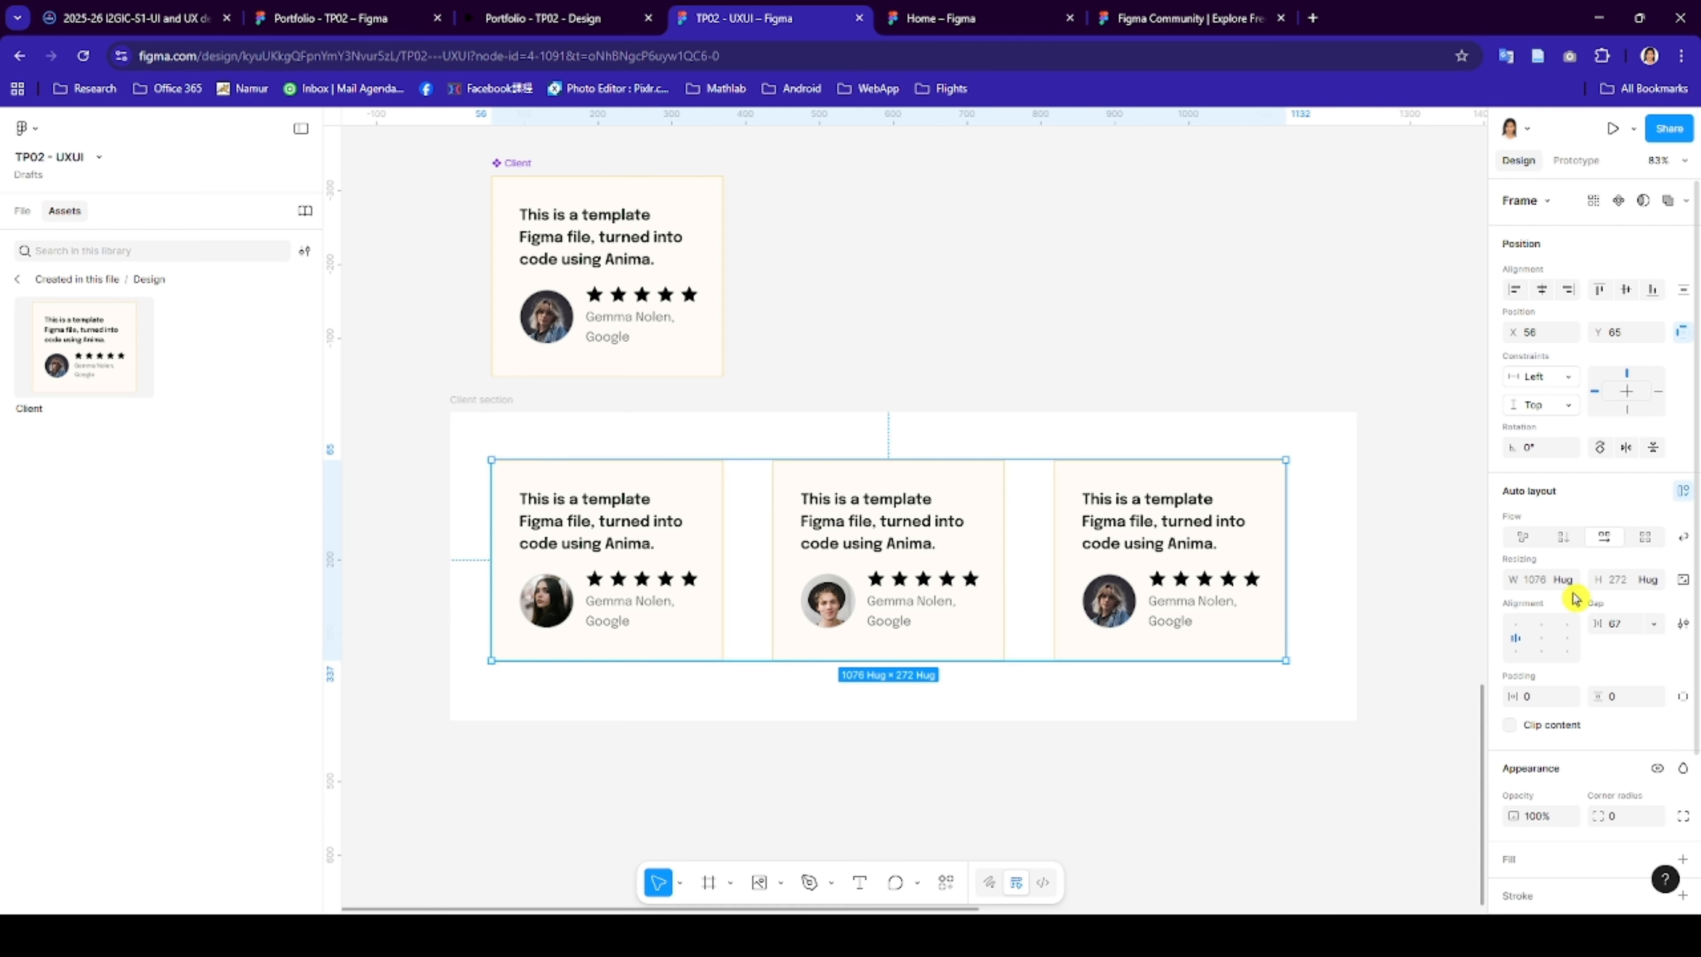
text(auto)
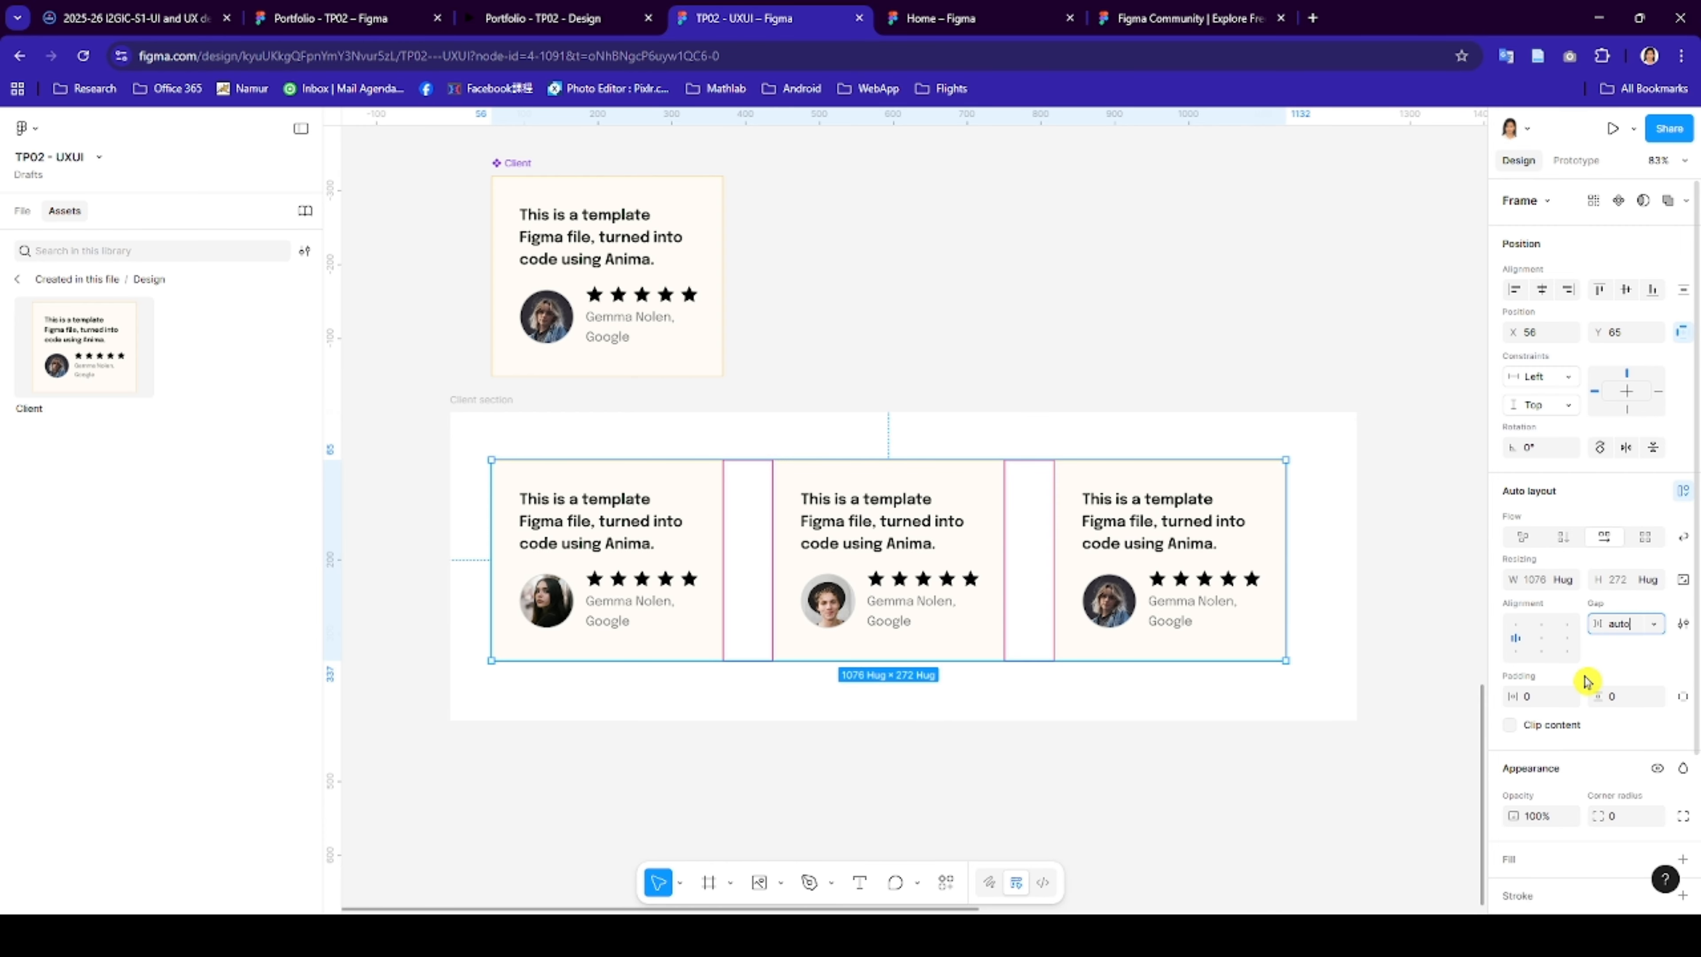
key(Return)
click(1242, 425)
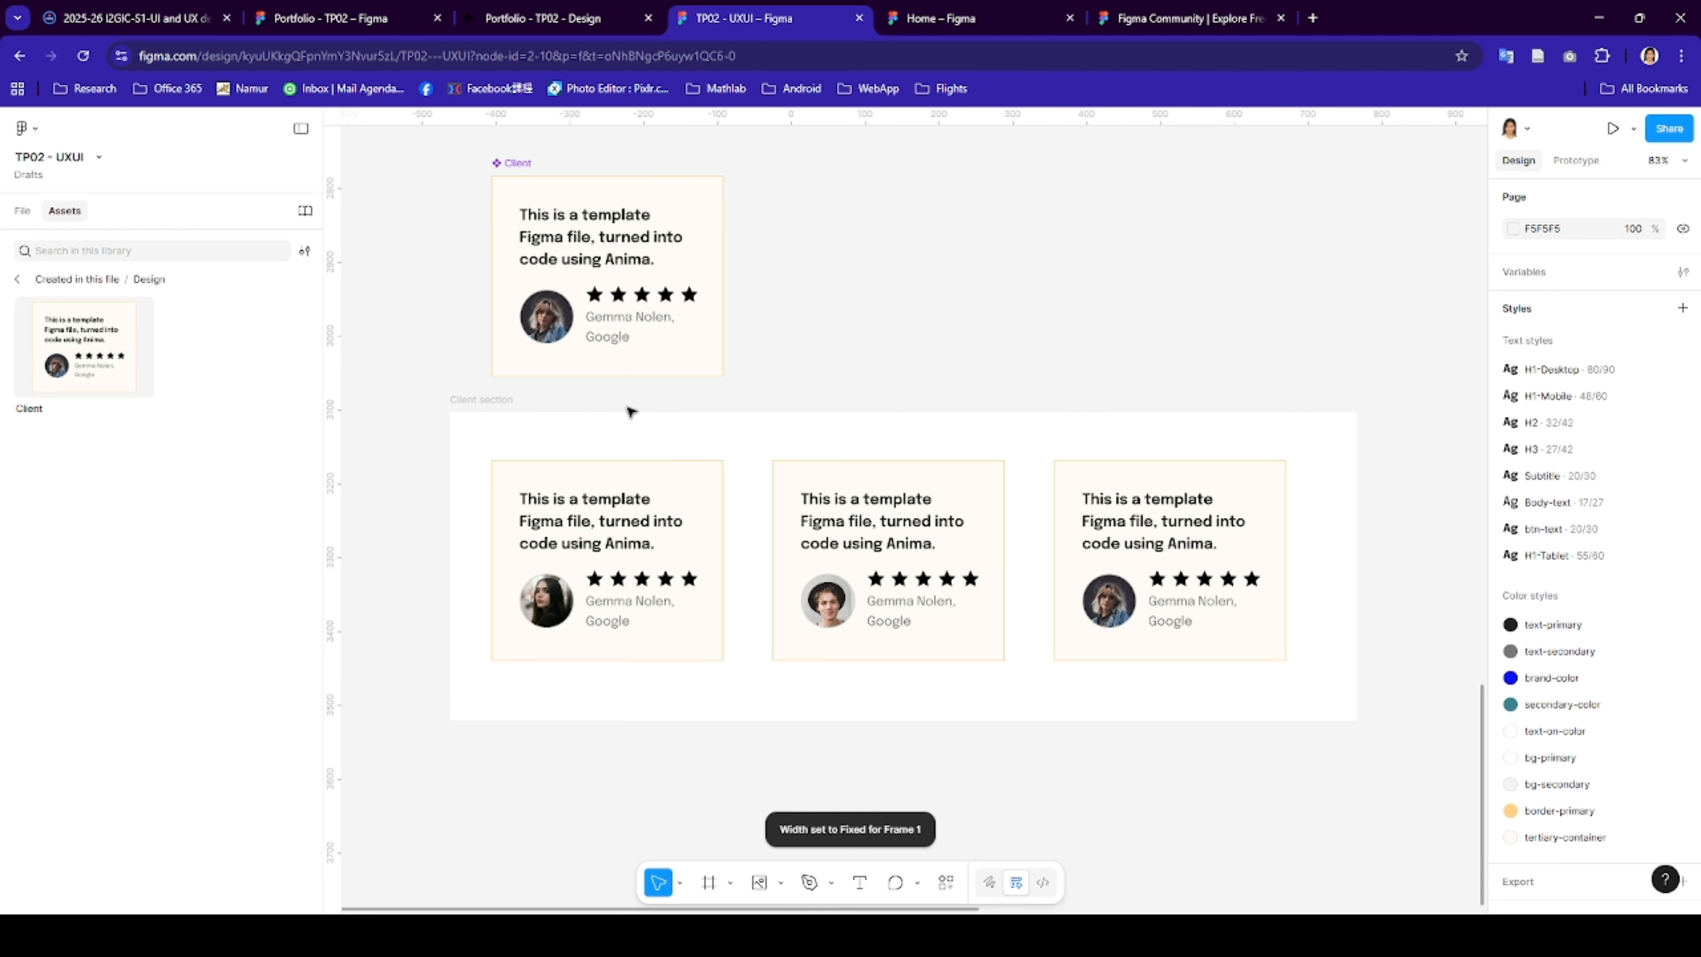
- Apply auto layout to the Client section frame and set its width to 1280
click(502, 399)
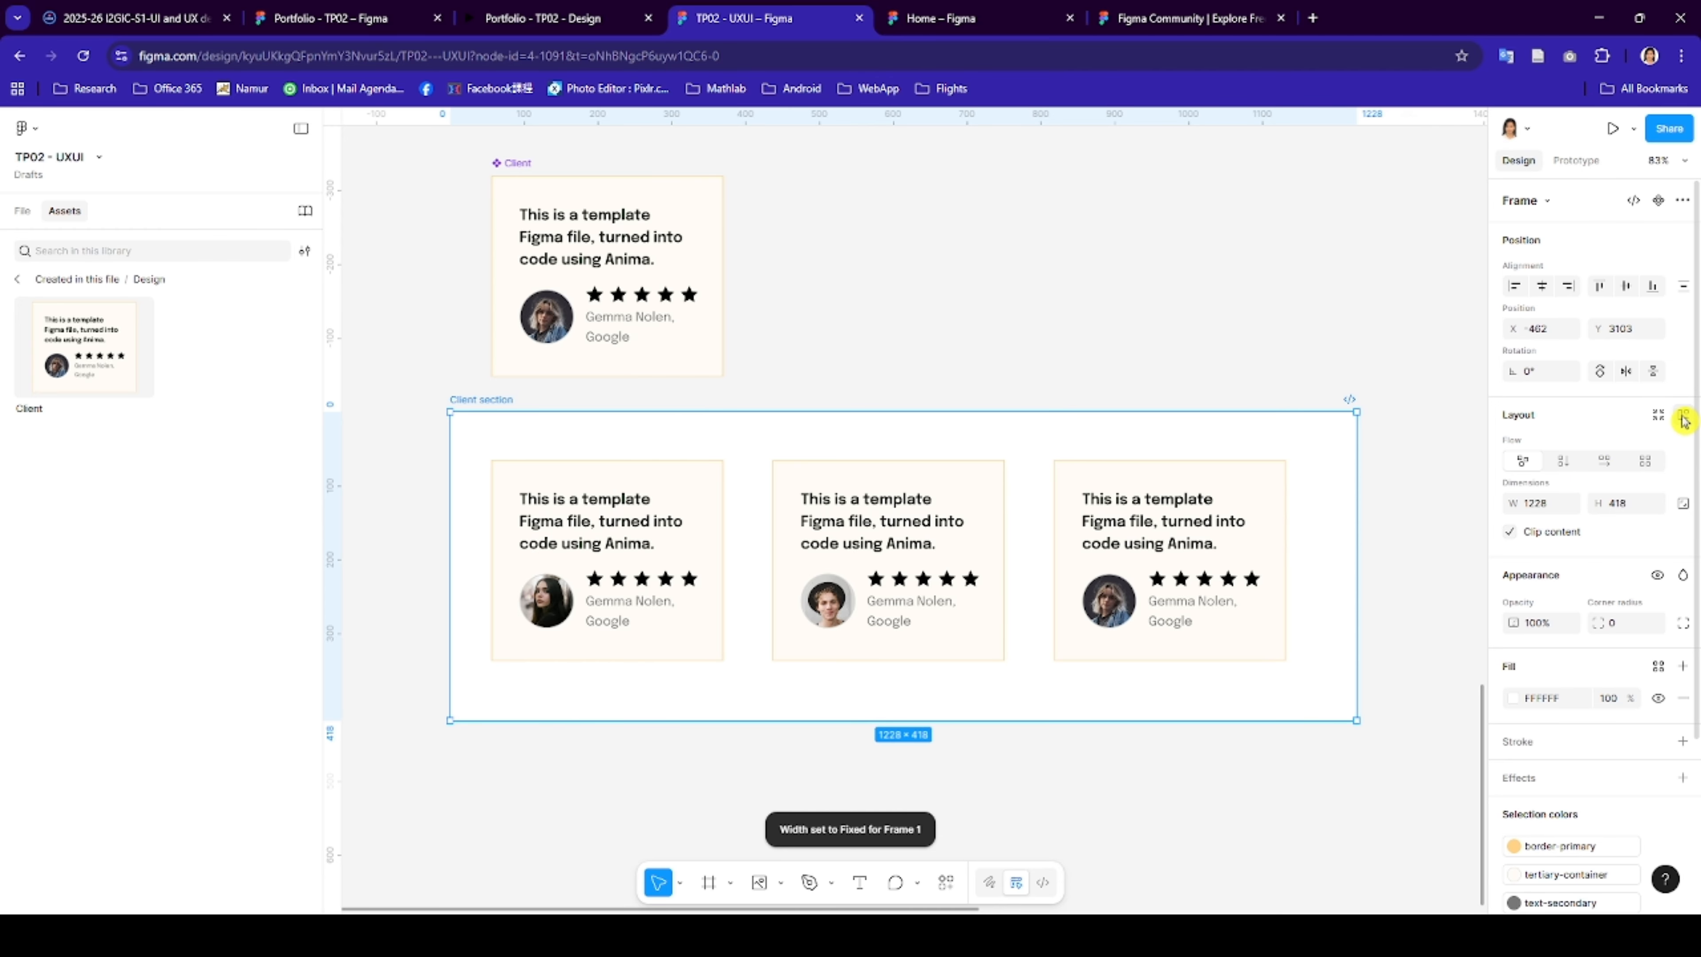
click(1684, 420)
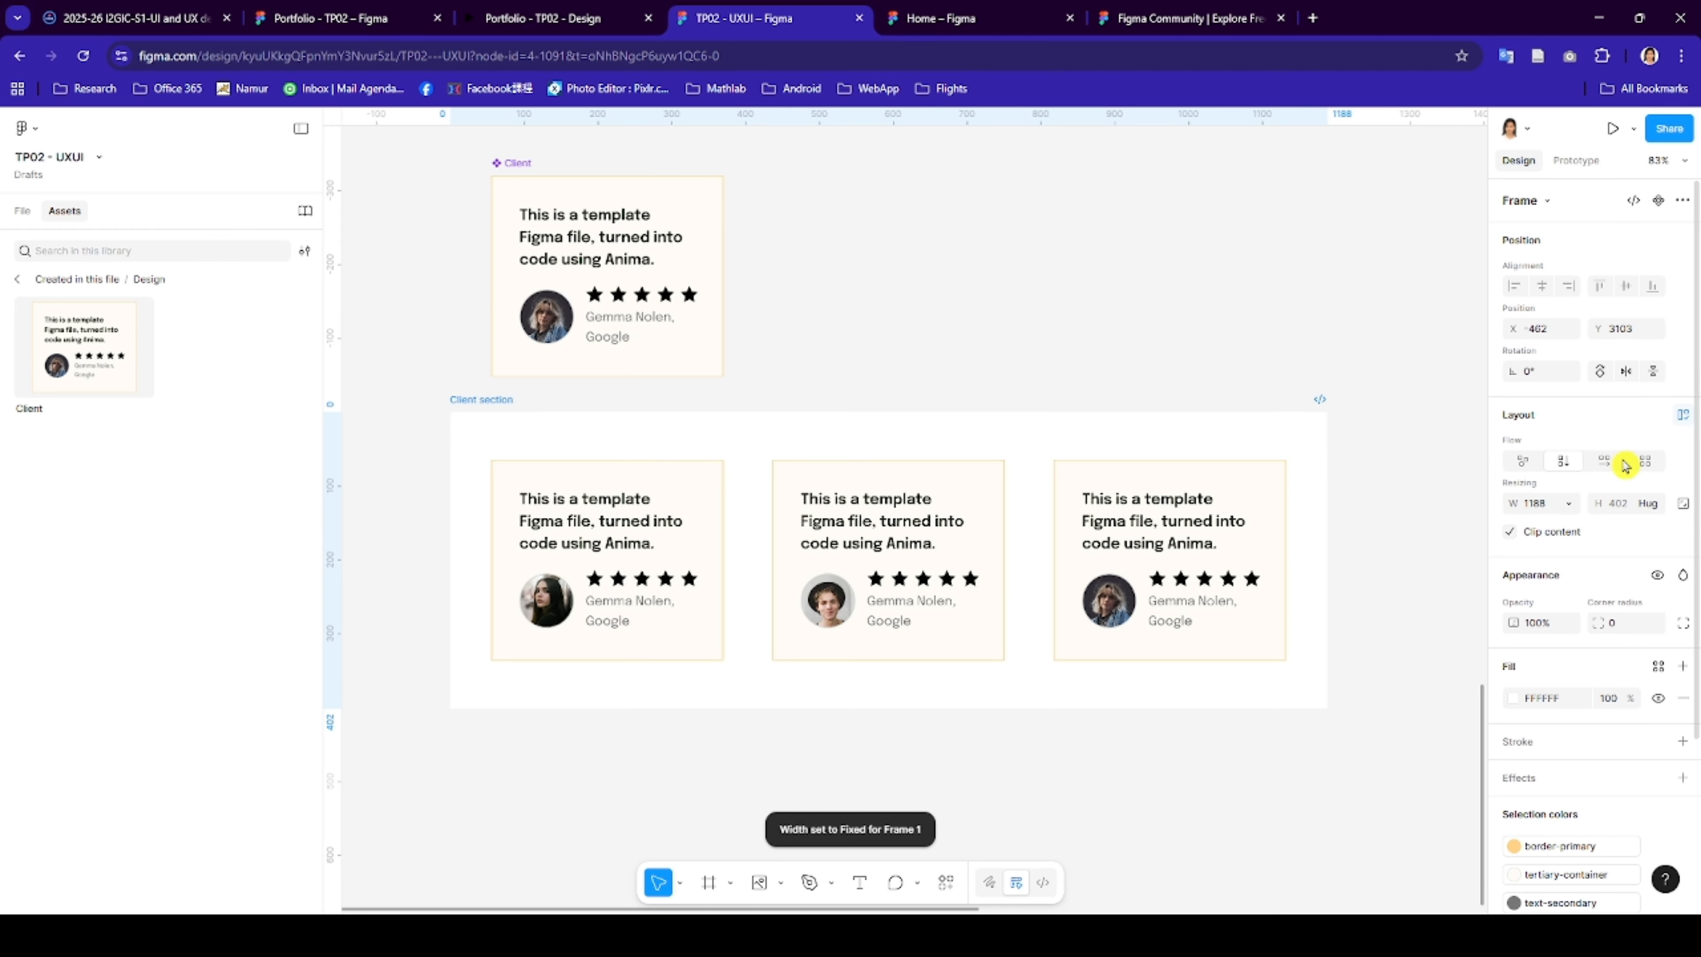
click(1567, 502)
click(1538, 511)
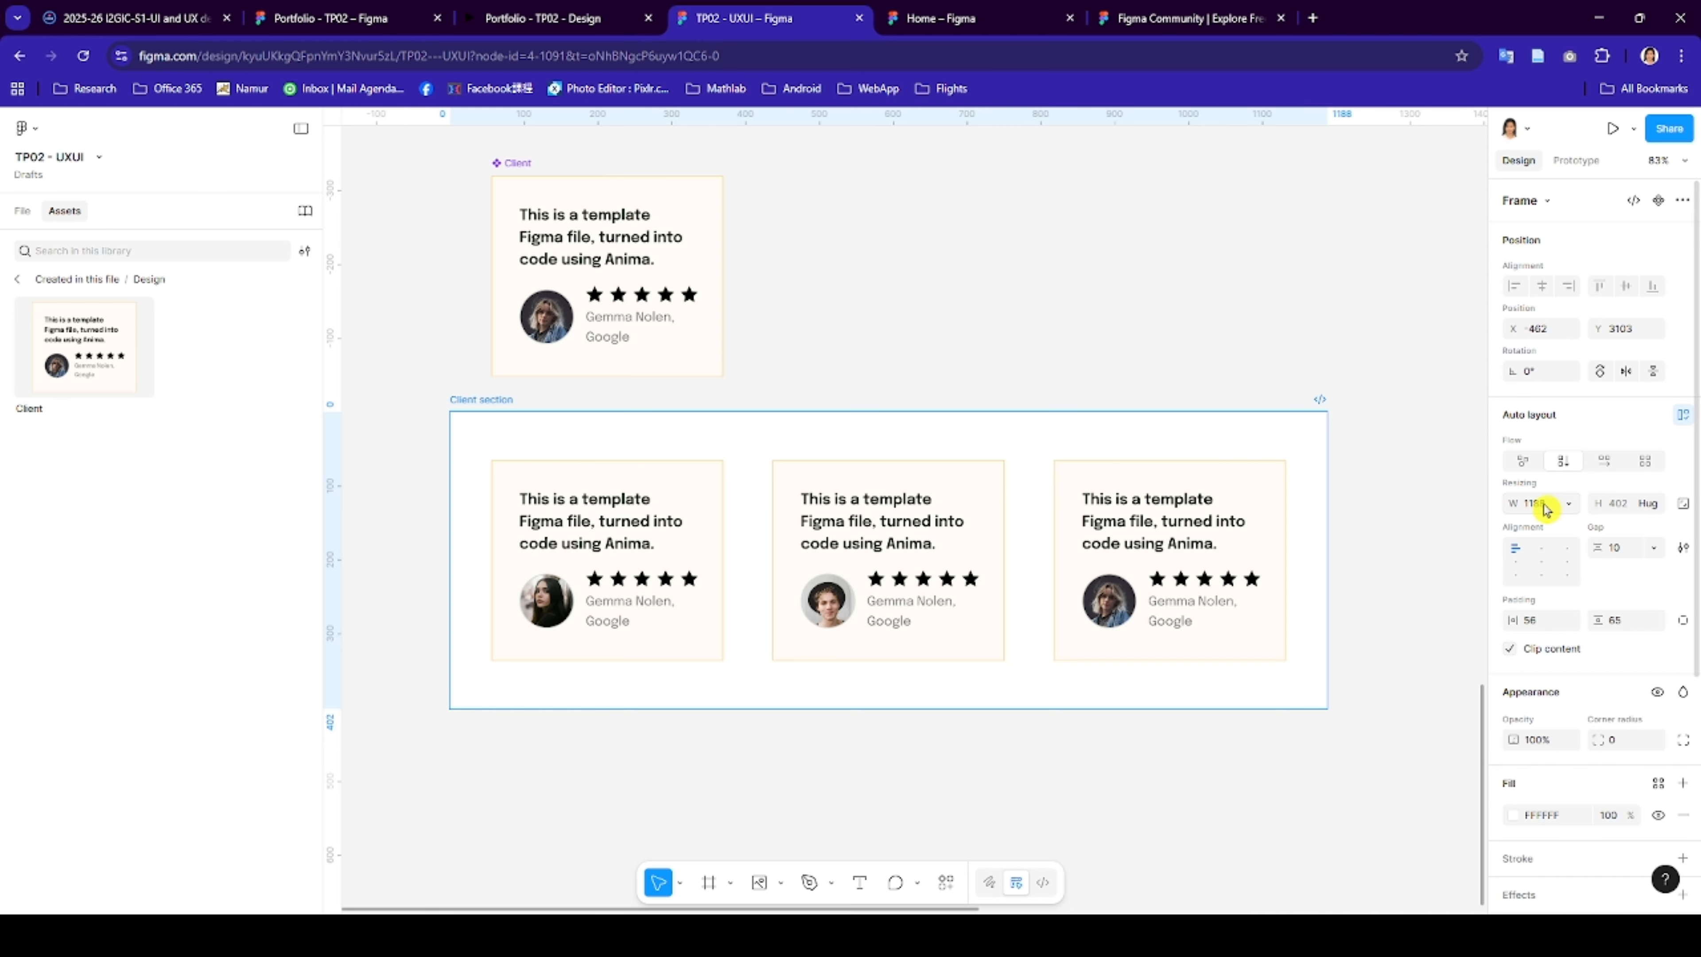
click(1525, 502)
text(1280)
key(Return)
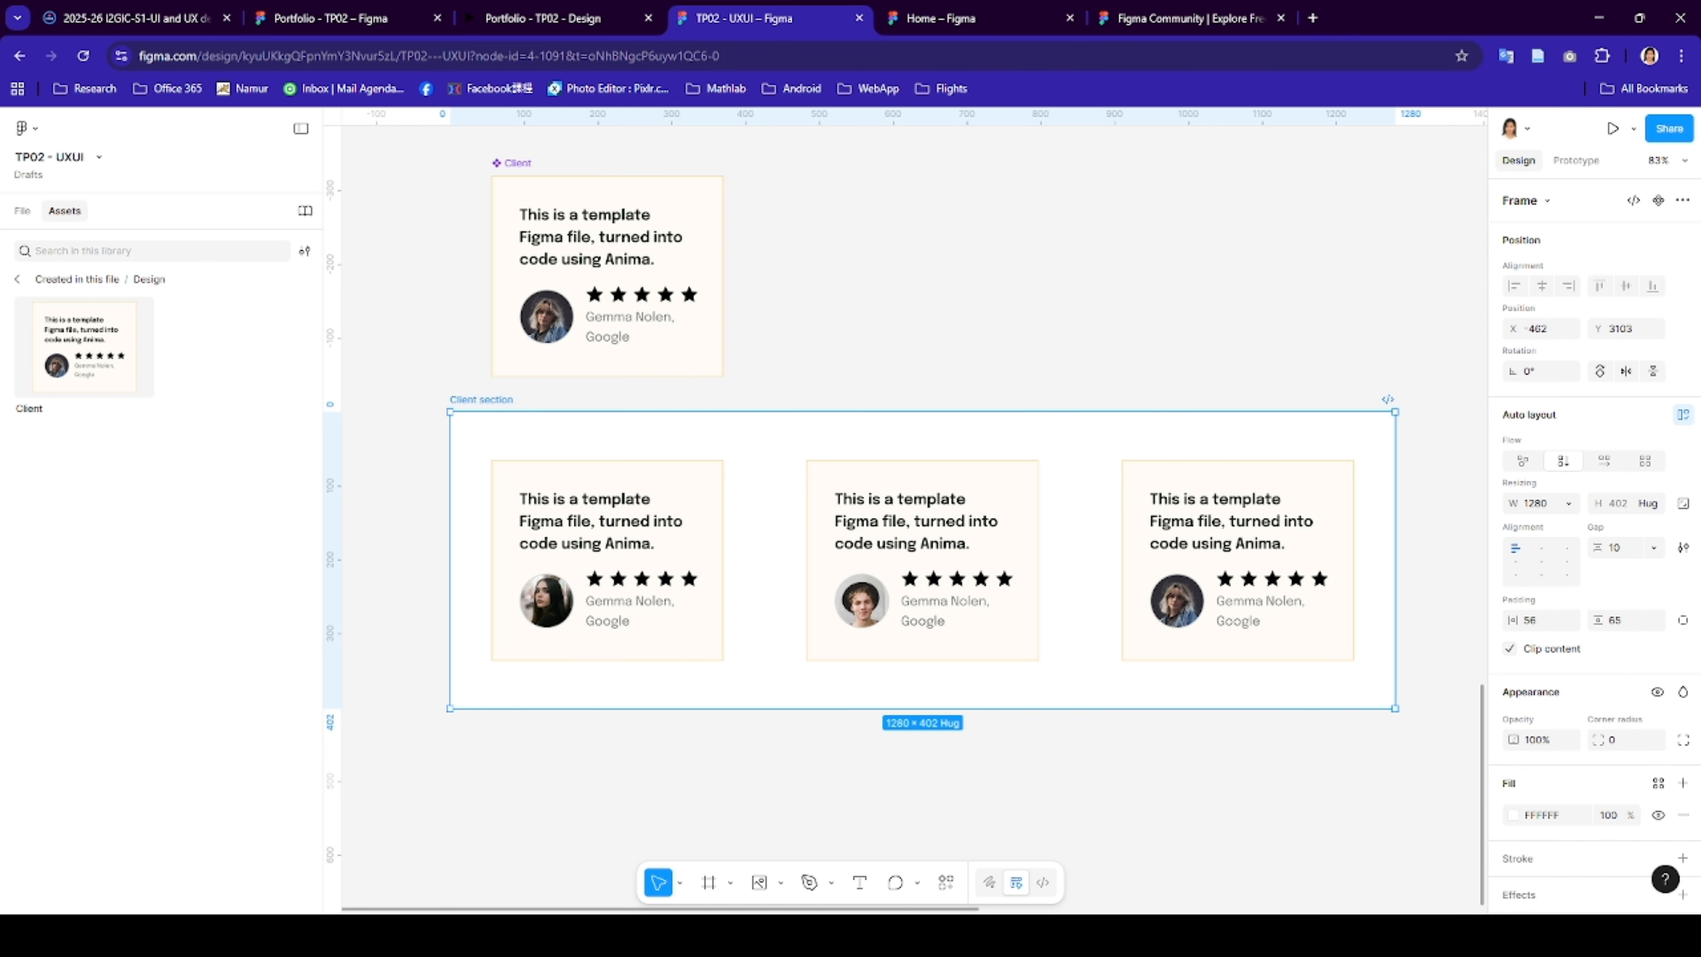
- Set the Client section's horizontal and vertical padding to 100
click(1536, 625)
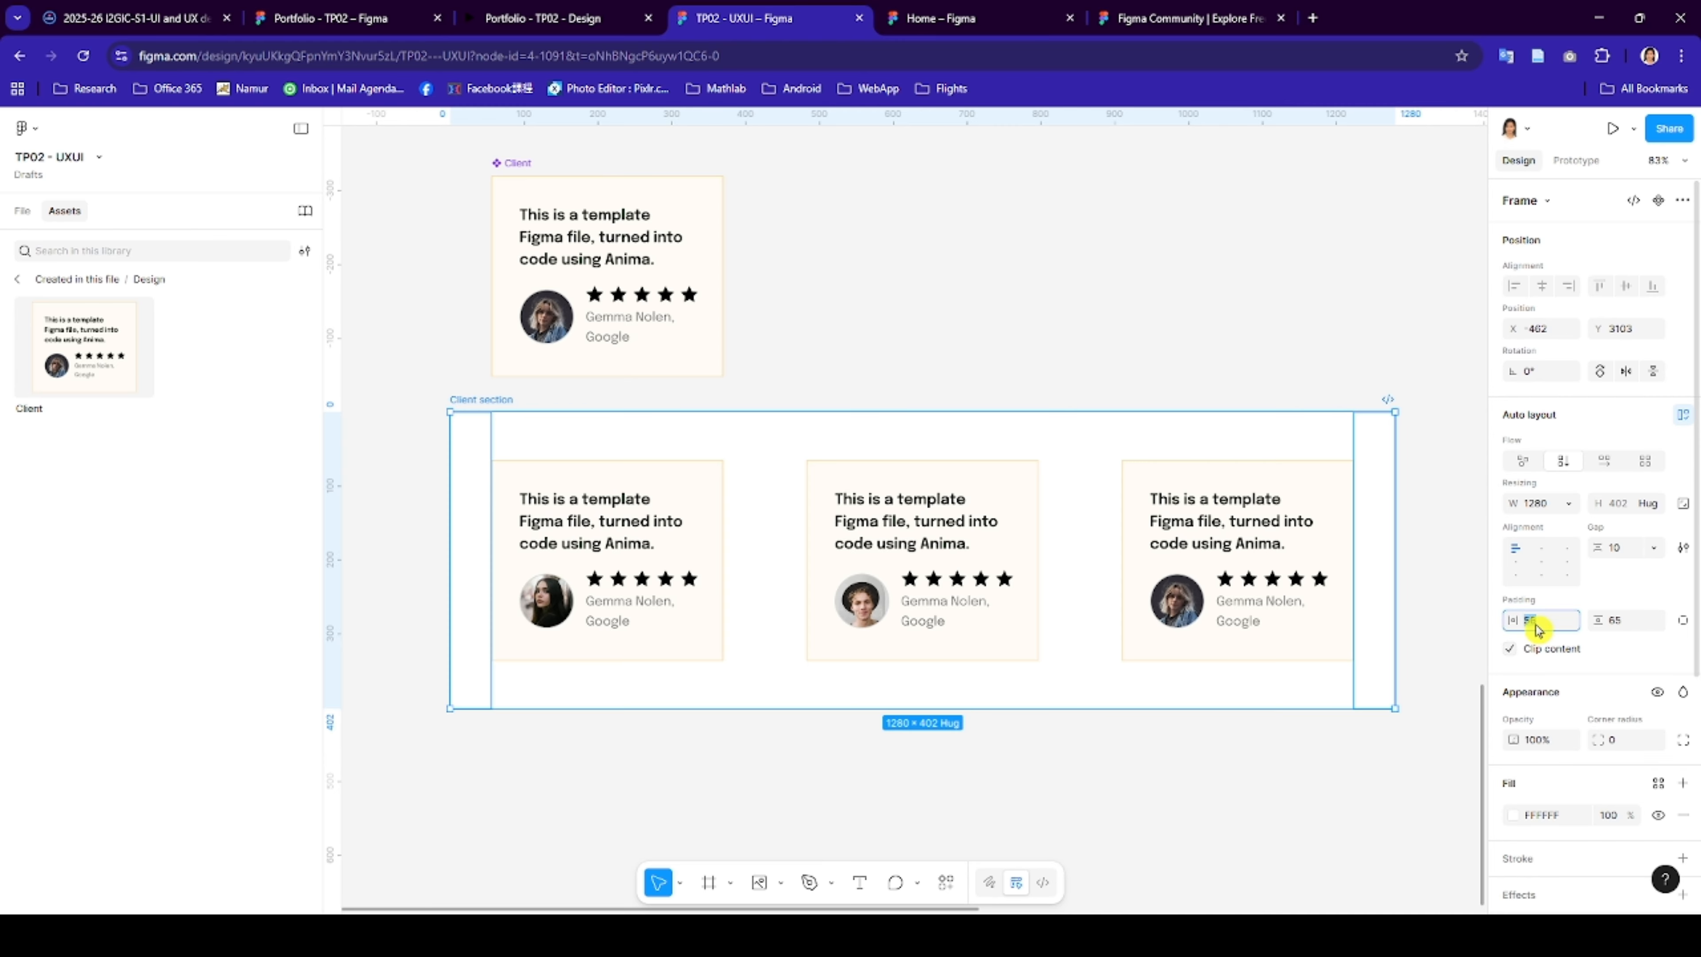
click(1626, 627)
text(100)
key(Return)
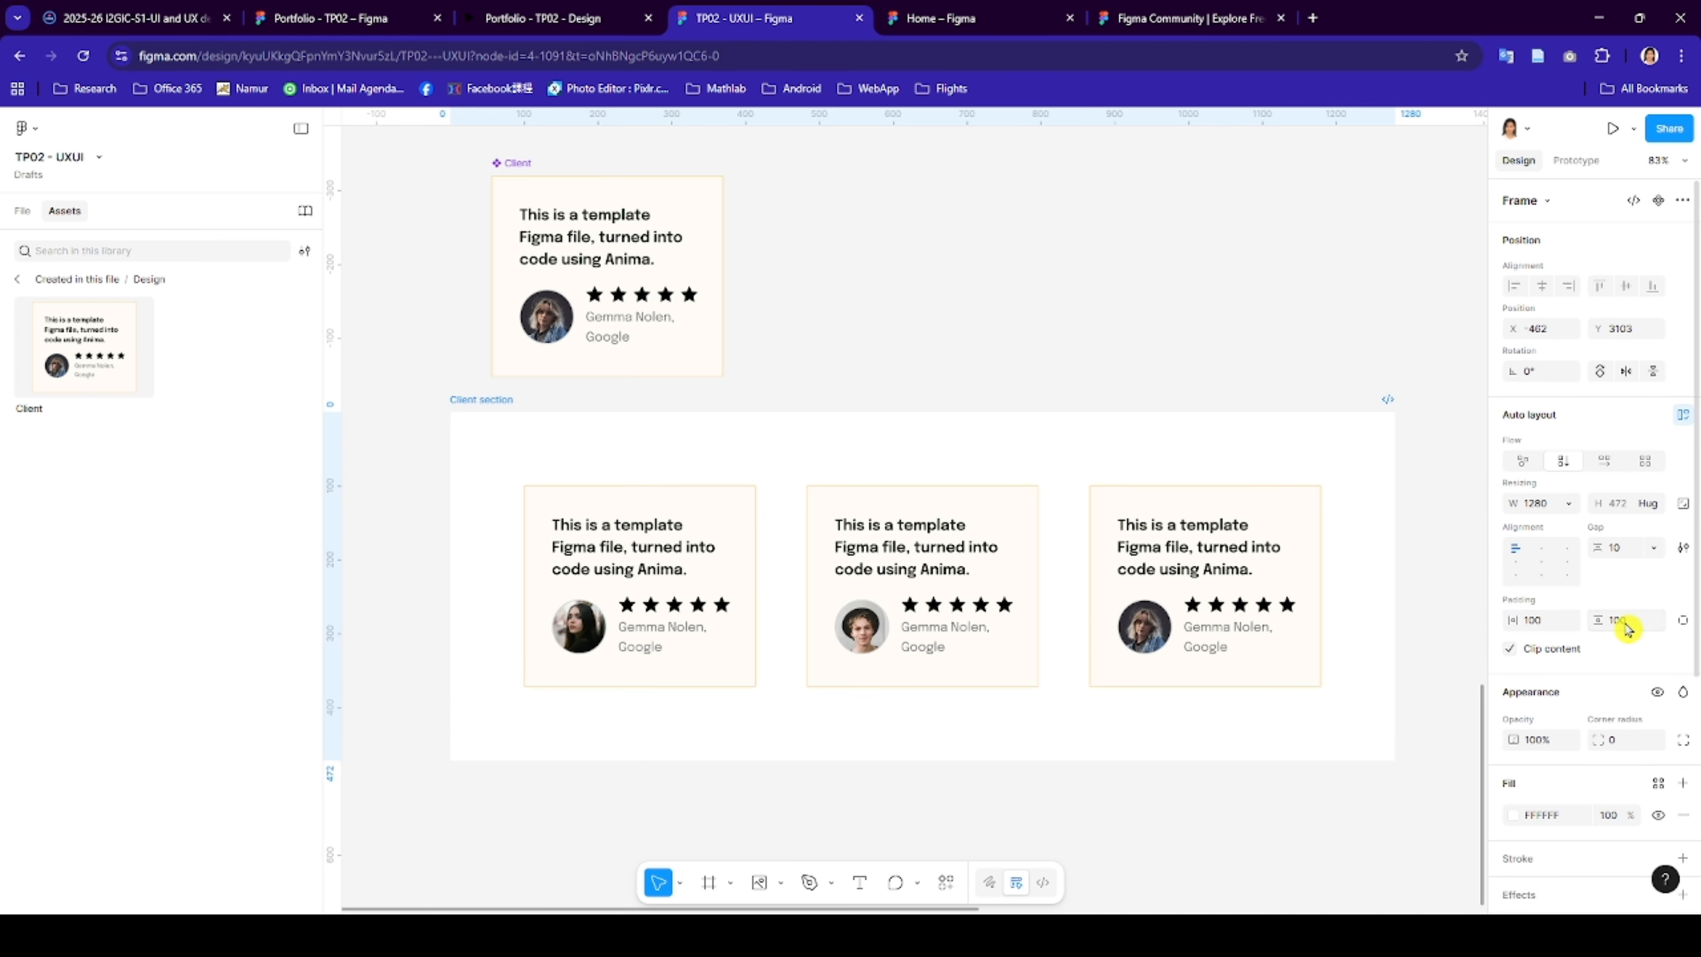
click(920, 318)
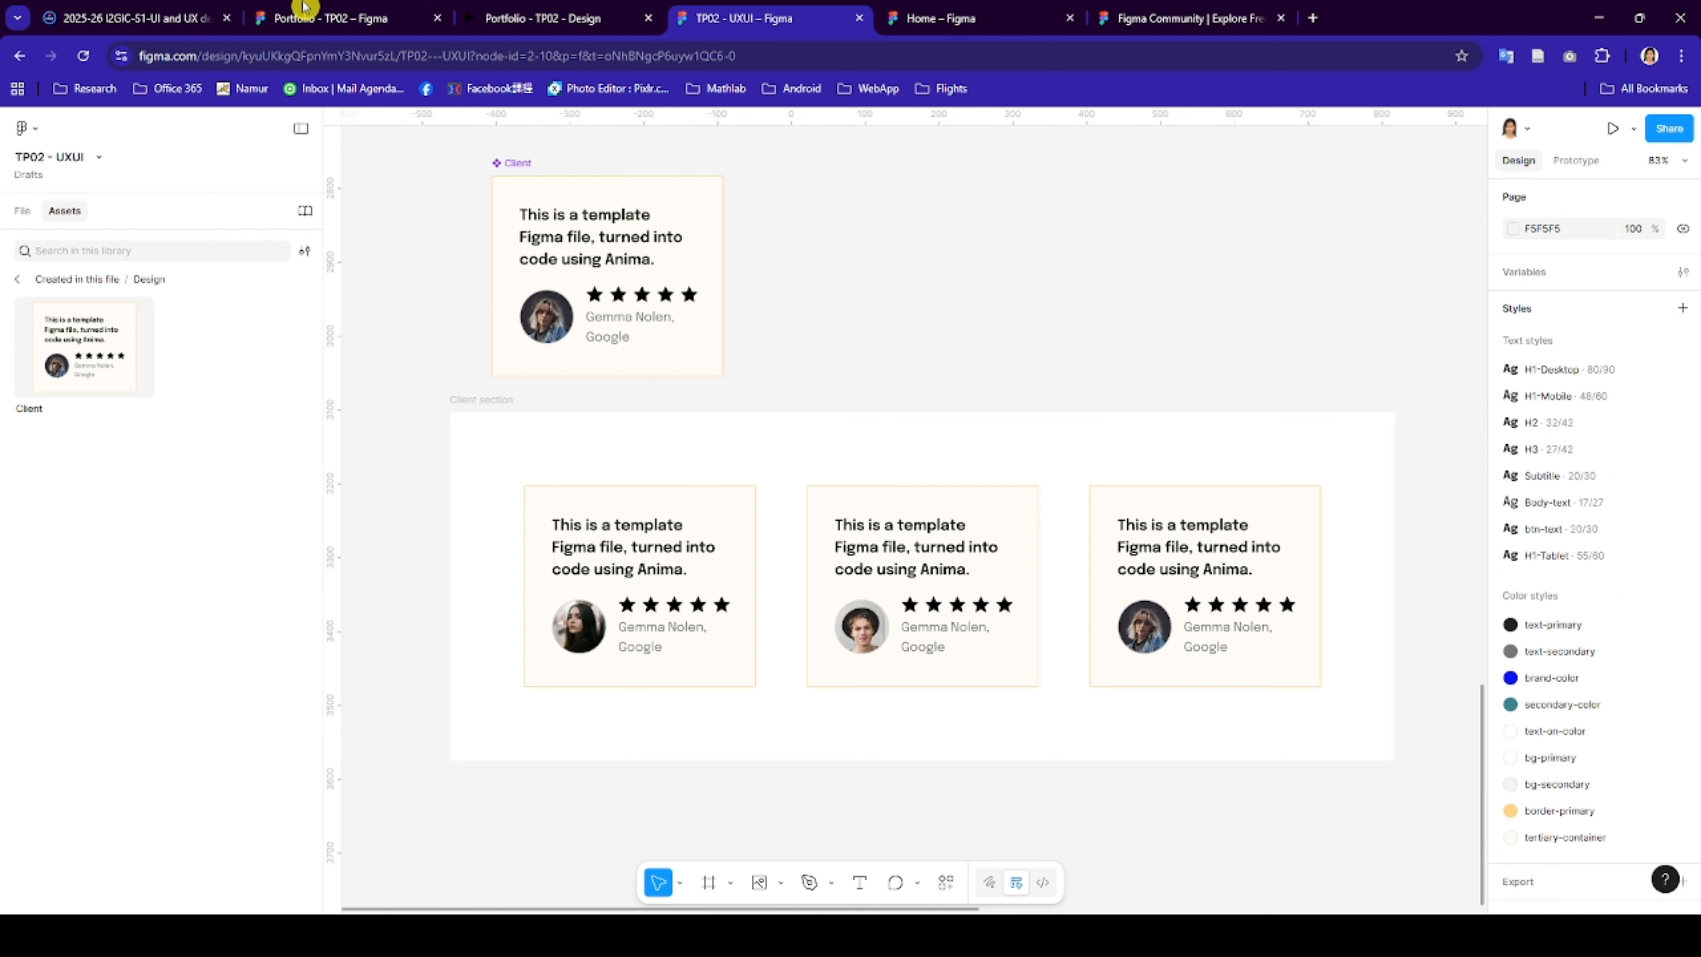
- Add a Clients heading text above the section, checking it against the Portfolio - TP02 design, and apply the H2 text style
key(t)
click(887, 291)
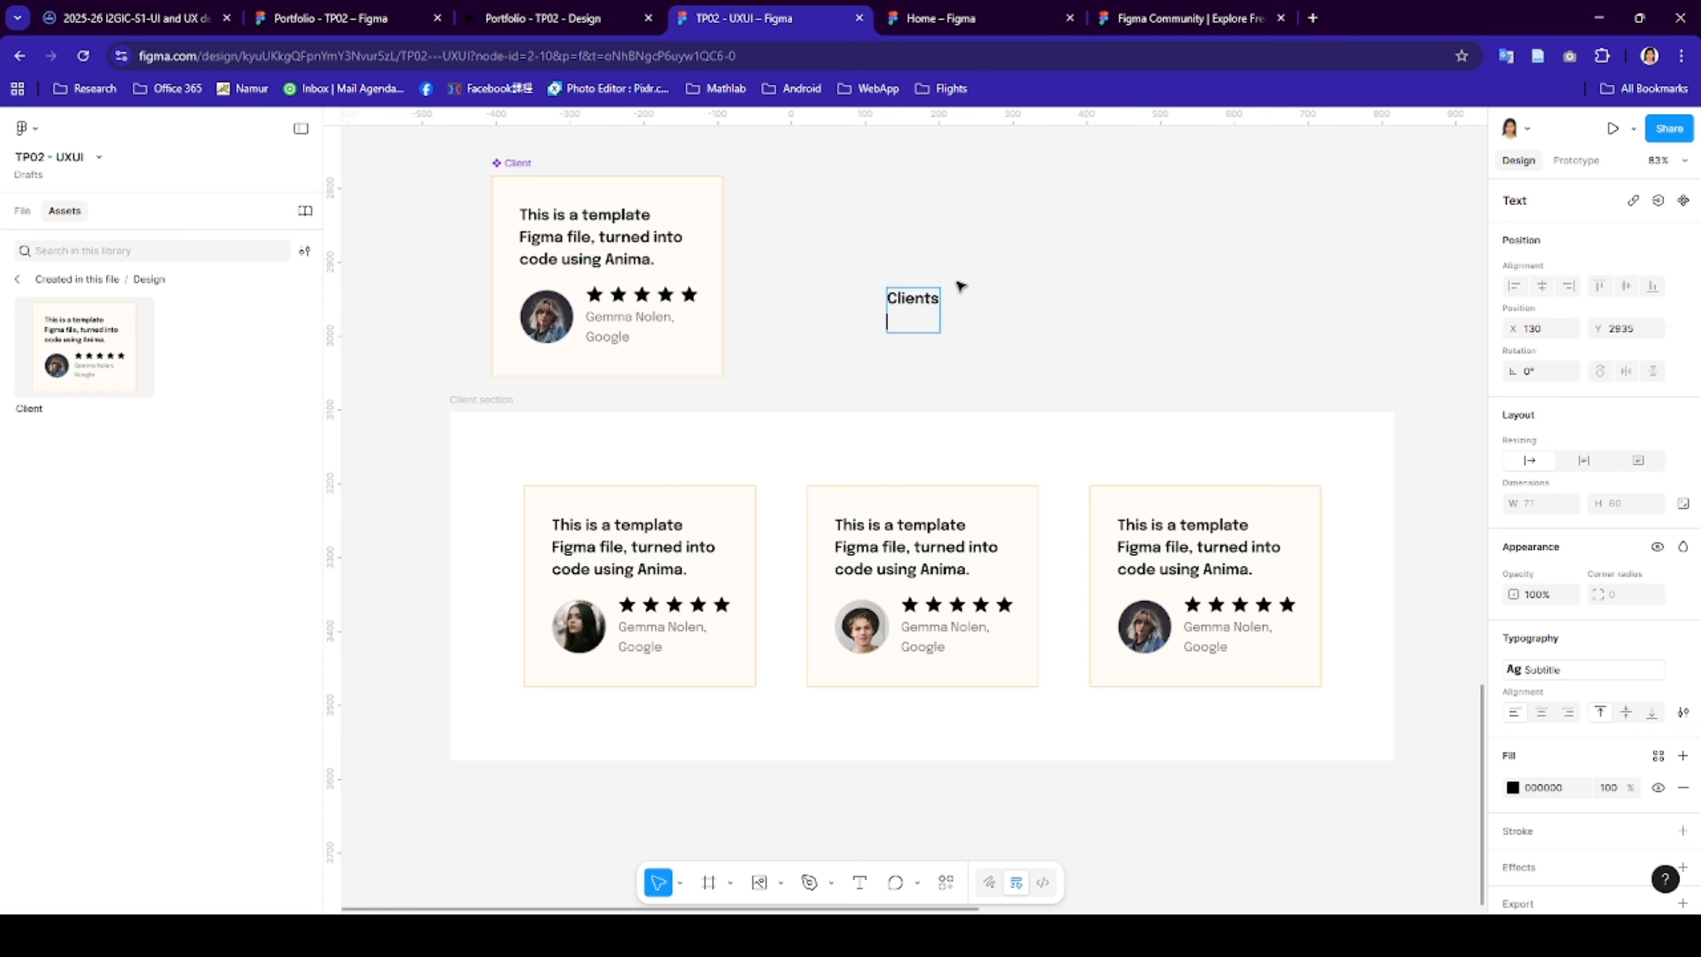
click(268, 24)
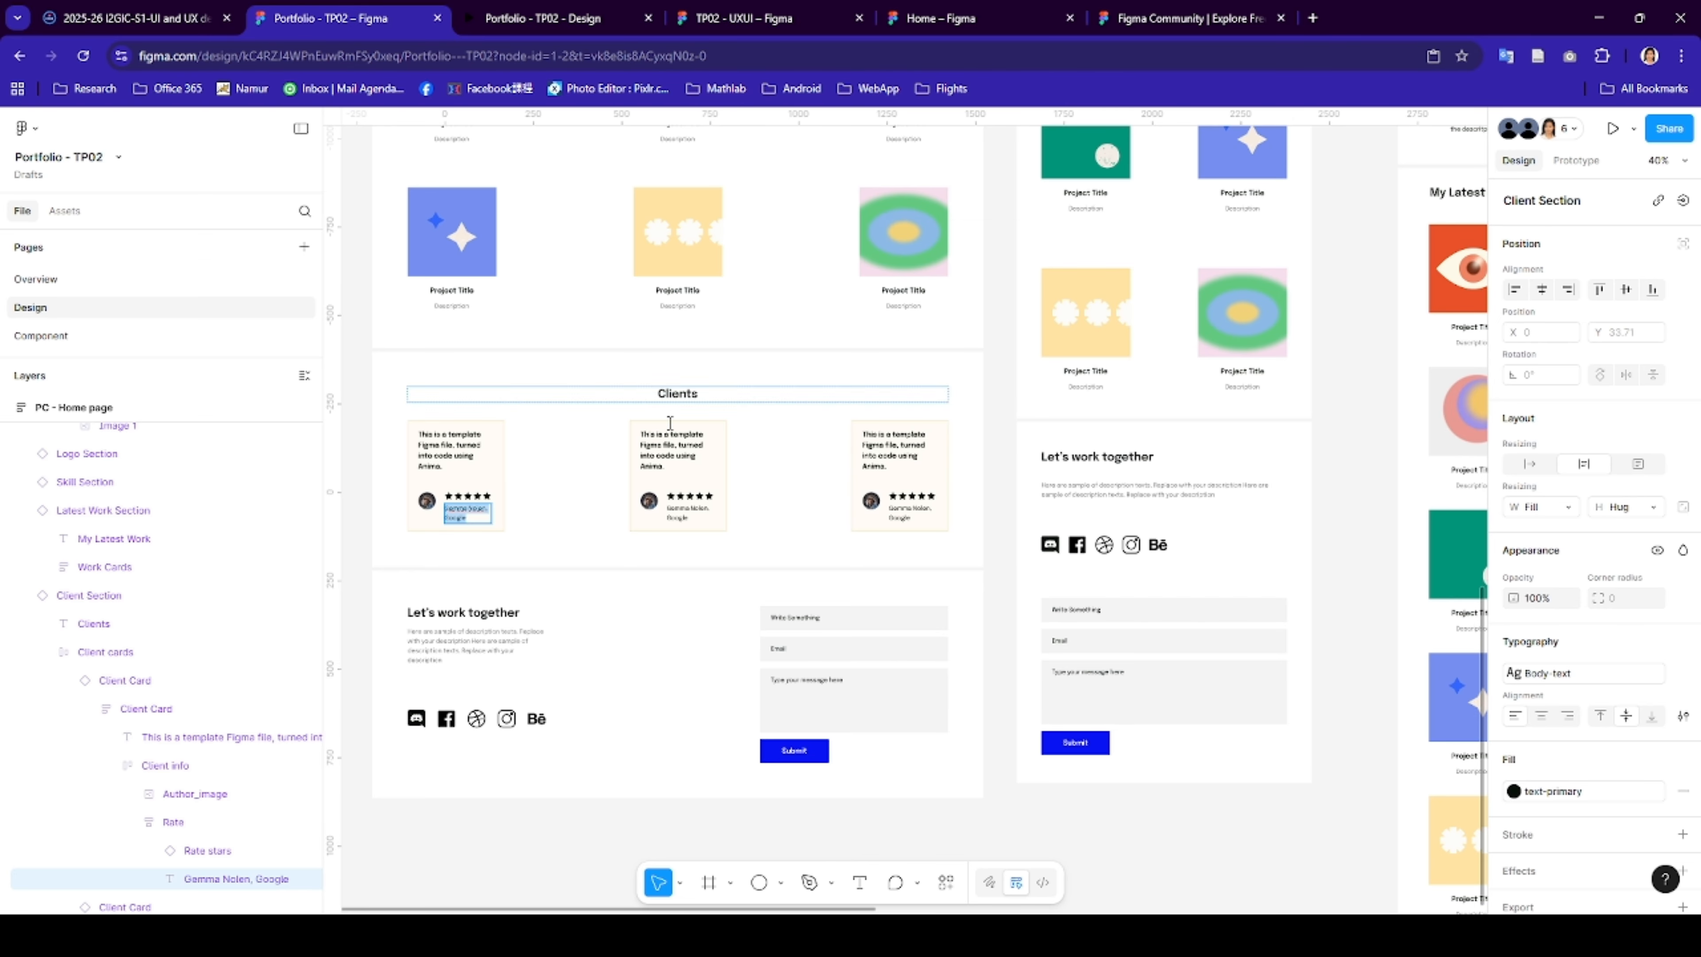
click(726, 19)
click(923, 306)
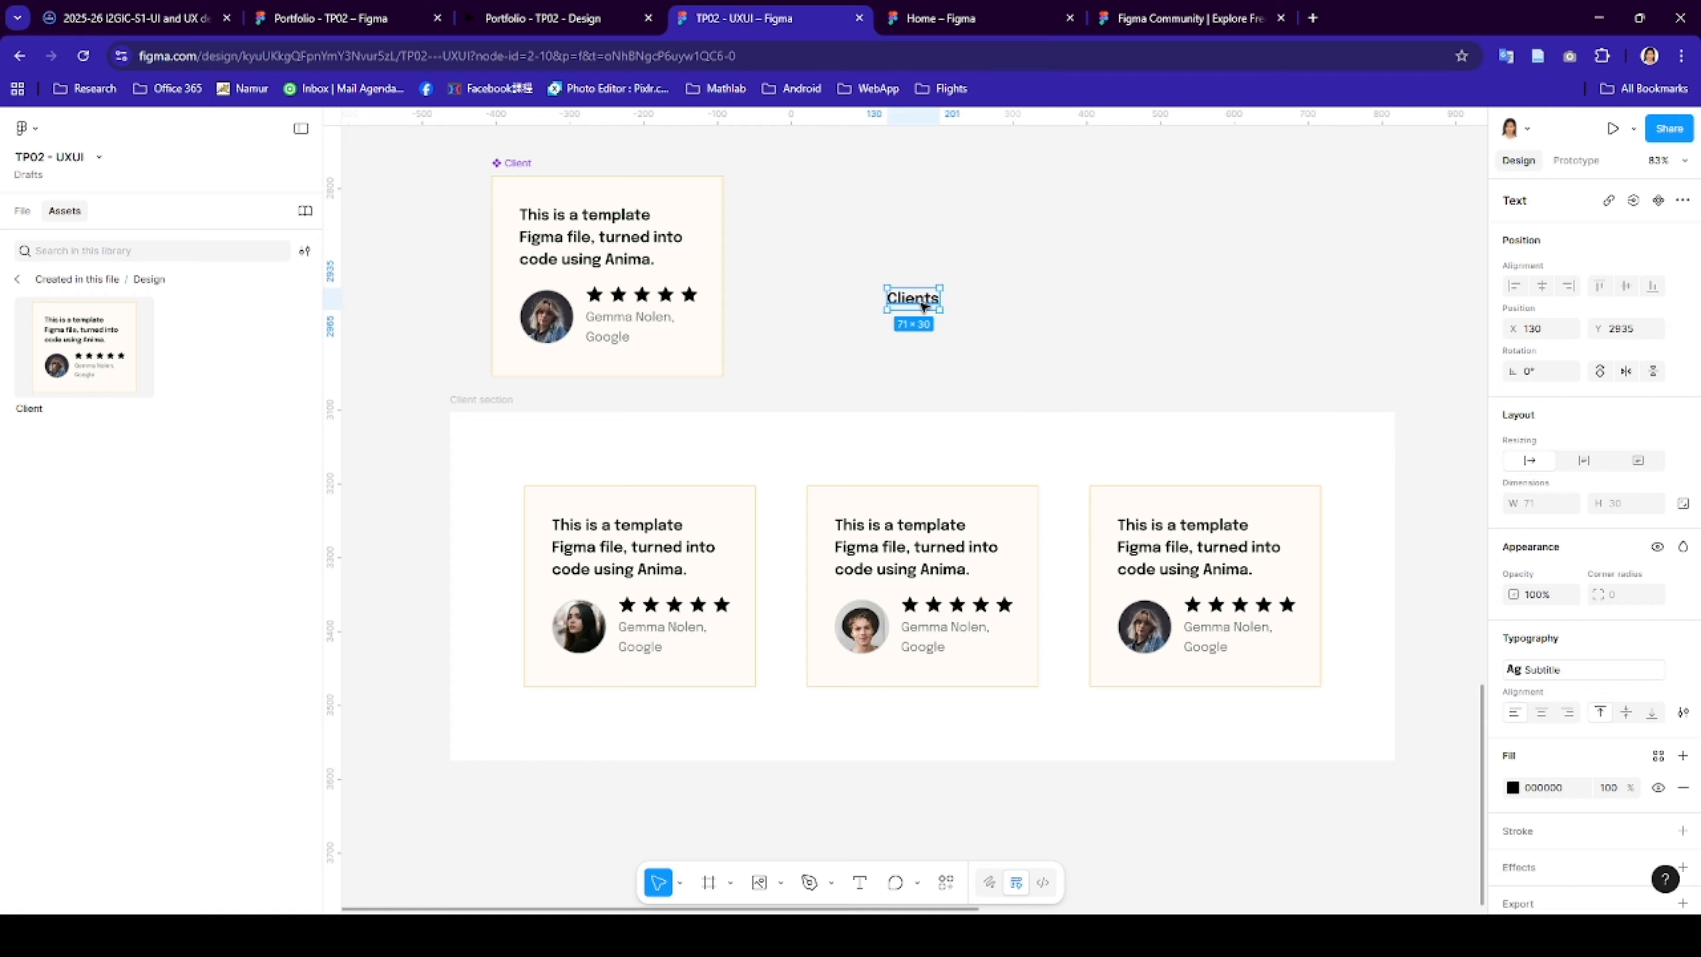
click(1516, 669)
click(1372, 737)
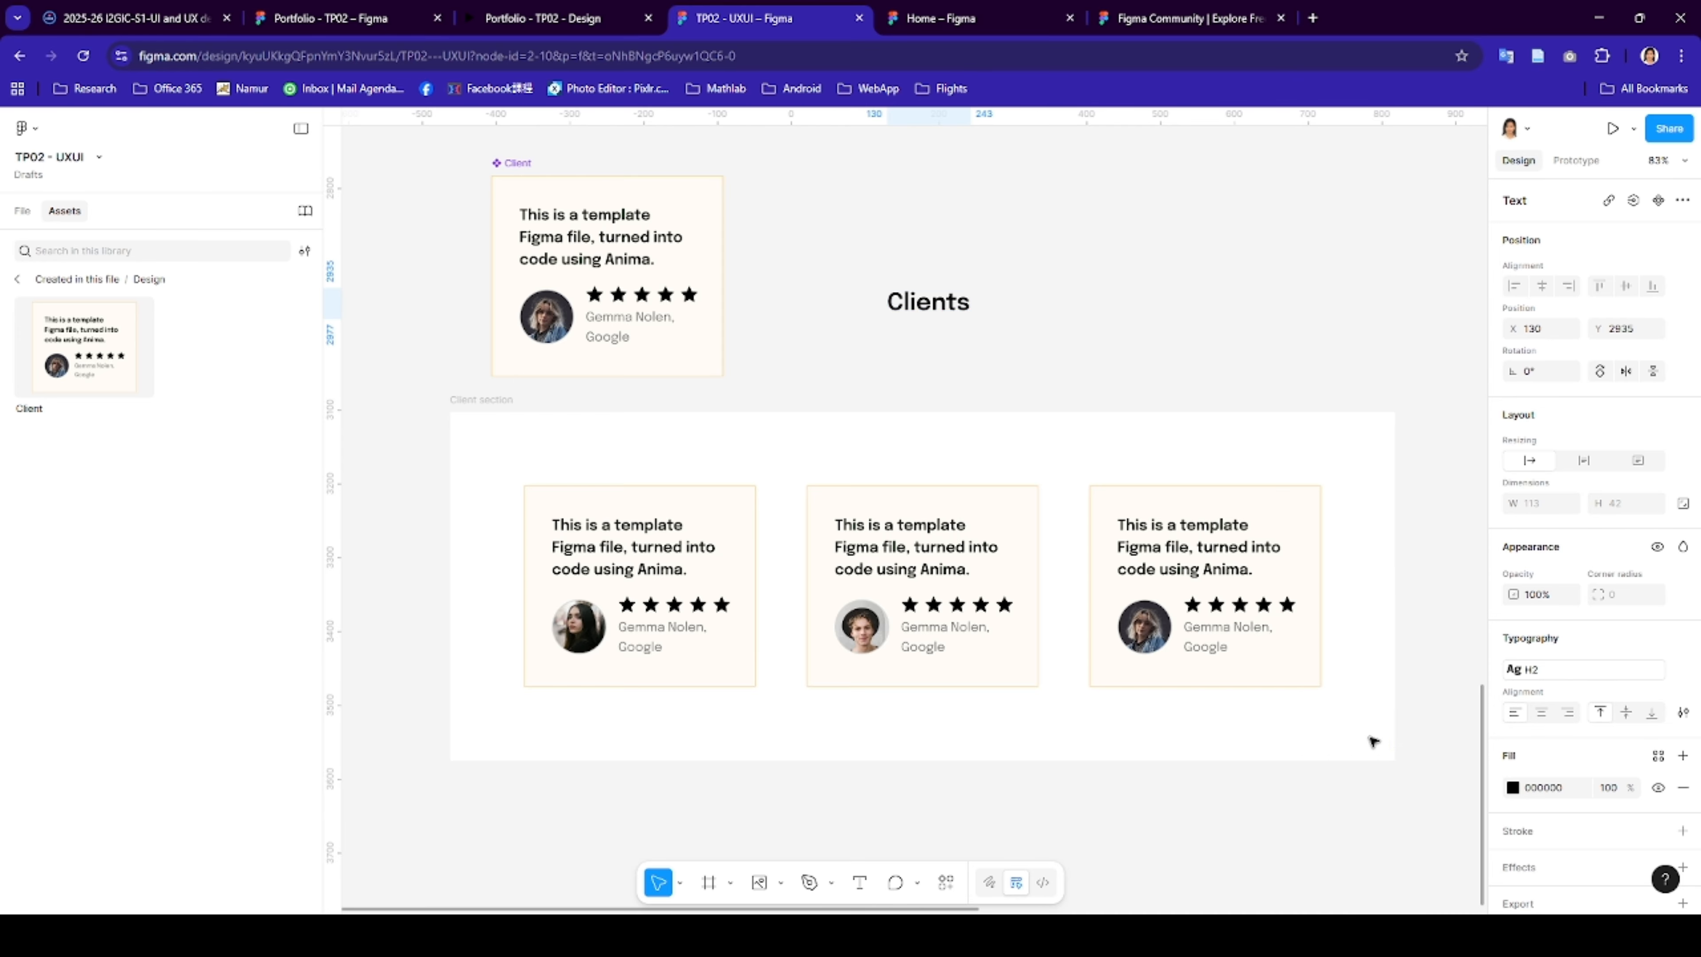
- Move the Clients heading into the Client section above the cards, center the section's content and set its vertical gap to 50
drag(928, 301, 912, 458)
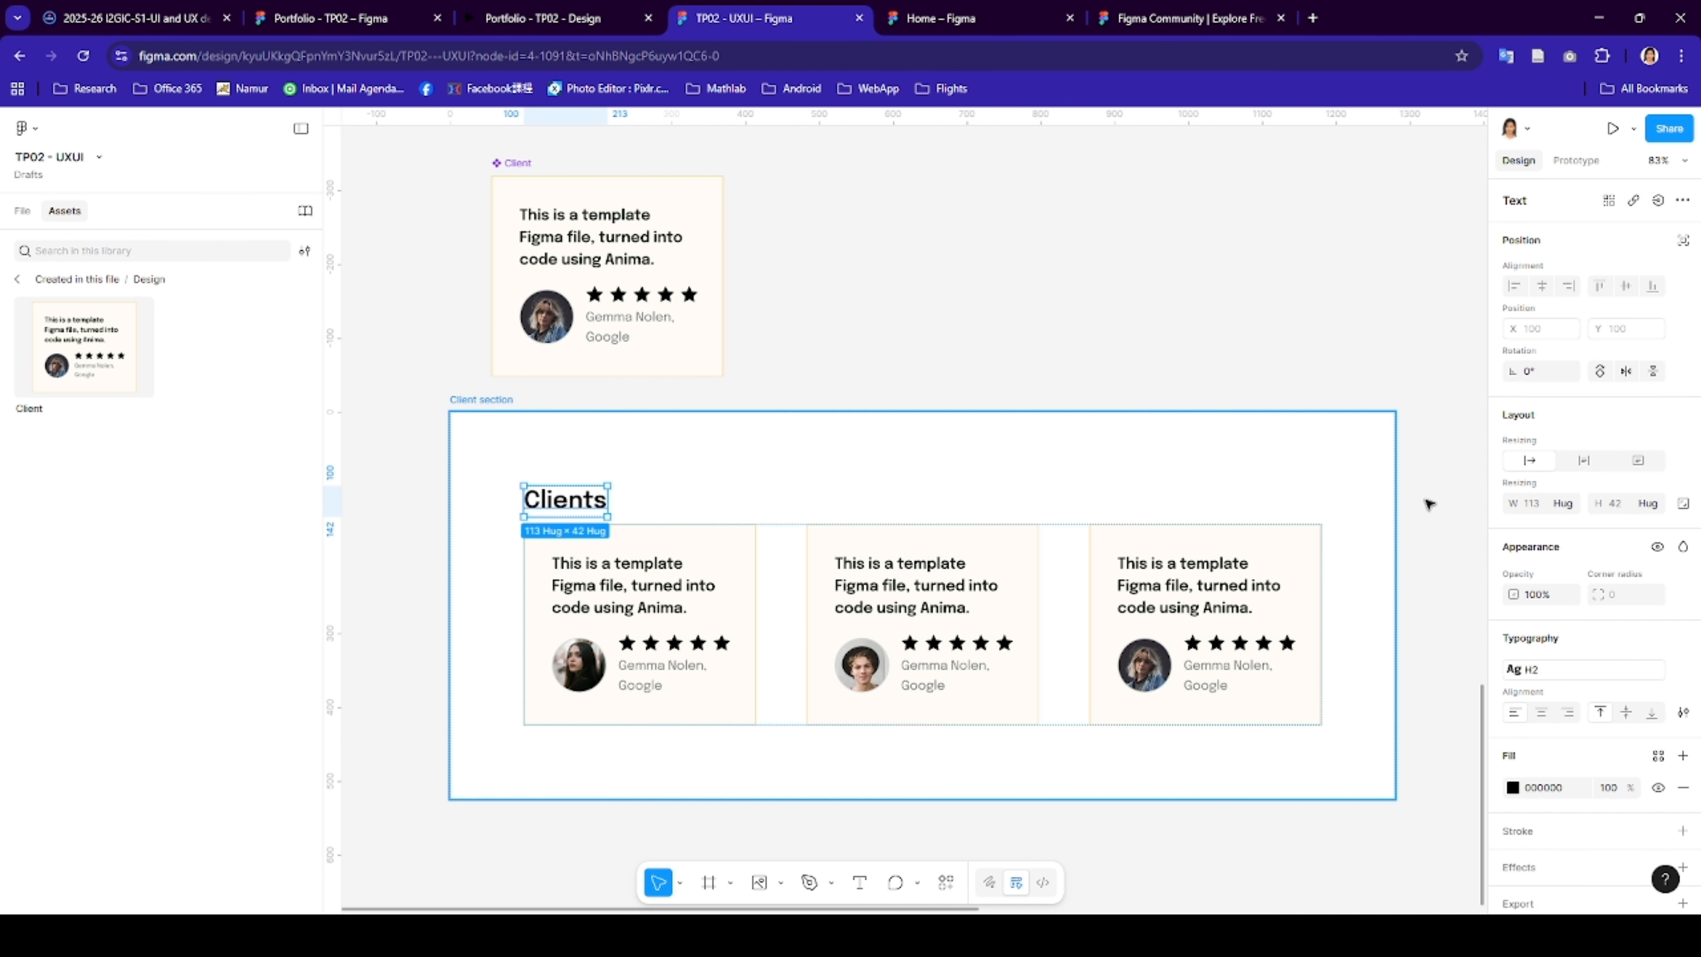
click(1291, 482)
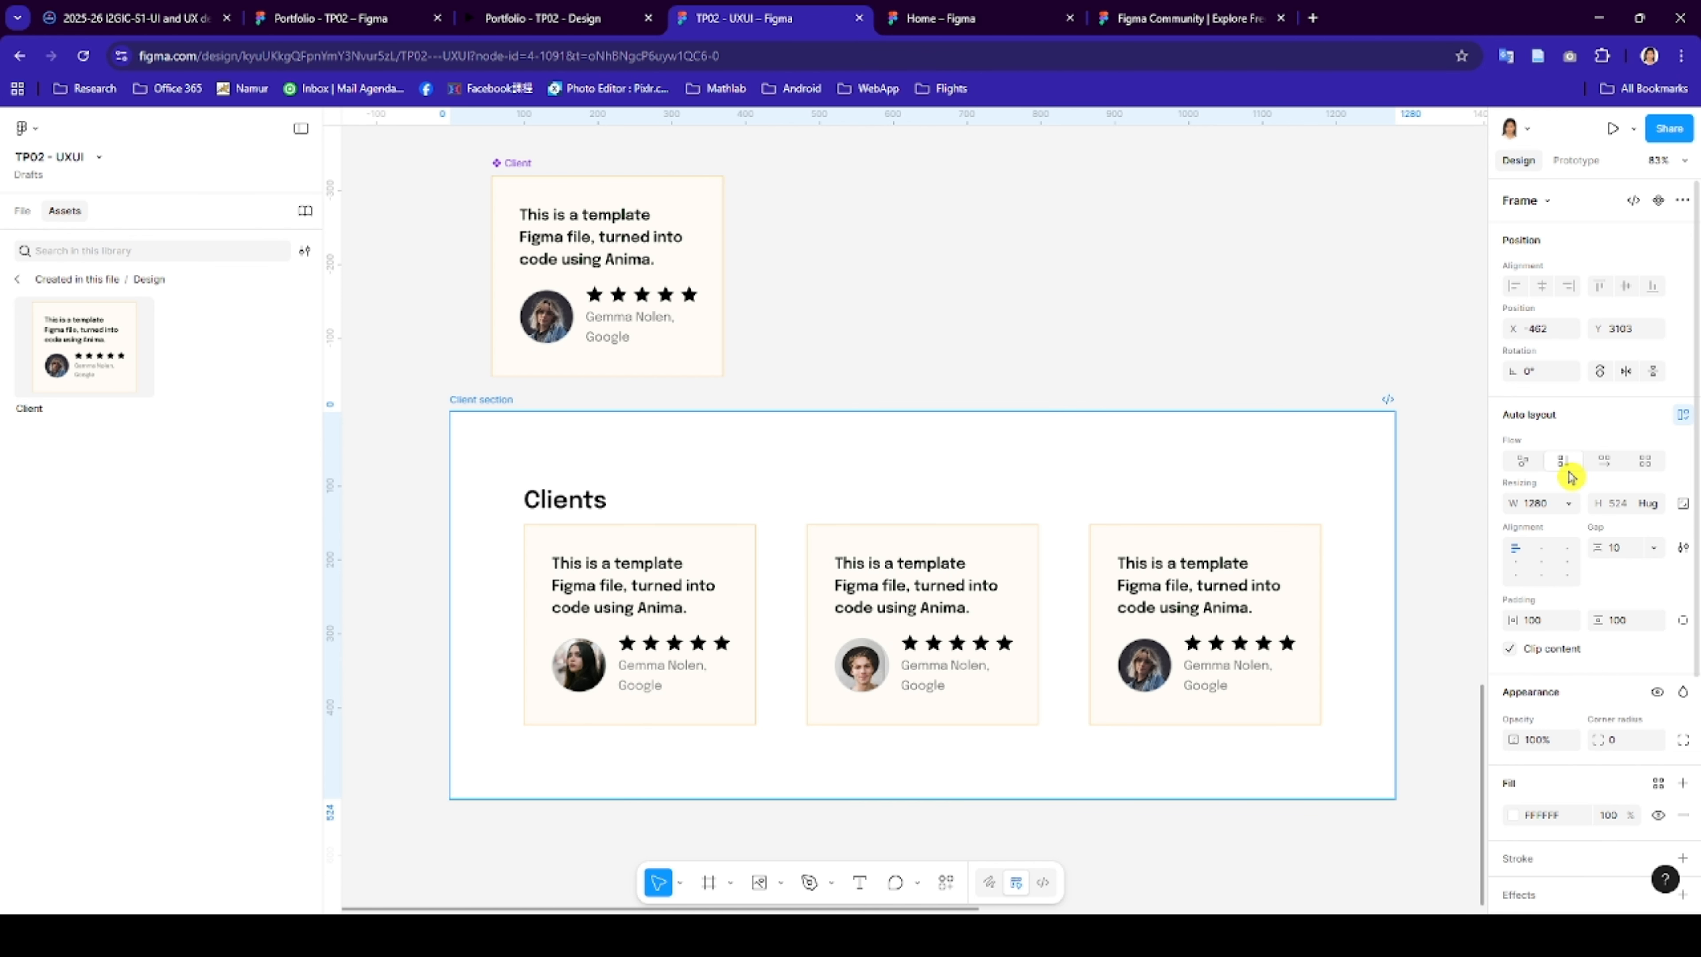
click(1544, 564)
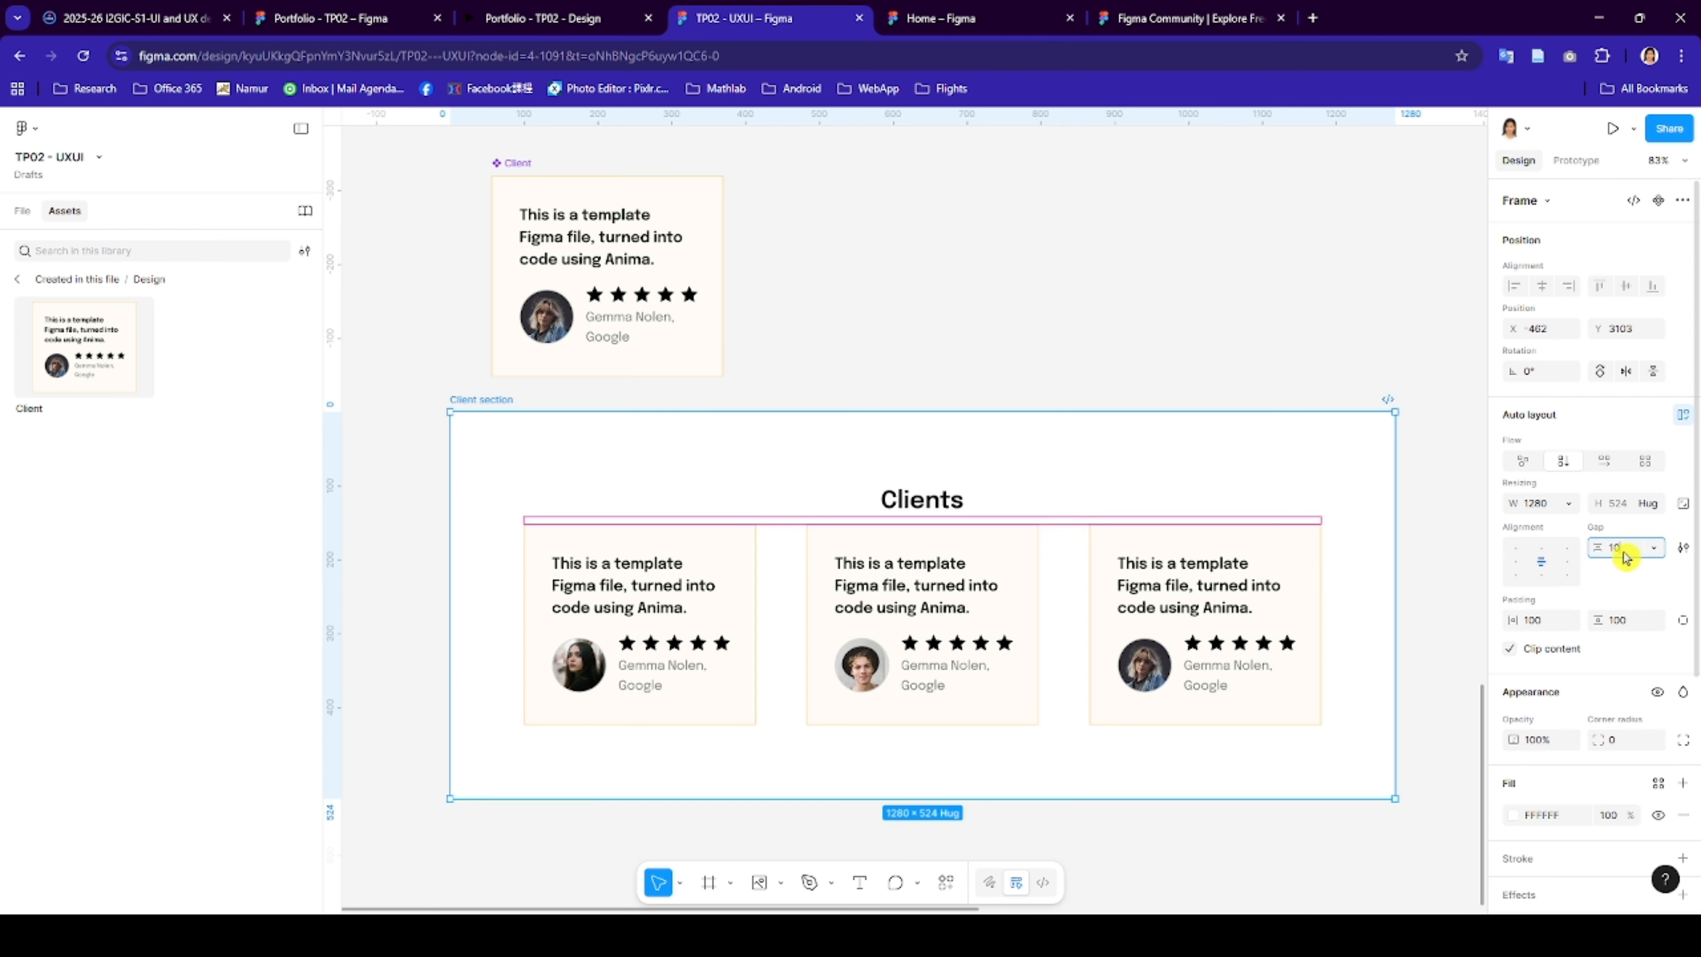
drag(1610, 546, 1612, 546)
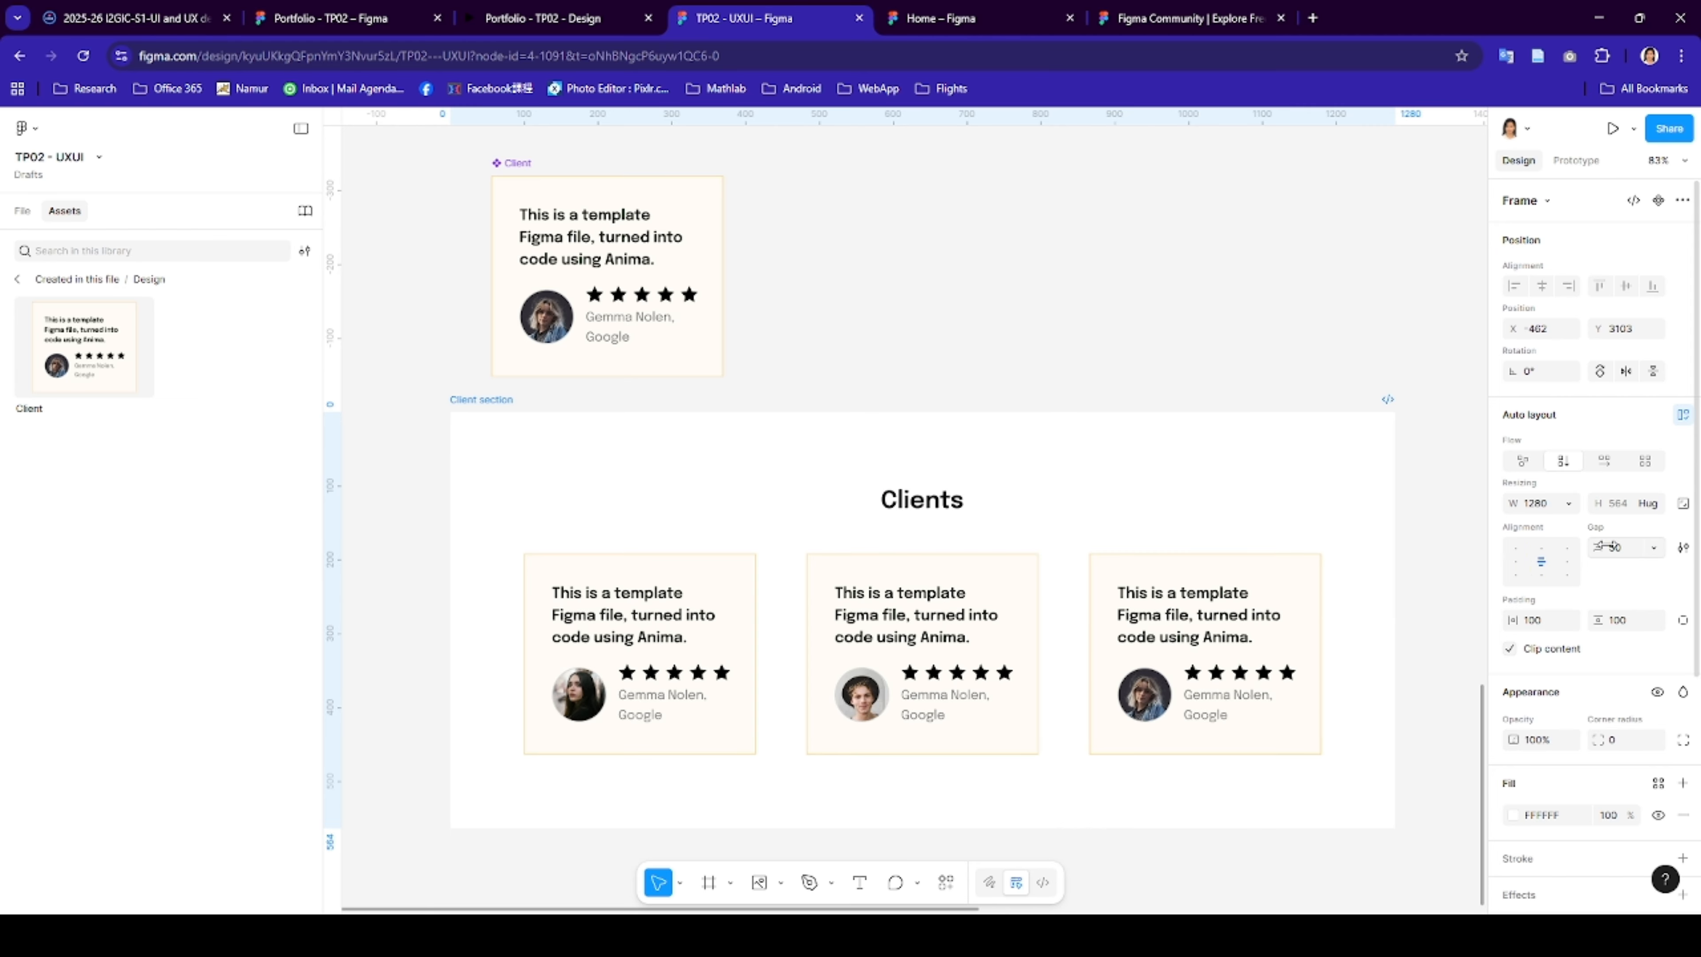
- Turn the Client section frame into a component and add a second variant named Tablet below it
right_click(624, 439)
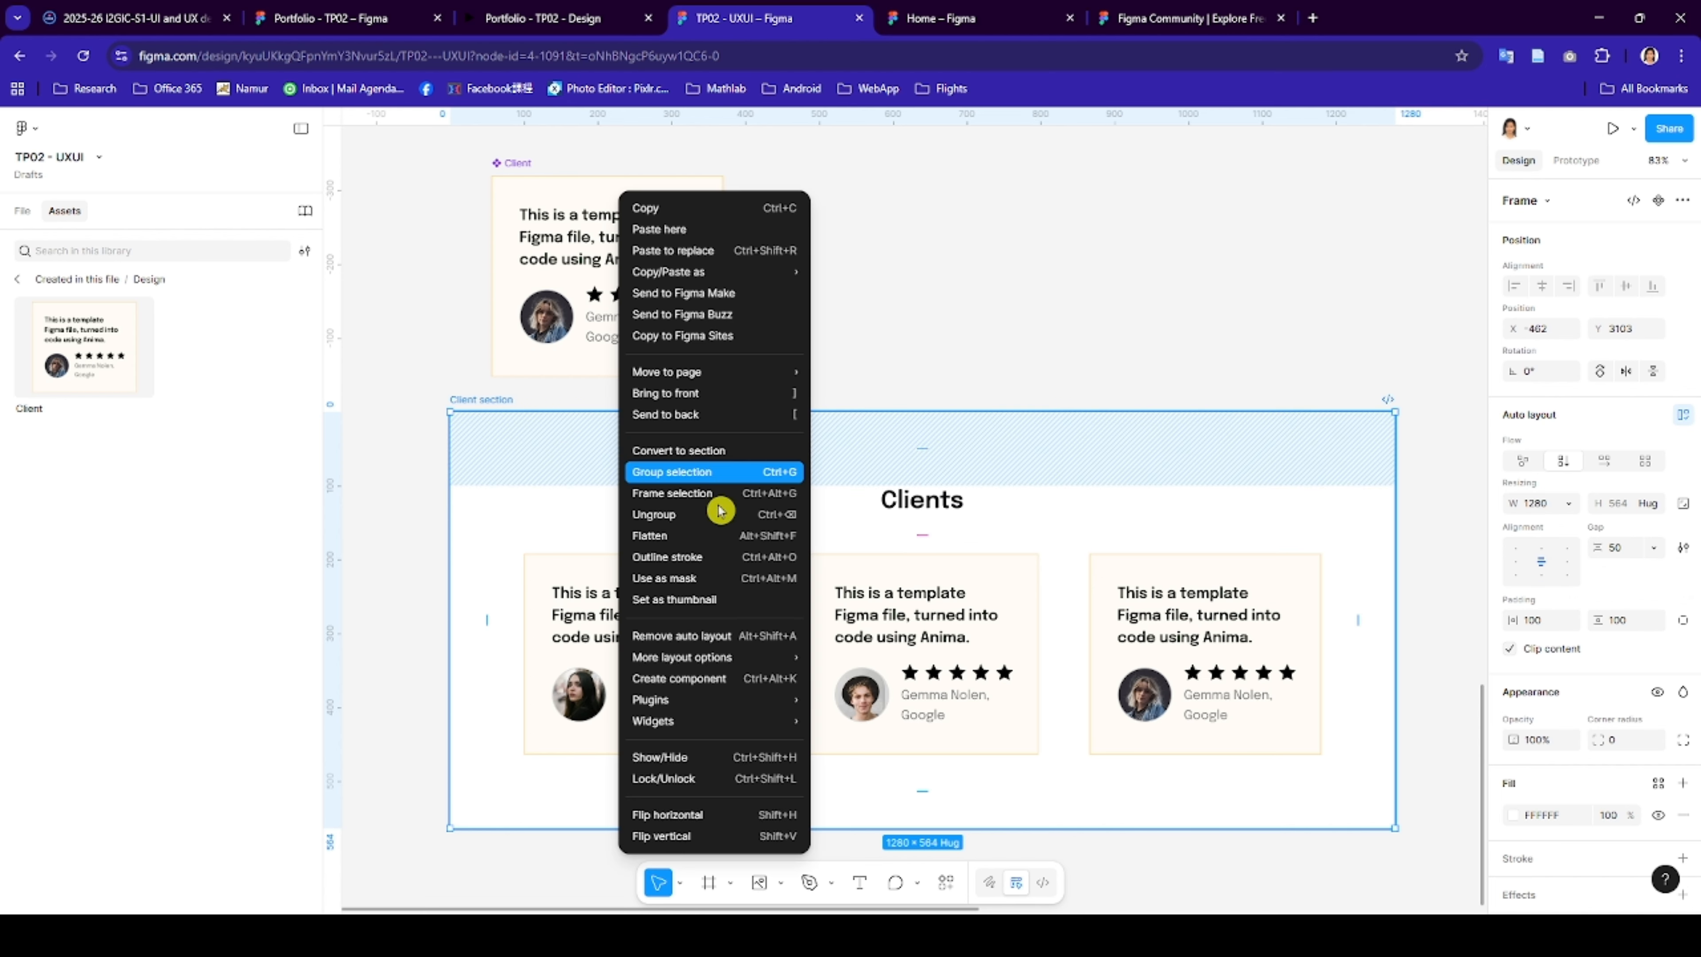
click(695, 678)
scroll(709, 578, down, 5)
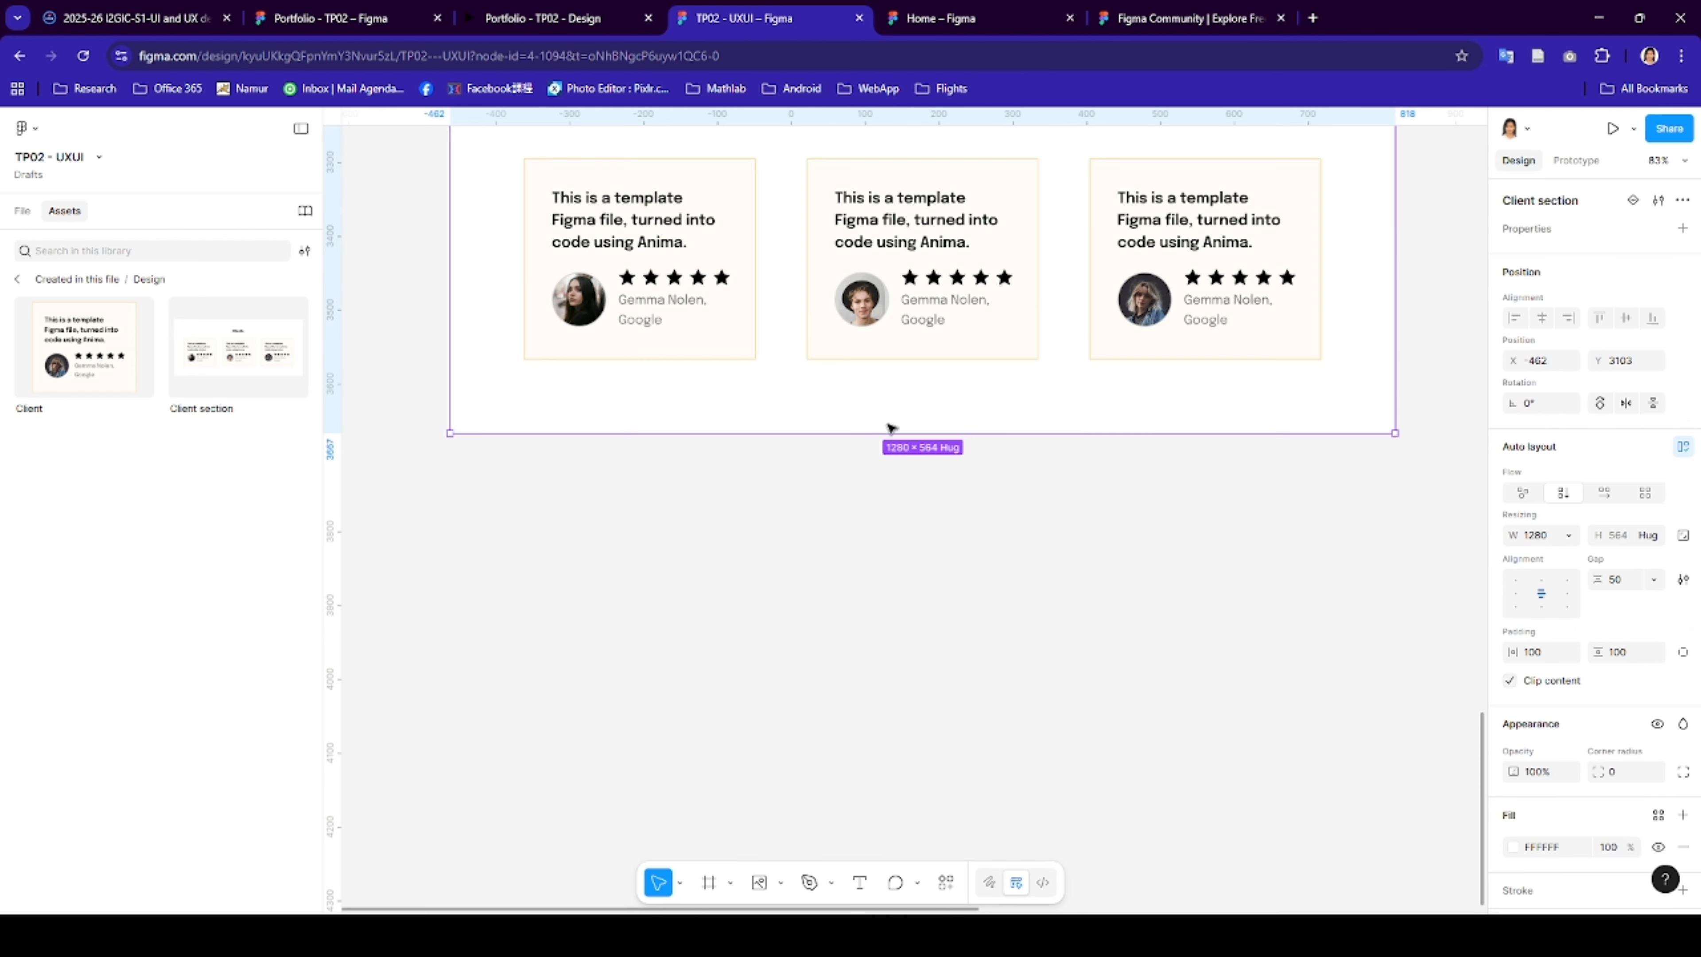
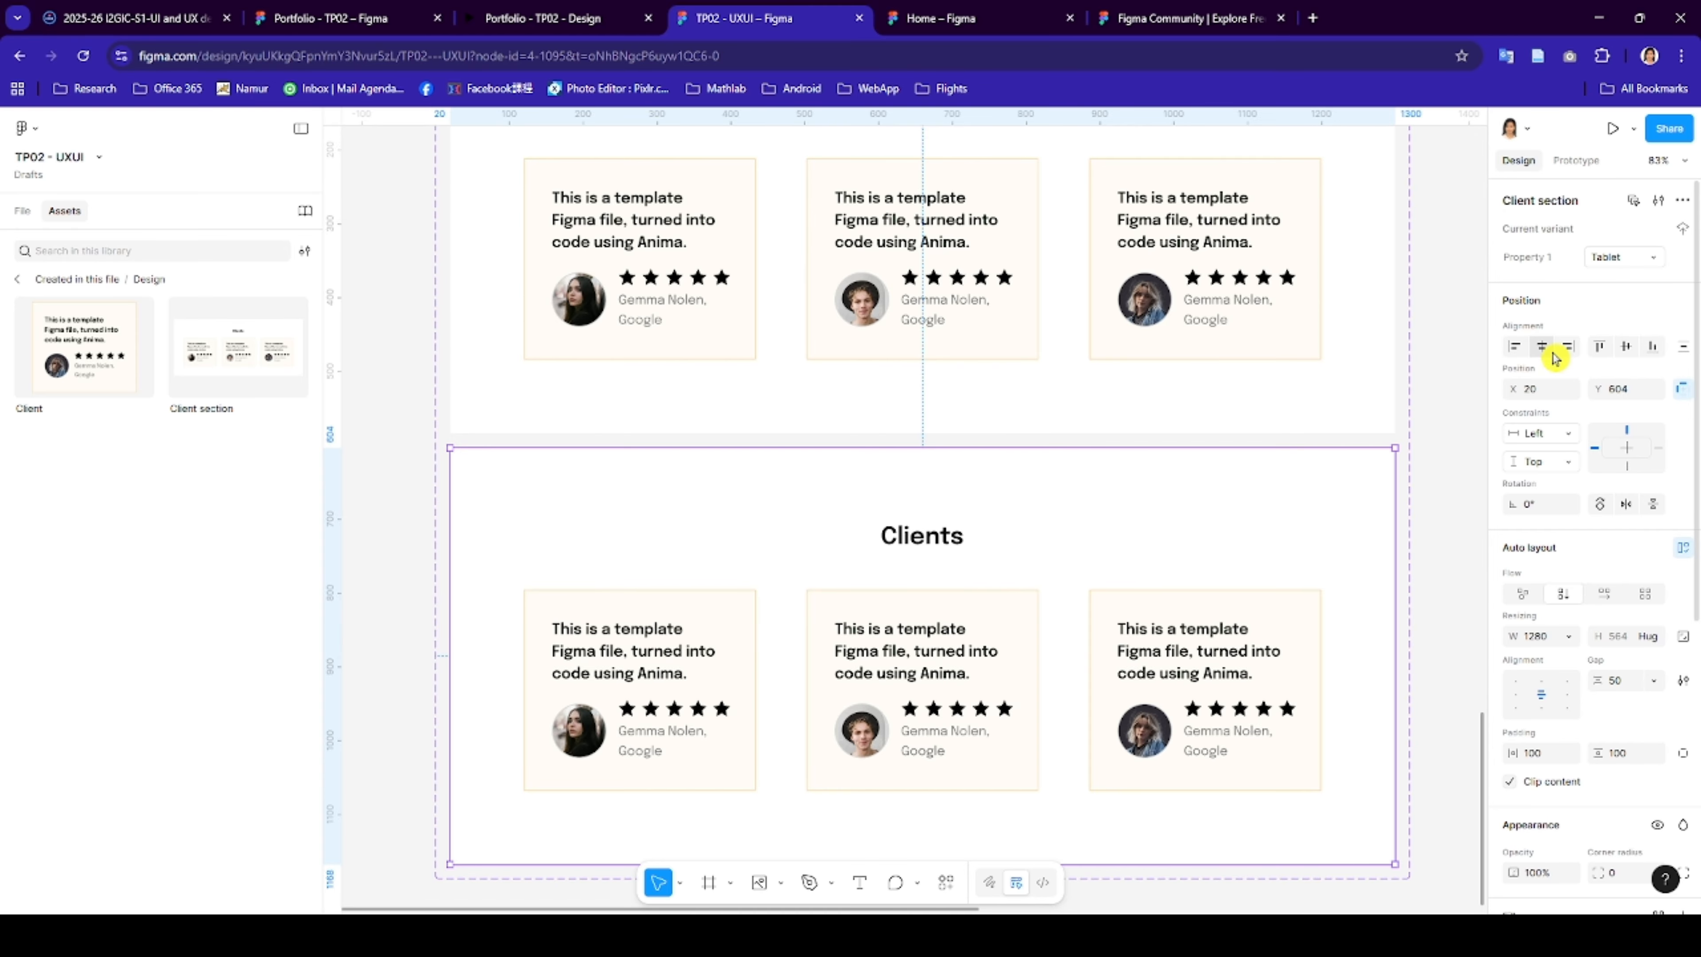
- Set the Tablet variant's width to 800, its horizontal padding to 70 and its vertical padding to 80
scroll(1005, 610, down, 1)
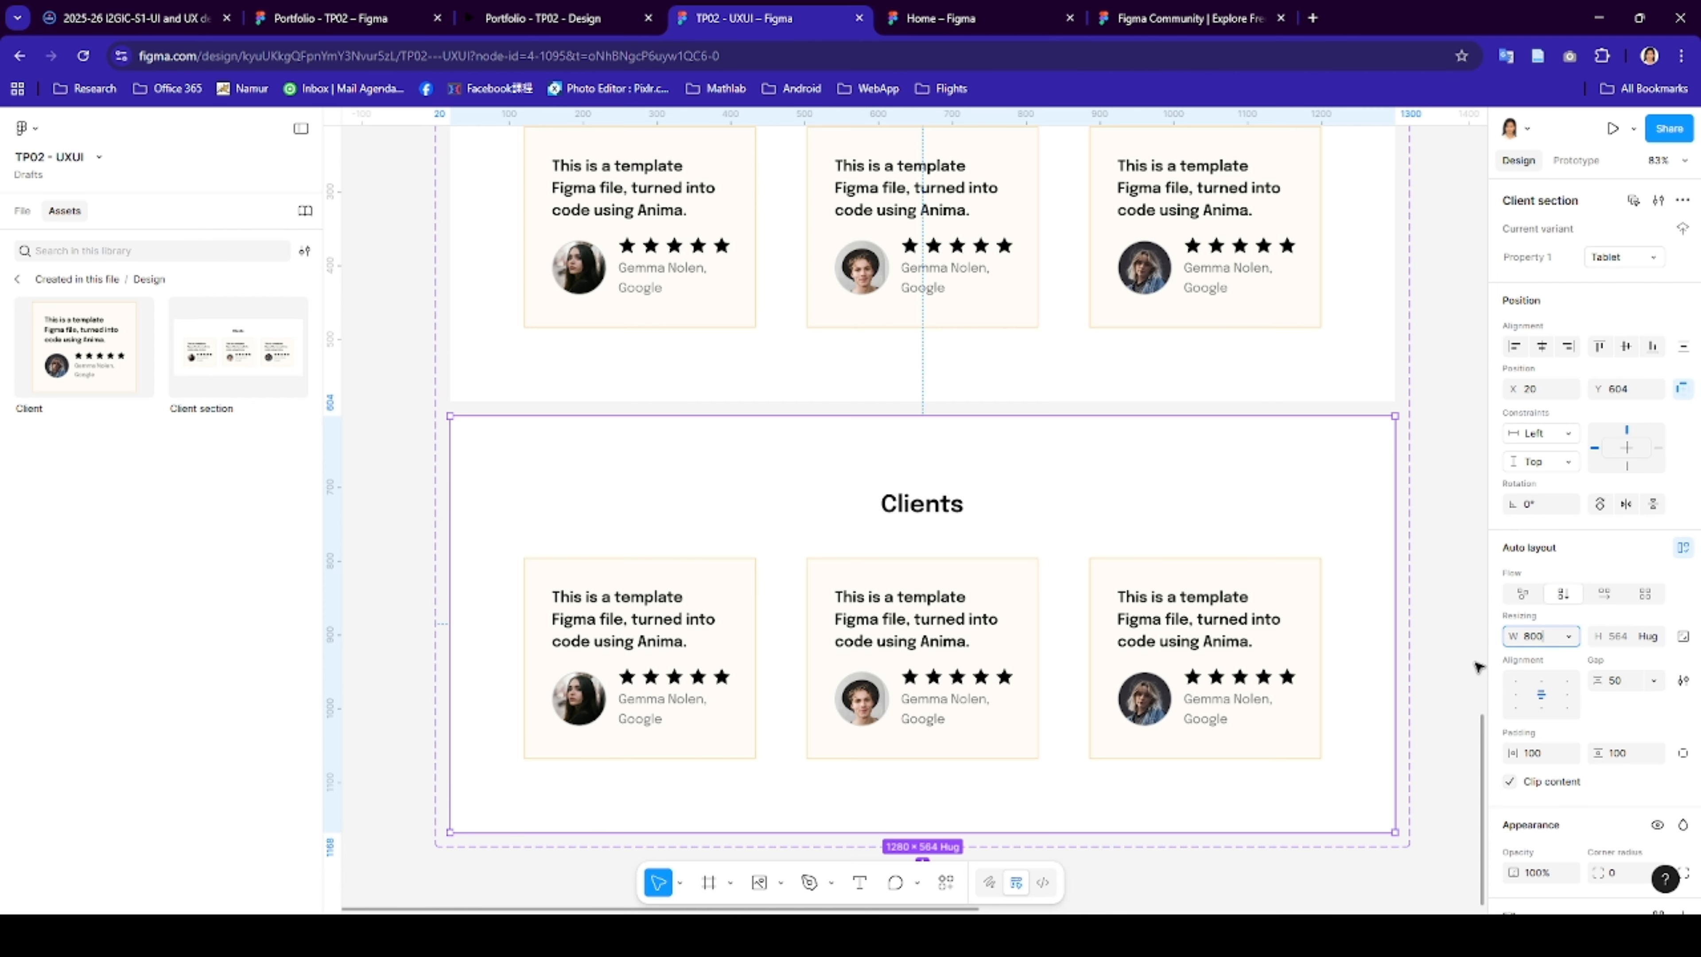
click(1545, 754)
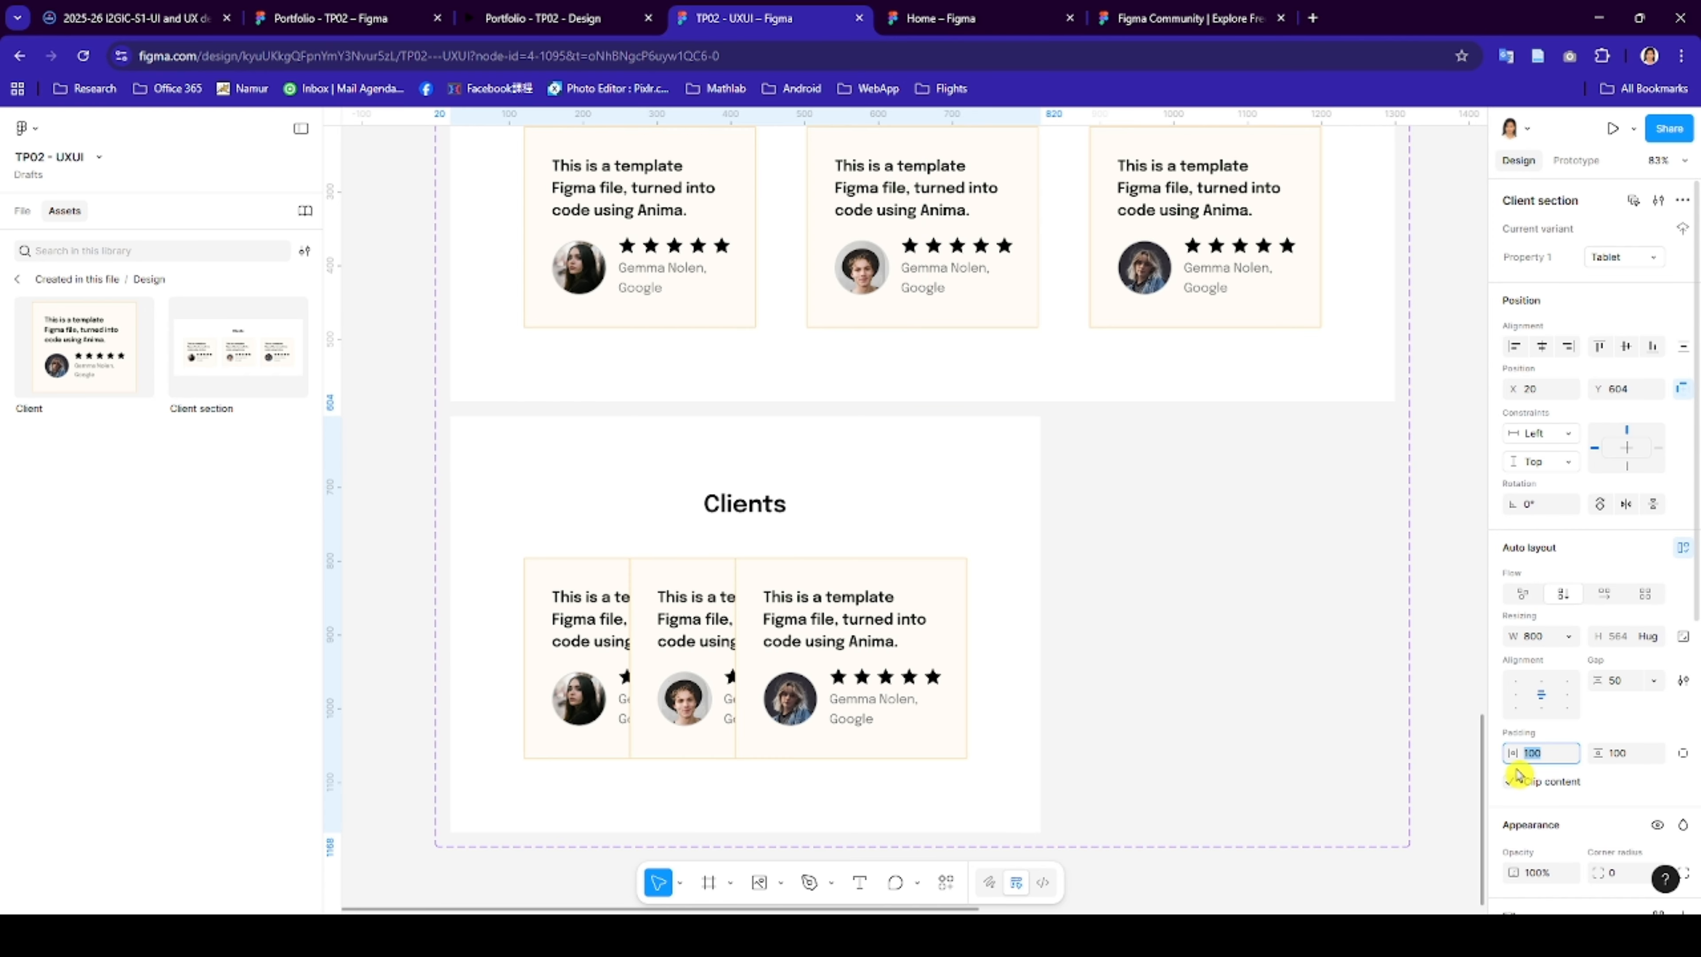
text(70)
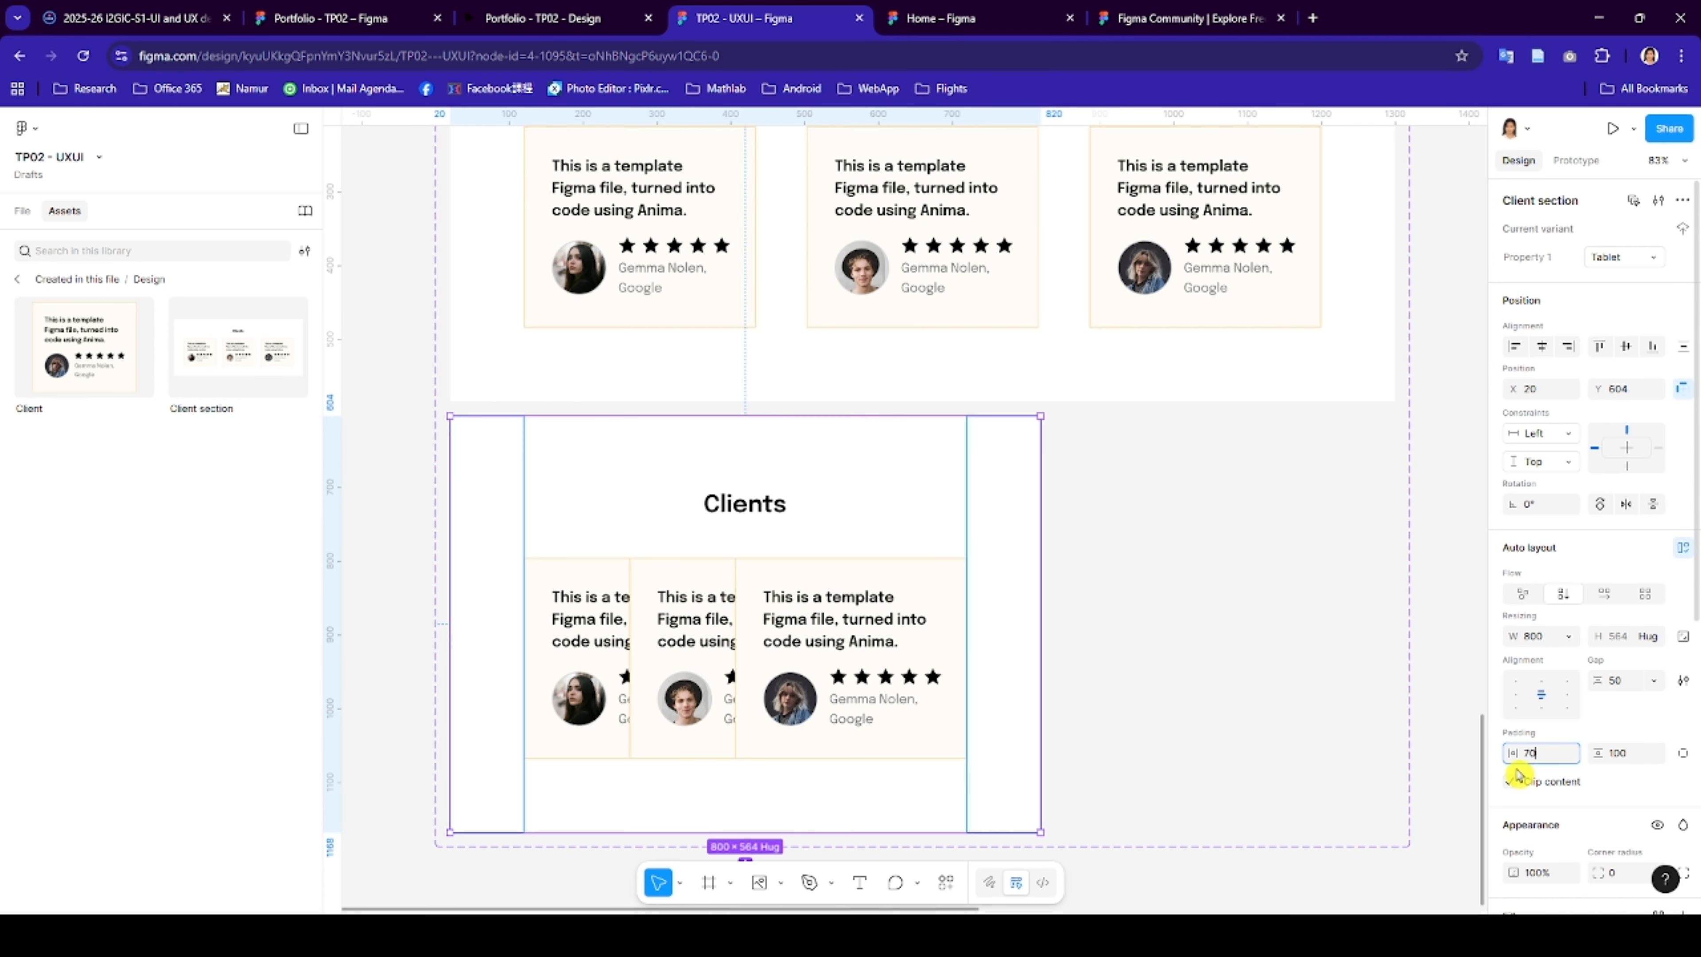
click(1626, 757)
text(80)
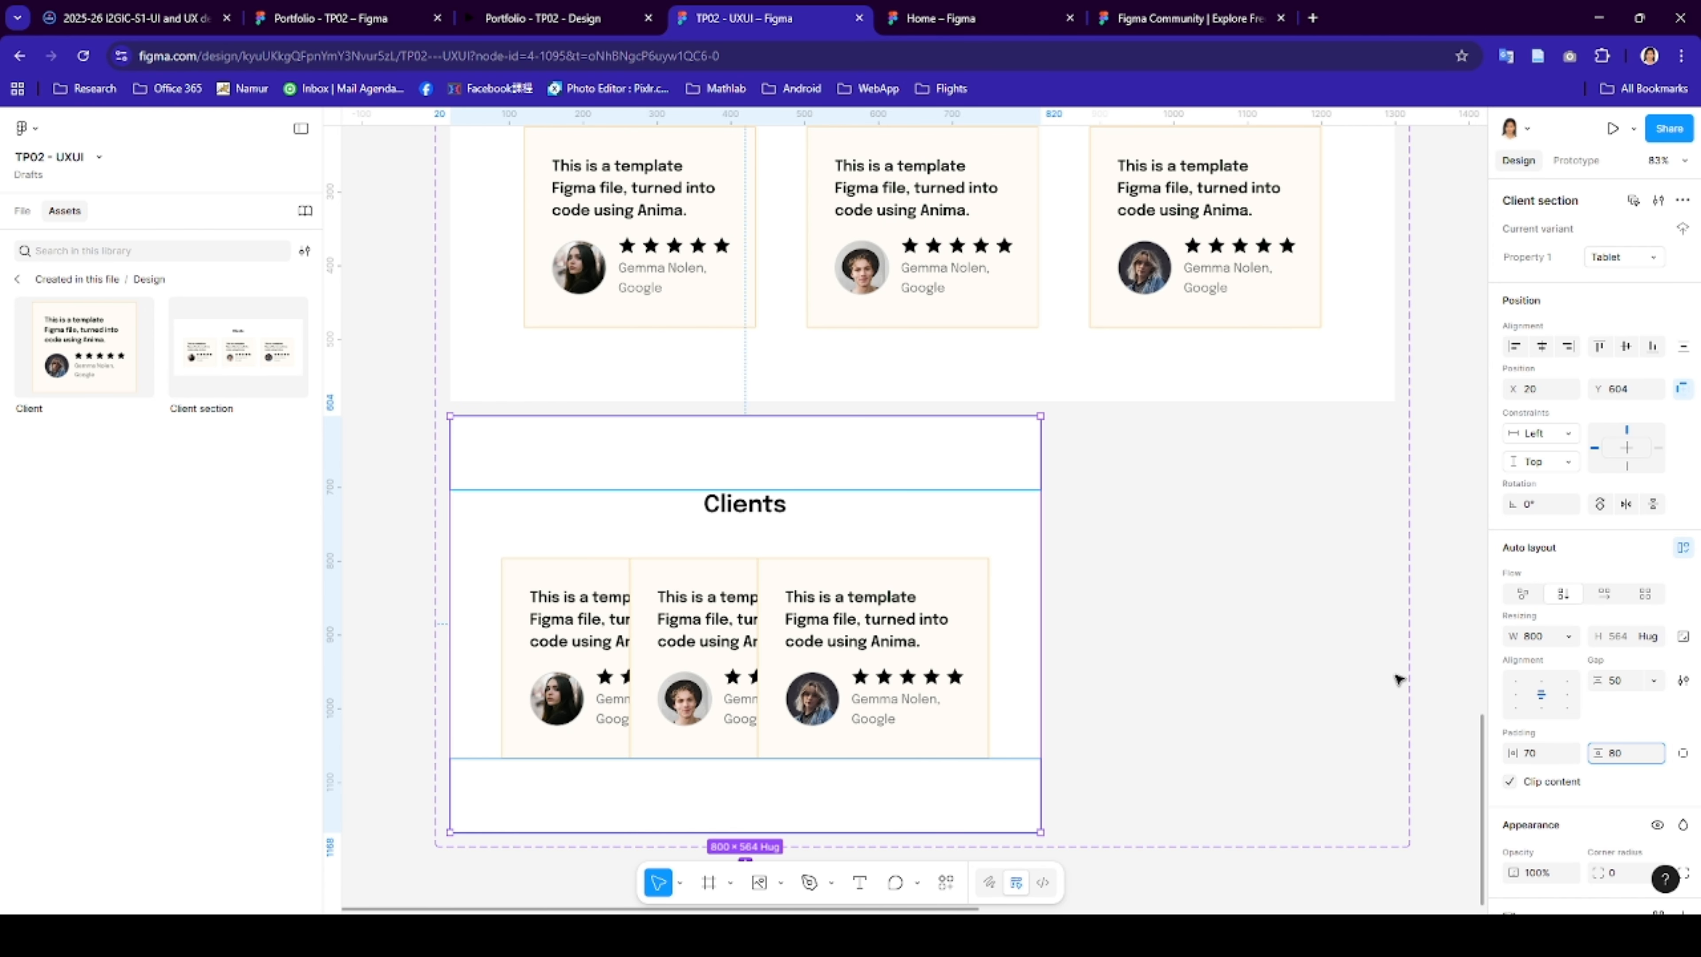
click(1299, 699)
- Turn on wrapping for the card row inside the Tablet variant
double_click(899, 581)
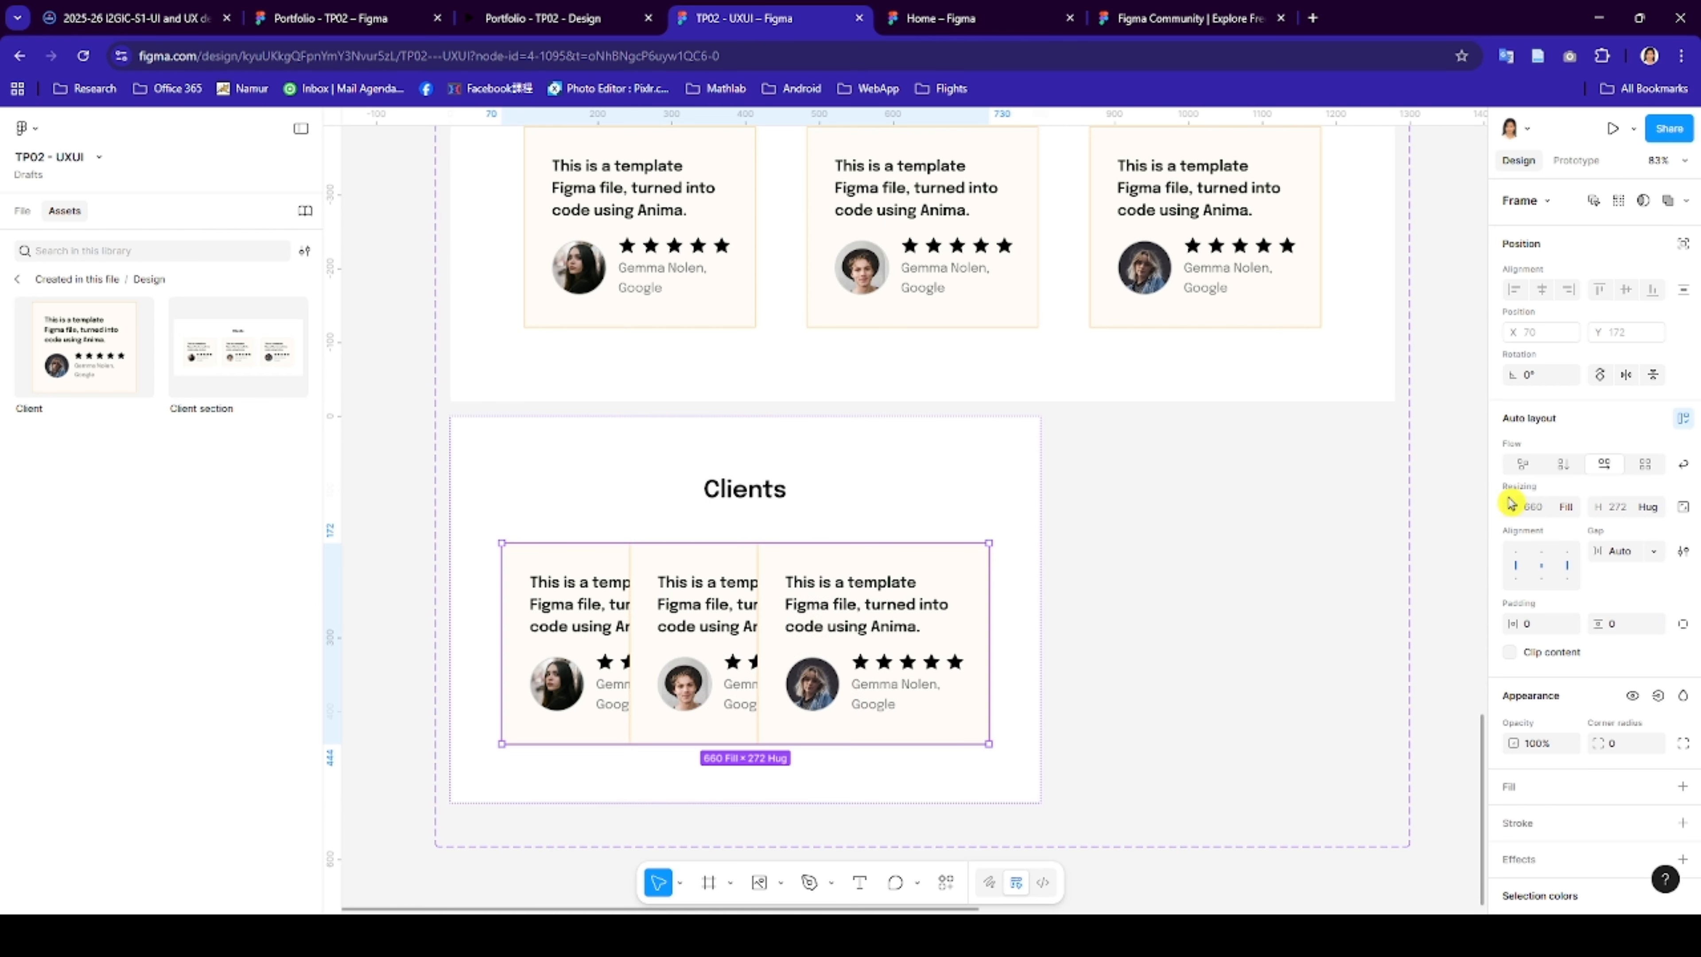
click(1683, 464)
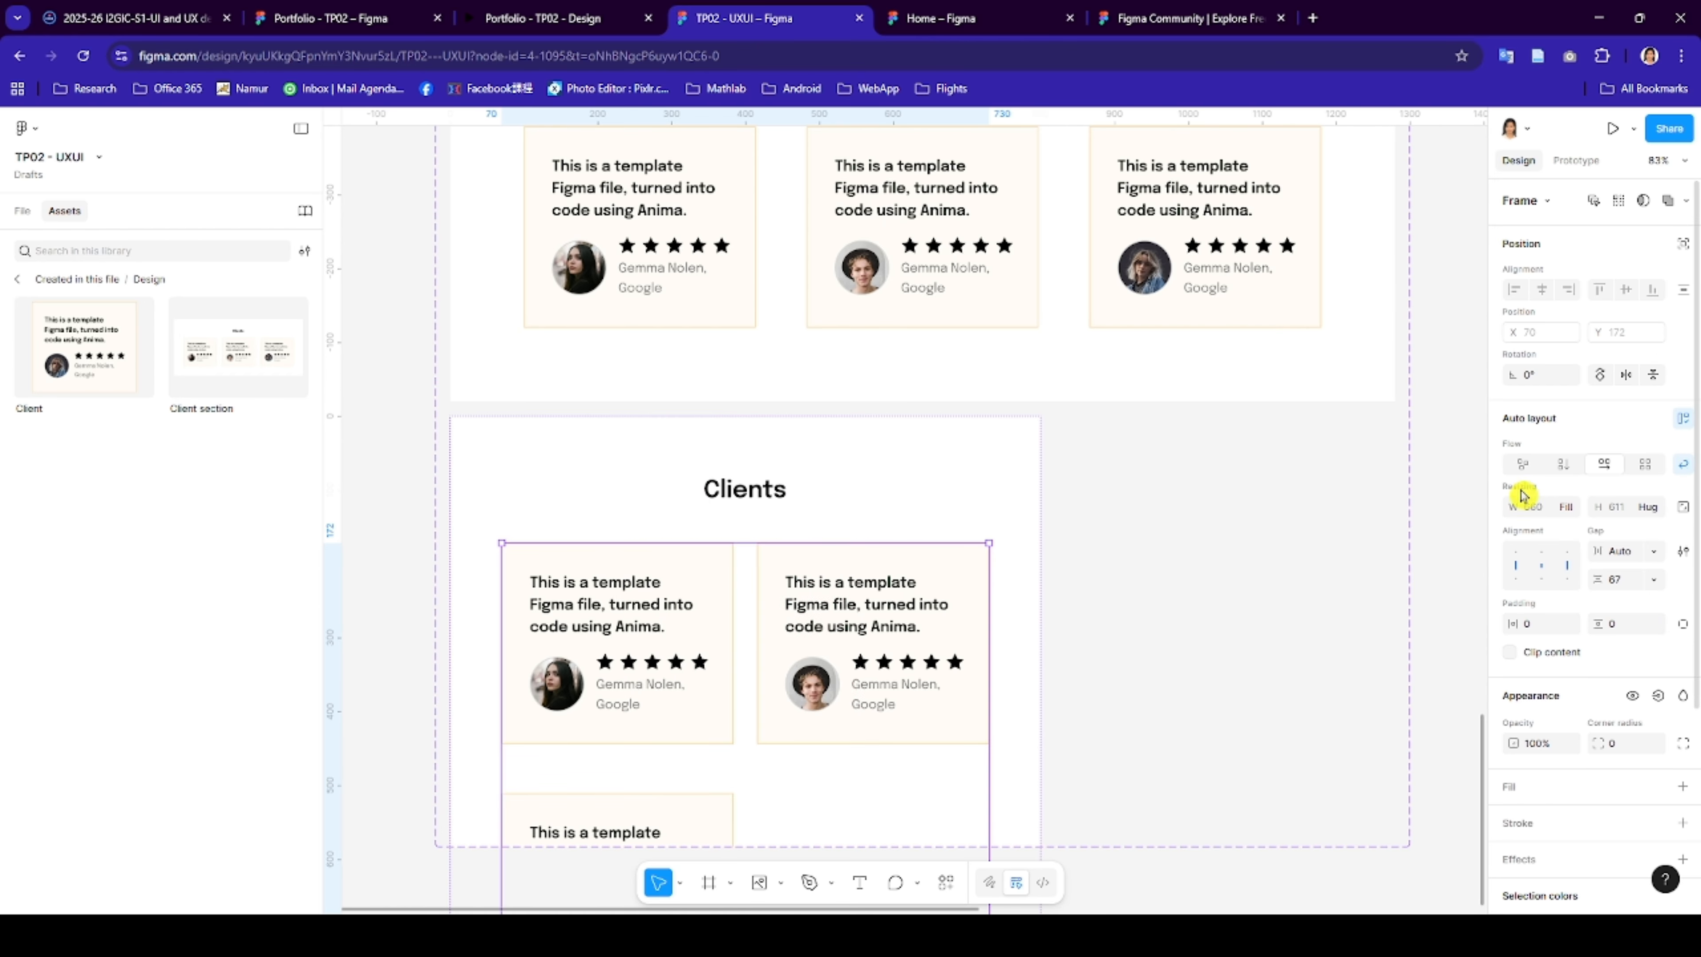
scroll(1005, 606, down, 3)
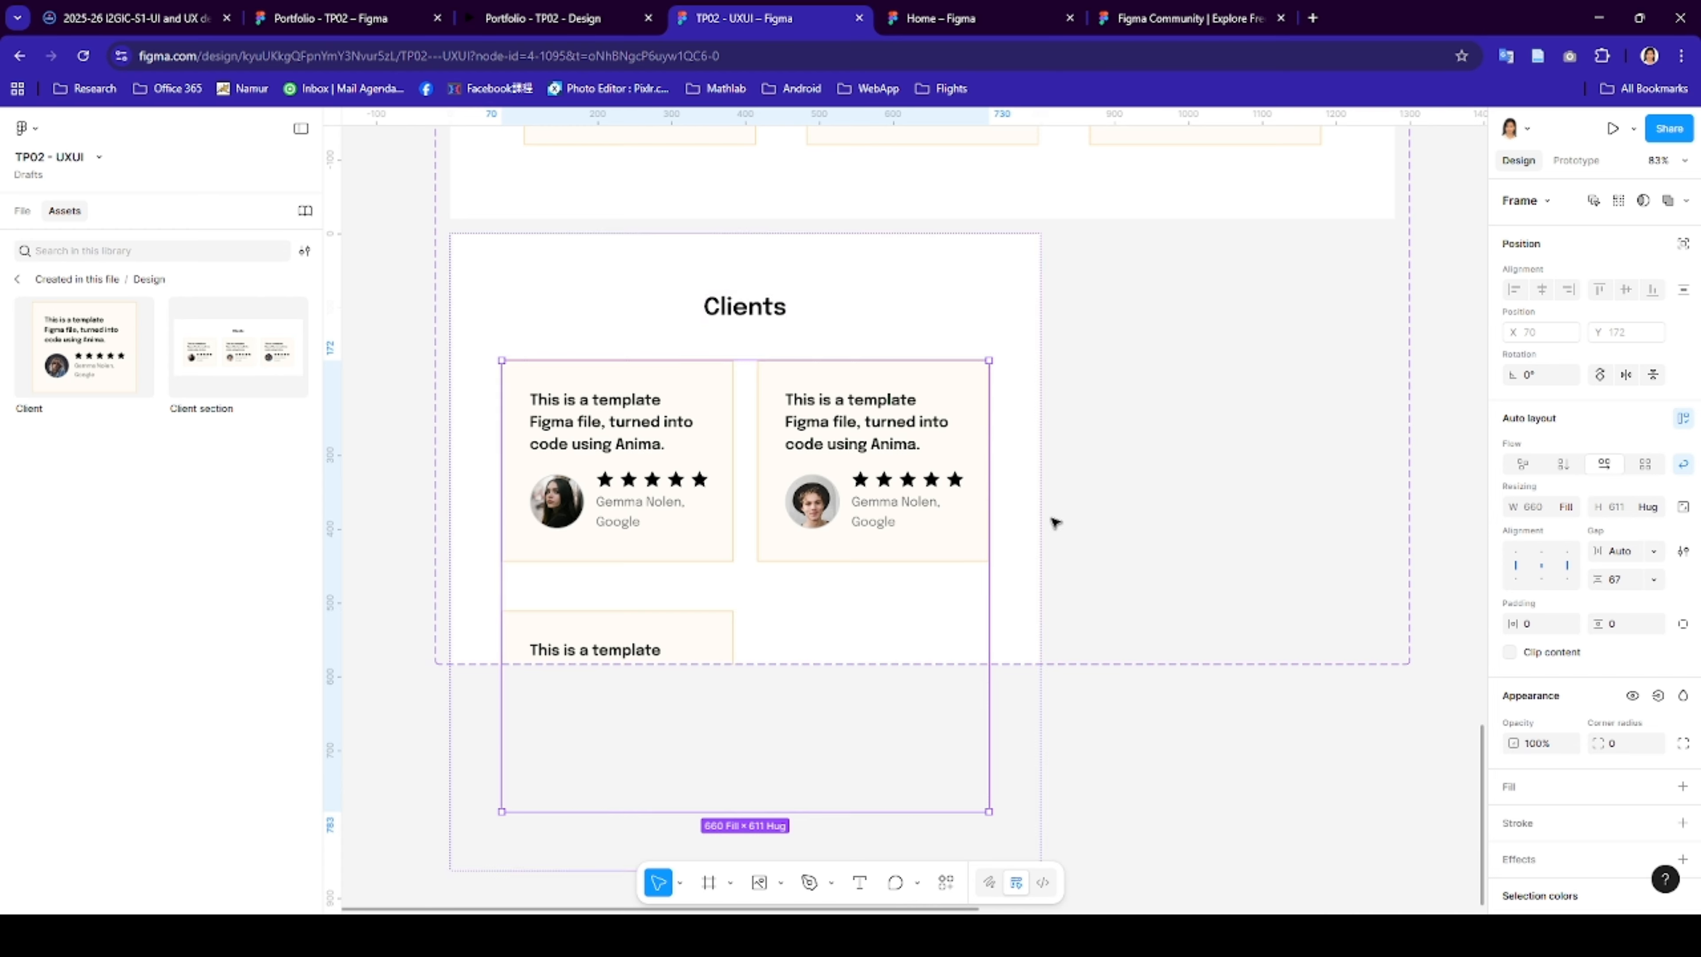
- Extend the Client section component set frame downward to a height of about 1768 so it encloses the Tablet variant
scroll(1056, 520, up, 8)
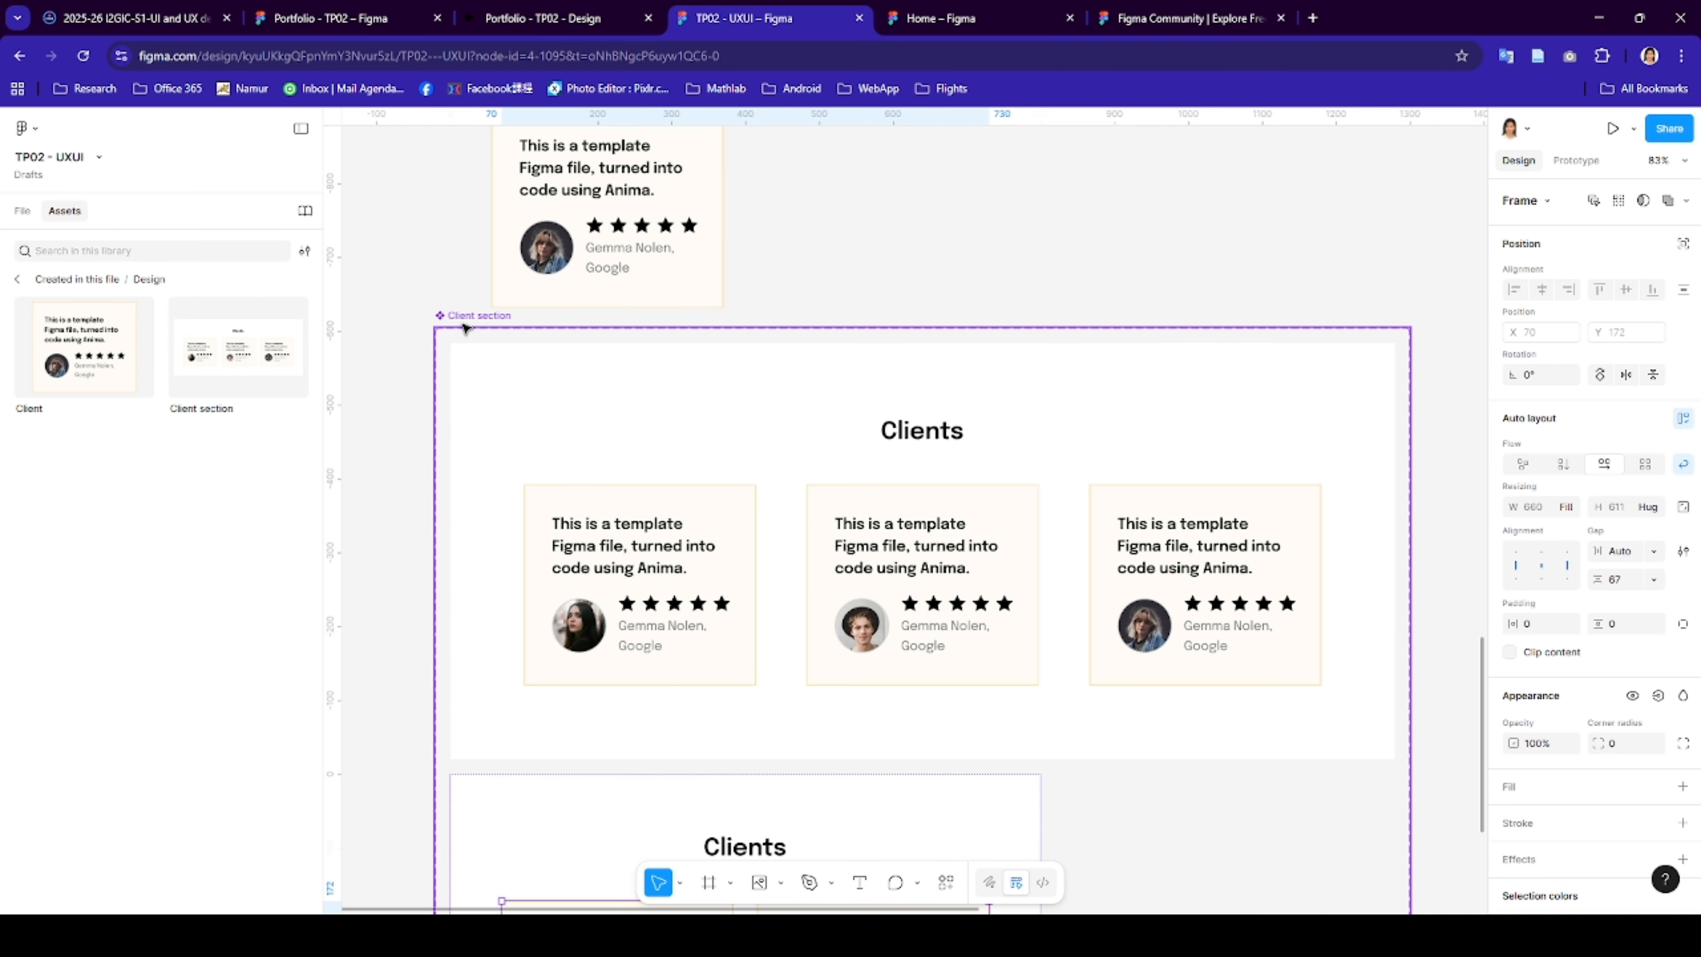
click(466, 330)
scroll(803, 536, down, 12)
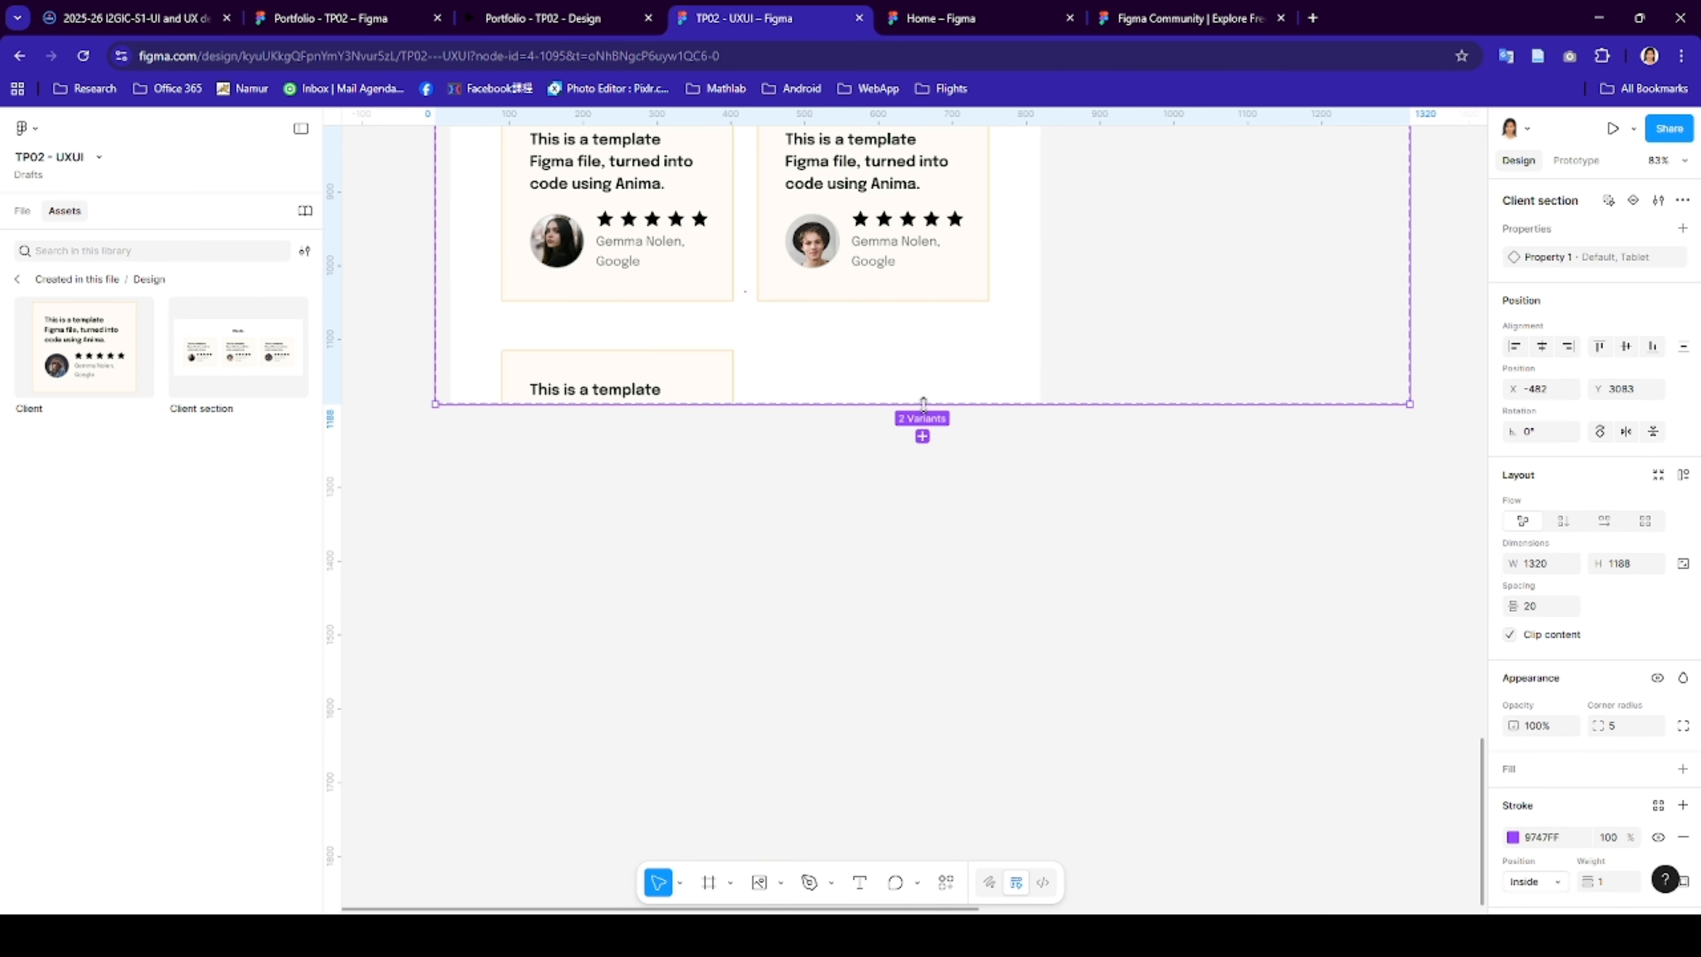
drag(922, 402, 927, 831)
scroll(1011, 659, up, 3)
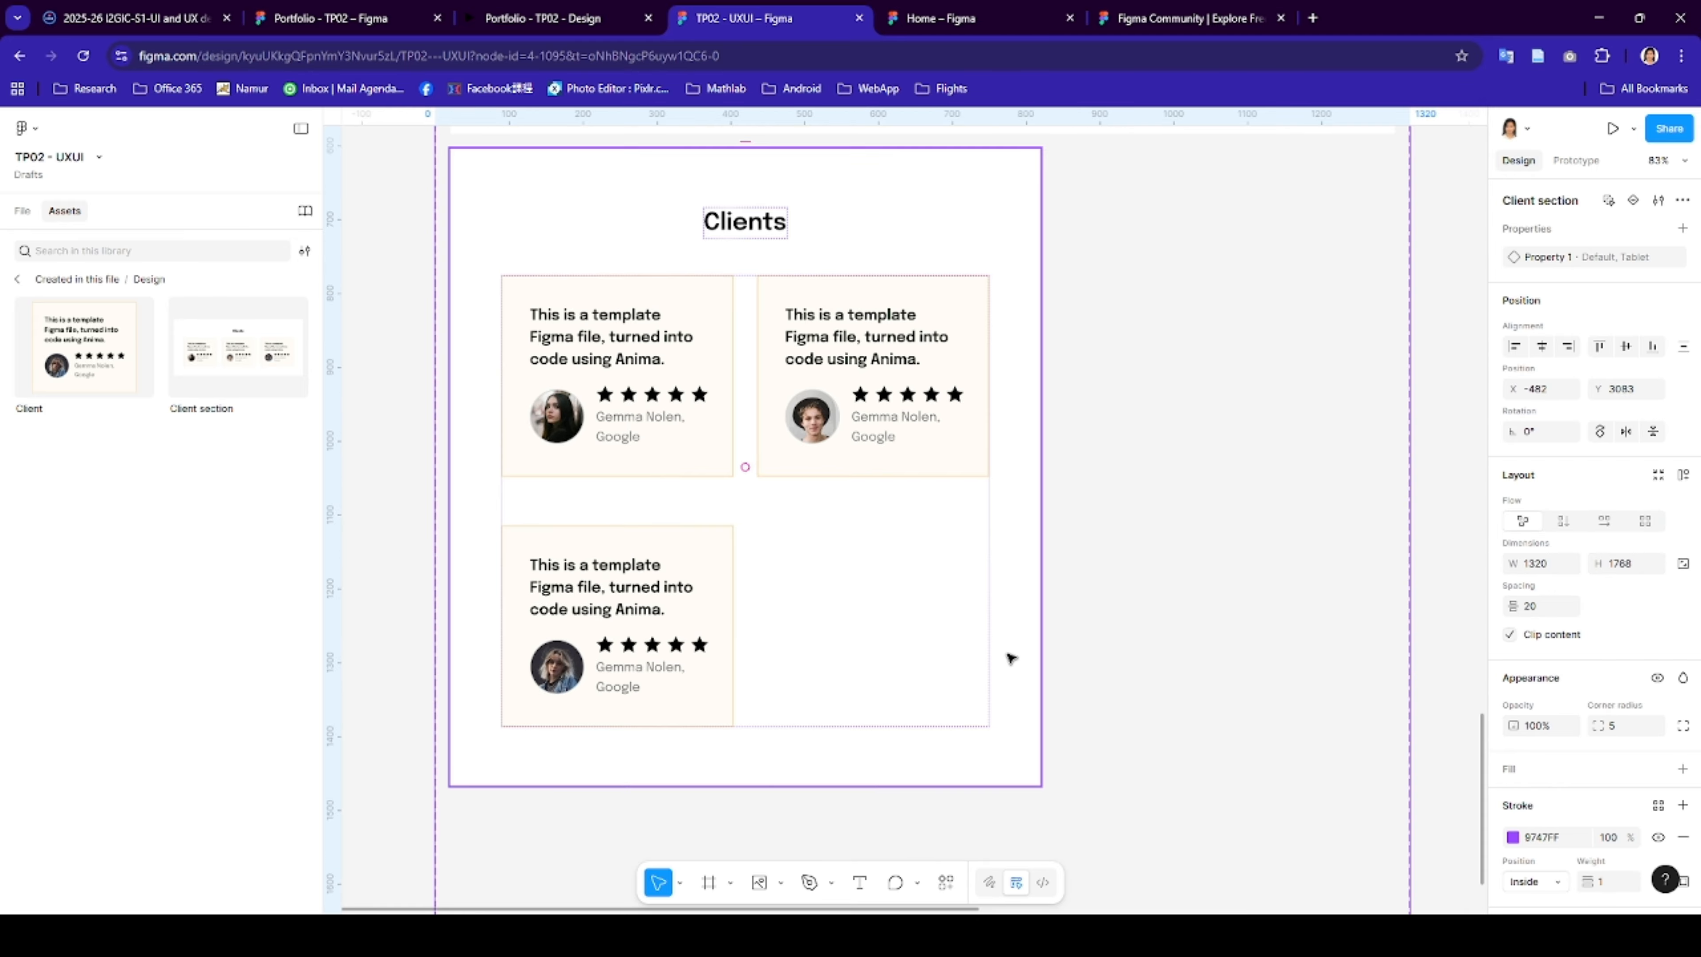
- Add a third Client section variant from the Tablet one and place it beside the Tablet variant, top-aligned
click(1014, 509)
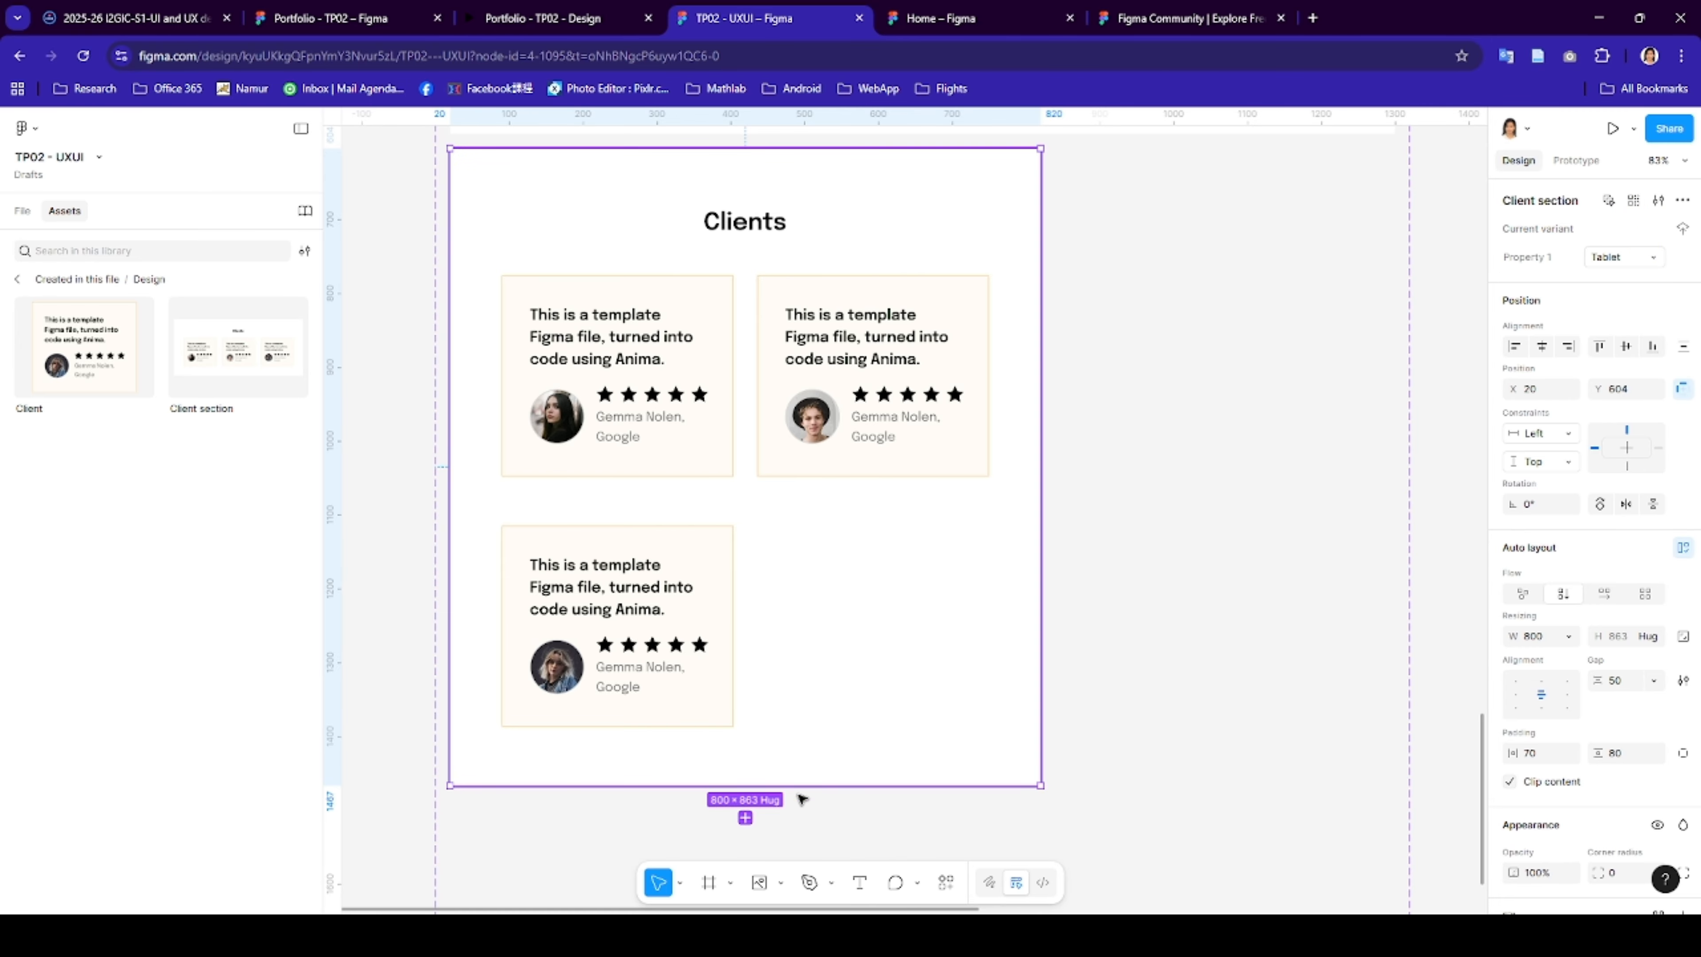
click(745, 818)
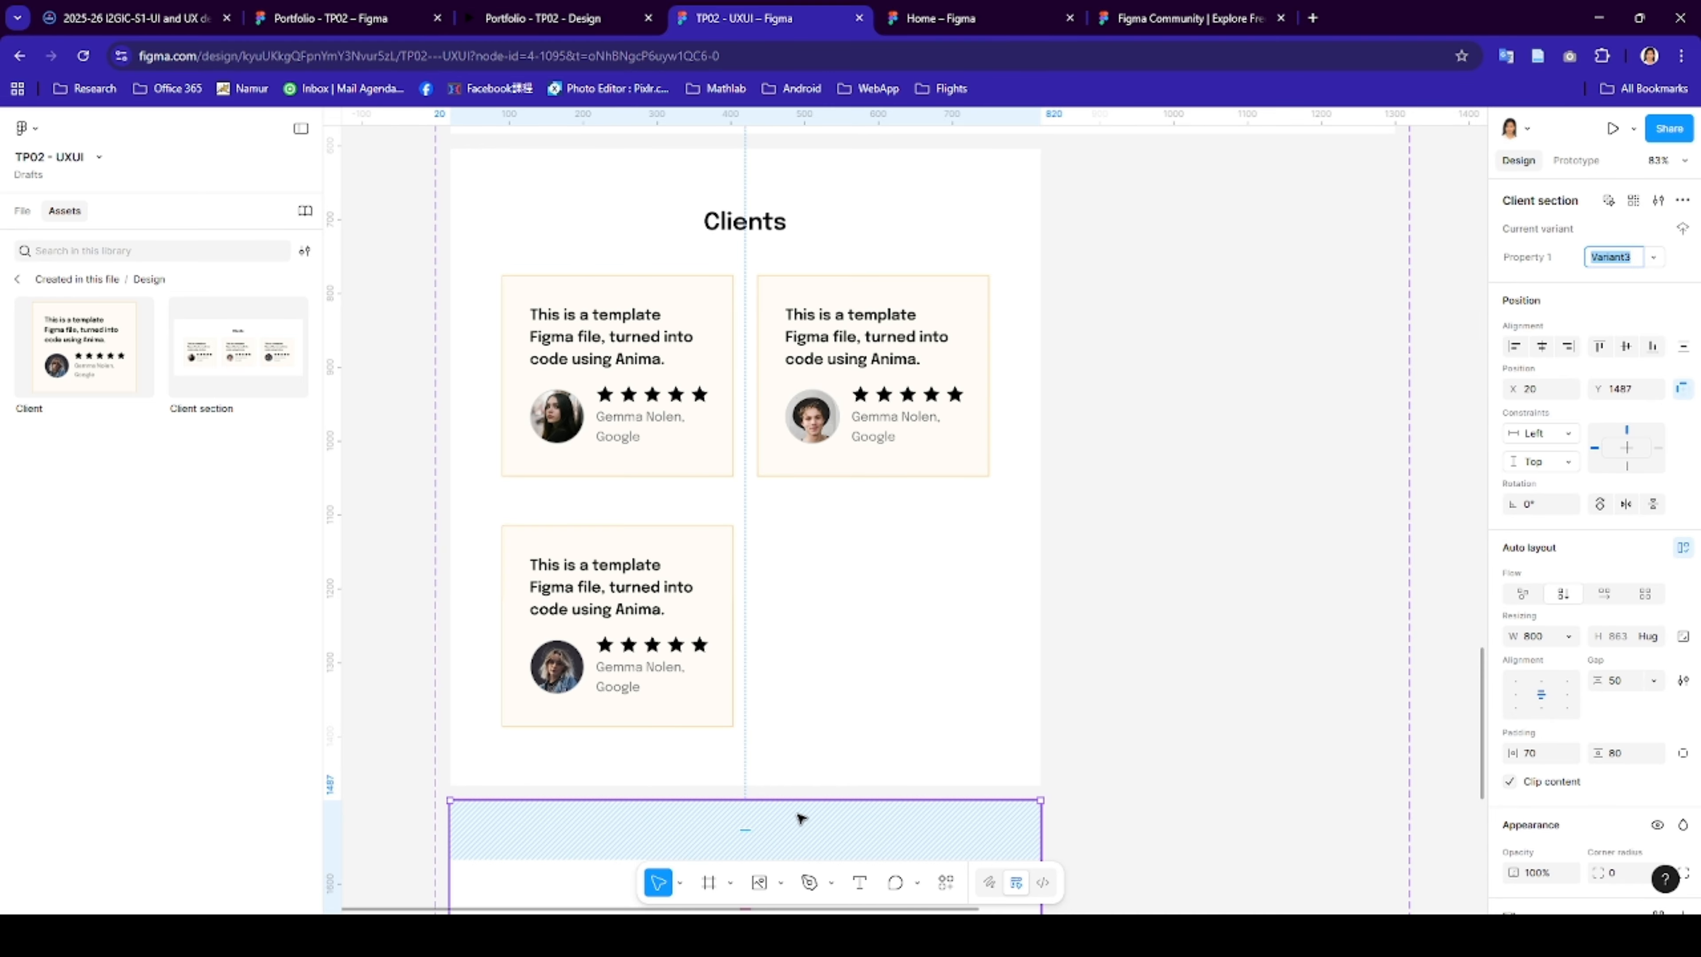
mouse_move(797, 816)
mouse_down()
mouse_move(1184, 619)
mouse_move(1172, 286)
mouse_move(1389, 170)
mouse_up()
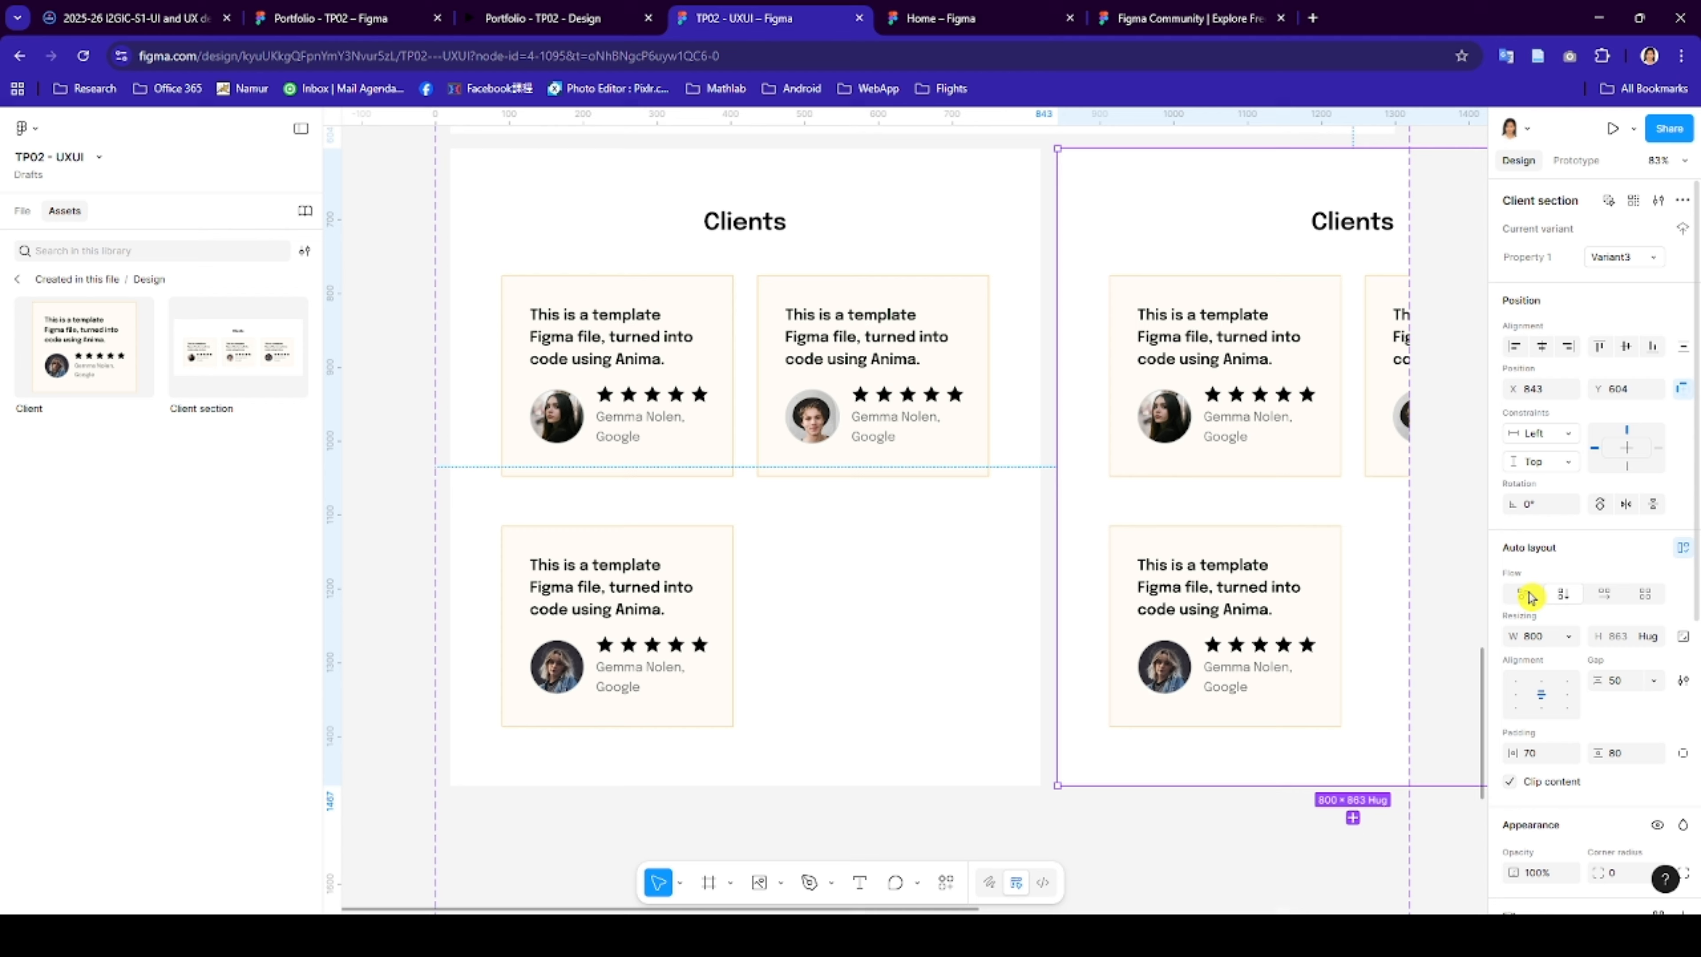
- Set the third variant's width to 375, its horizontal padding to 30 and its vertical padding to 50
click(1538, 635)
text(375)
key(Return)
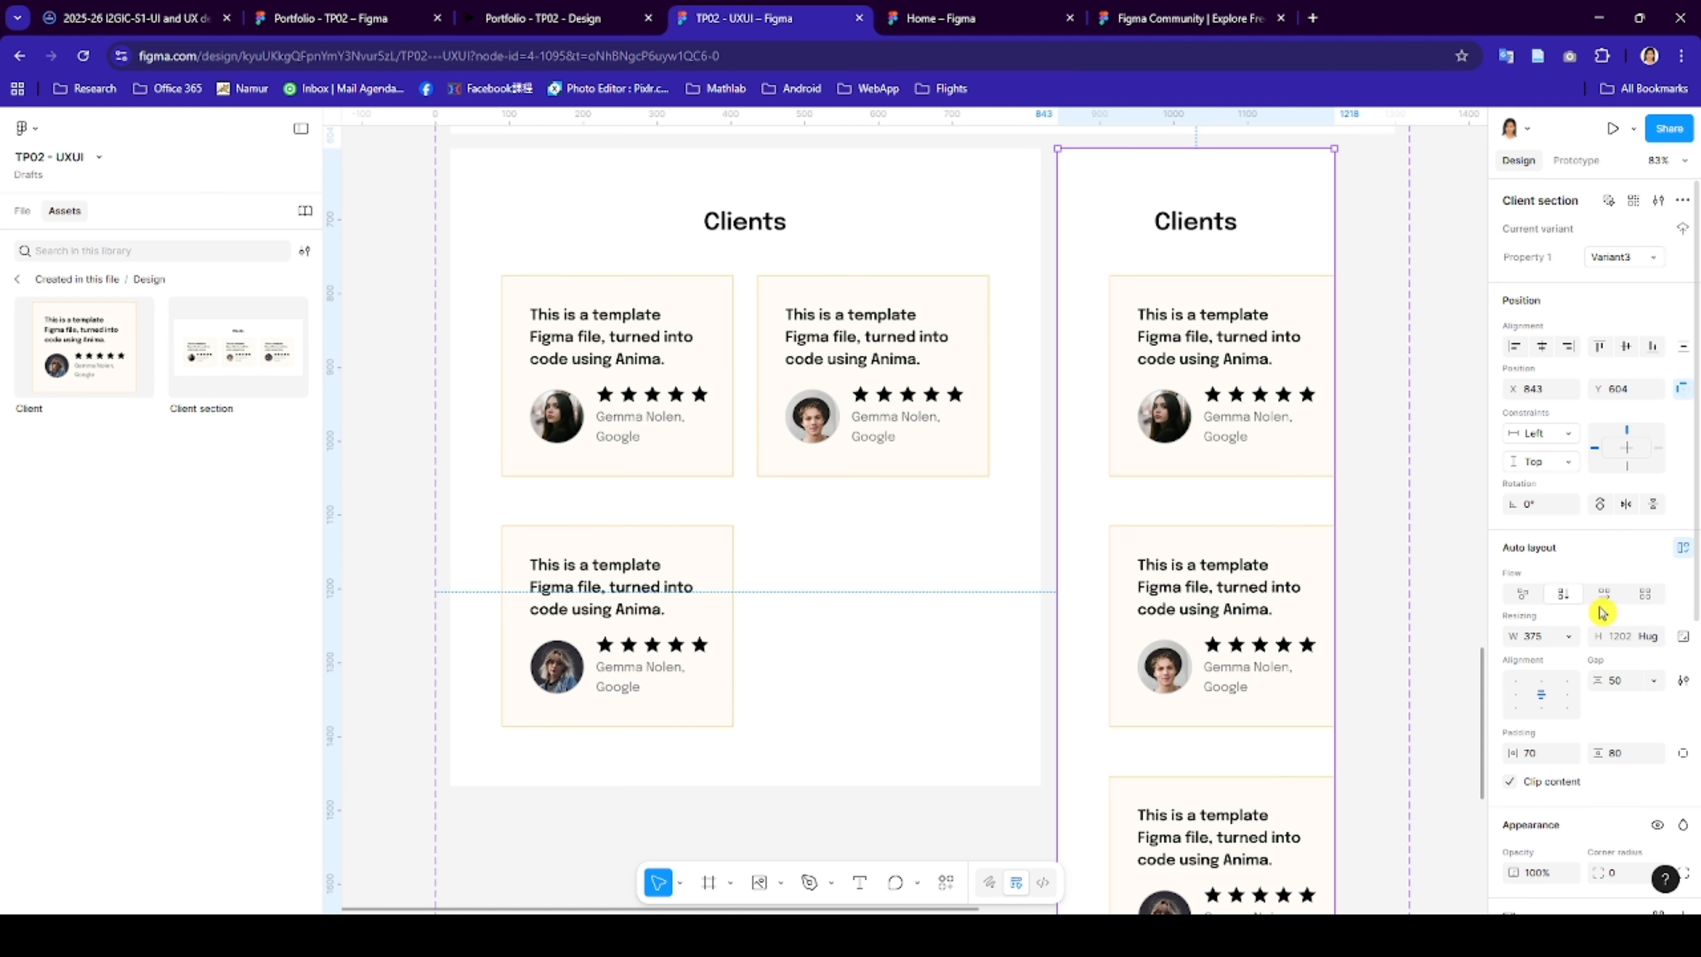
click(1549, 753)
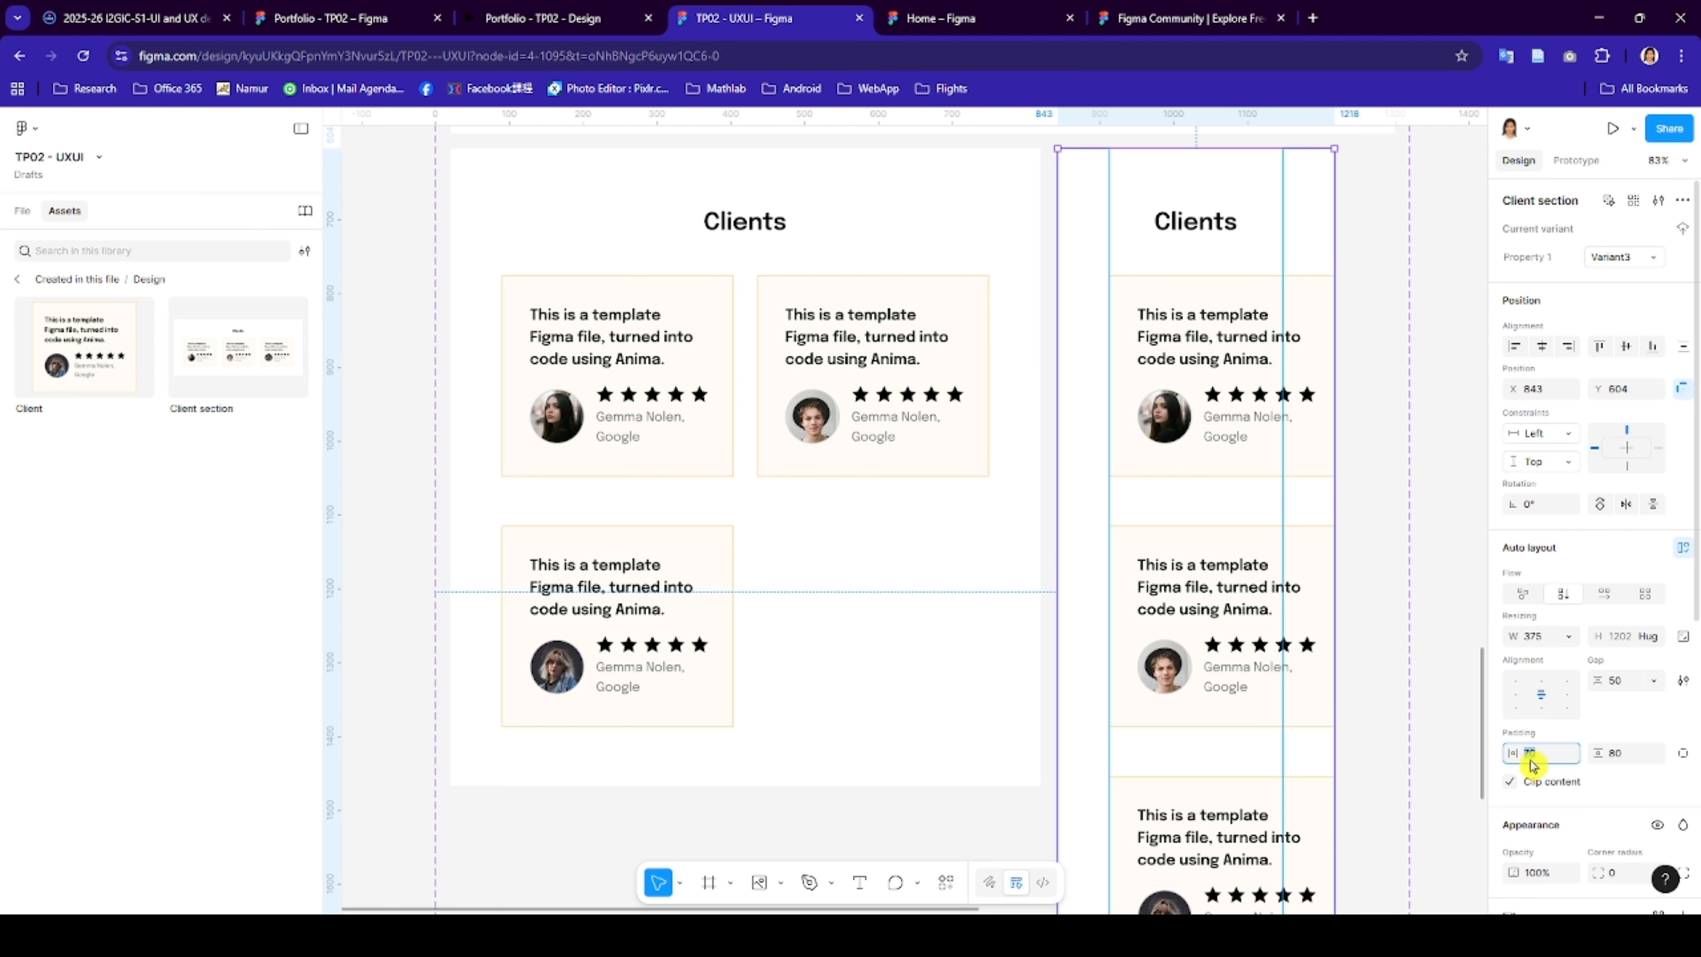
click(1627, 755)
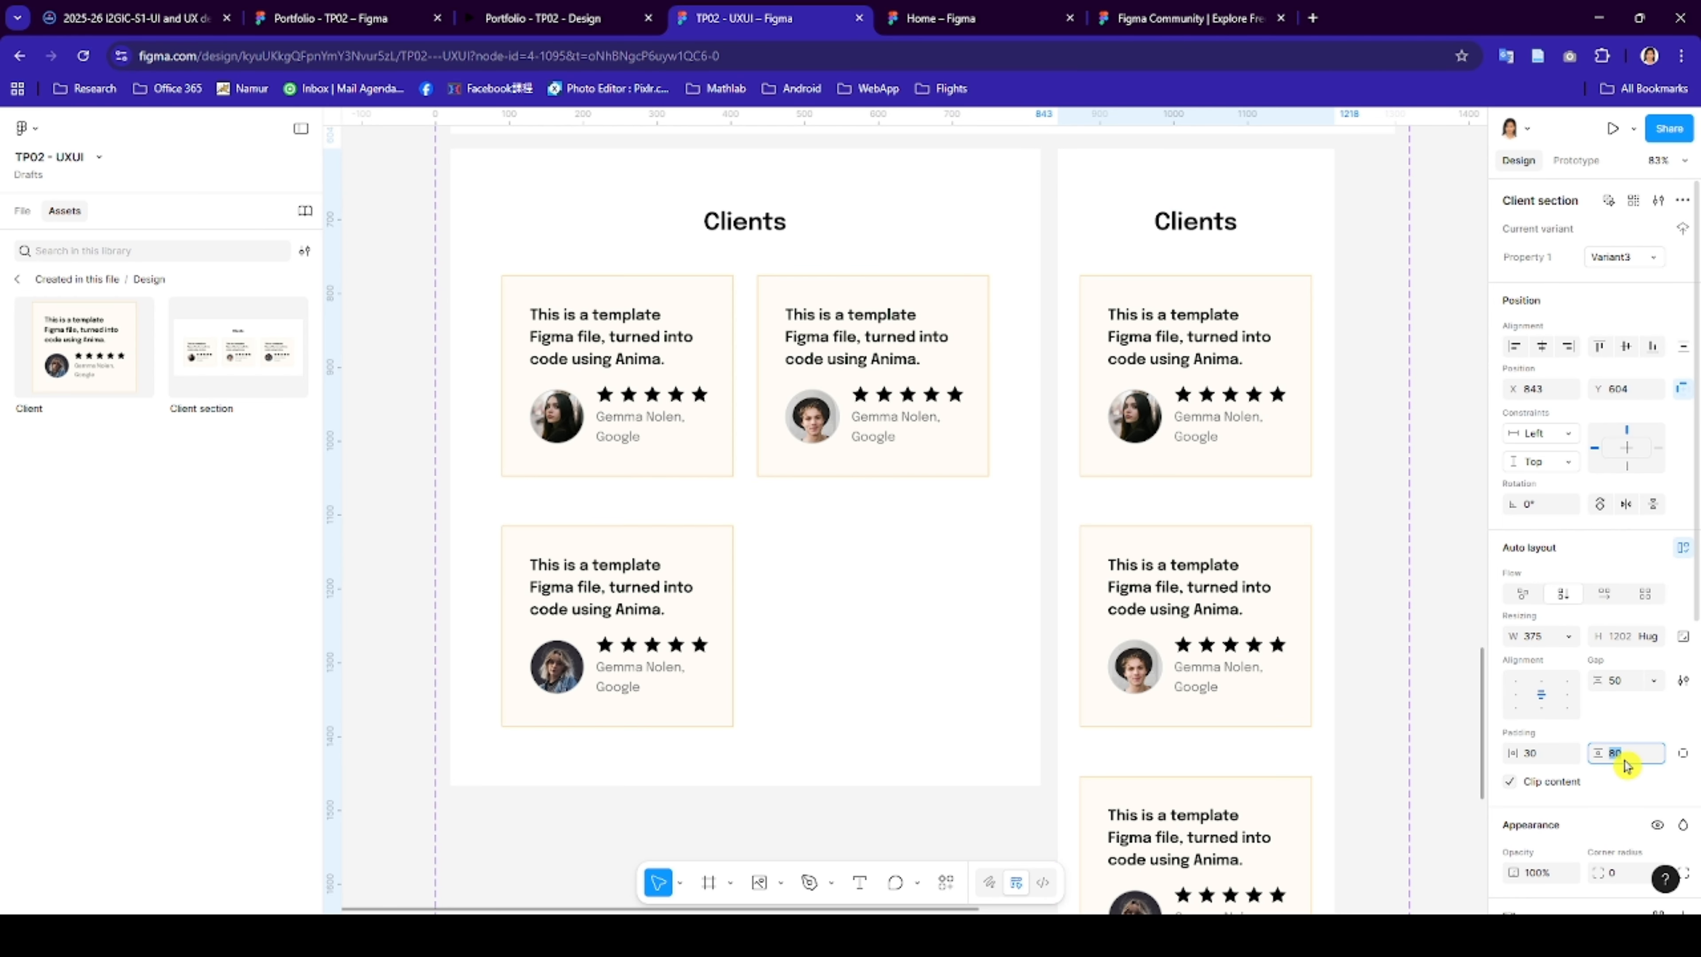
key(Return)
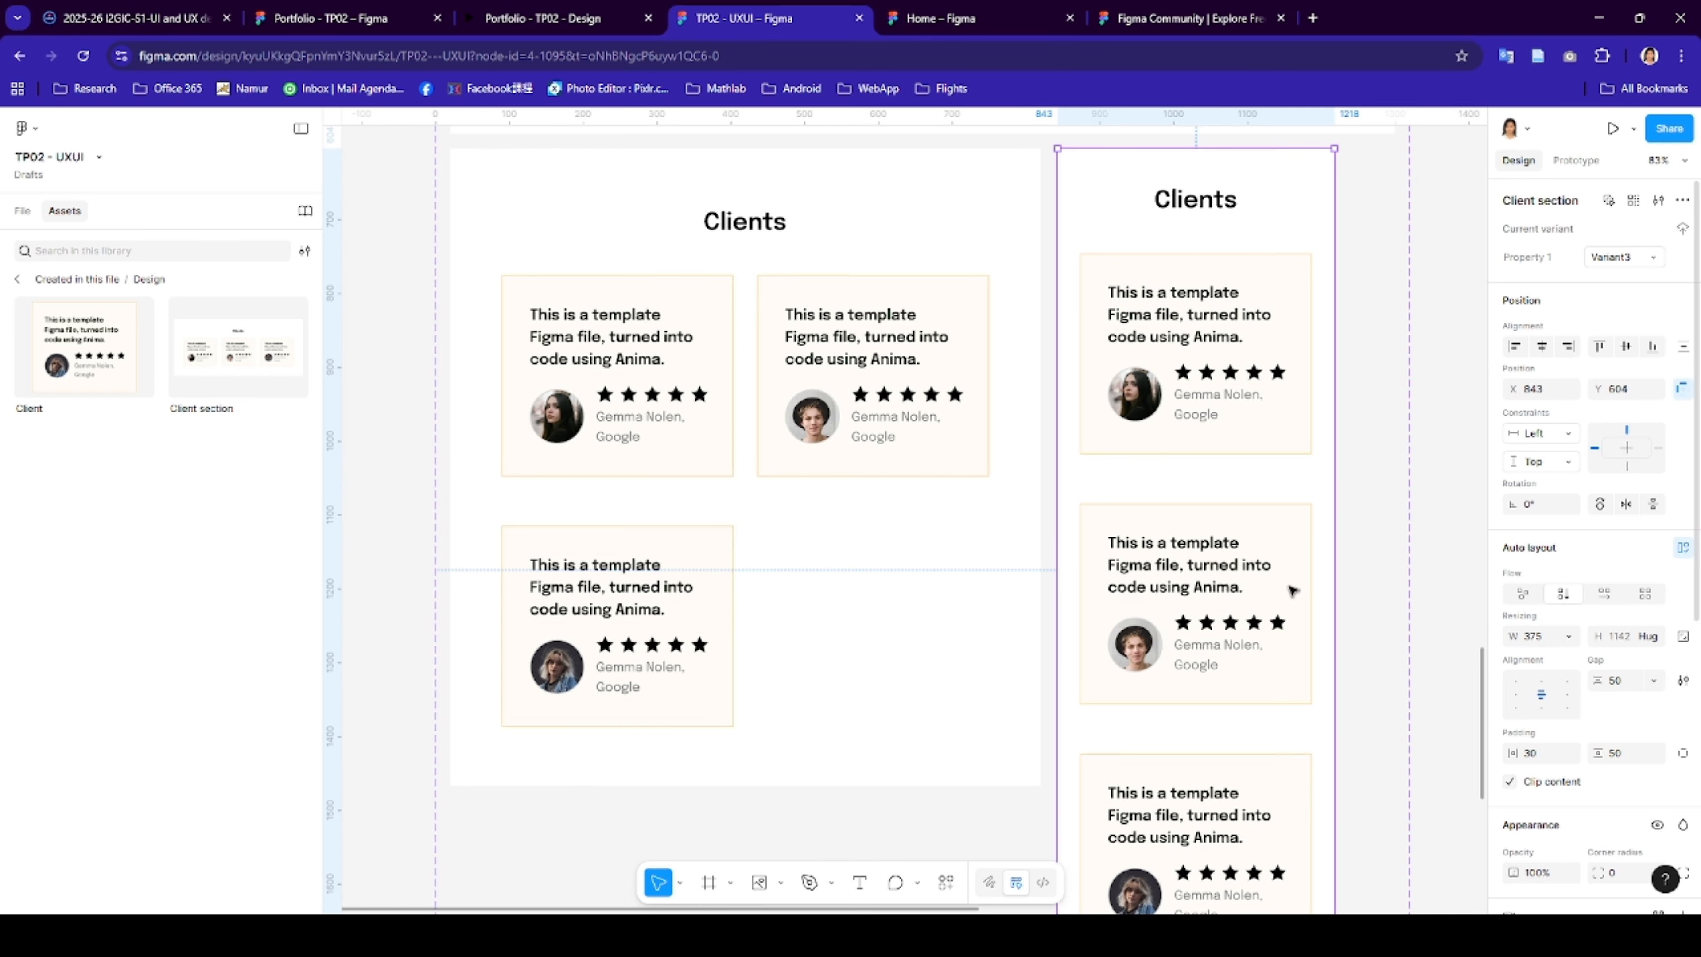
- Create an instance of the Default Client section variant and place it in the PC - Home frame directly below the skills section
scroll(1292, 589, down, 1)
scroll(1213, 493, up, 7)
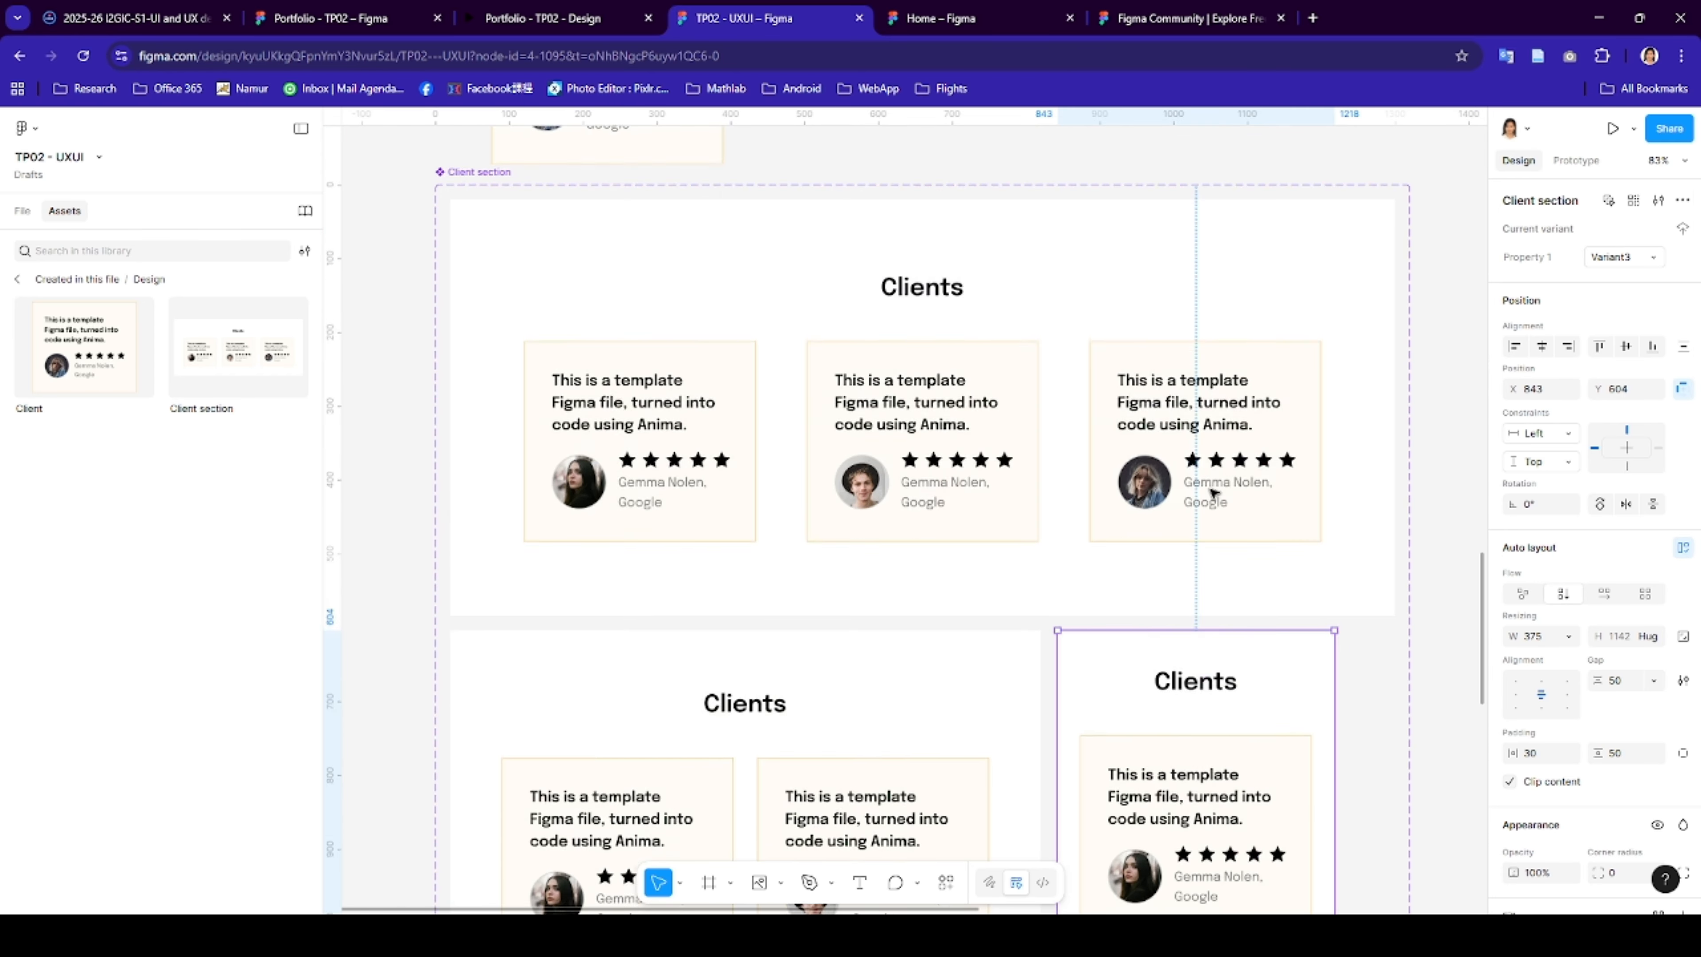
scroll(1104, 403, up, 1)
click(1068, 323)
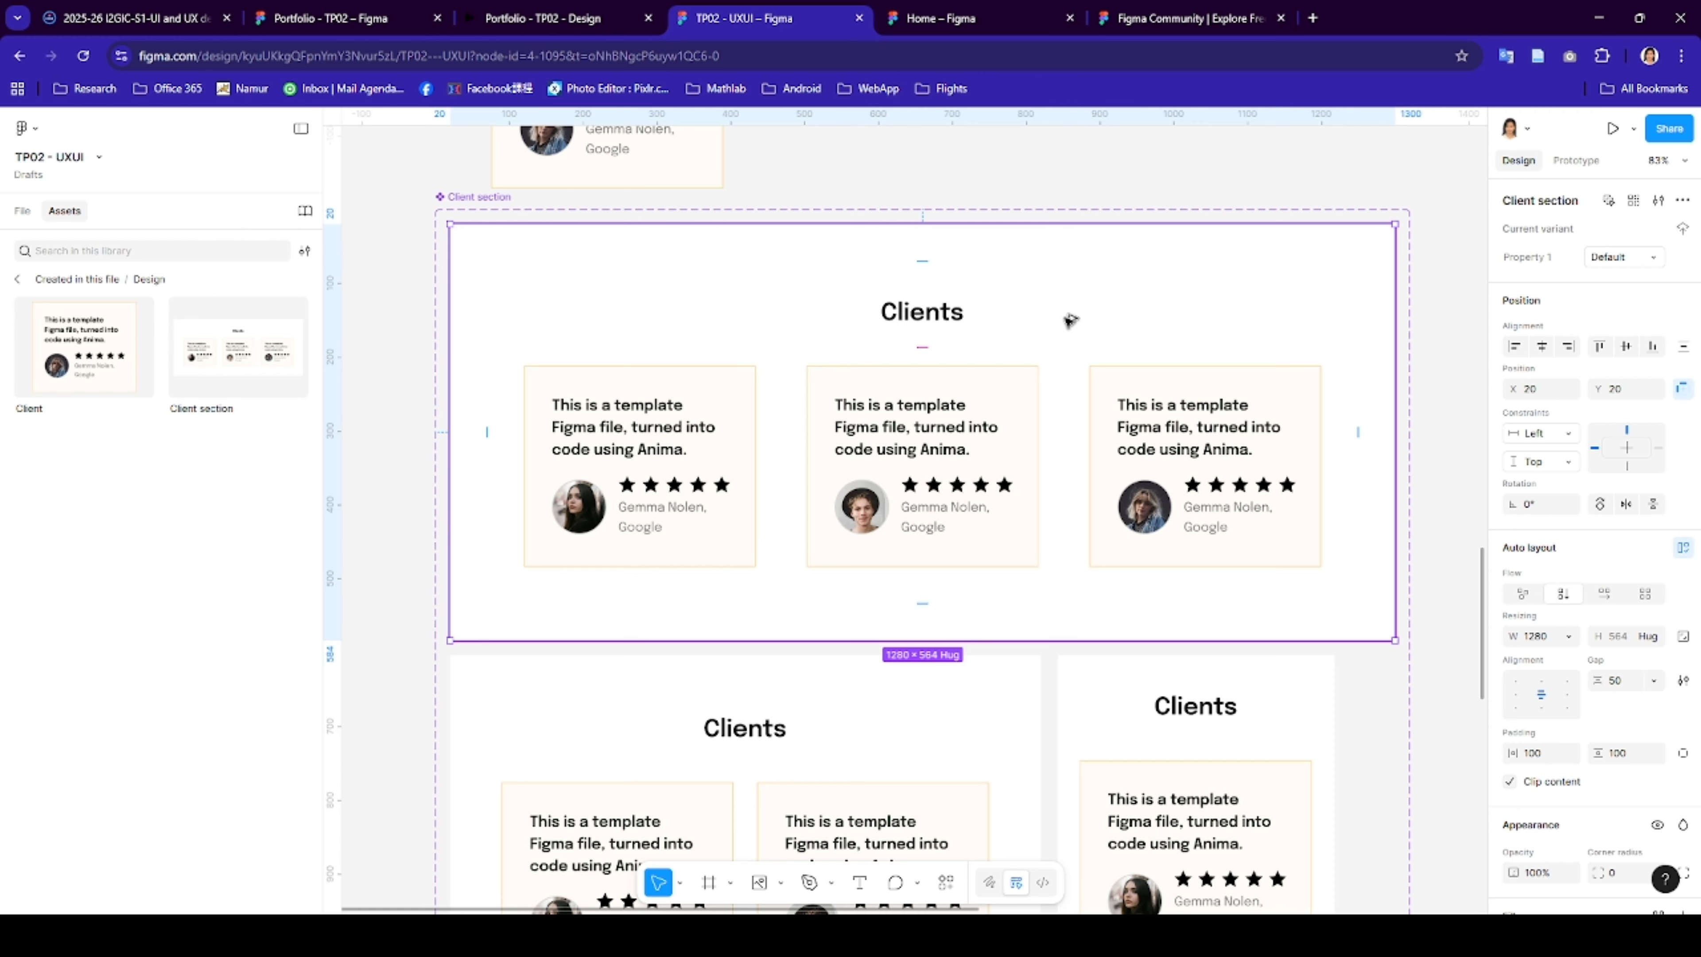
drag(1176, 243, 1074, 258)
scroll(1088, 238, up, 3)
scroll(1088, 238, up, 5)
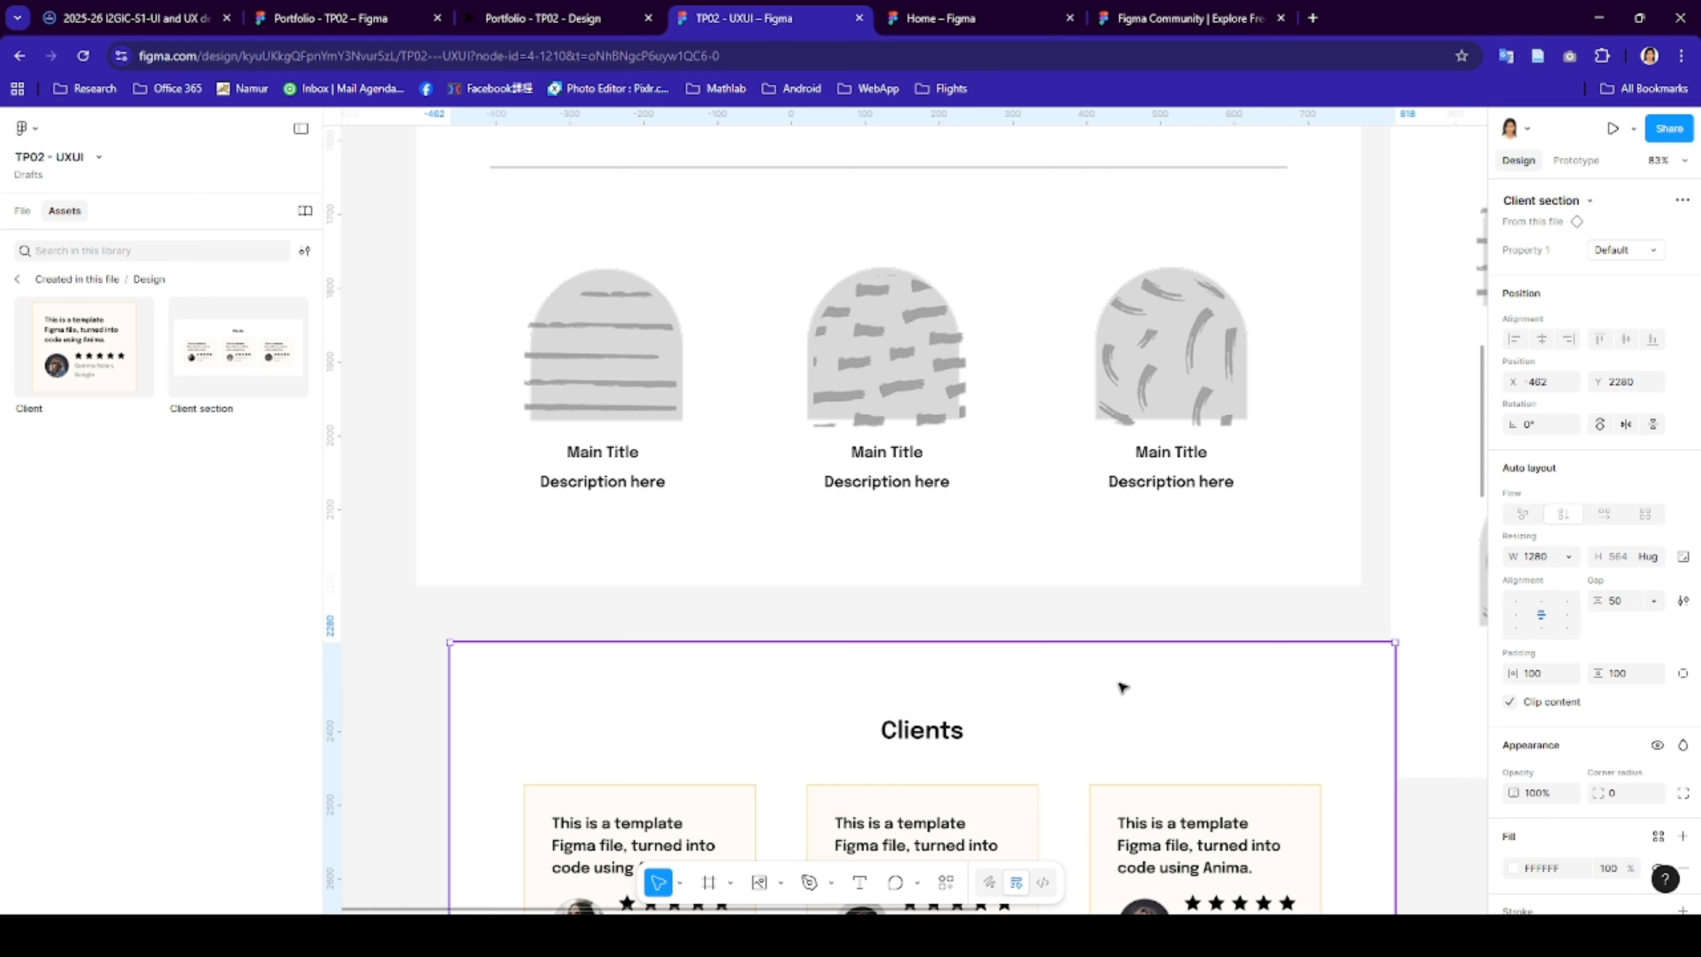
drag(1105, 660, 1101, 581)
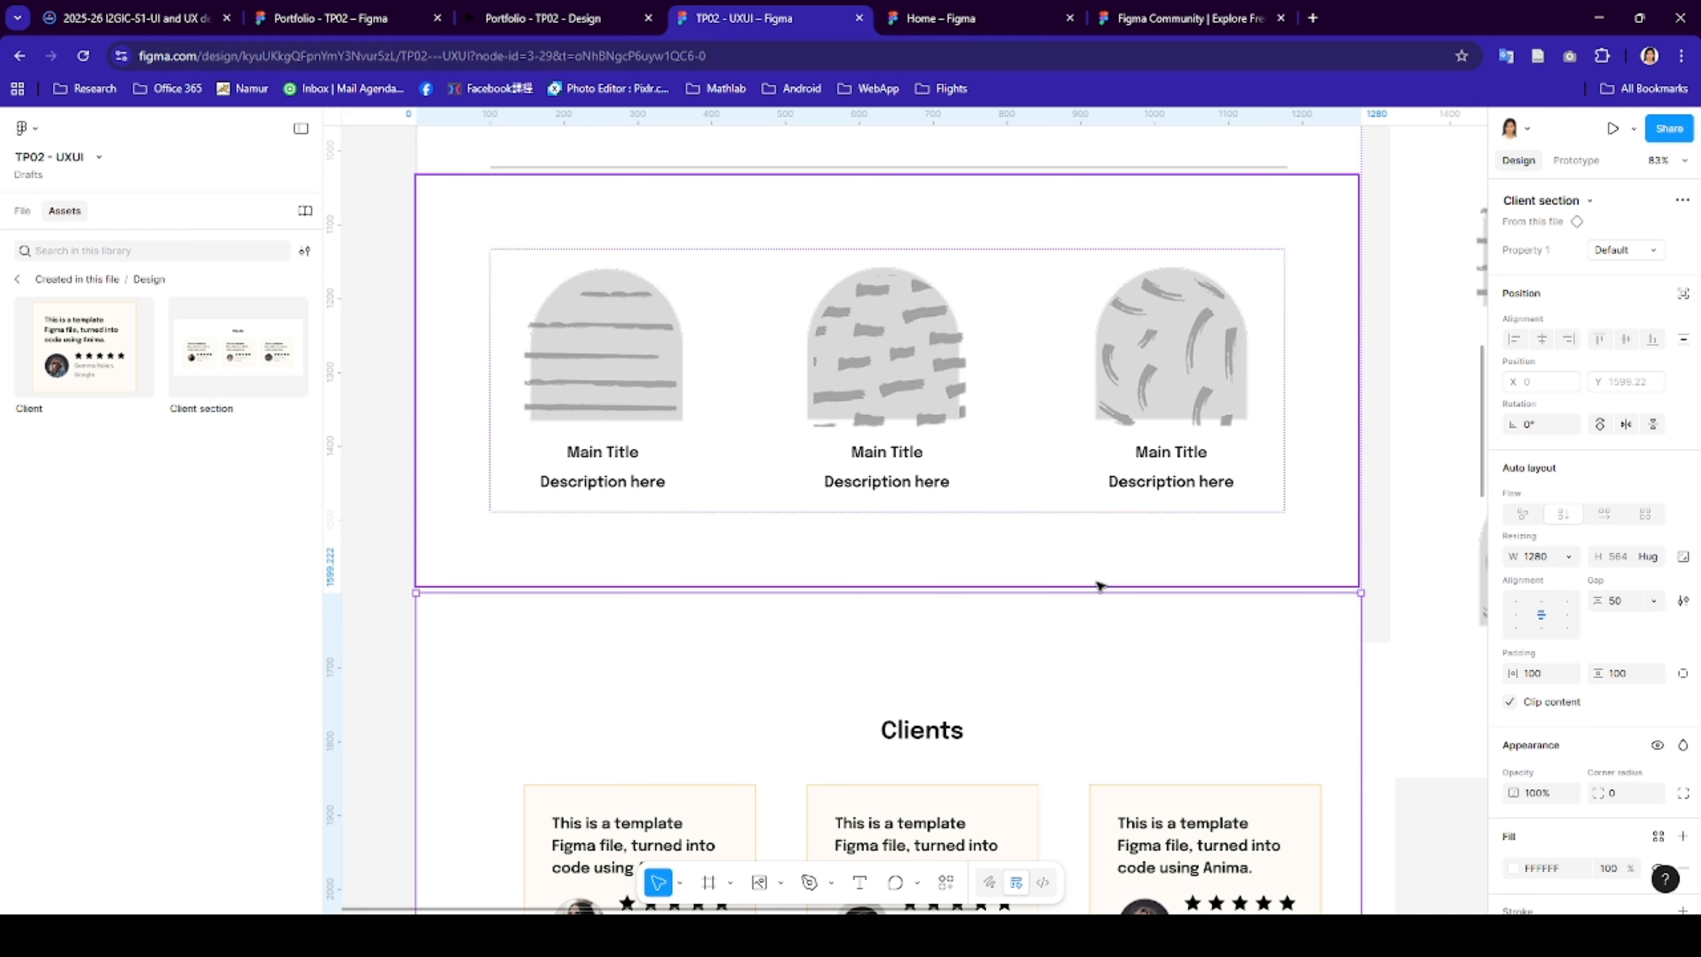
scroll(1100, 586, down, 5)
scroll(1099, 587, down, 5)
ctrl+scroll(1101, 589, down, 10)
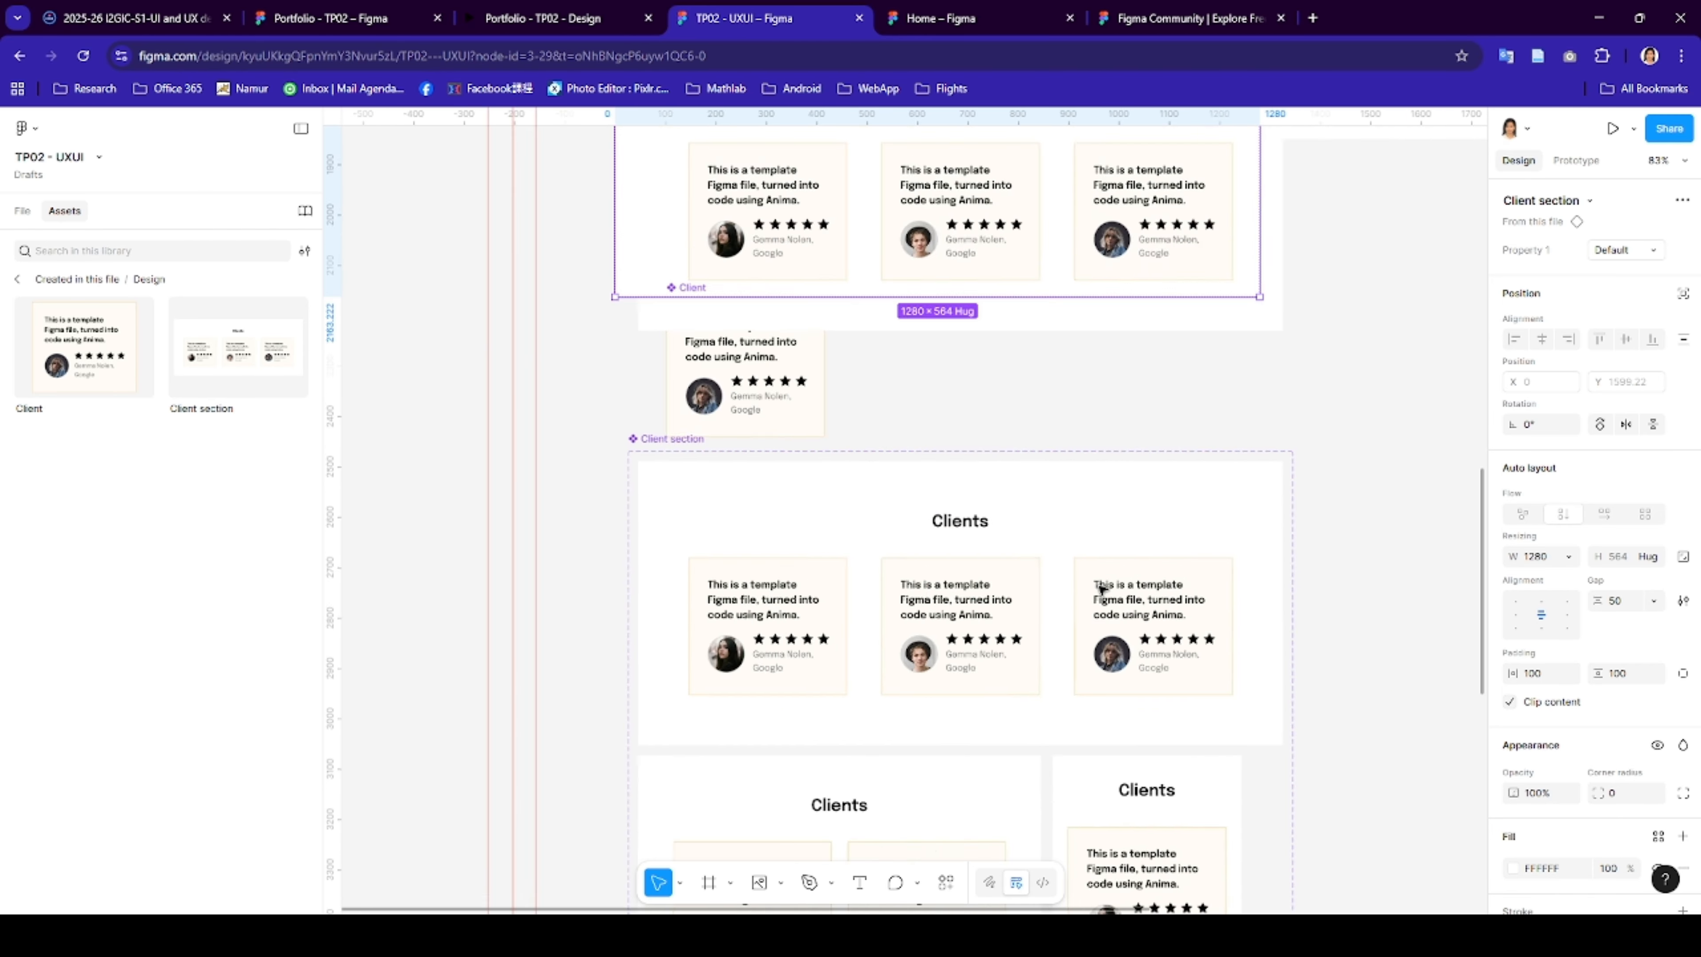
ctrl+scroll(1102, 588, down, 2)
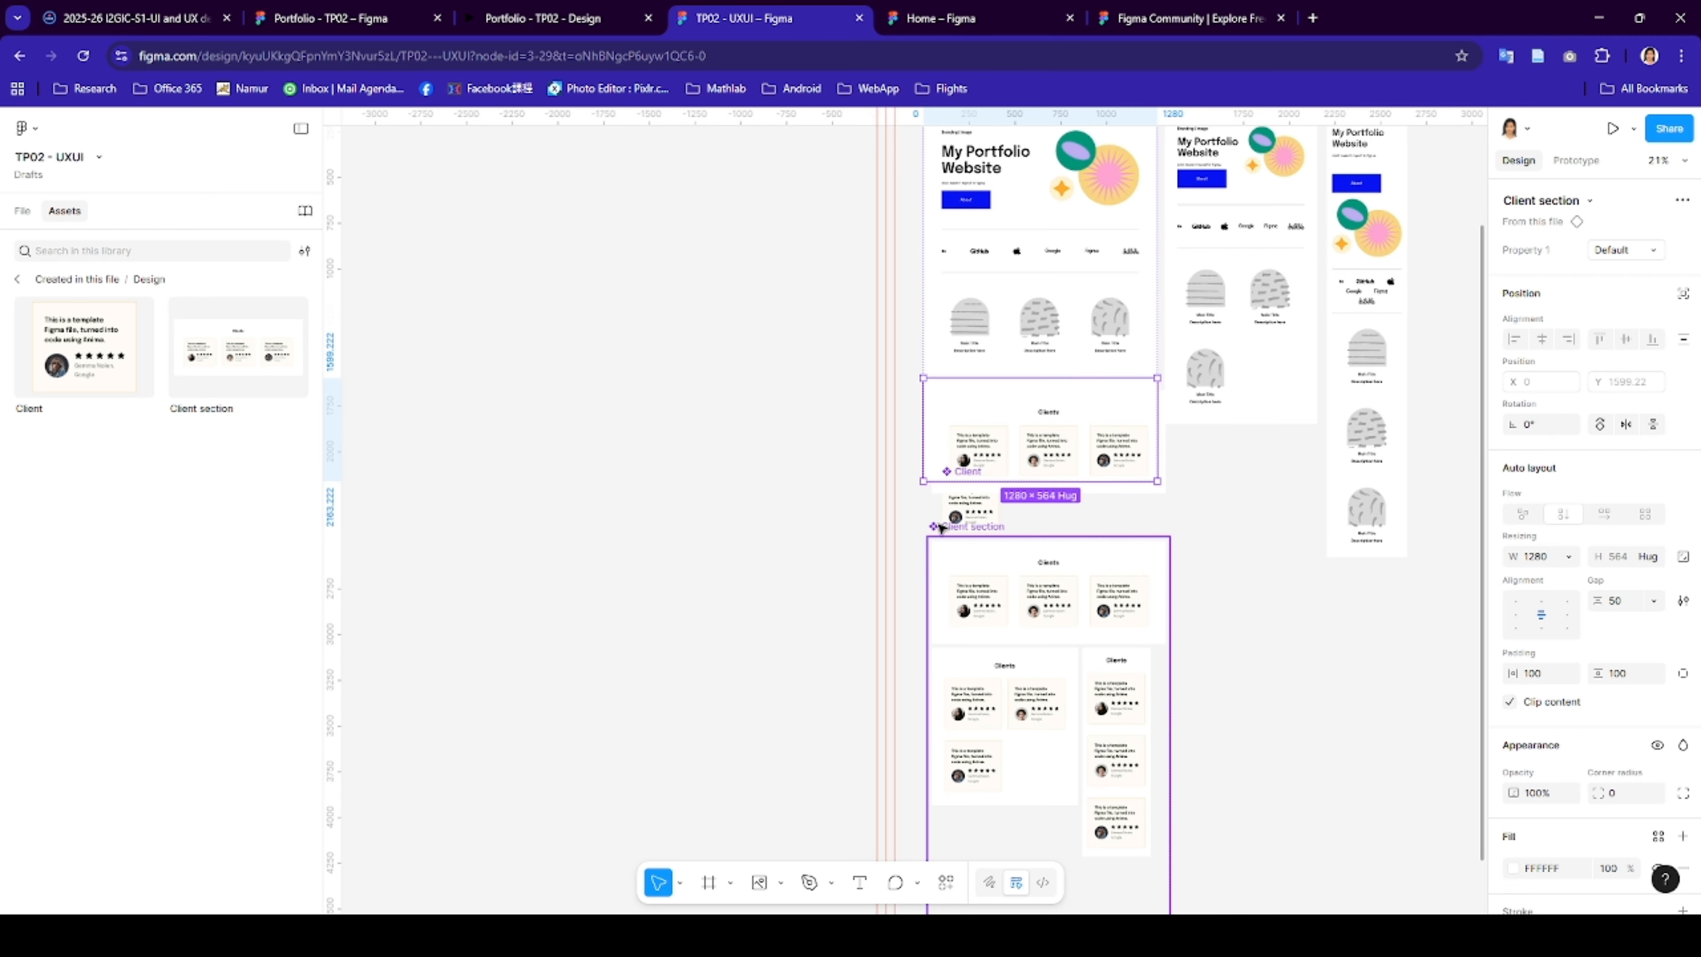
double_click(960, 501)
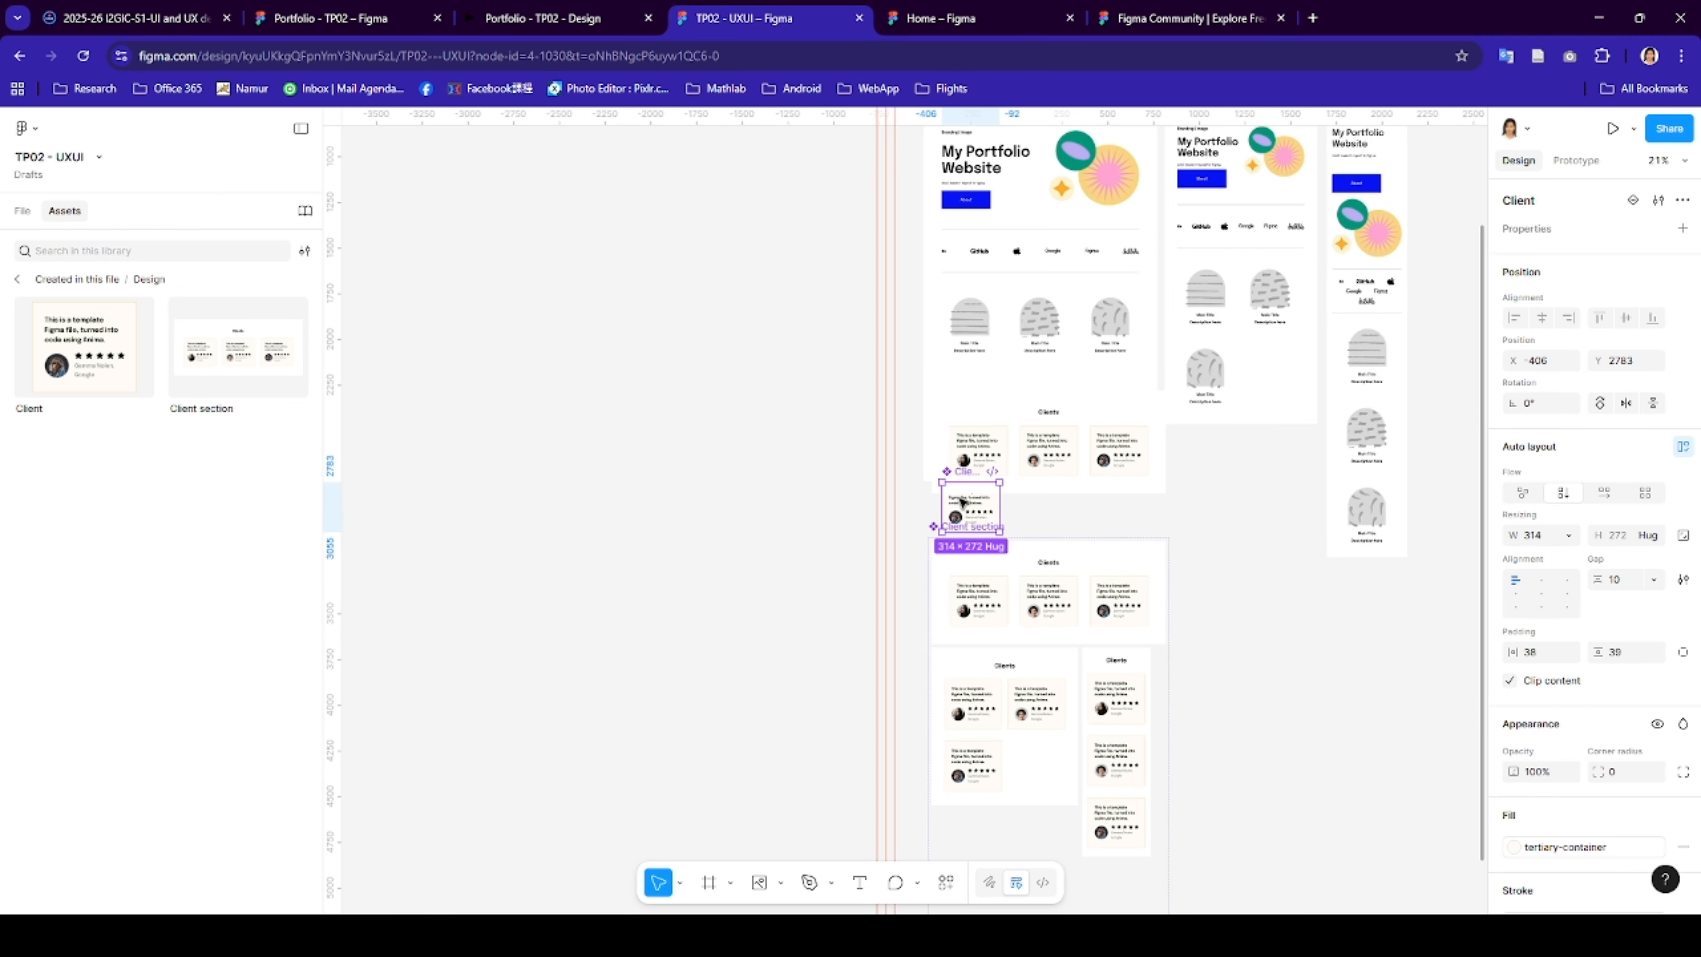
shift+click(984, 560)
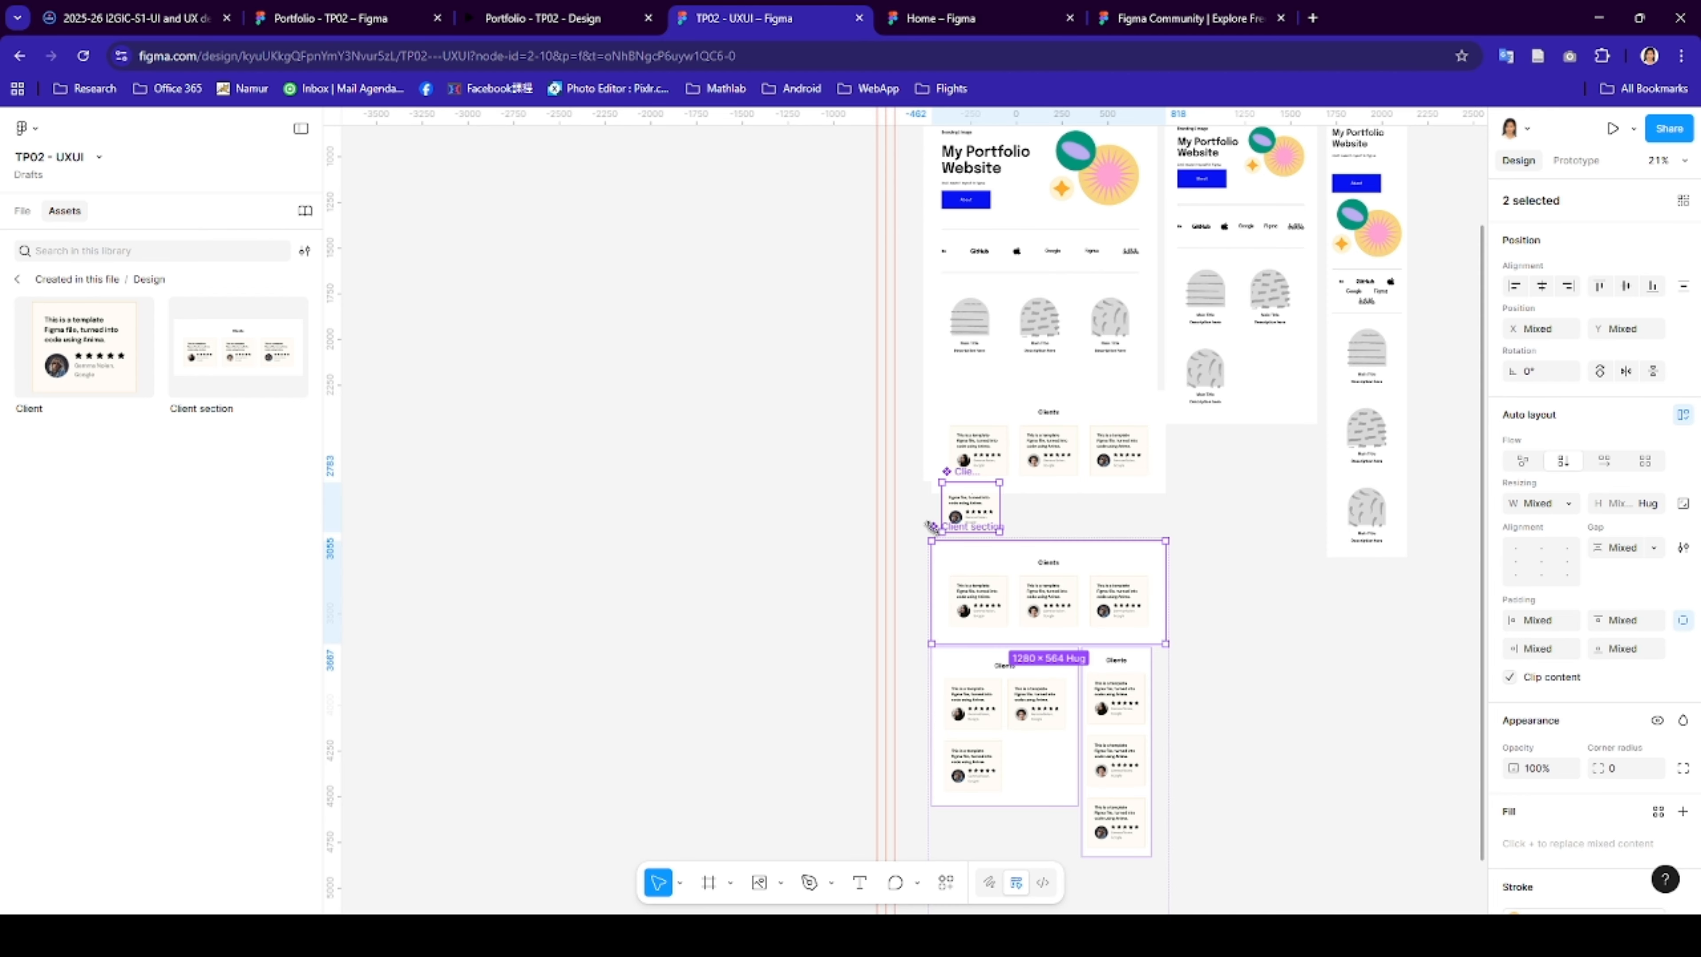
click(1237, 582)
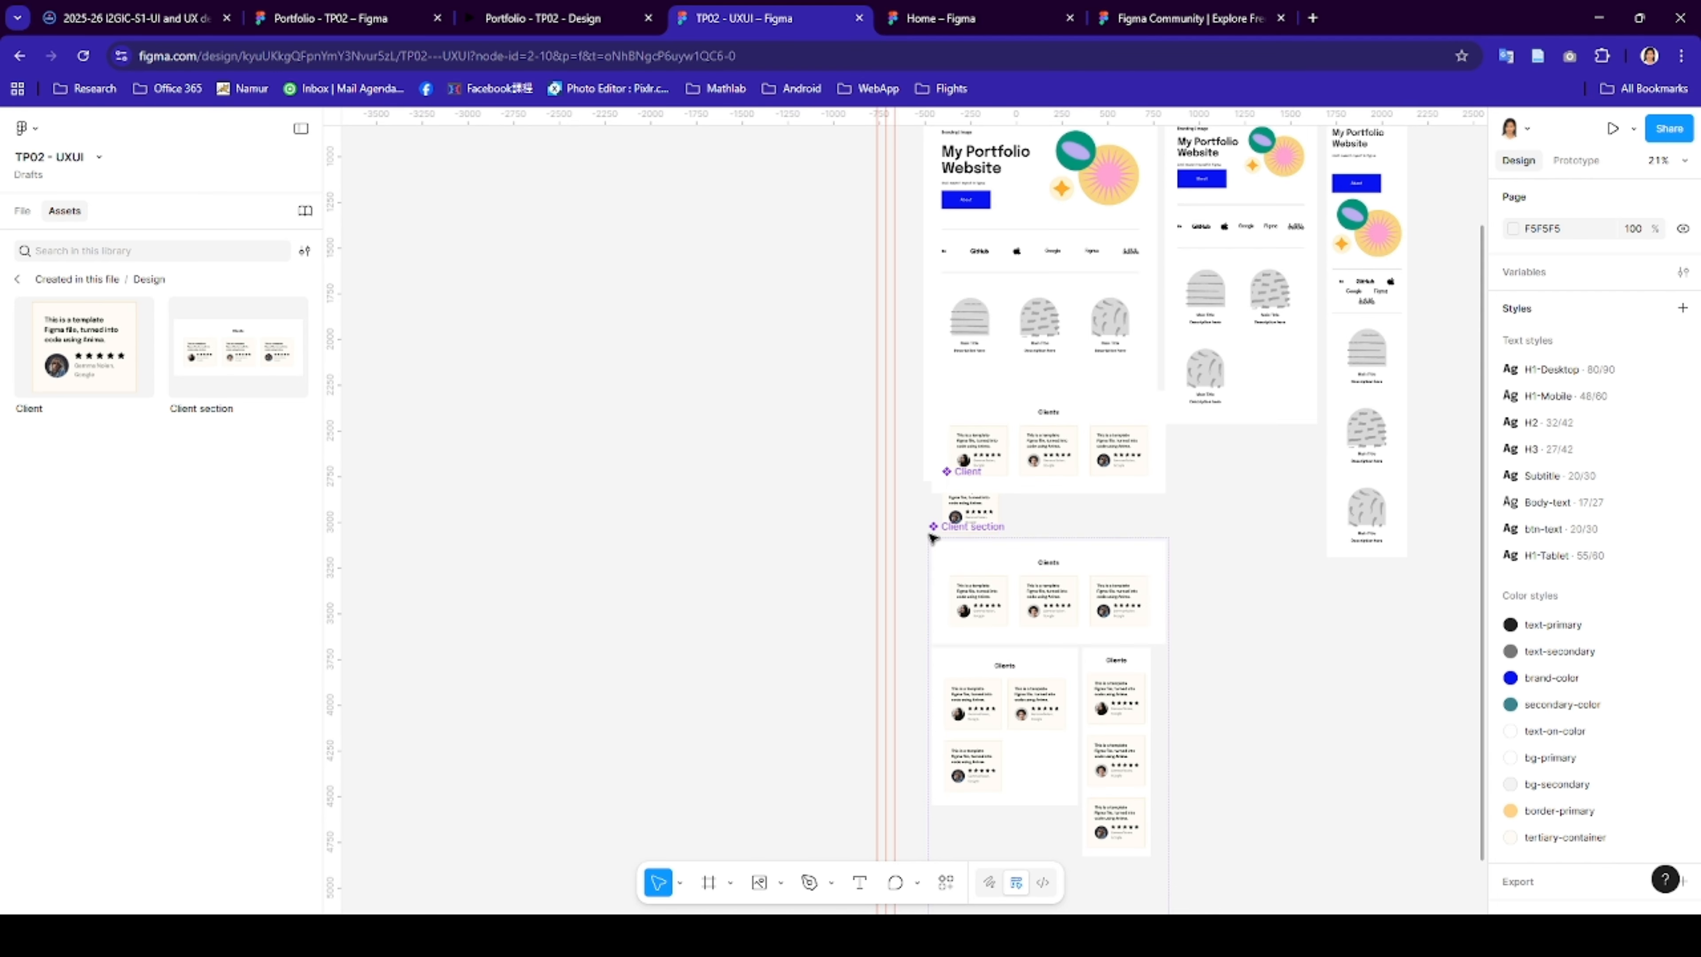
click(935, 528)
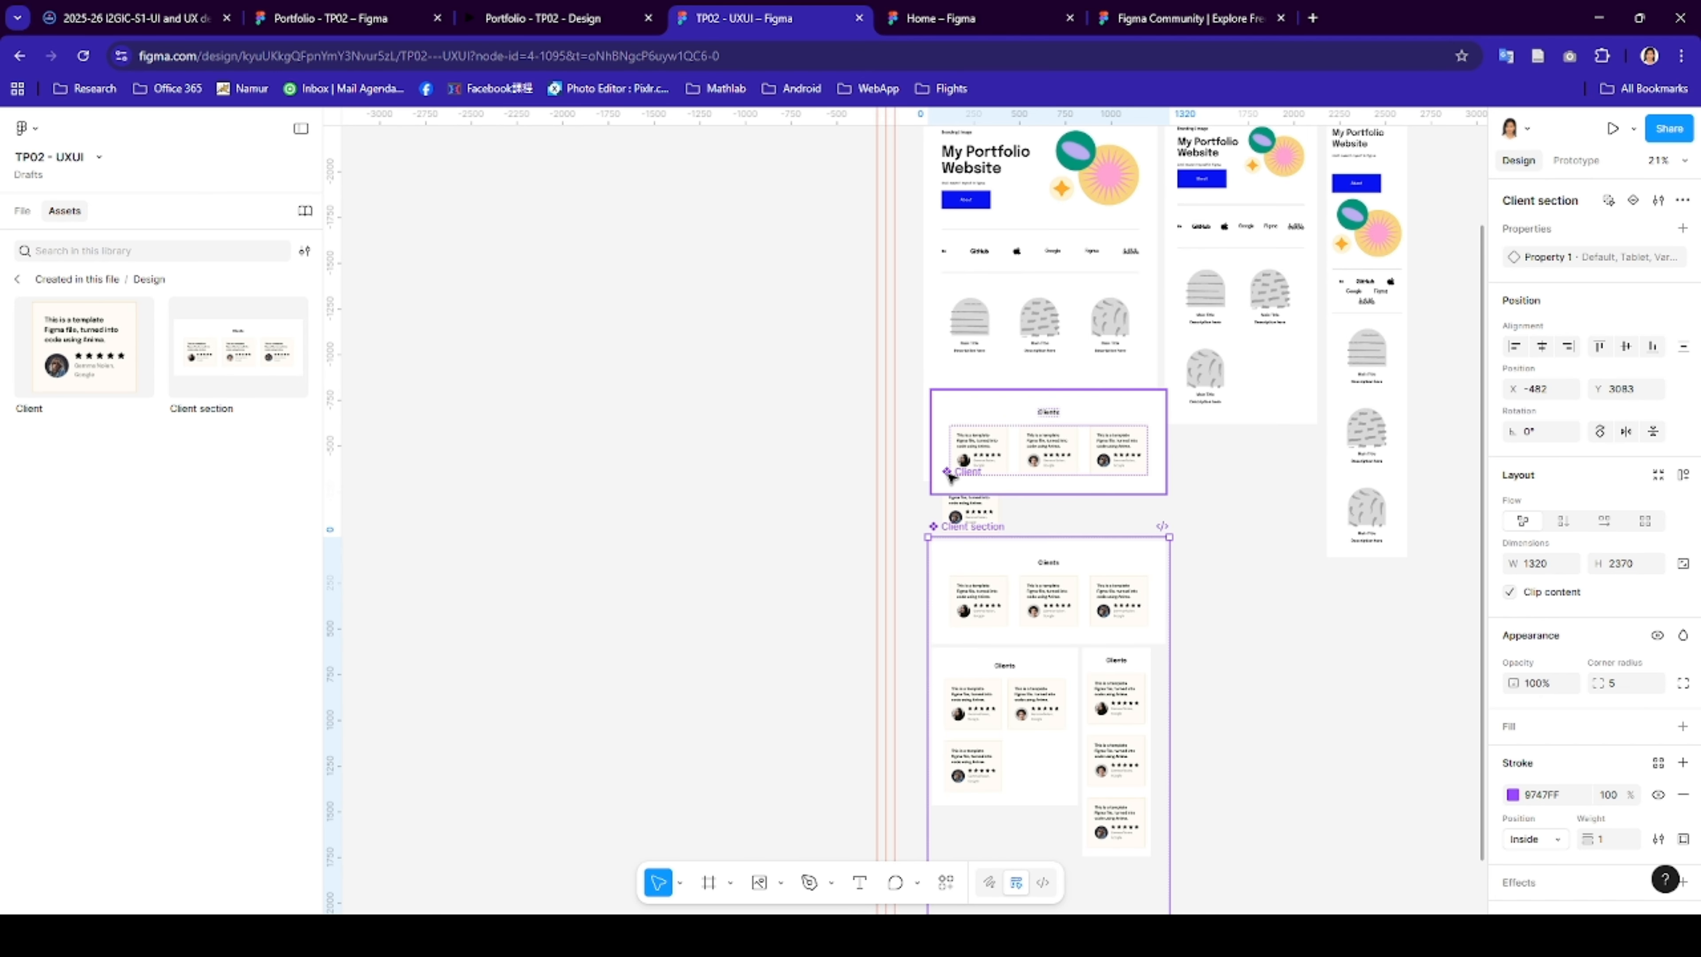
click(1035, 503)
- Select the Client component together with the Client section component set and cut both from the Design page
scroll(1035, 503, up, 3)
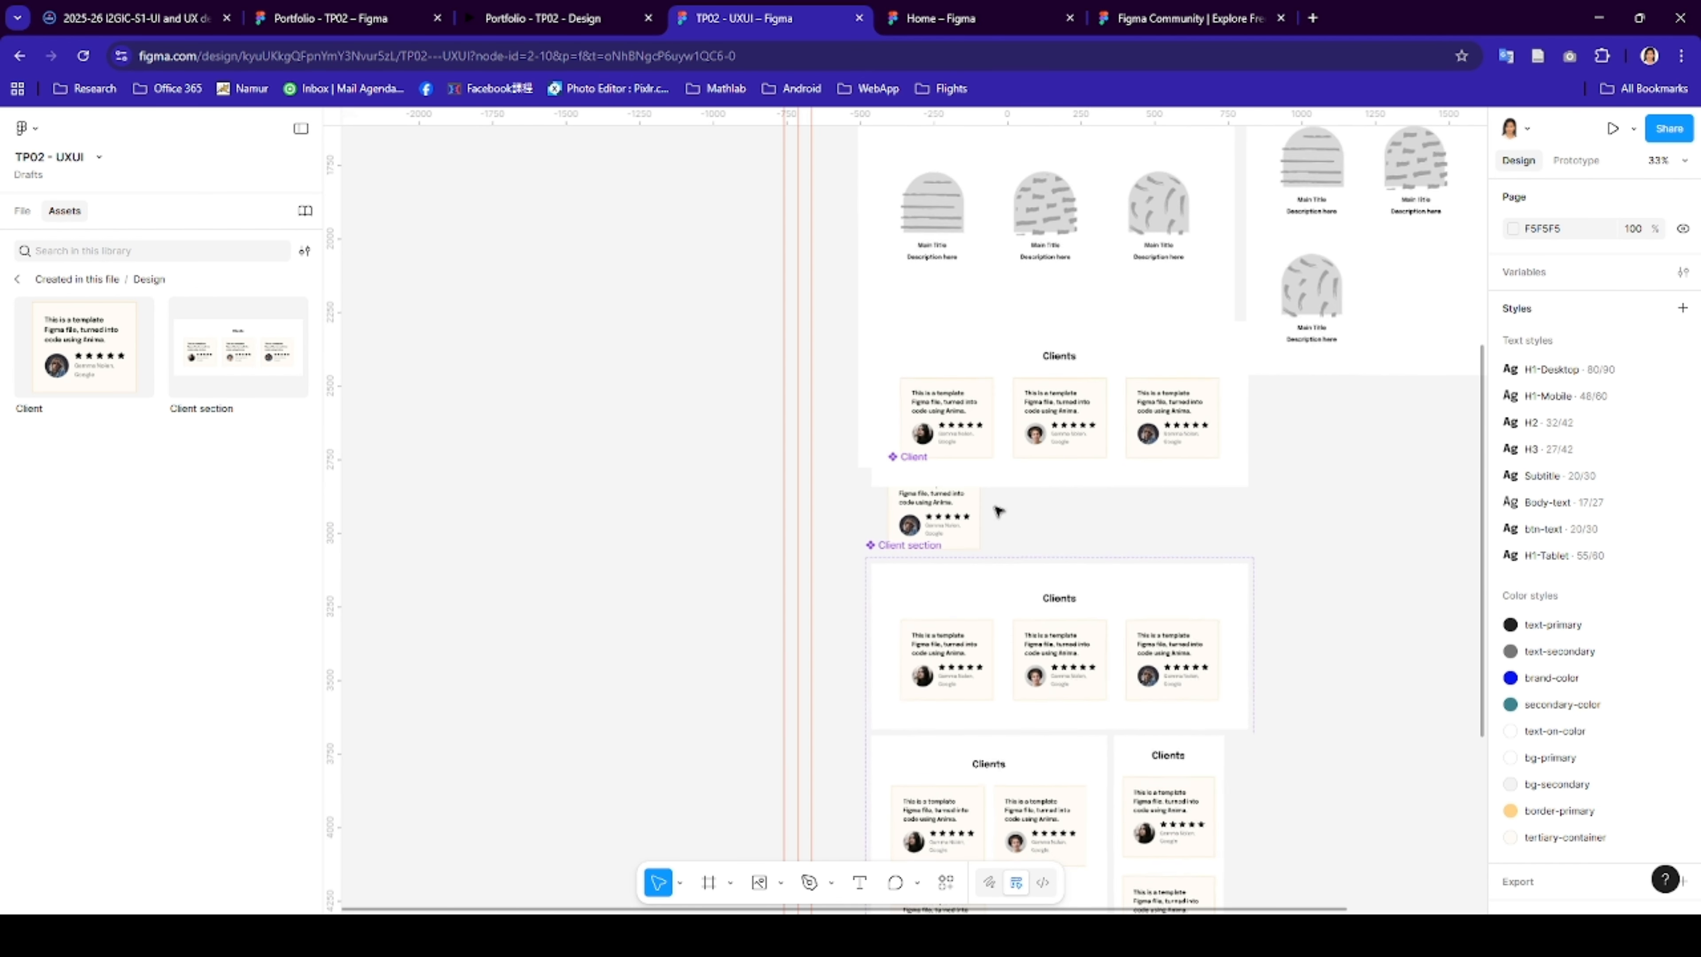
click(917, 477)
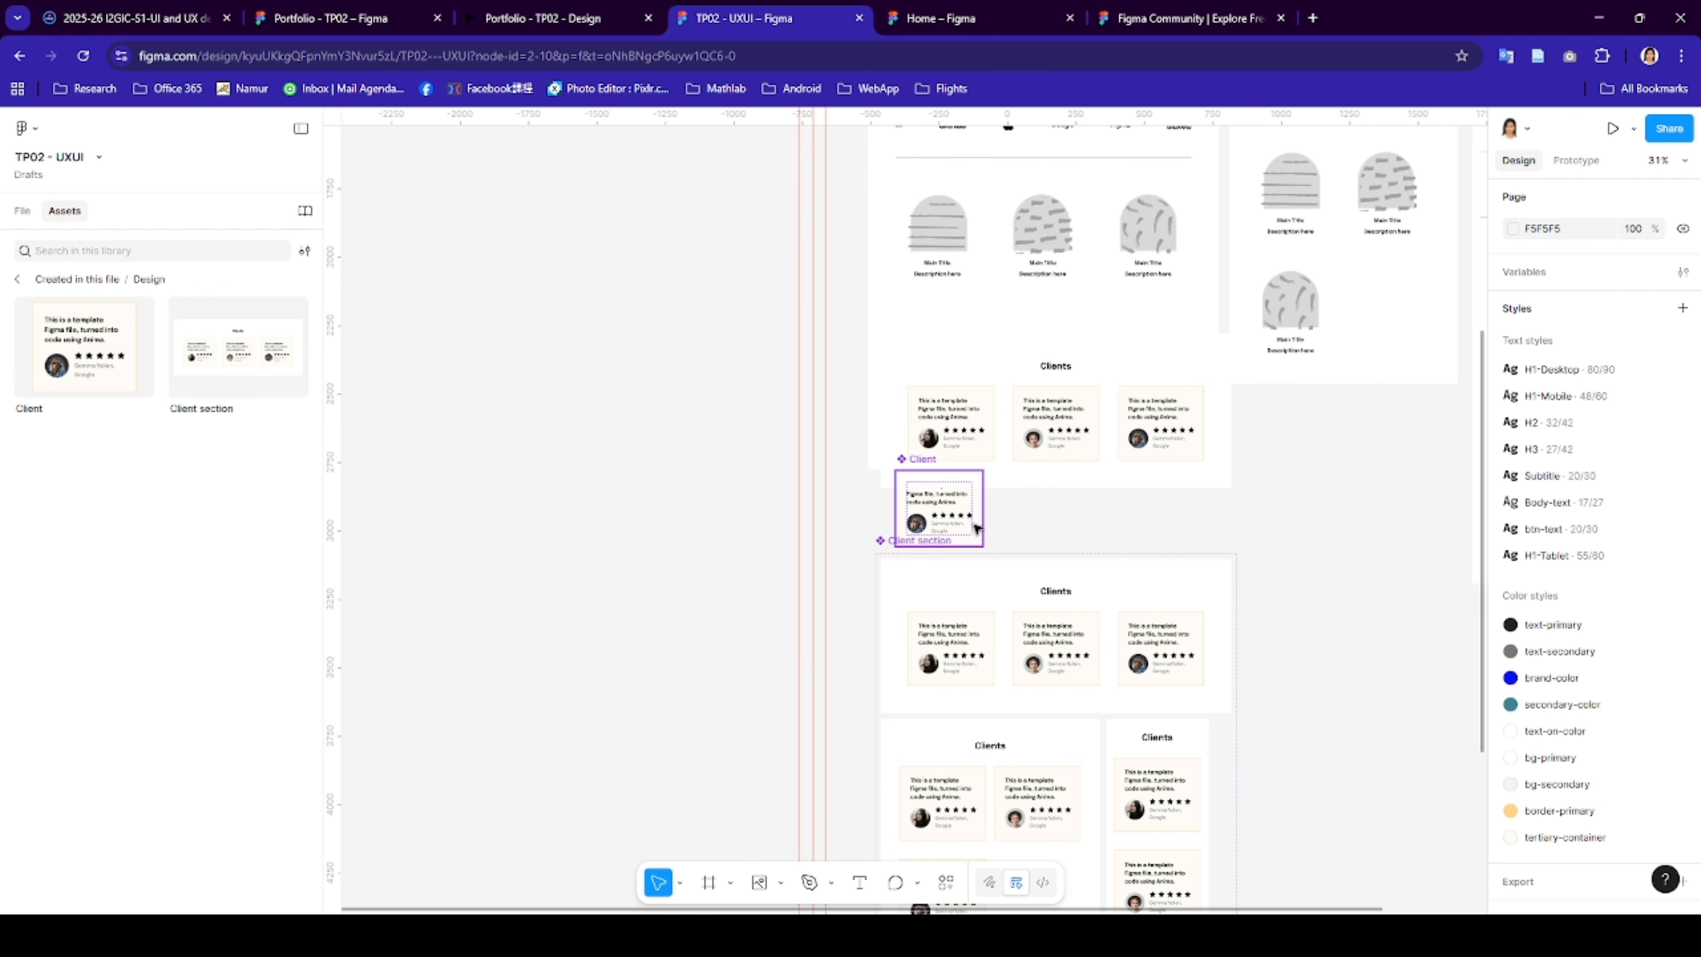
shift+click(881, 543)
key(Delete)
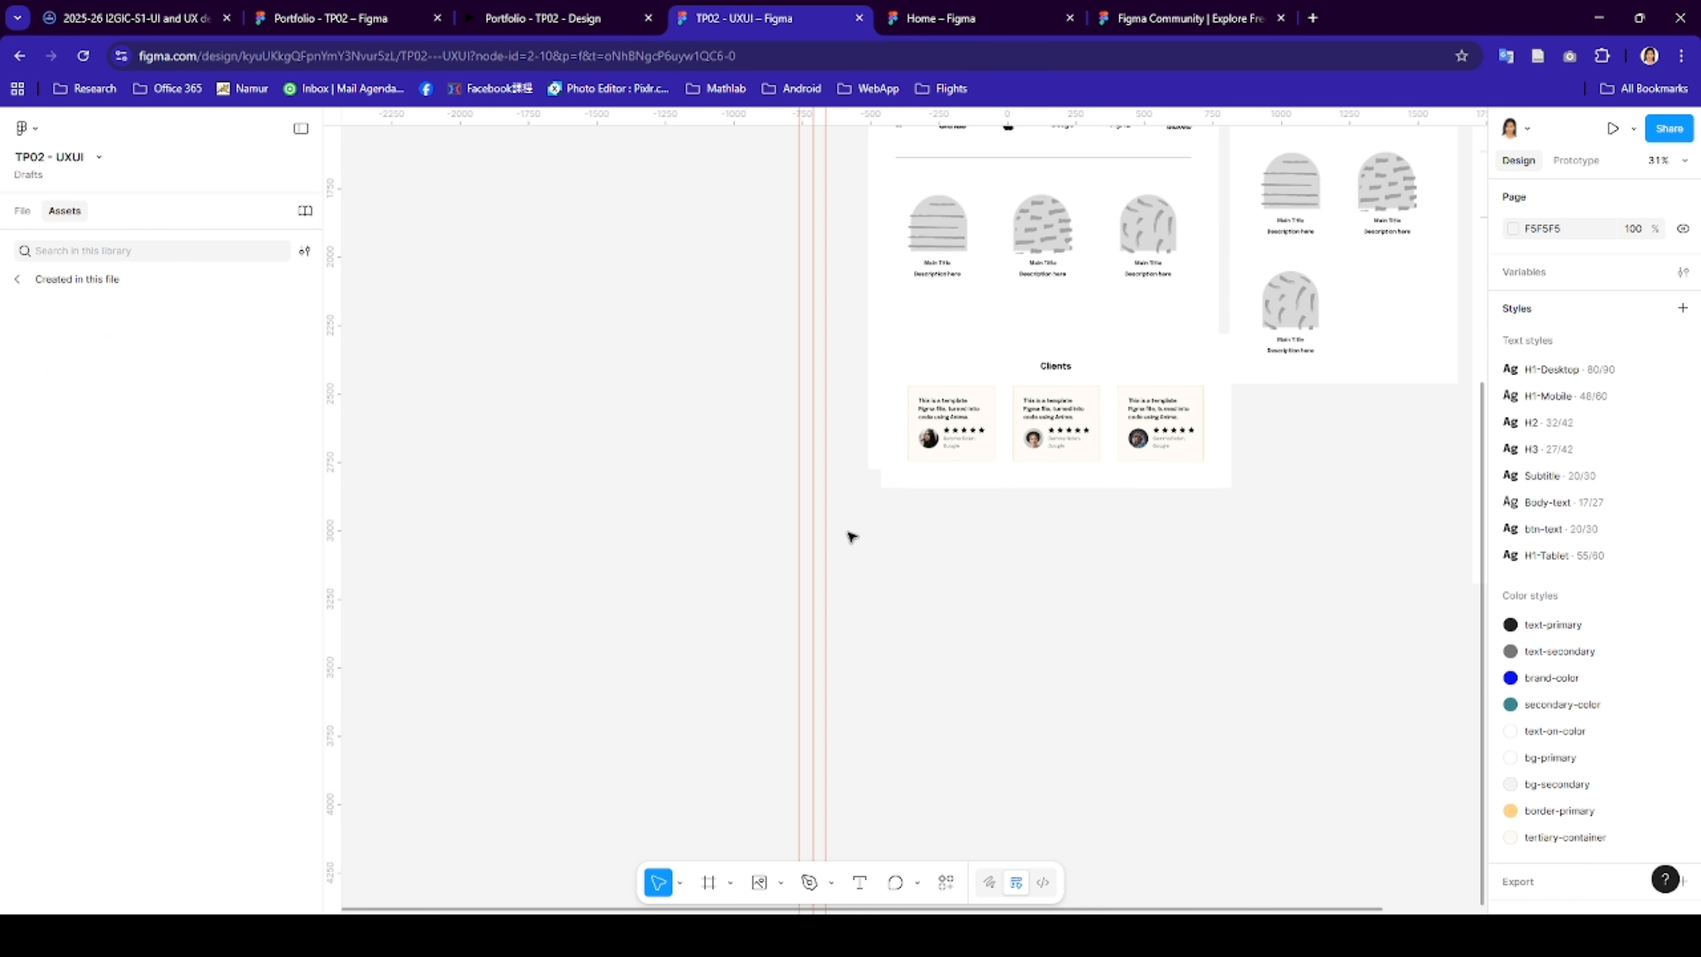
- Paste the Client and Client section components into the Component page and position them below the Skill sections set
click(15, 213)
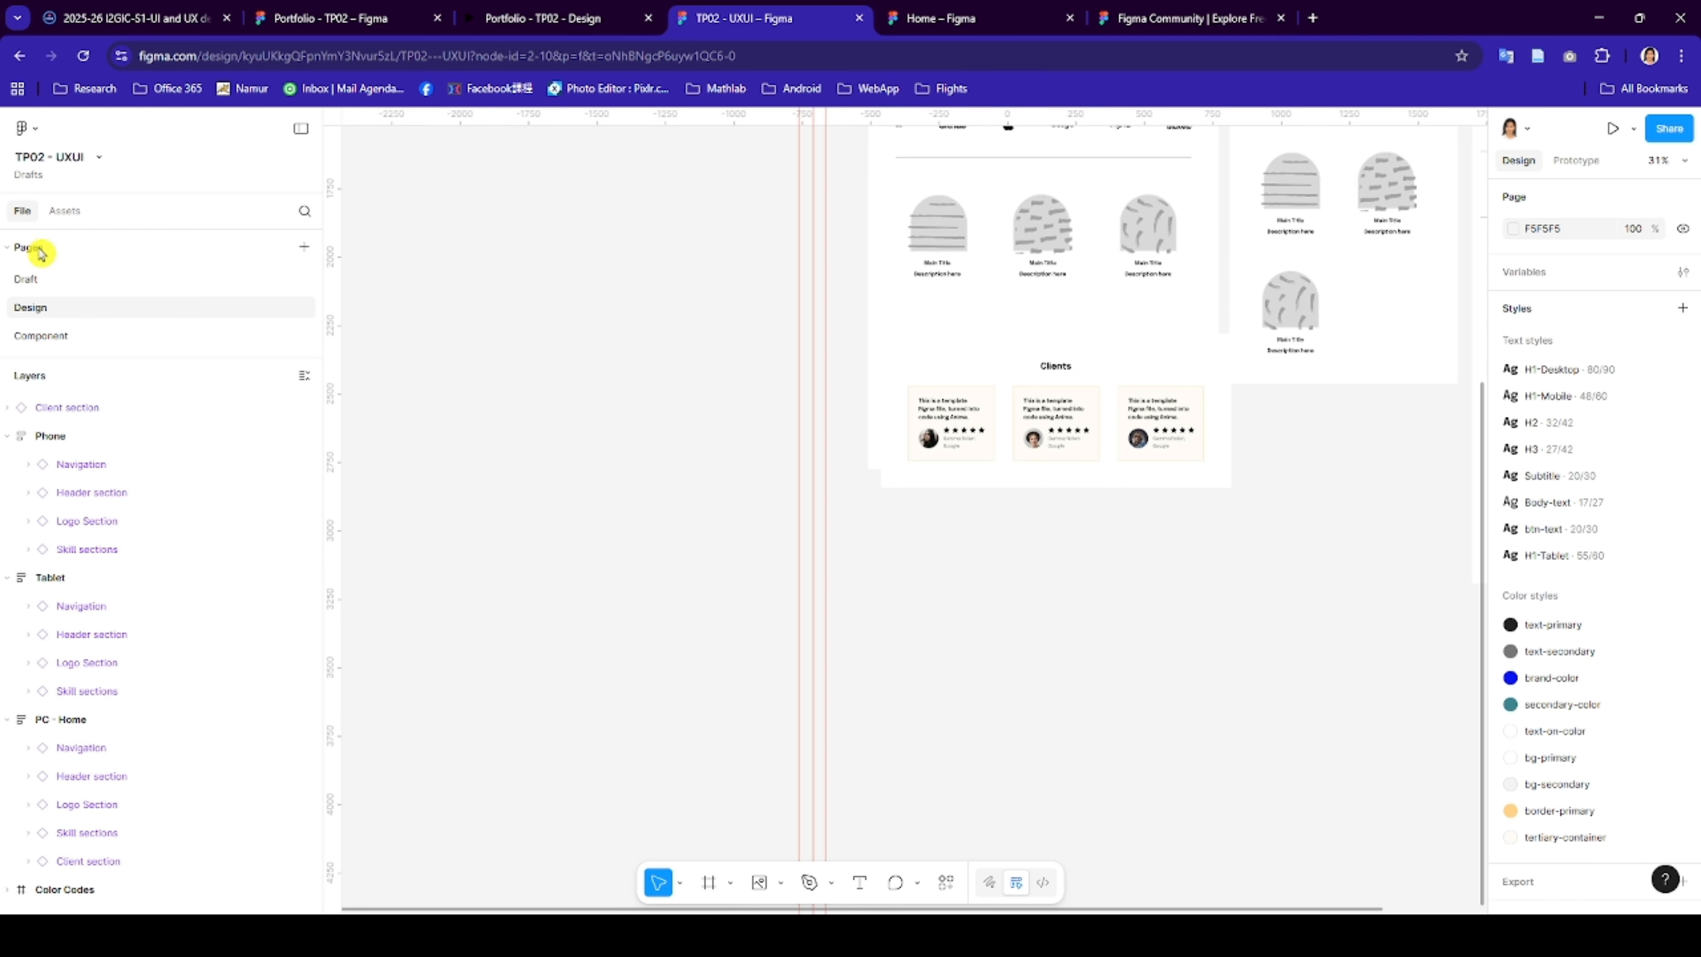
click(50, 335)
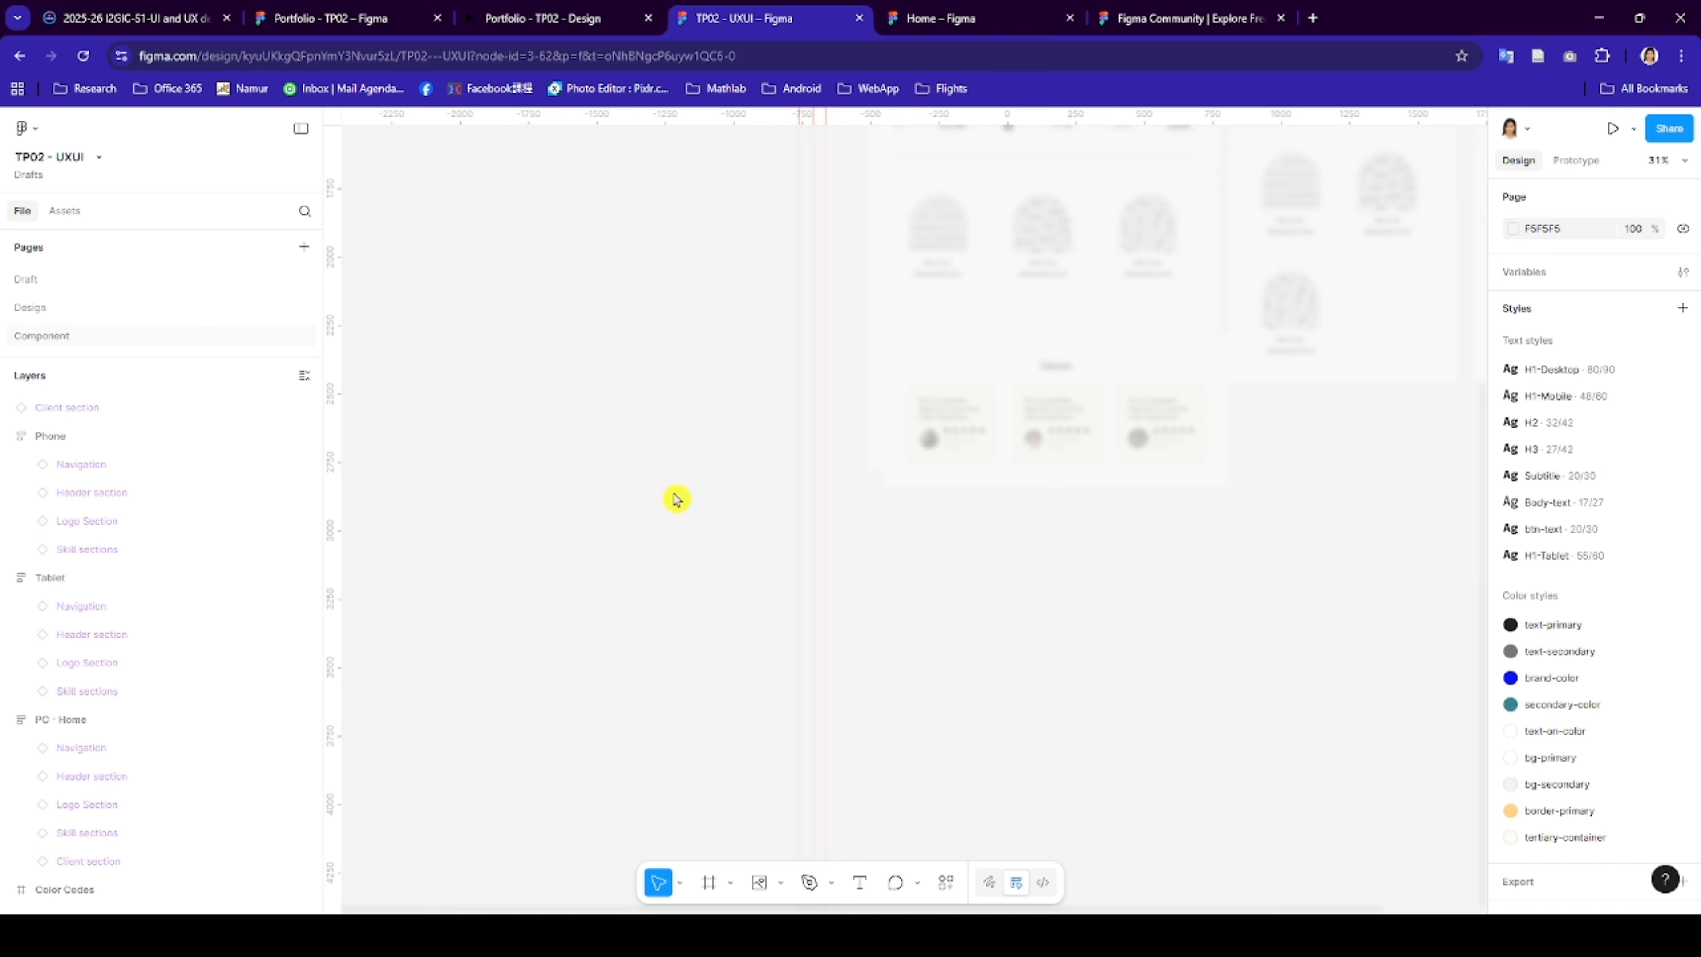
click(472, 481)
scroll(477, 493, down, 15)
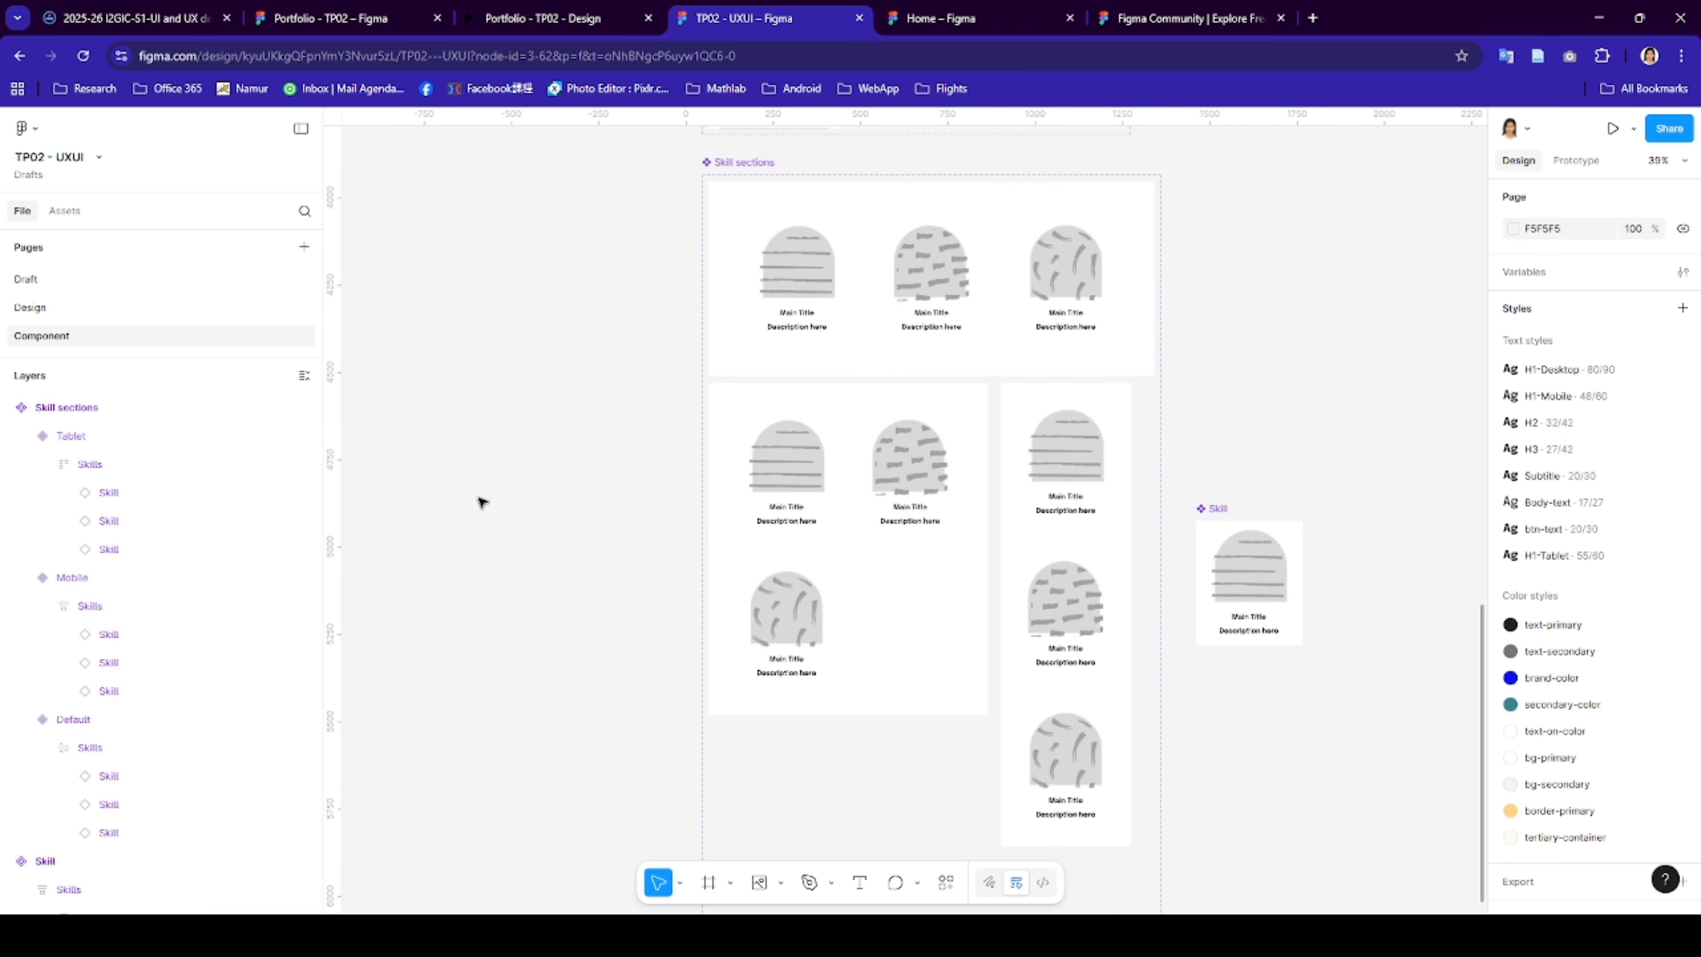
scroll(529, 464, up, 5)
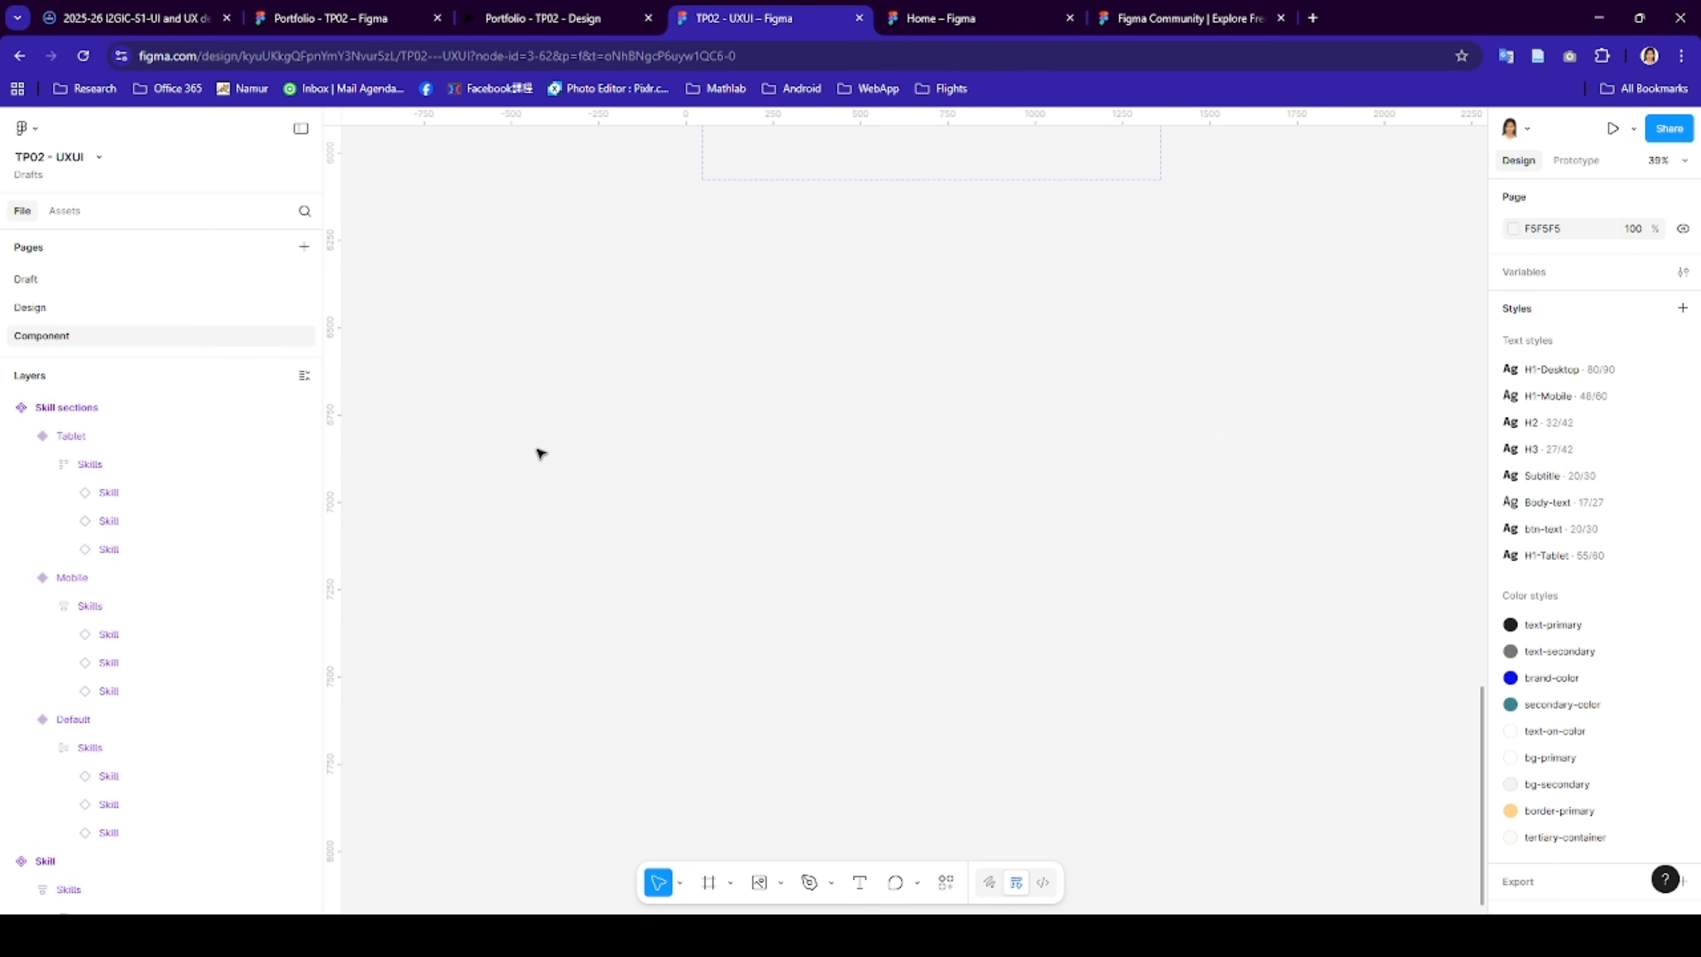
key(ctrl+v)
drag(725, 199, 725, 369)
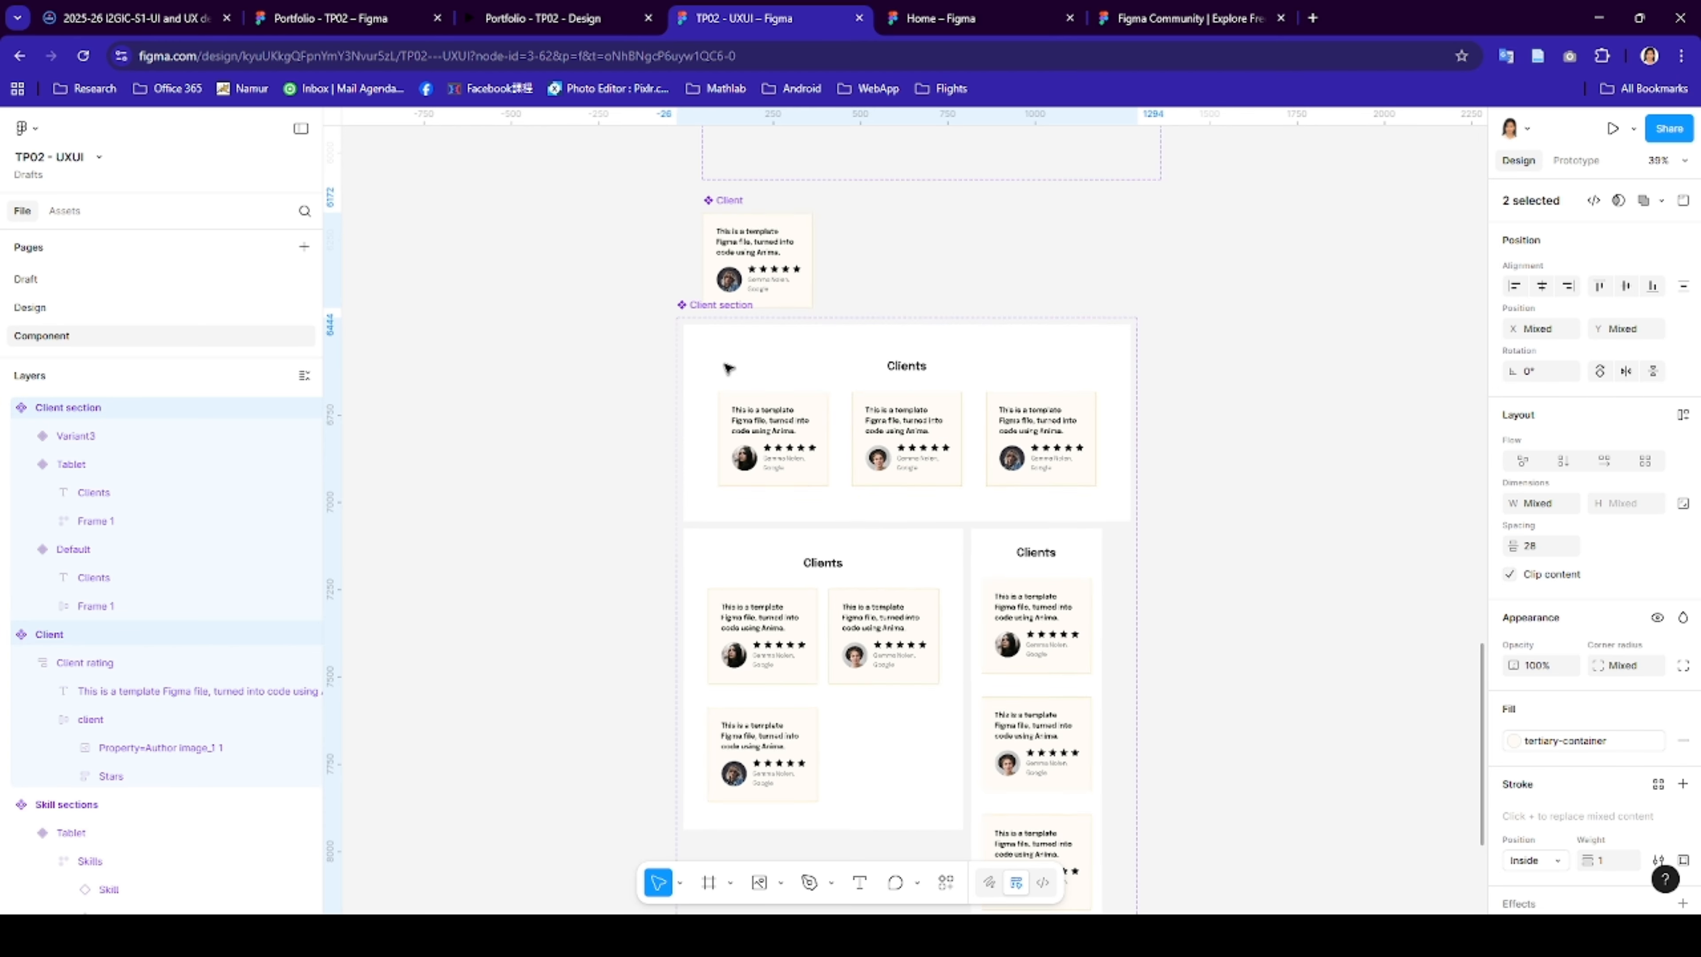
- Switch to the Design page and remove the extra Client section copy placed below the PC - Home frame
click(74, 317)
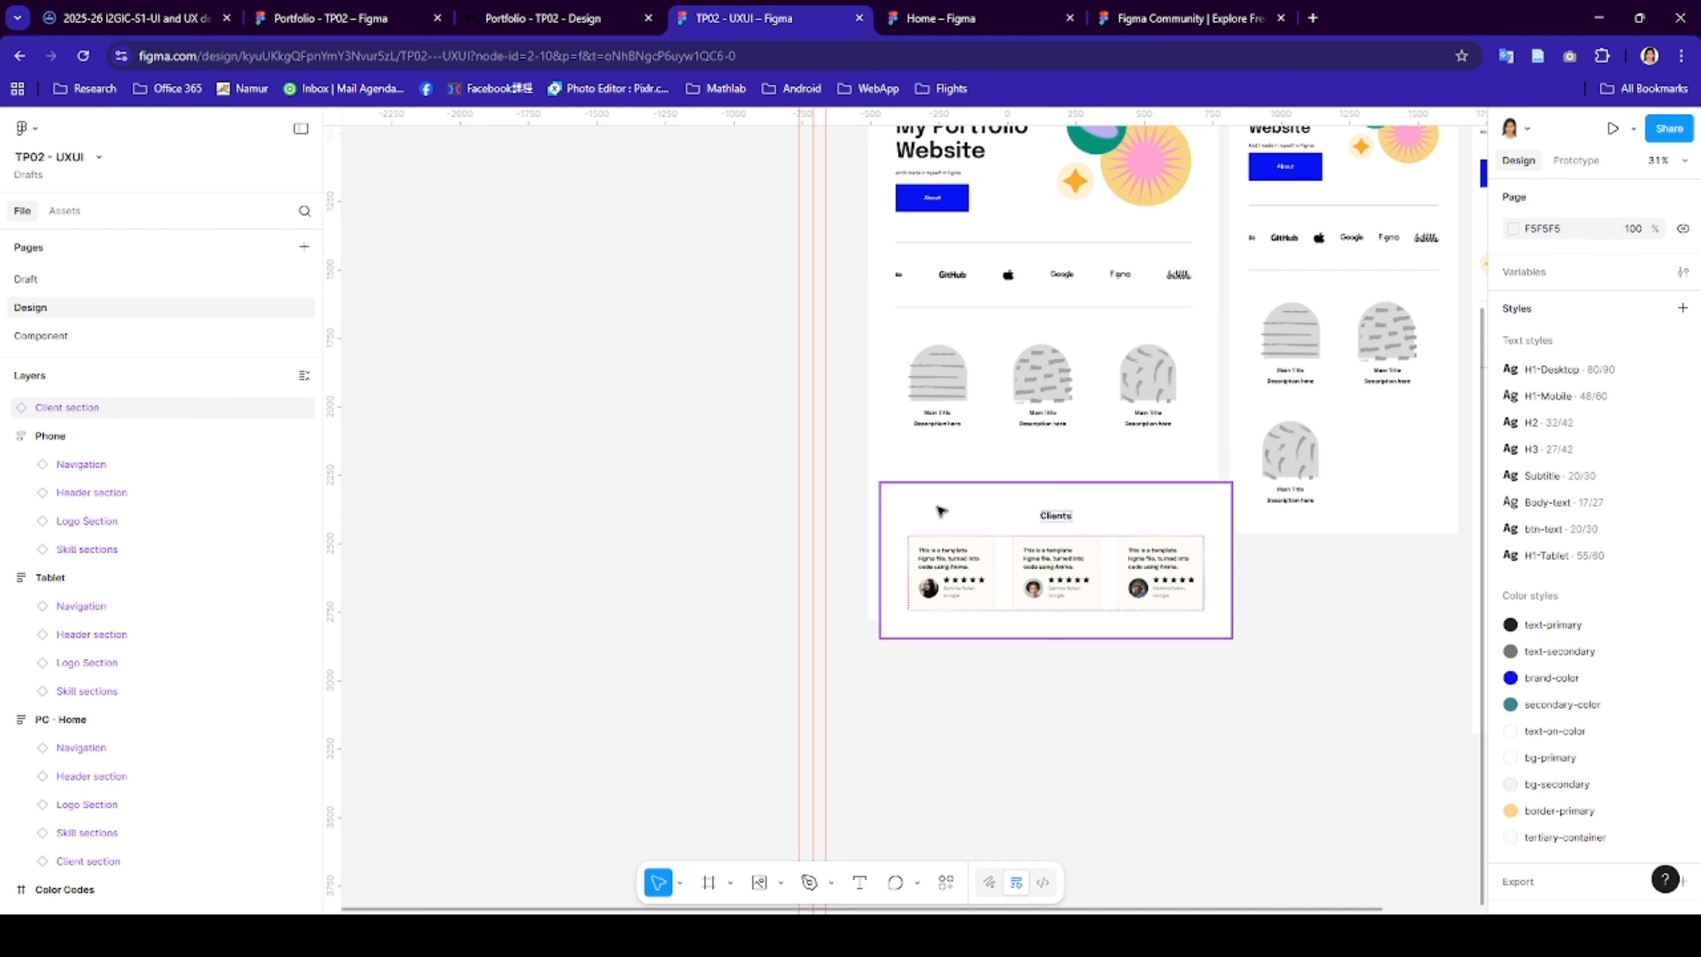
drag(943, 513, 1025, 698)
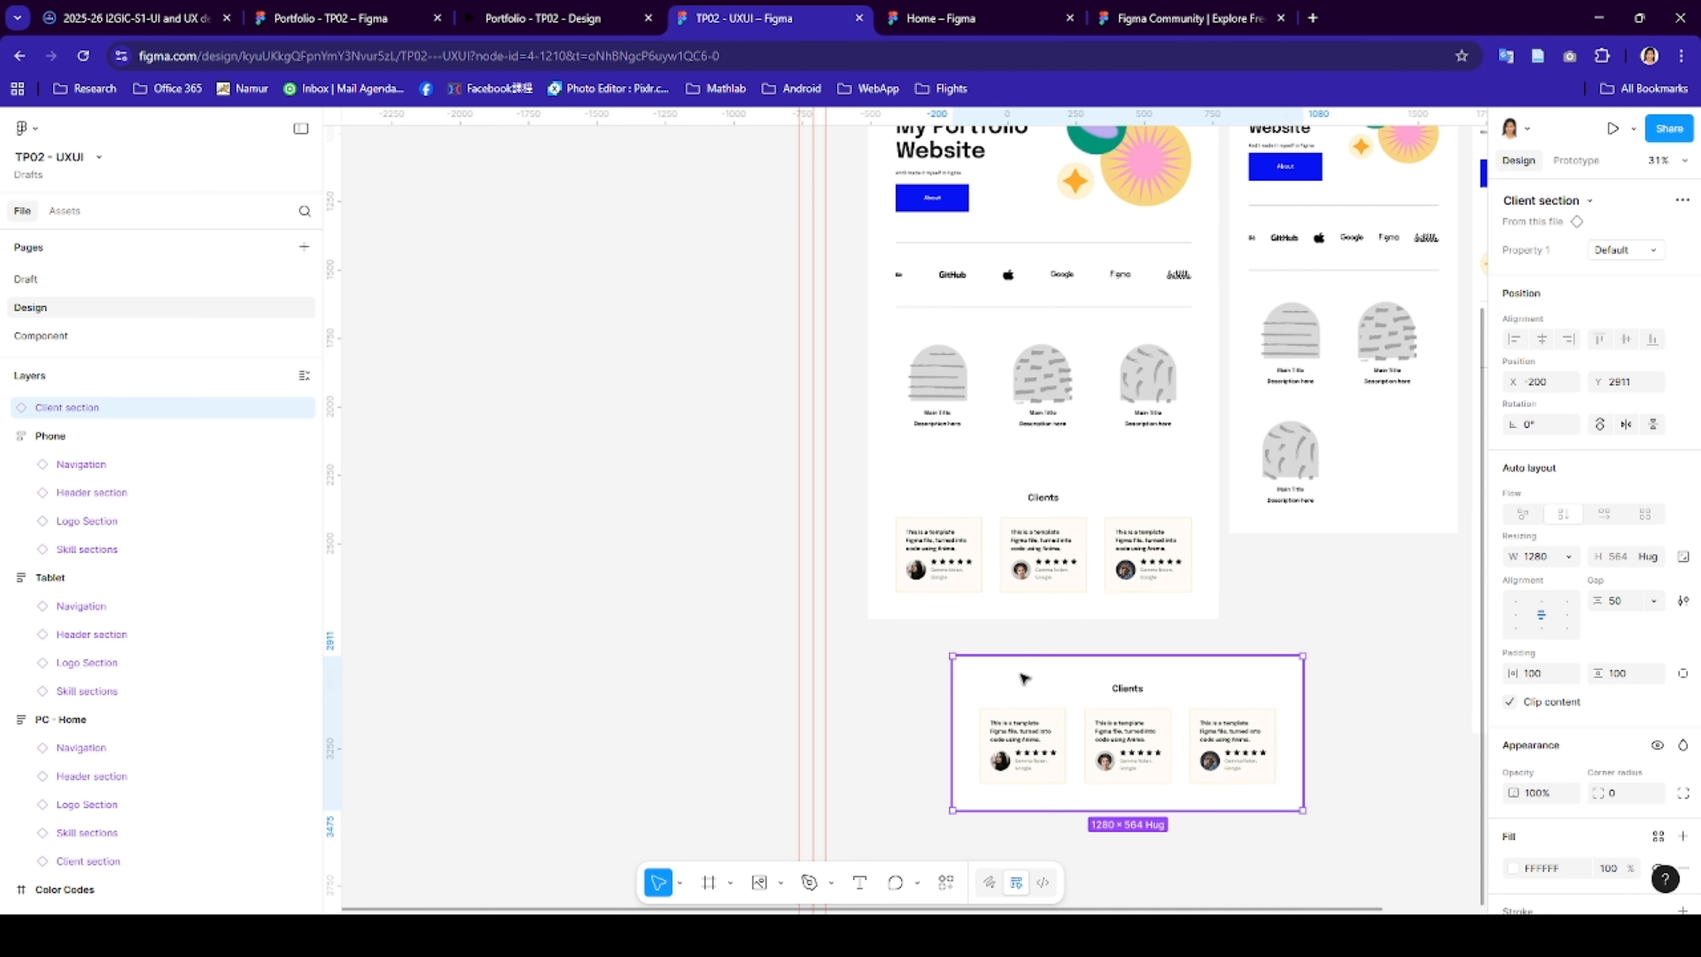
key(Delete)
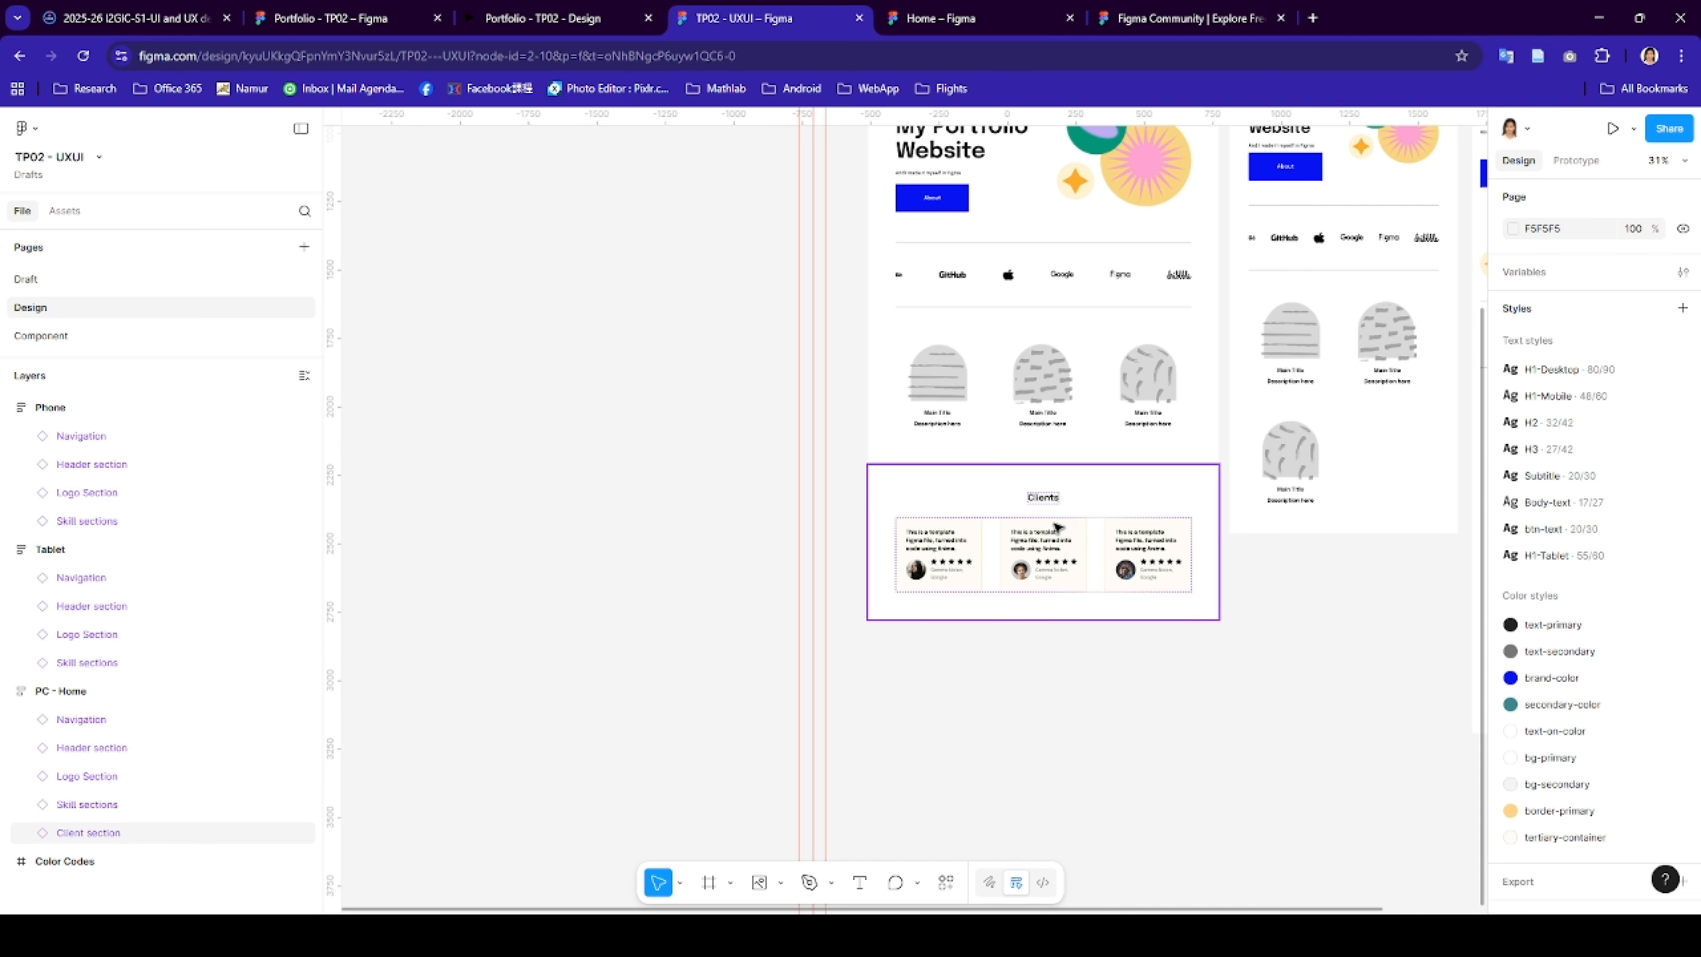
- Duplicate the PC - Home Client section instance, switch the copy to the Tablet variant and place it below the skills section in the Tablet frame
drag(1082, 496, 1258, 726)
scroll(1258, 726, right, 4)
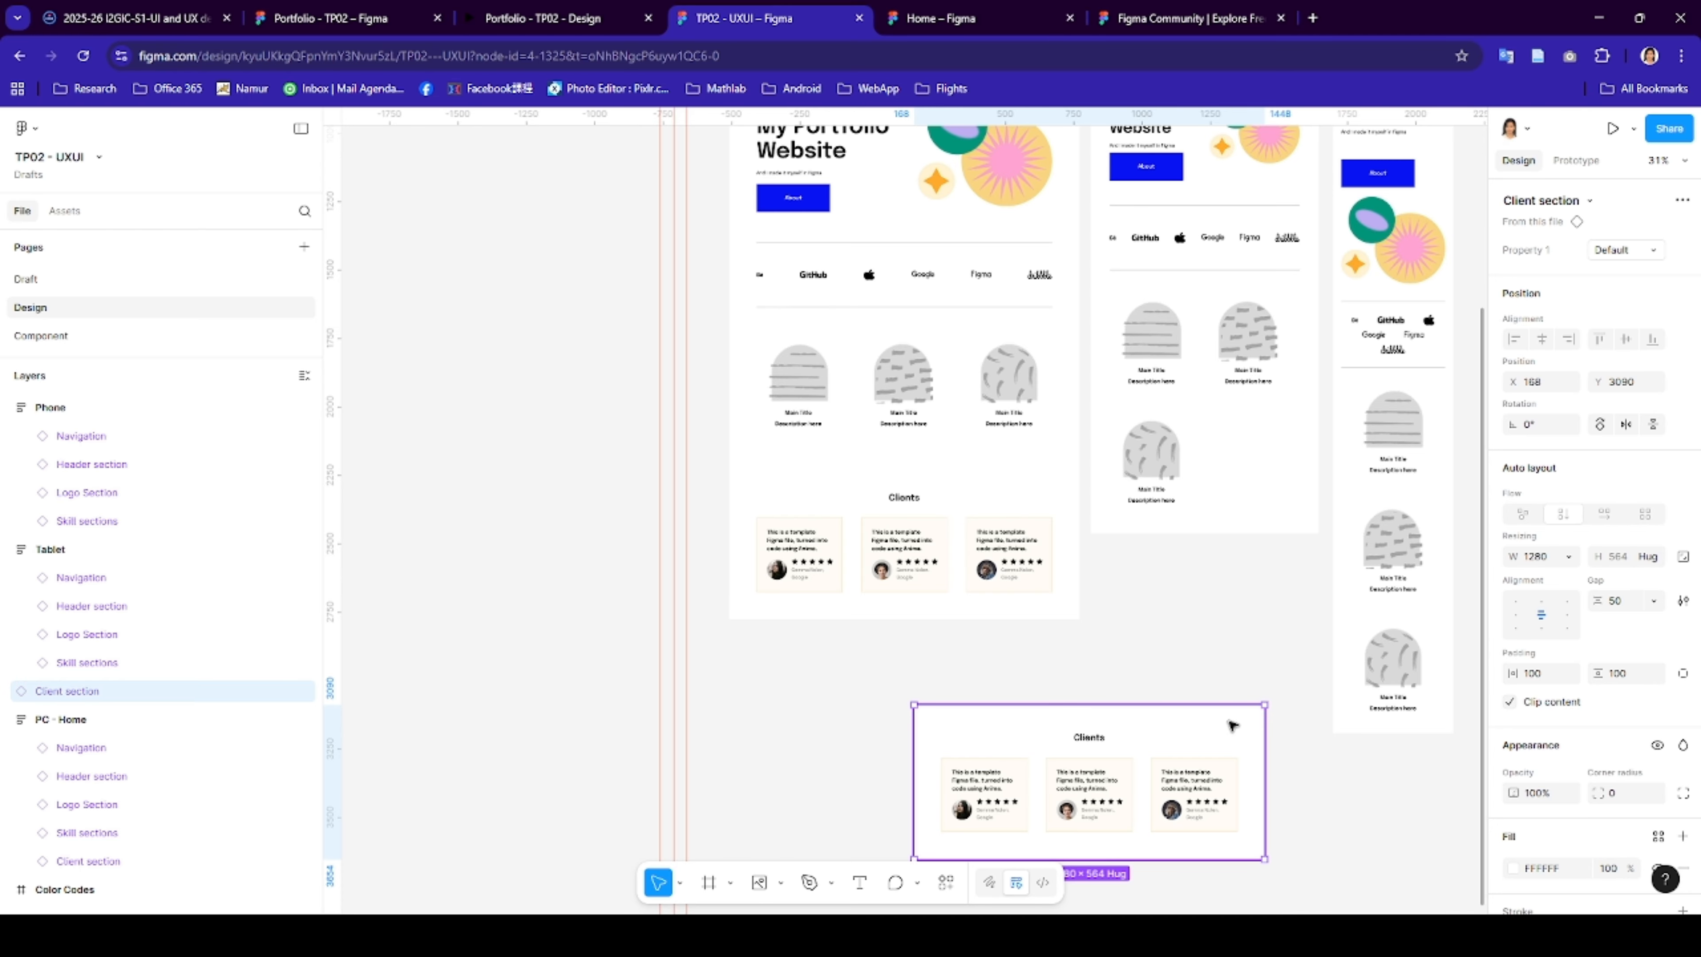
right_click(1205, 770)
click(1651, 254)
click(1651, 254)
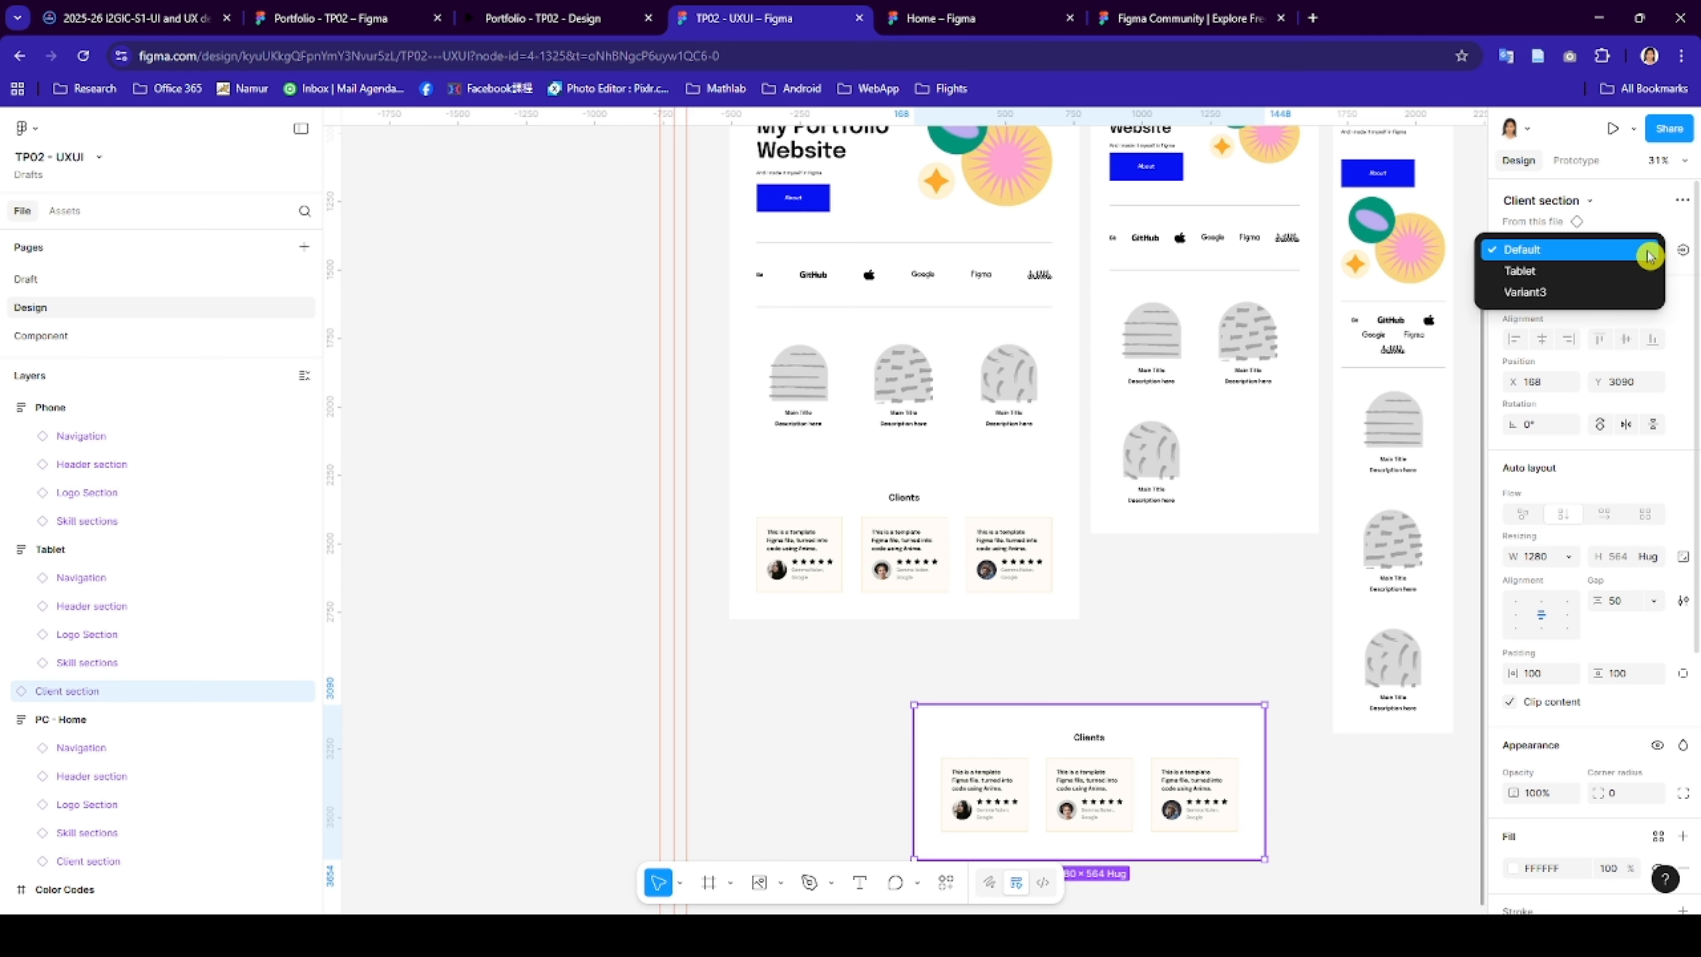
click(1580, 275)
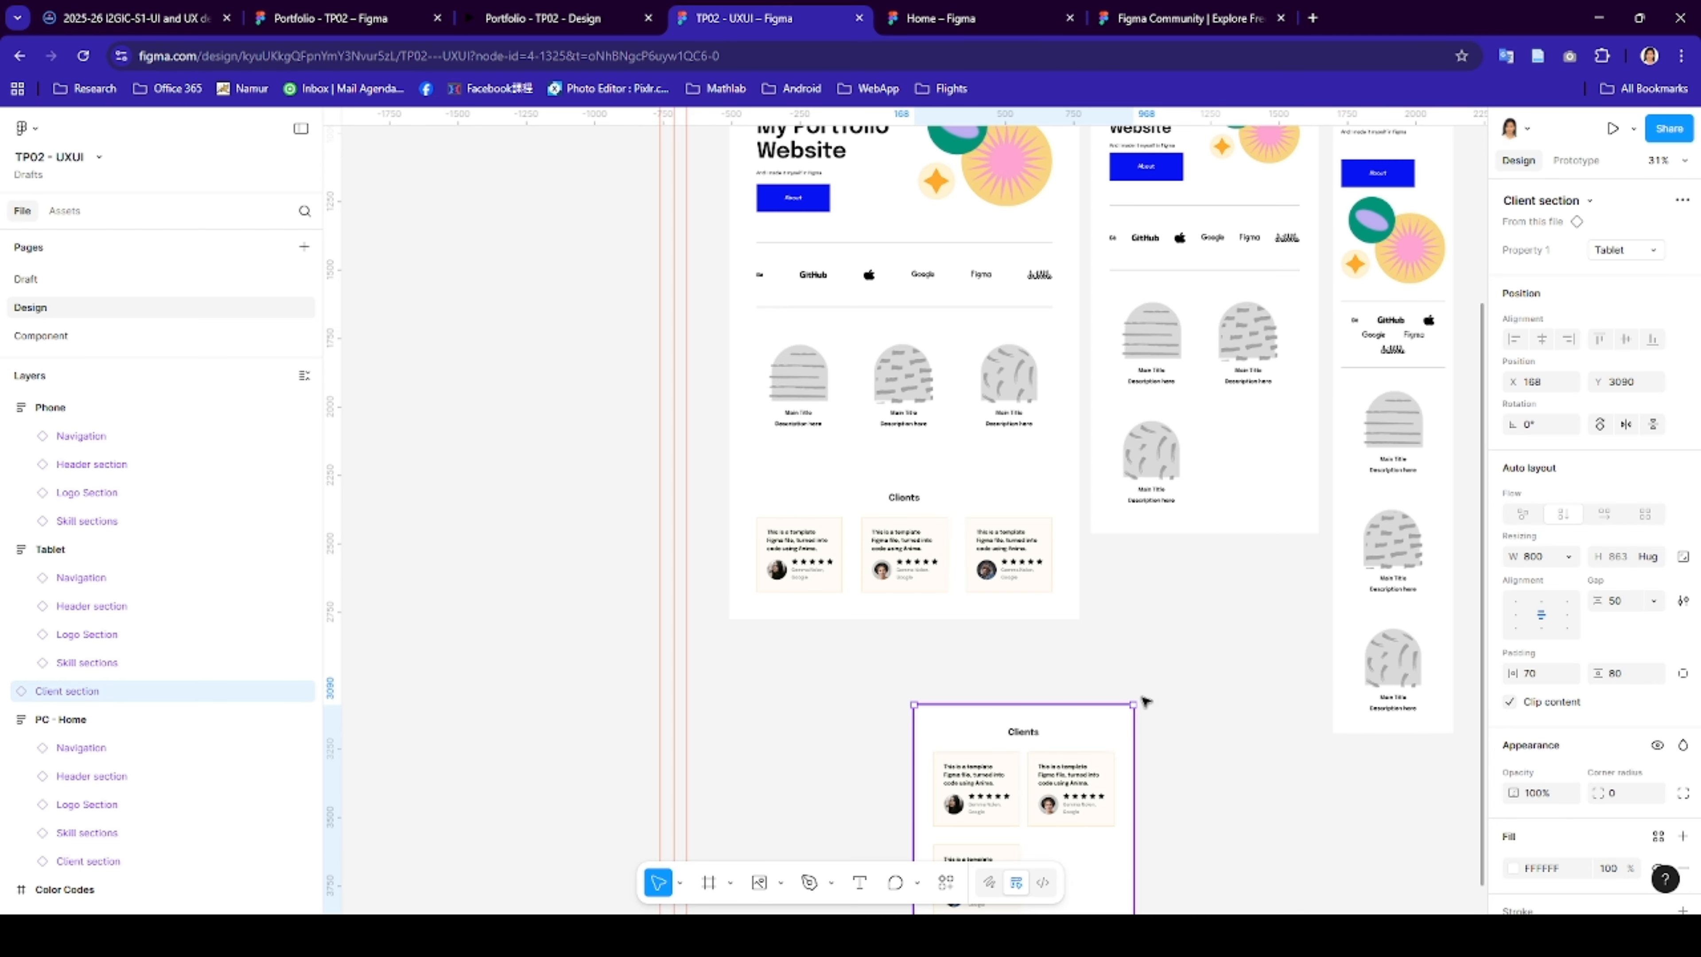
drag(1143, 701, 1238, 562)
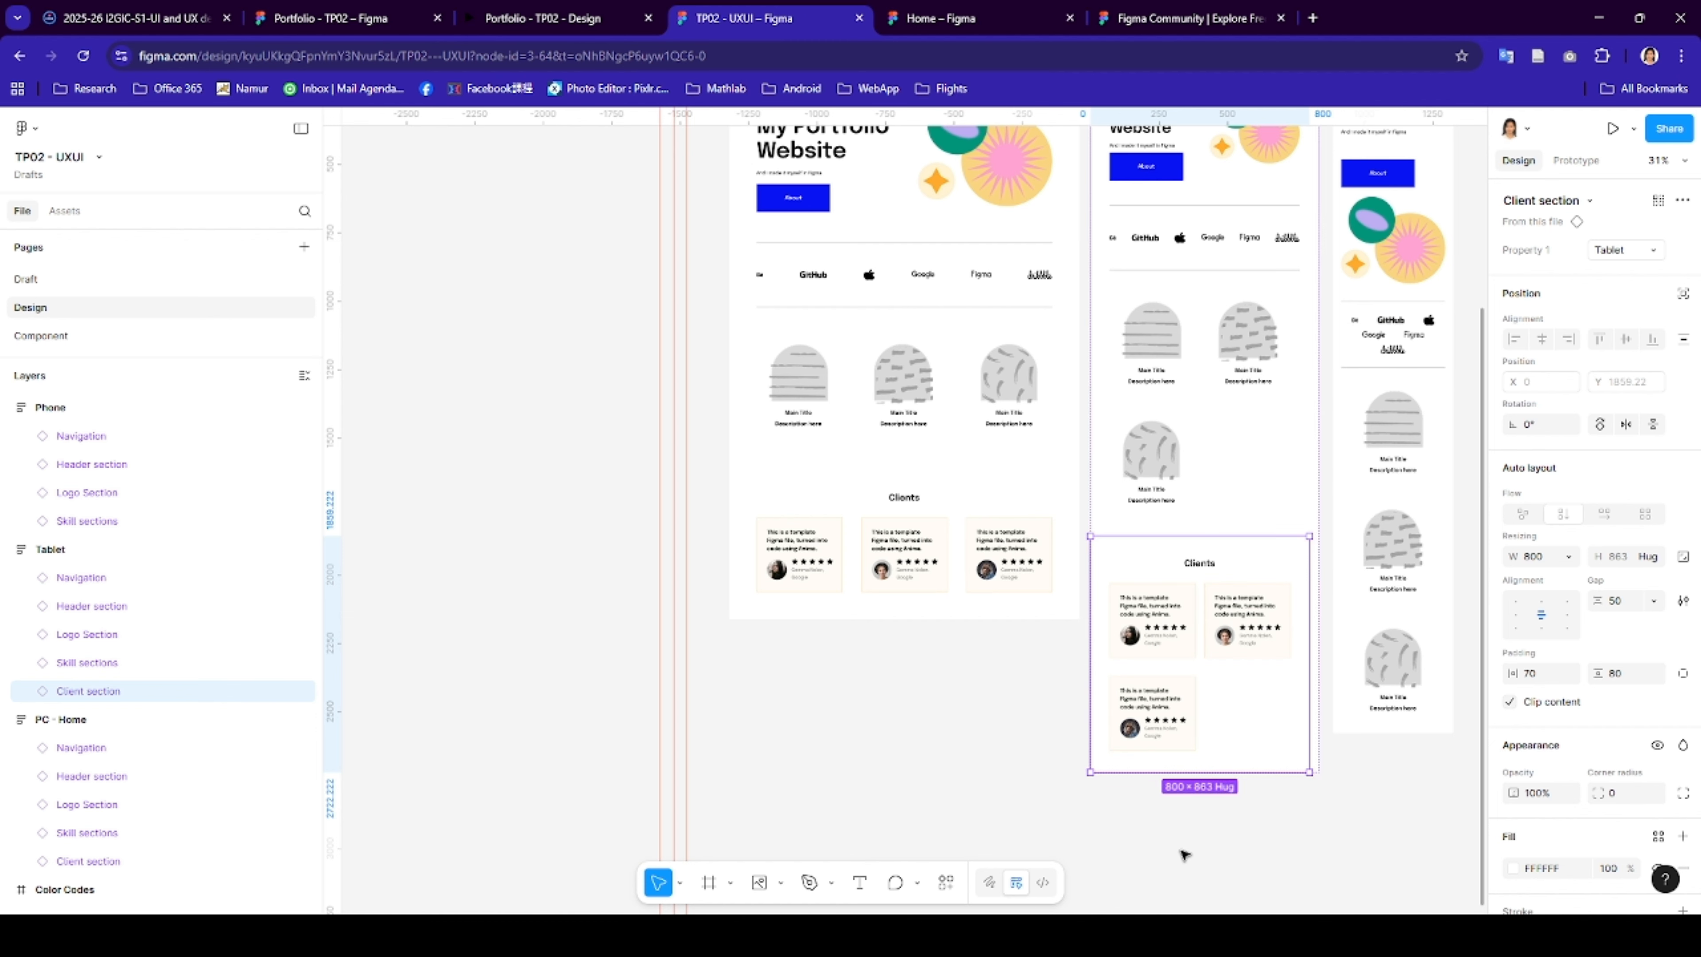
- Set the width of the Tablet frame's Client section instance to Fill container
click(1184, 838)
click(1294, 563)
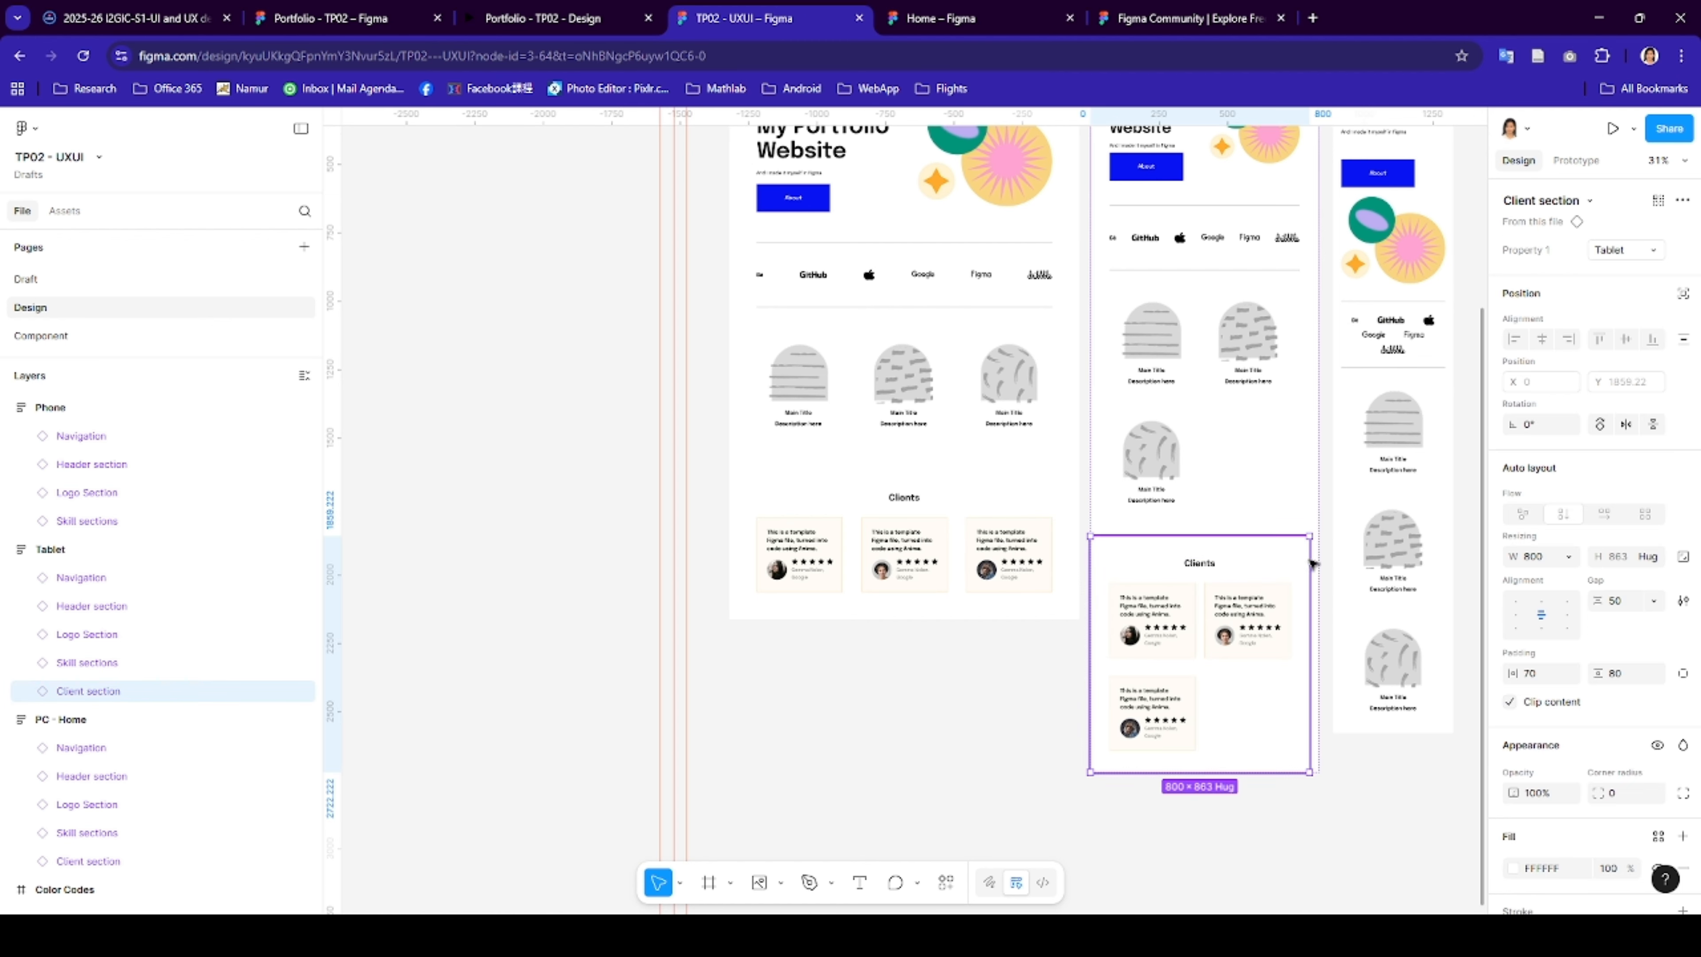
click(1553, 562)
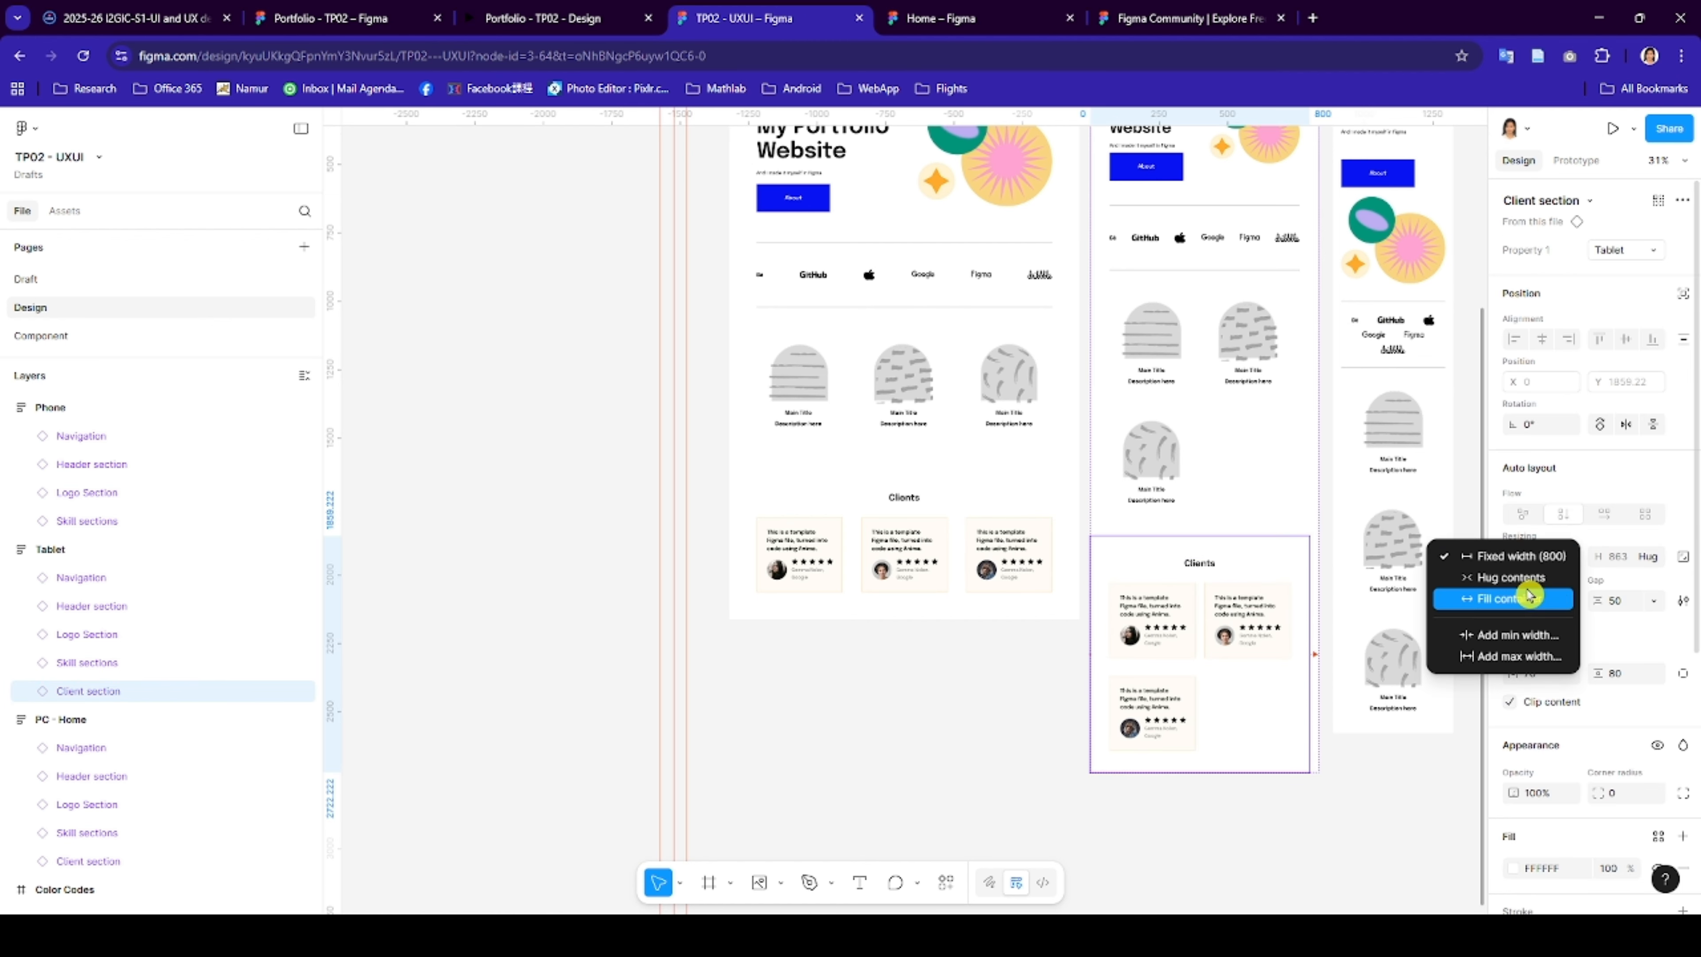
click(1510, 598)
- Duplicate the Tablet frame's Client section instance, switch the copy to Variant3 and place it below the skills section in the Phone frame
click(1016, 570)
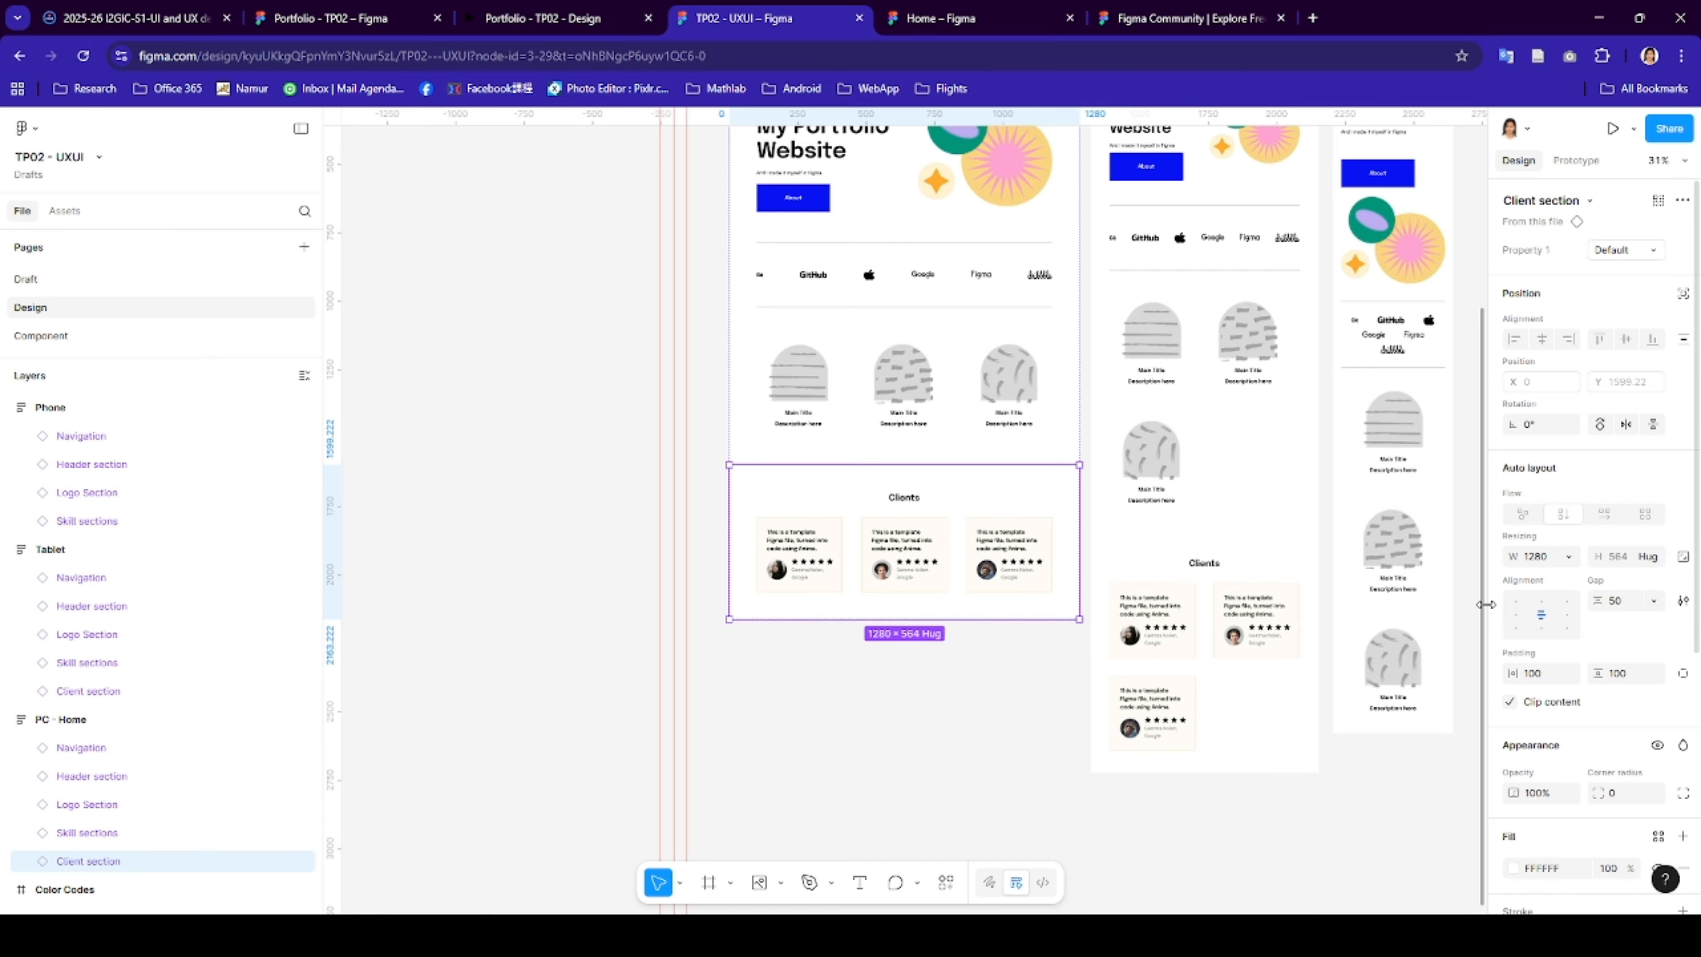
scroll(1397, 783, right, 5)
click(1051, 548)
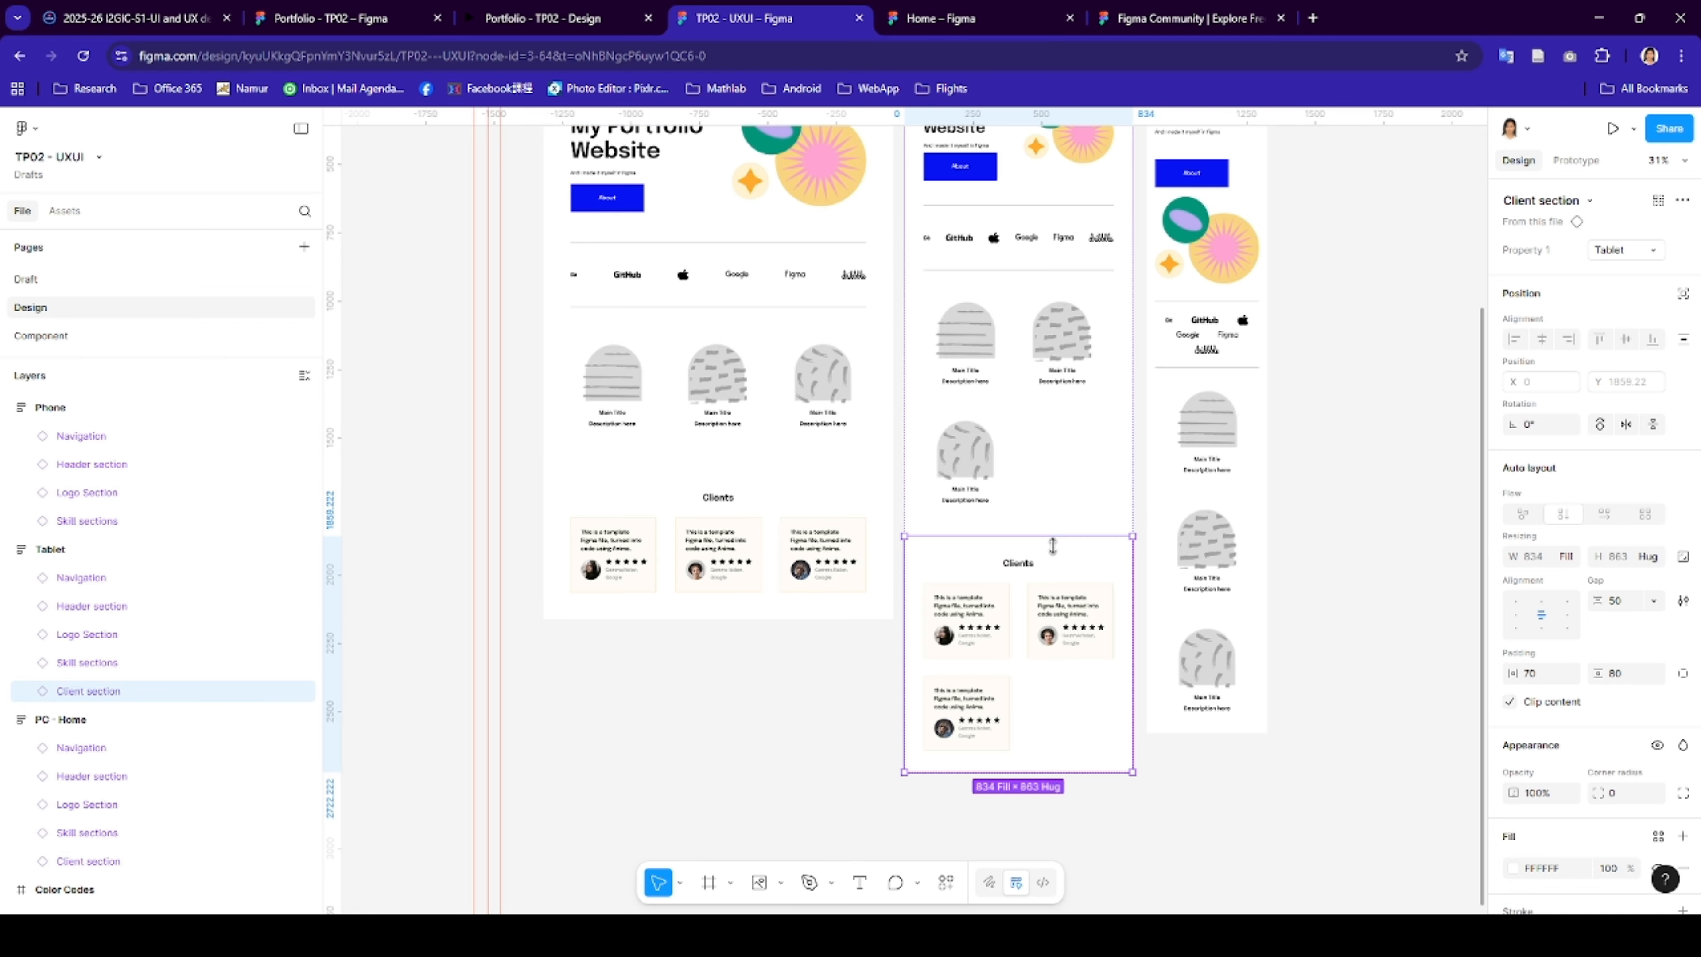
alt+drag(1197, 700, 1279, 807)
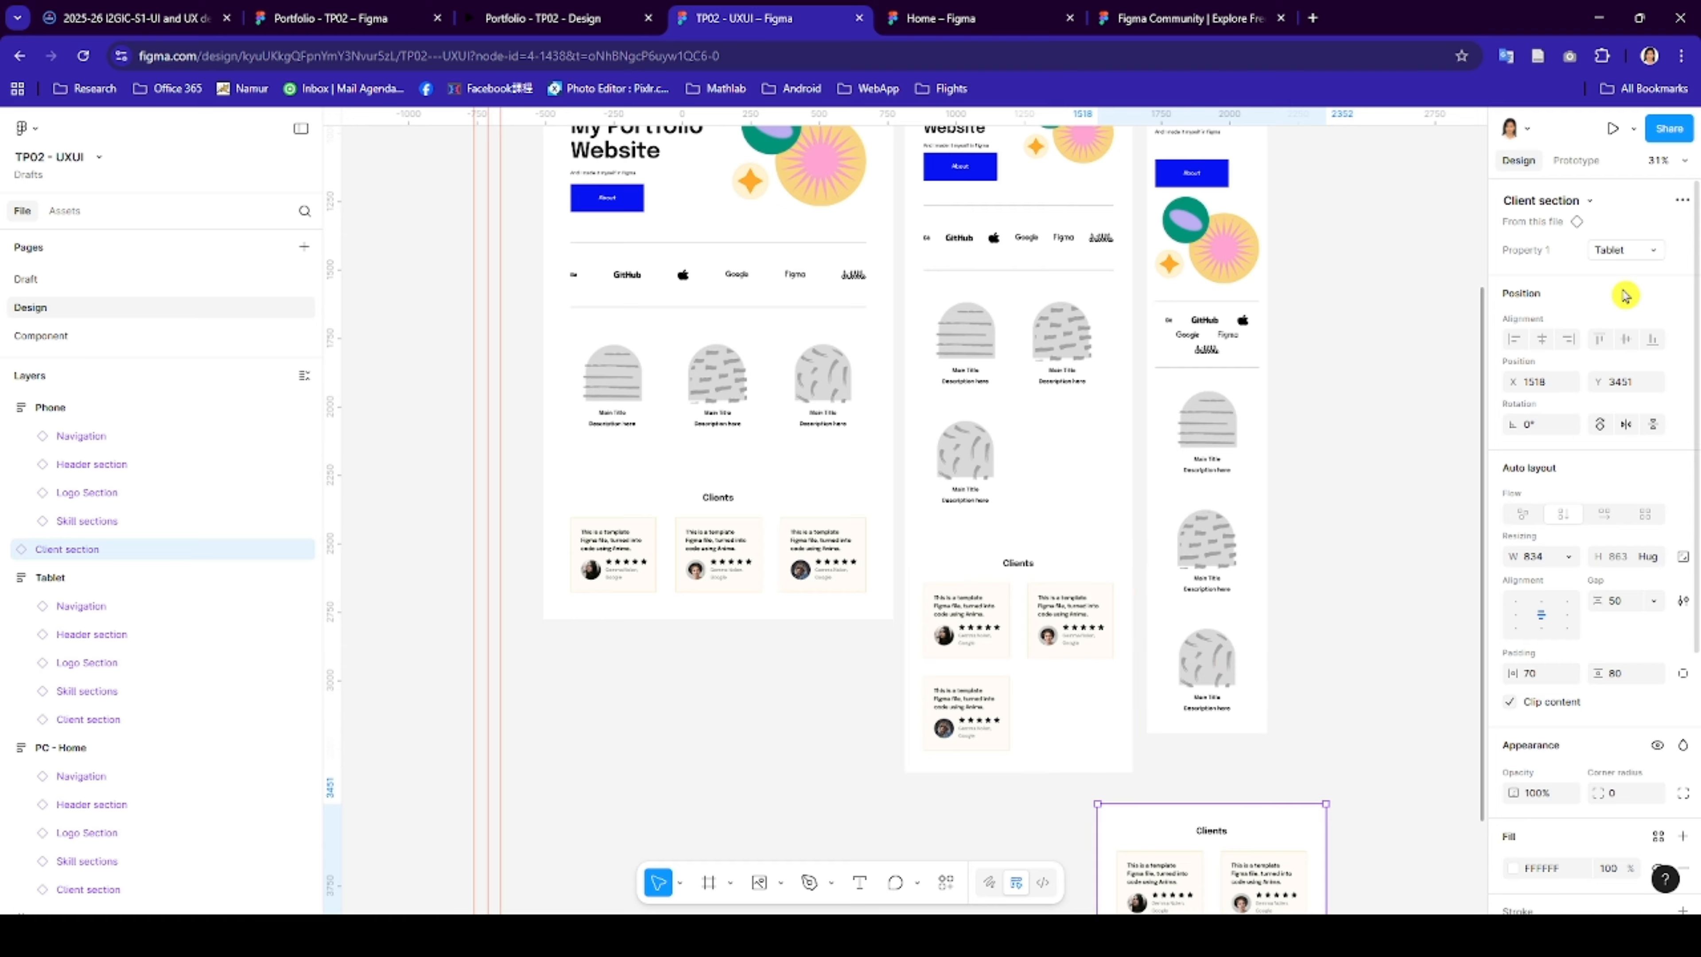
click(1646, 250)
click(1609, 274)
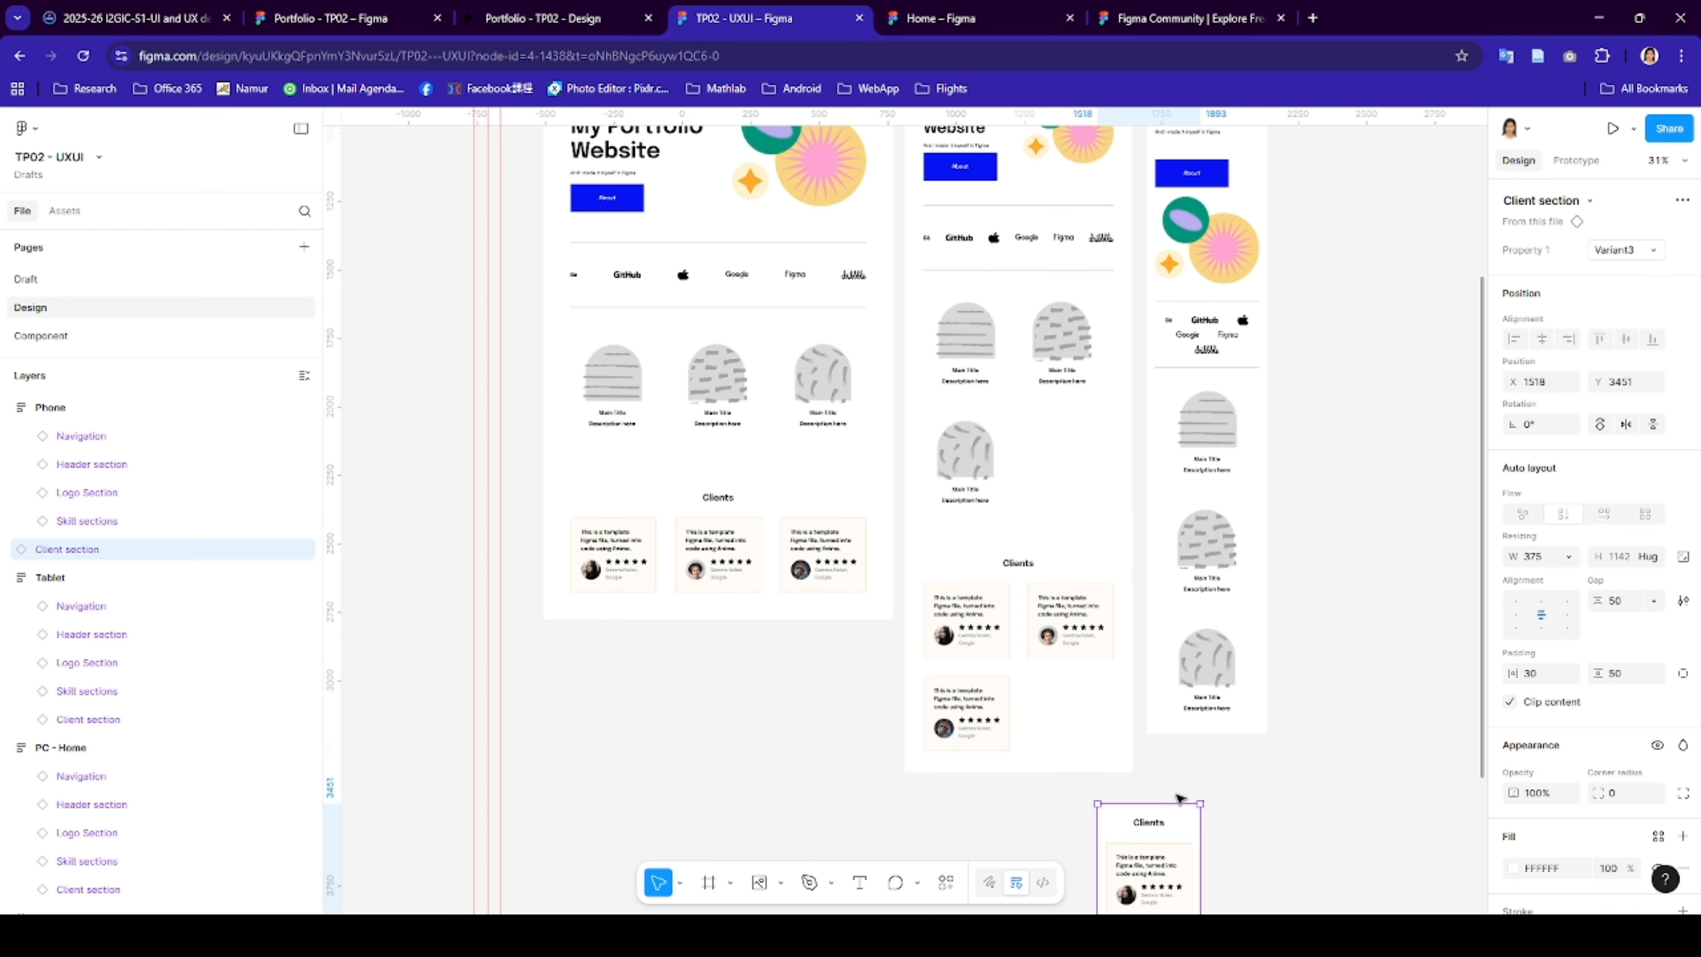
drag(1178, 825, 1232, 730)
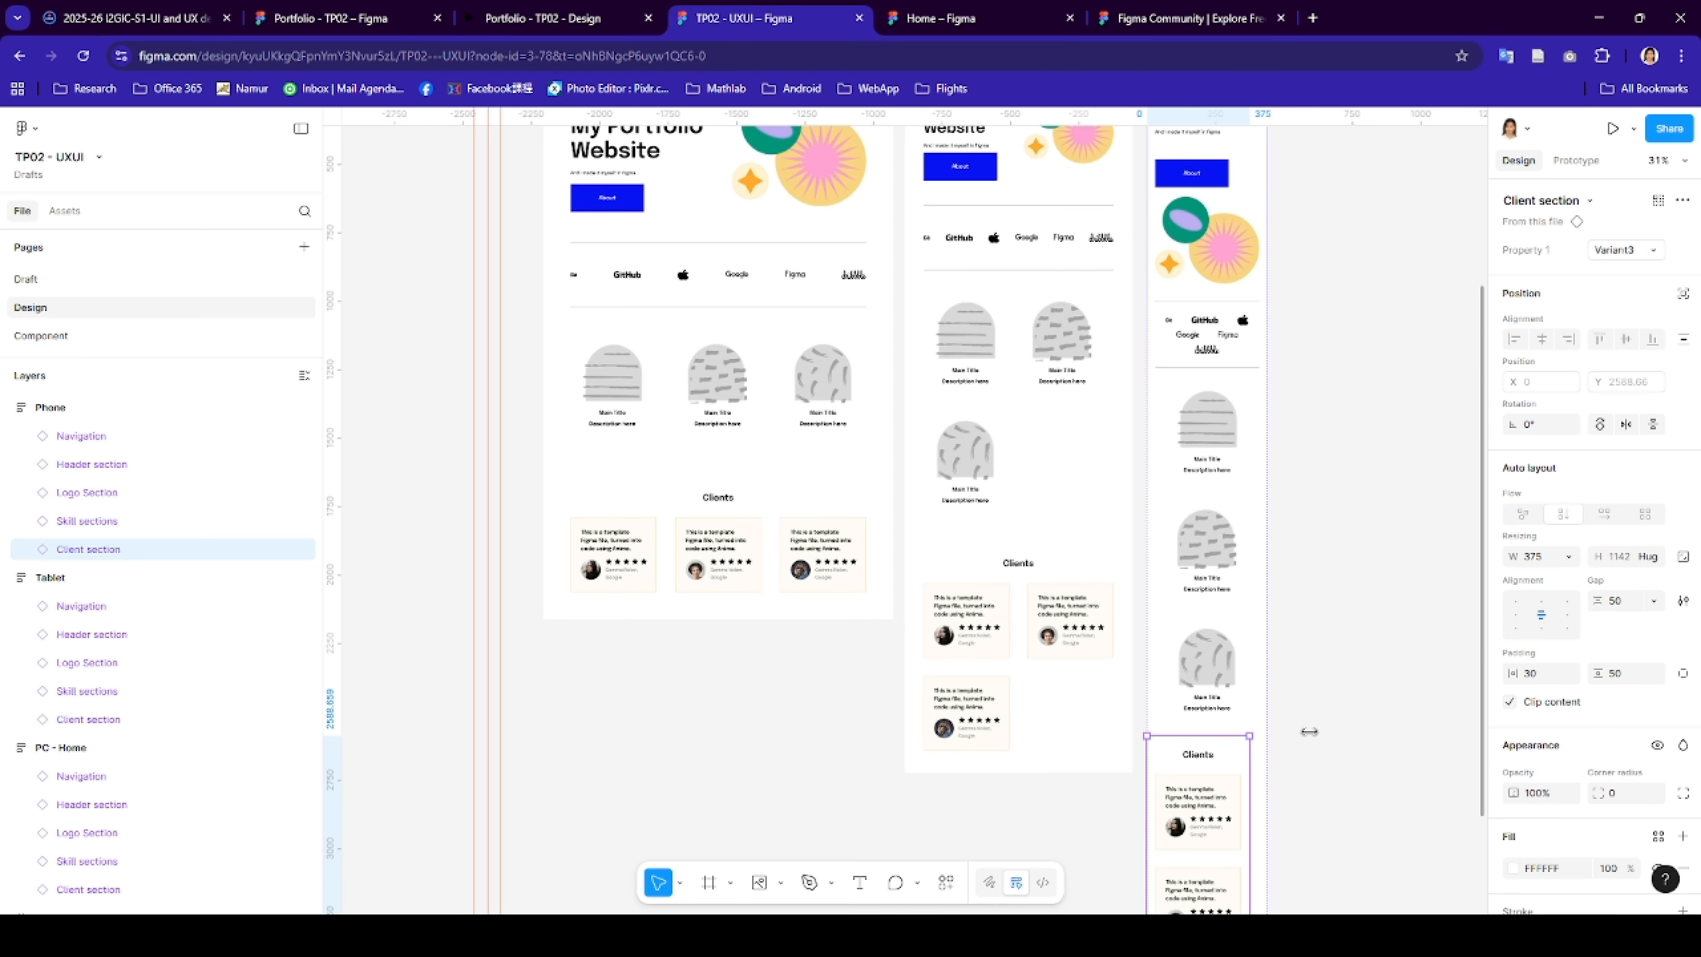
- Set the width of the Phone frame's Client section instance to Fill container
click(1570, 558)
click(1540, 600)
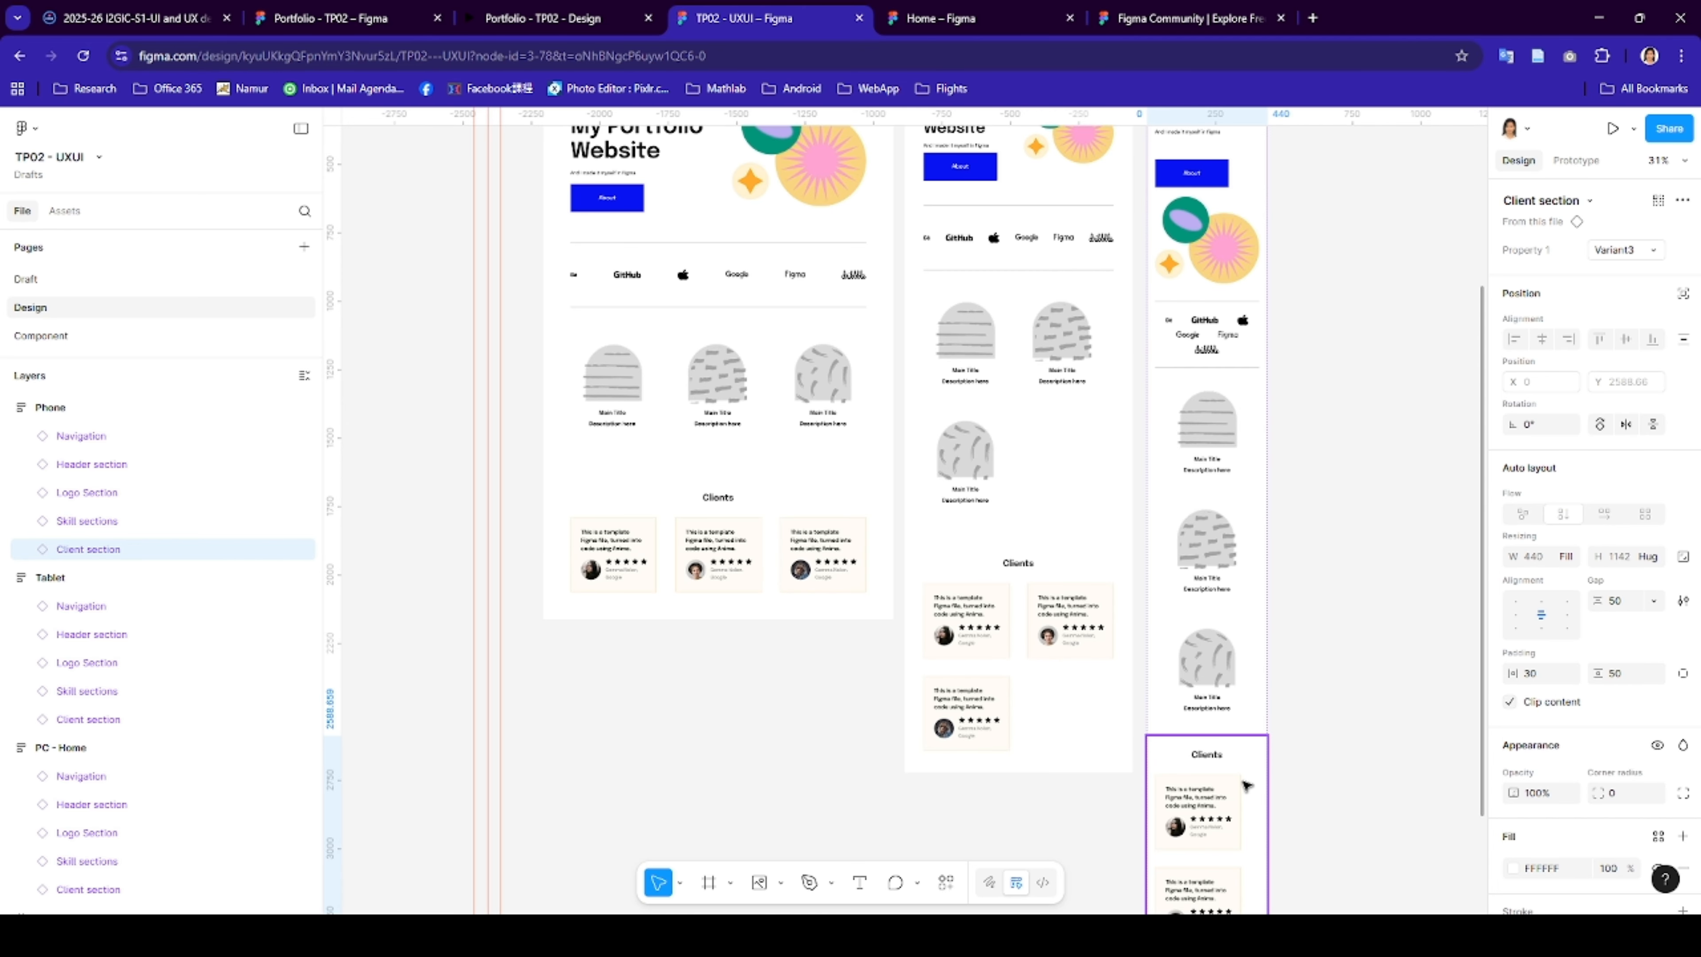
scroll(1244, 785, down, 5)
scroll(1214, 686, down, 1)
scroll(1211, 523, up, 2)
- Go to the main component of the Phone frame's Client section and widen Variant3 to about 457
right_click(1211, 522)
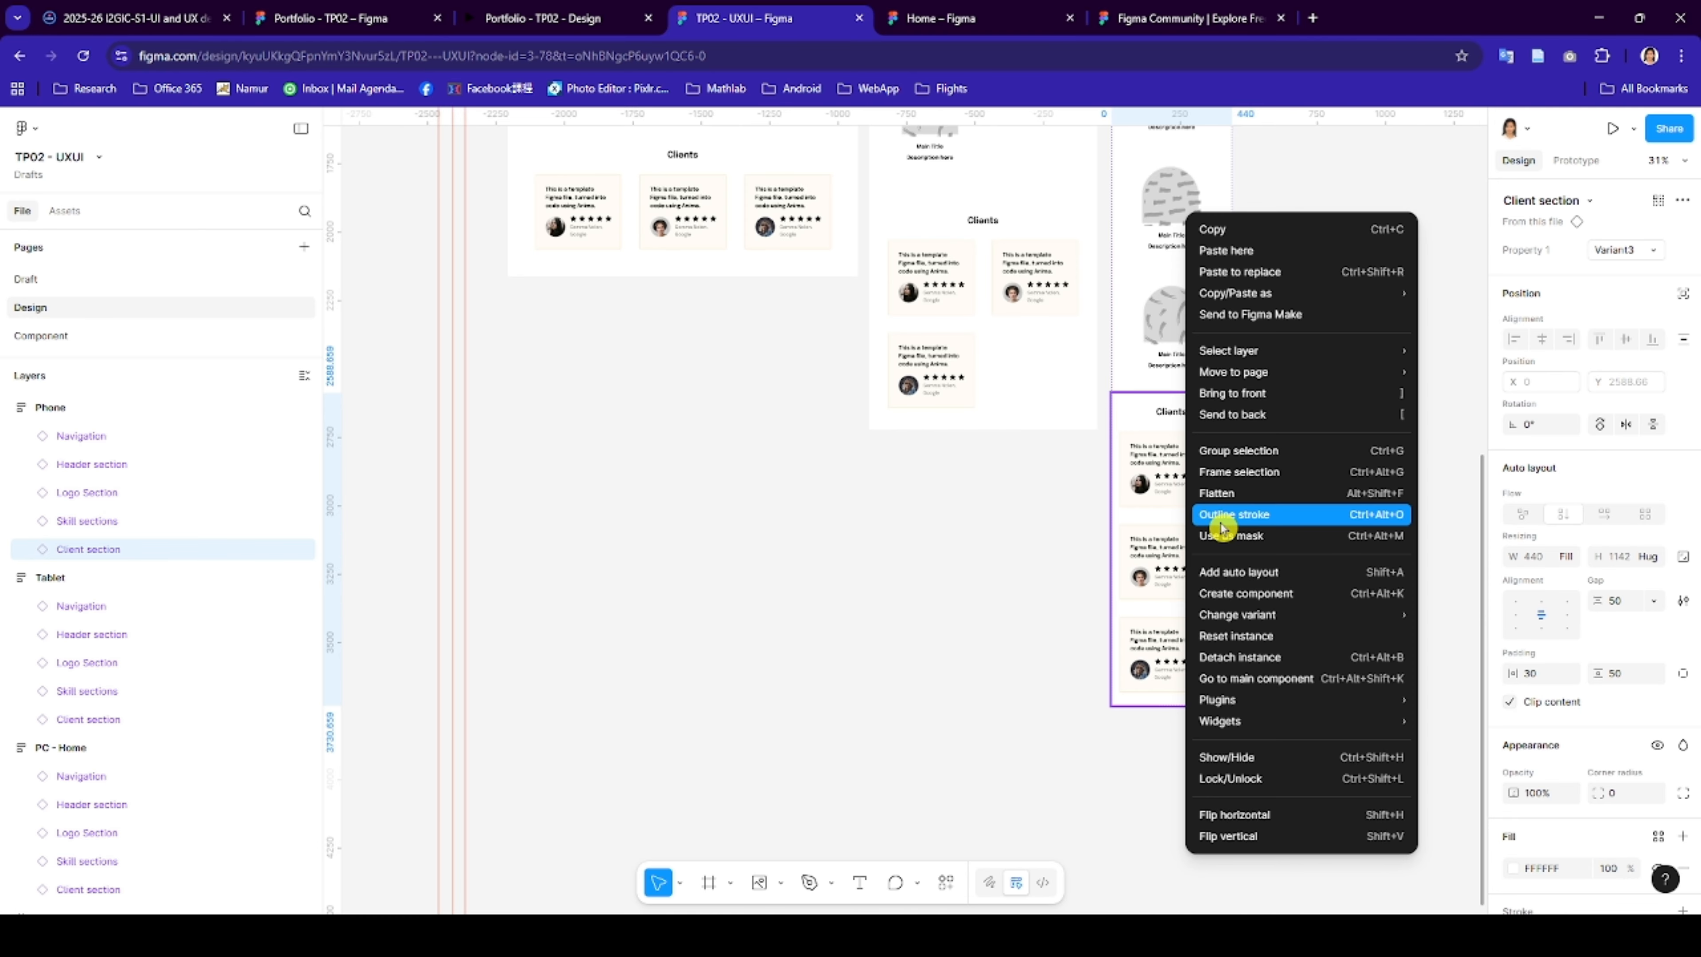
click(1282, 678)
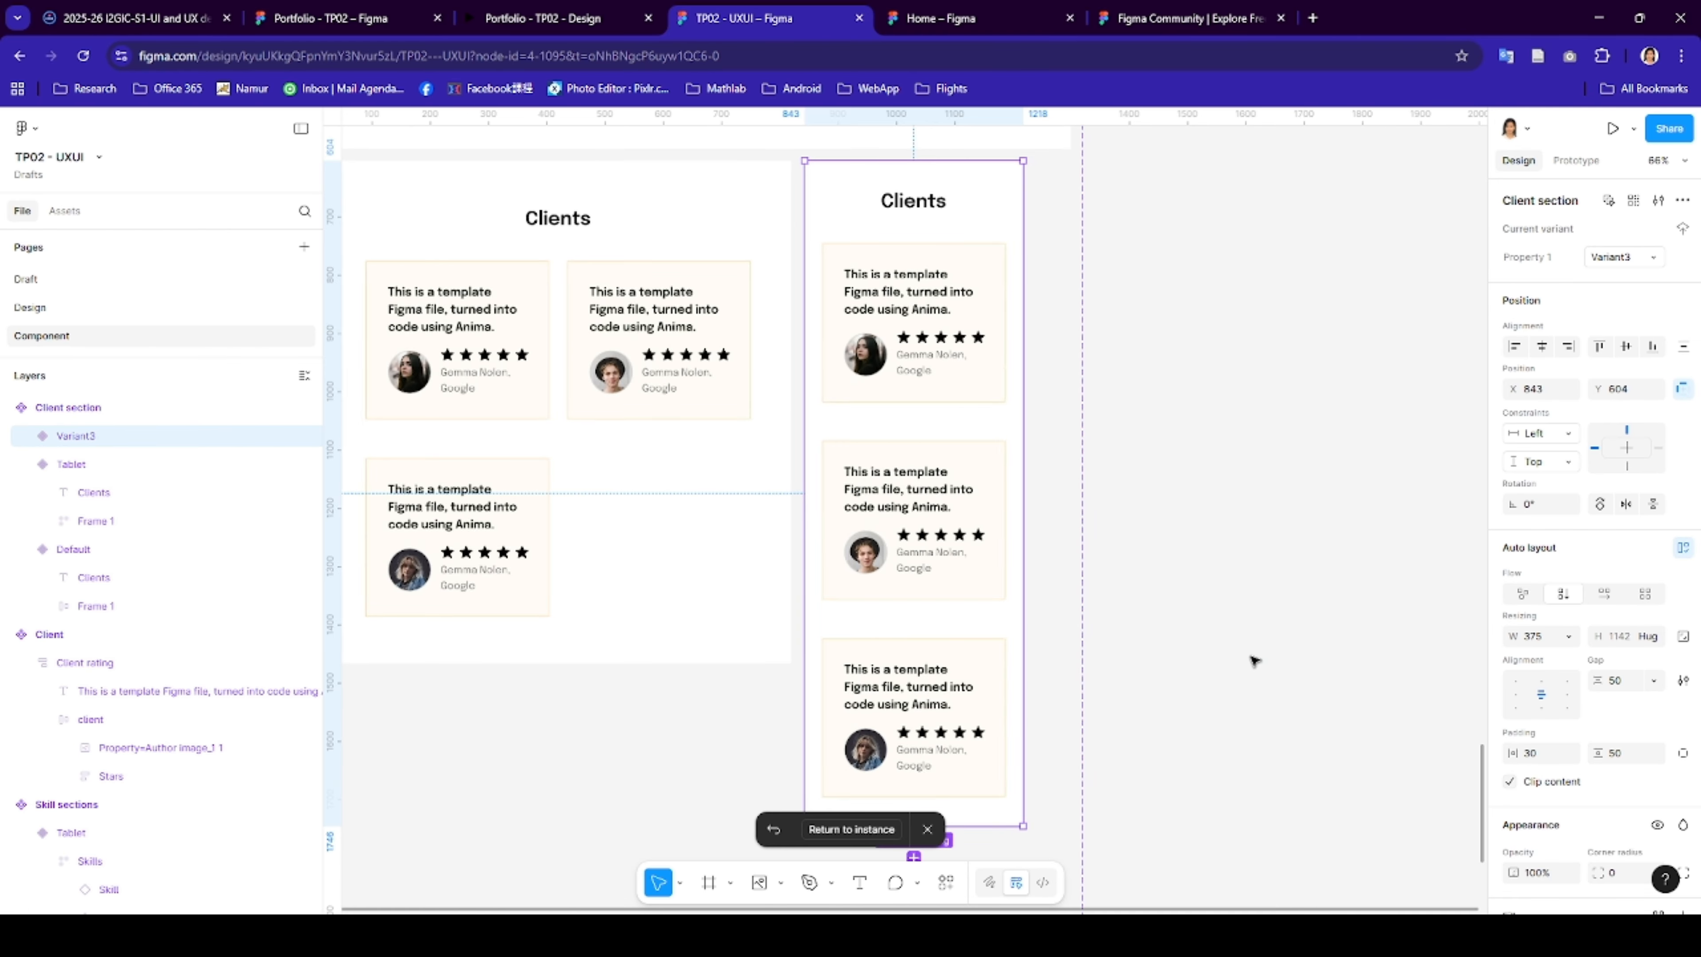
click(951, 248)
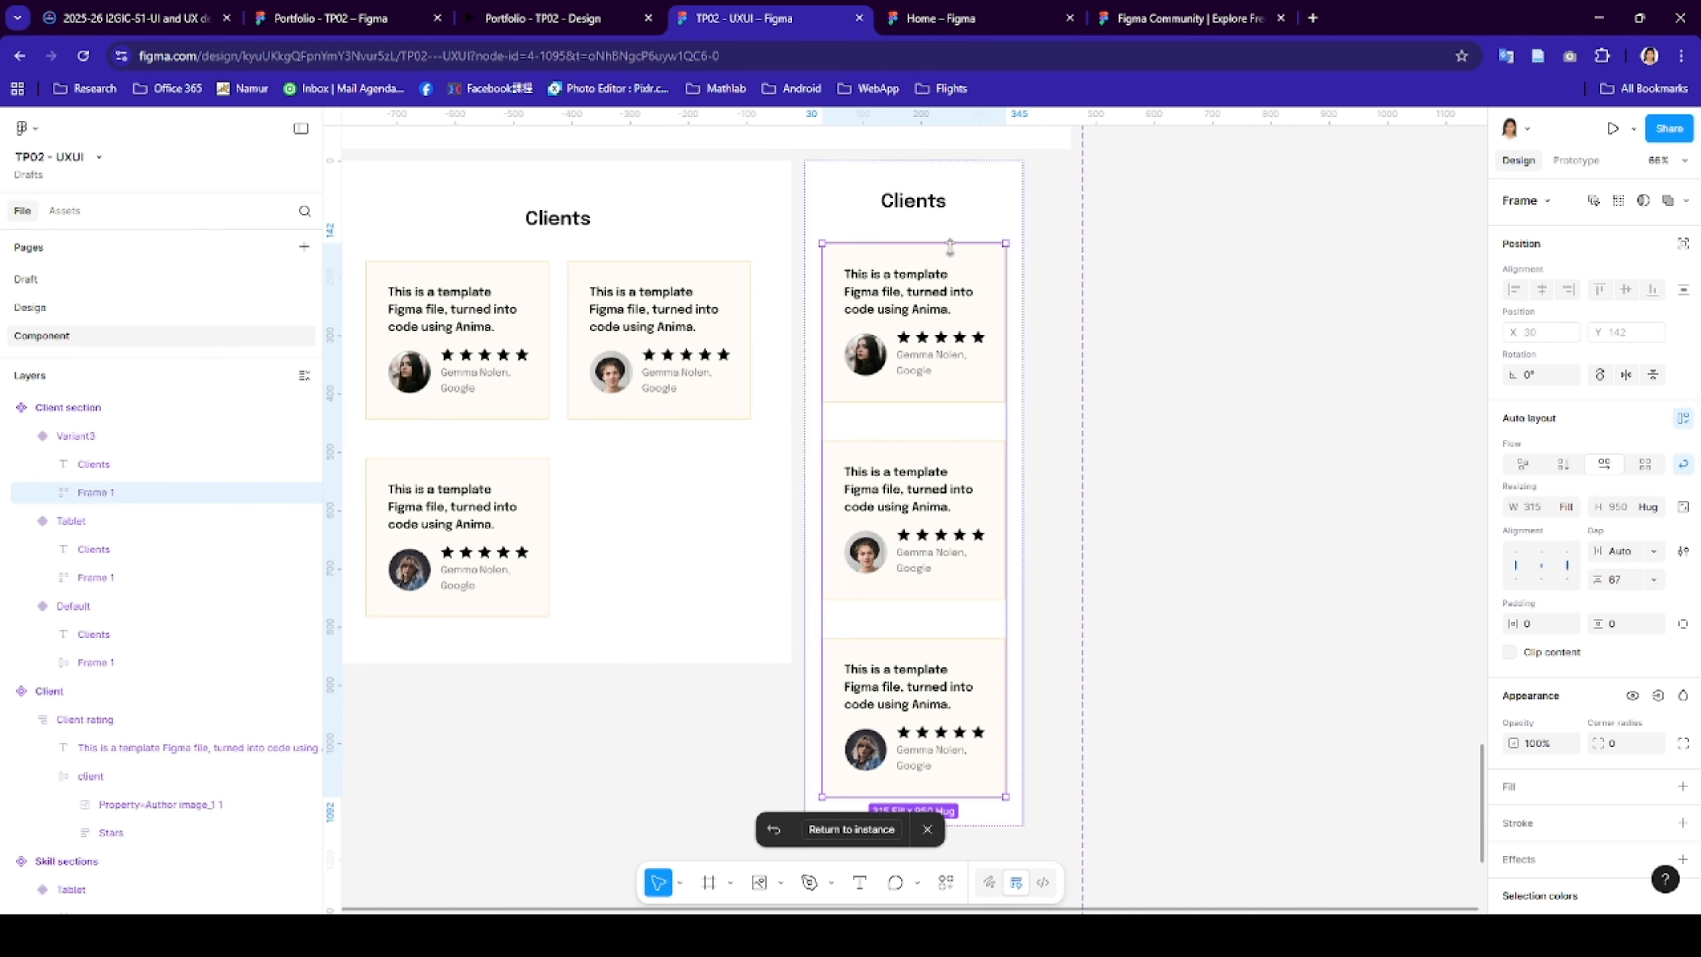
click(994, 213)
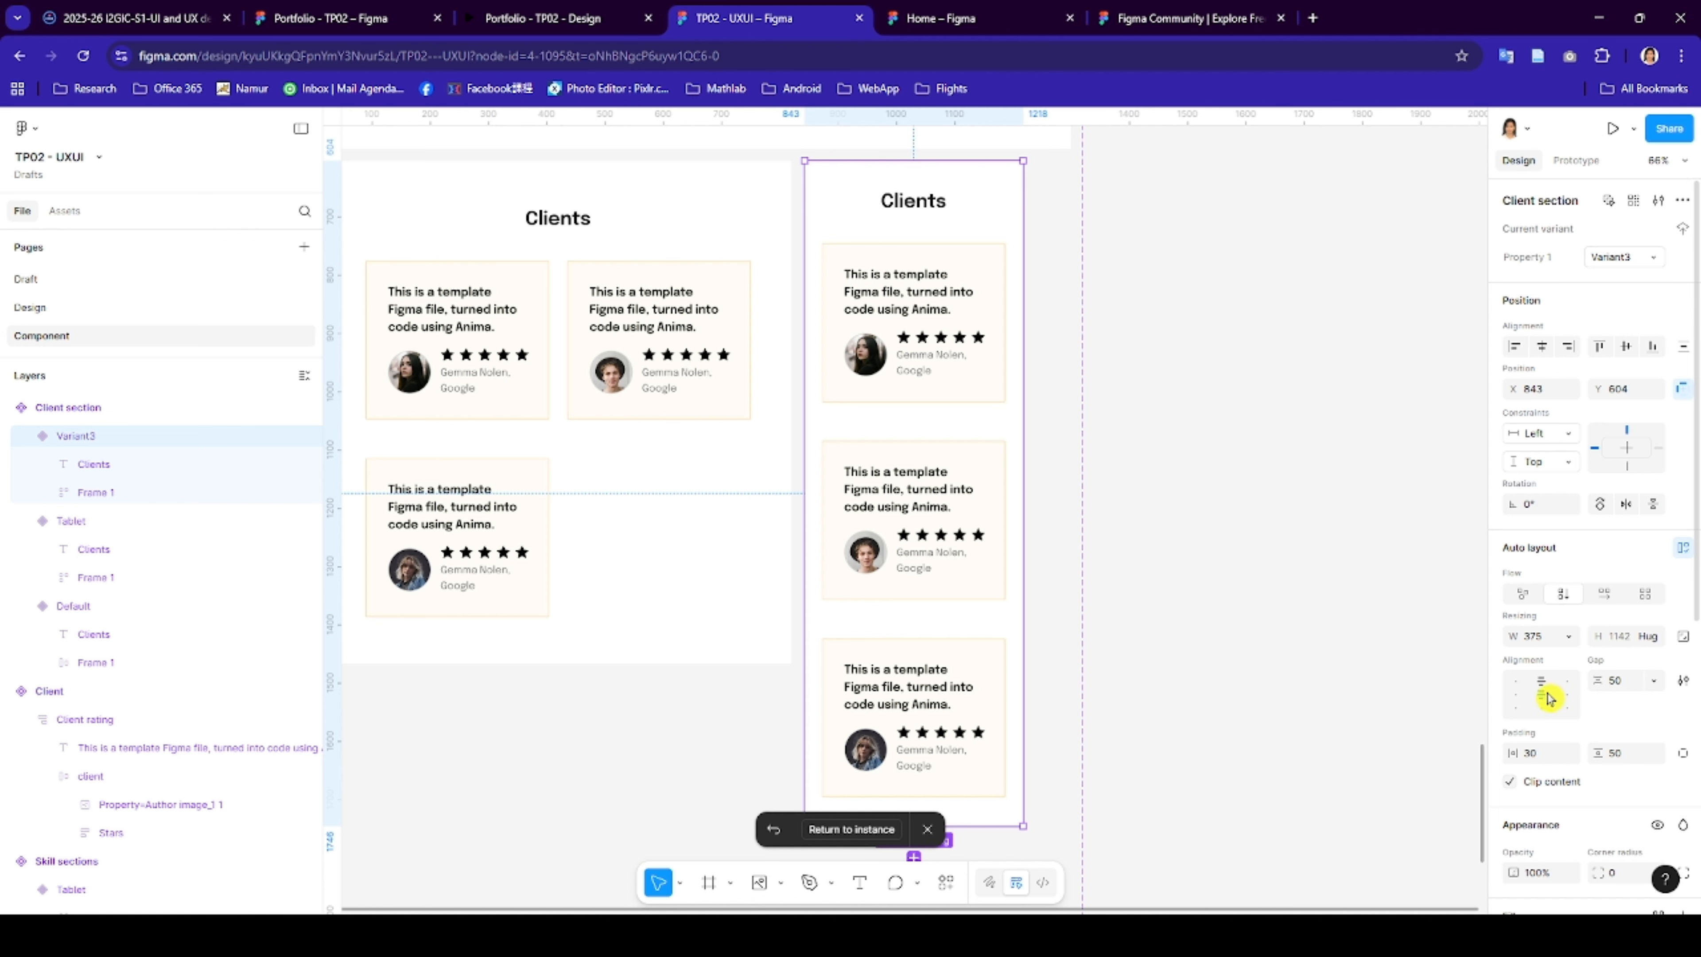
click(966, 266)
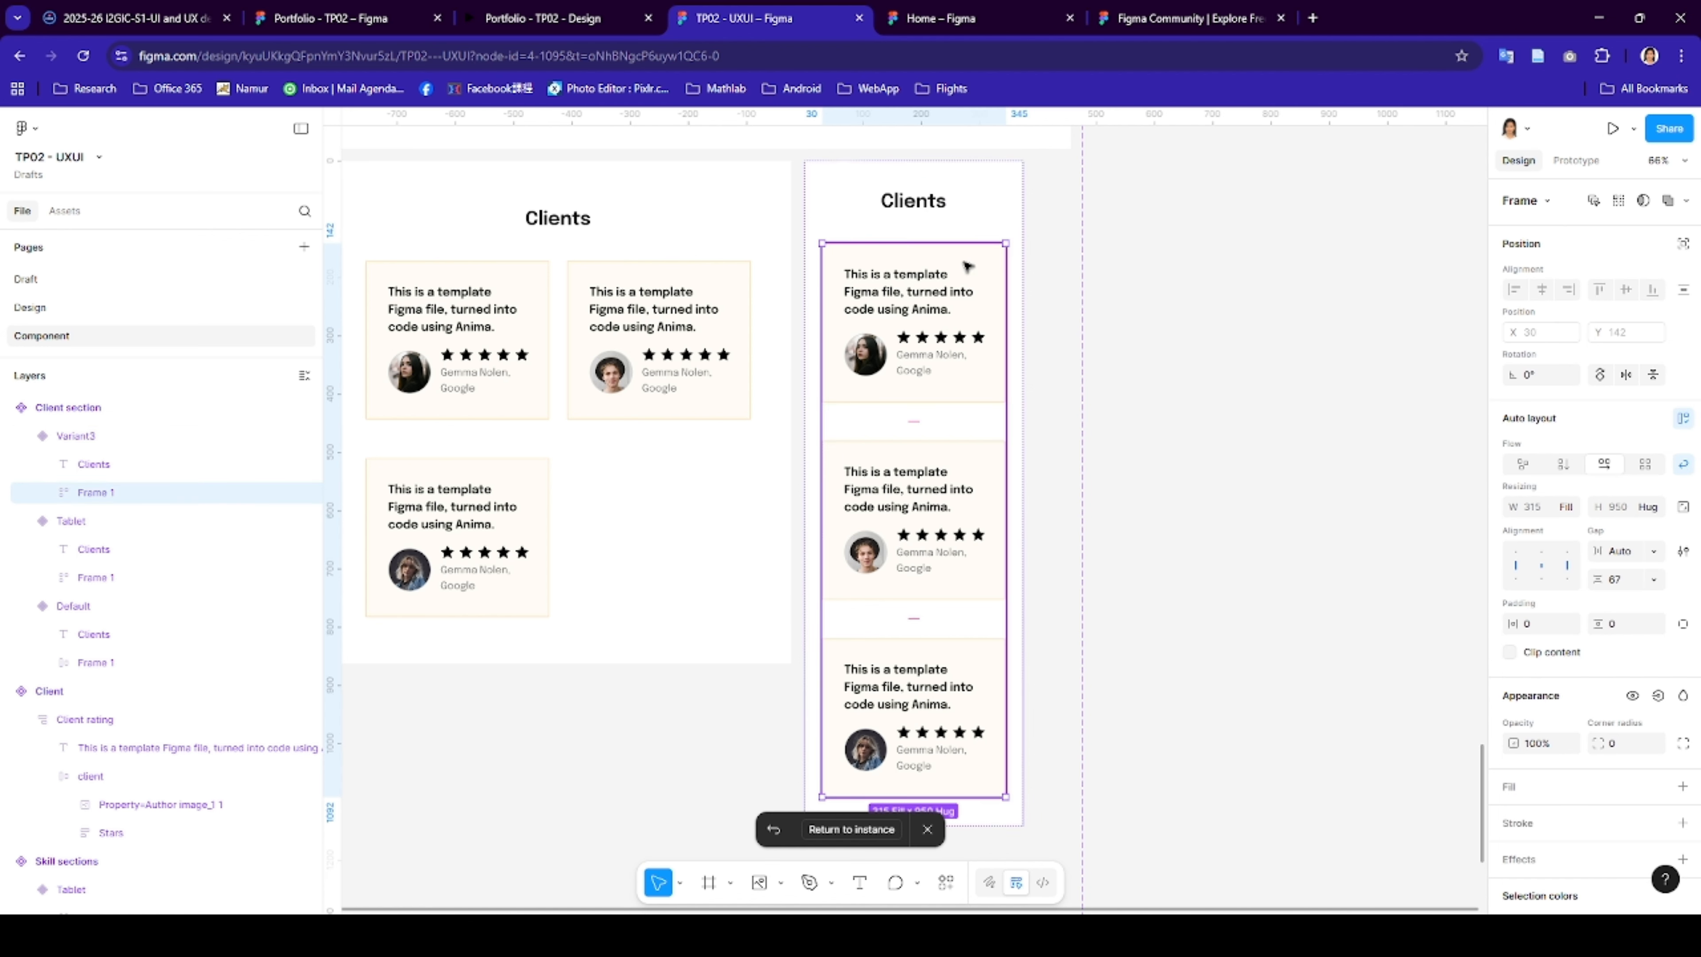
click(984, 195)
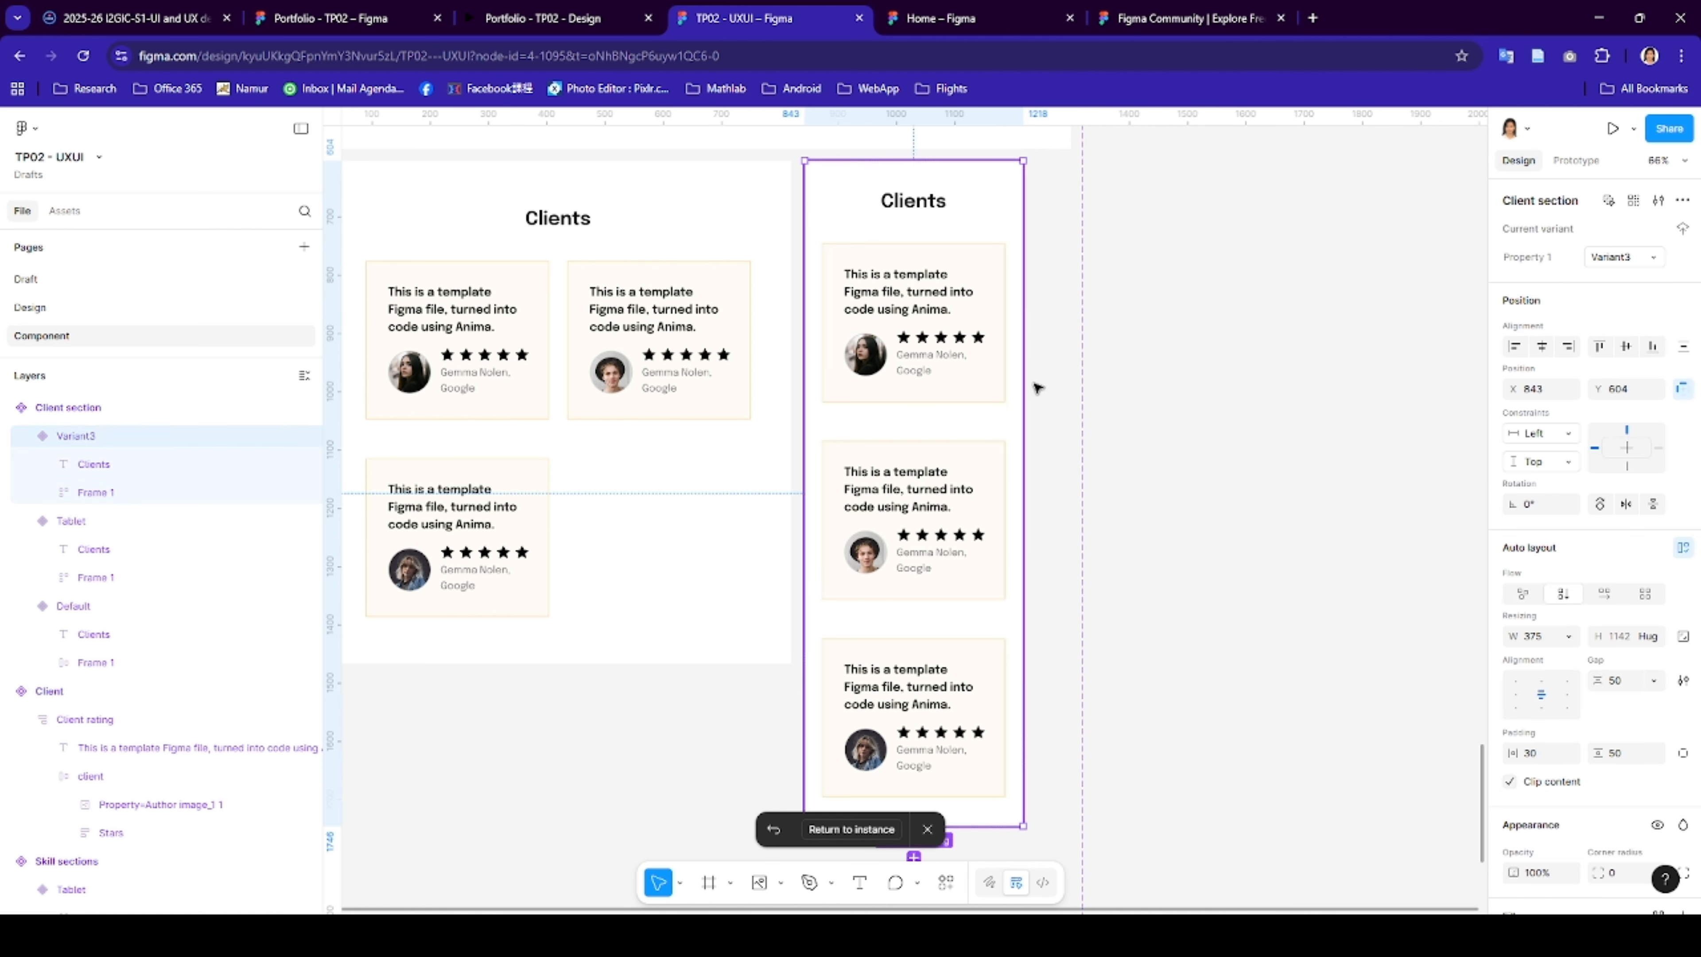
drag(1062, 493, 1071, 493)
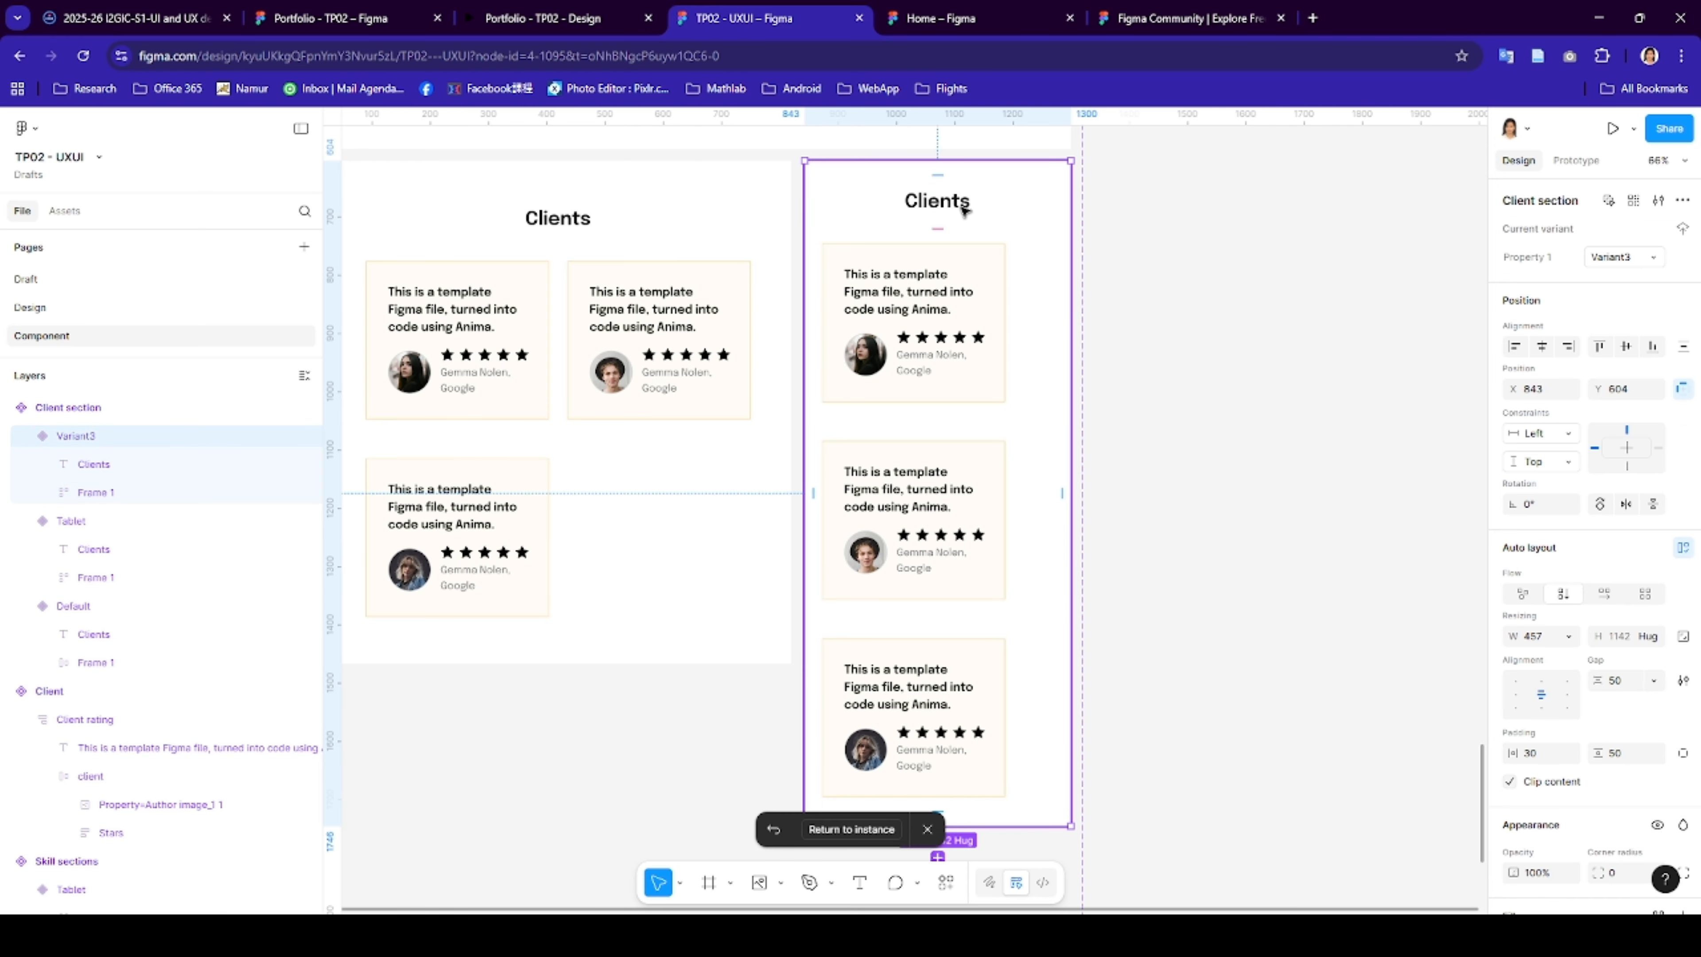
- Set the auto layout alignment of the first Client card in Variant3 to center
click(982, 266)
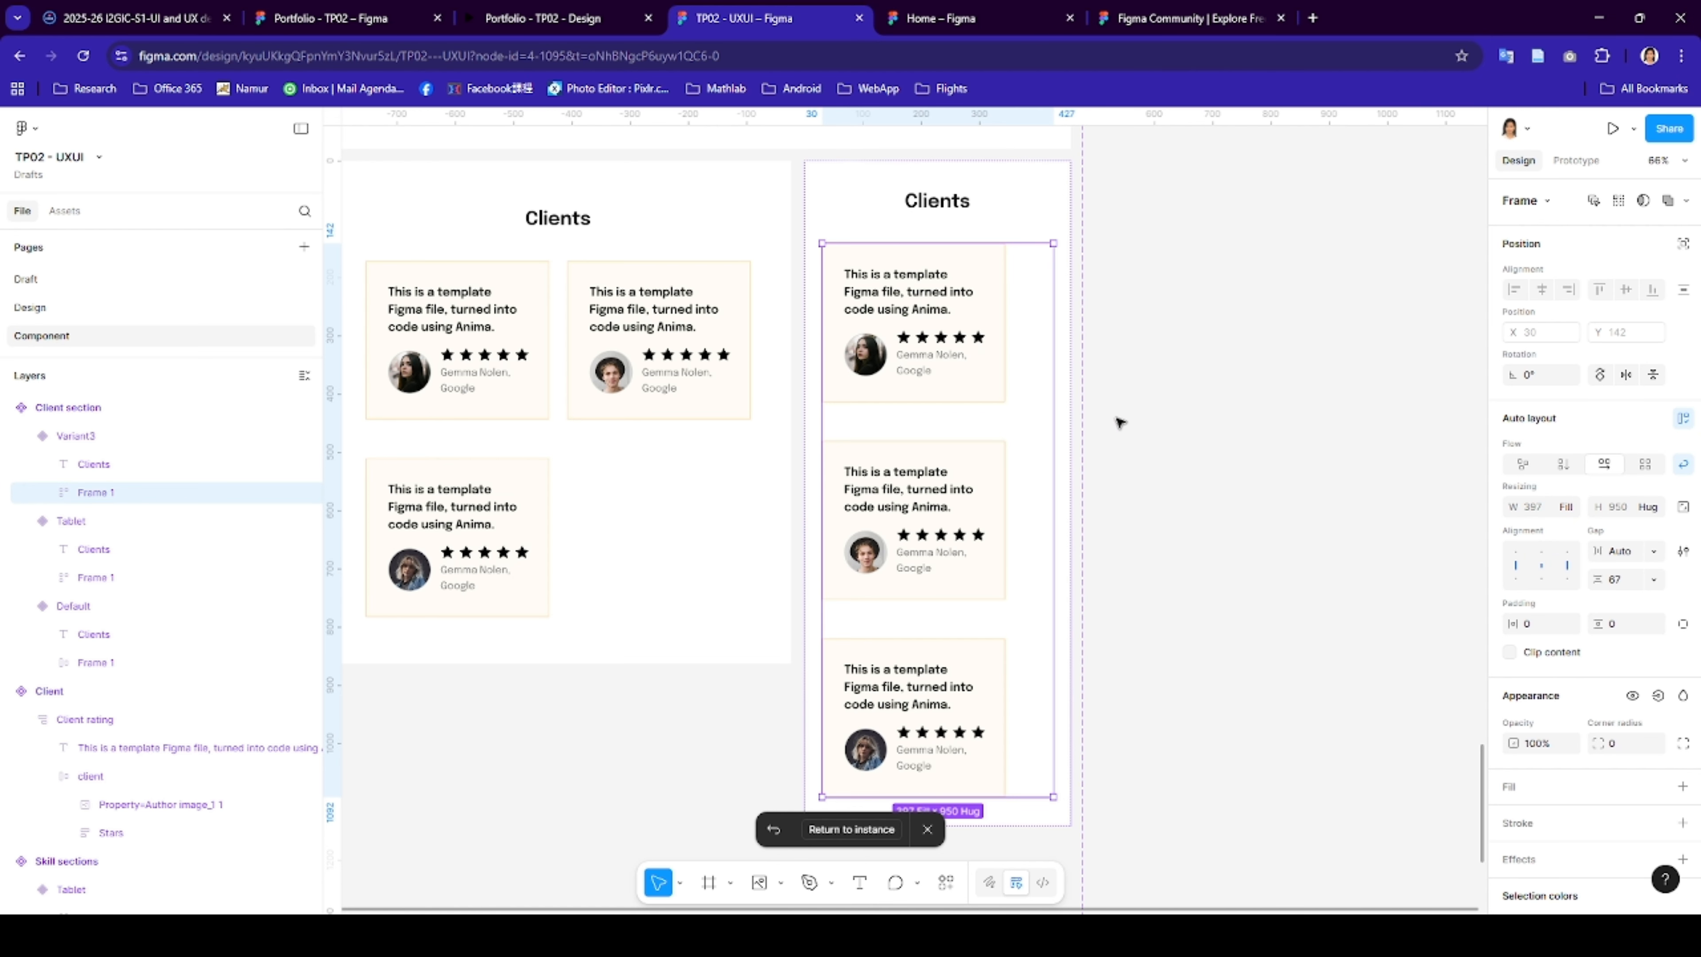
double_click(995, 392)
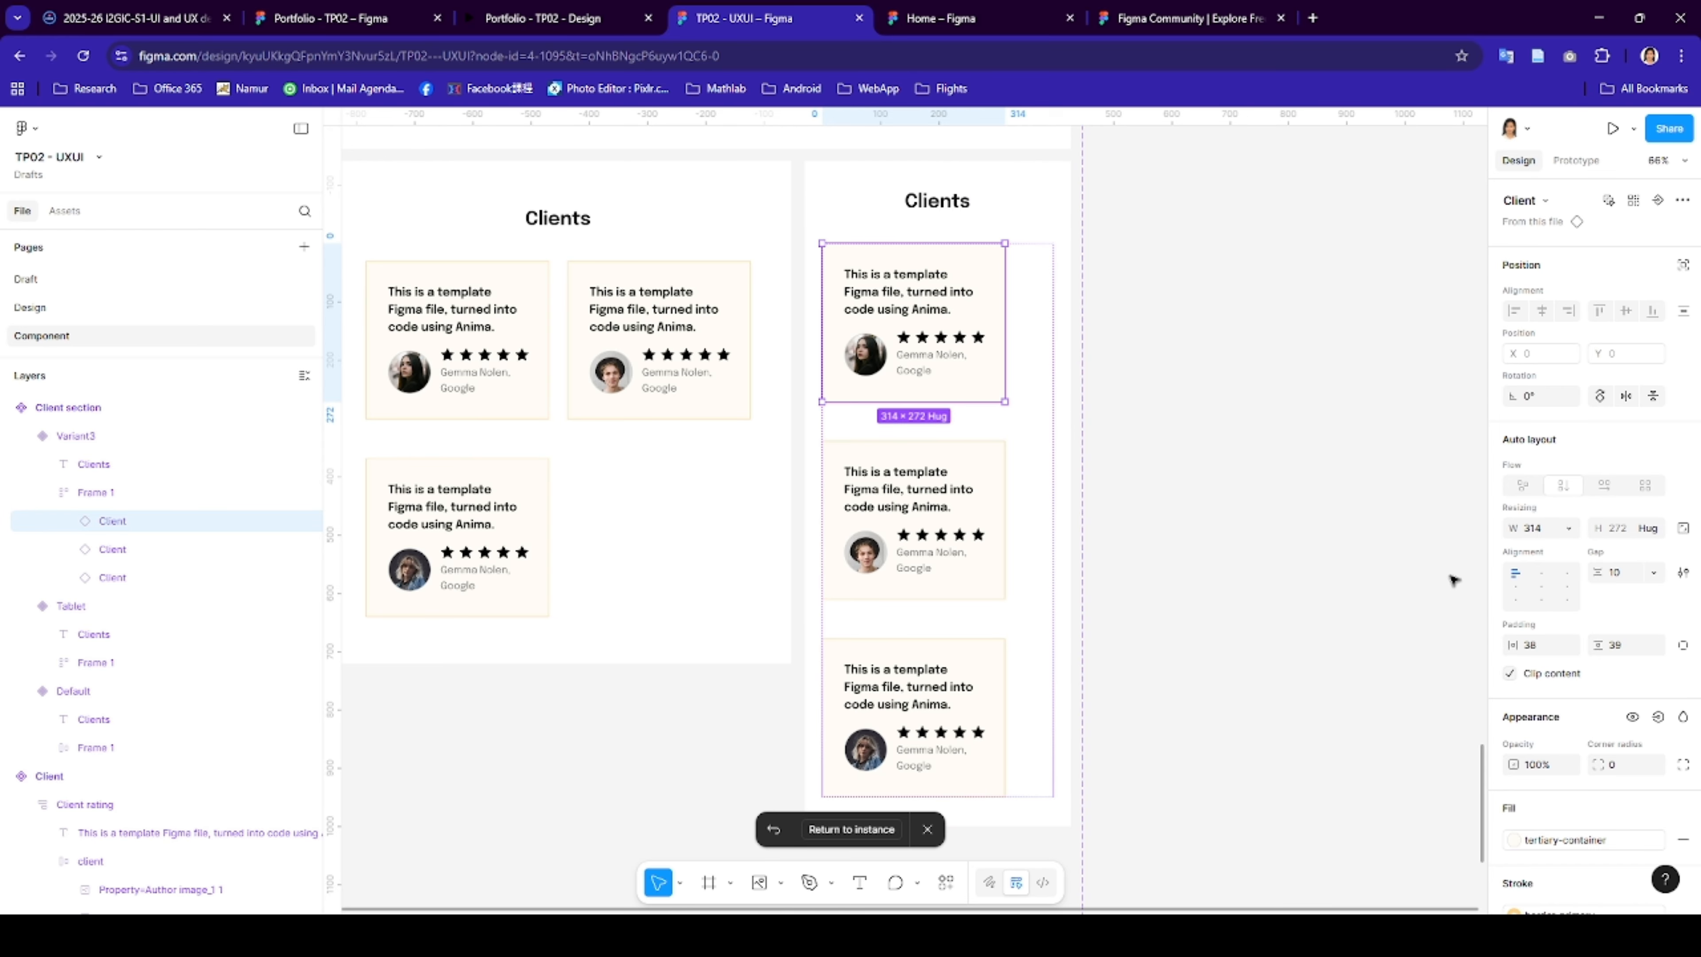
click(1540, 593)
click(936, 209)
key(Escape)
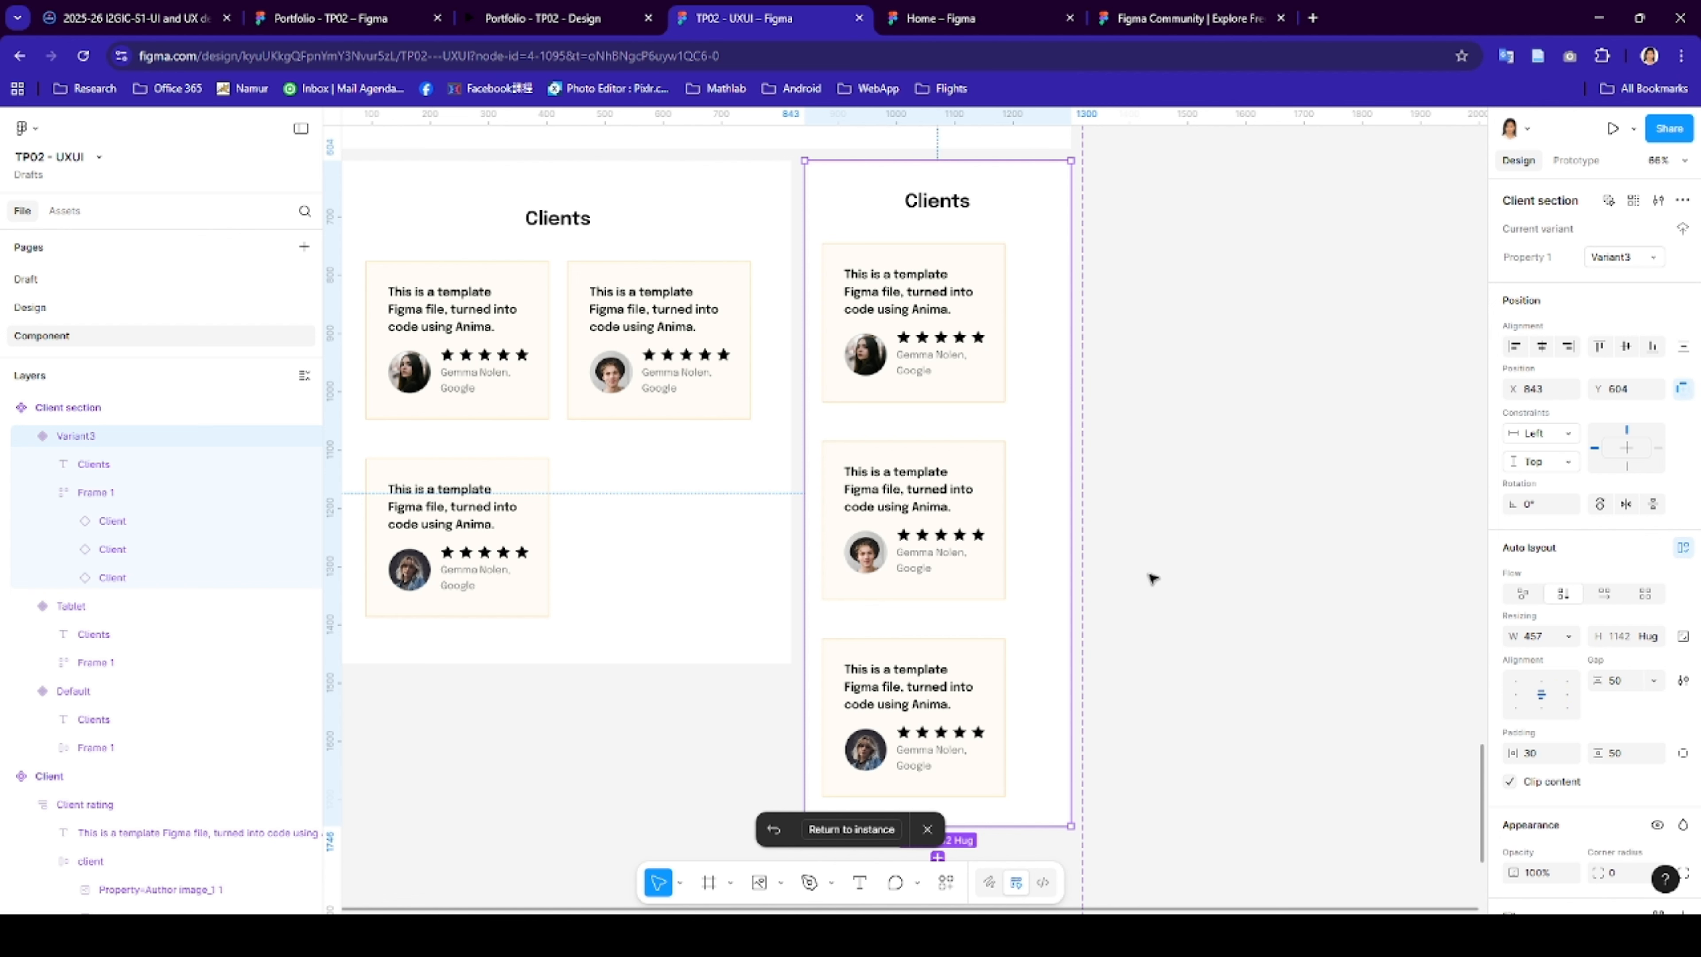
- Select all three Client cards in Variant3 and wrap them in a new auto layout frame
click(976, 390)
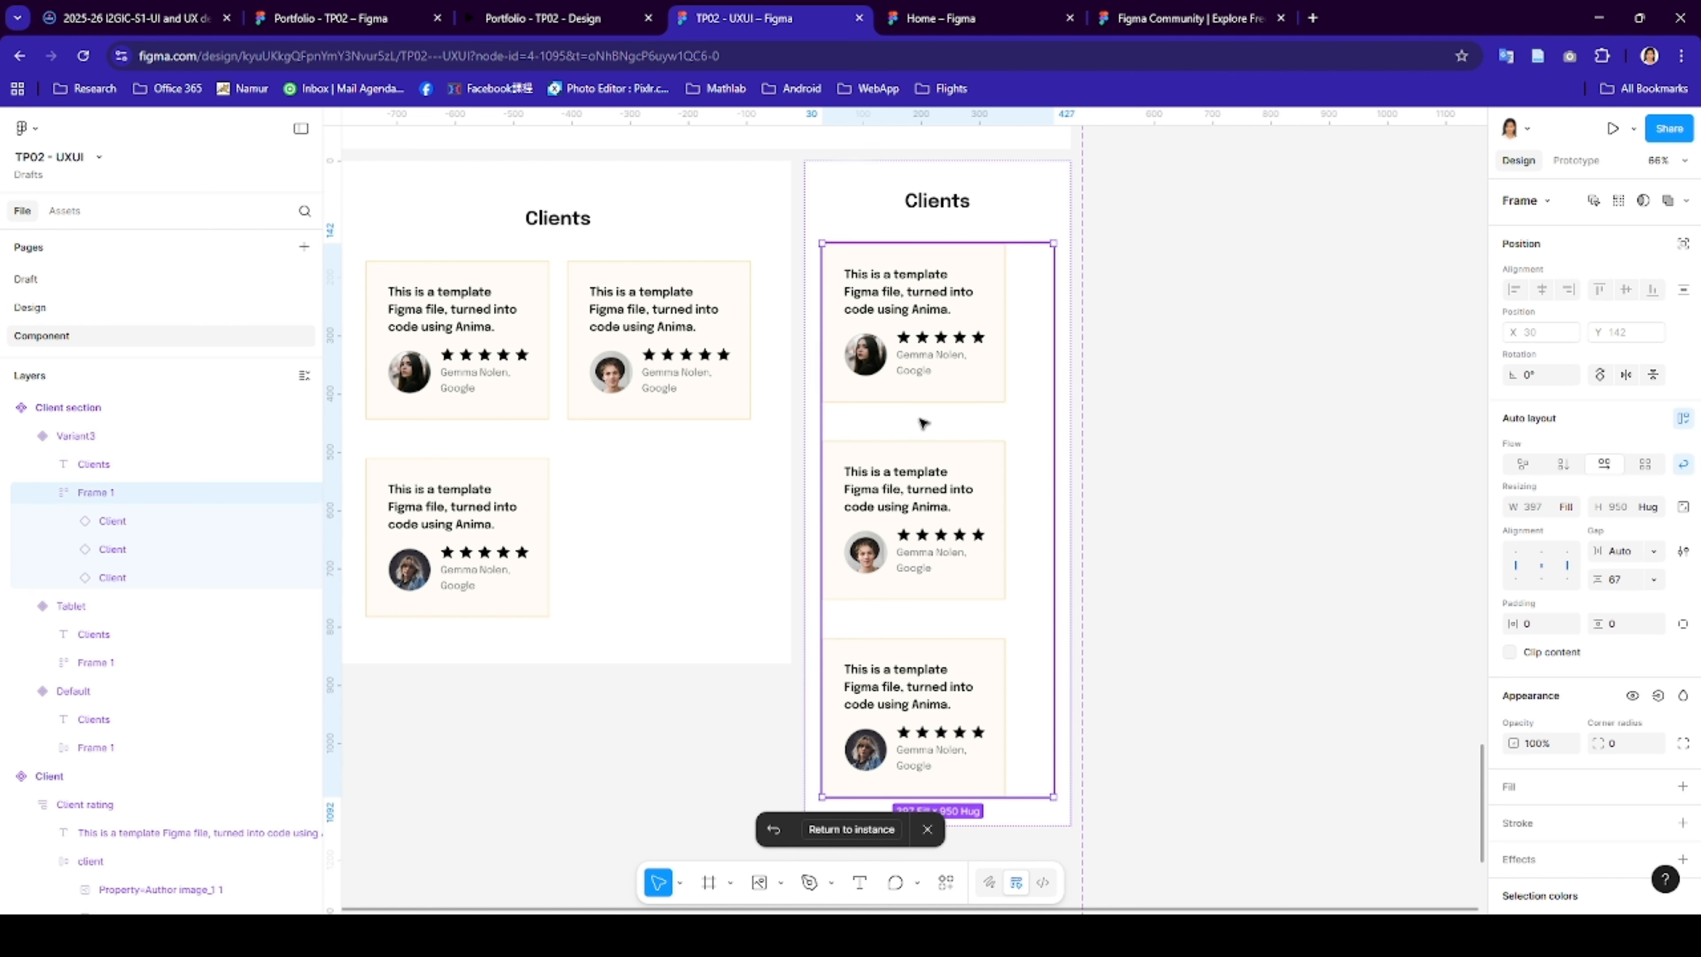
click(930, 398)
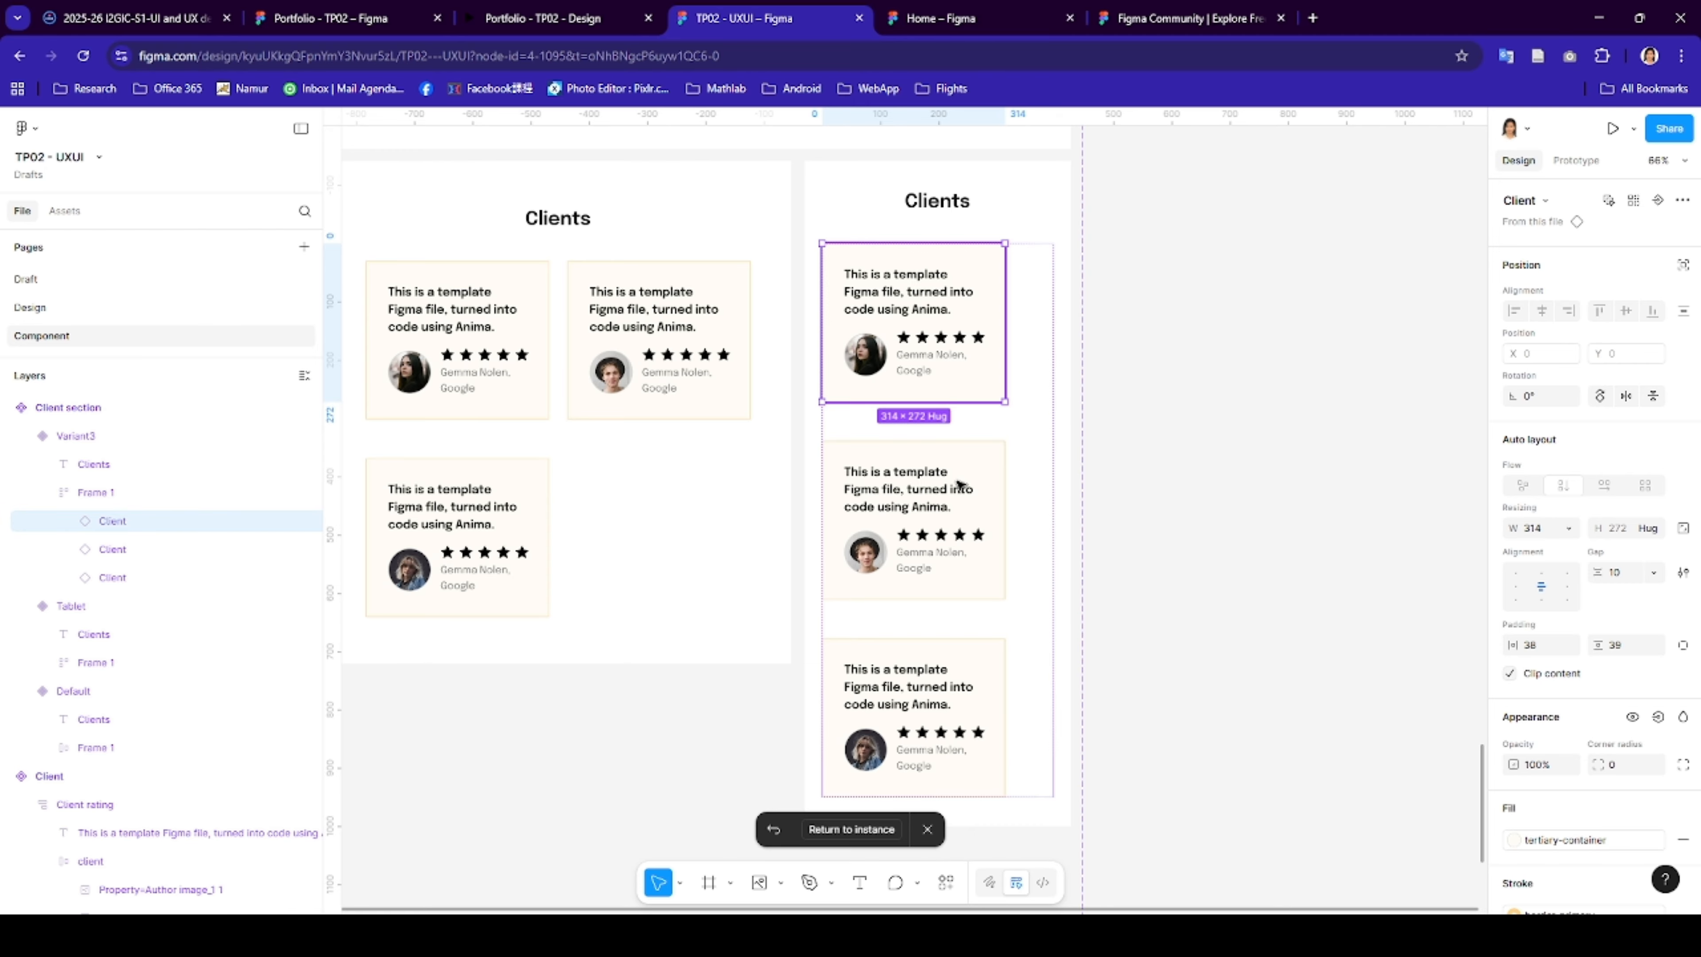
shift+click(987, 589)
shift+click(968, 665)
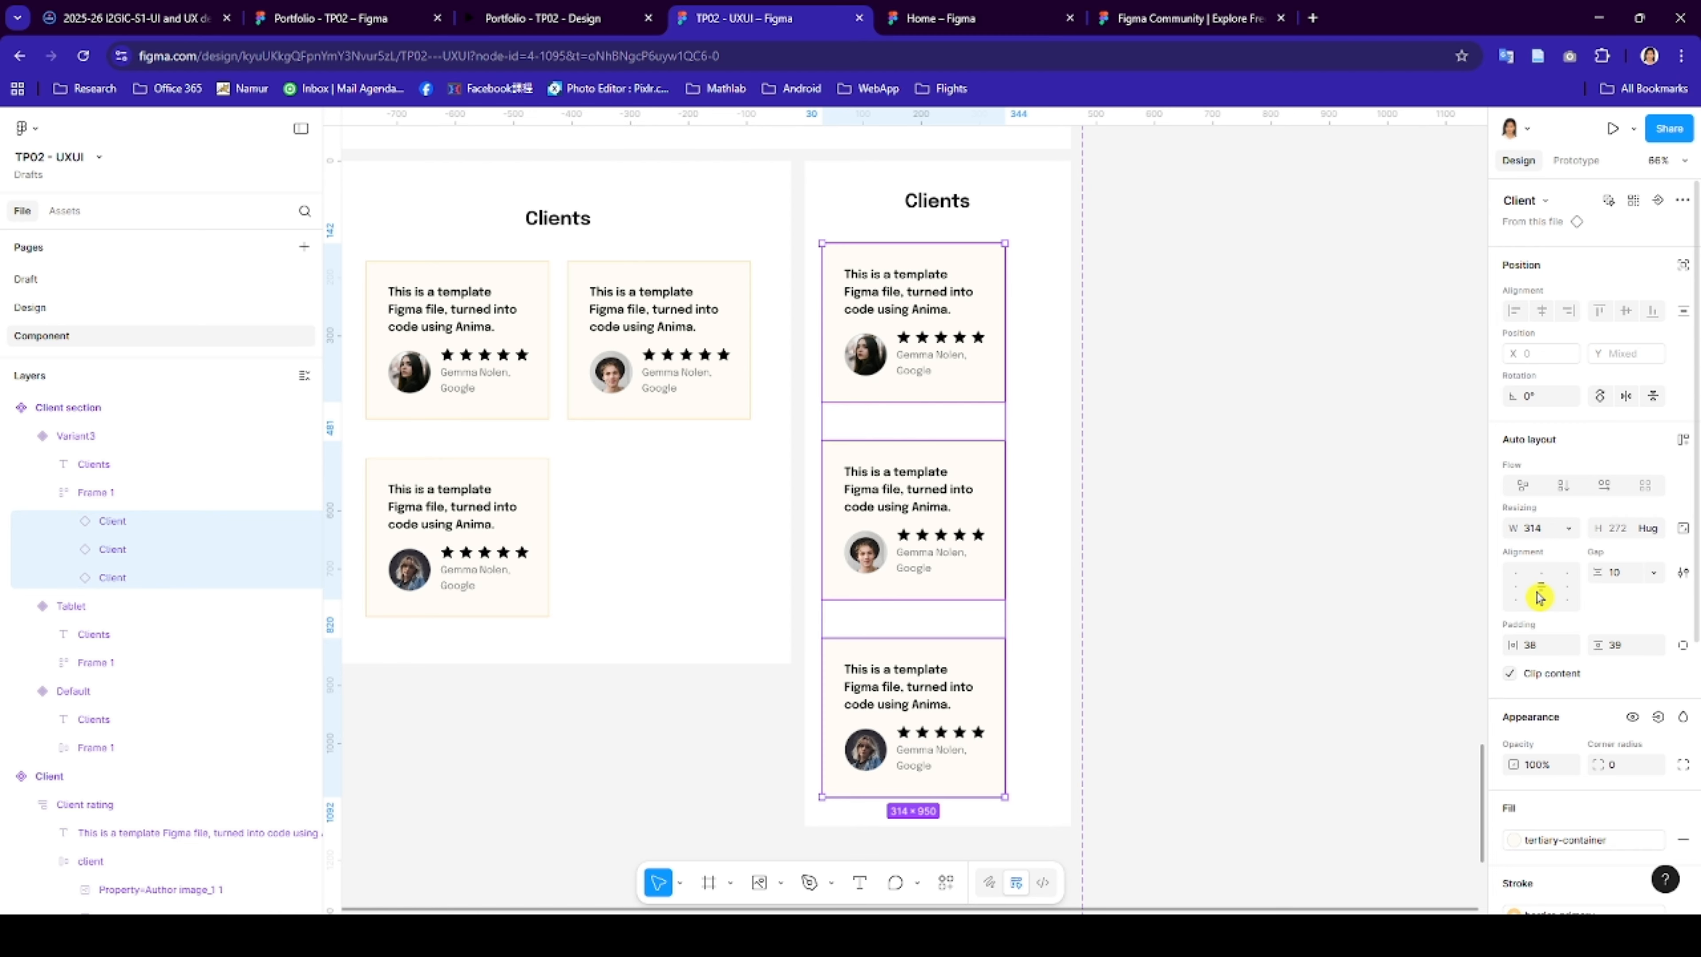
click(1565, 531)
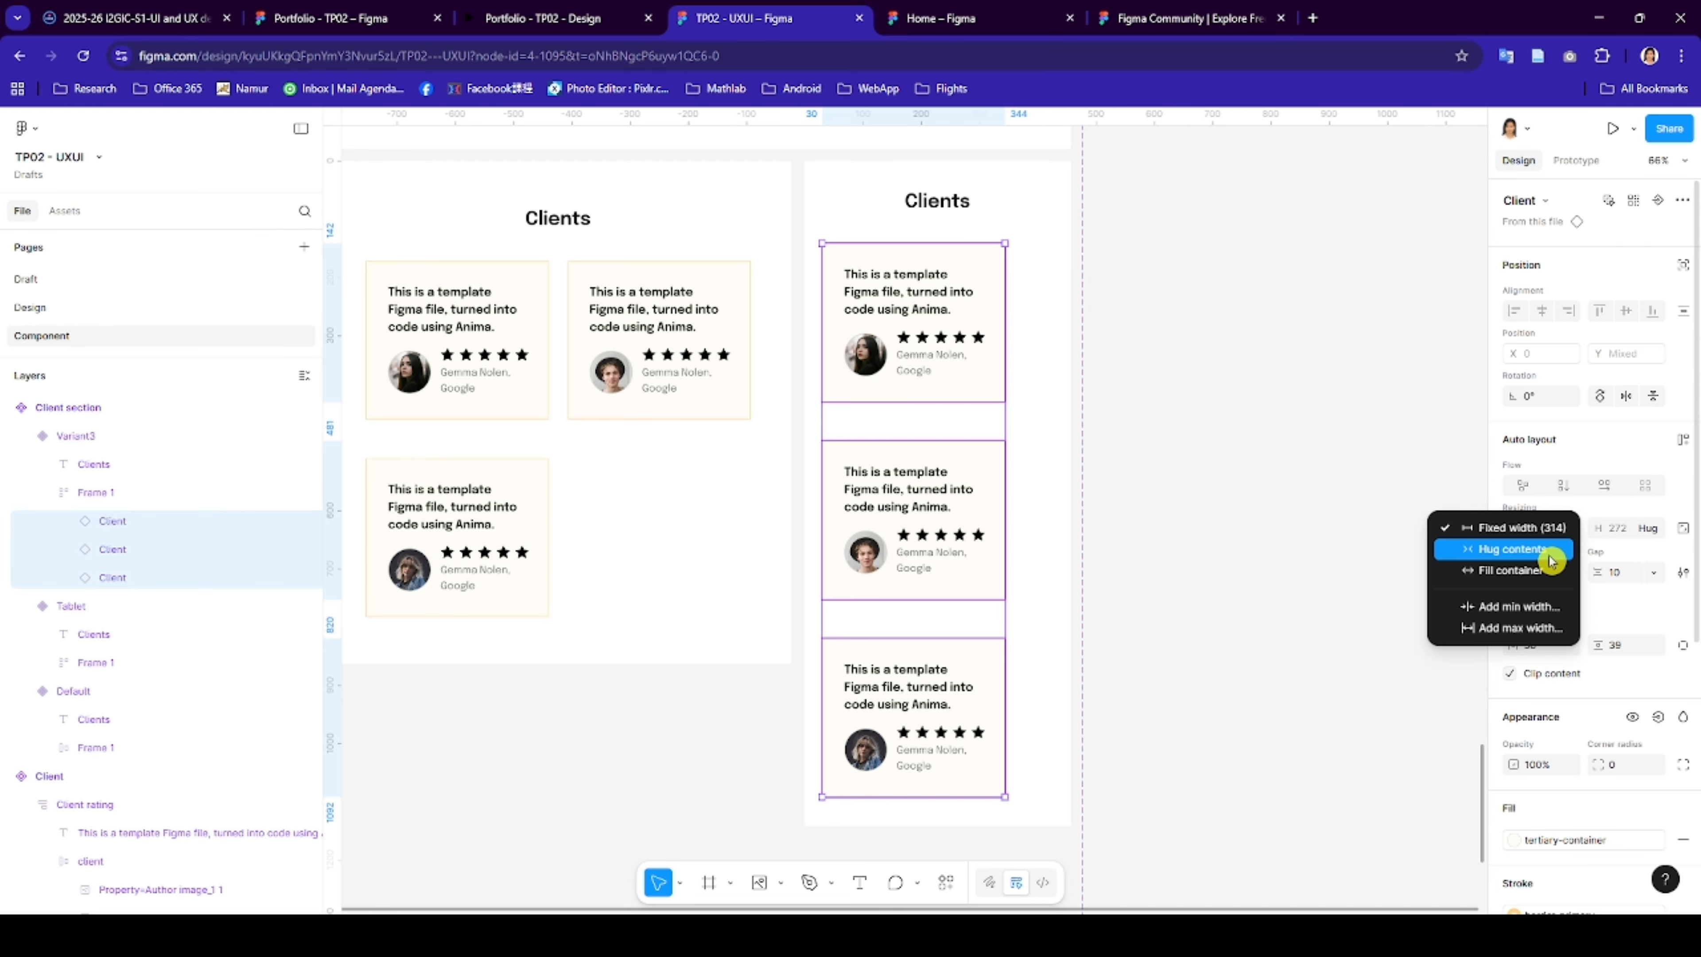
click(968, 400)
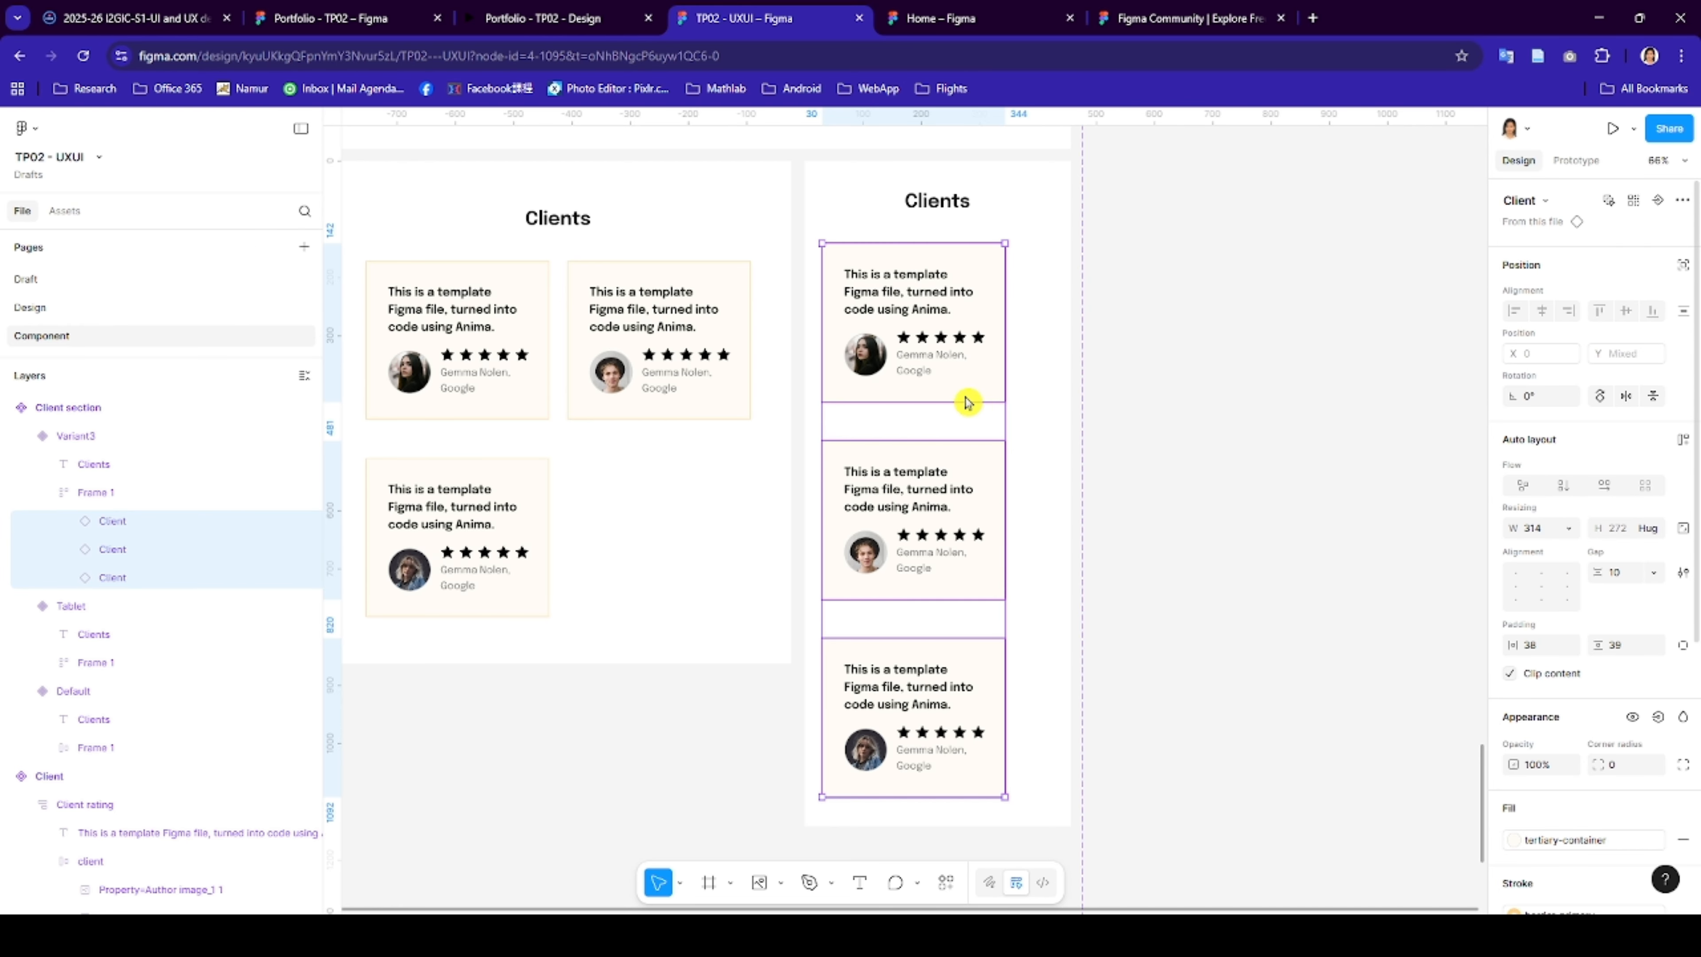
right_click(946, 393)
click(947, 394)
right_click(919, 394)
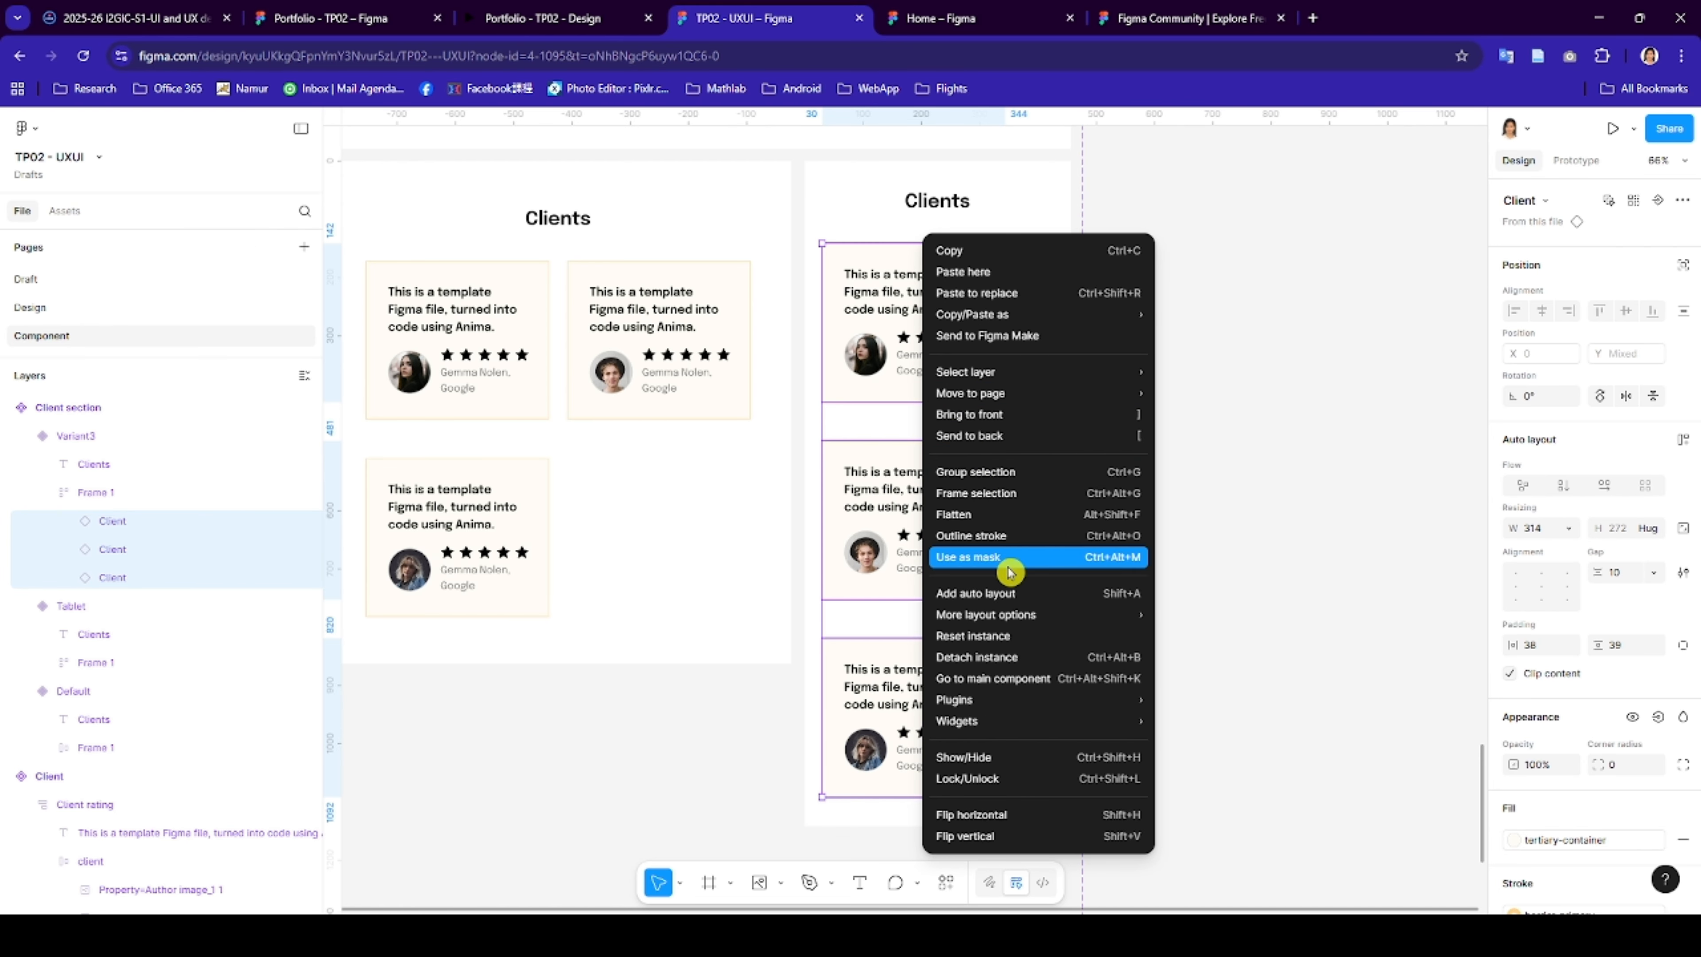
click(999, 593)
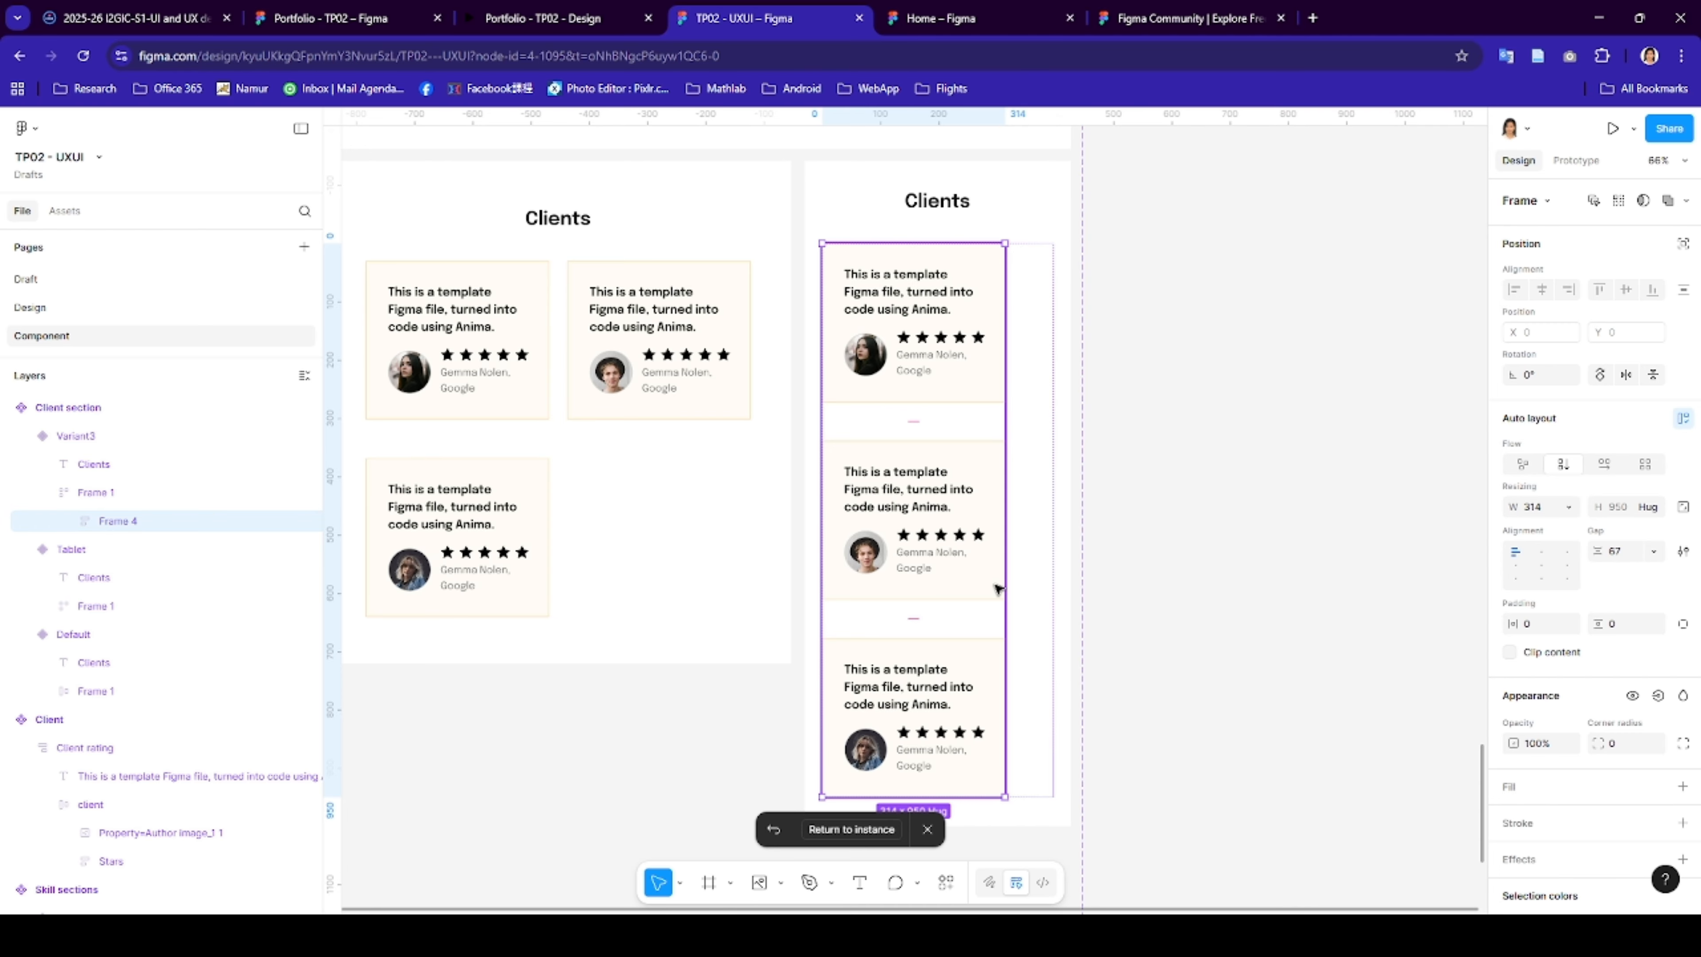
- Change the flow of Variant3's Frame 1 to vertical and align its contents to the center
click(1048, 341)
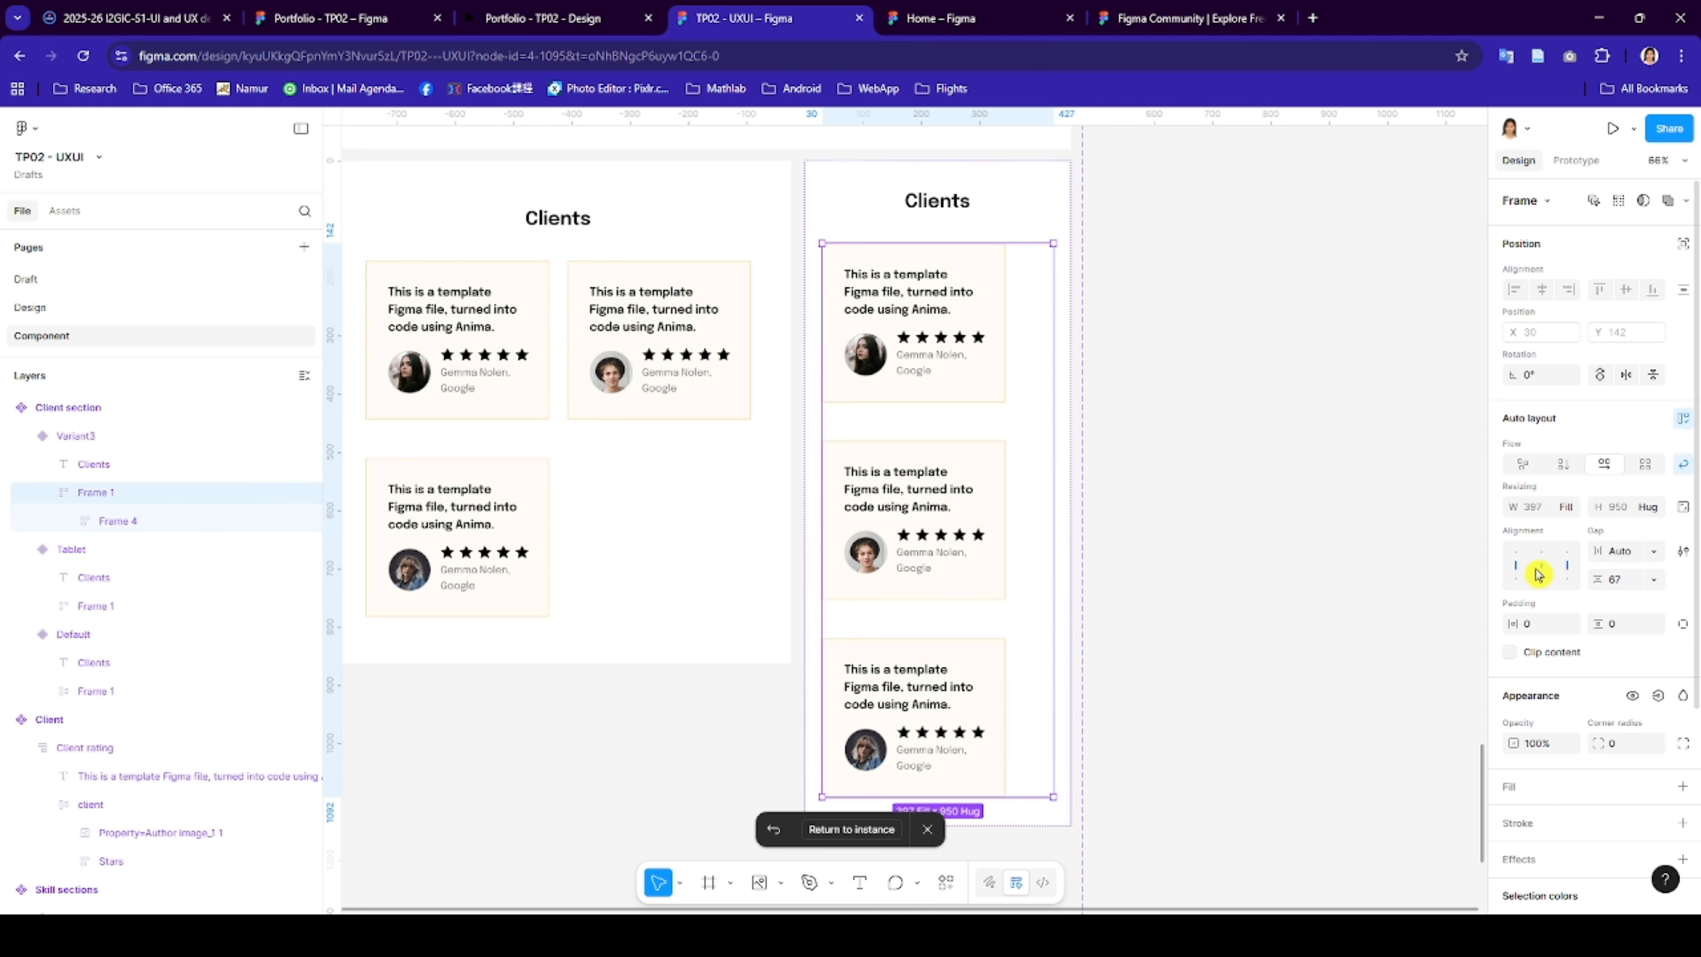
click(1566, 468)
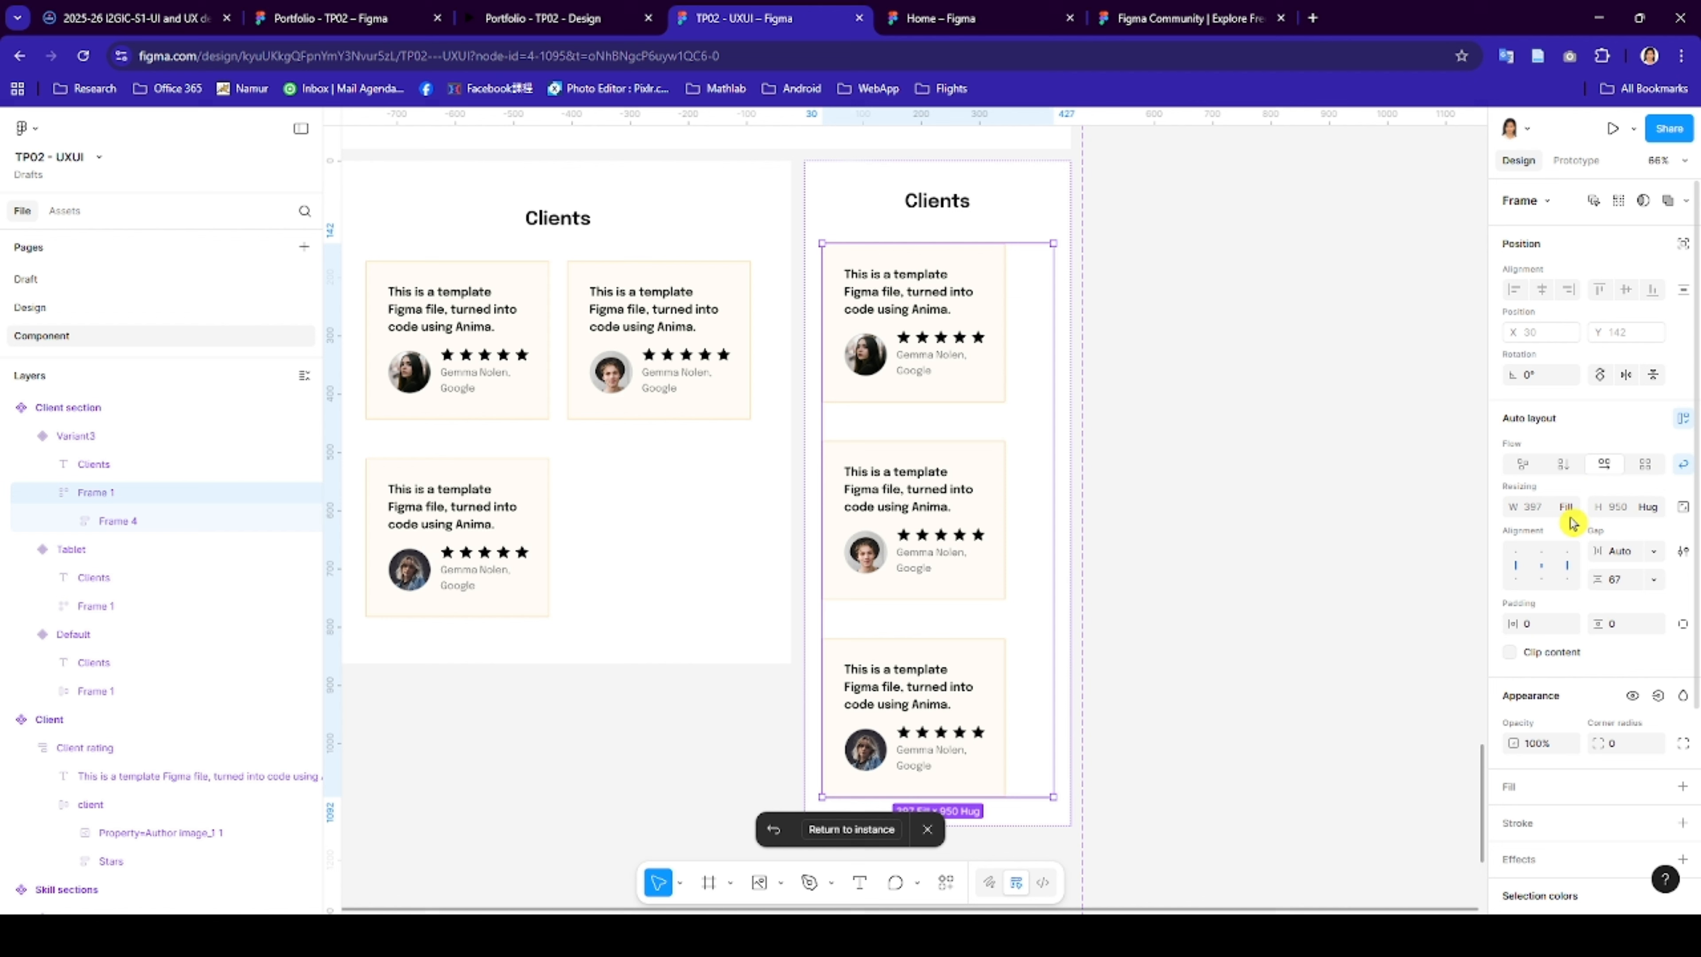
click(1542, 567)
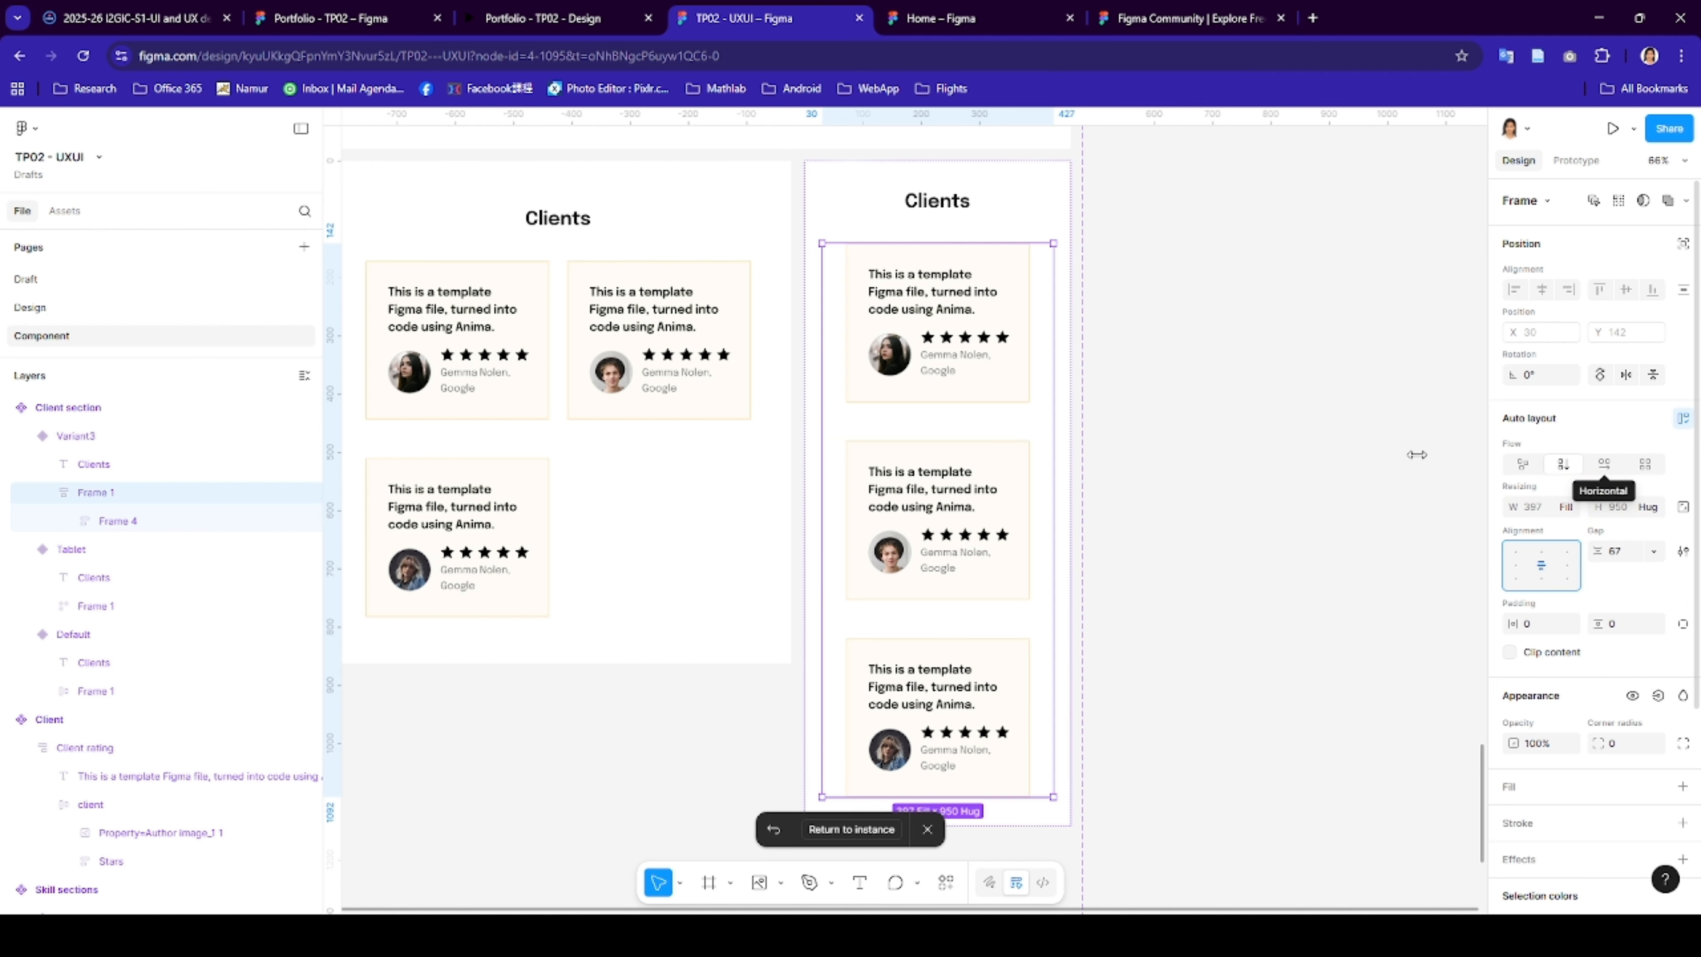
- Deselect Variant3's card frame and return to the Design page with the home frames
click(1226, 459)
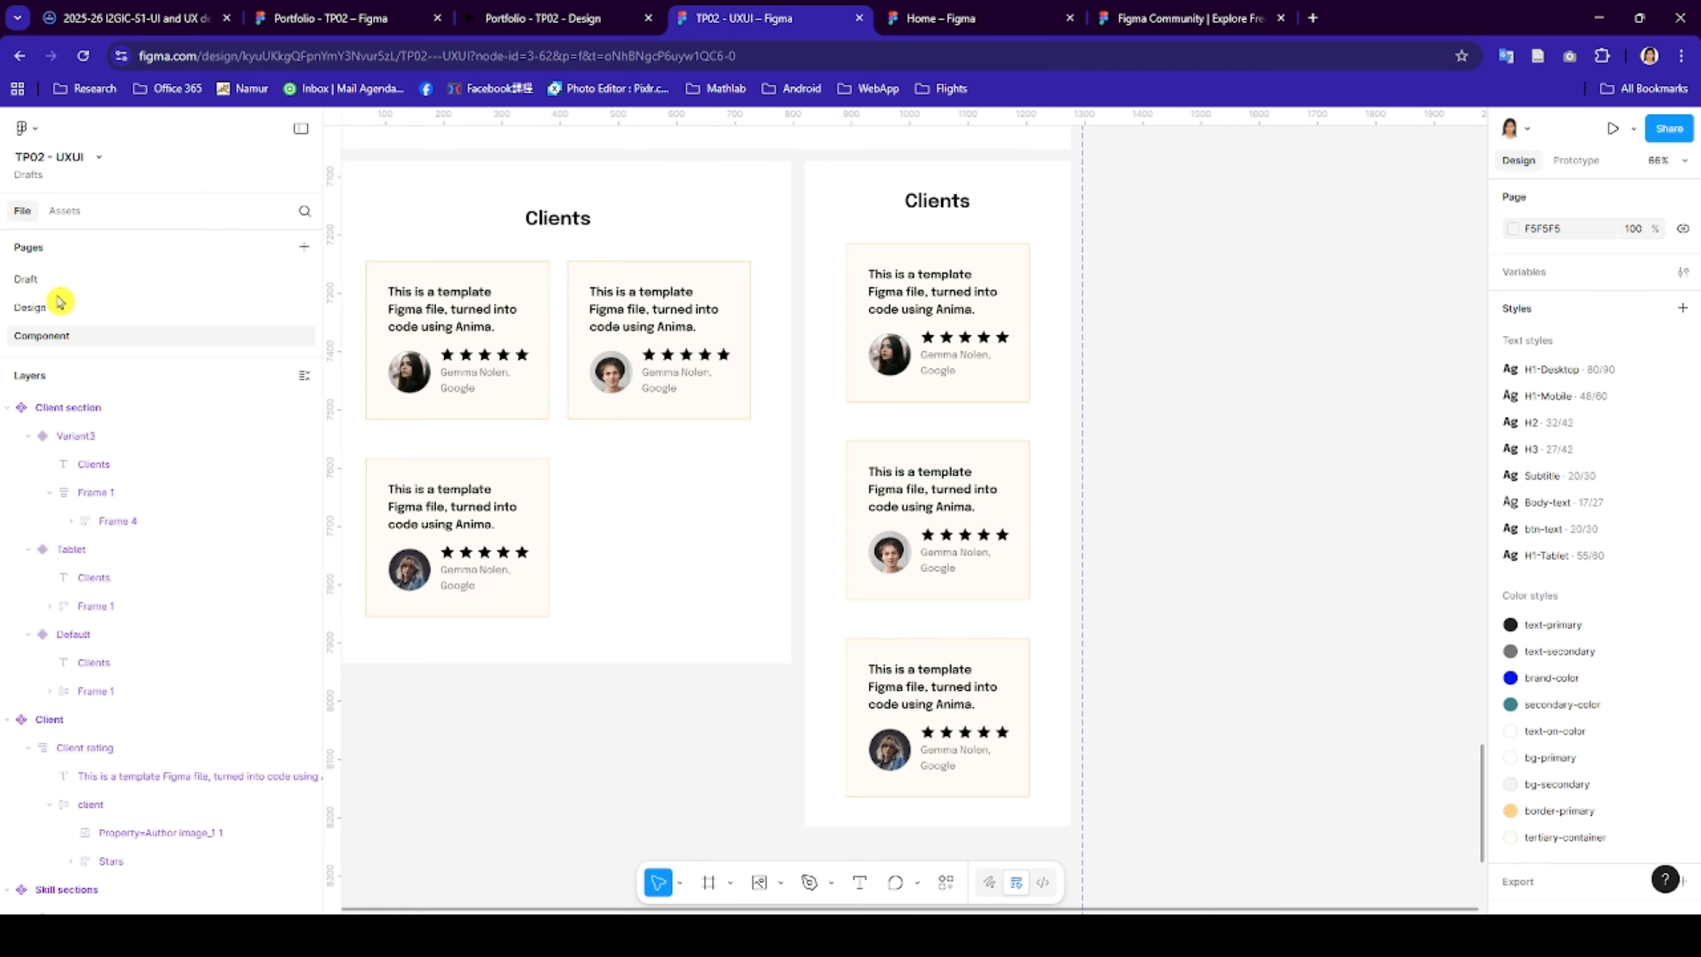
click(58, 310)
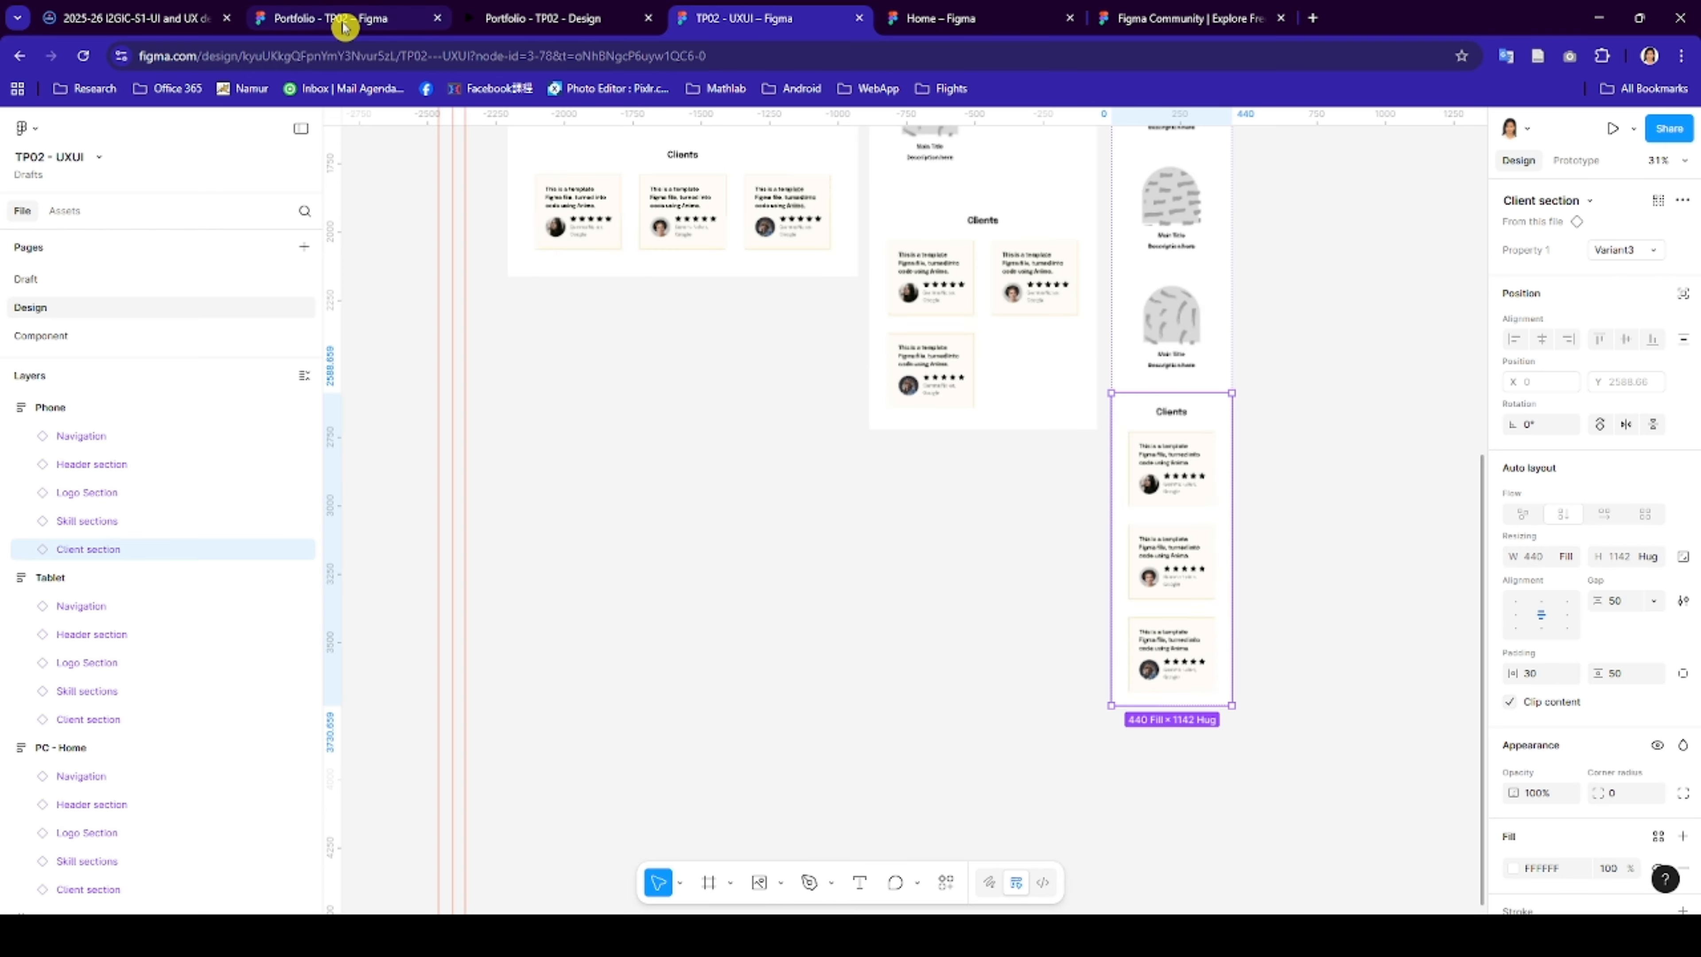
- Switch to the Portfolio - TP02 file and examine the layout of the "Let's work together" footer sections below the Clients sections
click(338, 18)
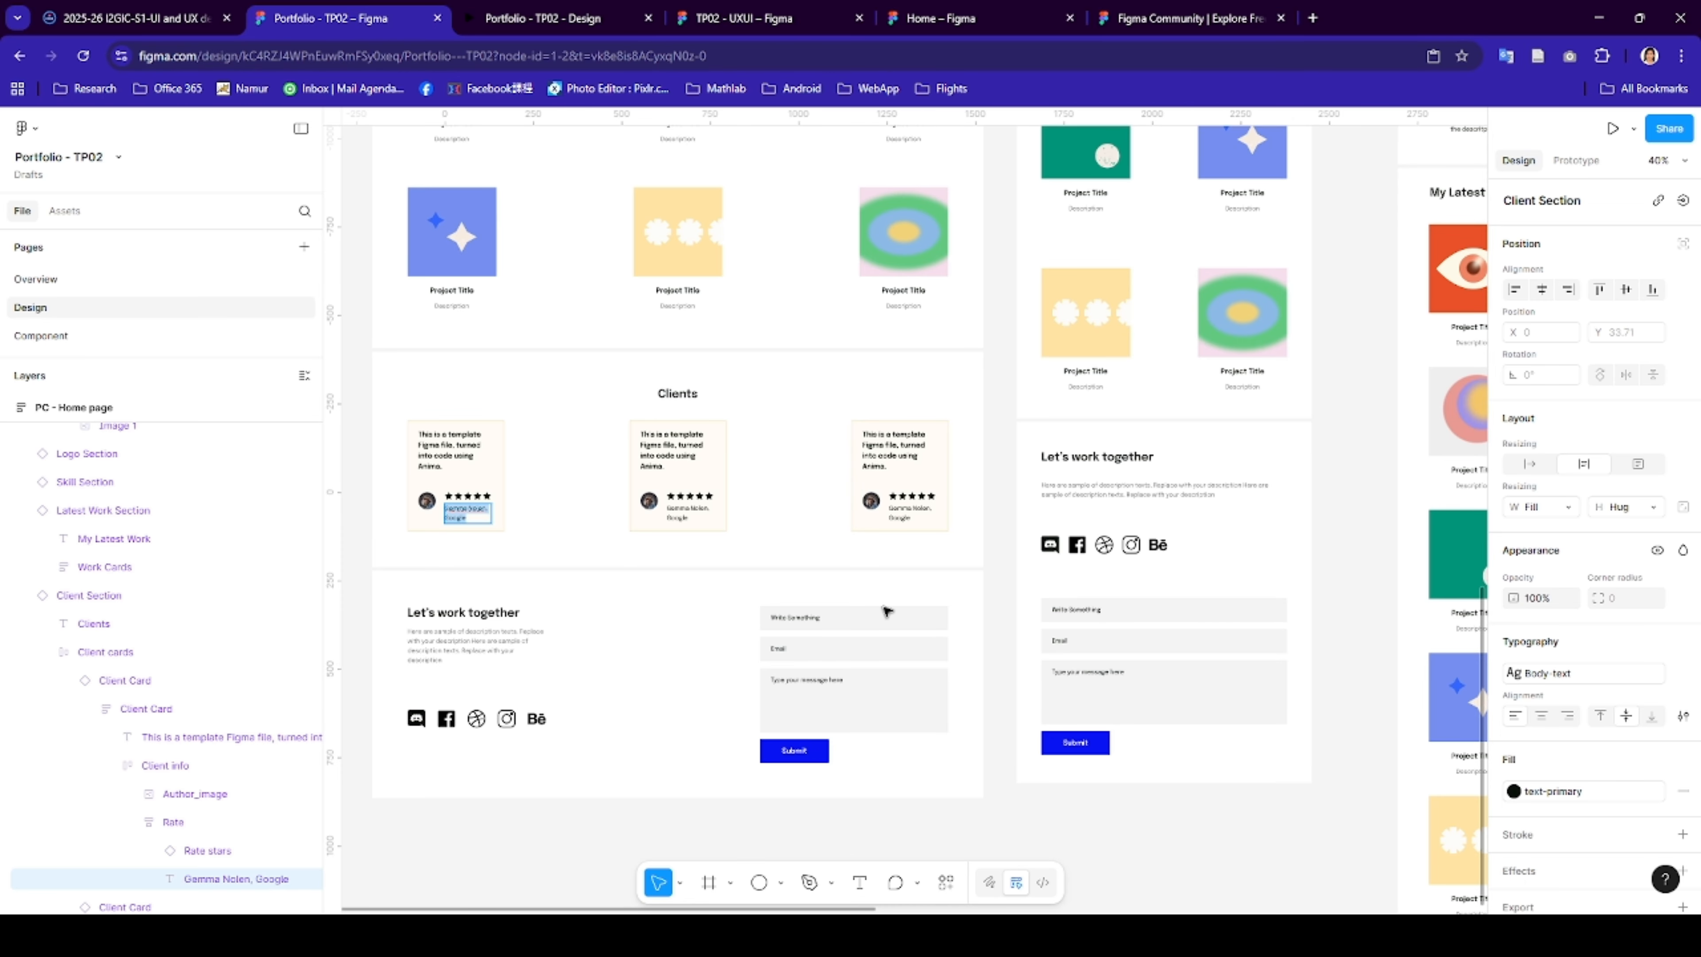
scroll(882, 605, down, 3)
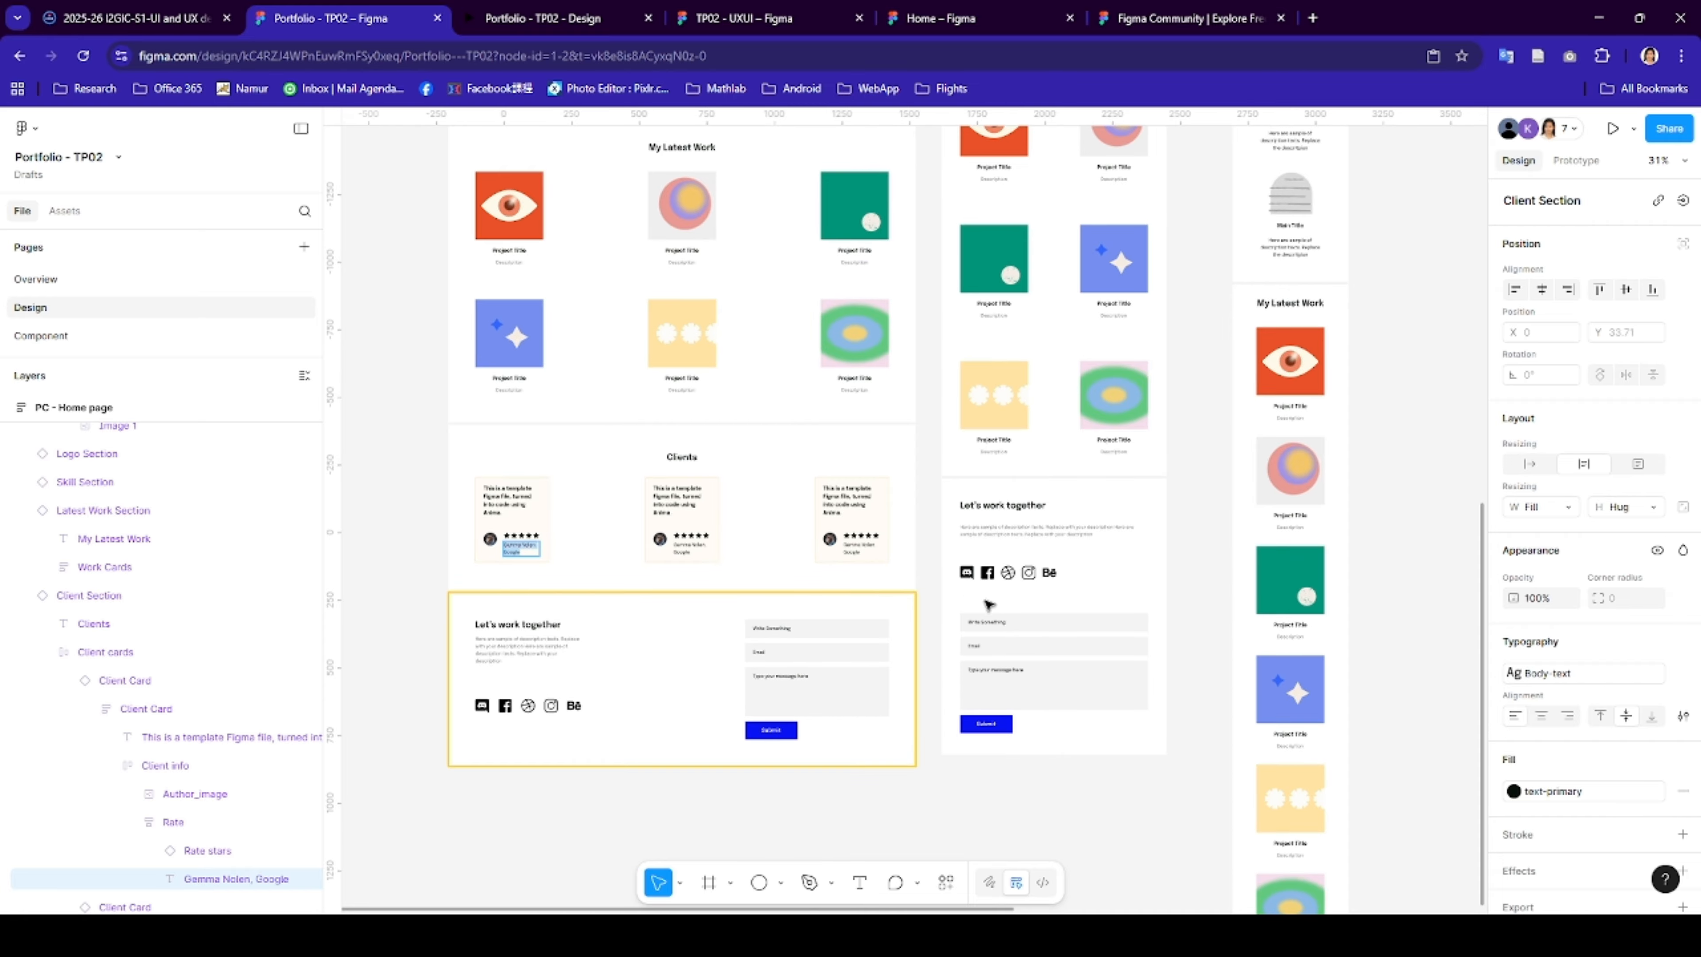
scroll(989, 605, right, 3)
scroll(1000, 619, left, 1)
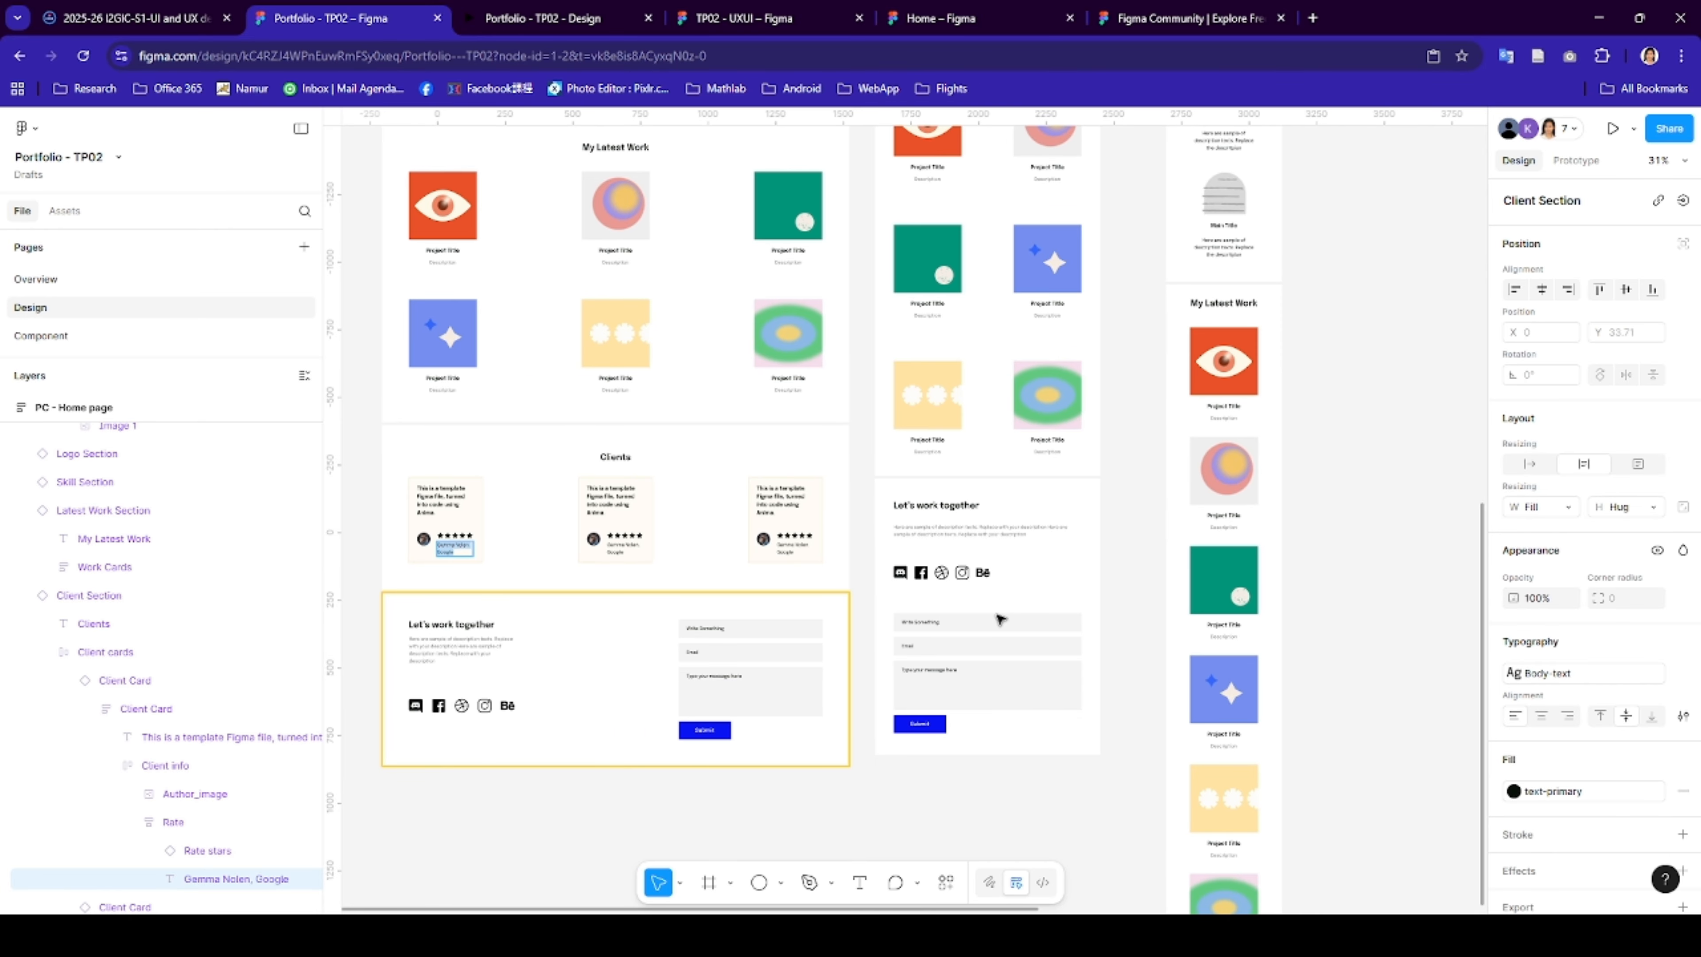
scroll(999, 619, down, 1)
scroll(999, 619, left, 1)
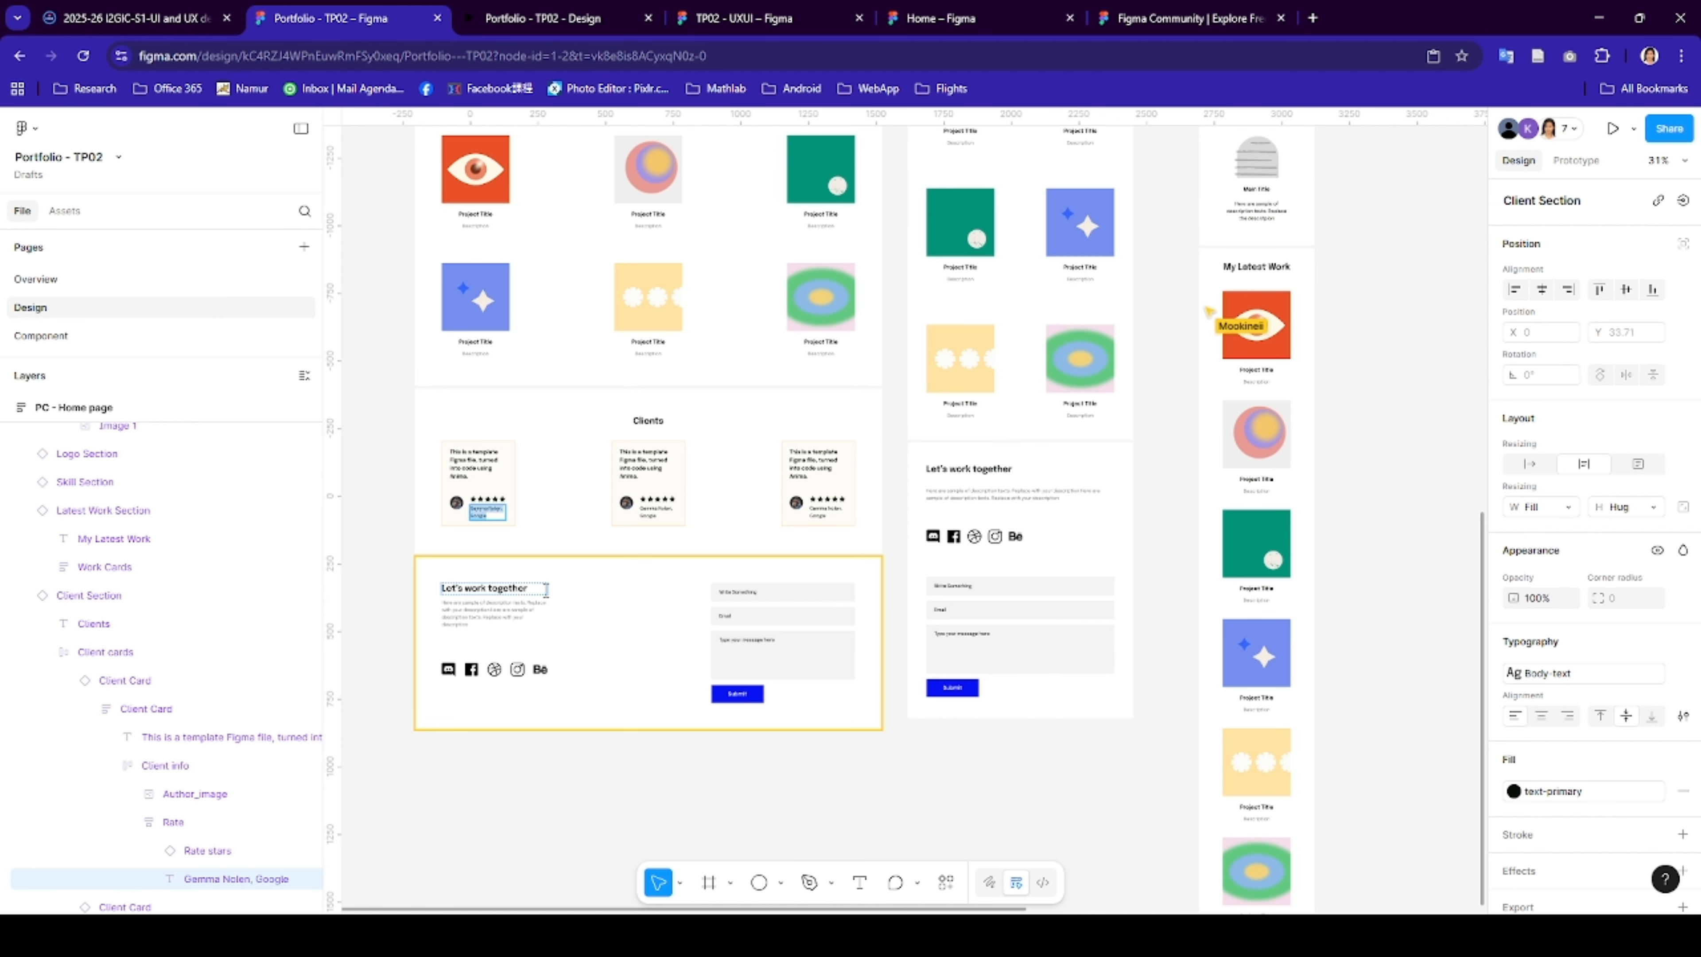
scroll(545, 590, down, 1)
scroll(550, 591, up, 3)
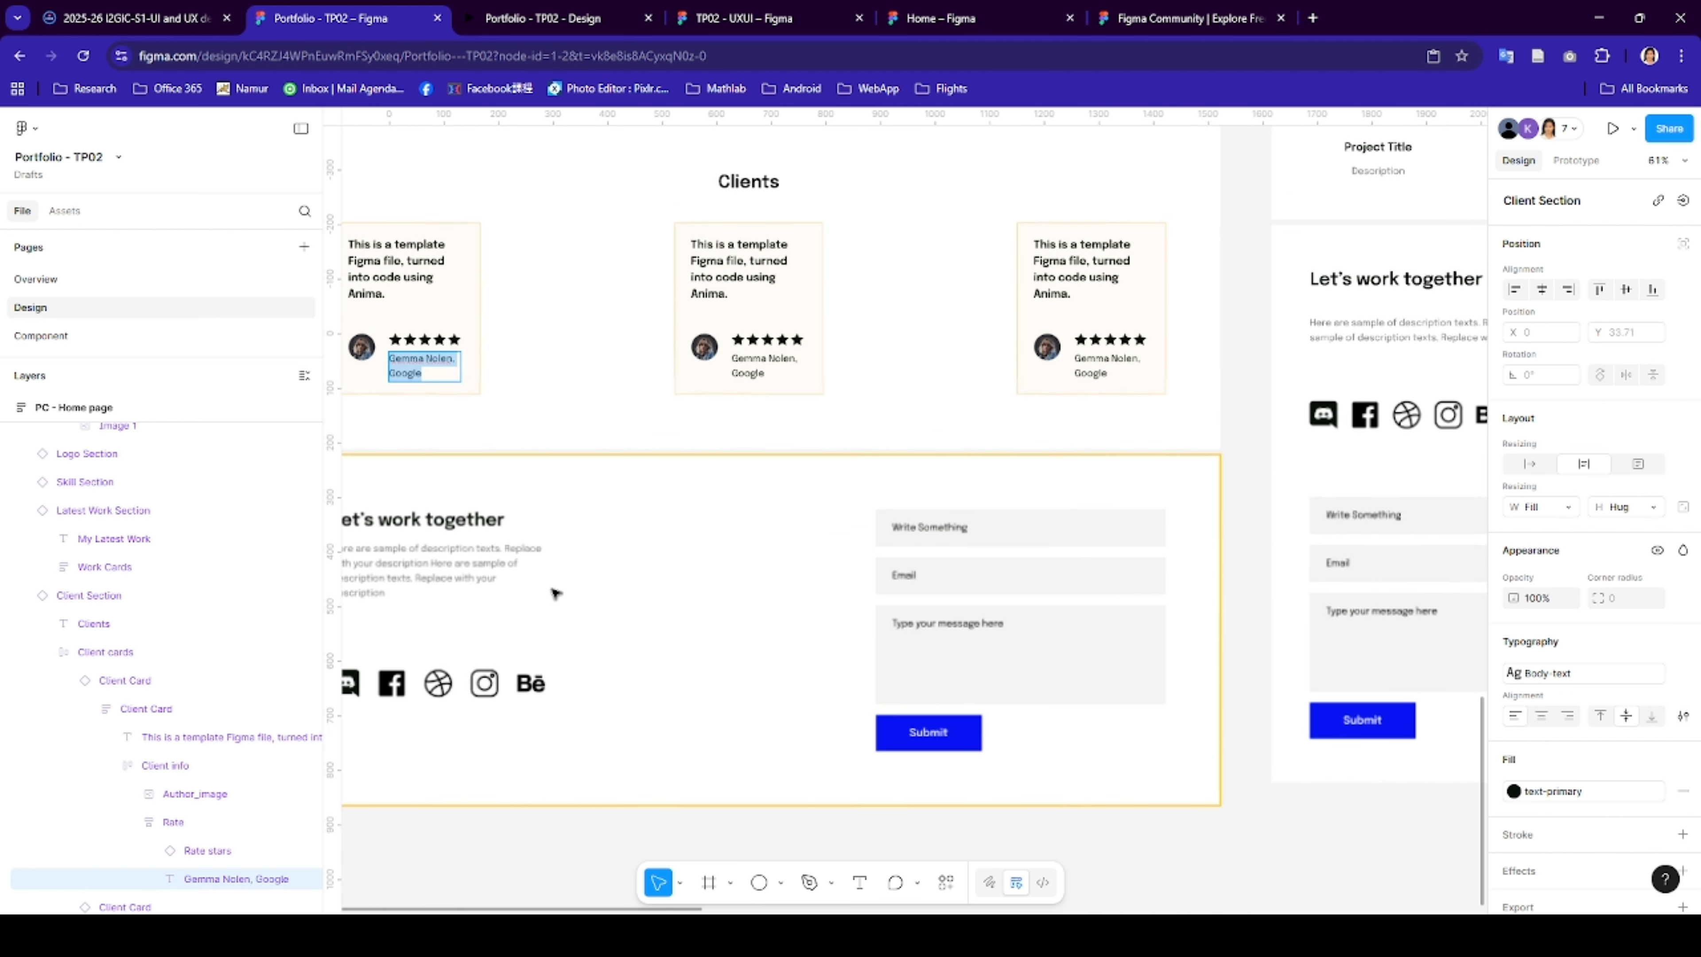
scroll(553, 593, down, 2)
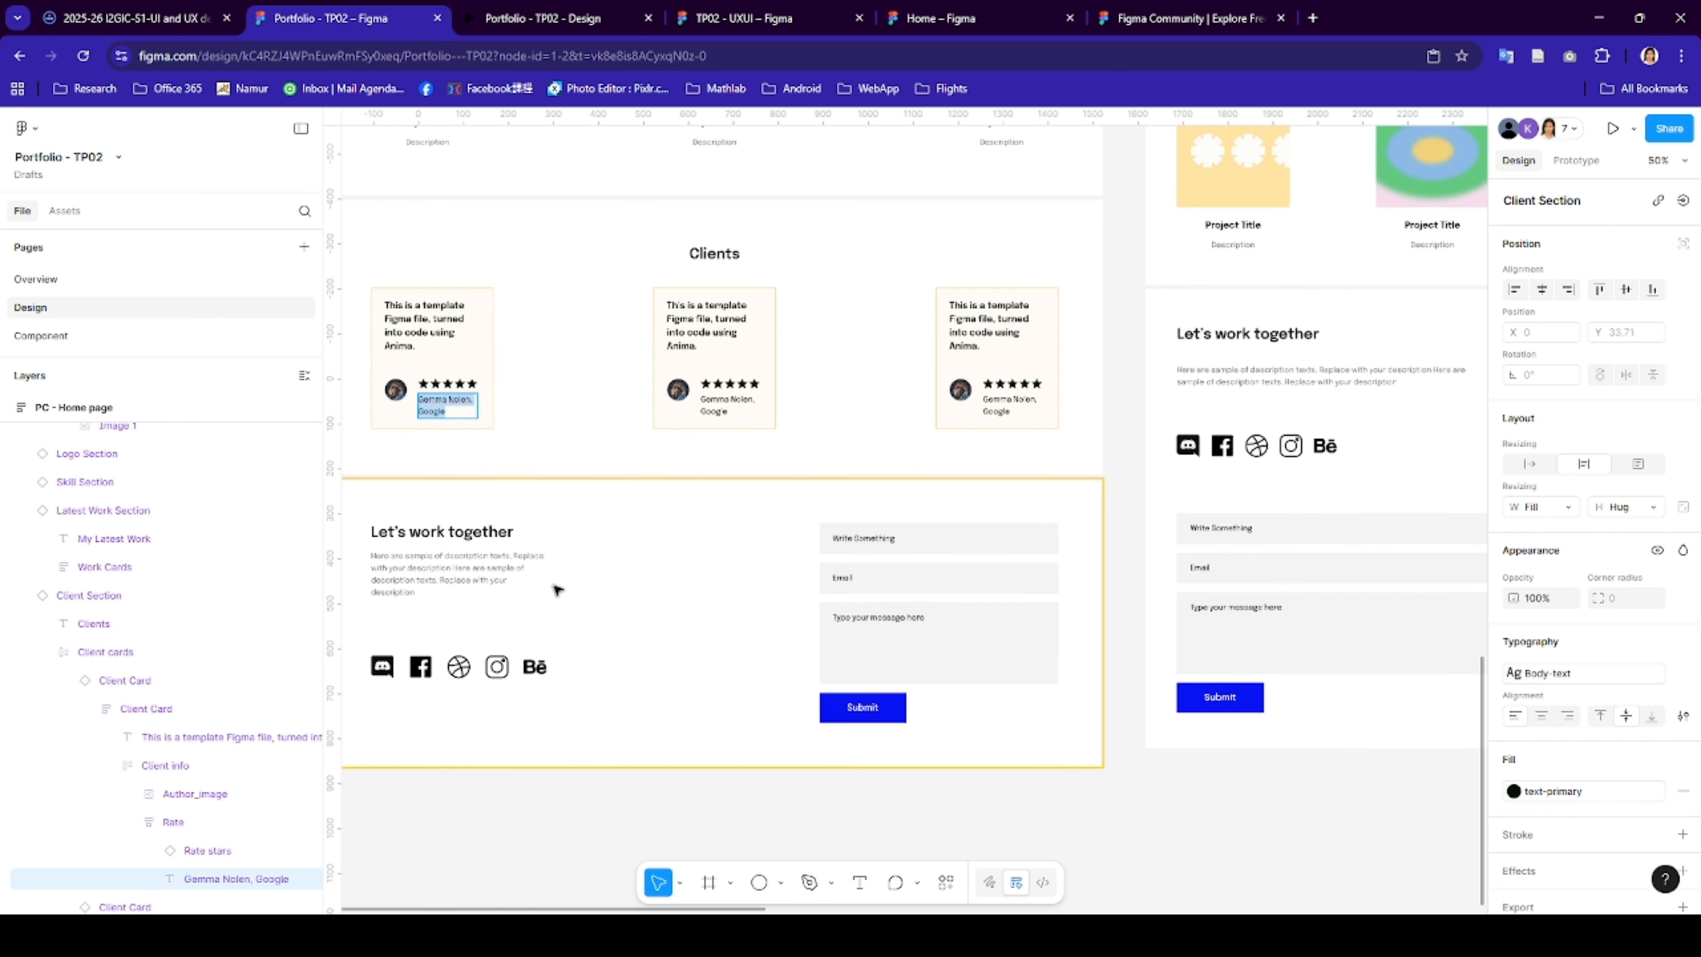
scroll(558, 589, up, 1)
scroll(557, 589, down, 2)
scroll(558, 590, left, 1)
scroll(557, 589, up, 1)
scroll(558, 590, right, 1)
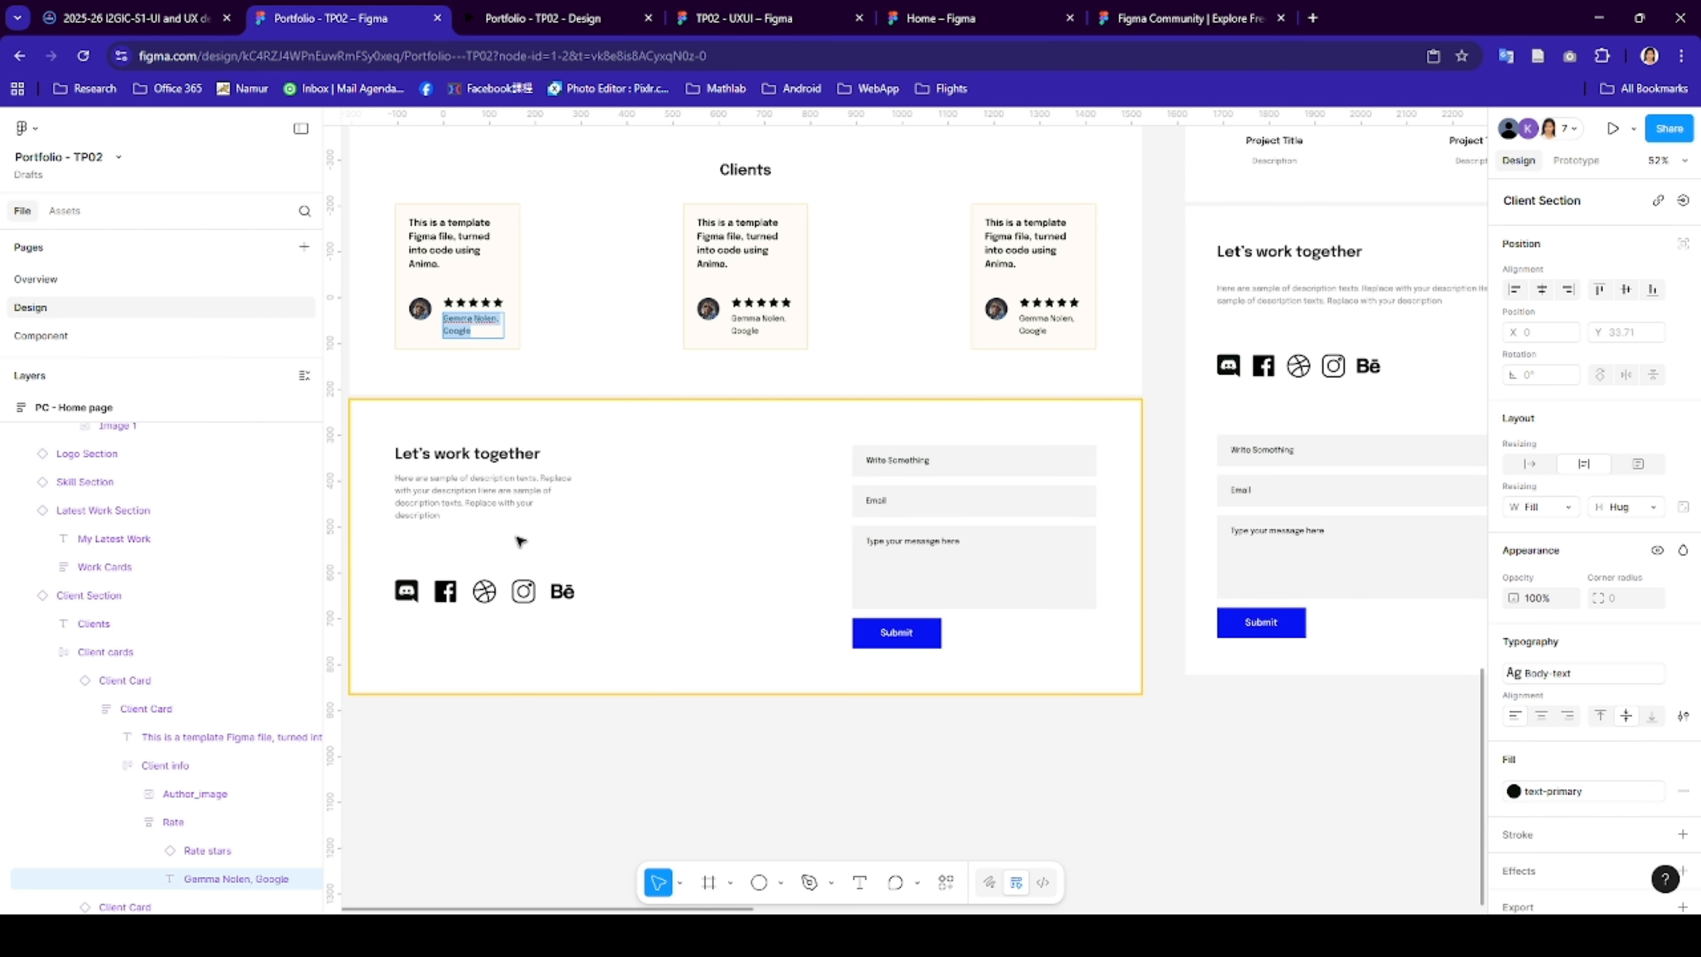
- Switch back to the TP02 - UXUI file and place a new text object in the empty area below the PC - Home frame
click(737, 20)
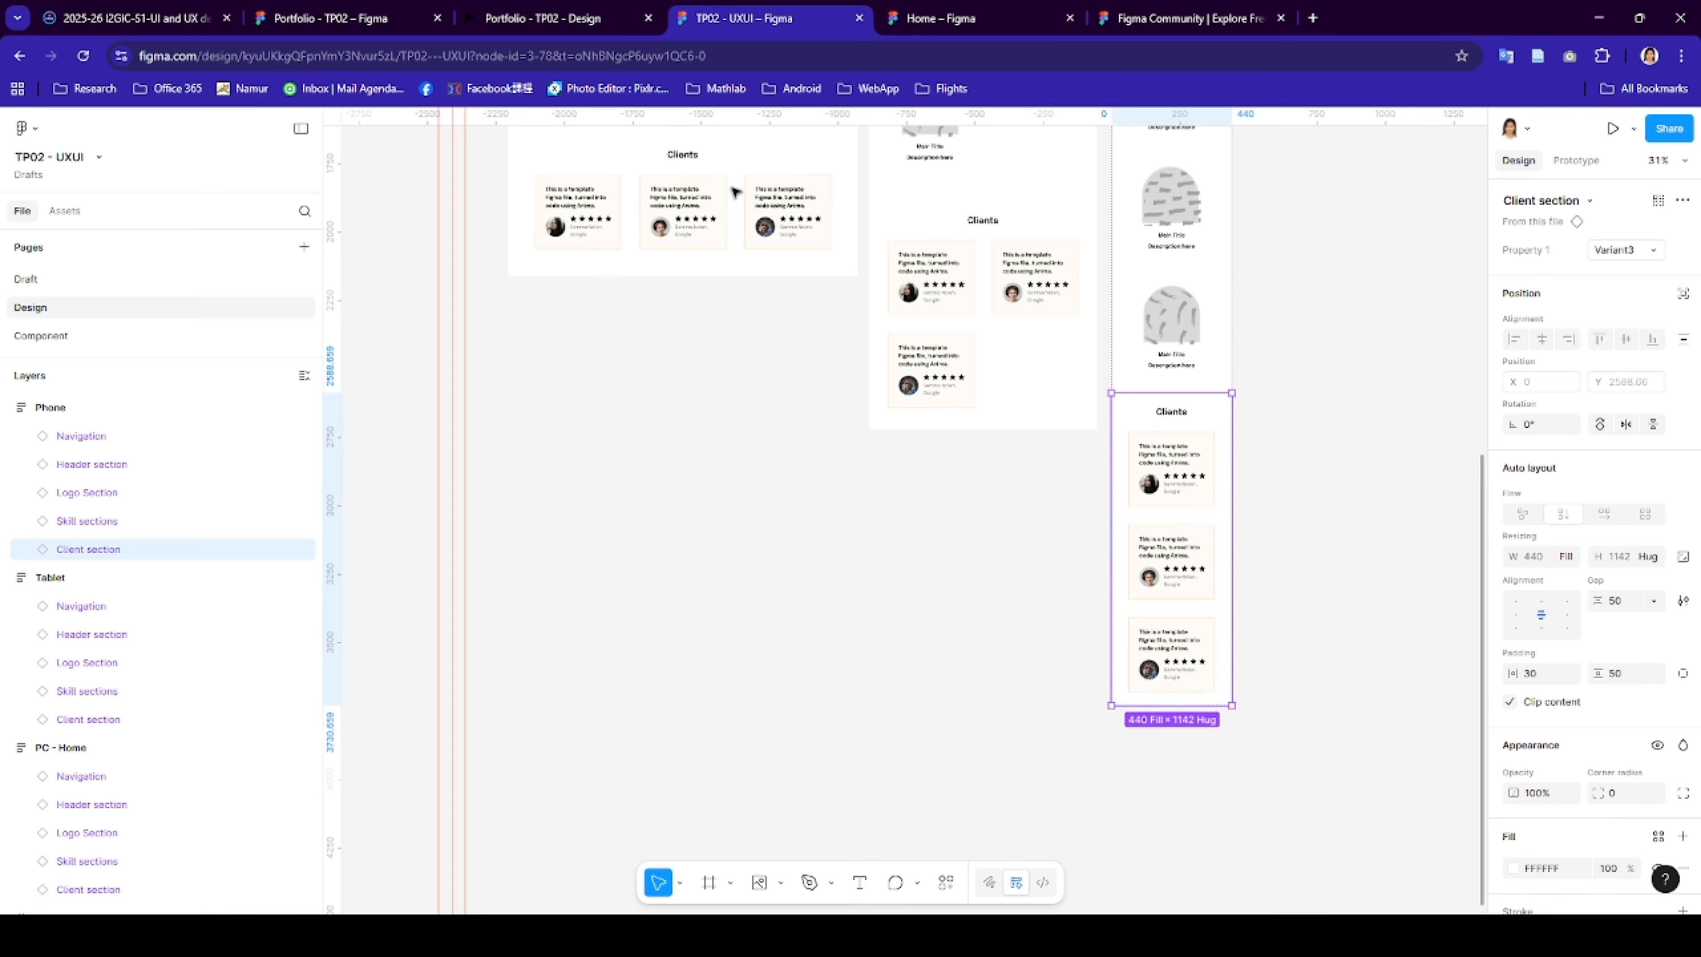
click(701, 573)
scroll(701, 574, down, 1)
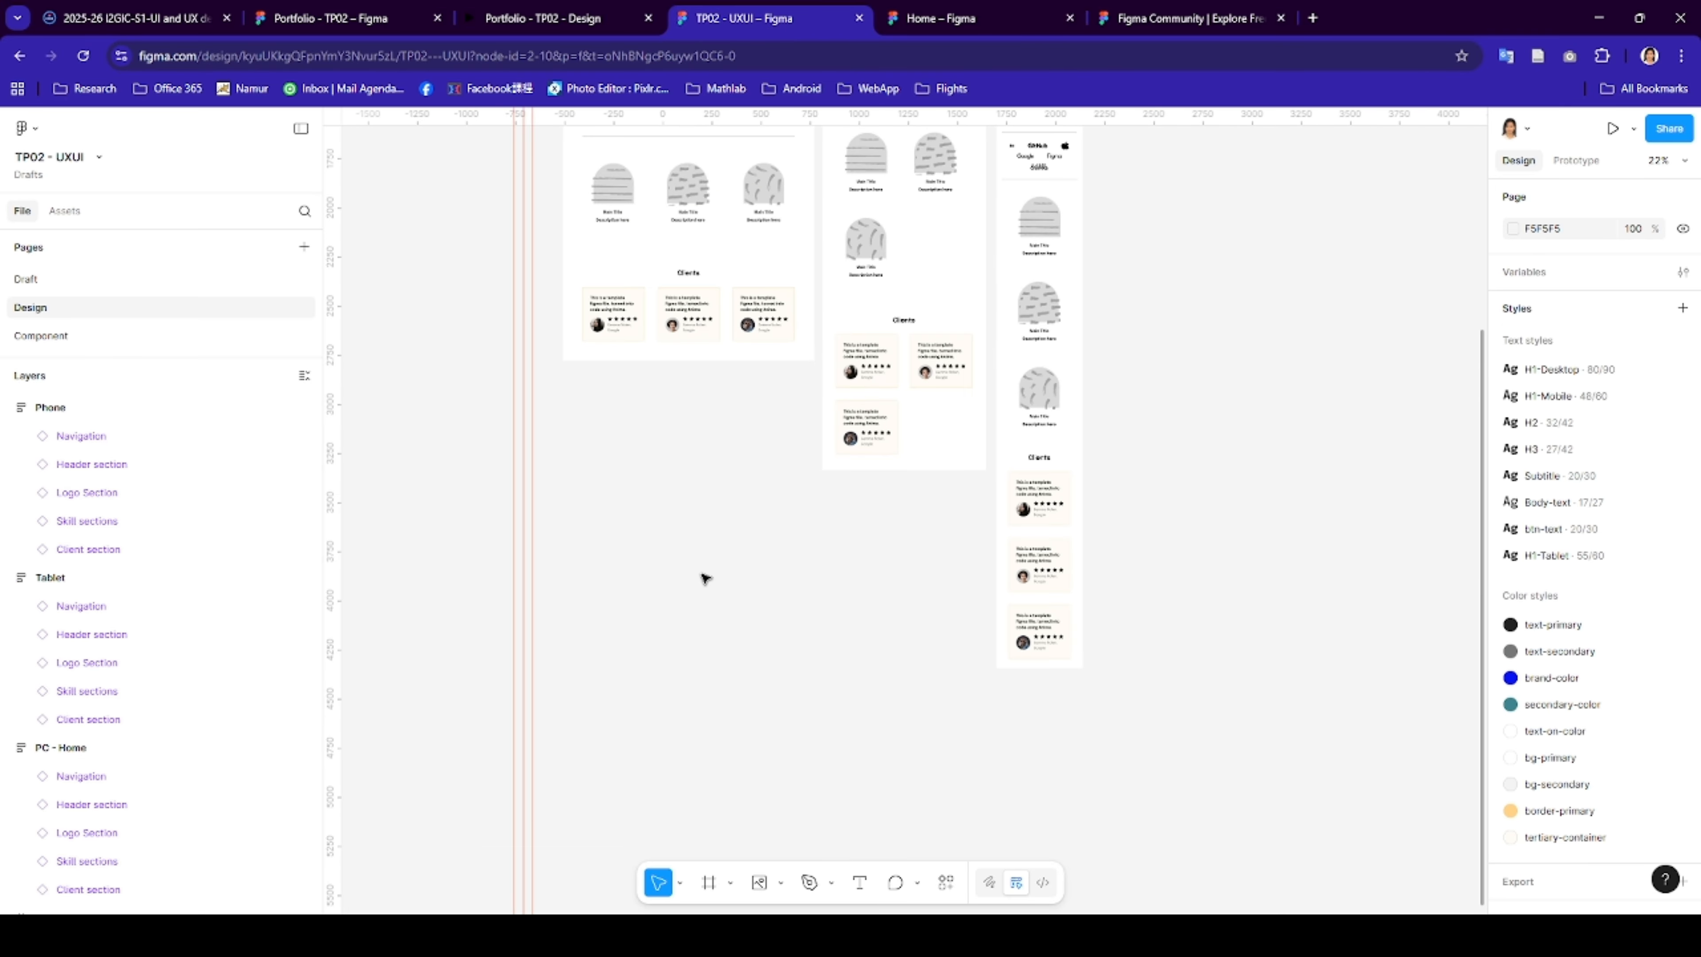
scroll(701, 569, up, 1)
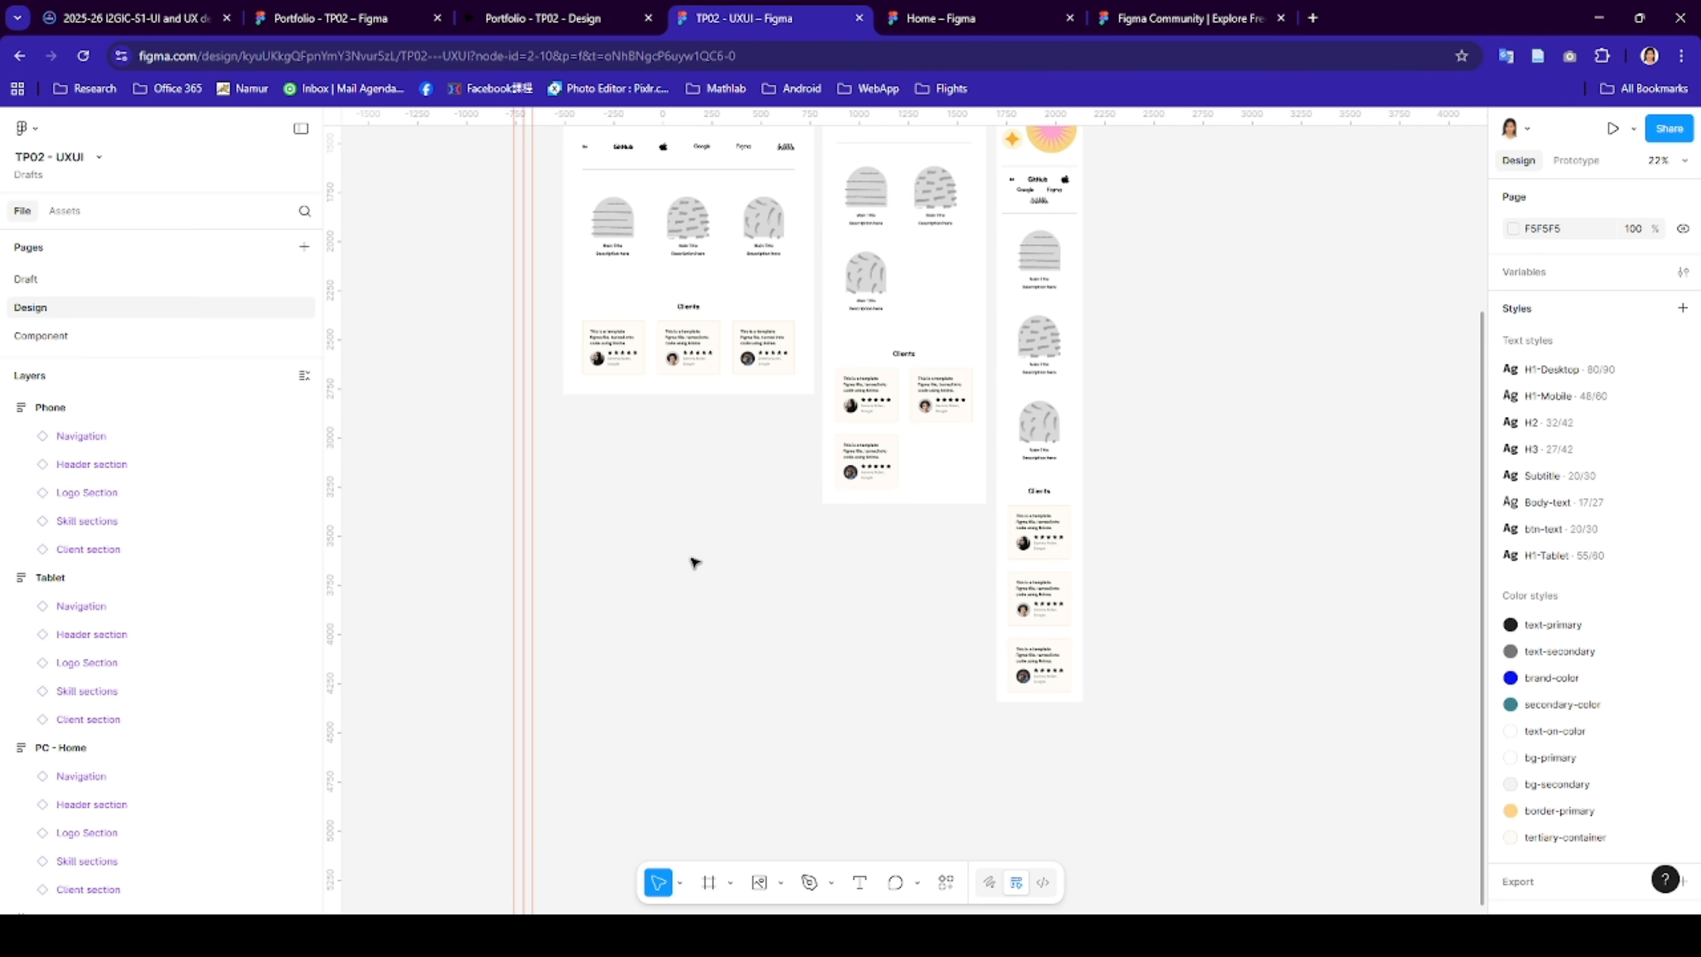
key(f)
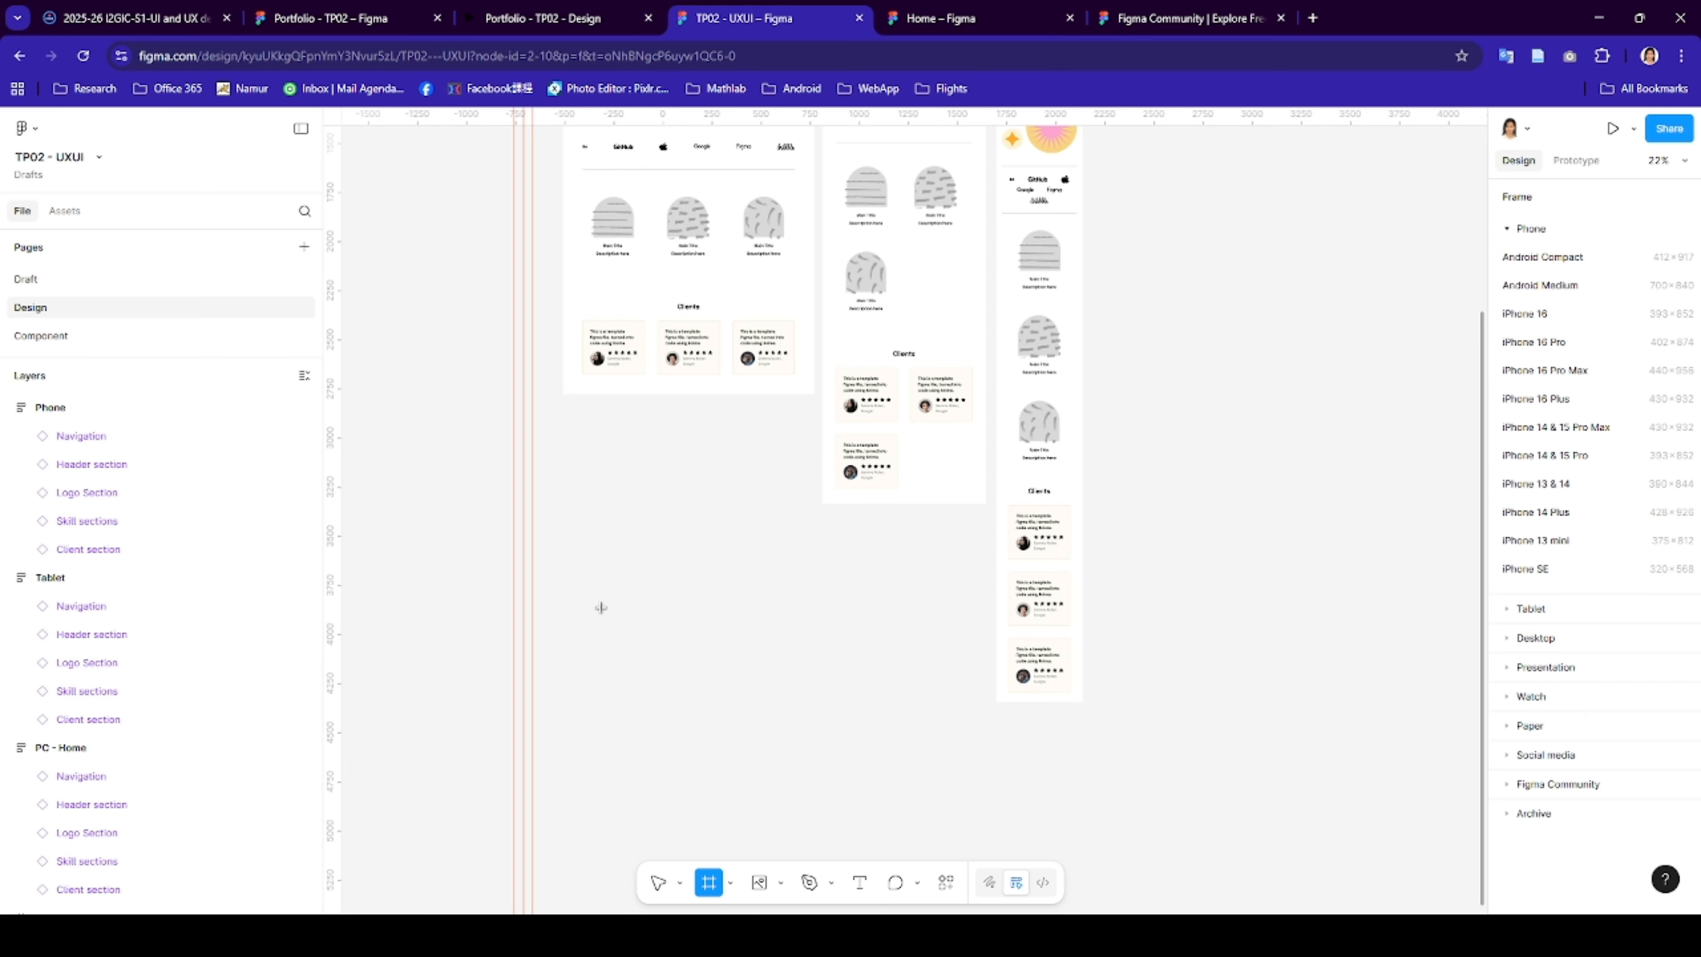
key(t)
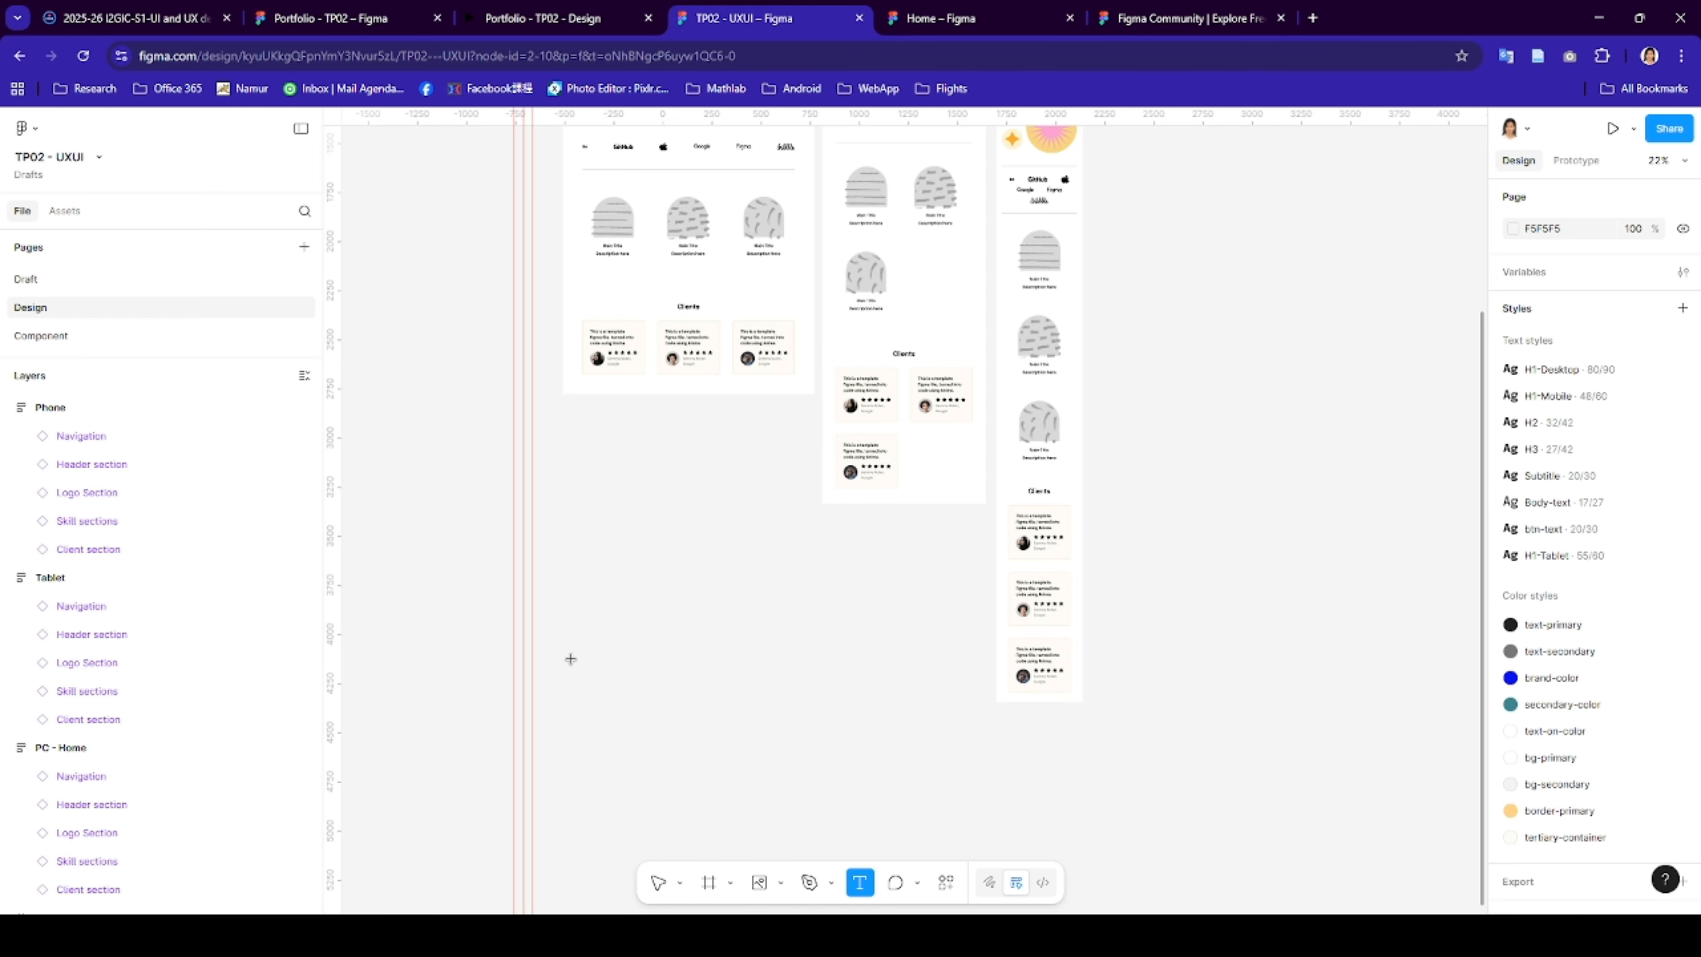
click(590, 640)
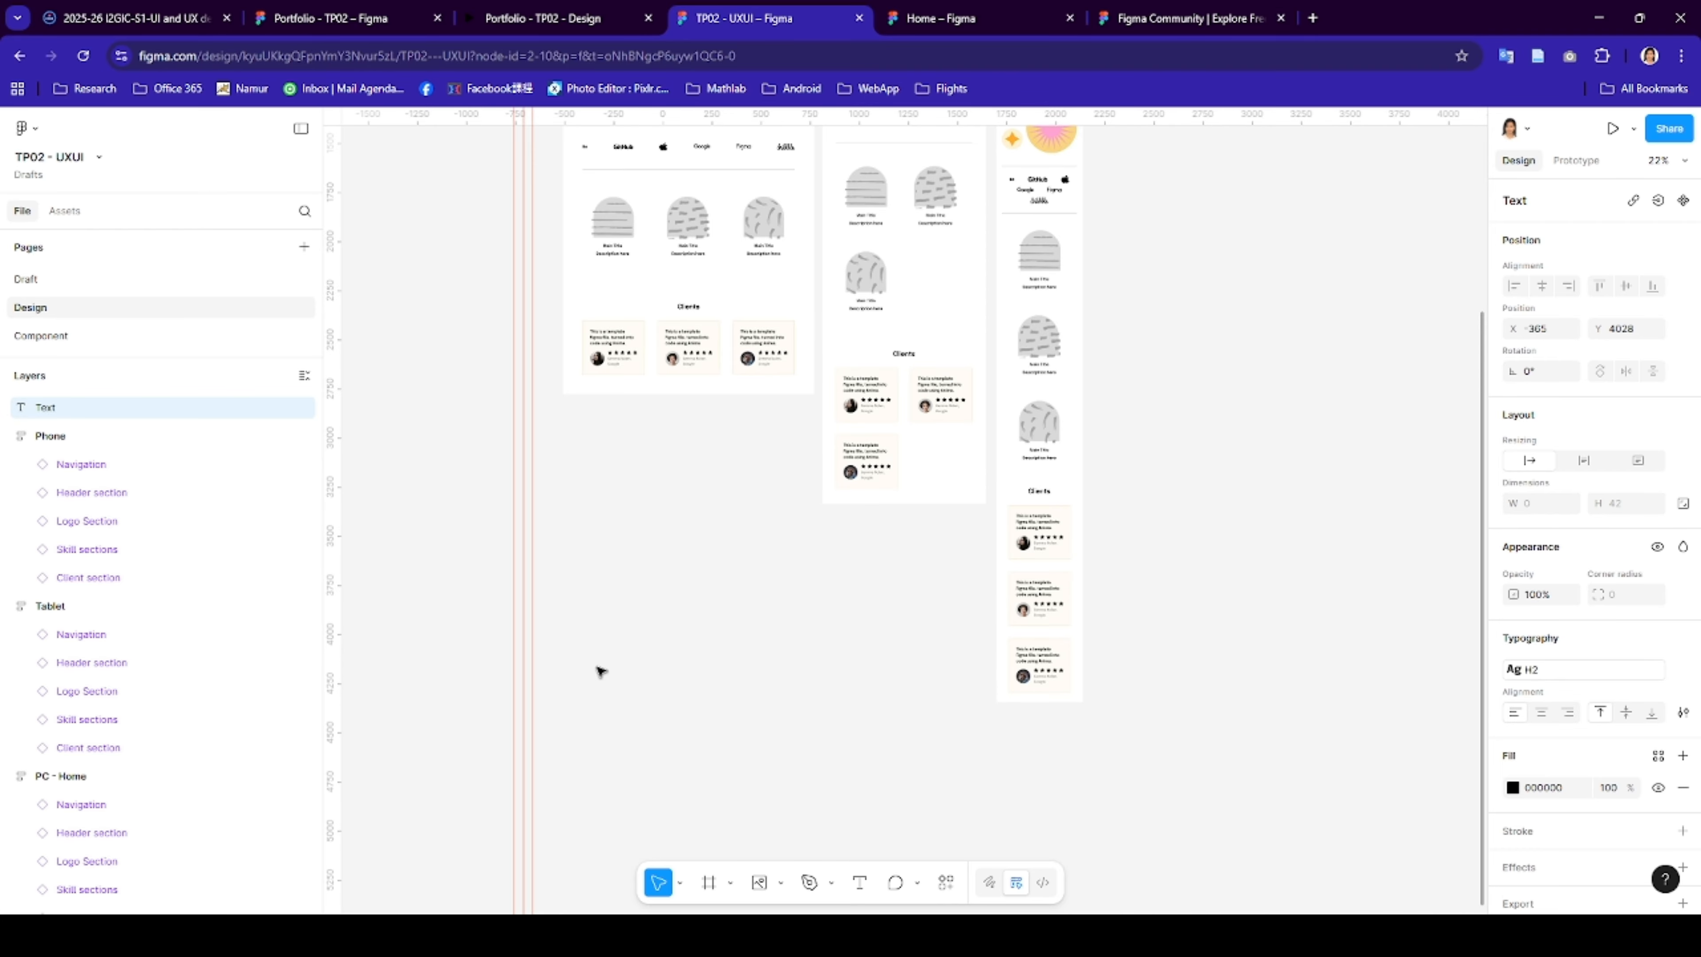
scroll(600, 672, left, 1)
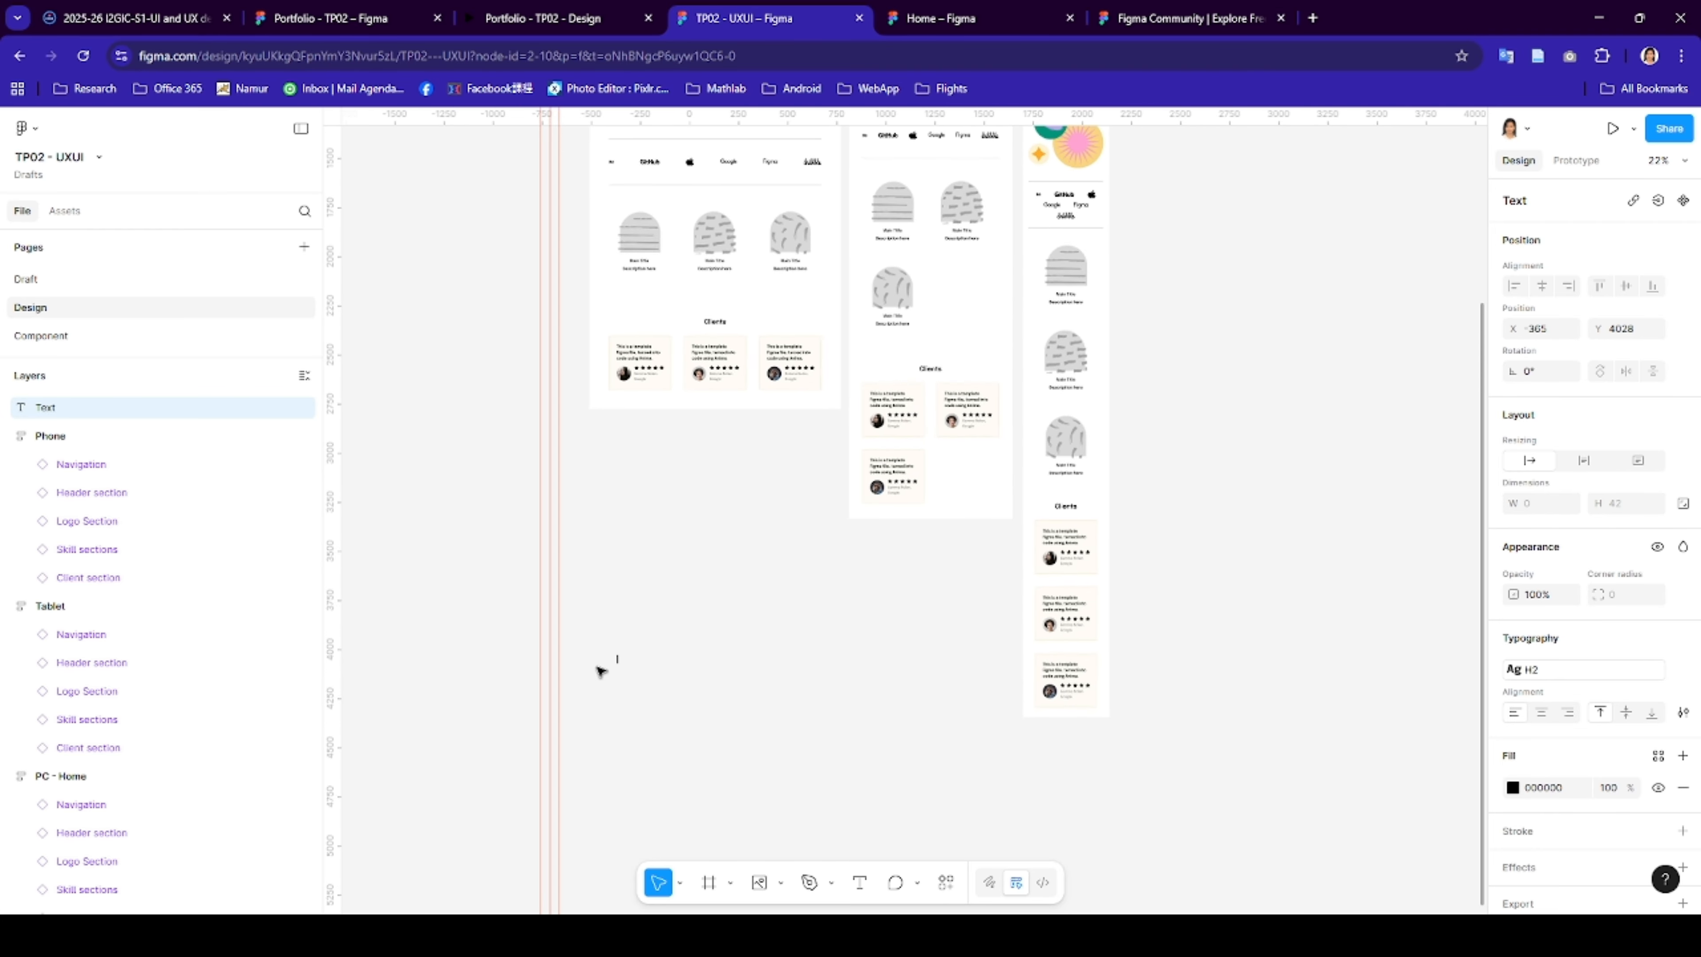
- Try the H1-Desktop and Subtitle text styles on the new text object
click(1543, 670)
click(1392, 690)
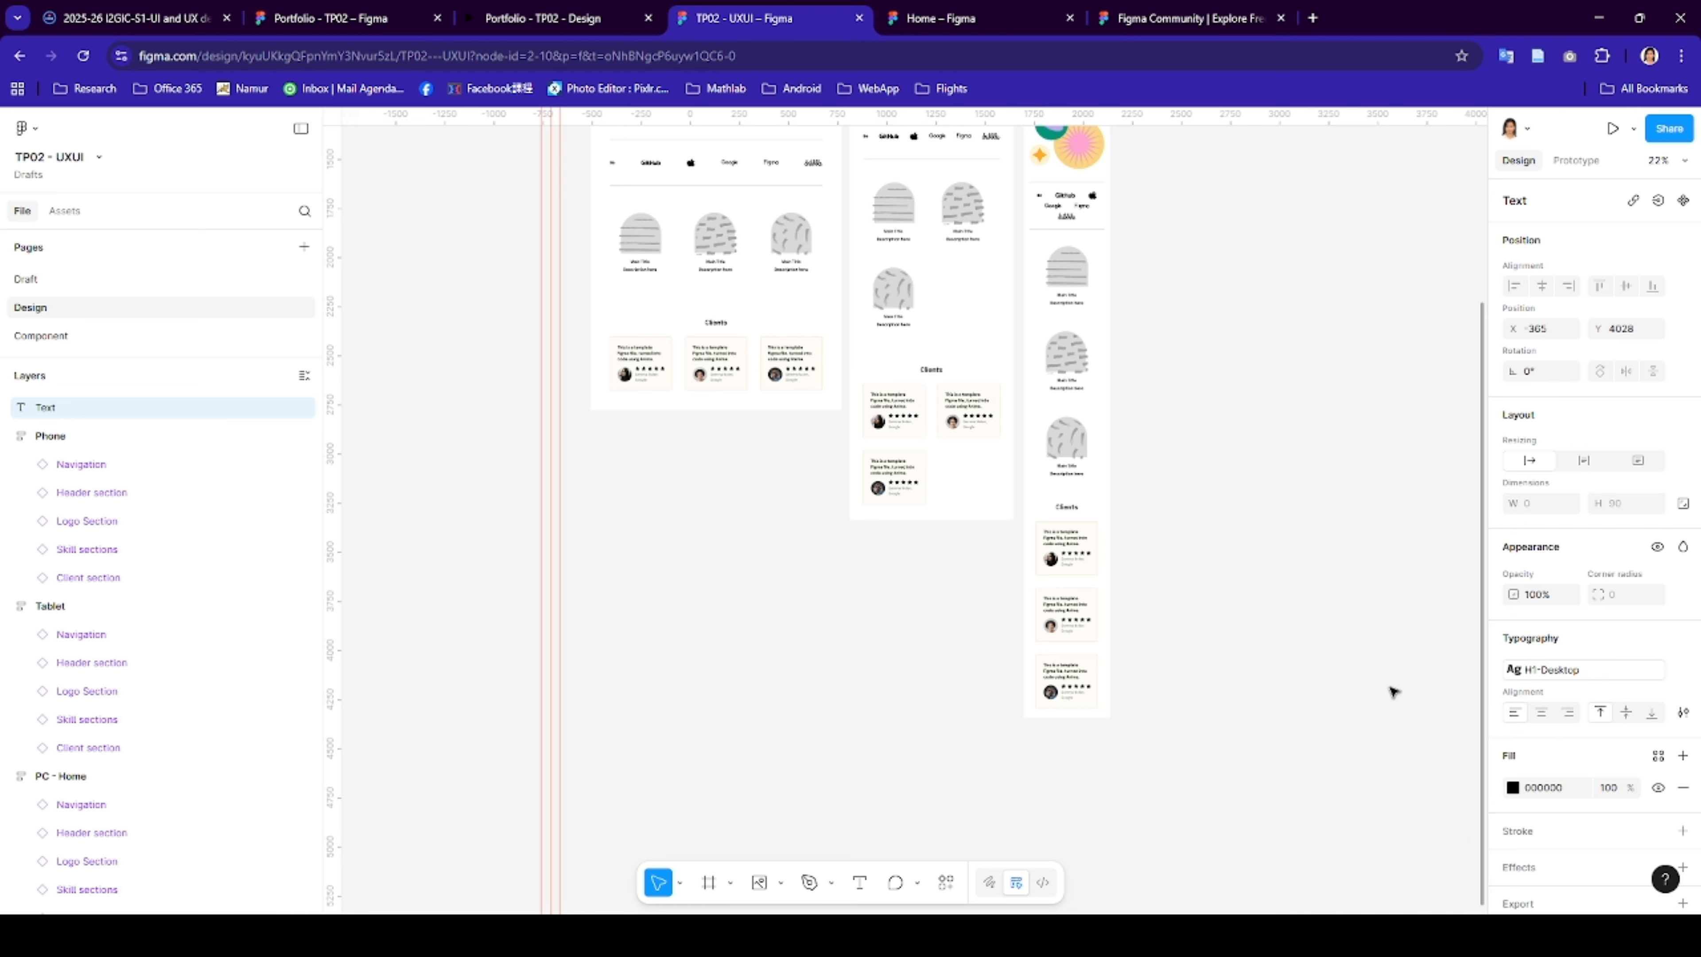
click(1548, 669)
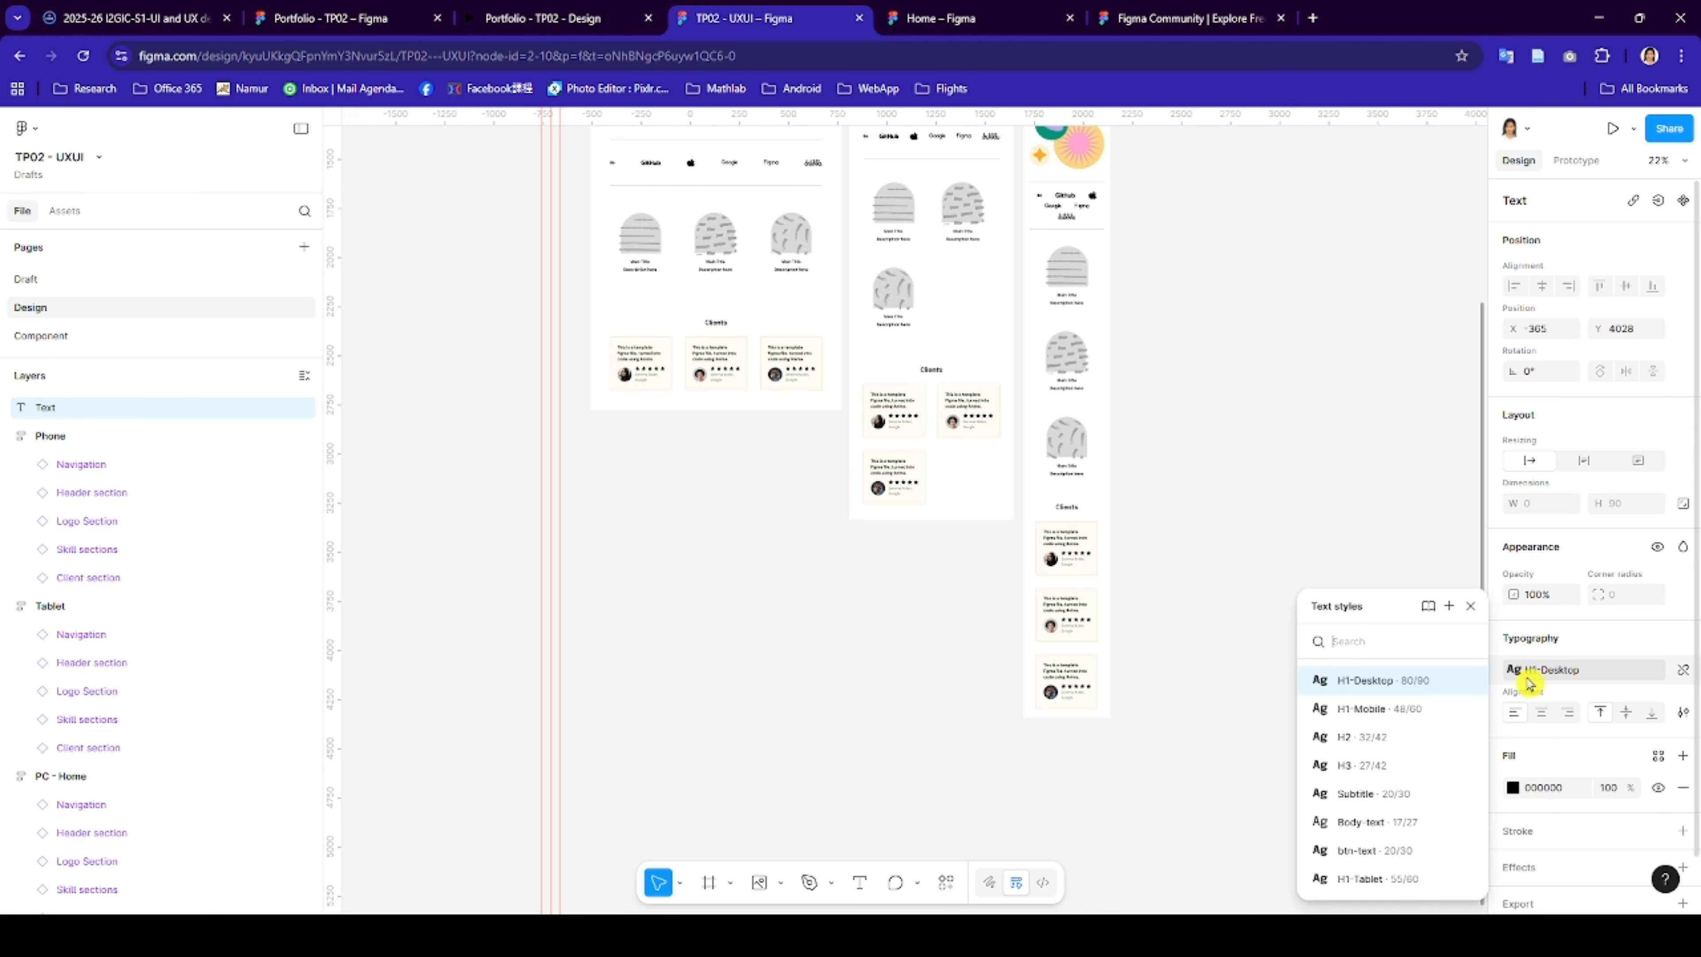
click(1384, 797)
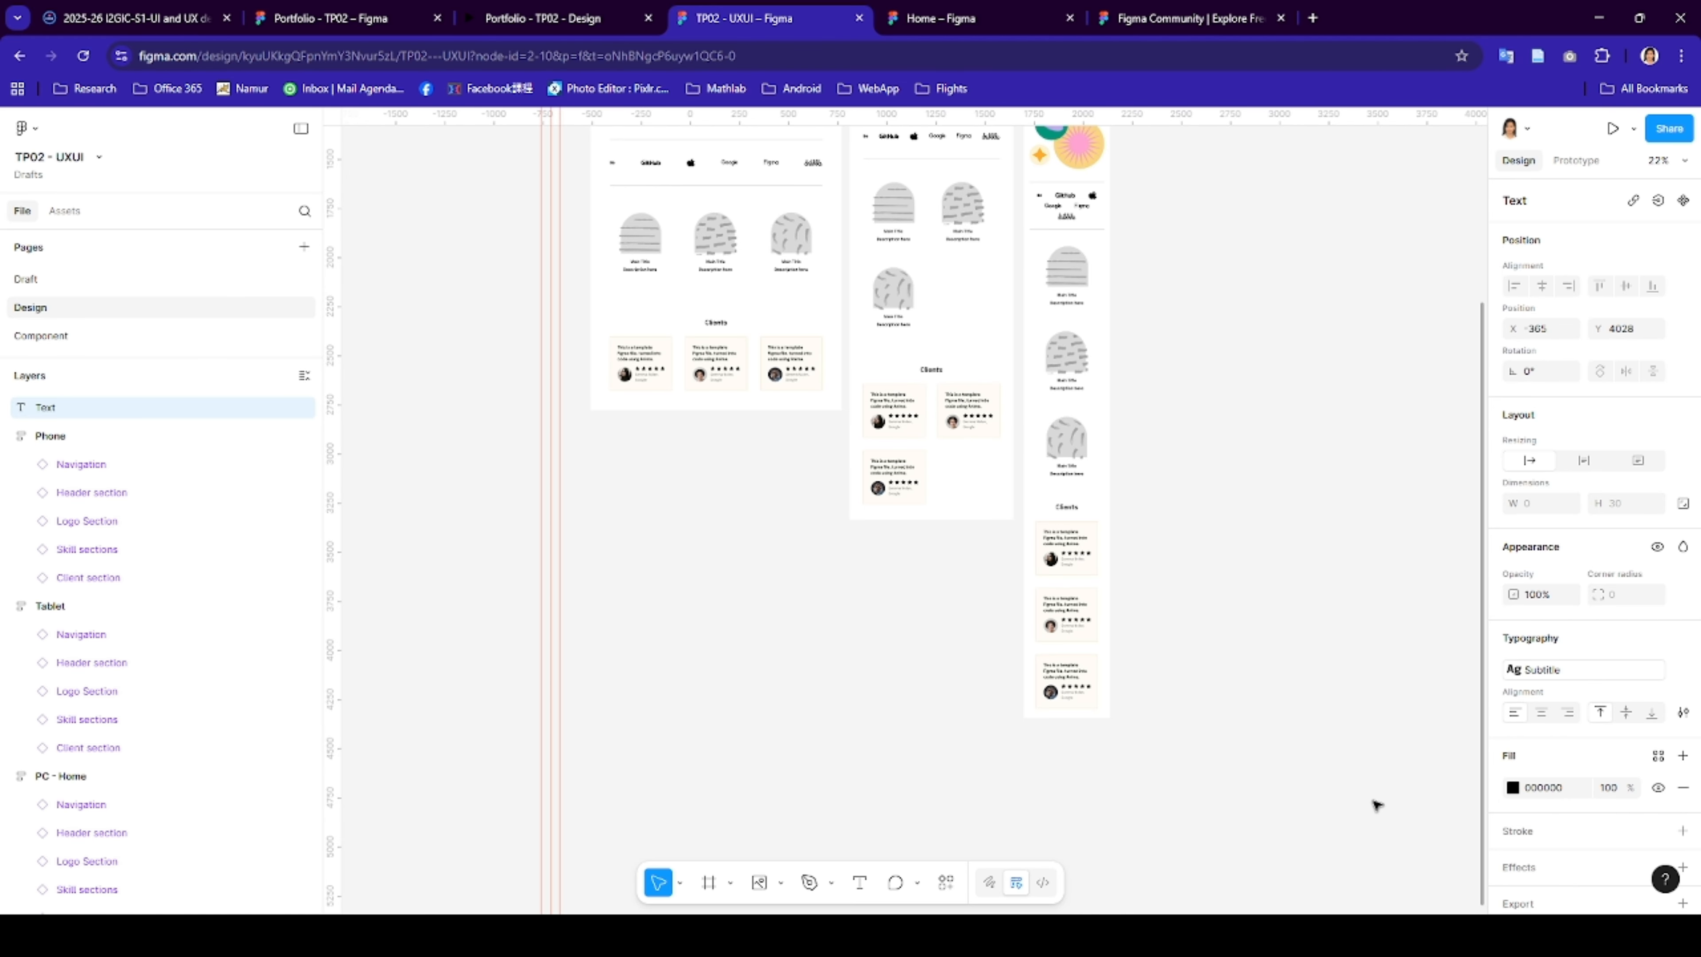
- Begin the heading with "Let" and apply the H2 text style to it
scroll(1376, 804, up, 5)
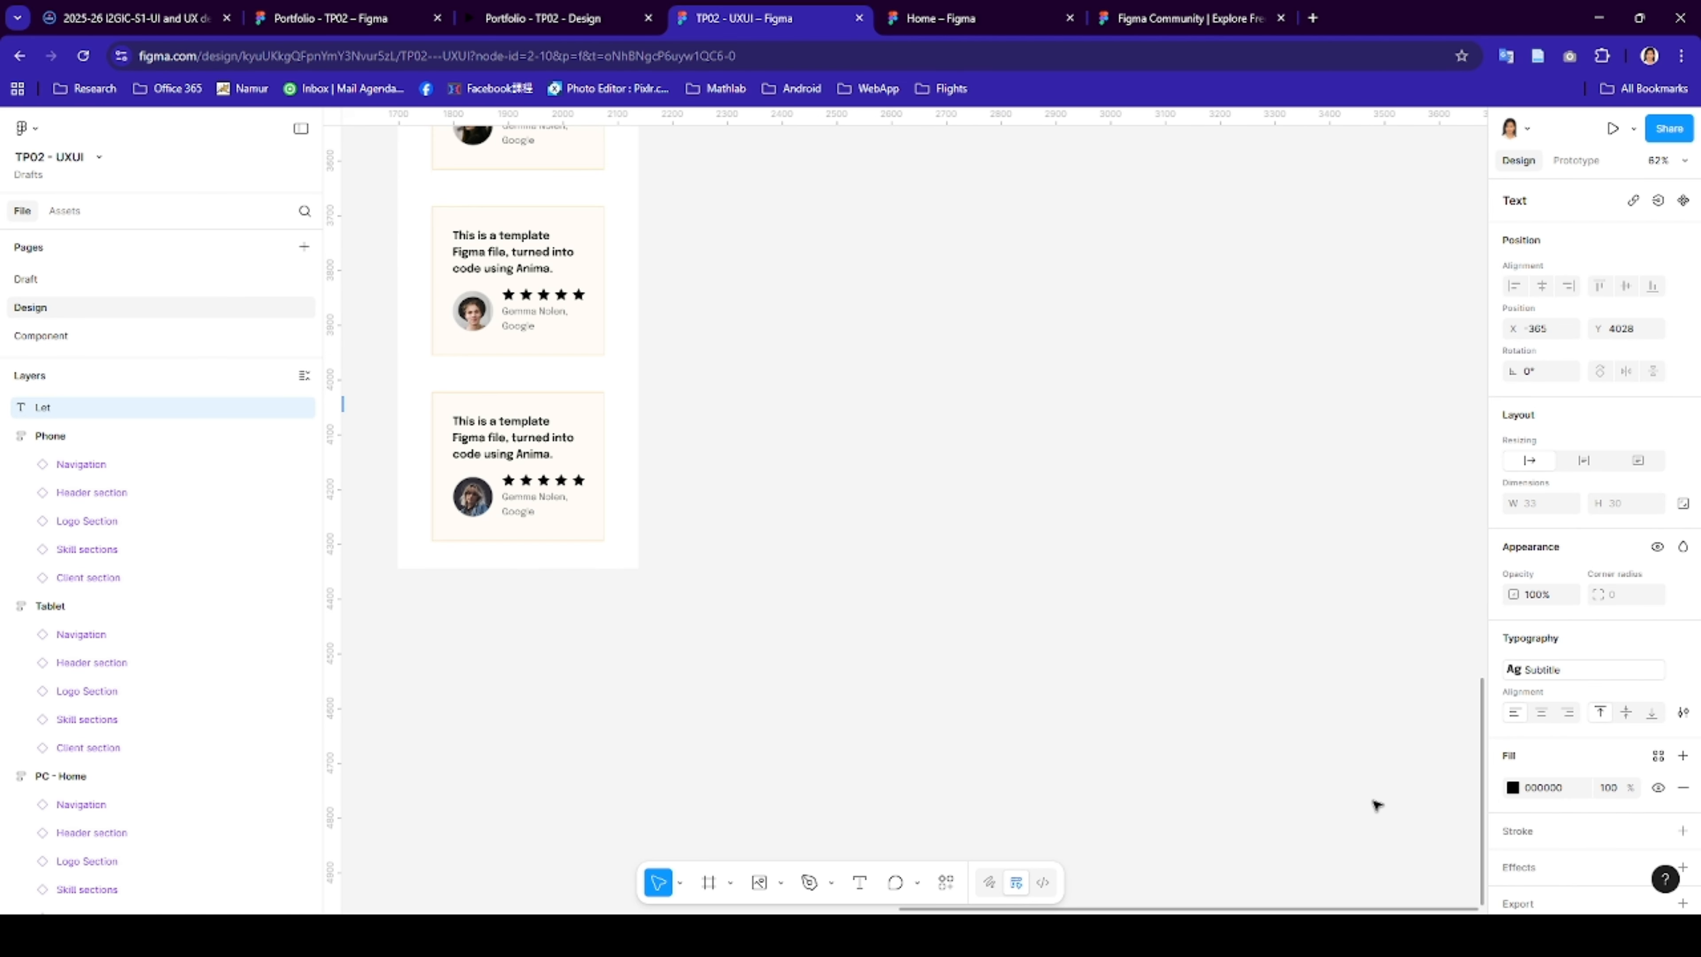
scroll(1302, 805, left, 5)
scroll(763, 547, left, 10)
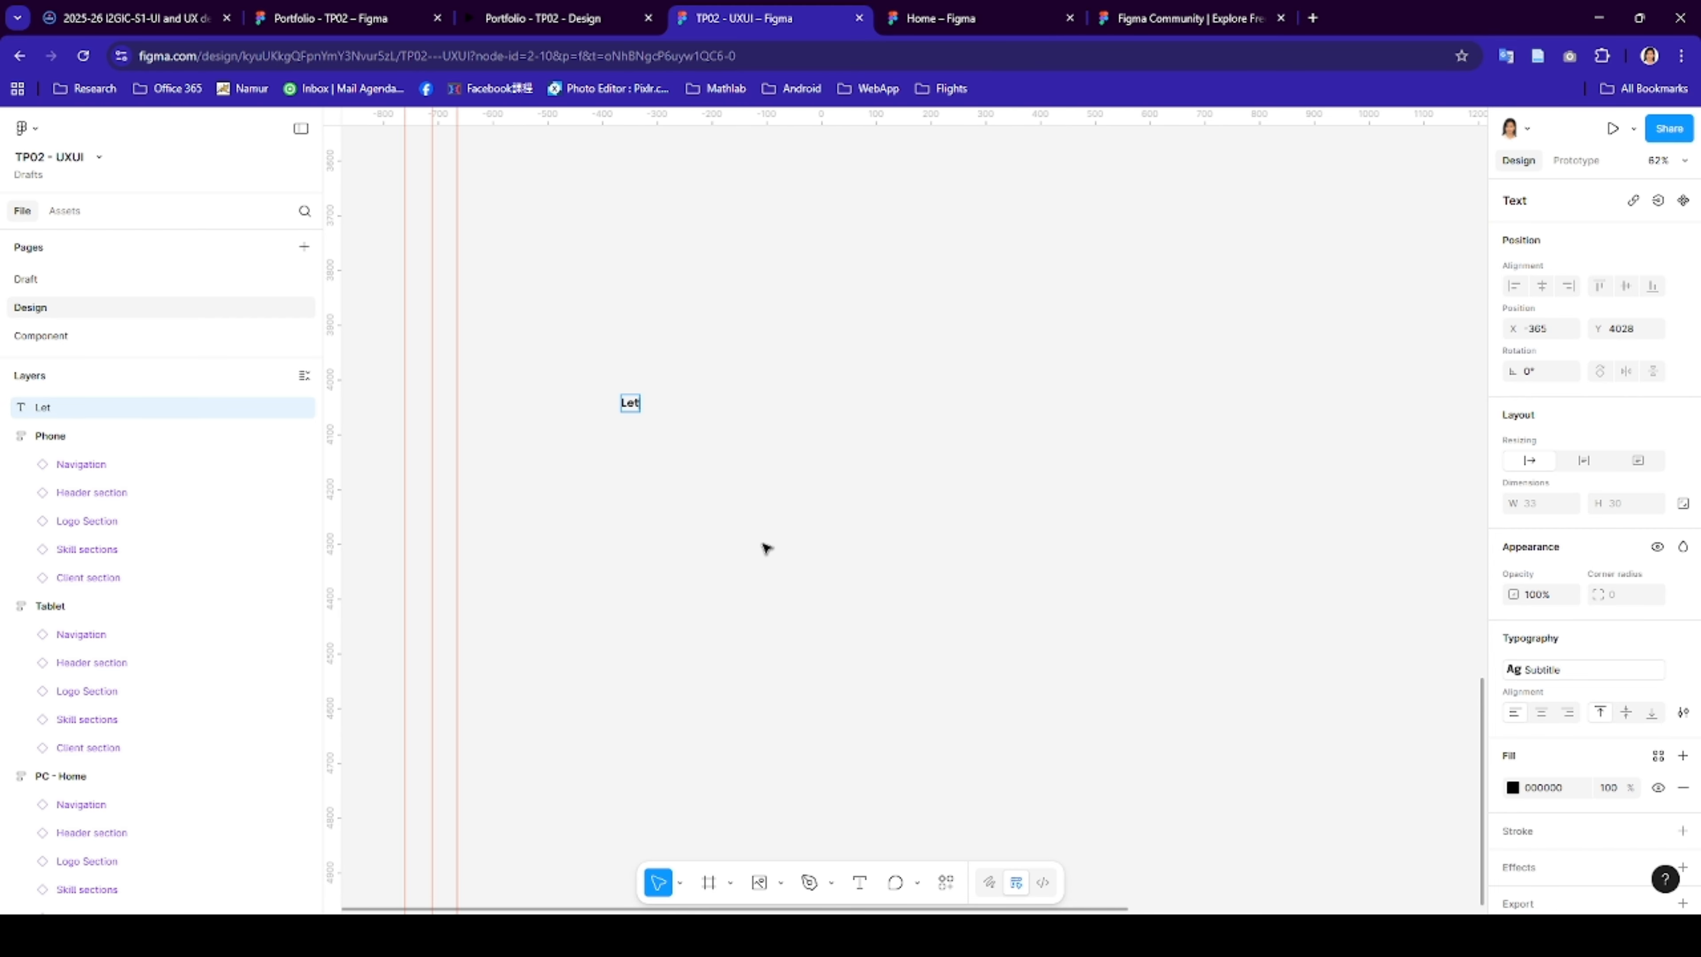
click(1540, 680)
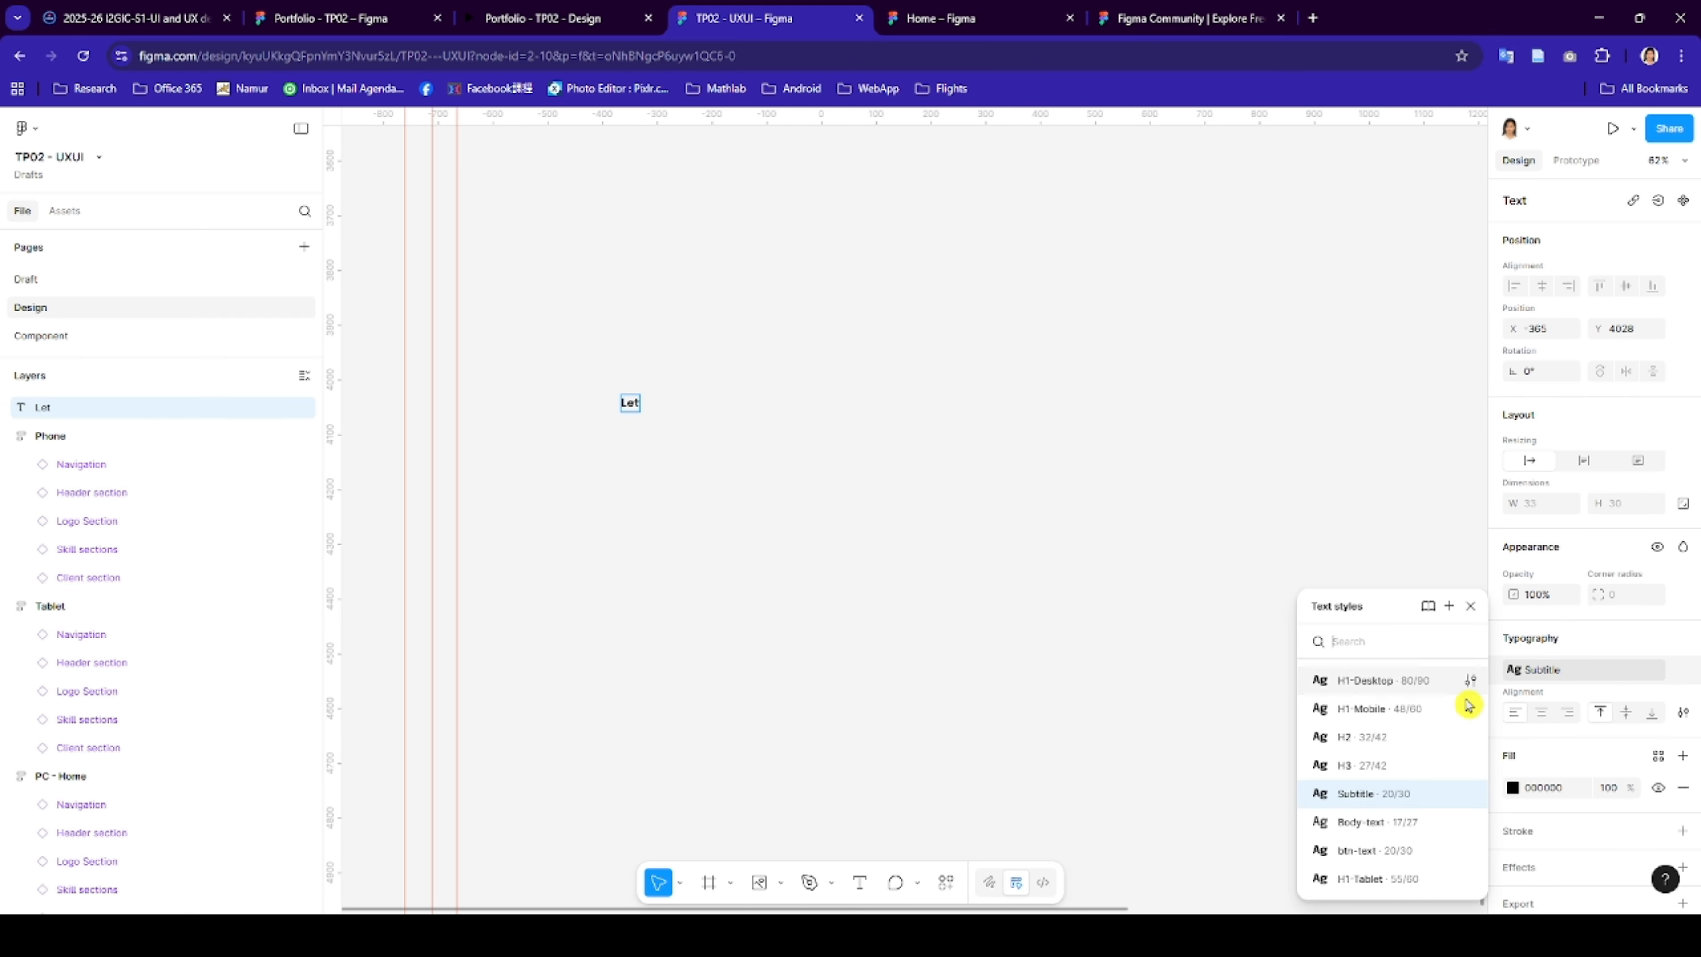
click(1403, 711)
click(633, 404)
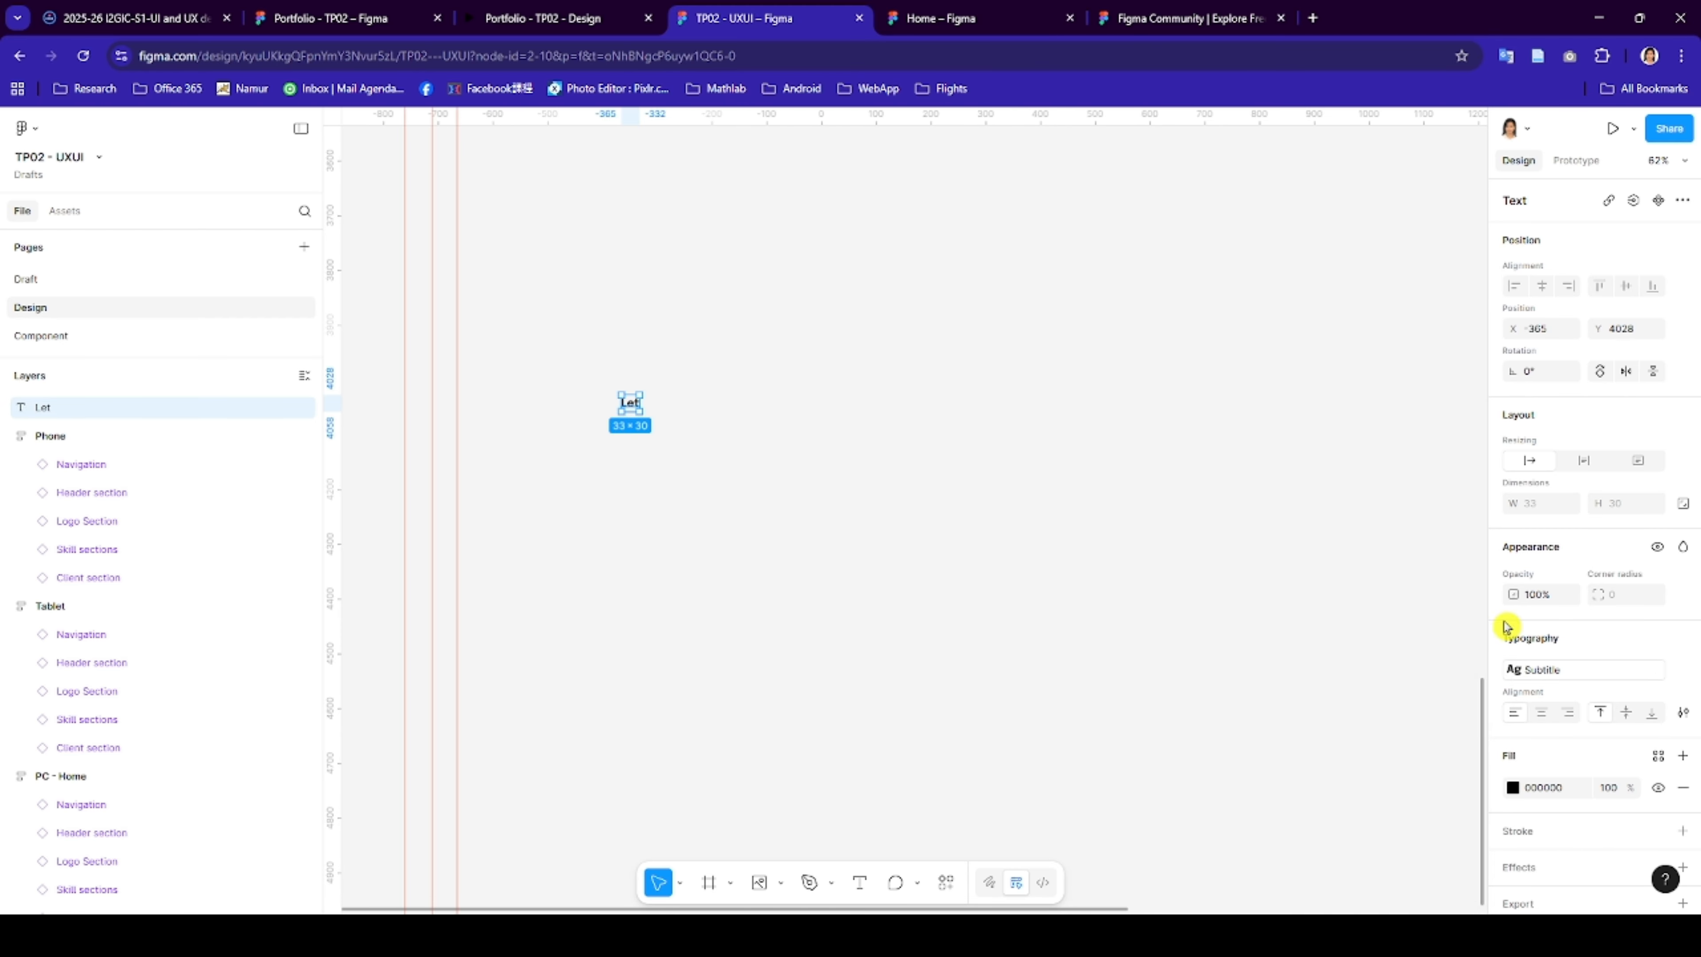
click(1540, 670)
click(1362, 737)
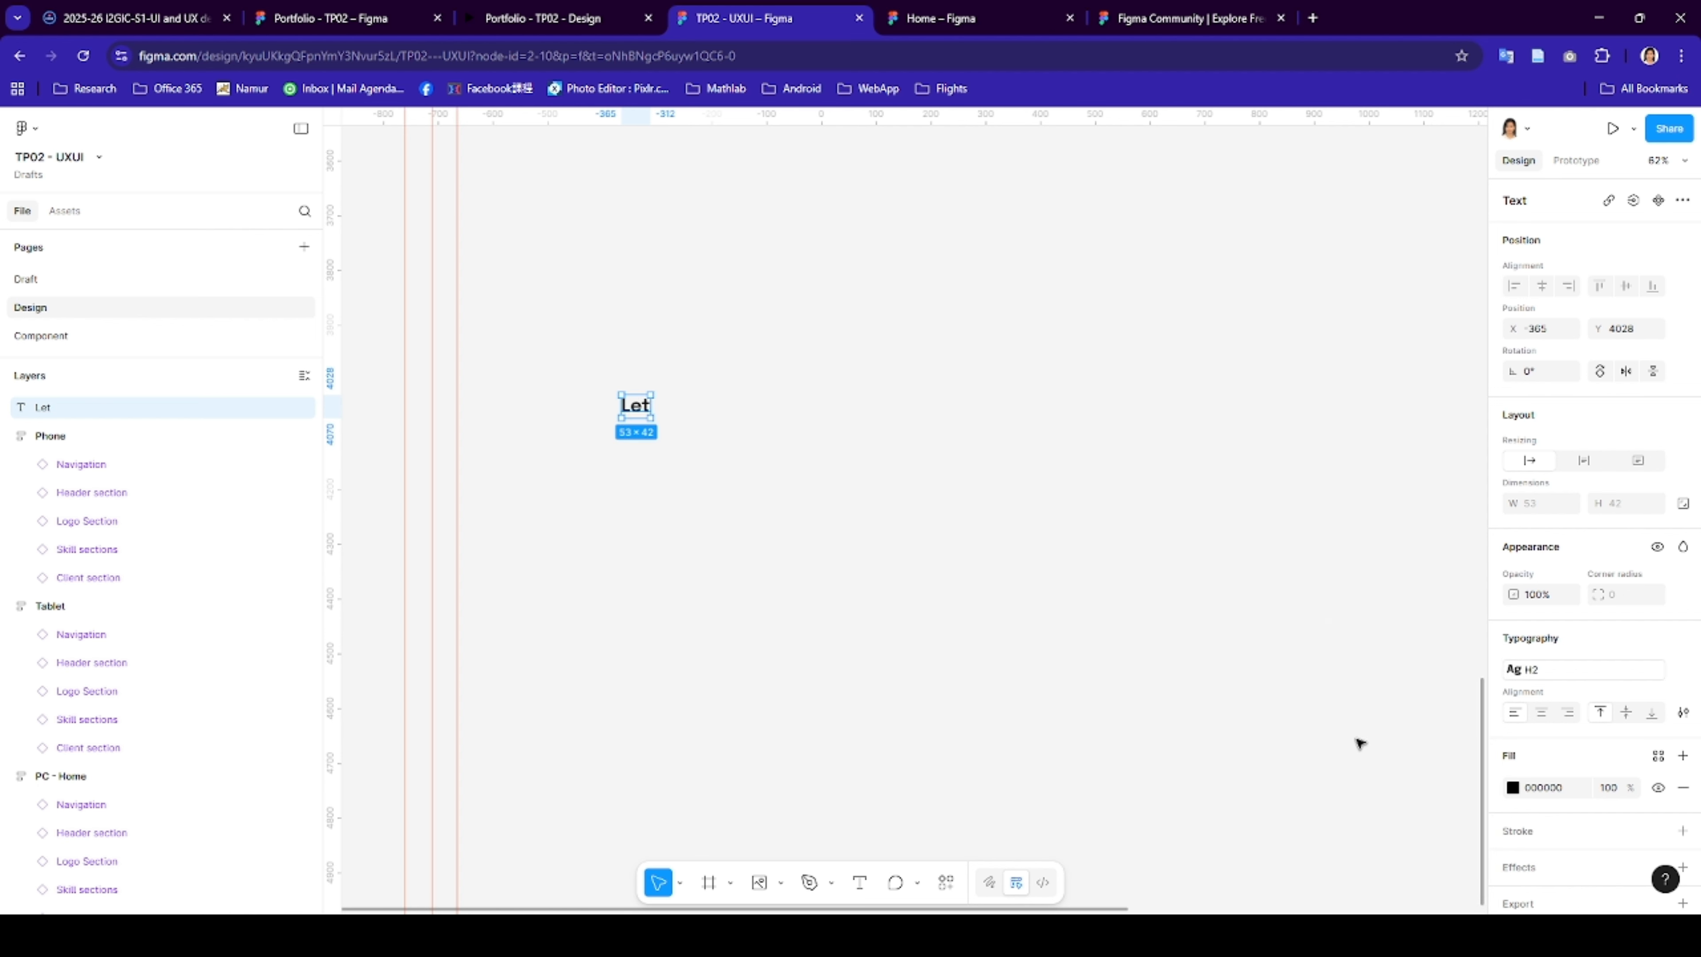
- Complete the heading text as "Let's work together"
double_click(642, 403)
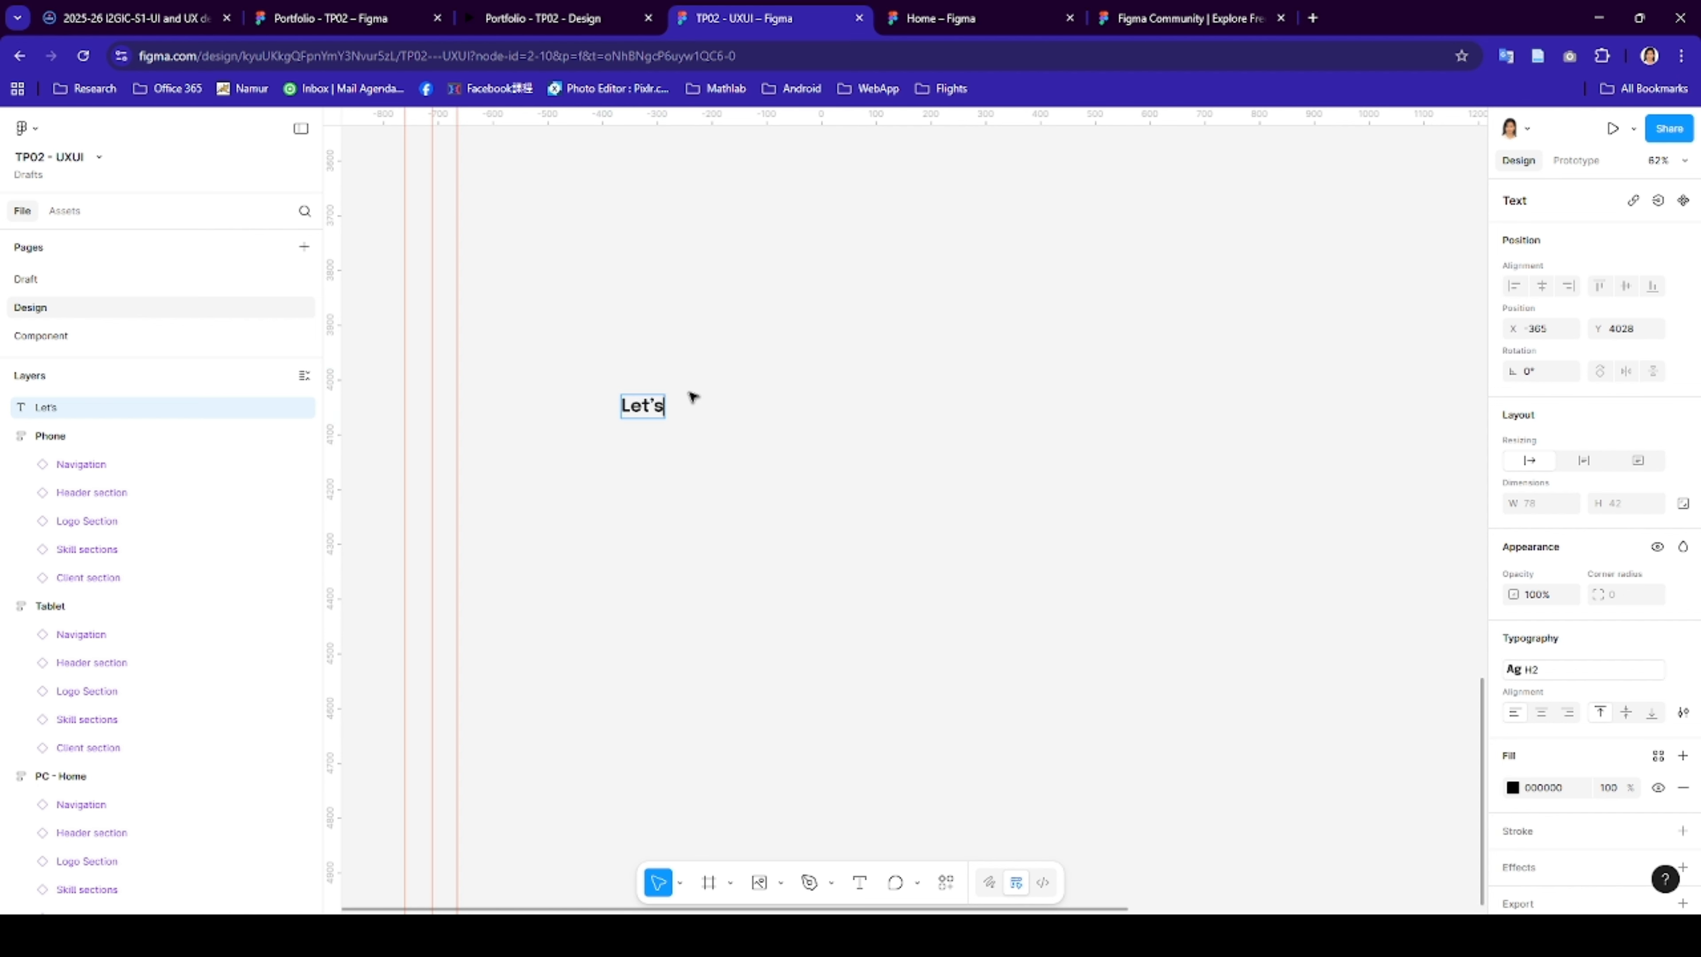
text('s wpr)
text(ork together)
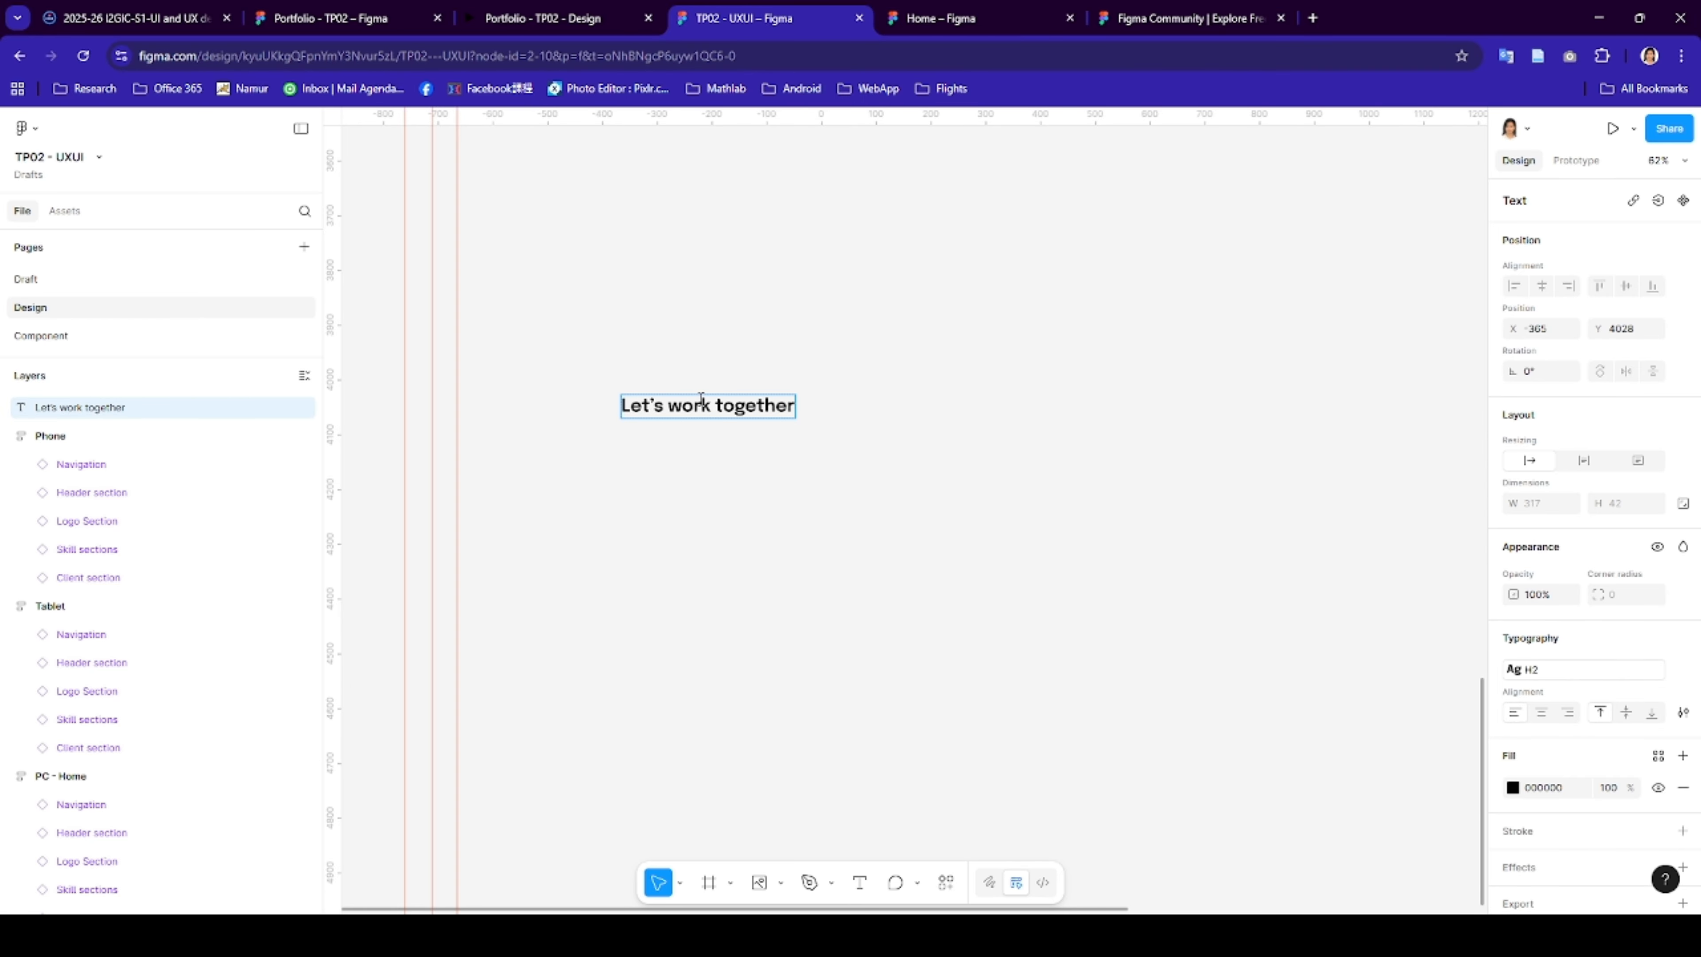
key(Escape)
key(Return)
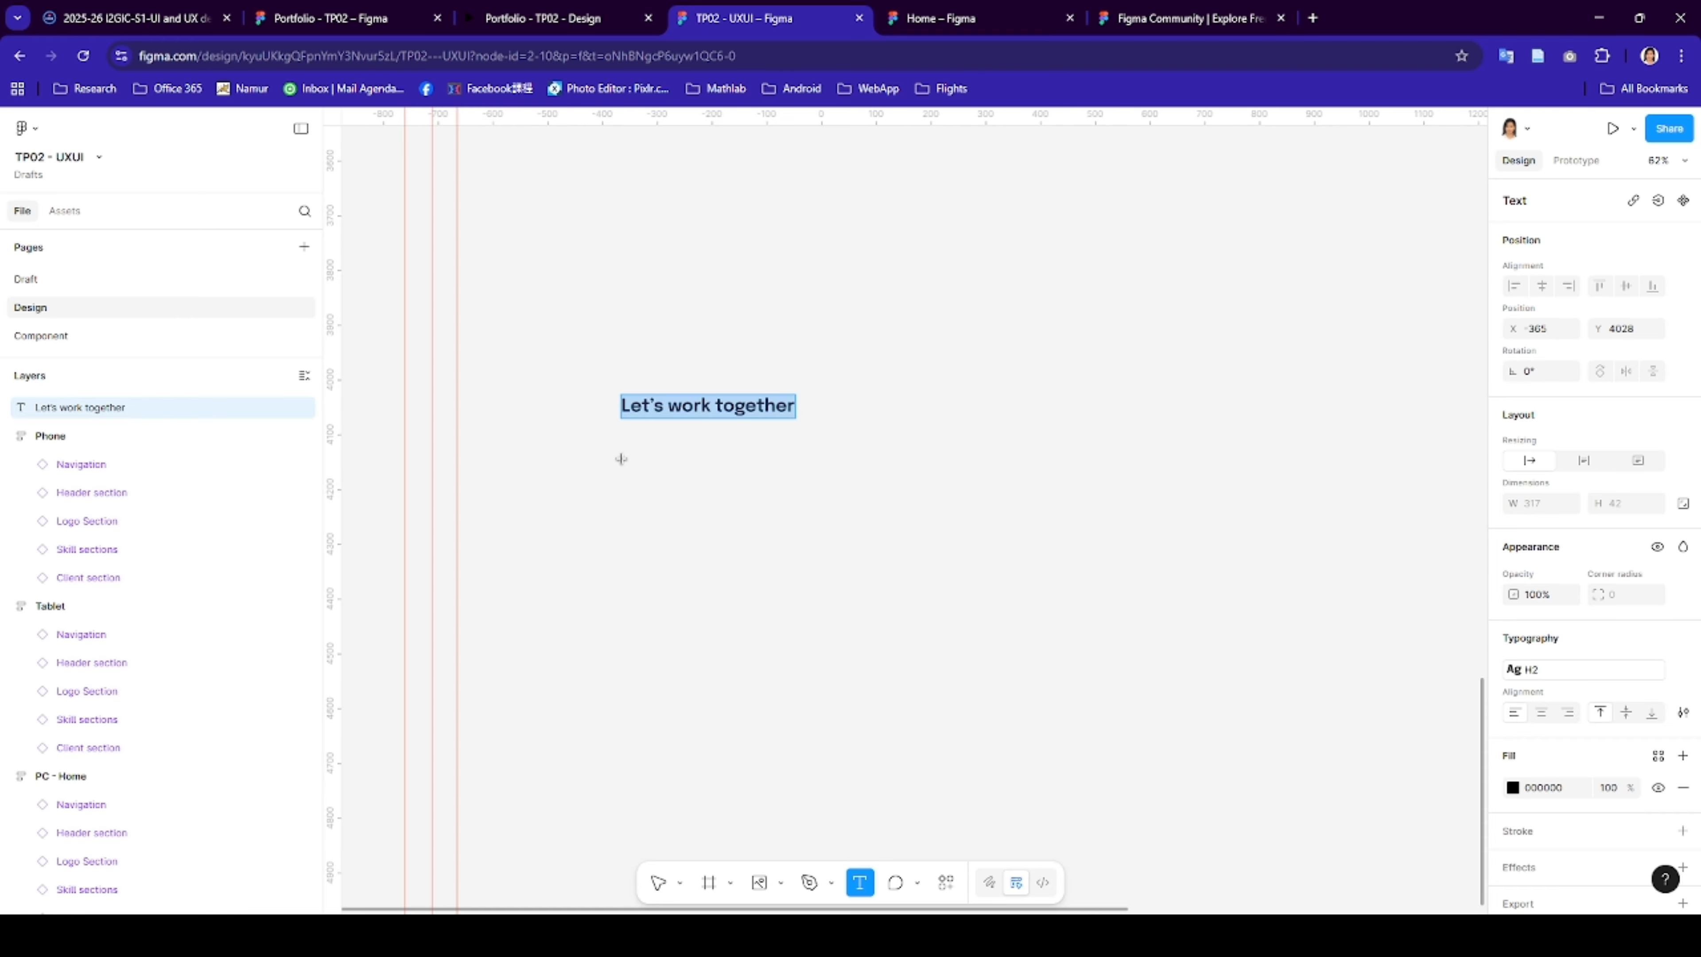
- Place a second text object below the heading with the filler text "Some t"
click(621, 459)
key(Escape)
text(Some t)
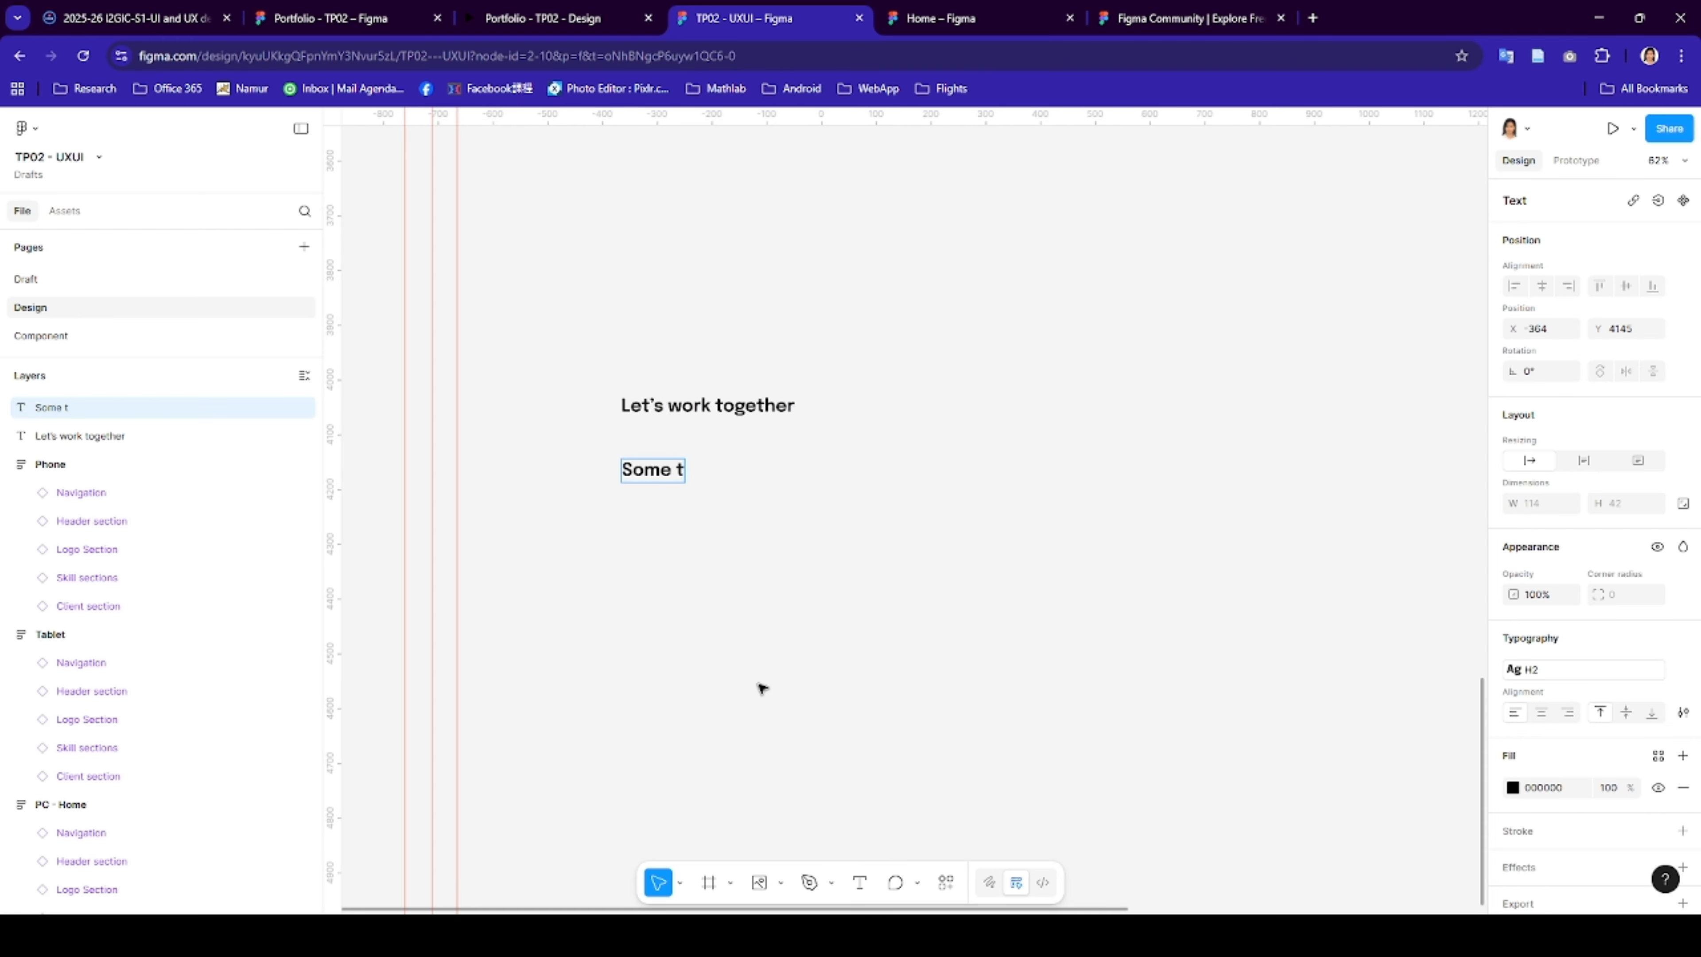
- Copy the PC footer's description text from the Portfolio - TP02 file and replace the "Some t" text with it in TP02 - UXUI
click(295, 18)
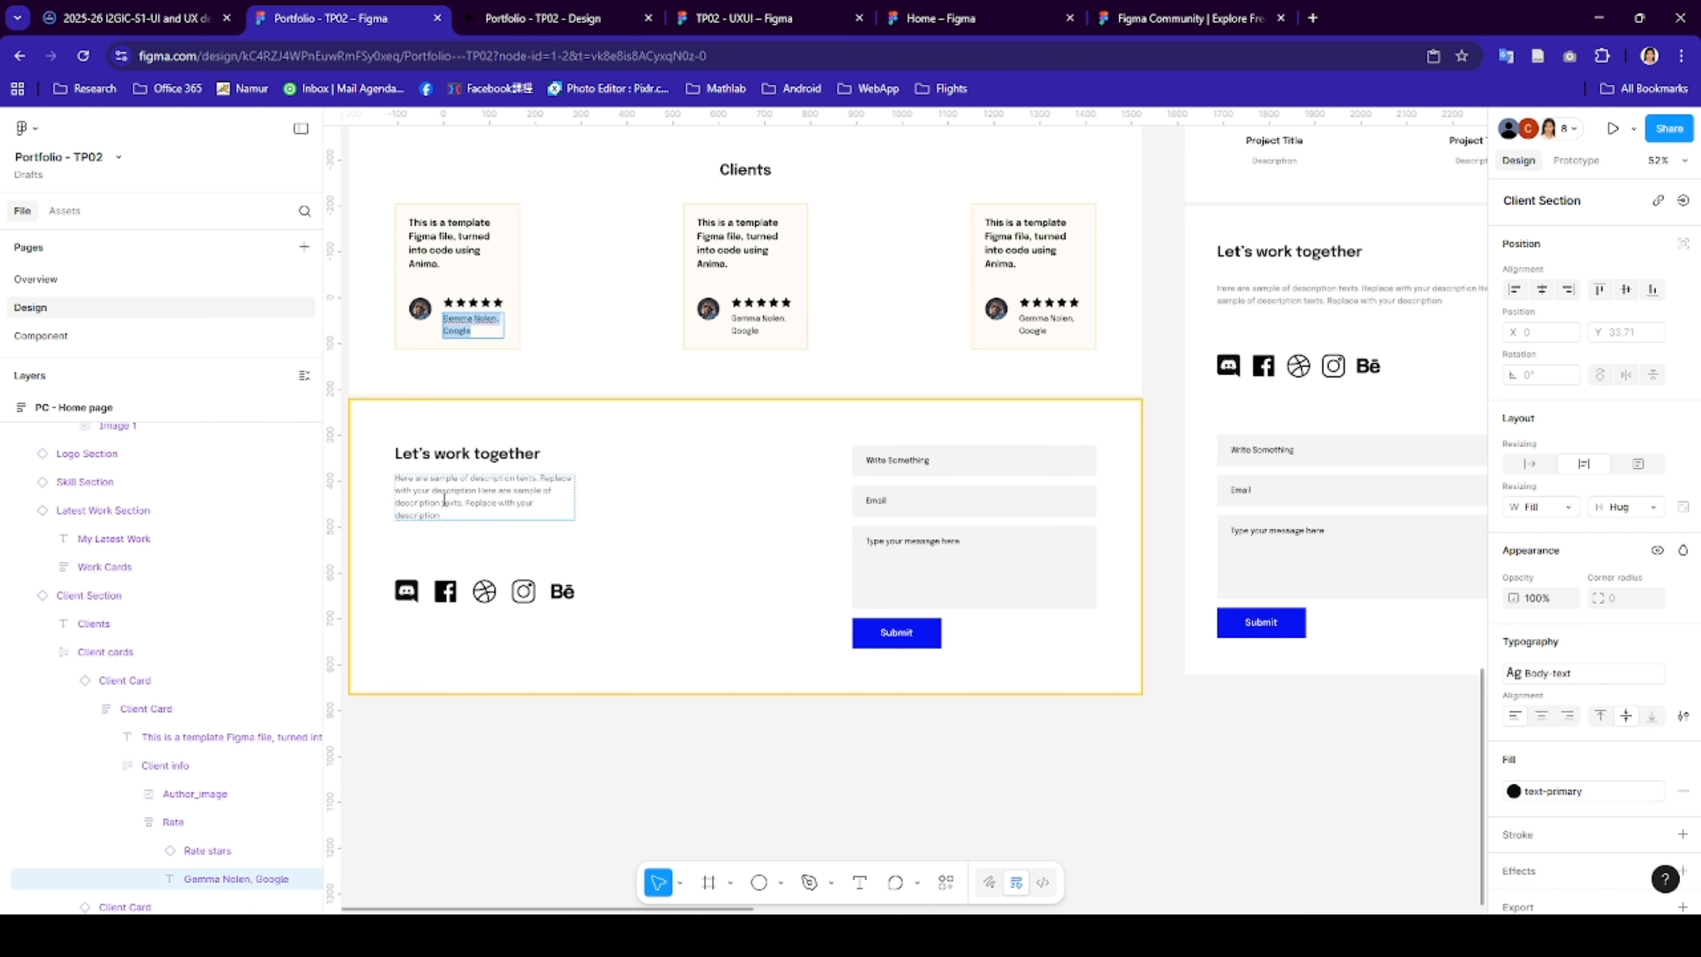
double_click(444, 501)
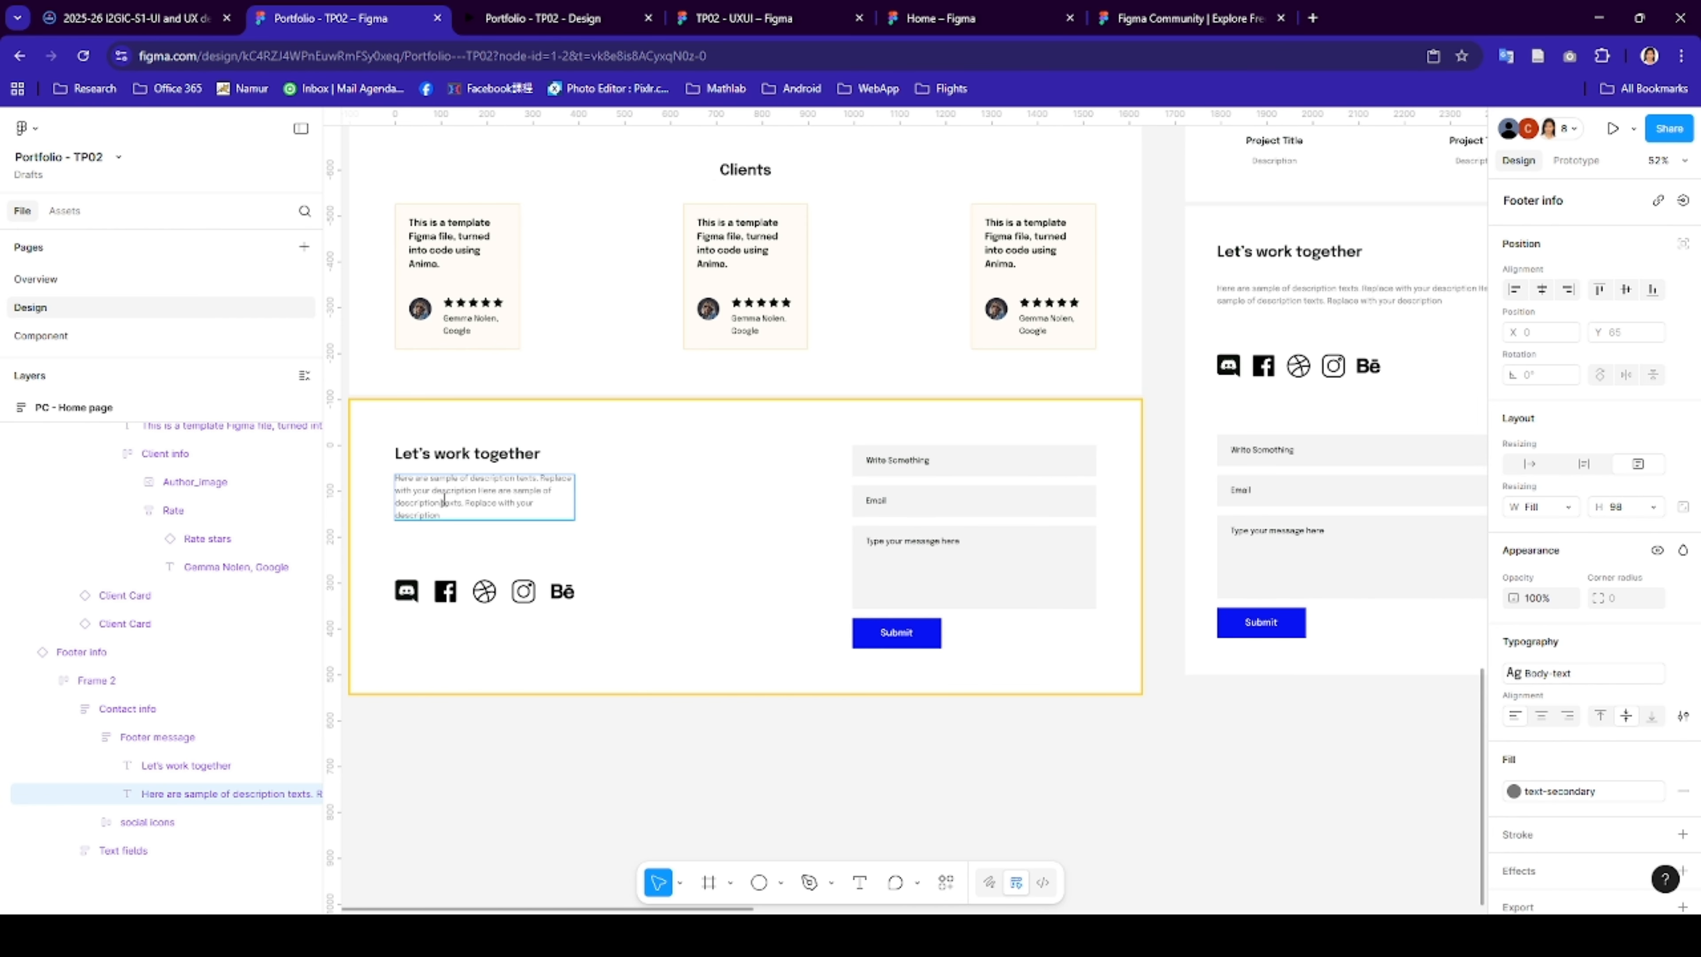
key(ctrl+a)
key(ctrl+c)
click(740, 19)
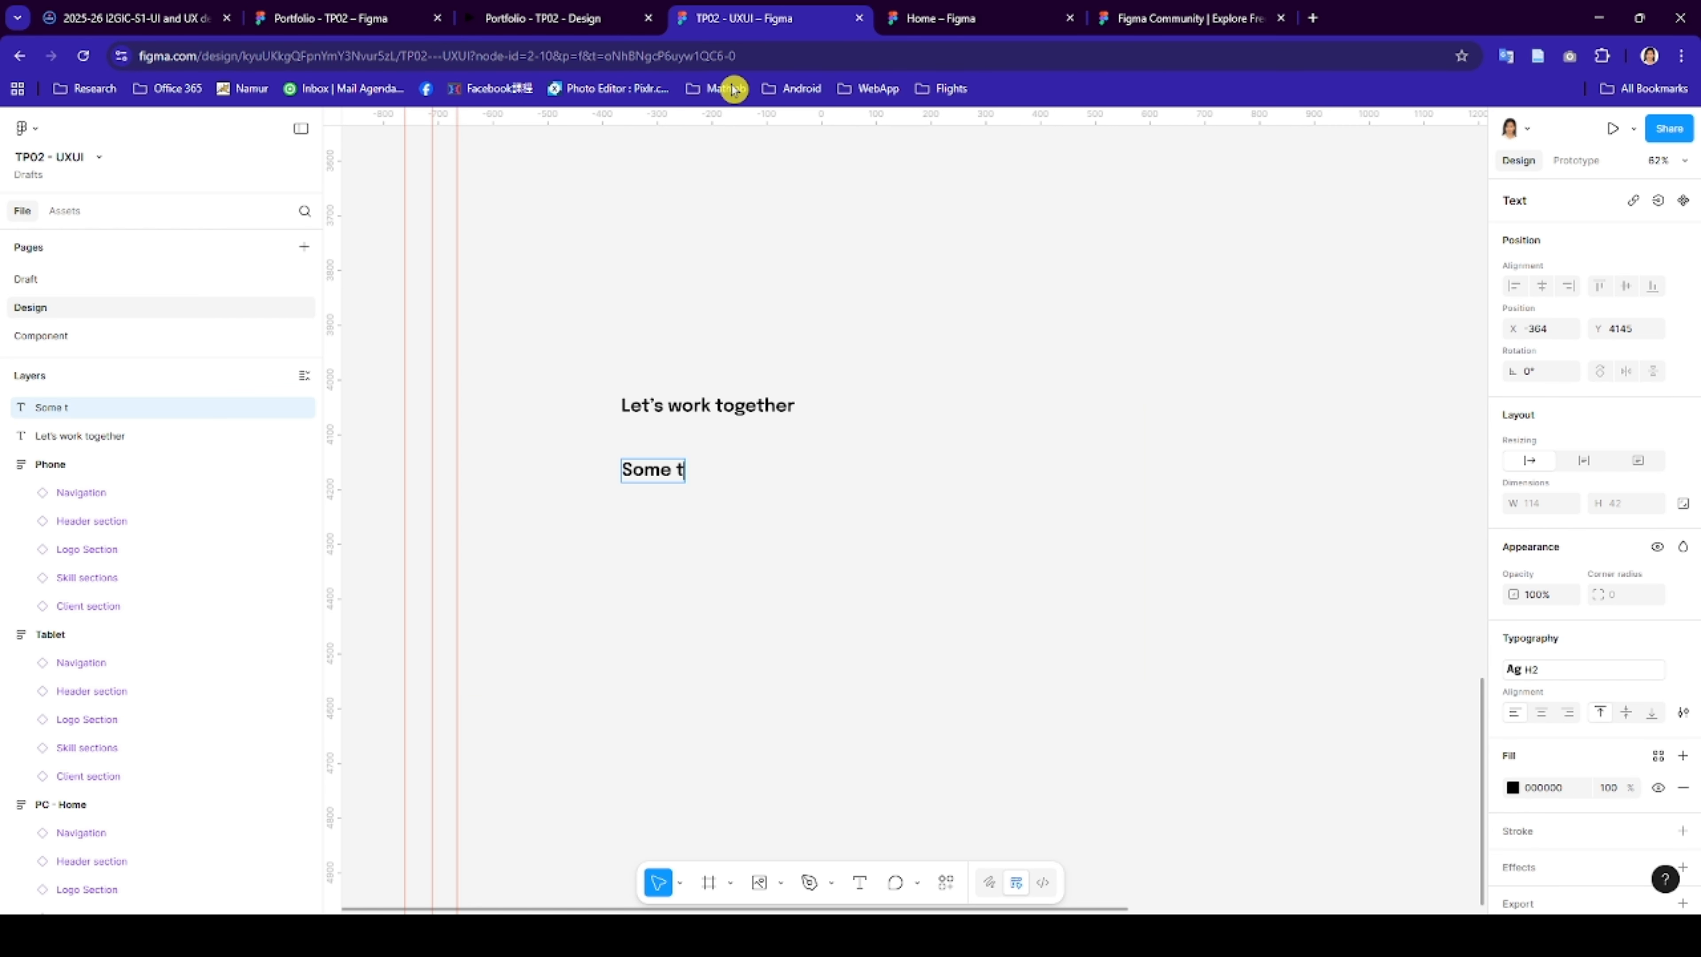
double_click(639, 474)
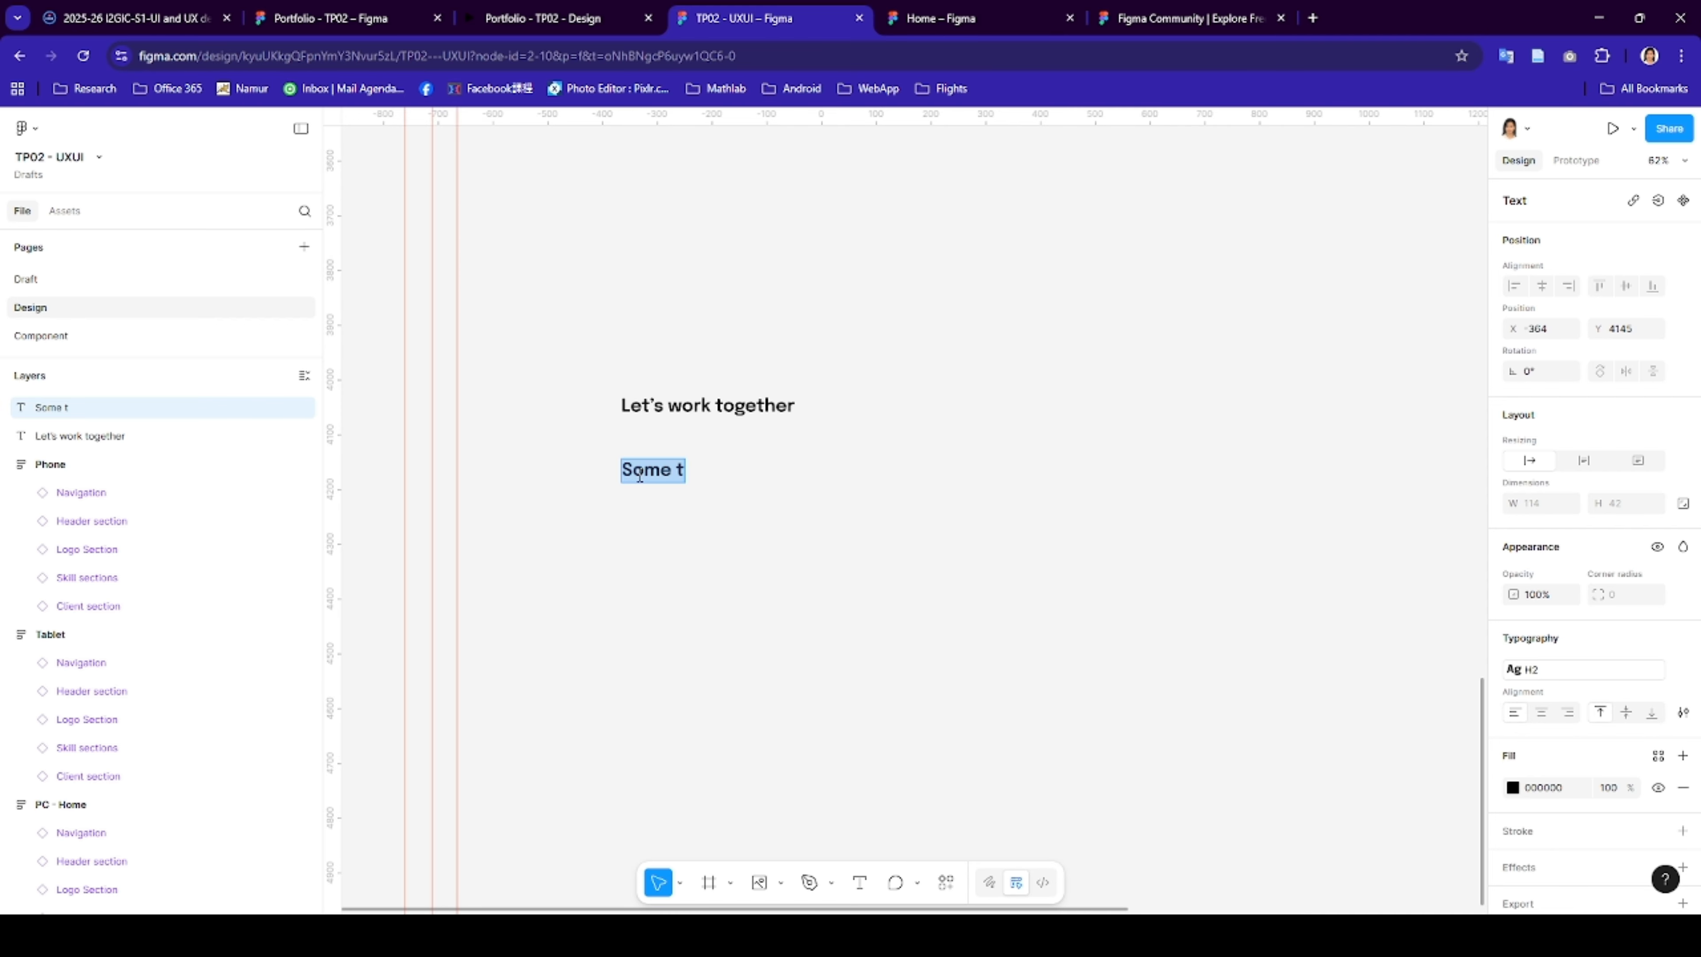
key(ctrl+v)
key(Escape)
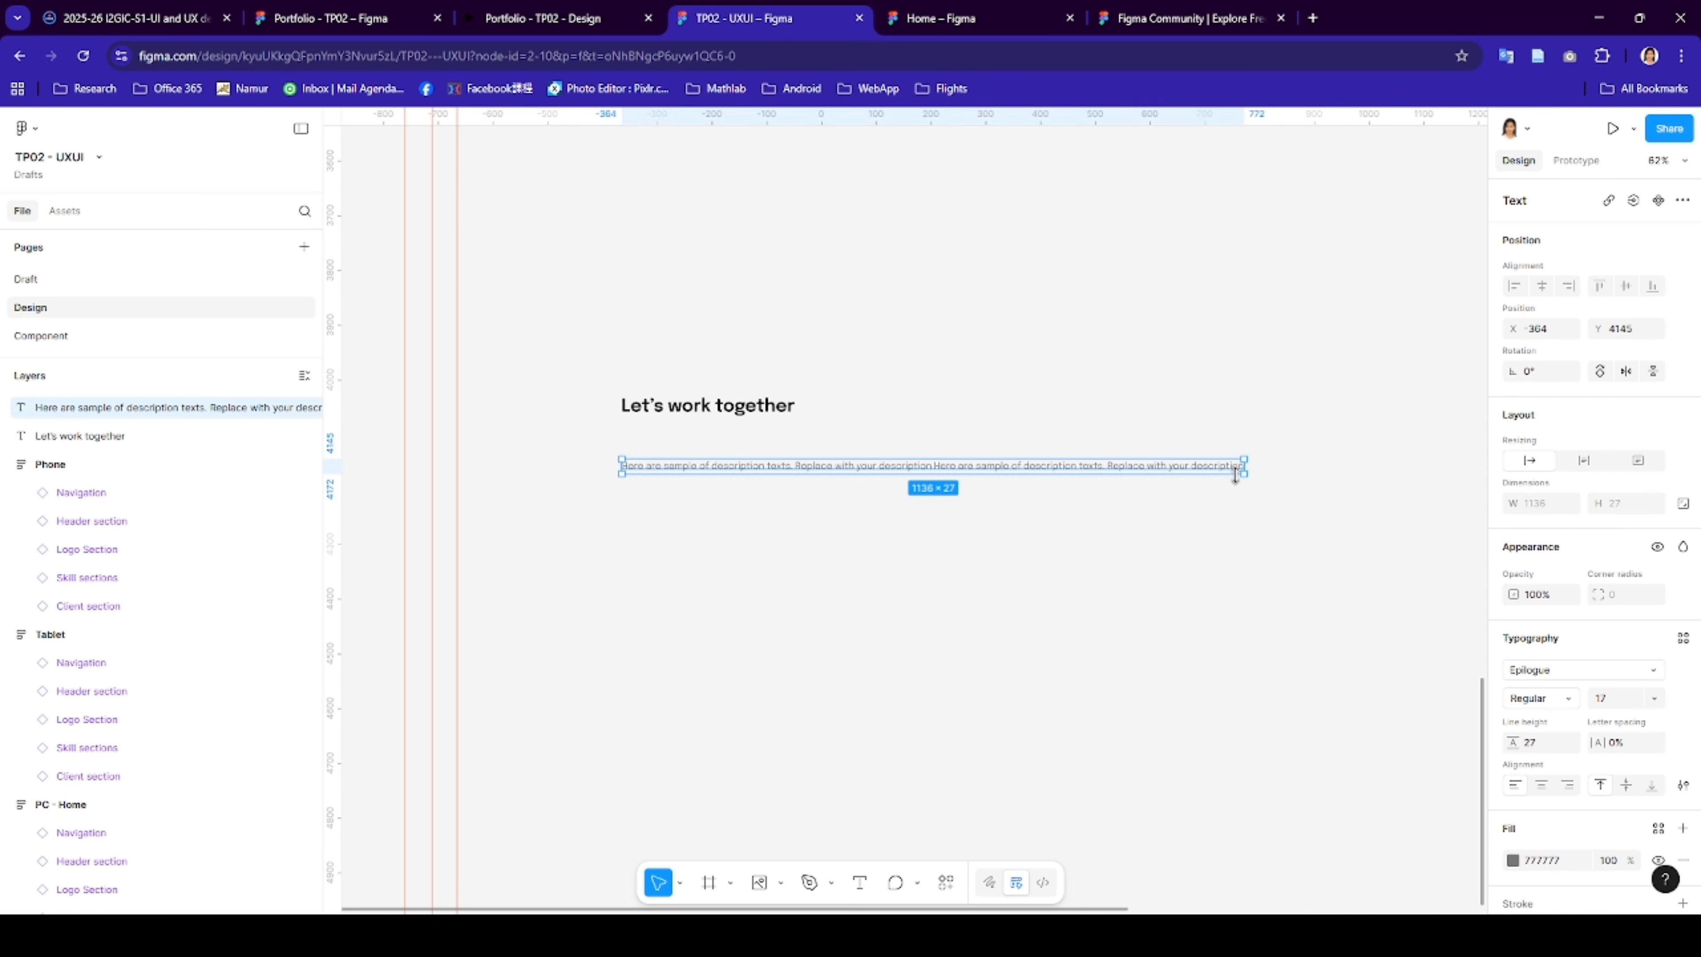
- Resize the description text box to about 458 by 129 and move it directly under the heading, aligned with its left edge
drag(1161, 510, 838, 531)
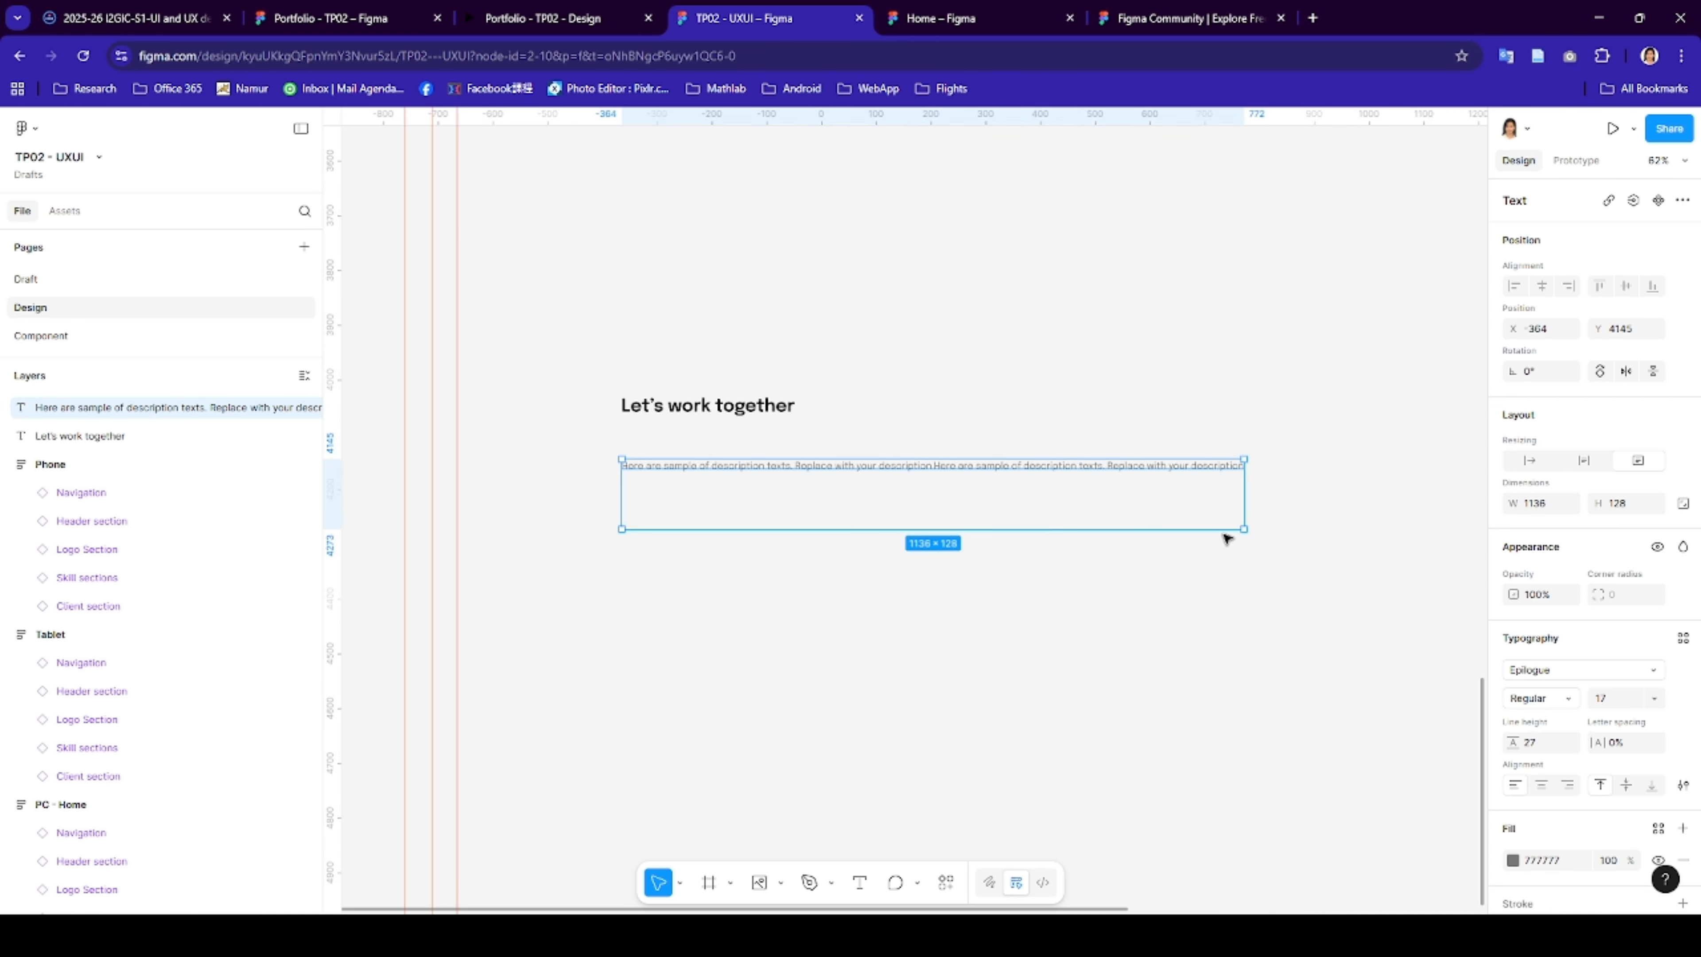
drag(1244, 529, 872, 530)
drag(755, 475, 751, 450)
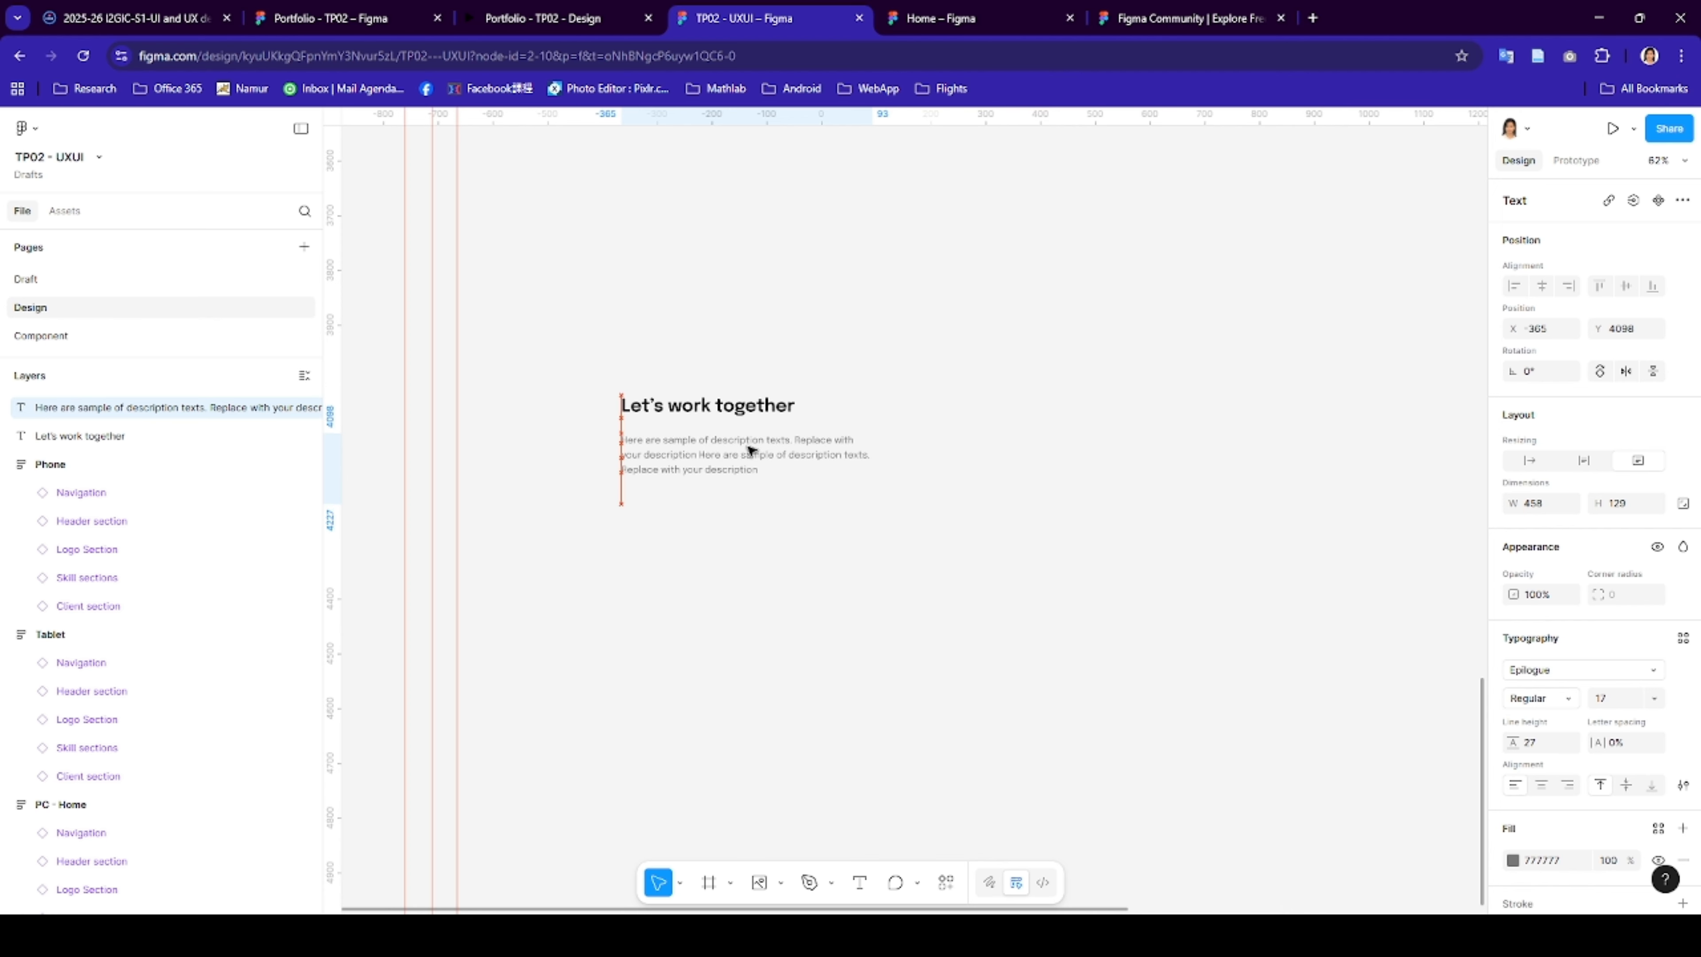
- Wrap the "Let's work together" heading and its description in an auto layout frame and rename the frame "Footer texts"
click(314, 20)
click(759, 19)
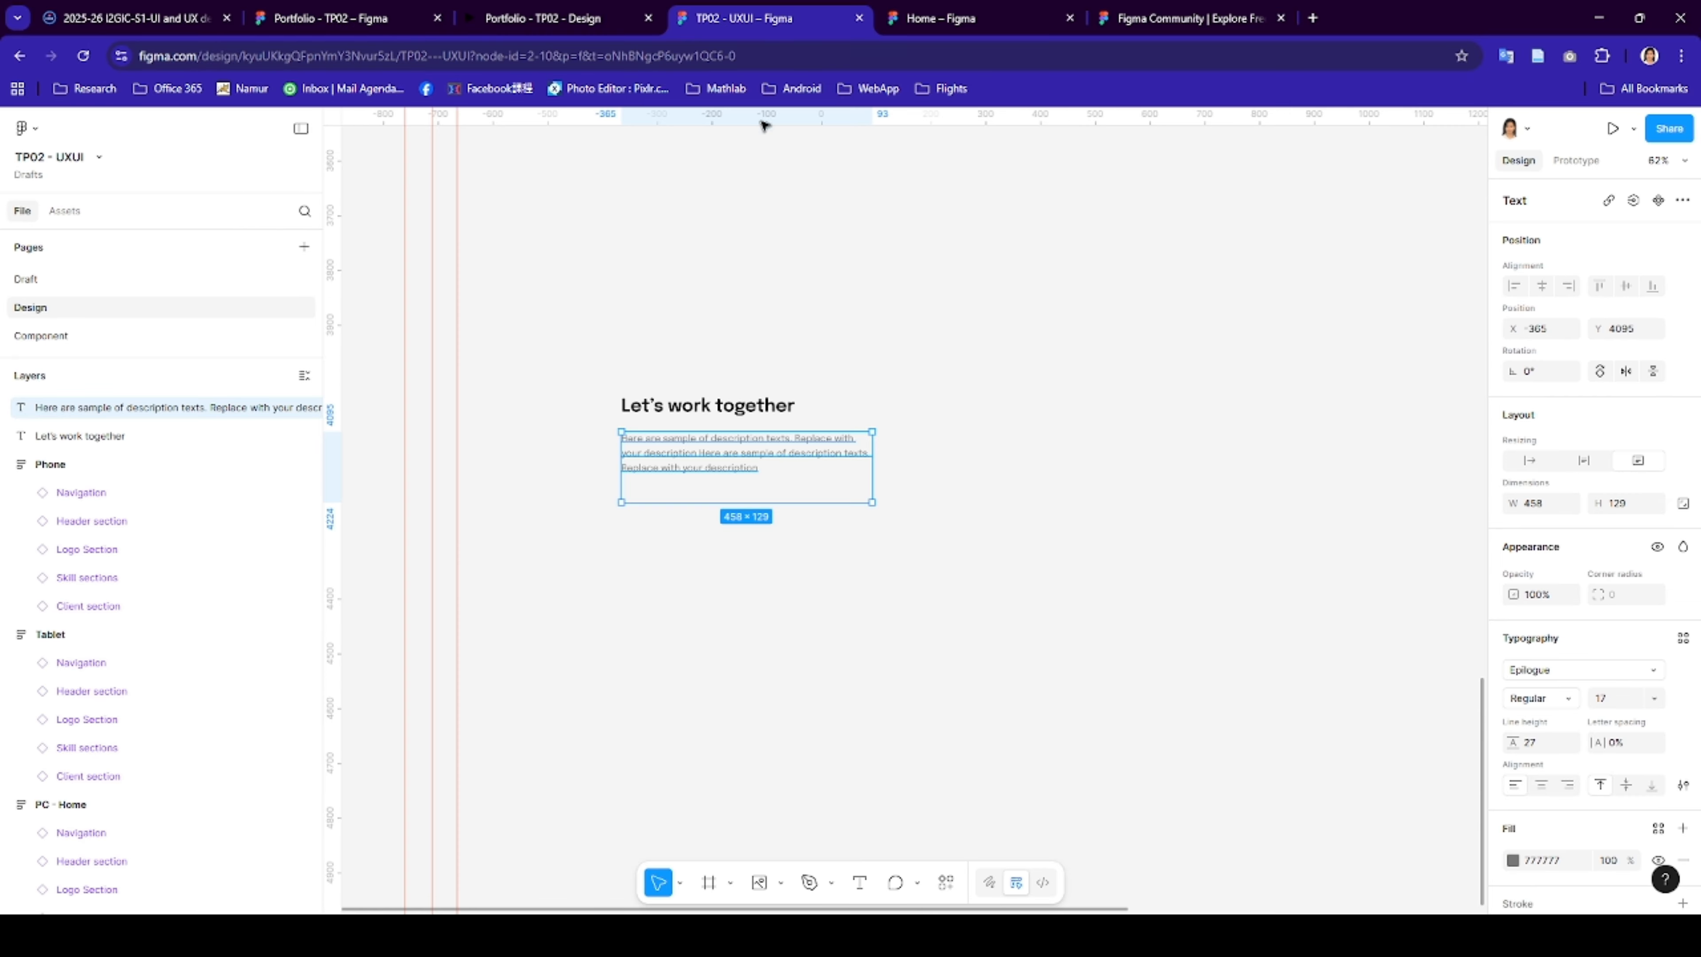
shift+click(707, 399)
right_click(708, 403)
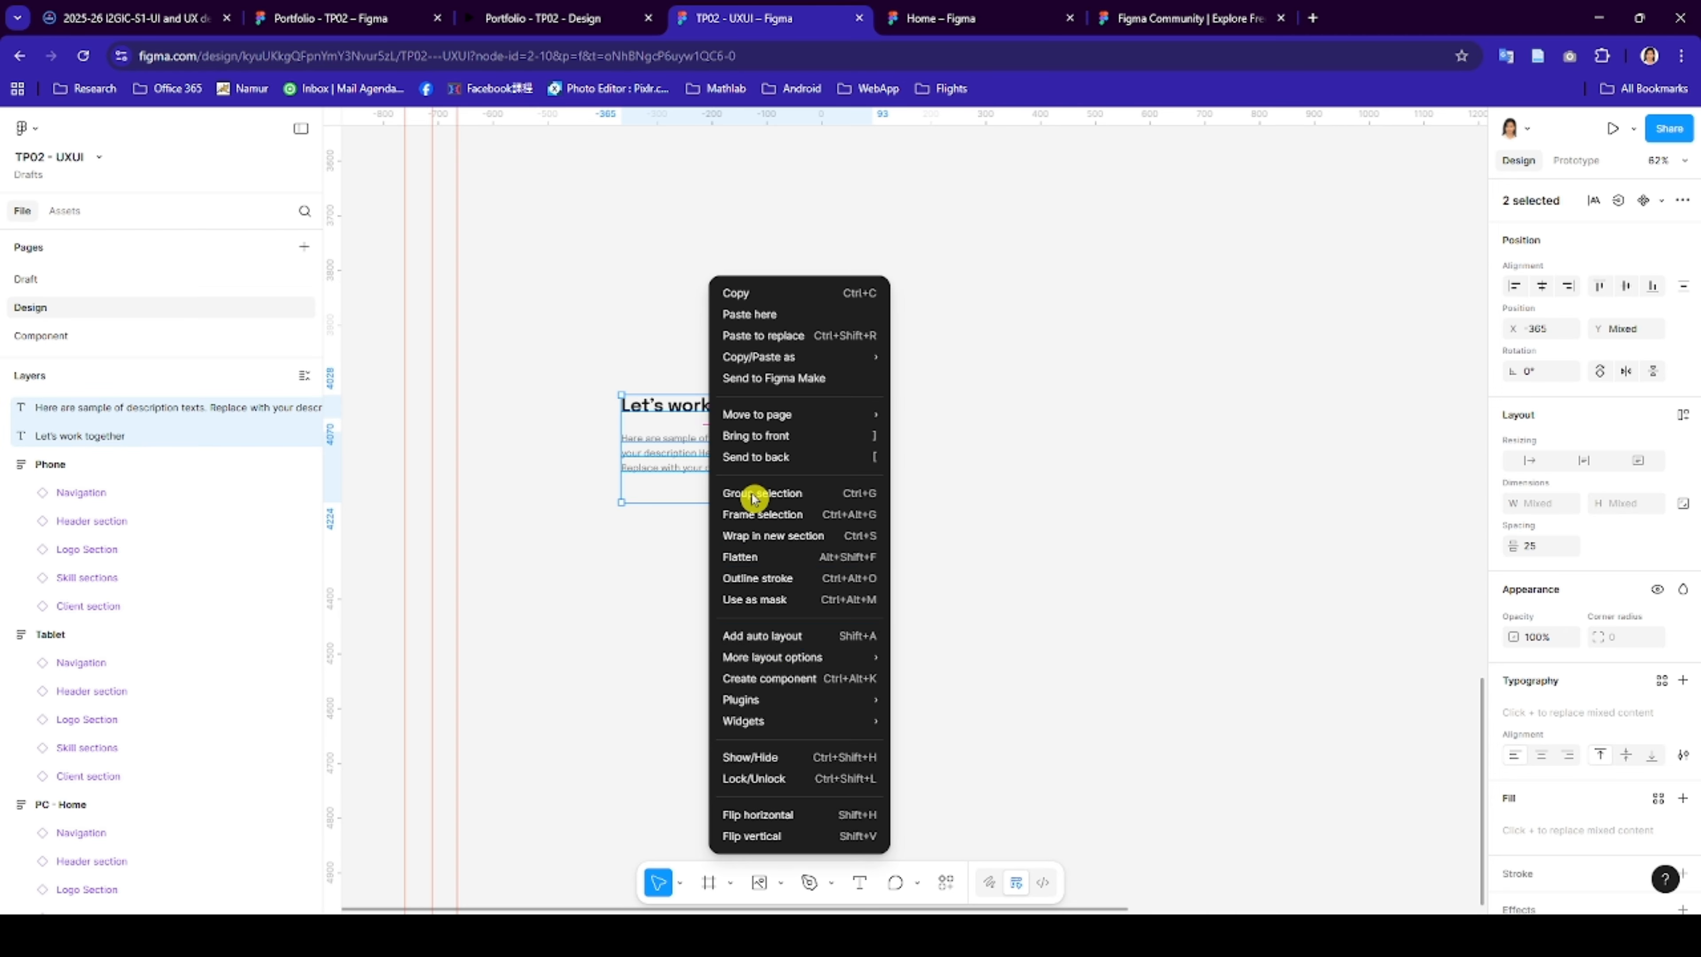
click(767, 640)
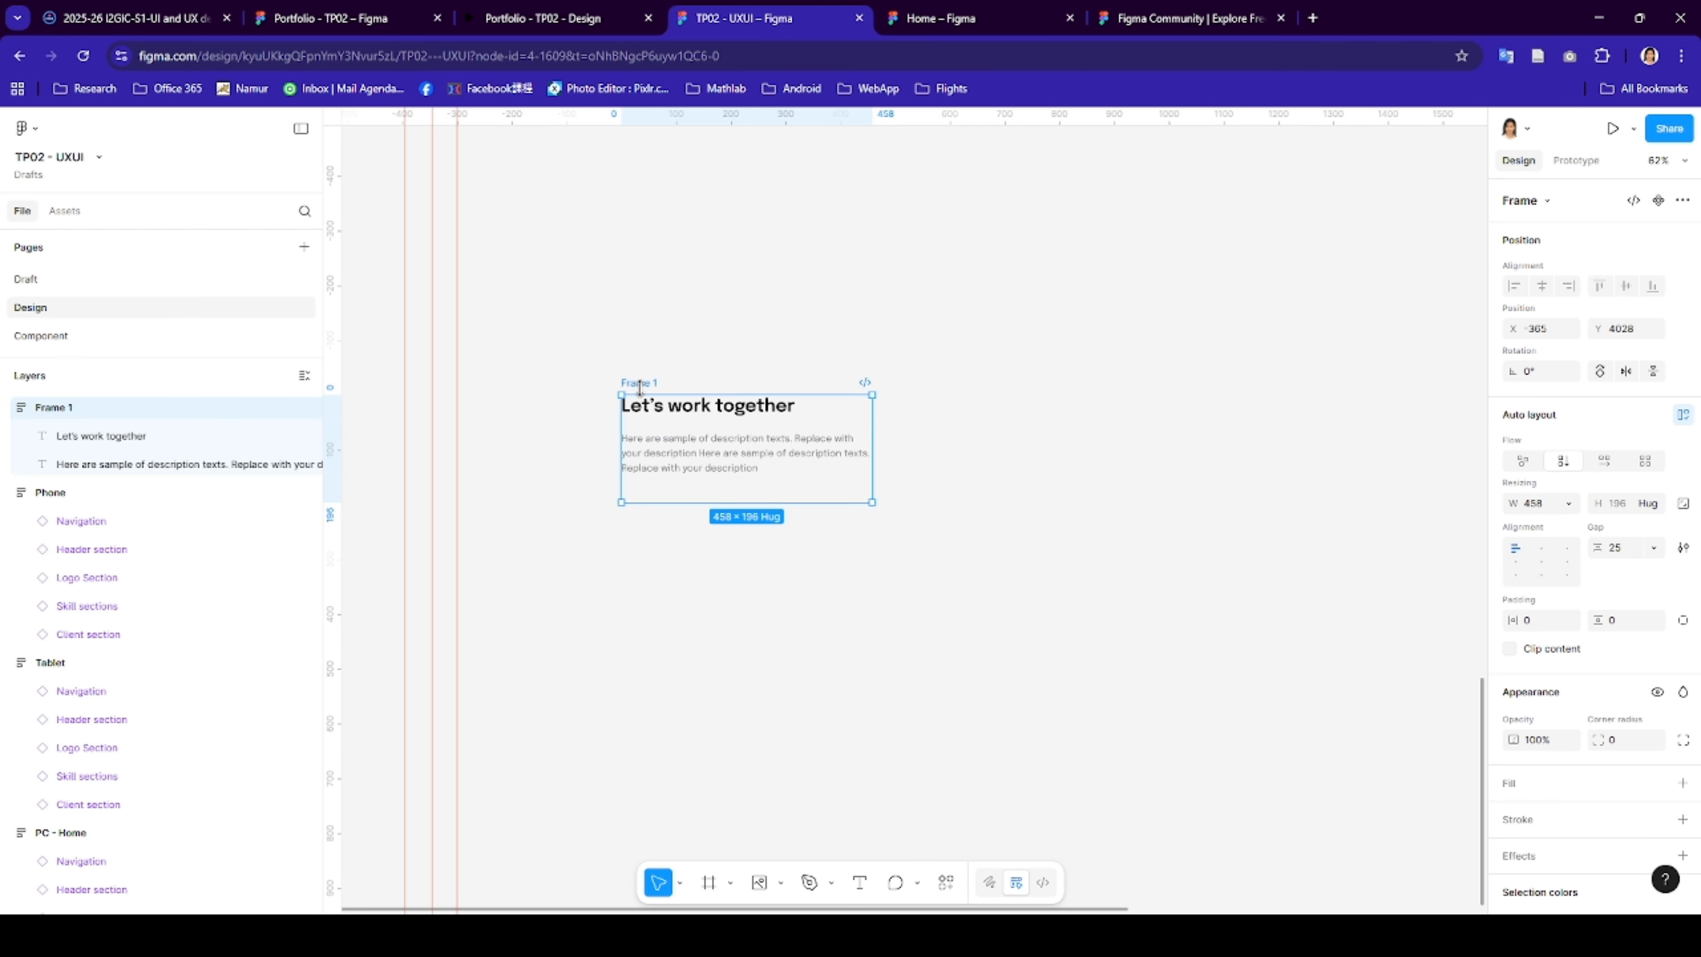
text(Footer texts)
key(Return)
- Find the Discord logo with the RemixIcon plugin and insert its filled version on the canvas near the footer texts
click(690, 604)
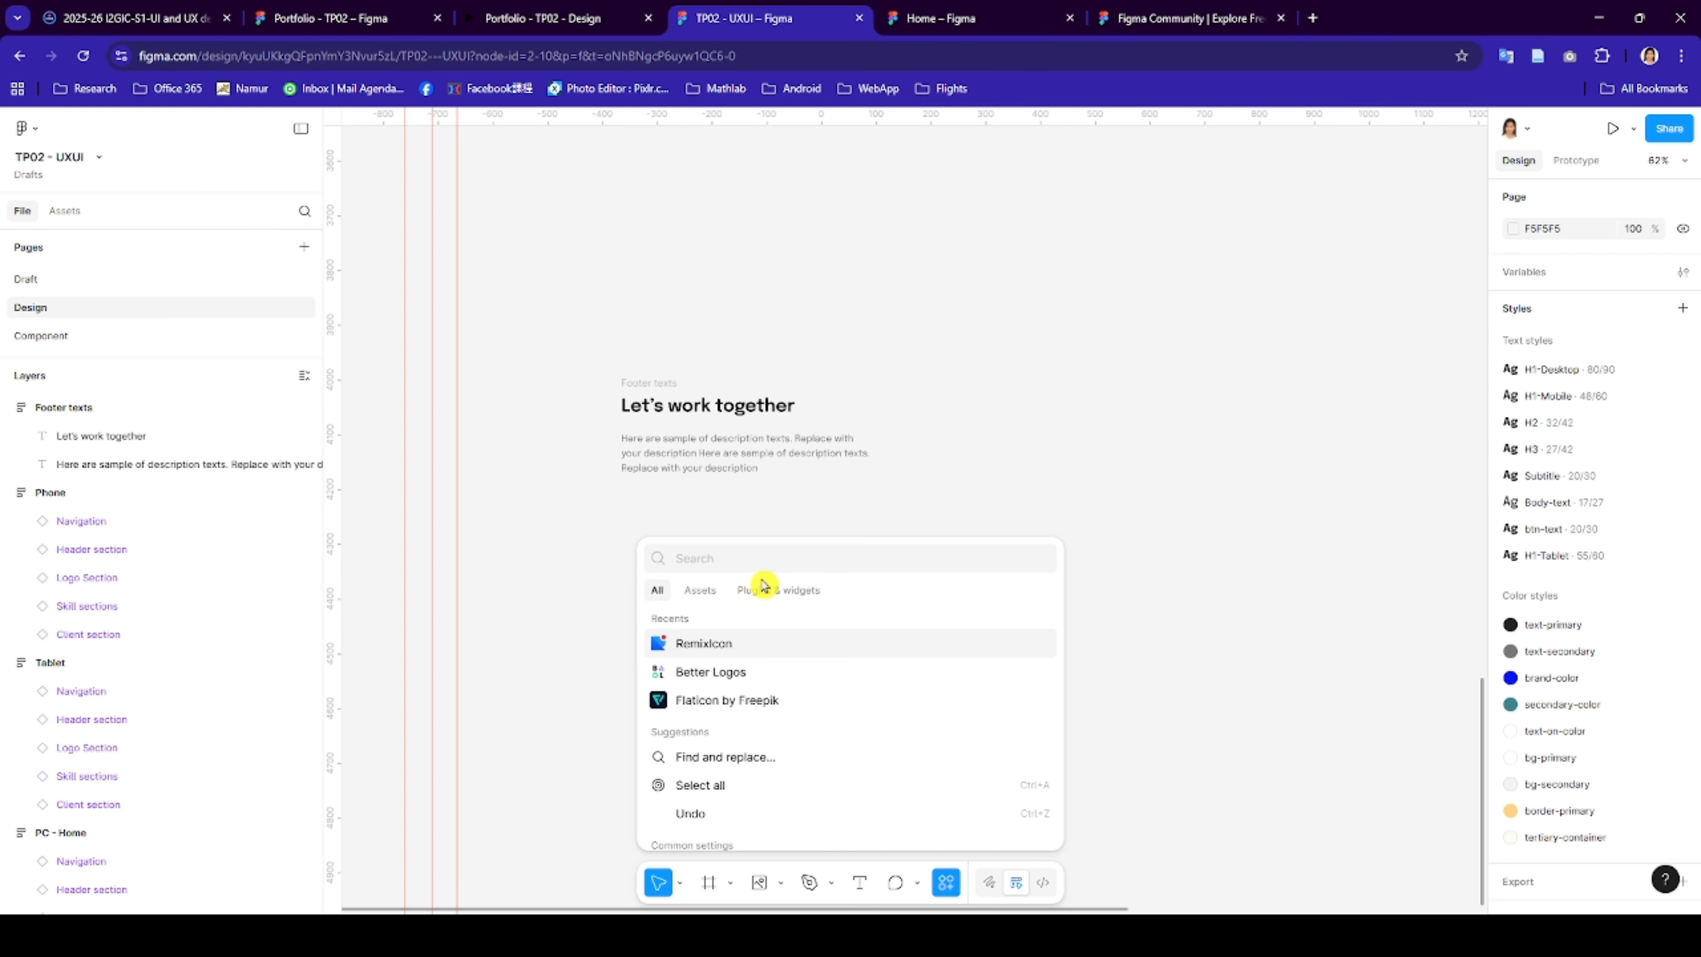
click(720, 645)
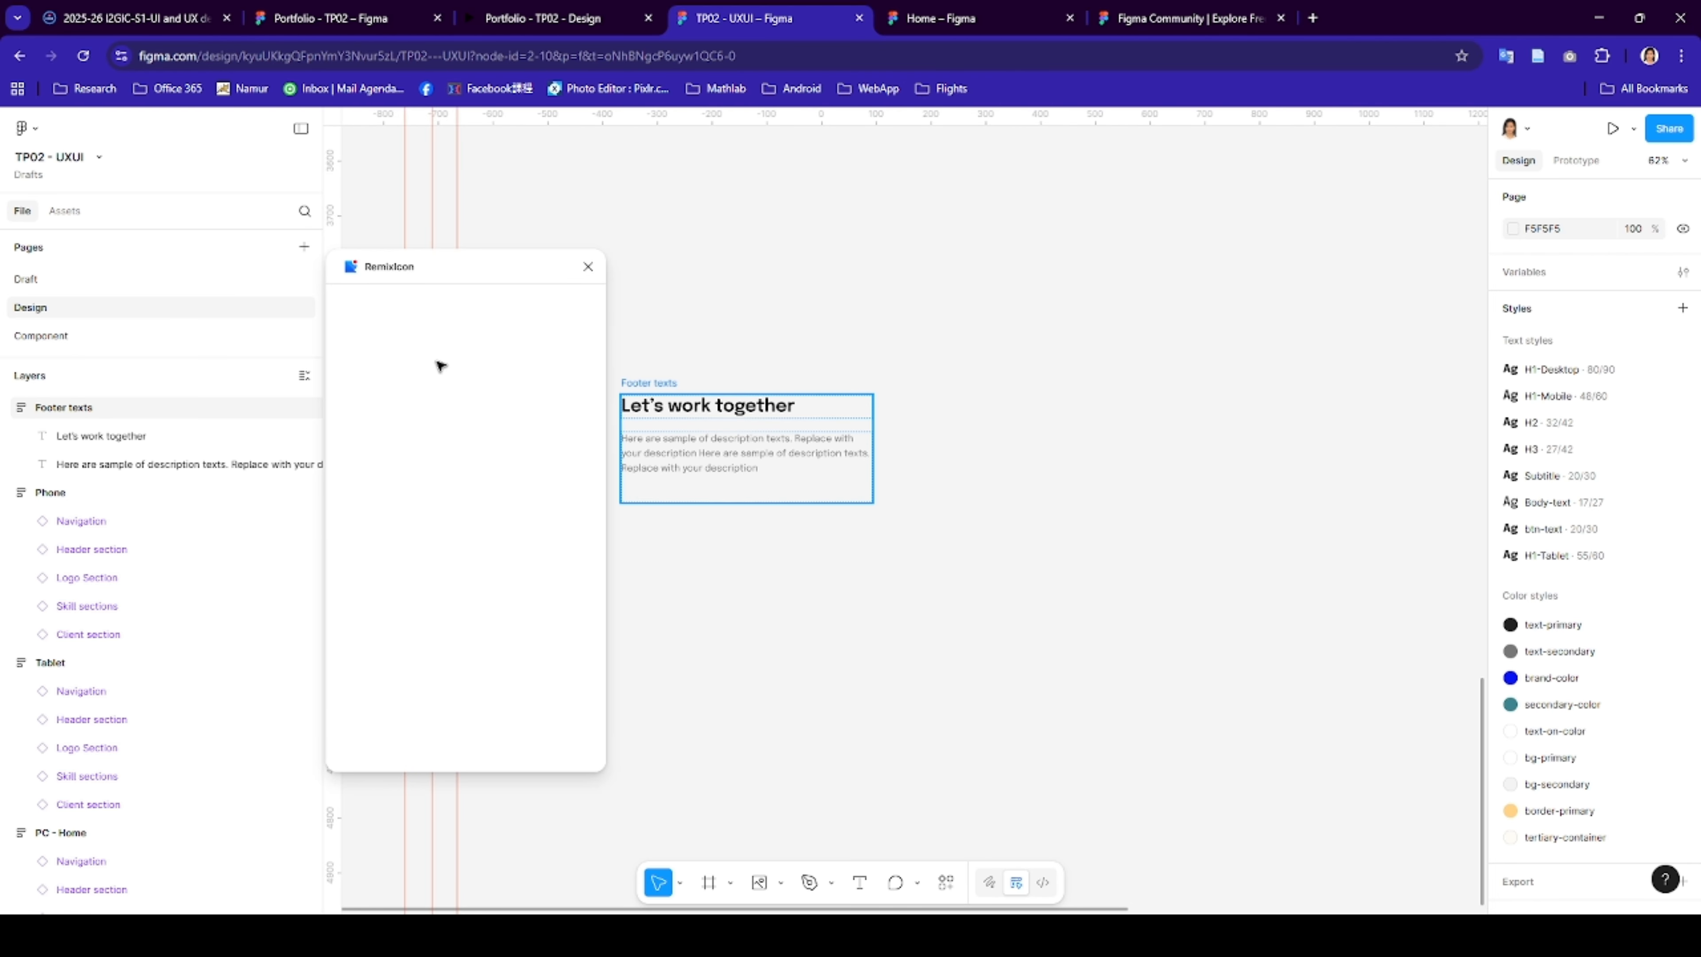
text(disco)
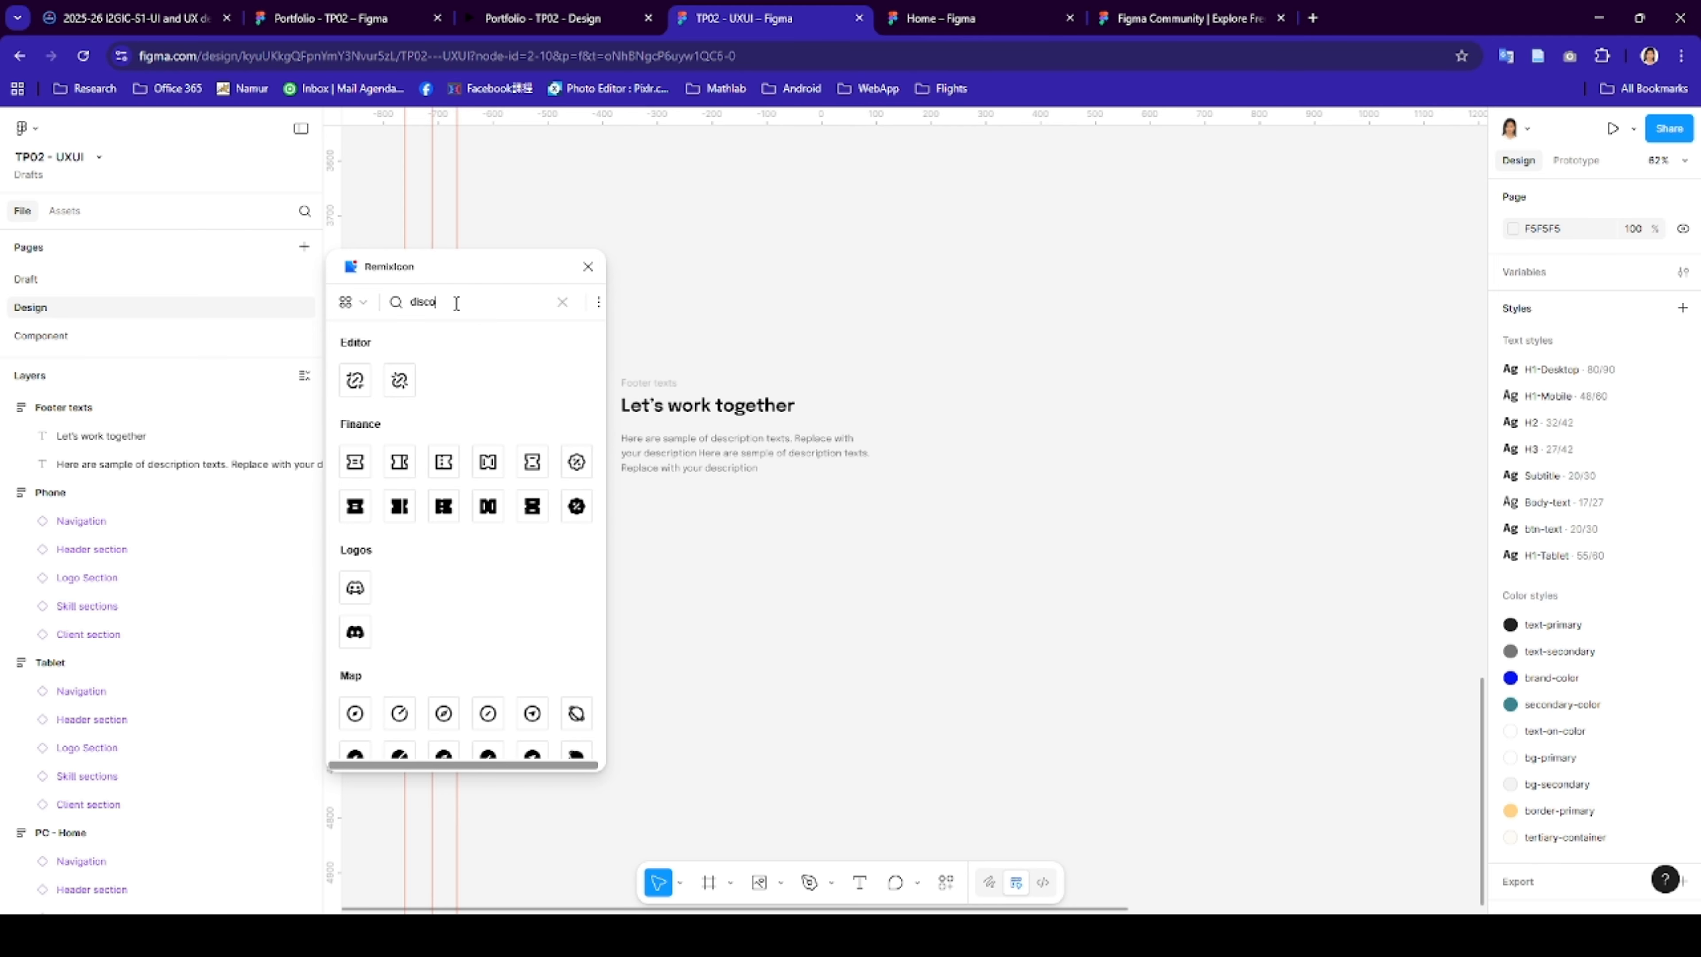
text(rd)
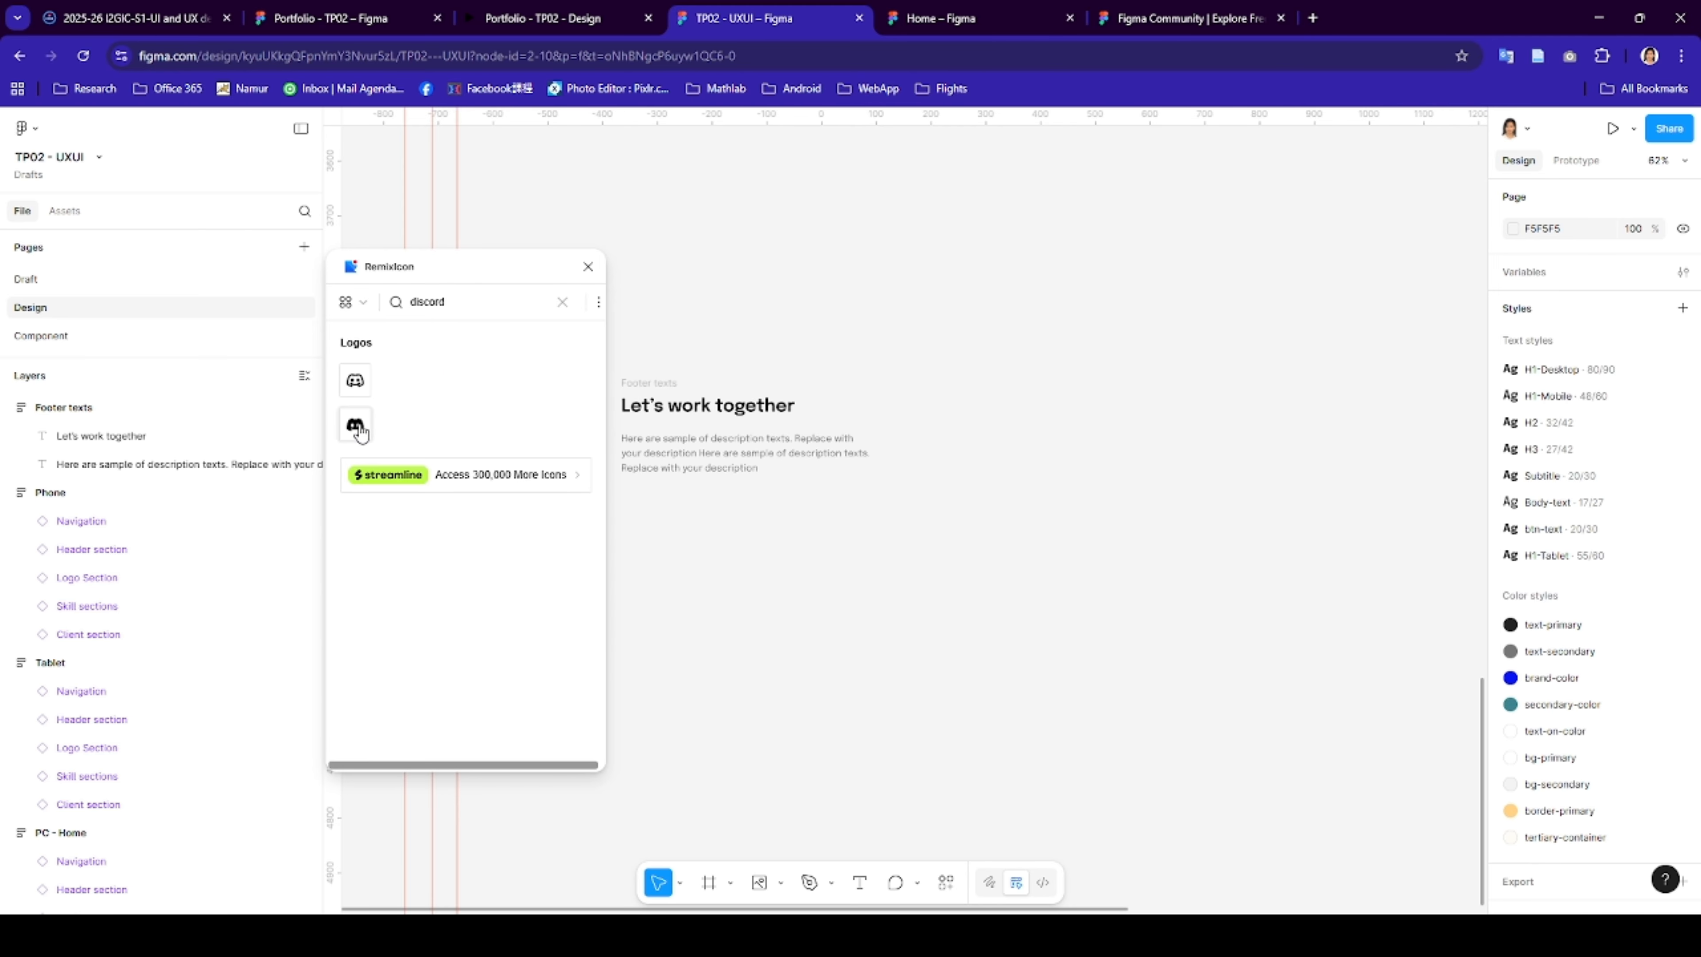
click(377, 444)
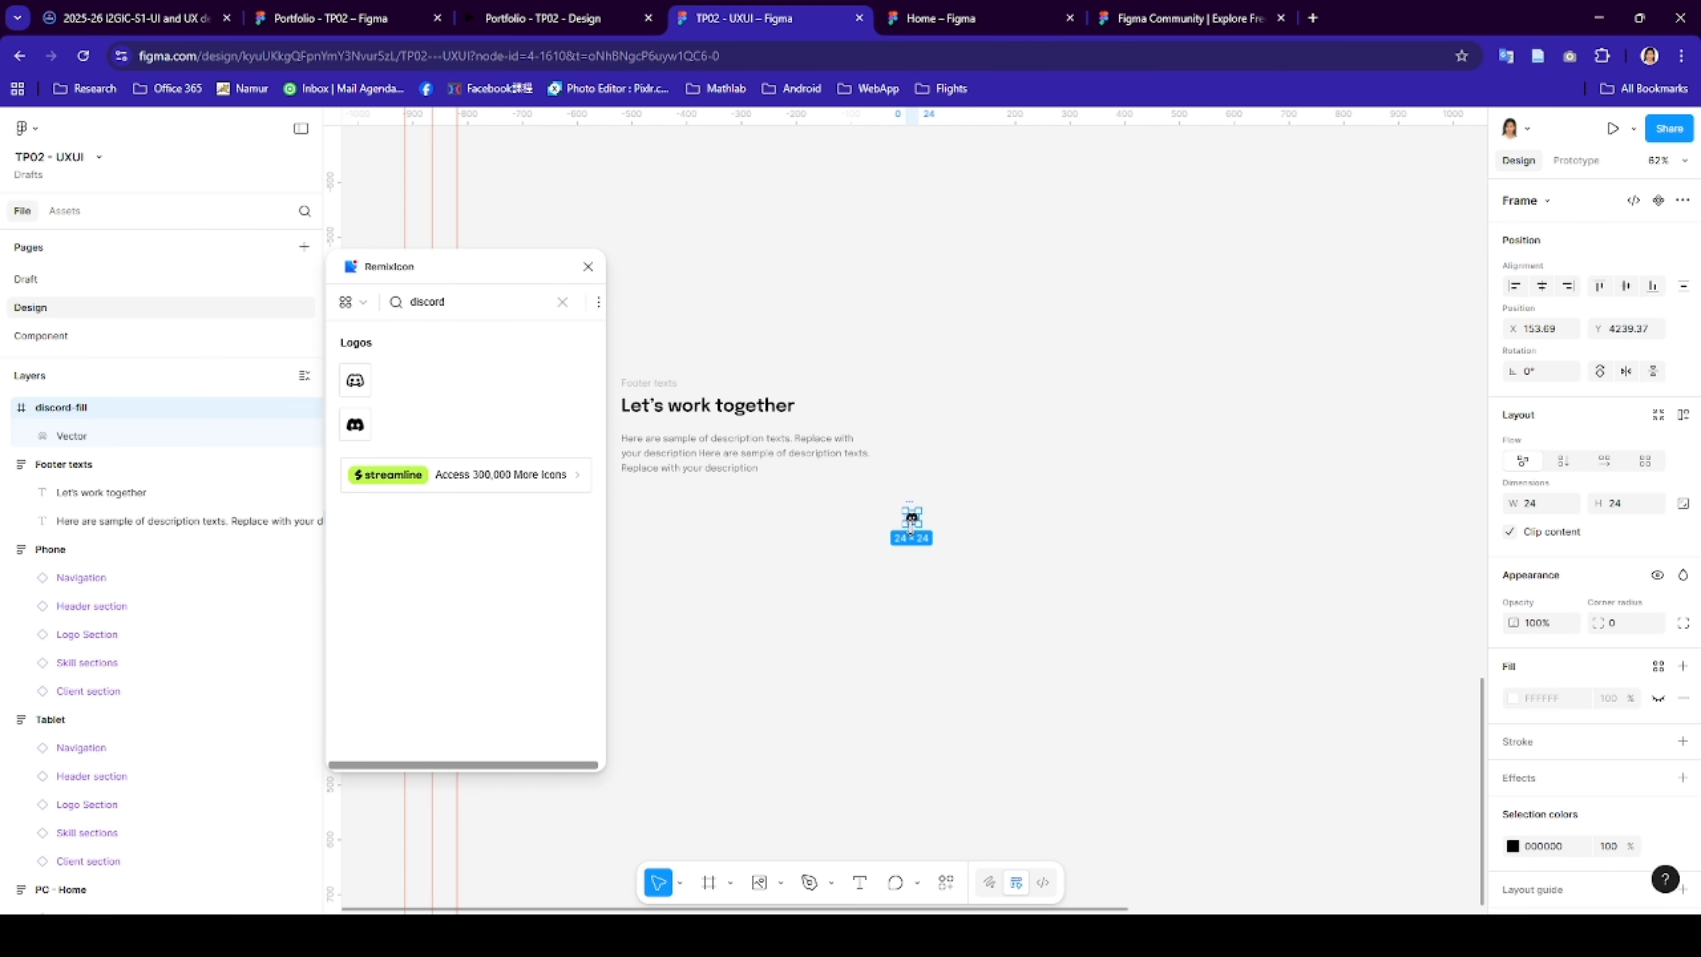
scroll(910, 522, up, 5)
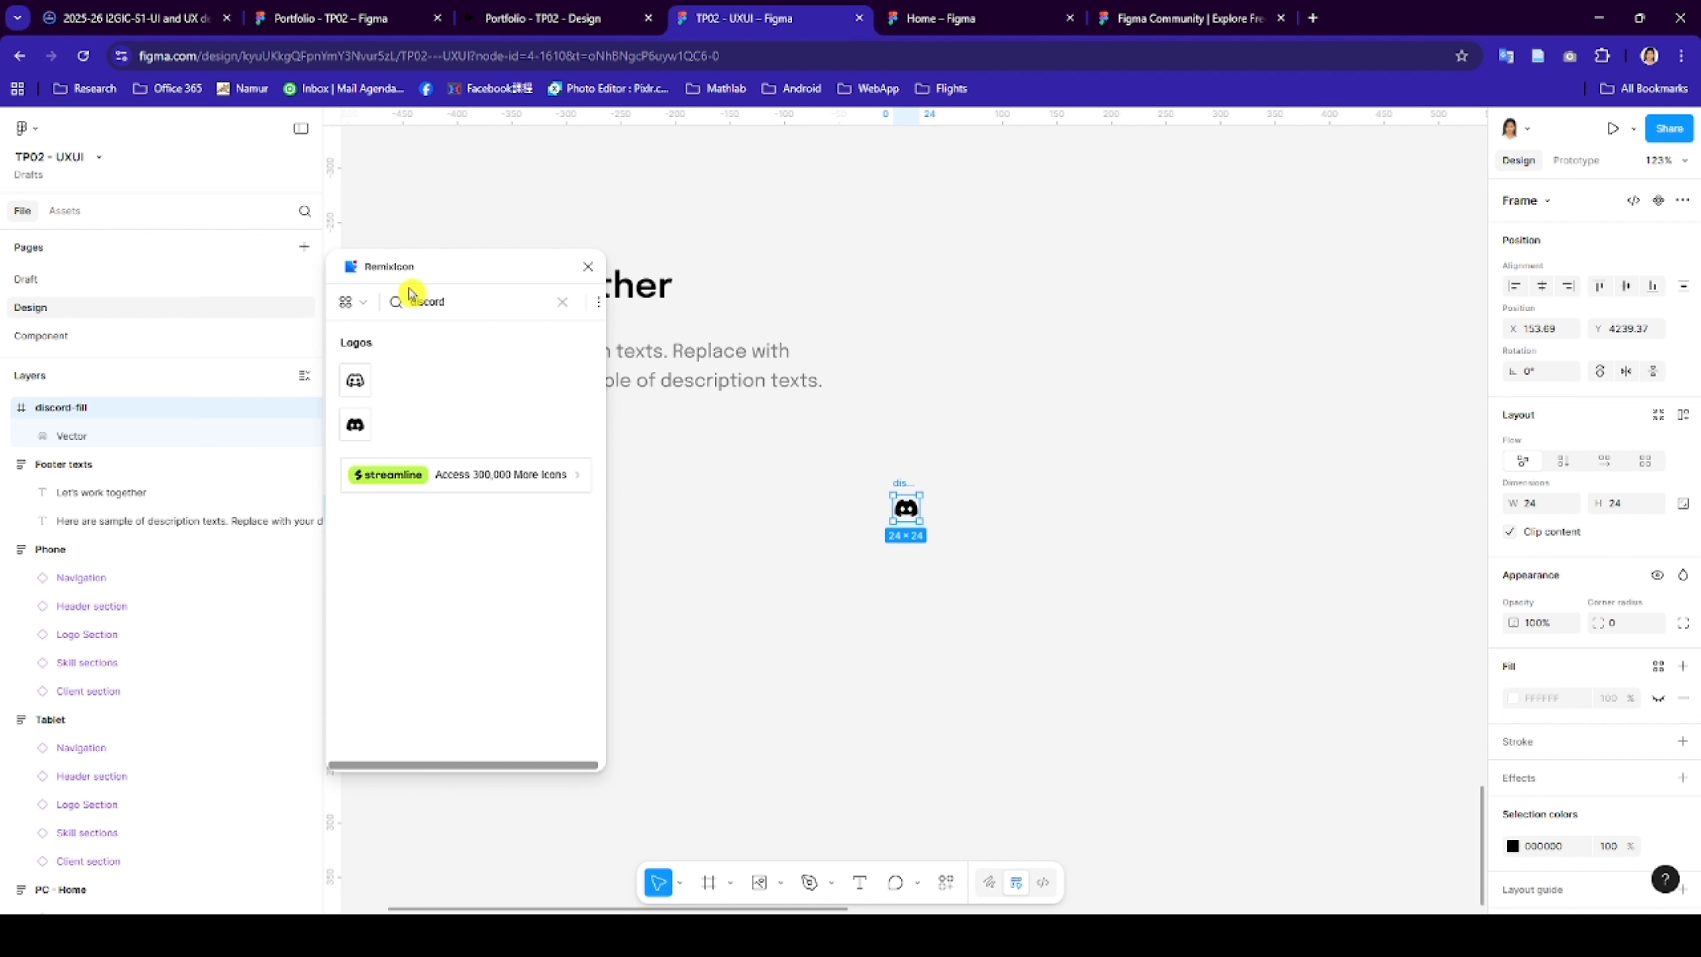
- Search RemixIcon for "facebook" and insert the filled box version of the logo
double_click(427, 305)
text(fa)
key(BackSpace)
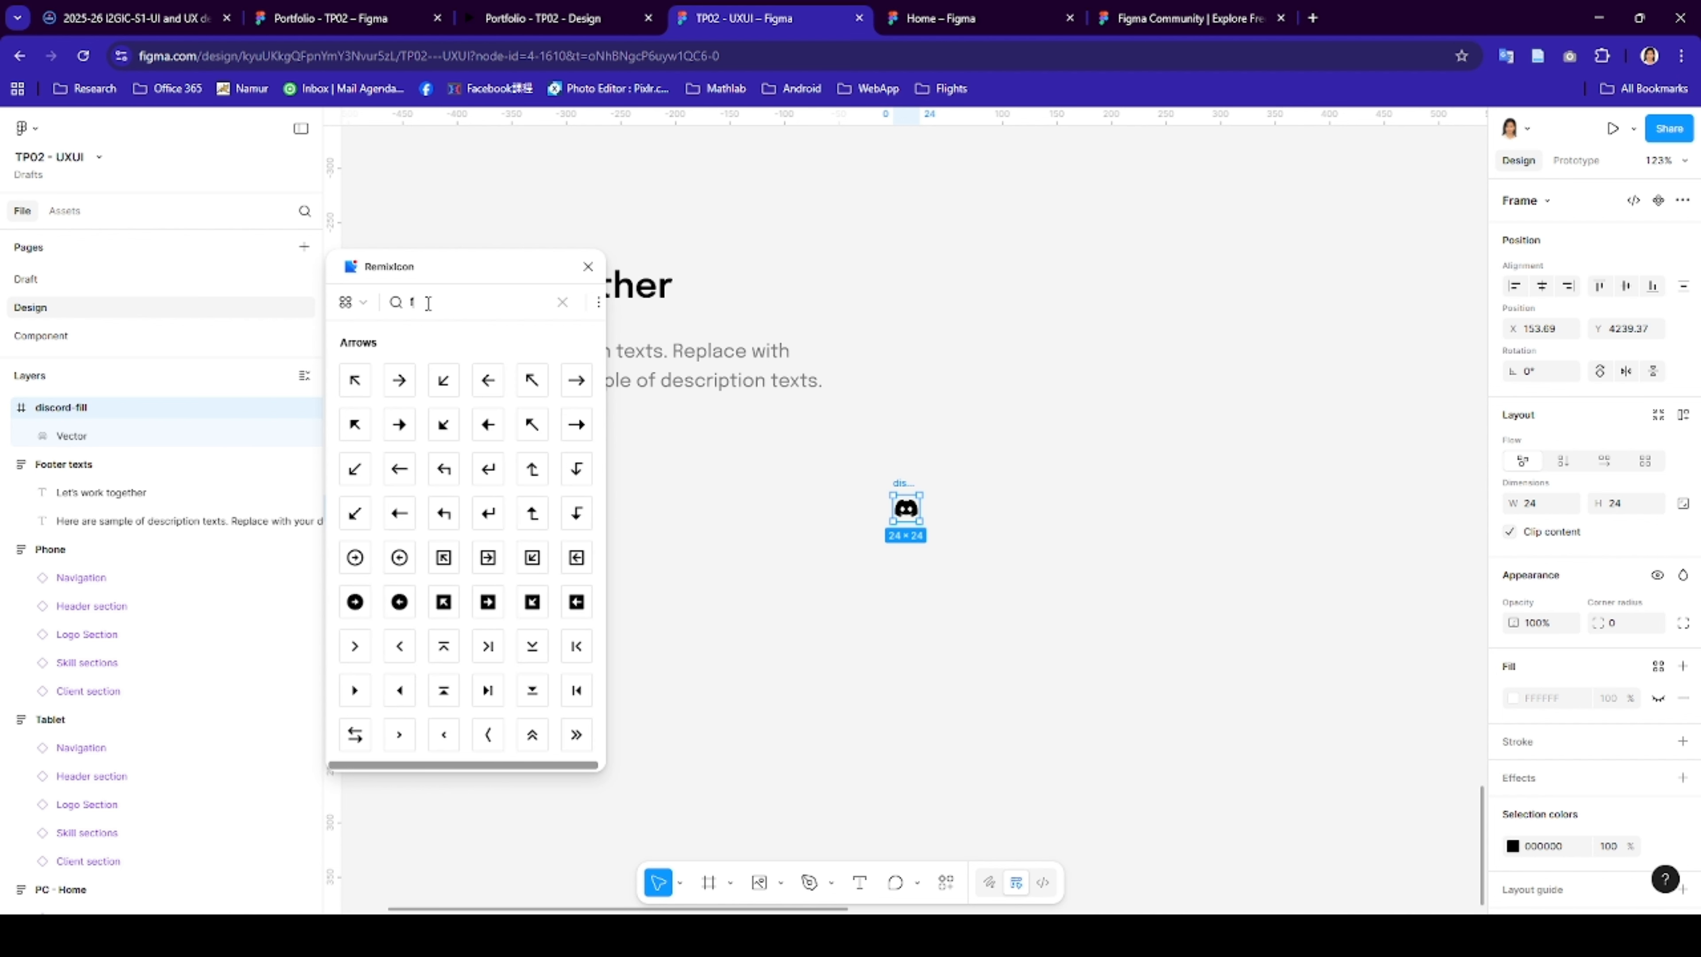
text(ac)
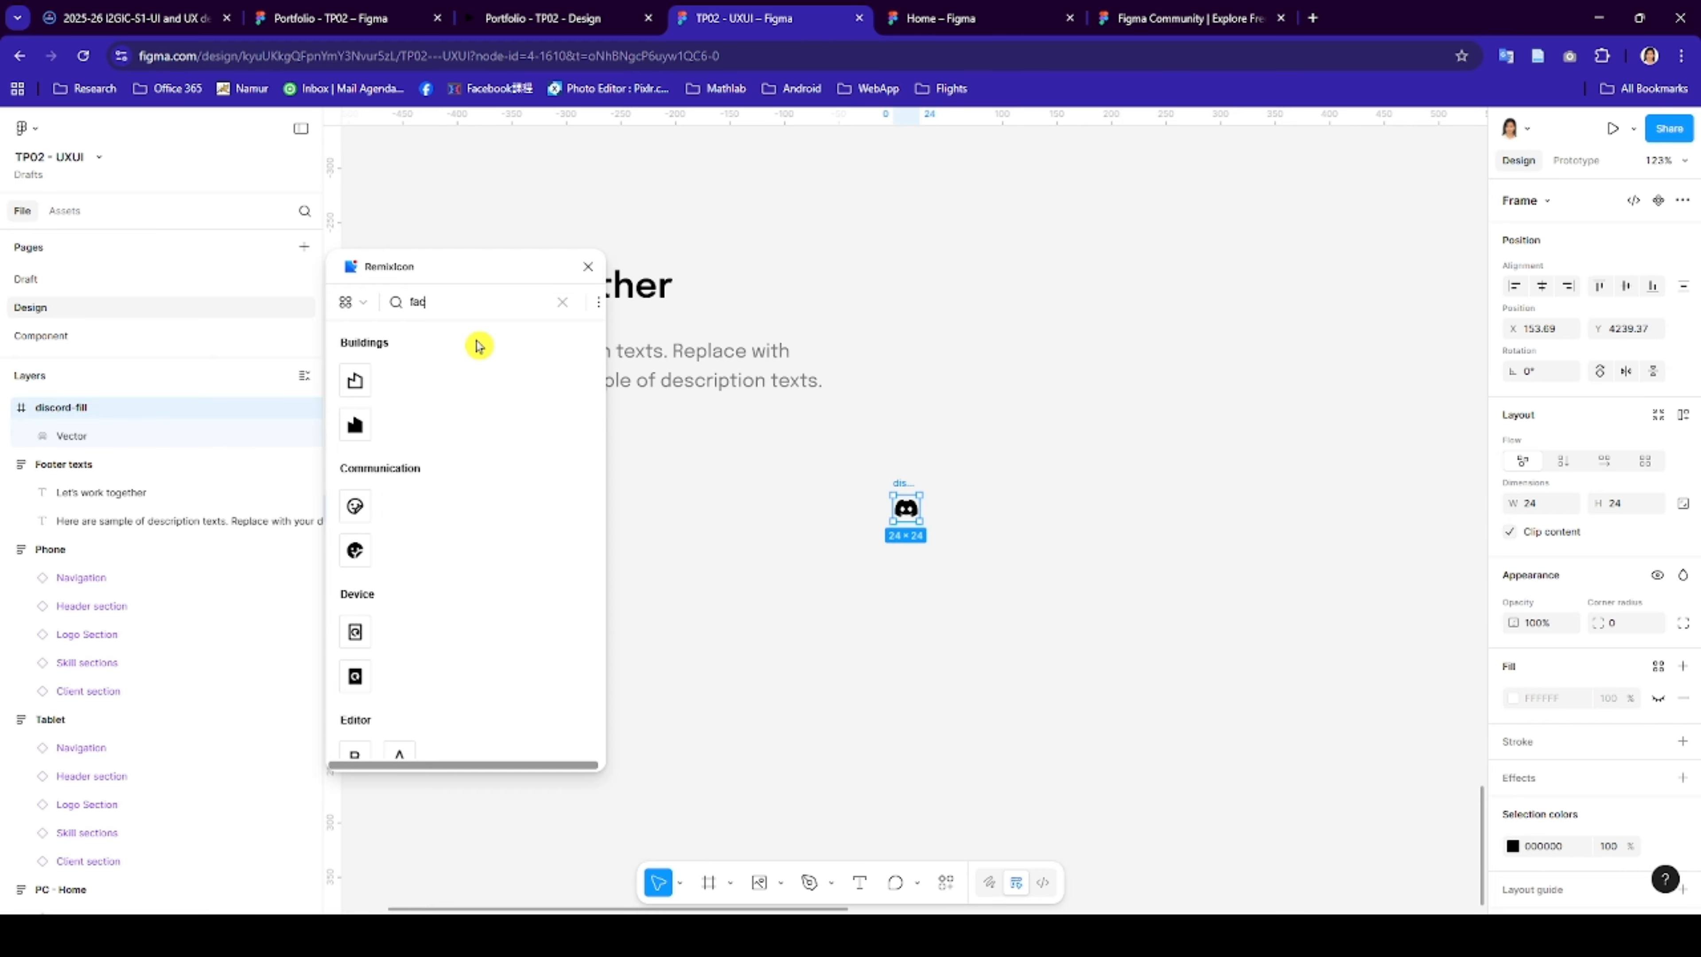
text(ebook)
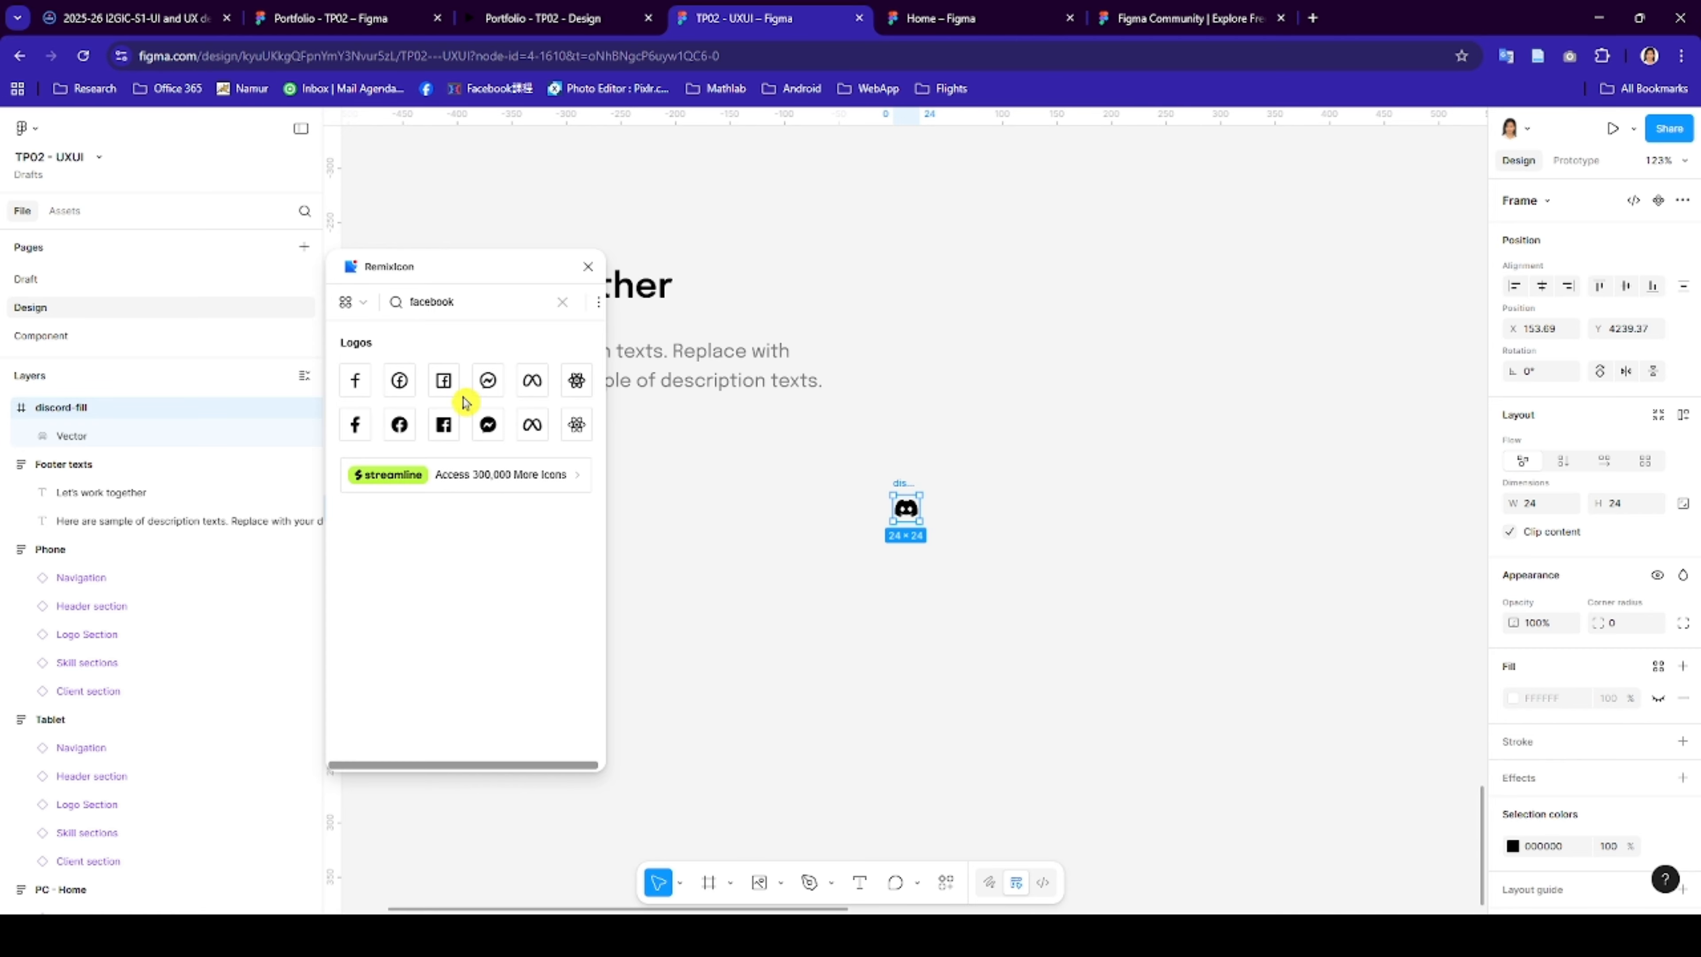
click(443, 424)
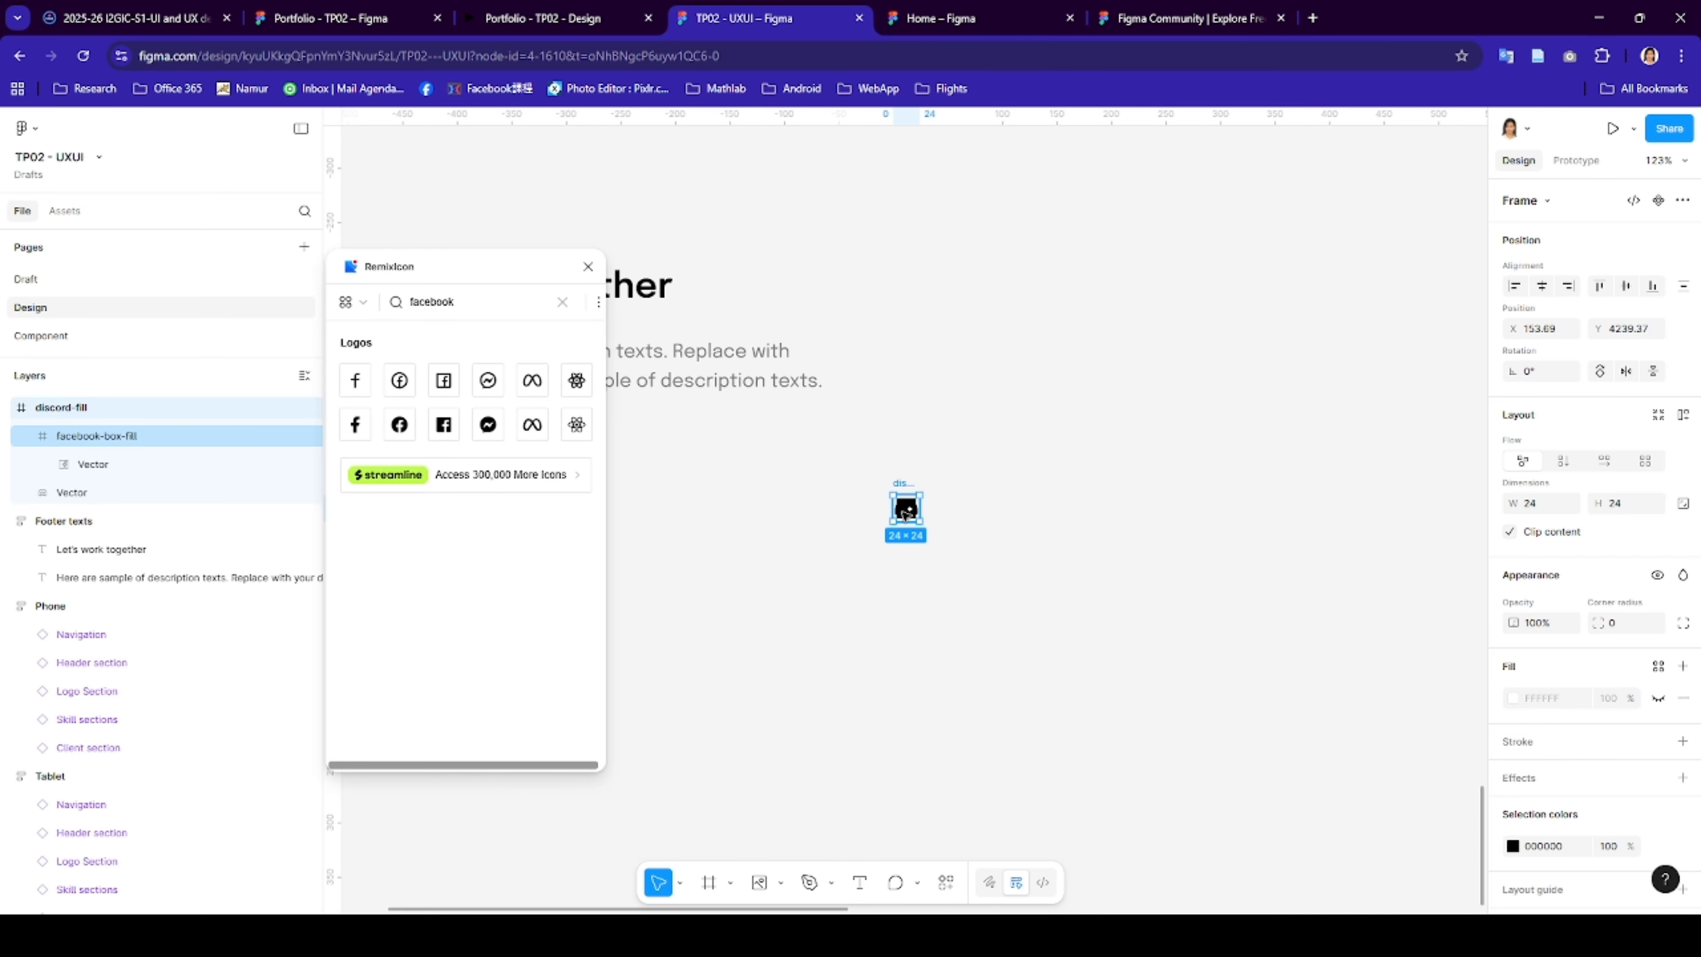
- Take the facebook-box-fill icon out of the discord-fill frame and place it just right of the Discord icon, 18 px apart
mouse_move(904, 516)
mouse_down()
mouse_move(978, 519)
mouse_move(916, 505)
mouse_up()
click(963, 505)
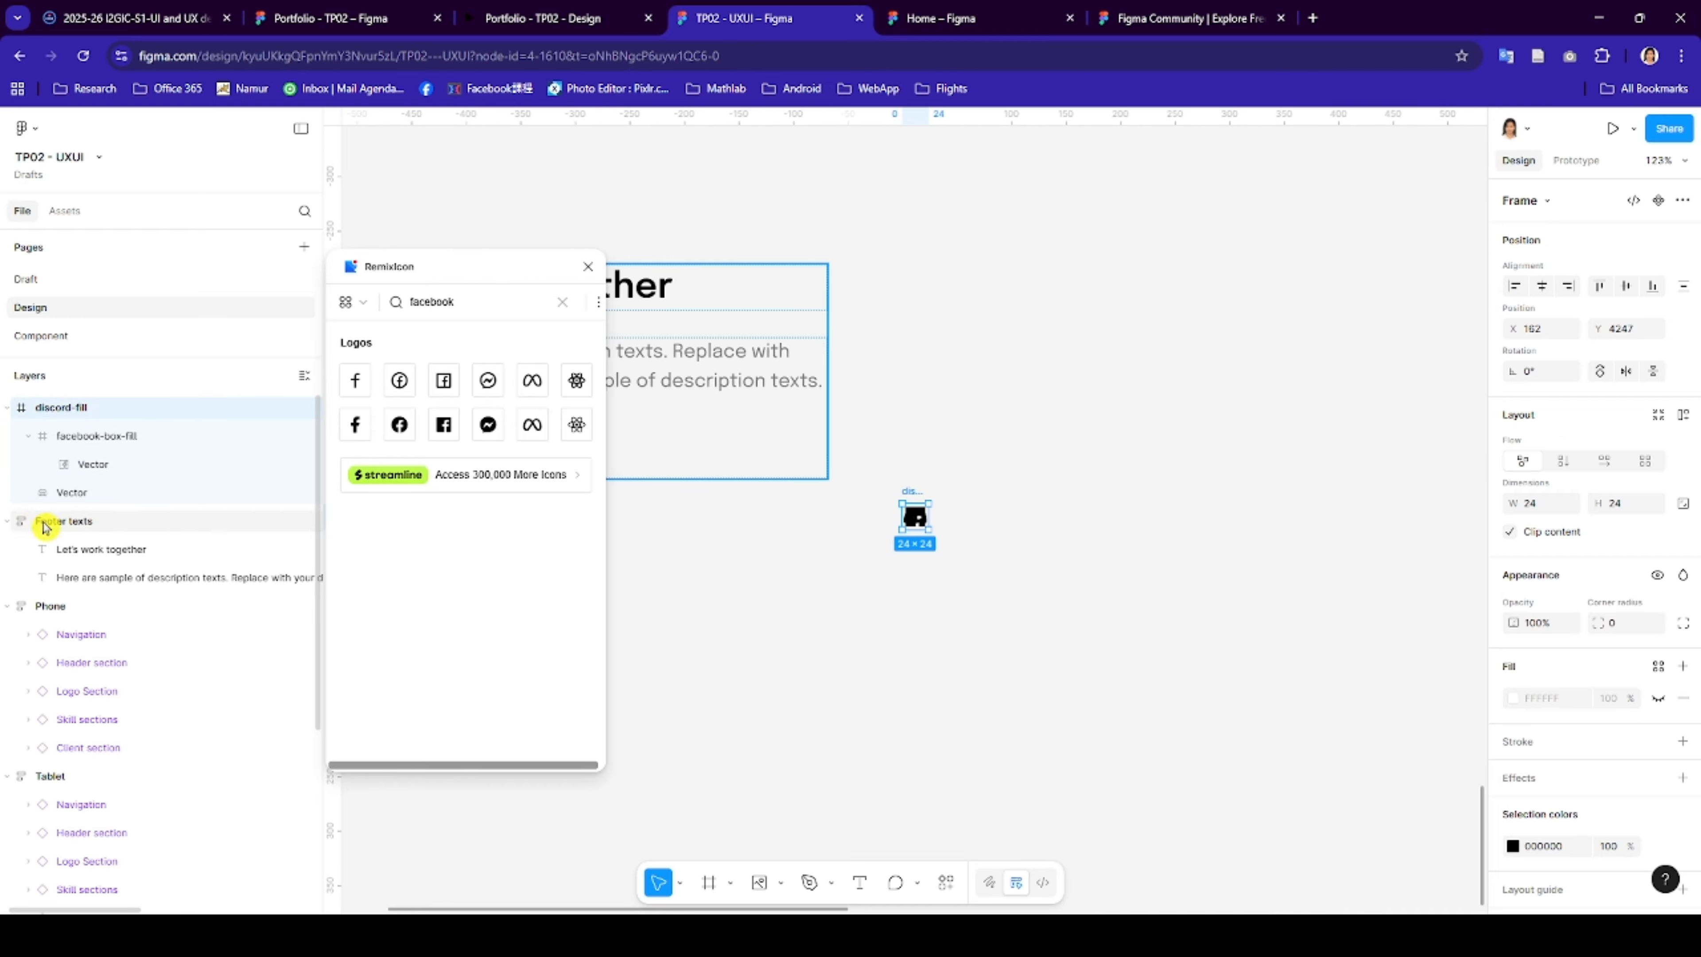
click(87, 442)
click(87, 442)
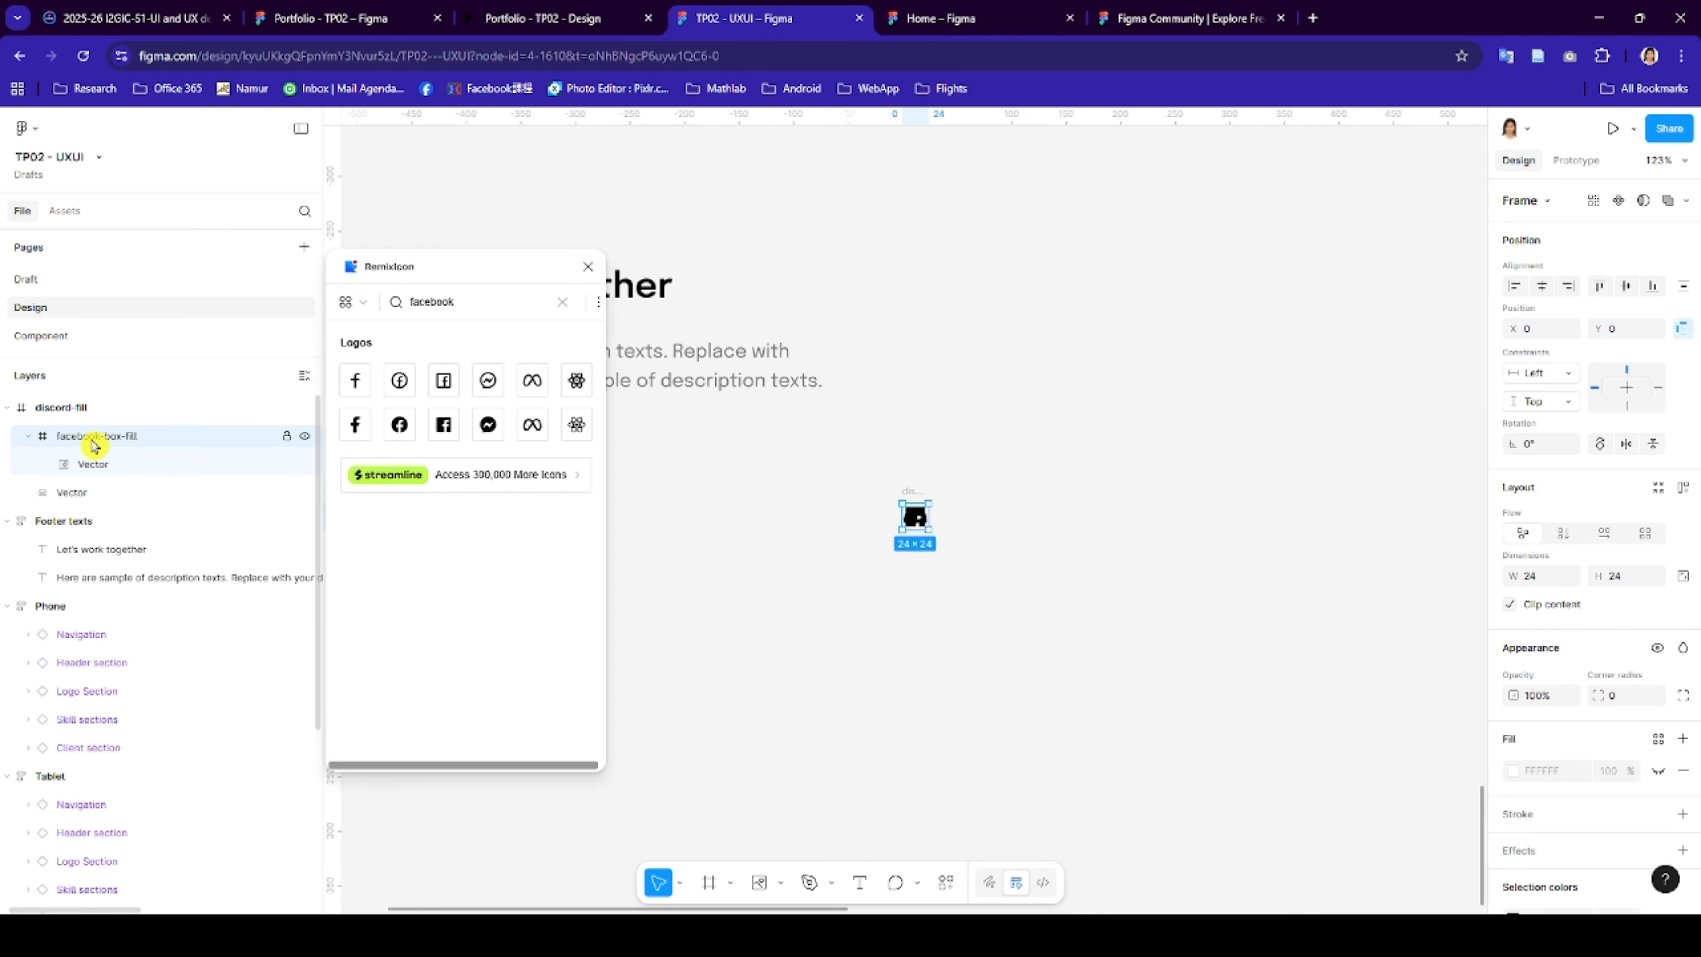
drag(894, 536, 971, 518)
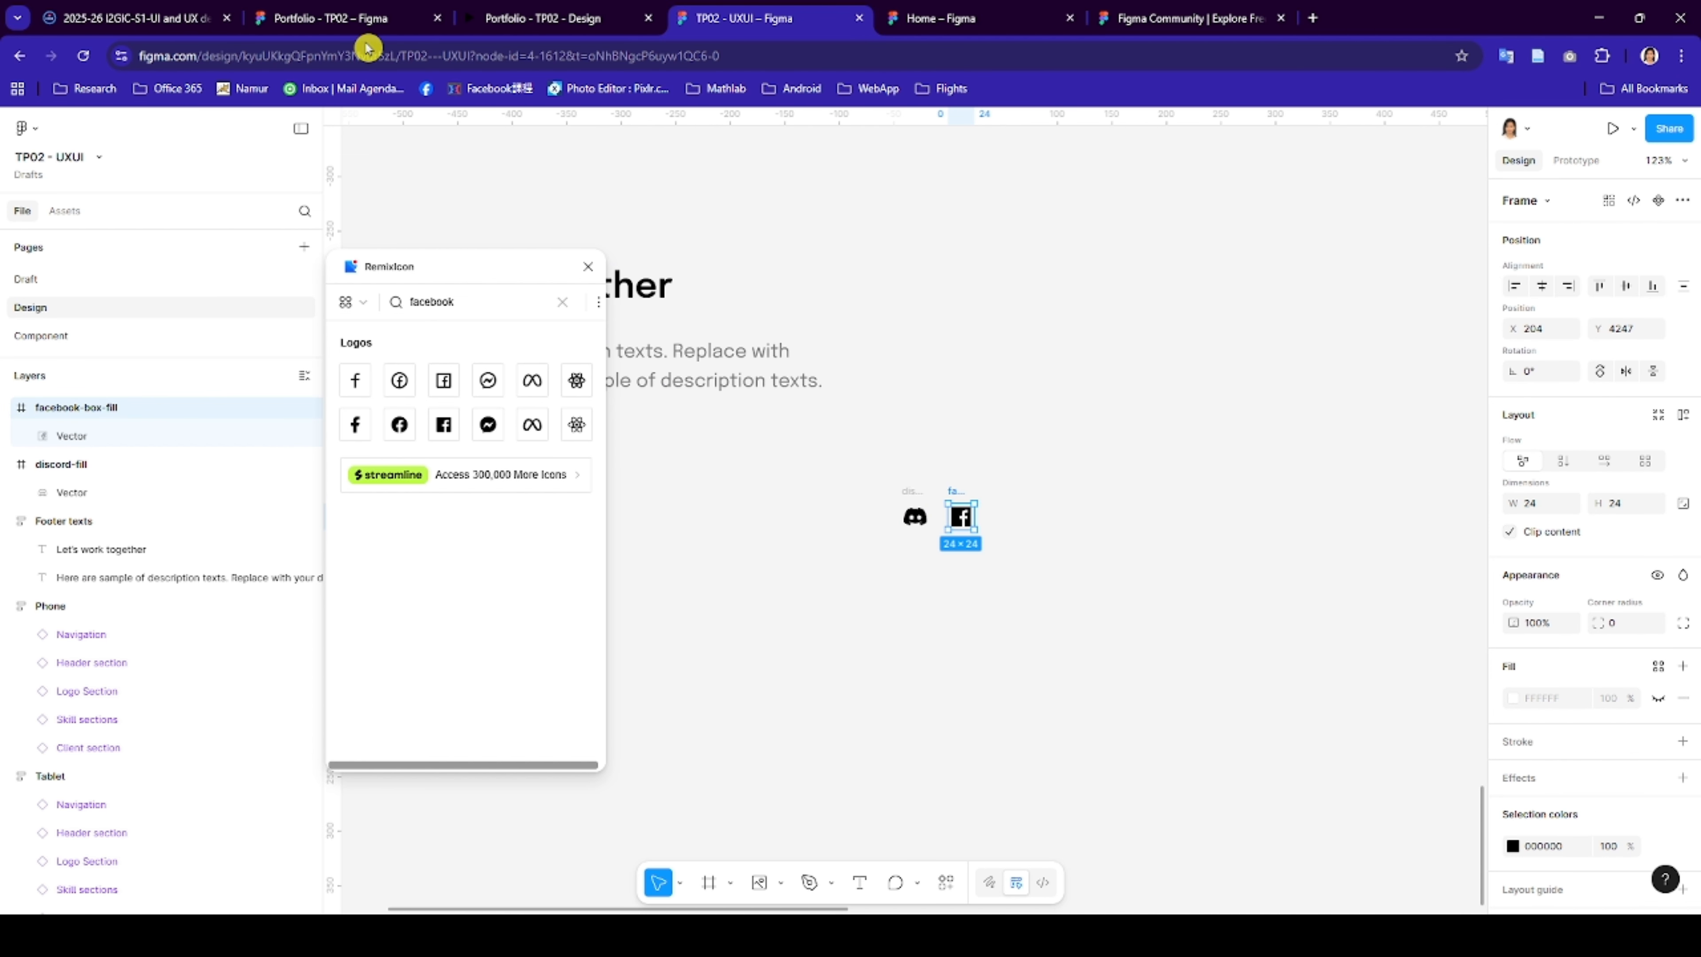
- Check the Portfolio - TP02 footer icons, then insert RemixIcon's dribbble-line icon as its own frame 18 px right of the Facebook icon
click(515, 24)
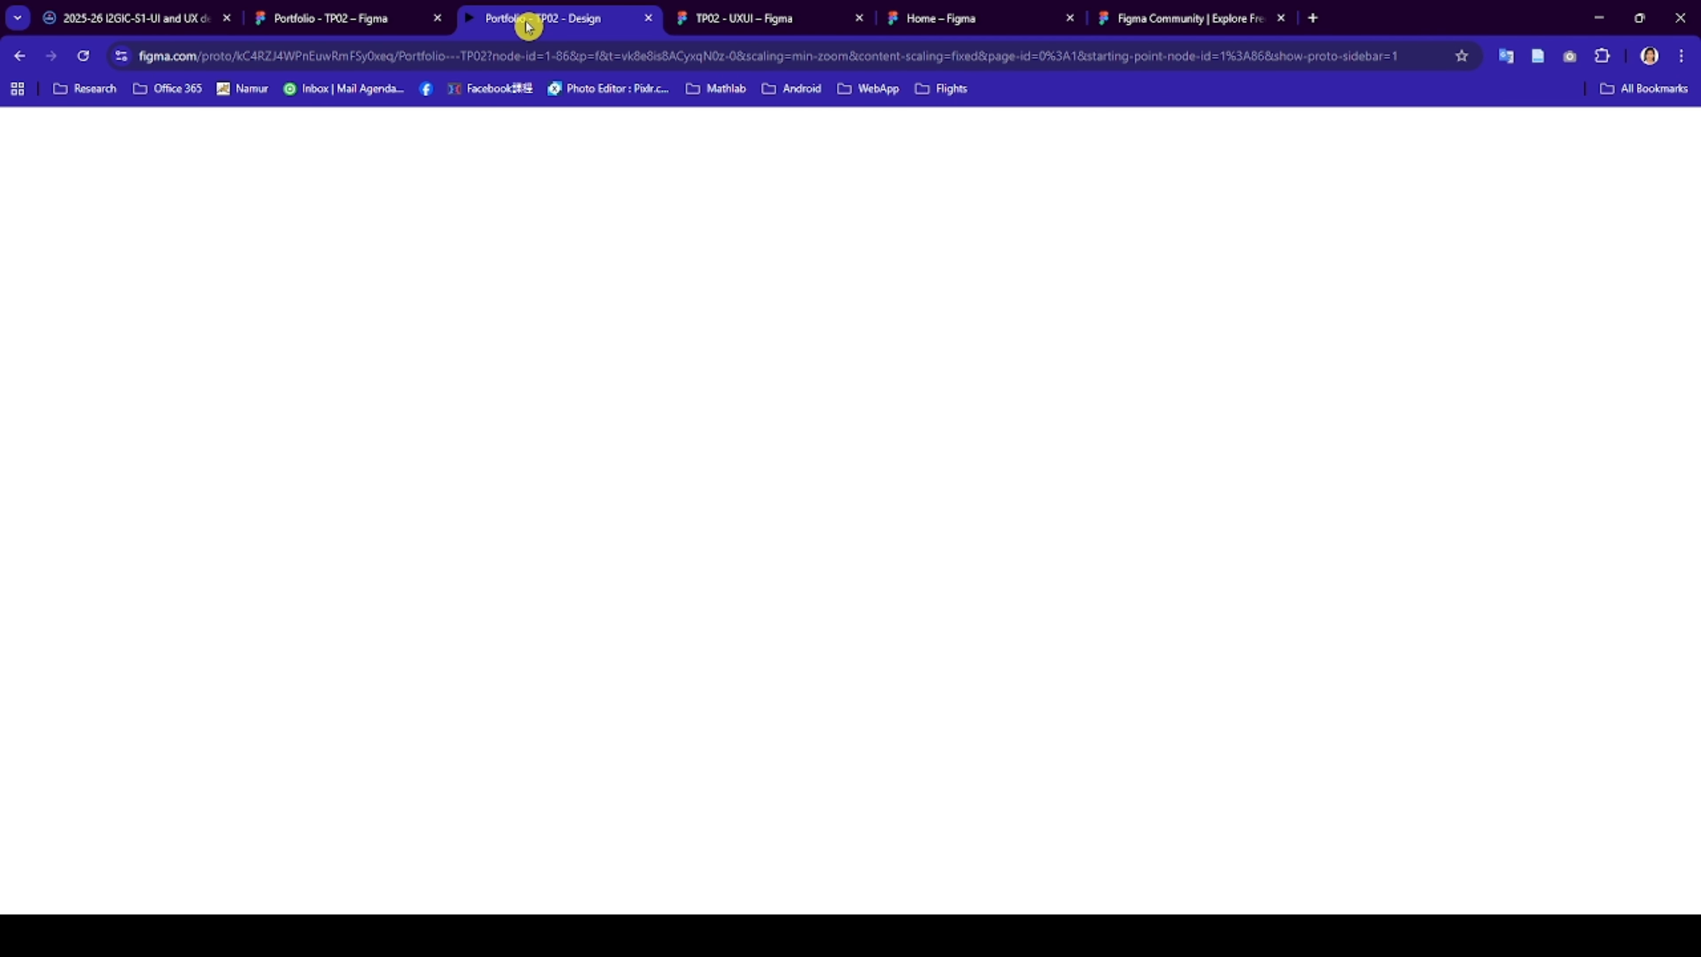
click(360, 27)
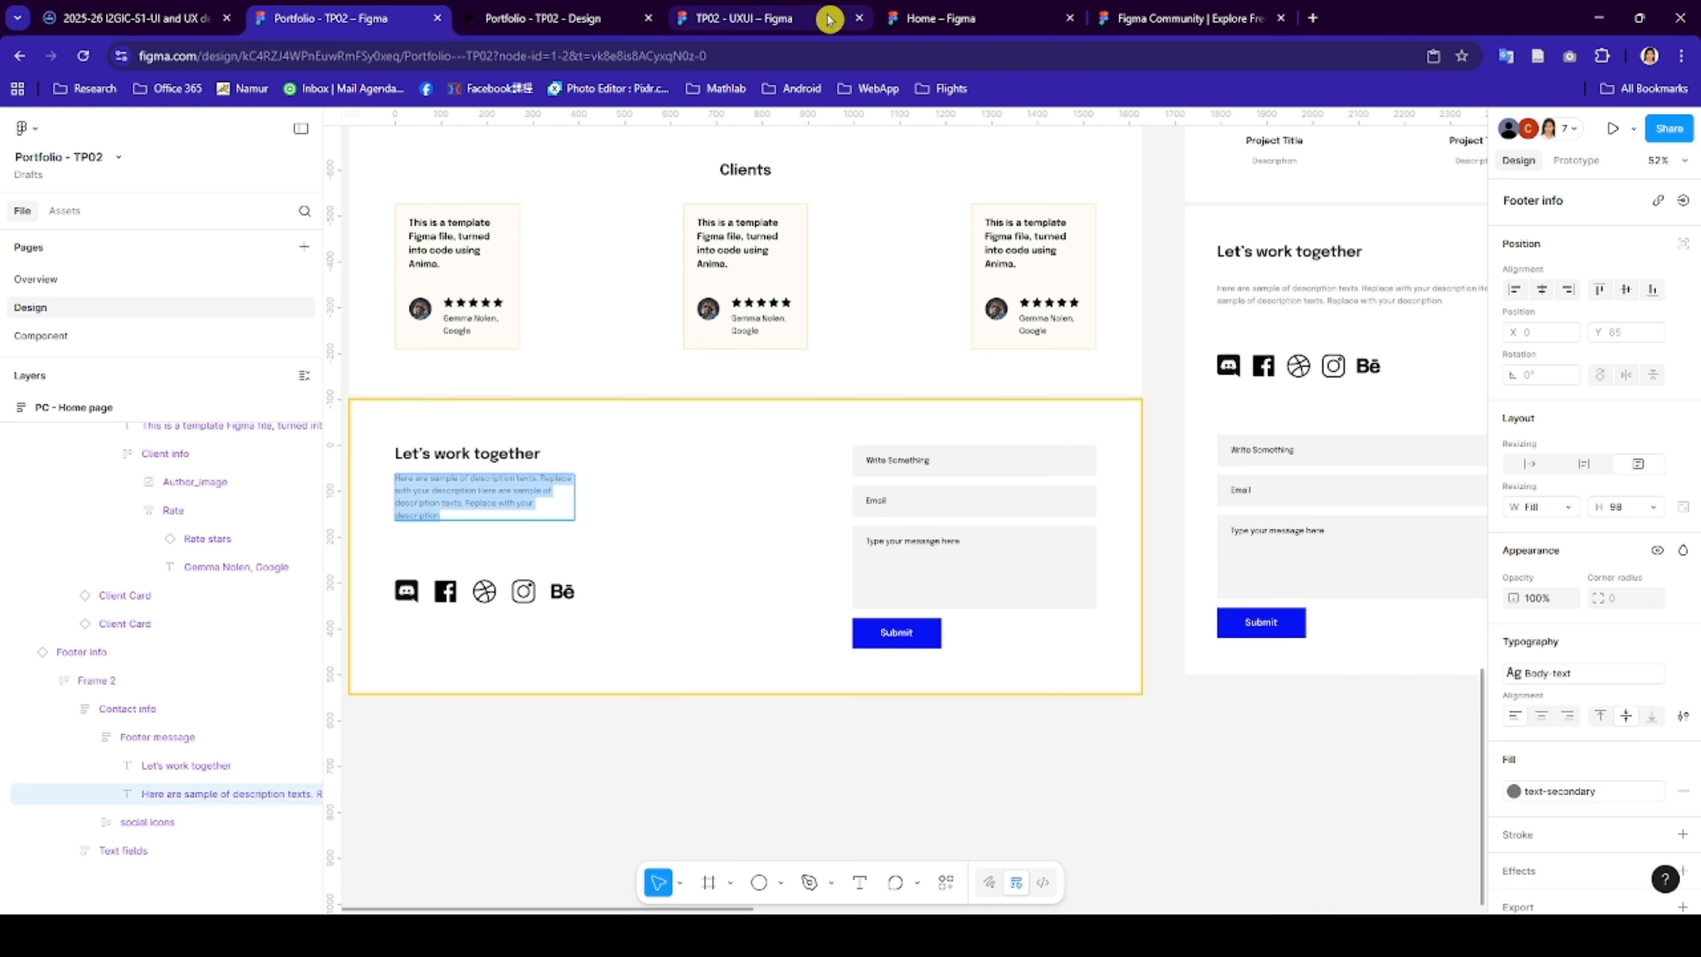
click(777, 16)
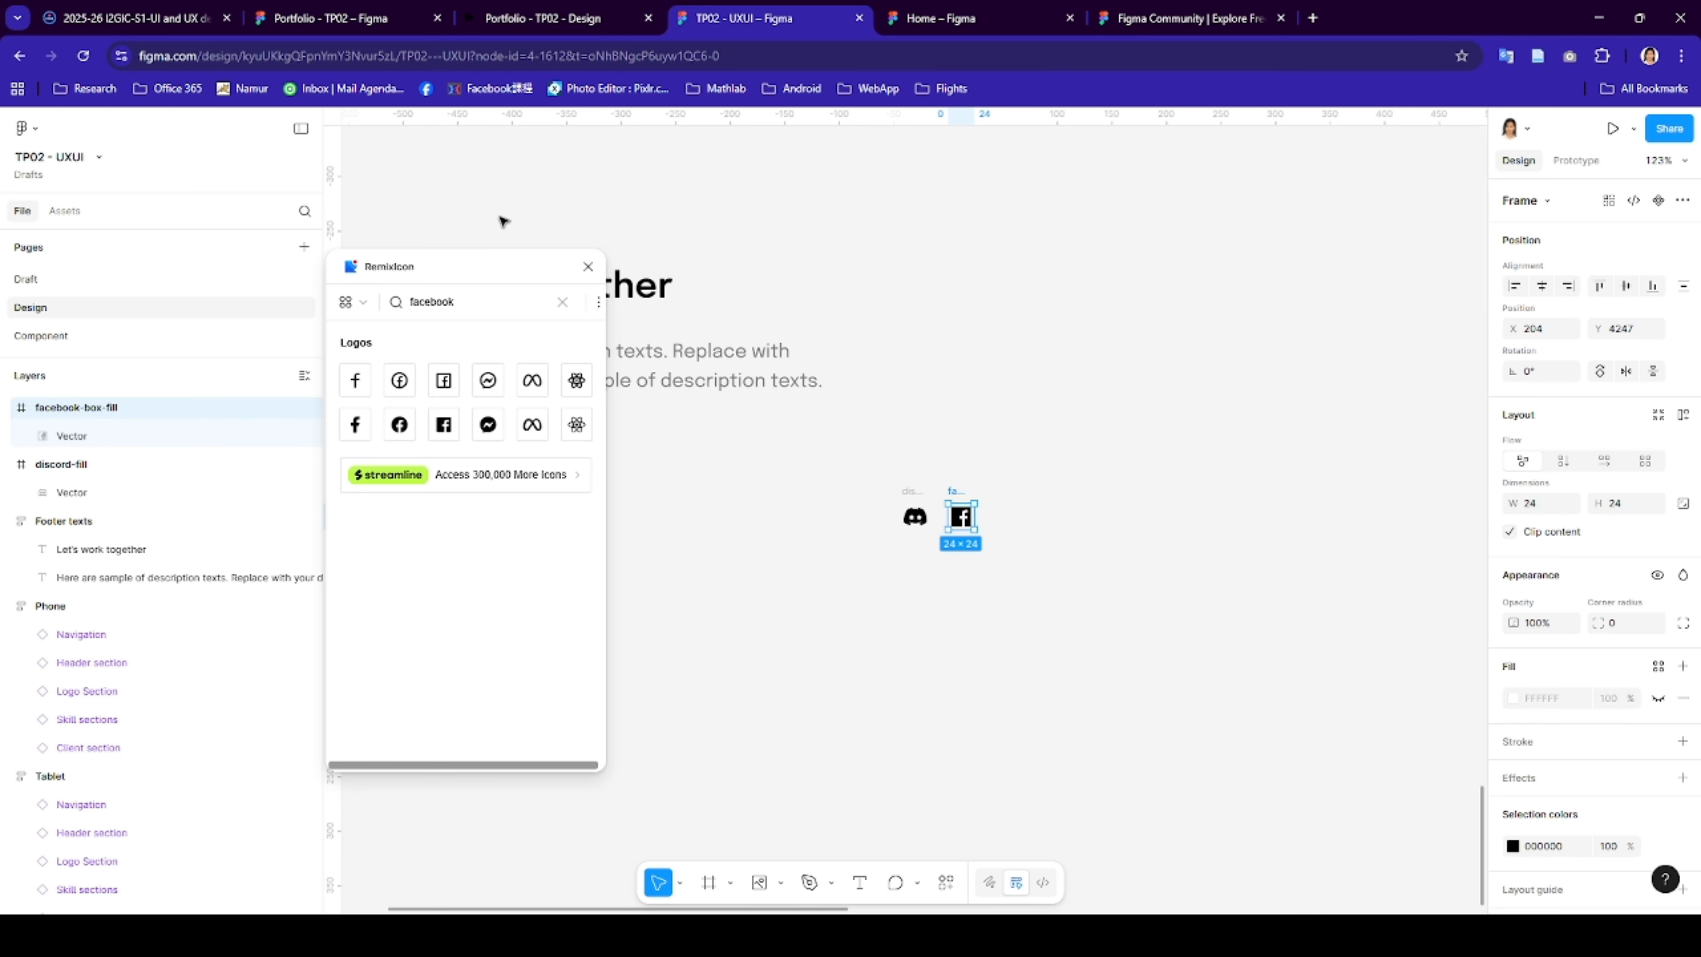
double_click(440, 303)
text(drib)
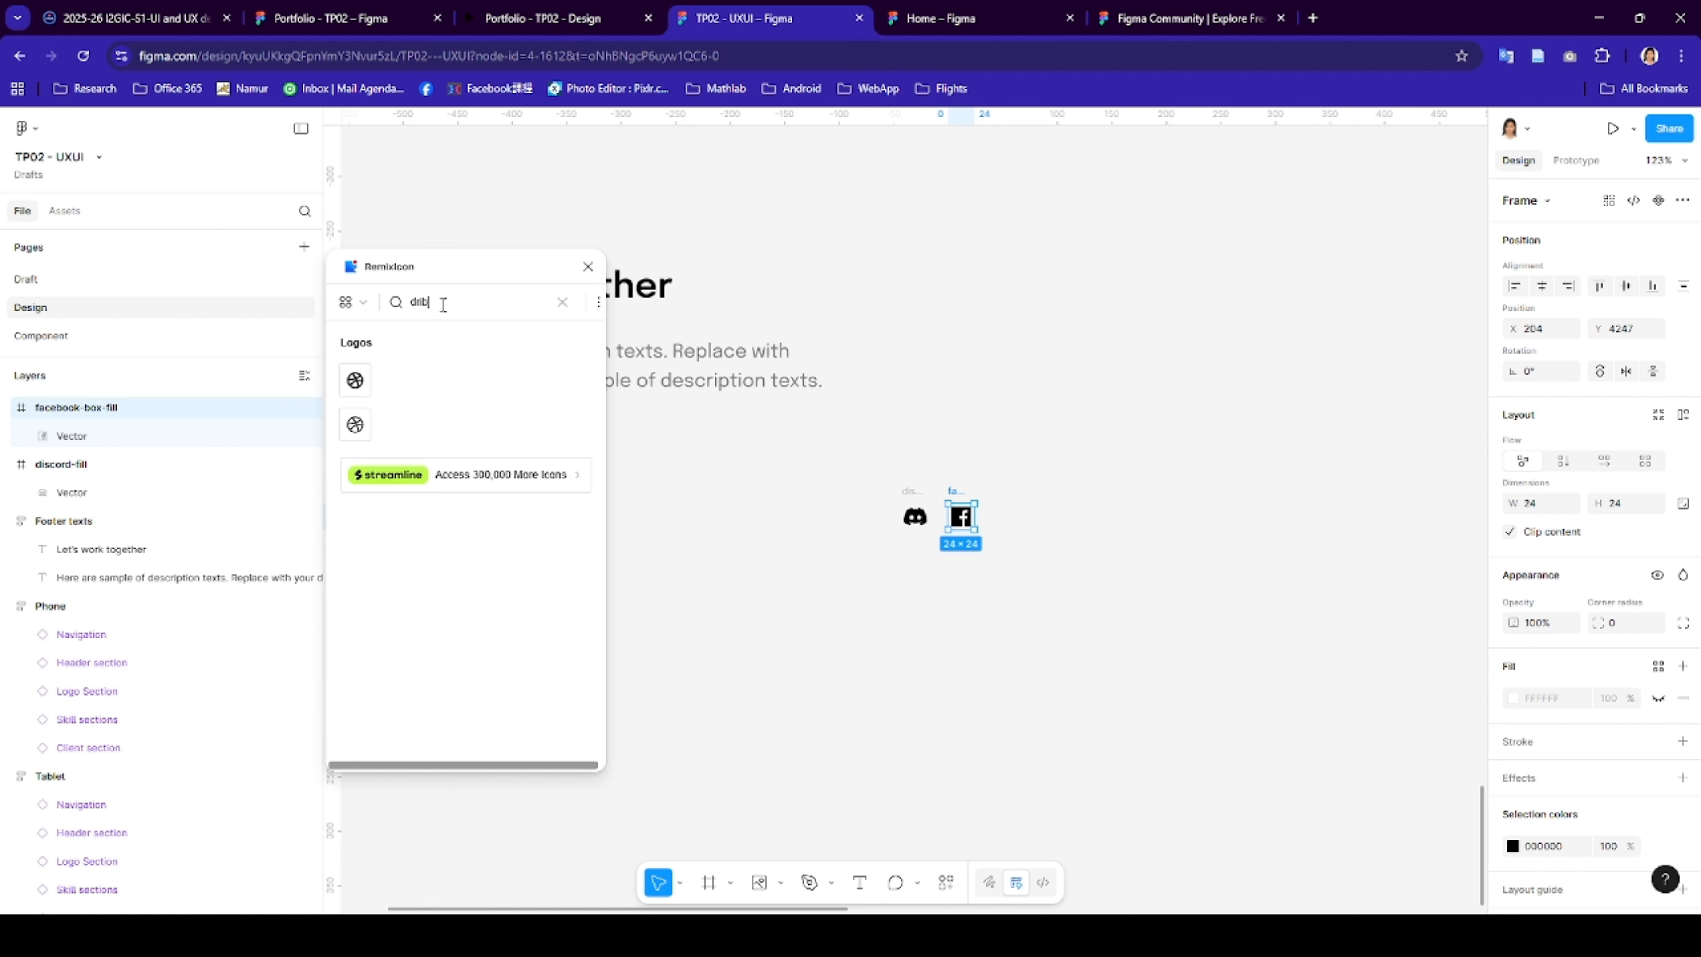
click(358, 389)
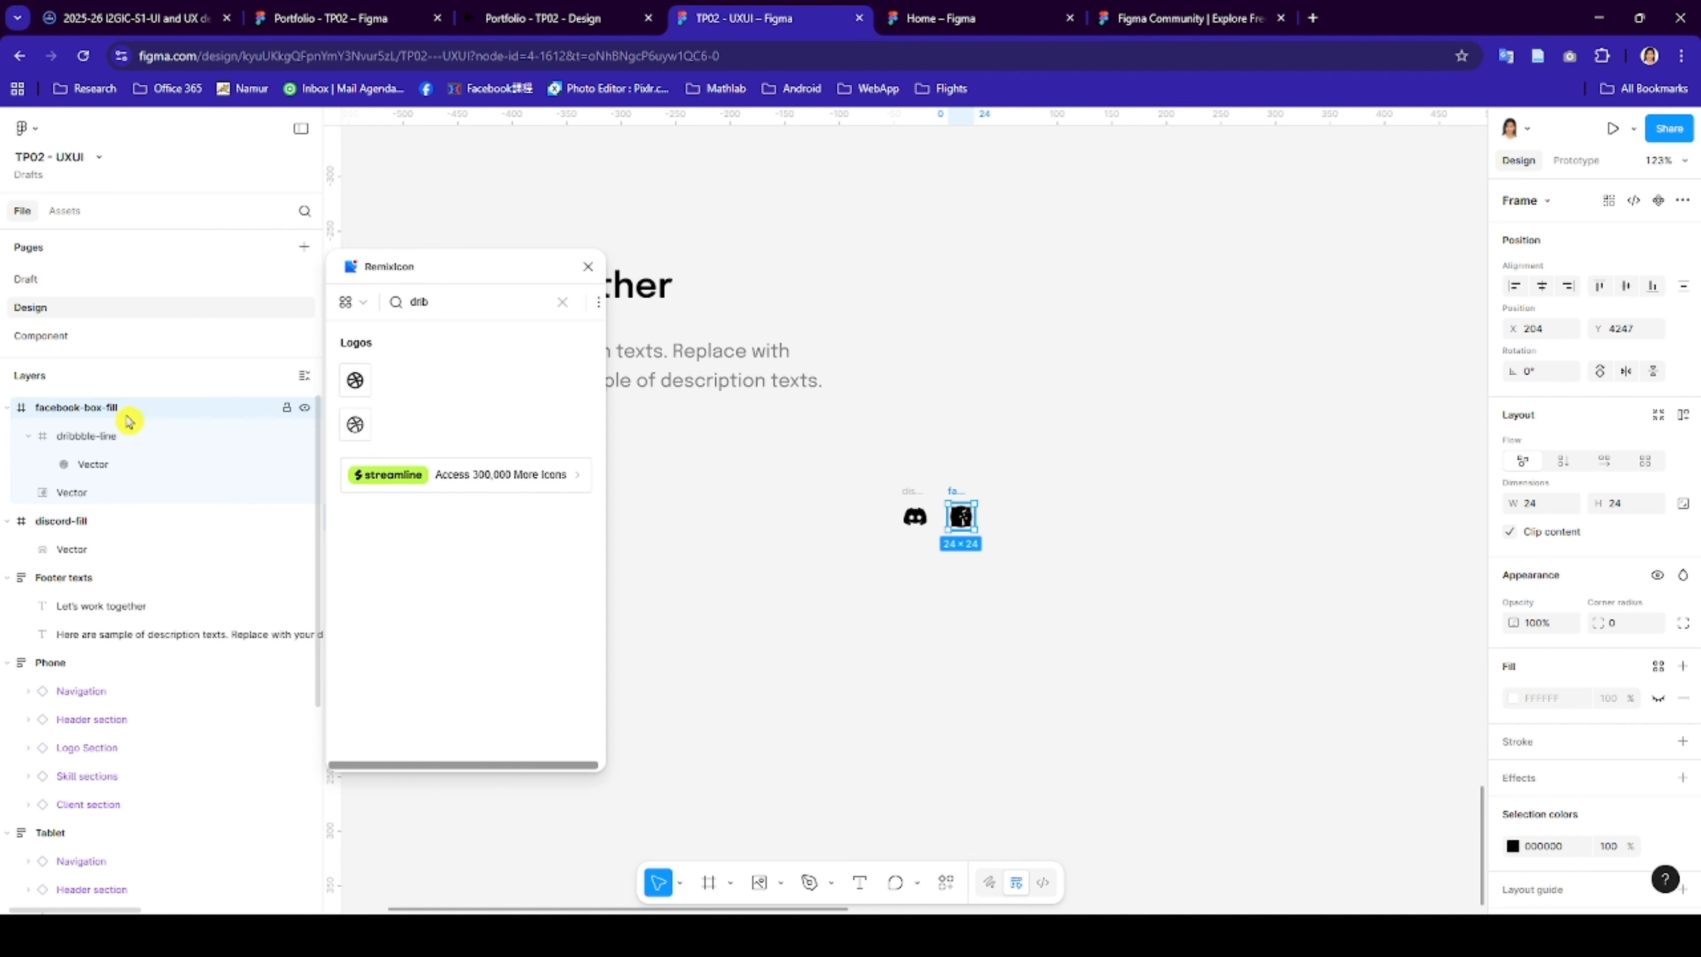
click(102, 436)
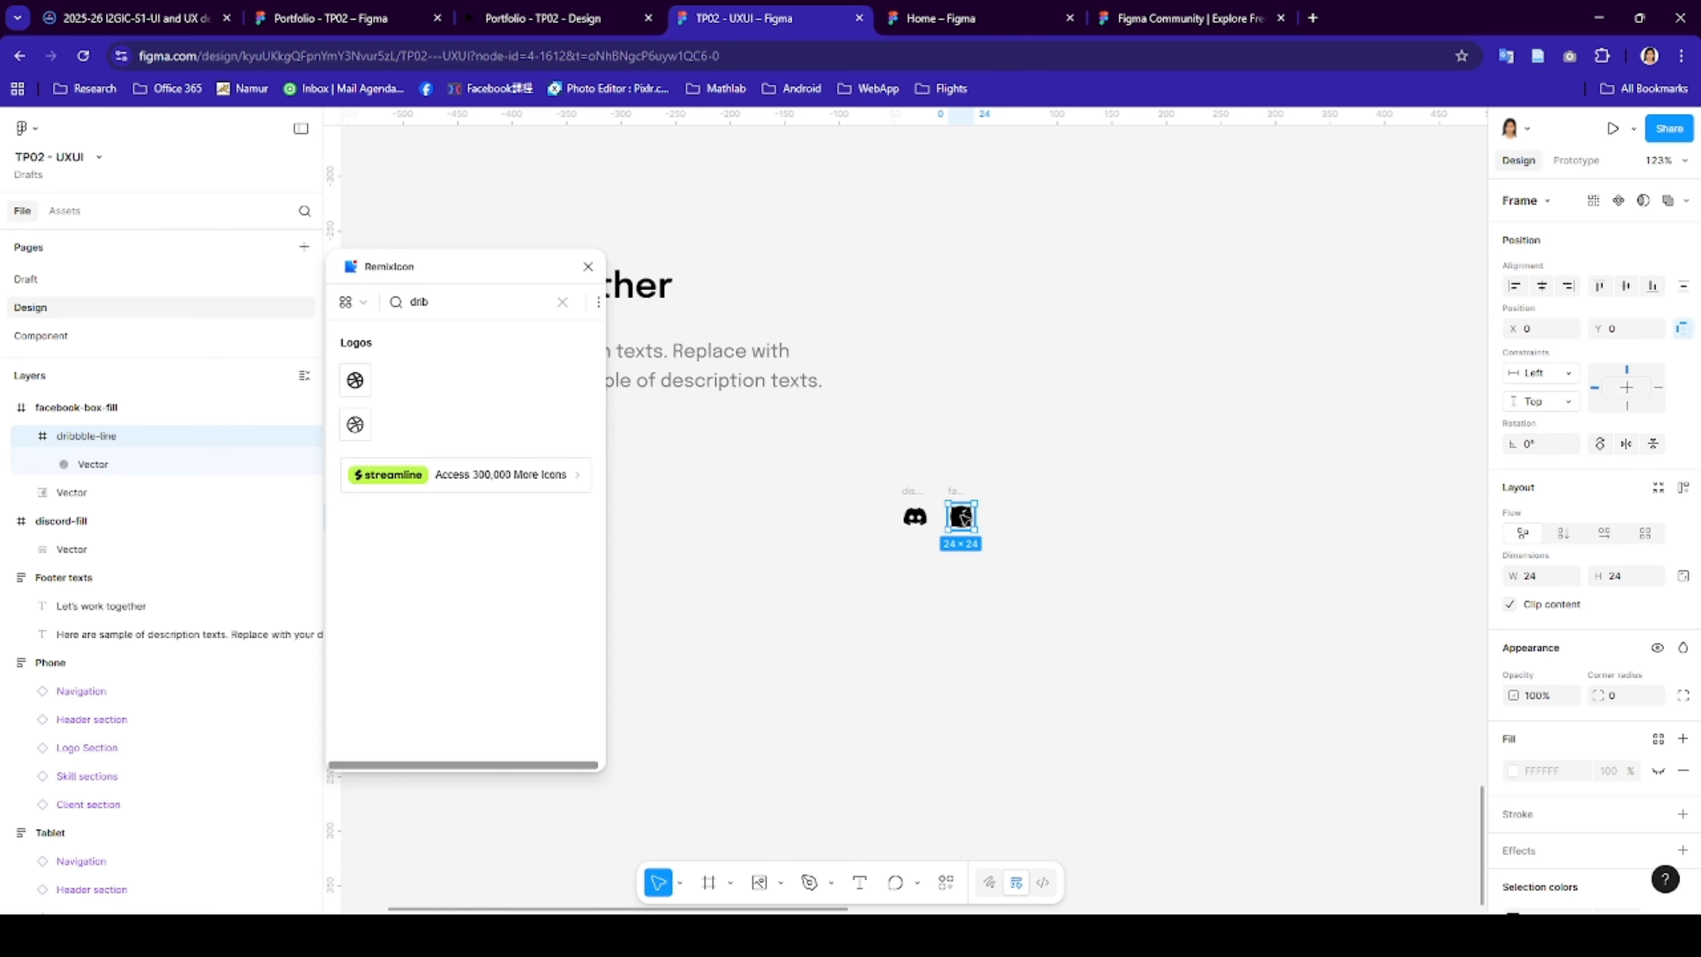
drag(962, 516, 1006, 516)
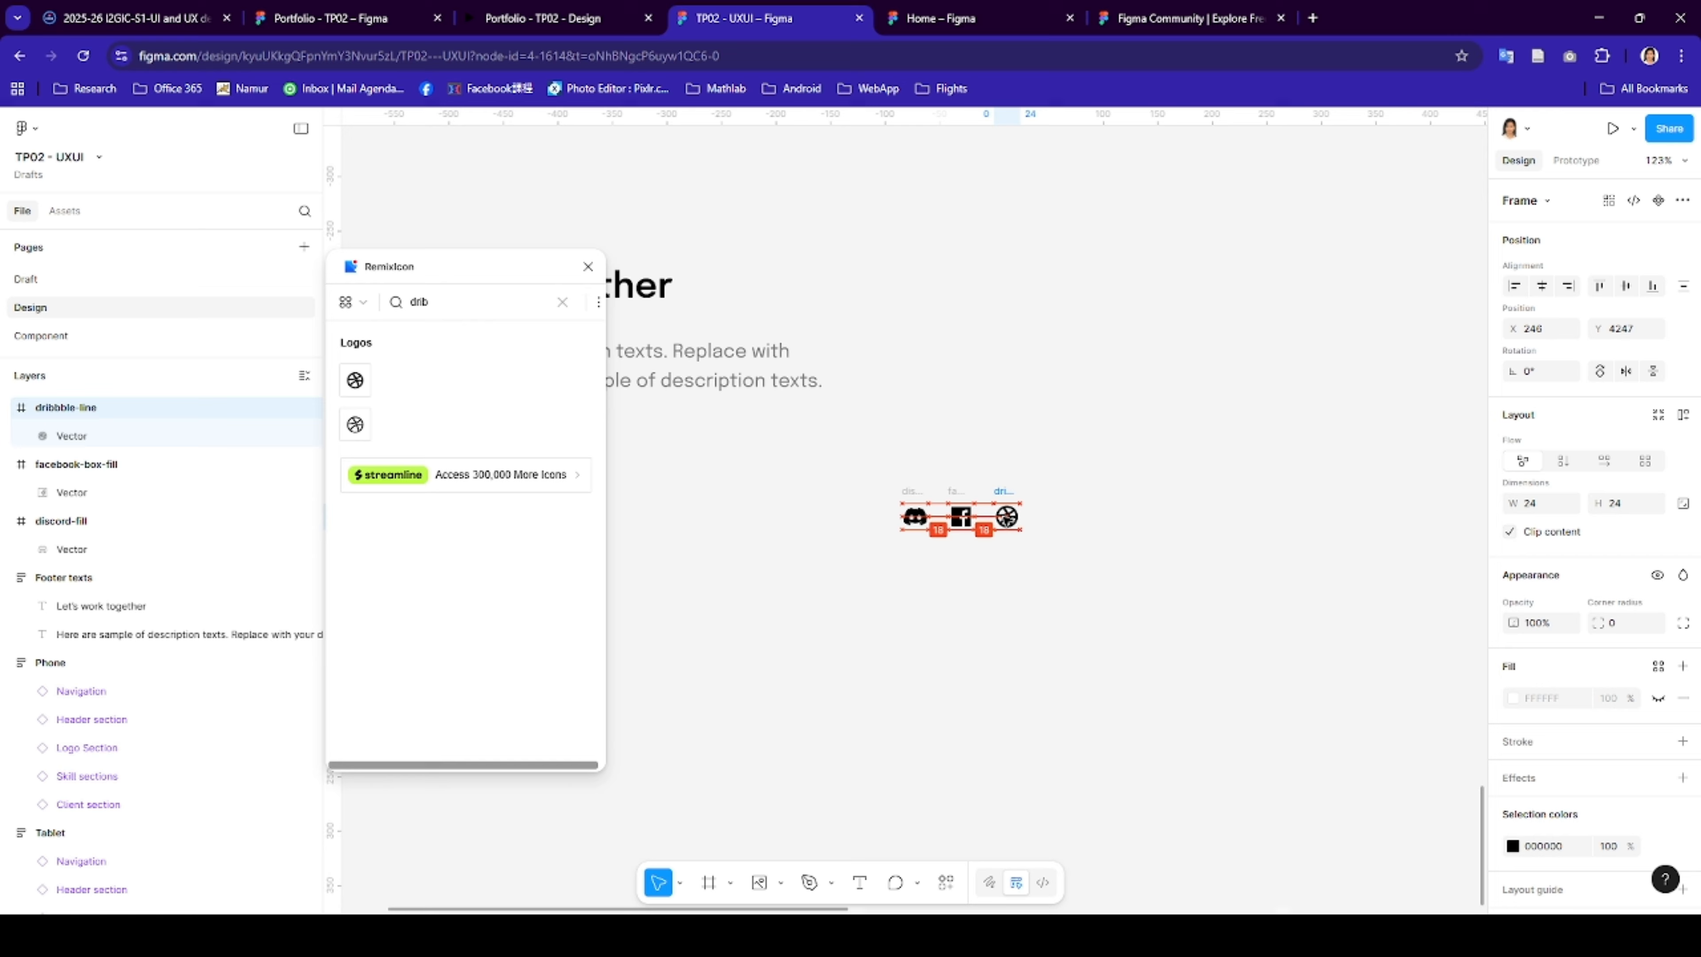
click(865, 601)
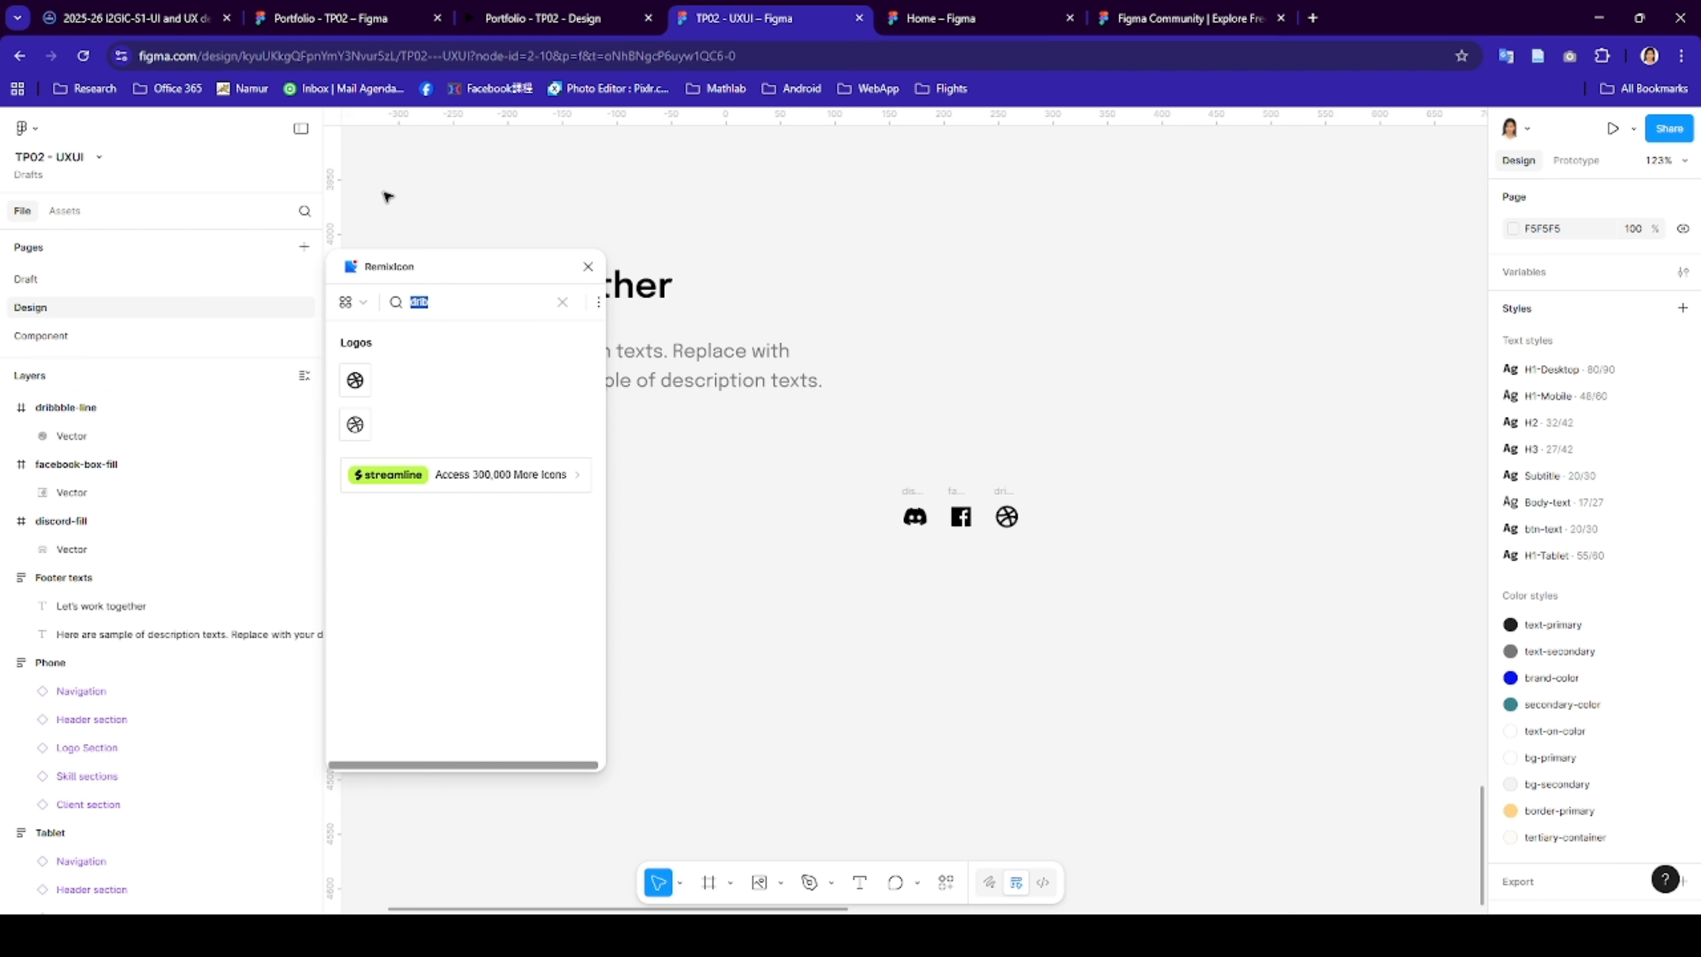
- Check the next reference icon in Portfolio - TP02 and place RemixIcon's instagram-line icon right of the Dribbble icon in TP02 - UXUI
click(361, 18)
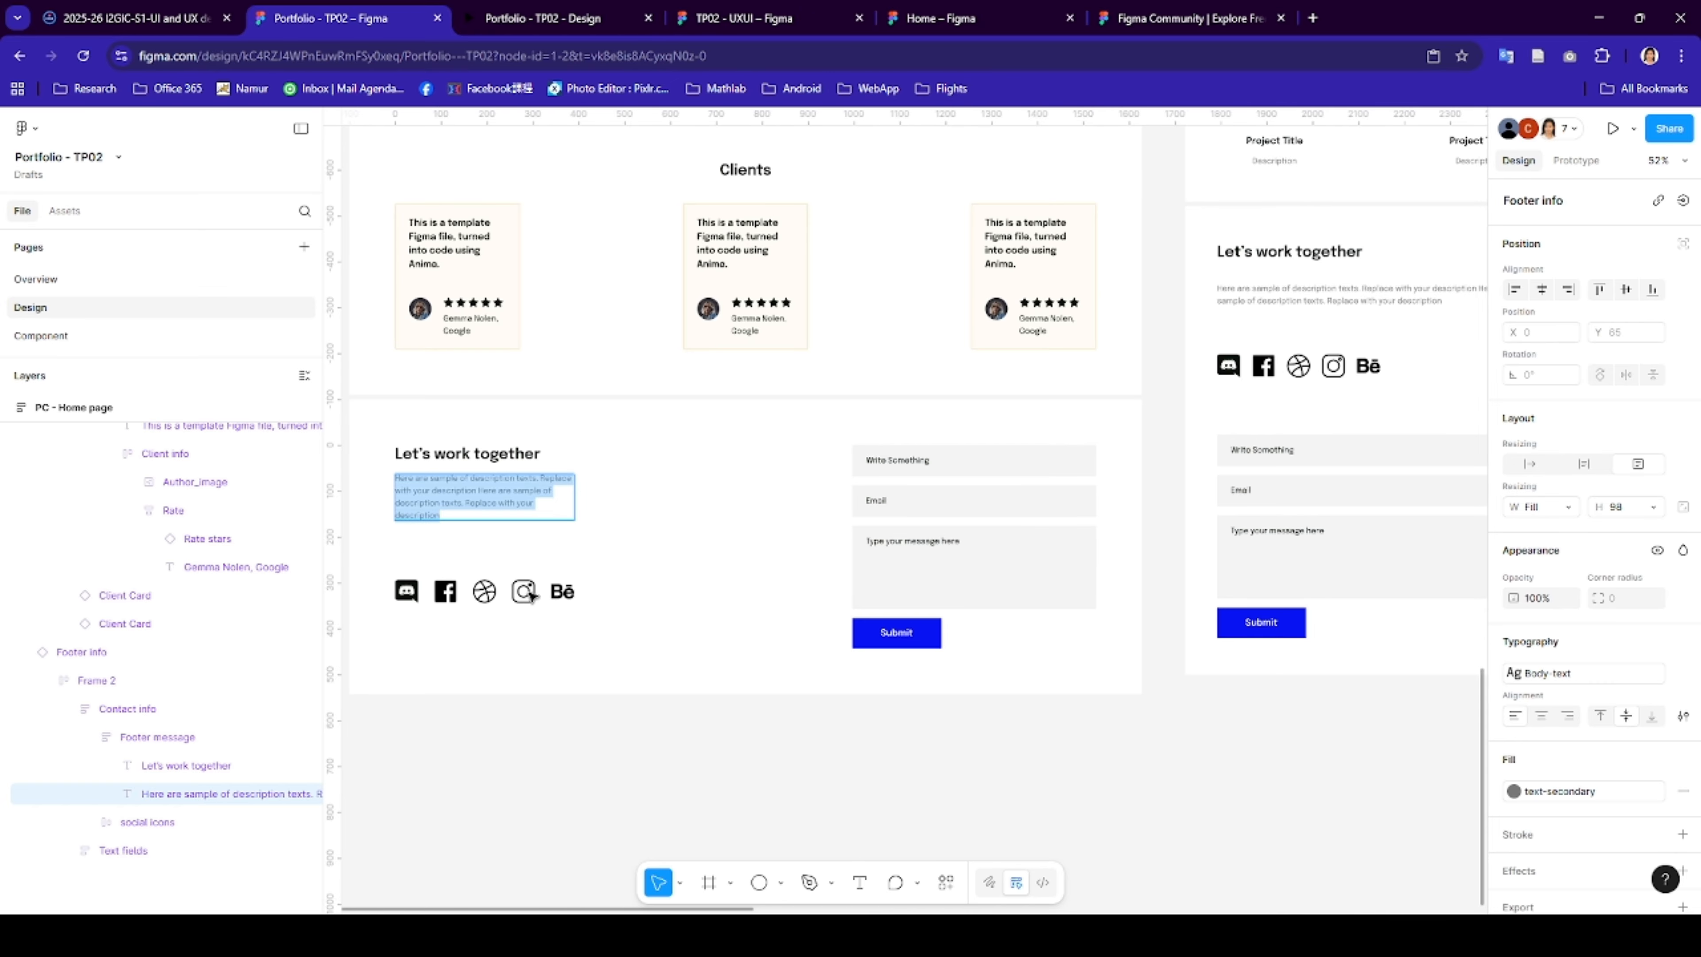
click(759, 19)
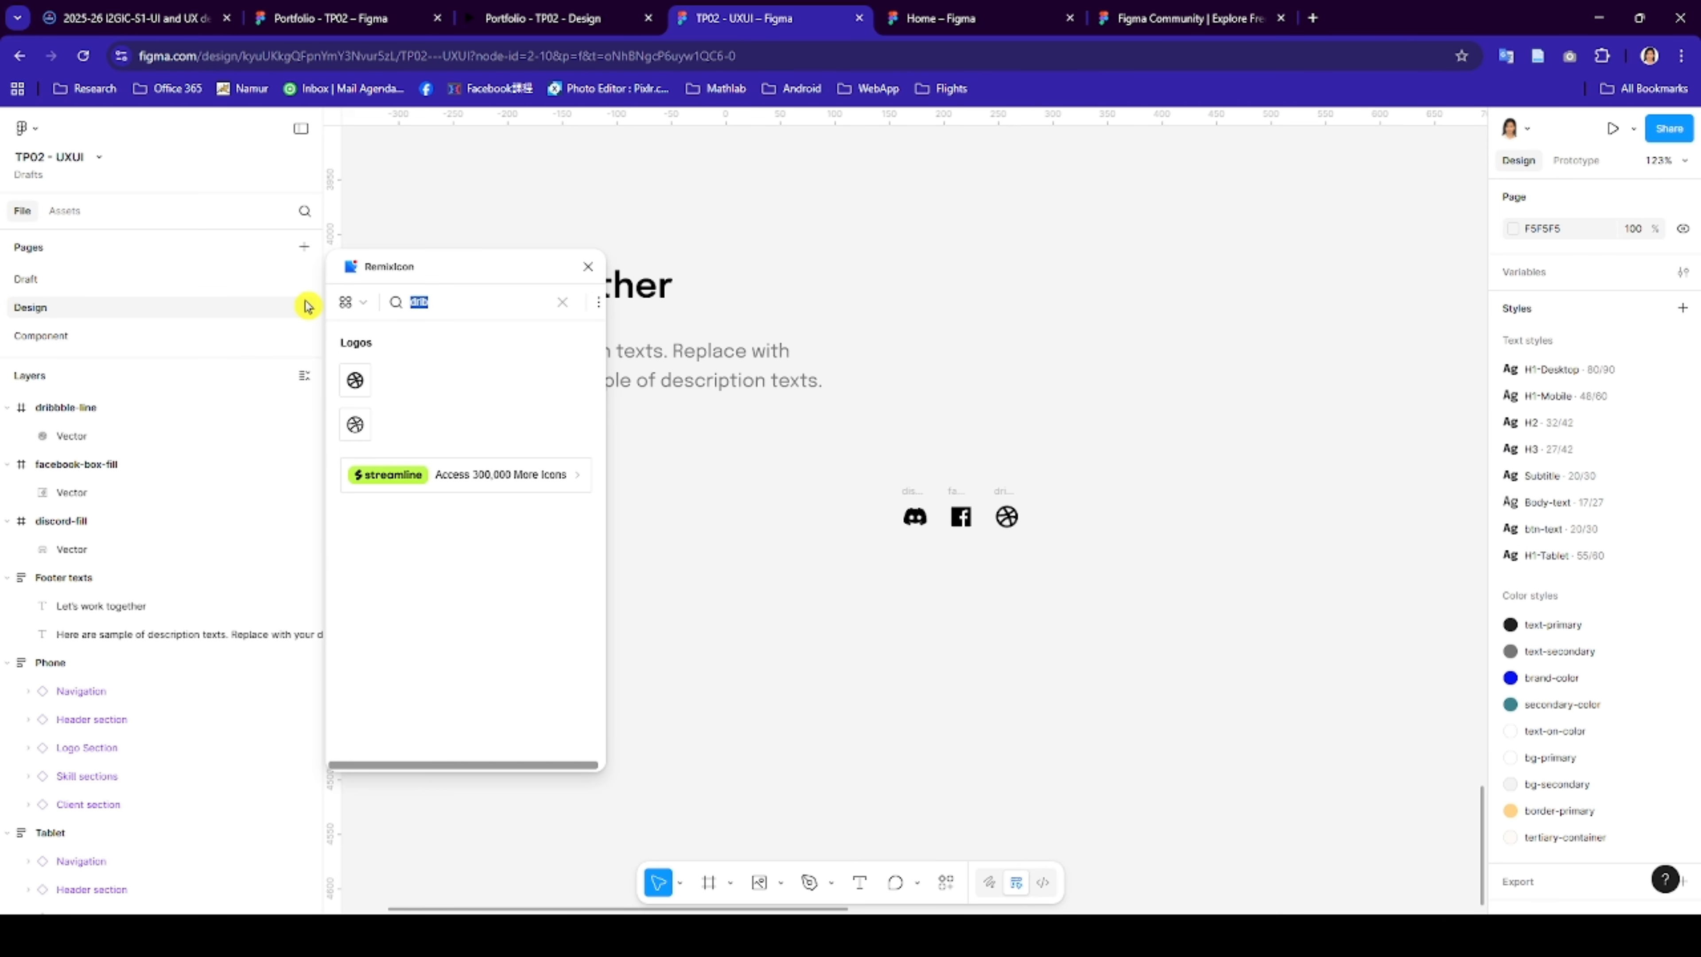
text(instagra)
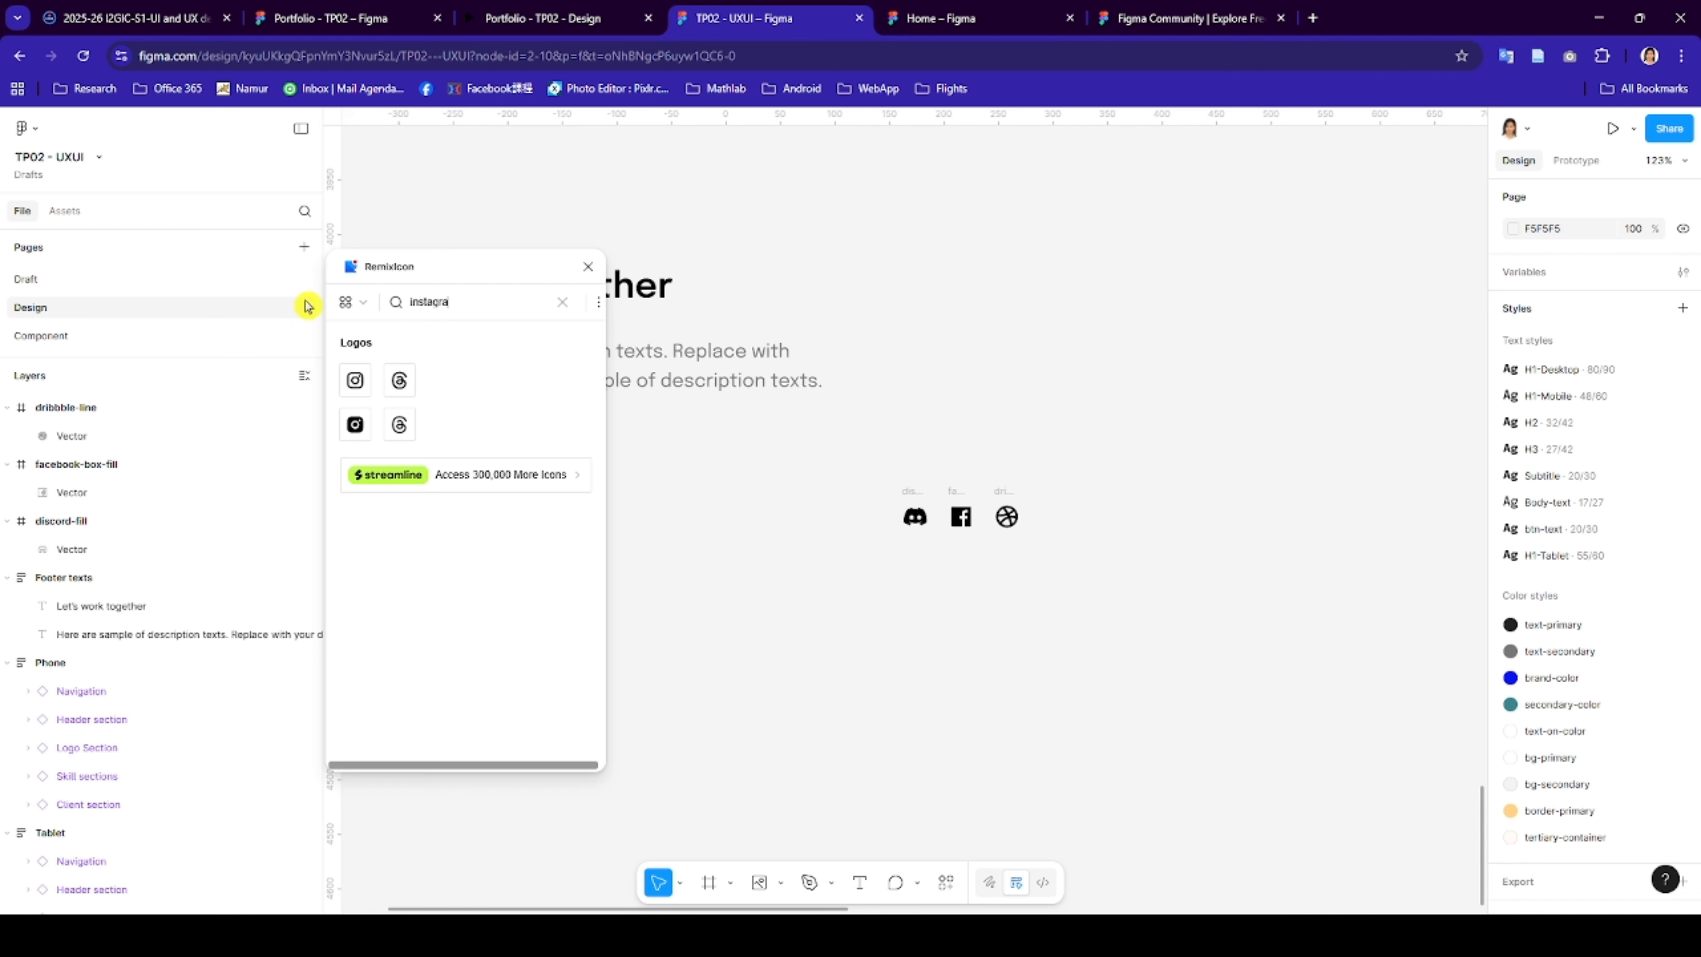
click(355, 380)
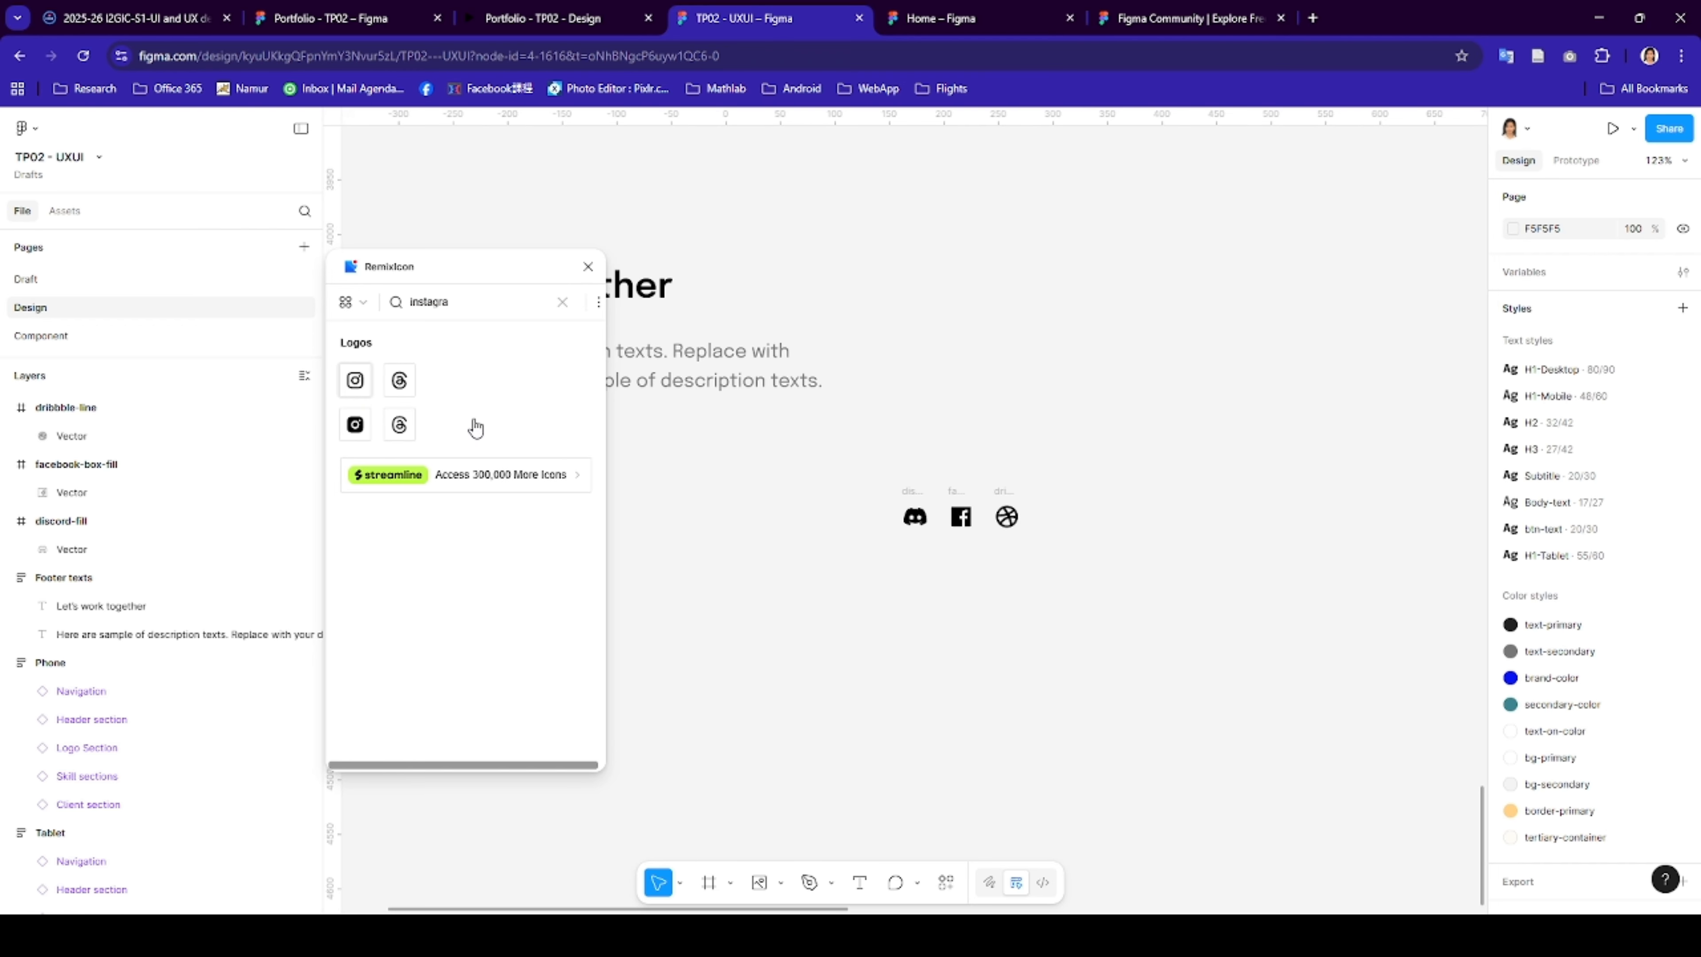
drag(926, 543, 1064, 522)
- Insert RemixIcon's behance-fill icon and place it as a separate frame right of the Instagram icon, at the end of the row
double_click(422, 303)
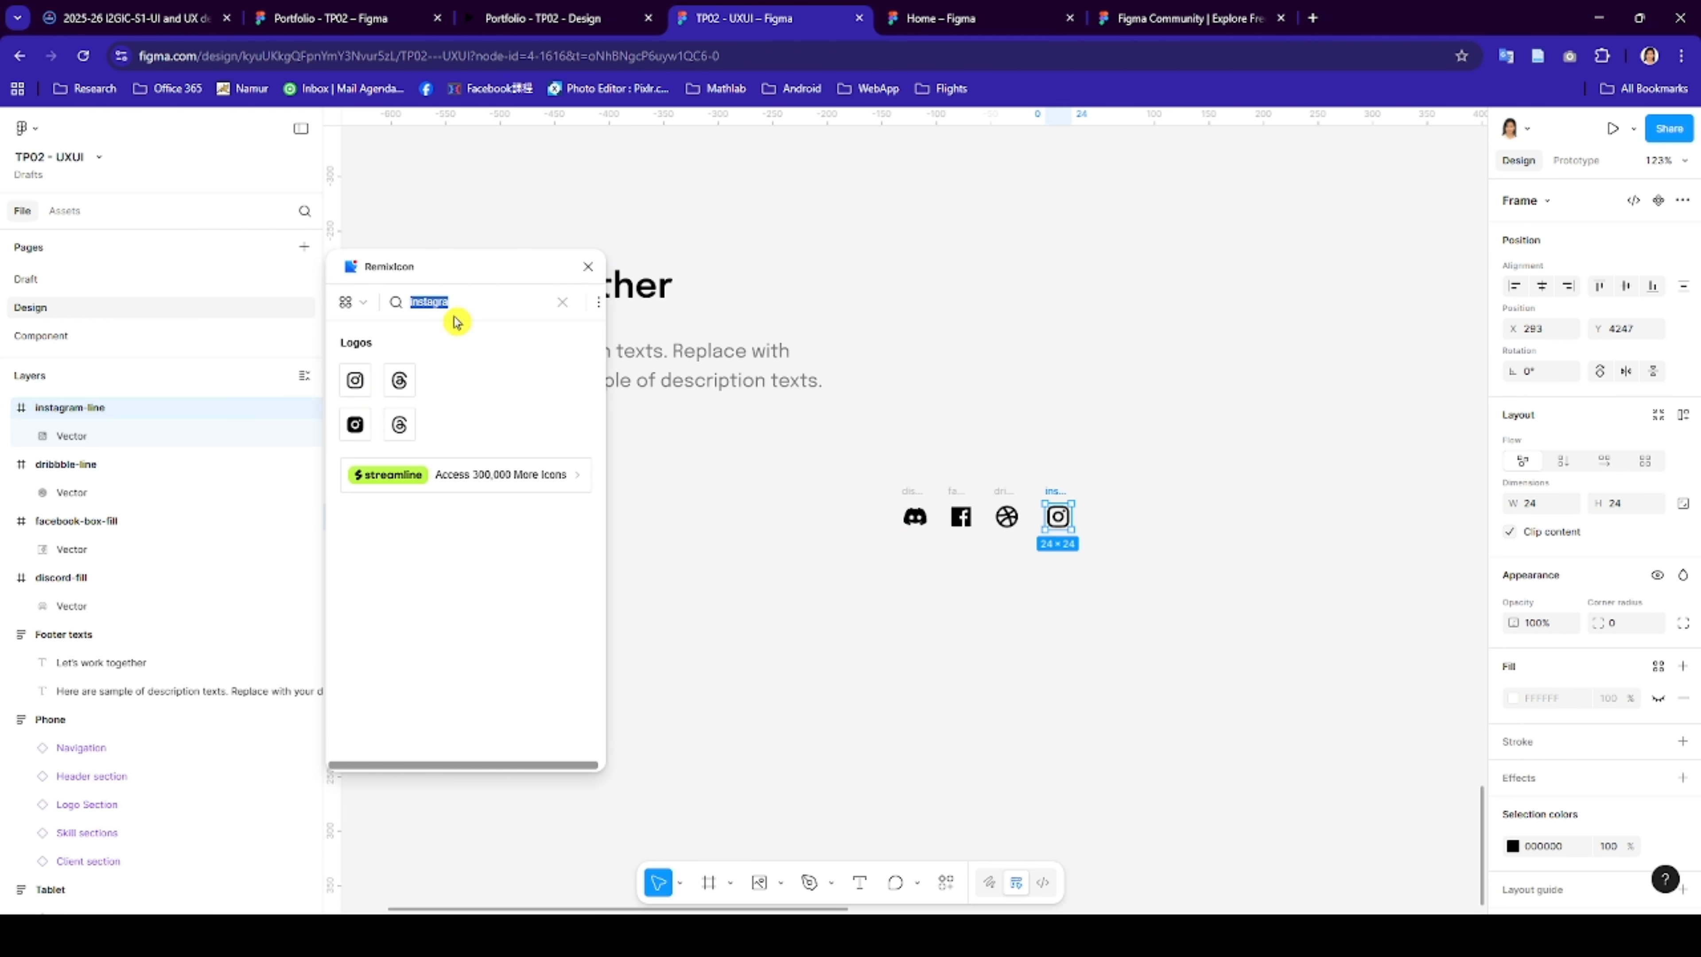
text(behance)
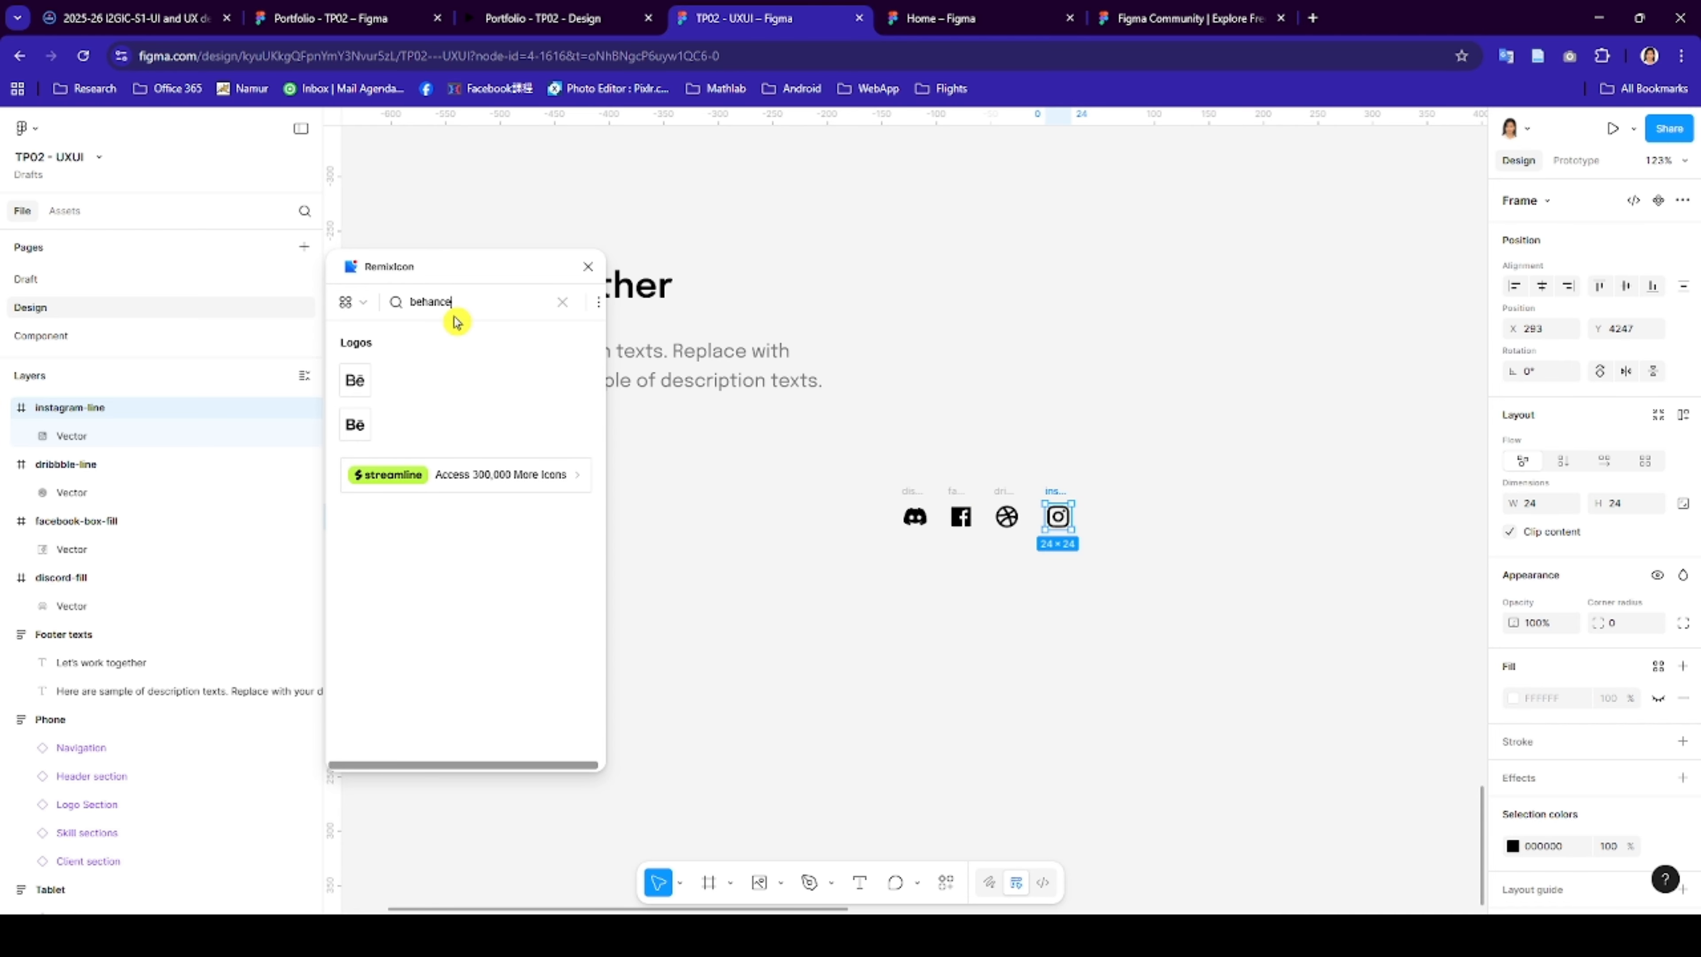
click(355, 424)
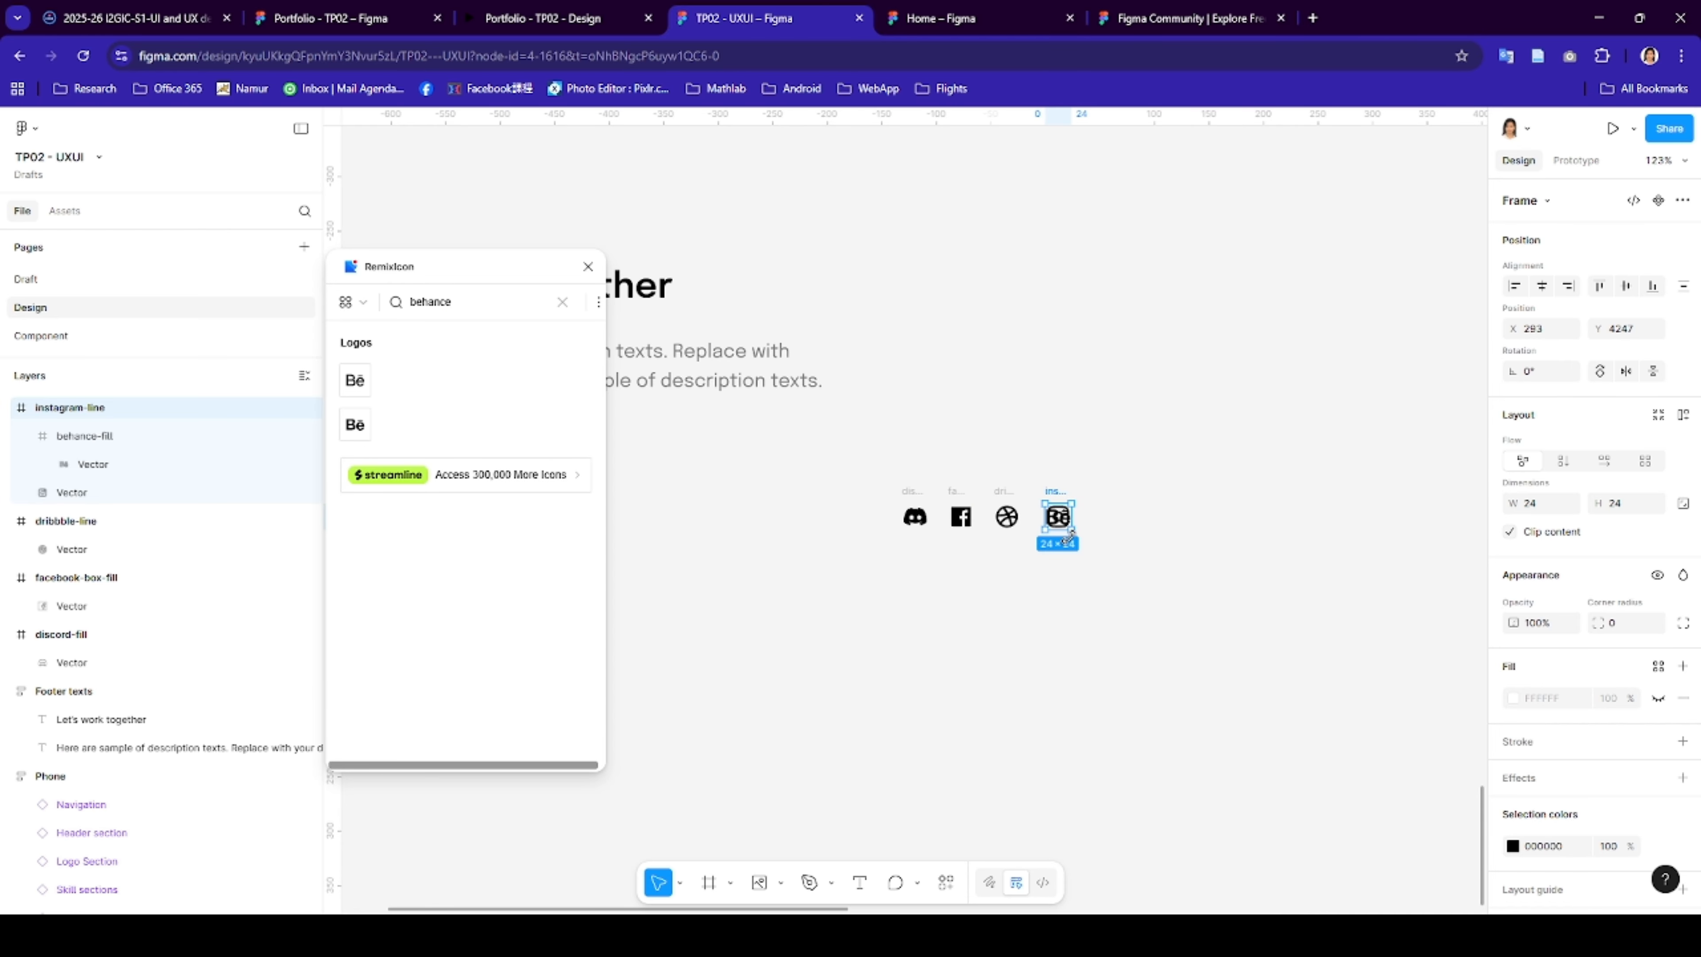
drag(1059, 512, 1119, 513)
click(1066, 571)
click(79, 437)
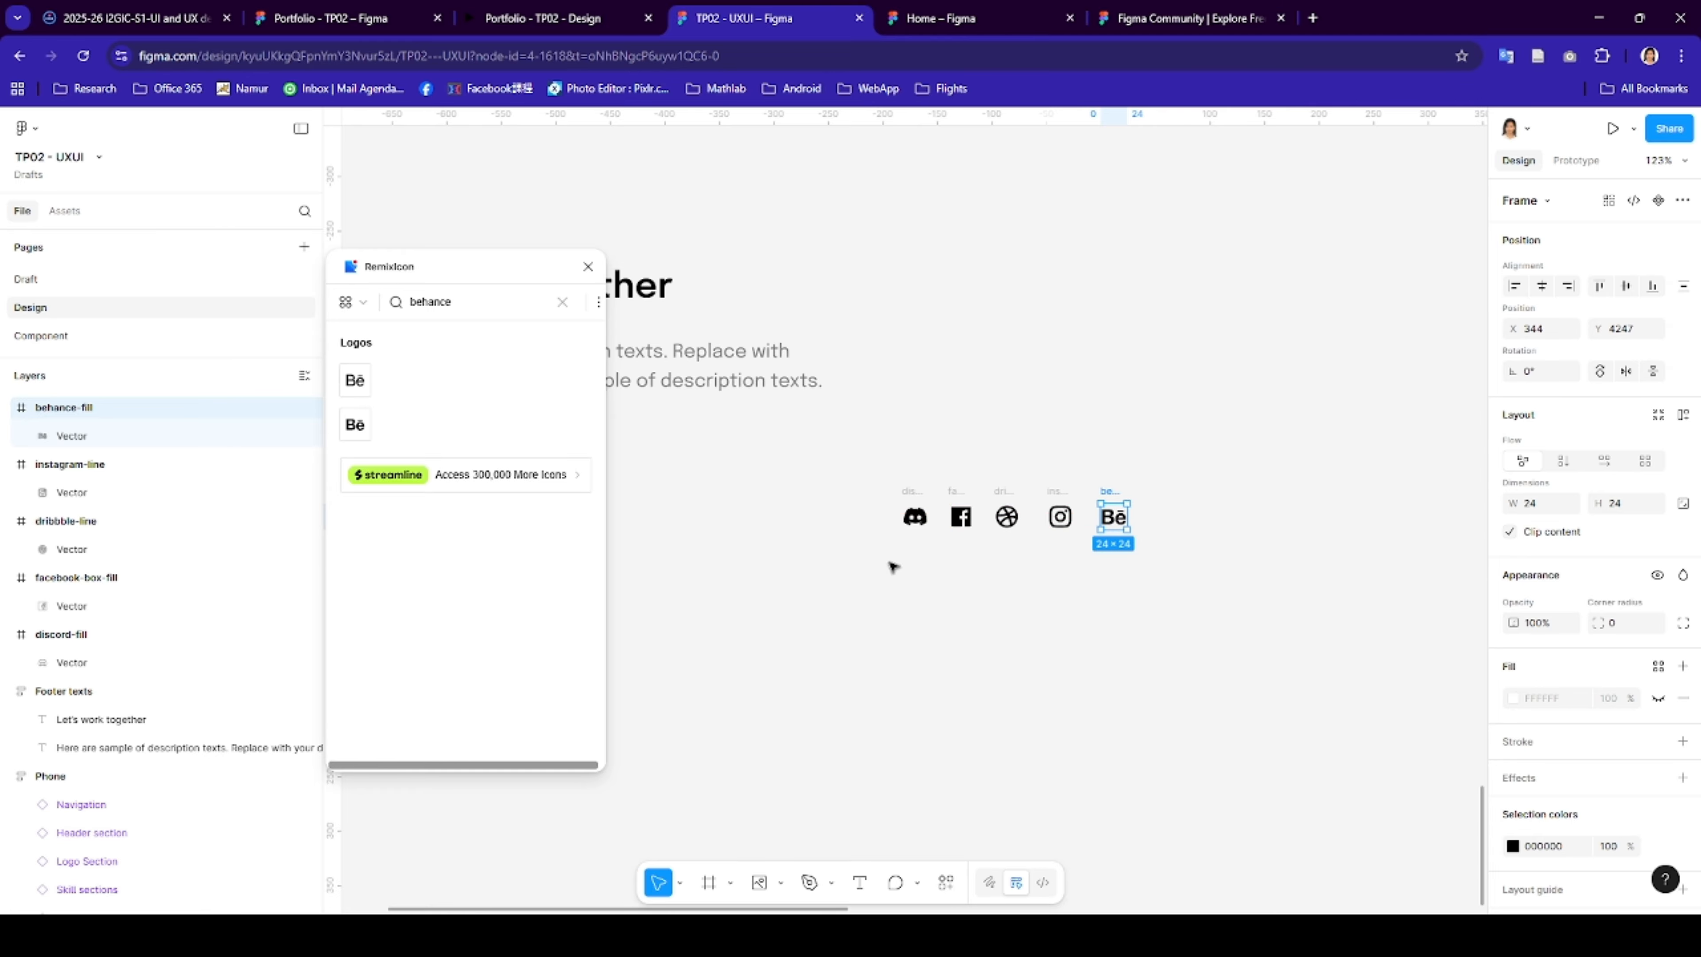
- Wrap the five social media icons in one horizontal auto layout frame
drag(892, 566, 1157, 479)
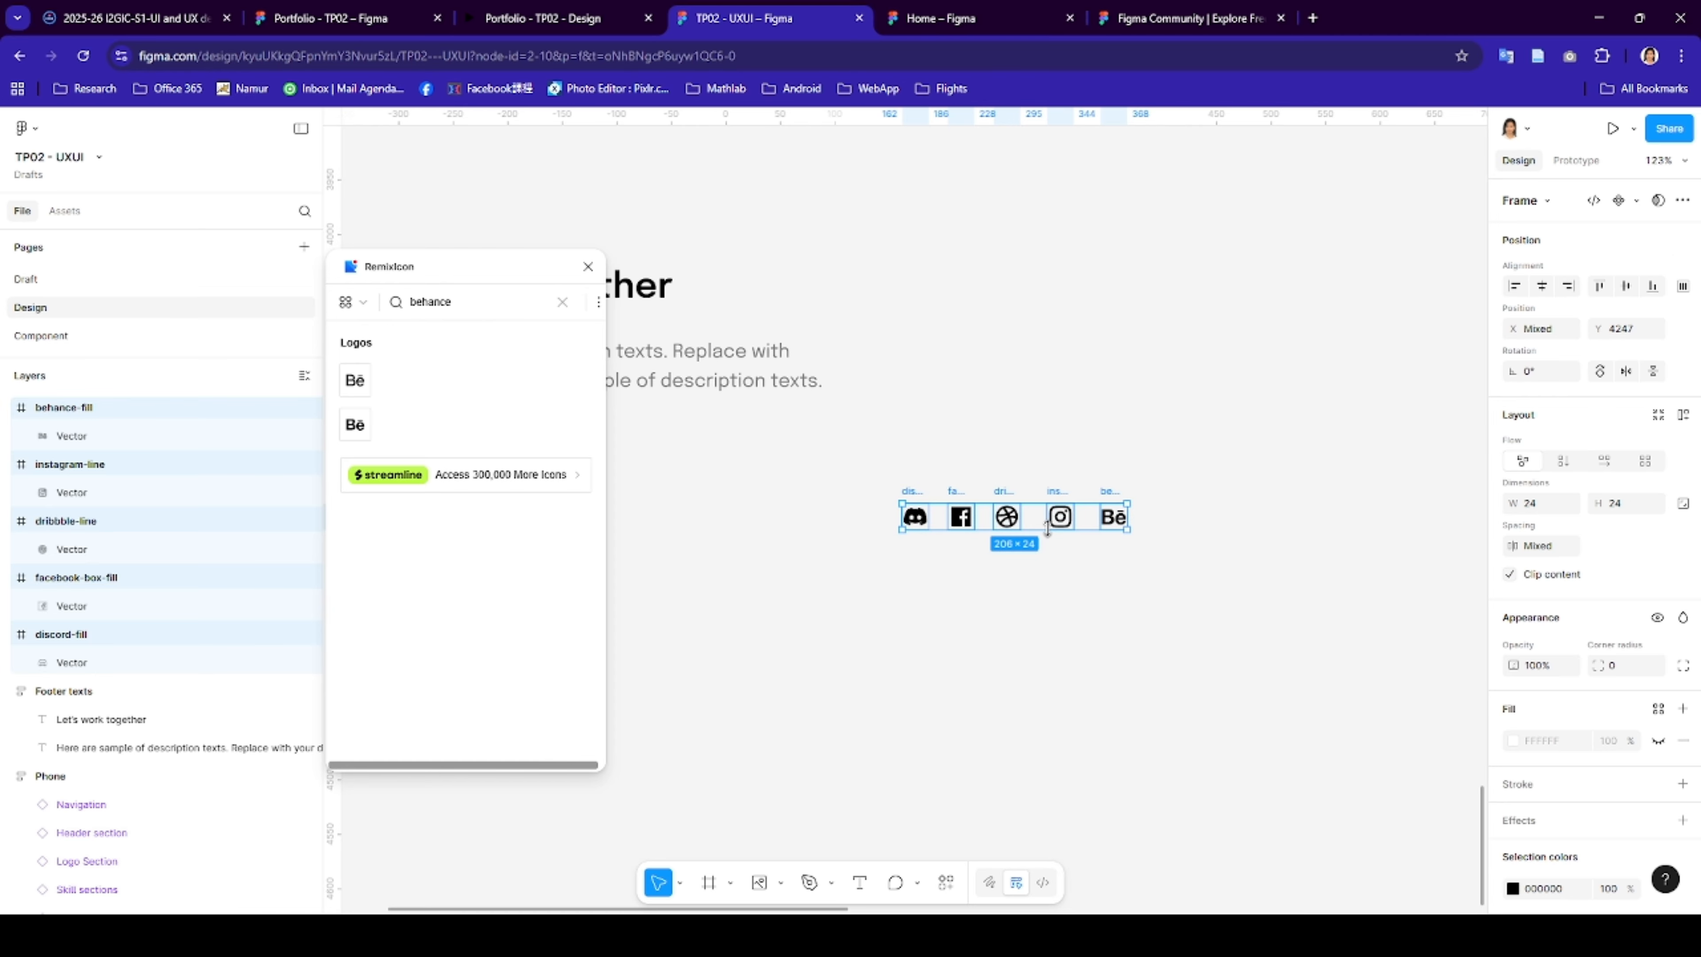
right_click(1055, 527)
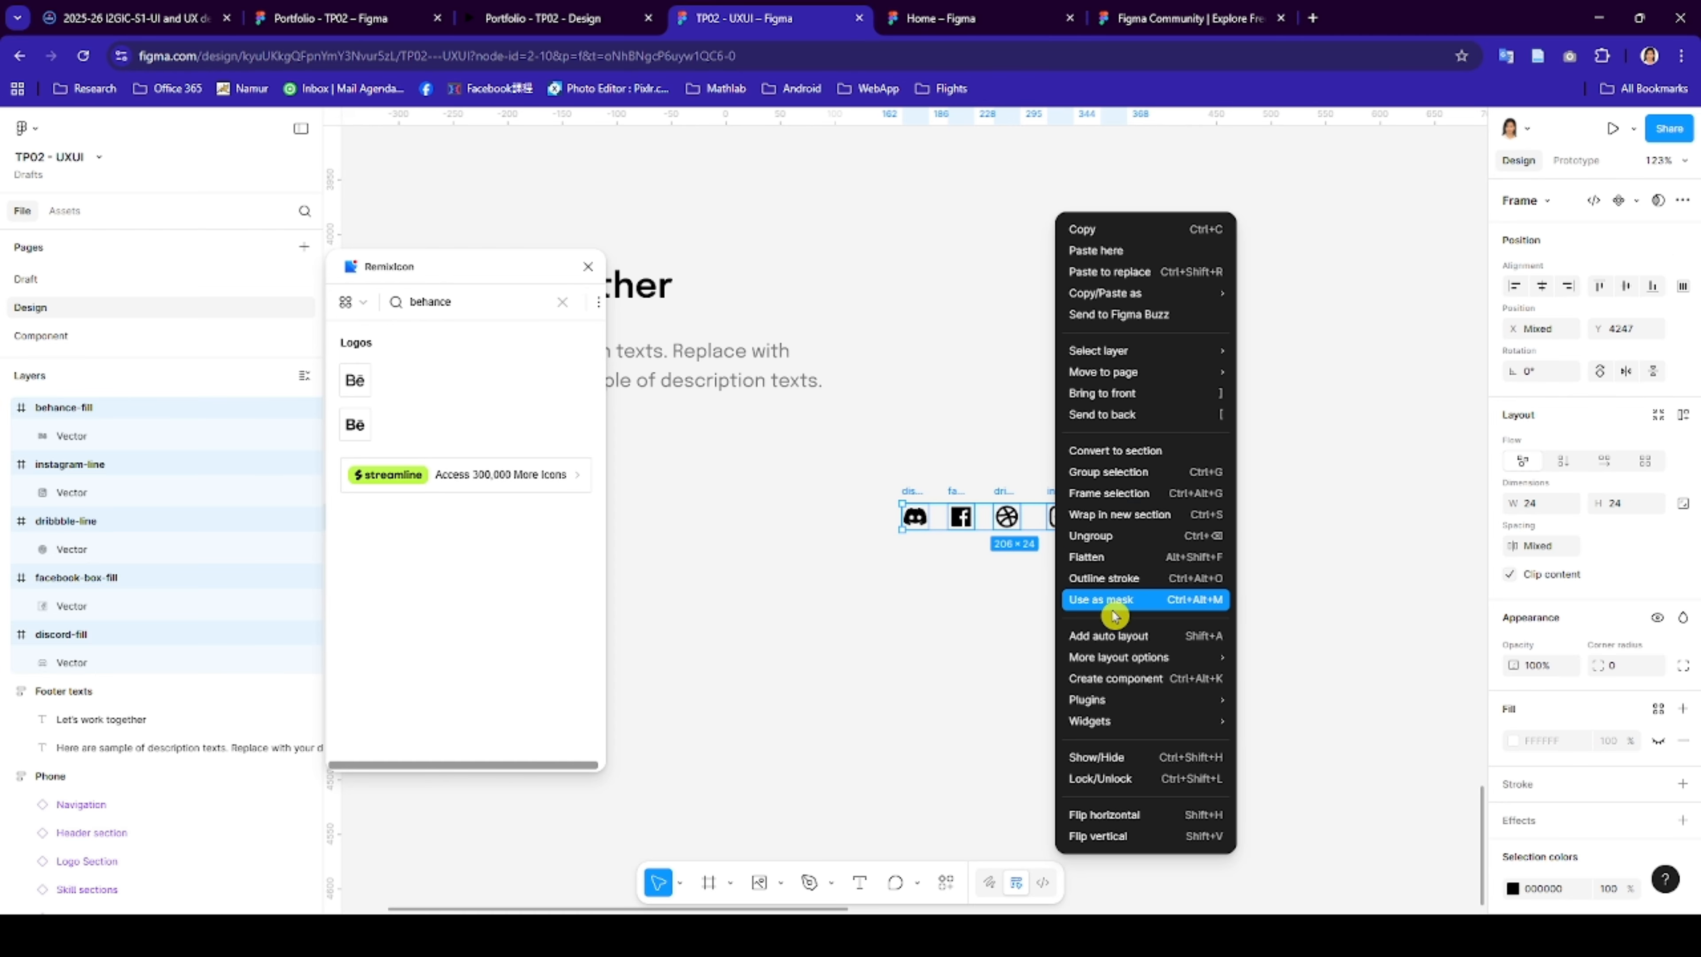
click(1112, 636)
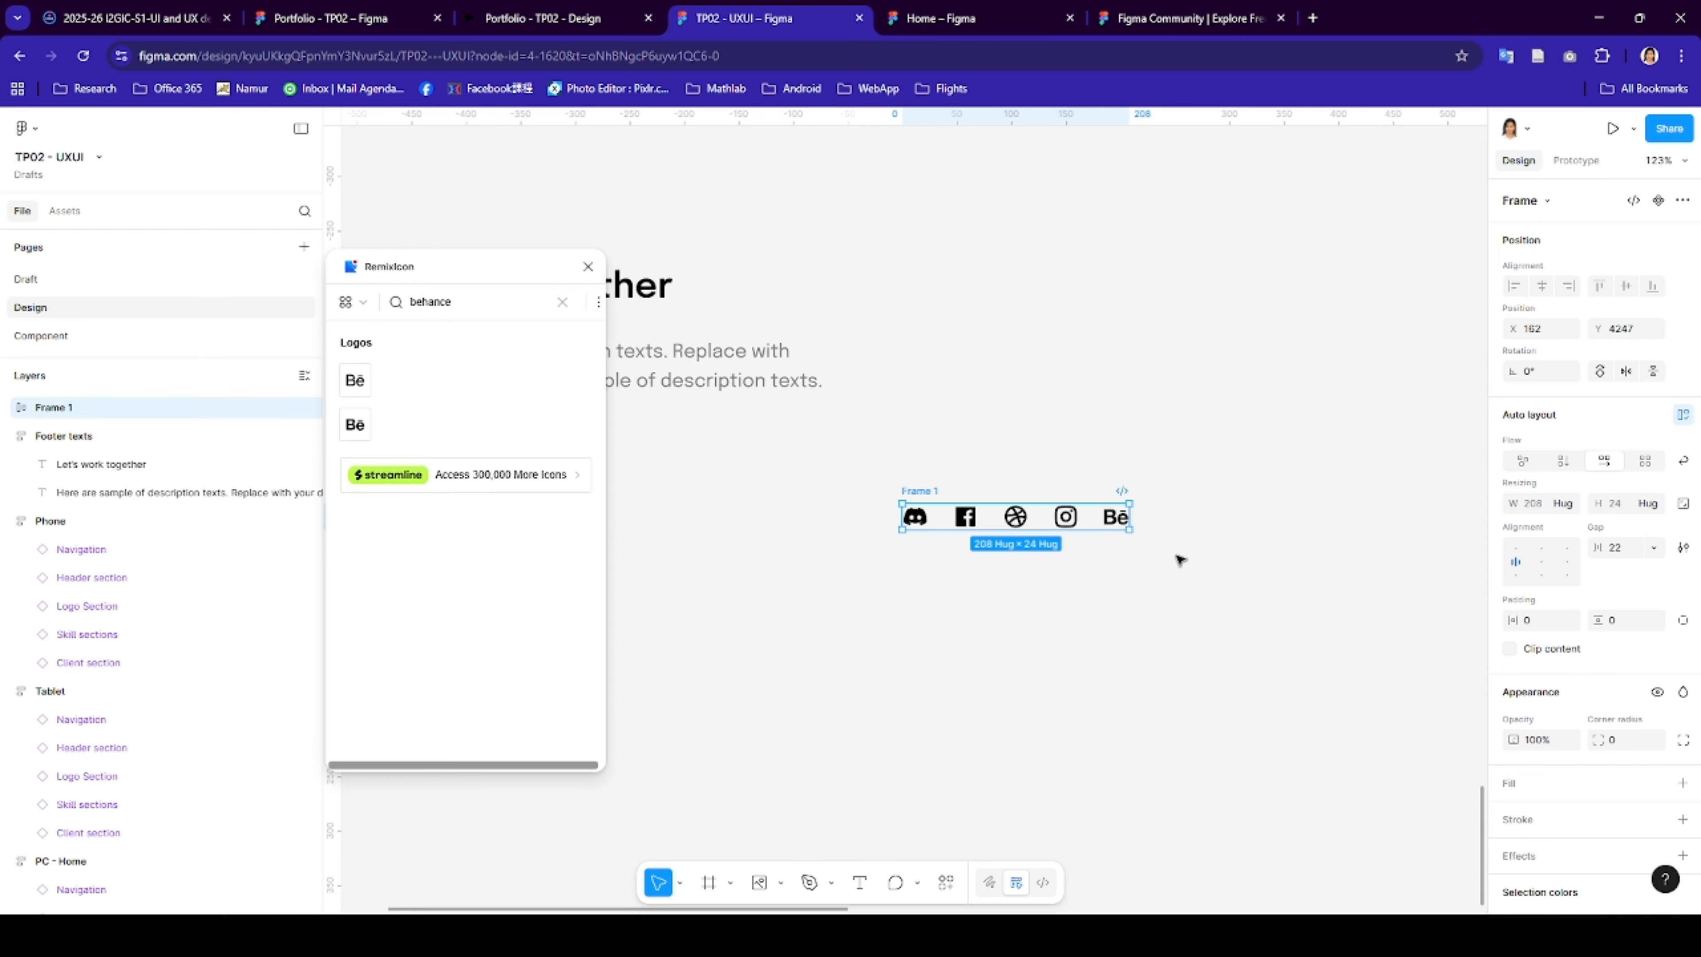
- Set the social icon frame's gap to Auto and rename the frame "logo"
click(1613, 555)
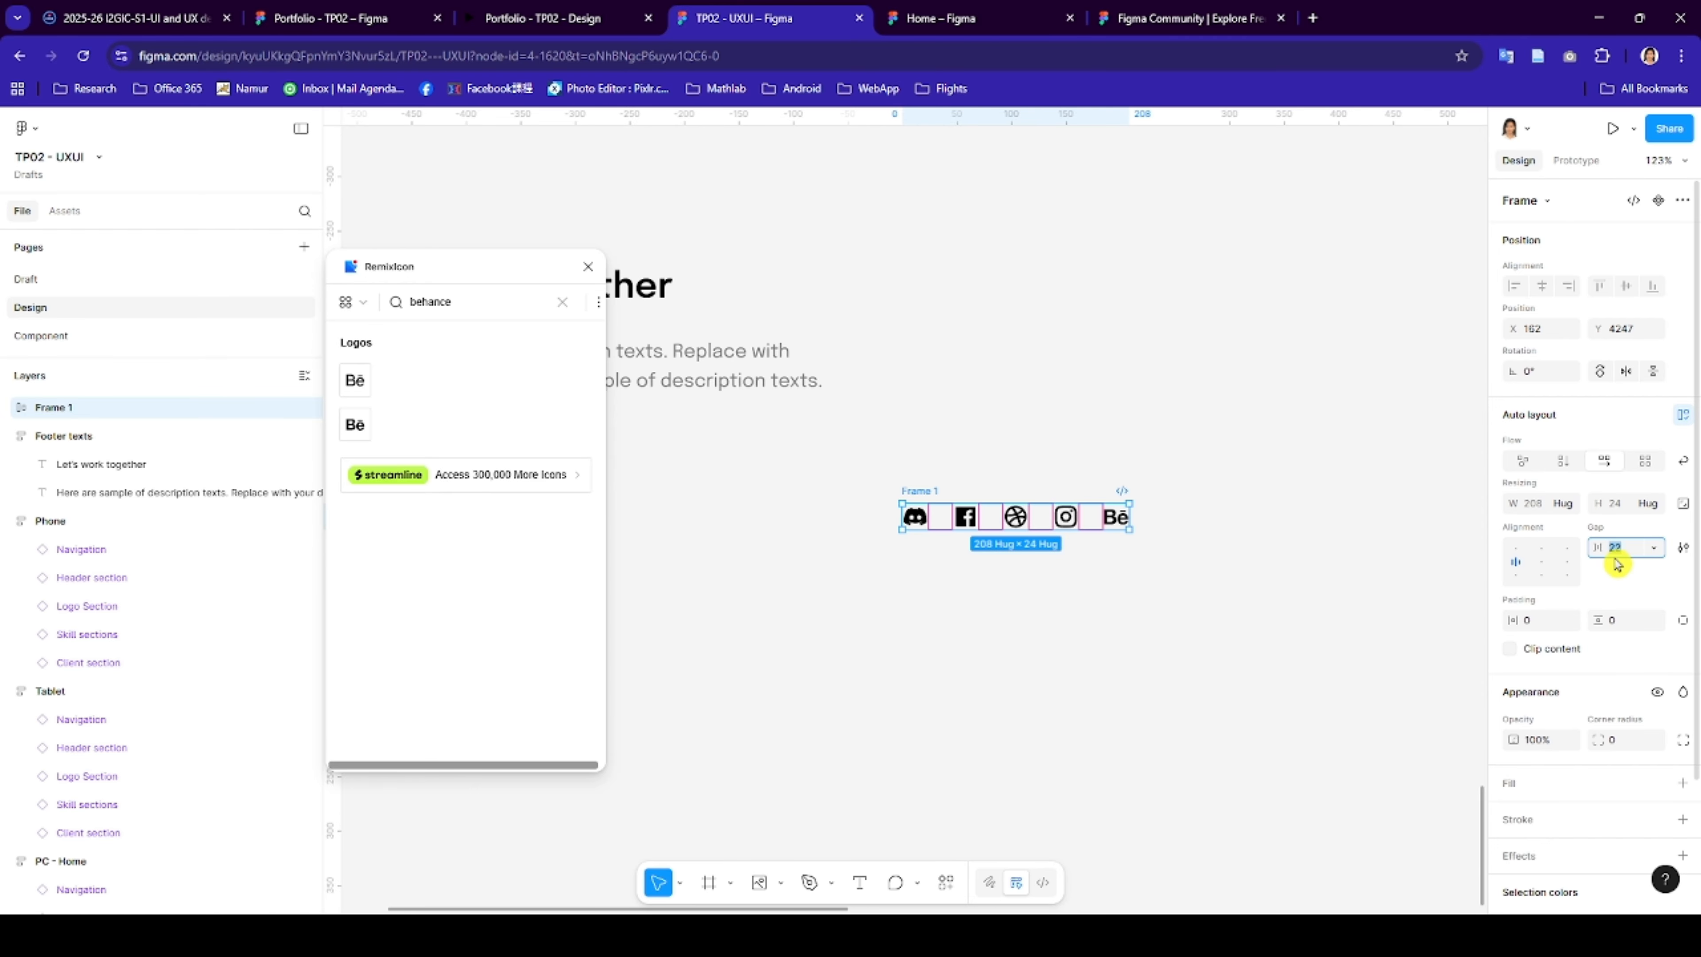
key(Return)
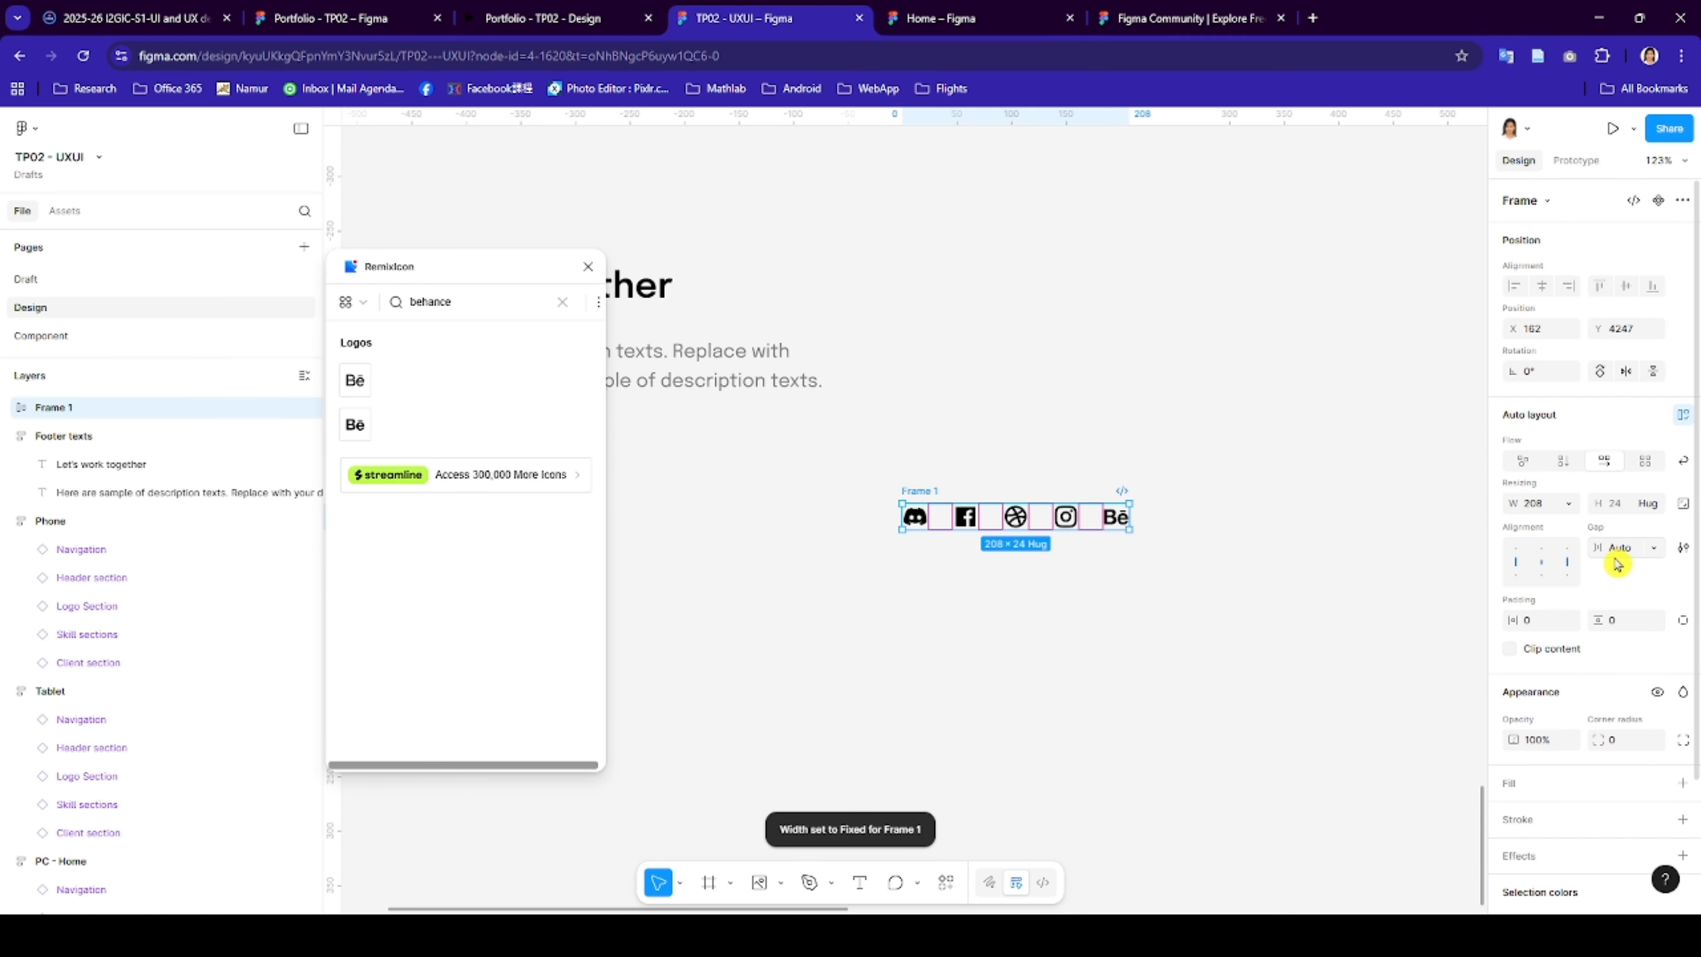
double_click(916, 493)
text(I)
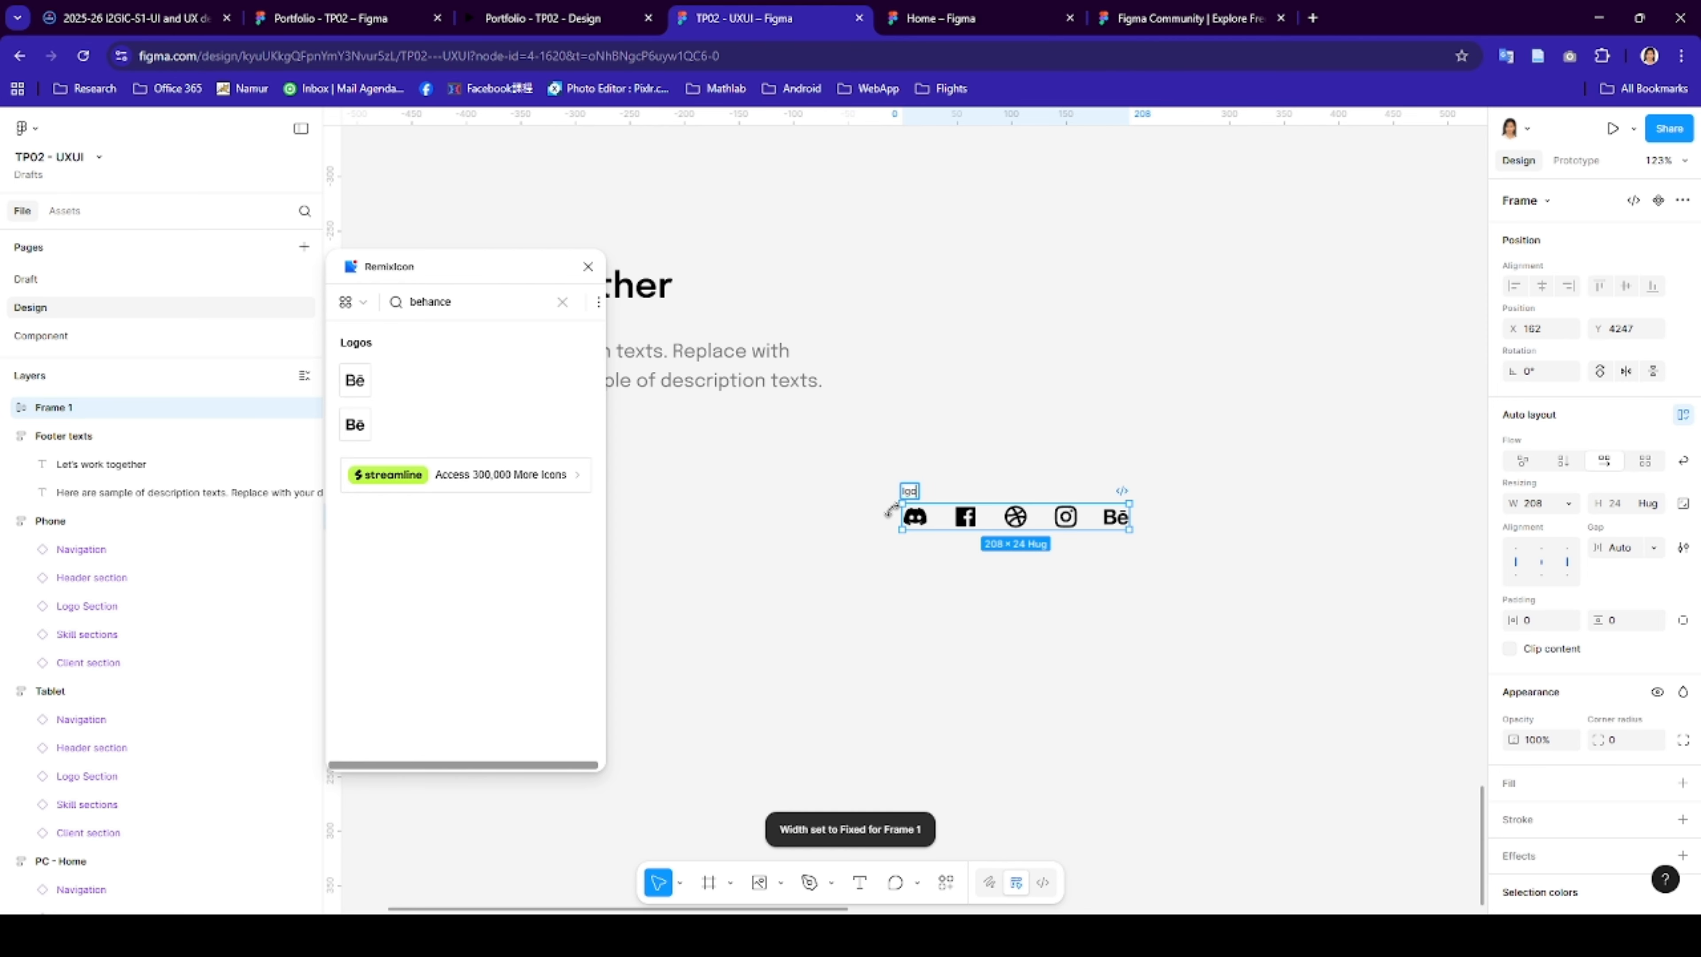
text(ogo)
key(Return)
- Close the RemixIcon plugin and move the logo frame into Footer texts, beneath the description text
click(588, 266)
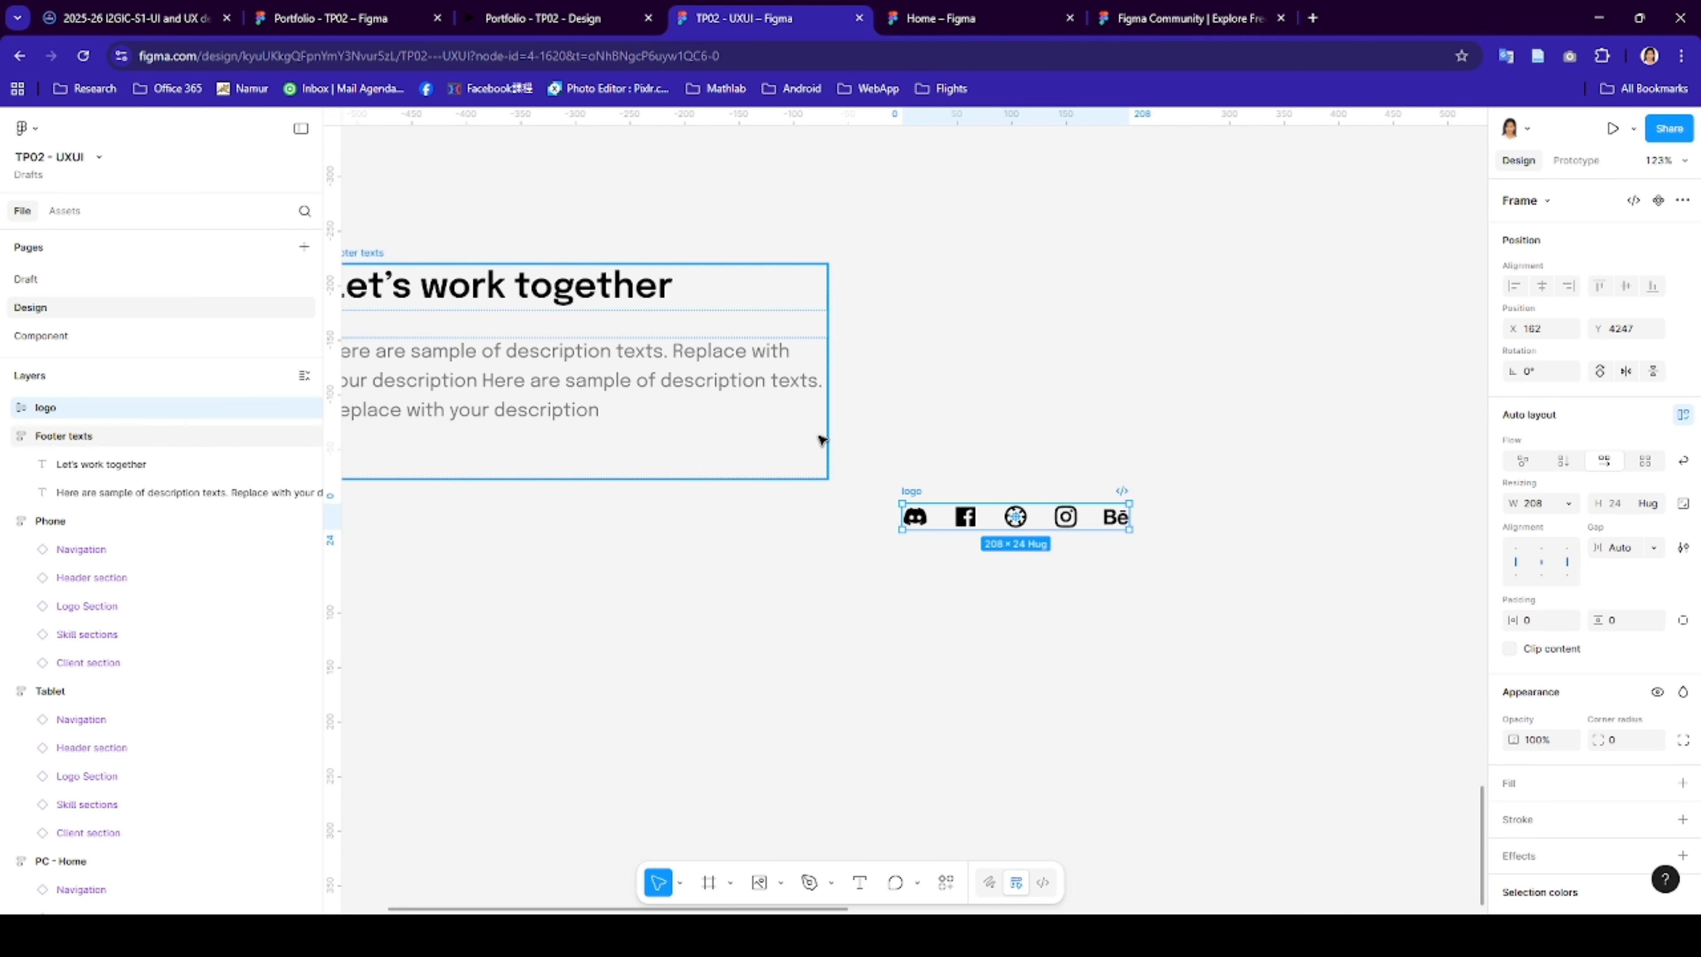
drag(916, 493, 406, 471)
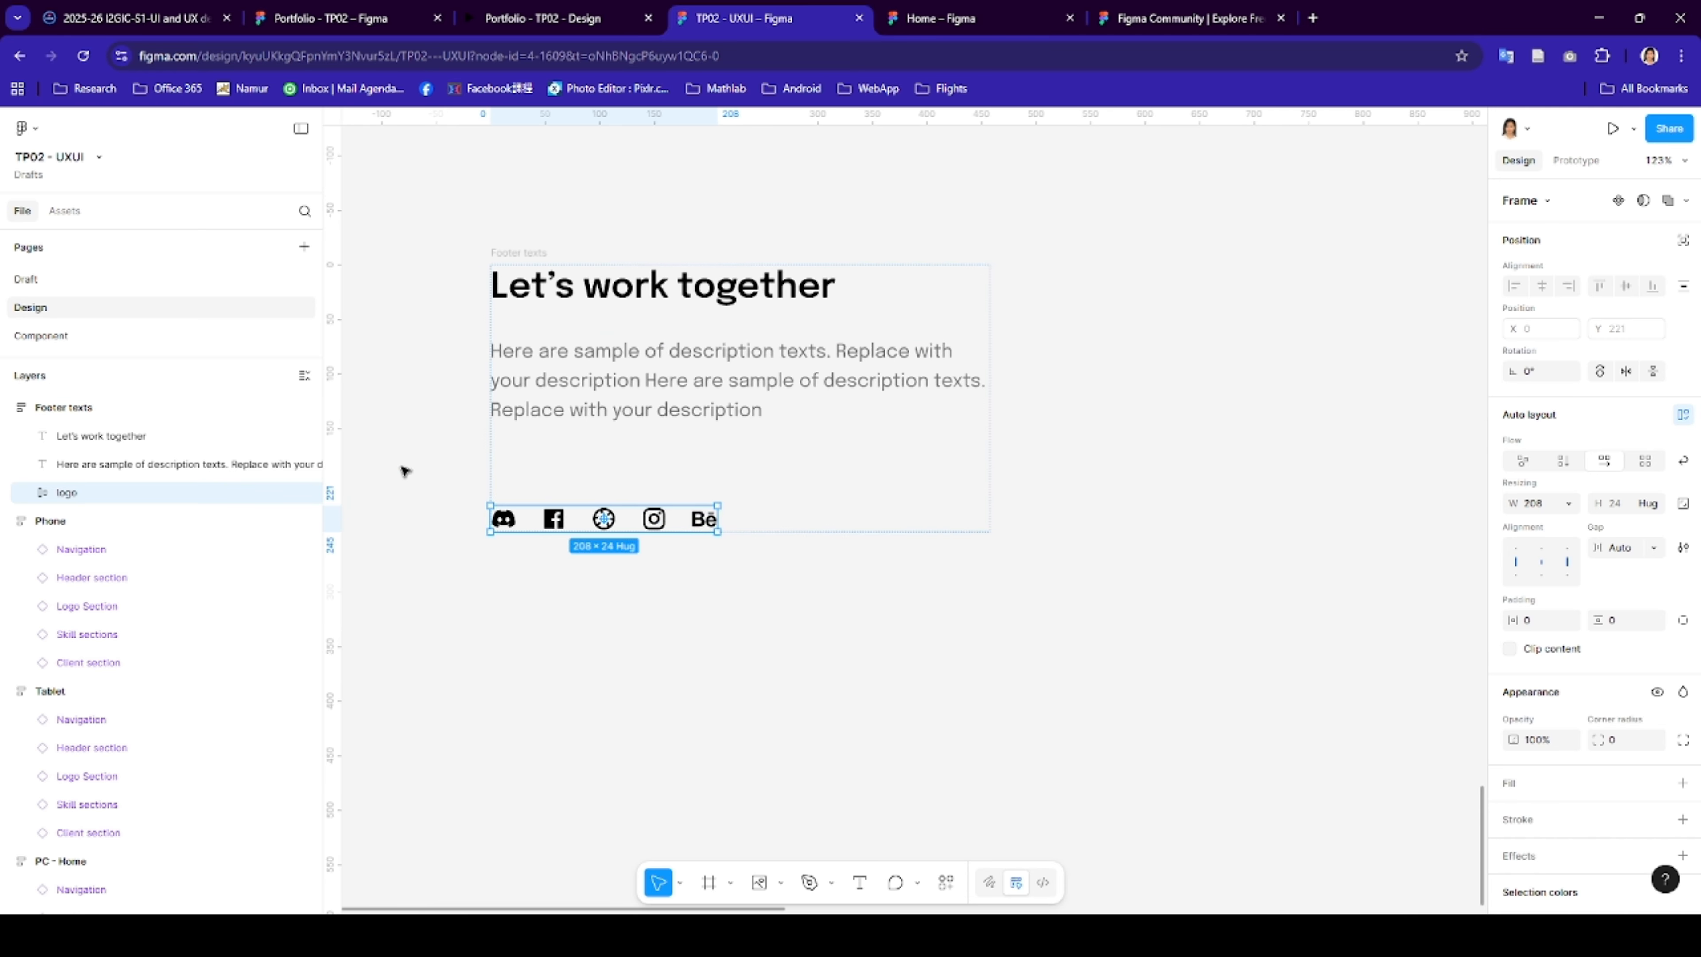
scroll(1055, 410, right, 4)
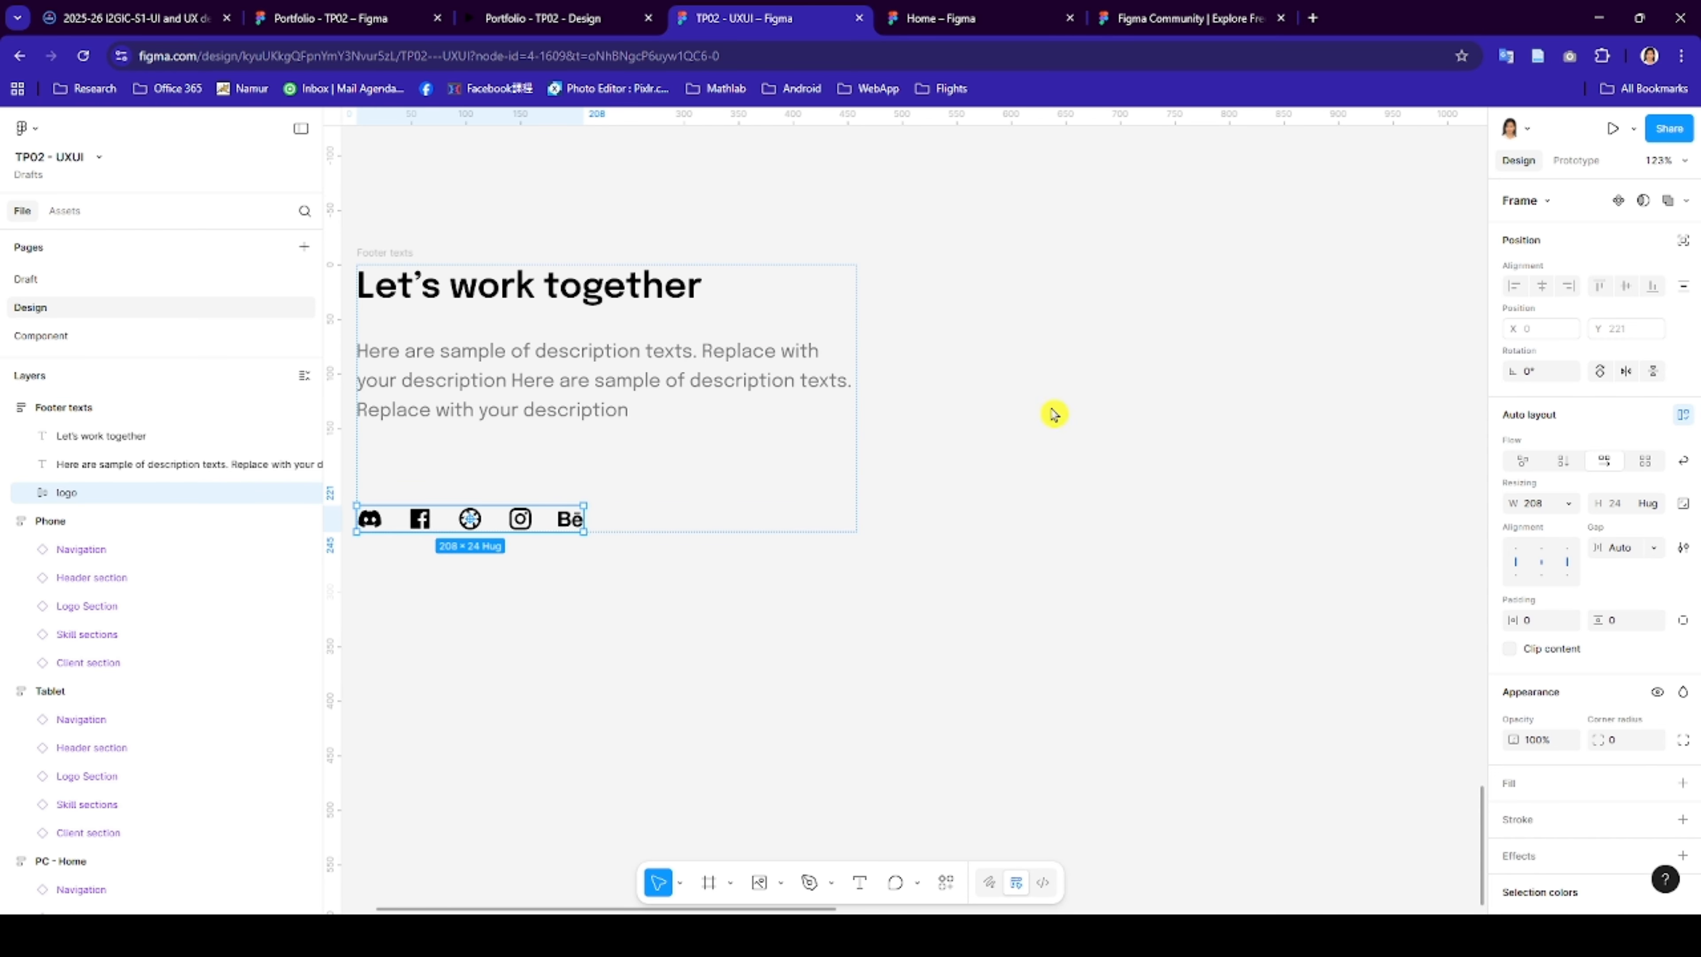
click(1028, 411)
- Switch to the Portfolio - TP02 file and examine the text fields and Submit button of the PC footer's contact form
scroll(837, 569, up, 2)
scroll(837, 570, right, 2)
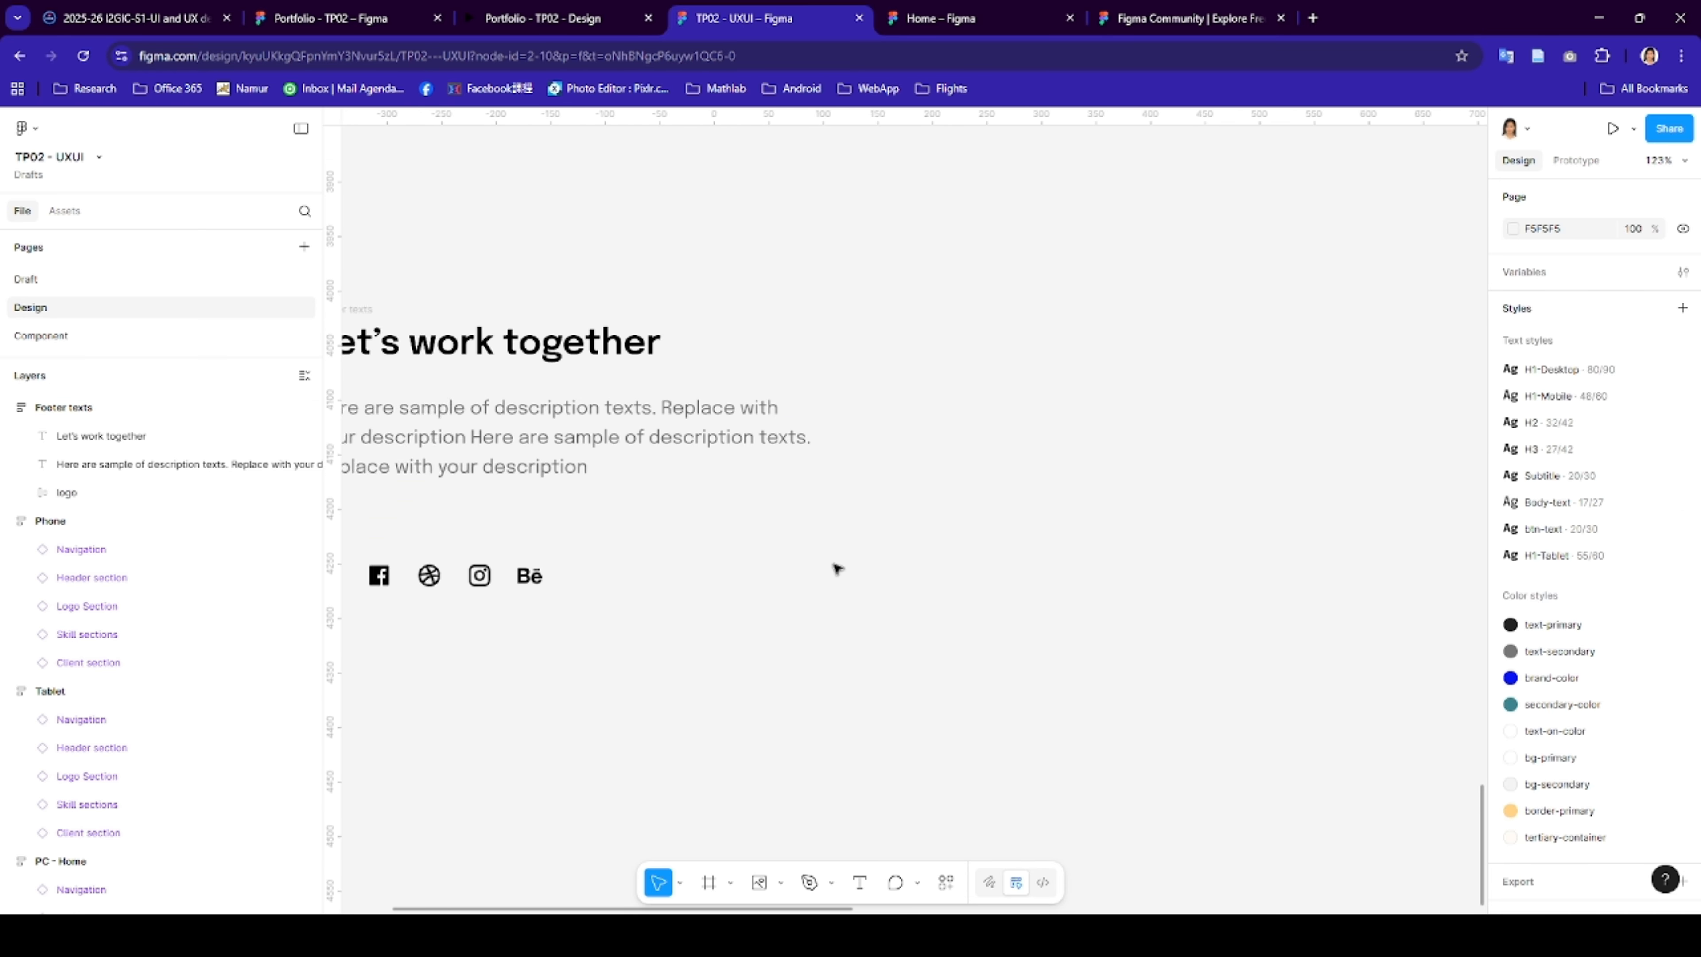
click(338, 24)
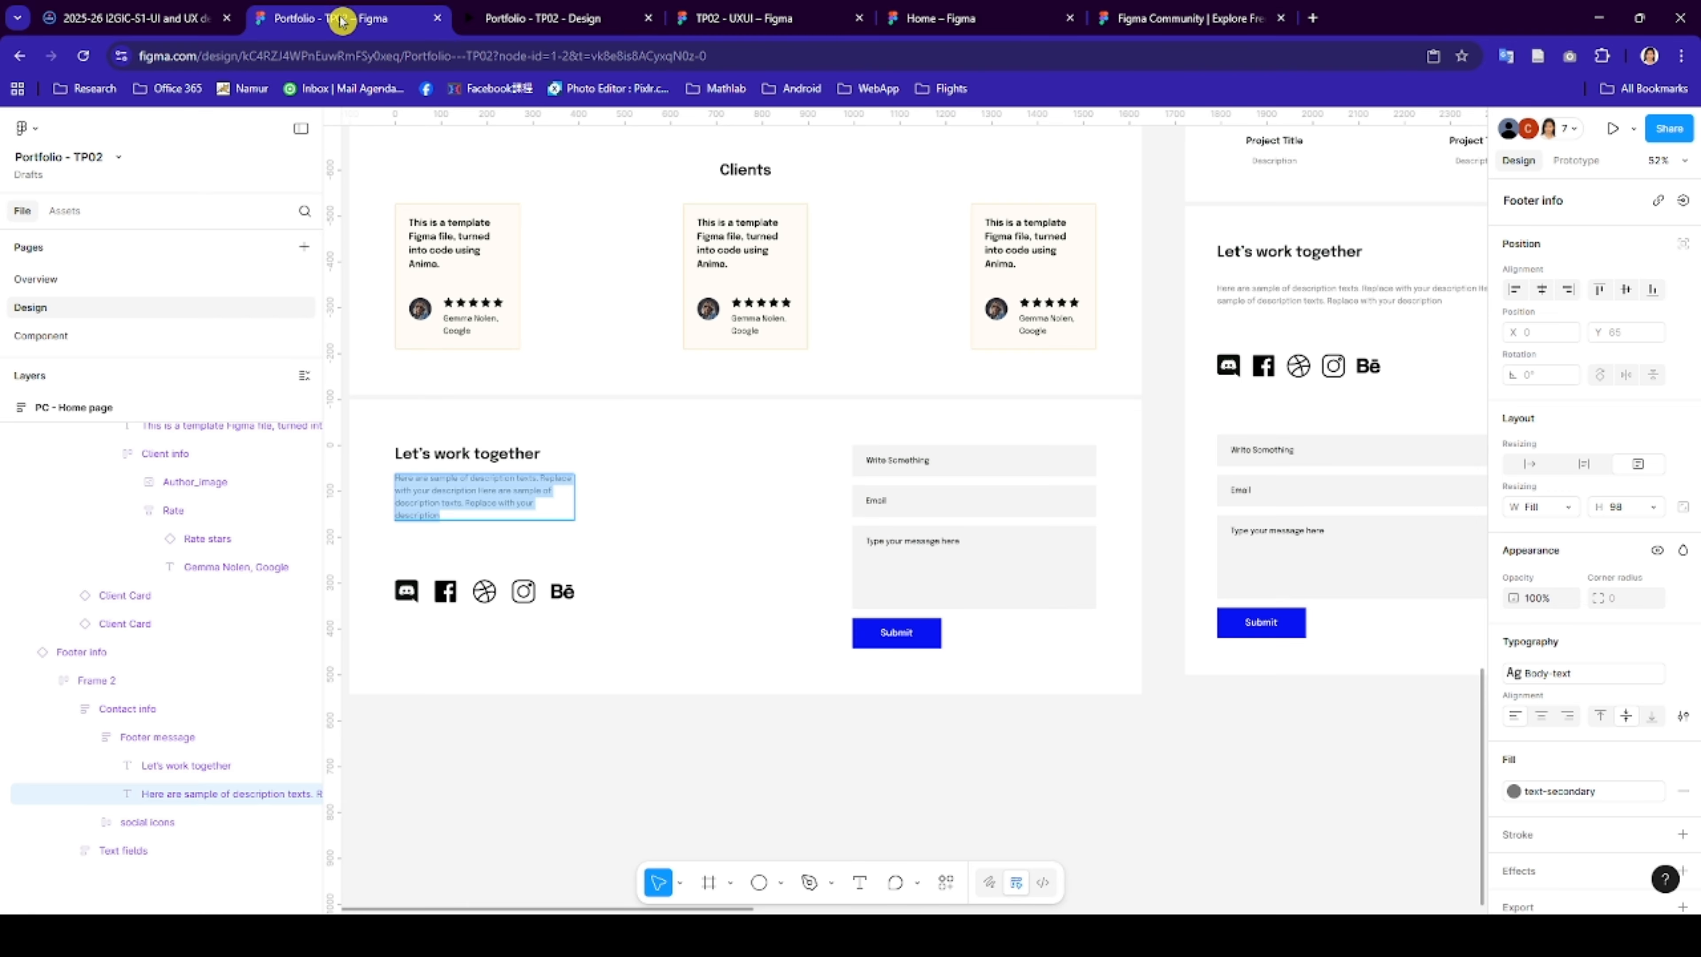
scroll(1109, 528, right, 3)
scroll(899, 516, up, 3)
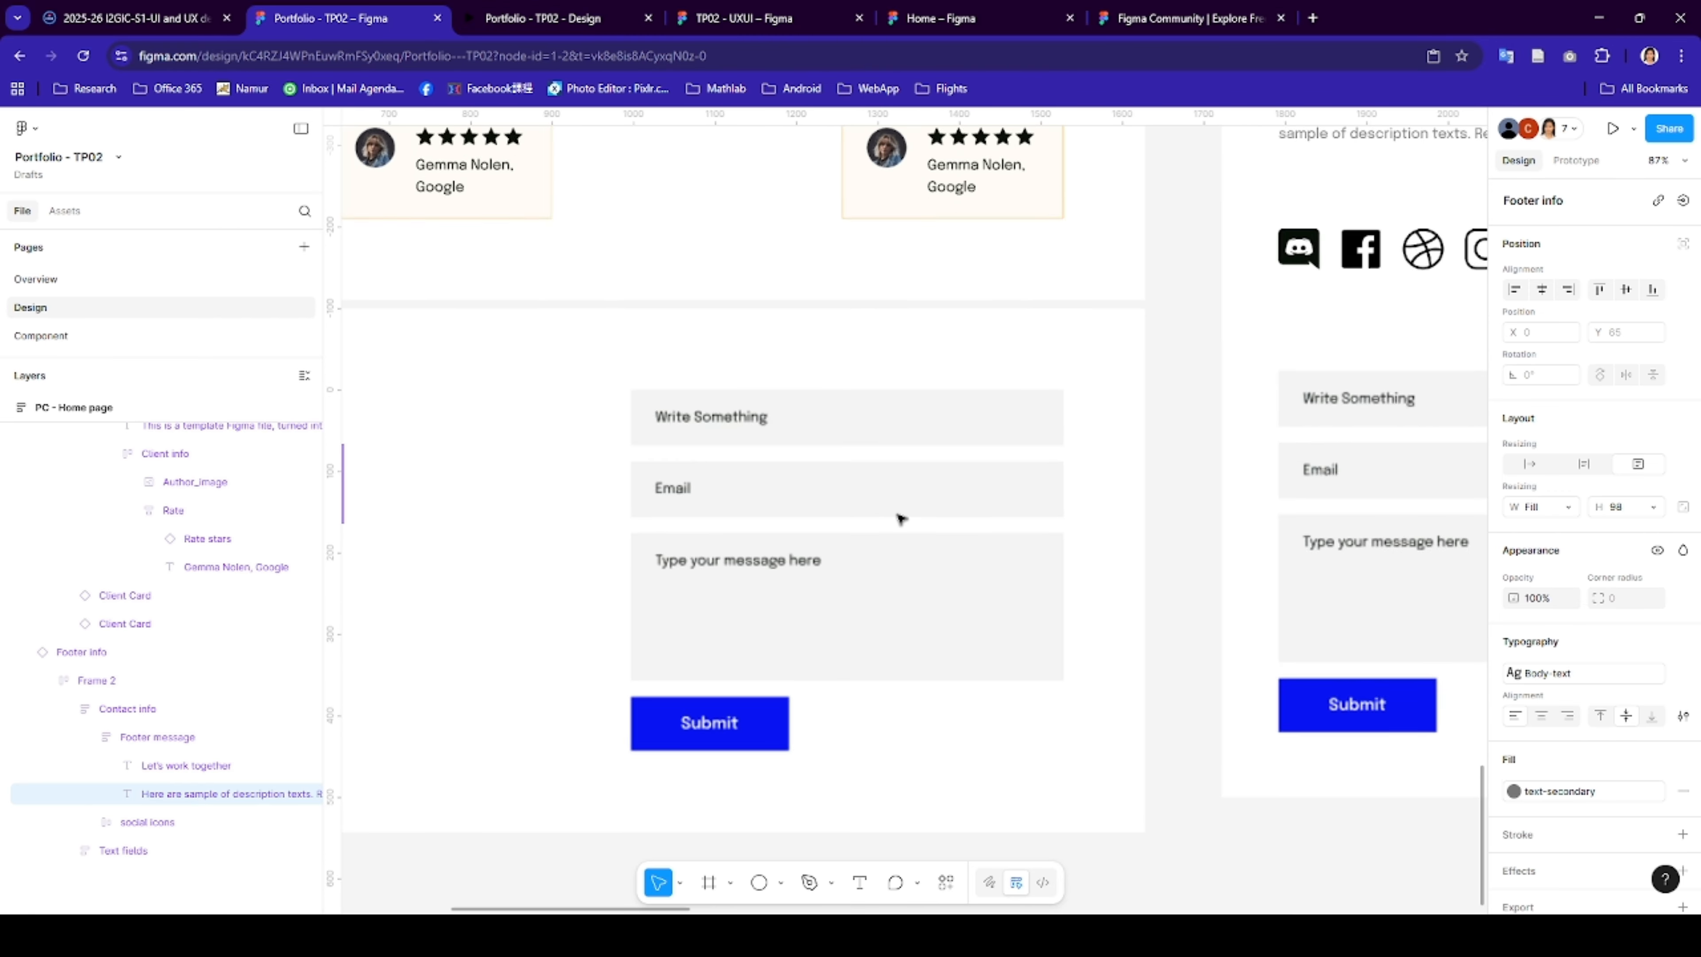
scroll(900, 513, down, 3)
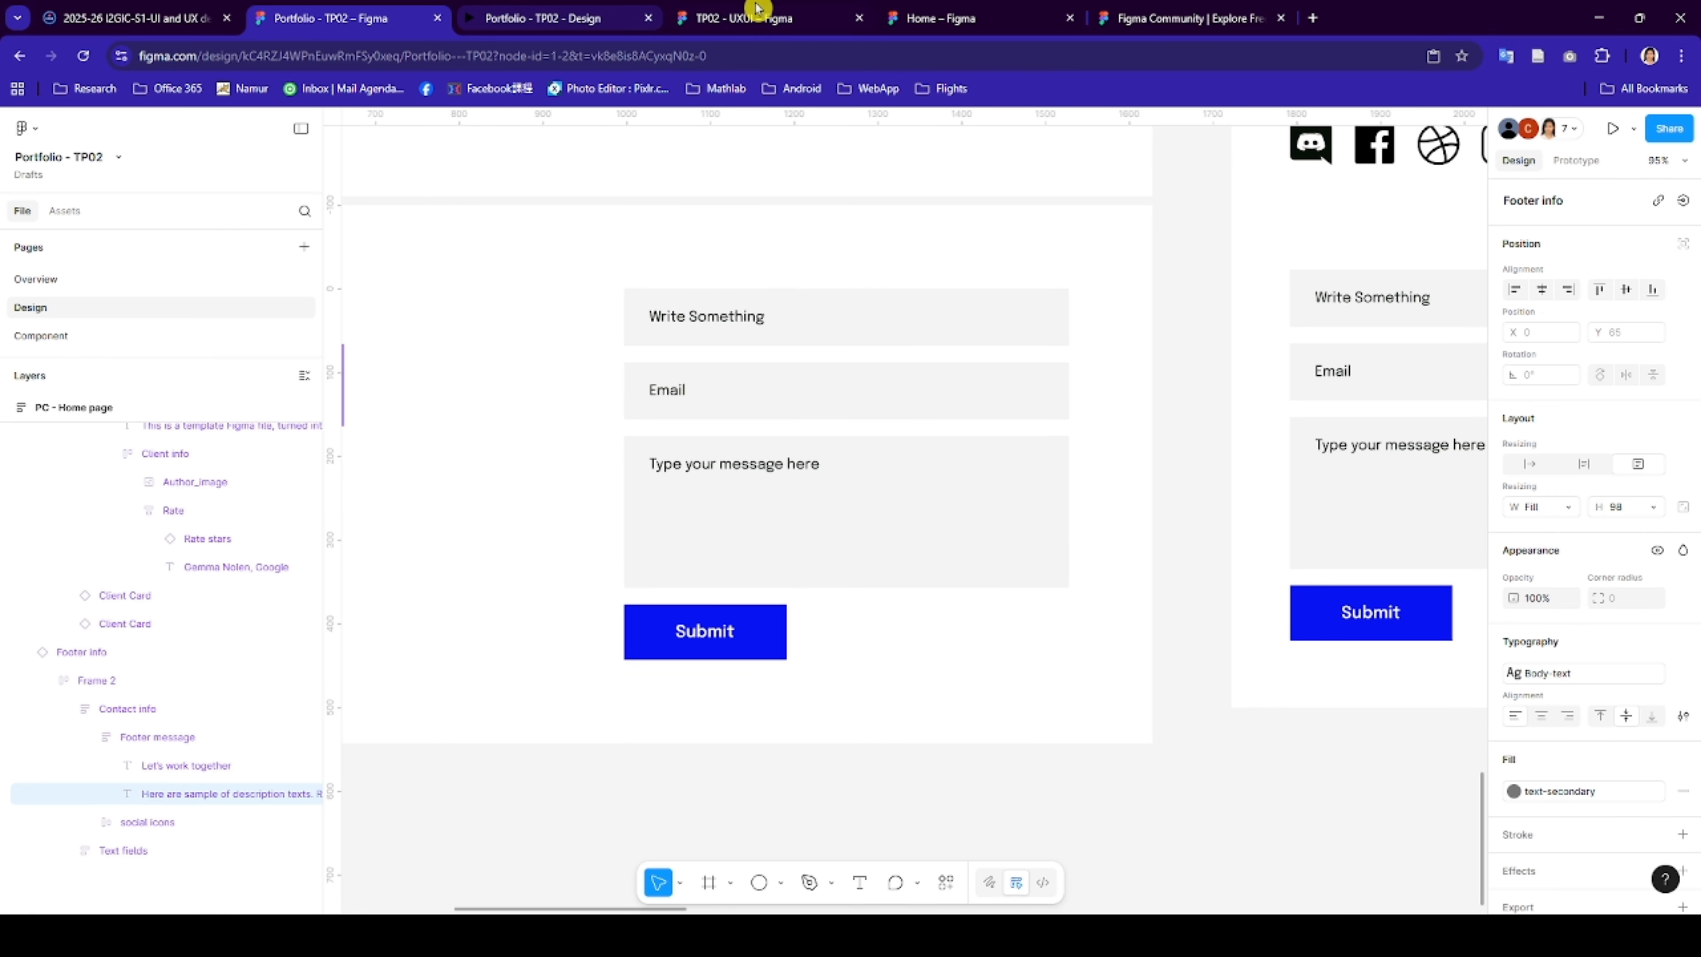
- Back in TP02 - UXUI, draw a frame about 356 × 45 beside the footer texts and fill it with text-secondary
click(743, 18)
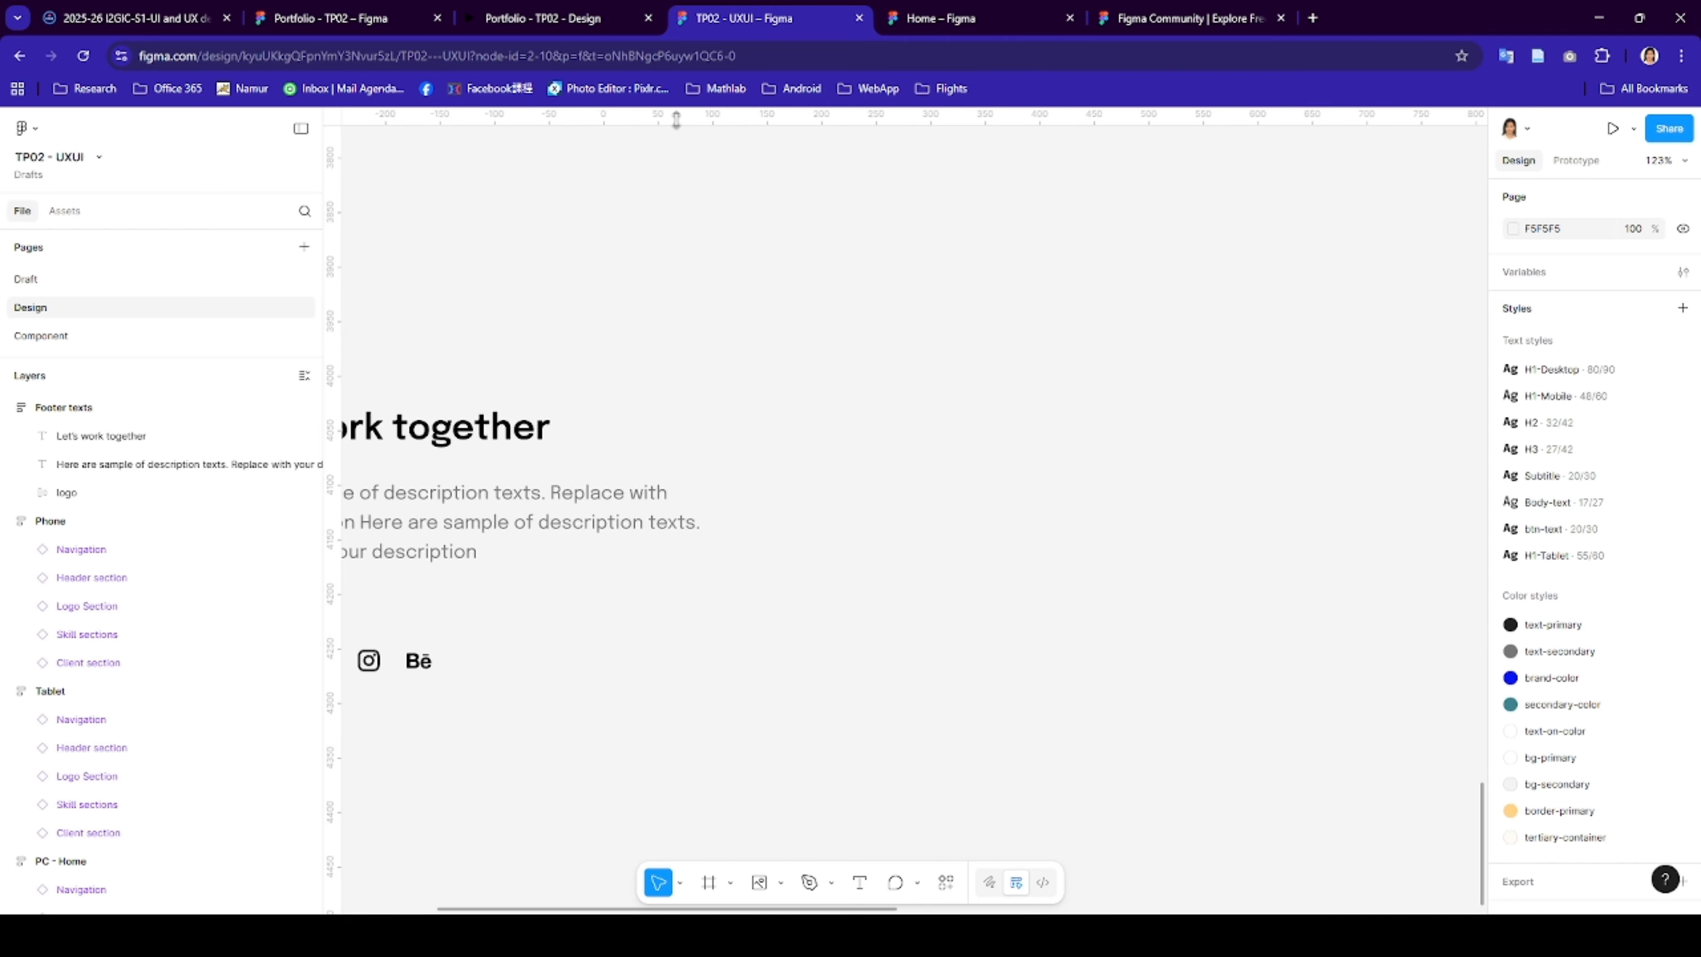
scroll(960, 303, down, 3)
scroll(960, 304, left, 2)
scroll(937, 334, right, 3)
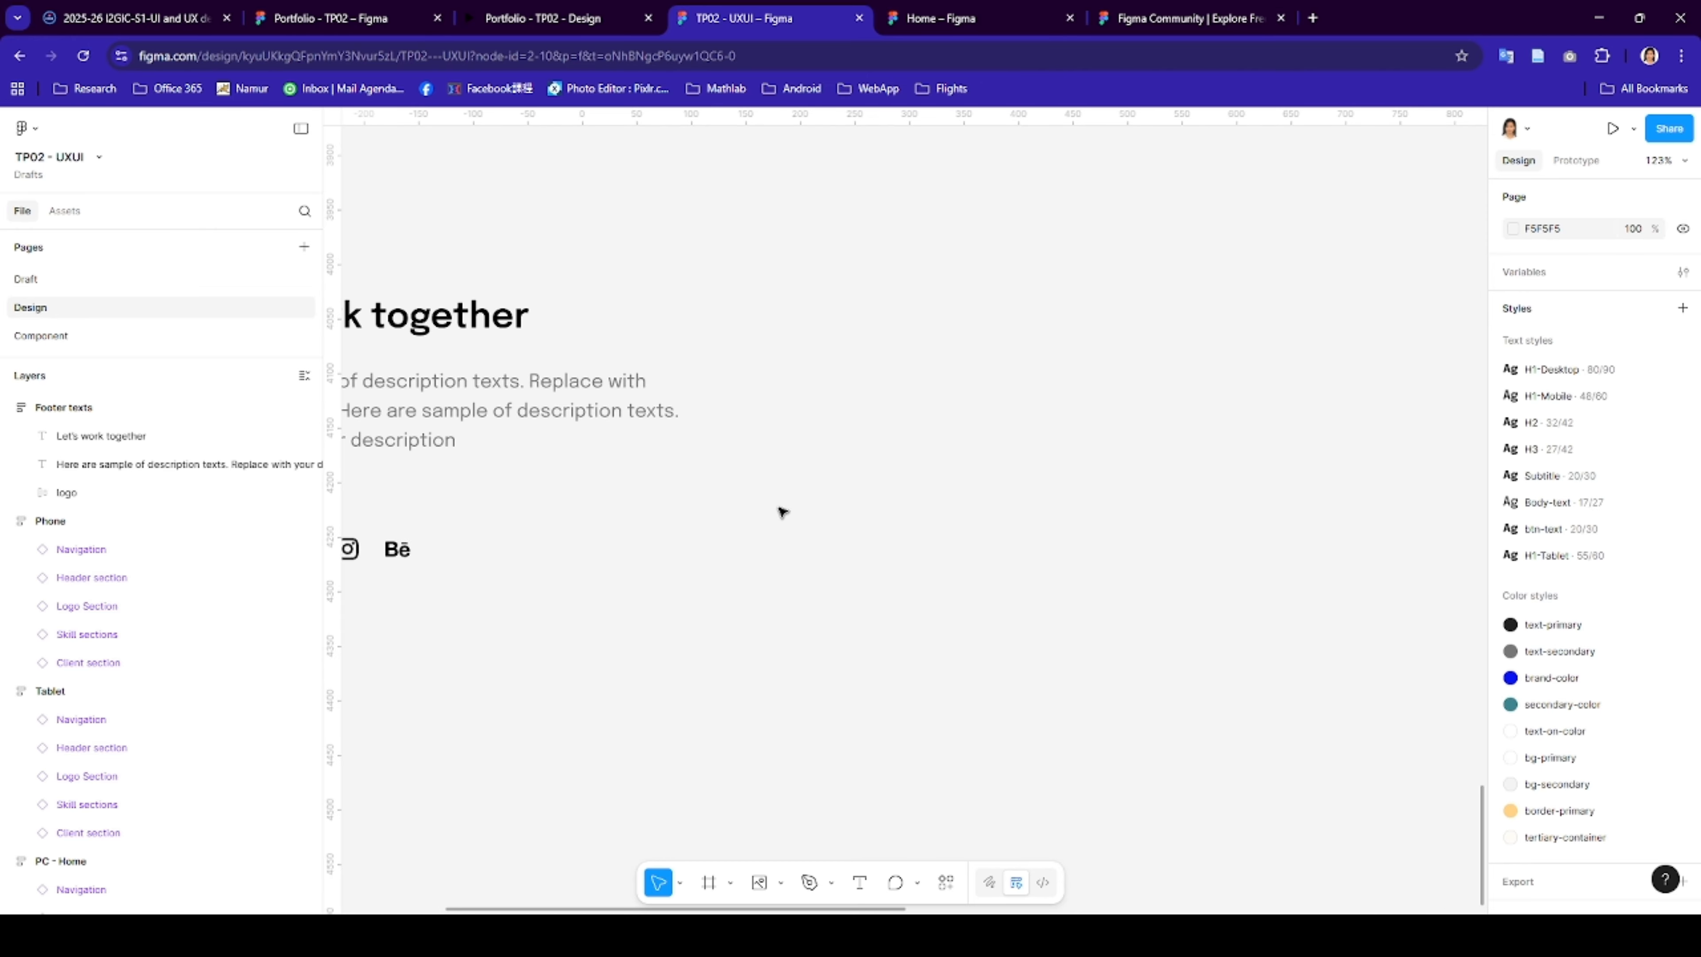
key(f)
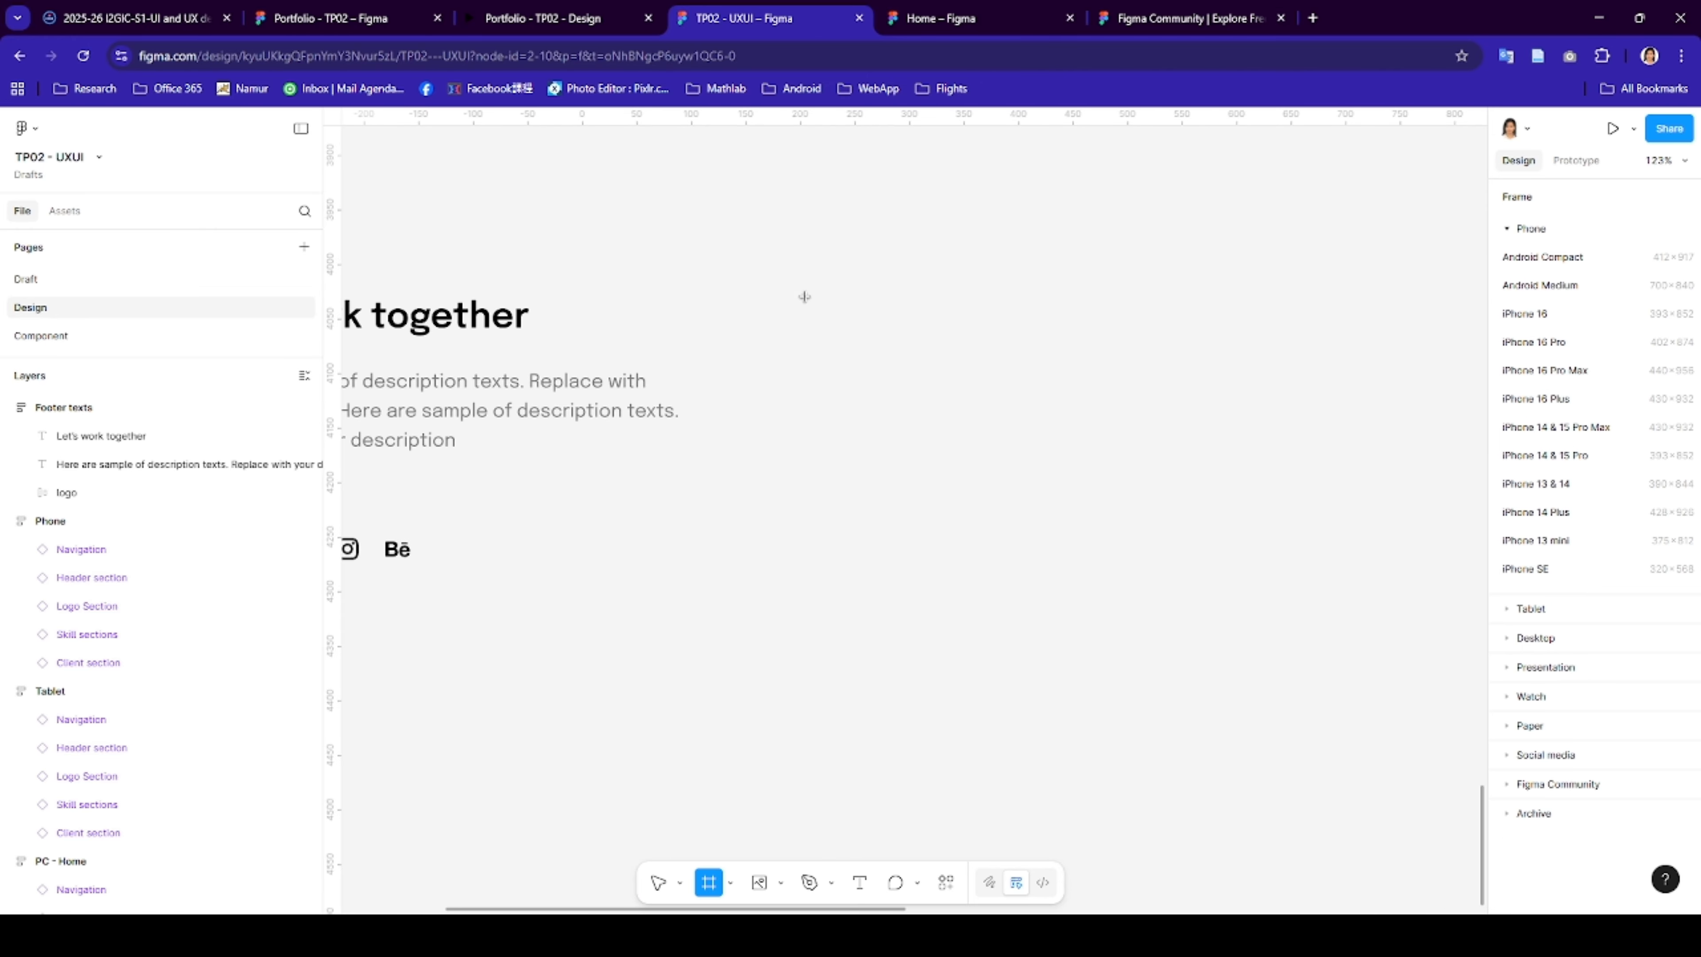
drag(805, 297, 1193, 344)
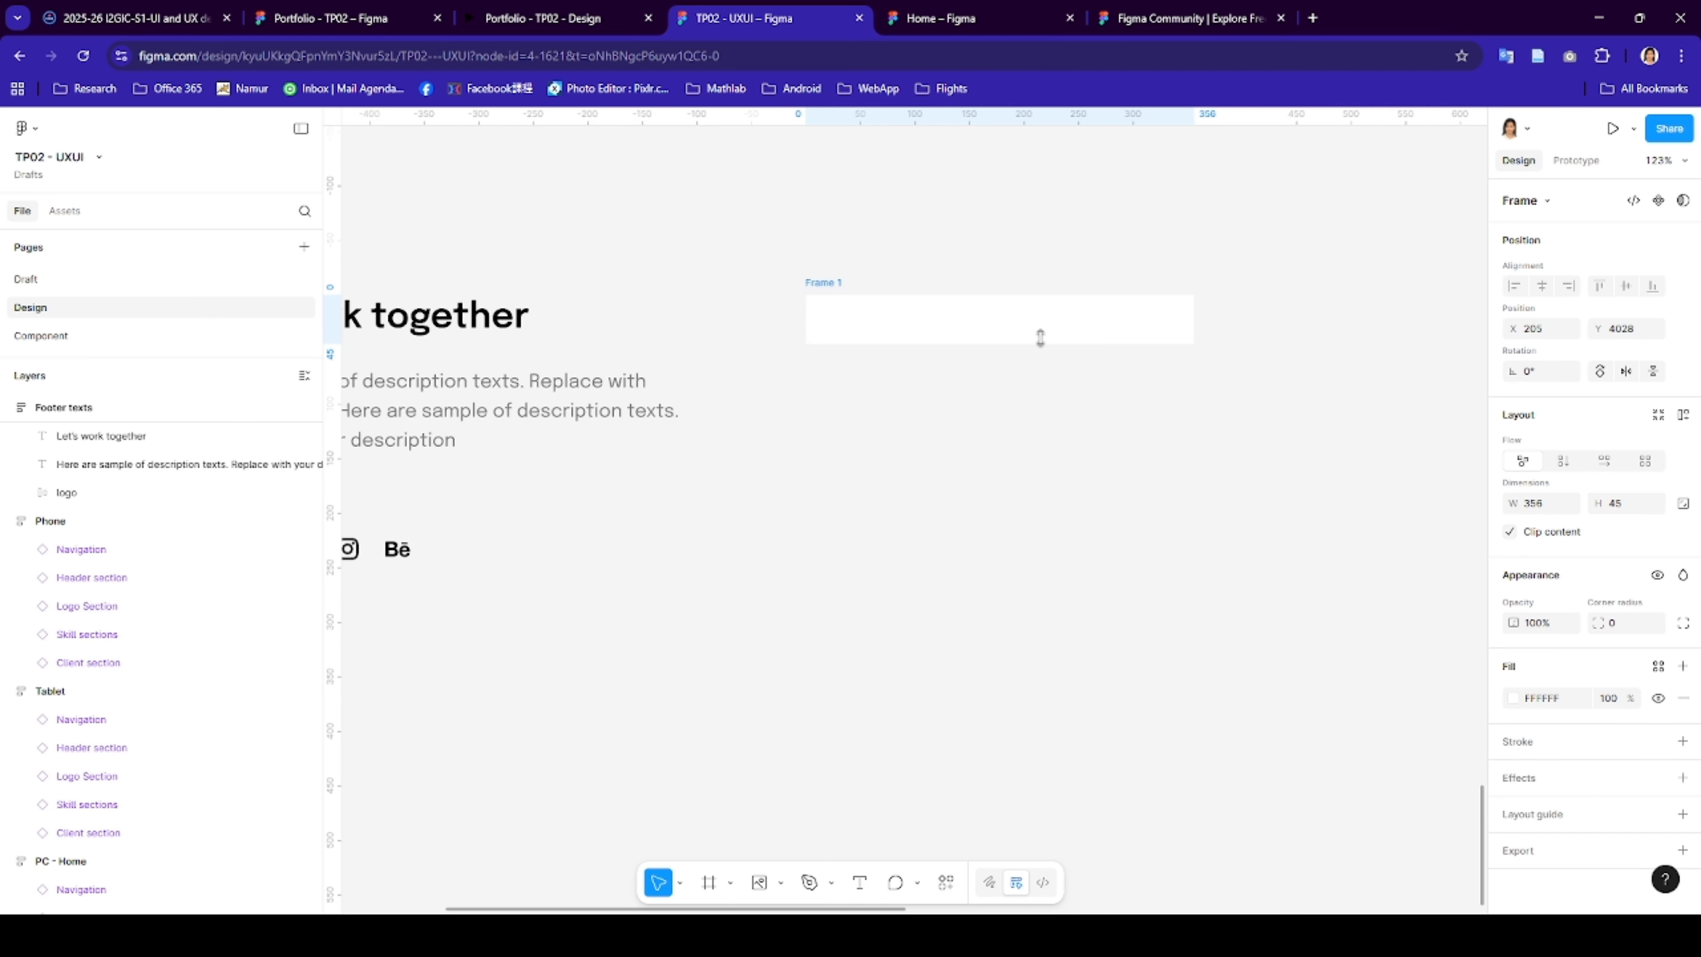
click(1514, 702)
click(1355, 469)
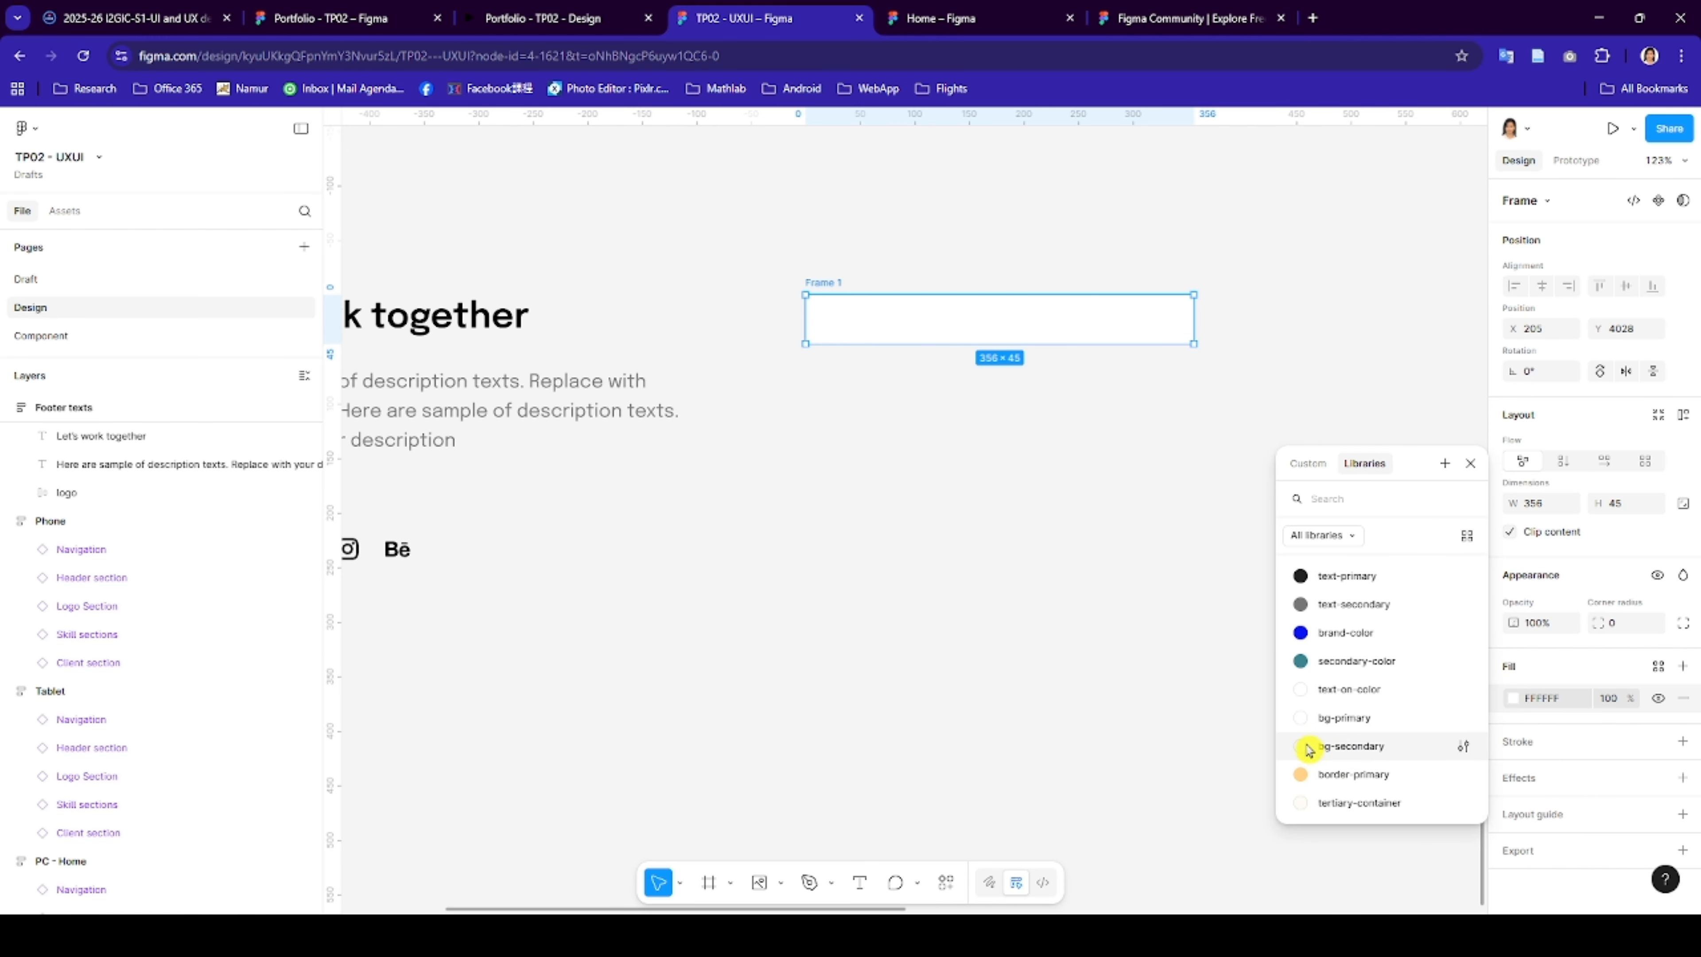
click(1310, 606)
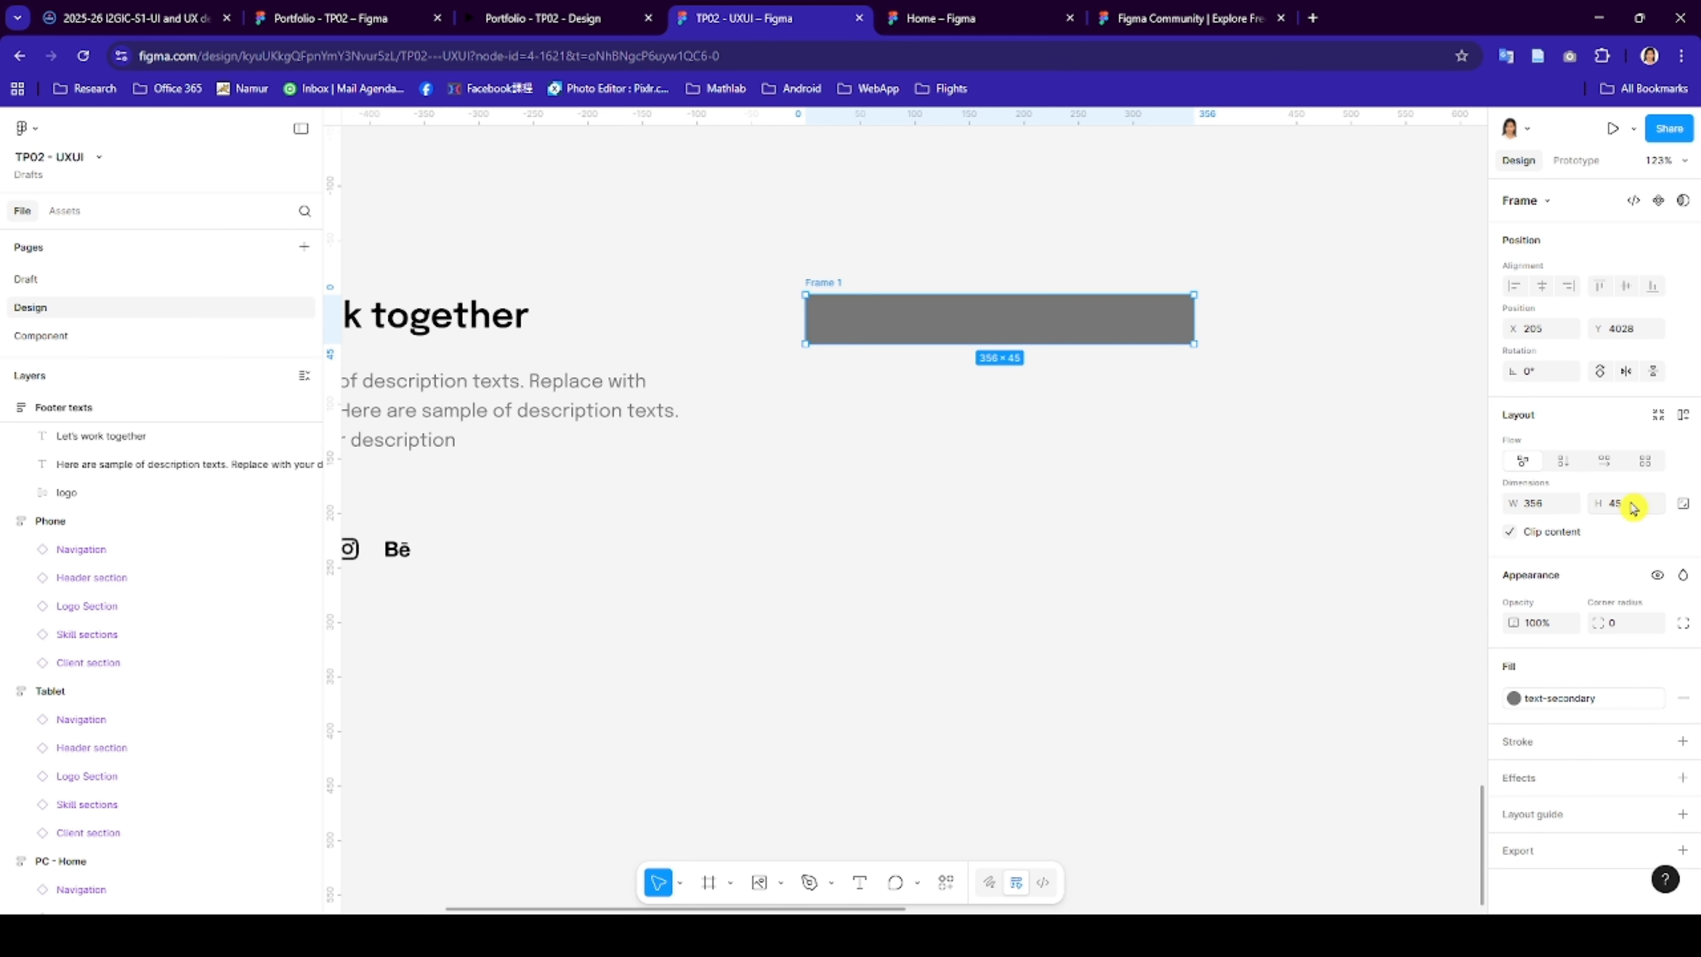
- Apply auto layout to the new grey frame and rename it "Text field"
click(1684, 419)
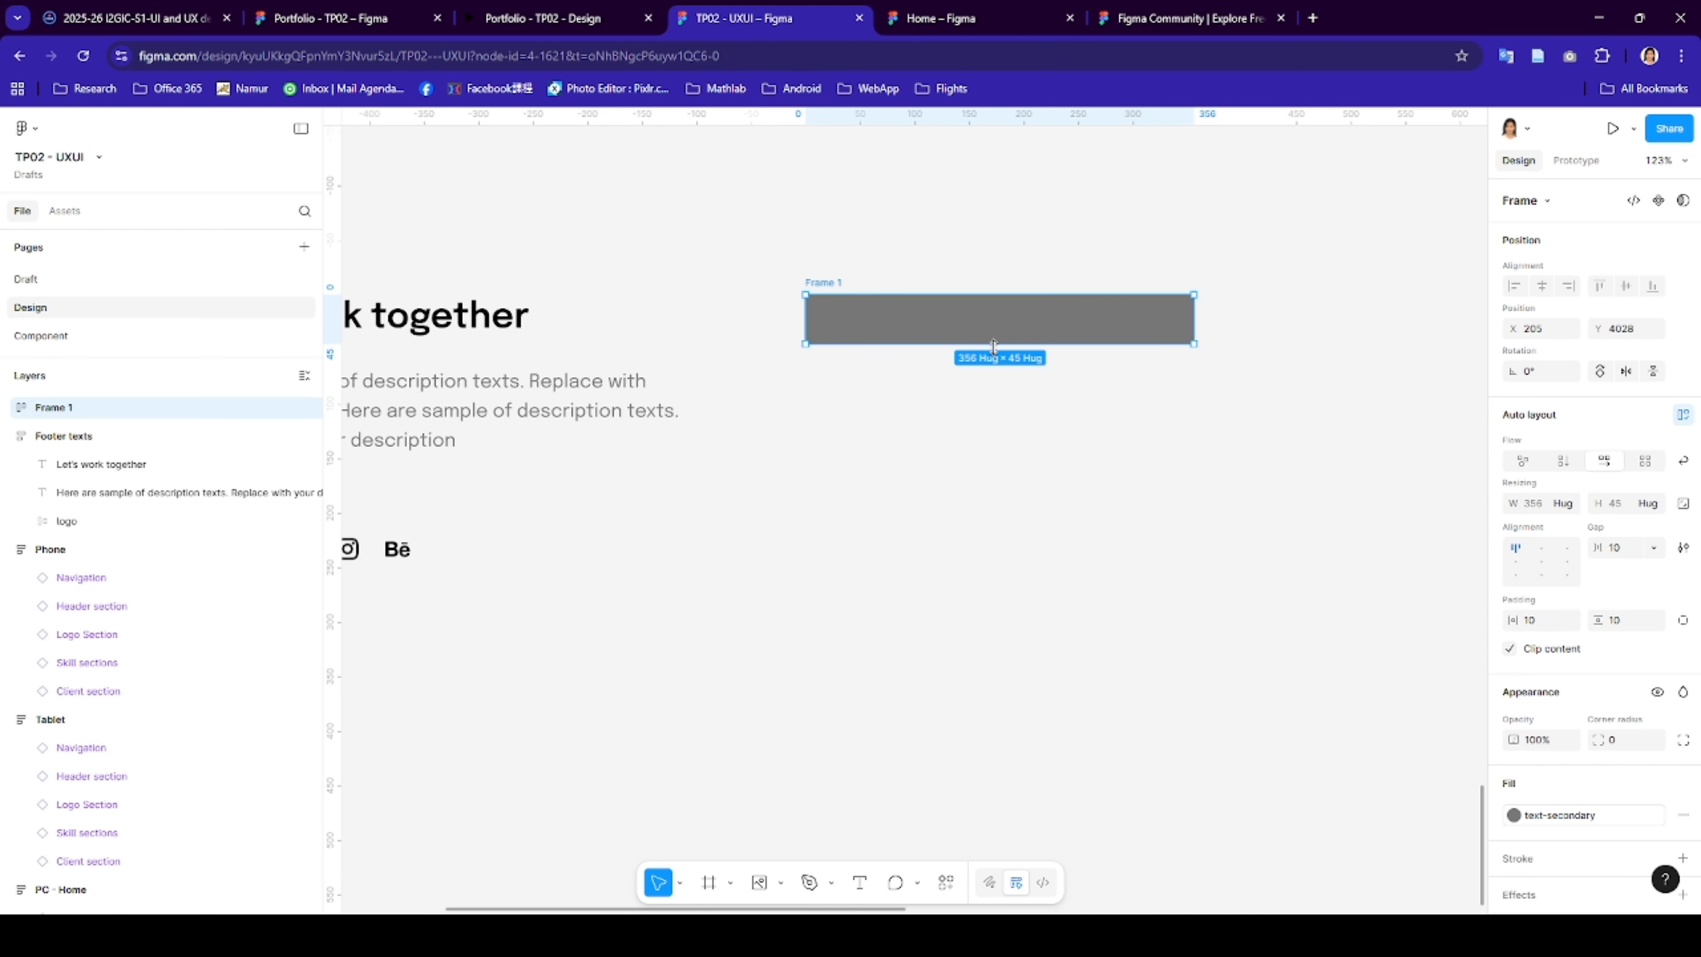
key(ctrl+r)
text(Text field)
key(Return)
- Add a text layer inside the Text field frame and give it a fixed width of 300
key(t)
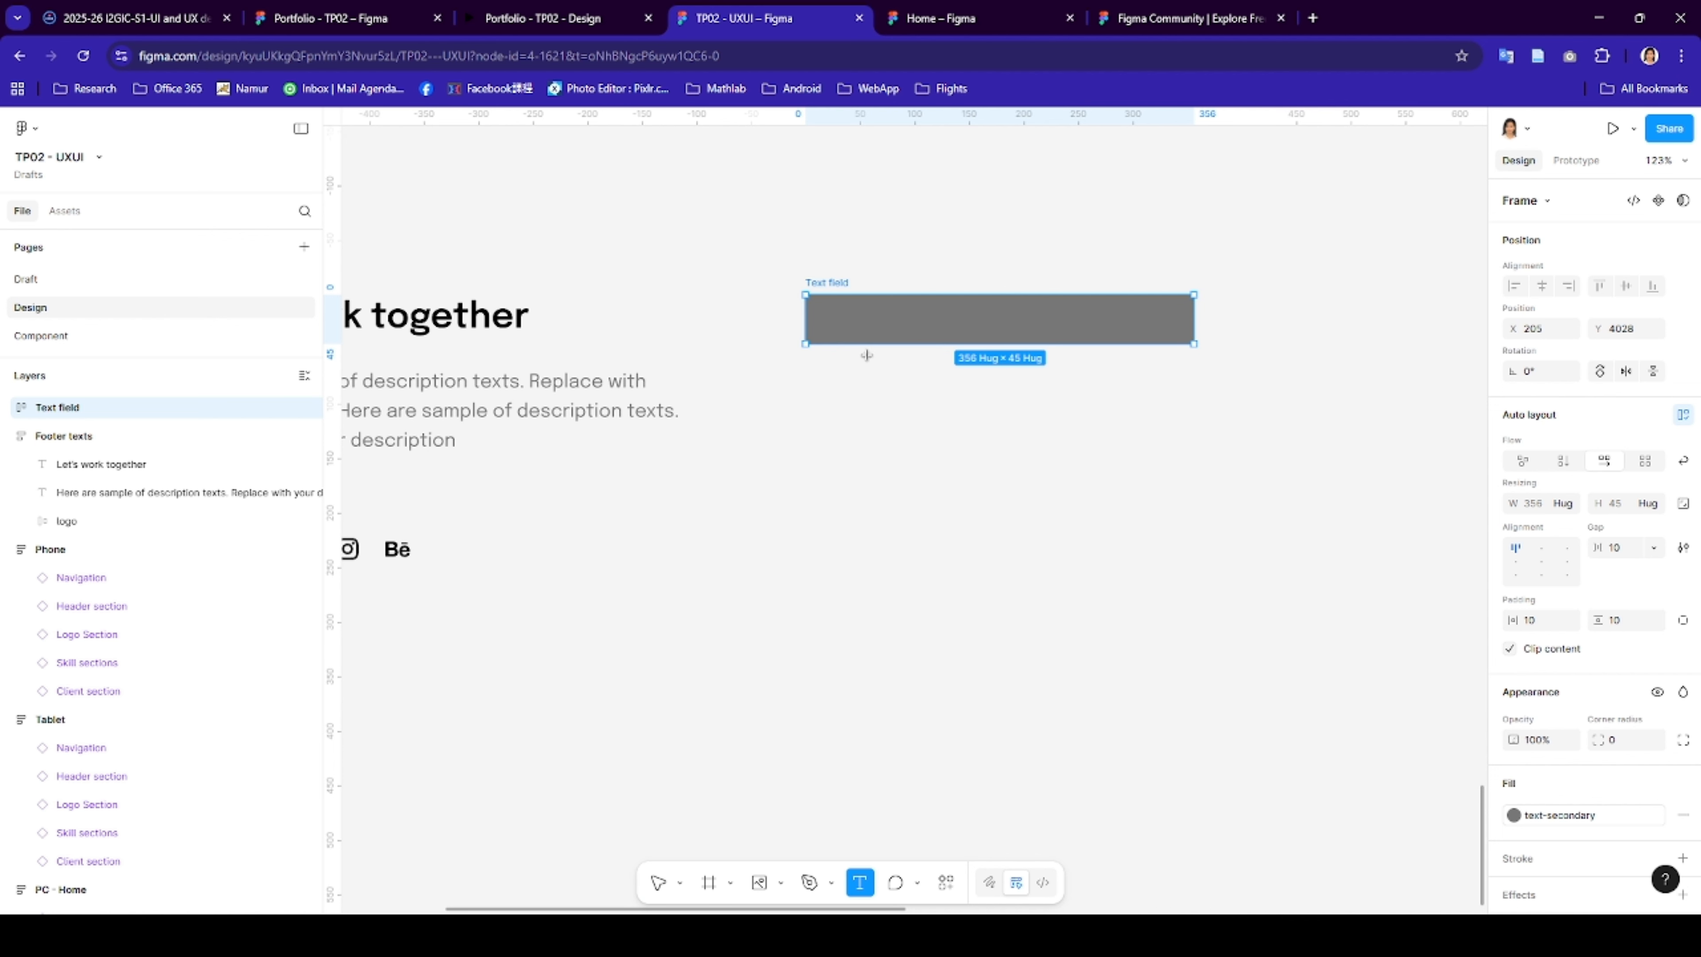
click(862, 342)
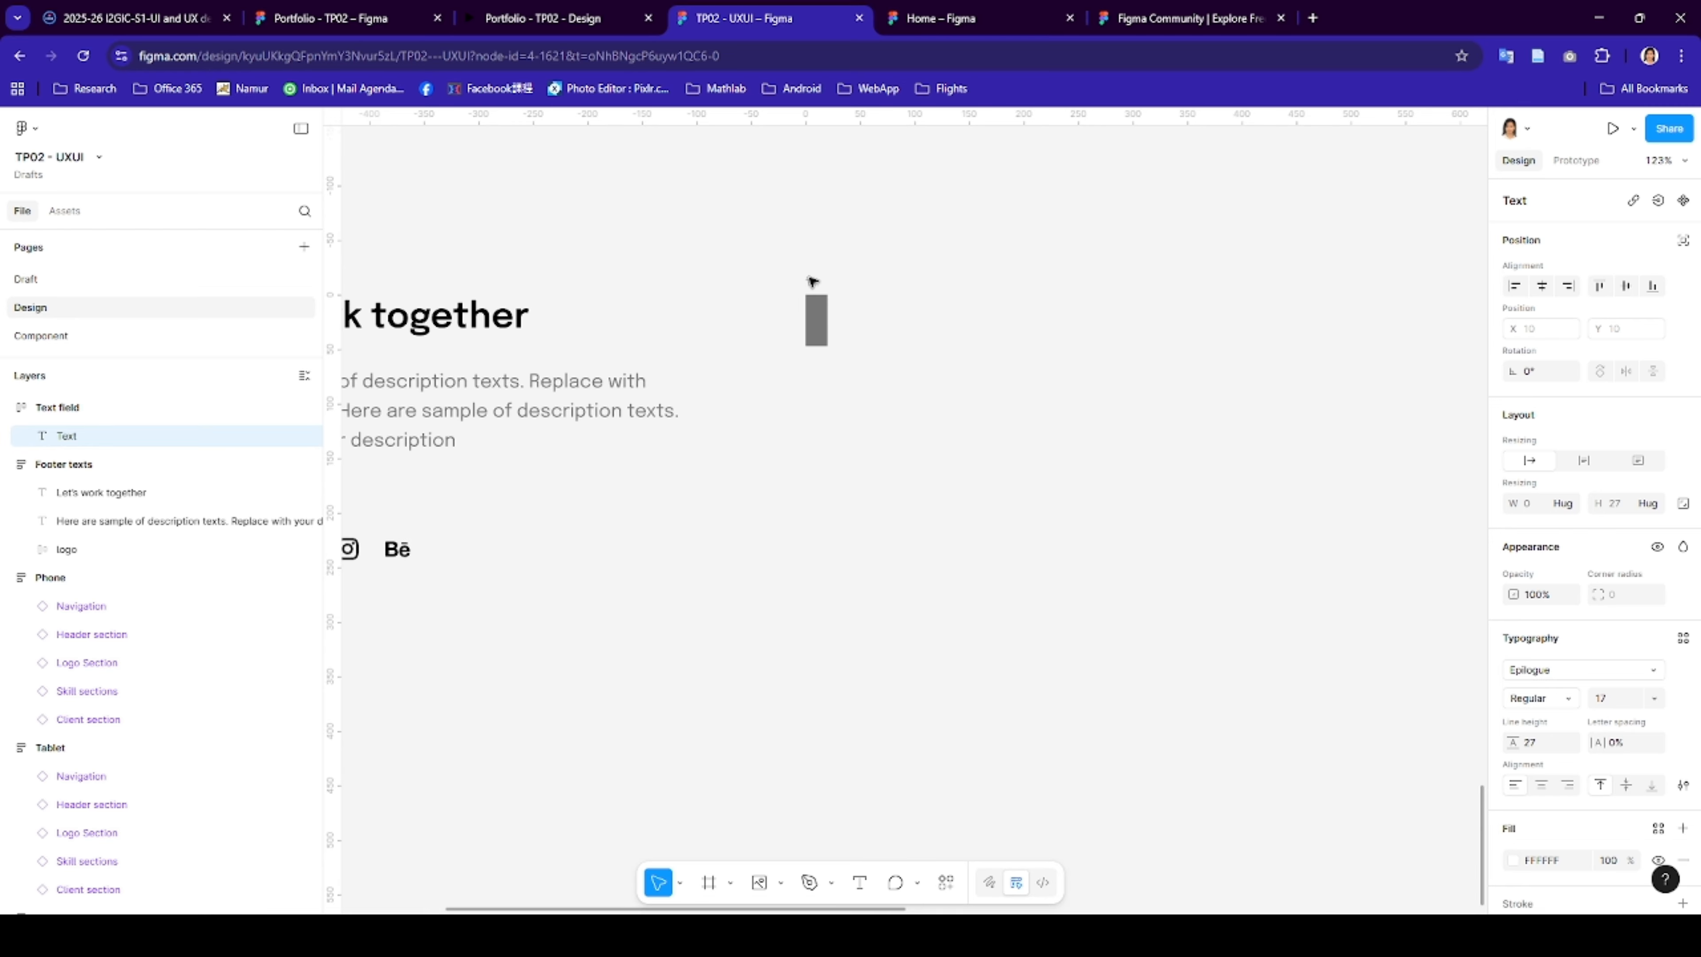
click(1567, 504)
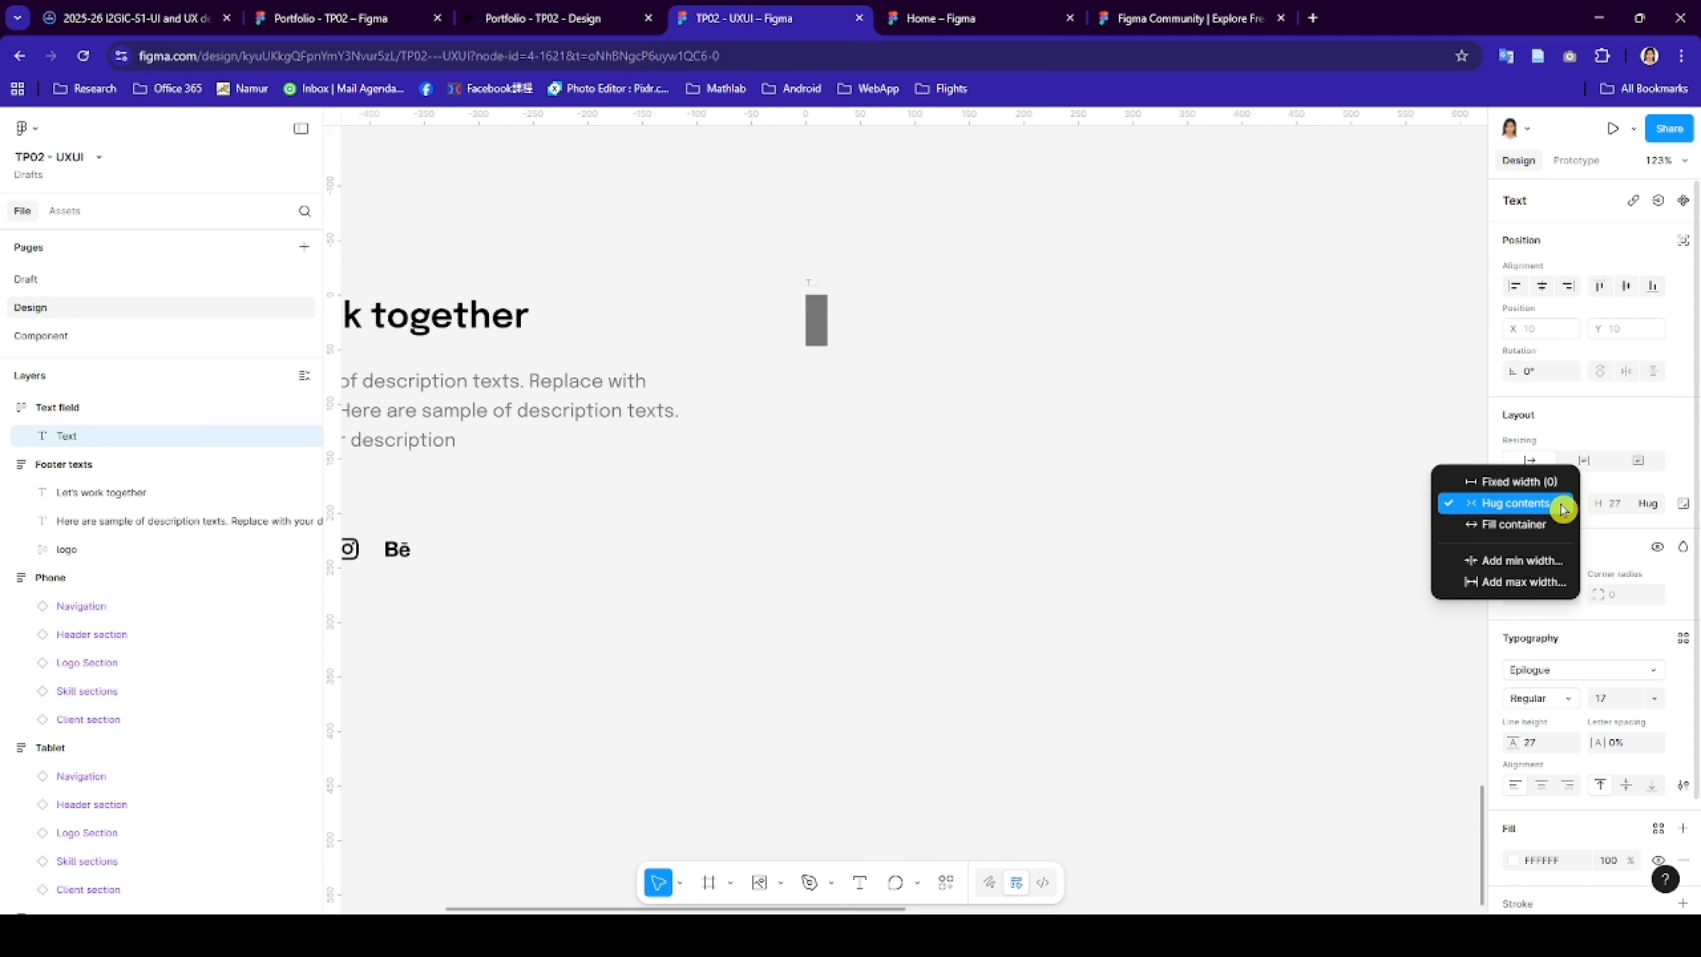
click(1537, 482)
click(1541, 505)
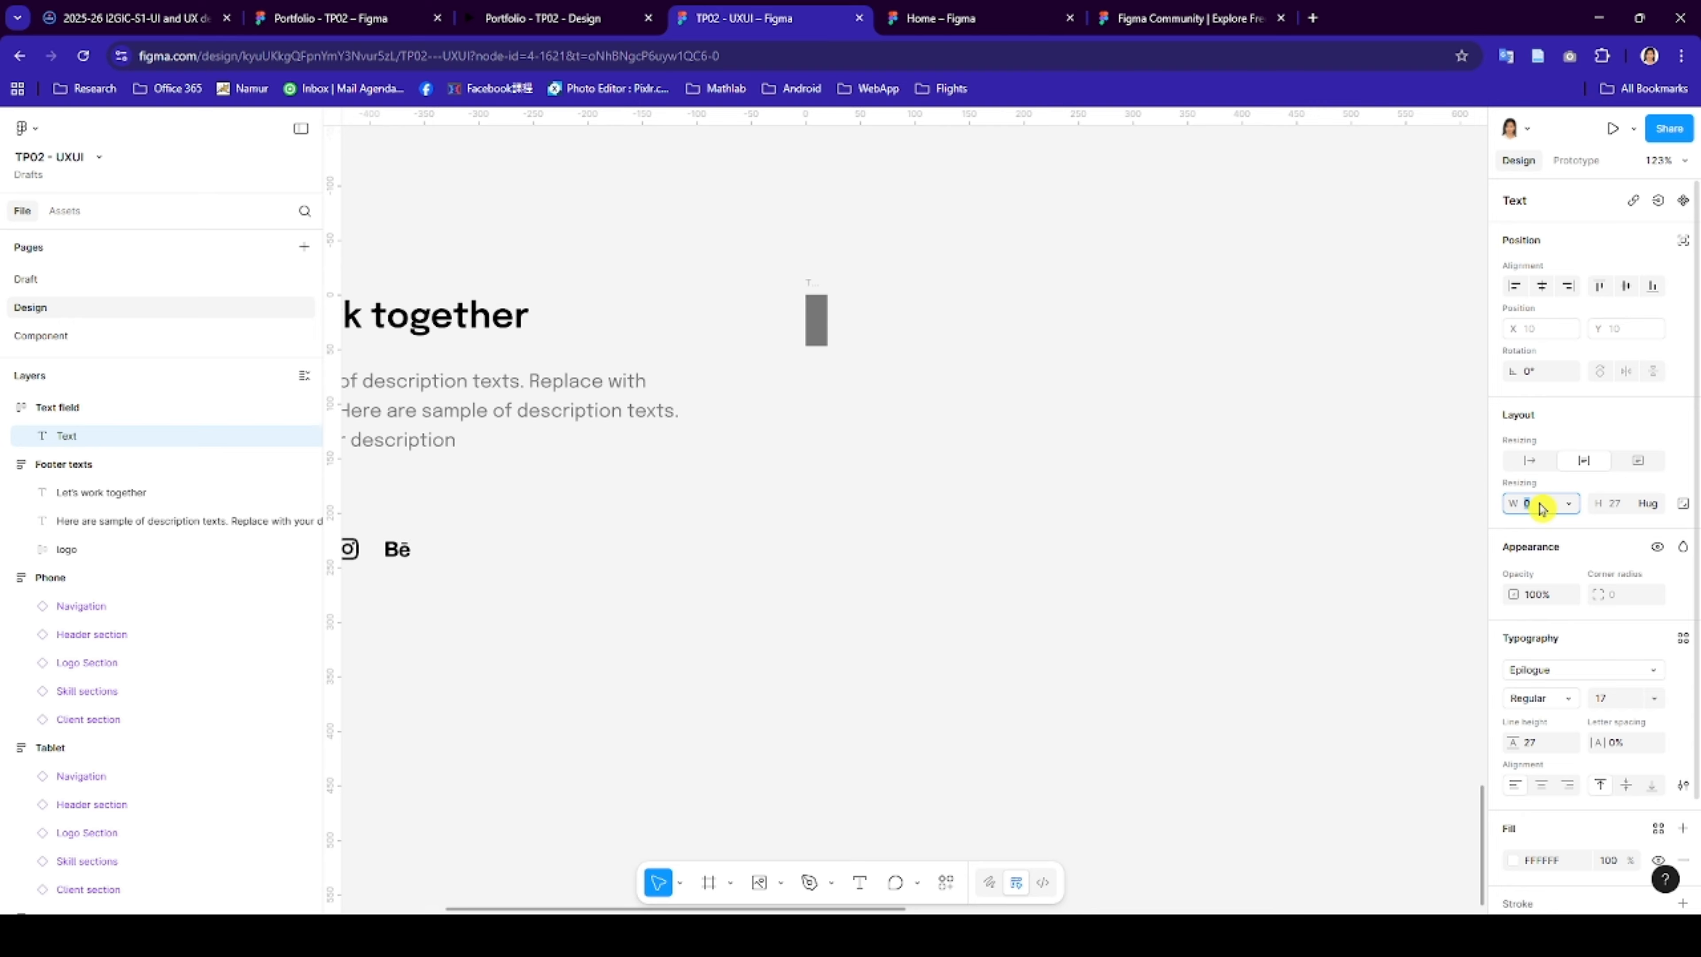
text(500)
key(Return)
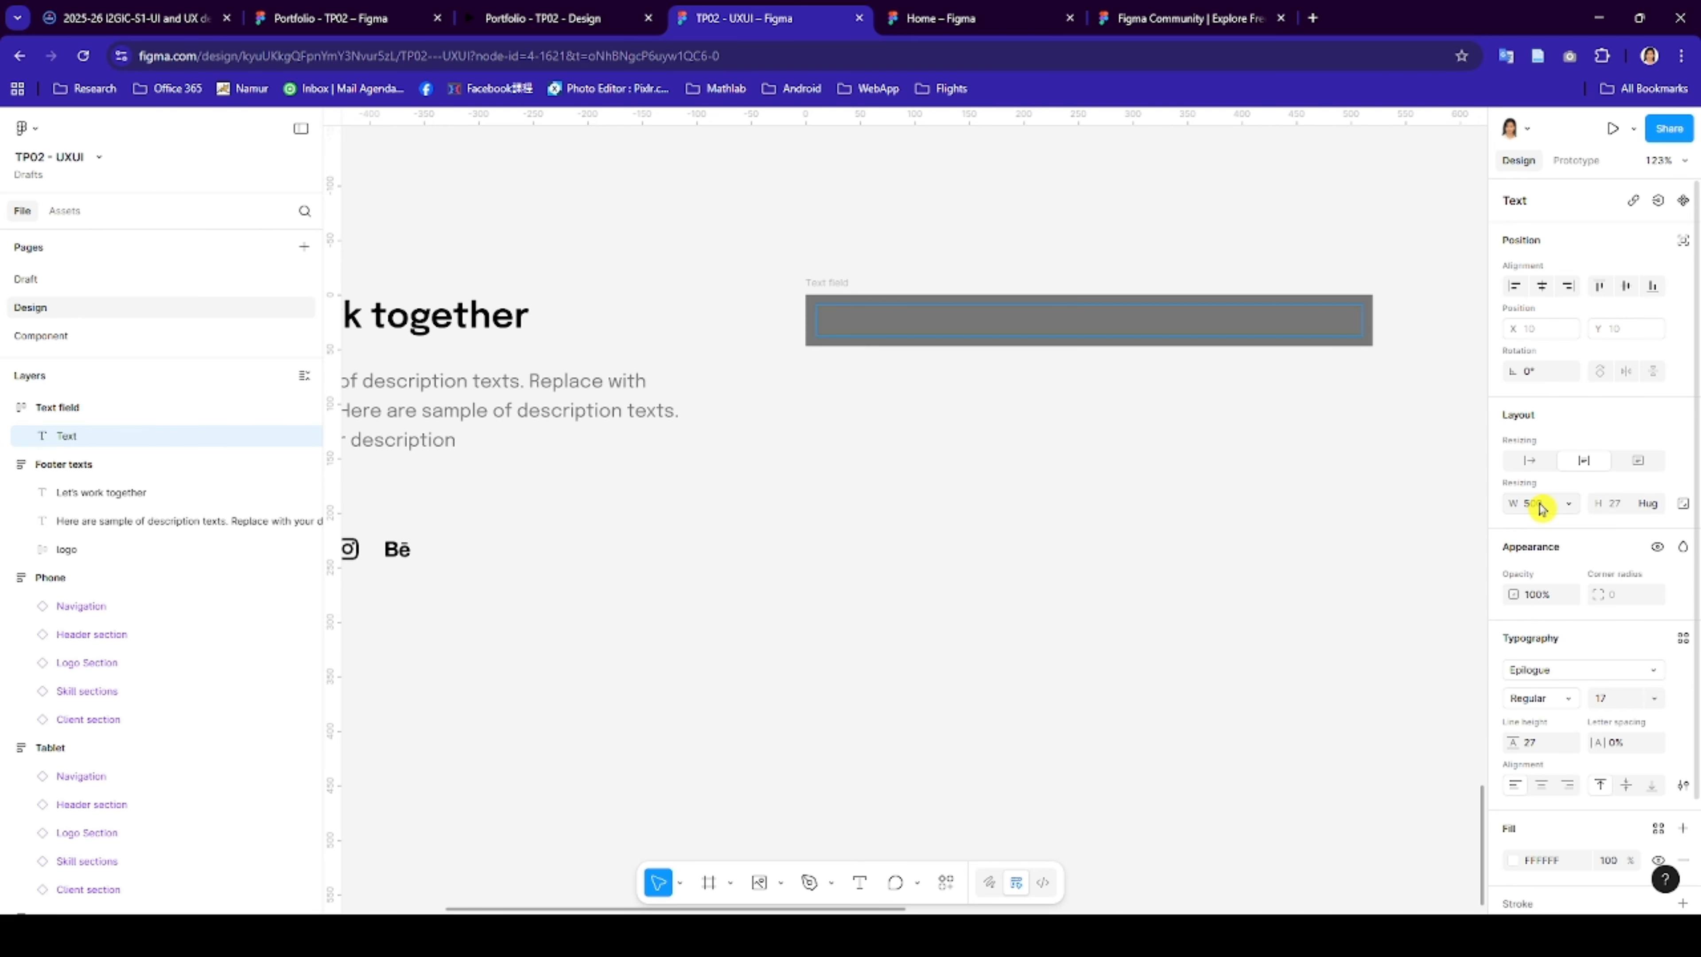
click(1546, 511)
key(Return)
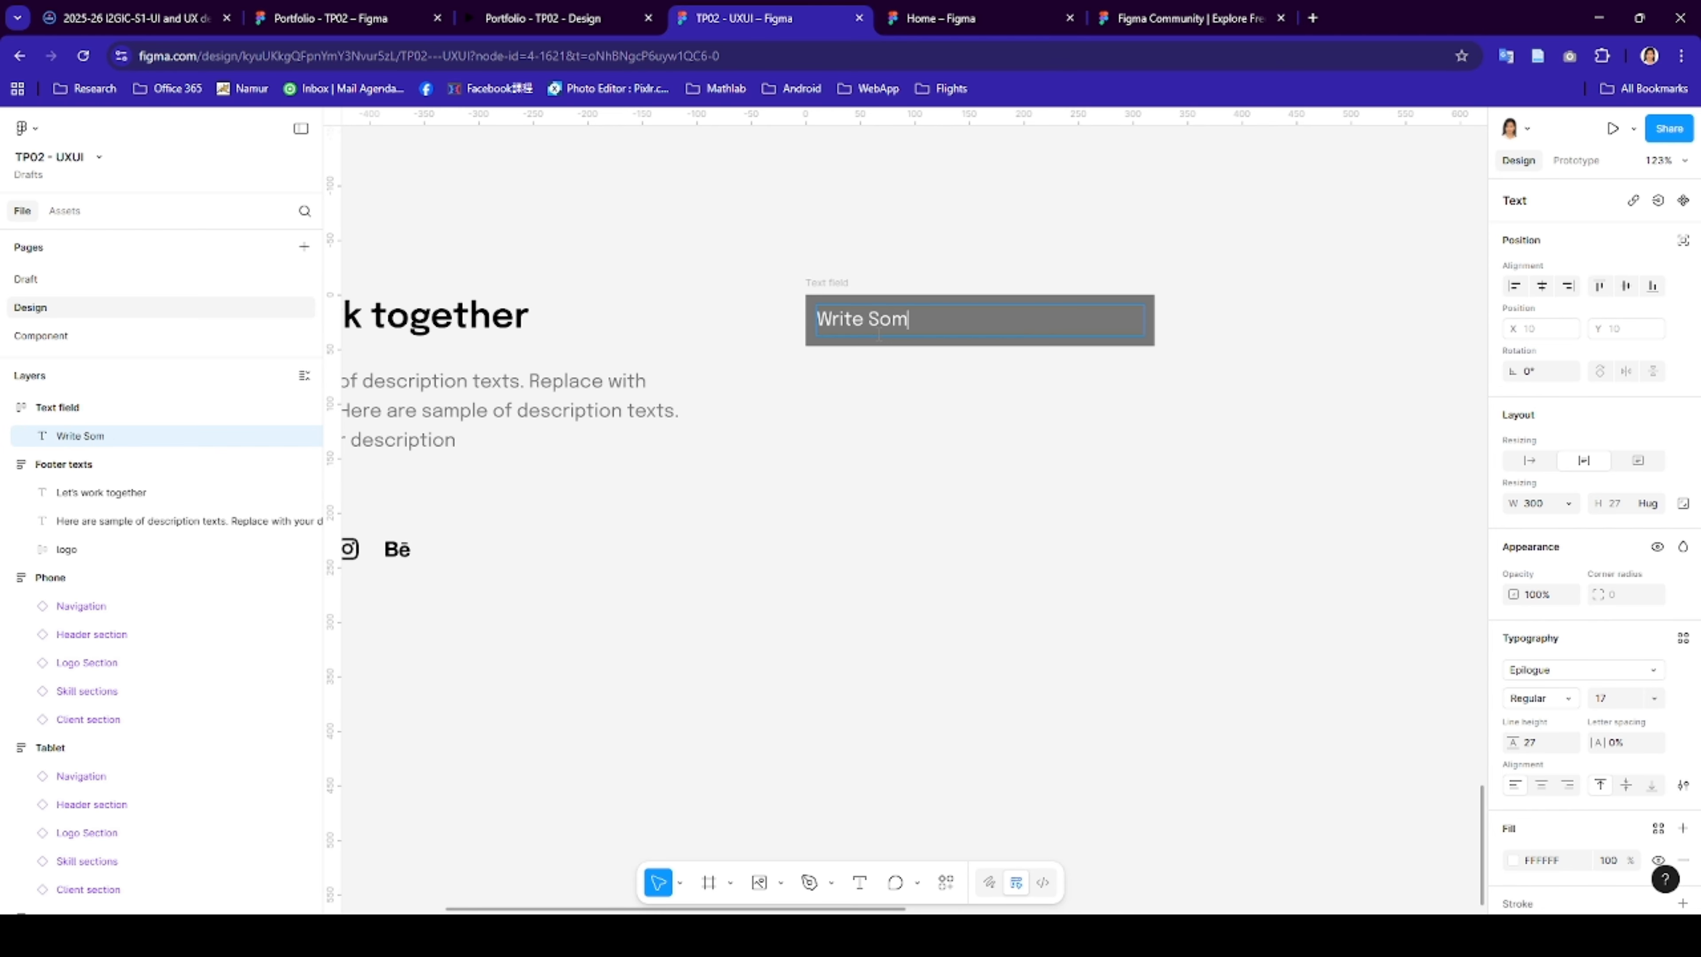
- Enter "Write Something" as the placeholder text of the text field
text(ng)
key(Return)
key(BackSpace)
key(Escape)
click(943, 394)
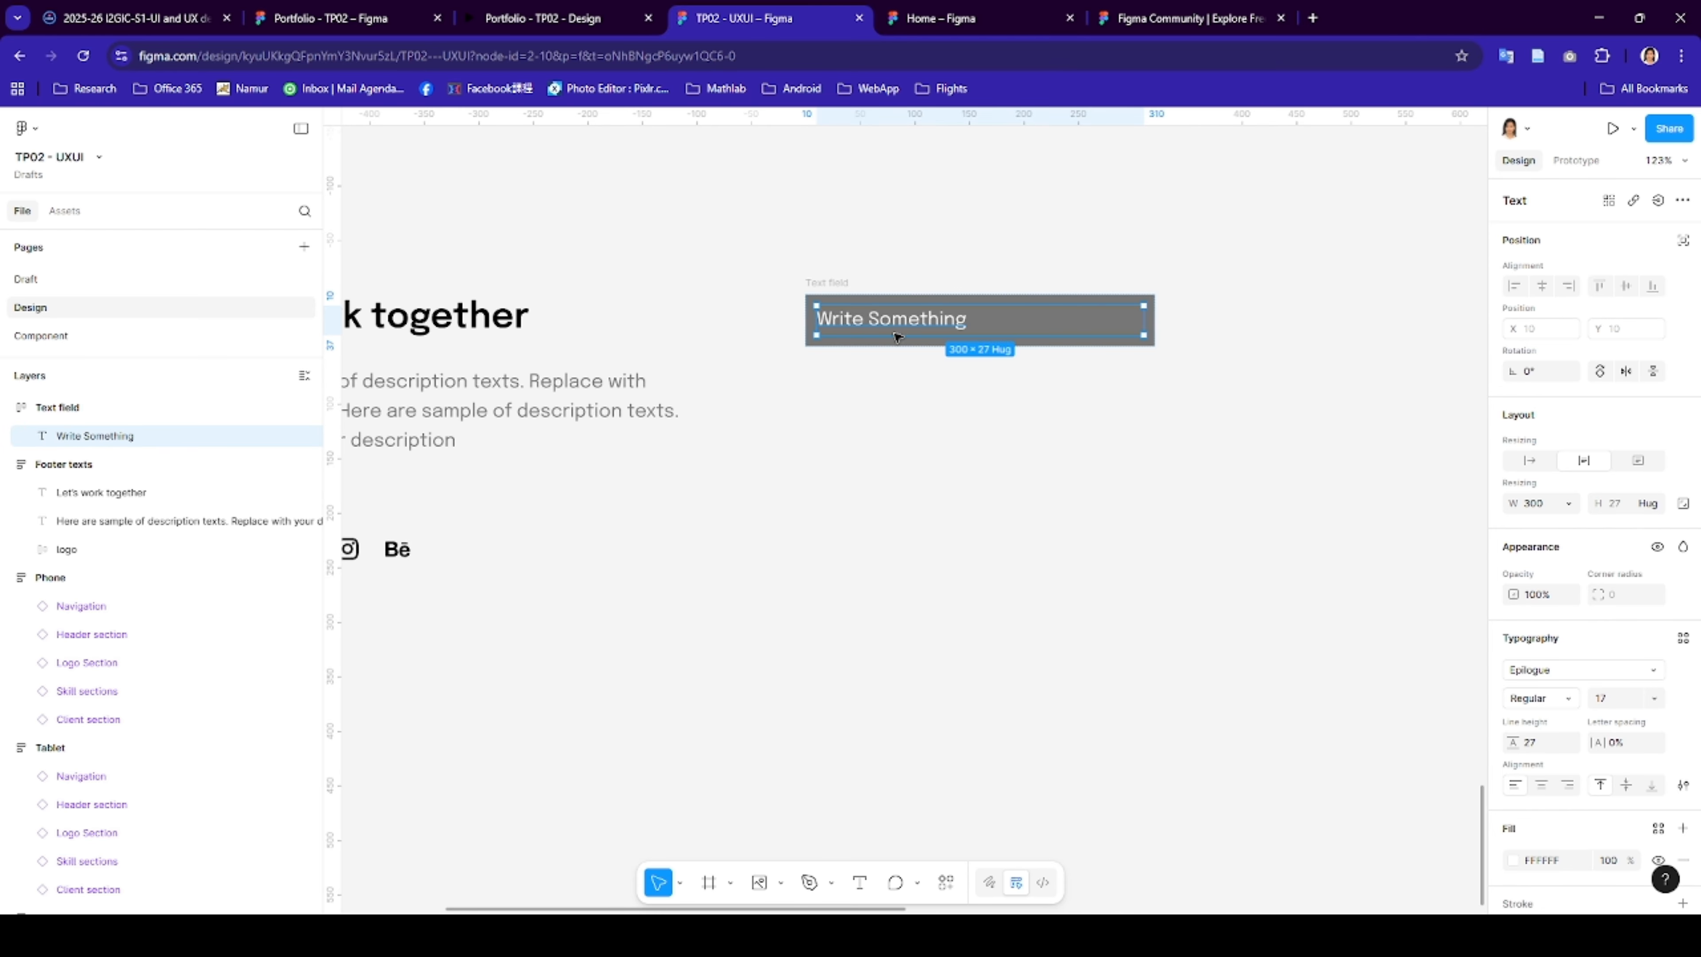
- Apply the btn-text style and the text-on-color fill to the "Write Something" text
click(913, 330)
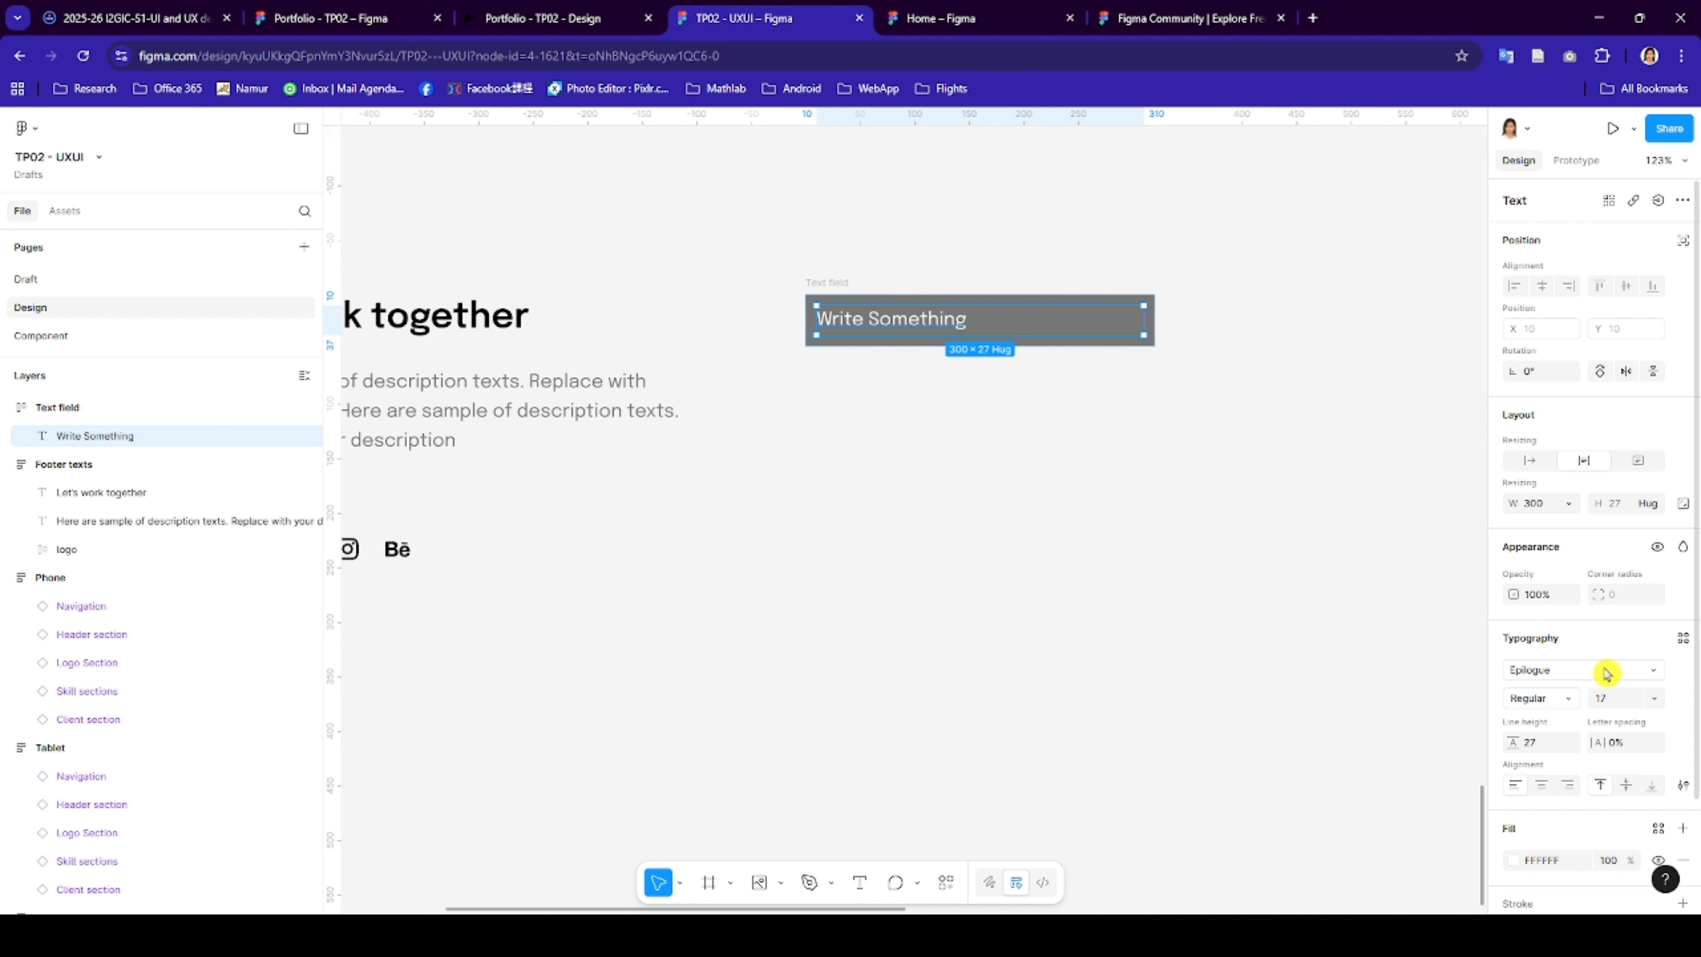
click(1682, 638)
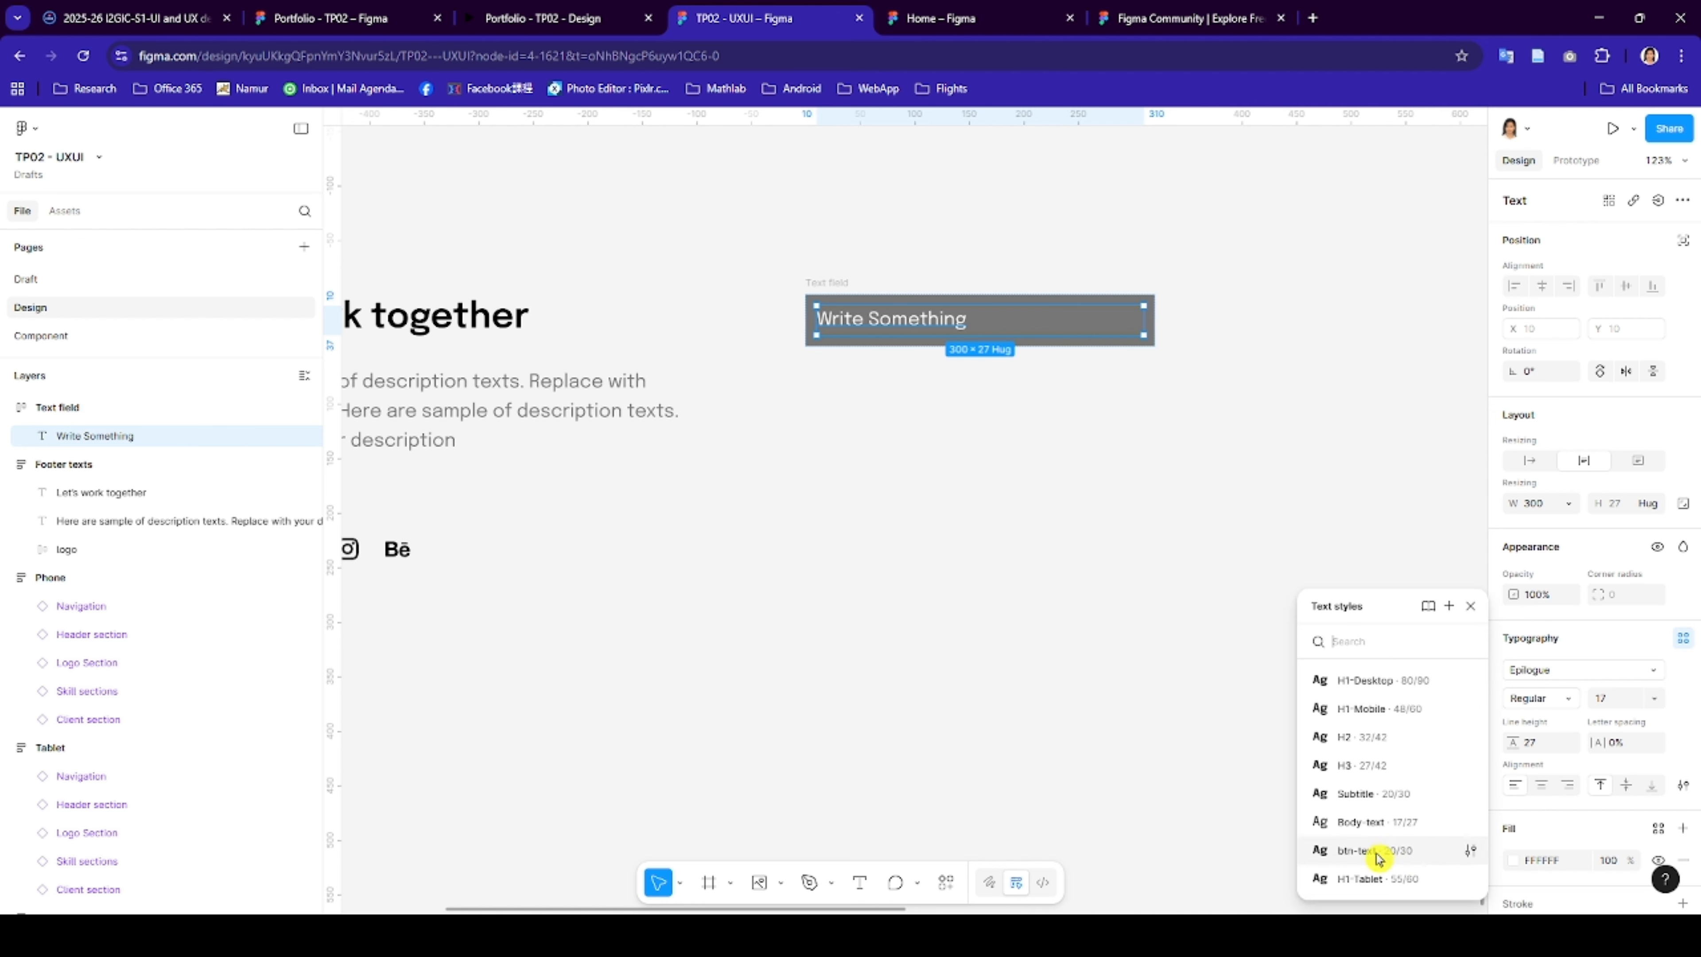
click(1389, 851)
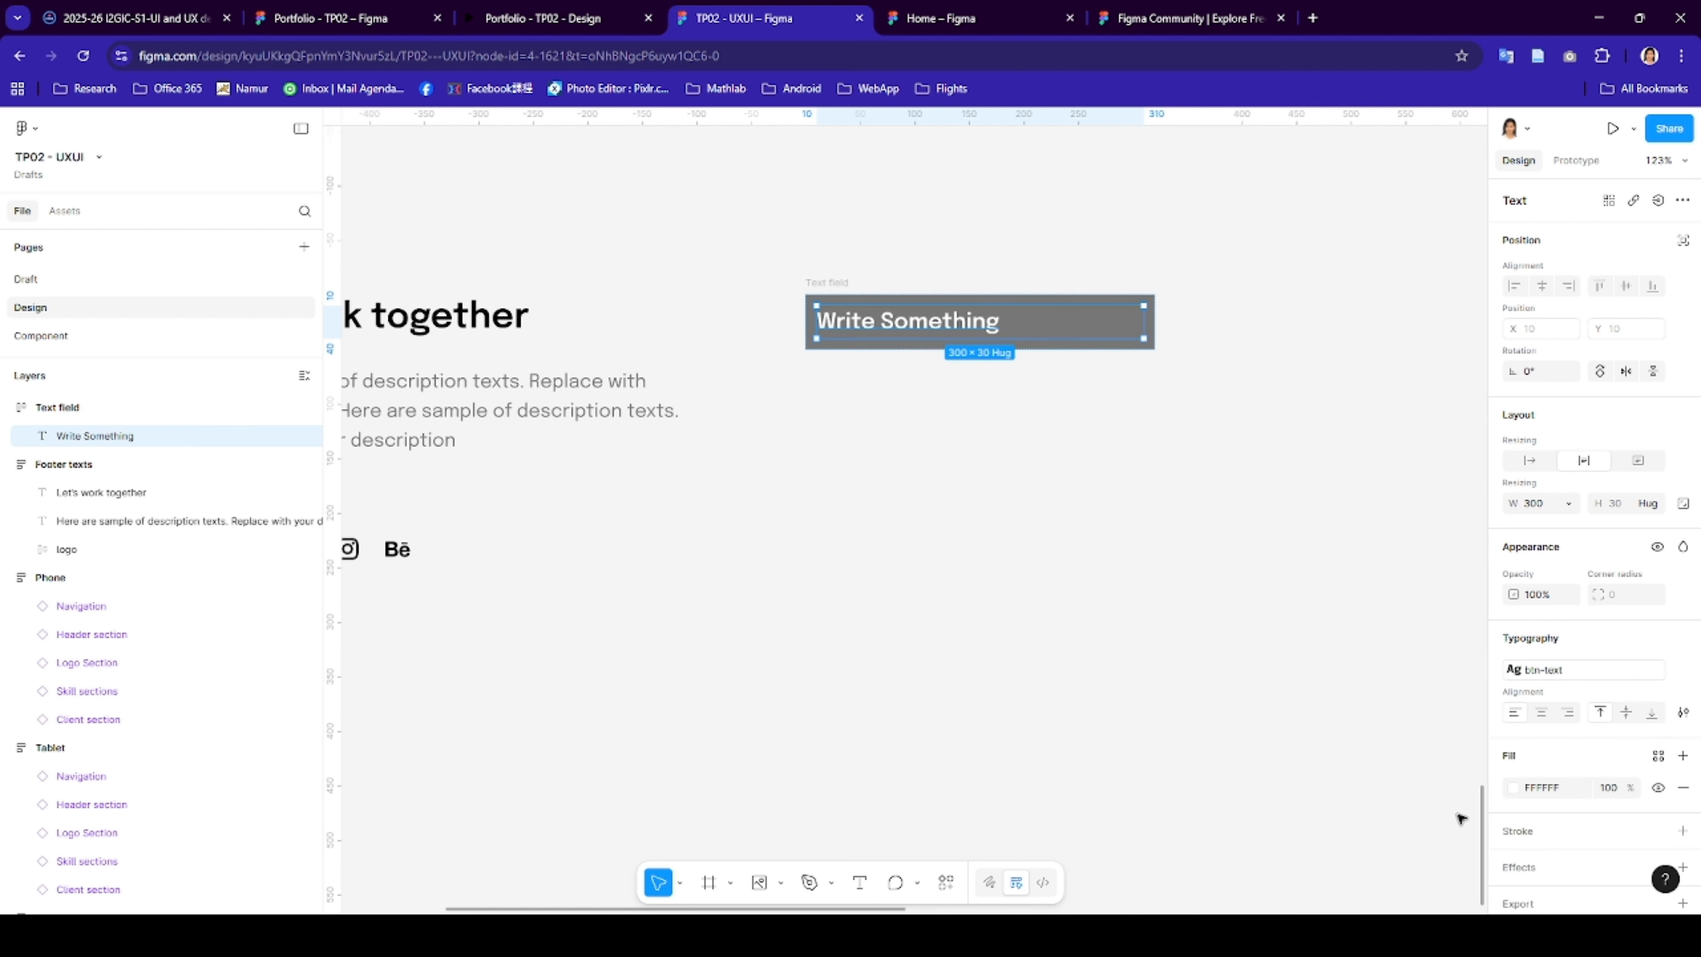
click(1514, 788)
click(1382, 471)
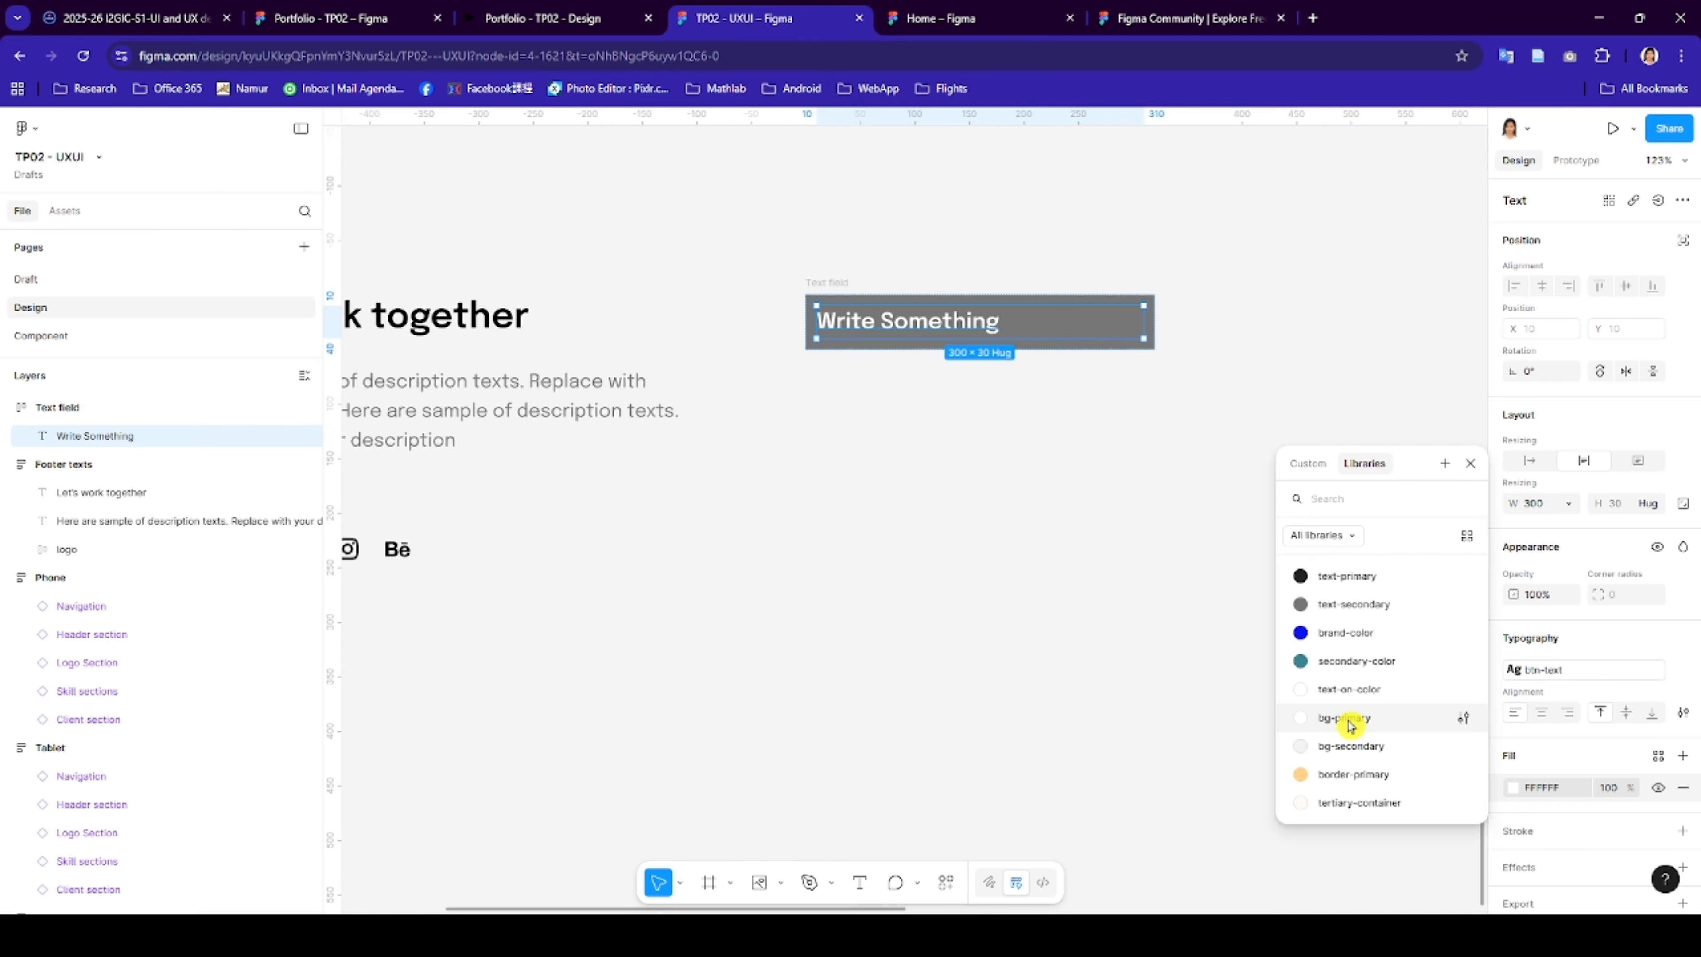
click(1348, 689)
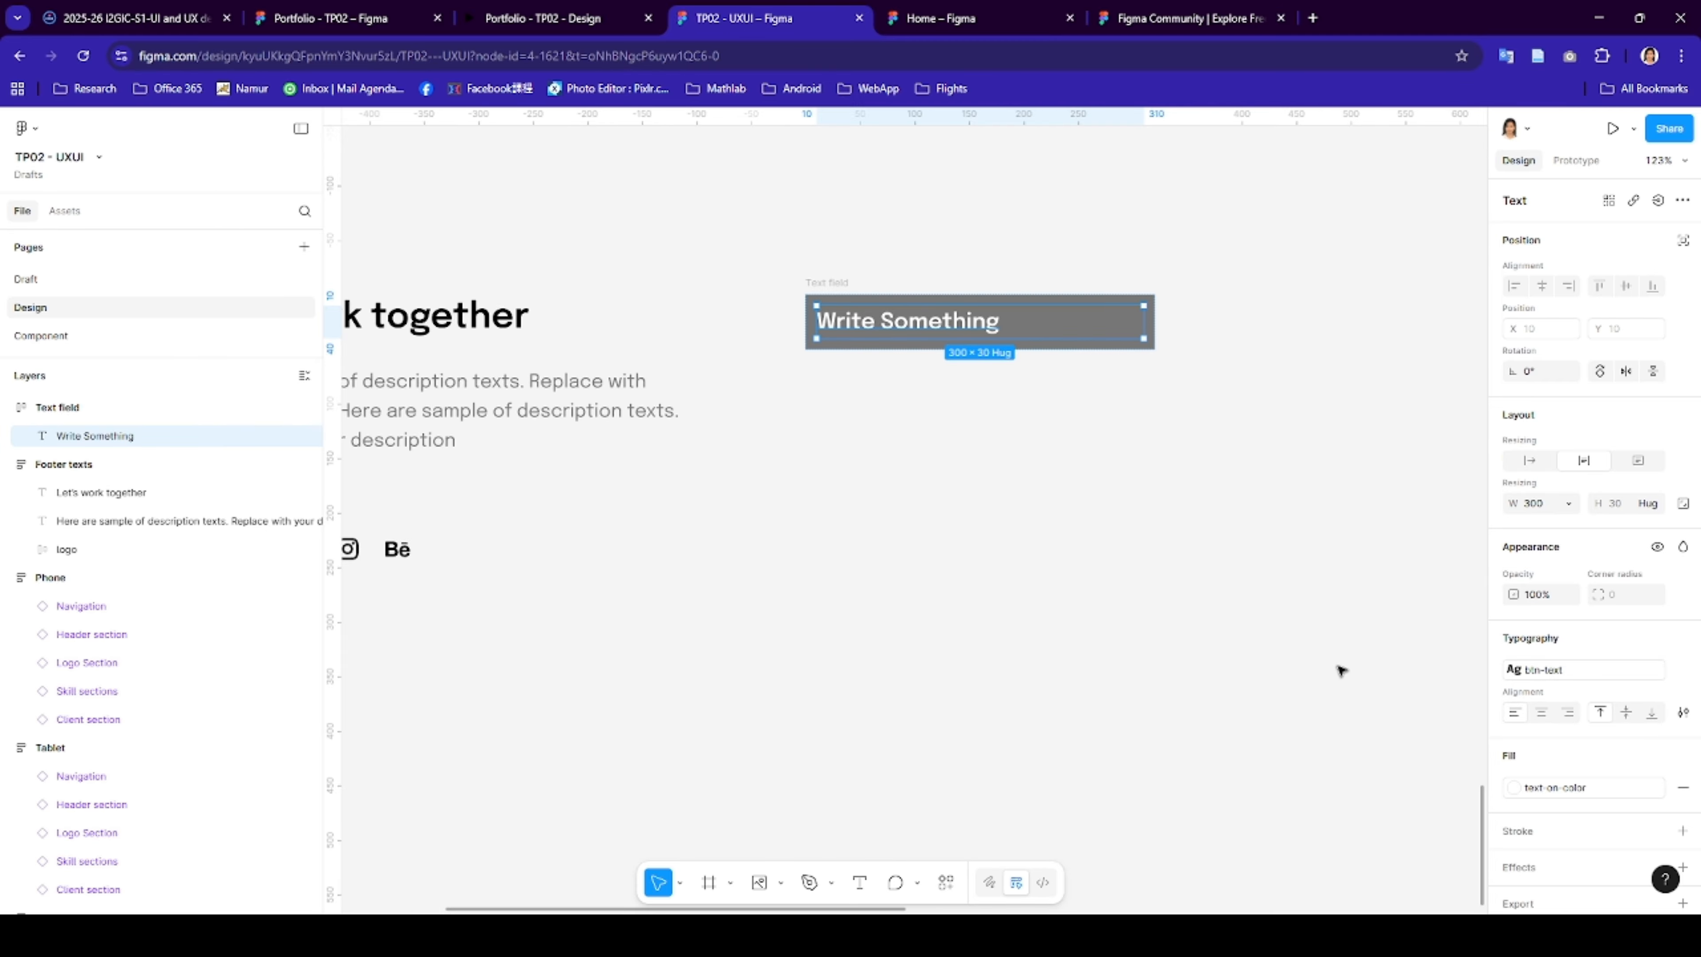
click(892, 361)
- Set the Text field frame's horizontal and vertical padding to 15
click(890, 330)
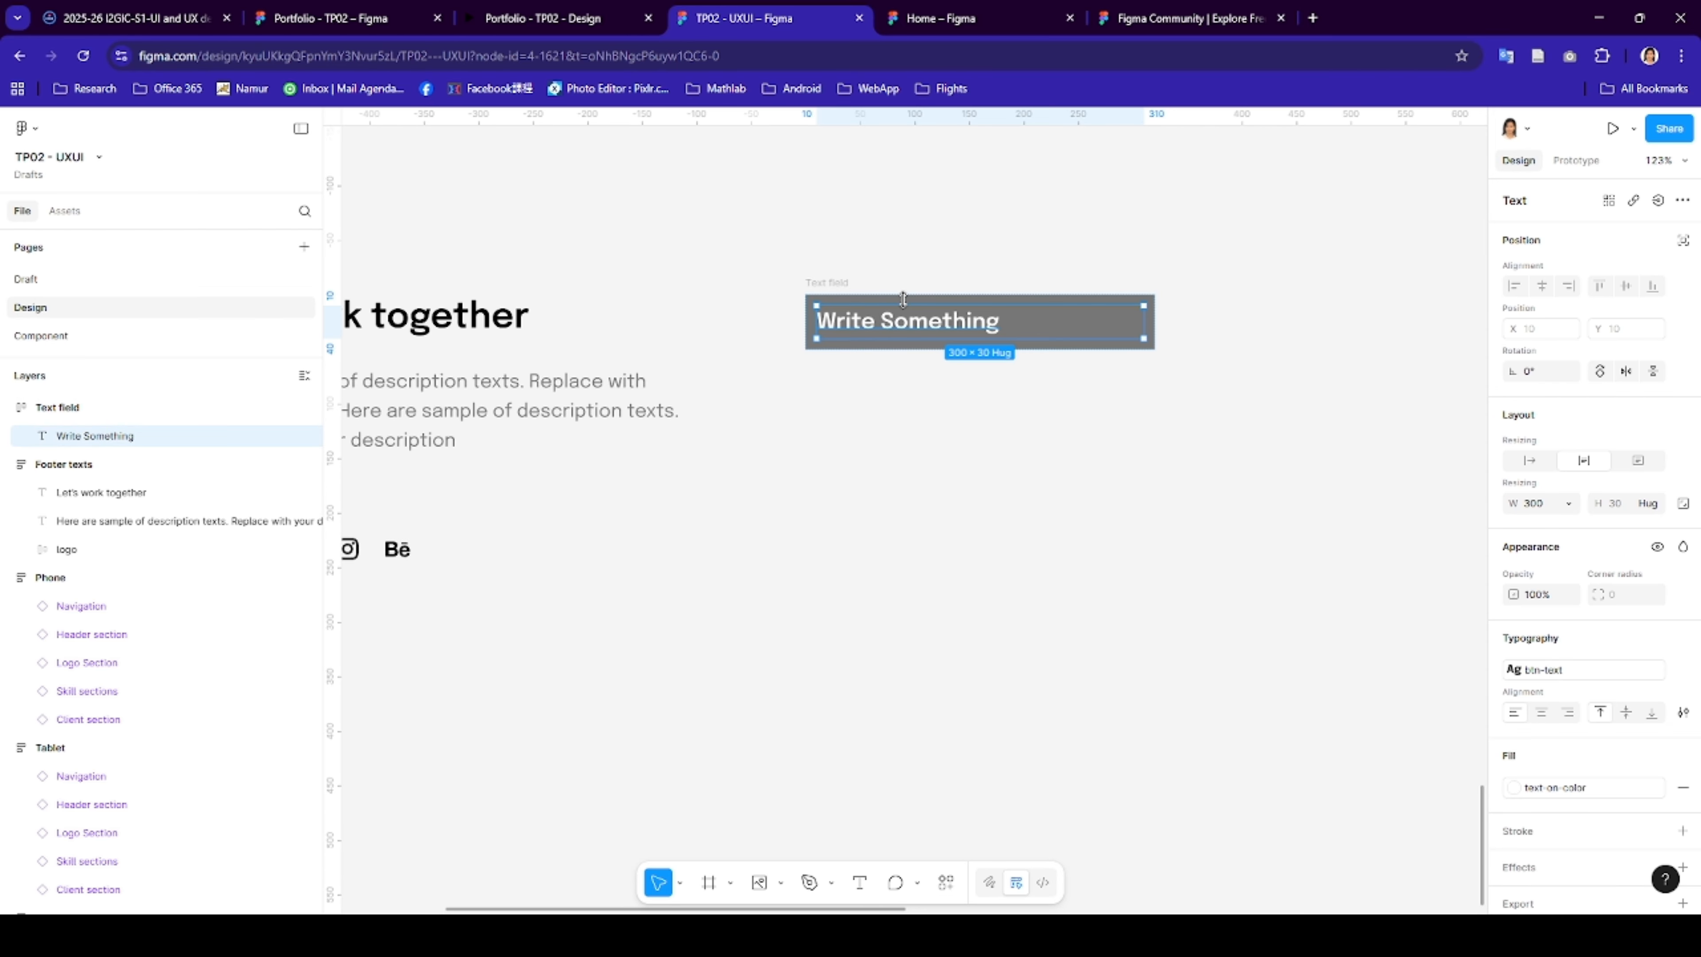
click(858, 287)
key(shift+a)
click(1540, 623)
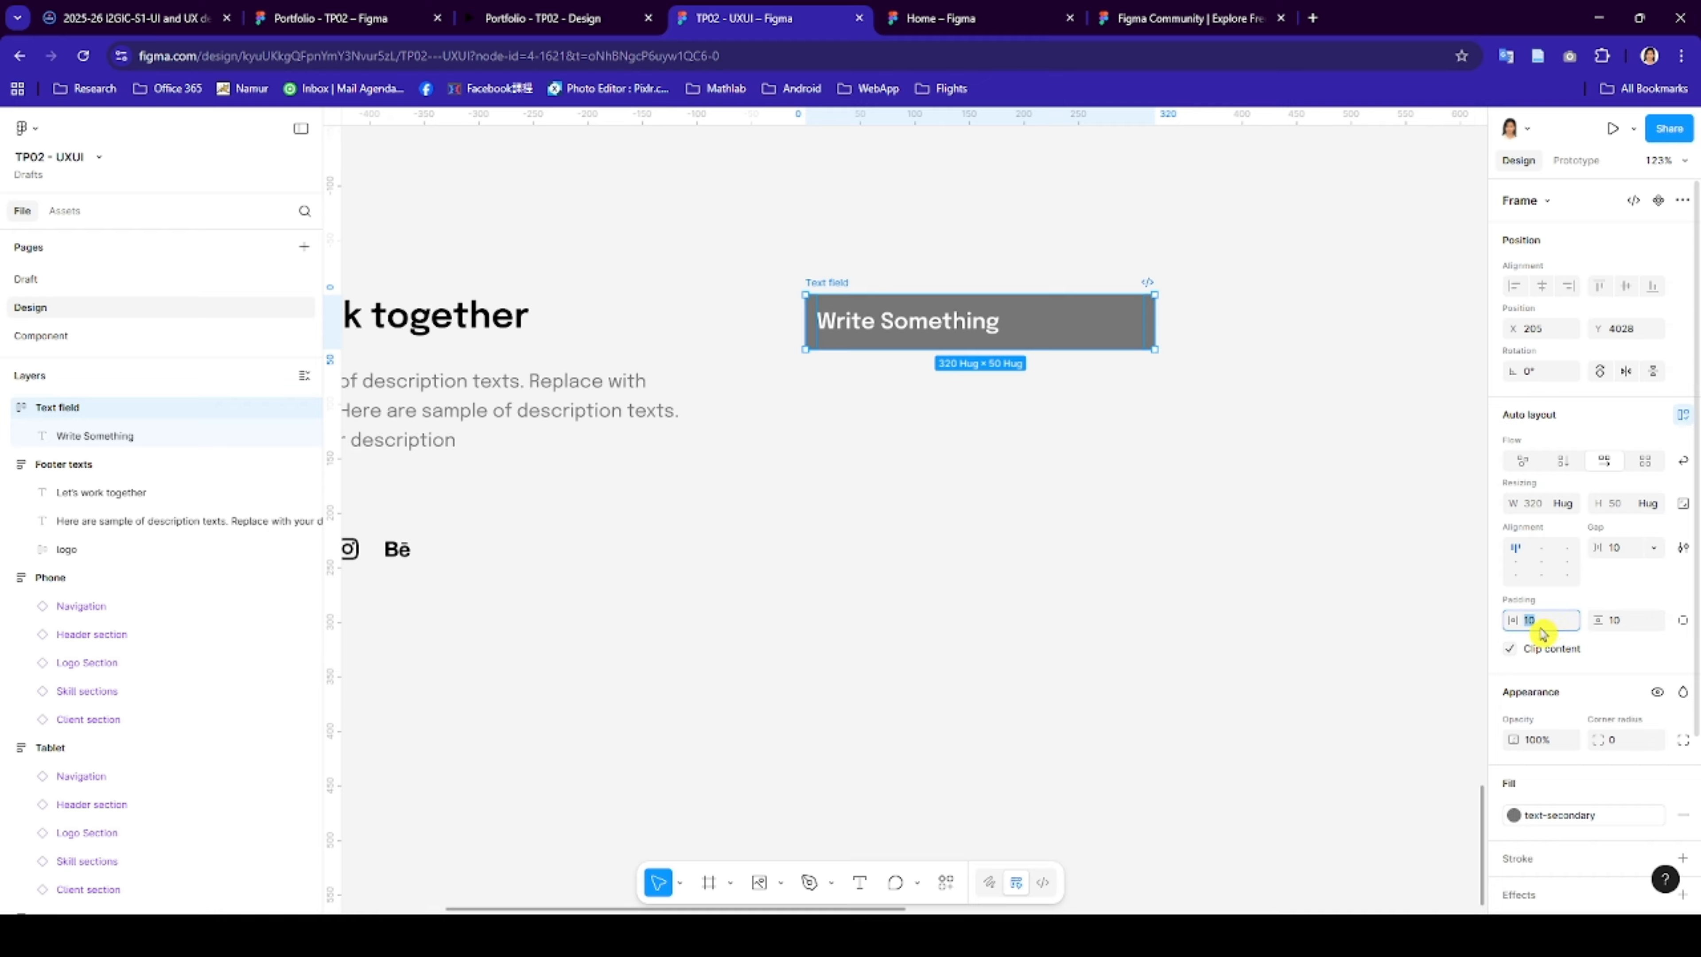
text(15)
key(Return)
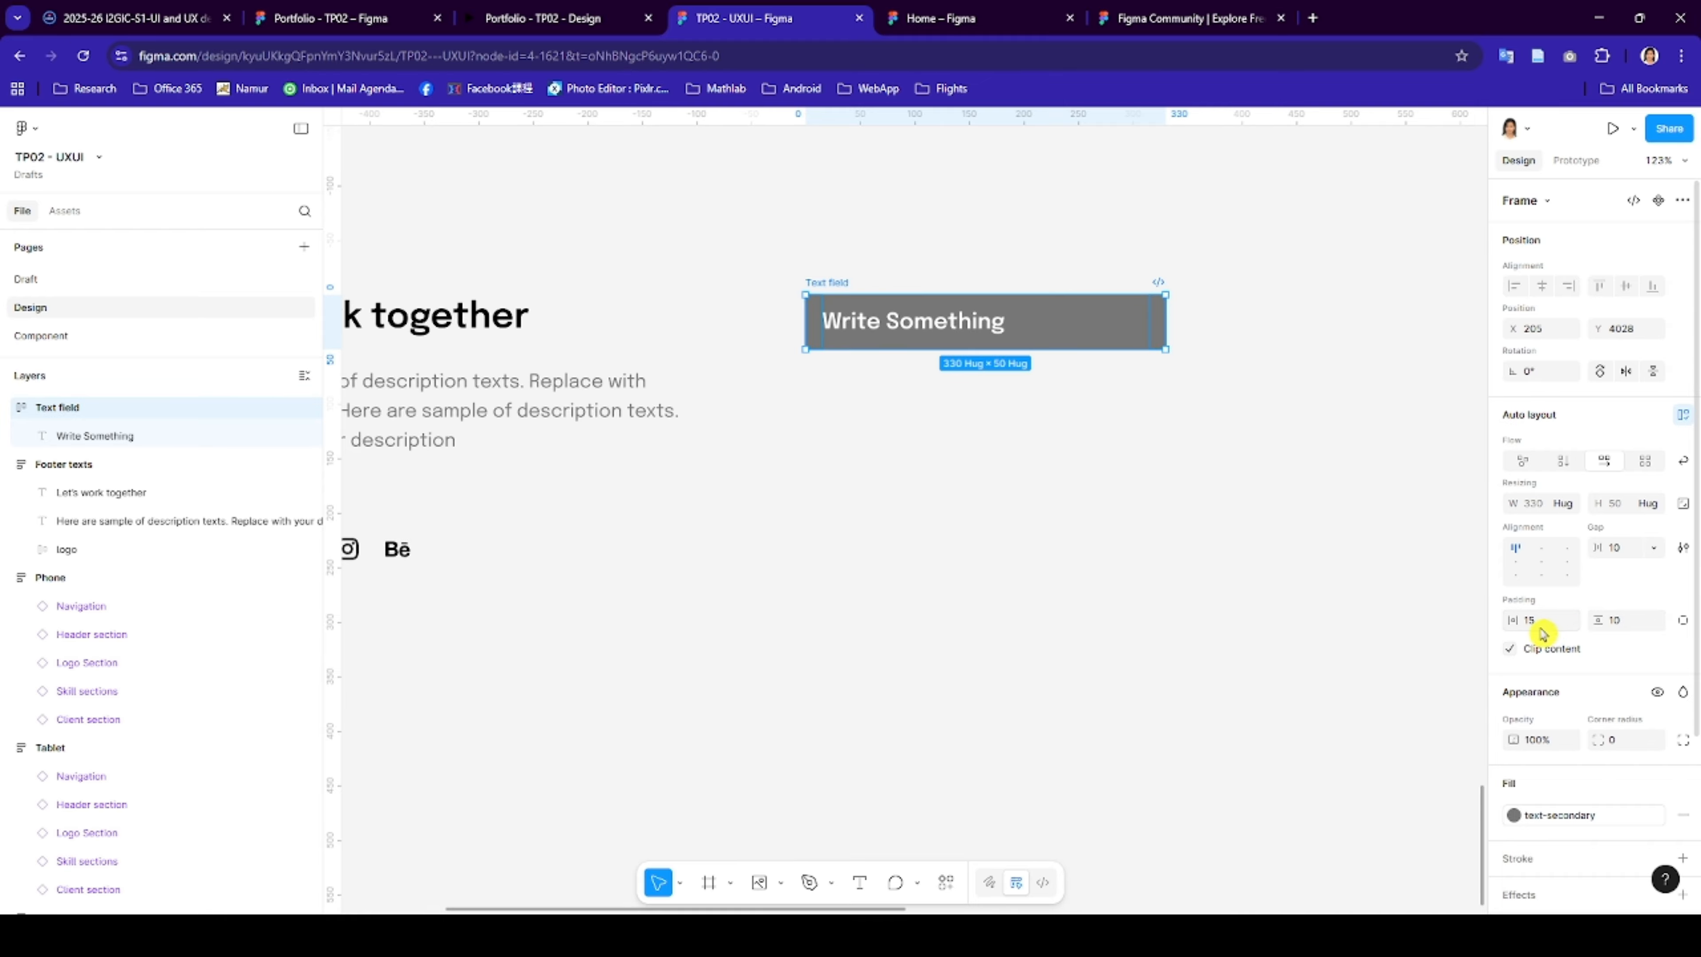
click(1616, 630)
text(1)
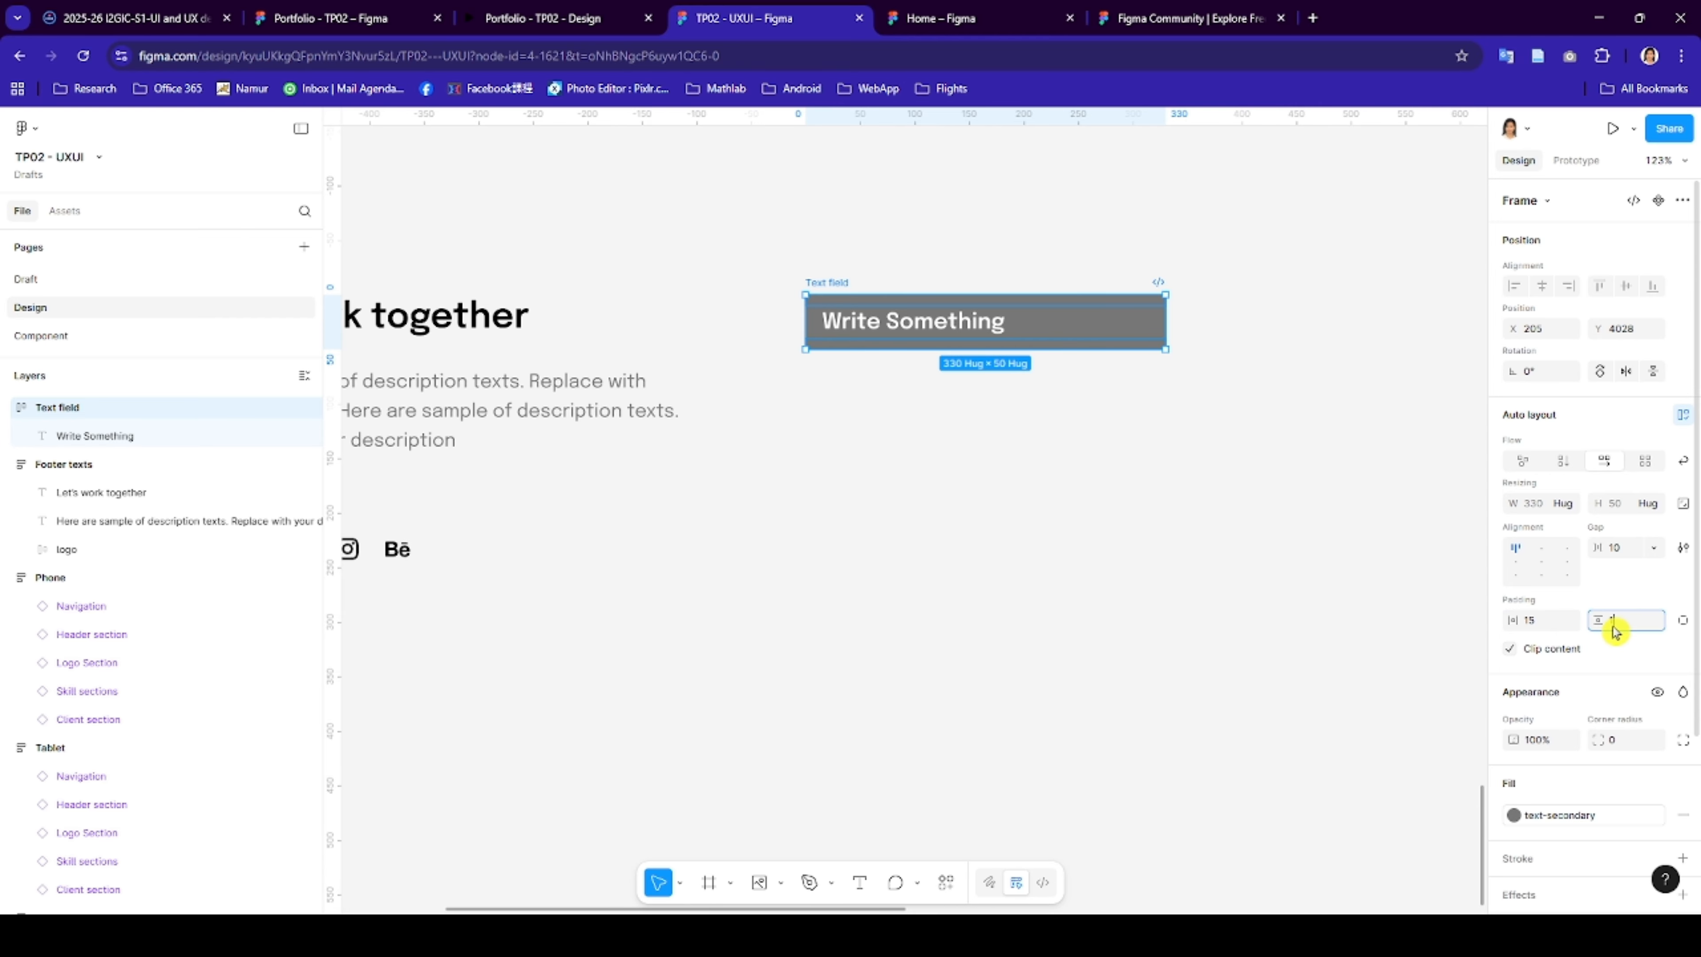
text(5)
key(Return)
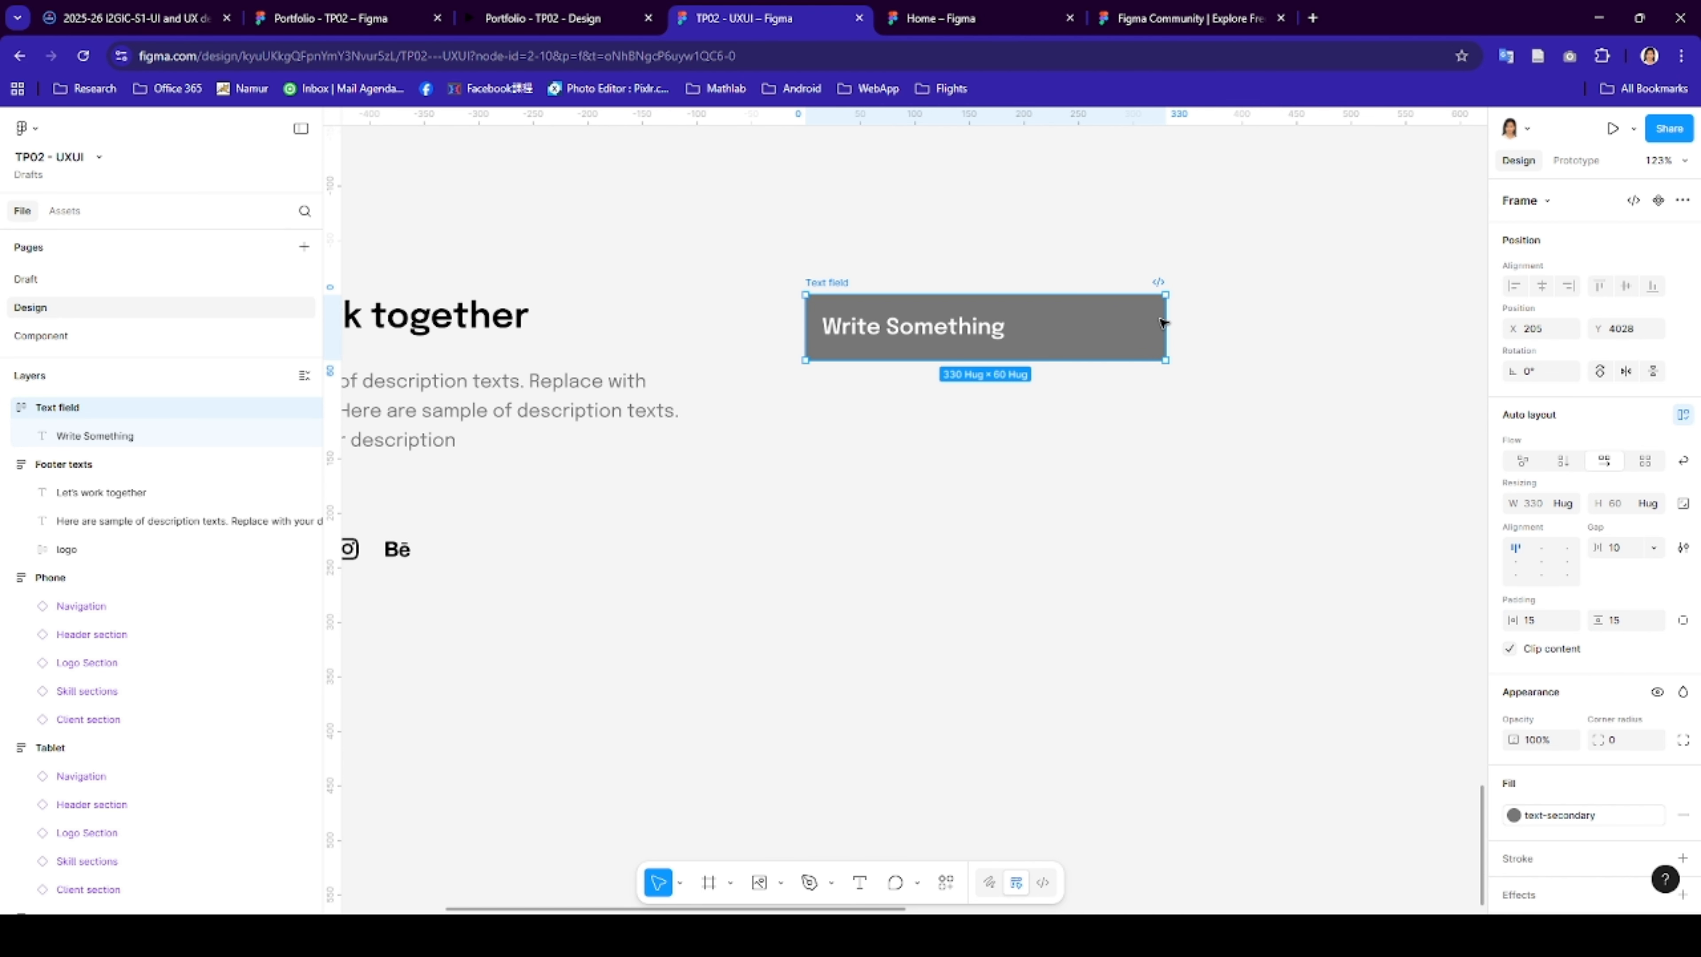
click(1172, 320)
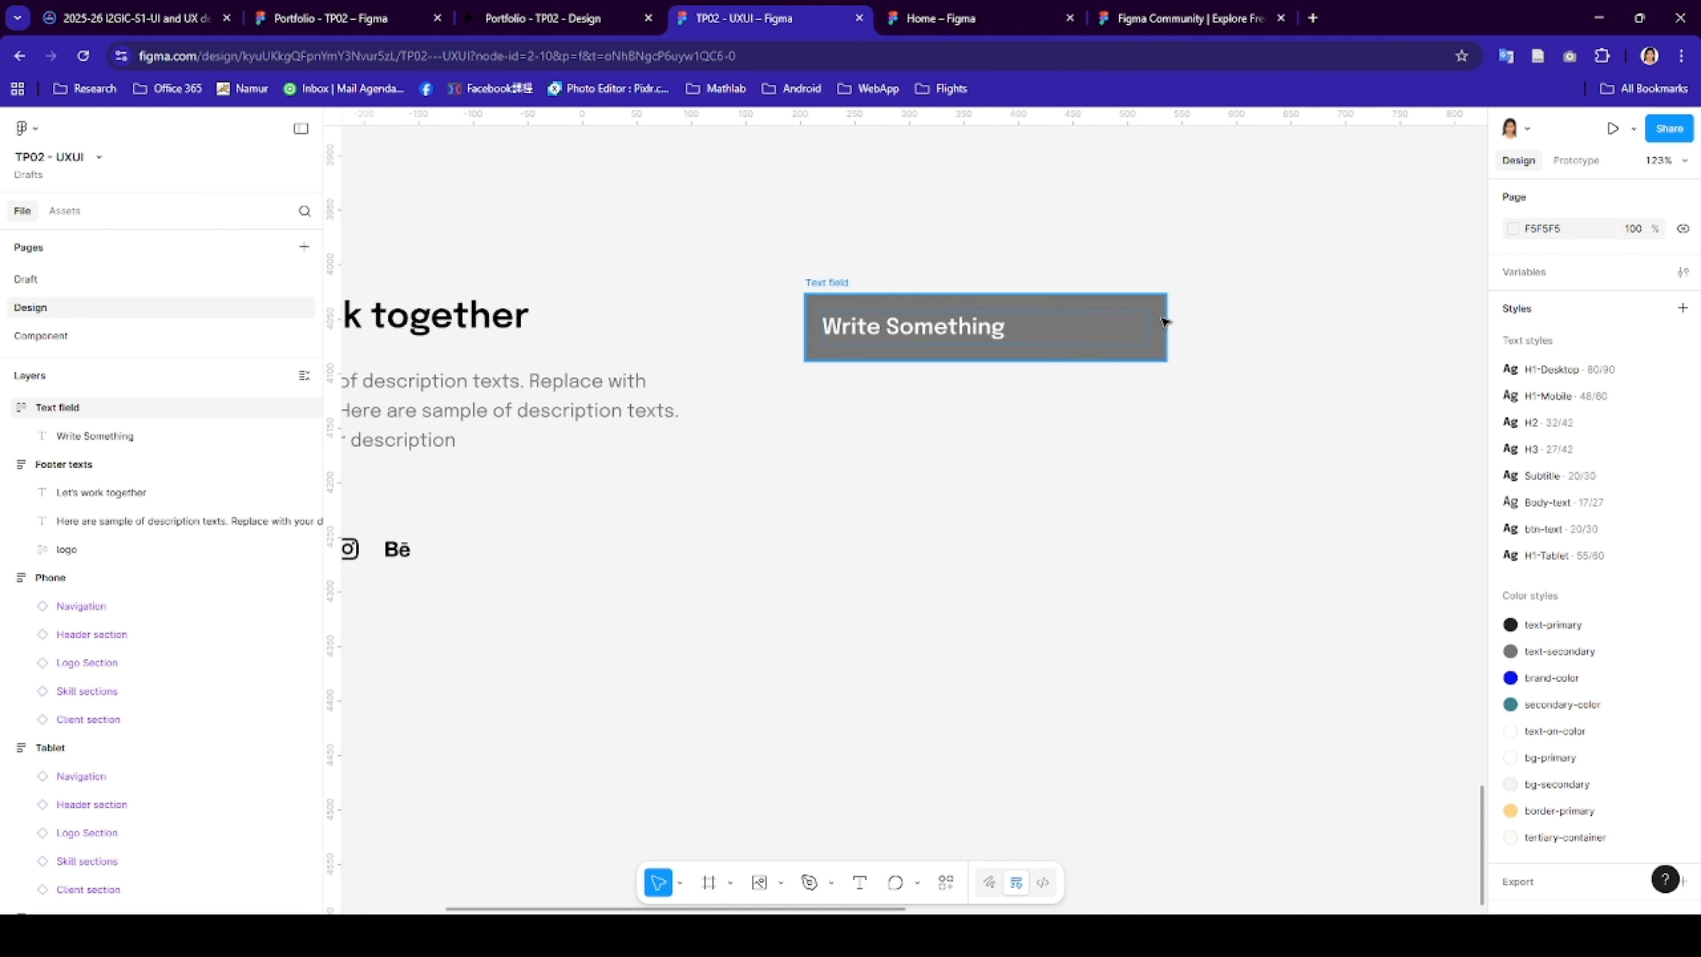
- Turn the Text field frame into a component
click(829, 283)
right_click(829, 287)
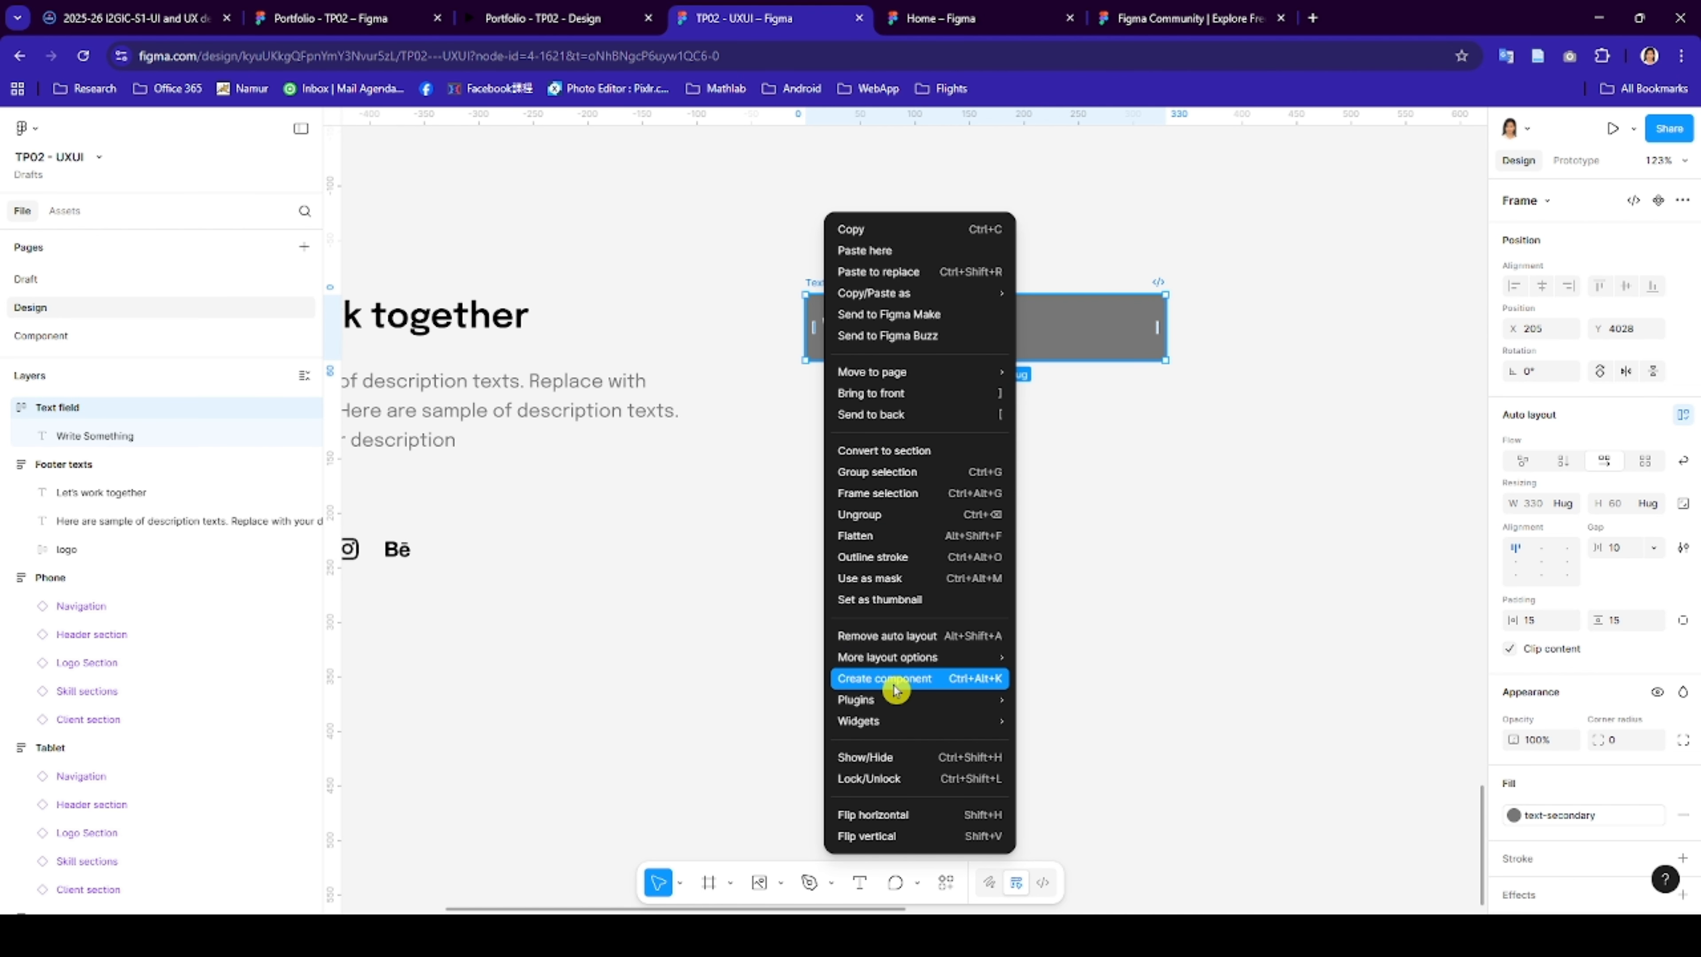
click(930, 680)
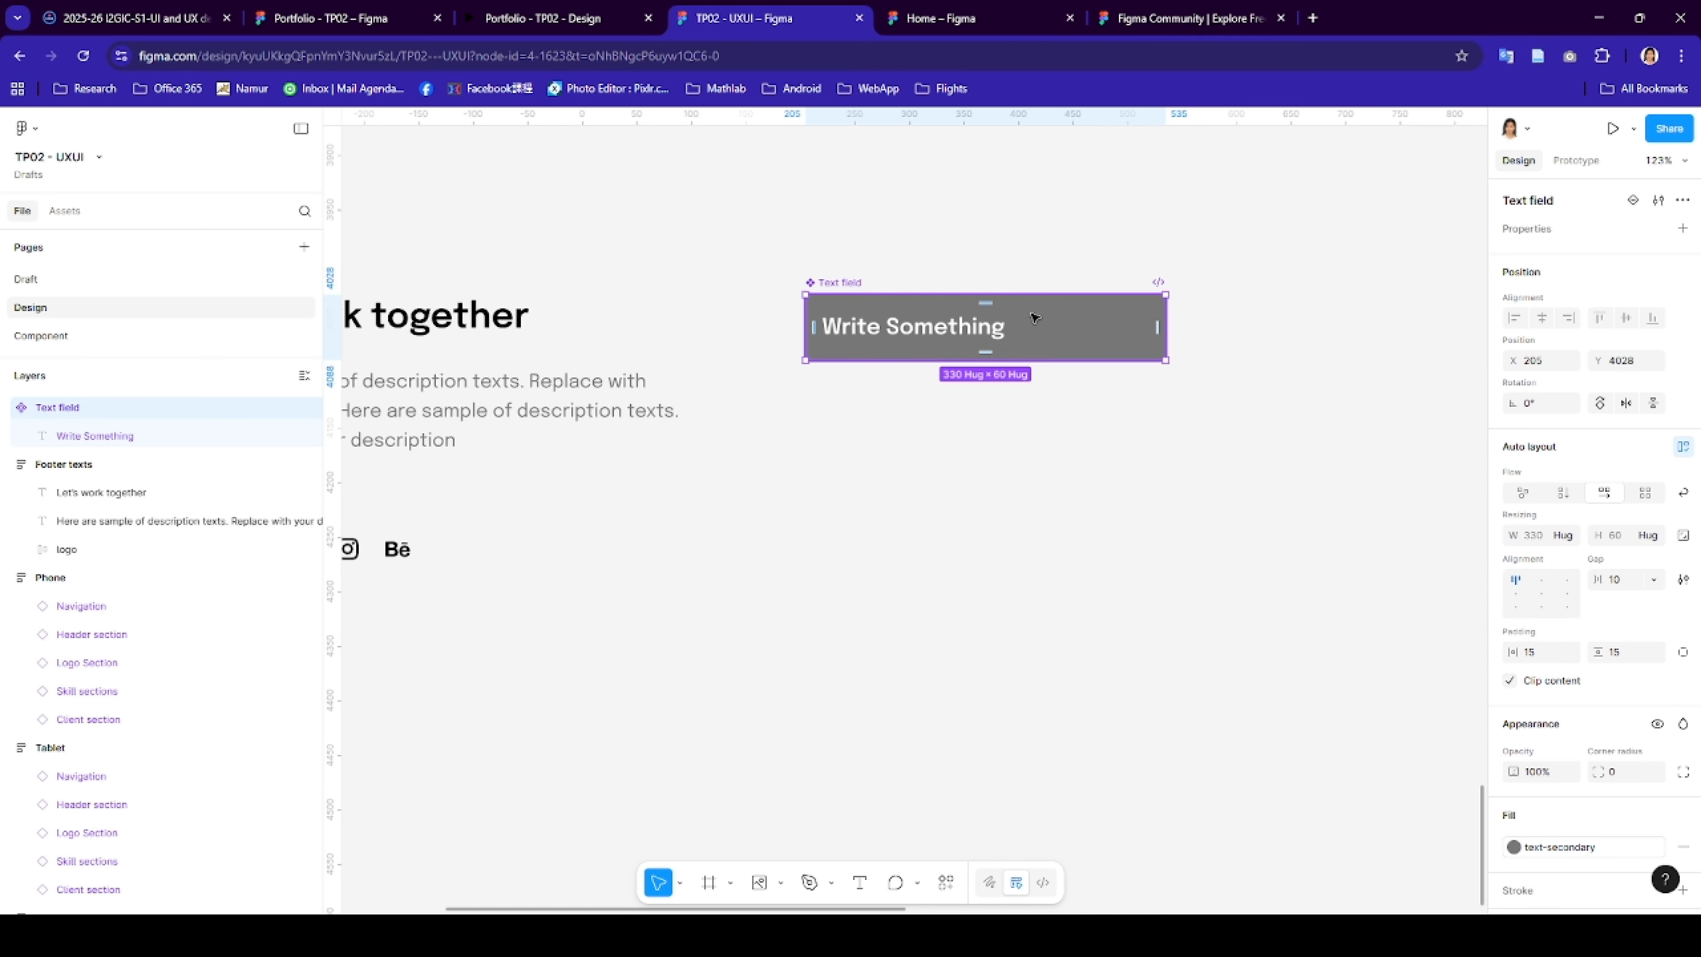
- Create a text property named Text on the Text field component with the value "Write Something"
click(1685, 202)
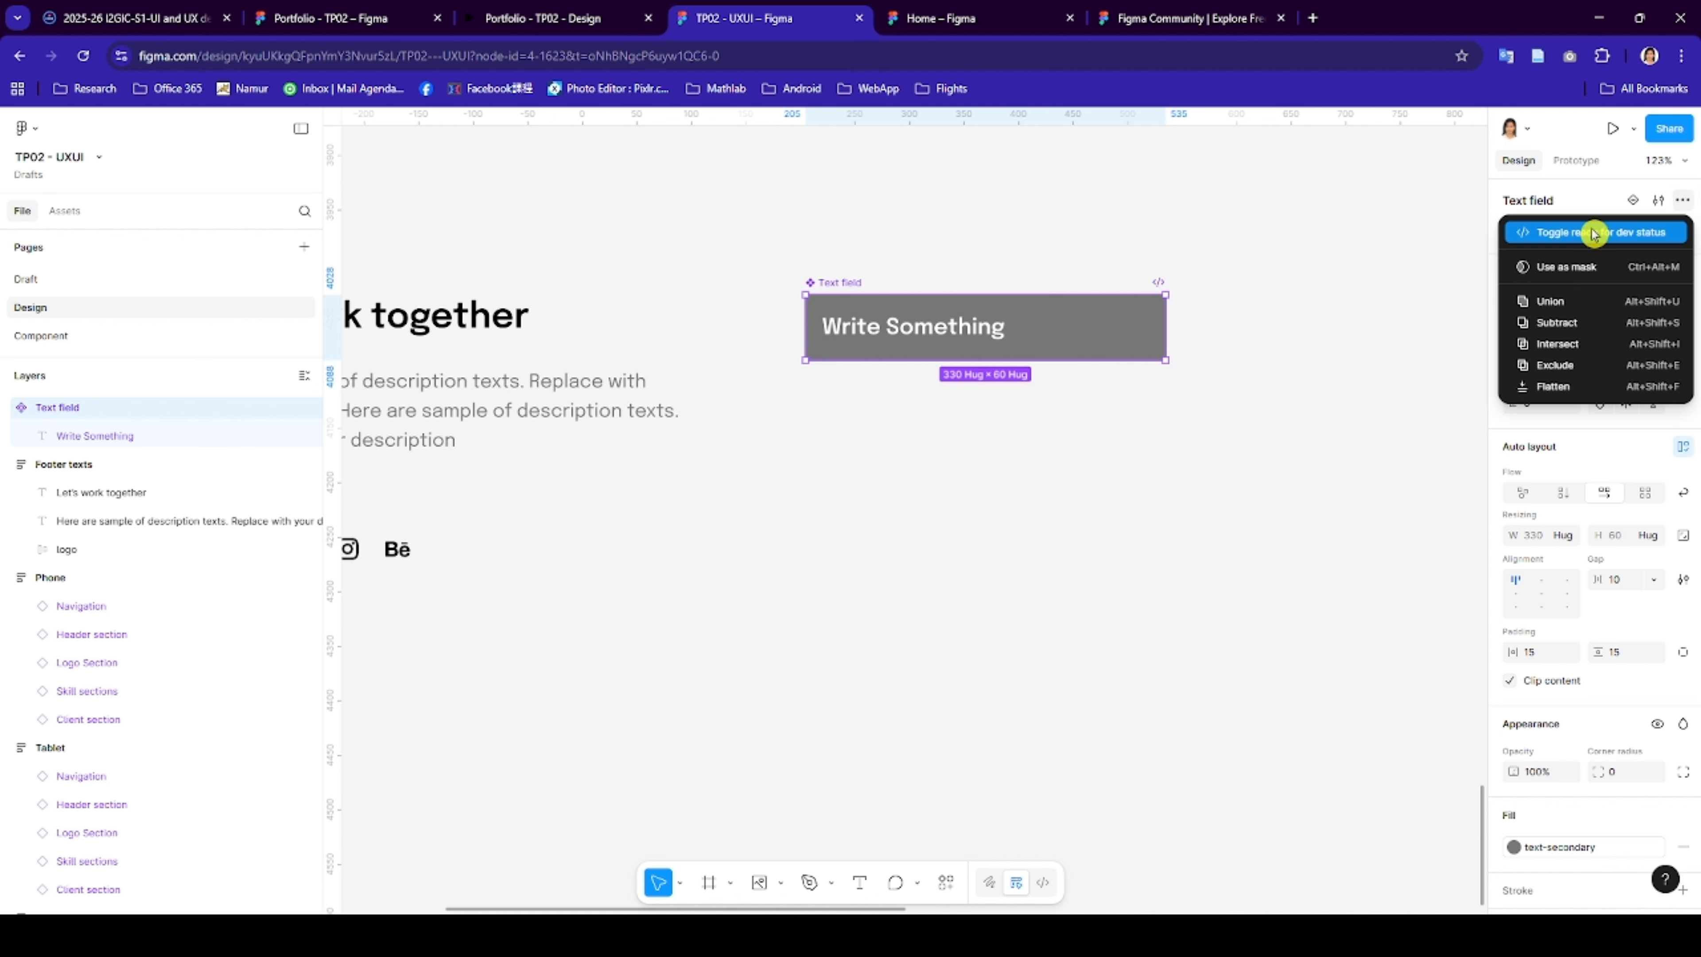
click(1614, 200)
click(1682, 229)
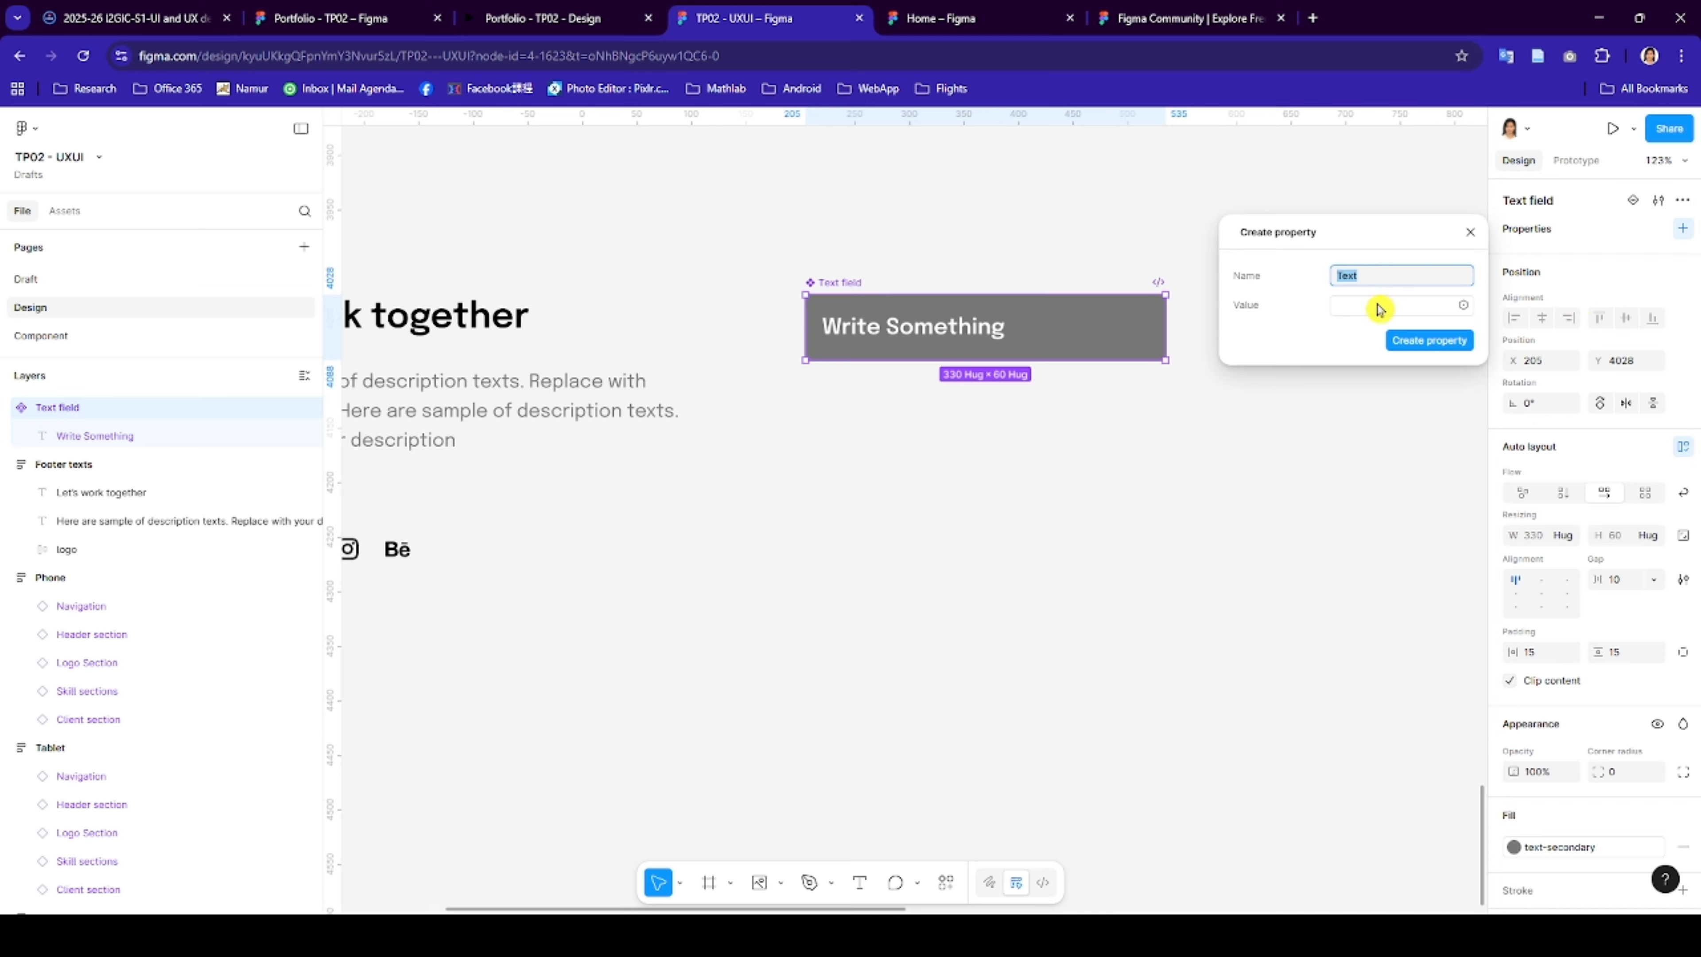
click(1363, 315)
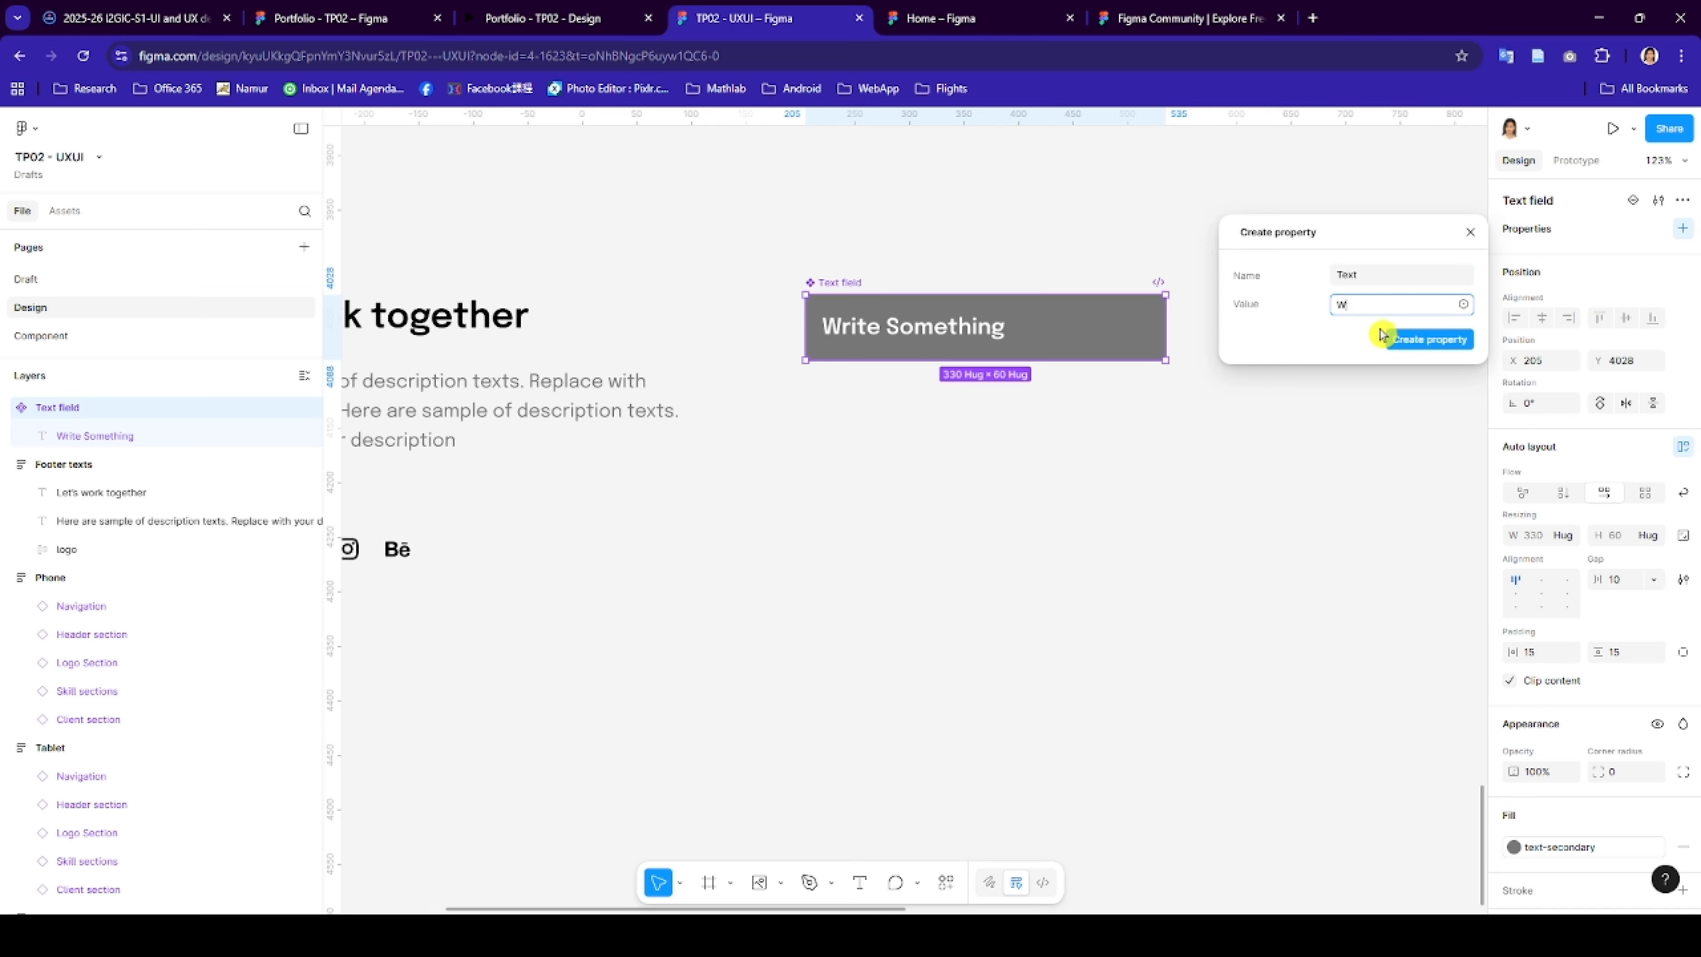
text(Write s)
key(Down)
key(Tab)
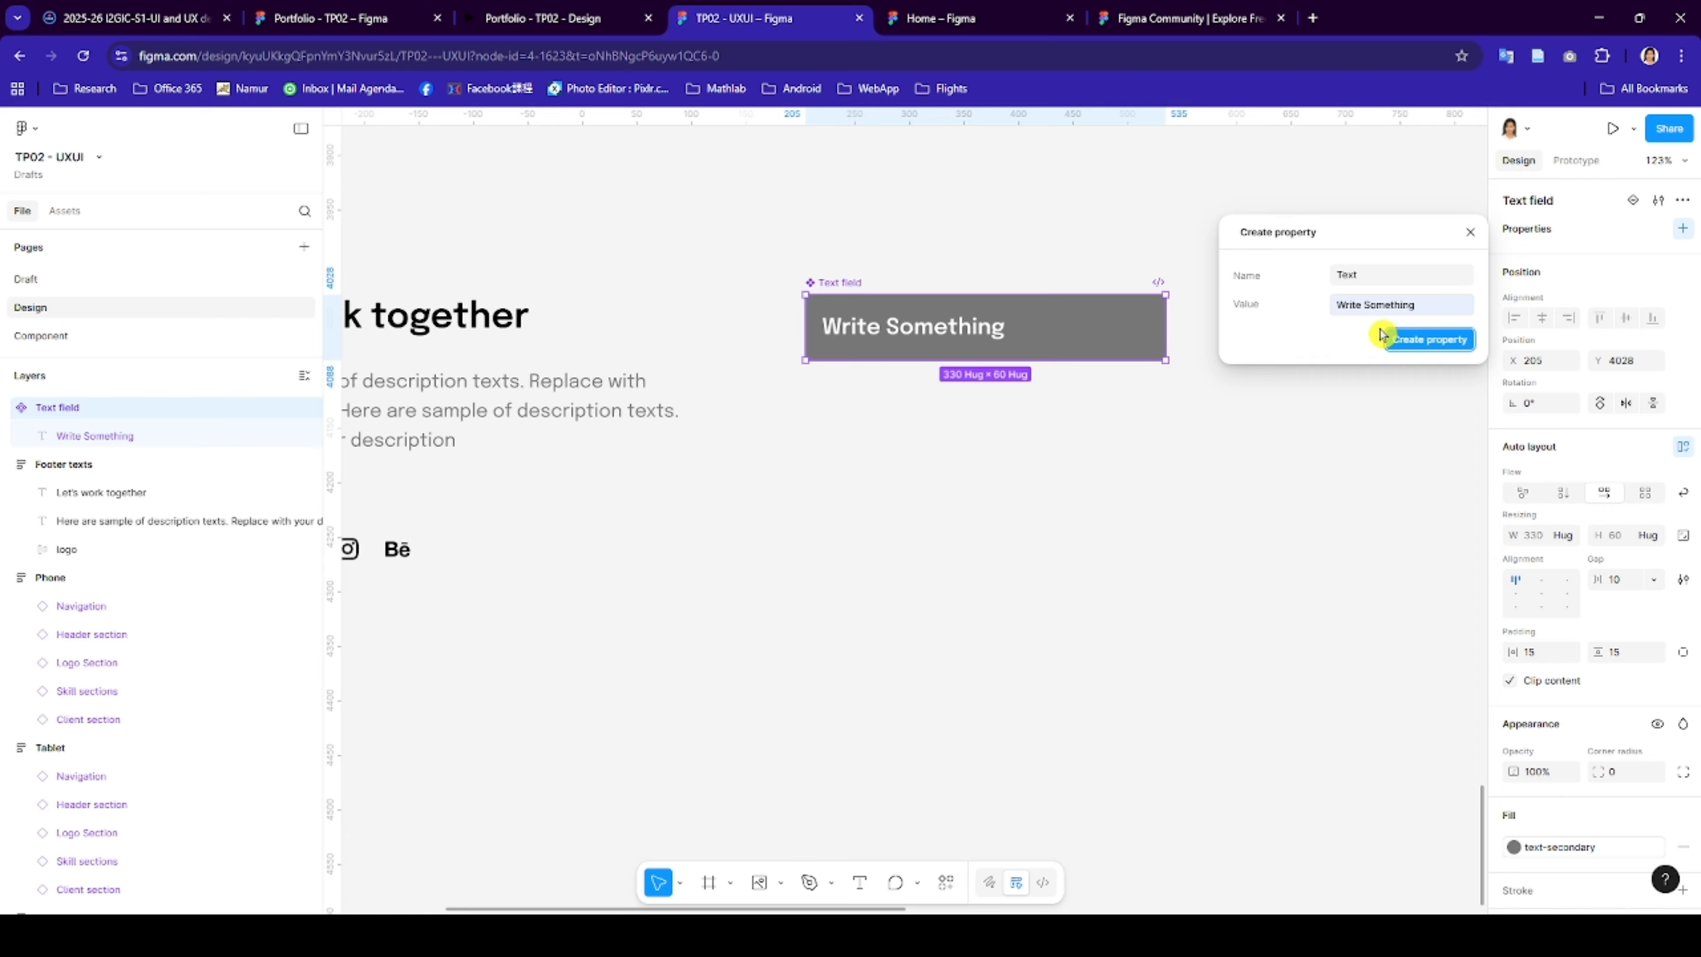
click(1410, 341)
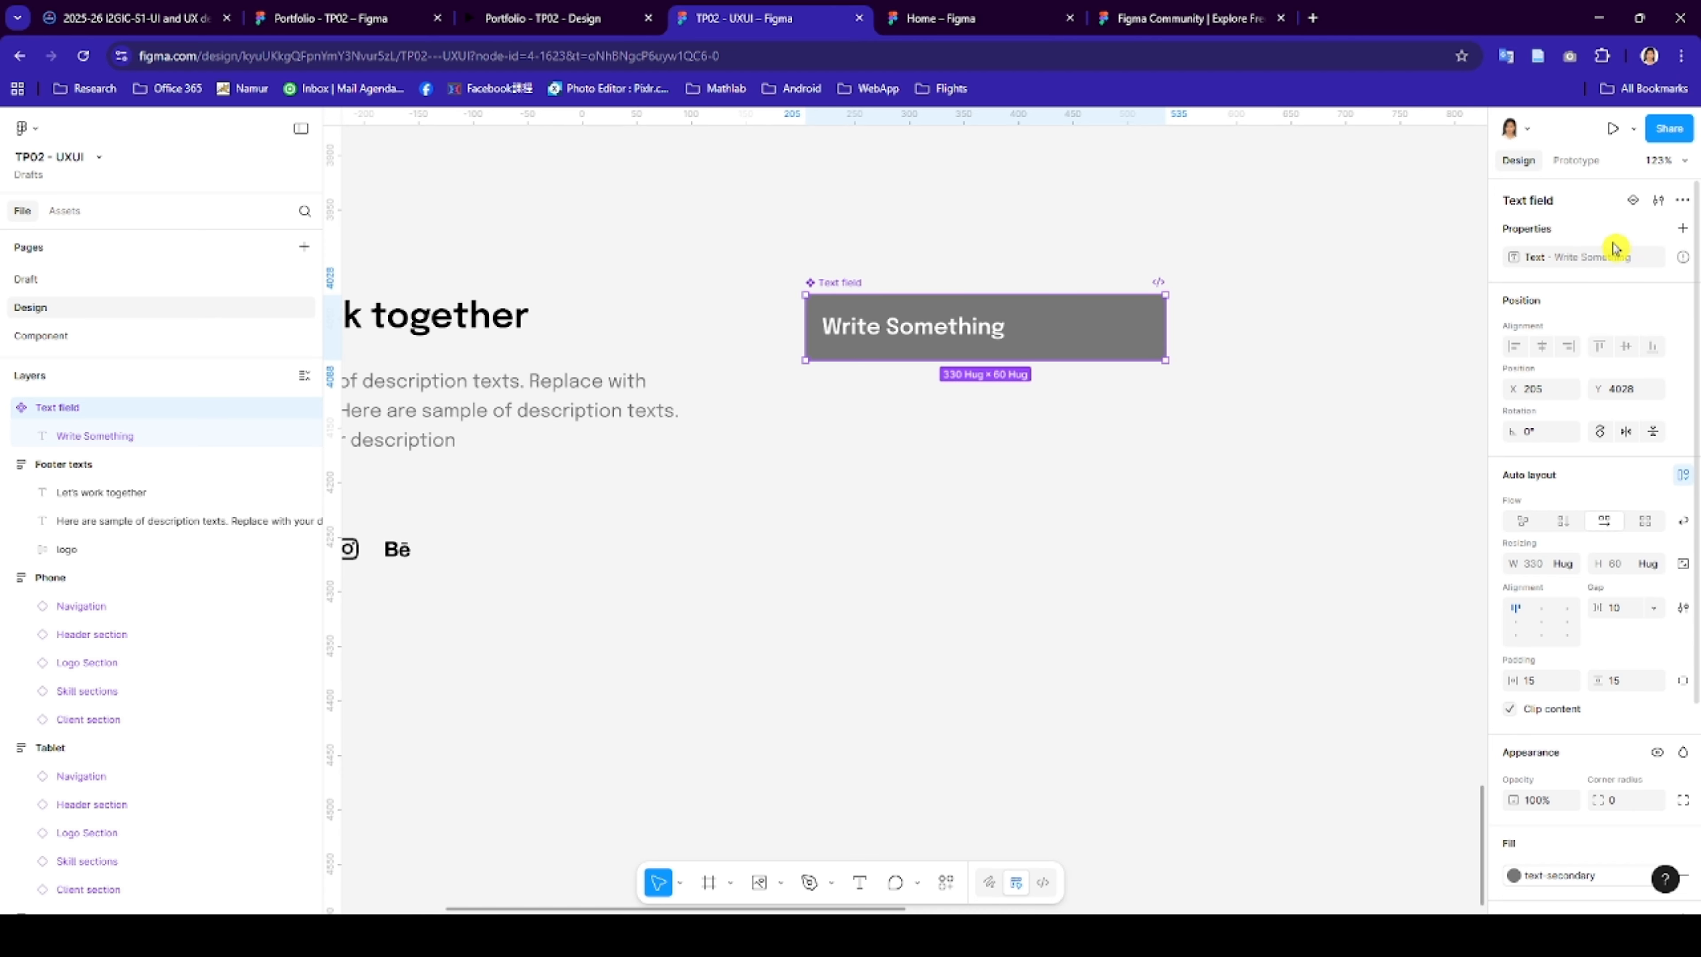
click(1374, 330)
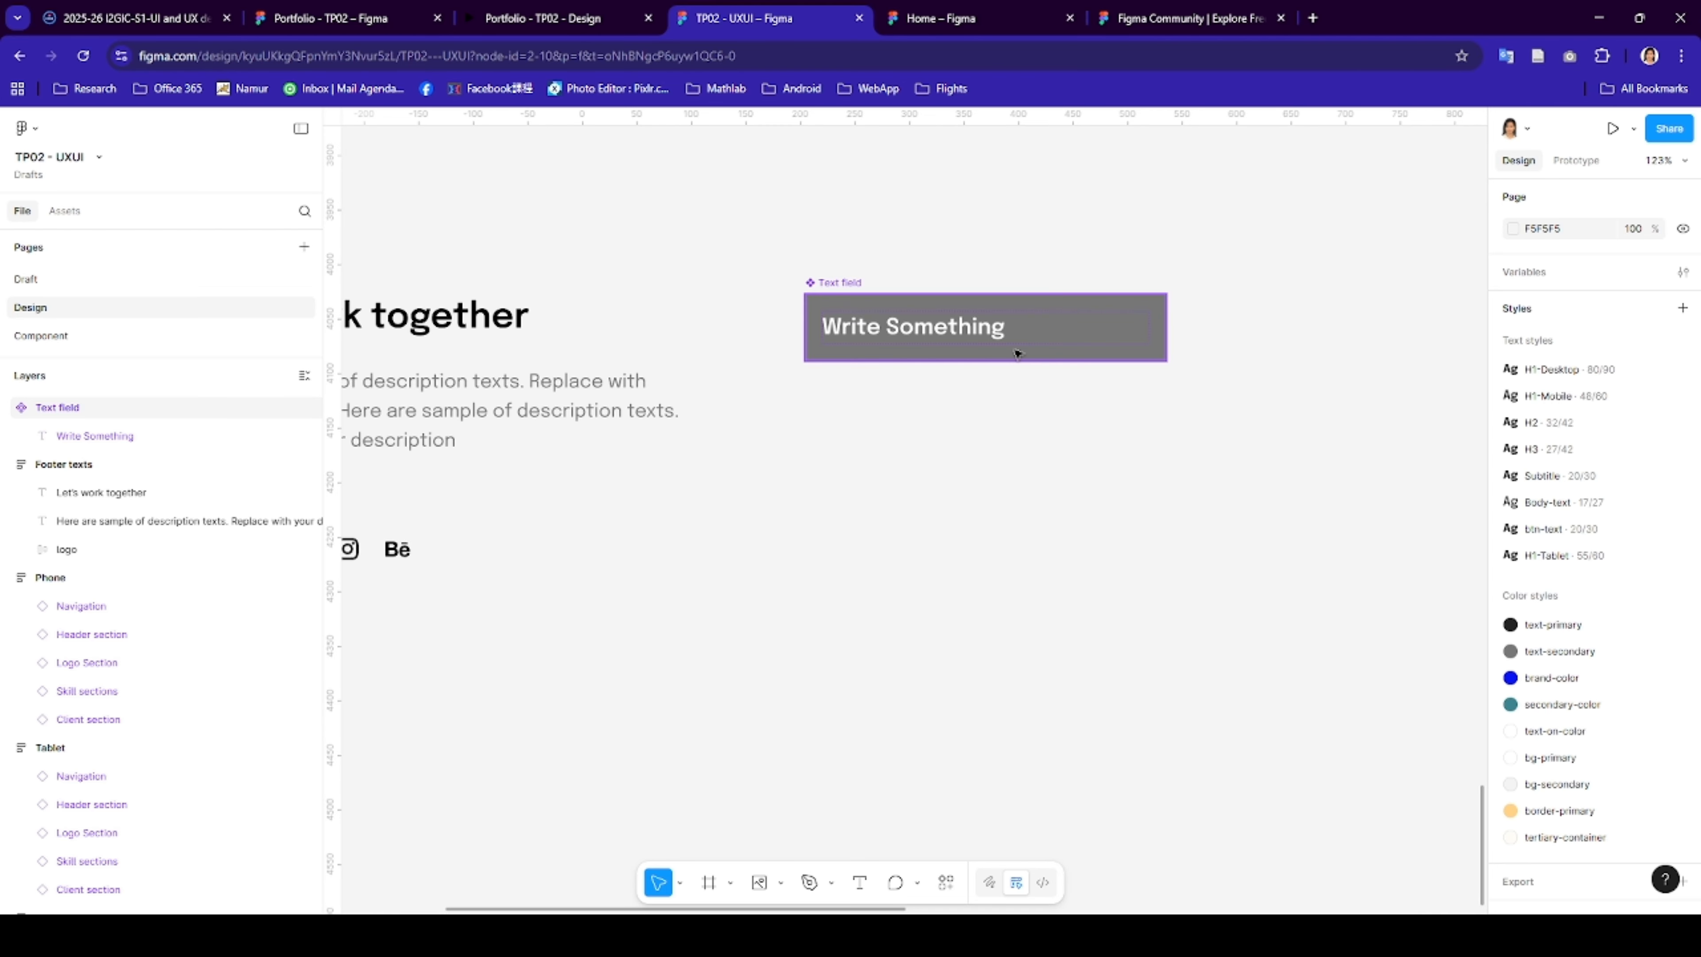
- Move the Text field component above the footer area and place an instance of it beside the footer texts
click(939, 326)
drag(846, 285, 1031, 147)
scroll(1185, 255, down, 5)
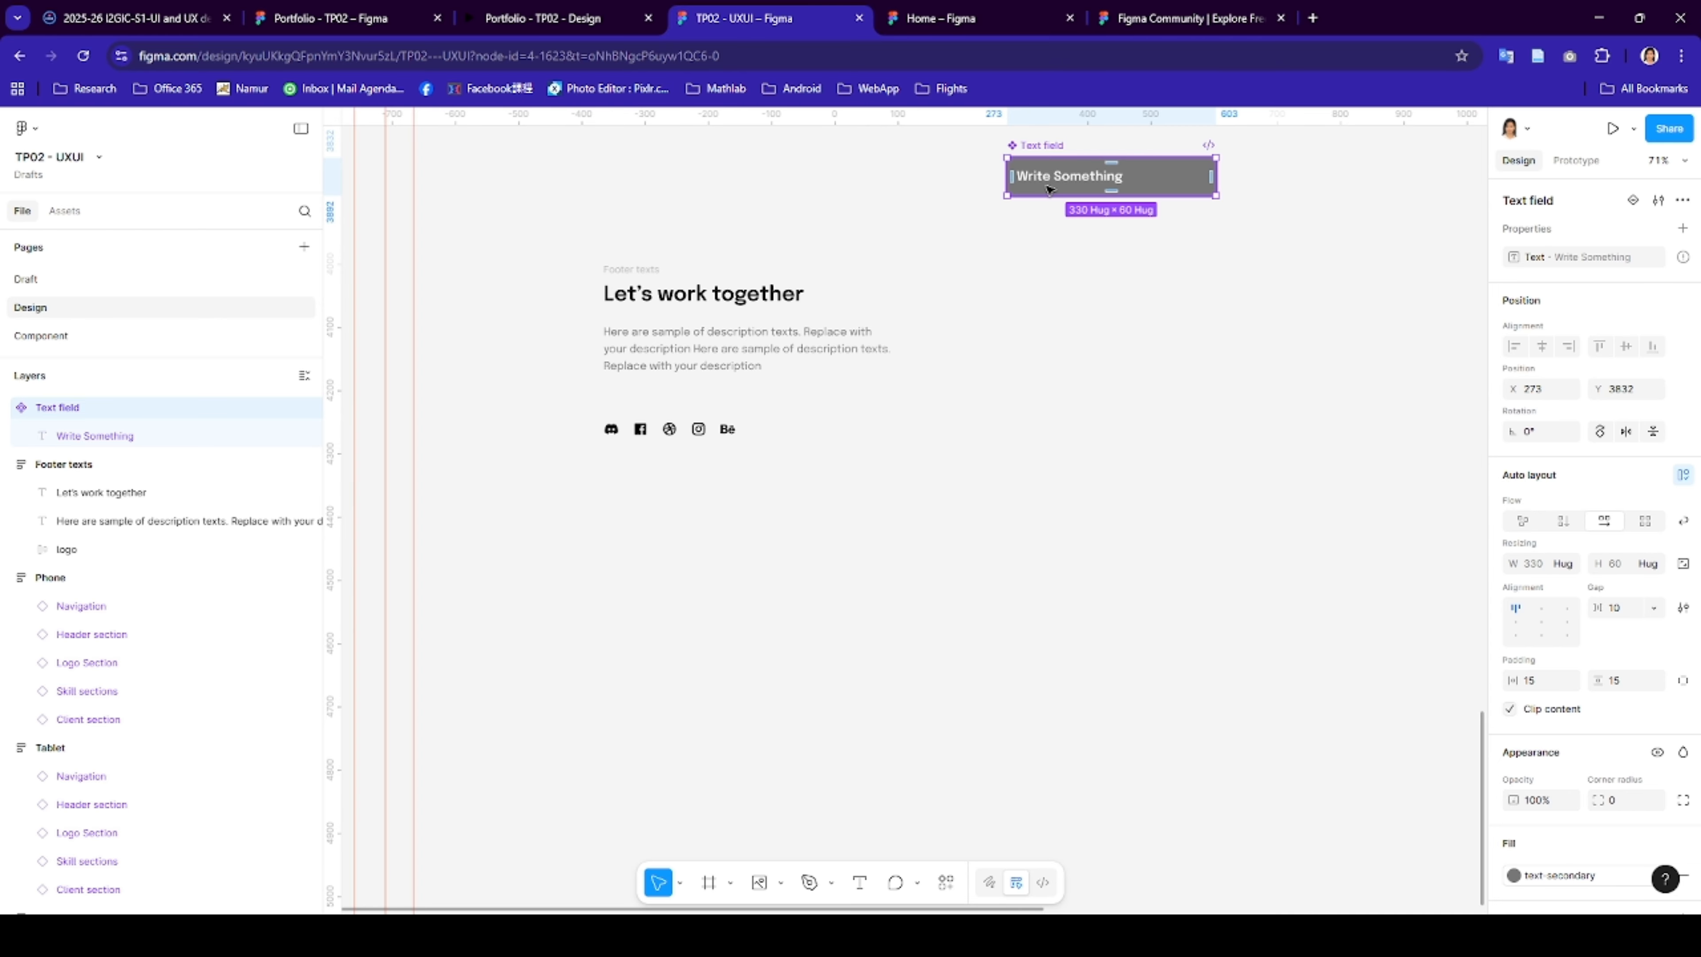
drag(1052, 214, 1051, 313)
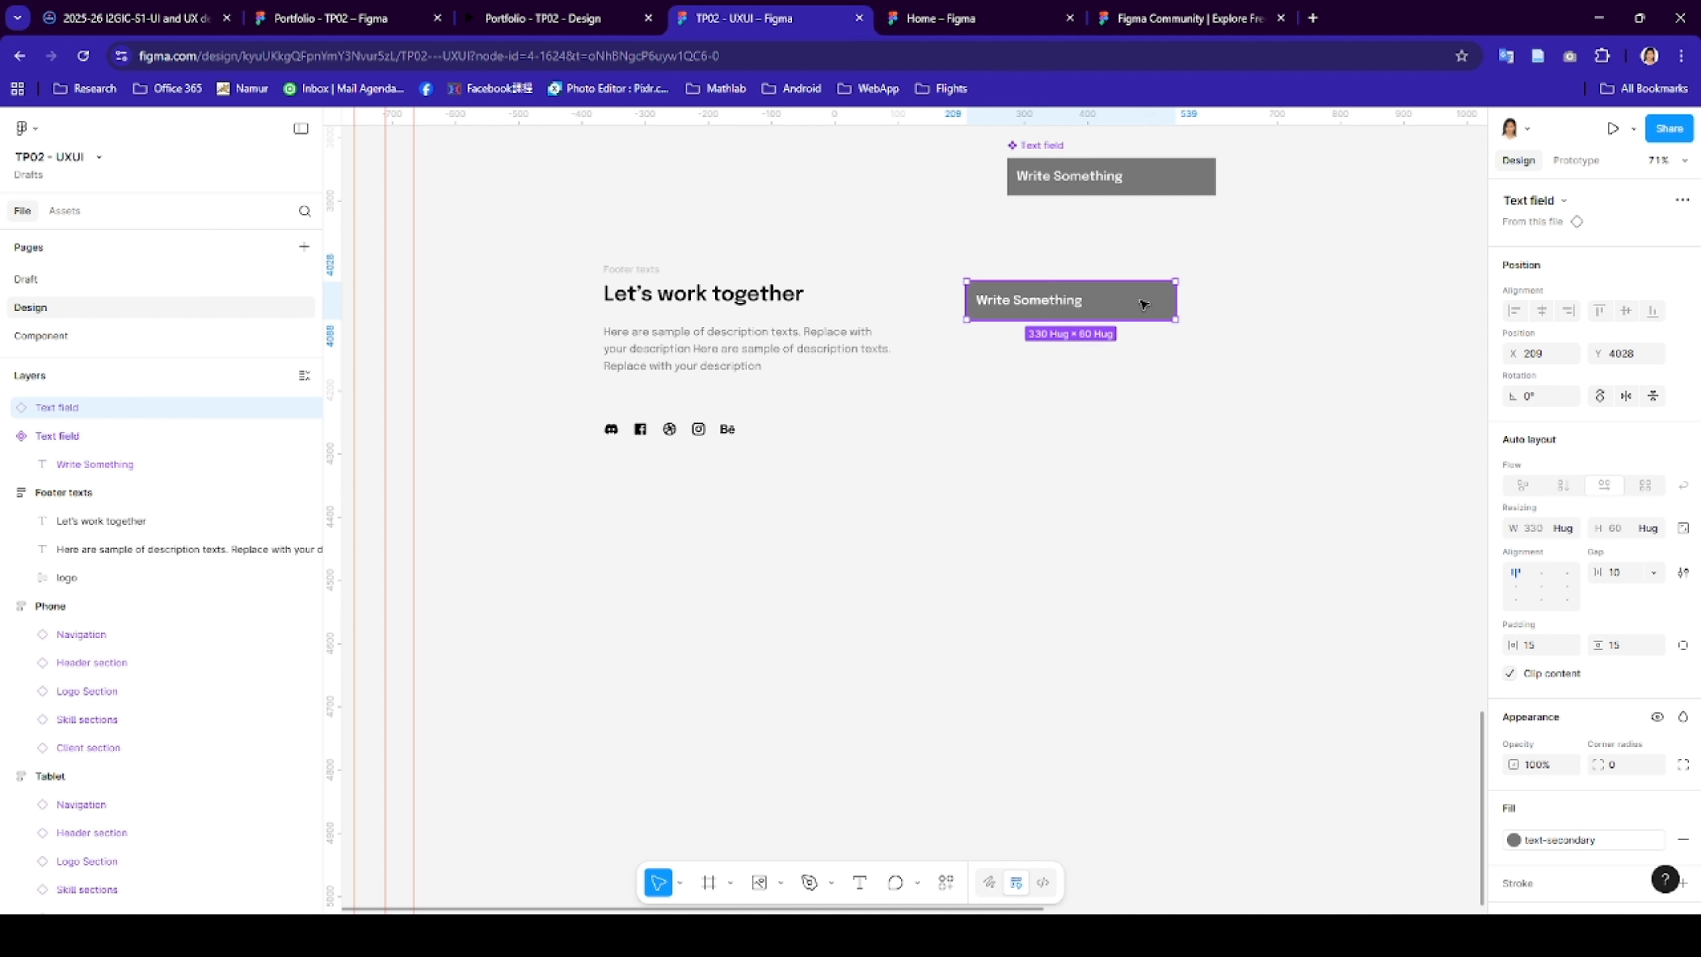
click(1180, 176)
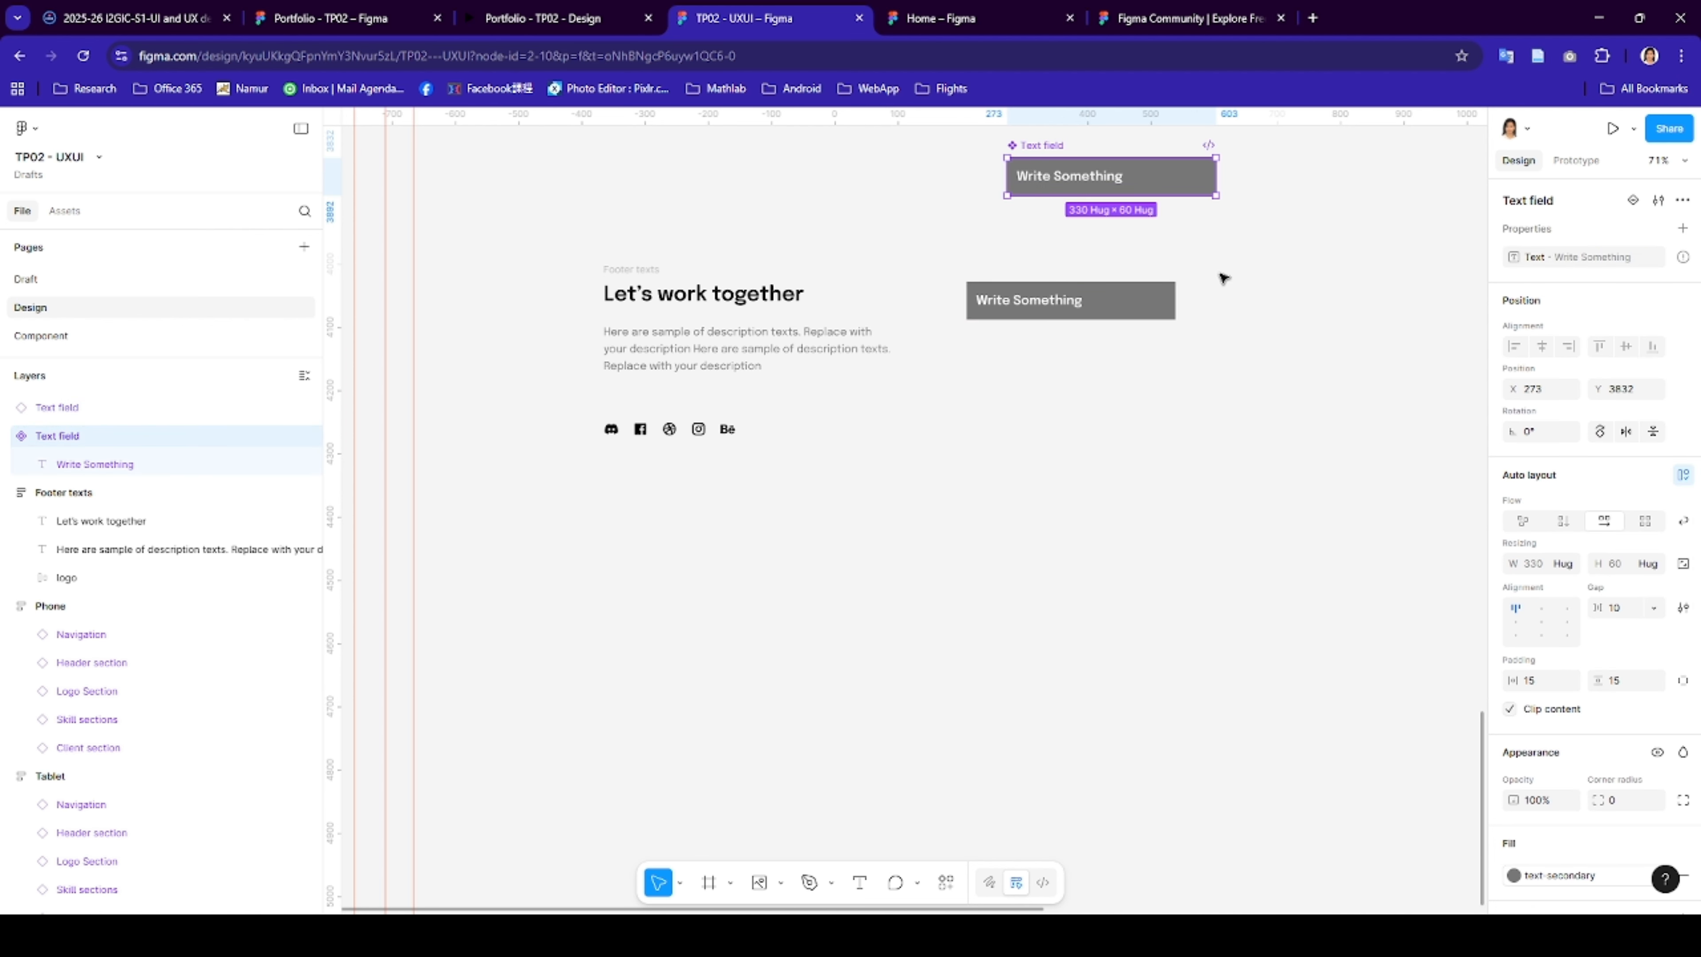
click(1168, 311)
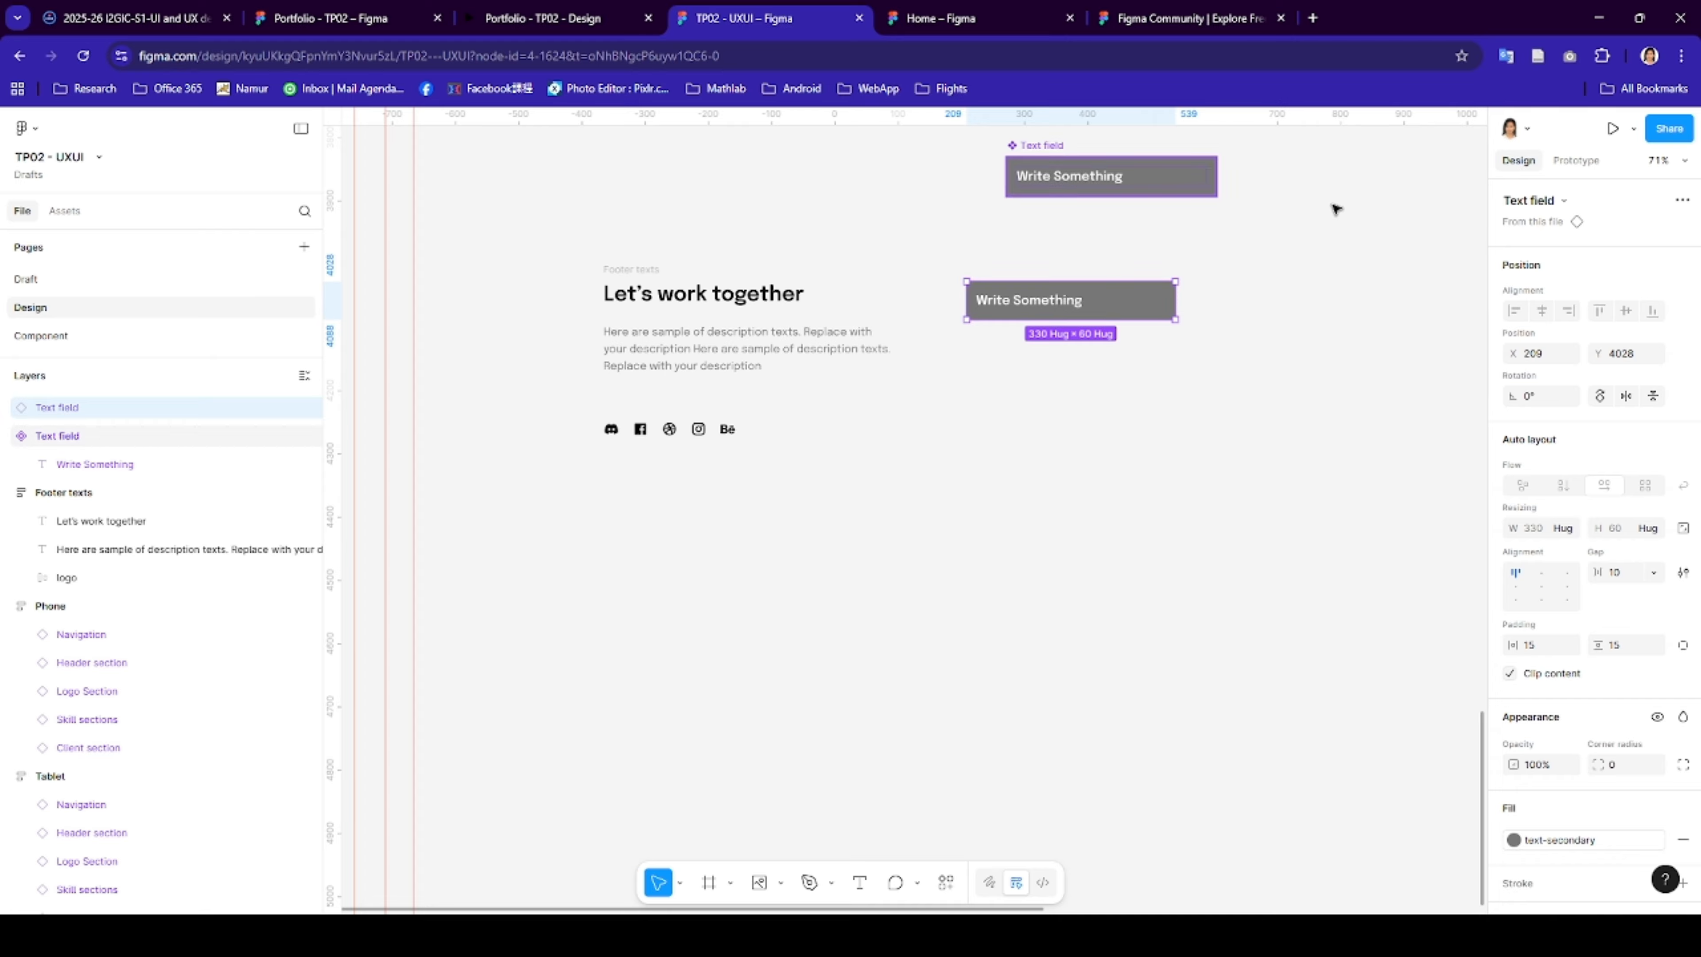
click(1682, 206)
click(1682, 207)
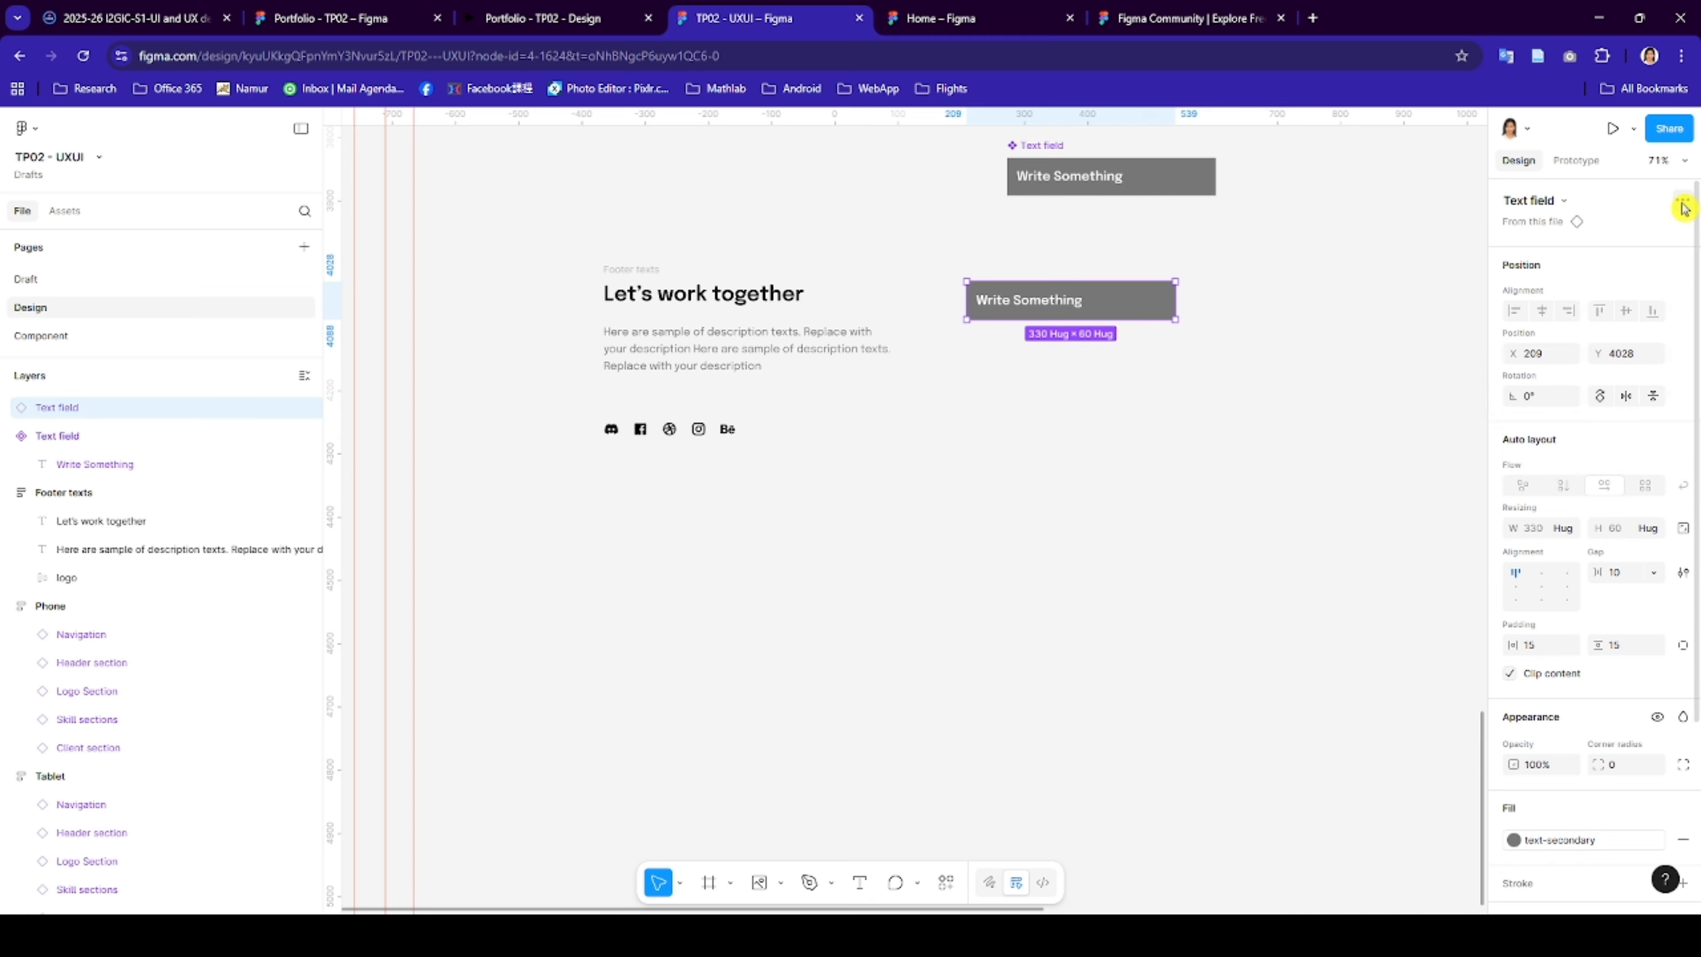
click(1051, 151)
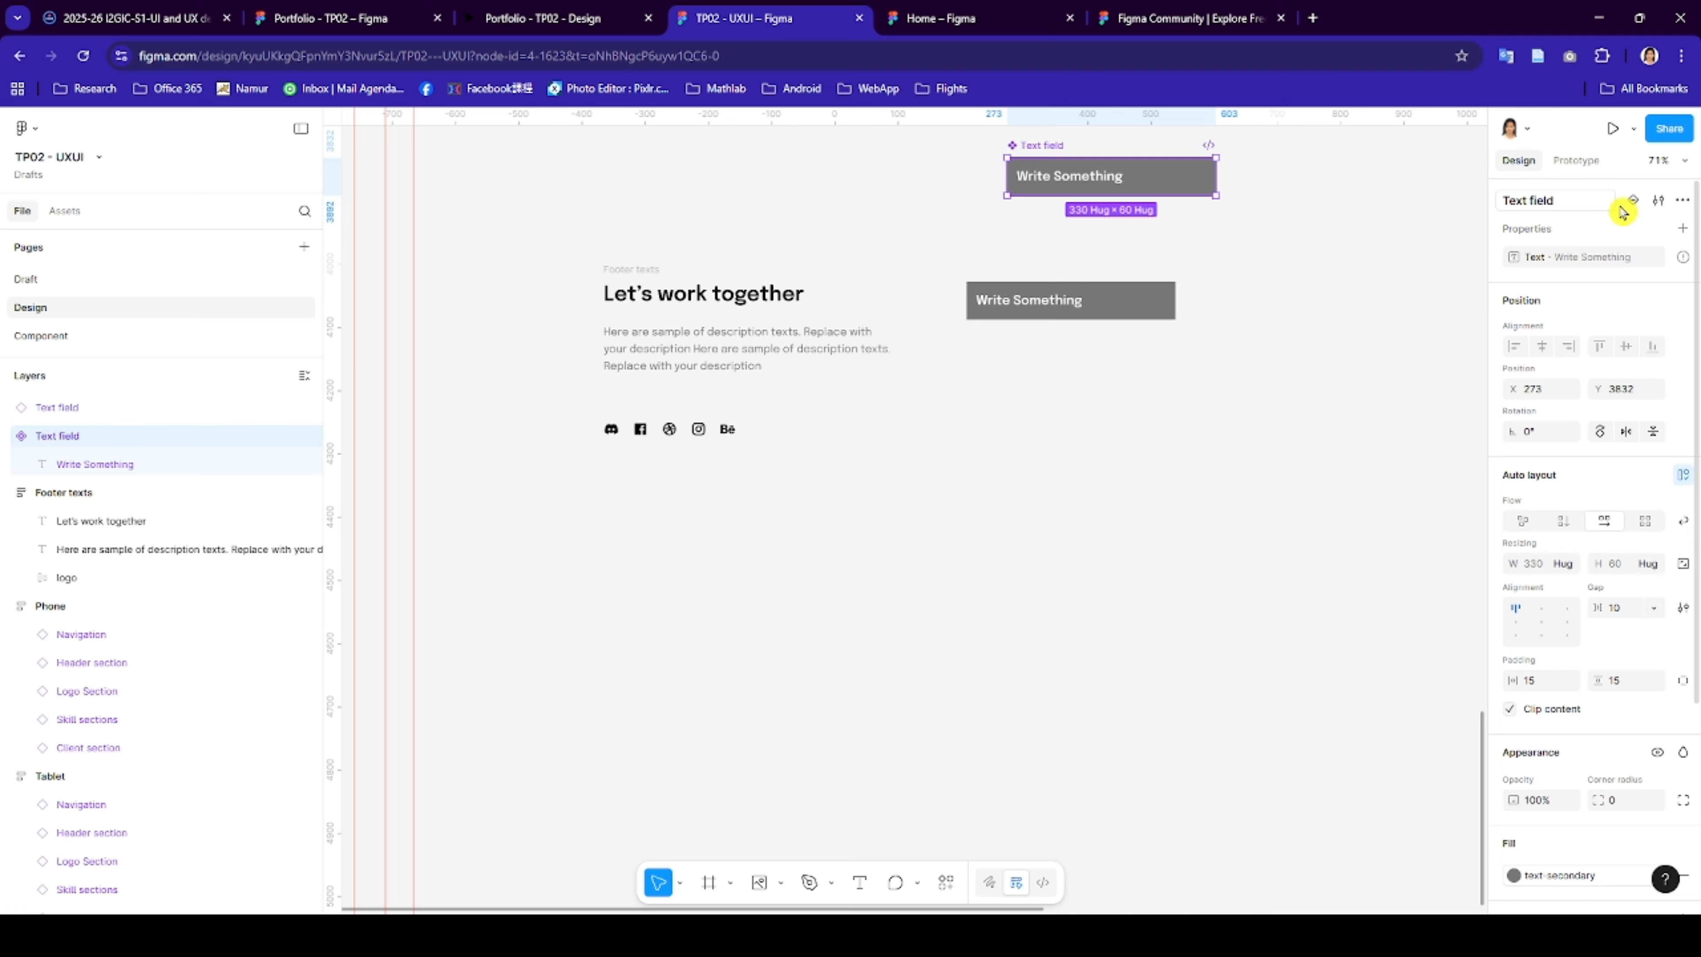
click(1686, 201)
click(1634, 205)
click(1634, 205)
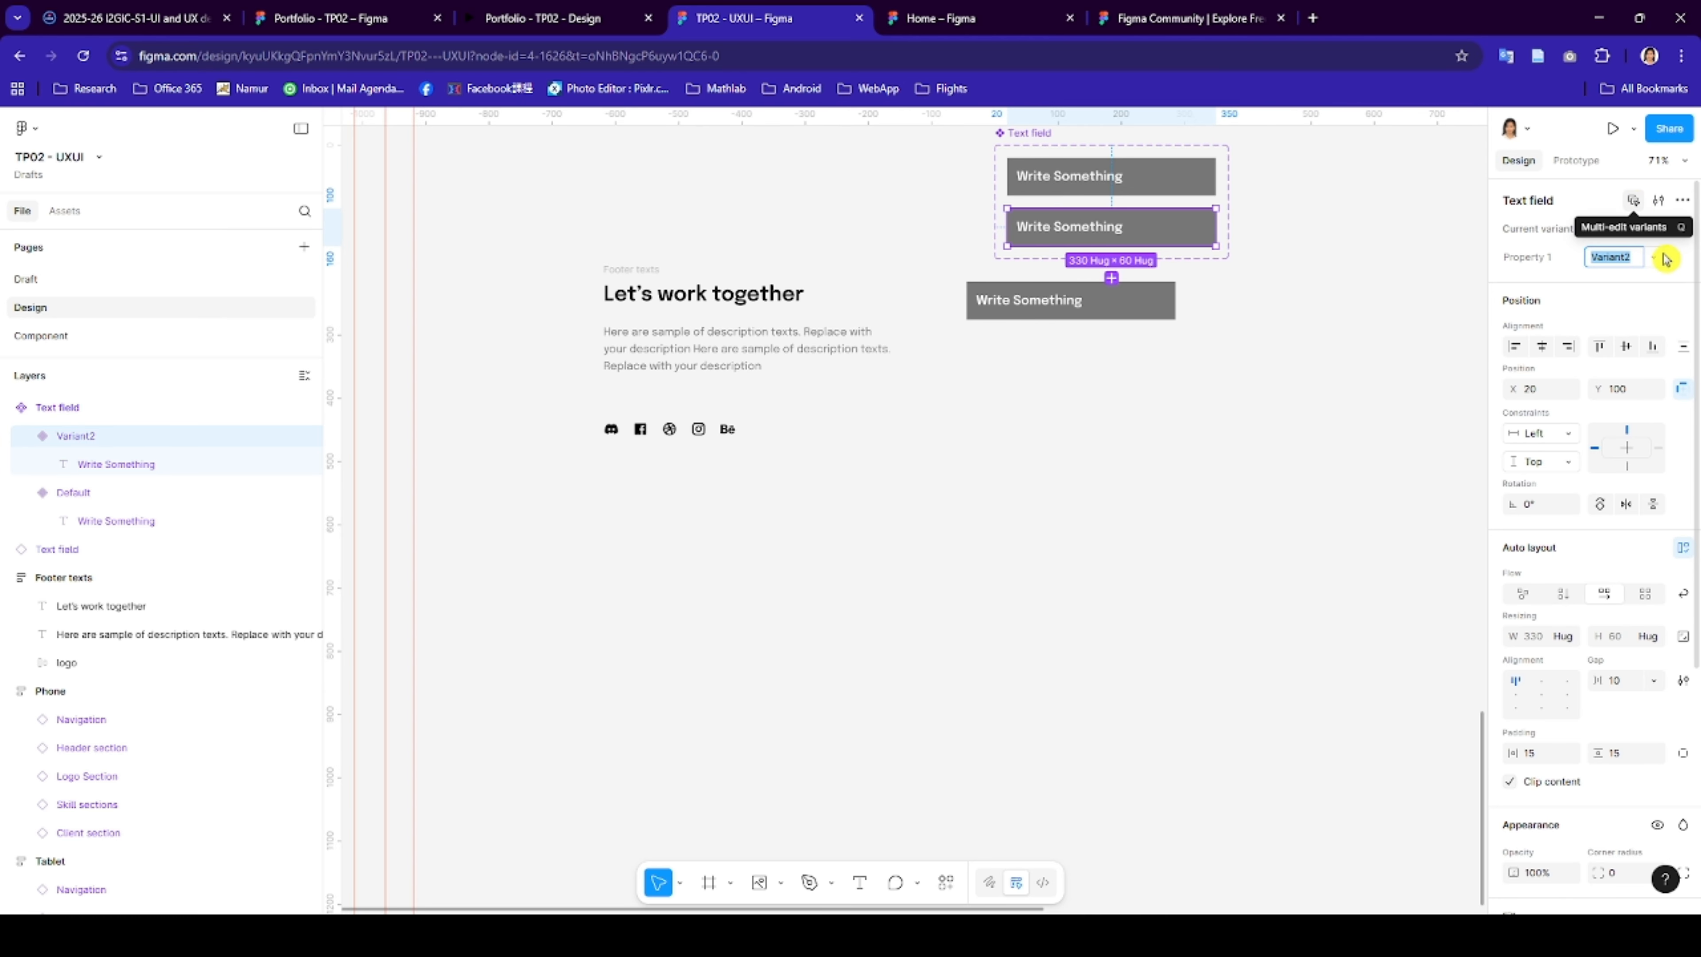
key(ctrl+z)
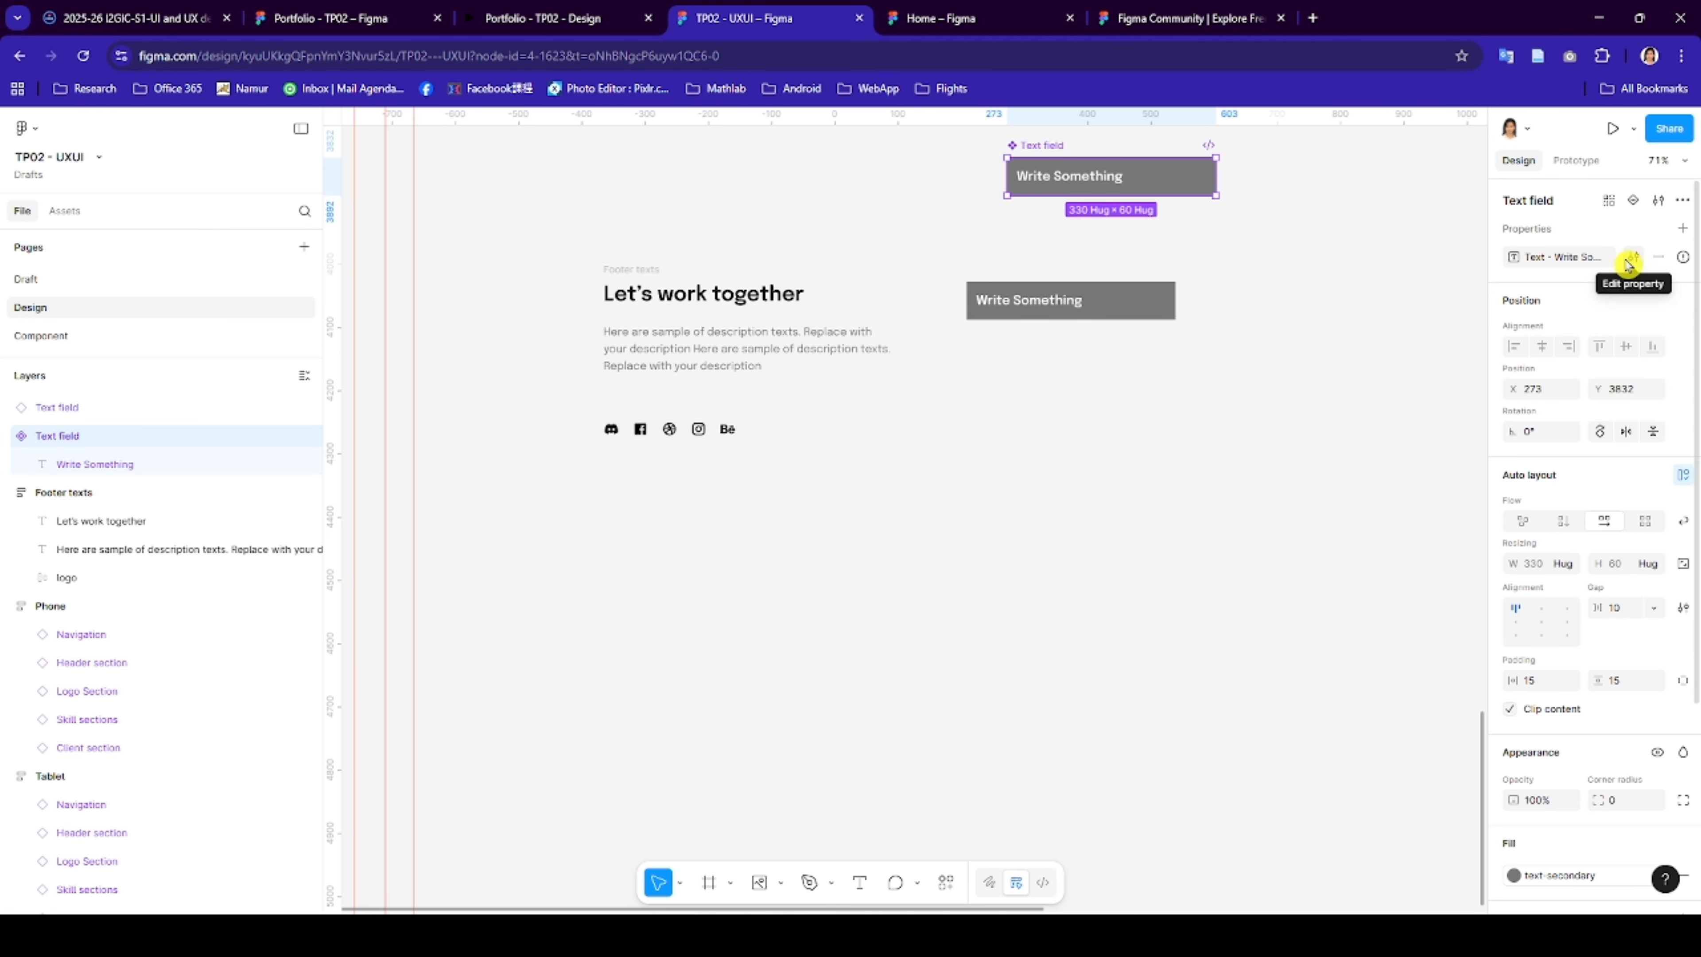
click(1633, 264)
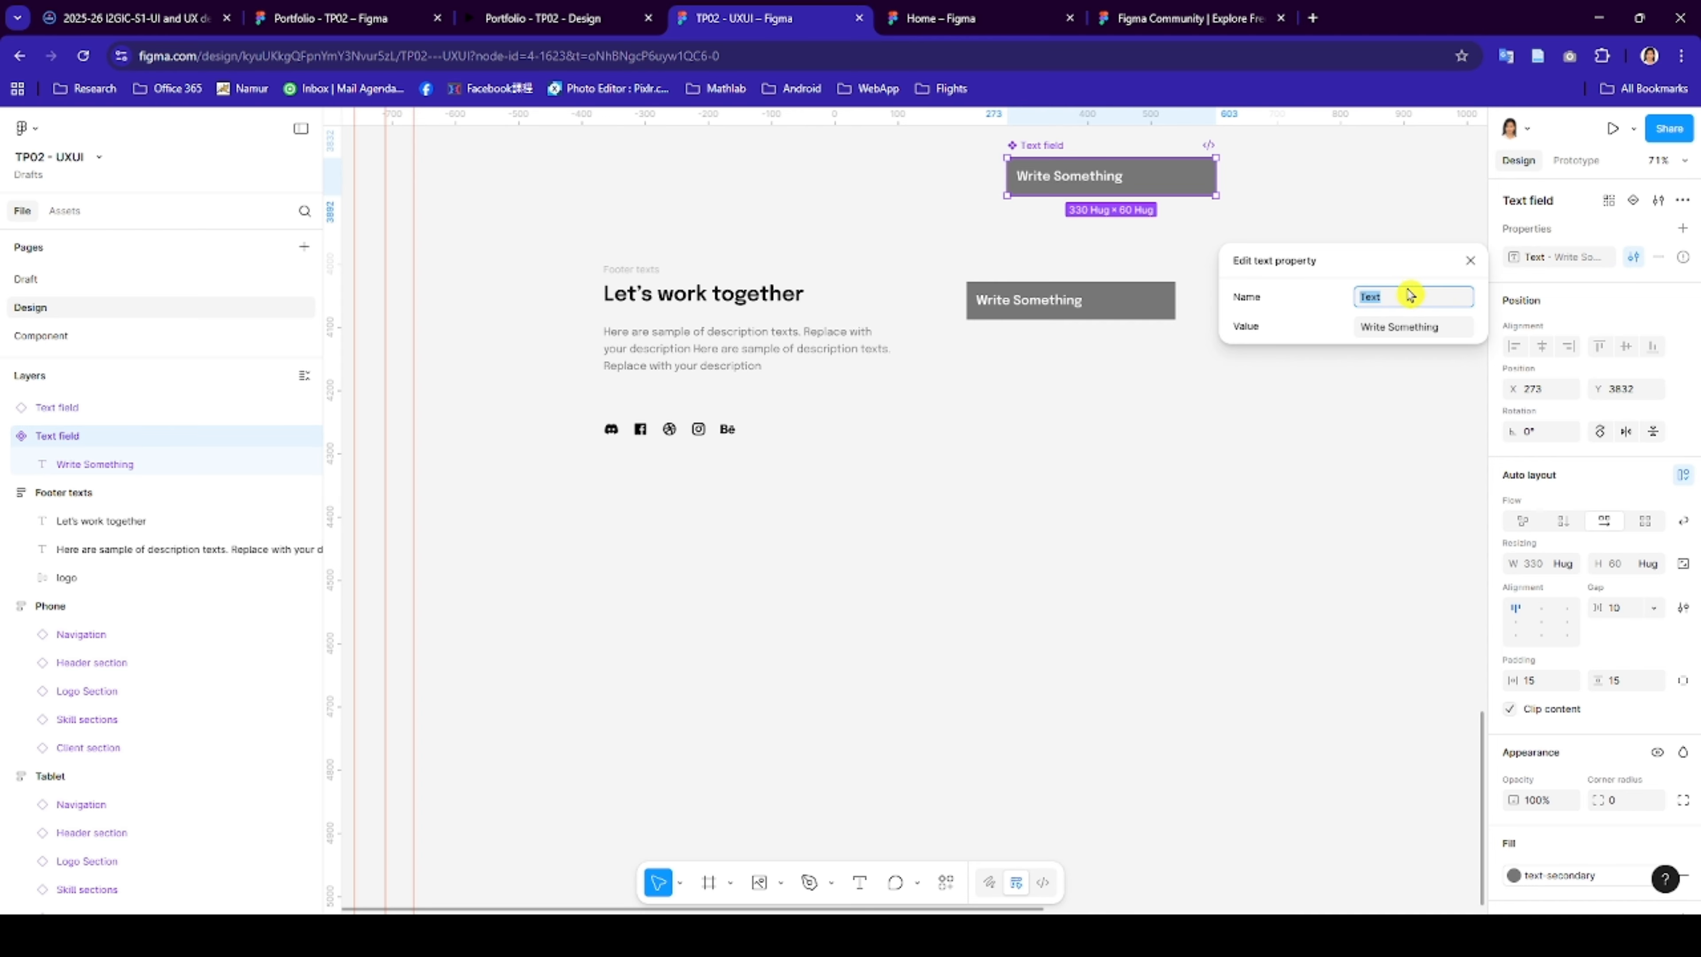
click(1469, 261)
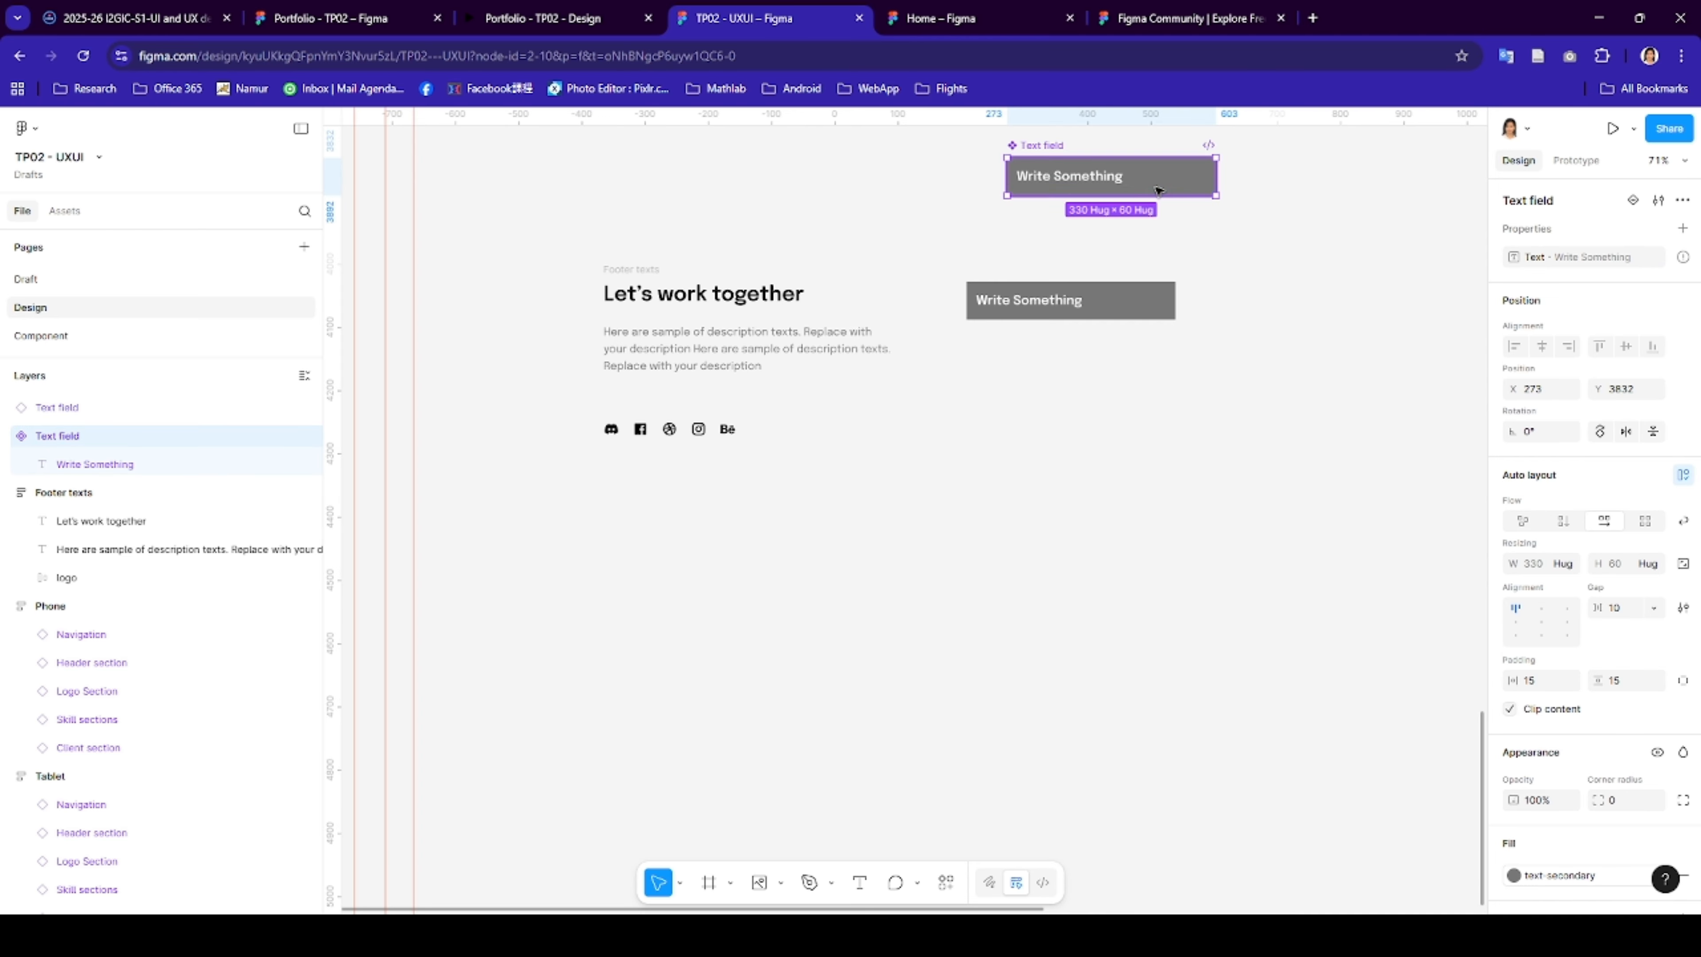
click(1220, 278)
click(1168, 308)
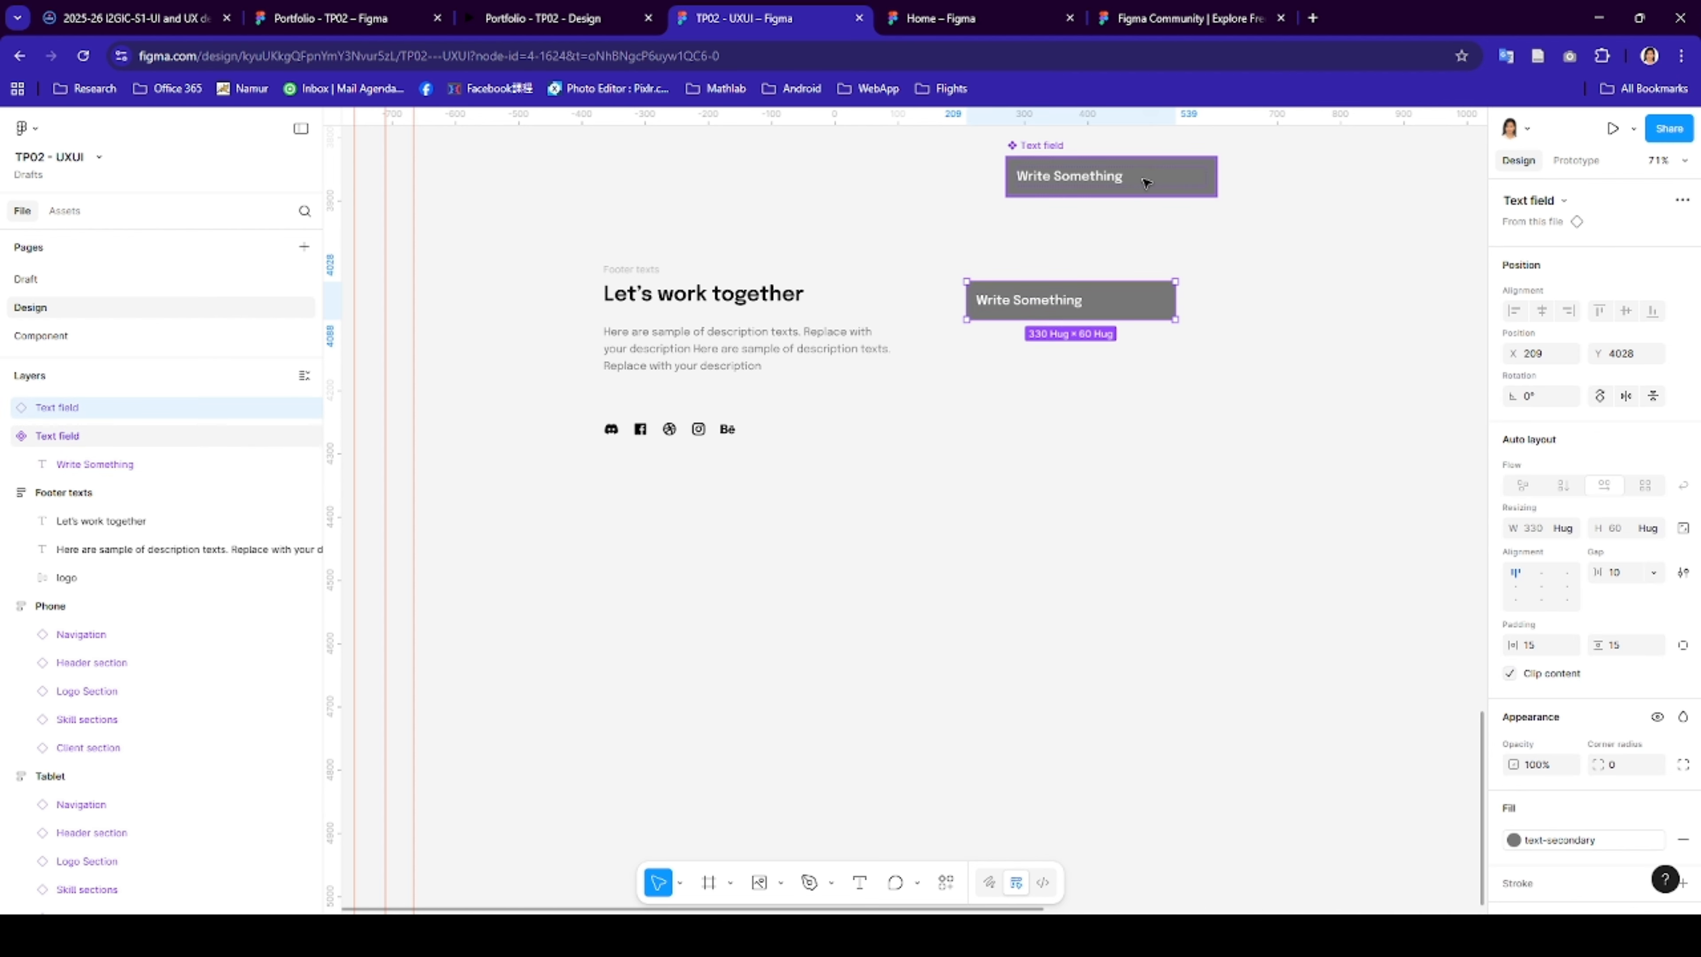
- Link the content of the component's "Write Something" text layer to the Text property
click(1099, 179)
click(1099, 179)
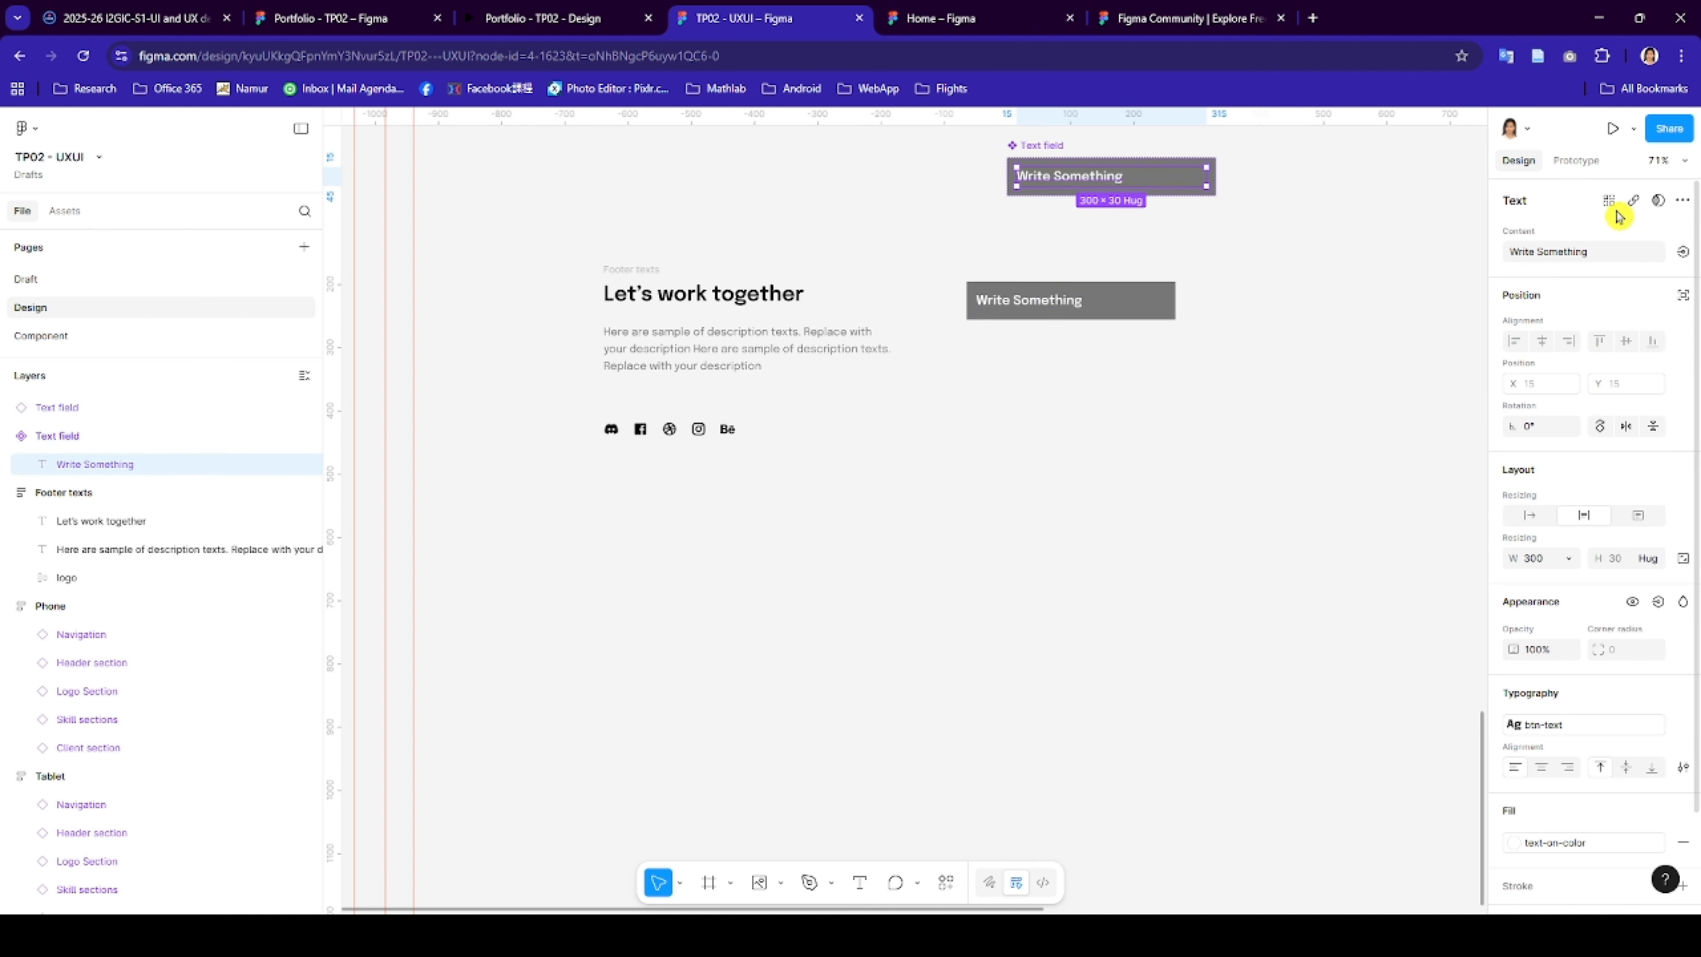
click(1682, 255)
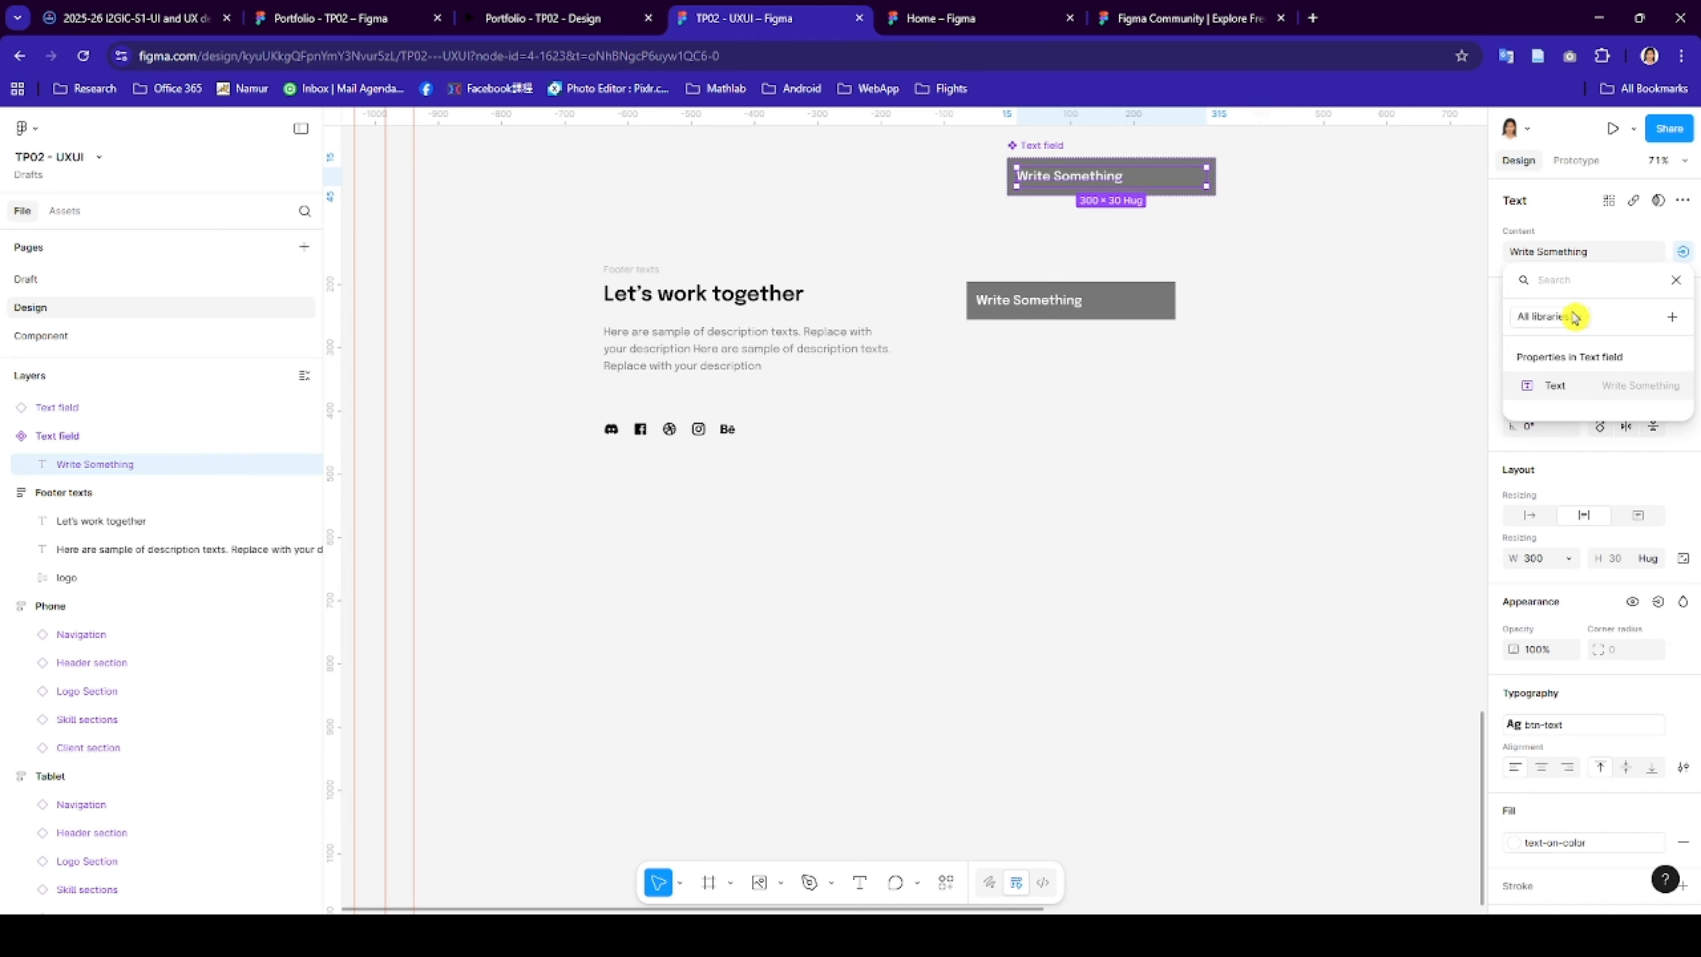
click(1591, 388)
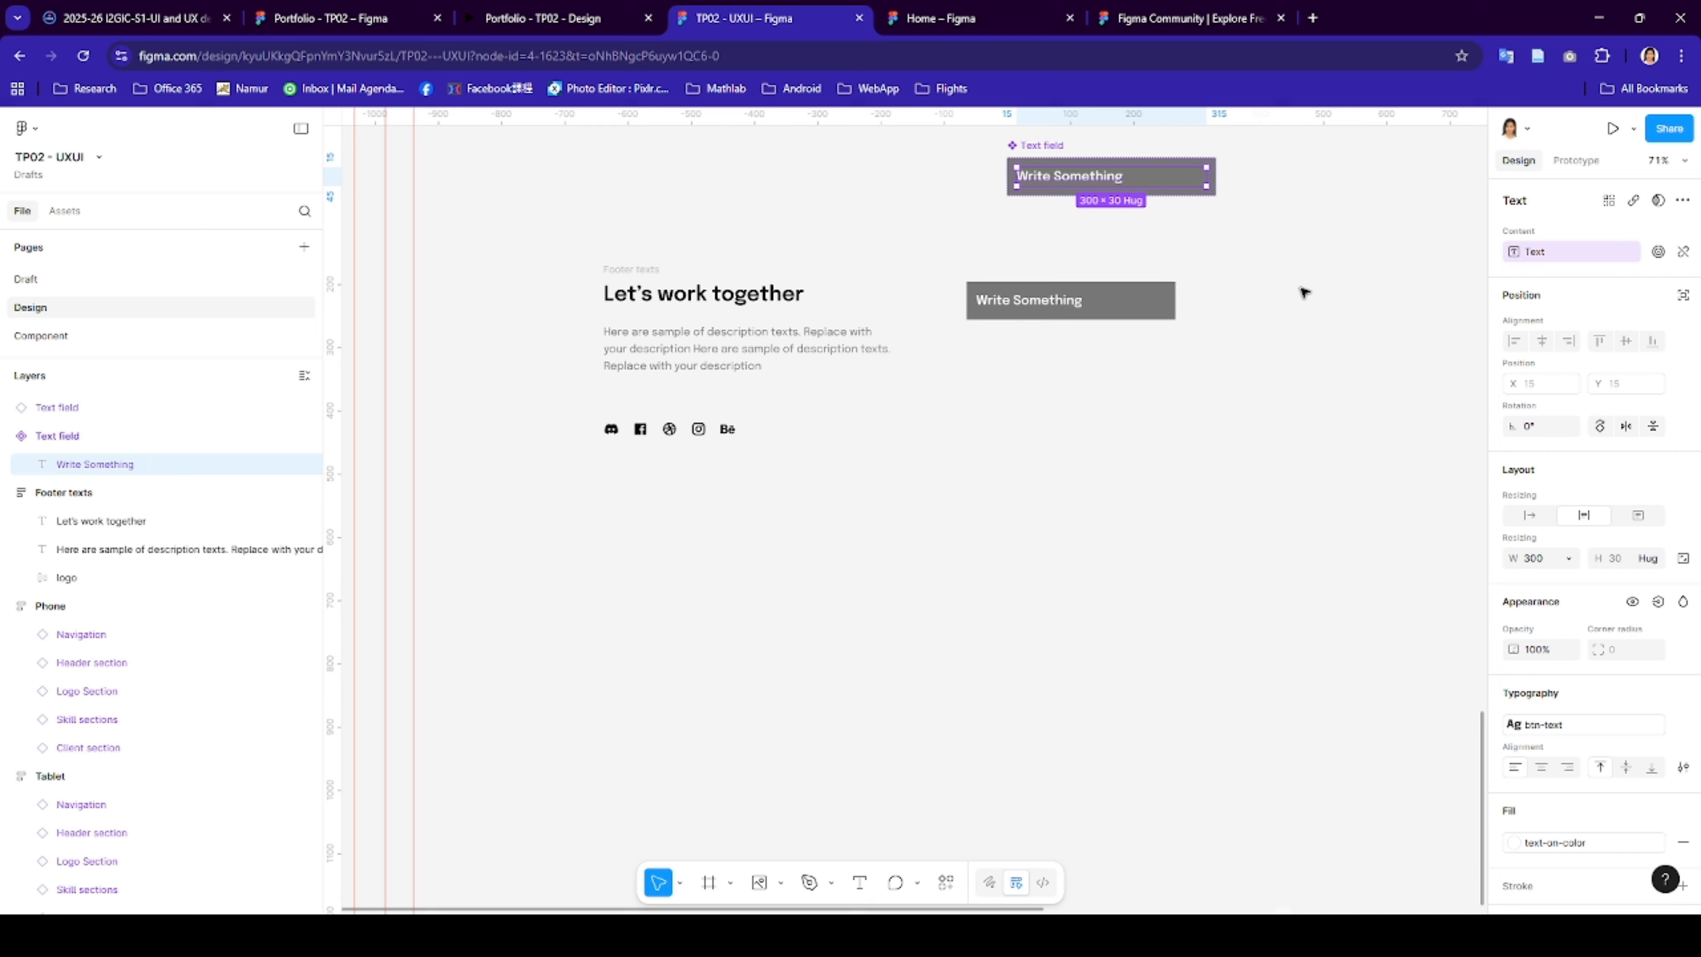
- Set the Text property of the Text field instance beside the footer texts to "Name"
click(1154, 306)
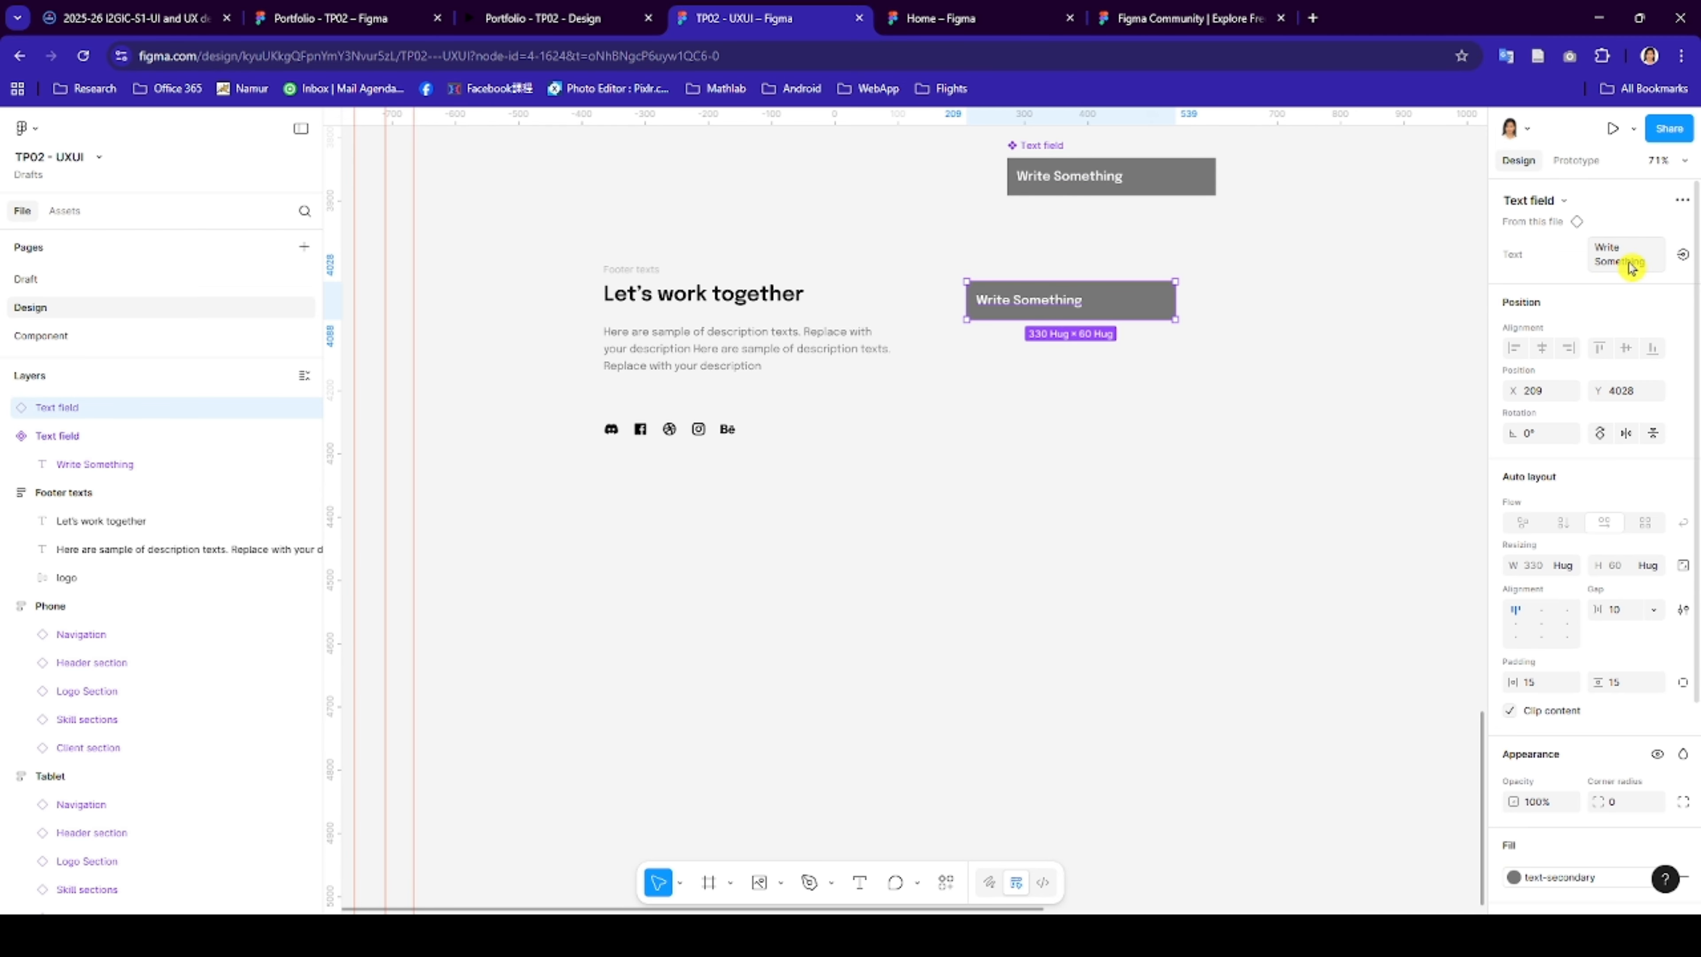
click(1629, 266)
text(N)
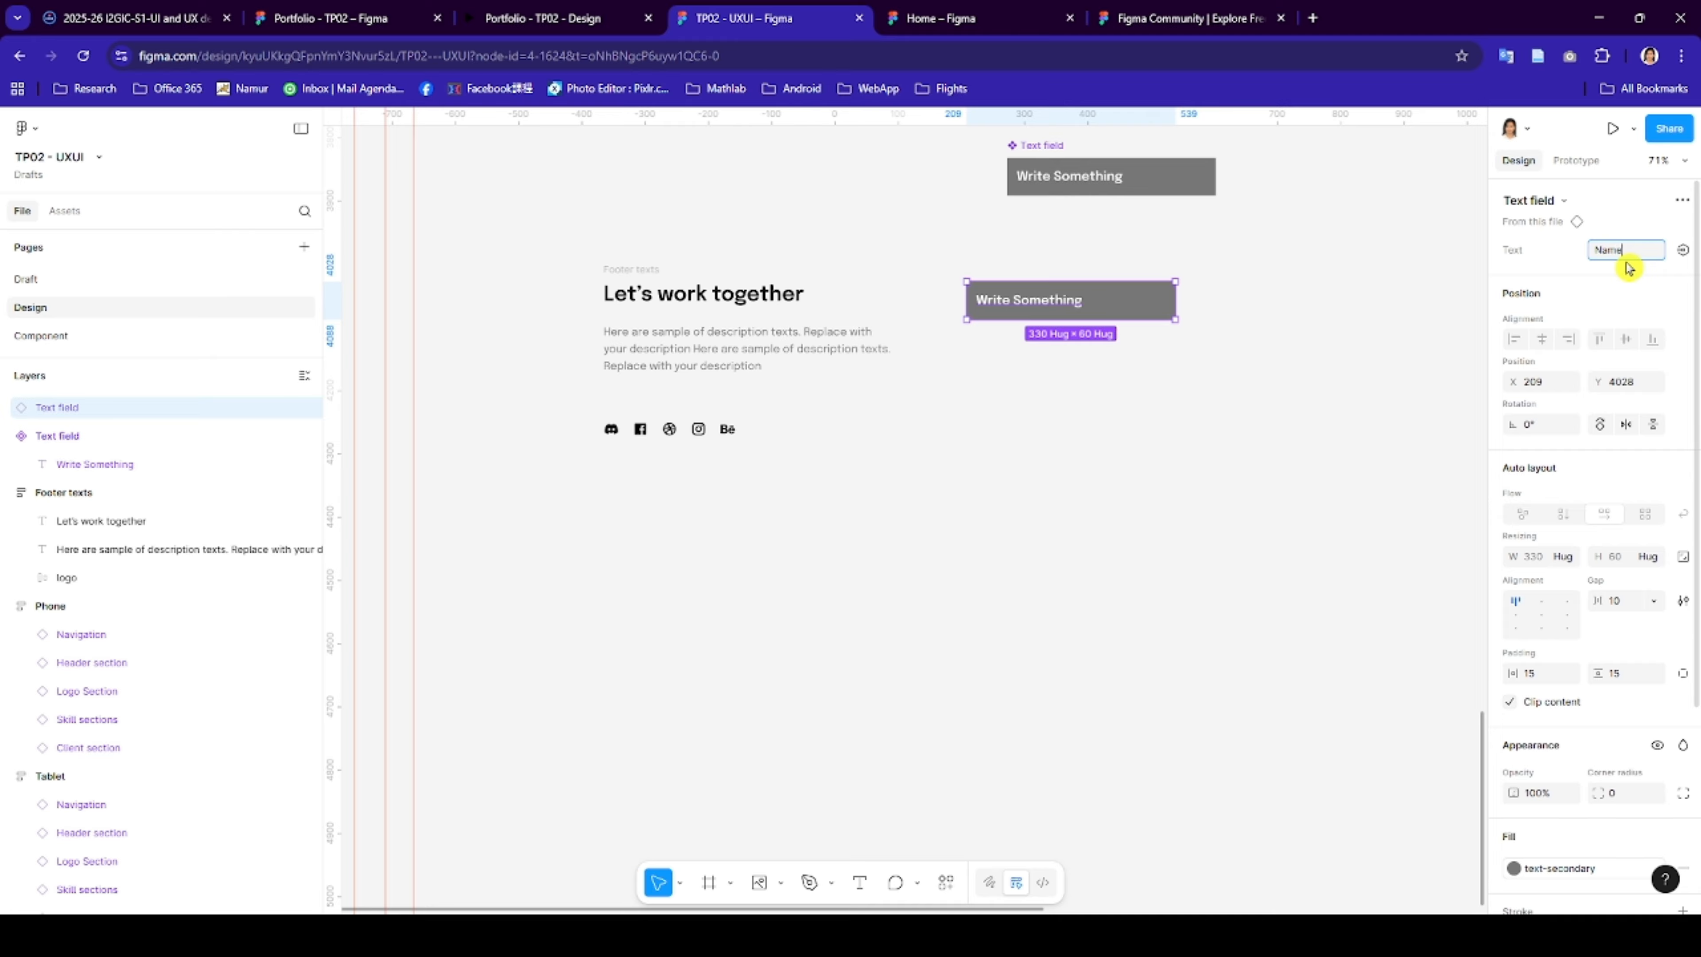
text(ame)
key(Return)
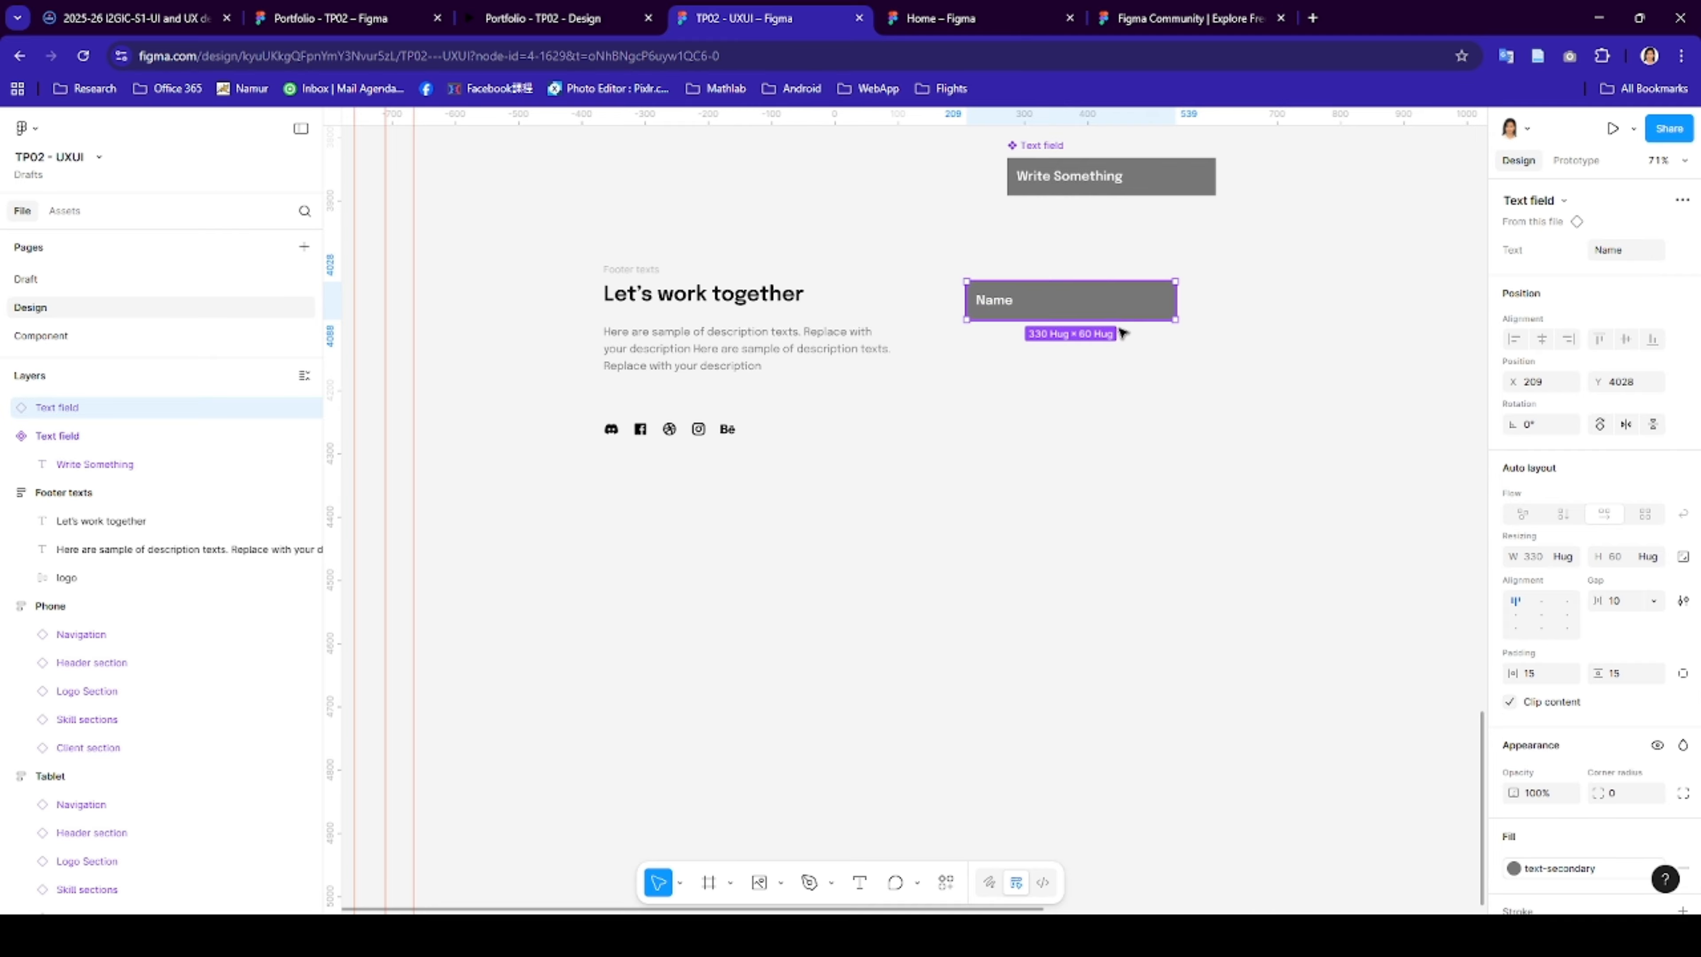
- Stack two copies of the Name field evenly below it and set the middle field's text to "Email"
drag(1125, 311, 1129, 371)
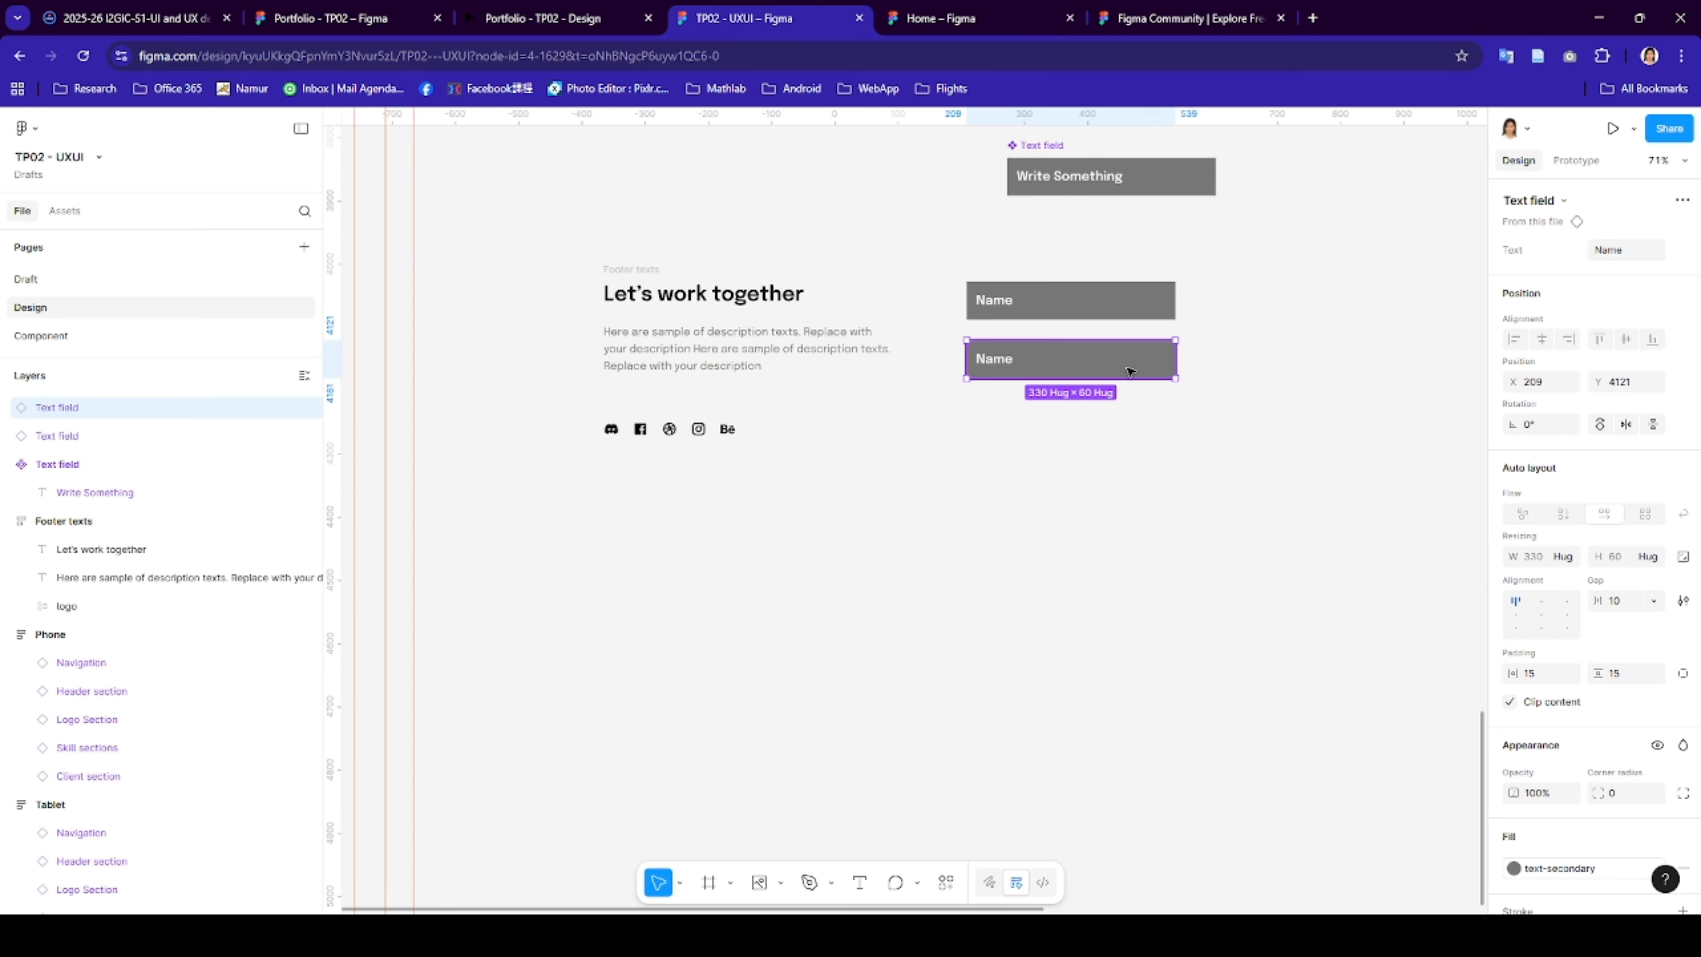
key(ctrl+d)
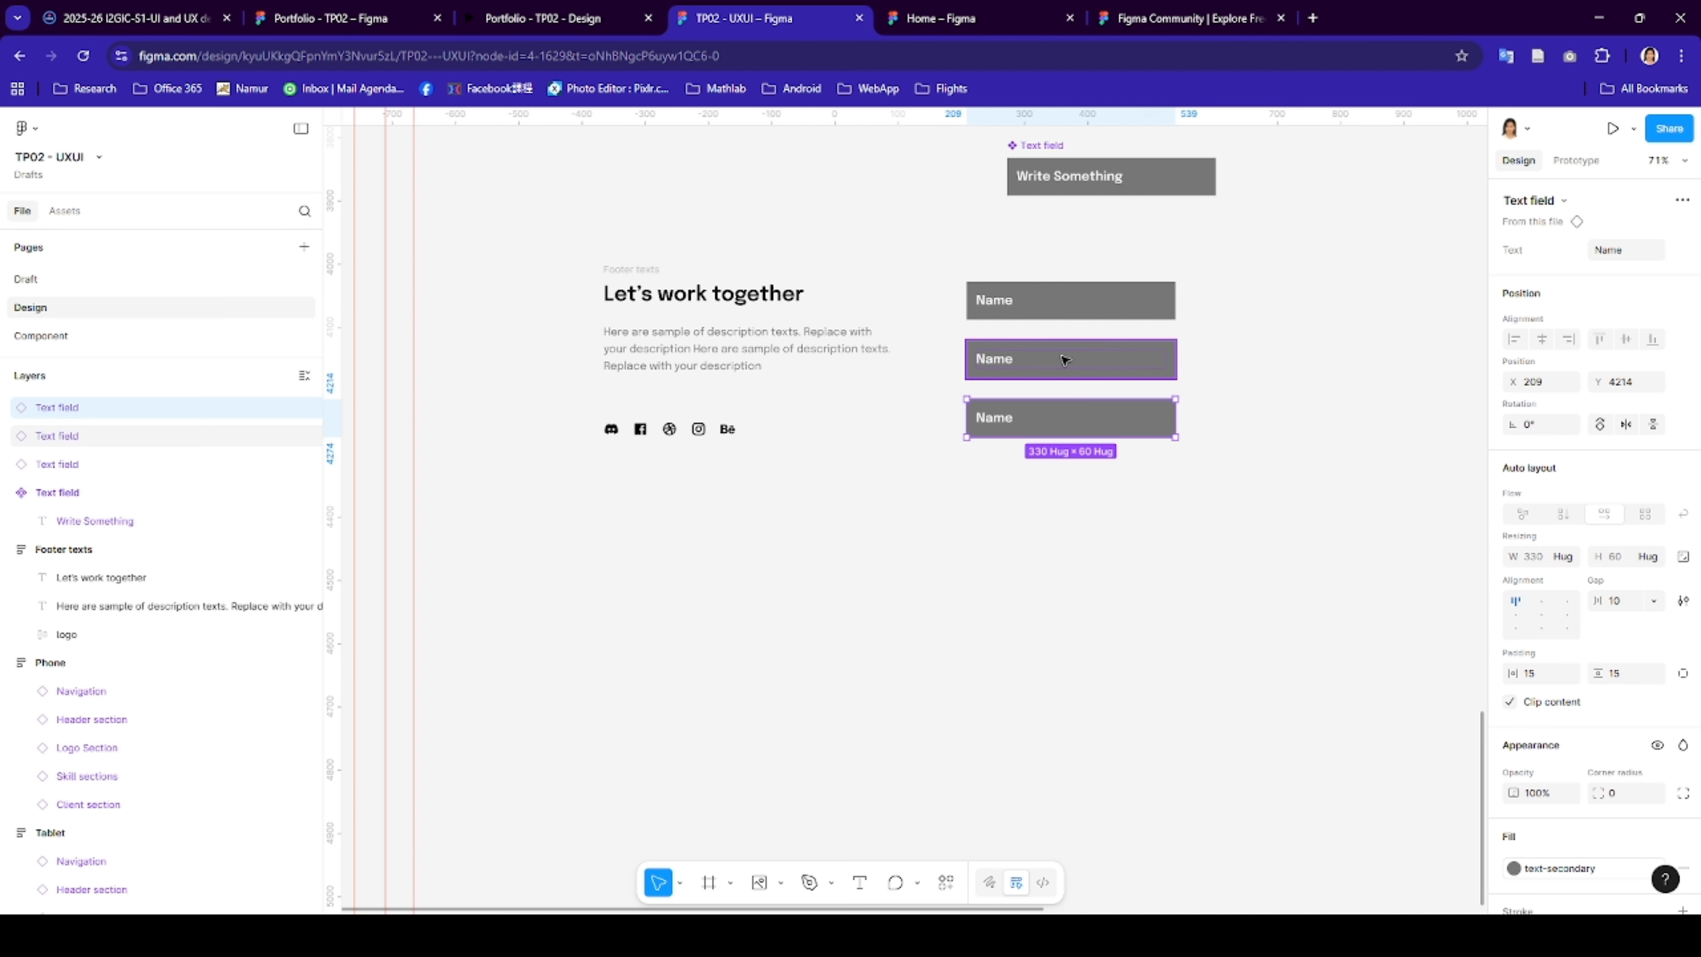
click(1065, 360)
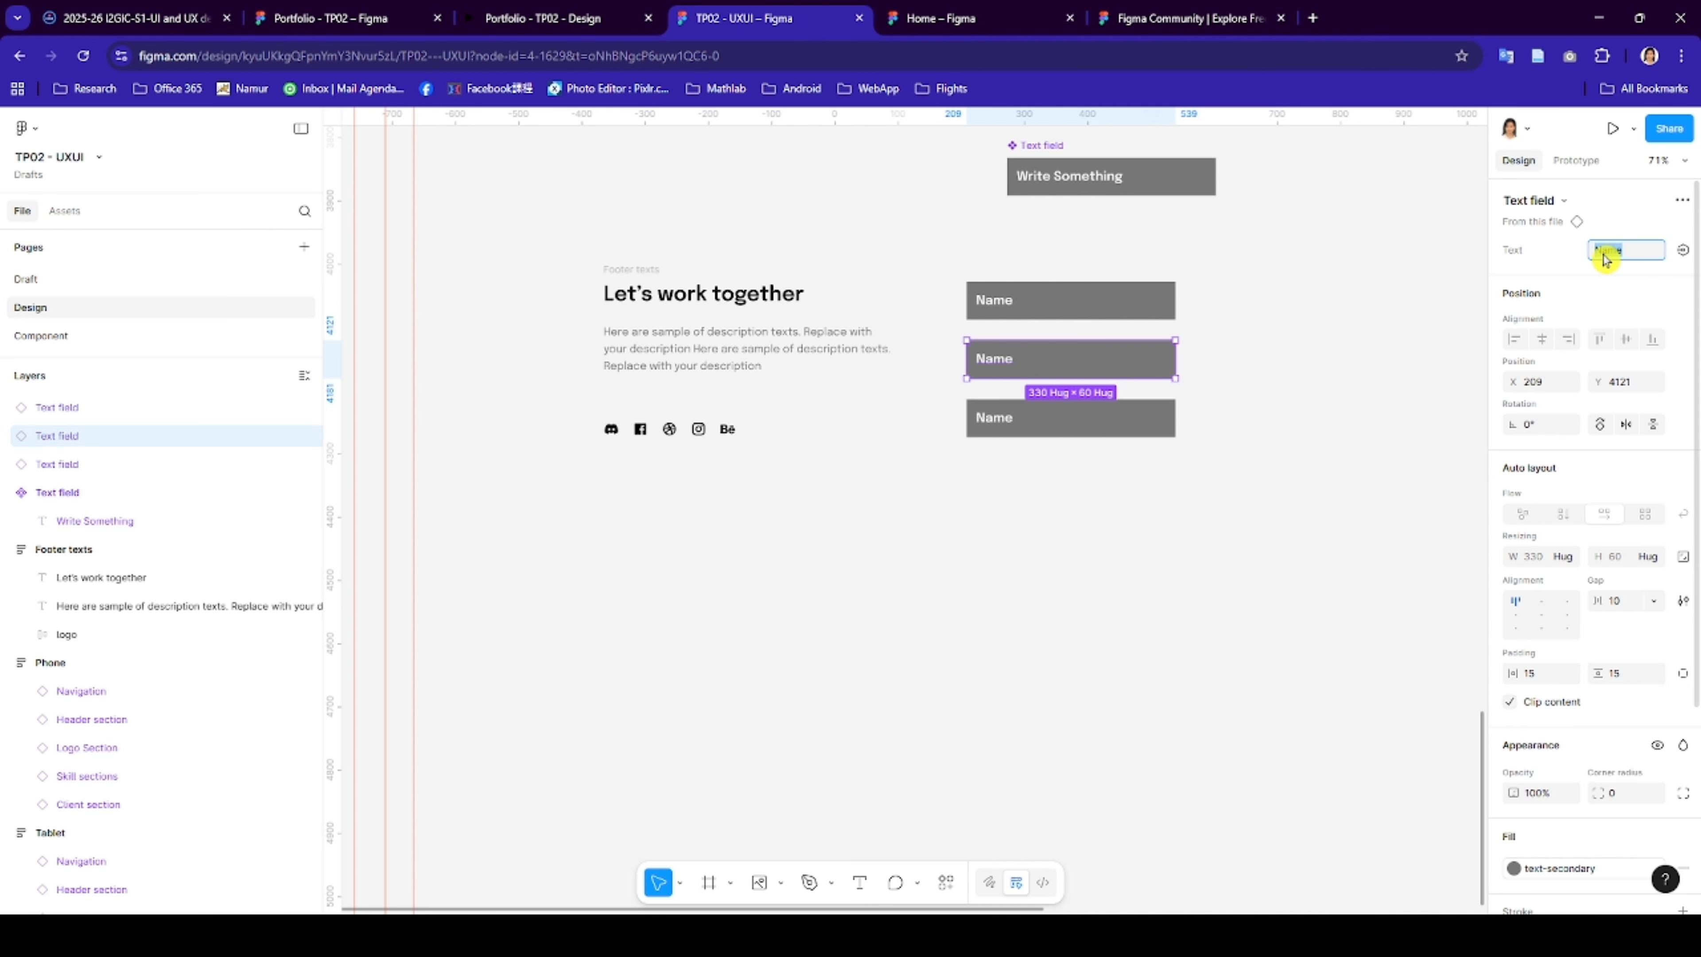
click(1327, 401)
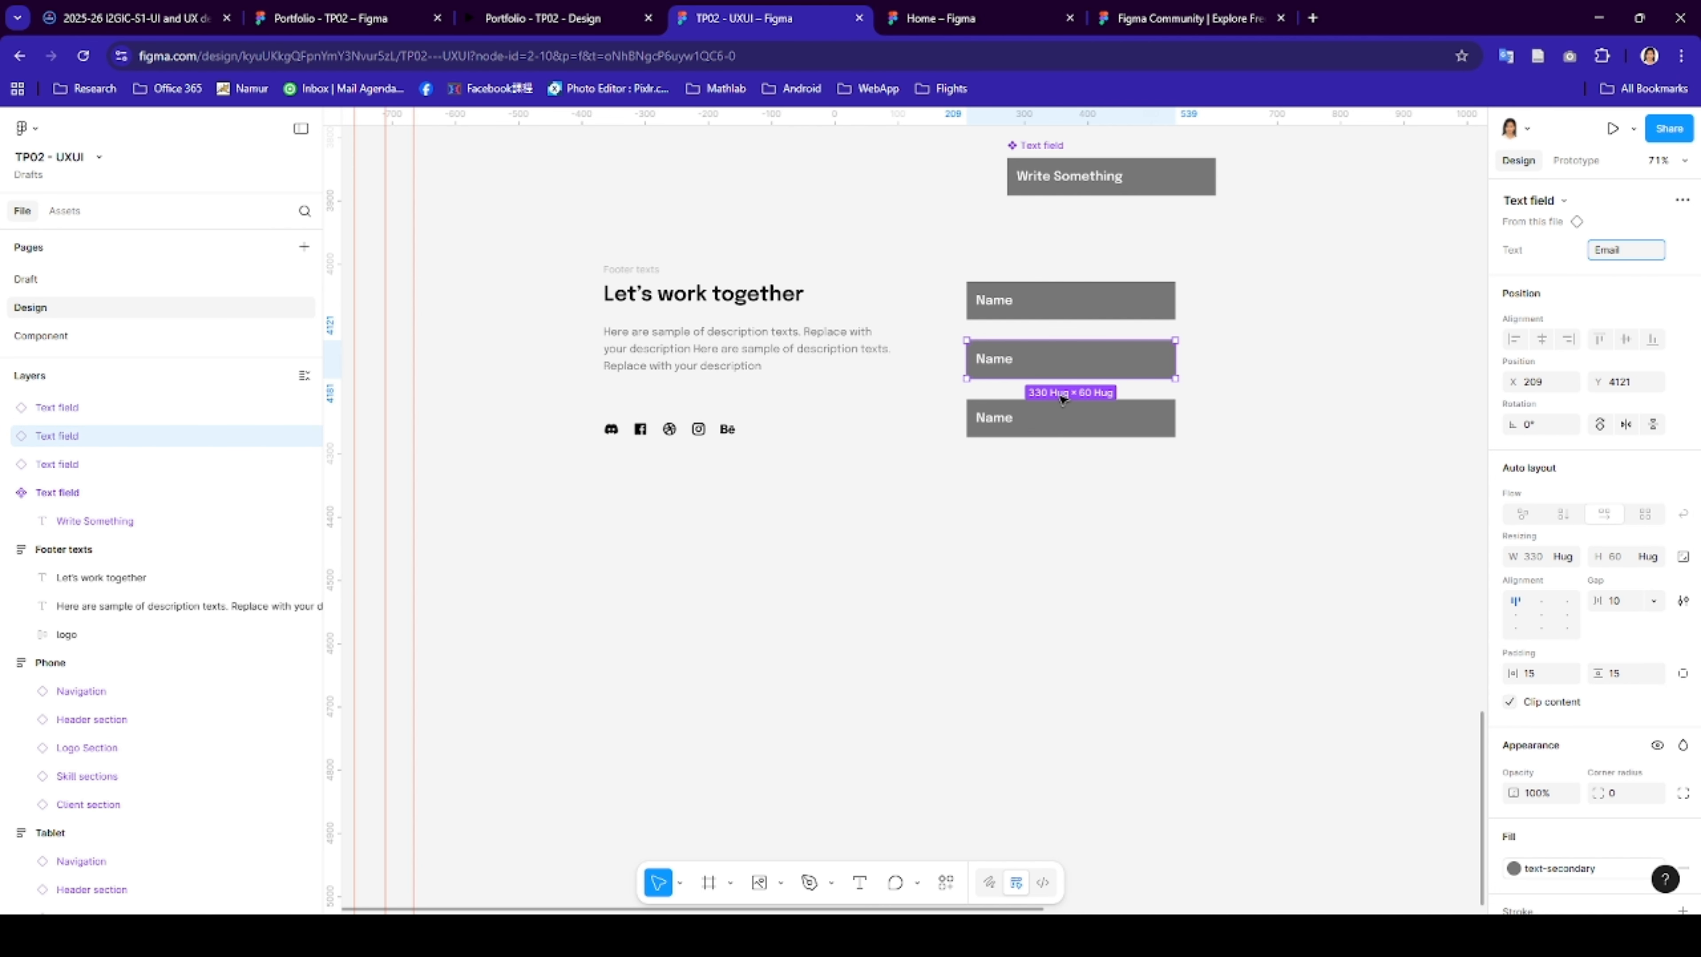
- Set the third field's text to "Comment" and enlarge that field to about 330 × 244
click(996, 421)
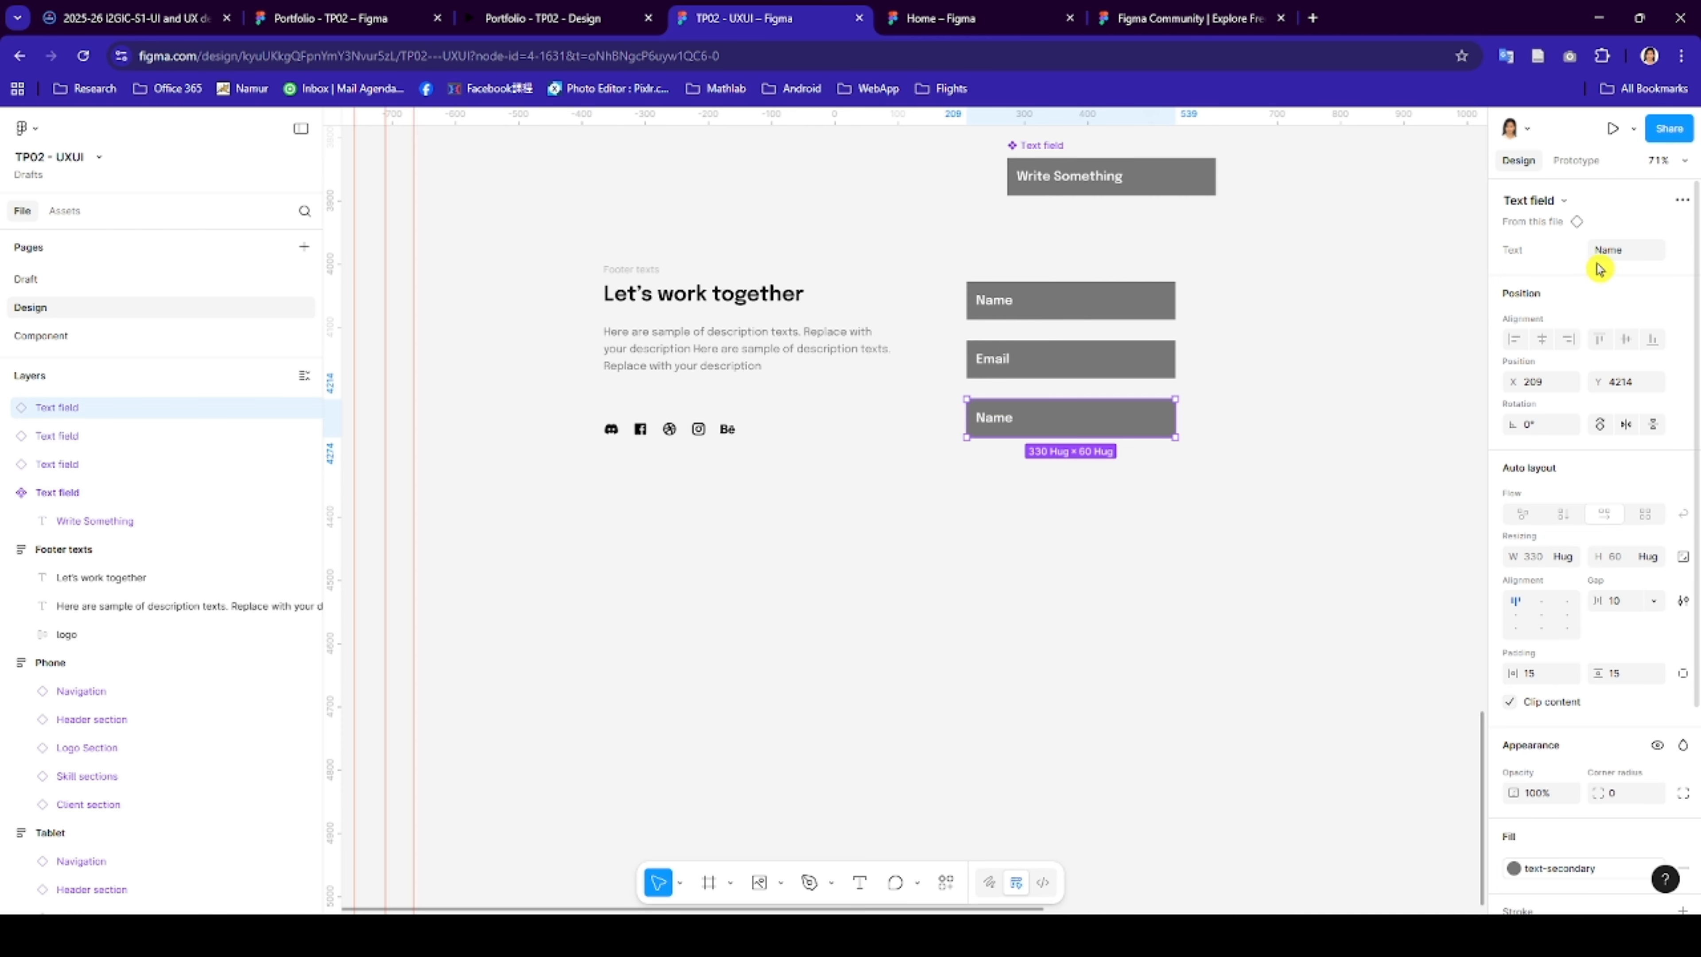
click(1622, 251)
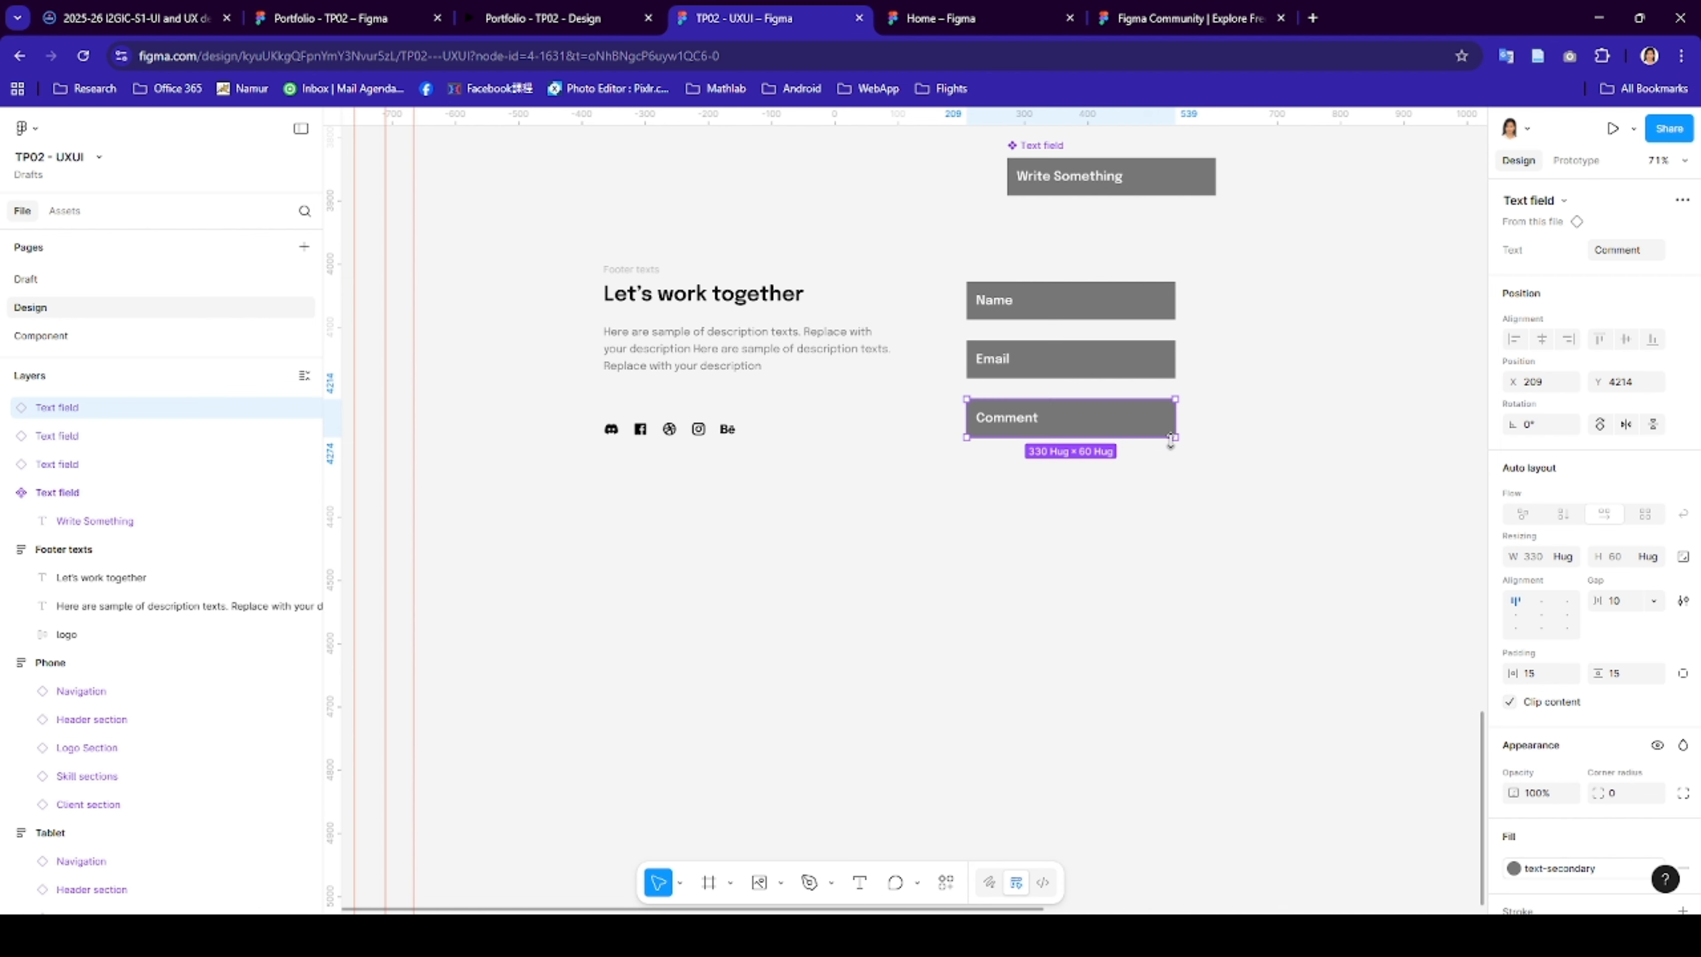
drag(1182, 472, 1177, 558)
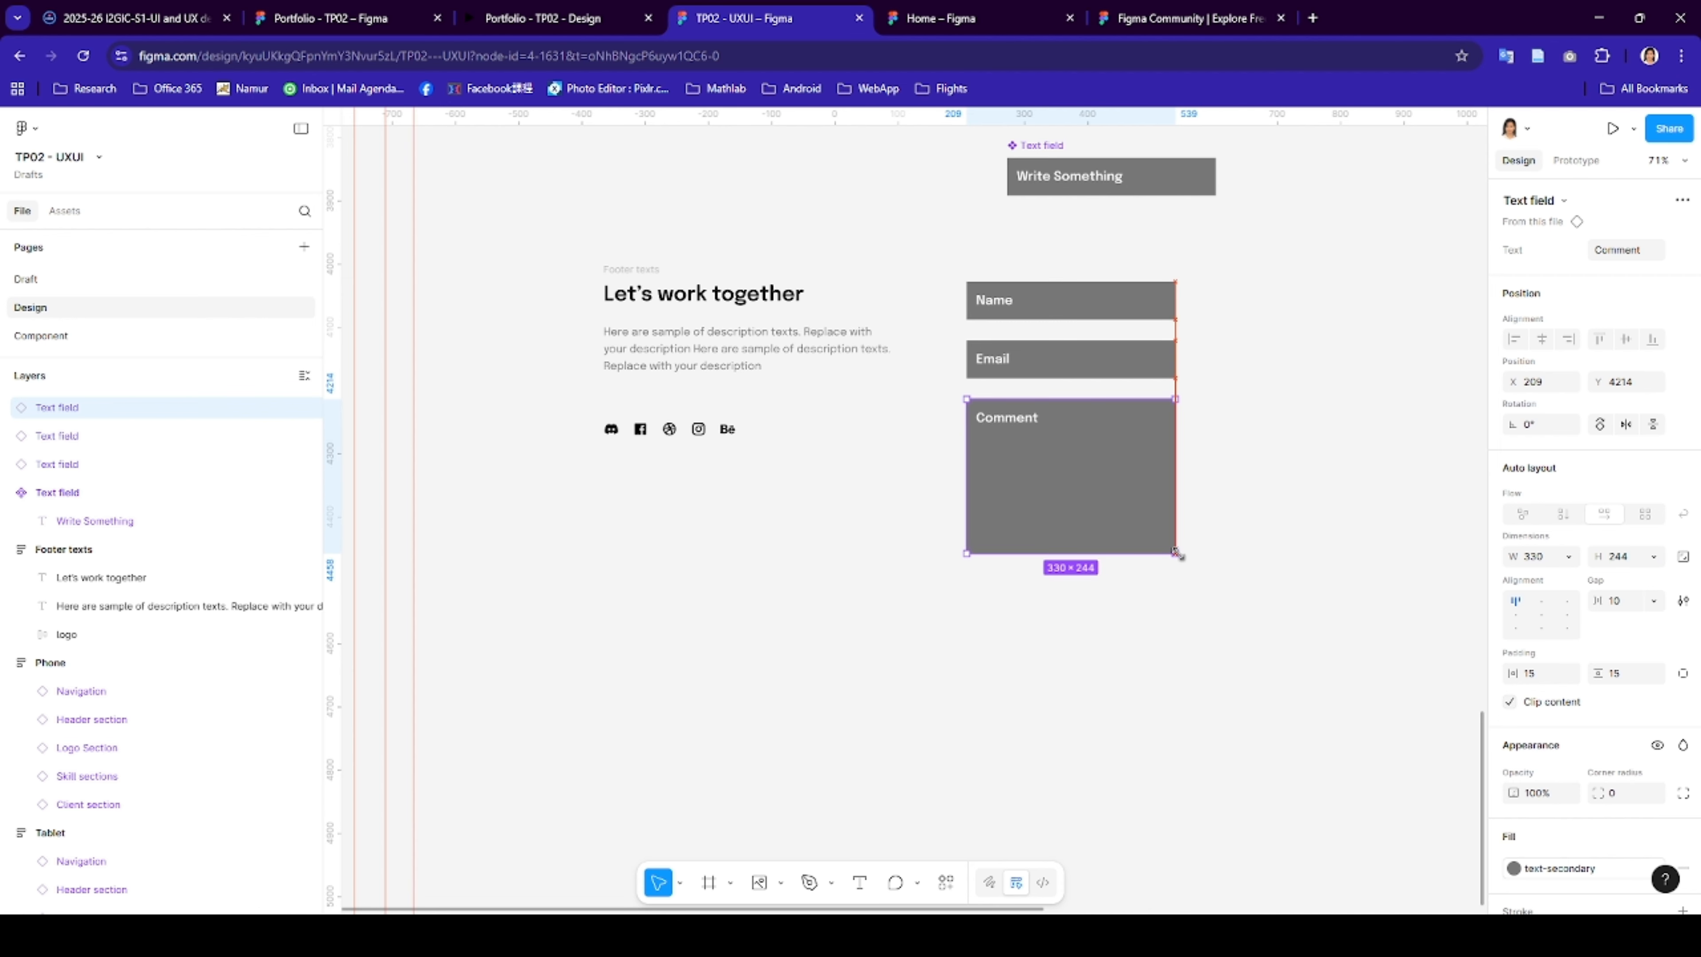
- Compare with the contact form in the Portfolio - TP02 reference file, and return to the TP02 - UXUI file
click(495, 18)
click(275, 16)
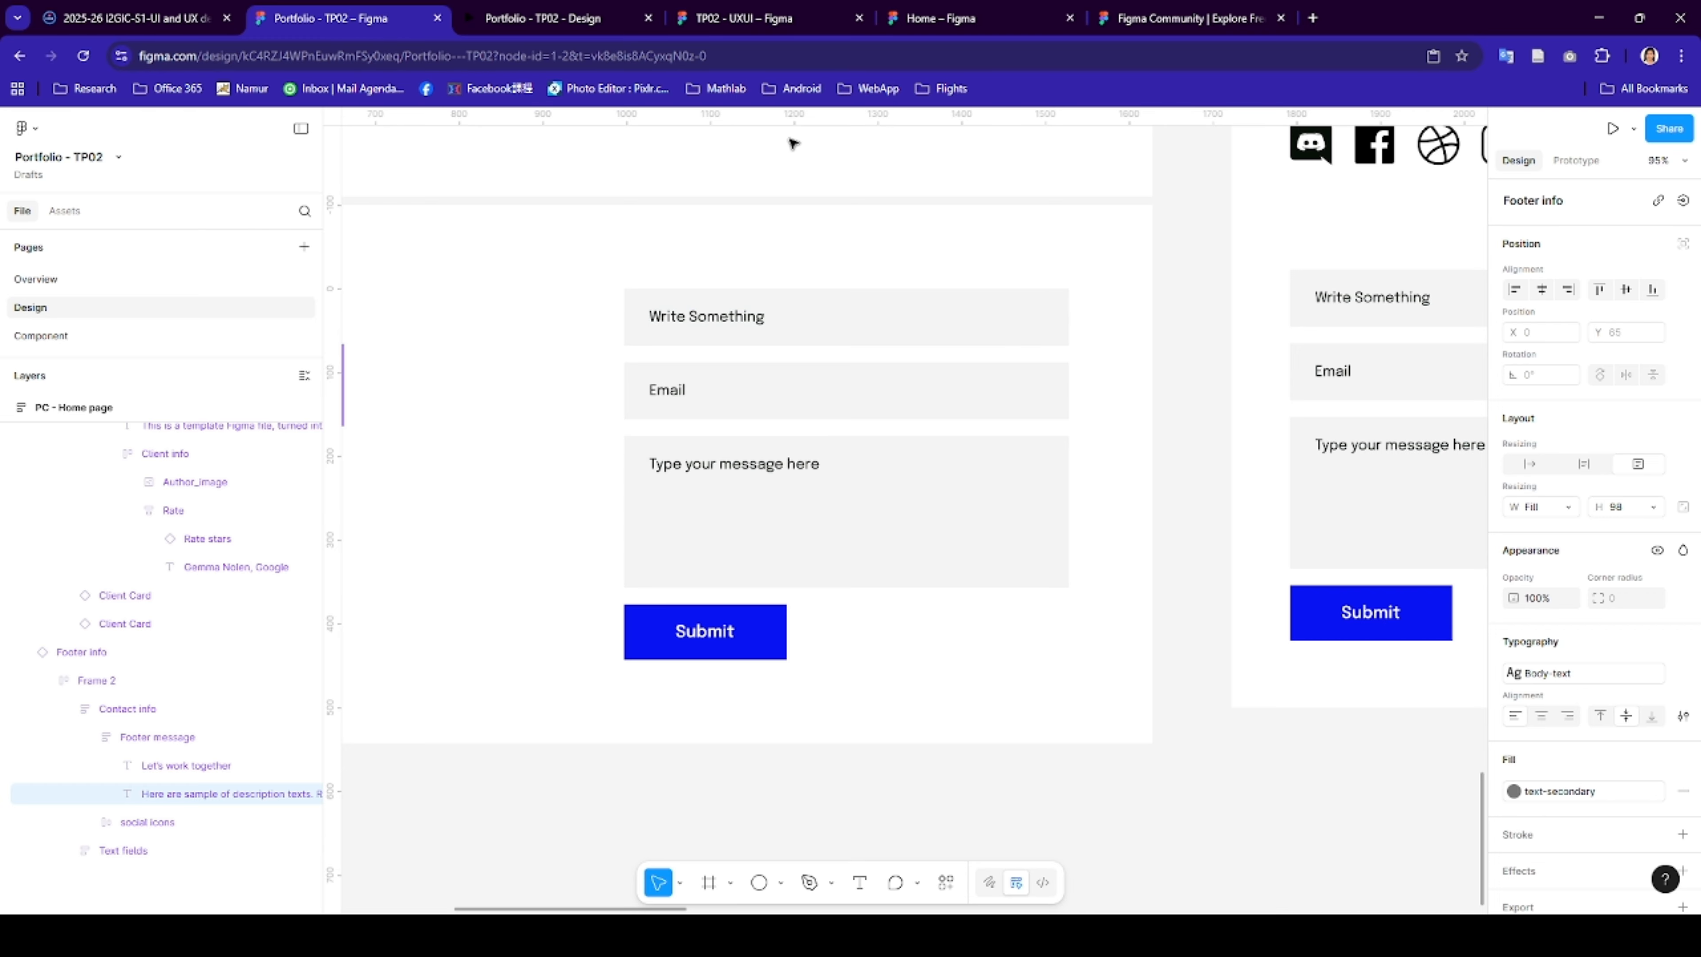
click(915, 24)
click(738, 16)
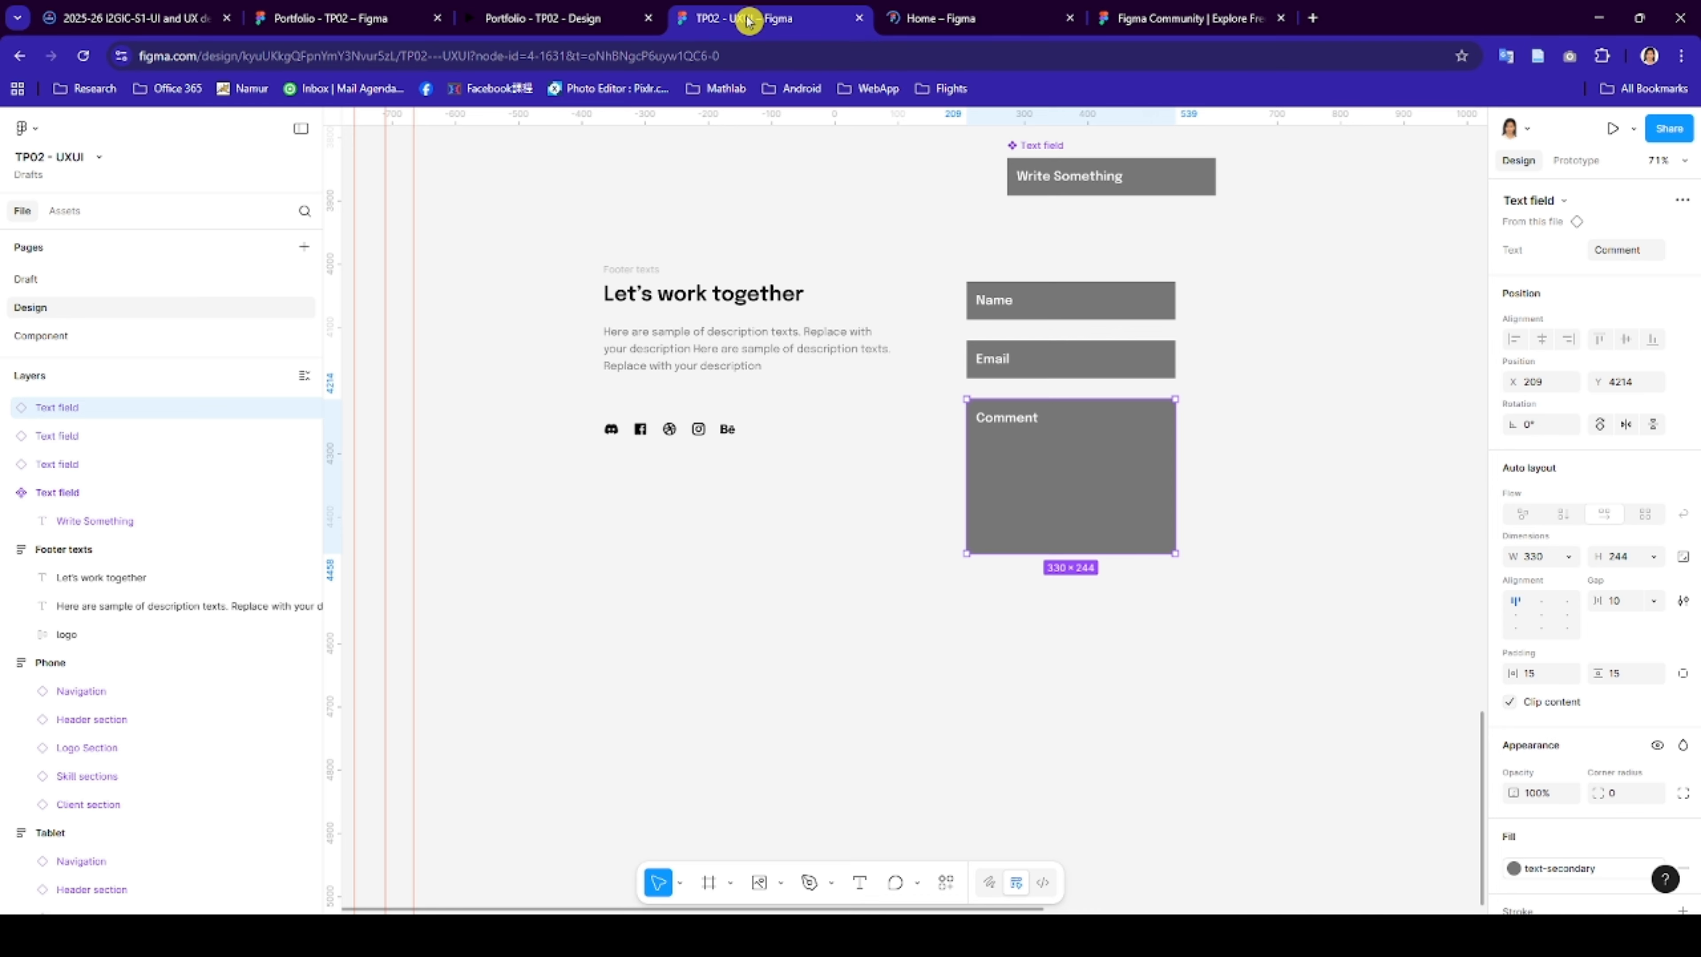
- Wrap the Name, Email and Comment fields in one vertical auto layout frame with a gap of 15
drag(1101, 456, 1066, 448)
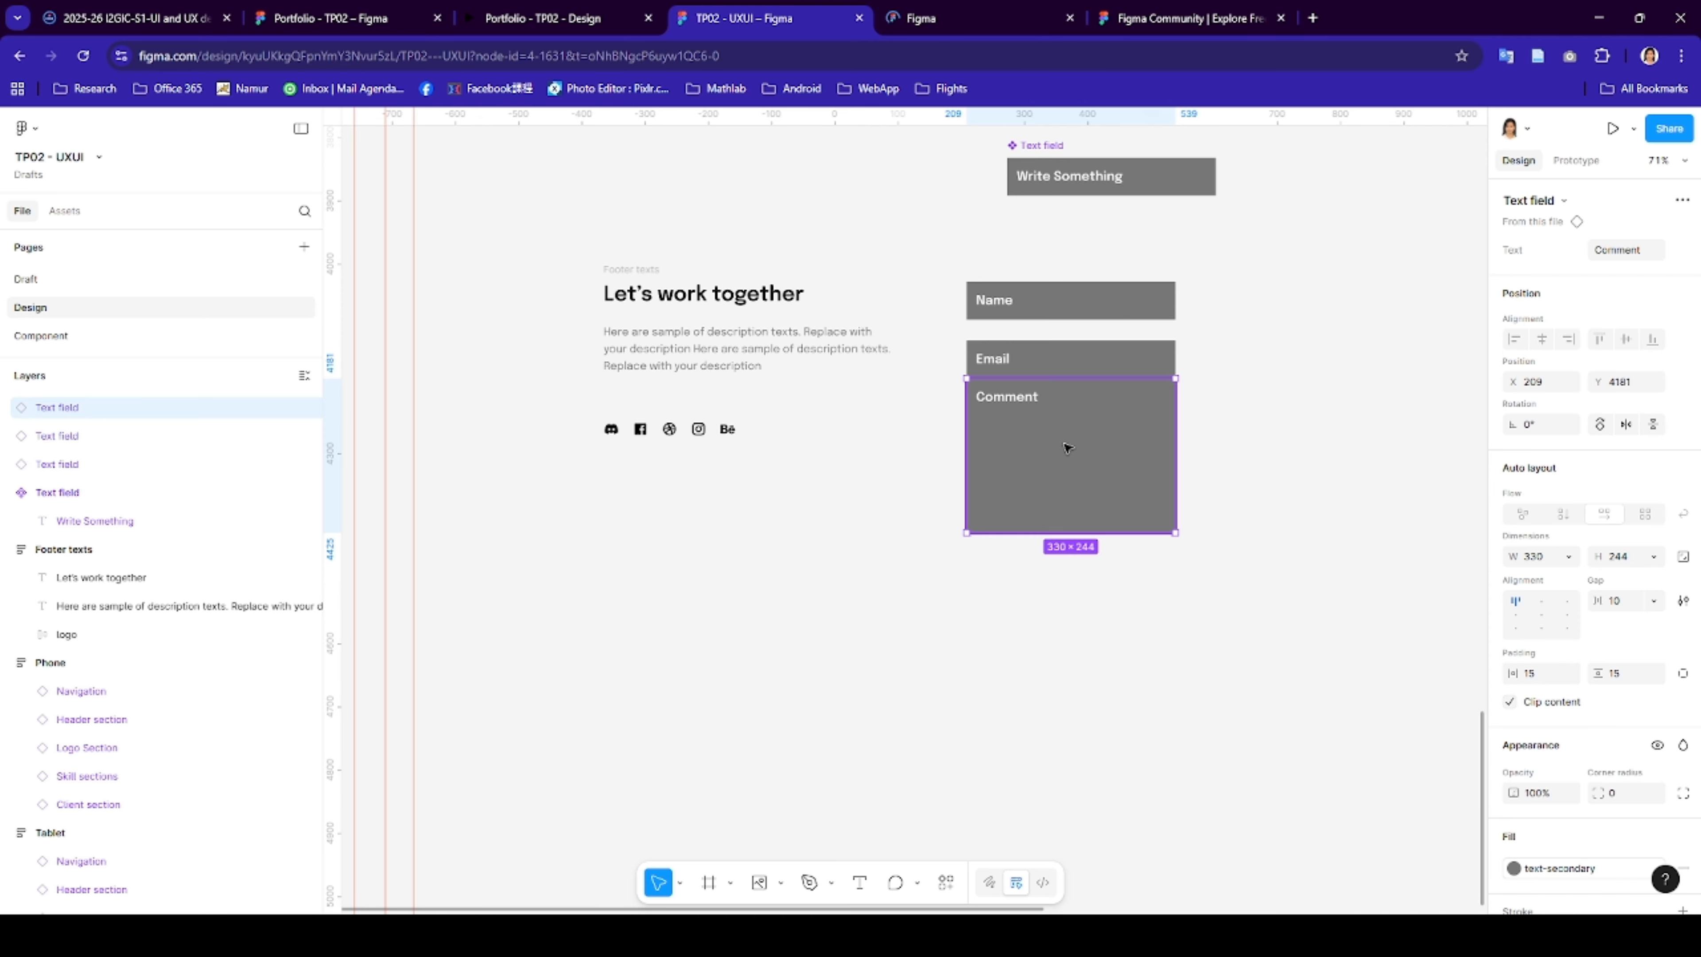
drag(940, 260, 1205, 568)
right_click(1112, 509)
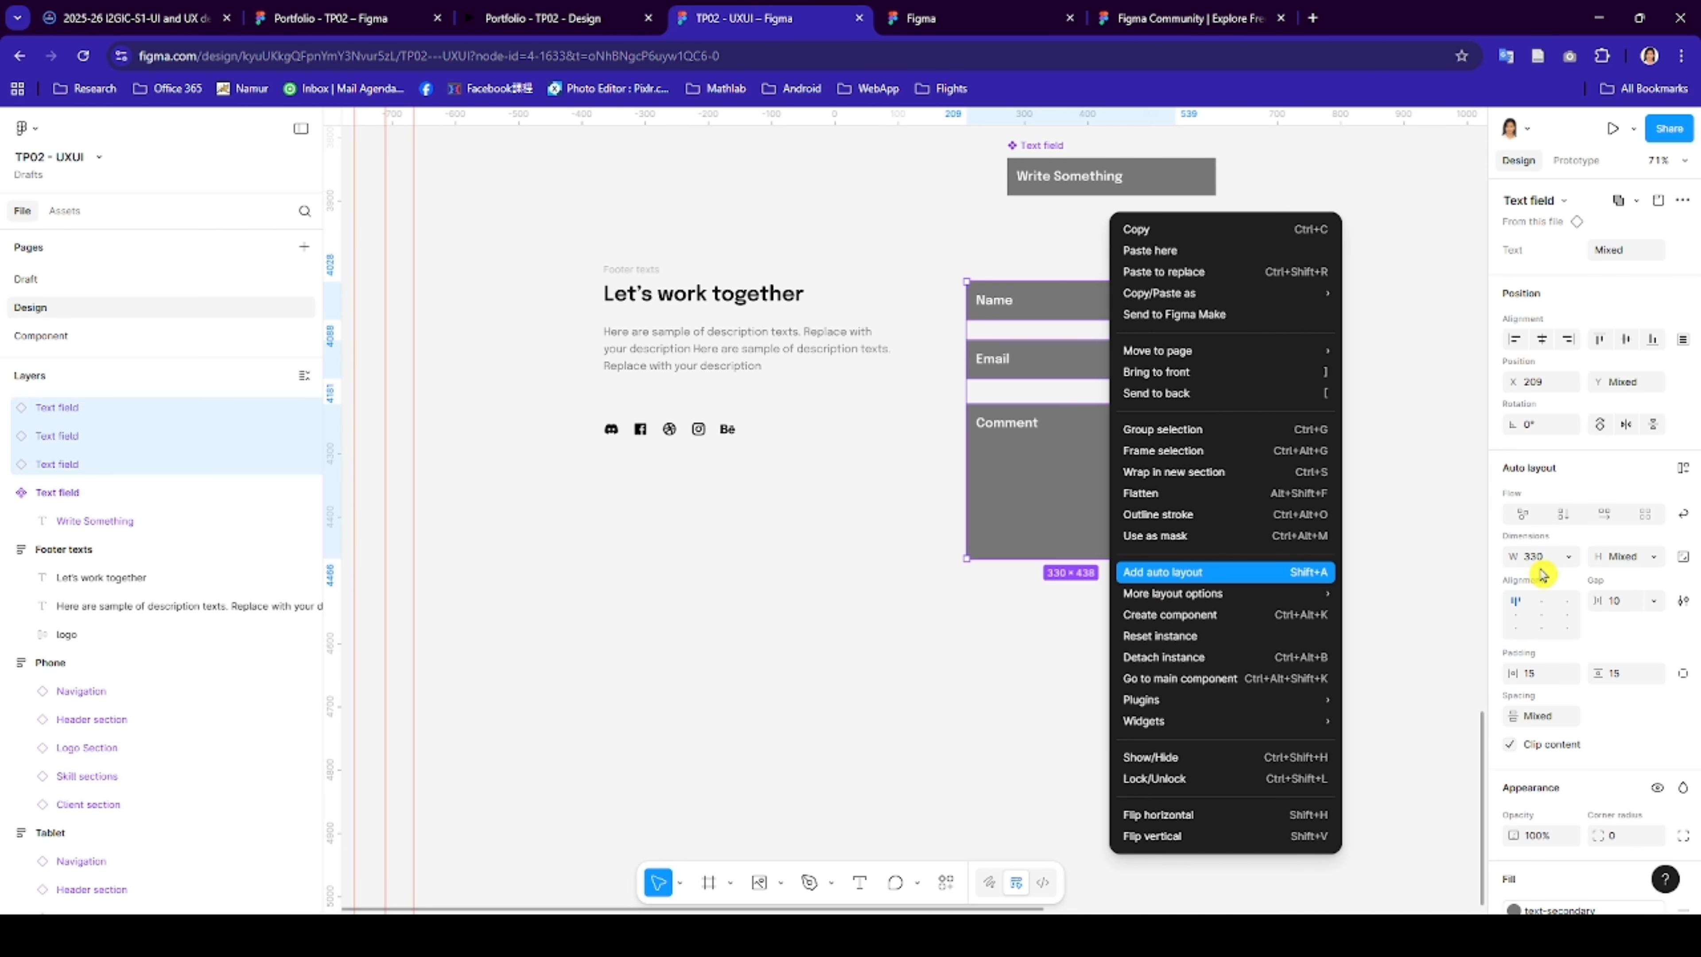
key(shift+a)
click(1611, 550)
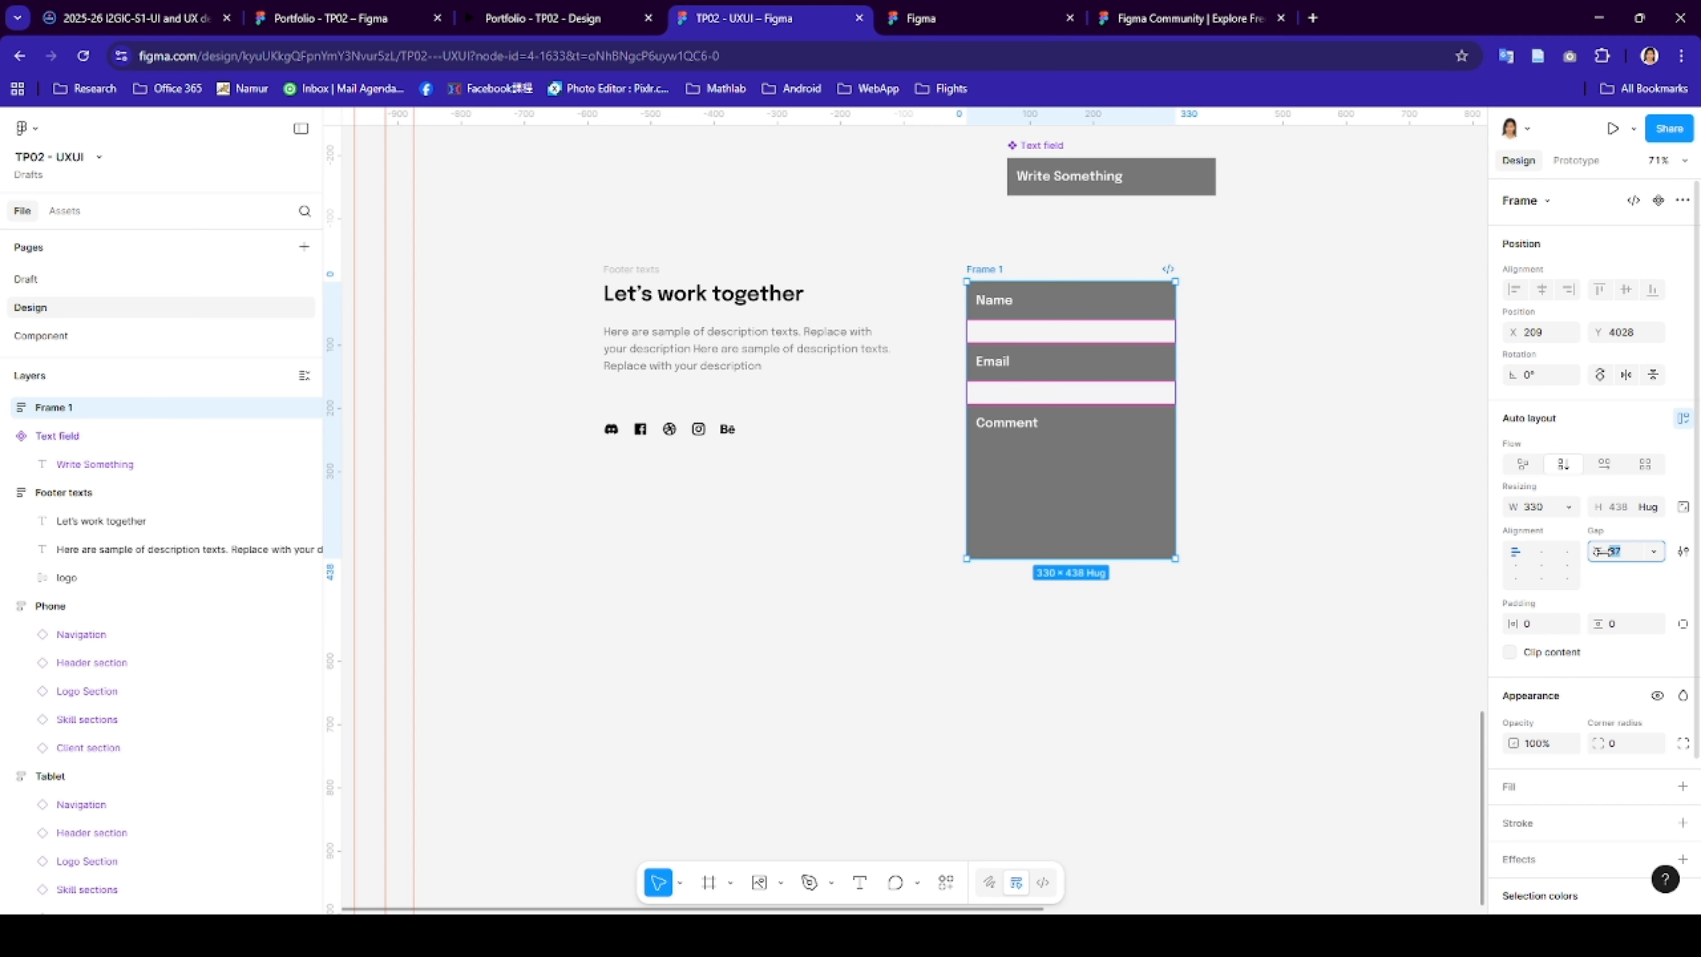
text(15)
key(Return)
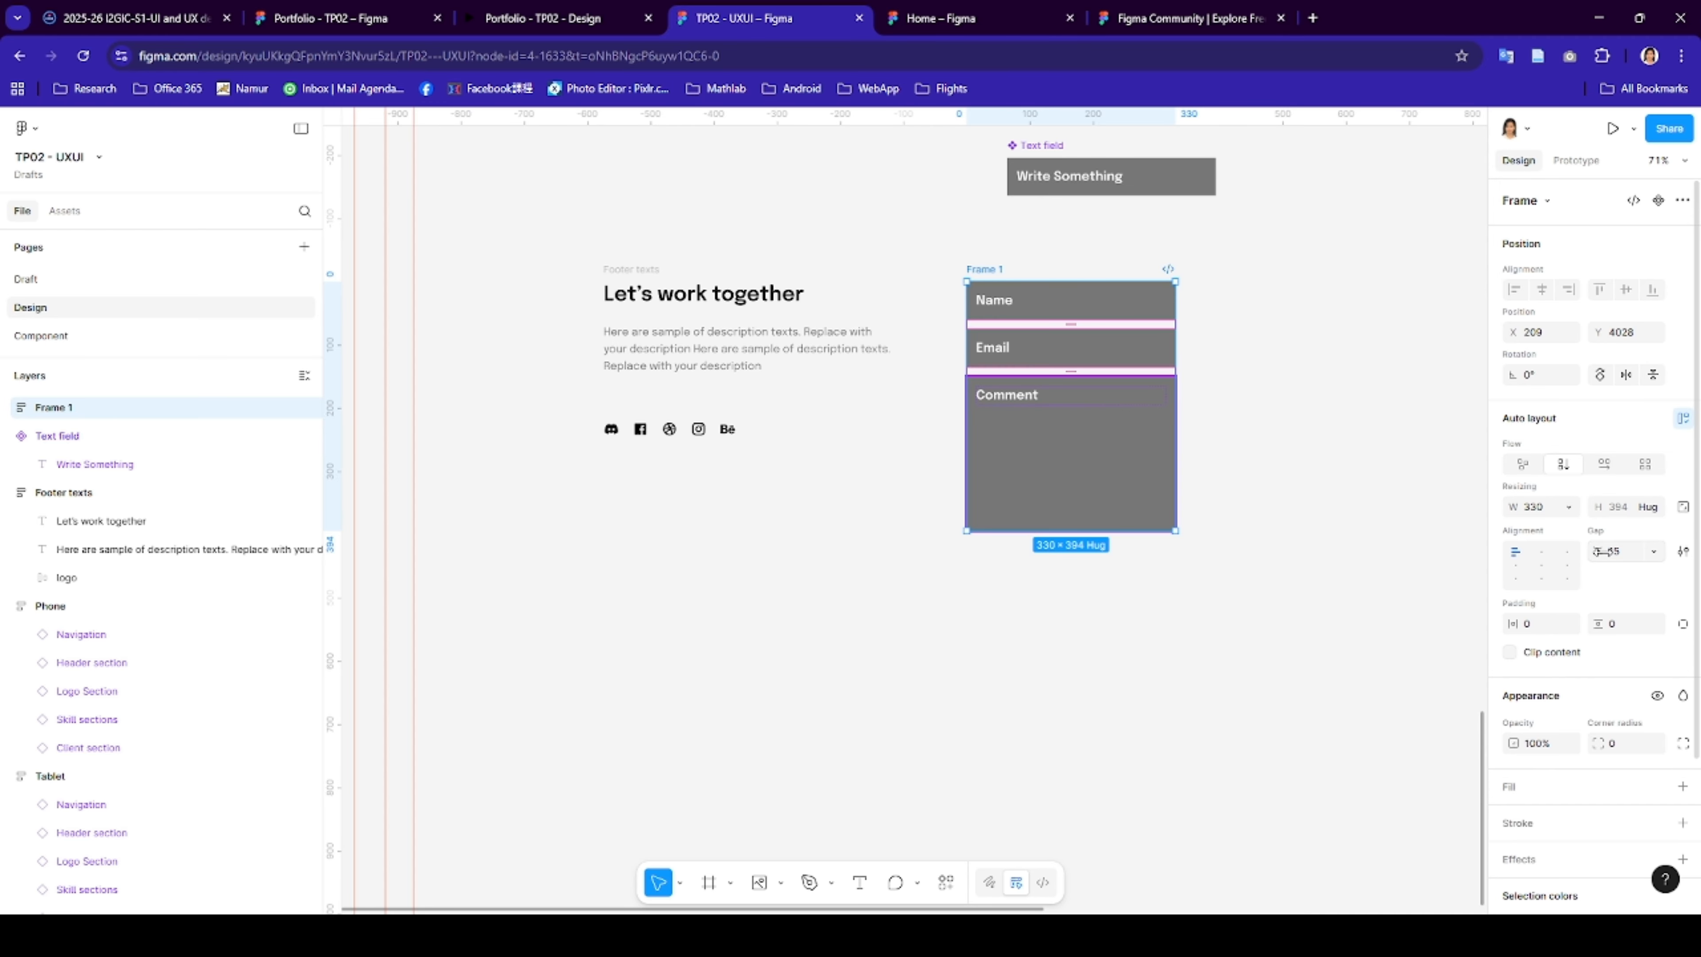
click(1027, 588)
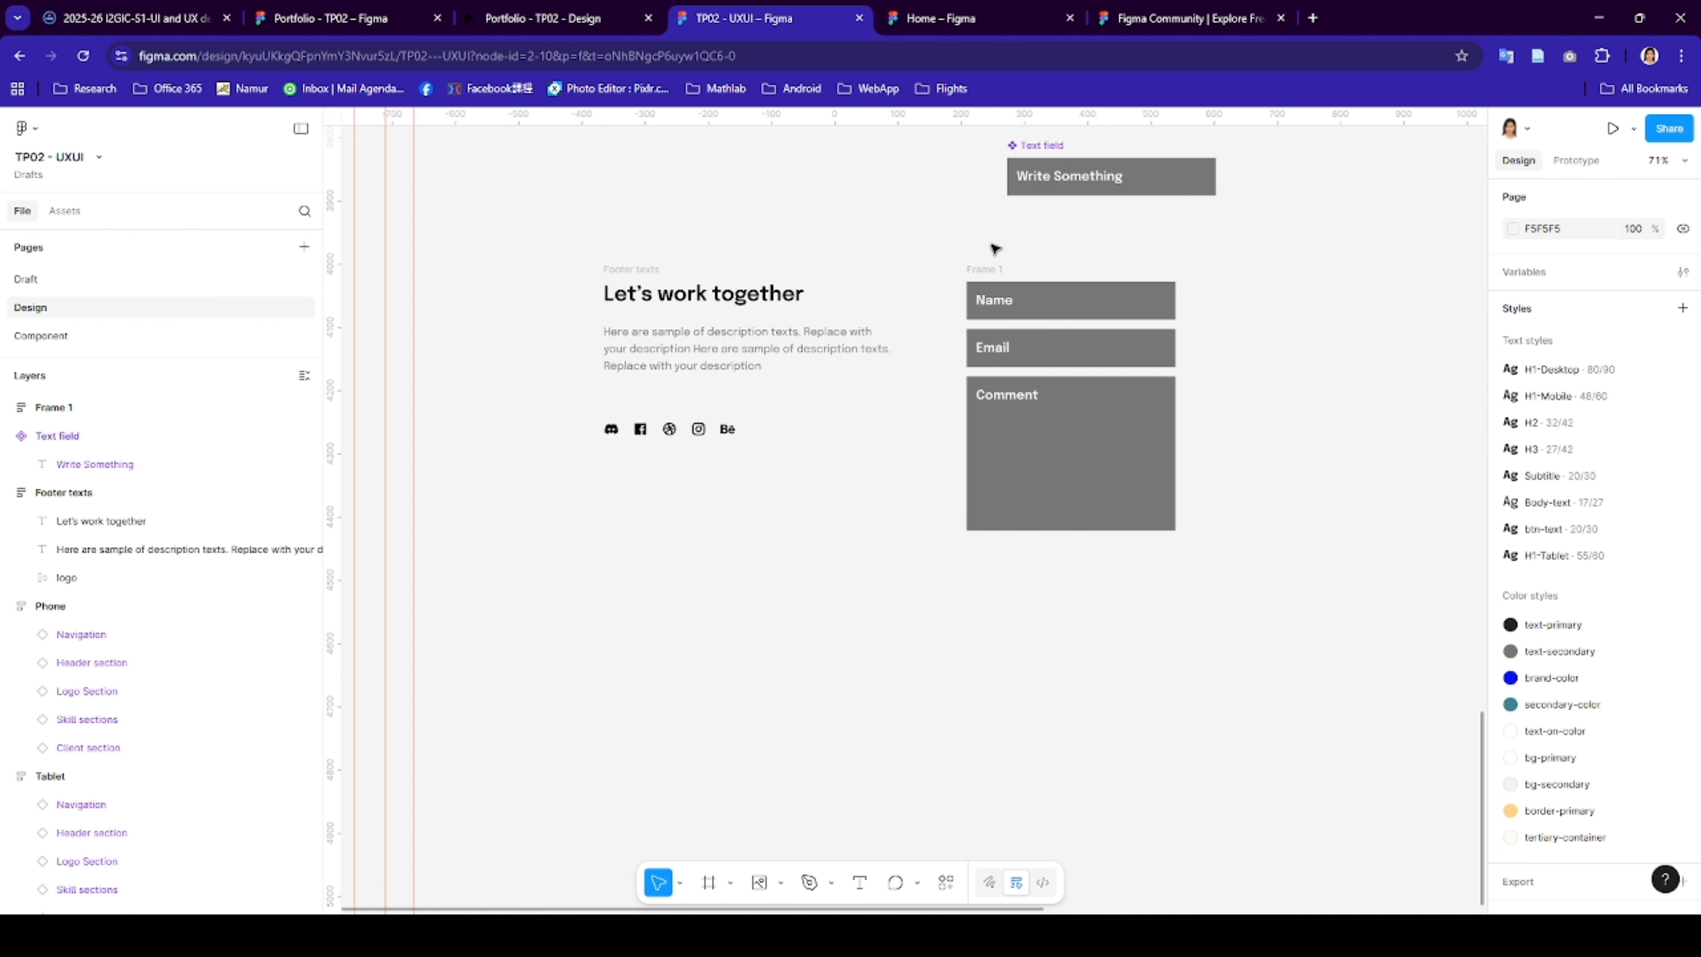
- Rename the frame holding the three form fields as "Text fields"
click(989, 268)
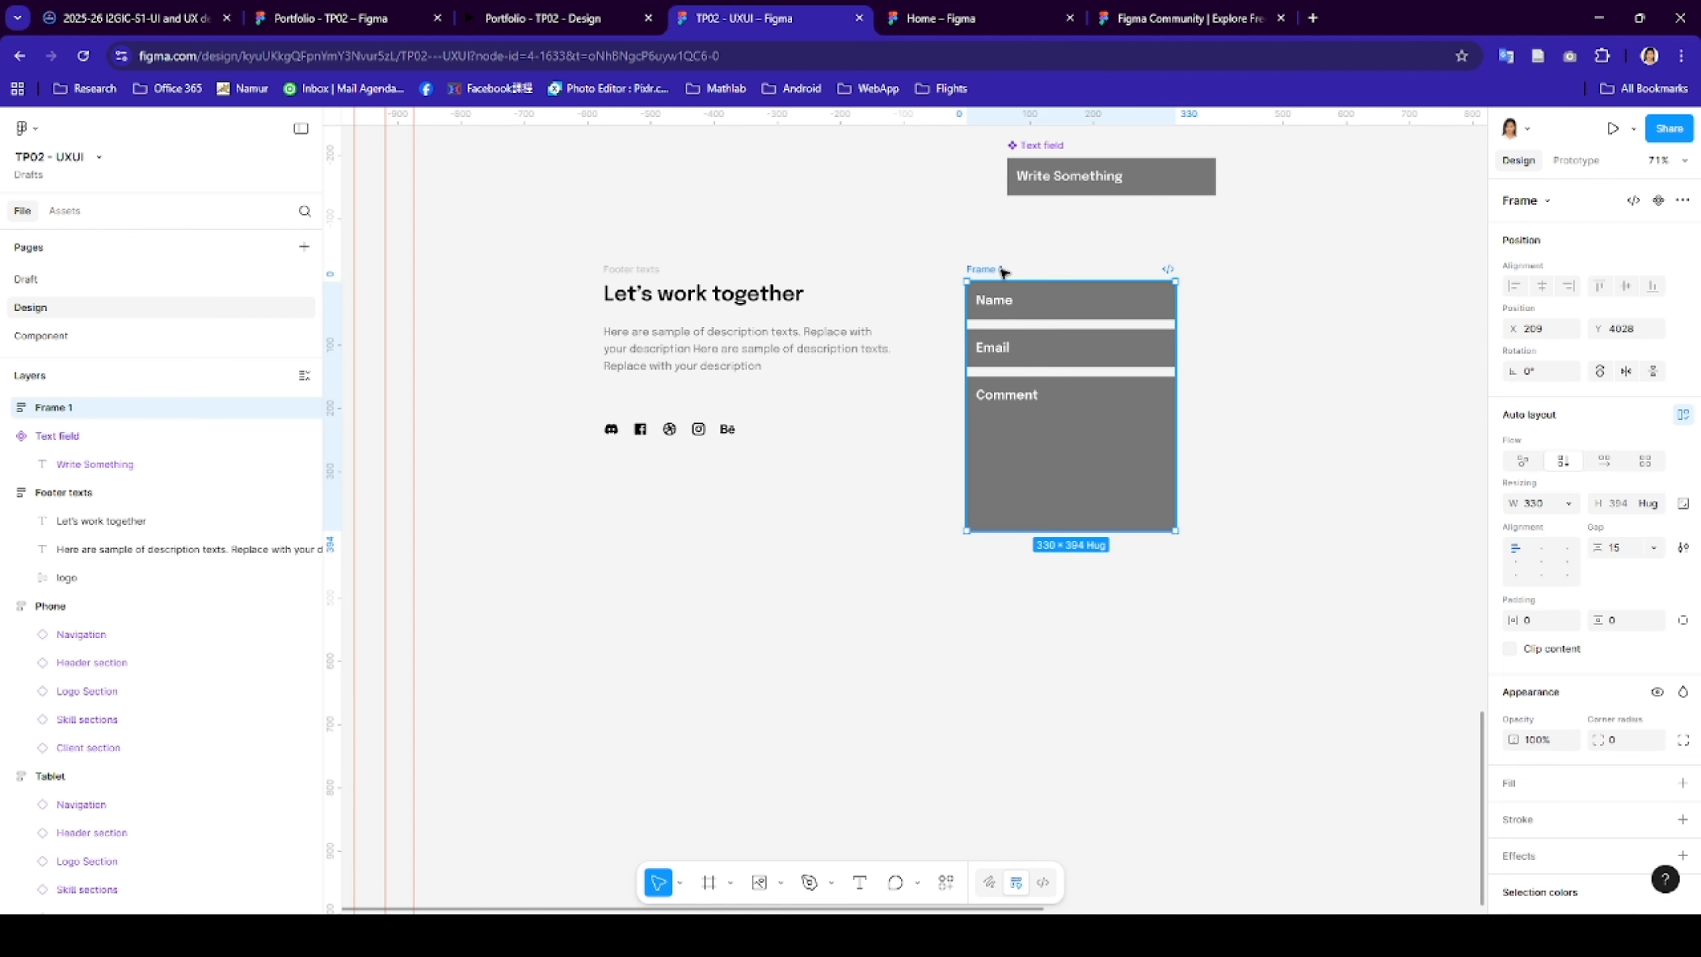
text(Text file)
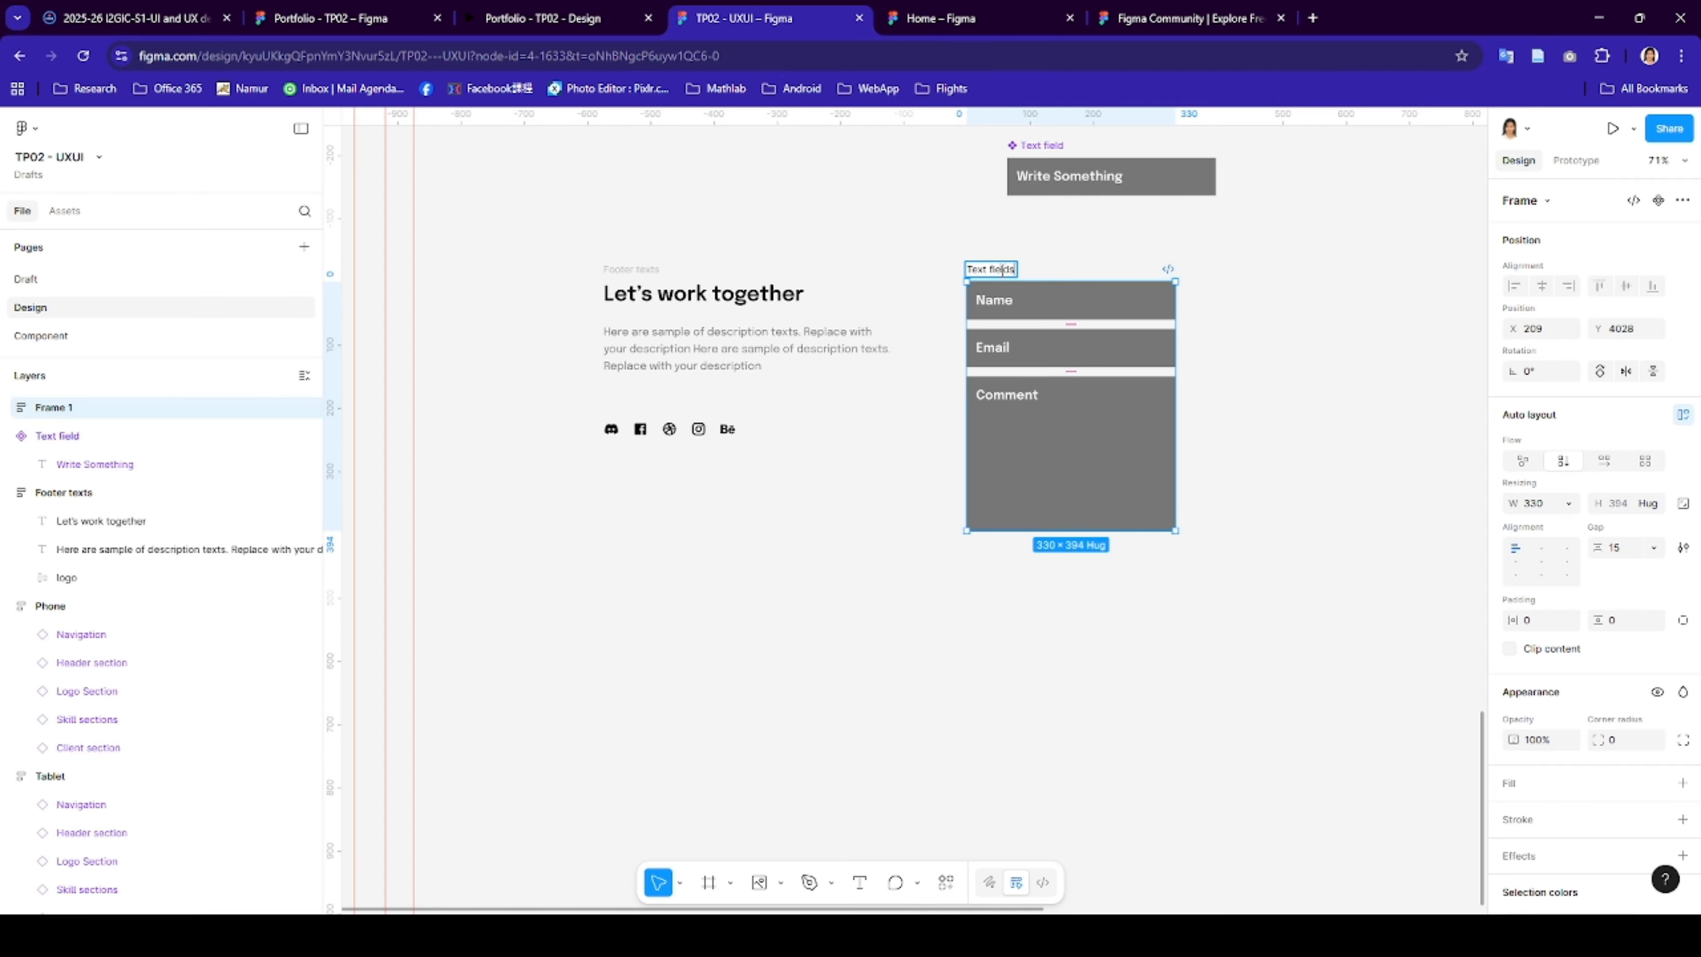
text(ds)
key(Return)
scroll(1045, 341, up, 4)
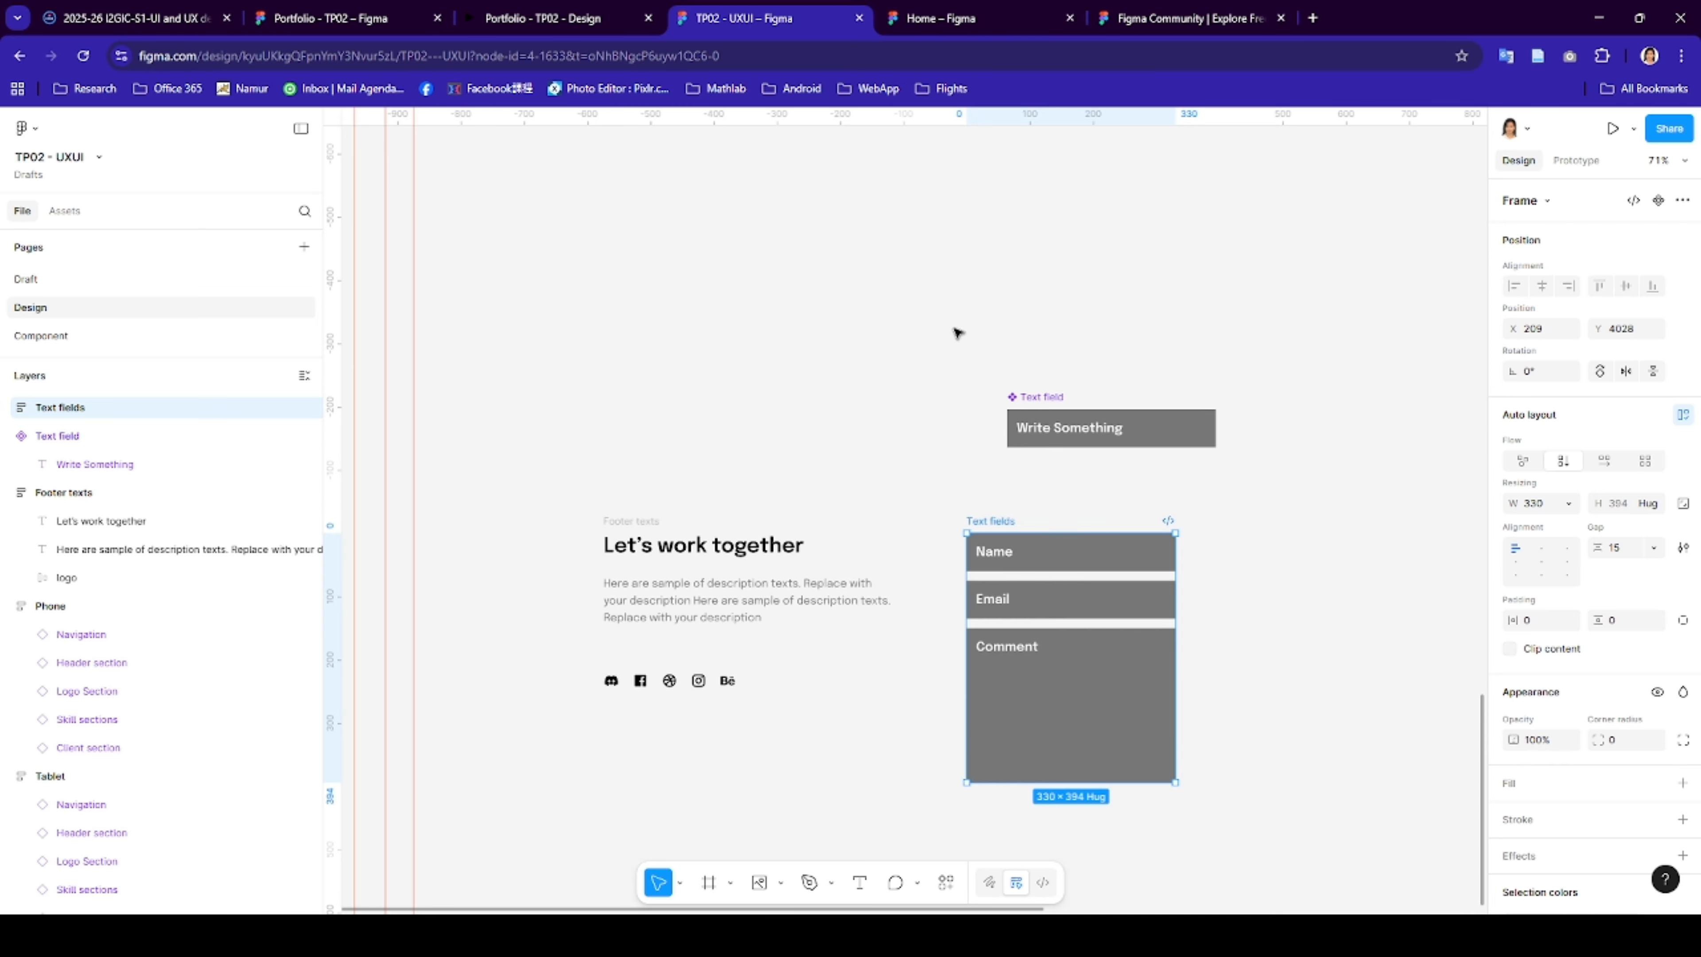
scroll(956, 332, down, 3)
click(146, 346)
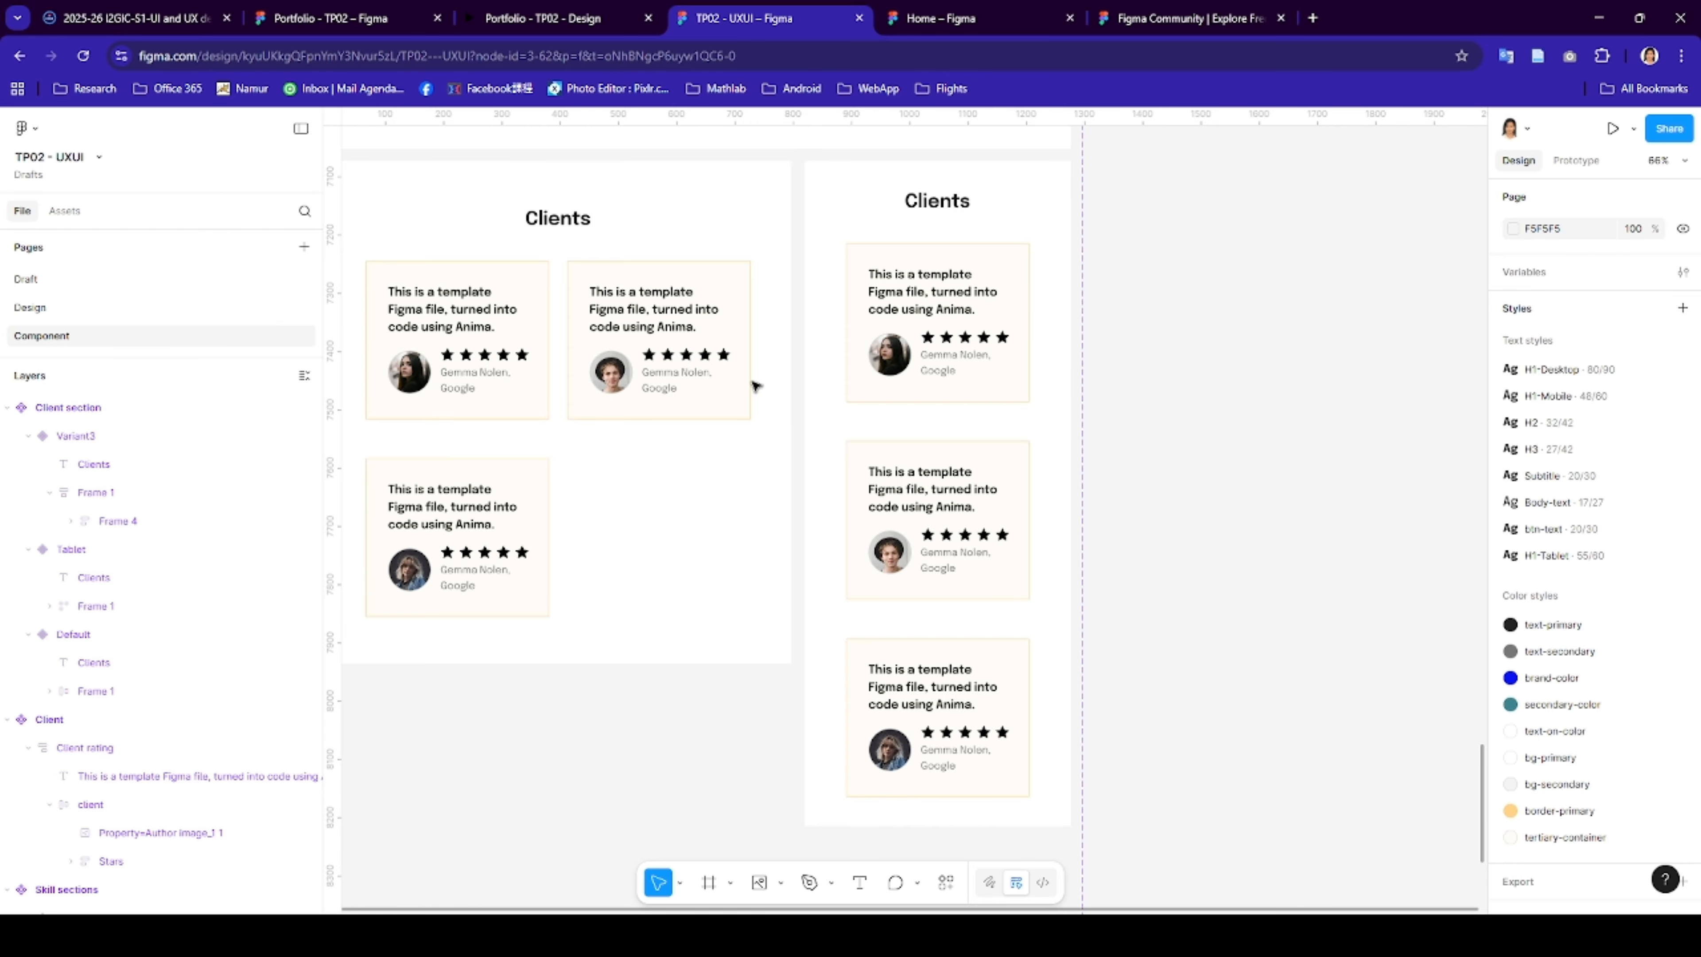
click(64, 211)
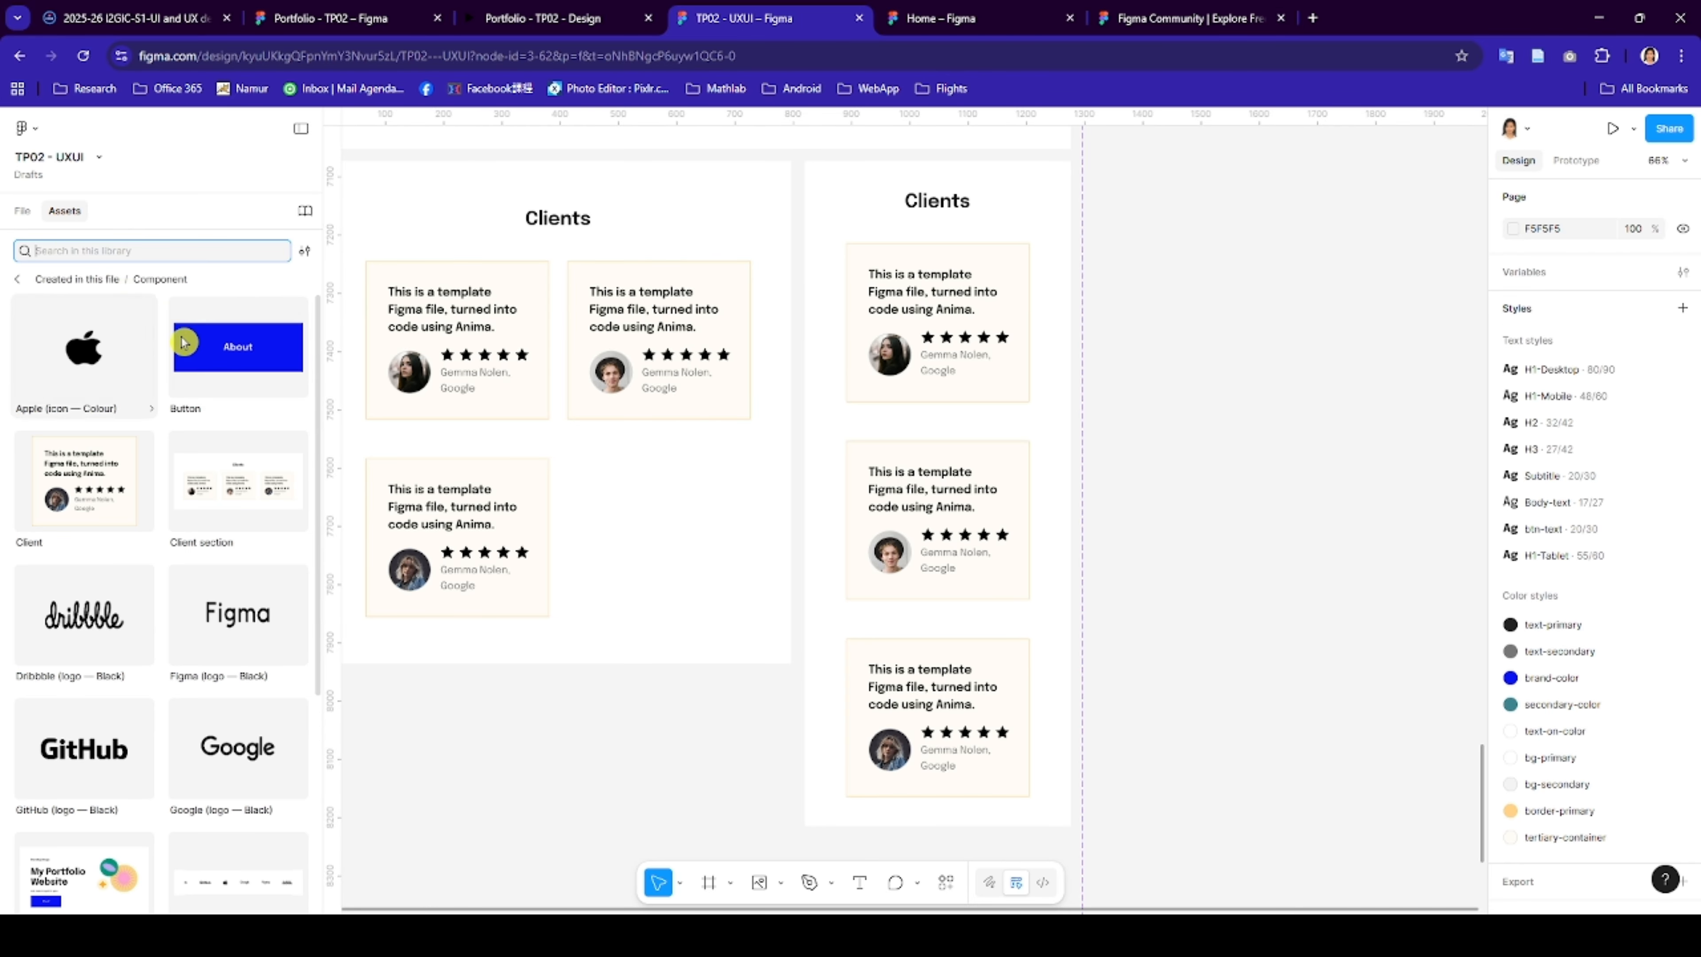
click(276, 410)
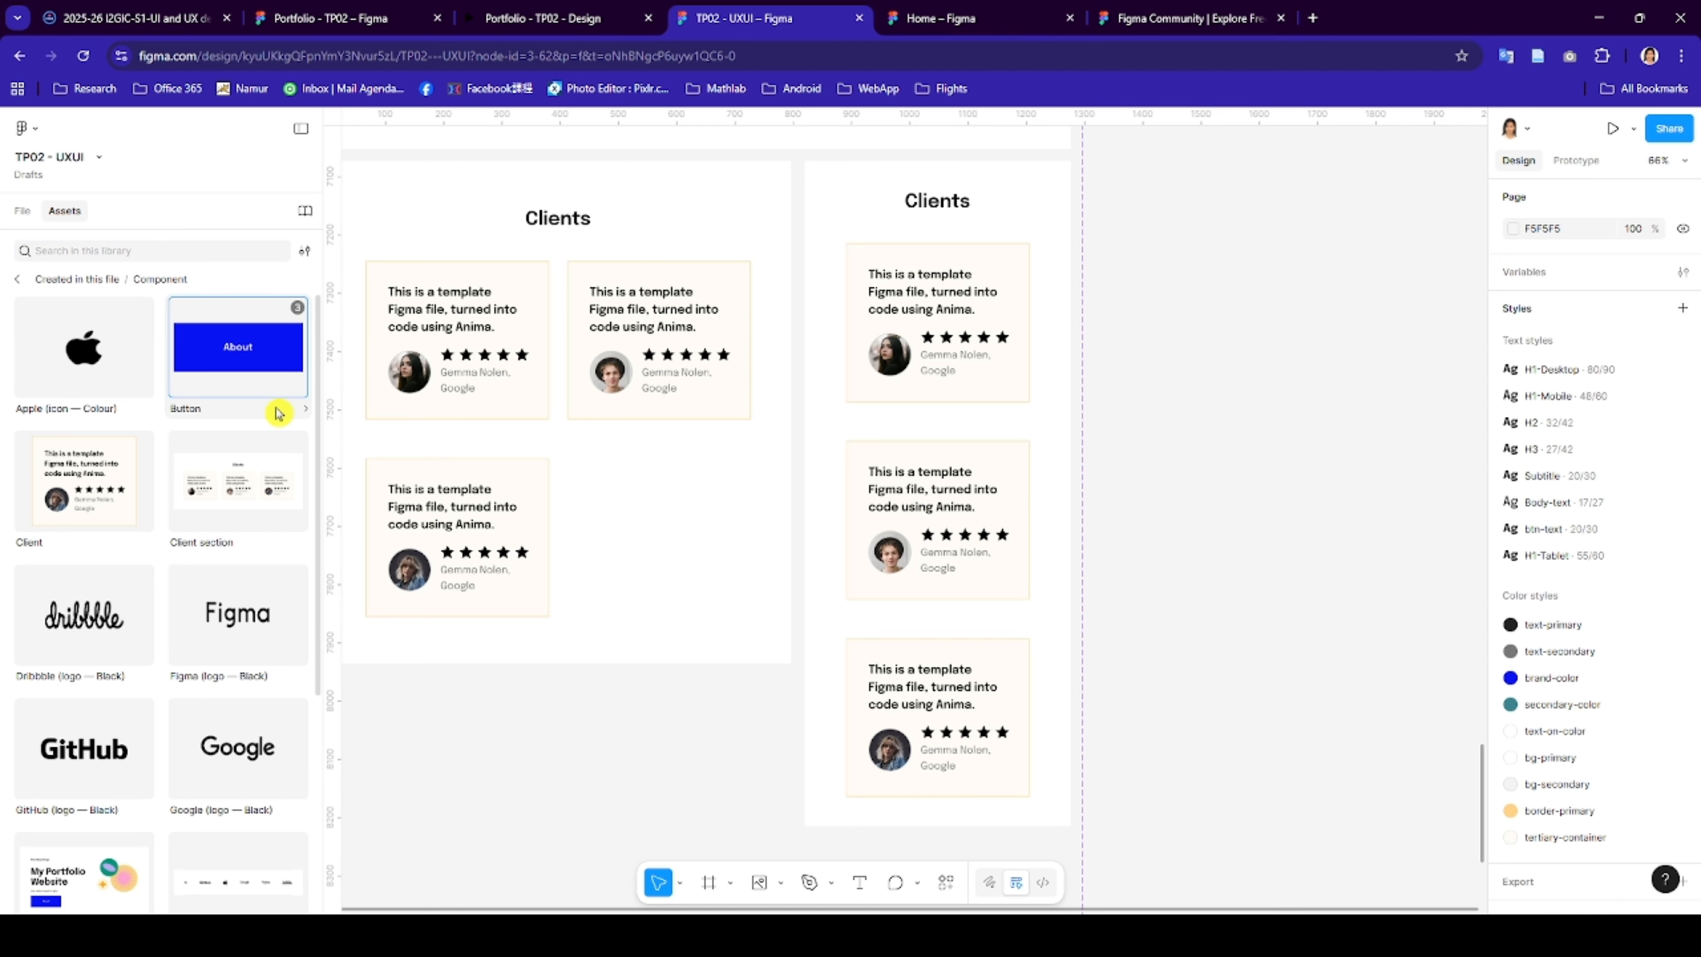
click(278, 413)
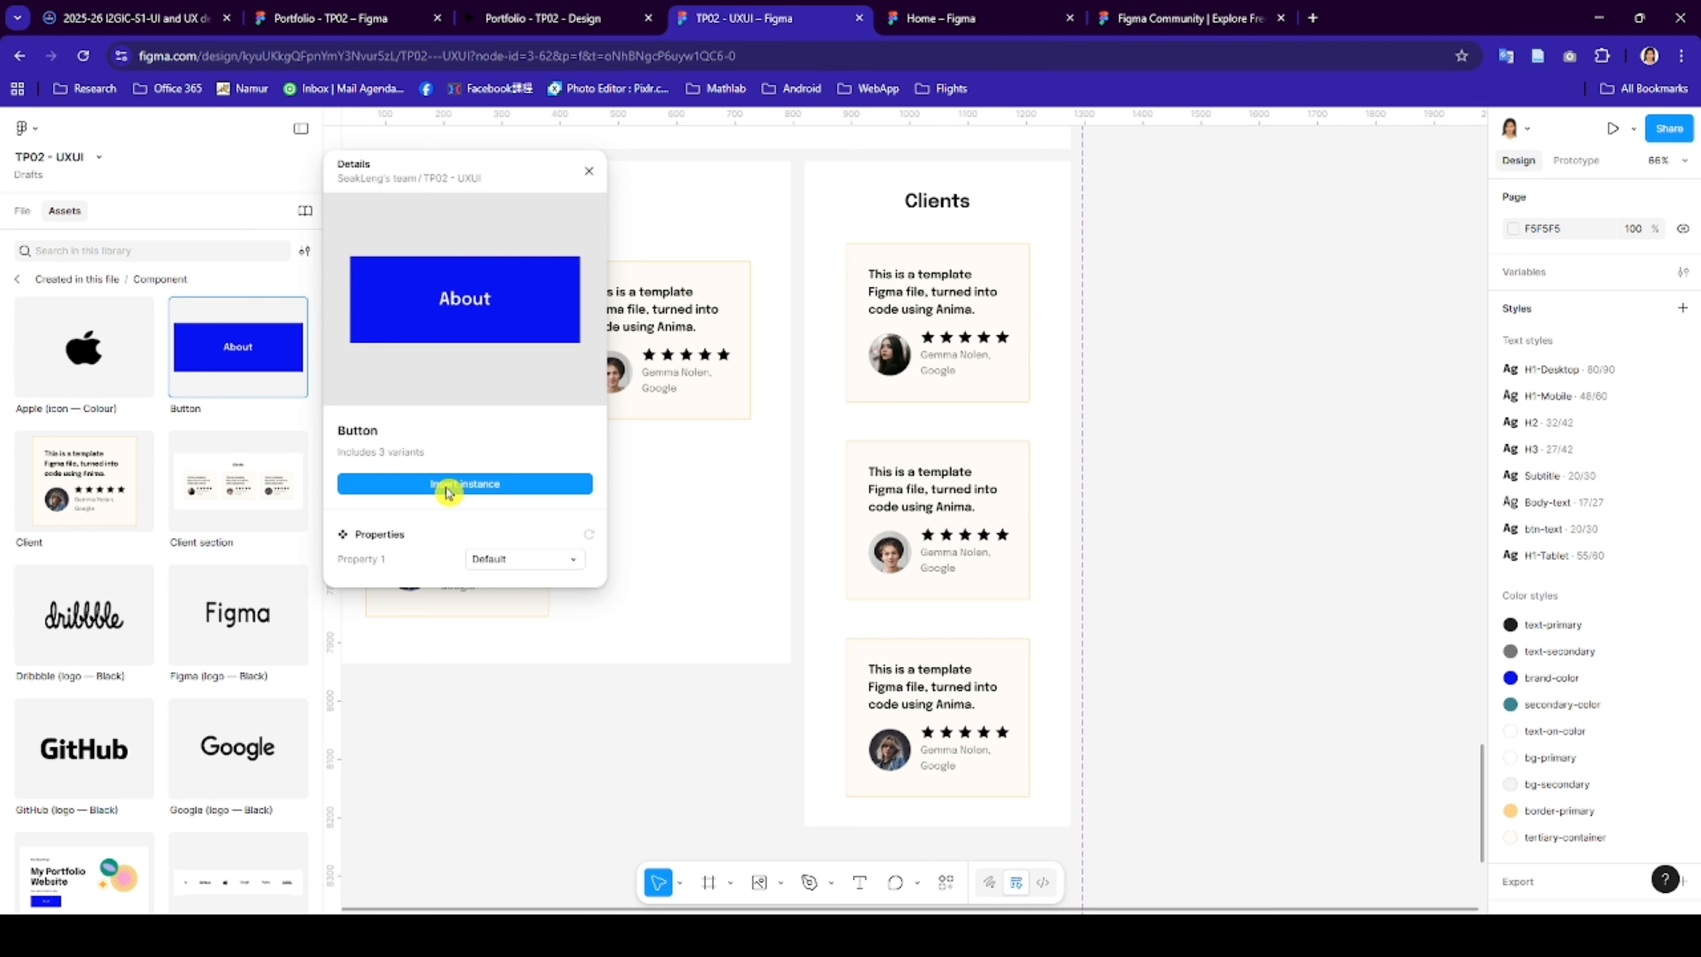
click(22, 210)
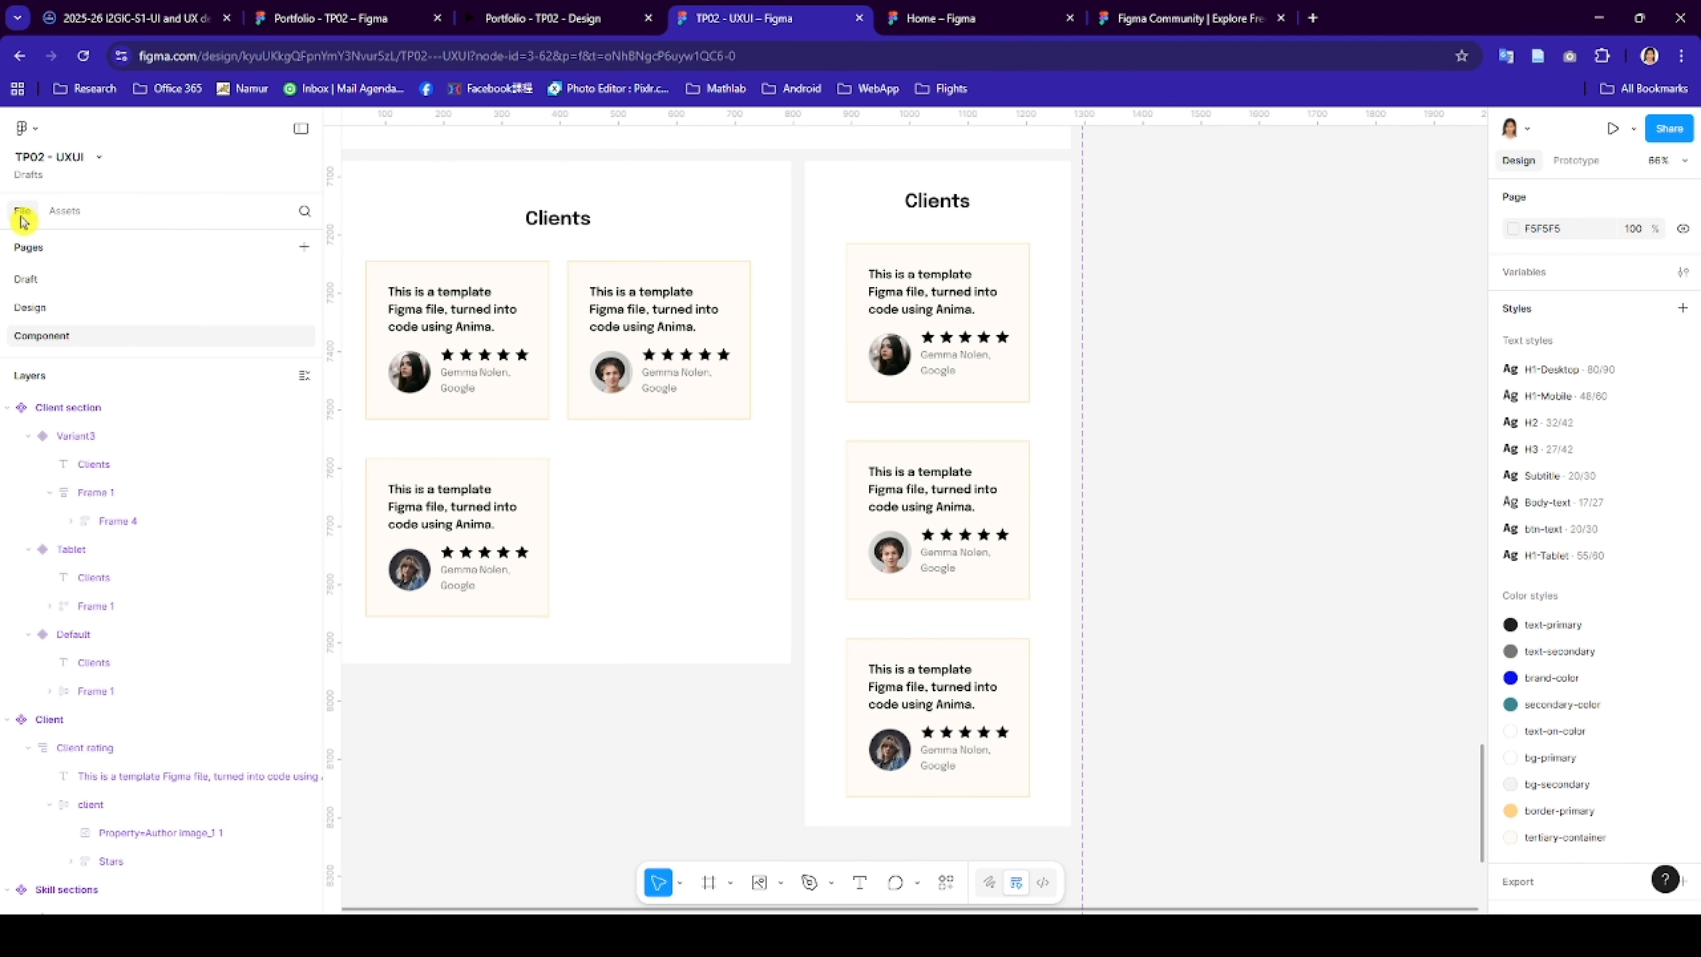
click(27, 306)
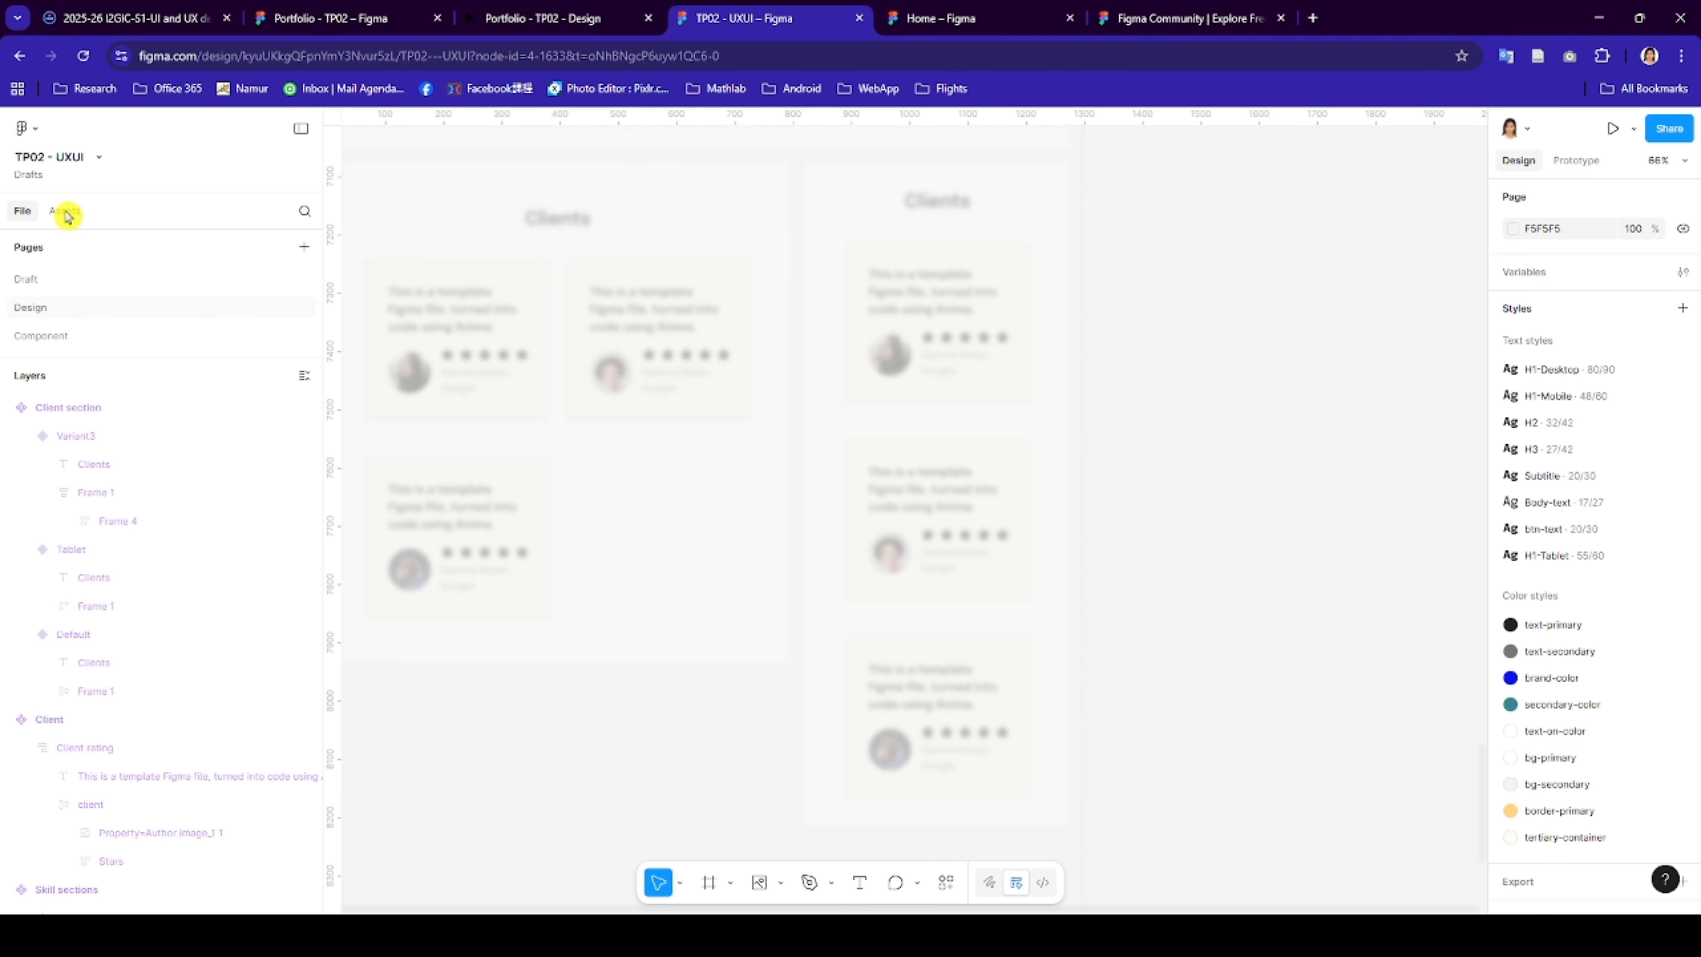
- Insert an instance of the Button component and place it just below the Comment field, aligned with the fields' left edge
click(64, 211)
click(280, 407)
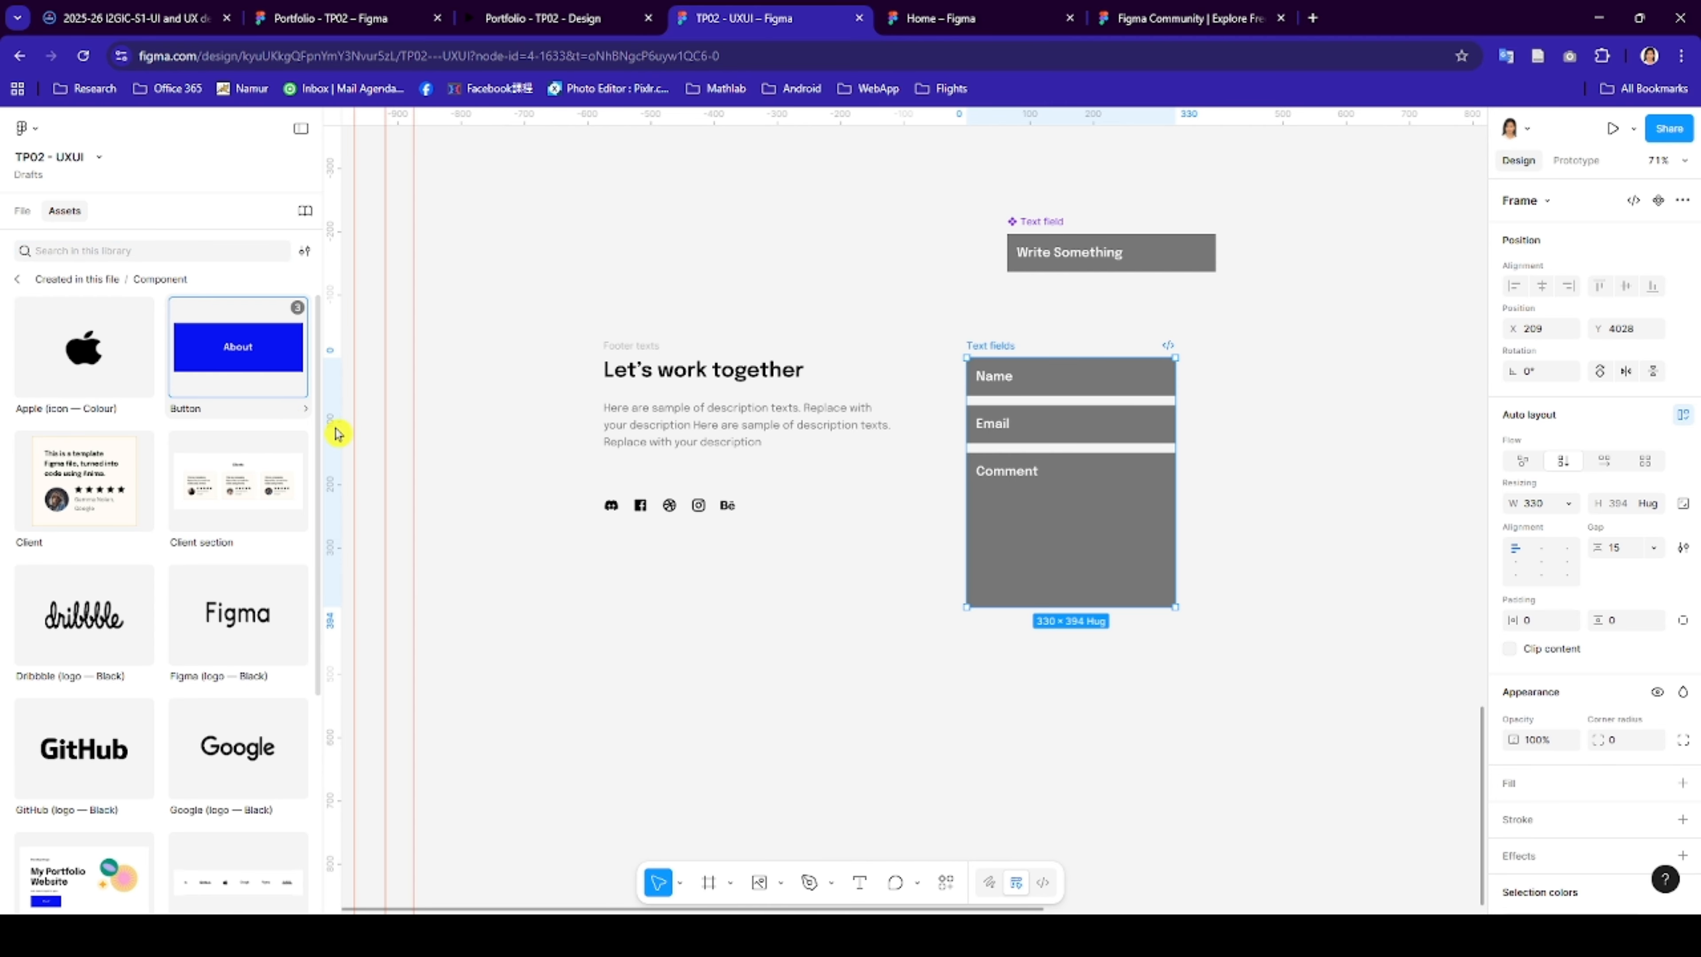
click(450, 494)
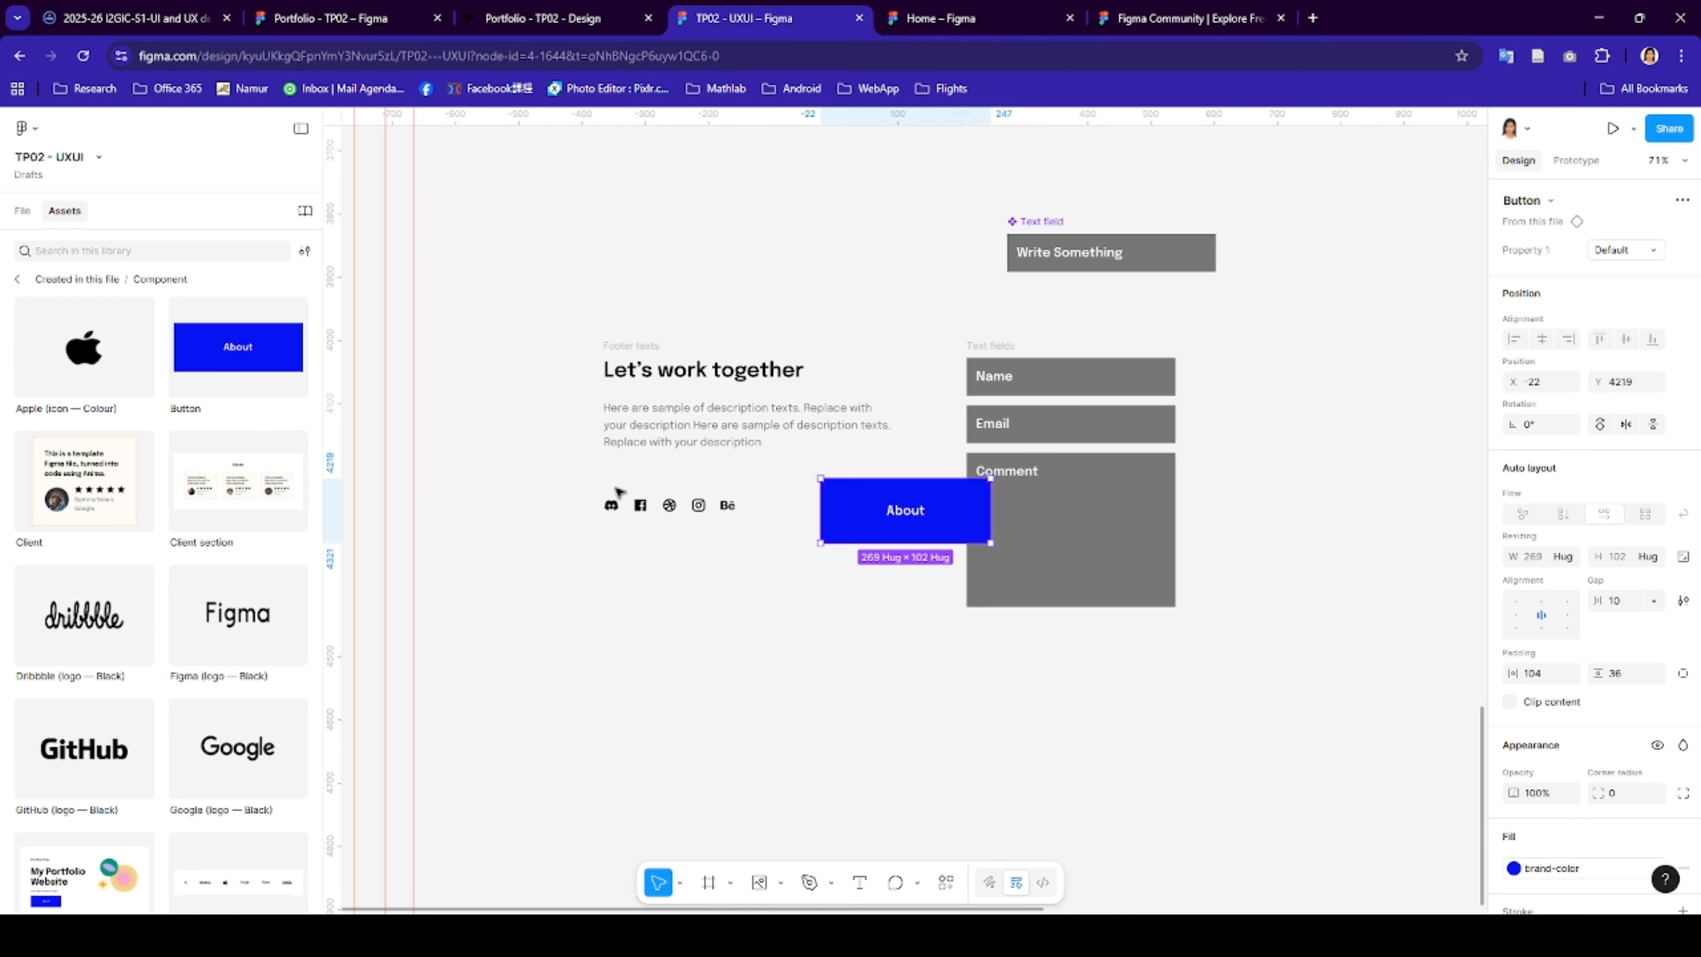
drag(910, 522, 1077, 676)
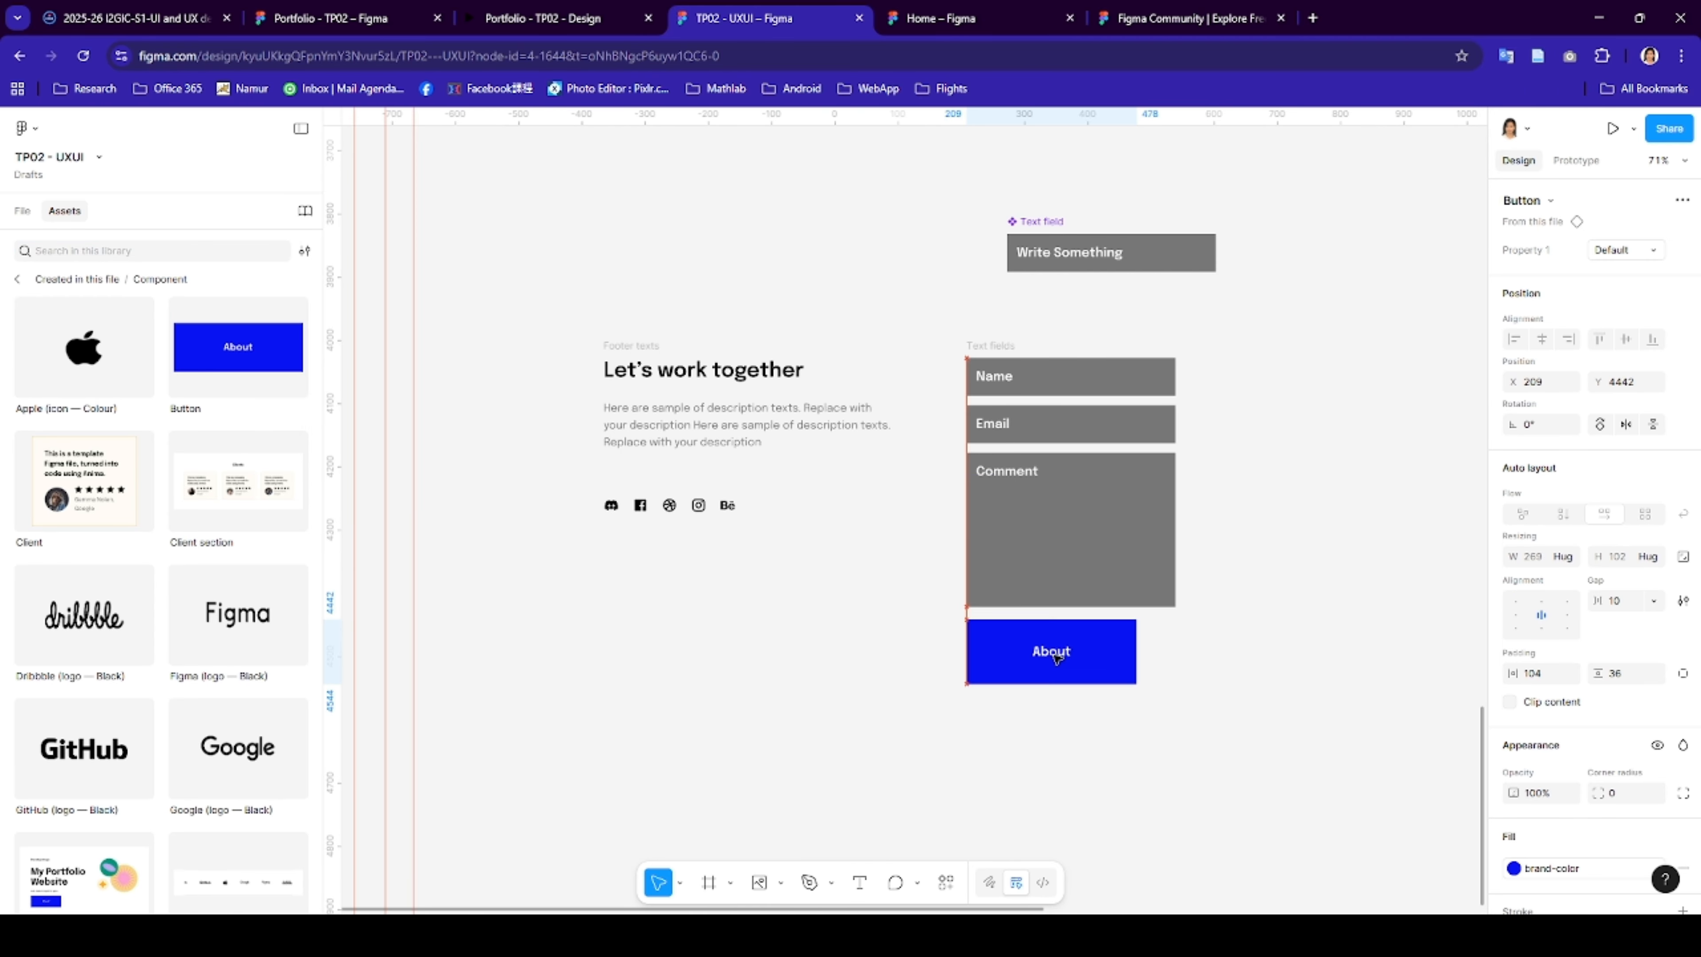
drag(940, 348, 1164, 551)
click(1202, 262)
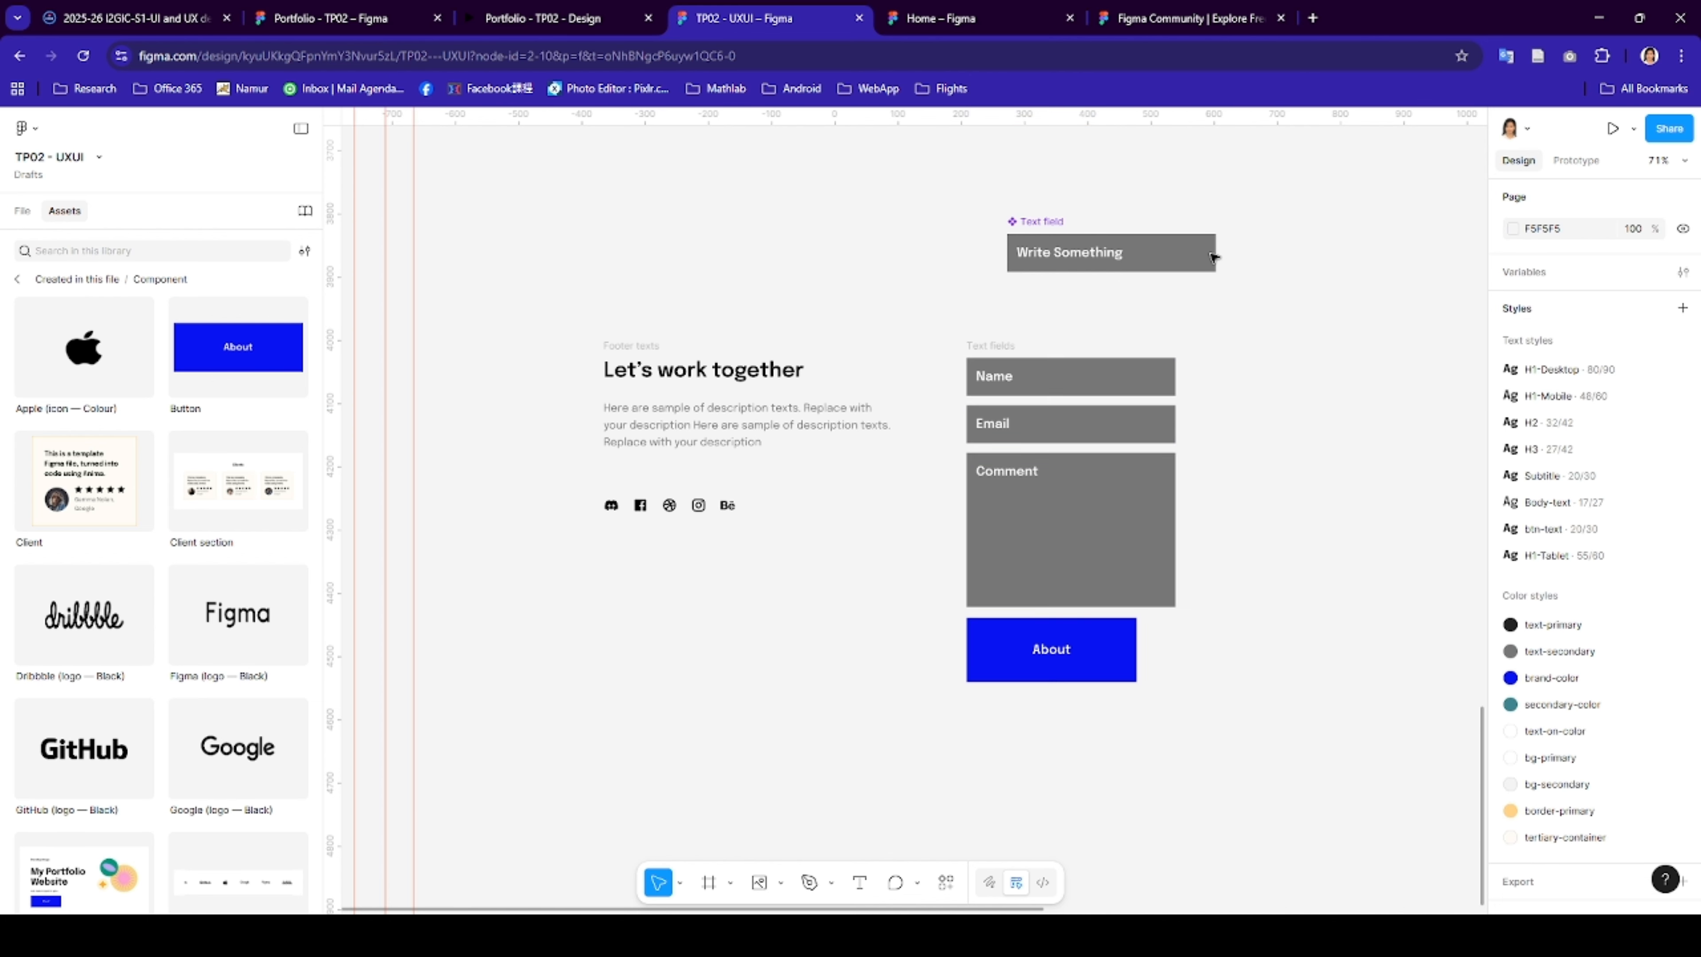
- Widen the main Text field component, and stretch the Name, Email and Comment fields to a width of about 553
drag(1315, 255, 1351, 255)
click(1163, 369)
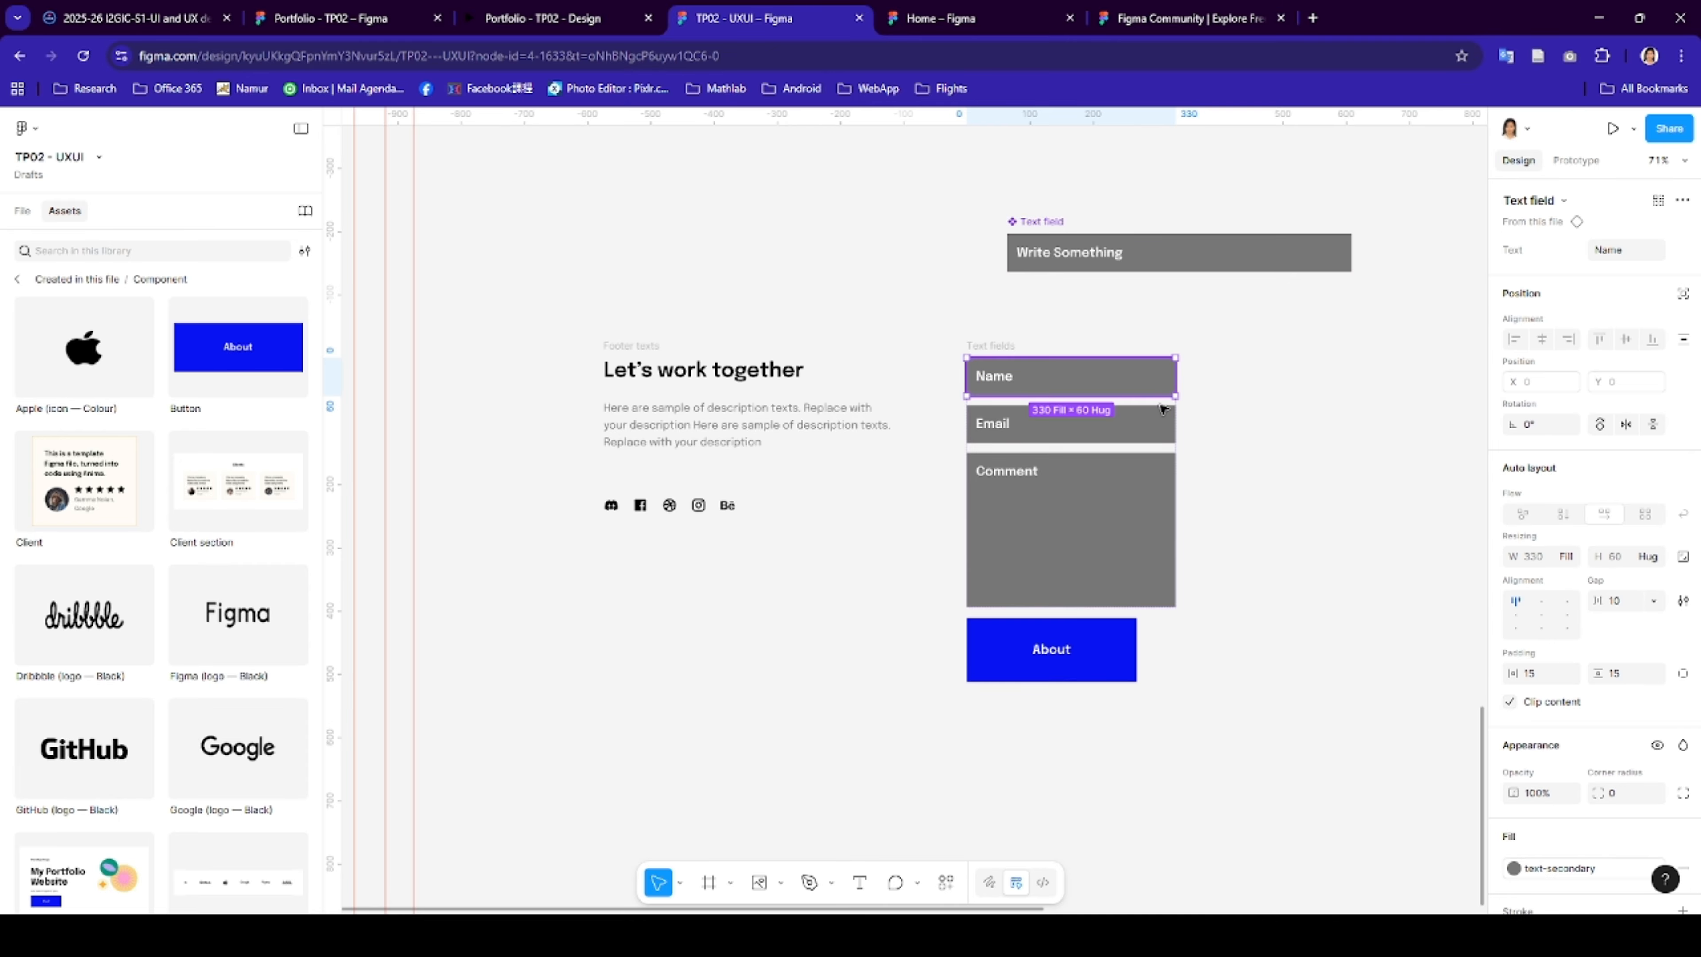
shift+click(1173, 412)
shift+click(1170, 493)
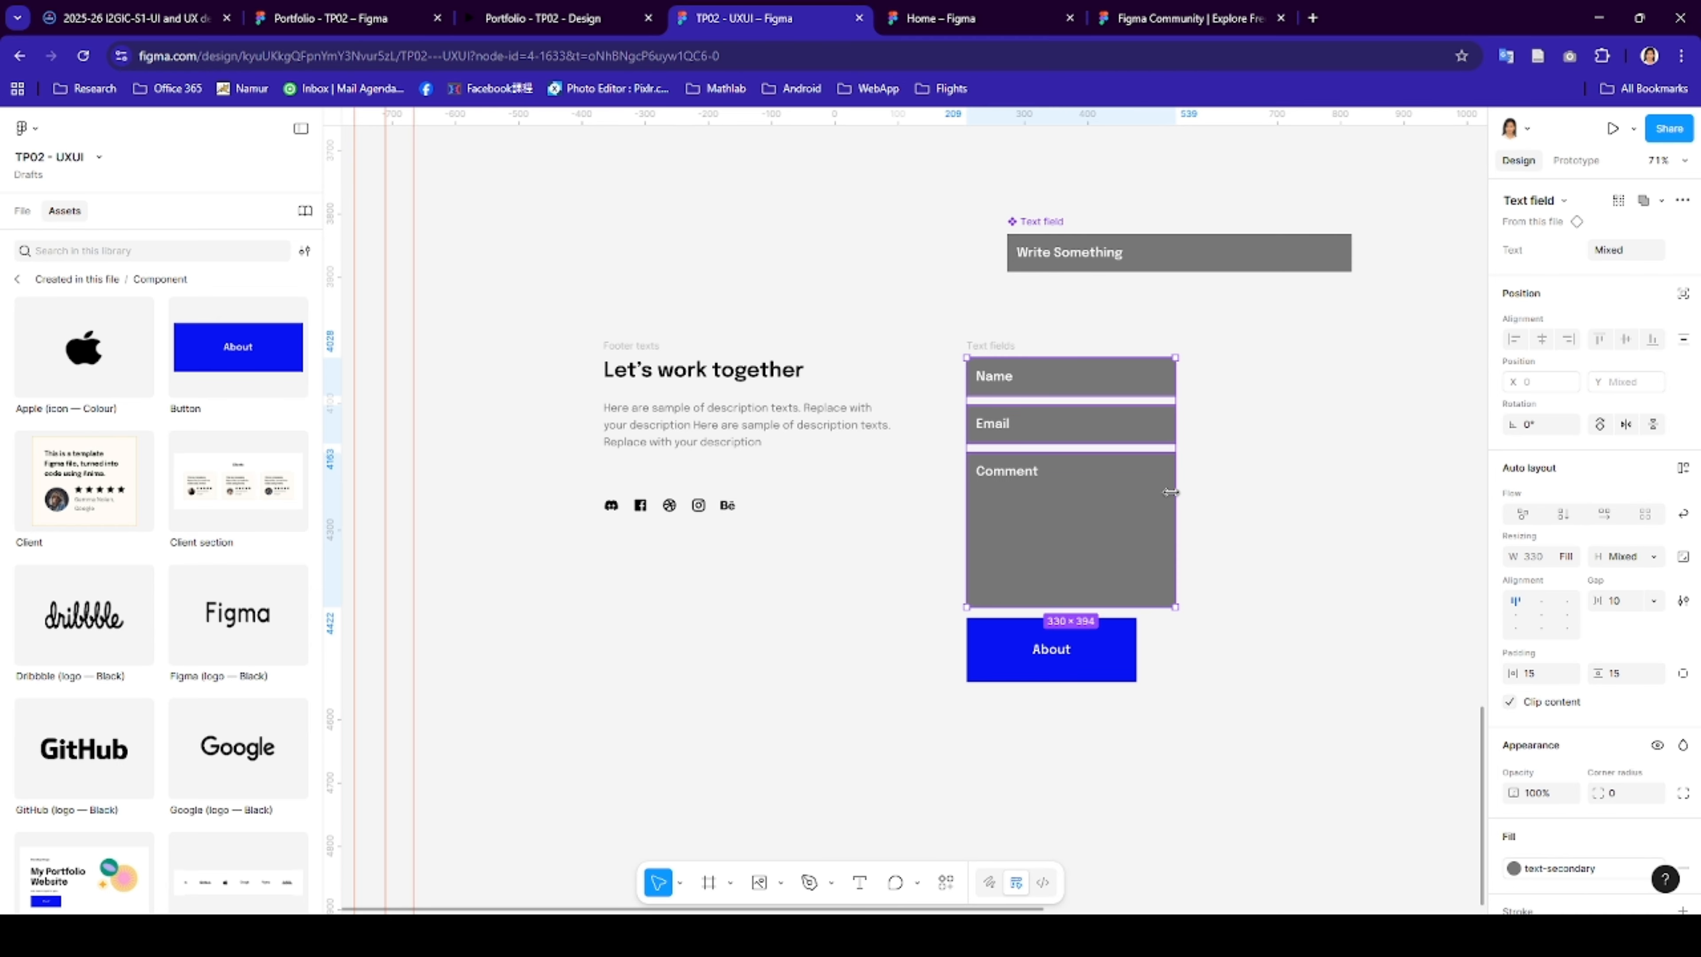
drag(1176, 485, 1315, 478)
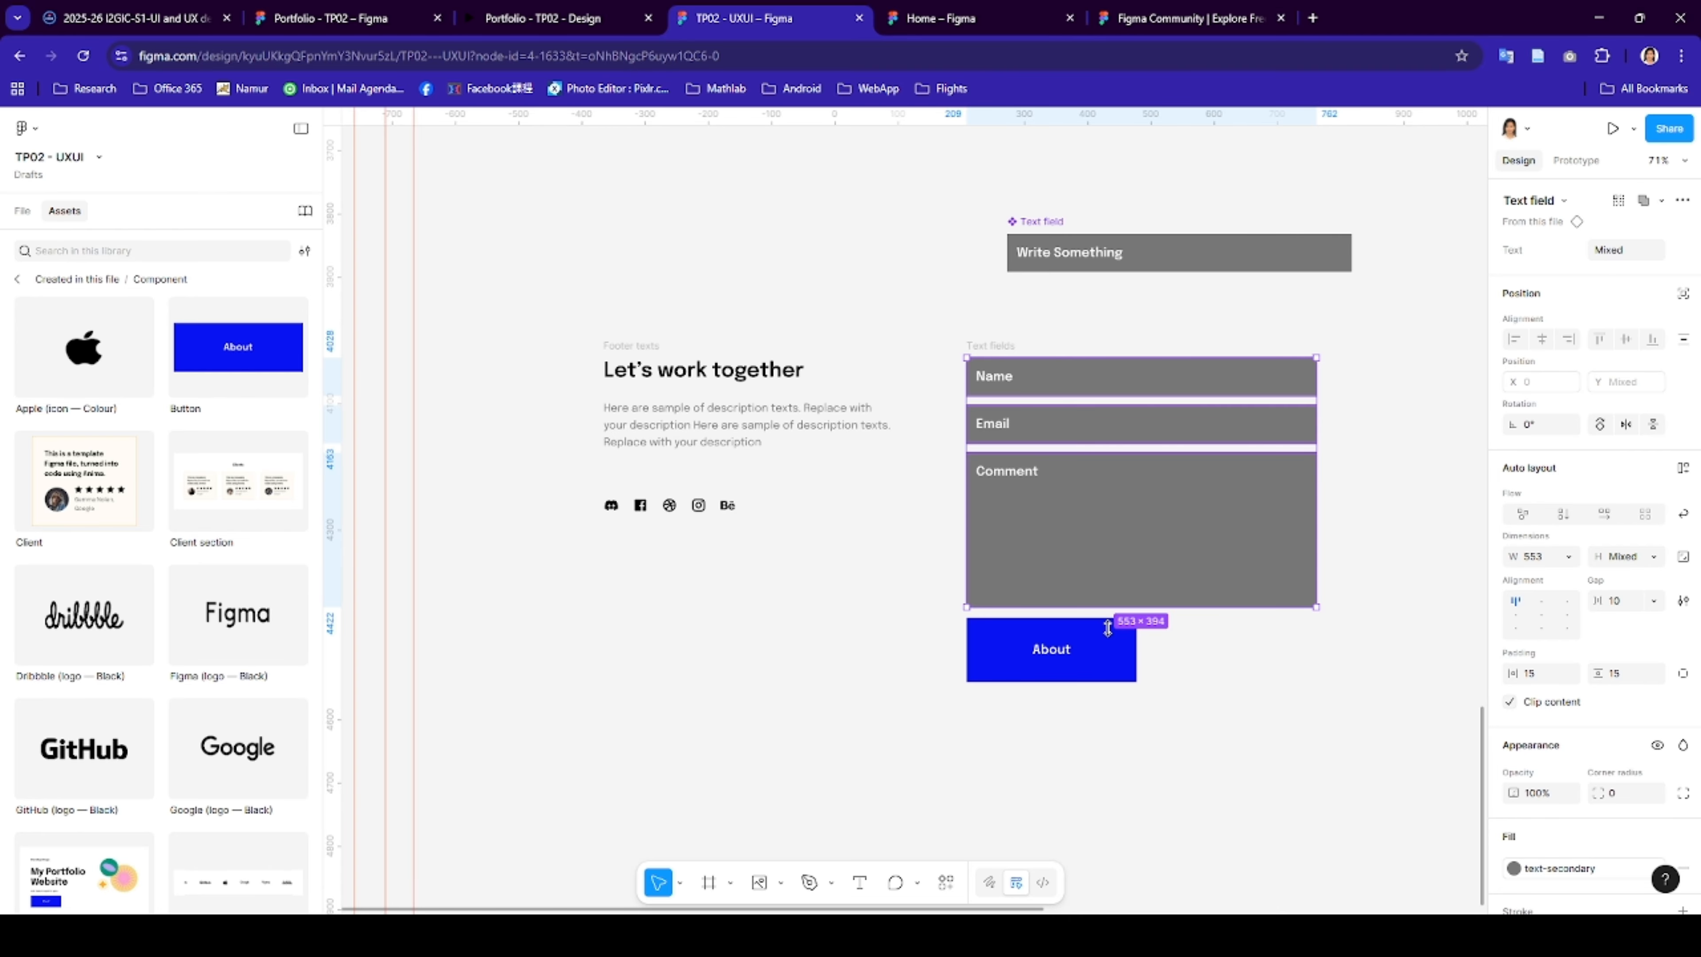
click(536, 303)
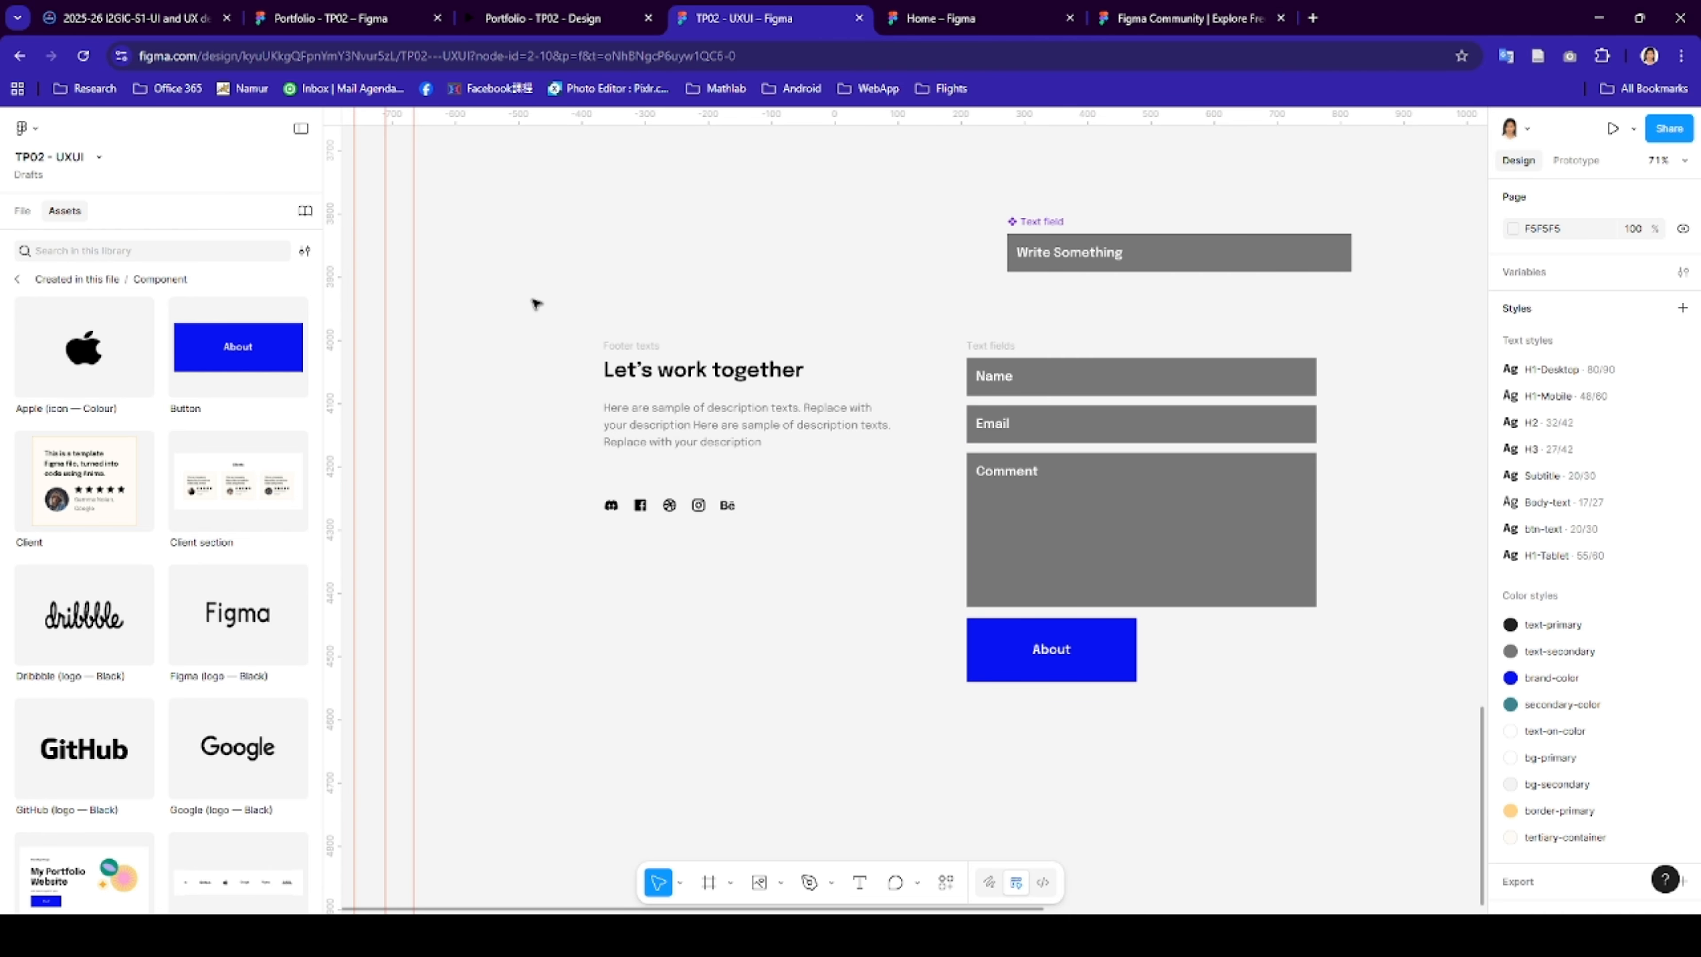
- Wrap the text fields and the button in an auto layout frame and set its width to hug contents
drag(566, 313, 1127, 732)
click(1126, 732)
drag(1339, 683, 951, 349)
right_click(1043, 417)
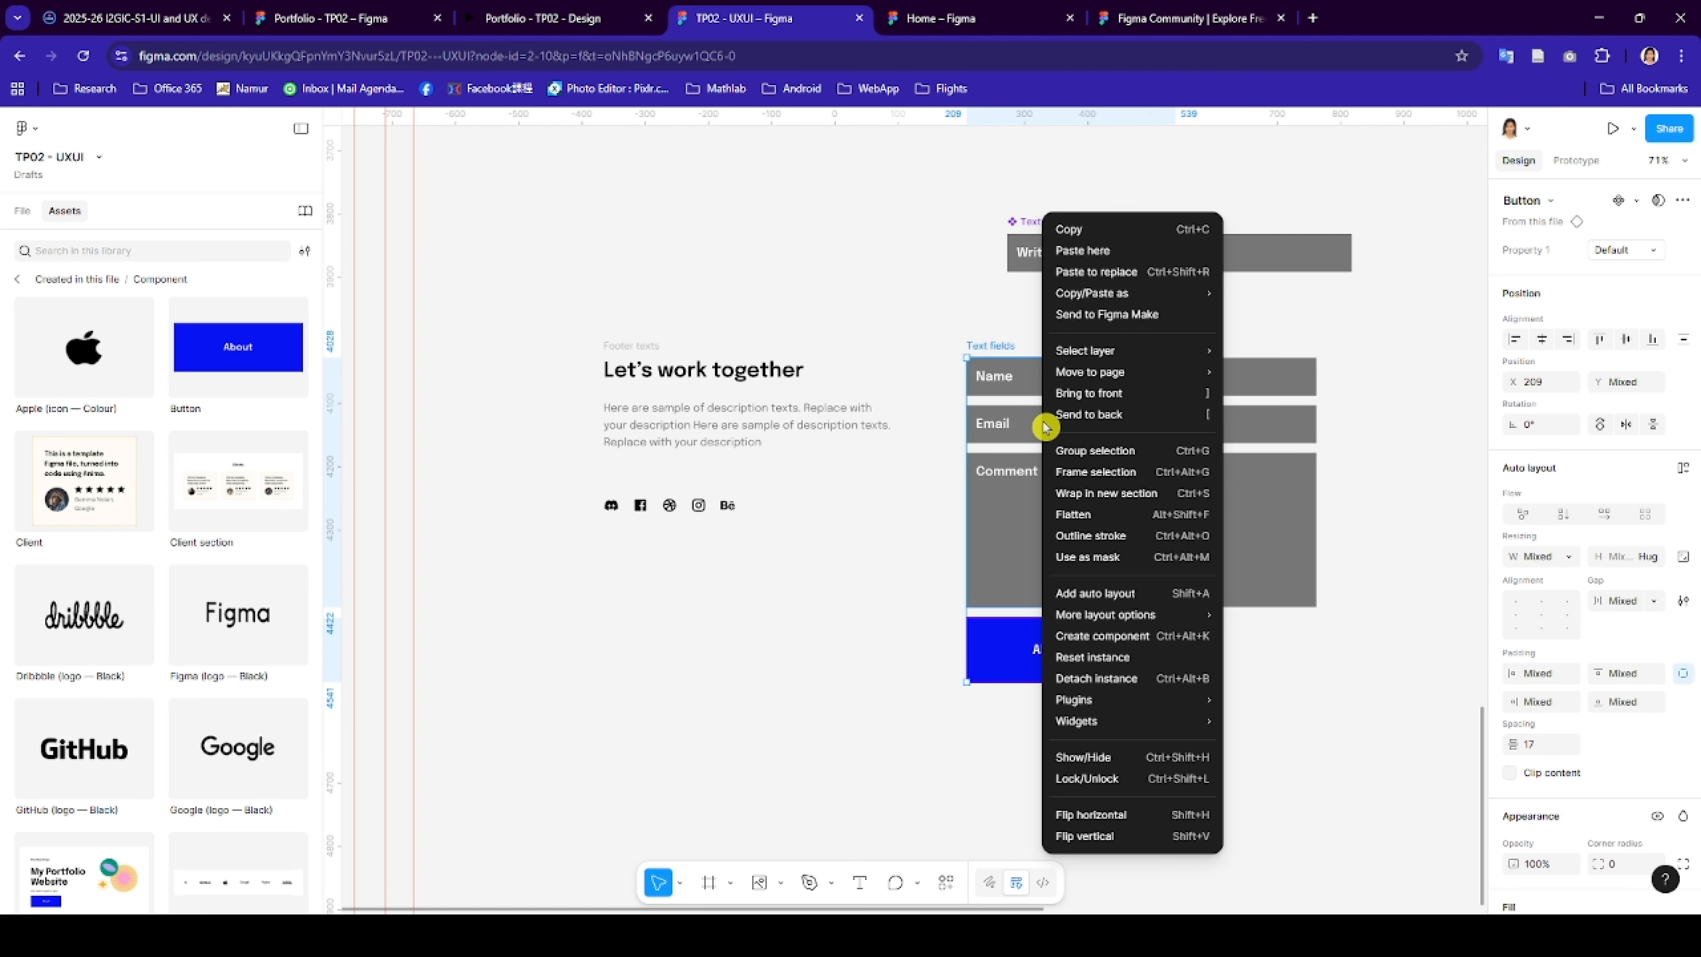
click(1099, 598)
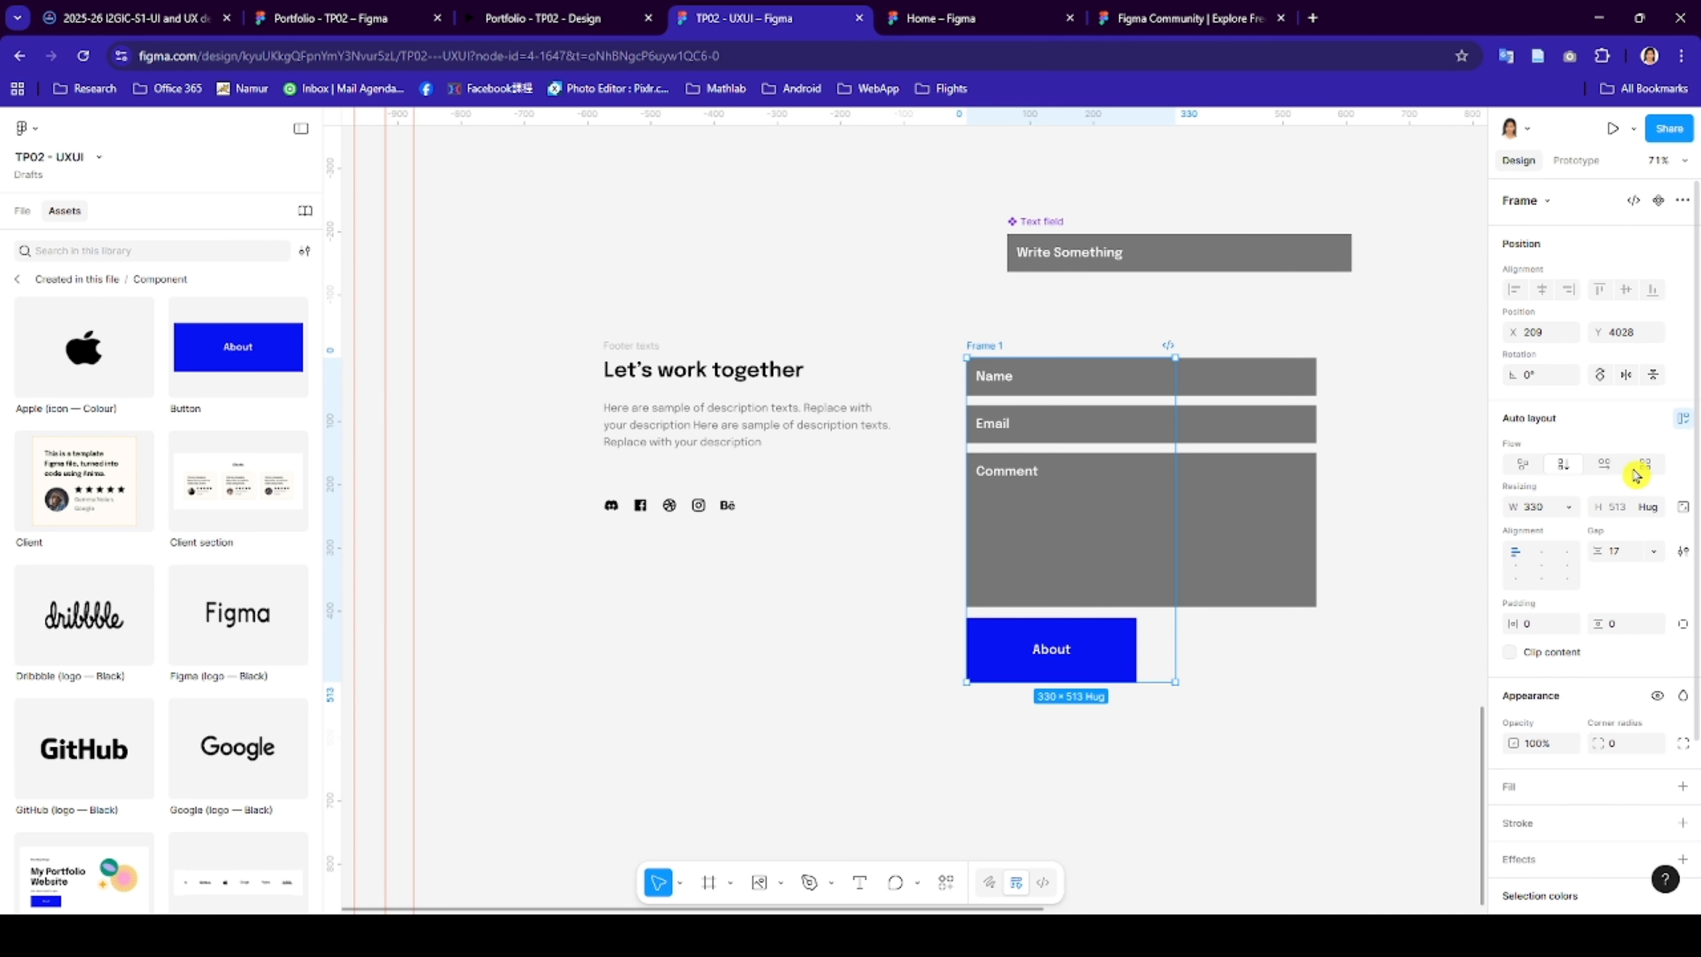
click(1570, 511)
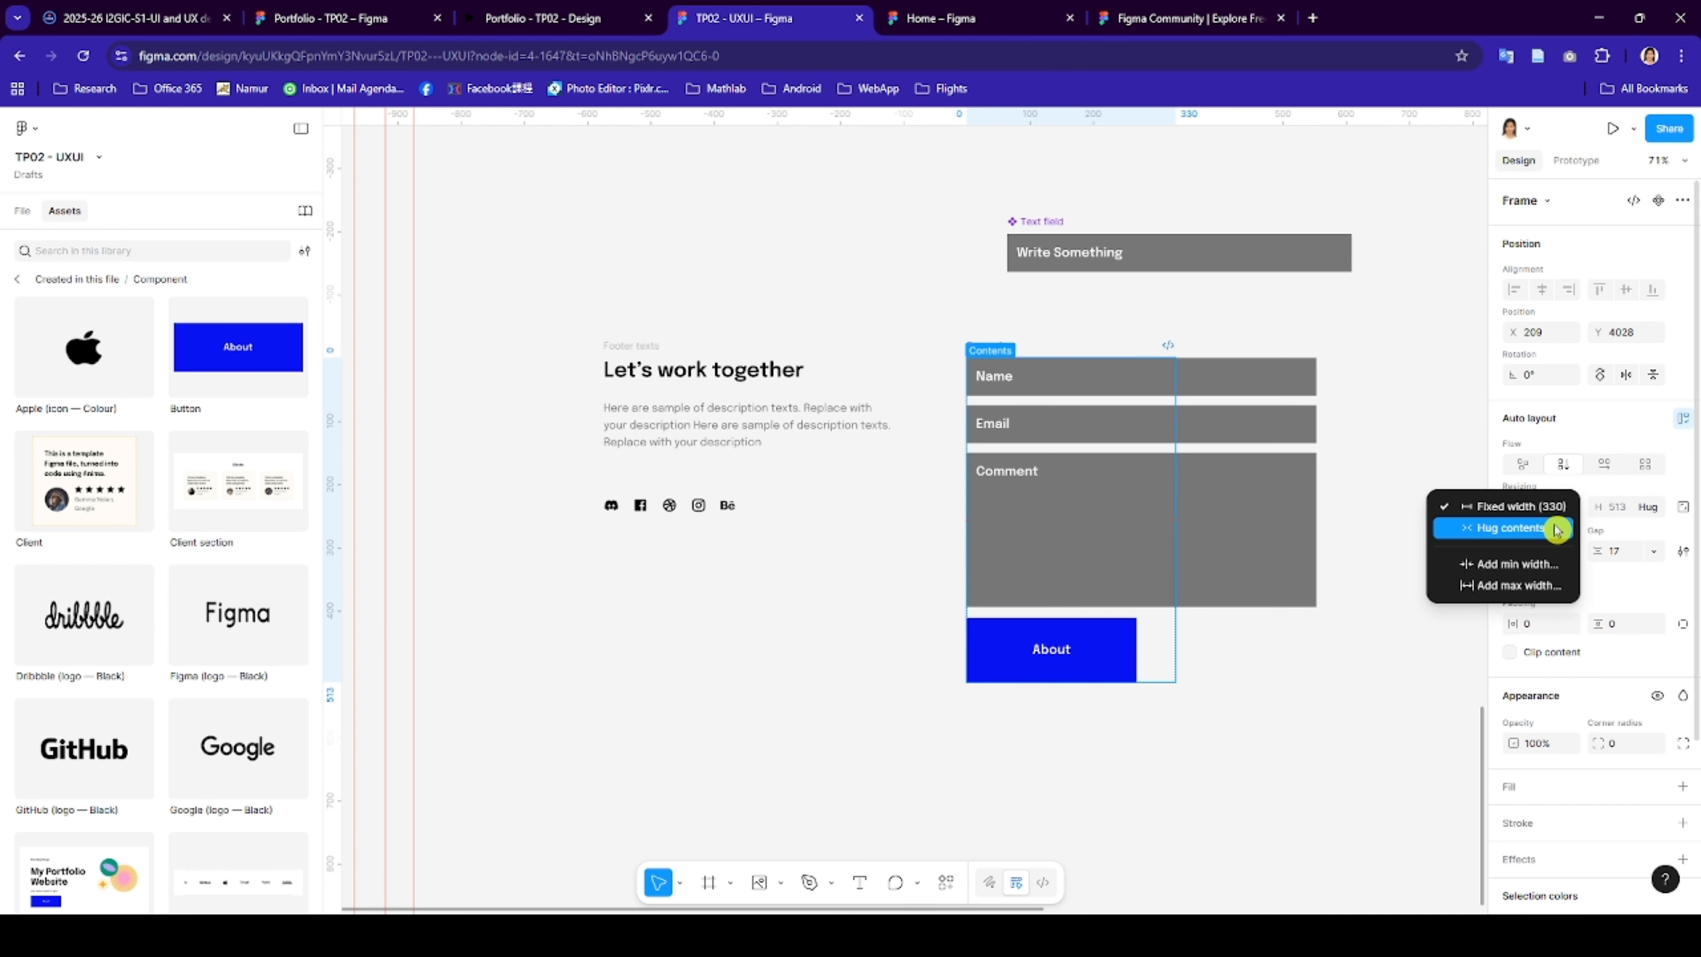
click(1555, 529)
click(1046, 715)
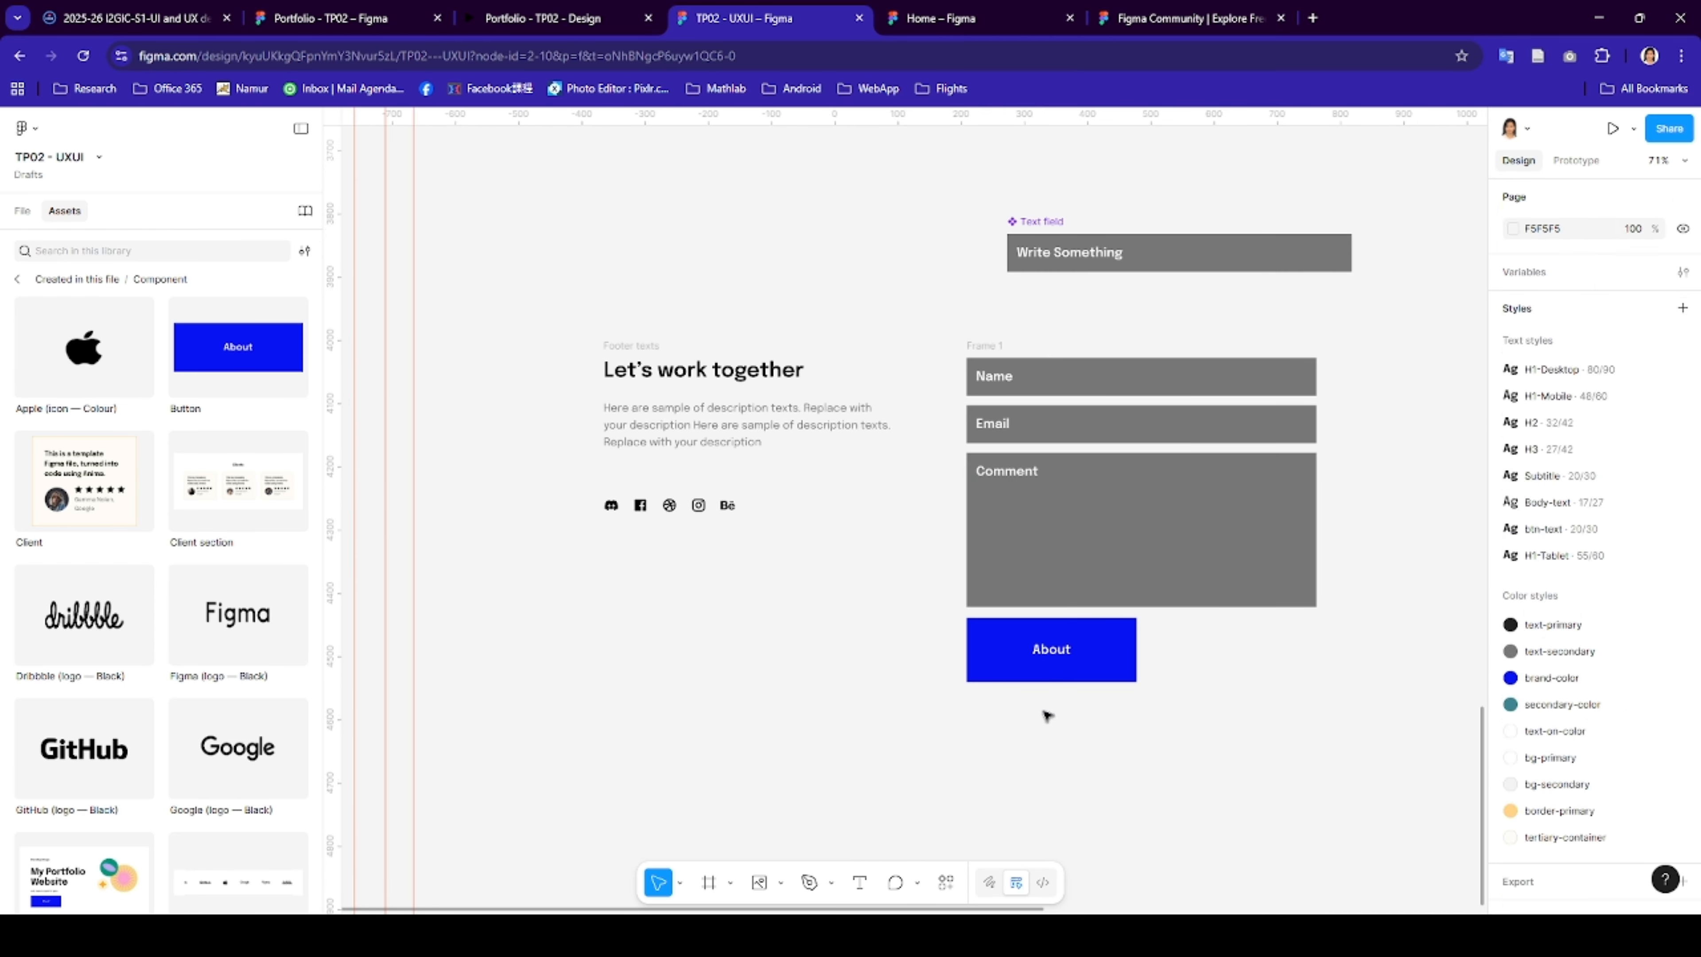
- Combine the footer texts and the contact form in a horizontal auto layout frame with the gap set to Auto
drag(548, 324, 1355, 726)
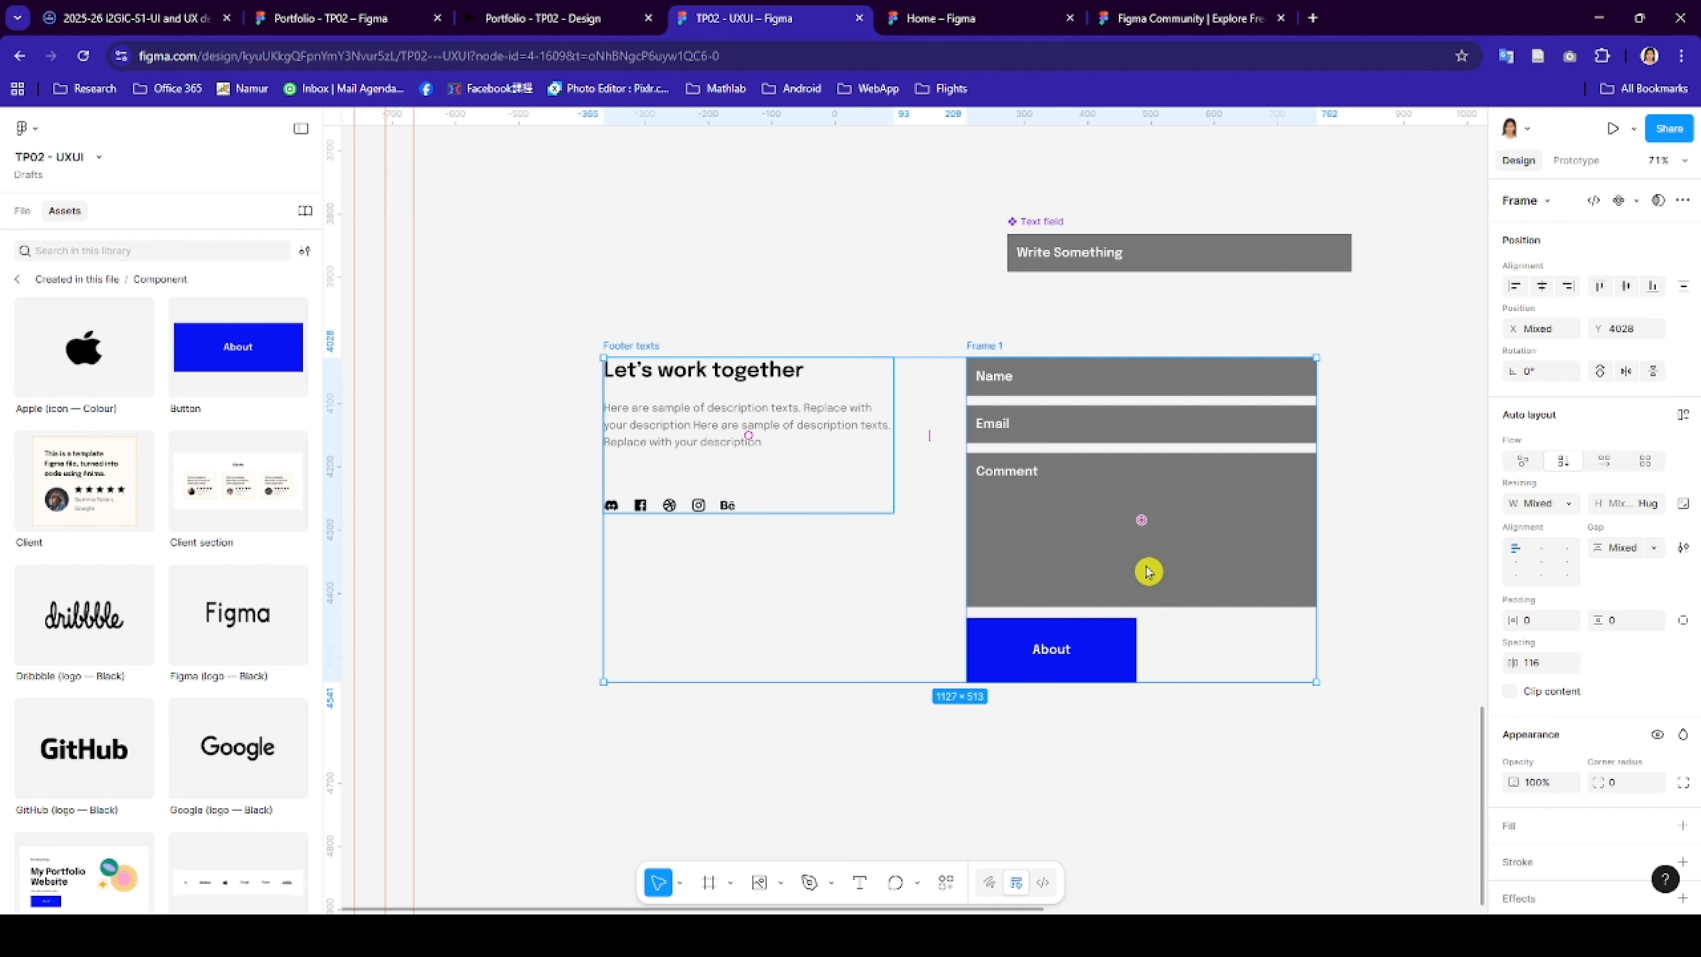
right_click(1146, 571)
click(1206, 637)
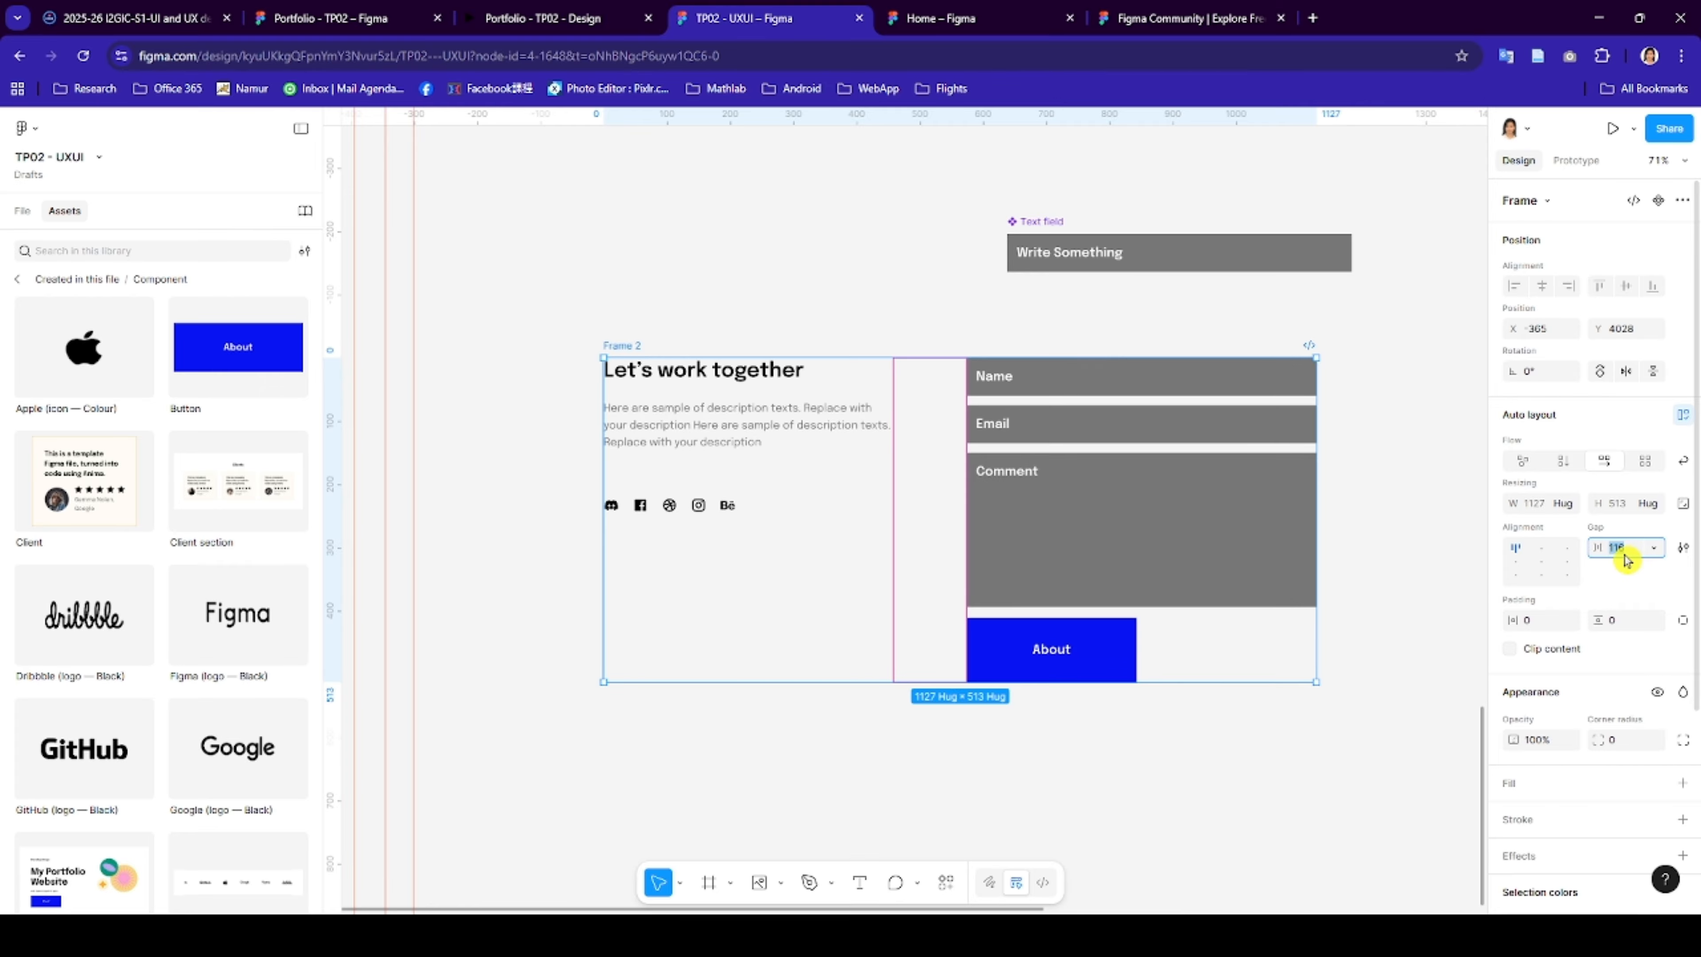
key(Return)
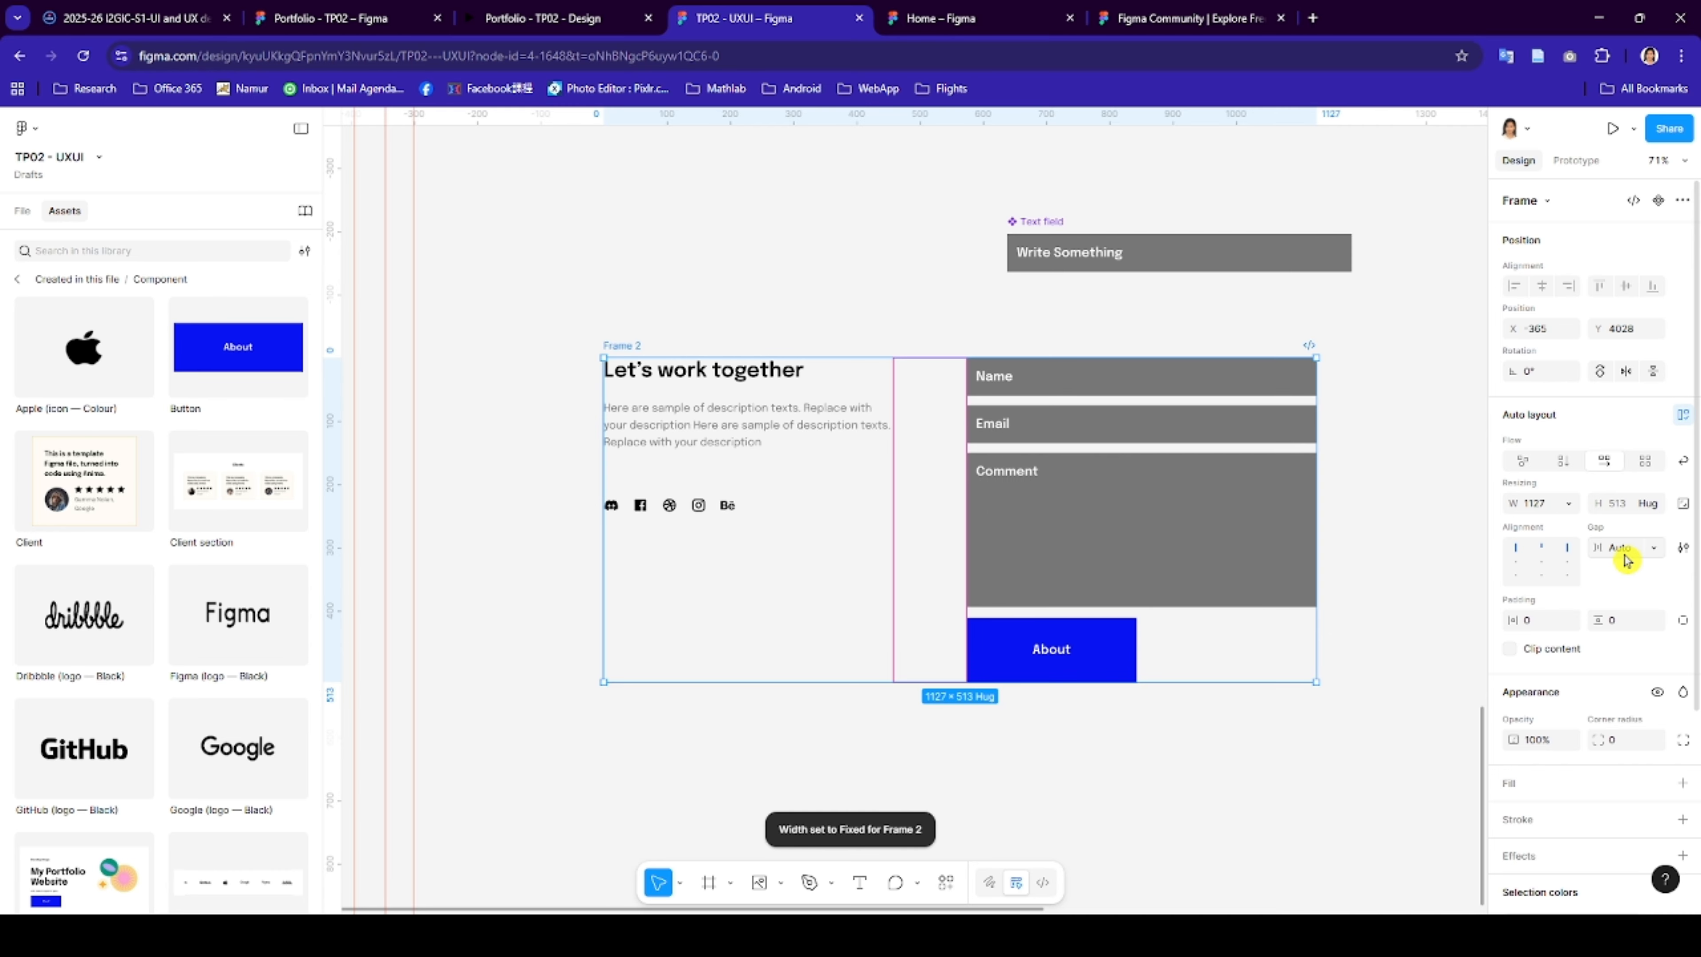
click(562, 330)
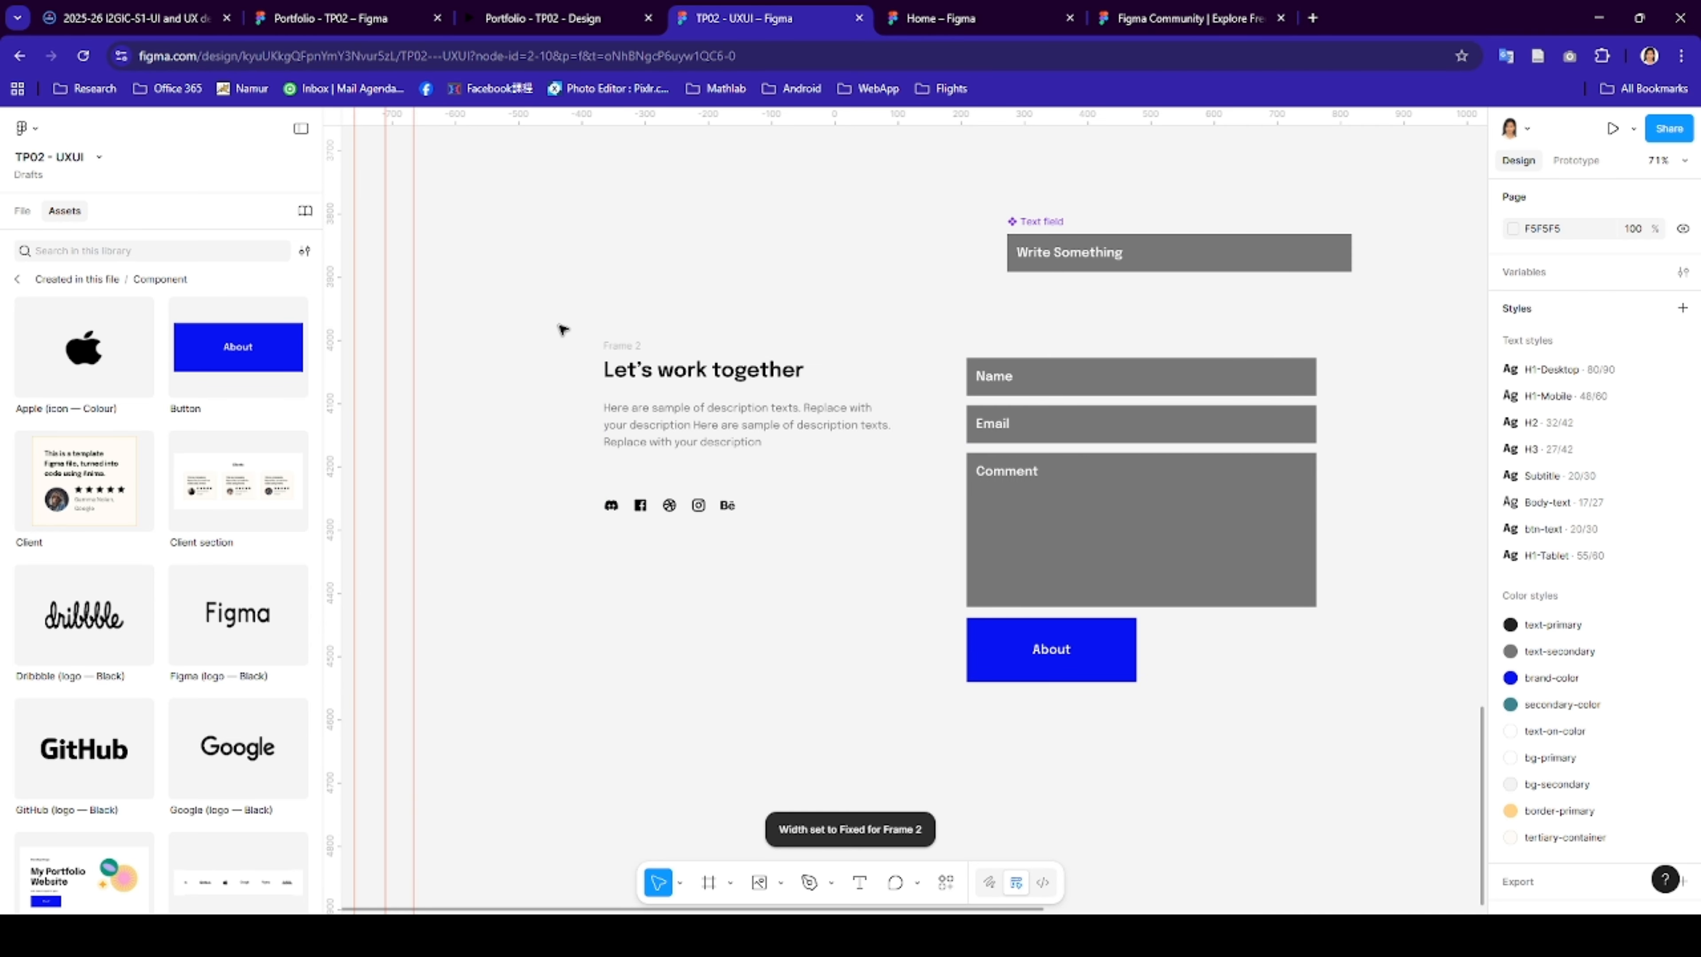
- Draw a frame around the whole footer content, about 634 high, and set its width to 1280
key(f)
mouse_move(558, 325)
mouse_down()
mouse_move(884, 604)
mouse_move(1393, 725)
mouse_up()
click(1540, 506)
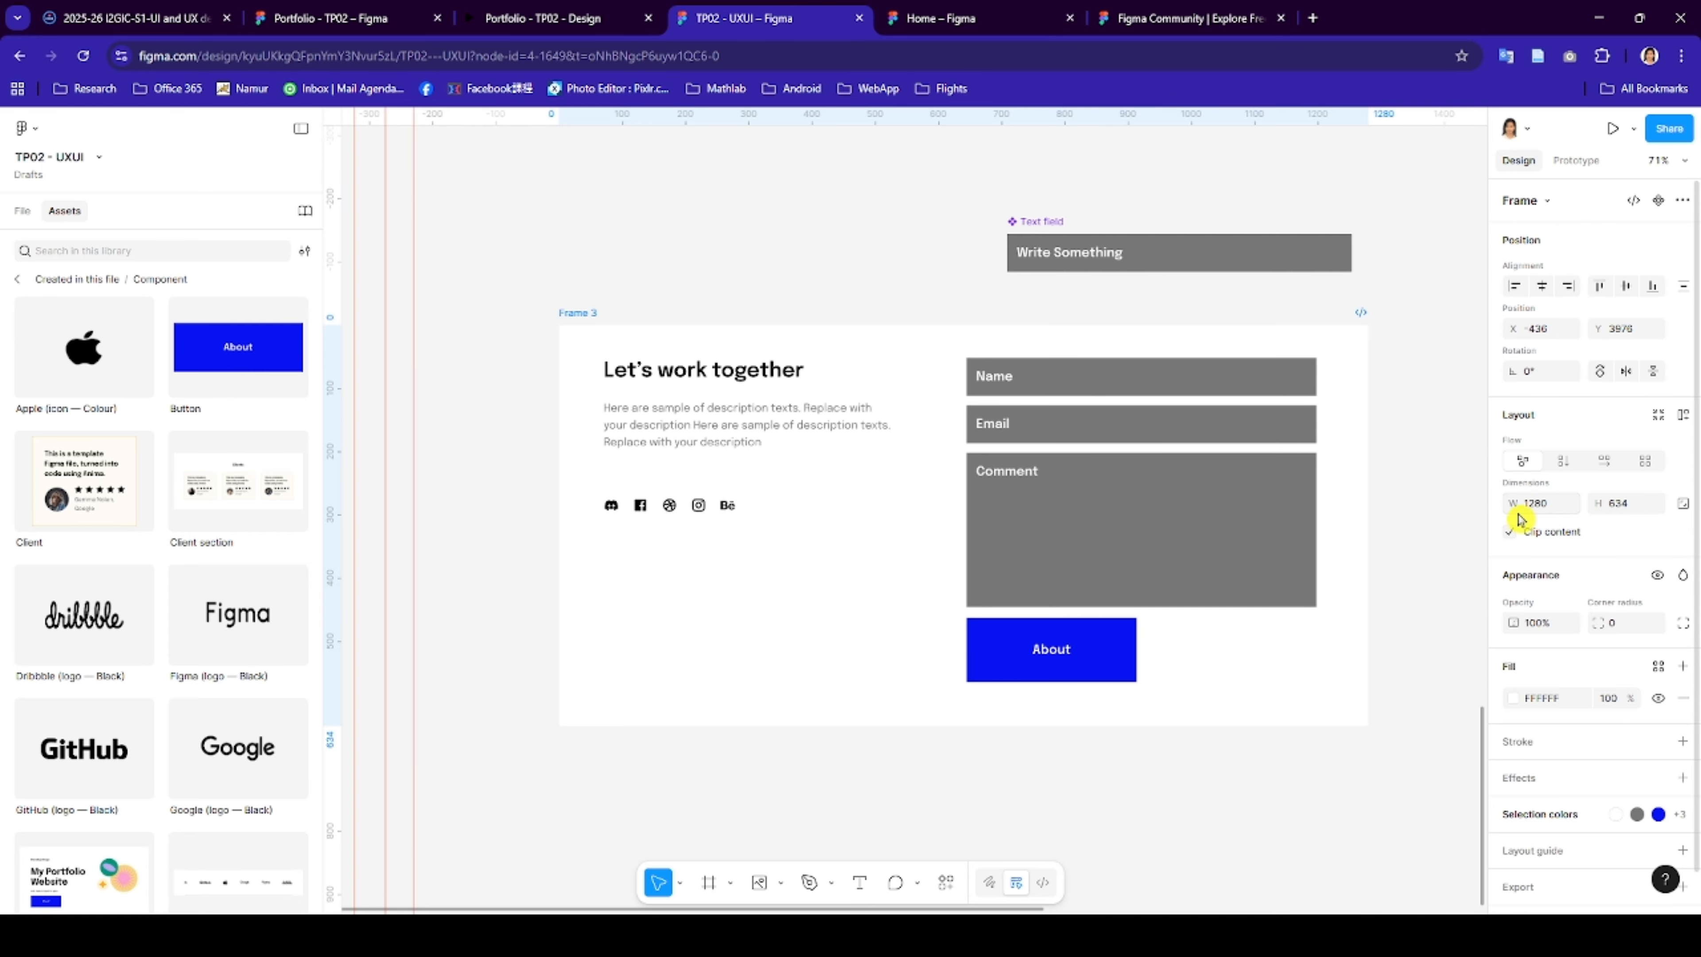
key(Return)
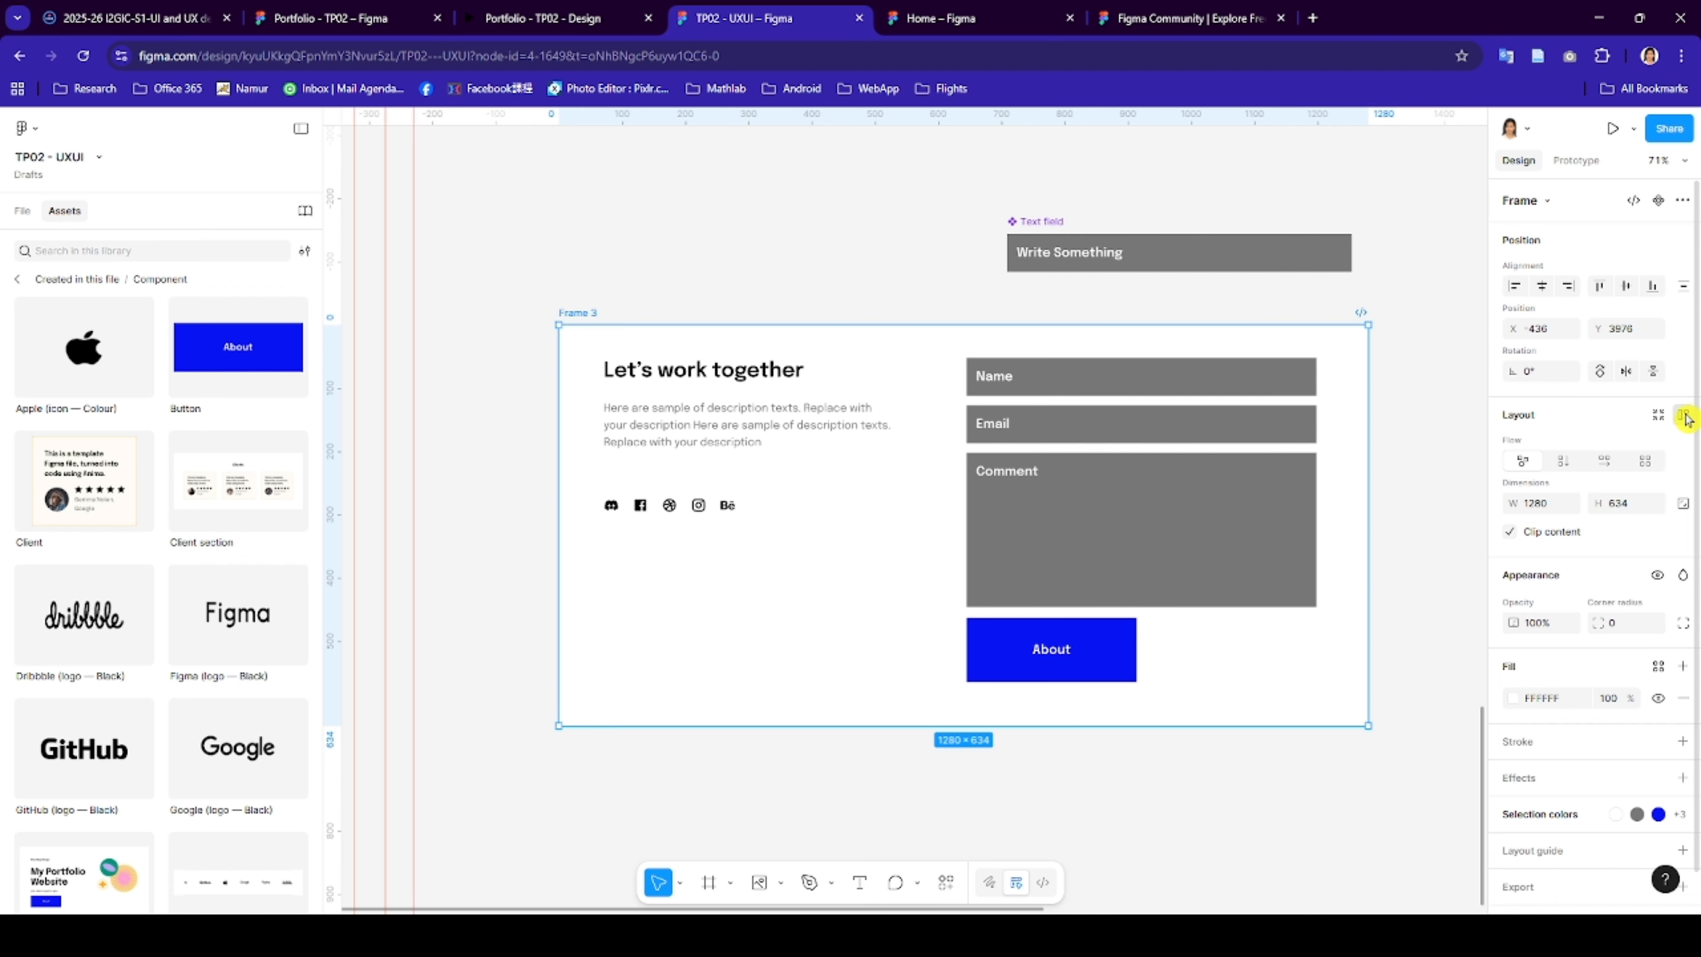
- Apply auto layout to the outer footer frame and set its horizontal and vertical padding to 100
click(1683, 414)
click(1560, 619)
text(1)
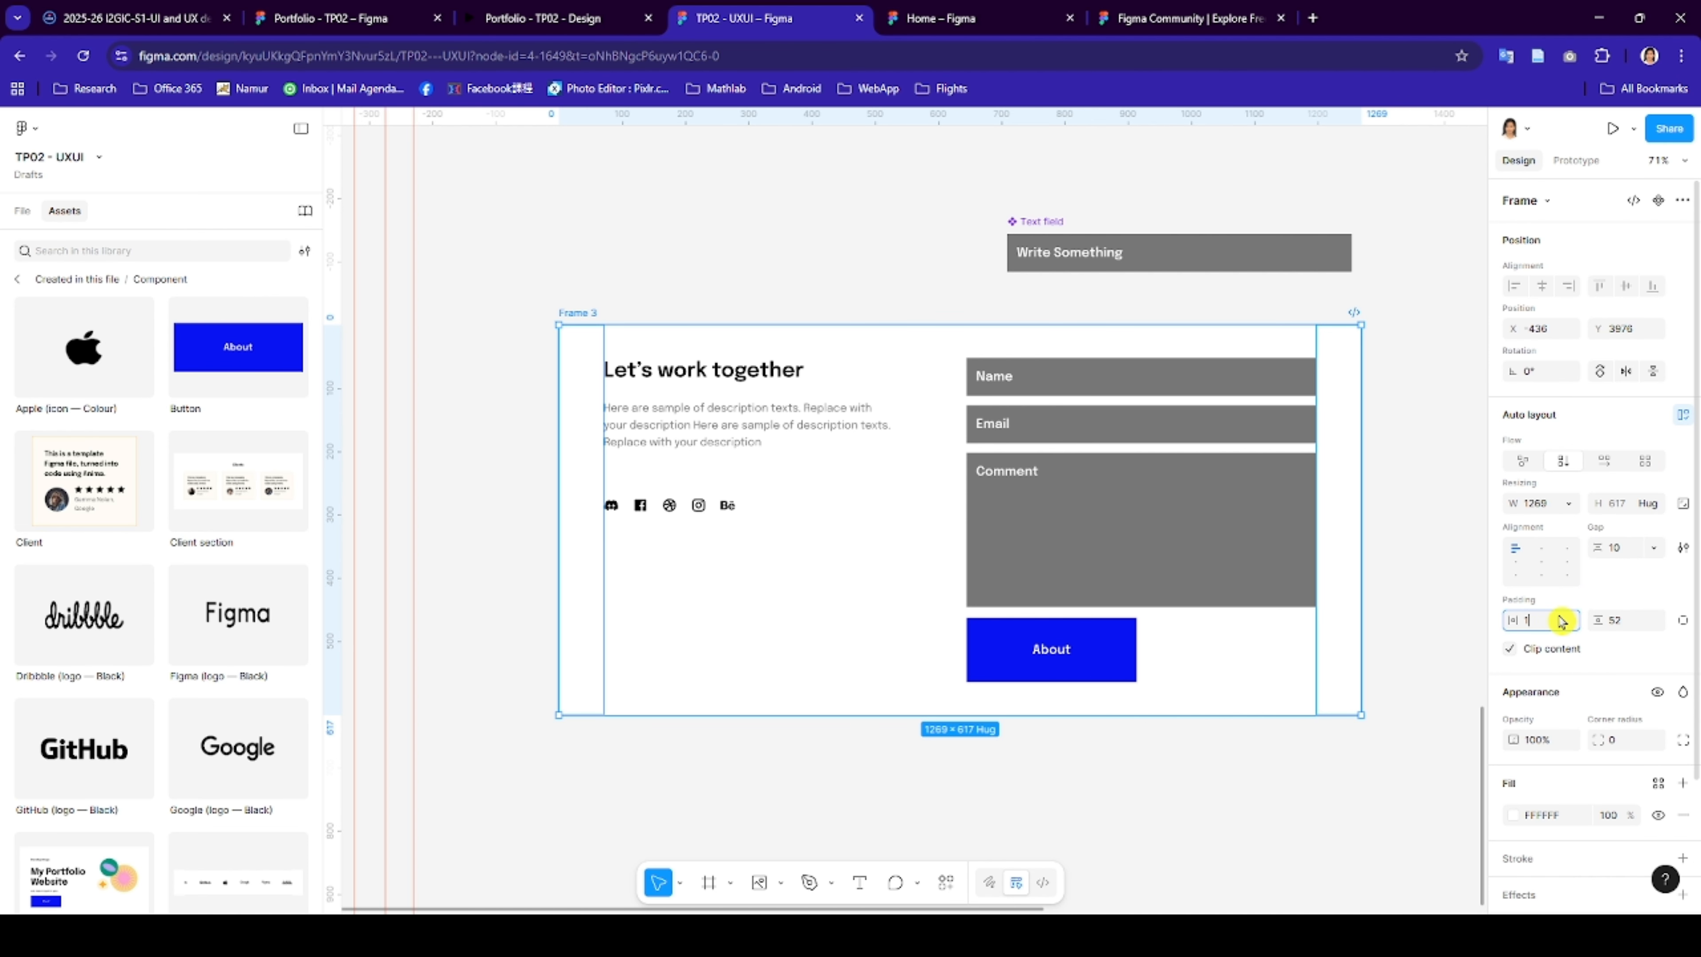
text(00)
click(1628, 624)
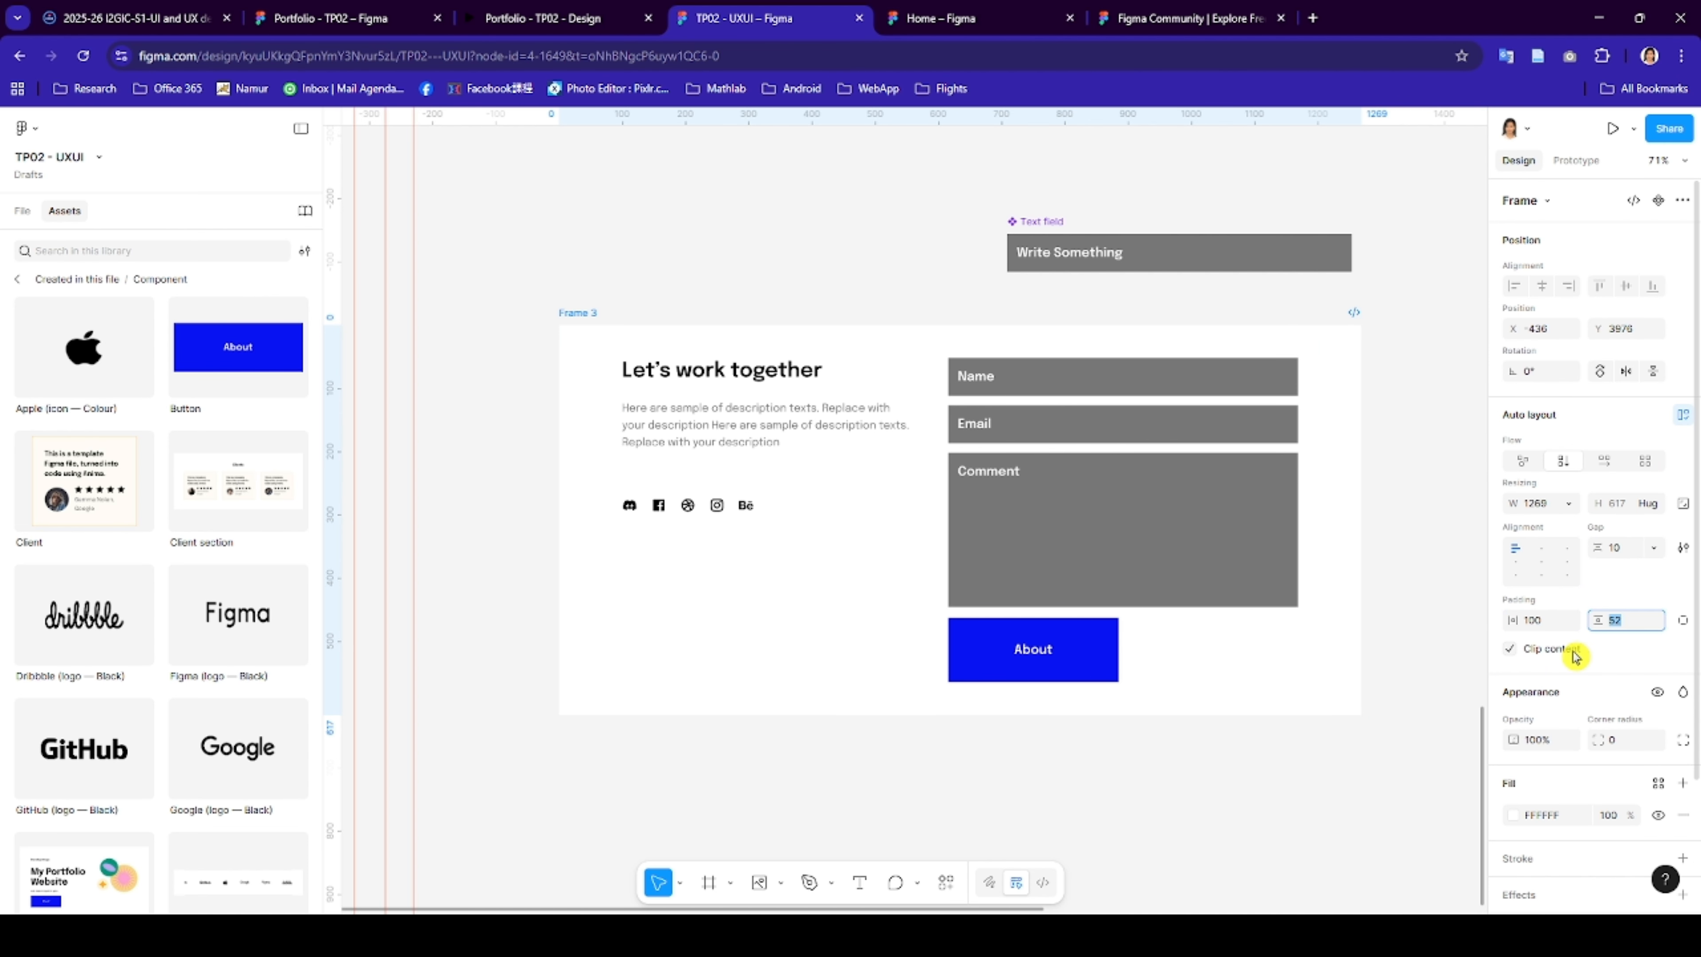
text(100)
key(Return)
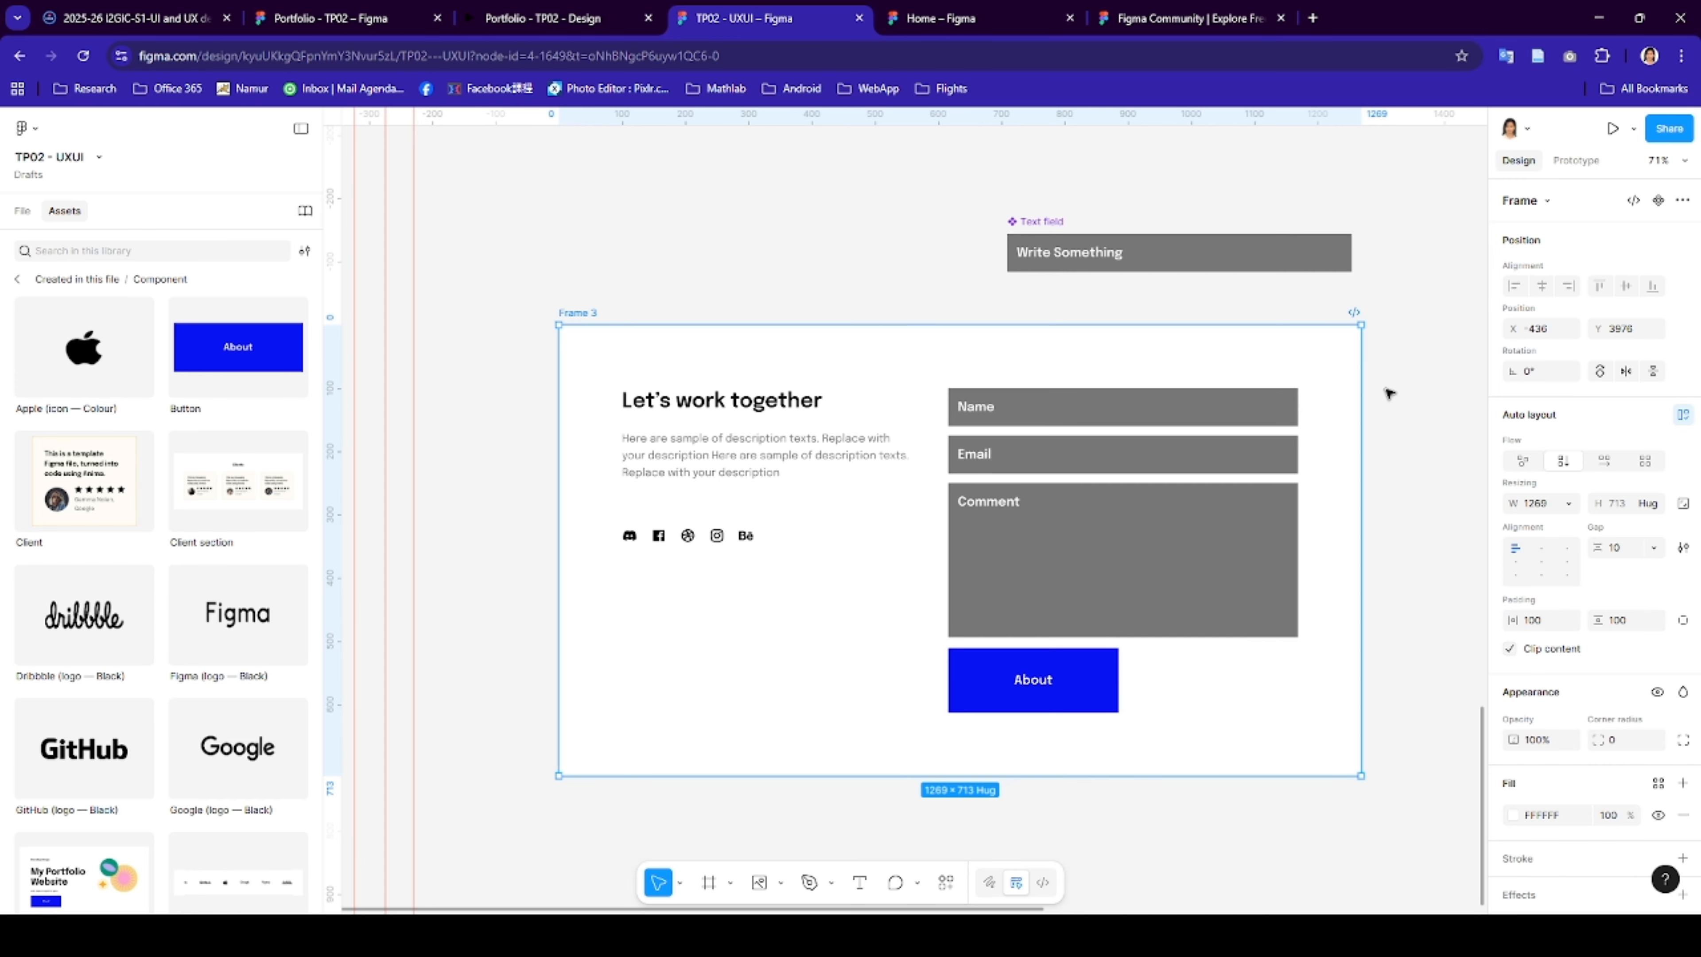
- Rename the outer footer frame to "Footer section" and turn it into a component
click(1387, 389)
click(608, 339)
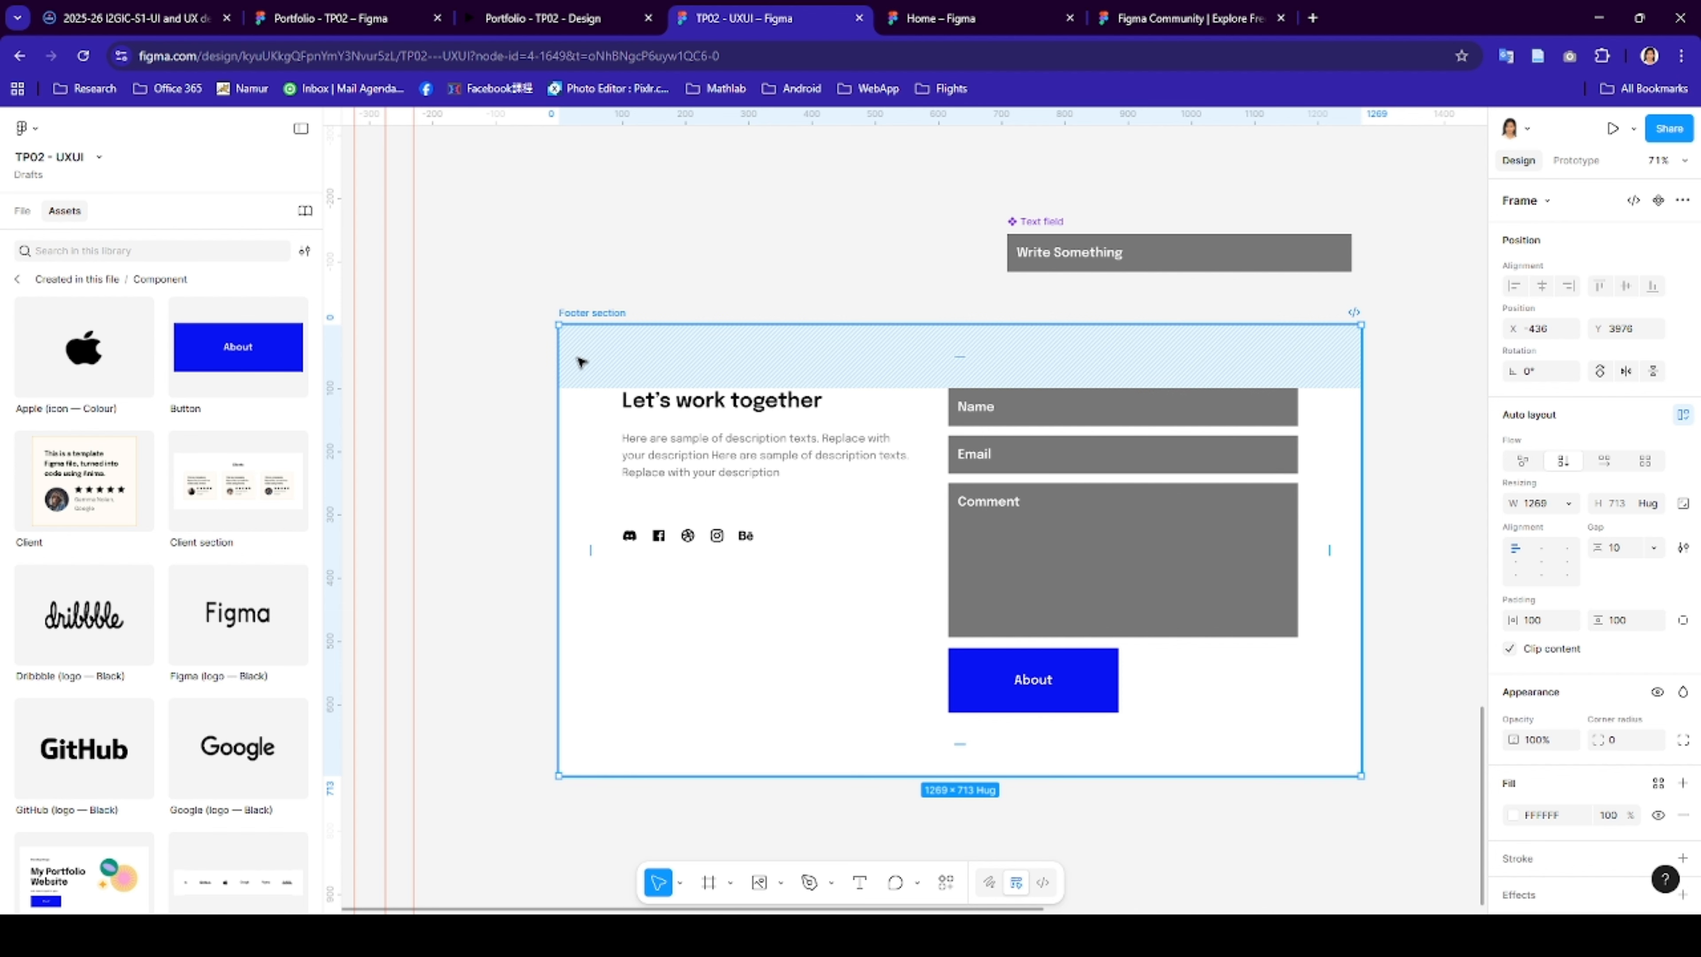
scroll(576, 362, right, 3)
scroll(576, 362, down, 2)
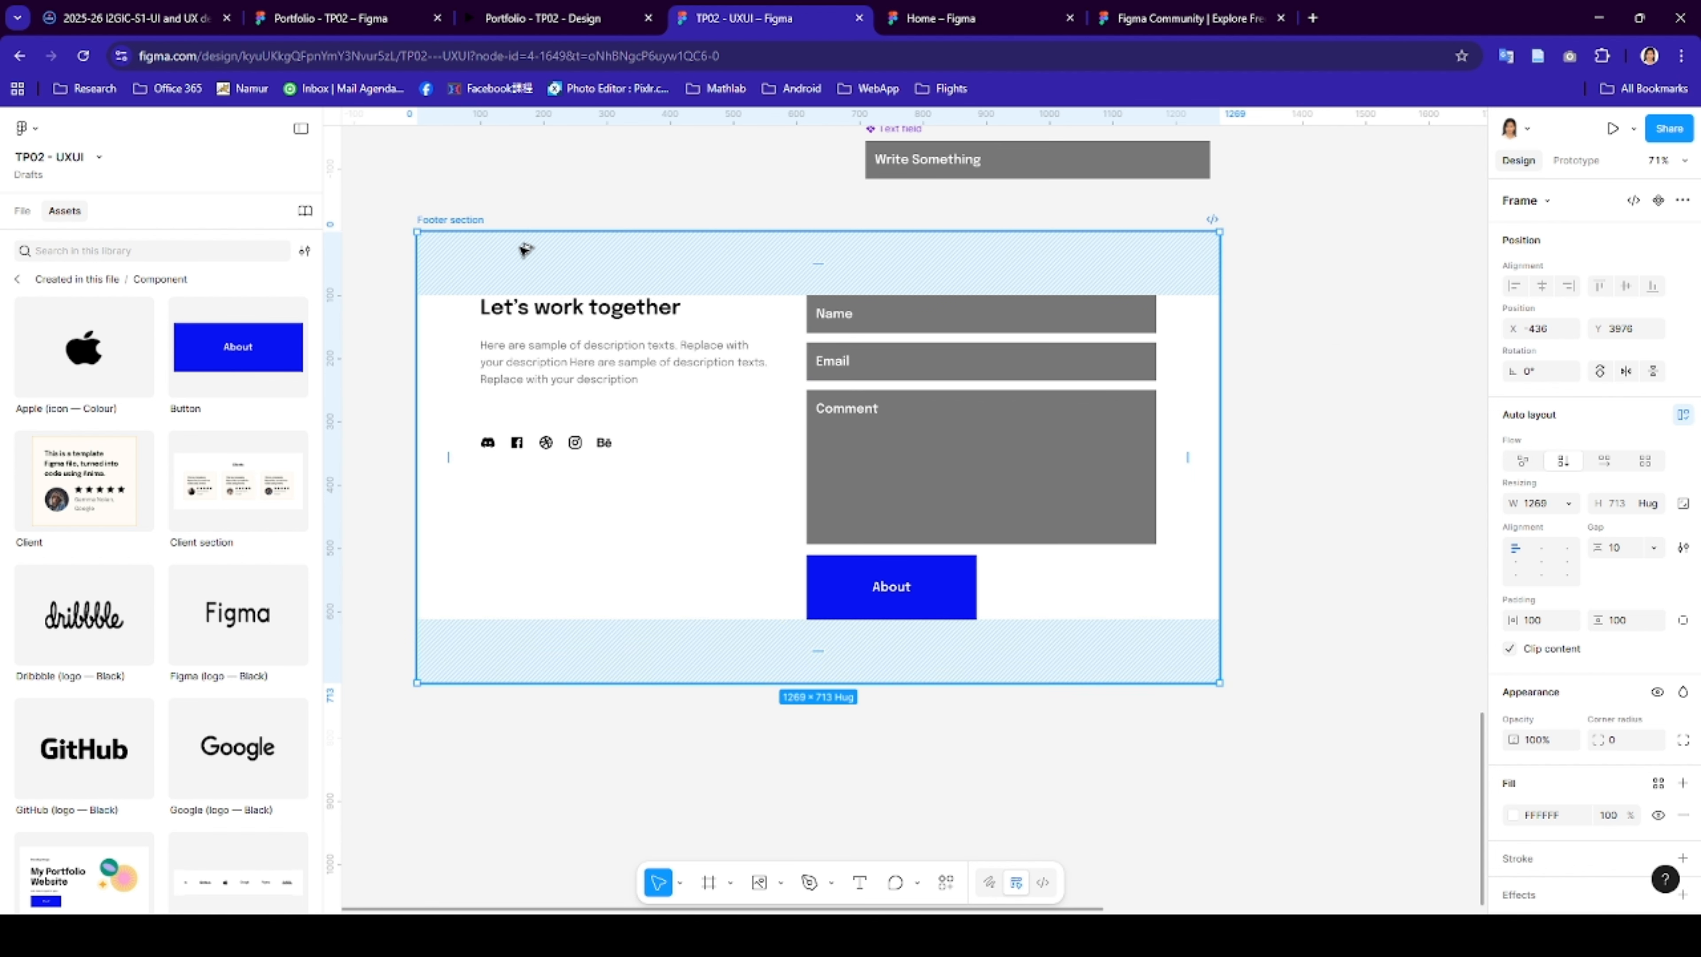
click(522, 251)
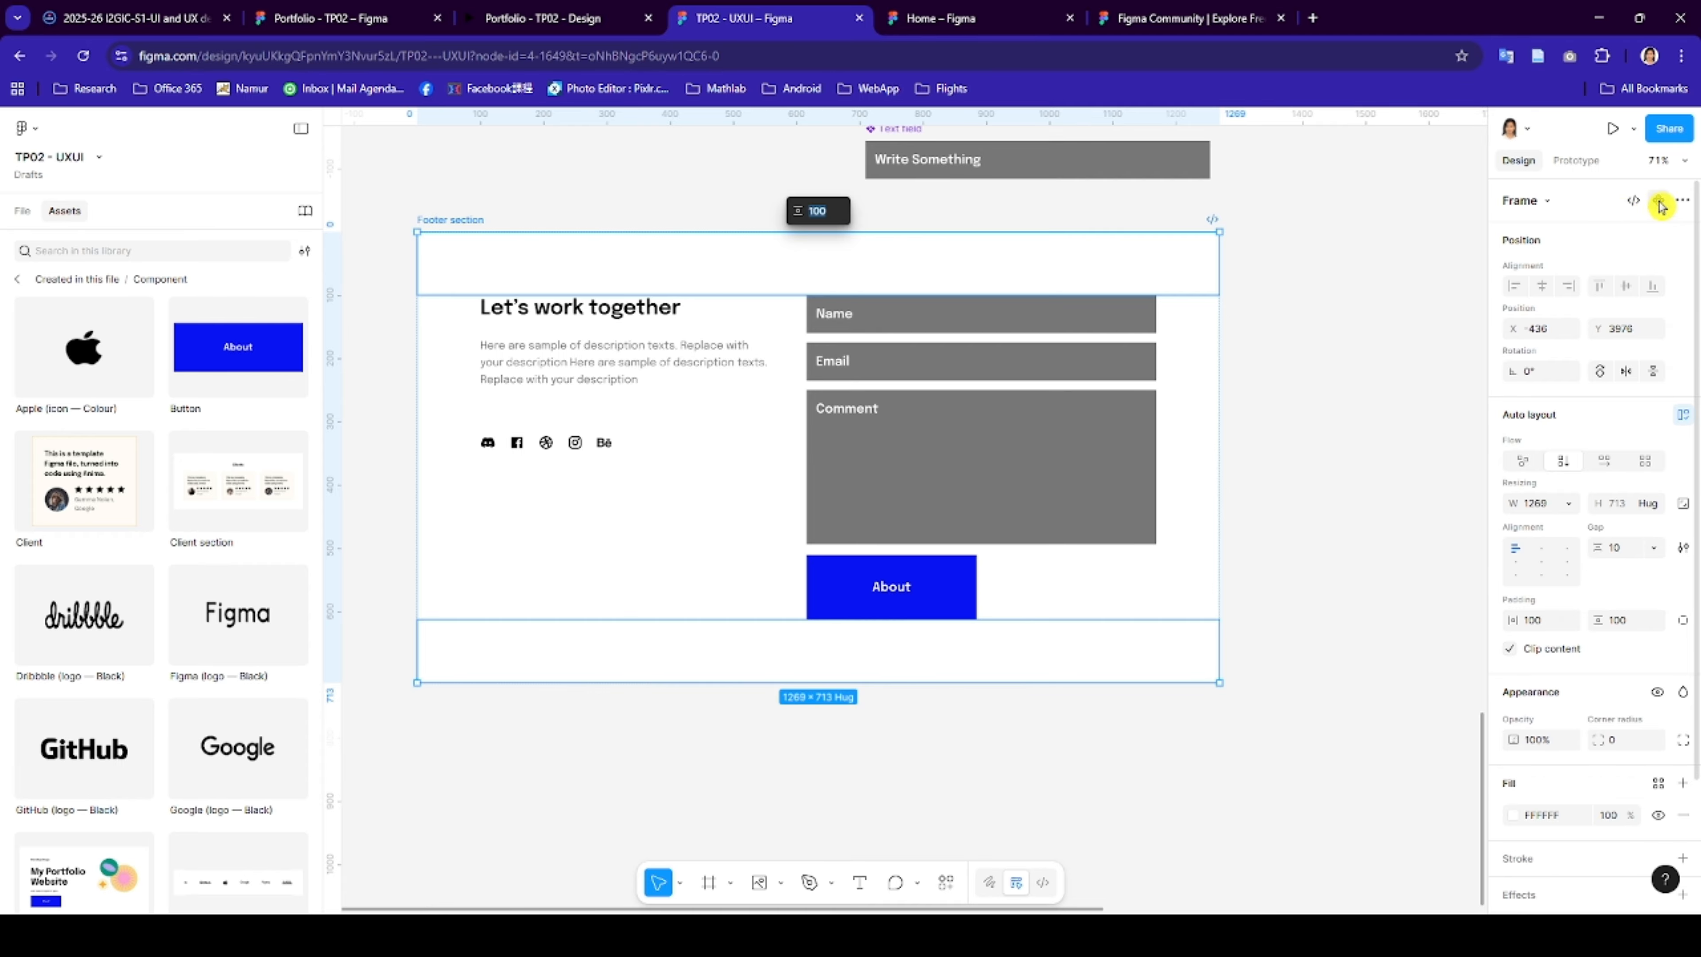
click(1285, 248)
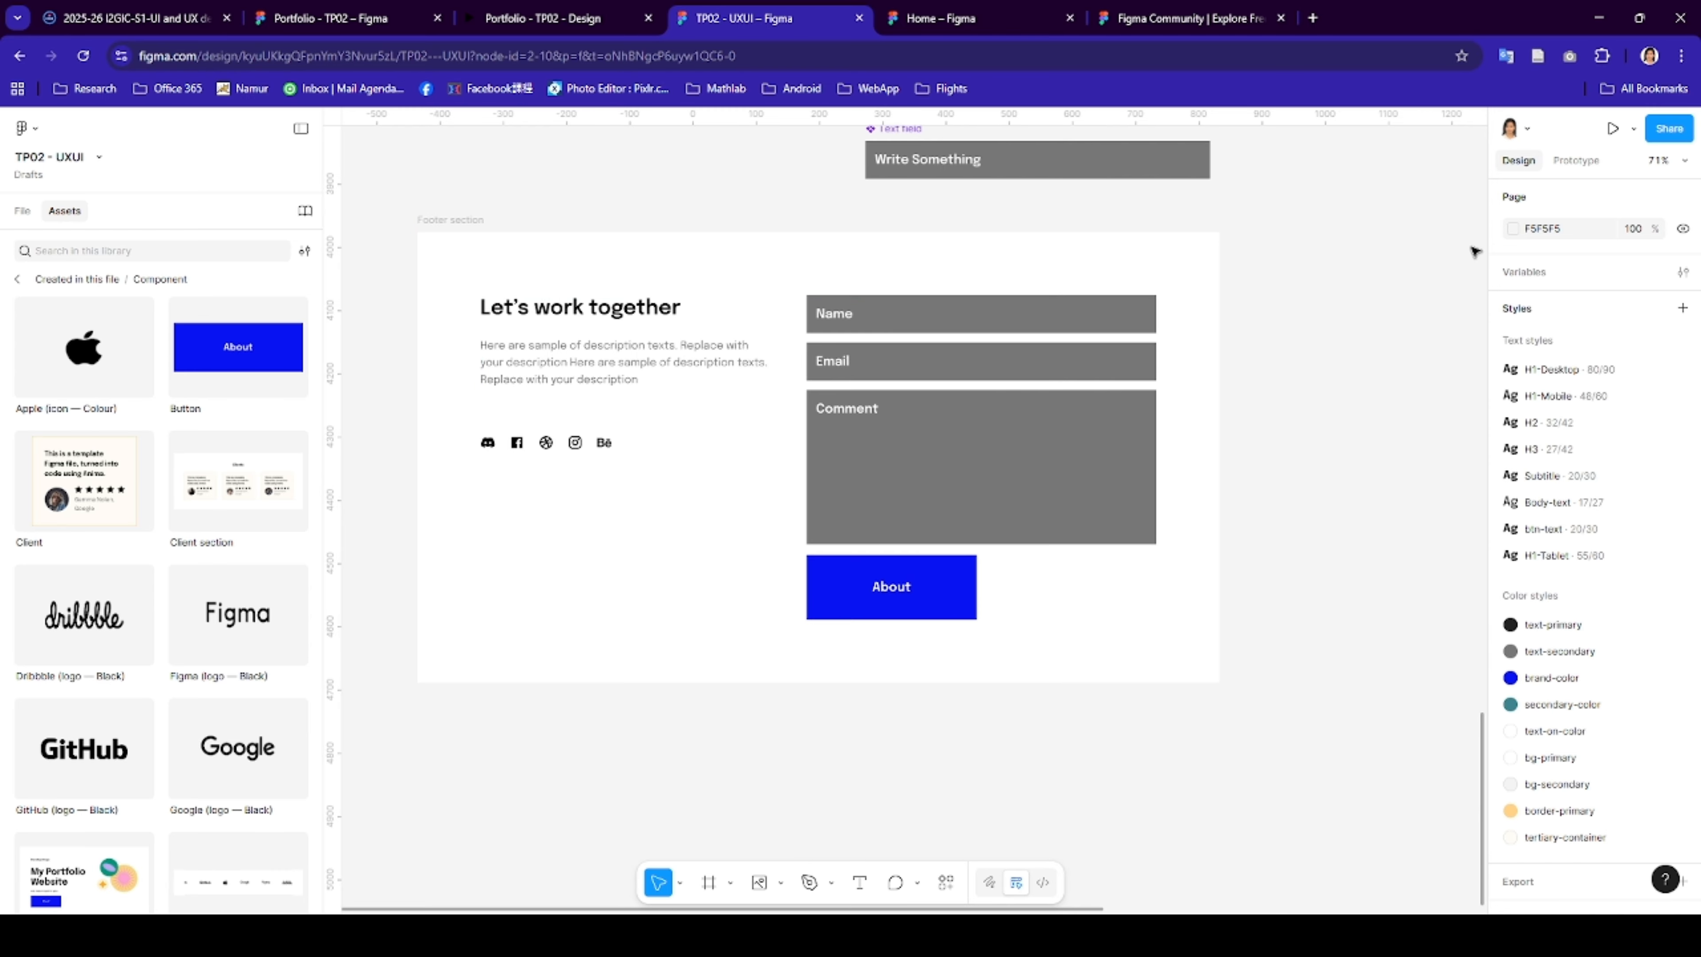
click(502, 222)
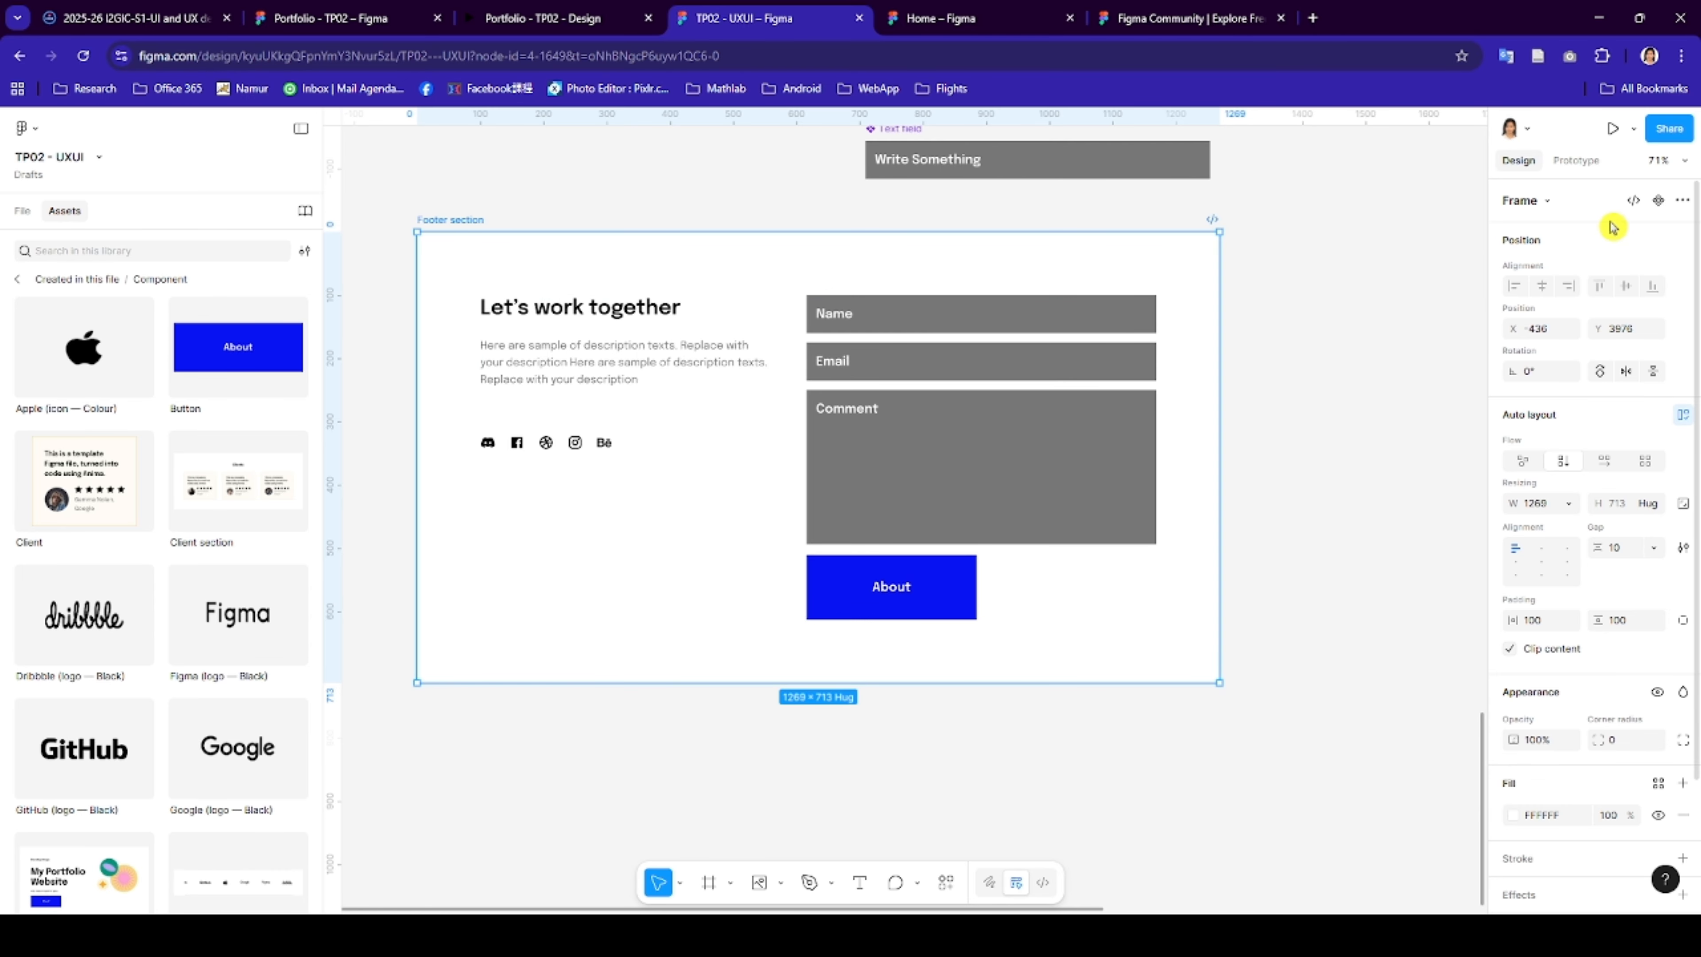
right_click(881, 268)
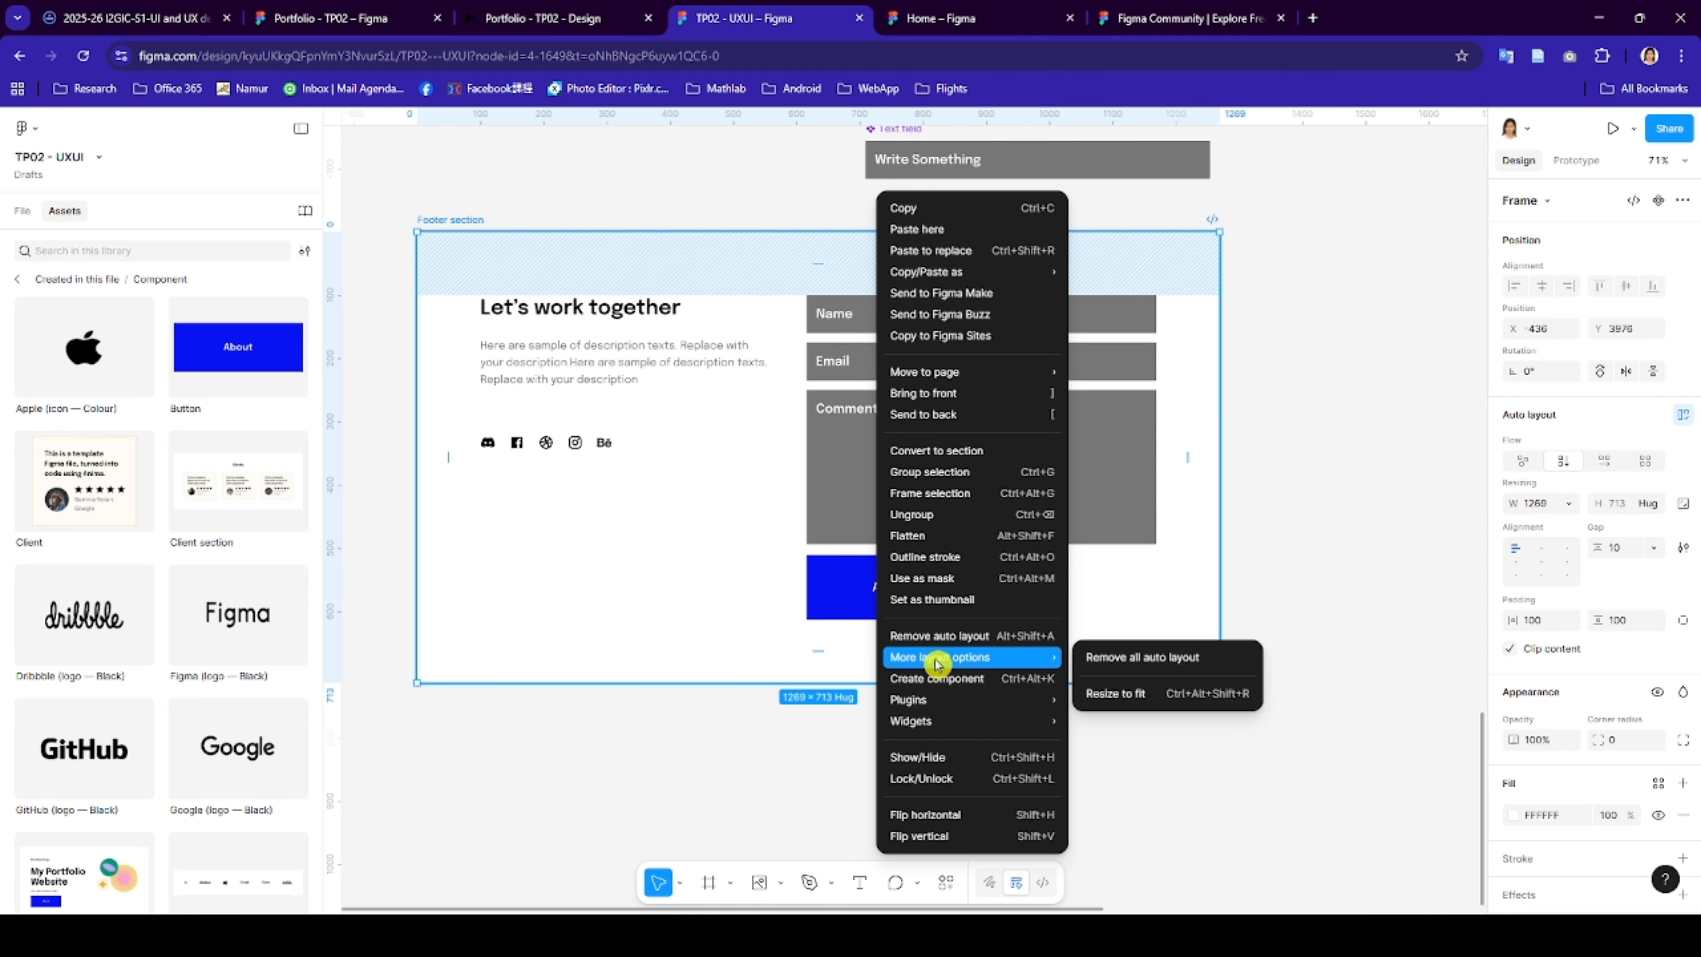
click(939, 679)
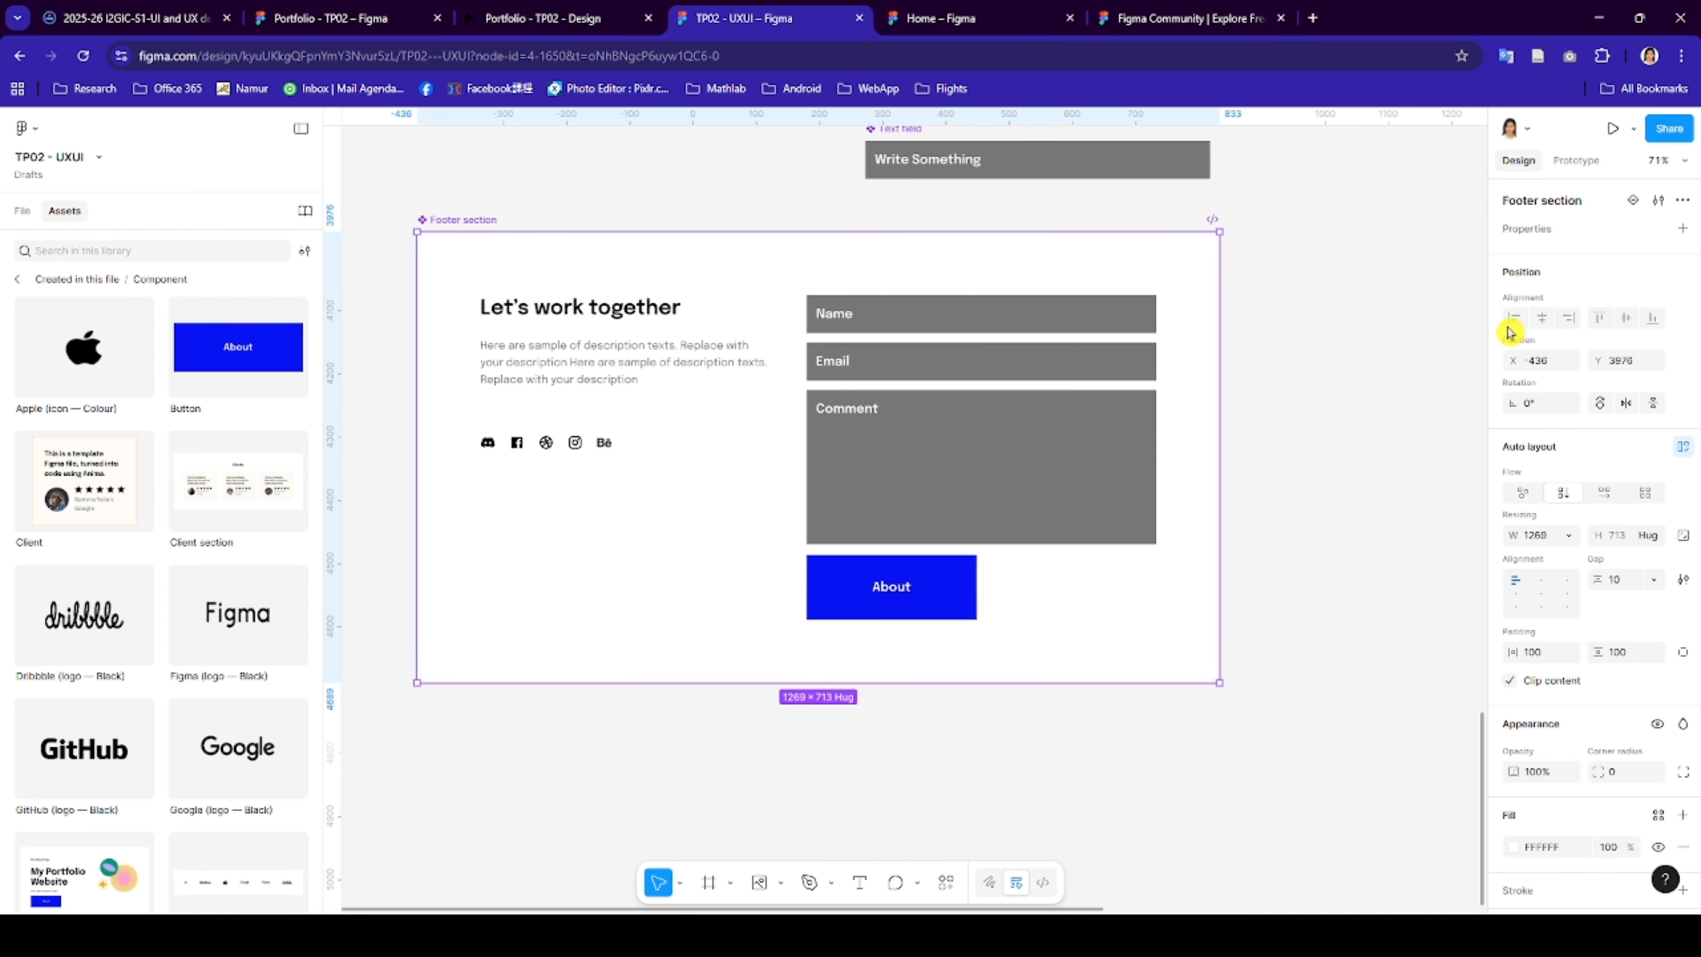
- Add a variant to the Footer section component and name it Tablet
click(1635, 200)
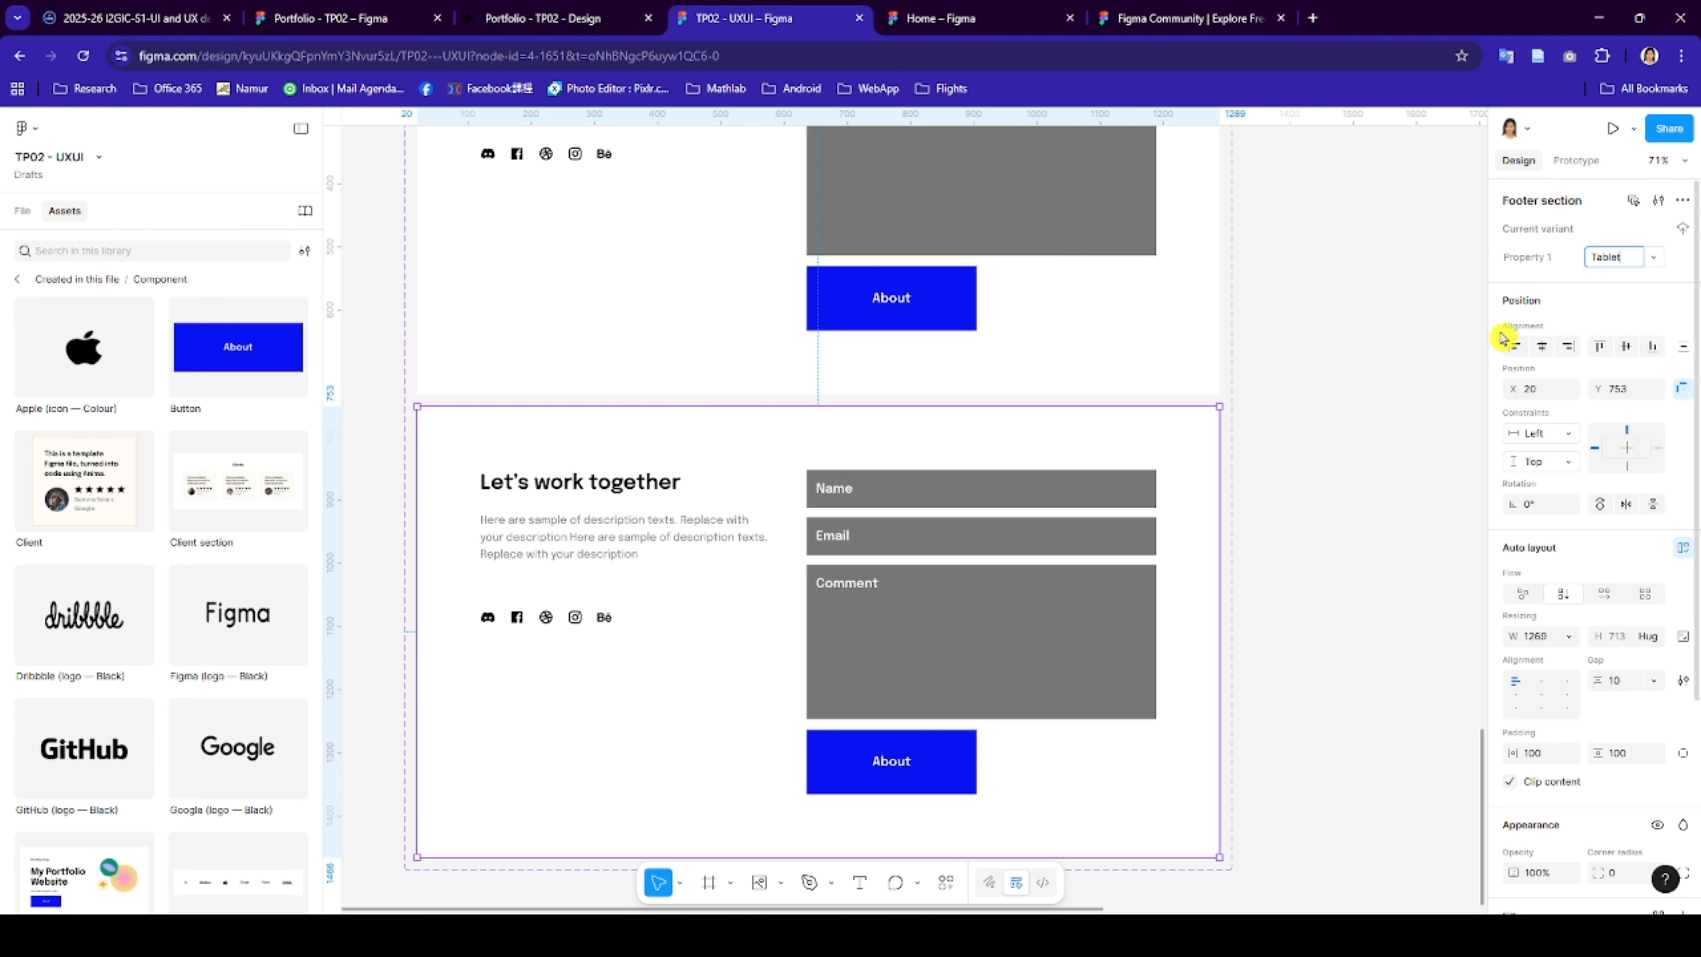
key(Return)
click(1198, 503)
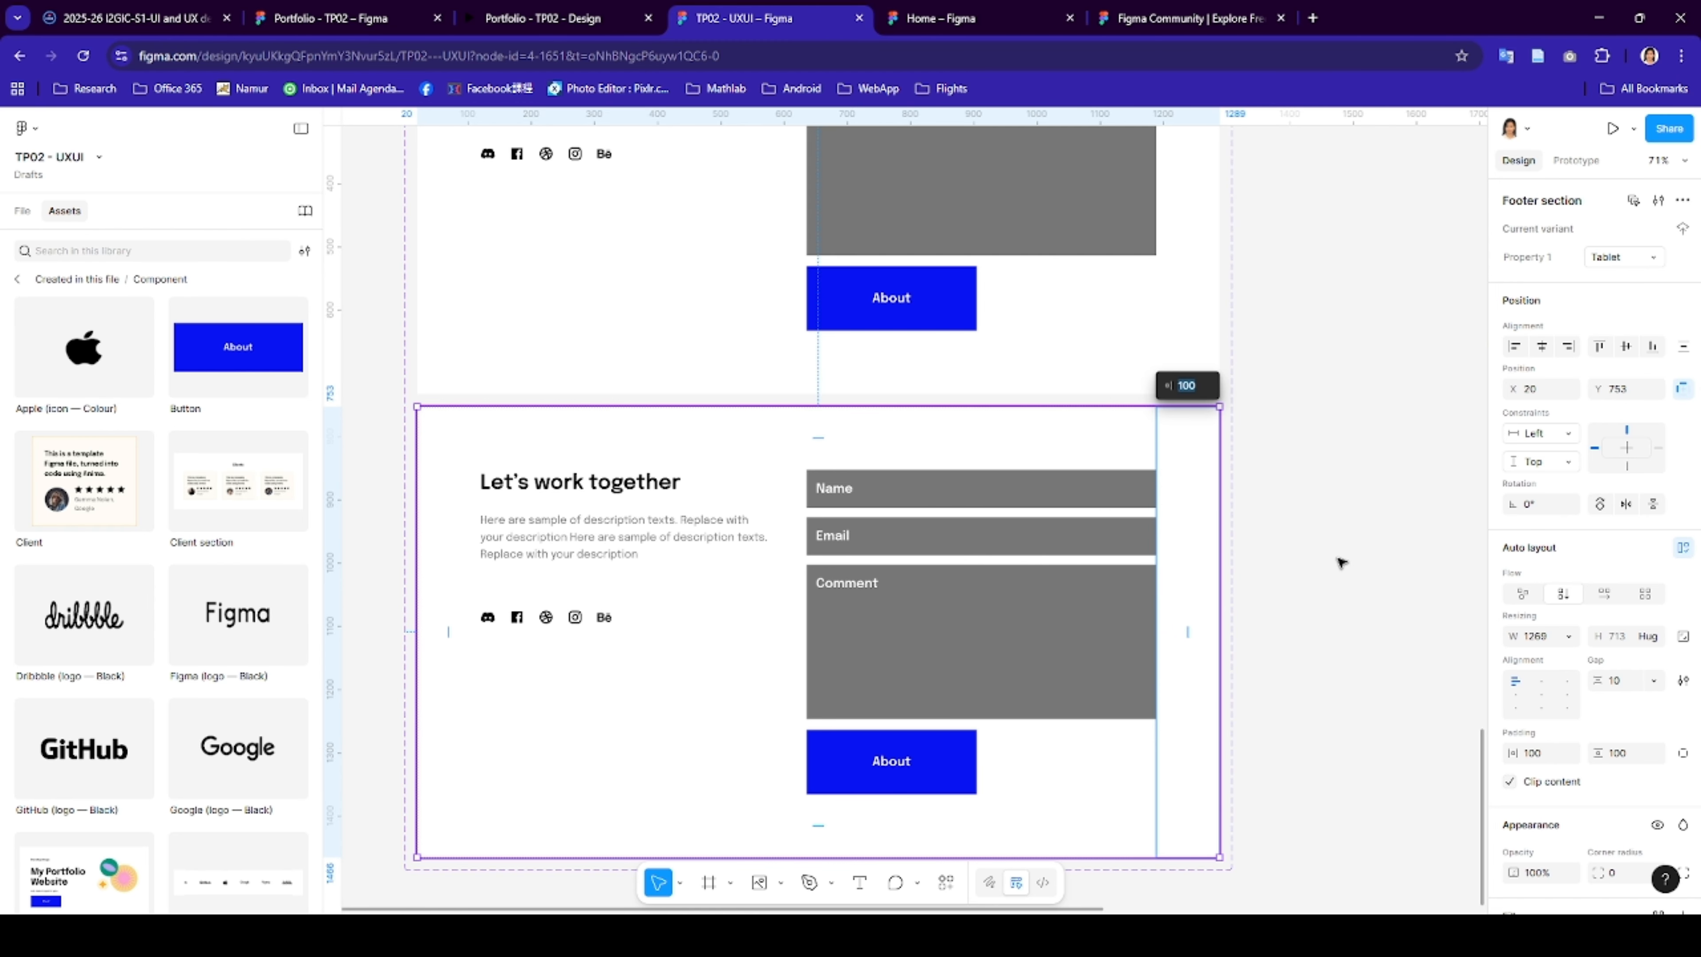
- Set the Tablet variant's width to 800, its horizontal padding to 70 and its vertical padding to 80
click(1534, 637)
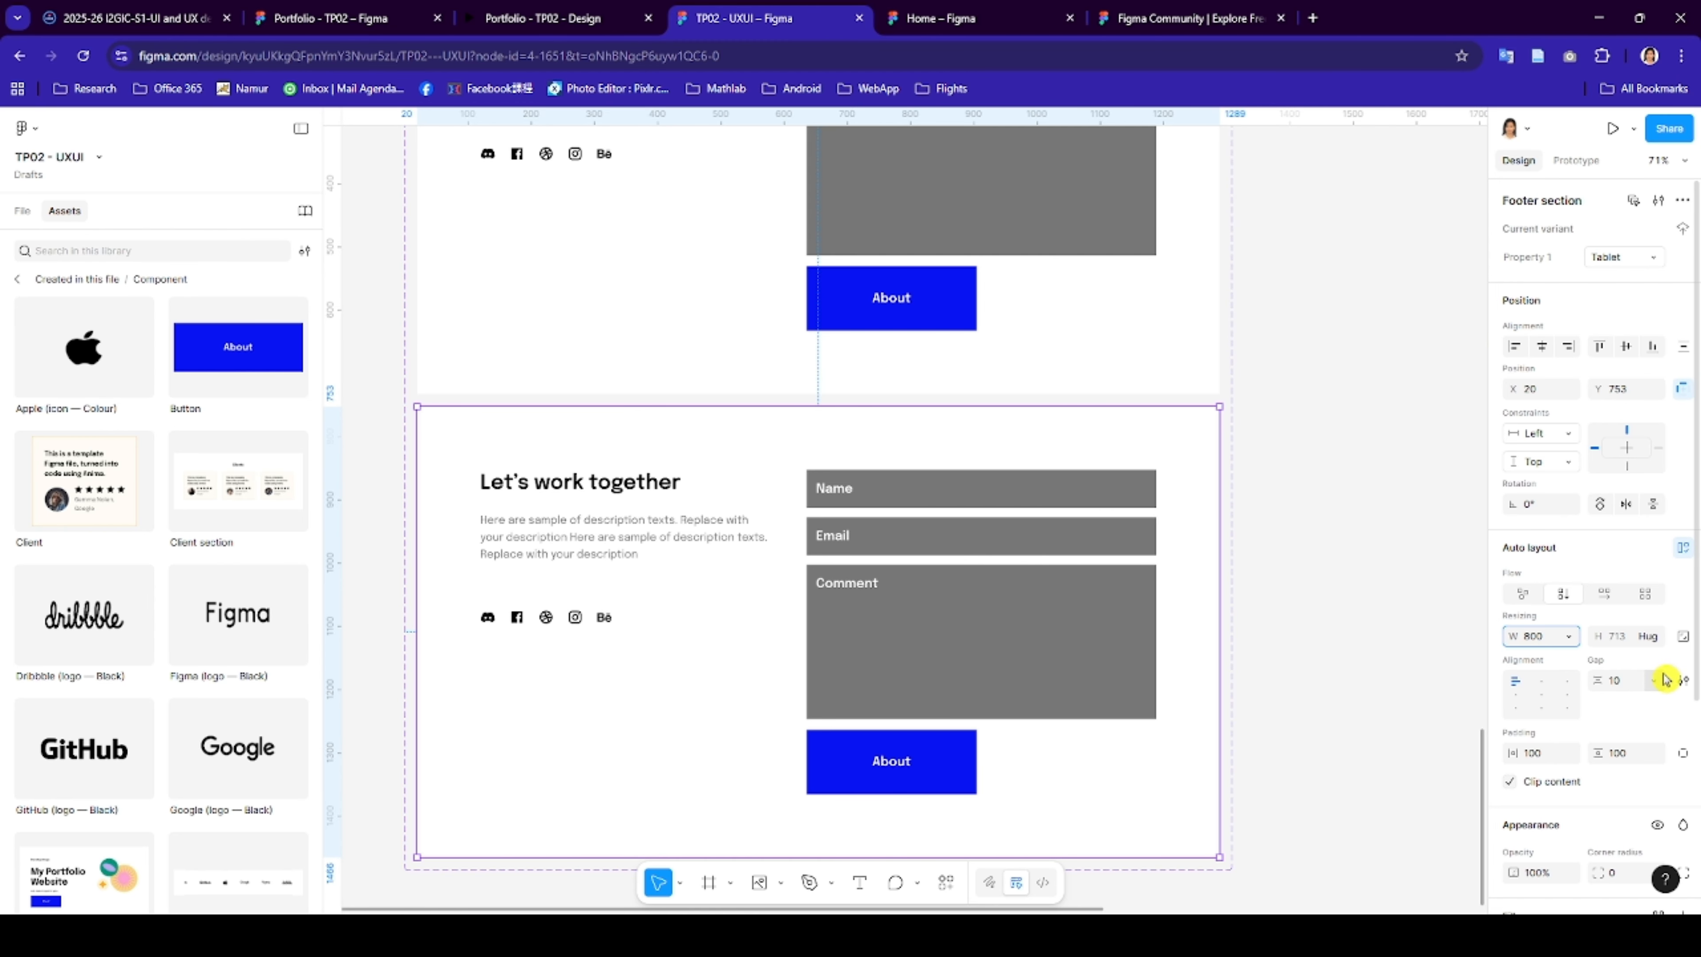
text(800)
click(1552, 755)
text(7)
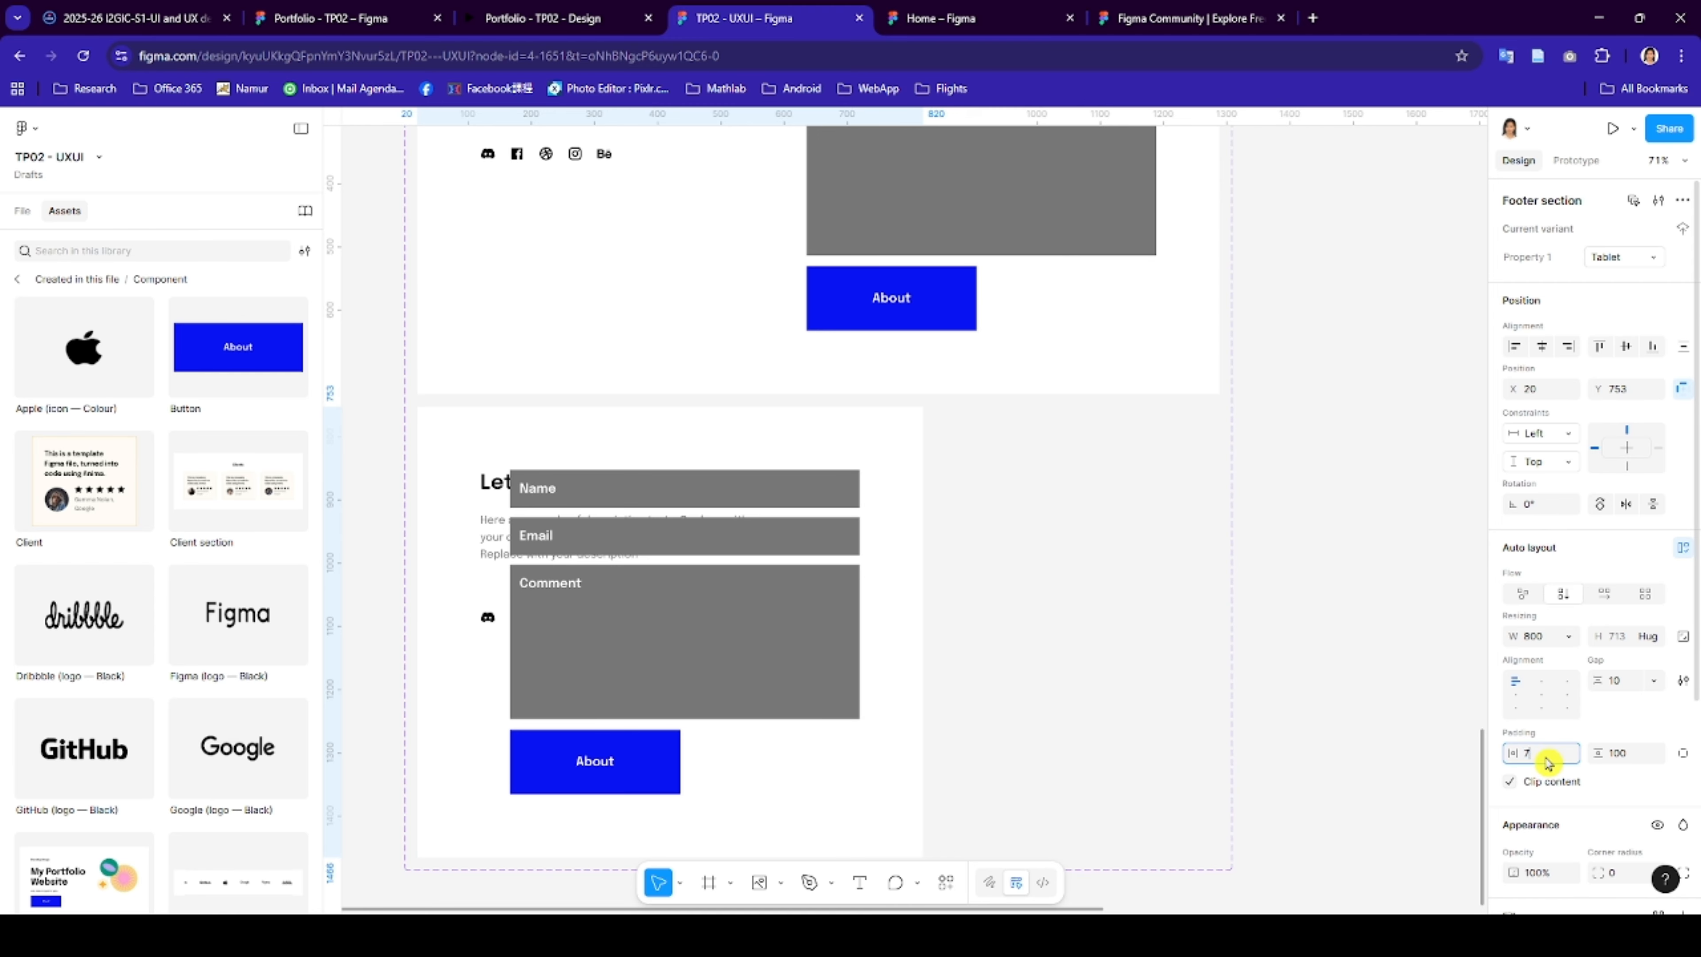
text(0)
click(1610, 753)
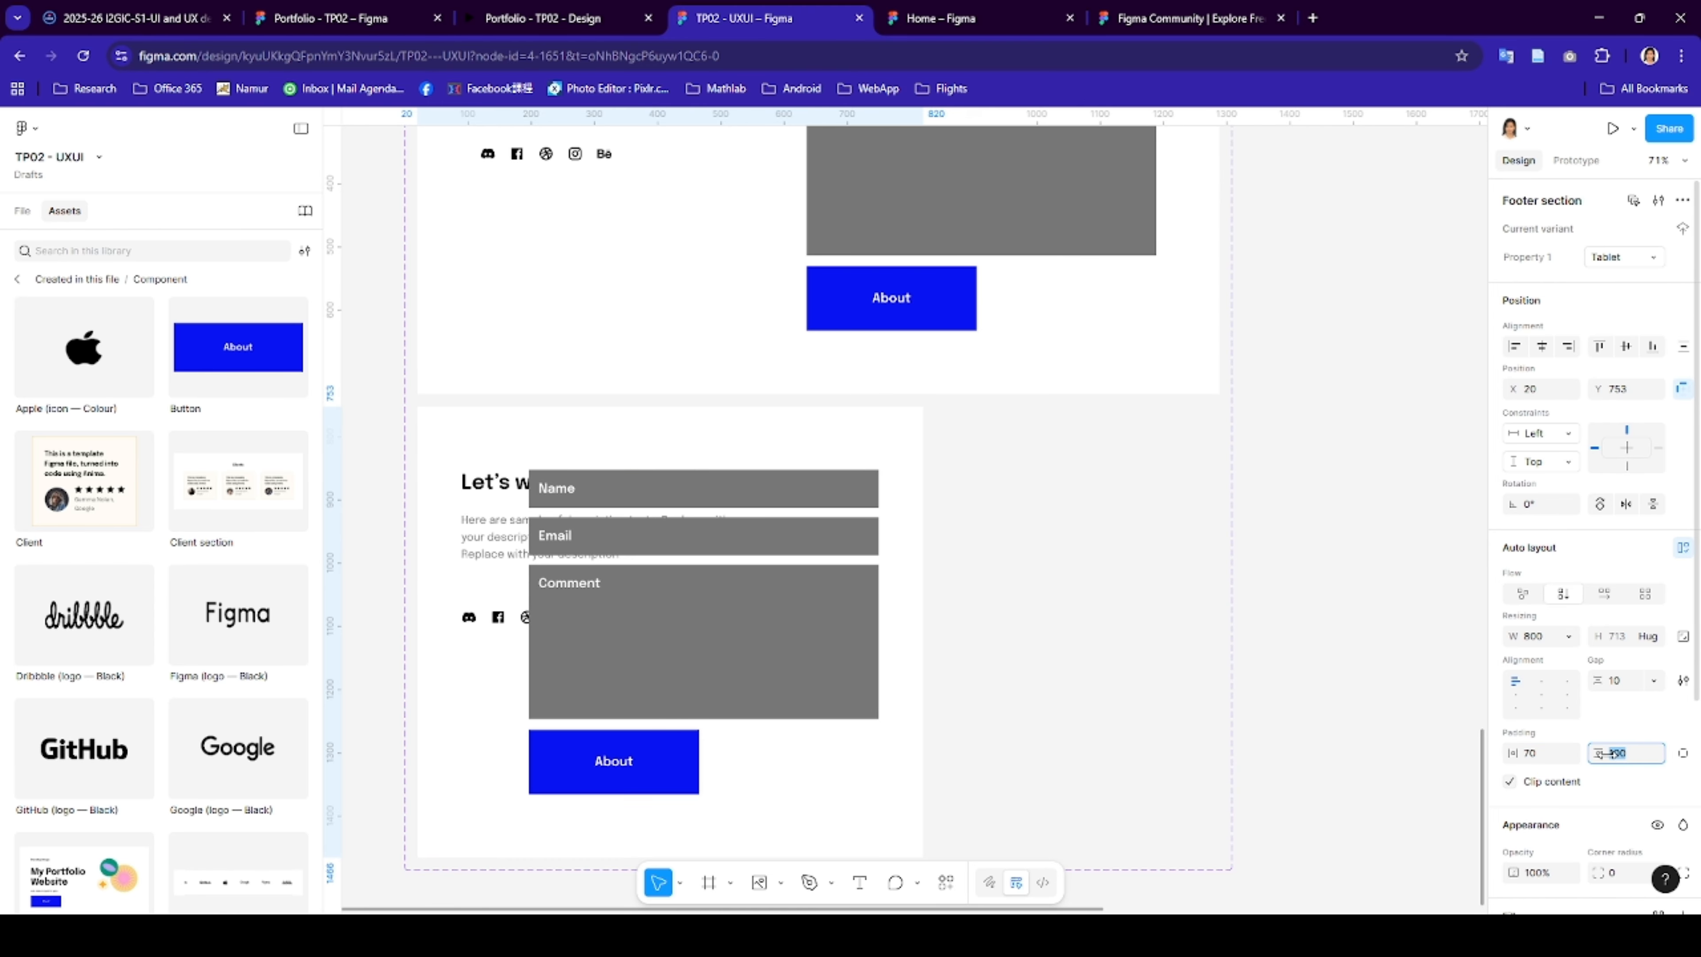
text(80)
key(Return)
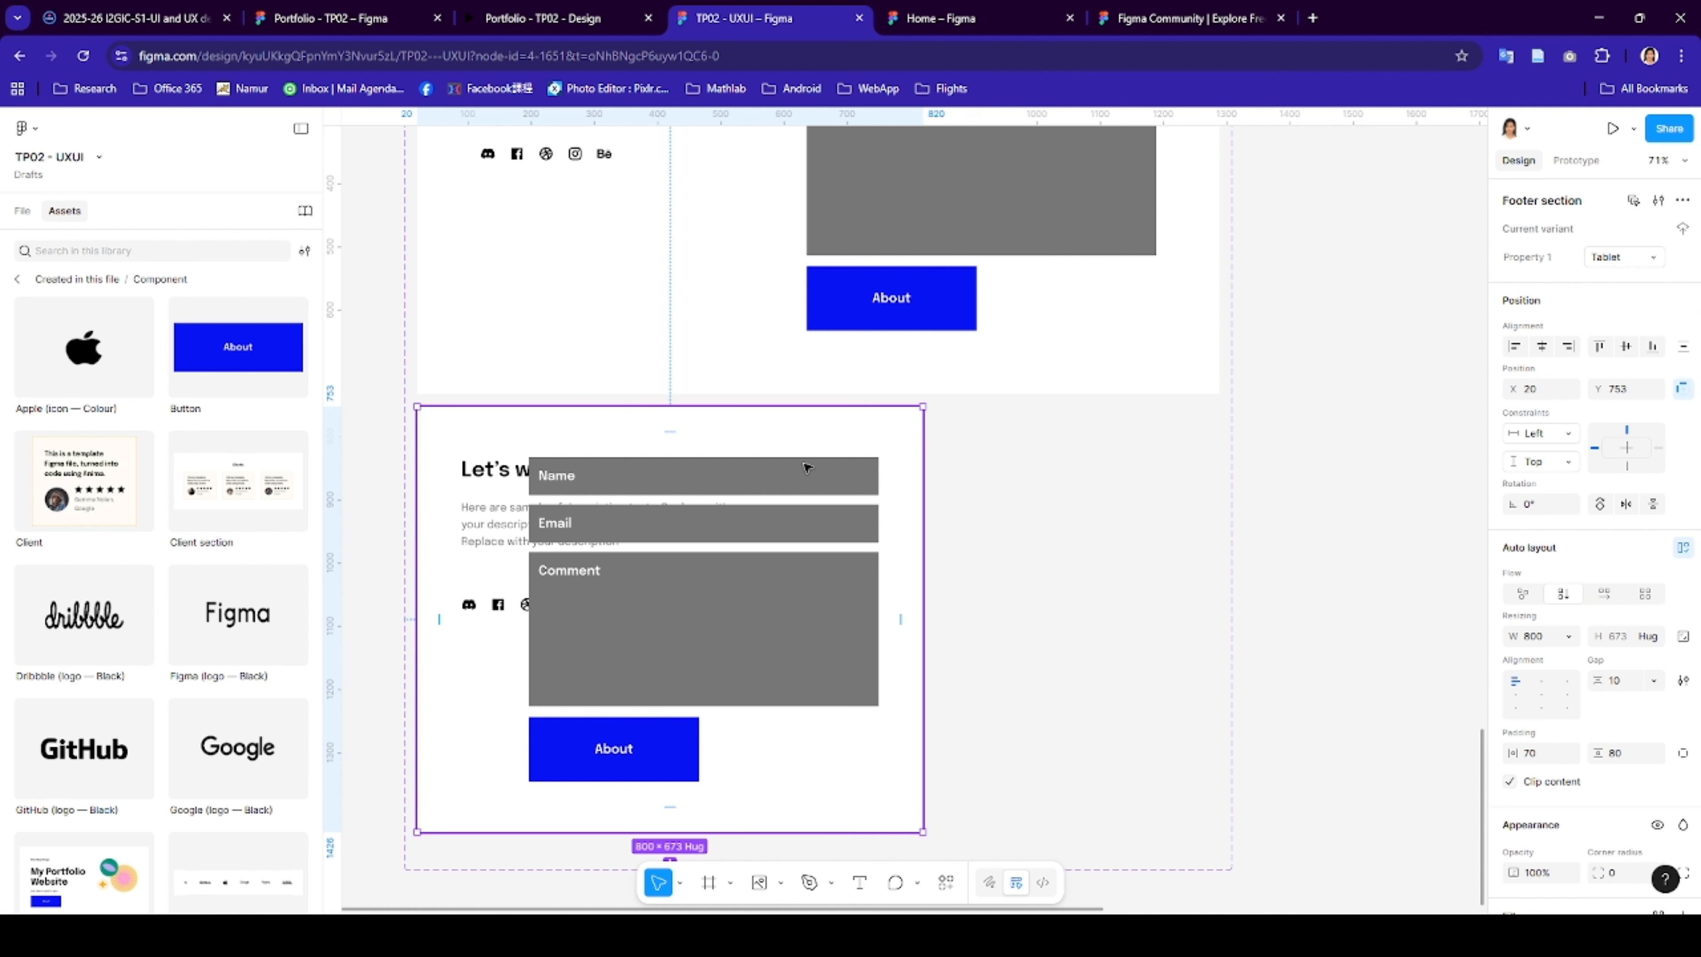
- Set the contact form frame in the Default footer variant to fill container width with its gap set to Auto
click(832, 465)
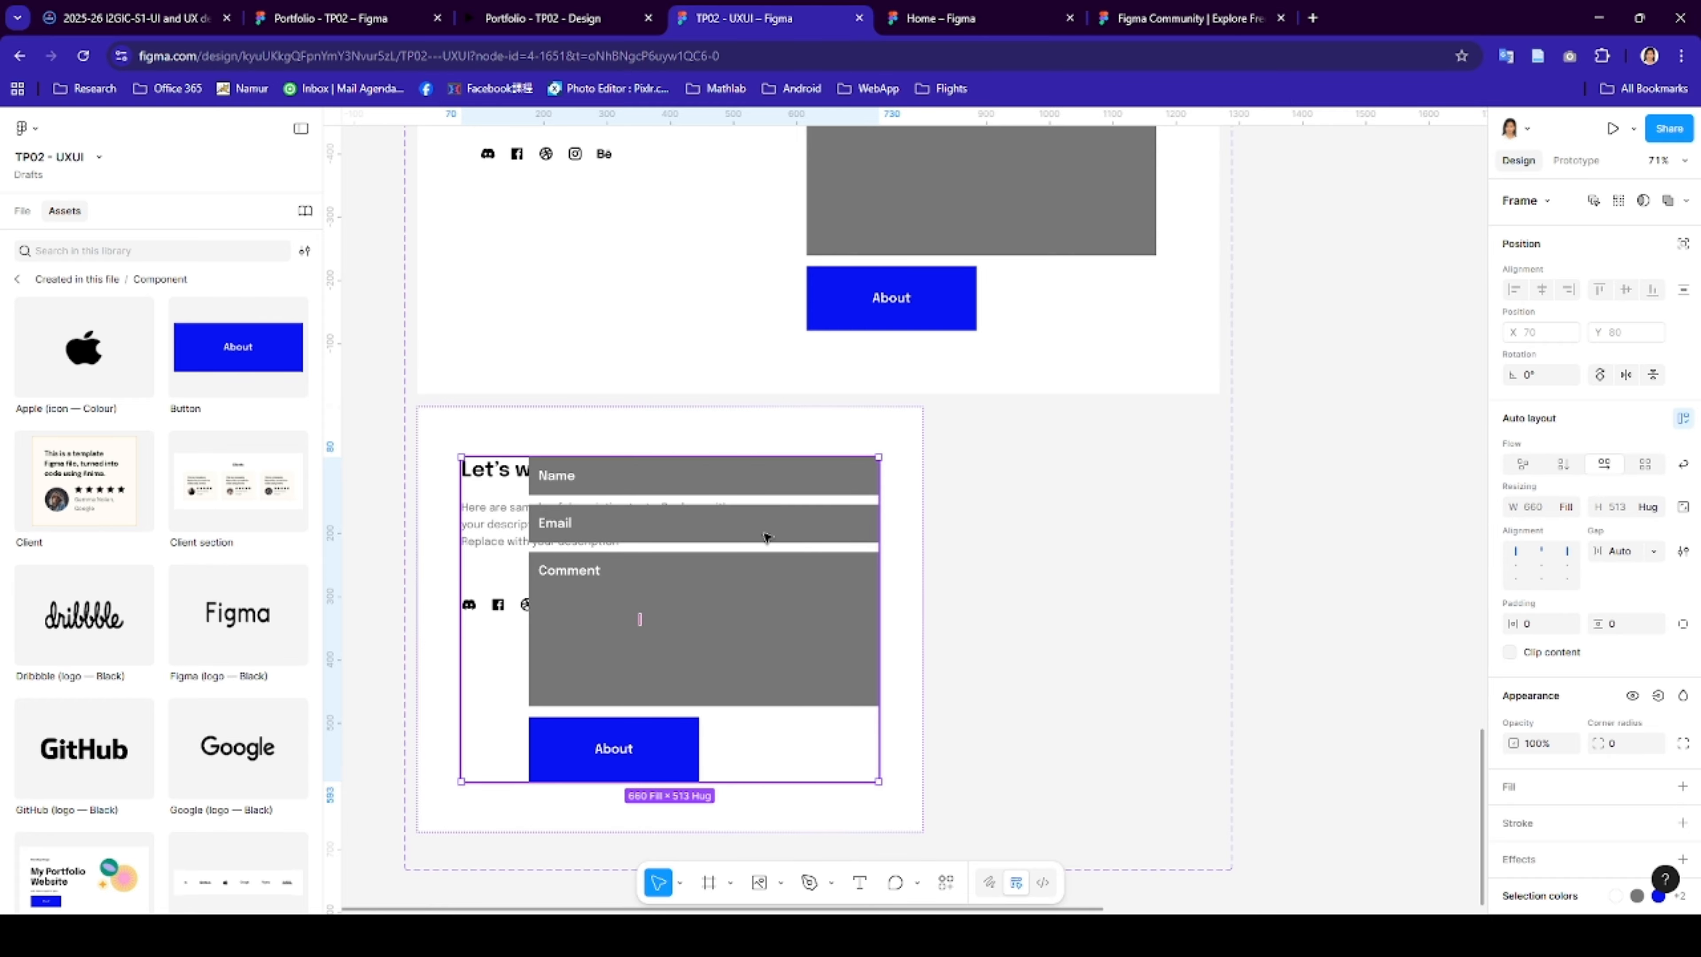
scroll(873, 364, up, 3)
click(917, 345)
double_click(917, 345)
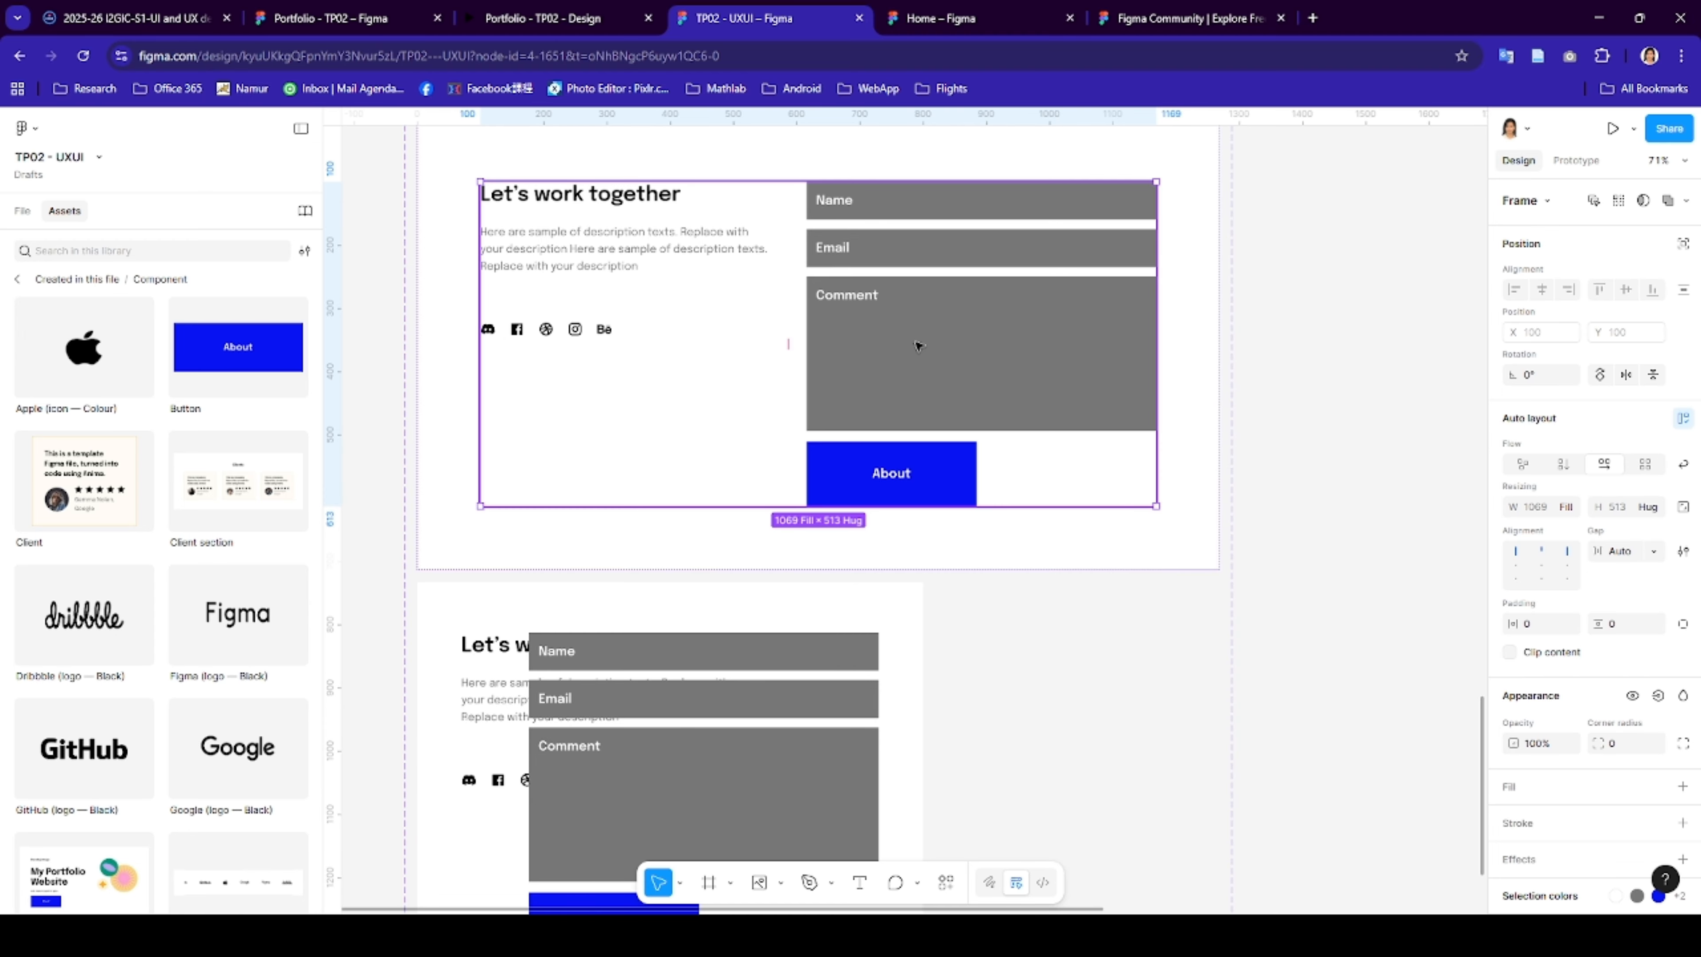
double_click(918, 345)
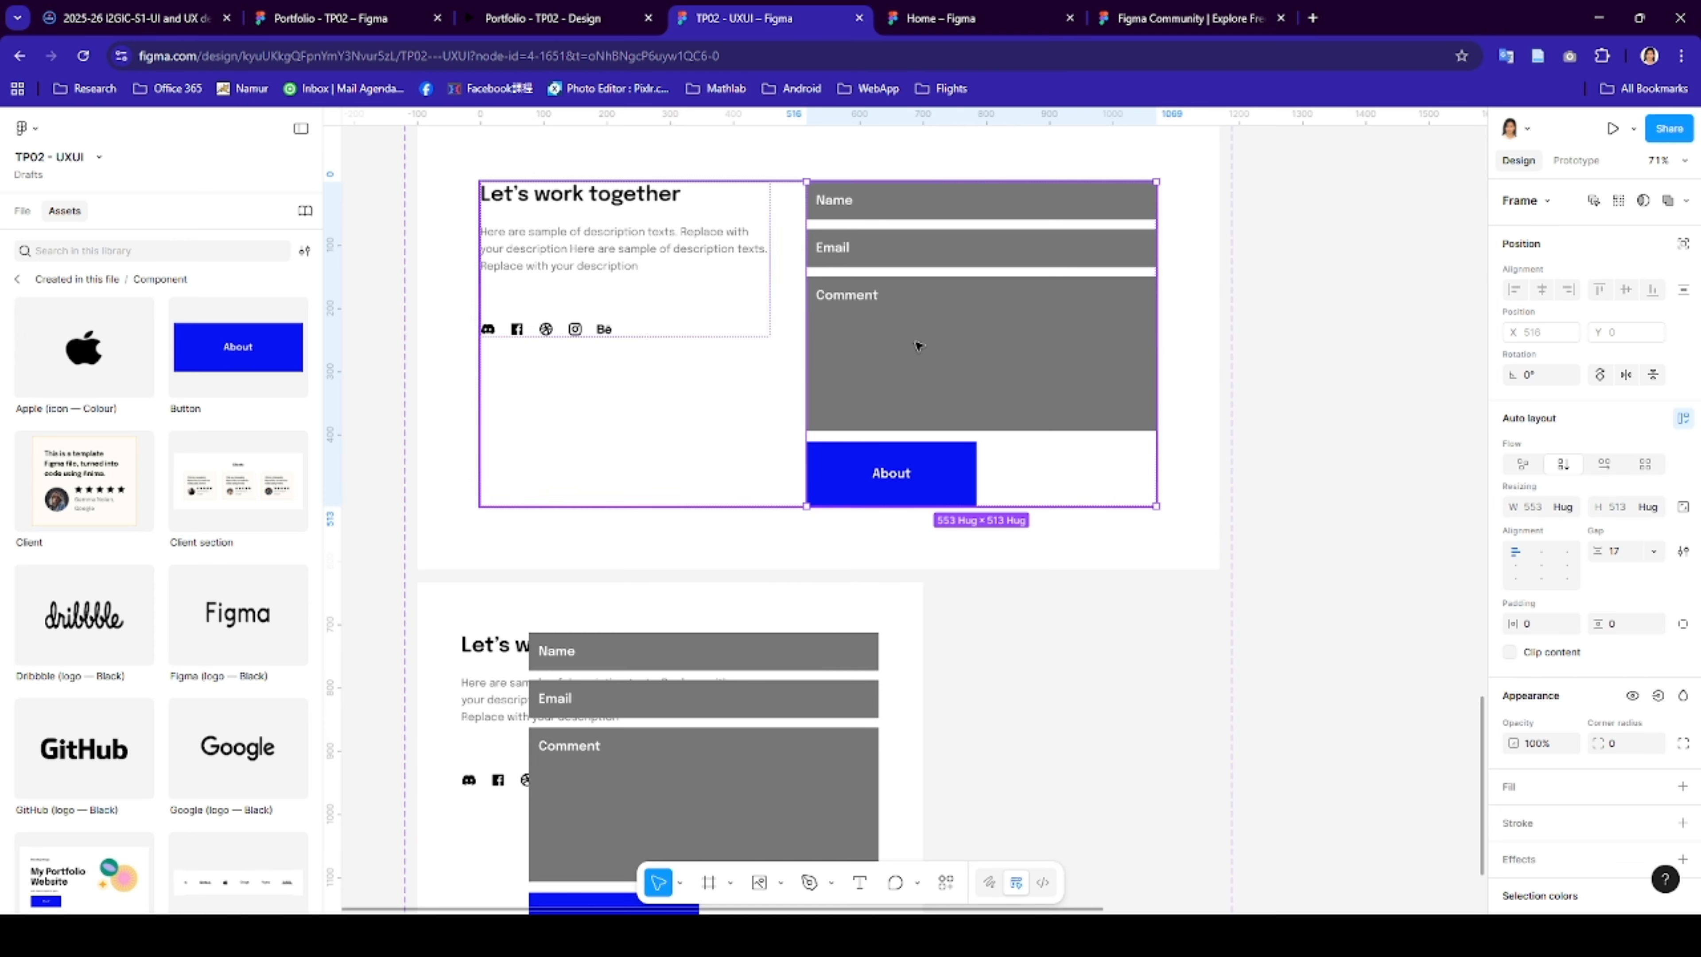
click(1562, 507)
click(1535, 527)
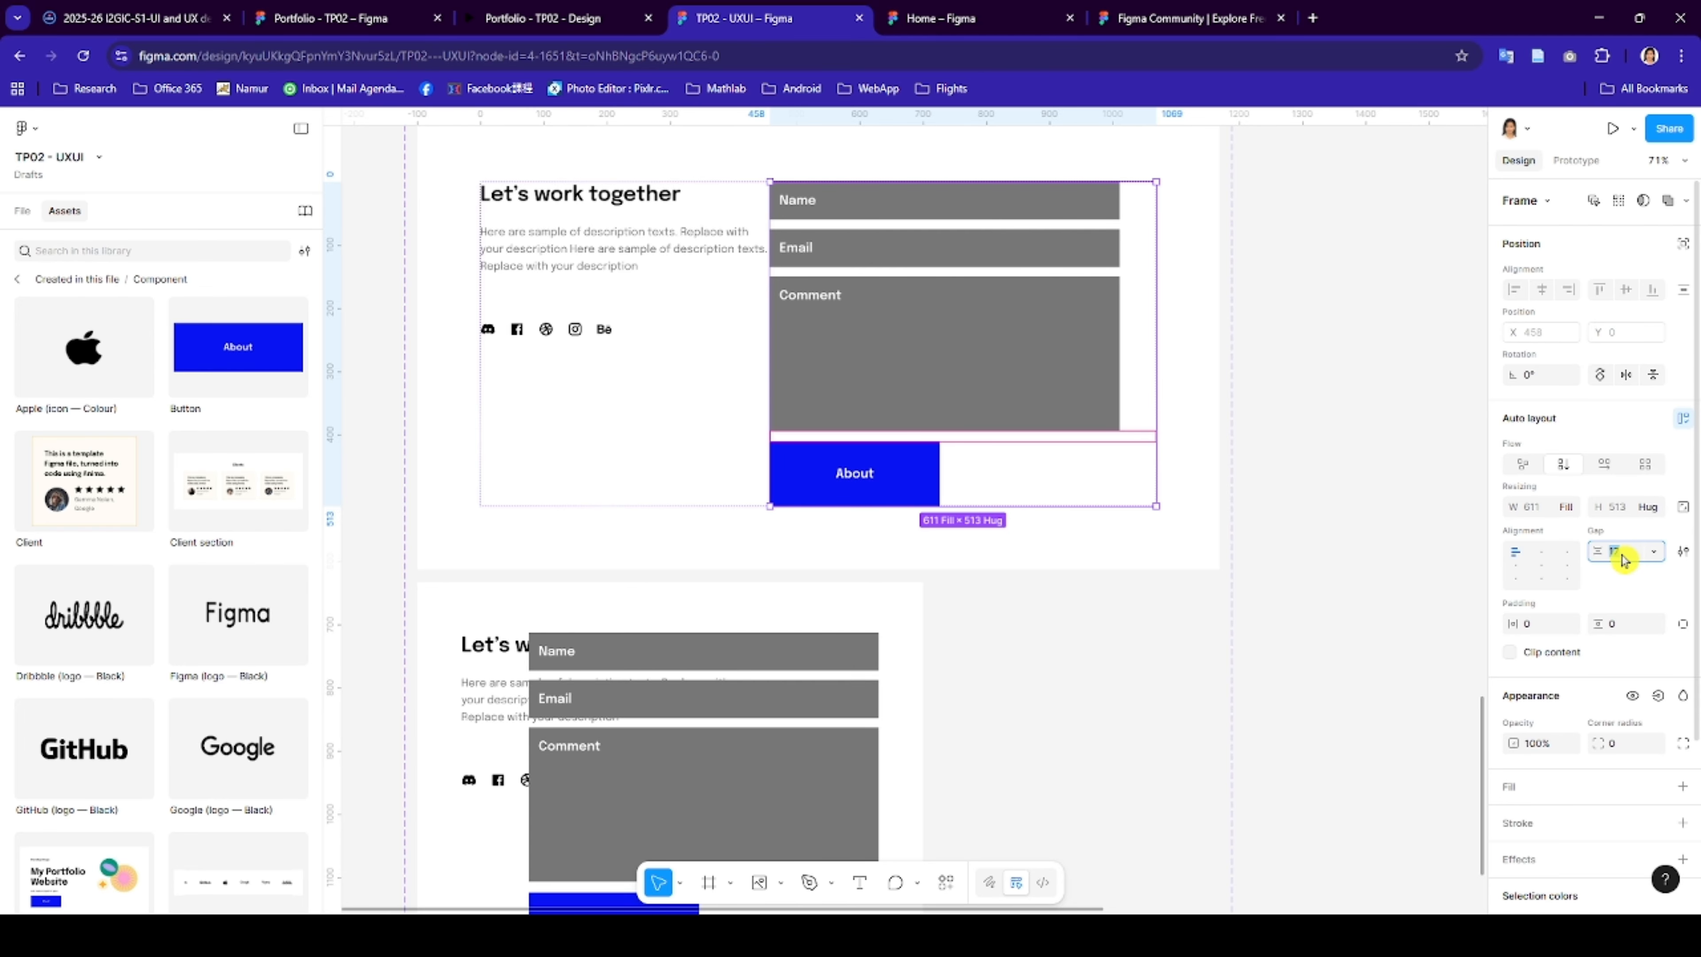
key(Return)
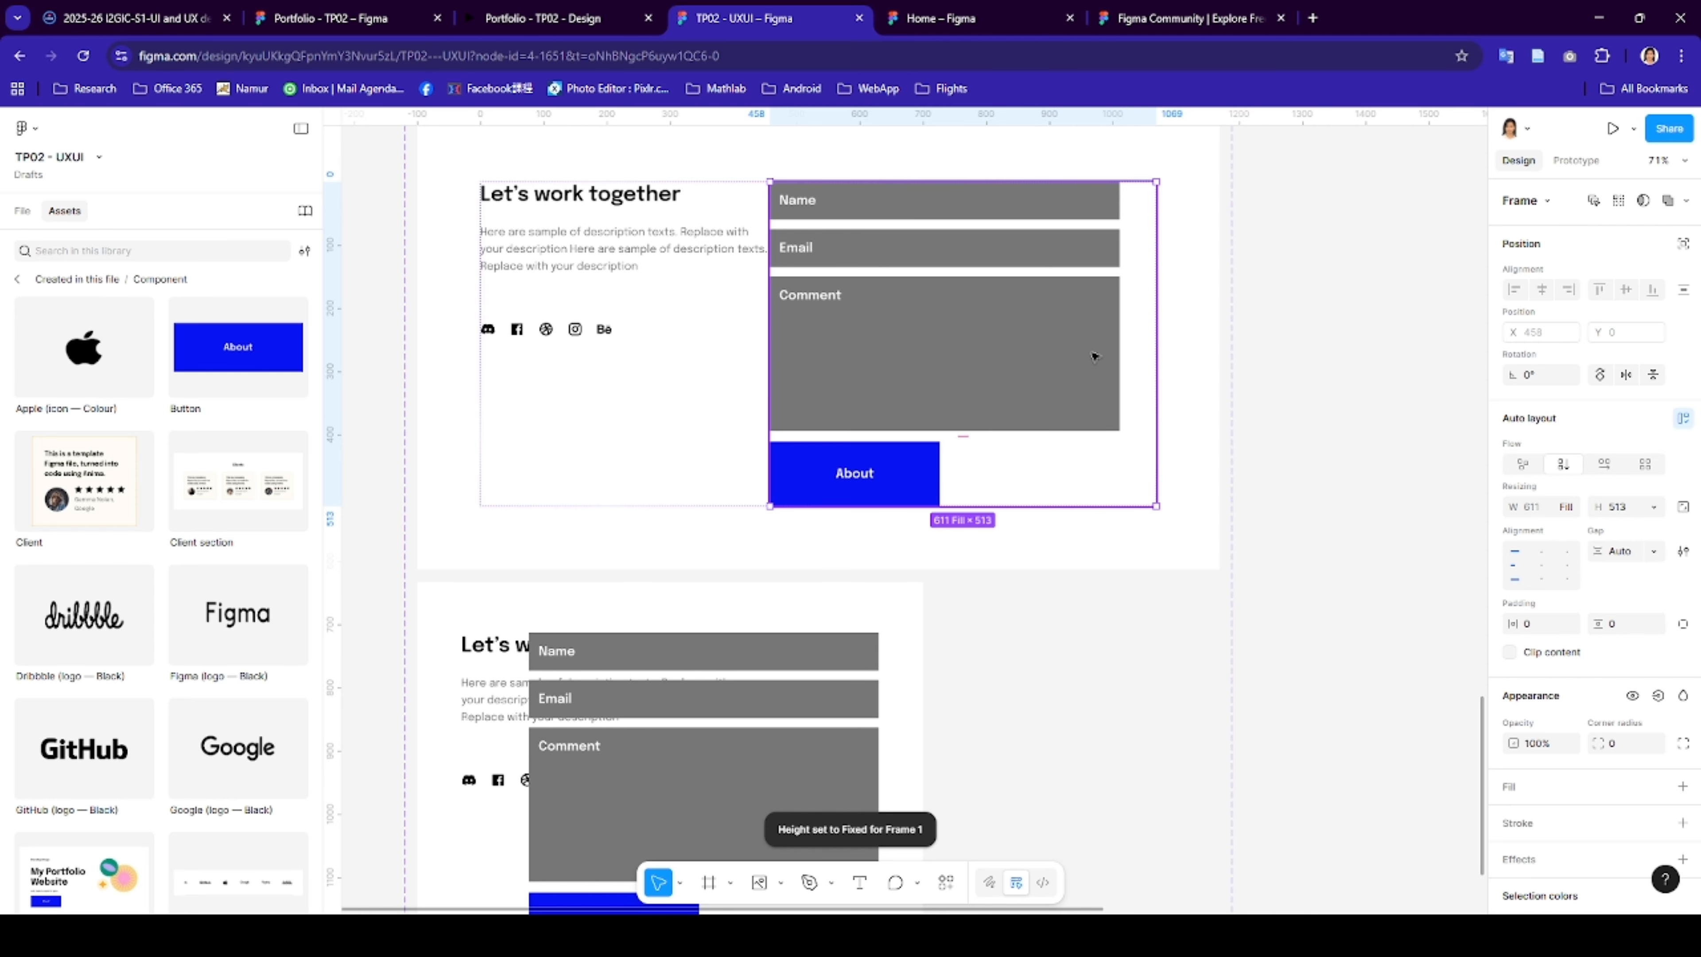
- Set the width of the text fields frame in the Default variant to hug contents
double_click(1100, 364)
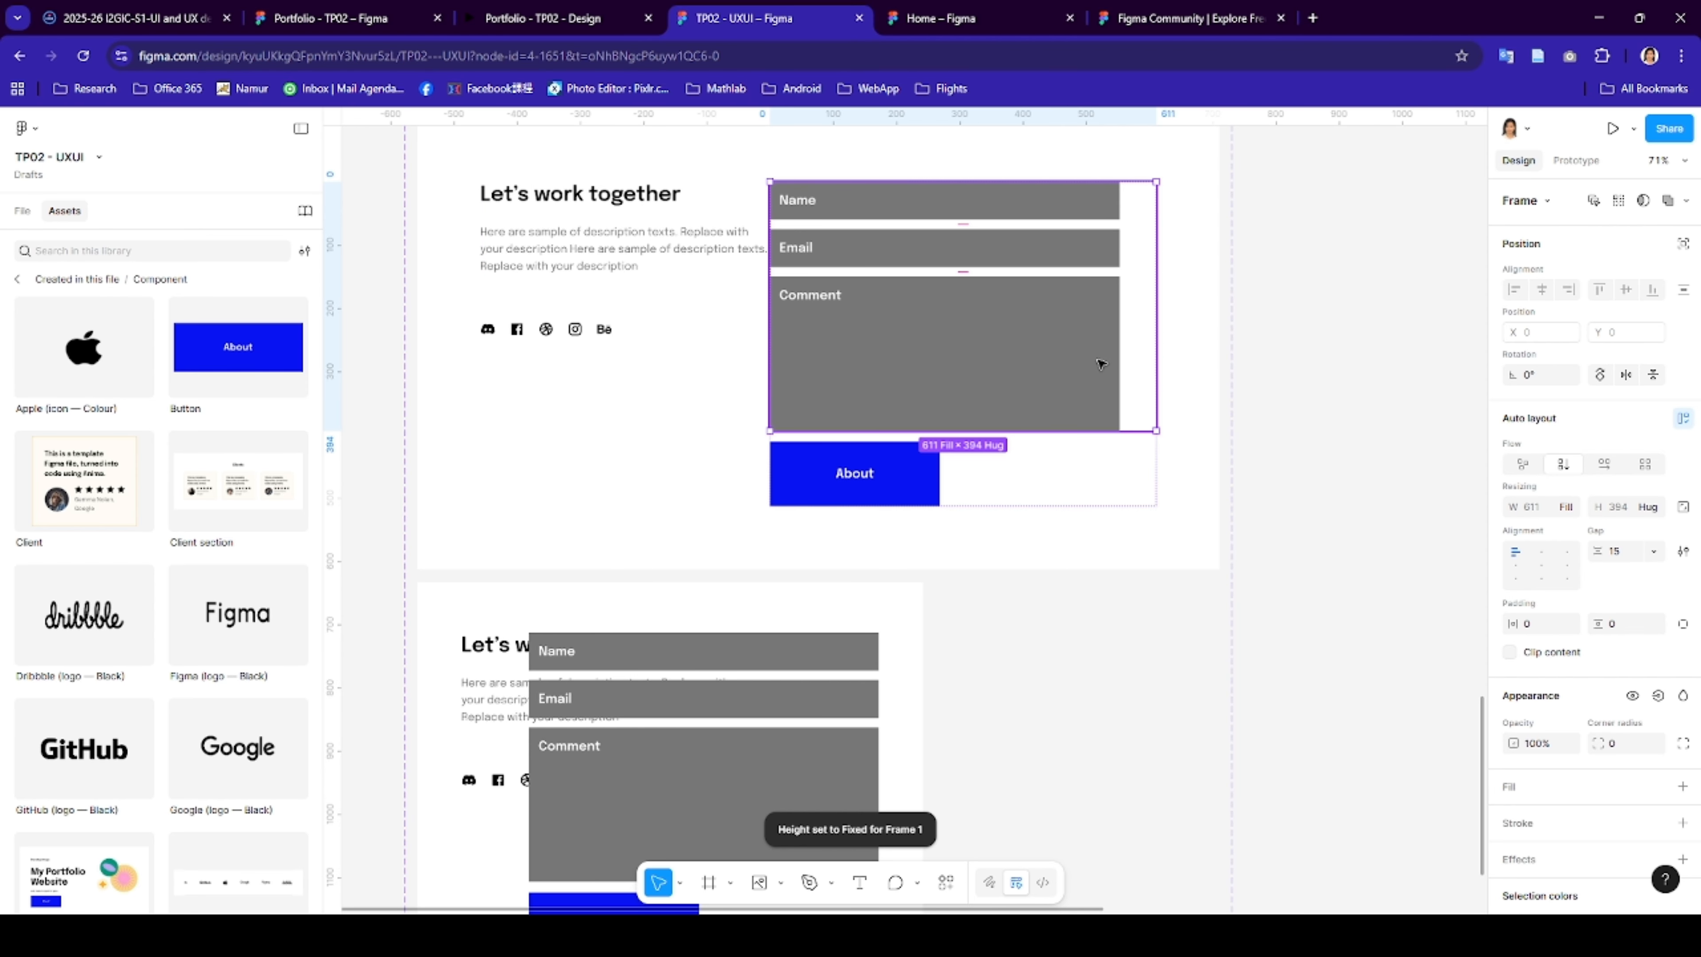
click(1564, 507)
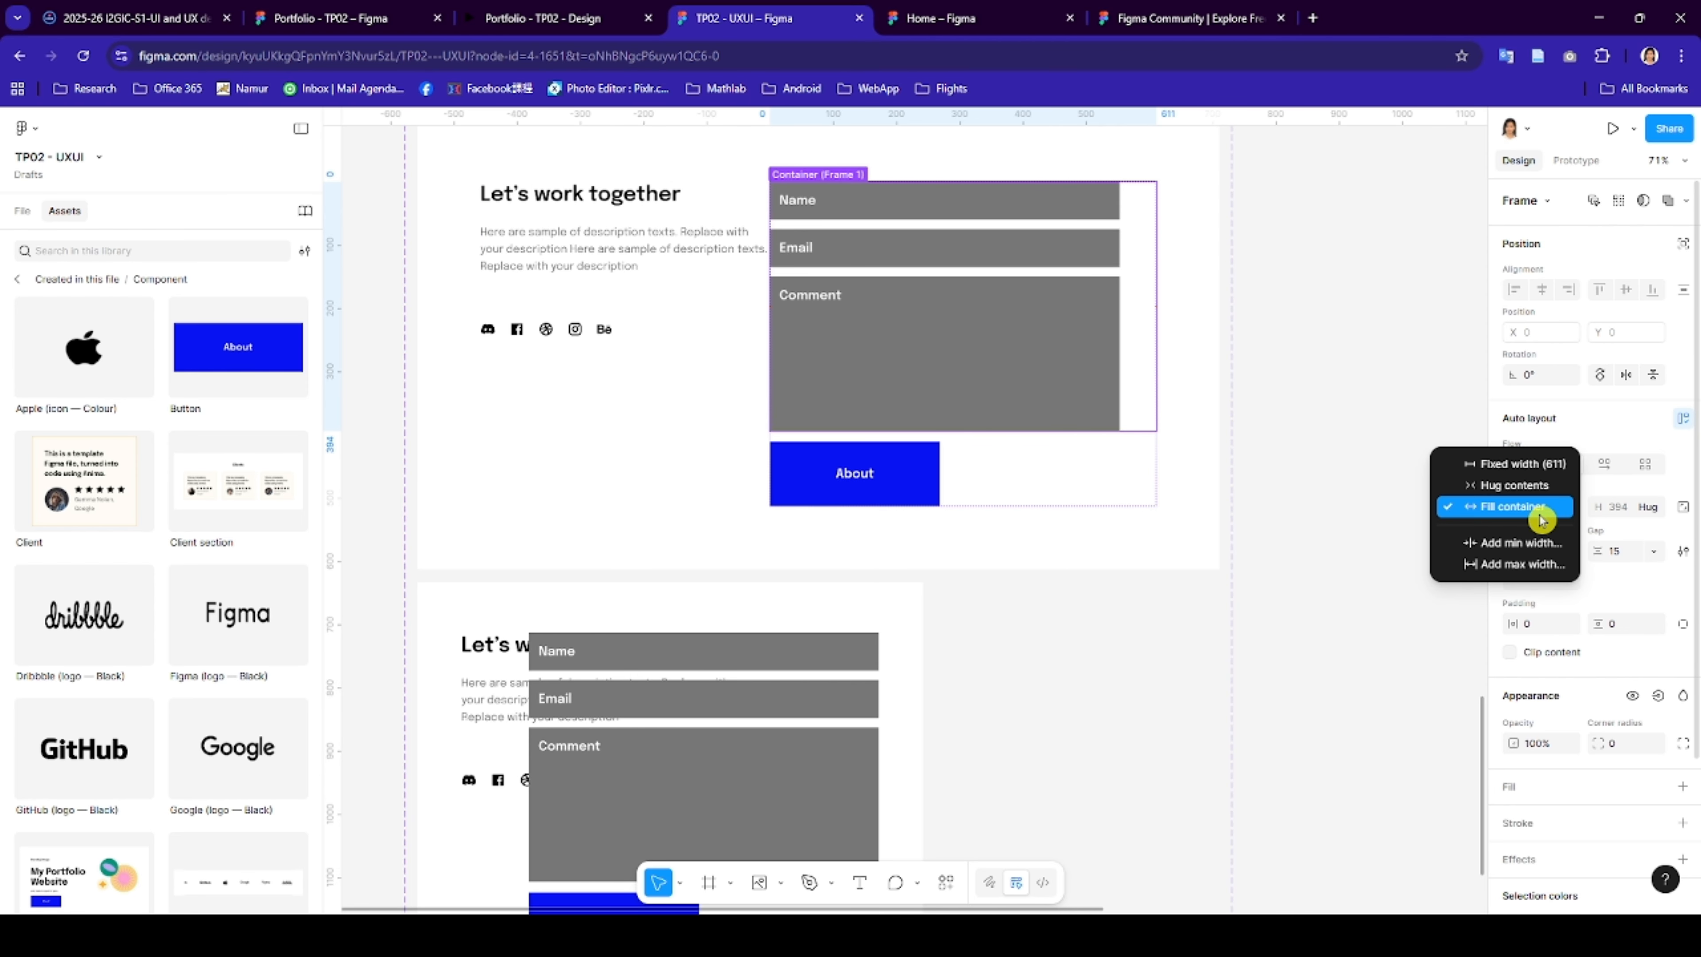
click(1505, 485)
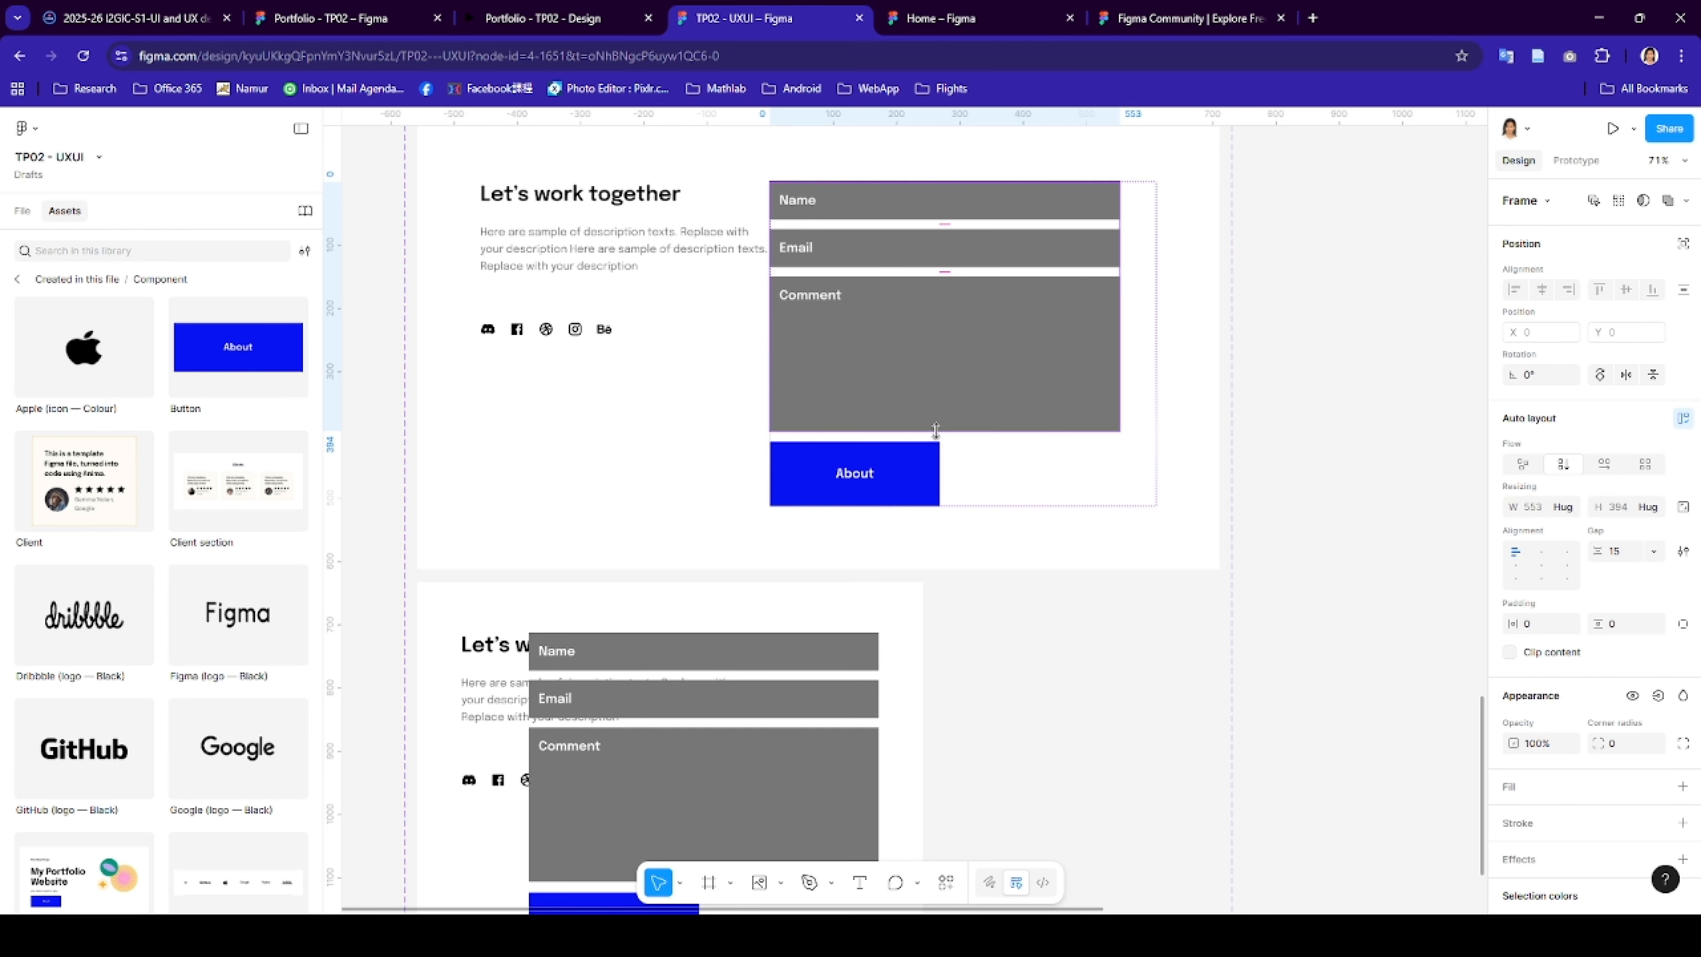
- Set the width of the Default variant's contact form frame, holding the text fields and button, to hug contents
click(974, 472)
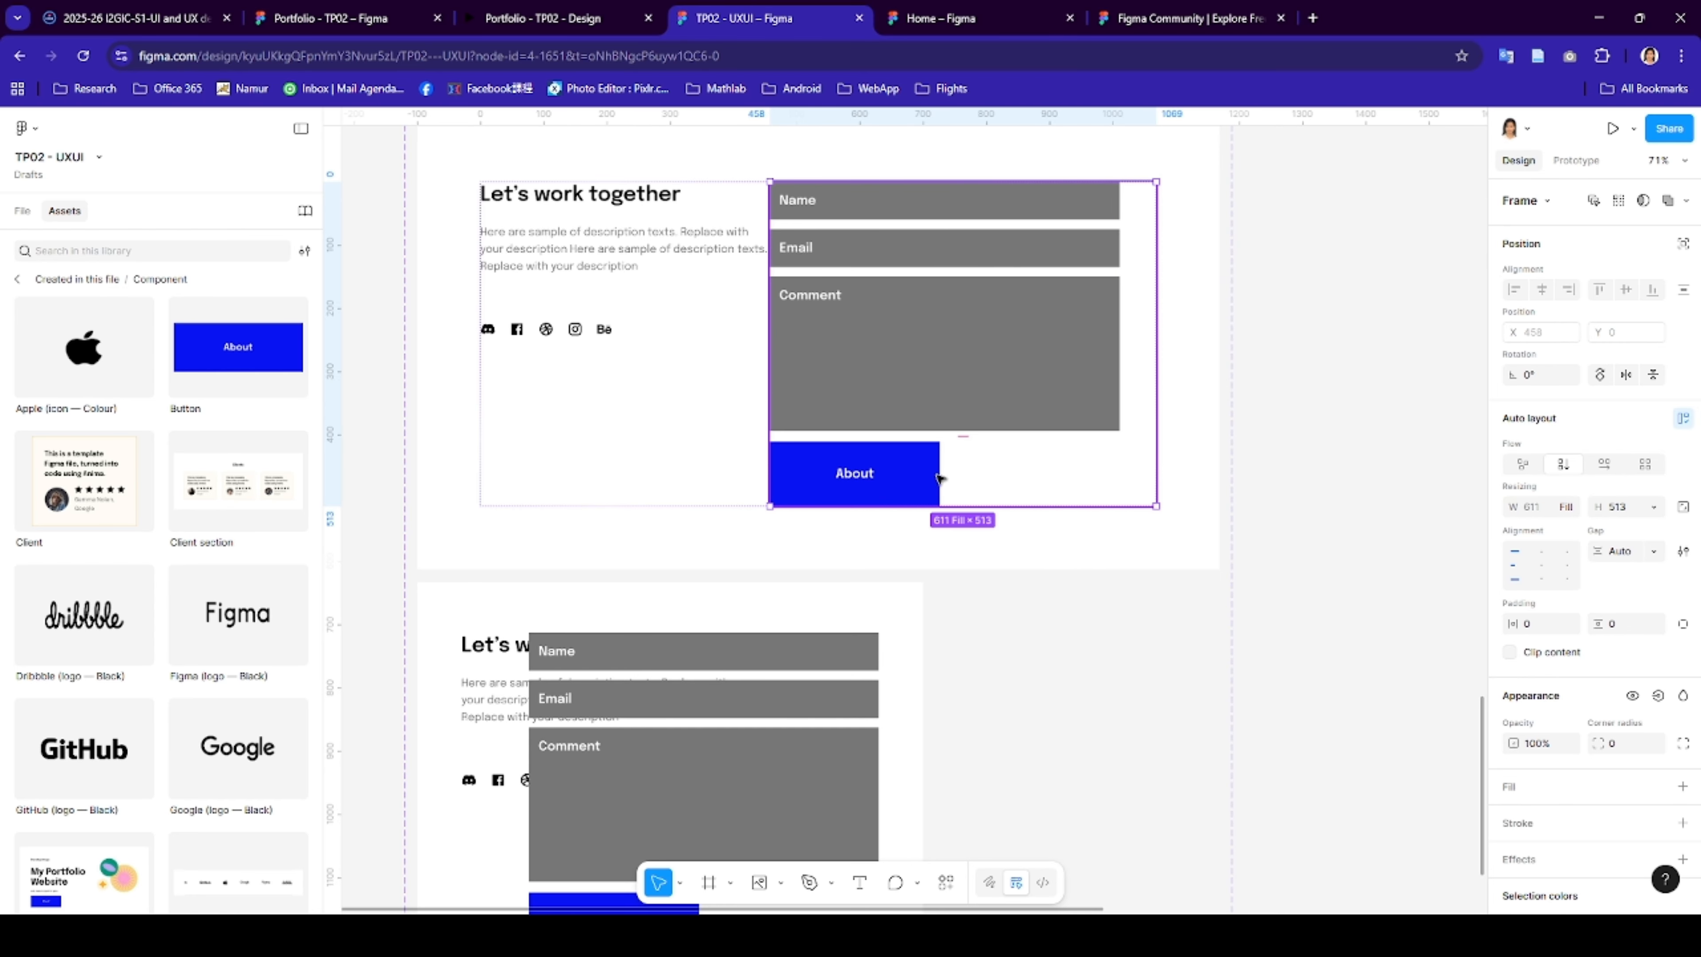
click(920, 477)
click(1007, 418)
click(950, 418)
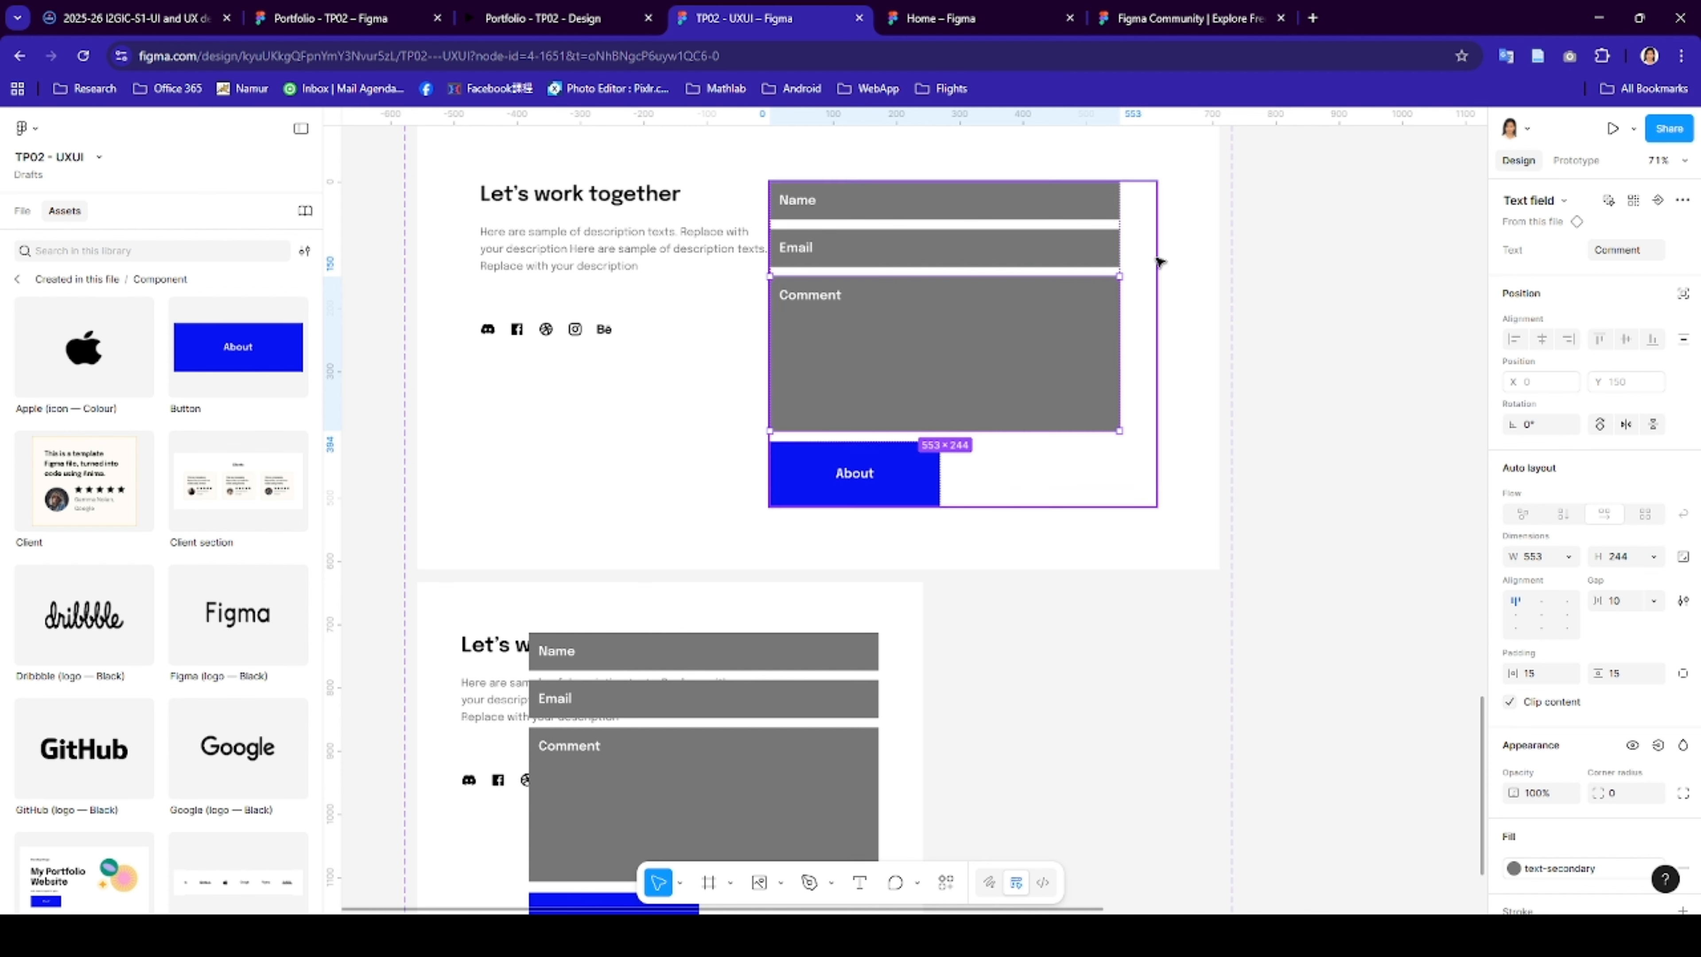
click(1153, 264)
click(1571, 509)
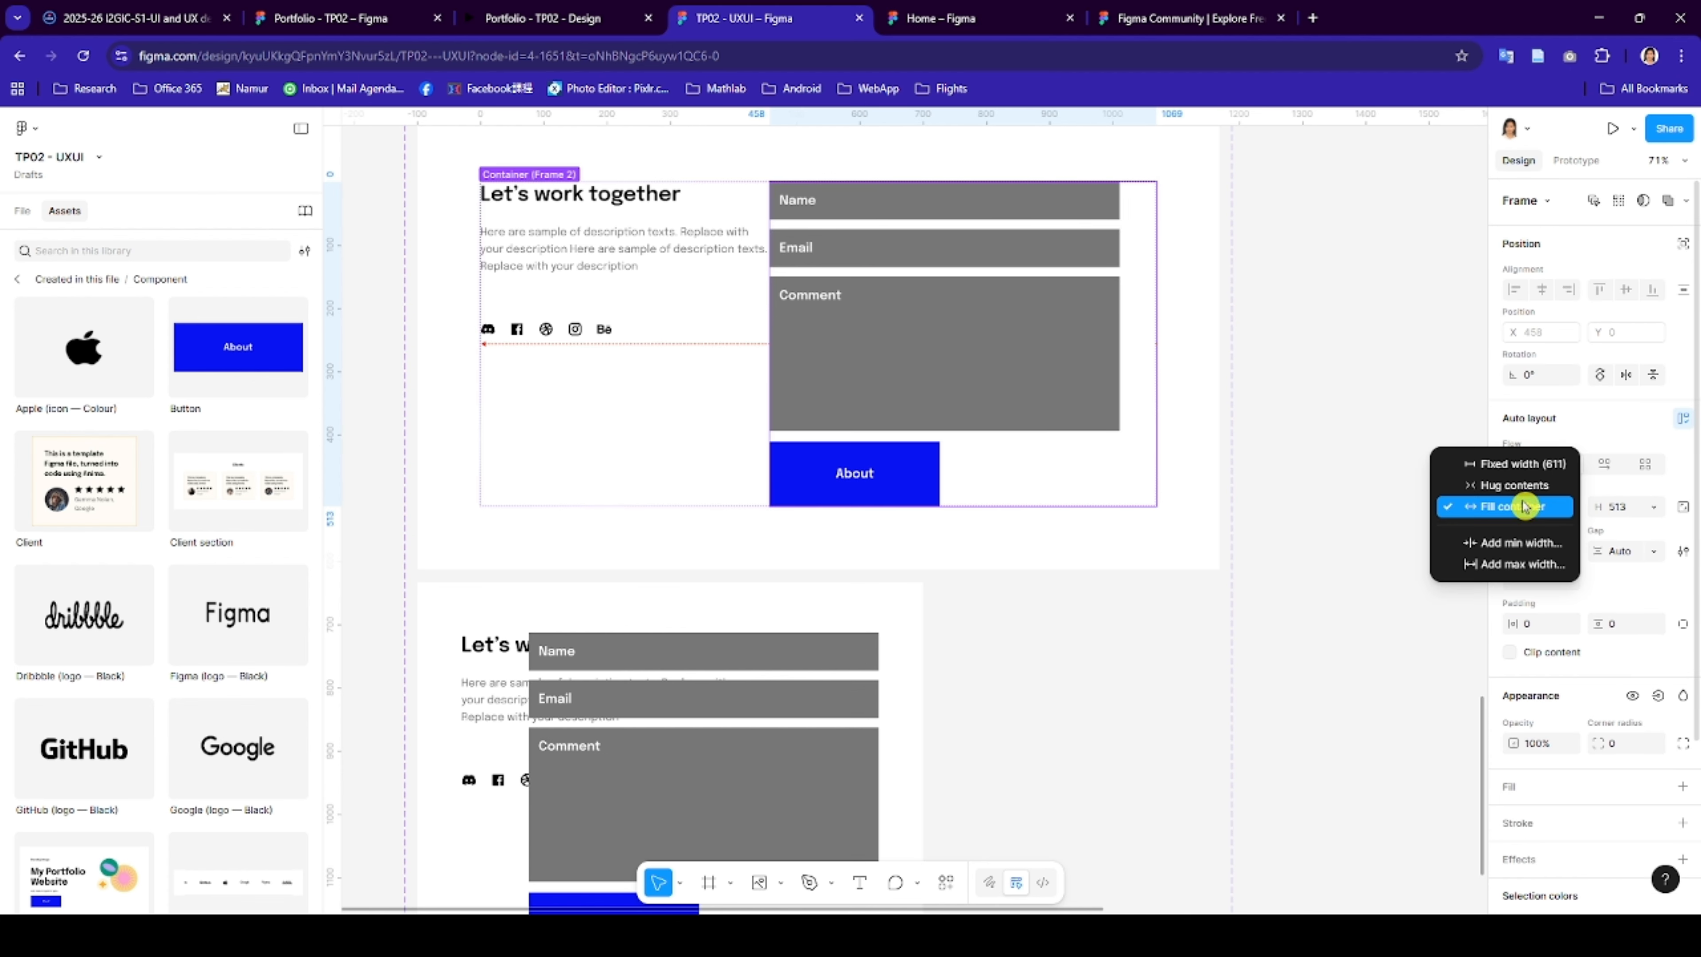
click(1517, 487)
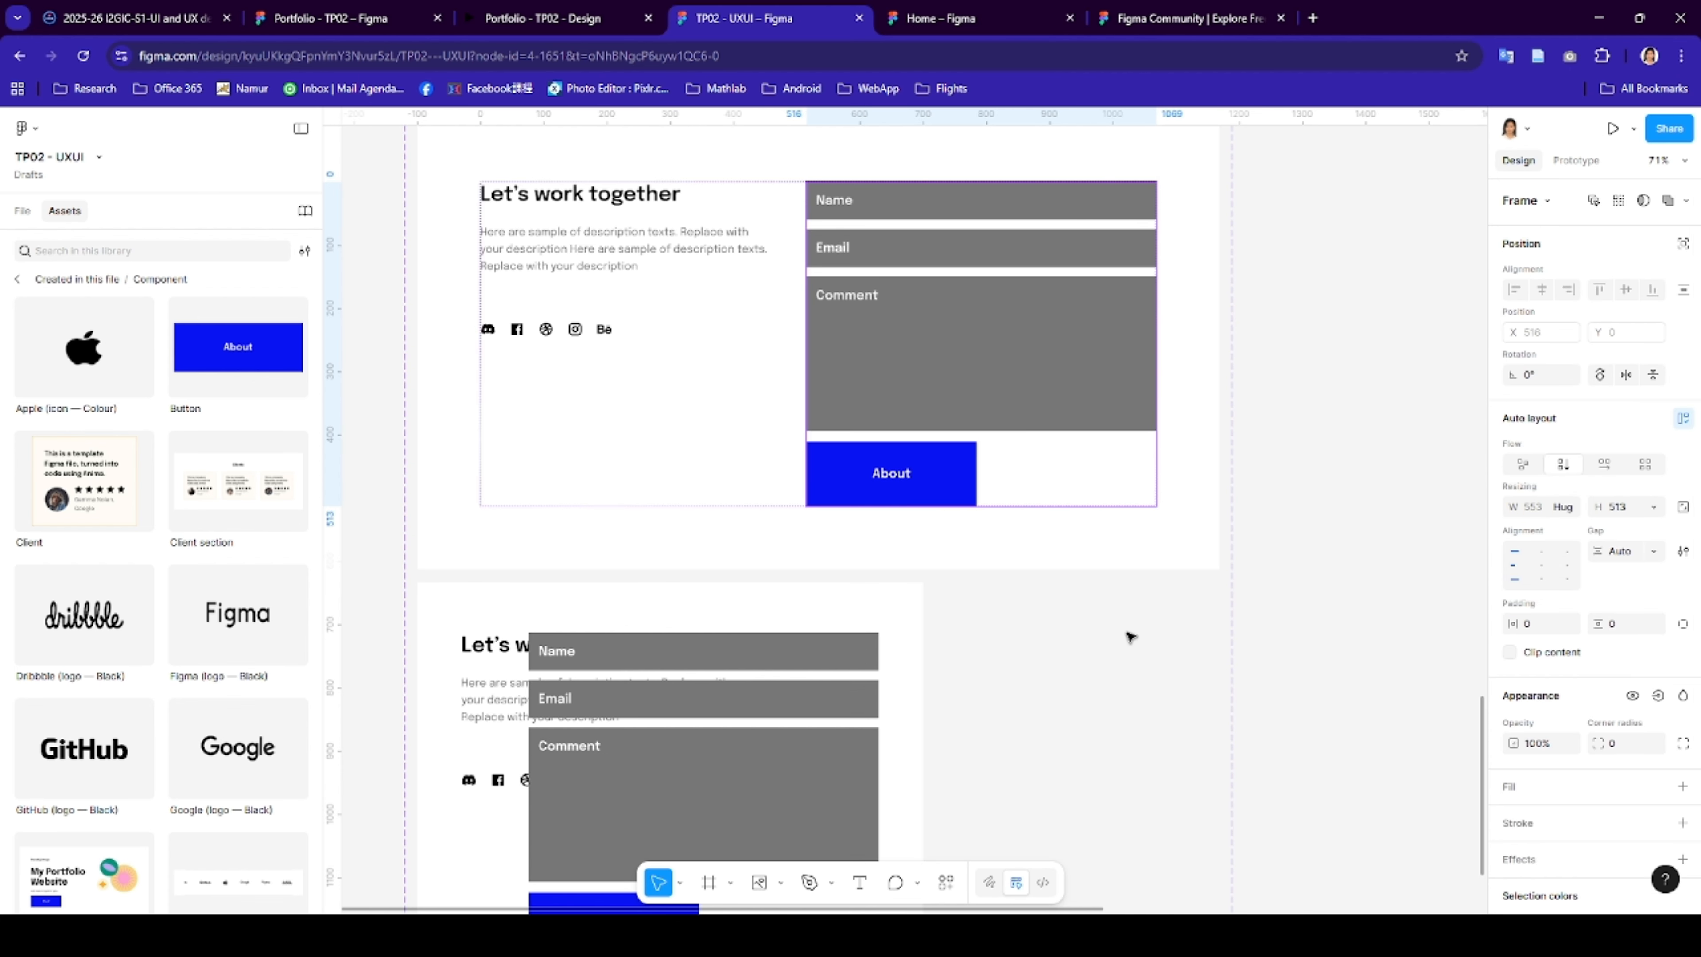
- Try hug contents on the width of the Tablet variant's text fields frame, and set it back to fill container
scroll(1130, 637, down, 5)
click(823, 479)
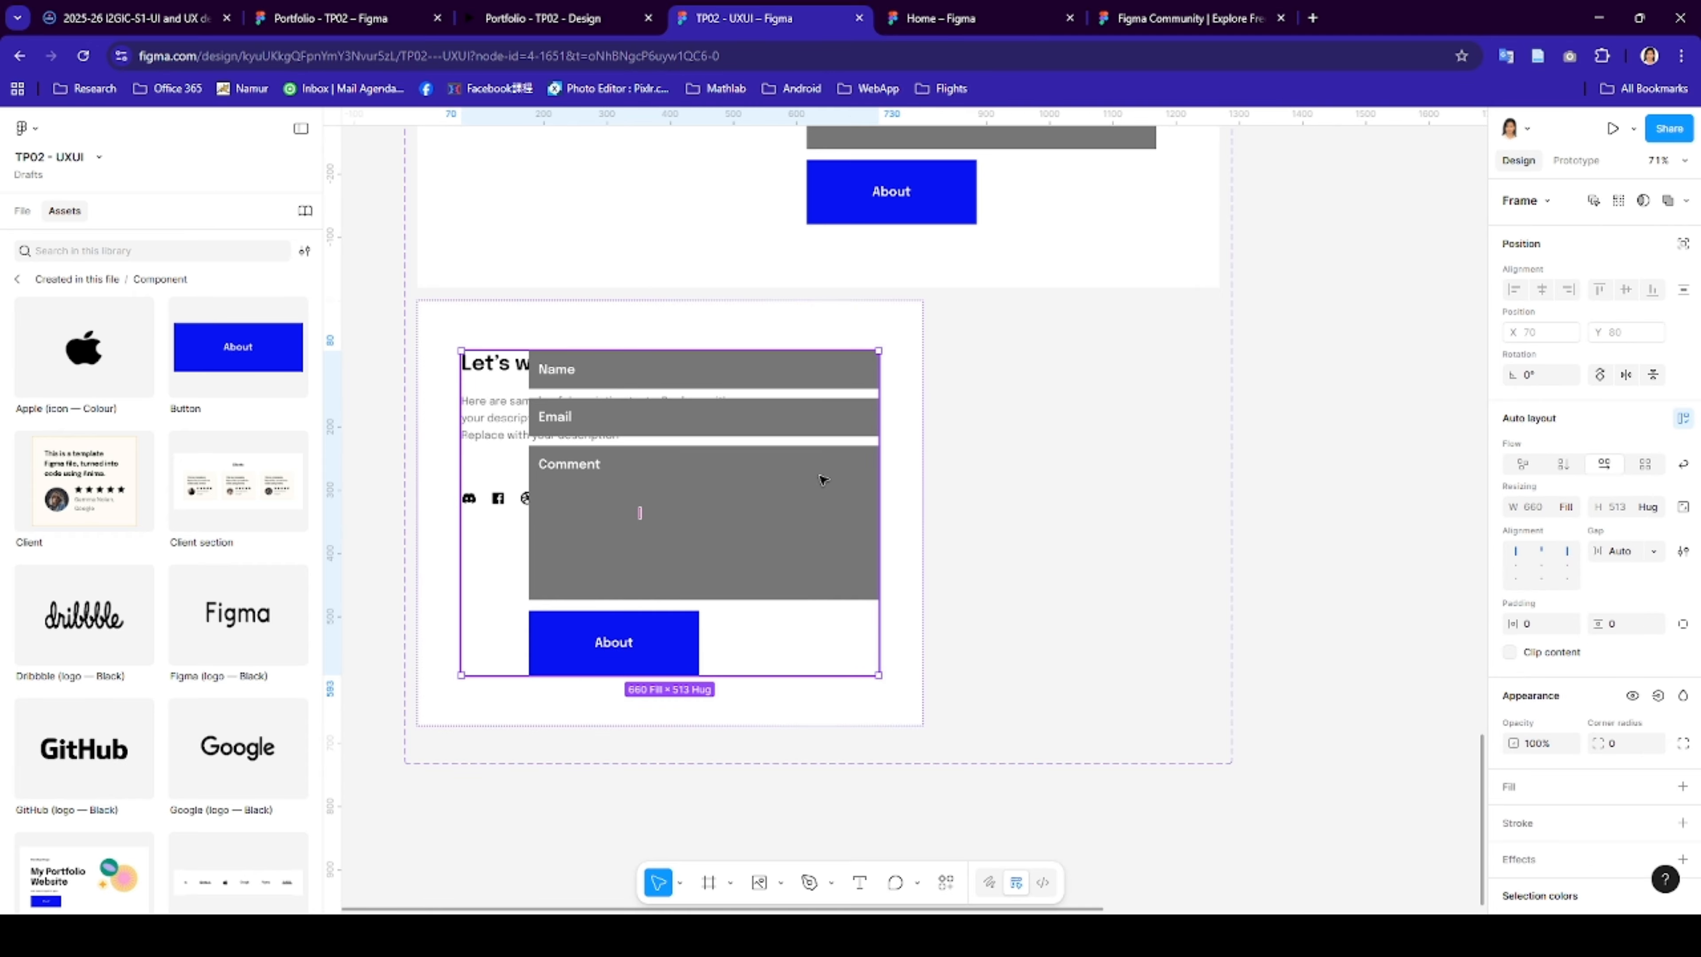
double_click(816, 479)
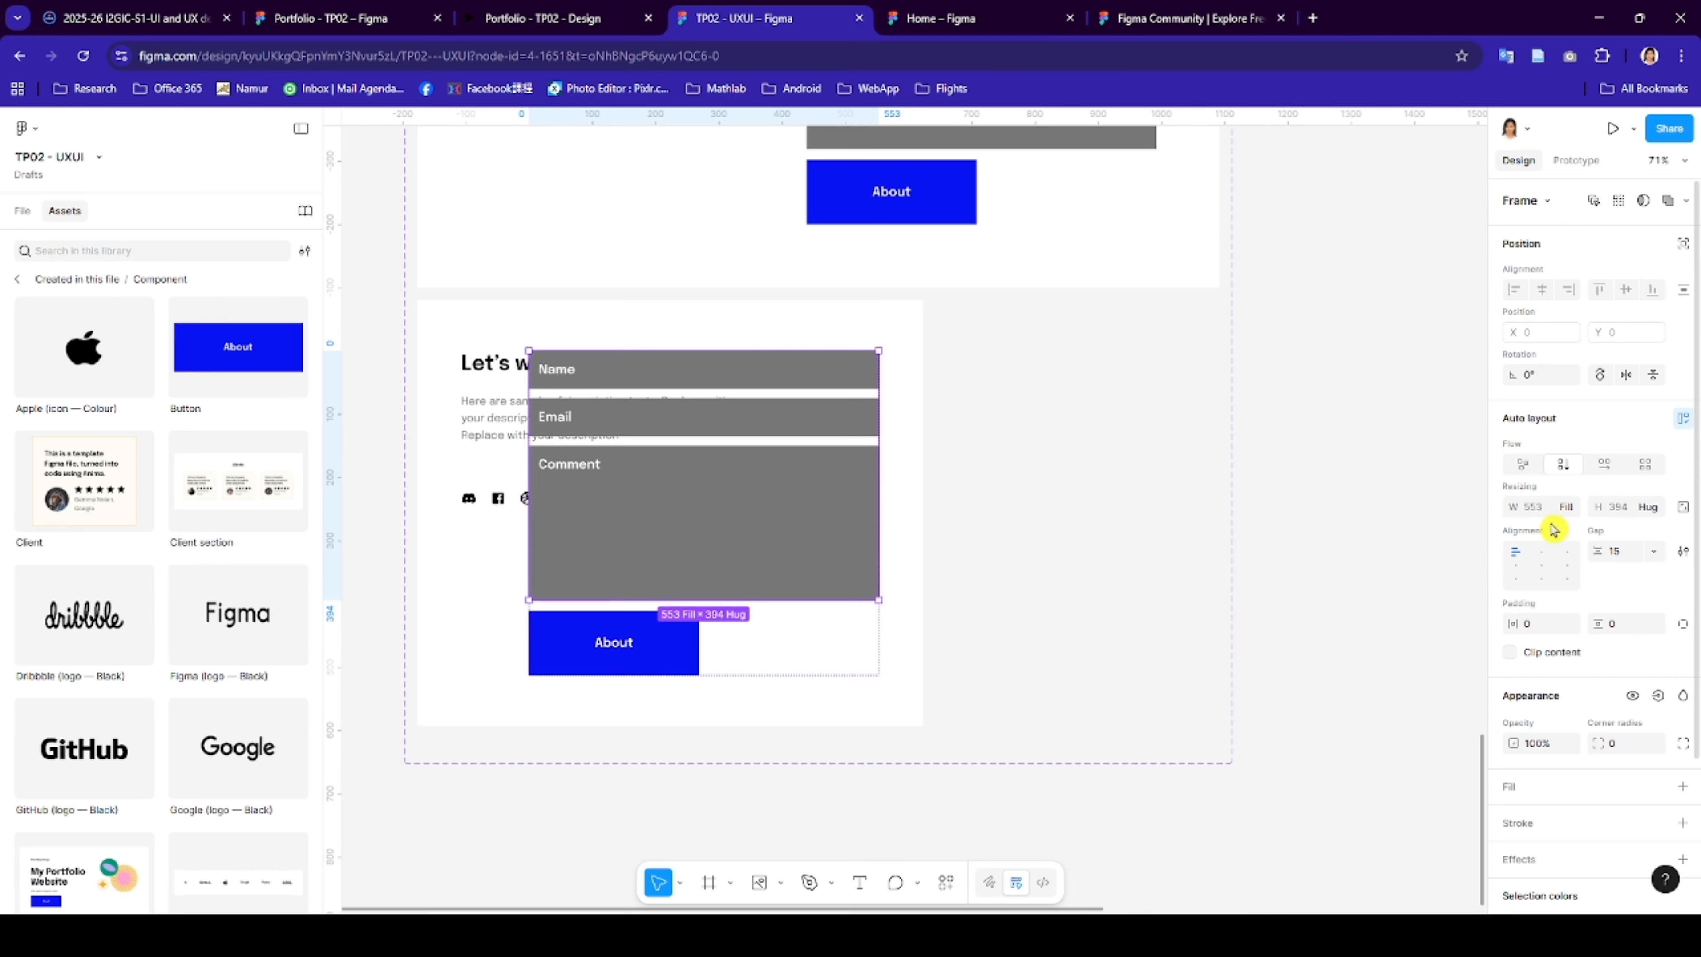
click(1566, 509)
click(1515, 485)
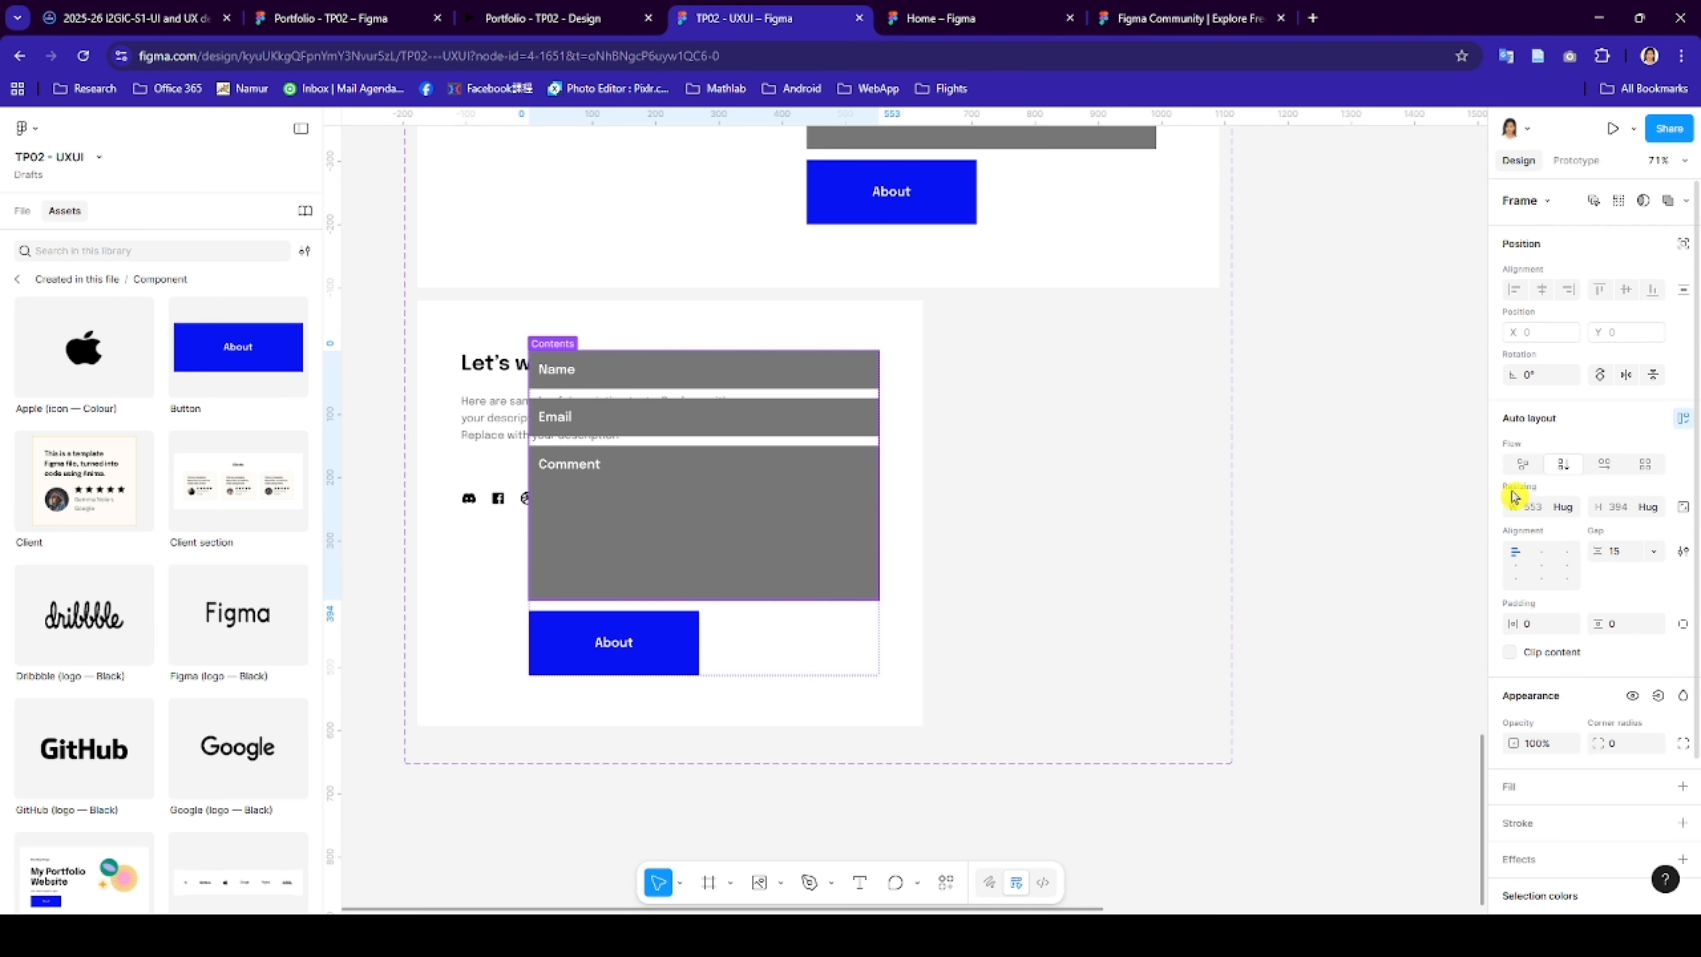
click(1566, 510)
click(1531, 528)
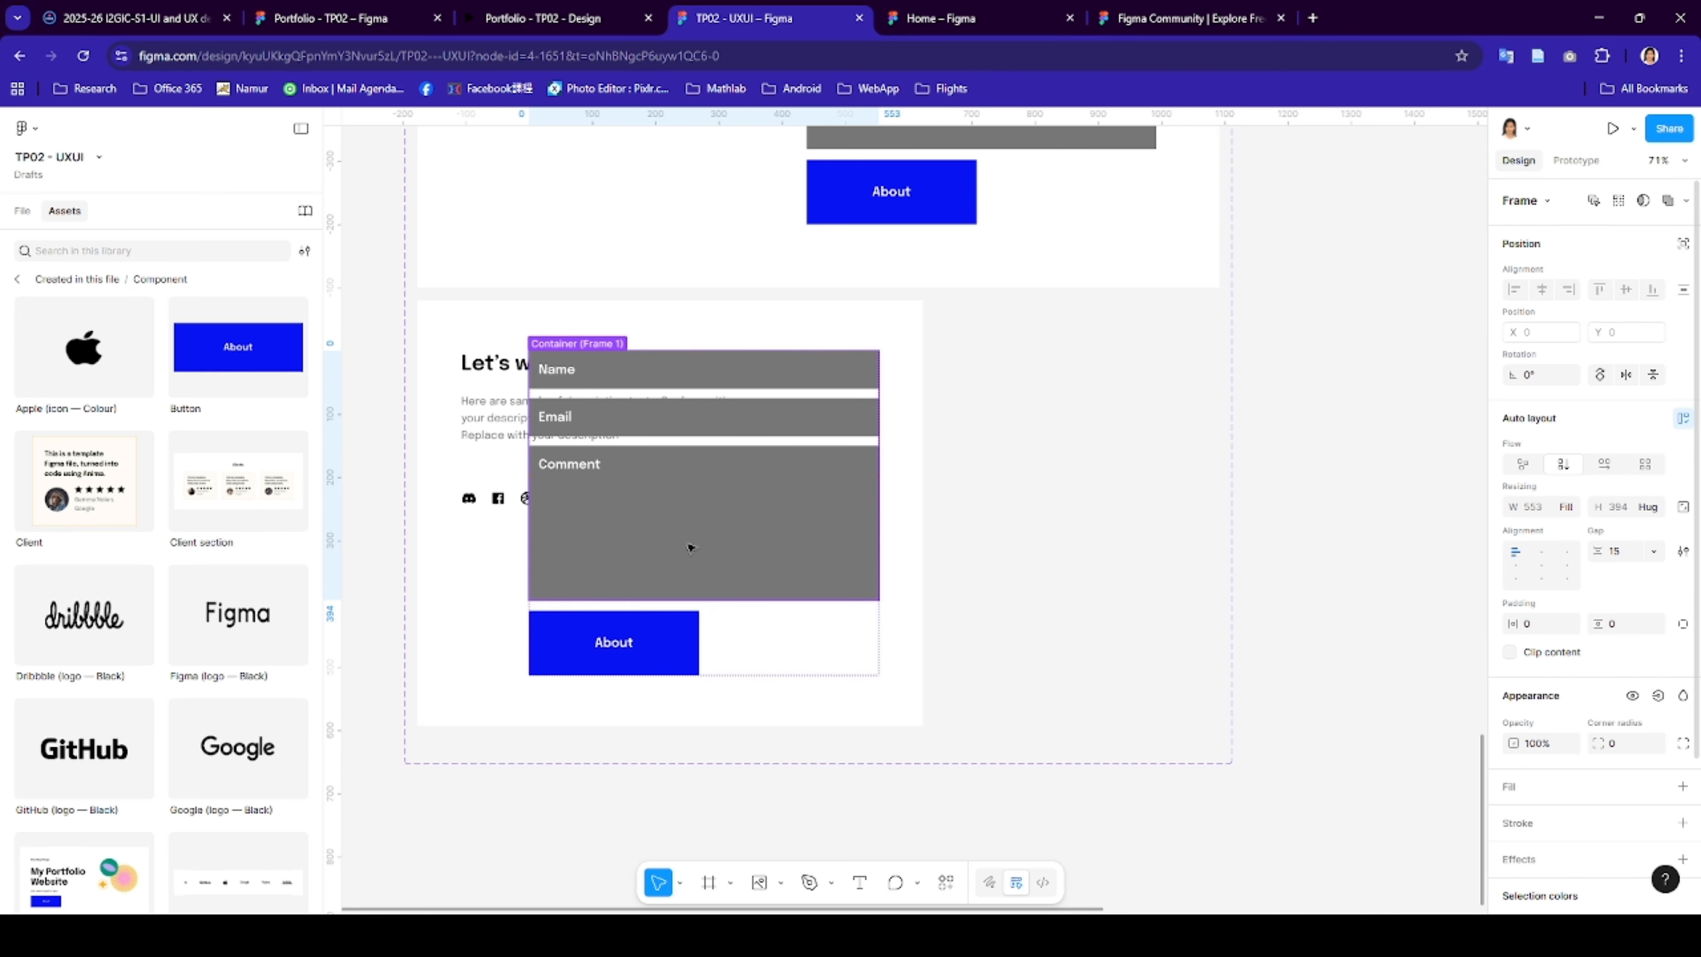
- Select the Text fields frame inside the Tablet variant's contact form in the layer list
double_click(717, 533)
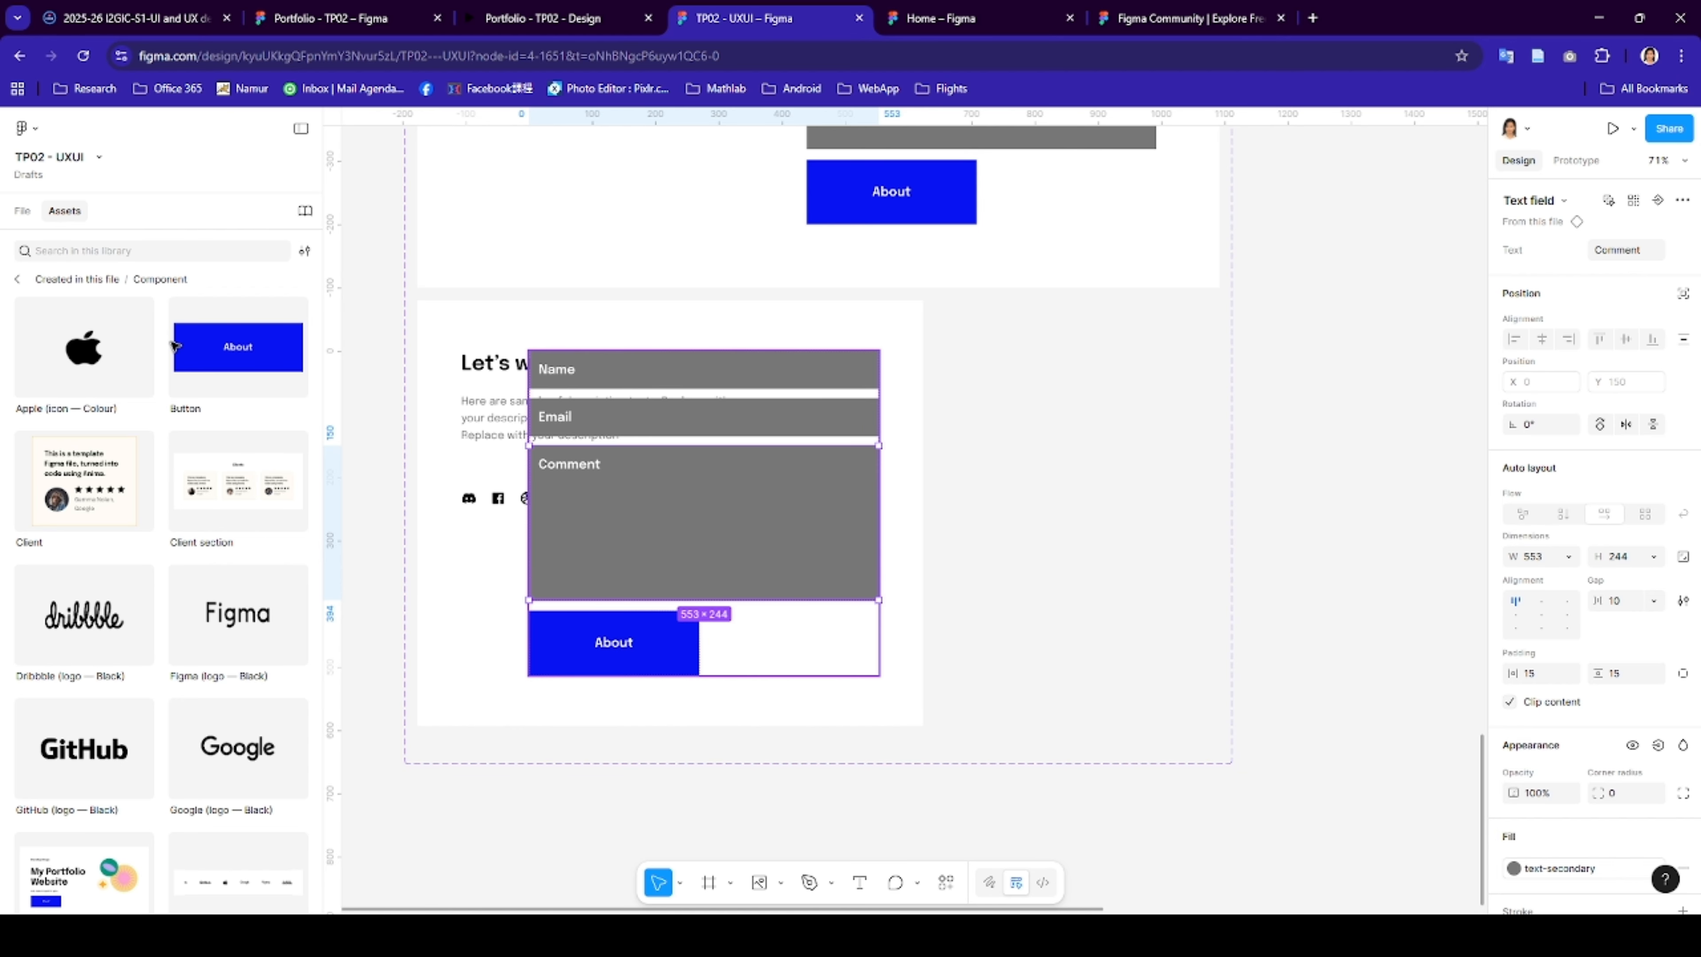
key(Escape)
click(23, 210)
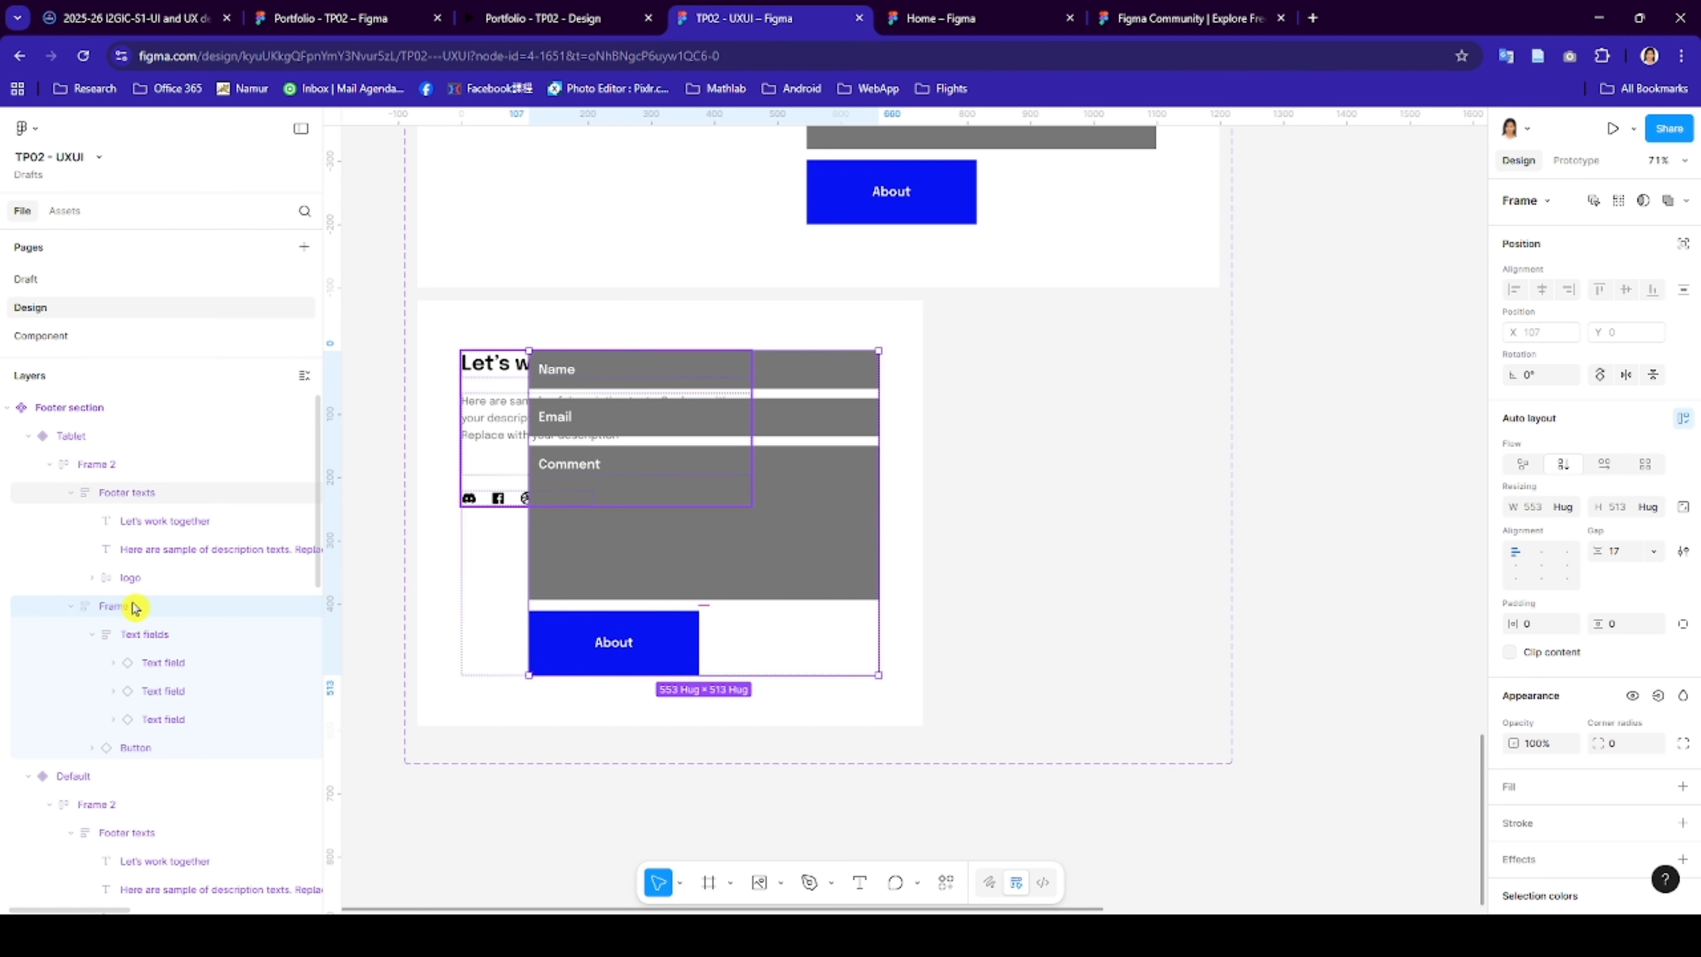
click(144, 634)
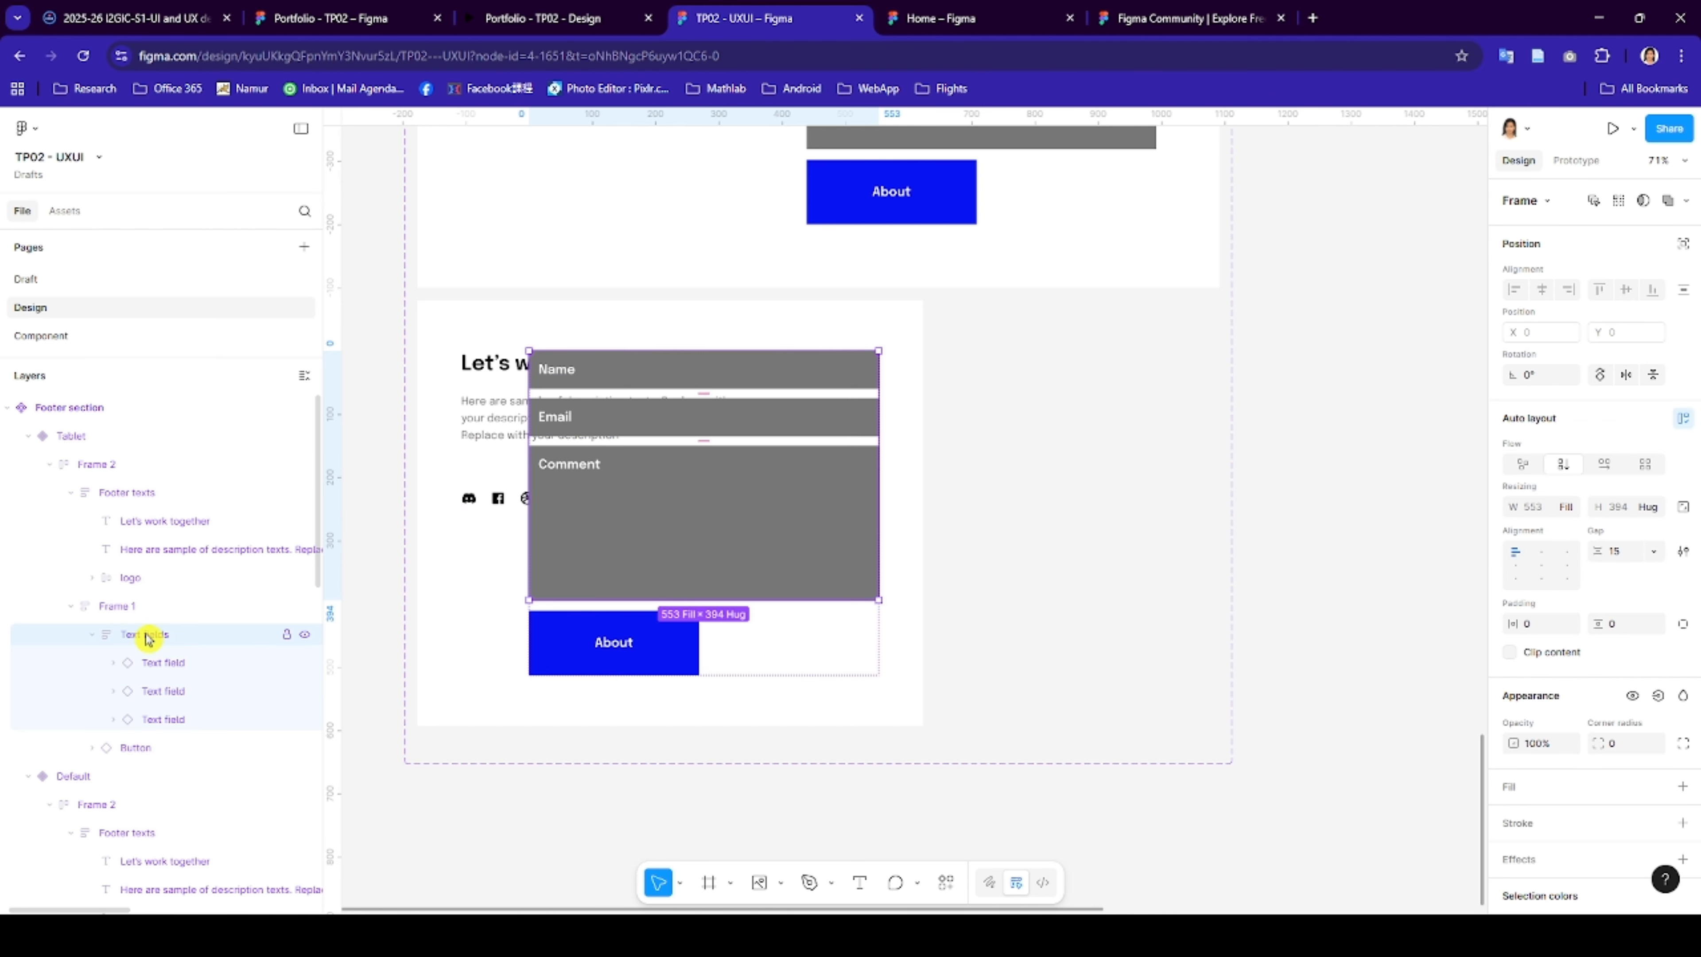
- Try Hug contents for the width of the Tablet variant's Text fields group and return it to Fill container
click(1576, 505)
click(1520, 493)
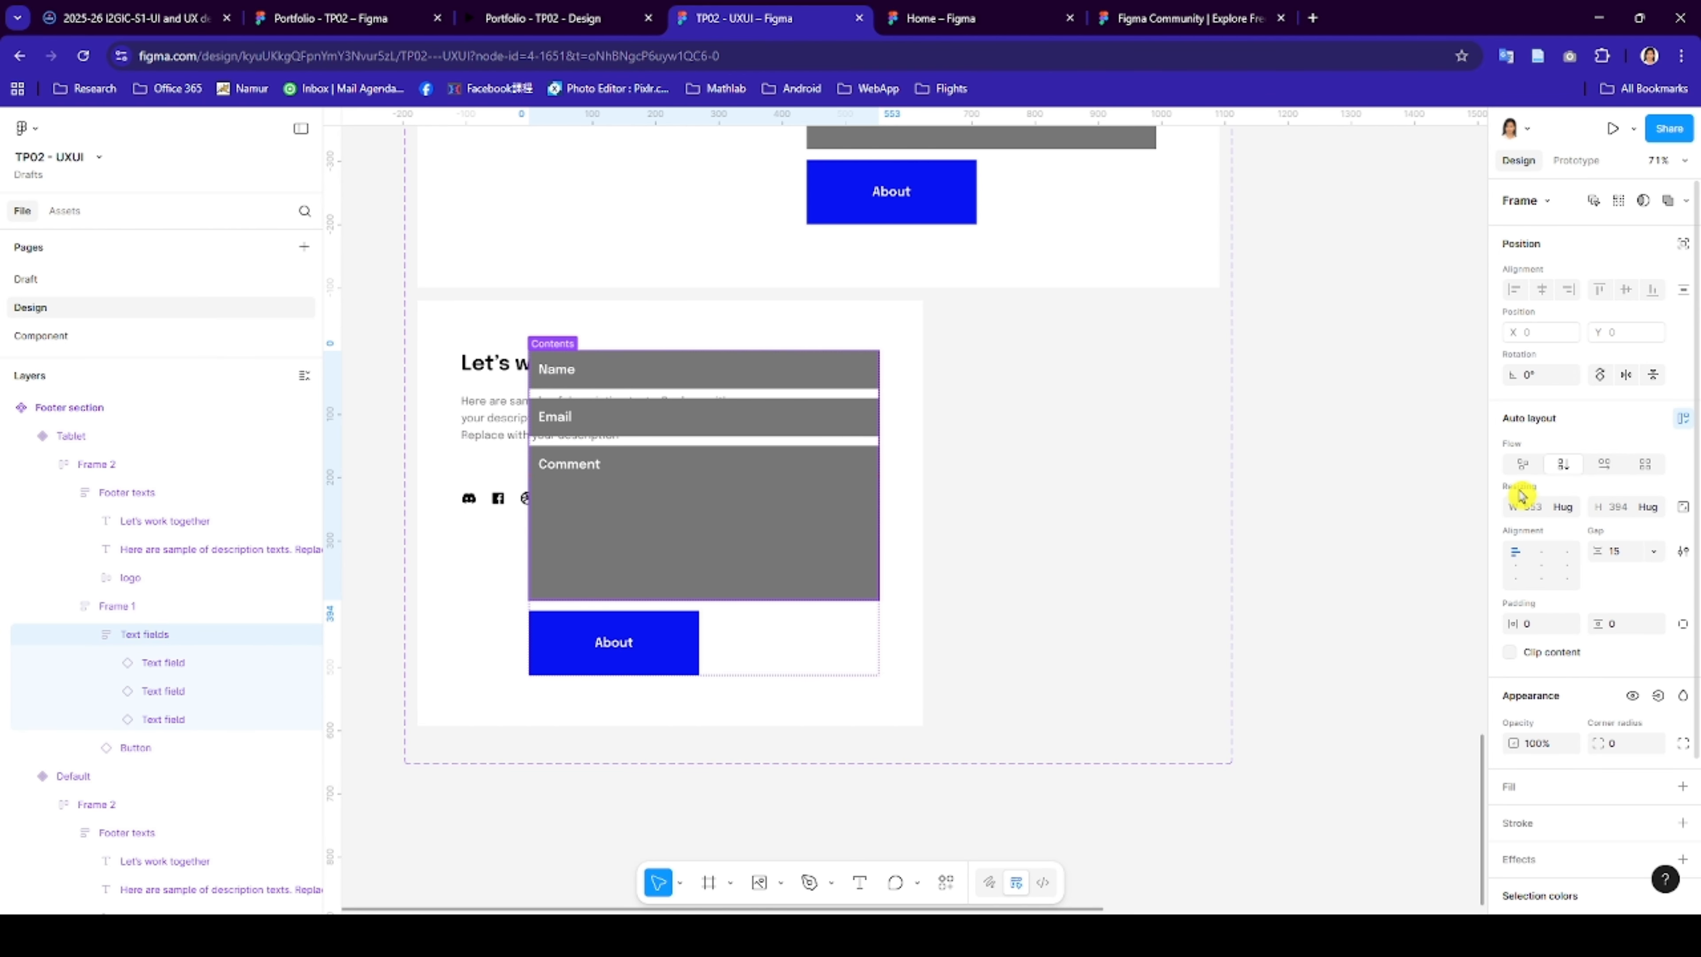
click(1552, 505)
click(1506, 531)
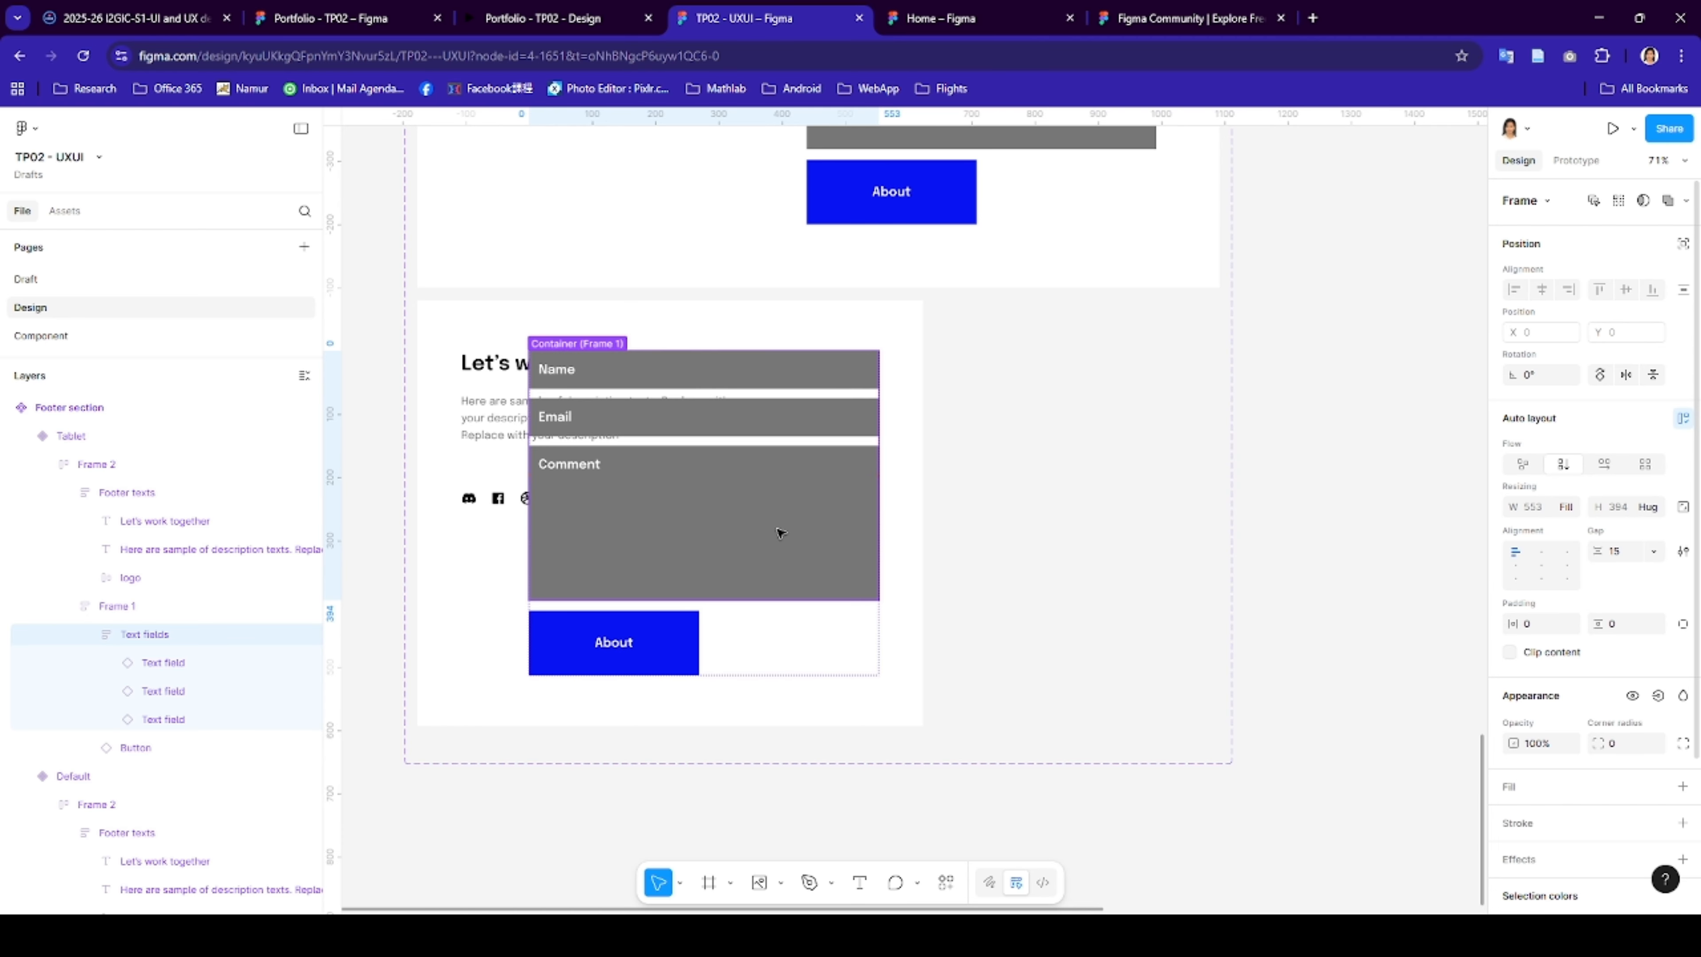
- Examine the stacked footer form layout in the Portfolio - TP02 file and return to the TP02 - UXUI file
click(576, 483)
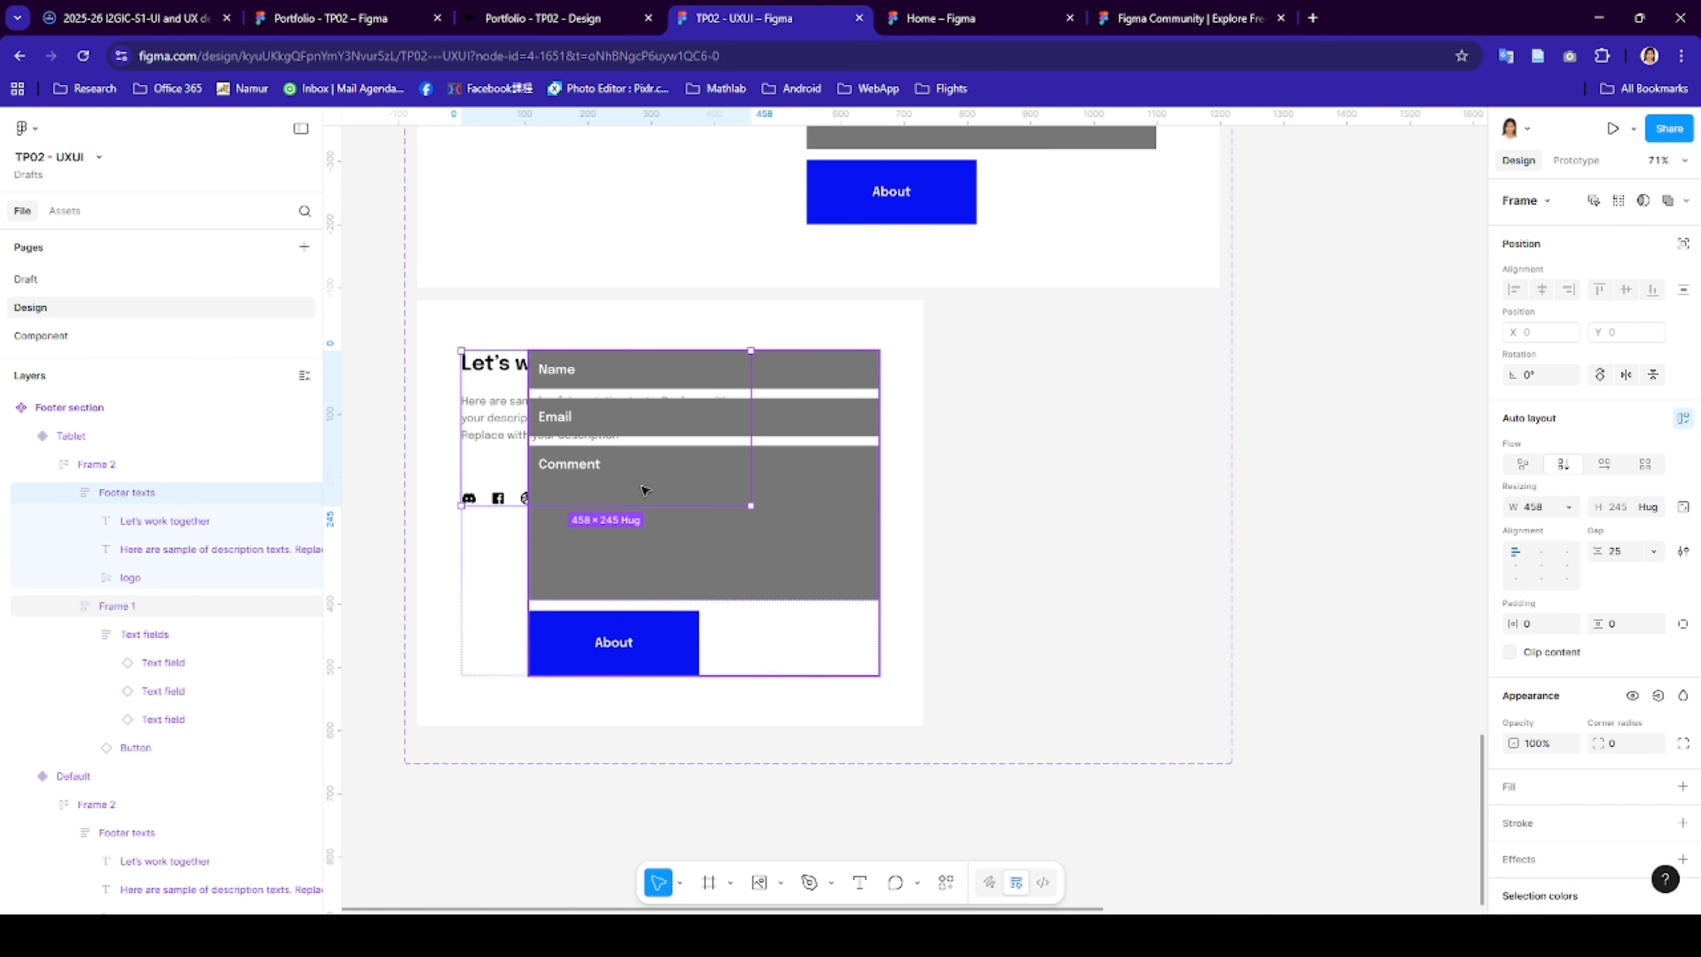
click(293, 18)
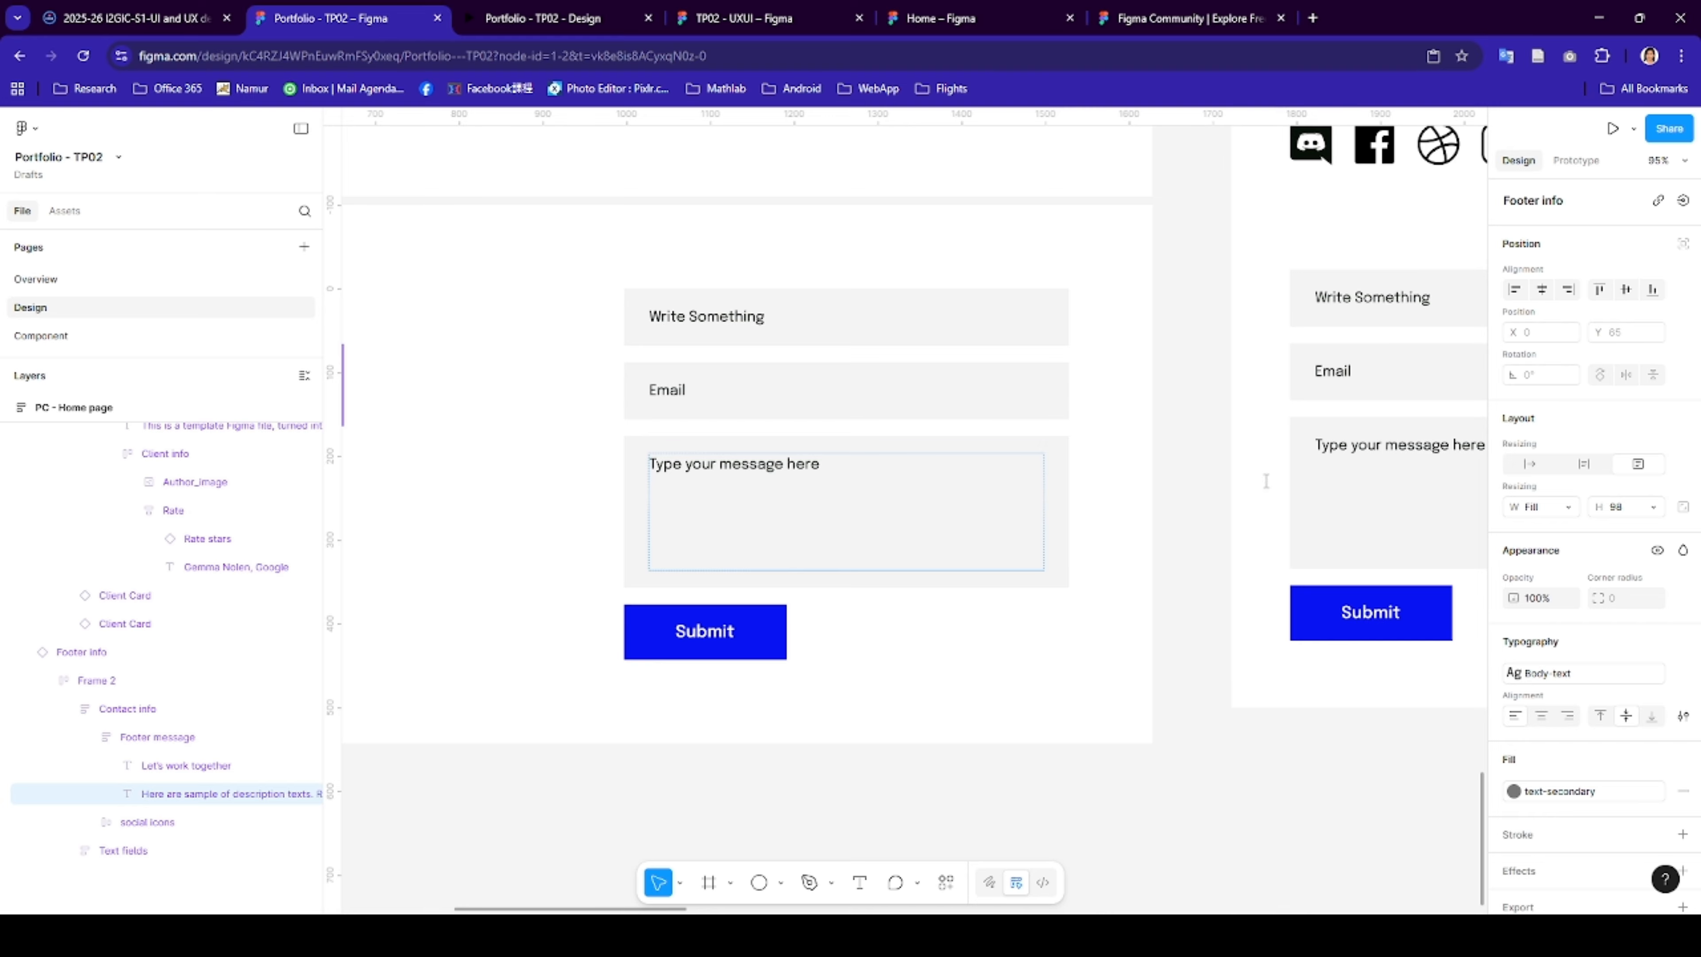
scroll(1265, 480, right, 8)
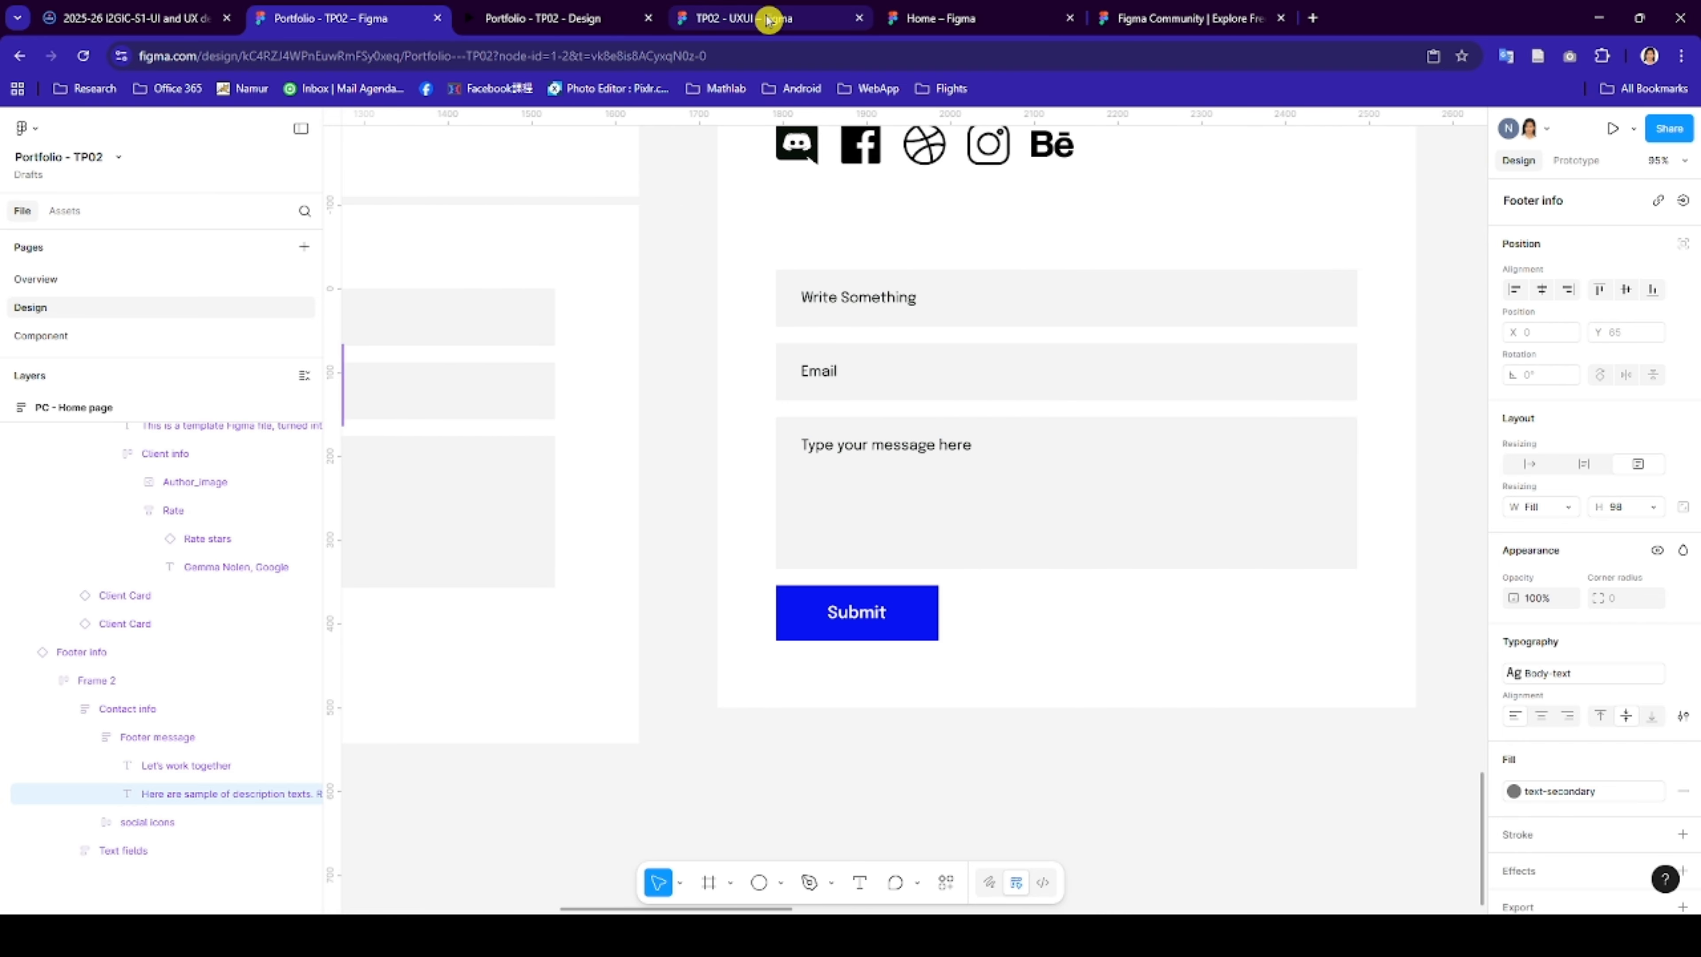
click(770, 19)
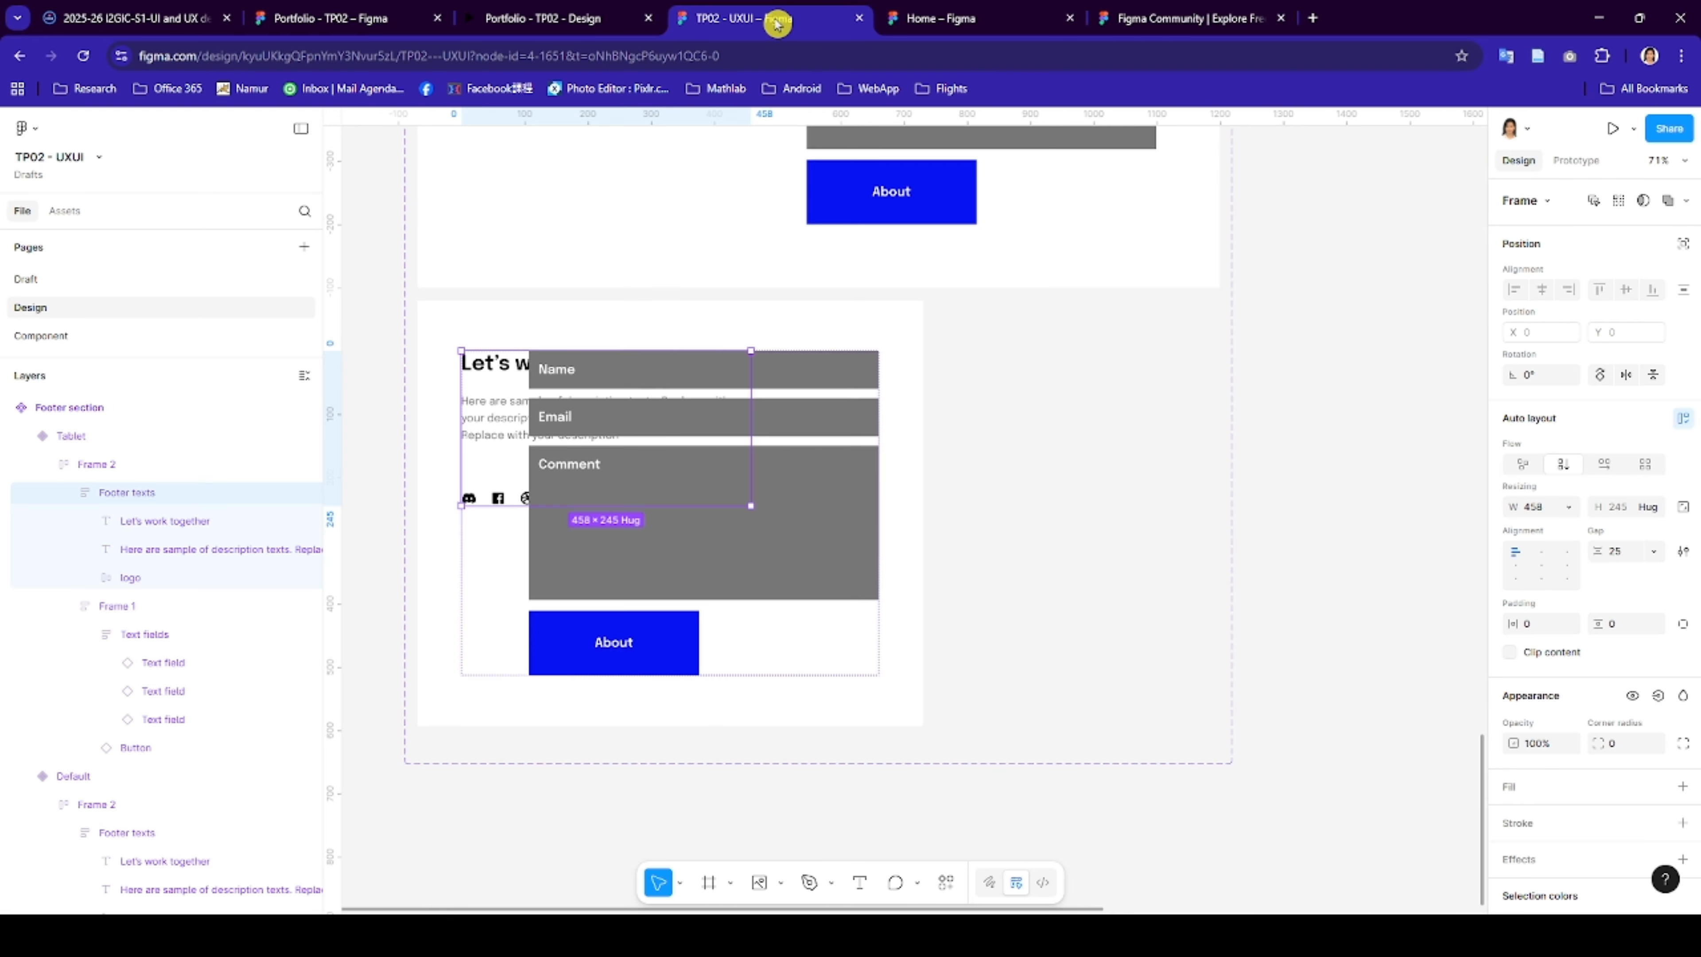
- Set the auto layout flow of the Tablet variant's Frame 2 to vertical so the texts stack above the form
click(472, 566)
click(1564, 464)
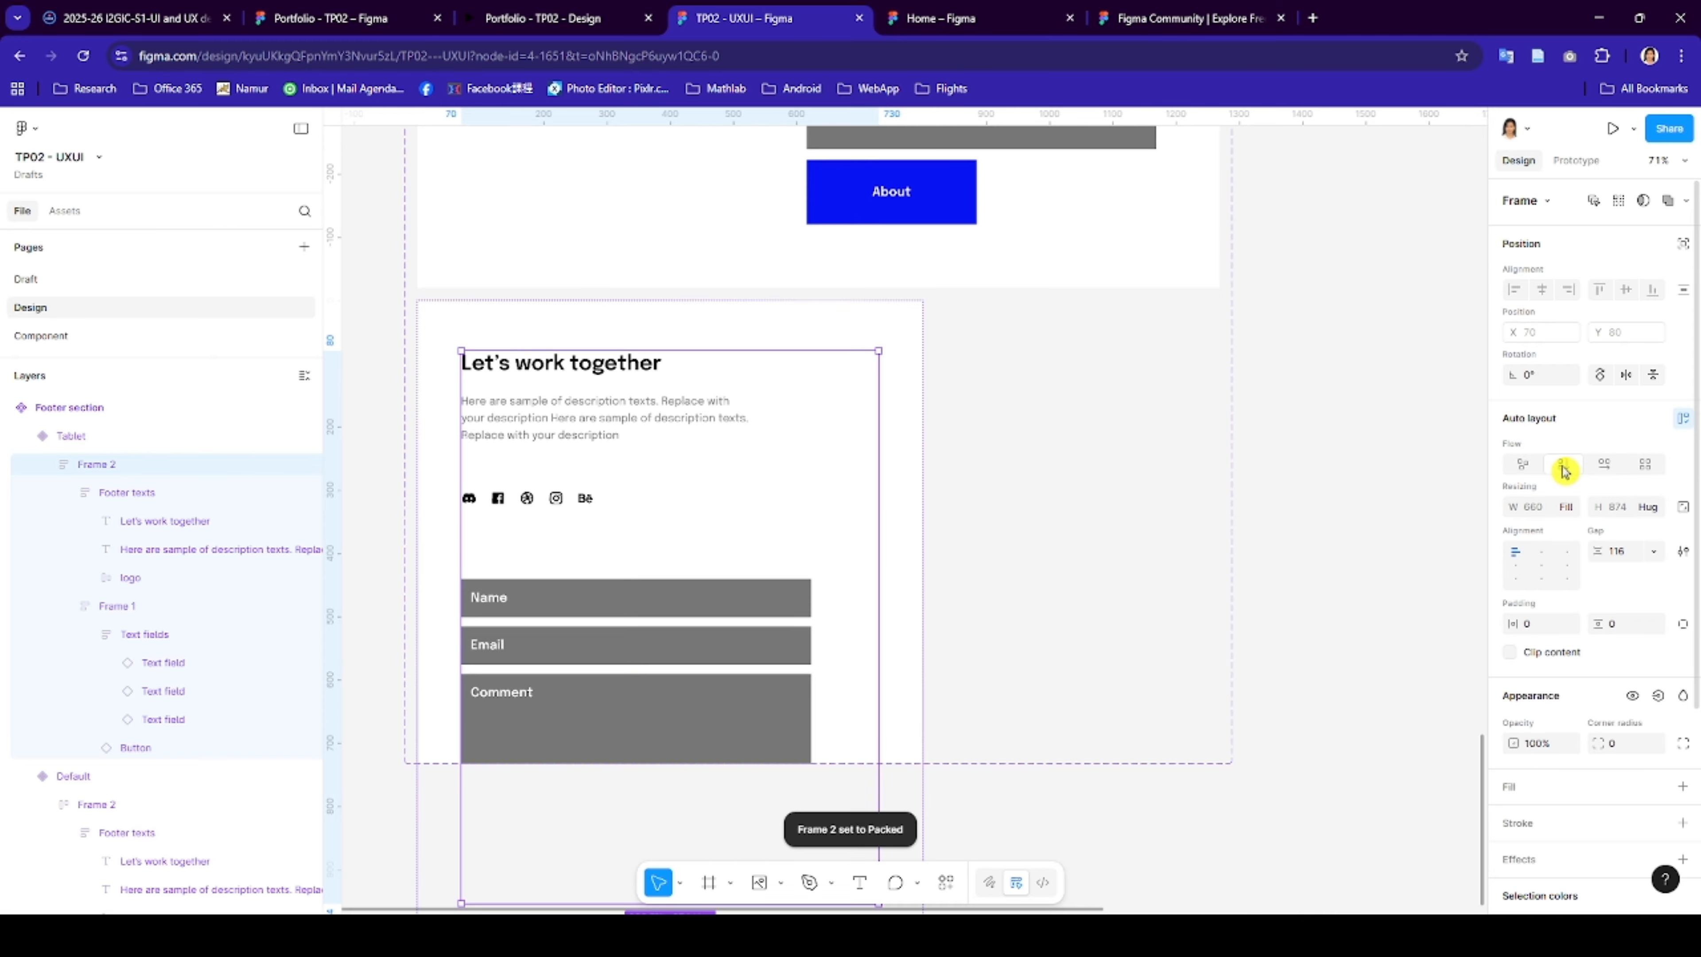
scroll(732, 291, up, 3)
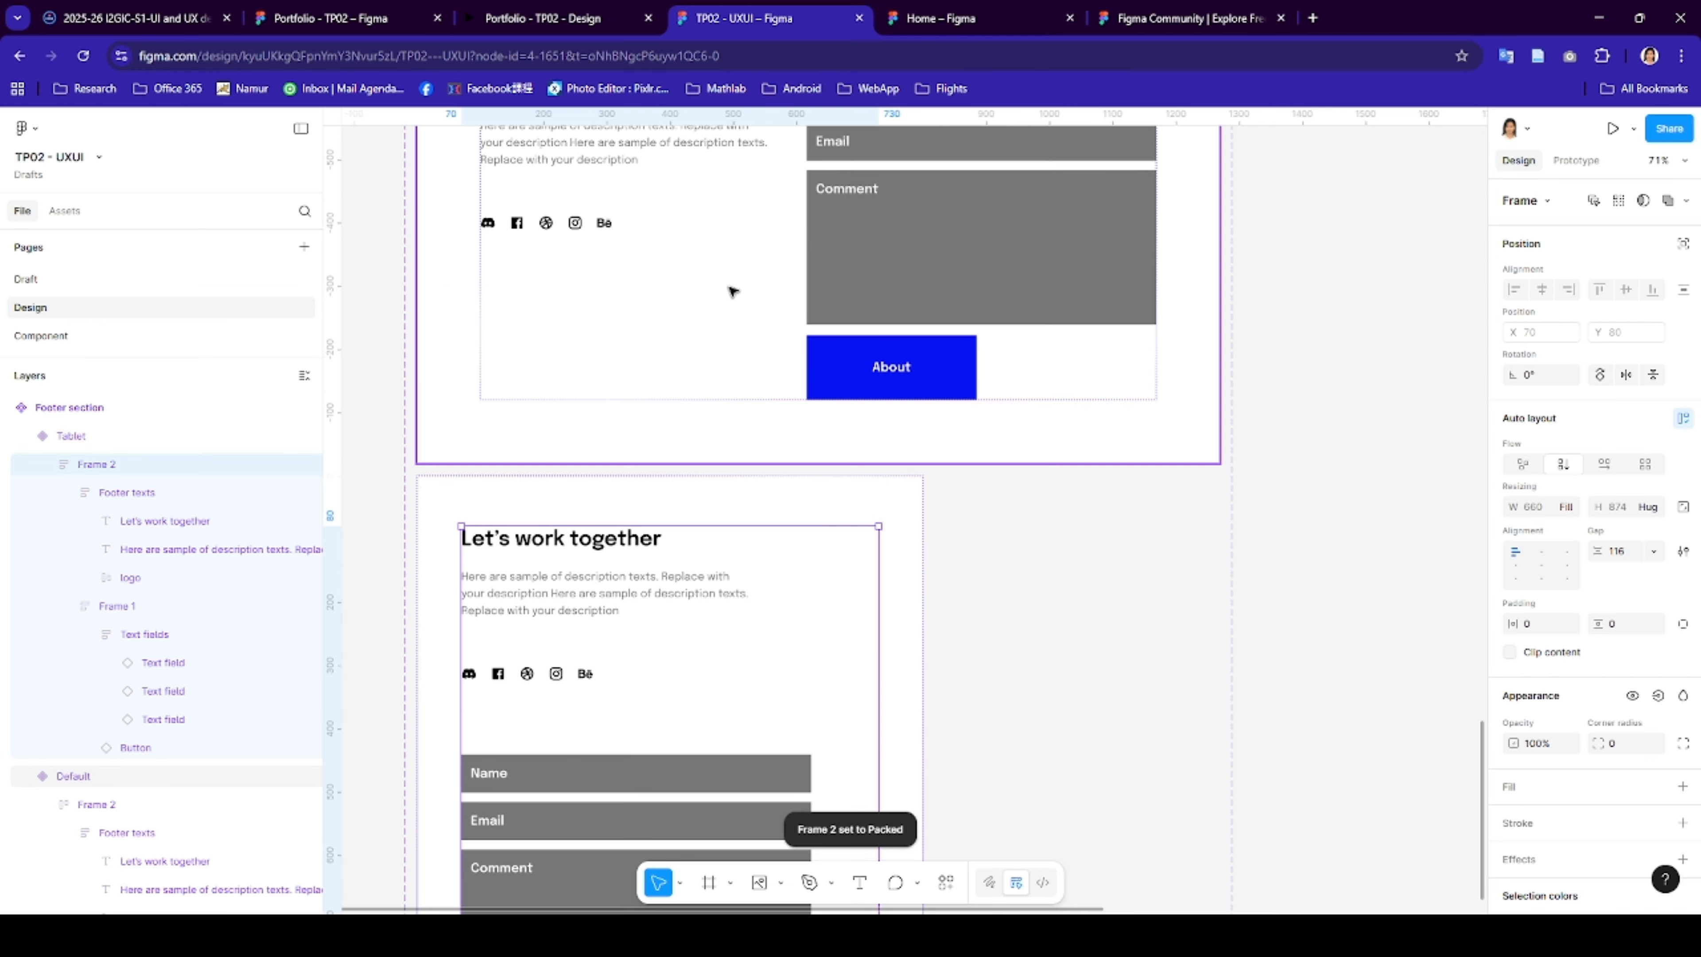
scroll(458, 157, up, 3)
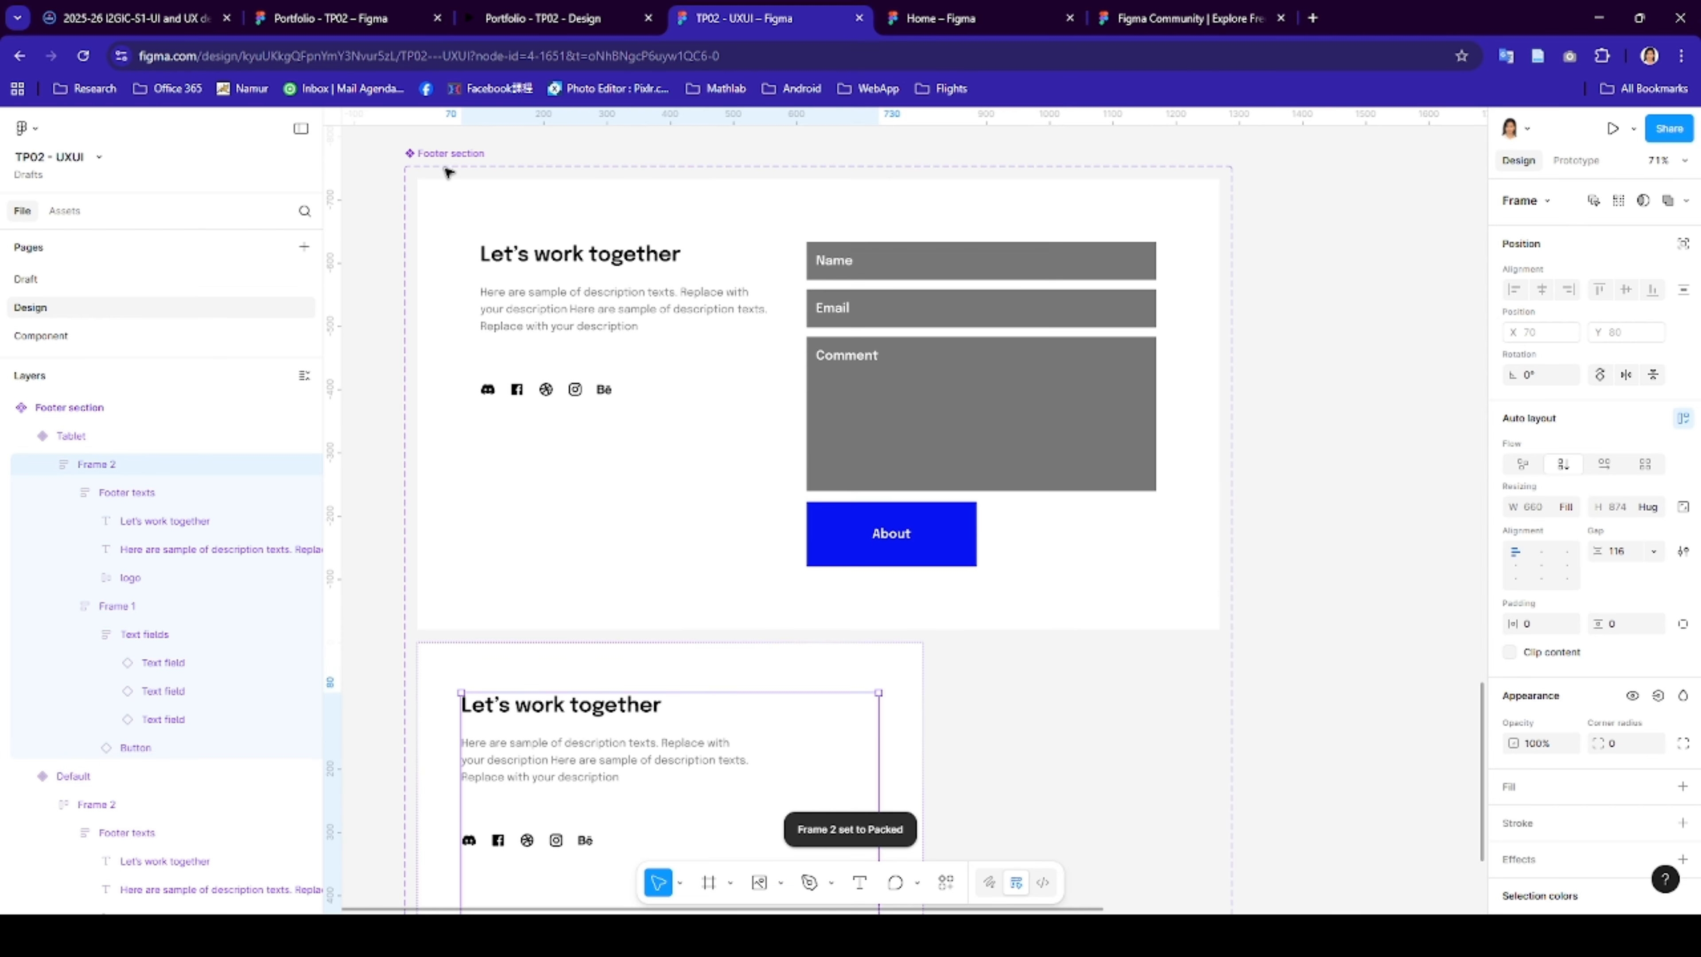
- Extend the Footer section component set downward to a height of about 2023 to enclose the whole Tablet variant
click(812, 473)
scroll(822, 487, down, 7)
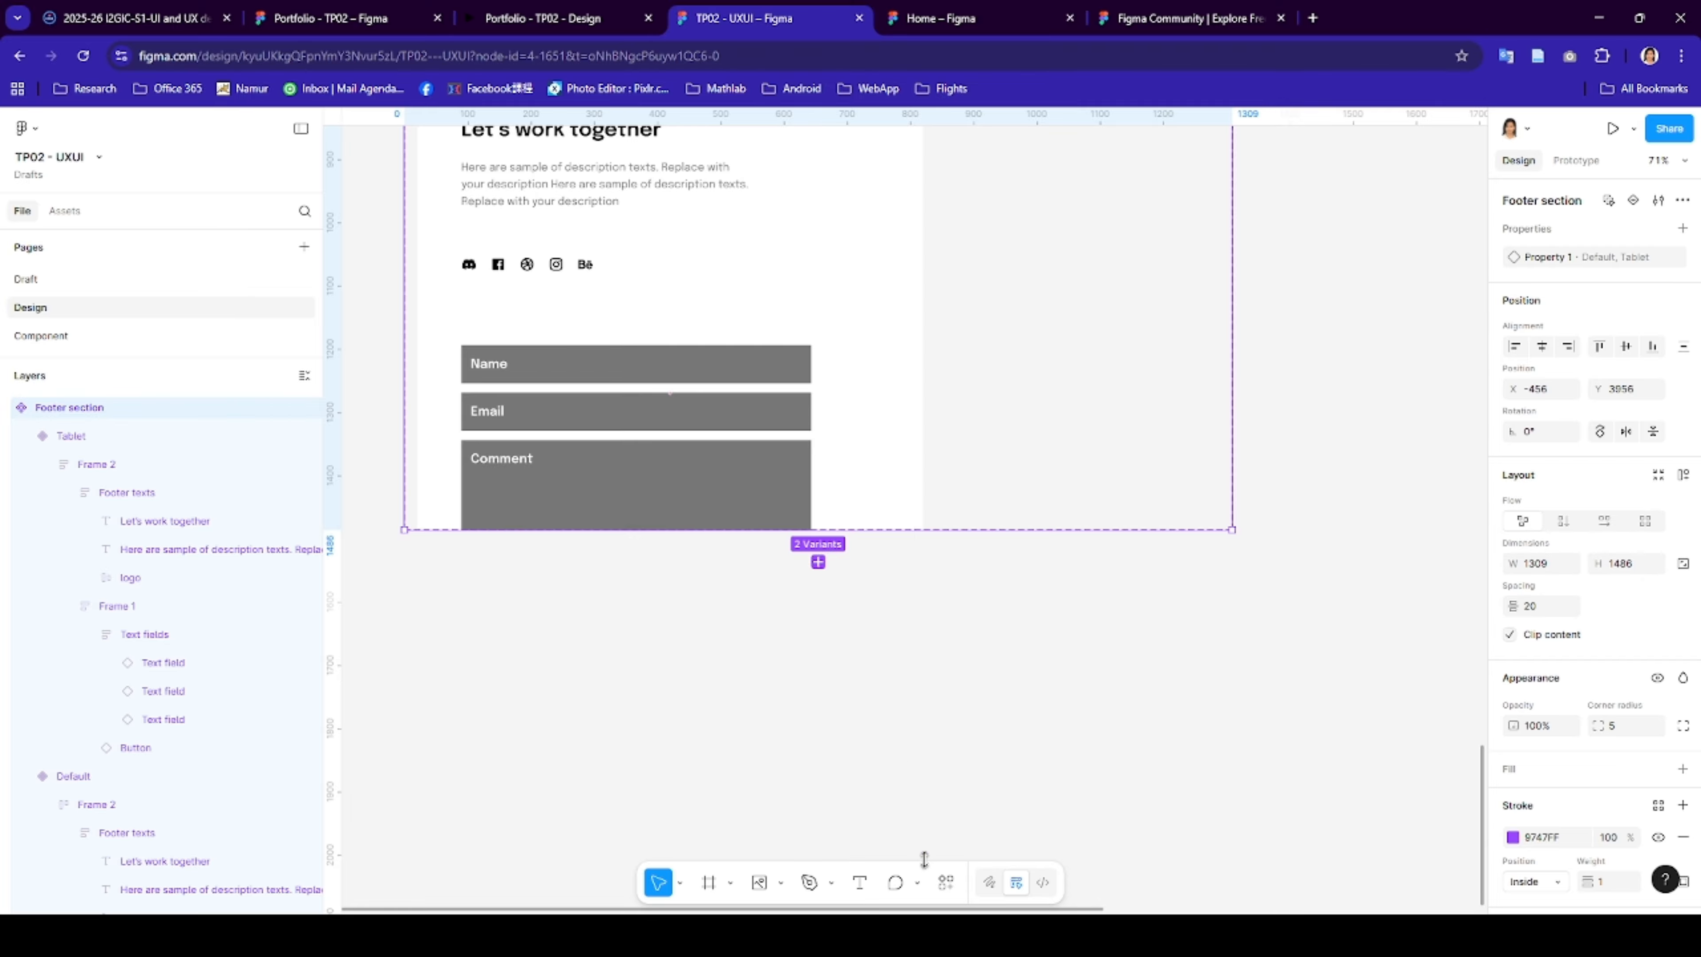
drag(924, 859, 930, 869)
scroll(972, 592, up, 1)
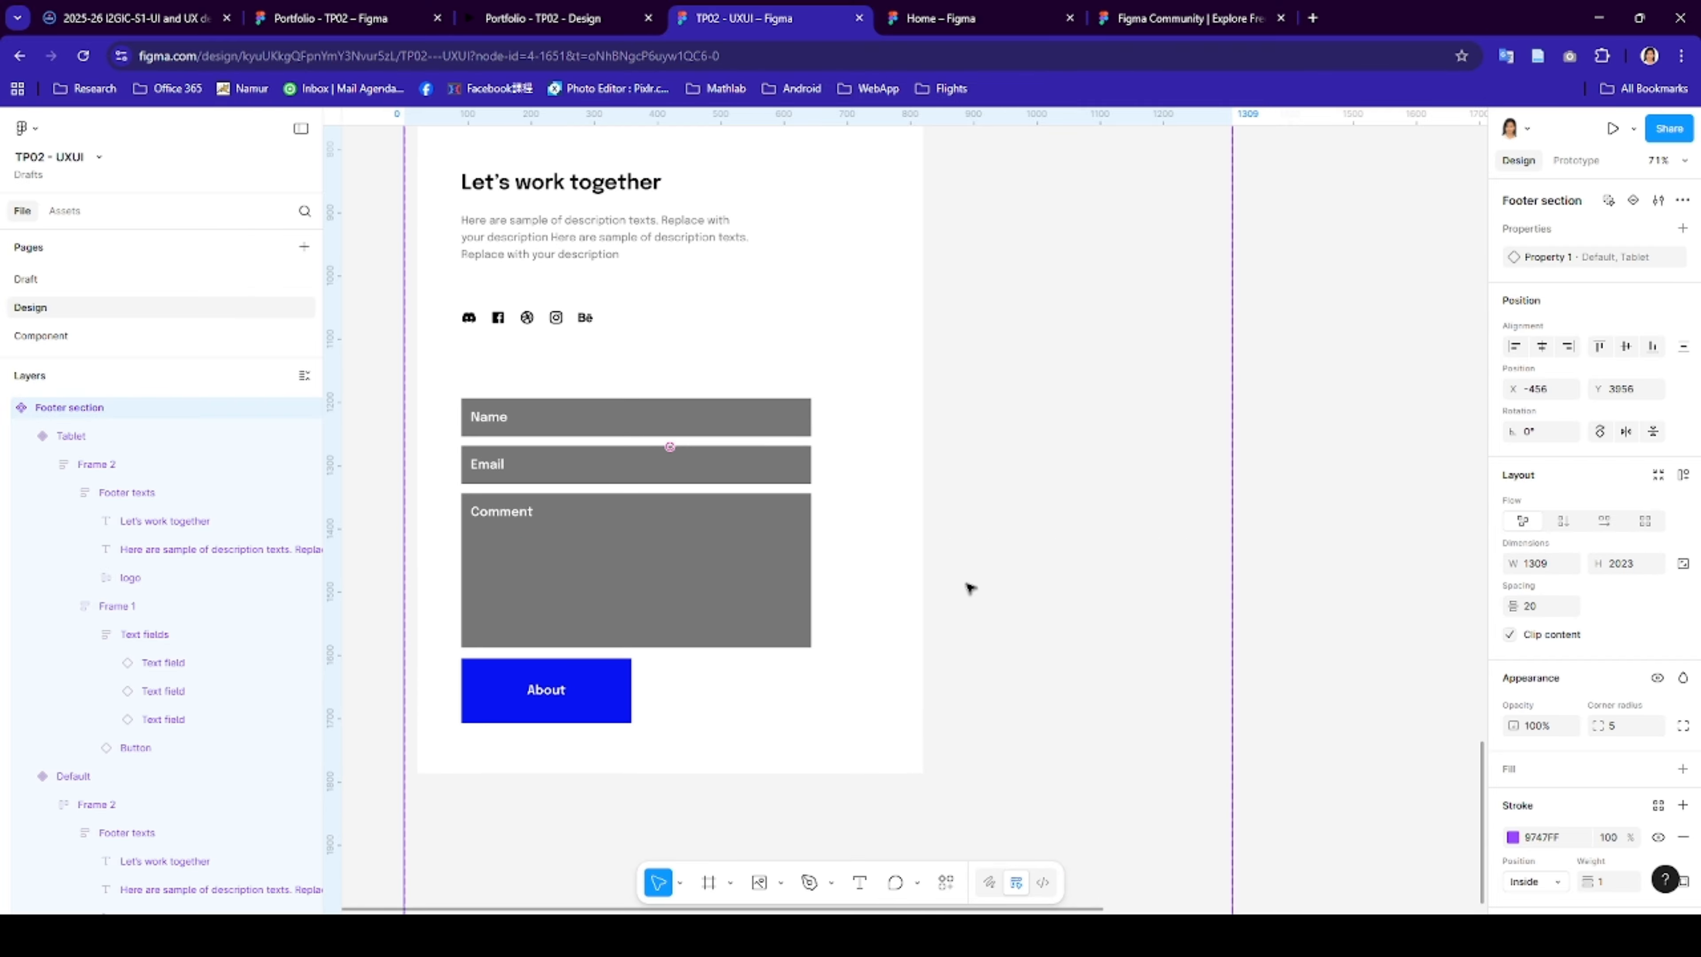
scroll(970, 588, up, 5)
- Try duplicating the Tablet variant by copying it sideways inside the component set, and undo the copy
click(876, 528)
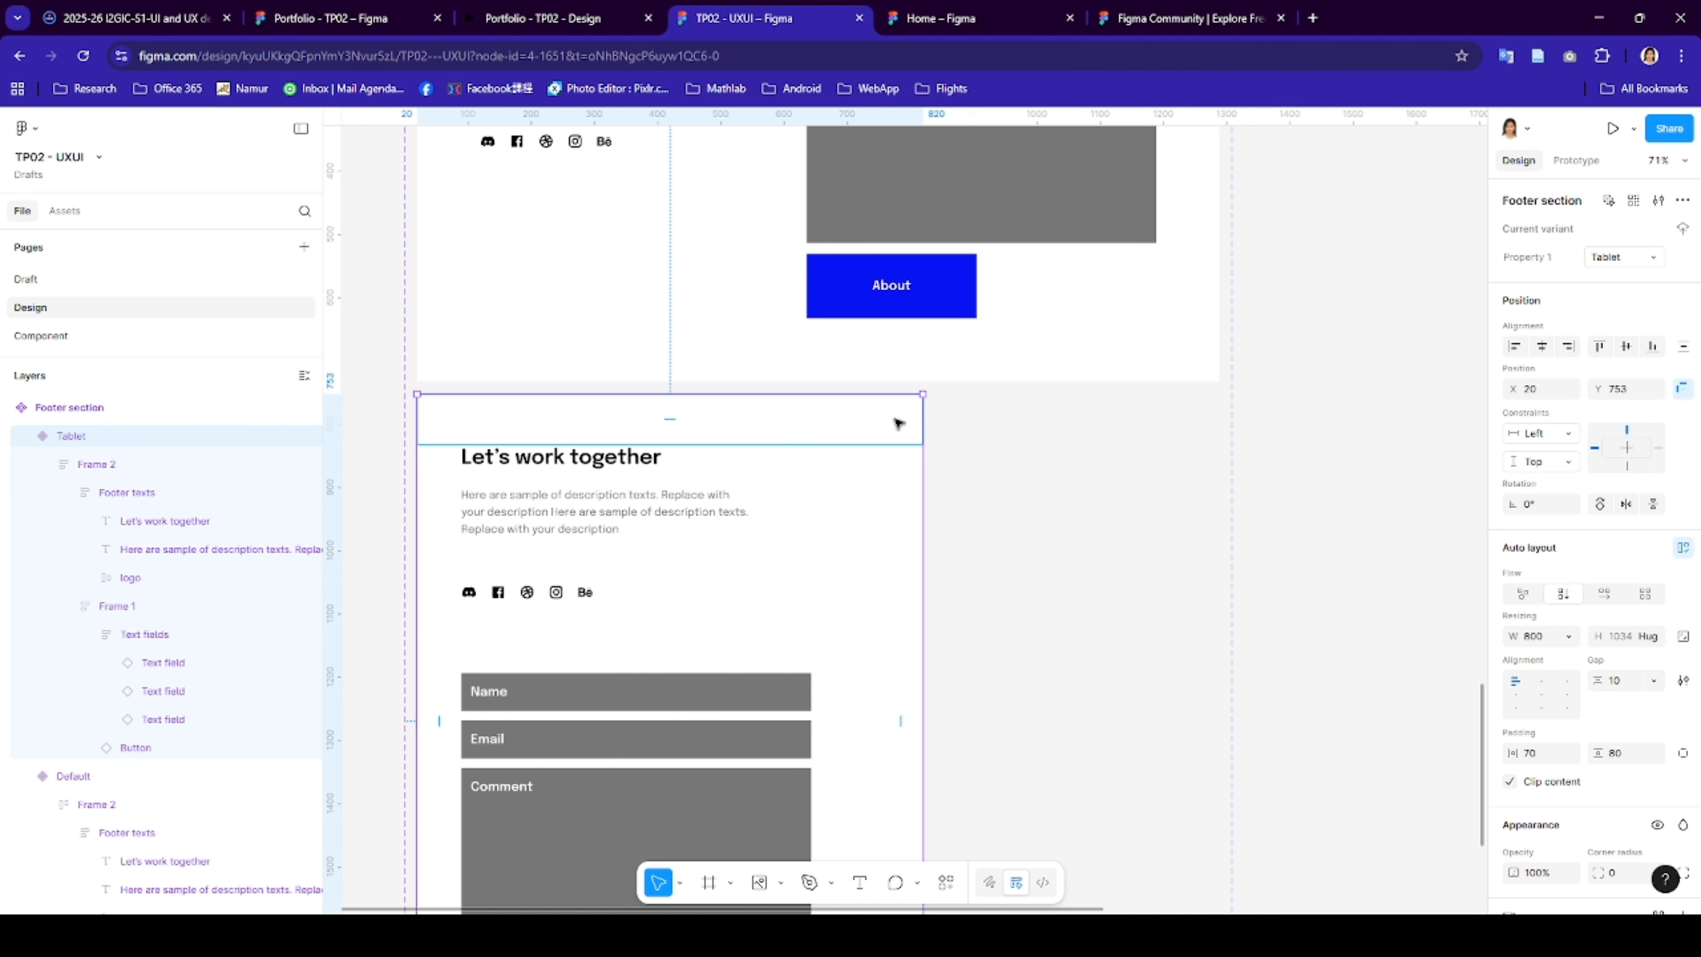
drag(898, 424, 1003, 424)
key(BackSpace)
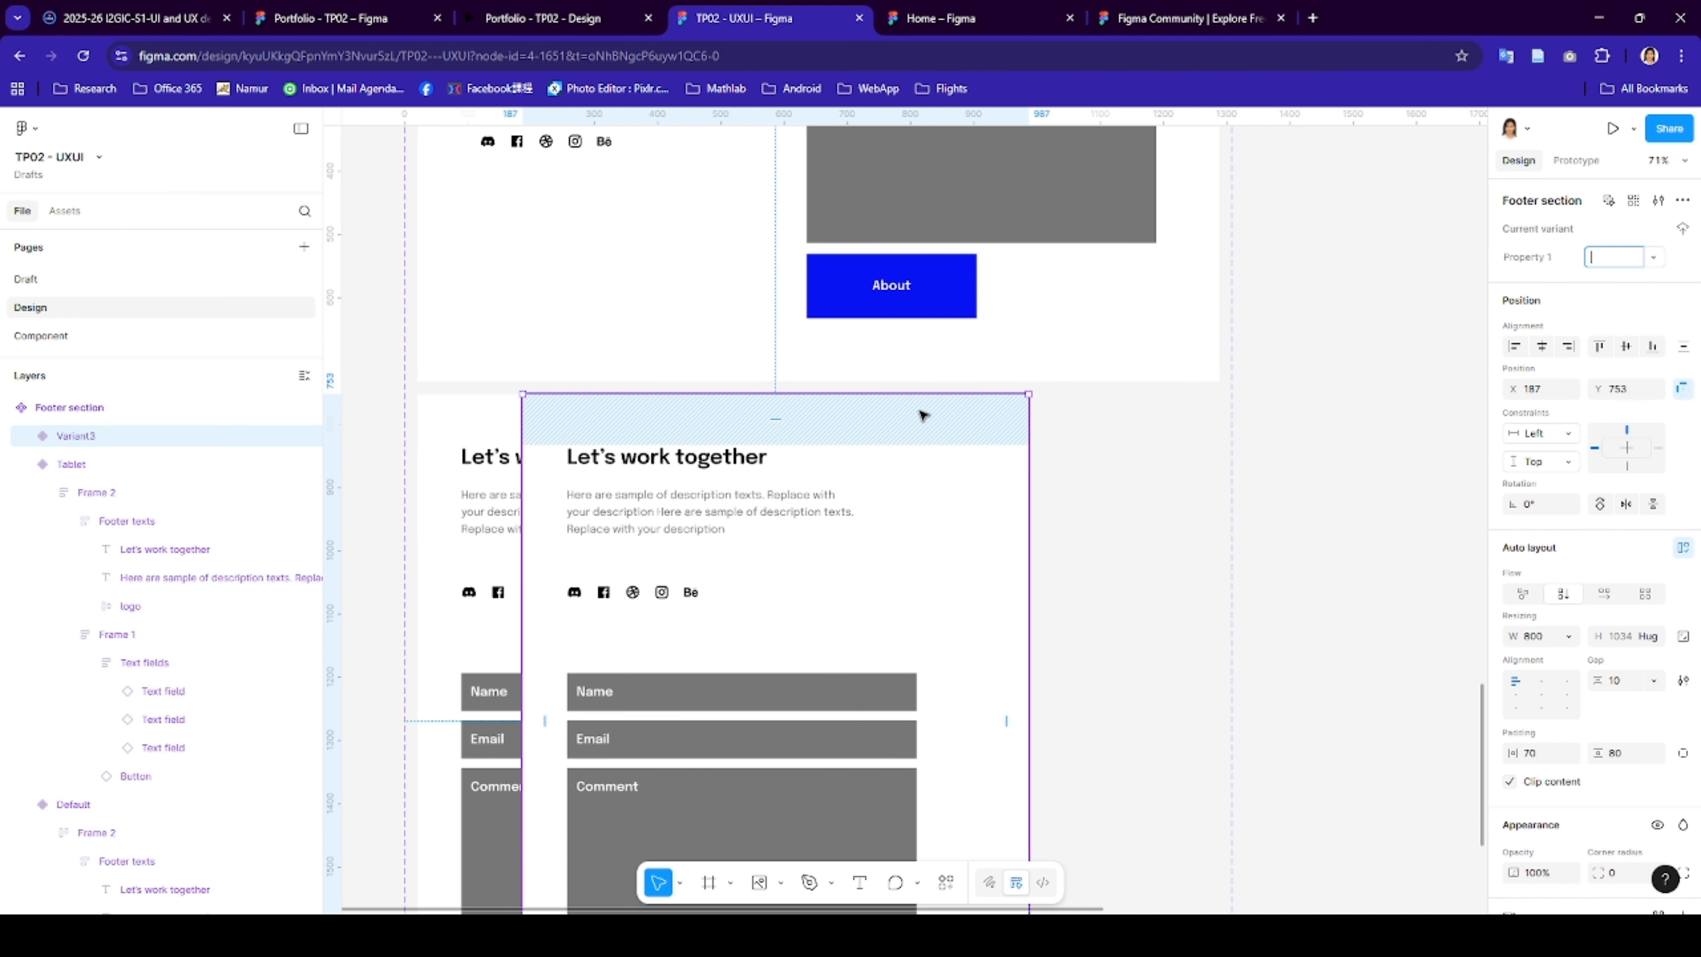
click(1043, 441)
click(941, 435)
key(ctrl+z)
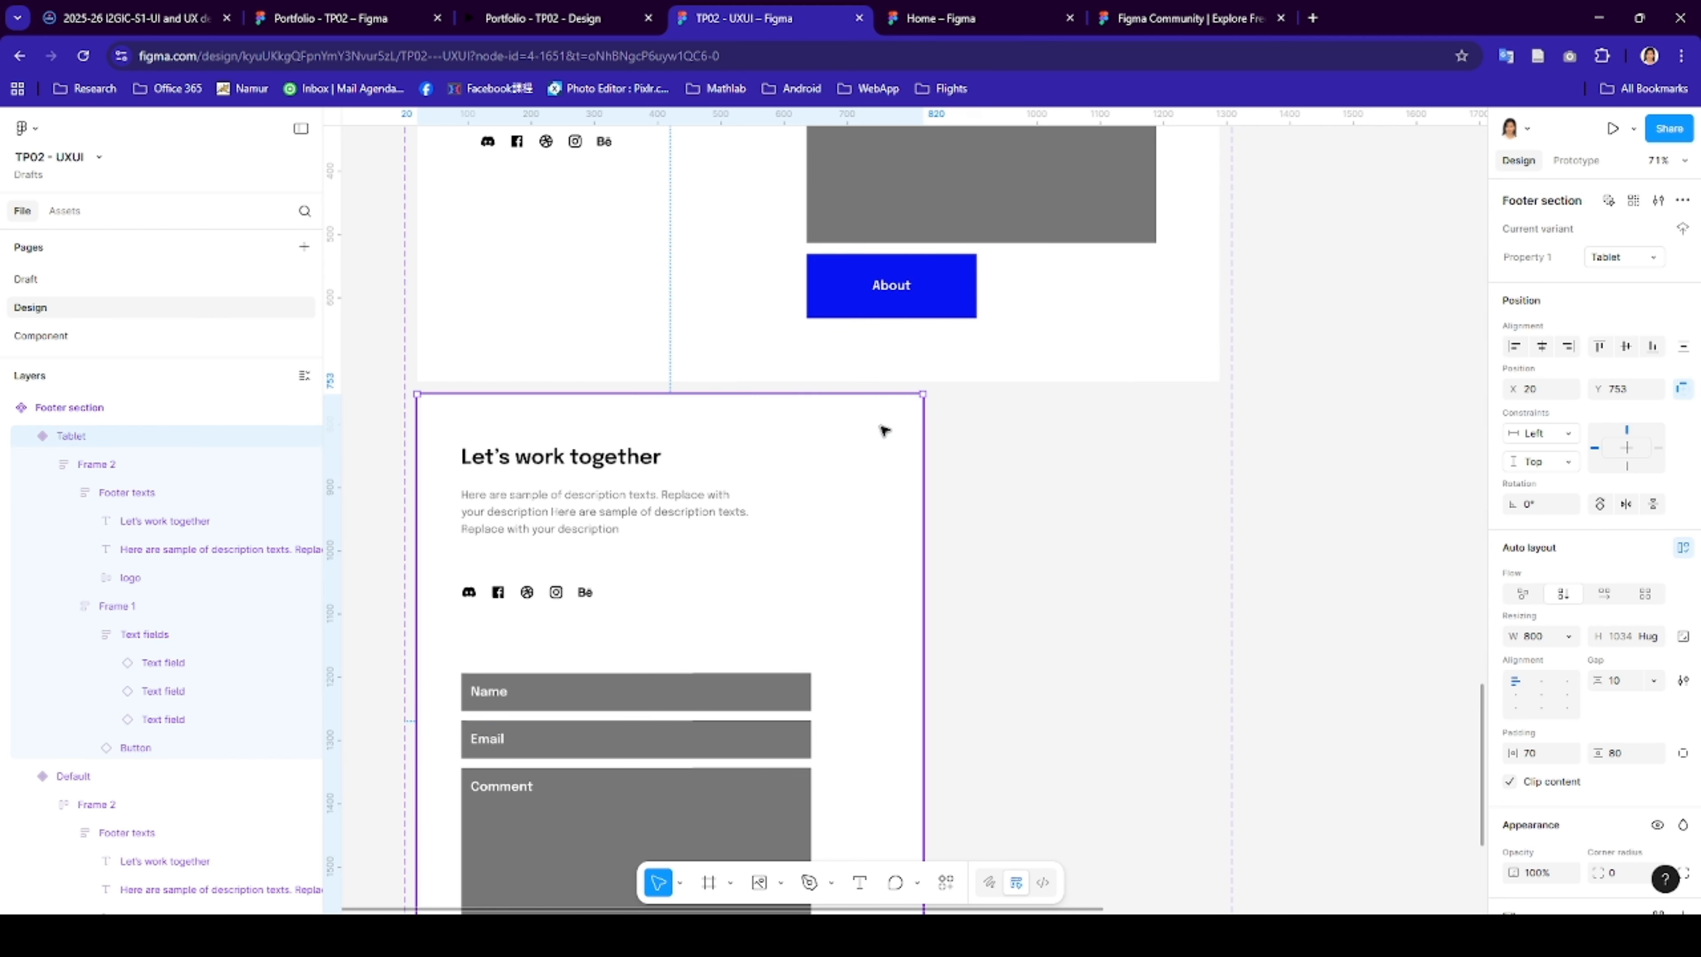
- Add a new variant below the Tablet footer and set its width to 375
scroll(827, 671, down, 8)
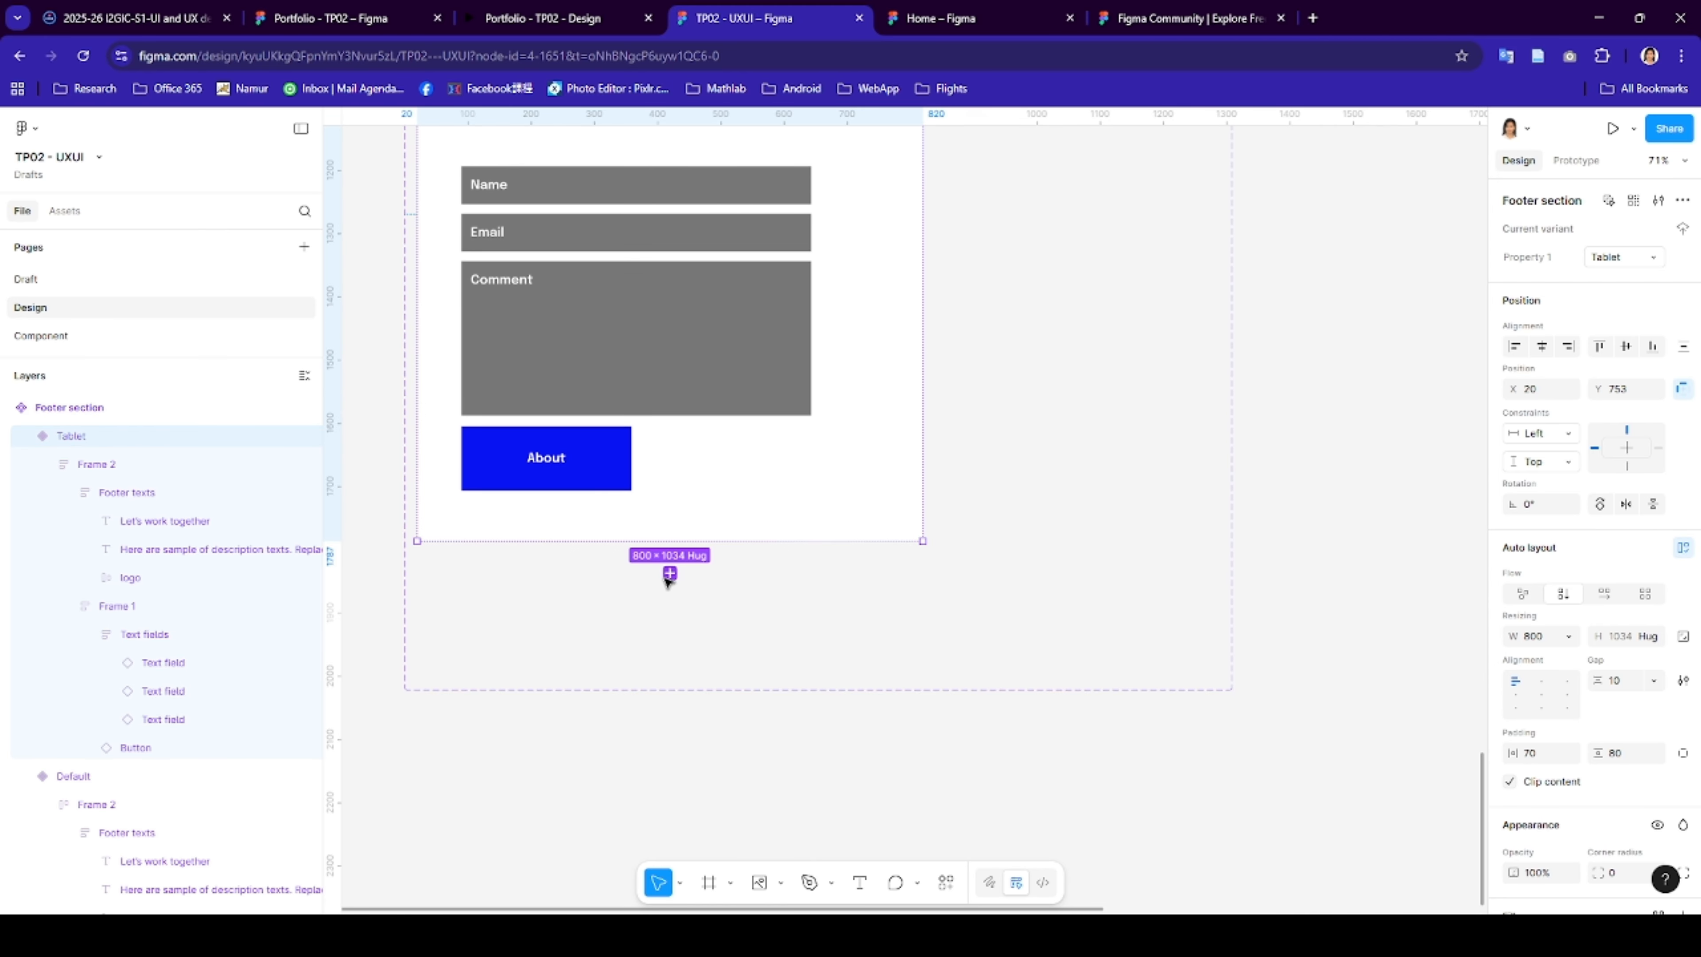
click(670, 574)
scroll(863, 609, down, 7)
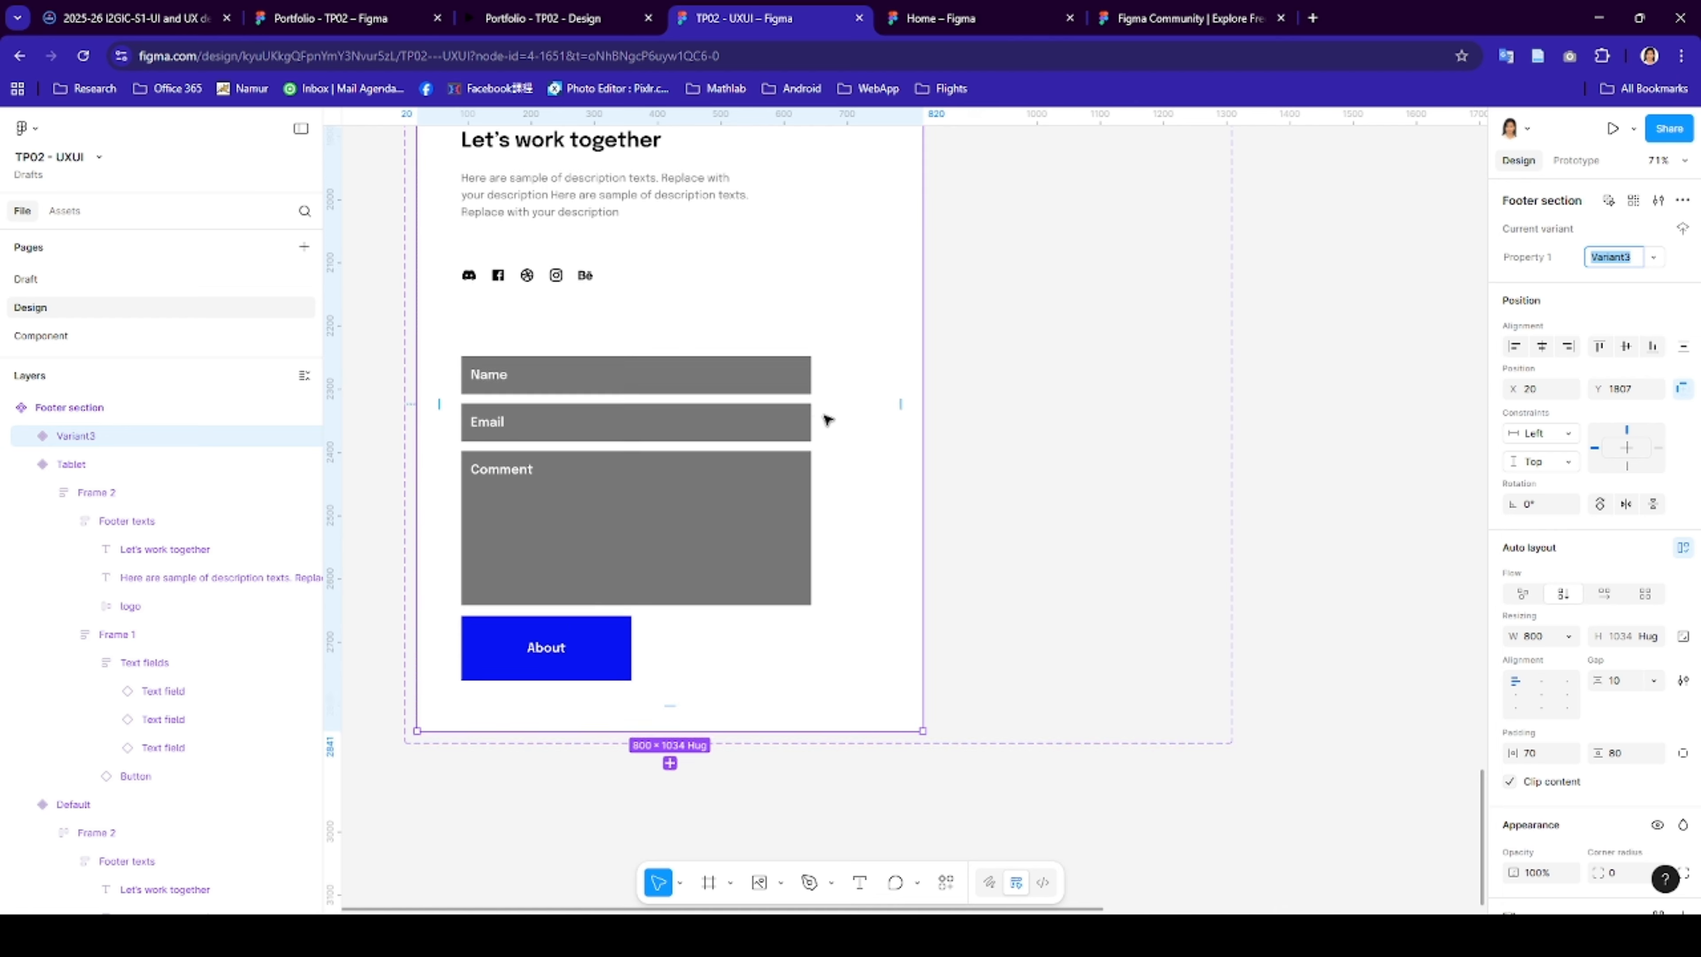
scroll(837, 392, up, 3)
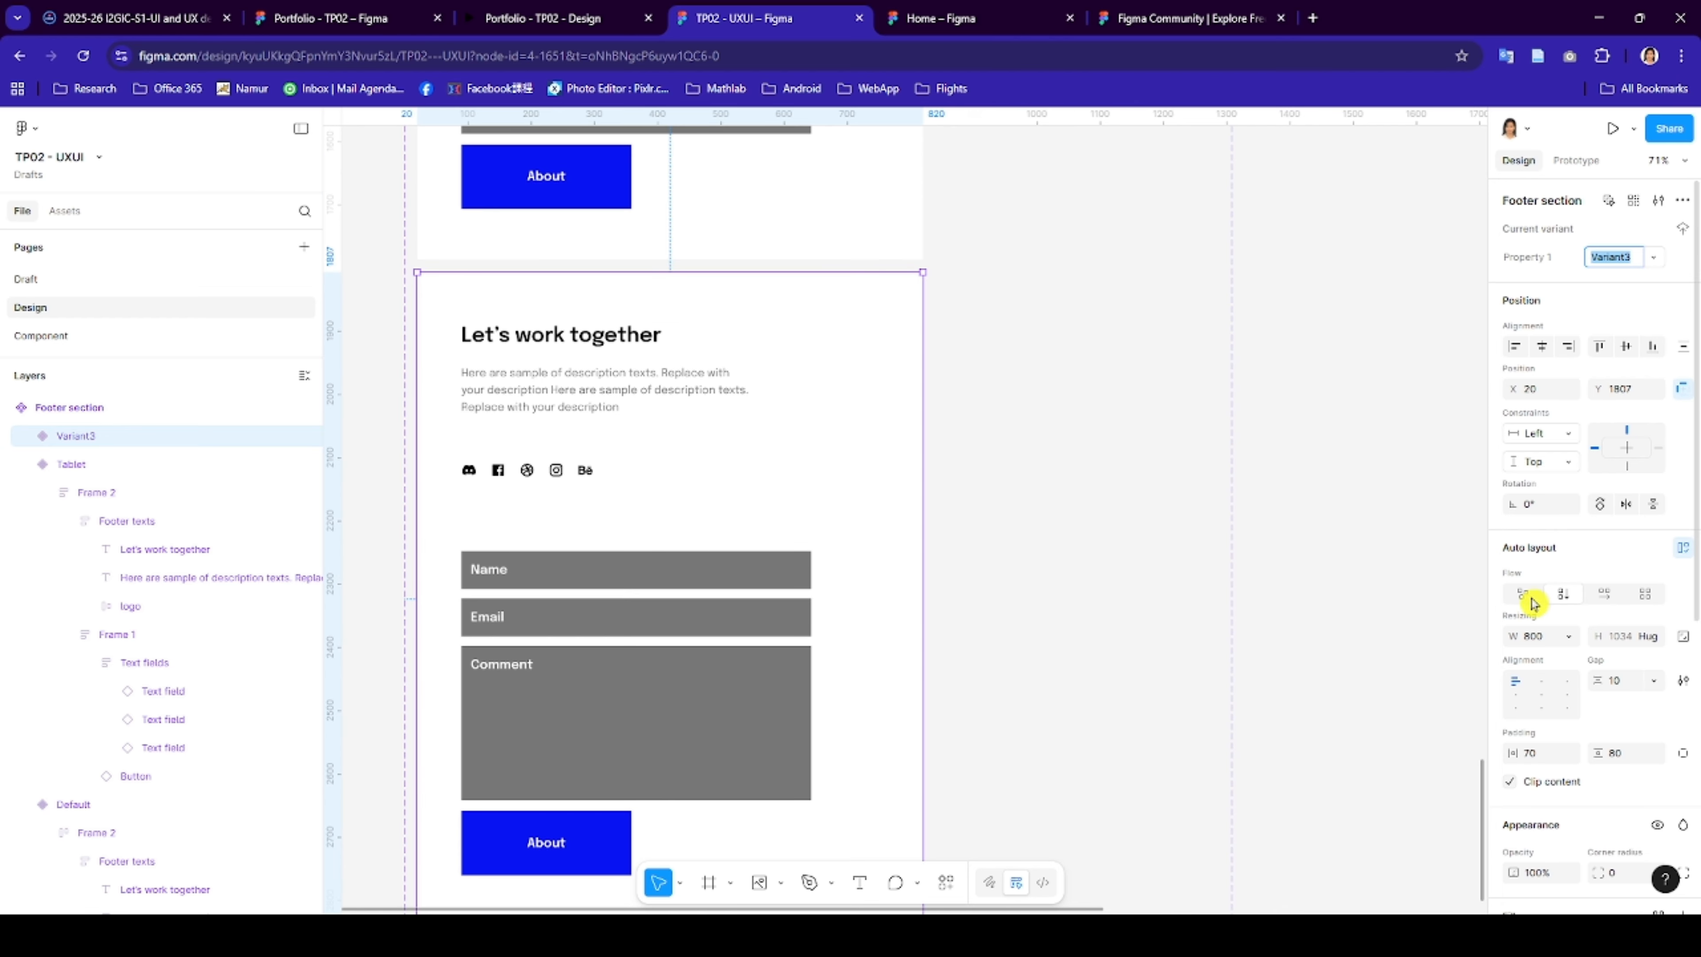
click(1538, 640)
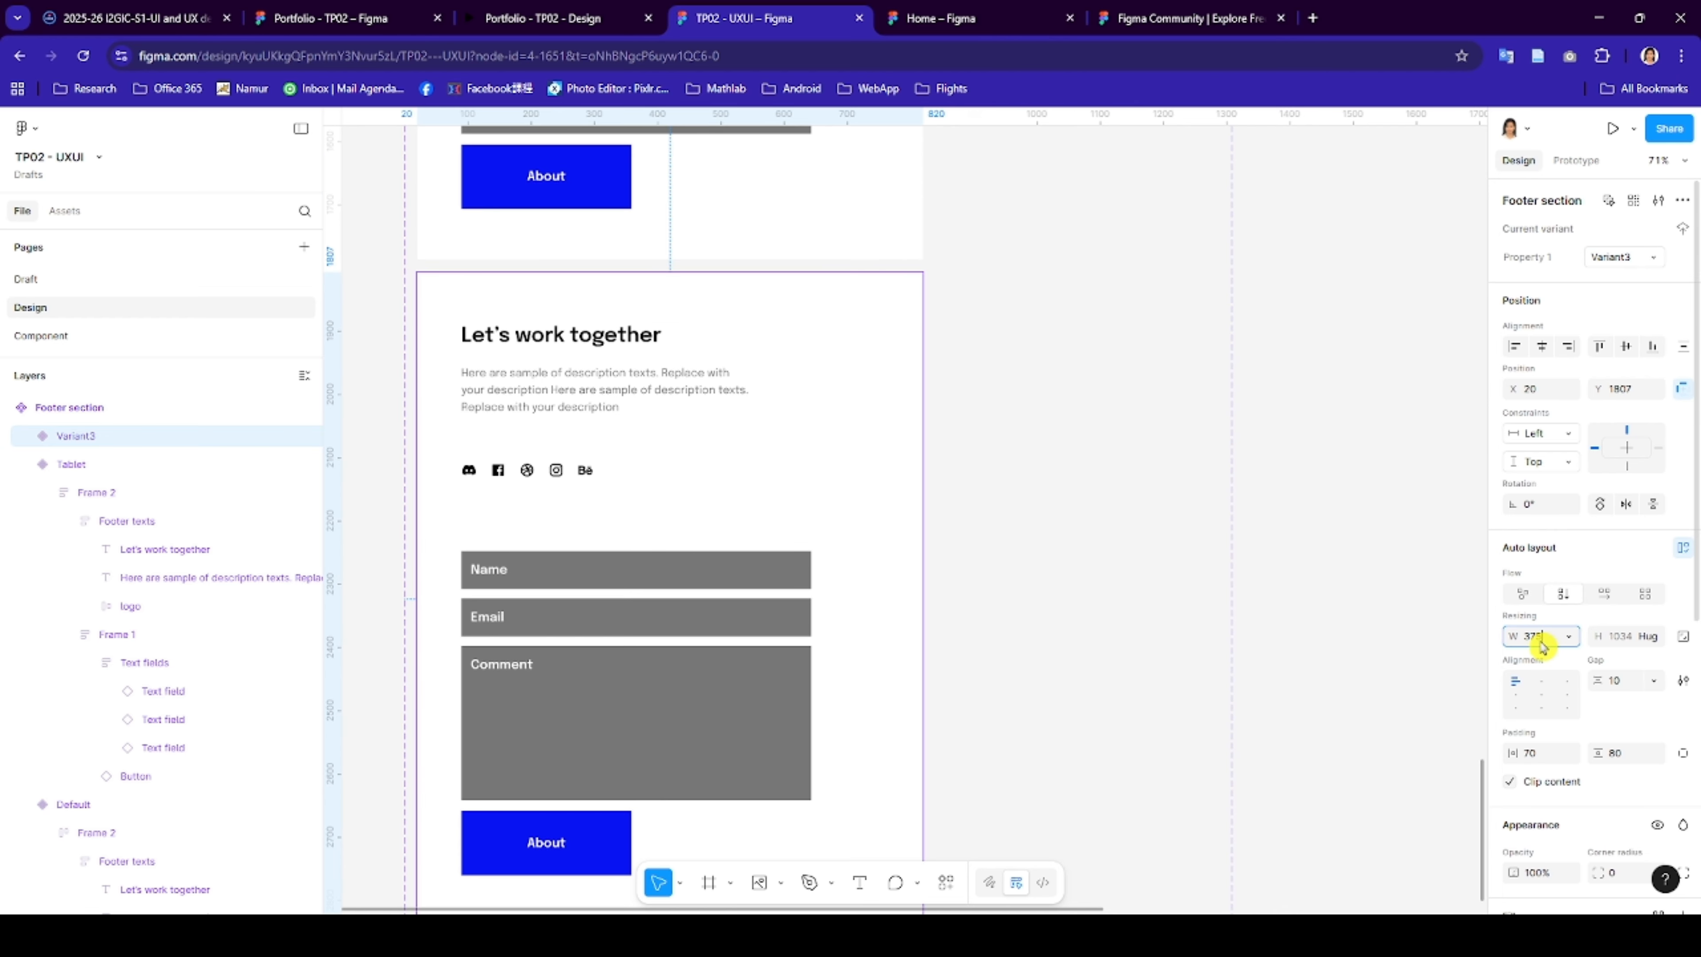
- Set the new footer variant's padding to 30 horizontal and 50 vertical, and name the variant Mobile
click(1546, 755)
text(3)
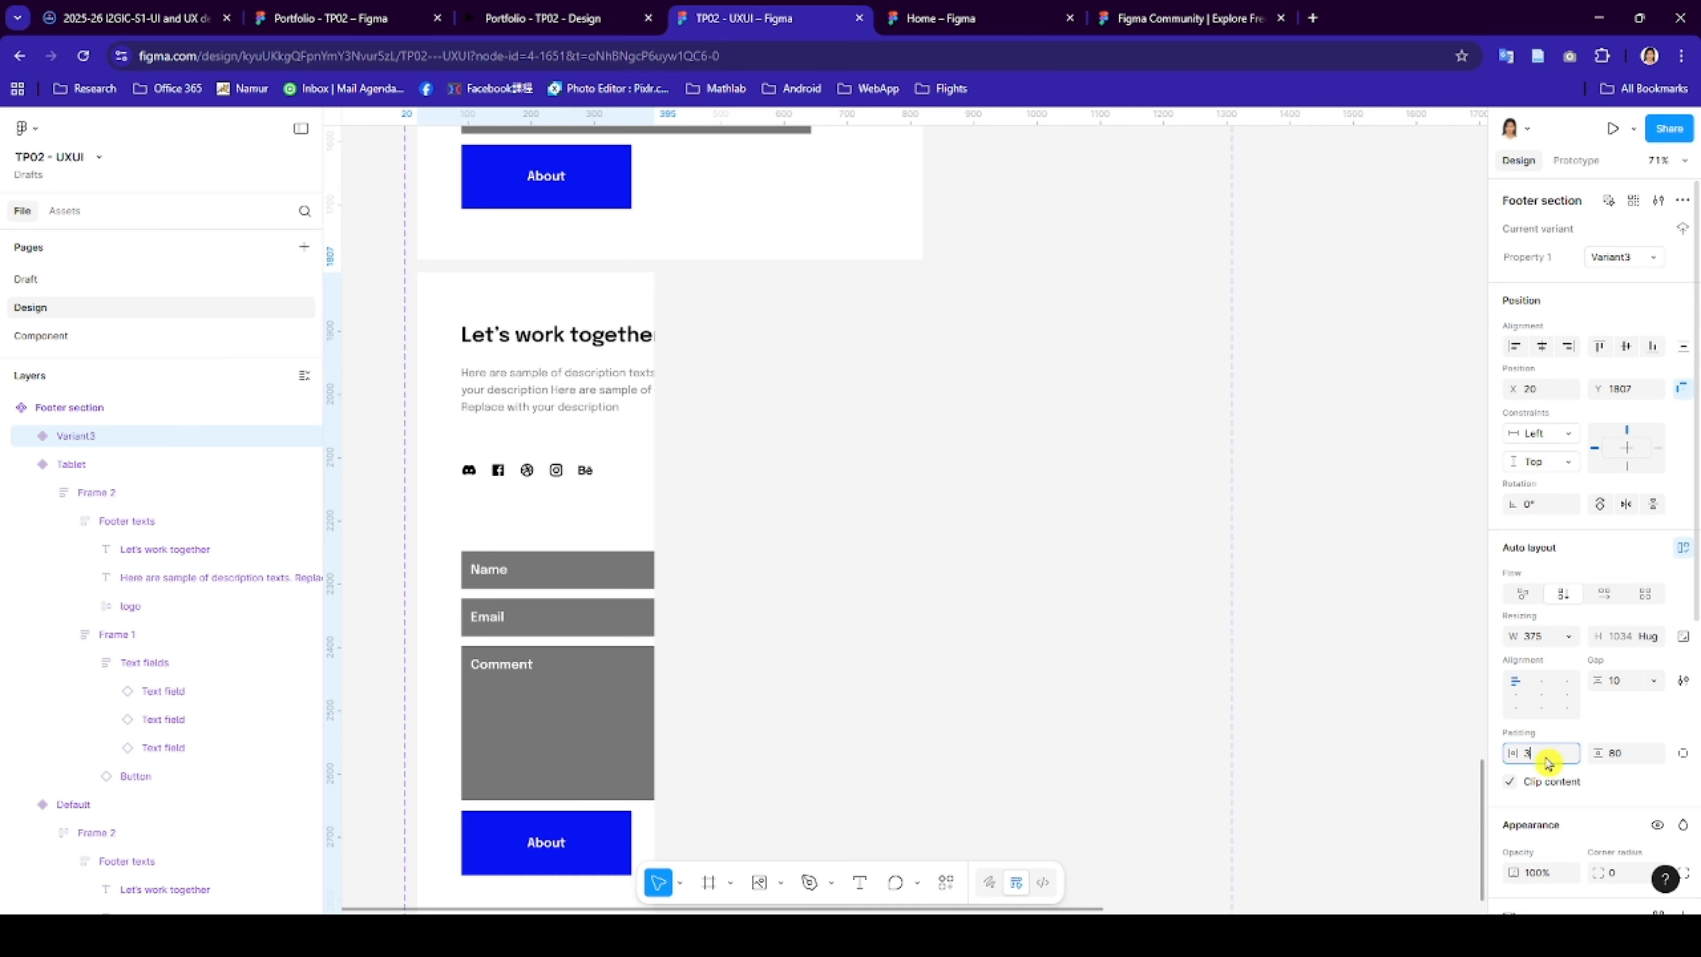
key(Return)
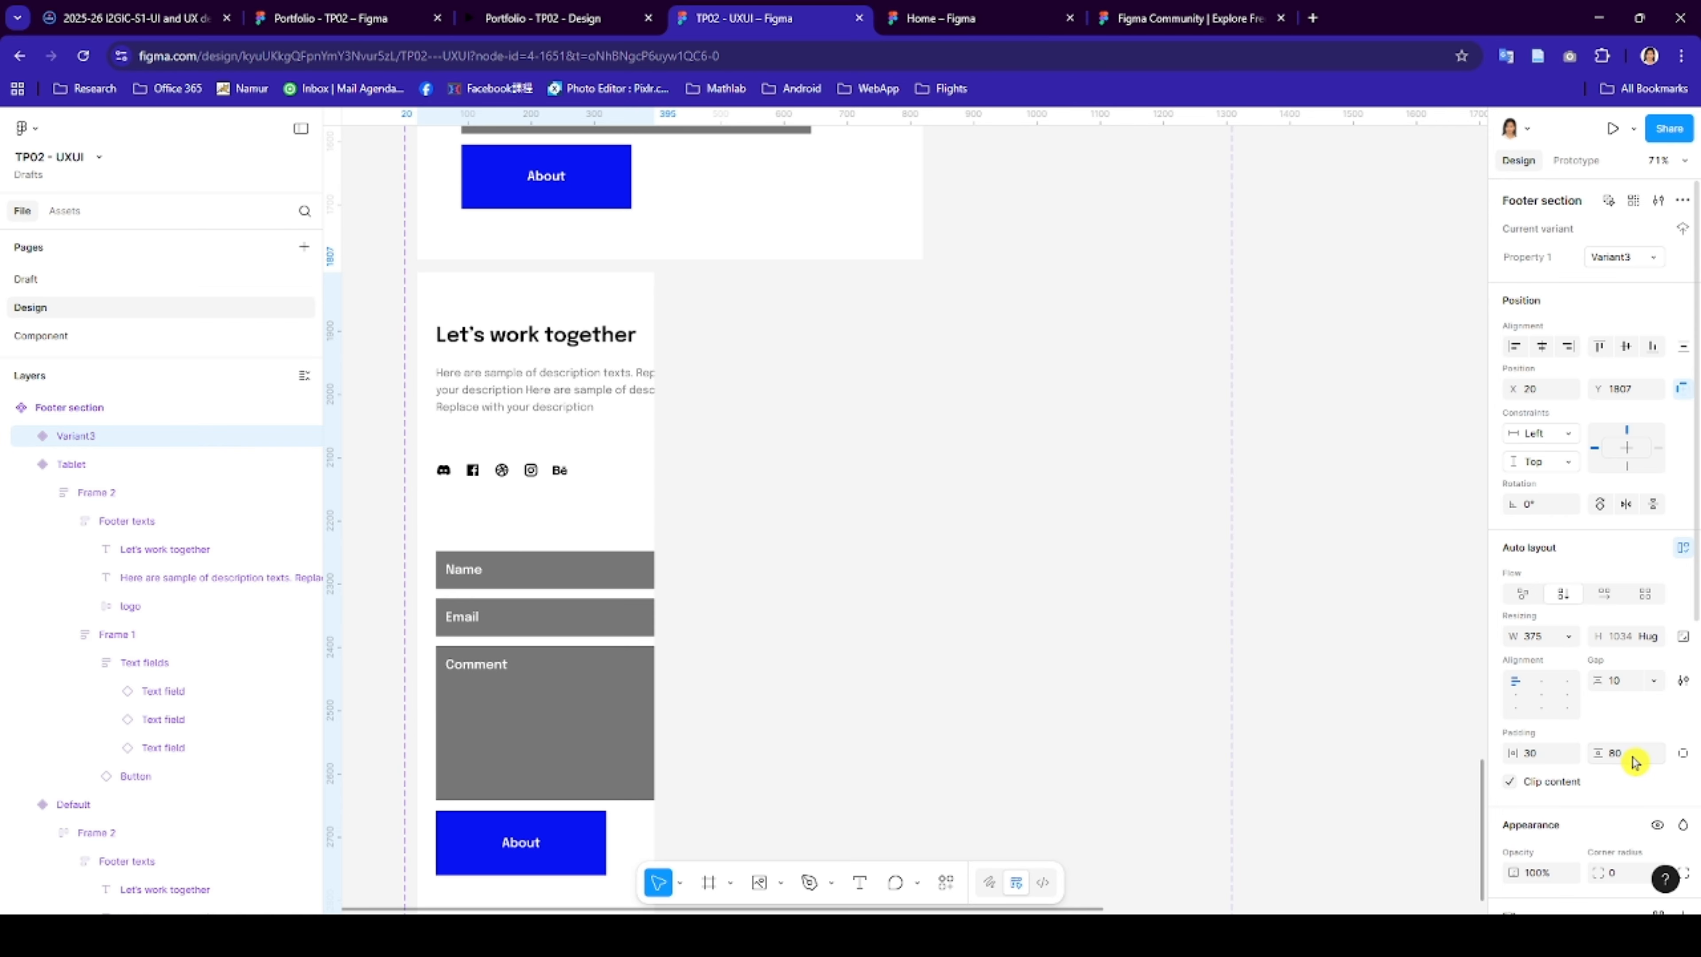
click(1621, 755)
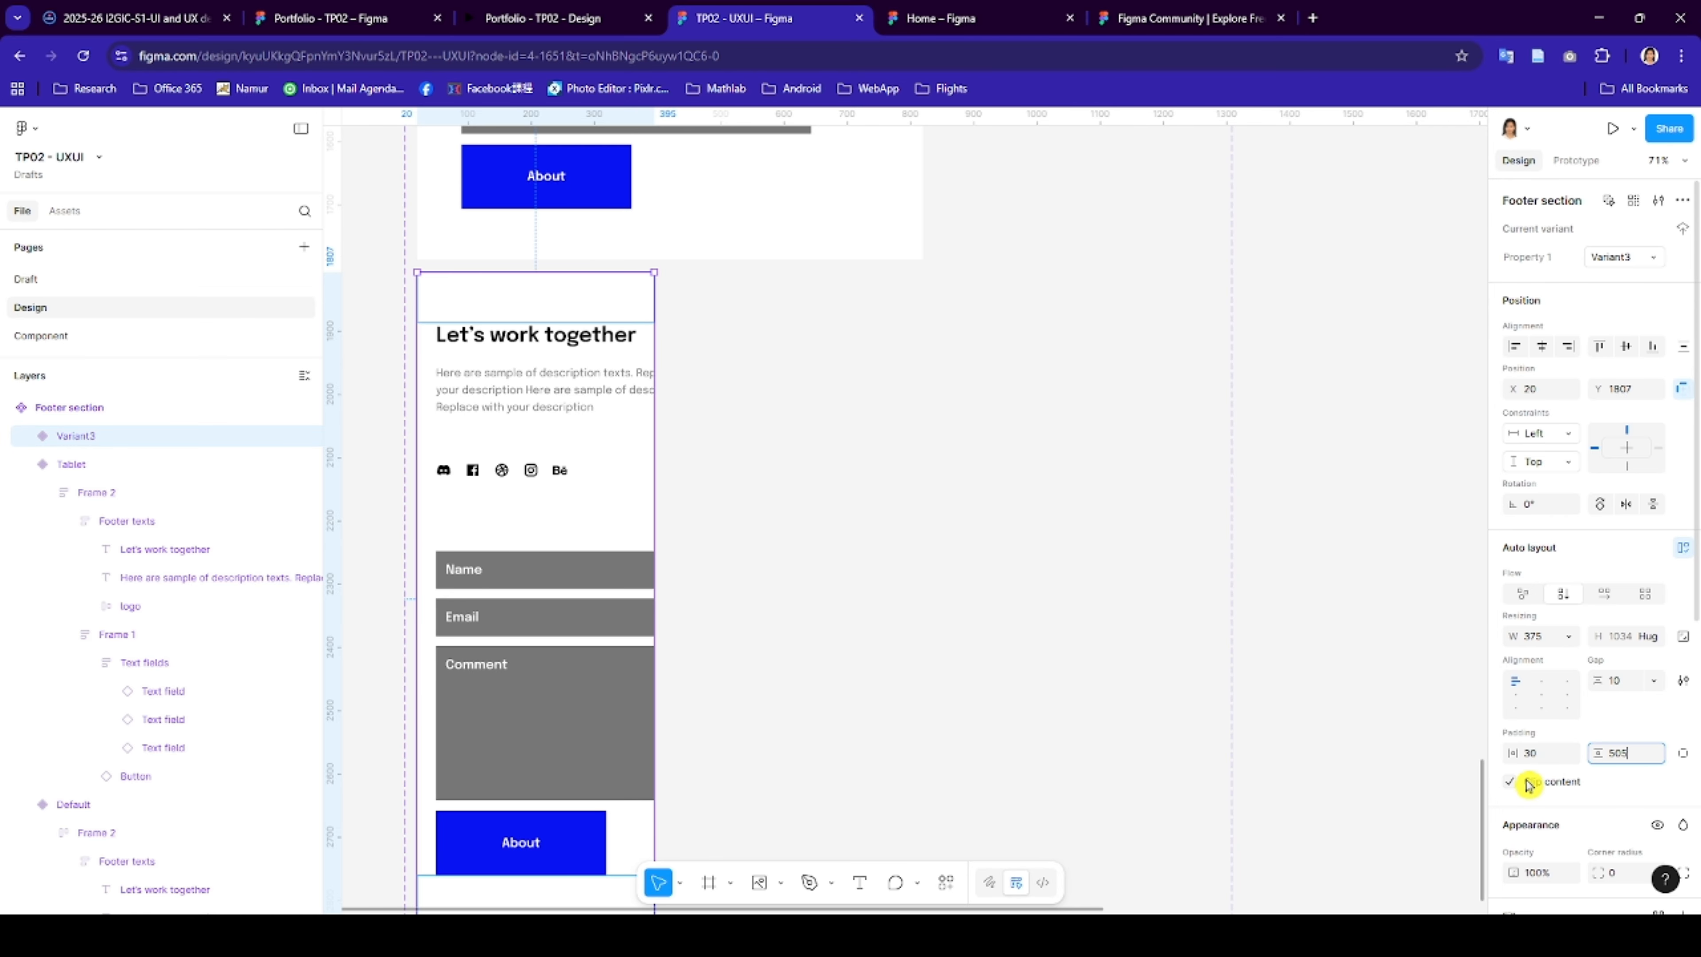
text(50)
key(Return)
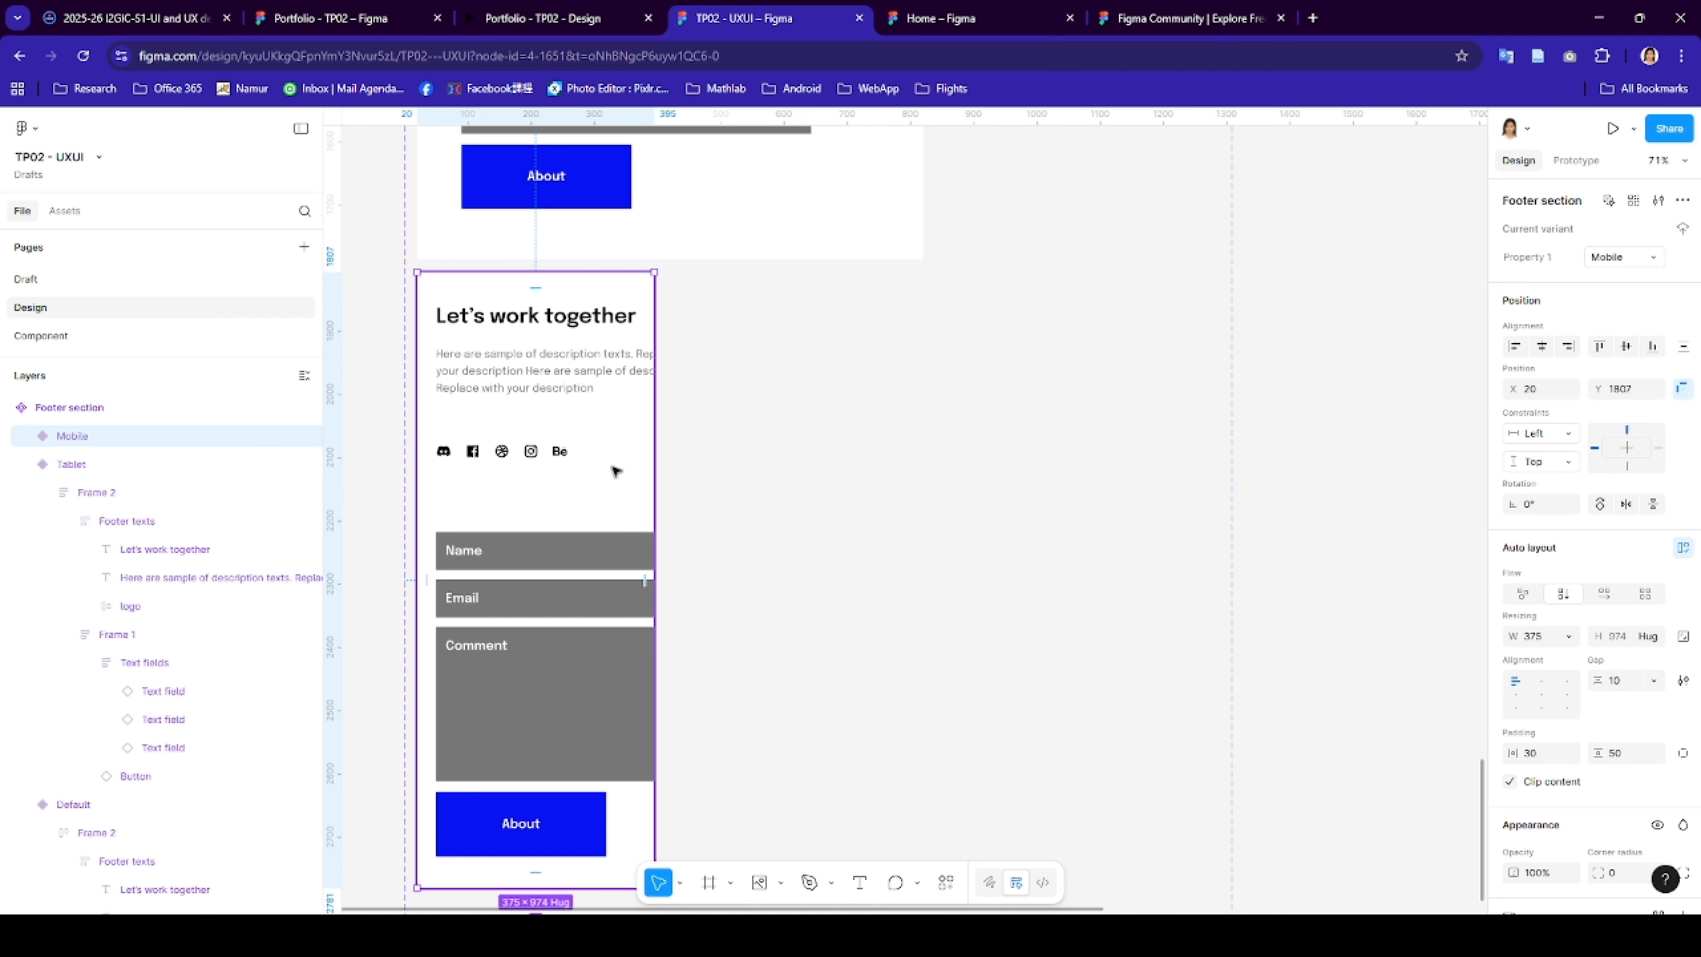
- Set the width of the Mobile variant's Footer texts frame to Fill container
click(576, 382)
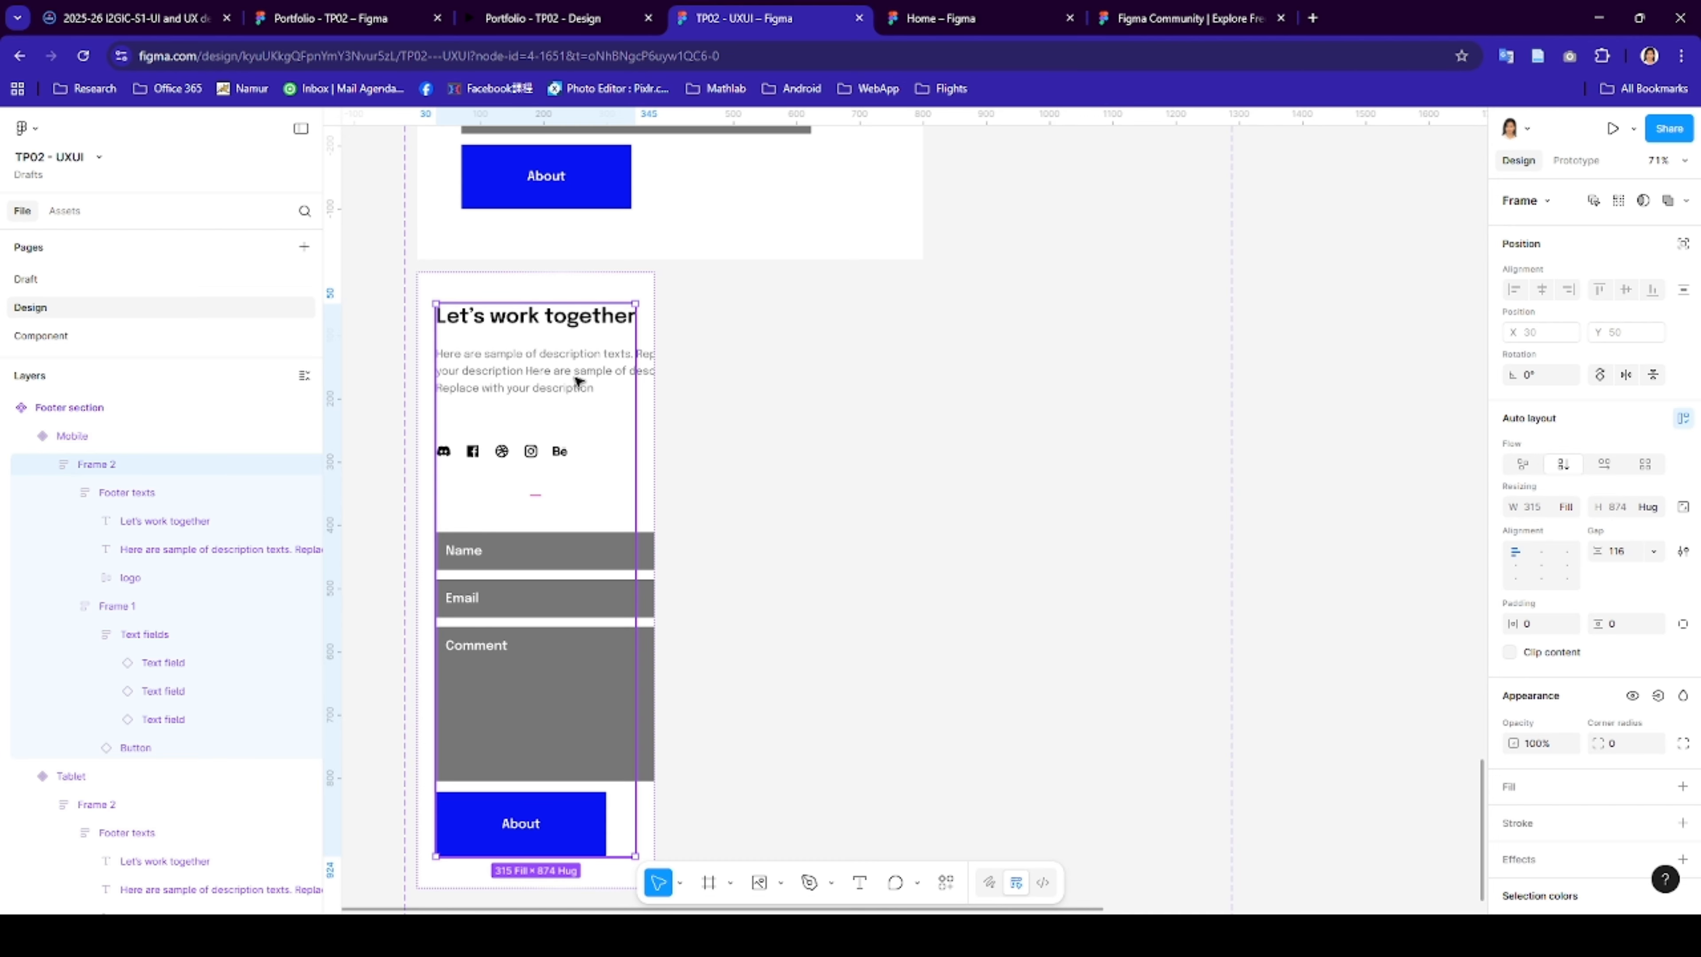
click(575, 382)
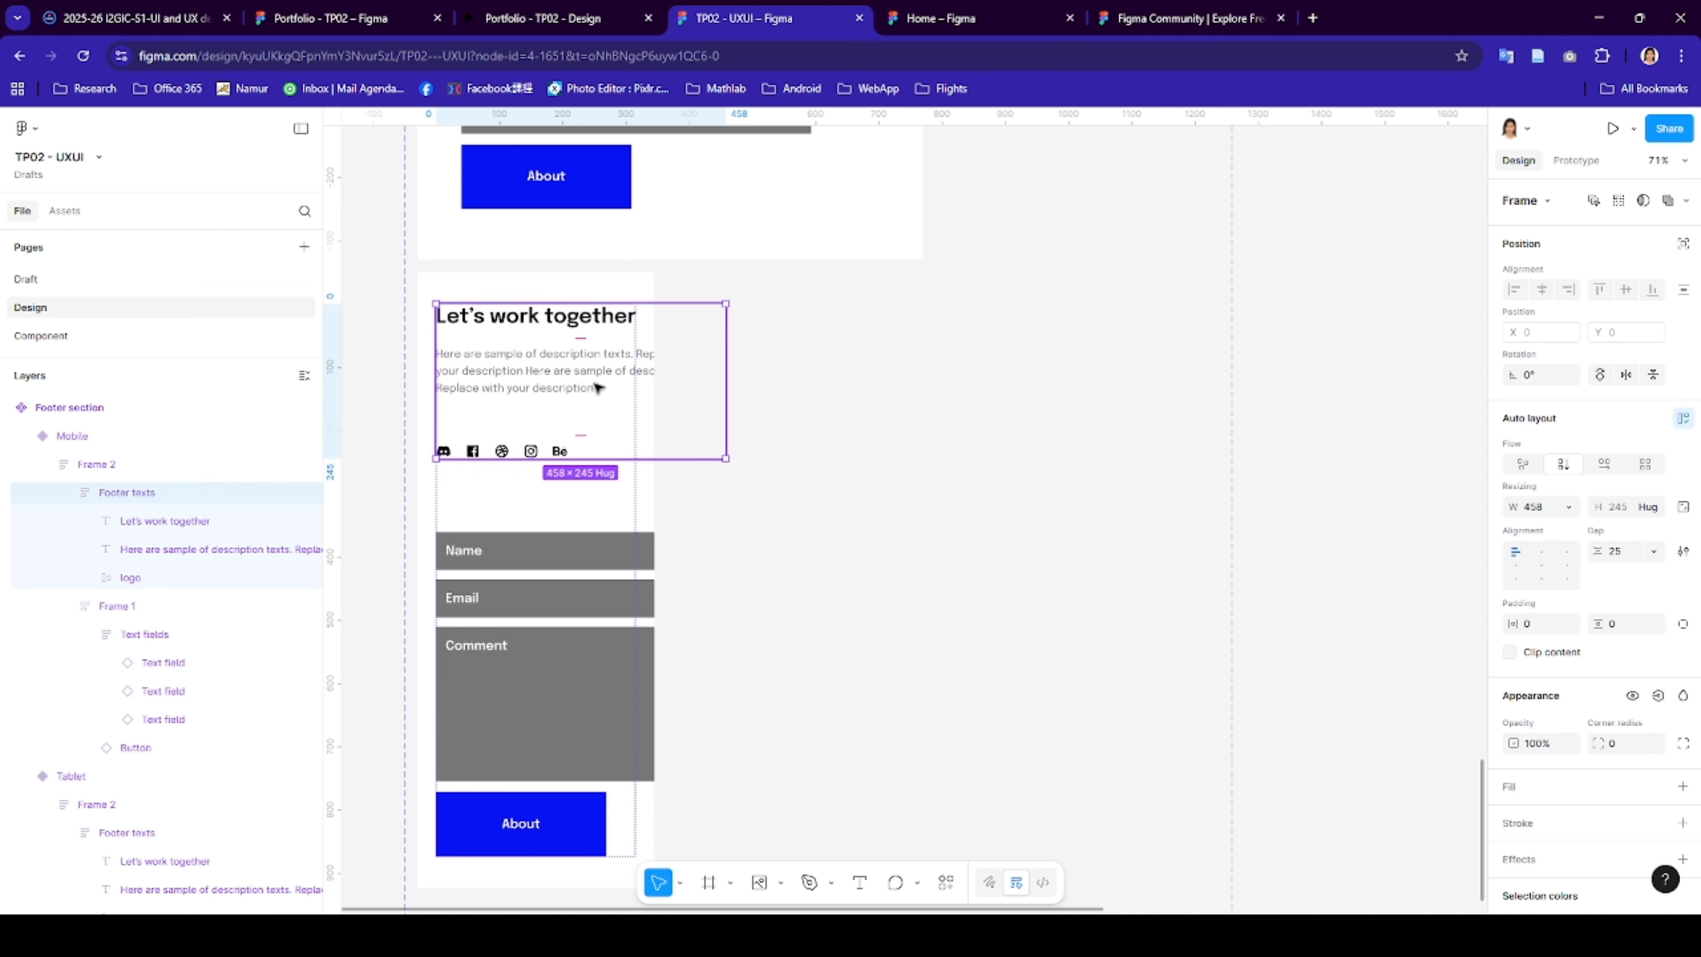
click(1569, 510)
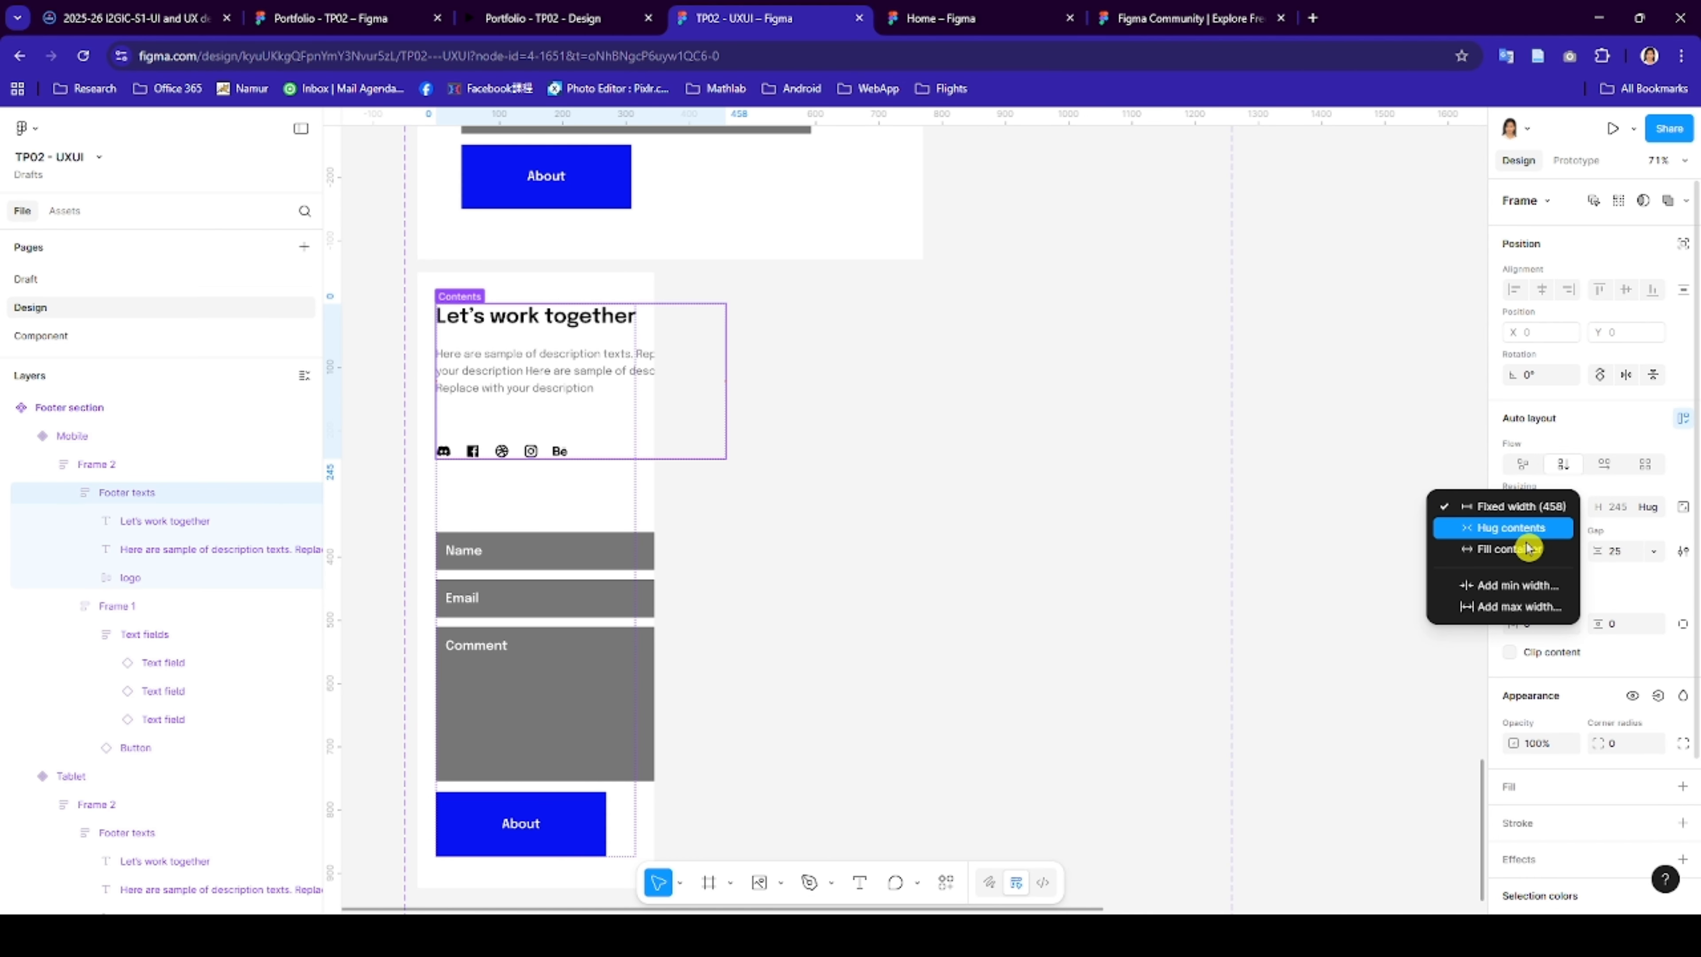
click(1527, 548)
scroll(699, 399, up, 5)
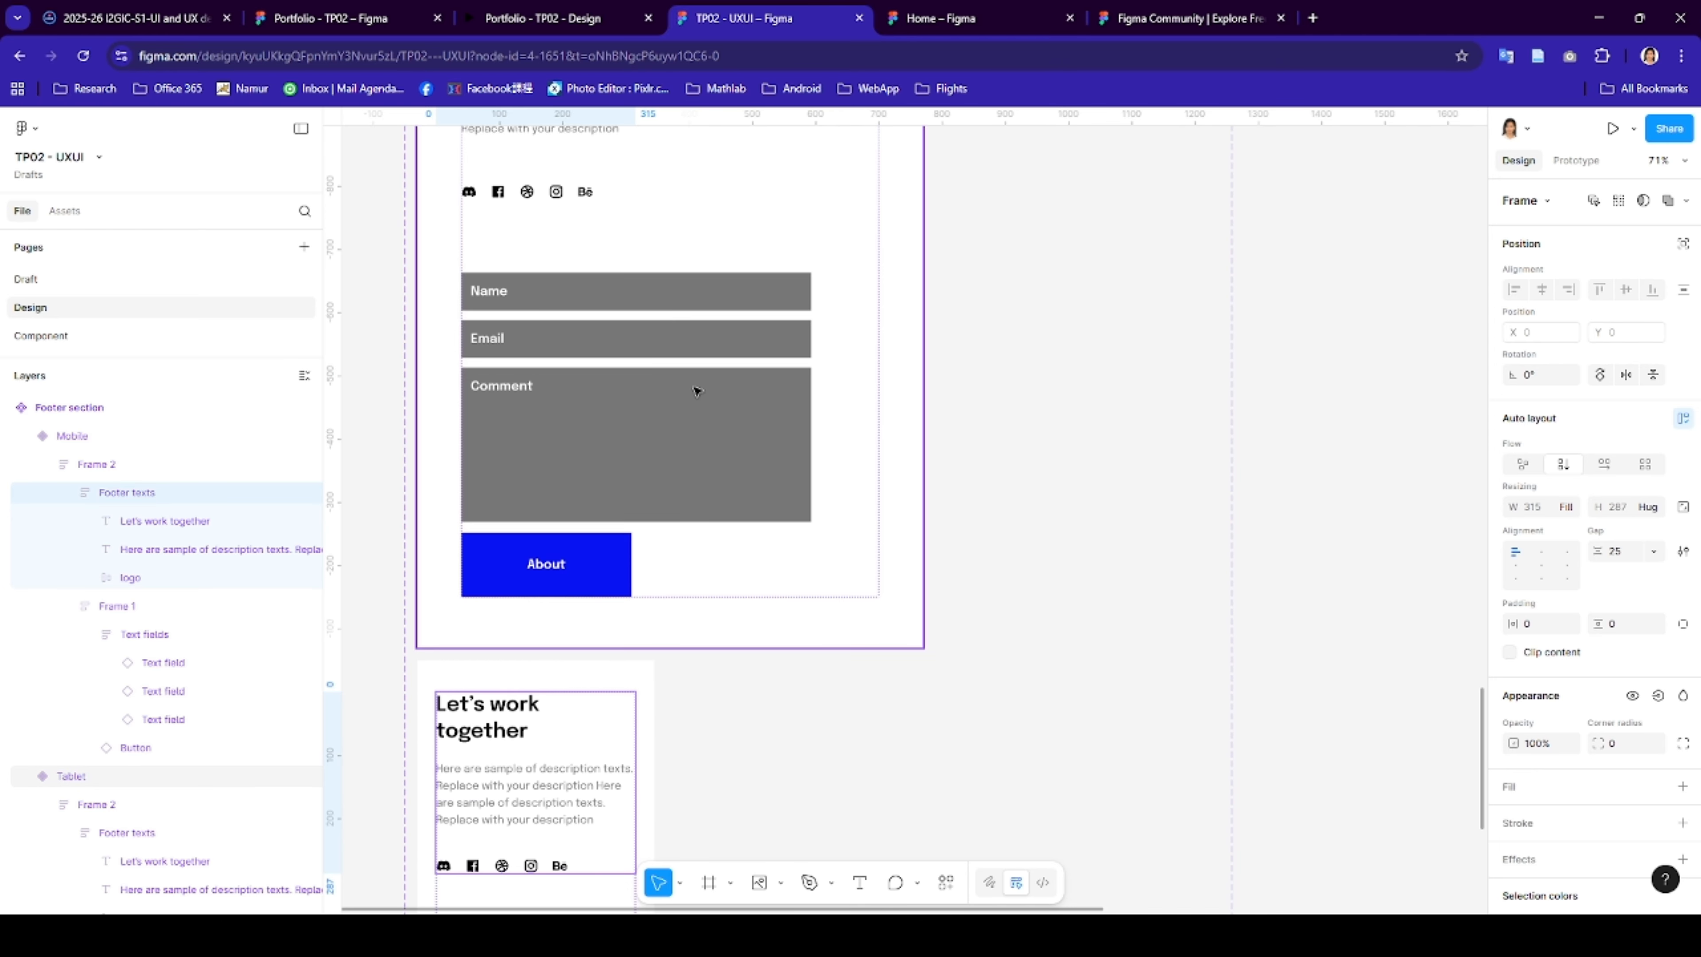
scroll(696, 391, down, 6)
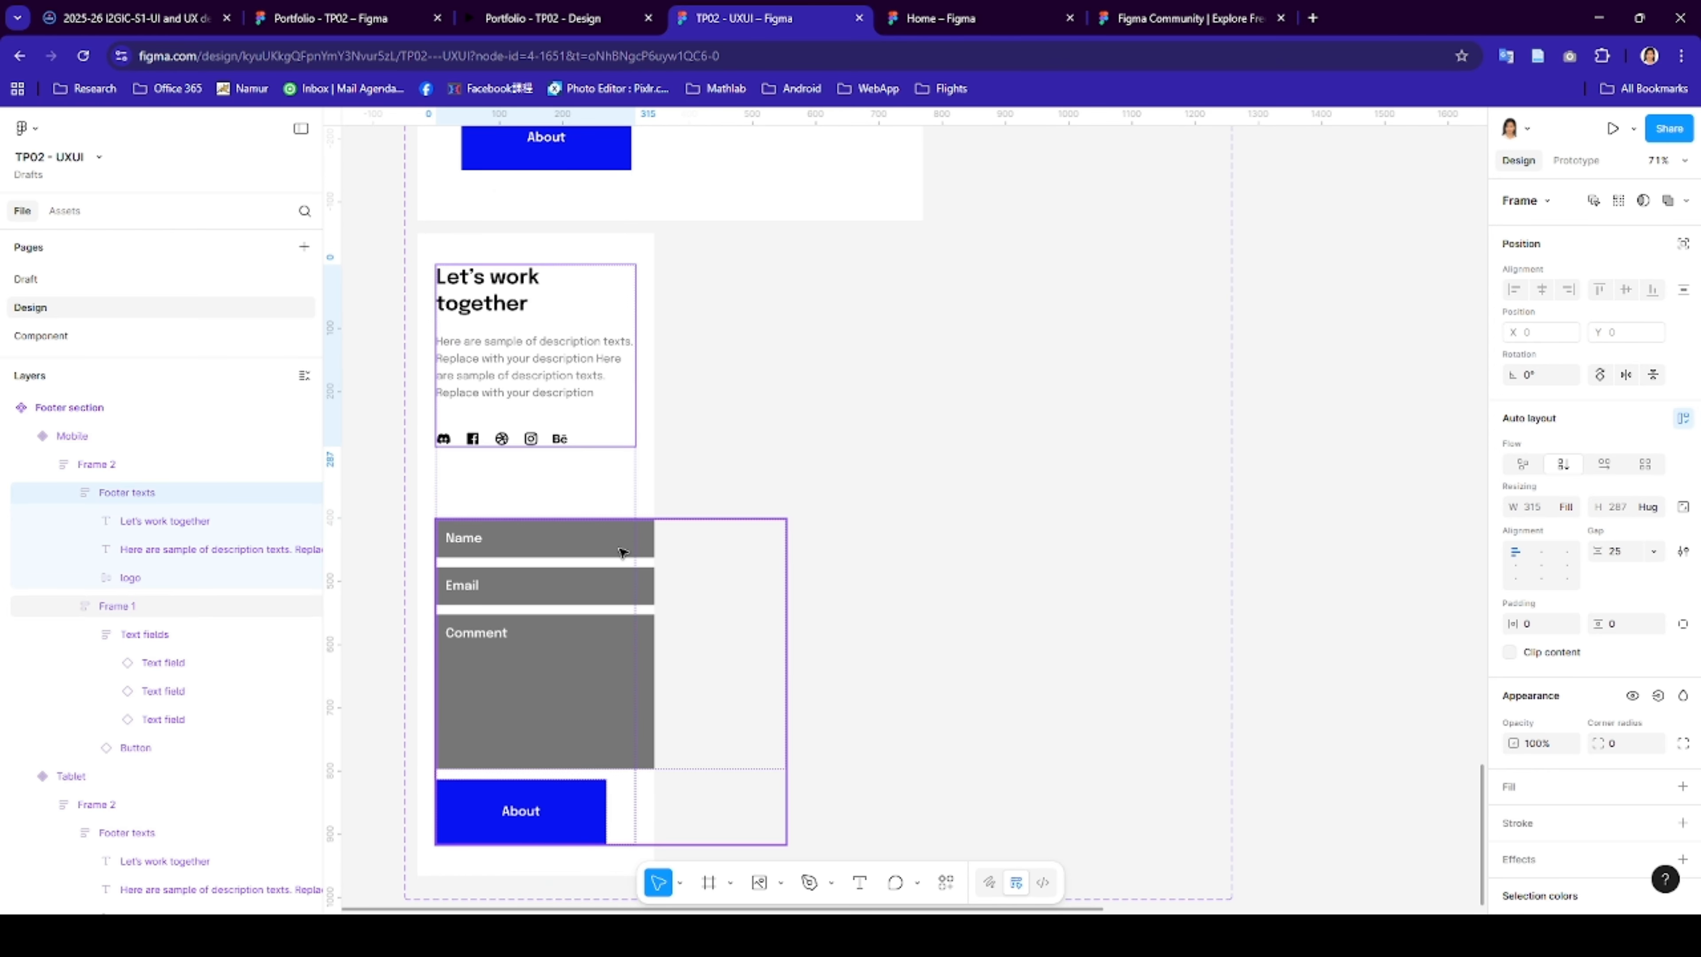
- Set the width resizing of the Mobile variant's Text fields group to Fixed width and clear the selection
click(622, 550)
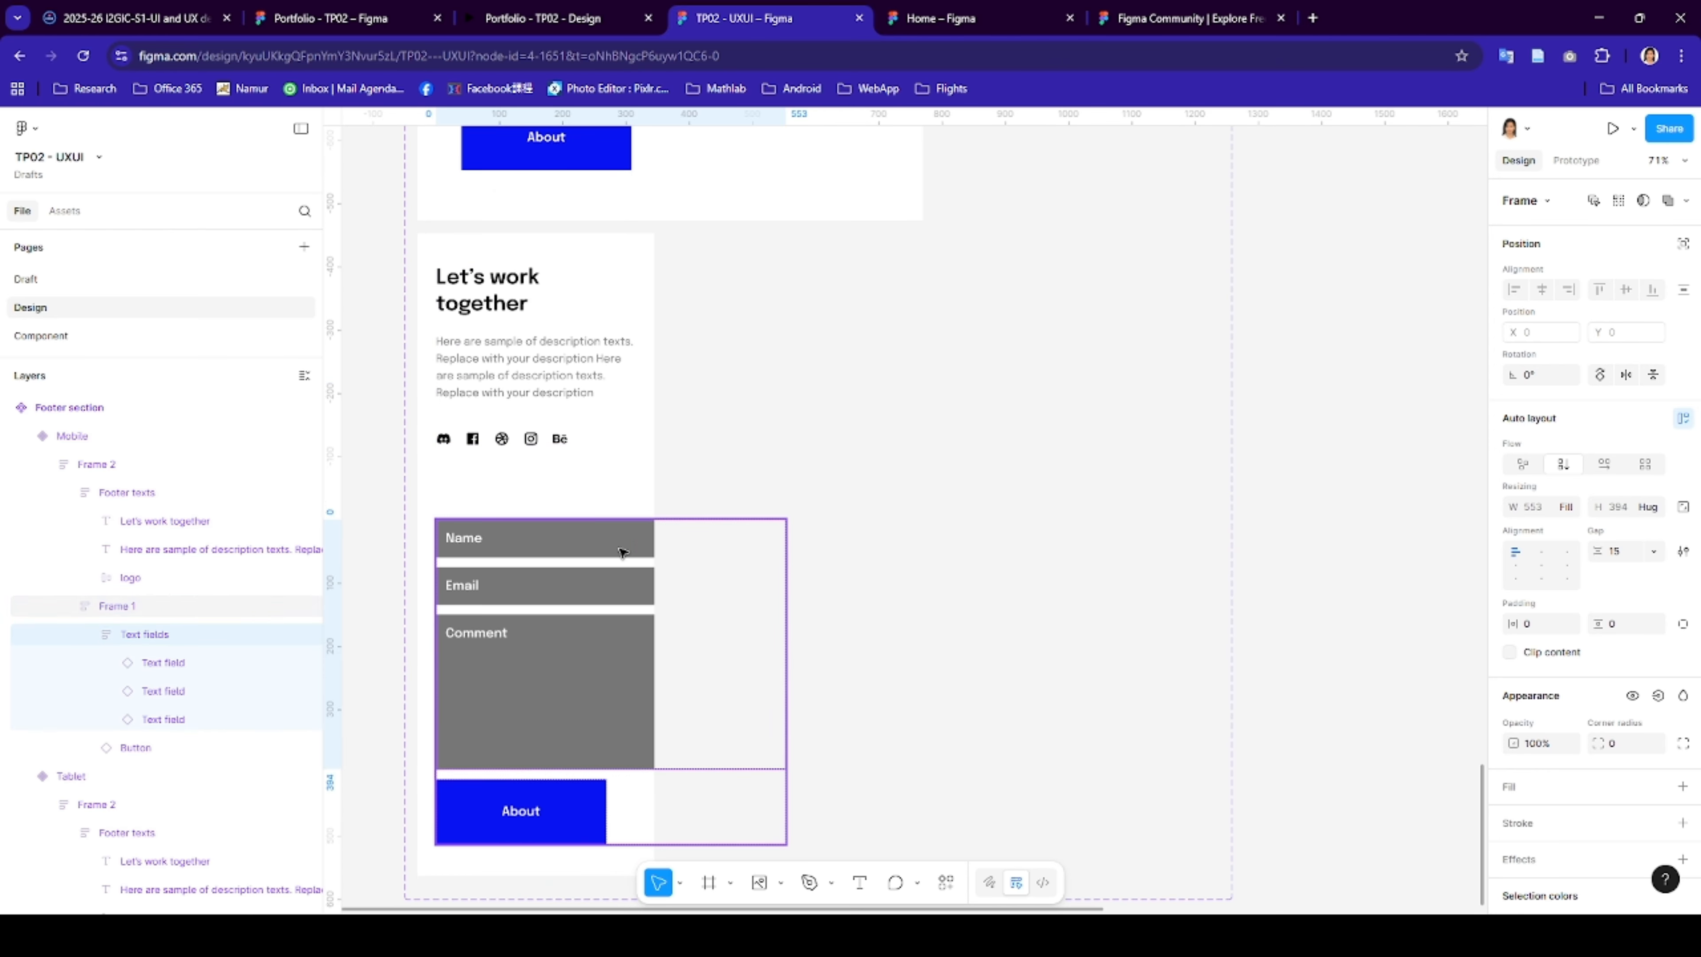
click(1569, 513)
click(1523, 507)
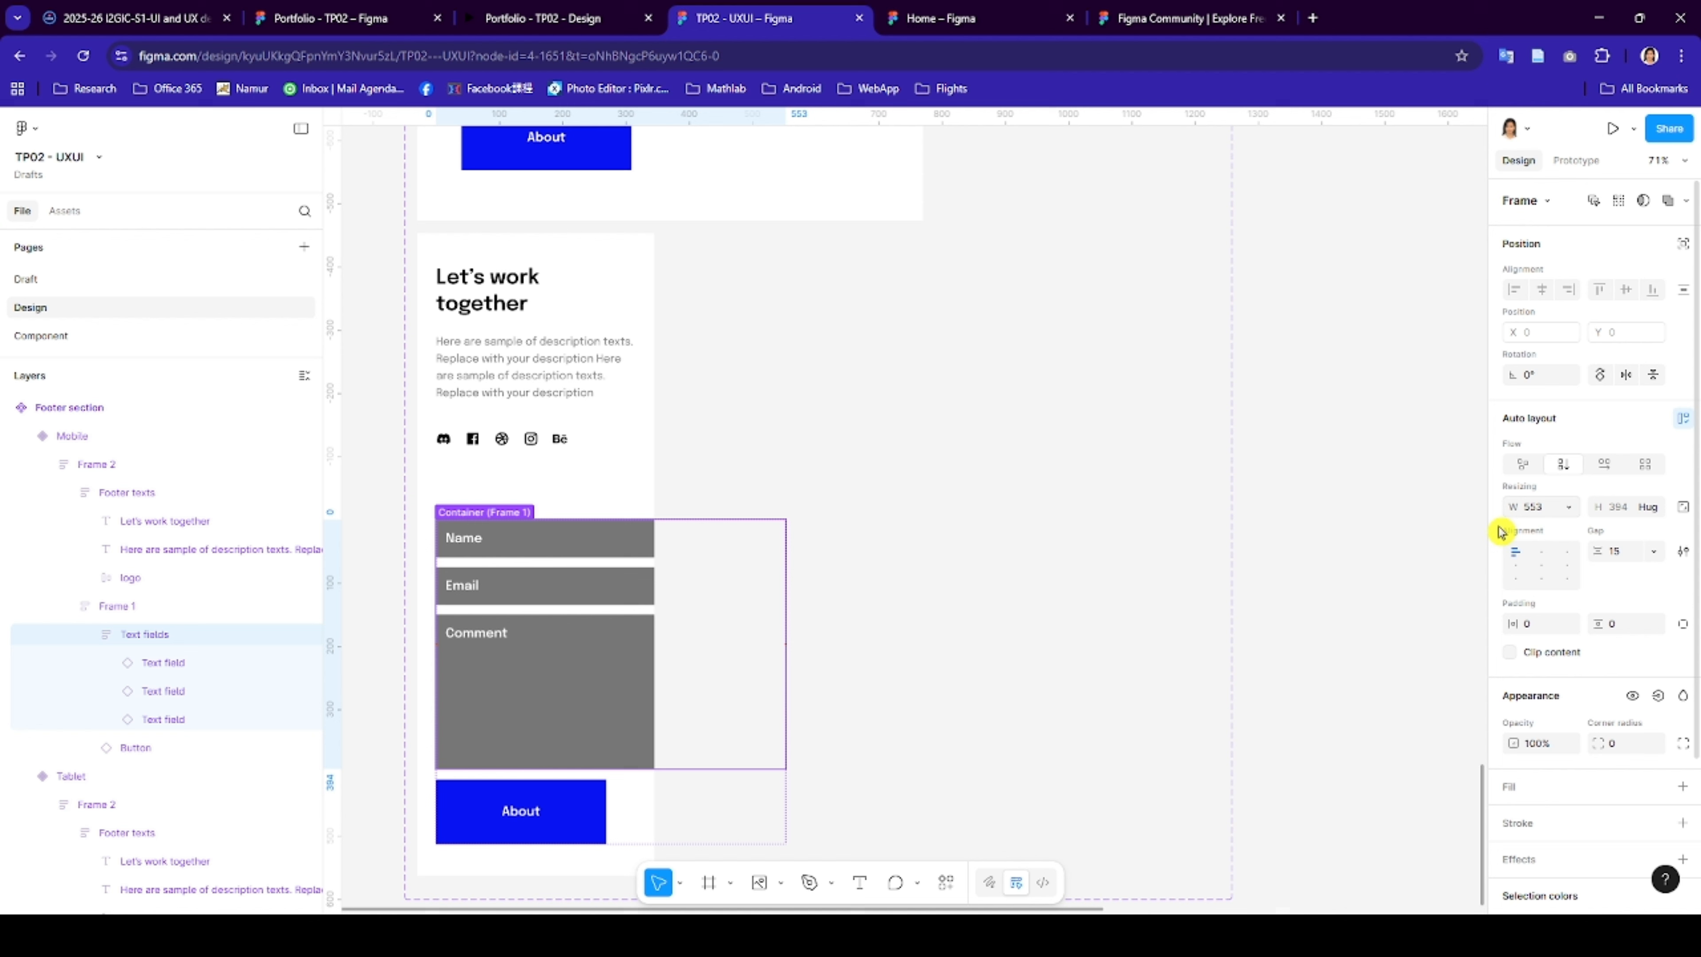
click(777, 816)
click(630, 816)
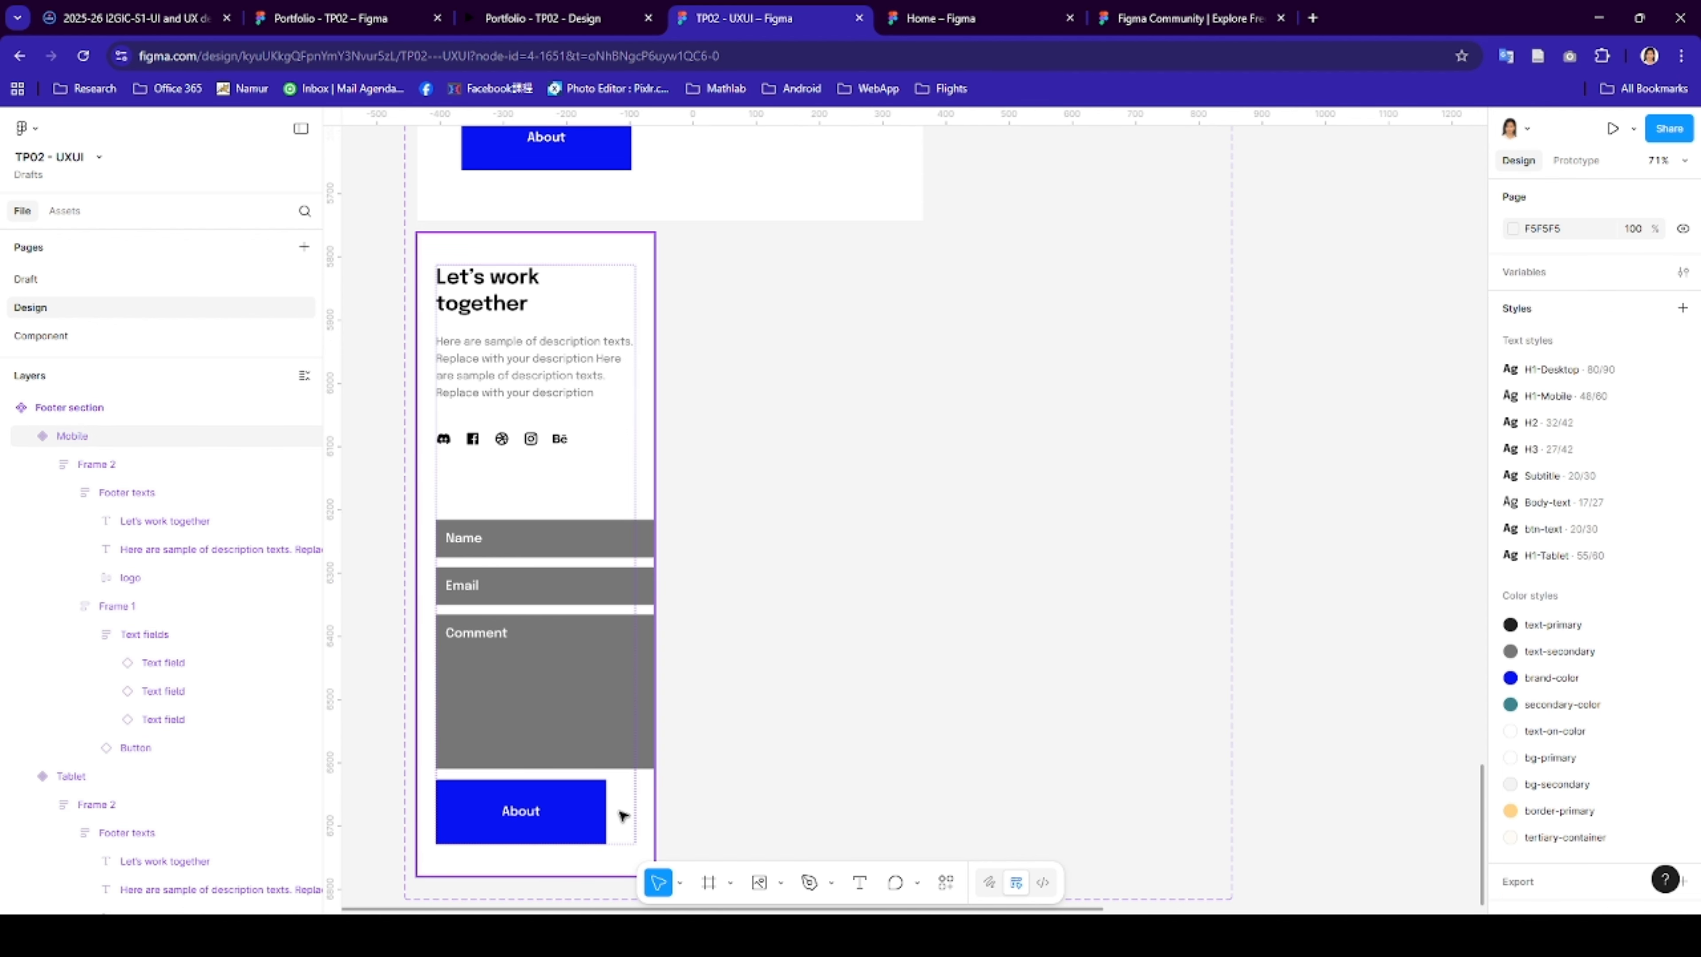
- Set the width of Frame 1, which holds the Mobile variant's text fields and button, to Fill container
click(480, 536)
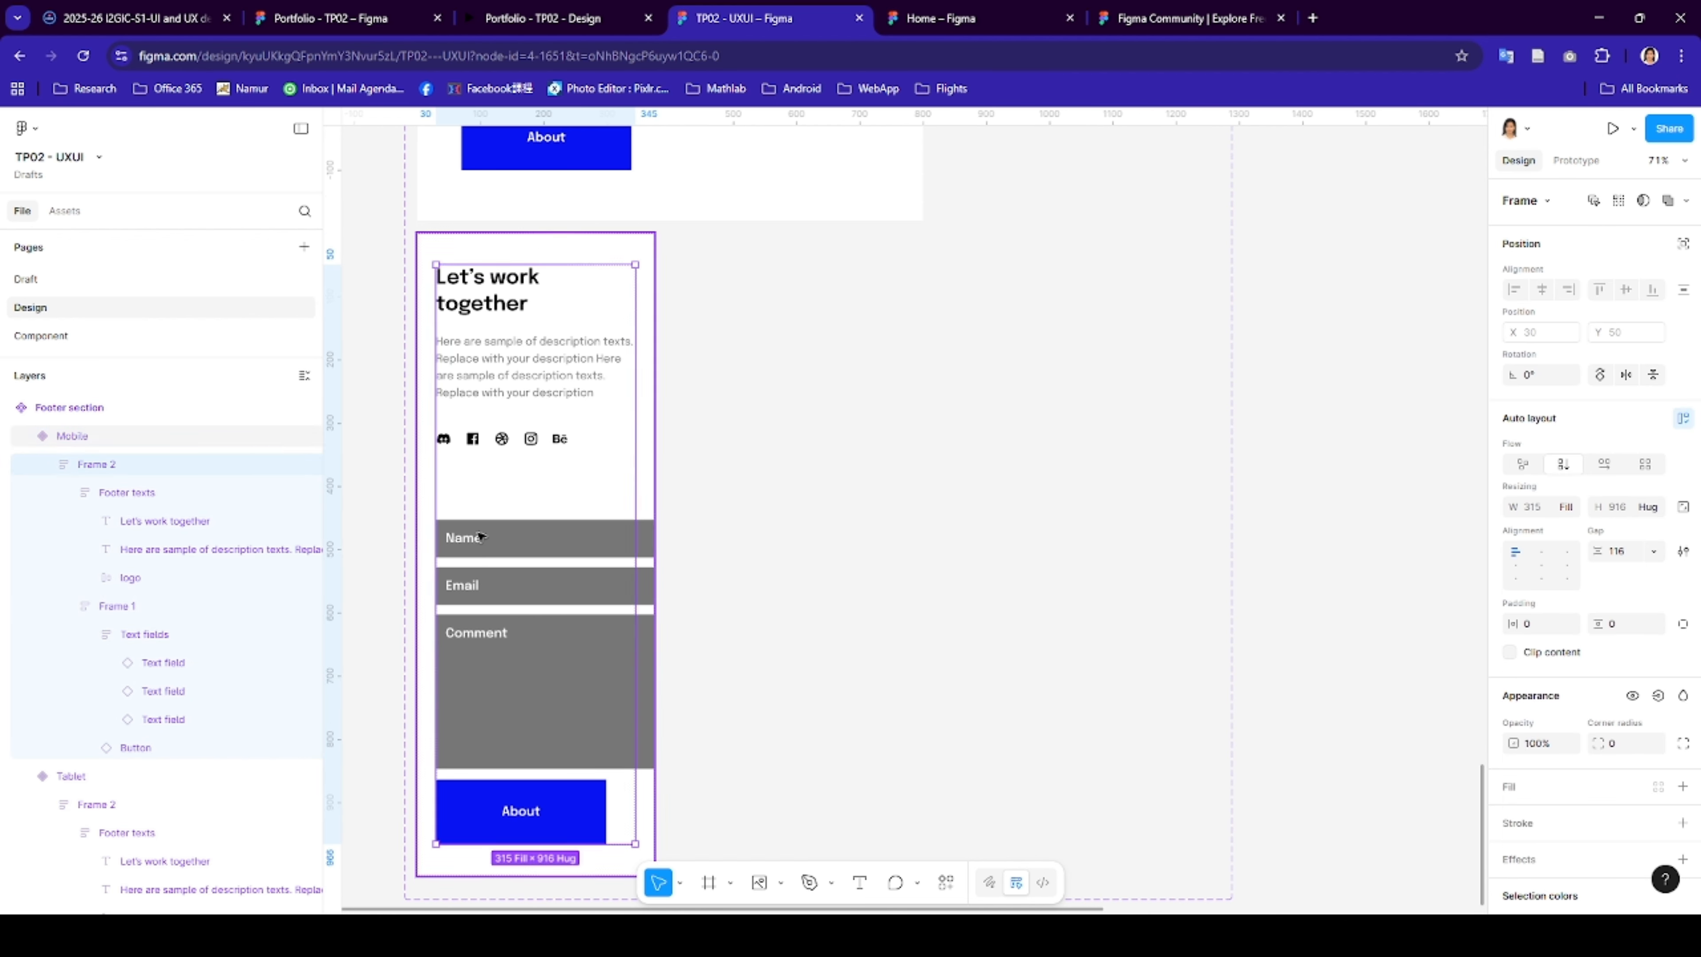
click(123, 496)
click(119, 609)
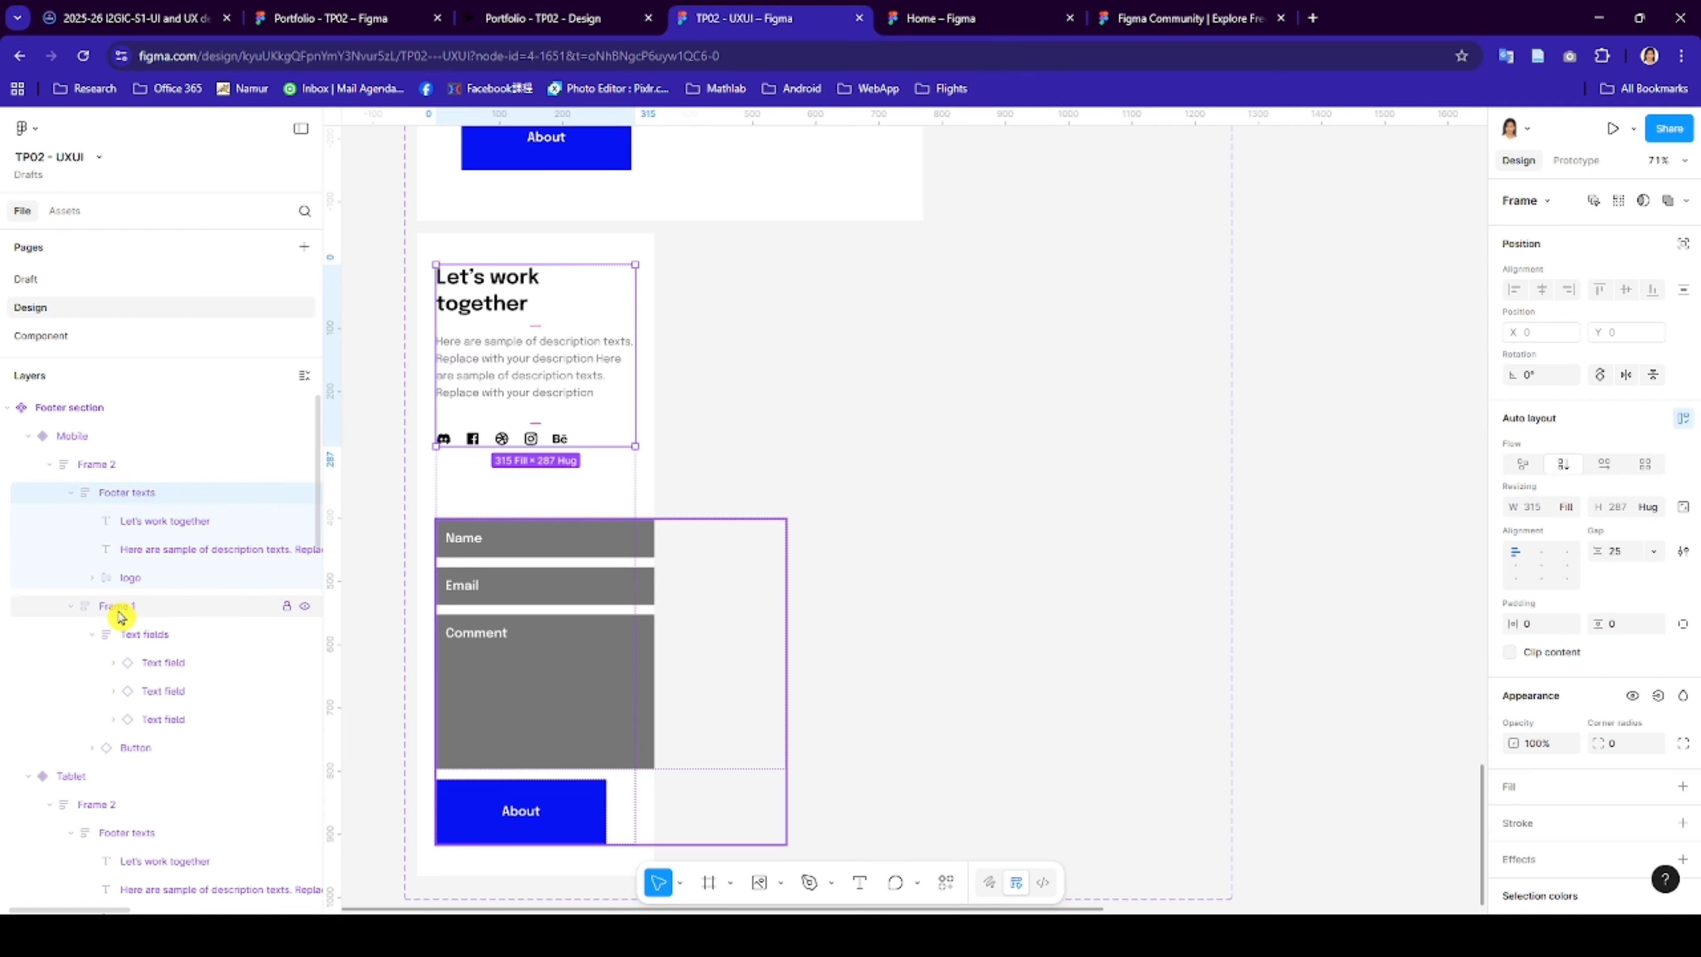
click(154, 633)
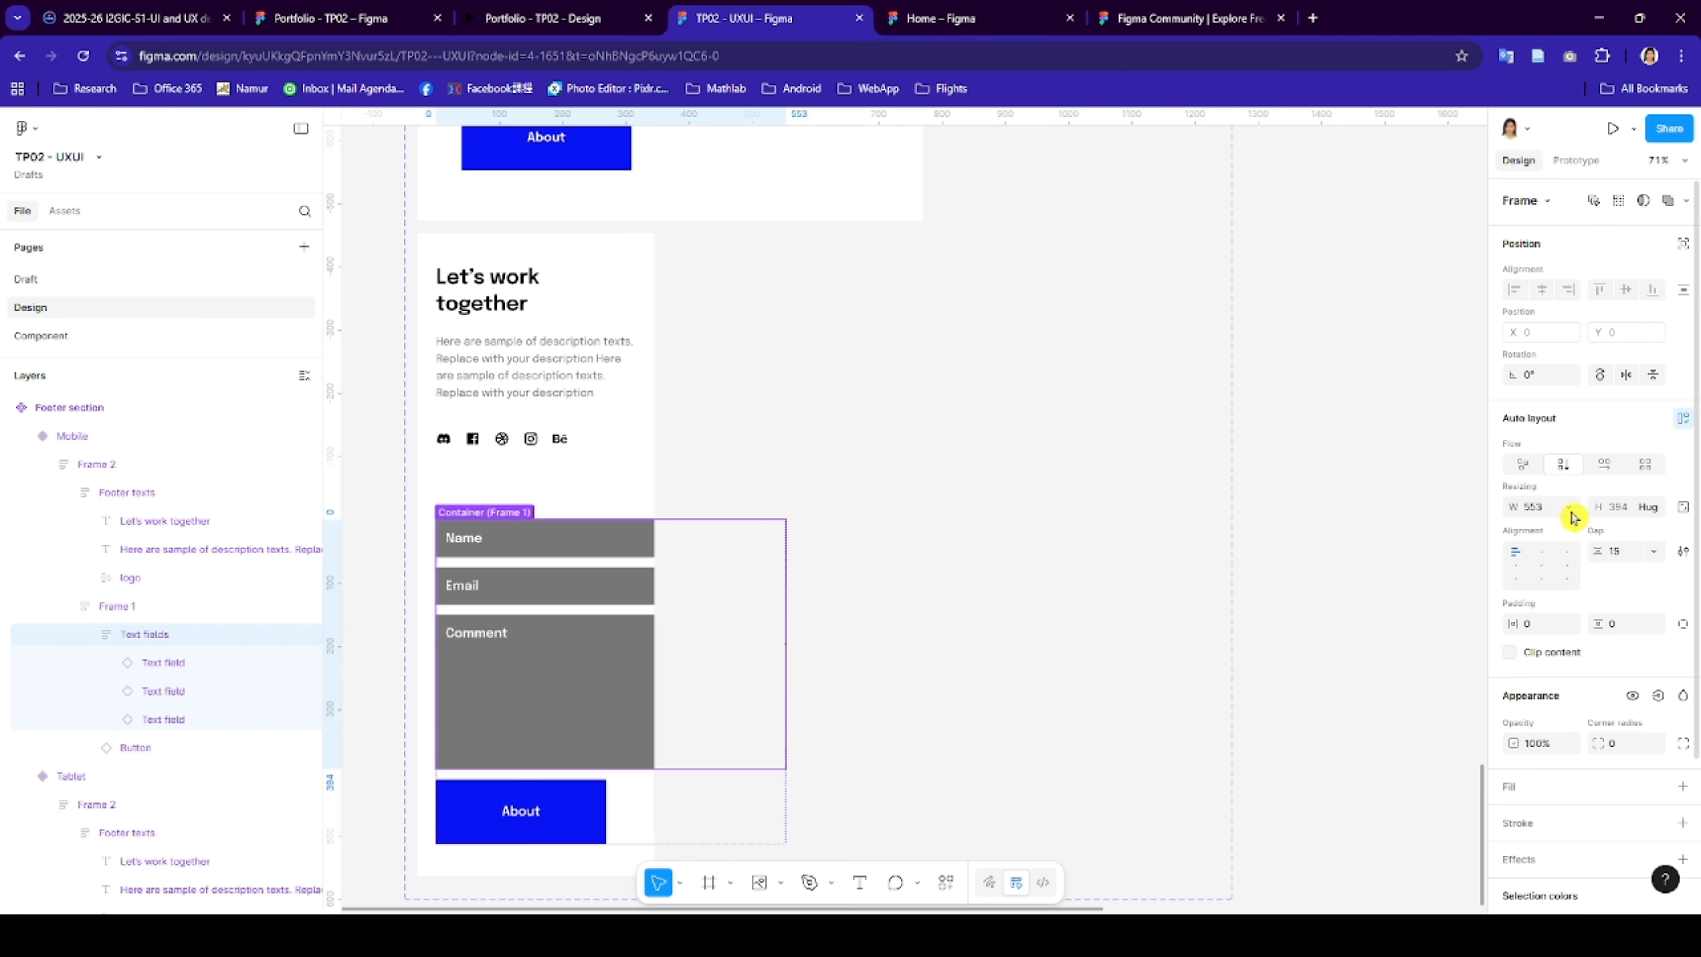
scroll(774, 657, down, 2)
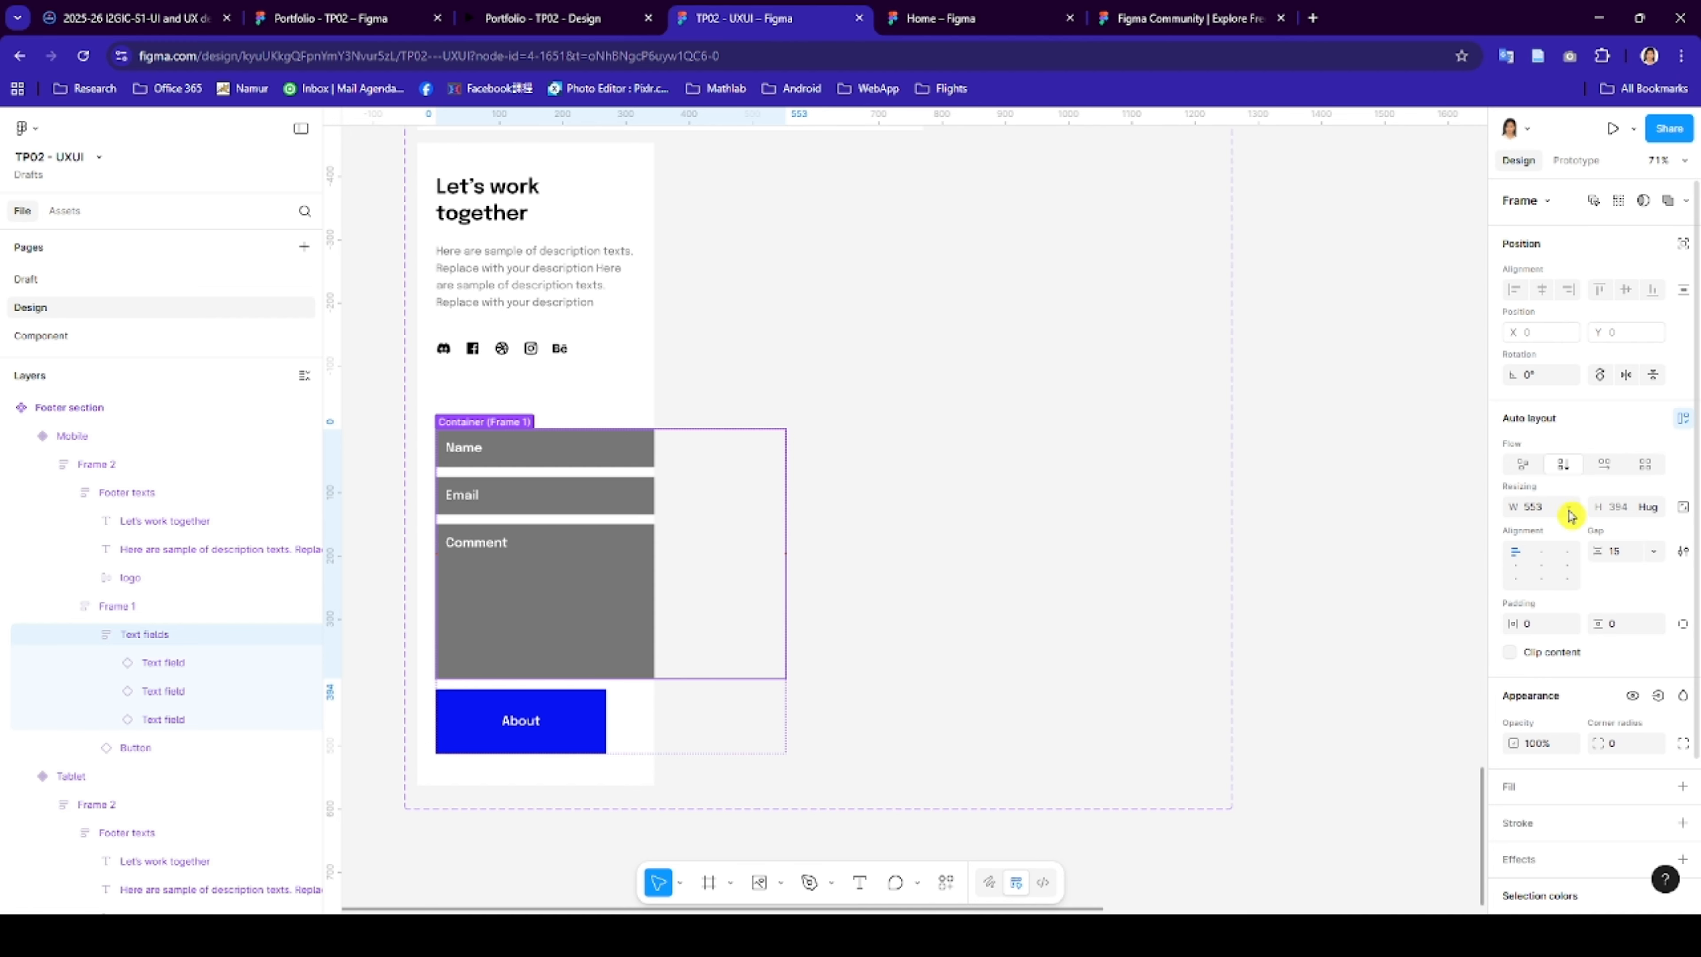
click(161, 617)
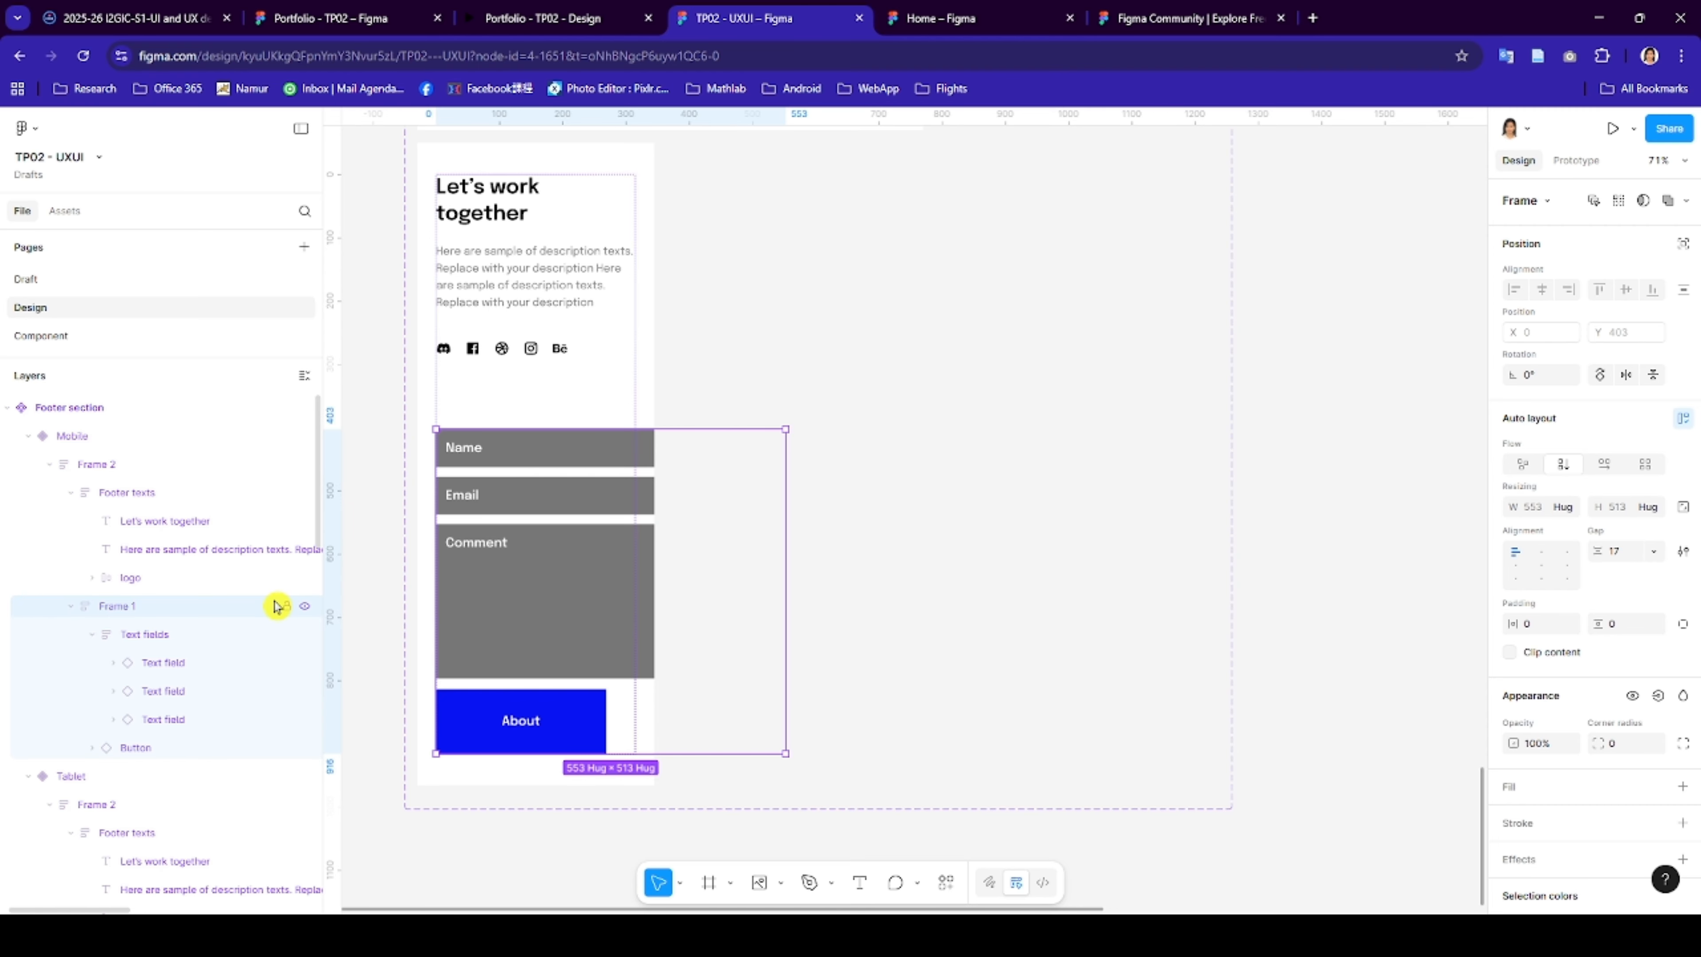
click(1561, 507)
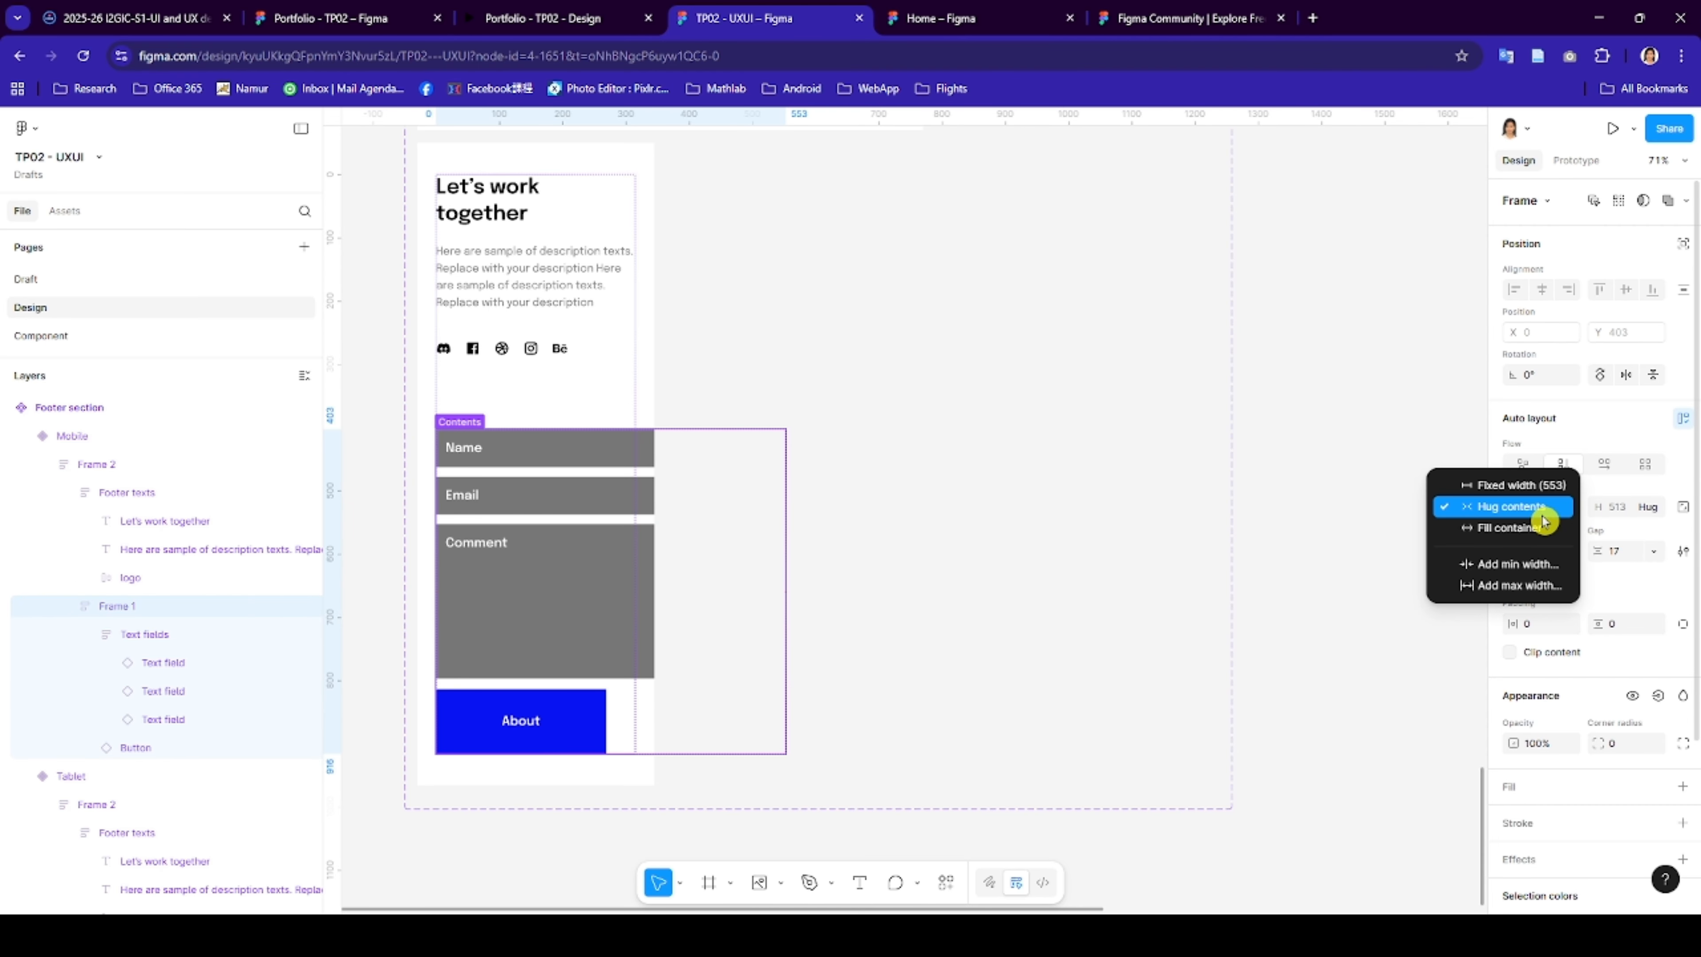
click(1536, 529)
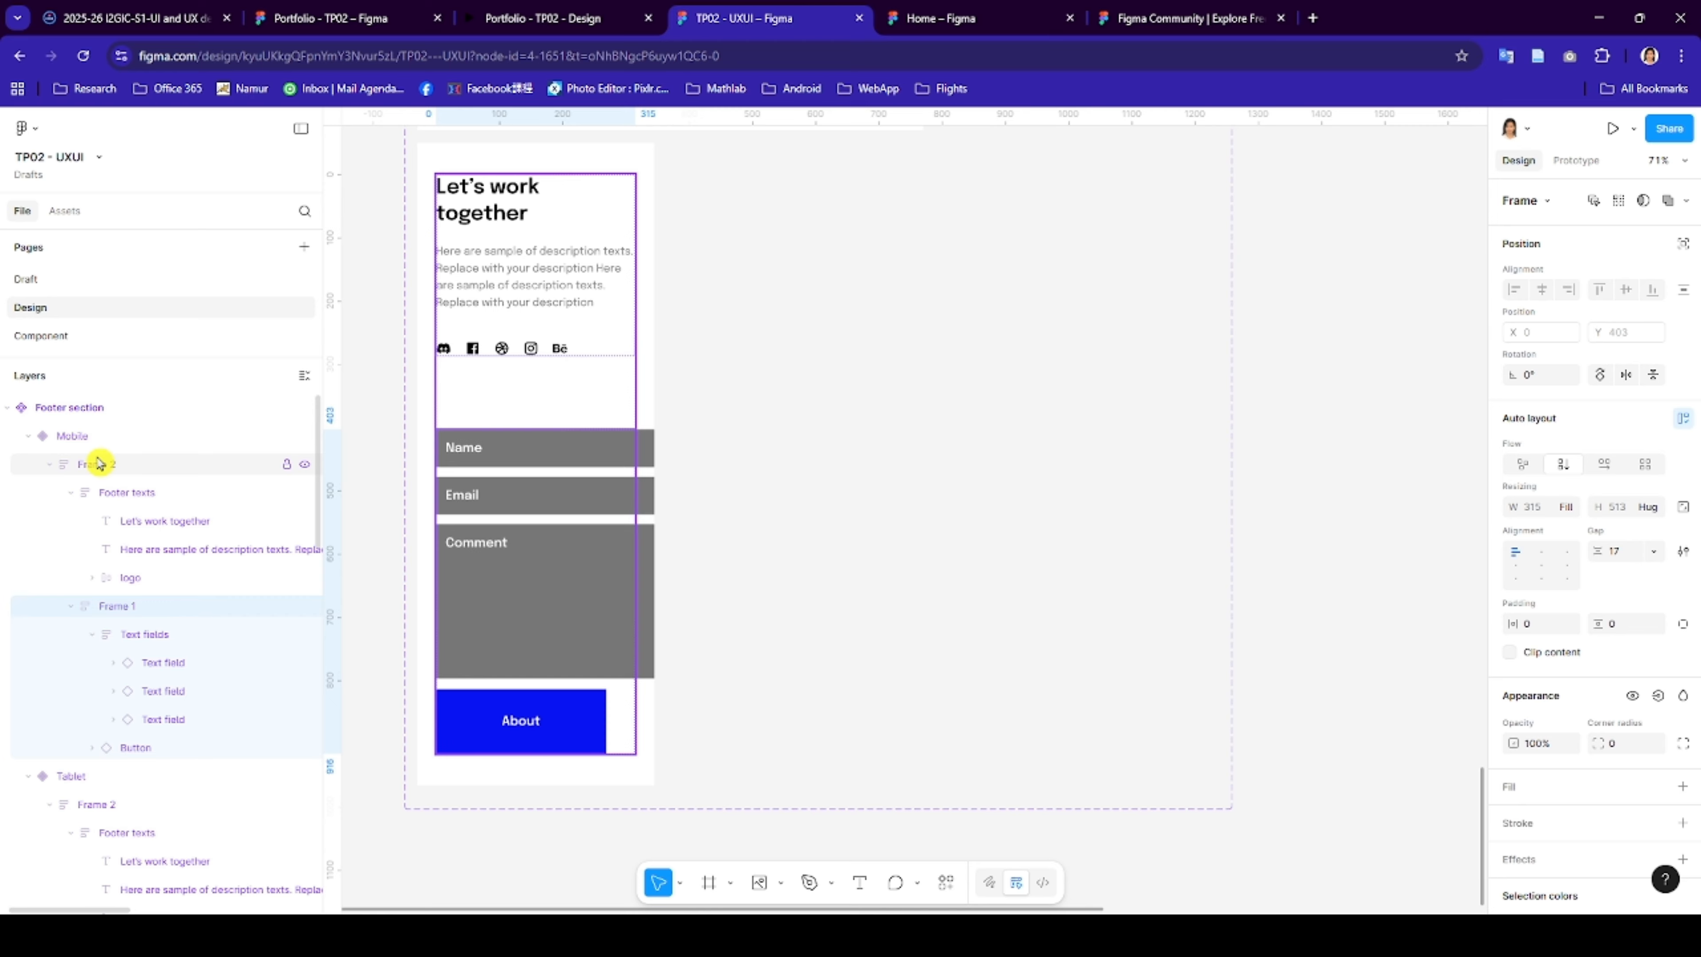
- Set the width of the Name, Email and Comment text fields in the Mobile footer variant to Fill container
click(159, 639)
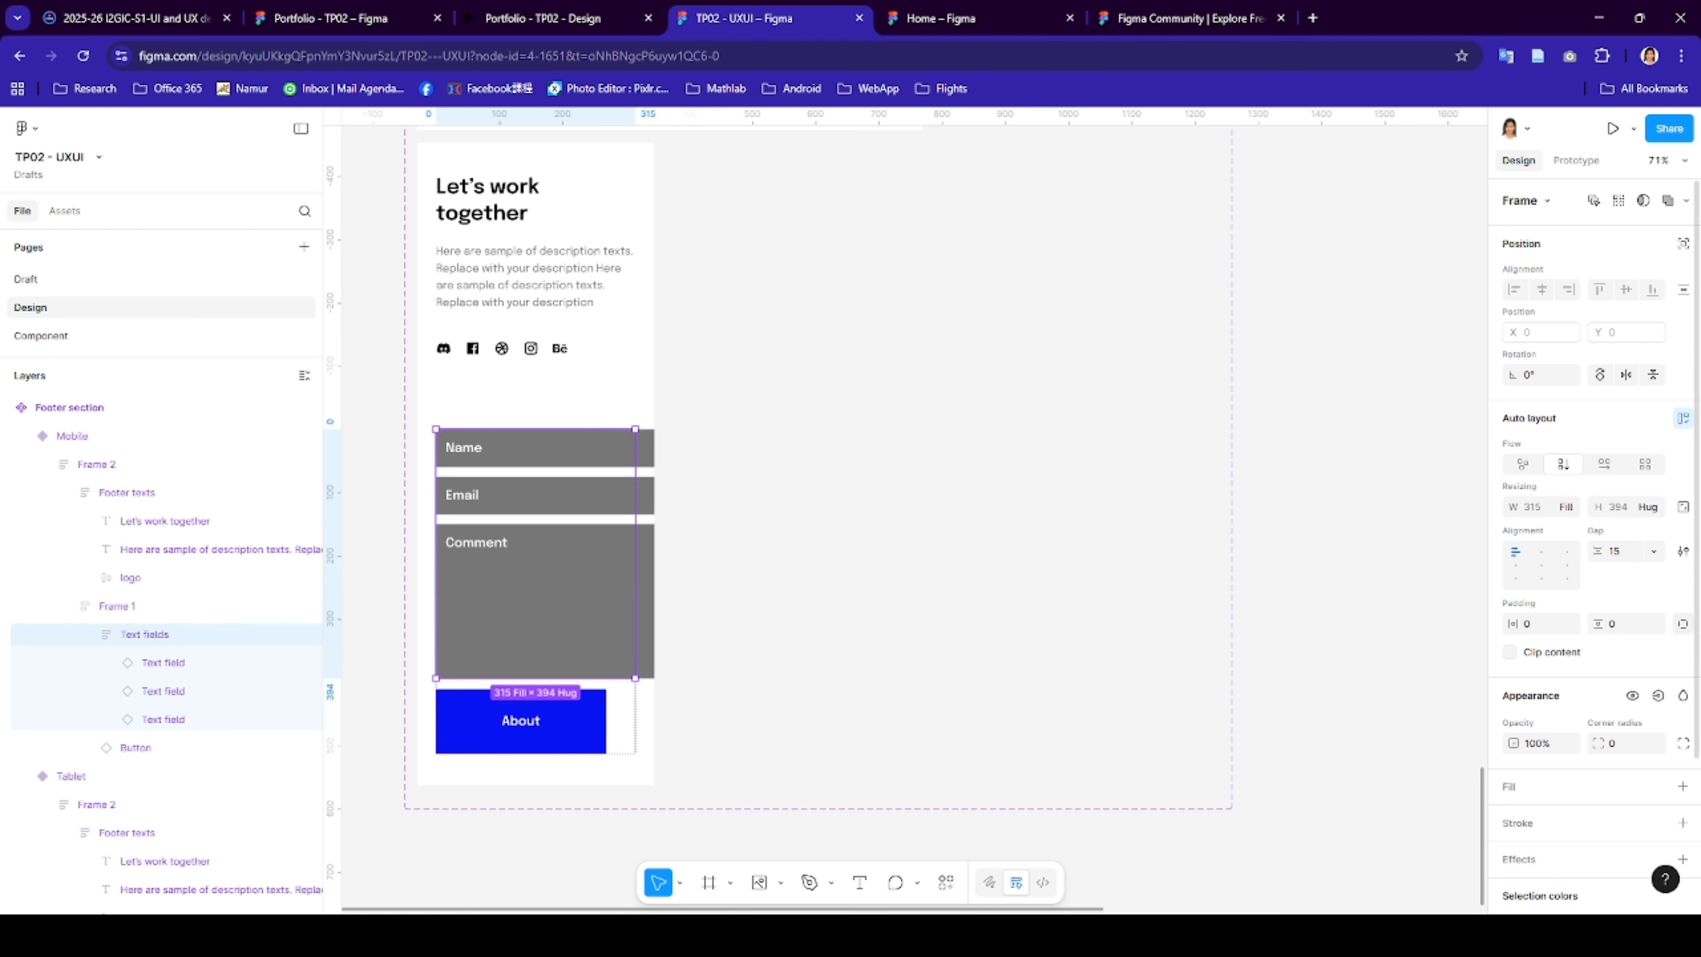
click(162, 663)
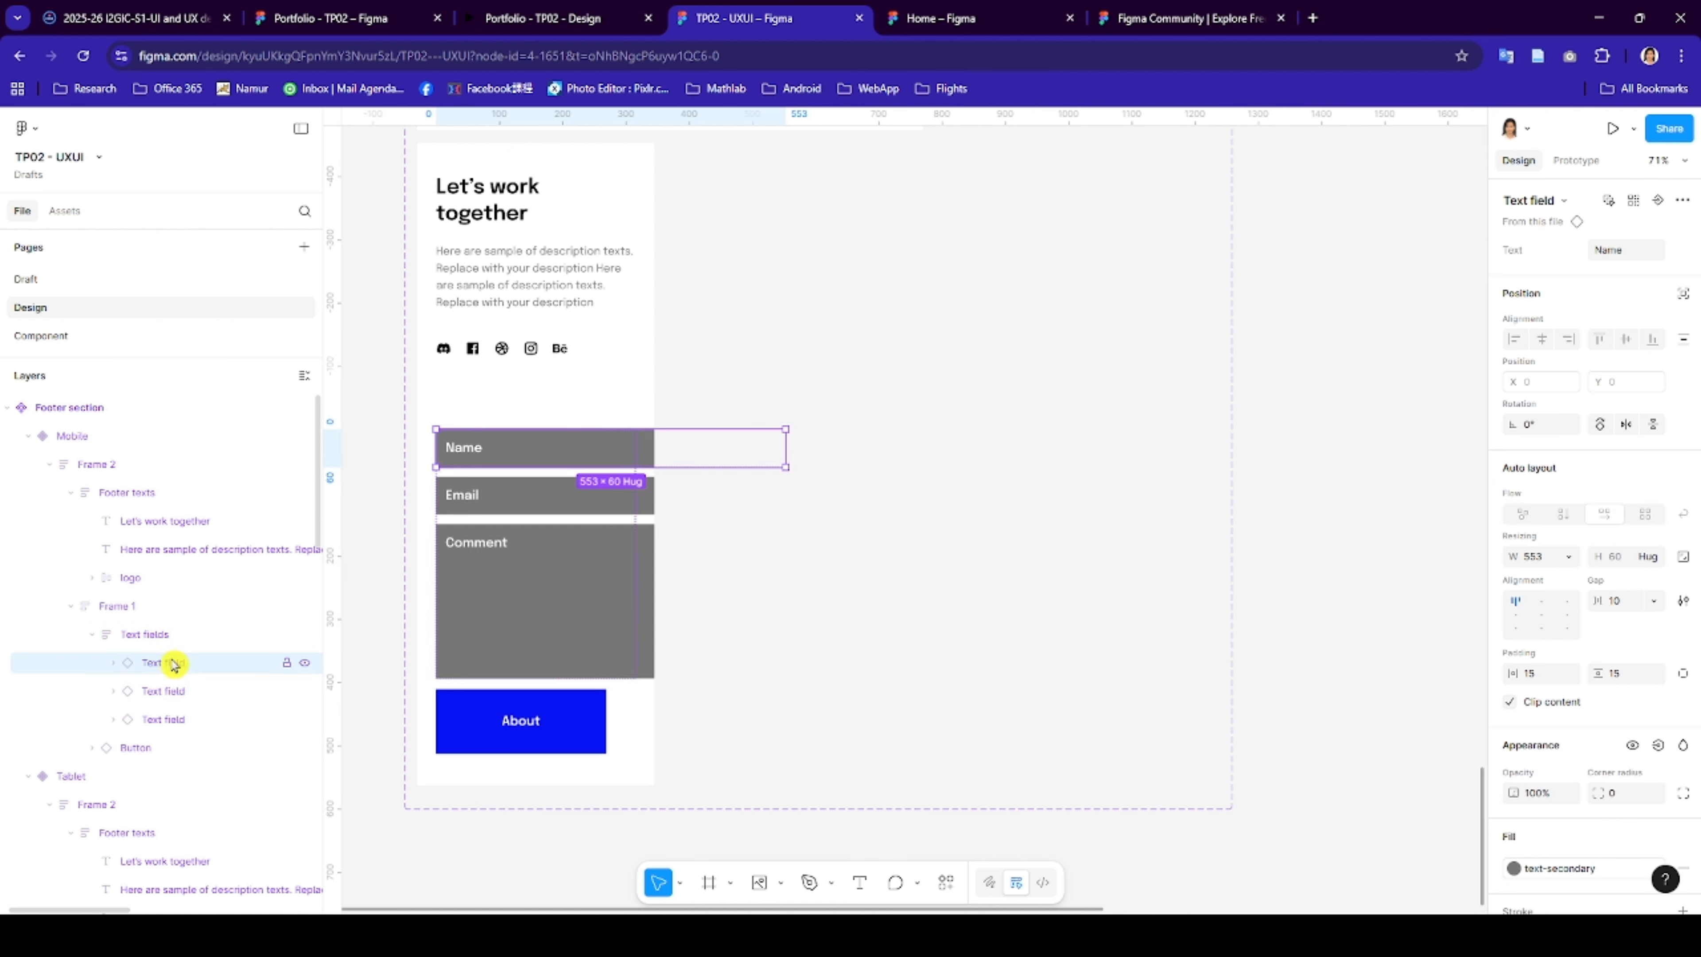
click(1564, 556)
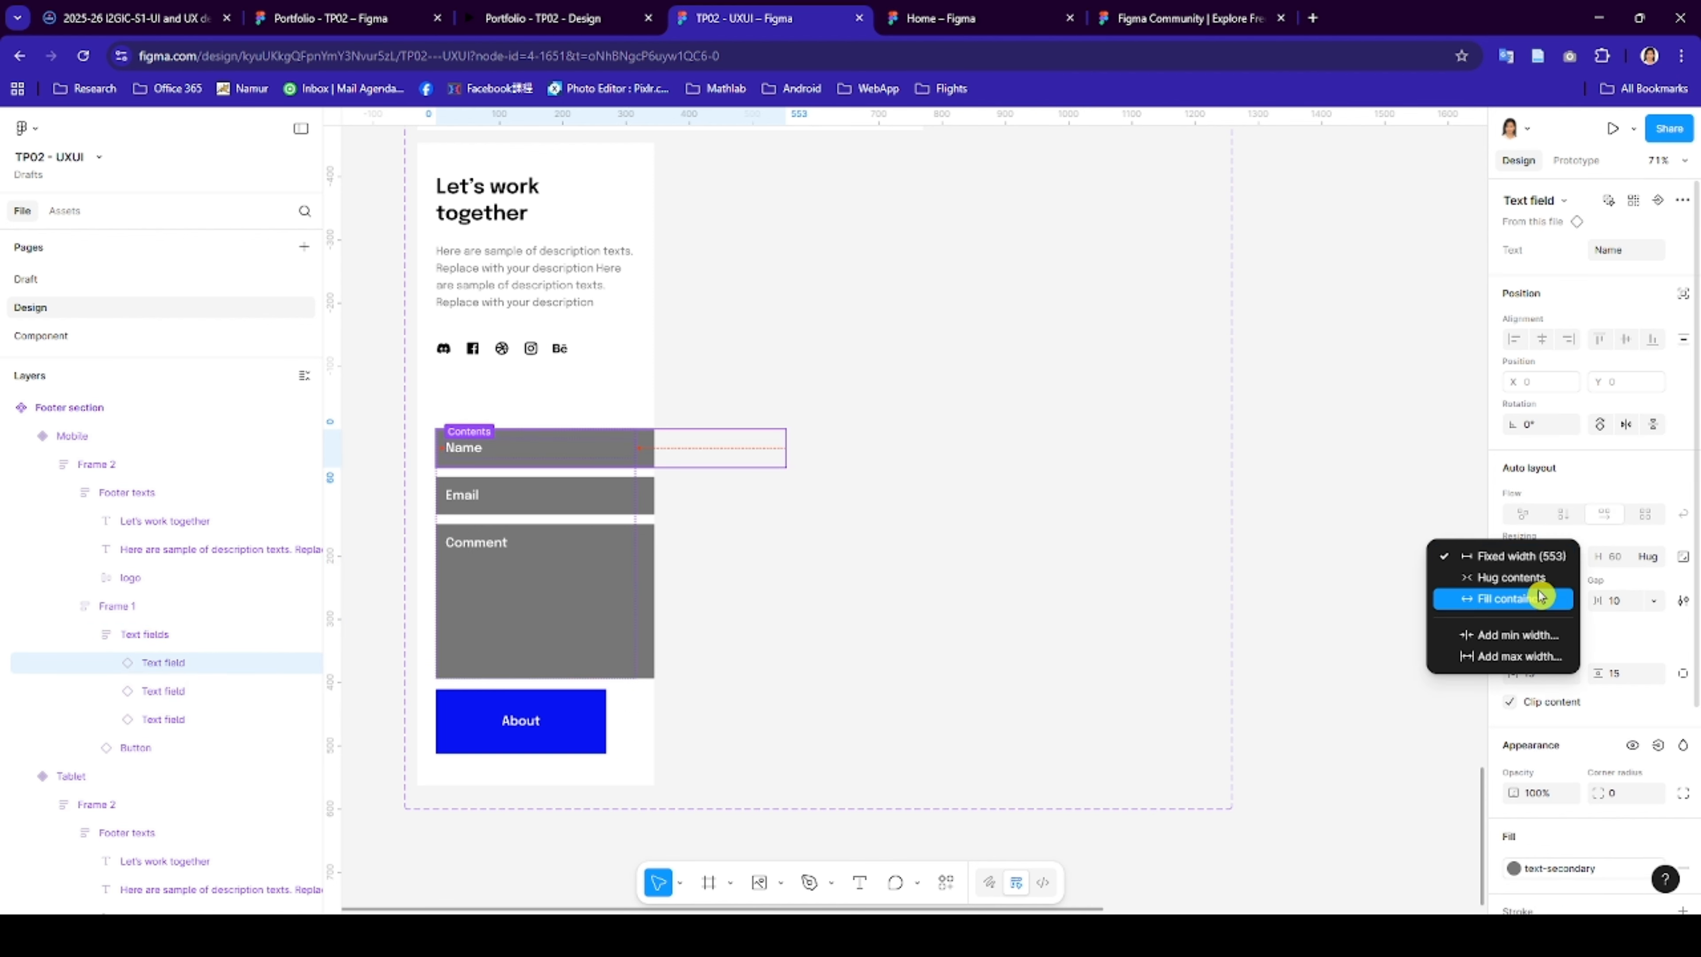
click(1510, 598)
click(640, 511)
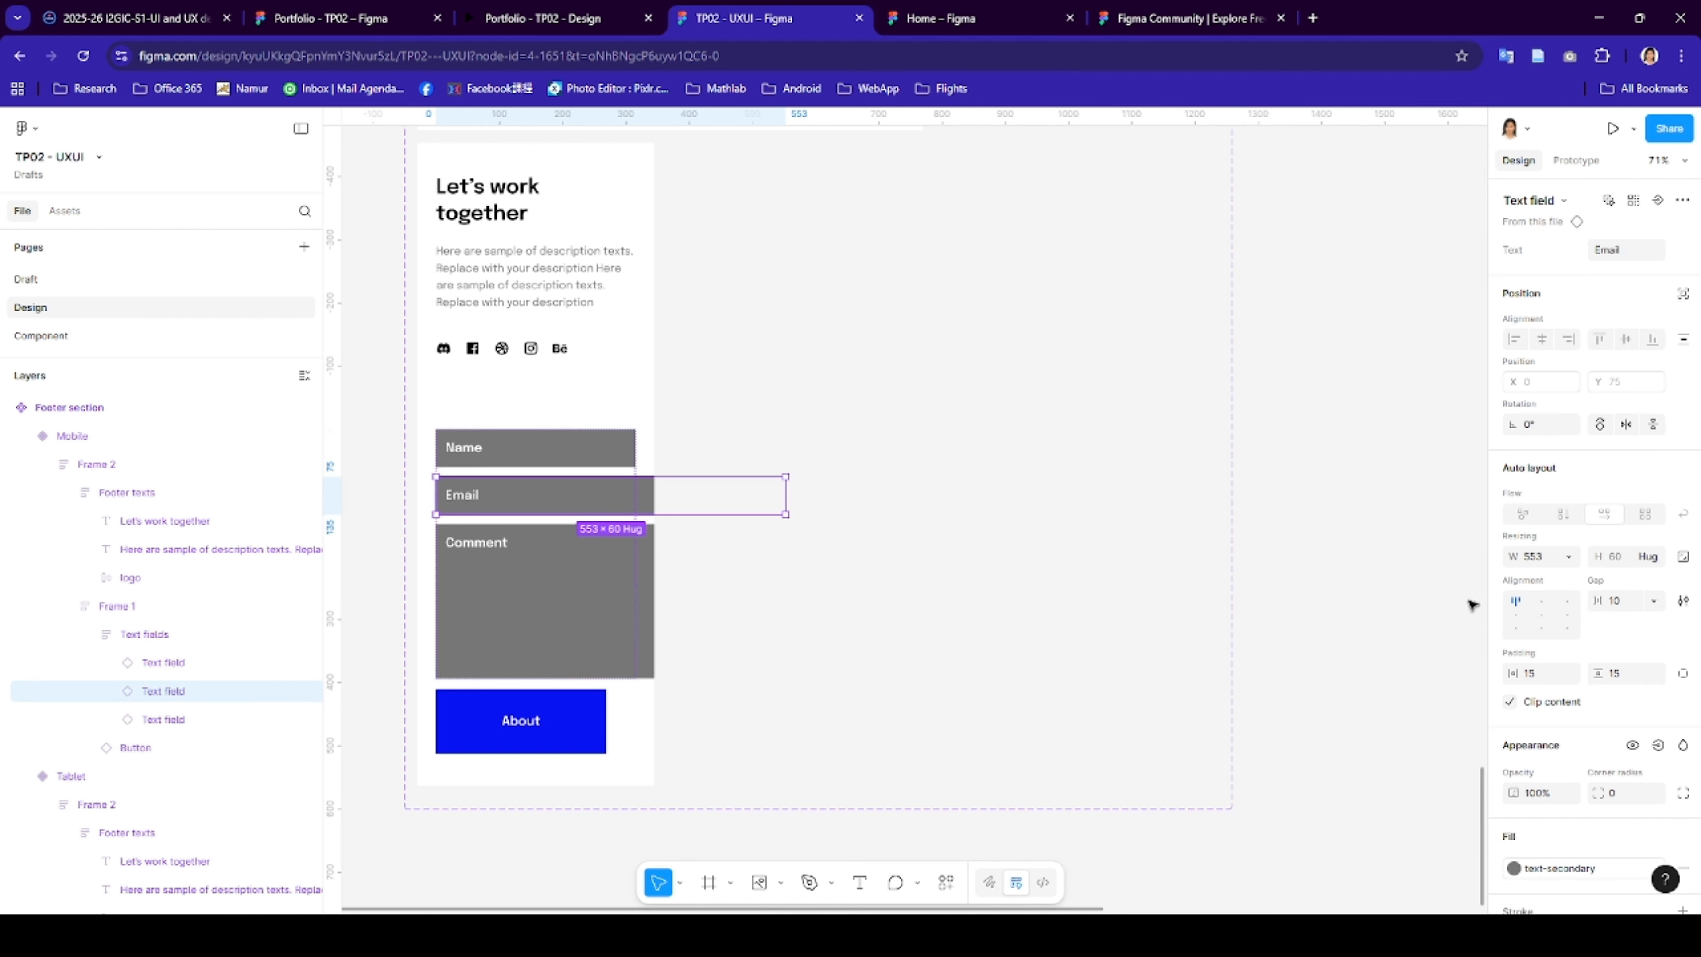
click(1564, 556)
click(1532, 598)
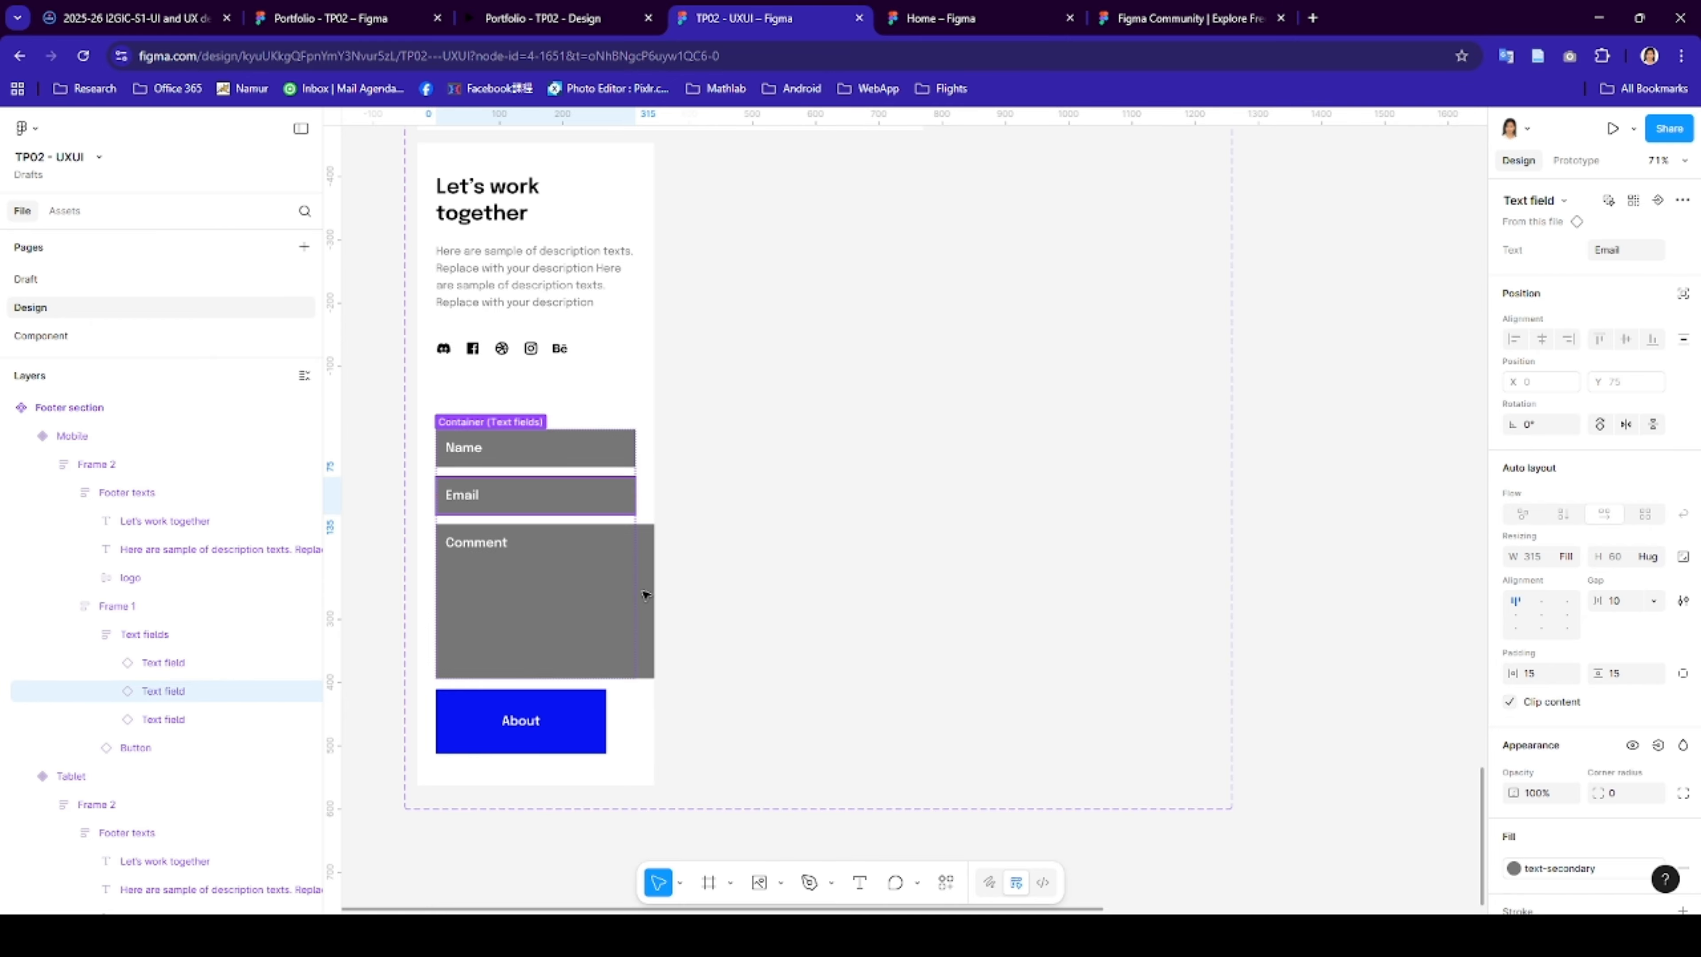
click(647, 593)
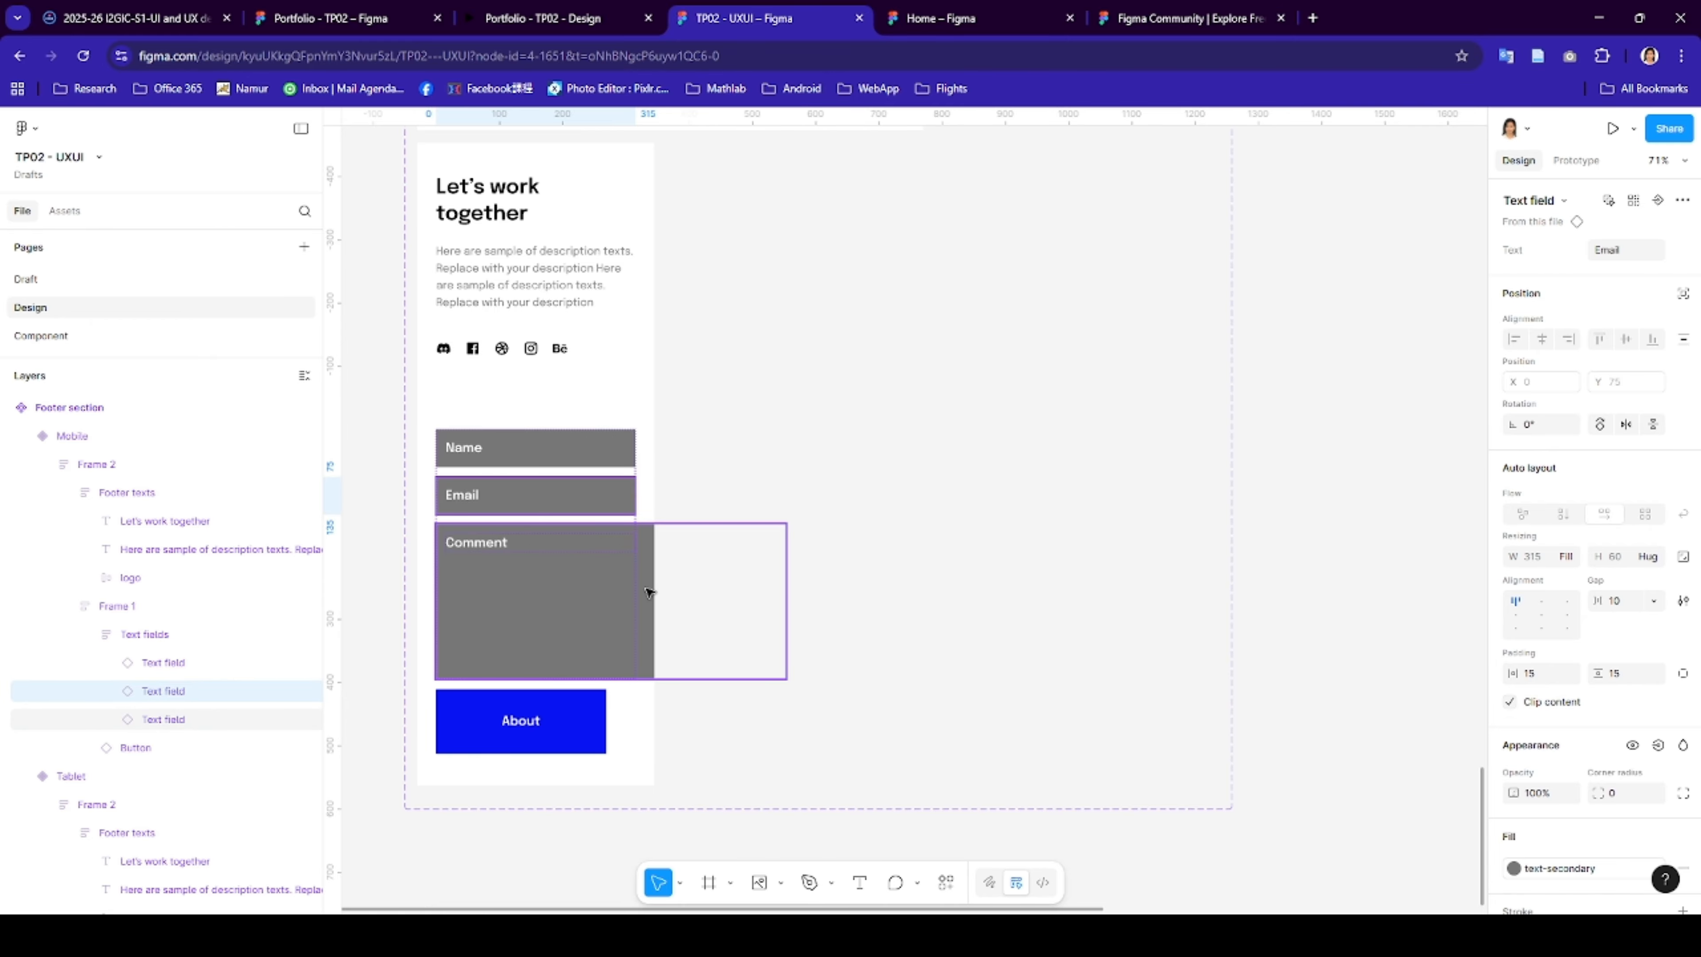
click(1567, 555)
click(1527, 595)
click(710, 399)
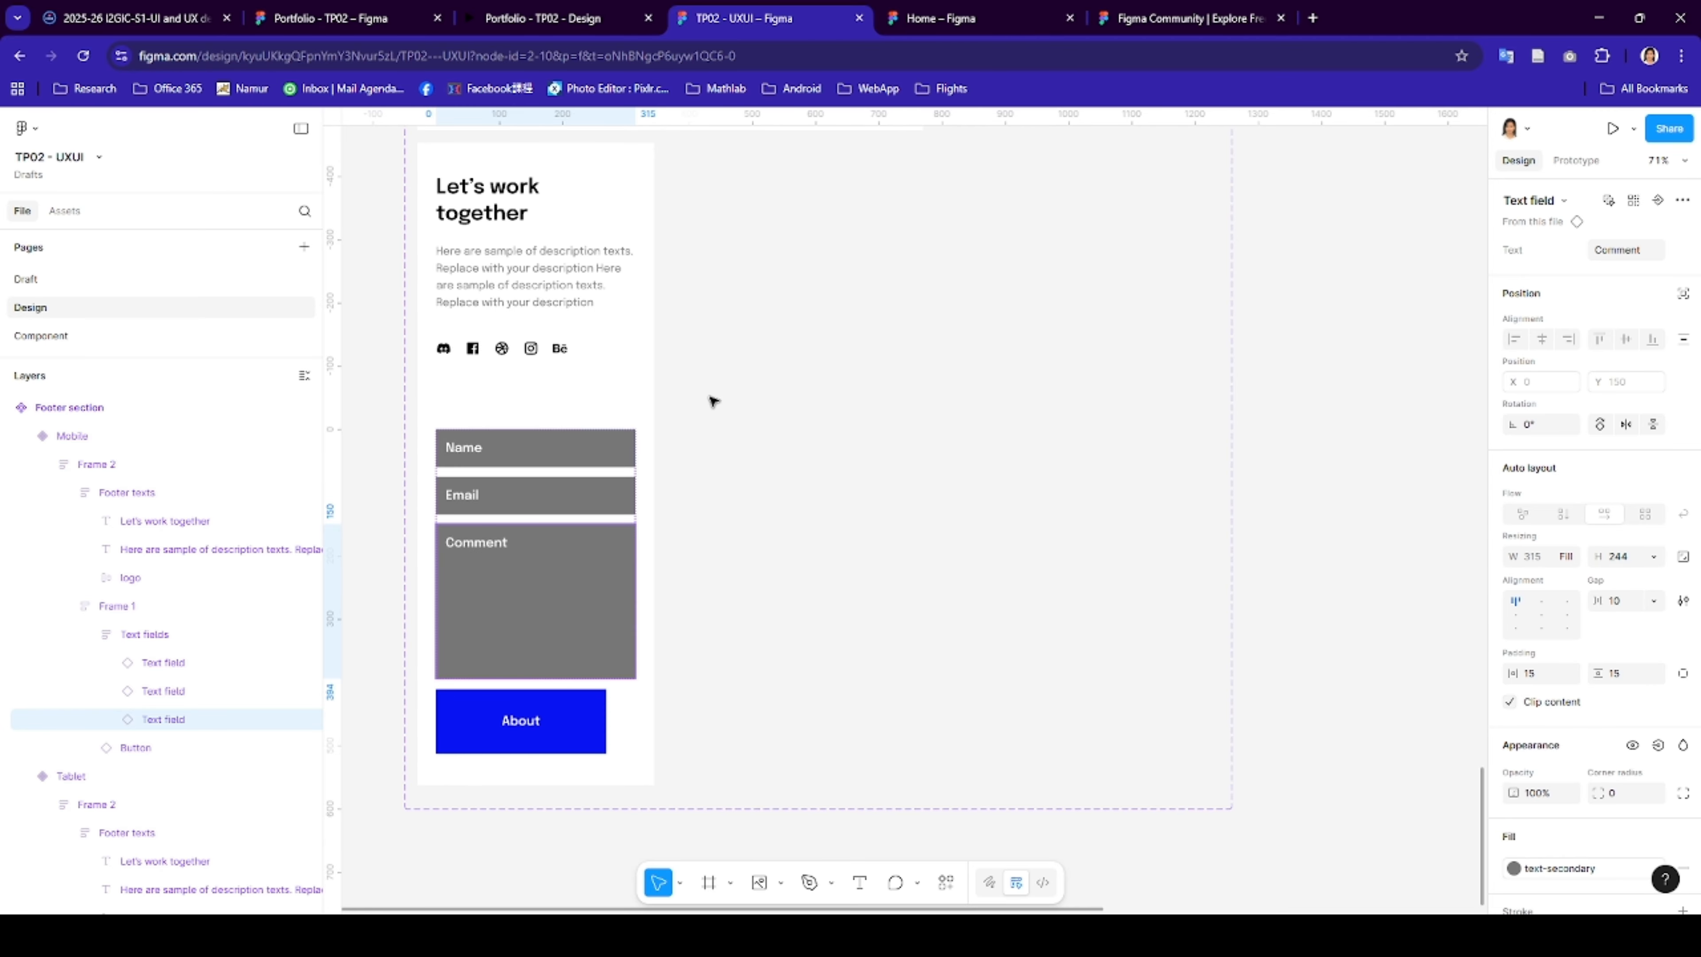
- Move the Text field component and the Footer section component set from the Design page to the Component page
scroll(708, 395, down, 15)
scroll(700, 384, up, 10)
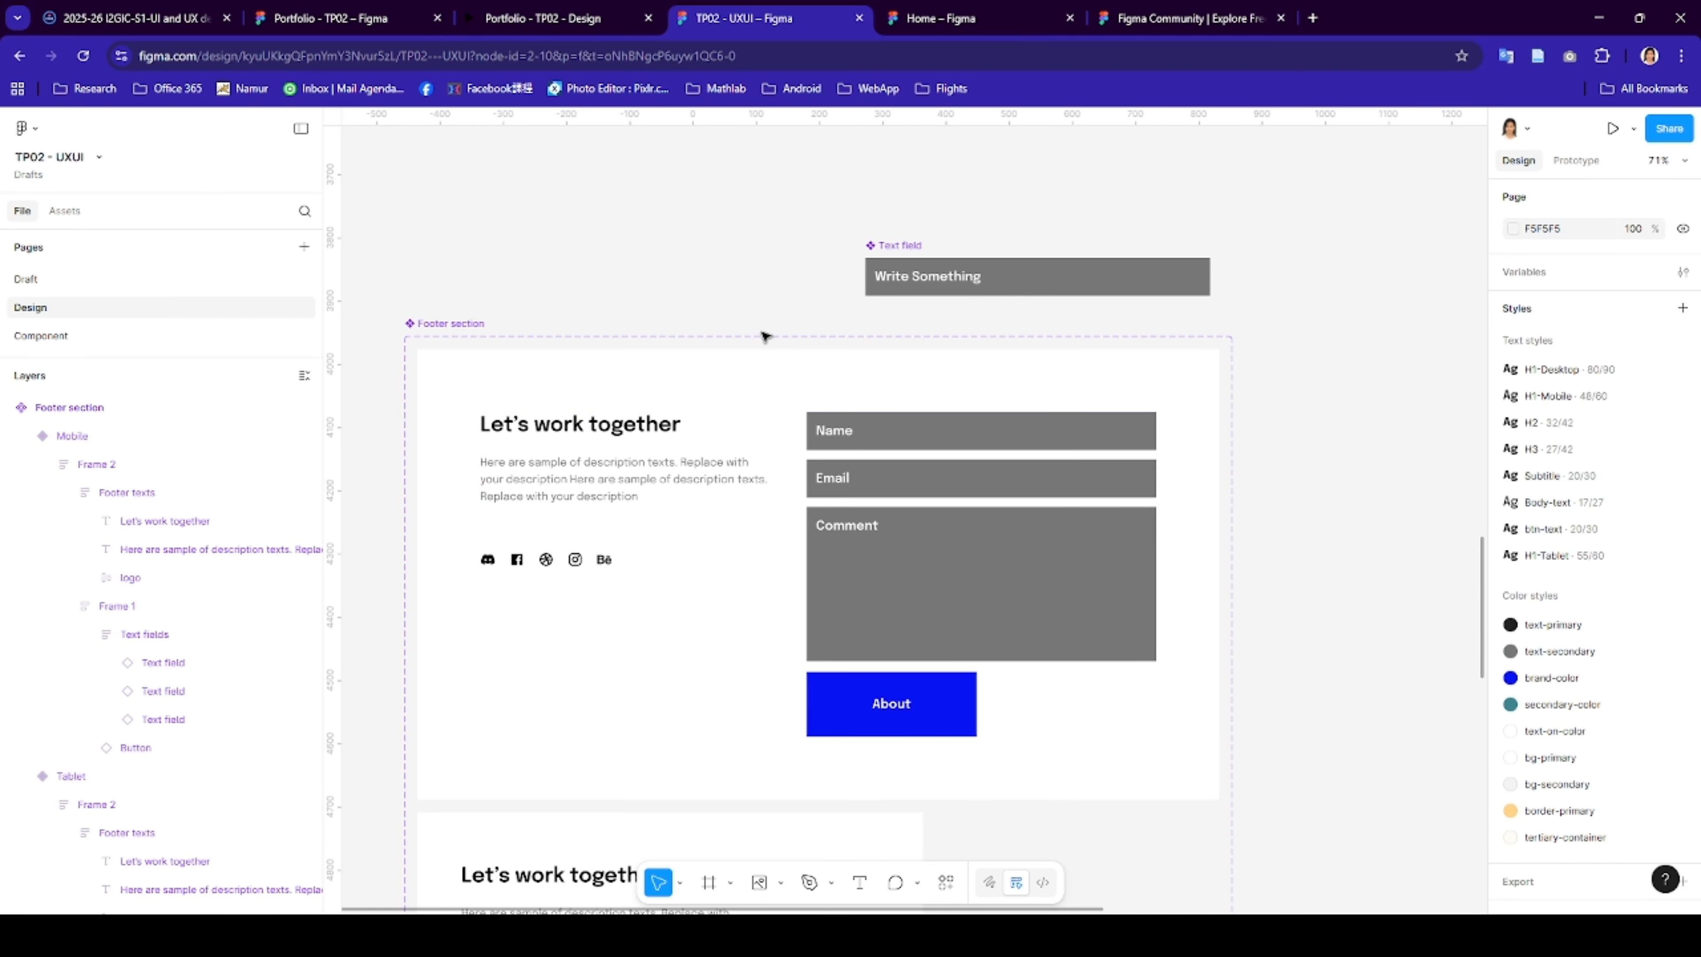
click(902, 251)
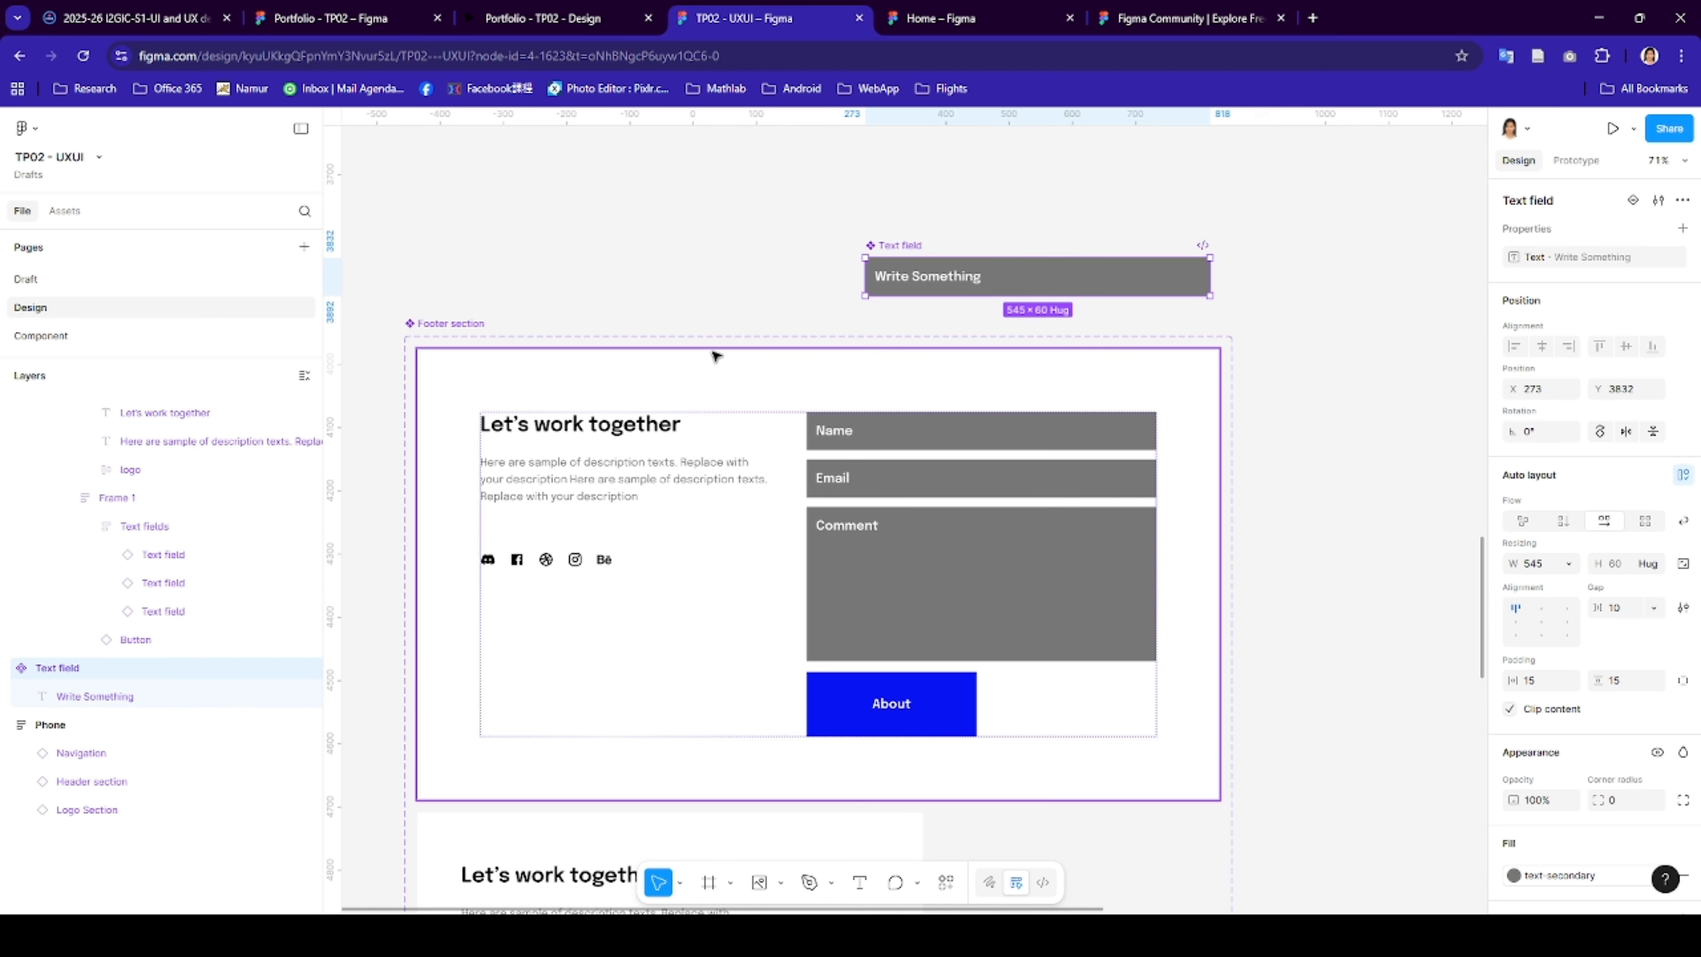
shift+click(711, 349)
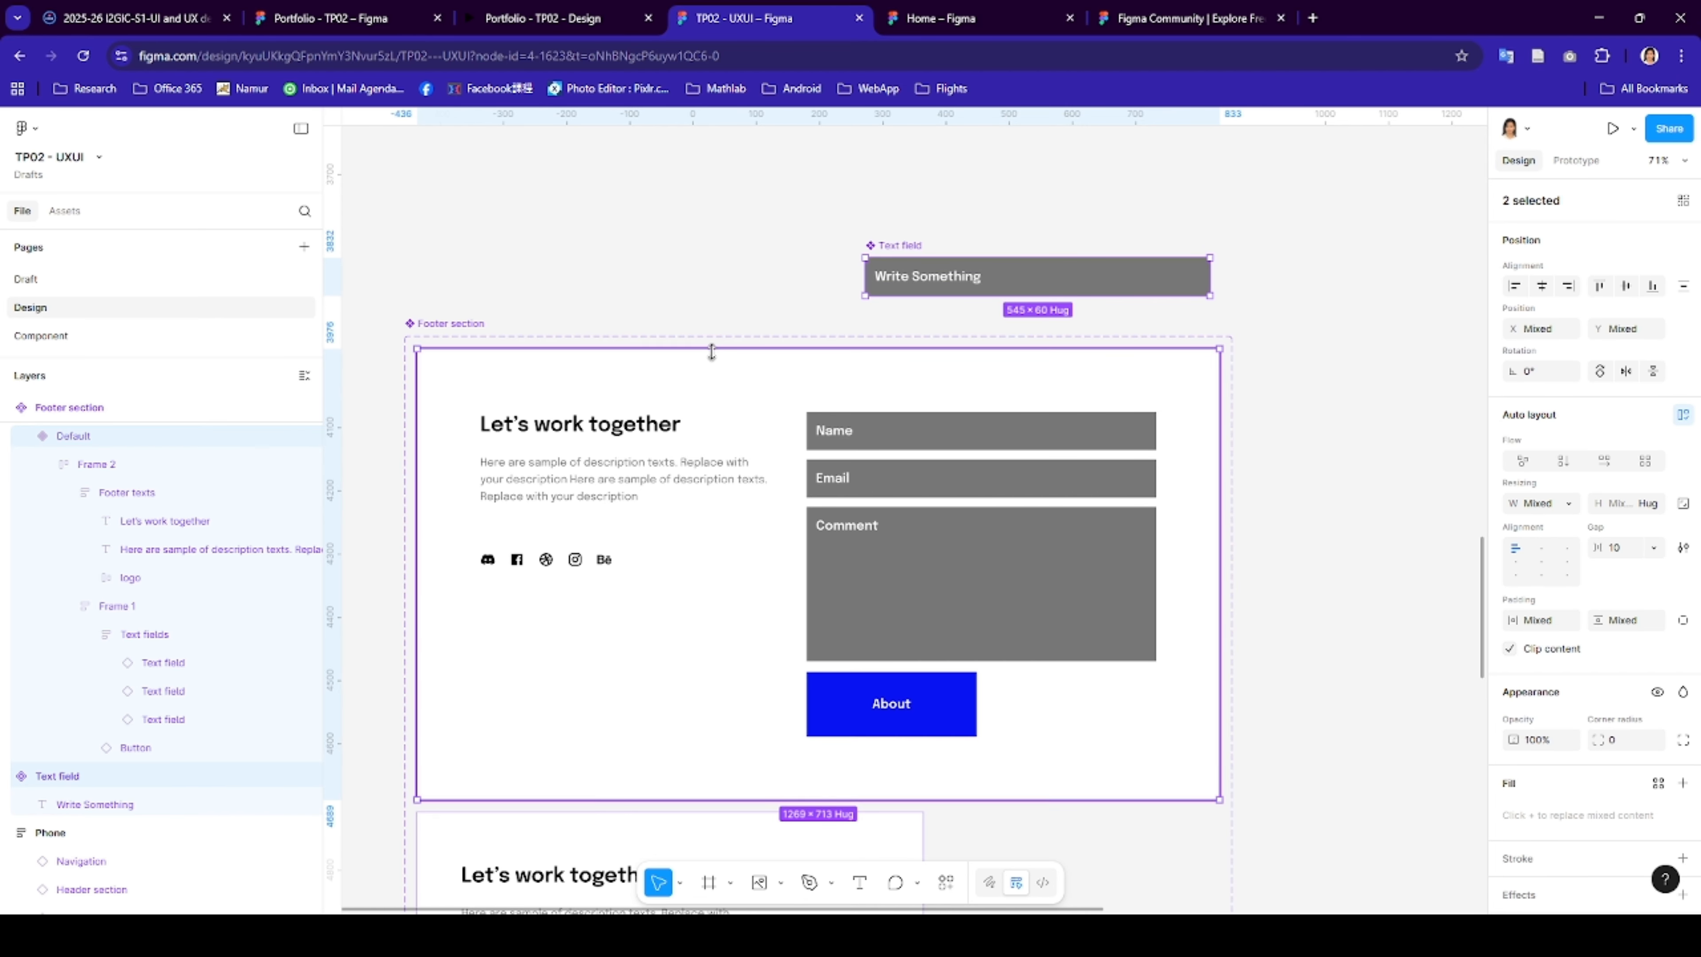
click(461, 325)
shift+click(903, 245)
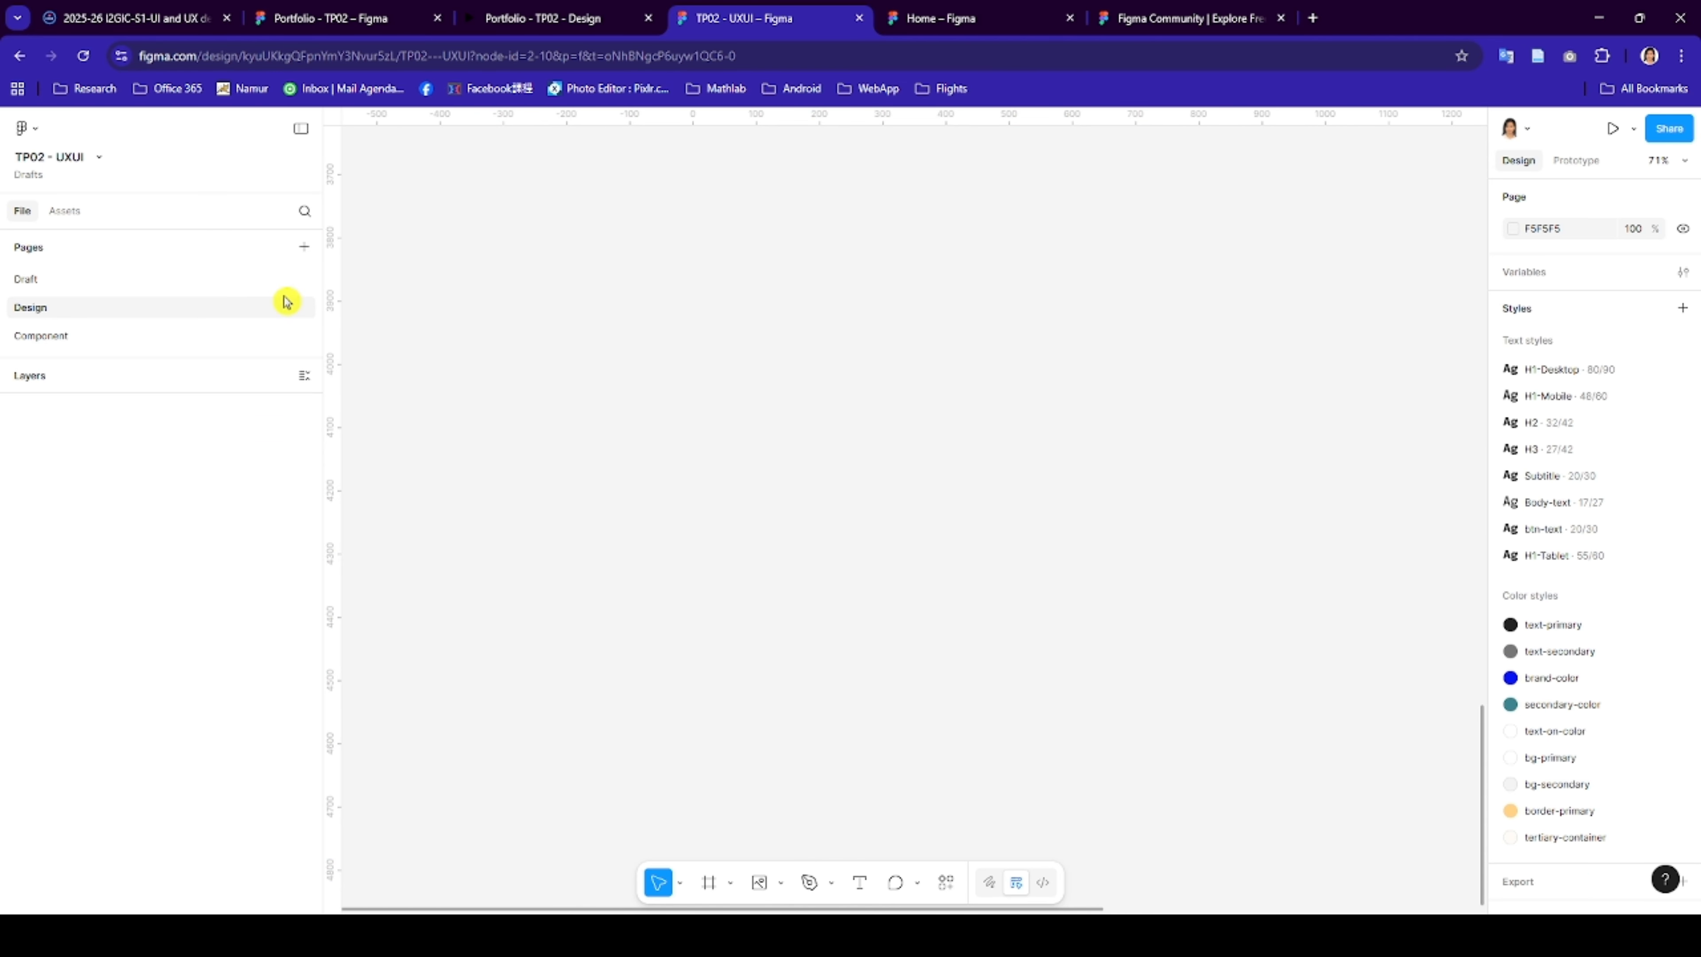
click(114, 336)
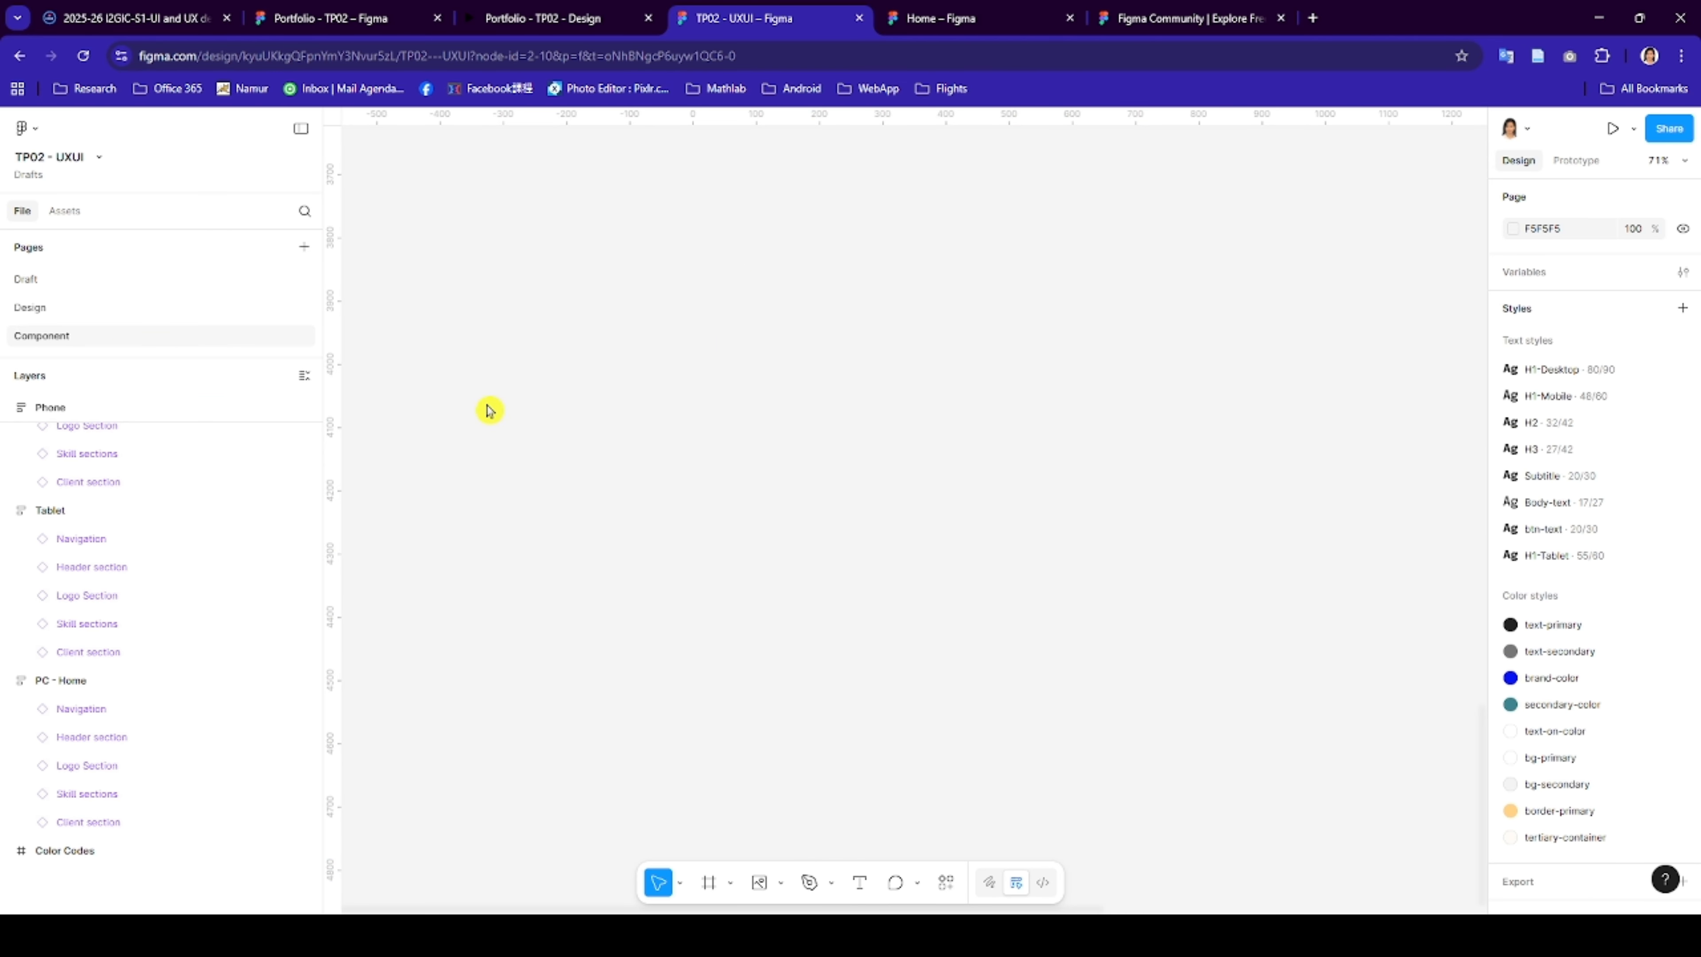
scroll(1196, 406, right, 10)
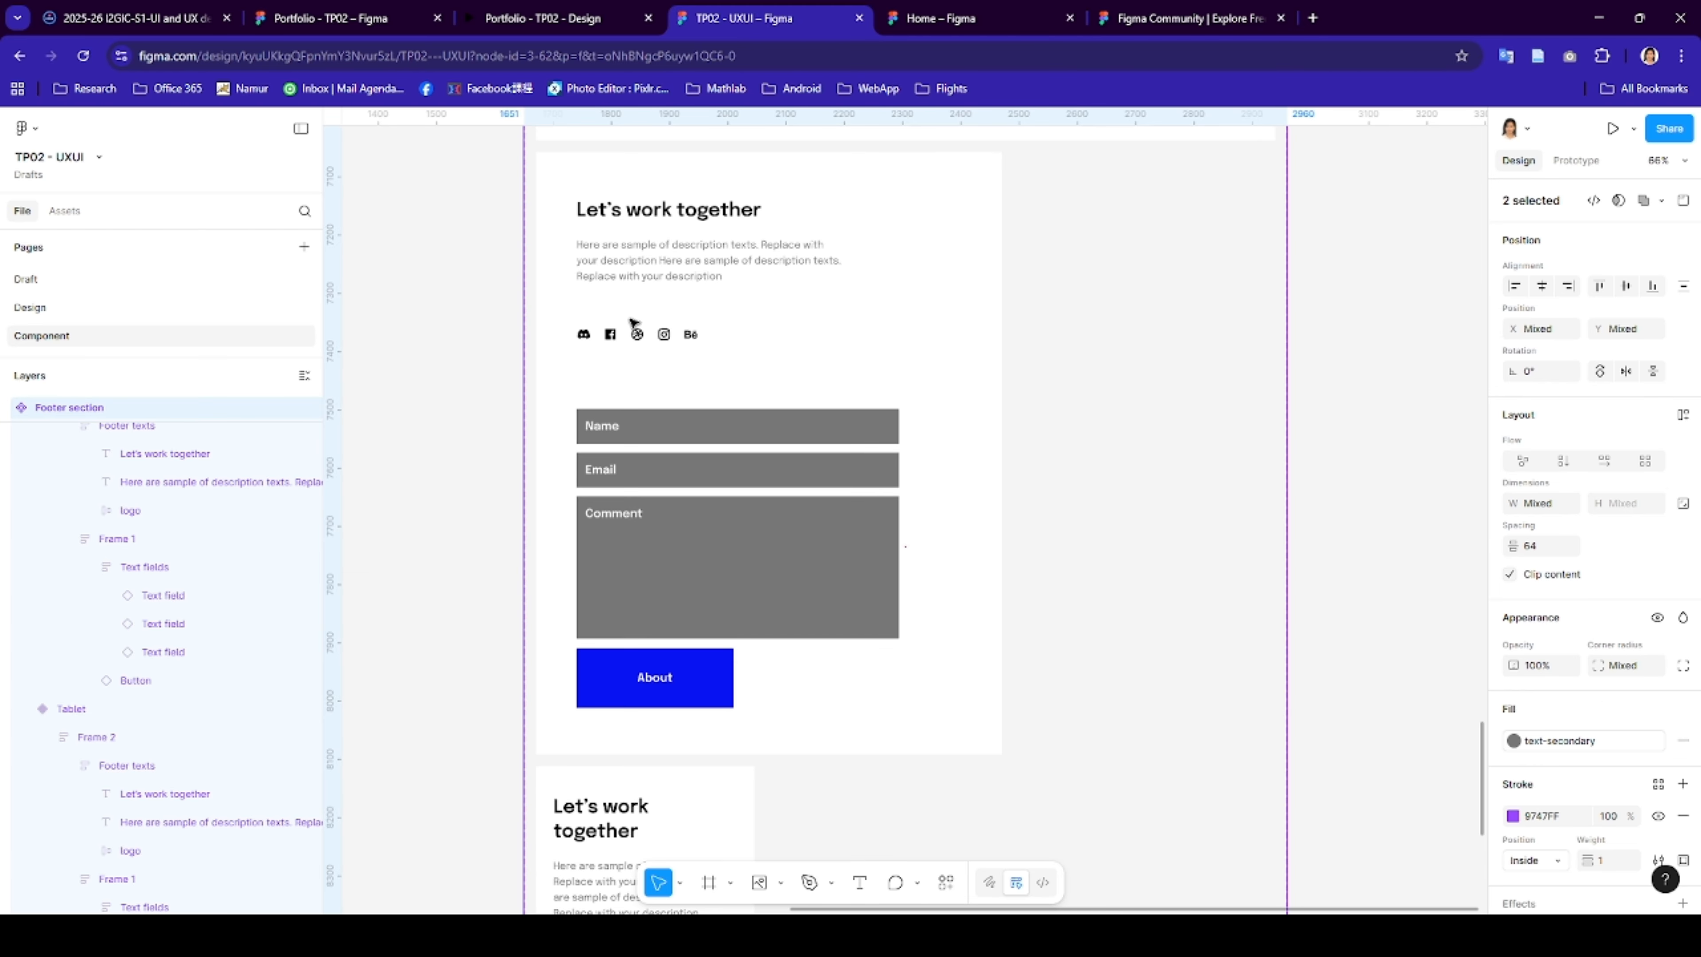
key(Escape)
- Copy the footer's Tablet variant from the Component page and paste an instance of it on the Design page
click(921, 274)
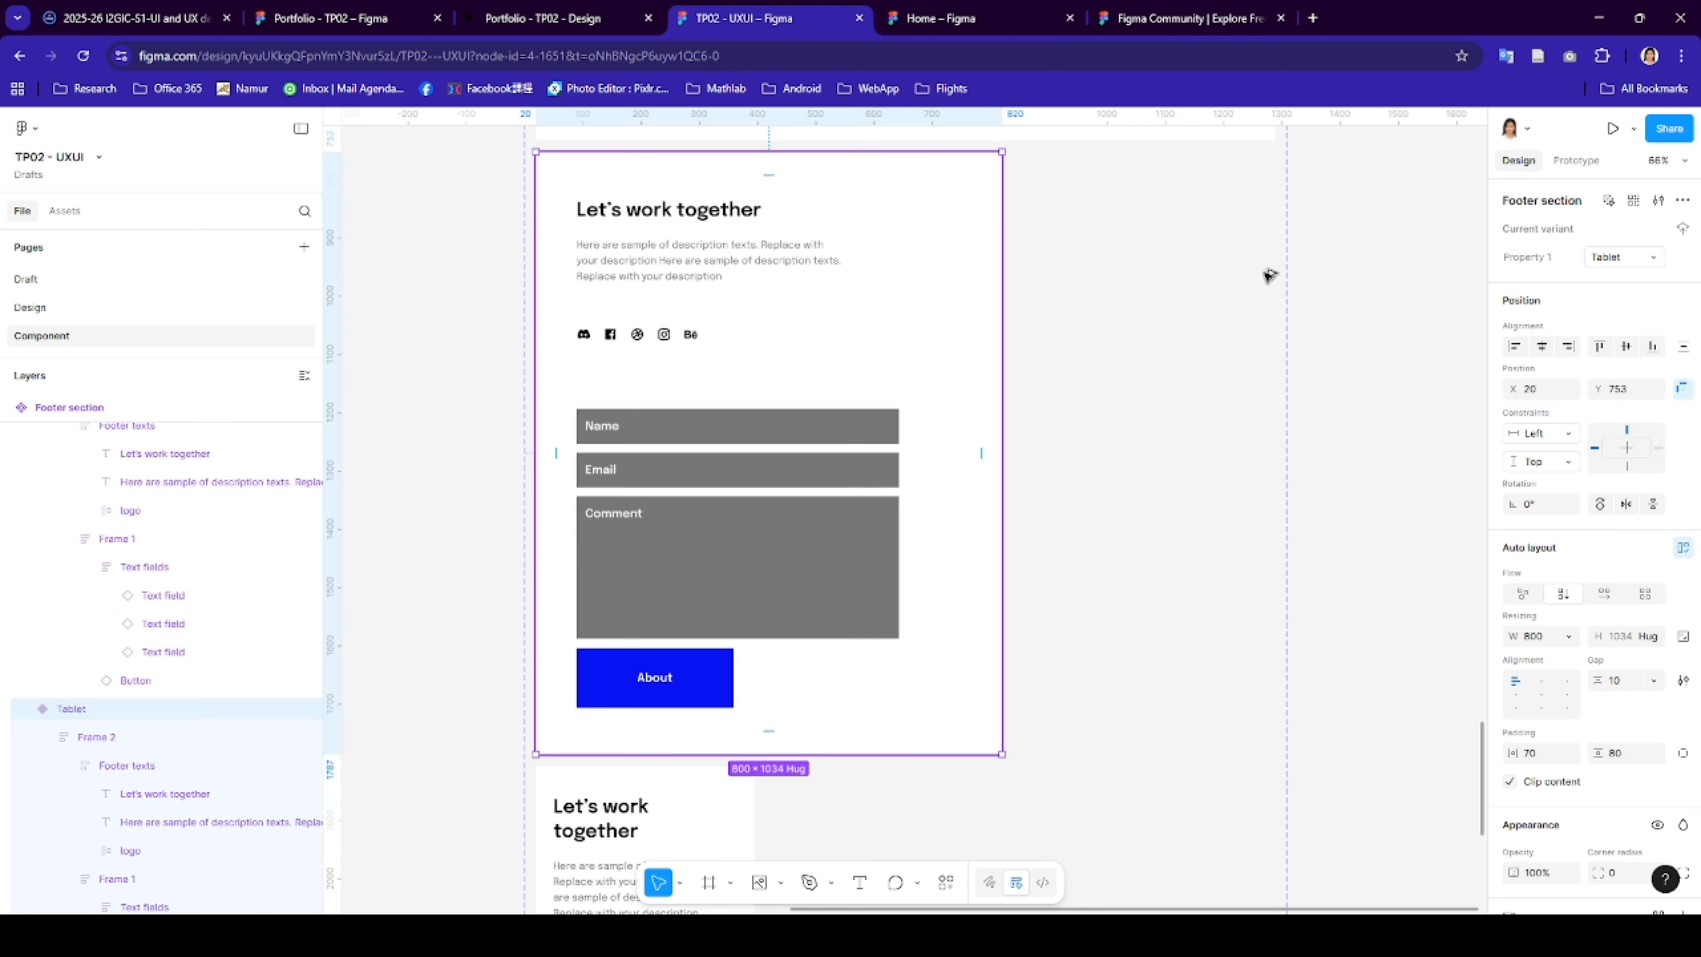
drag(1270, 276, 1423, 290)
key(ctrl+x)
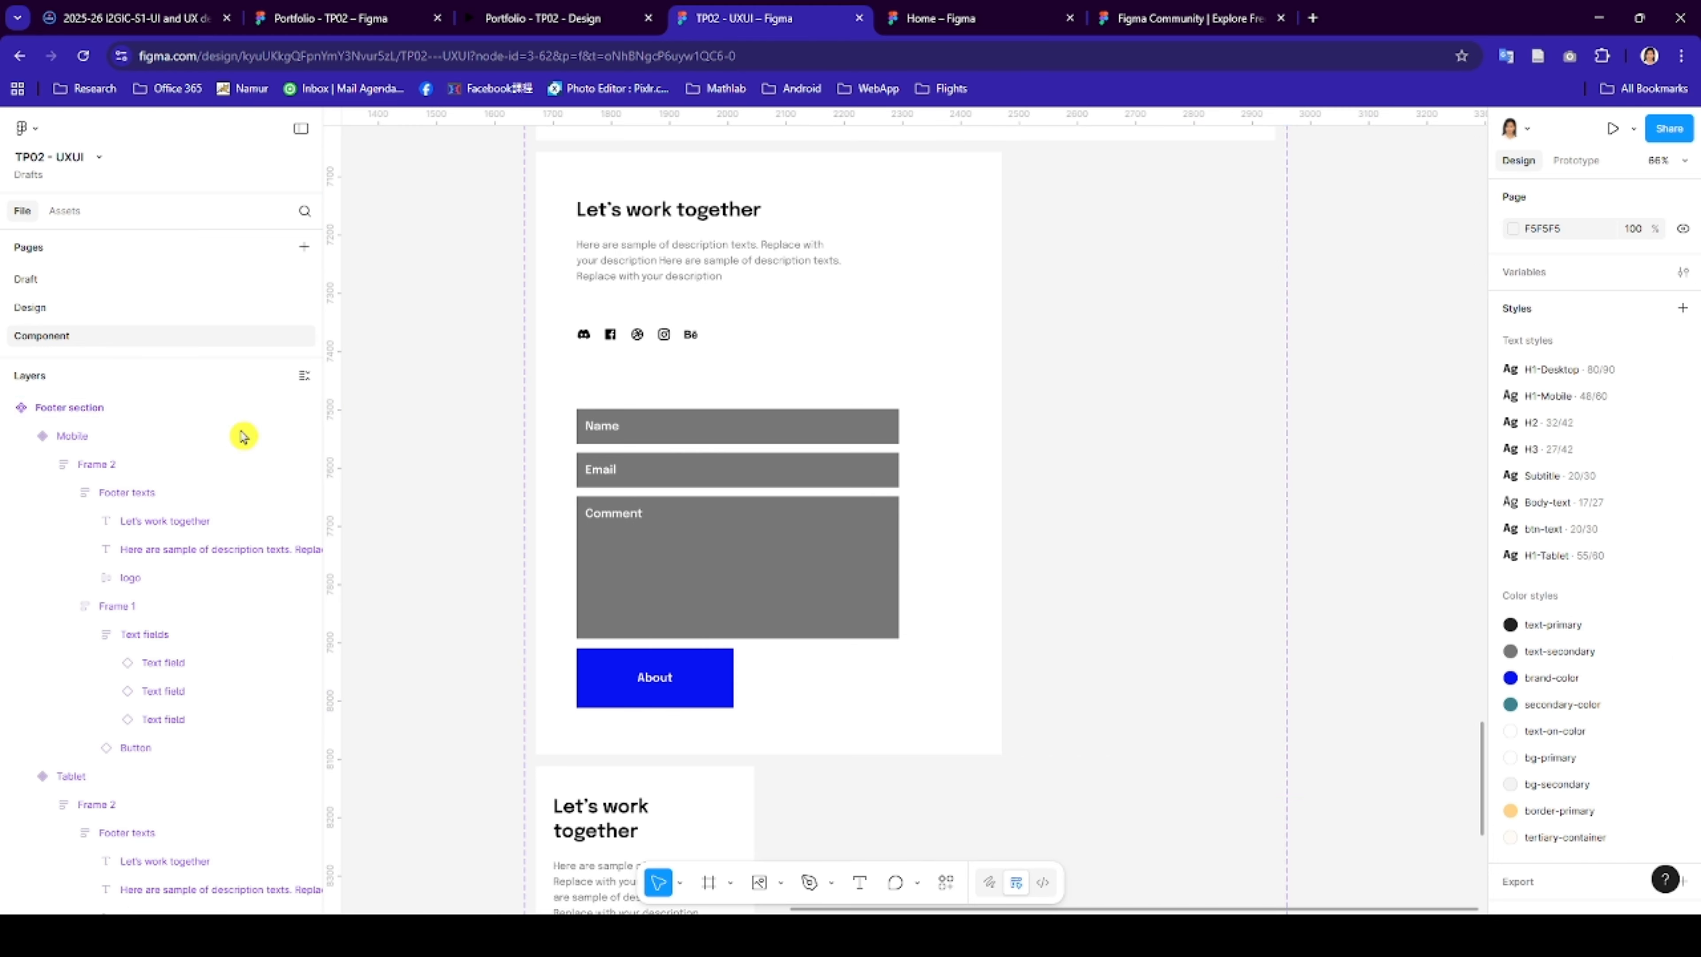
click(81, 310)
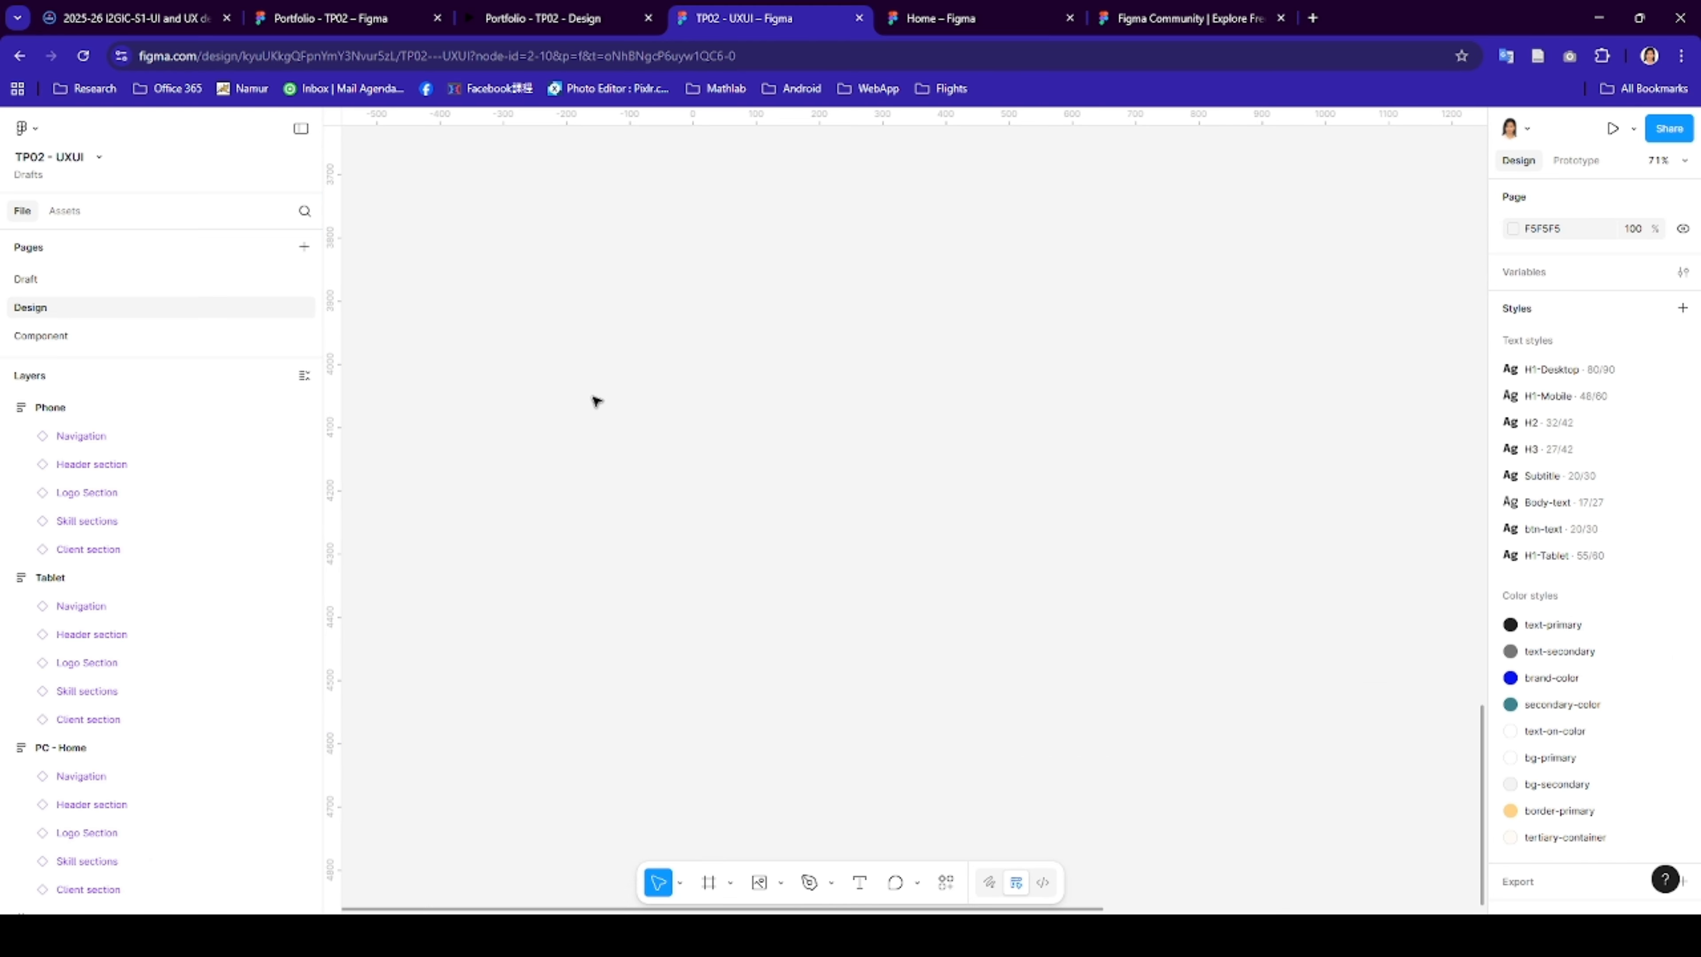
scroll(930, 430, down, 8)
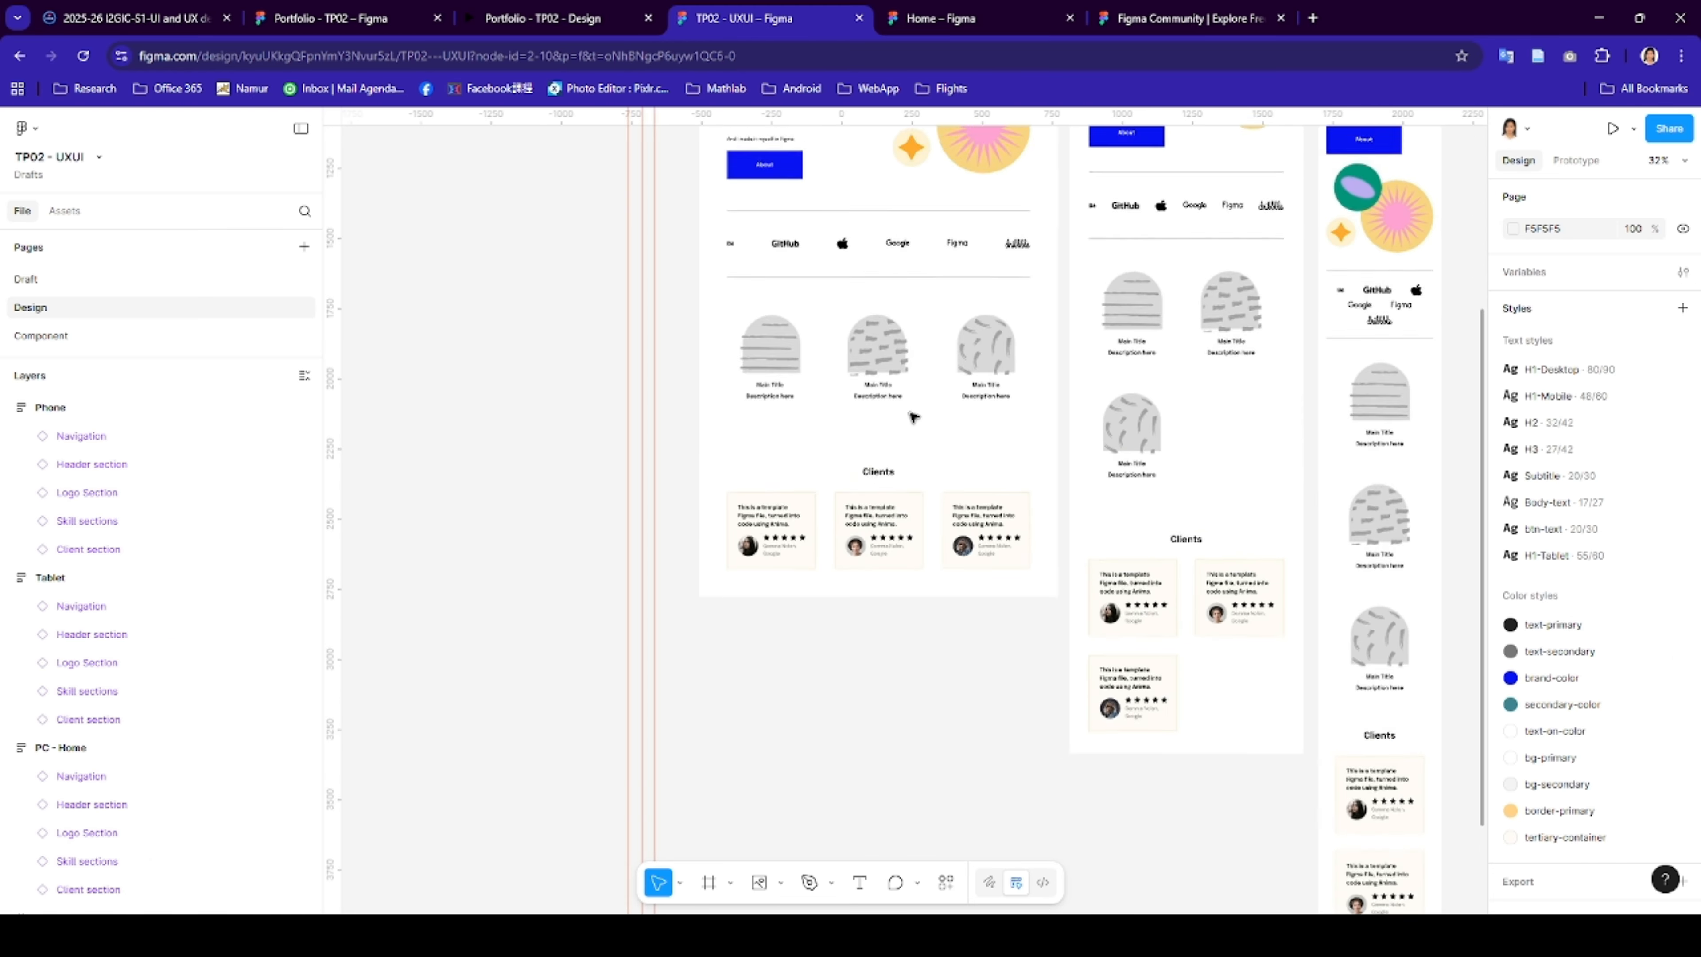
scroll(914, 417, down, 3)
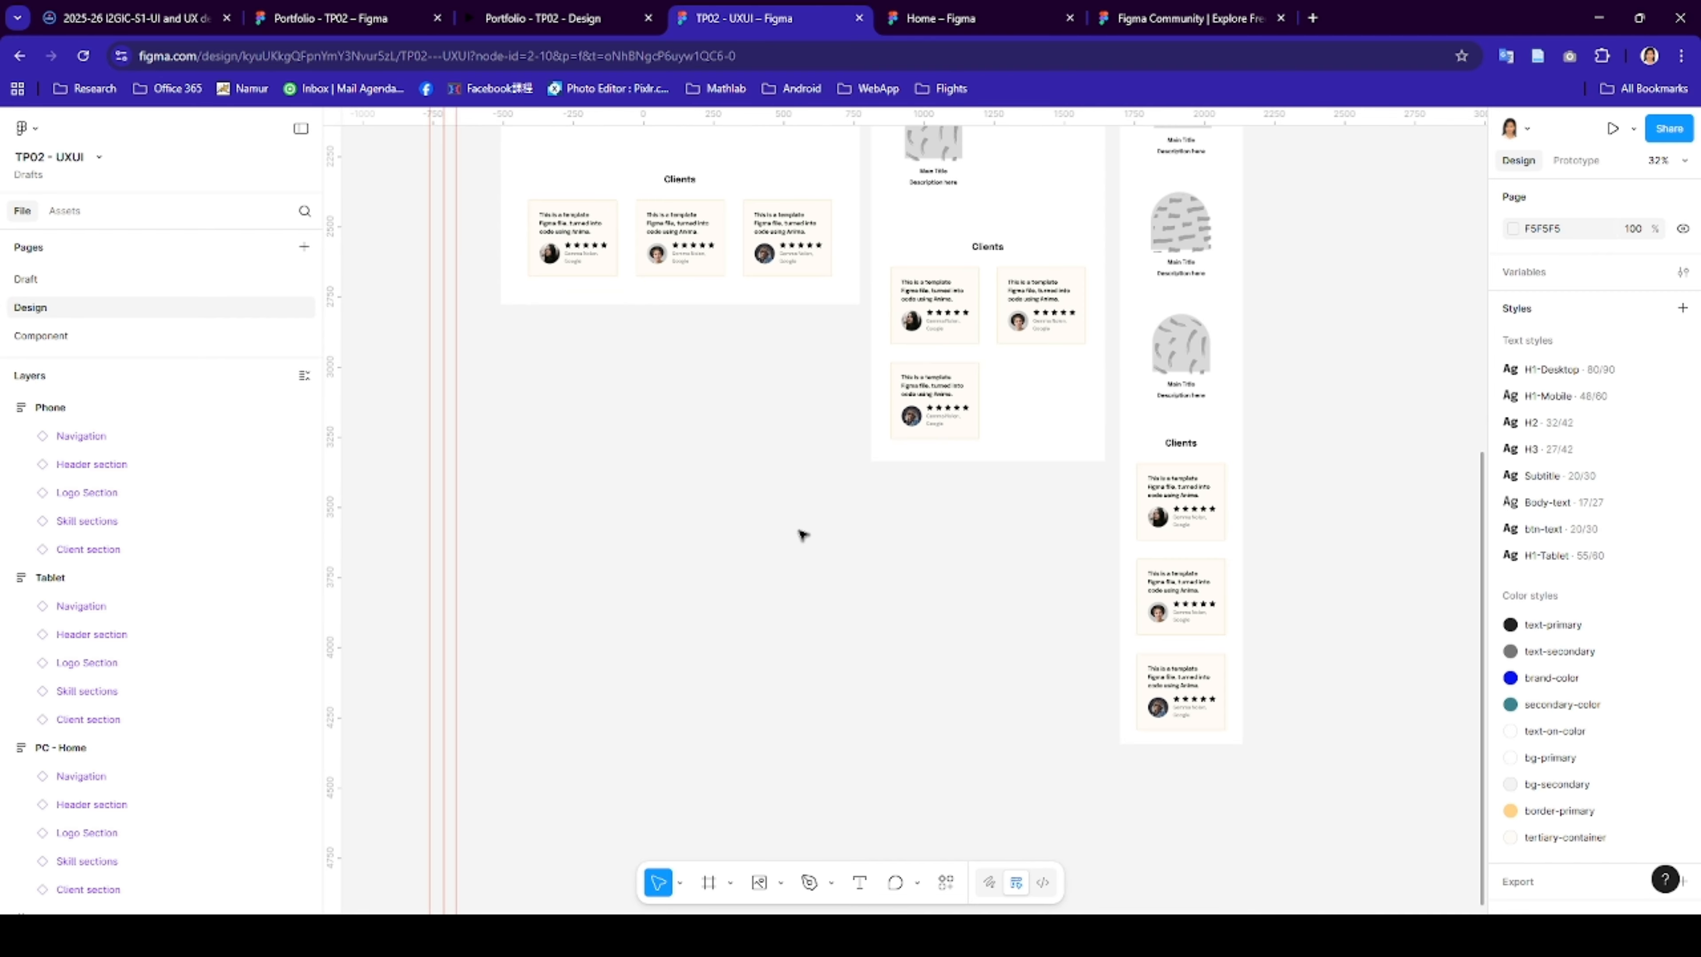
key(ctrl+v)
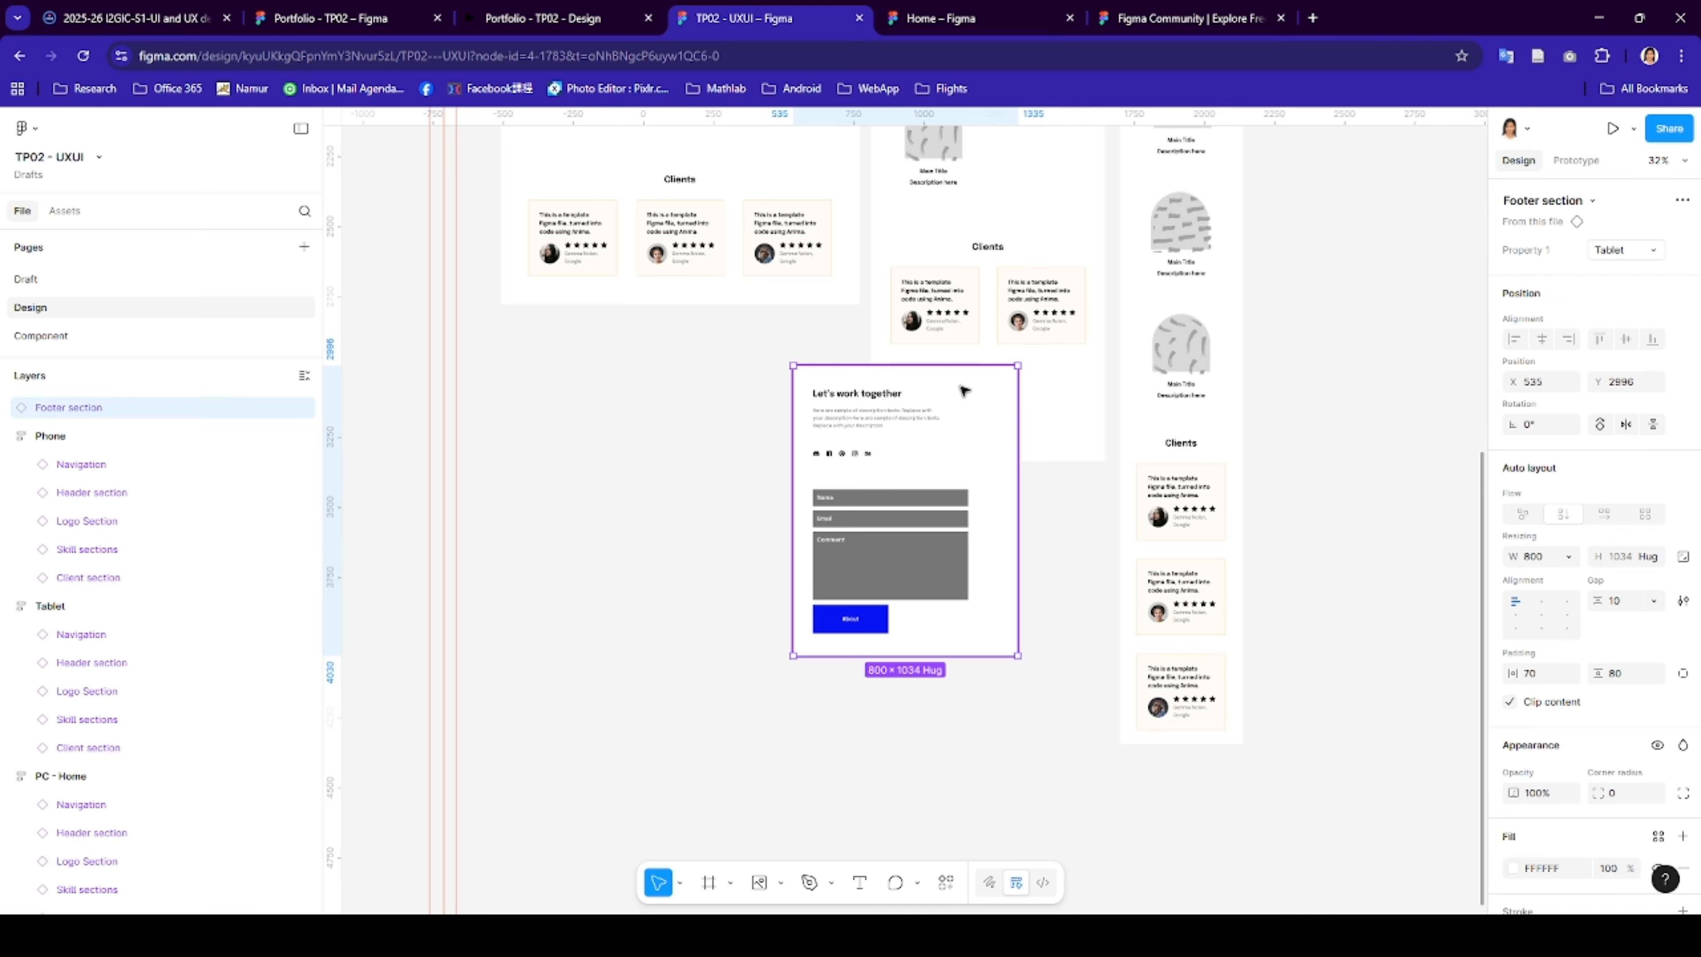
- Place the footer instance below the Client section in the Tablet frame and set its width to Fill container
drag(963, 390, 1022, 397)
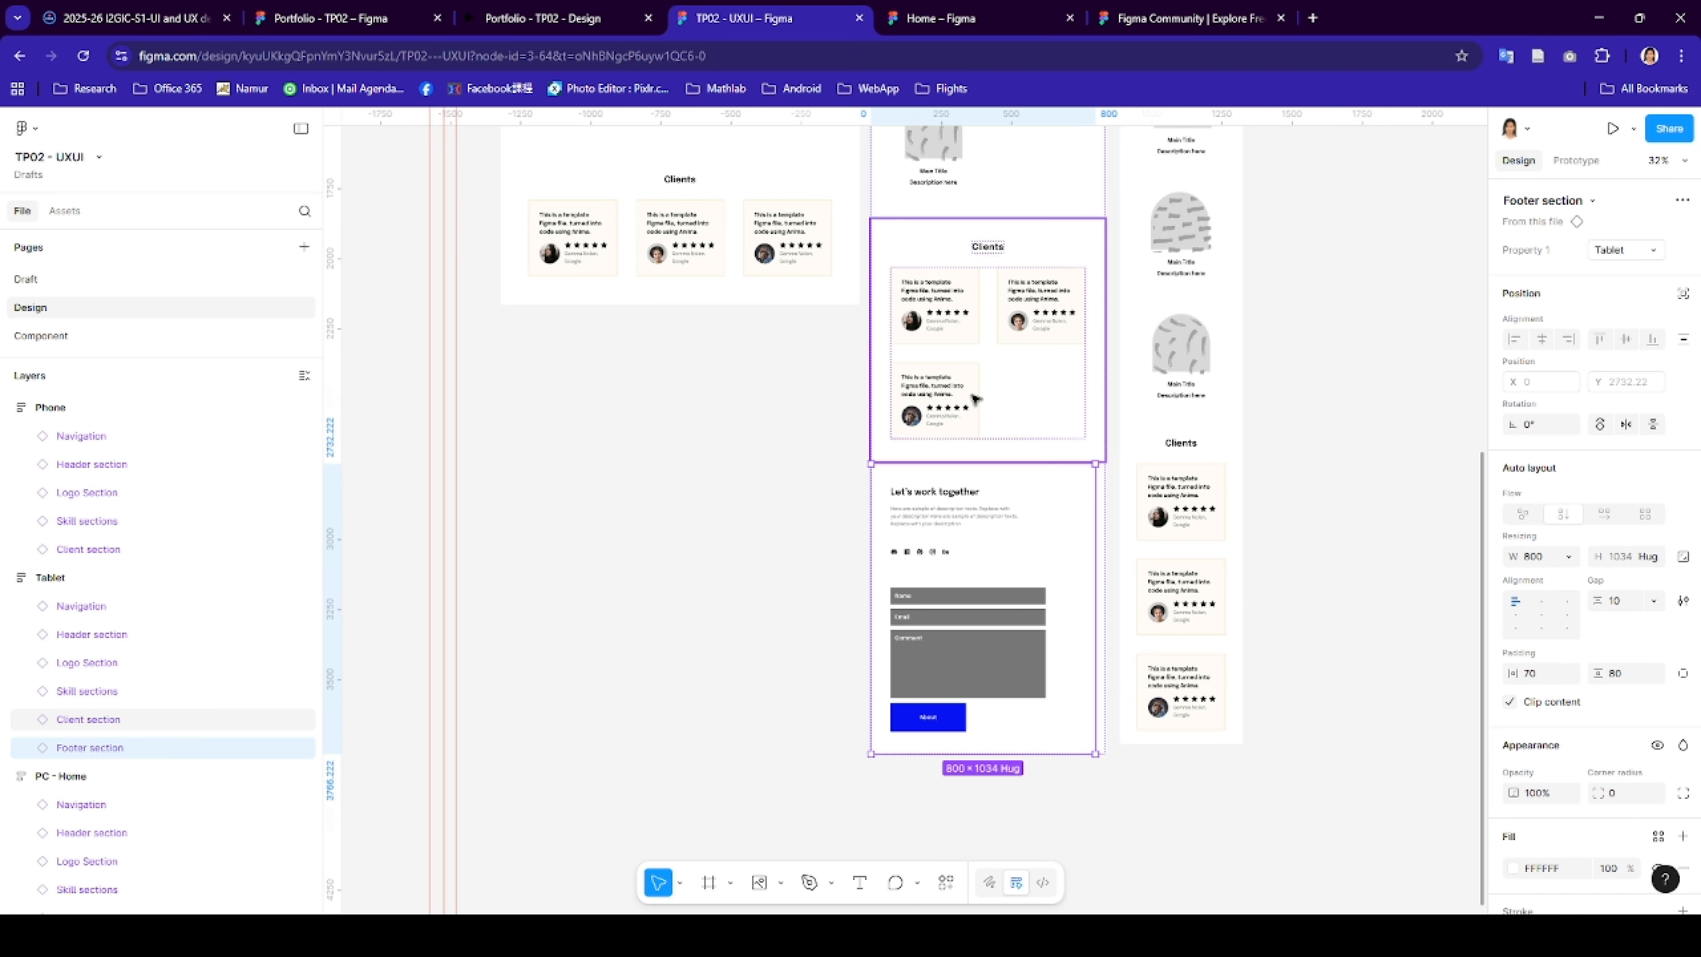
click(1568, 556)
click(1521, 598)
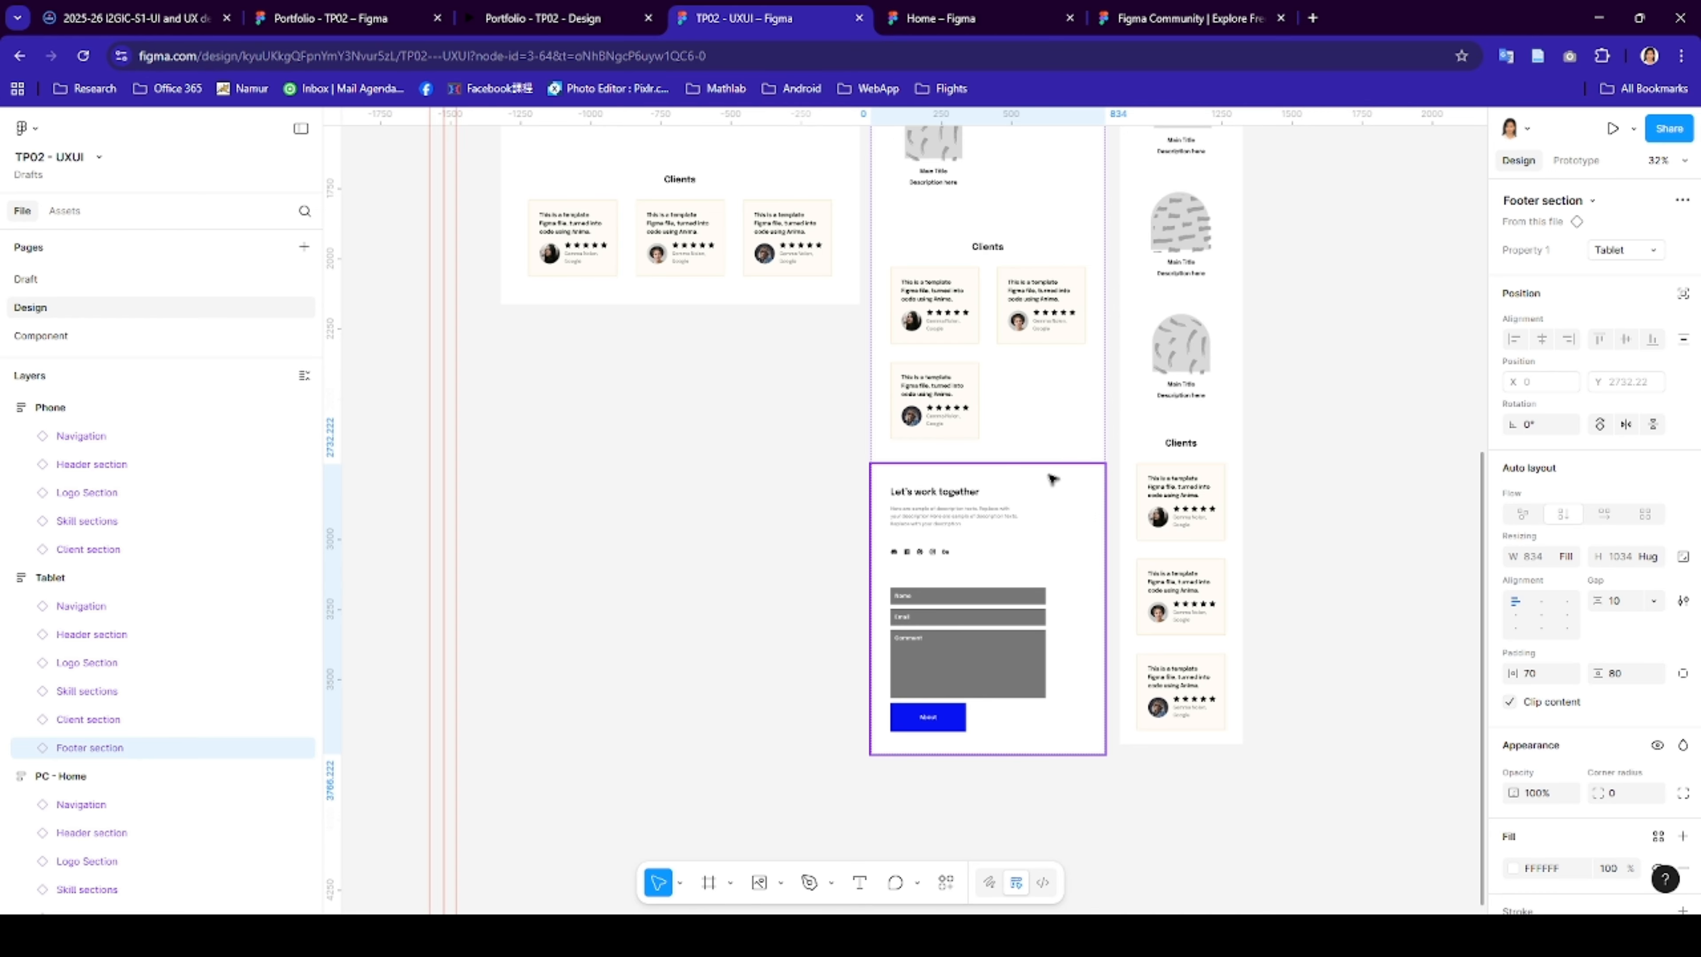
- Duplicate the Tablet frame's footer onto the empty canvas below PC - Home and switch the copy to the Default variant
key(ctrl+d)
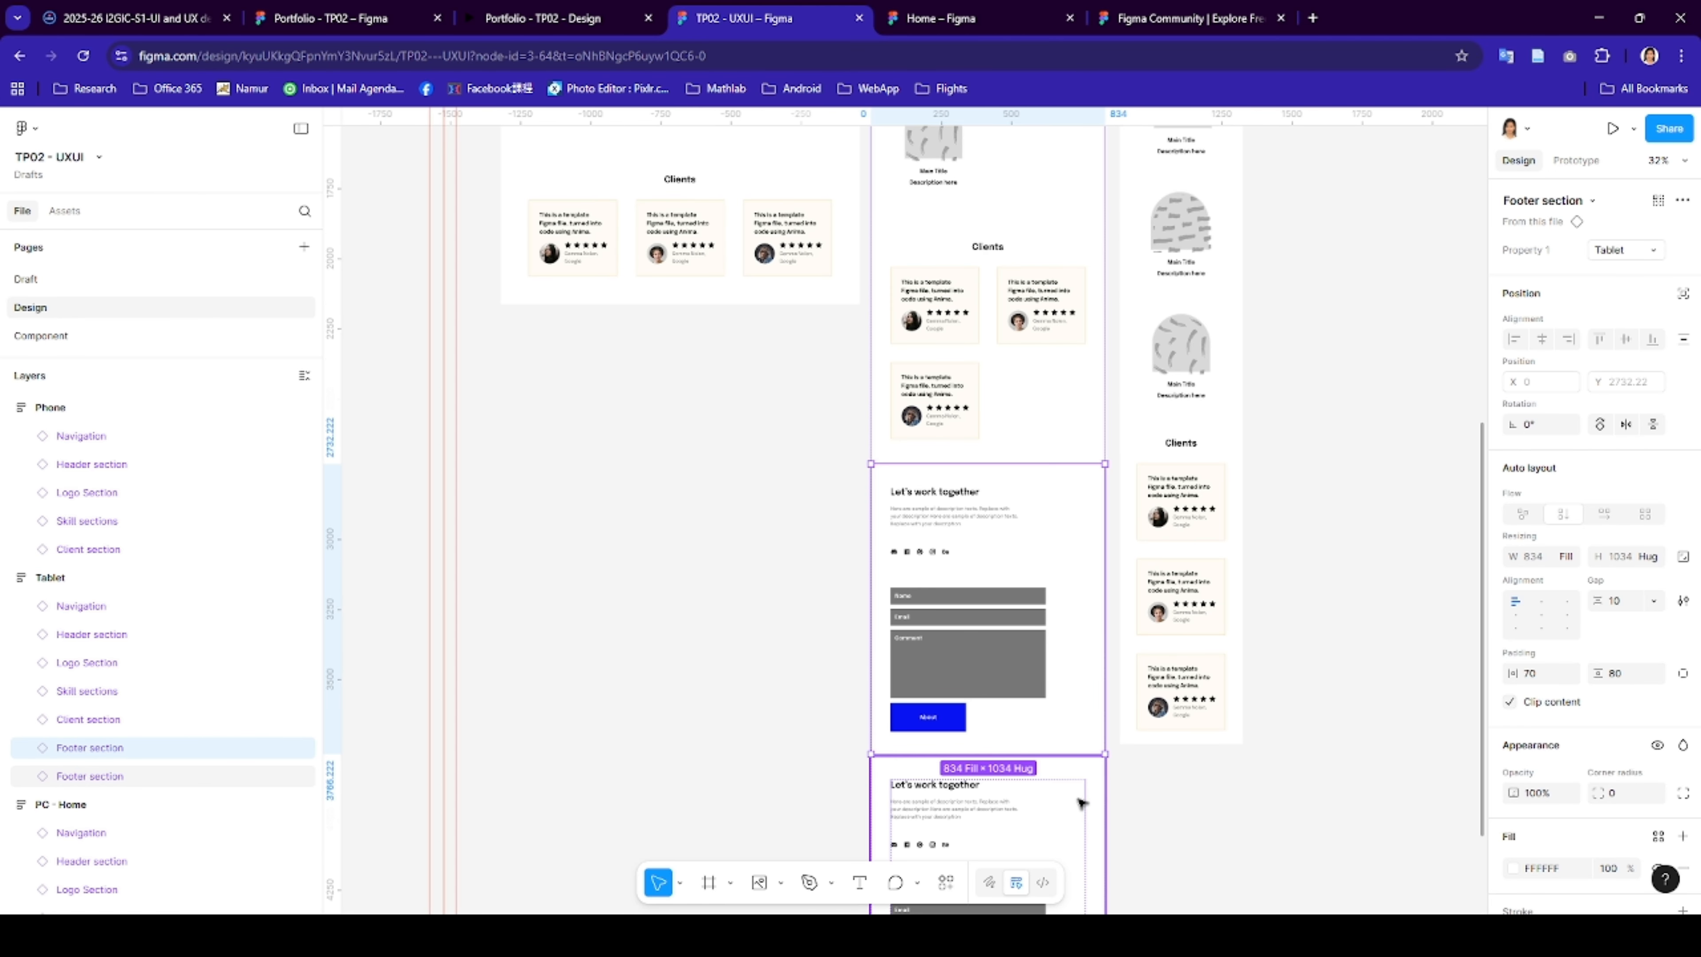
drag(1082, 801, 718, 472)
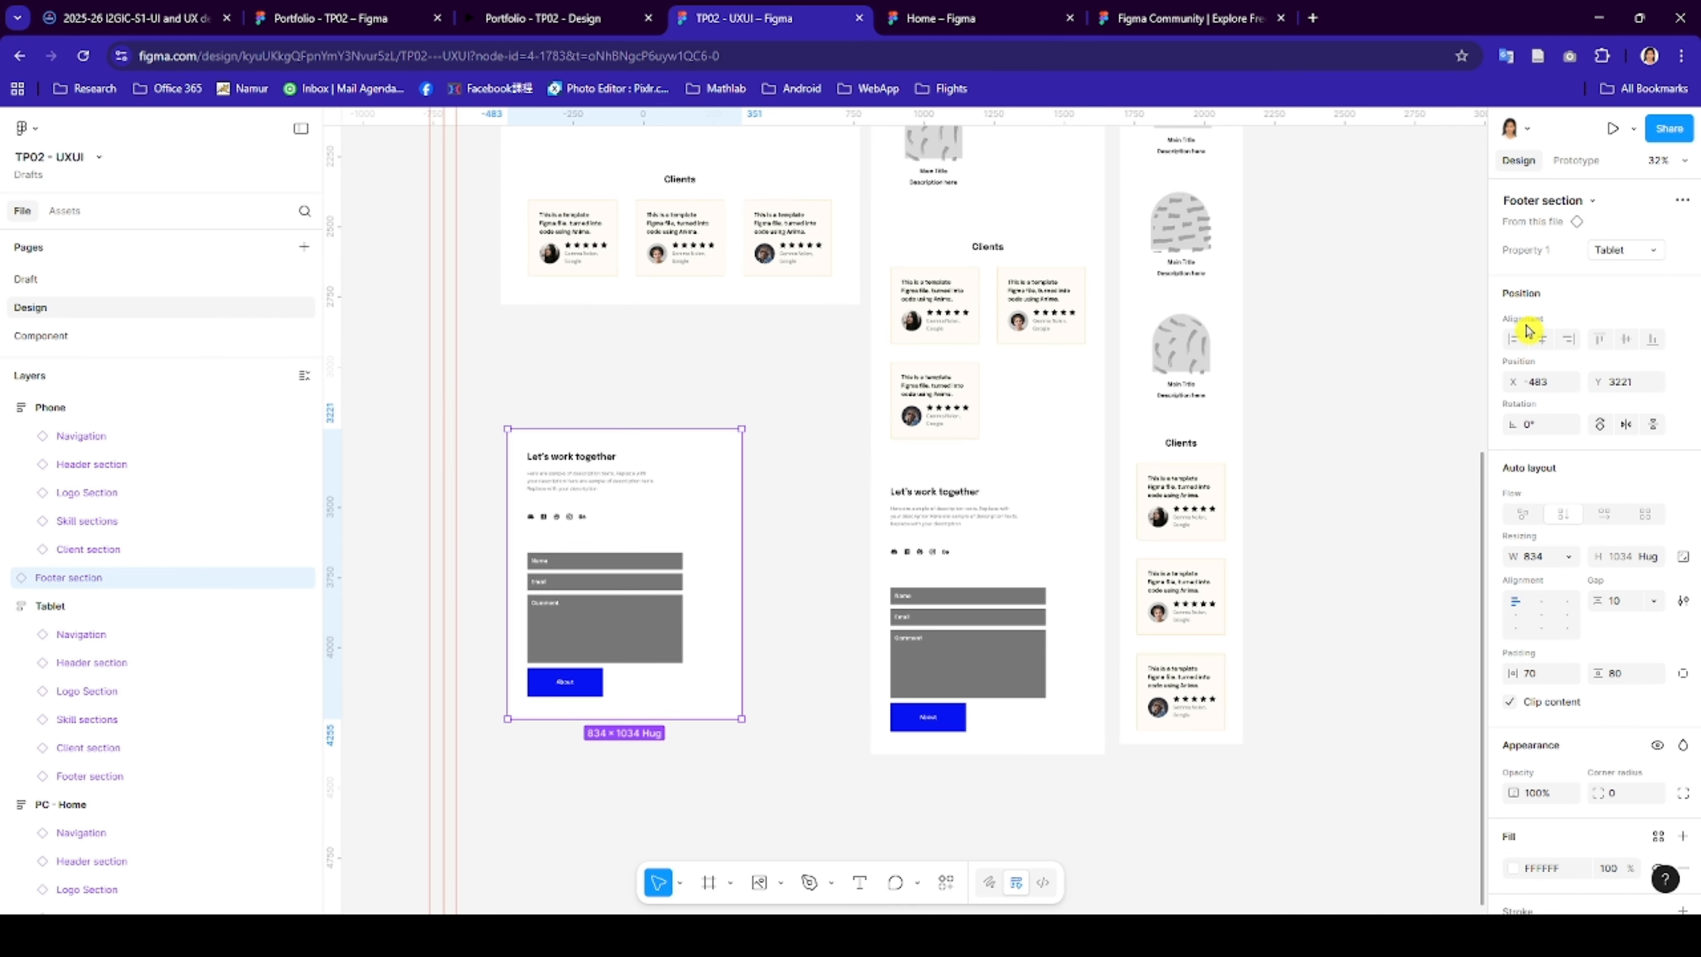
click(1644, 249)
click(1561, 229)
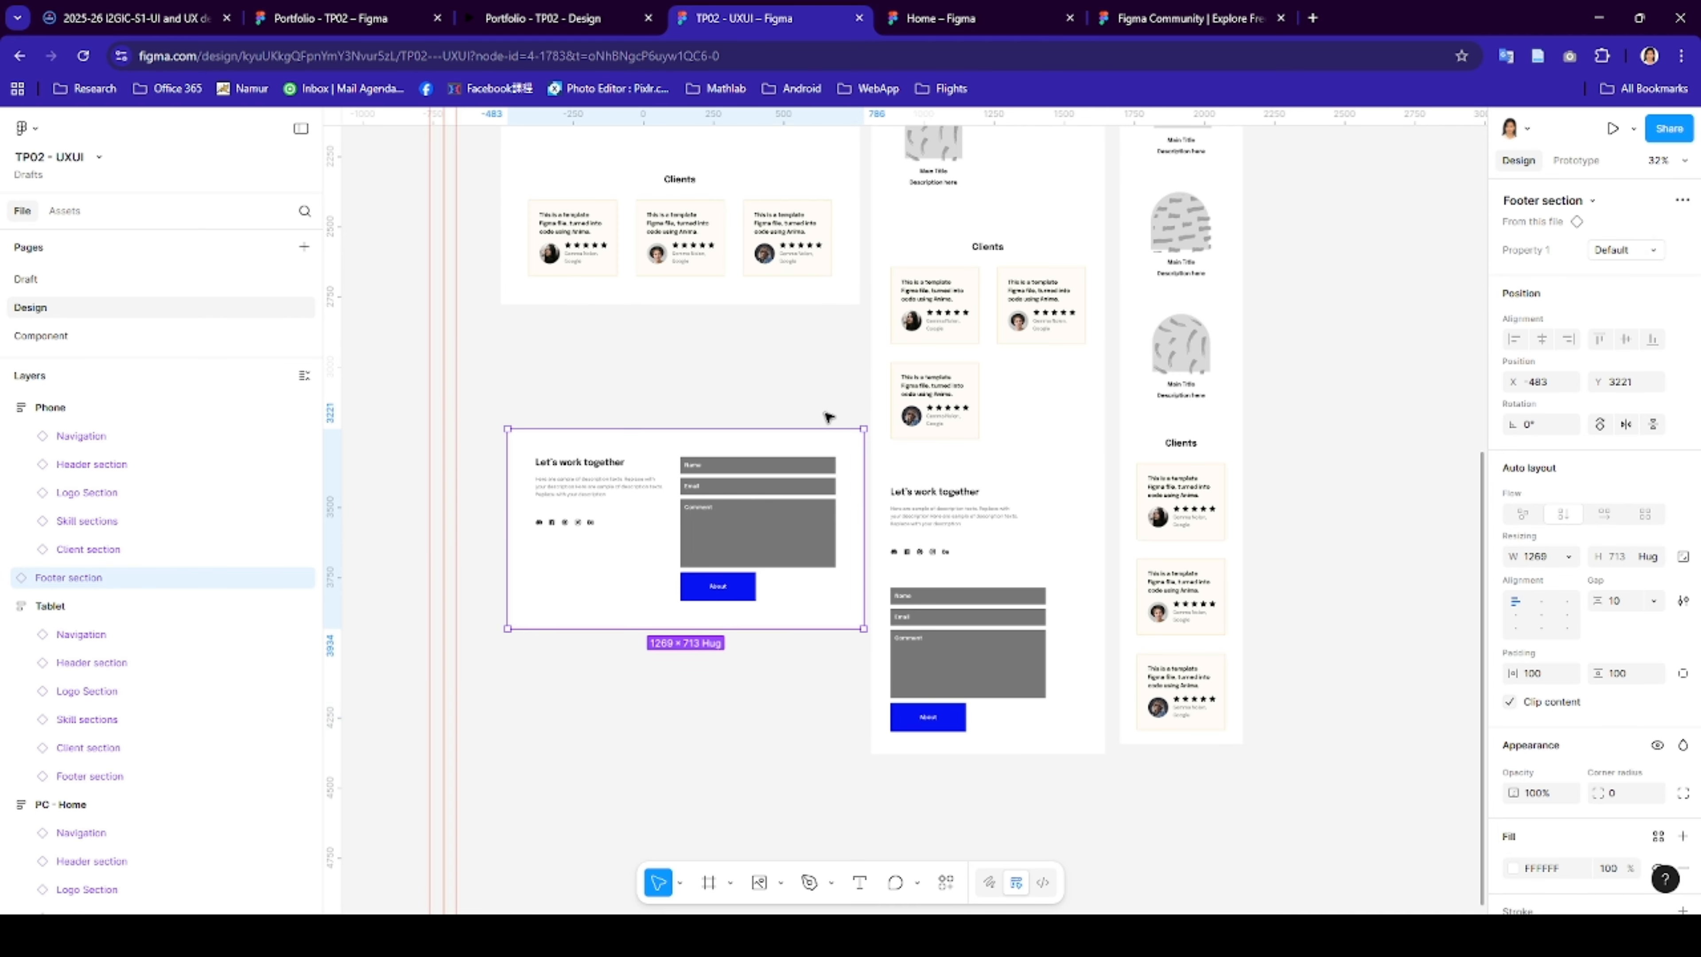
- Place the Default footer below the Client section in the PC - Home frame and set its width to Fill container
drag(809, 303, 810, 308)
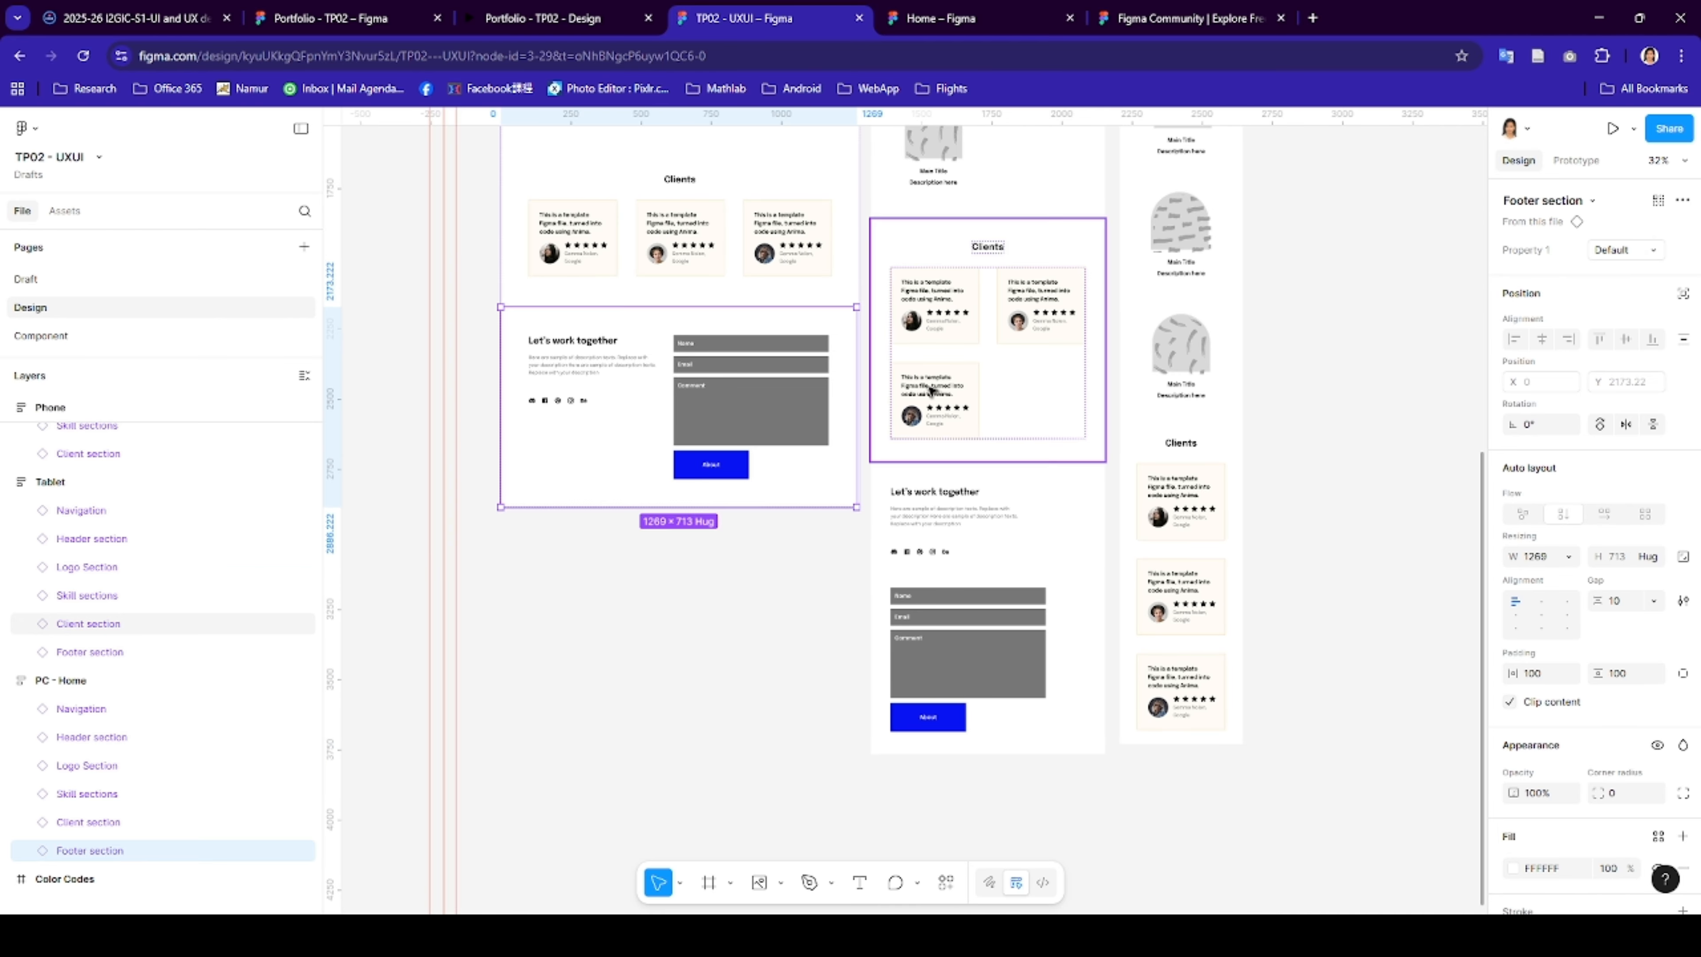
click(1567, 556)
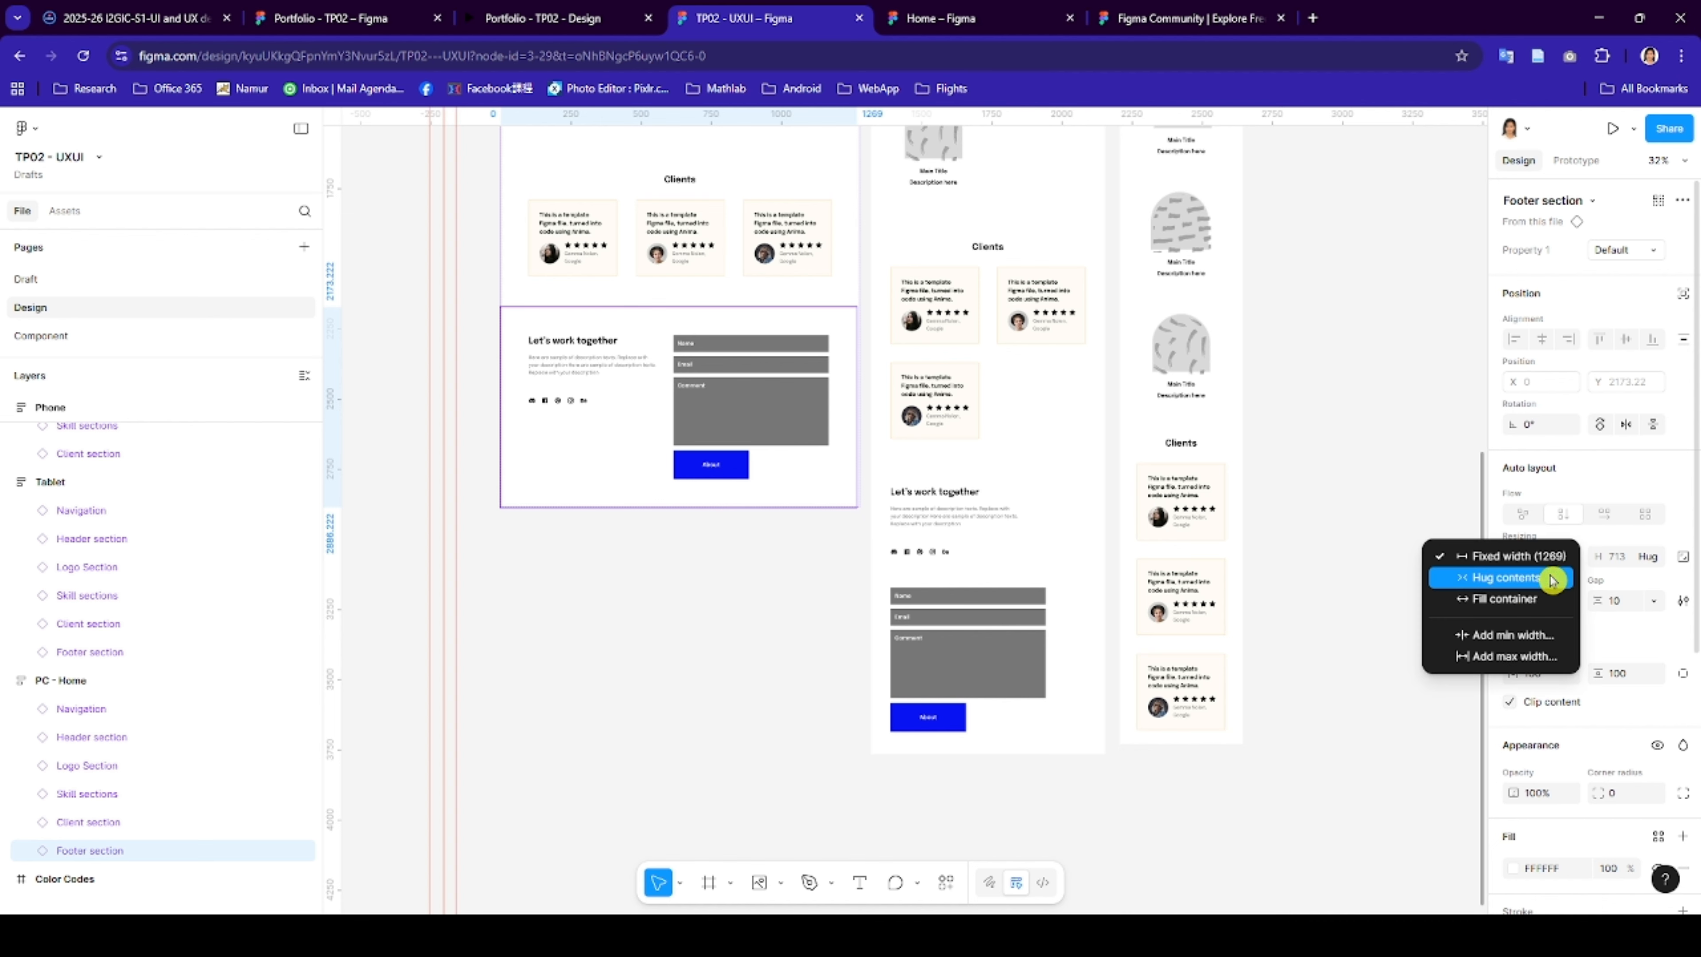
click(1522, 596)
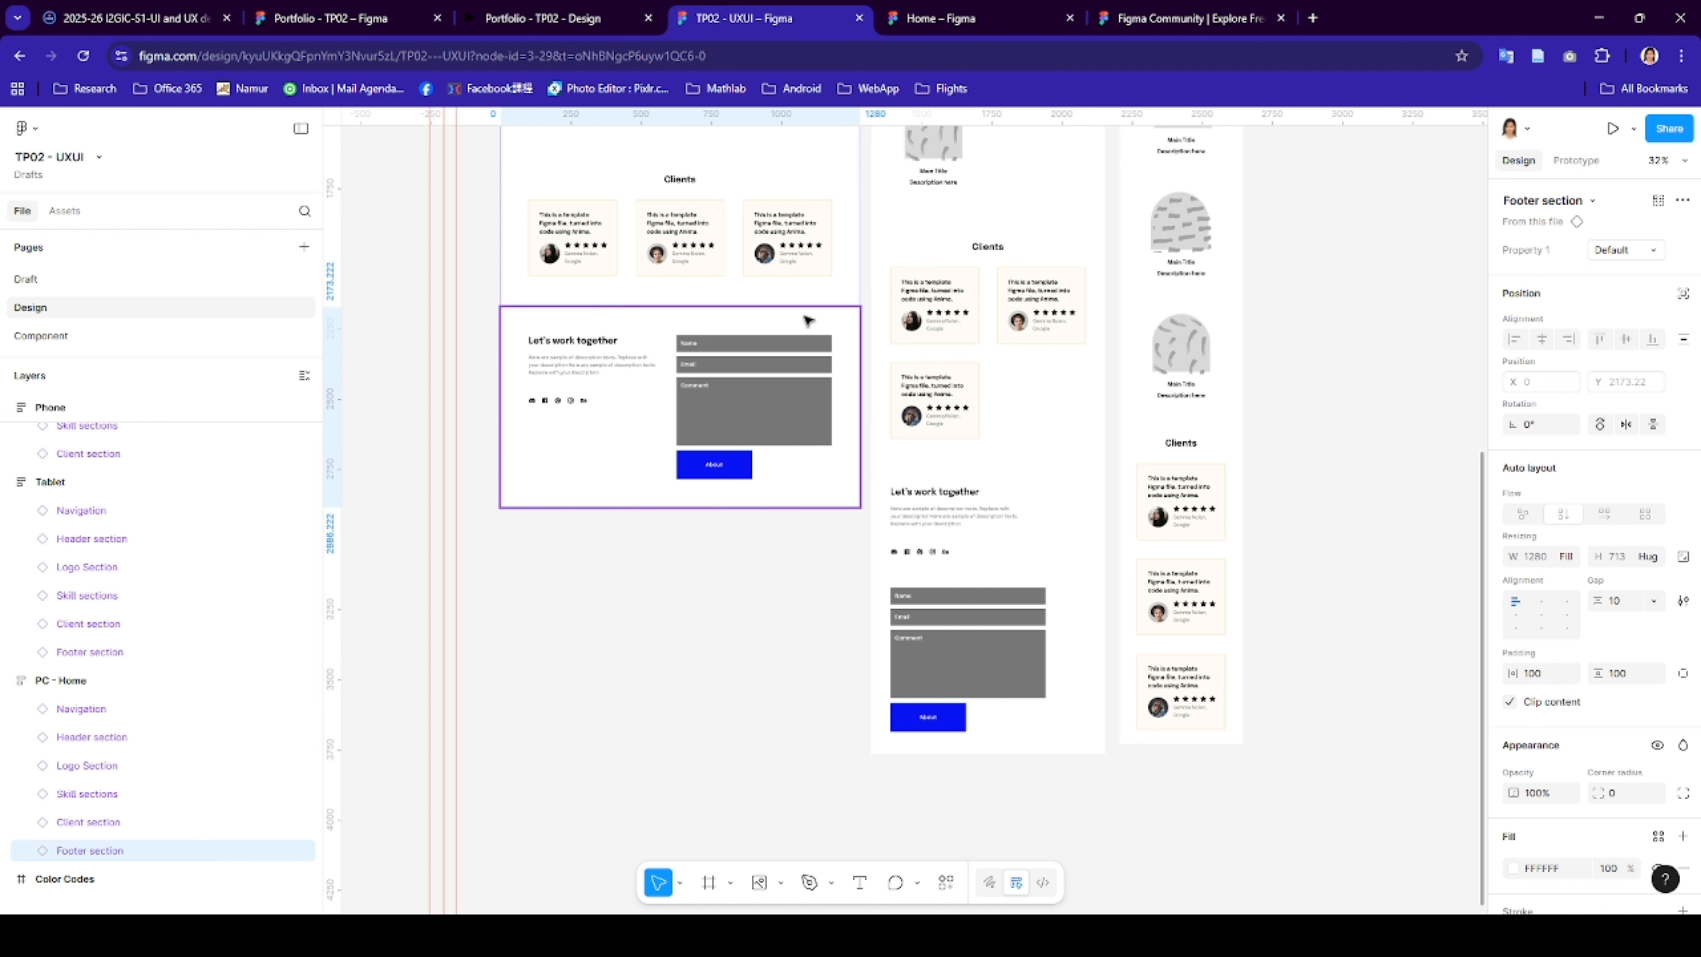
- Duplicate the PC - Home frame's footer onto the empty canvas below it and switch the copy to the Mobile variant
drag(803, 395, 793, 624)
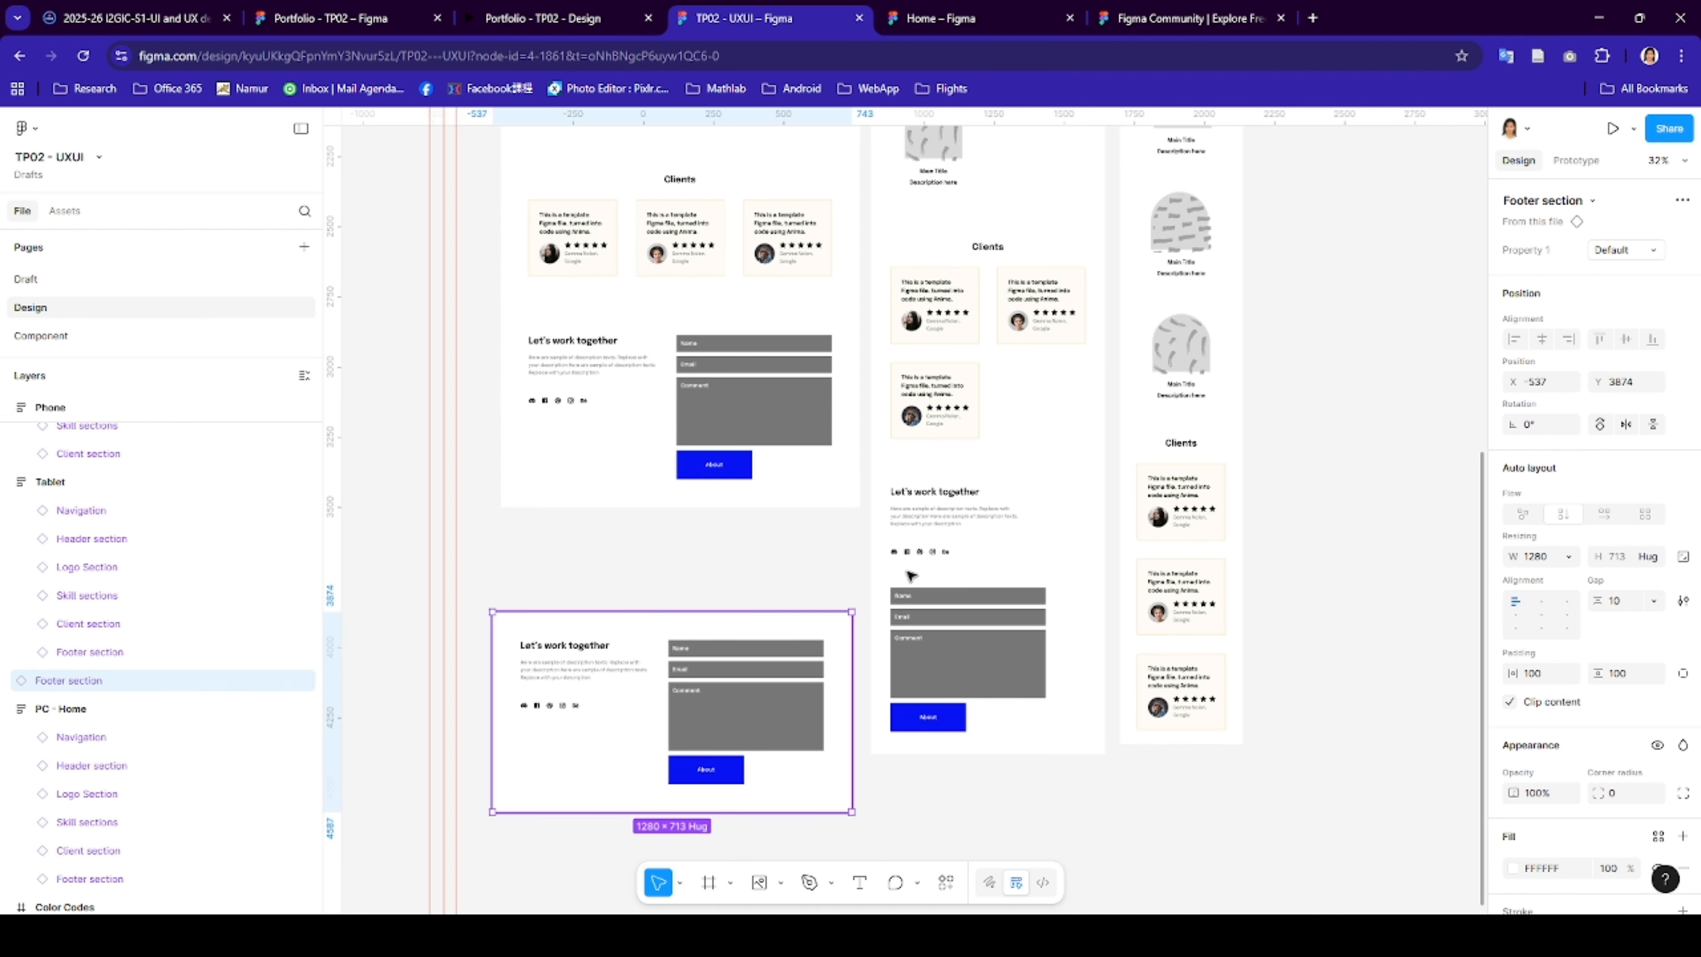
click(1603, 252)
key(Return)
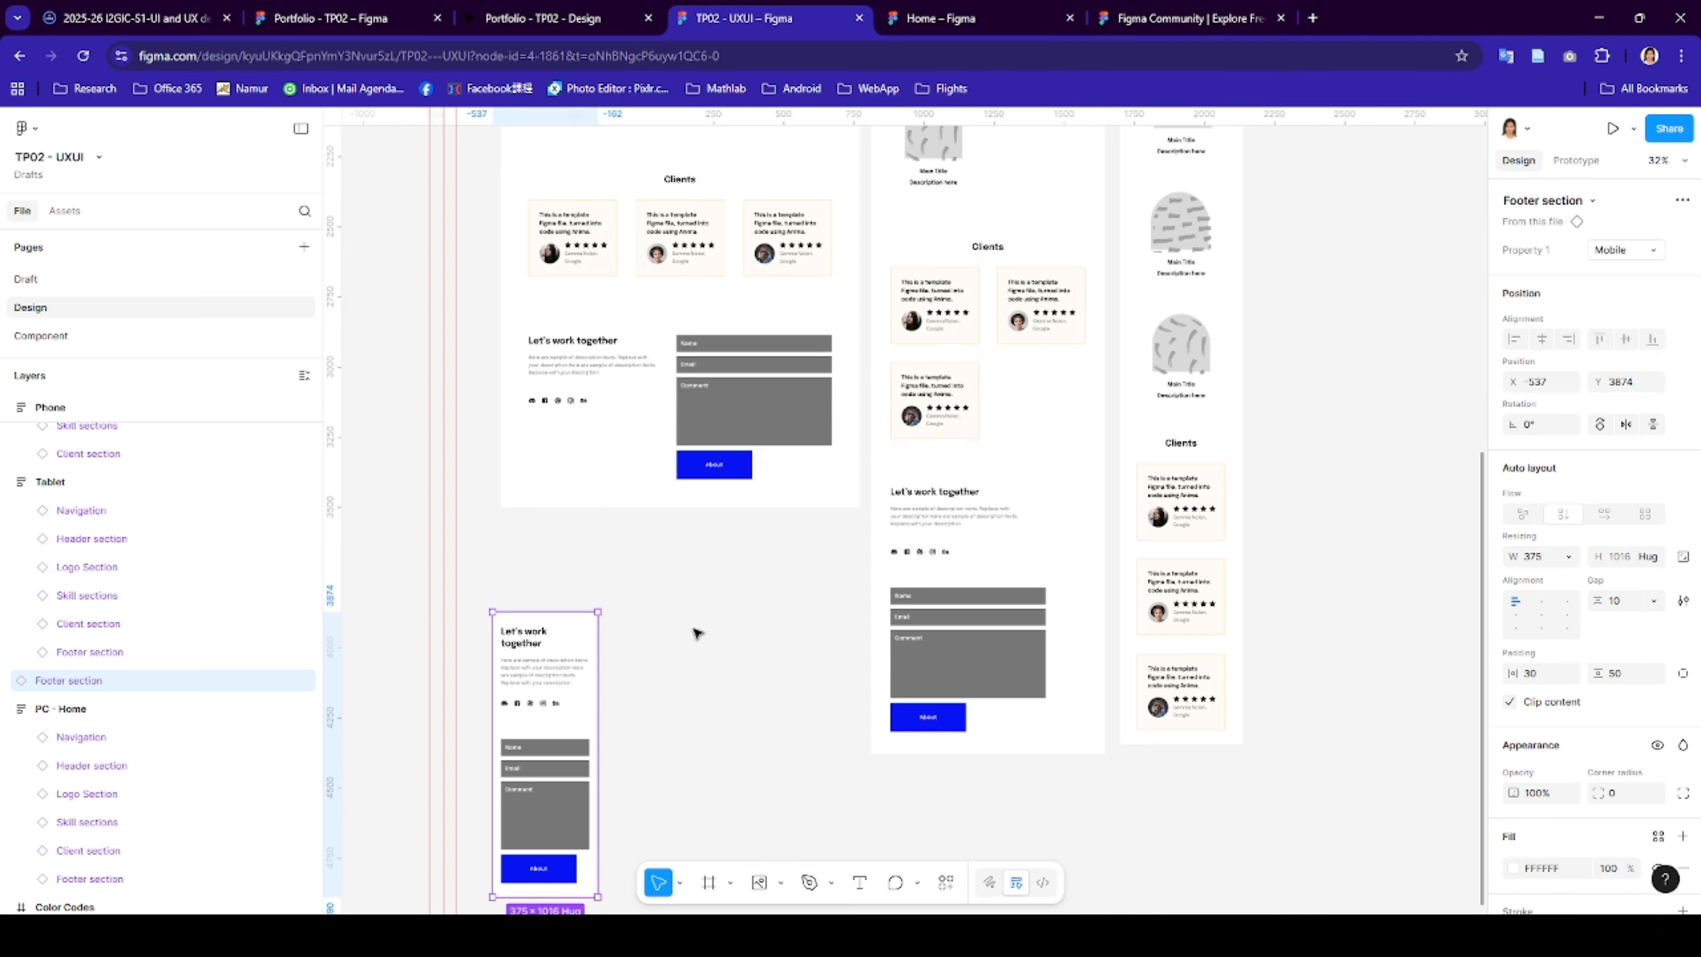
- Place the Mobile footer below the Client section in the Phone frame and set its width to Fill container
drag(565, 631, 1198, 726)
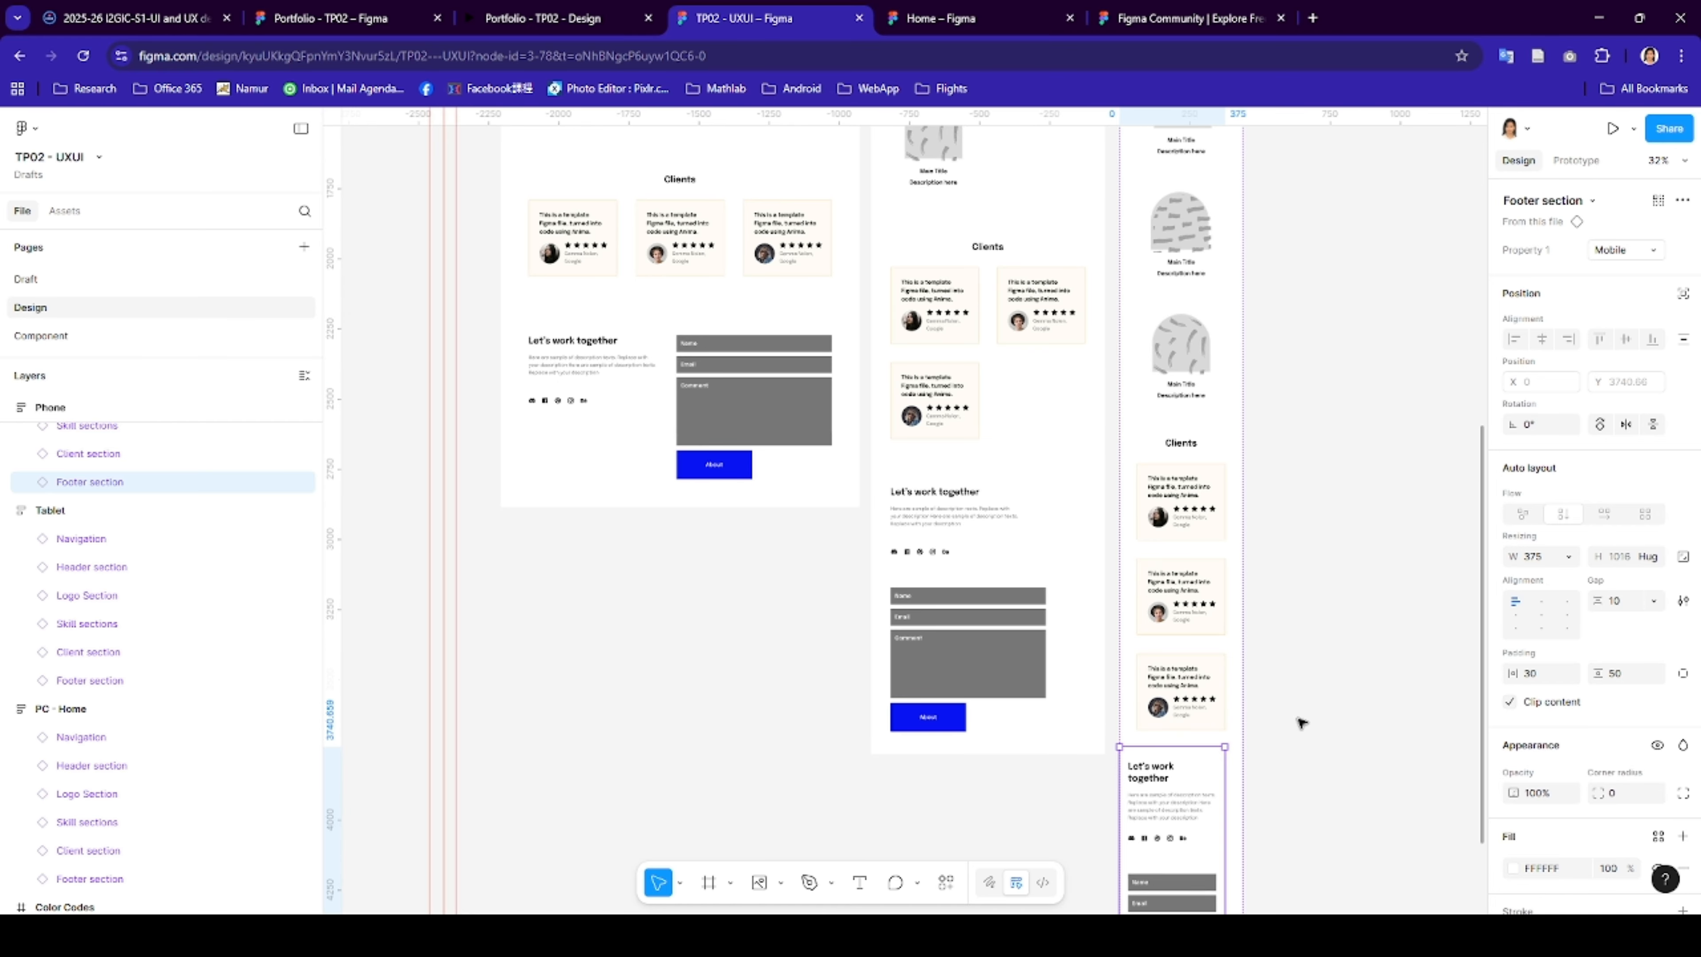
click(1573, 557)
click(1517, 599)
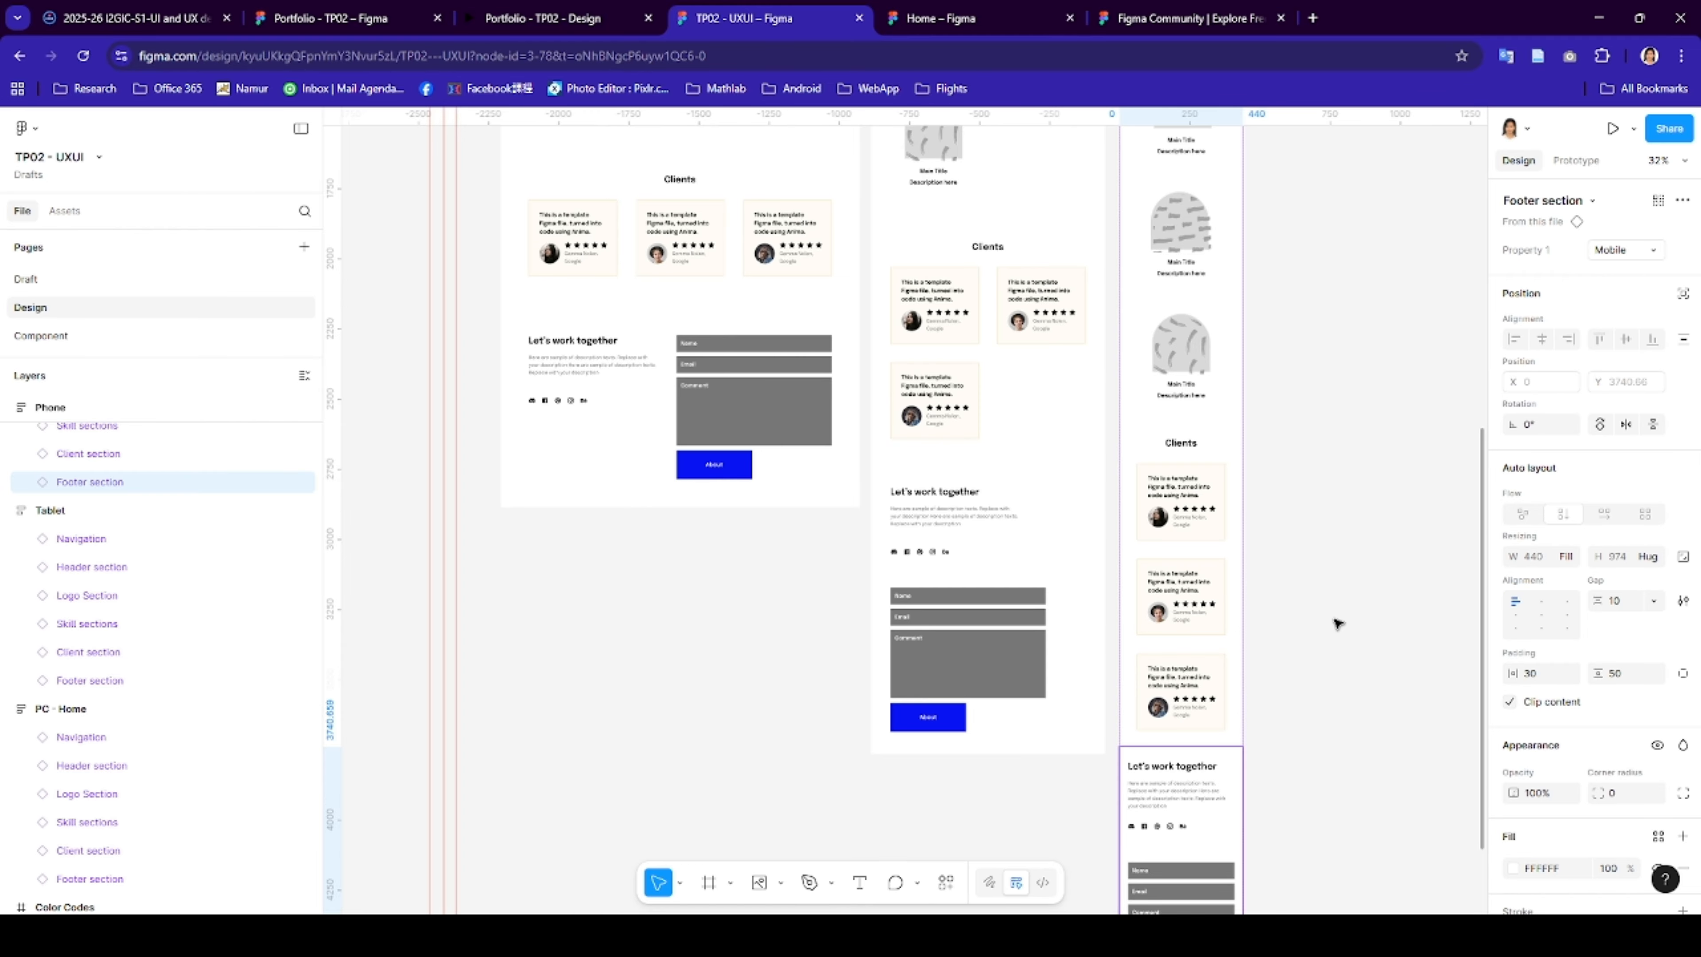
- Review the PC, Tablet and Phone home page designs with their footers in place
scroll(1329, 613, down, 5)
scroll(1312, 556, up, 5)
scroll(1307, 537, up, 5)
scroll(1306, 535, down, 4)
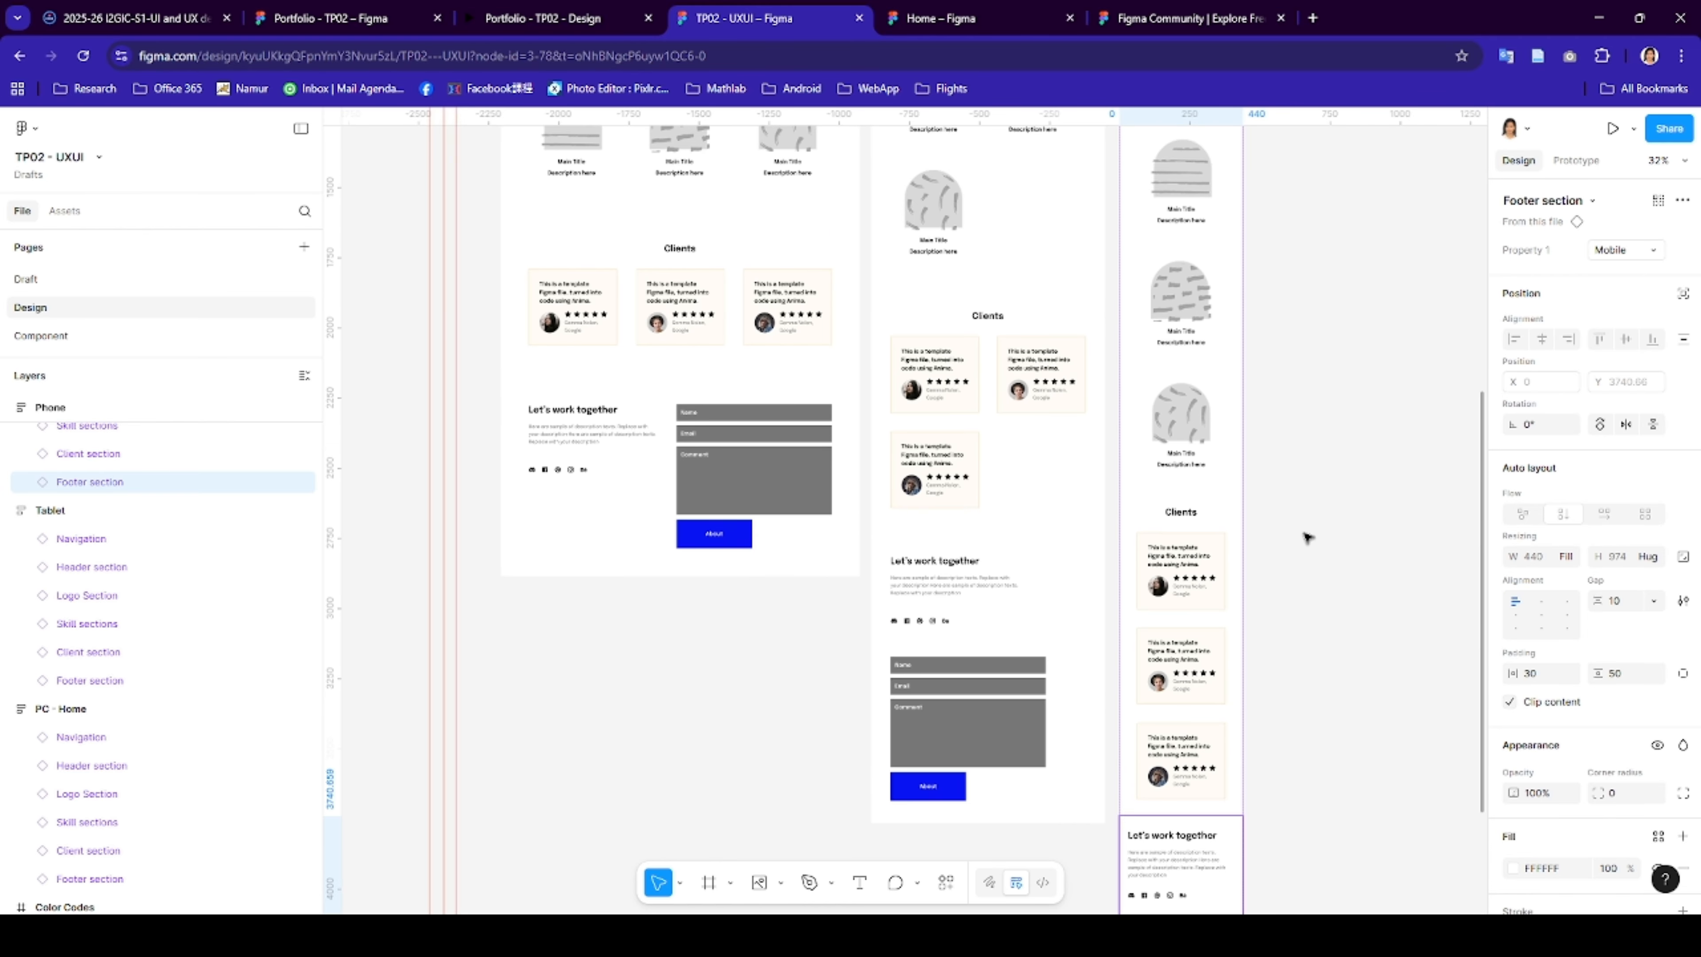
click(1217, 561)
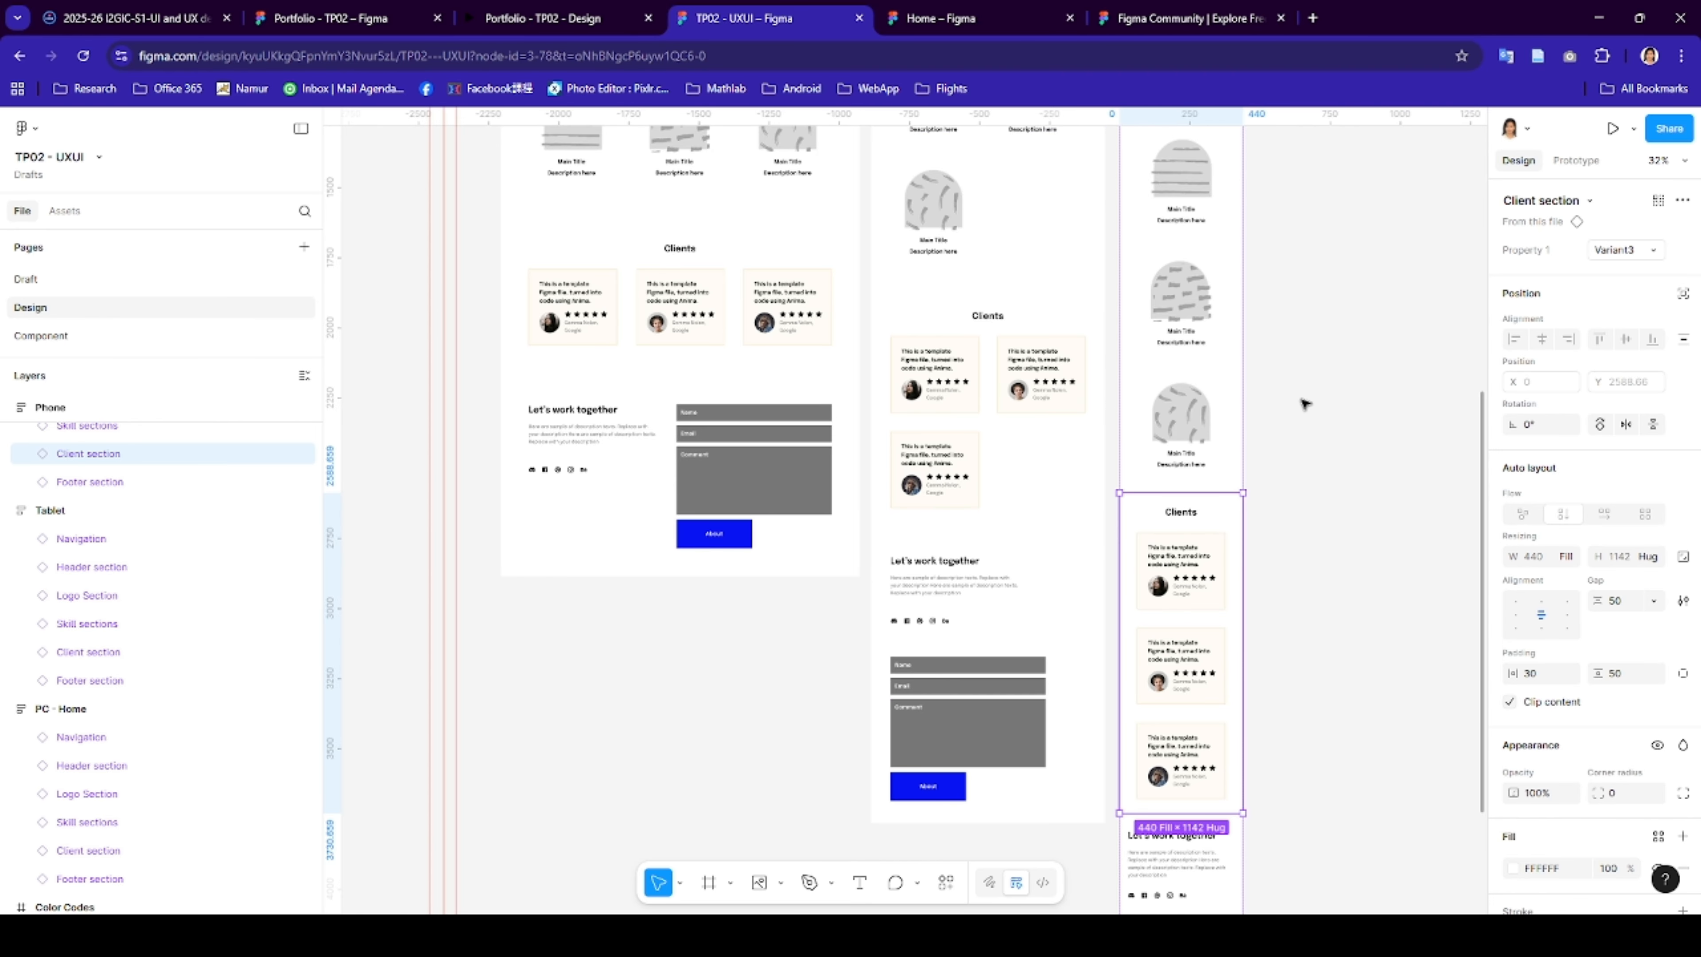
scroll(1302, 400, up, 3)
scroll(1228, 362, down, 4)
scroll(1228, 362, right, 5)
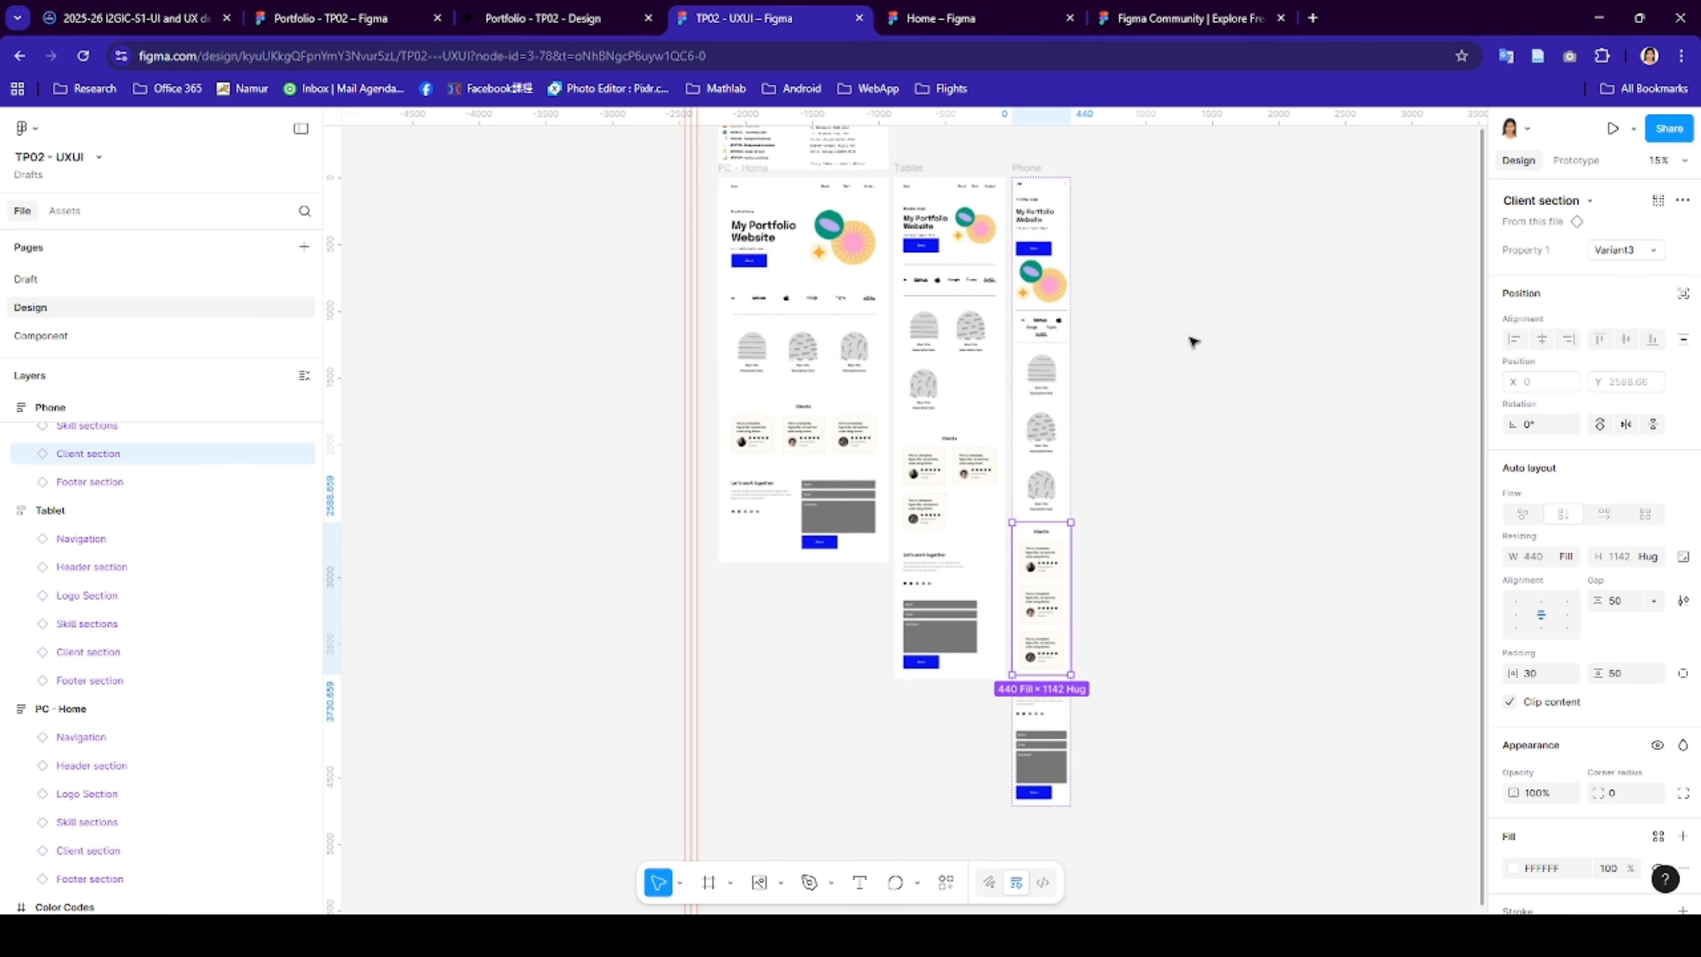
scroll(1078, 240, up, 2)
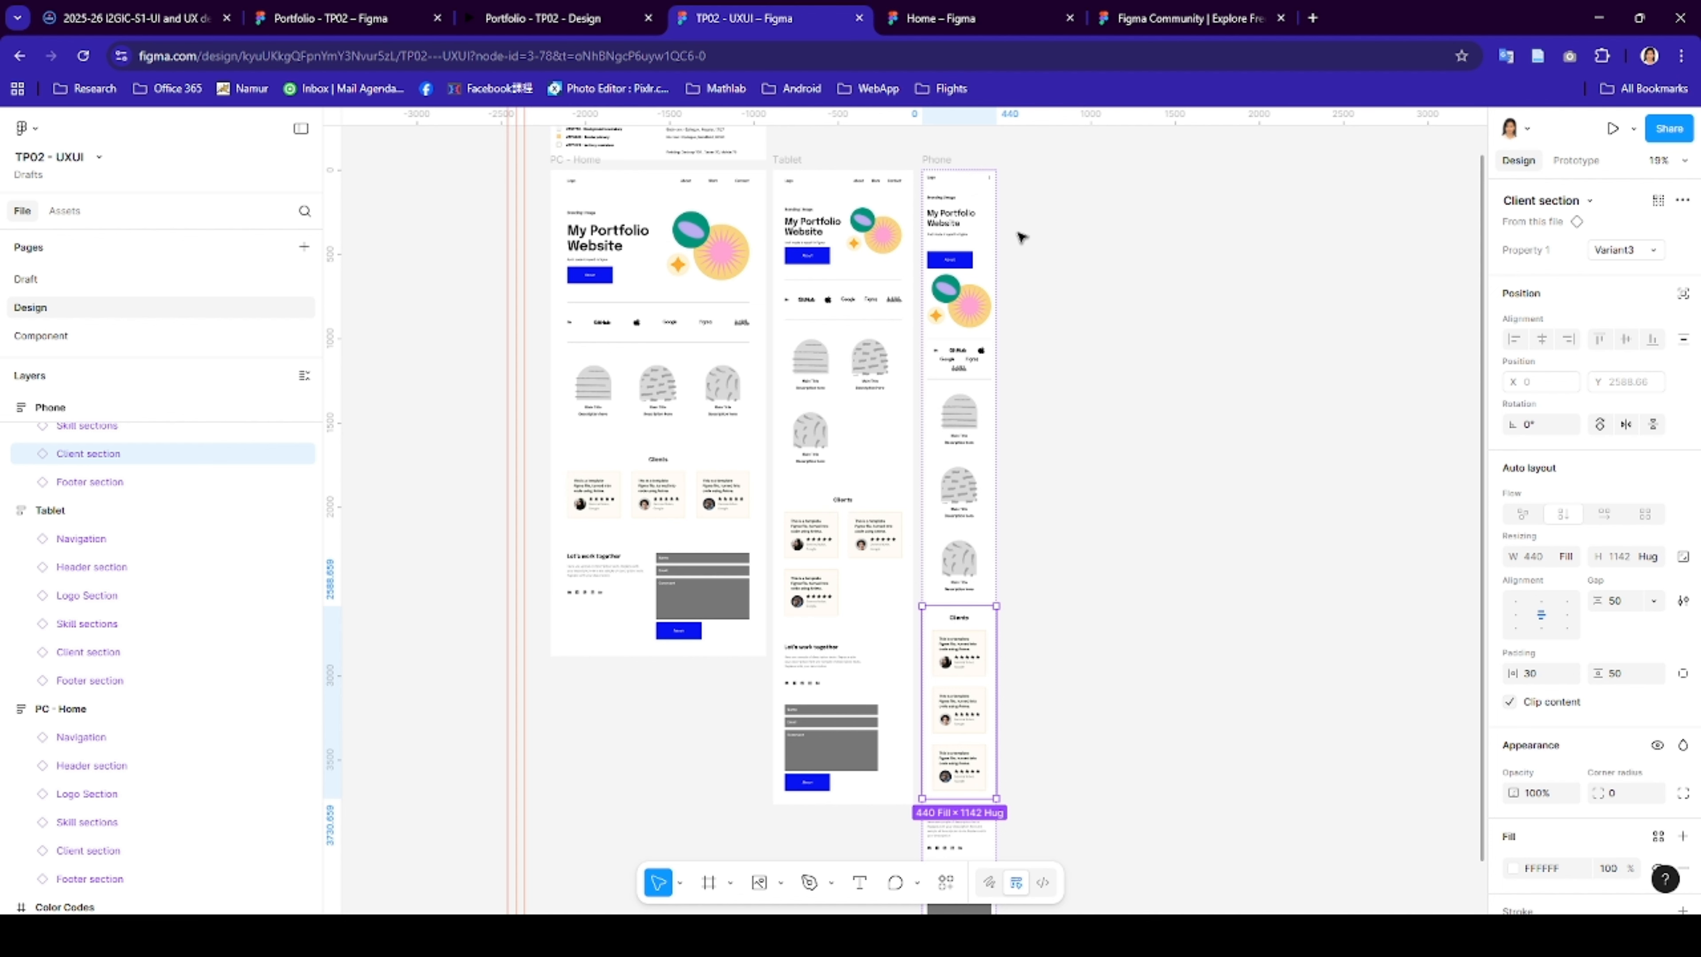
- Draw a new frame about 1700 high on the empty canvas beside the Phone page and set its width to 1280
click(1097, 197)
key(f)
drag(1090, 170, 1413, 456)
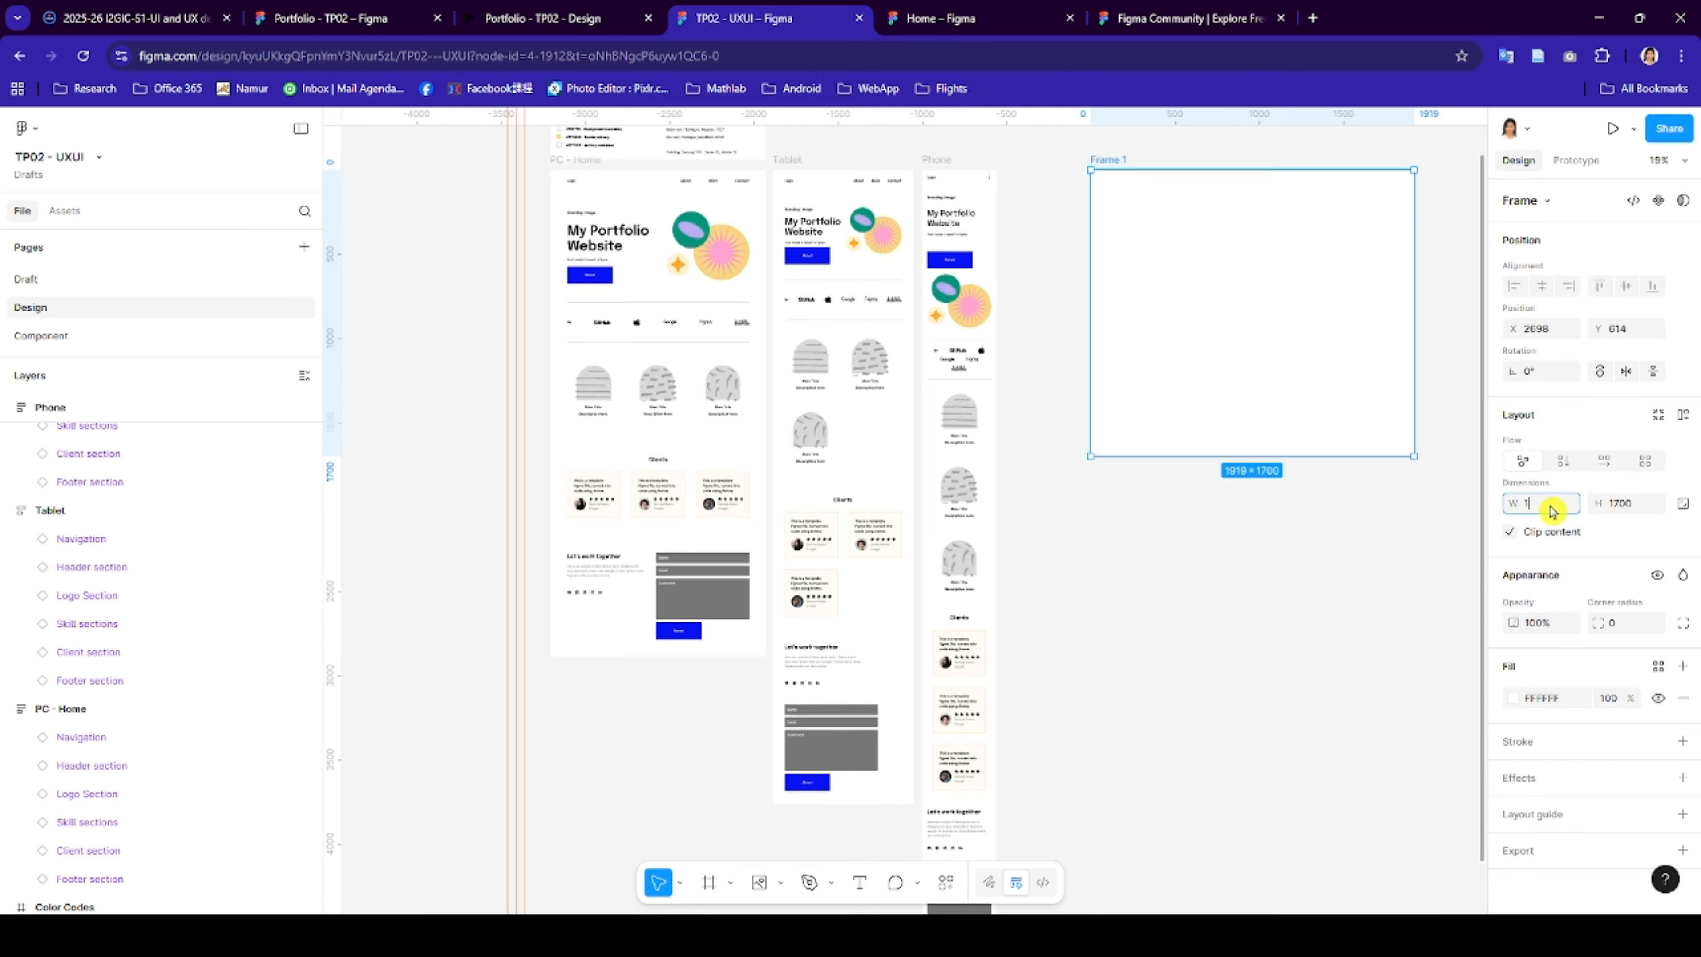
key(Return)
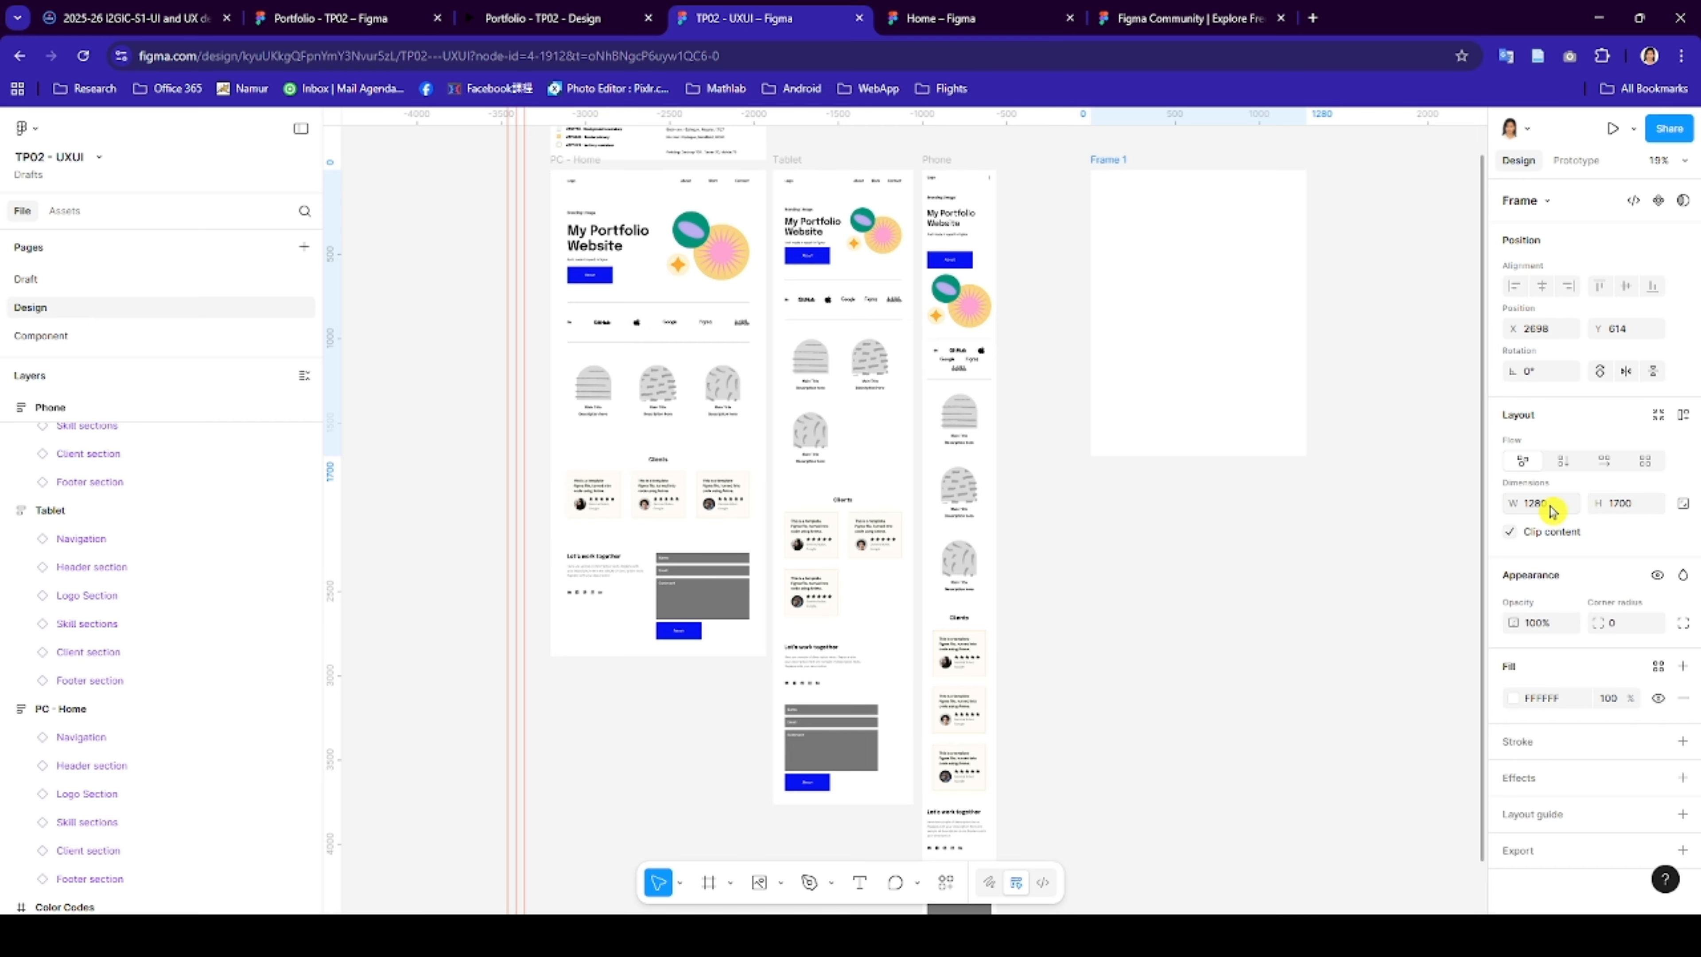
- Rename the new 1280-wide frame as PC -About
scroll(1195, 327, up, 5)
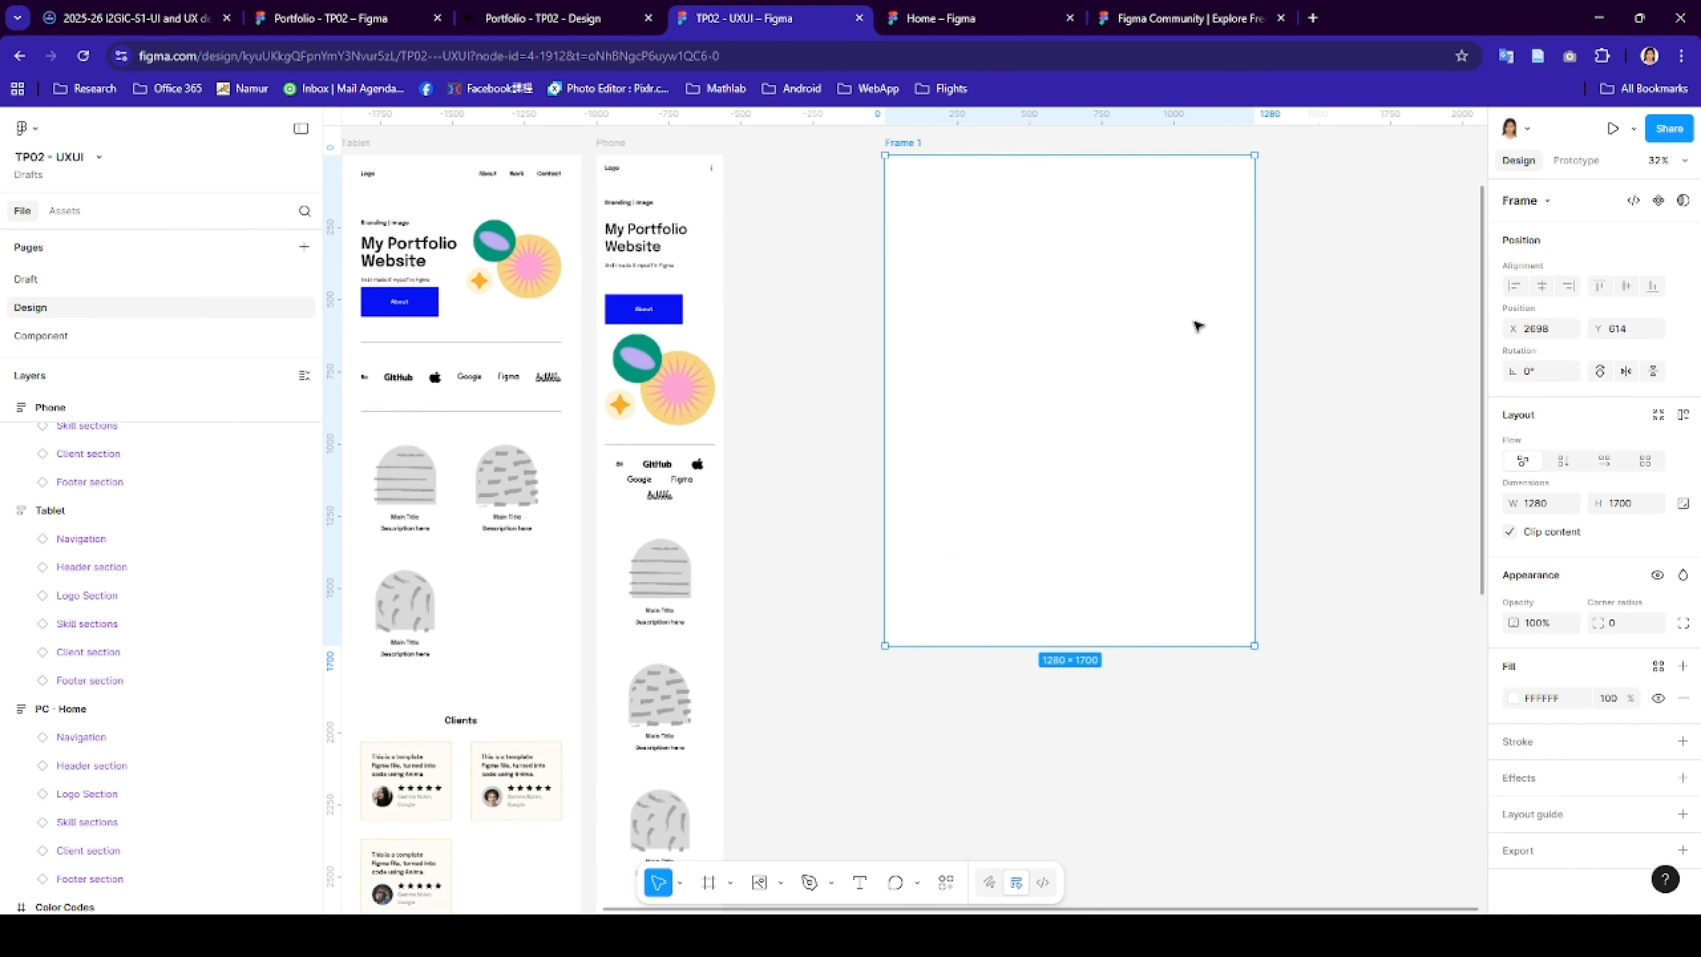
scroll(1196, 326, up, 1)
scroll(1196, 325, left, 2)
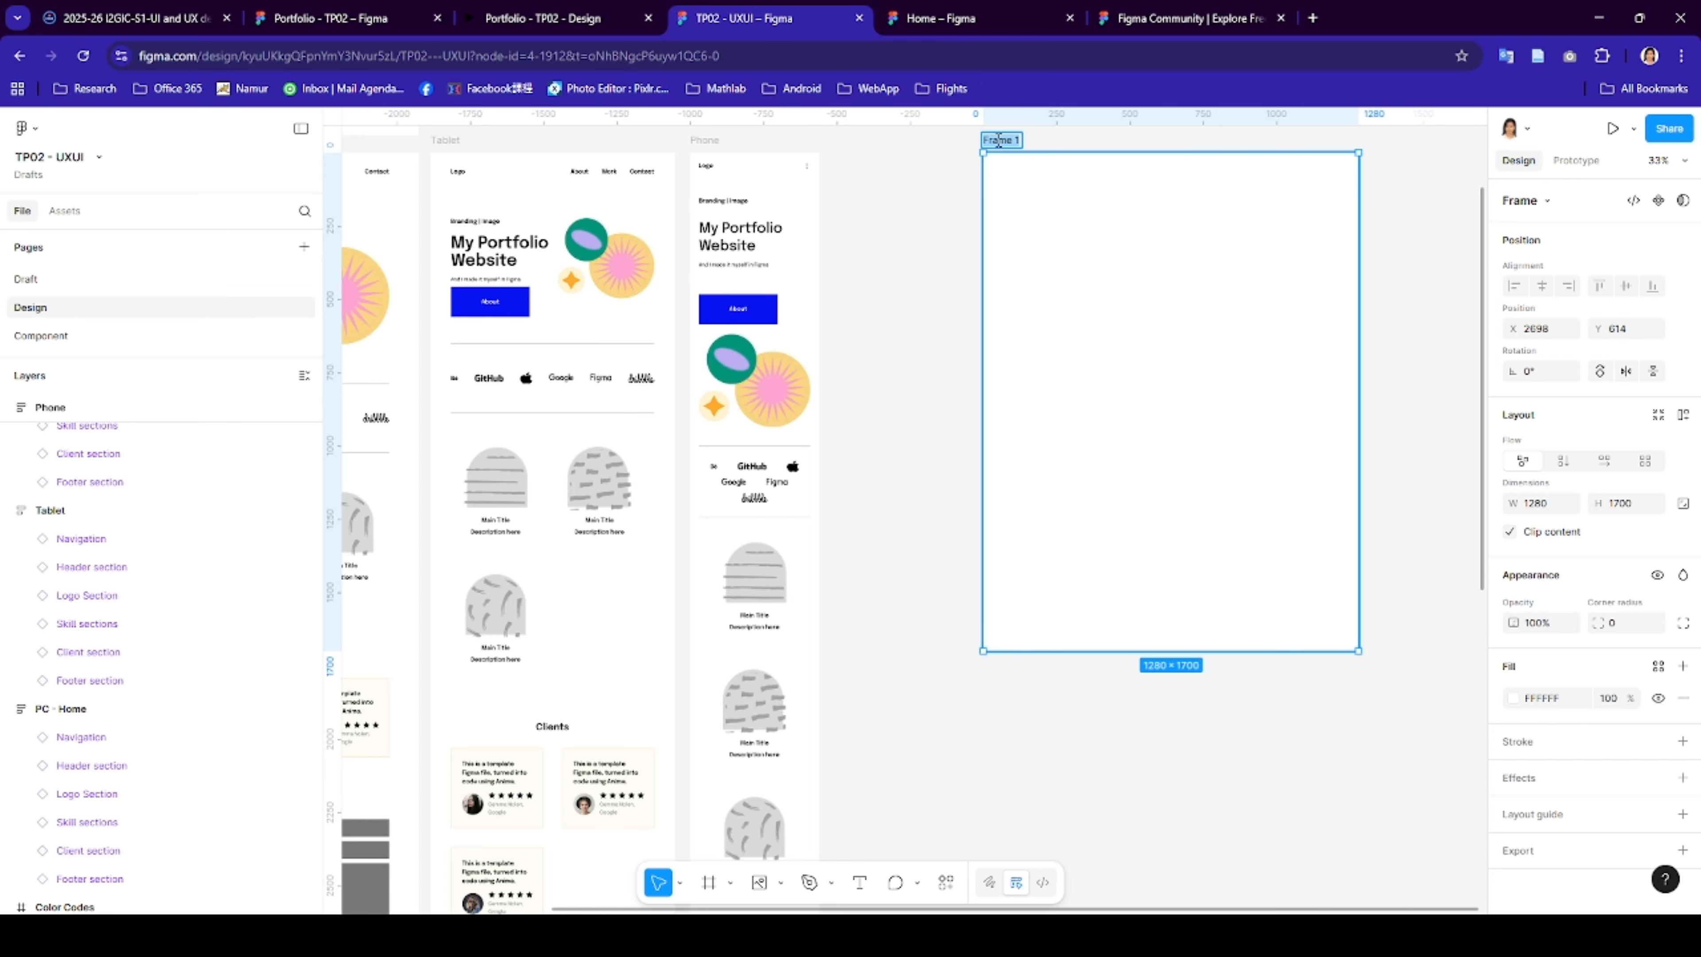
text(Abou)
text(-)
key(Return)
- Duplicate the Tablet frame's navigation into the PC -About frame and switch the copy to the Default variant
click(647, 164)
drag(648, 165, 1247, 161)
click(1647, 260)
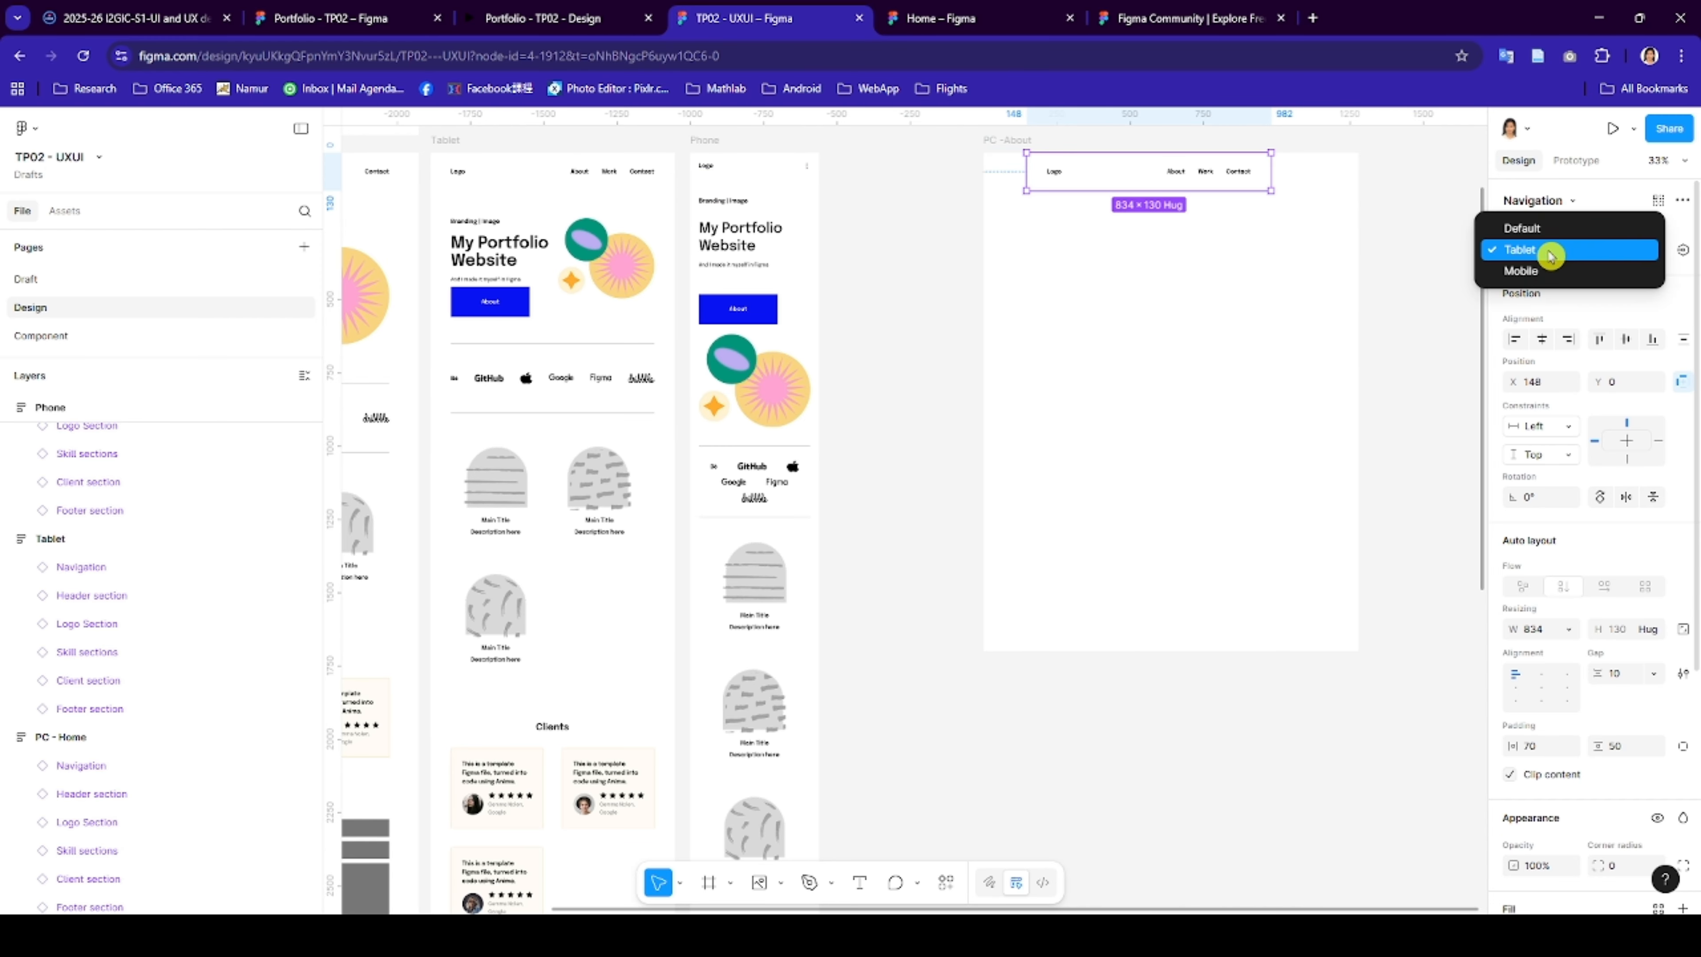
click(1535, 227)
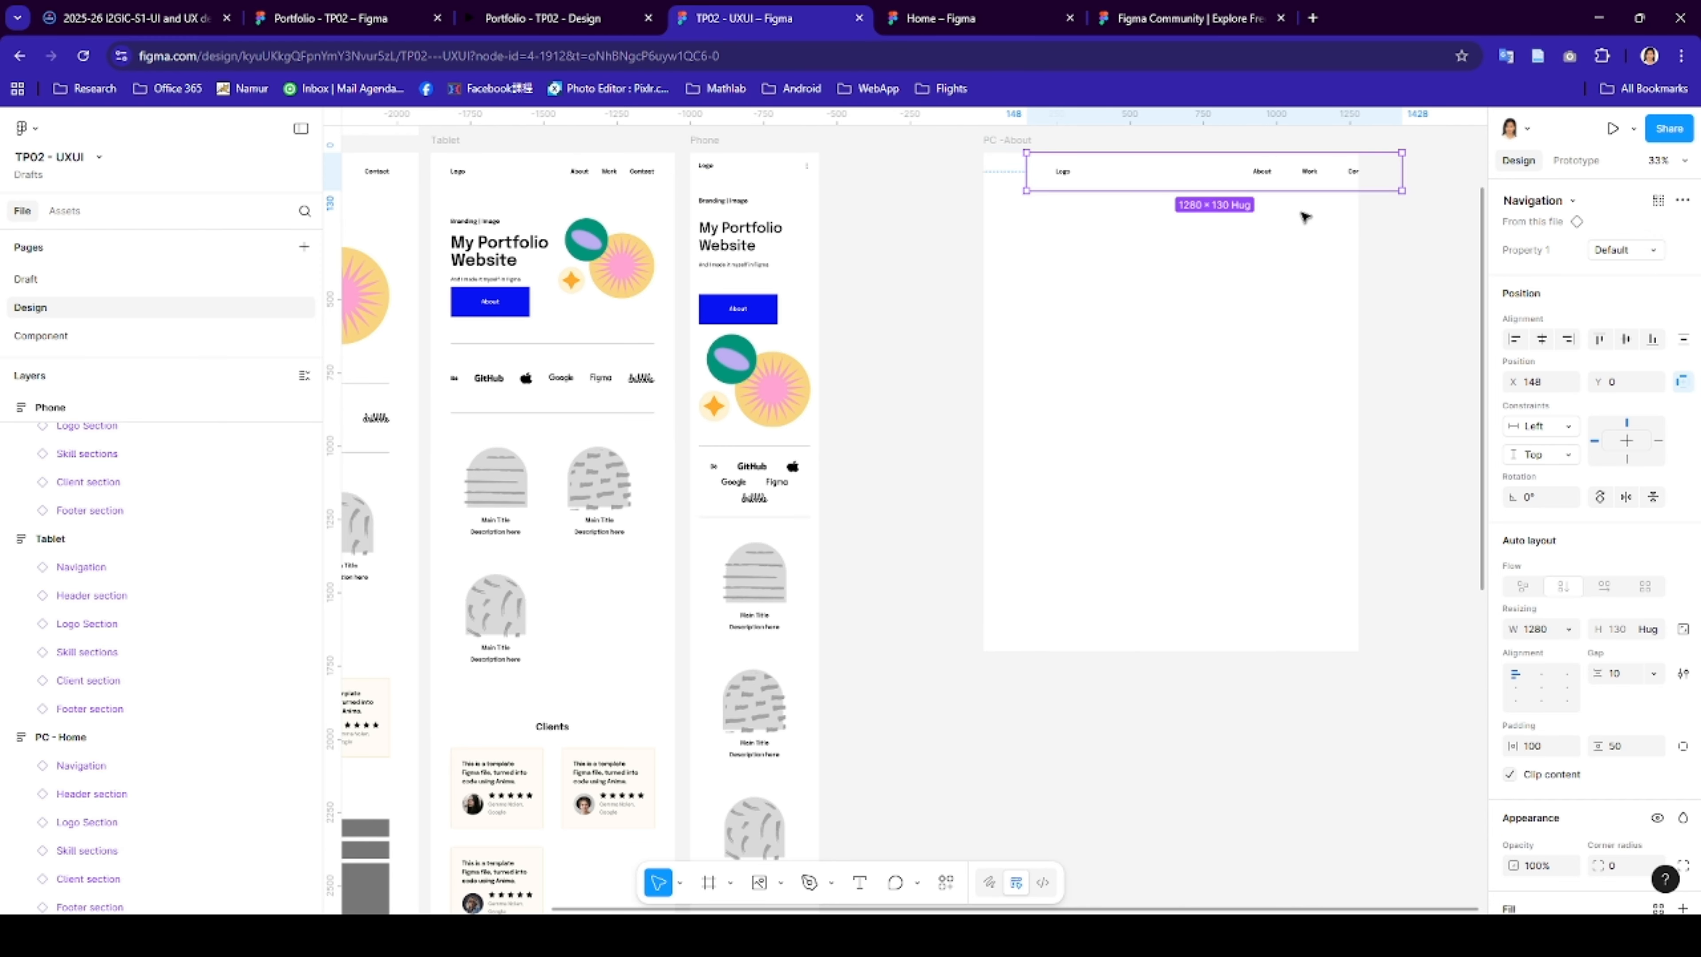
- Apply auto layout to the PC -About frame, give it a fixed height and extend it to about 1927
click(1006, 142)
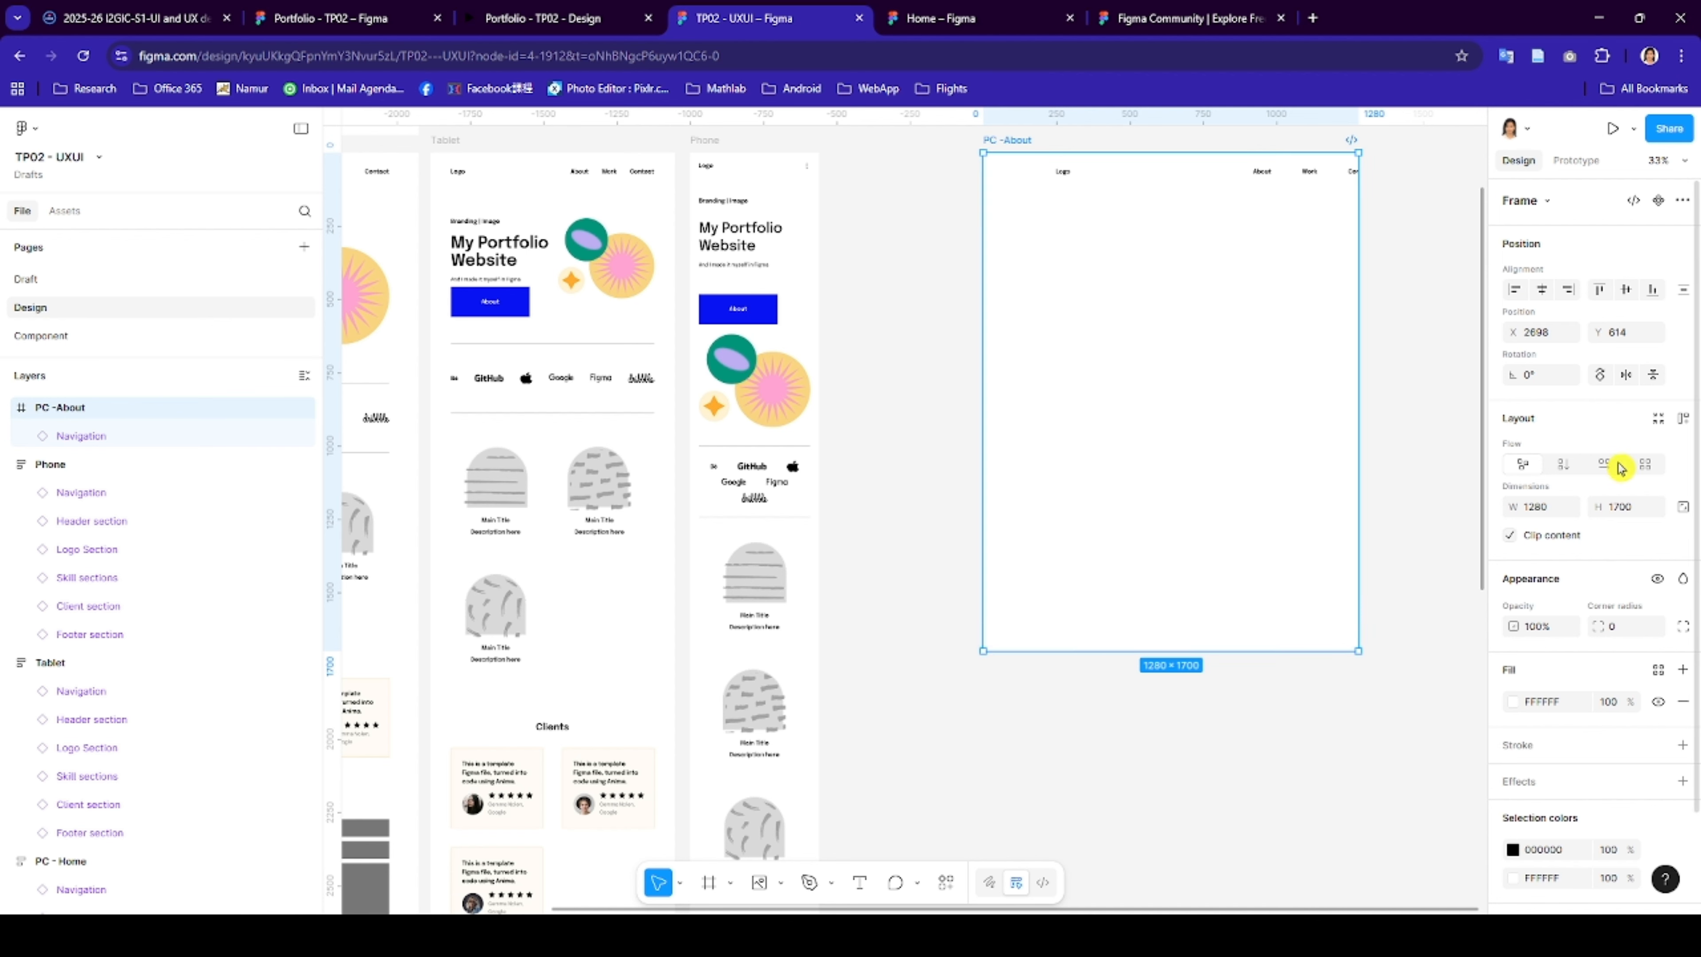
click(1684, 422)
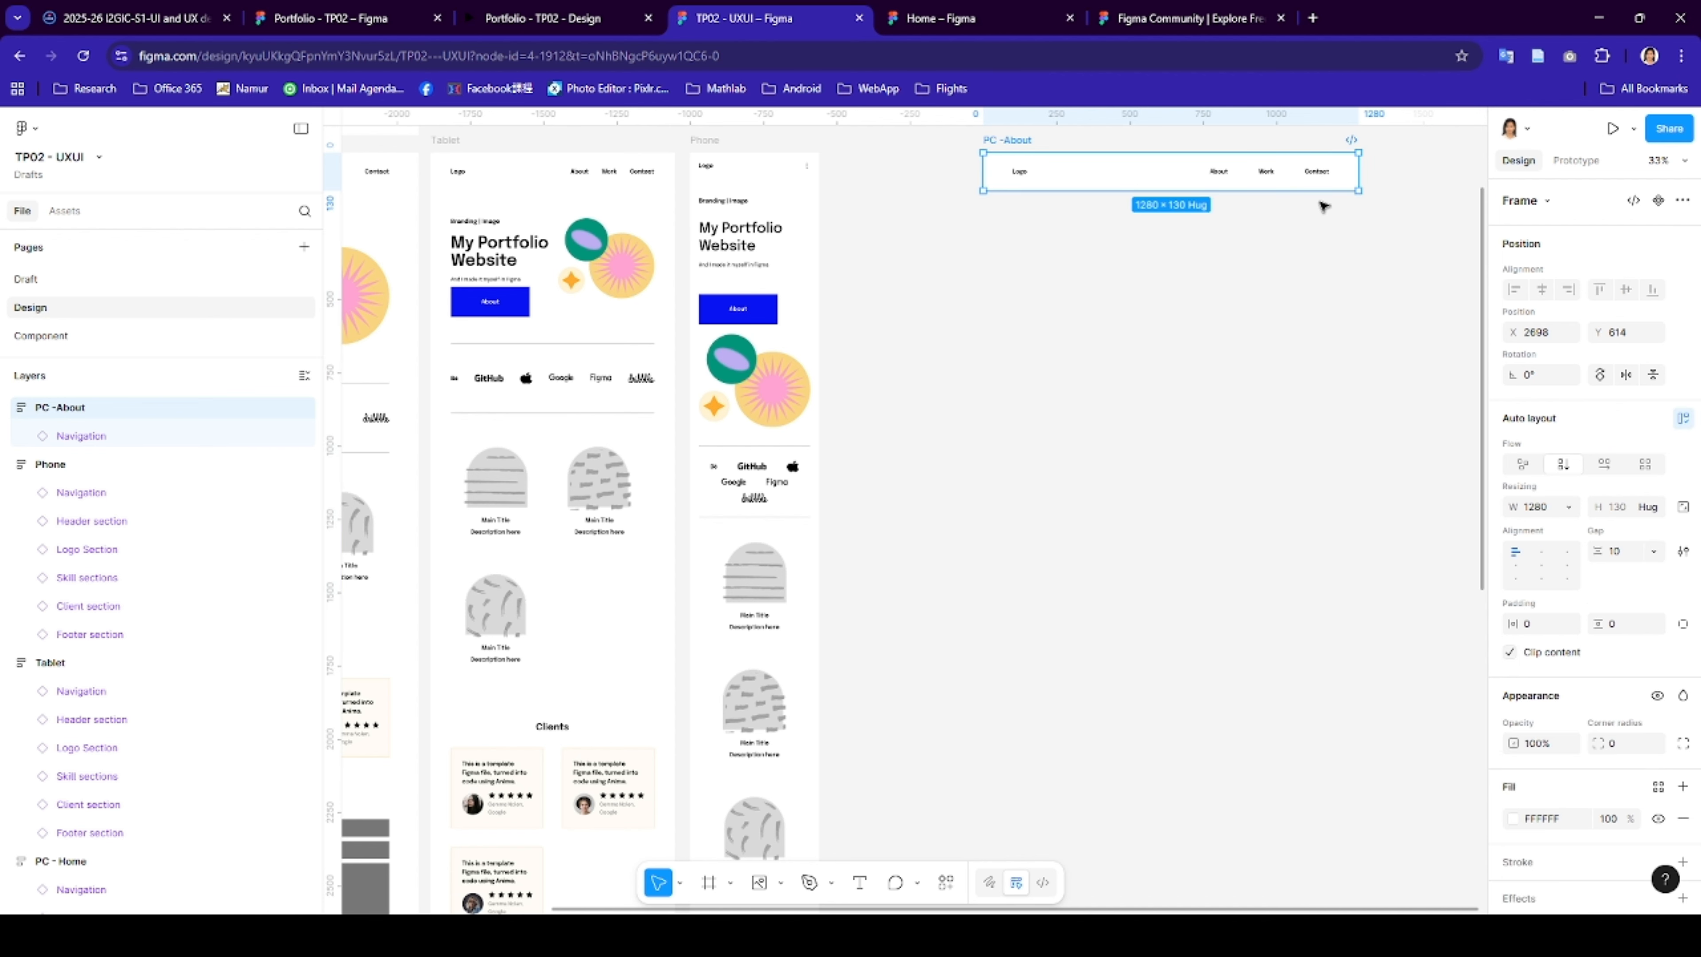
click(1652, 511)
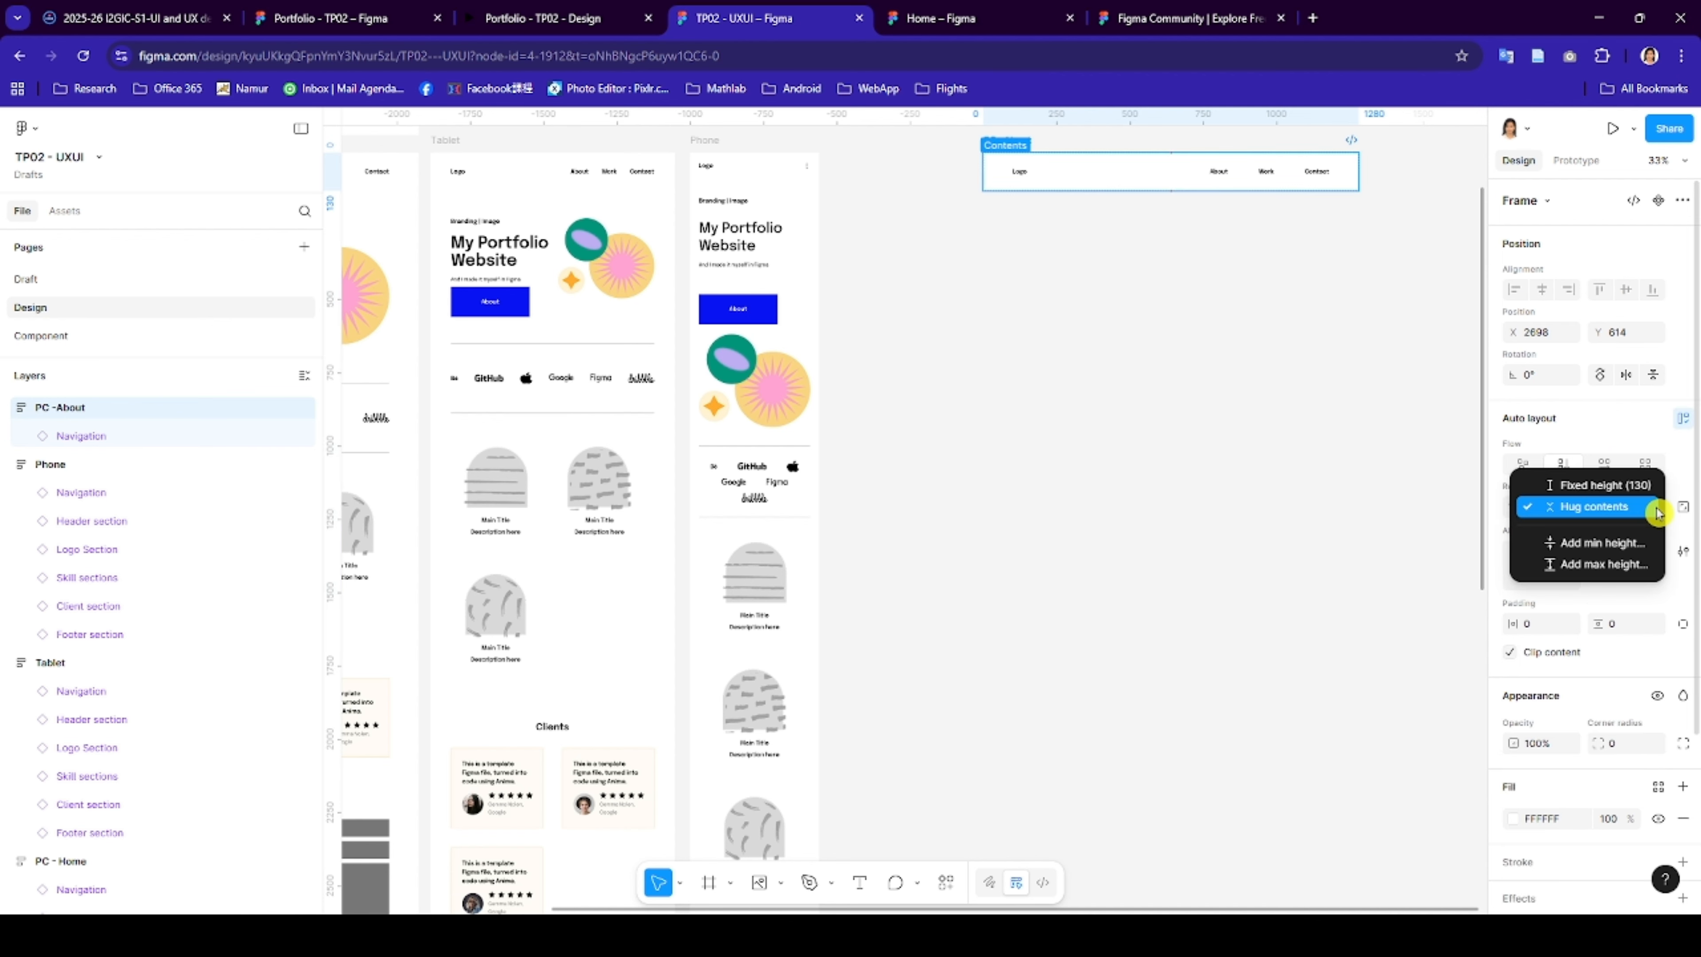
click(1620, 485)
drag(1186, 191, 1226, 717)
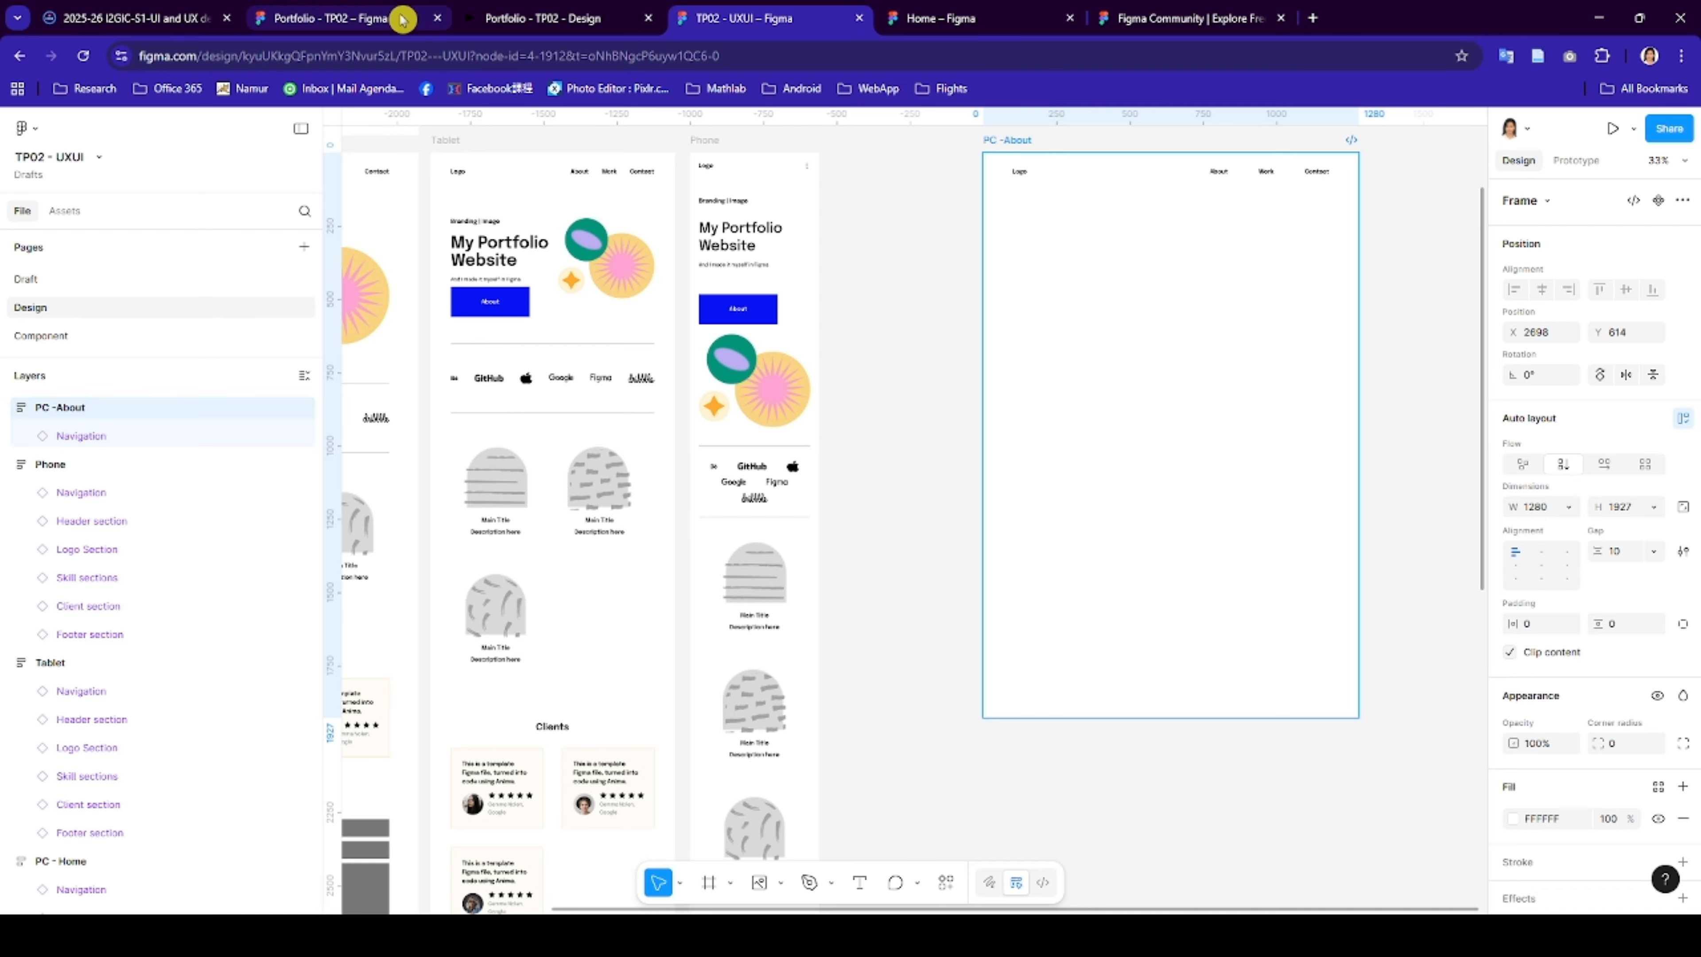
- Switch to the Portfolio - TP02 reference file and examine the layout of its About page designs
click(367, 19)
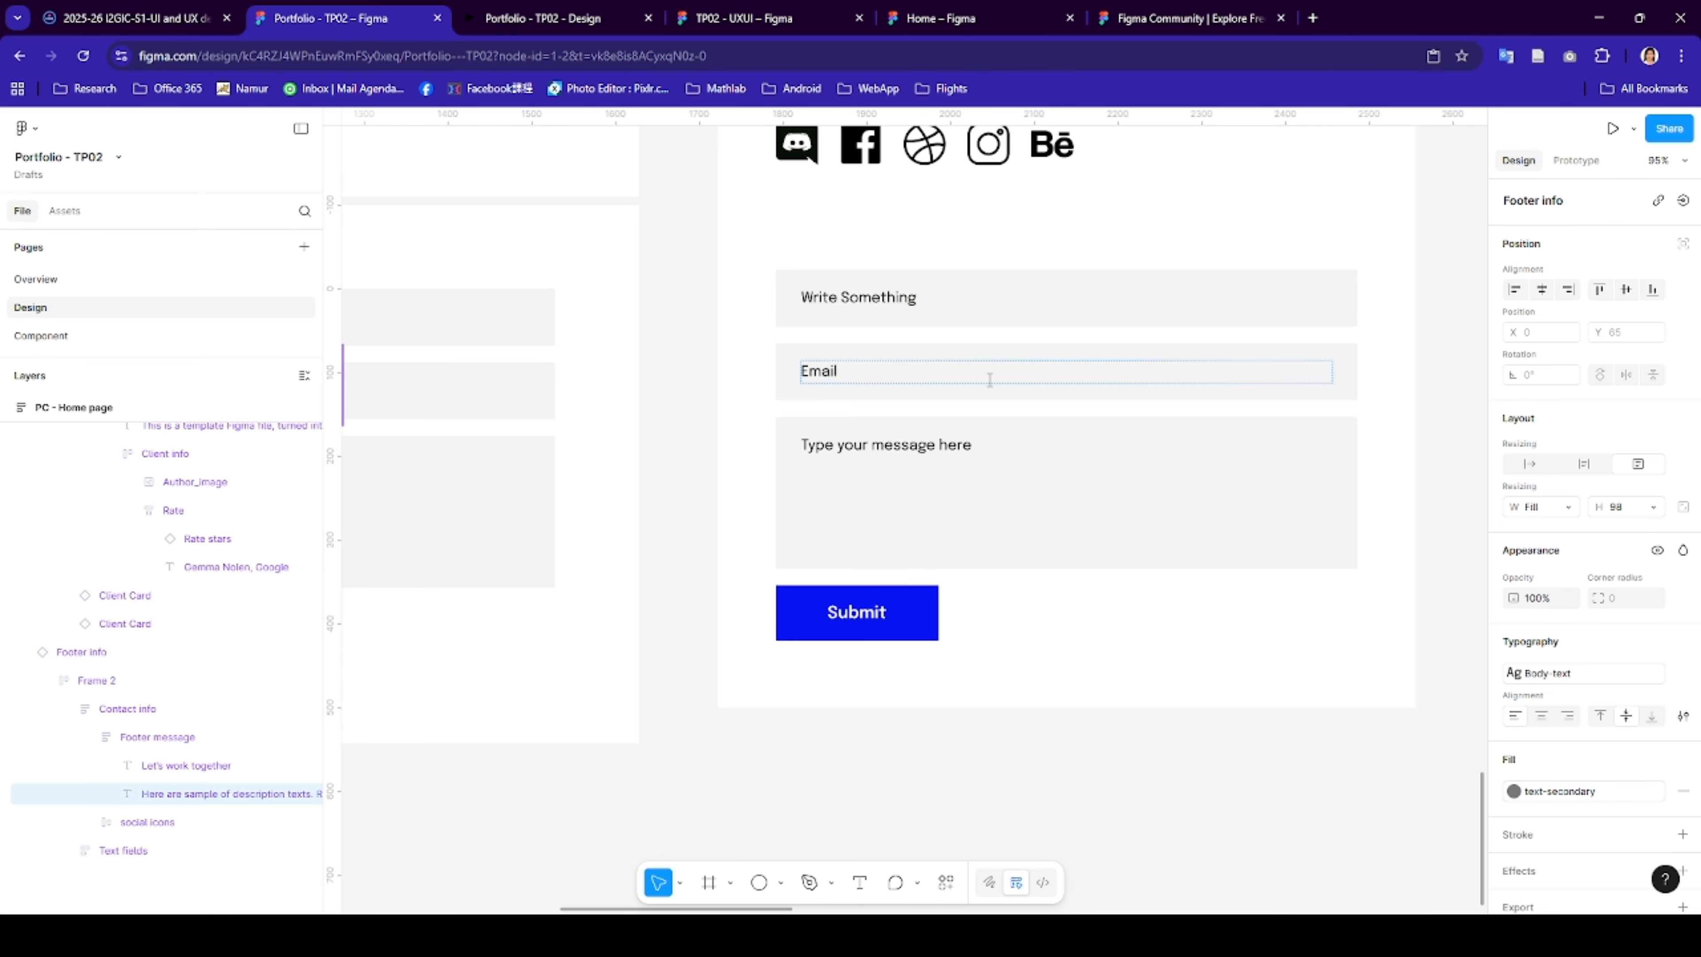
scroll(990, 380, down, 3)
scroll(976, 361, up, 5)
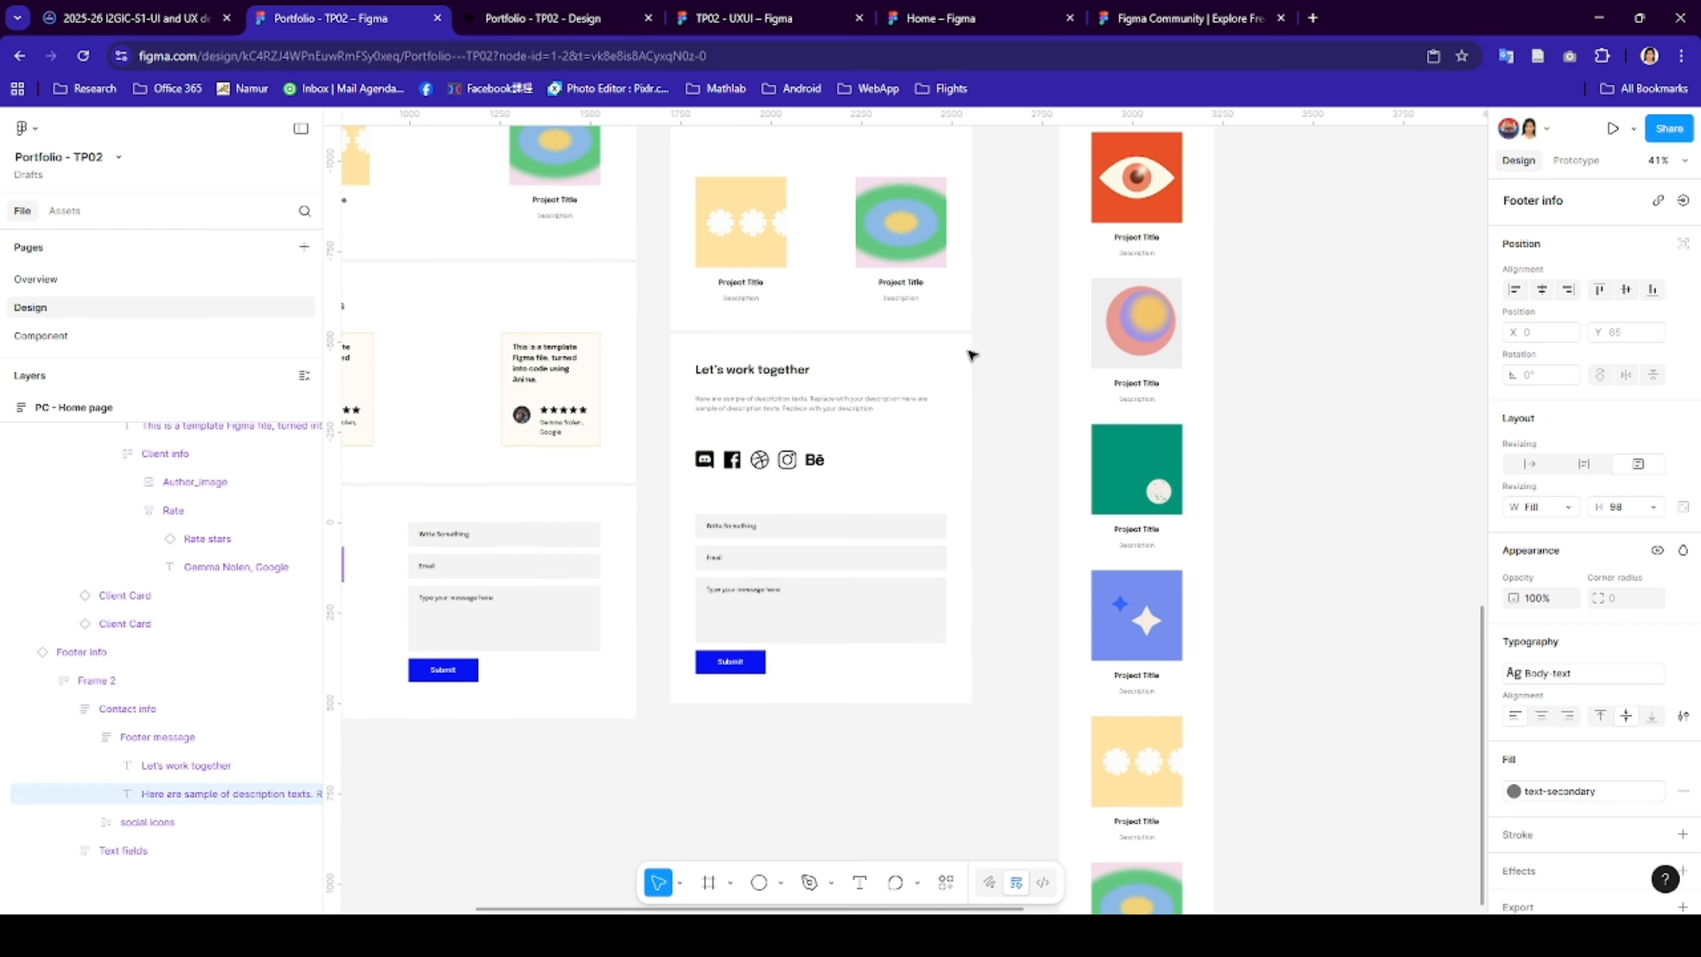
scroll(1239, 316, down, 10)
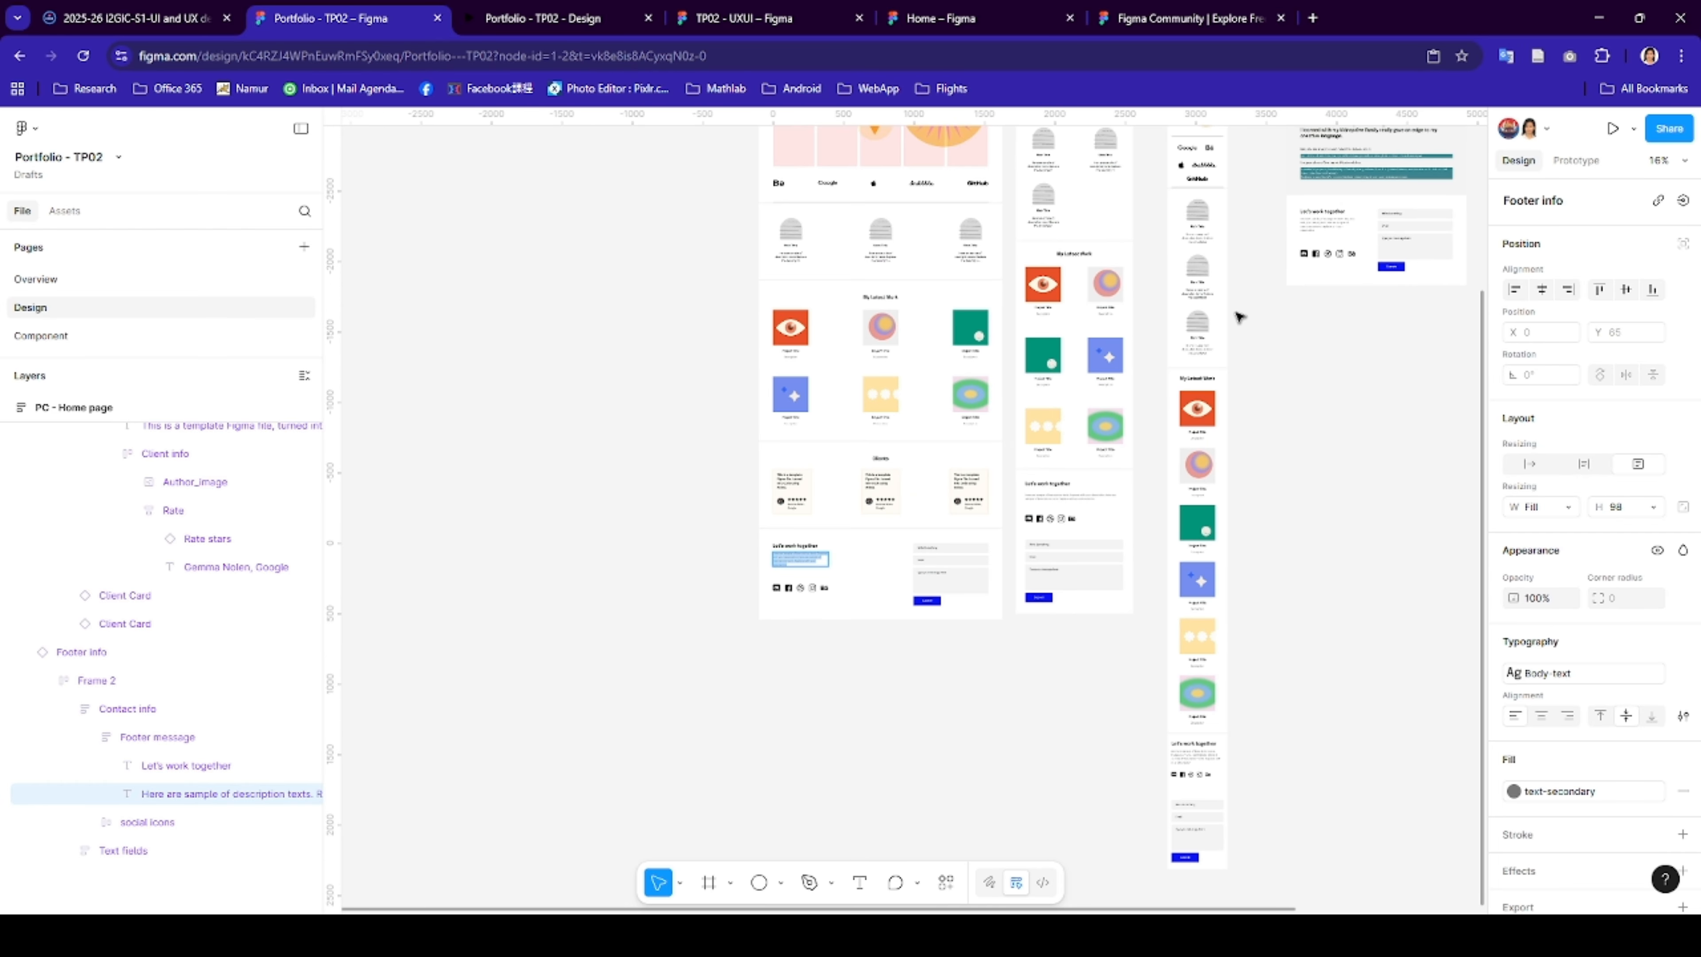
scroll(1238, 316, up, 3)
scroll(1238, 316, right, 2)
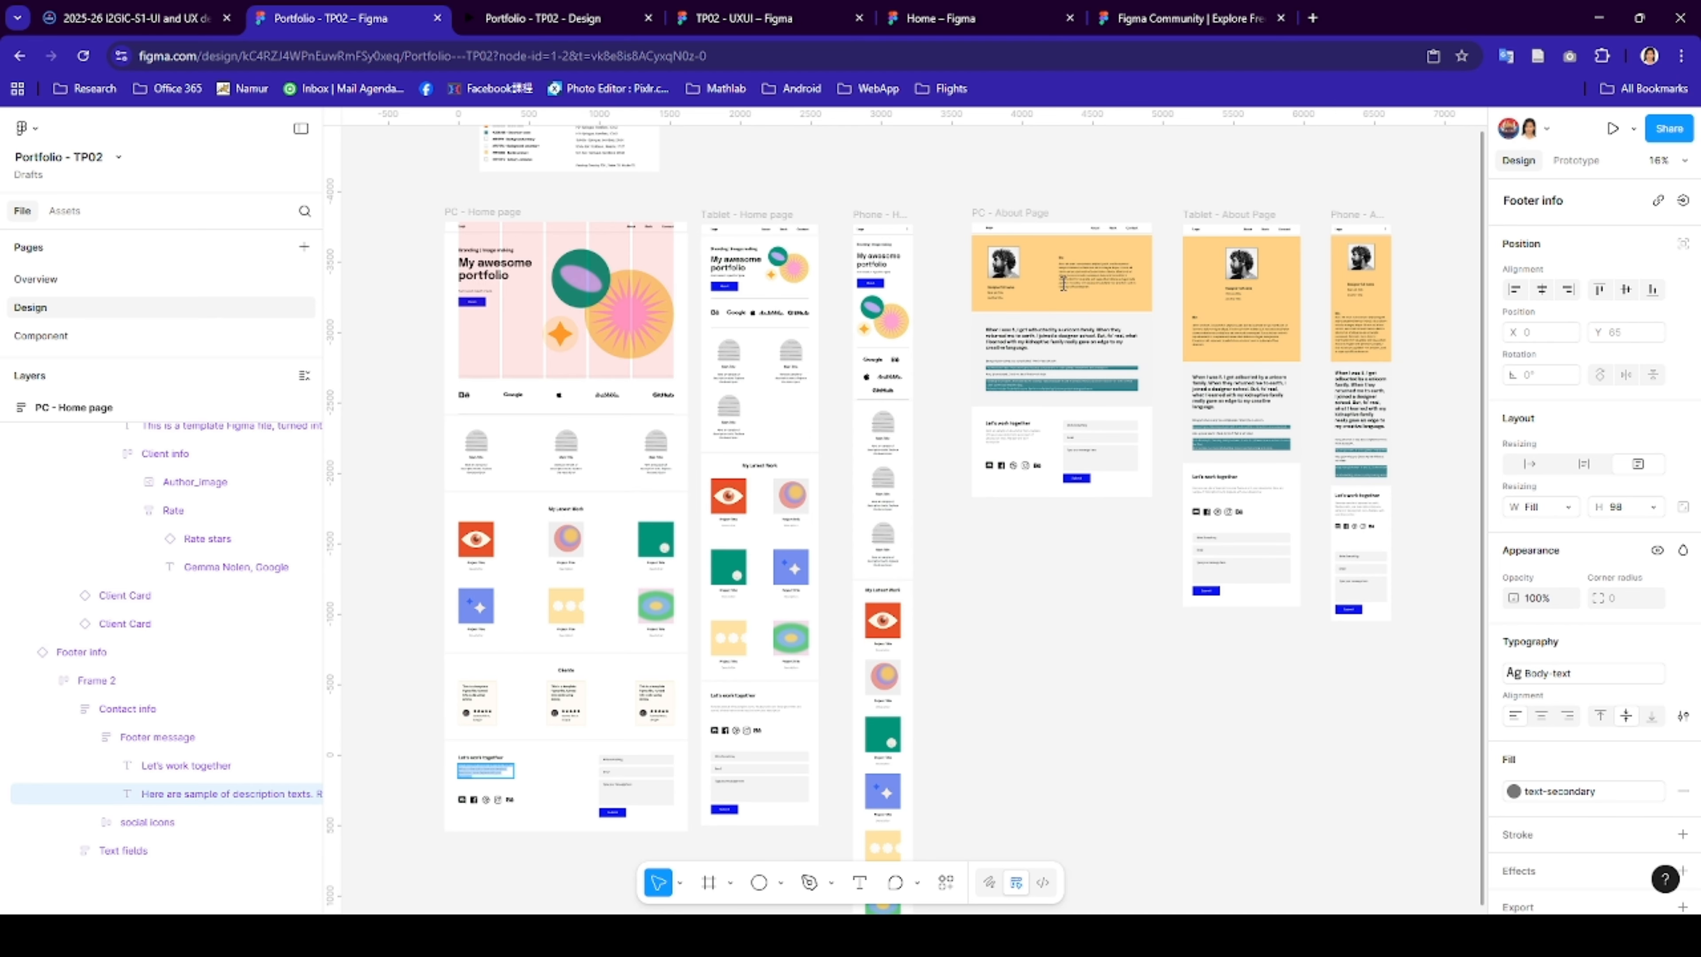
scroll(1048, 286, up, 8)
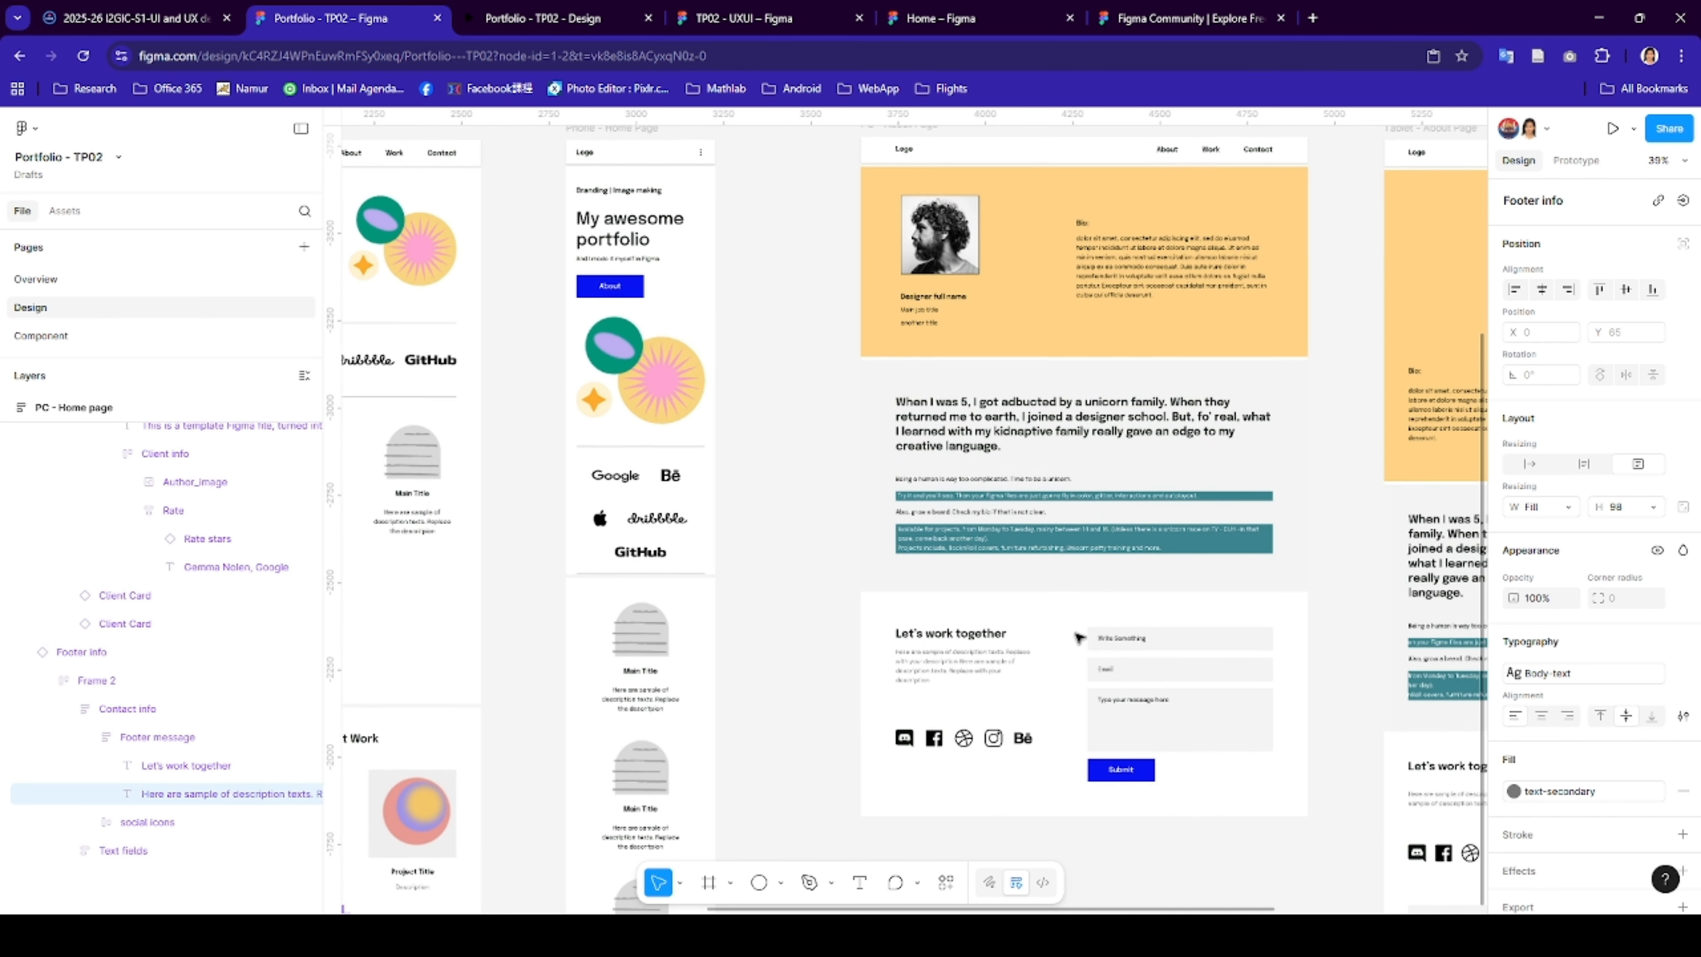
scroll(1047, 570, down, 3)
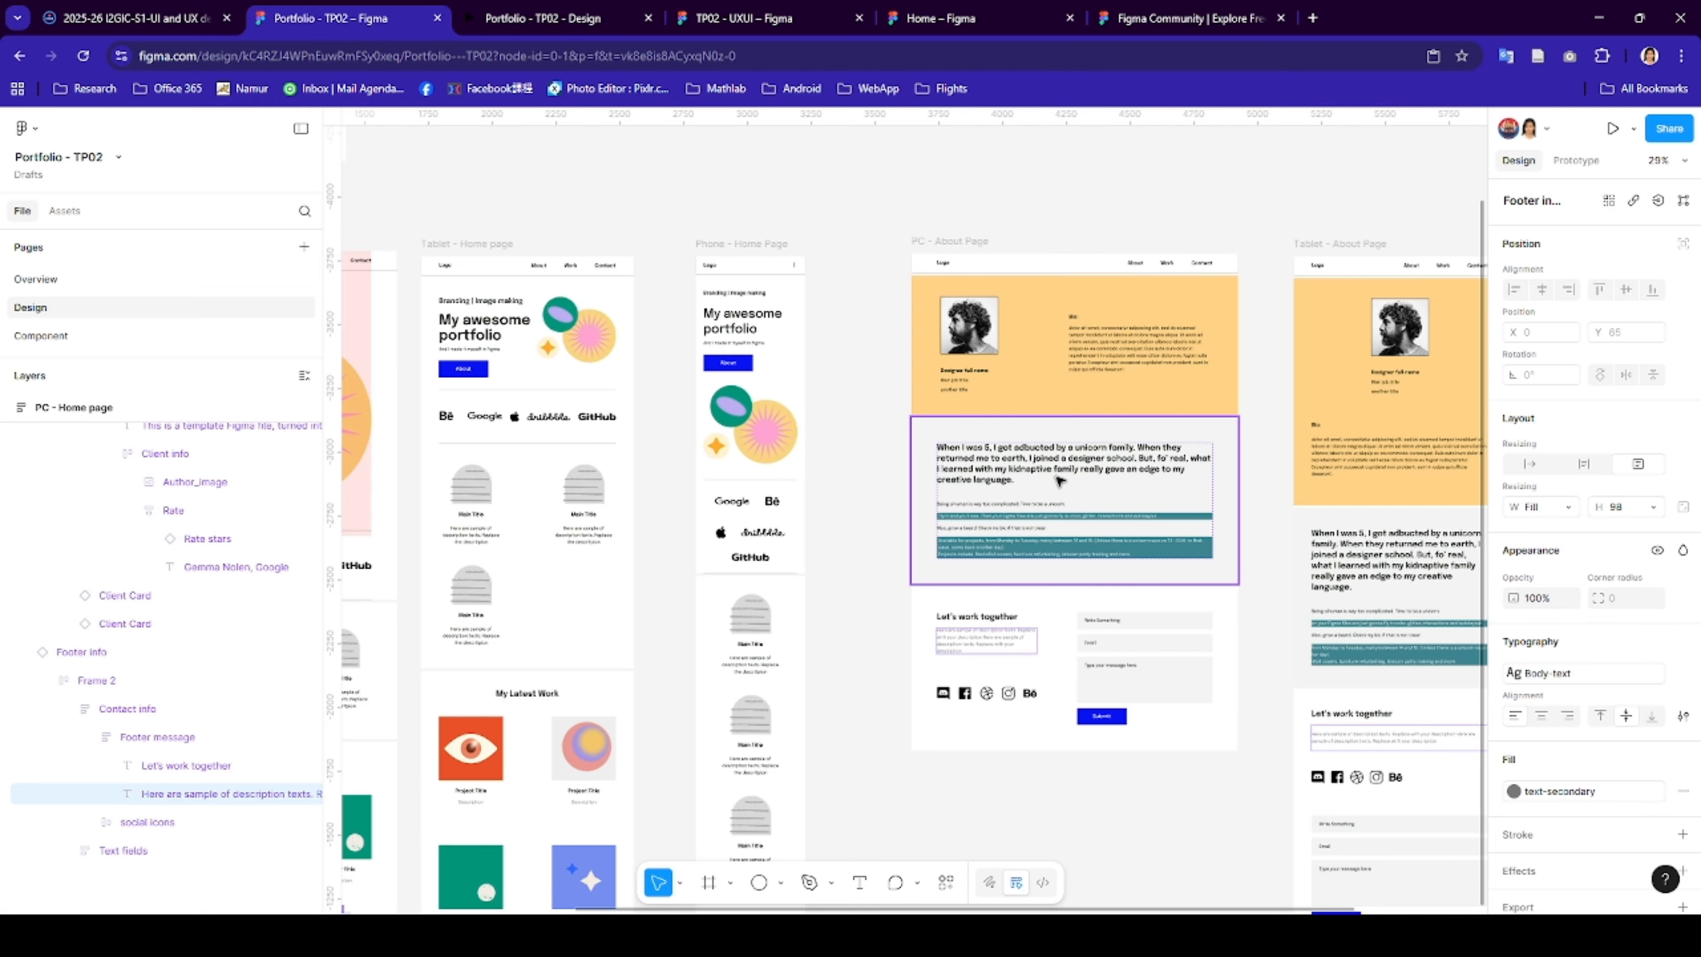
- Inspect the About Header, Body and Footer info sections that make up the reference PC - About Page
click(1050, 365)
shift+click(1035, 532)
shift+click(1056, 624)
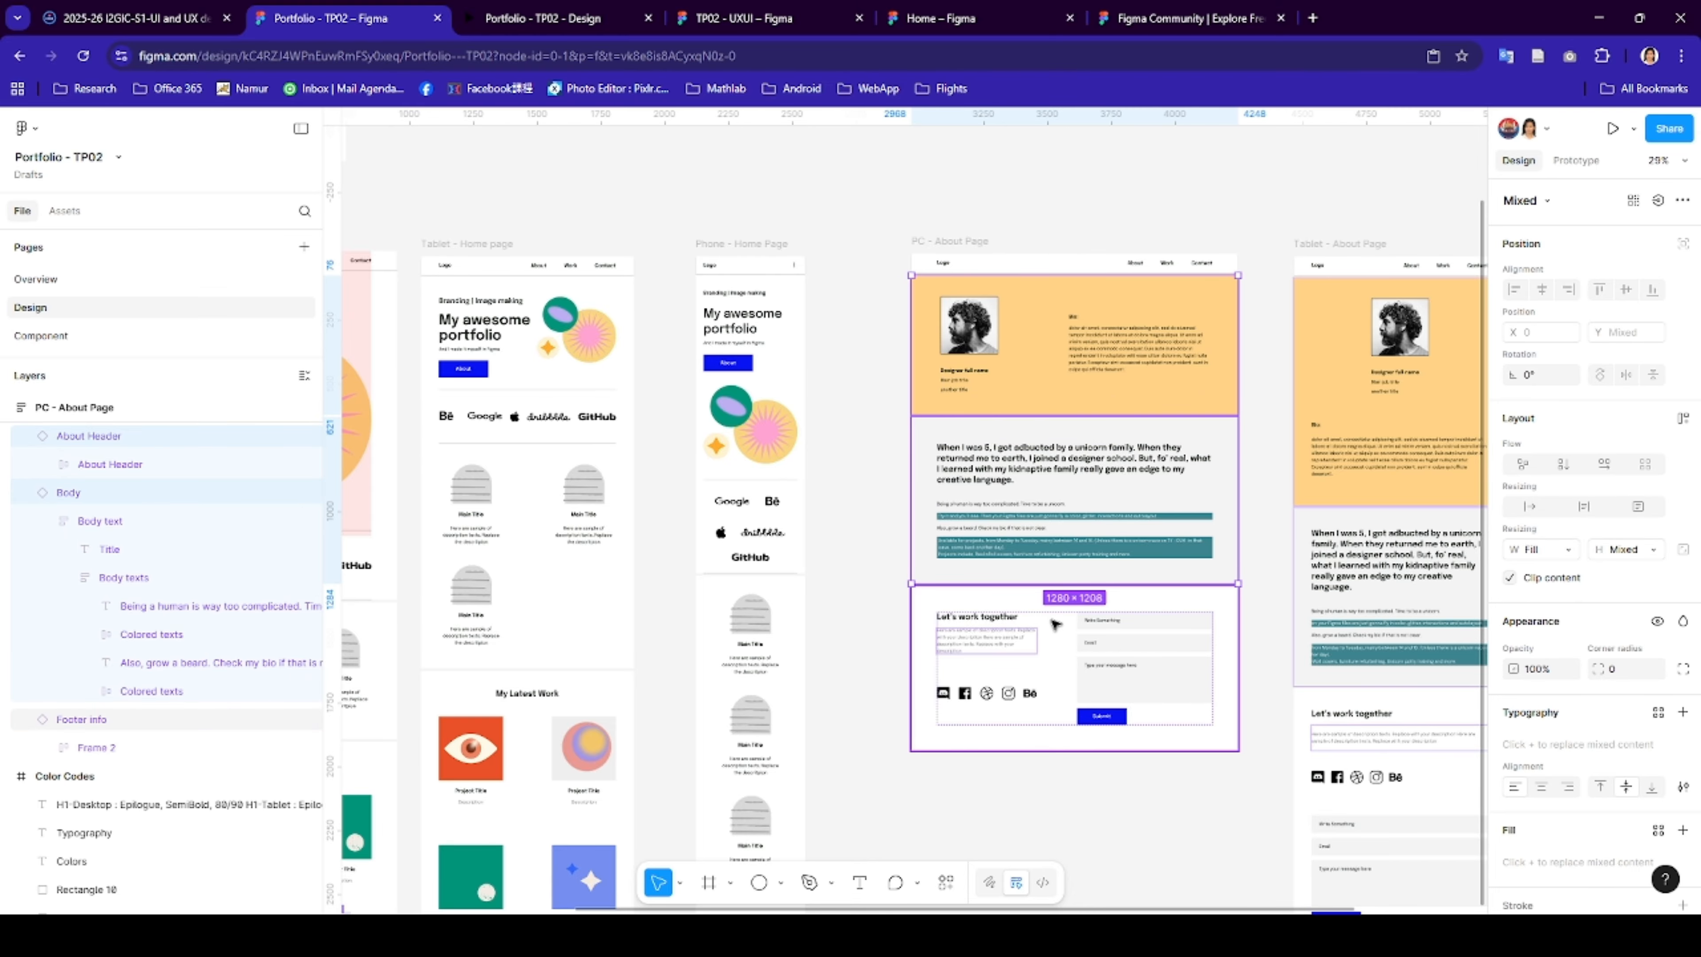
shift+click(1056, 625)
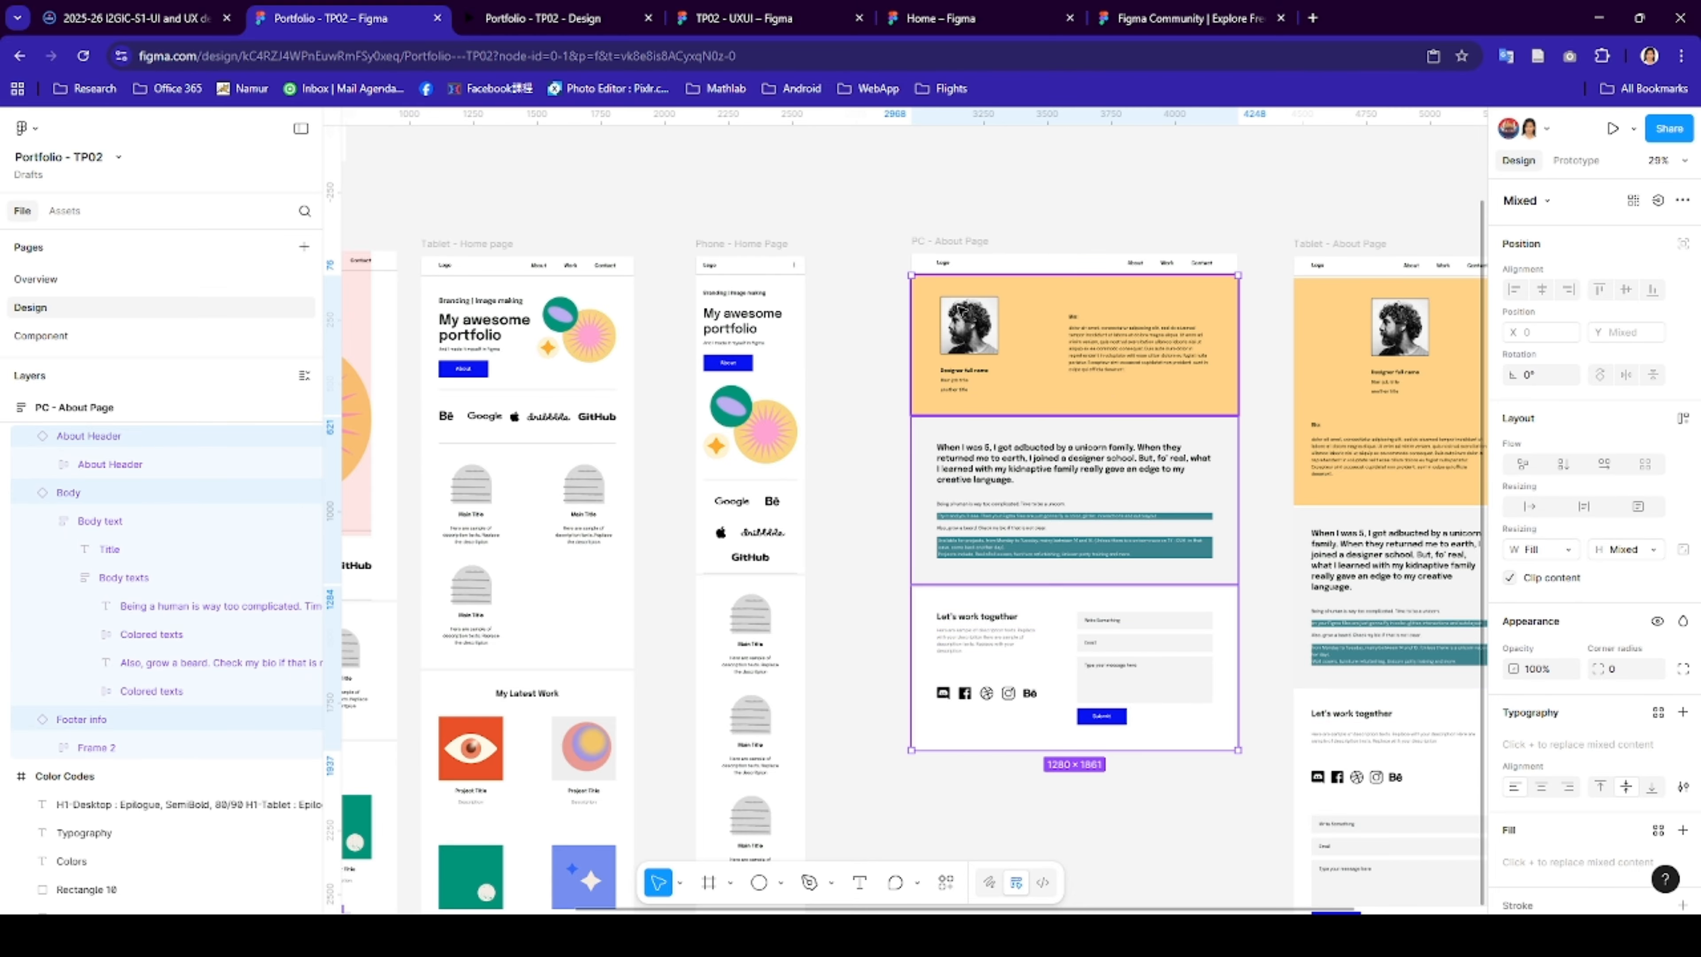
click(1026, 267)
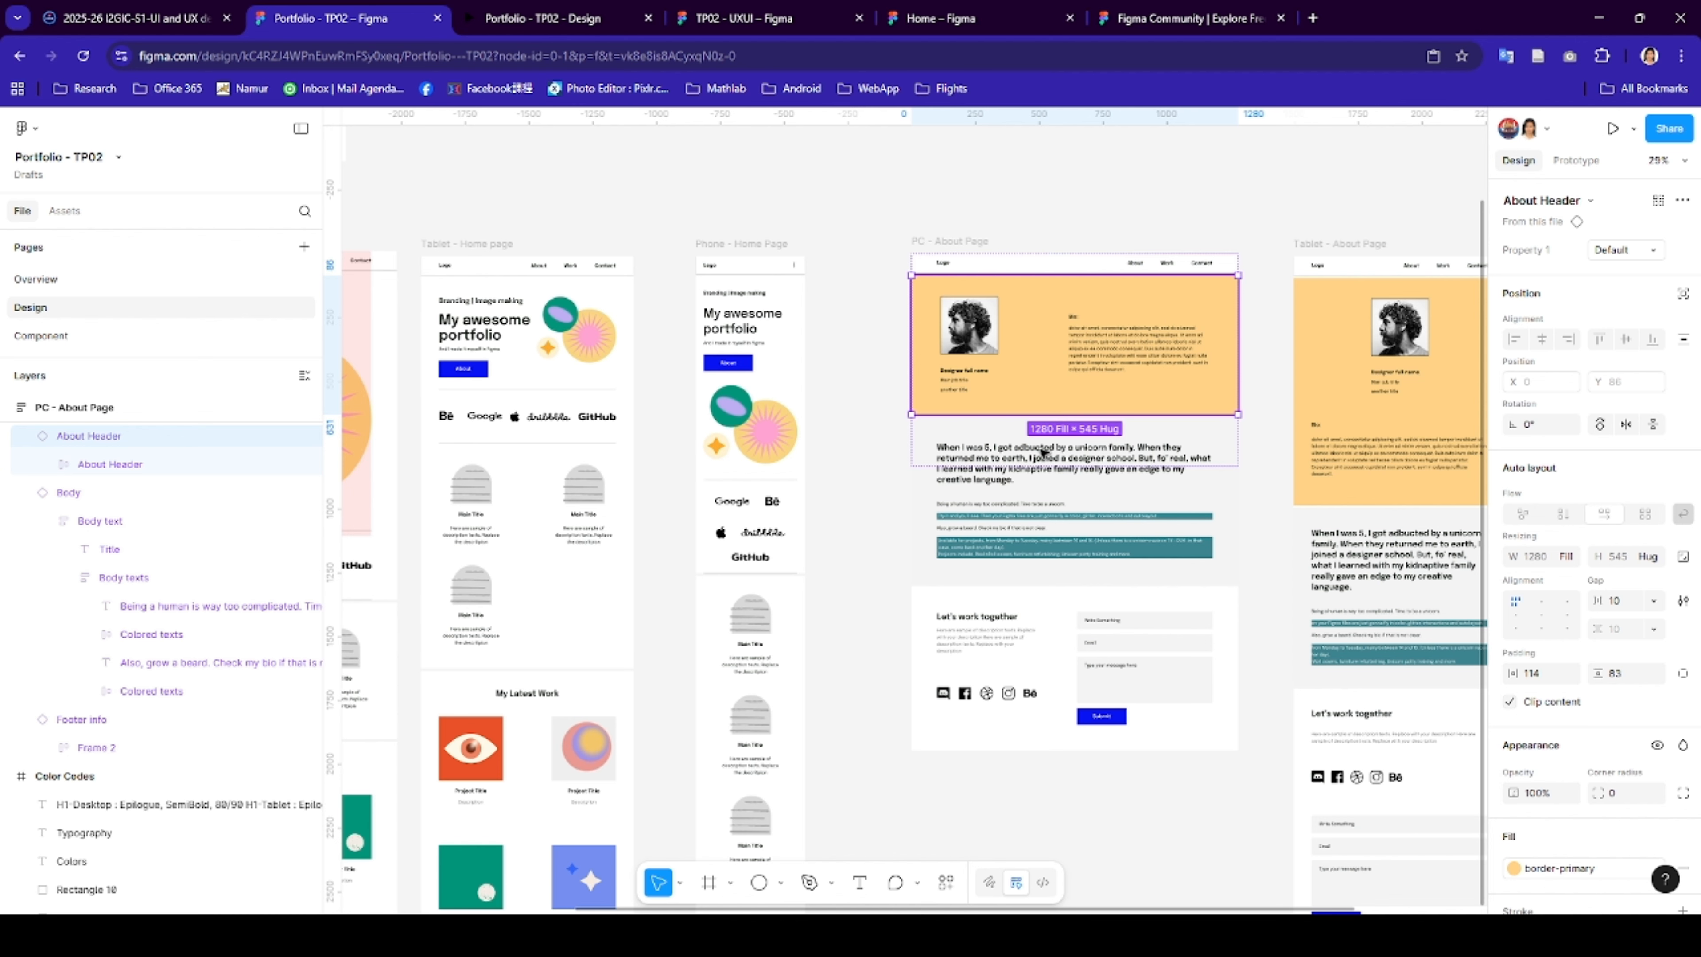
click(965, 484)
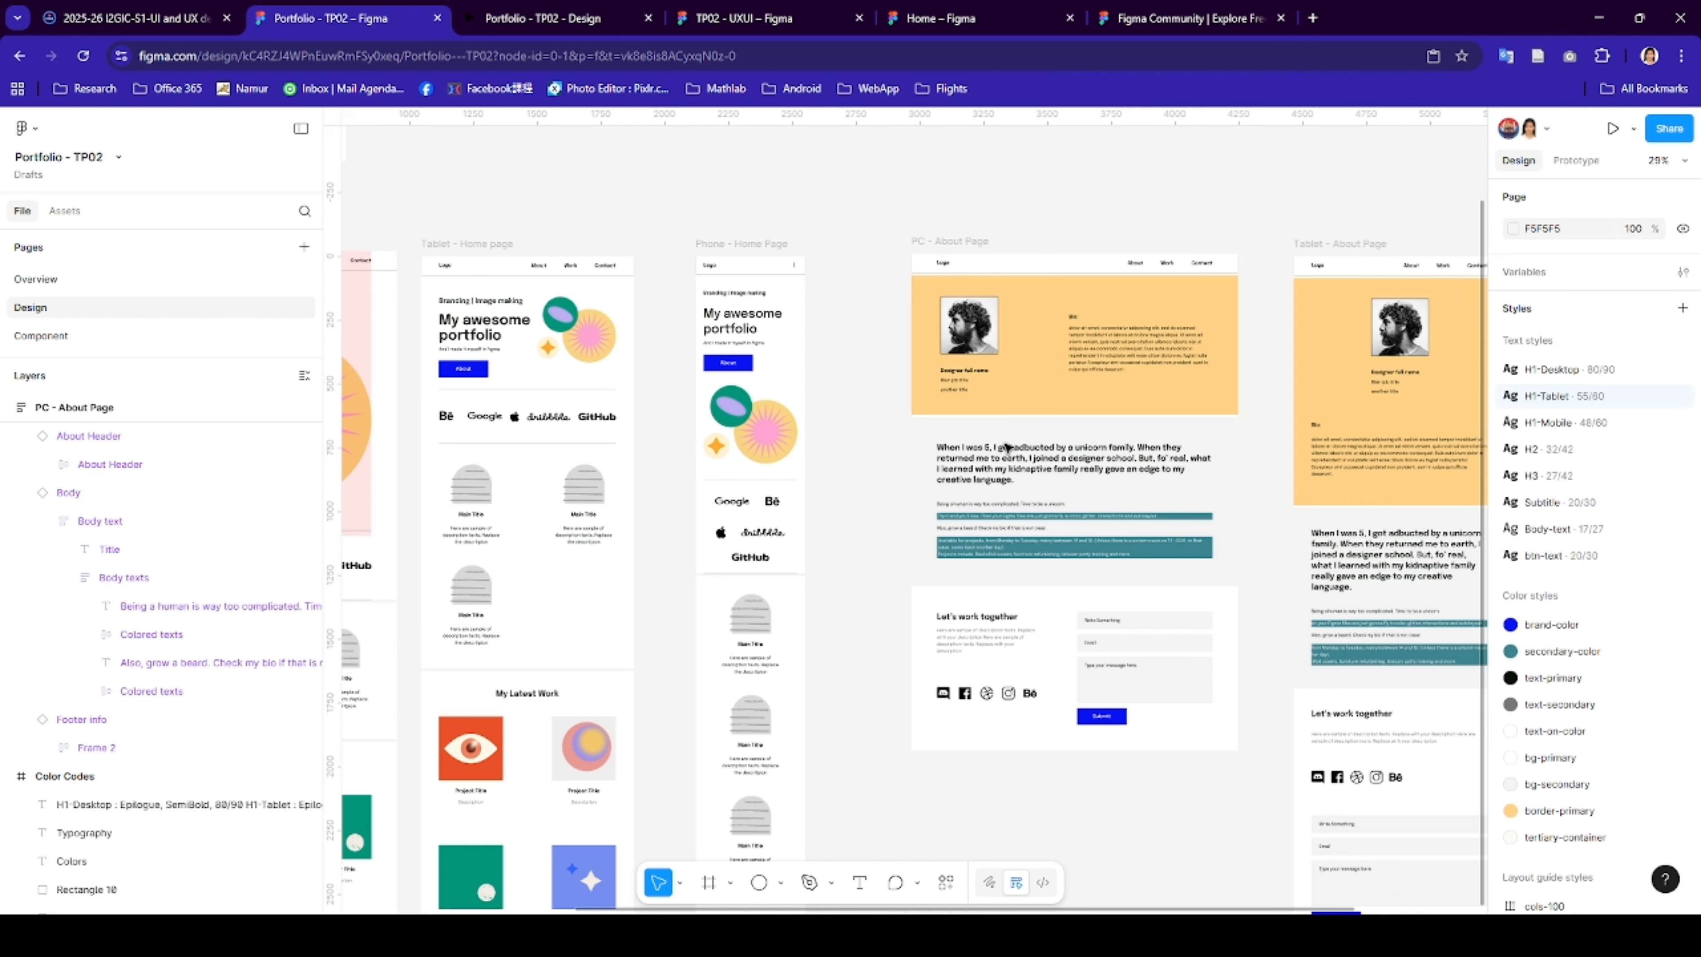
- Try pasting a copy of the reference About Header onto the Design page of TP02 - UXUI and delete it again
click(1006, 446)
click(1008, 362)
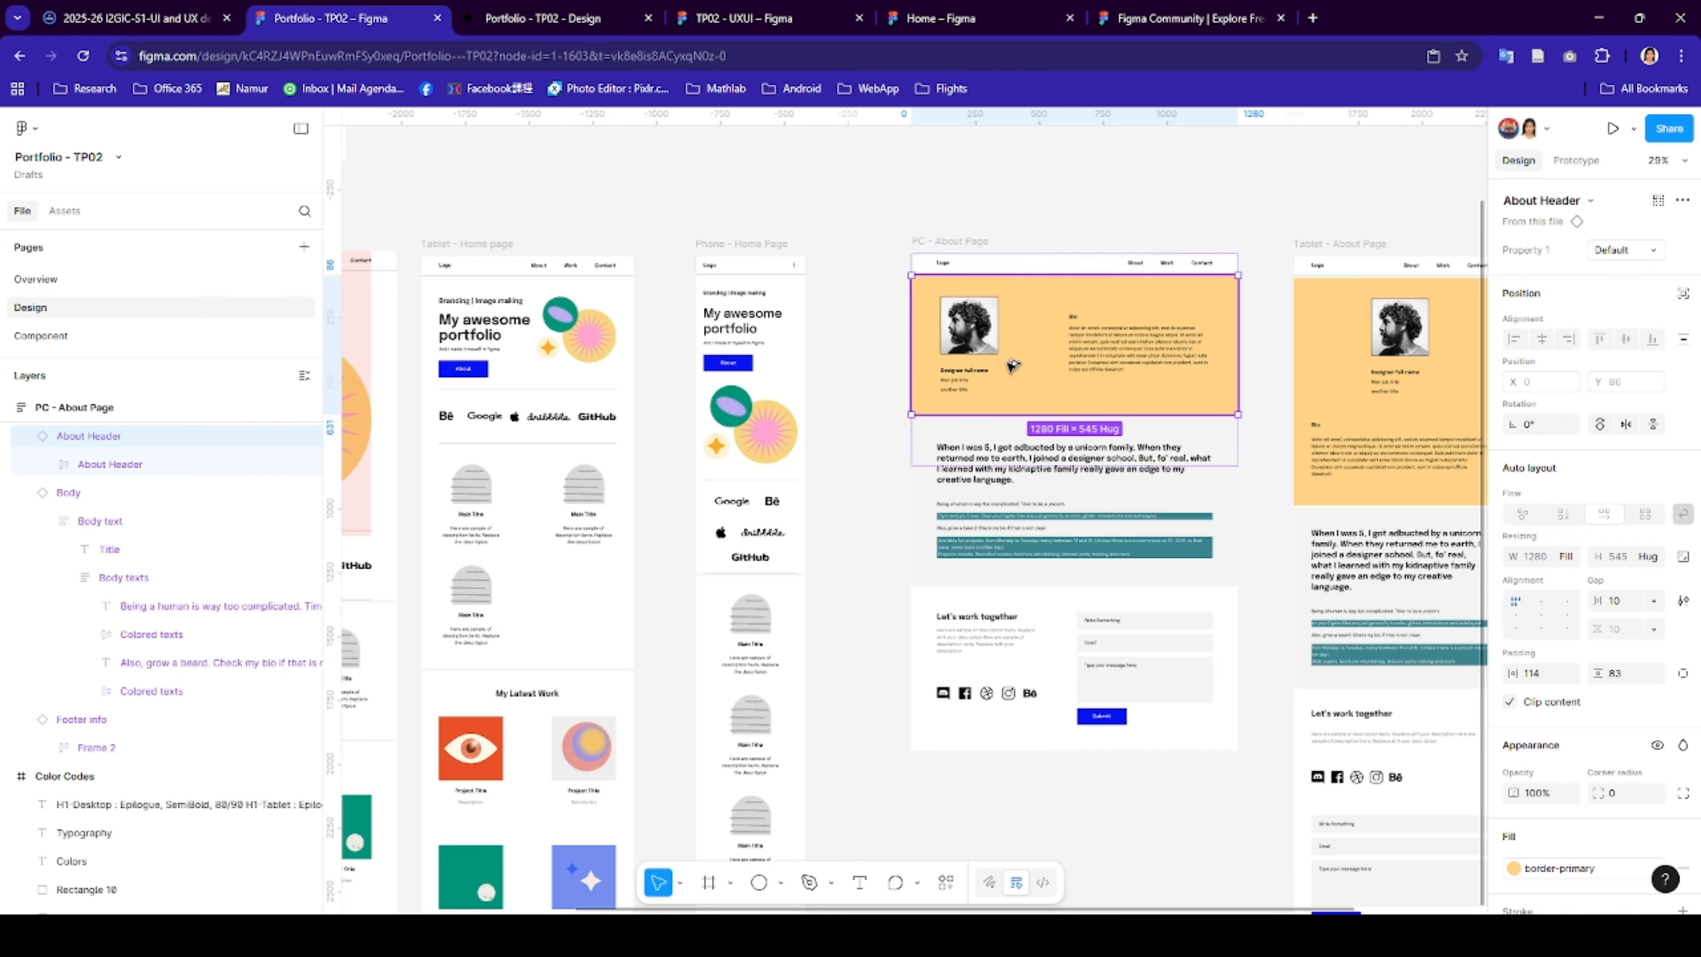
click(726, 18)
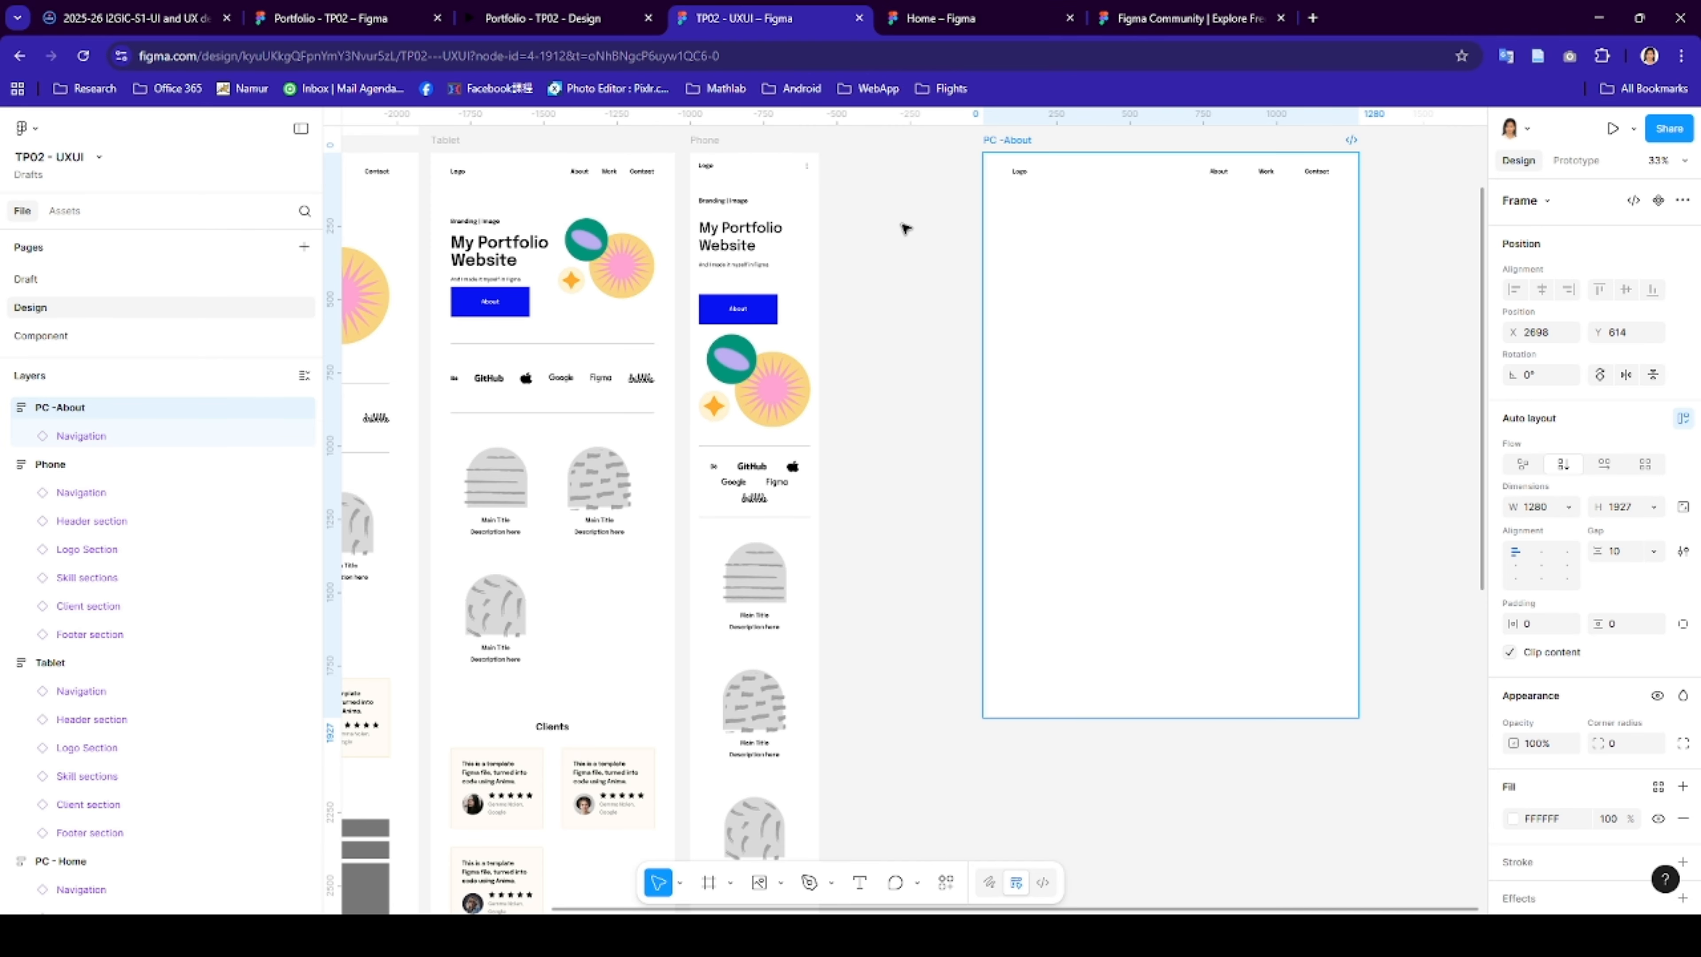
click(927, 305)
key(ctrl+v)
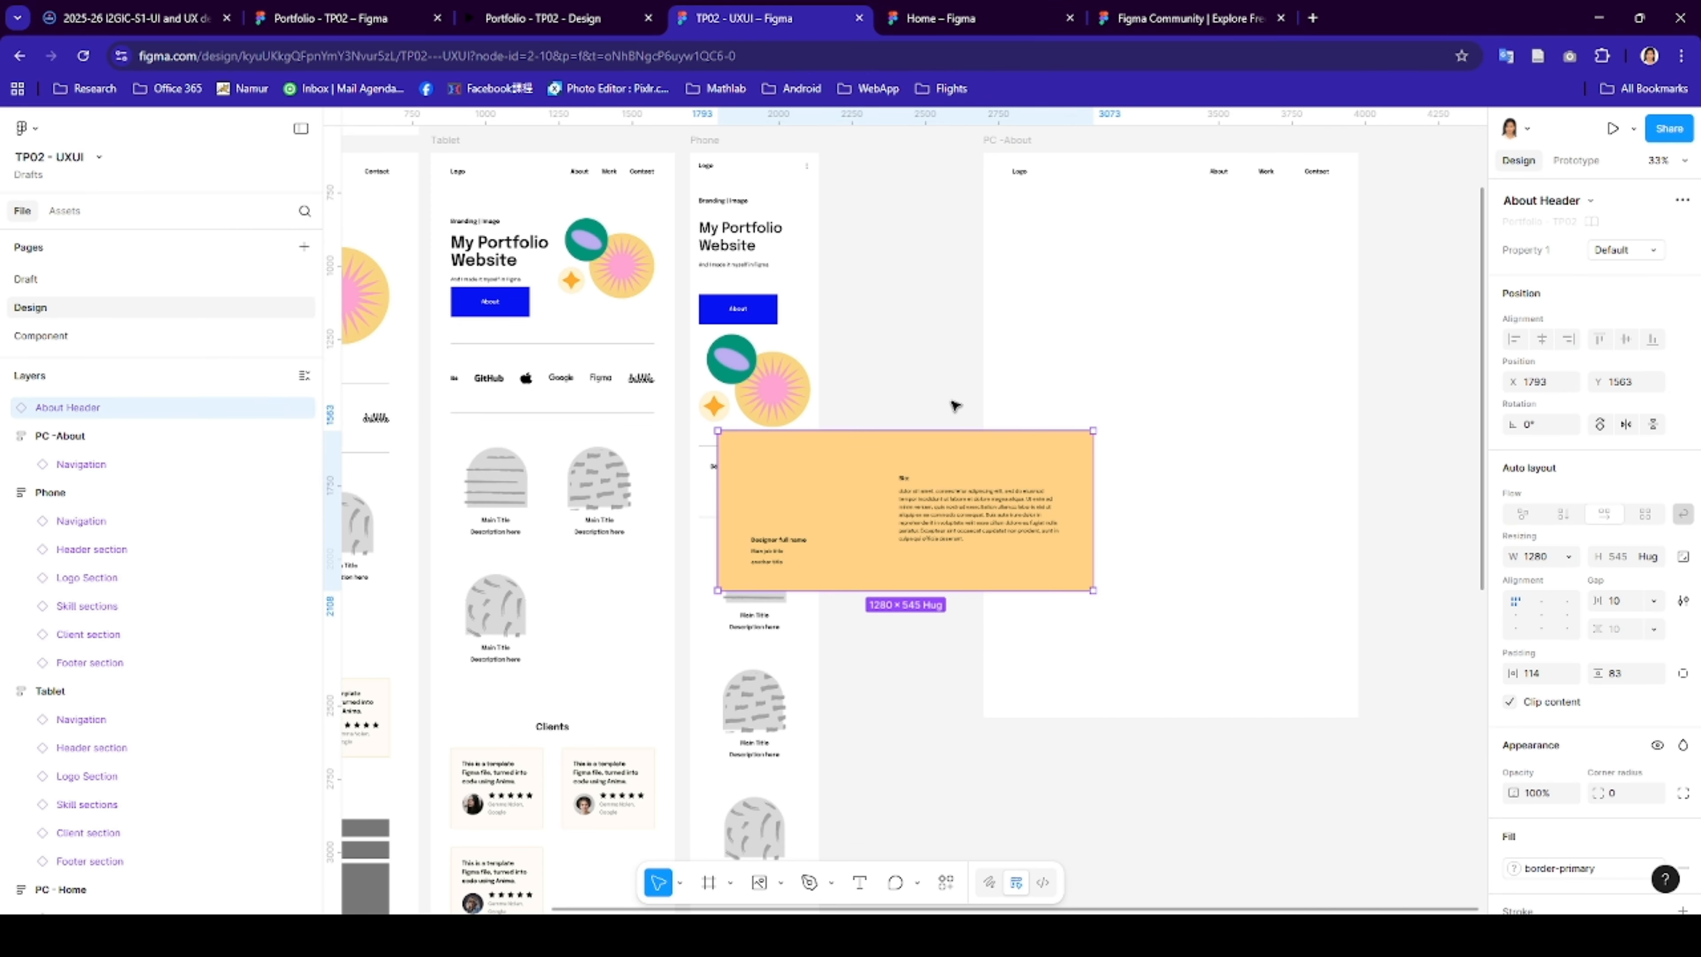
key(Delete)
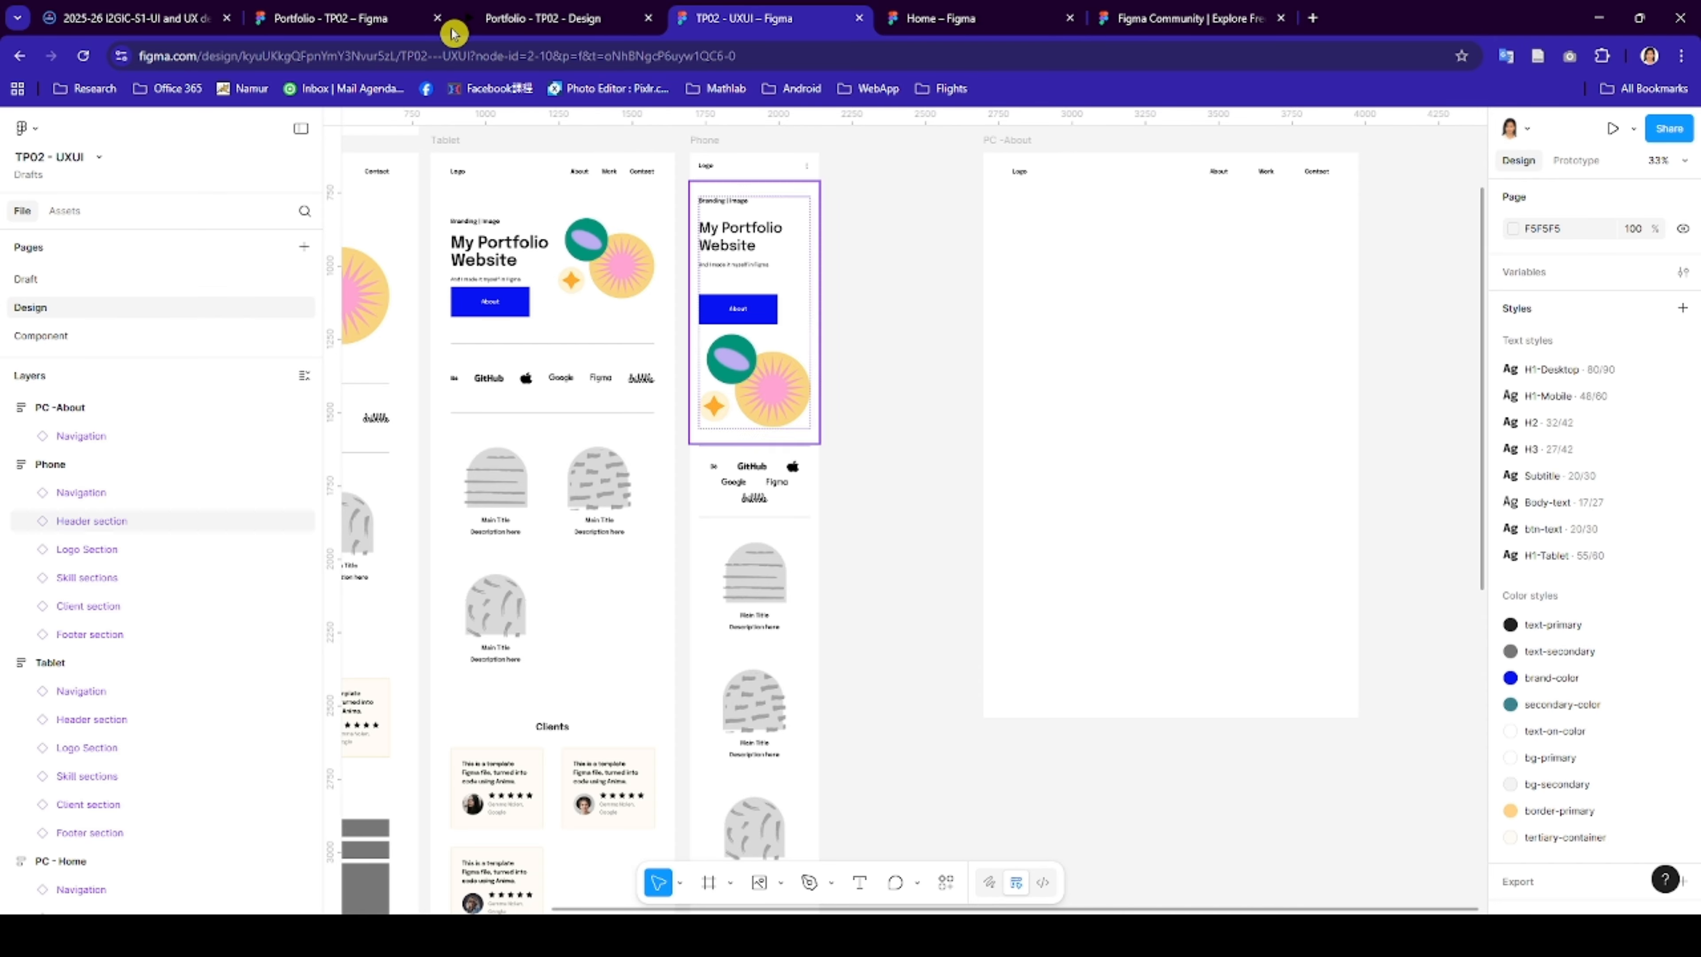
- Copy the About Header from the Portfolio - TP02 reference file and place it below the navigation in the PC -About frame of TP02 - UXUI
click(368, 19)
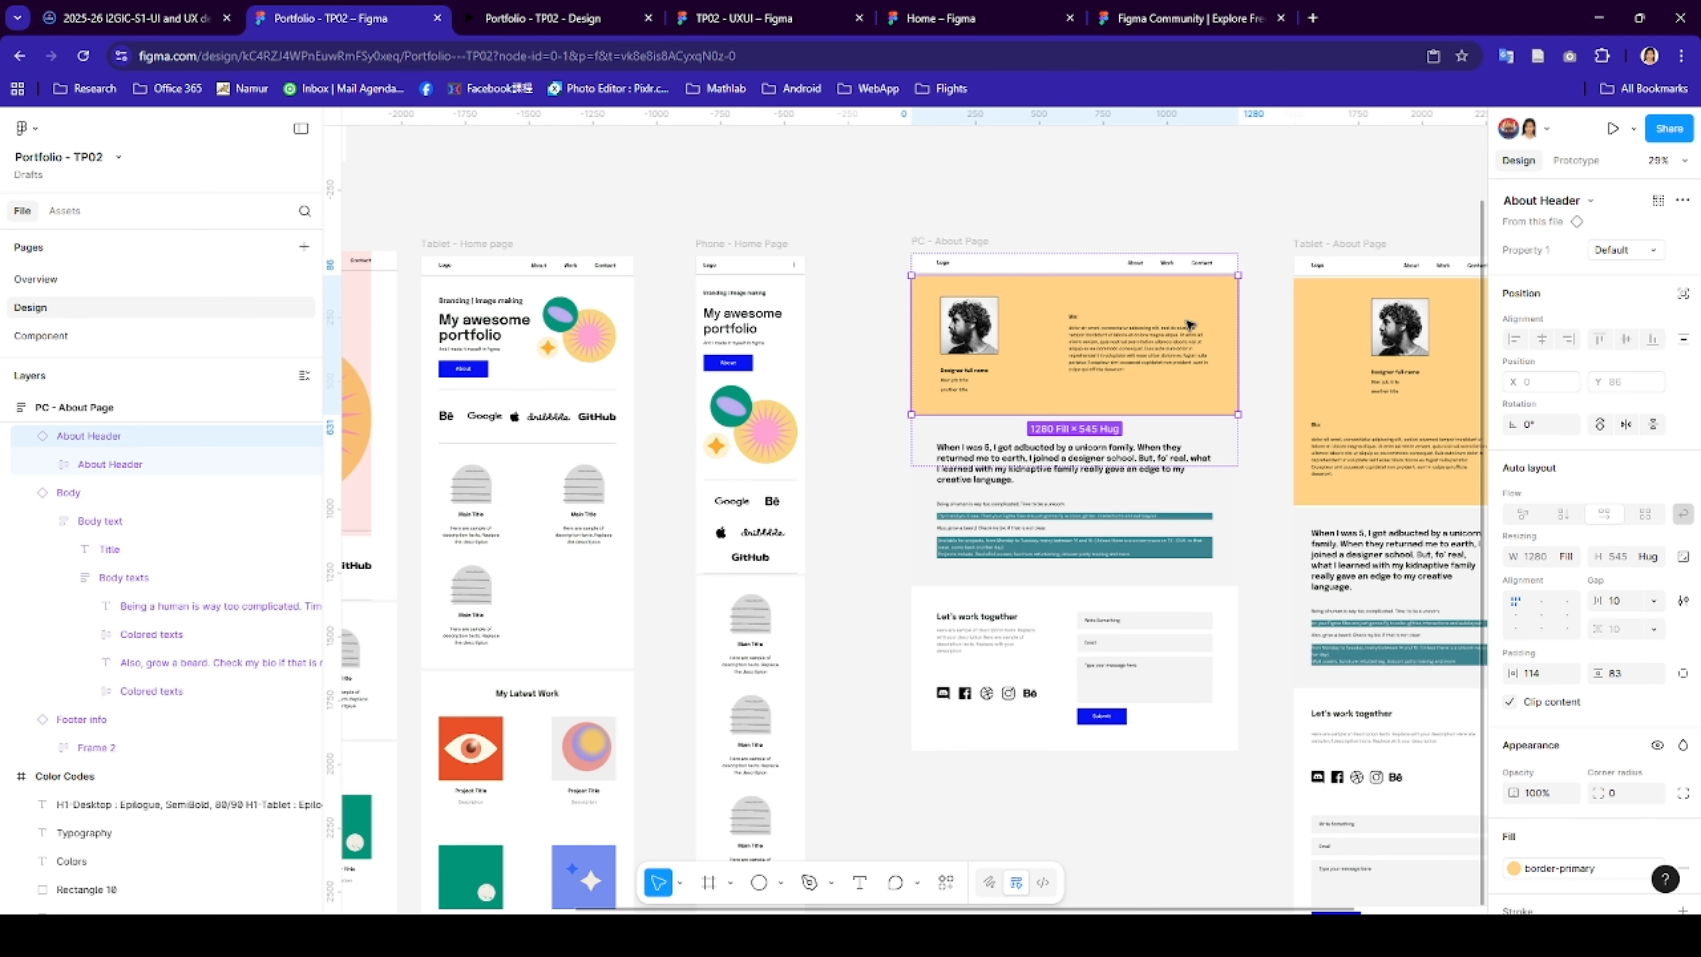
key(Escape)
click(1229, 305)
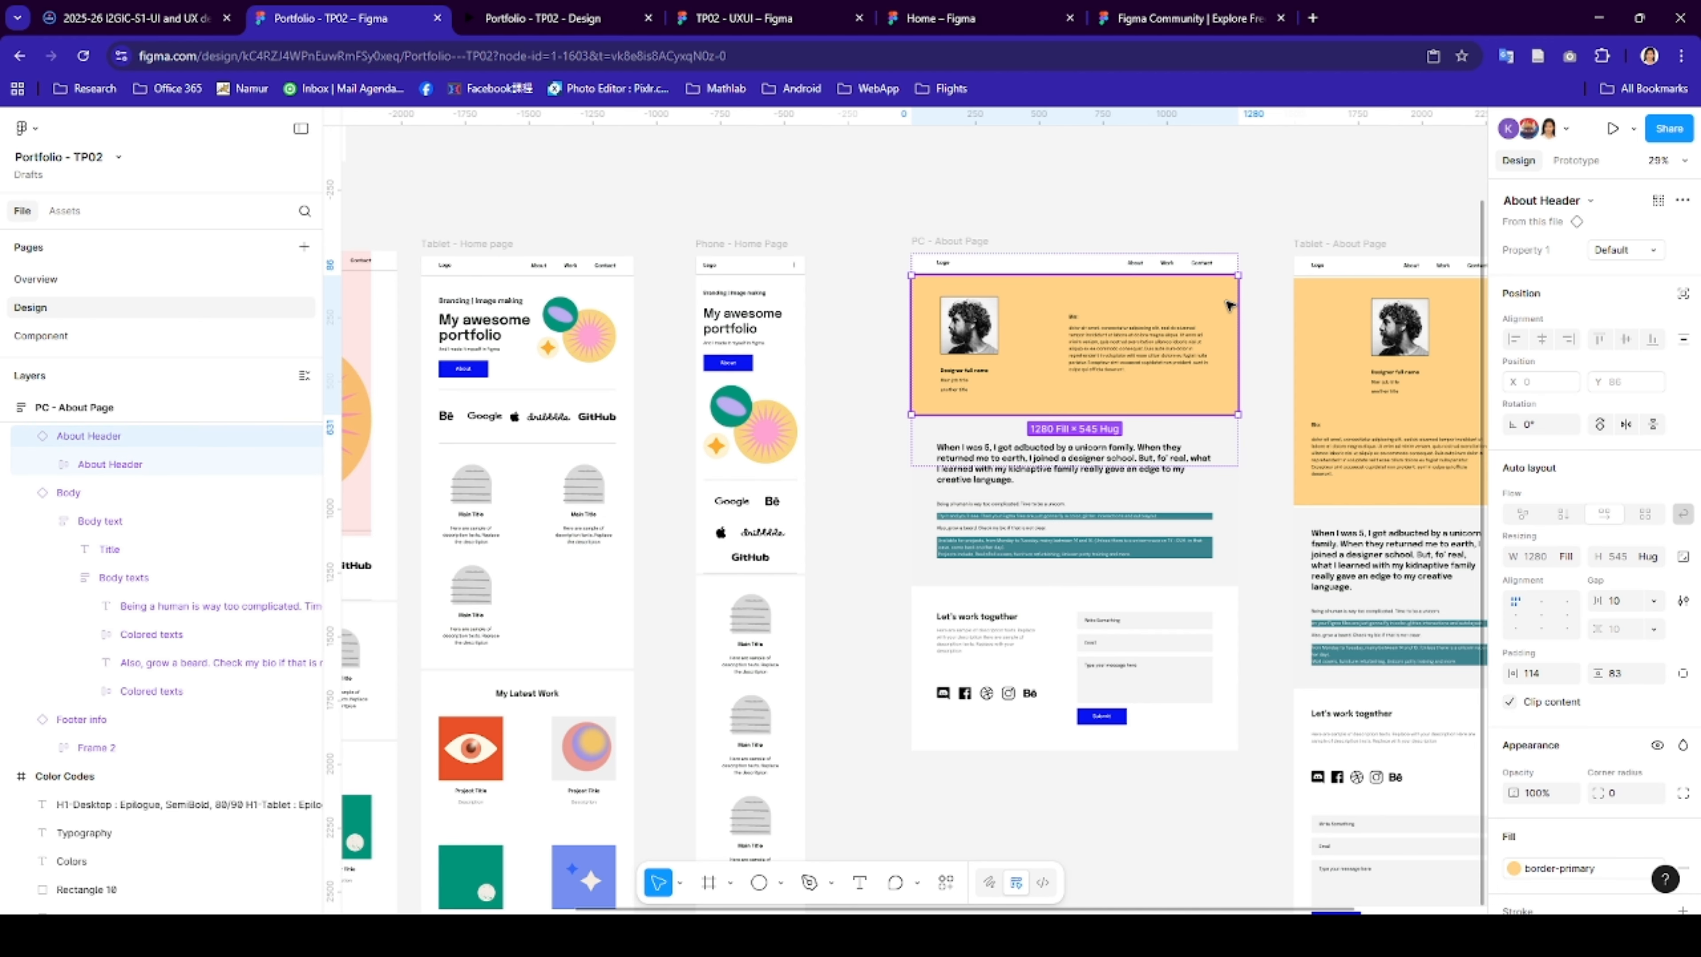
right_click(1229, 306)
mouse_move(1253, 374)
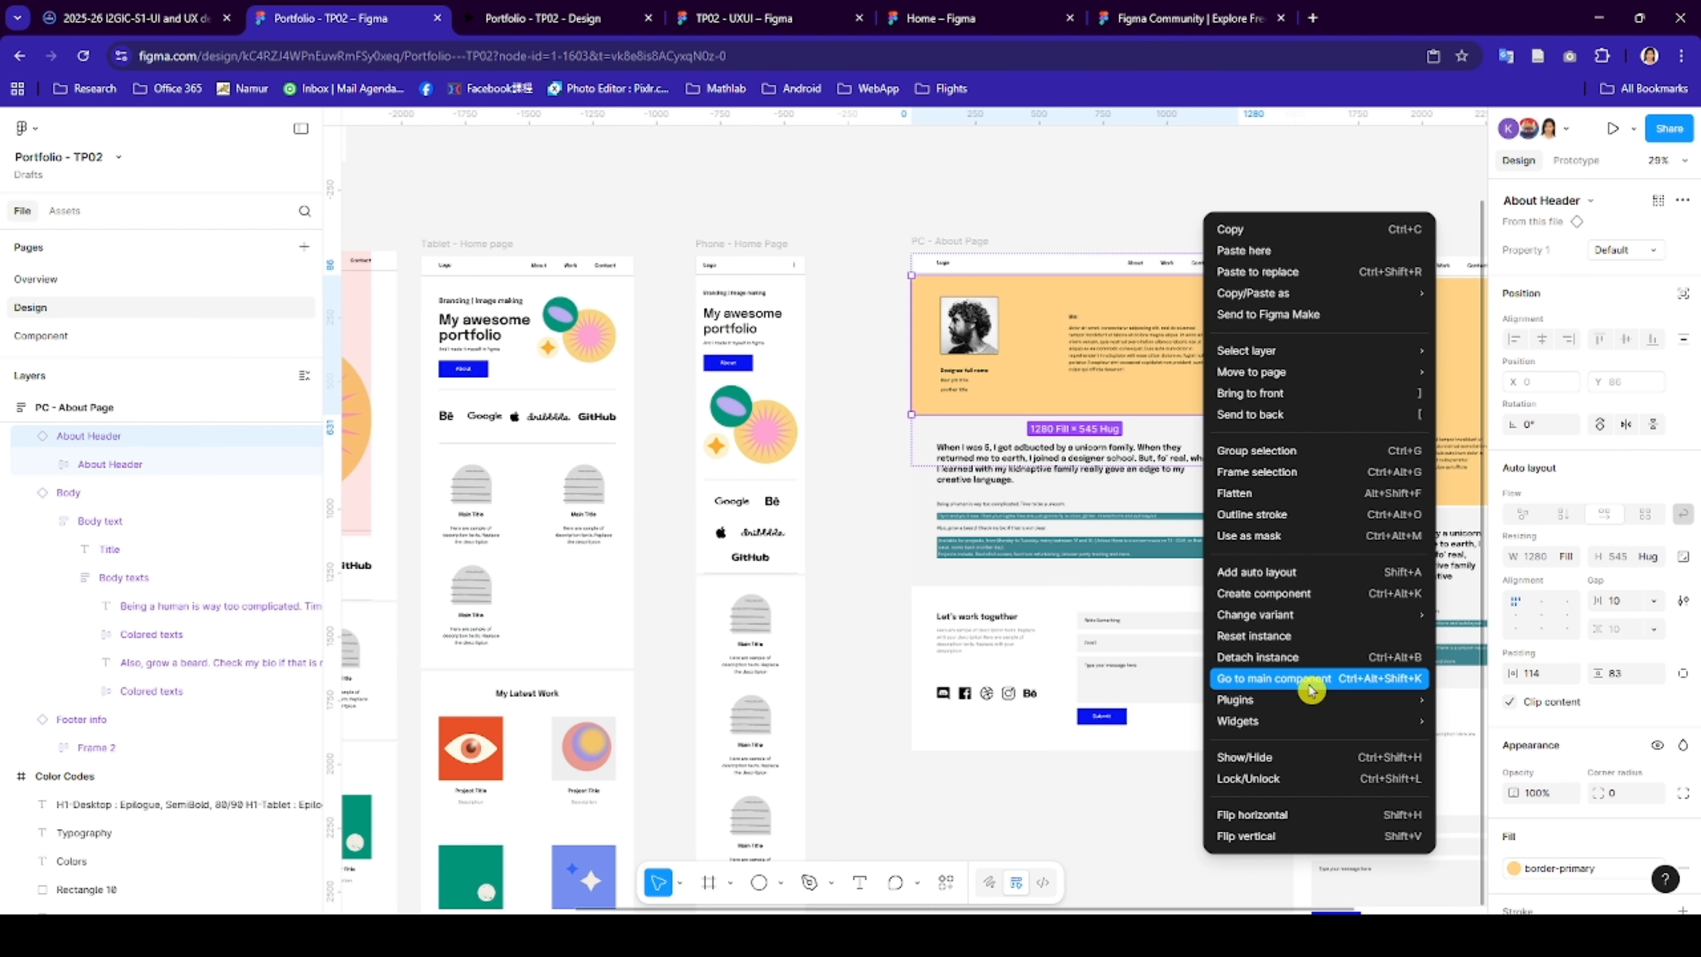
click(1259, 229)
click(759, 17)
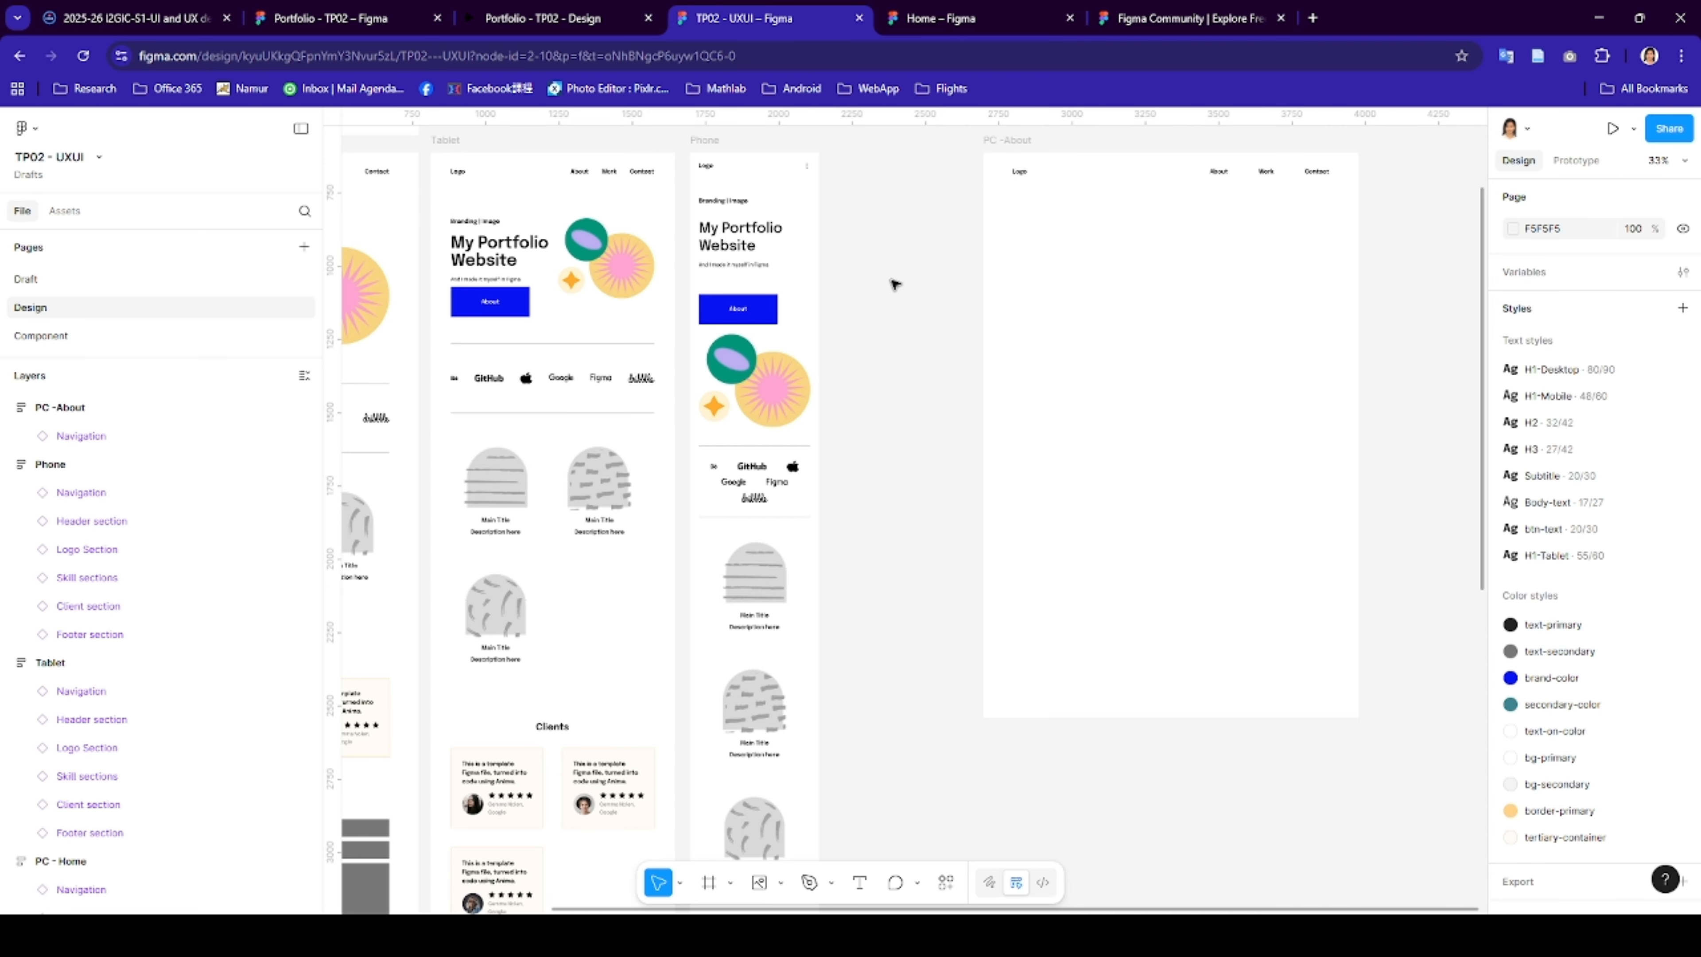
key(ctrl+v)
drag(935, 428, 1189, 235)
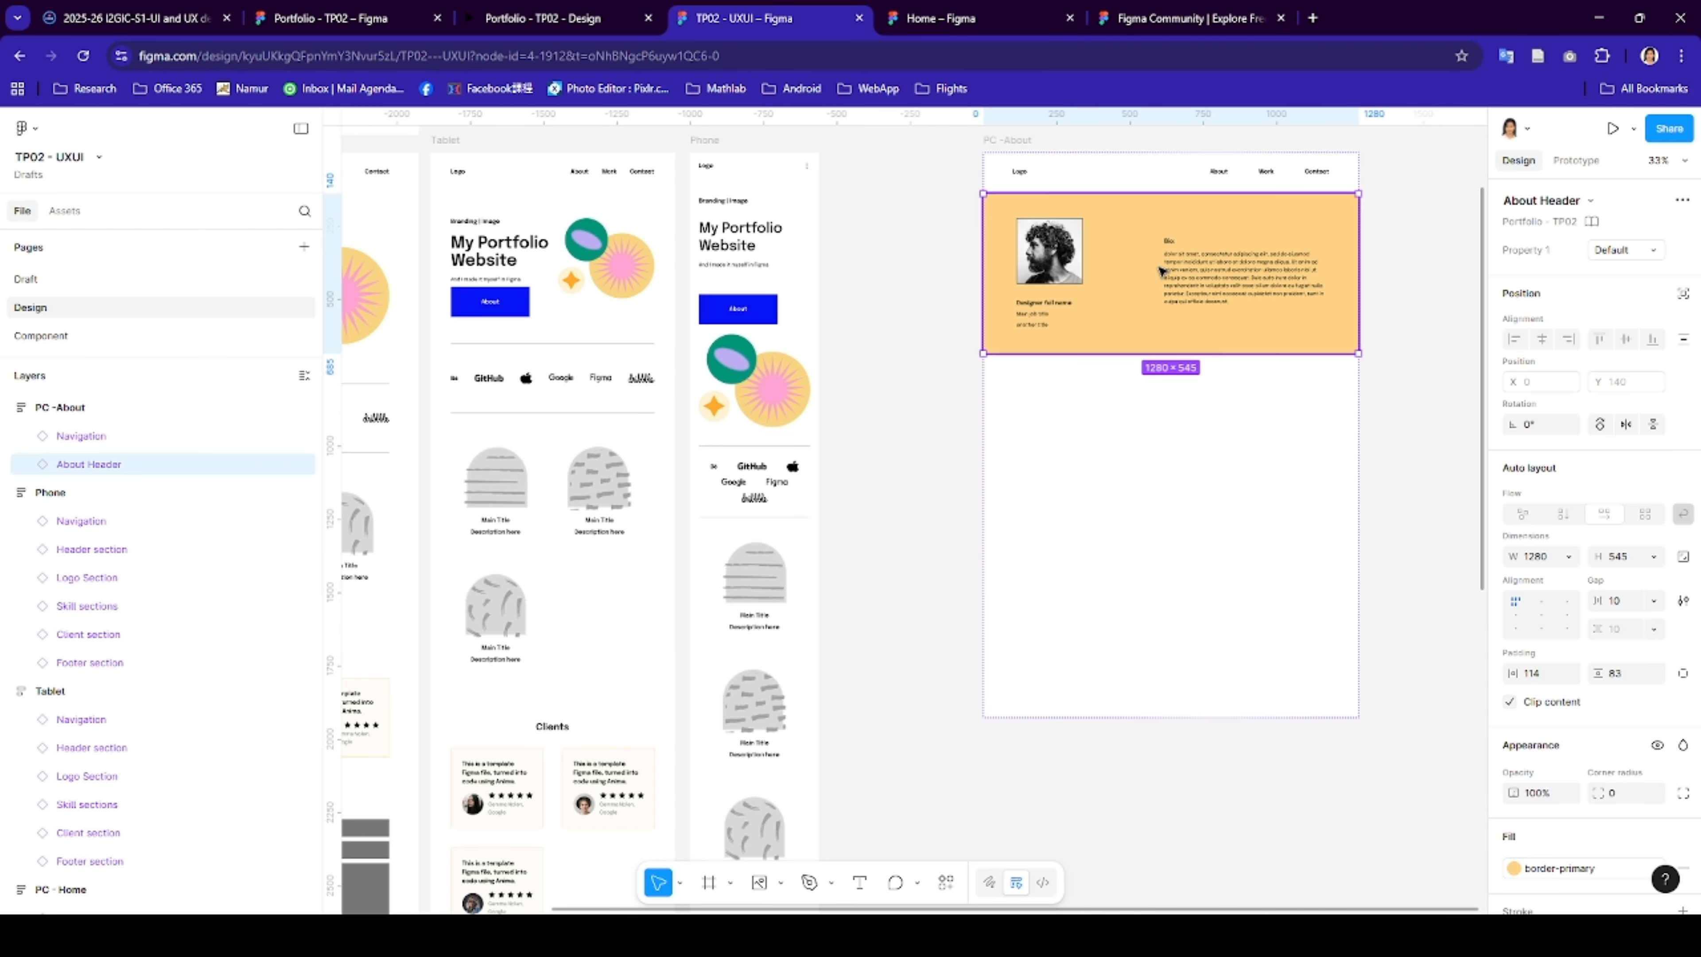
- Duplicate the PC - Home Footer section and place the copy below the About Header in the PC -About frame
scroll(830, 696, down, 7)
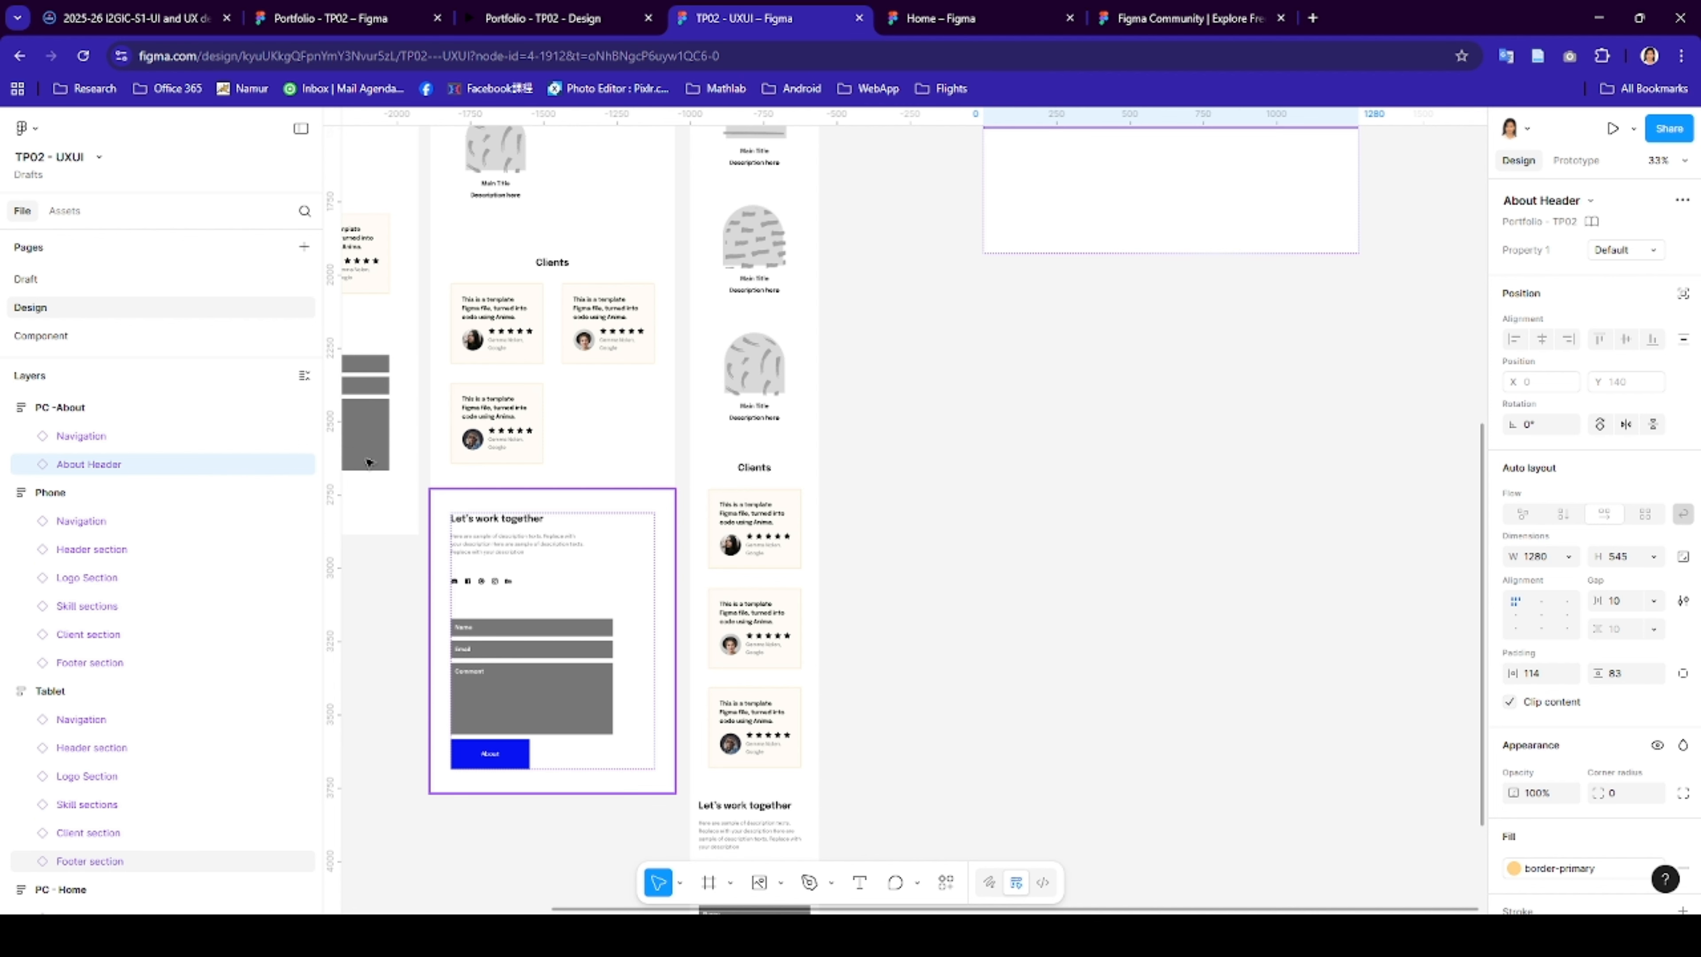
click(405, 486)
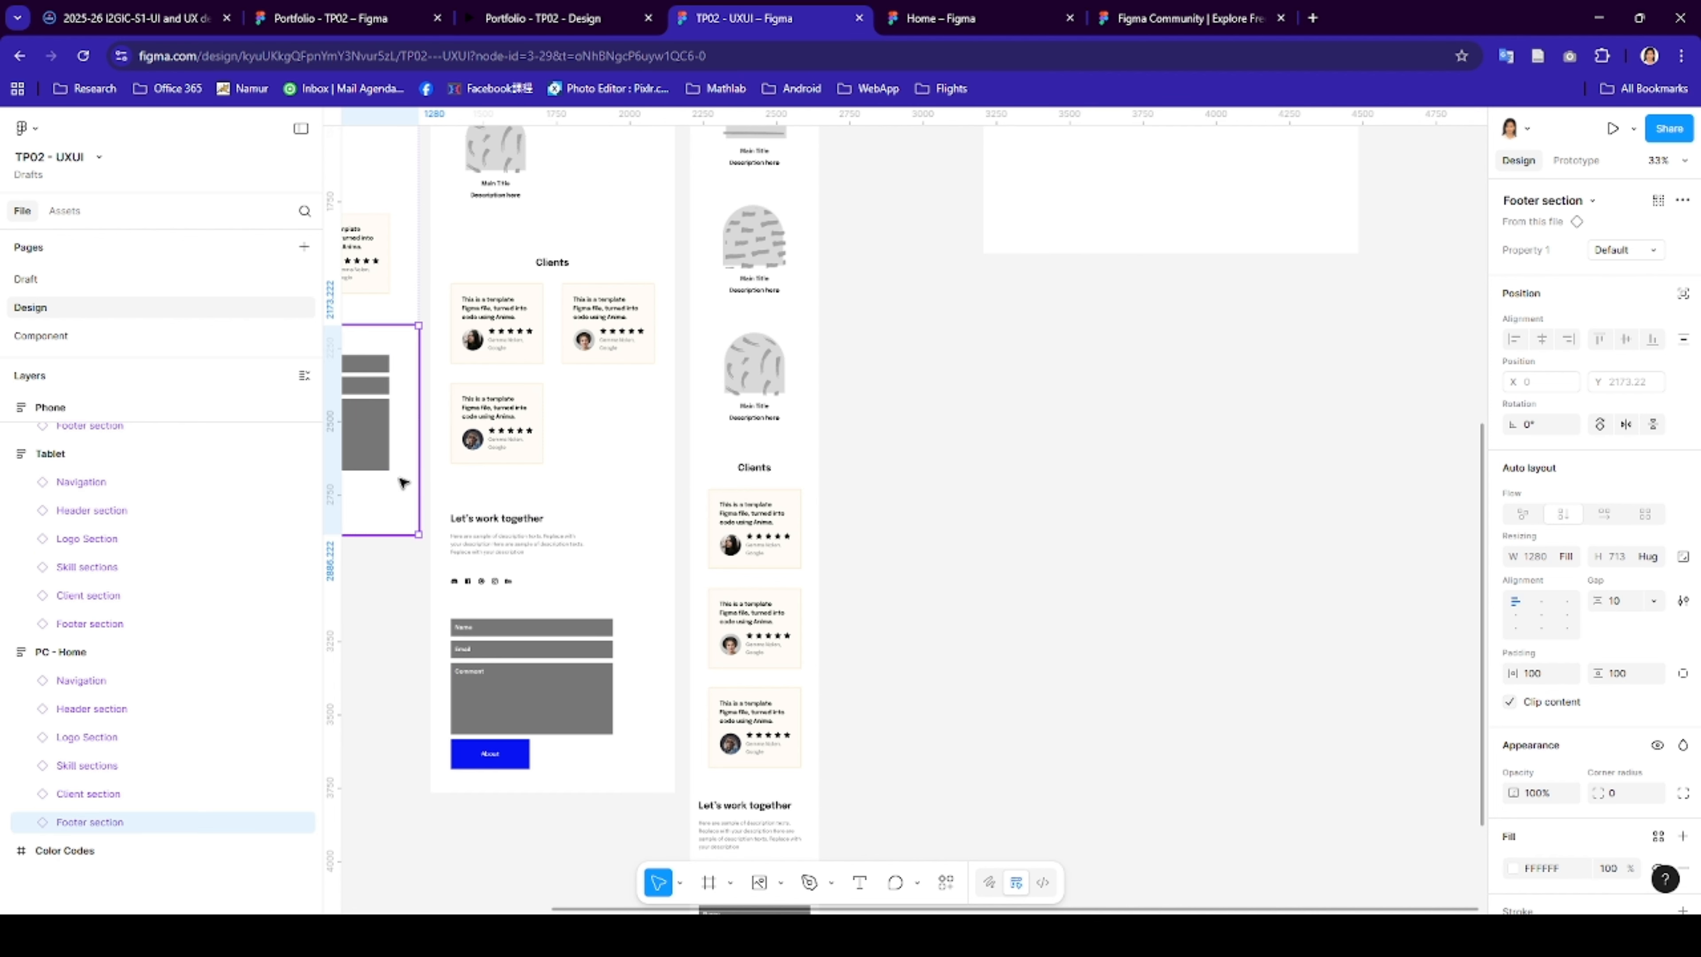
drag(403, 484, 1096, 441)
scroll(1150, 479, up, 5)
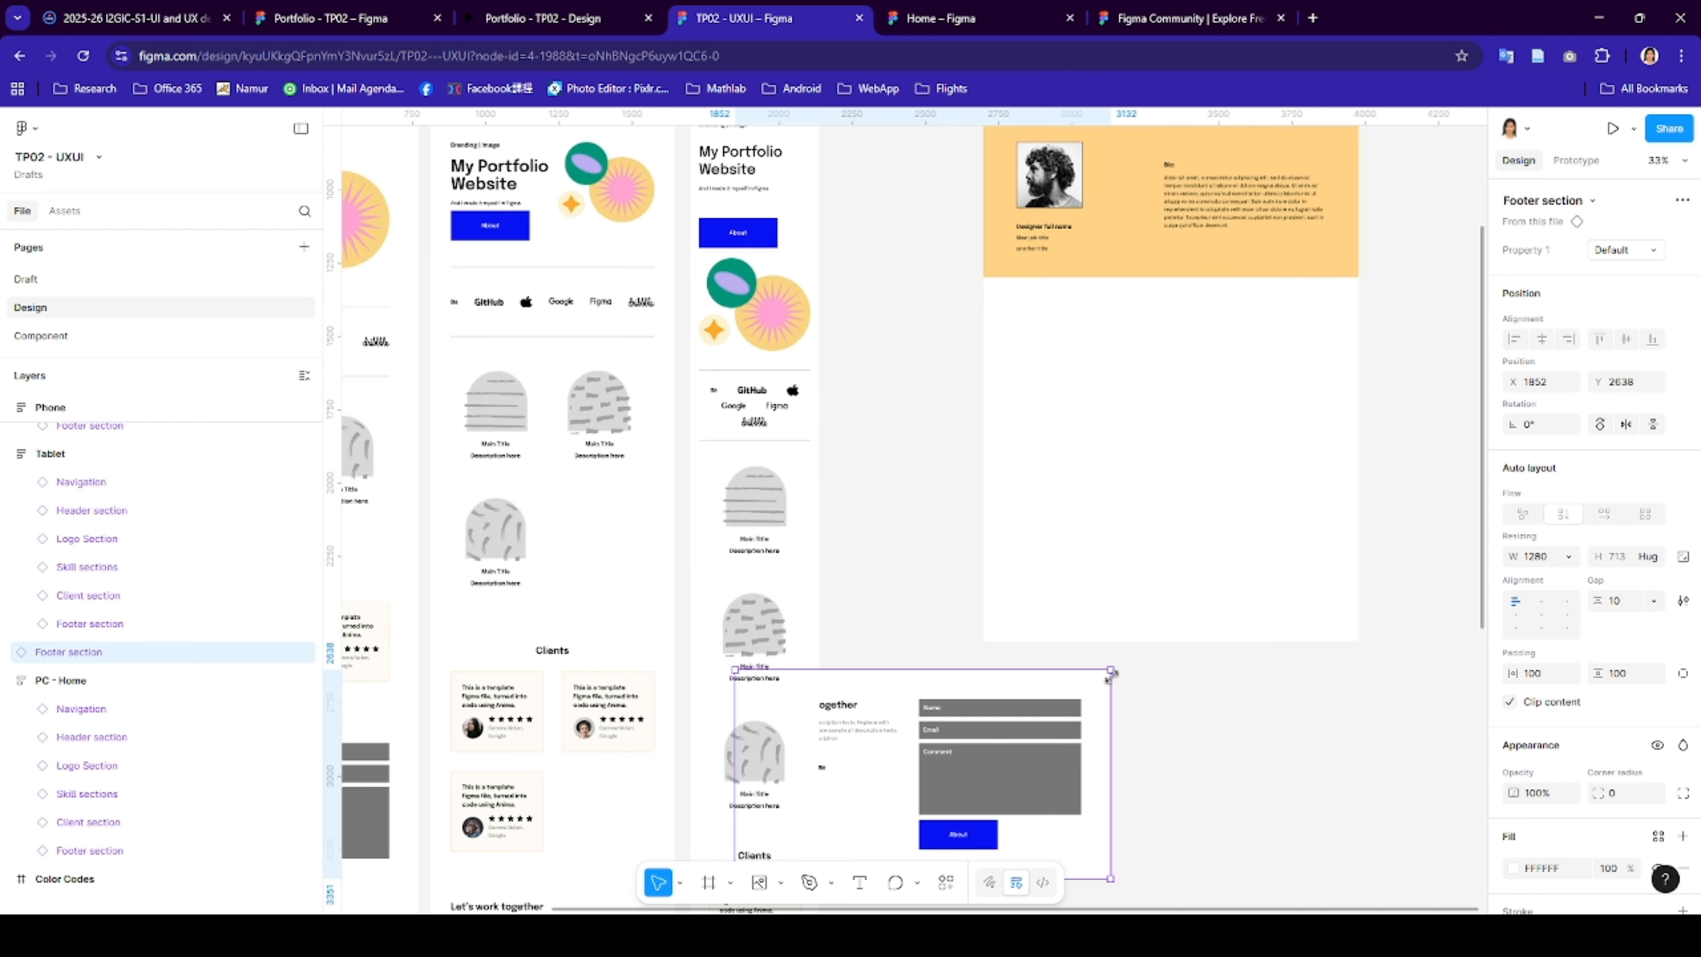
drag(1097, 695, 1276, 446)
scroll(1240, 603, up, 3)
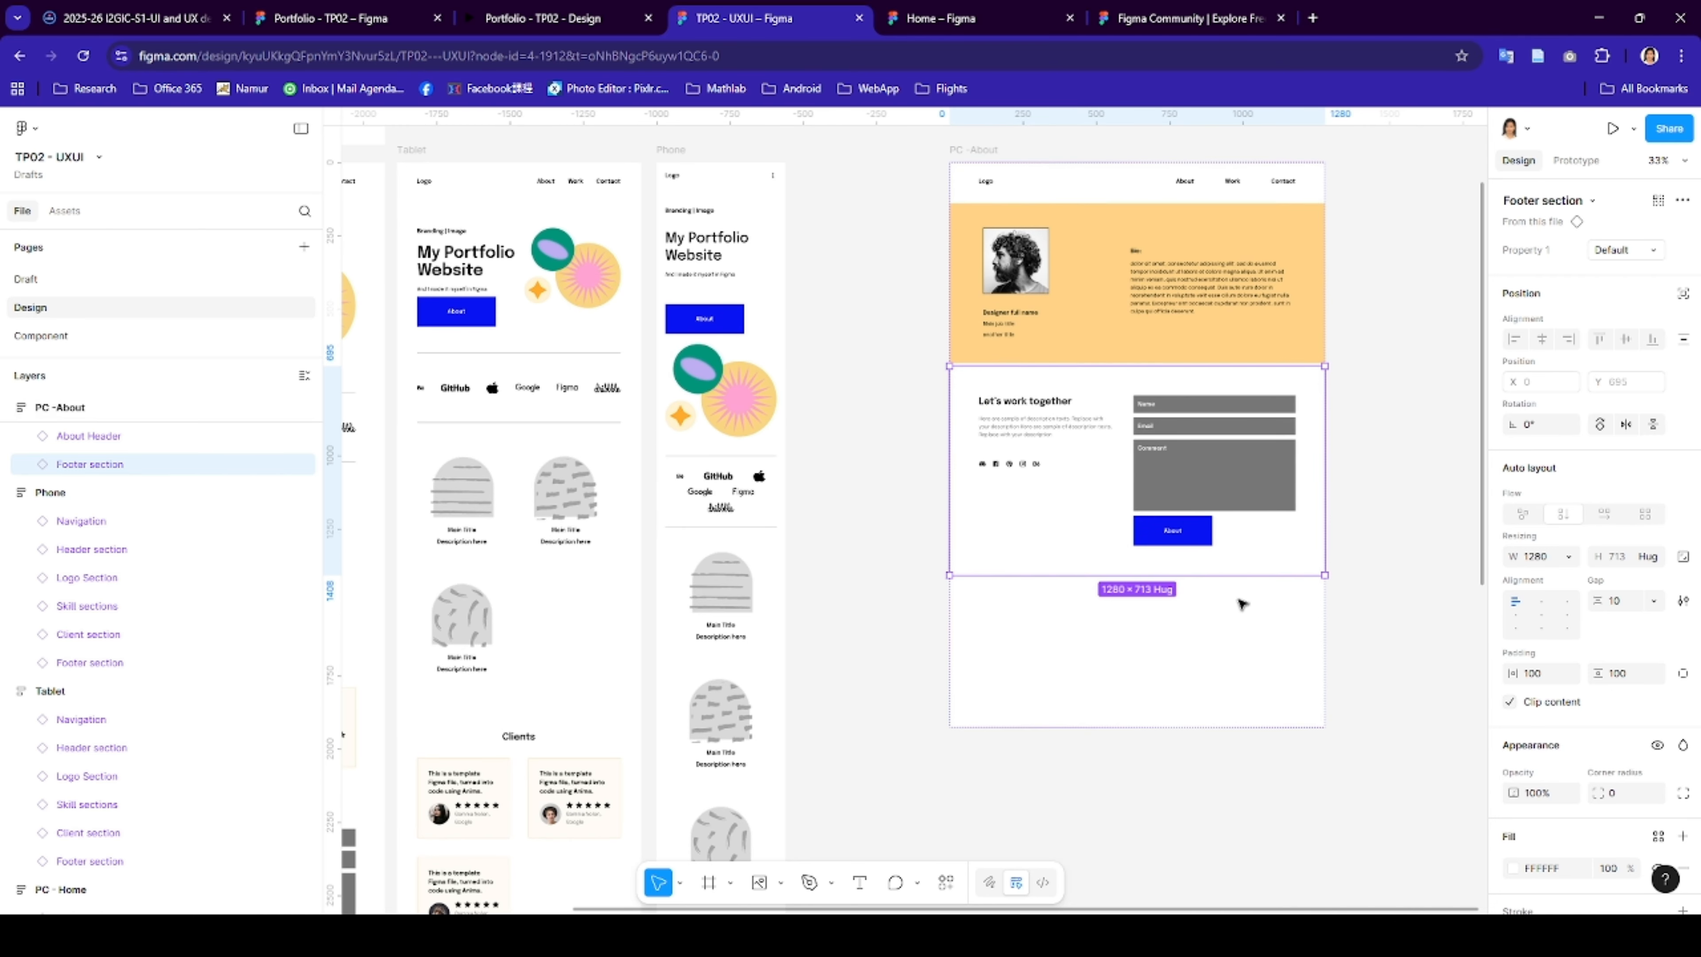
click(1243, 627)
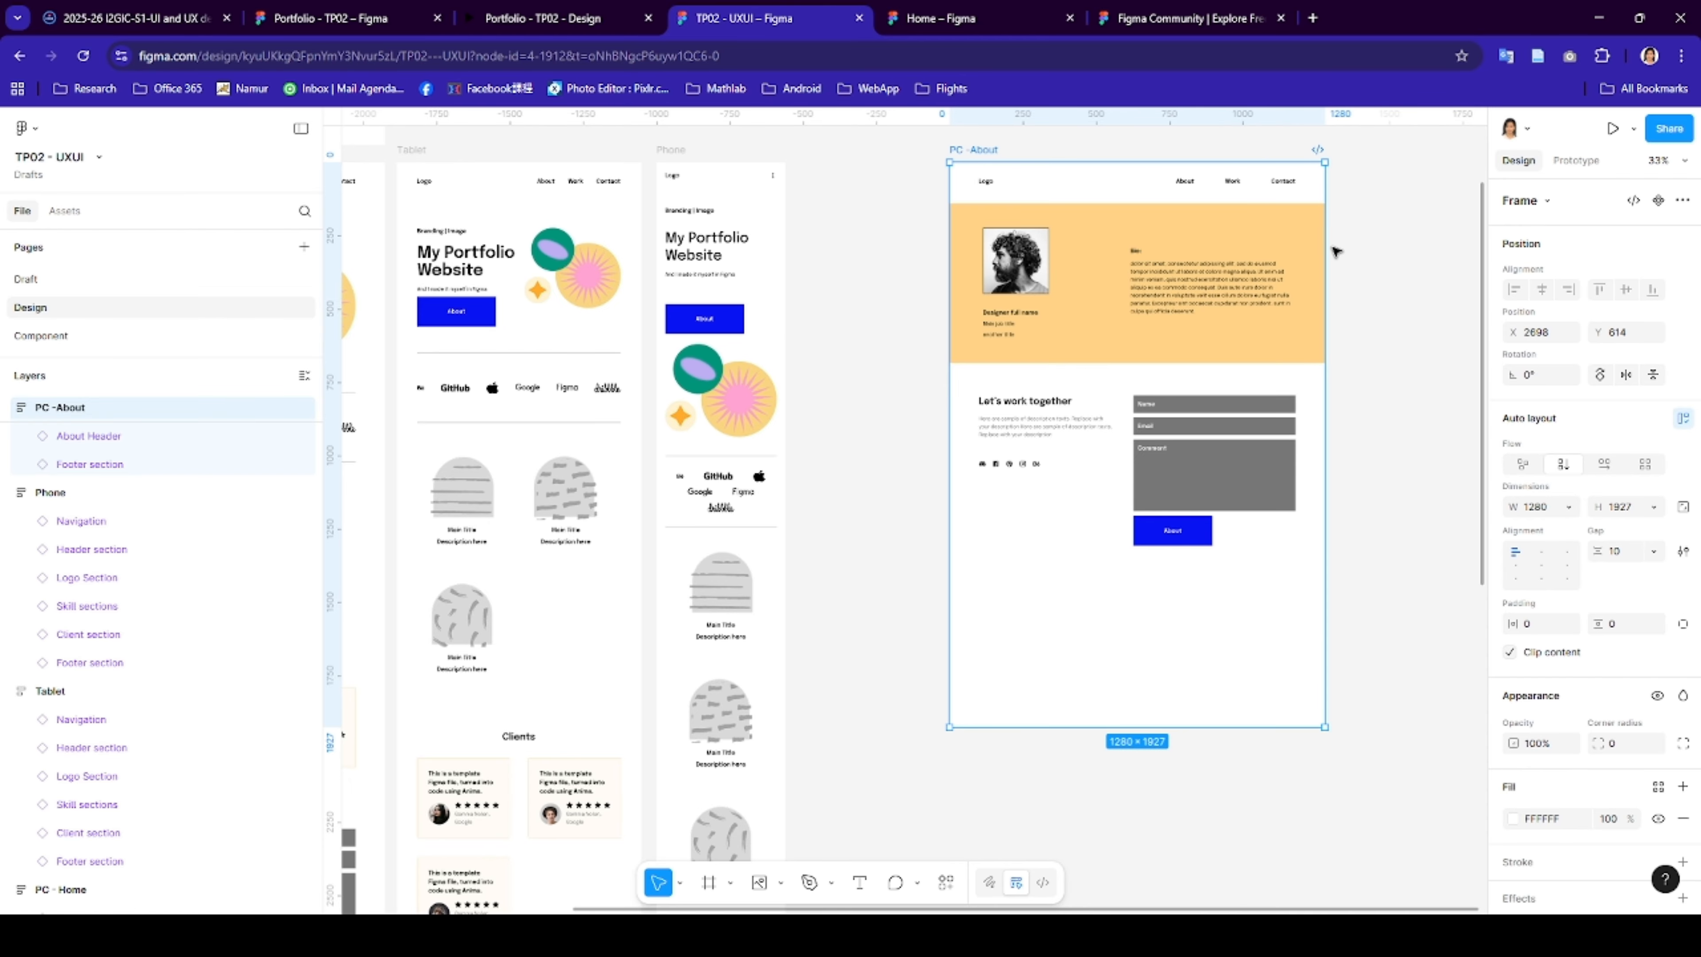
- Add a prototype connection from the PC - Home navigation to the PC -About frame, using On click, Navigate to and Instant
scroll(1332, 251, right, 3)
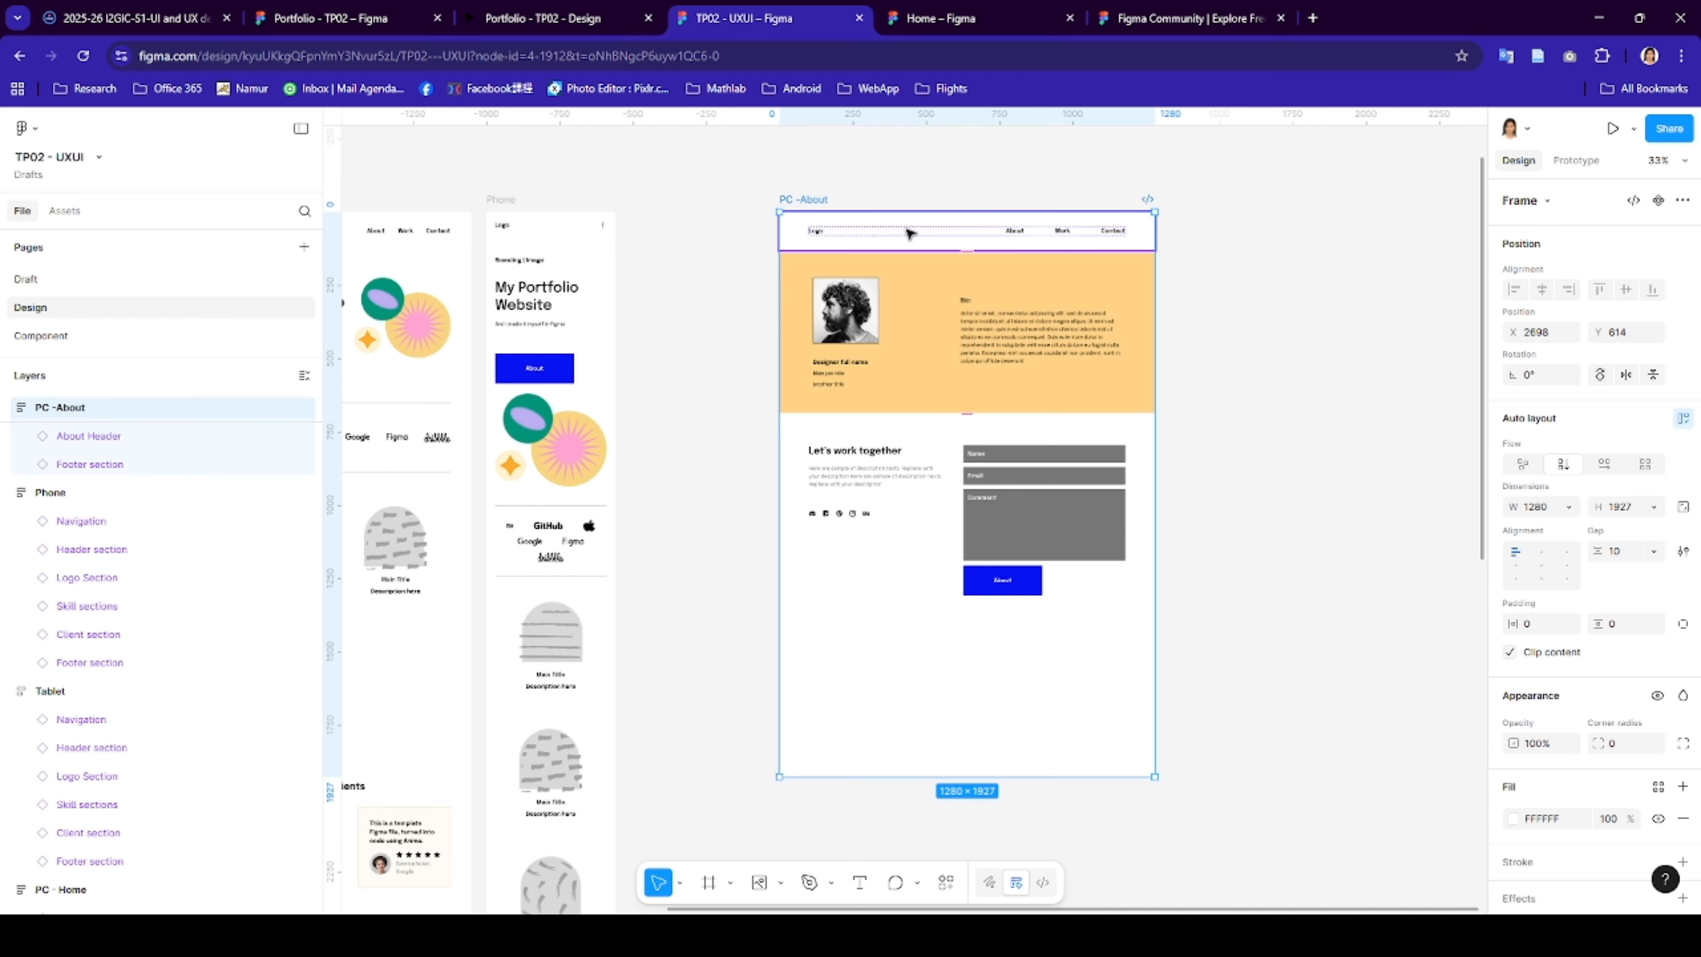
click(1216, 288)
scroll(1217, 288, down, 3)
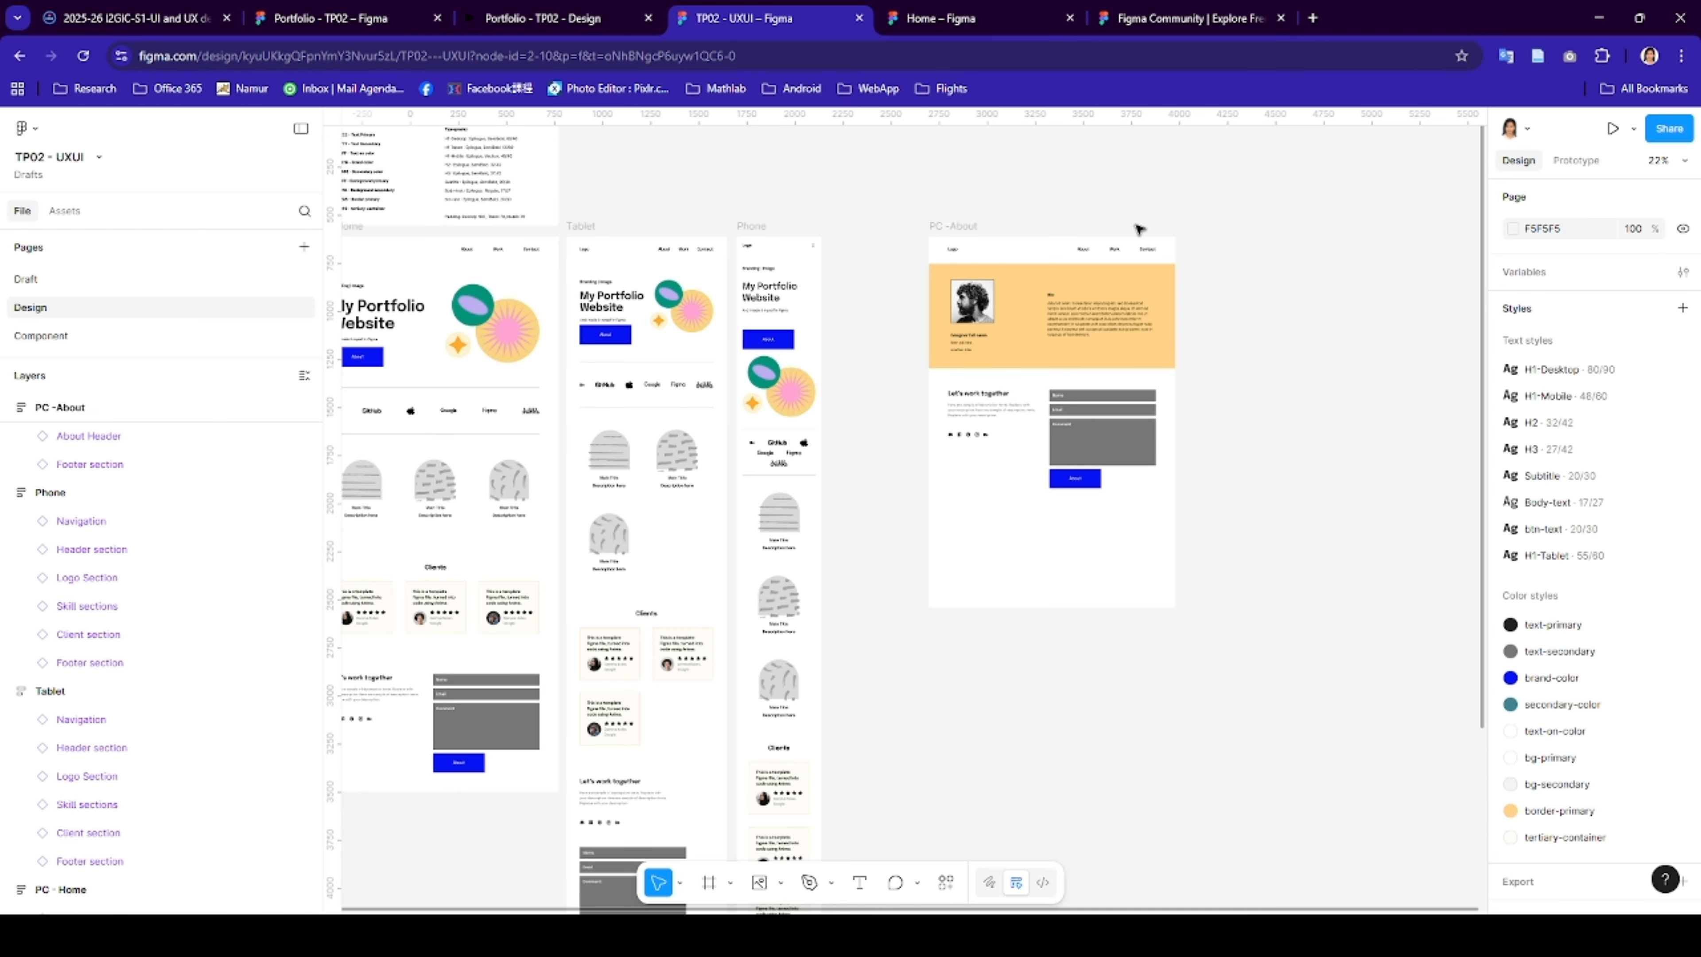
scroll(1002, 319, left, 3)
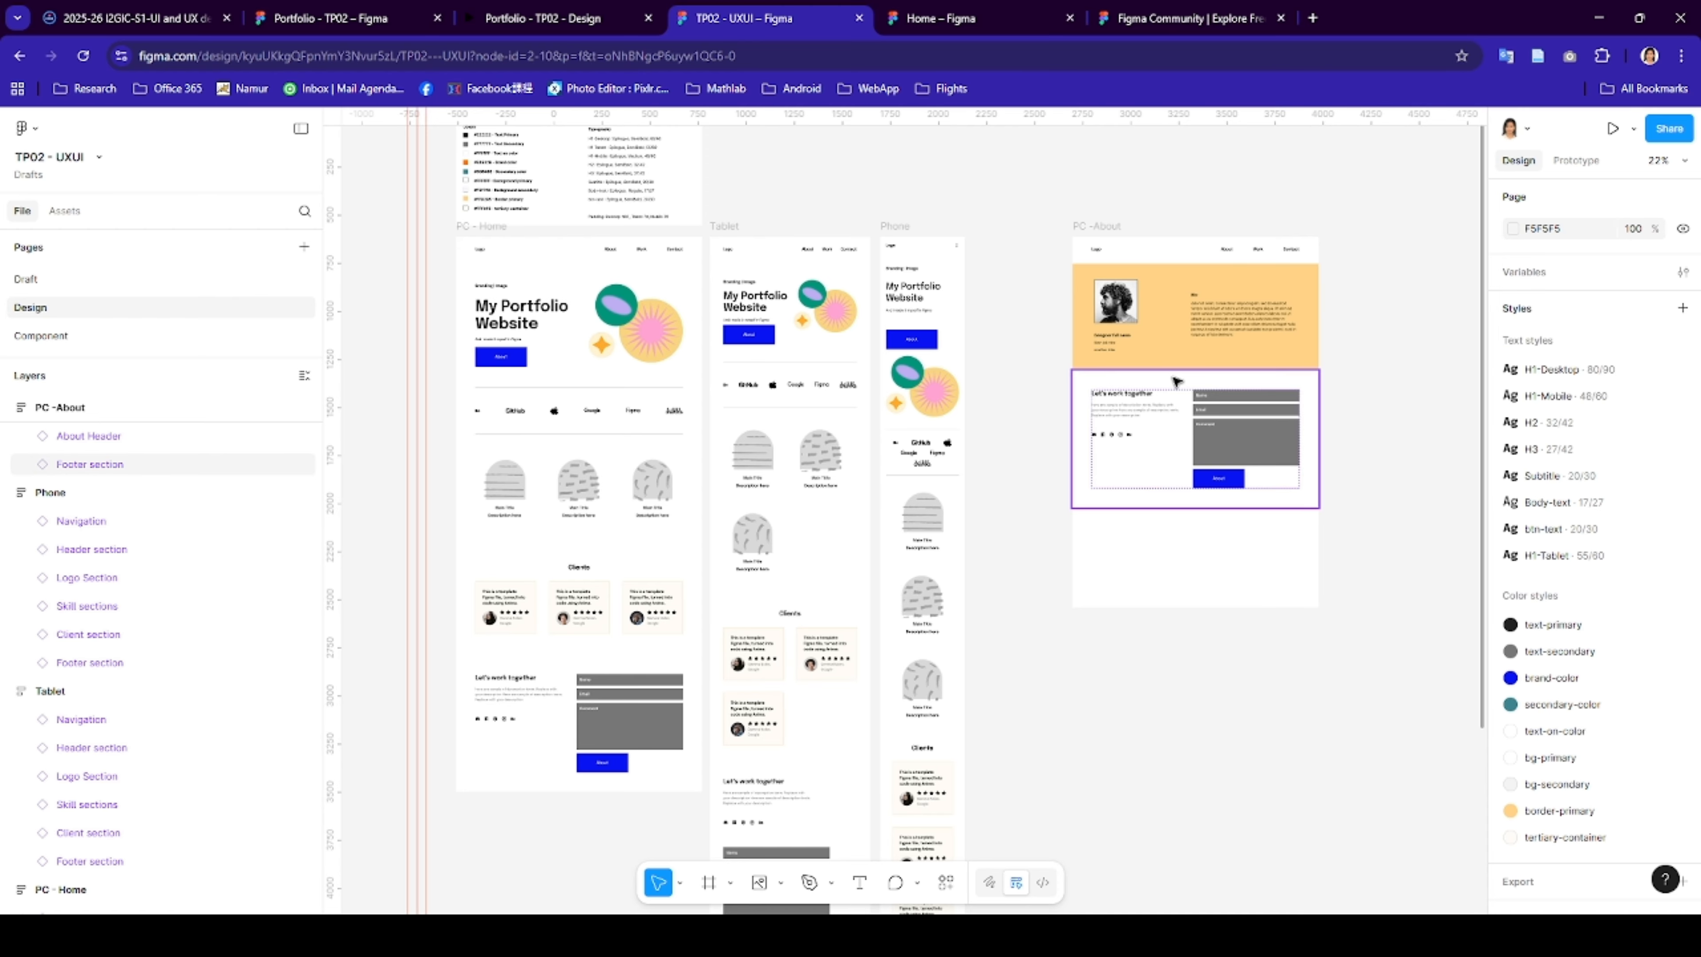
scroll(1177, 388, up, 4)
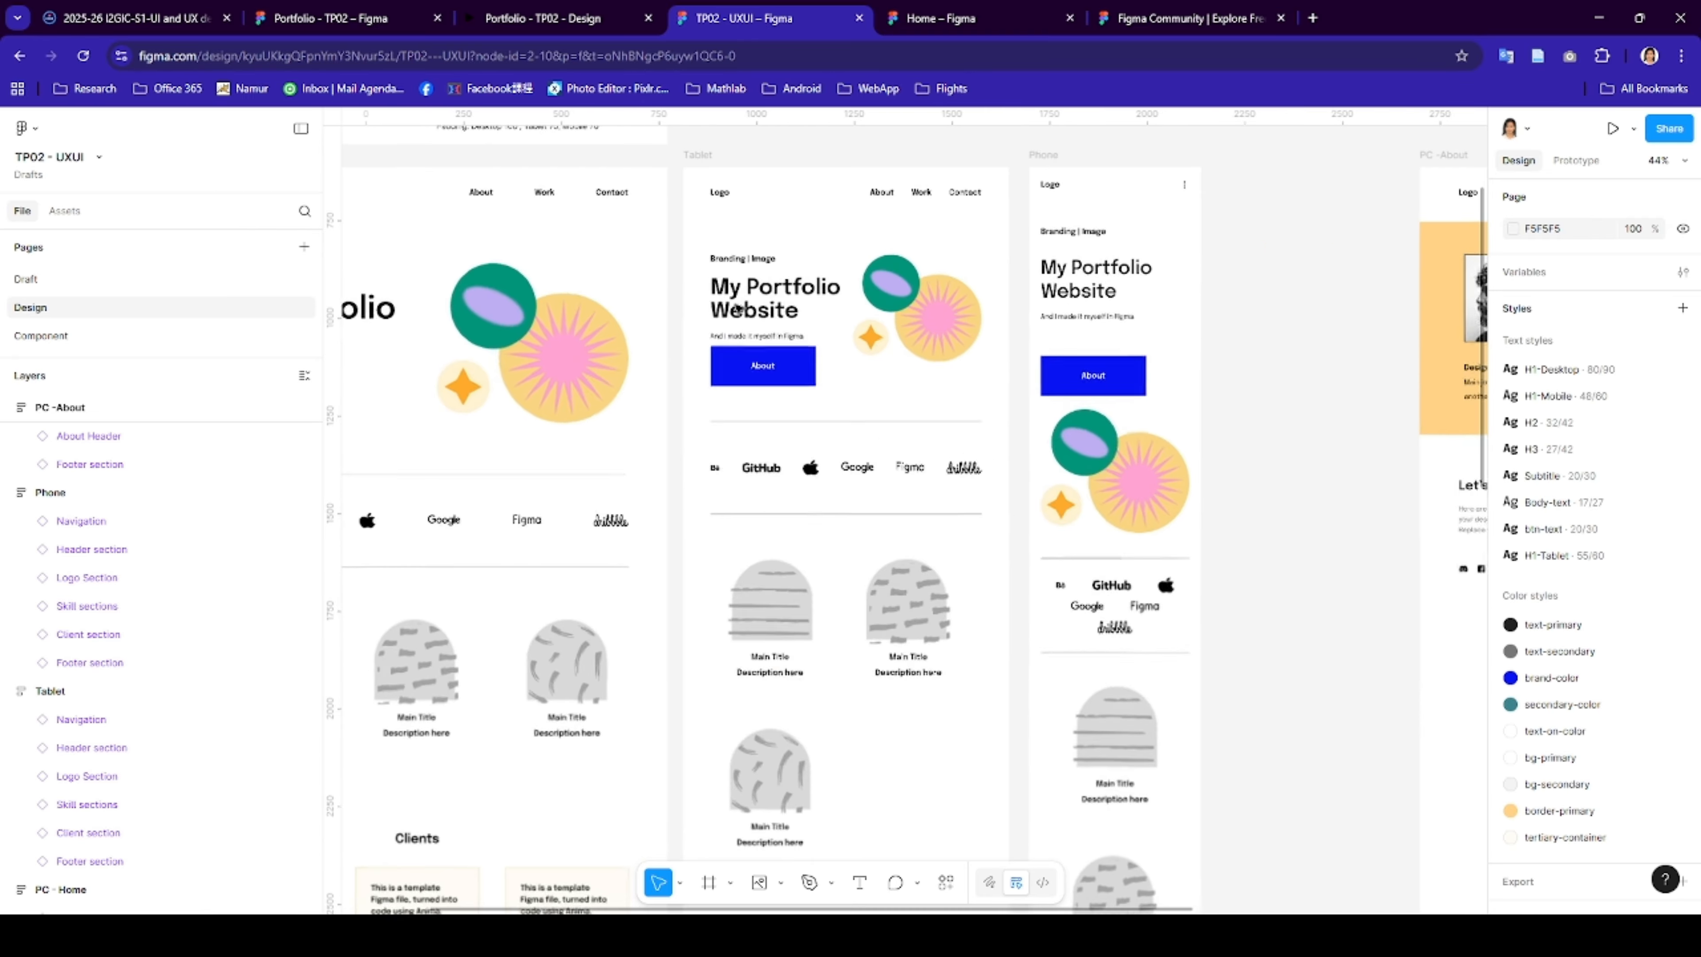
click(1577, 164)
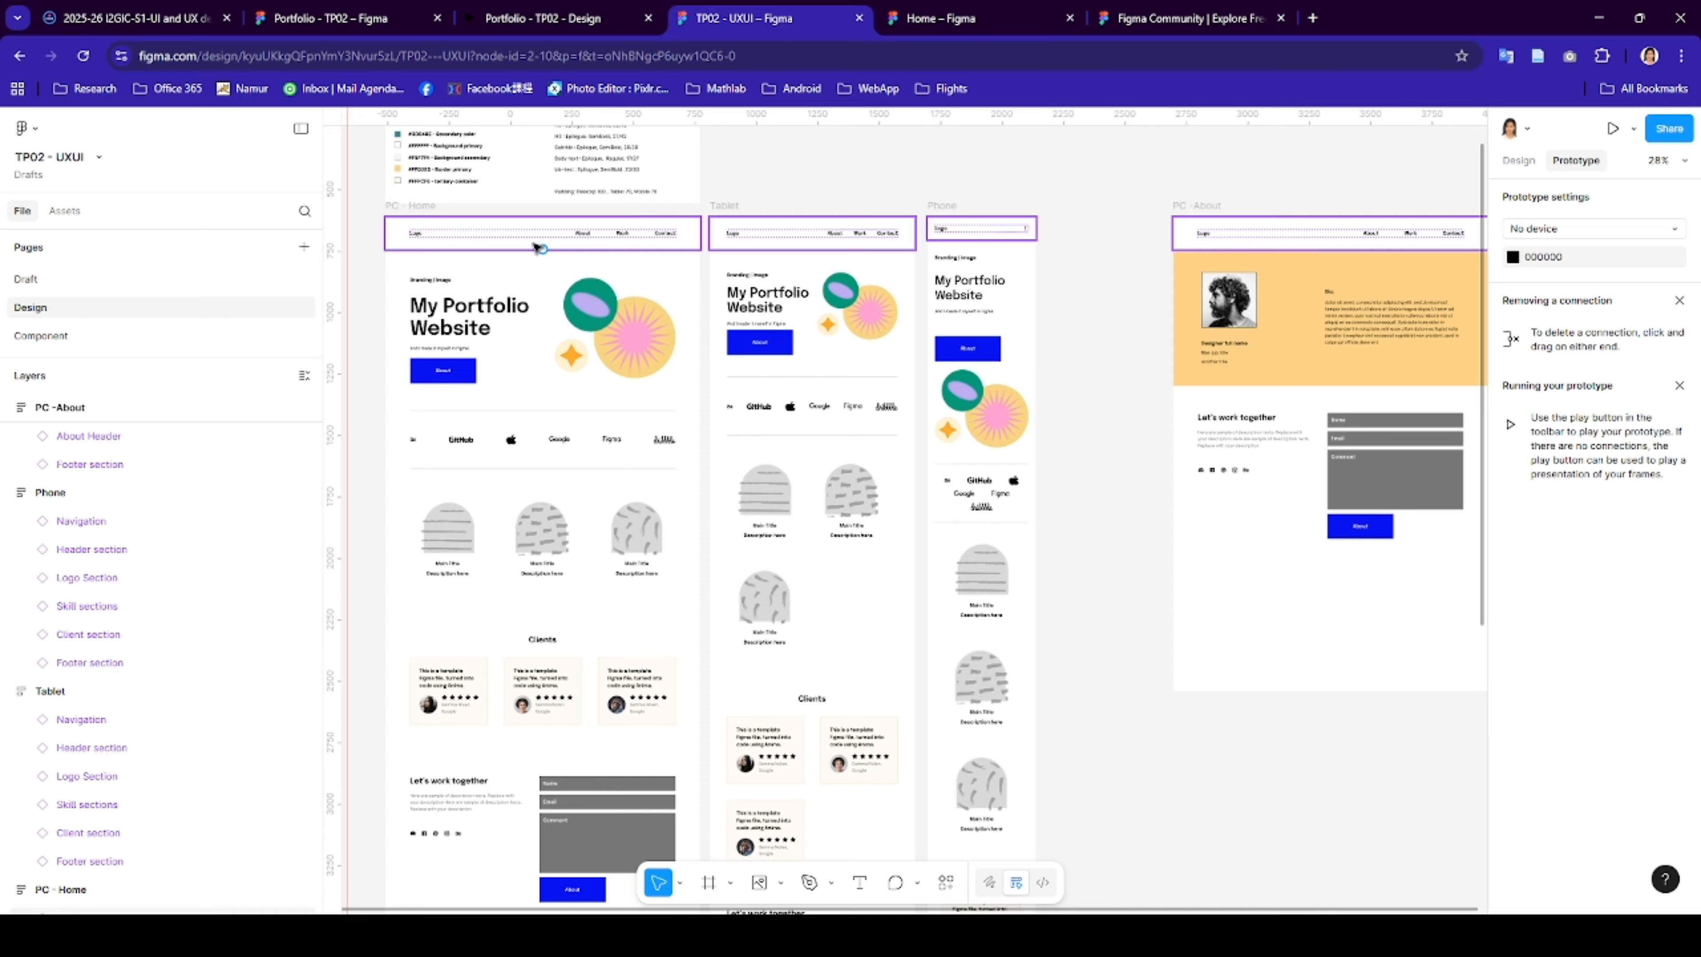
click(533, 232)
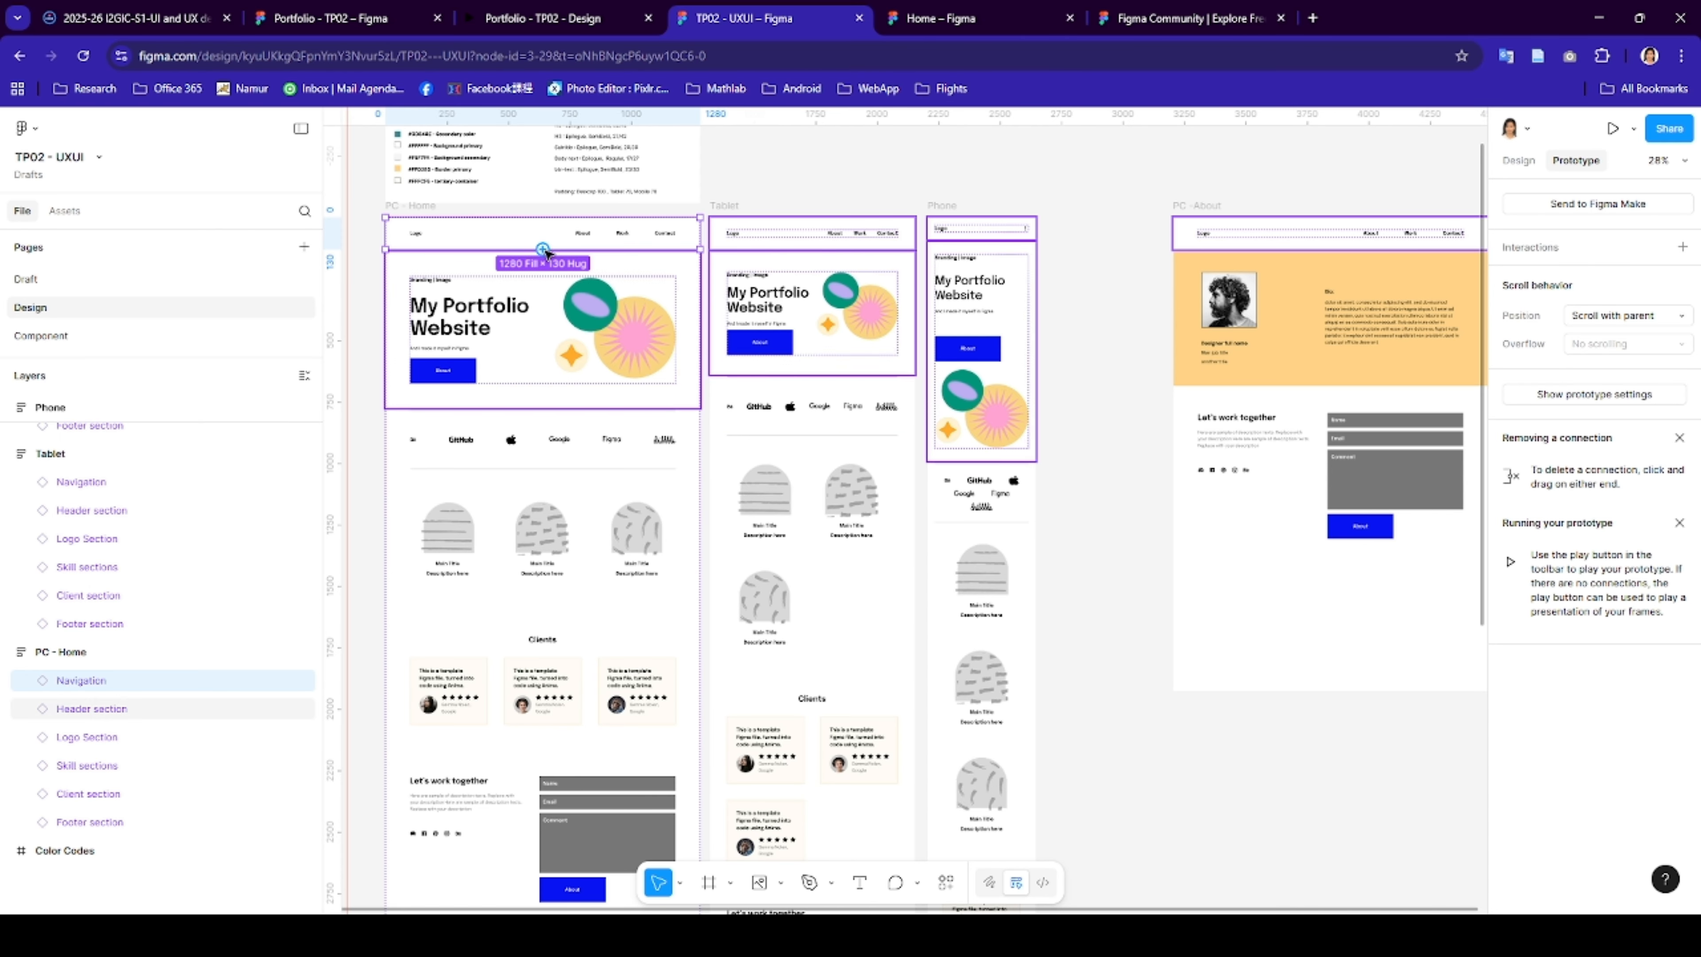
drag(542, 250, 1169, 267)
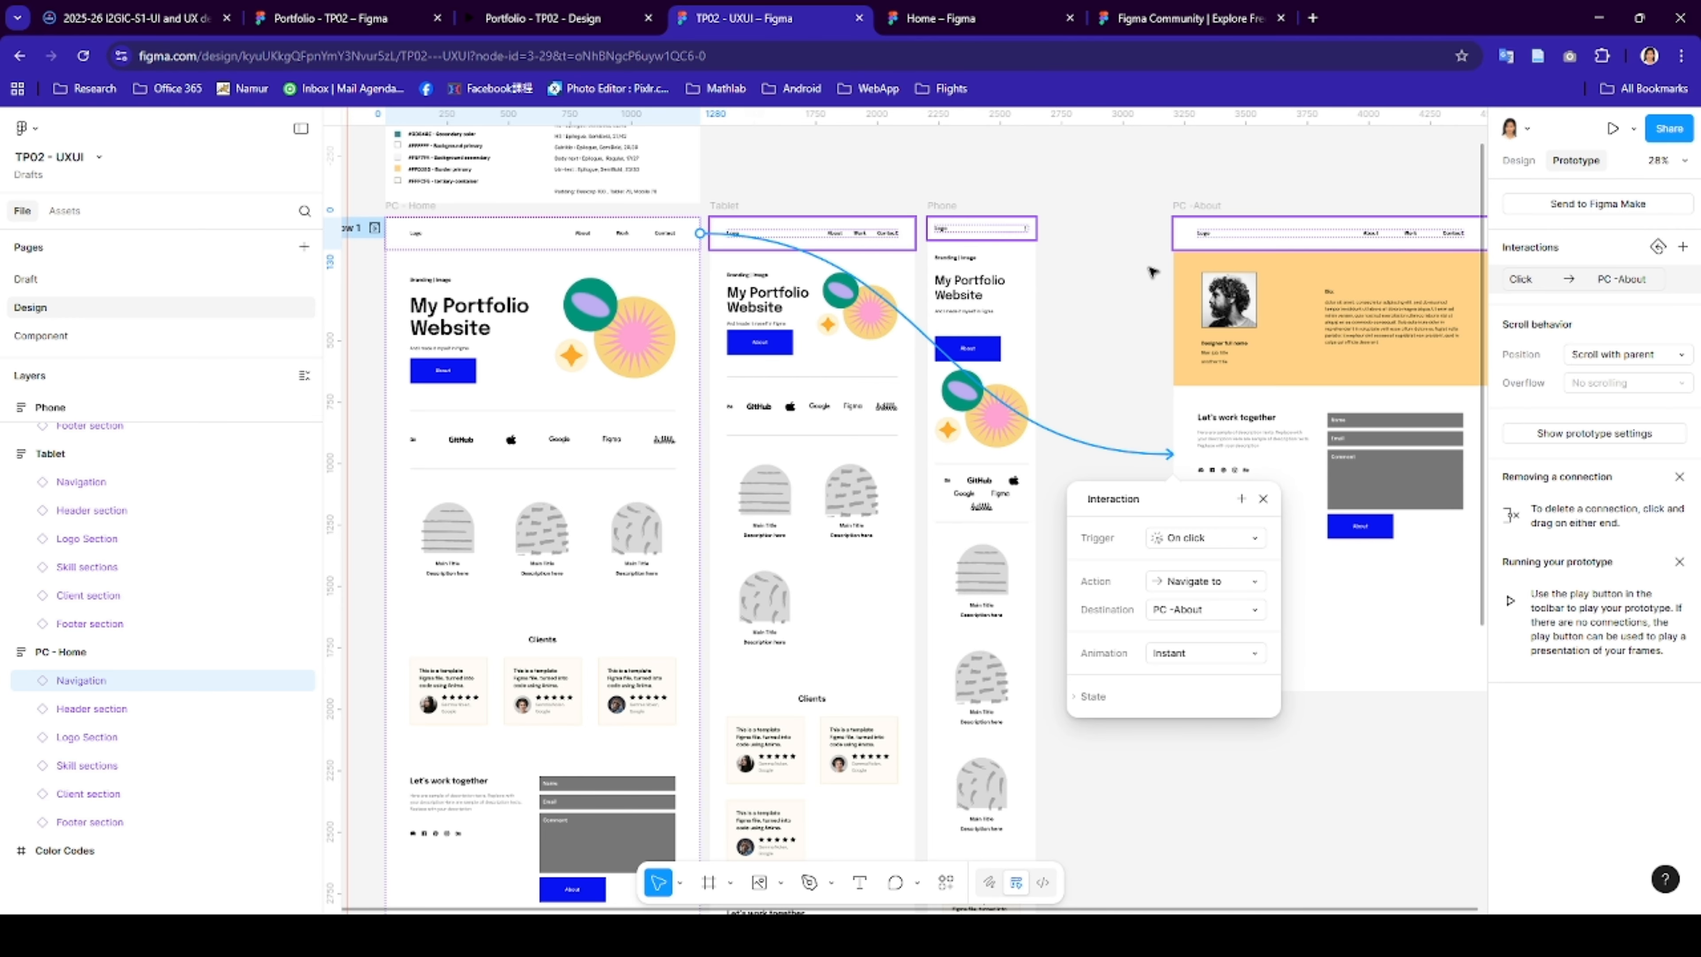
click(901, 224)
scroll(1426, 376, right, 4)
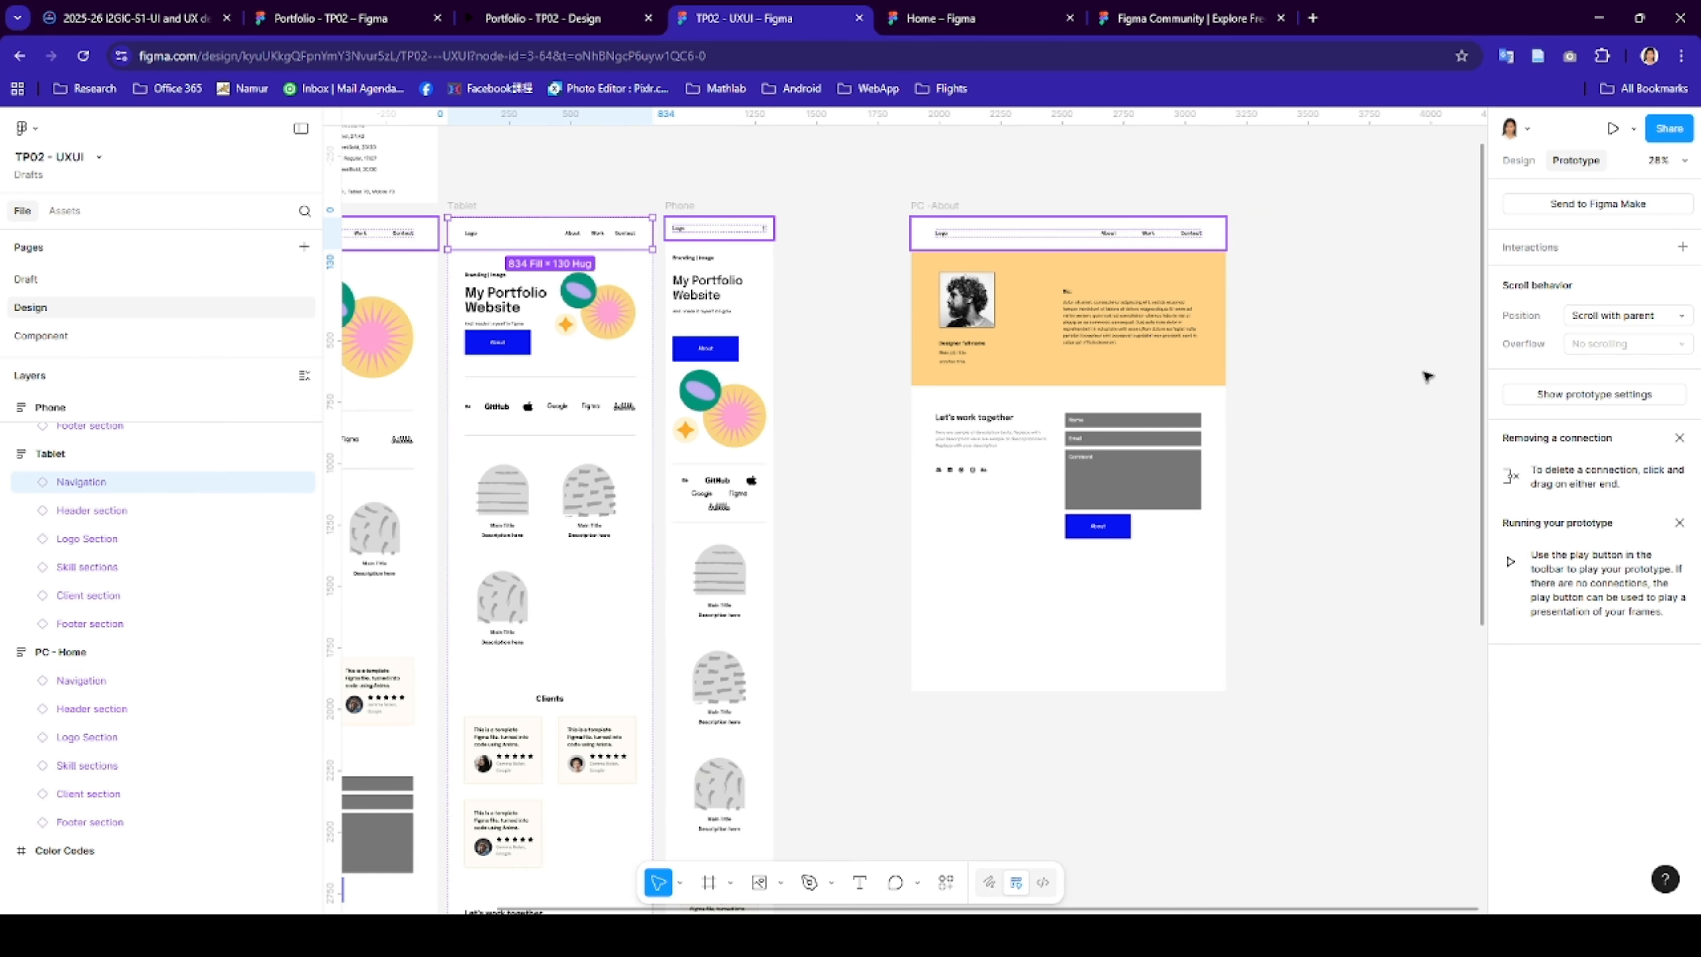
drag(653, 233, 736, 362)
drag(714, 275, 652, 240)
click(838, 295)
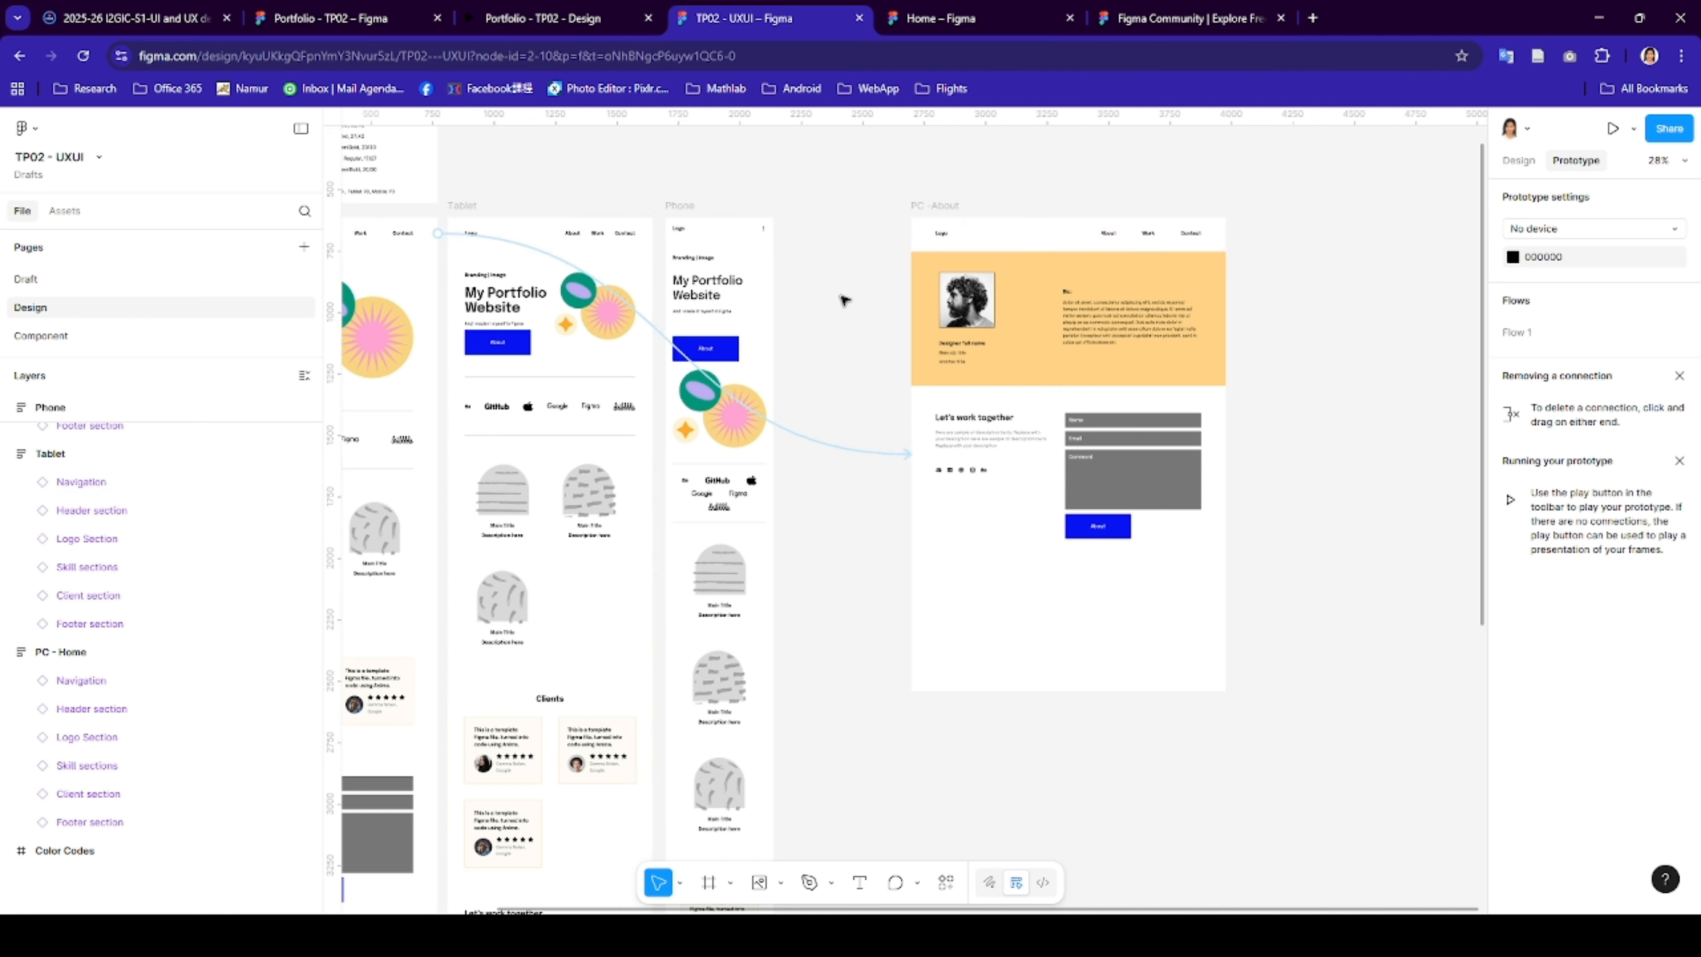
- Link the About button in the PC - Home header to the PC -About frame with an on-click Navigate to interaction
scroll(845, 299, left, 4)
click(622, 362)
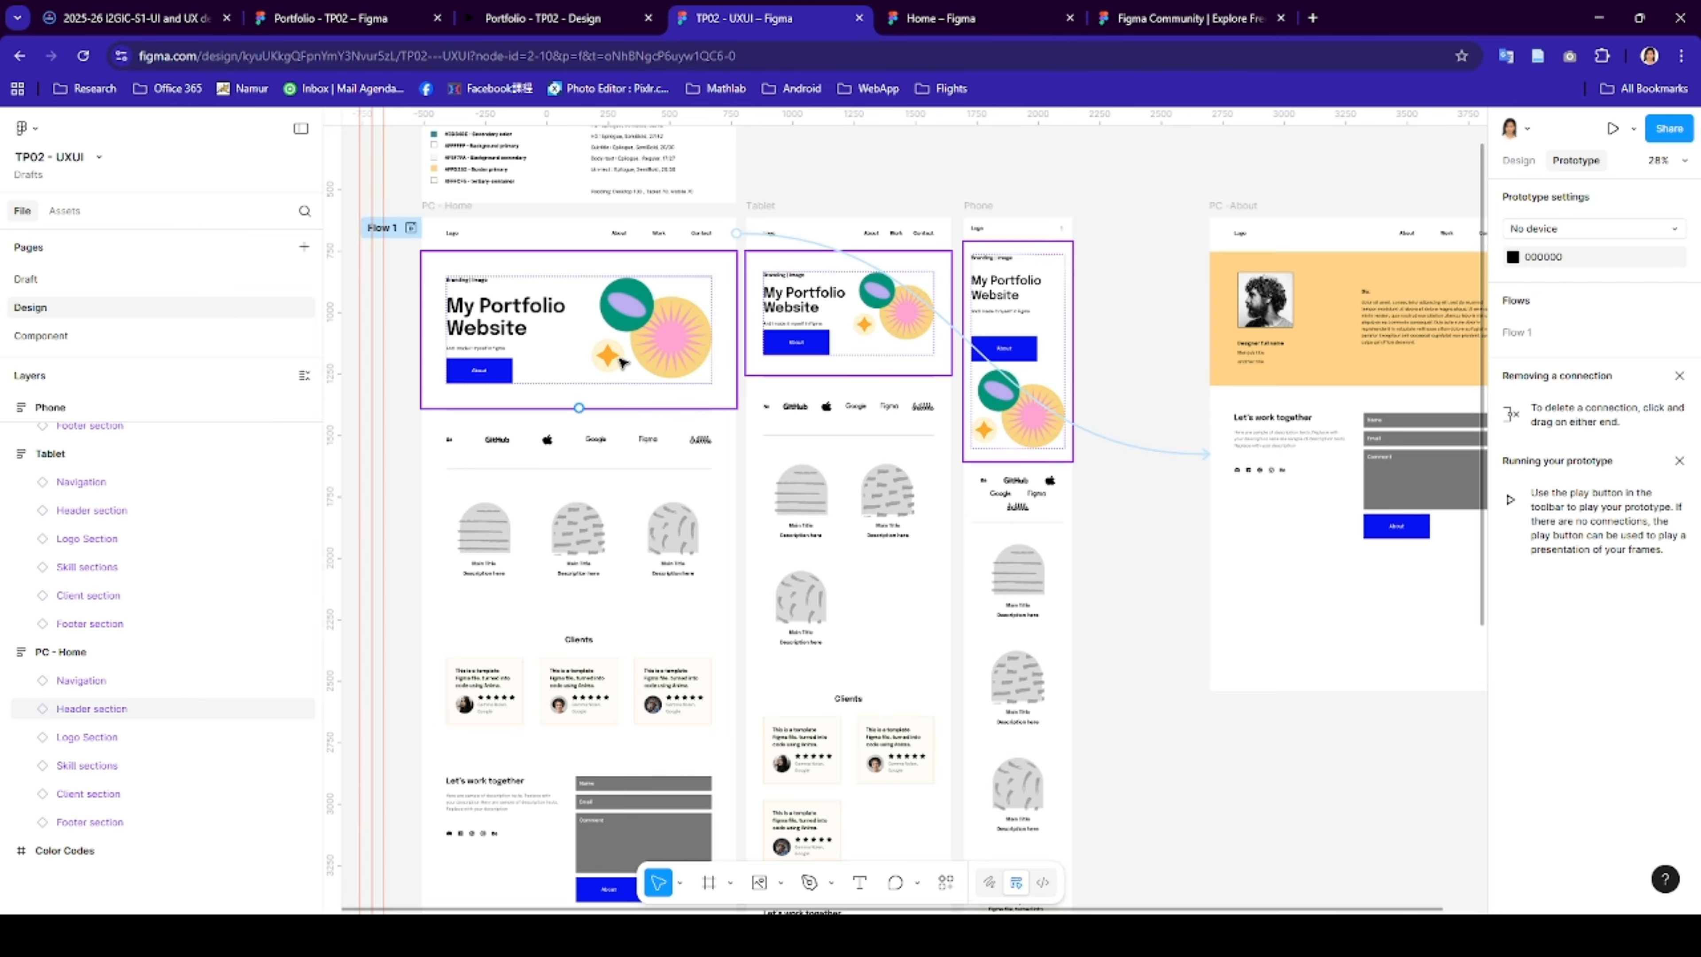
scroll(515, 390, up, 5)
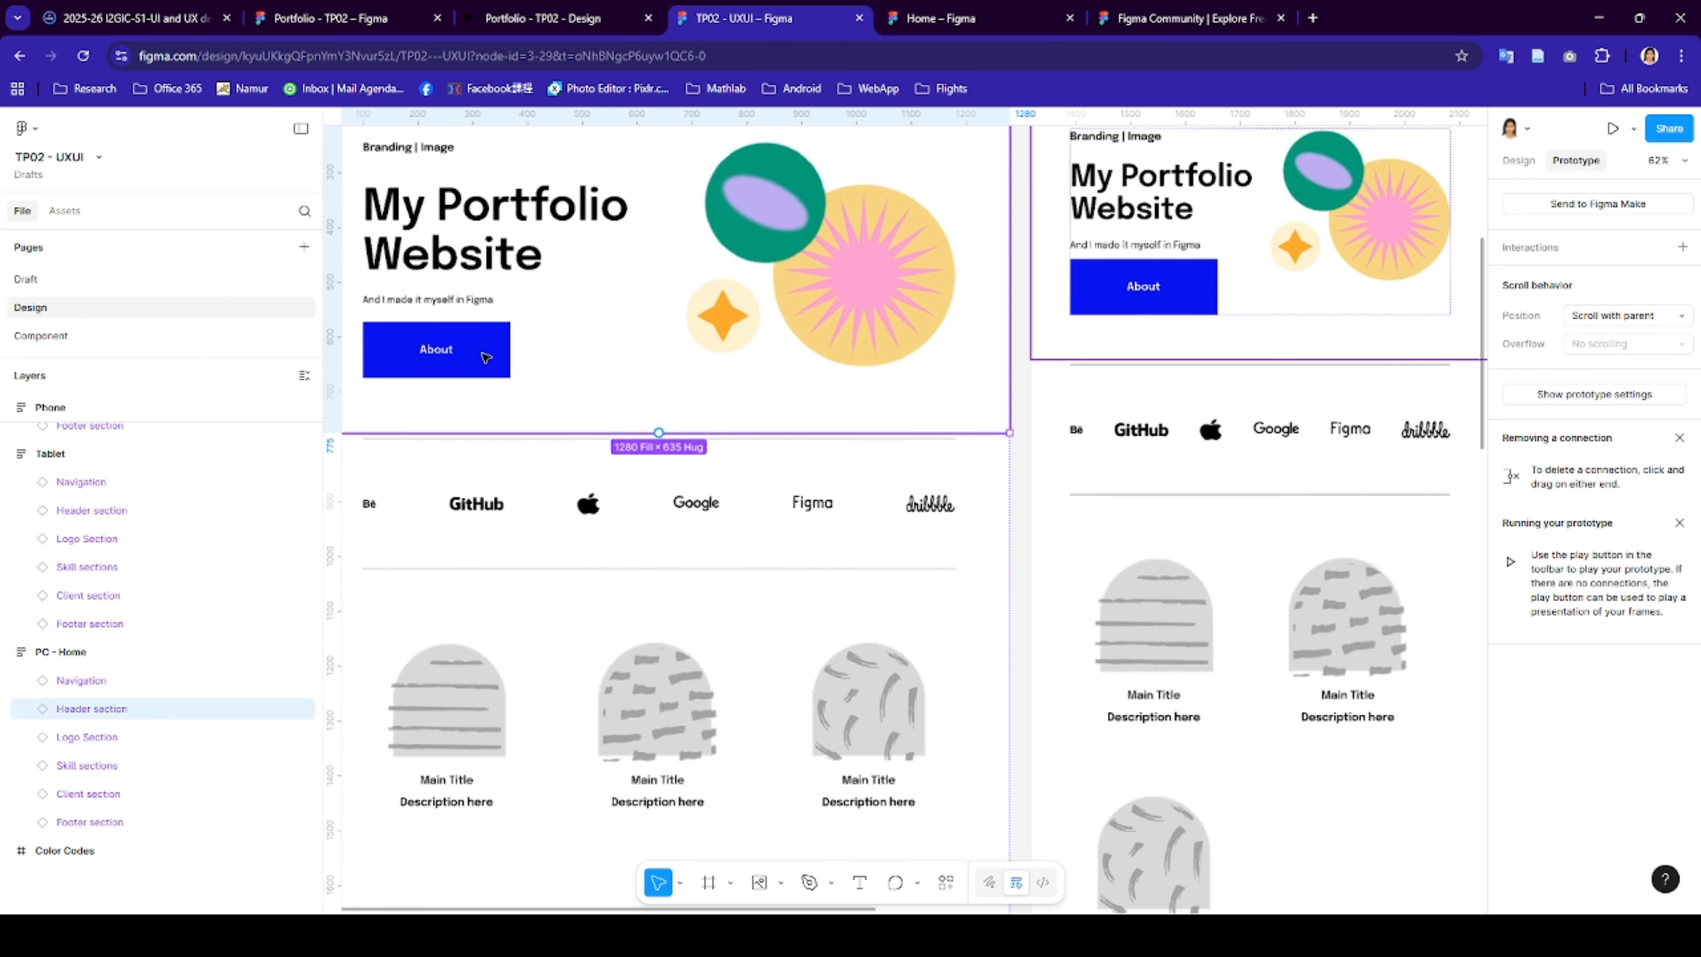
click(502, 373)
click(487, 356)
click(487, 356)
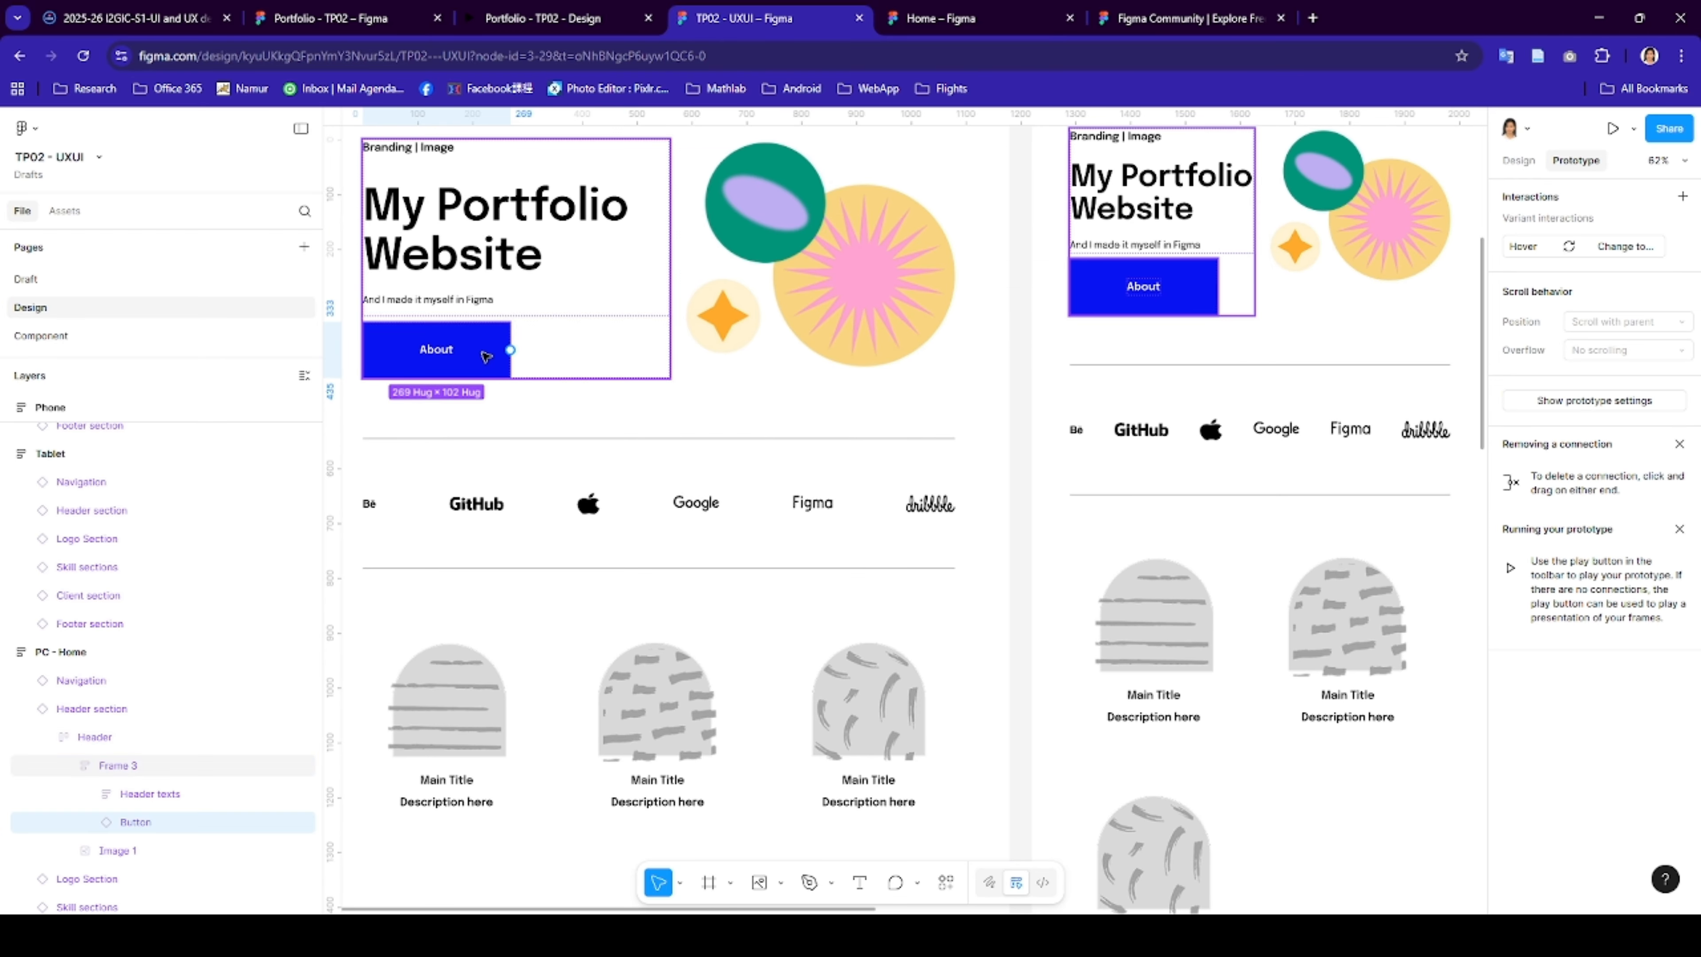
drag(510, 350, 1322, 522)
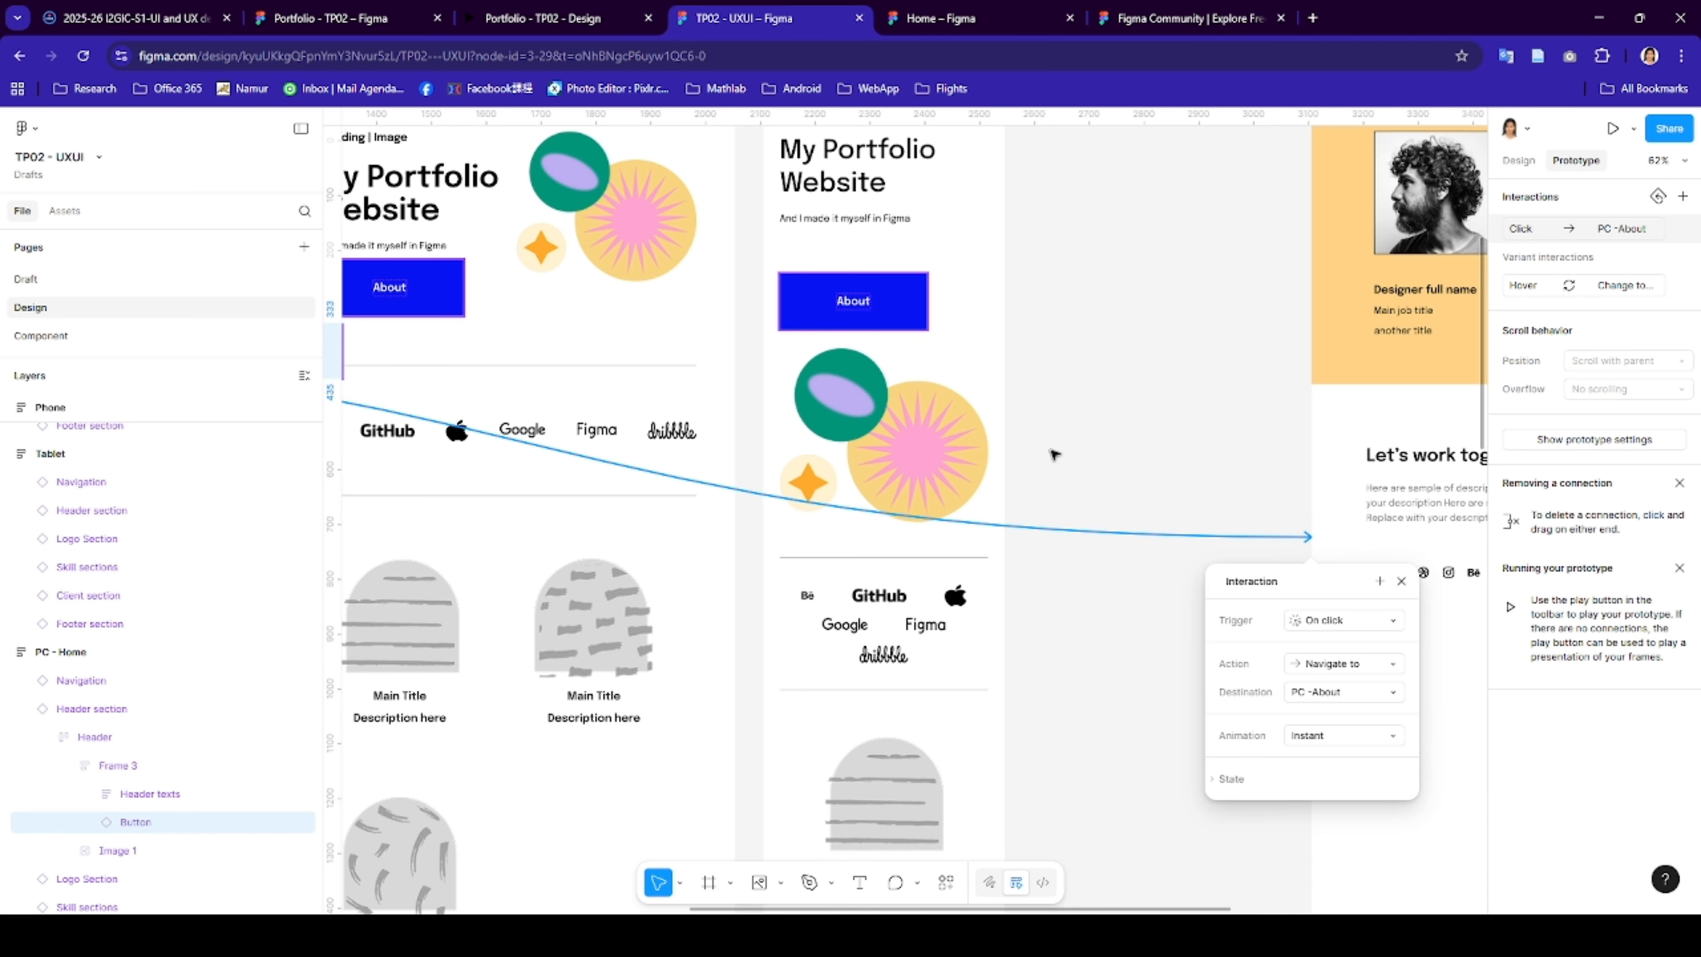
scroll(1033, 455, down, 8)
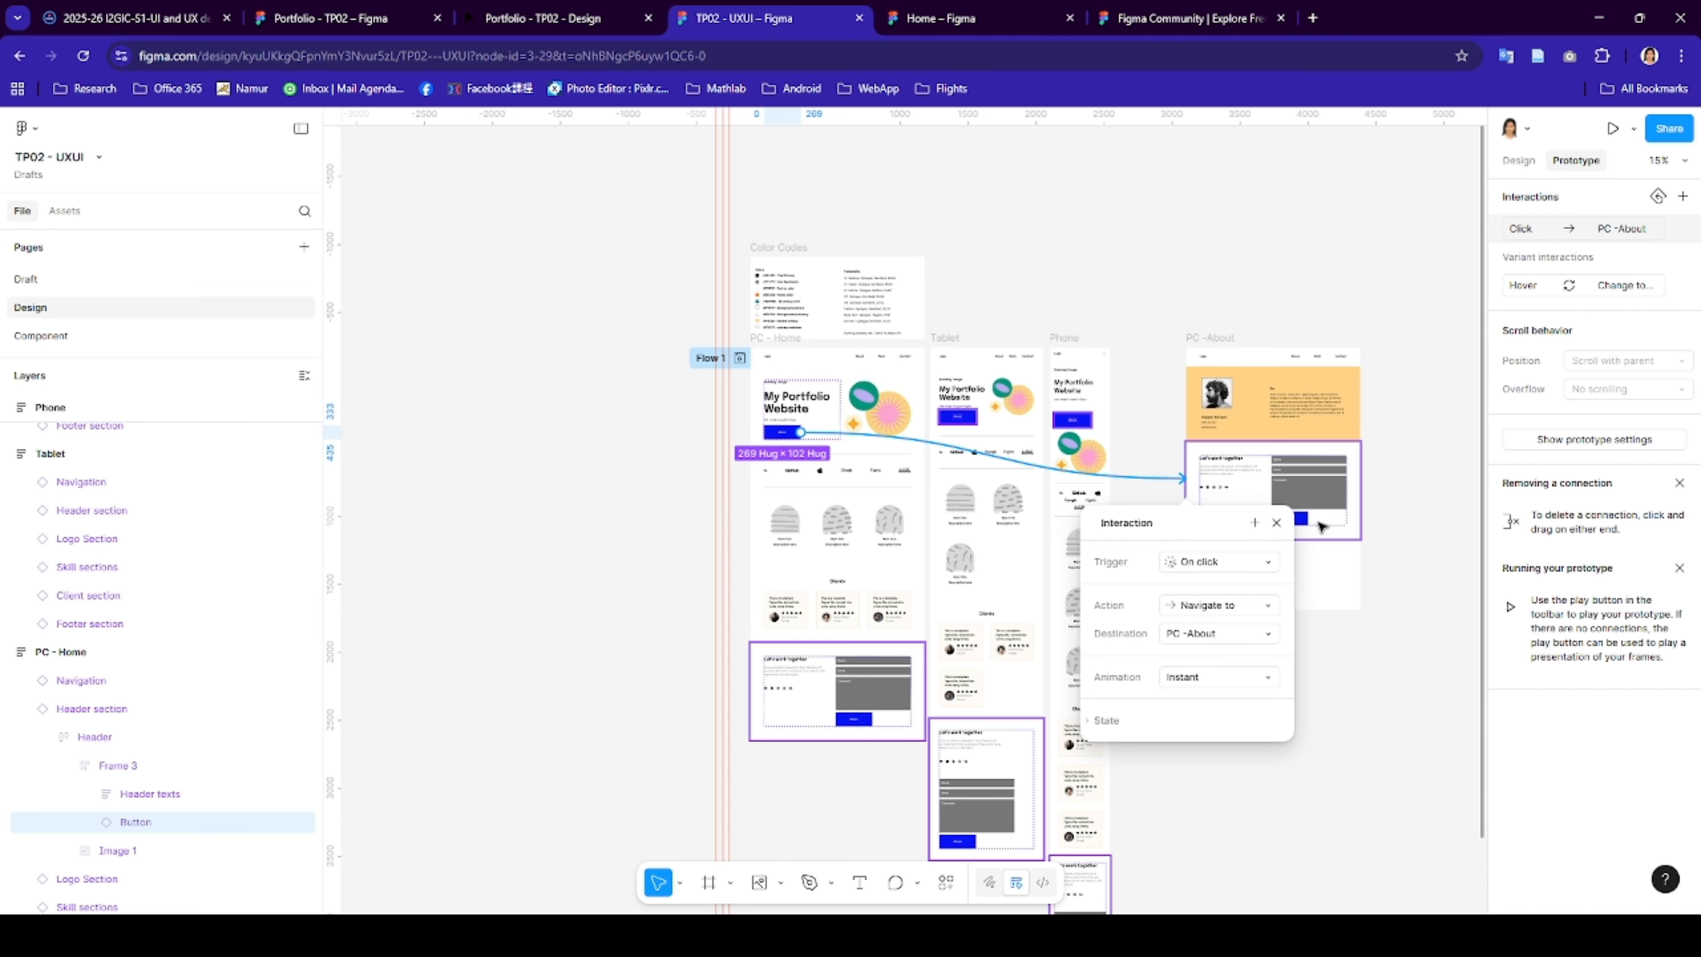
- Link the button in the PC -About footer form back to the PC - Home frame
click(1340, 558)
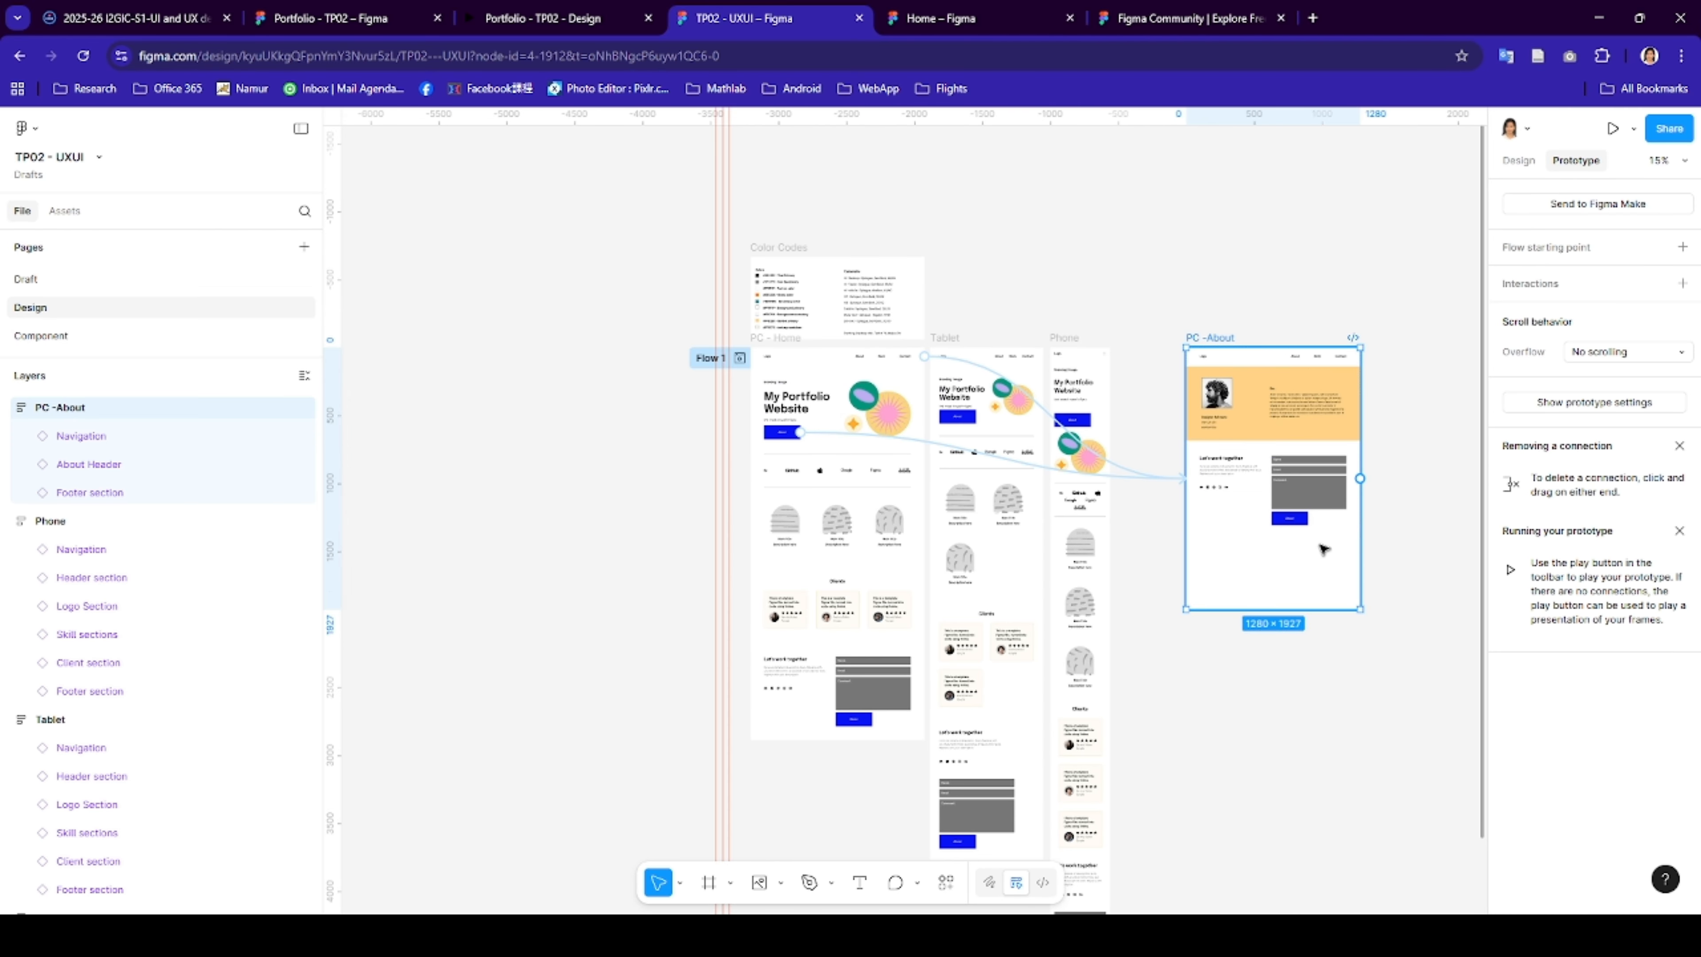
scroll(1322, 536, up, 3)
scroll(1275, 505, down, 1)
click(1278, 507)
click(1278, 507)
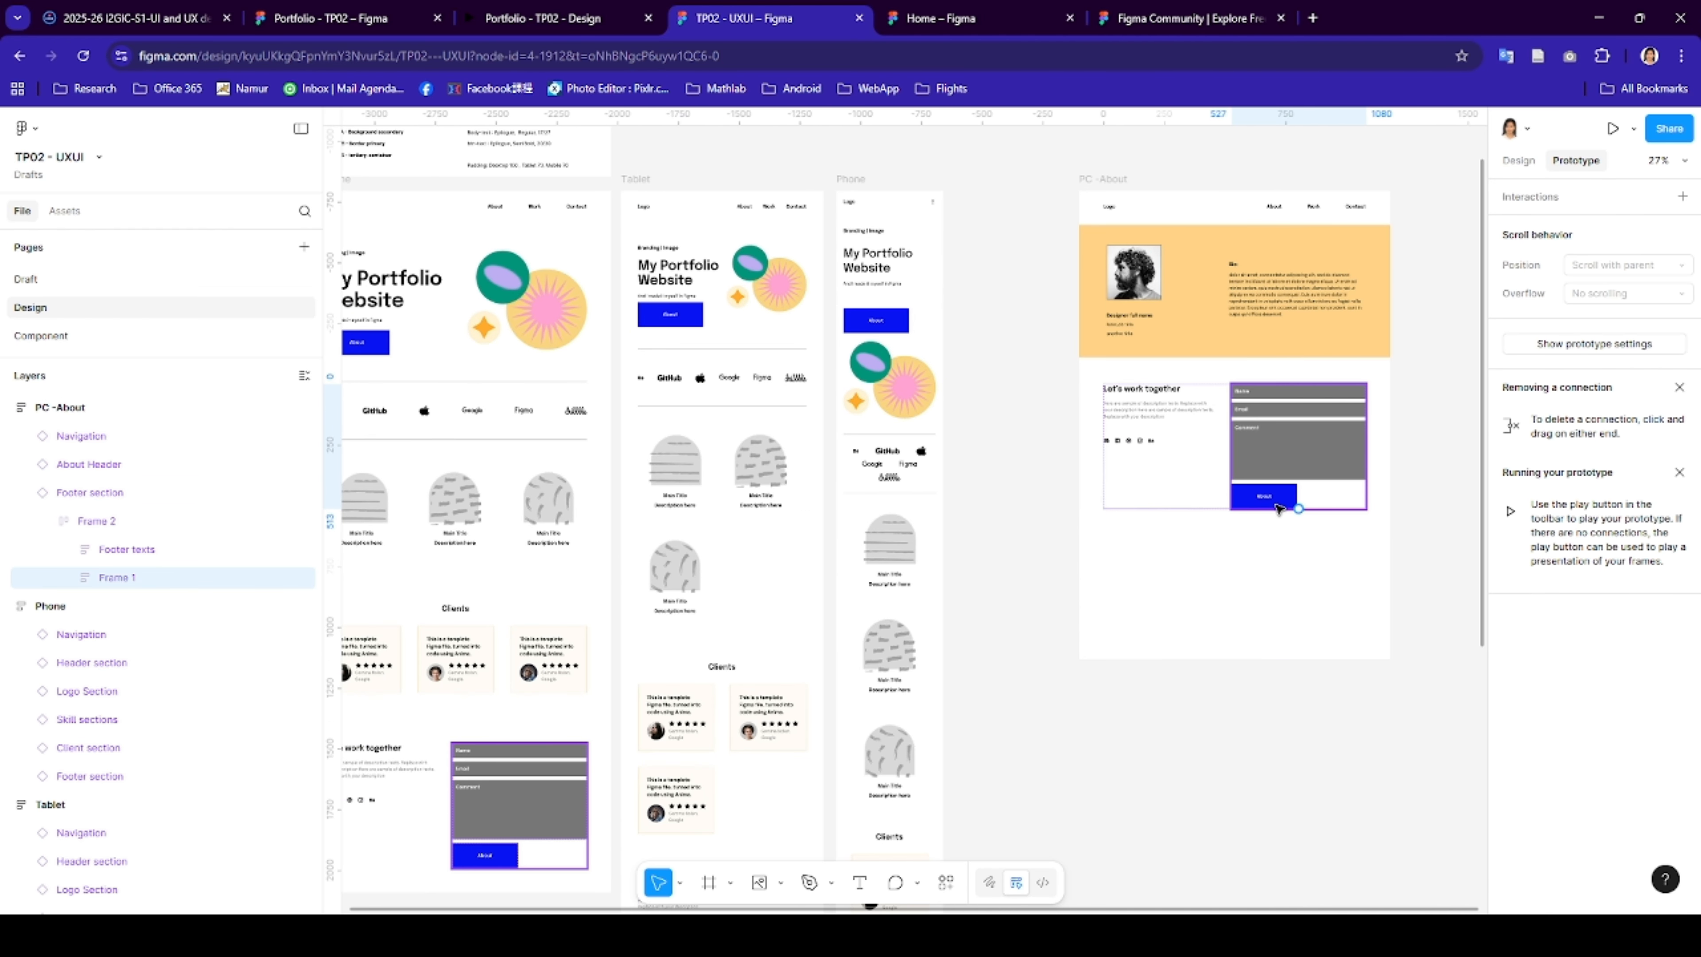
click(1282, 507)
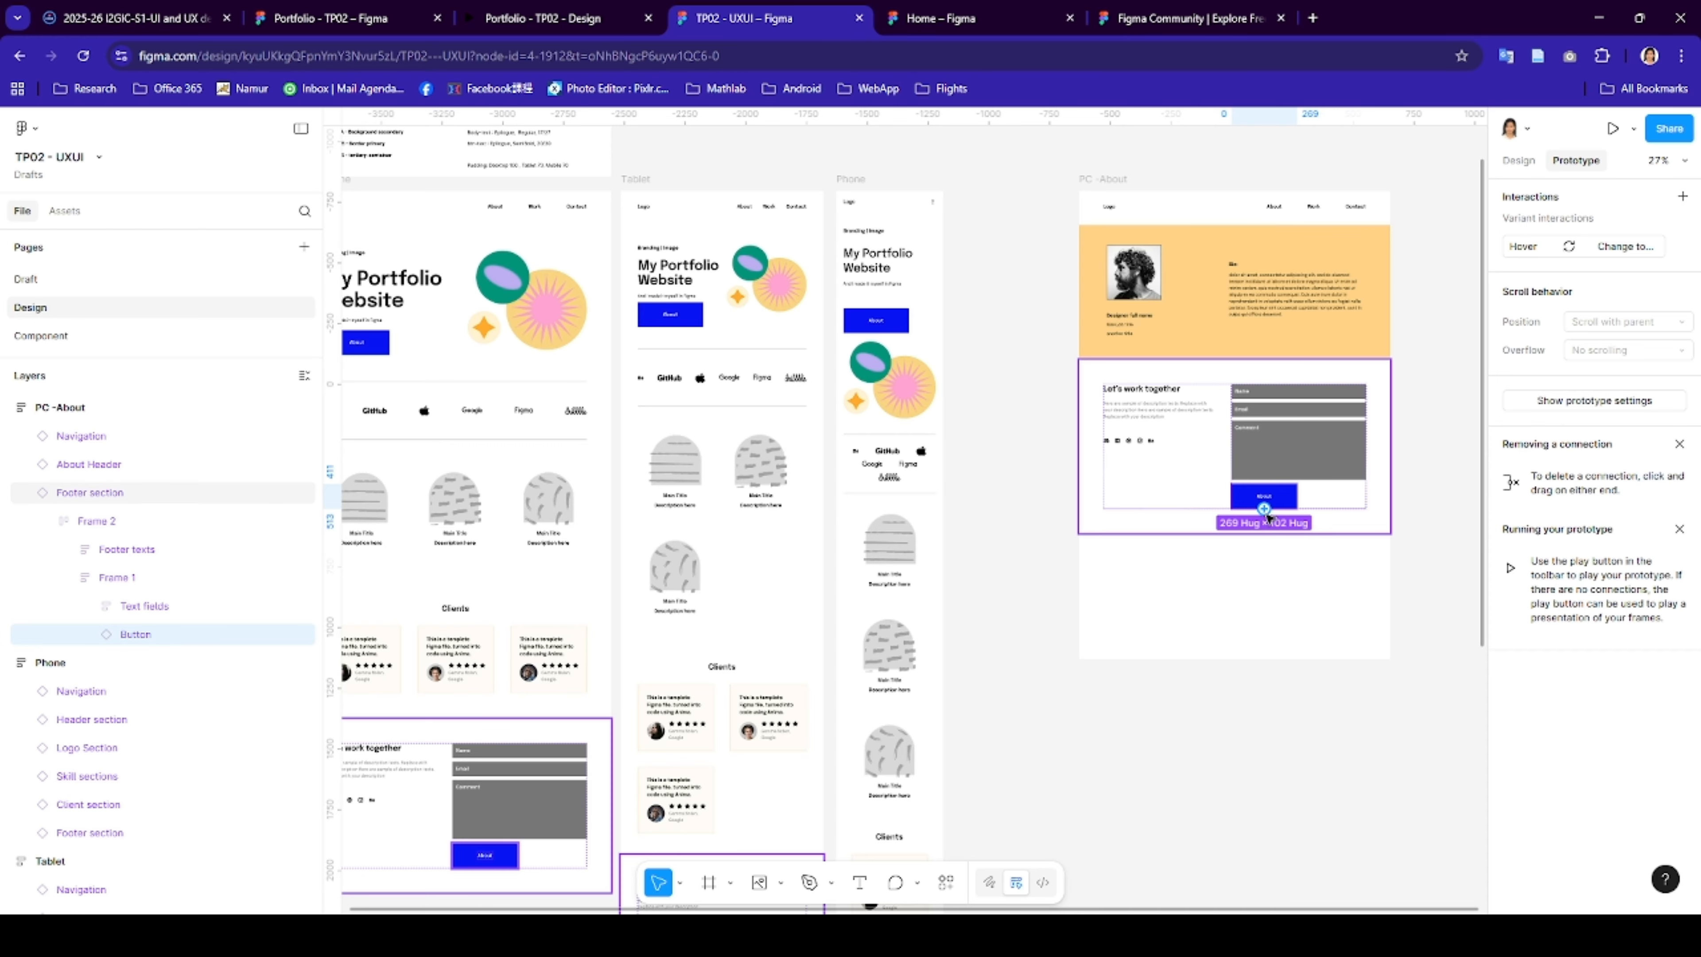
drag(1263, 508, 551, 507)
click(1101, 720)
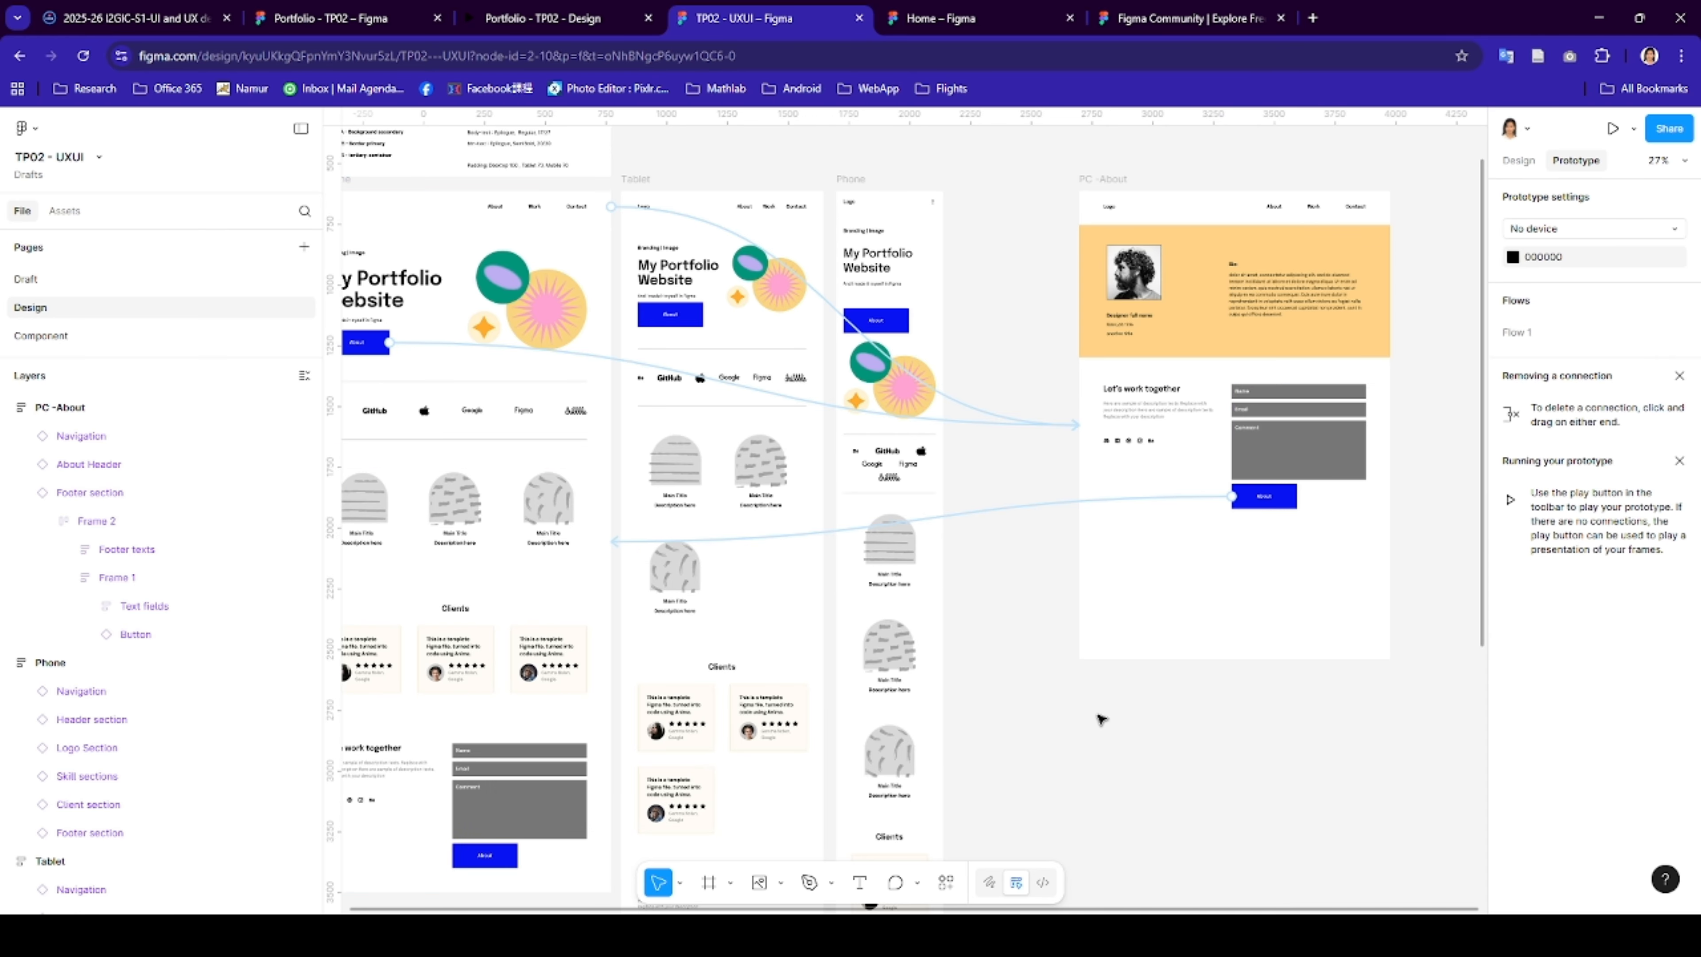
- Connect the PC -About navigation to the PC - Home frame with an on-click Navigate to interaction and Instant animation
click(1209, 212)
drag(1079, 206, 533, 272)
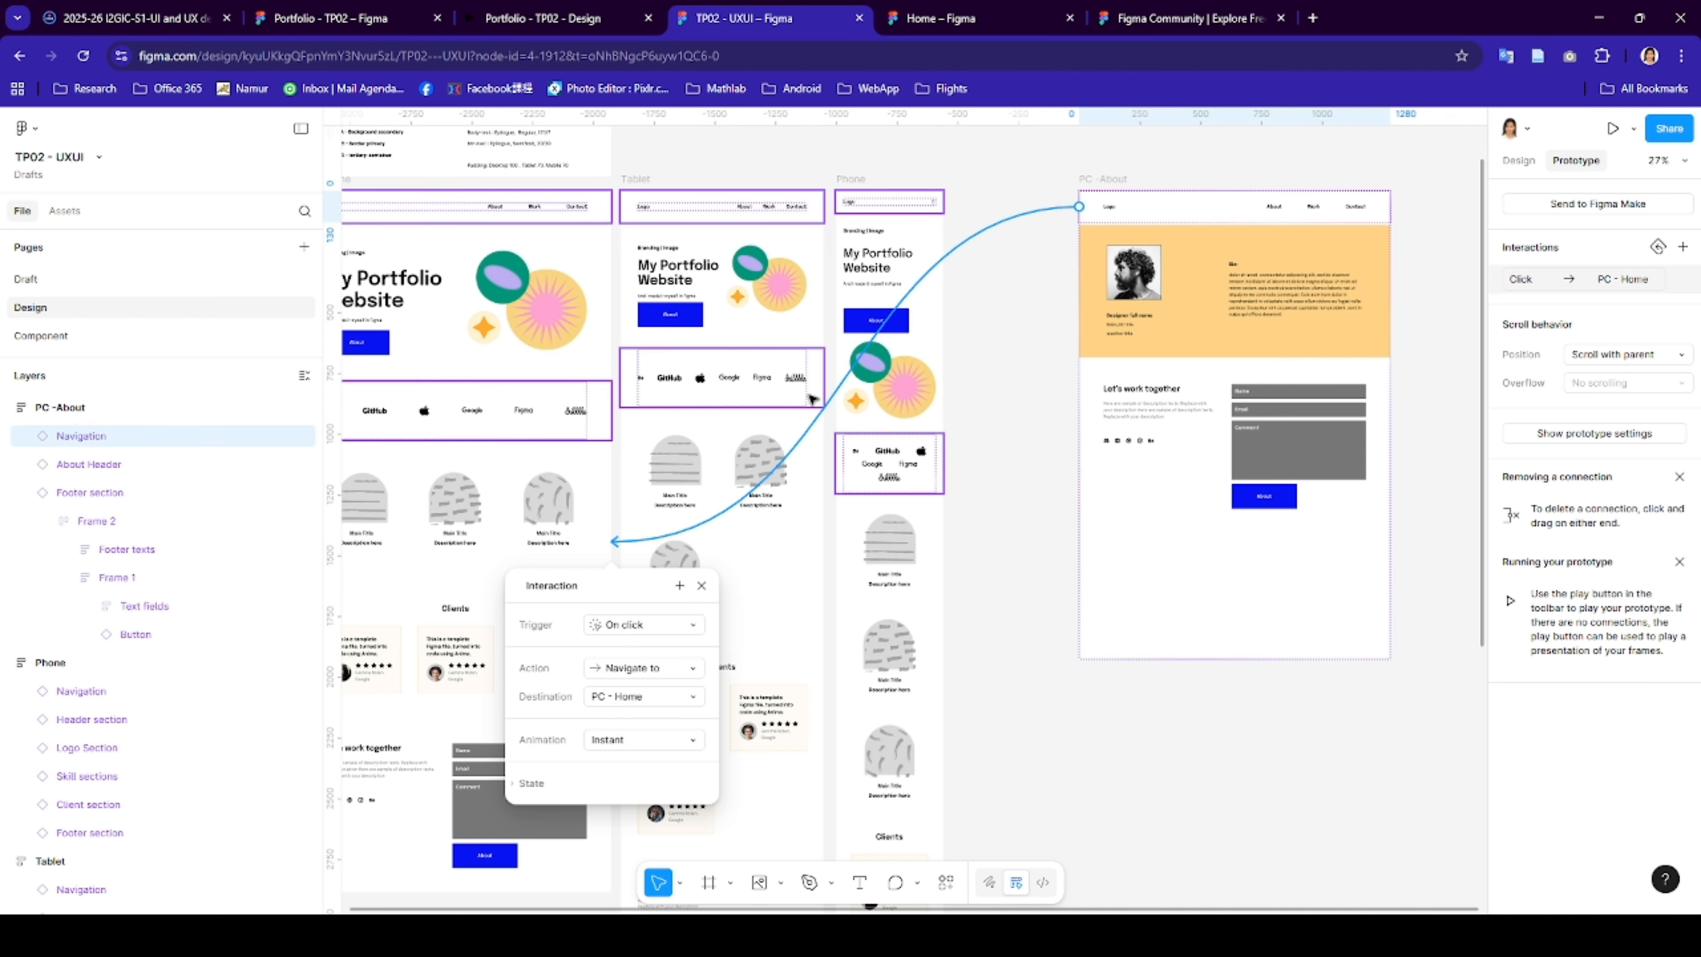
click(1018, 445)
- Set the scroll position of the navigation in the PC - Home, Tablet and Phone frames to Sticky (stop at top edge)
scroll(1018, 444, left, 5)
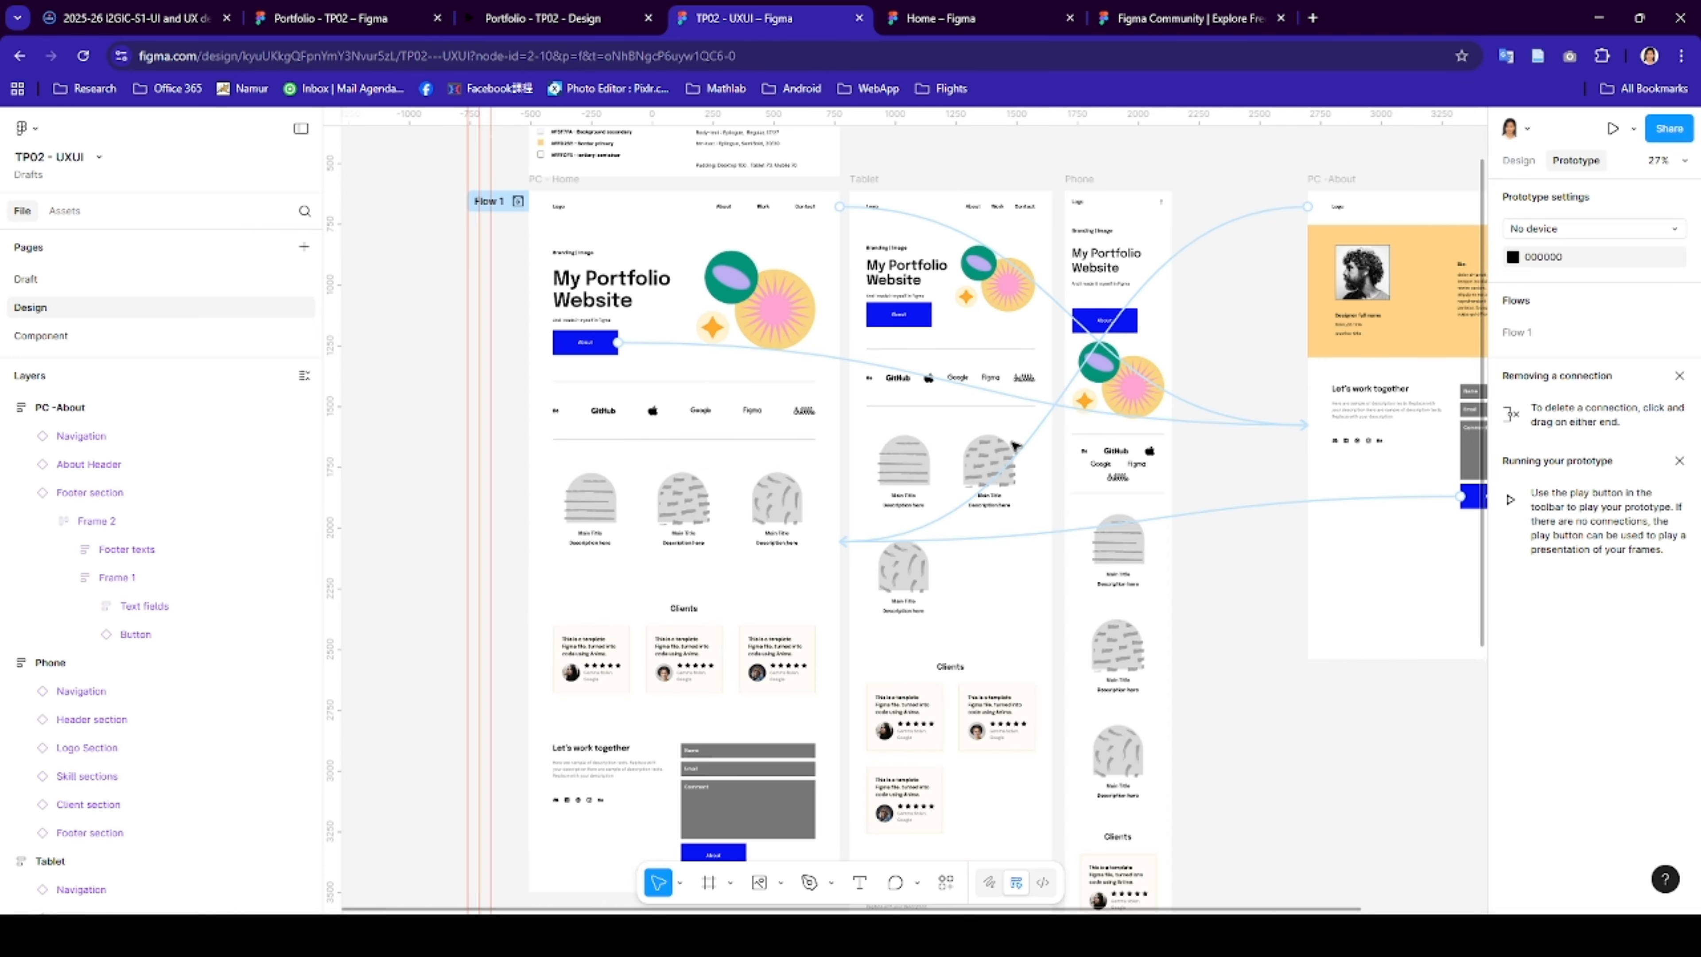
scroll(695, 290, right, 1)
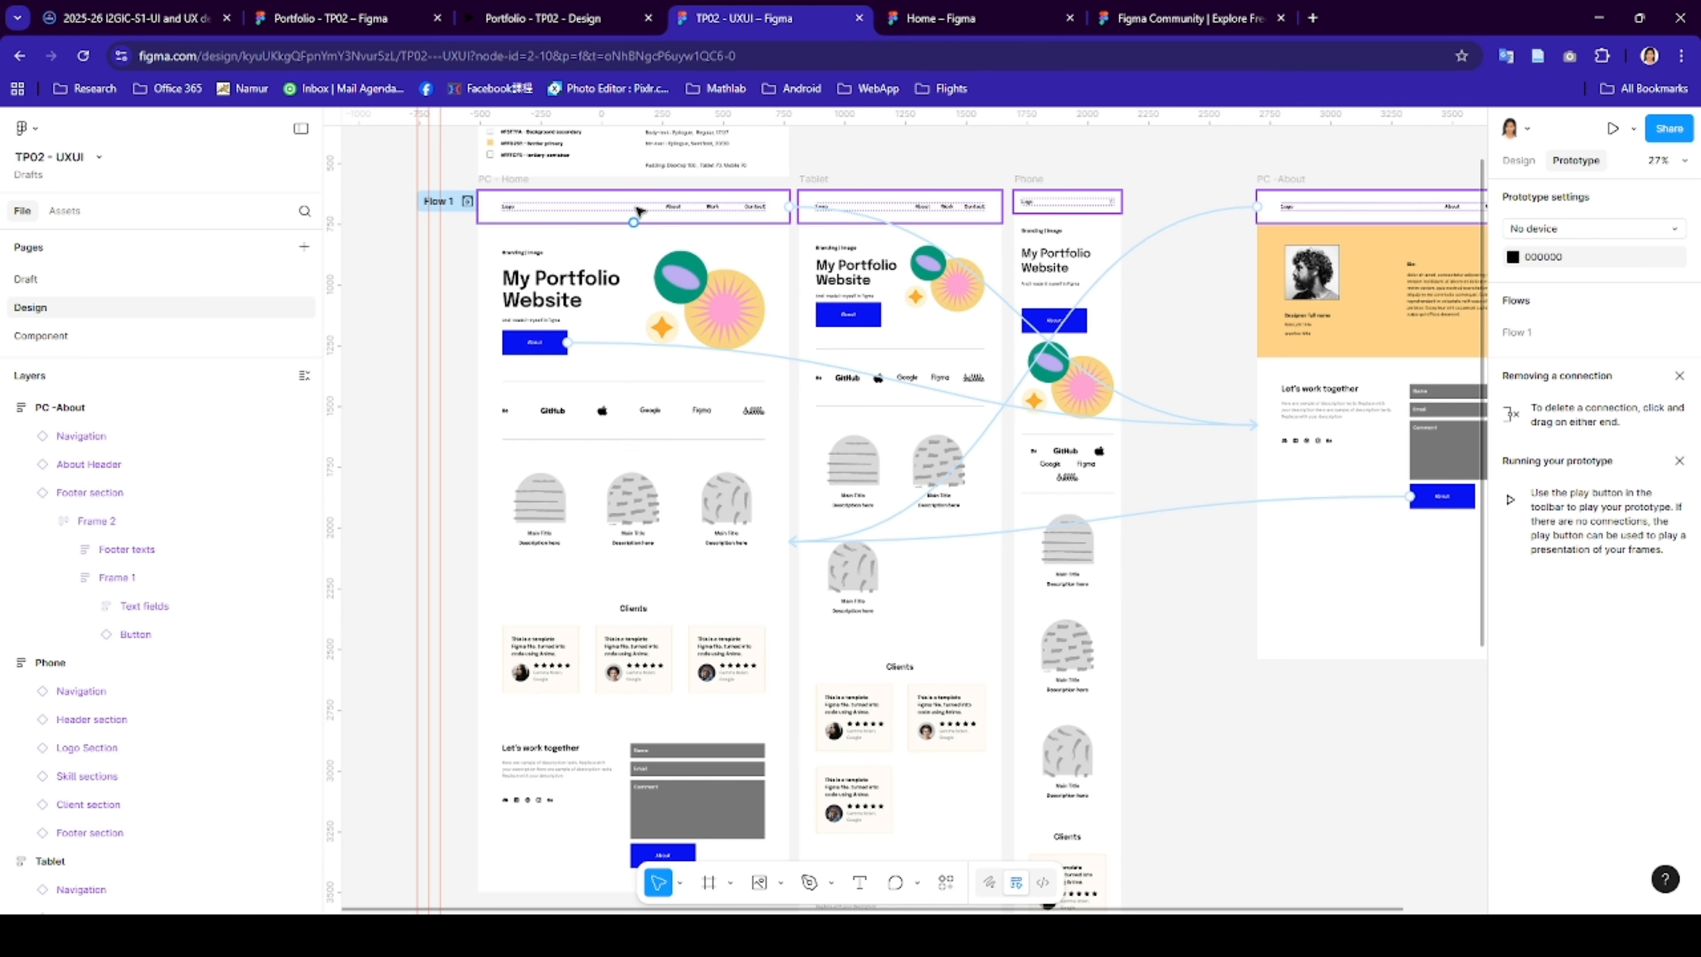
click(569, 215)
scroll(569, 214, up, 3)
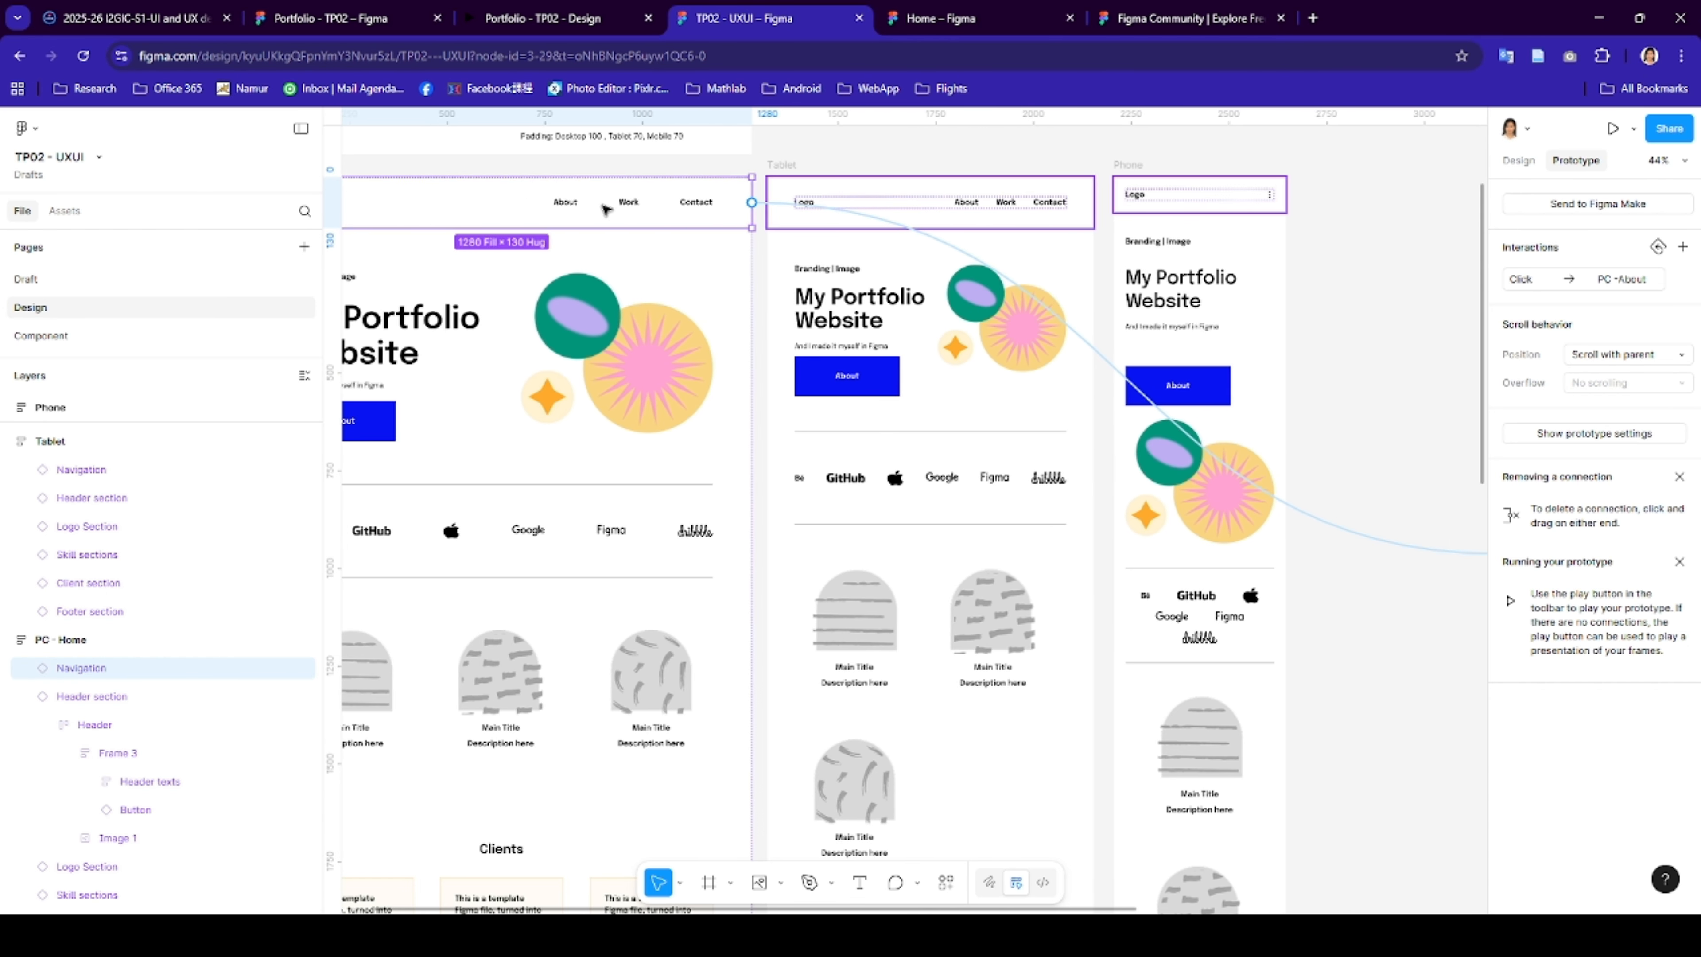
scroll(600, 190, right, 3)
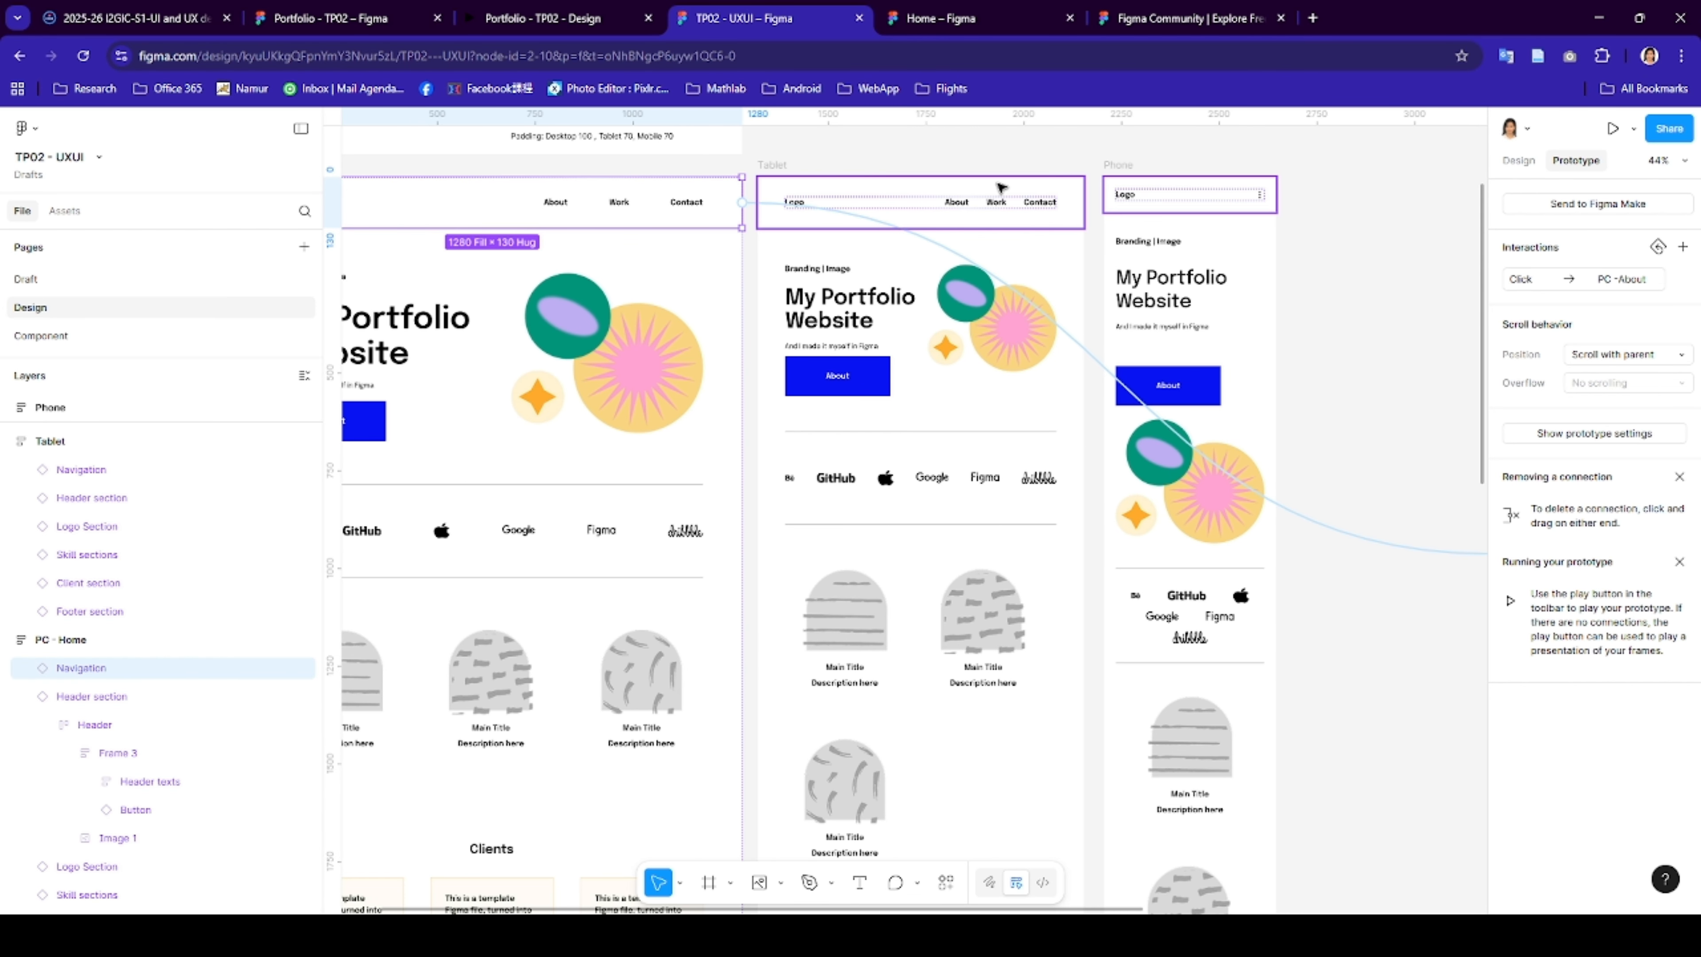
shift+click(998, 193)
shift+click(1127, 194)
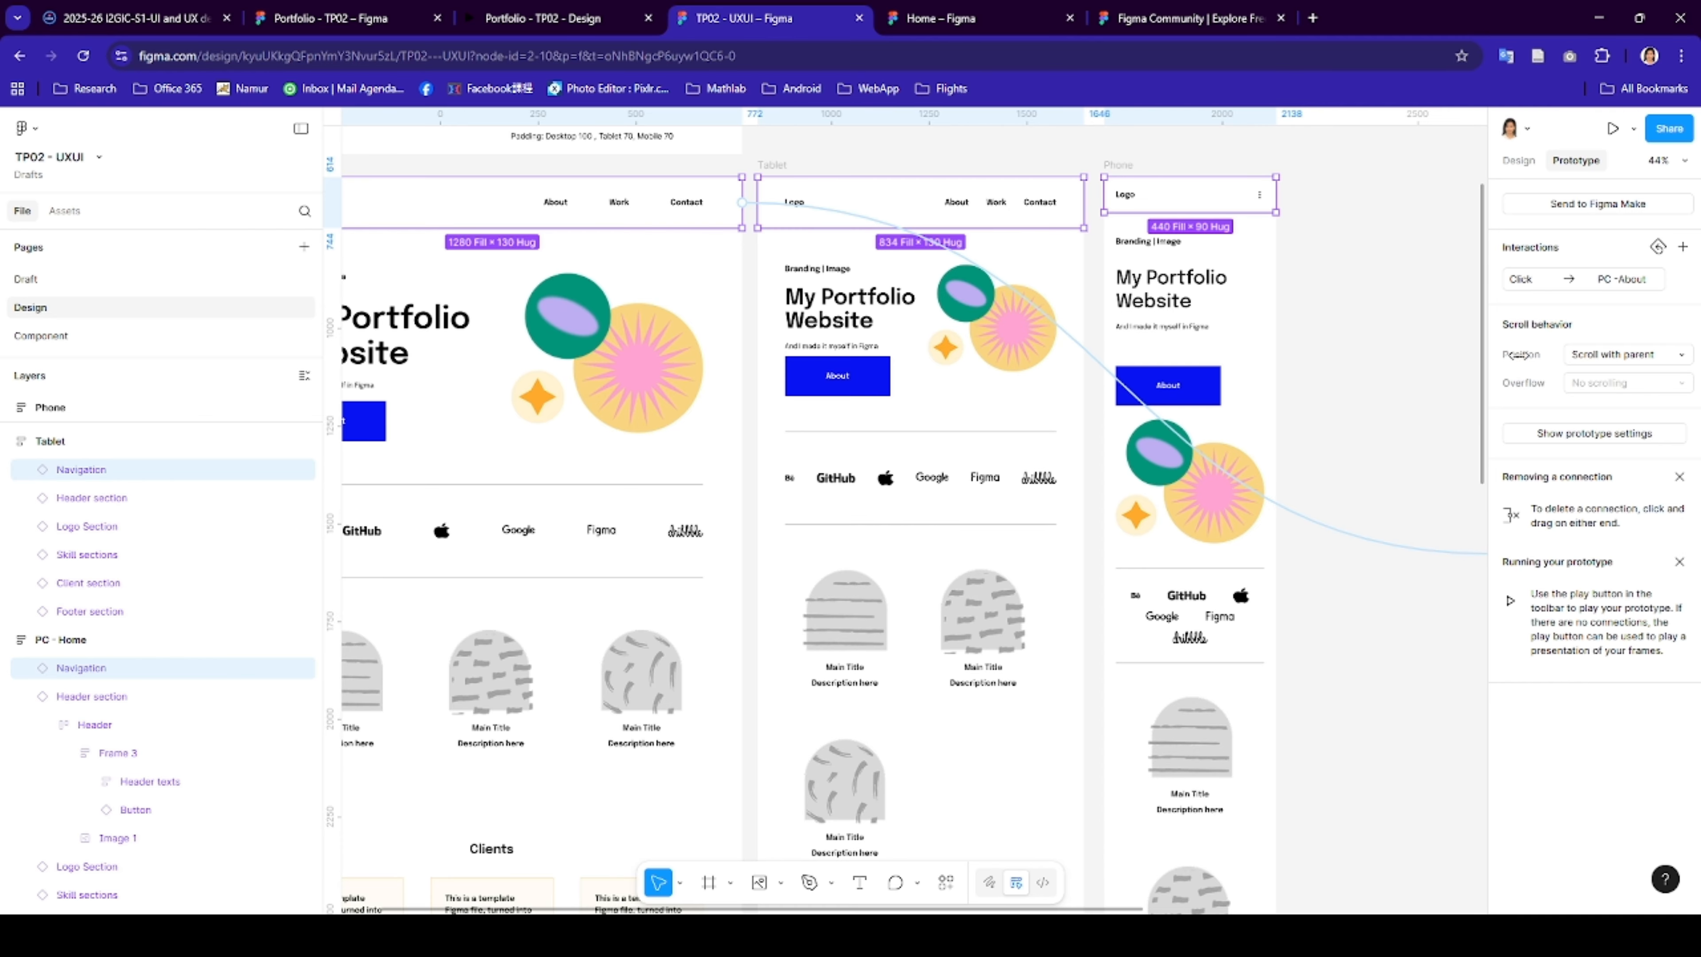
click(1673, 357)
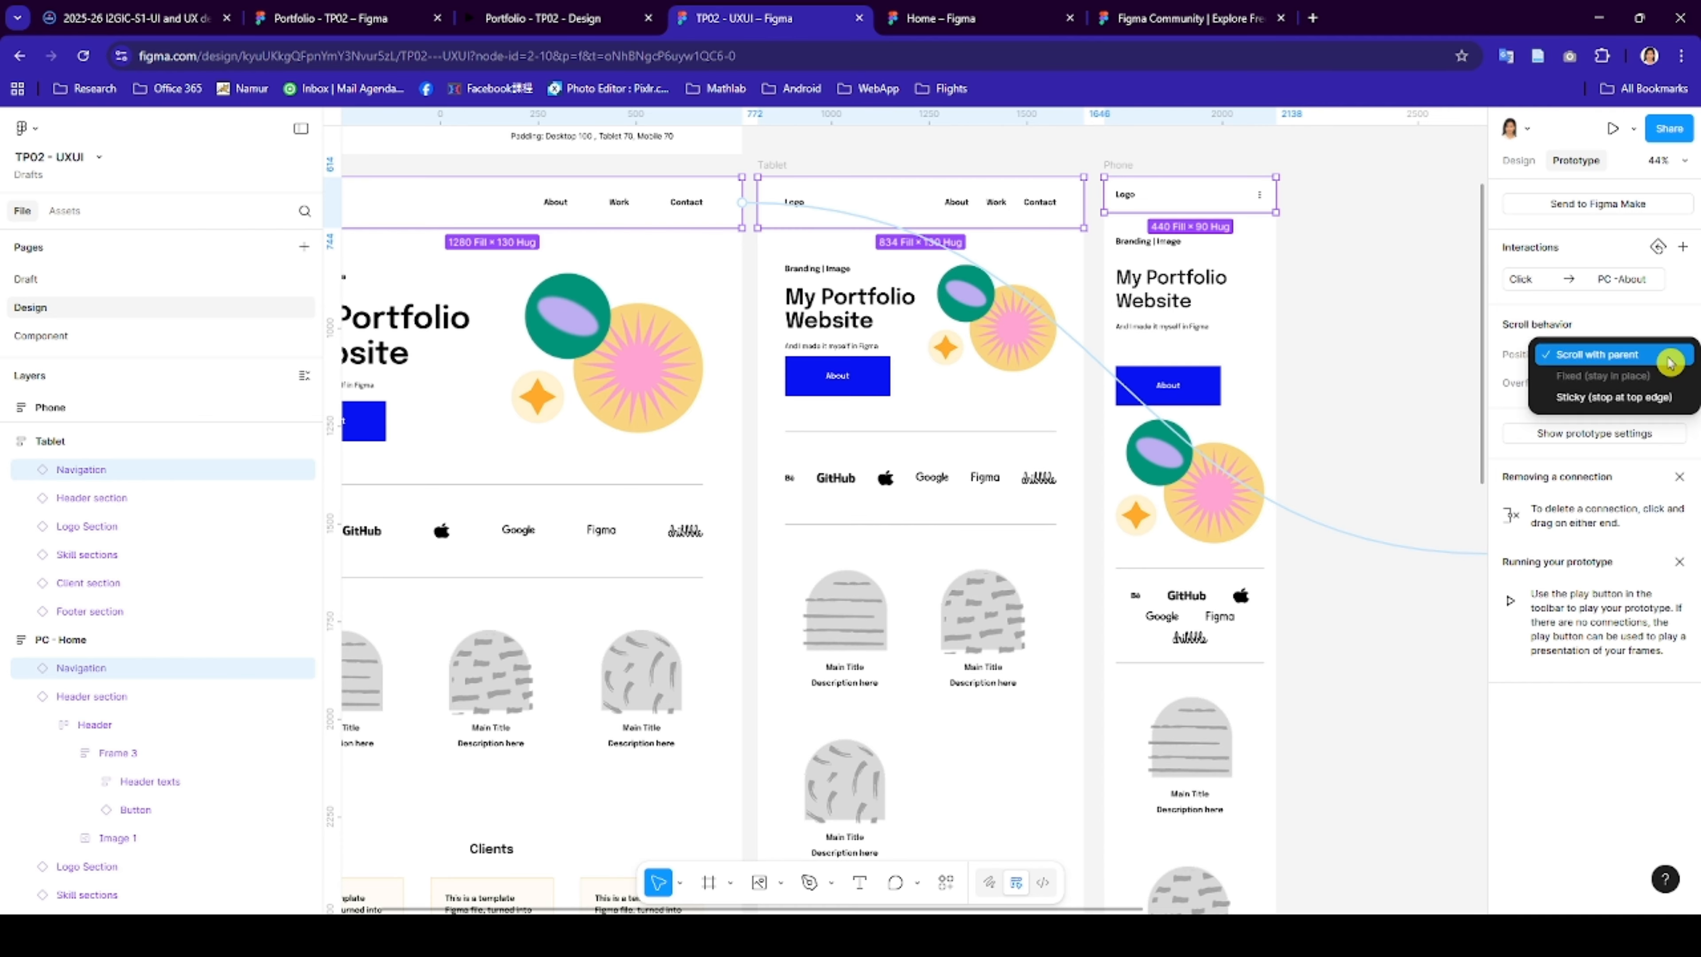
click(1622, 398)
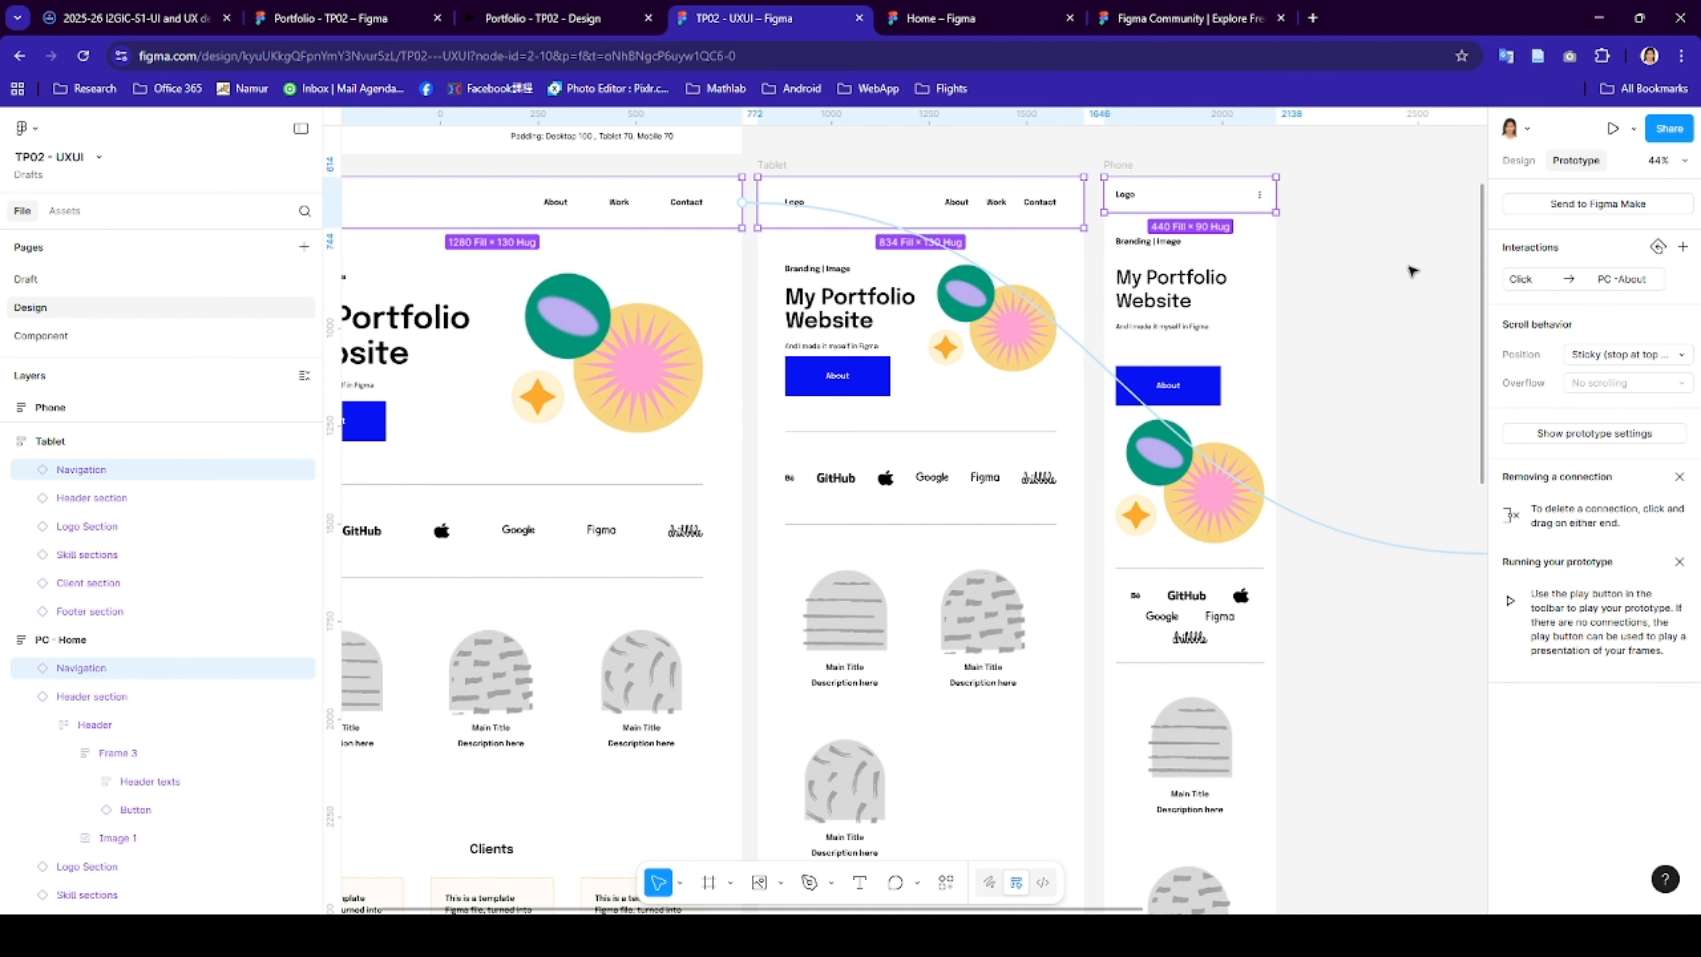
click(1410, 274)
- Resize the PC - Home frame to the MacBook Air preset (1280×832) and turn off Clip content
scroll(922, 347, left, 2)
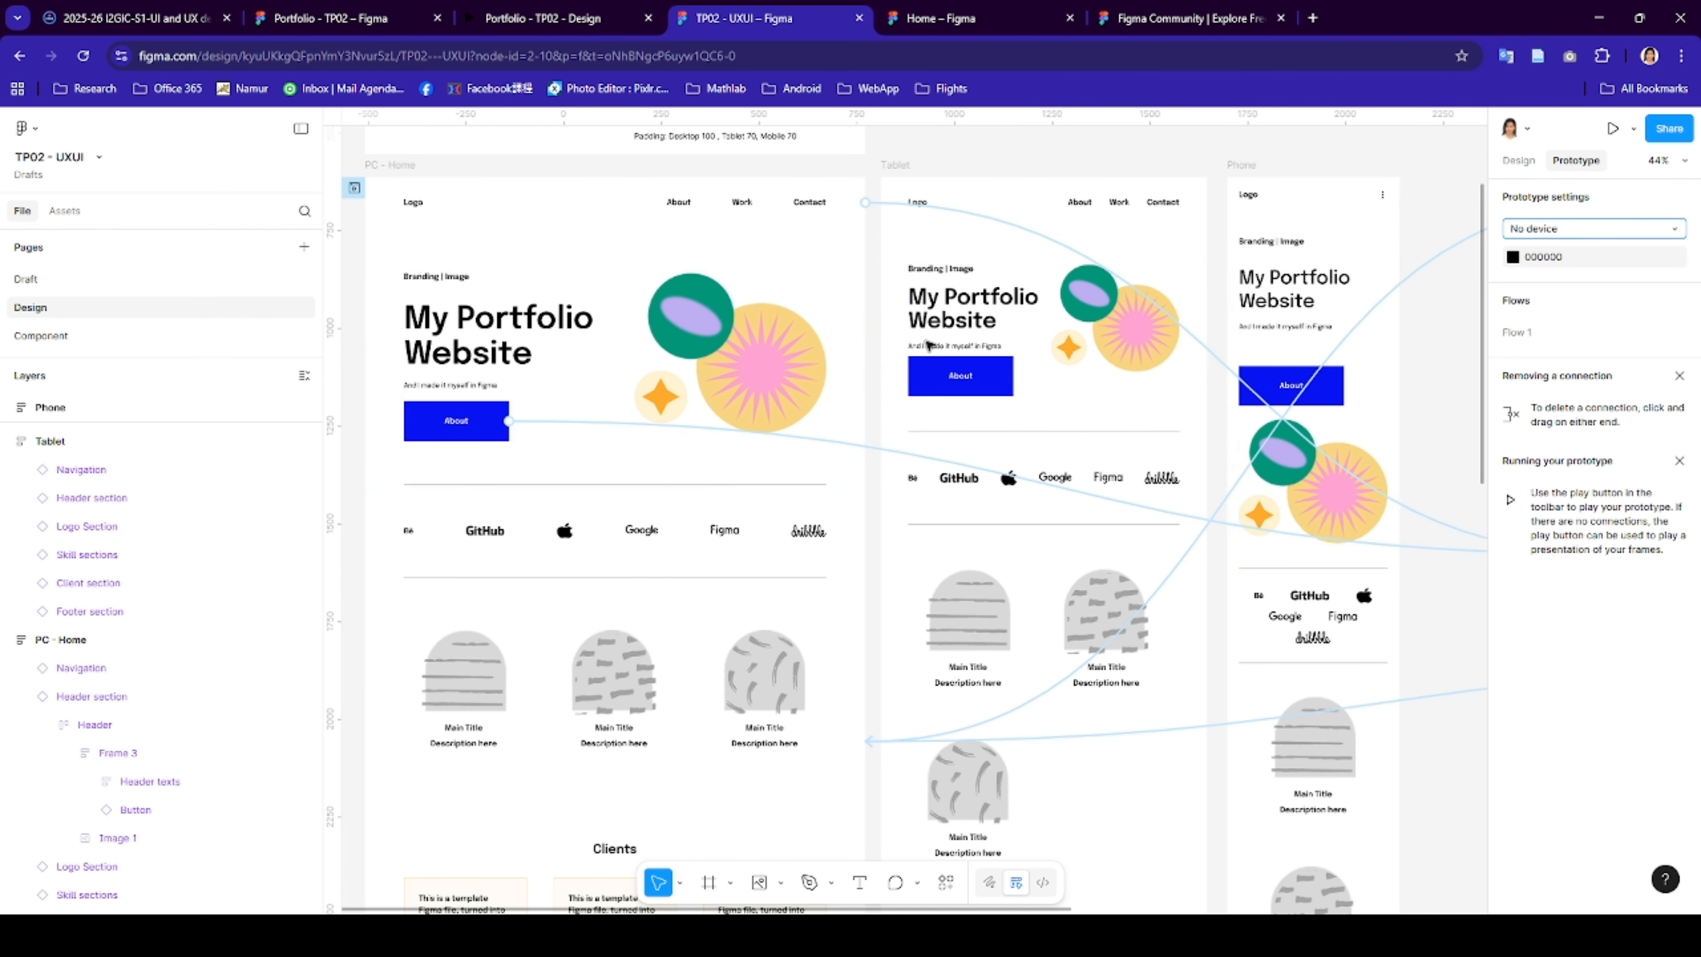
click(835, 252)
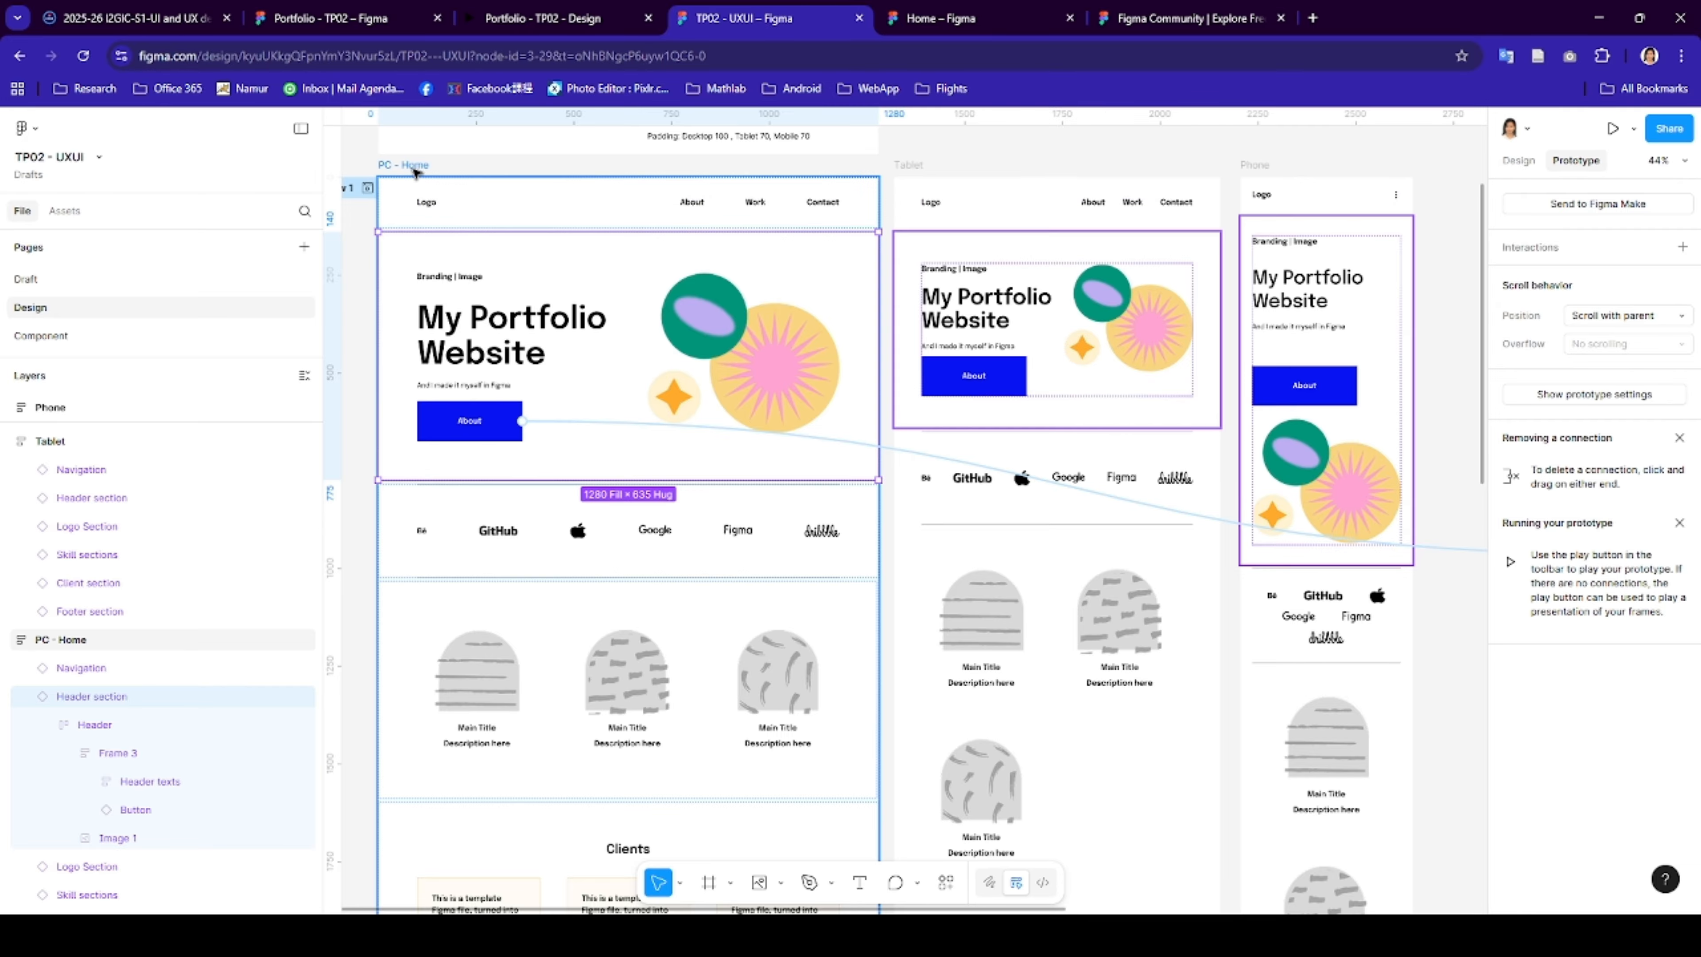
click(410, 176)
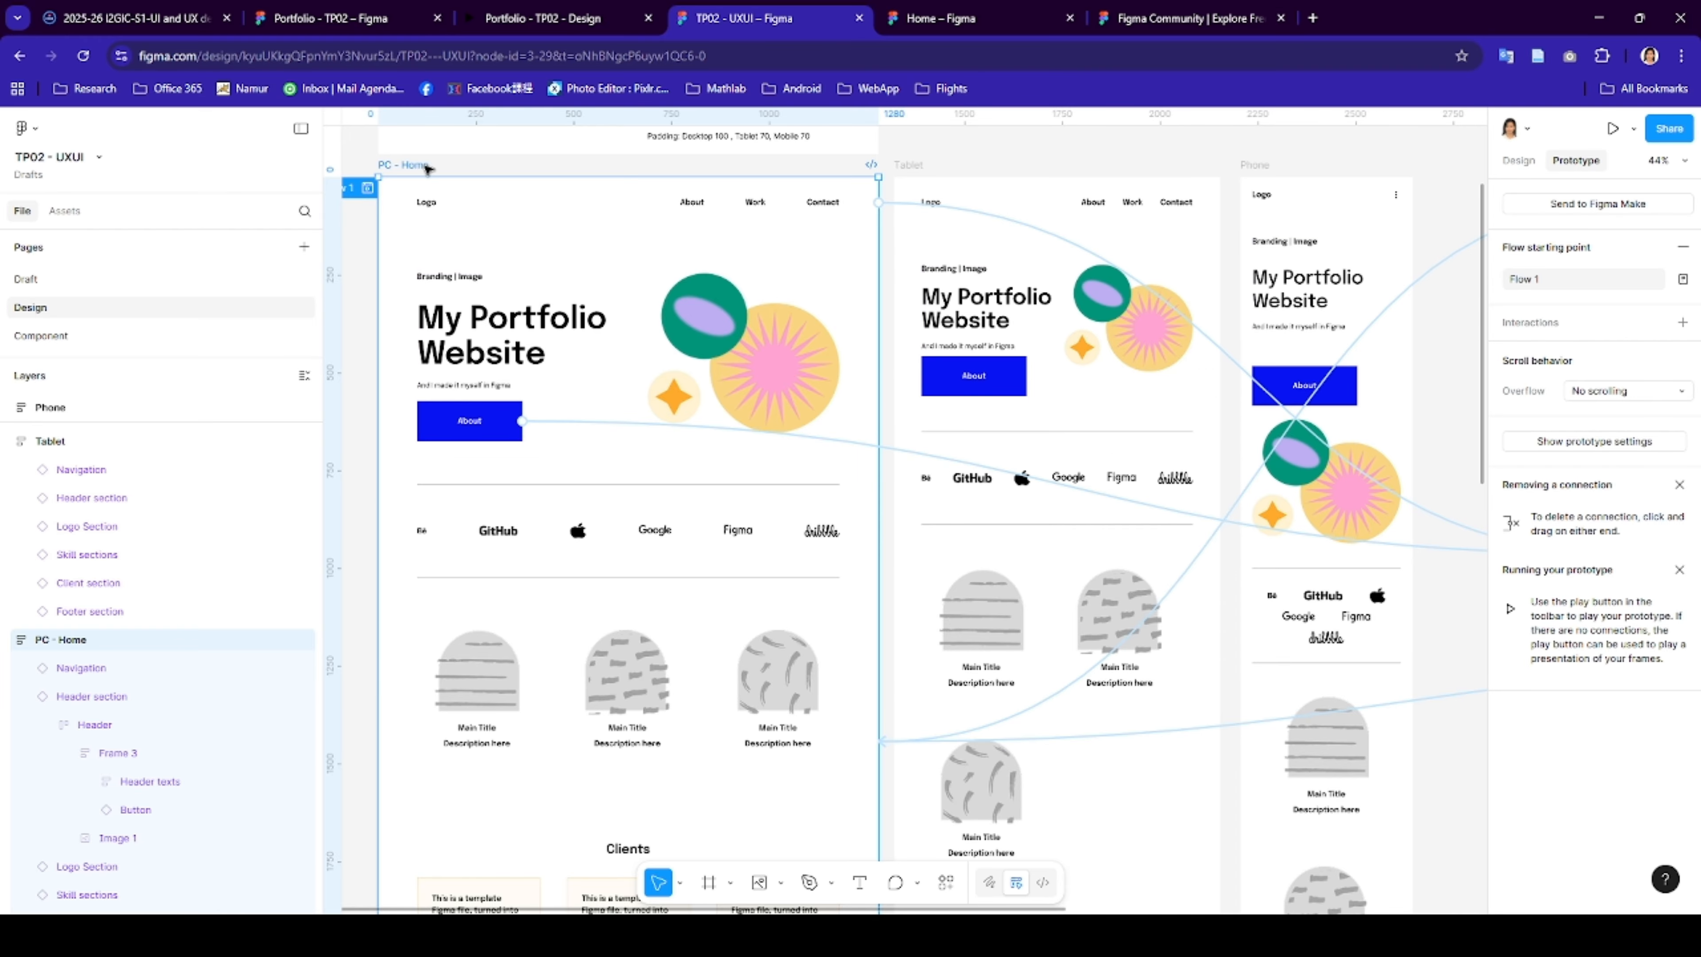
click(1518, 160)
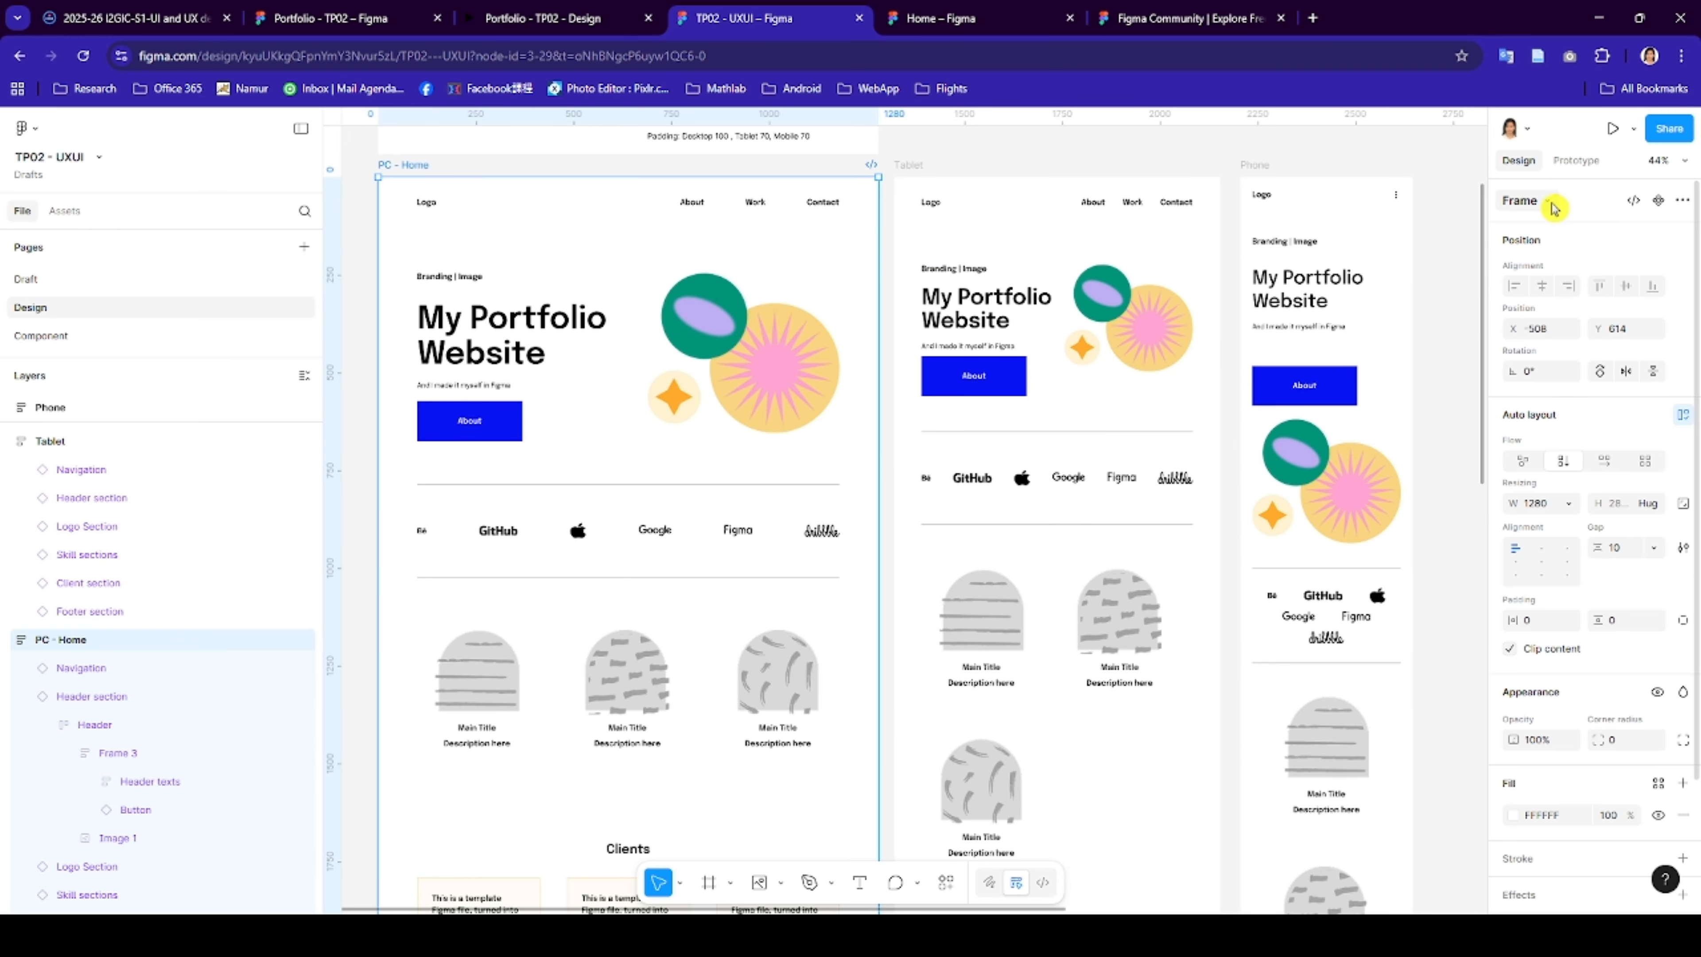
click(1553, 204)
scroll(1600, 671, down, 5)
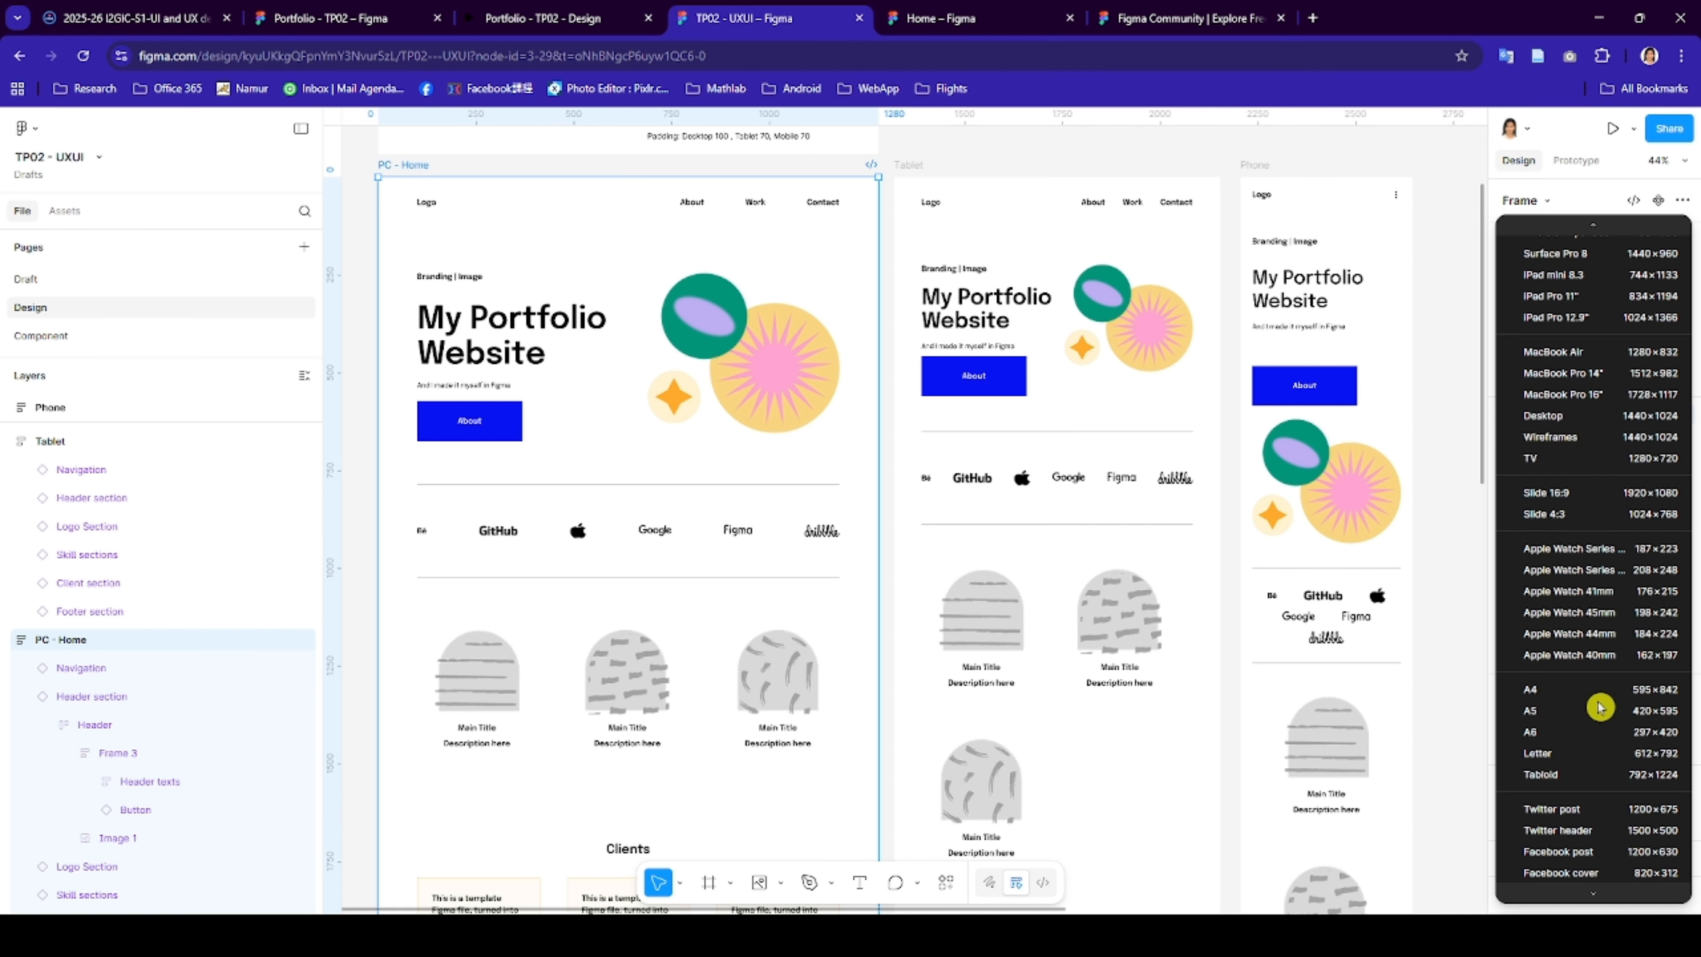
click(1597, 346)
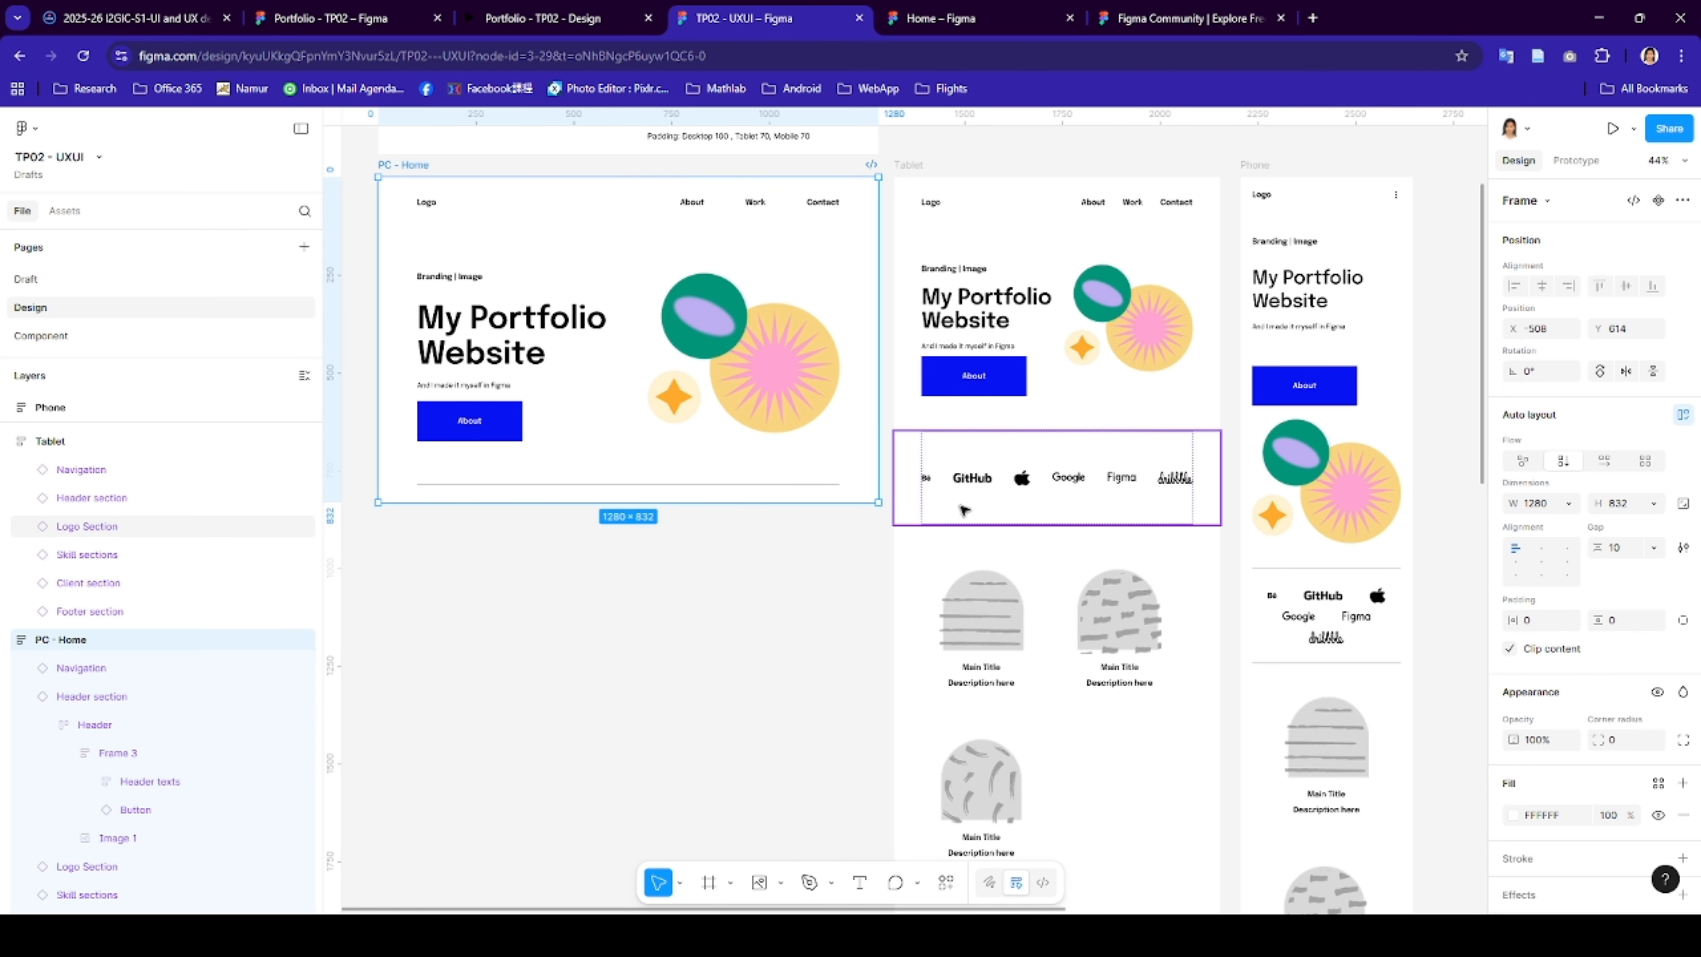
click(1511, 651)
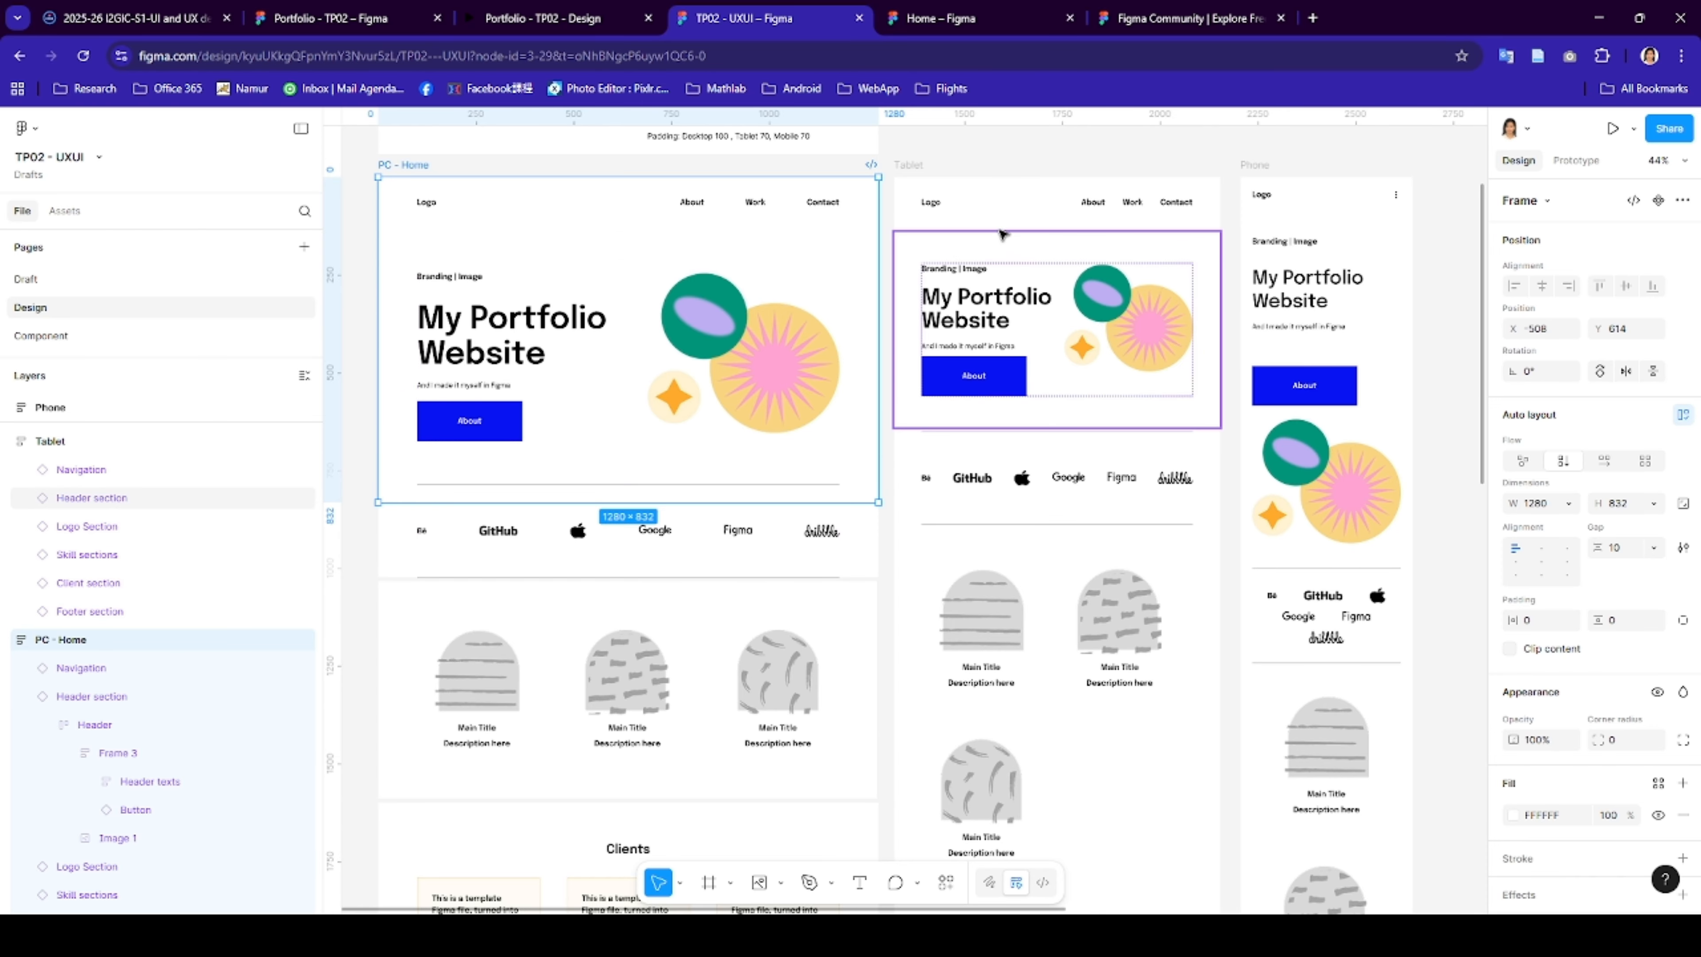
- Resize the Tablet frame to the iPad Pro 11" preset (834×1194) and turn off Clip content
click(1001, 167)
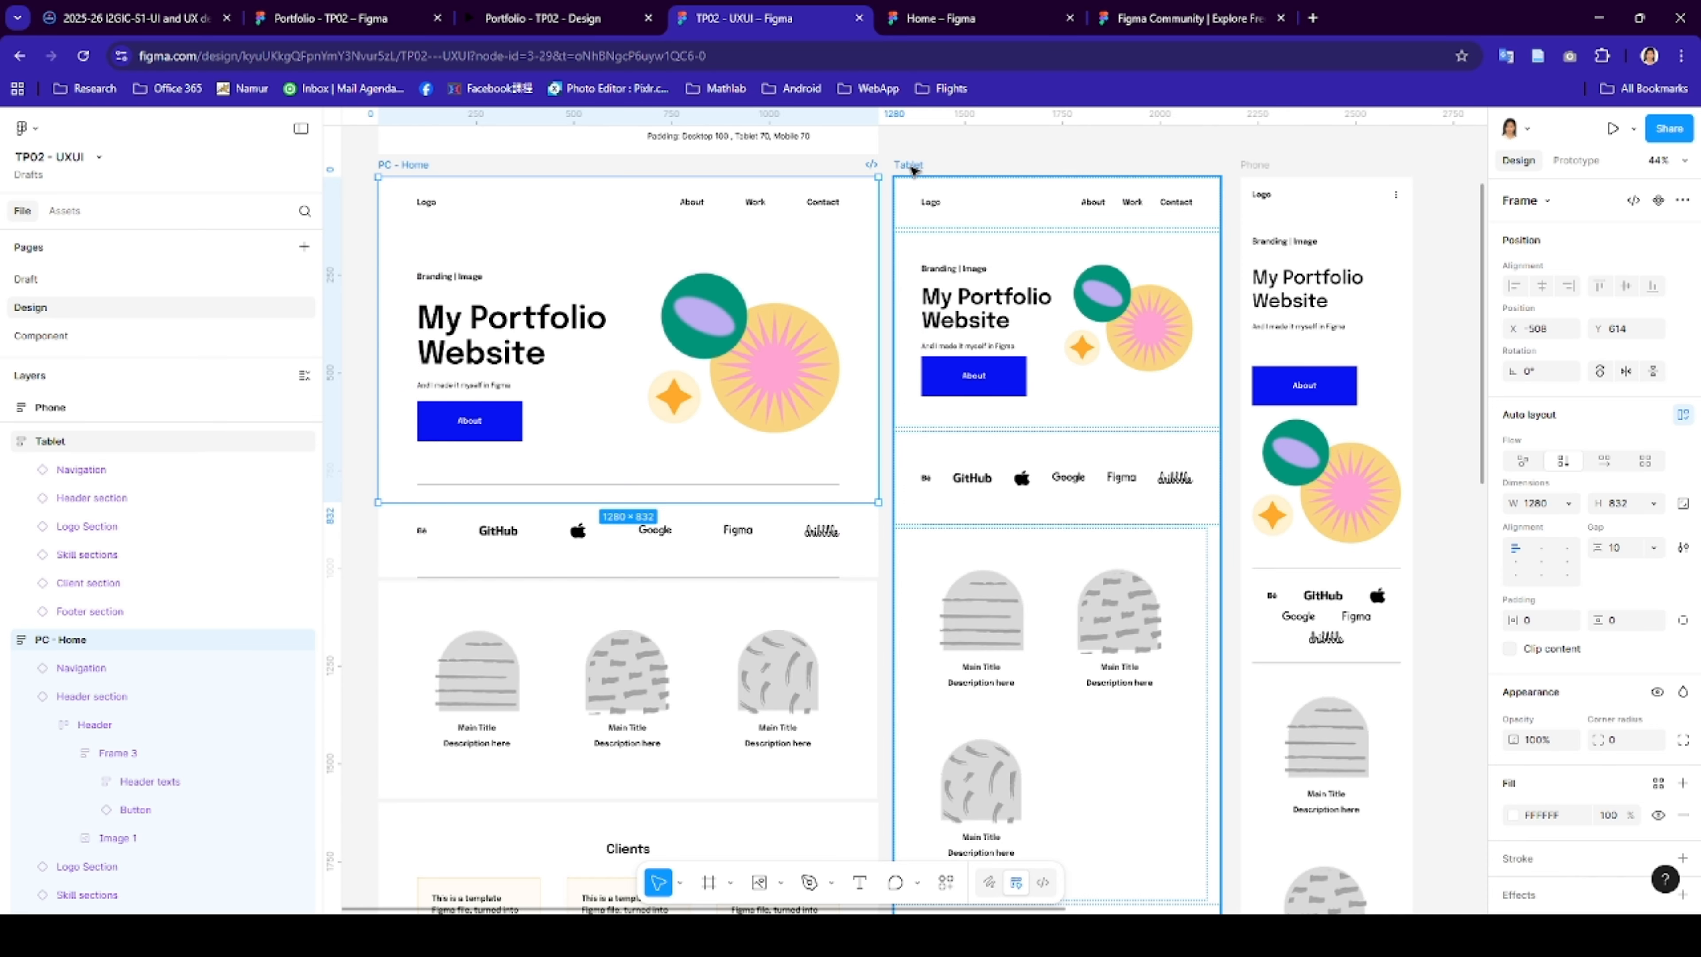
click(1547, 200)
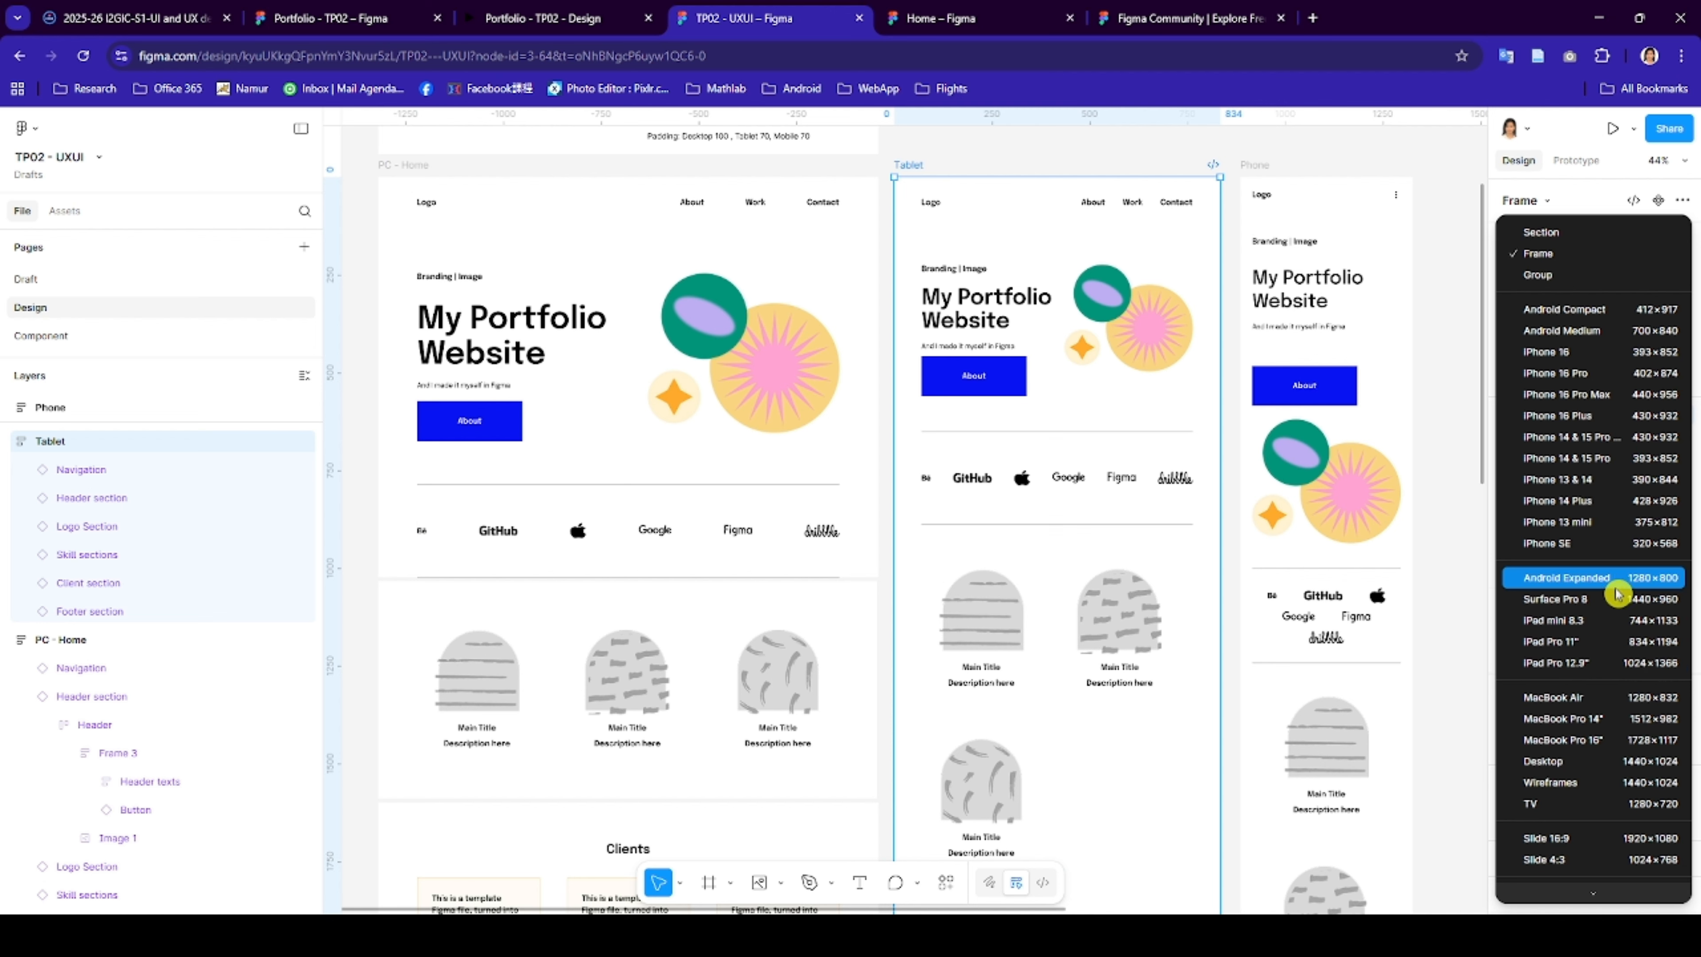
scroll(1613, 512, down, 8)
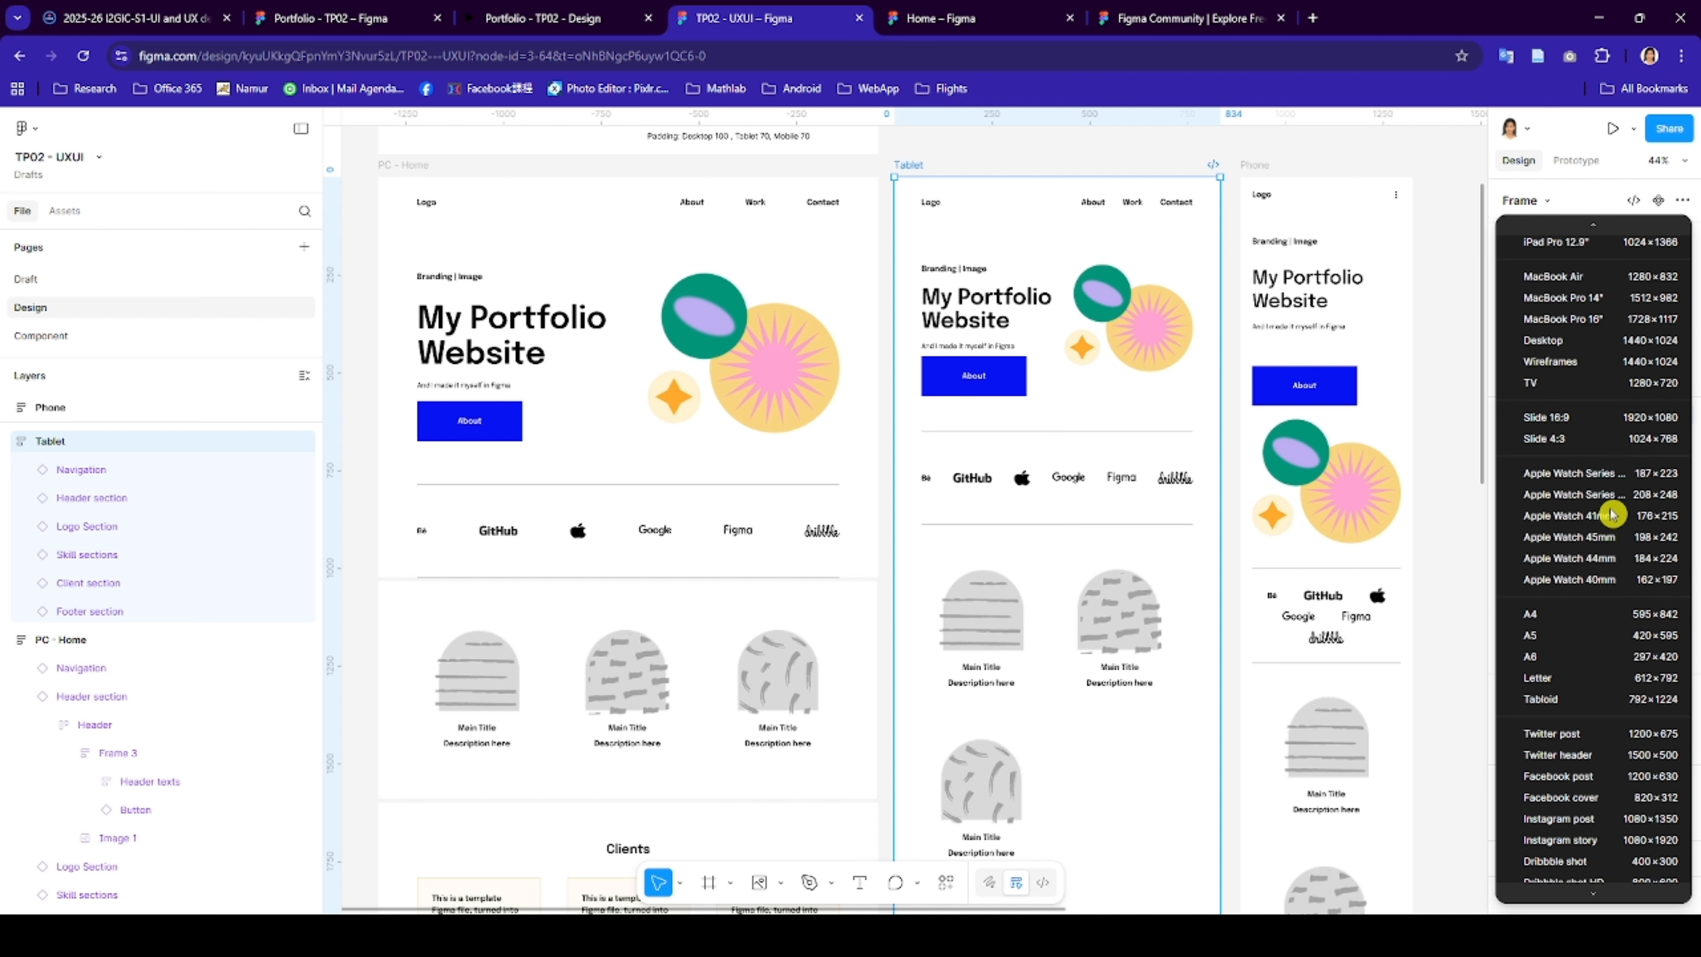
scroll(1634, 708, down, 6)
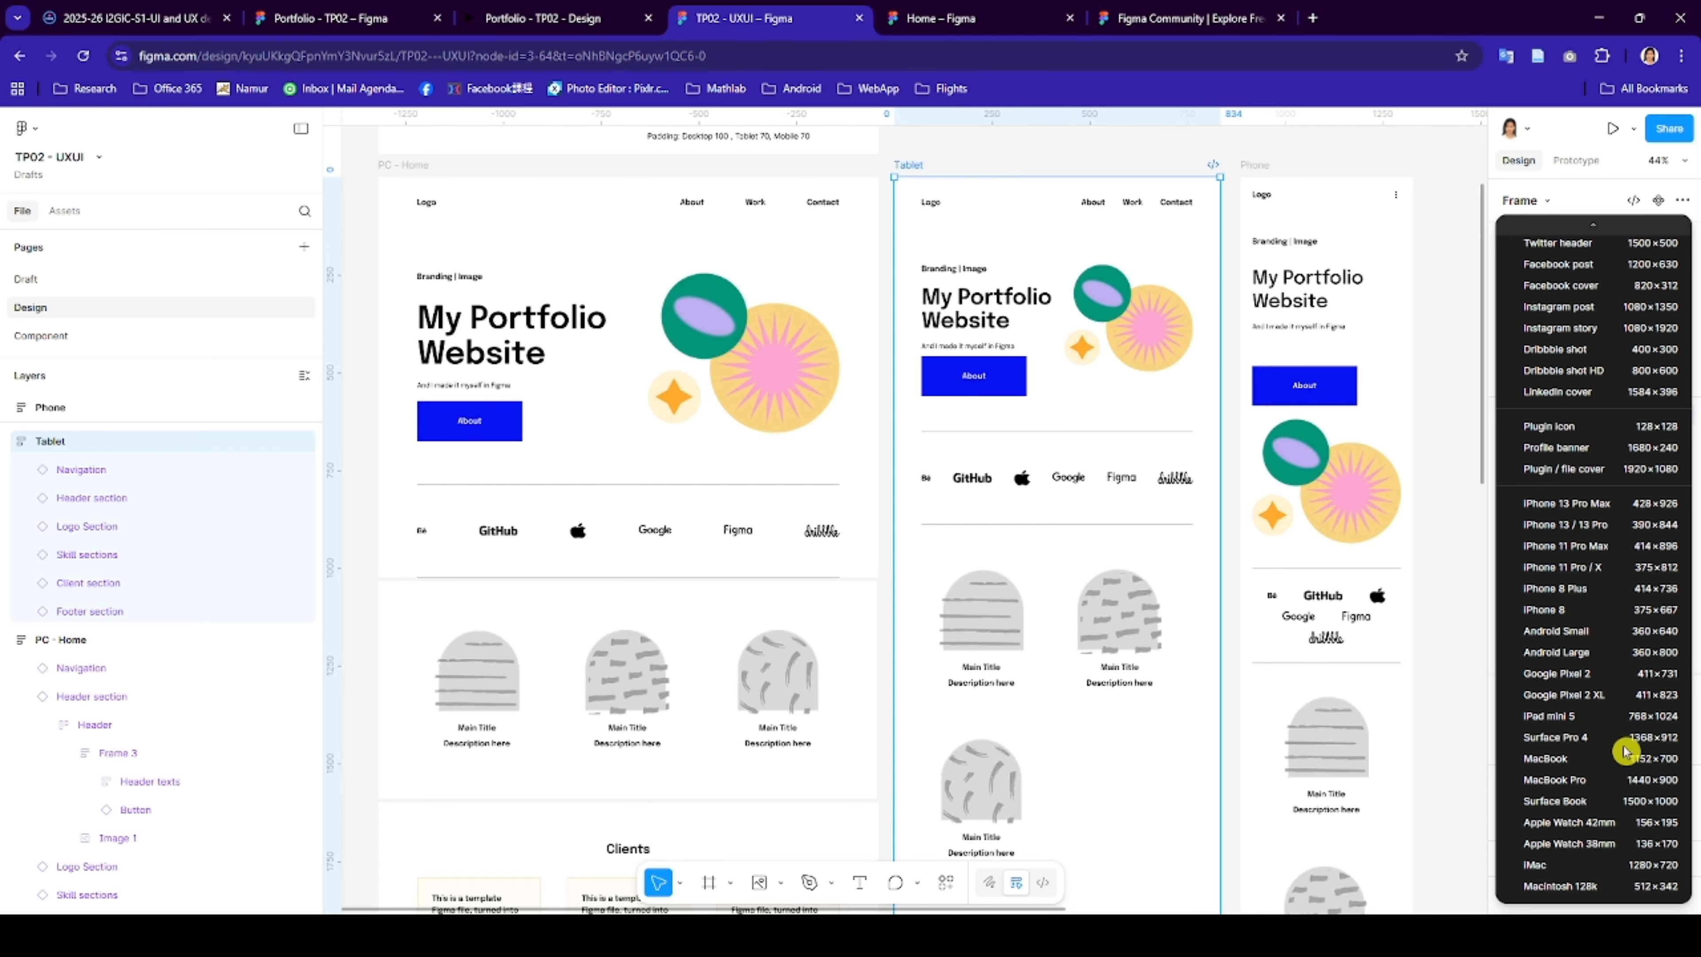
scroll(1614, 708, up, 12)
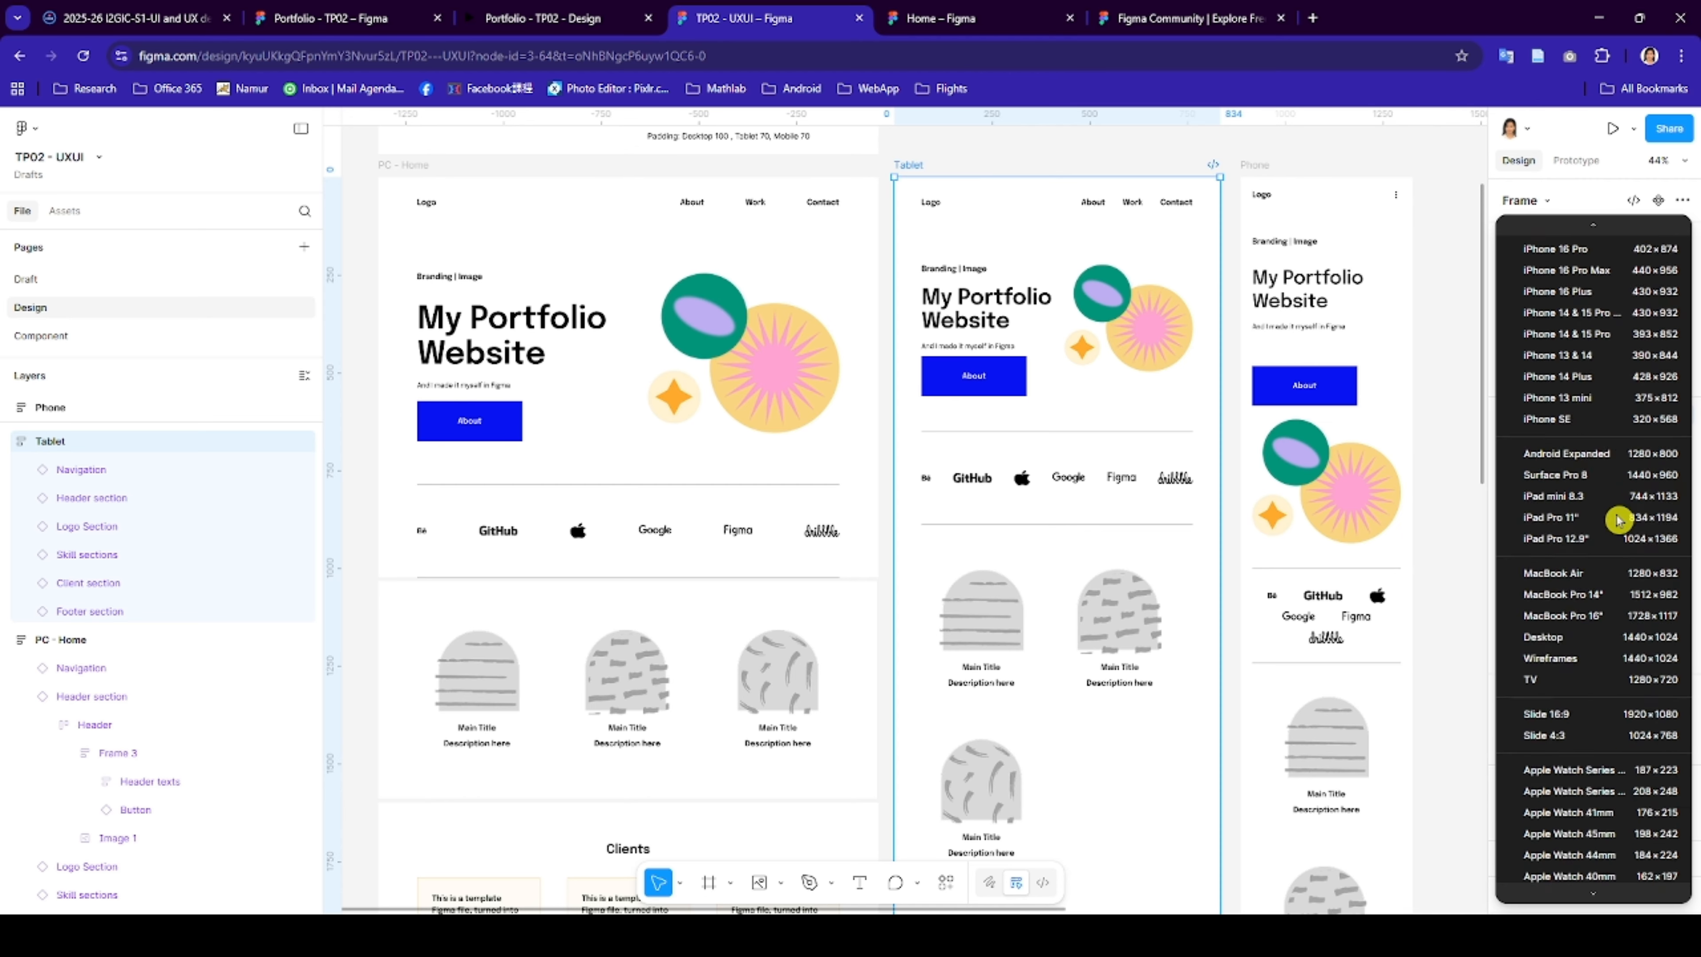
scroll(1617, 509, down, 4)
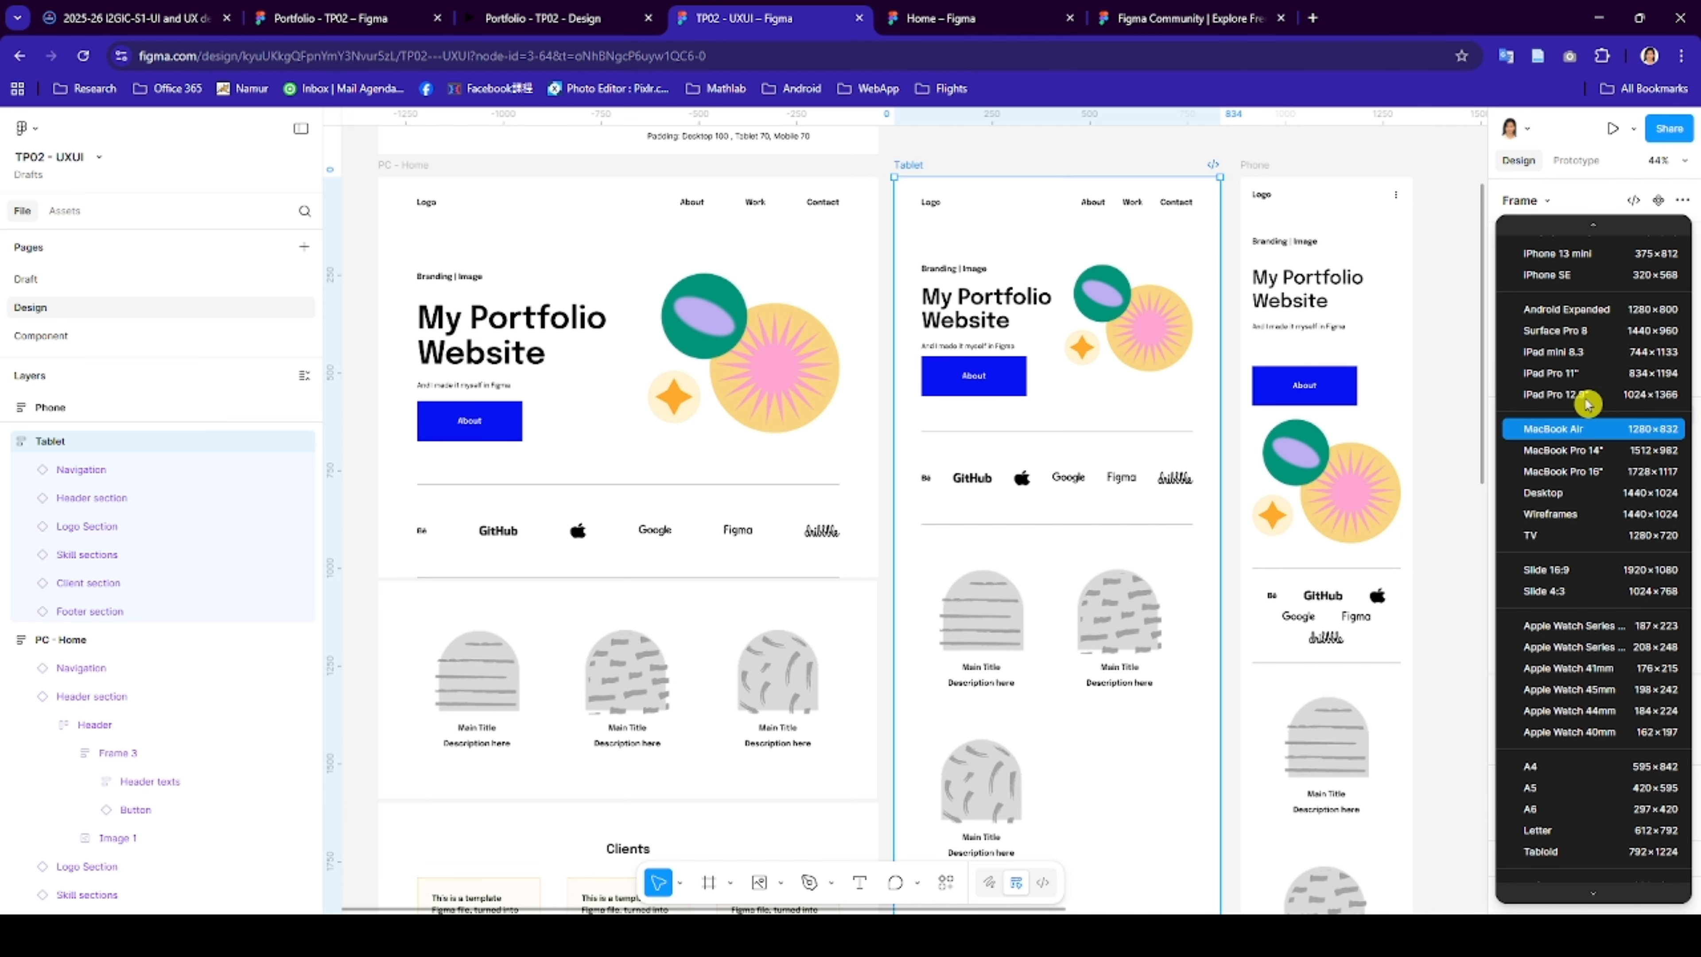
click(1578, 373)
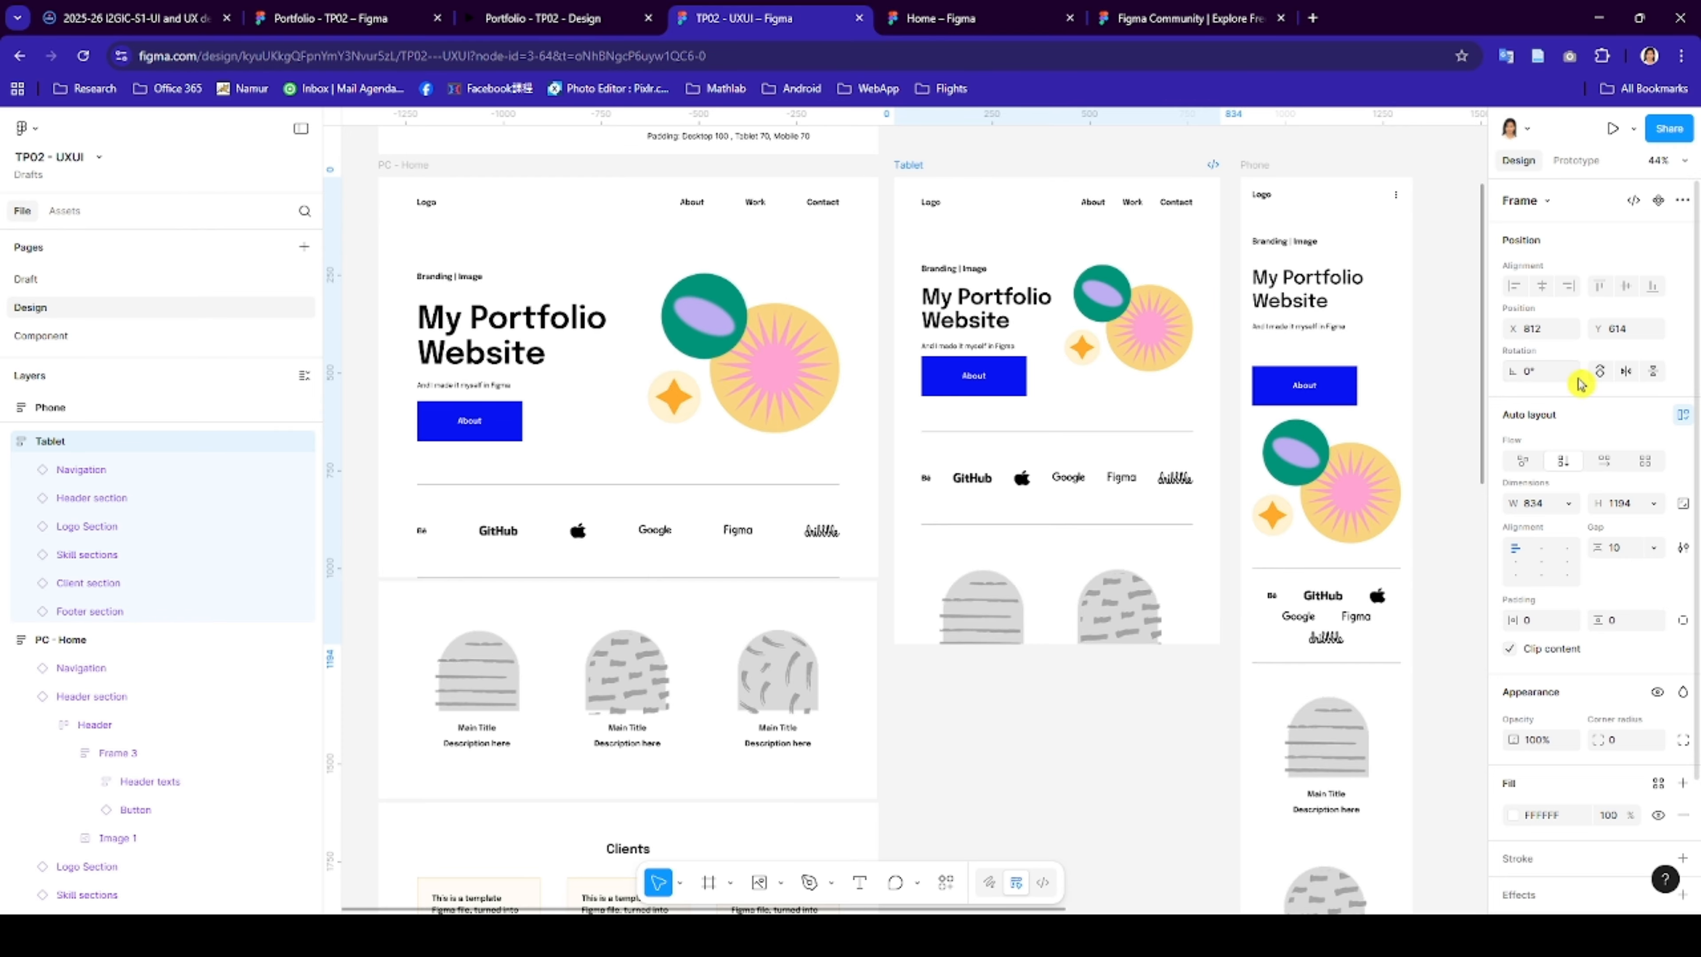
click(1510, 648)
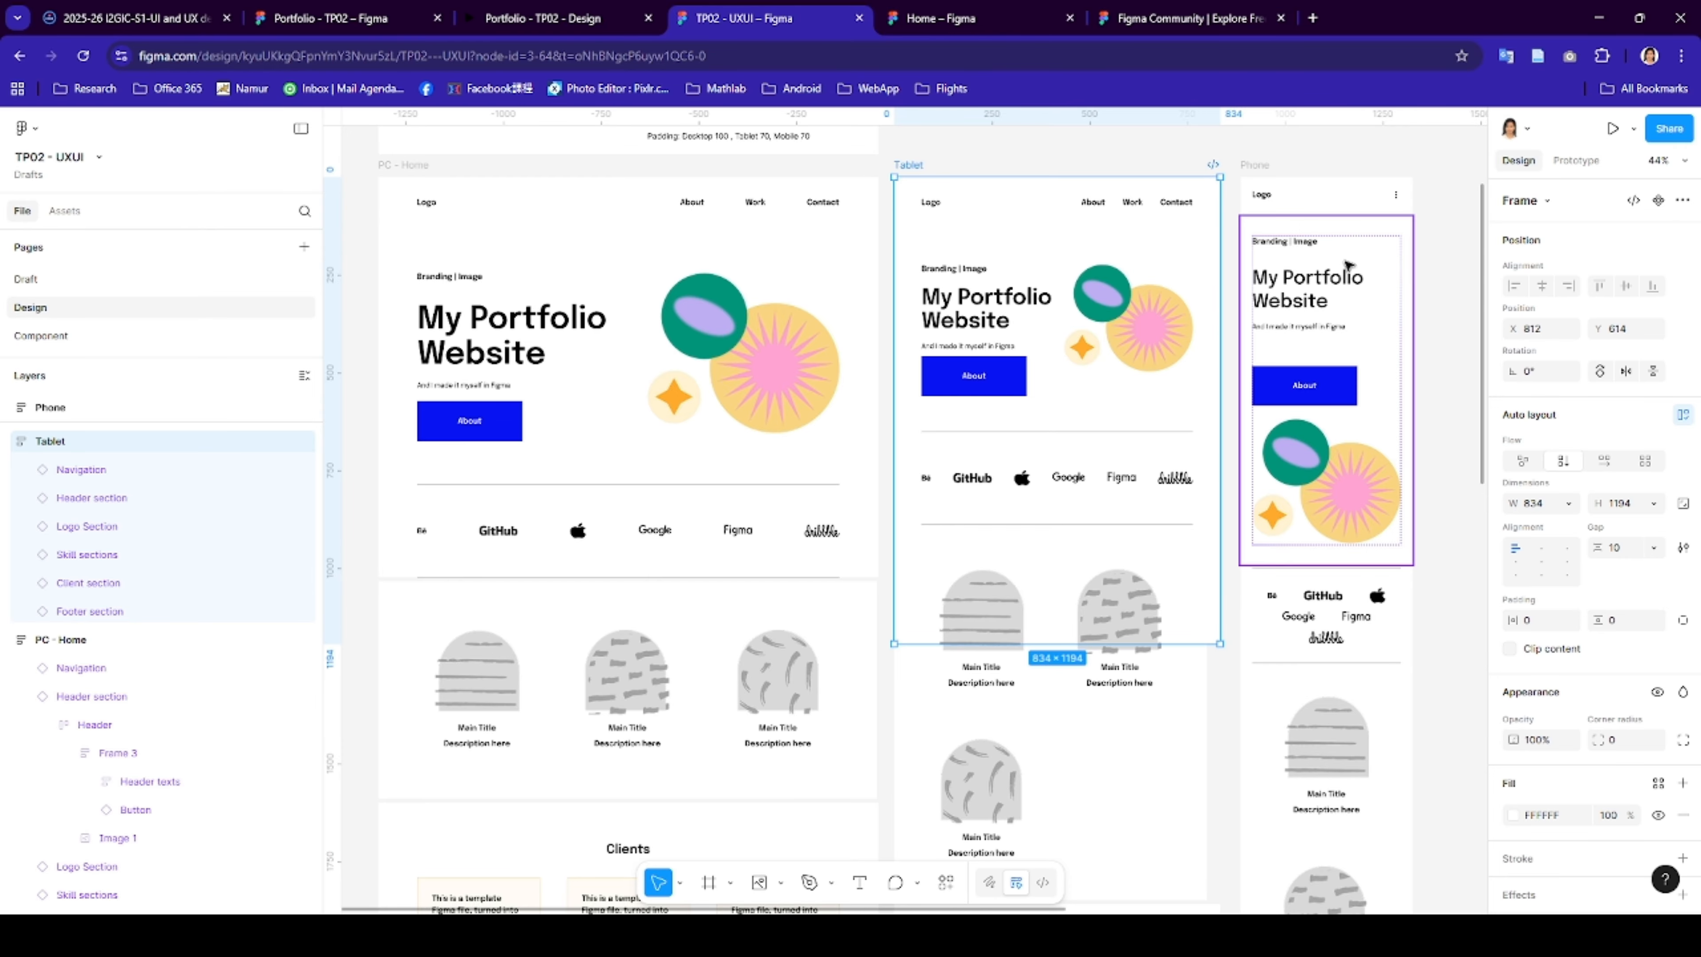
- Resize the Phone frame to the iPhone 16 Pro preset (402×874) and turn off Clip content
click(1265, 169)
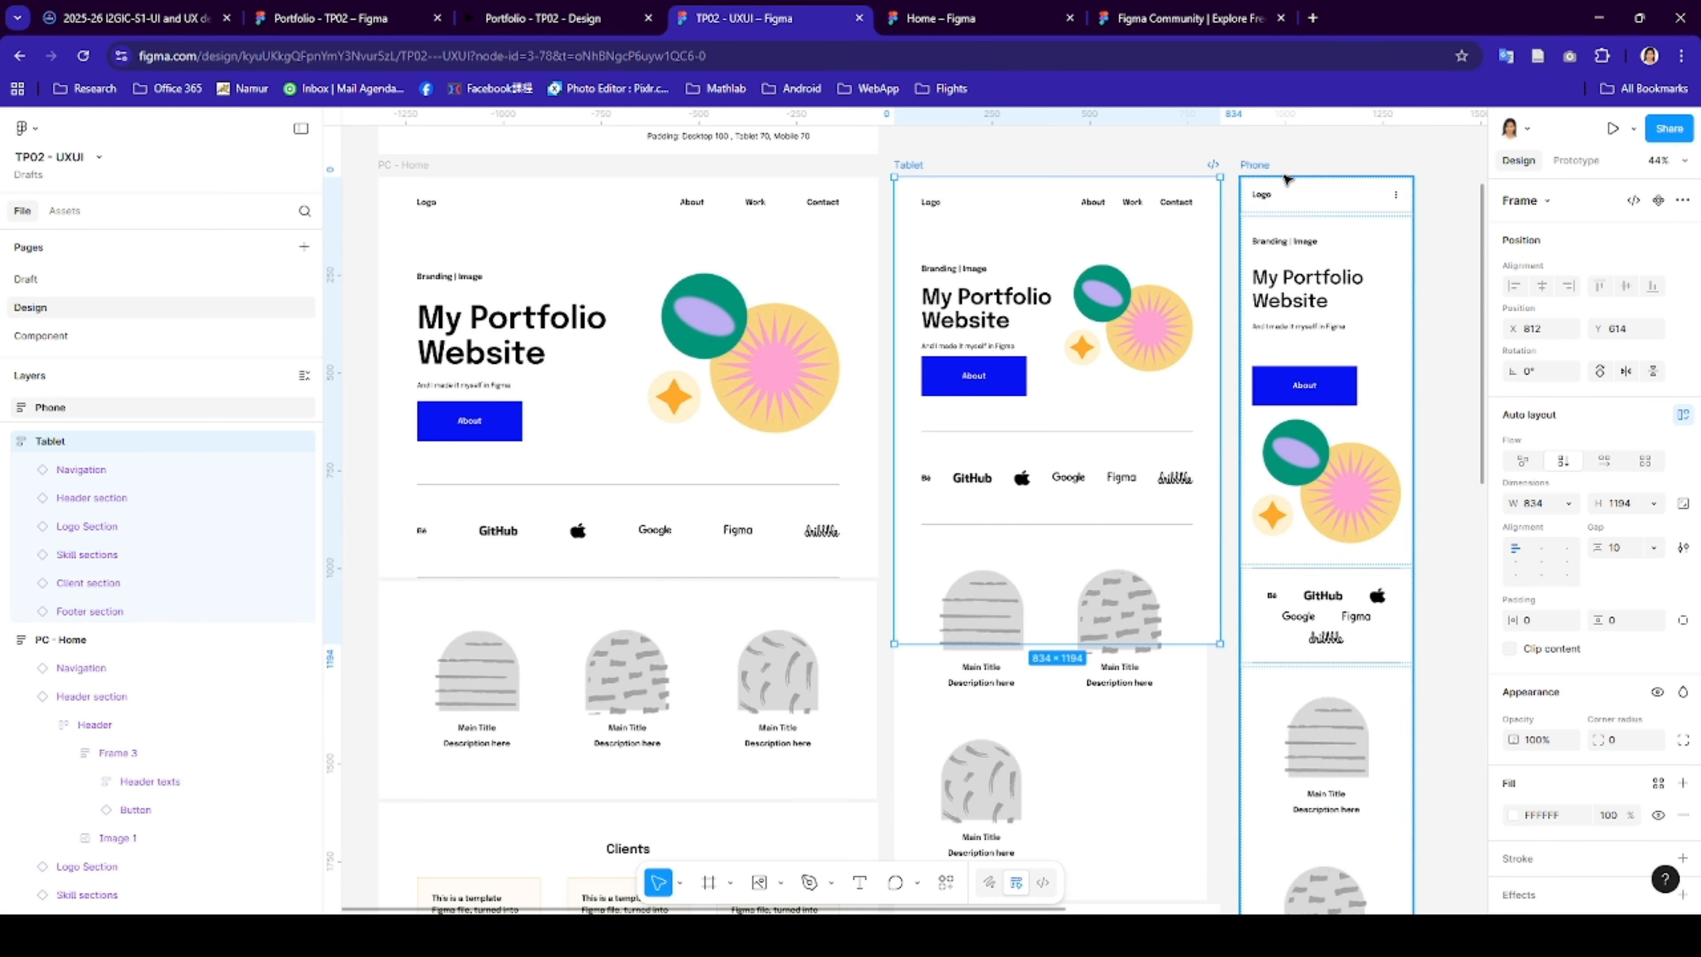
click(1547, 202)
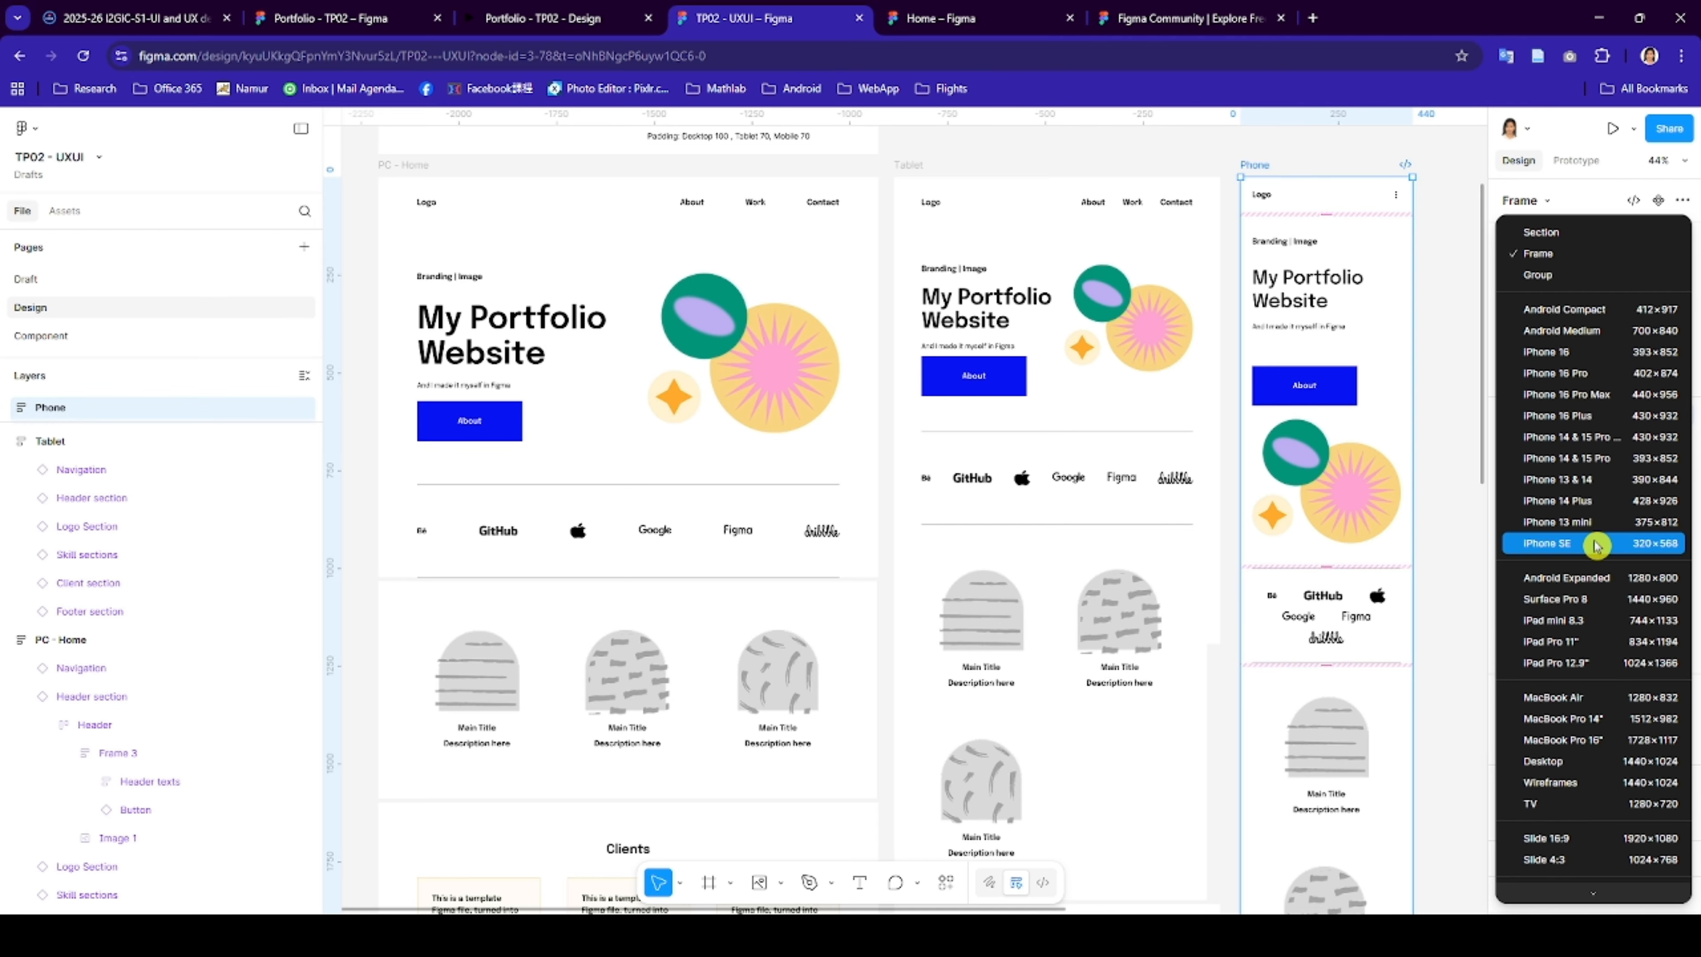
click(1581, 380)
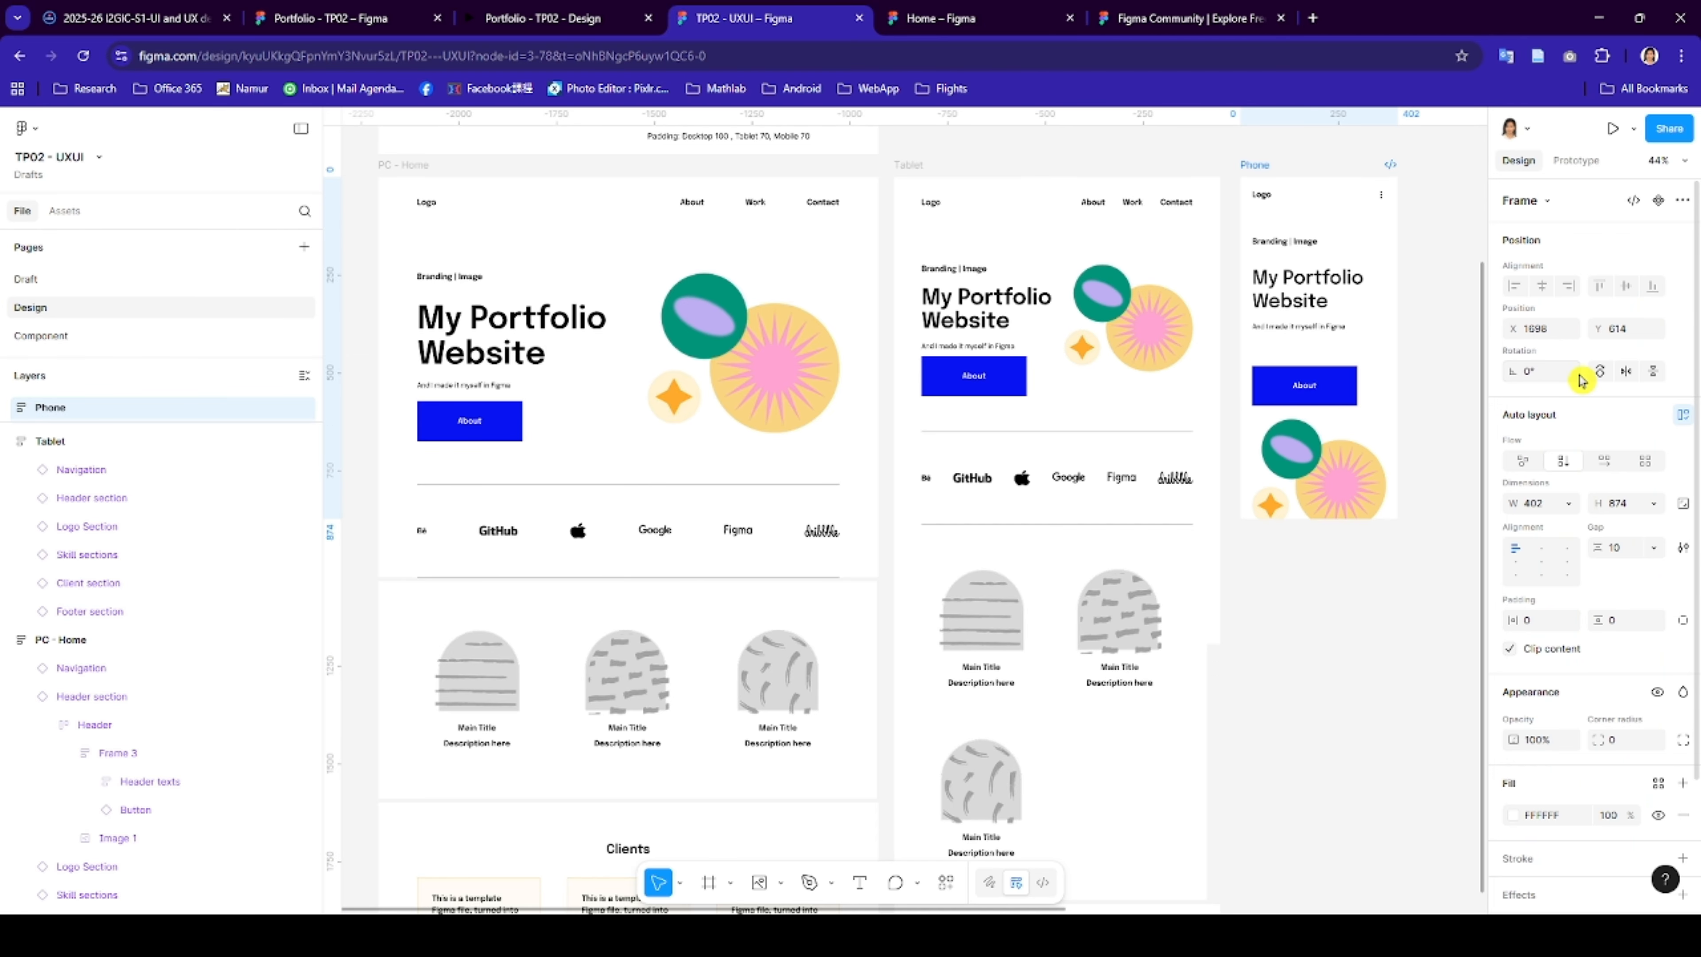
click(1510, 651)
click(1510, 651)
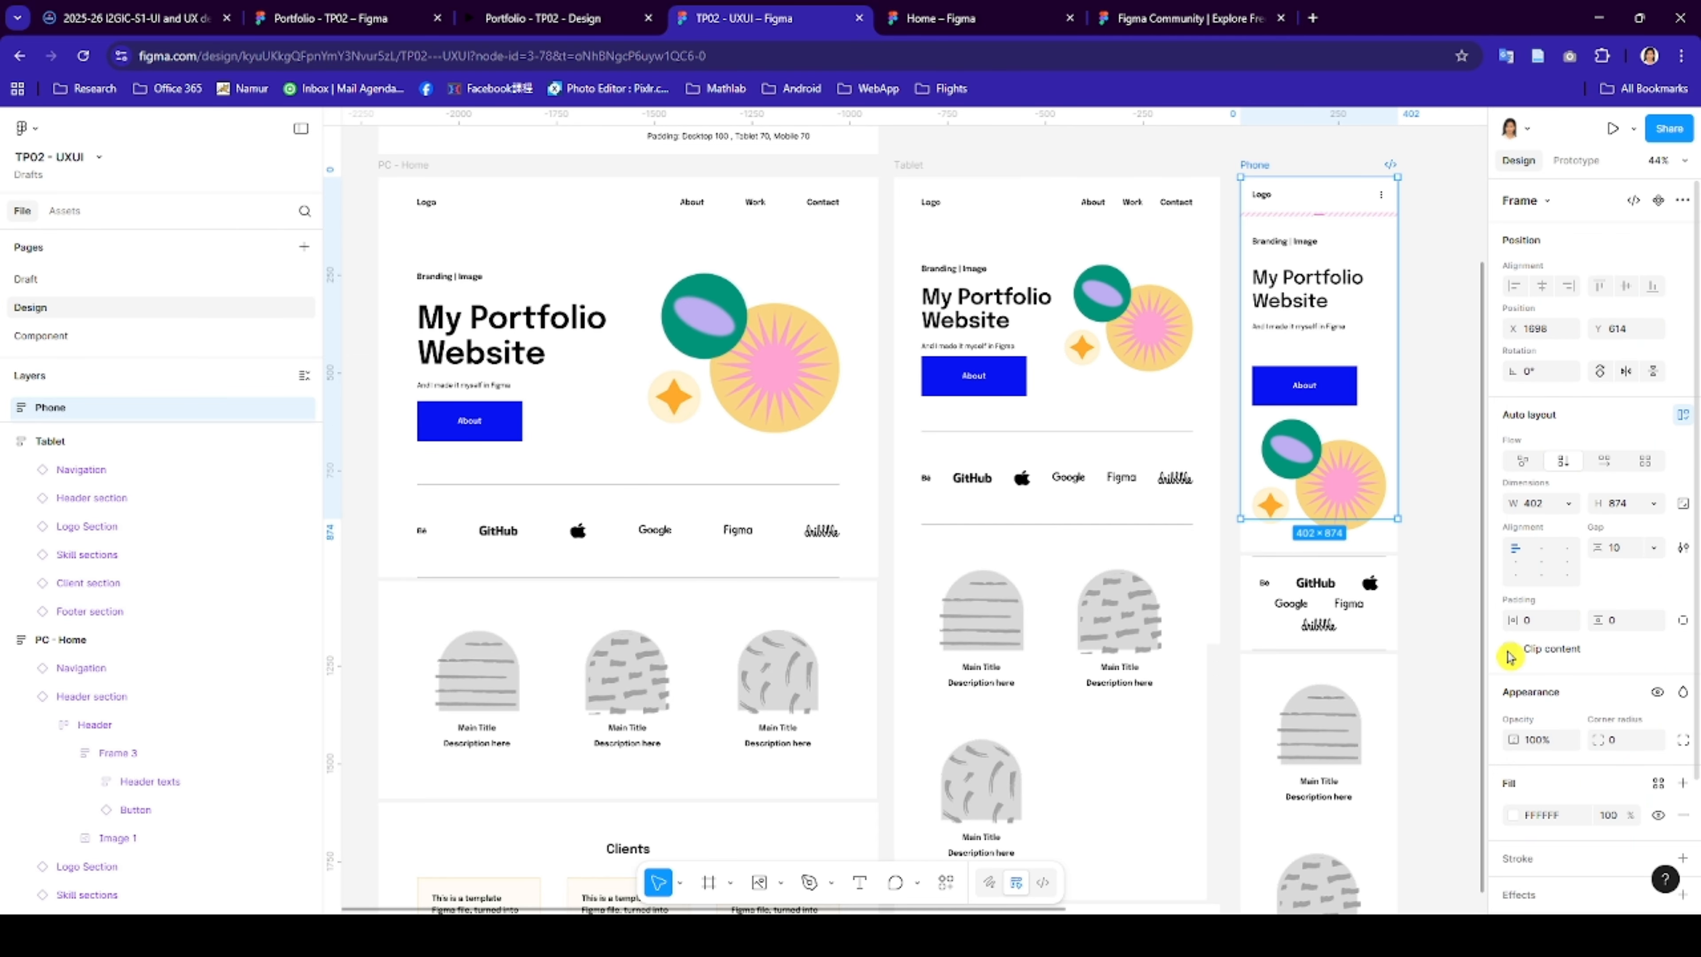
click(1433, 364)
- Present the portfolio prototype in its own browser tab
scroll(1433, 364, up, 1)
scroll(1432, 363, right, 1)
scroll(1432, 363, down, 5)
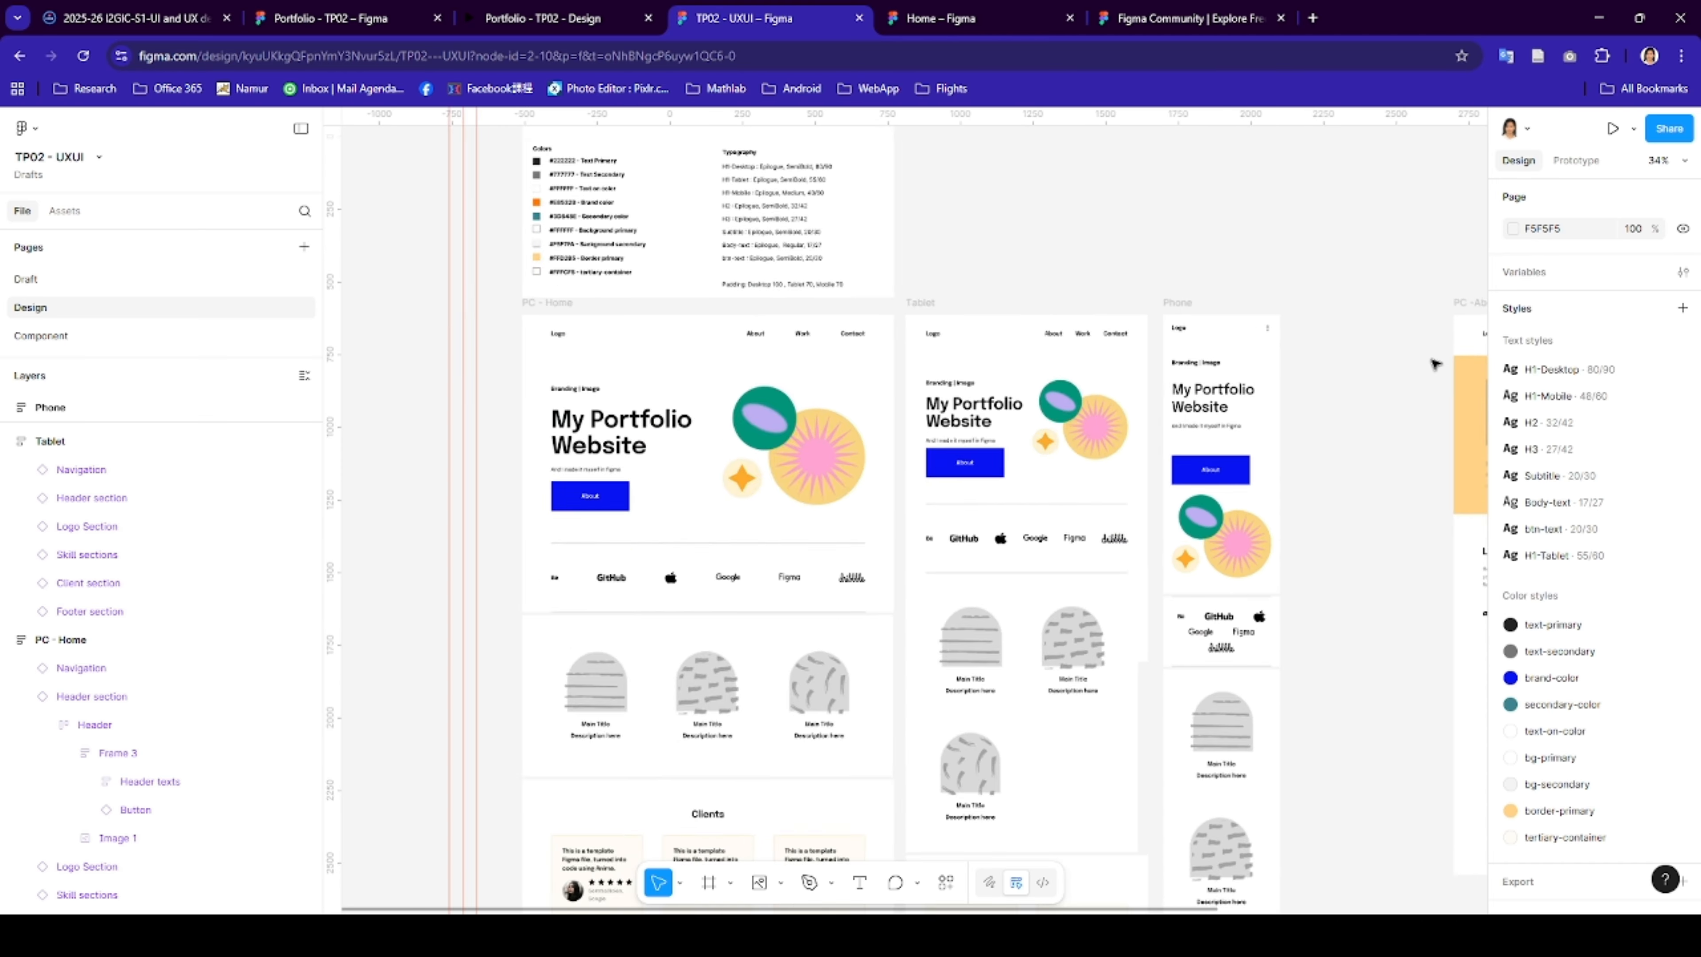
scroll(1433, 362, right, 2)
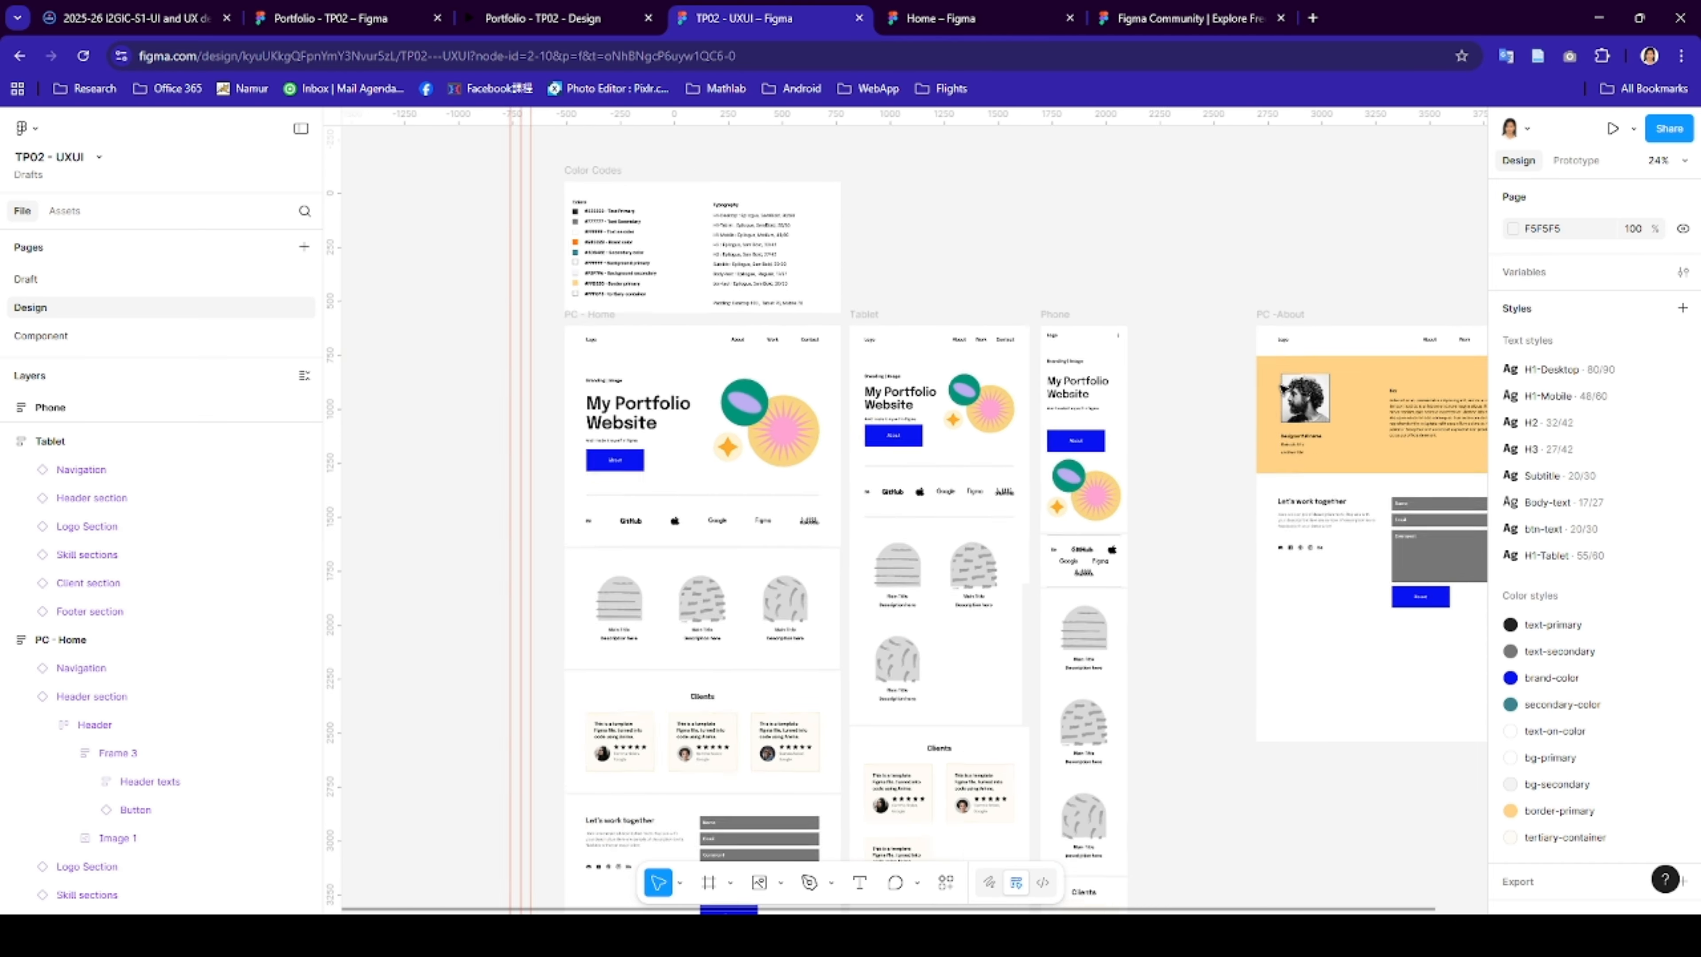
scroll(1145, 375, up, 3)
click(1583, 161)
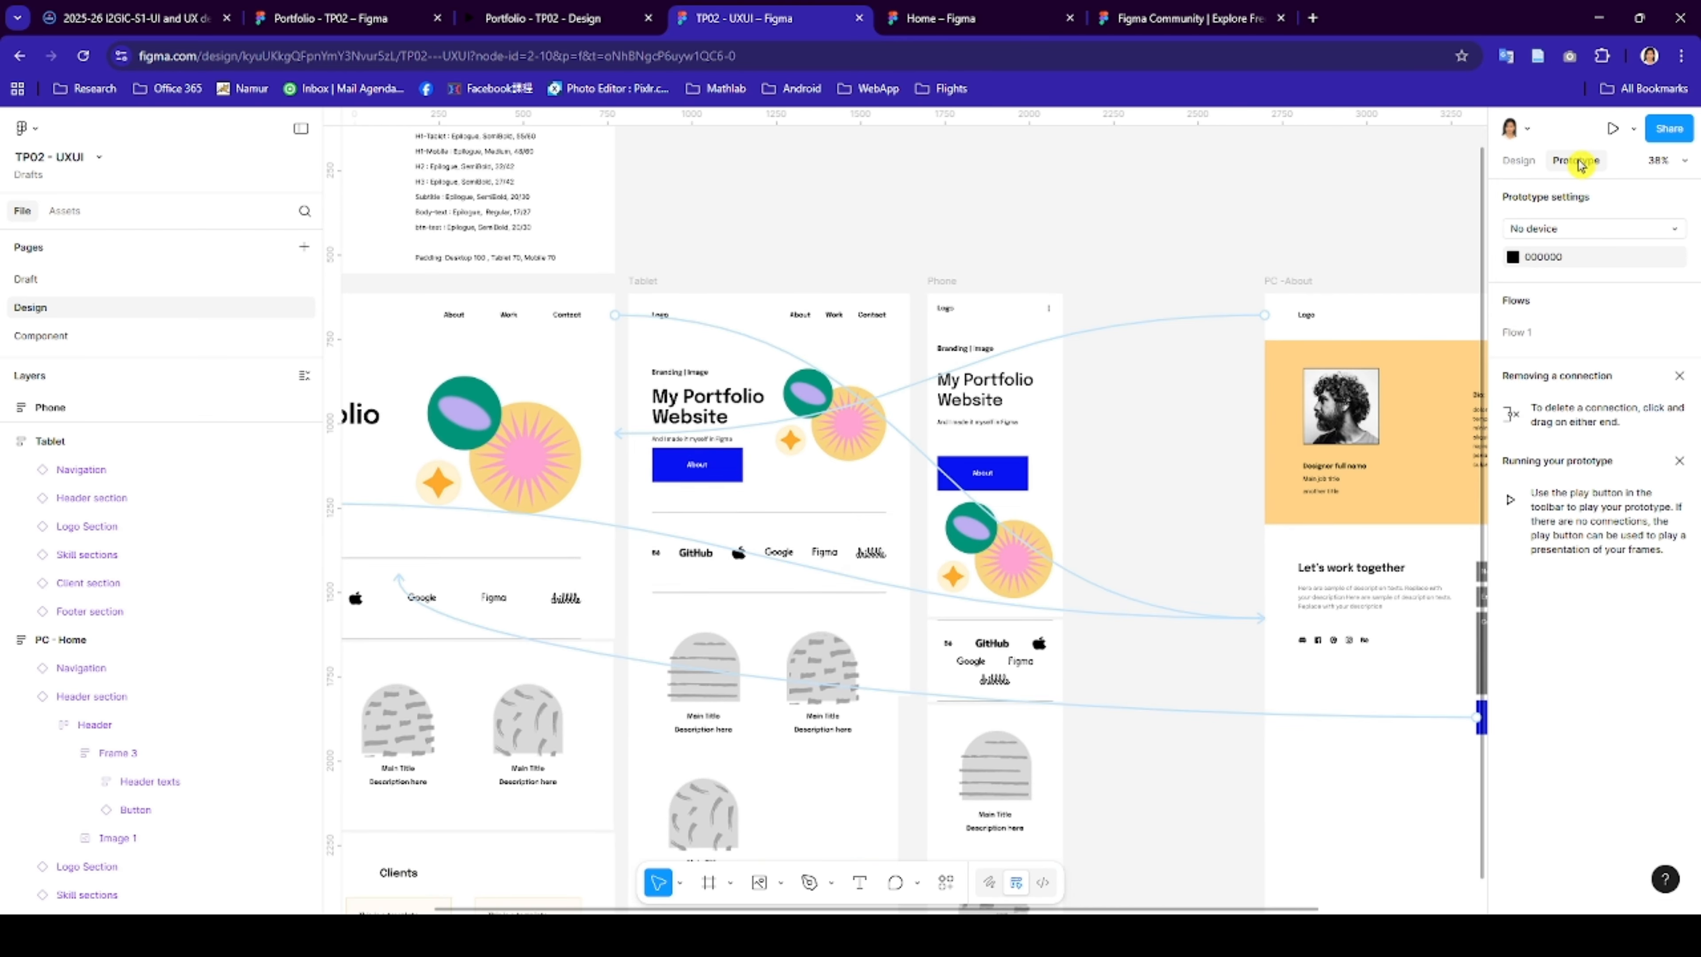
click(1517, 160)
click(1632, 132)
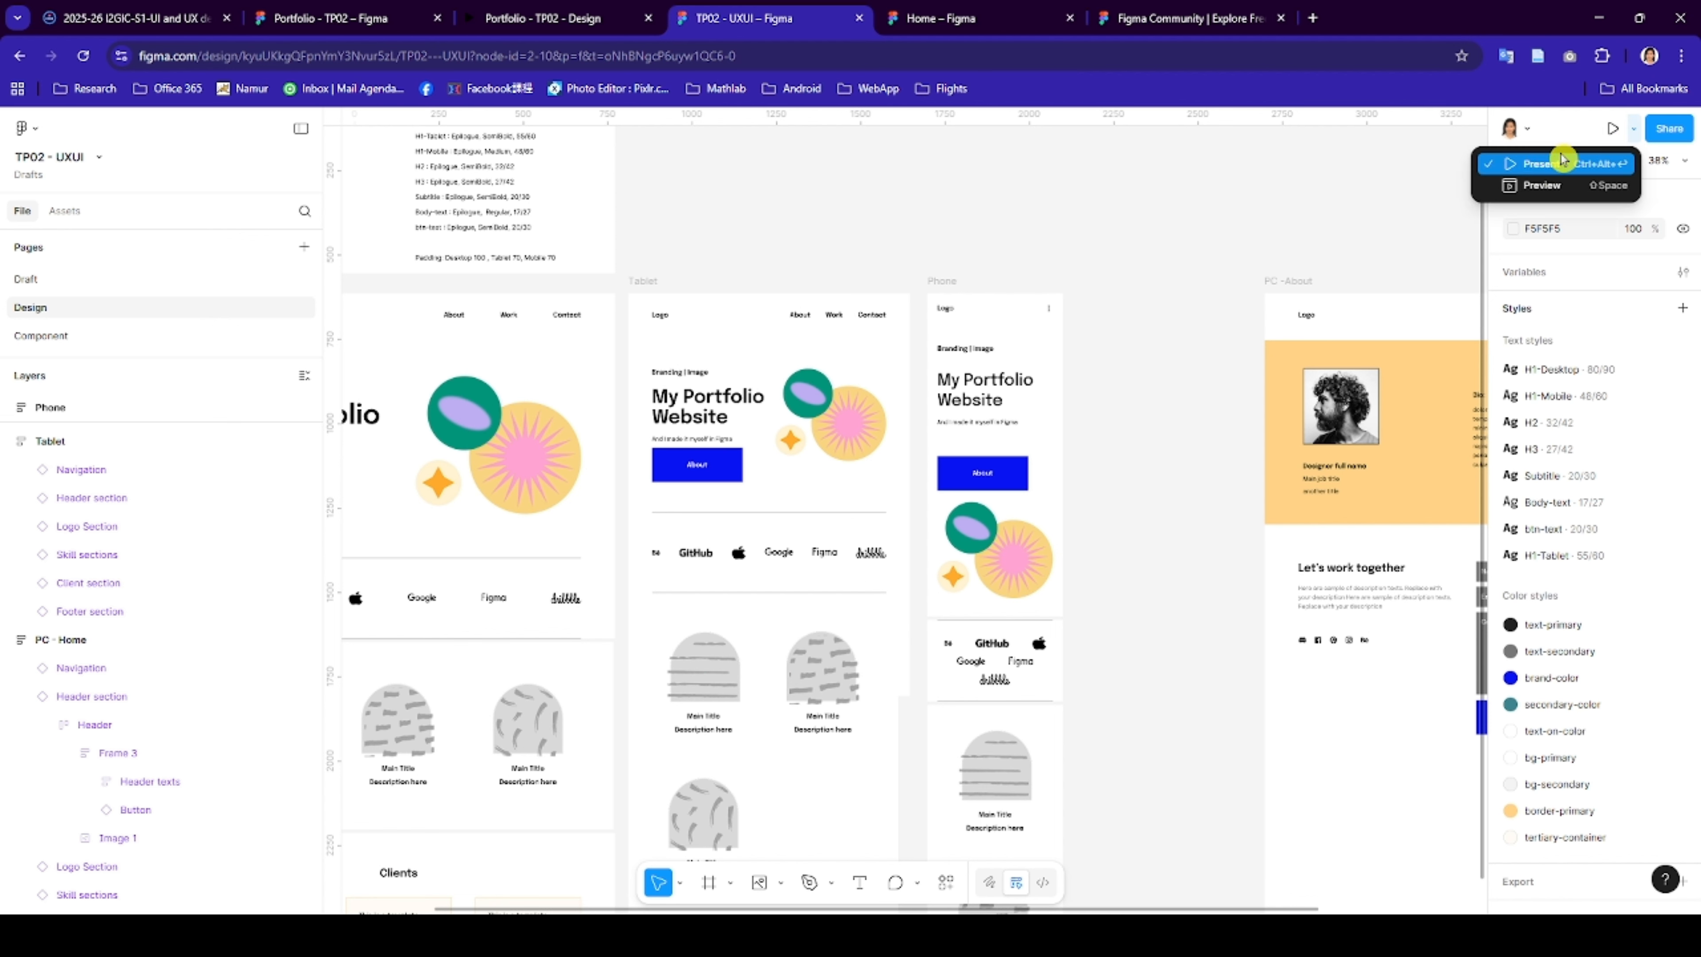
click(1538, 171)
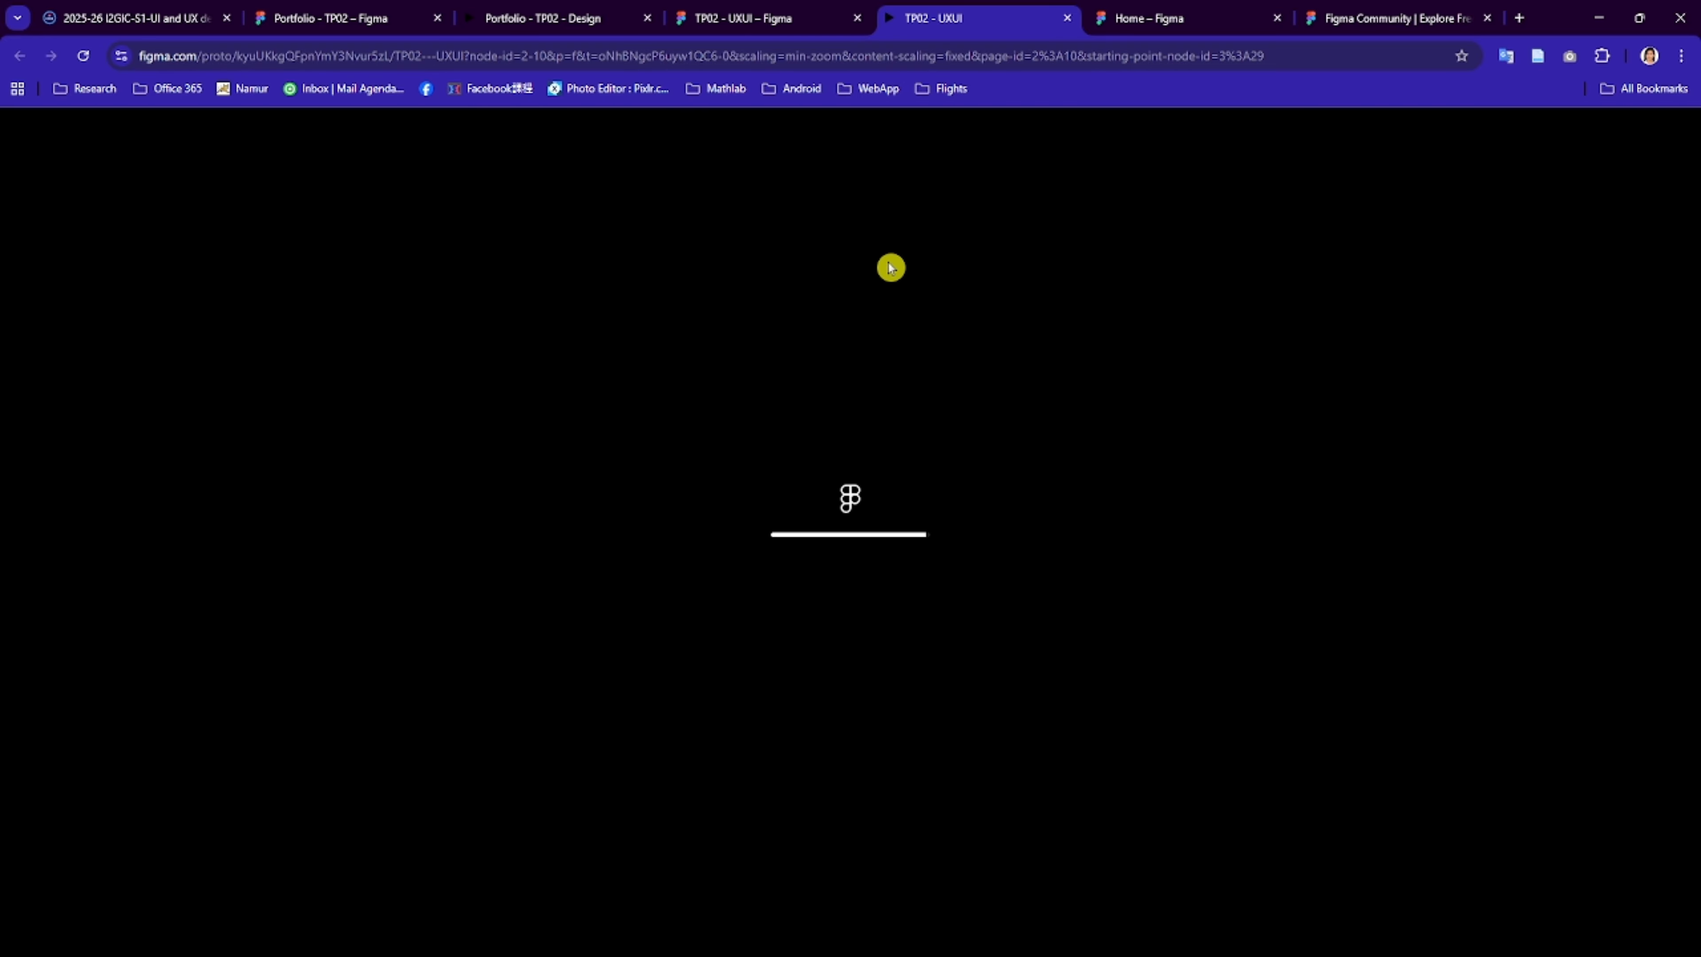
- Return to the TP02 - UXUI design file and look through the device options in the prototype settings
click(775, 27)
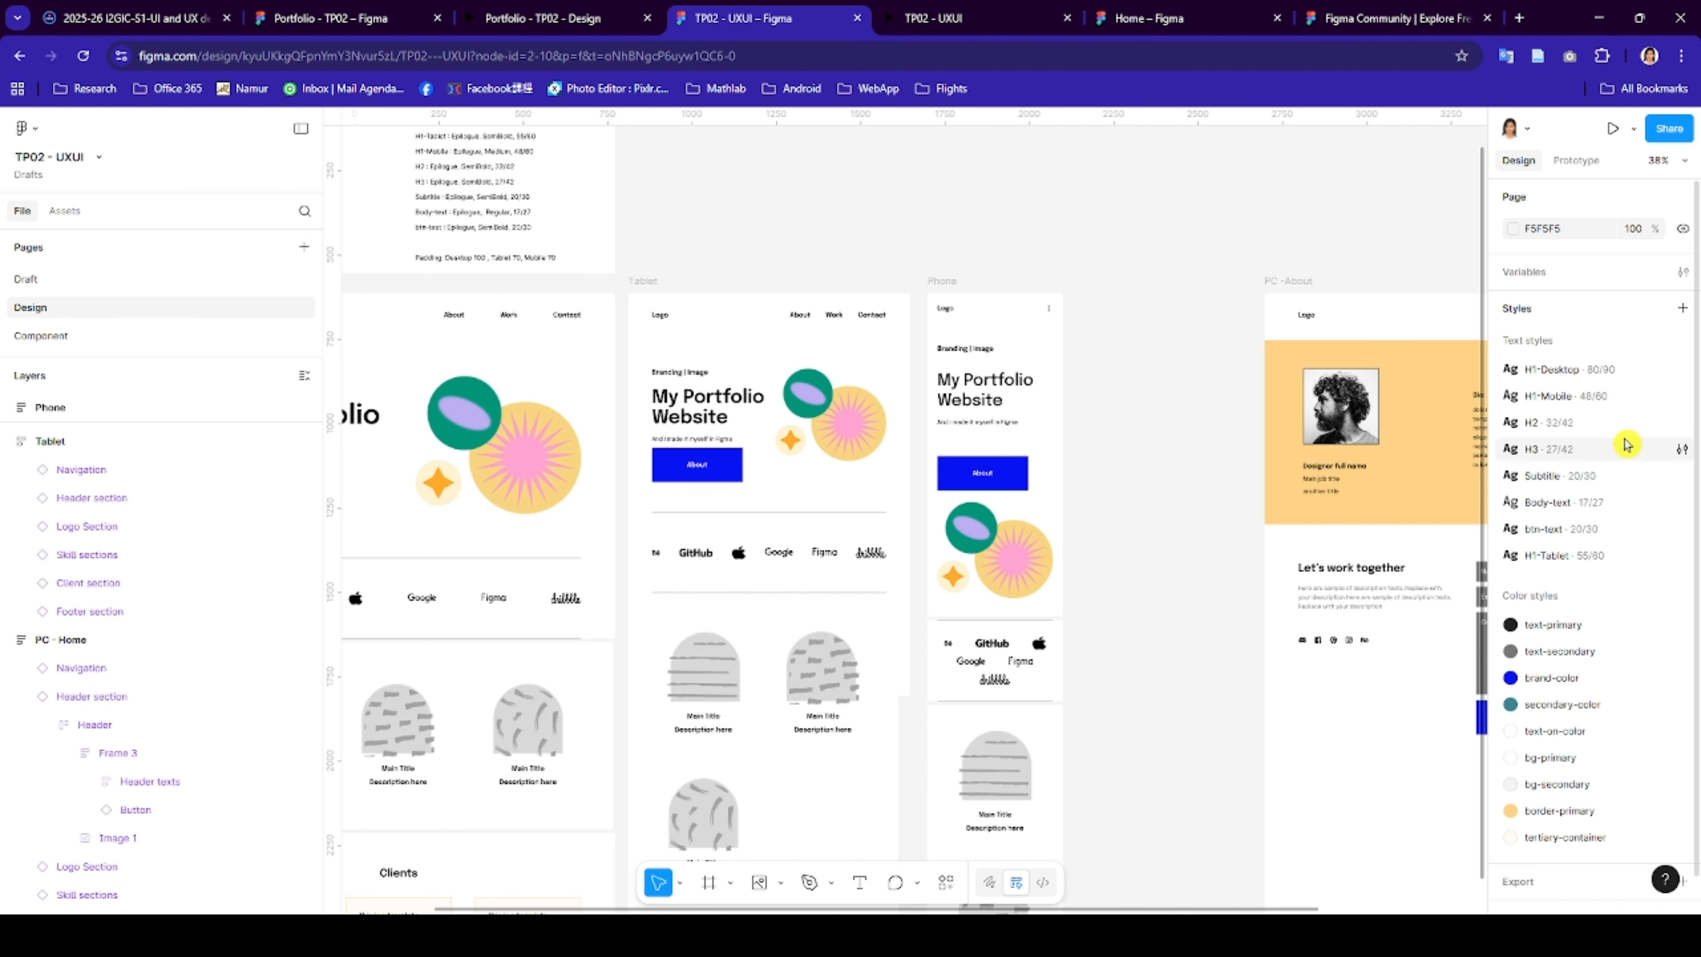
click(1573, 162)
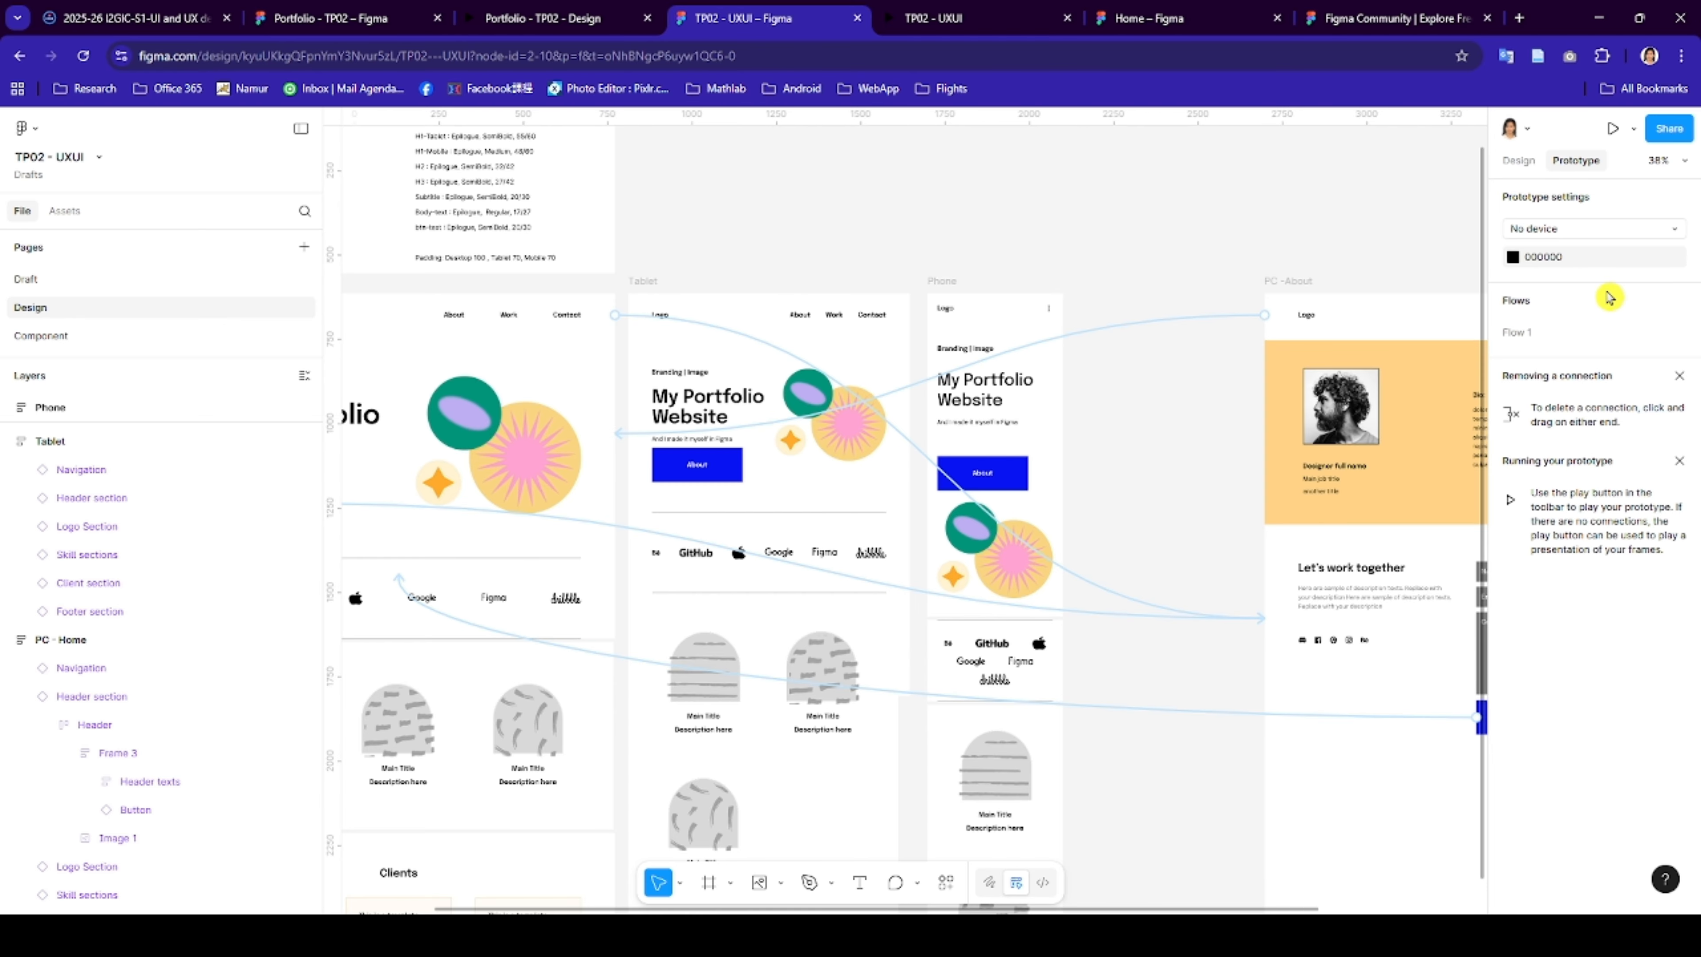
click(1603, 231)
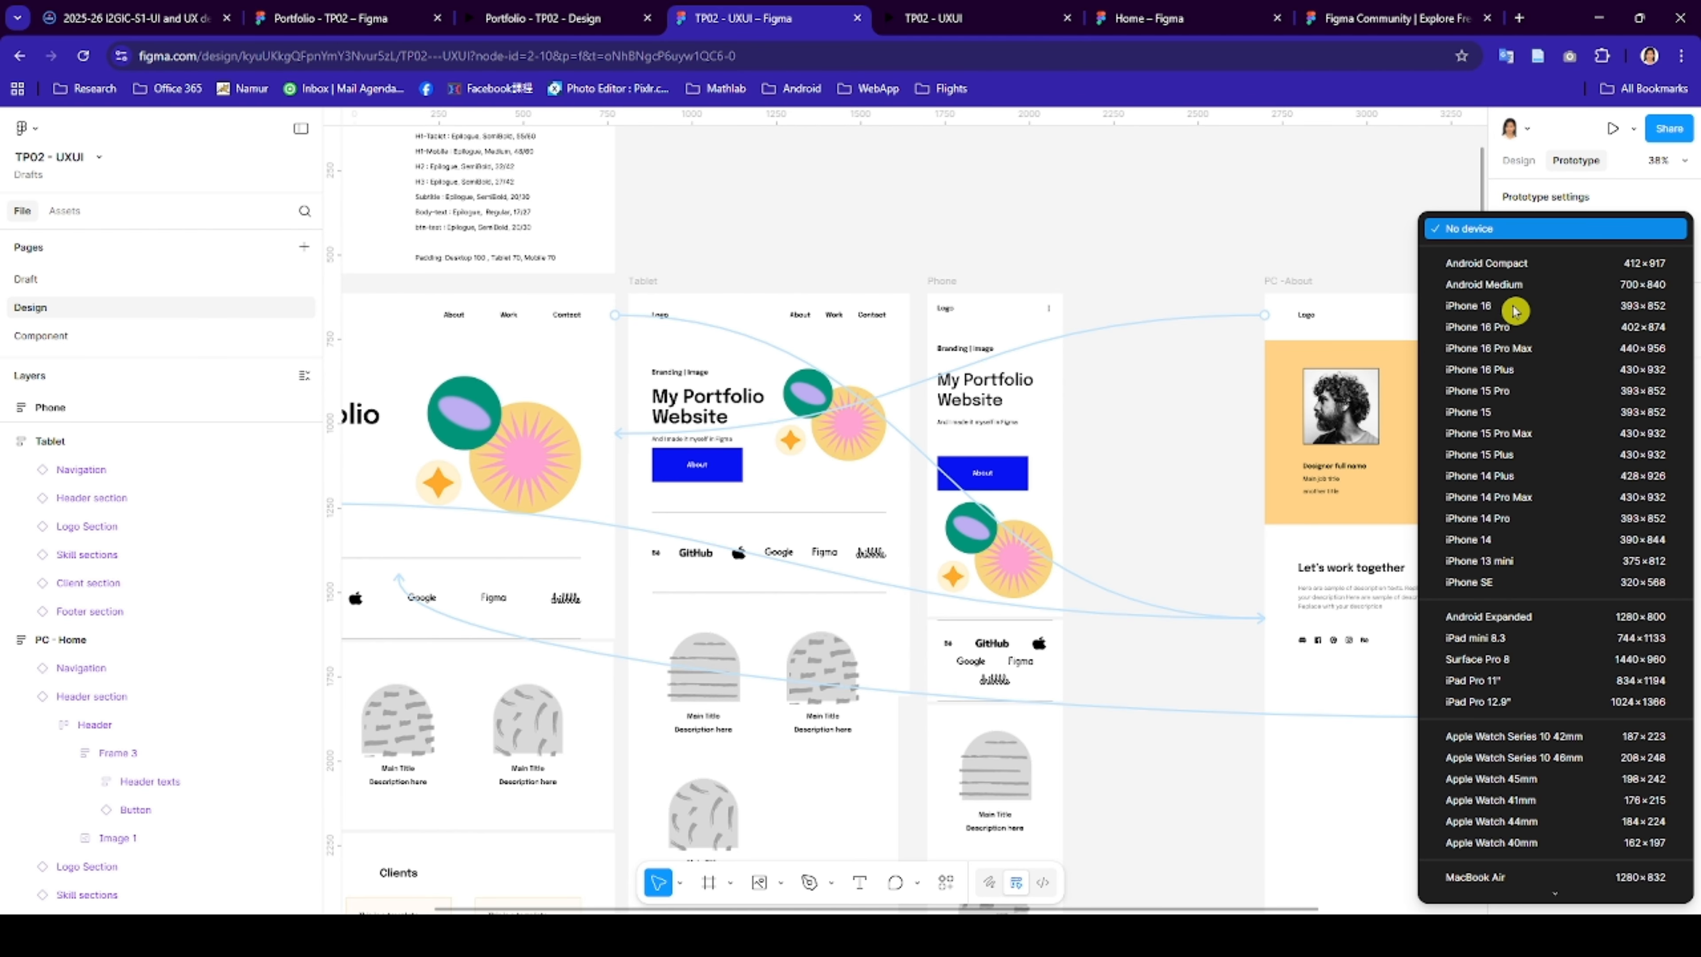
click(1158, 247)
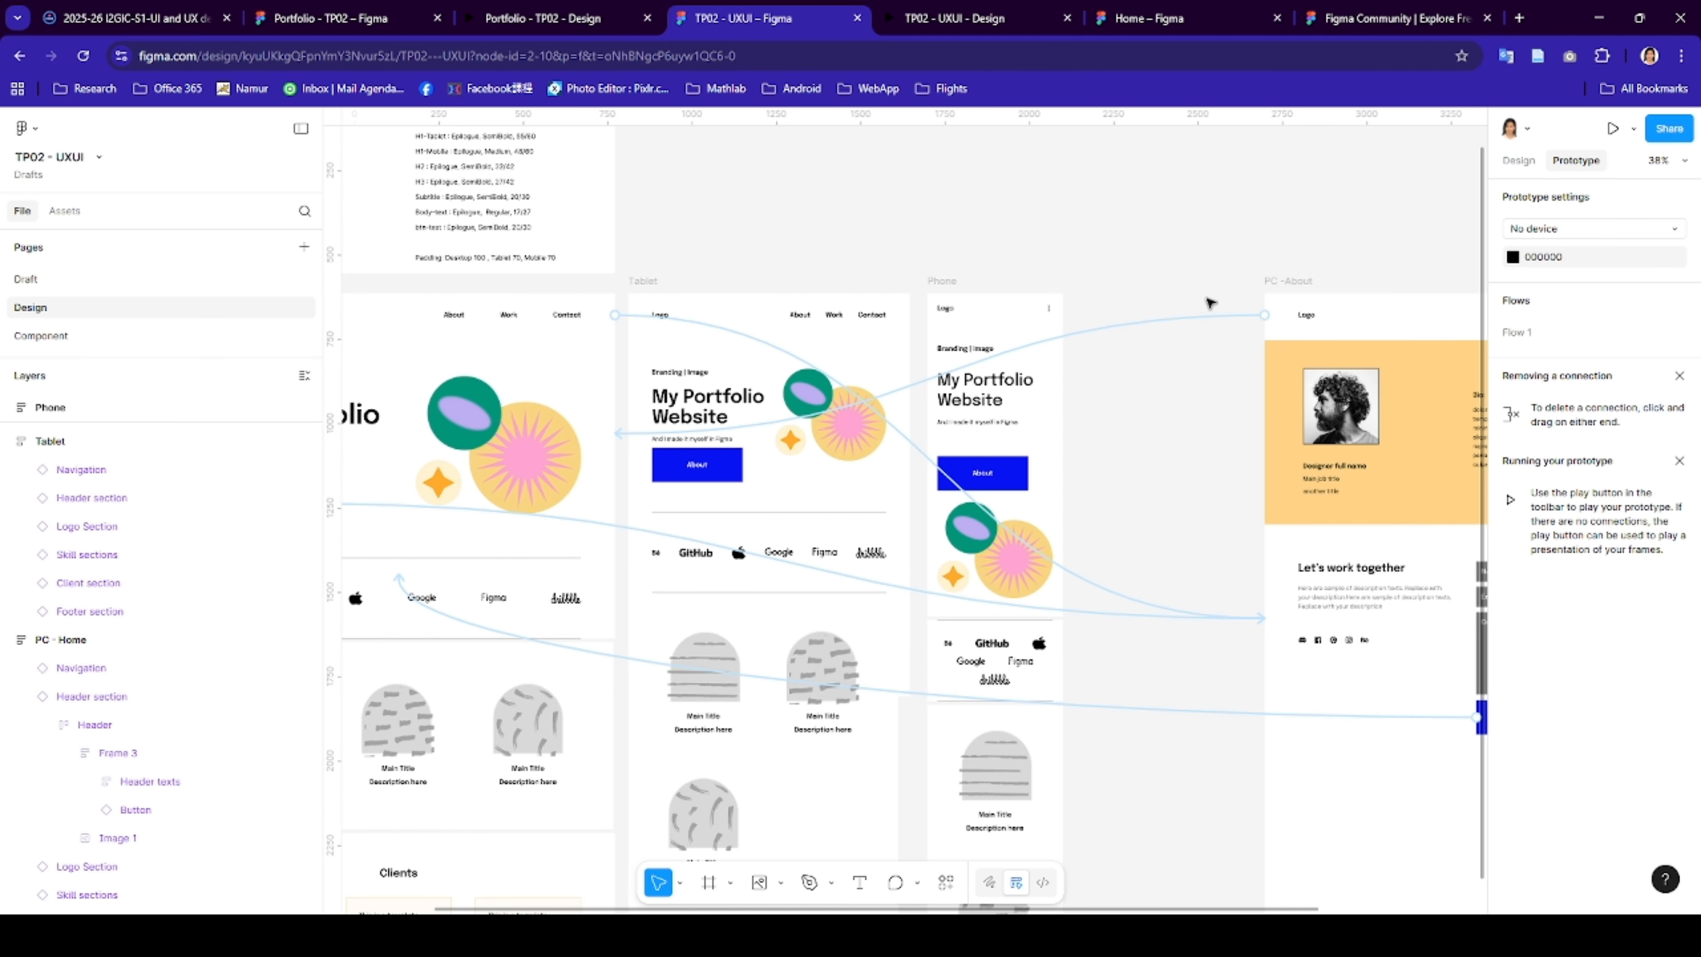
- Rename the flow starting point on the PC - Home frame to Desktop
scroll(1209, 304, left, 5)
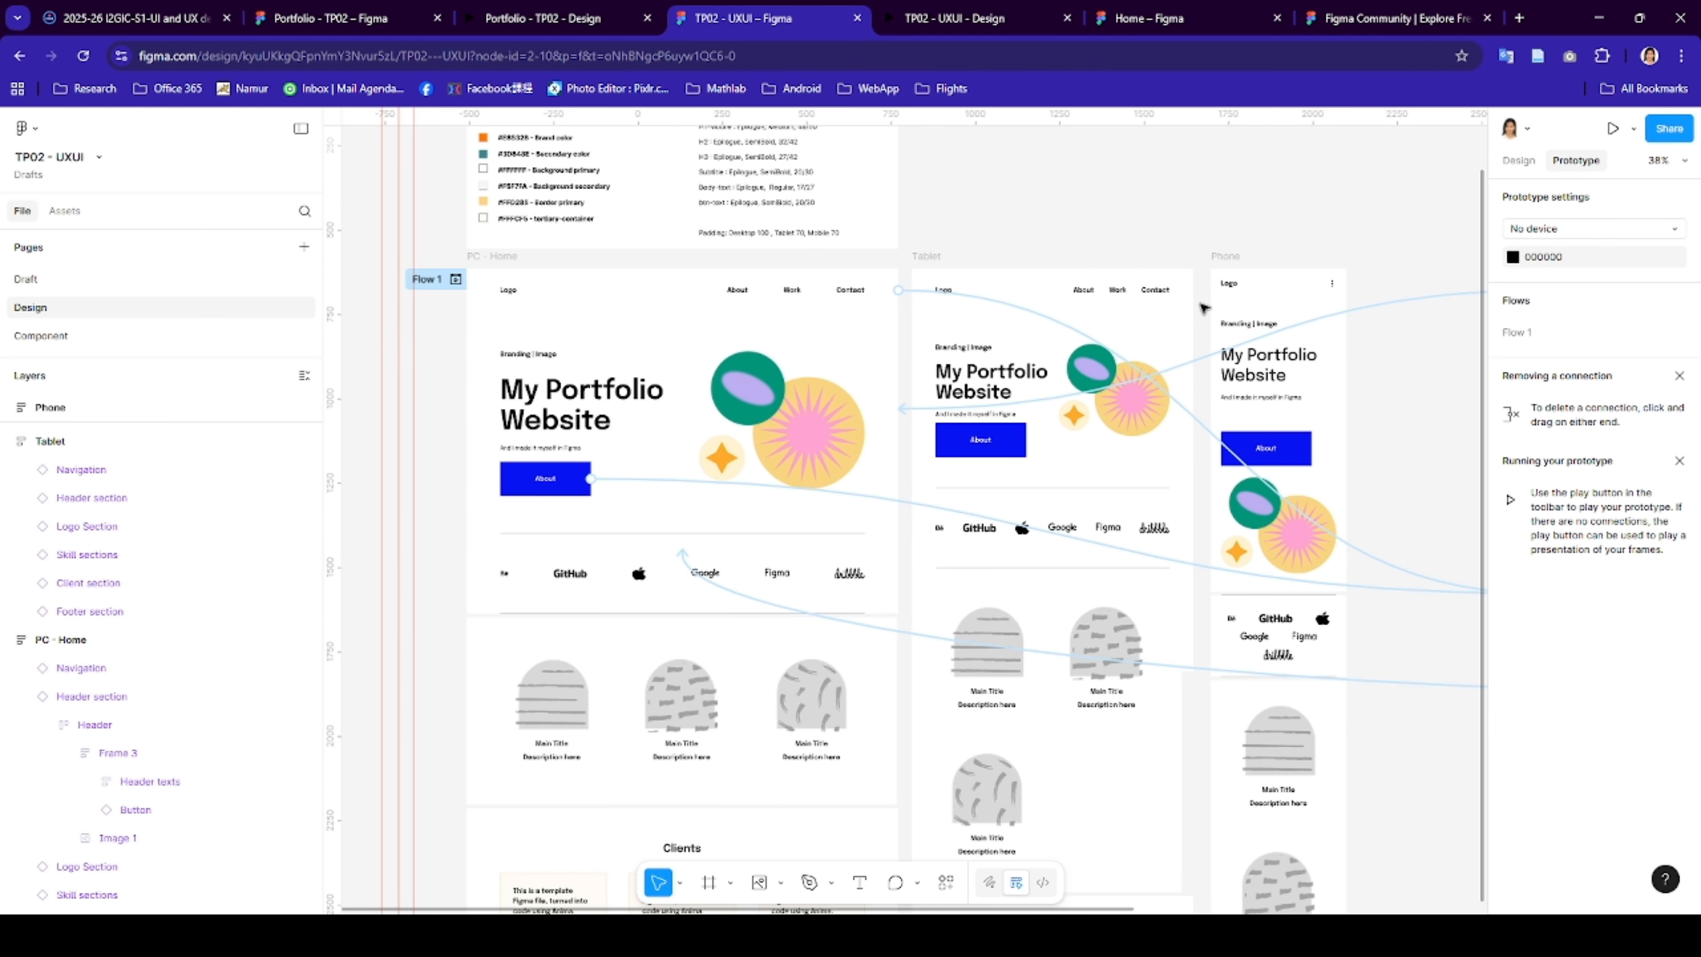
click(429, 278)
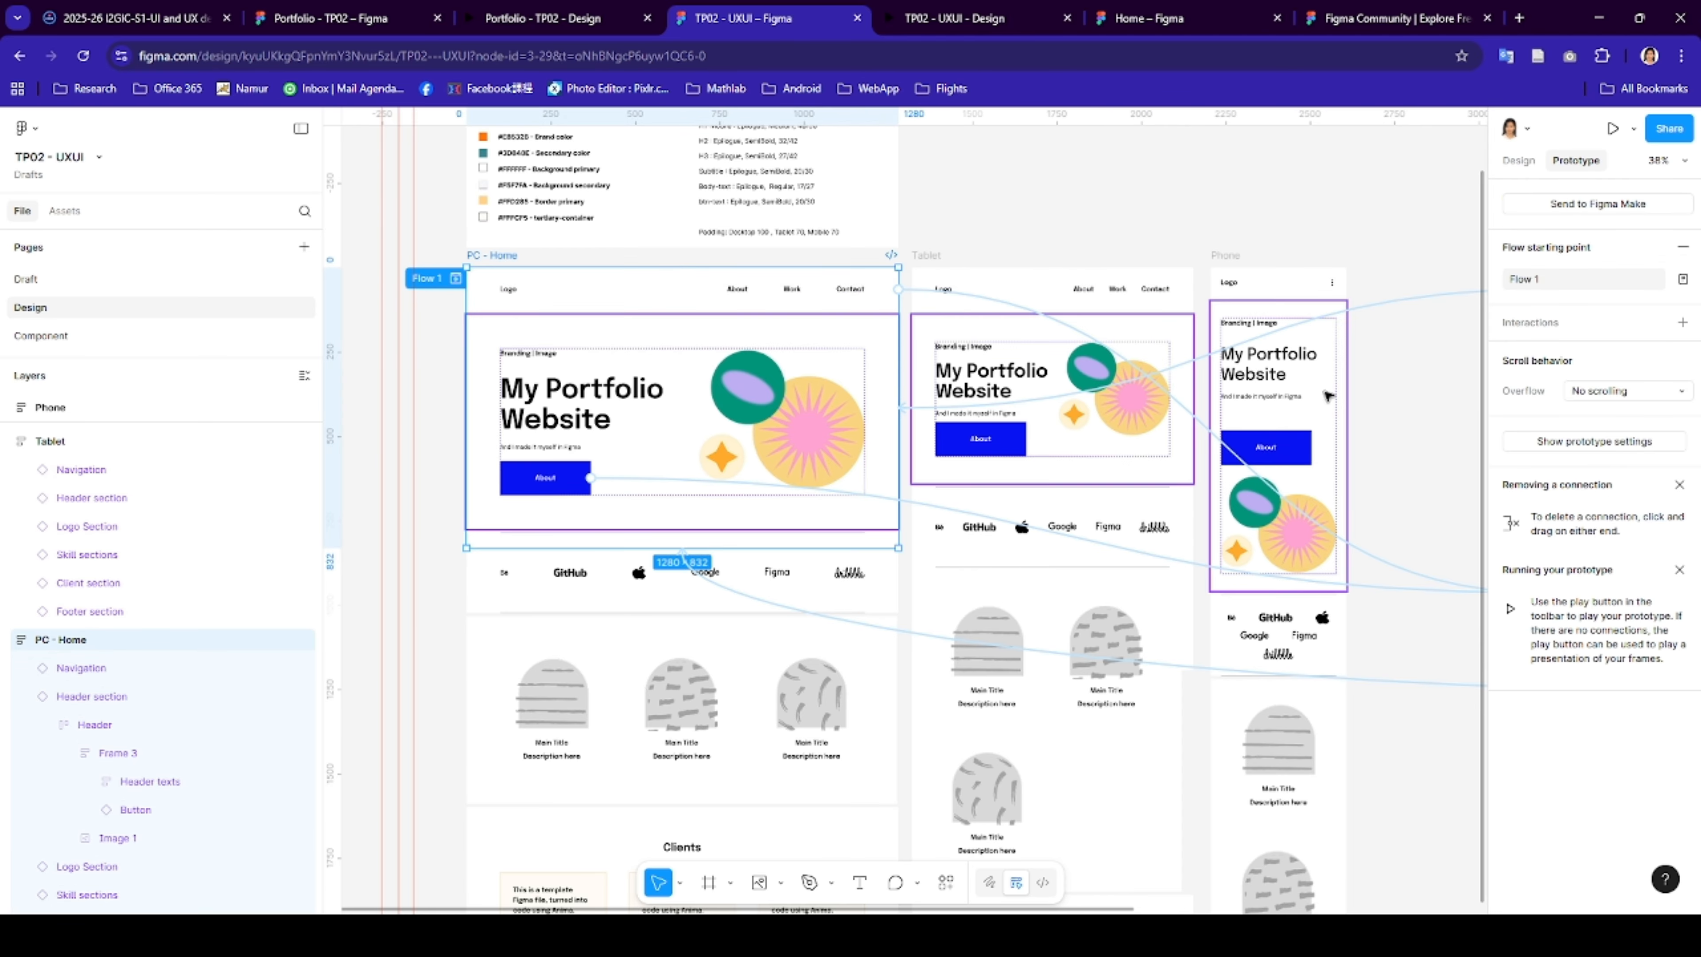
click(1540, 294)
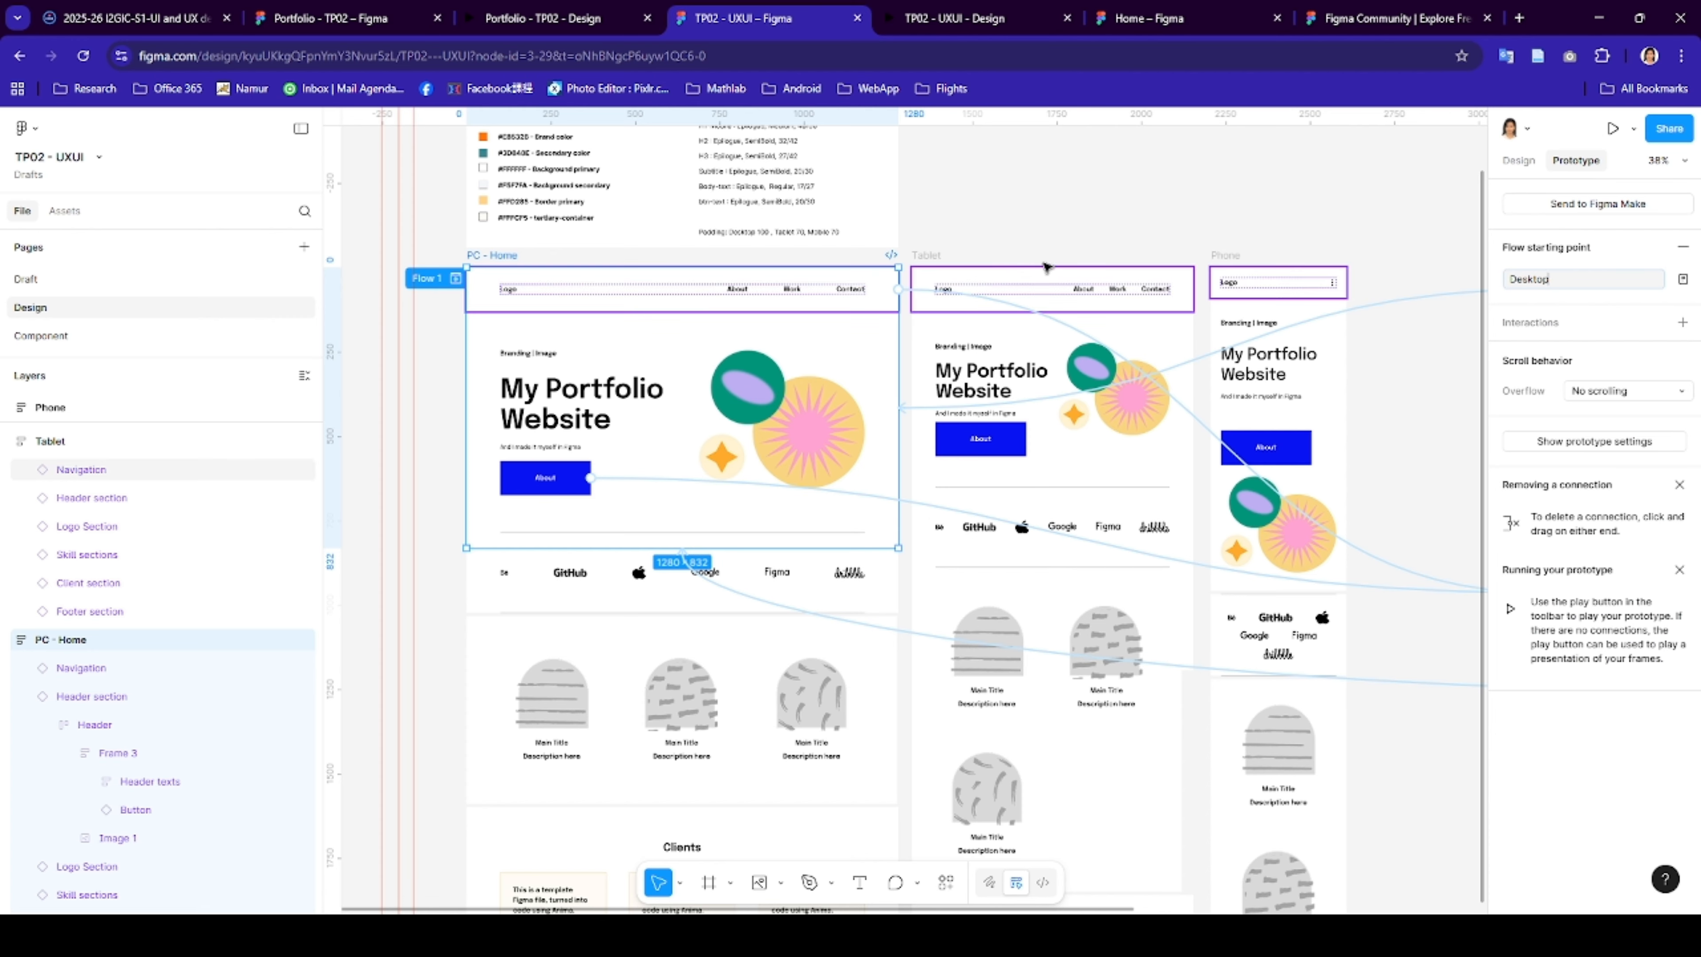
click(1018, 271)
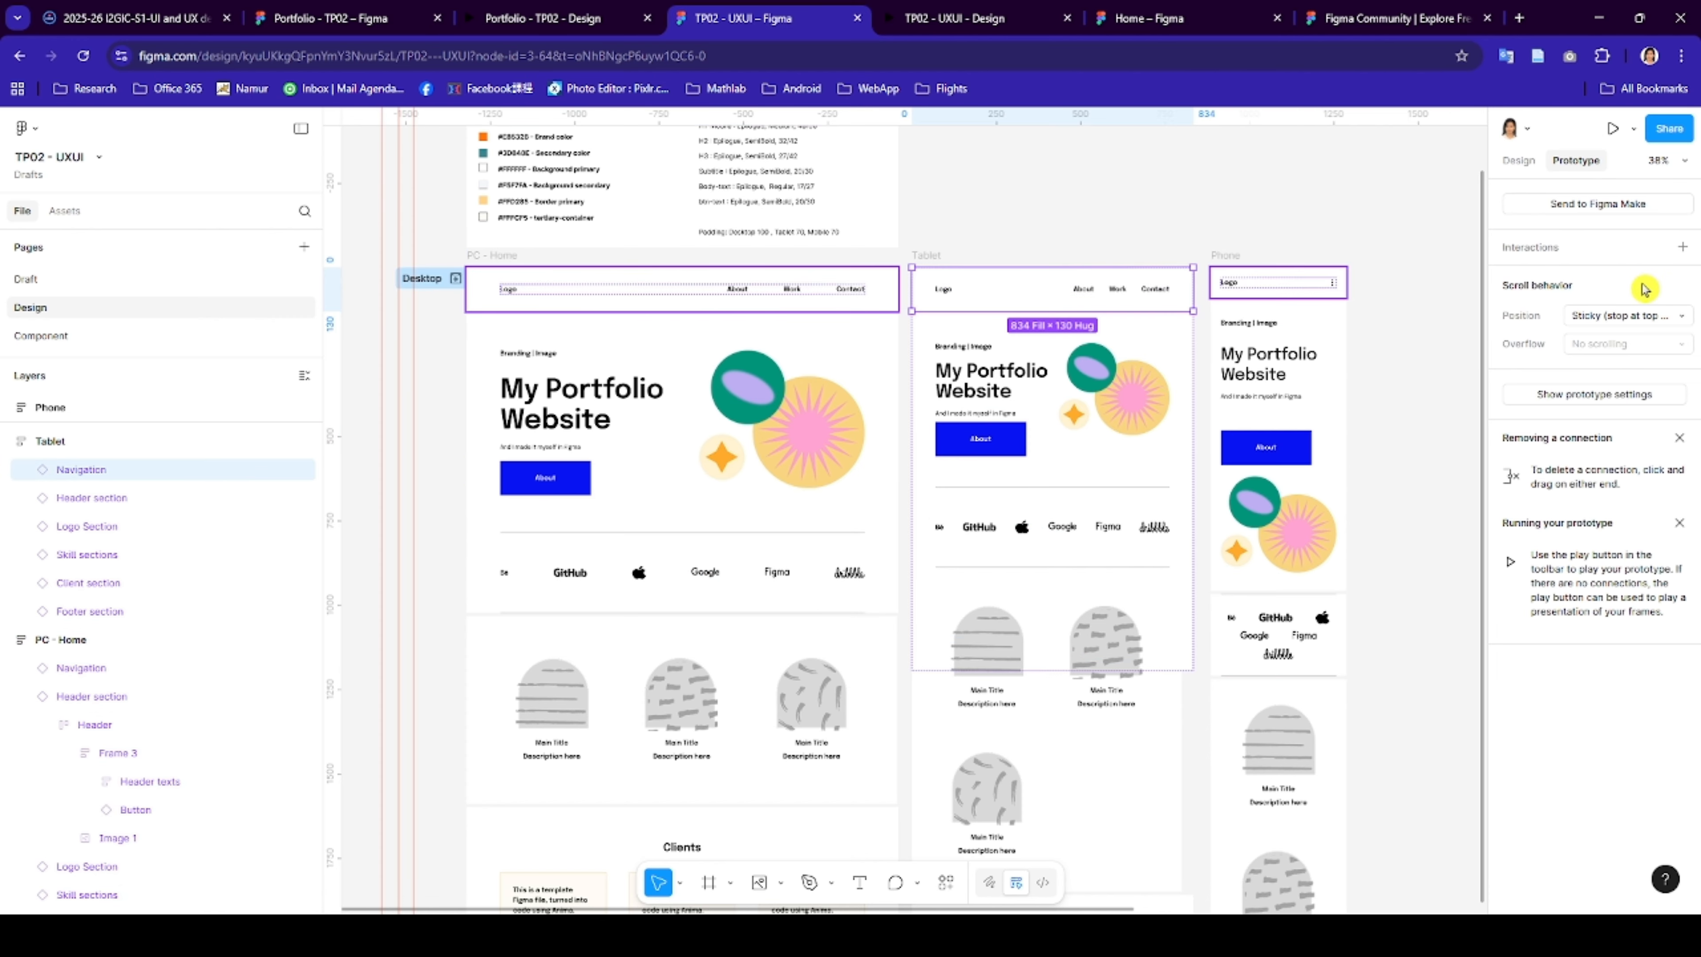
- Duplicate the home Tablet and Phone frames and place the copies beside the PC - About frame
scroll(1342, 345, right, 5)
scroll(1239, 376, down, 3)
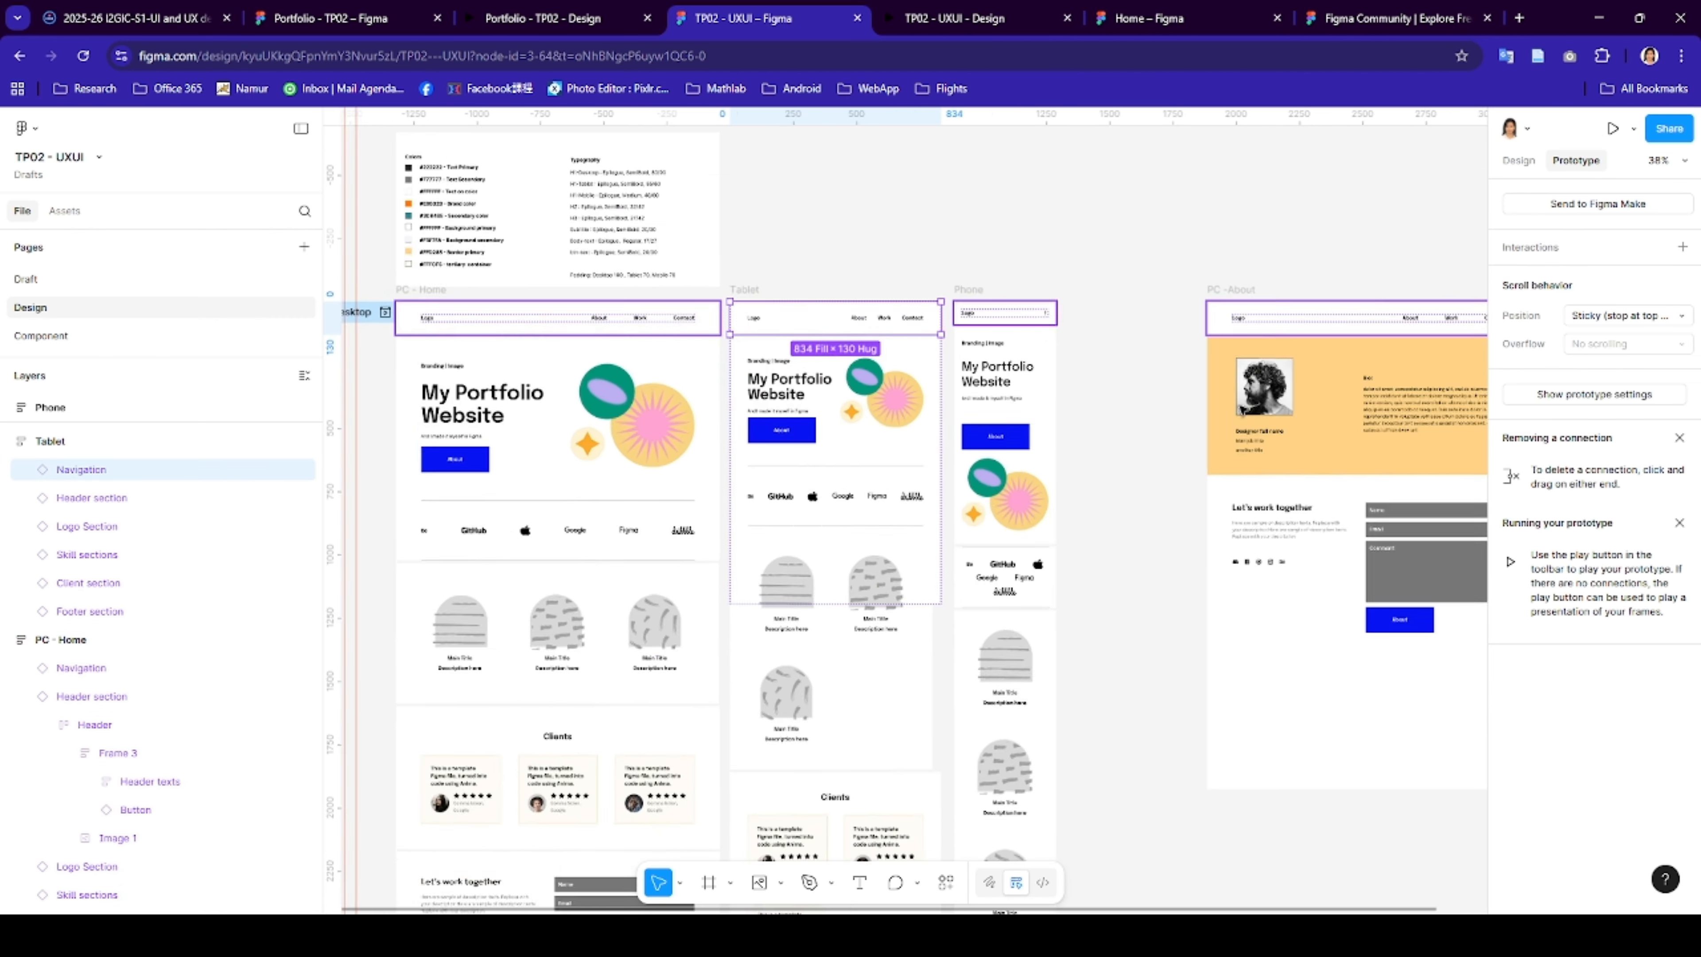
scroll(1196, 360, right, 4)
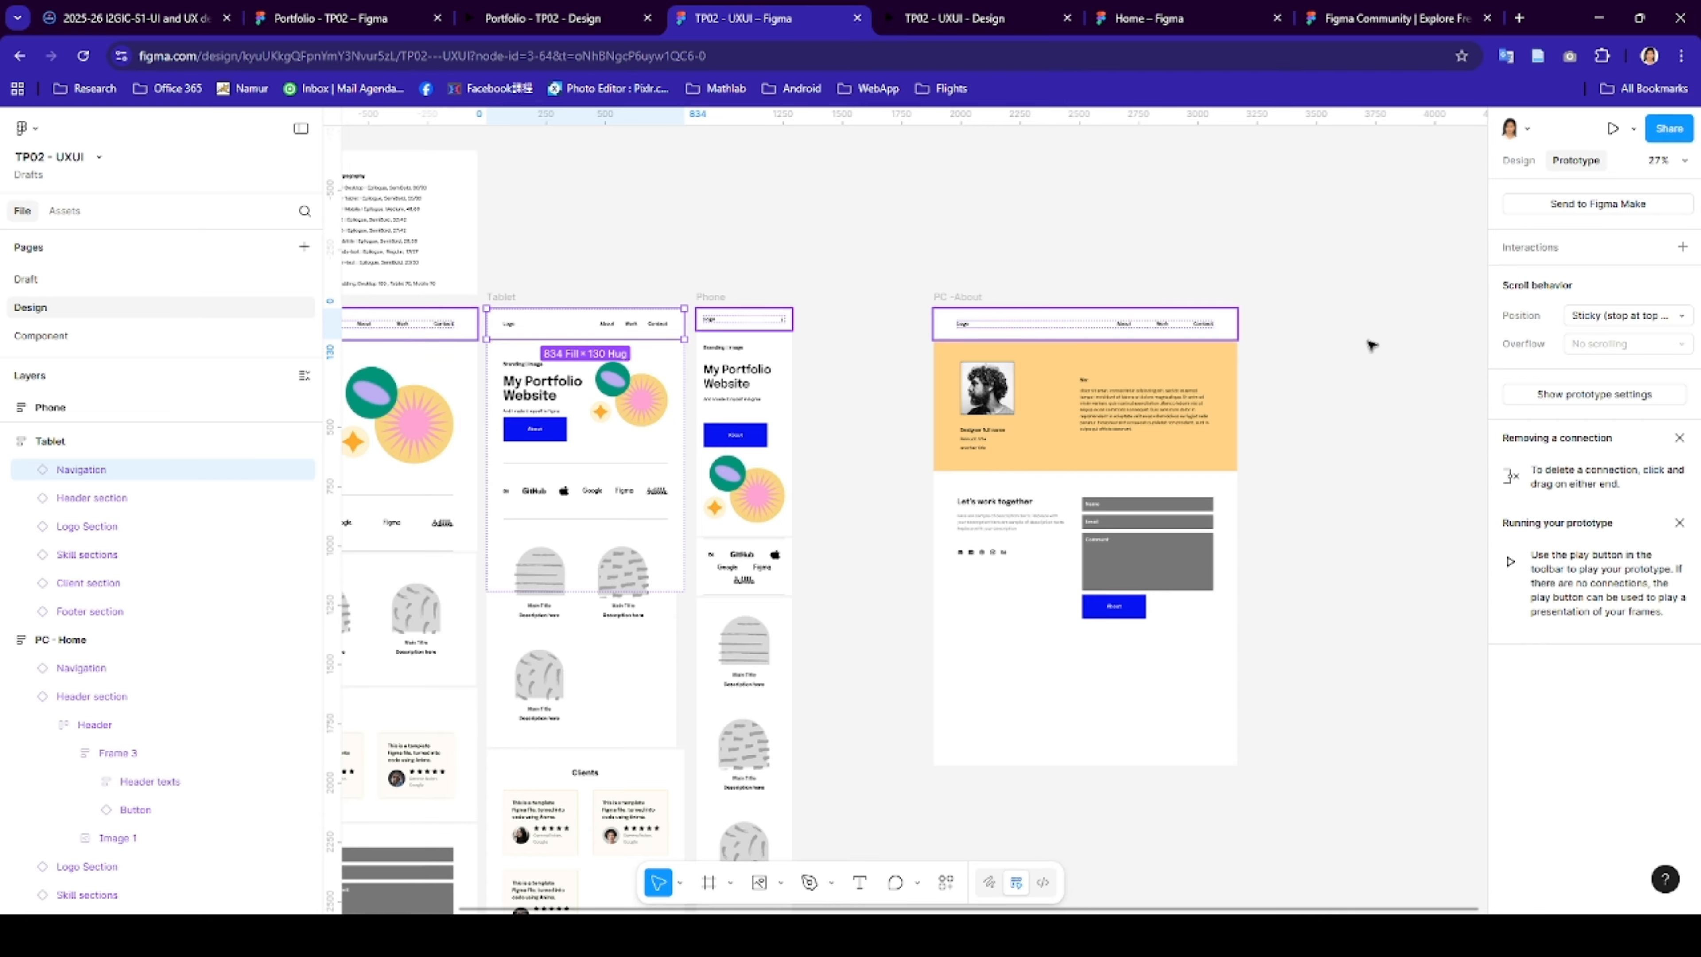
click(504, 298)
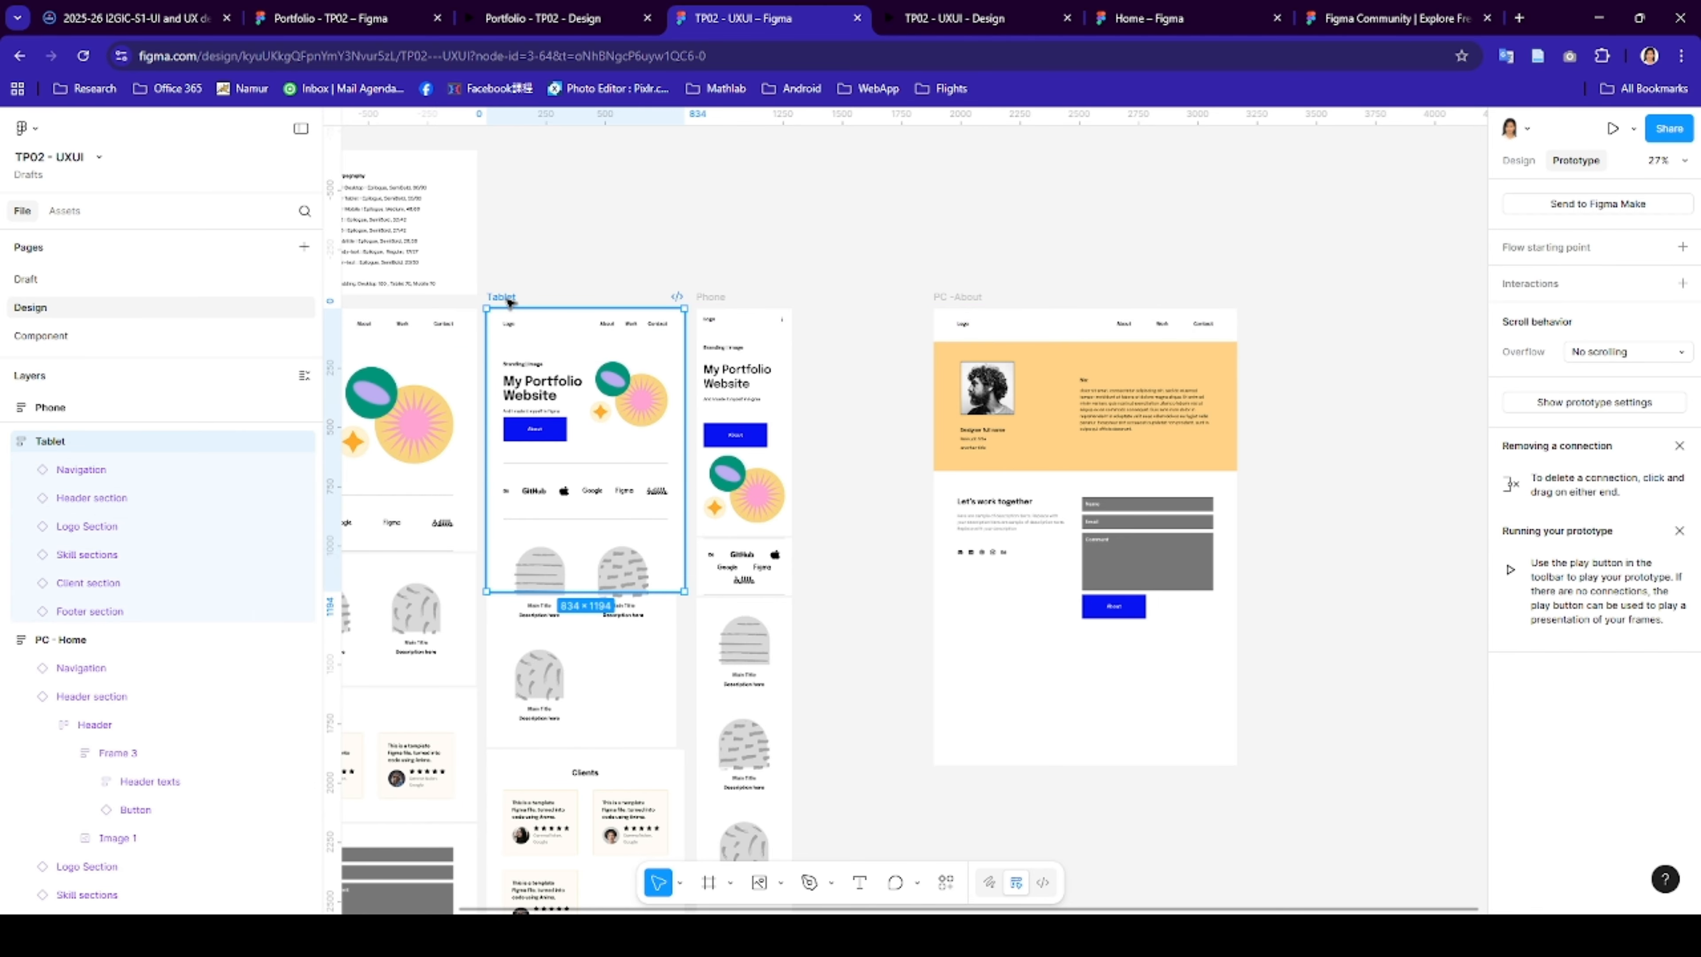
key(ctrl+d)
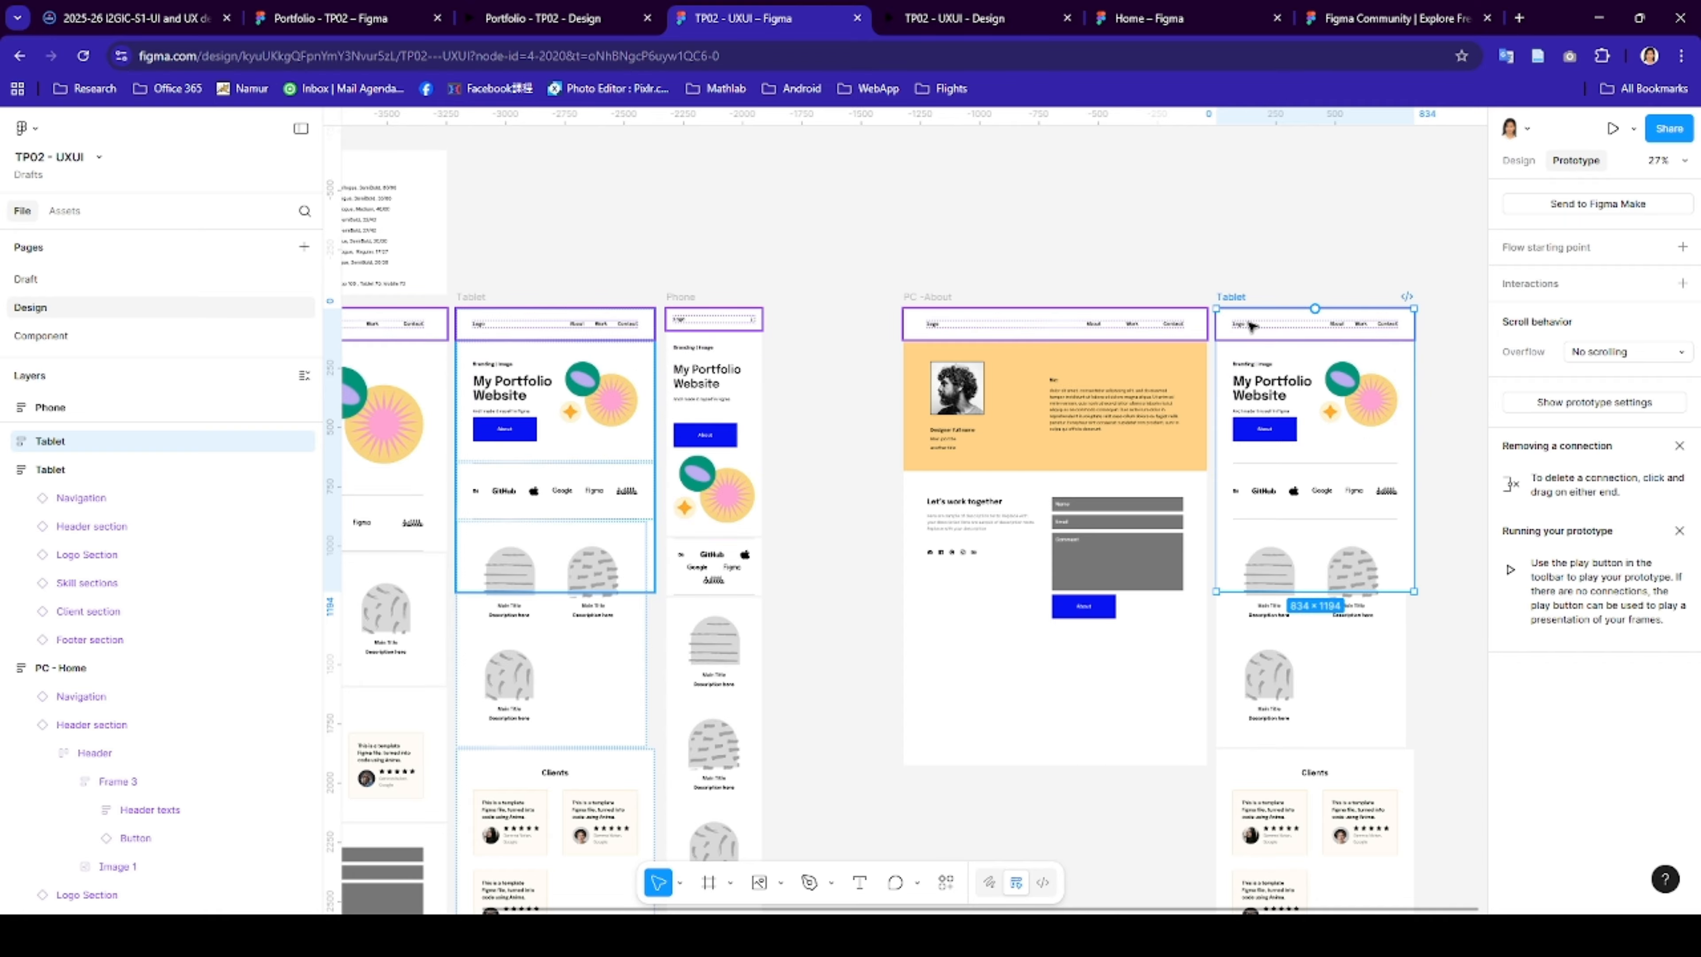
click(681, 297)
key(ctrl+d)
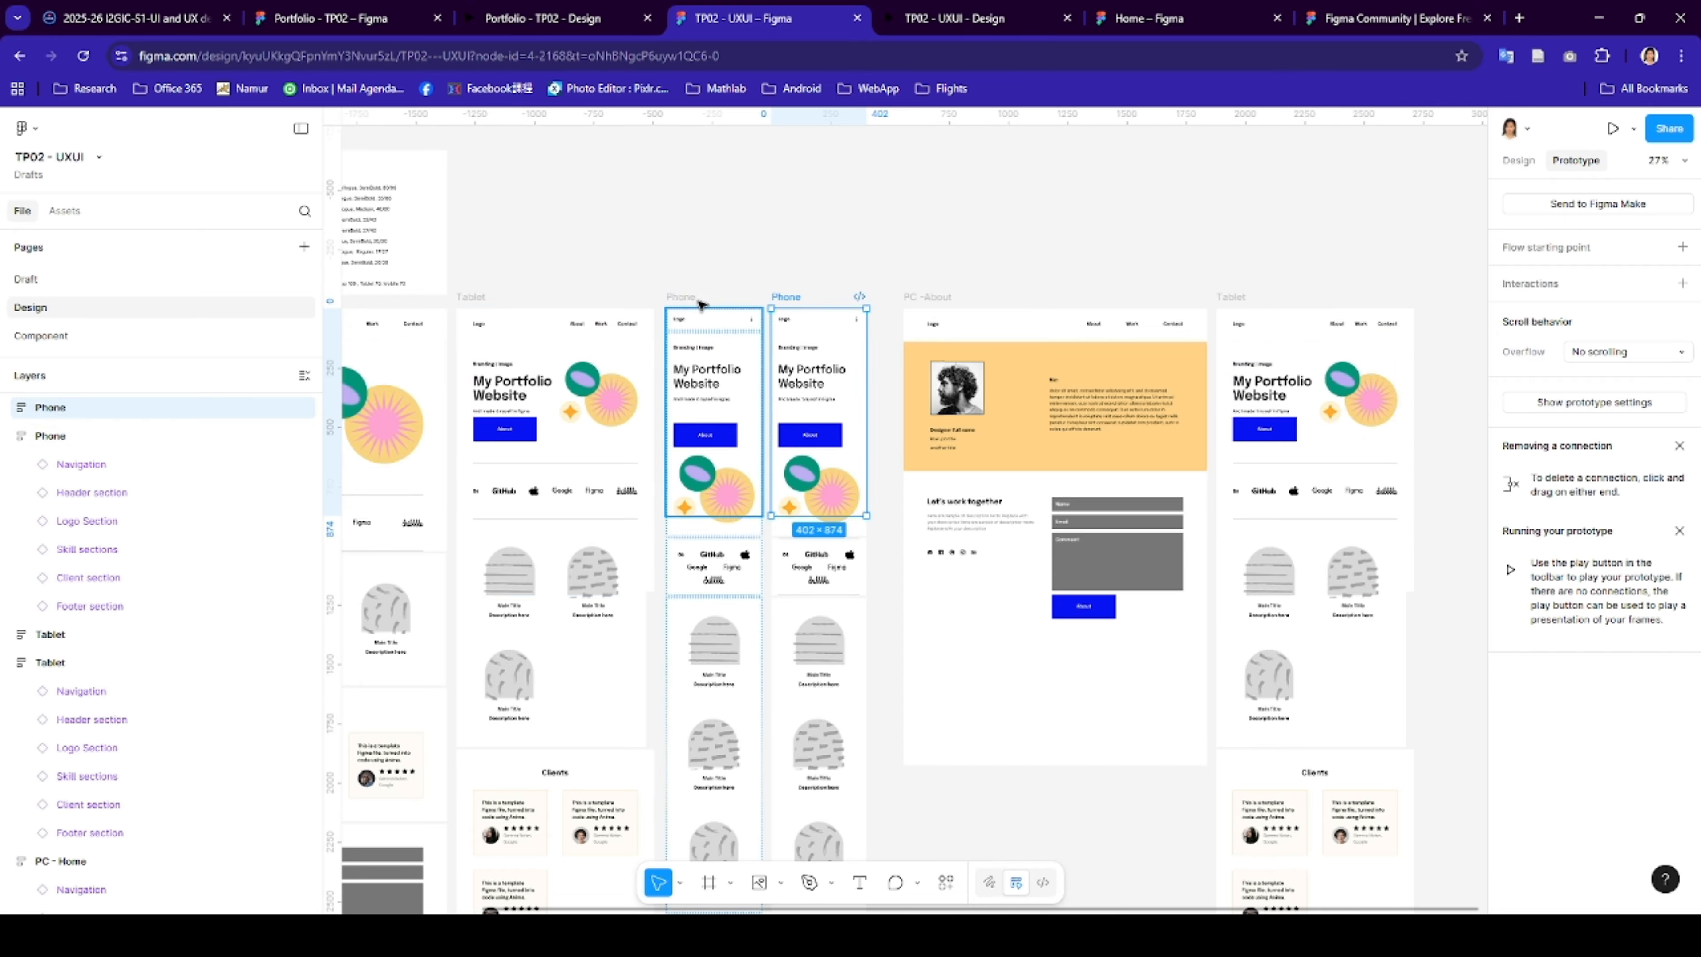
drag(786, 303, 1471, 297)
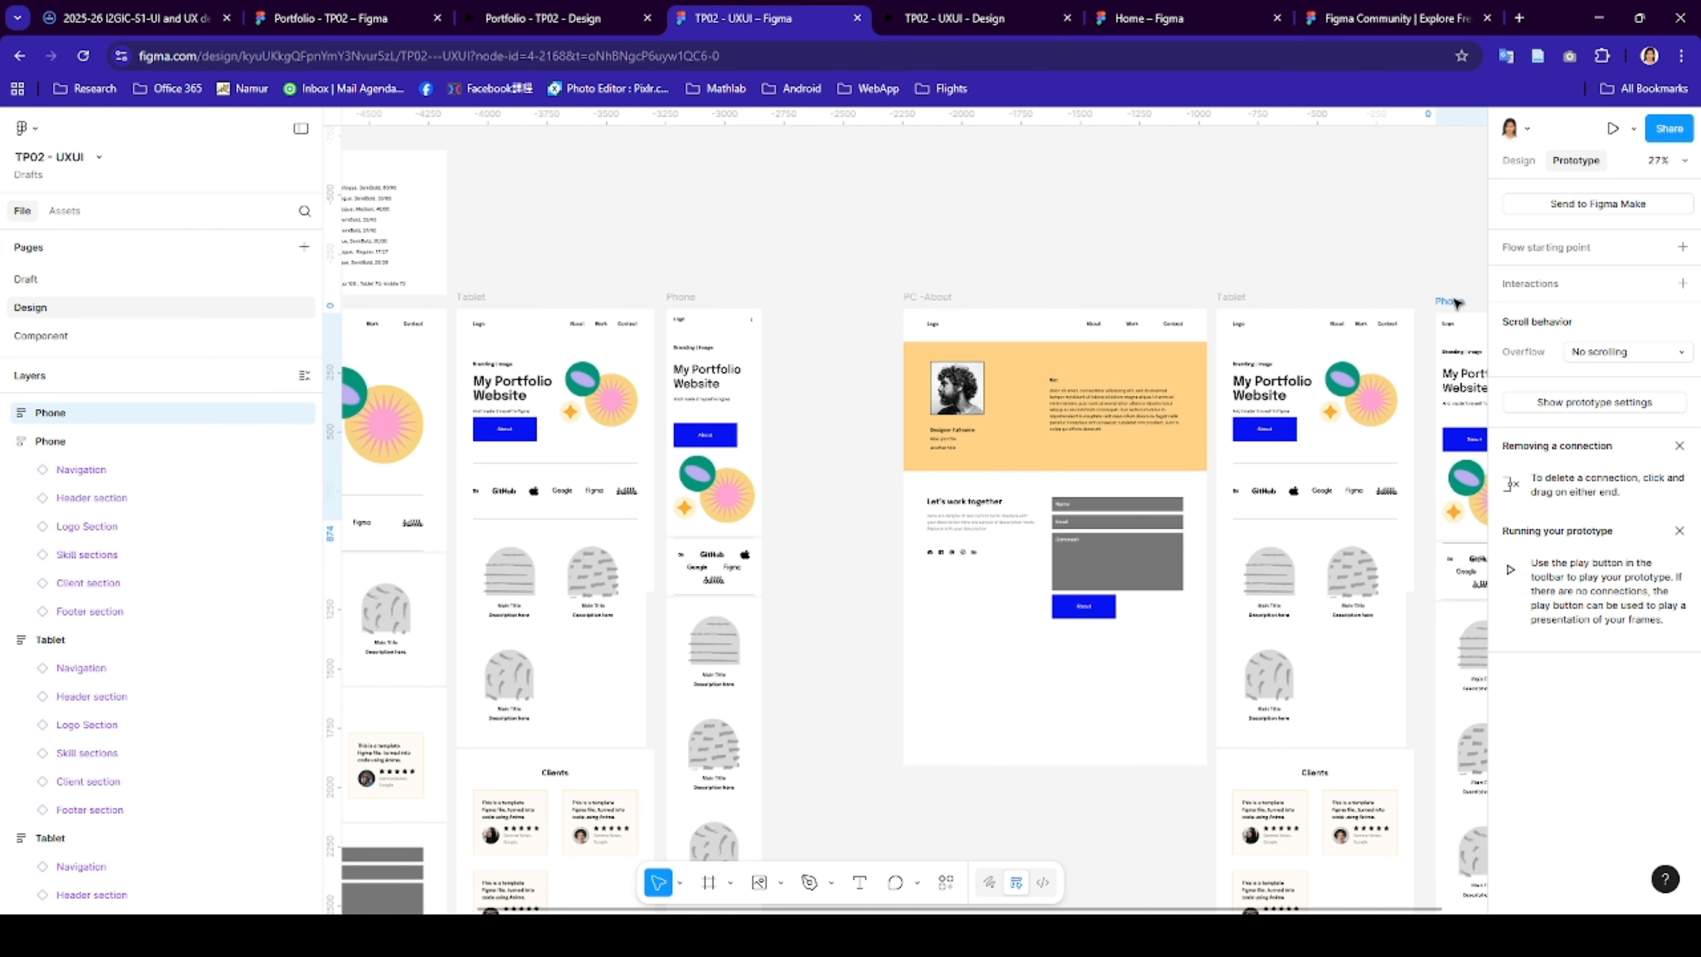
- Delete the duplicated Tablet and Phone frames beside PC - About
click(1291, 374)
click(1172, 398)
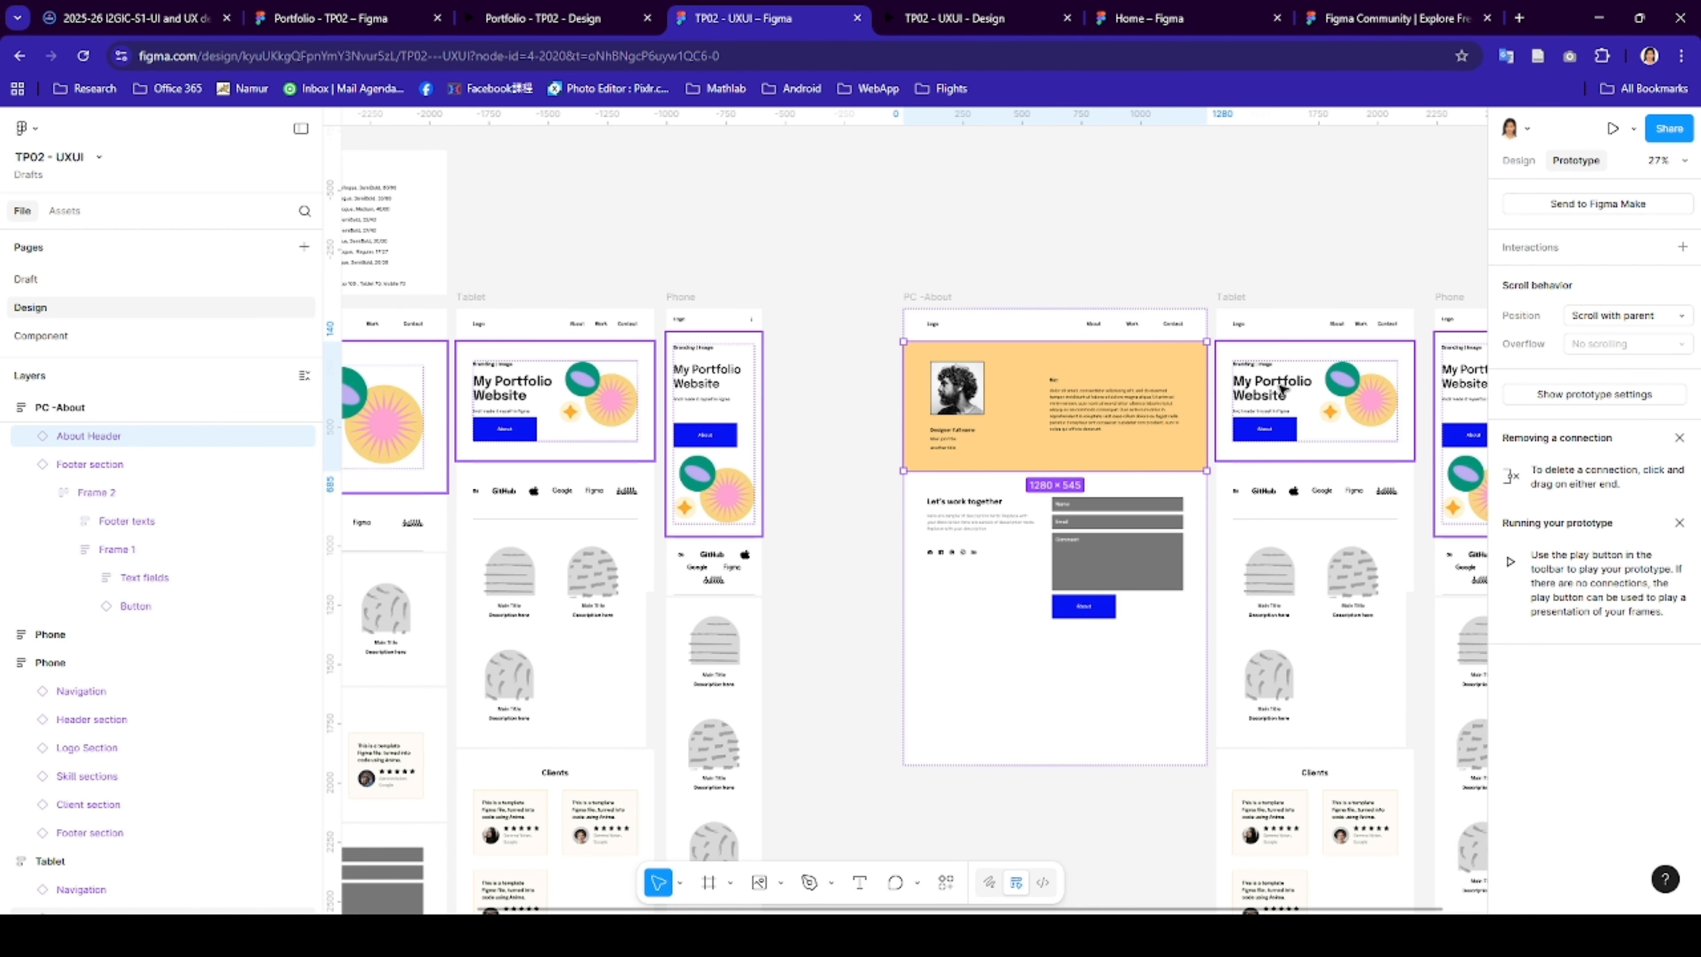
click(1282, 386)
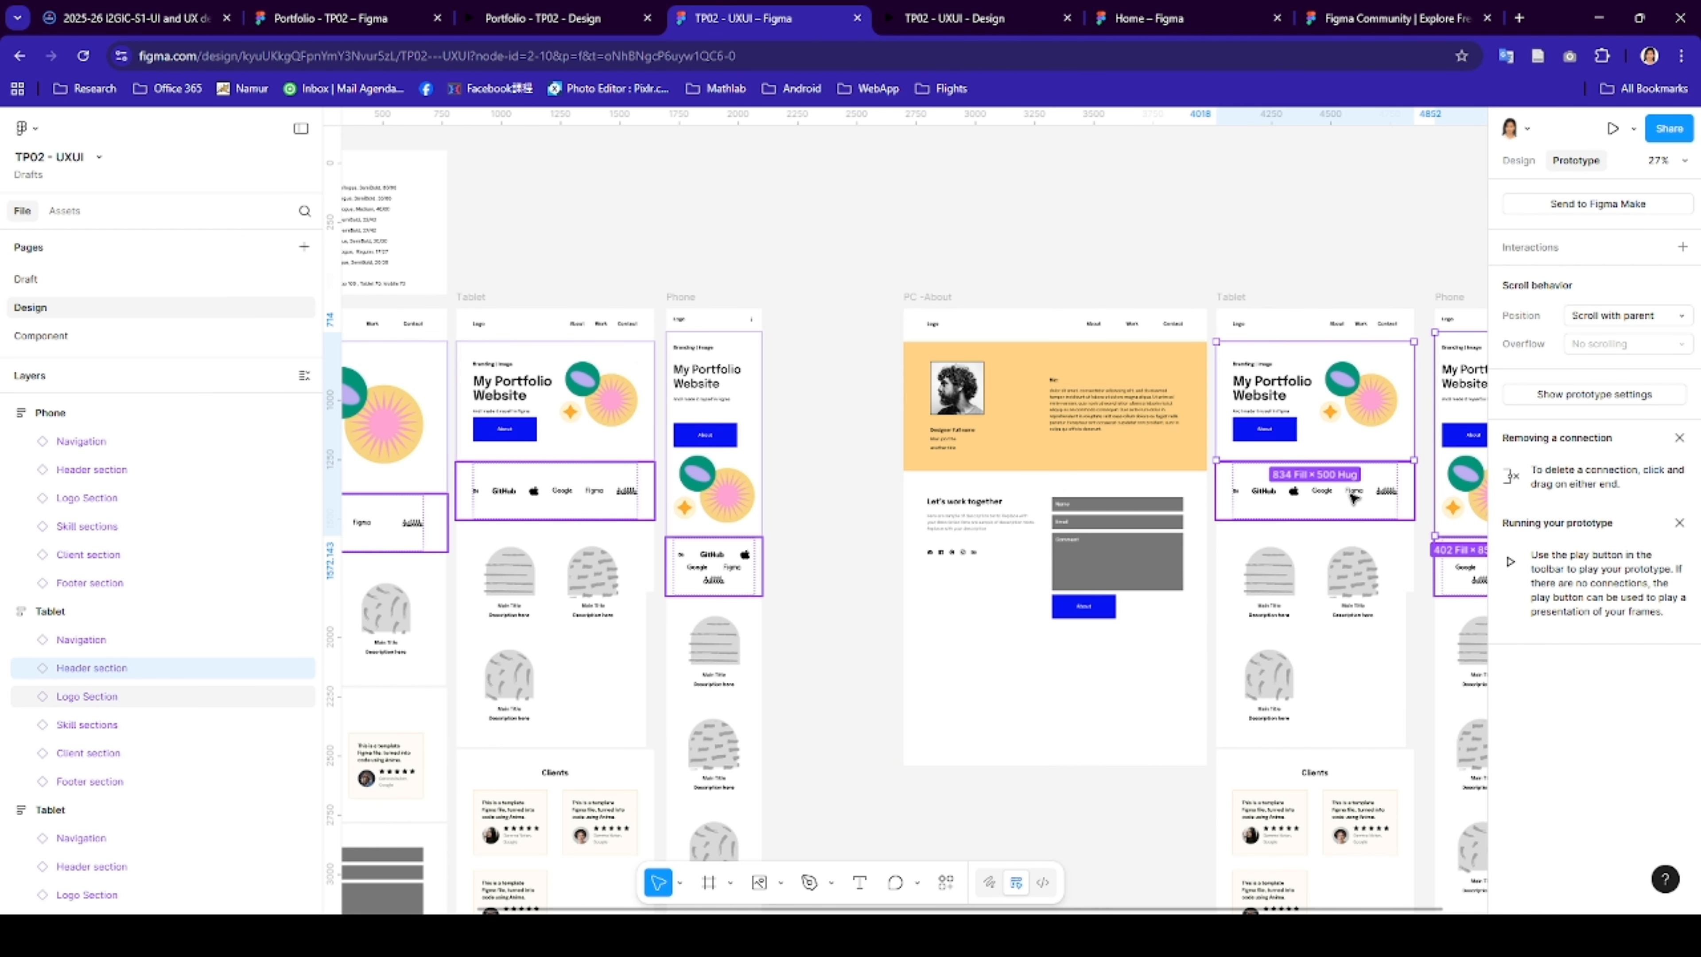
shift+click(1353, 497)
shift+click(1359, 555)
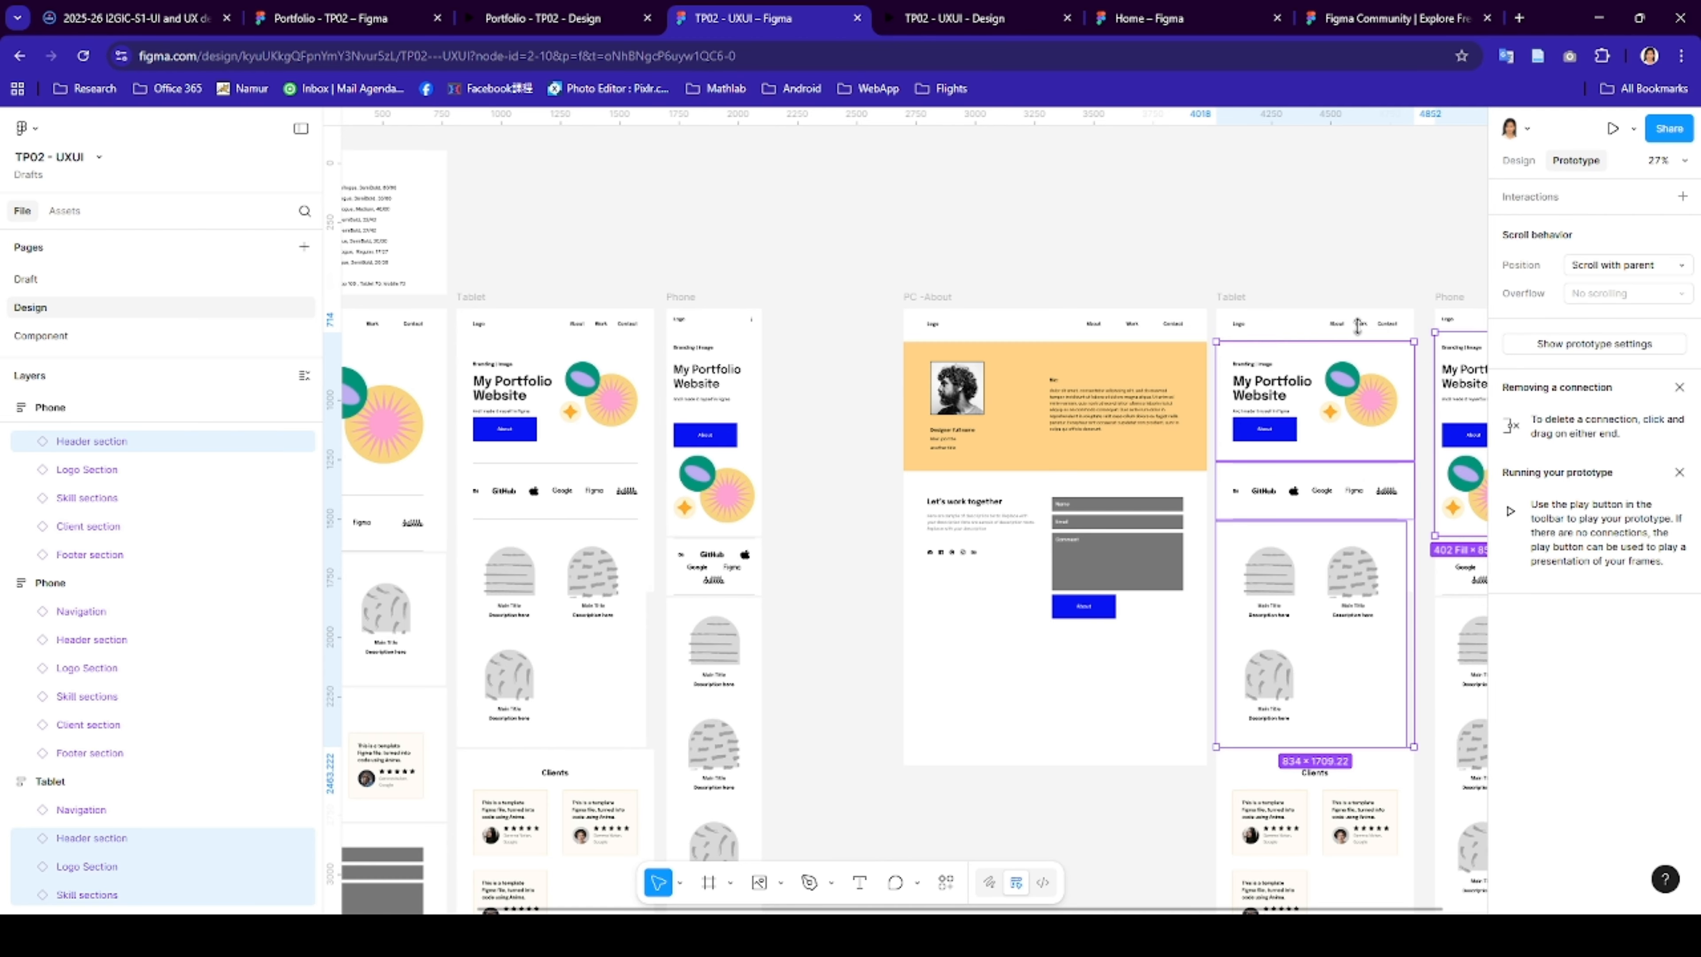
click(1234, 297)
key(Delete)
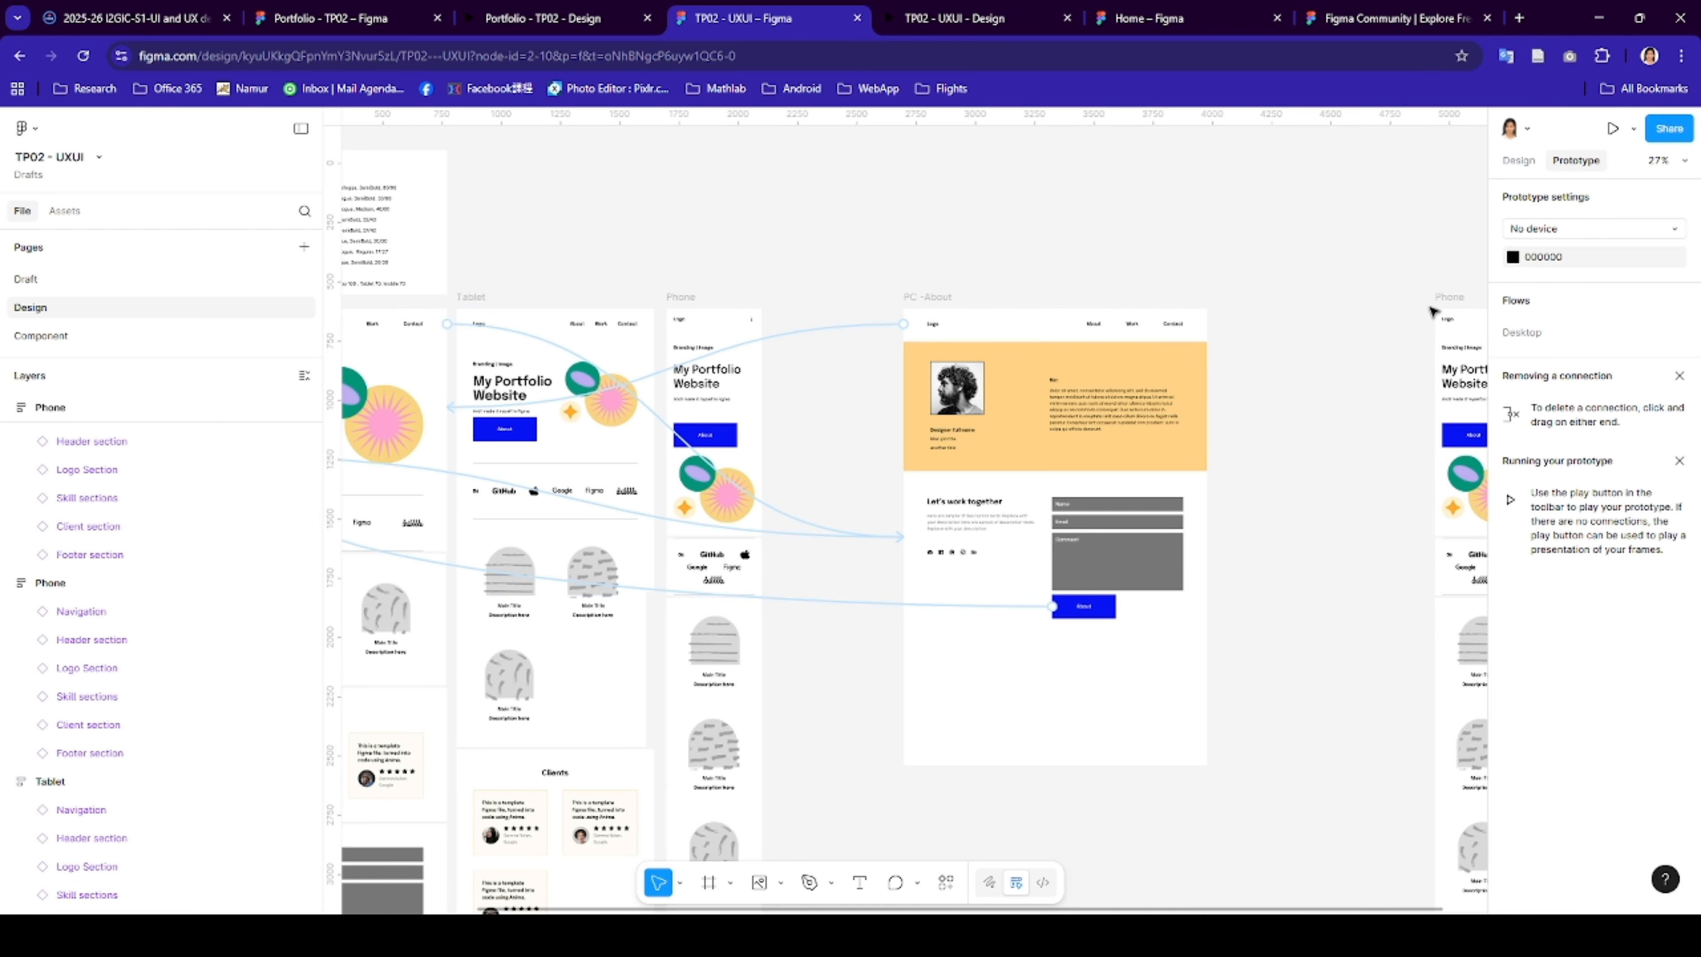
click(1448, 296)
key(Delete)
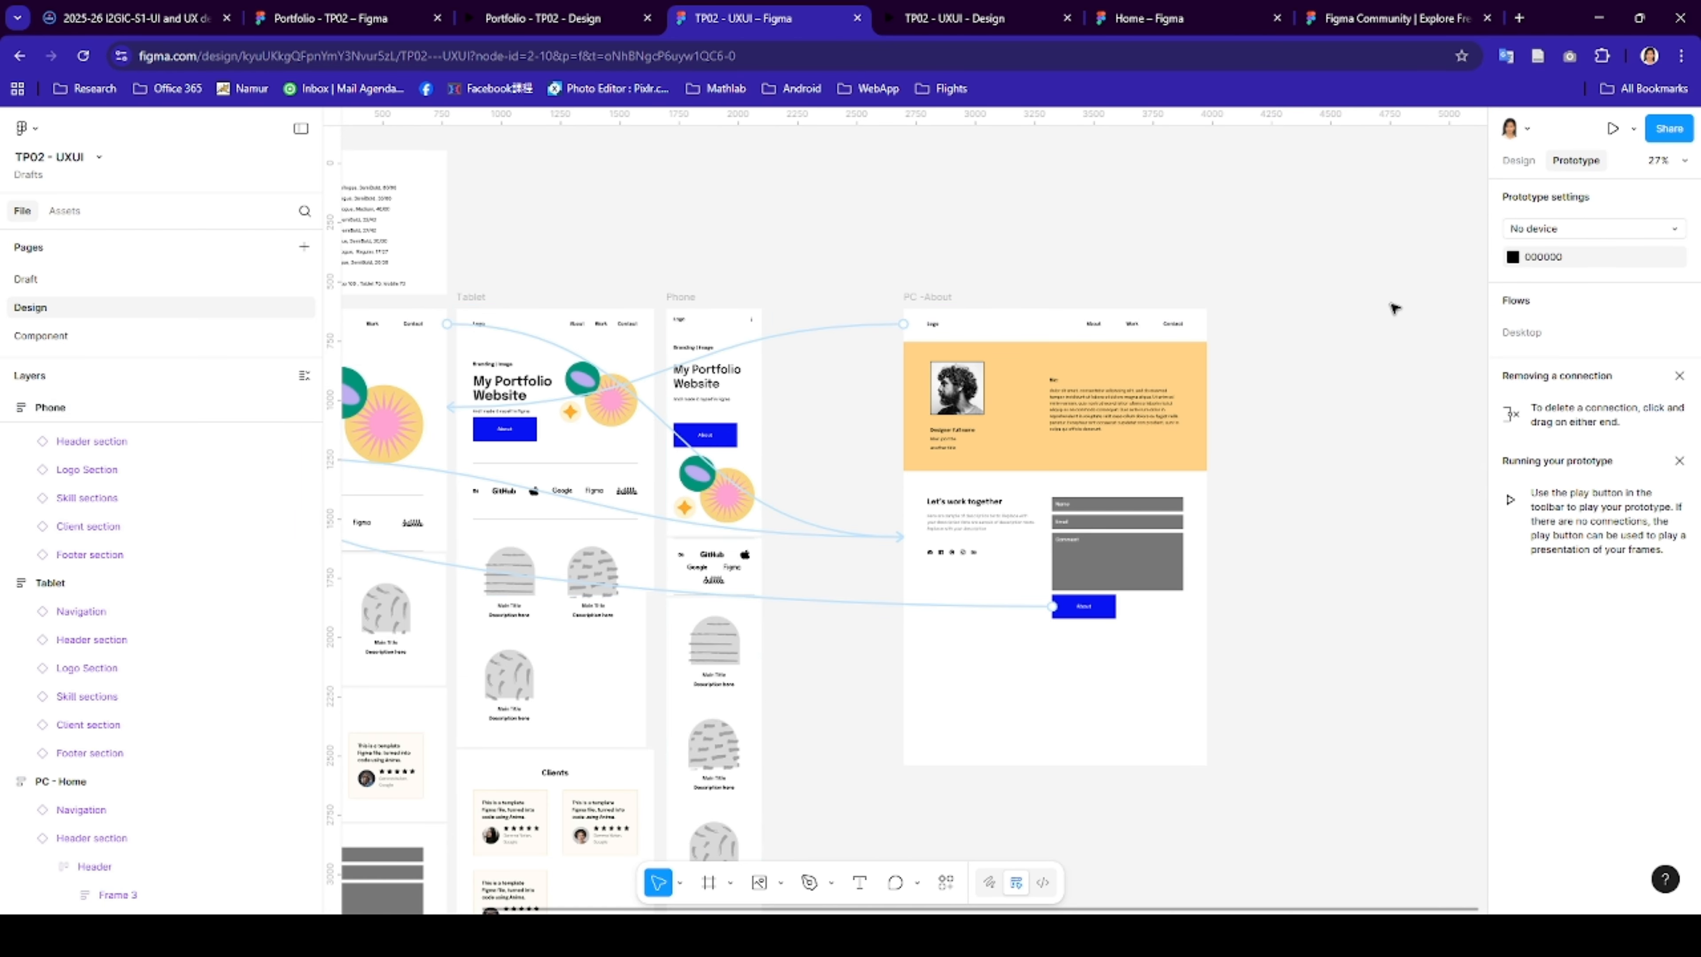
- Draw a frame about 1890 tall beside PC - About, set its width to 800 and apply auto layout
key(f)
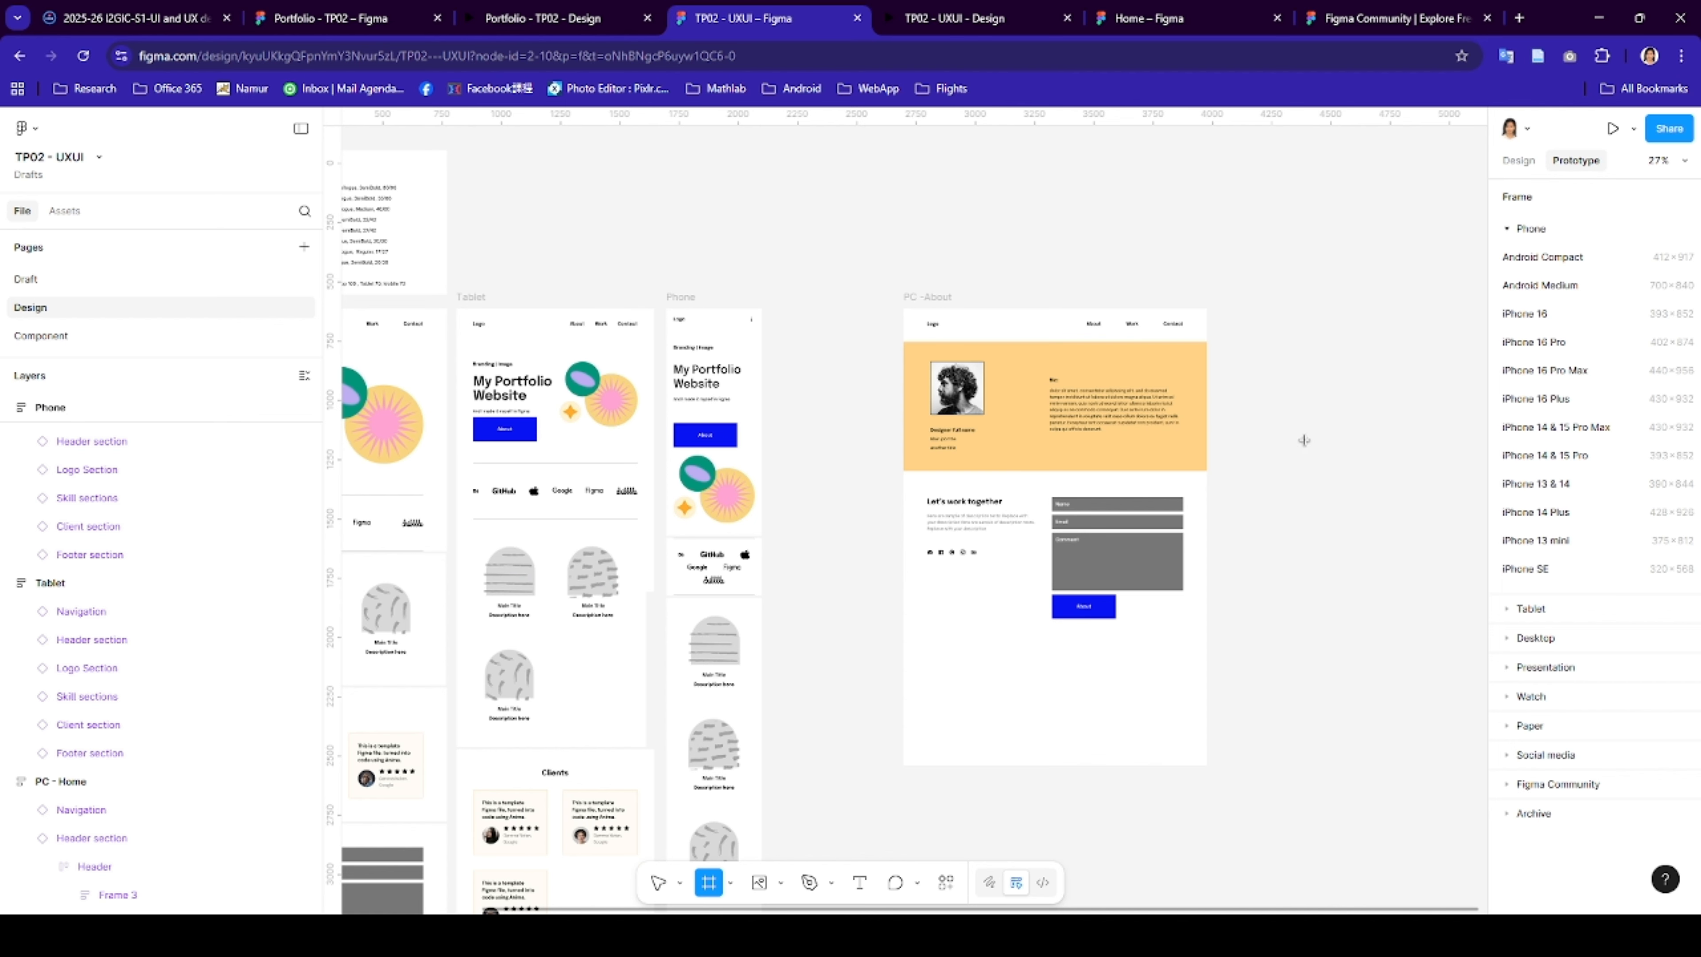
drag(1235, 308, 1449, 756)
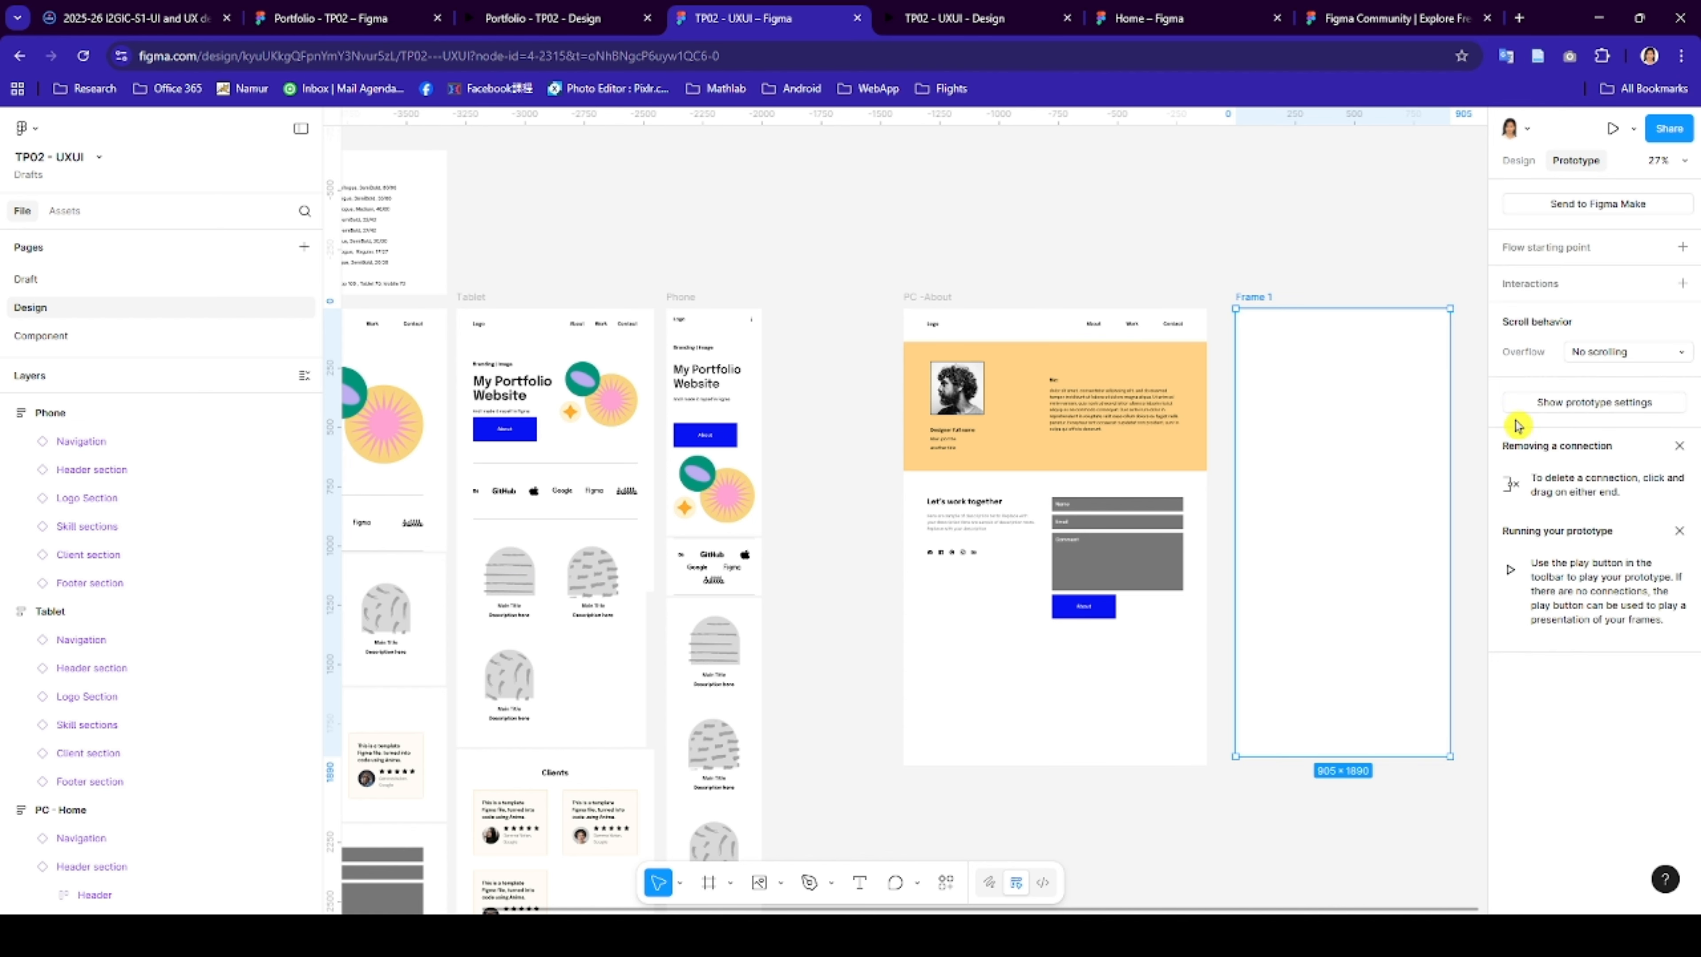
click(1516, 161)
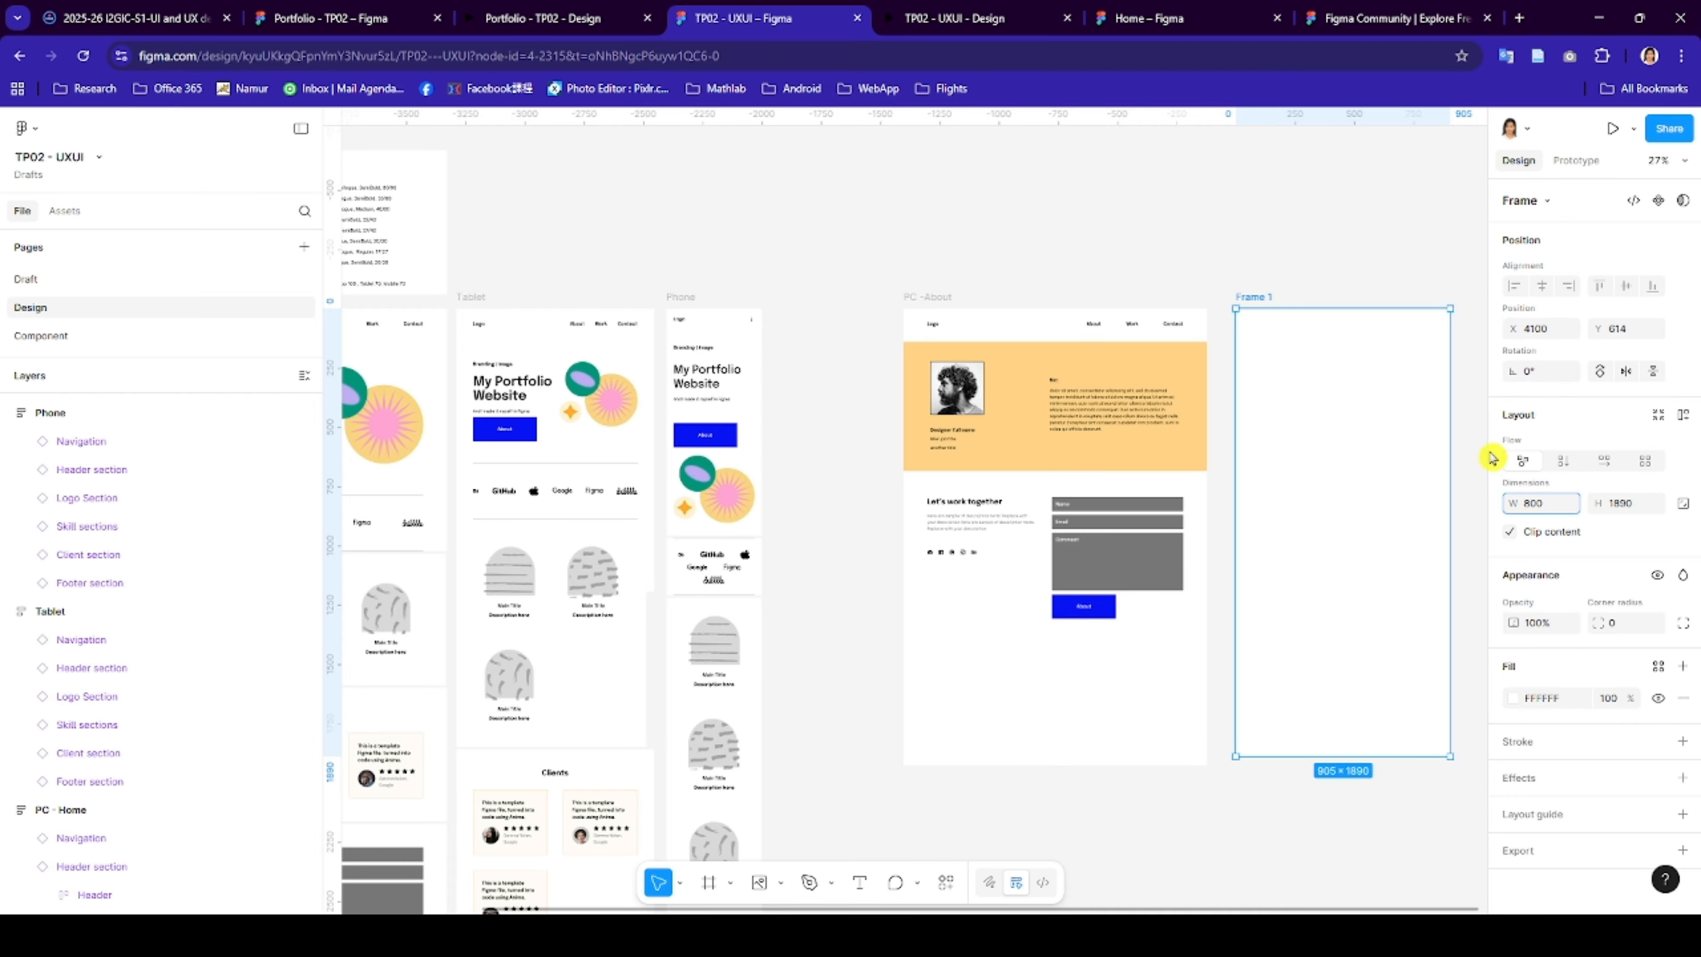
click(1683, 416)
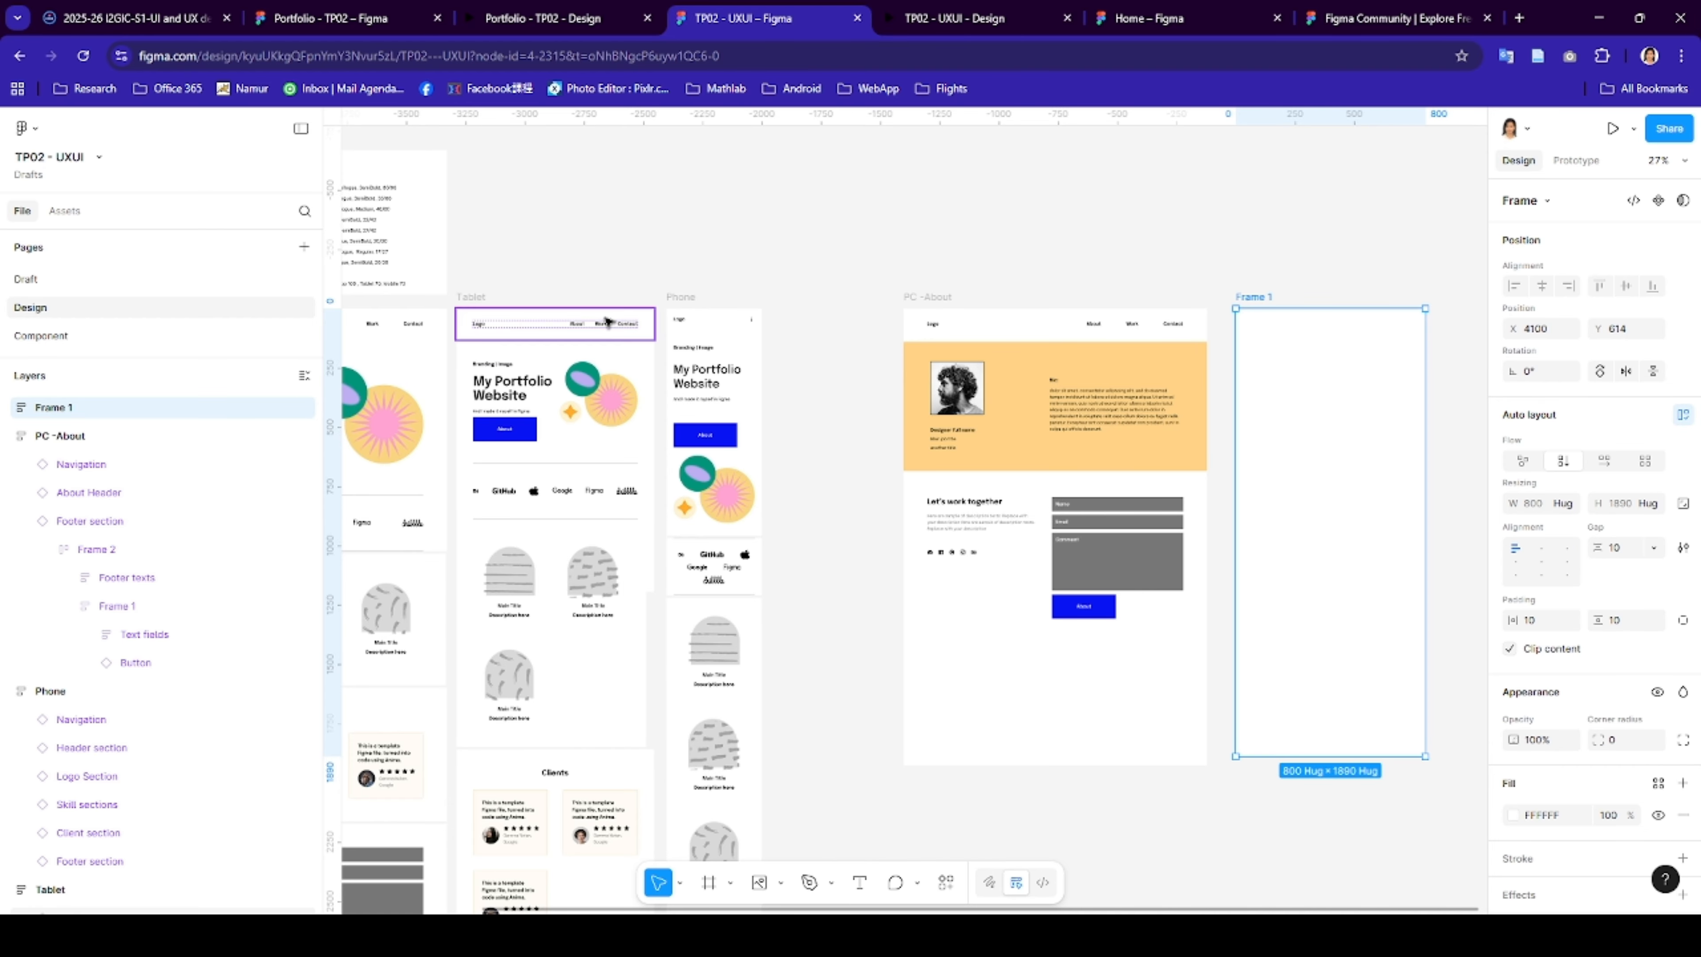
- Copy the tablet Navigation and the About Header into the new frame, switching the header to its Tablet variant
drag(605, 321, 1283, 328)
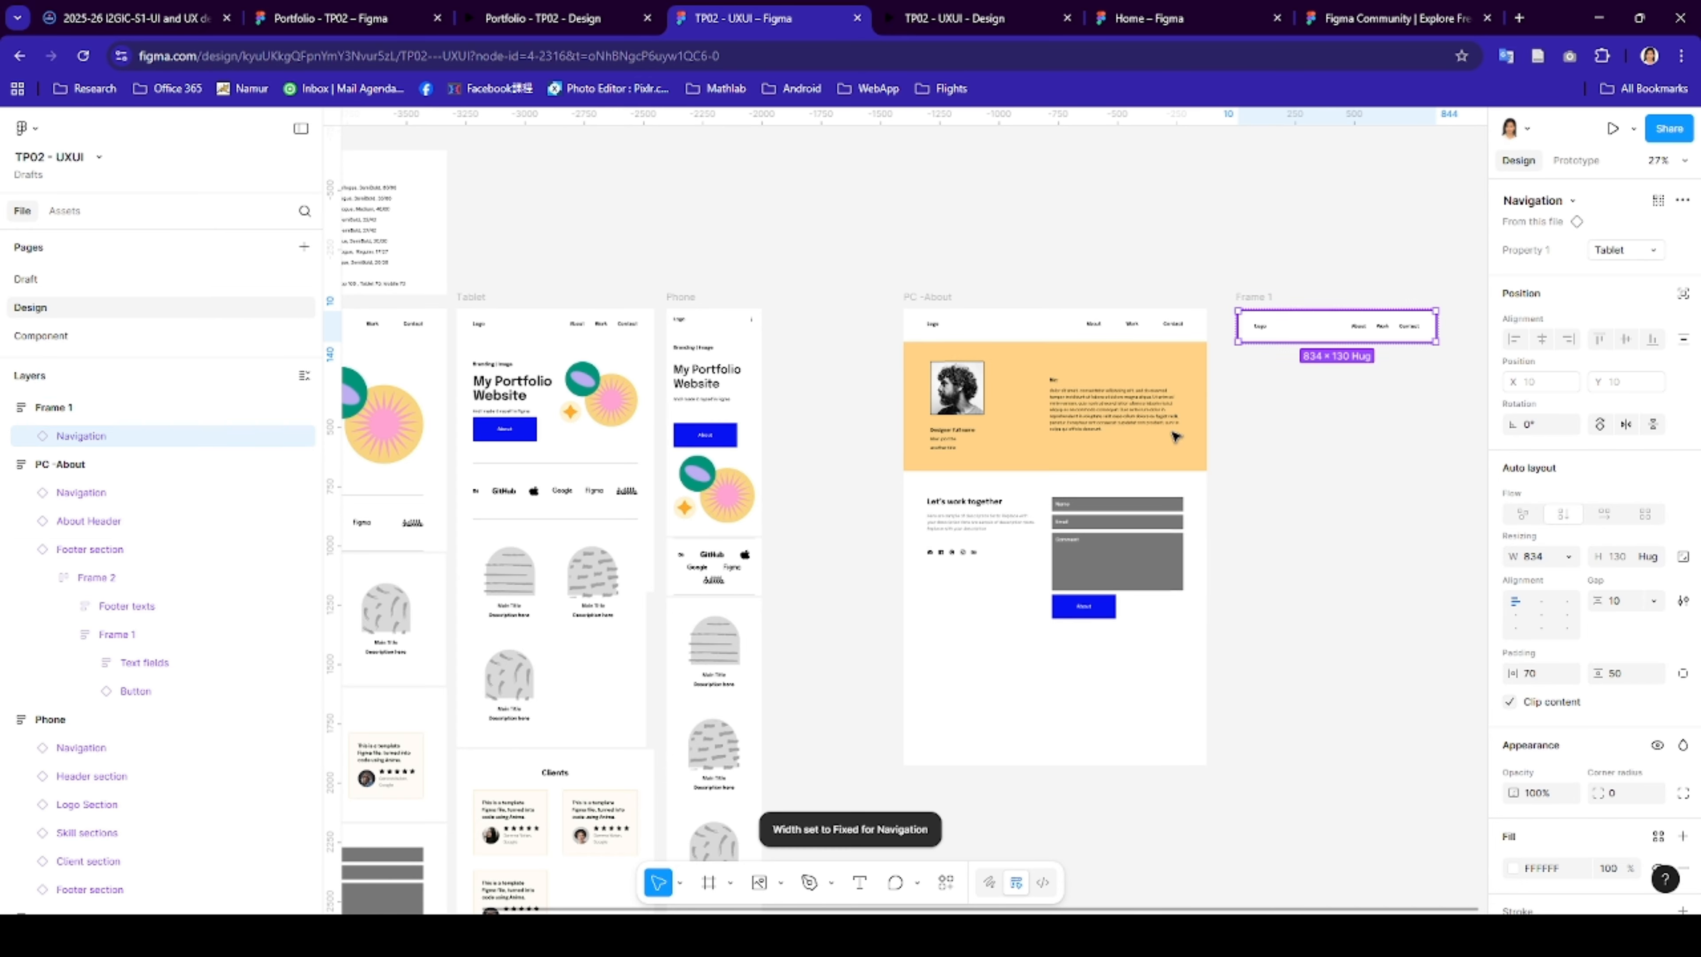
scroll(580, 647, down, 1)
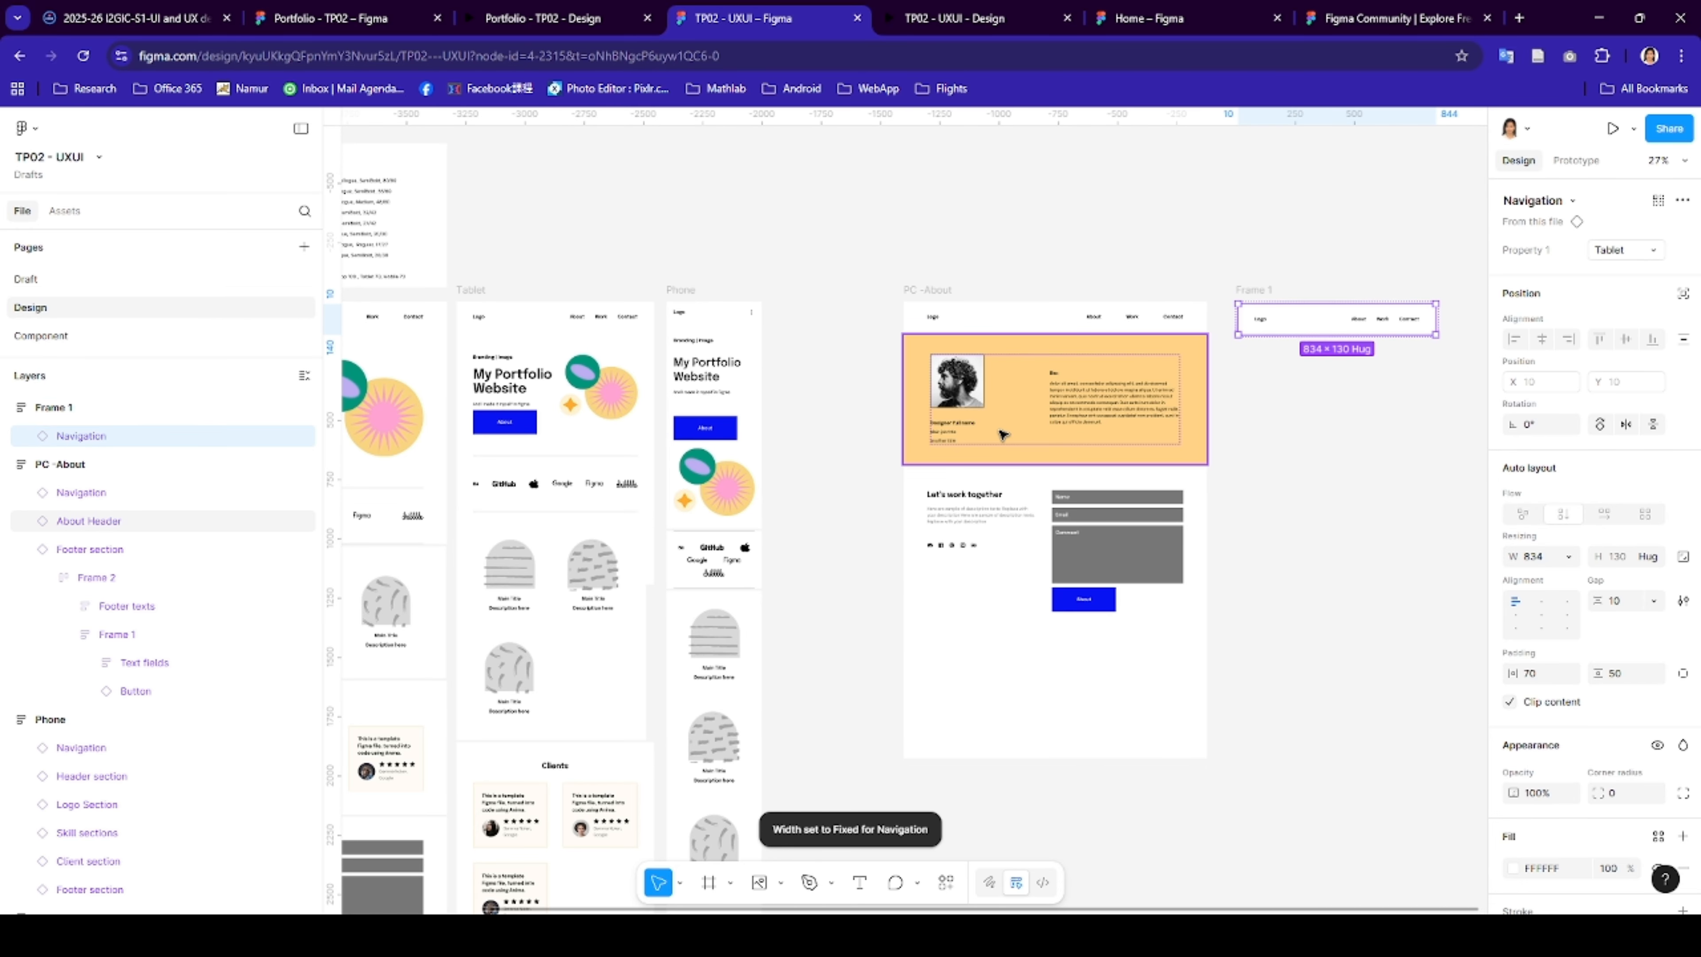
drag(1002, 435, 1286, 349)
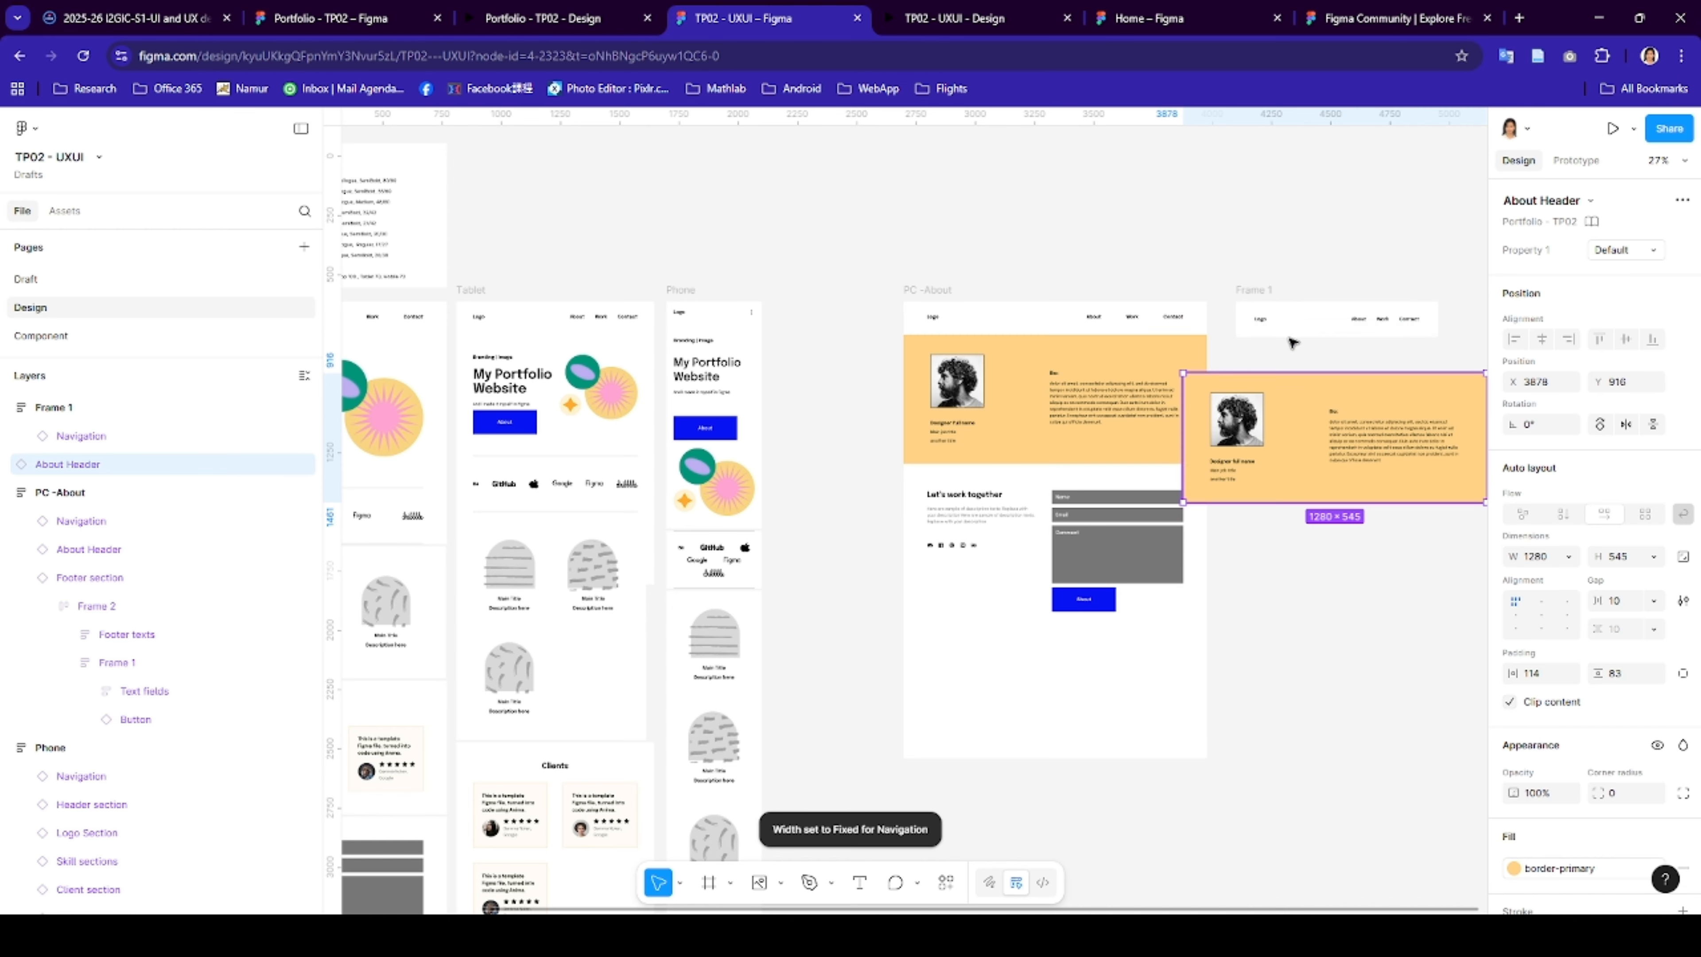
click(1651, 249)
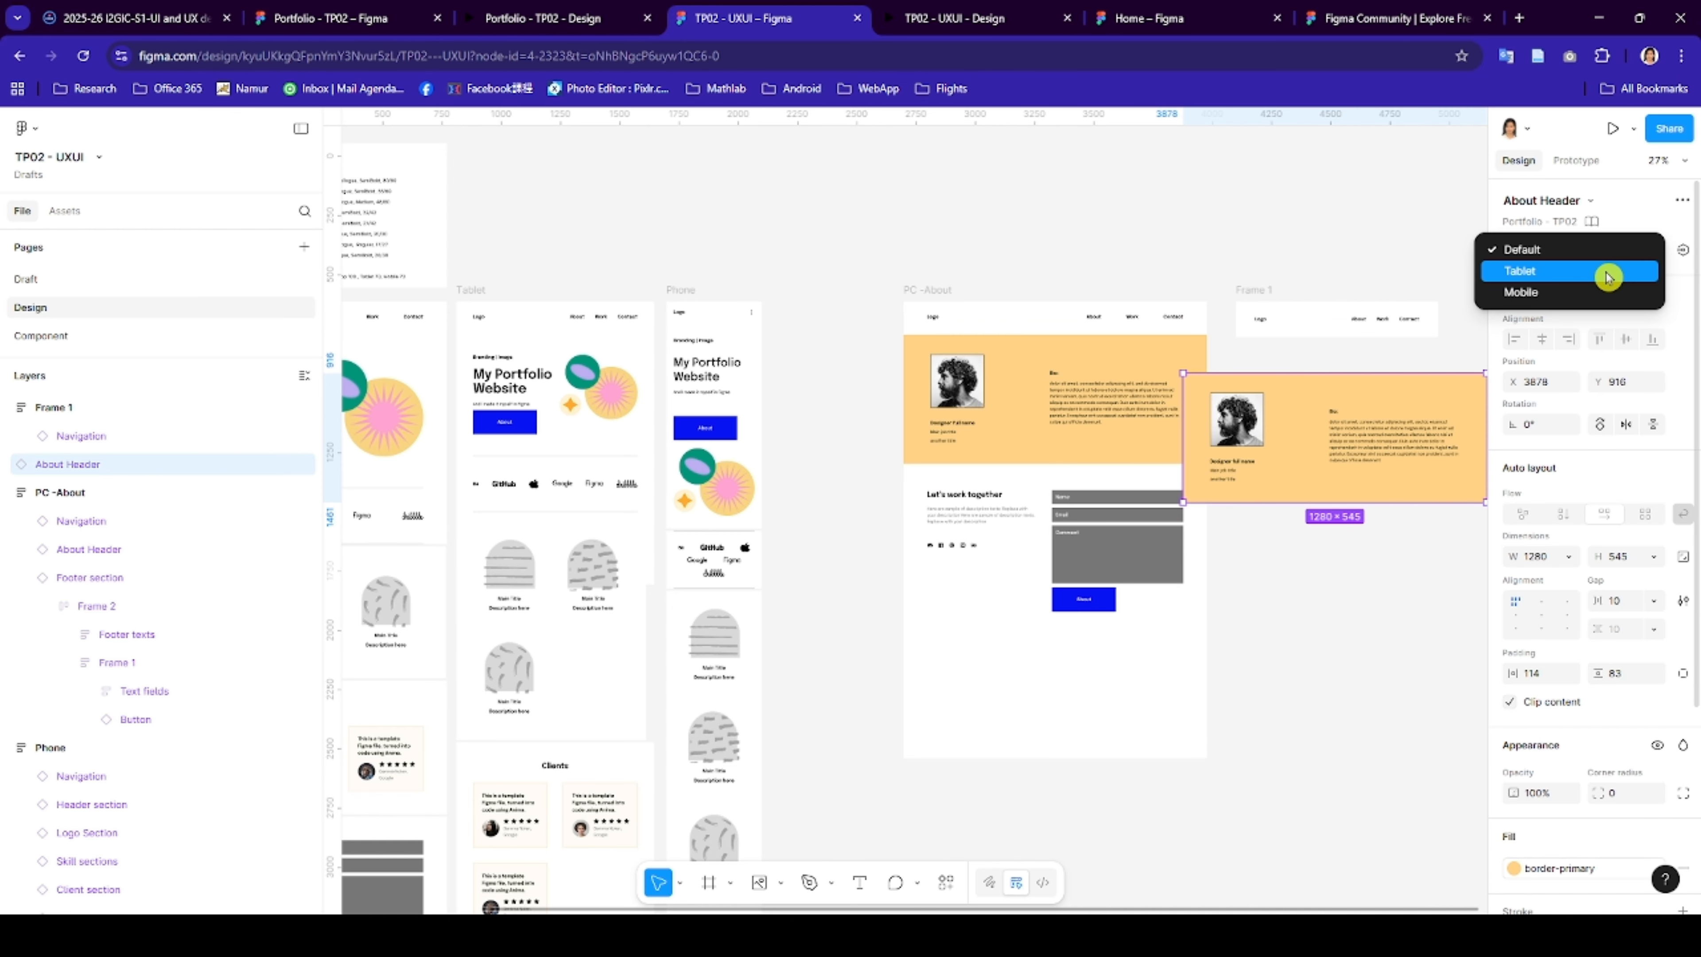
click(1576, 272)
drag(1359, 385, 1386, 419)
- Copy the PC - About Footer section into the new frame below the About Header, using its Tablet variant
click(1039, 604)
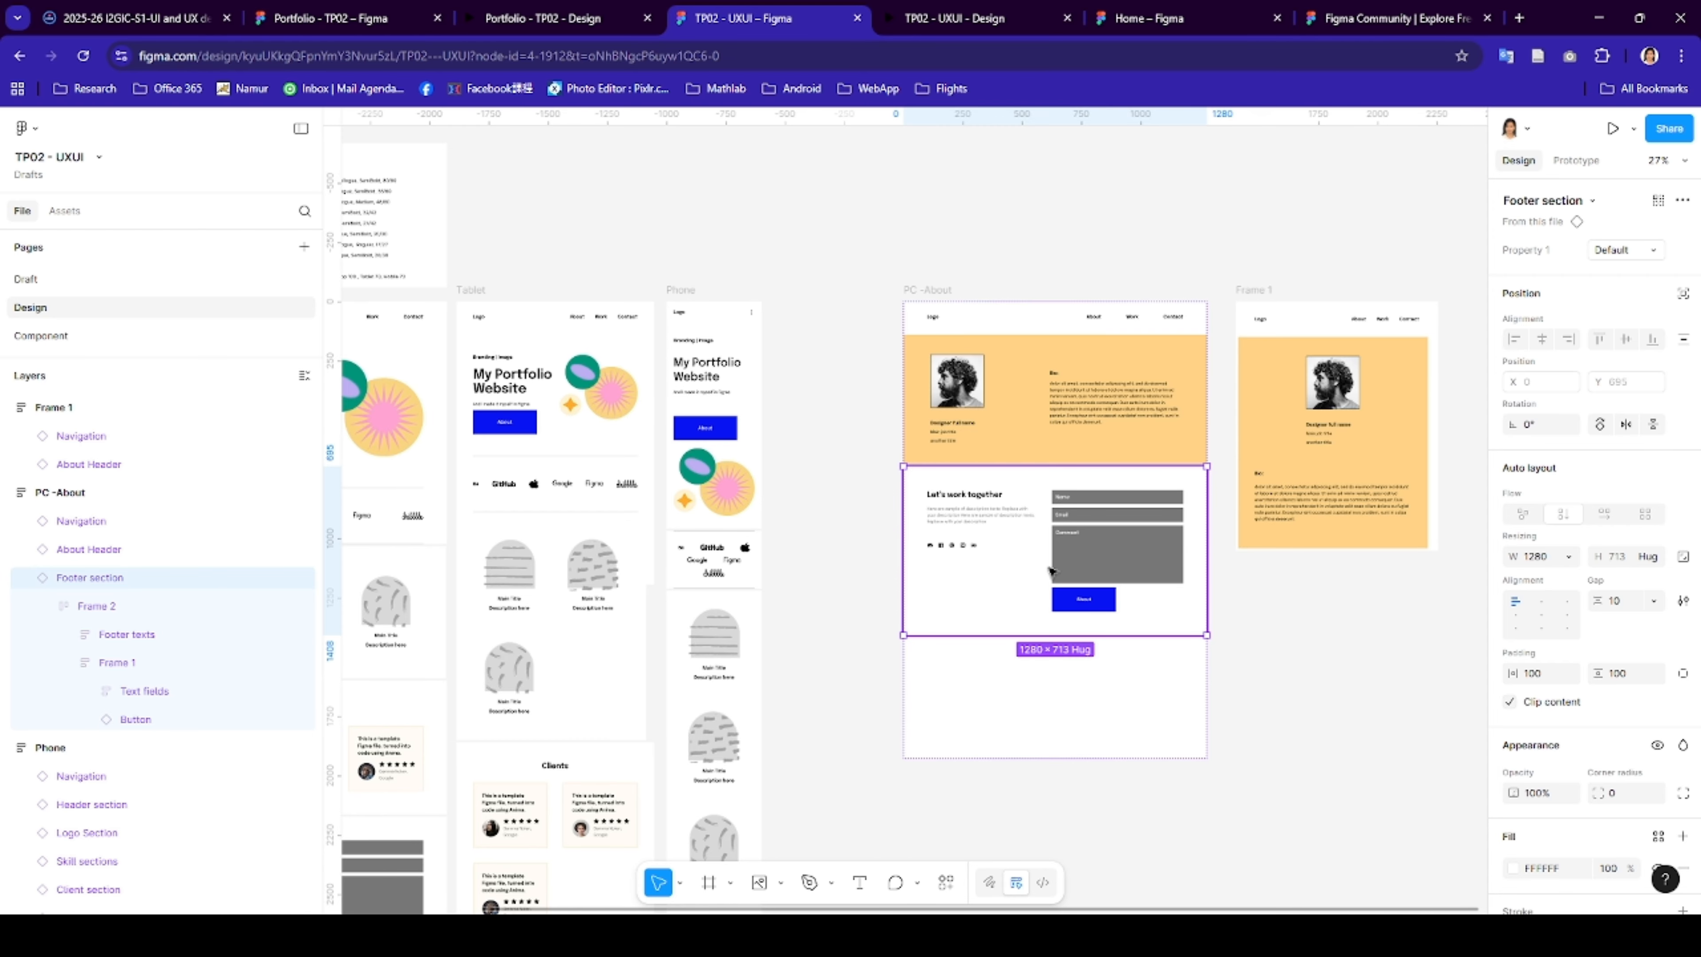
drag(1256, 519, 1385, 641)
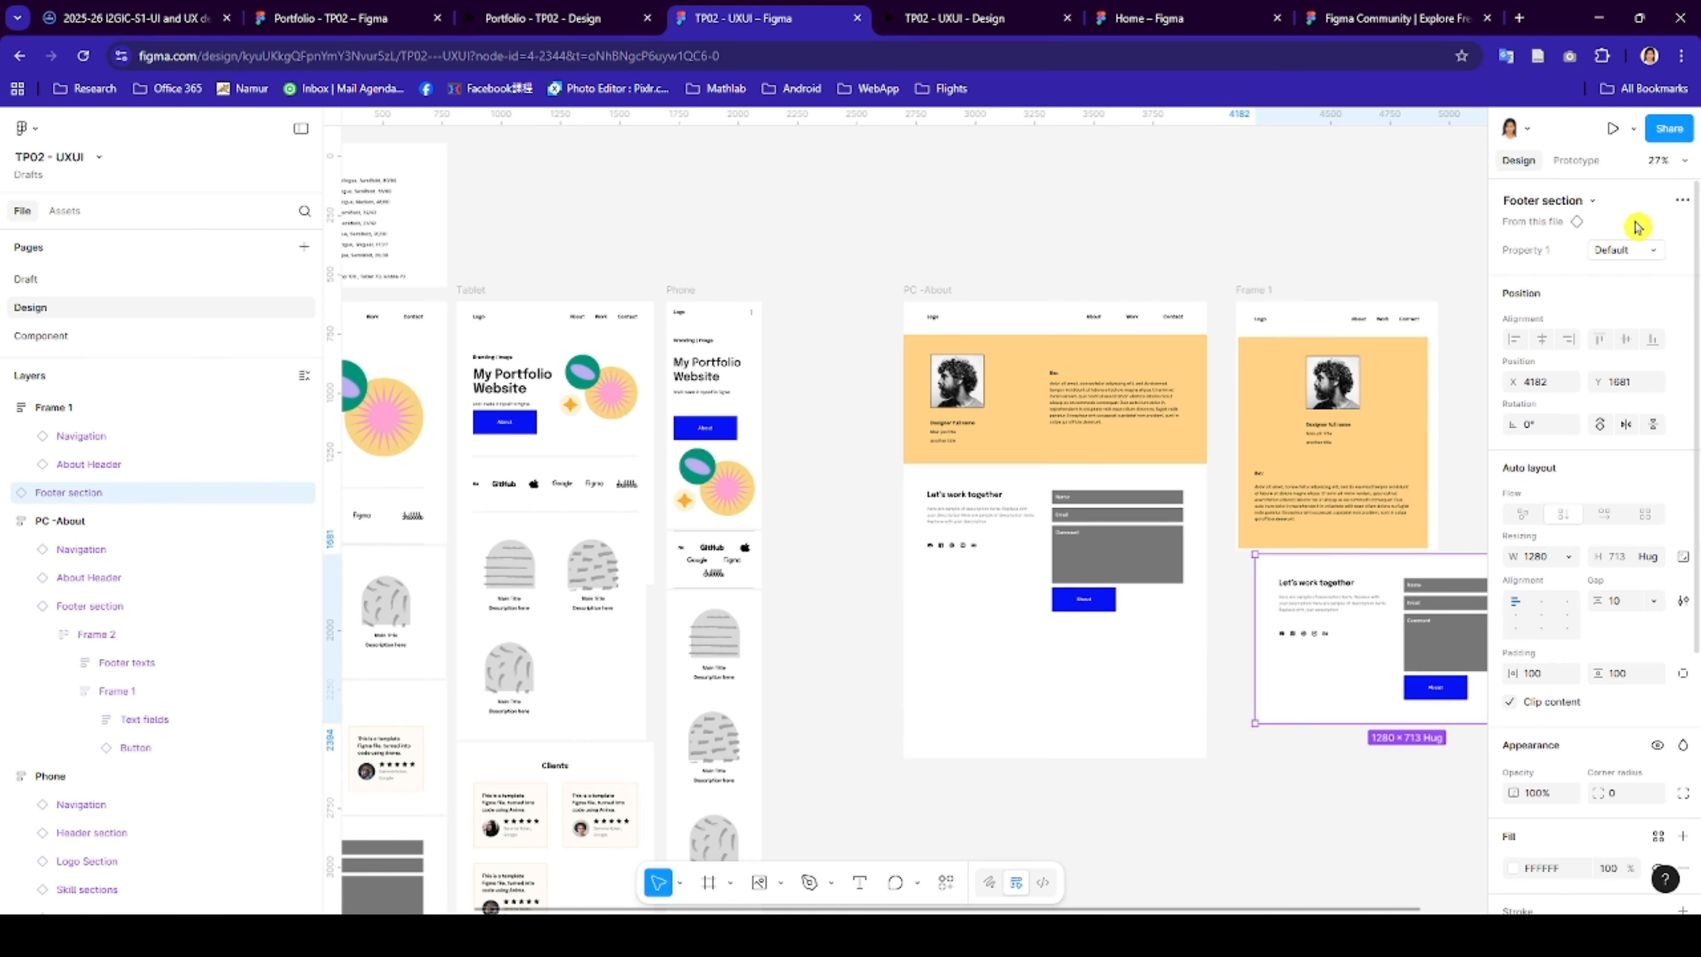
click(1627, 251)
click(1577, 276)
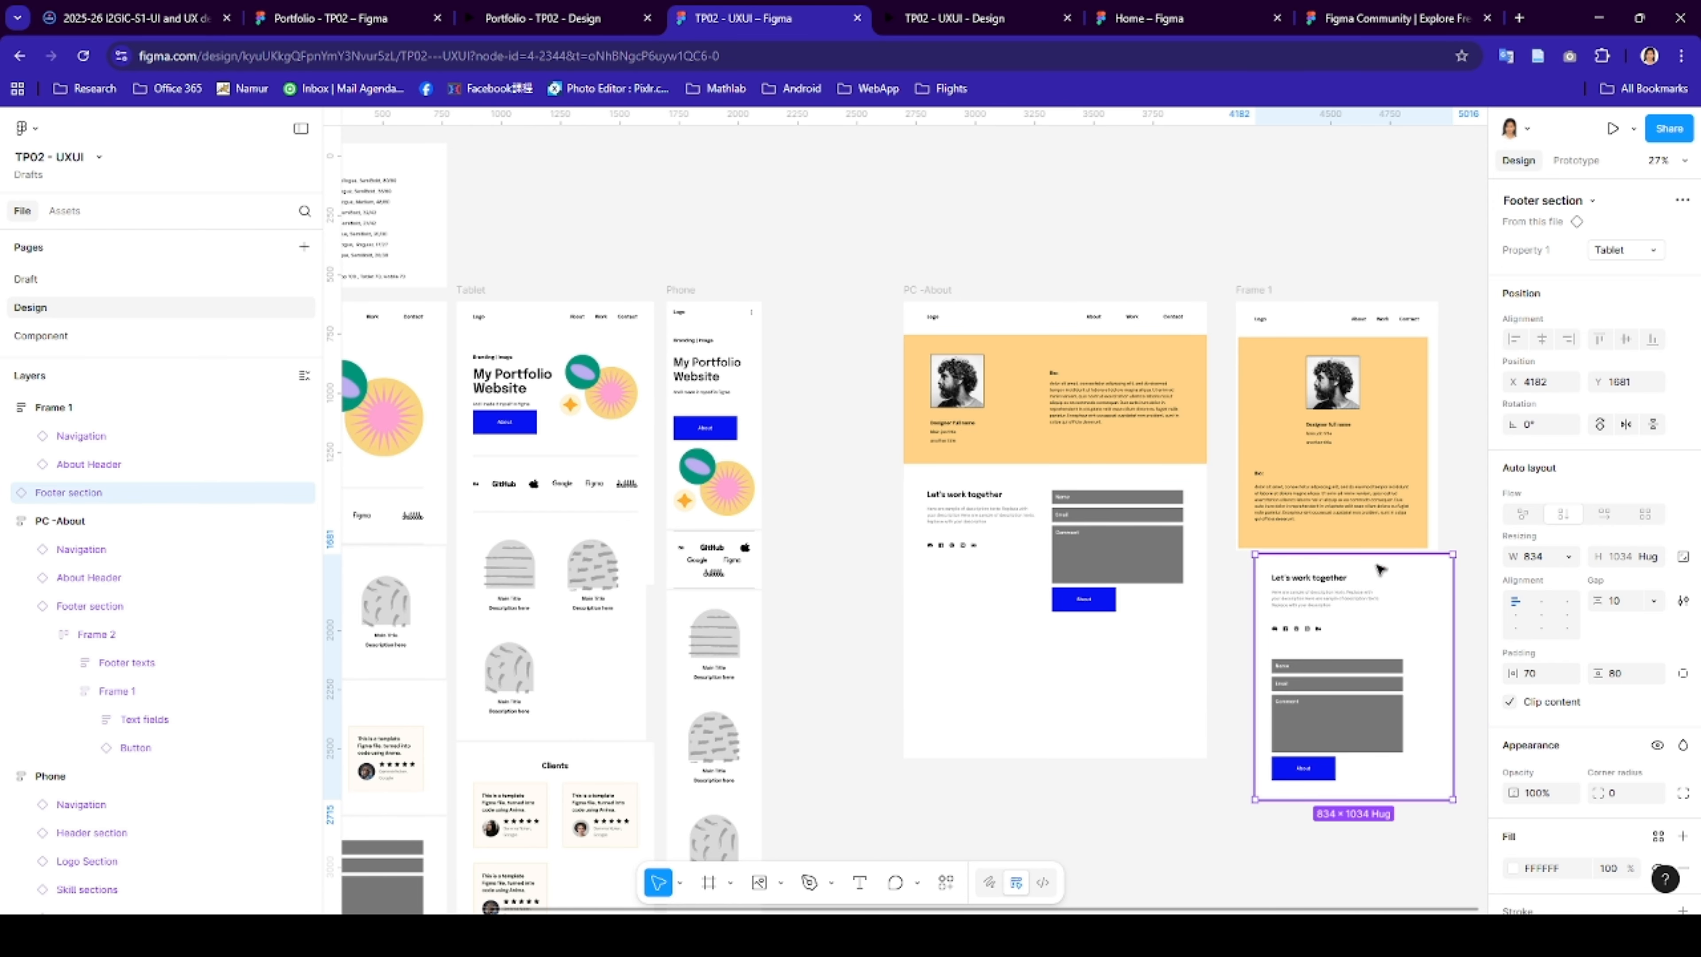
drag(1374, 546, 1374, 544)
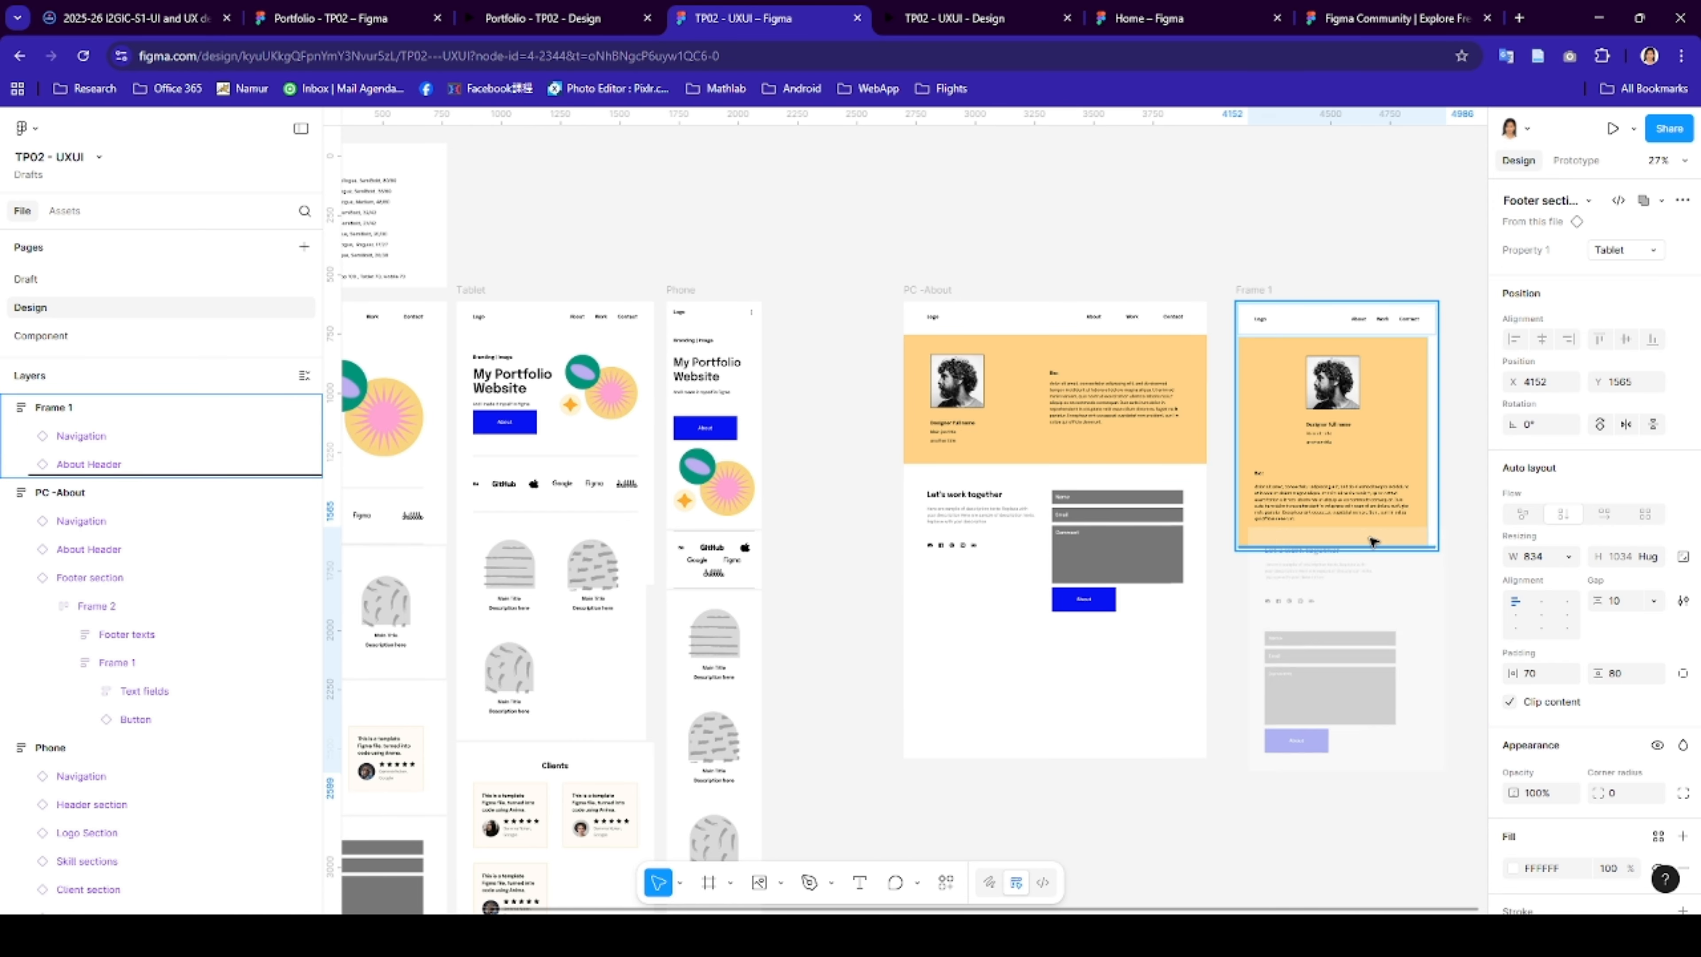
- Set the width of the new frame's About Header to Fill container
click(1428, 461)
click(1569, 556)
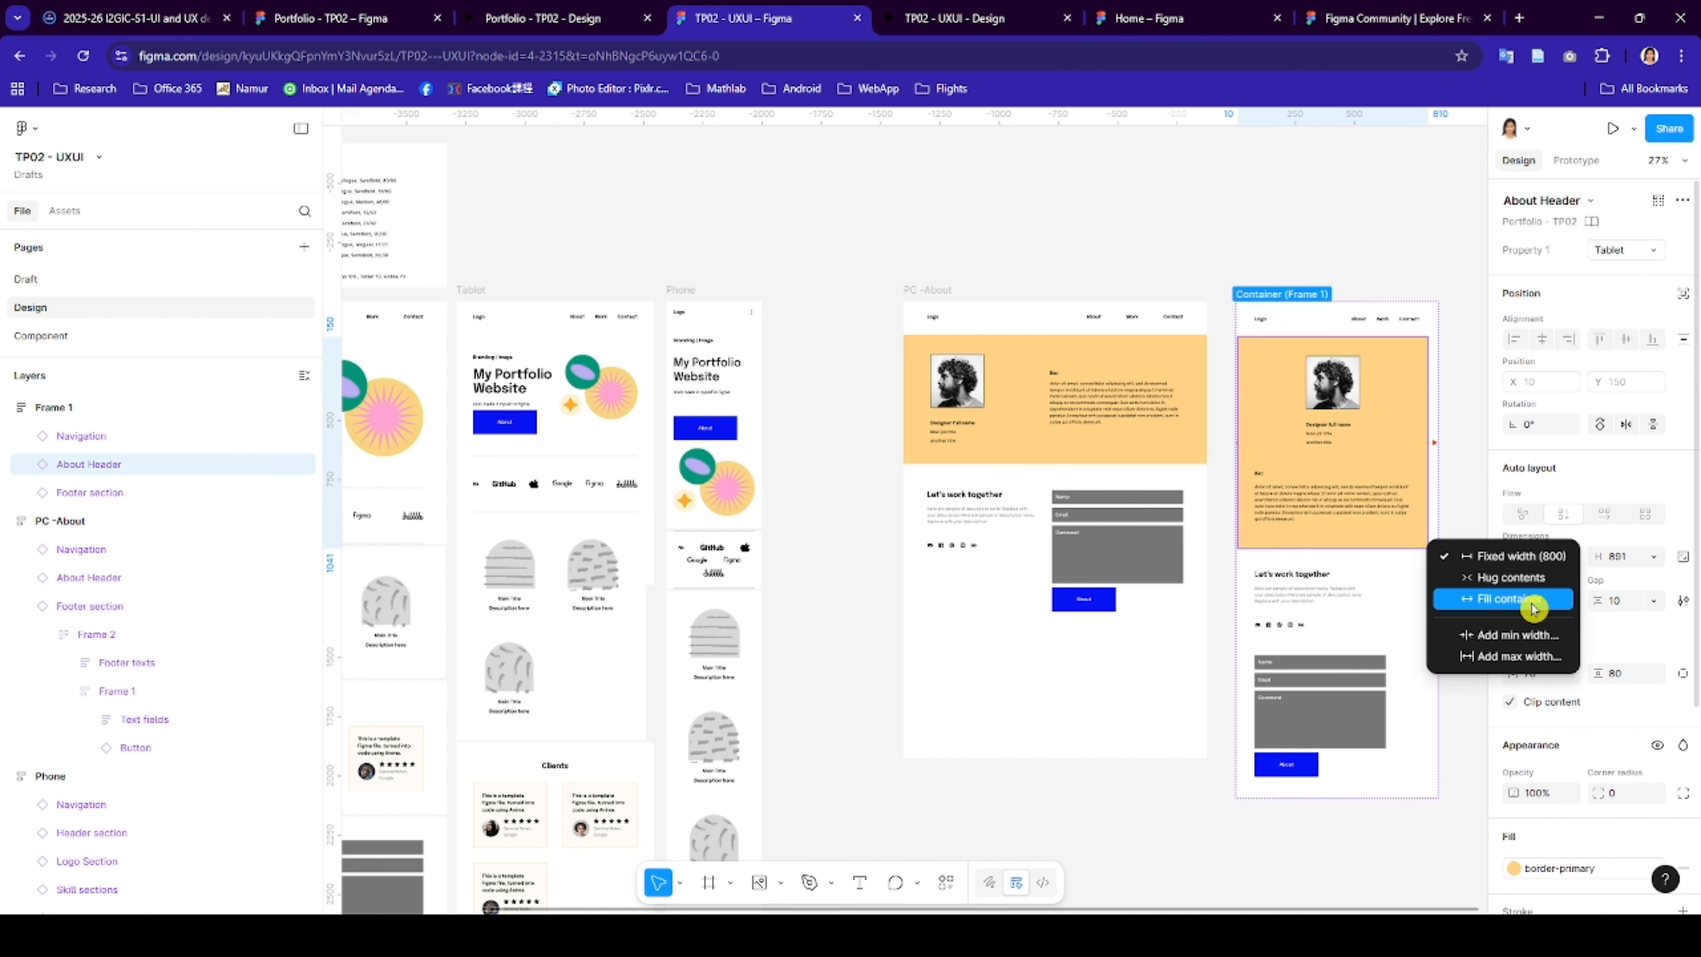
click(1533, 608)
click(1465, 543)
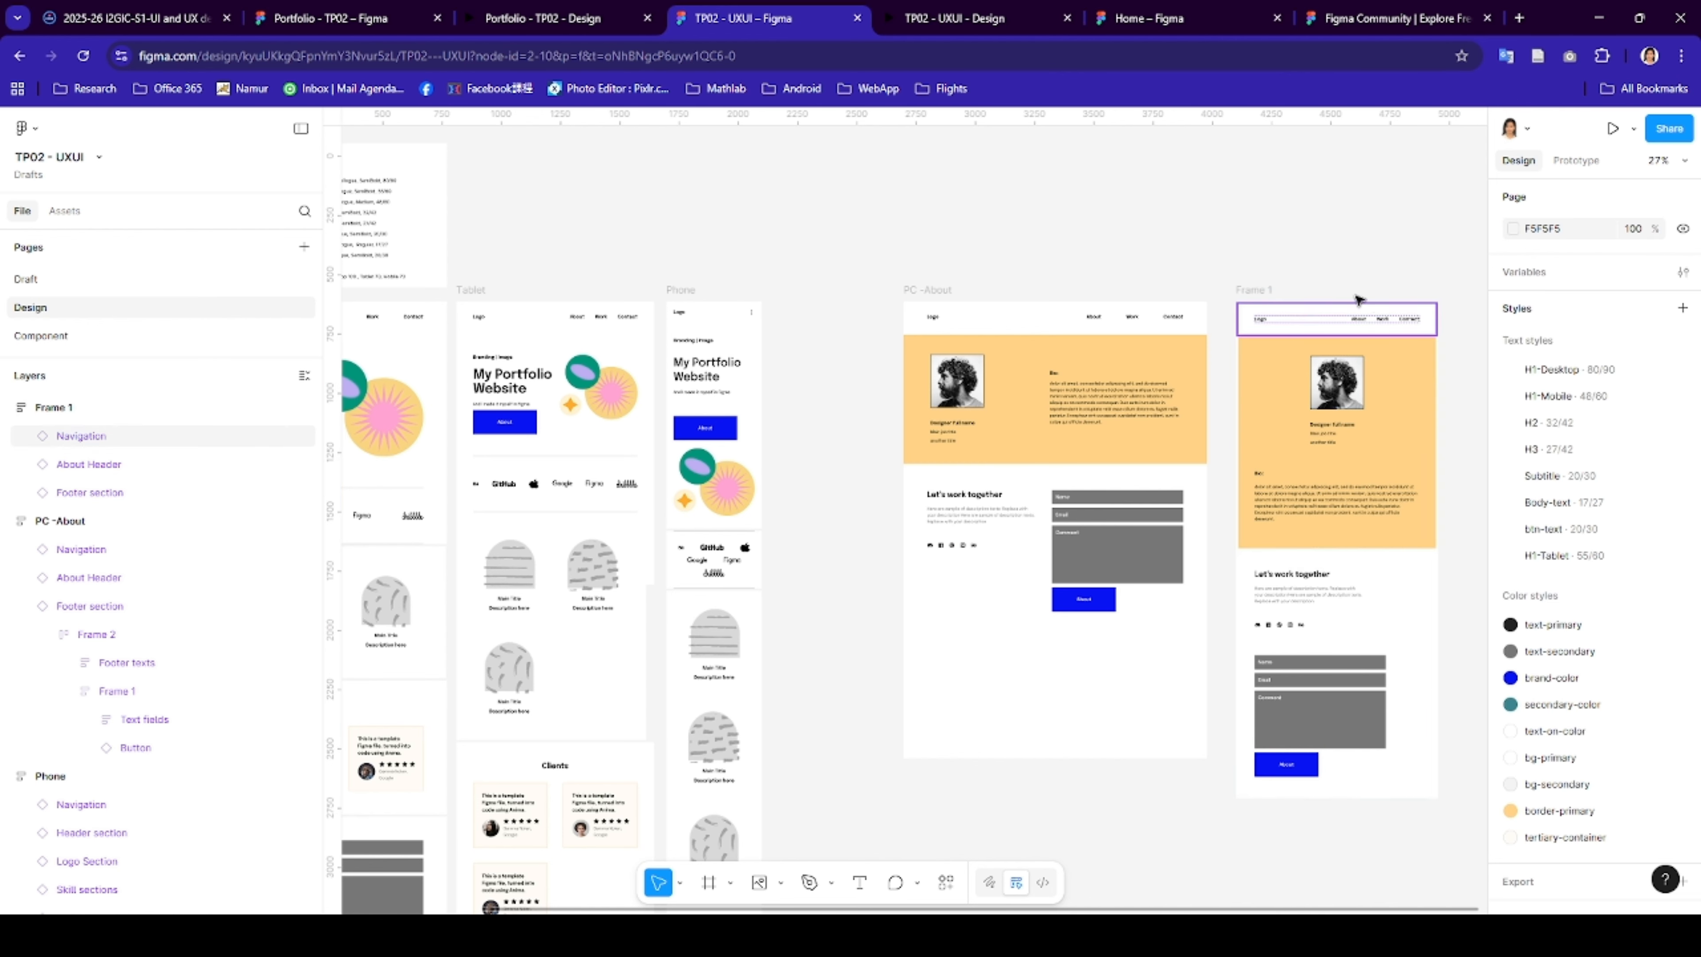
- Rename Frame 1 to "Tablet - About"
scroll(1357, 299, right, 5)
click(1071, 290)
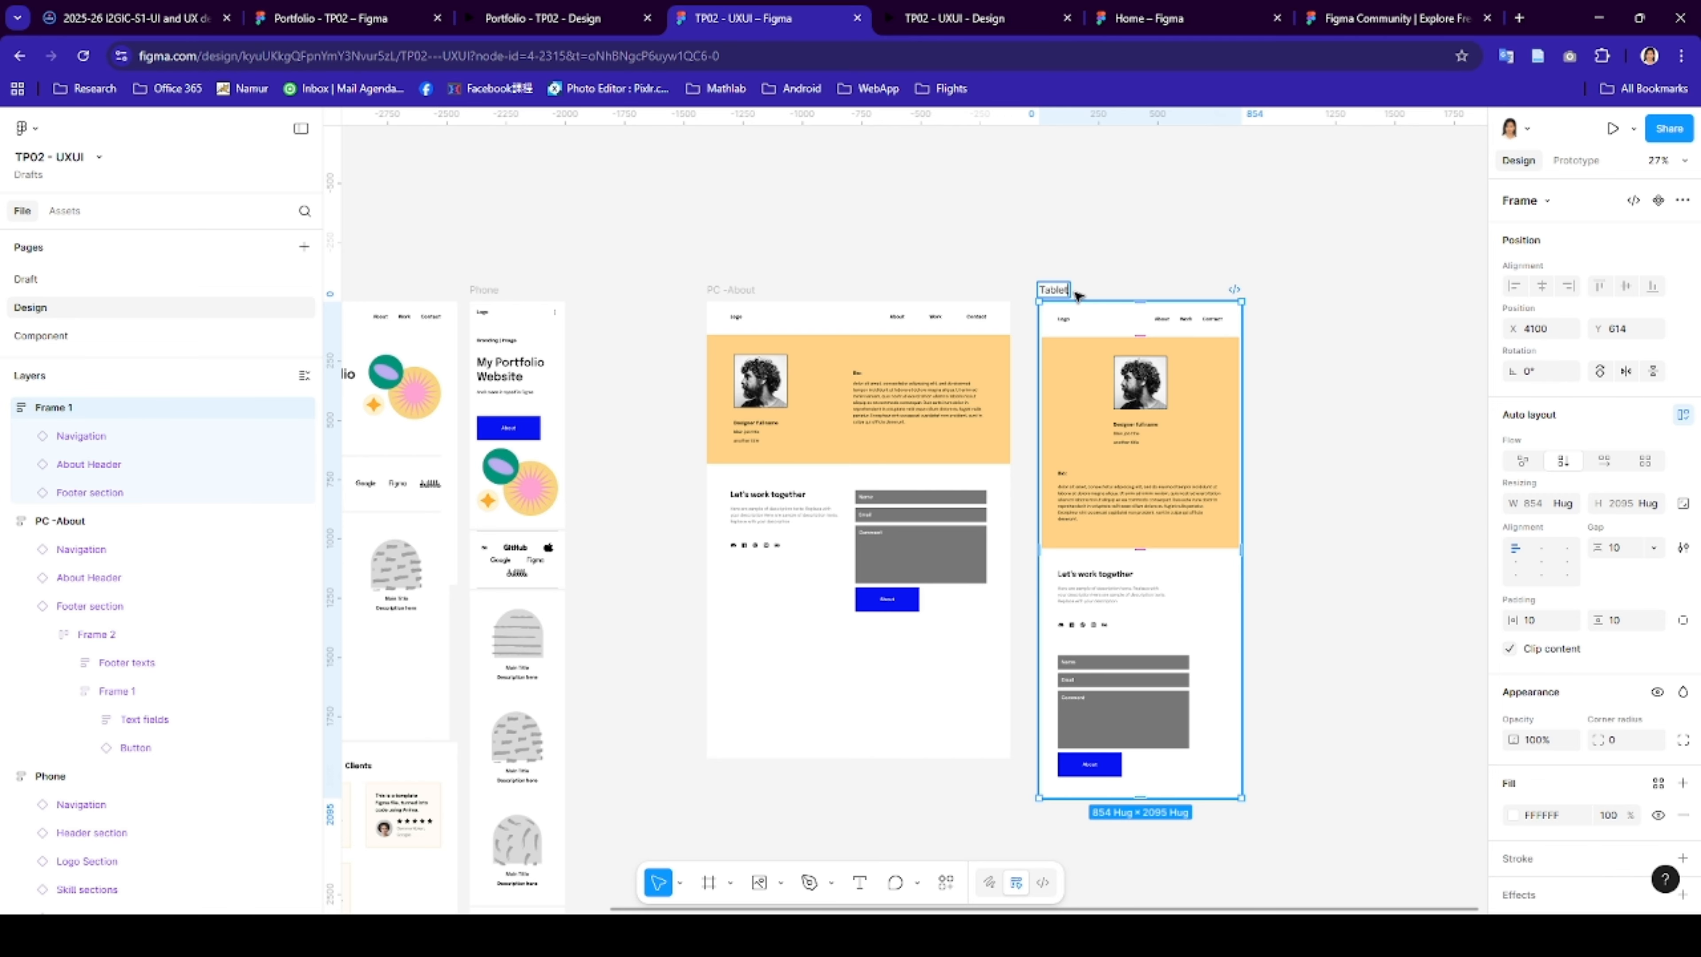
text(Tablet -)
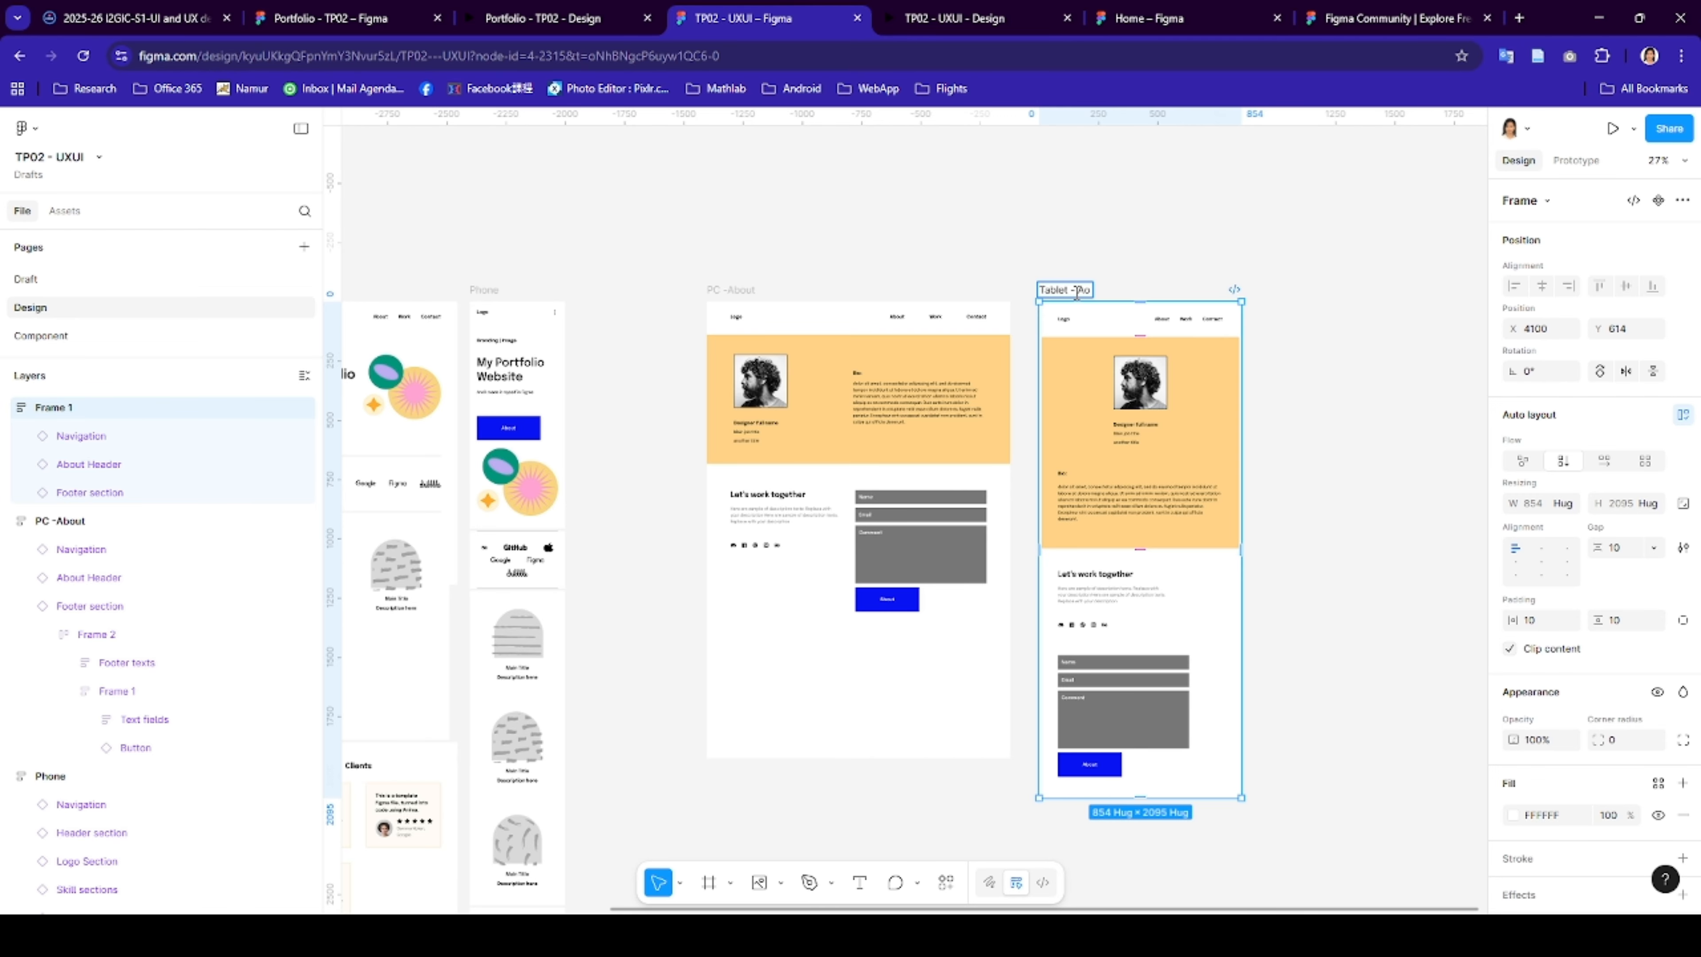
text( About)
key(Return)
- Draw a frame about 598×1950 beside Tablet - About, name it "Mobile - About" and apply auto layout
key(f)
drag(1278, 302, 1420, 763)
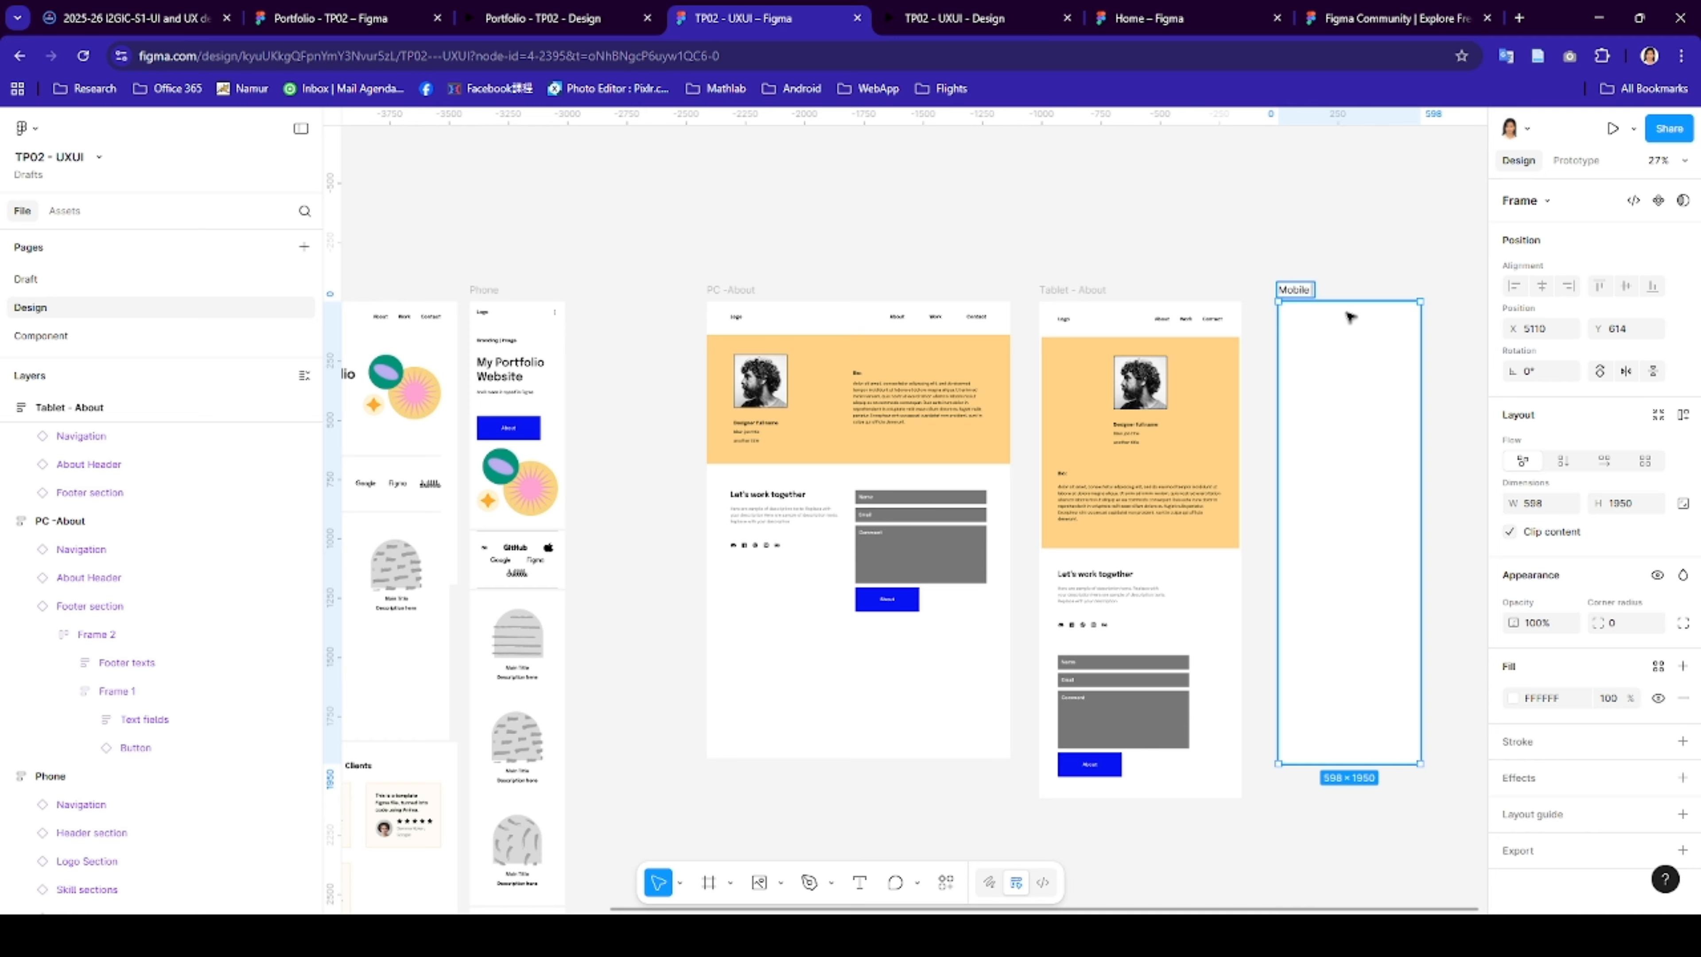
key(Return)
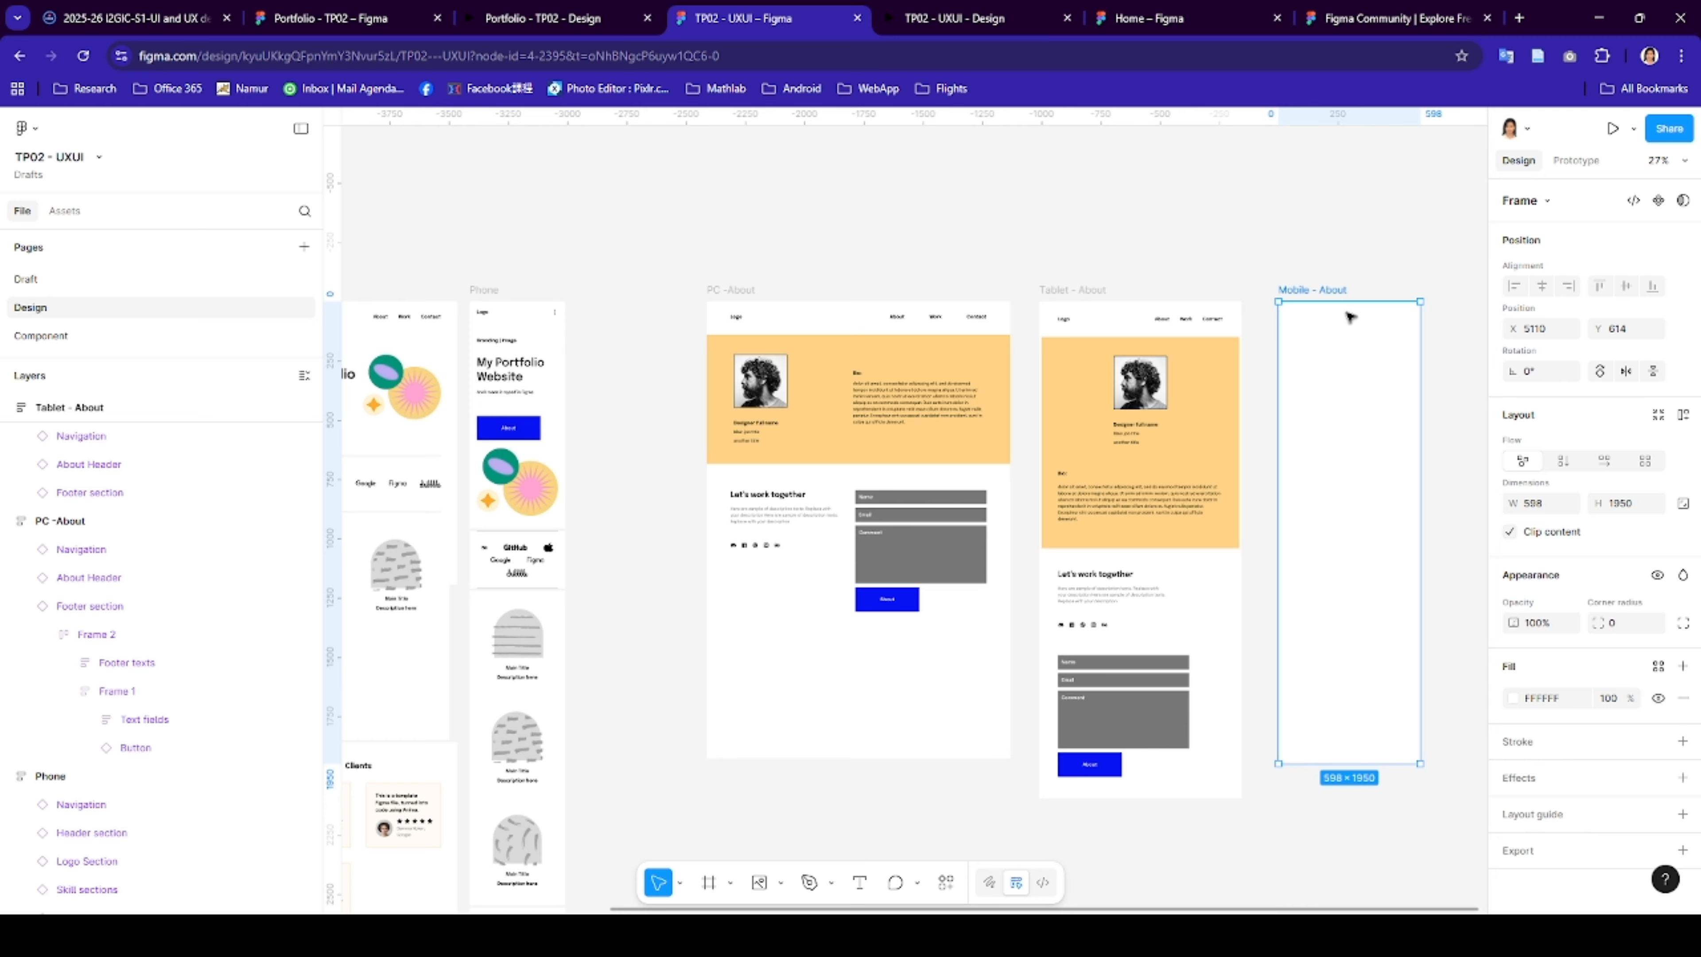
click(1683, 417)
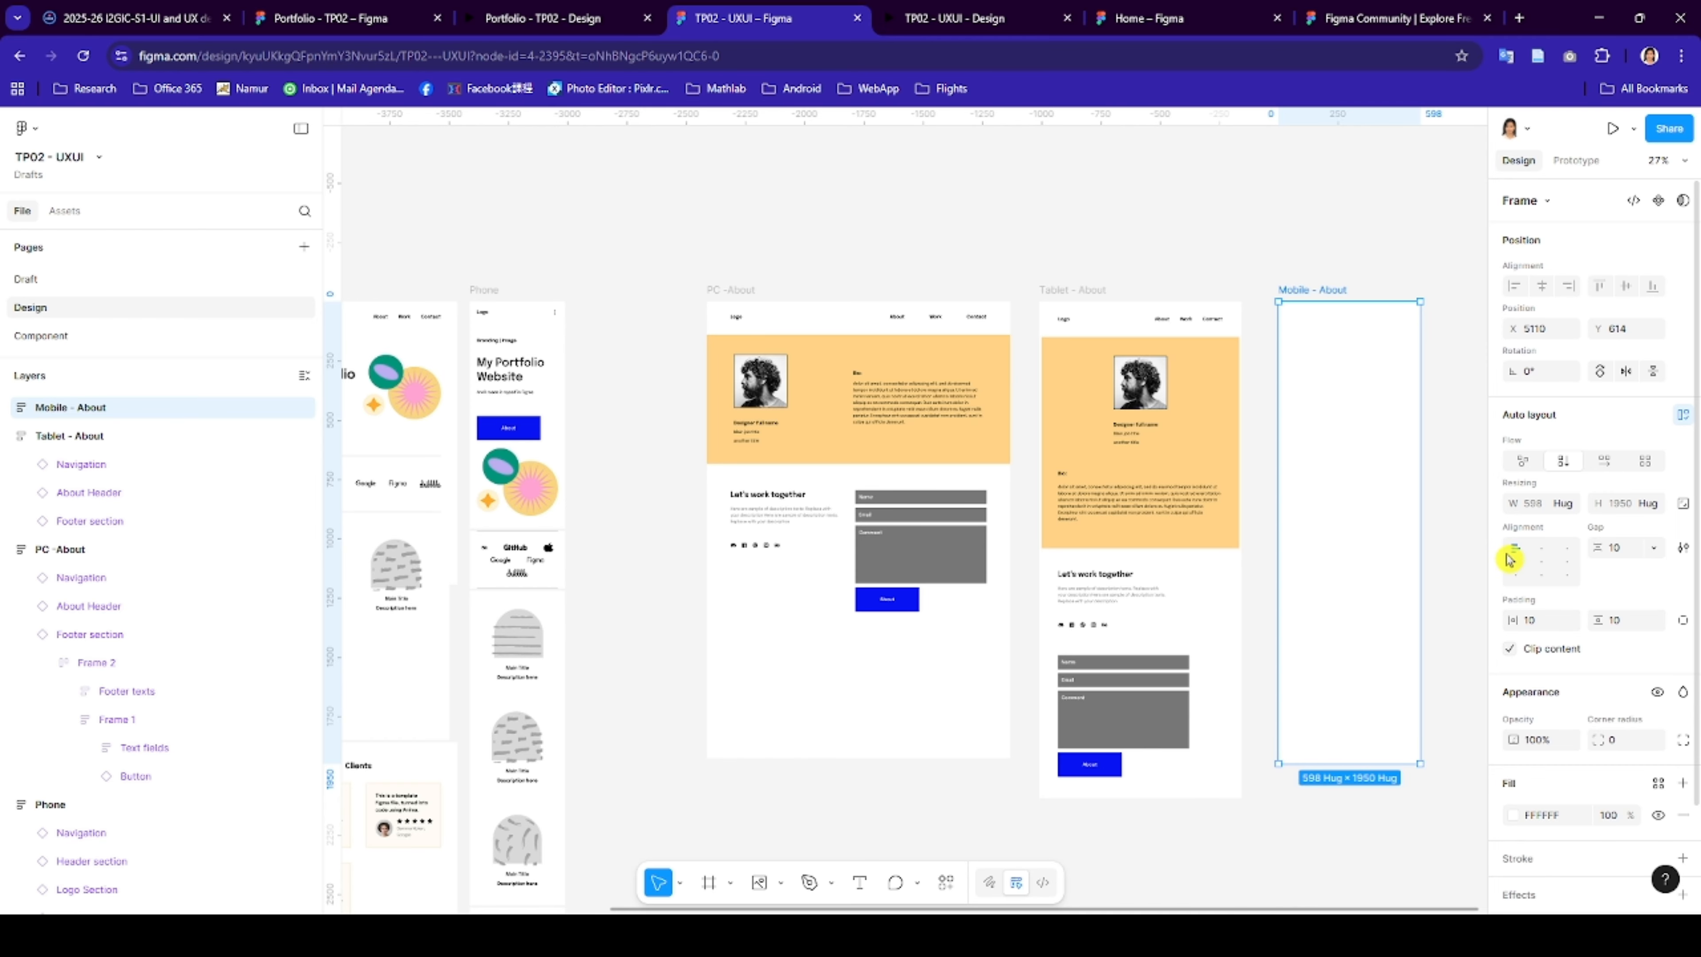
- Copy the Tablet - About Navigation into the Mobile - About frame, using its Mobile variant
click(1150, 328)
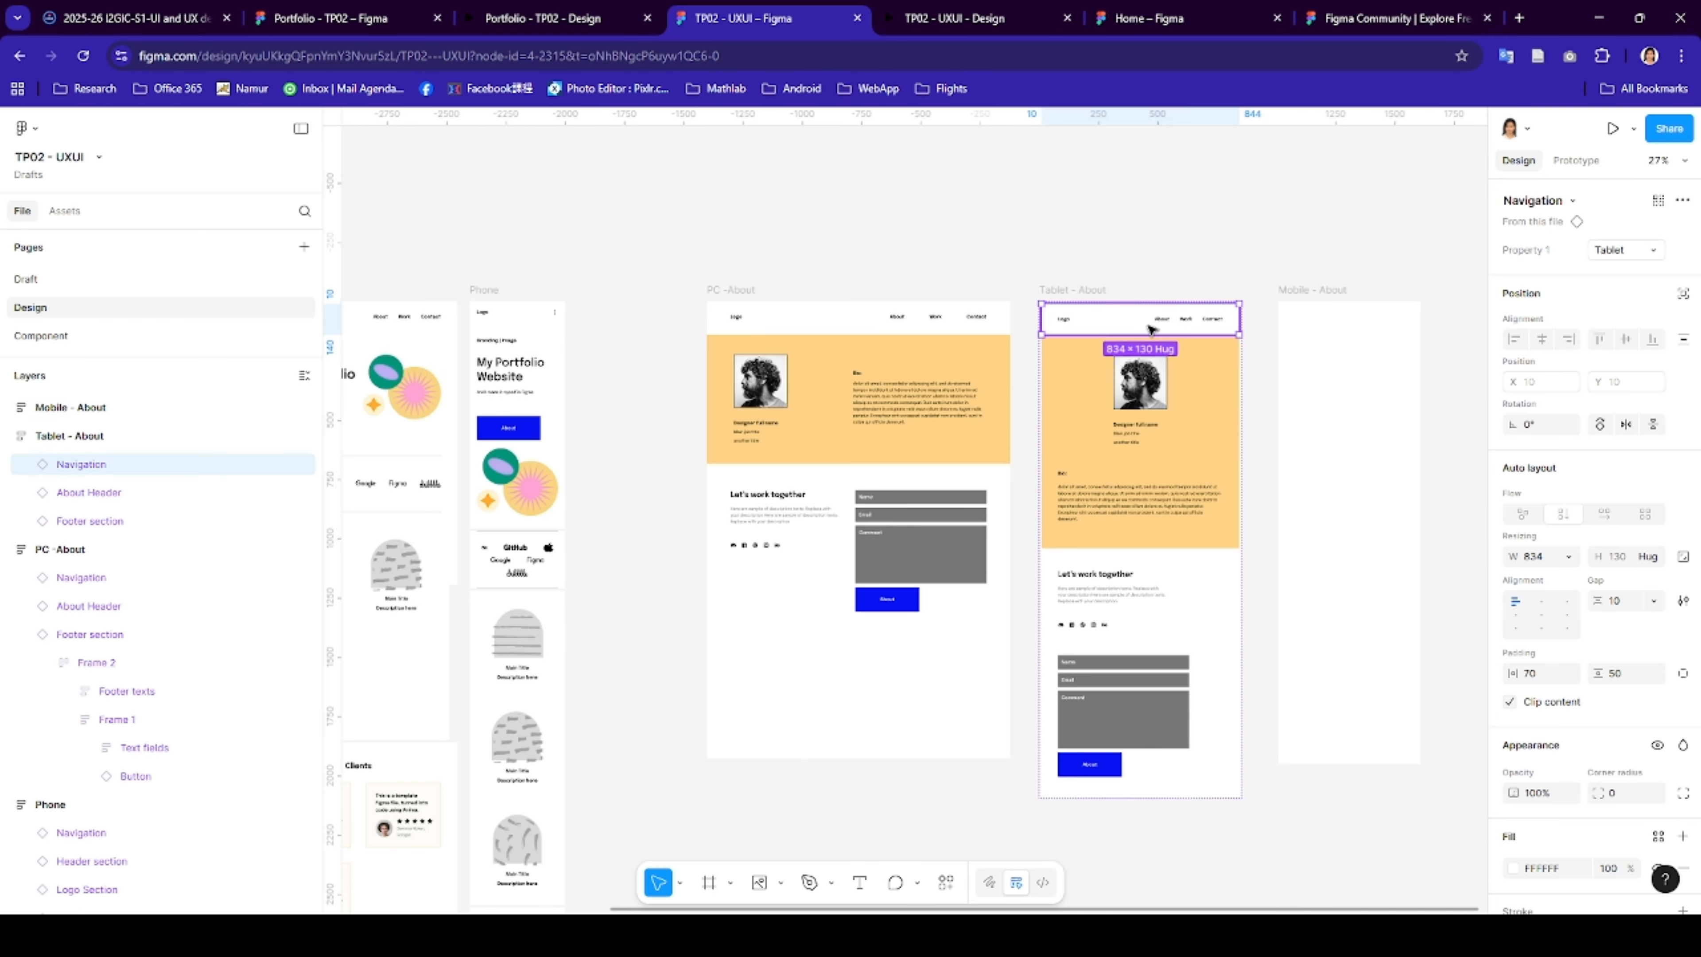
drag(1346, 338, 1389, 228)
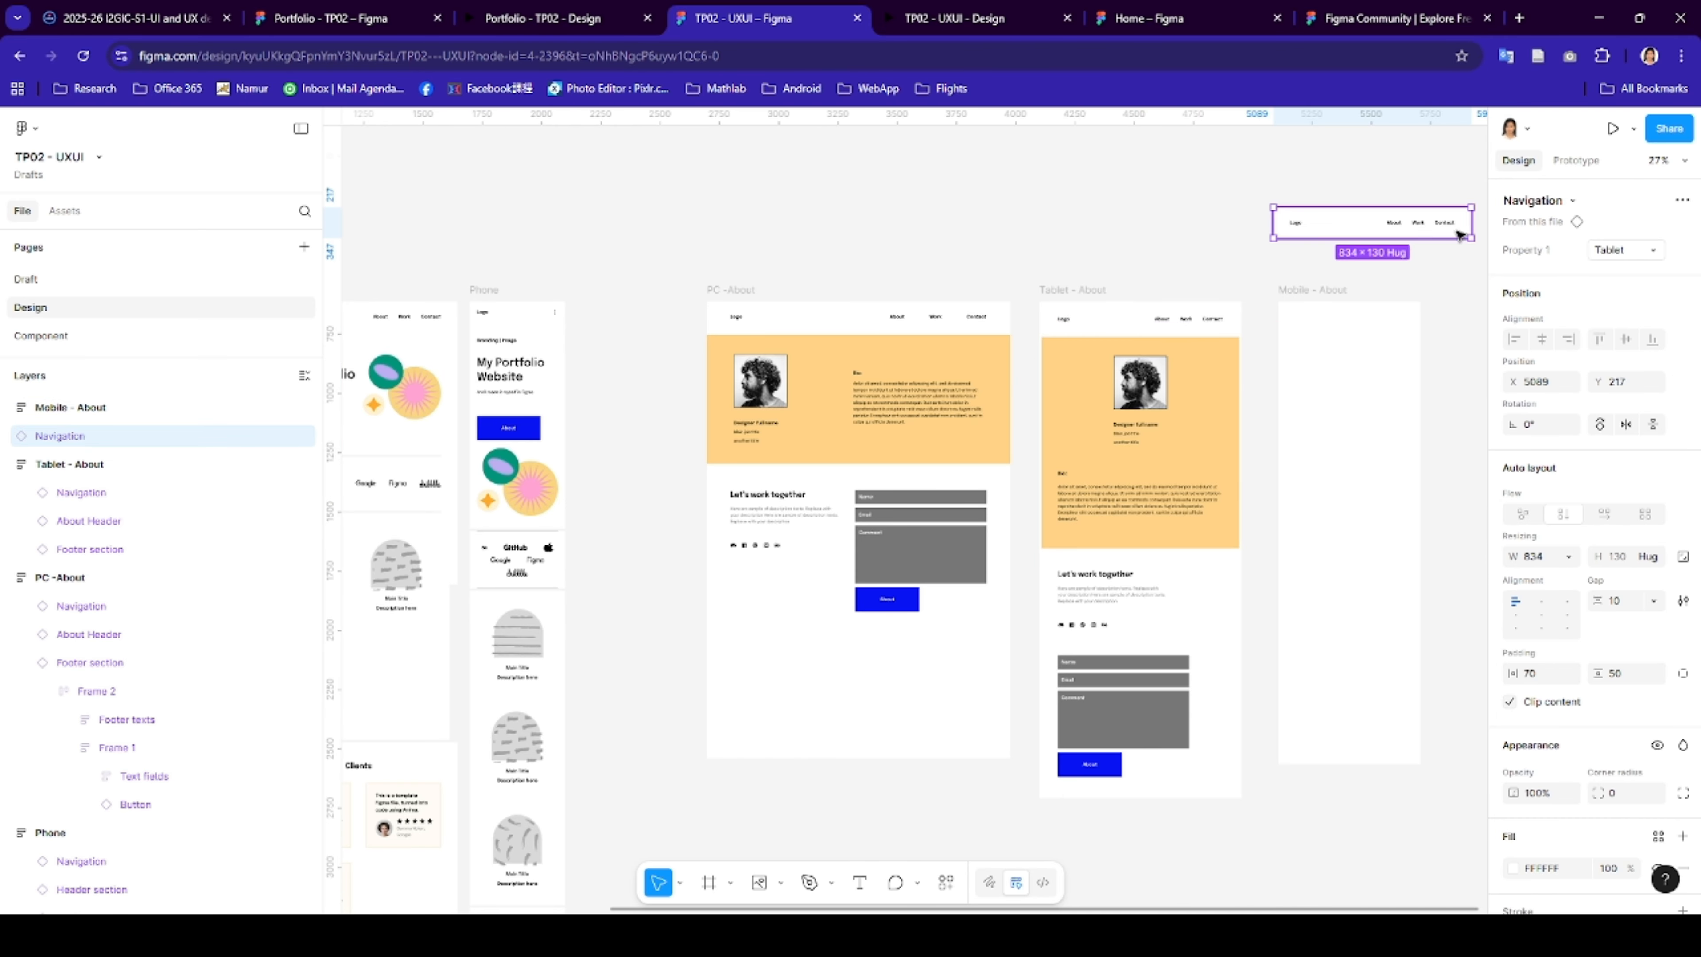
click(1623, 251)
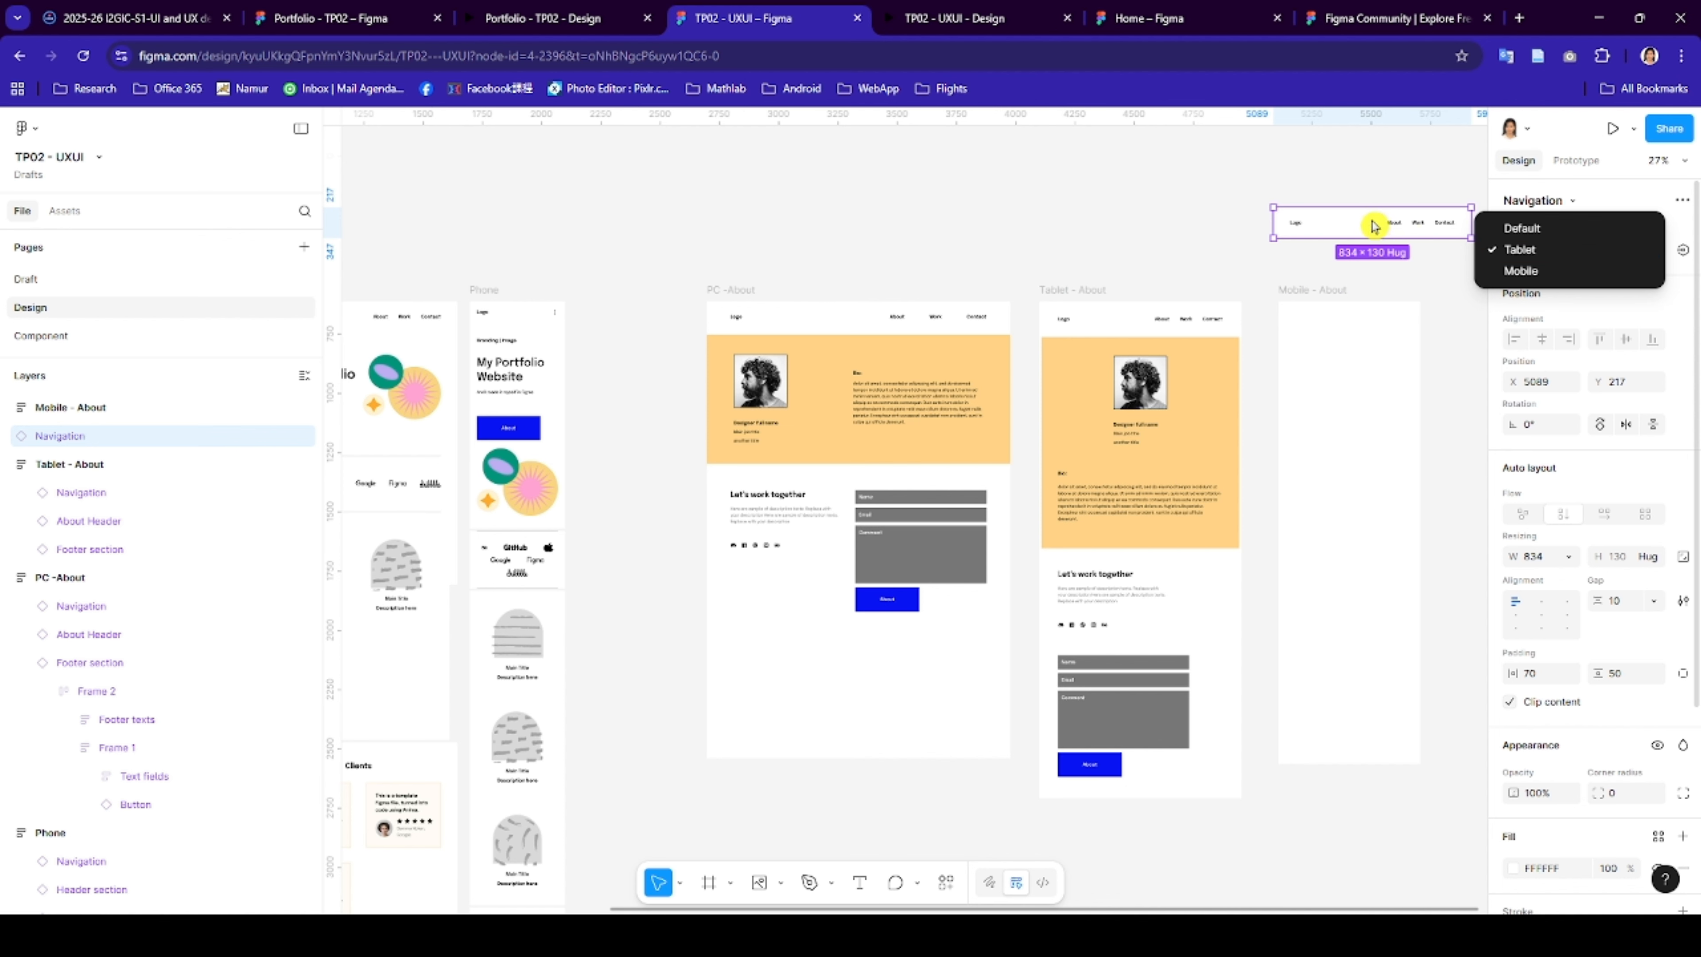
click(1497, 276)
drag(1316, 222, 1359, 330)
click(1225, 450)
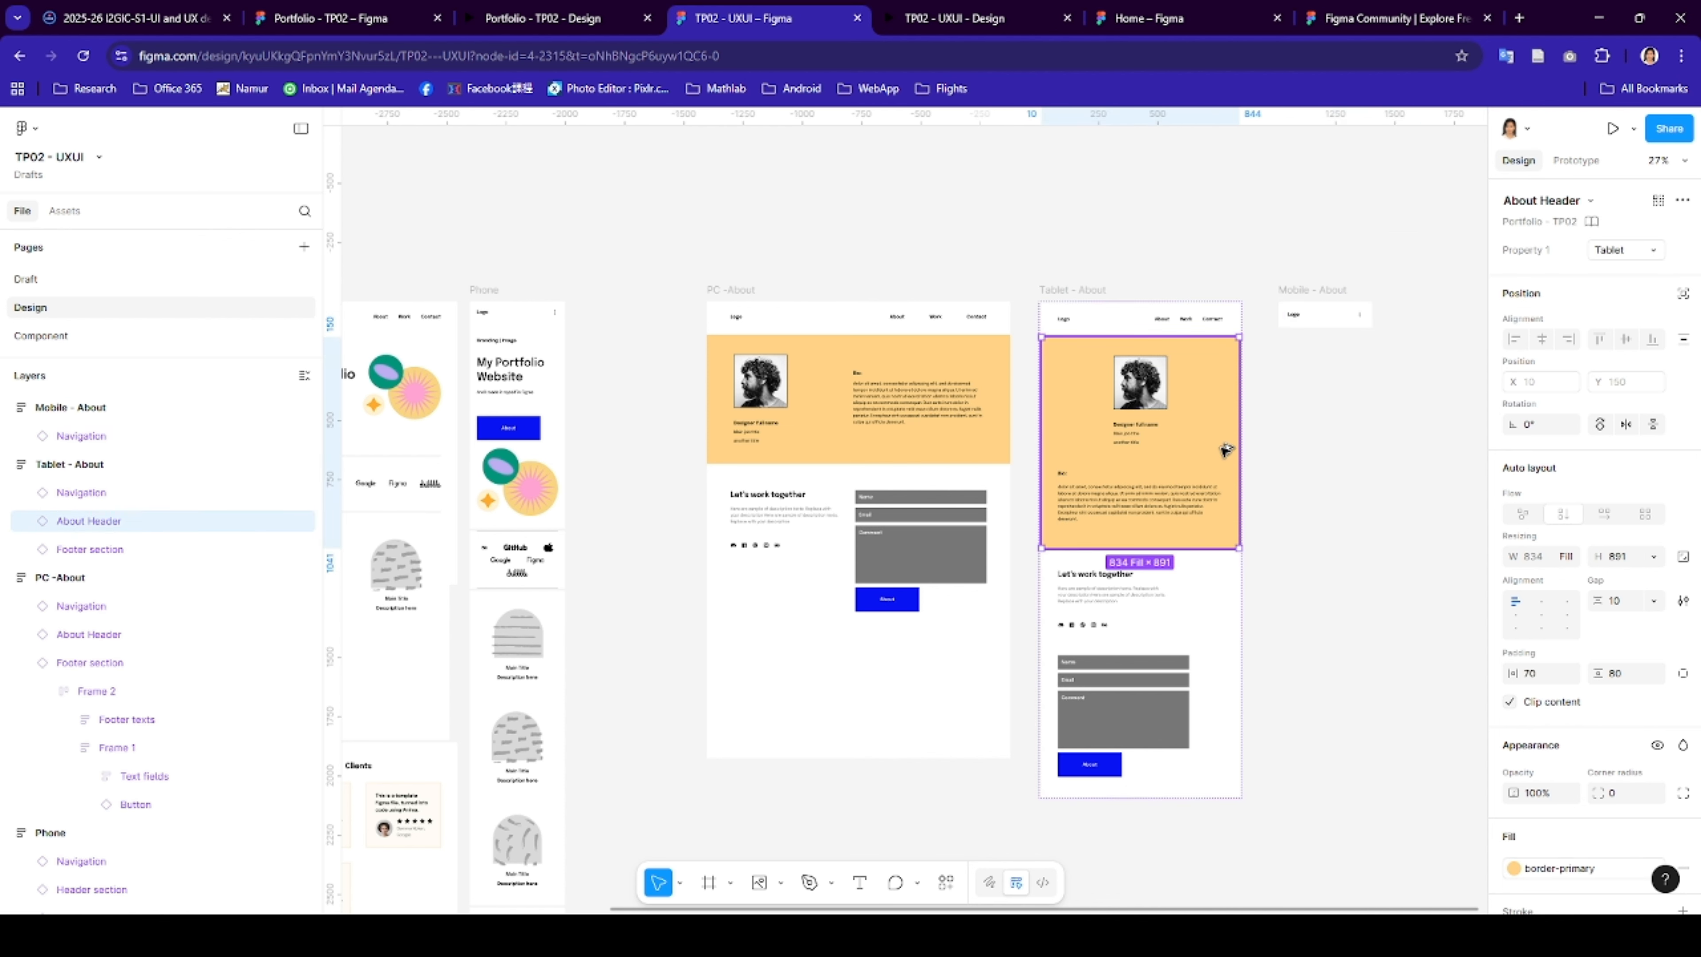
drag(1245, 200, 1245, 200)
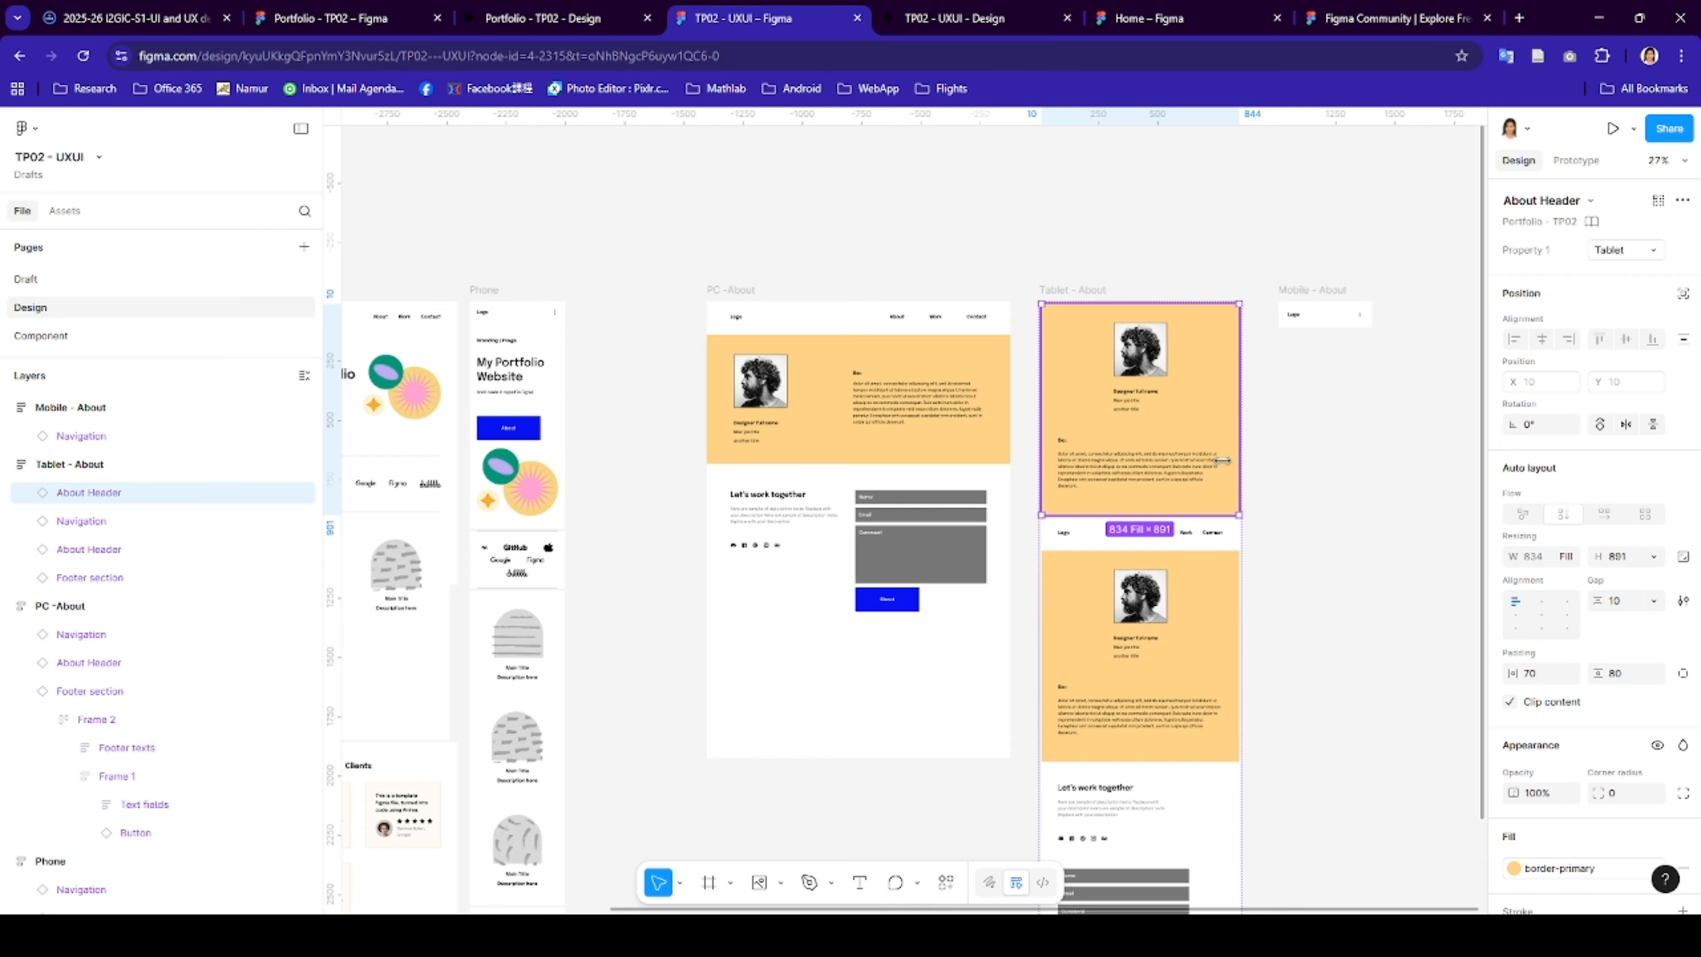
click(1603, 258)
click(1587, 273)
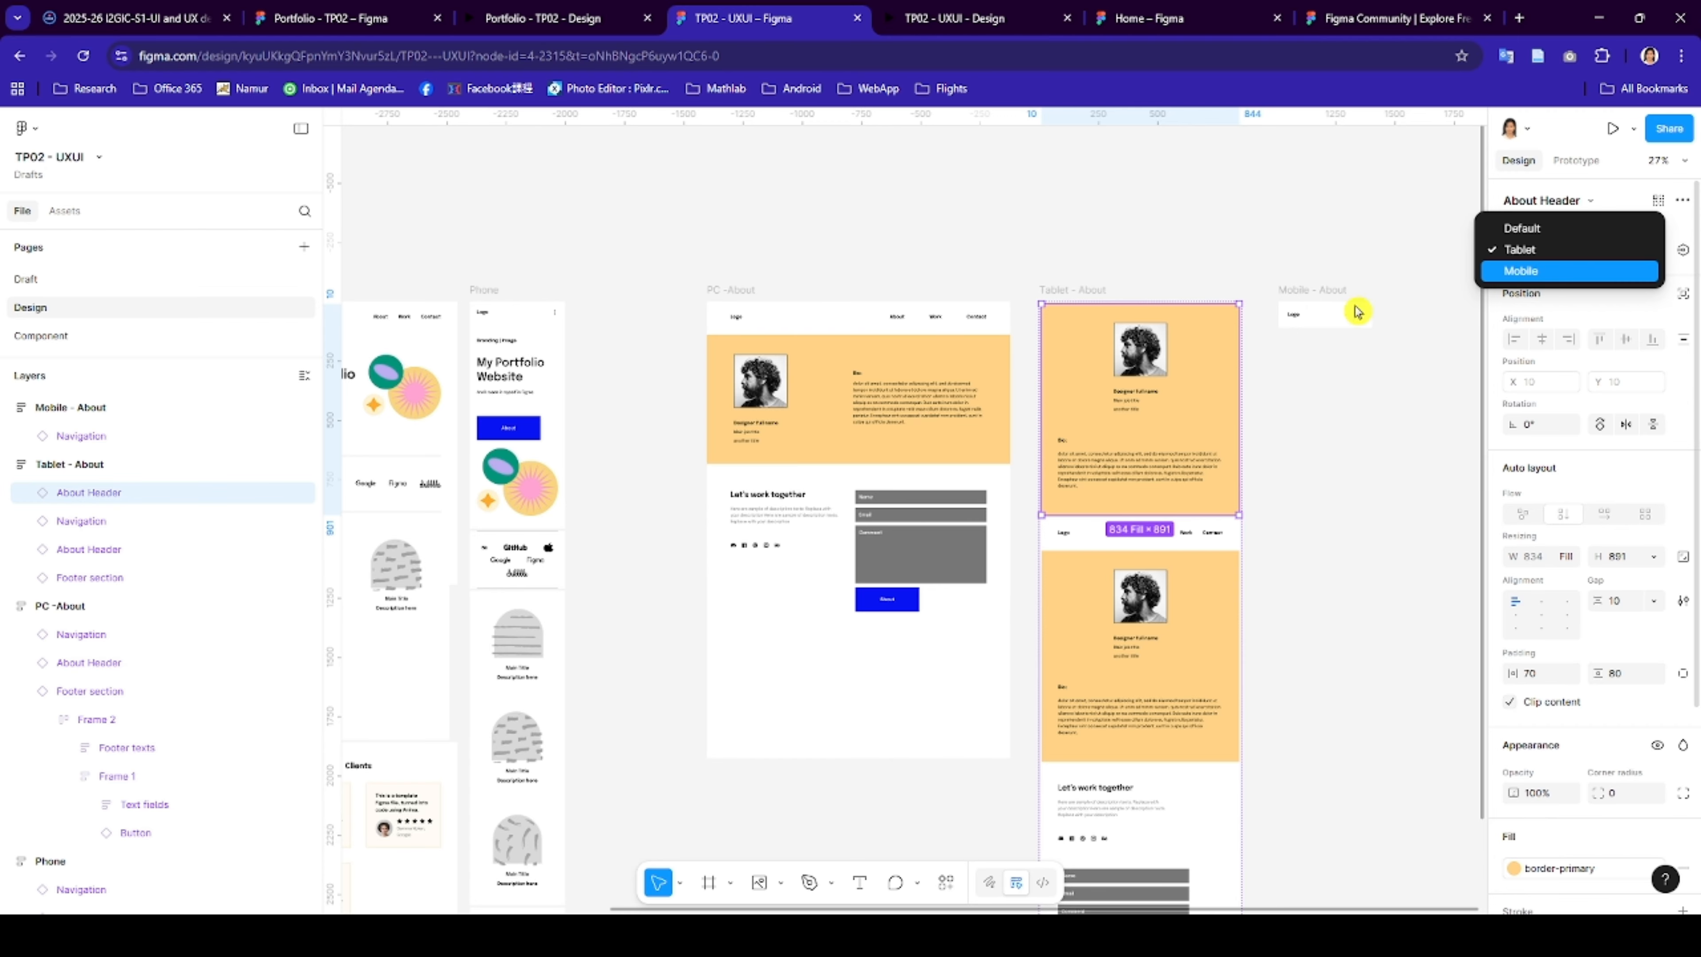
drag(1220, 351, 1402, 415)
click(1632, 260)
click(1621, 253)
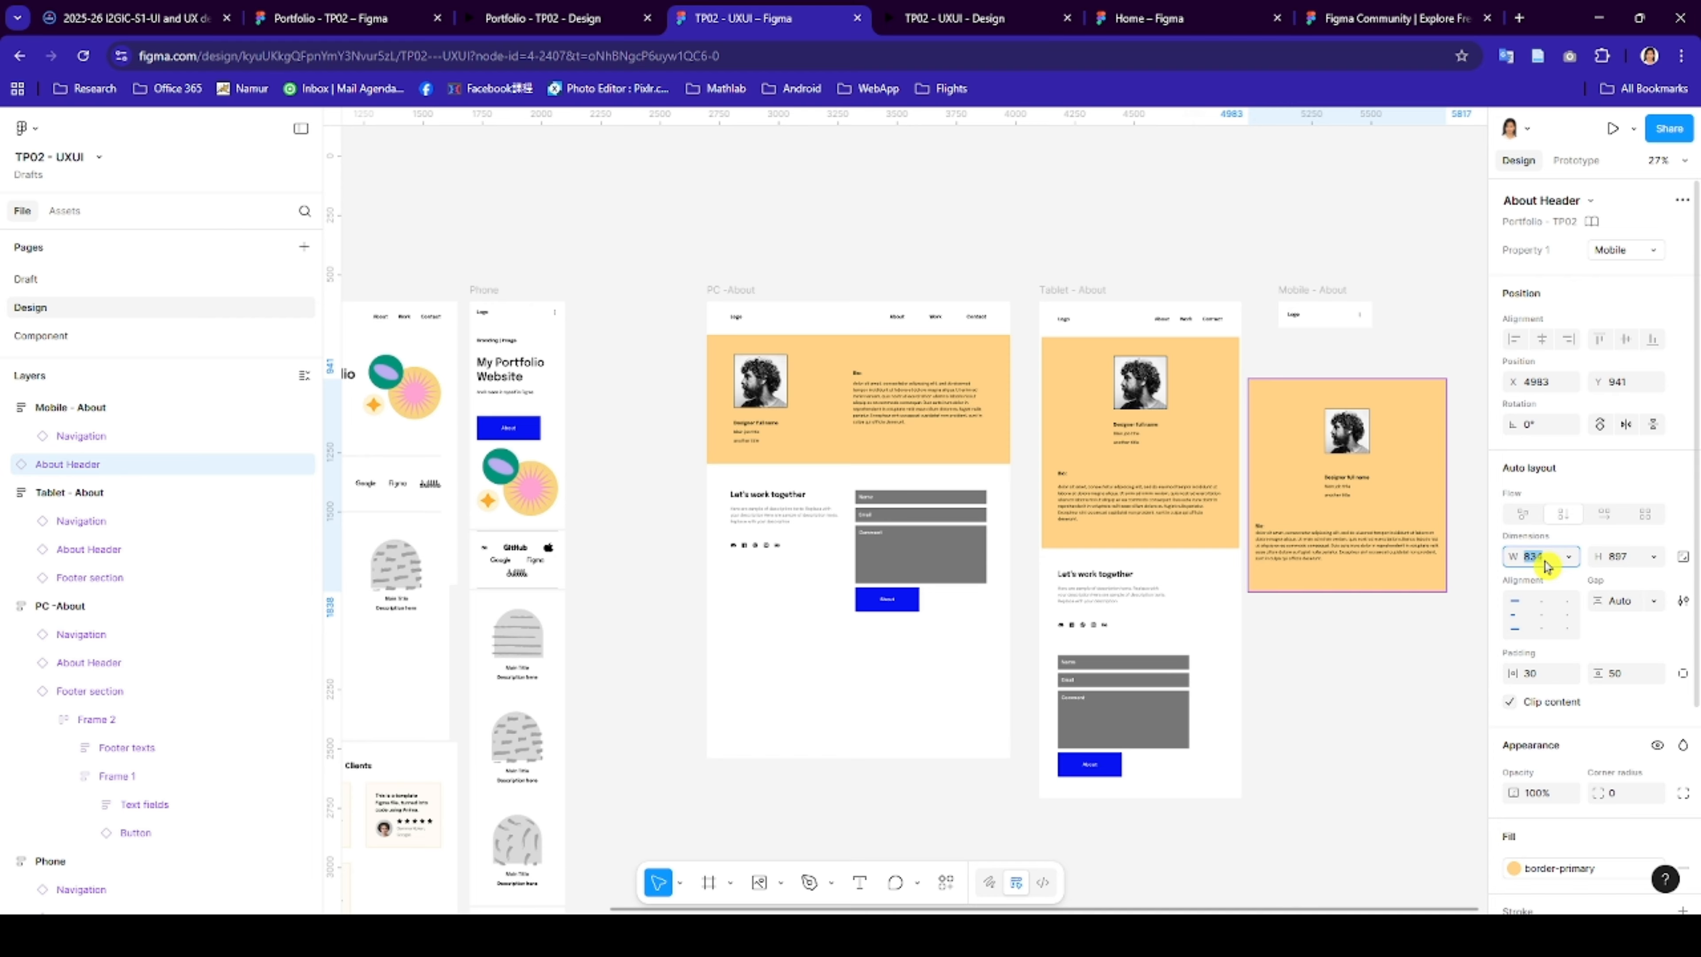
click(1424, 488)
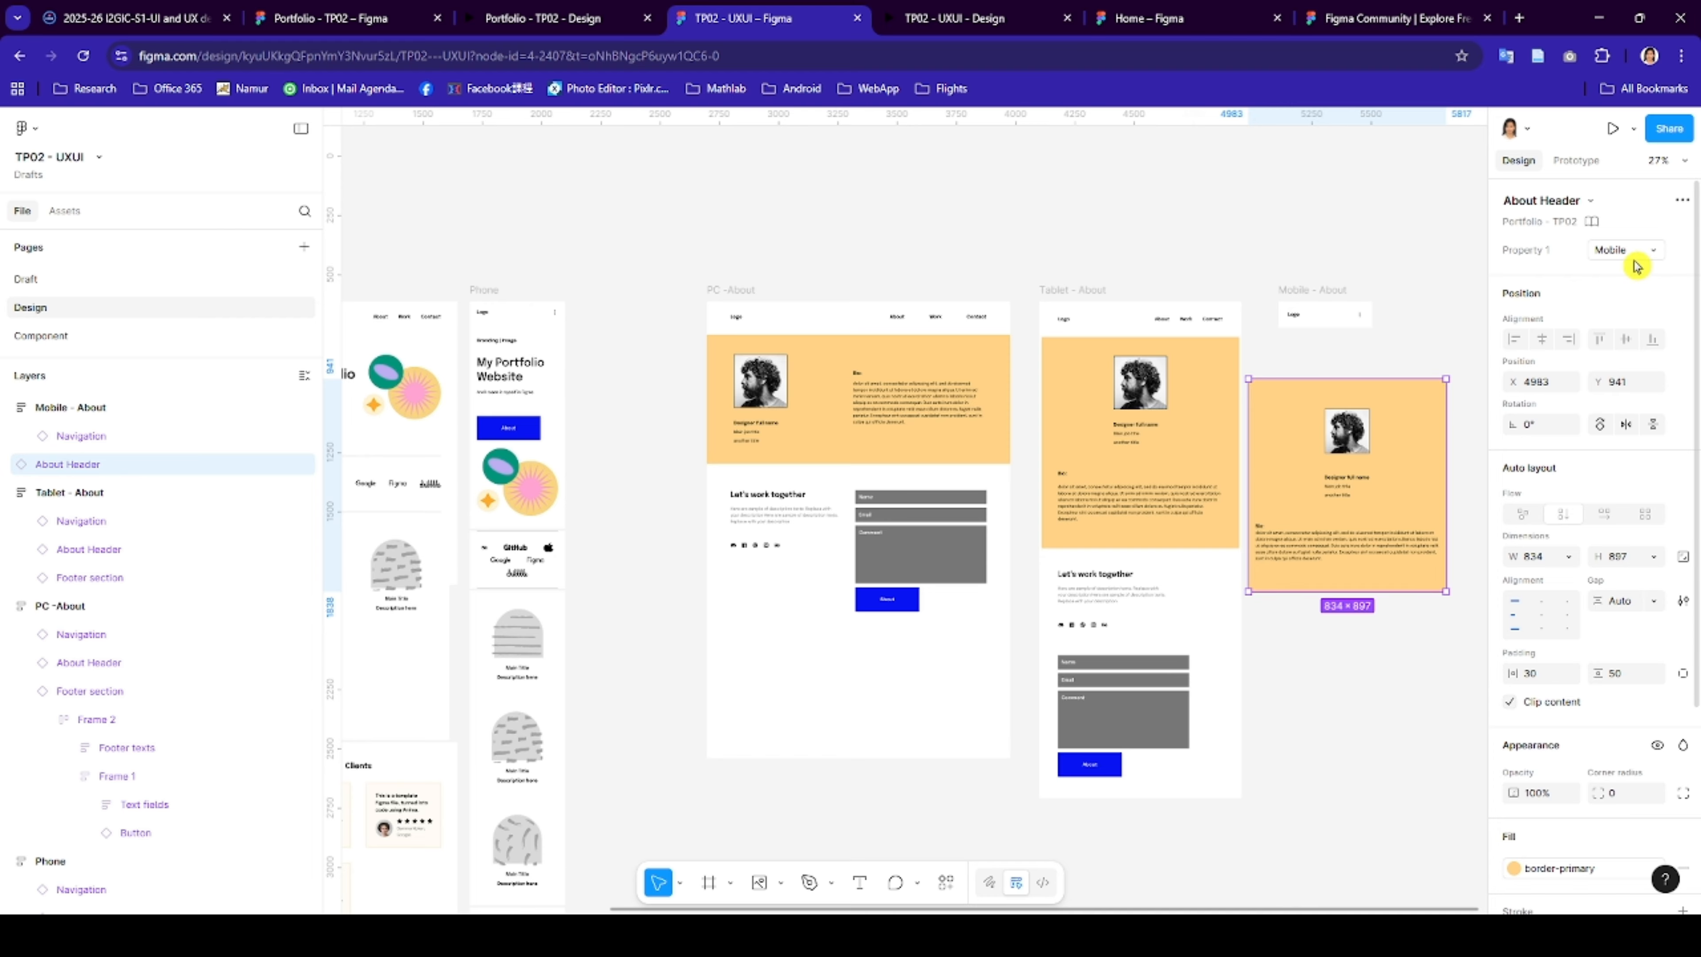
mouse_move(1430, 405)
mouse_down()
mouse_move(1370, 322)
mouse_move(1421, 398)
mouse_up()
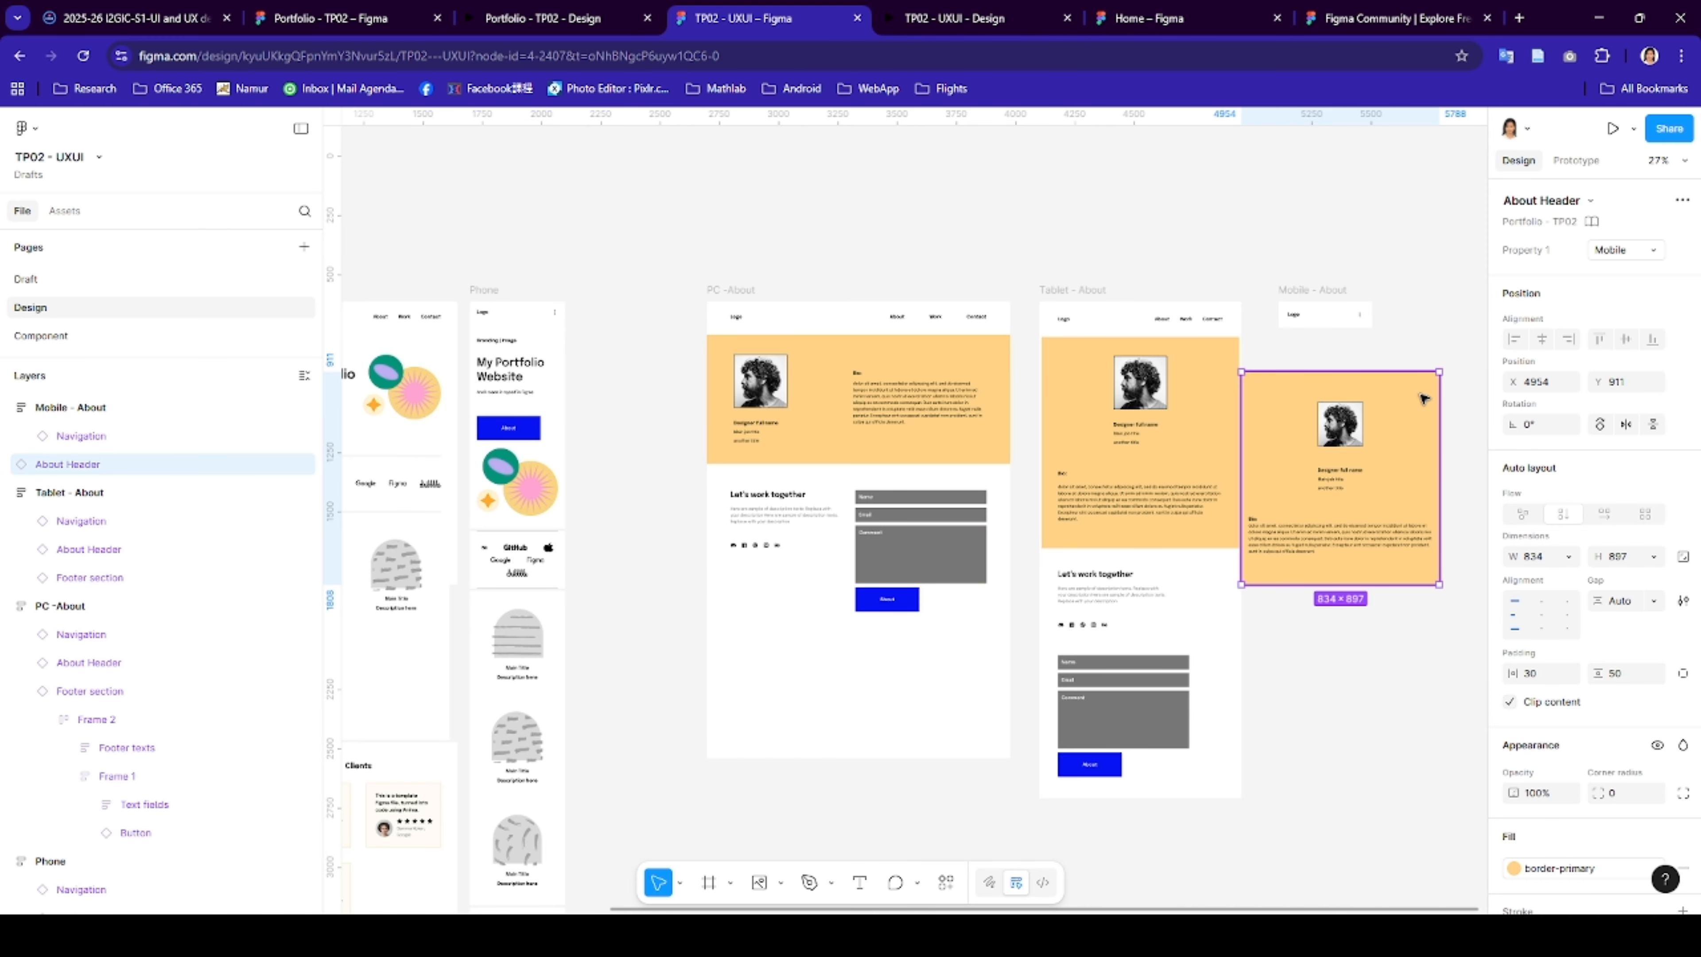
key(Escape)
click(322, 18)
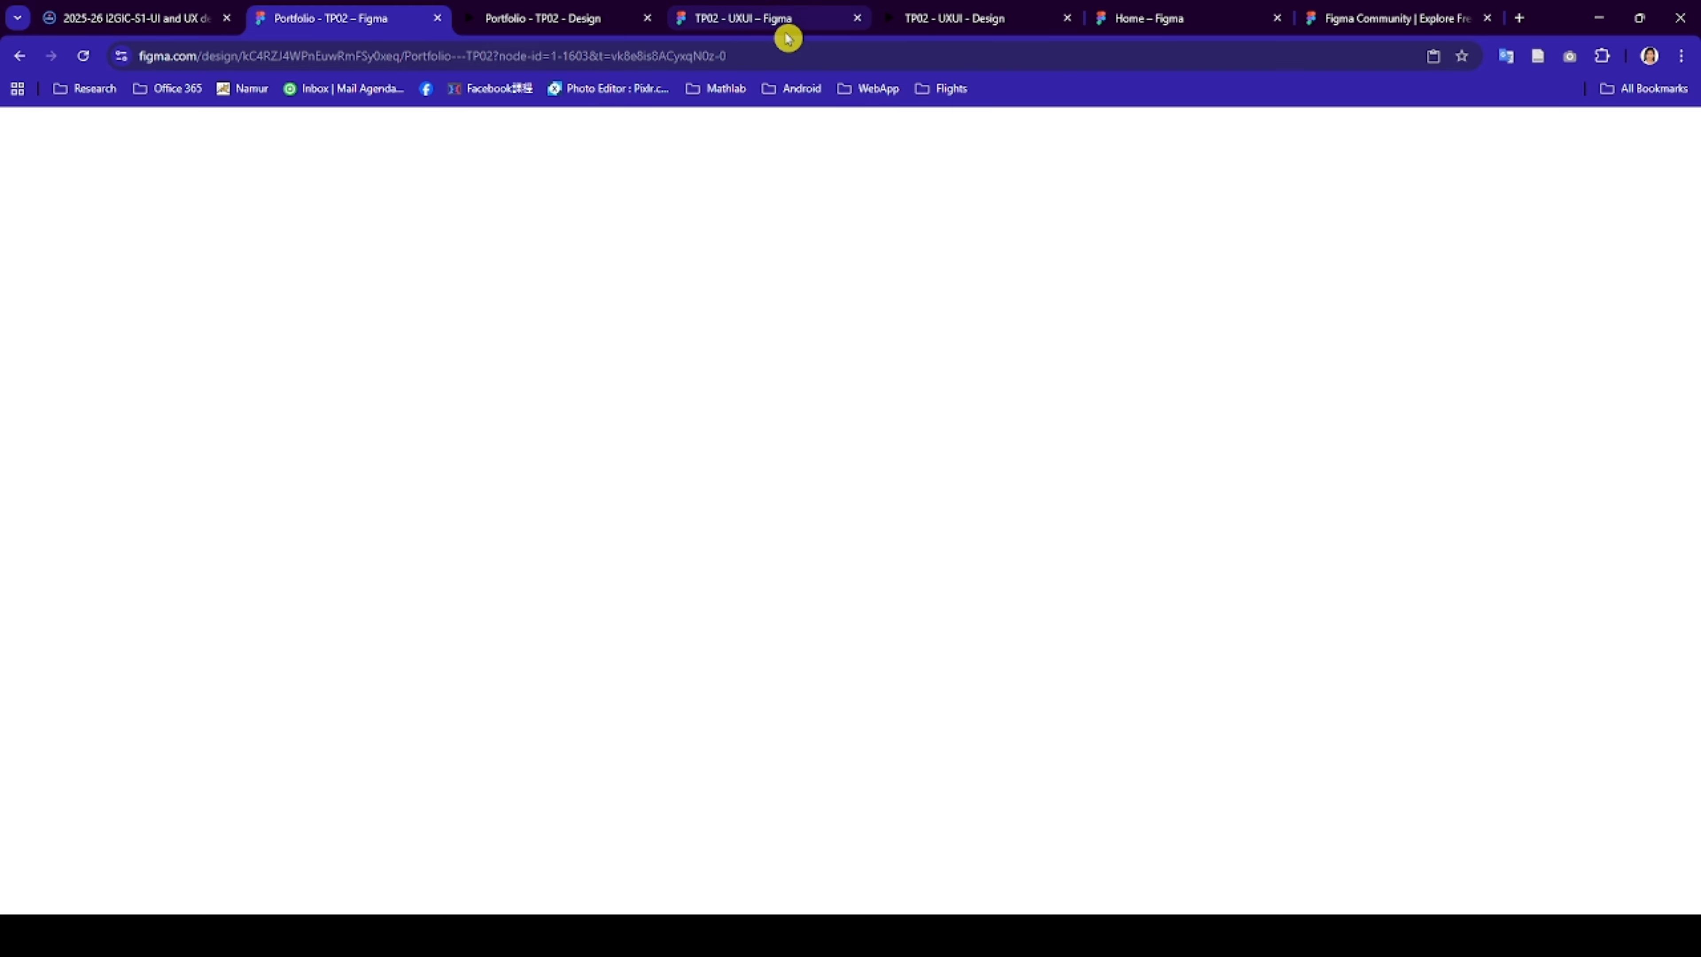
click(788, 19)
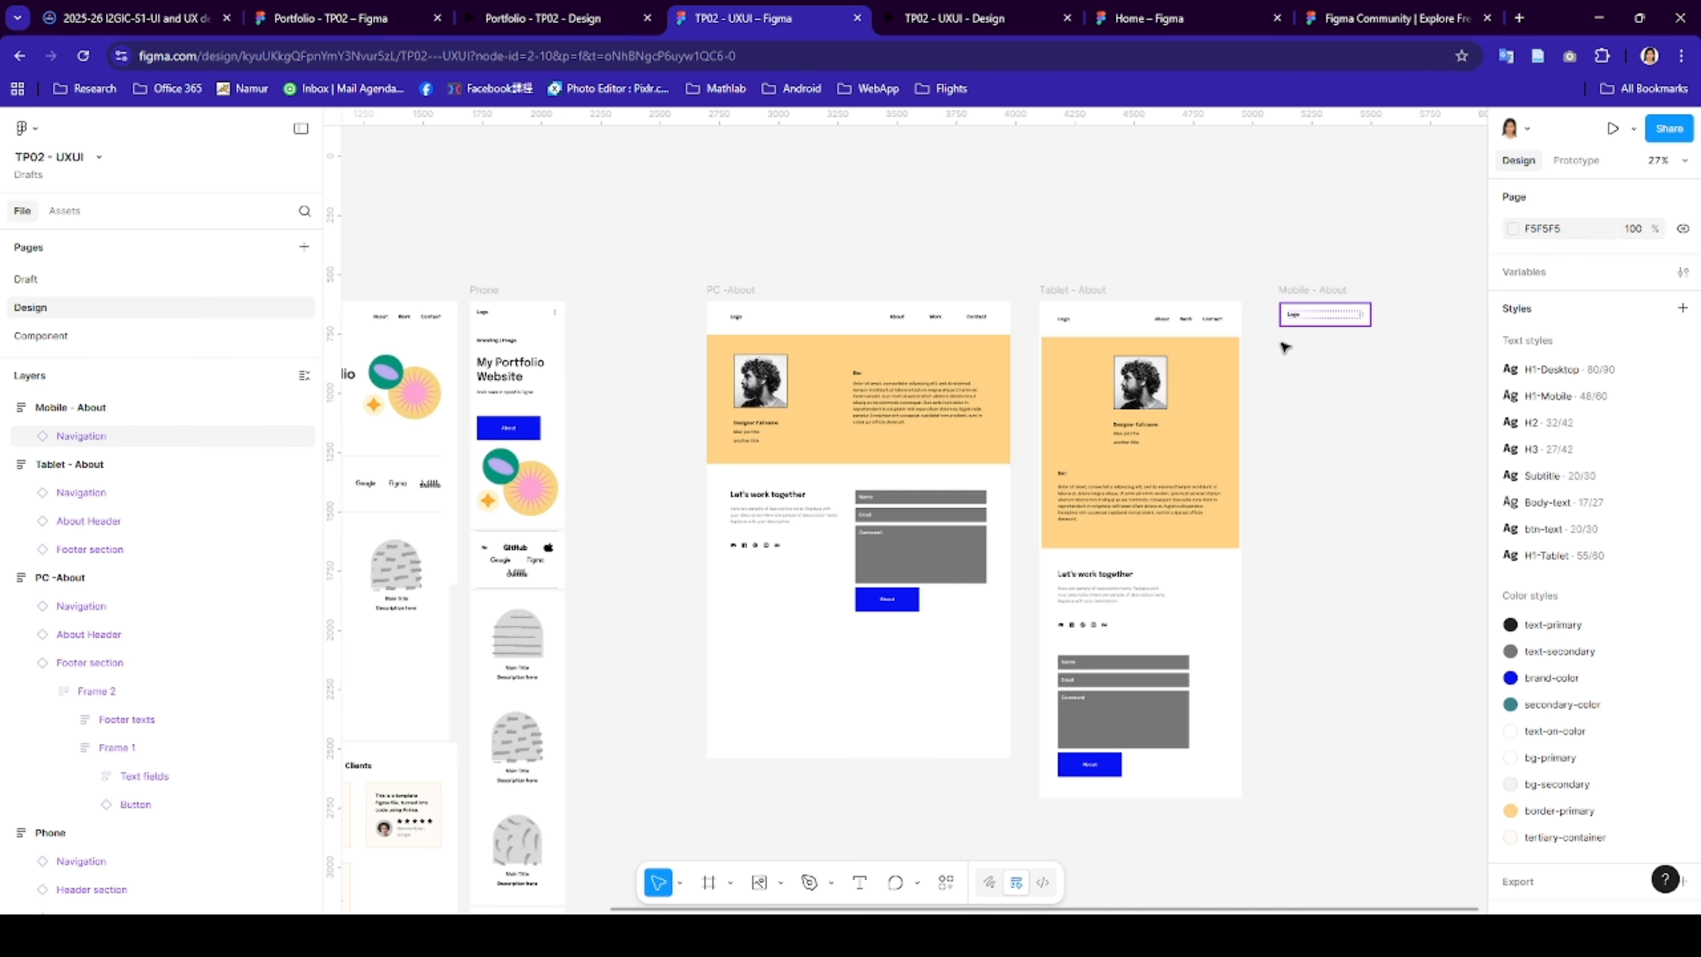
- Copy the Tablet - About Footer section into Mobile - About below the Navigation, using its Mobile variant
click(1210, 608)
drag(1301, 366, 1442, 486)
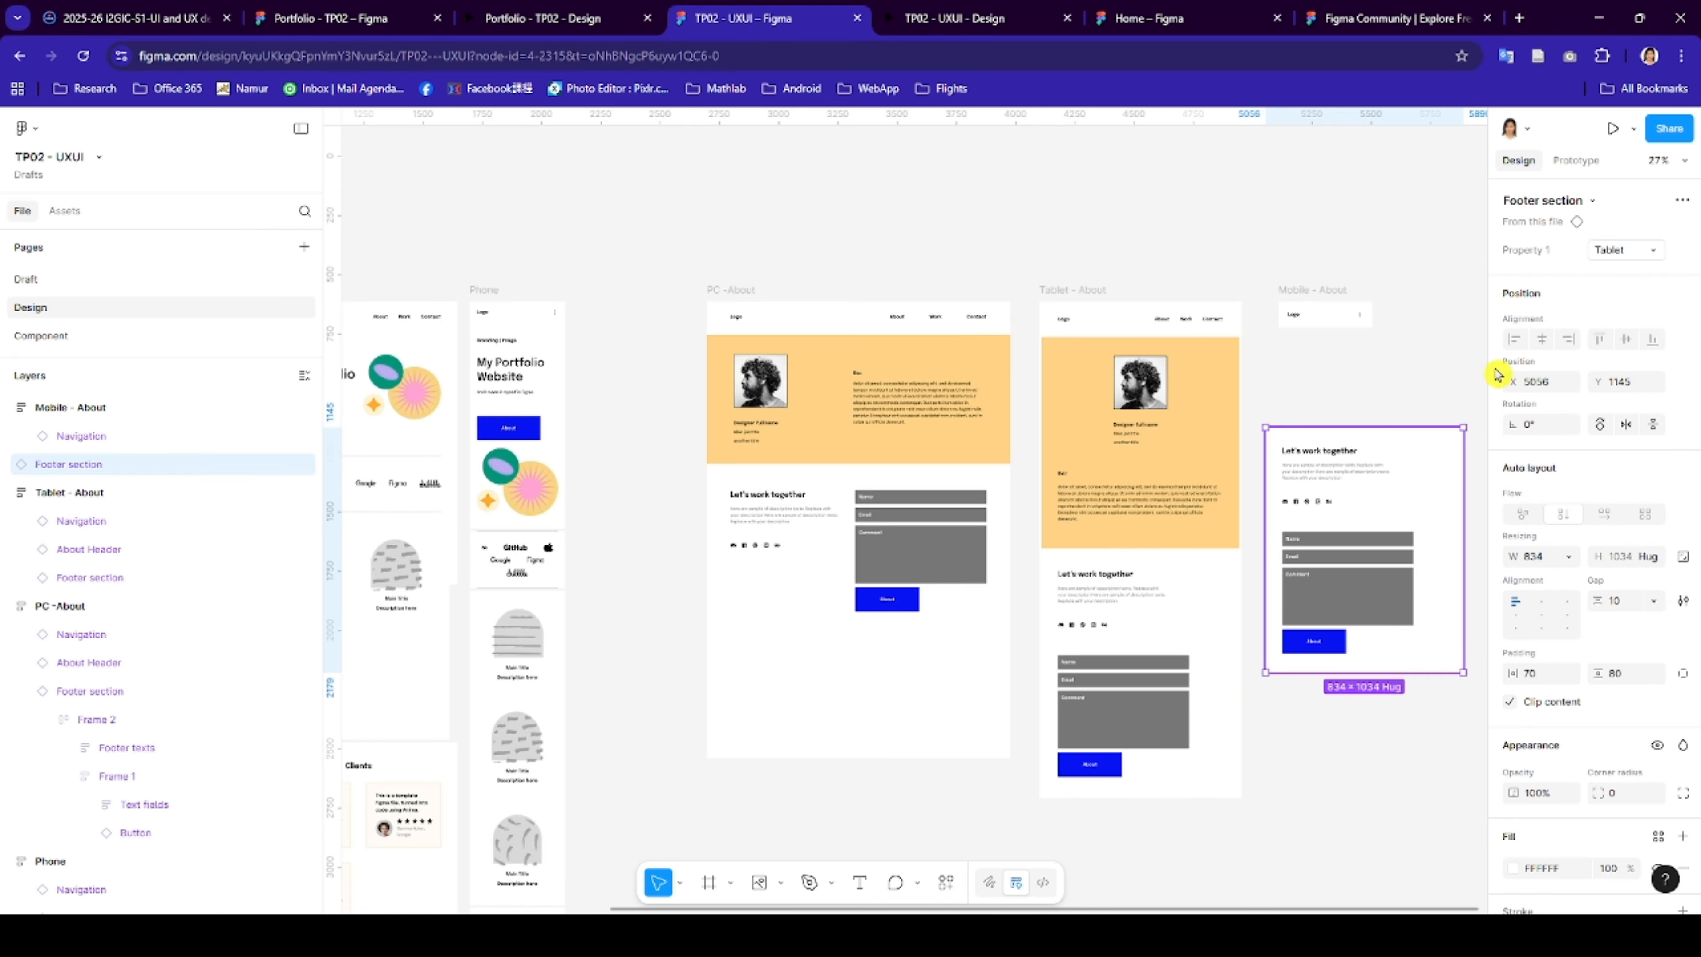
click(1624, 249)
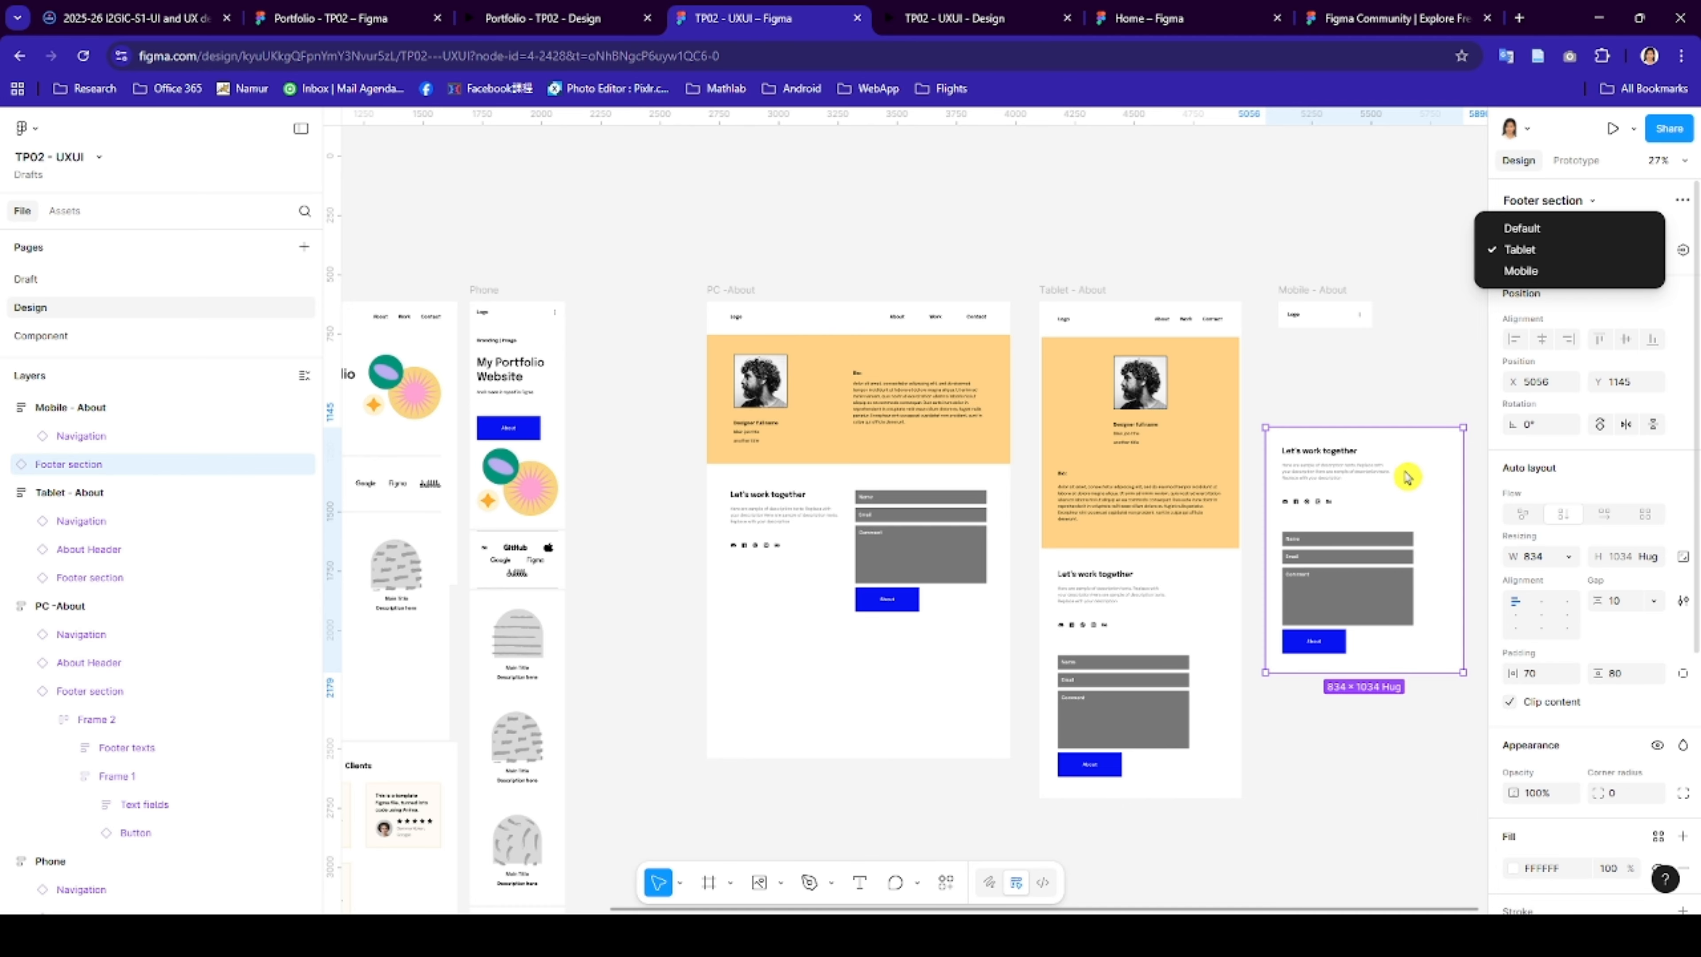
click(1516, 271)
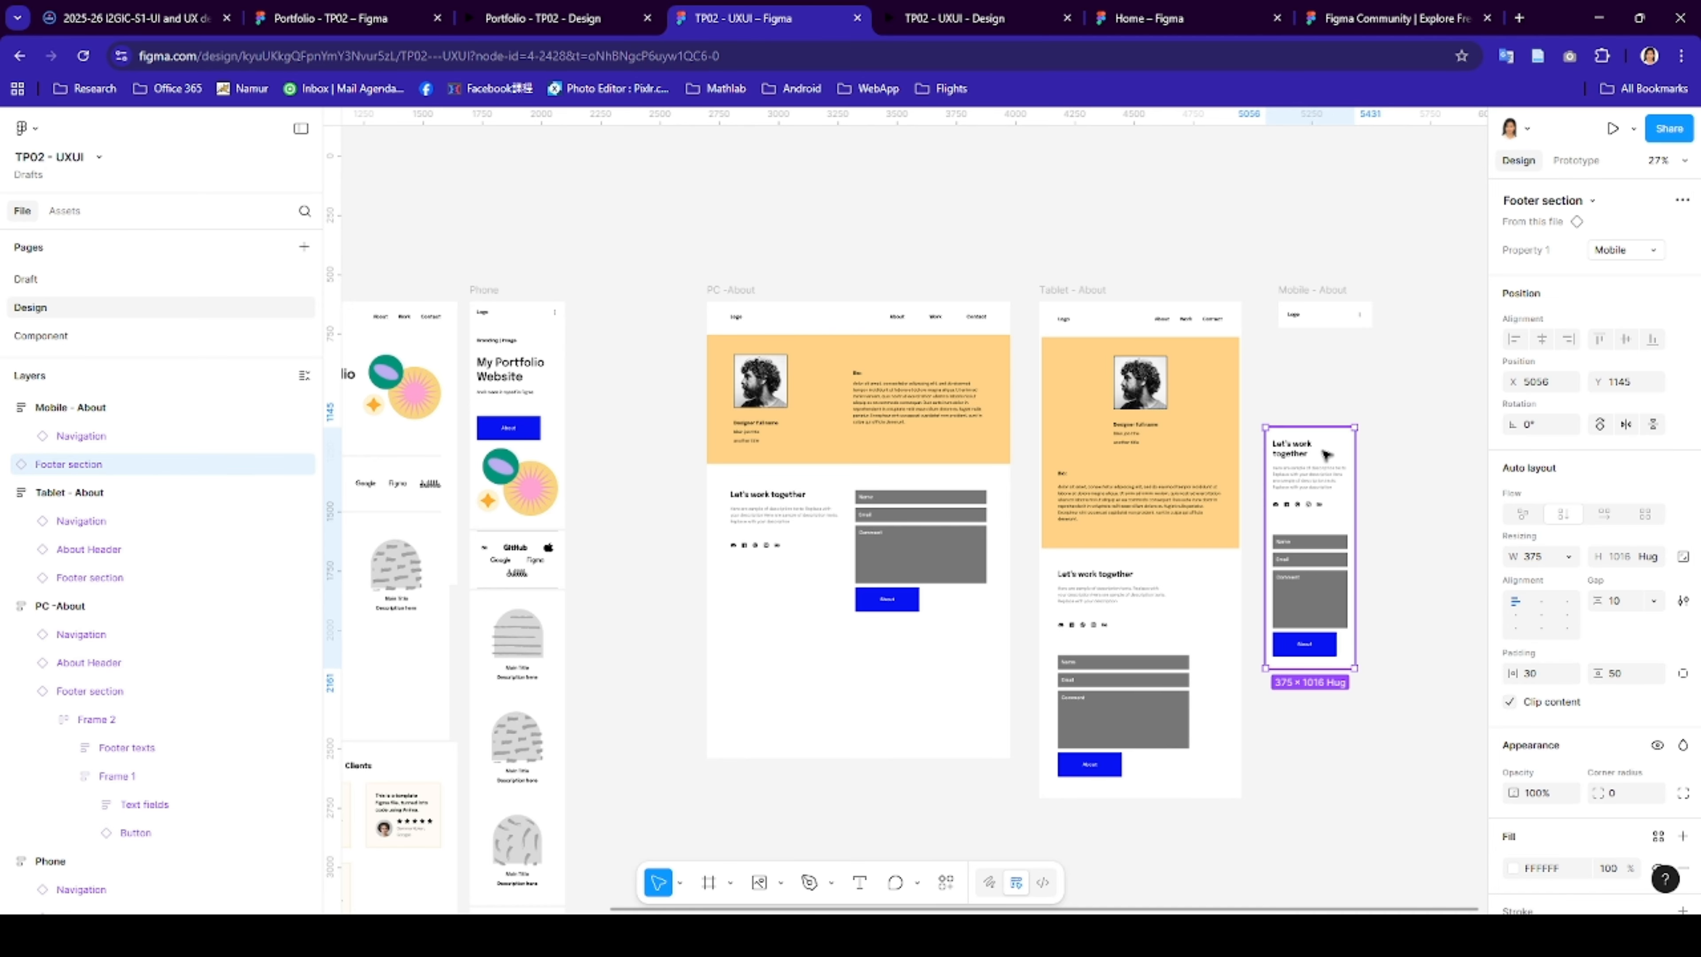
drag(1329, 315, 1334, 319)
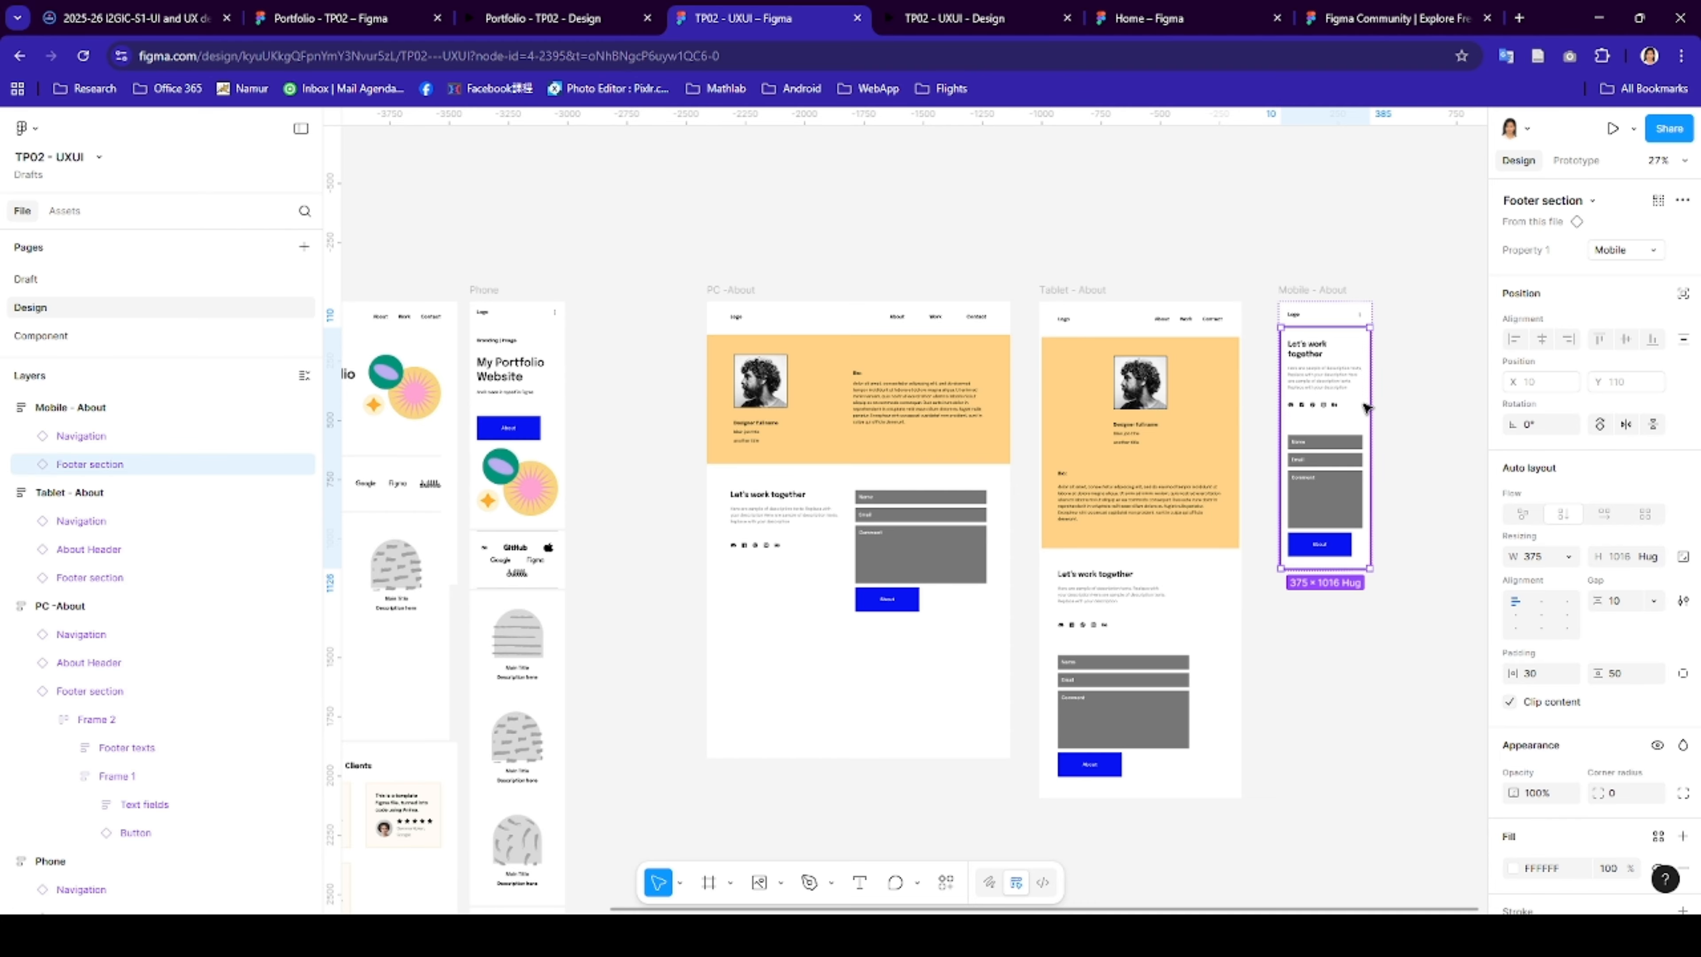
click(1398, 397)
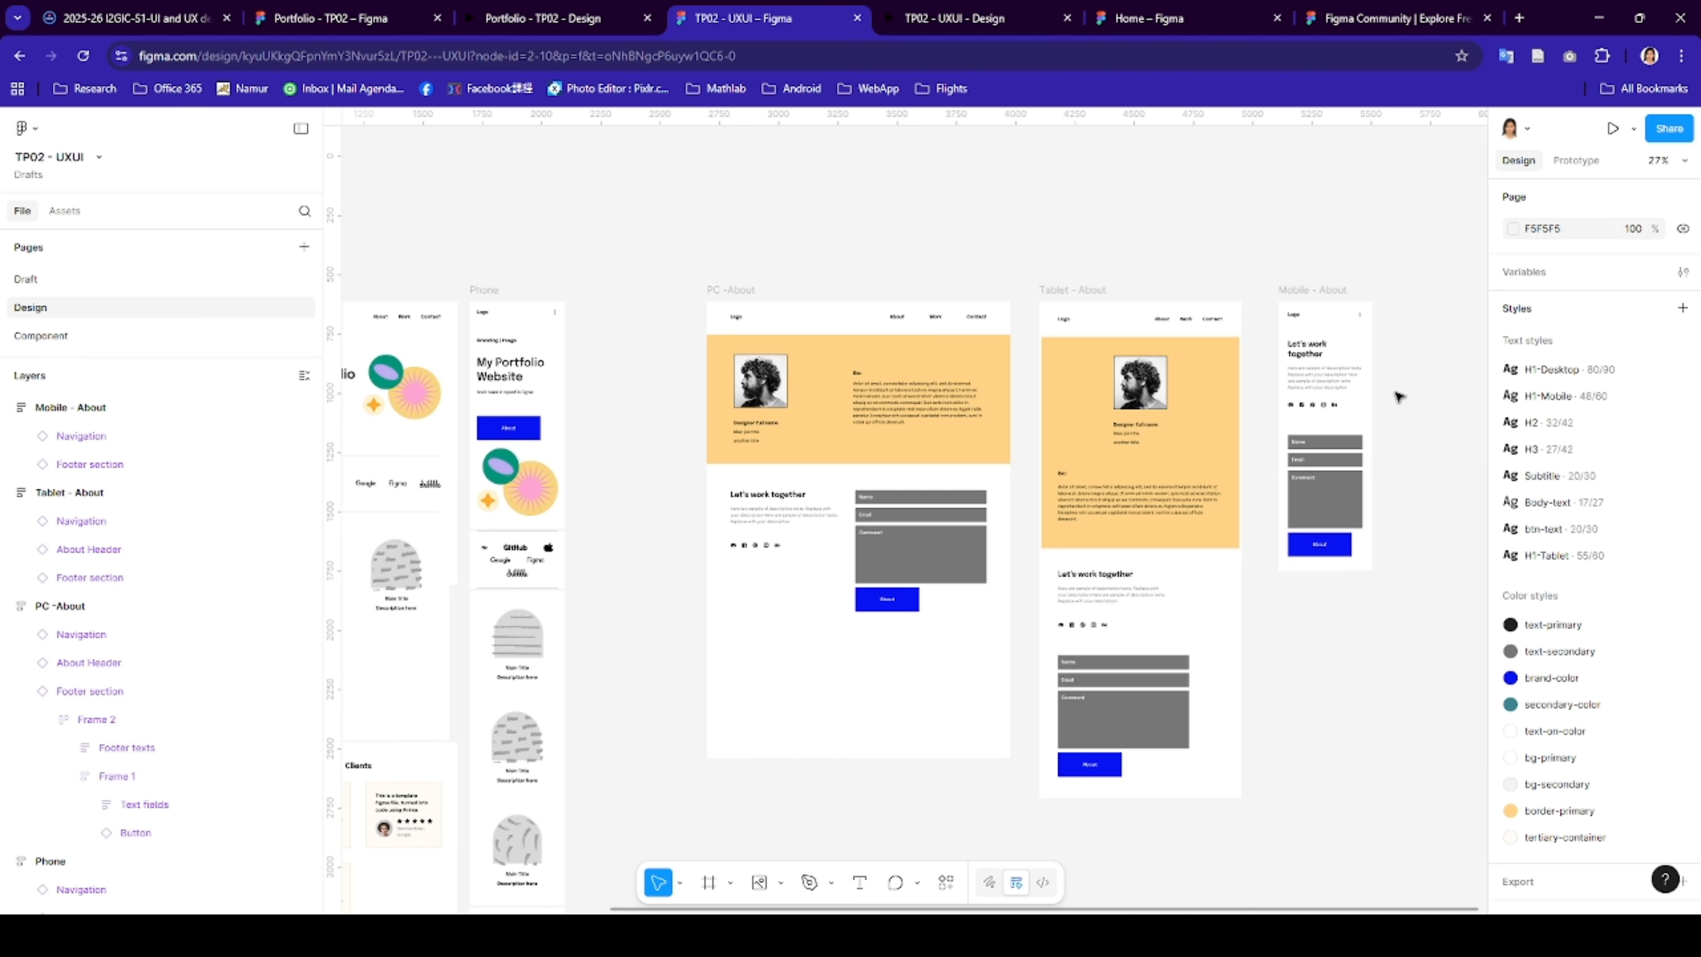
- Copy the Tablet - About About Header into Mobile - About between the Navigation and Footer section, using its Mobile variant
click(1209, 372)
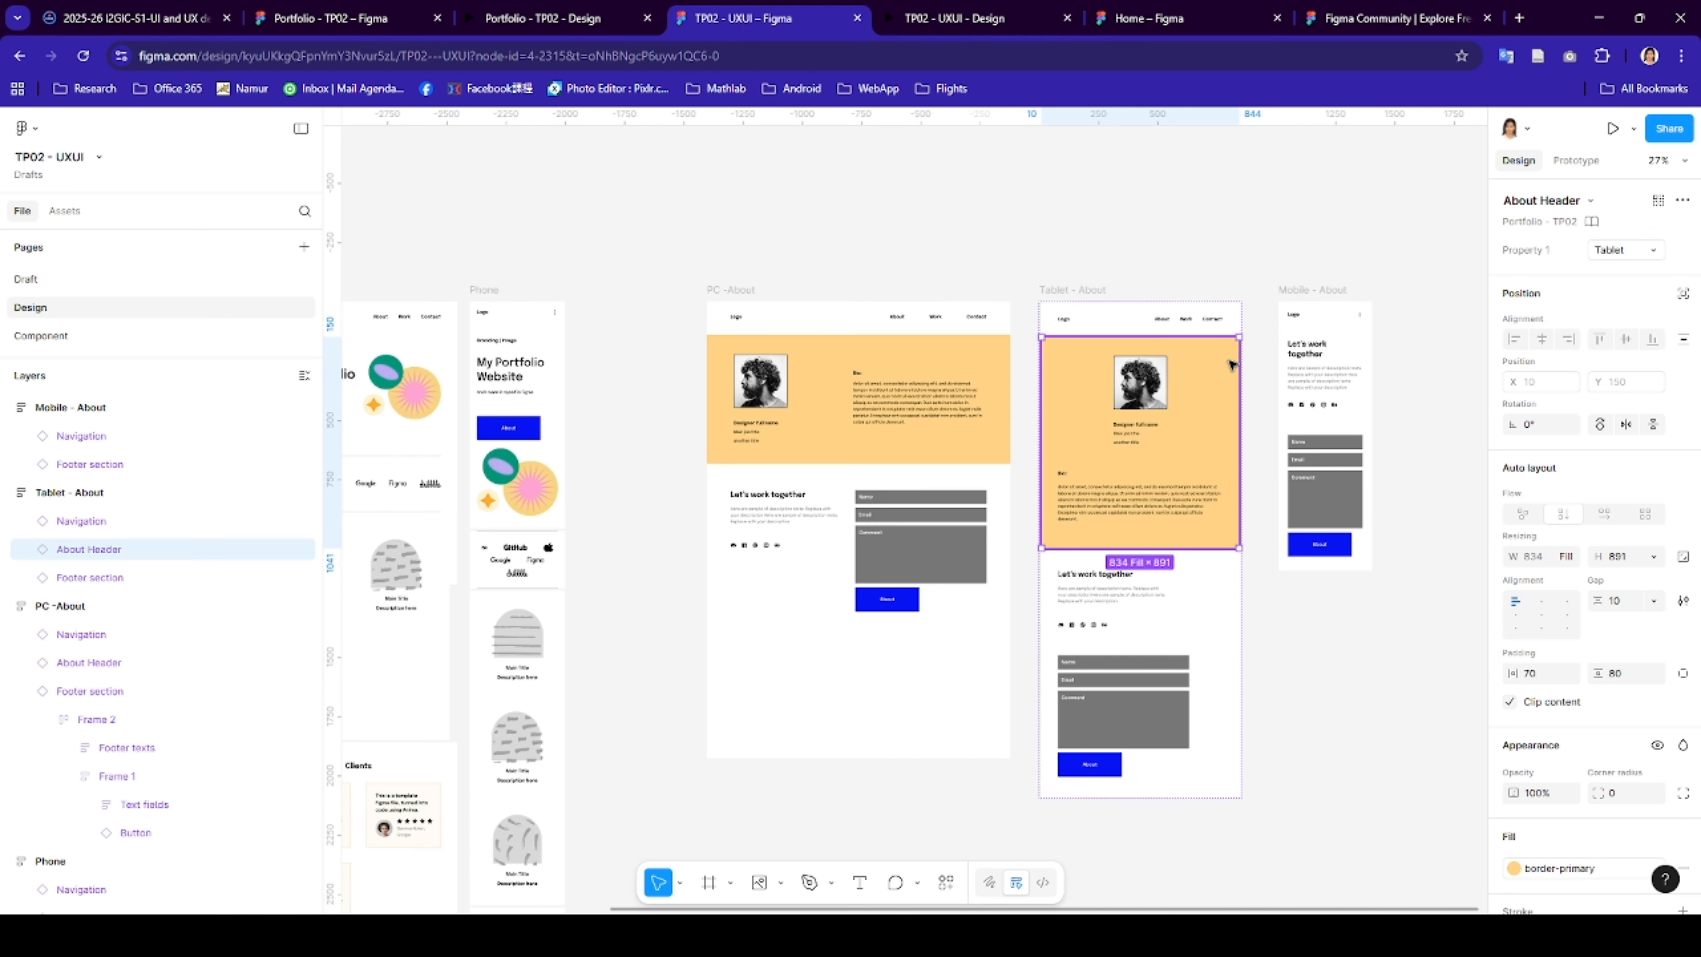
drag(1234, 362, 1464, 198)
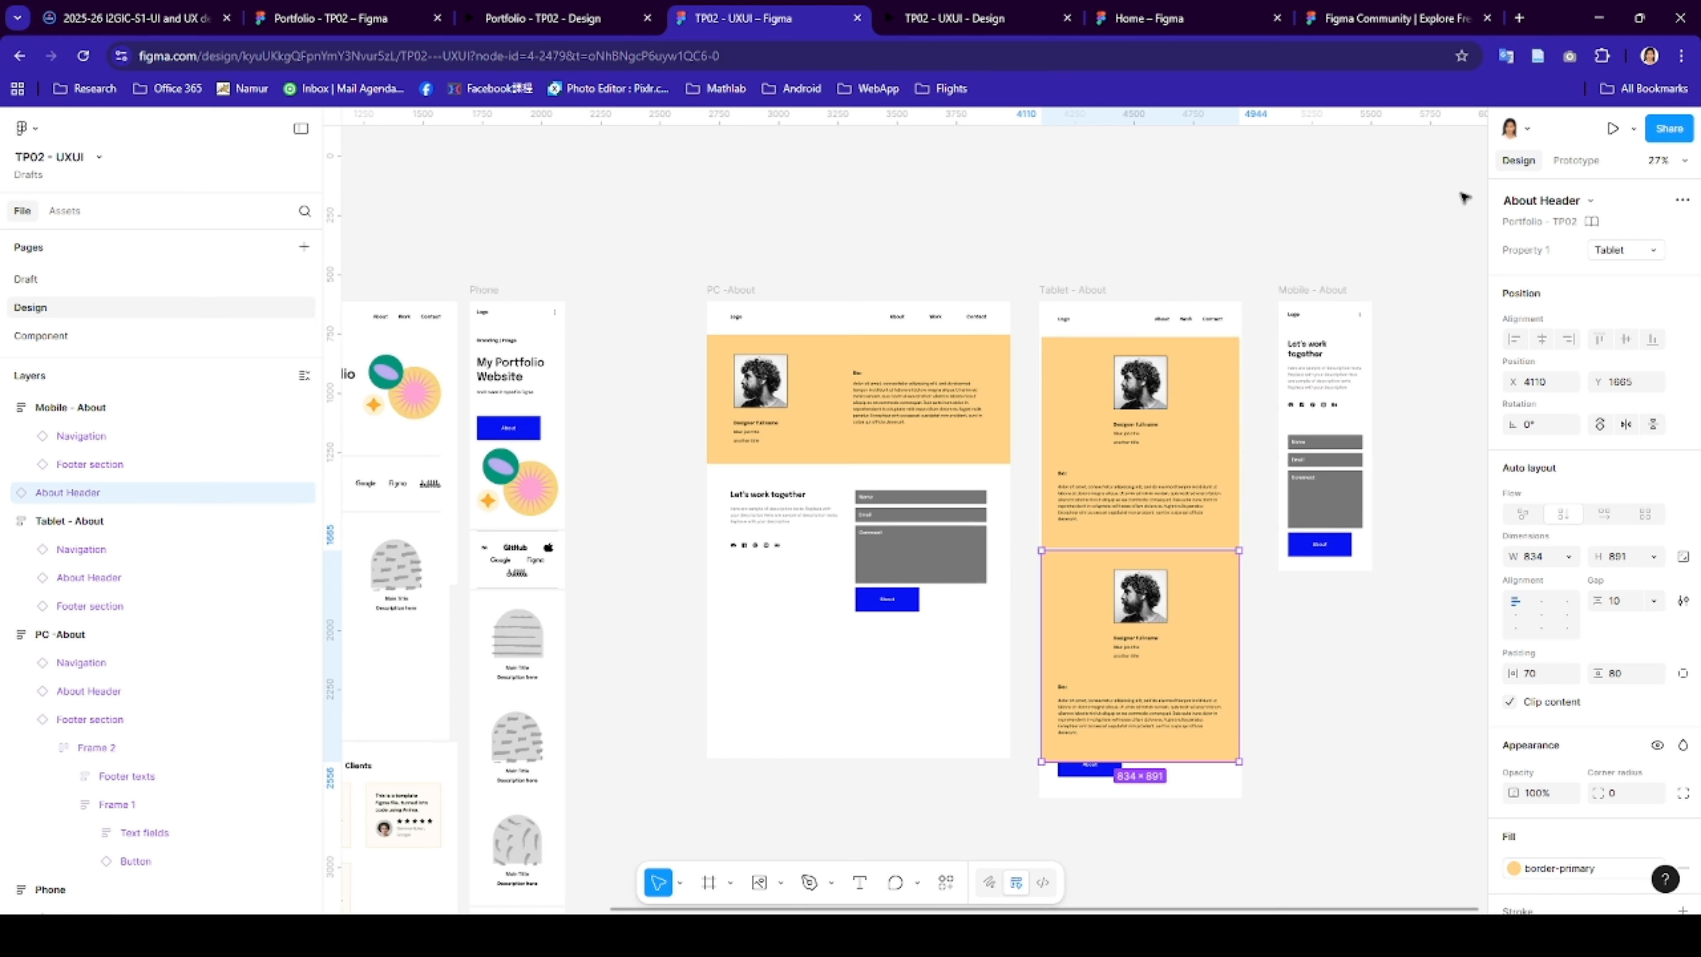
drag(1235, 587, 1456, 659)
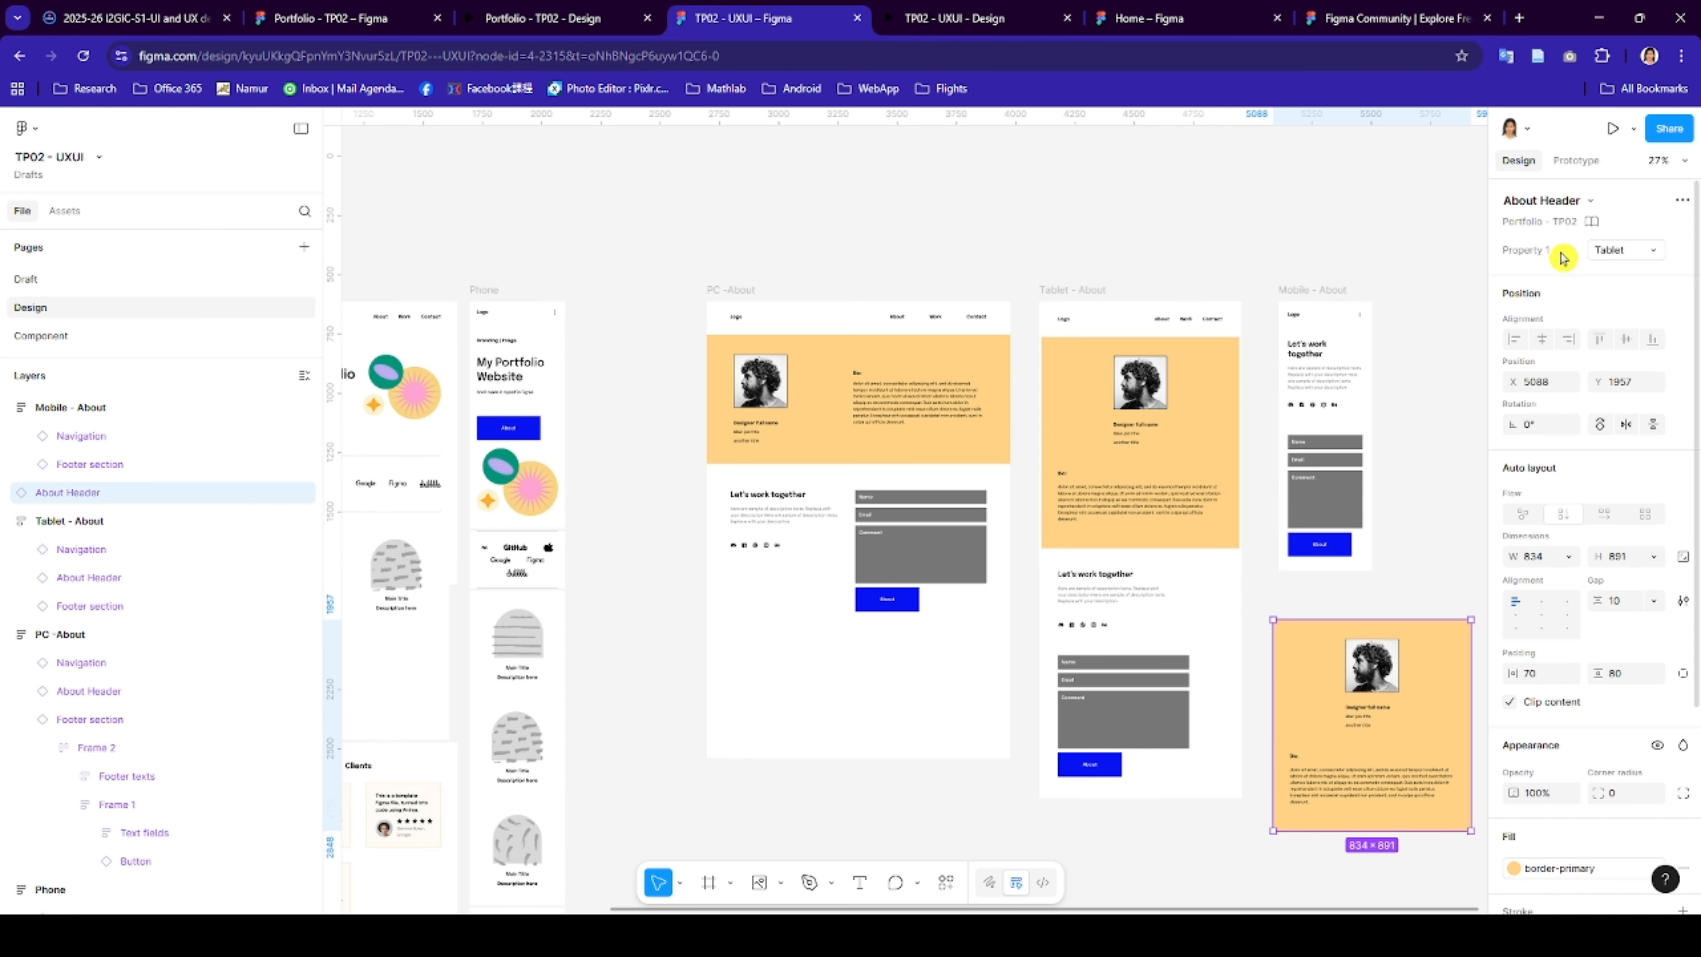
click(1606, 255)
click(1577, 270)
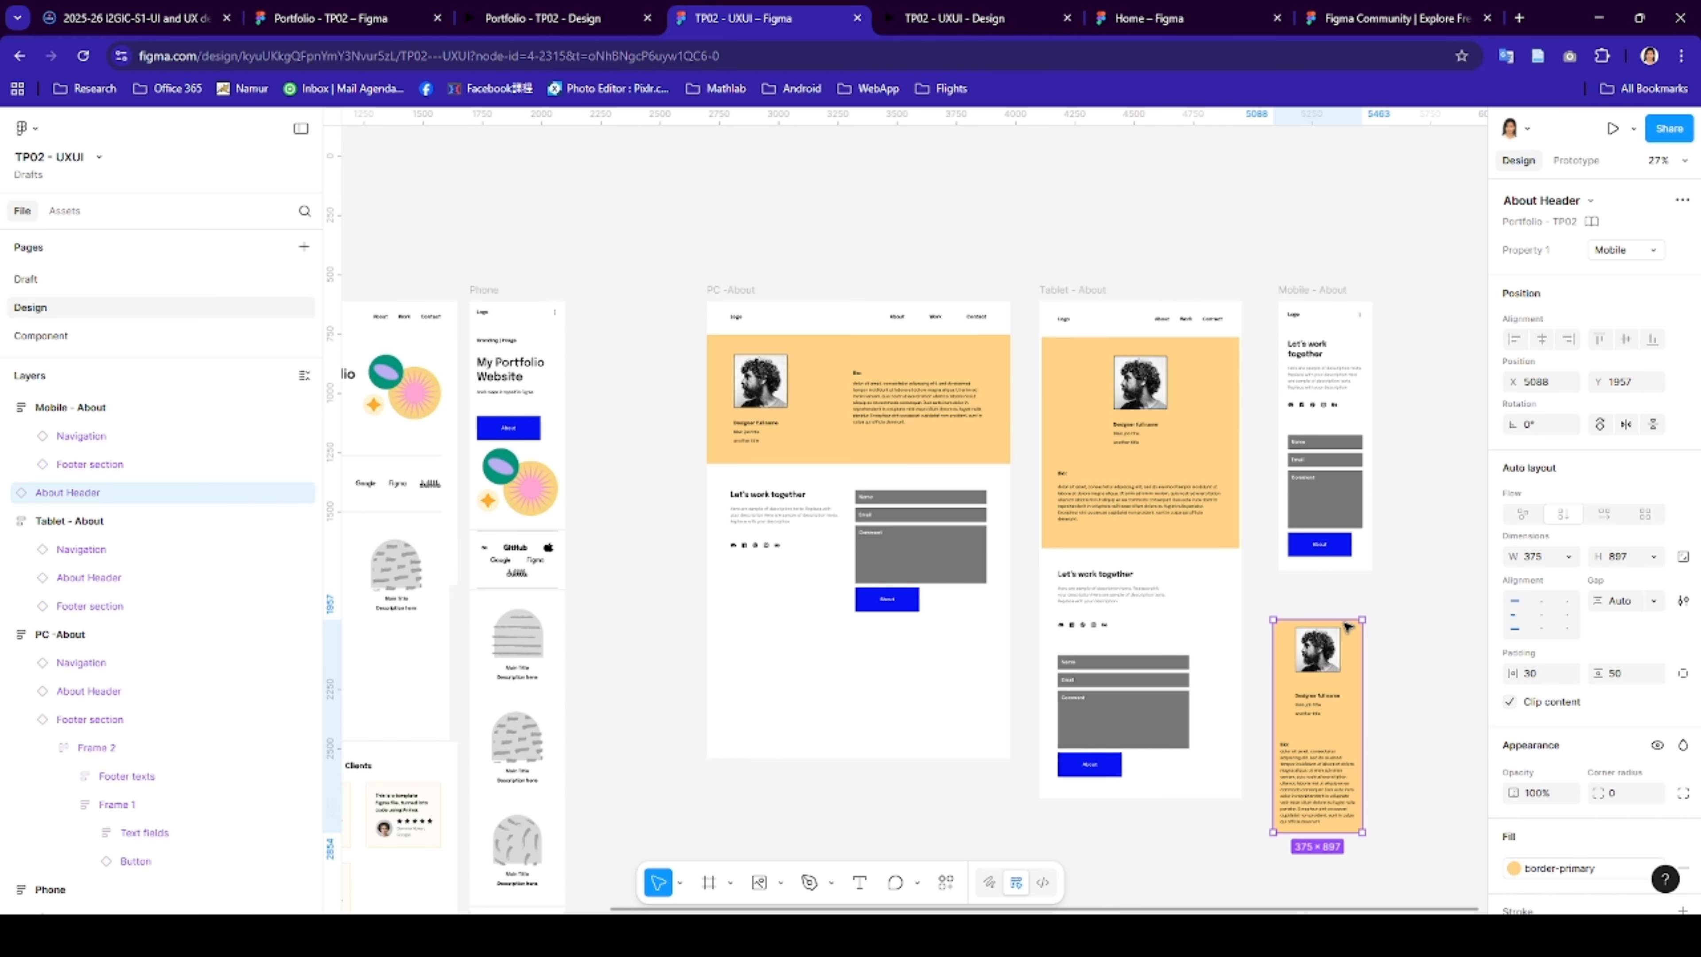
drag(1352, 640, 1349, 456)
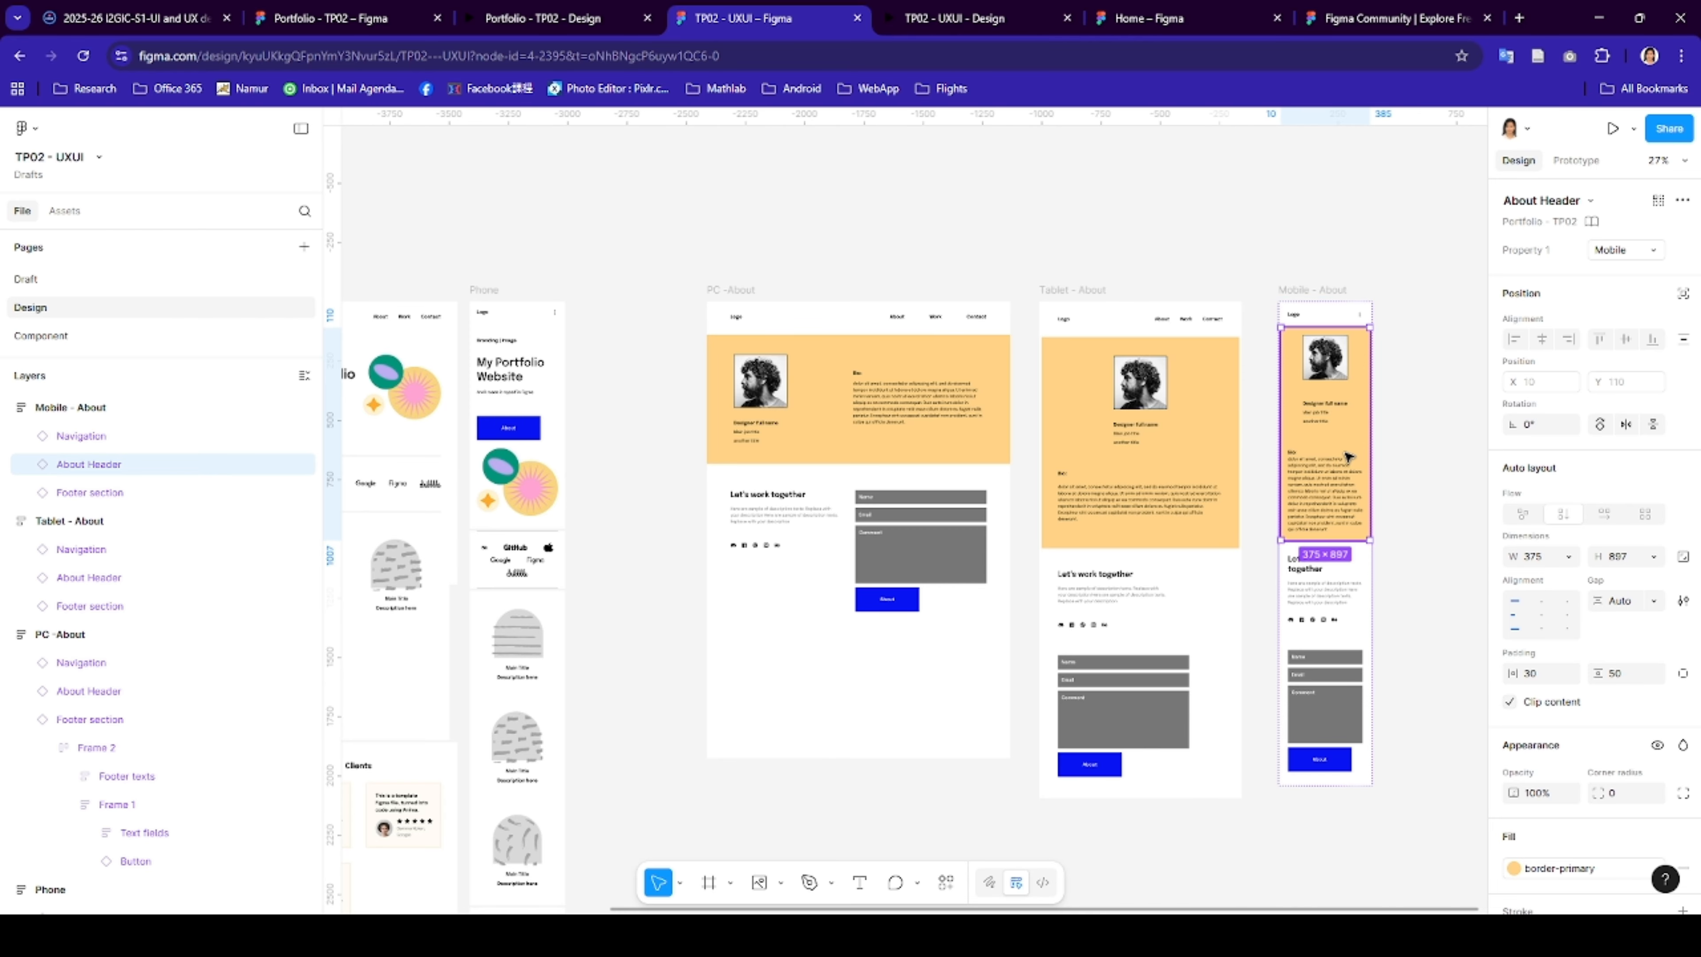
- Link the Navigation of the Tablet home frame to Tablet - About with an on-click Navigate to interaction
scroll(817, 369, left, 4)
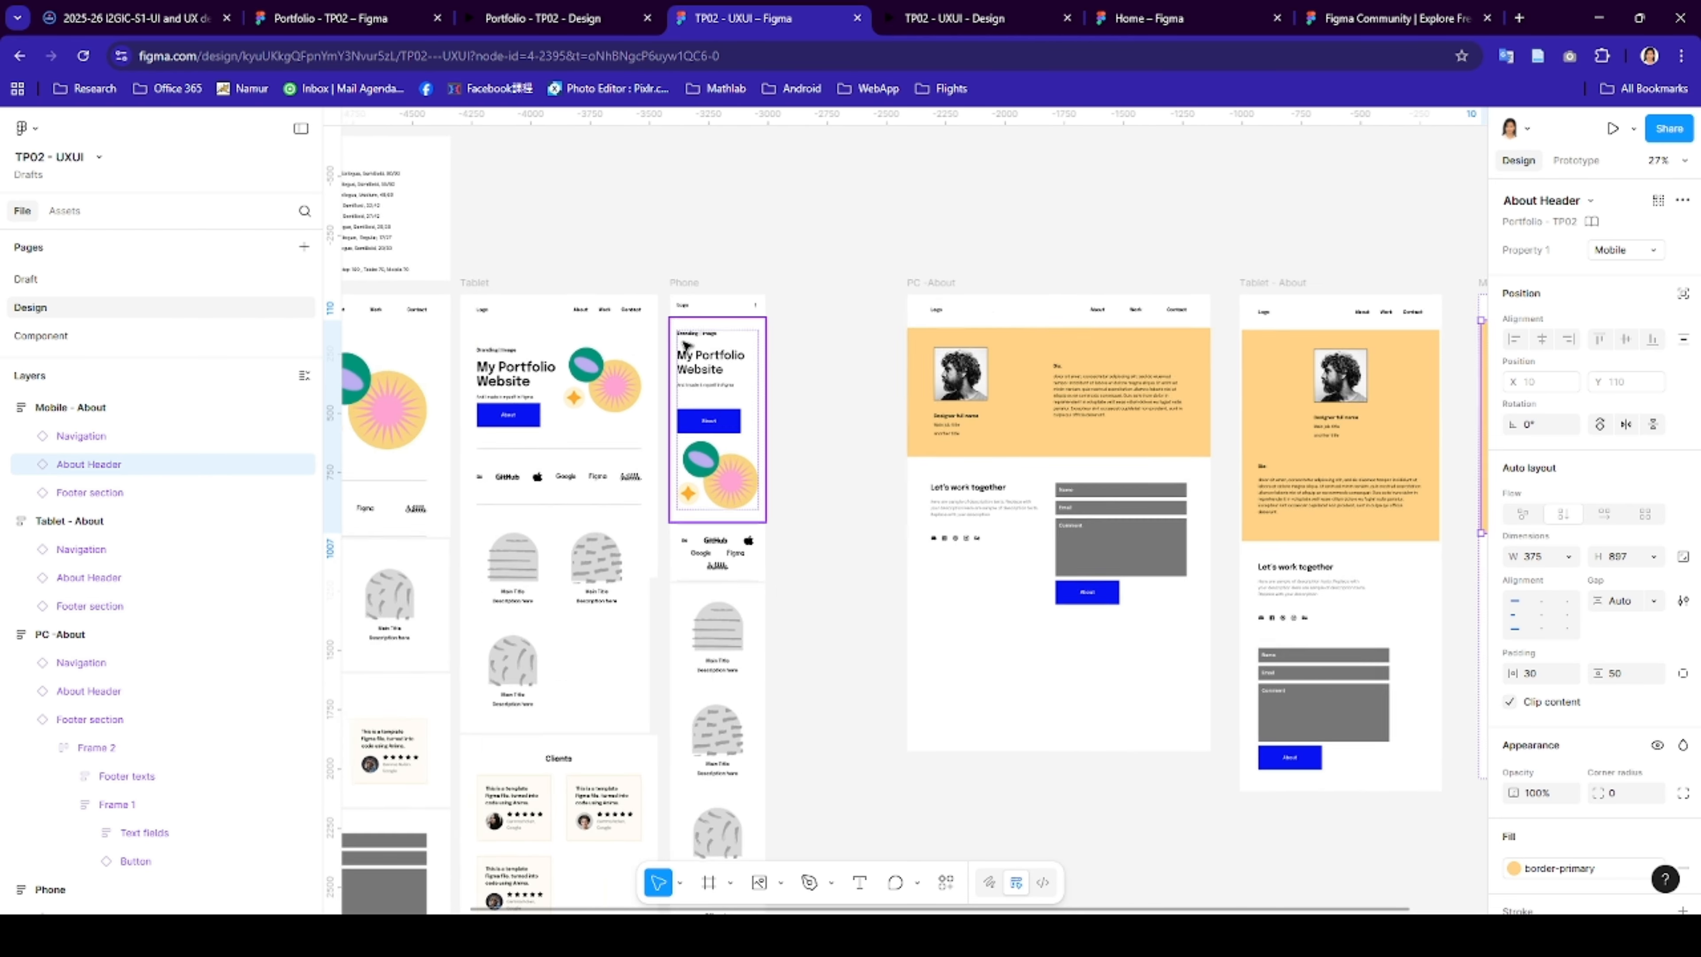
click(681, 310)
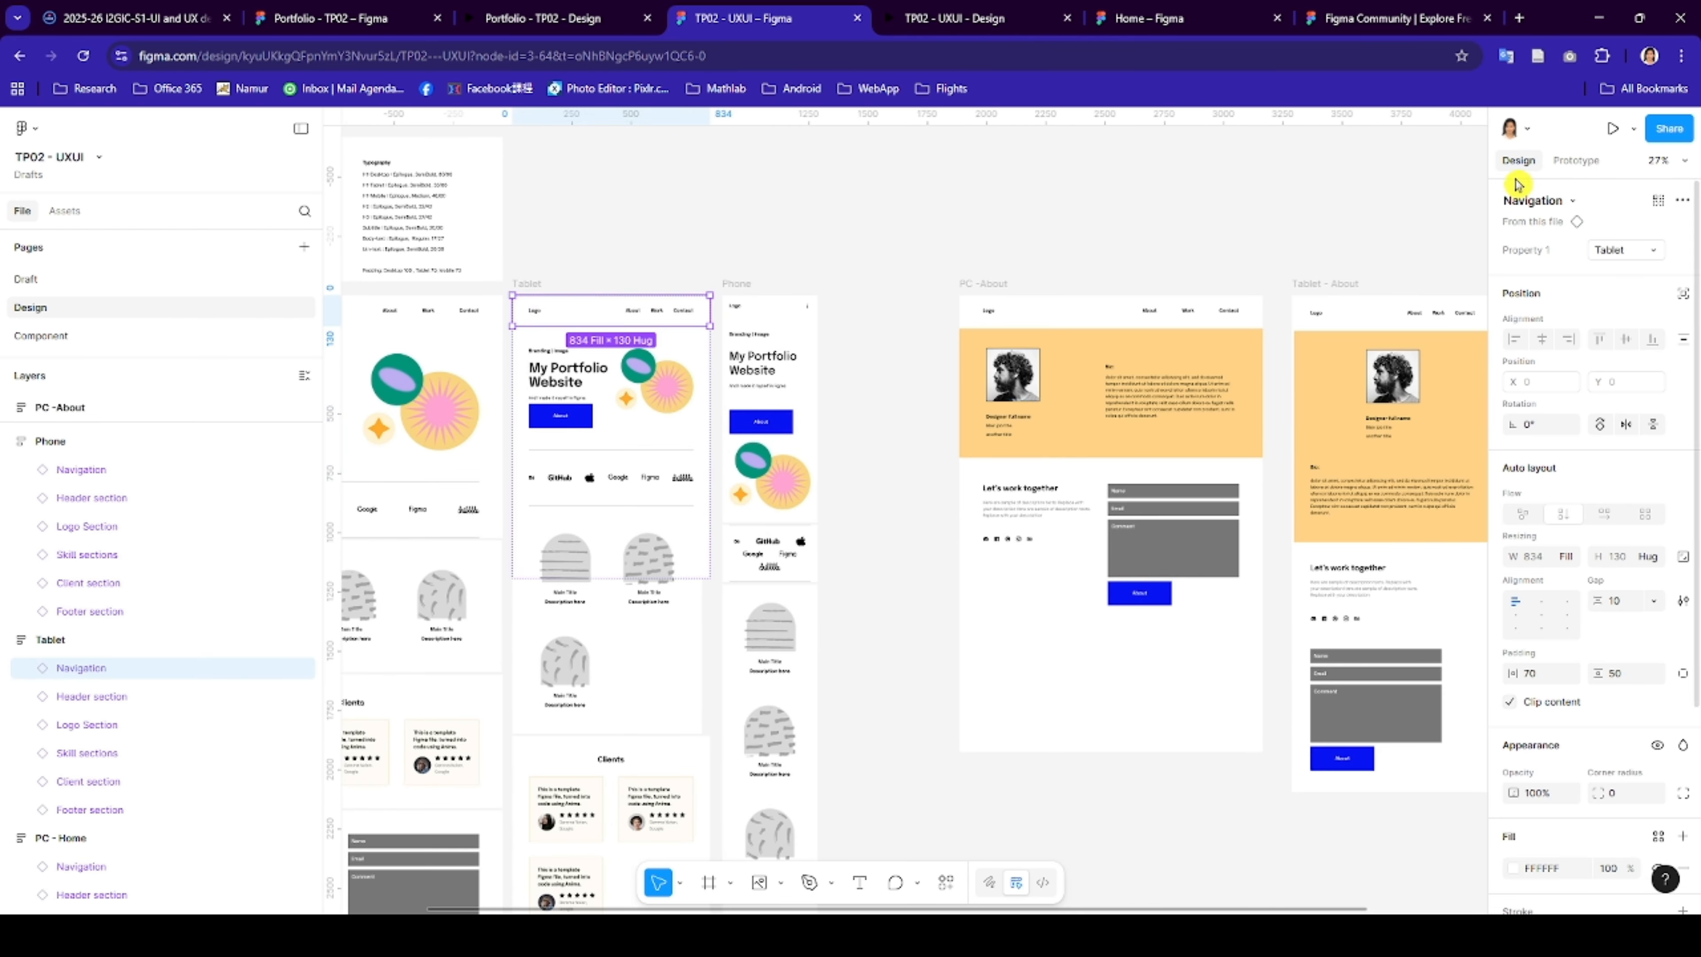
click(1575, 161)
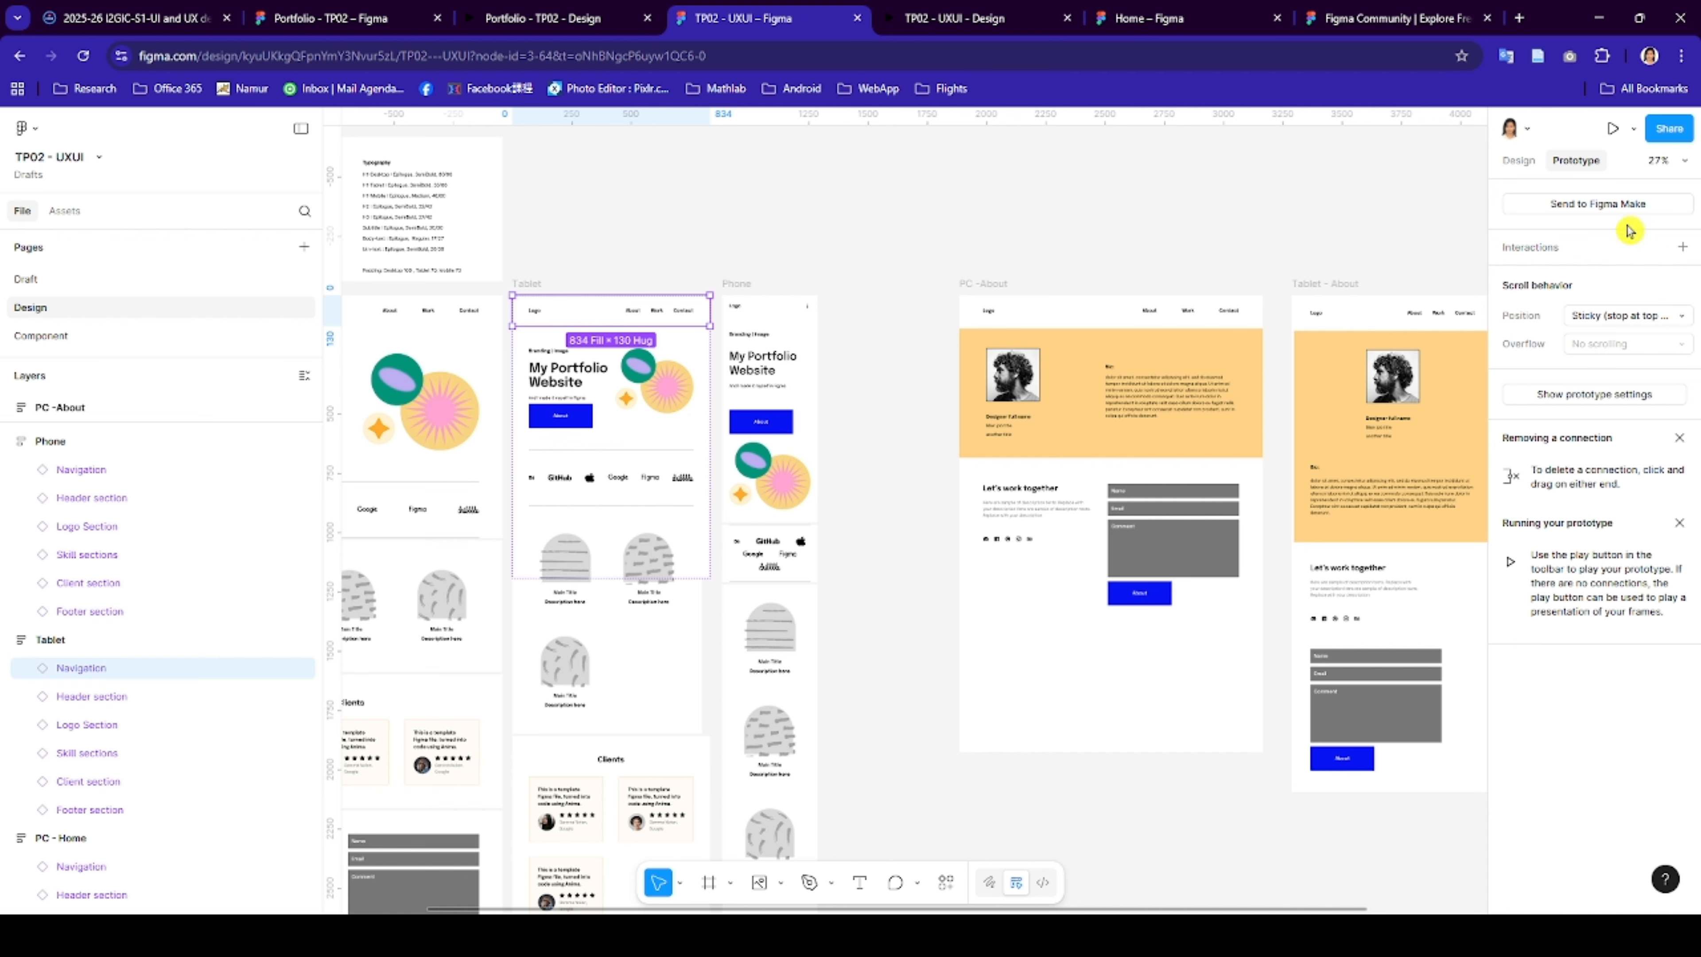
drag(710, 310, 1327, 395)
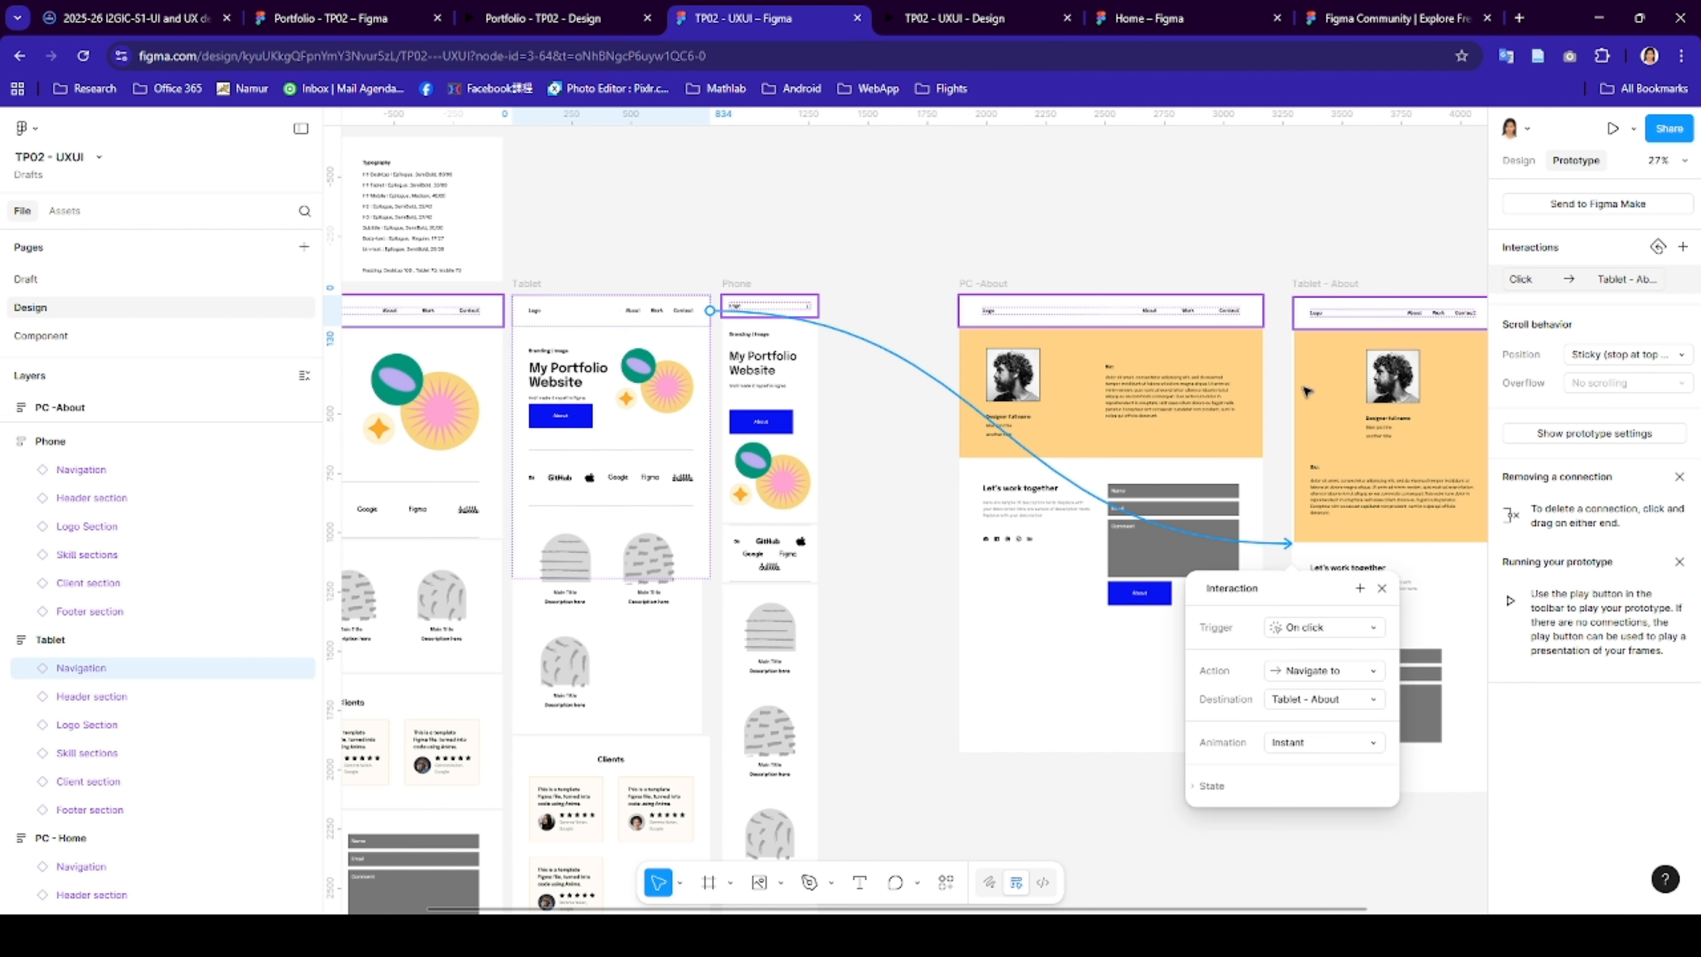
- Link the Navigation of the Phone home frame to Mobile - About with an on-click Navigate to interaction
click(779, 306)
drag(817, 307, 1334, 373)
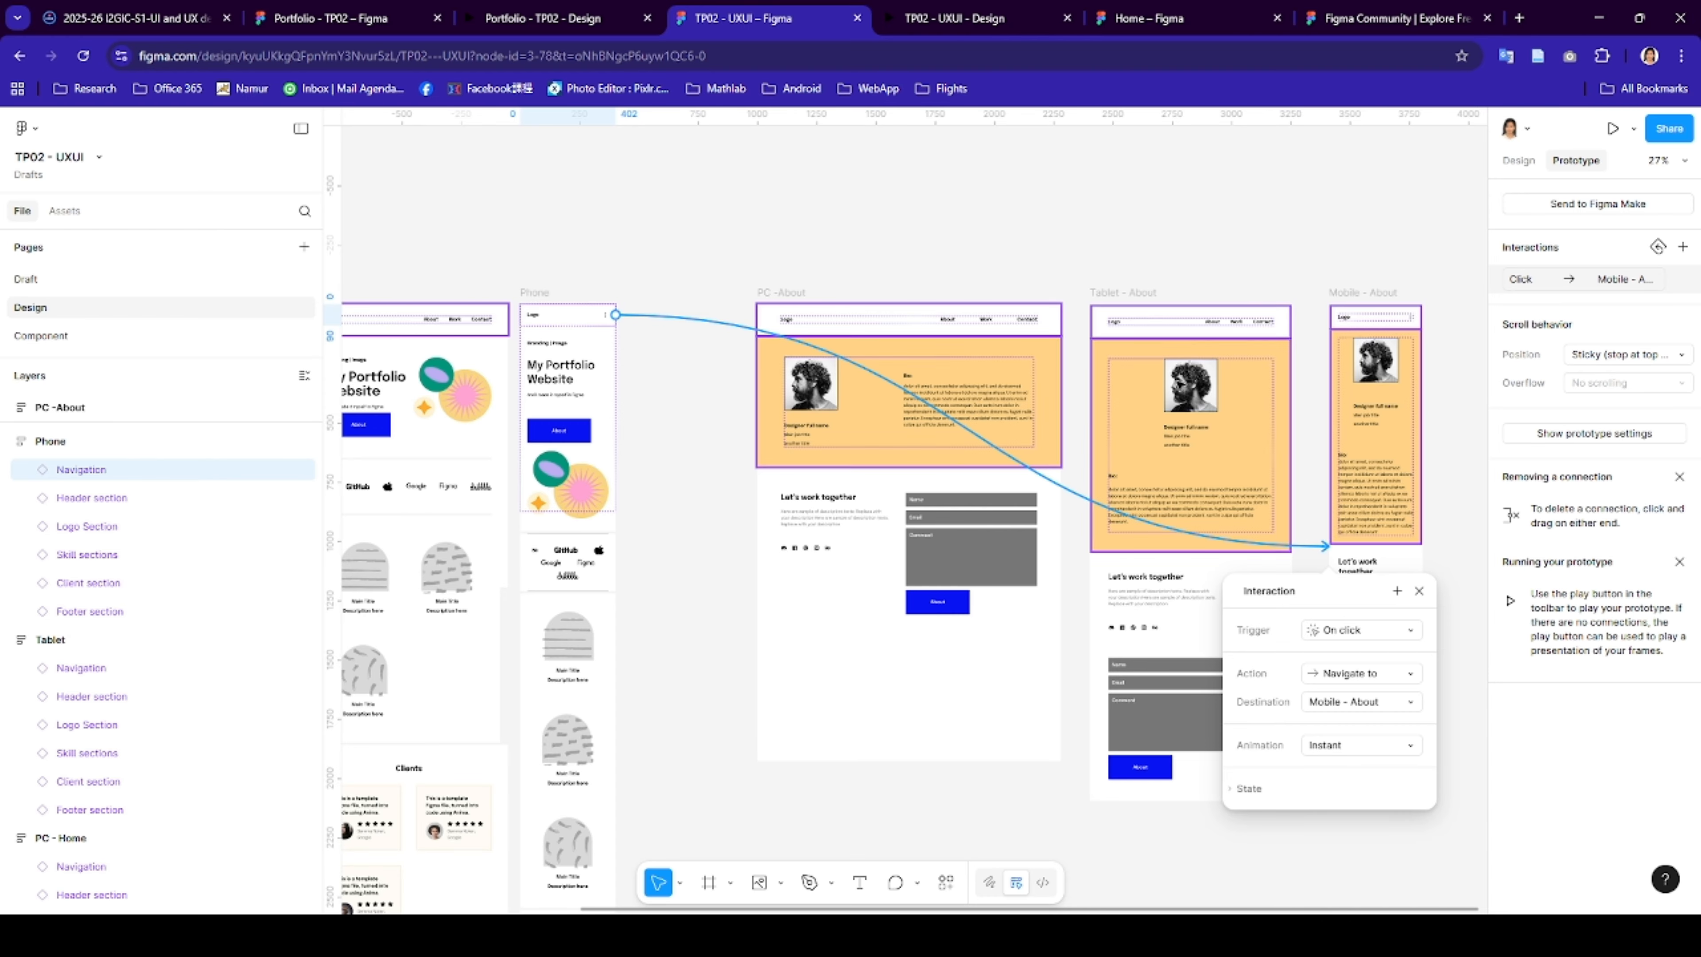
scroll(960, 232, left, 1)
click(959, 232)
- Examine the Tablet home Navigation's interaction and the prototype connections between the home and About frames
scroll(757, 263, left, 1)
click(651, 299)
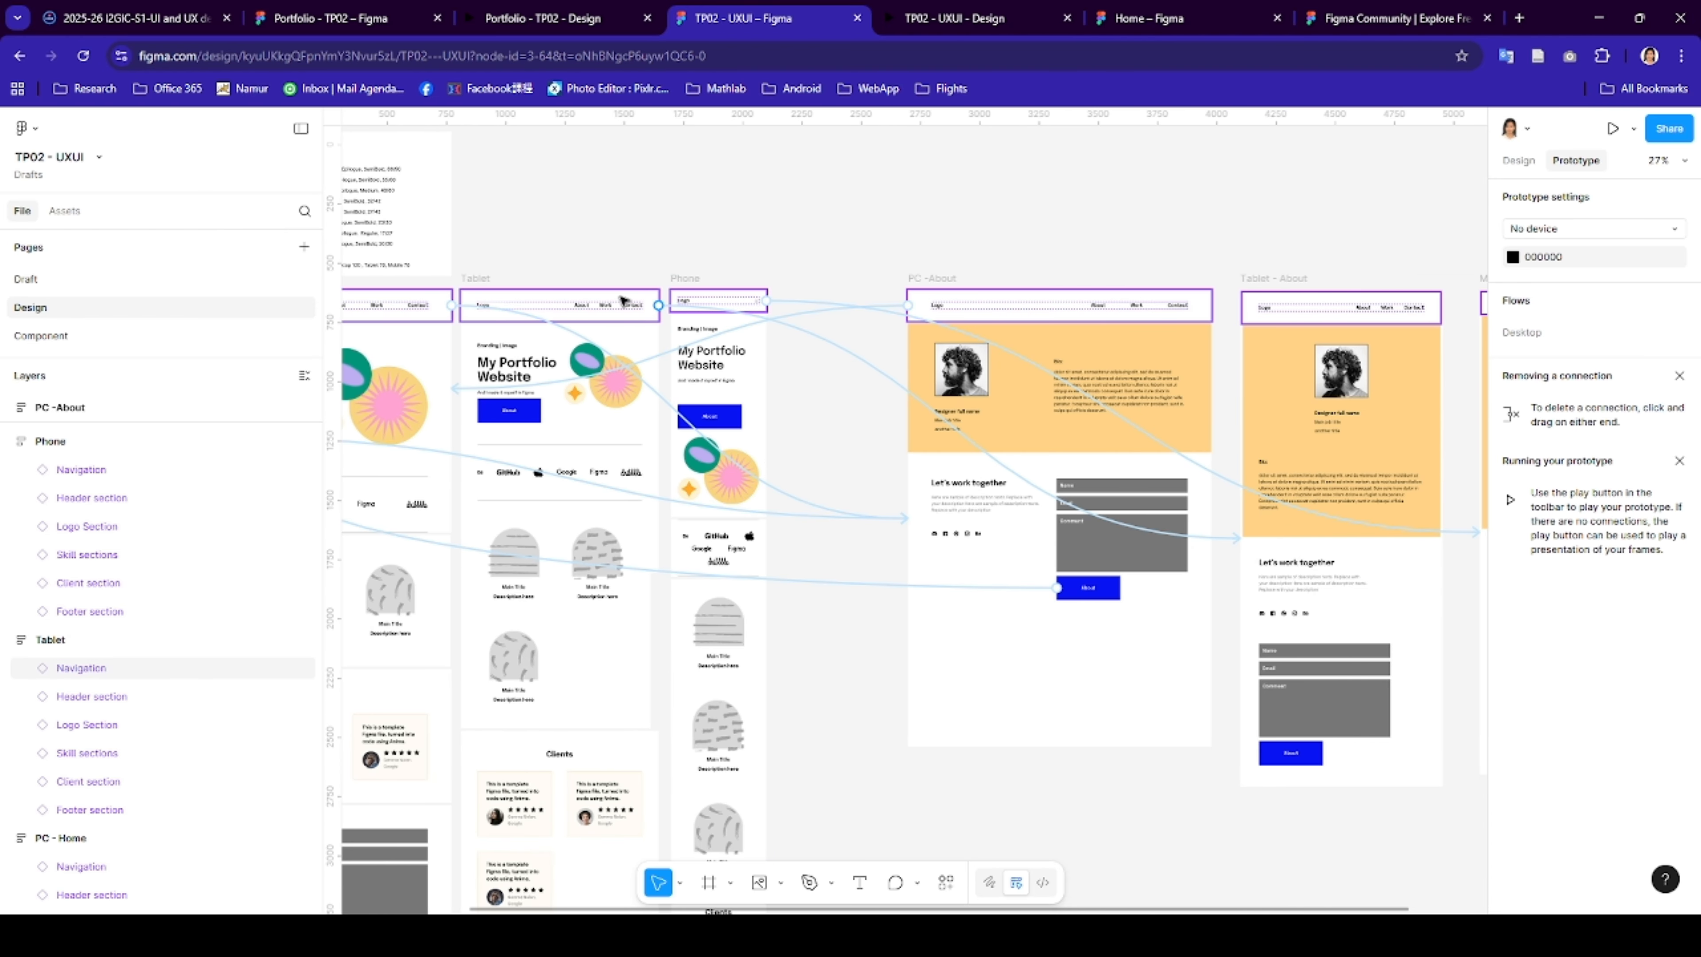
scroll(755, 232, left, 3)
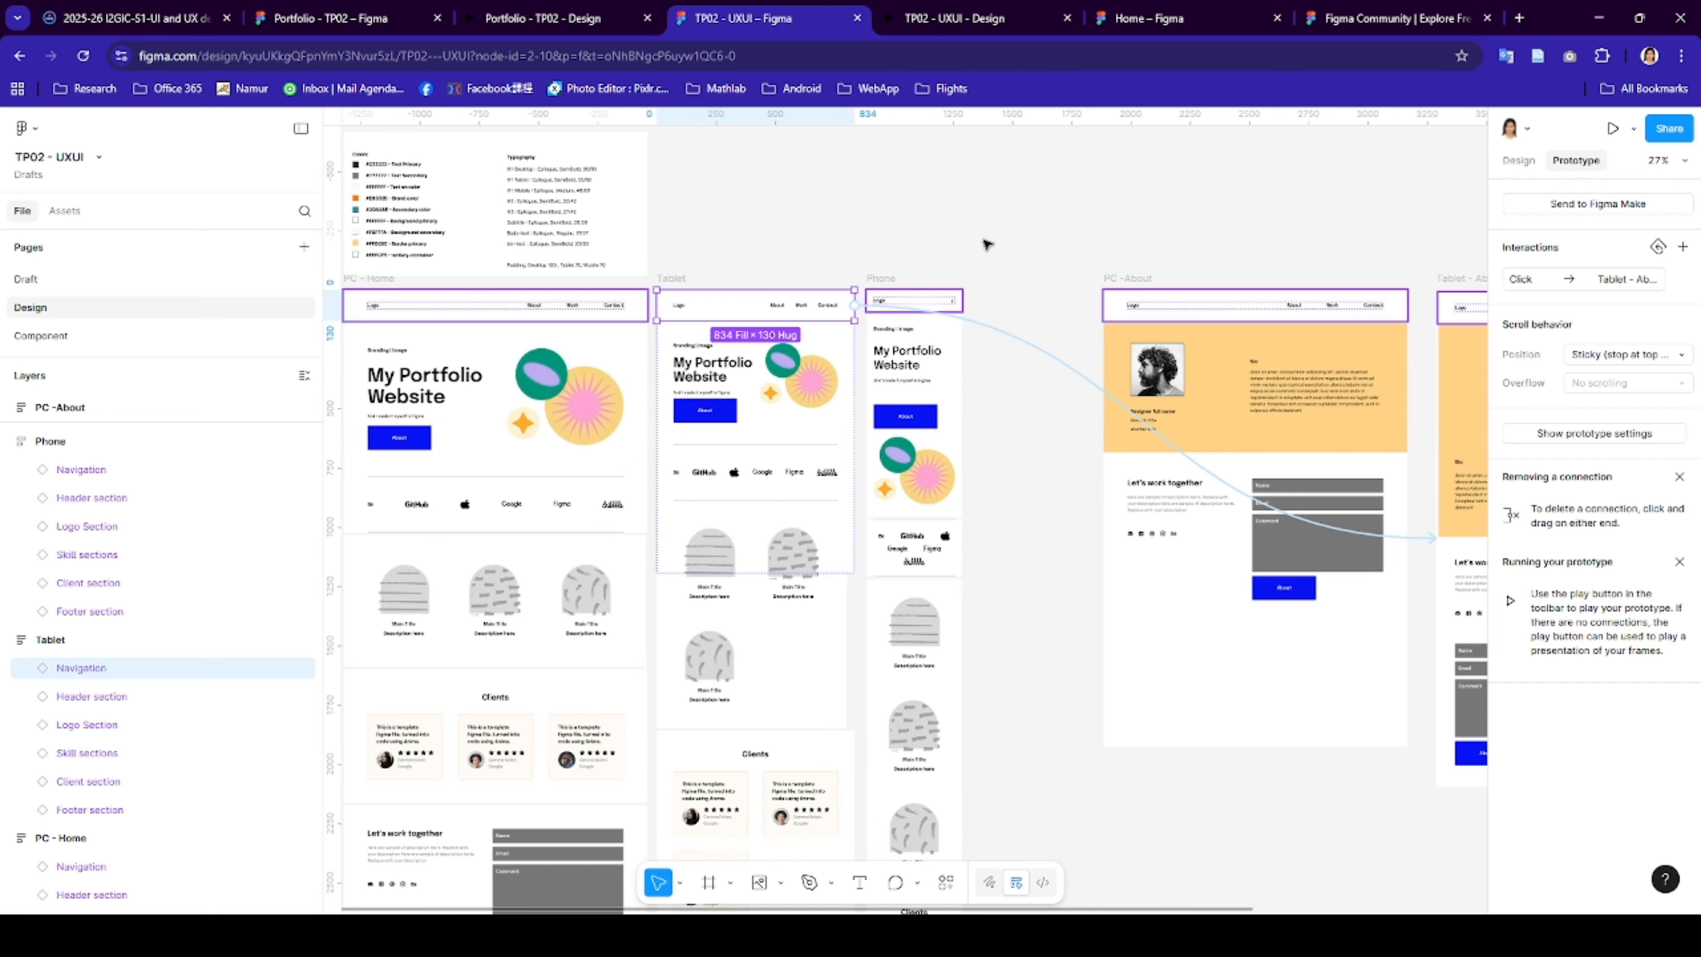
click(984, 239)
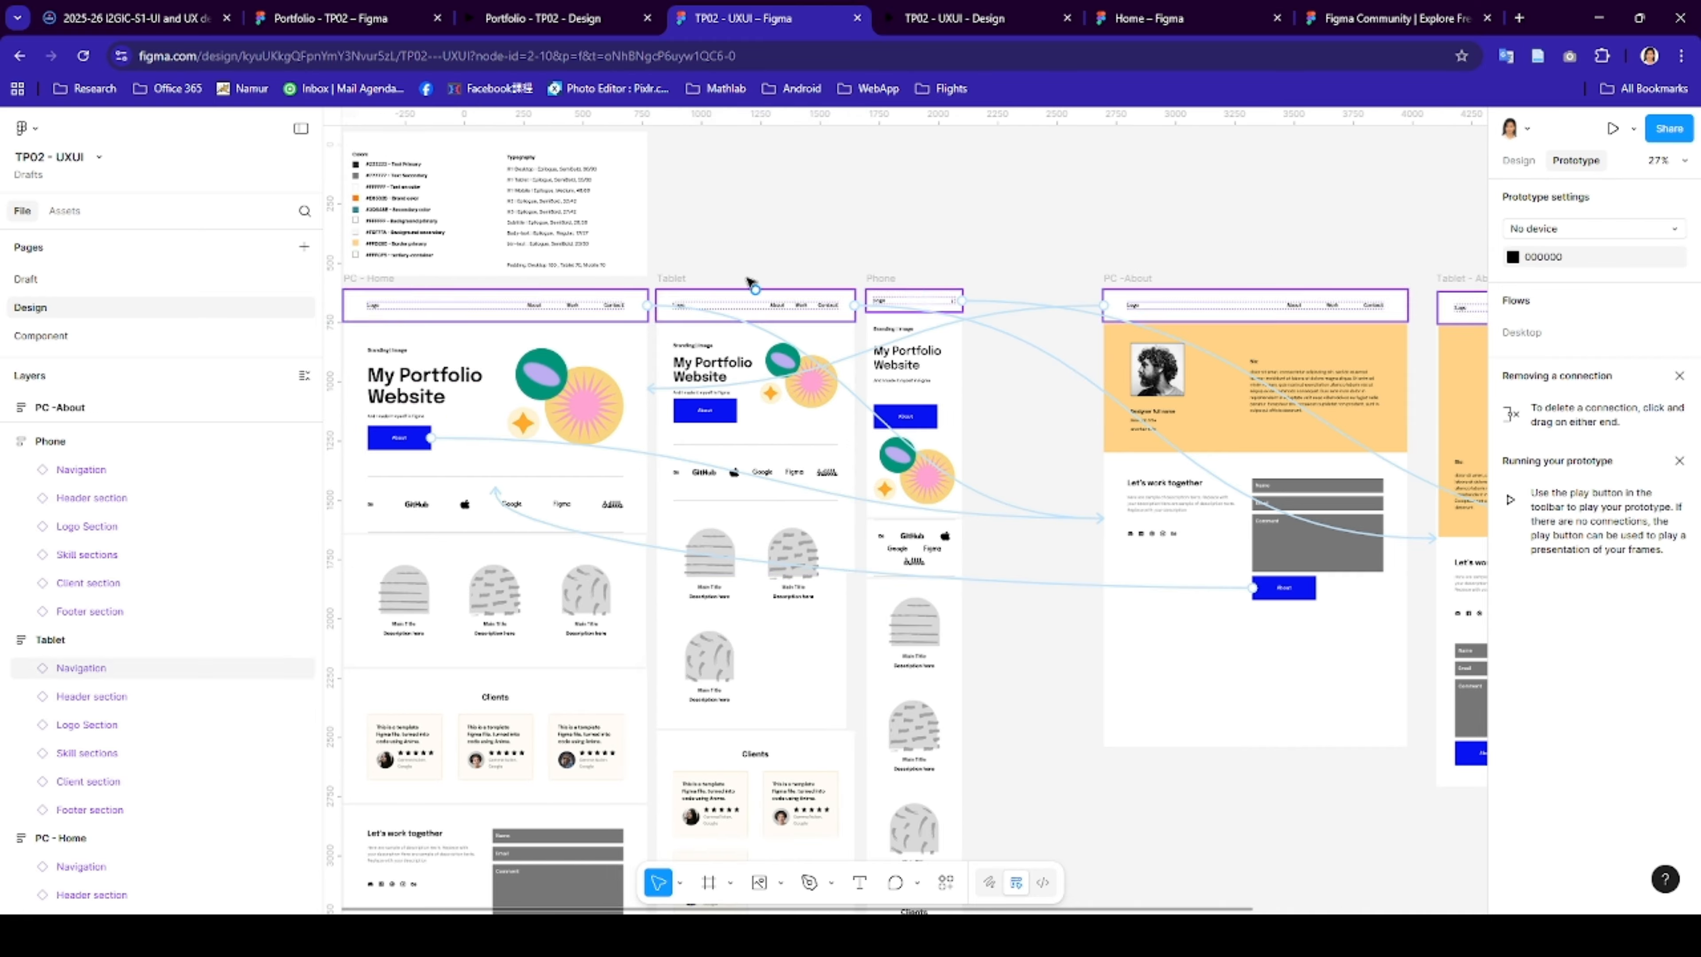
click(705, 306)
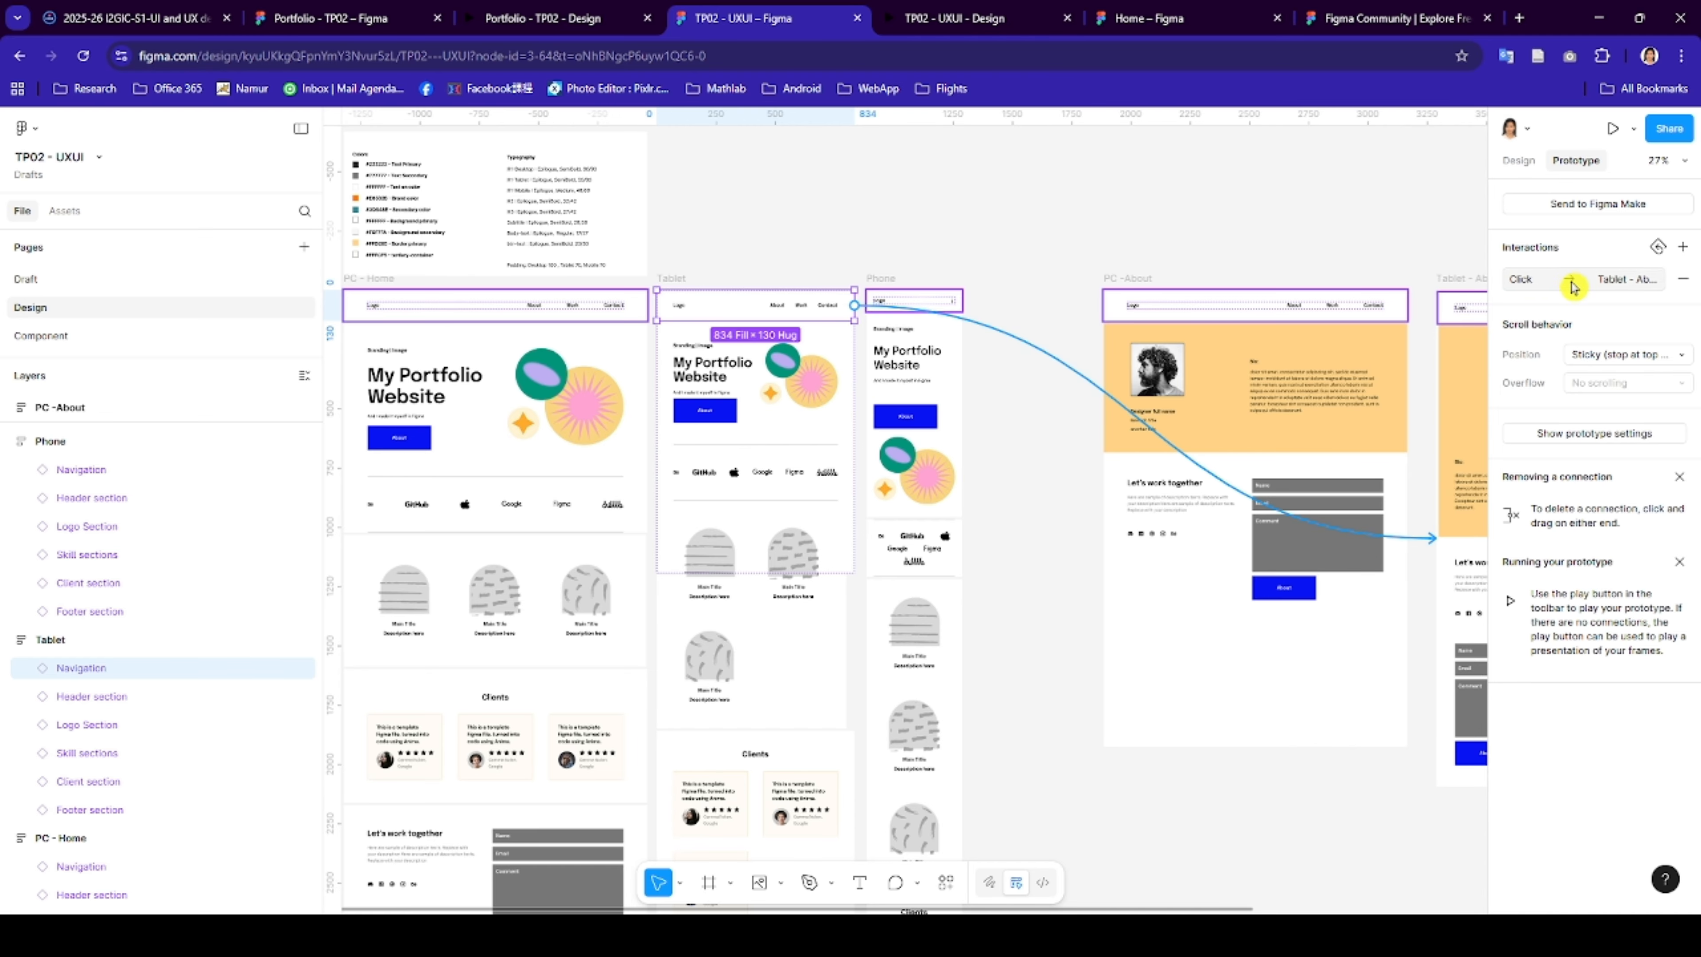
scroll(878, 290, down, 5)
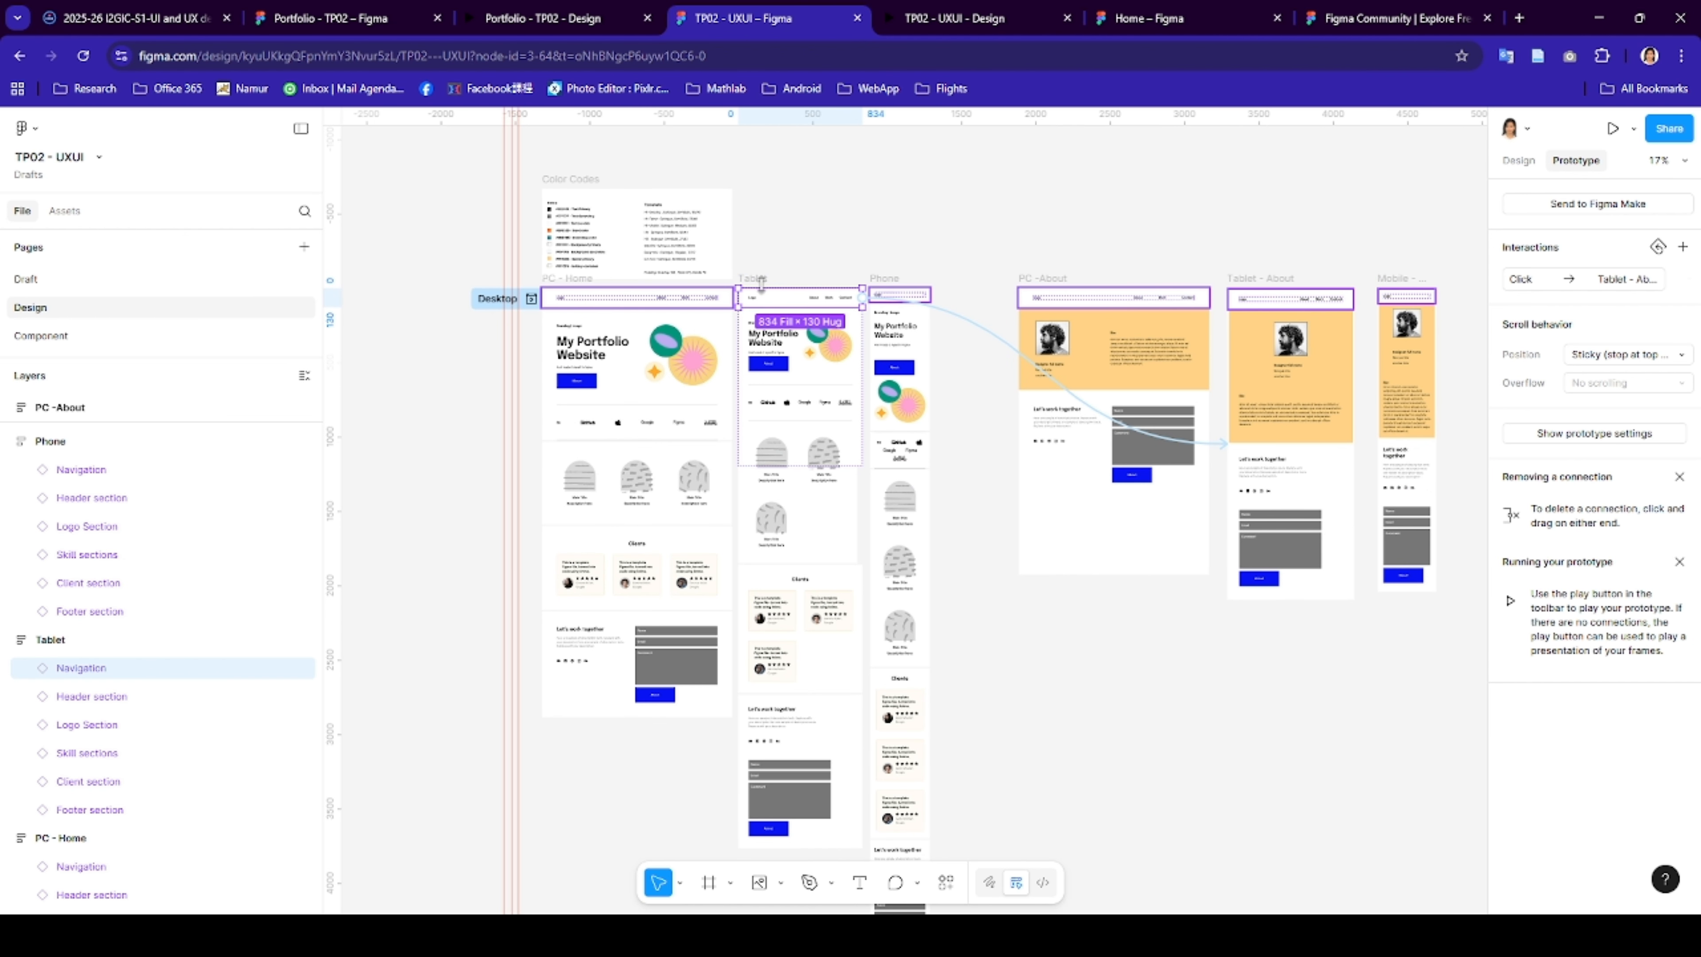
- Present the prototype from its Desktop flow, then return to the TP02 - UXUI design file
click(1632, 131)
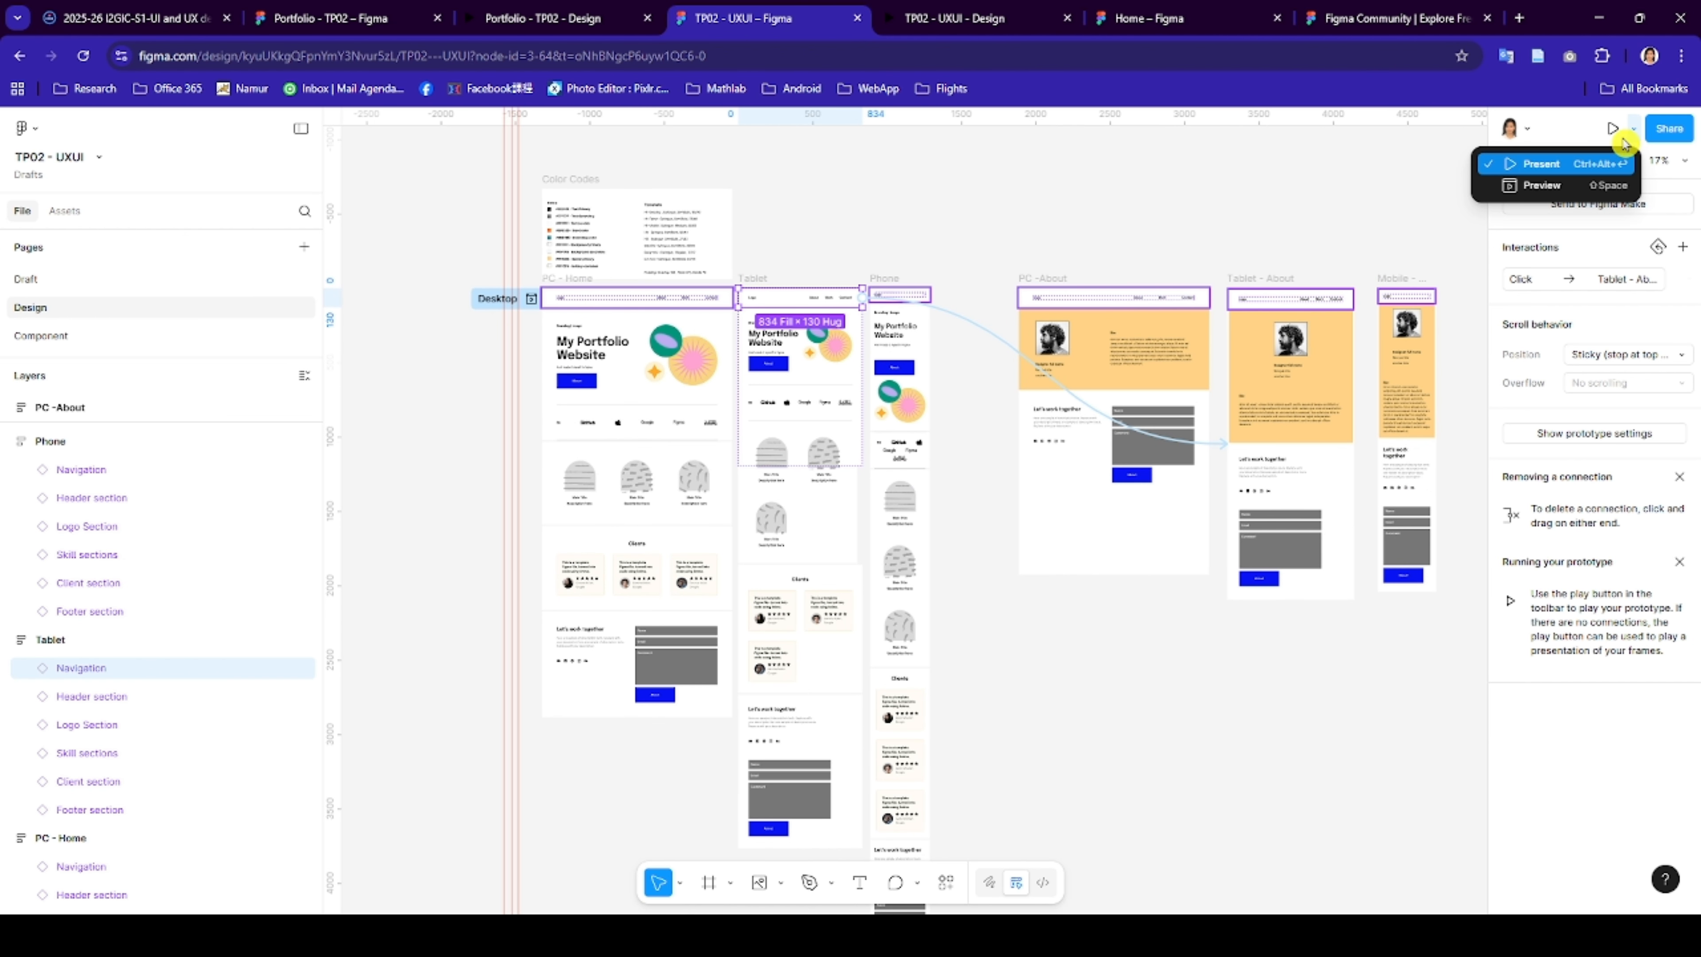
click(1540, 165)
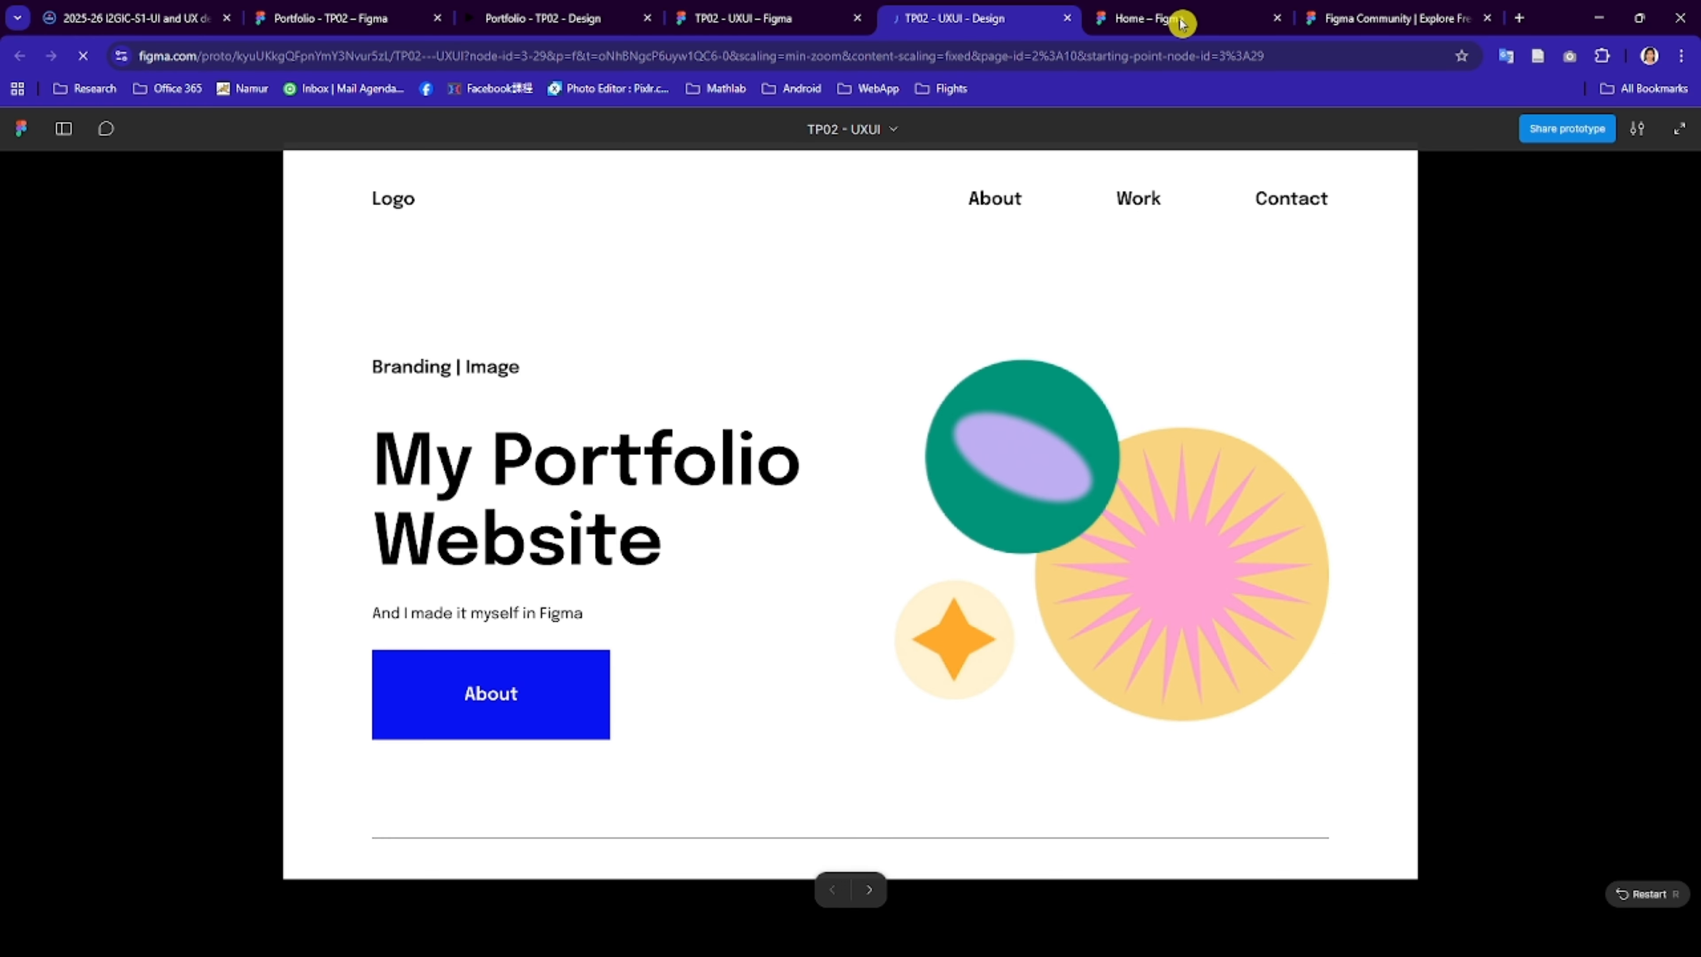
click(1181, 20)
click(968, 19)
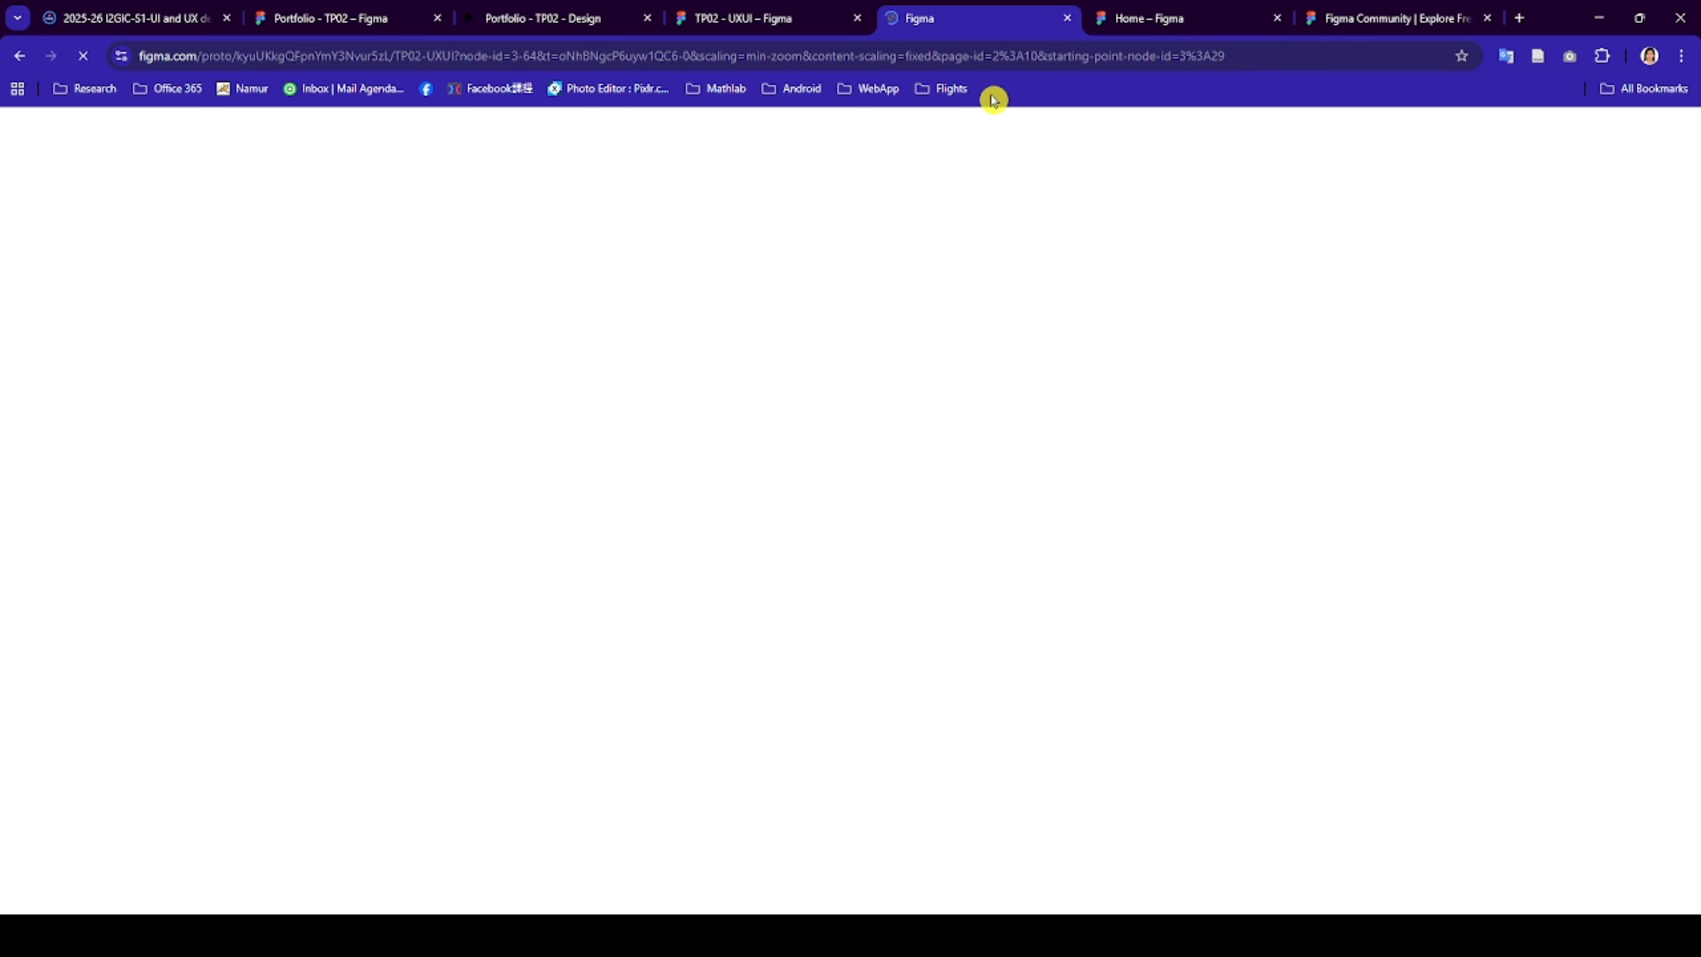
click(723, 19)
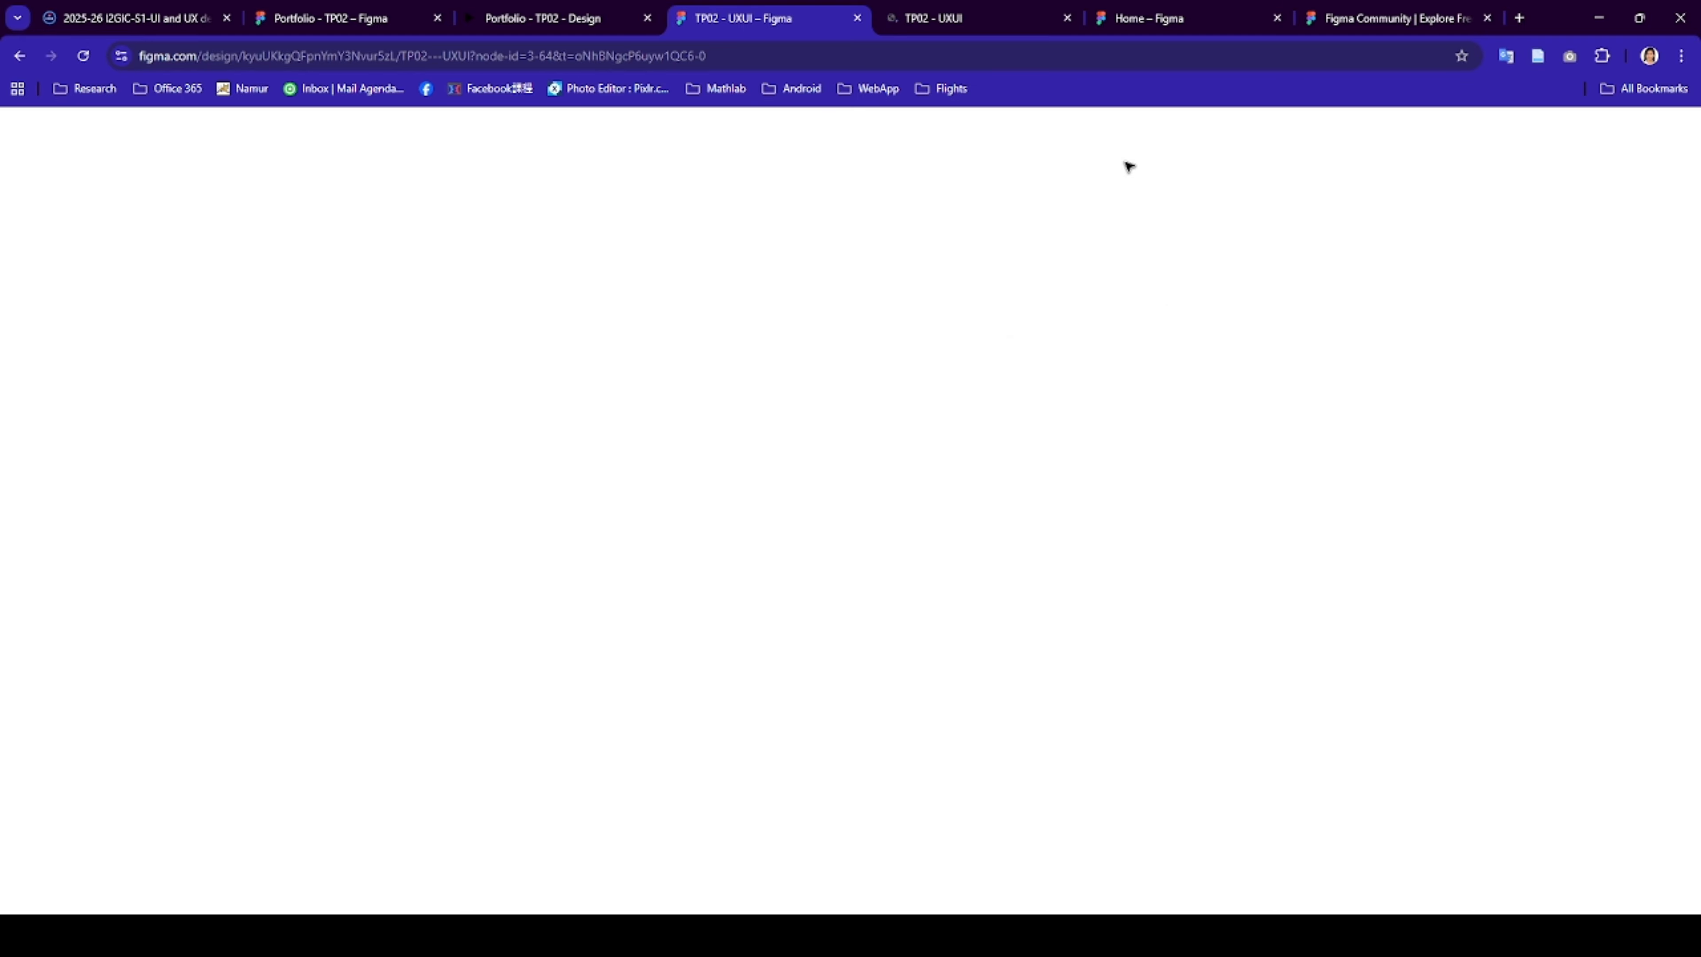
- Open an inline preview of the Desktop flow from the PC - Home frame and check the loading presentation
scroll(1394, 241, right, 2)
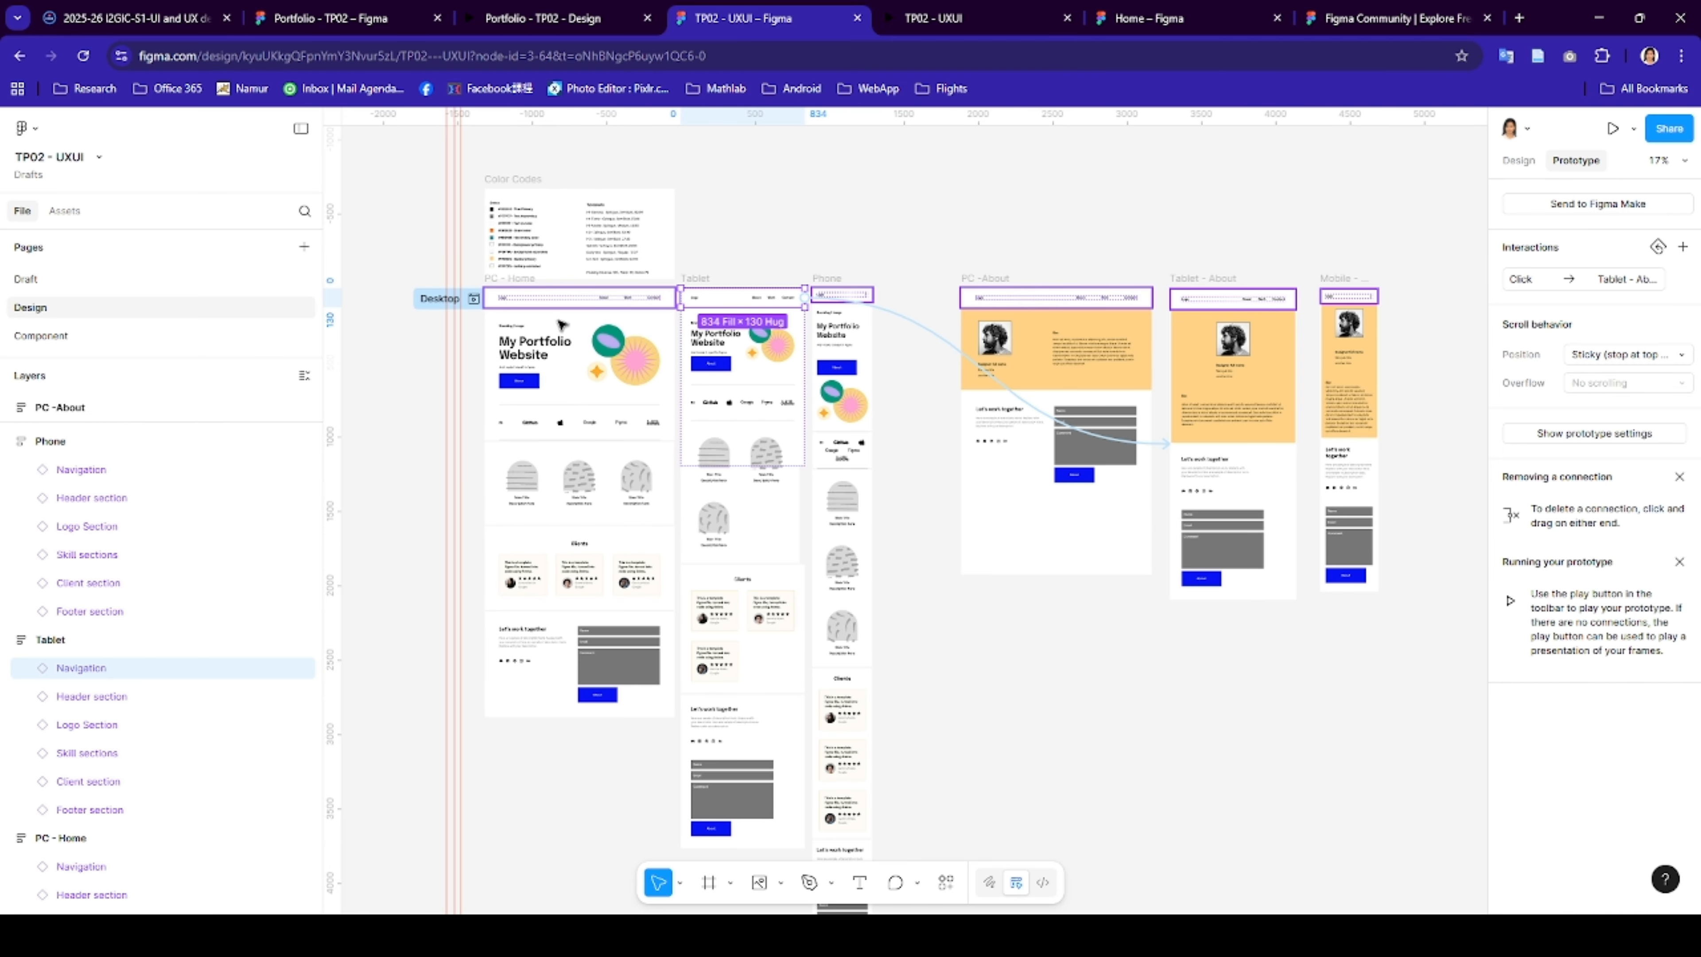
click(436, 298)
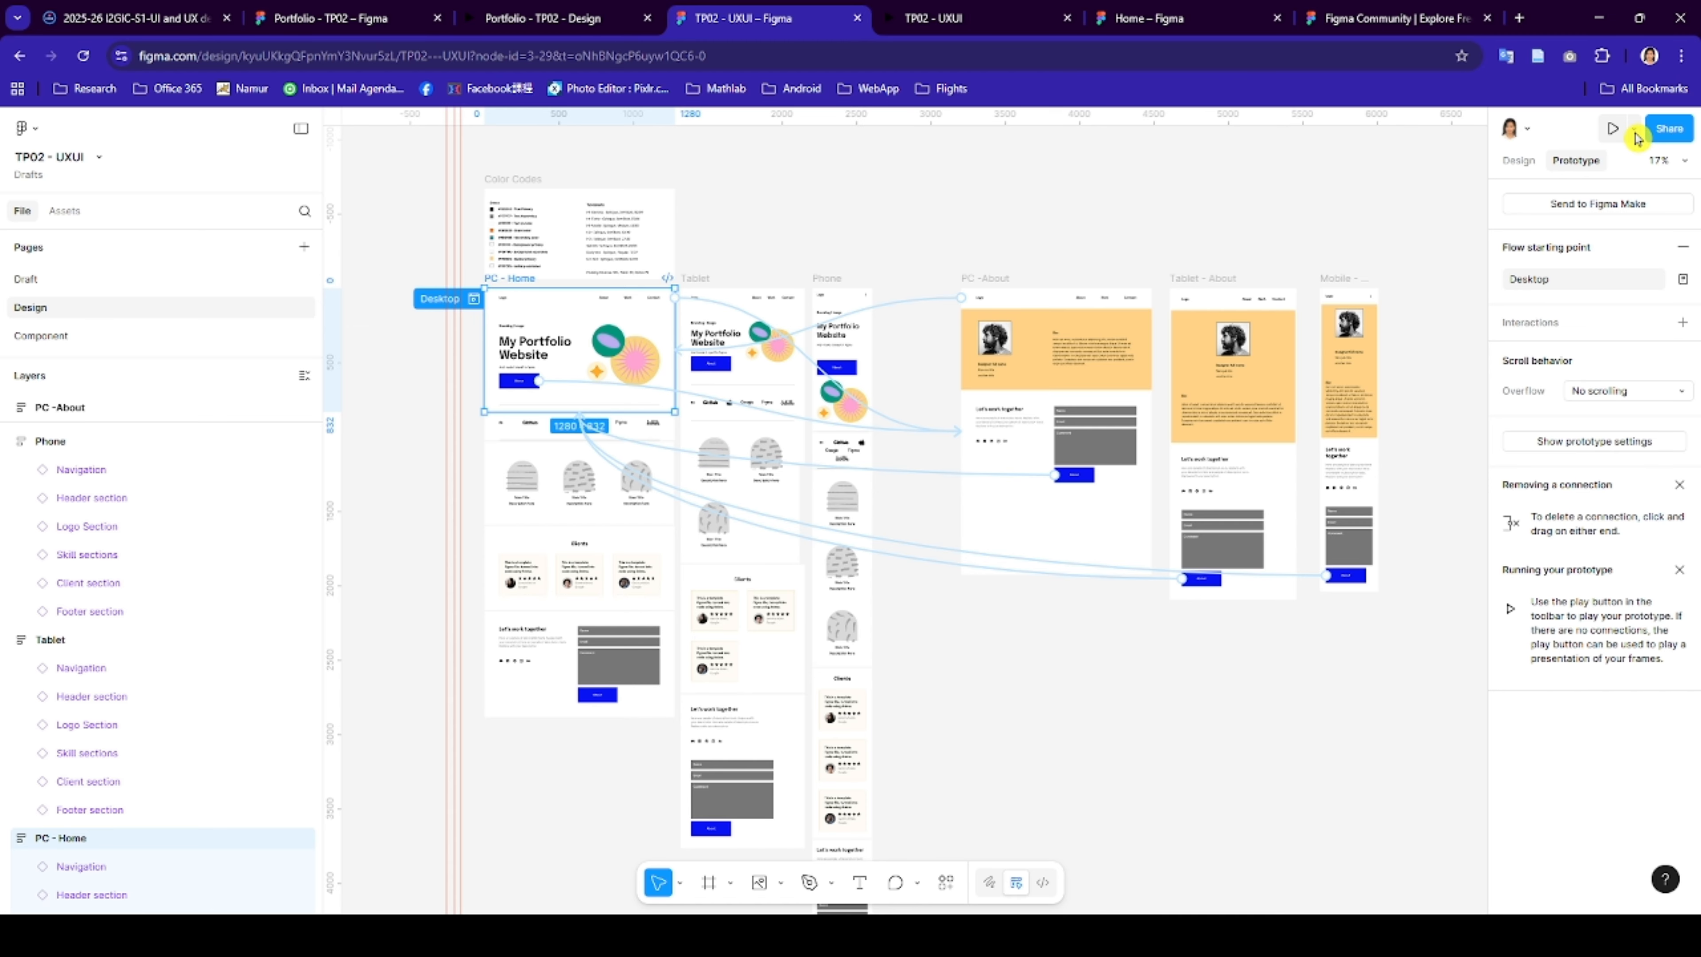
click(1634, 132)
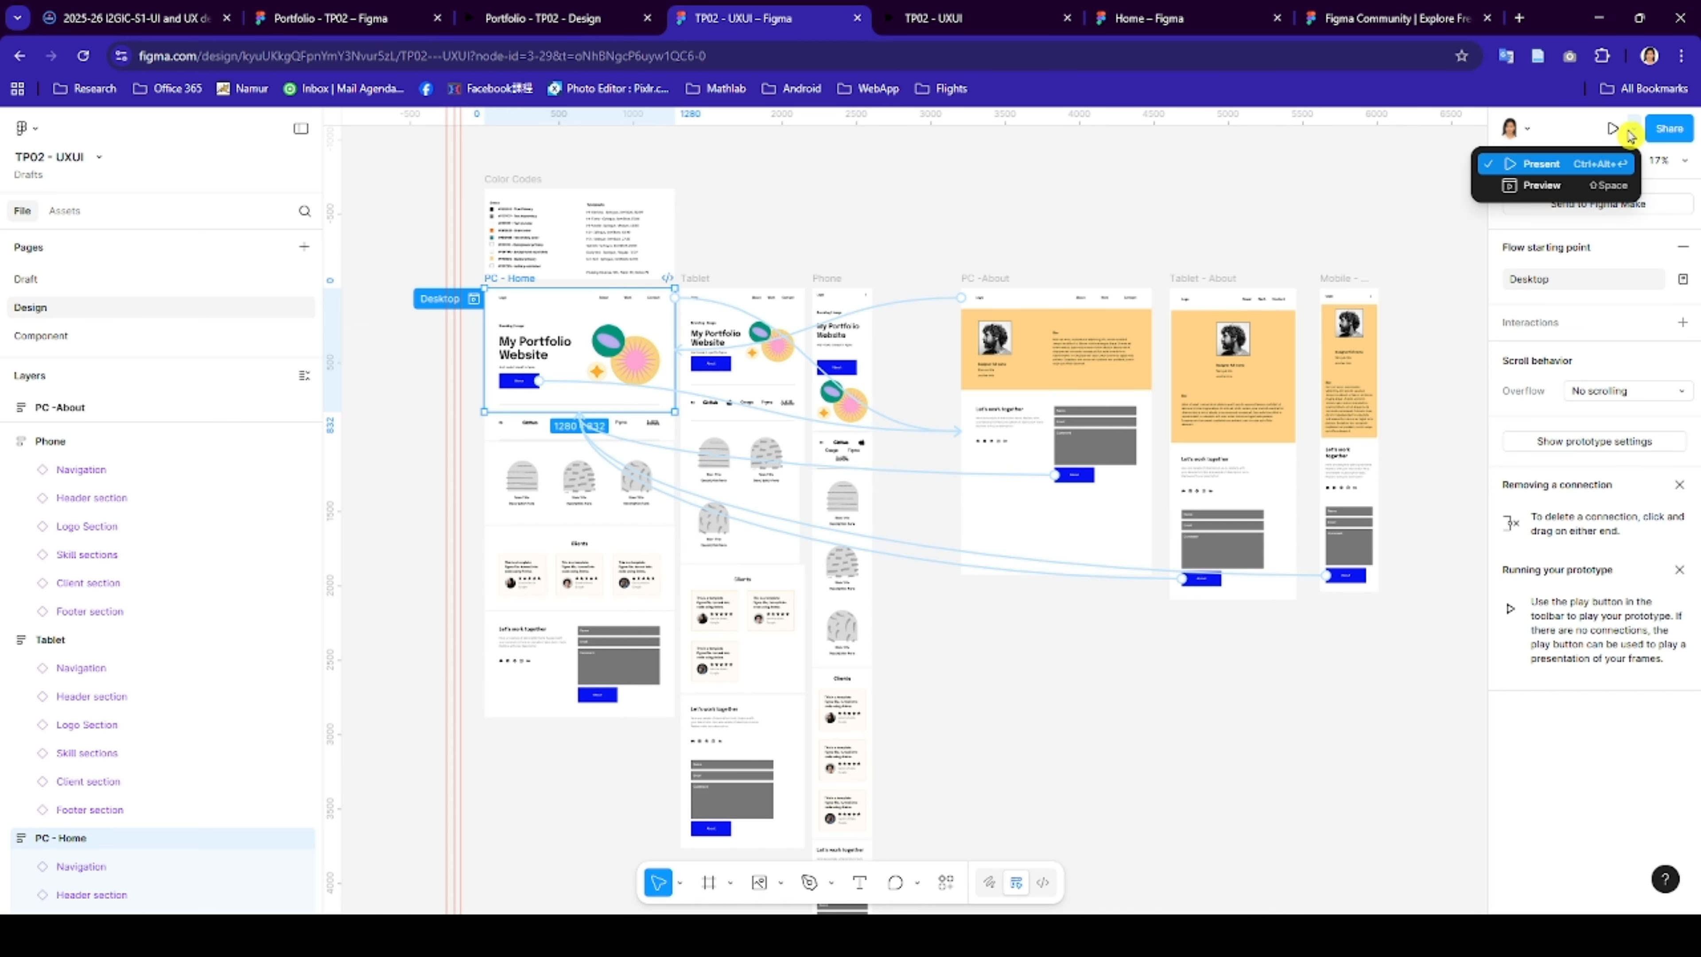
click(1552, 185)
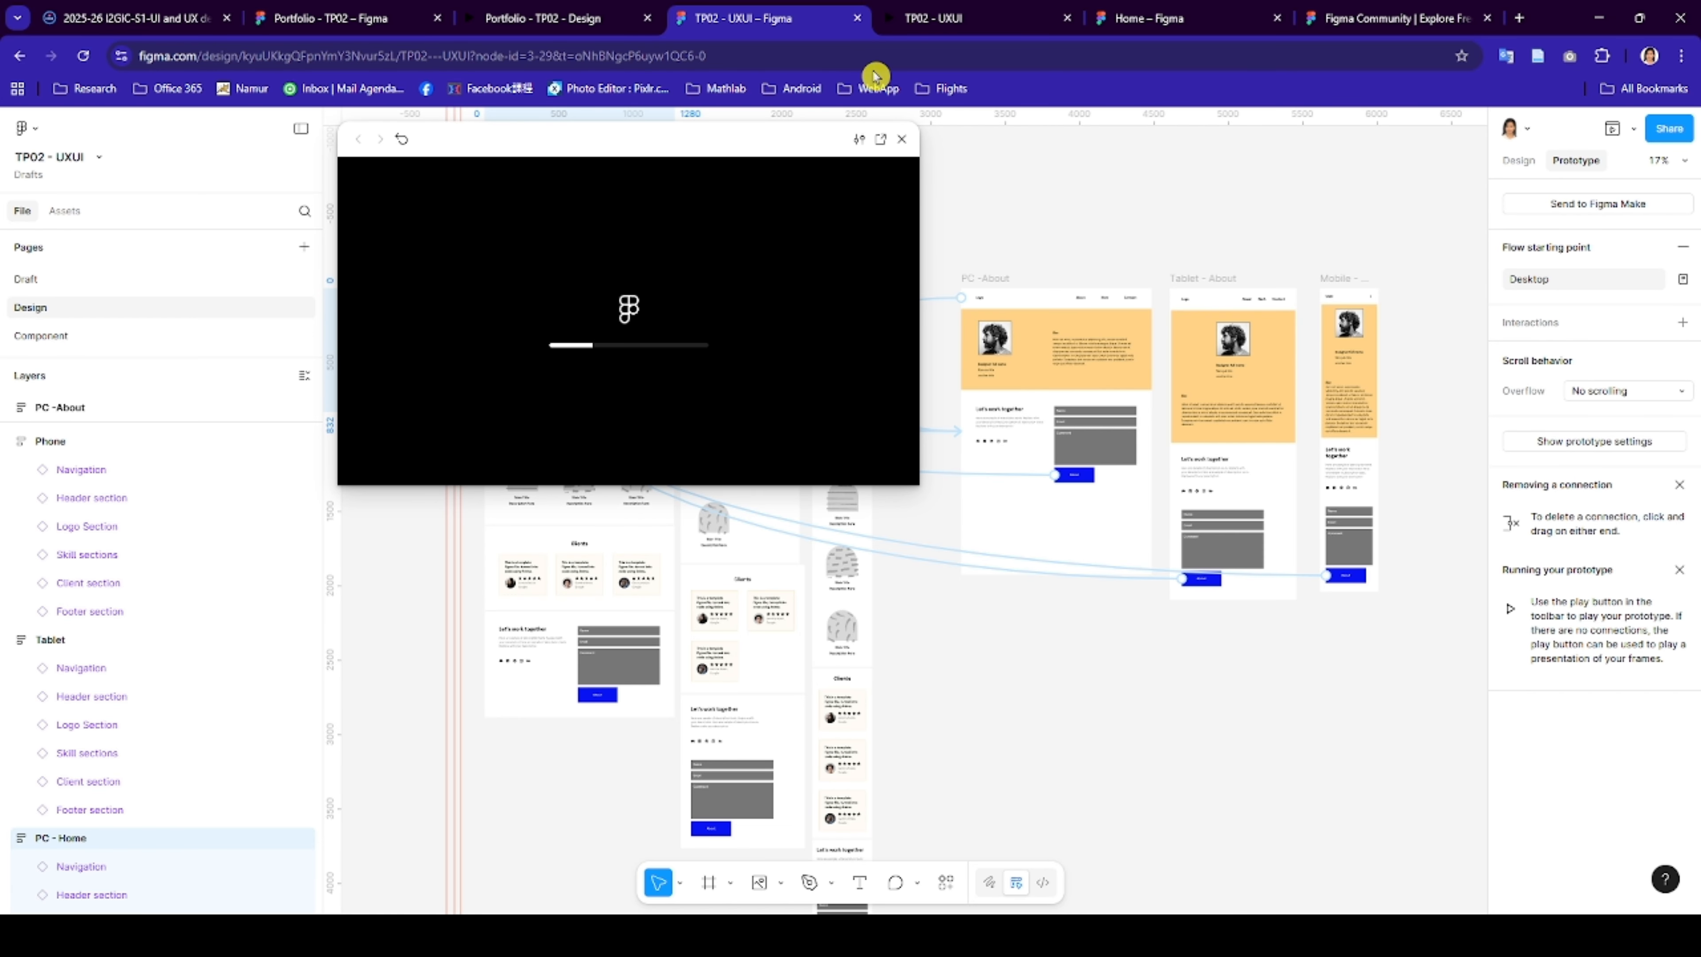
click(979, 25)
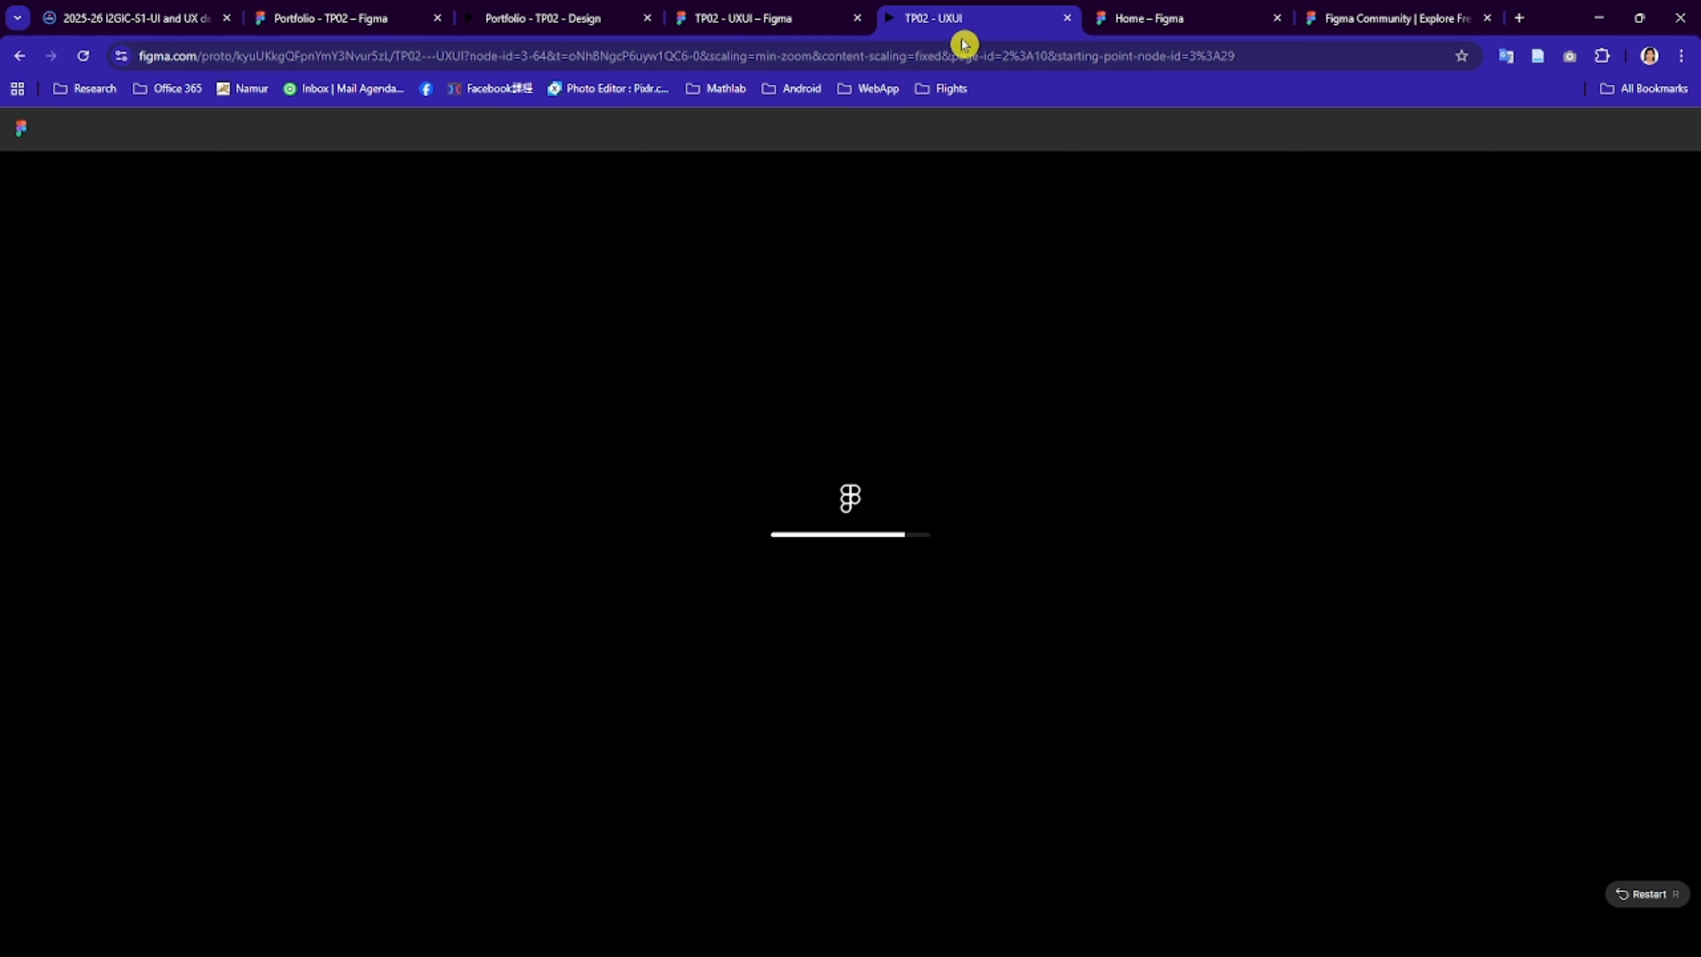
click(761, 21)
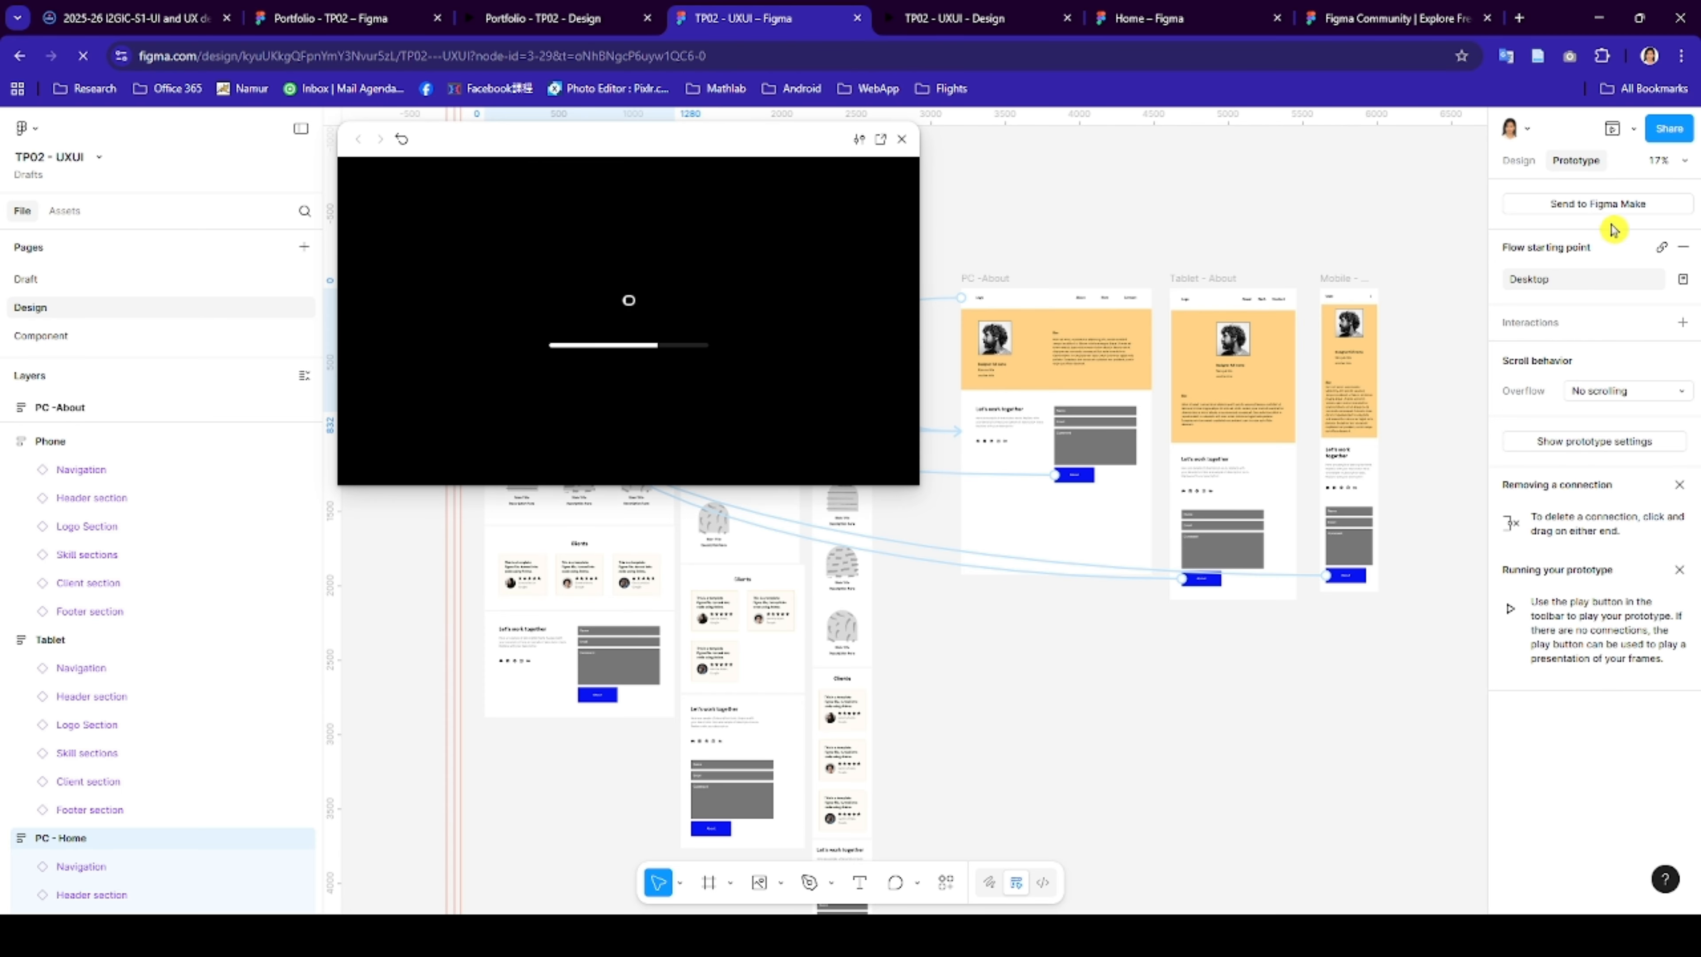
- Examine the device choices in the prototype settings and move the preview window off the home frames
click(1597, 443)
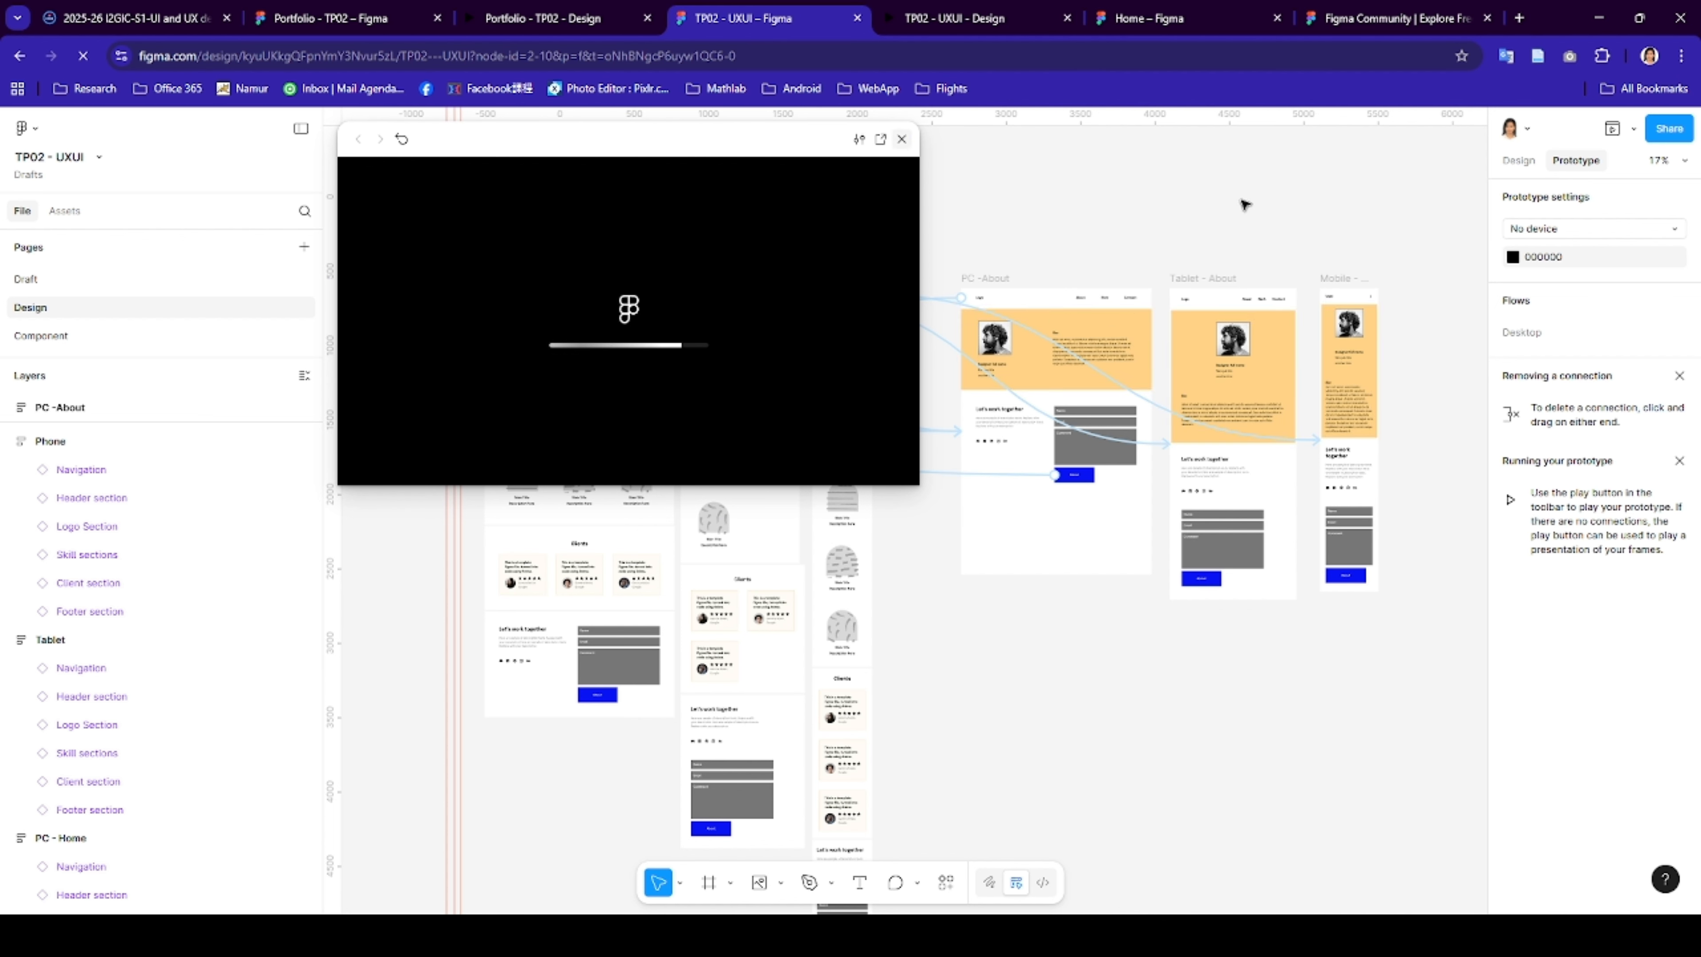
click(1539, 231)
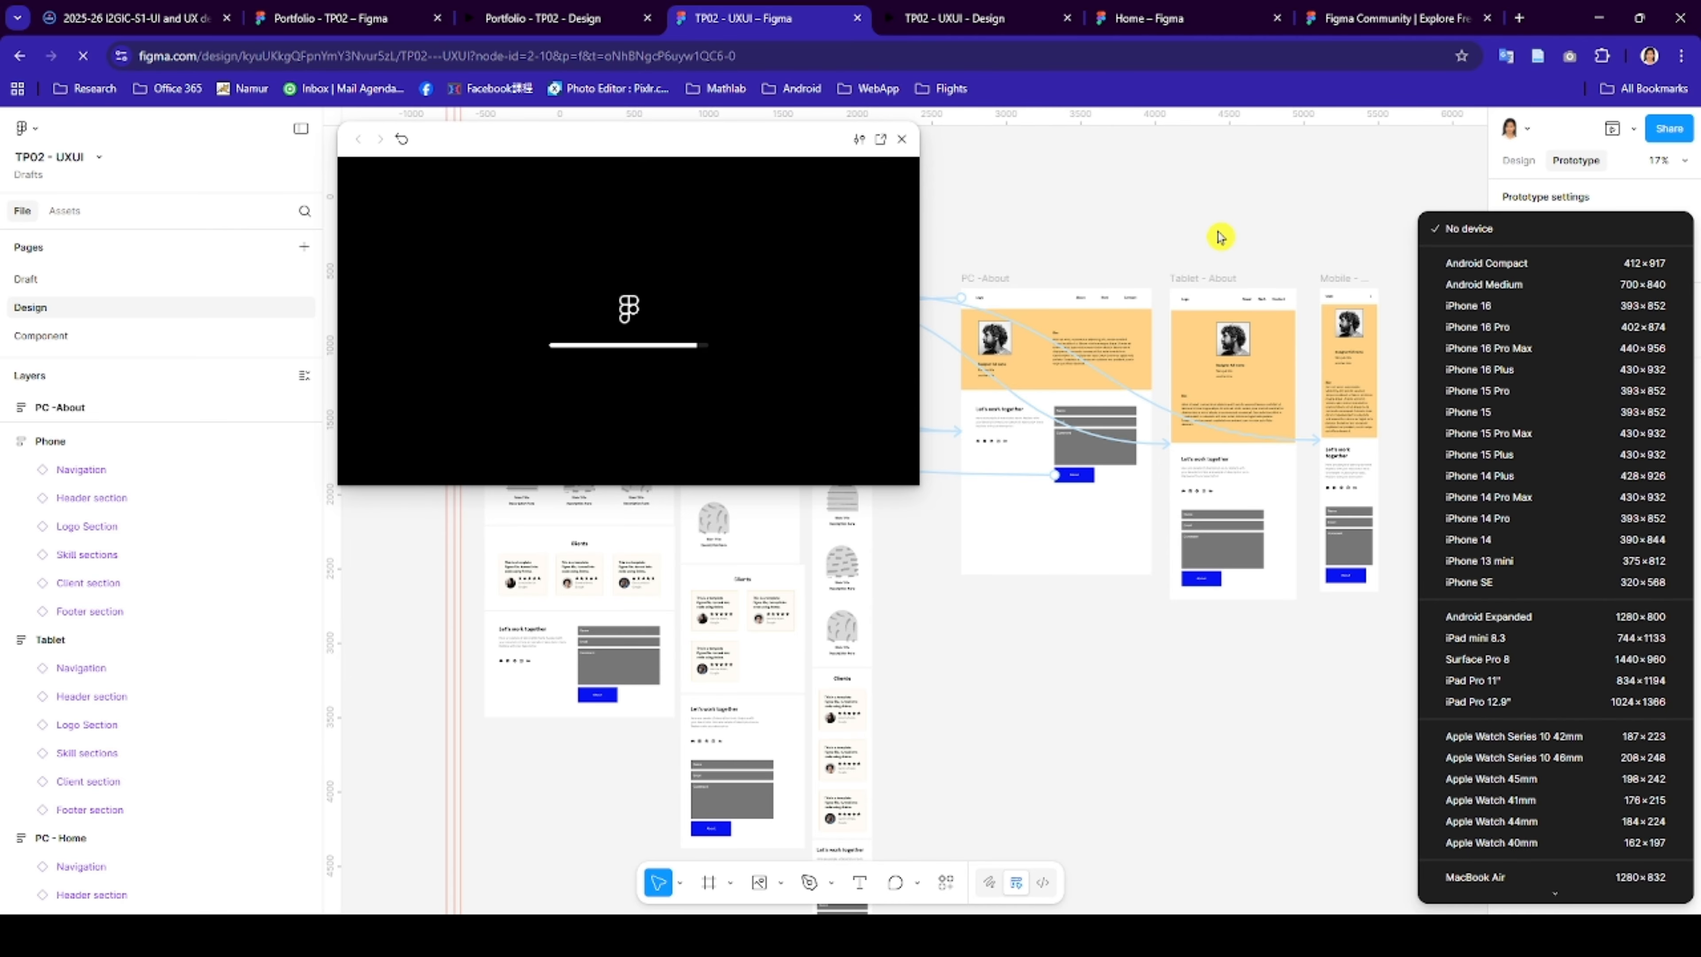
click(1220, 236)
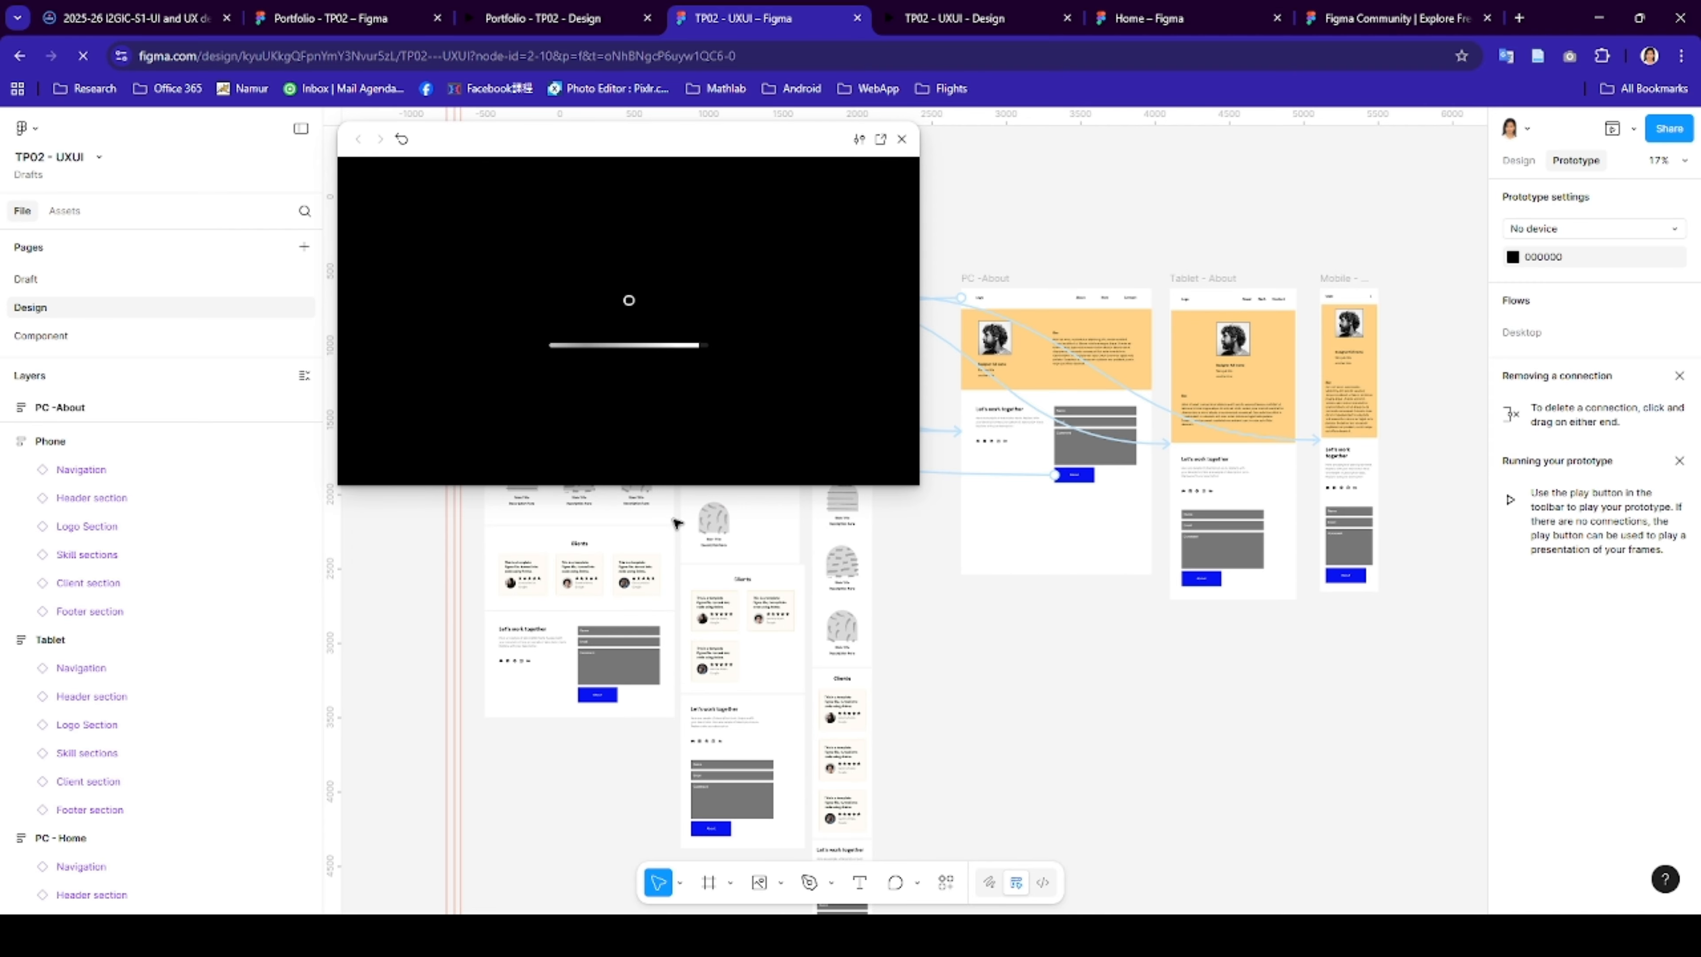
click(665, 533)
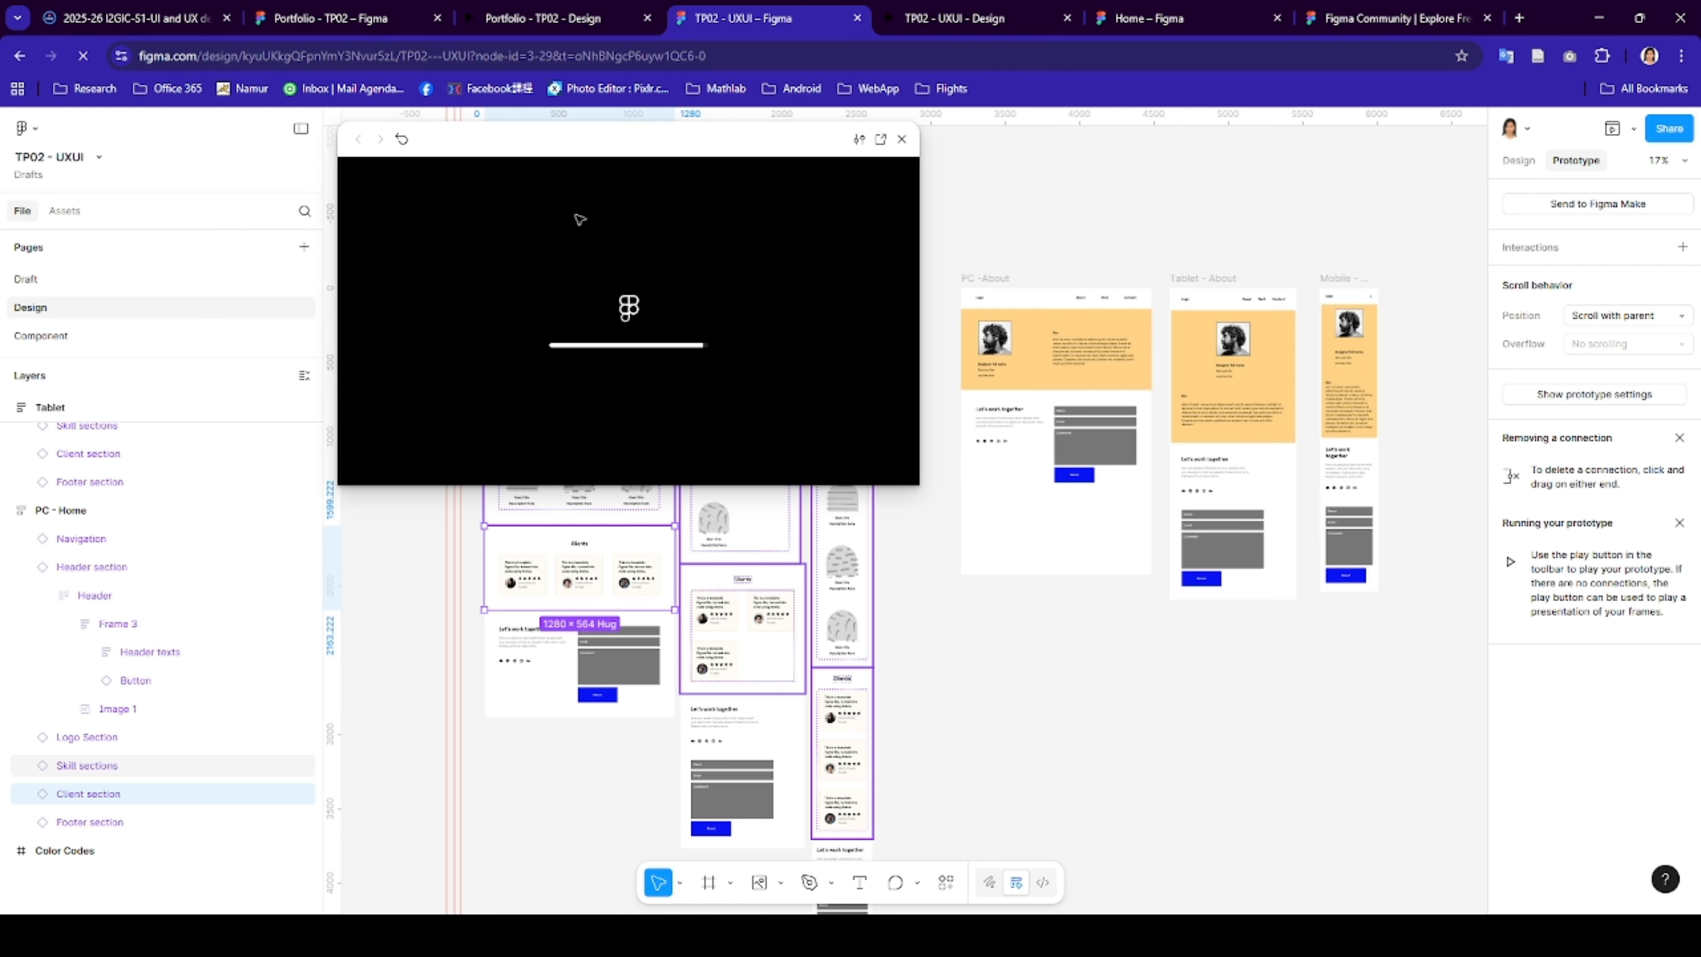
drag(576, 215, 348, 351)
click(434, 143)
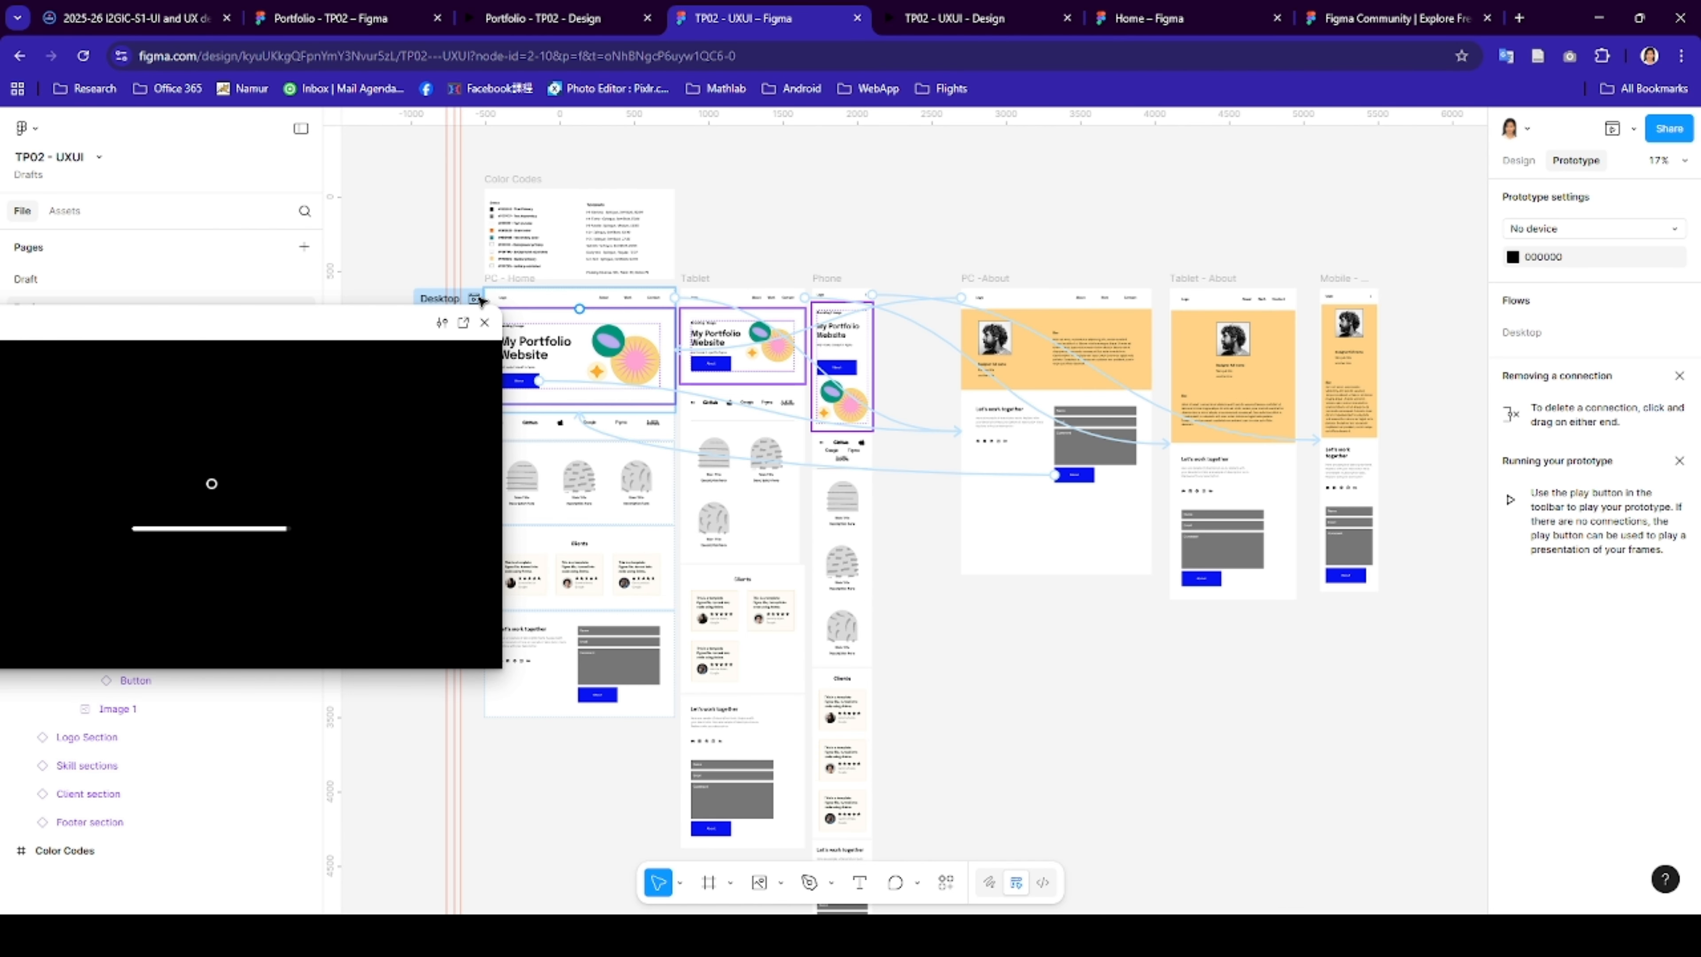
- Set the overflow scroll behavior of the PC - Home and Tablet frames to Vertical
click(516, 280)
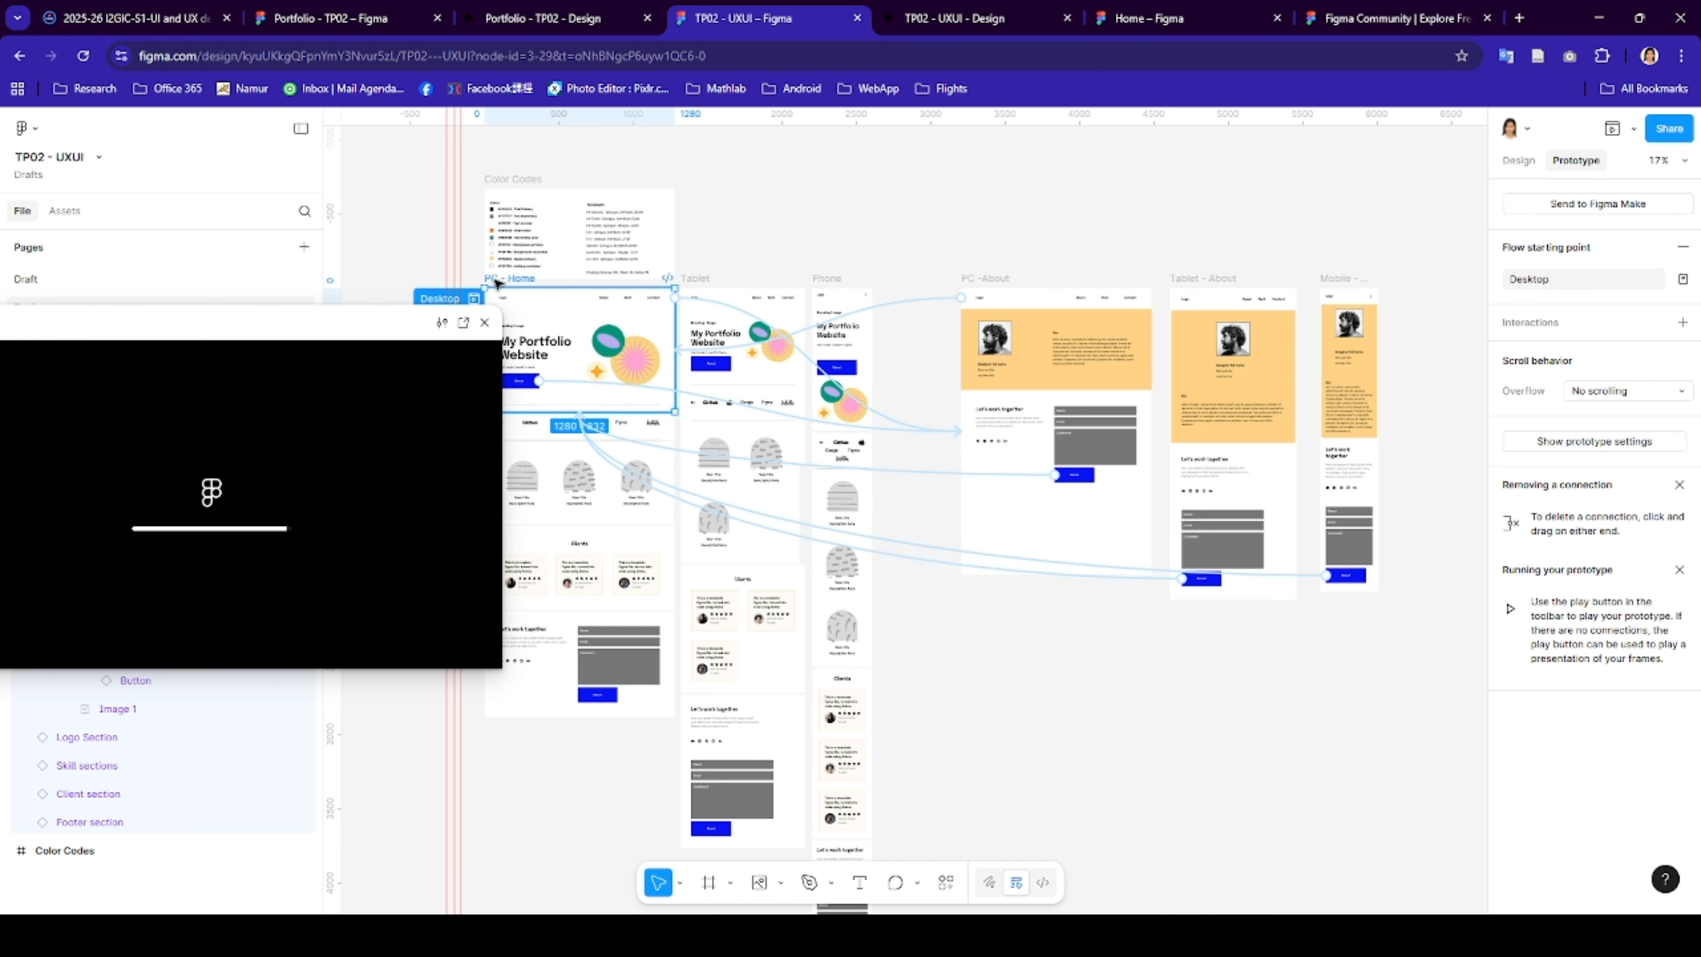
click(1654, 394)
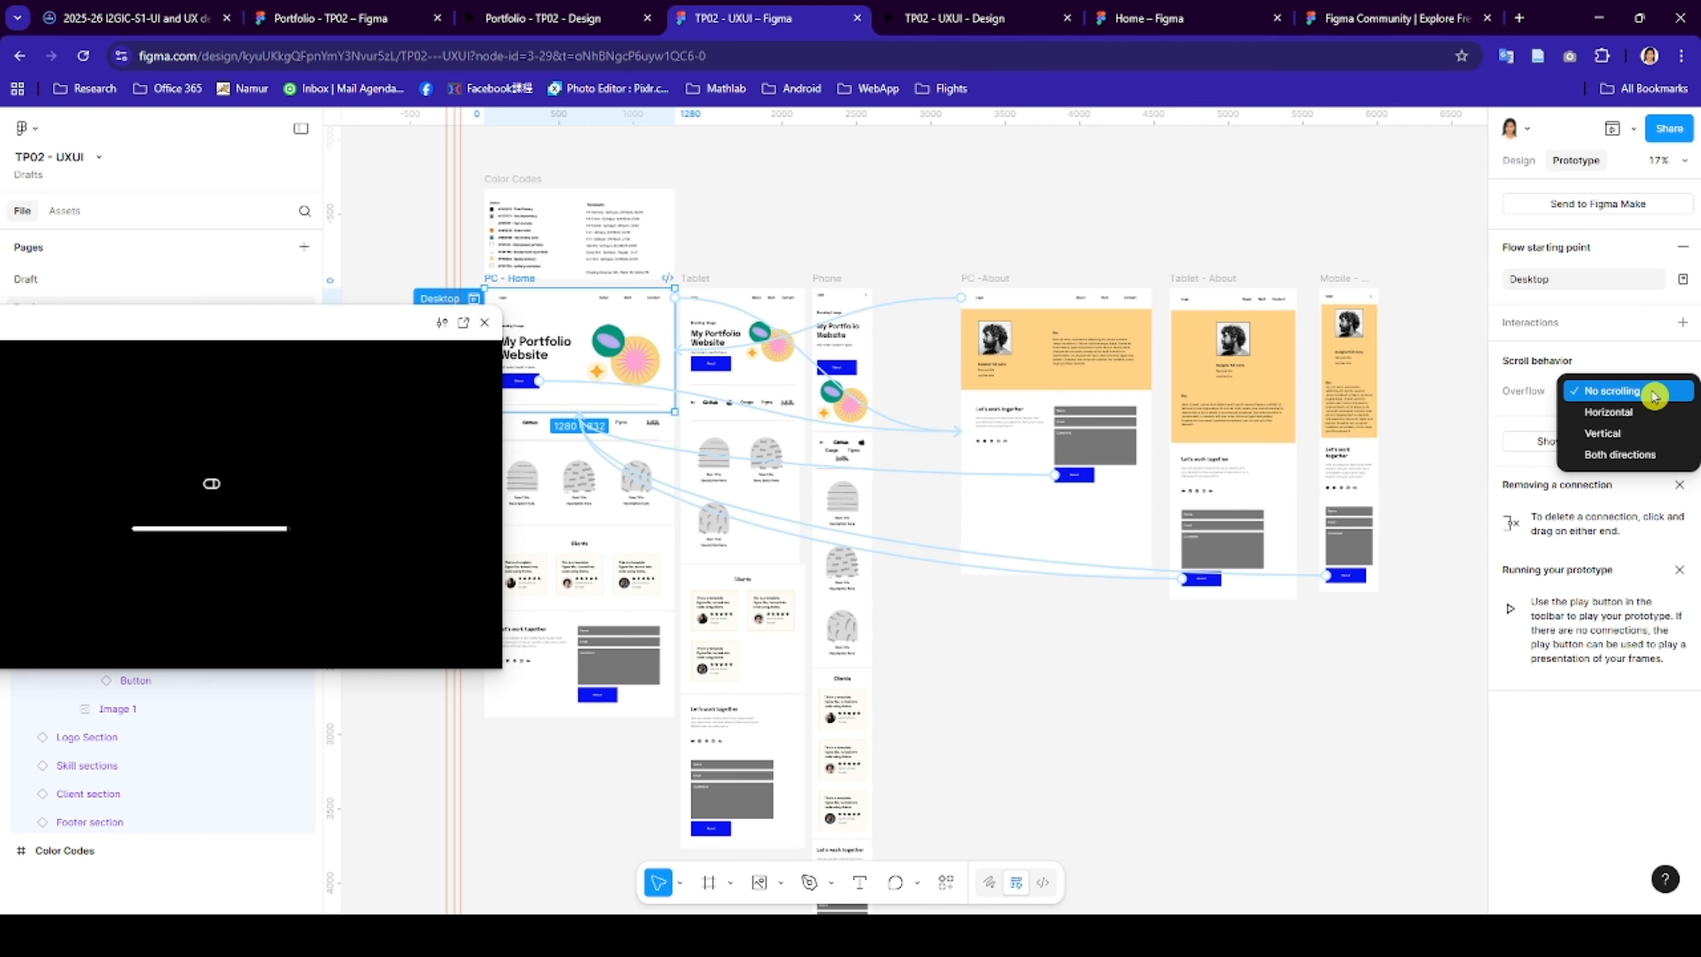
click(1616, 439)
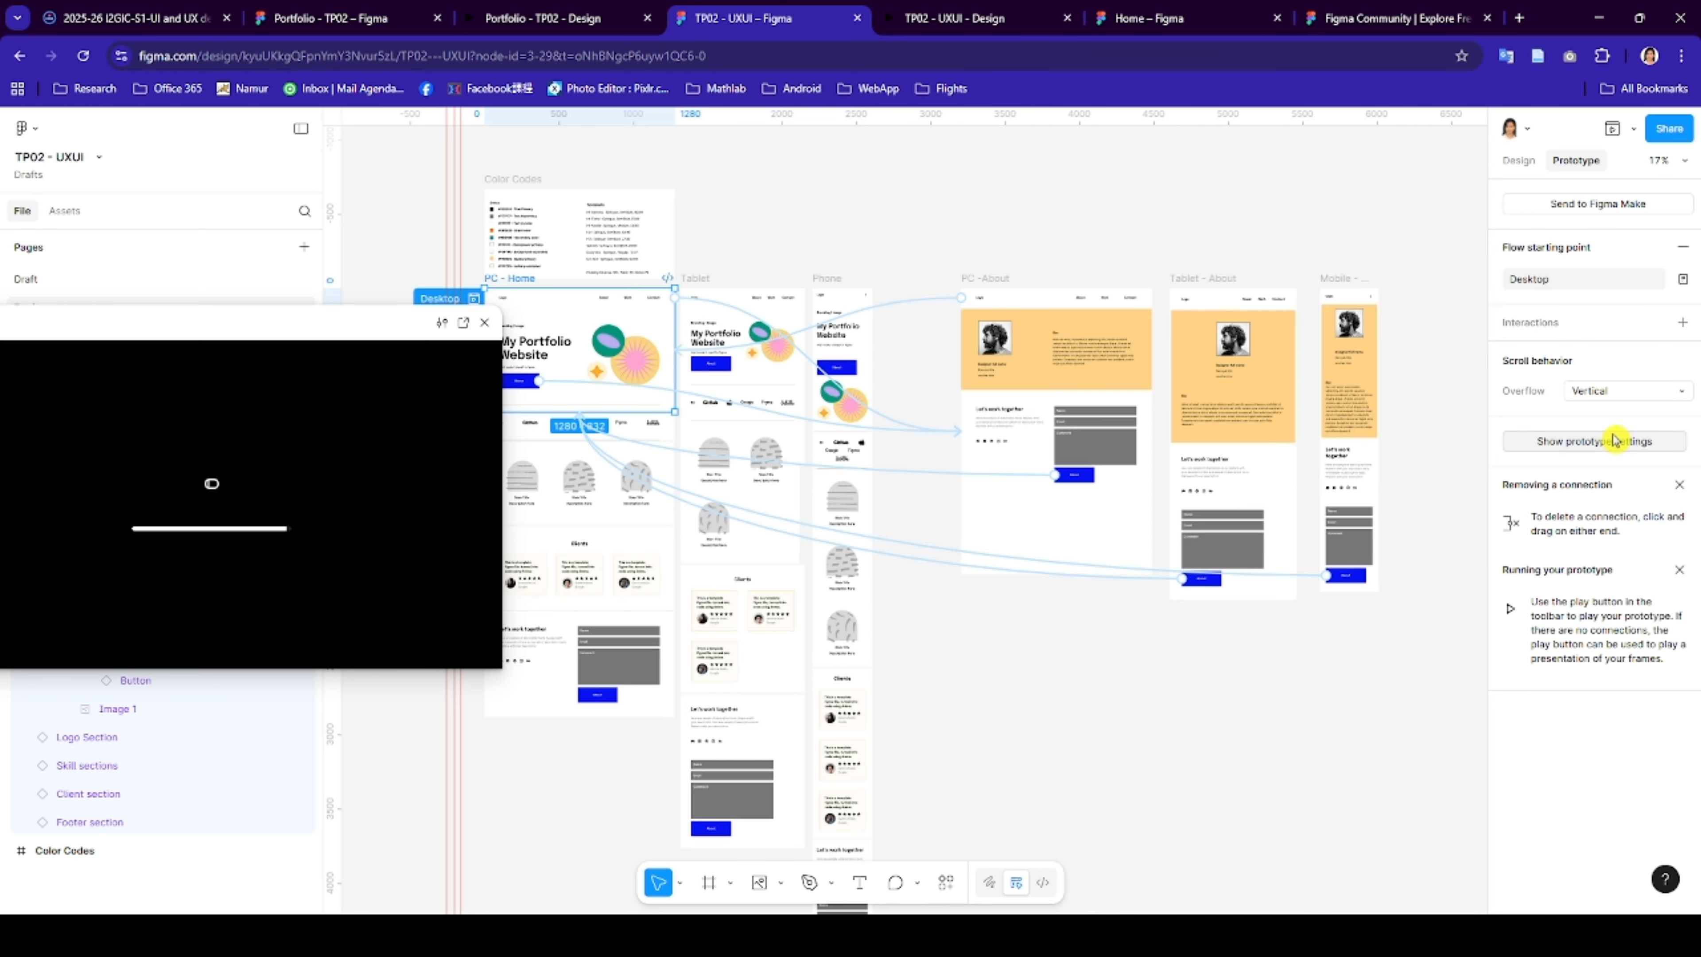
click(700, 280)
click(1597, 352)
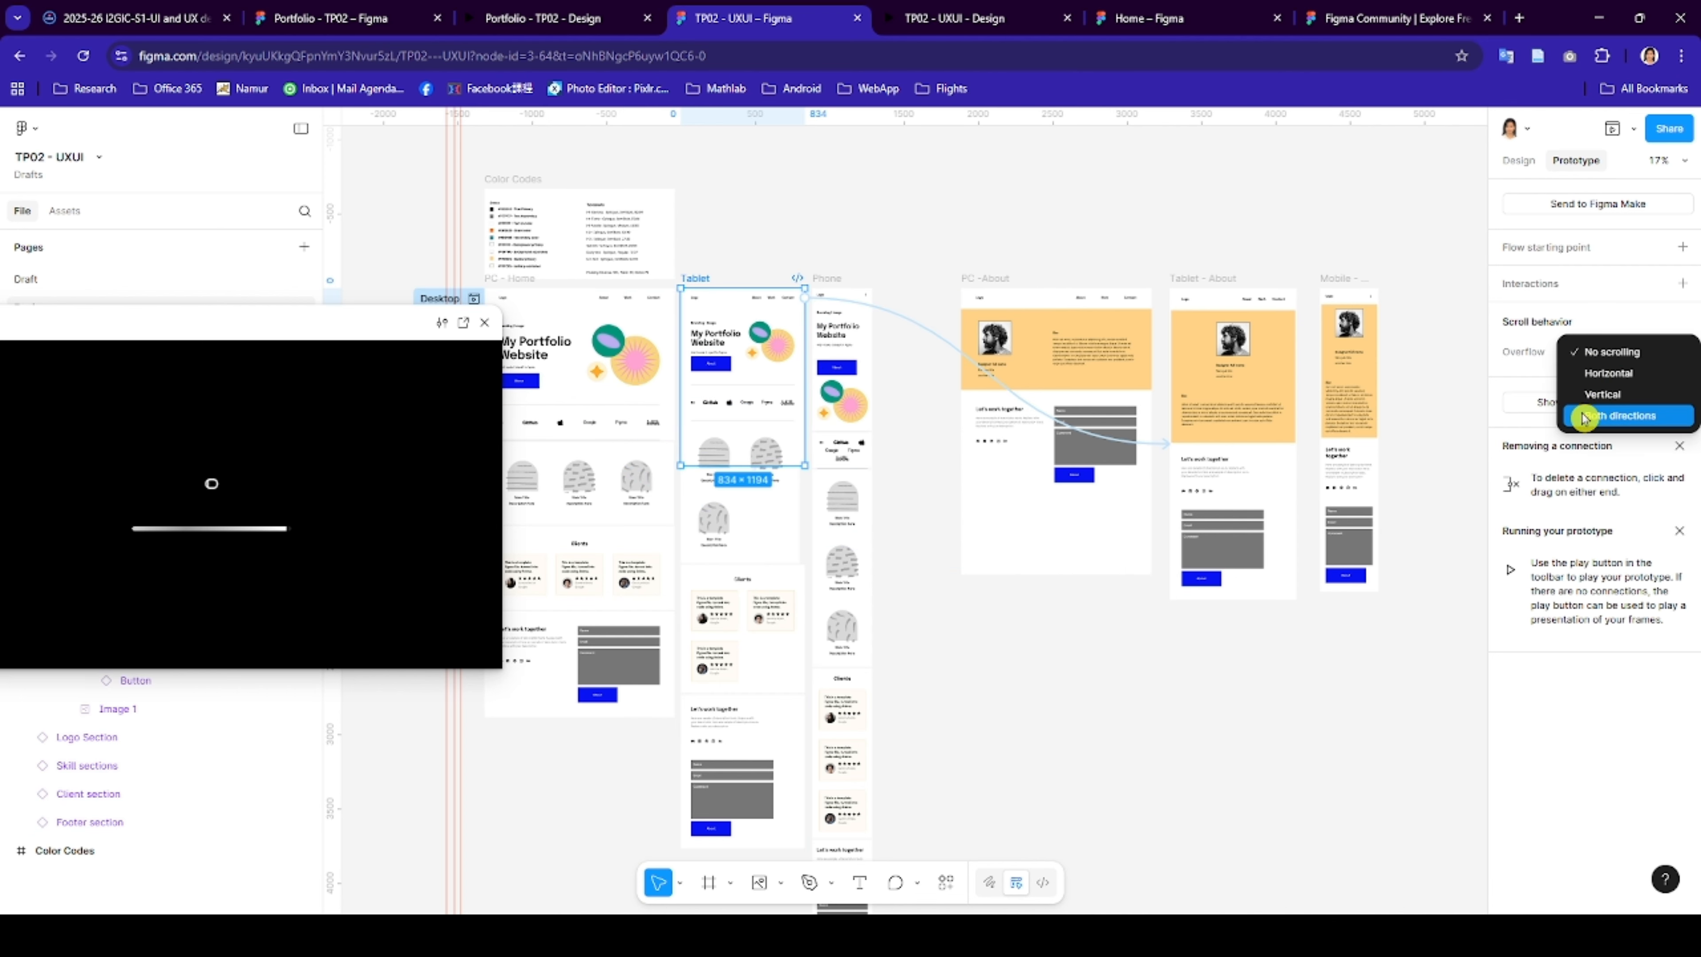
click(1603, 394)
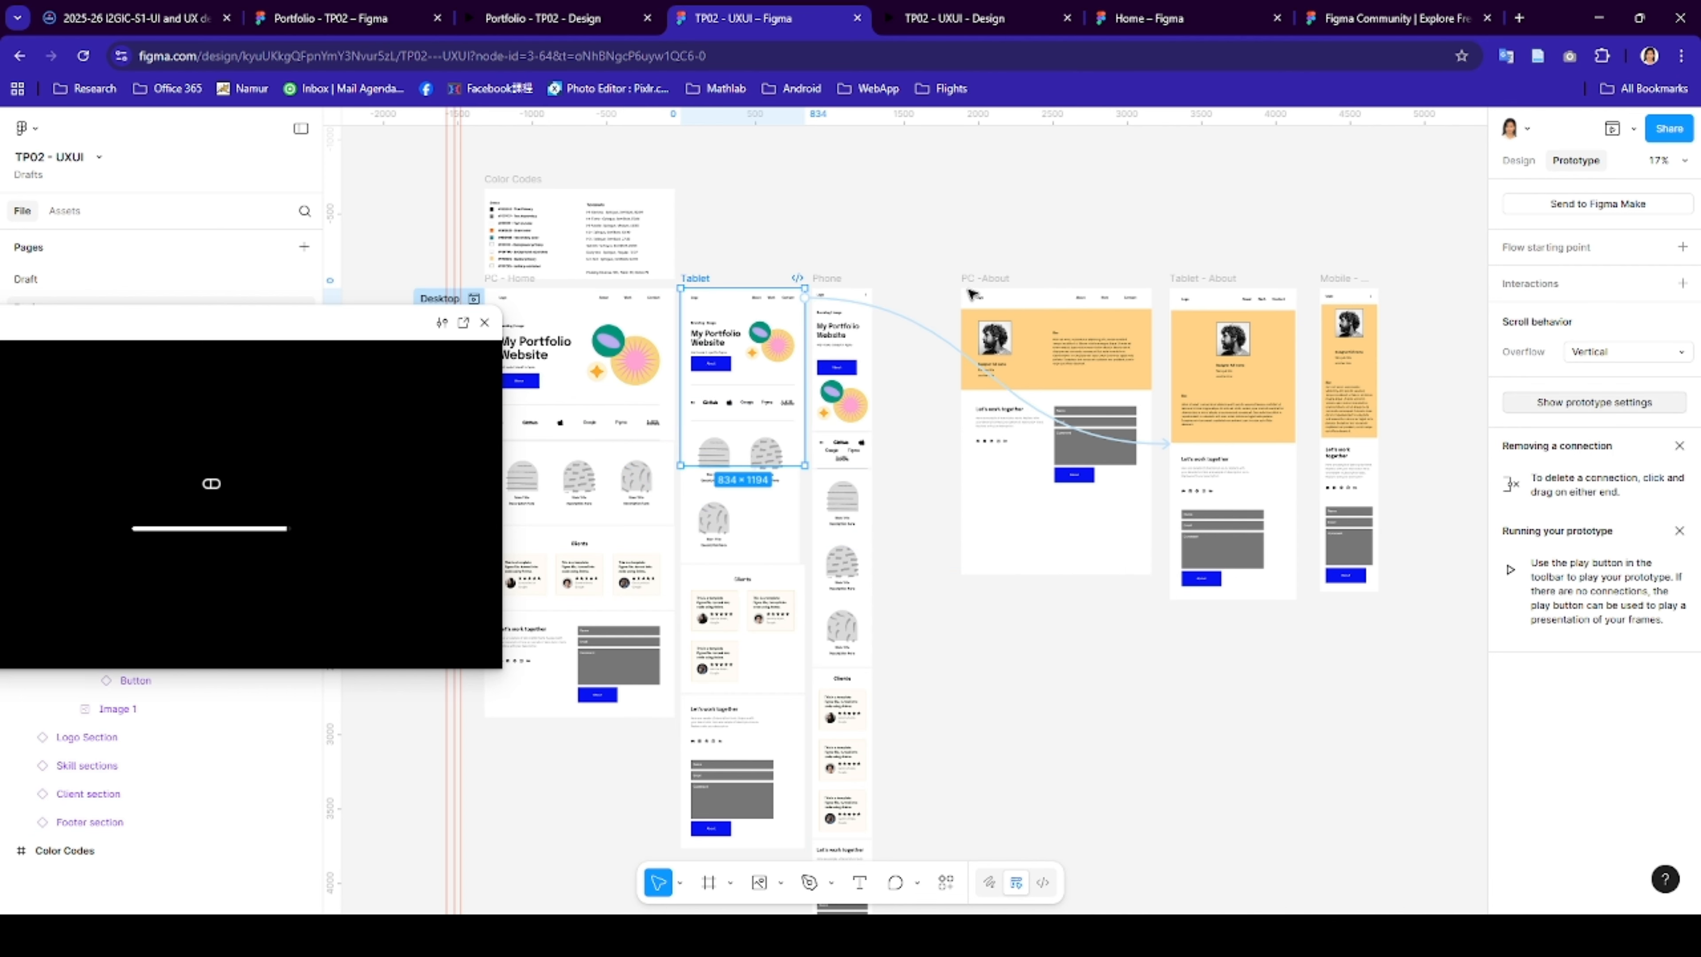
- Set the overflow scroll behavior of the Phone, PC - About, Tablet - About and Mobile - About frames together to Vertical
click(836, 278)
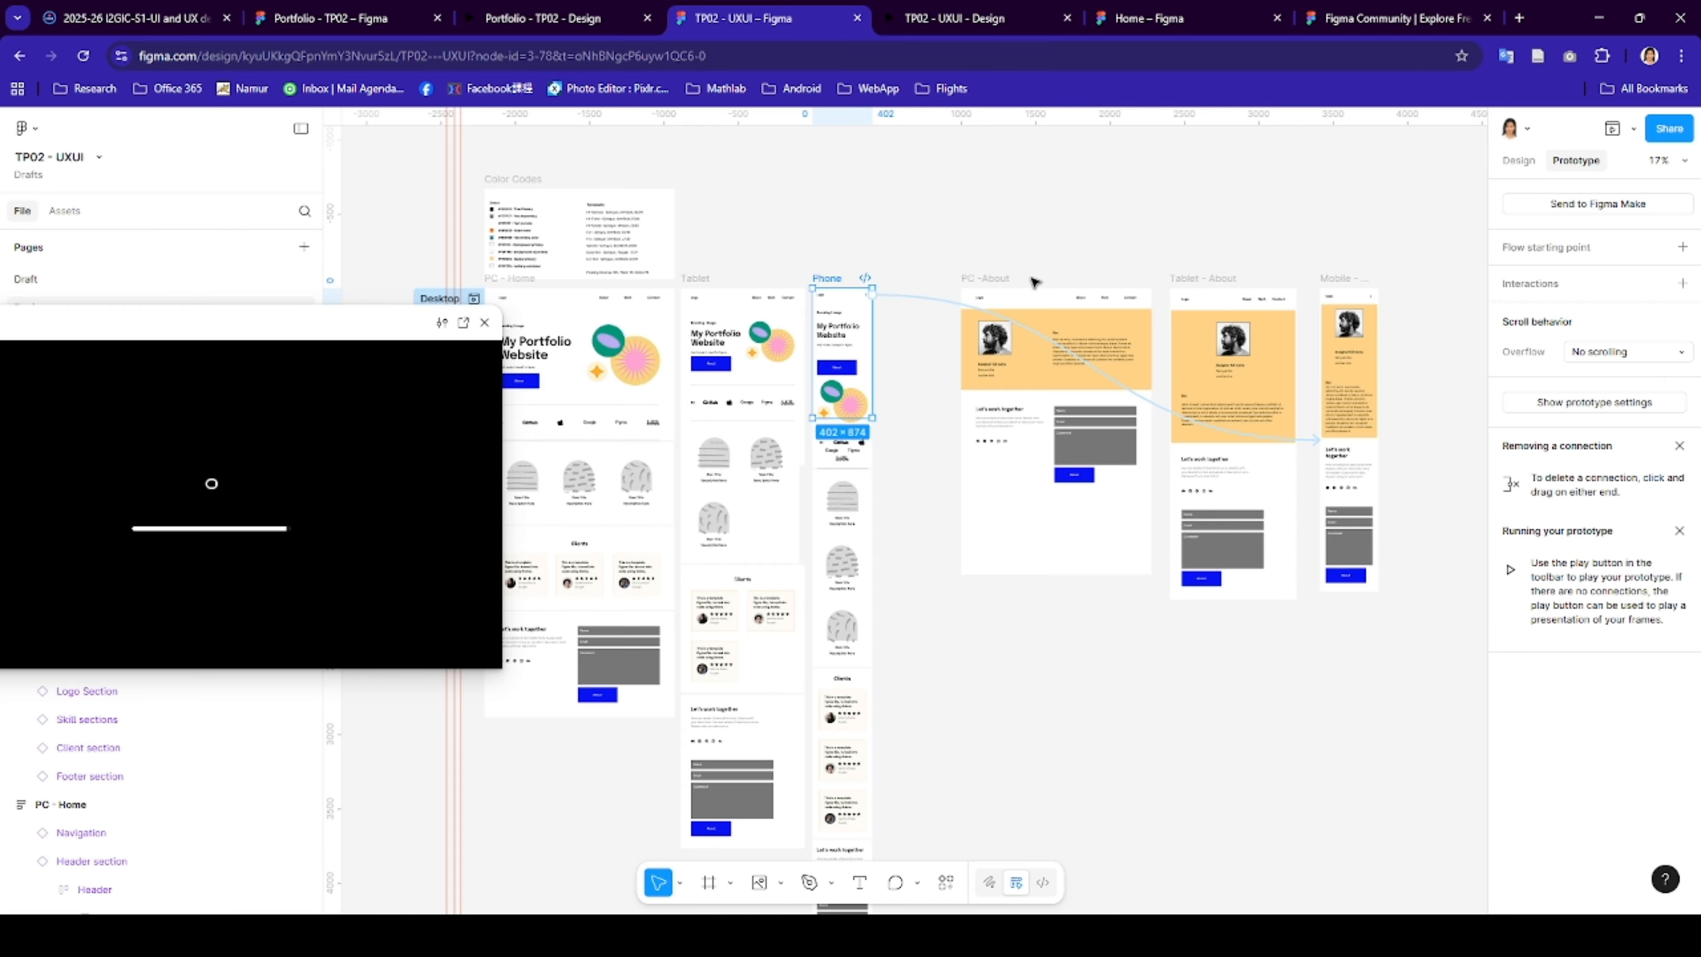
shift+click(982, 278)
shift+click(1190, 278)
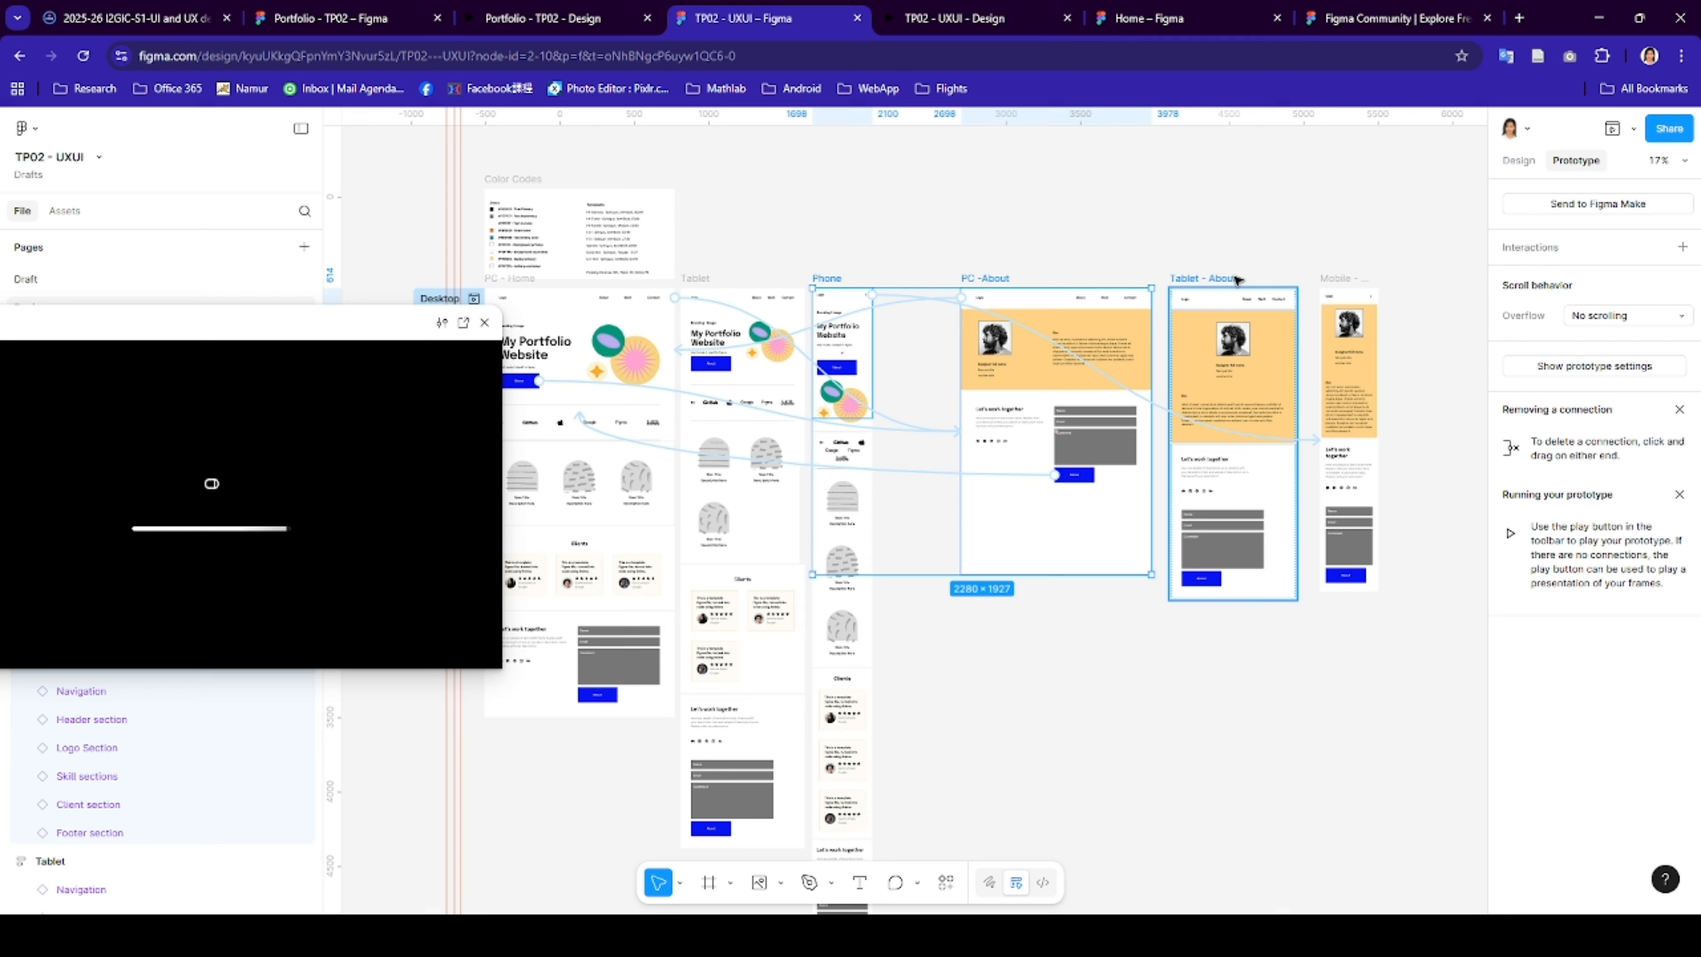
shift+click(1341, 278)
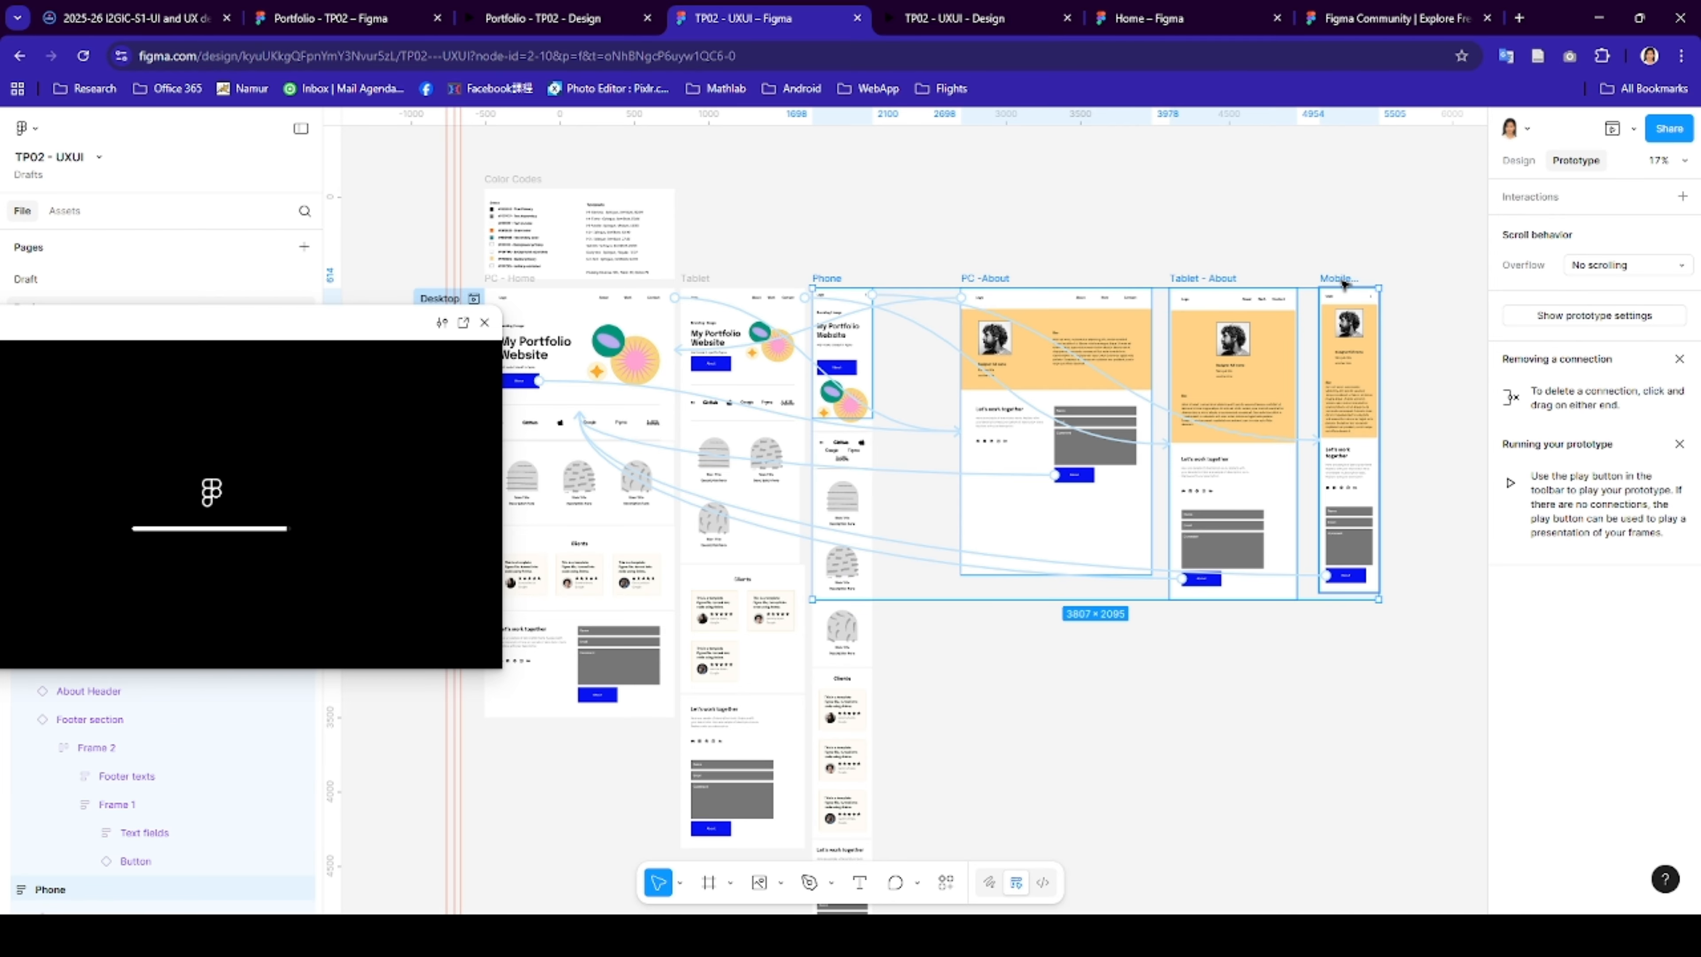
click(1627, 275)
click(1596, 310)
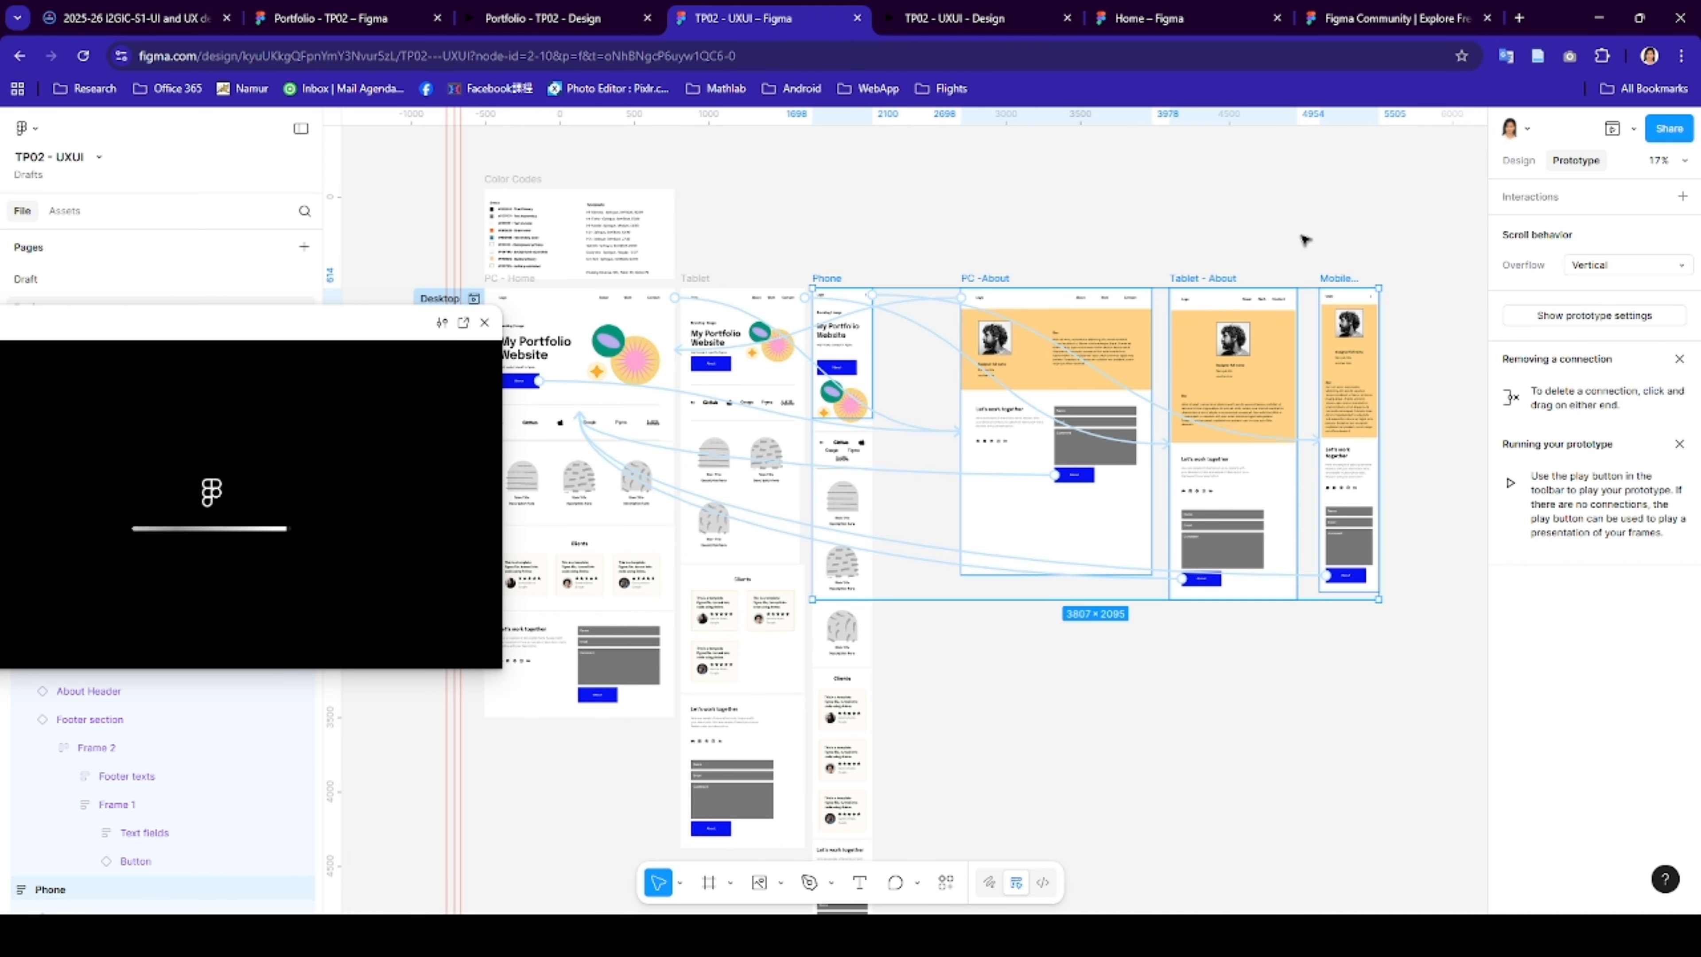
key(Escape)
- Examine how the Tablet home page and its navigation scroll in the presented prototype, then return to the TP02 - UXUI design file
click(980, 19)
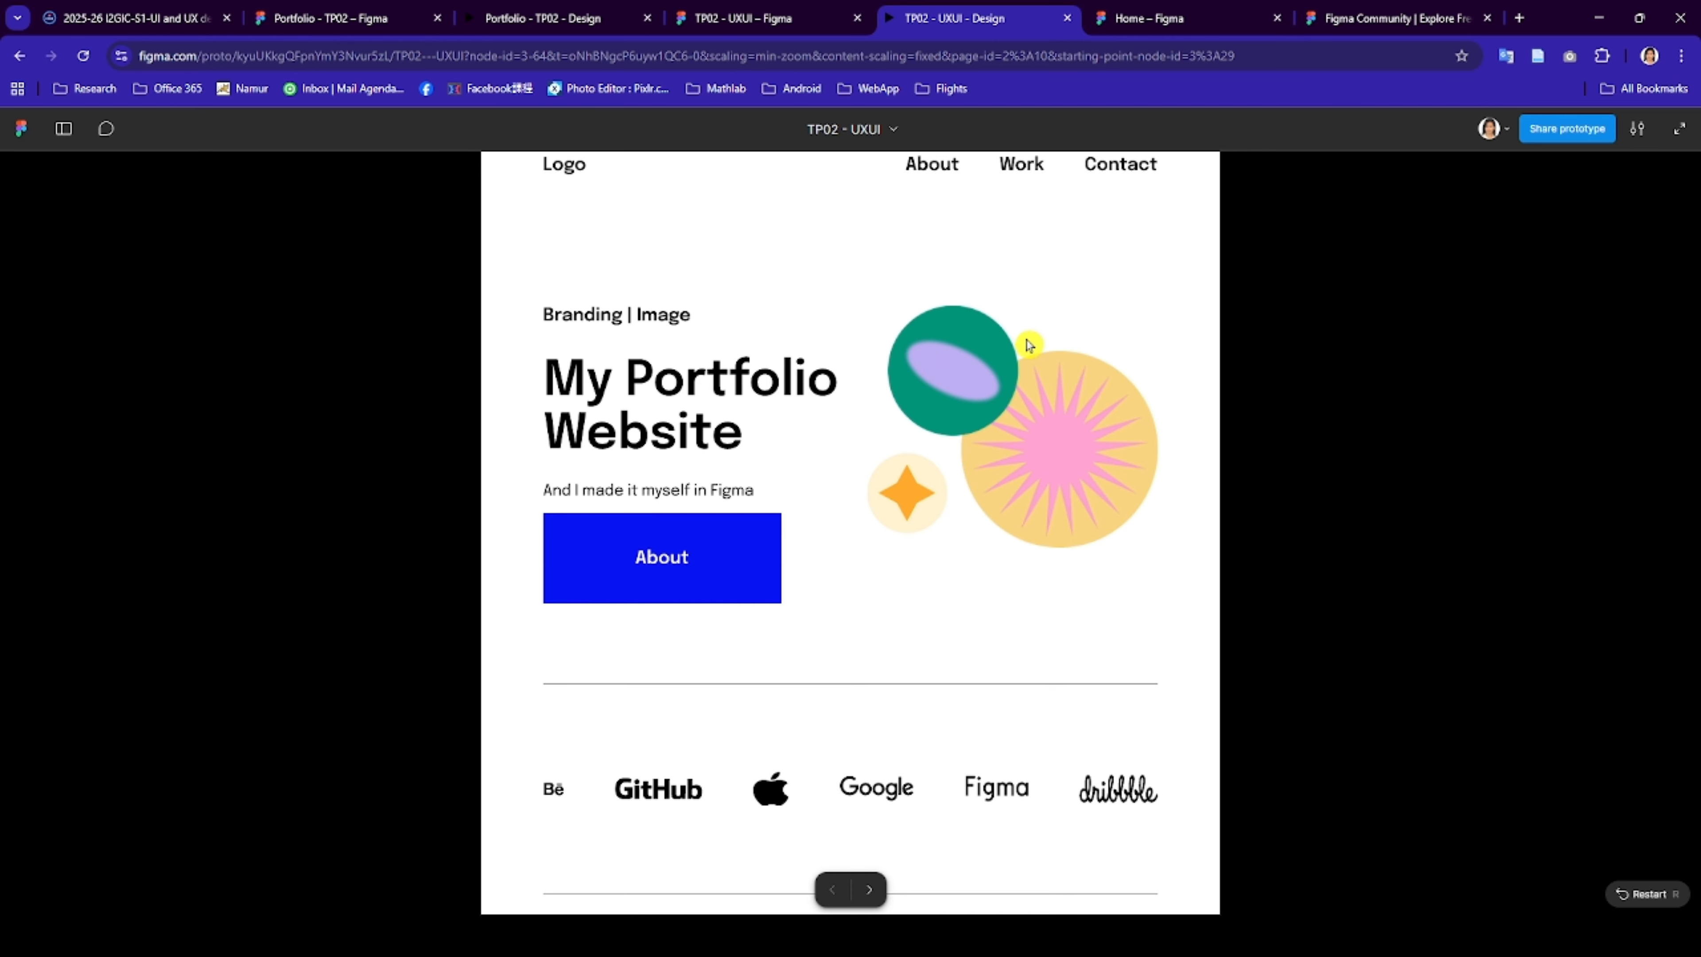
scroll(1030, 345, down, 5)
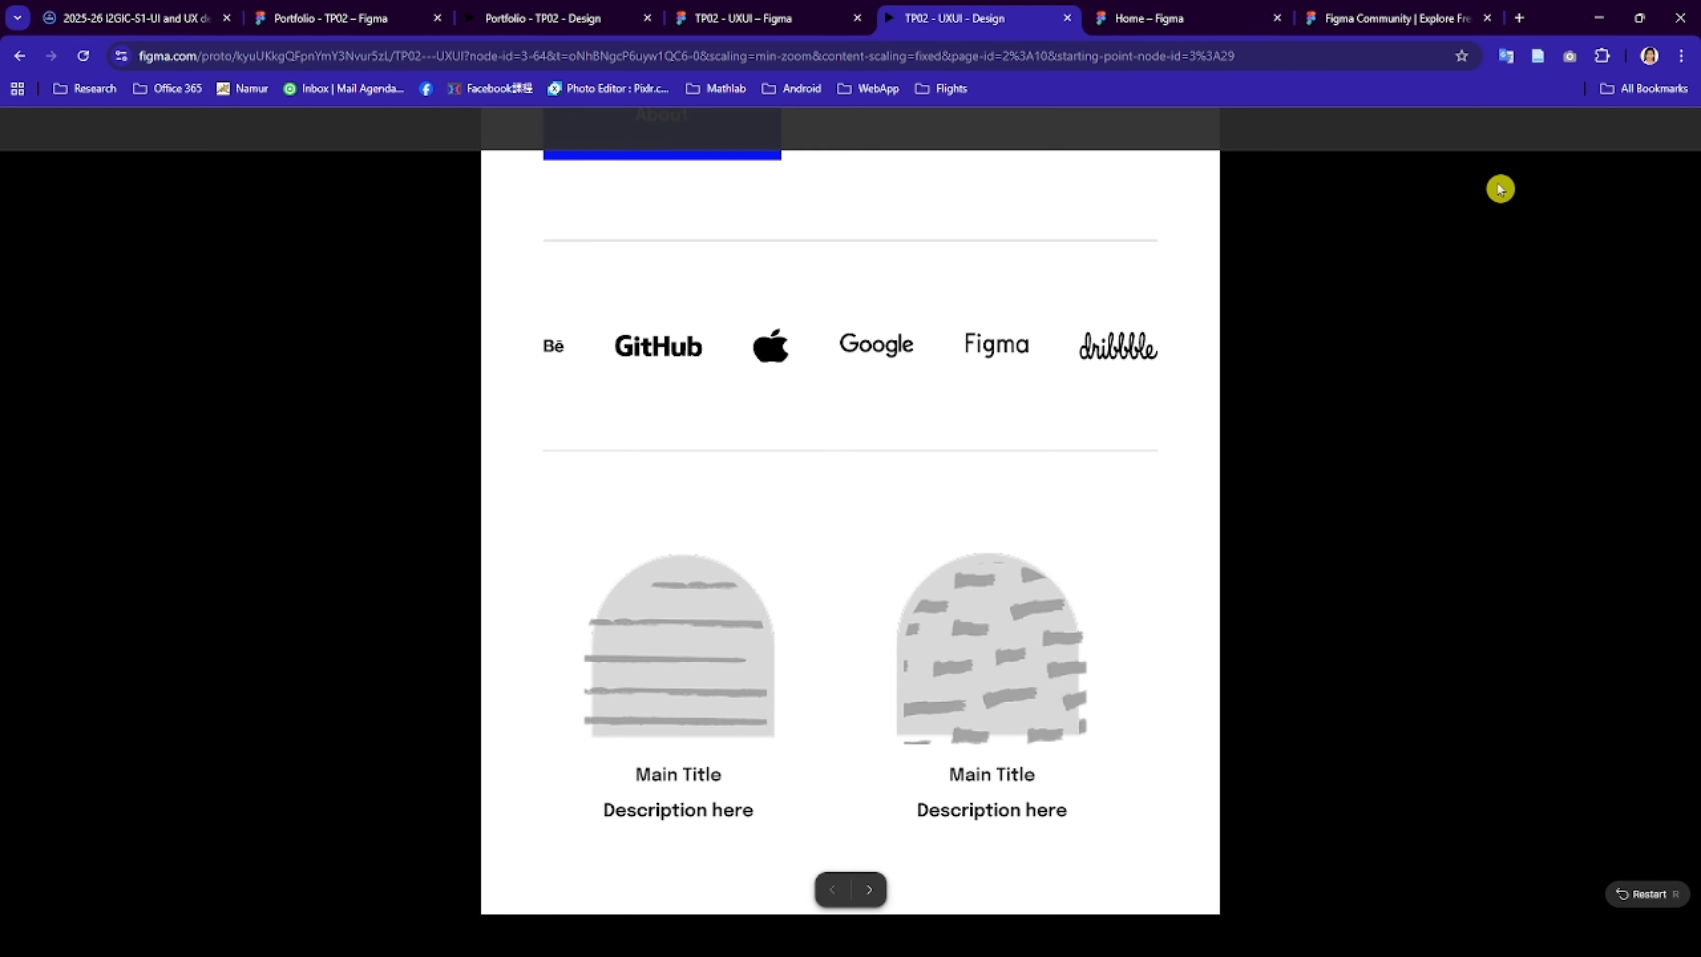
scroll(1052, 301, up, 1)
scroll(1017, 274, up, 4)
scroll(964, 201, down, 4)
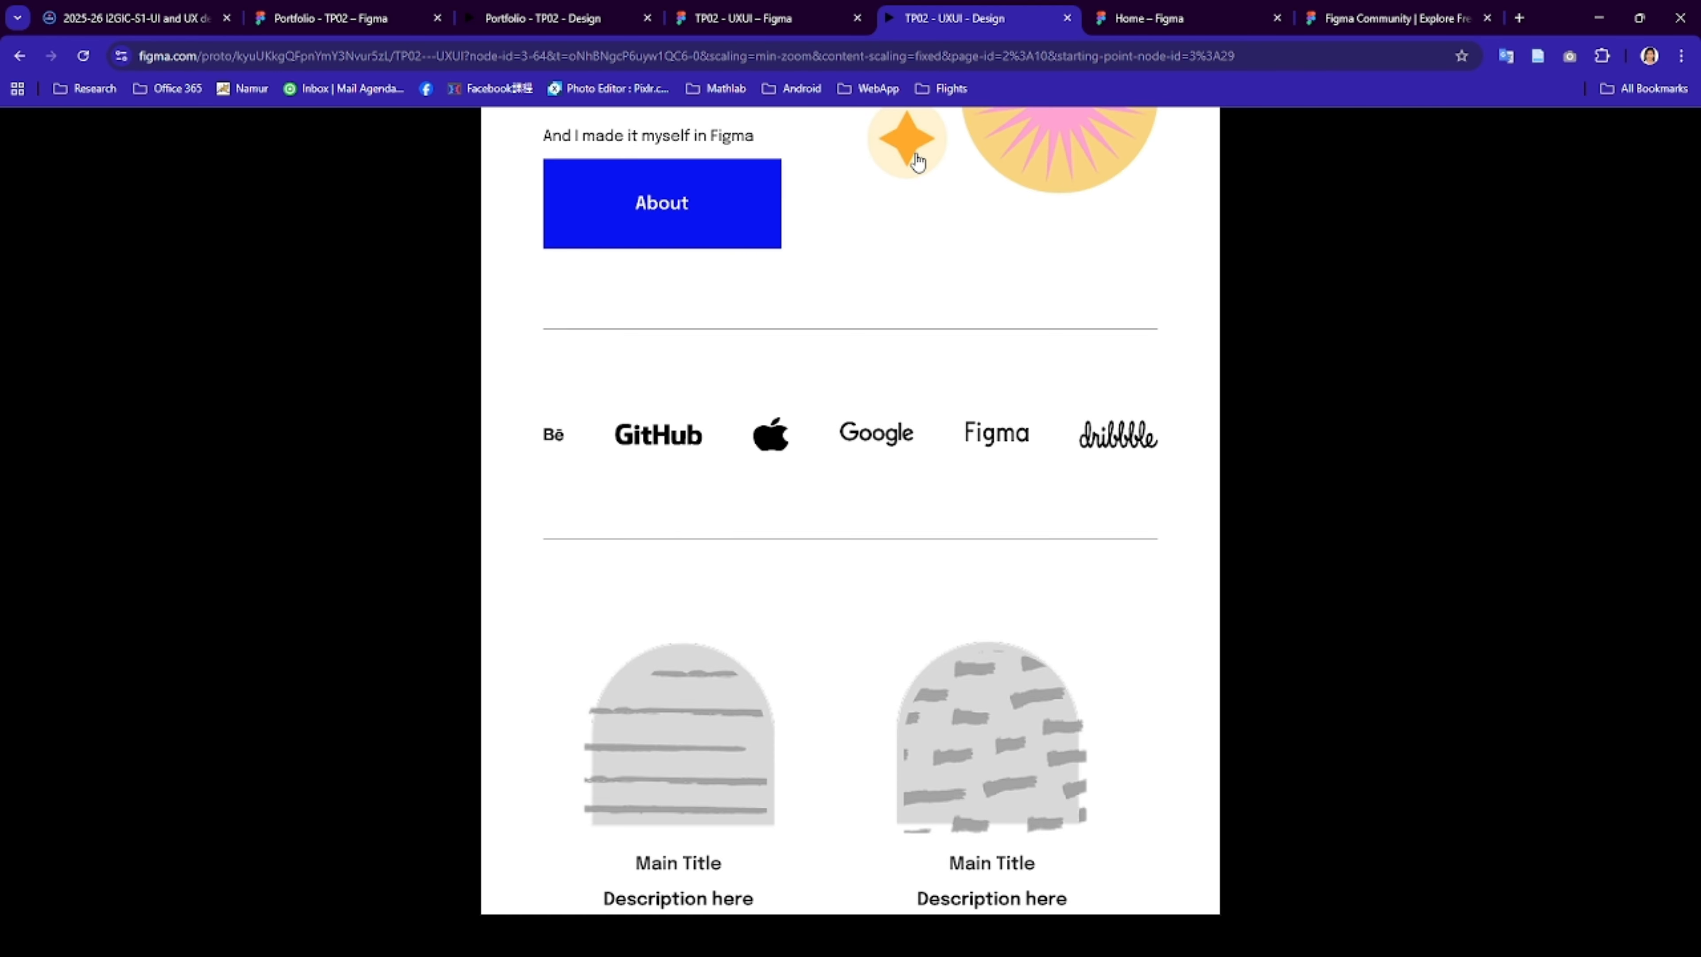
scroll(918, 161, up, 4)
scroll(832, 190, down, 1)
scroll(831, 193, up, 1)
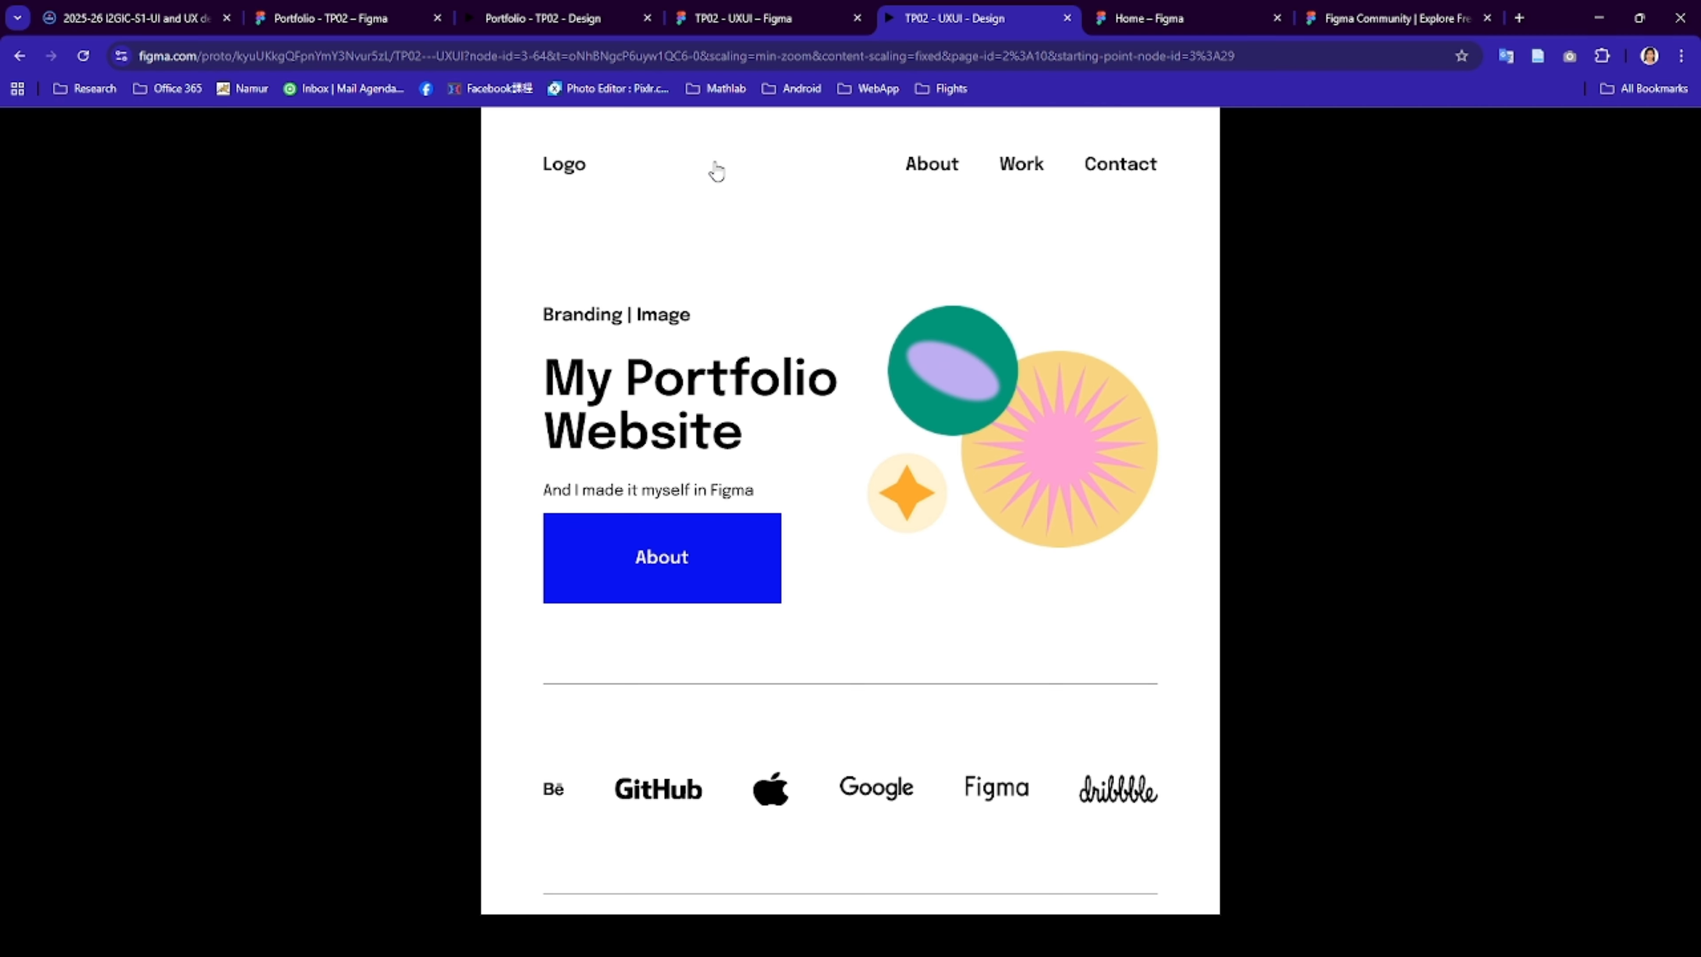
click(509, 18)
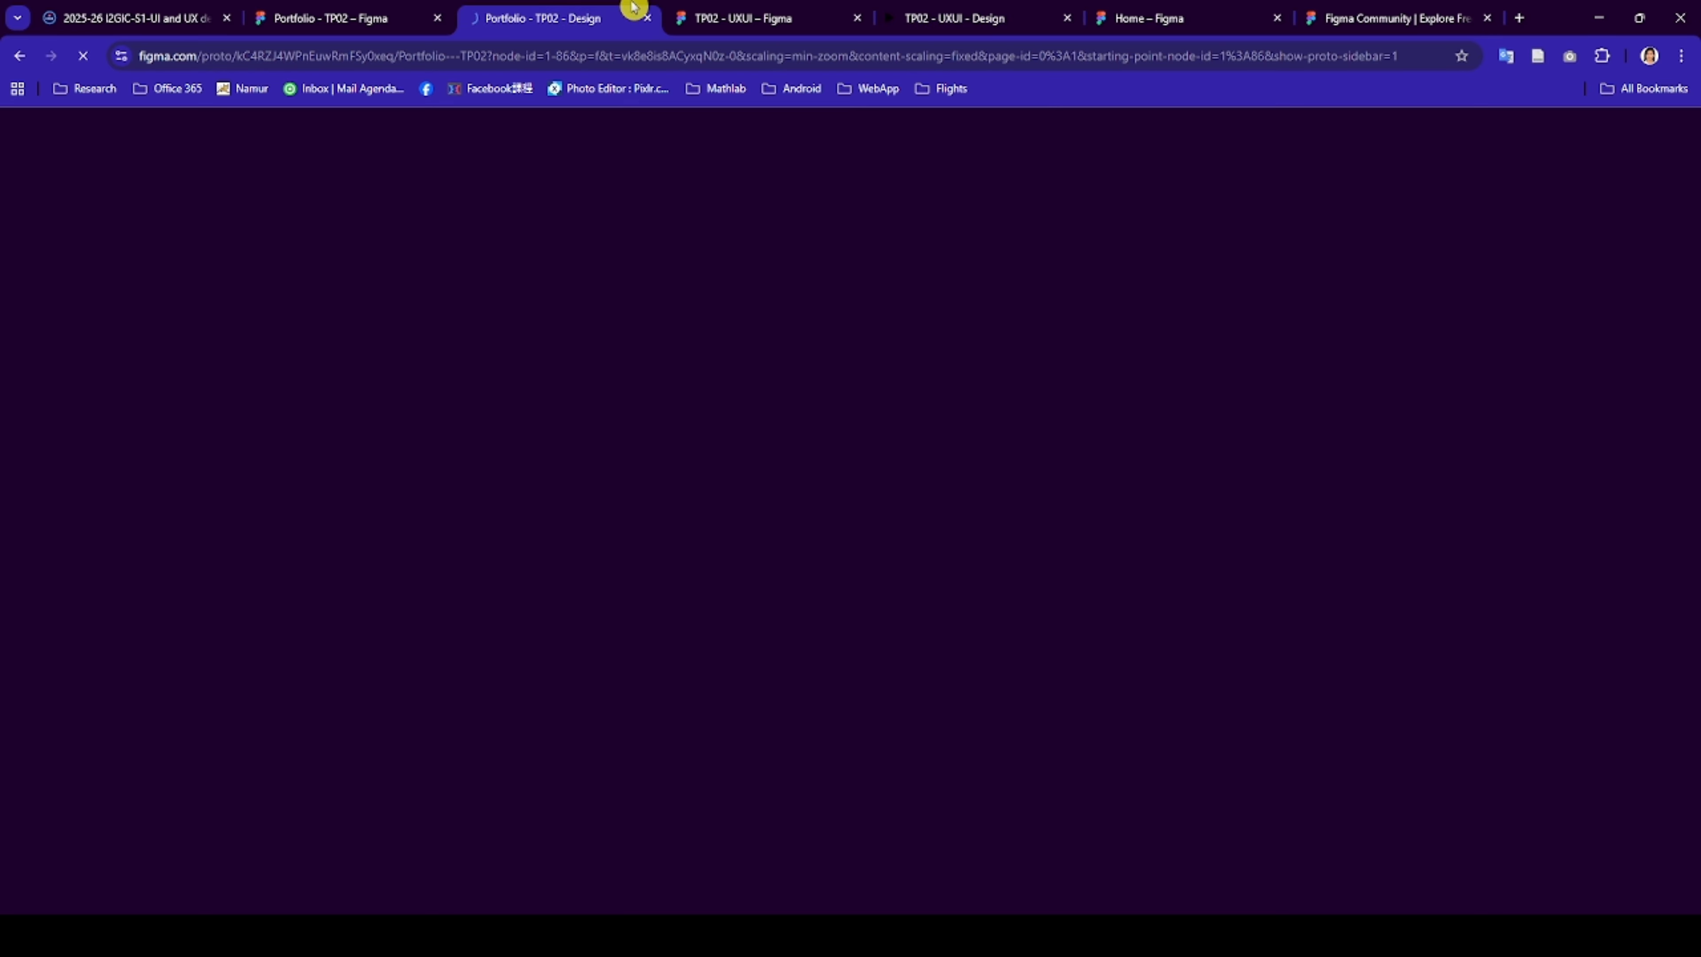
click(734, 18)
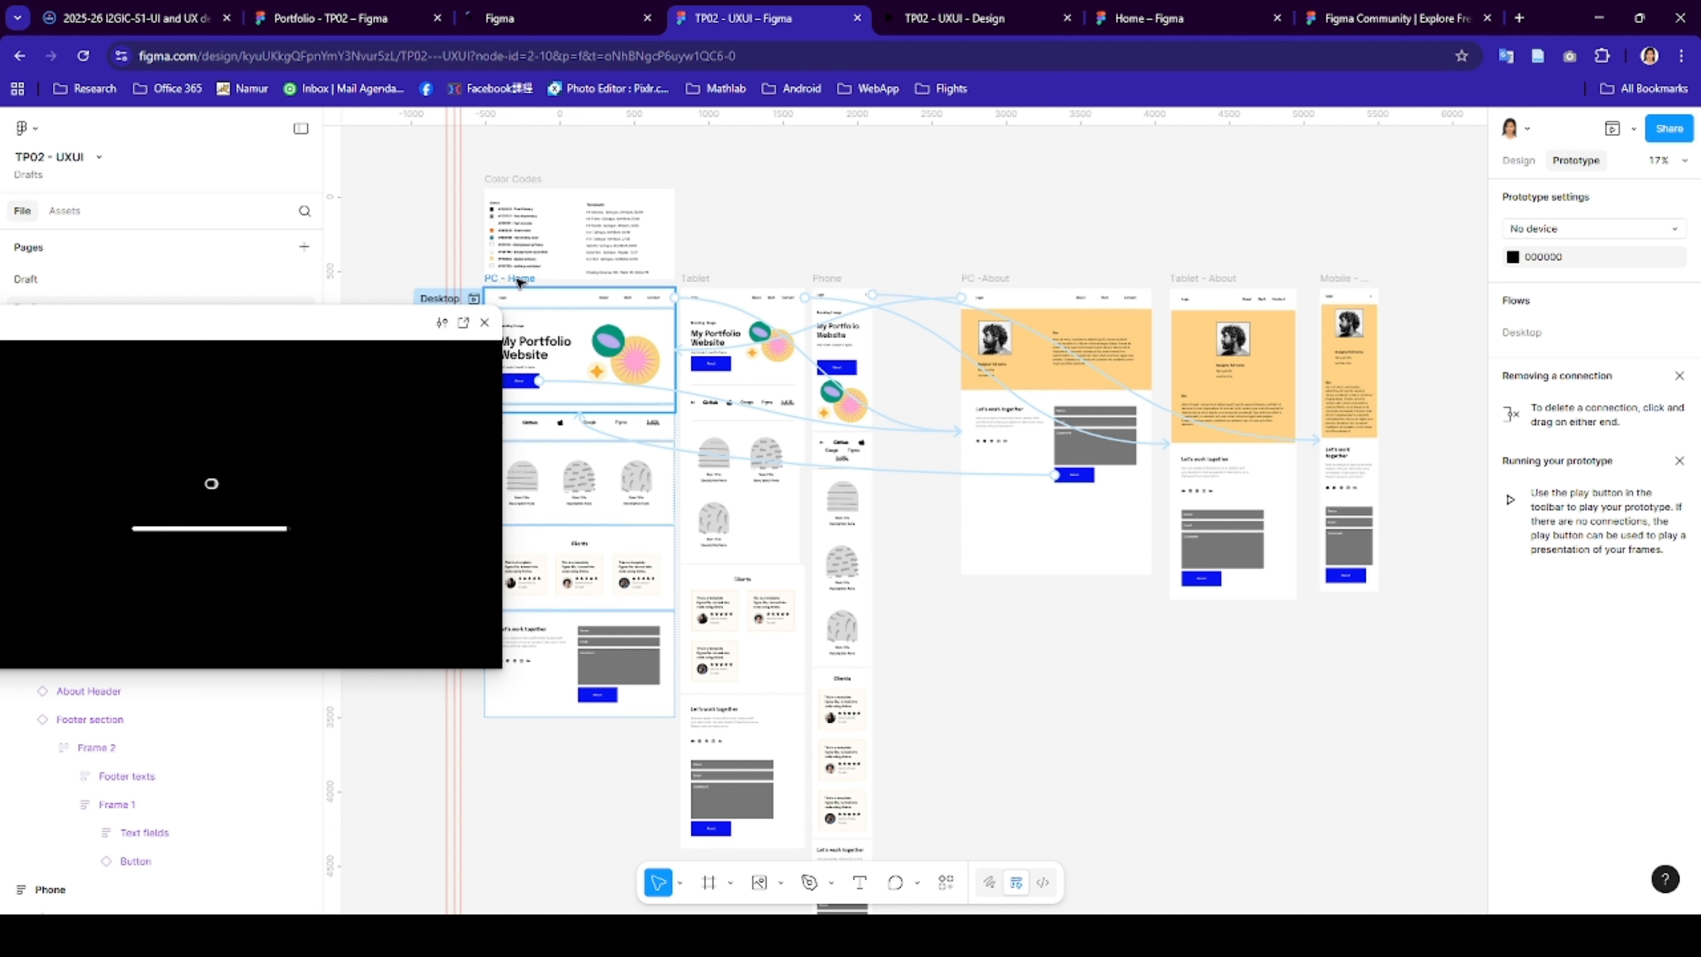
- Select all six home and About frames and try to resize them to fit their content in the design properties
click(532, 280)
shift+click(690, 278)
shift+click(828, 278)
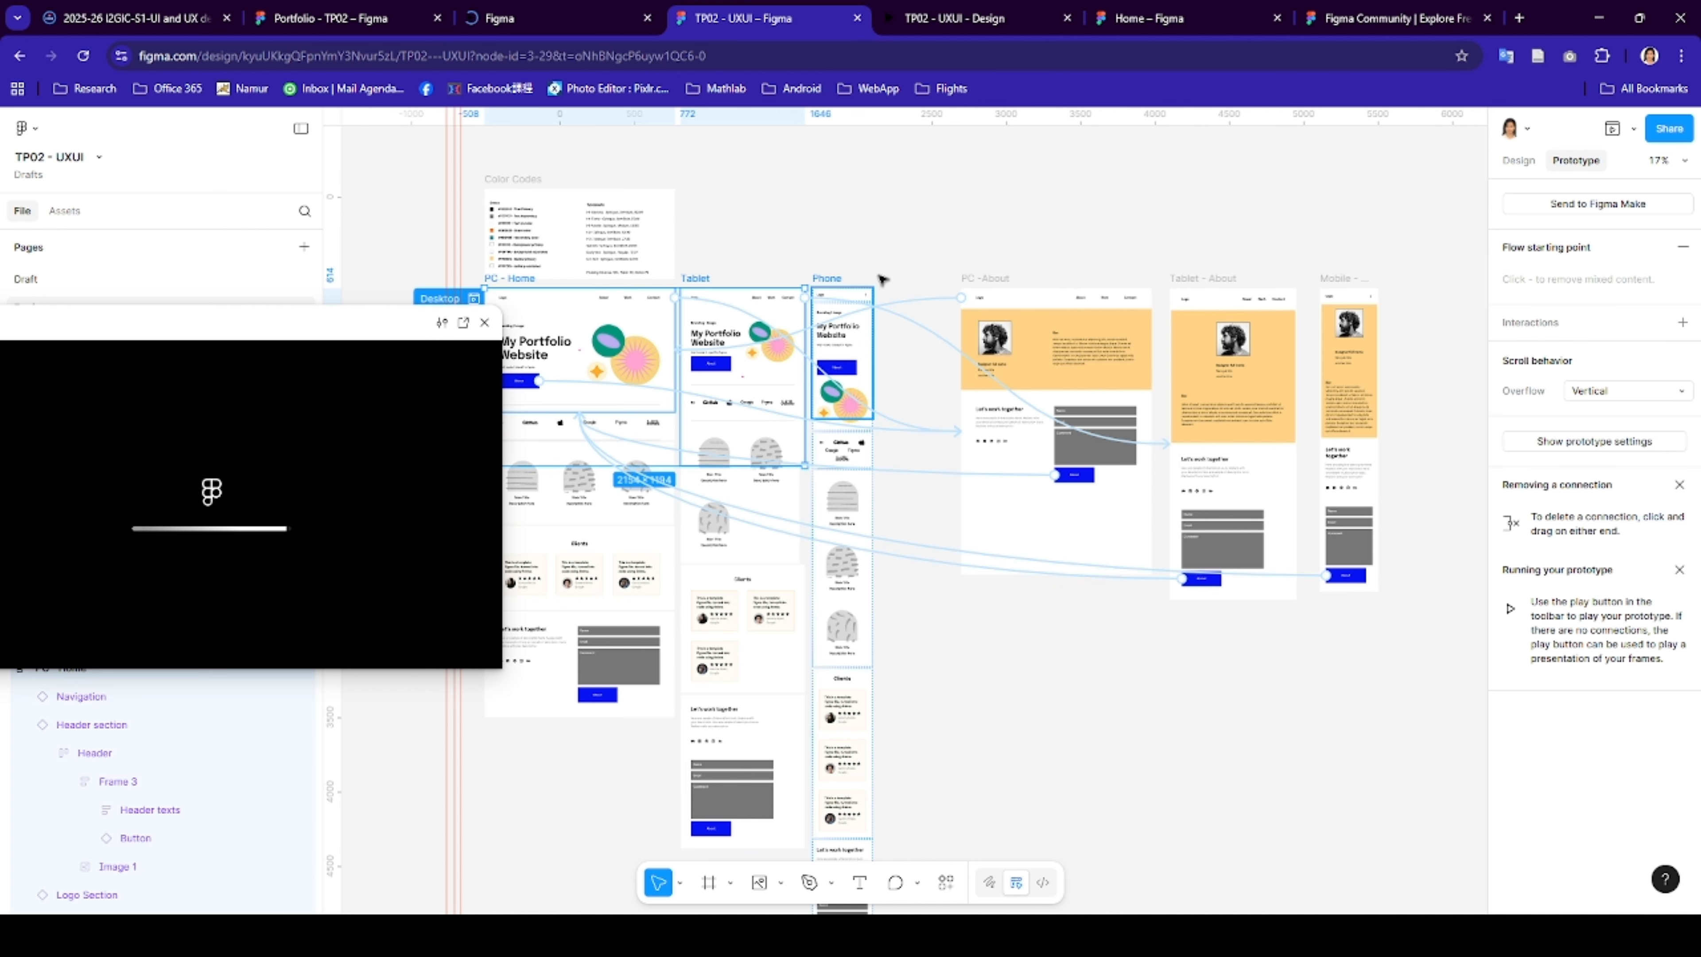
shift+click(1011, 280)
shift+click(1202, 278)
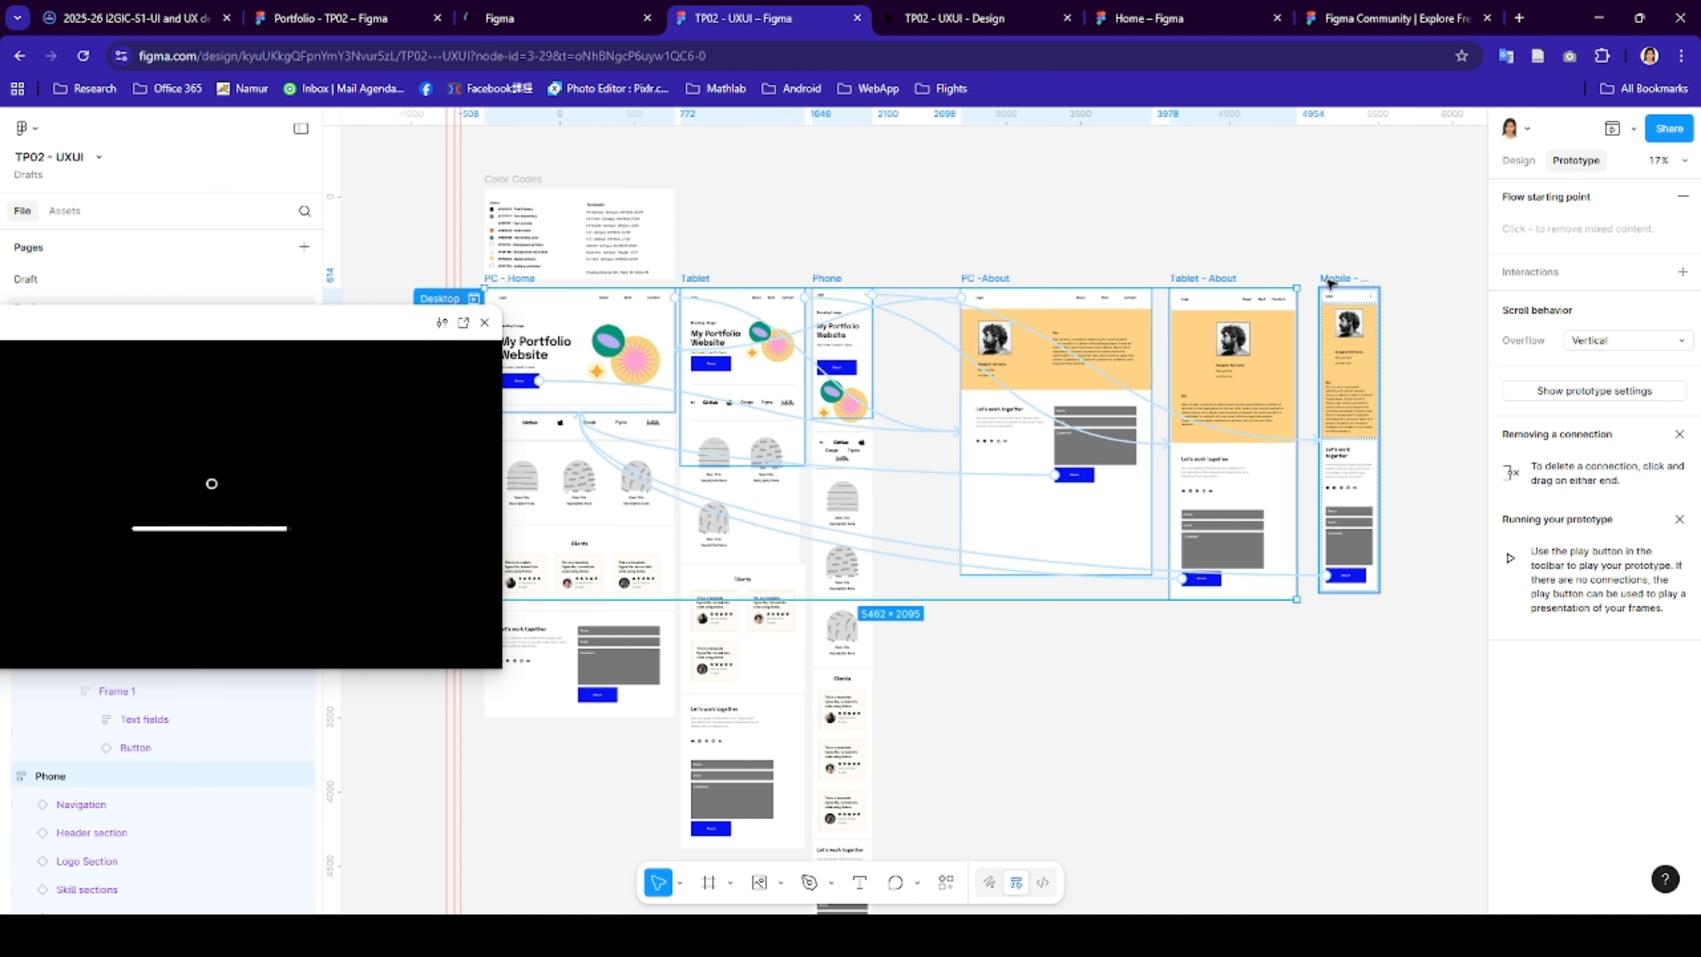
shift+click(1335, 281)
click(1518, 160)
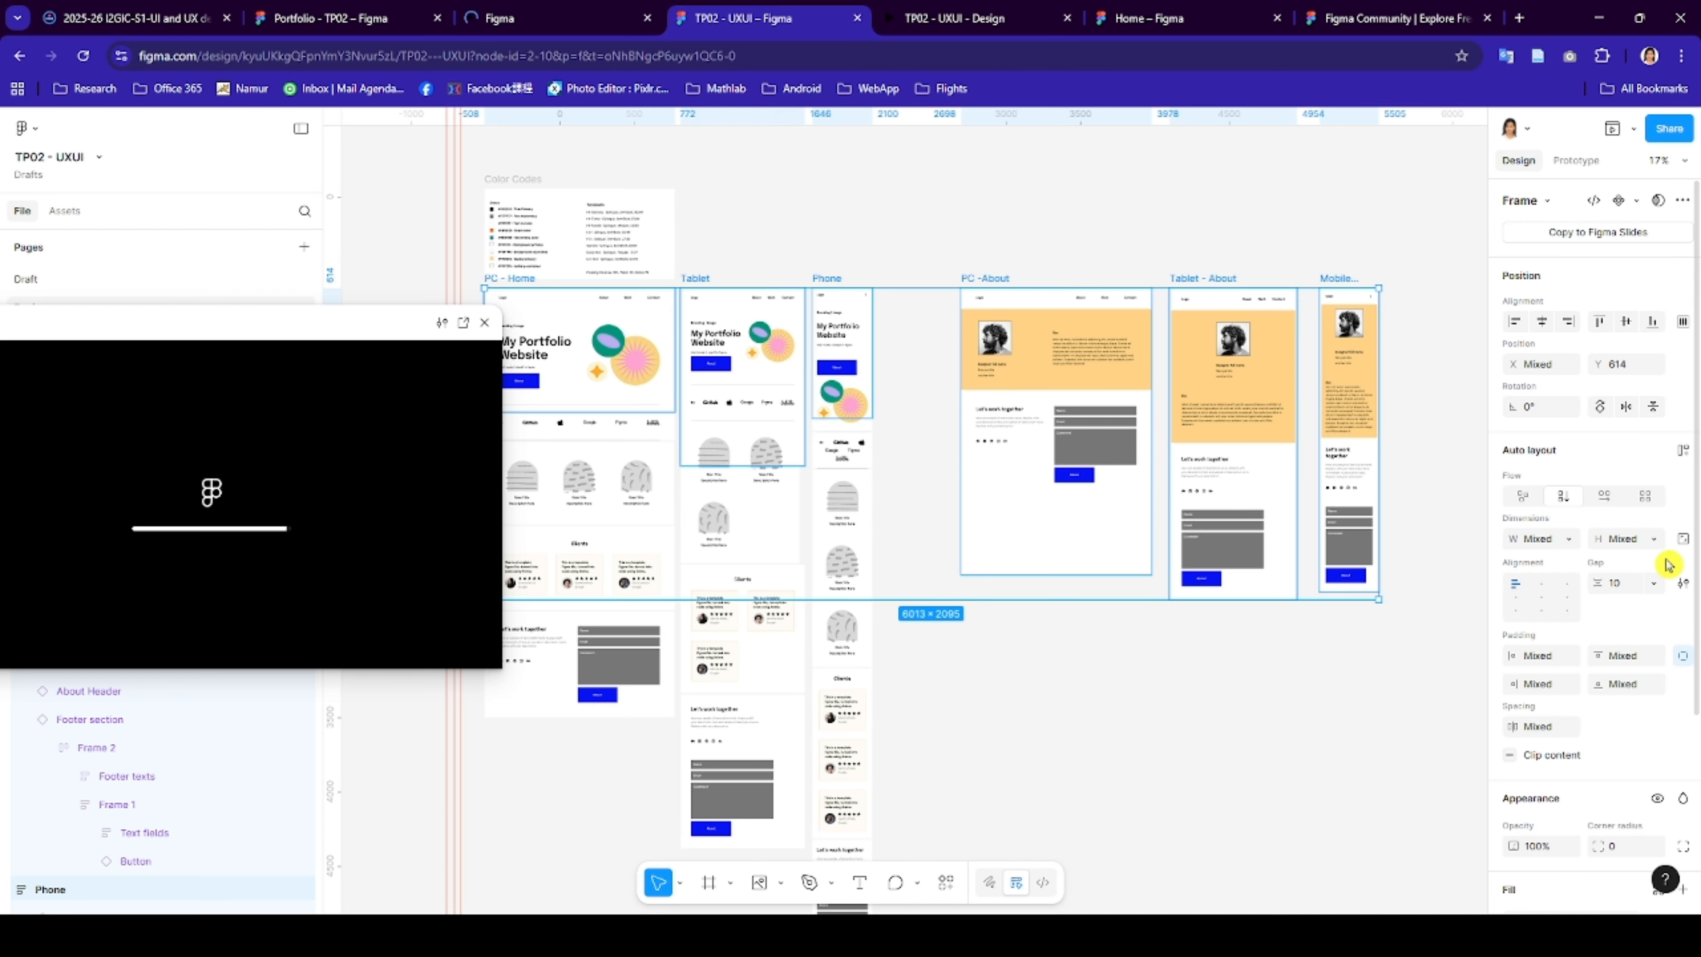
click(1685, 540)
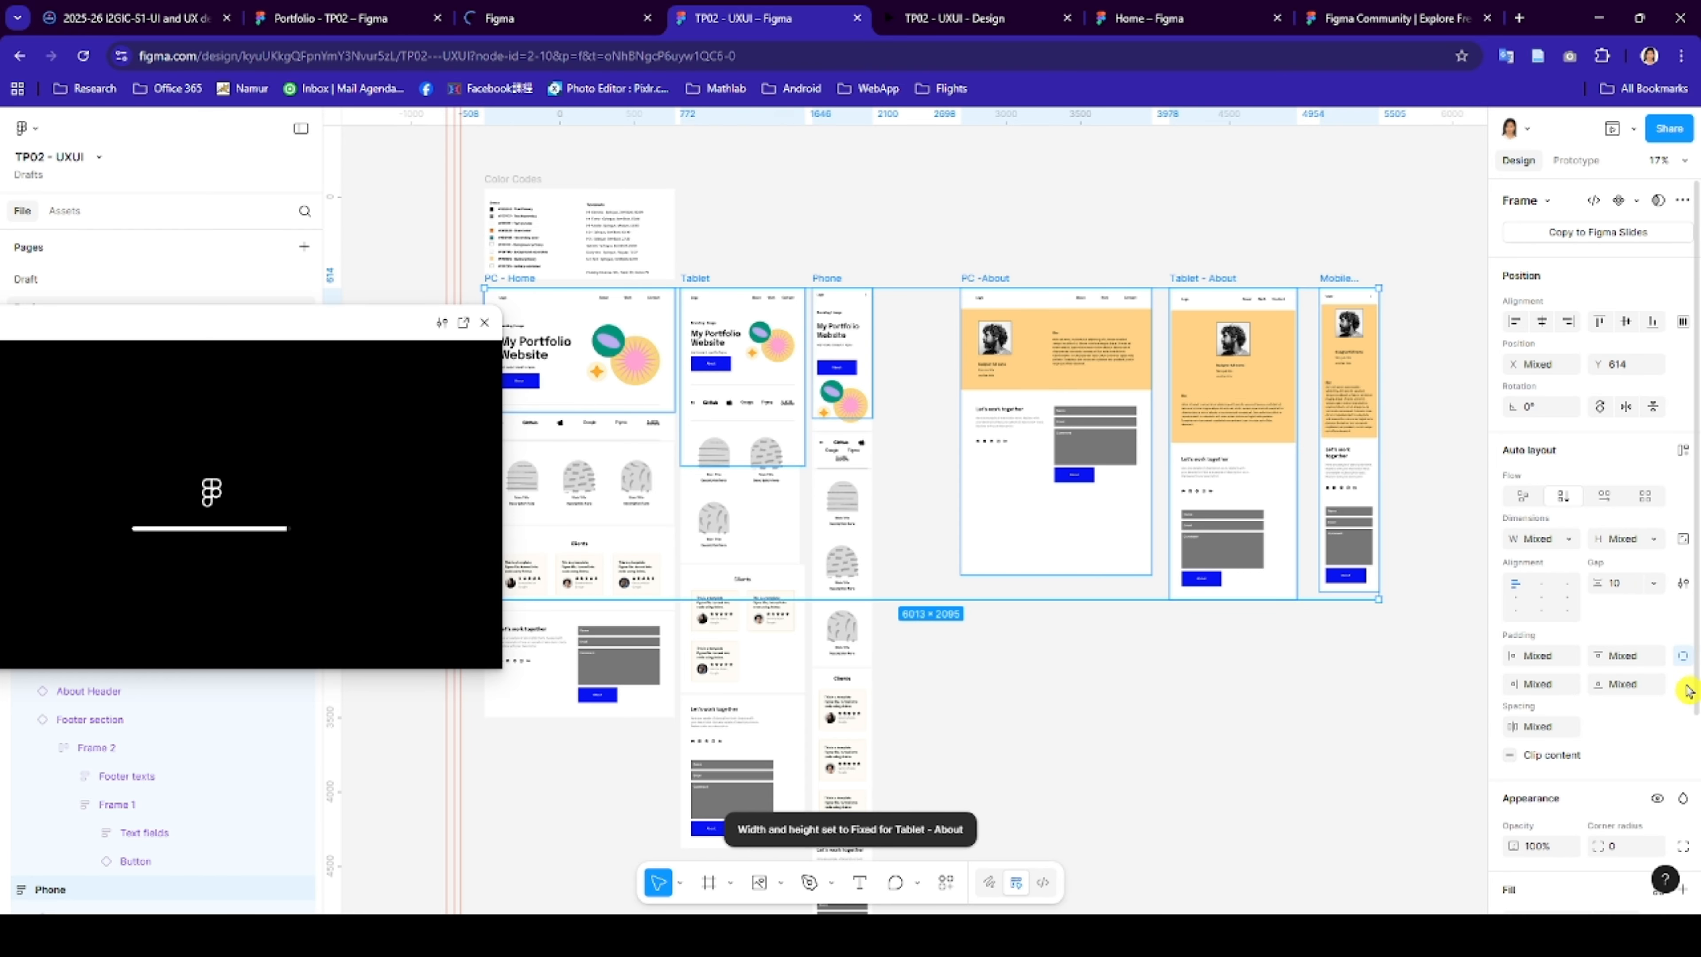
scroll(1687, 690, down, 3)
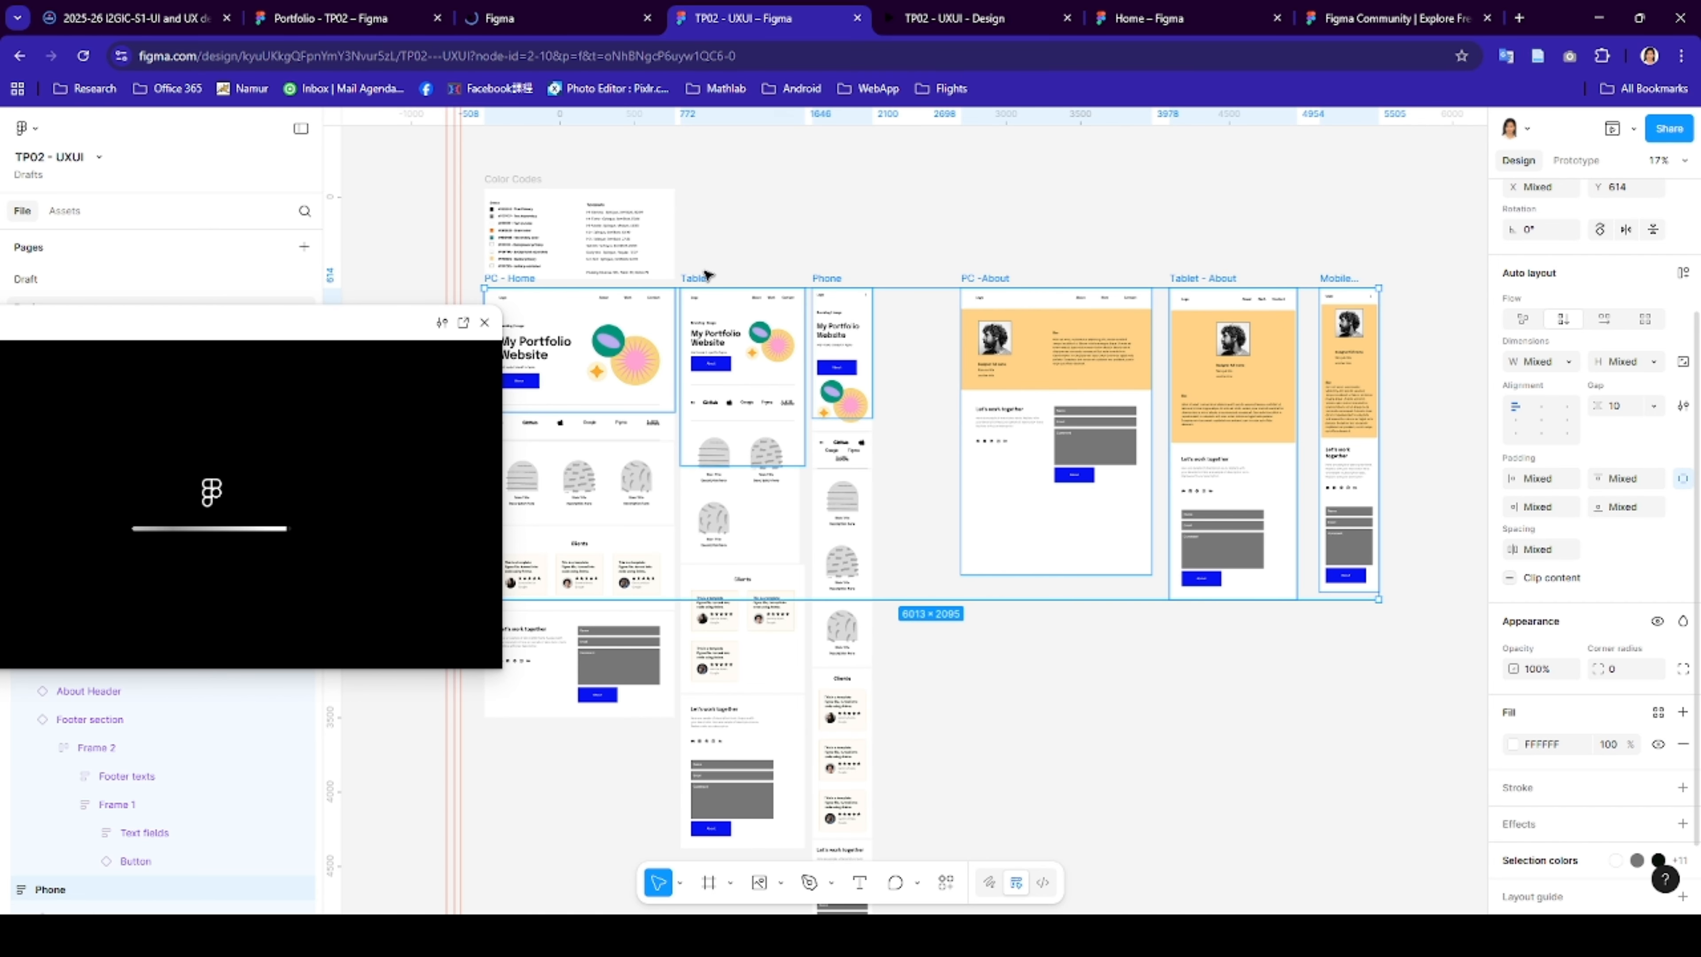
- Show the PC - Home frame's individual corner radius settings and move the prototype preview fully into view
click(700, 253)
click(531, 281)
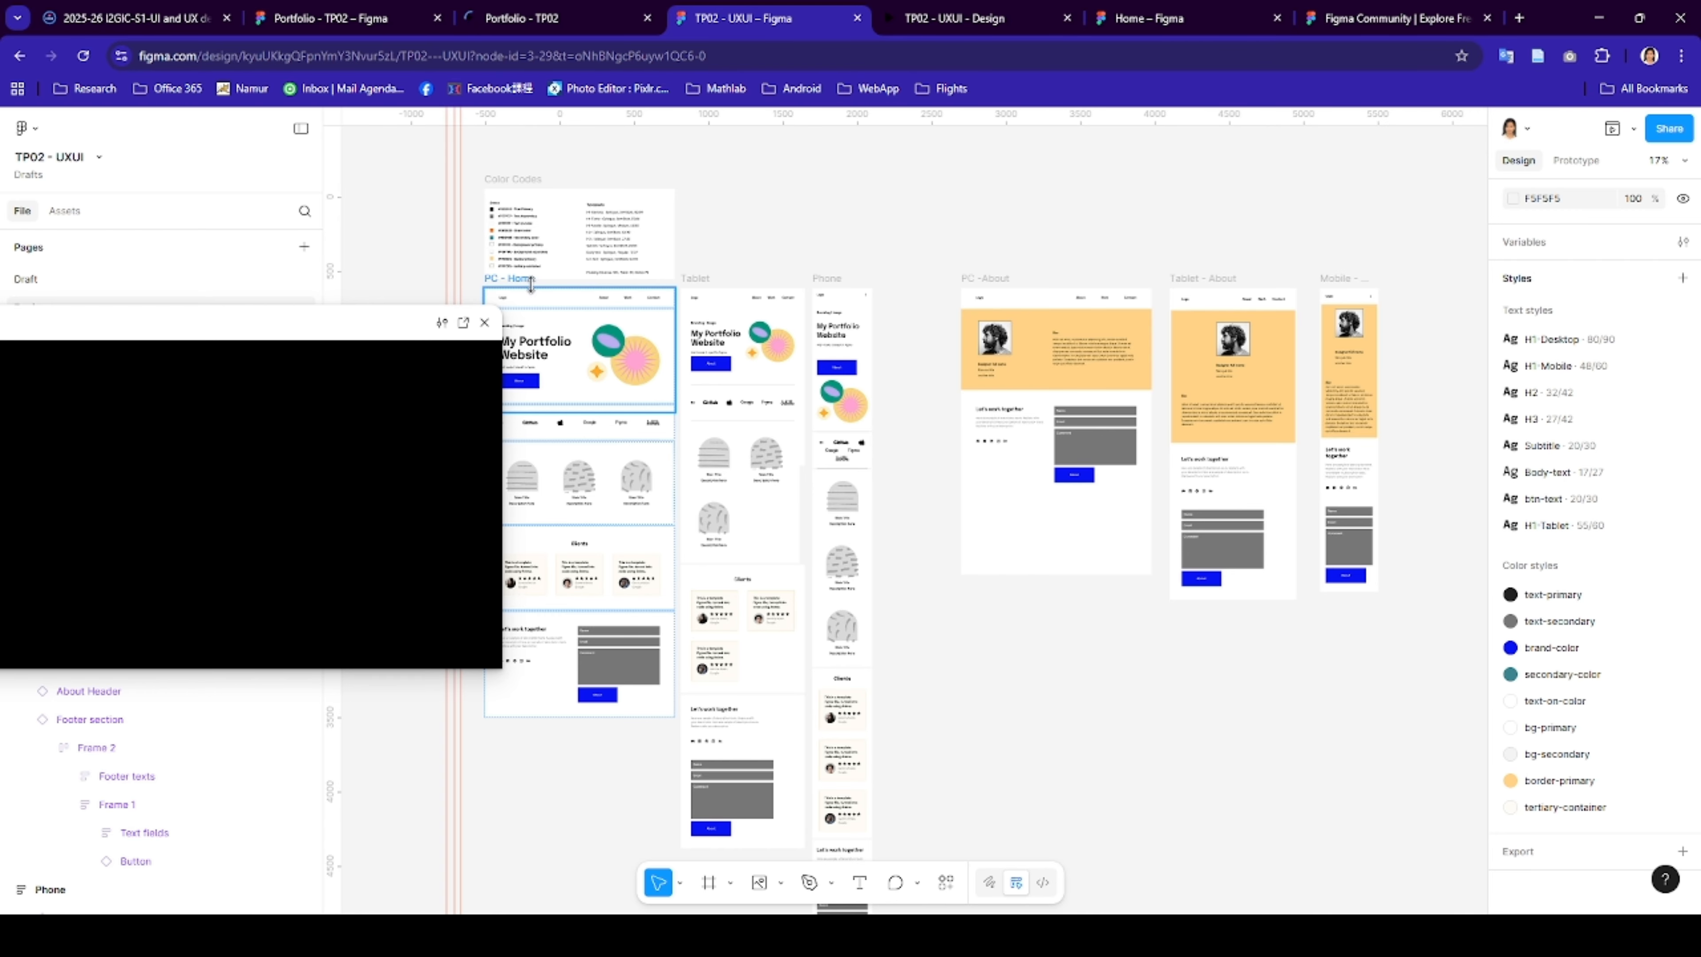
scroll(1651, 582, down, 3)
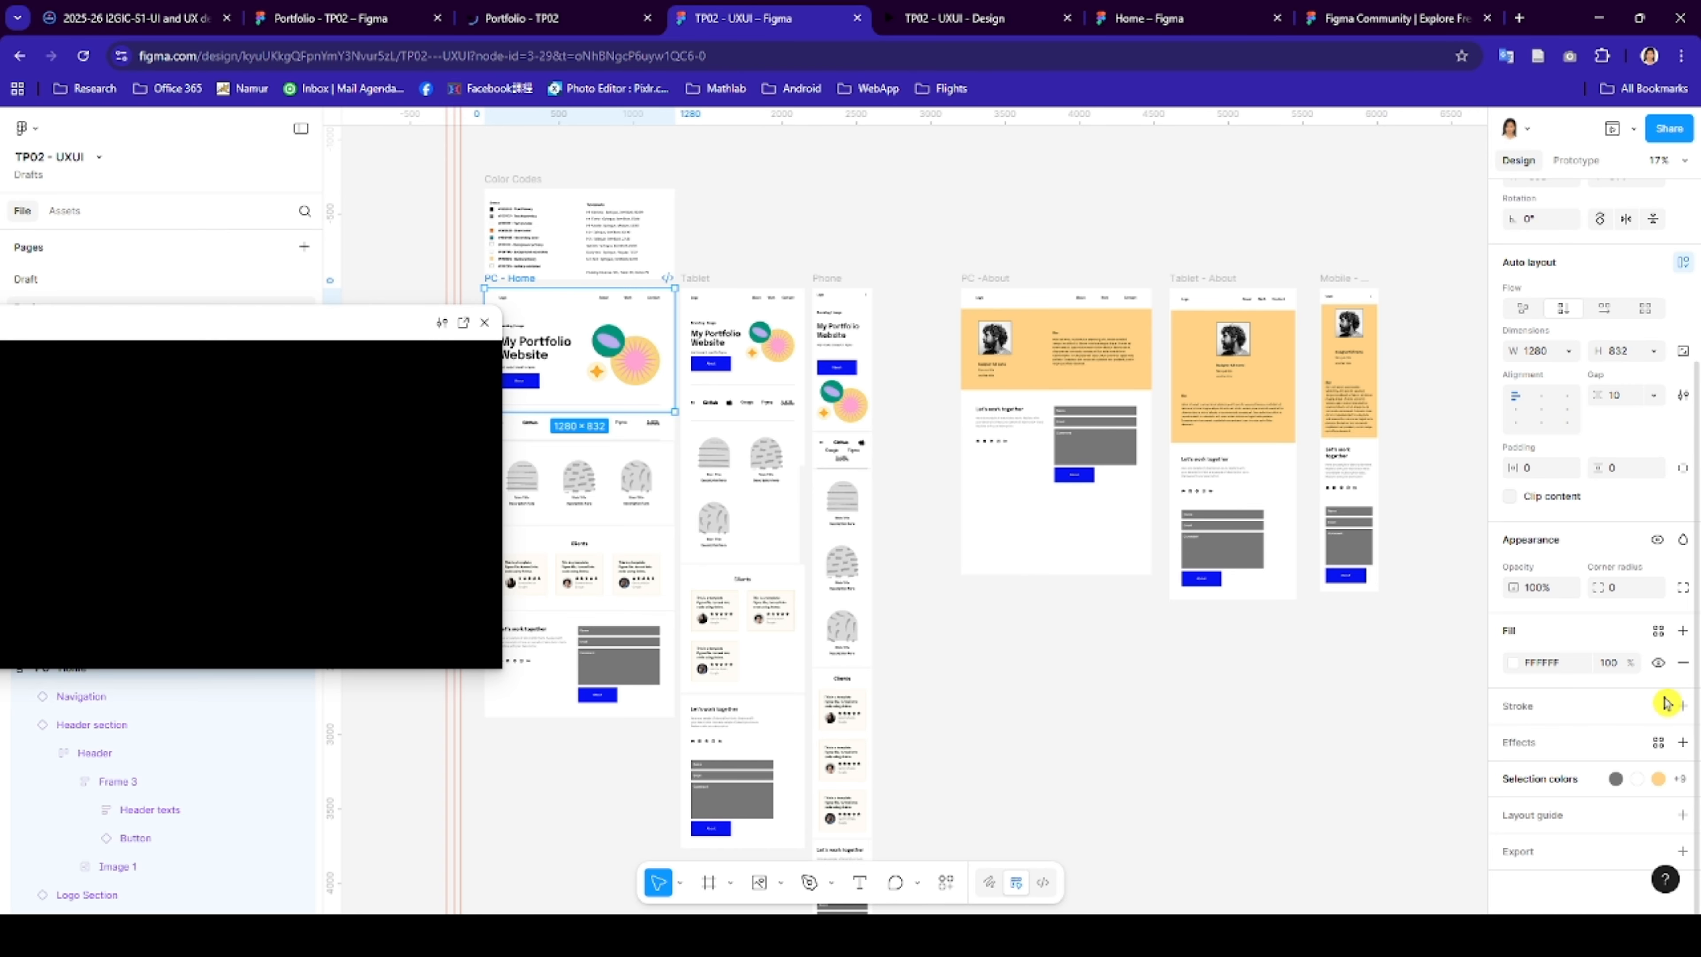
click(1684, 592)
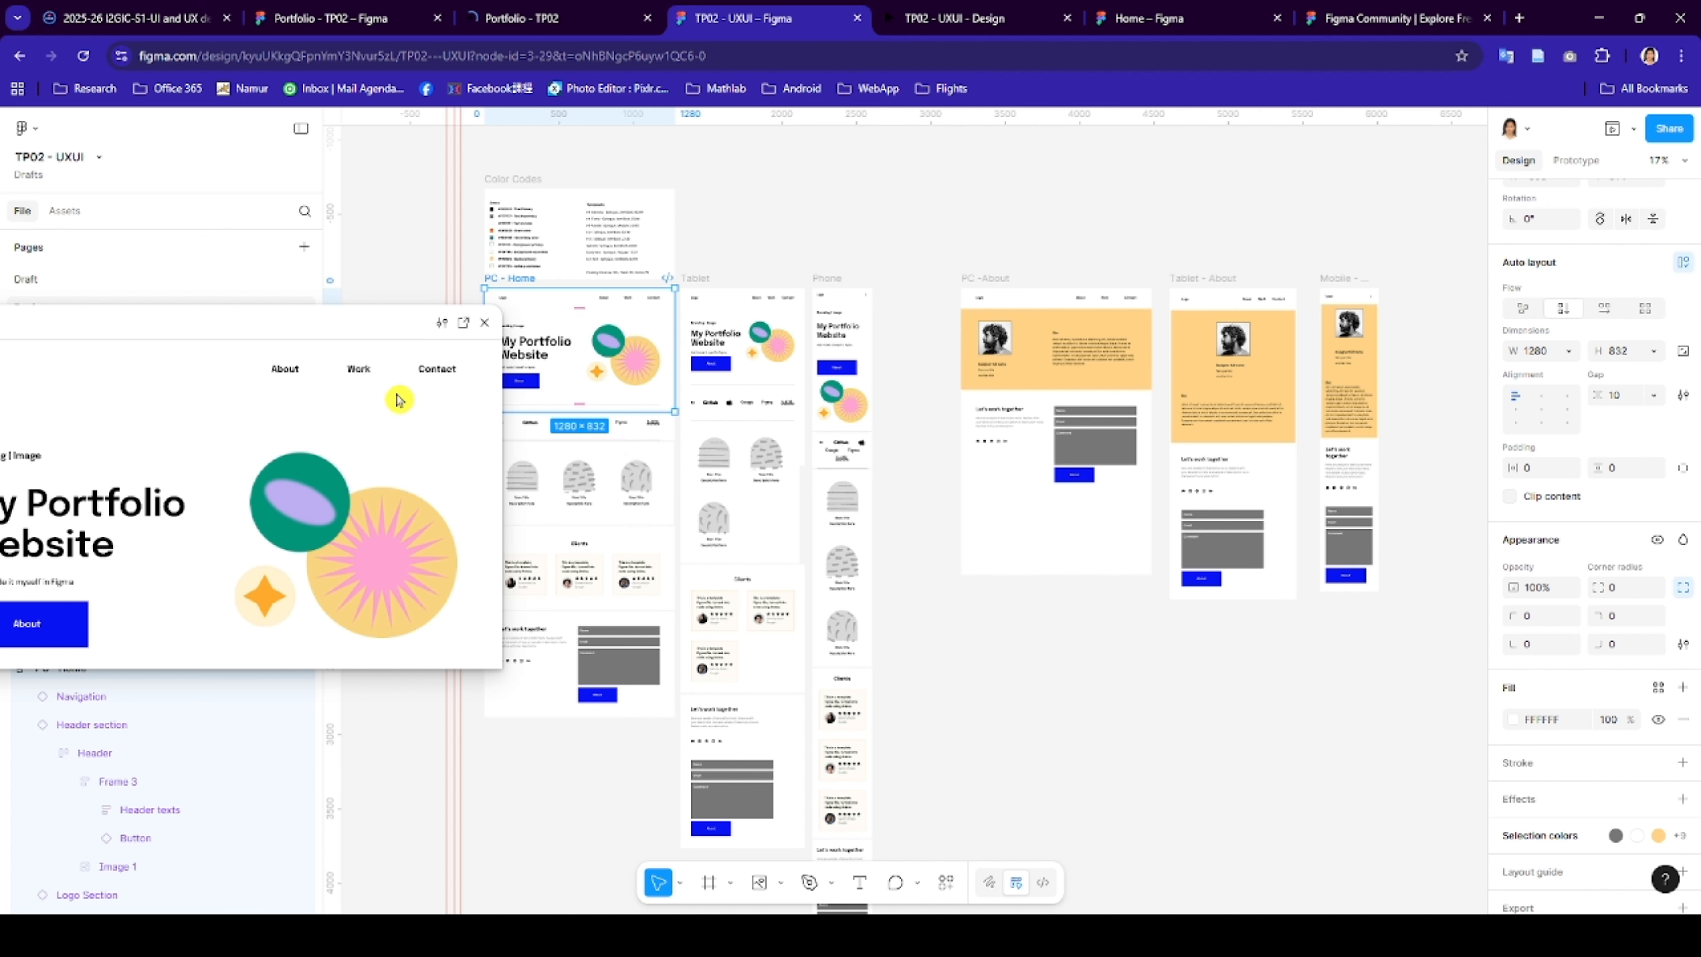
drag(325, 333, 482, 334)
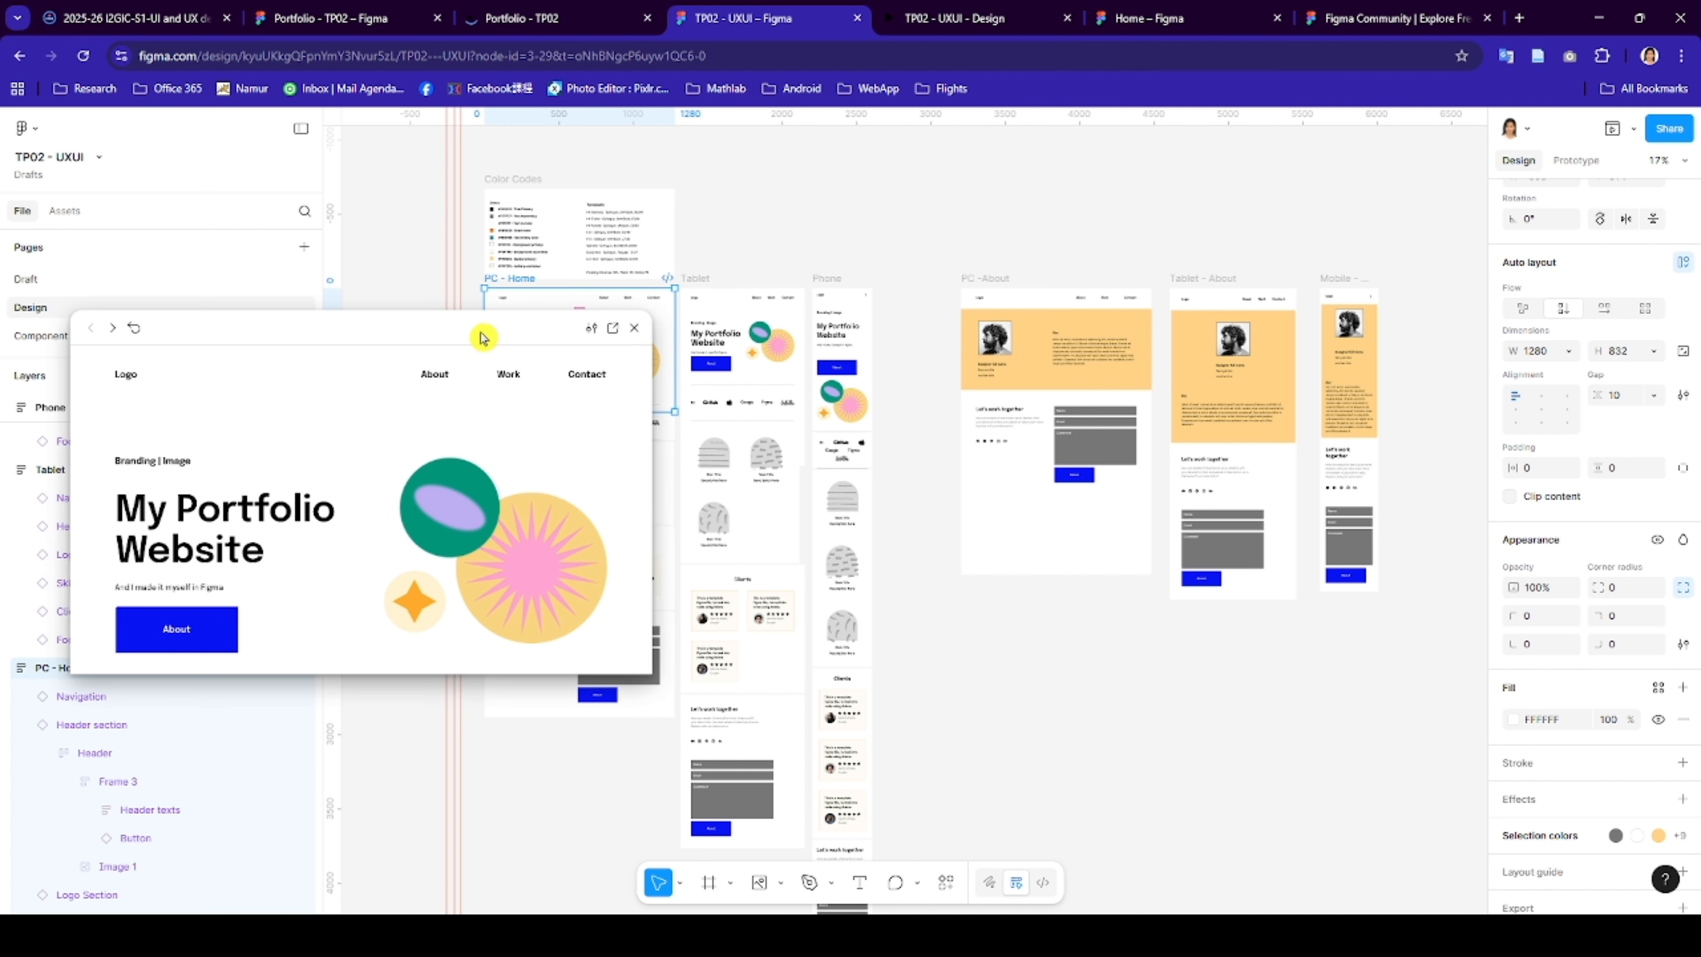
- Check how the PC - Home page and its navigation scroll in the prototype preview
scroll(418, 503, down, 4)
scroll(419, 503, up, 3)
scroll(421, 507, down, 1)
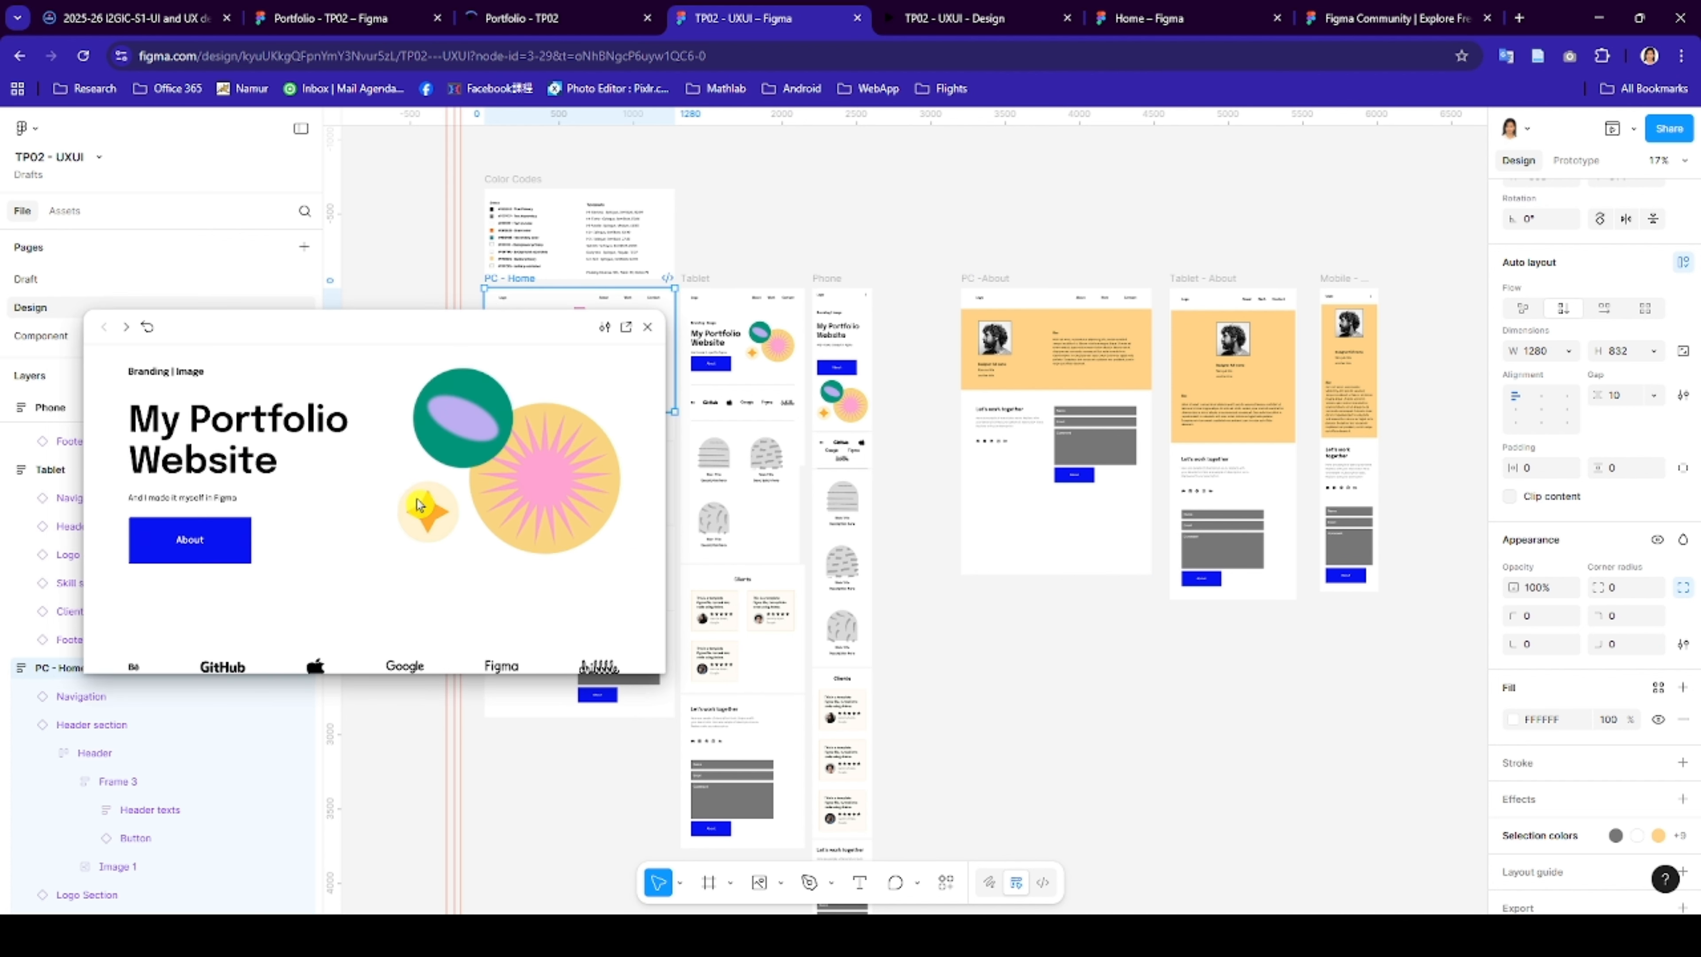
scroll(420, 506, up, 1)
click(1066, 246)
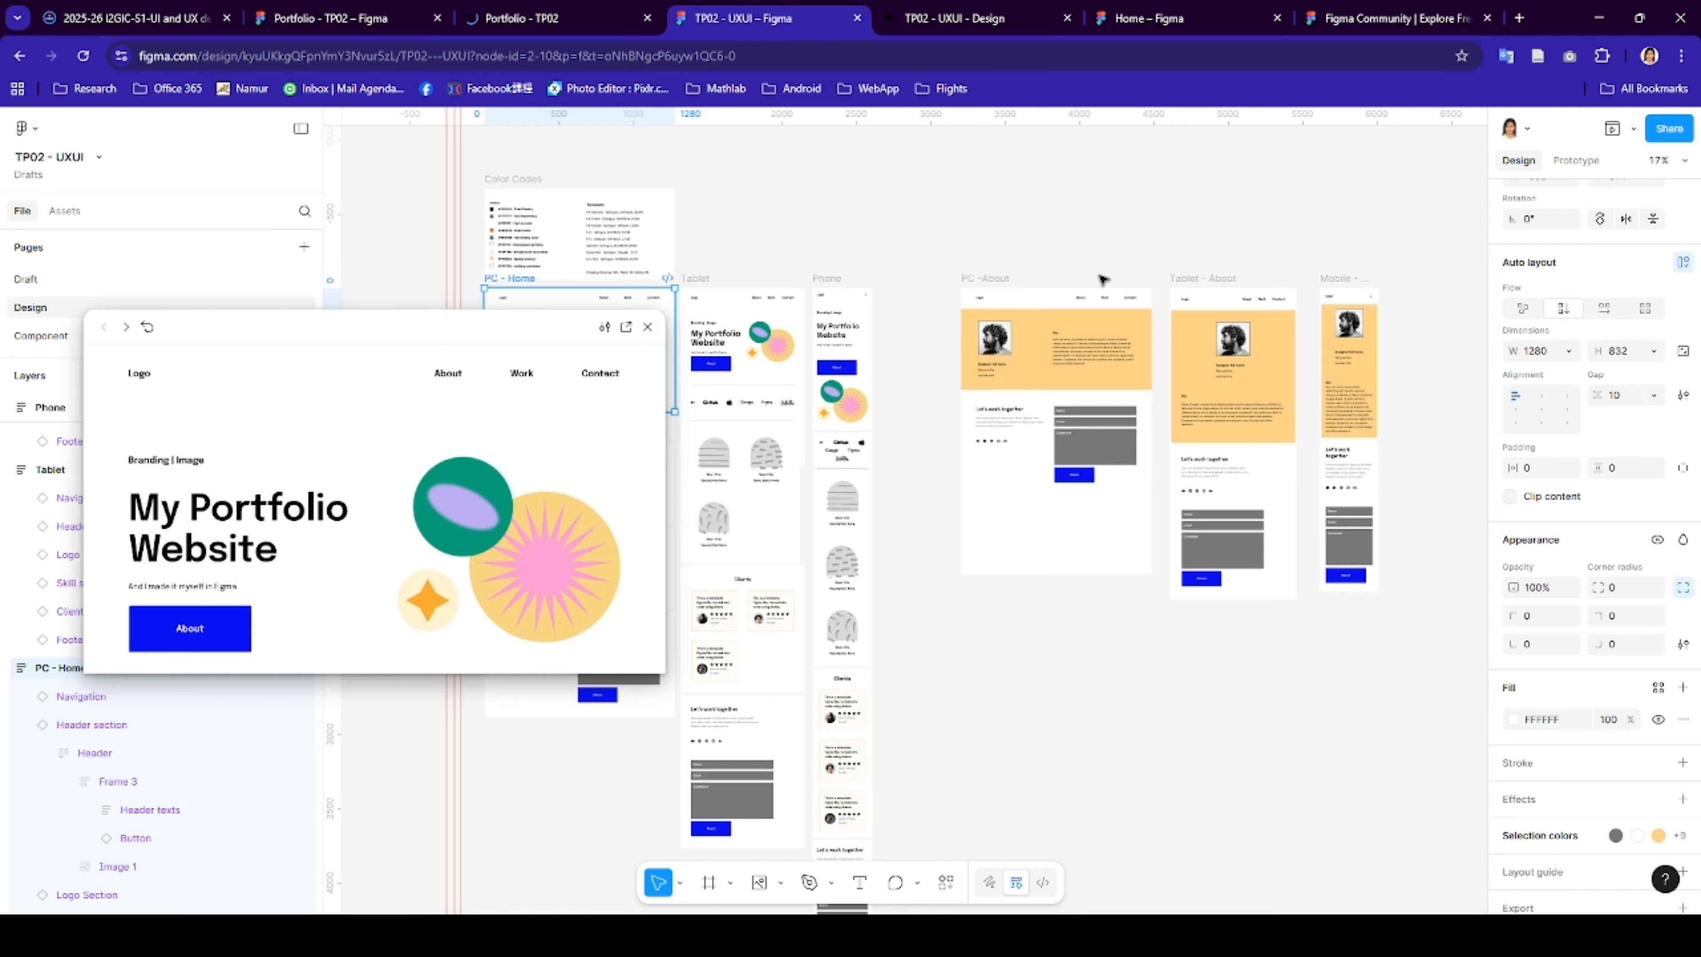
click(510, 286)
click(511, 287)
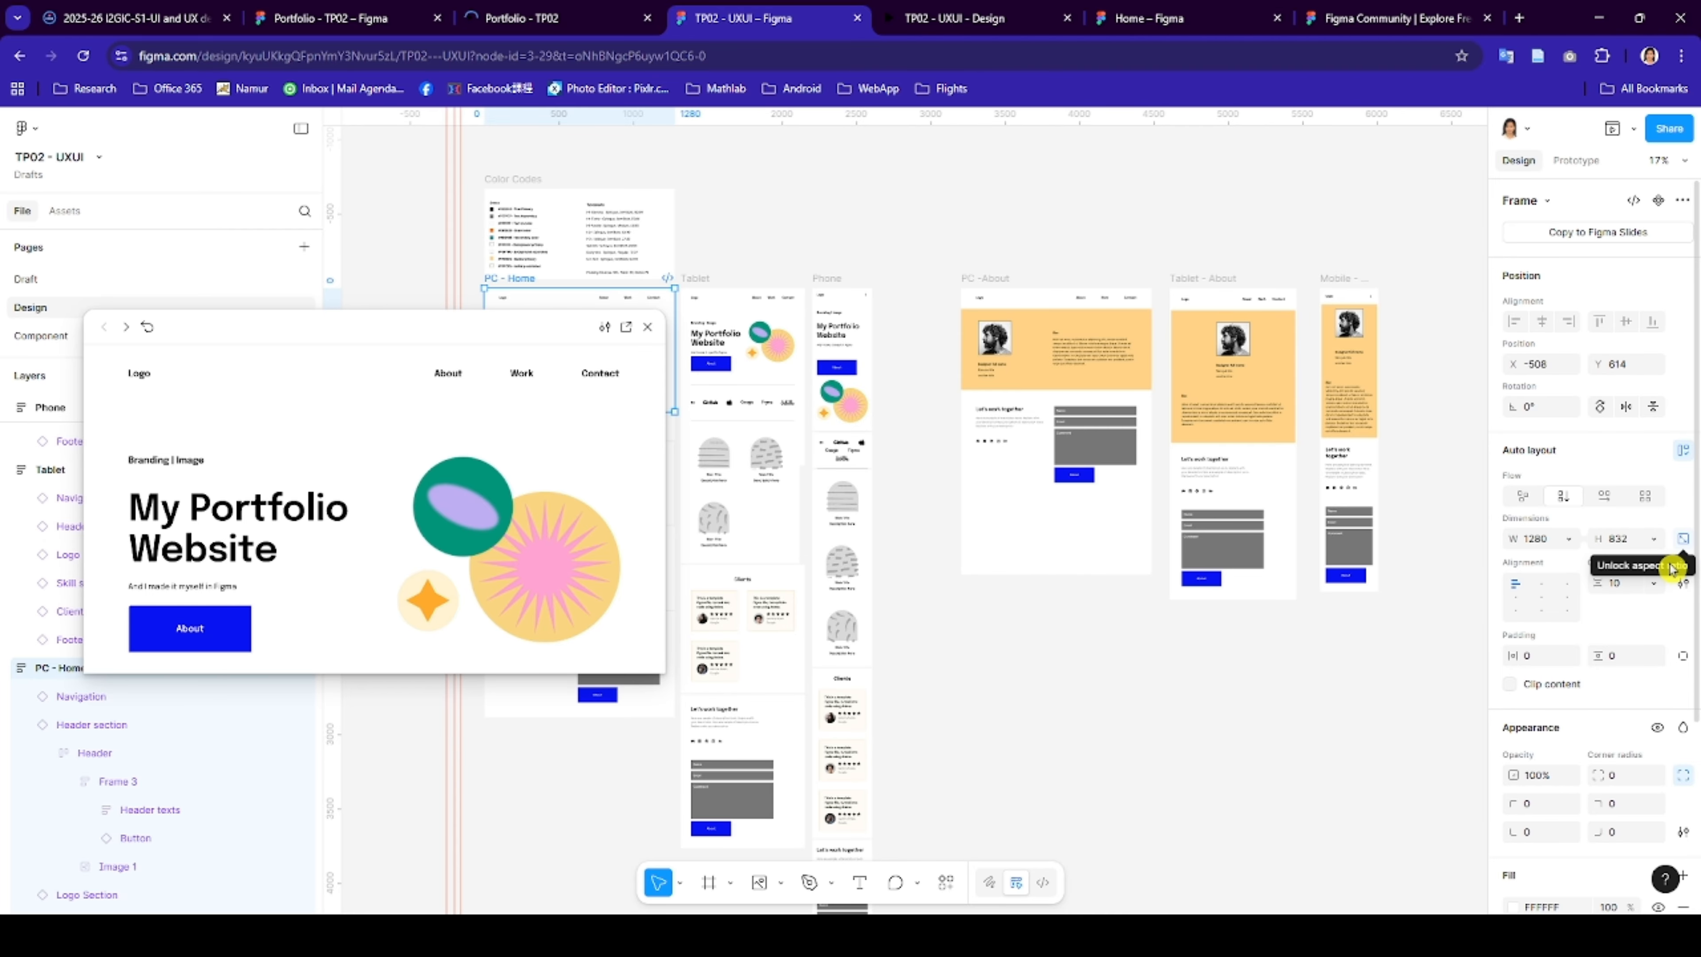
click(1686, 781)
click(1684, 780)
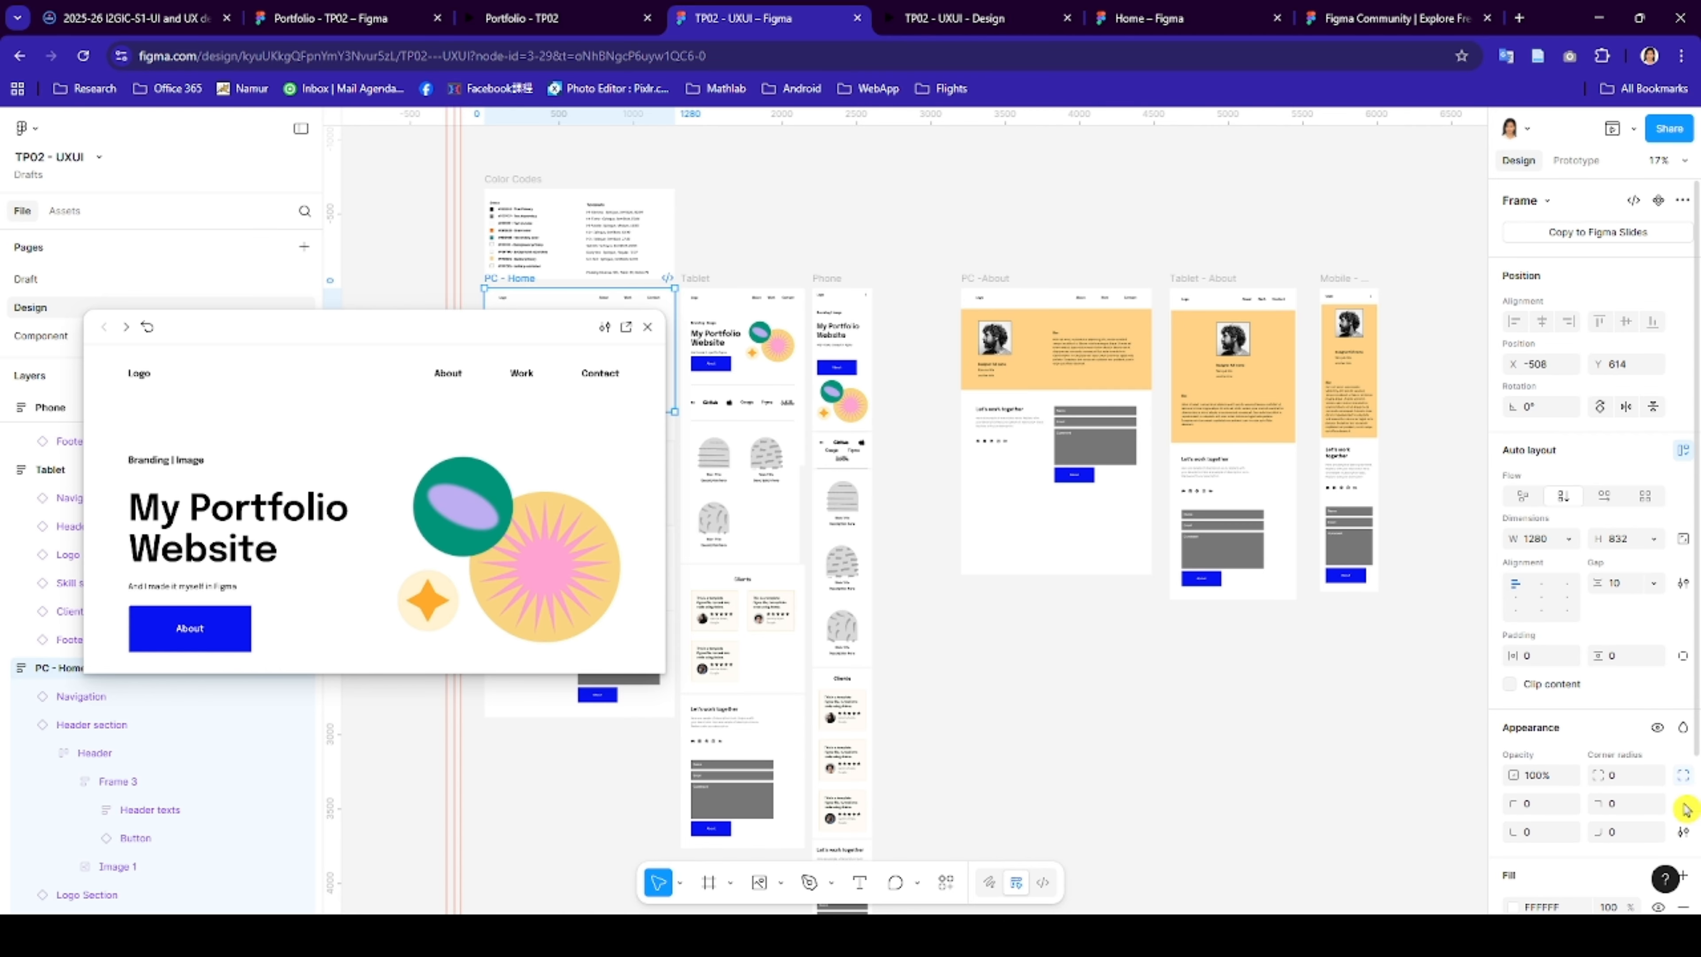
click(1685, 838)
scroll(1633, 797, down, 2)
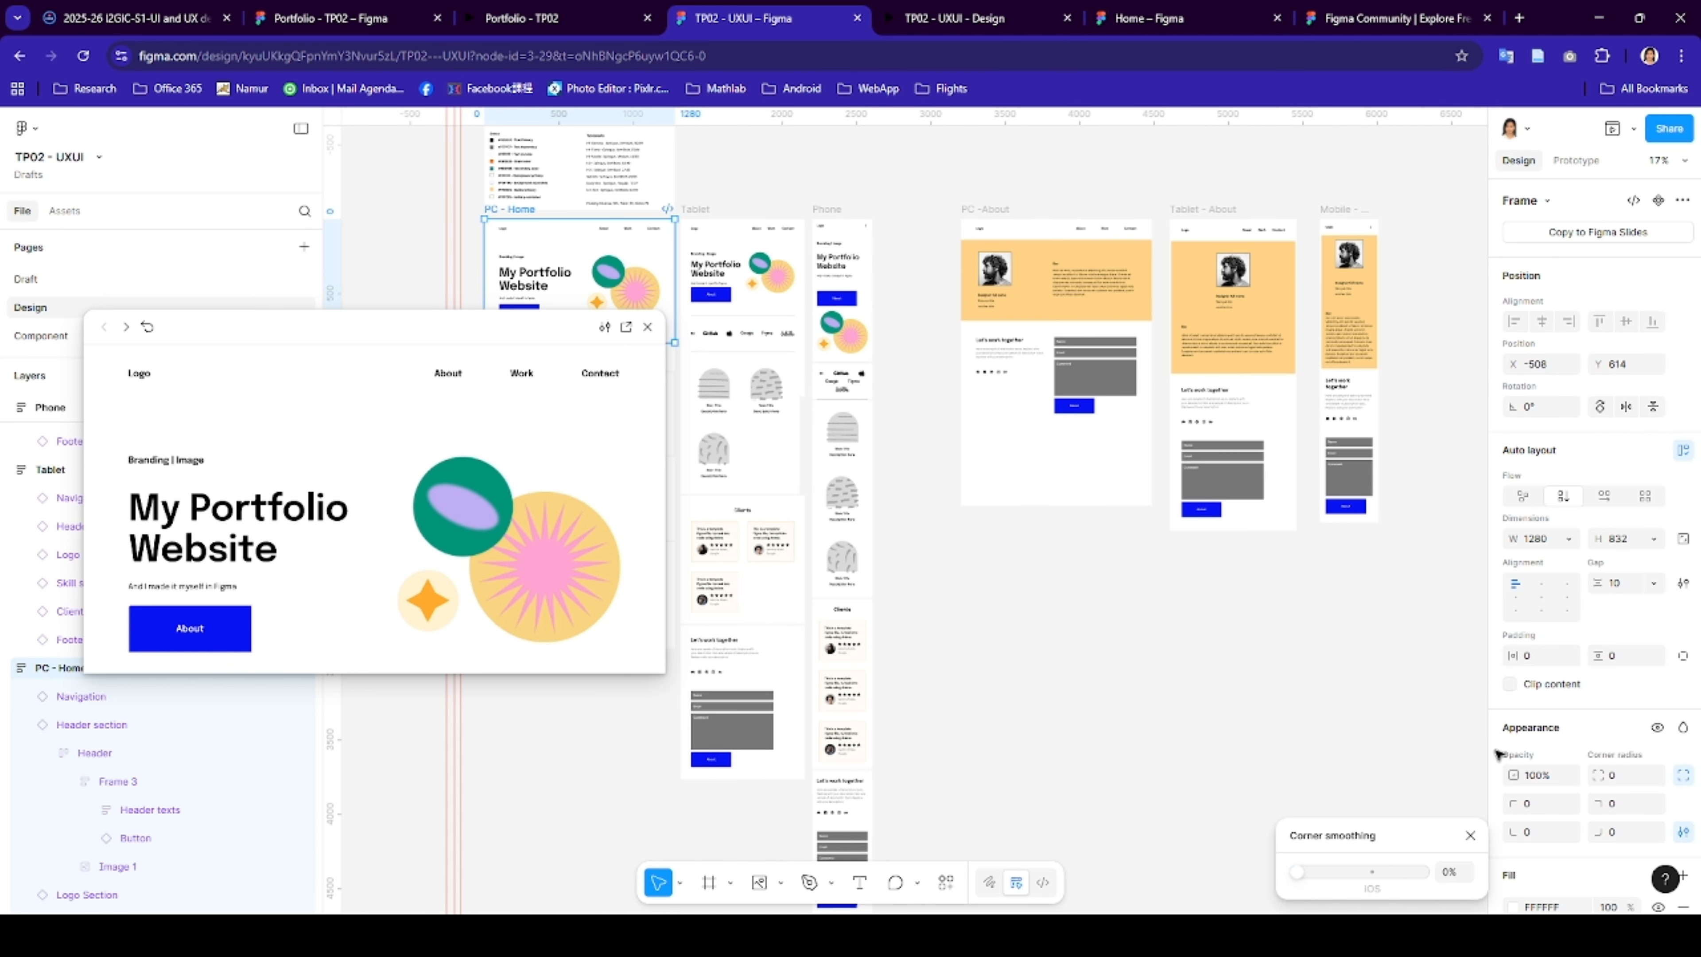
click(1408, 764)
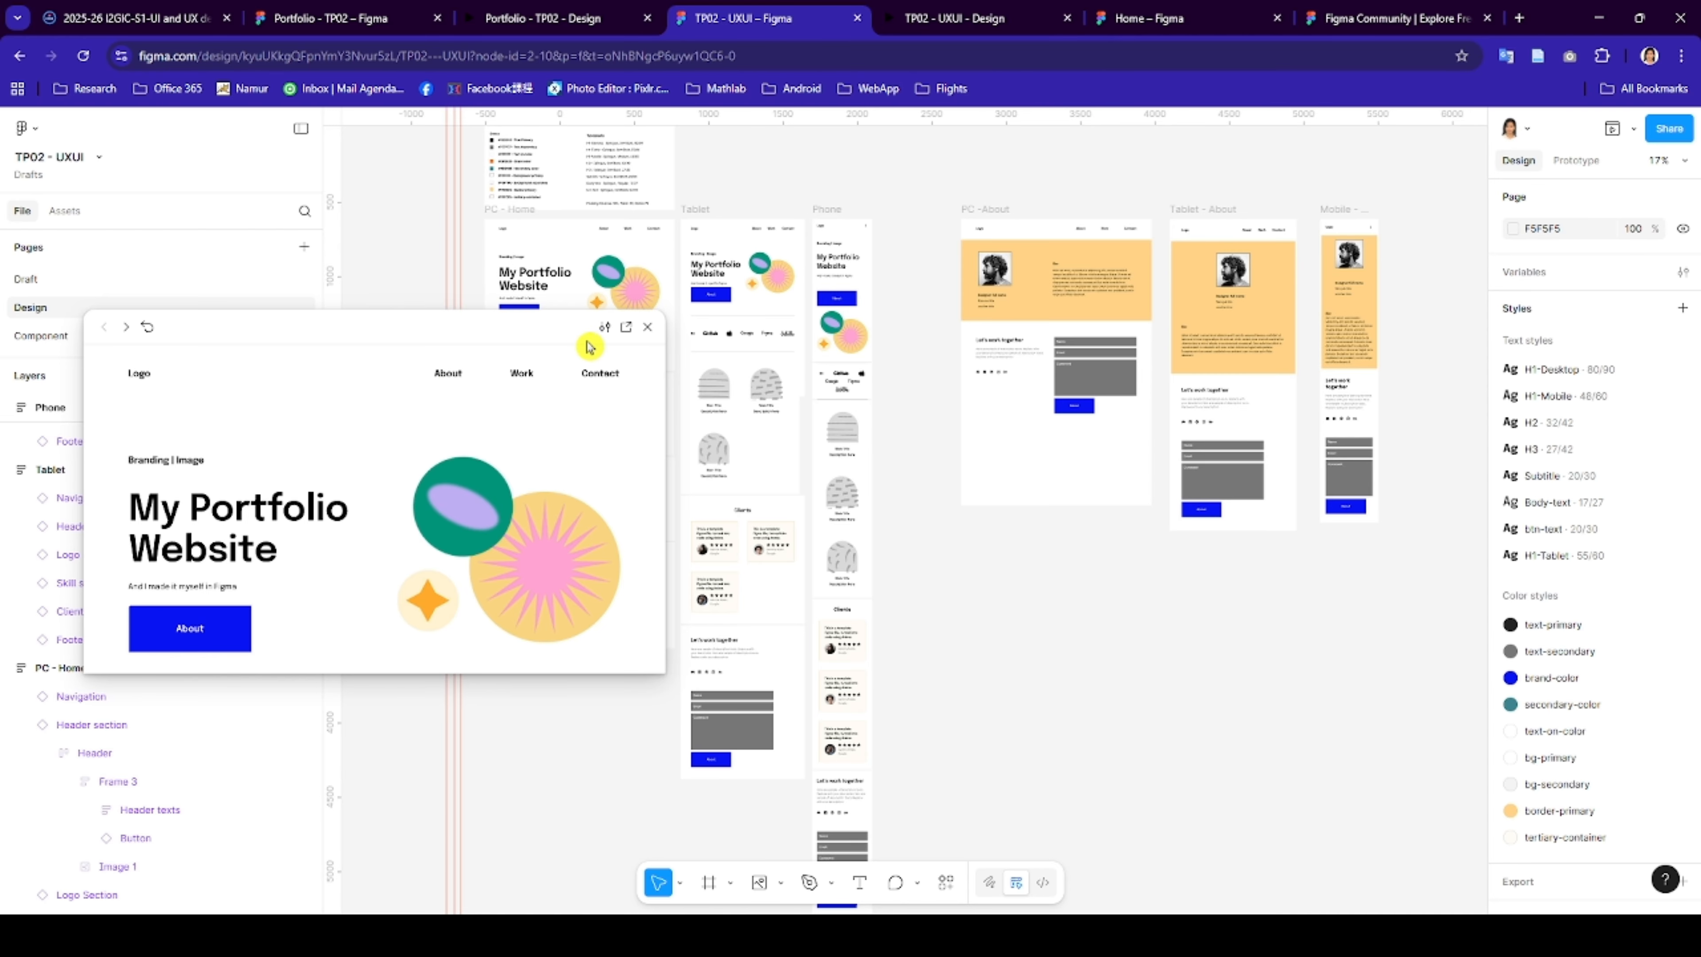
- Close the prototype preview and set the PC - Home frame's auto layout canvas stacking to First on top
click(648, 328)
click(518, 211)
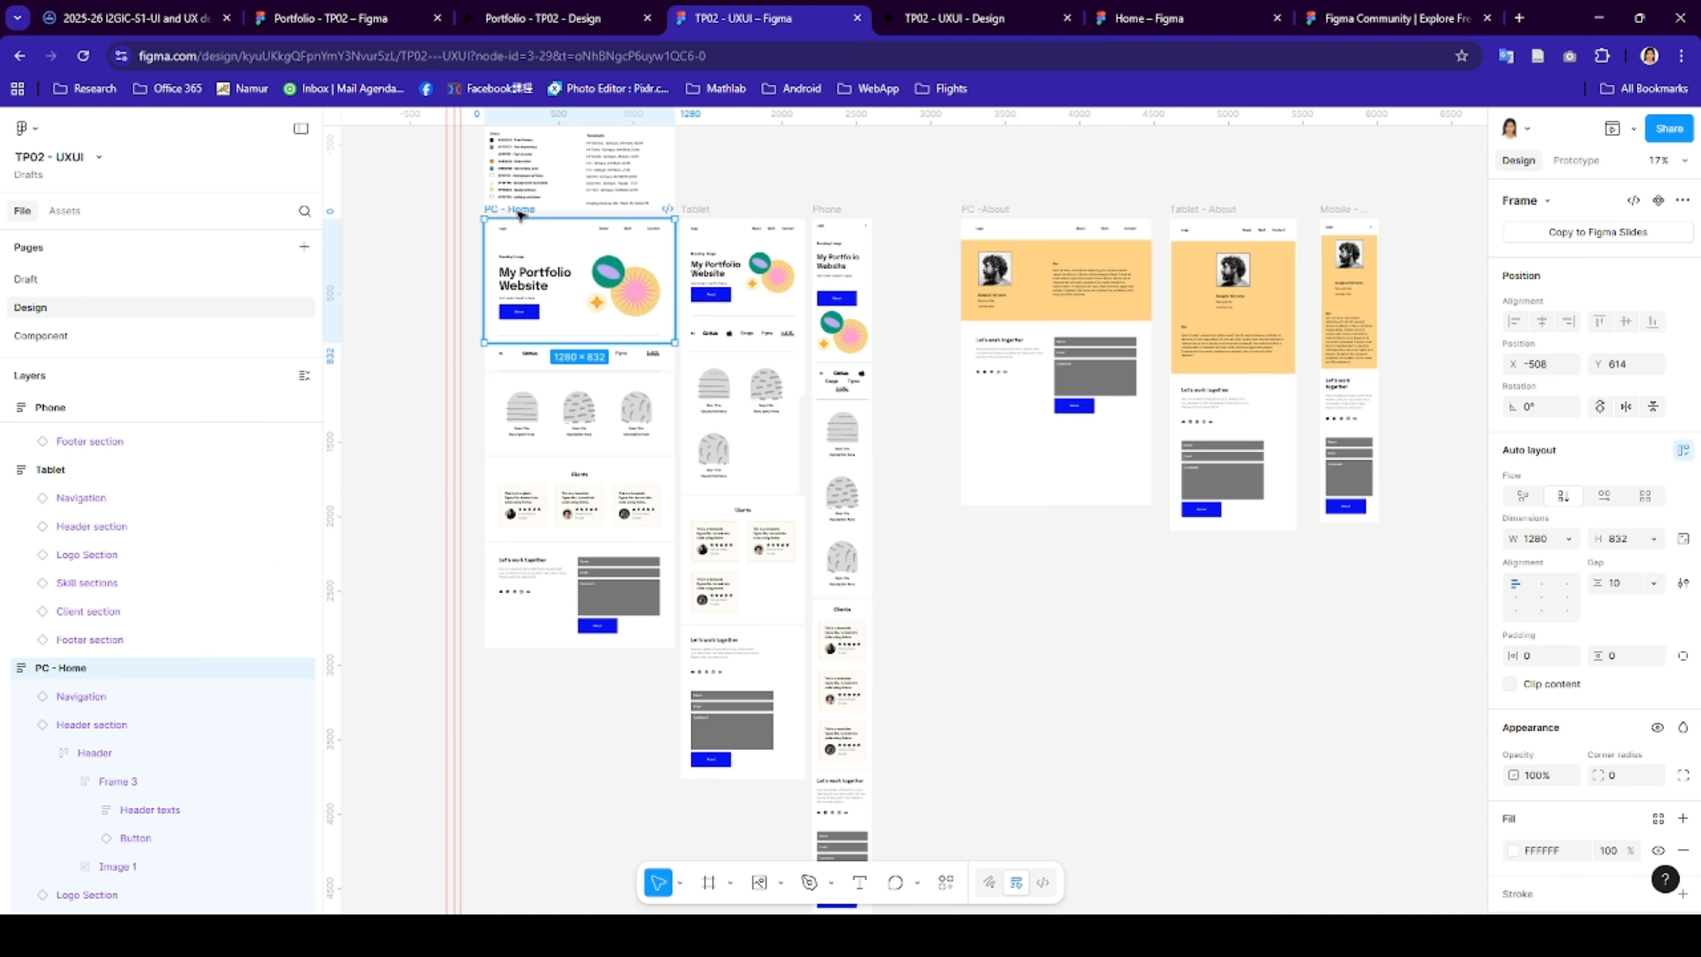
scroll(1531, 529, down, 2)
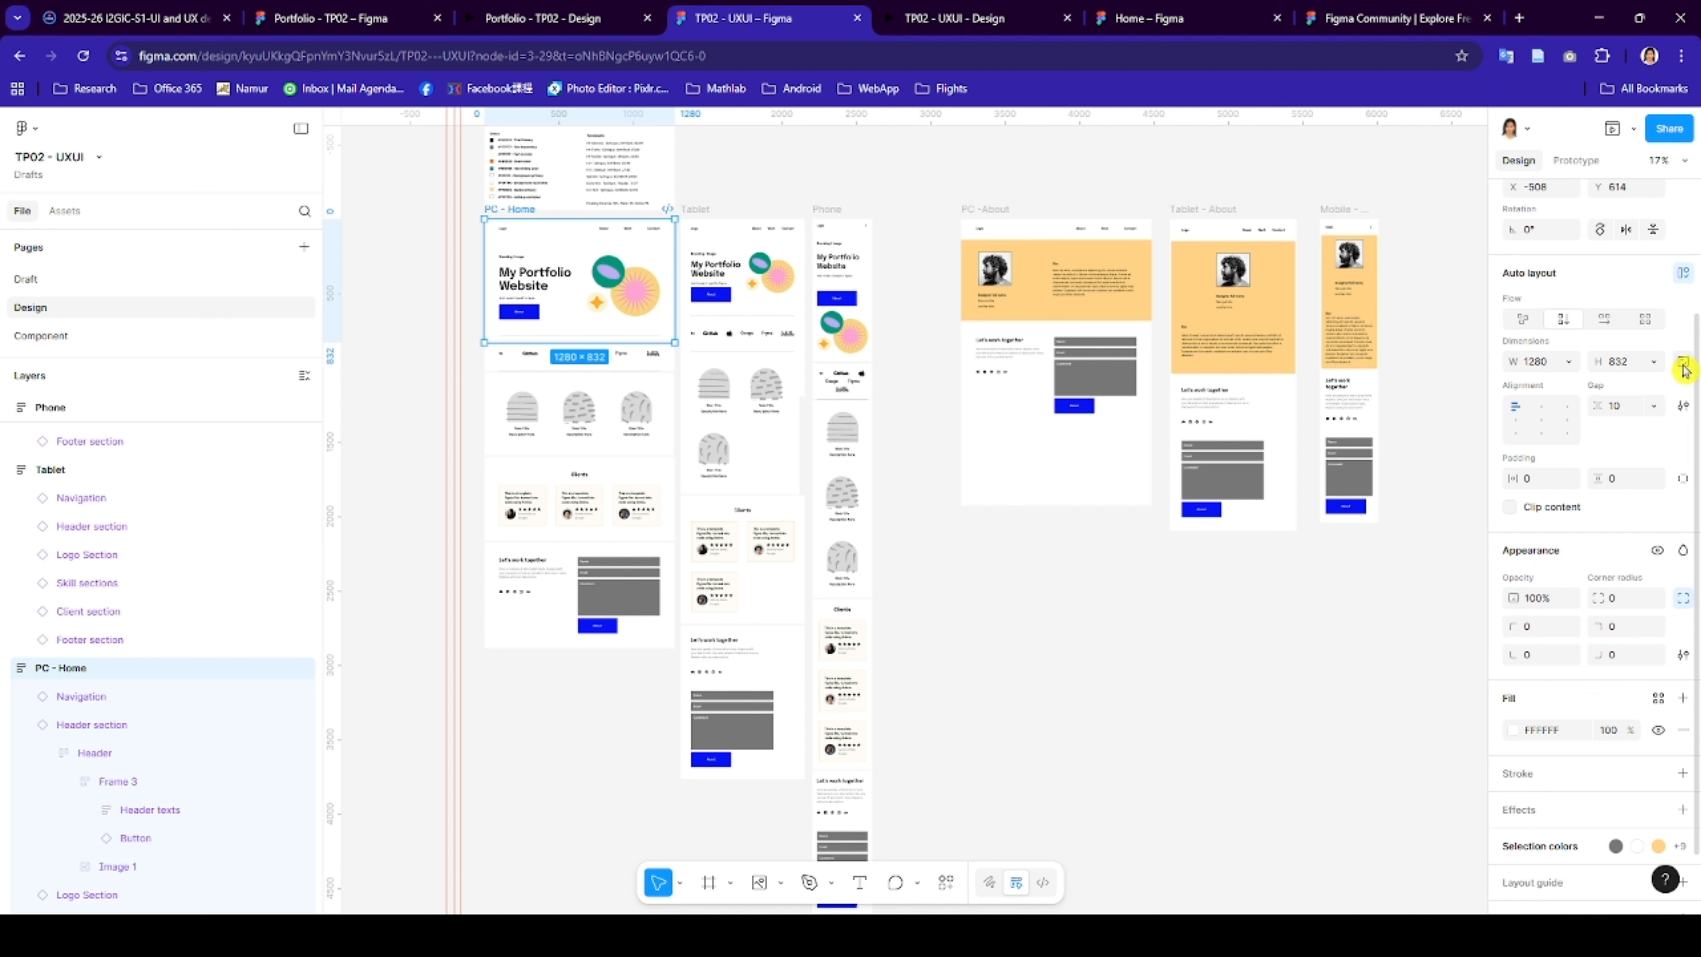
click(1682, 406)
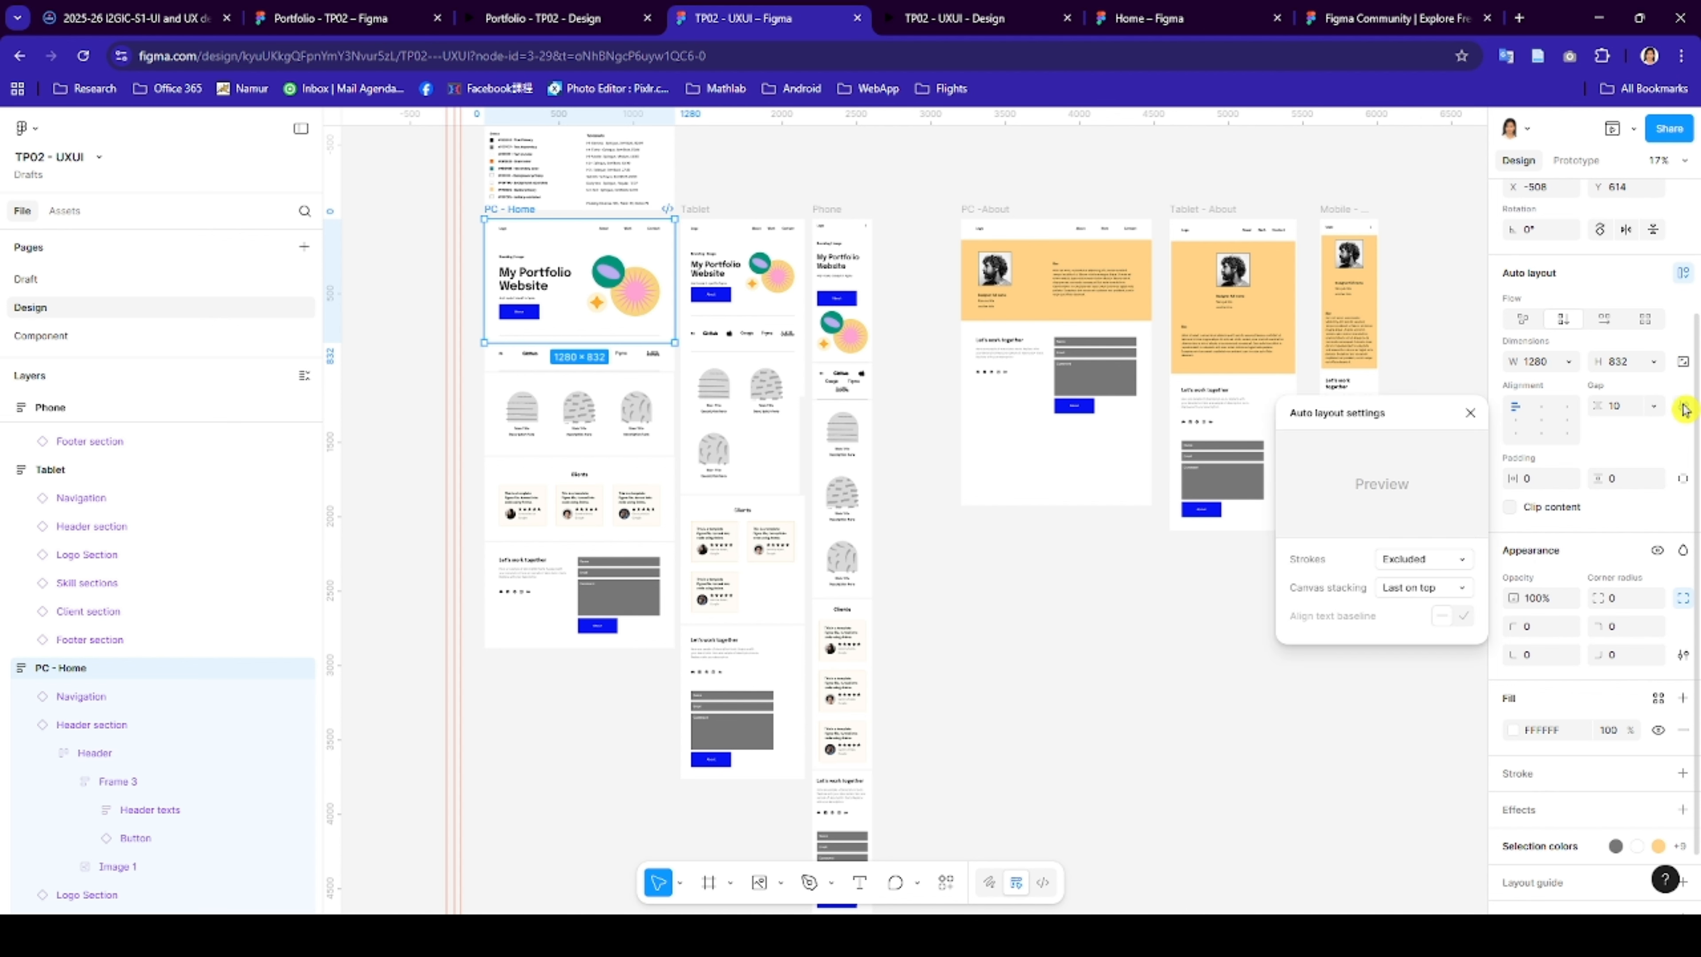
click(1446, 594)
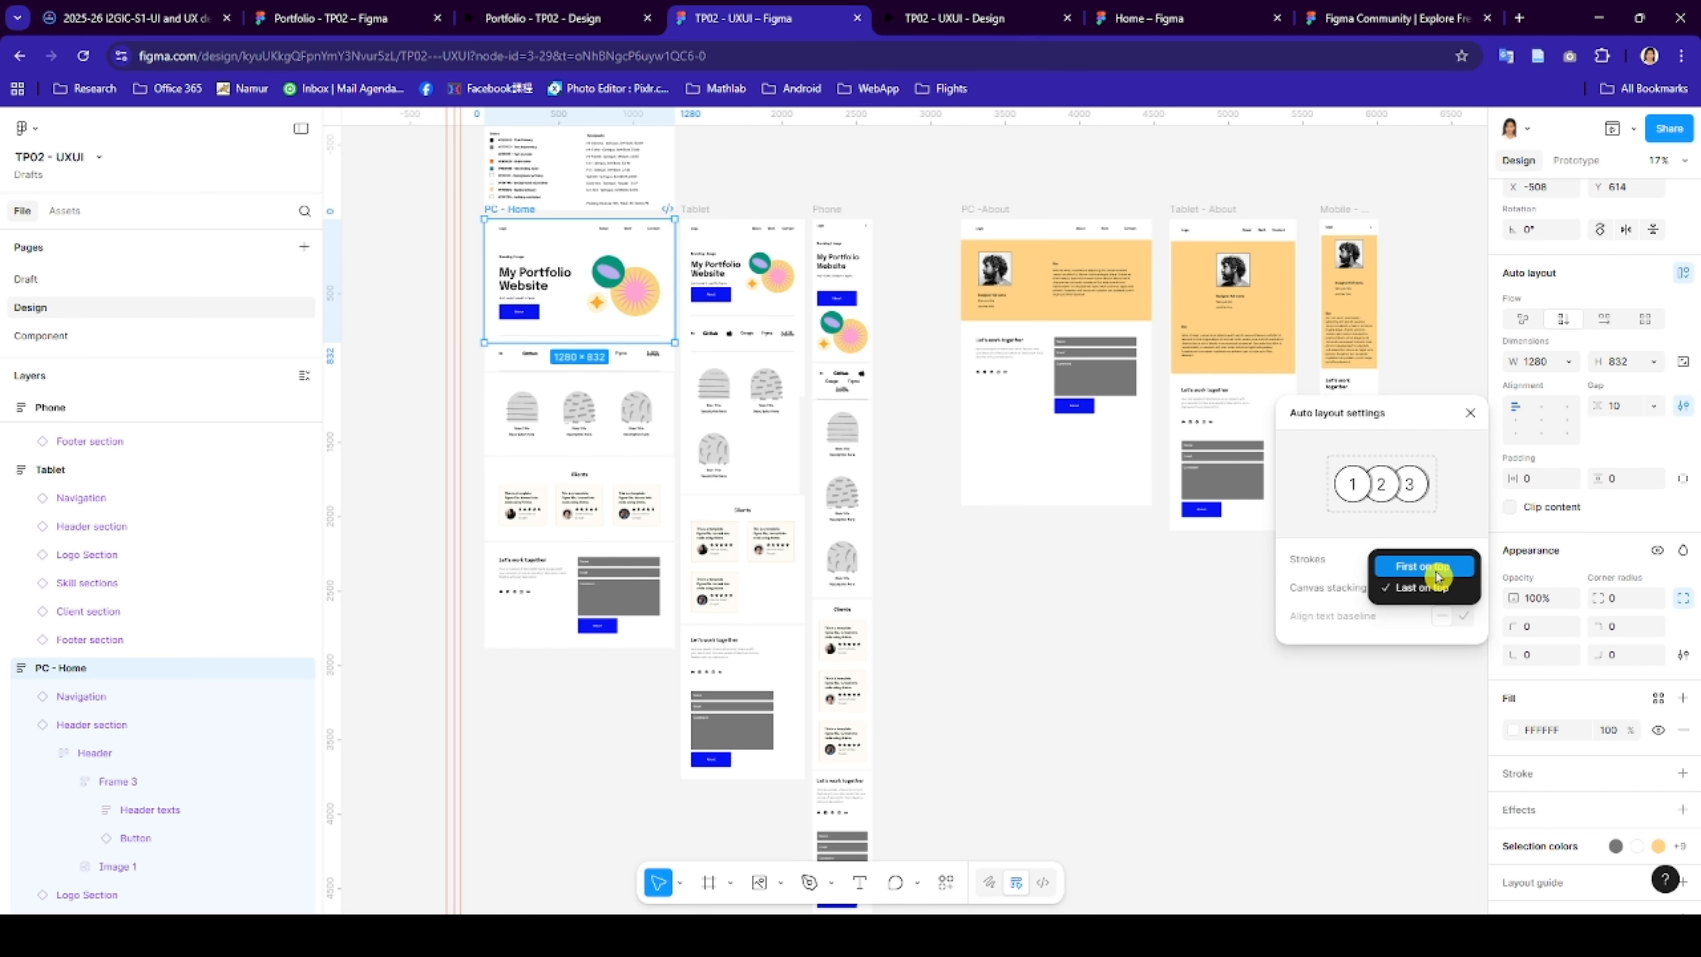
click(1437, 576)
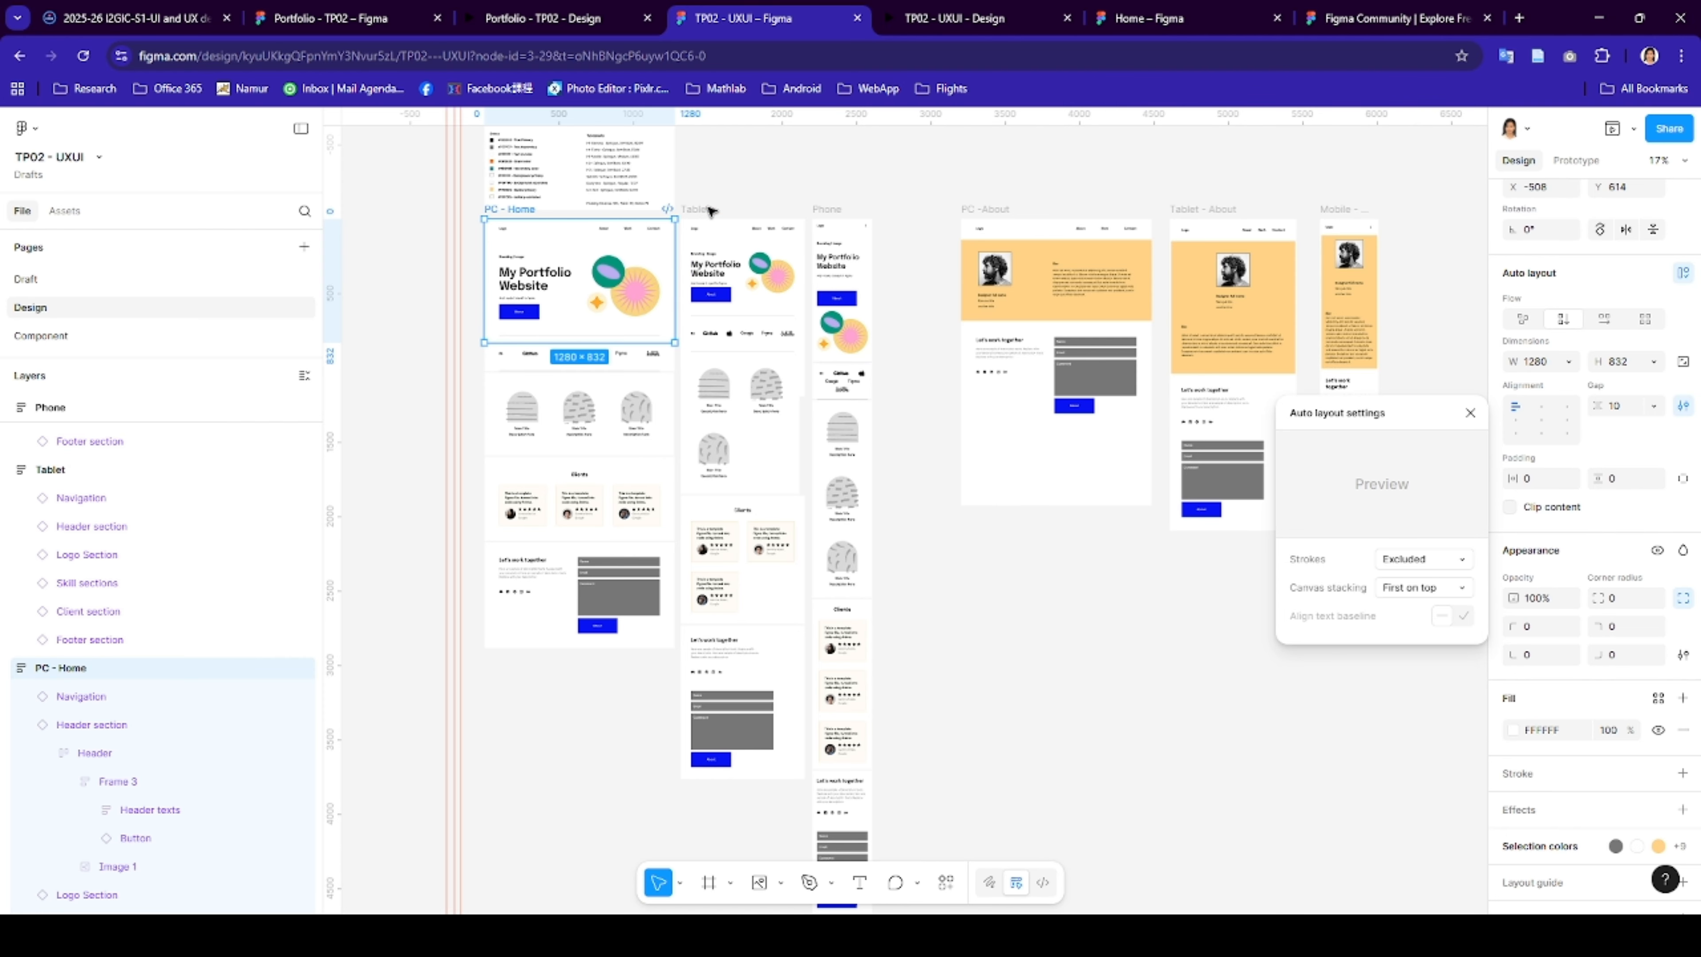
- Set the Tablet frame's auto layout canvas stacking to First on top
click(695, 209)
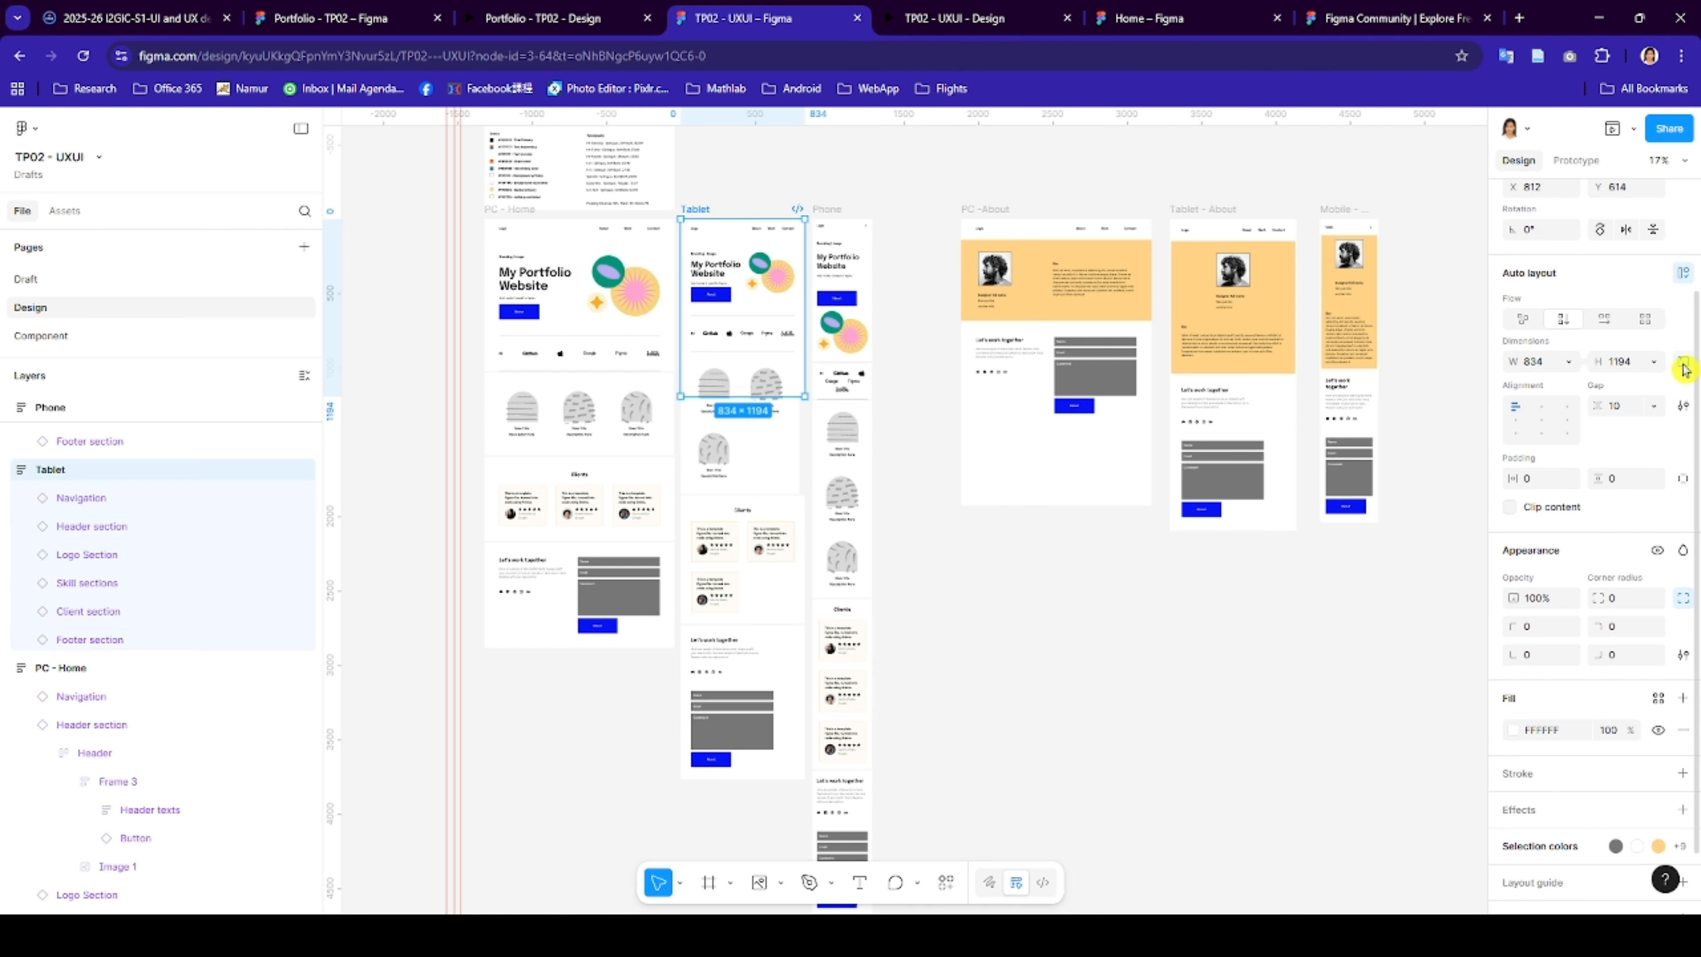
click(1683, 405)
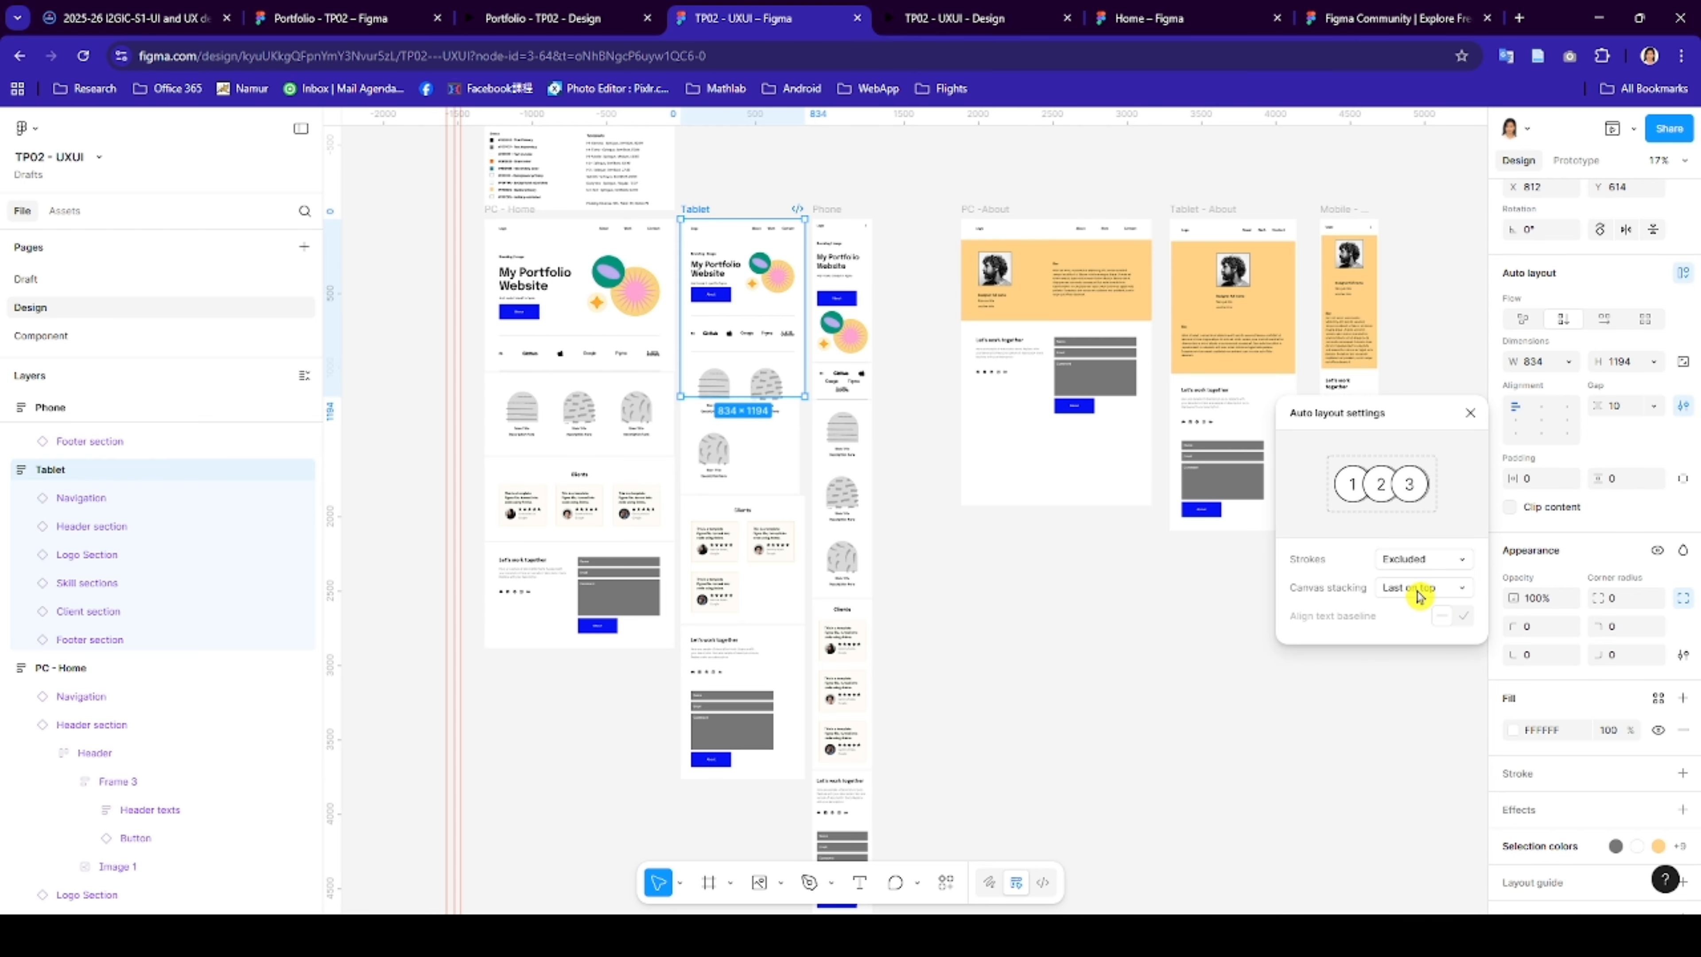
click(1436, 588)
click(1421, 568)
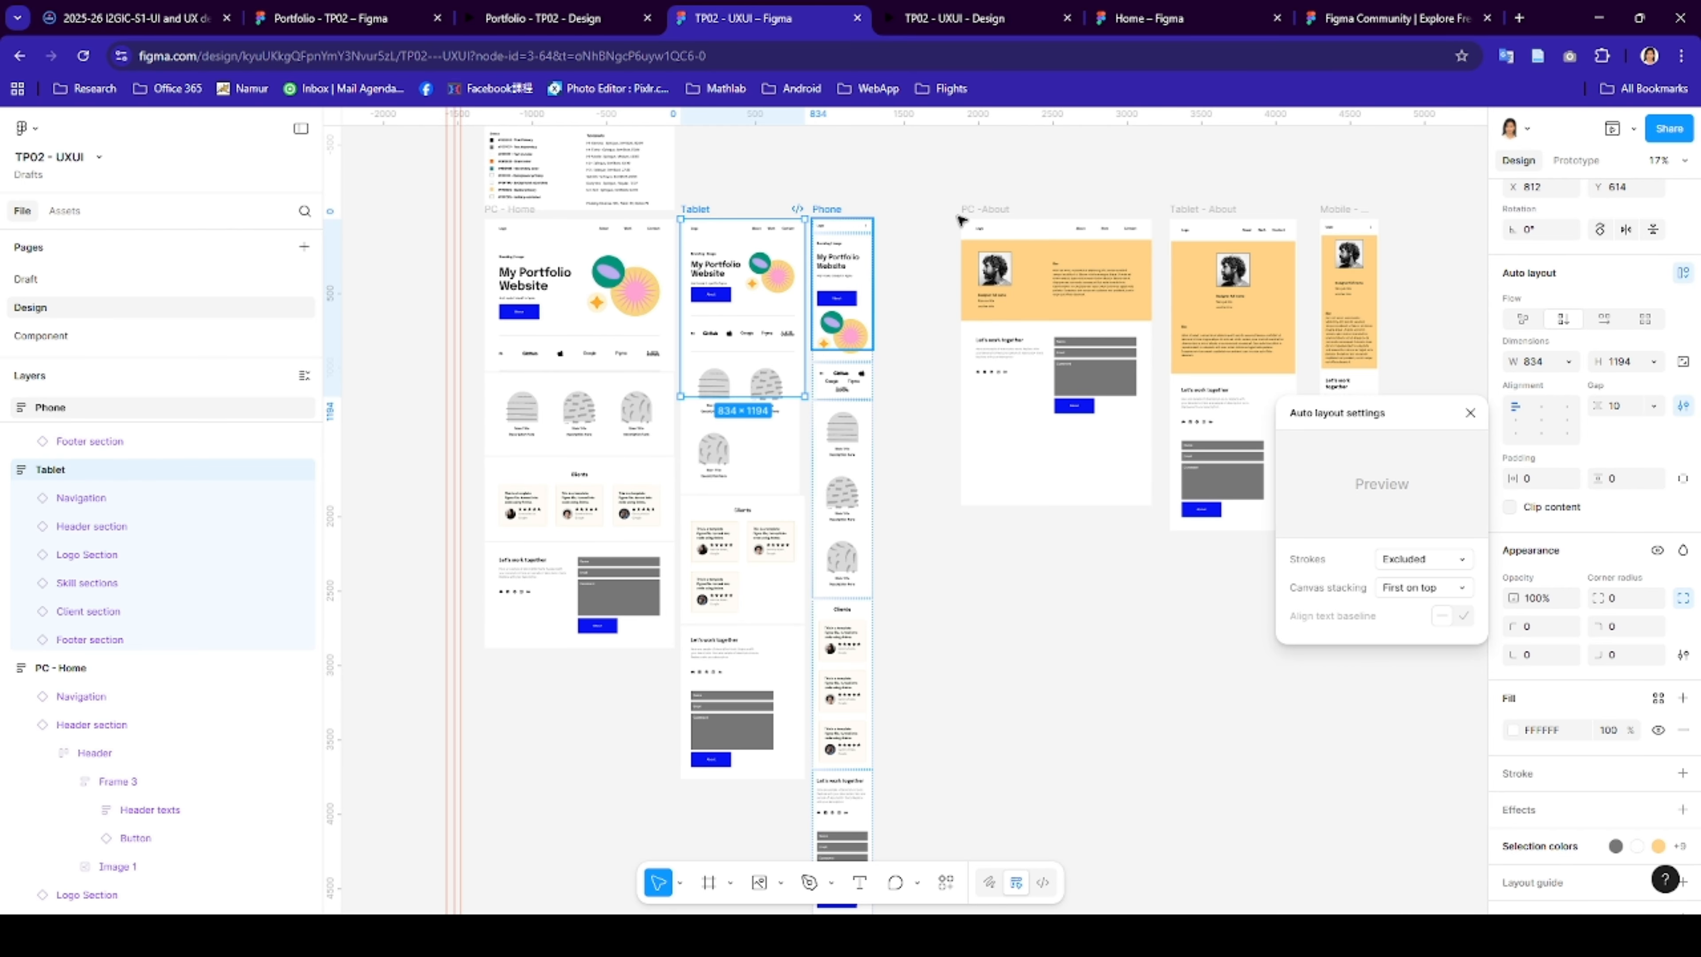
- Set the auto layout canvas stacking of the PC - About and Phone frames together to First on top
click(1004, 207)
click(1010, 210)
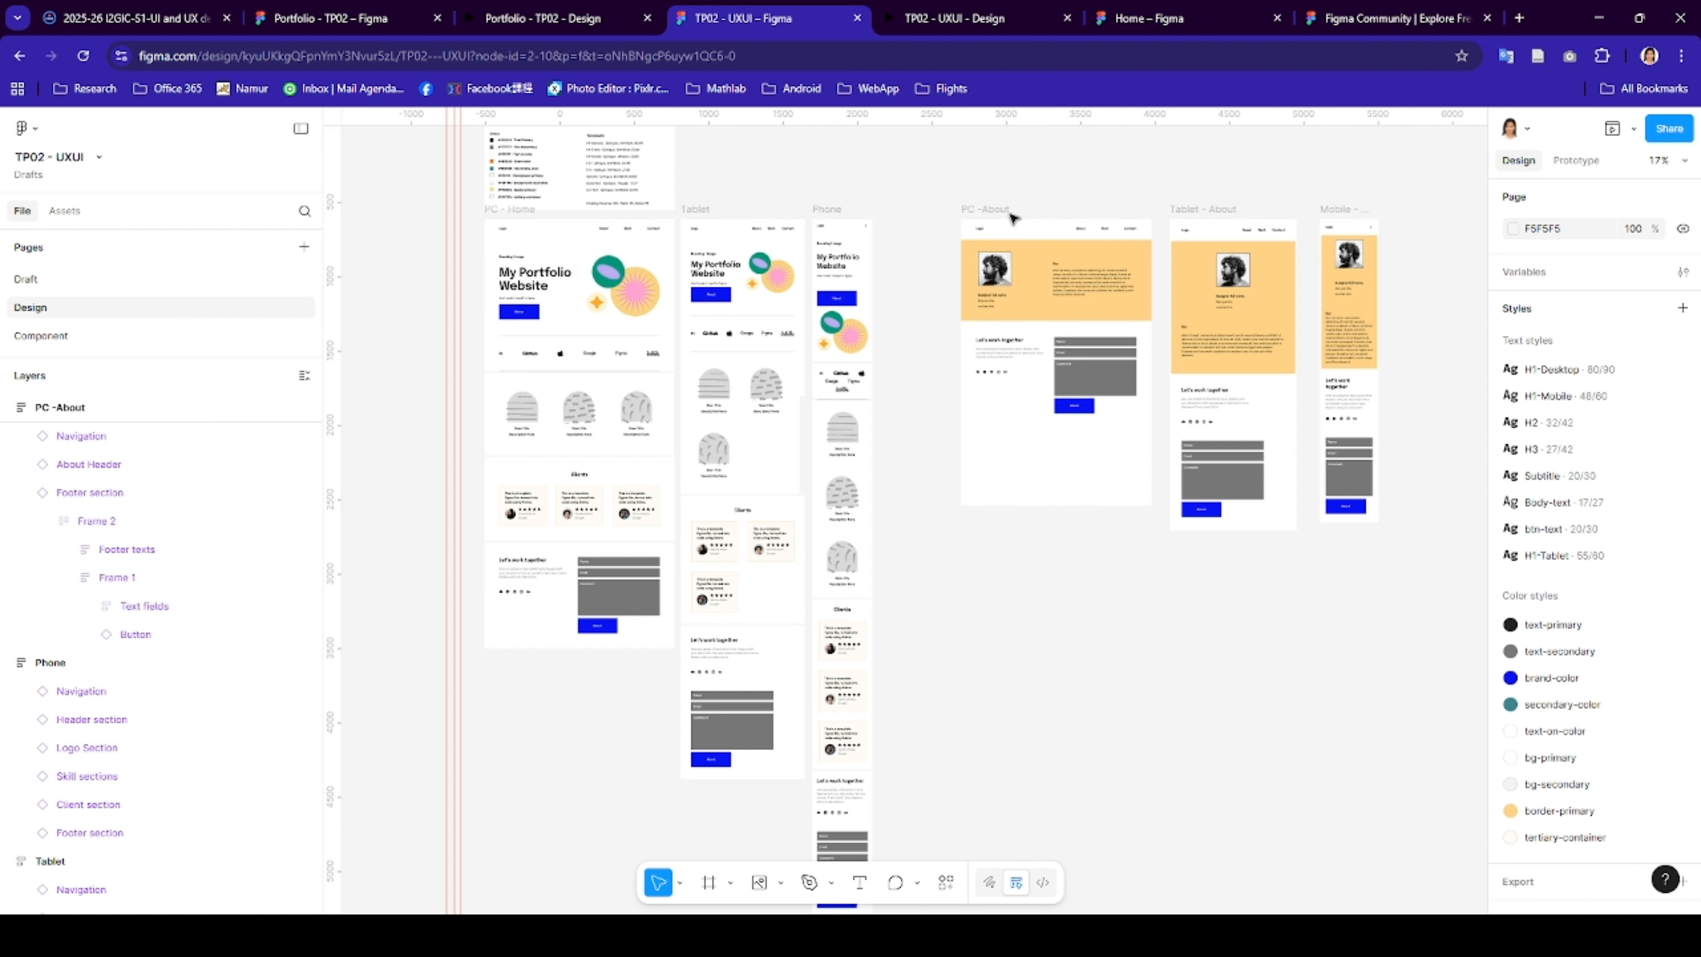
click(1010, 213)
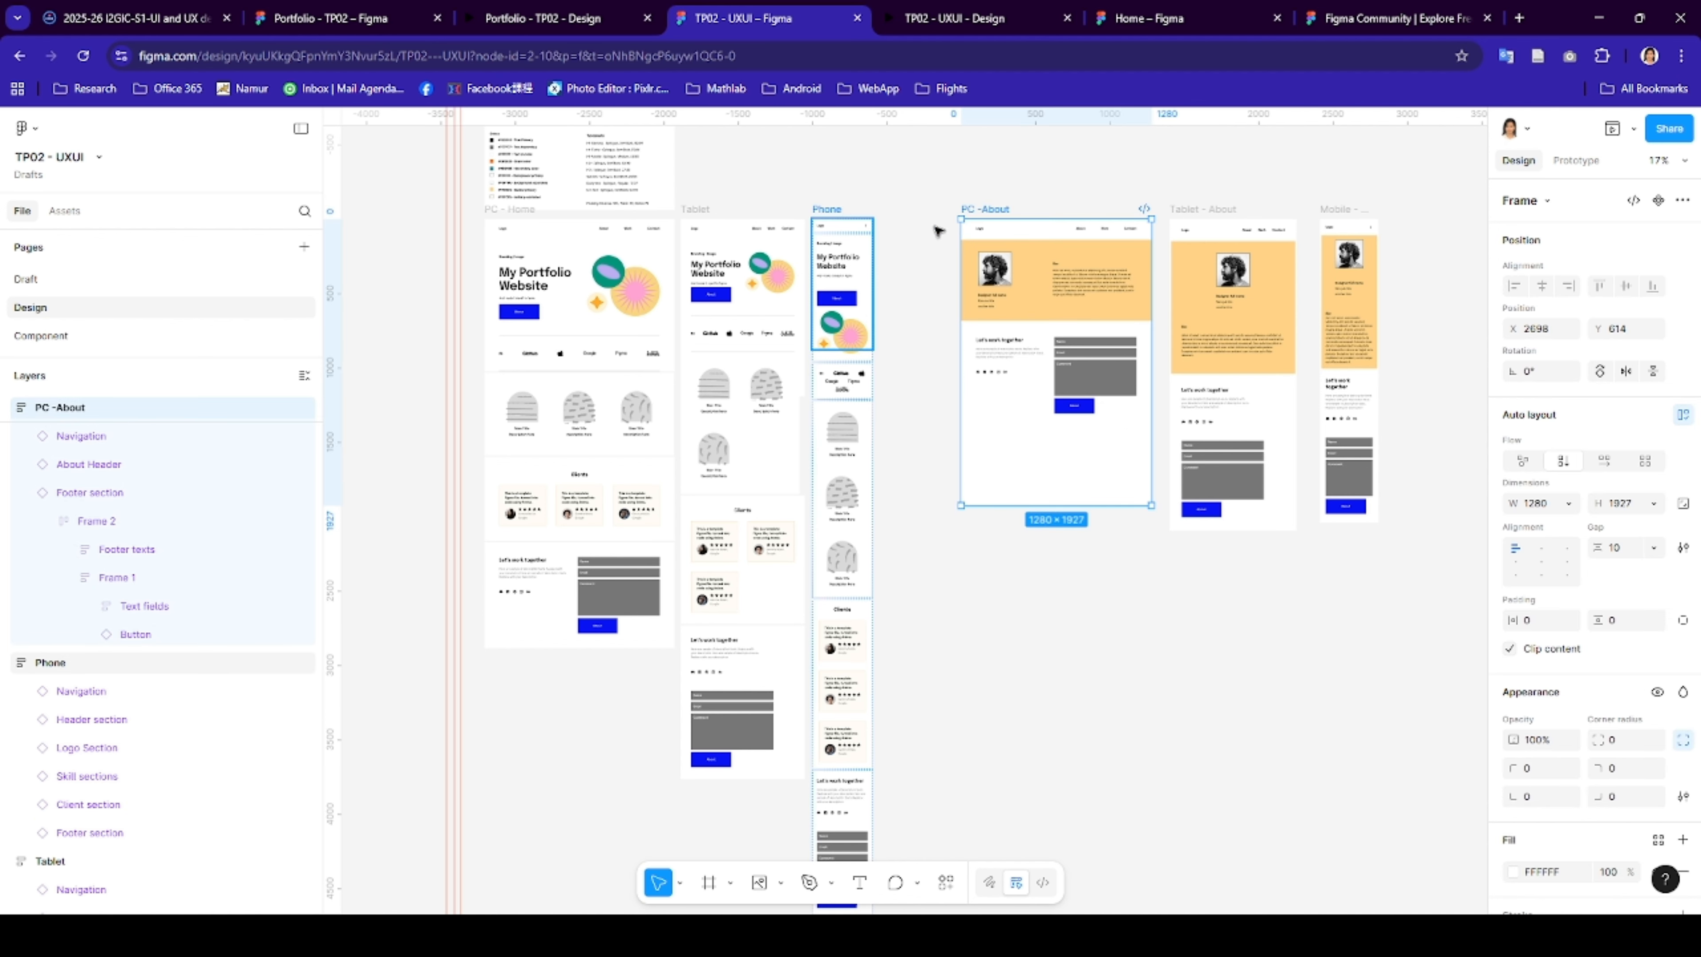
shift+click(827, 210)
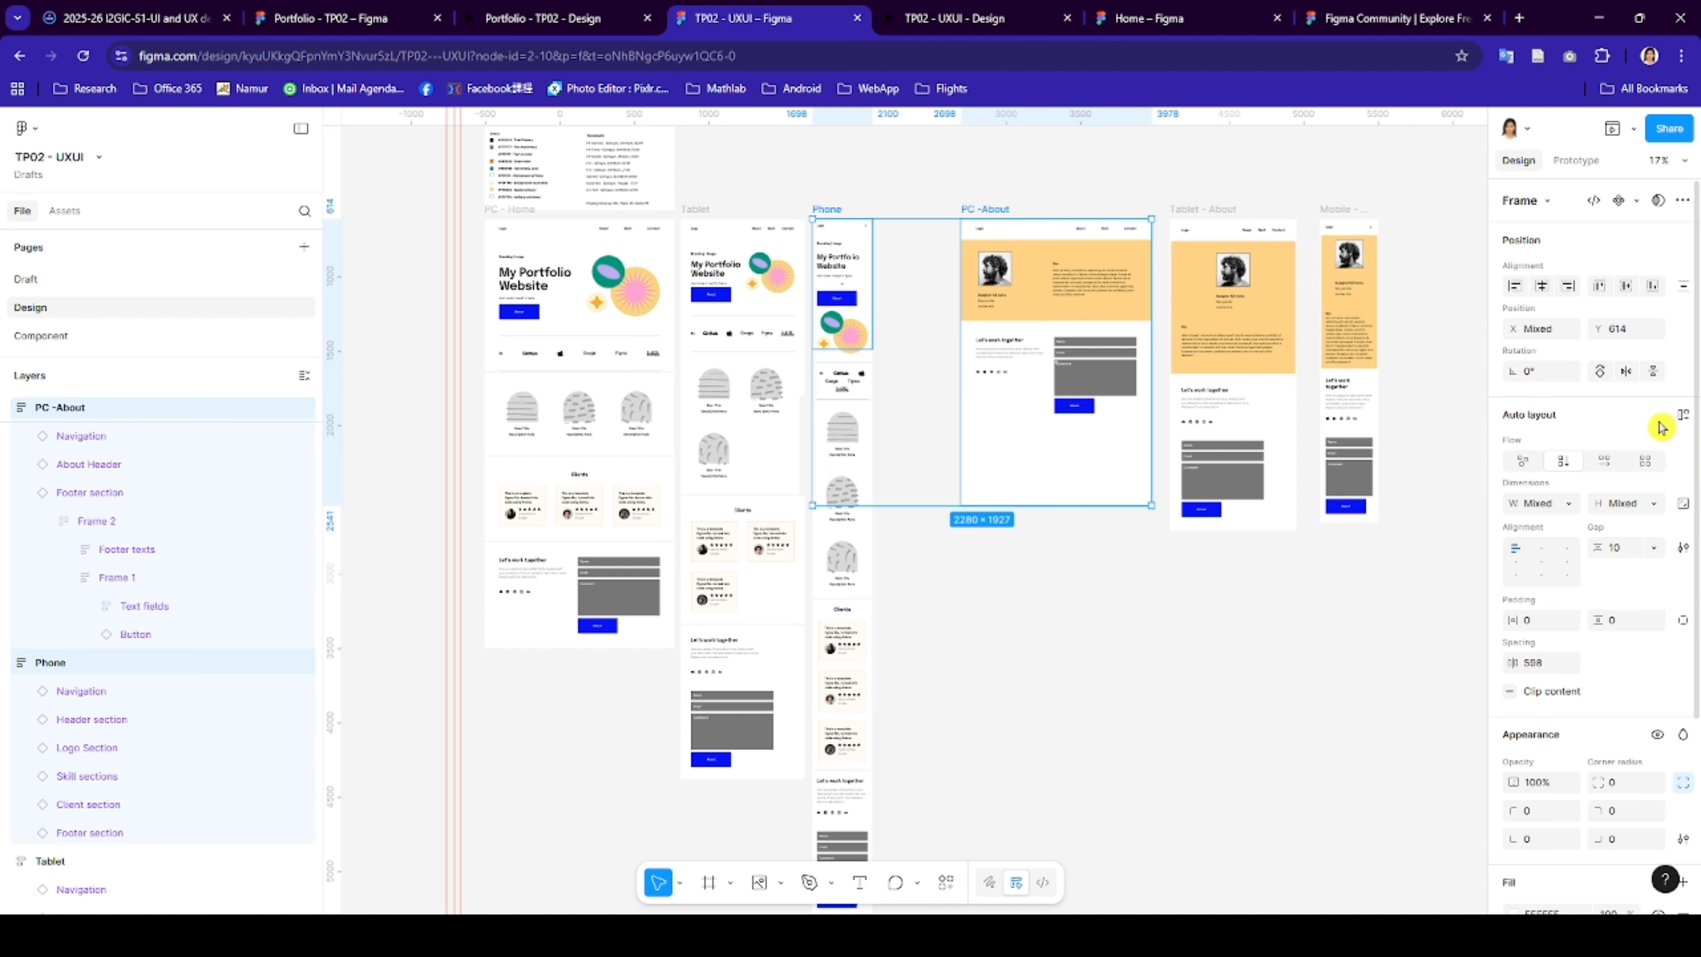
click(1685, 549)
click(1439, 729)
click(1403, 698)
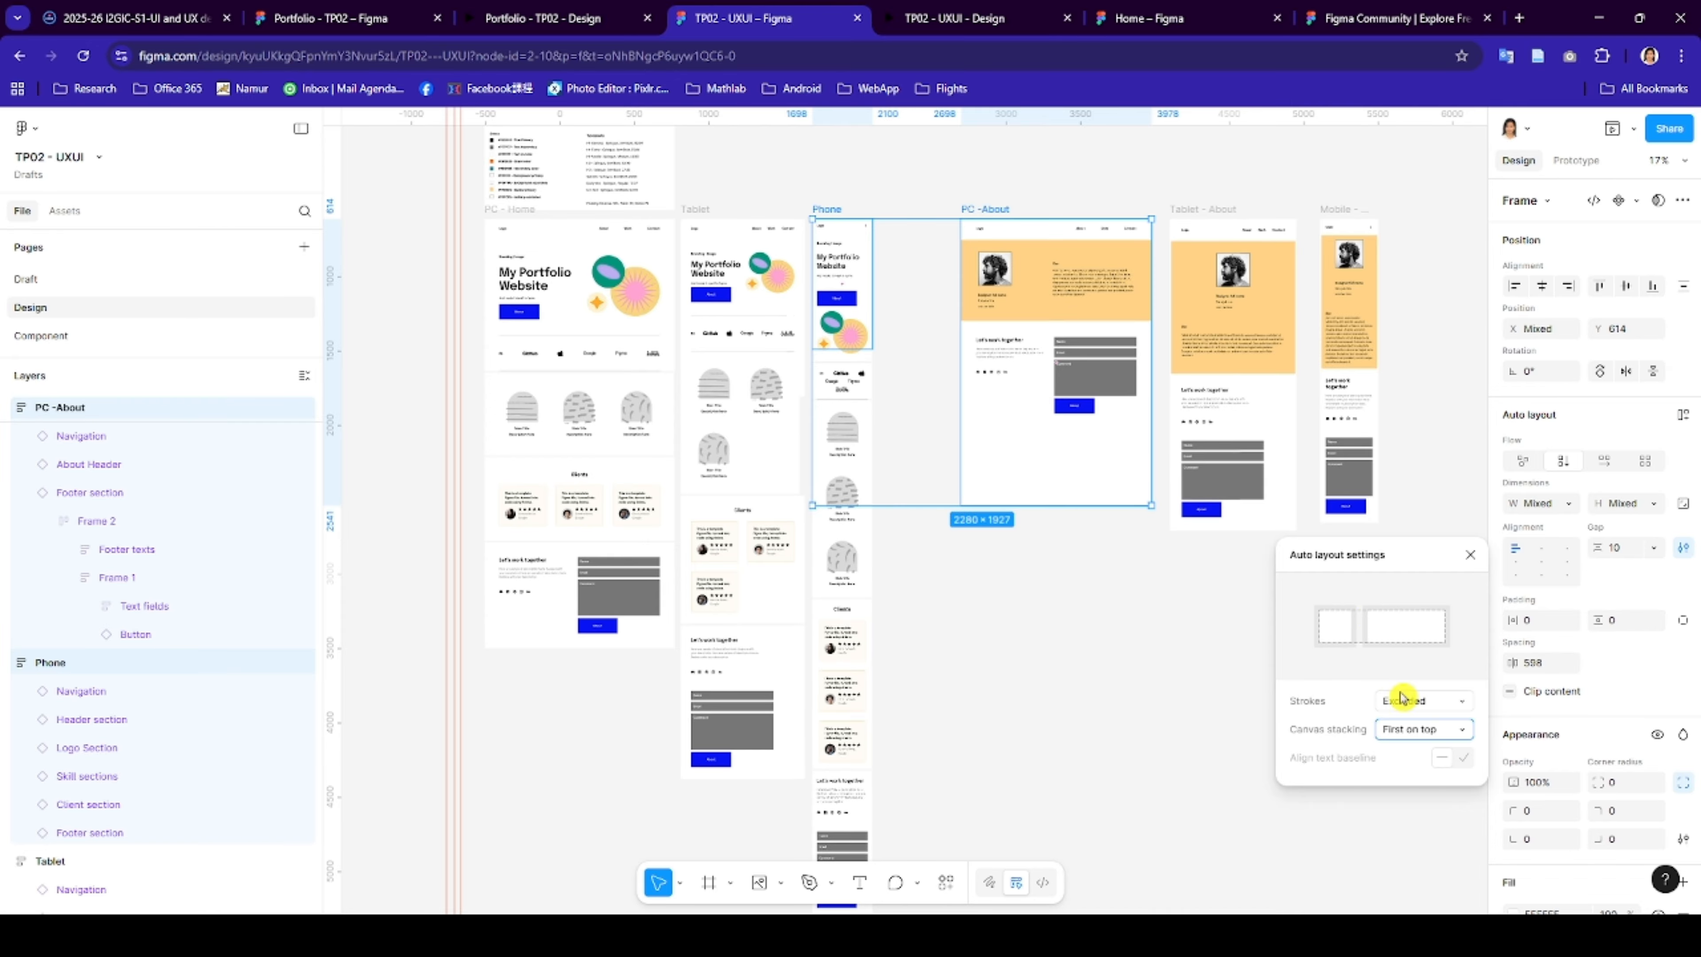
- Set the auto layout canvas stacking of the Tablet - About and Mobile - About frames to First on top
click(1205, 209)
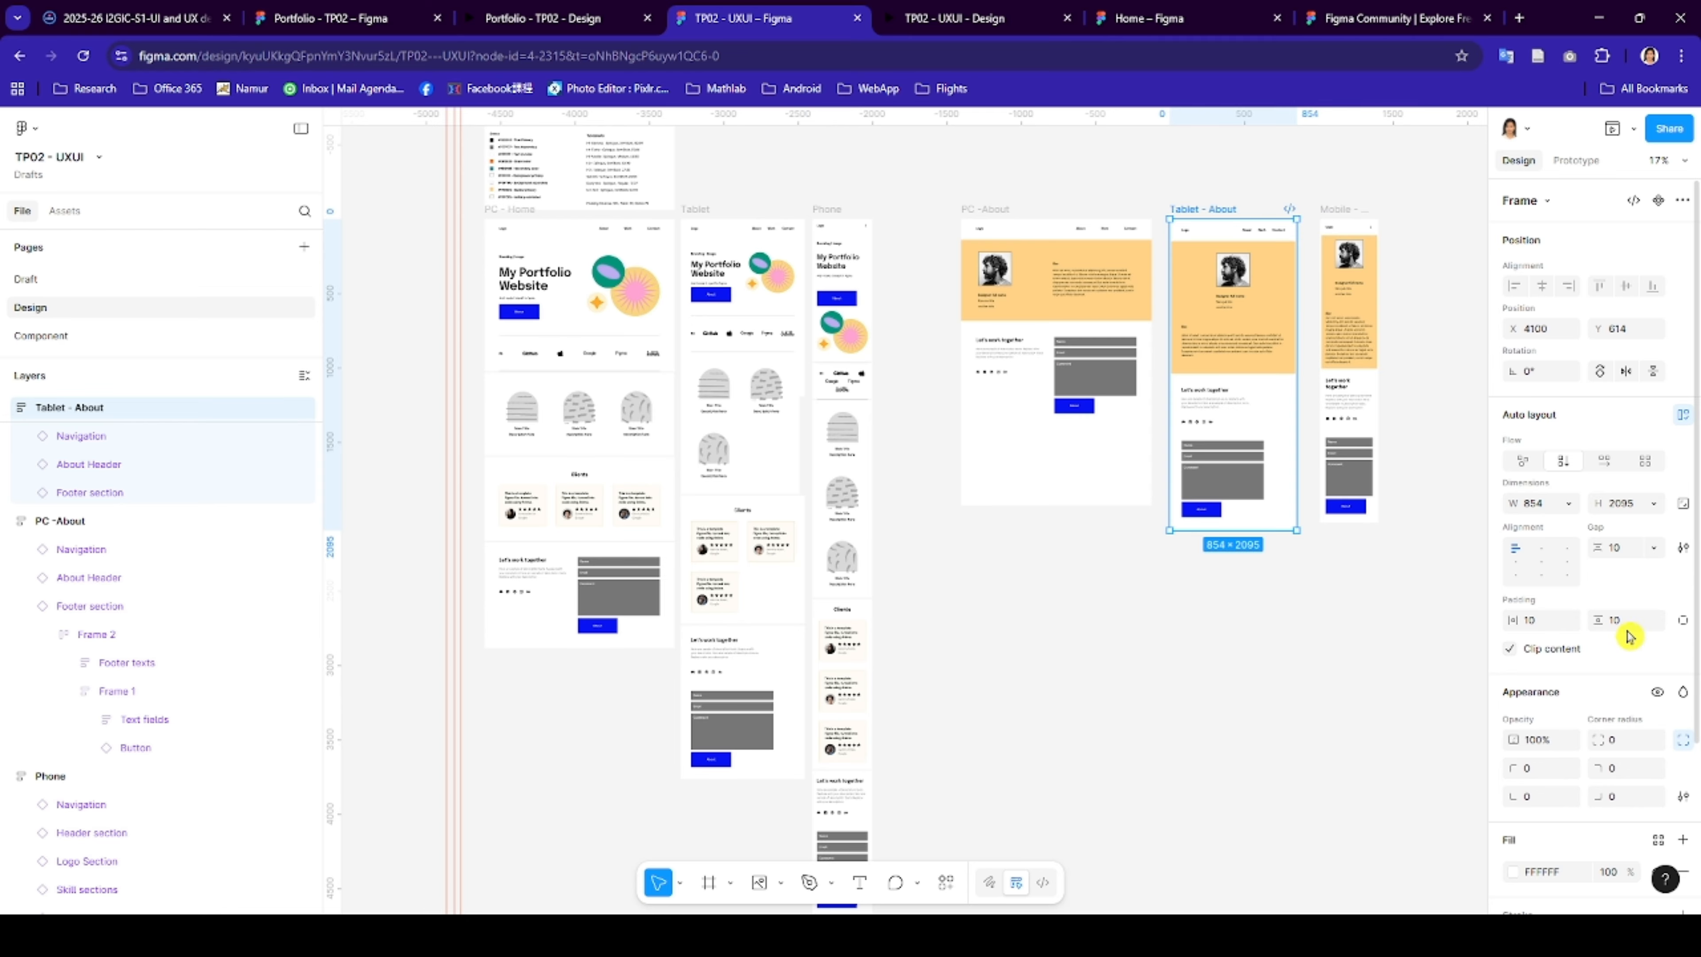
click(1685, 548)
click(1409, 729)
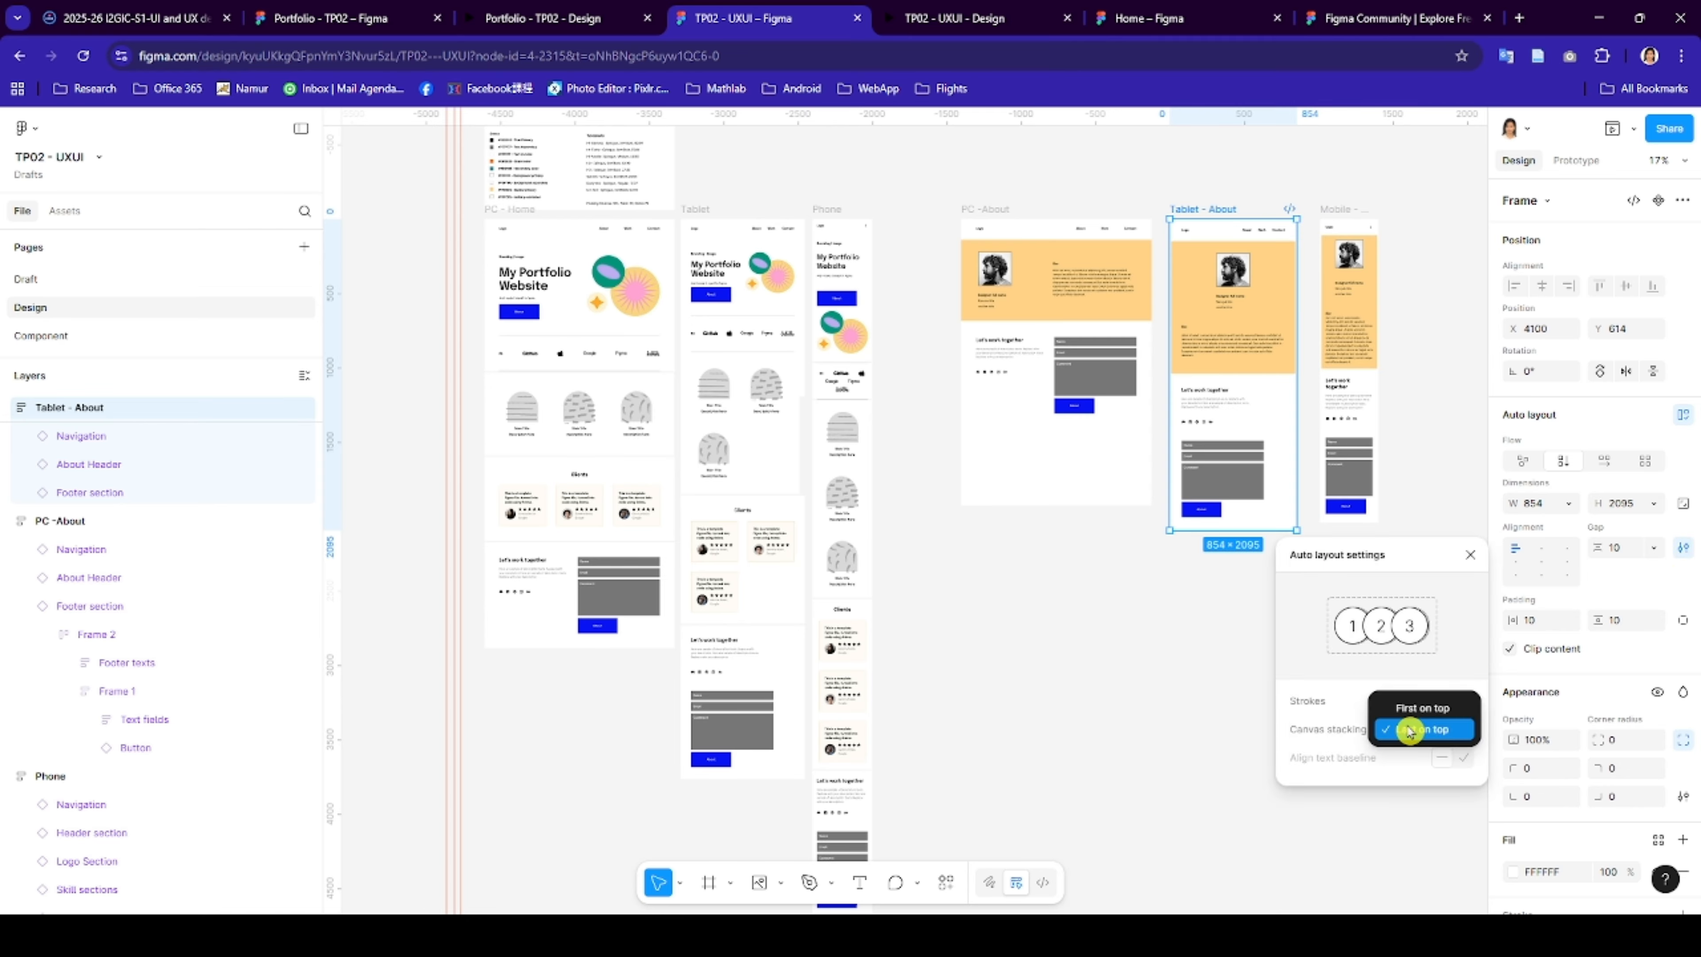
click(1406, 708)
click(1343, 209)
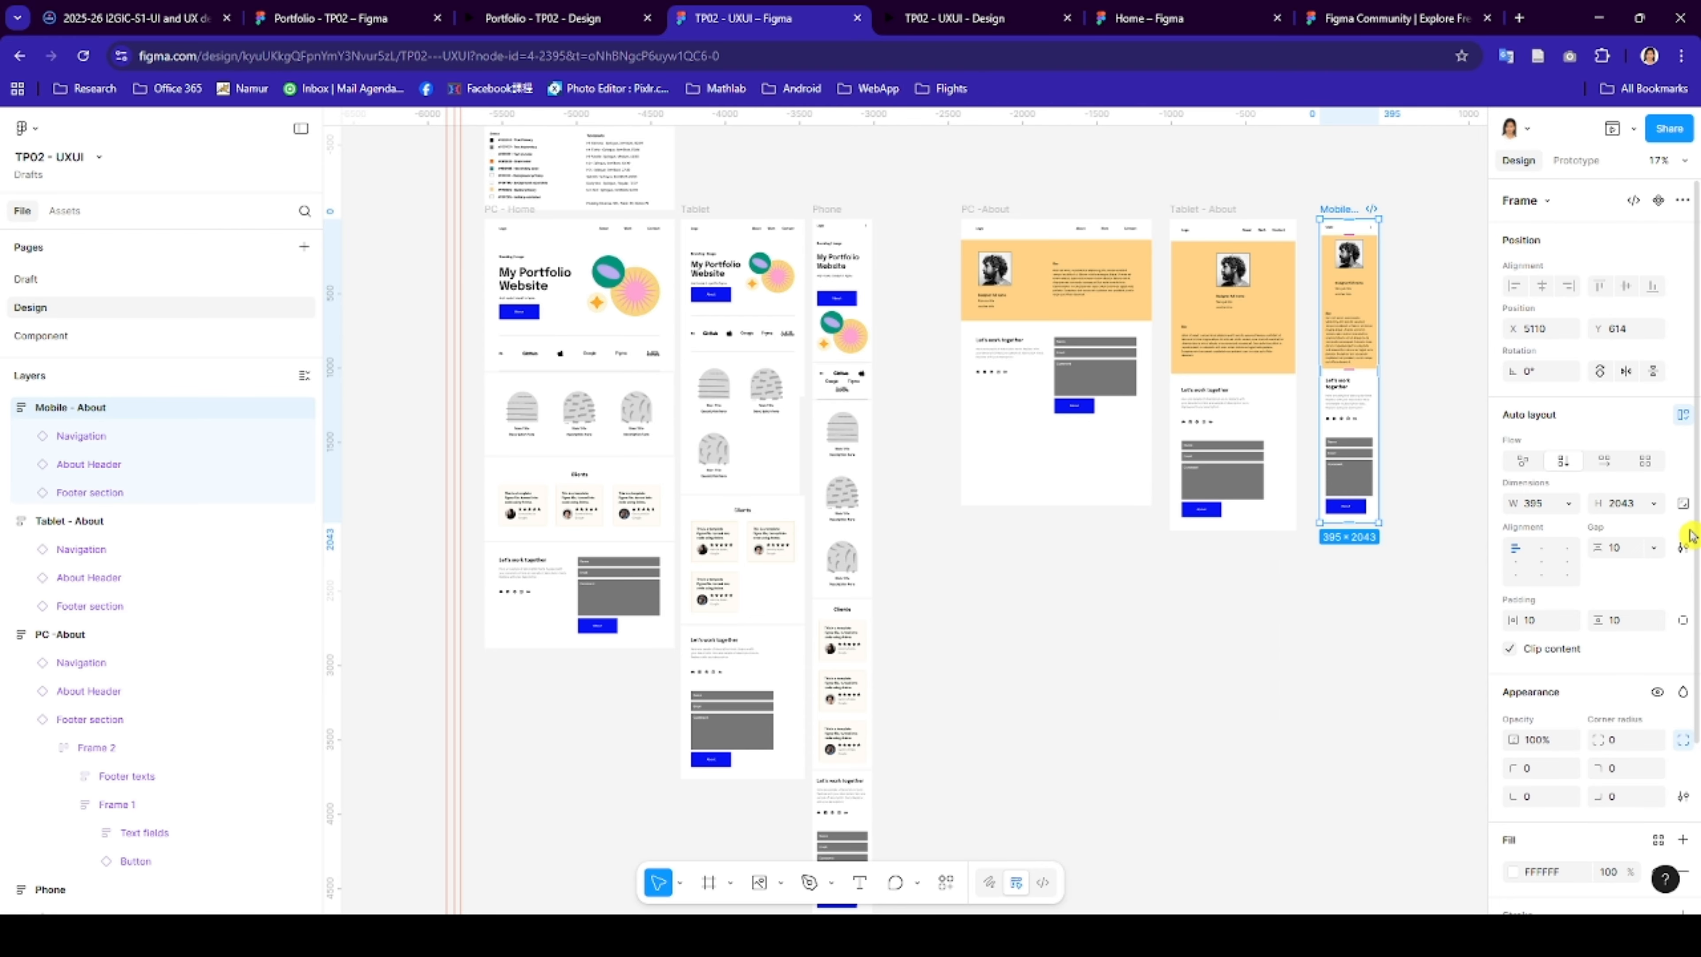
click(1685, 548)
click(1436, 729)
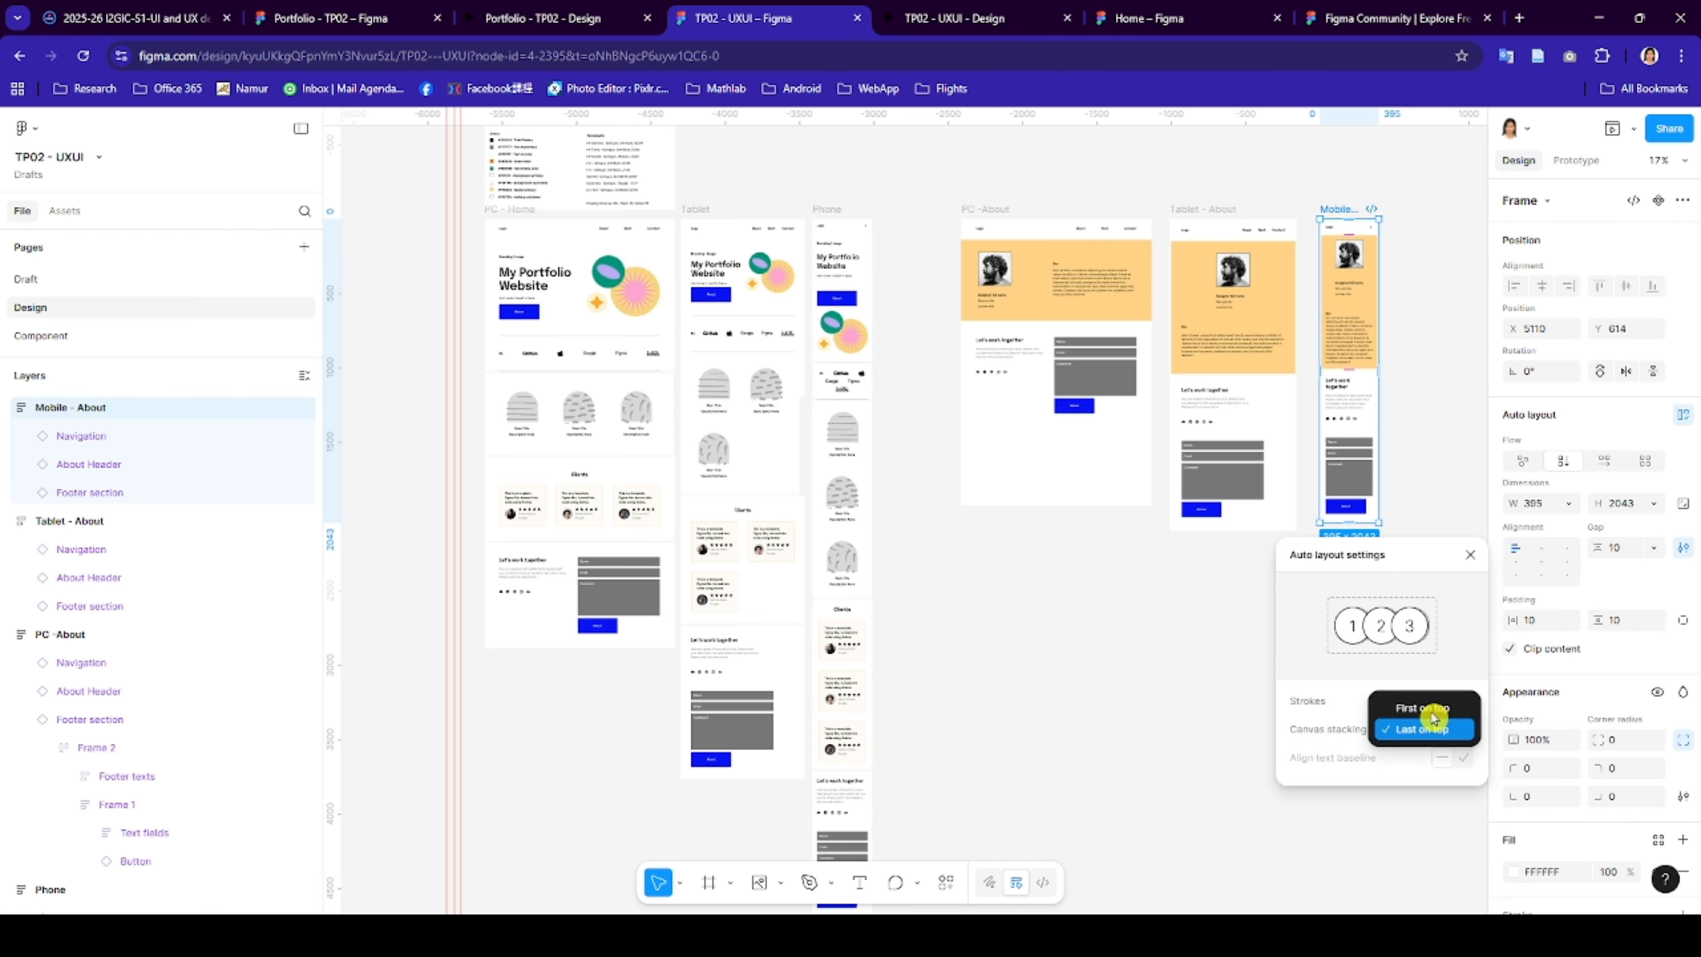
click(1431, 714)
- Shorten the PC - About frame to a height of about 945 and turn off its content clipping
click(1092, 485)
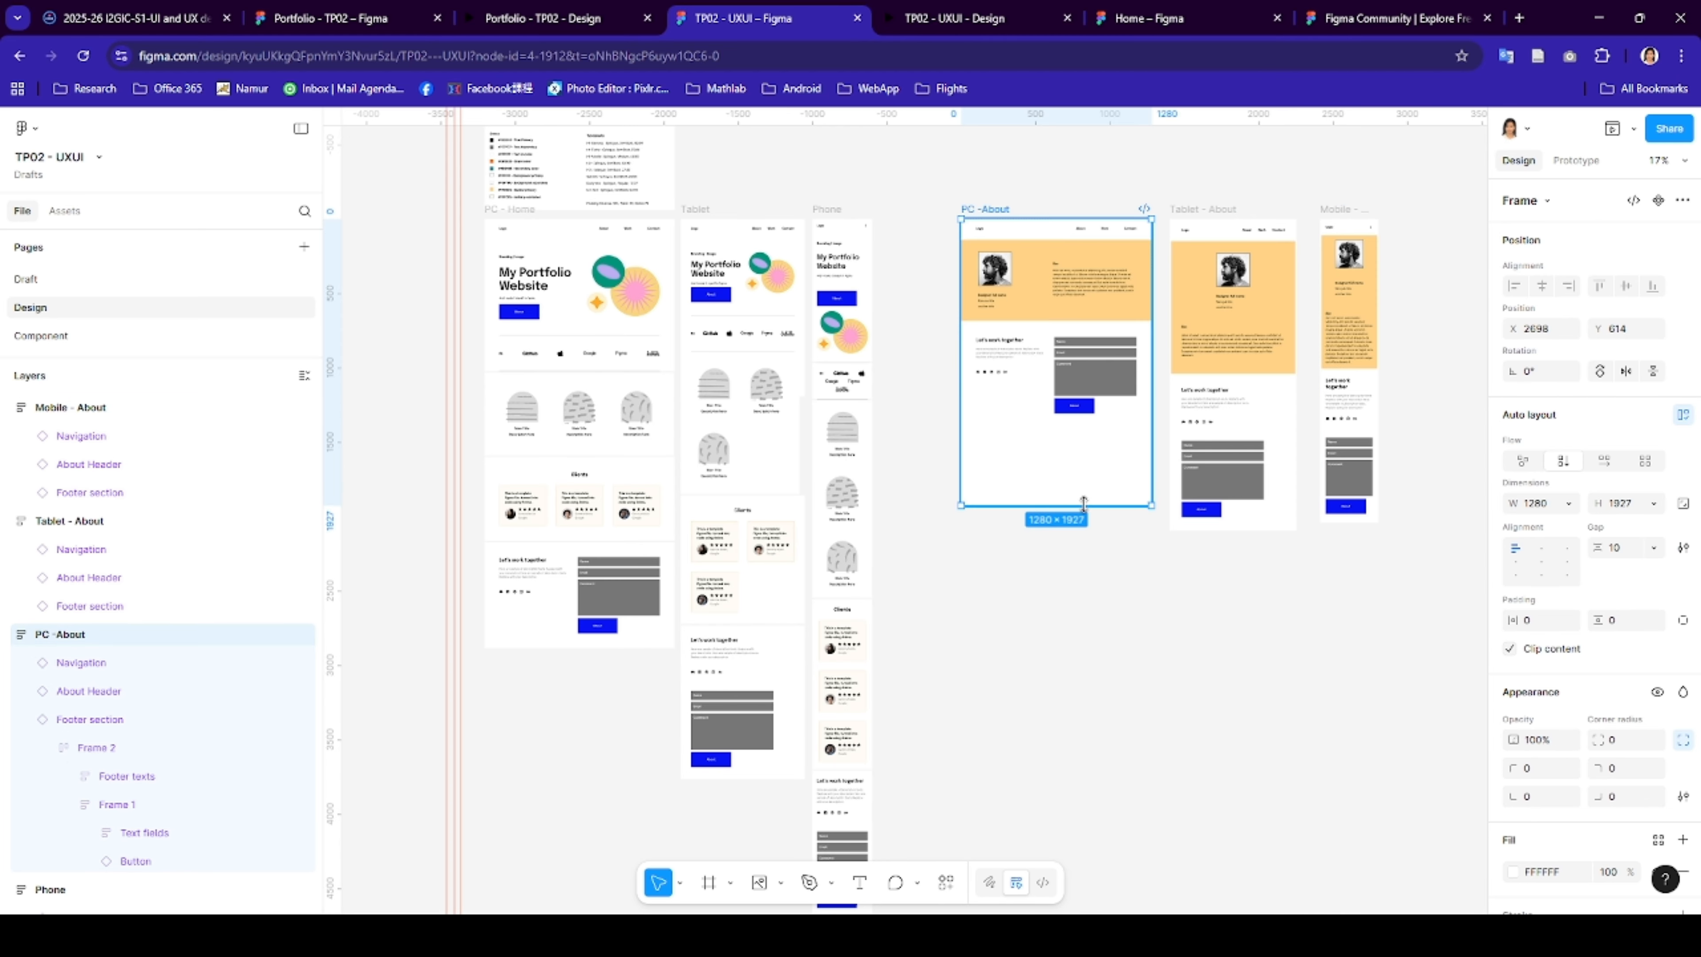
drag(1079, 483, 1086, 357)
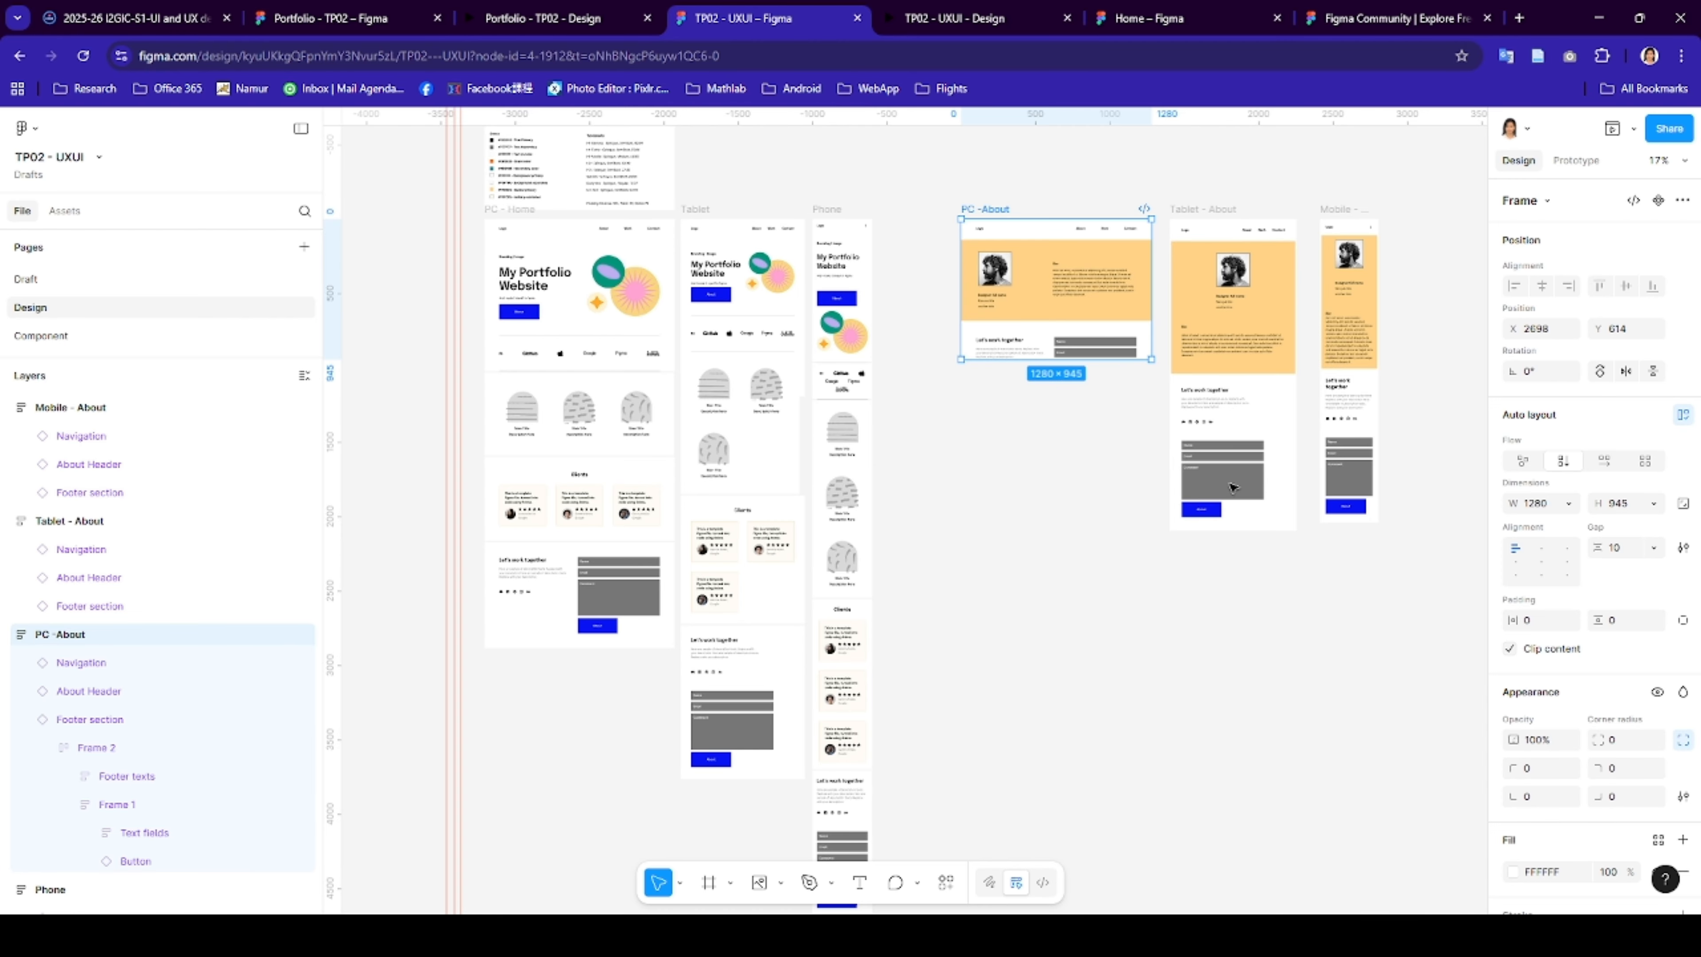
click(1510, 648)
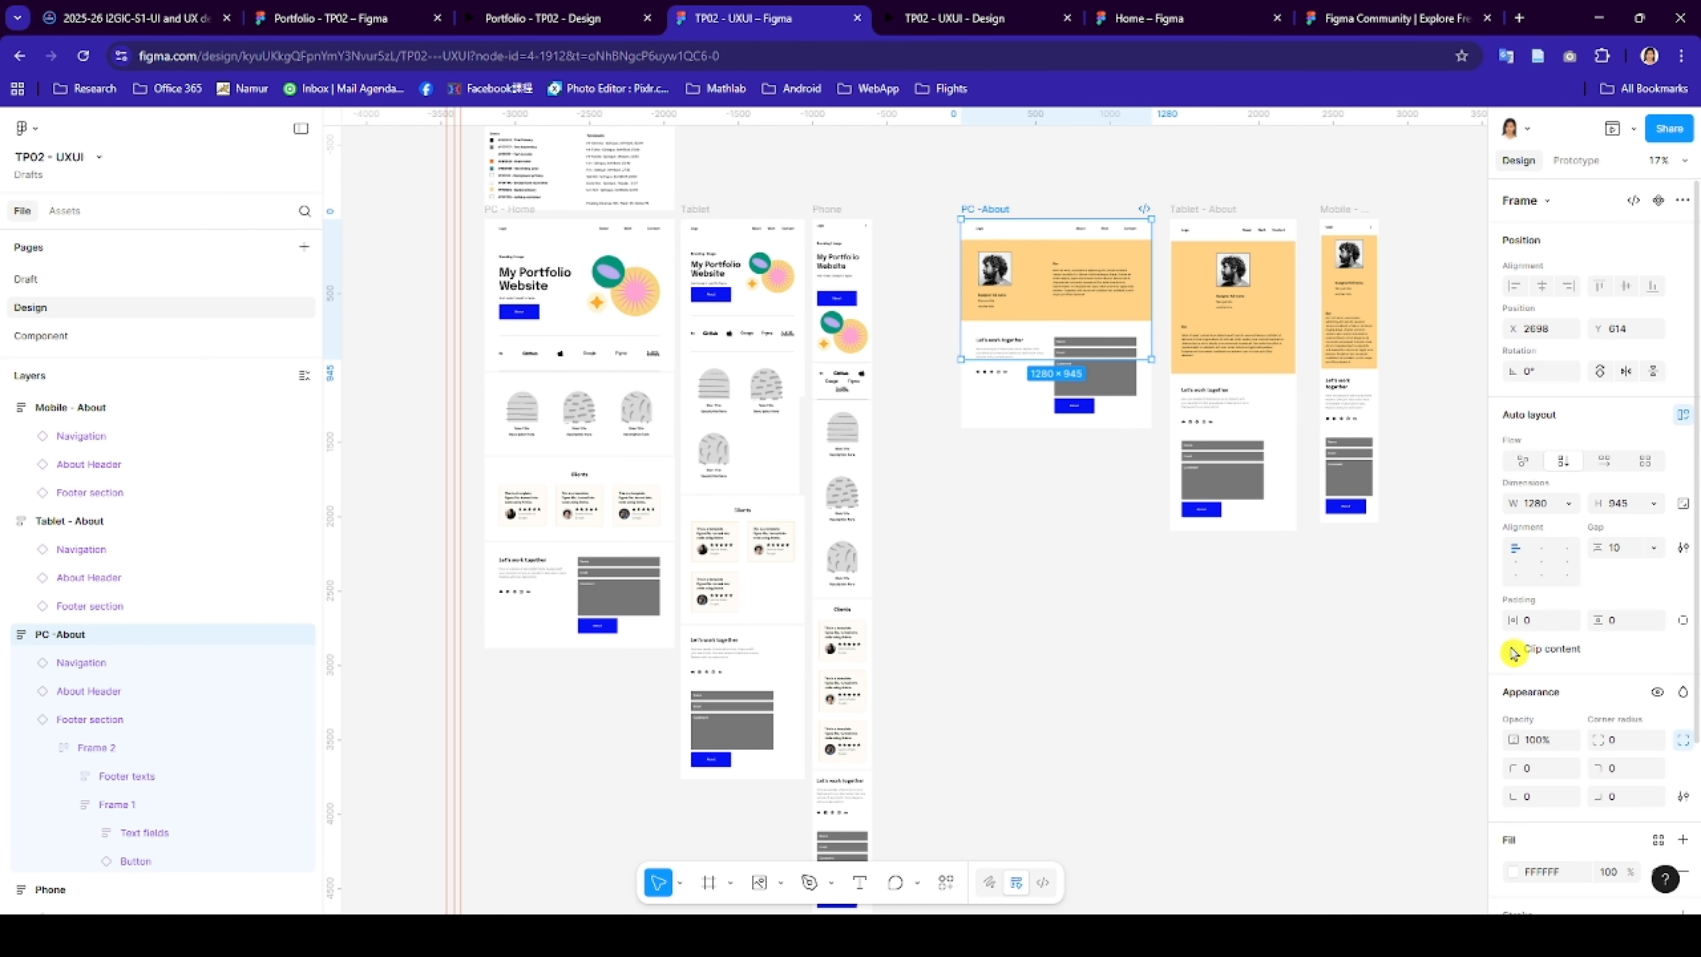
click(1511, 649)
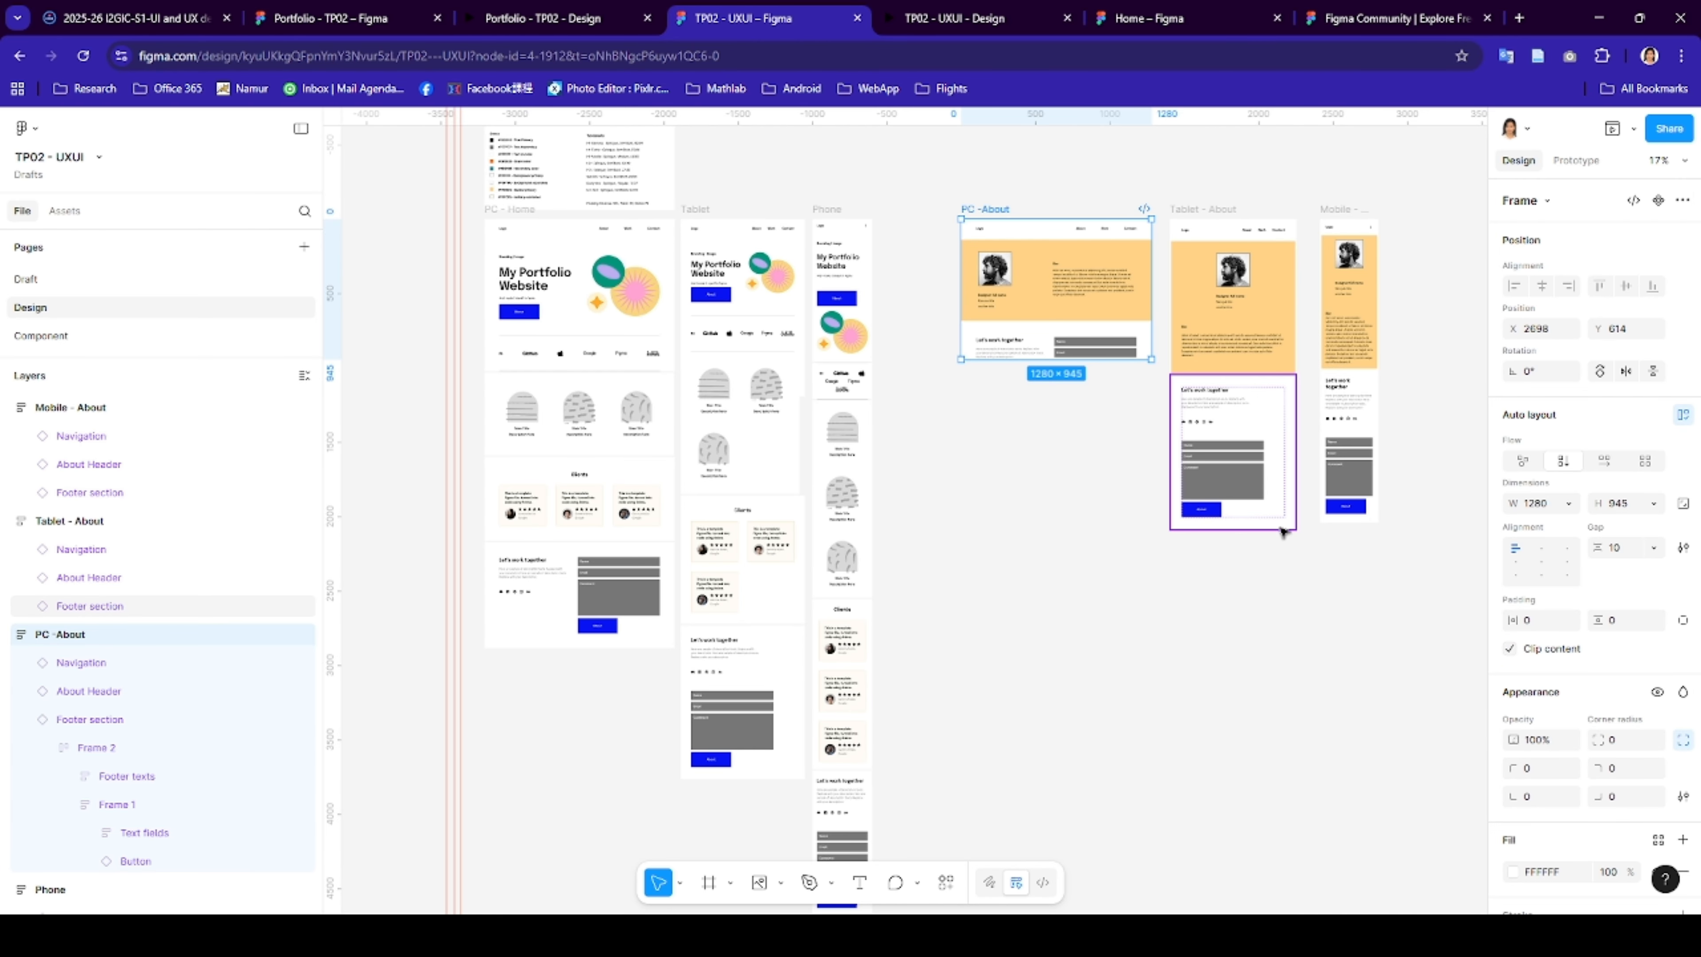
click(1511, 649)
- Shorten the Tablet - About frame to a height of about 1492 and turn off its content clipping
click(1309, 507)
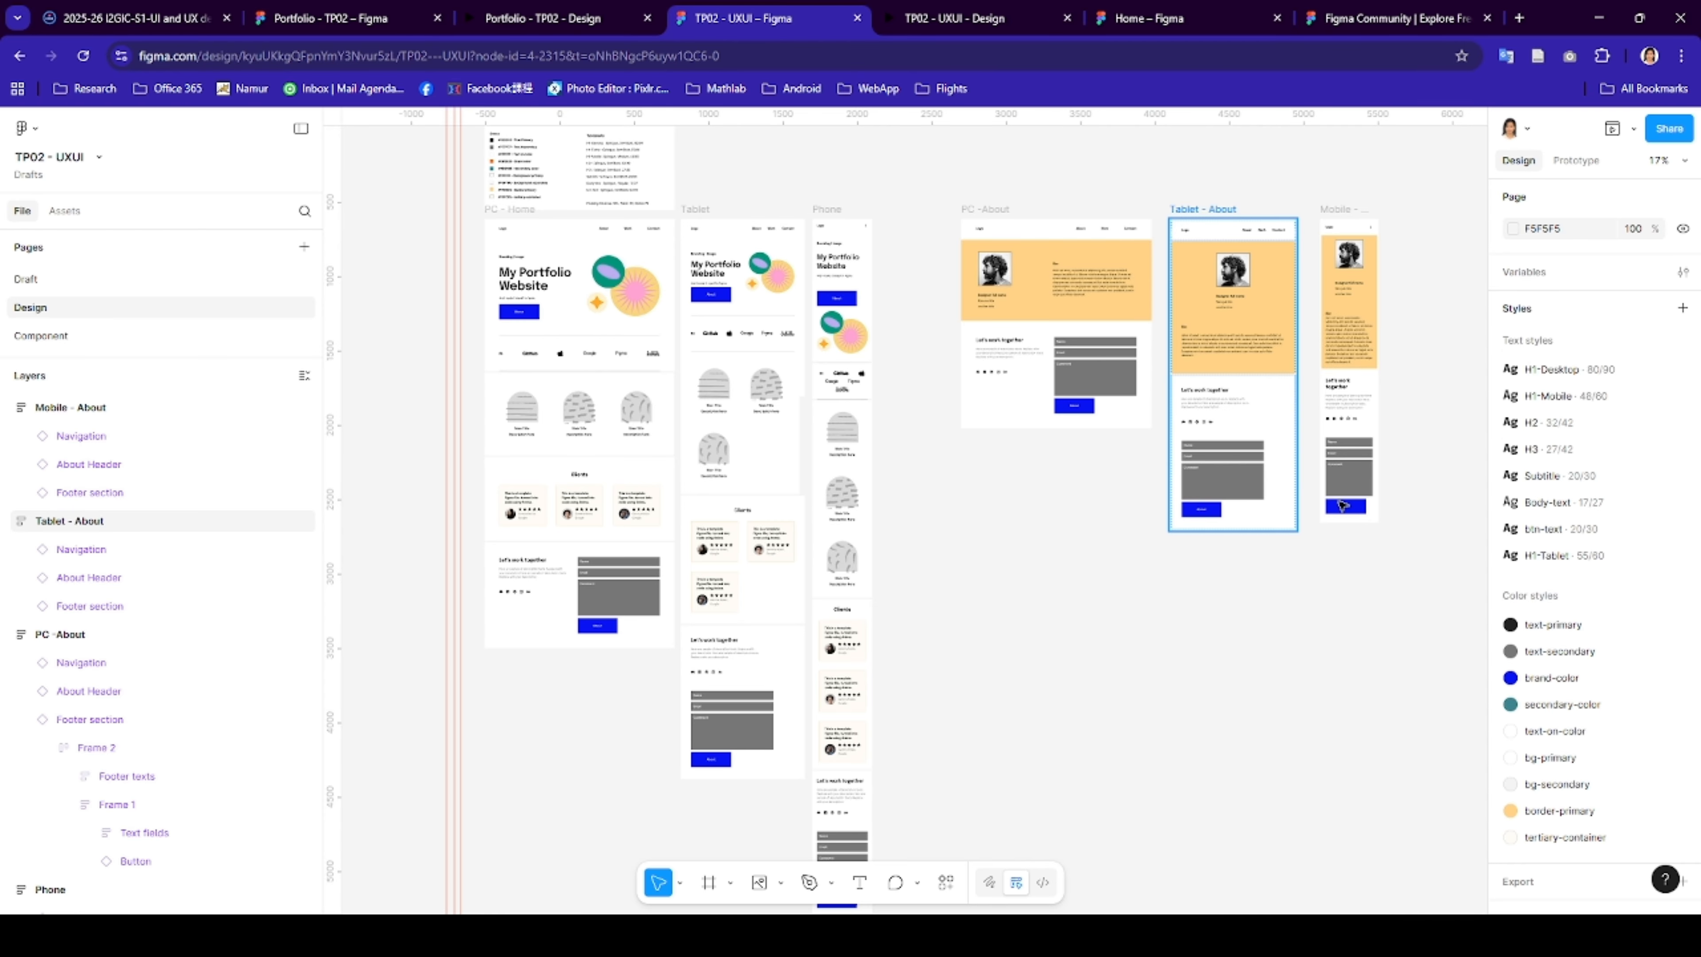
click(1289, 500)
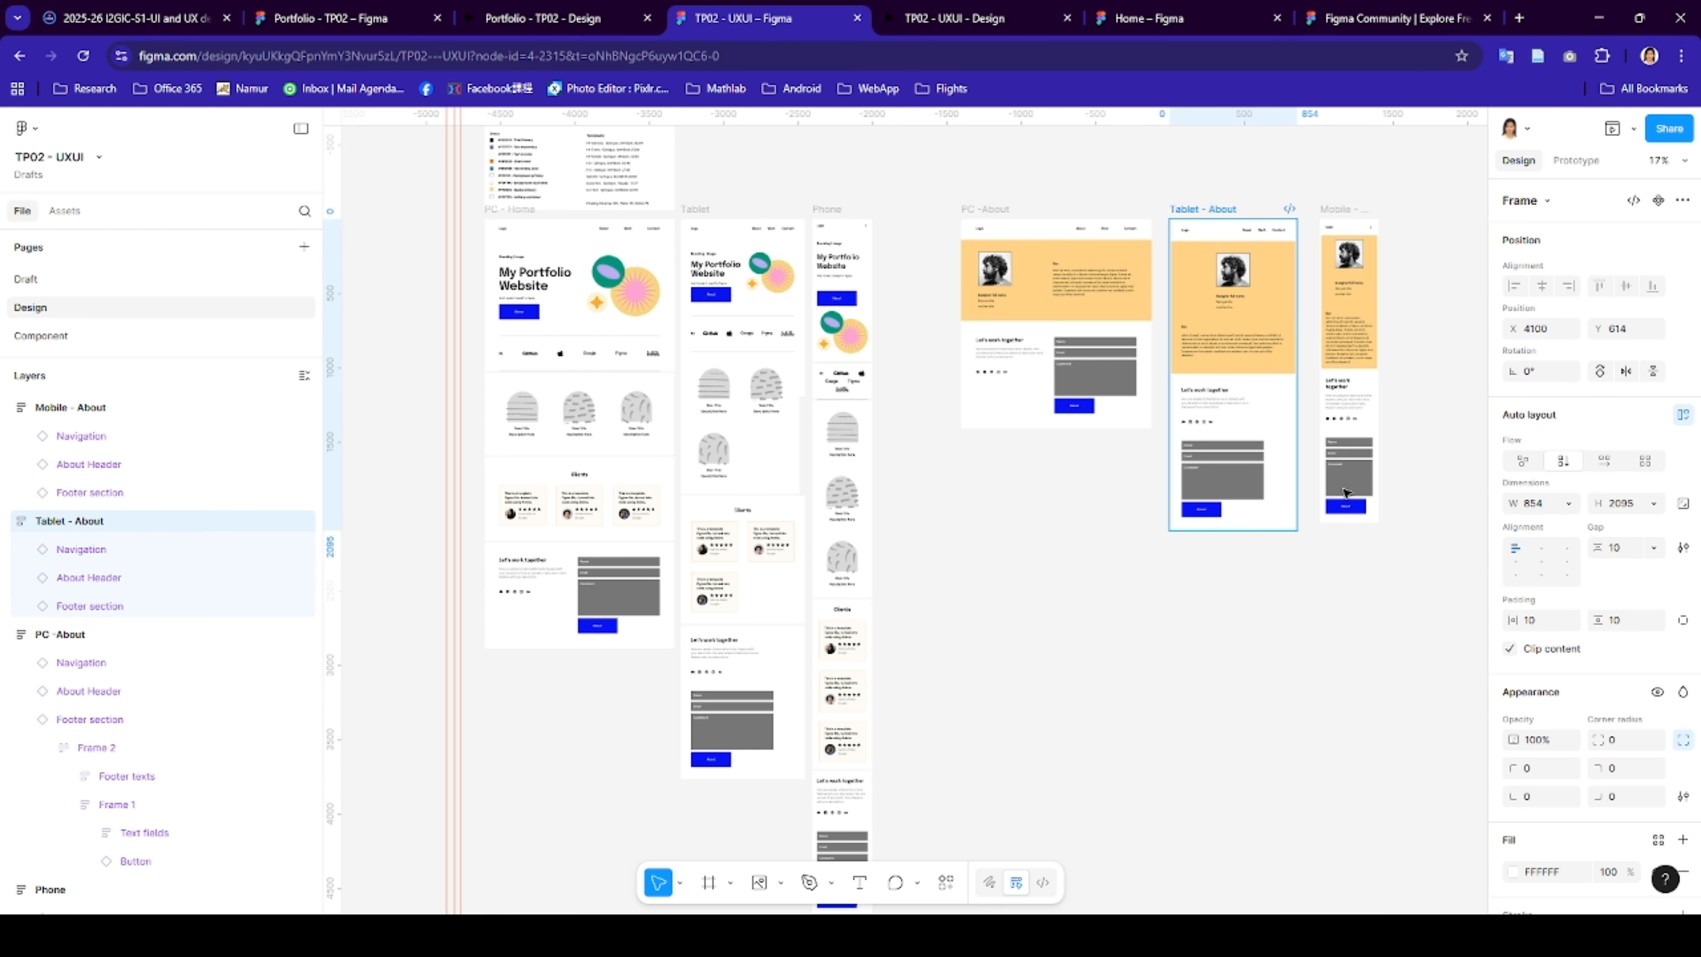
drag(1279, 464, 1281, 441)
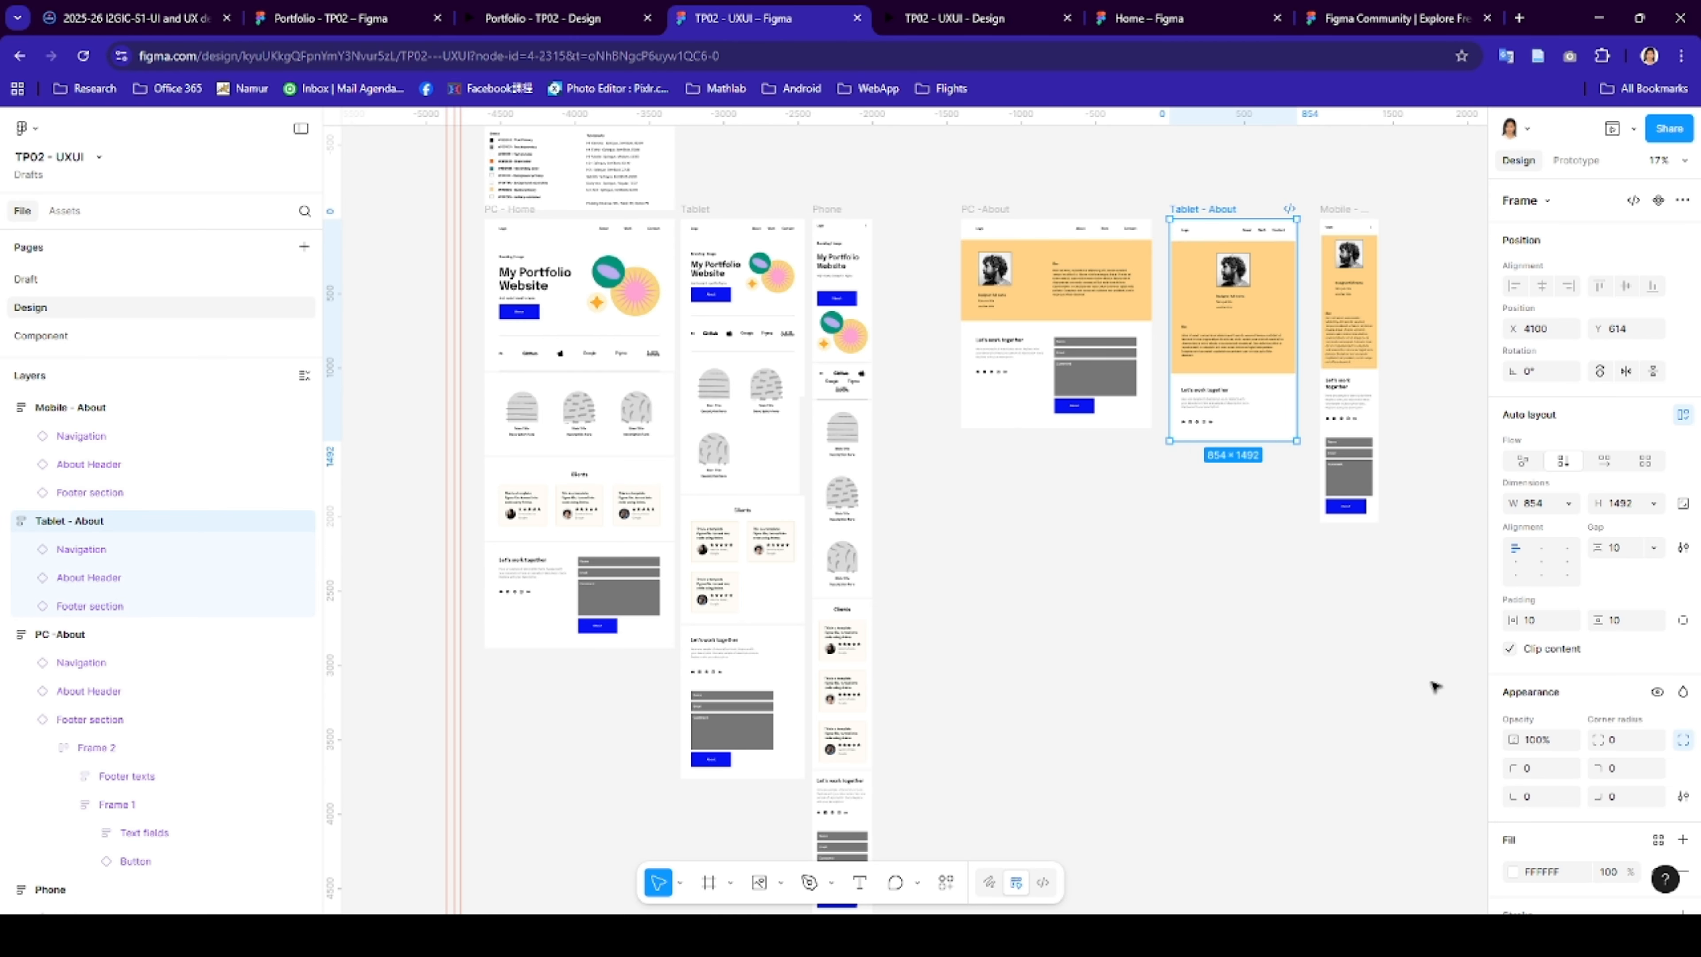
click(1514, 651)
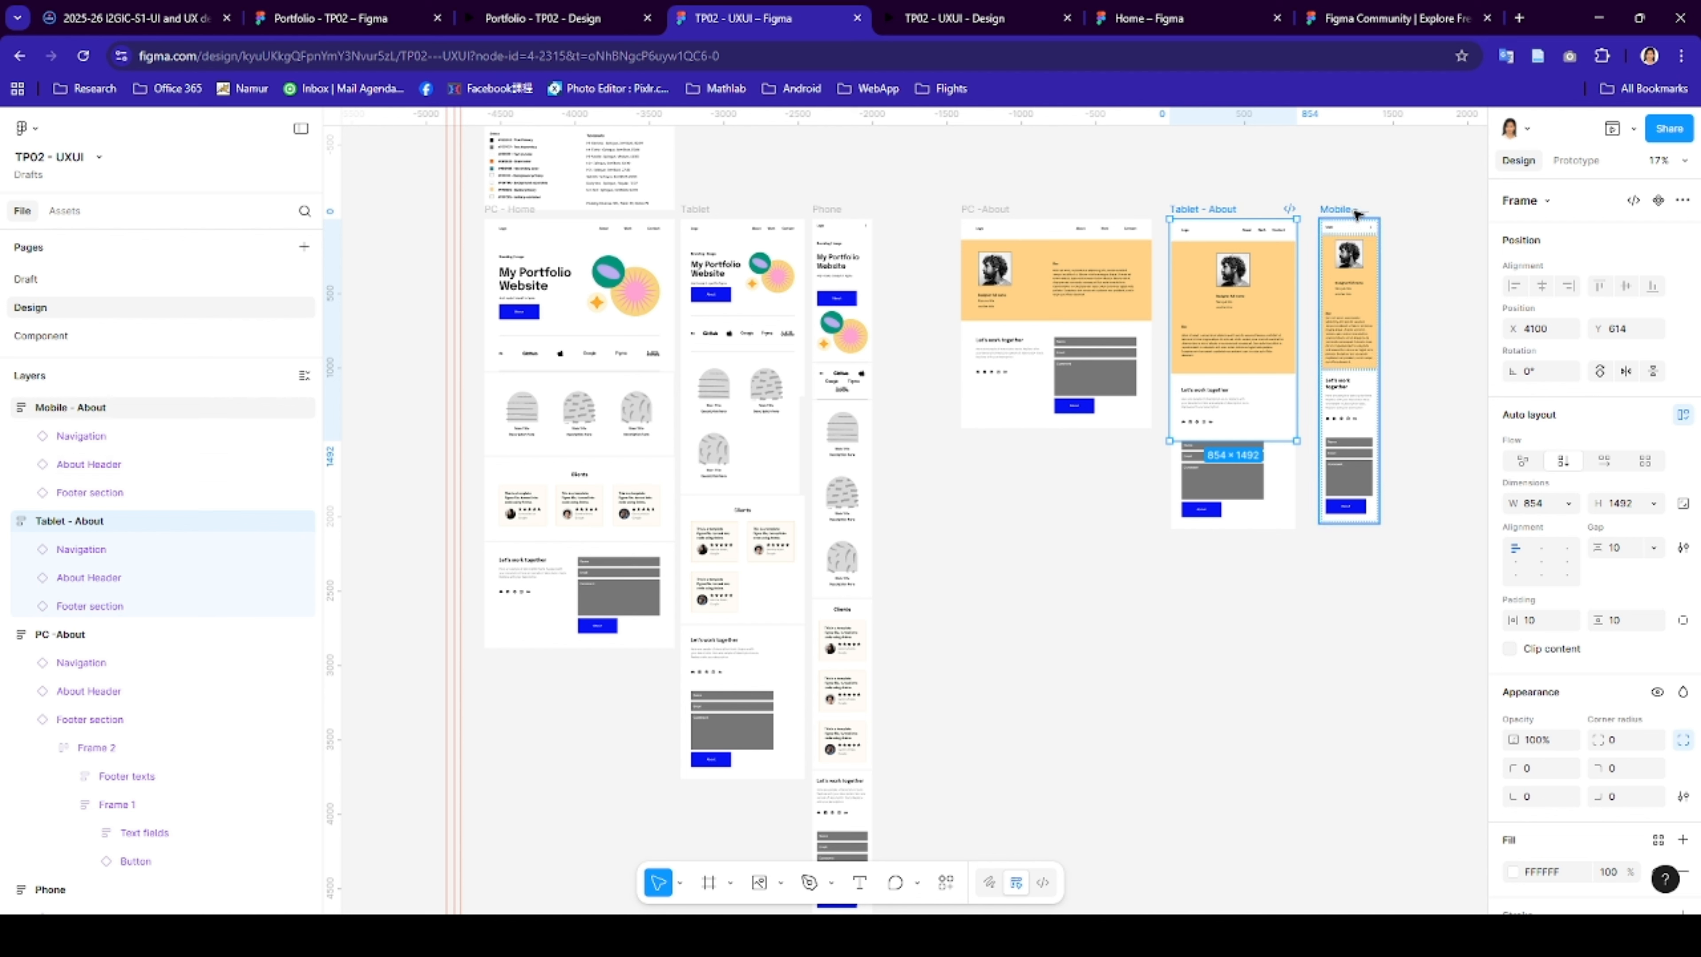
- Resize the Mobile - About frame to the iPhone 13 mini preset, 375×812, and turn off its content clipping
click(1374, 233)
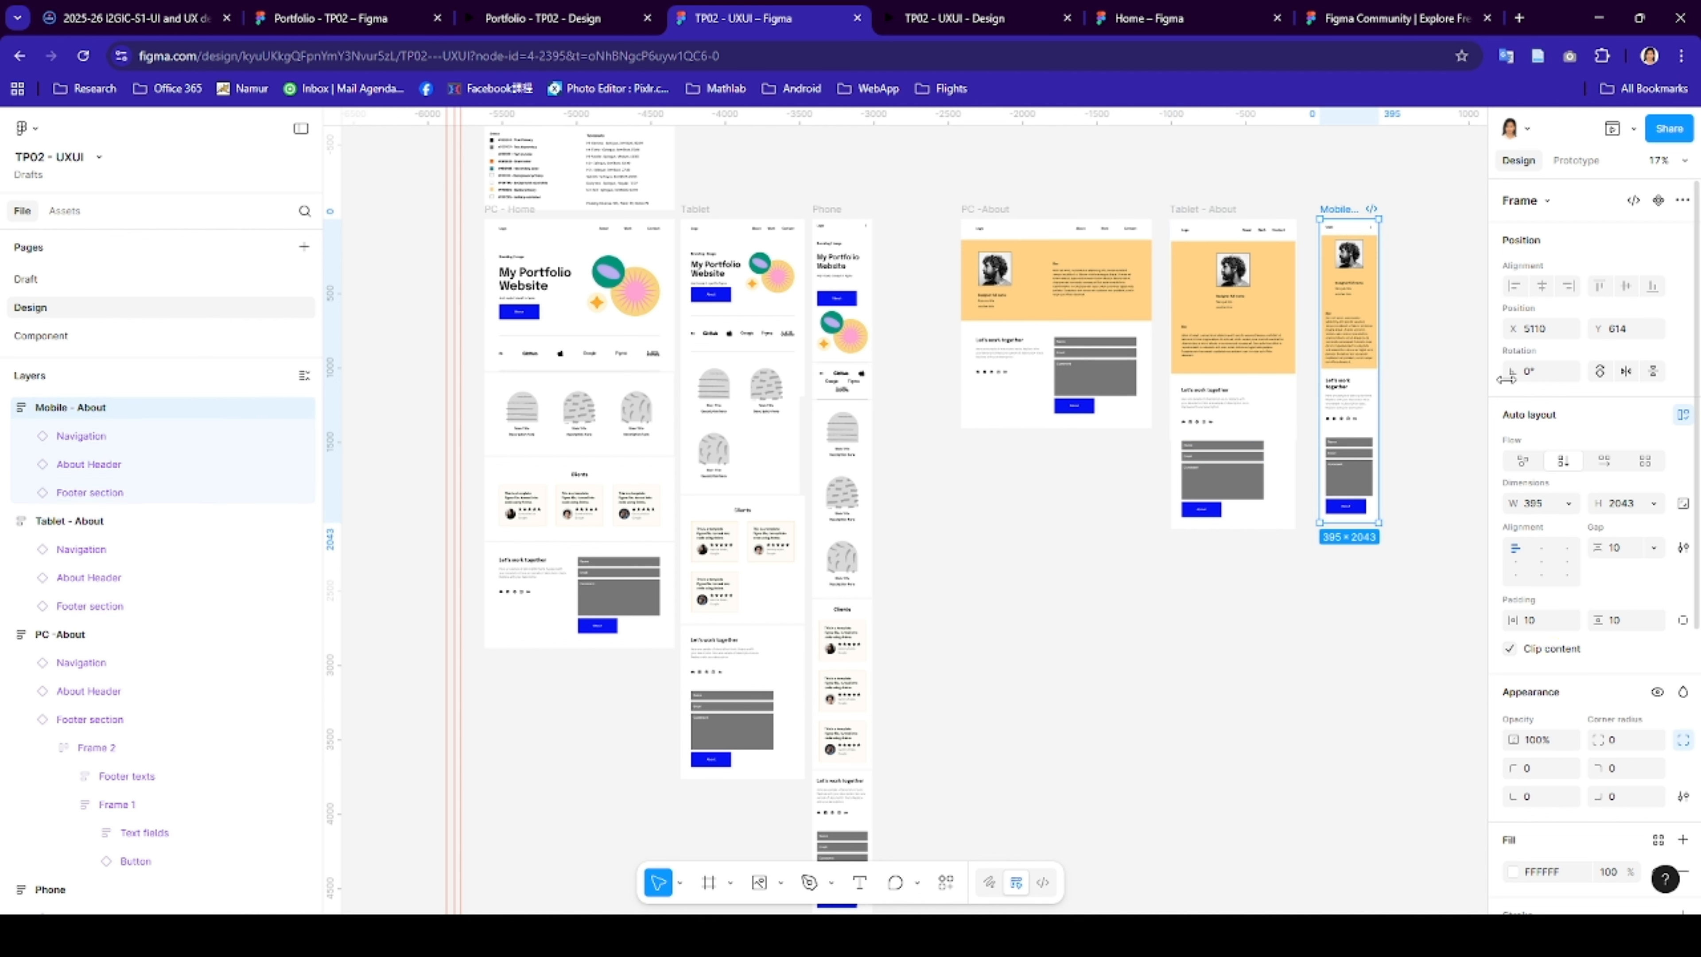
click(1547, 201)
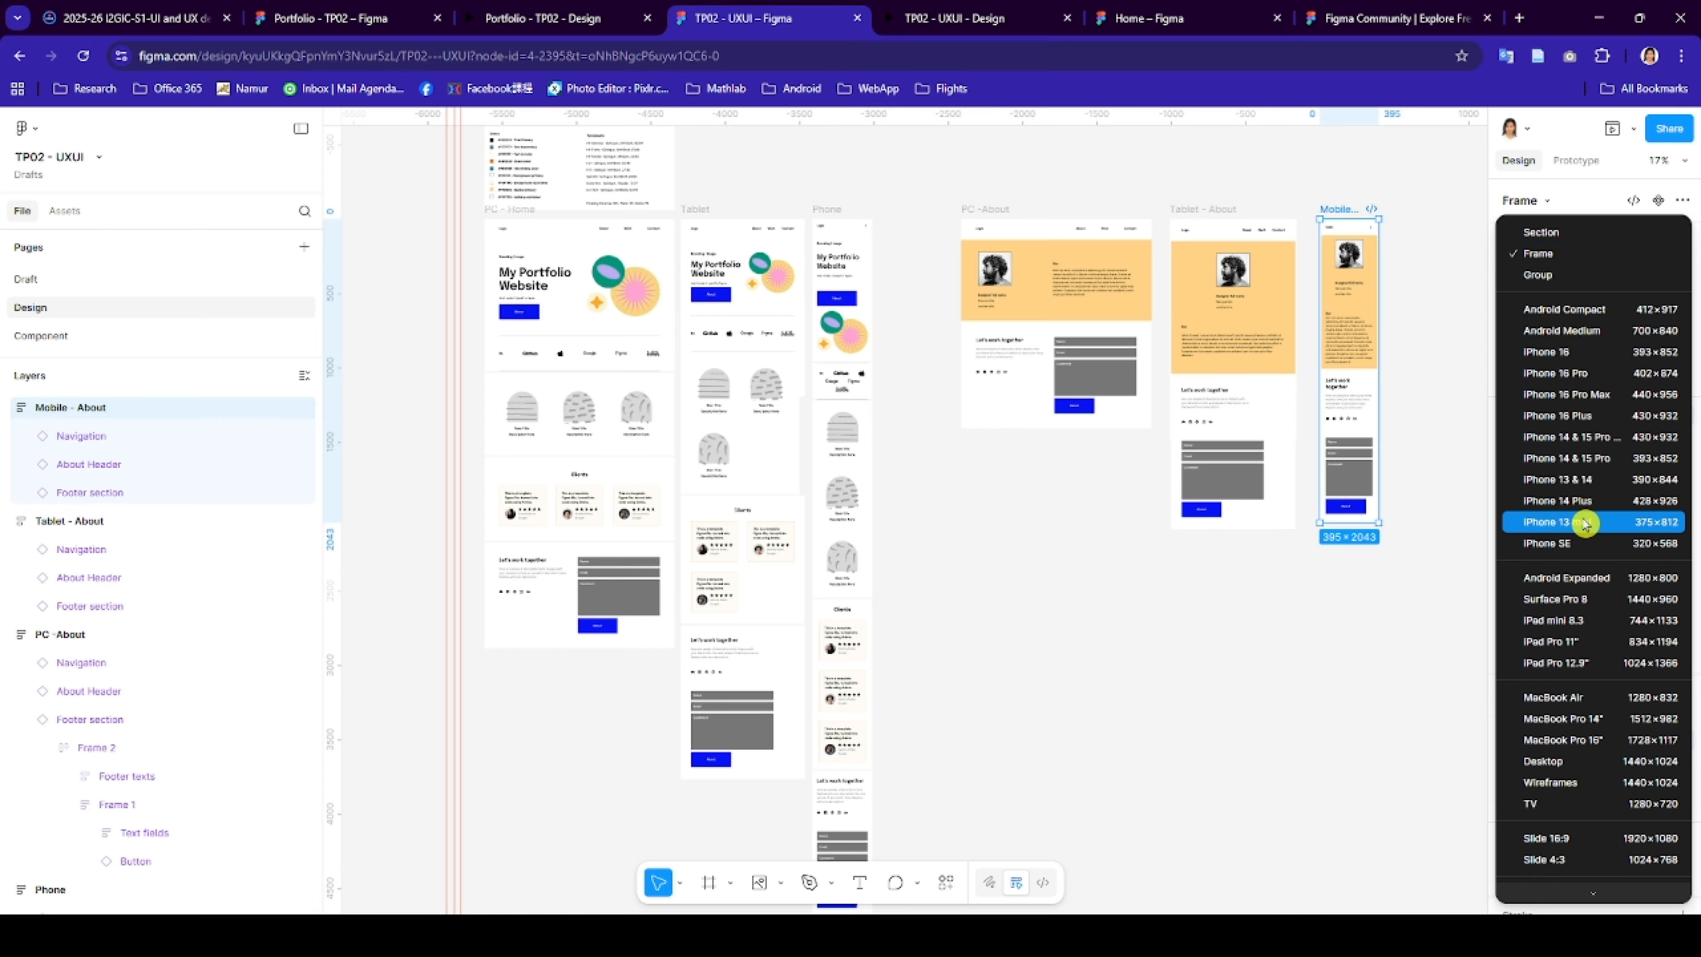
click(1573, 527)
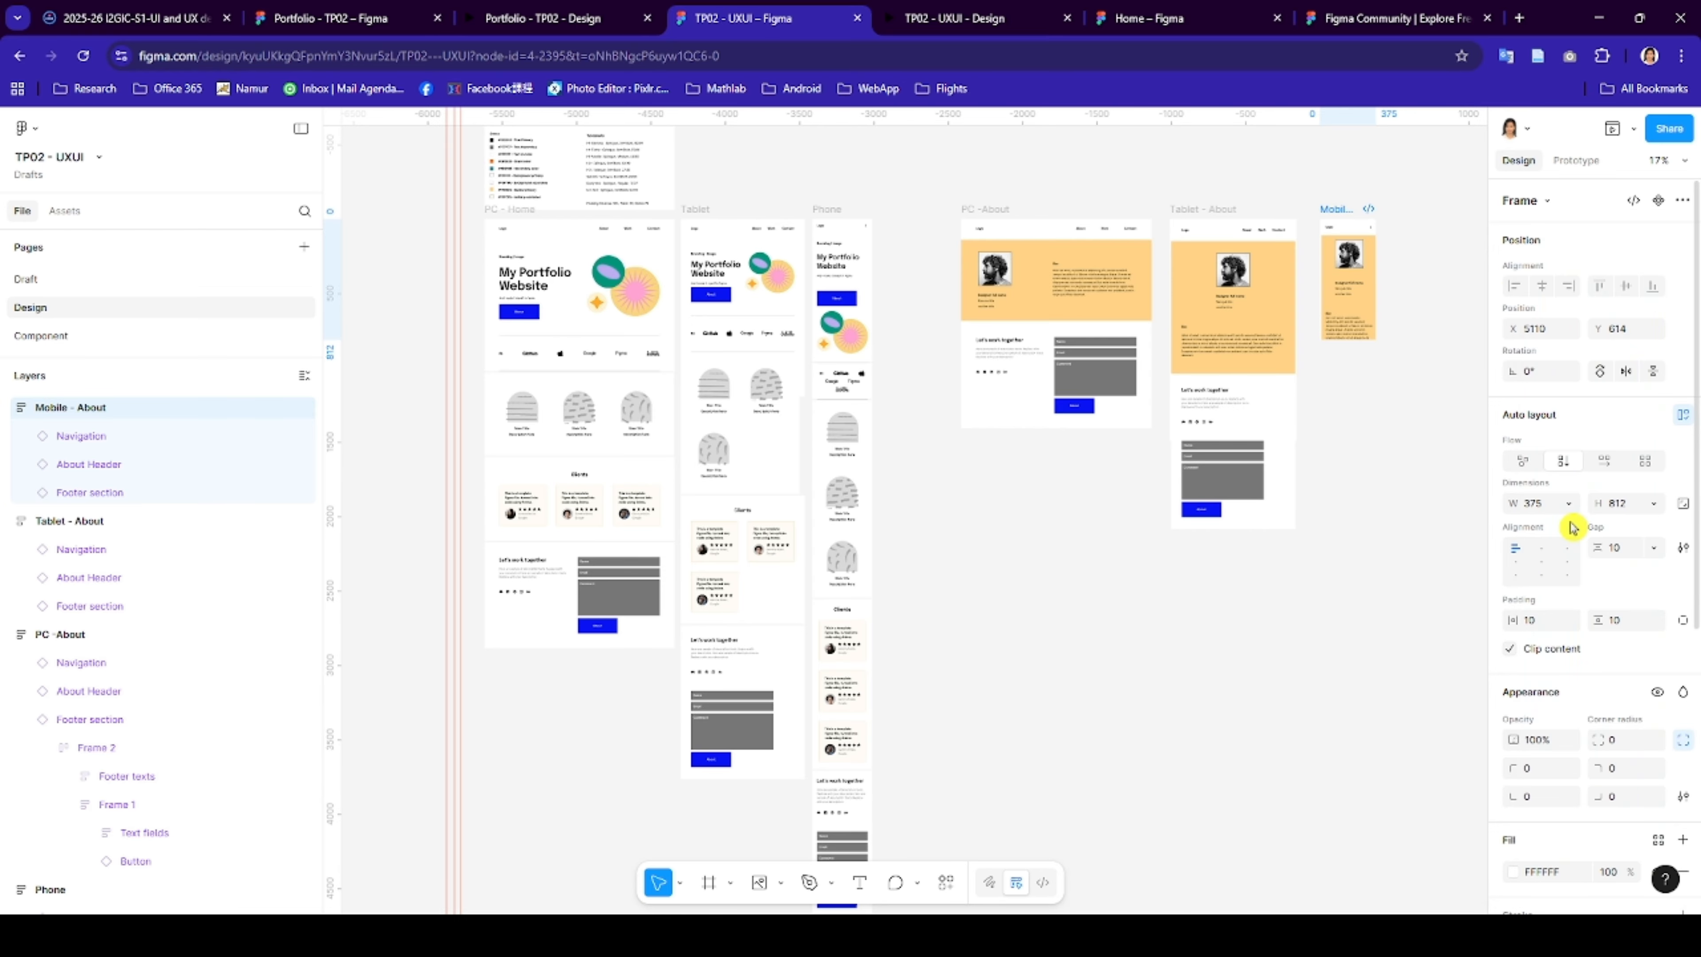
click(1513, 656)
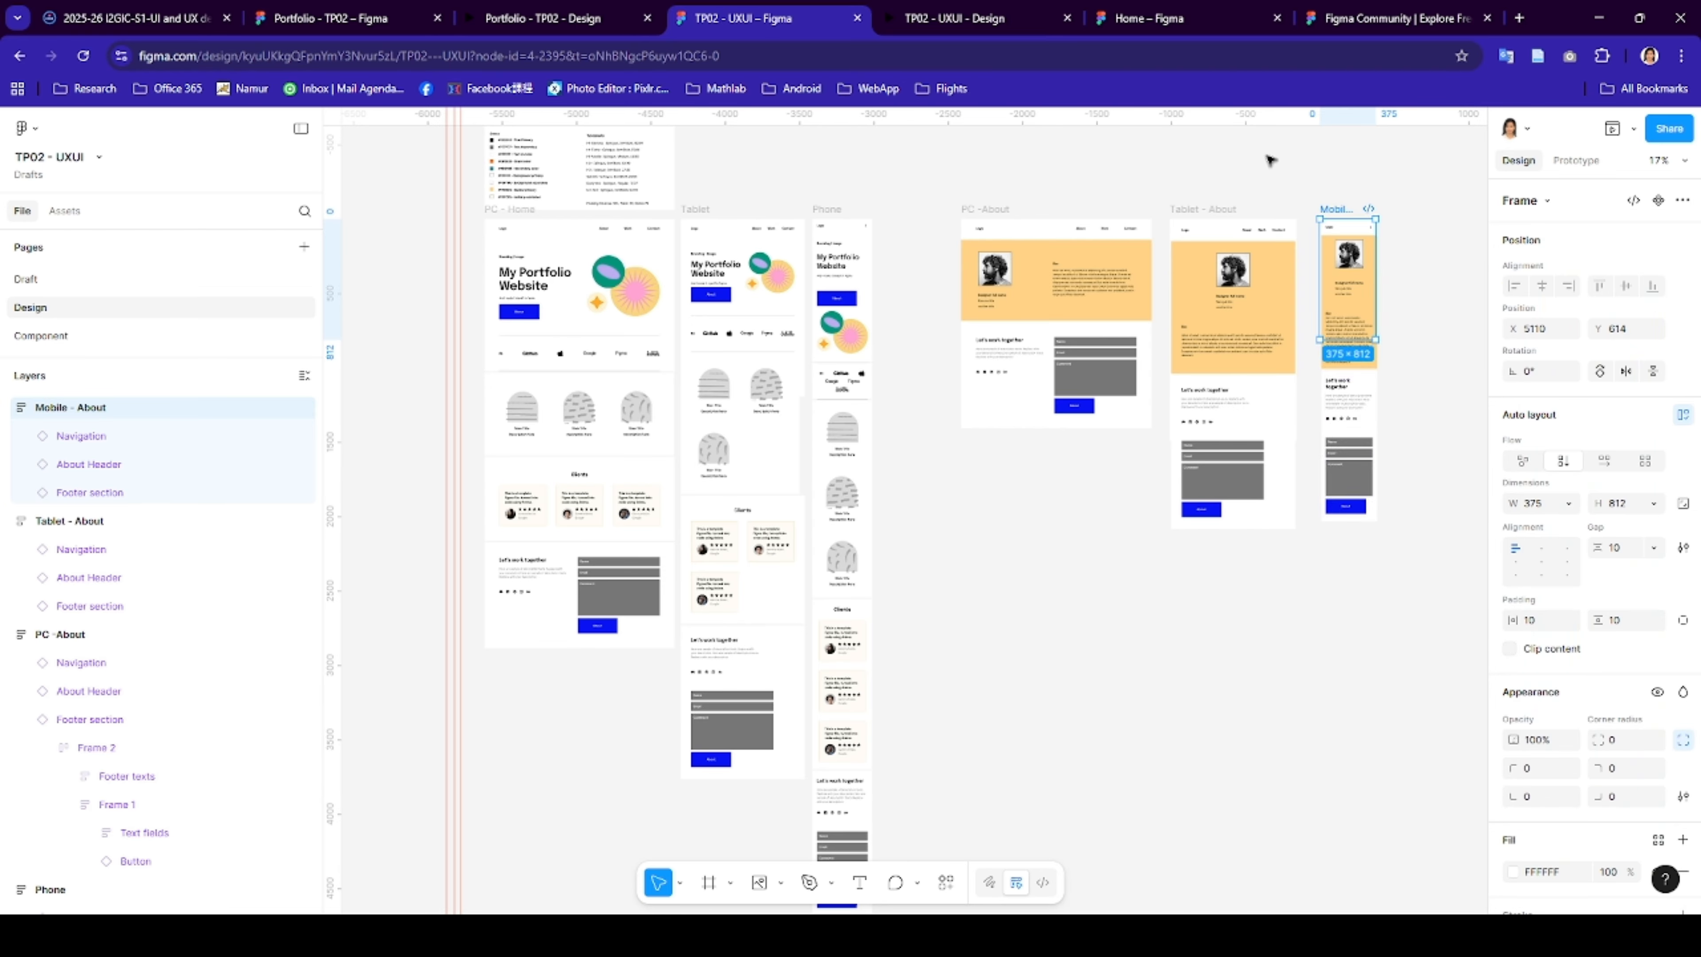
- Resize the Tablet - About frame to the iPad mini 8.3 preset, 744×1133
click(1215, 209)
click(1544, 200)
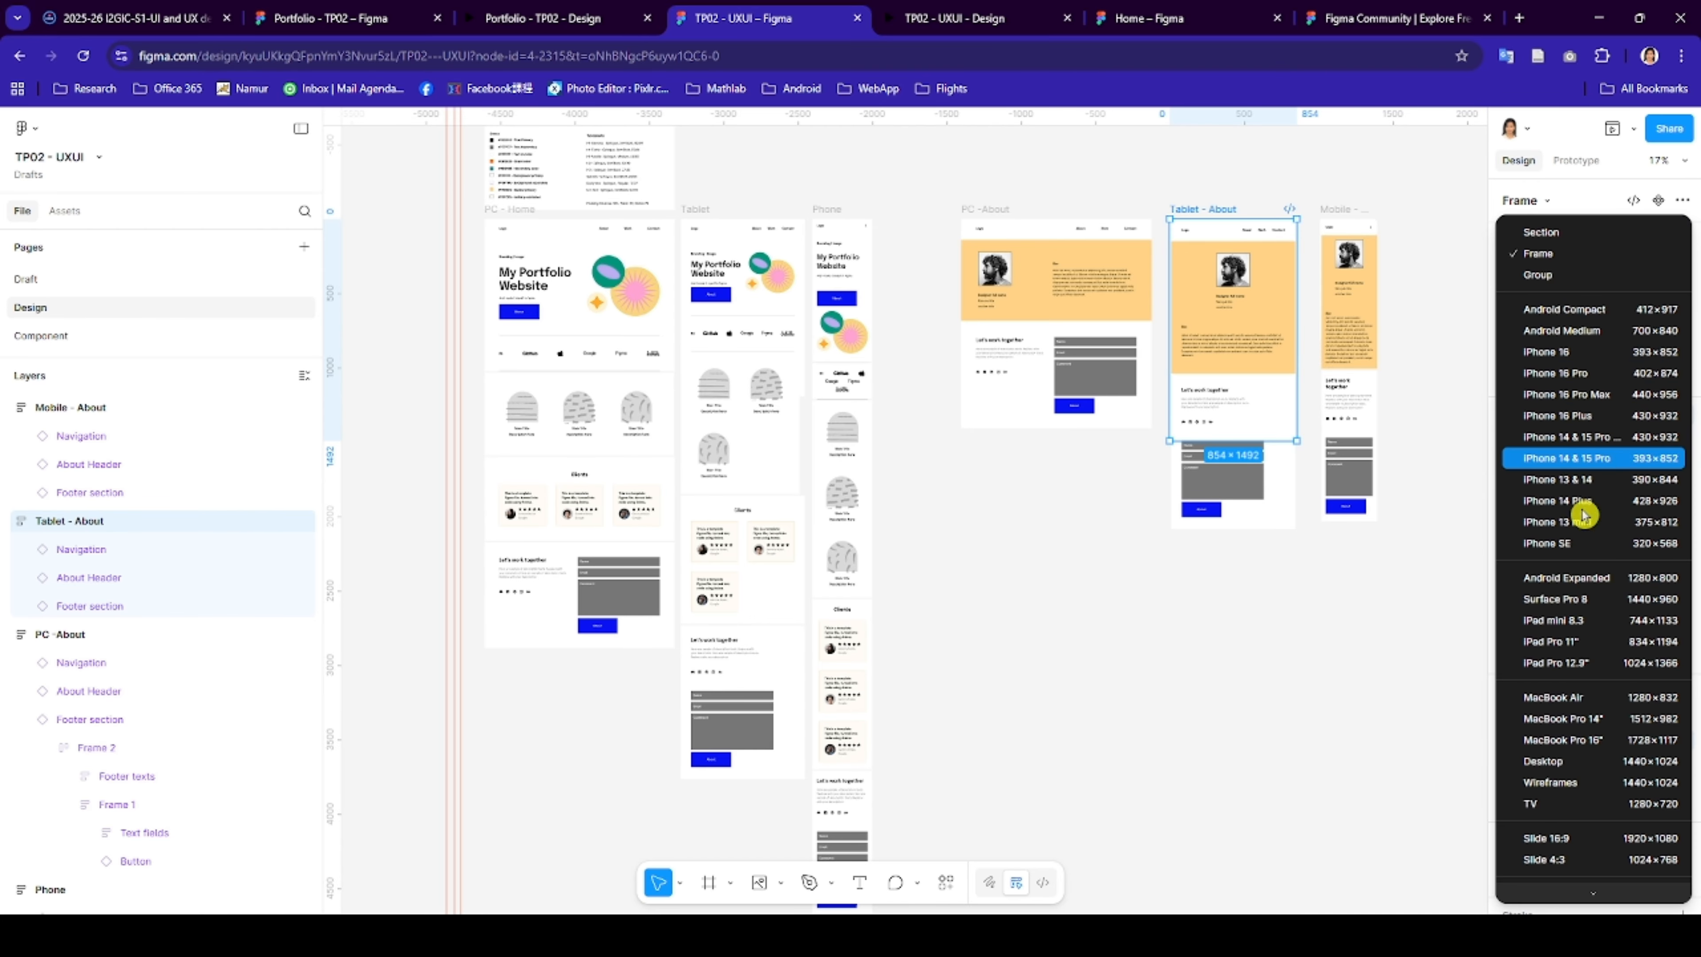
click(1594, 626)
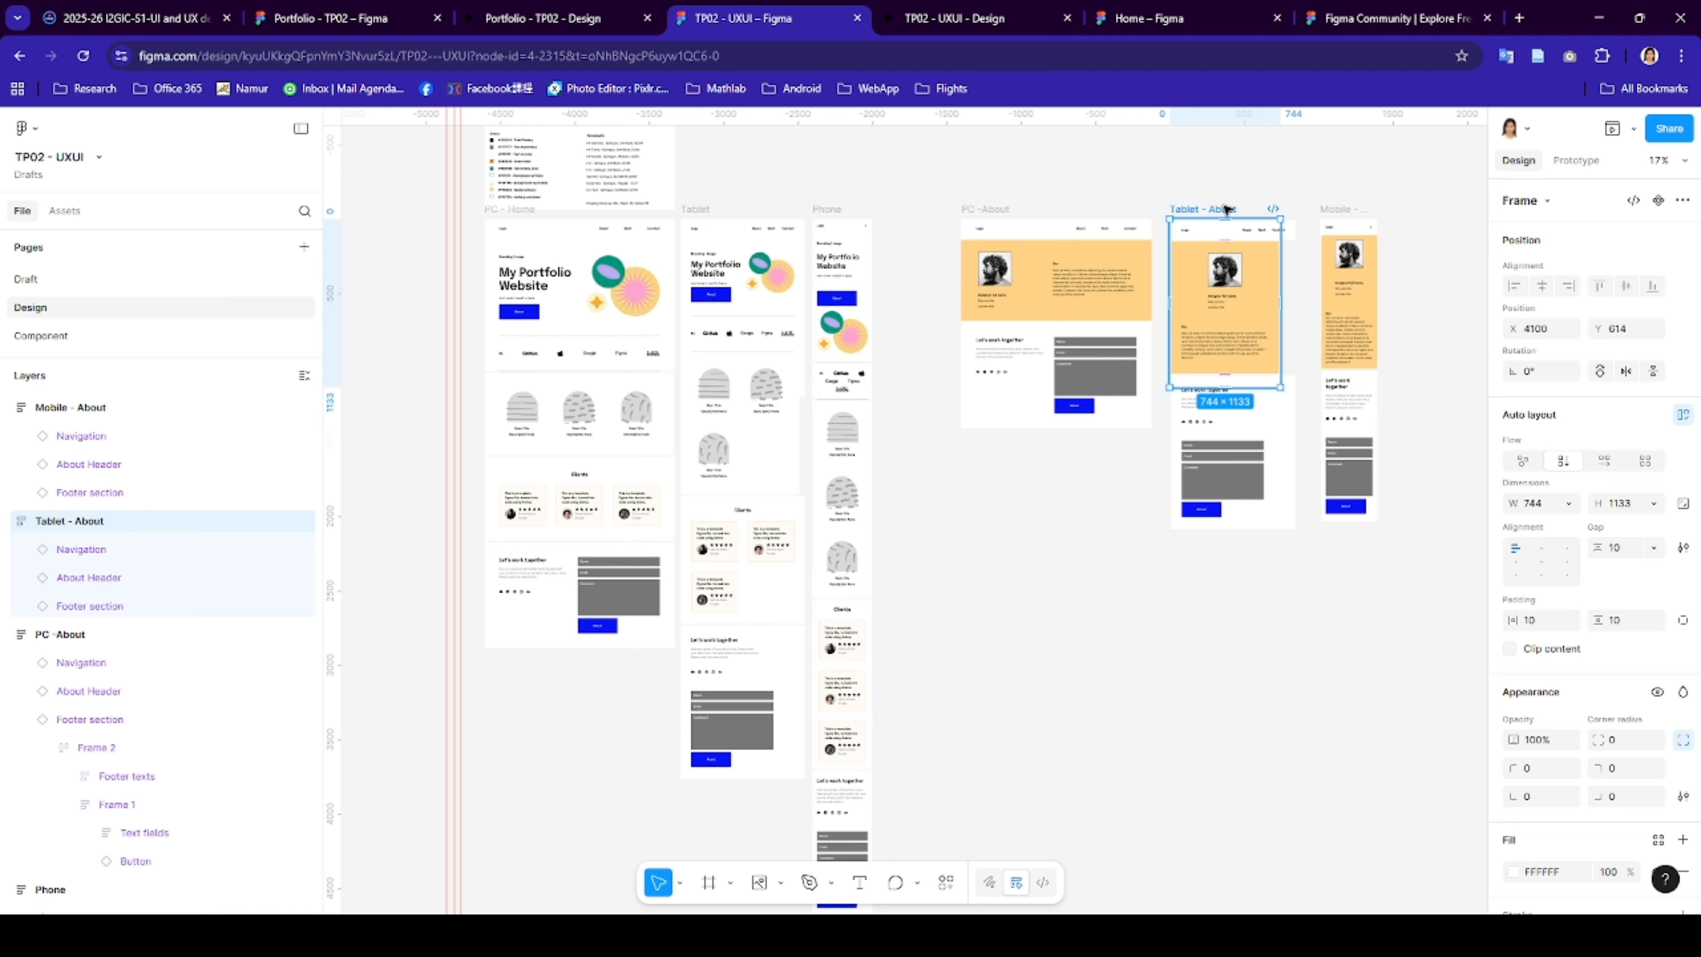
key(ctrl+z)
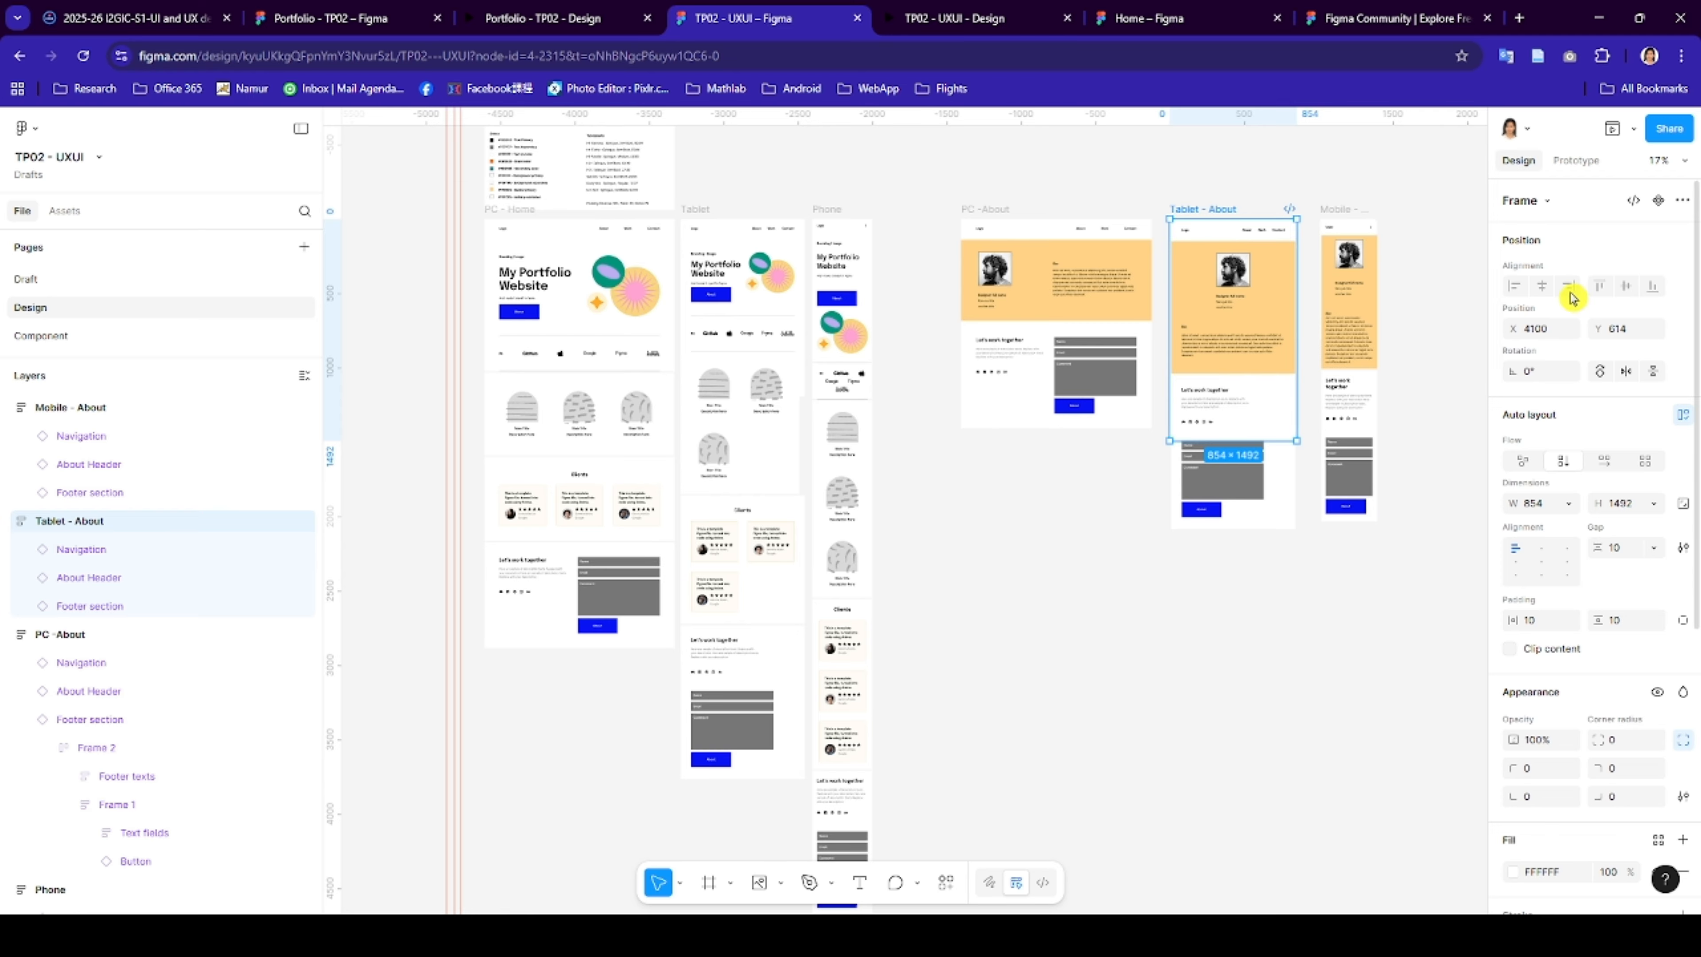
click(1551, 201)
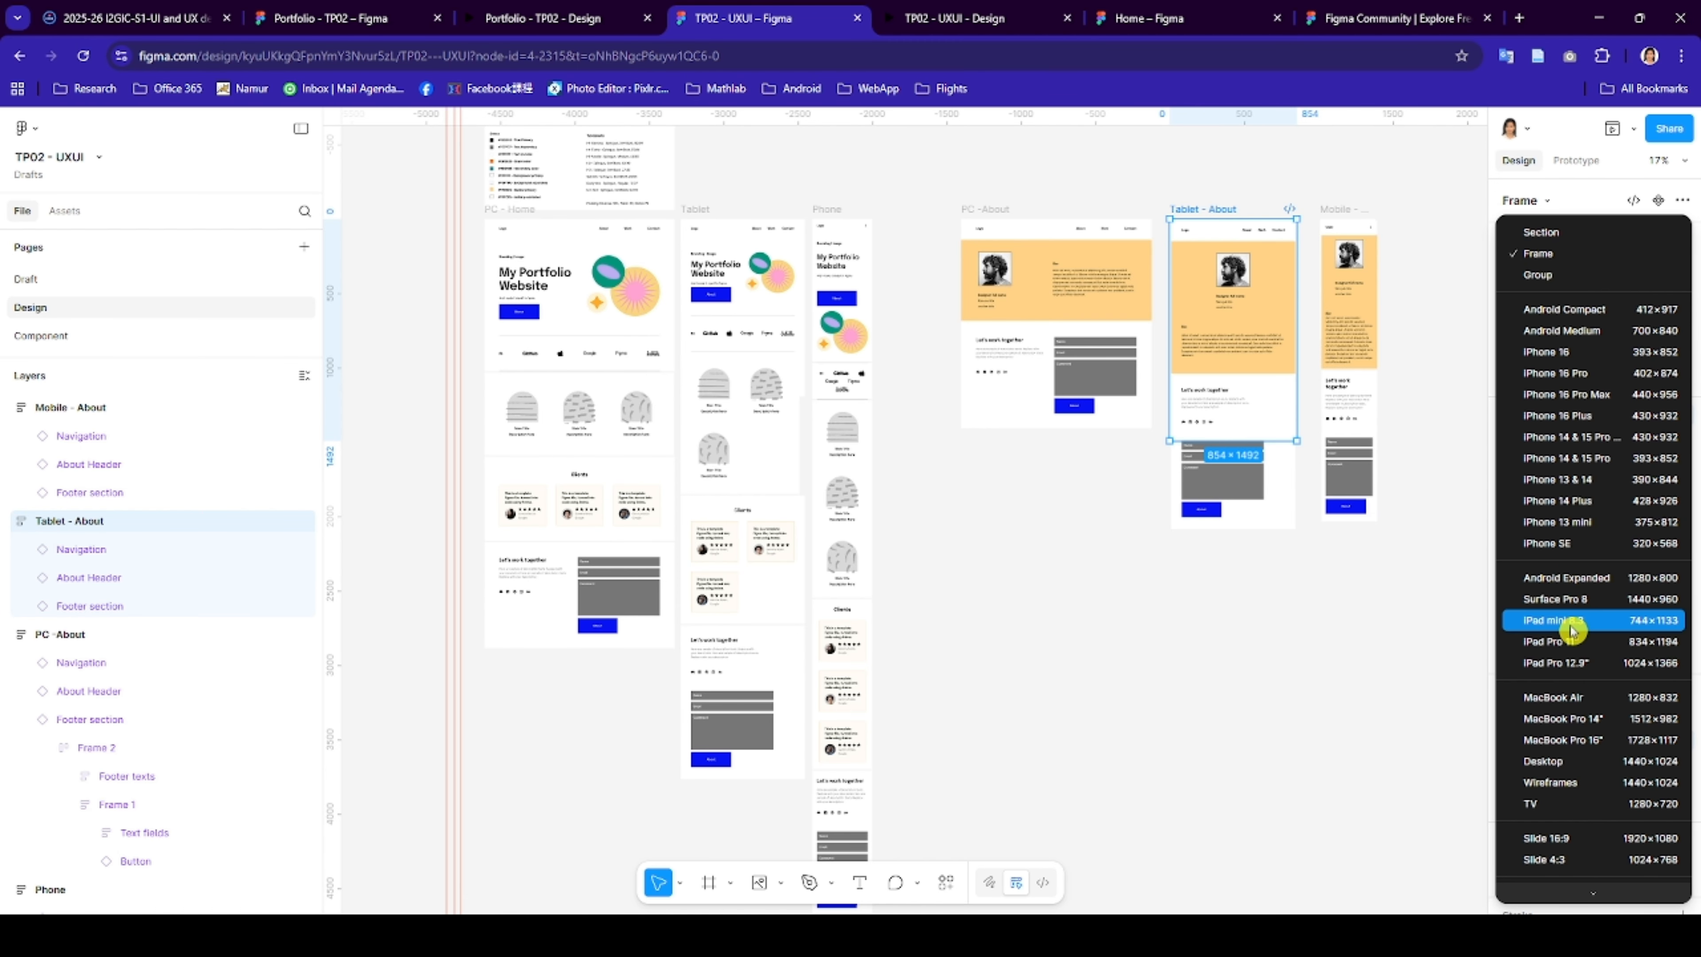
click(1576, 622)
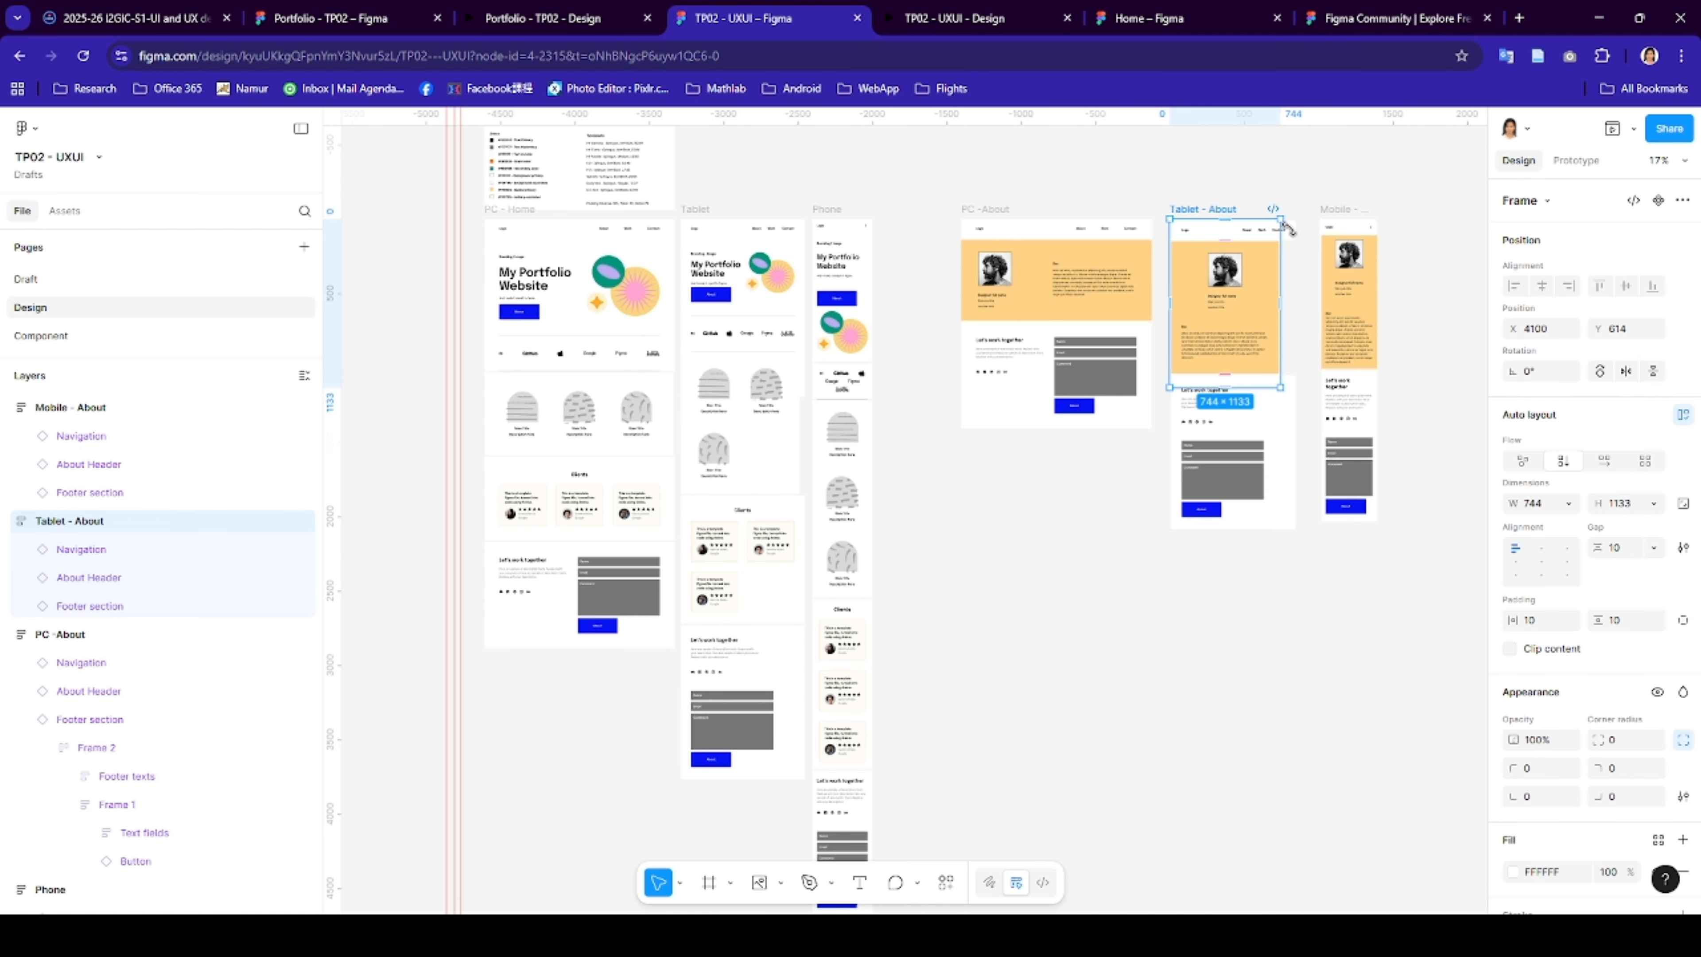
- Set the widths of the navigation, About Header and footer section in the Tablet - About frame to Fill container
click(1292, 240)
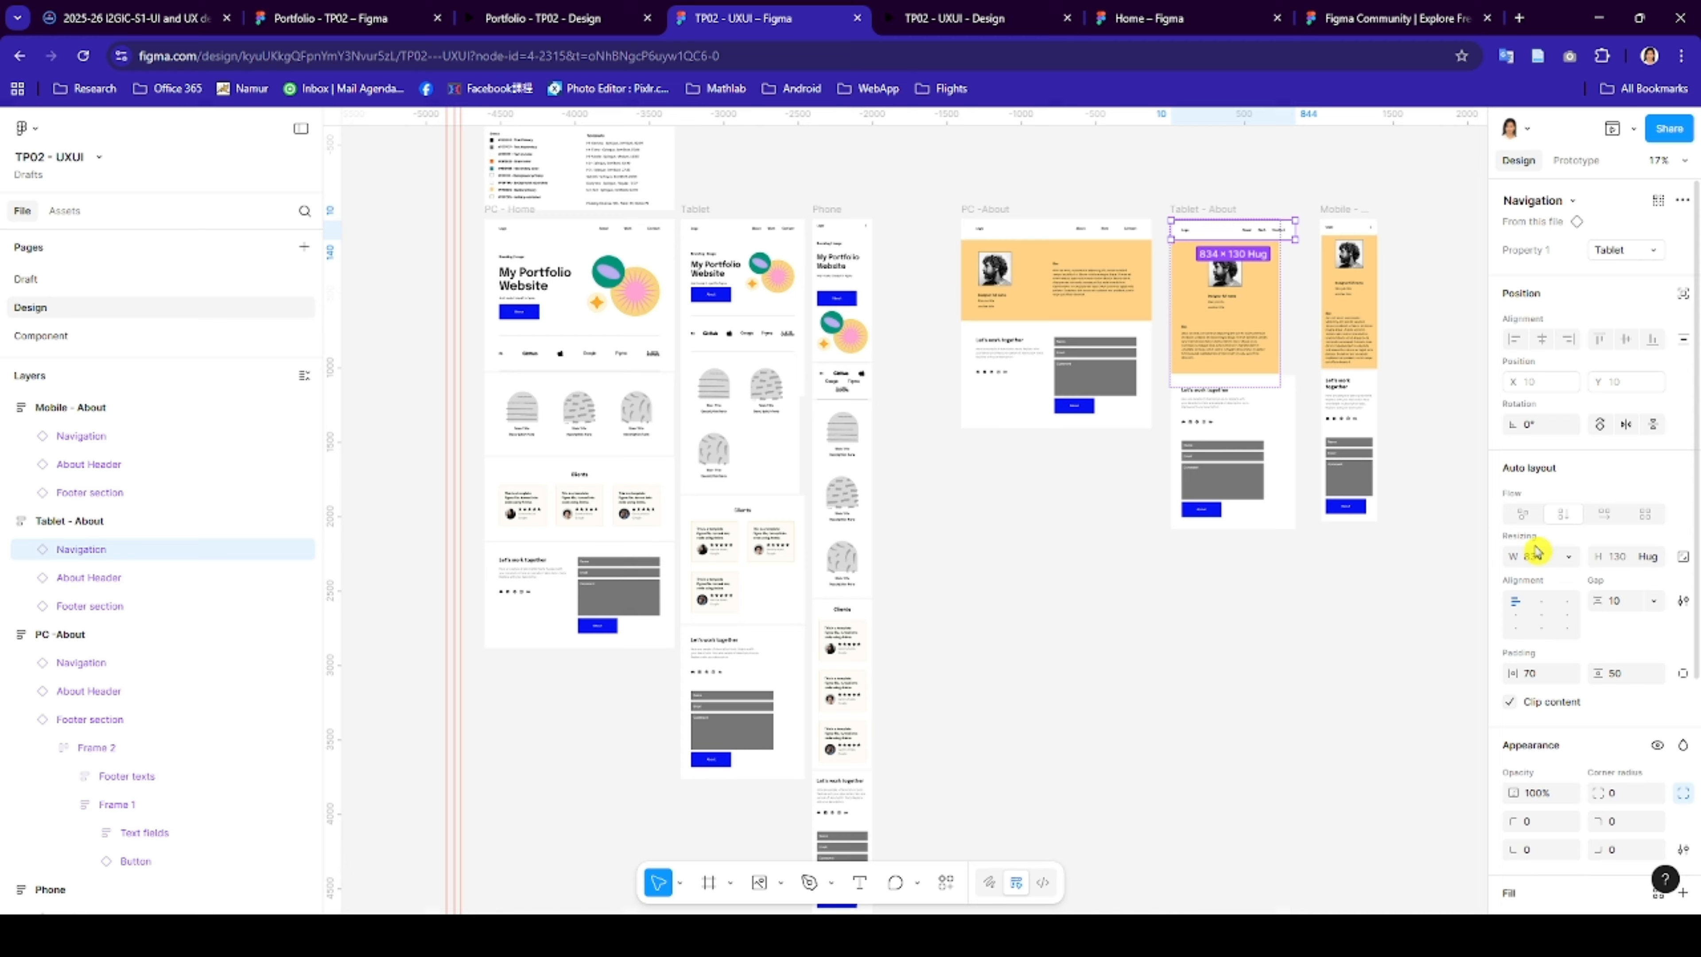
click(1564, 565)
click(1545, 597)
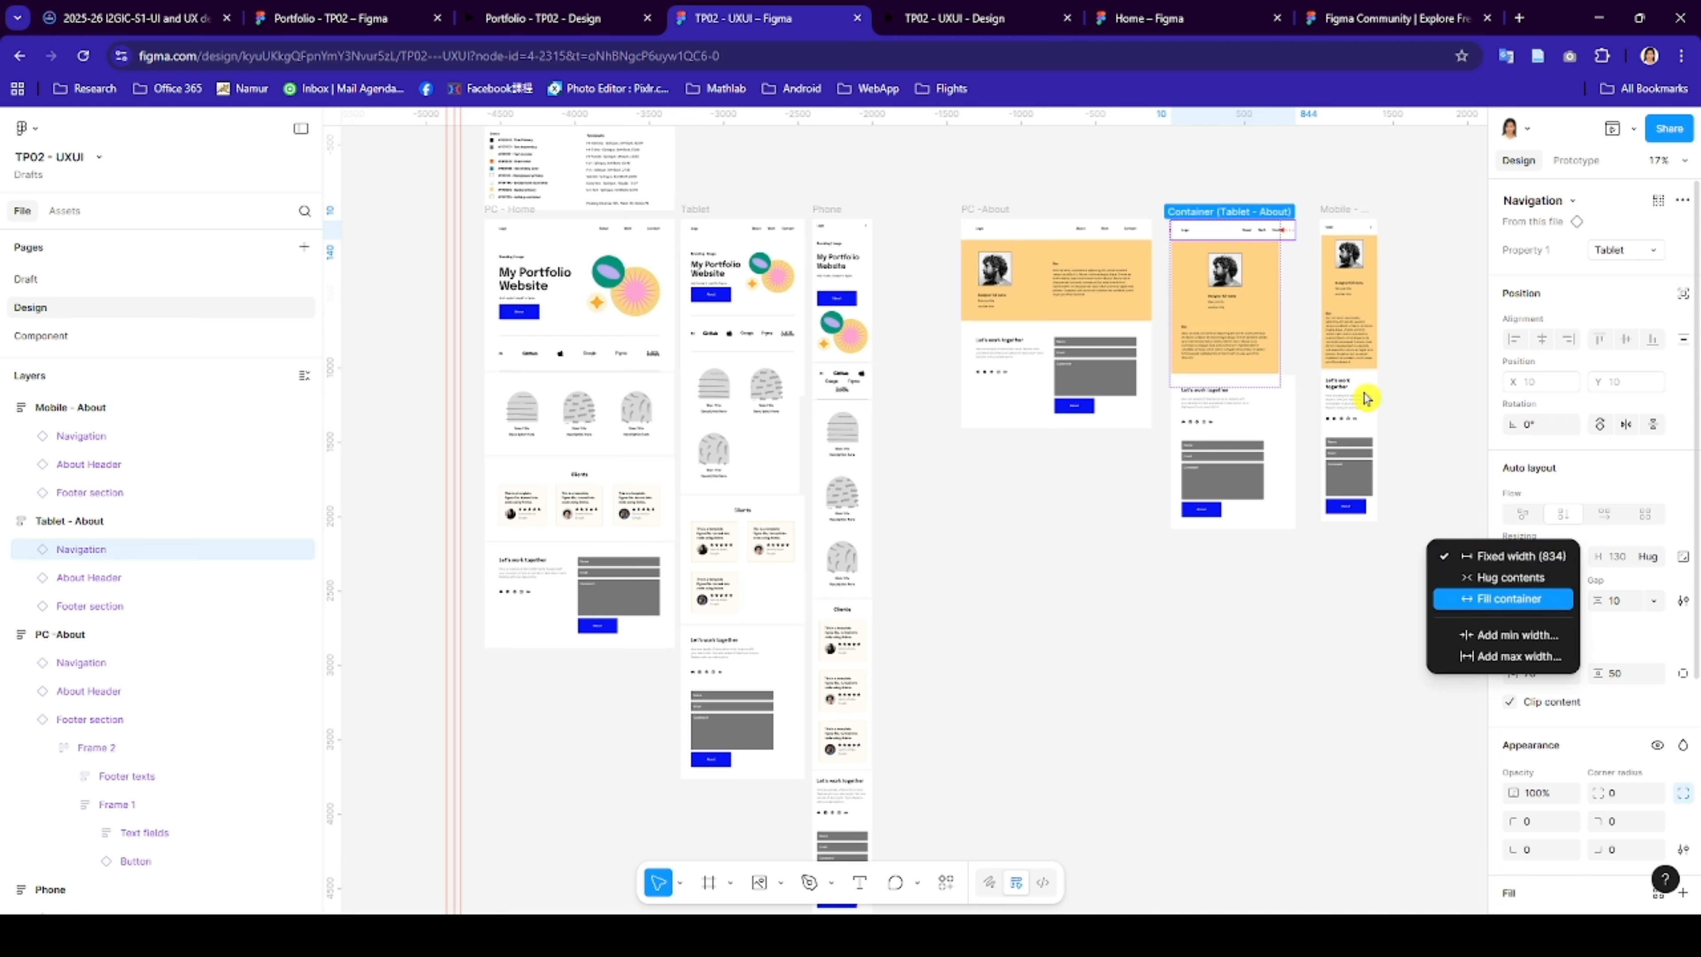
click(1270, 339)
click(1564, 557)
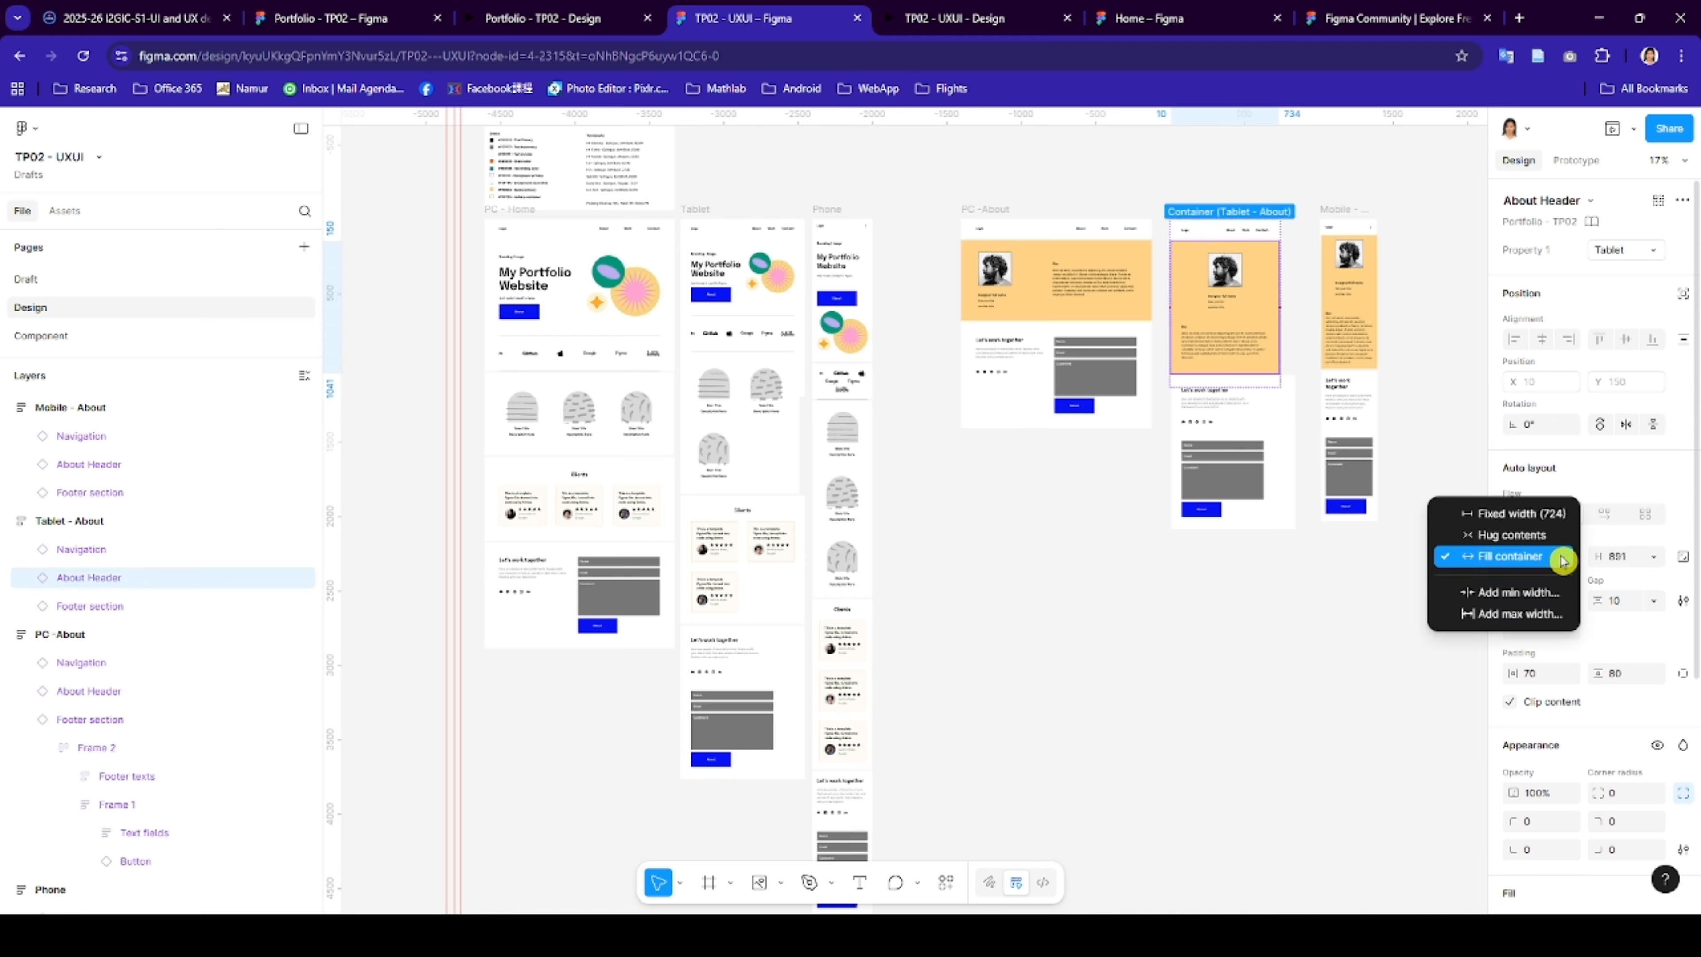
click(1545, 557)
click(1265, 411)
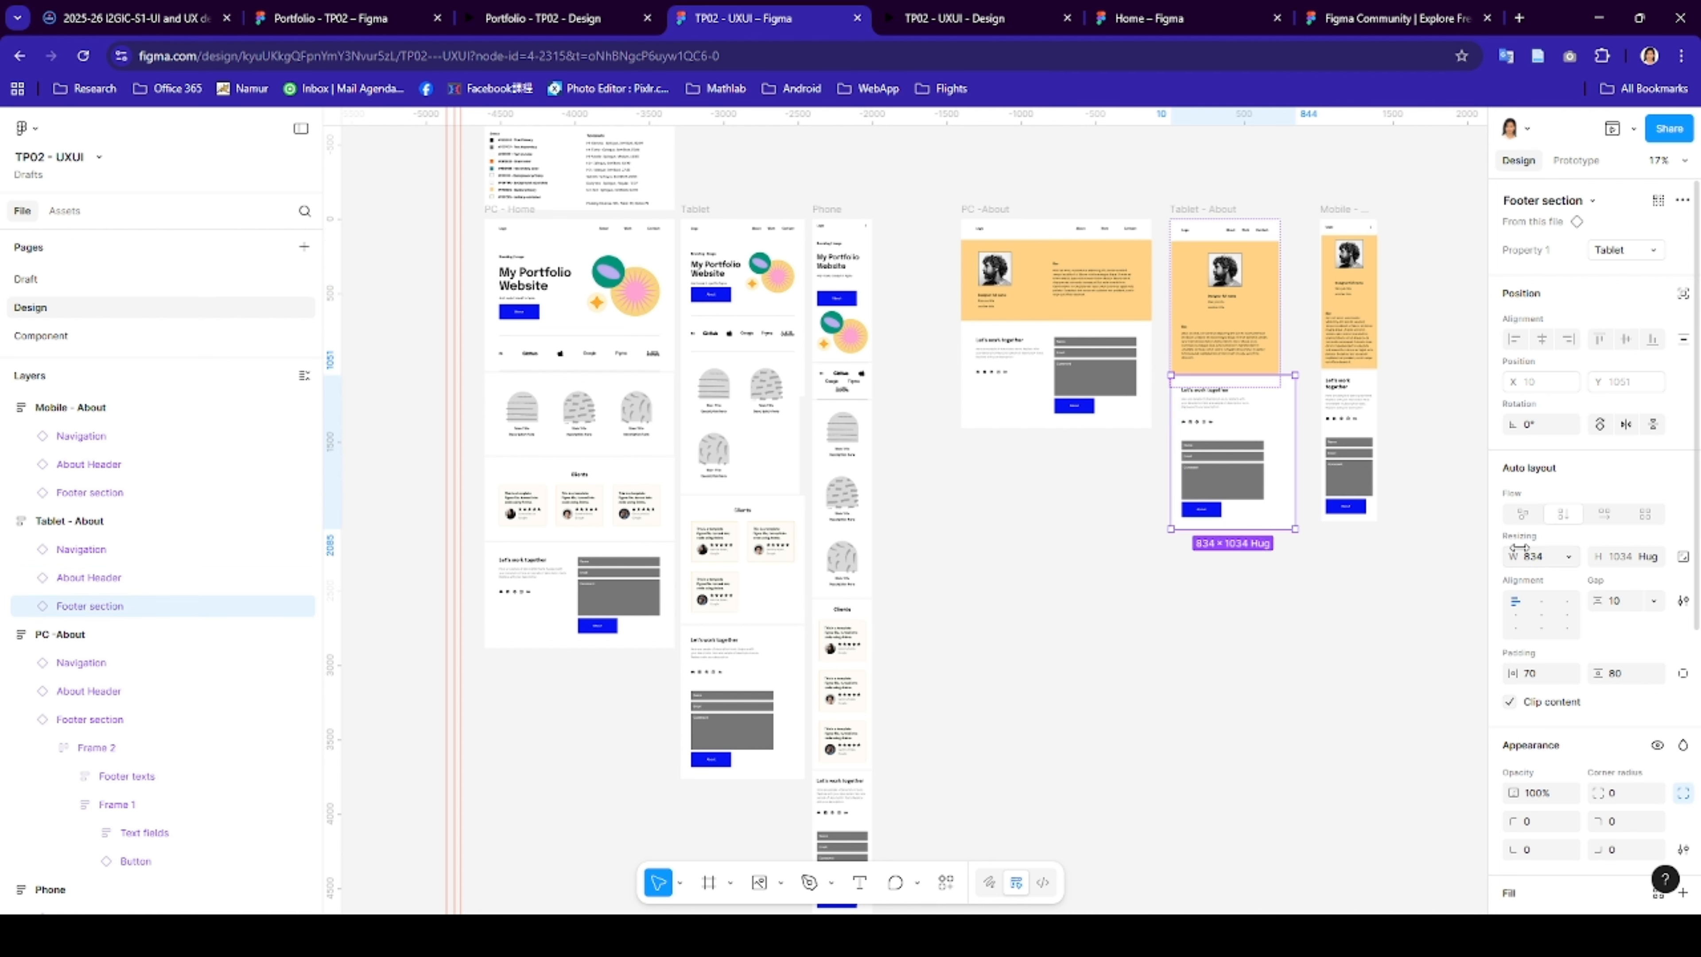
click(1550, 559)
click(1573, 564)
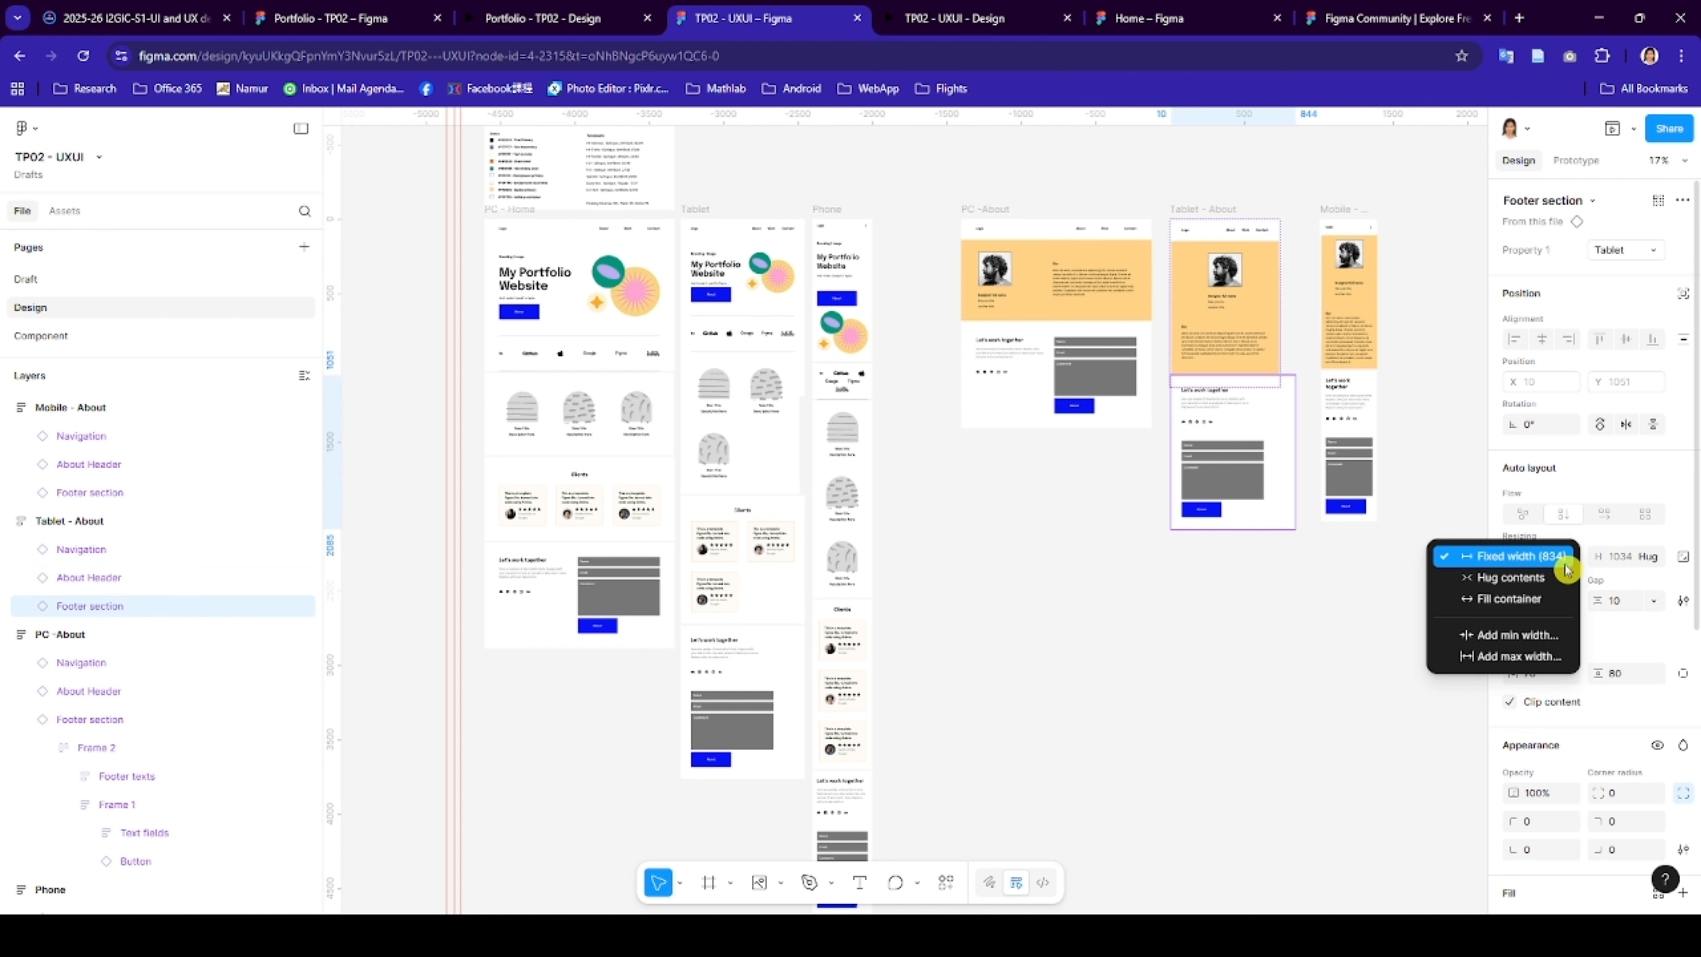
click(1530, 600)
click(1417, 198)
- Switch to the prototype preview and check how the tablet home page scrolls under its navigation
click(934, 16)
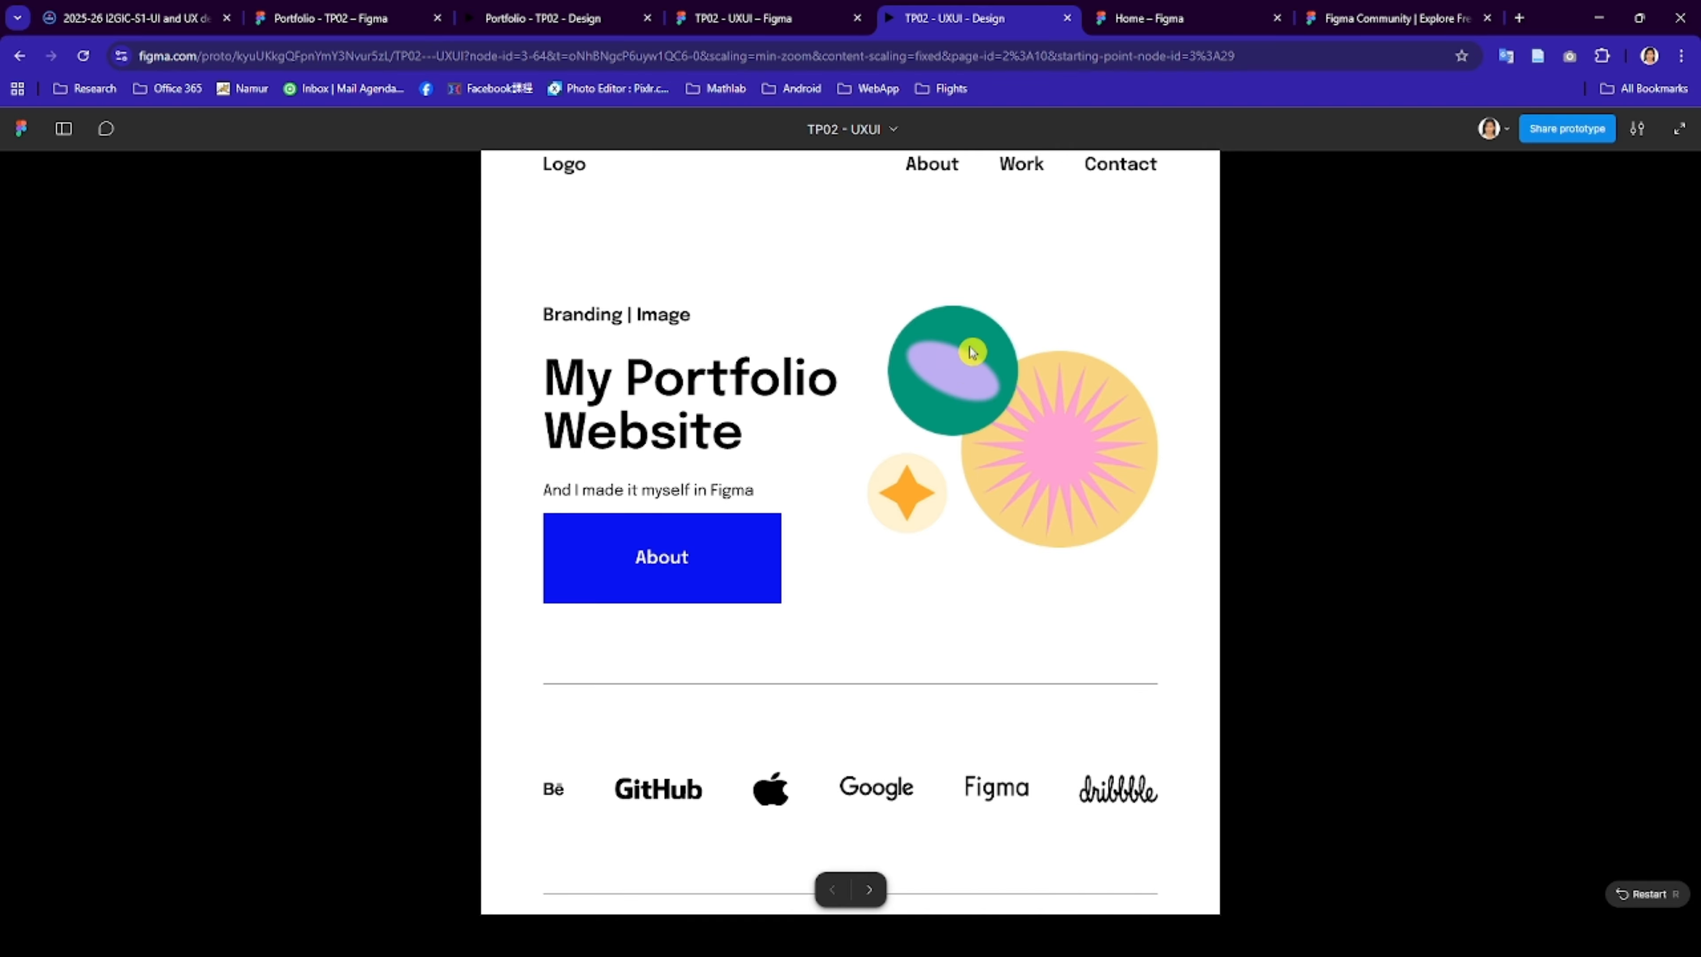
scroll(980, 289, down, 8)
scroll(982, 289, up, 8)
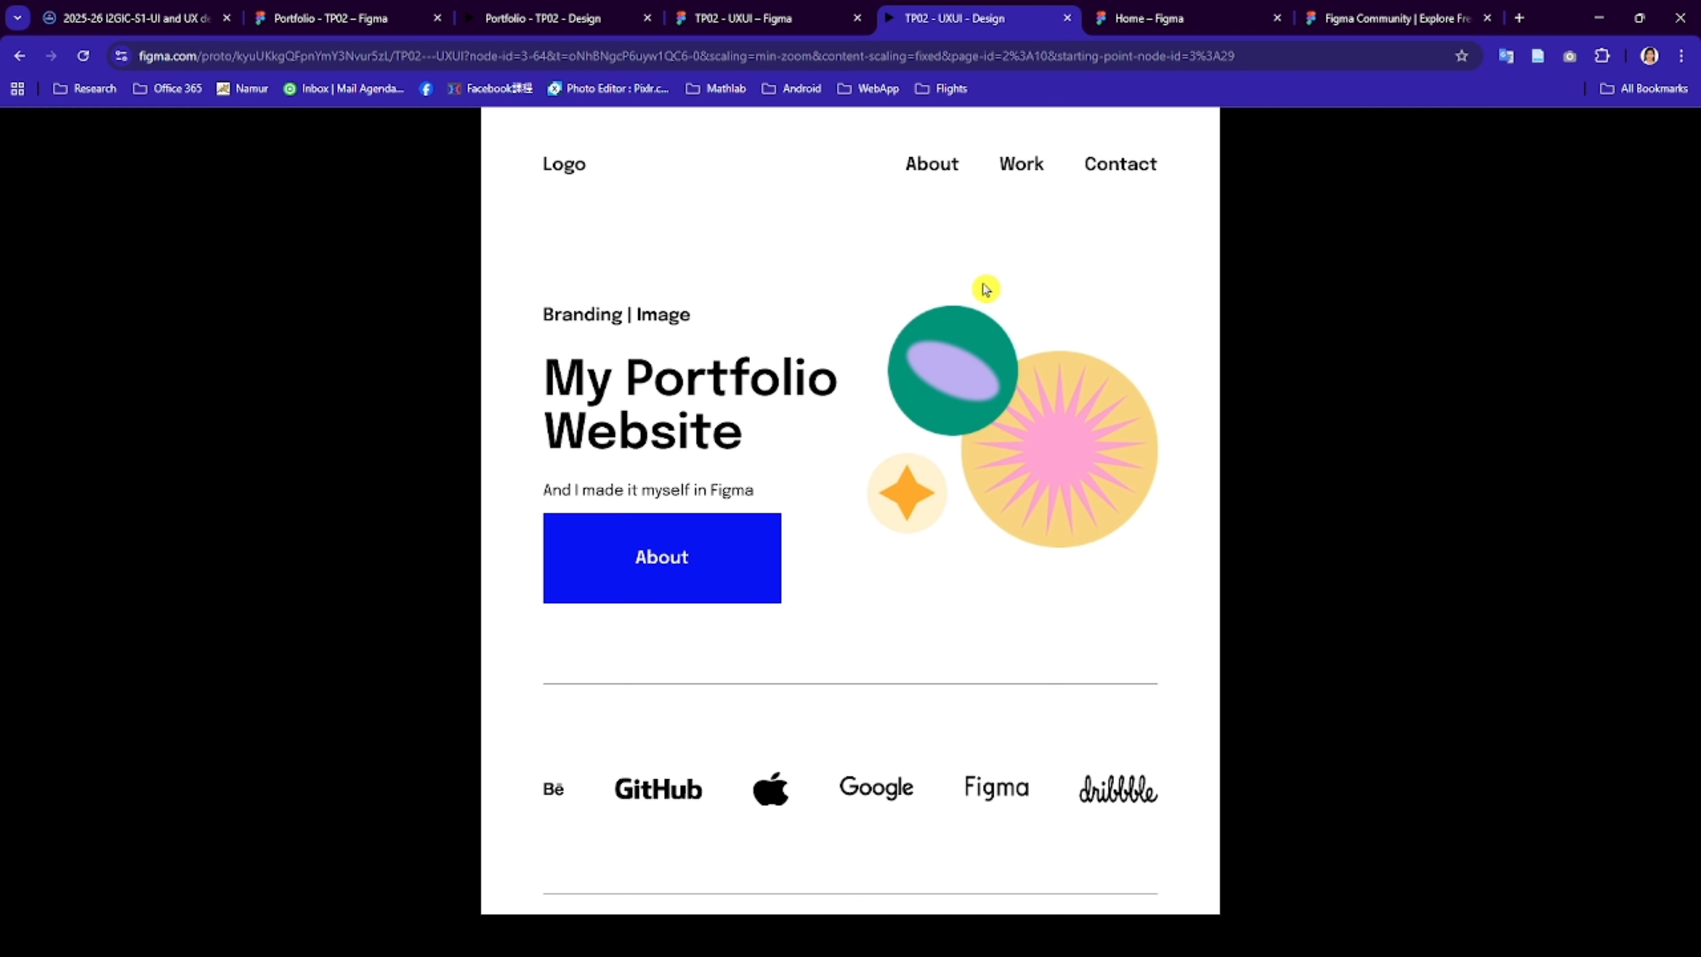
scroll(980, 275, down, 5)
scroll(999, 397, up, 5)
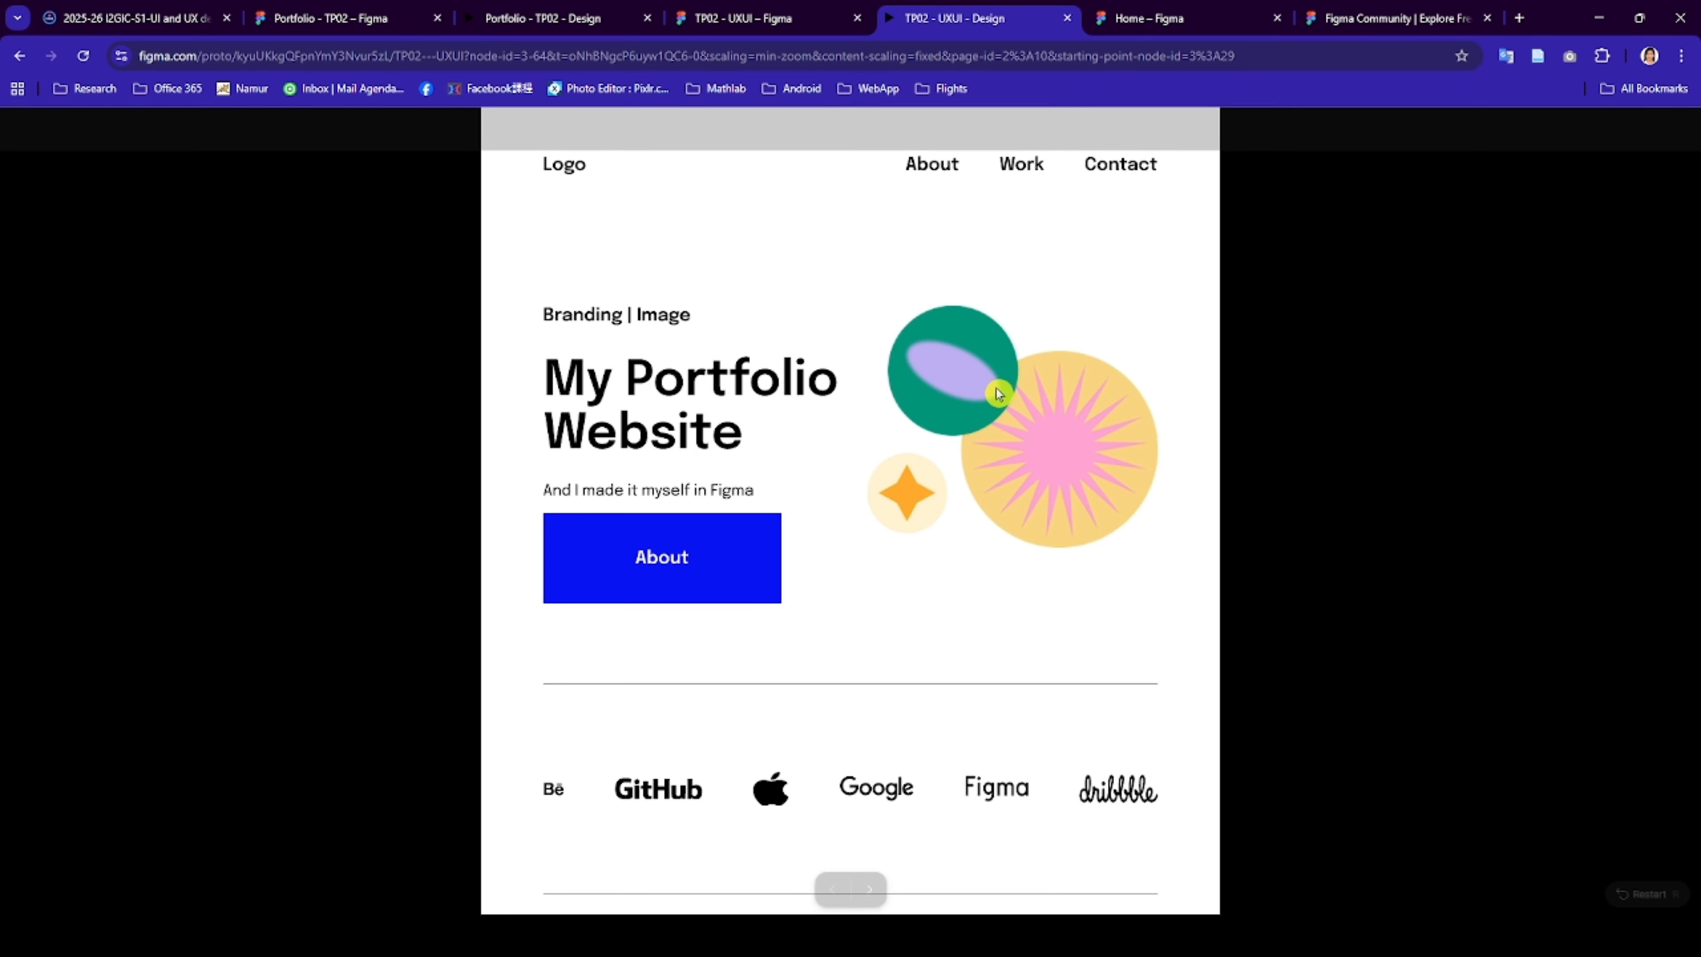
scroll(998, 394, down, 3)
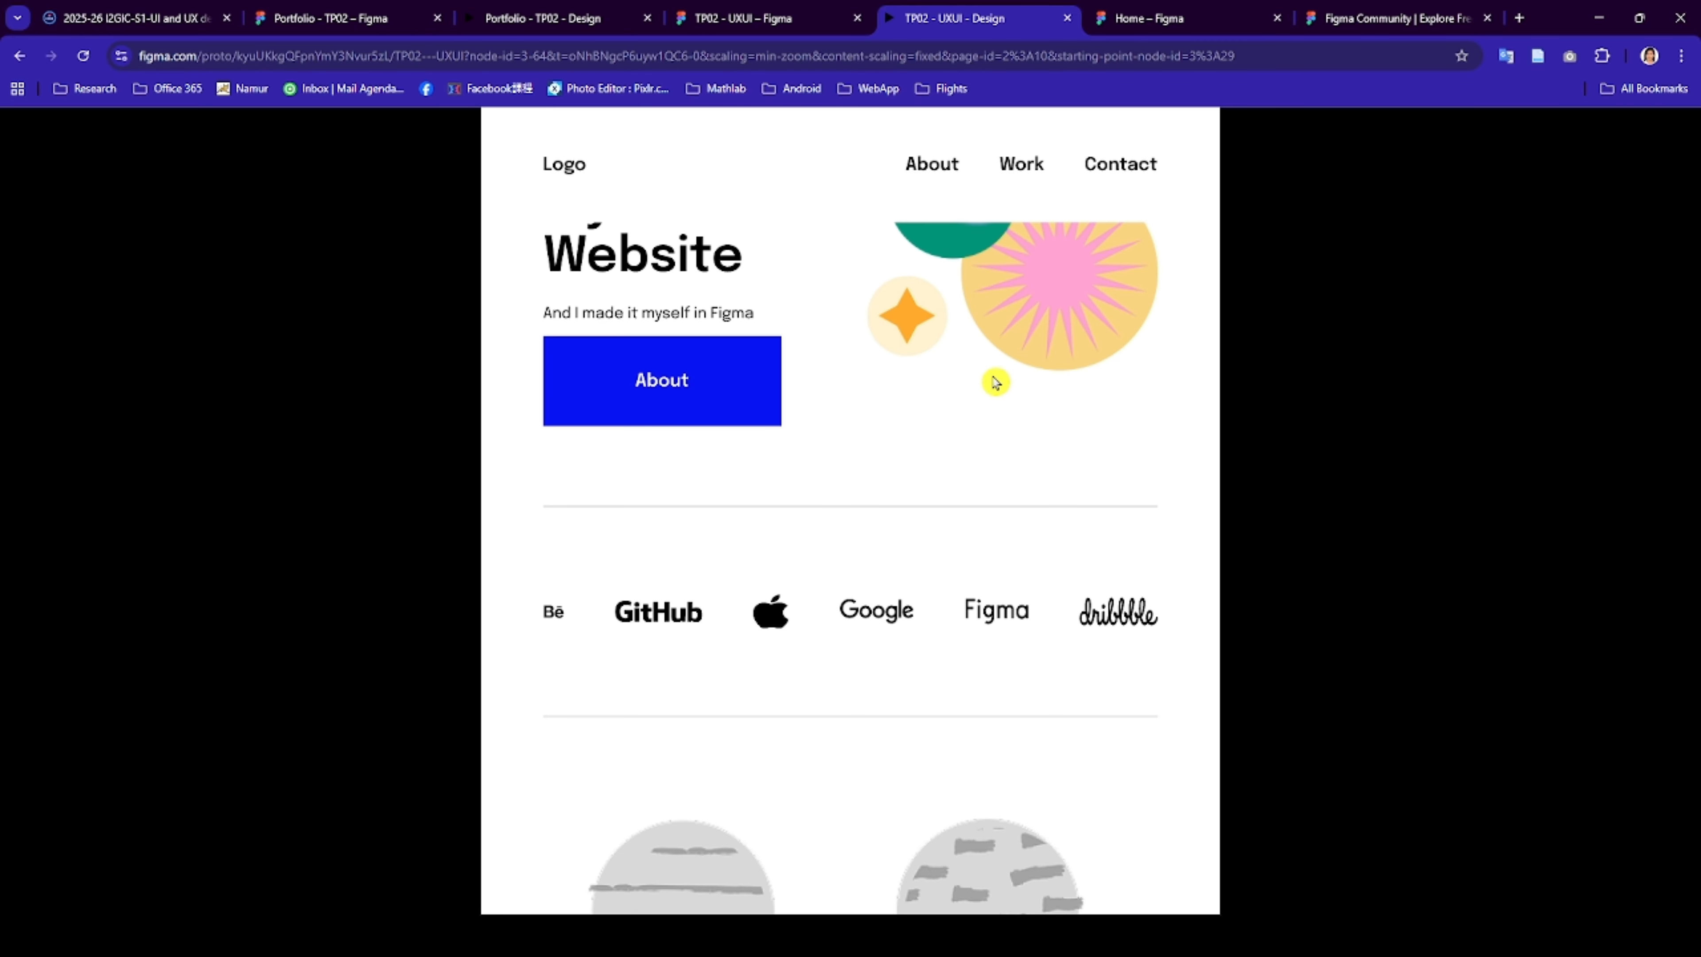
scroll(996, 382, up, 3)
- Return to the design file and add a default drop shadow effect to the PC - Home navigation
click(777, 25)
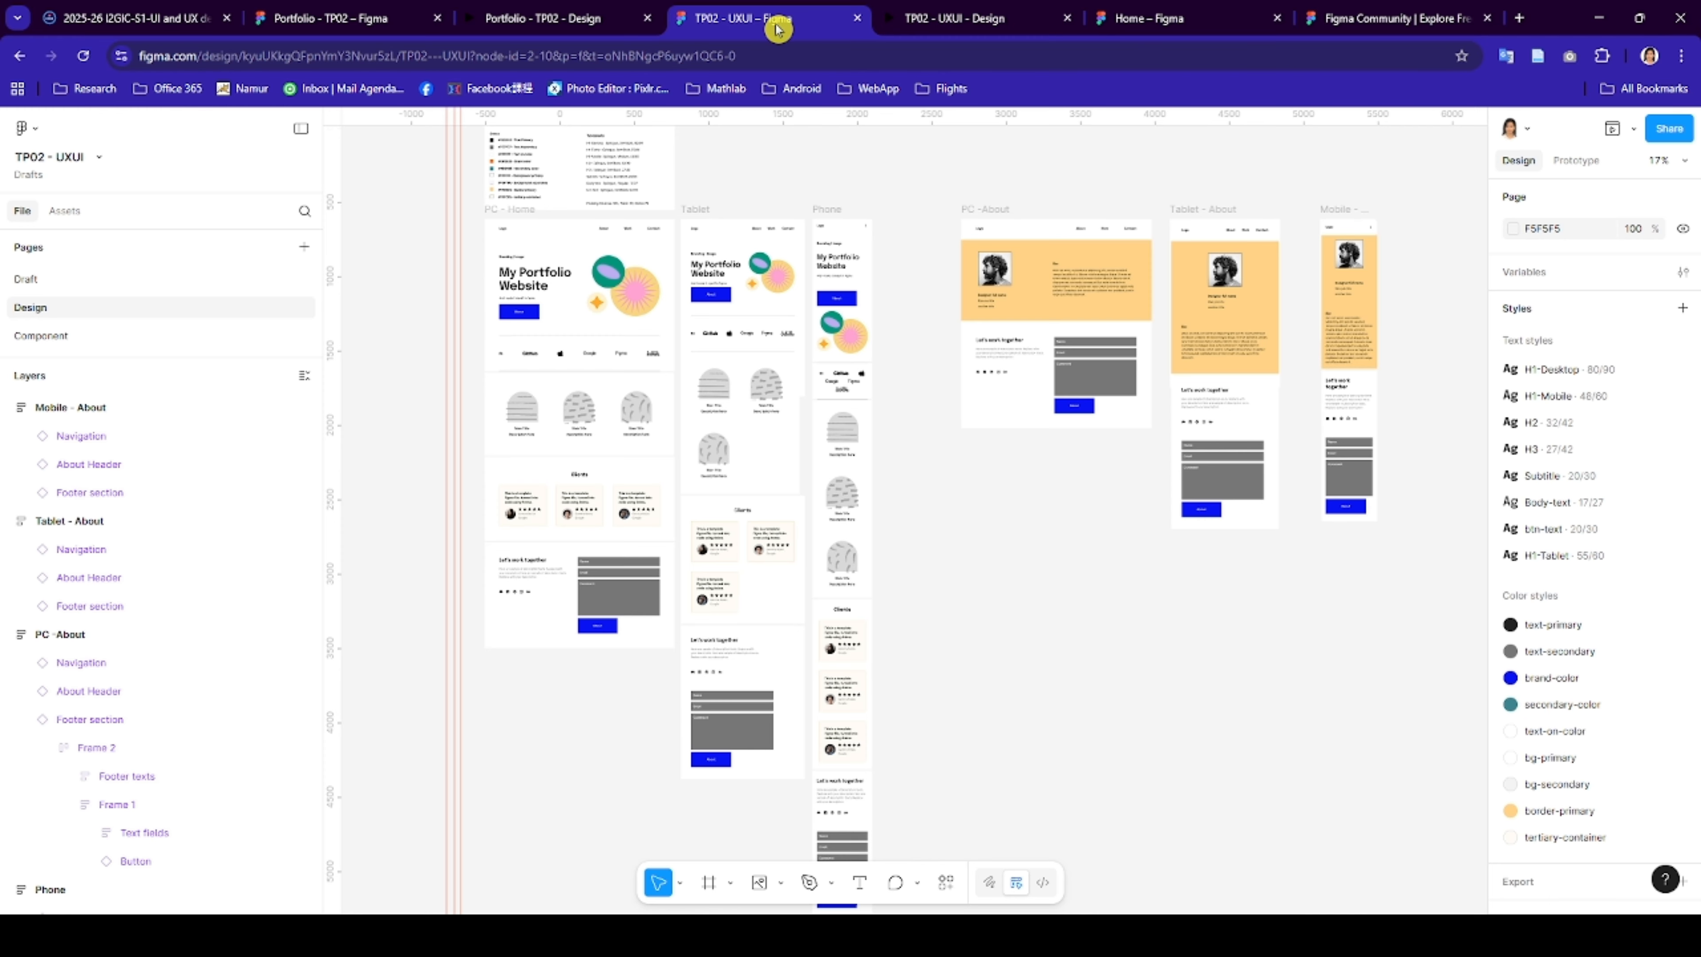
click(516, 235)
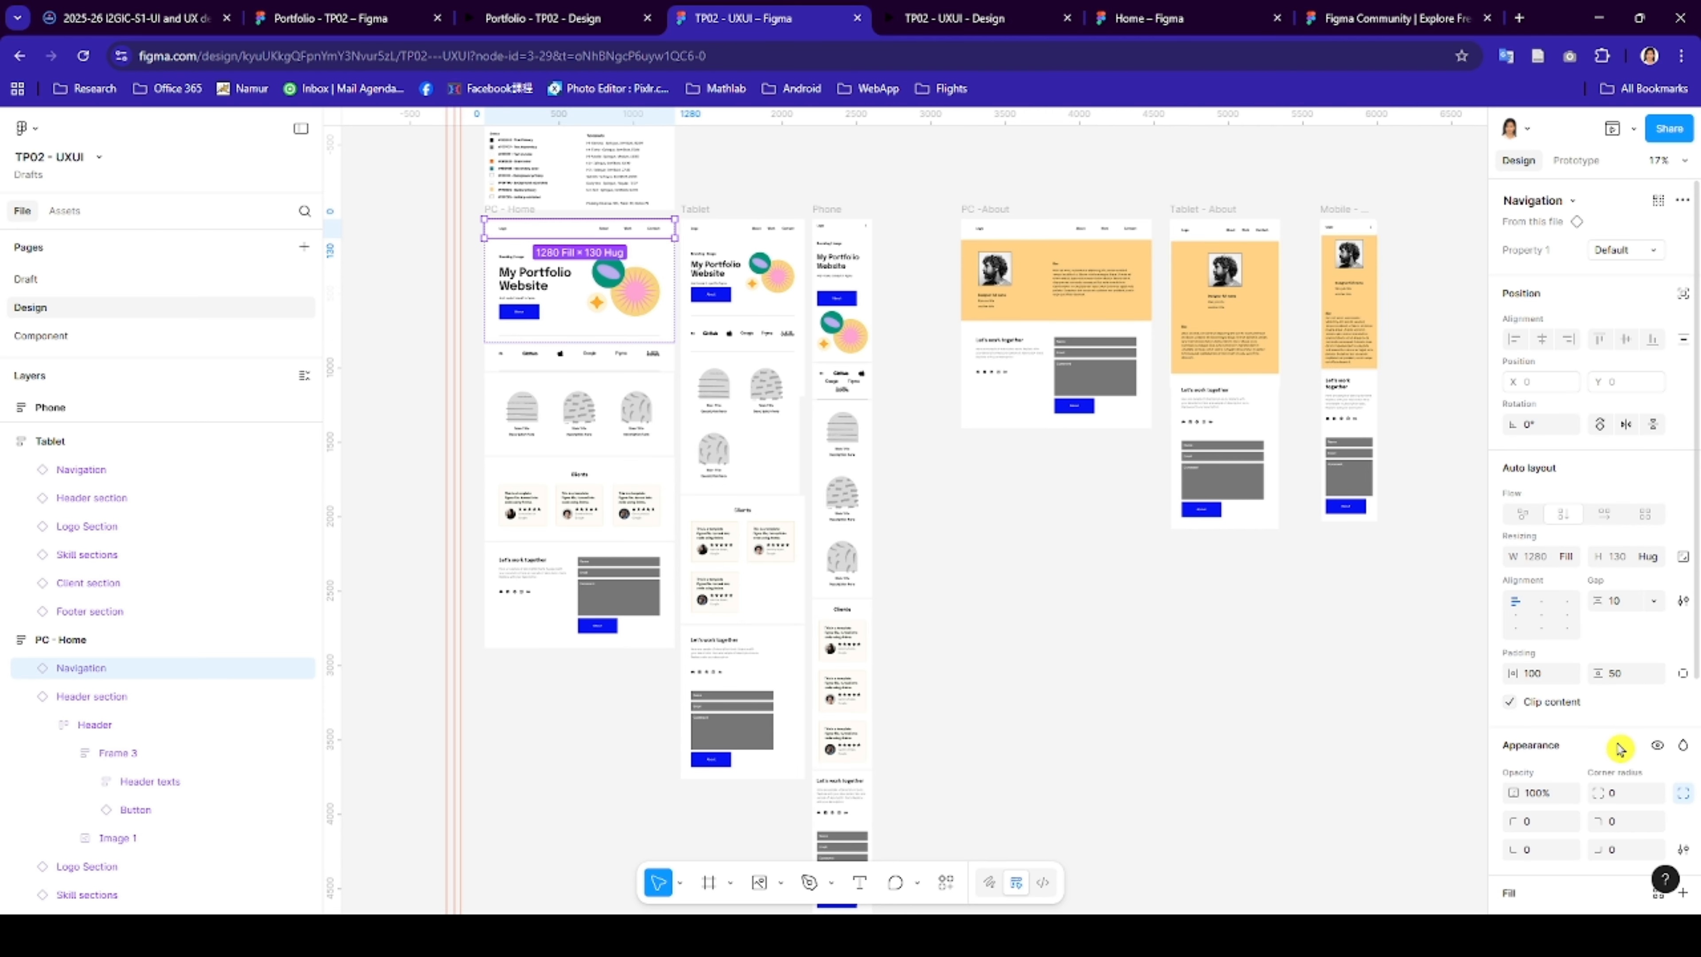
scroll(1620, 748, down, 5)
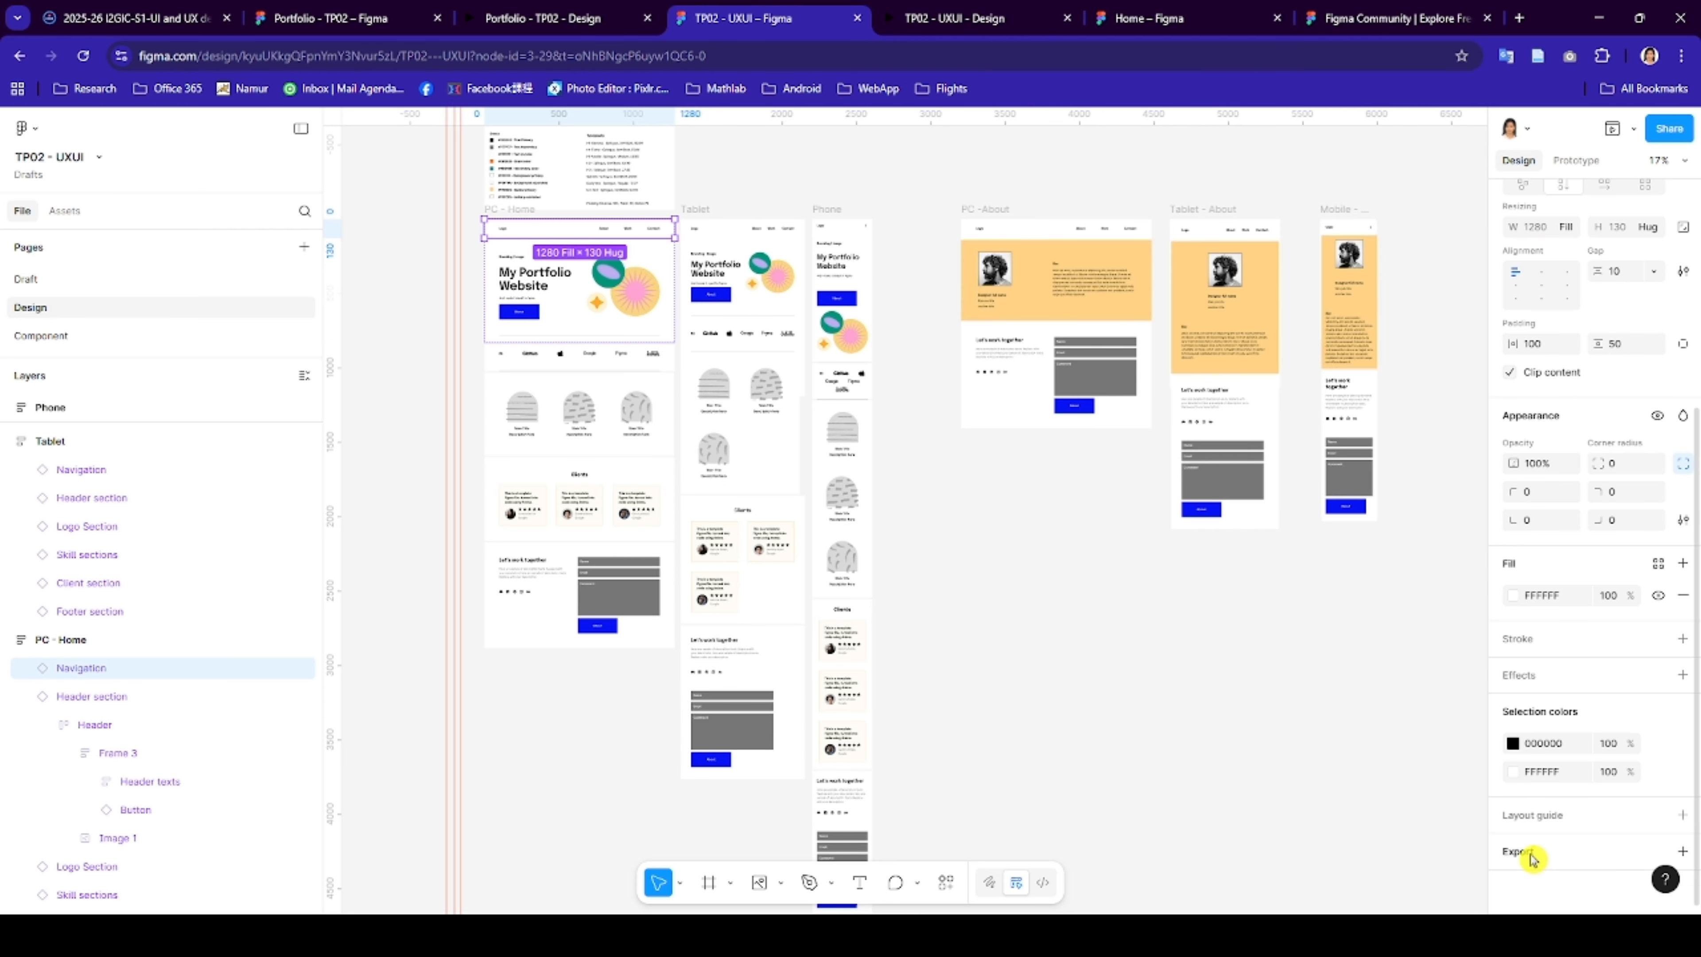
click(1520, 677)
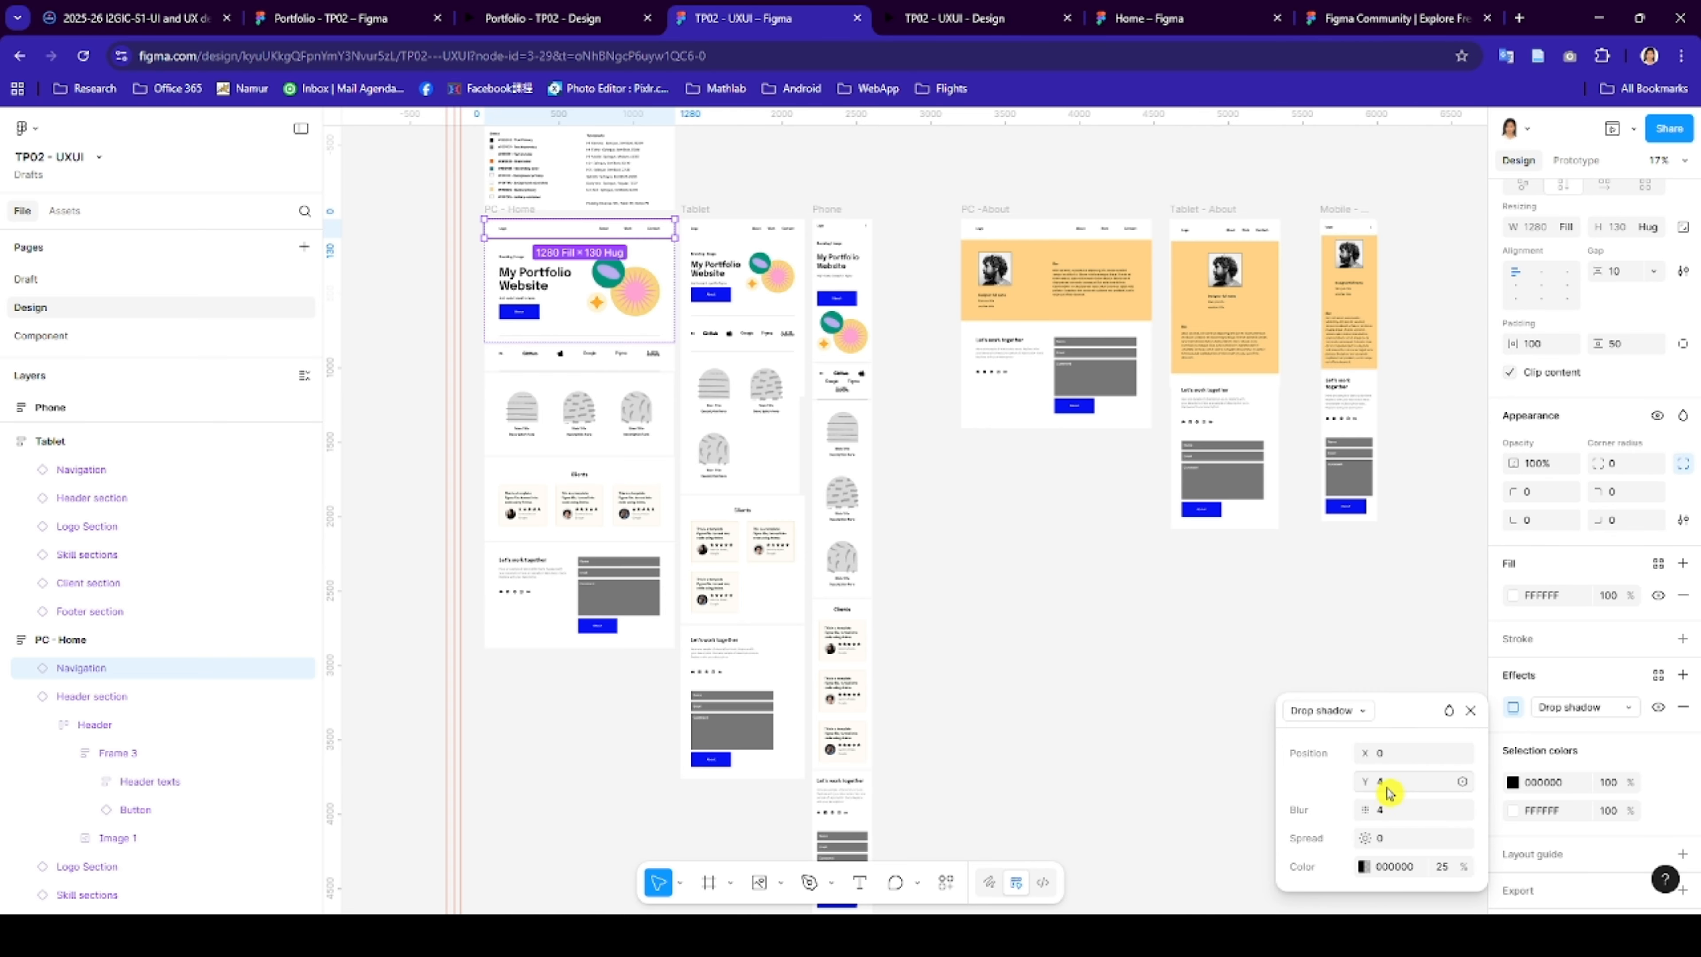
click(1331, 540)
click(903, 19)
click(721, 18)
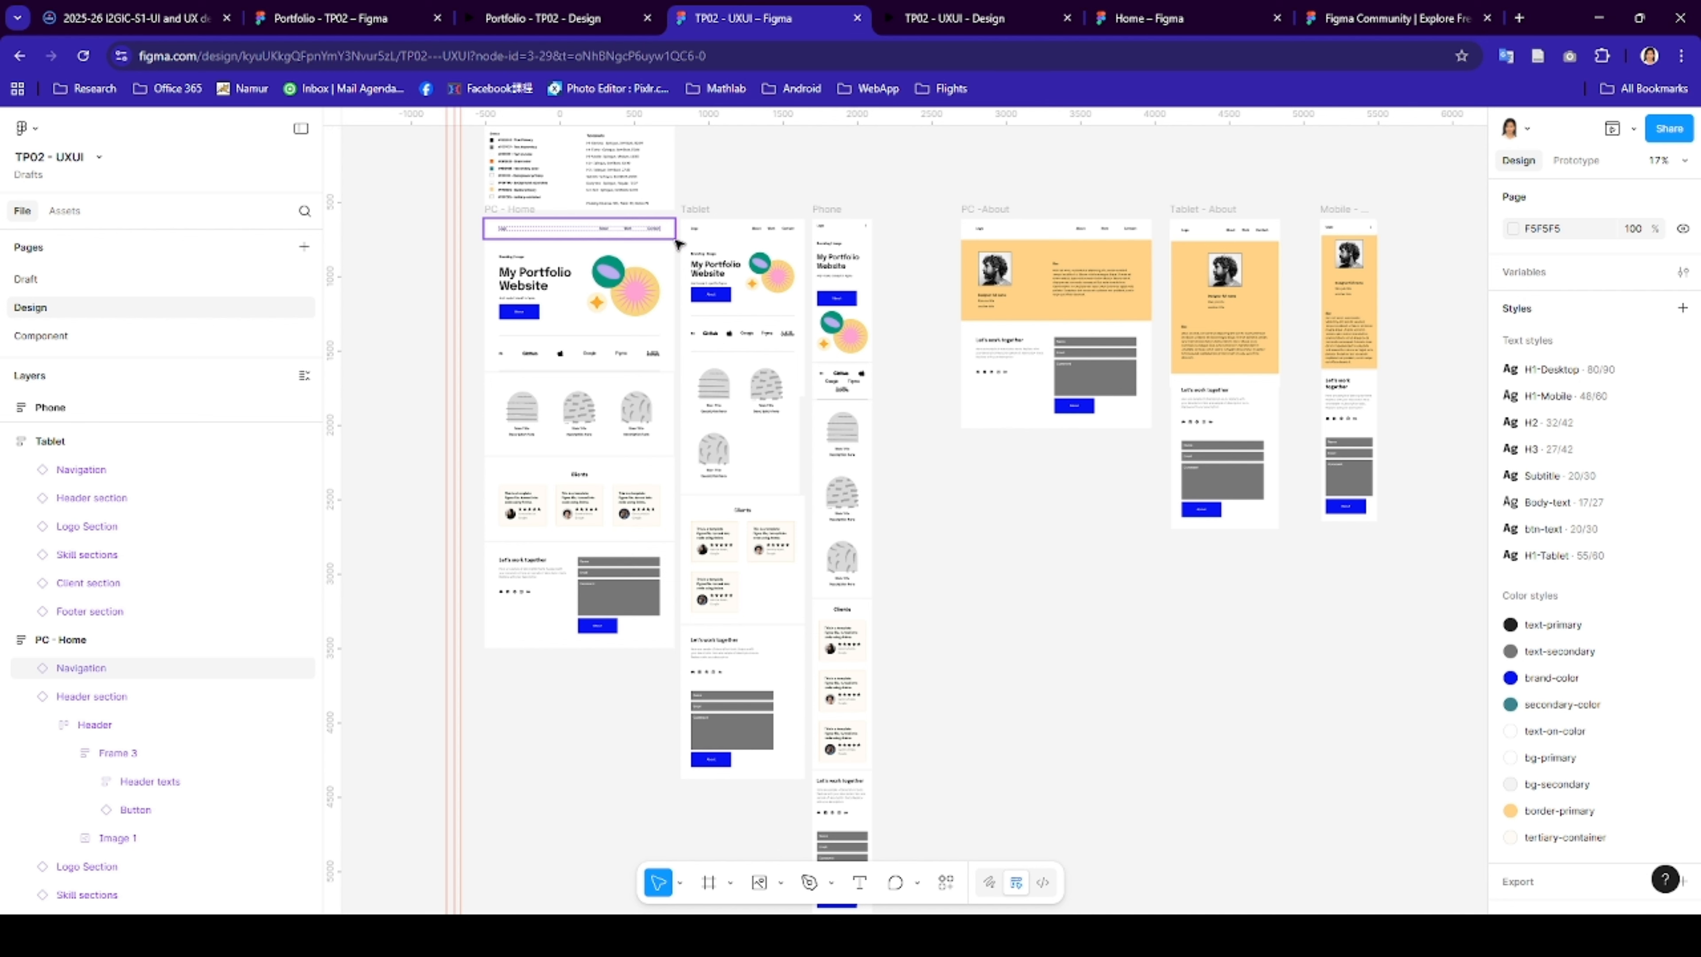
- Add a default drop shadow to the navigation of the Tablet, Phone, PC - About, Tablet - About and Mobile - About frames together
click(657, 231)
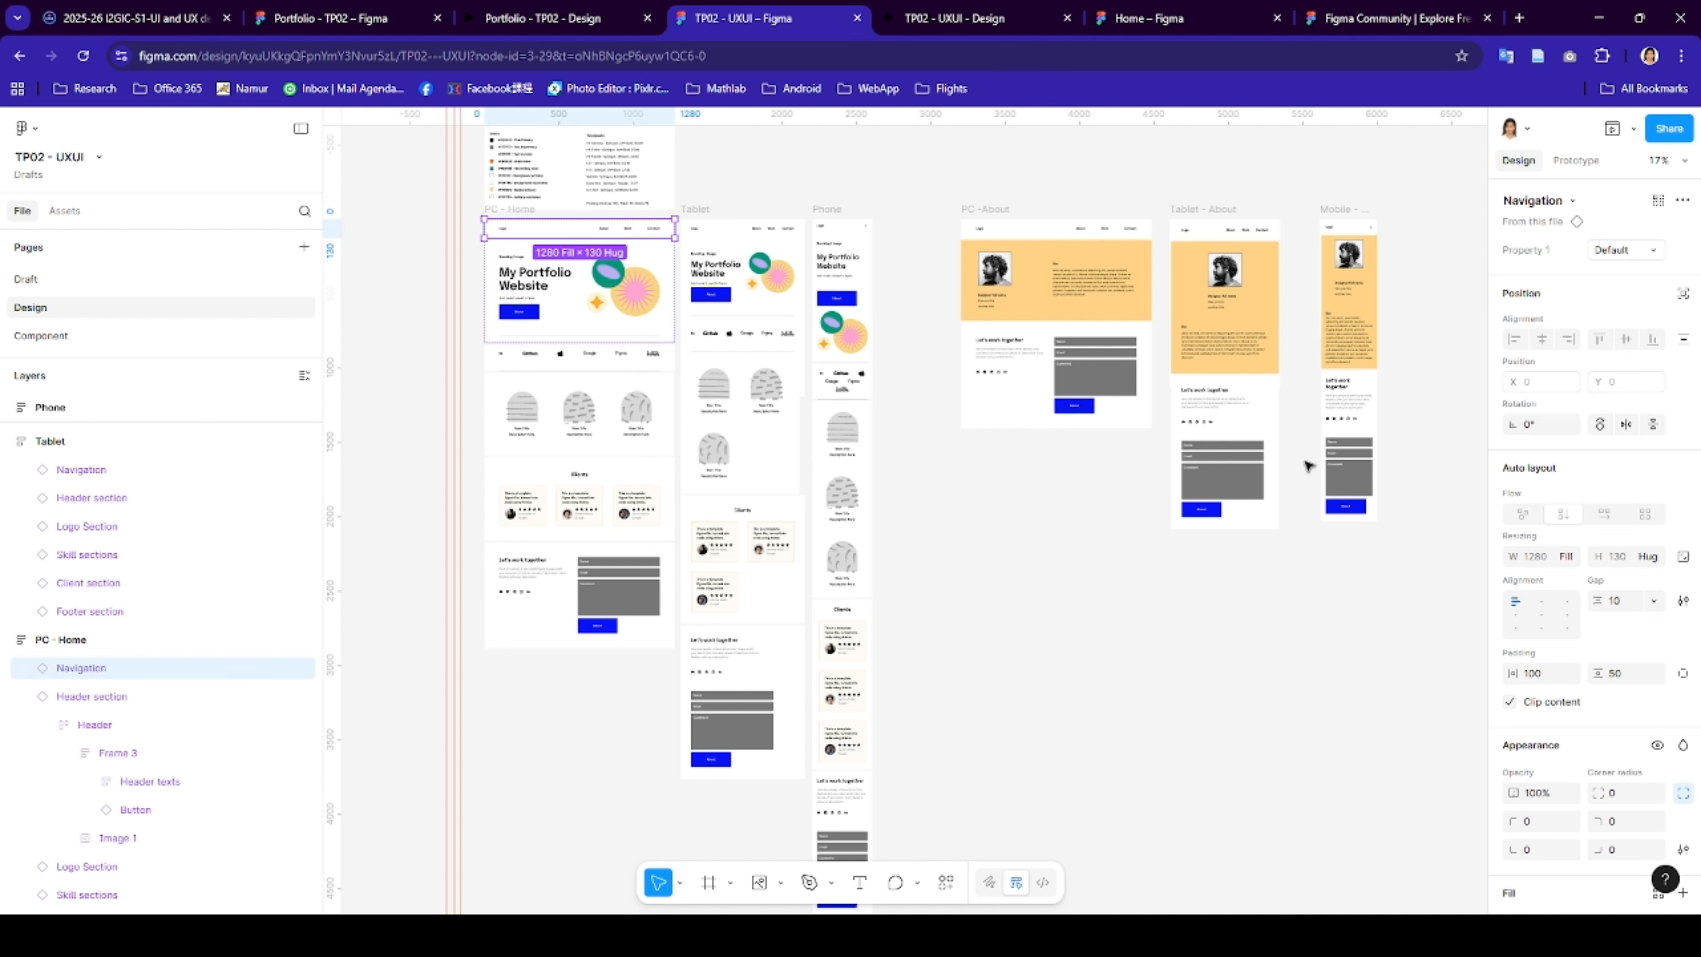
click(789, 229)
shift+click(841, 227)
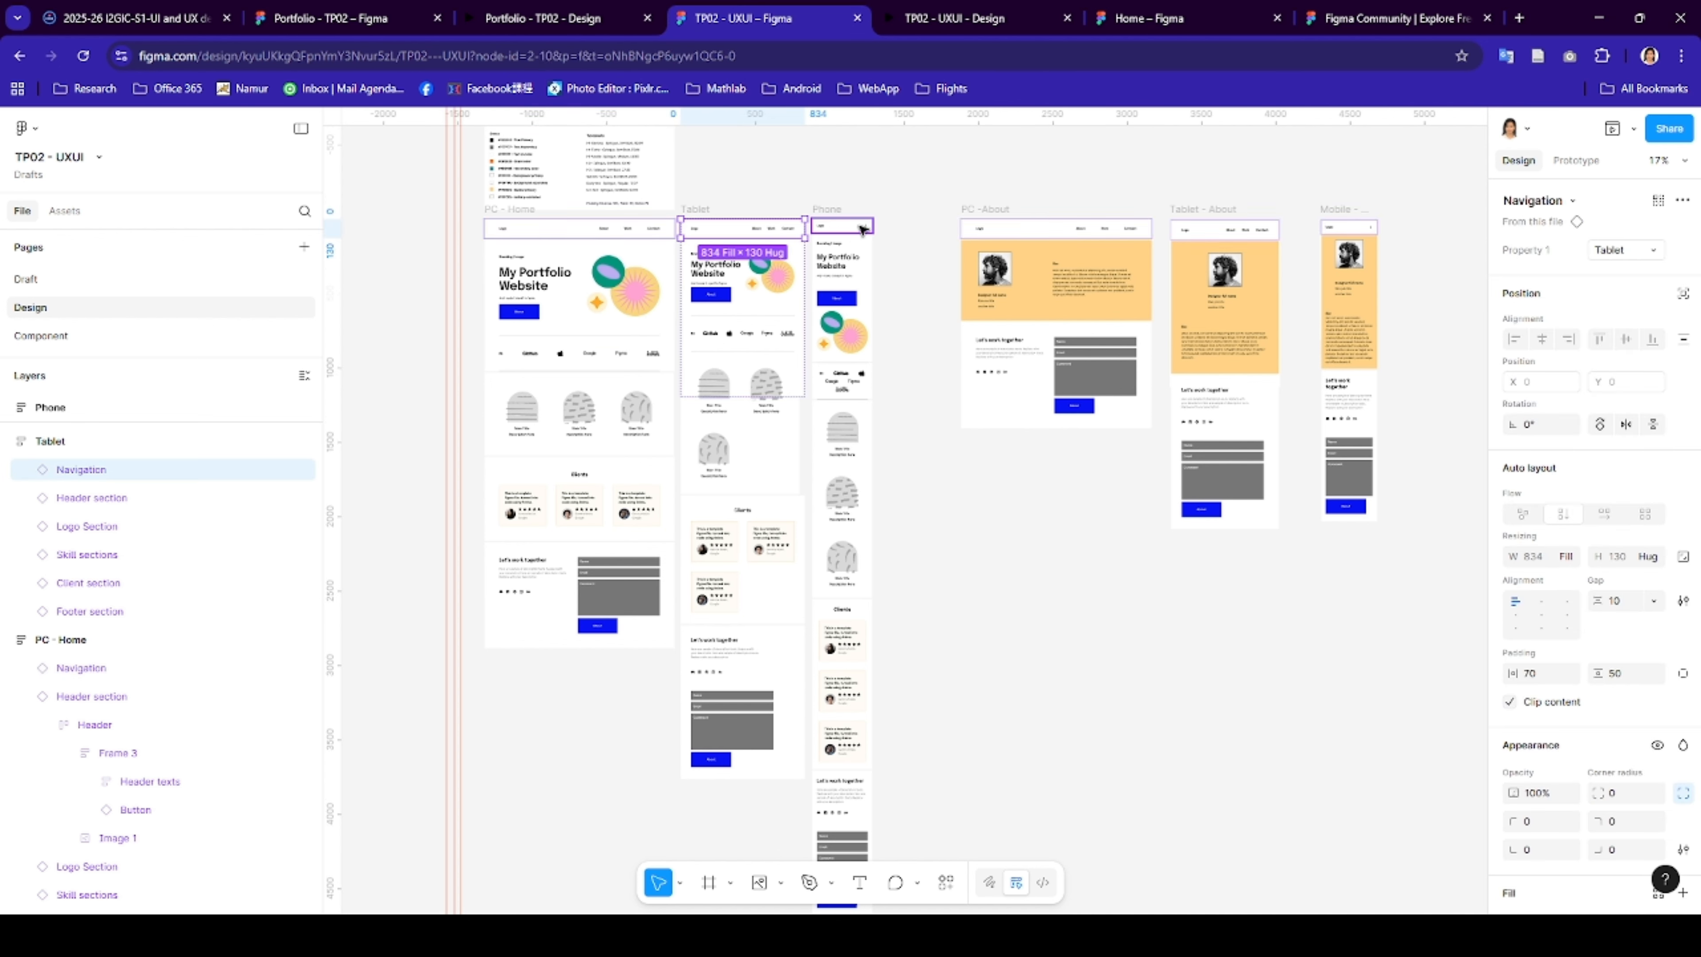
shift+click(1057, 229)
shift+click(1219, 232)
shift+click(1348, 228)
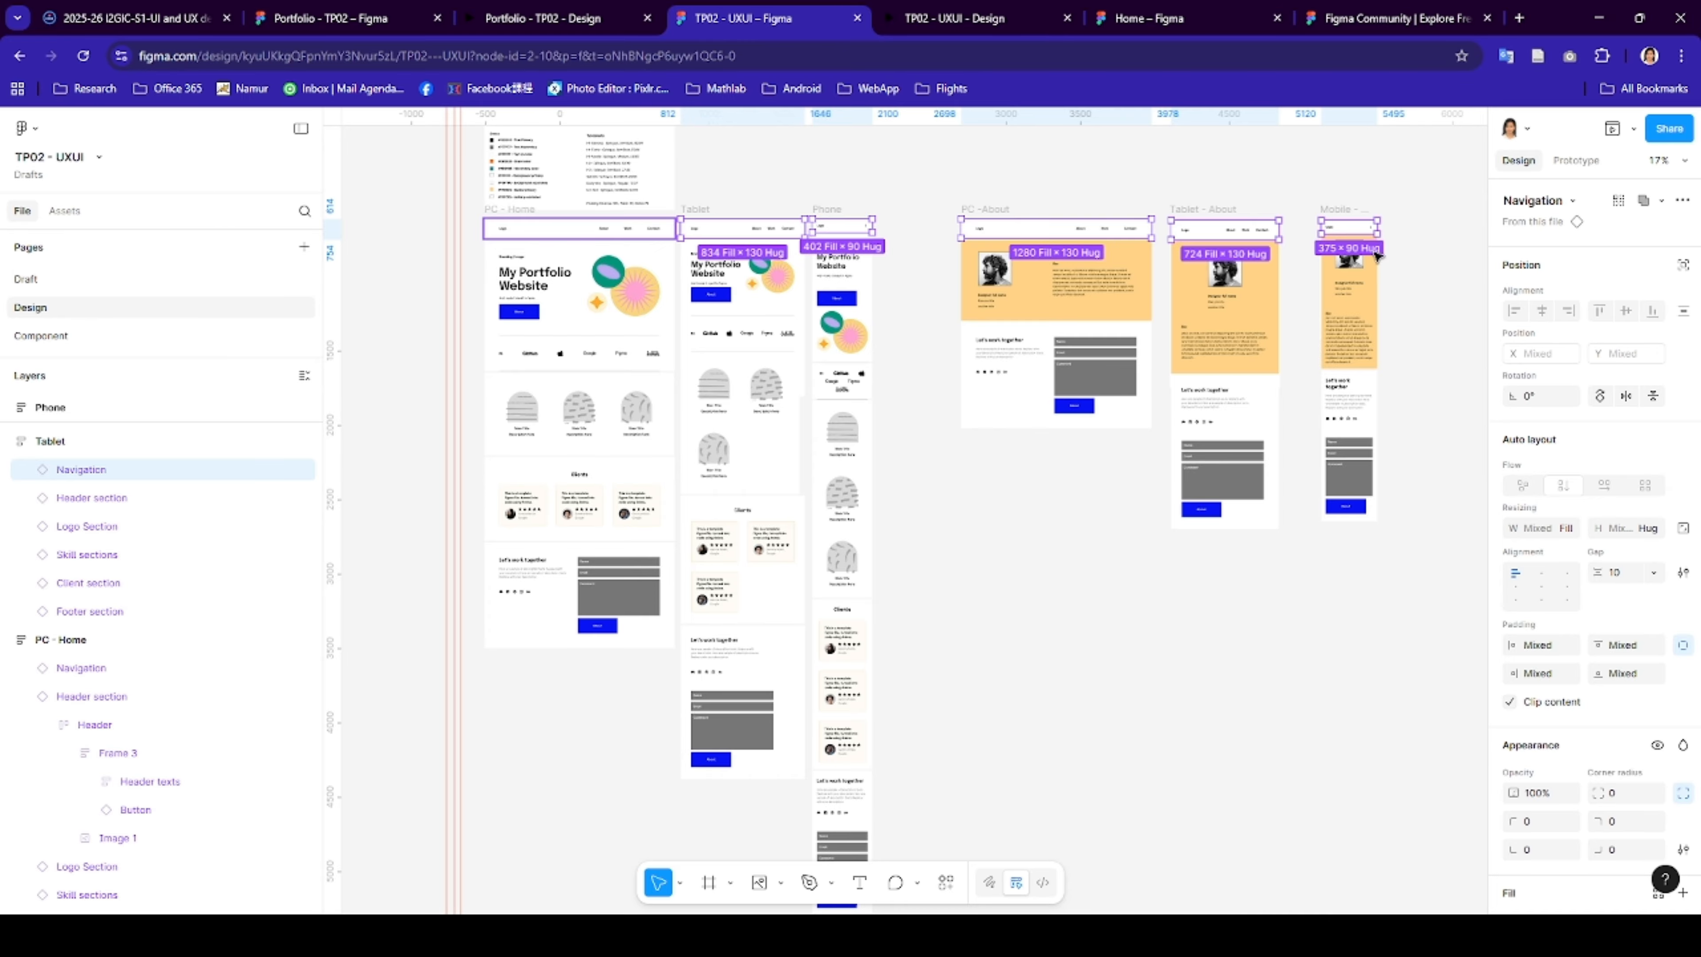
scroll(1578, 795, down, 5)
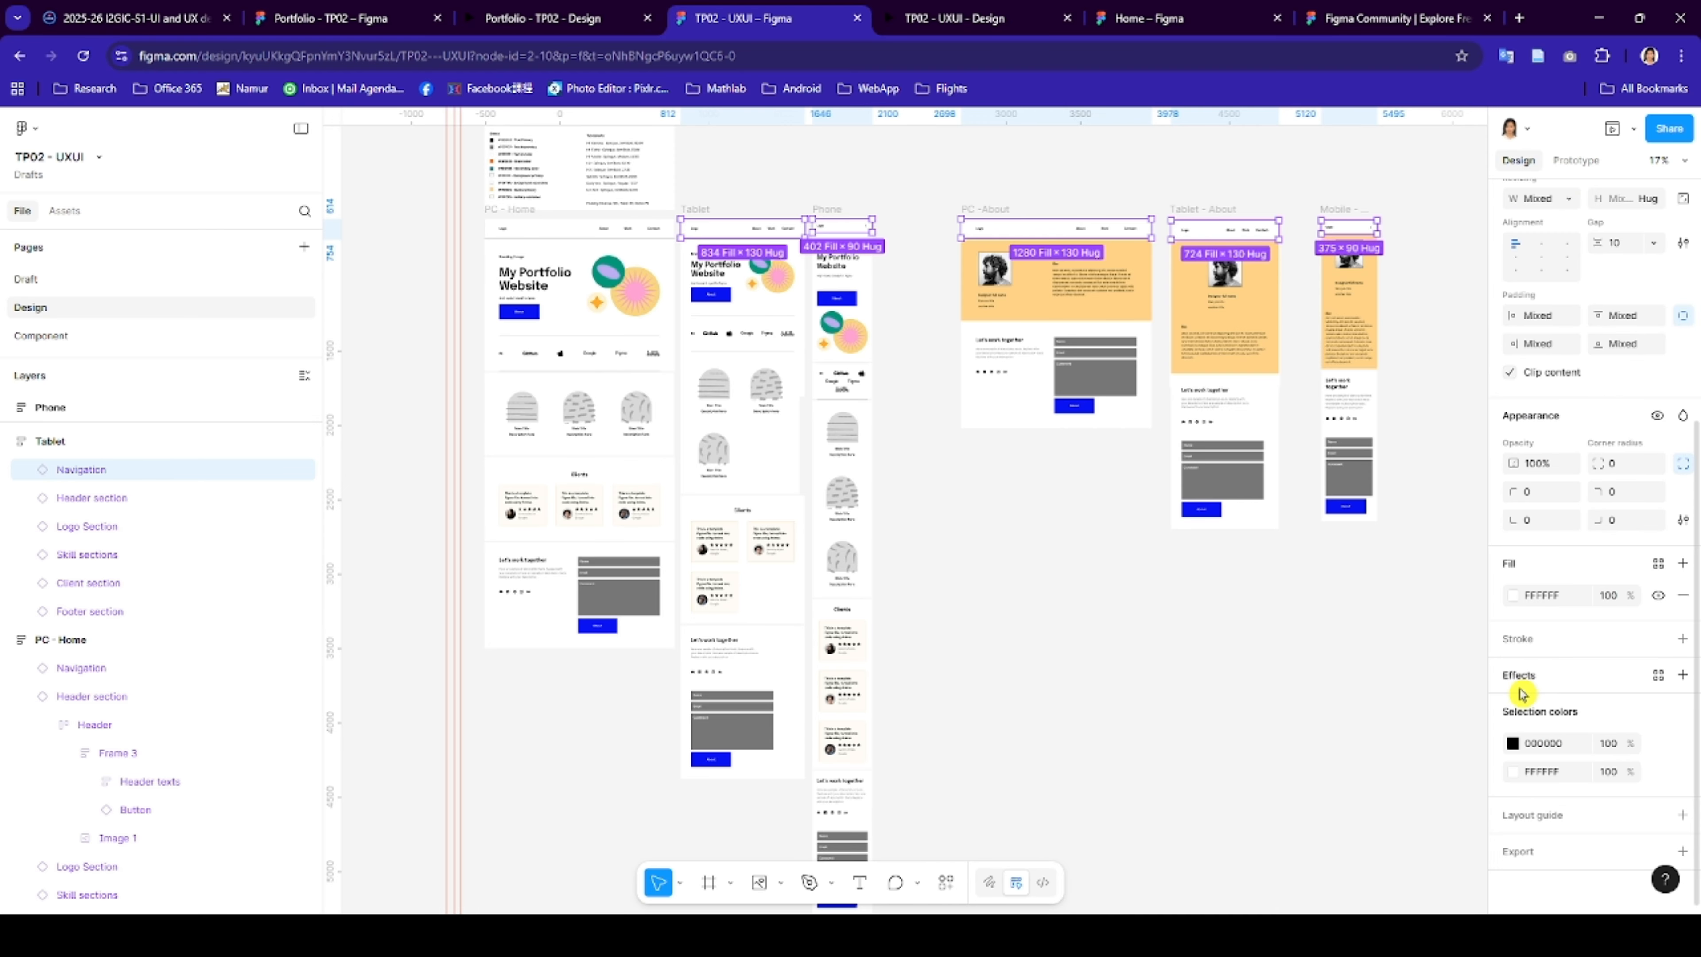
click(1682, 676)
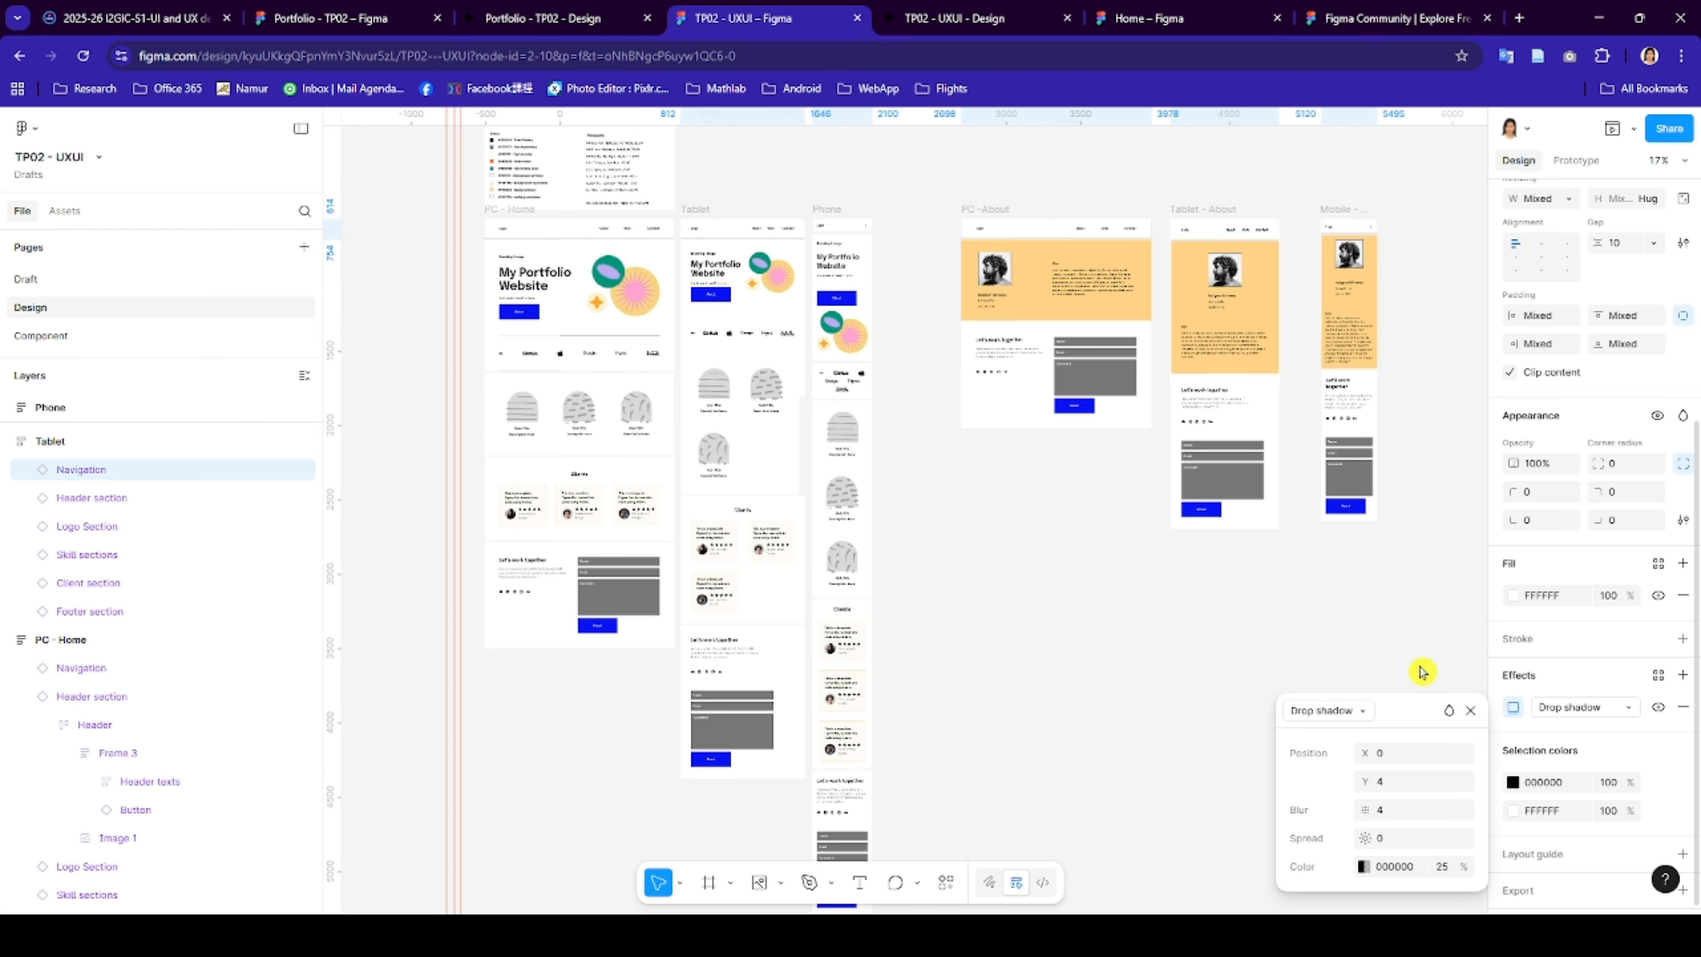
click(1470, 709)
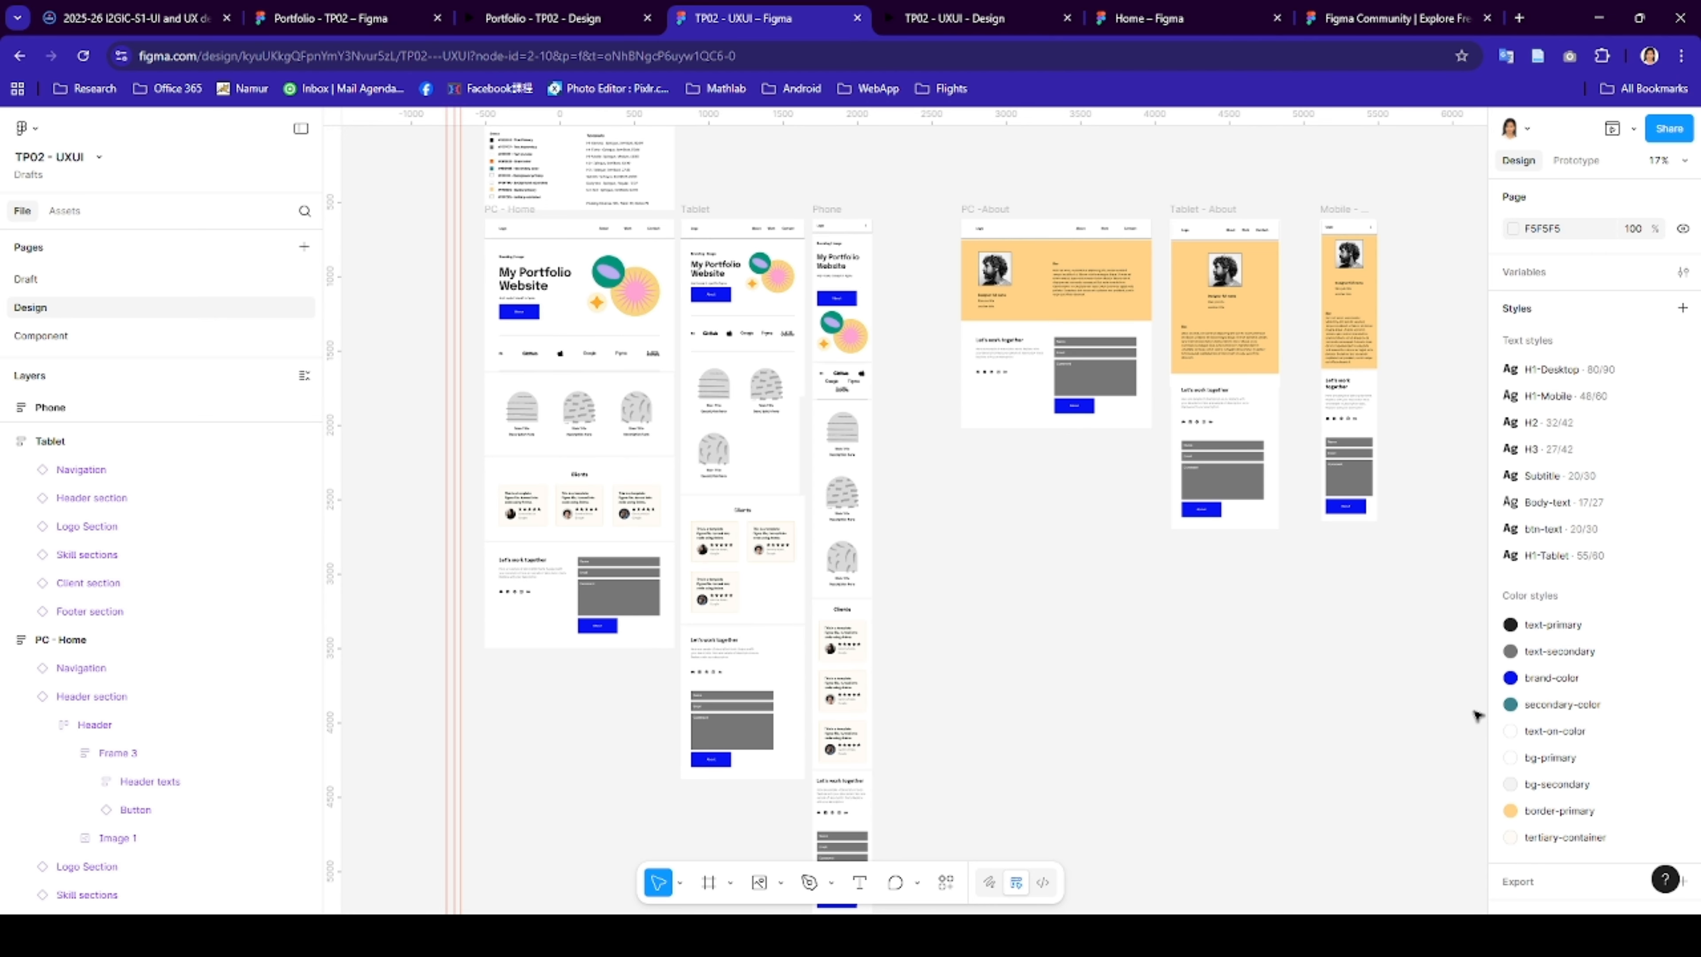
- Check the navigation shadow while scrolling the tablet page in the prototype preview, and show the list of flows
click(1029, 9)
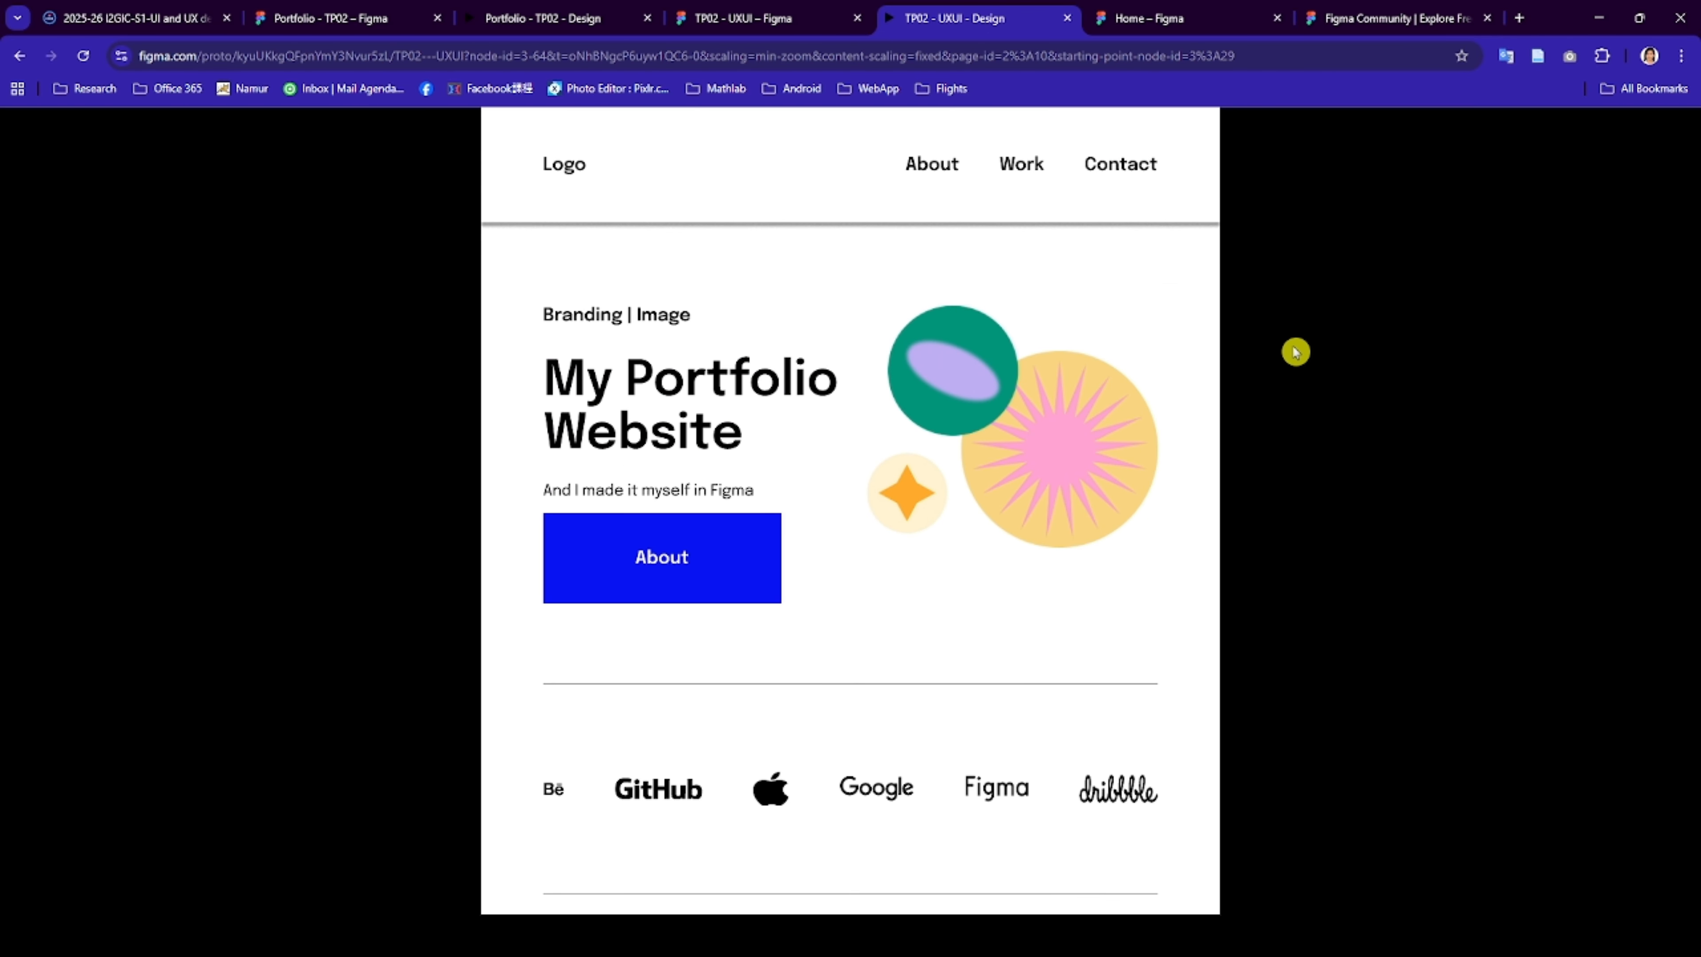
scroll(942, 896, down, 4)
scroll(323, 331, up, 1)
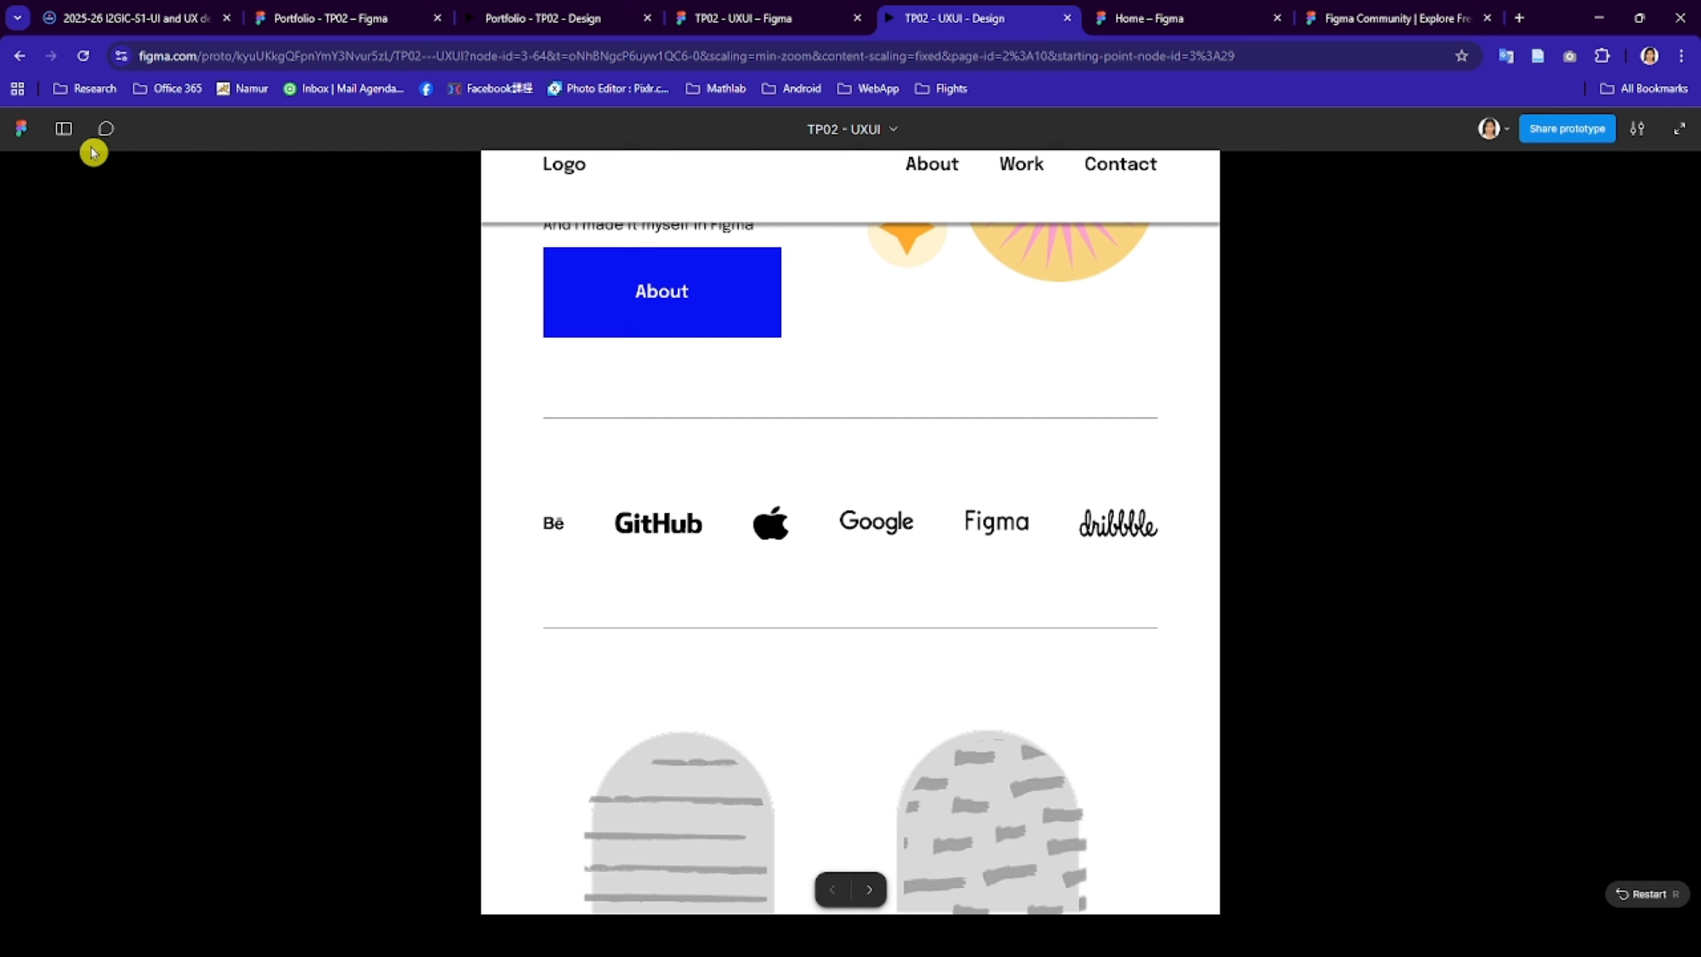
click(61, 134)
- Back in the design file, add flow starting points named Tablet on the Tablet frame and Mobile on the Phone frame
click(710, 18)
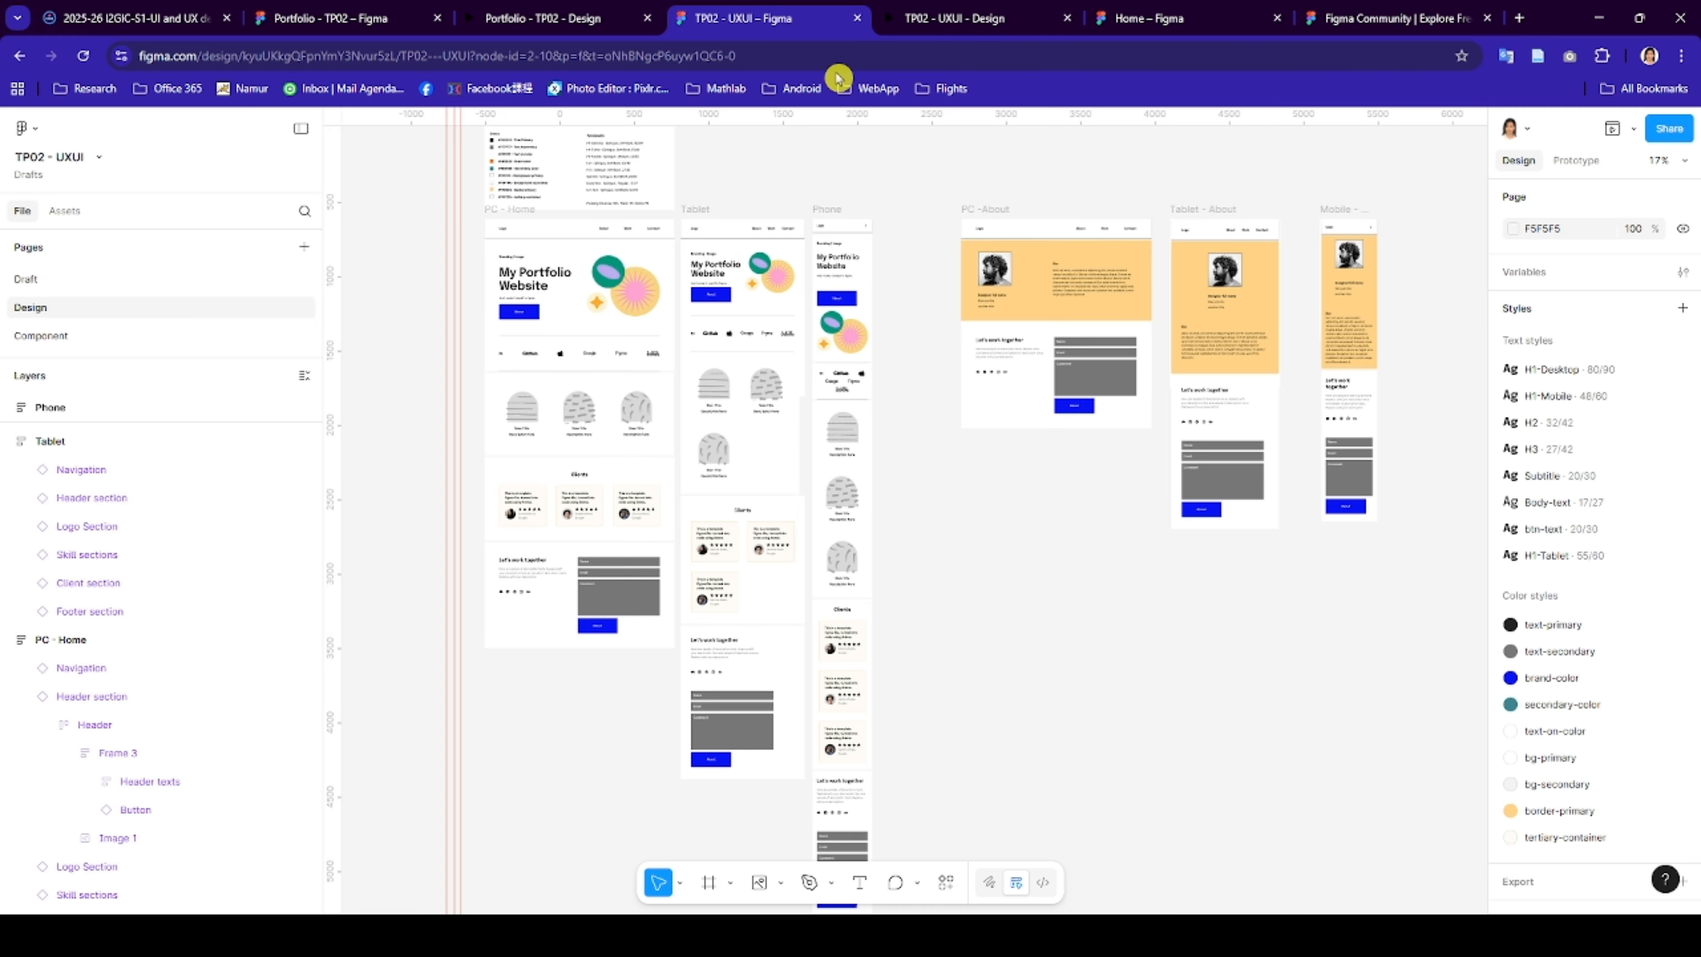
click(80, 441)
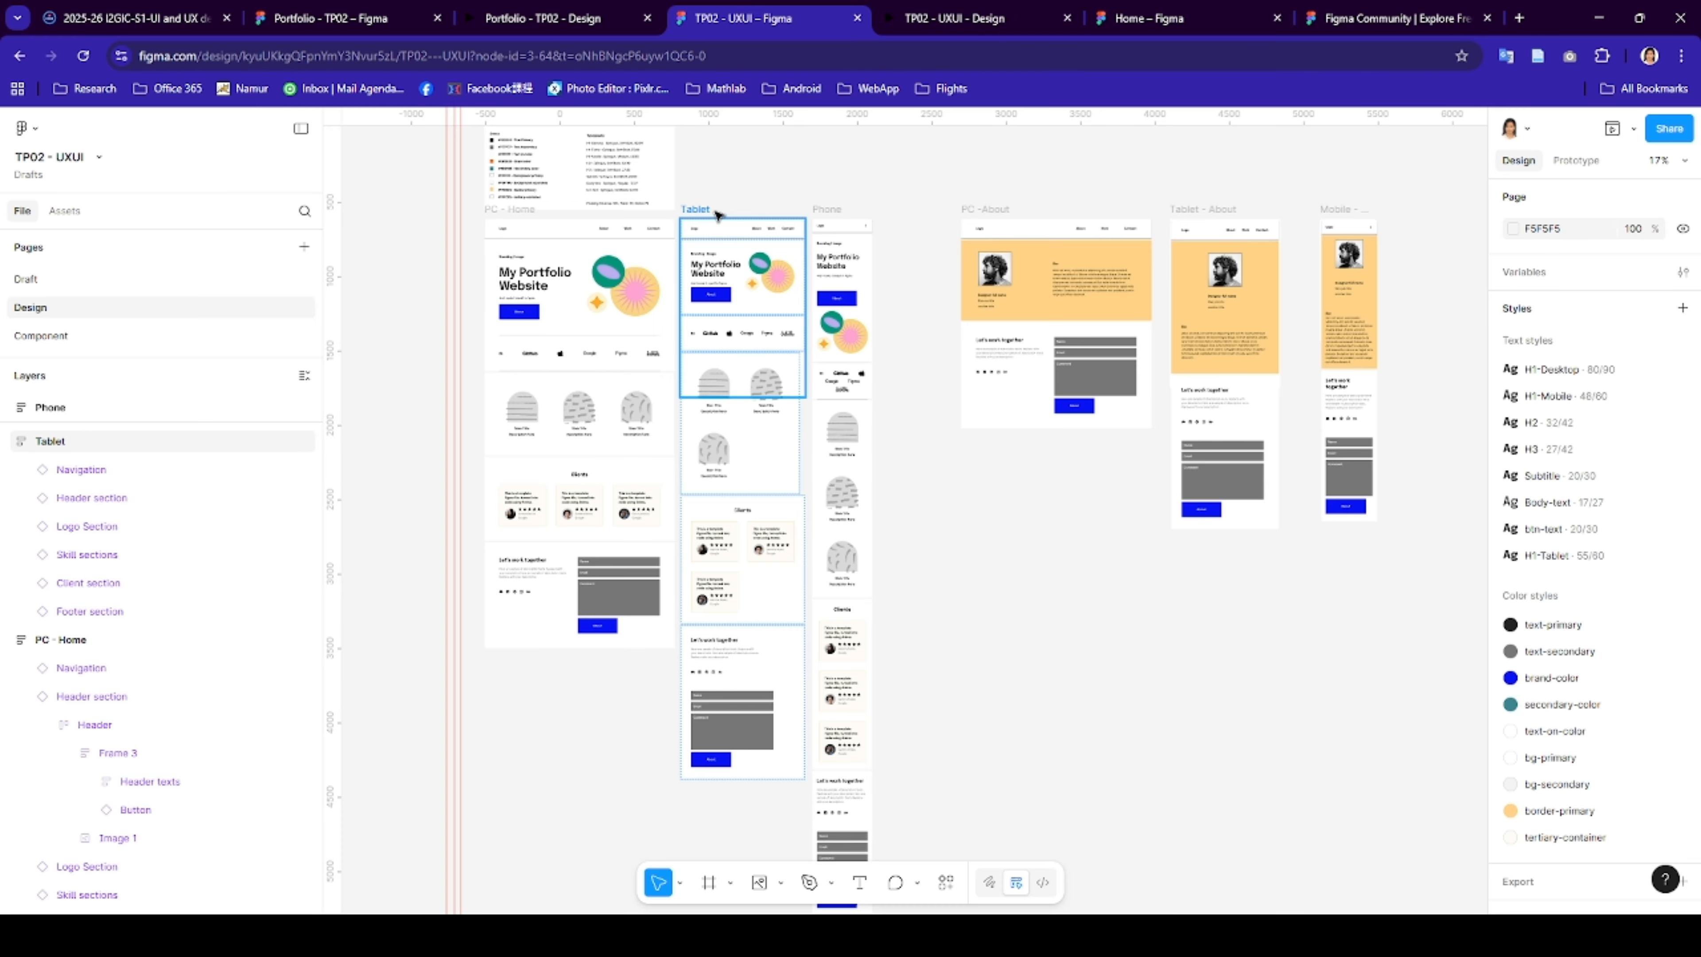
click(1576, 161)
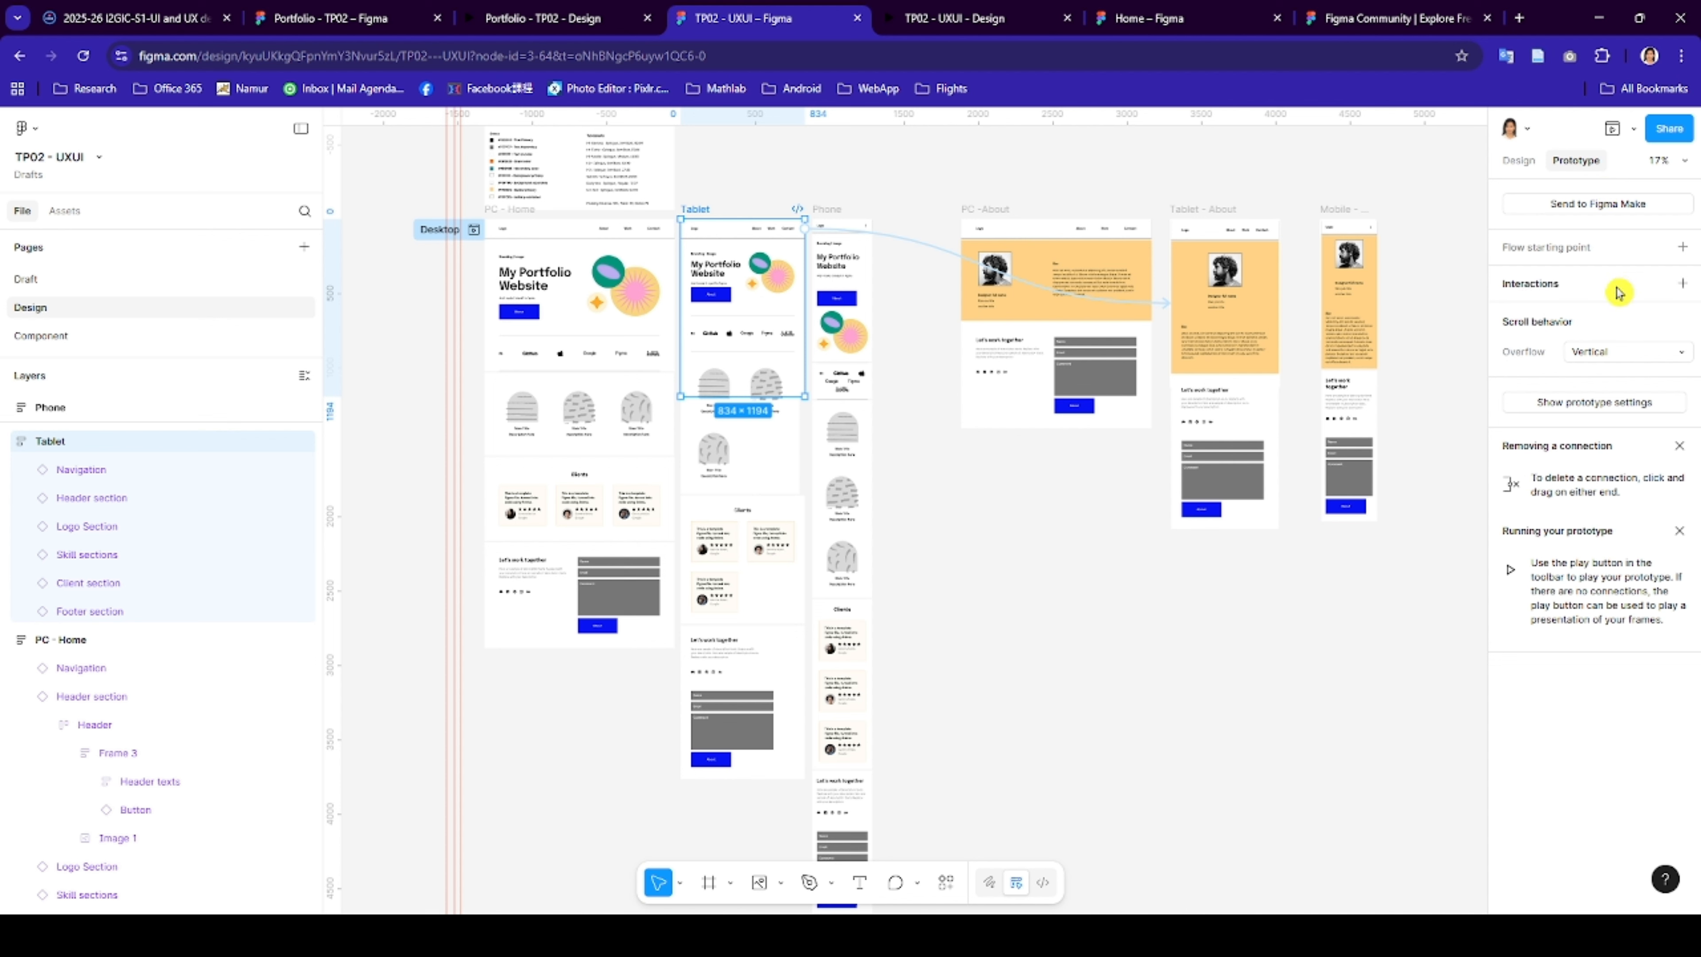
click(1681, 246)
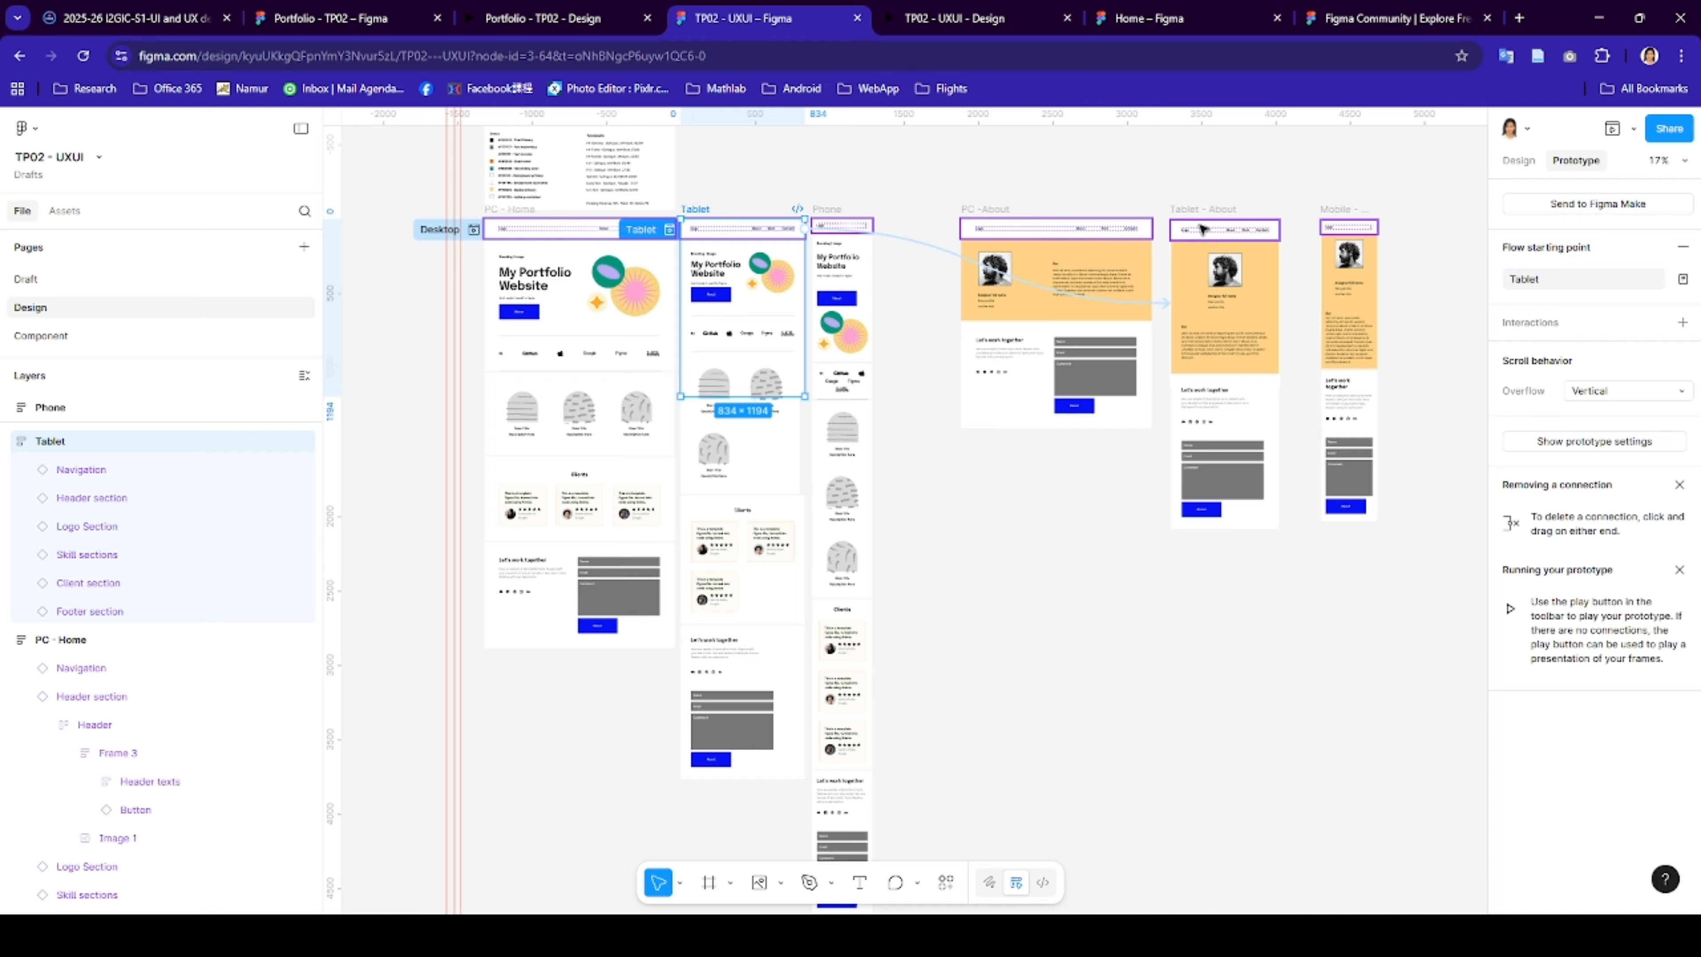
click(829, 209)
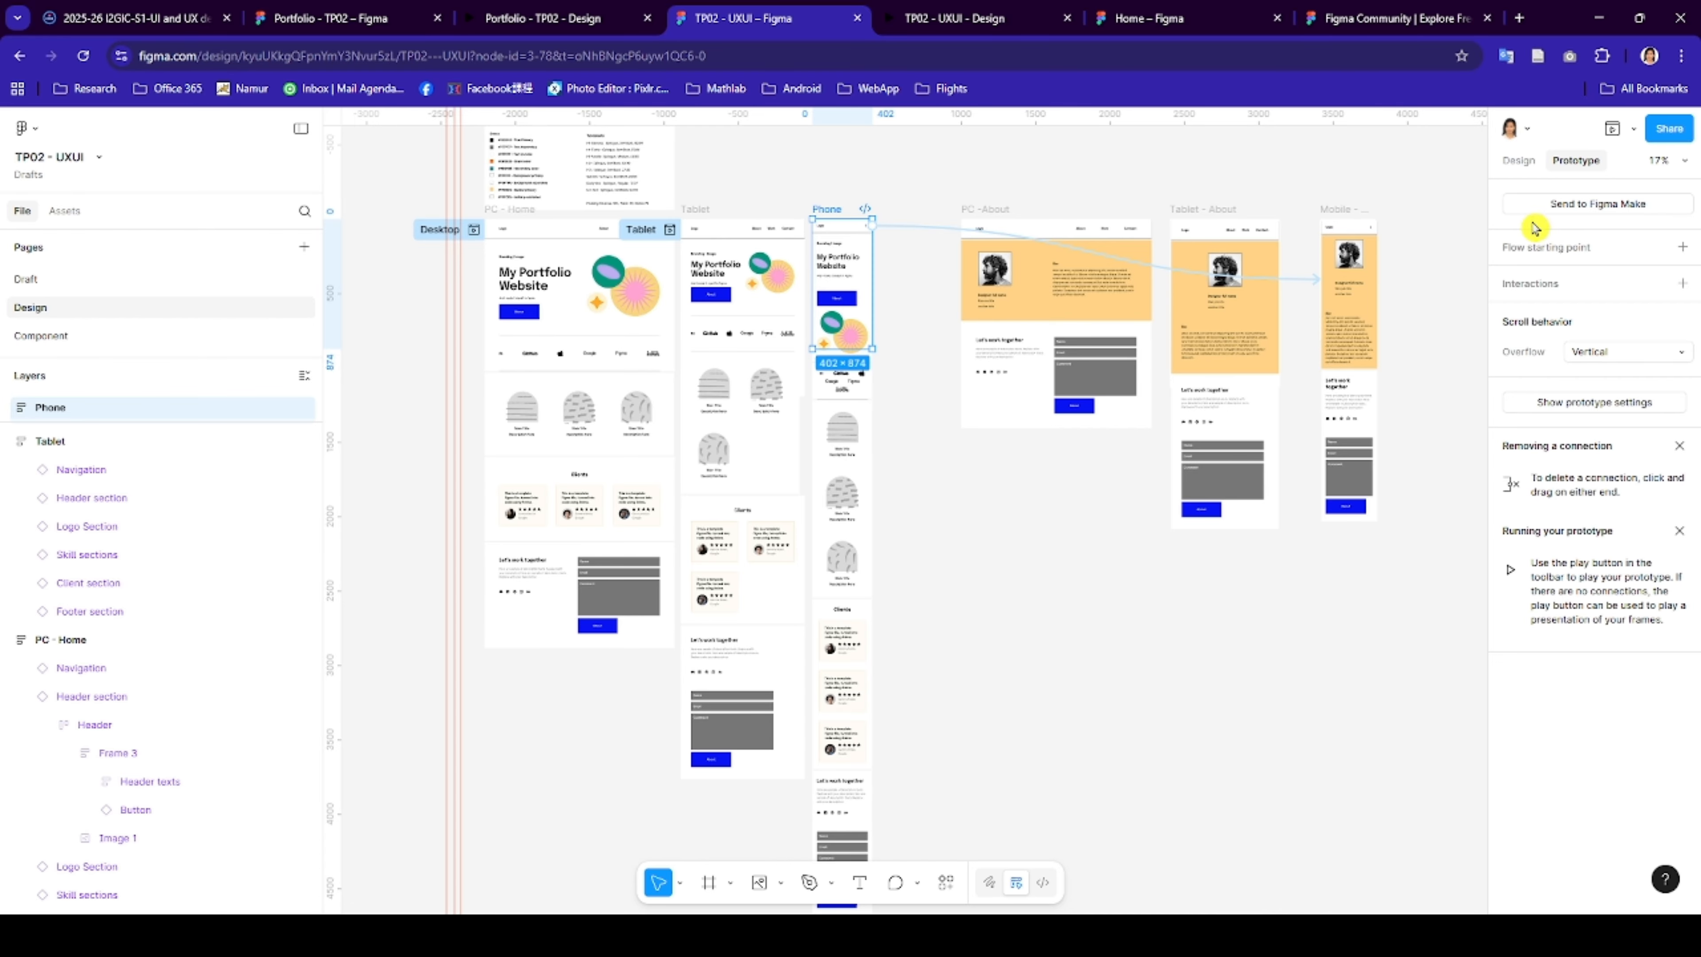
click(1683, 250)
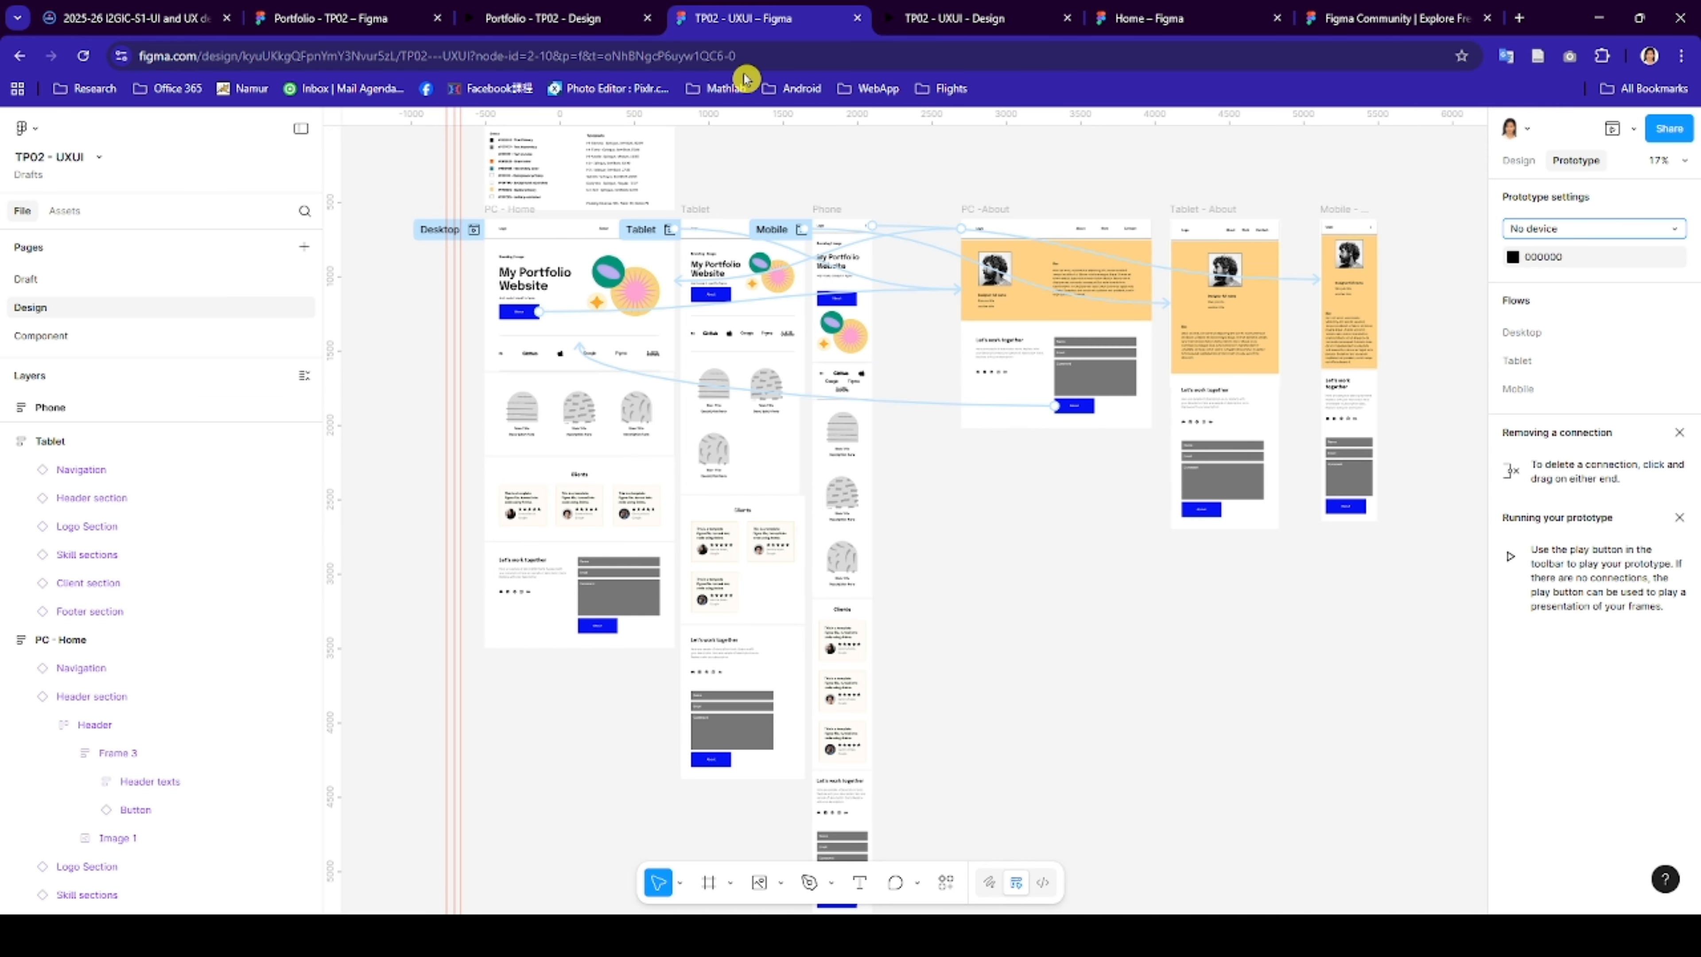
- In the prototype preview, check the updated flow list and scroll through the tablet home page
click(951, 18)
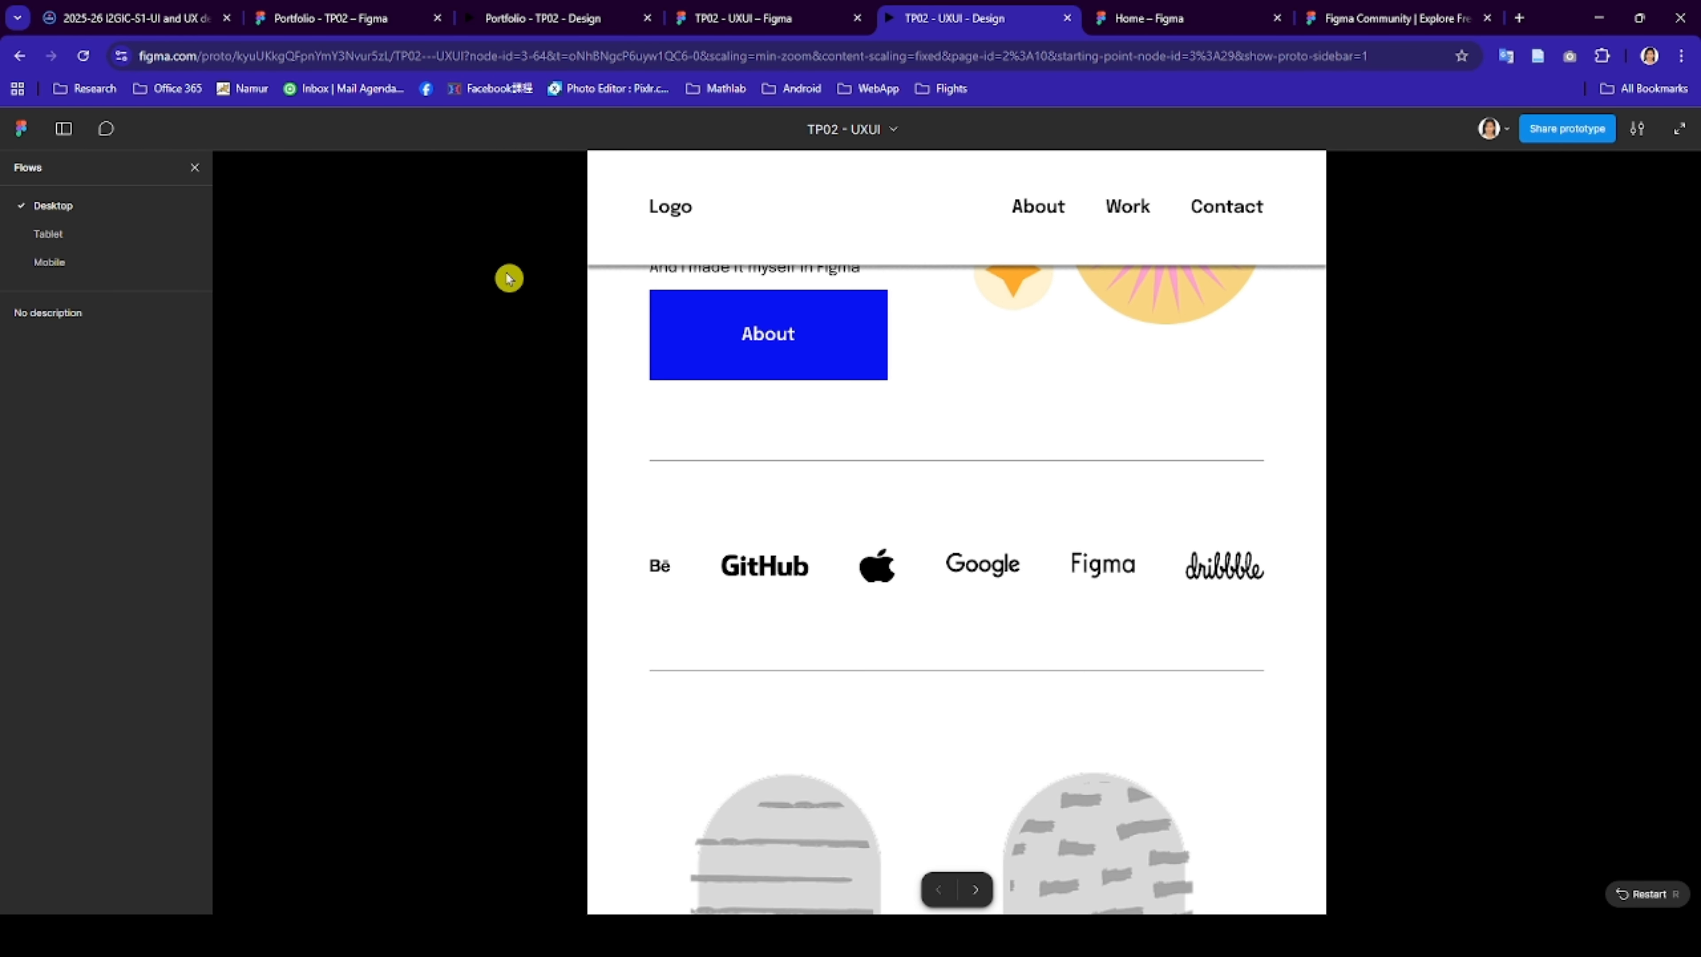
scroll(1044, 361, down, 5)
scroll(1036, 361, up, 10)
scroll(1125, 341, down, 5)
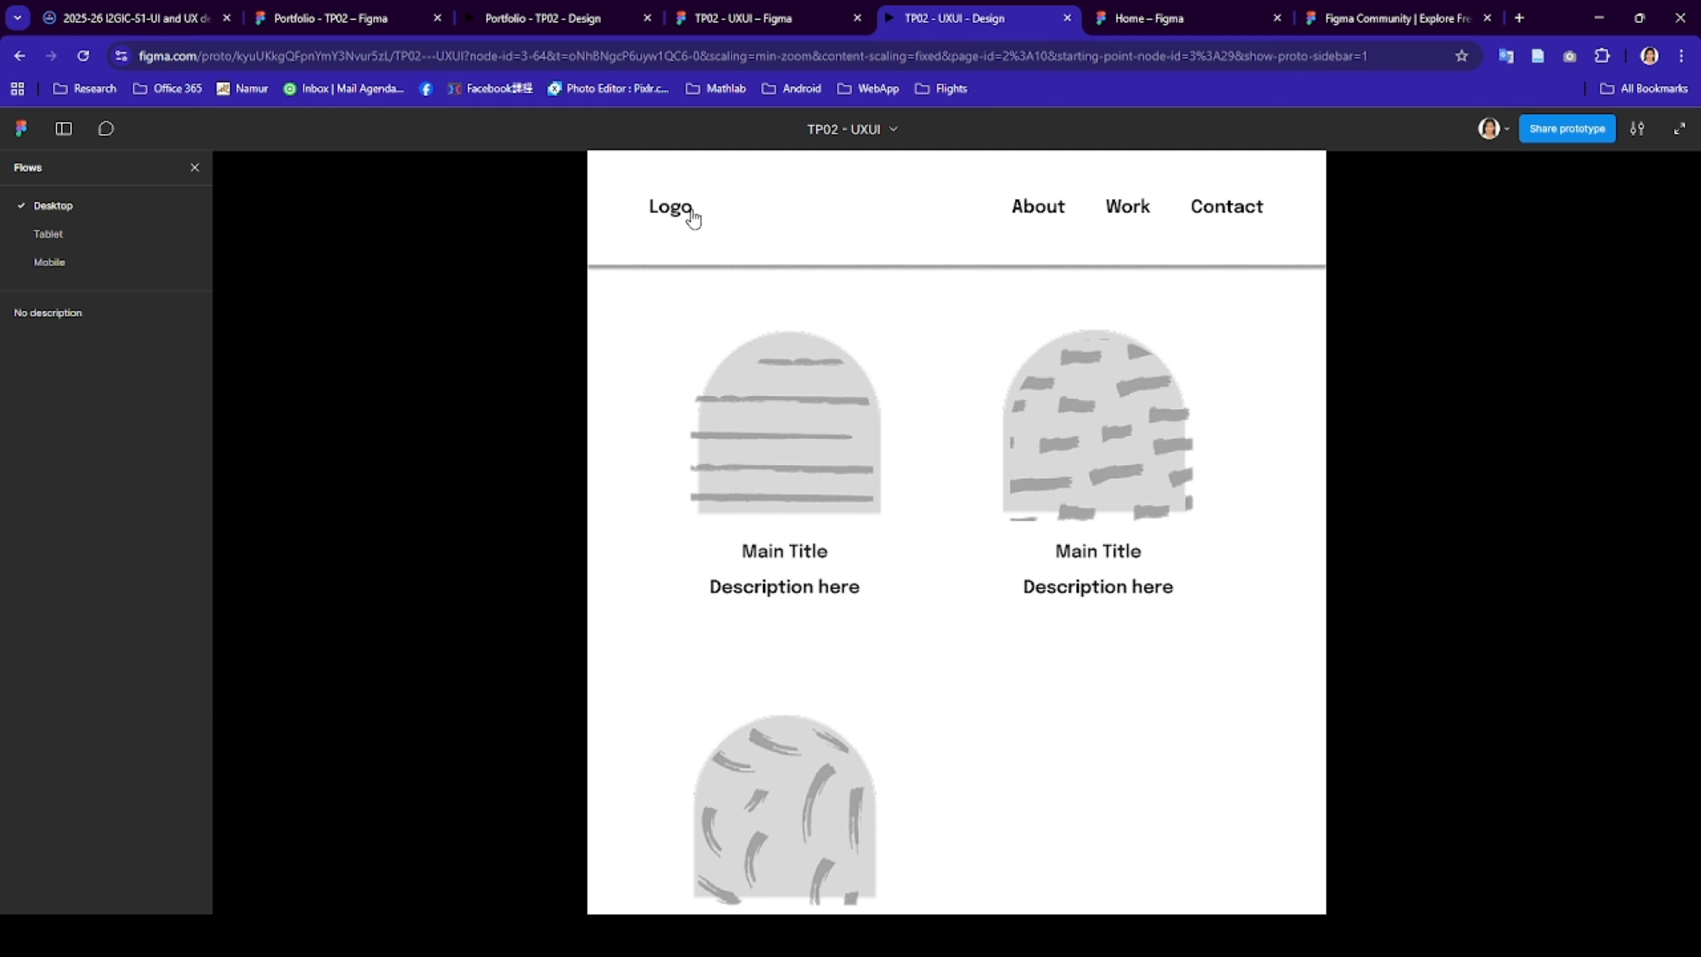
- Test the Logo link from the tablet home page in the preview and scroll through the linked tablet About page
click(675, 214)
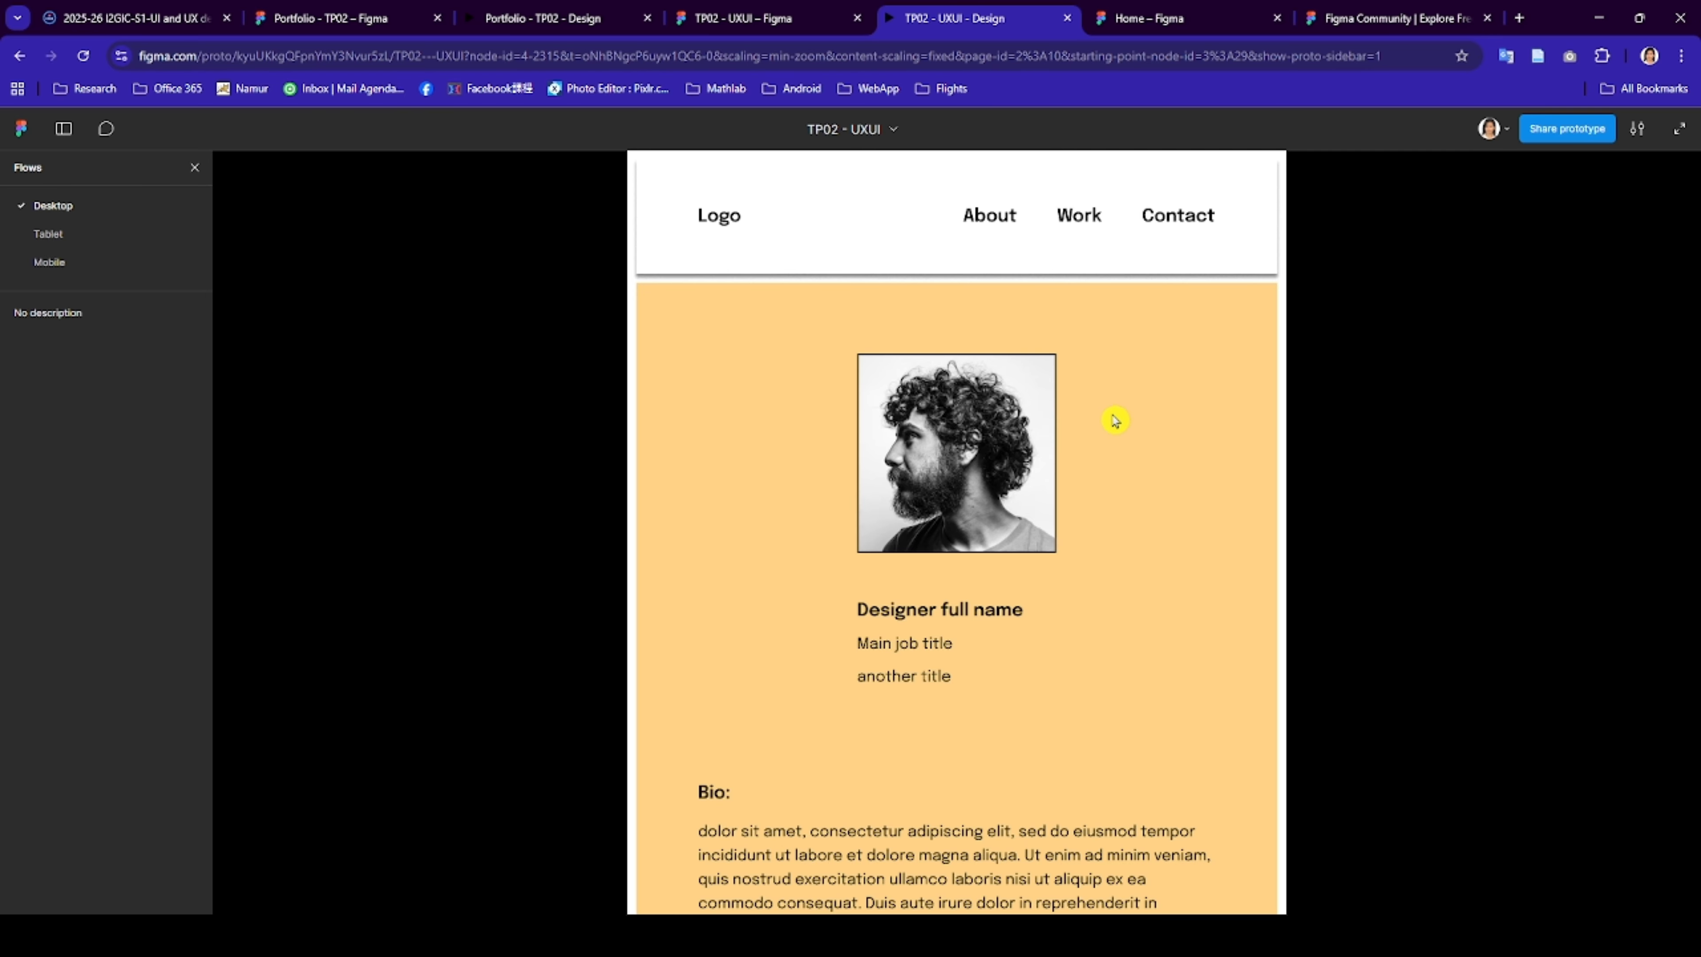
scroll(1116, 416, down, 8)
scroll(1116, 410, up, 8)
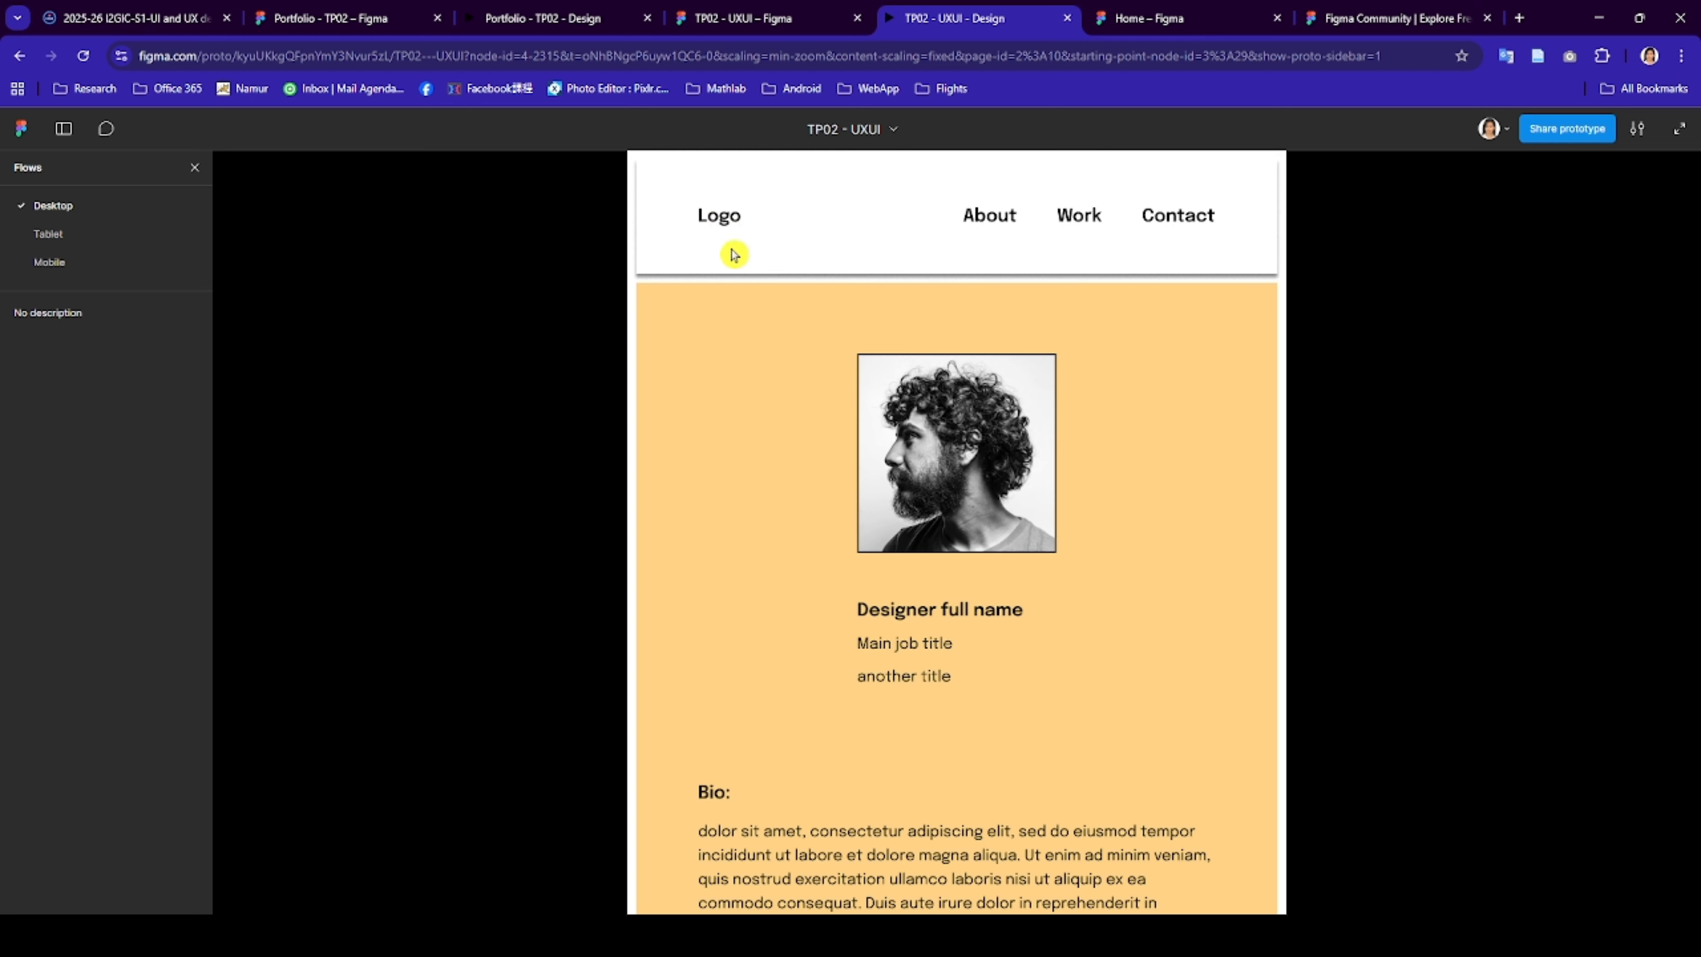
scroll(733, 253, down, 8)
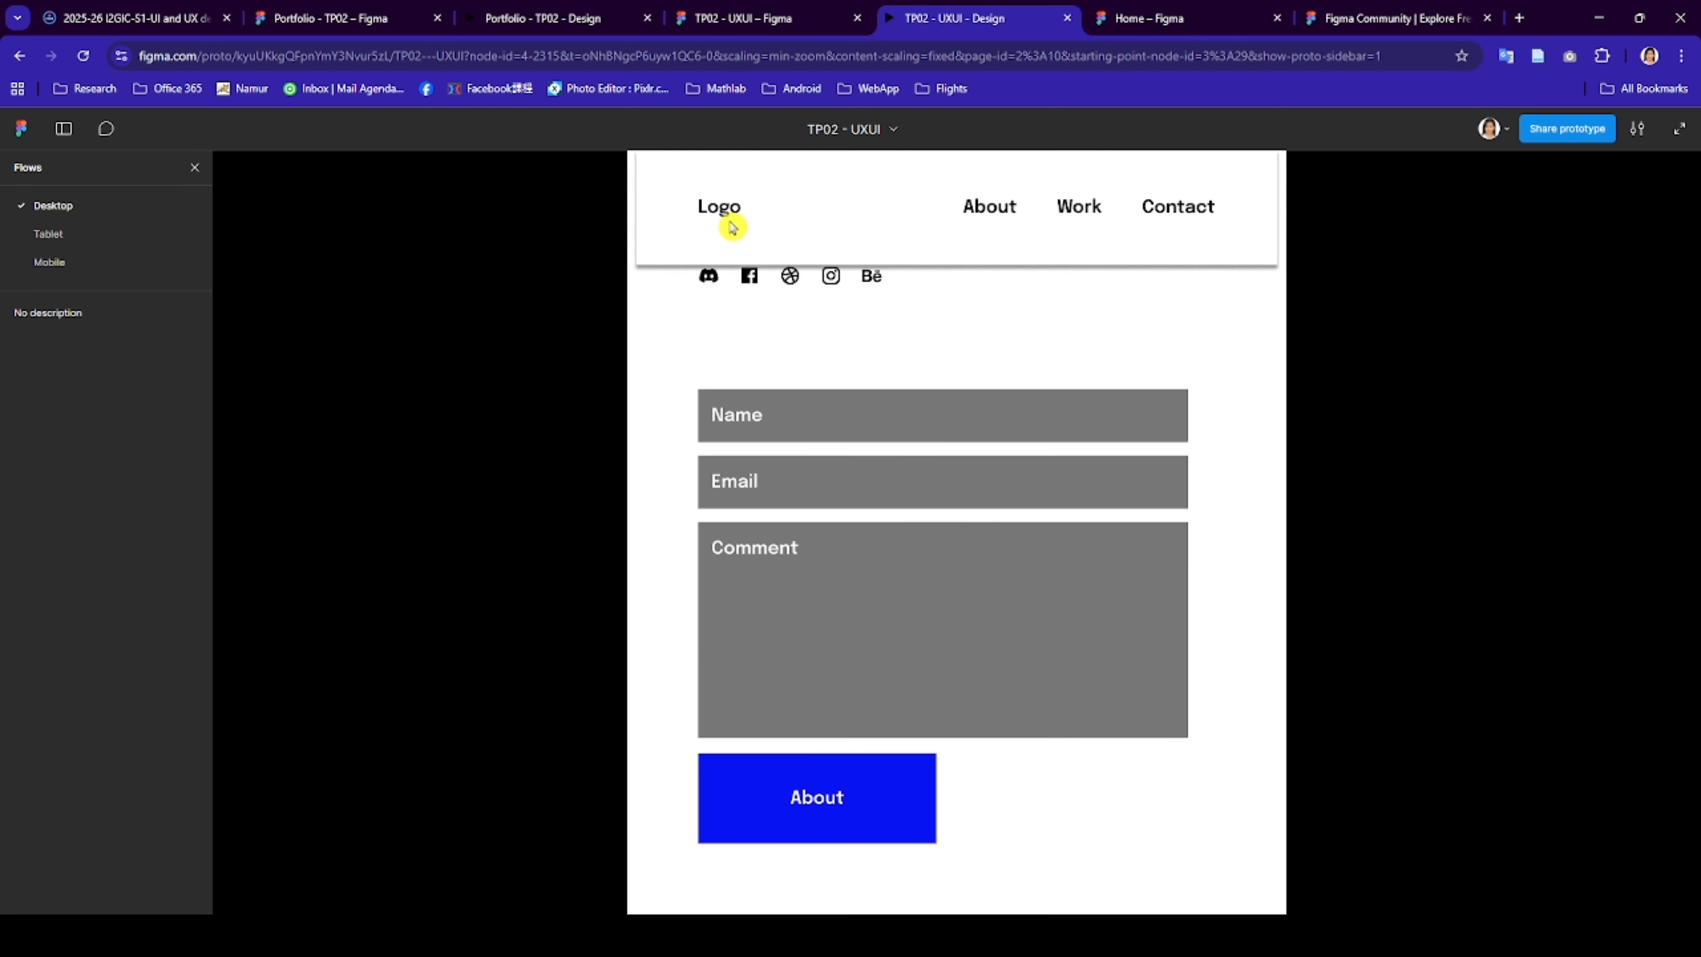
- Run the Tablet flow in the preview, check its home page while scrolling, and test the header section's About button
click(58, 232)
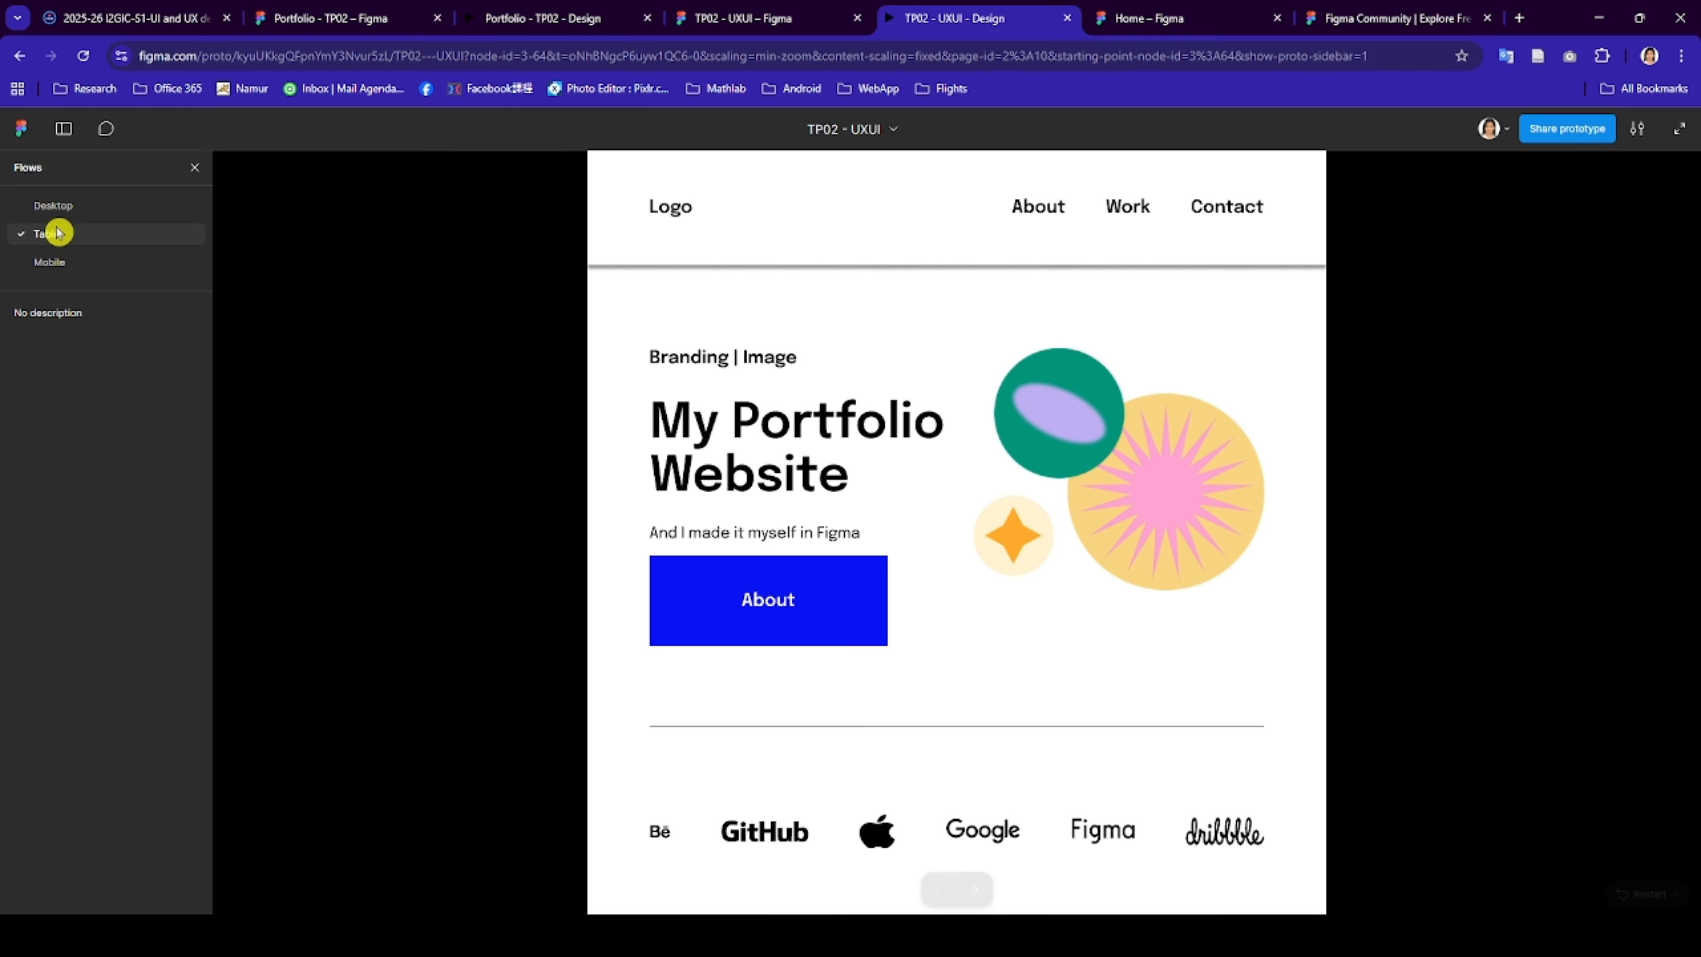
scroll(837, 447, down, 2)
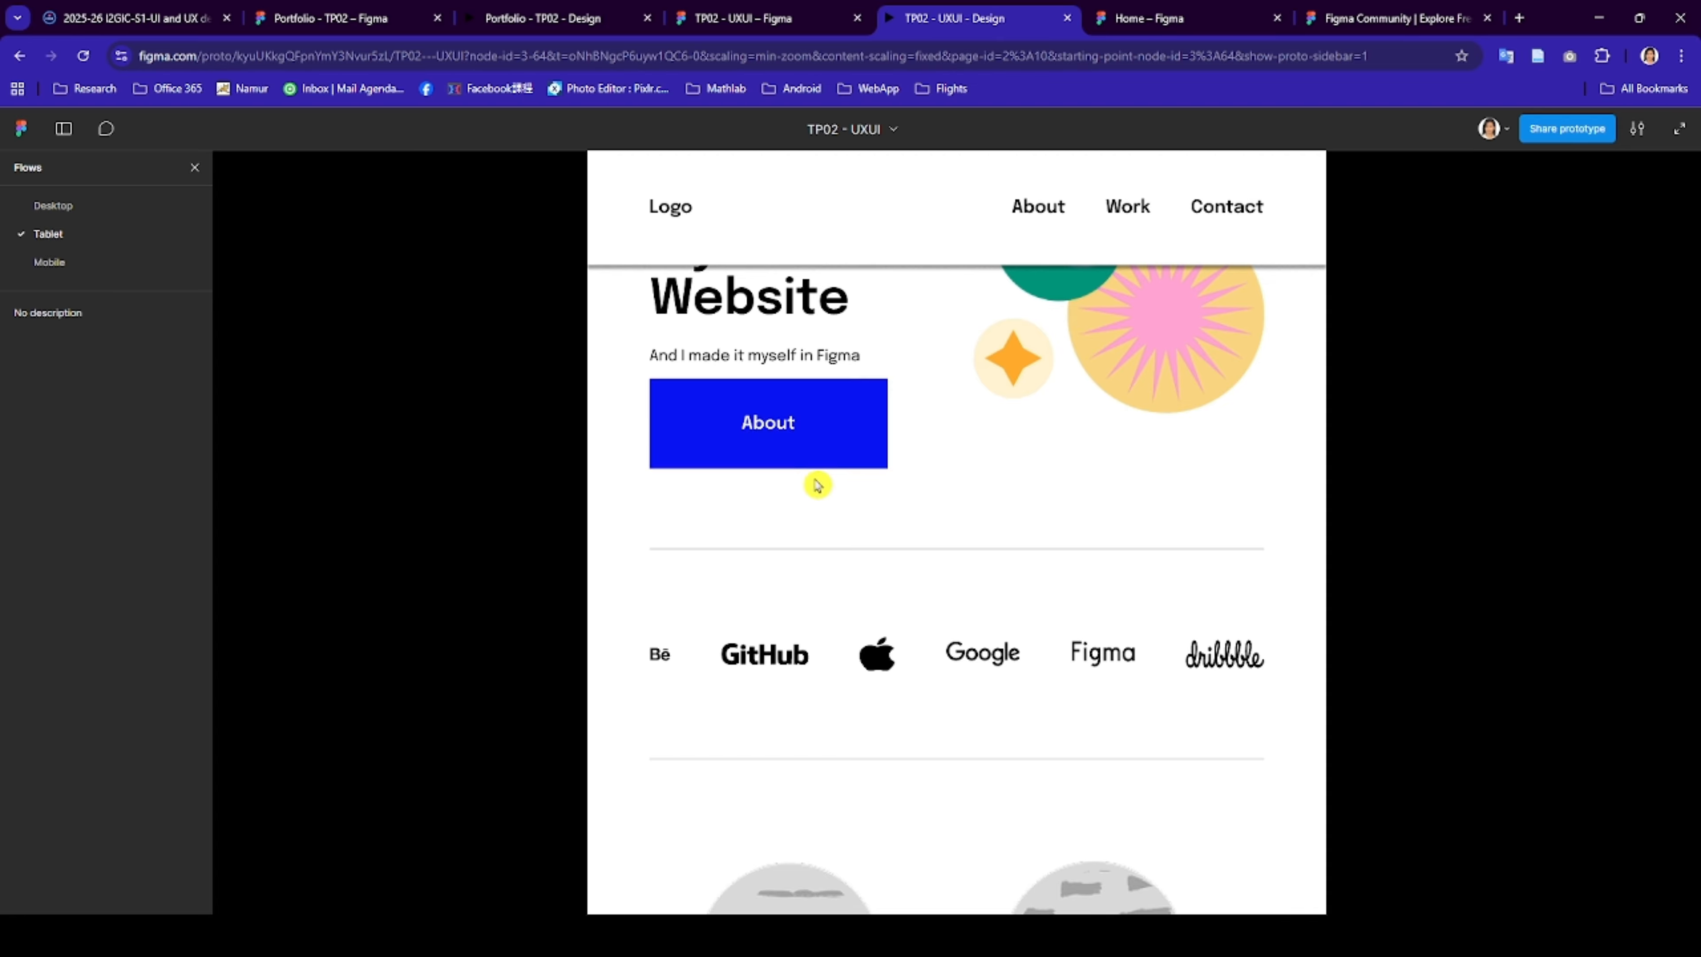
scroll(798, 407, down, 1)
scroll(799, 409, up, 3)
scroll(803, 410, down, 2)
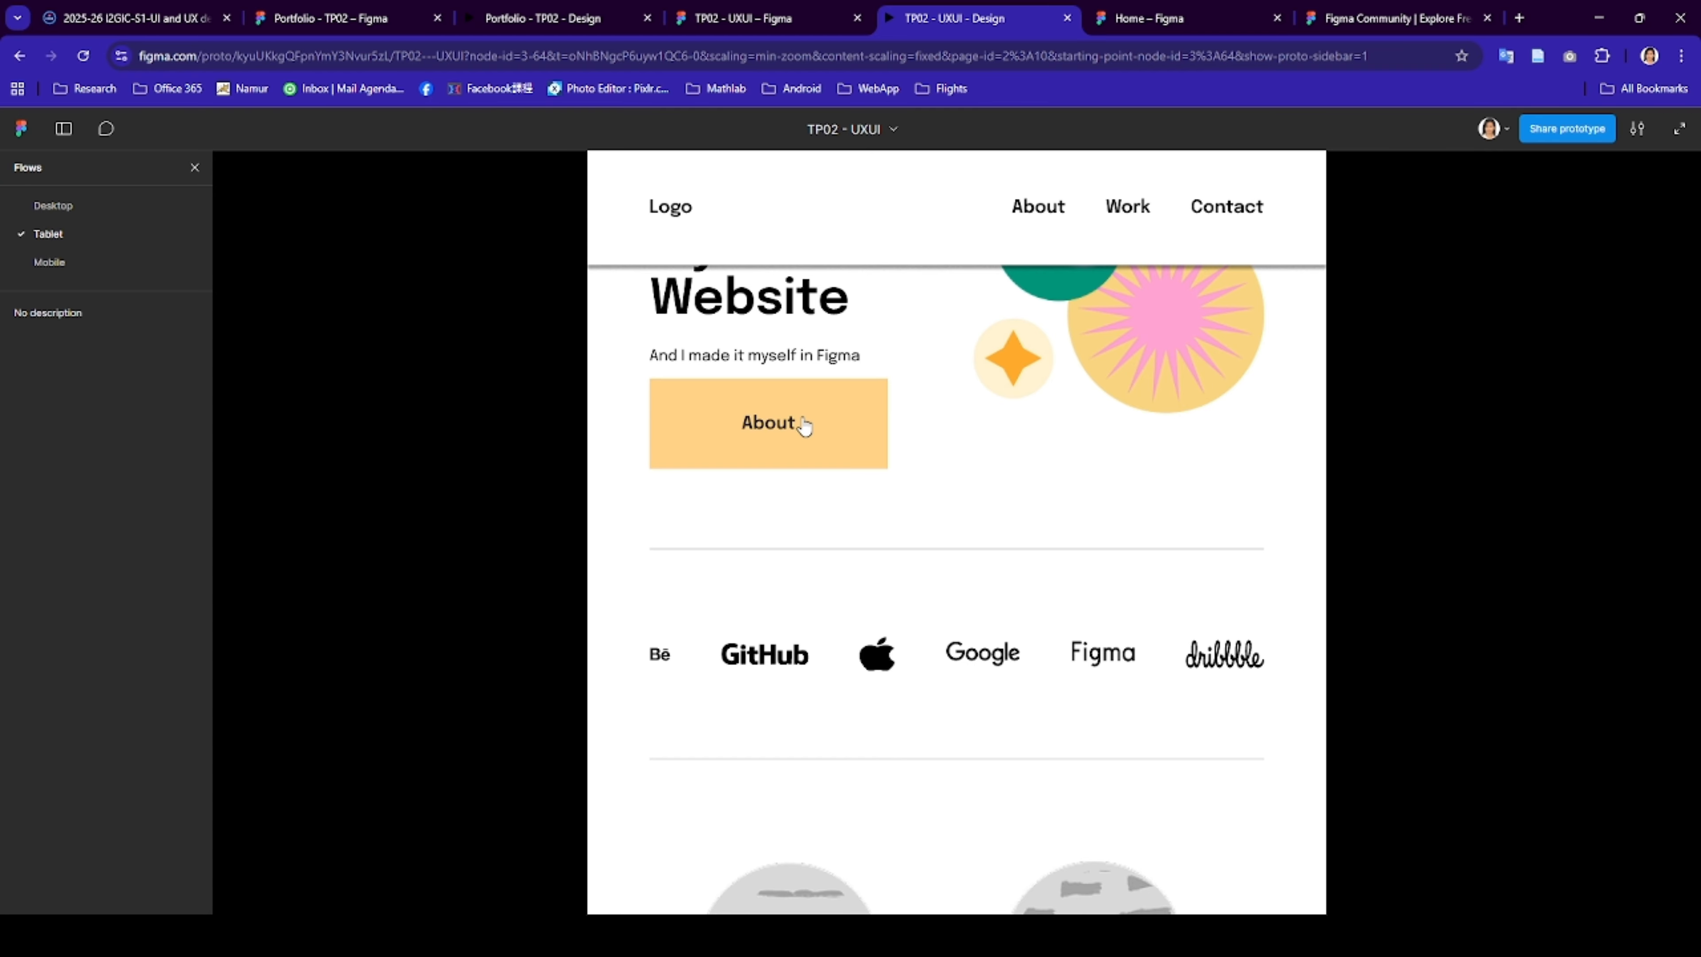
click(804, 424)
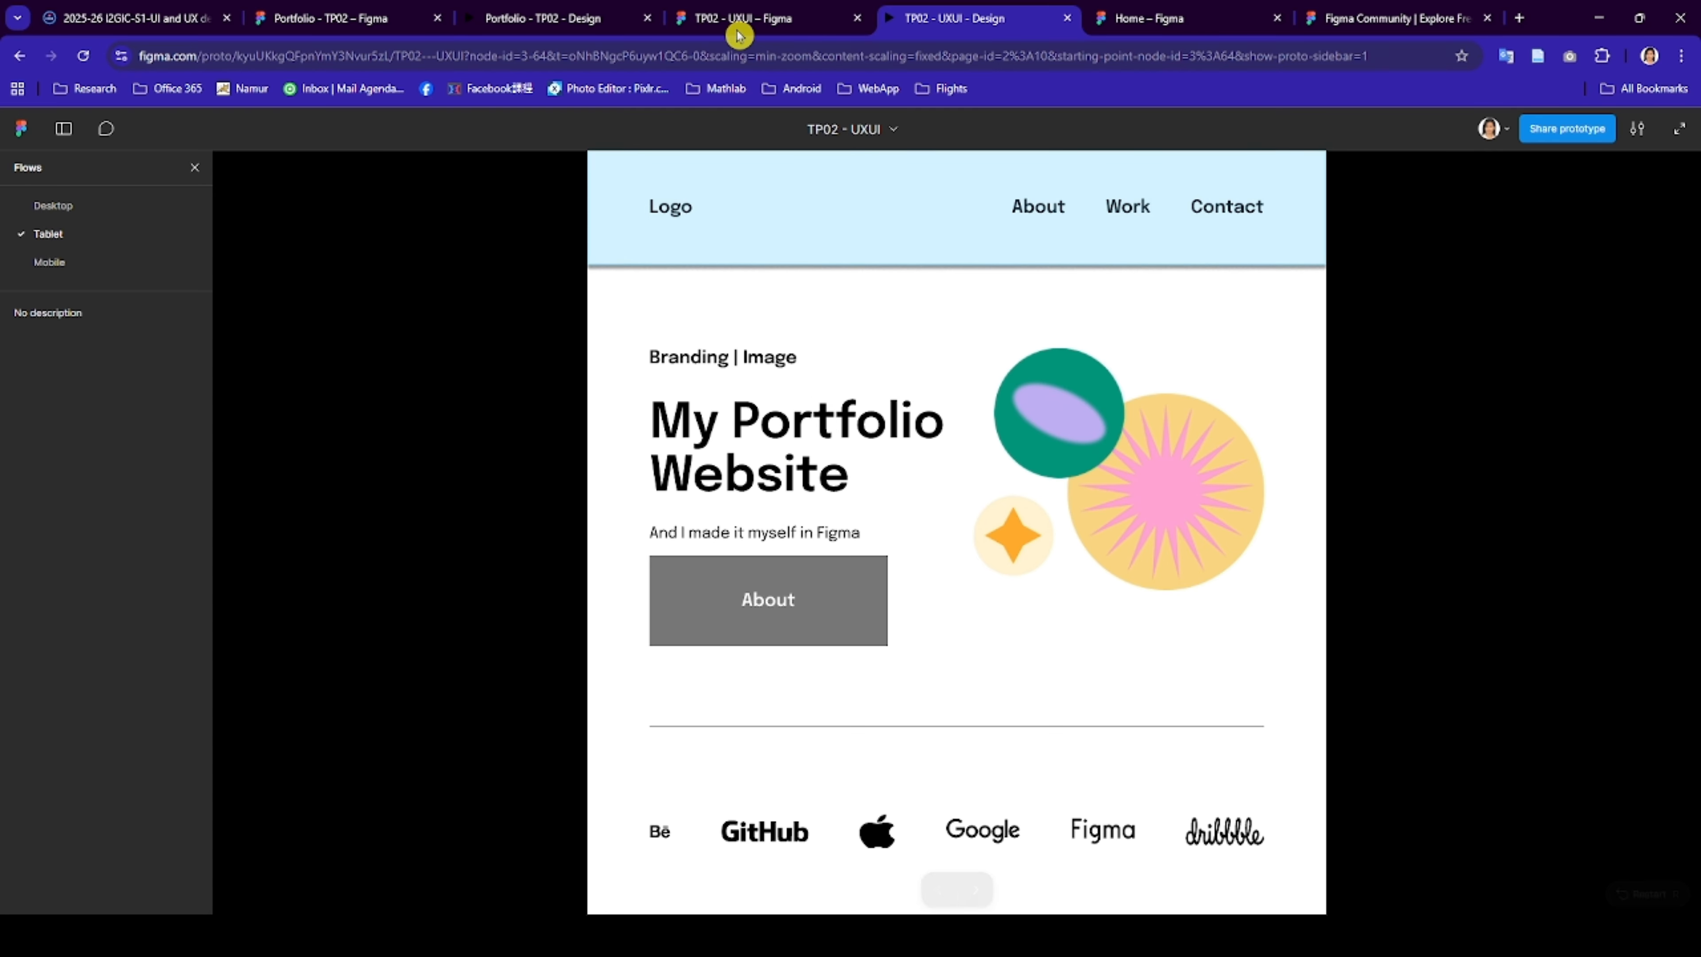
- Return to the TP02 - UXUI design file and examine the prototype connections between the home and About frames
click(739, 20)
scroll(1145, 482, up, 2)
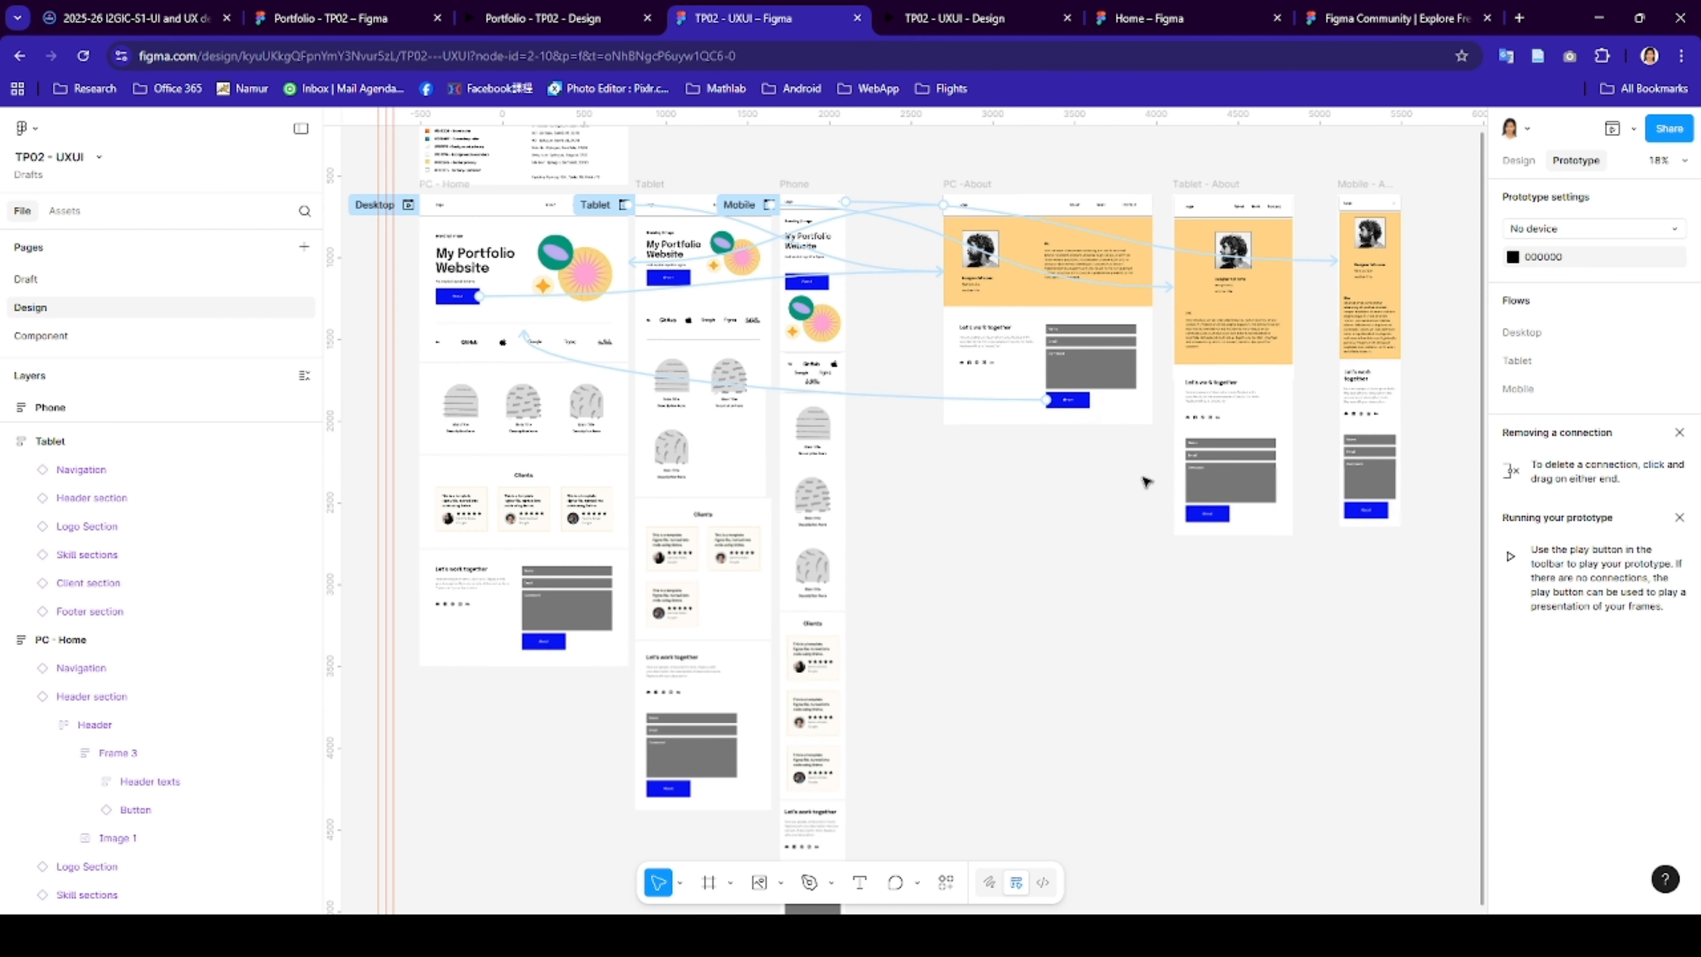
scroll(1052, 491, up, 1)
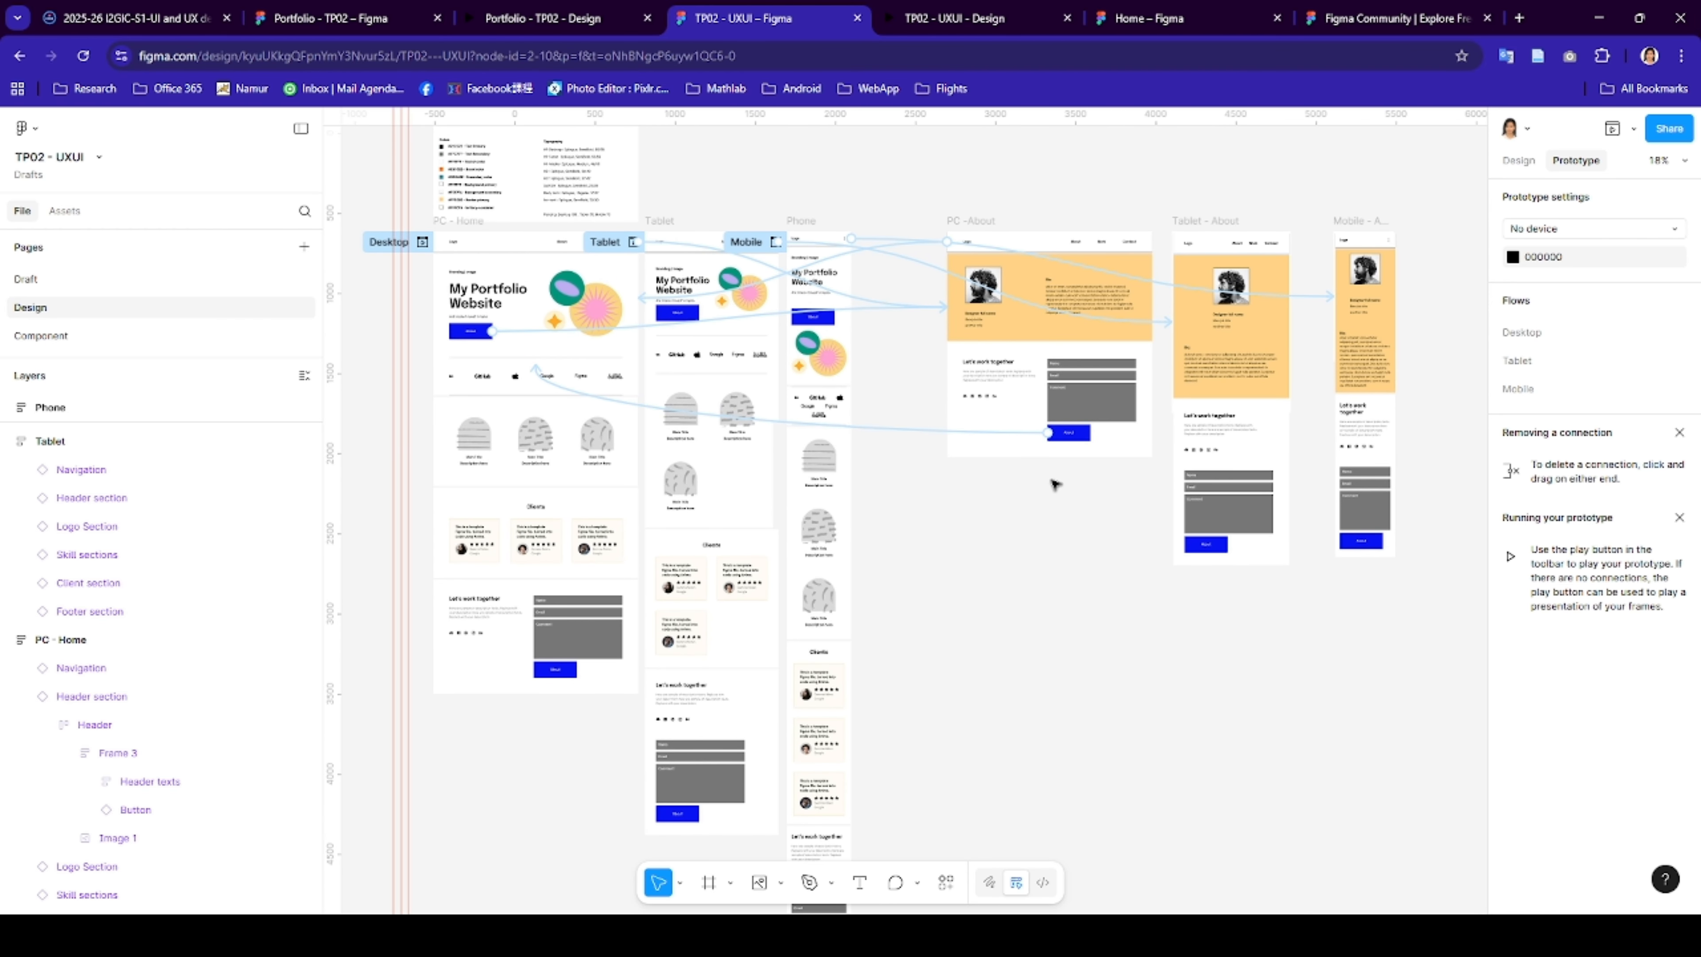